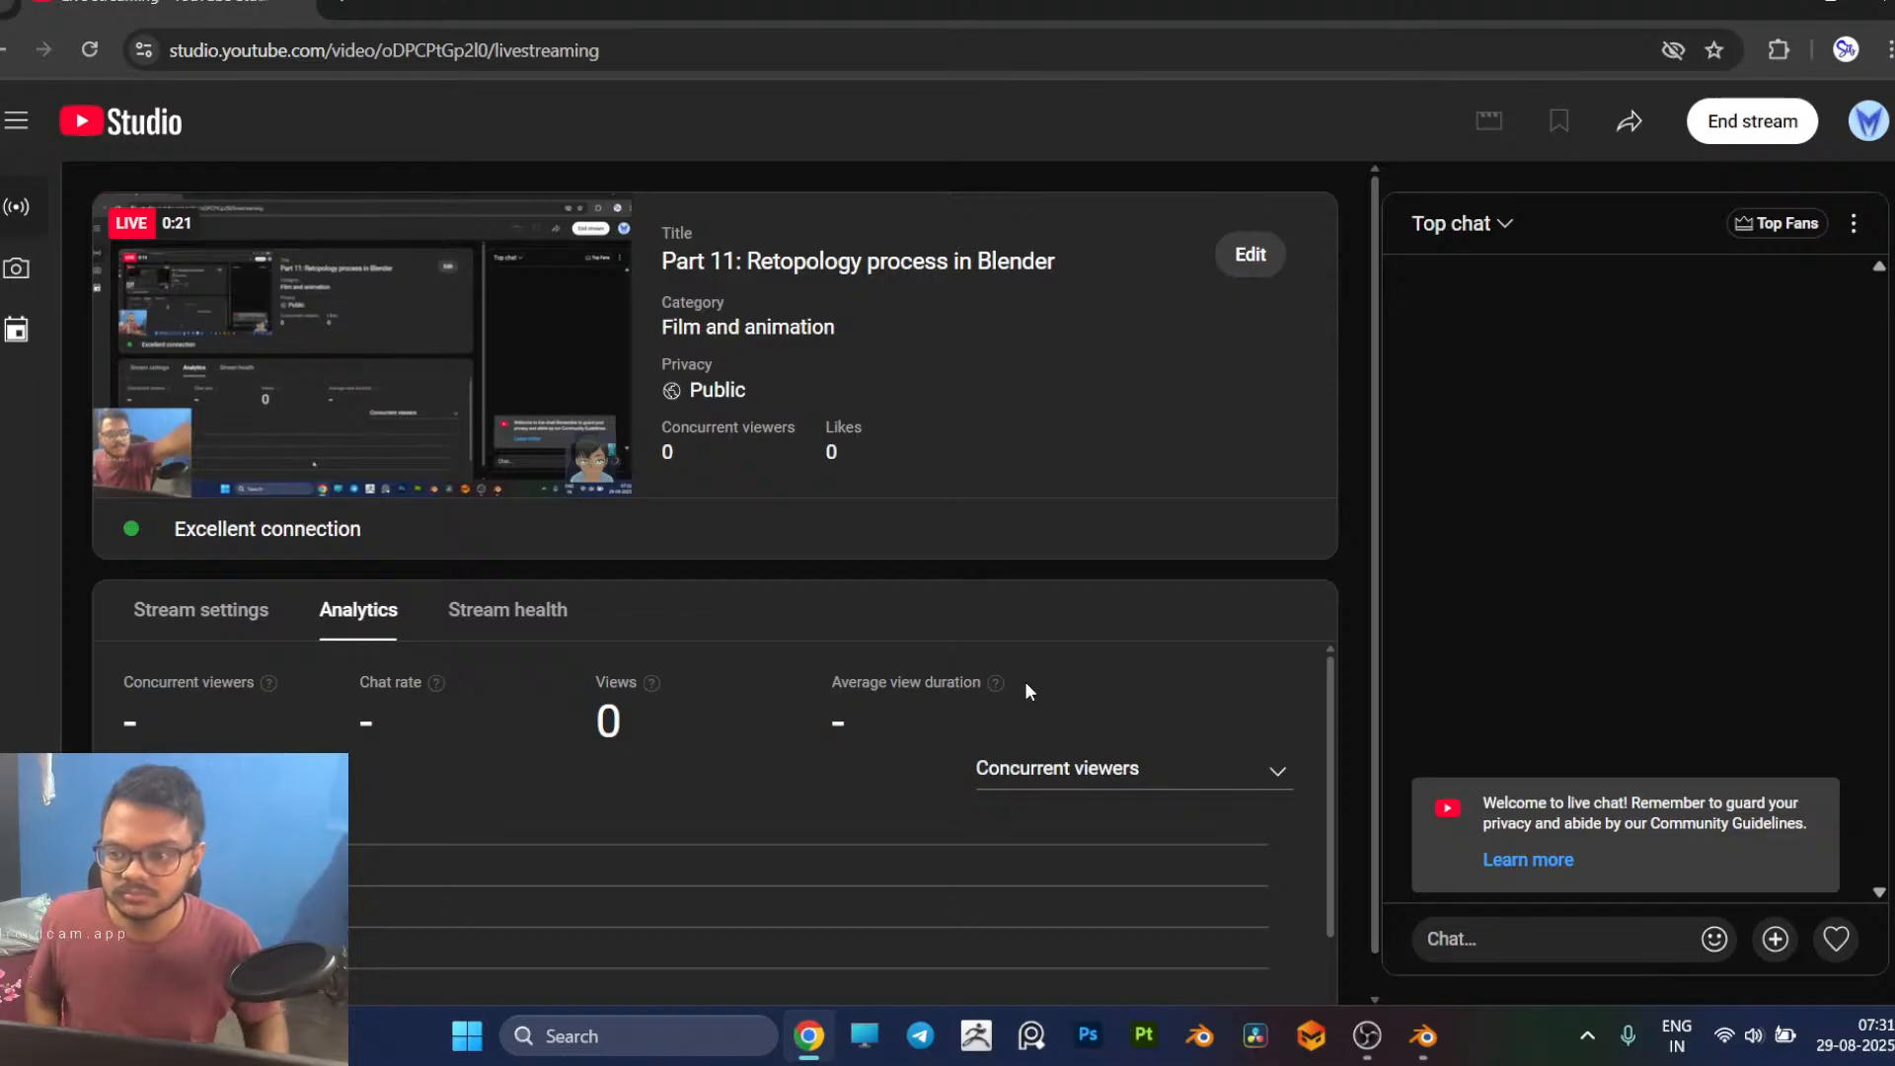
Step: Switch to Blender and examine the sculpted body from several angles, including the head, ear and shoulders
{"action": "left_click", "coordinate": [1428, 1039]}
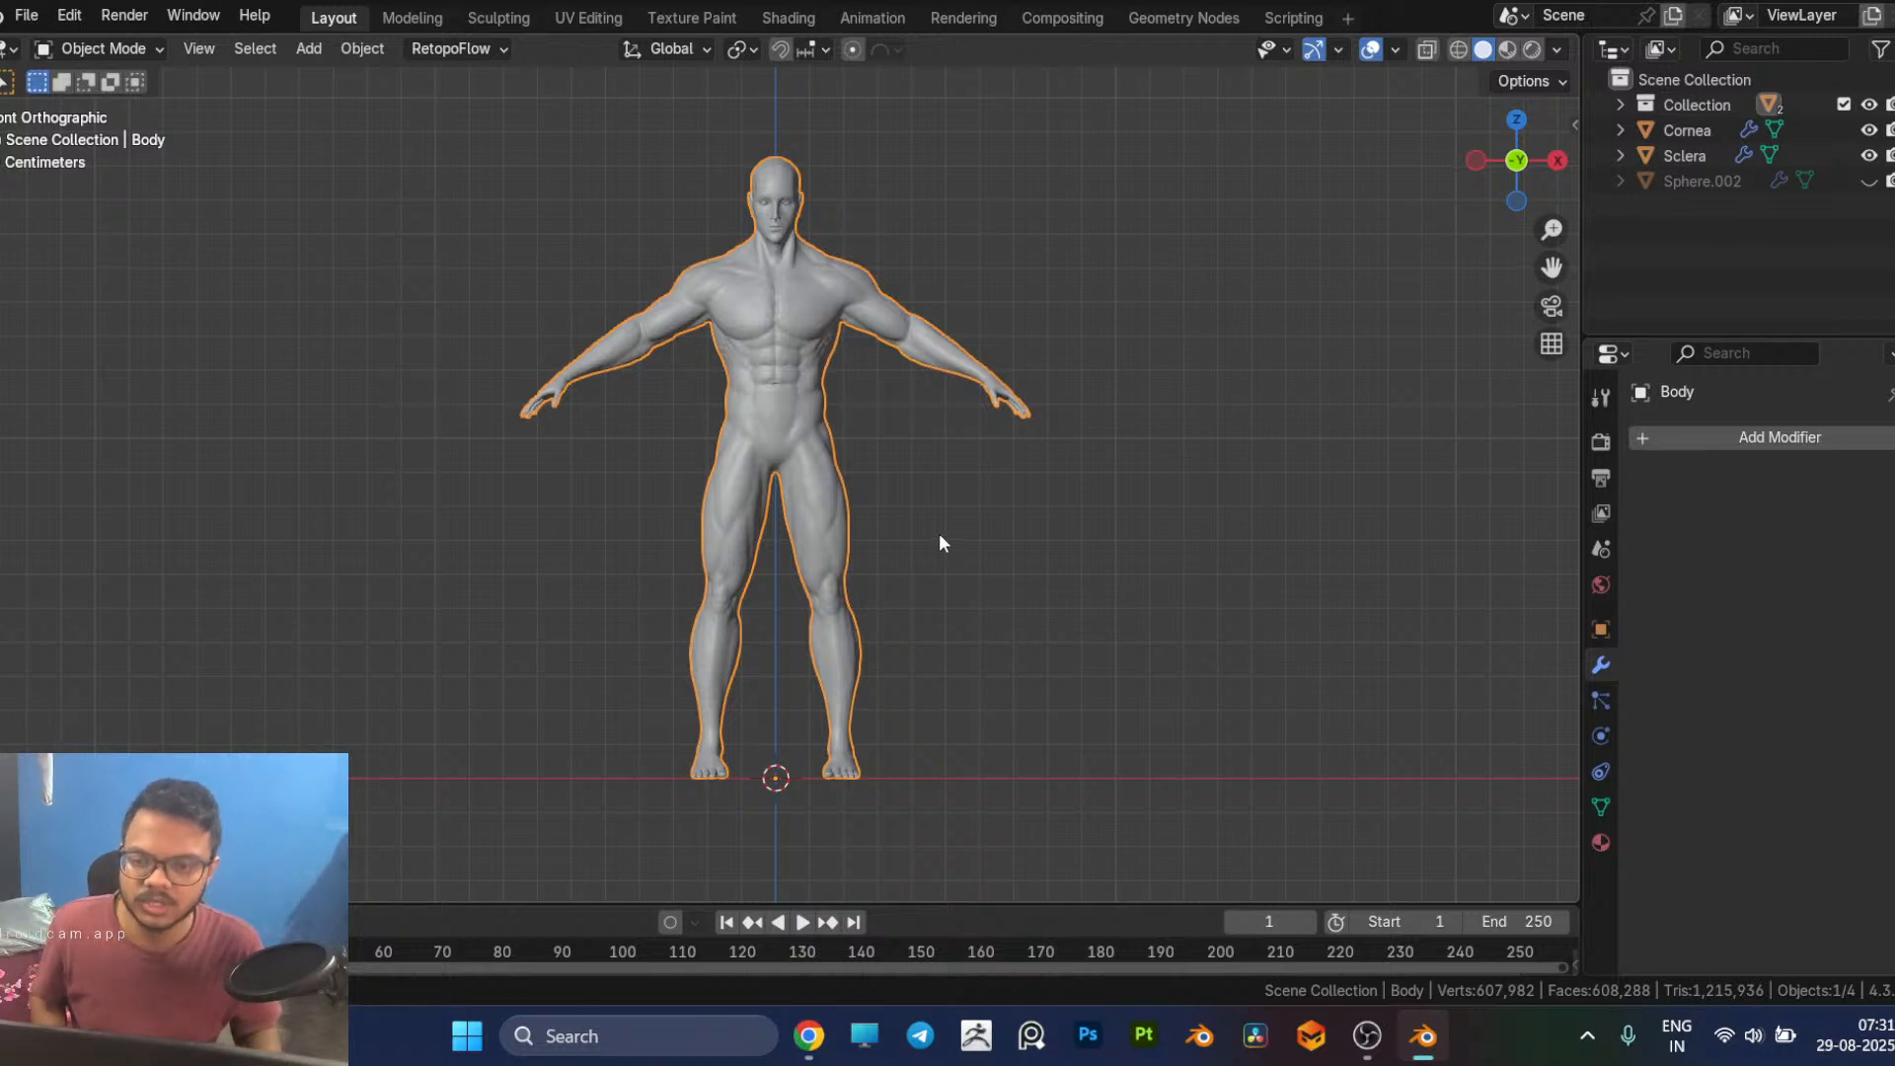
{"action": "middle_click_drag", "start_coordinate": [935, 540], "coordinate": [1052, 566], "text": "shift"}
{"action": "middle_click_drag", "start_coordinate": [1166, 603], "coordinate": [784, 411]}
{"action": "left_click", "coordinate": [966, 633]}
{"action": "left_click", "coordinate": [746, 345]}
{"action": "middle_click_drag", "start_coordinate": [746, 346], "coordinate": [1187, 294]}
{"action": "scroll", "coordinate": [1187, 295], "scroll_direction": "up", "scroll_amount": 4}
{"action": "middle_click_drag", "start_coordinate": [1154, 200], "coordinate": [1114, 407], "text": "shift"}
{"action": "scroll", "coordinate": [1159, 323], "scroll_direction": "up", "scroll_amount": 3}
{"action": "middle_click_drag", "start_coordinate": [1159, 323], "coordinate": [1148, 469], "text": "shift"}
{"action": "scroll", "coordinate": [1168, 341], "scroll_direction": "up", "scroll_amount": 2}
{"action": "middle_click_drag", "start_coordinate": [1171, 329], "coordinate": [945, 492], "text": "shift"}
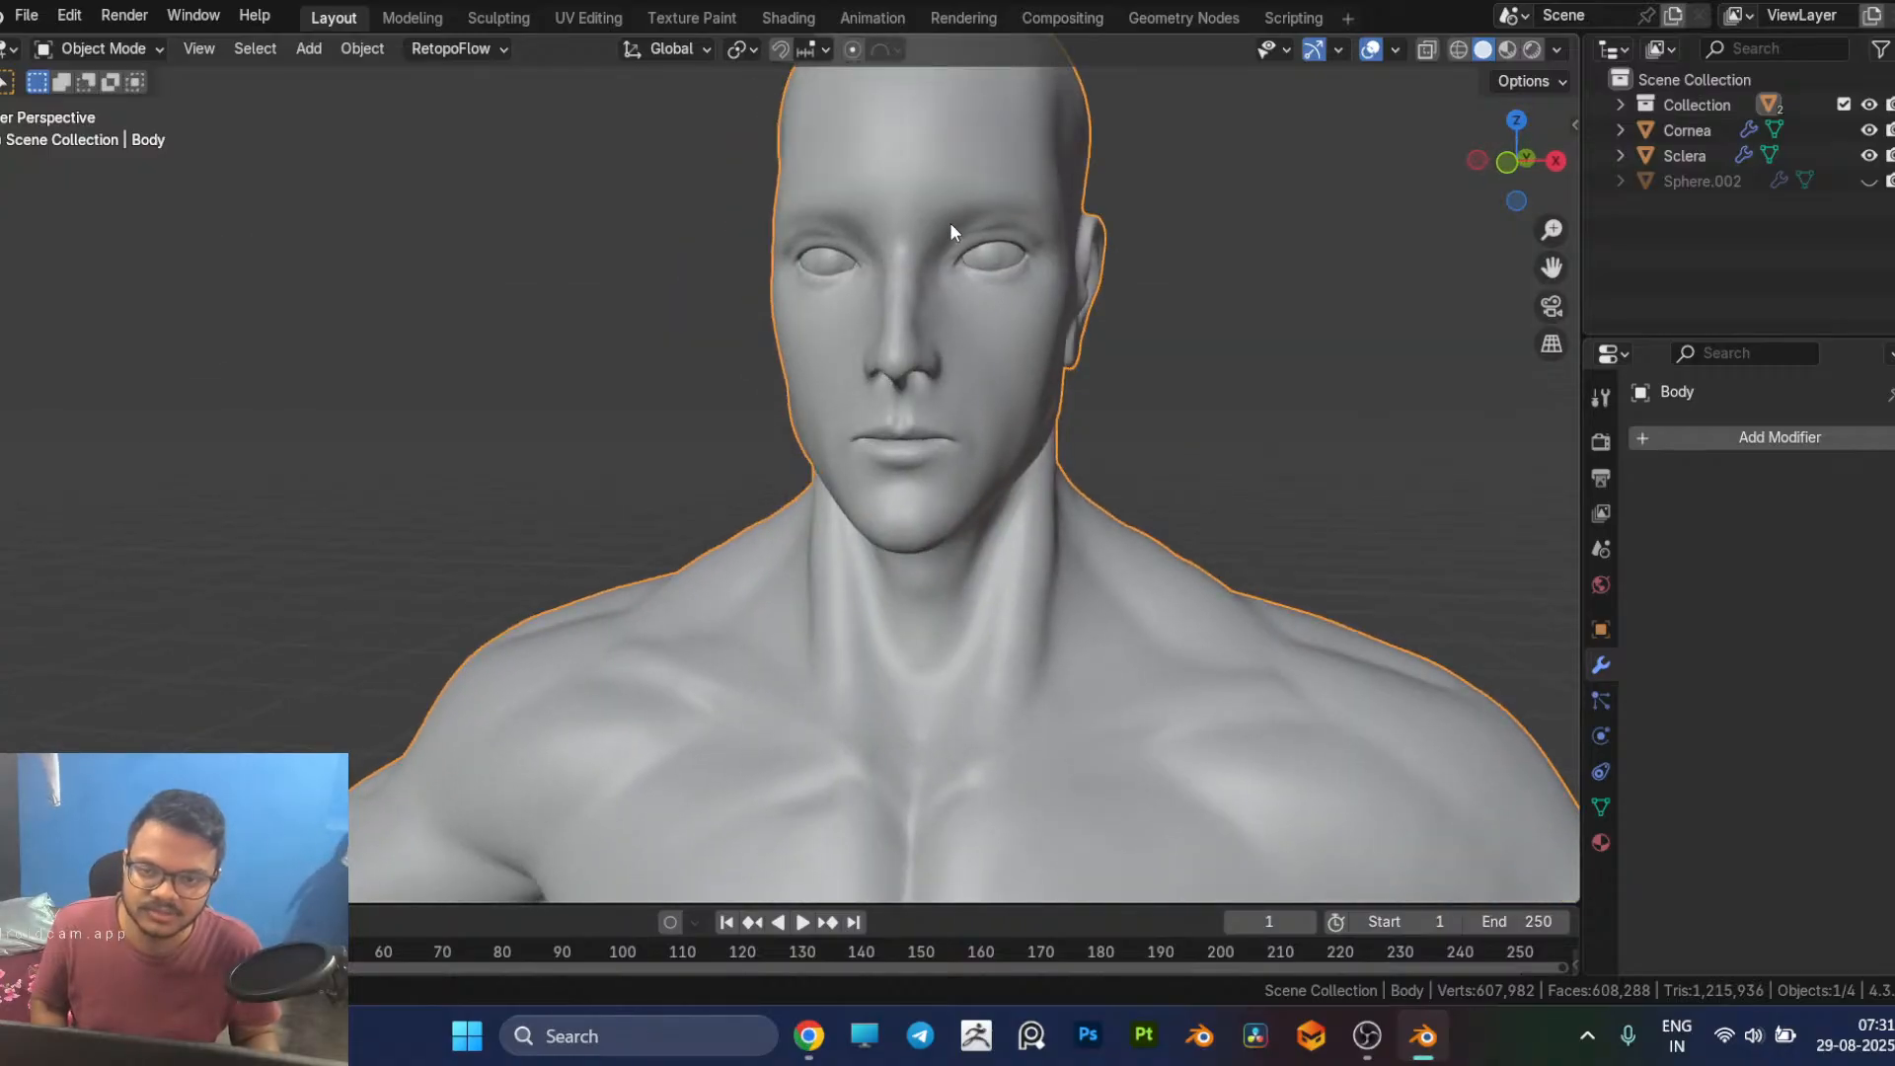
{"action": "middle_click_drag", "start_coordinate": [1169, 314], "coordinate": [725, 316]}
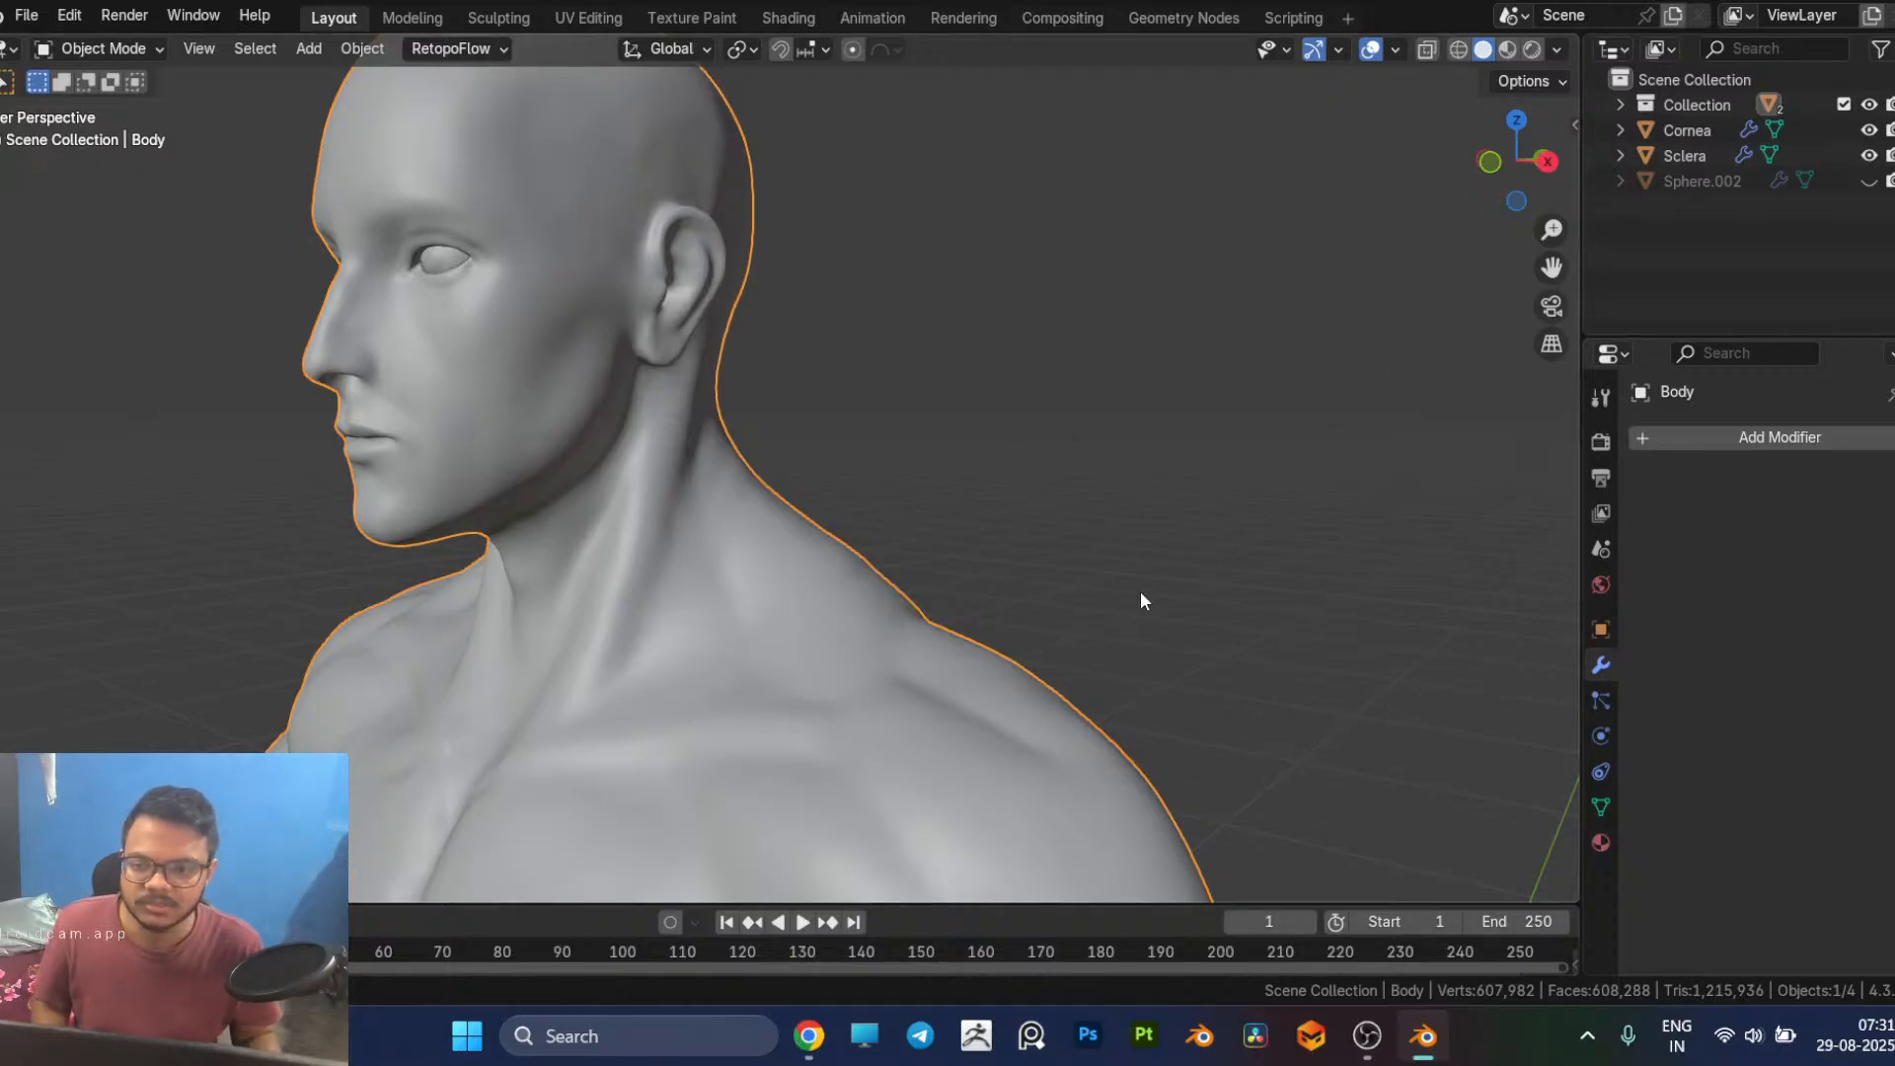
{"action": "key", "text": "KP_1"}
{"action": "key", "text": "Home"}
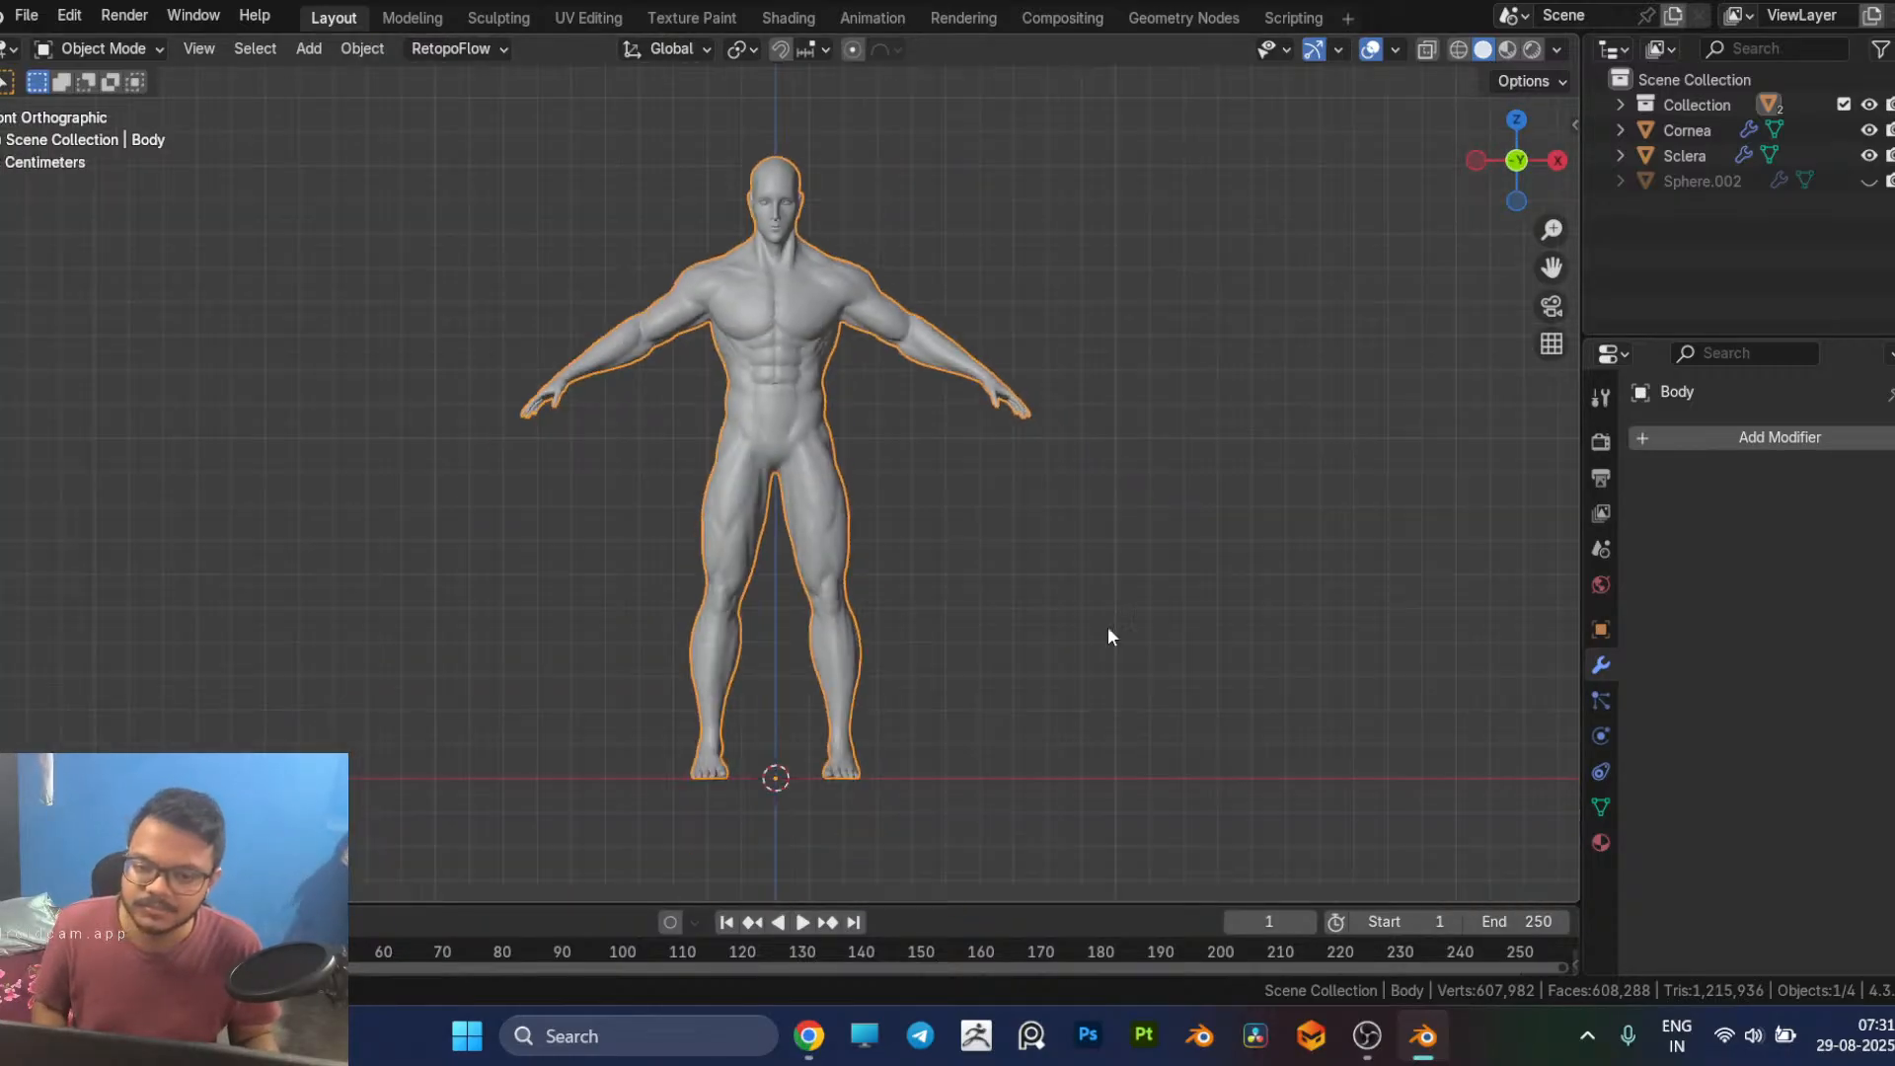
{"action": "left_click", "coordinate": [997, 553]}
{"action": "middle_click_drag", "start_coordinate": [1066, 436], "coordinate": [974, 558]}
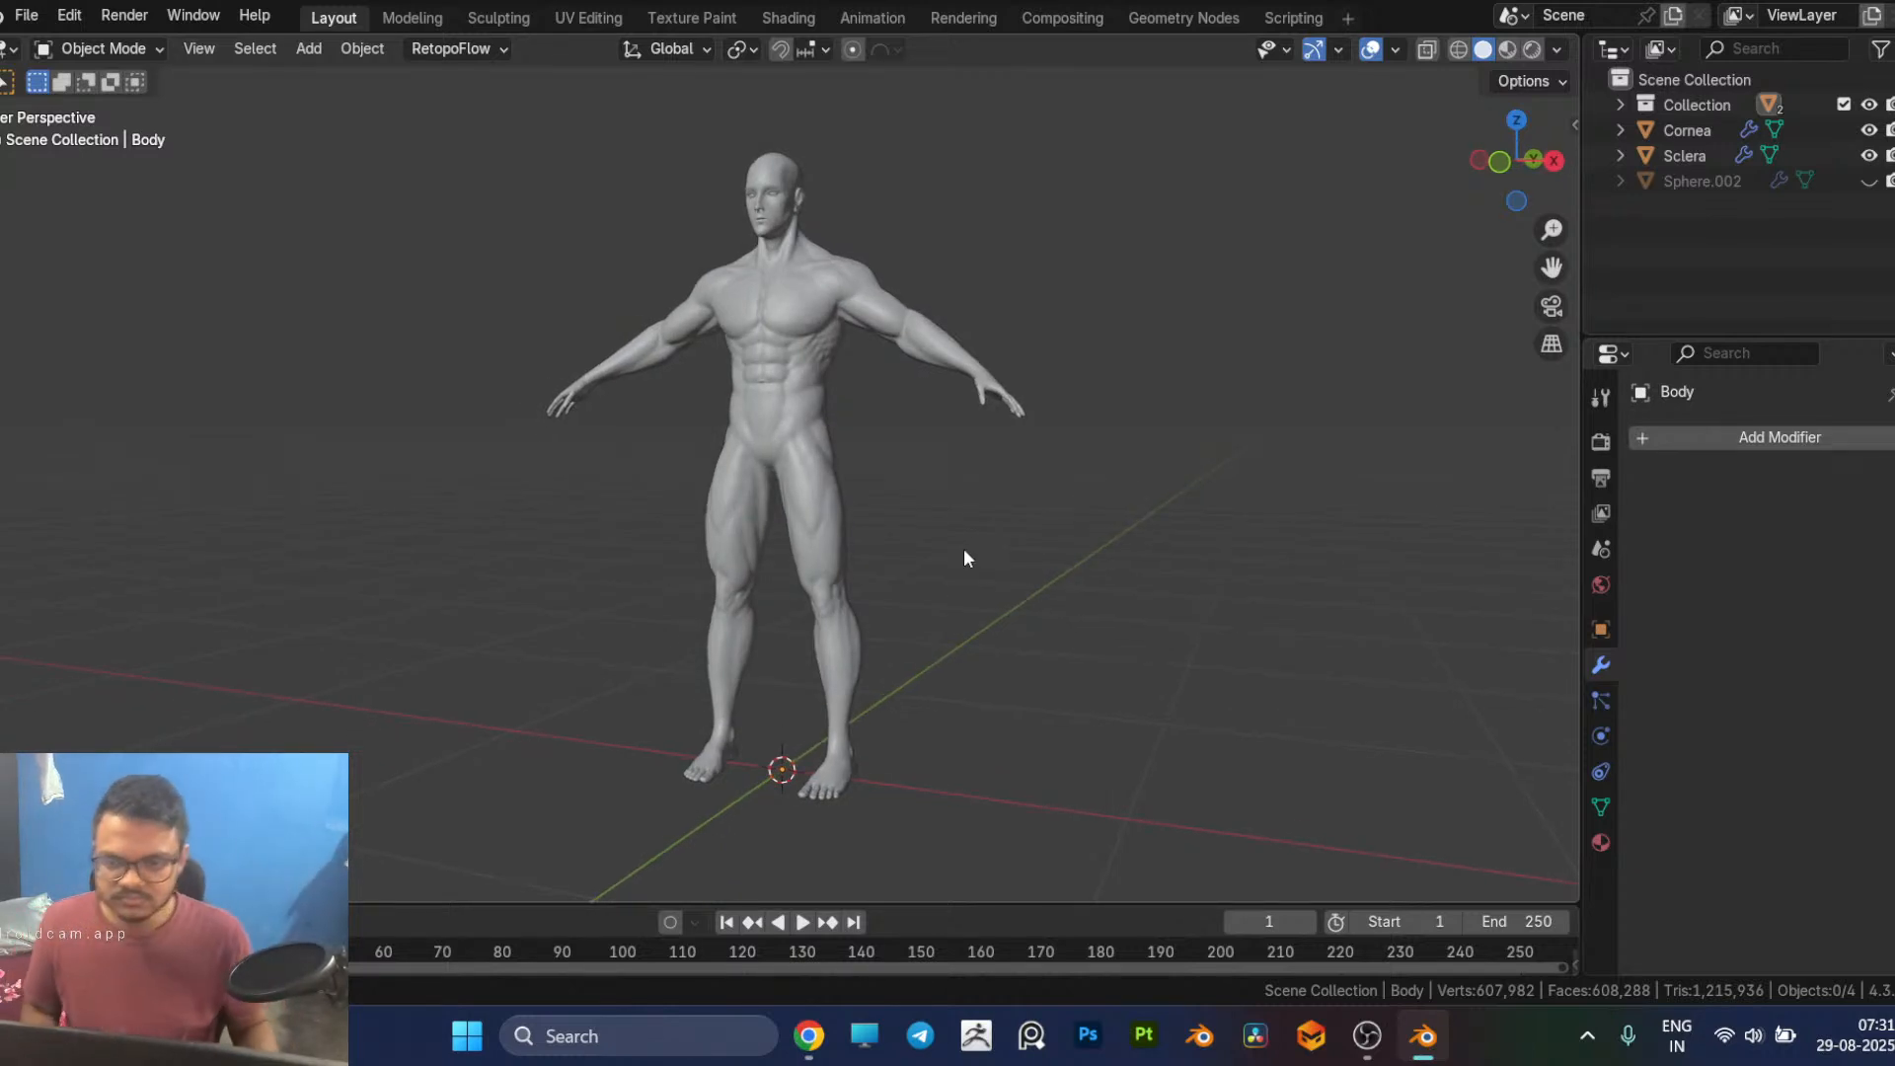
{"action": "middle_click_drag", "start_coordinate": [1050, 533], "coordinate": [1105, 565]}
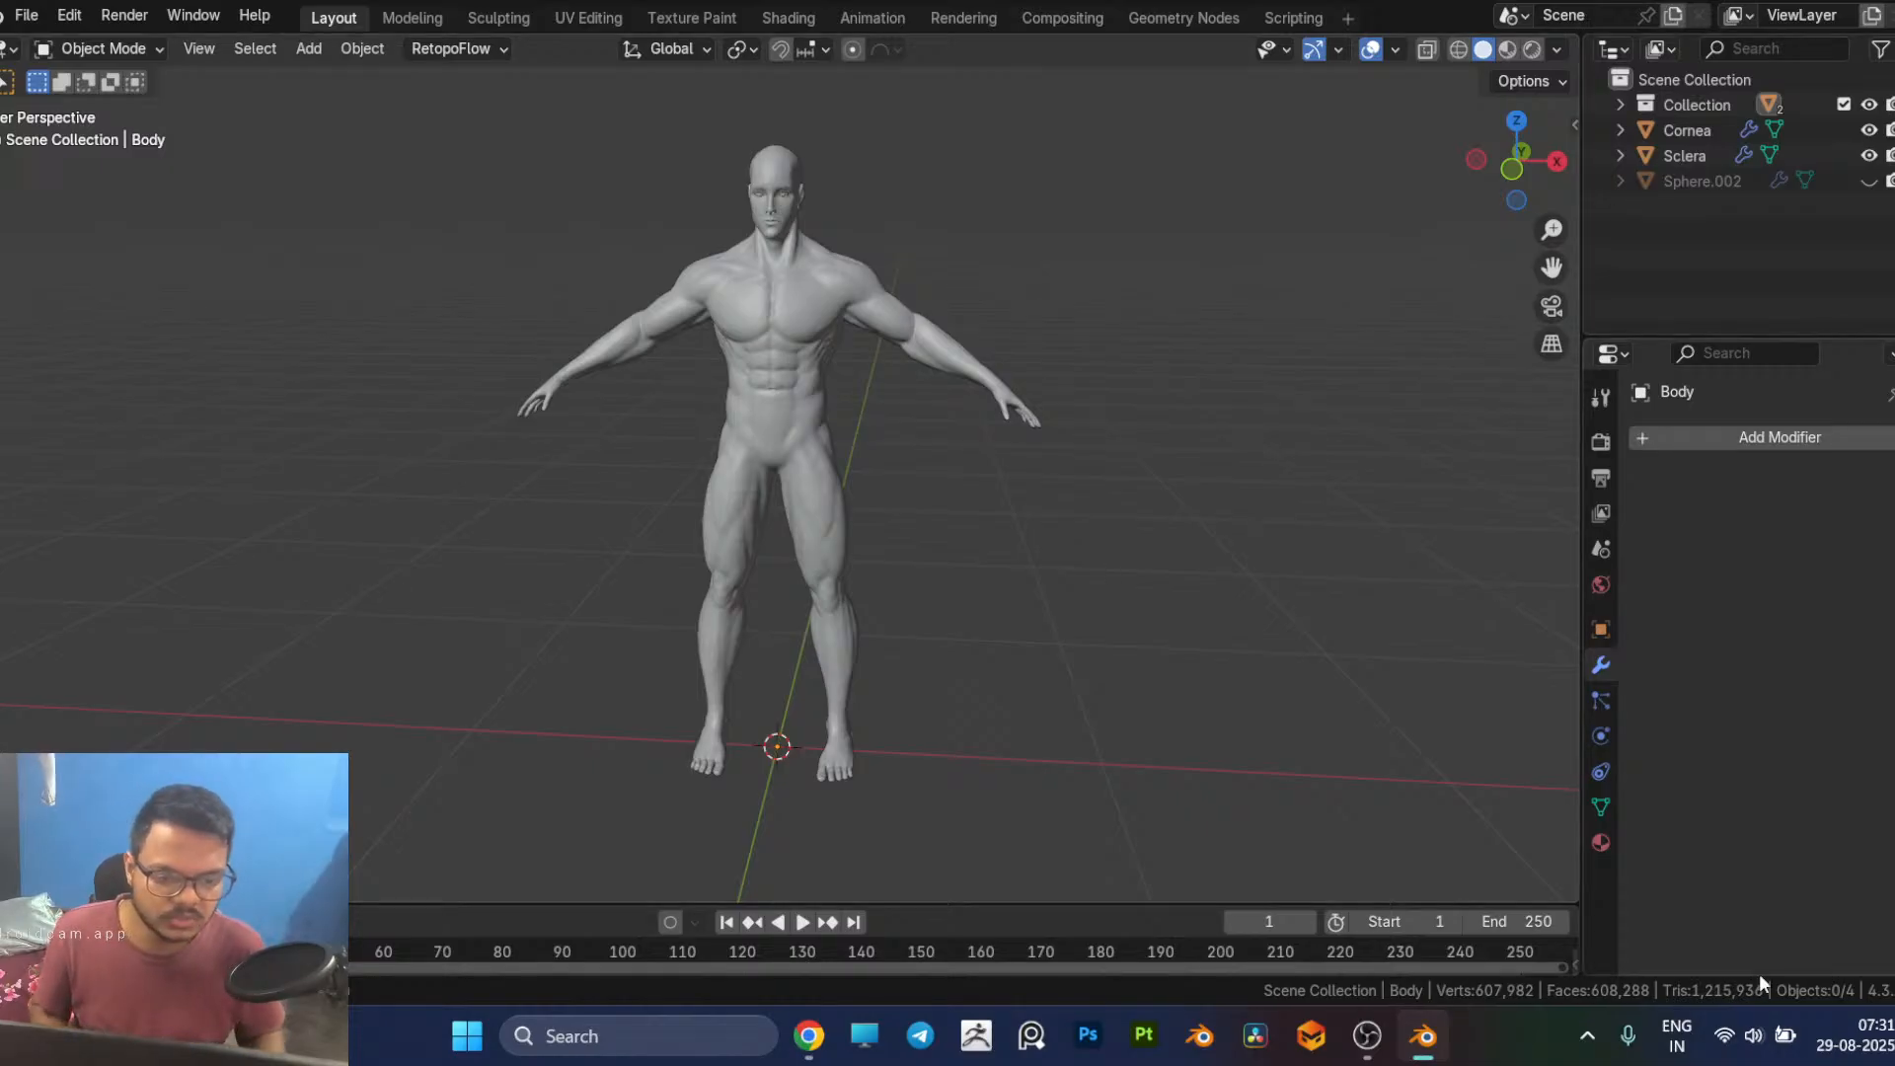
{"action": "left_click", "coordinate": [1754, 1037]}
{"action": "left_click", "coordinate": [1684, 824]}
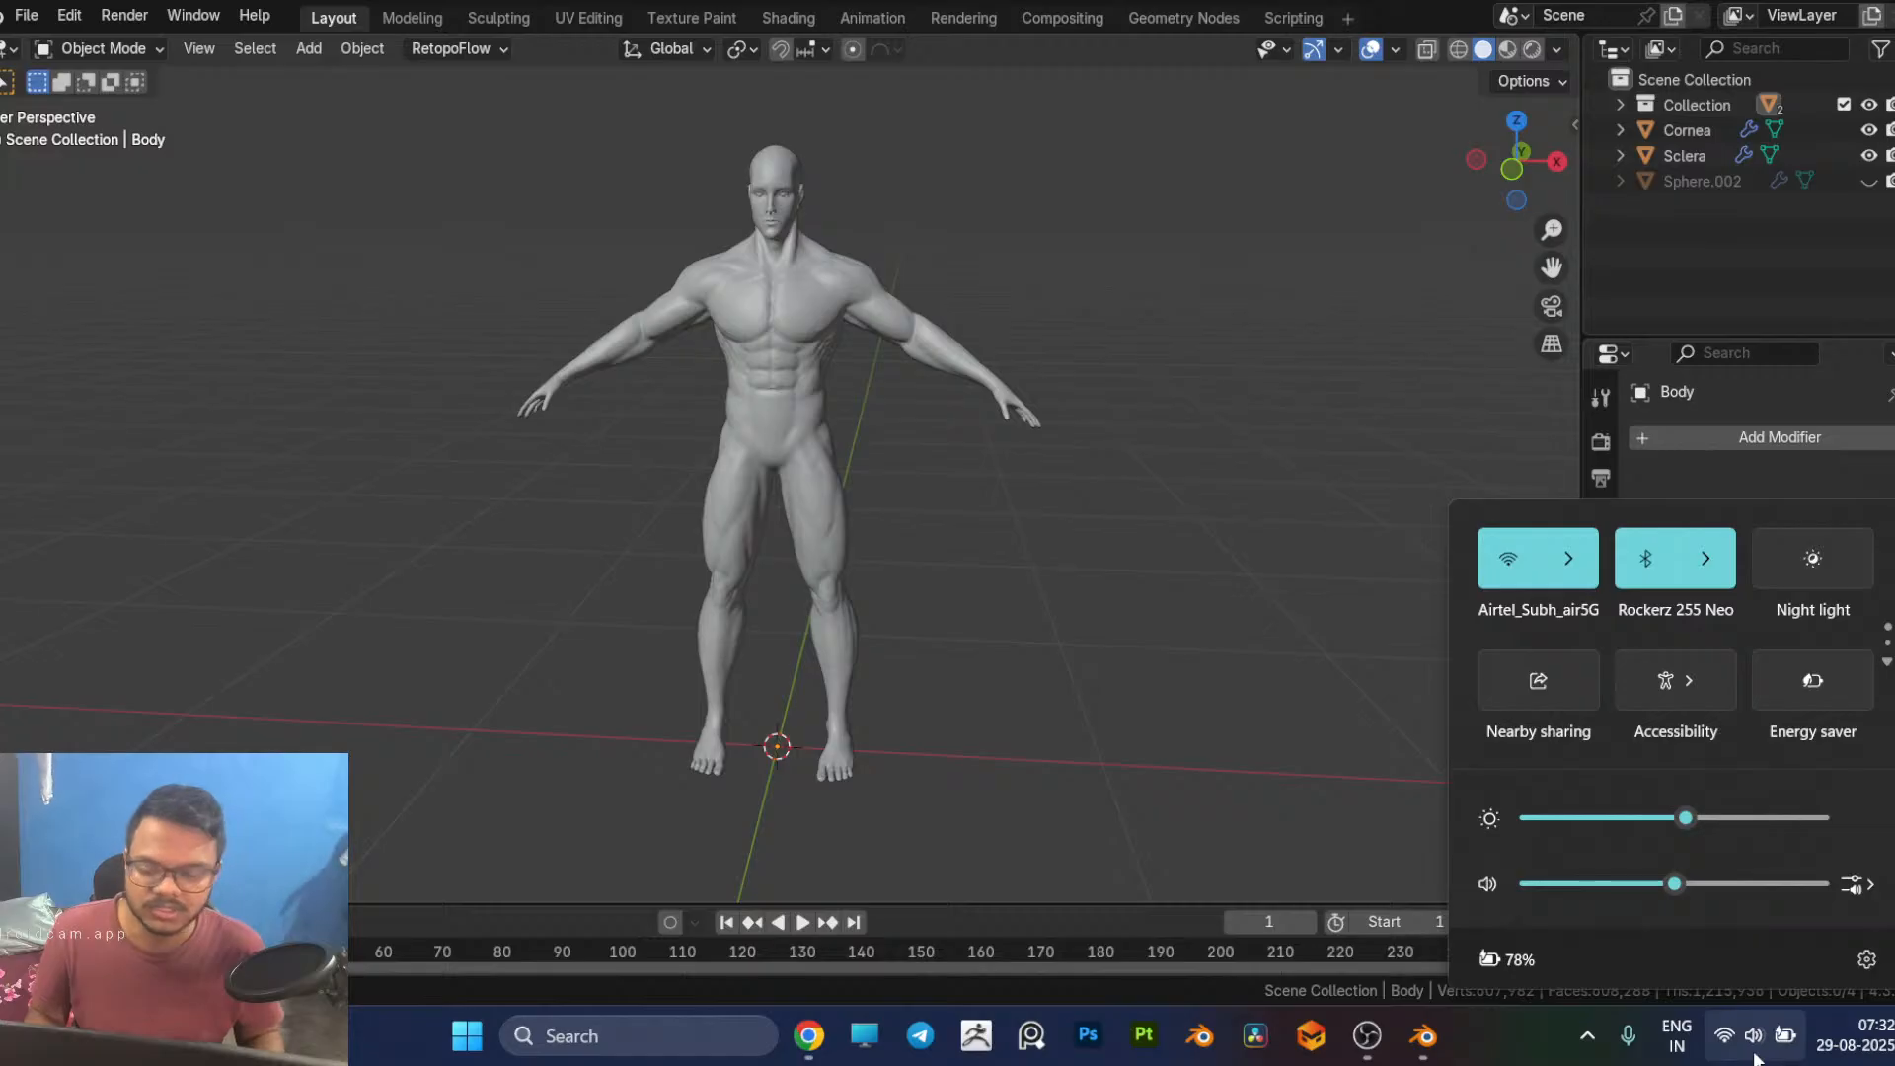
{"action": "left_click", "coordinate": [539, 593]}
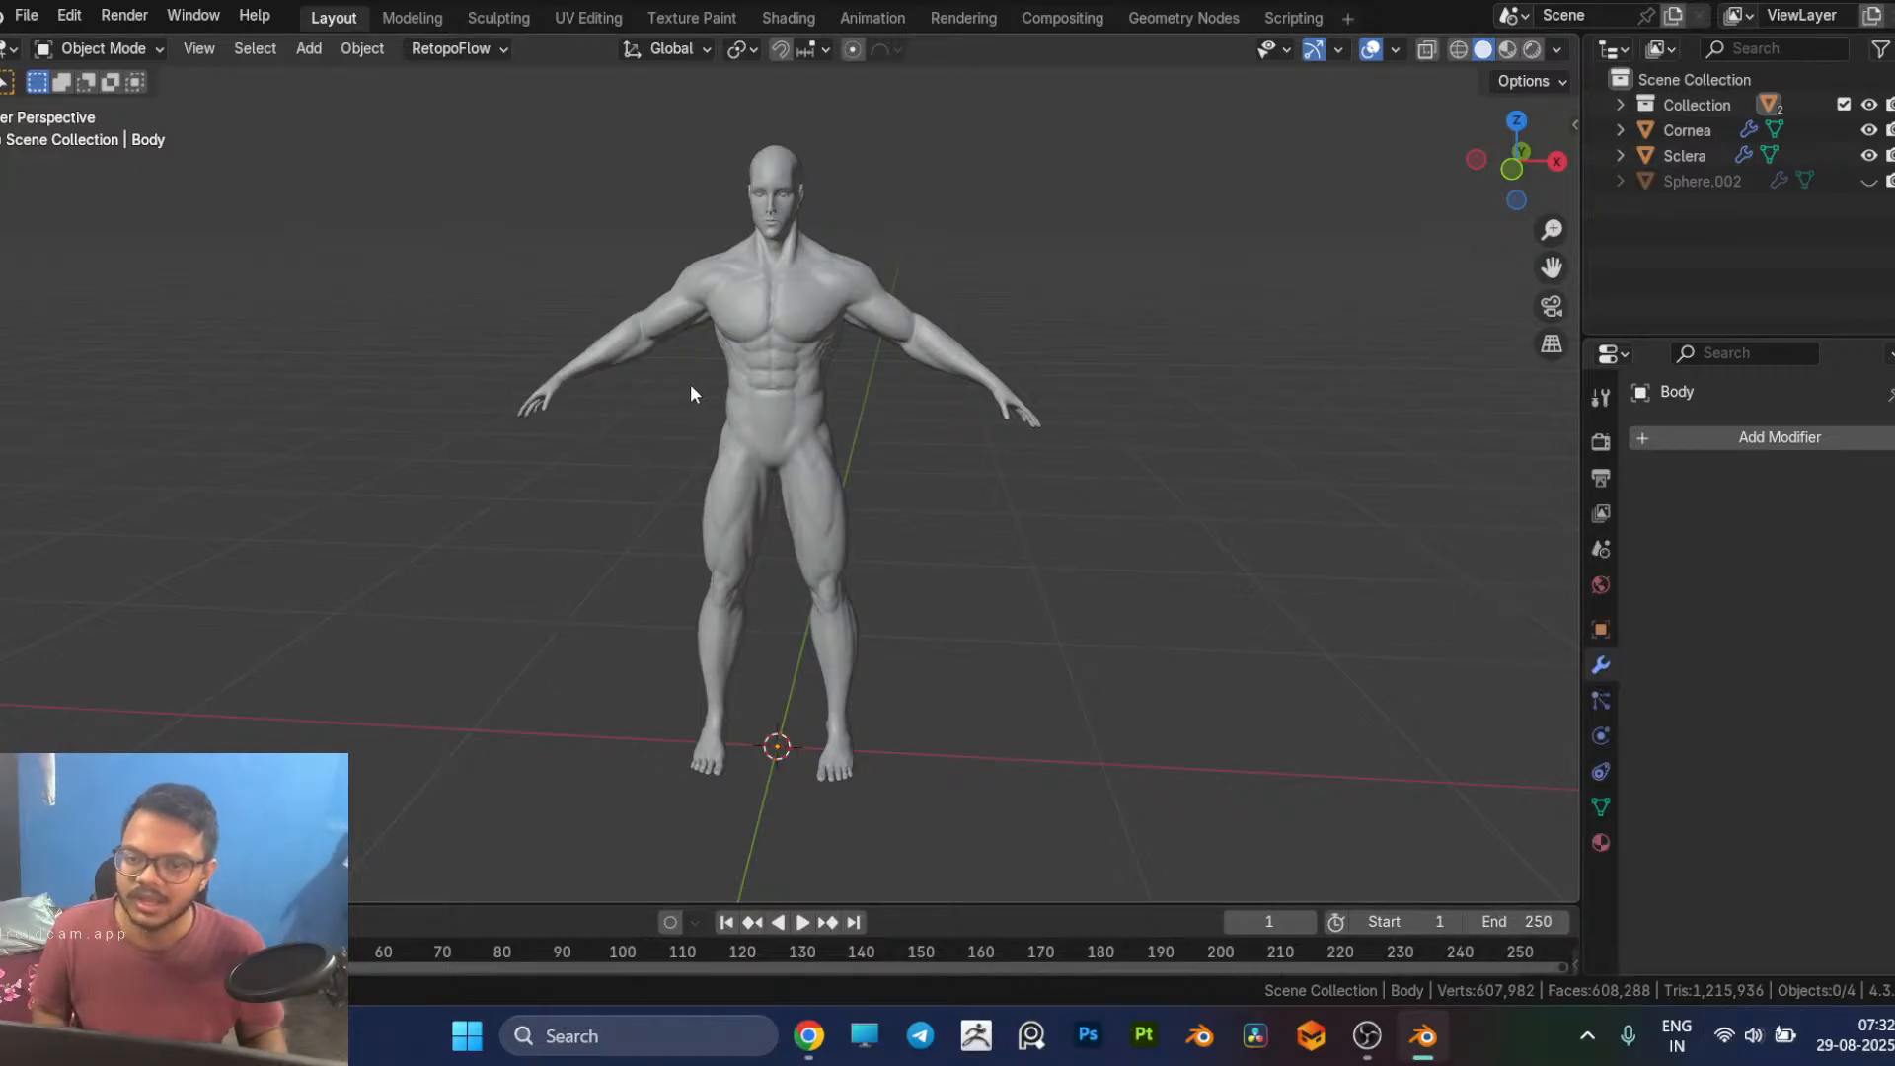
Step: Save the scene file and turn on the Statistics viewport overlay with the body selected
{"action": "key", "text": "ctrl+s"}
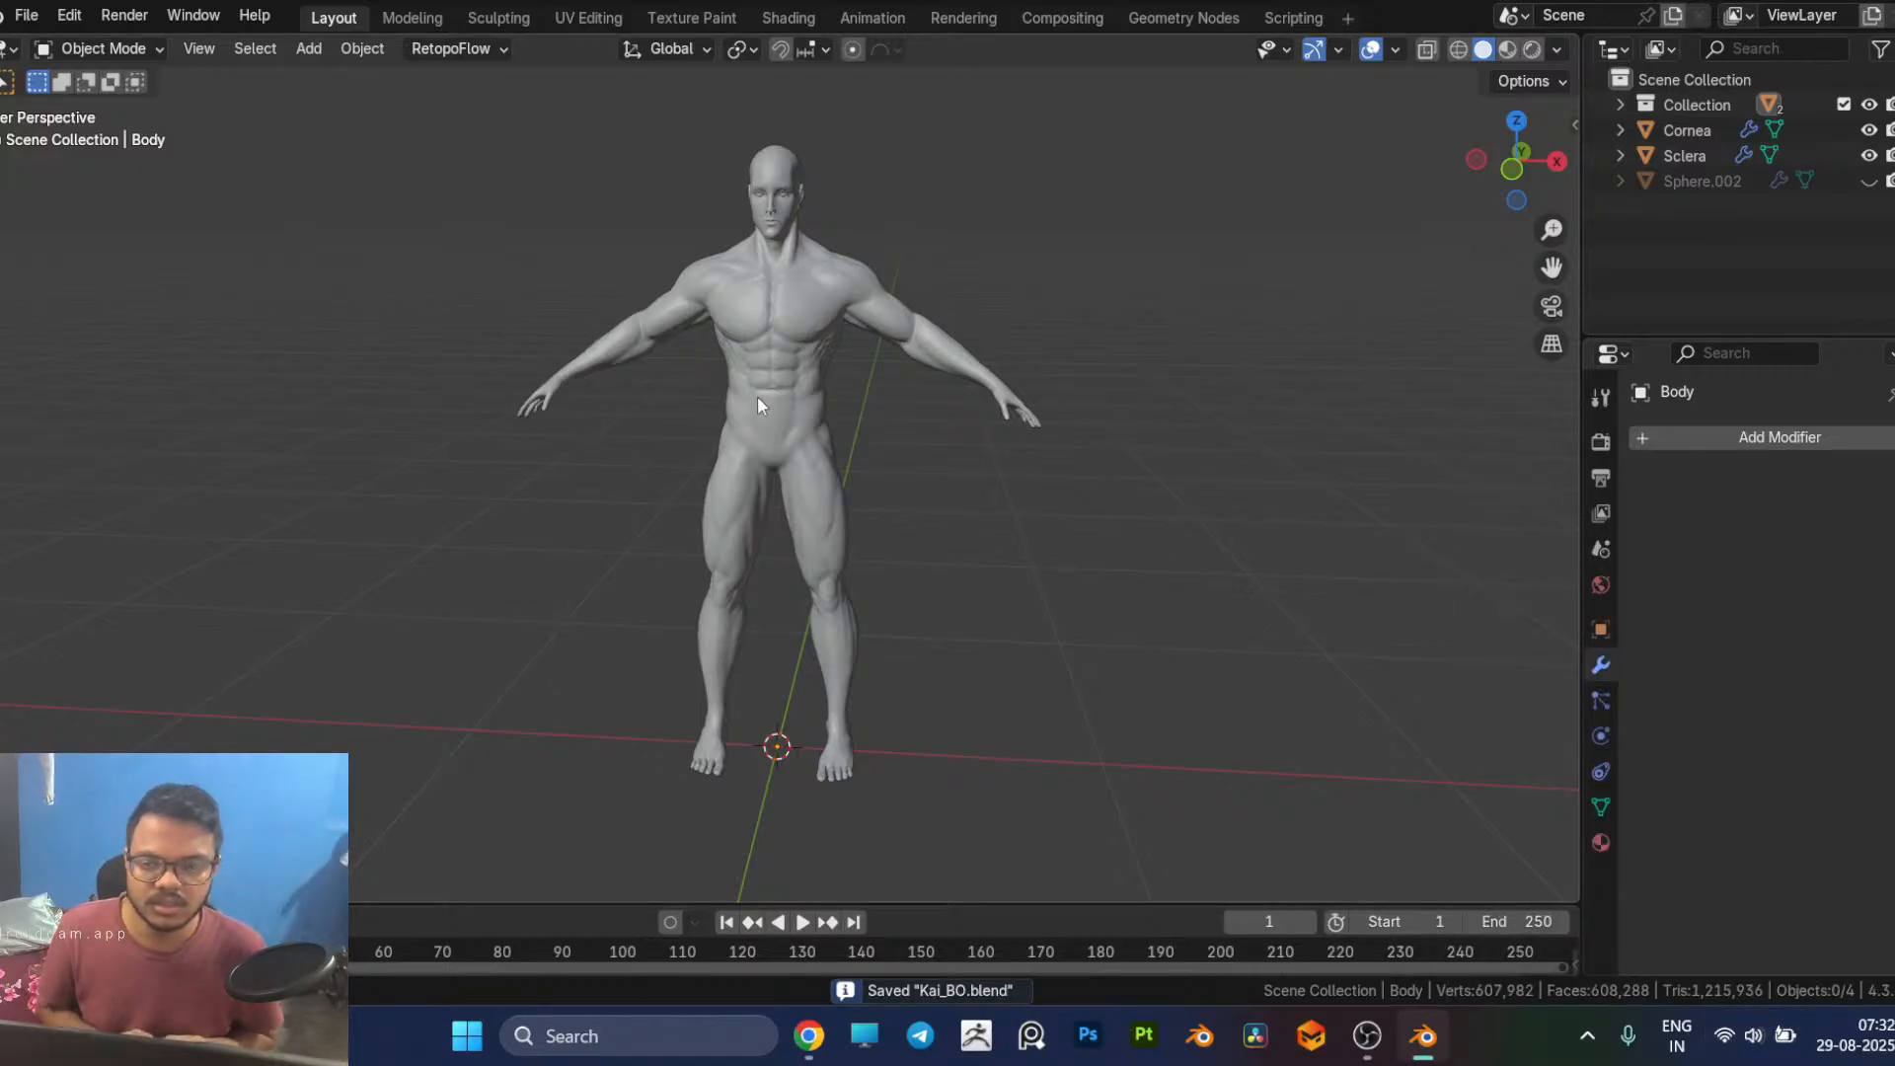
{"action": "left_click", "coordinate": [757, 398]}
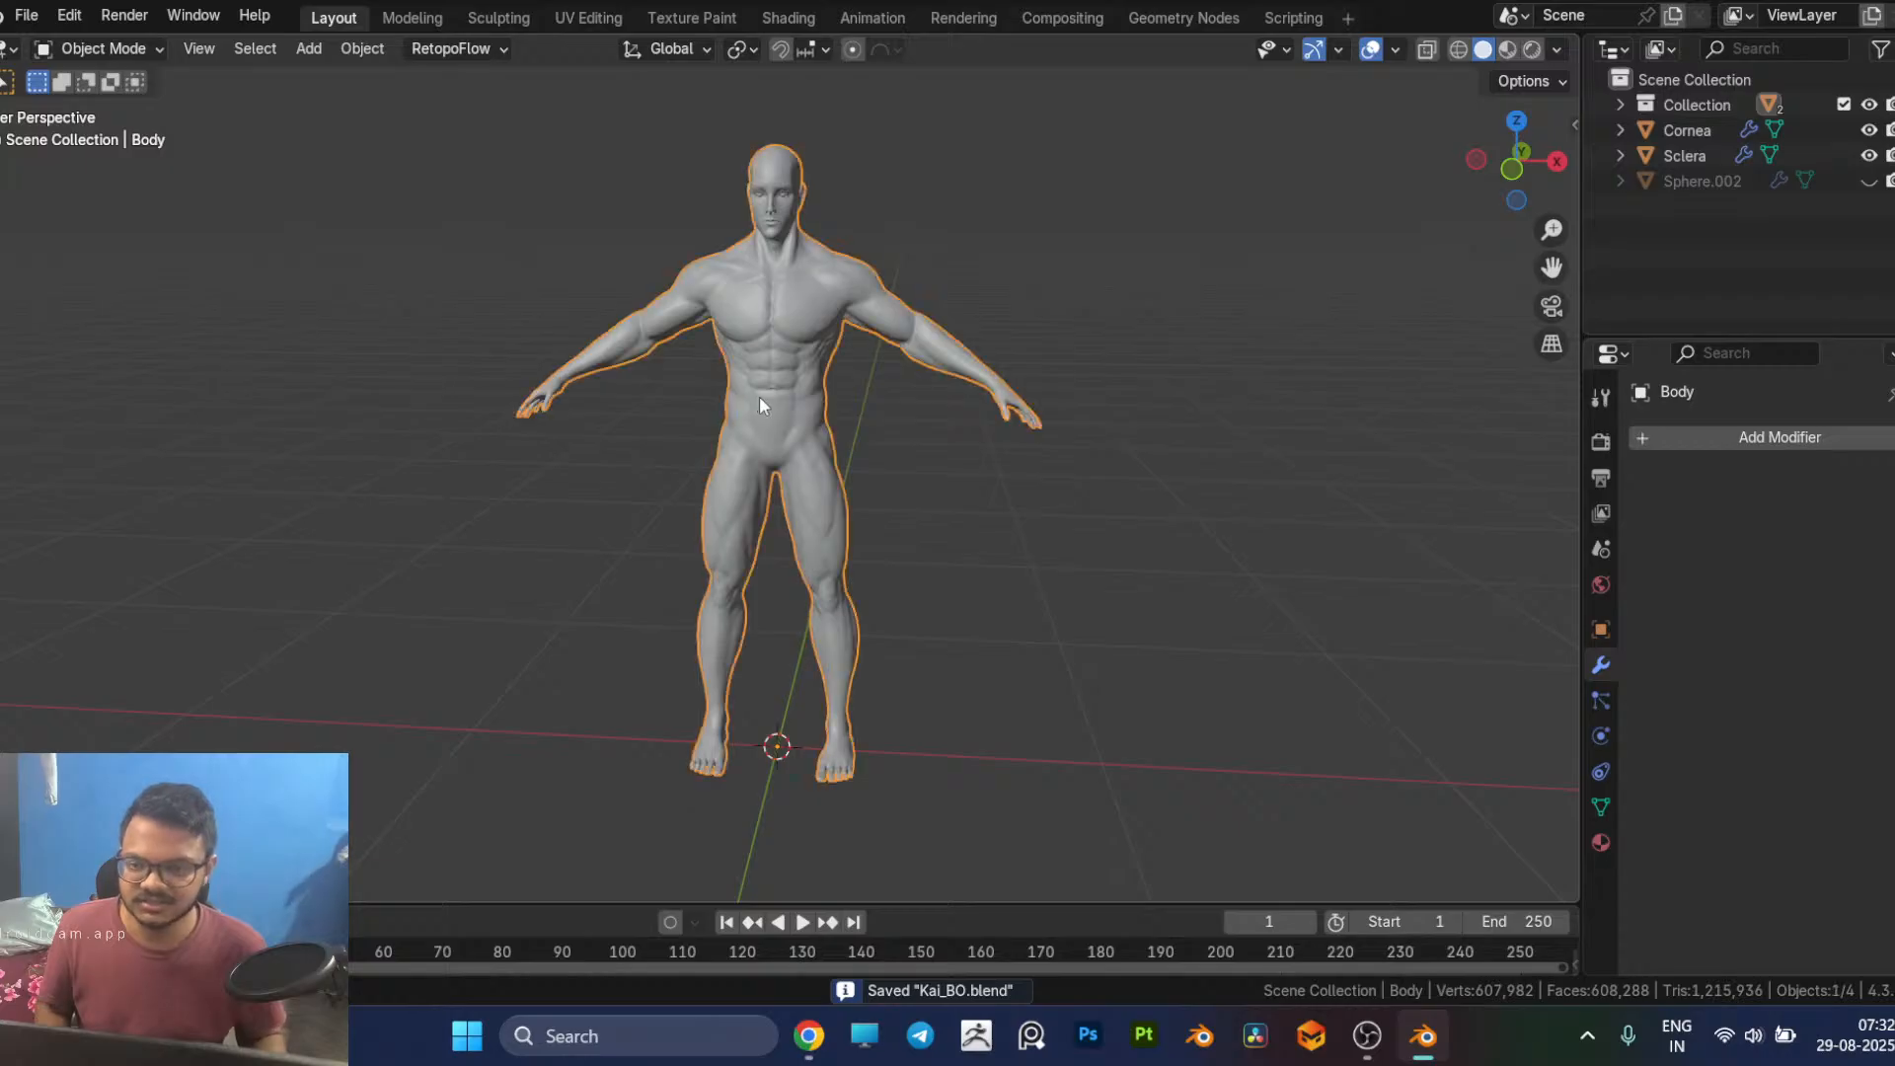
{"action": "middle_click_drag", "start_coordinate": [888, 415], "coordinate": [839, 423]}
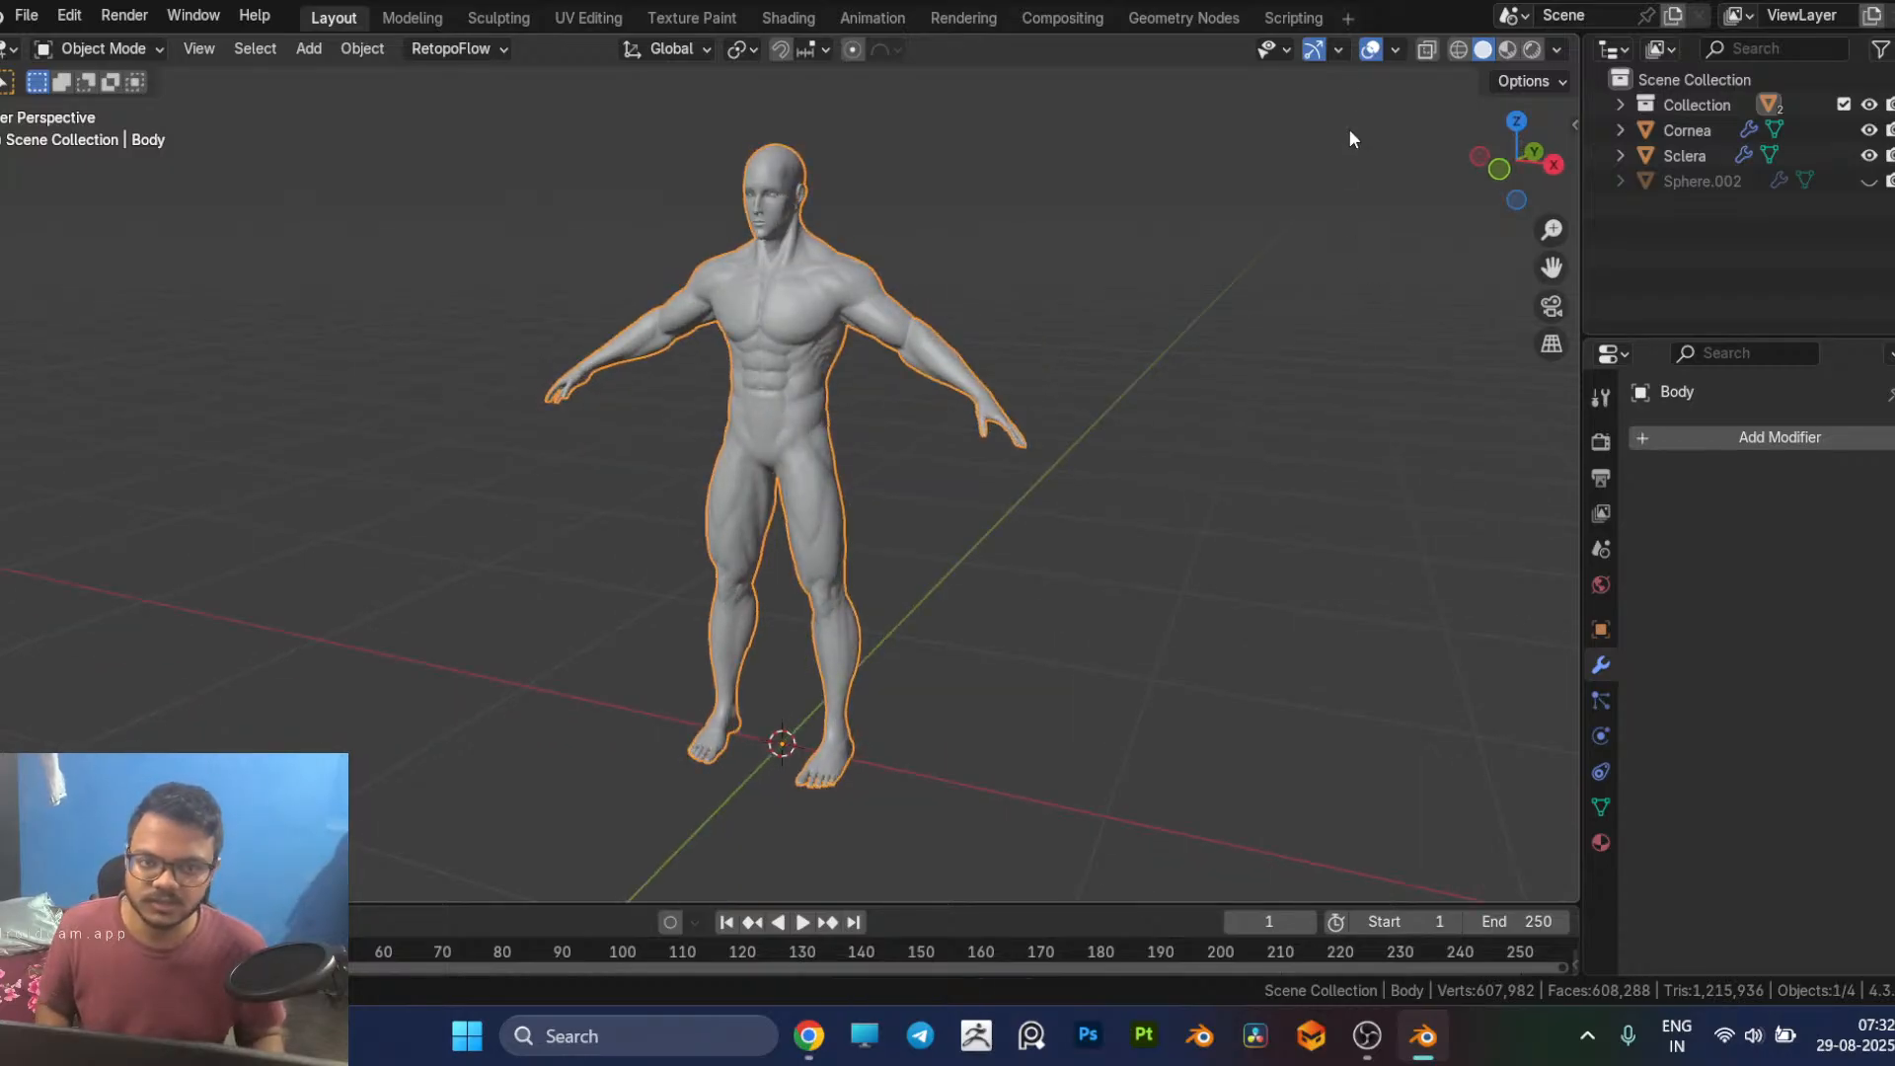
{"action": "left_click", "coordinate": [1393, 51]}
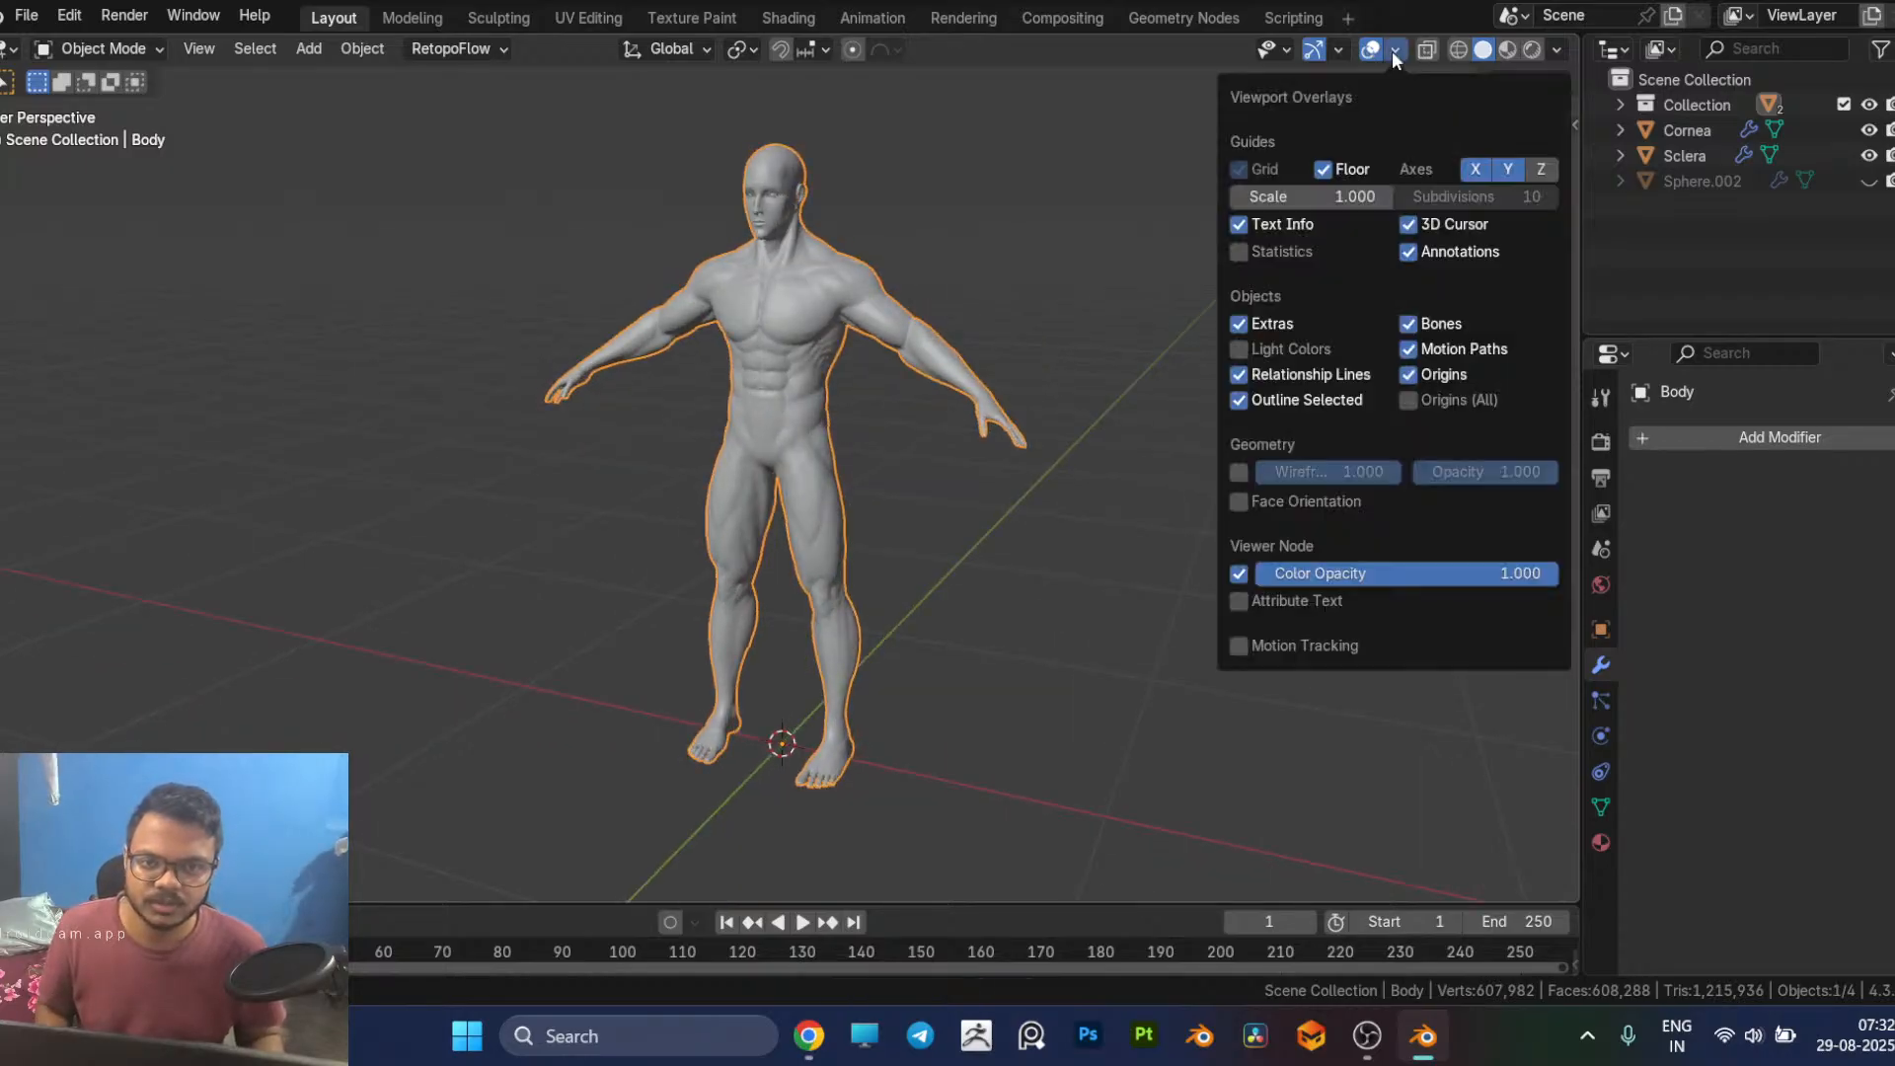
{"action": "left_click", "coordinate": [1236, 255]}
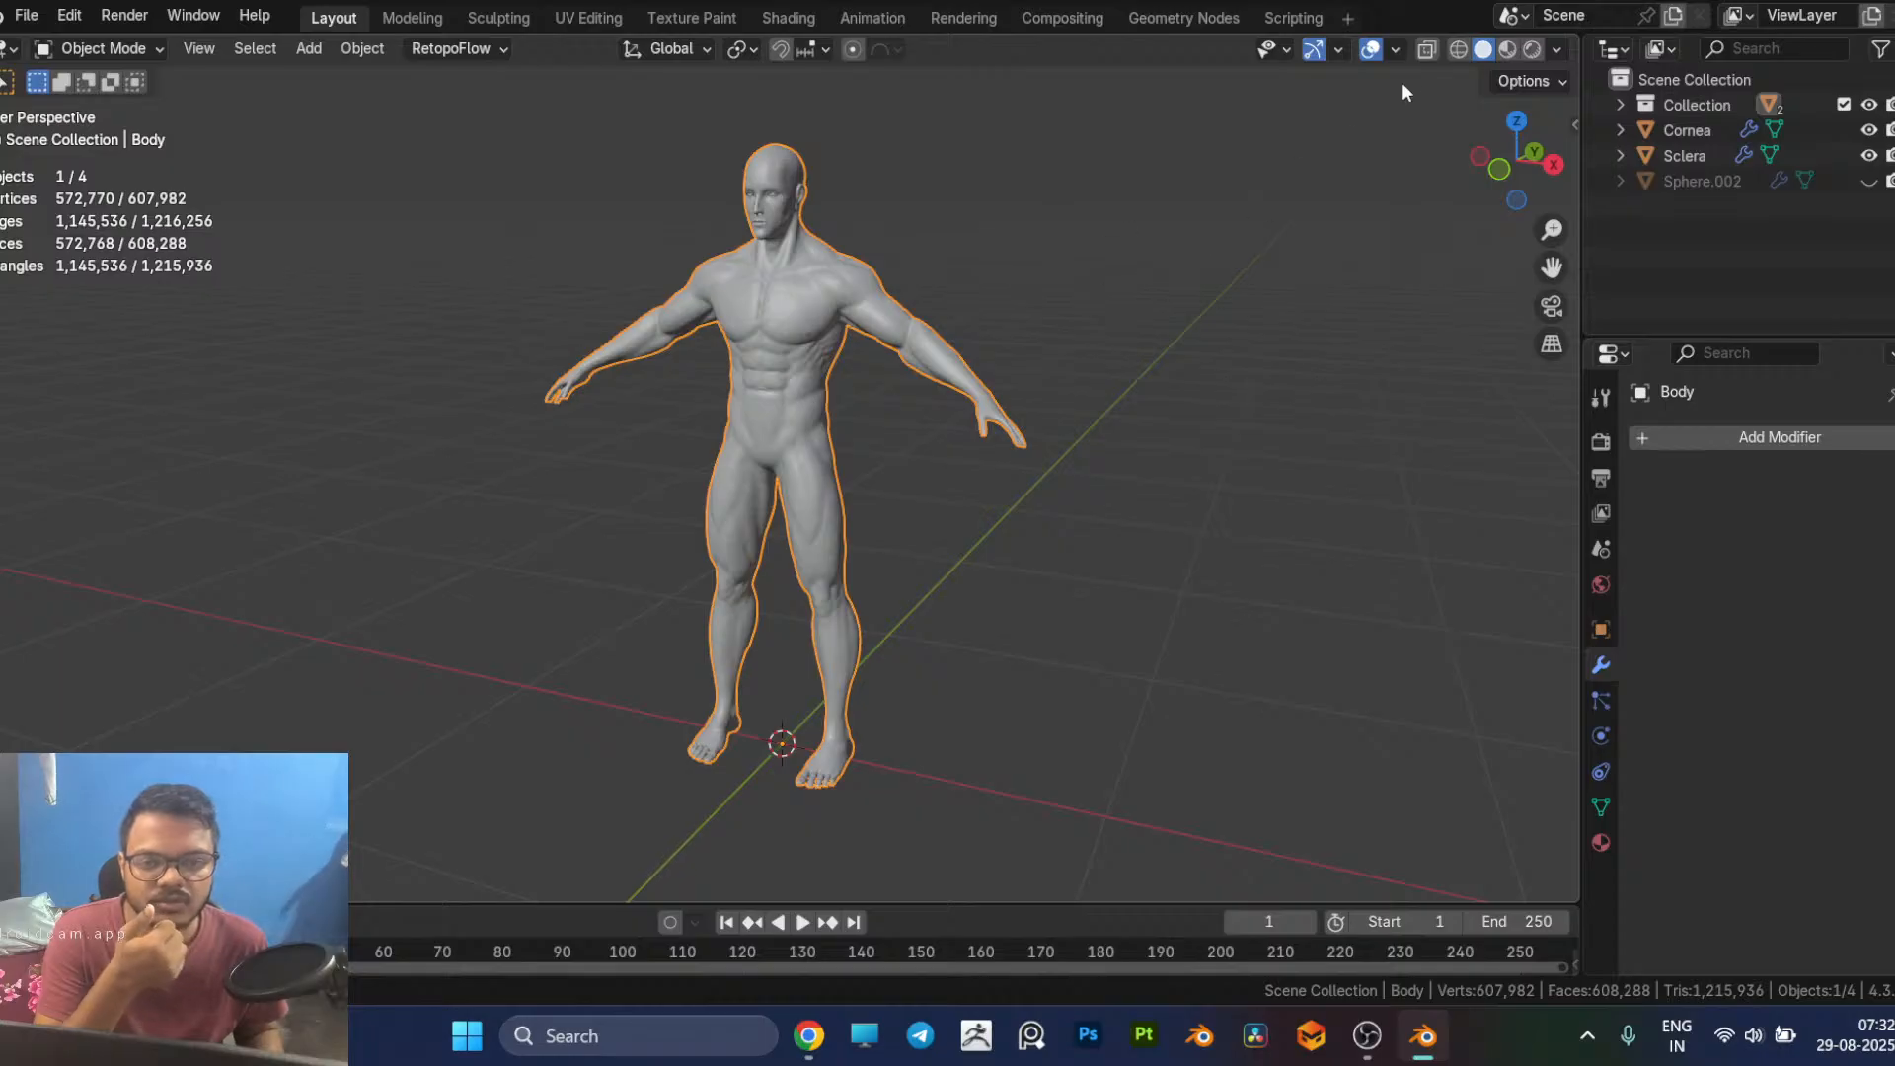
{"action": "middle_click_drag", "start_coordinate": [880, 385], "coordinate": [997, 309]}
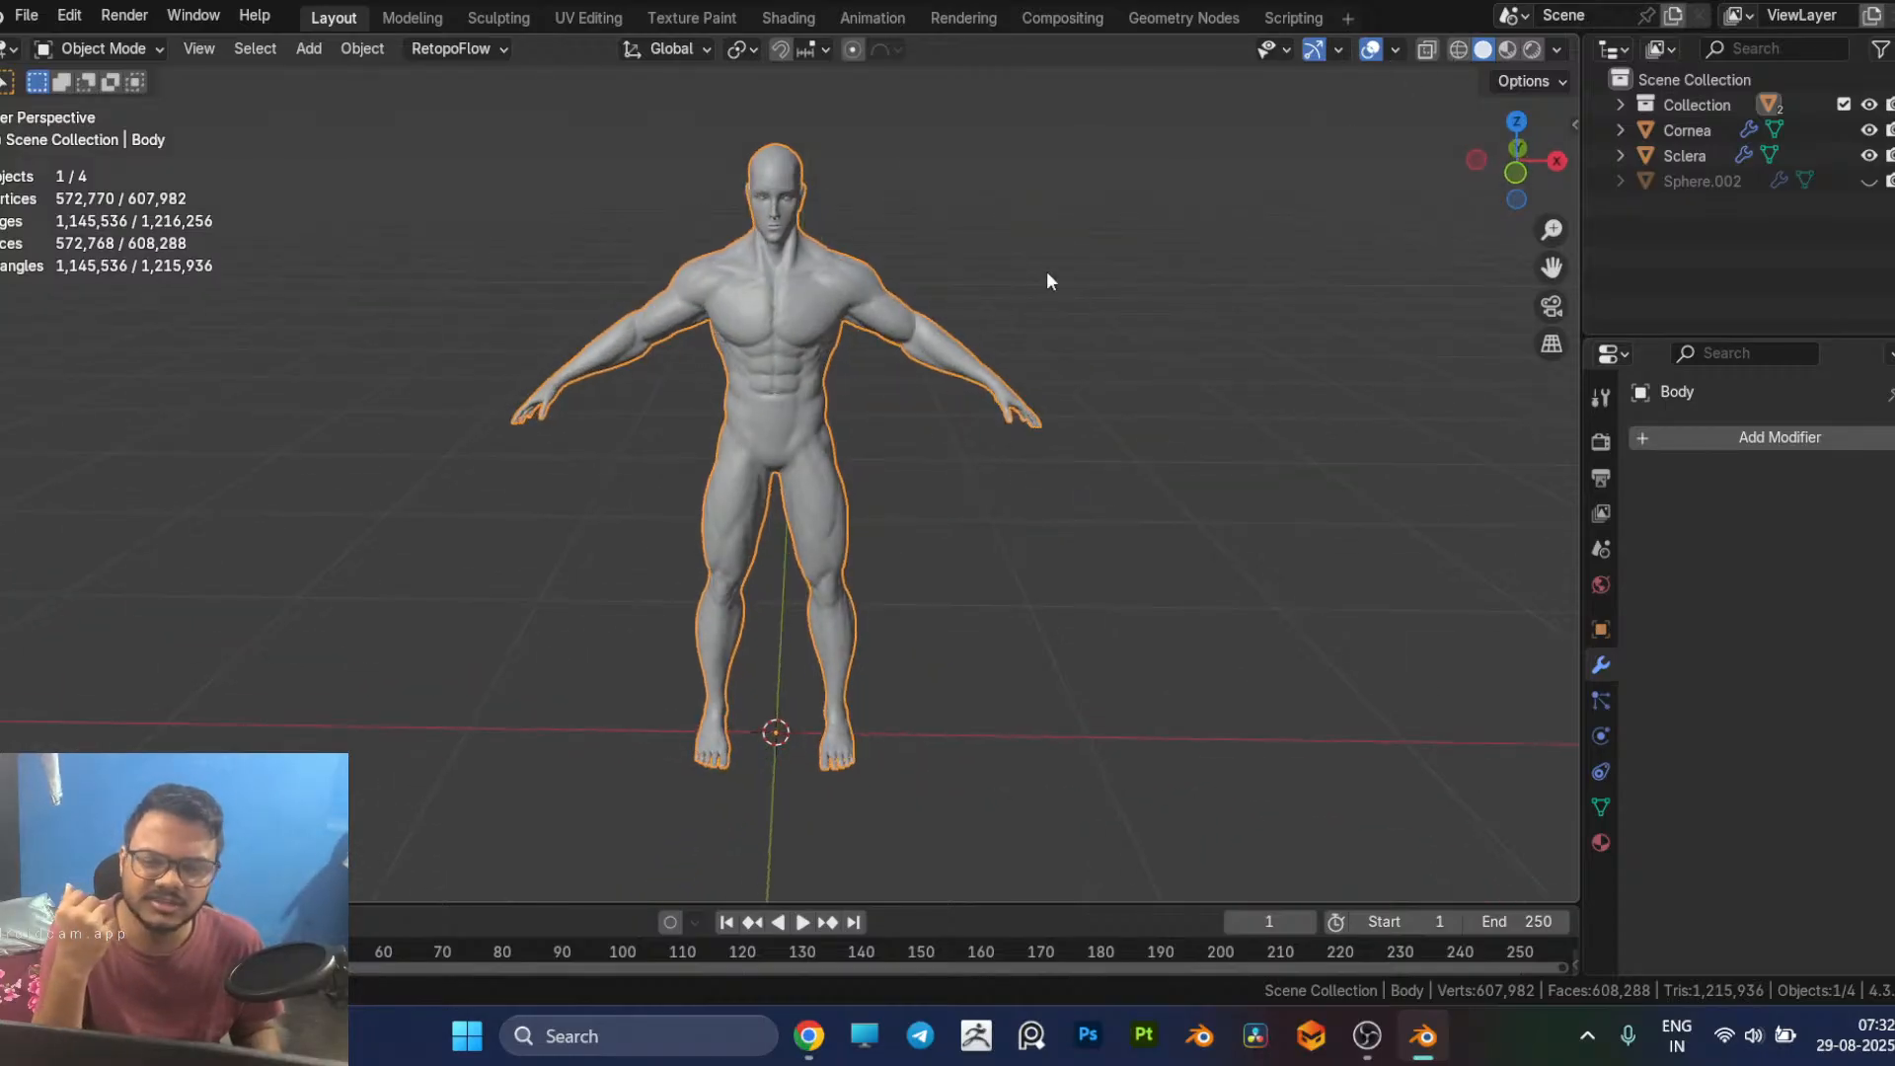
{"action": "left_click", "coordinate": [1398, 50]}
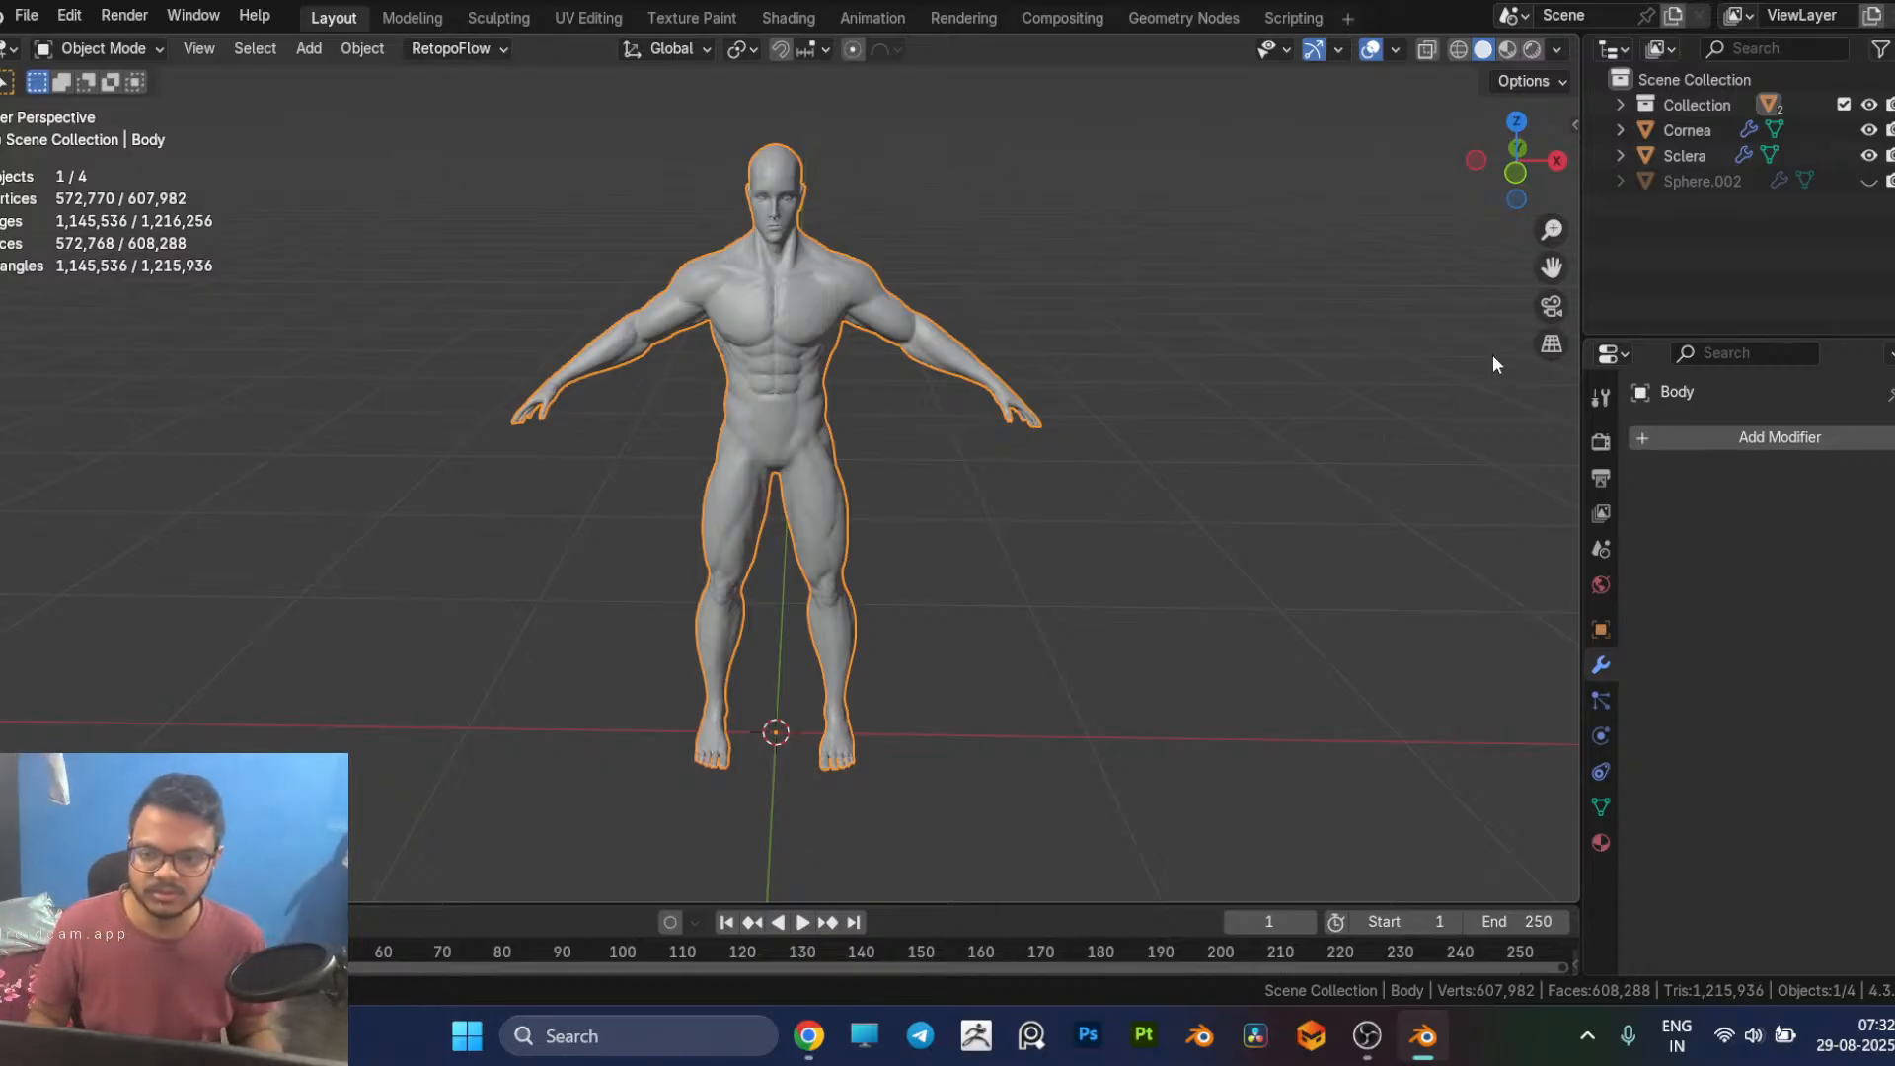
Step: Deselect the body and, in front view, add a Single Vert mesh using the Object Origin Only option
{"action": "left_click", "coordinate": [1714, 87]}
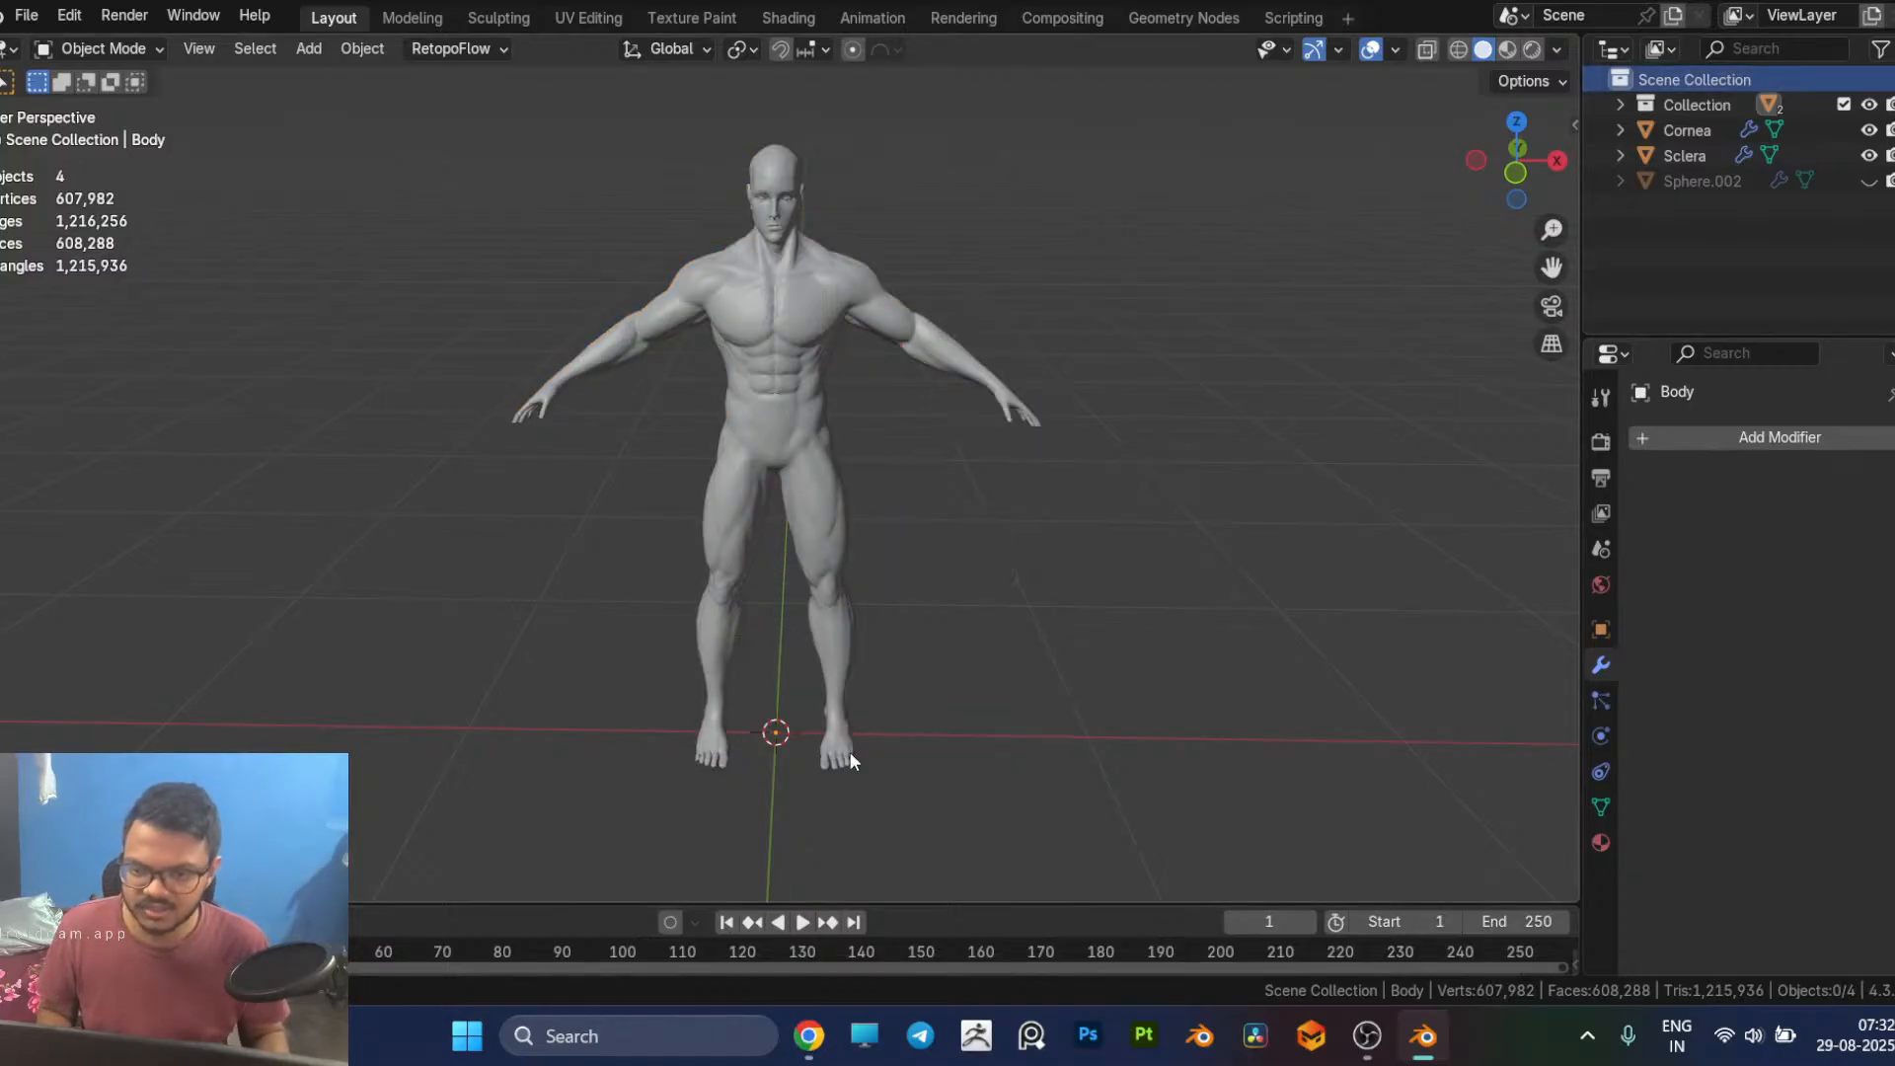
{"action": "key", "text": "KP_1"}
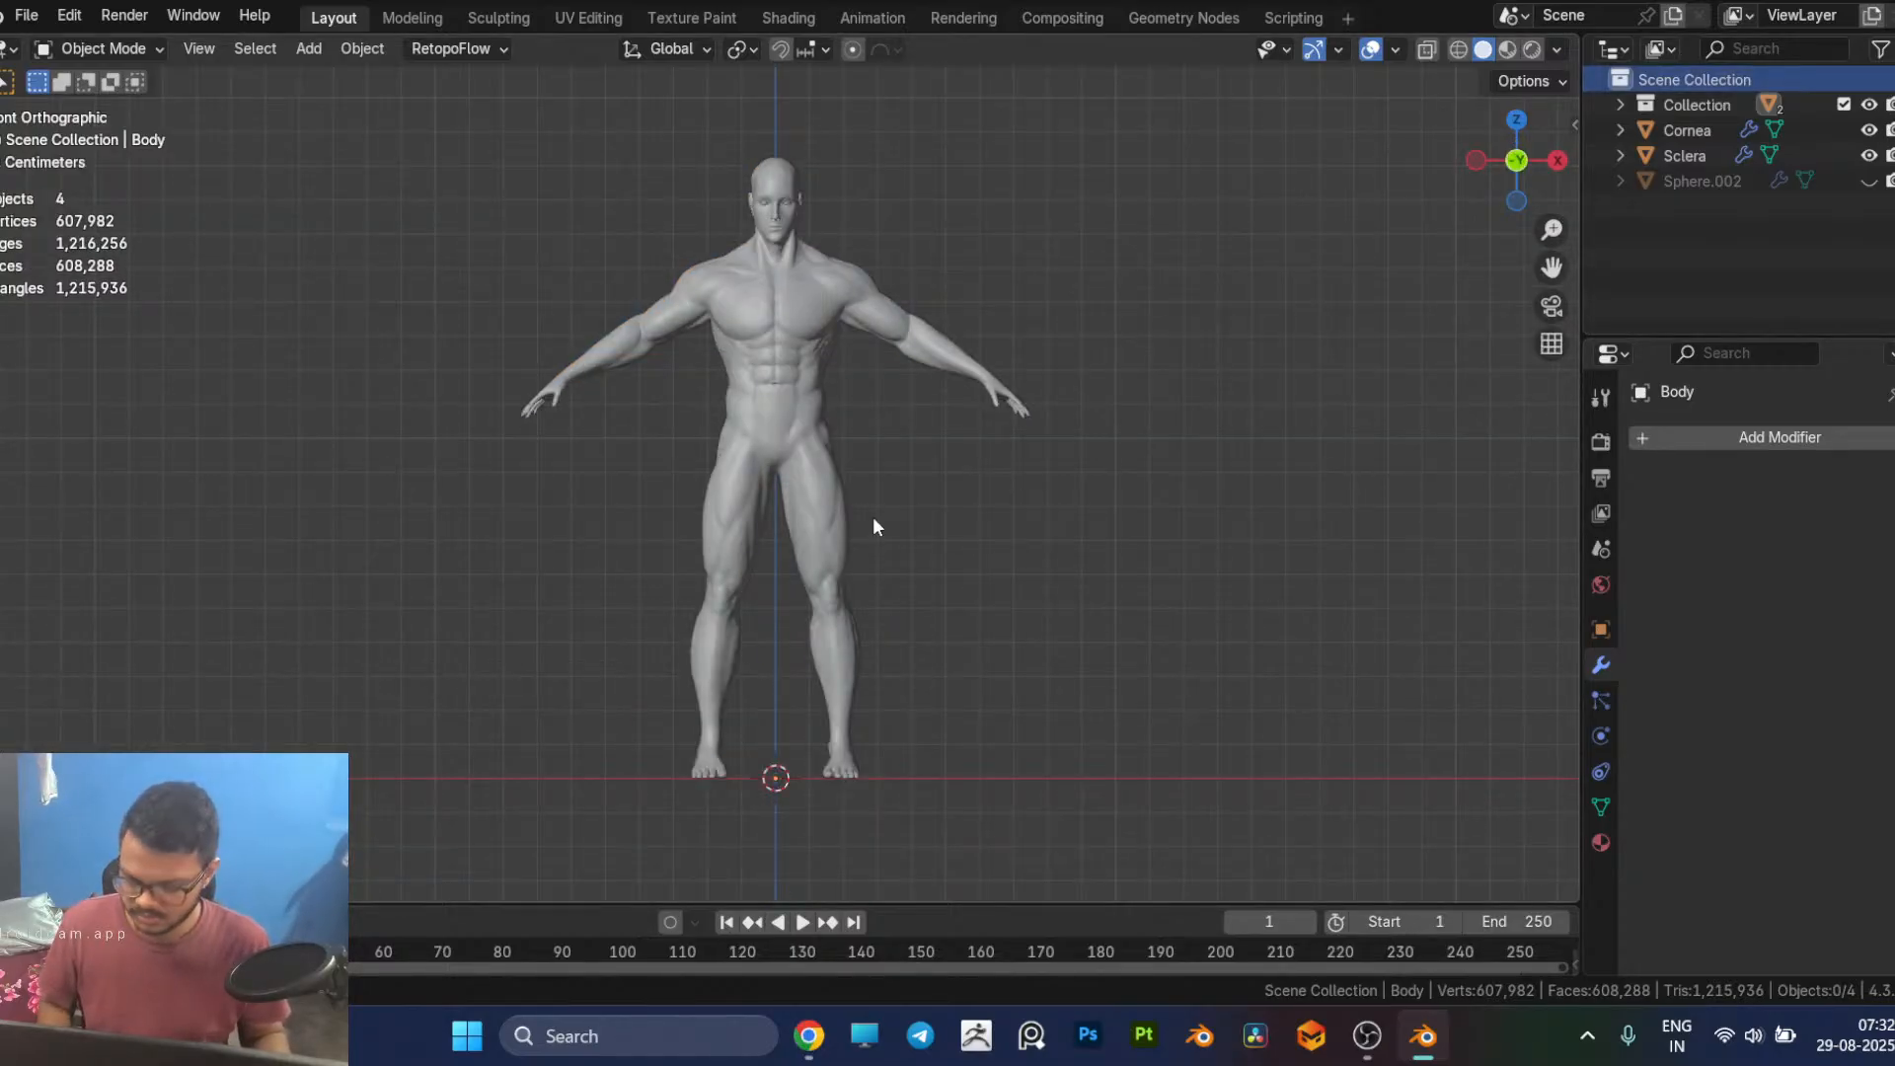
{"action": "key", "text": "shift+a"}
{"action": "mouse_move", "coordinate": [840, 489]}
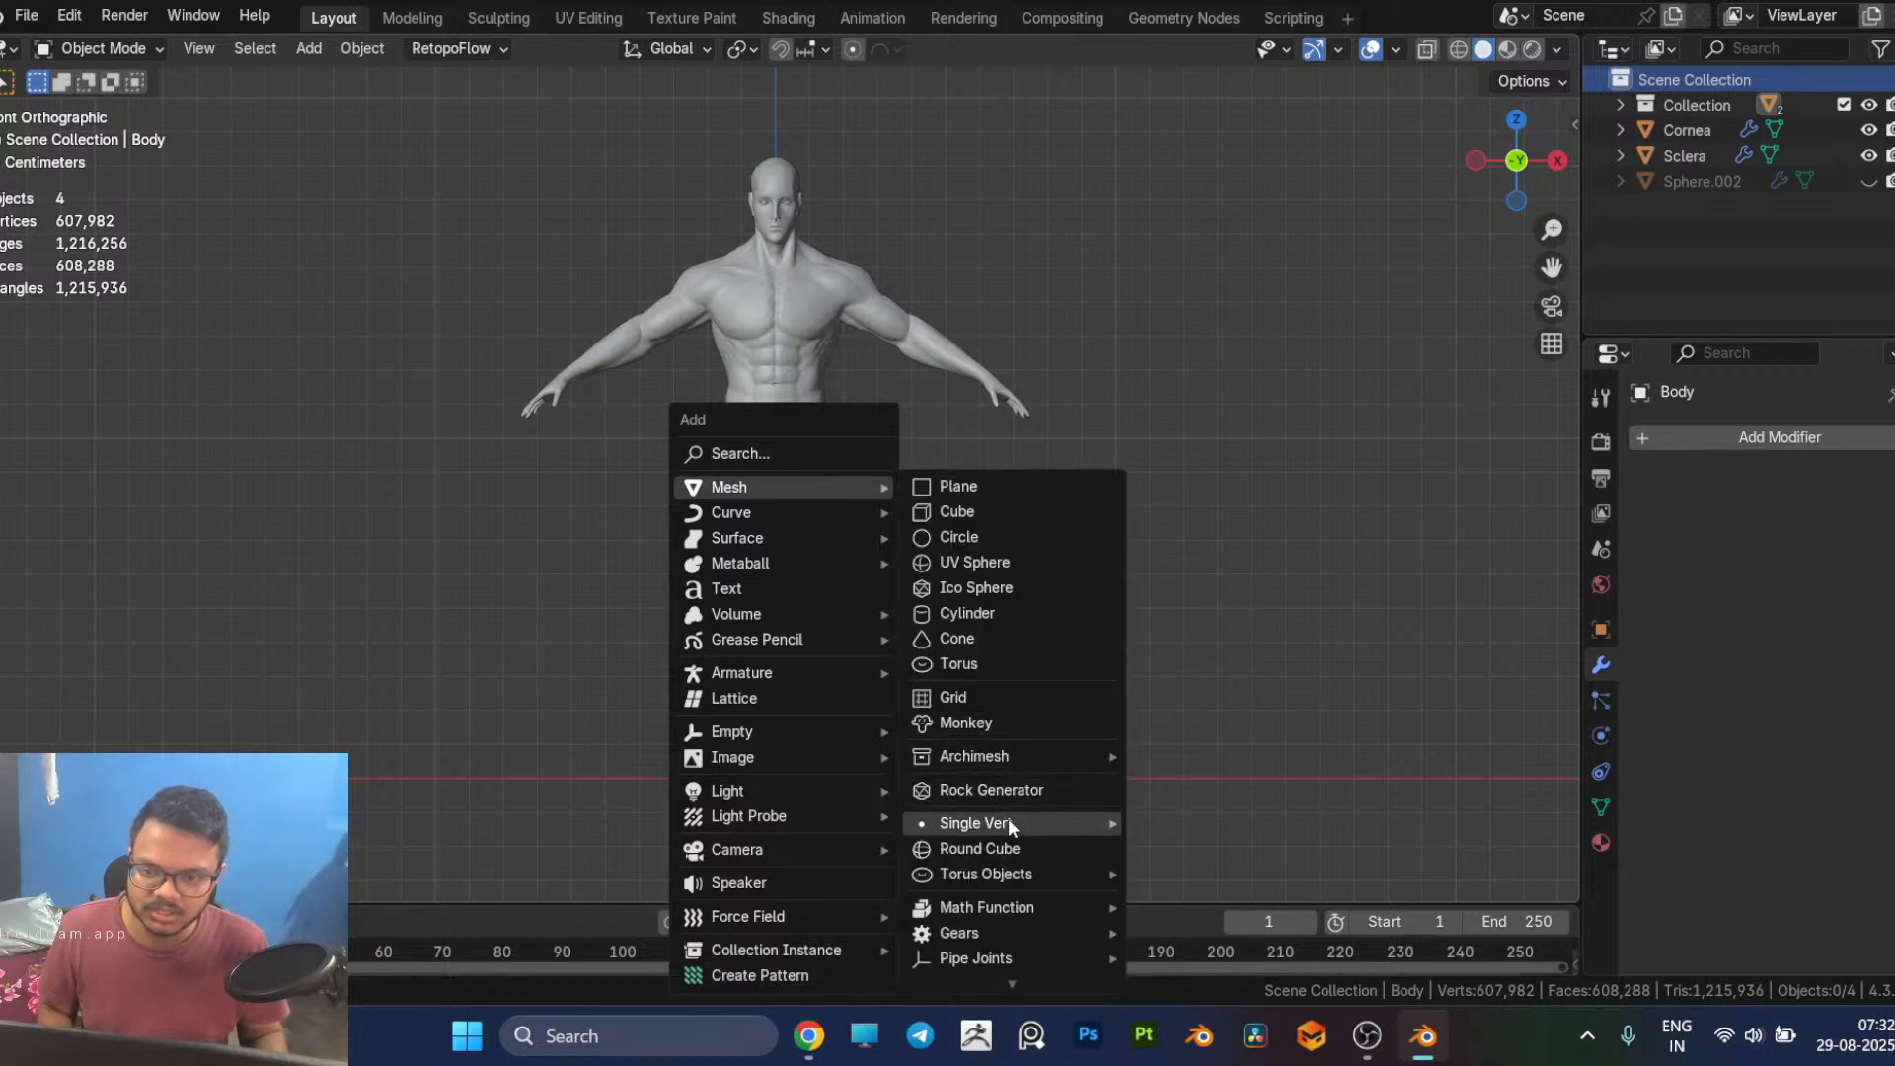
{"action": "mouse_move", "coordinate": [1009, 821]}
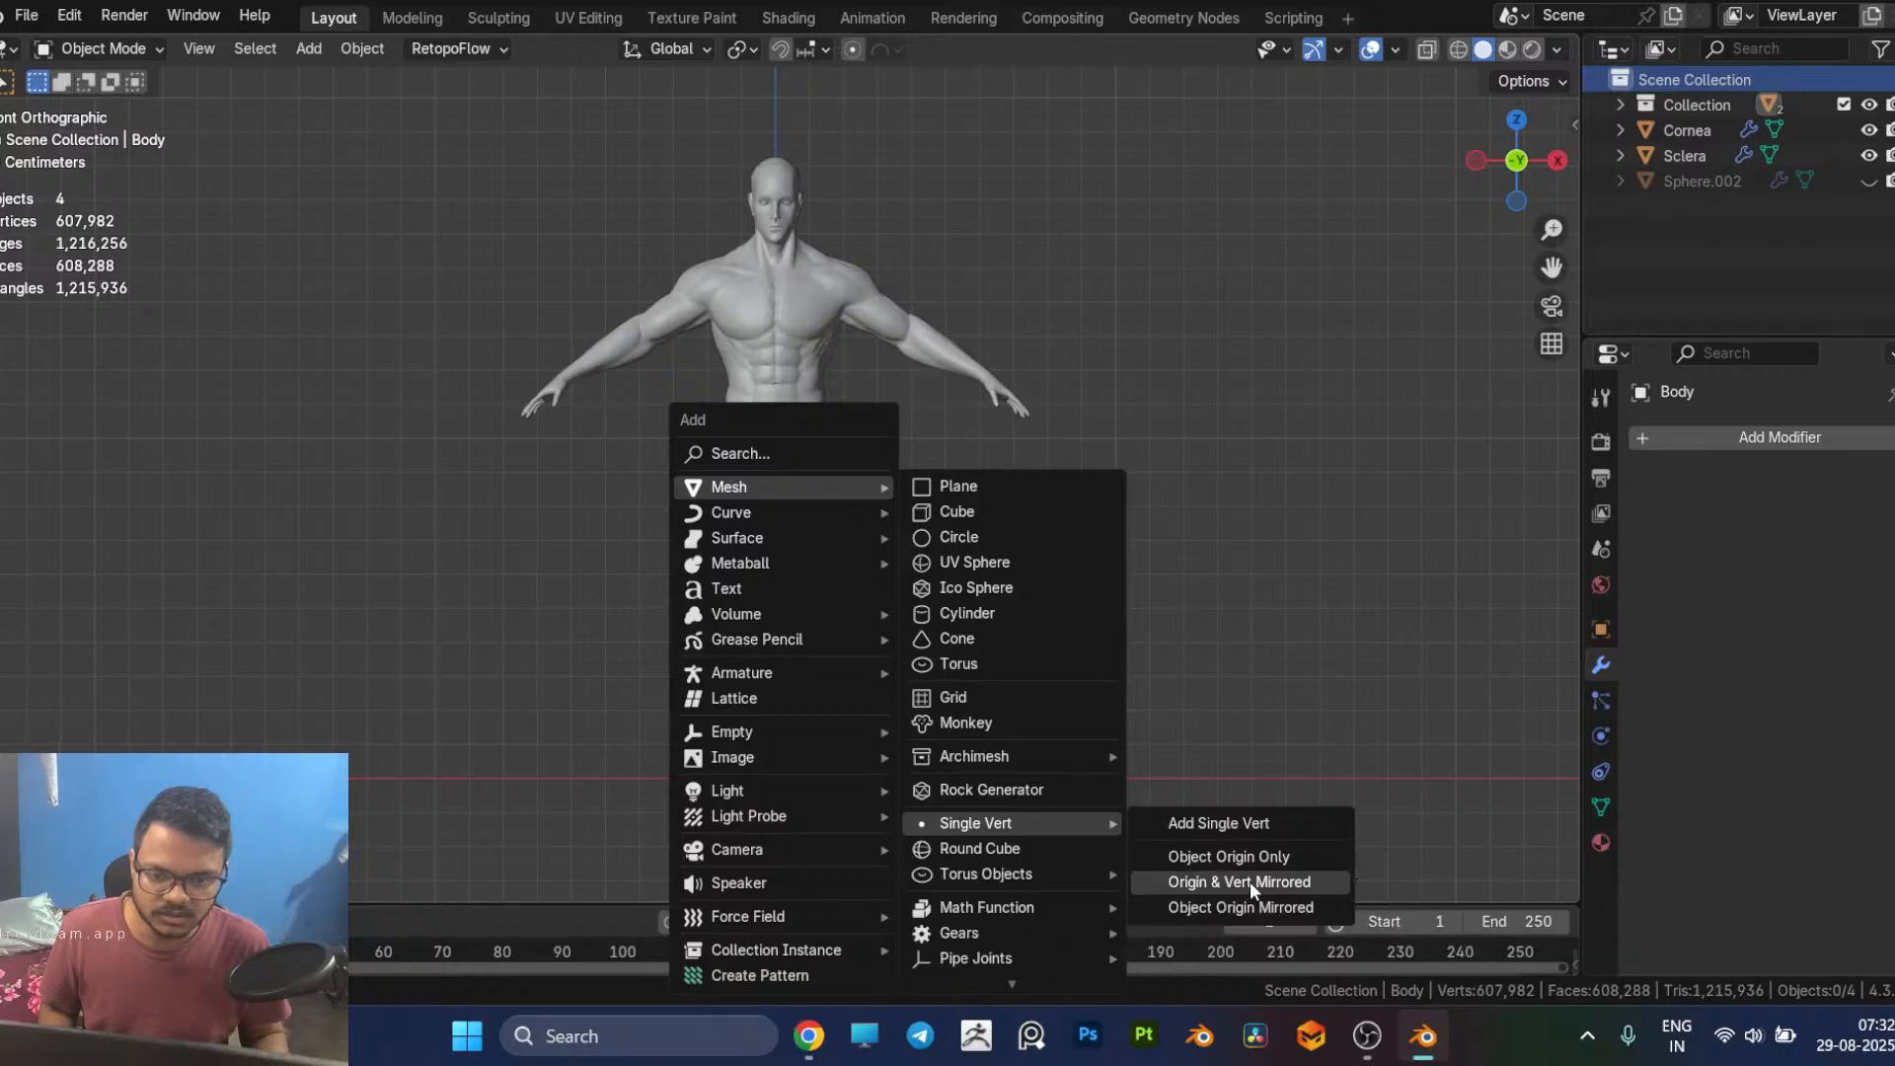
{"action": "left_click", "coordinate": [1260, 858]}
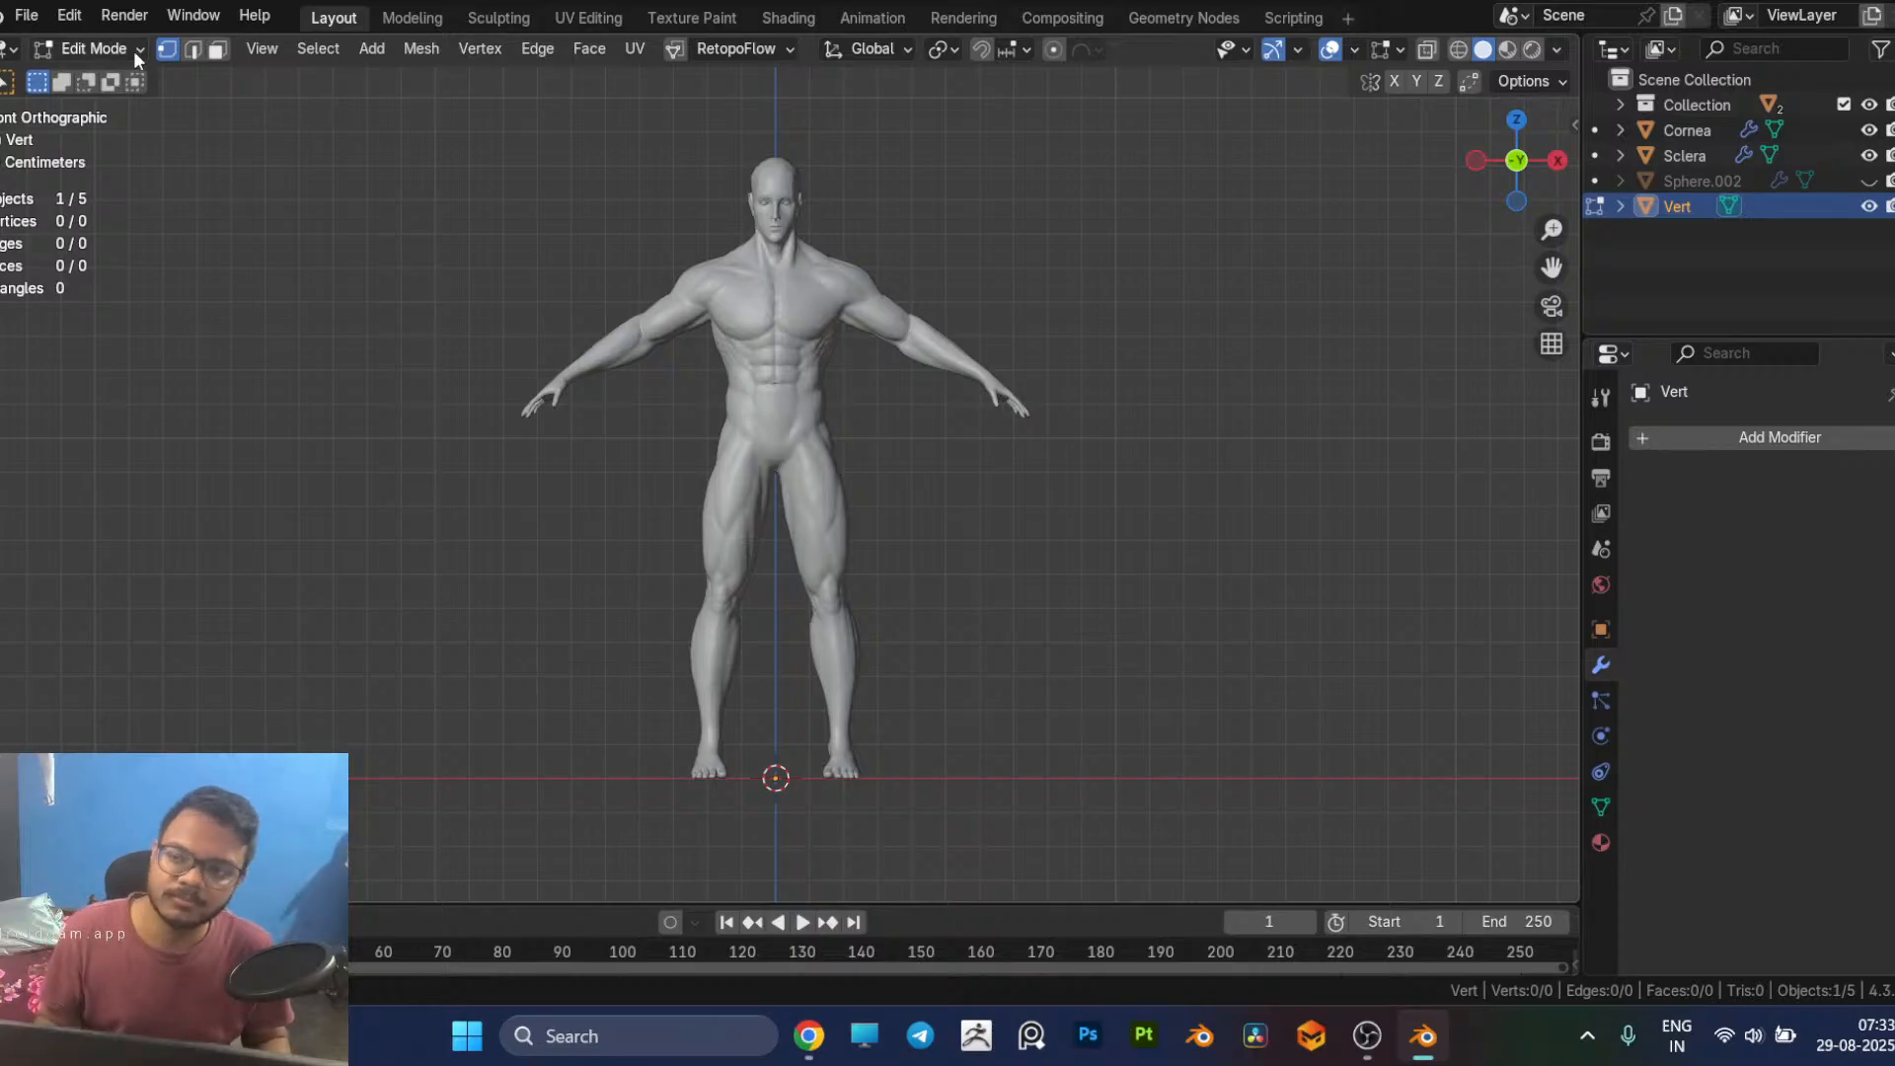
Step: Start RetopoFlow with the new empty mesh as the editing target
{"action": "left_click", "coordinate": [718, 50]}
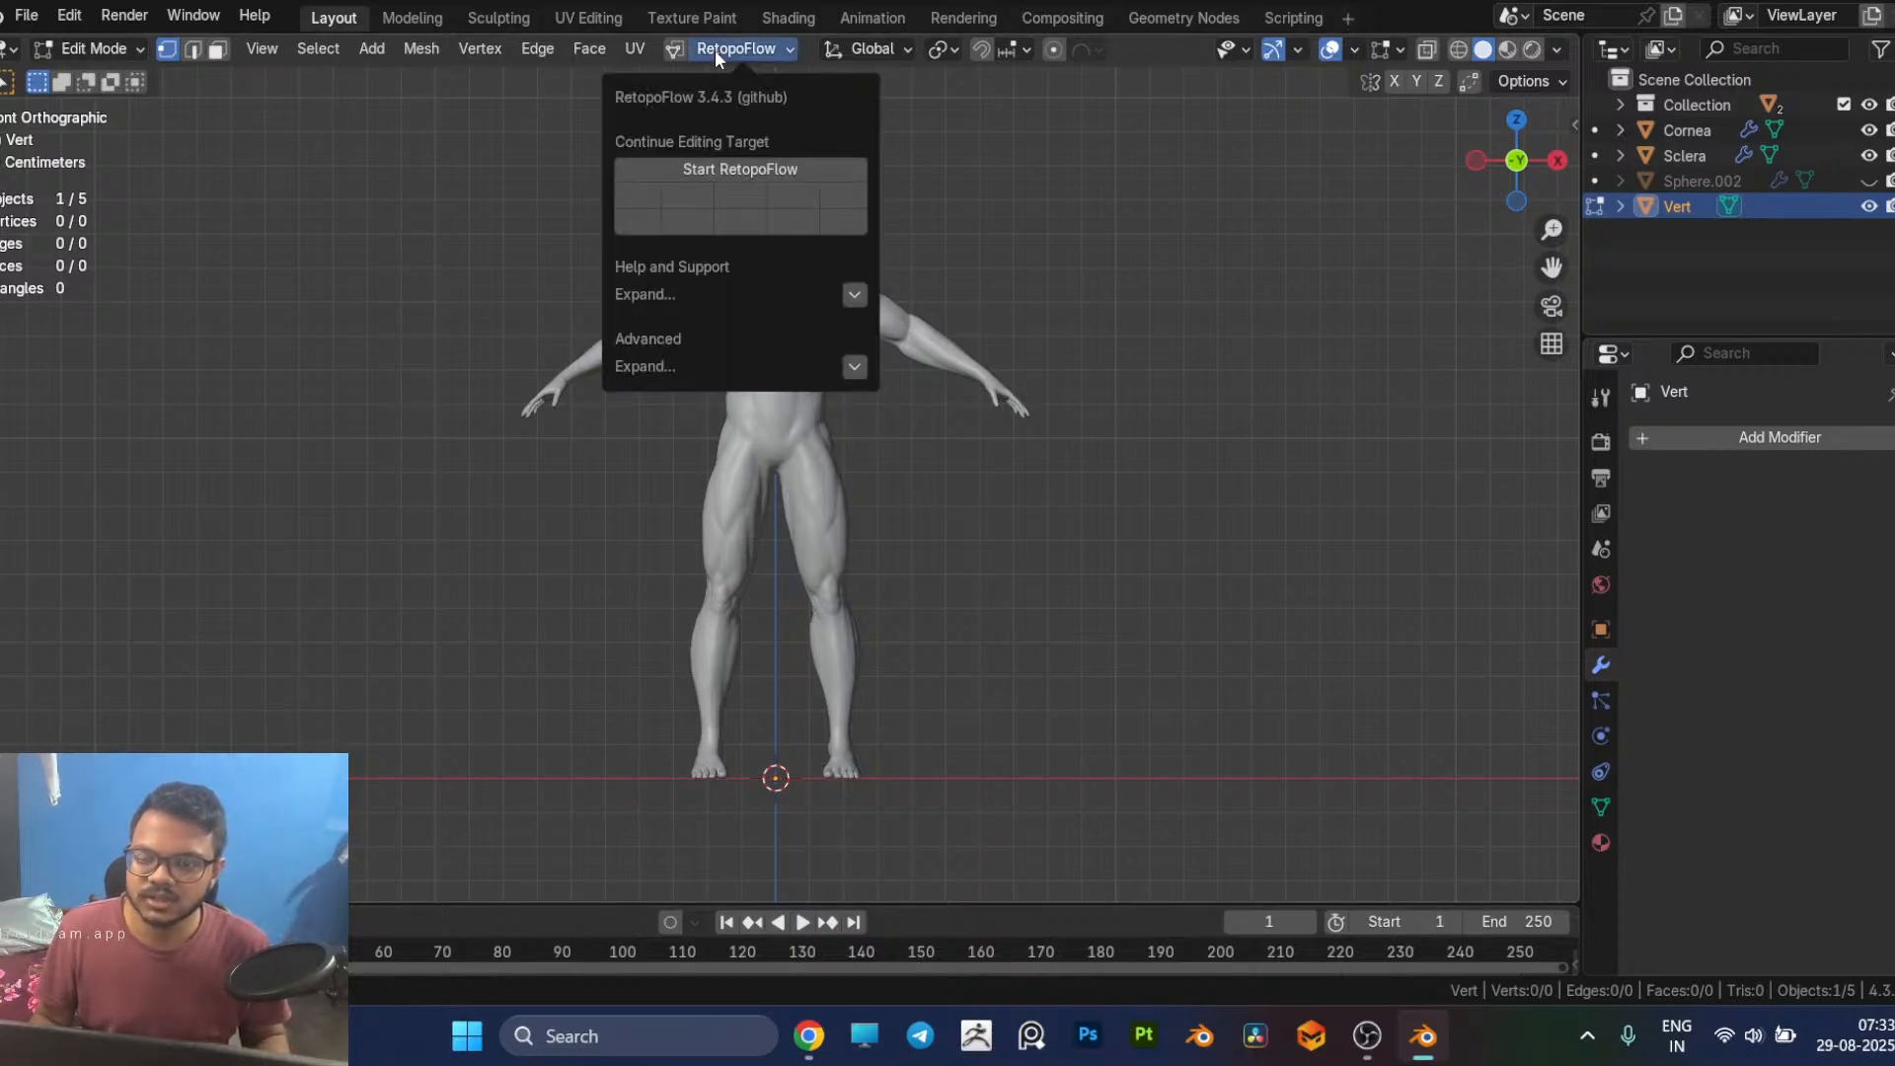
{"action": "left_click", "coordinate": [730, 169]}
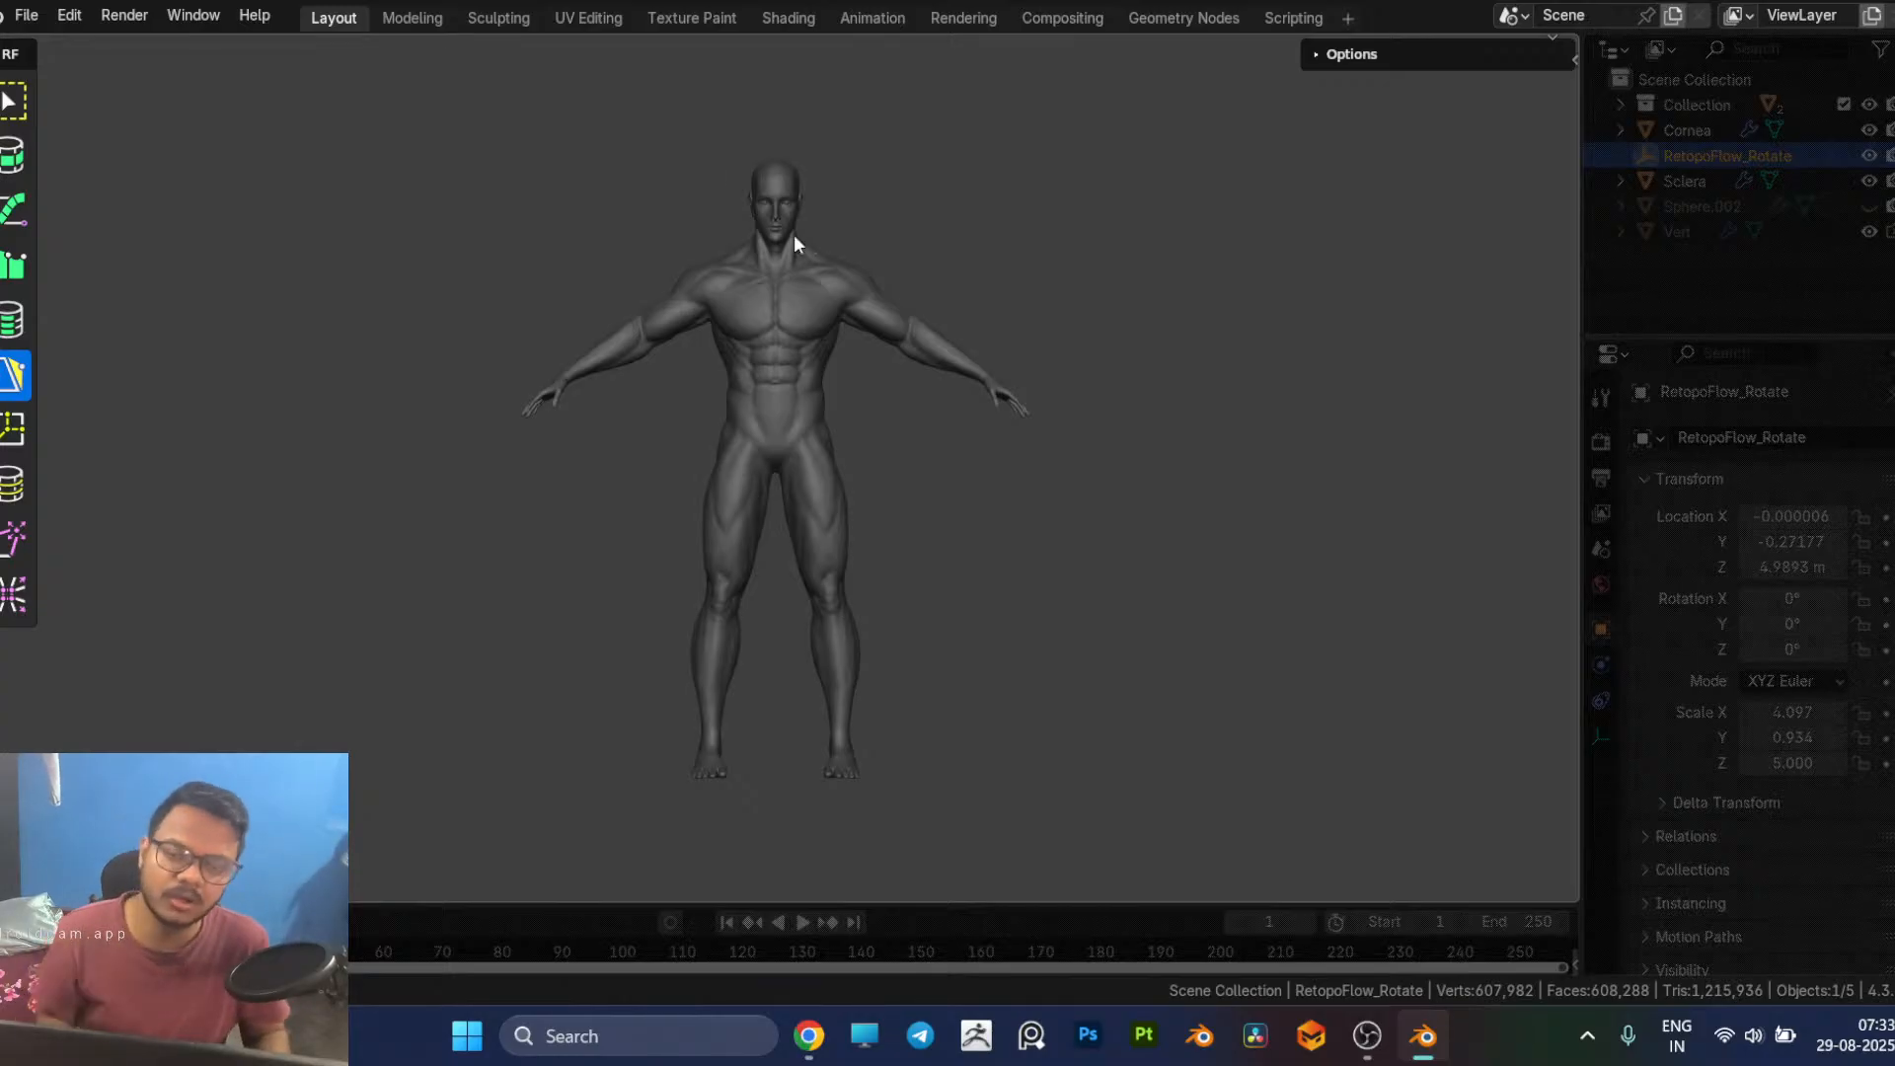
Step: Examine the front of the face up close and review RetopoFlow's PolyPen automerge and insert mode options
{"action": "scroll", "coordinate": [859, 380], "scroll_direction": "up", "scroll_amount": 5}
{"action": "scroll", "coordinate": [863, 387], "scroll_direction": "down", "scroll_amount": 5}
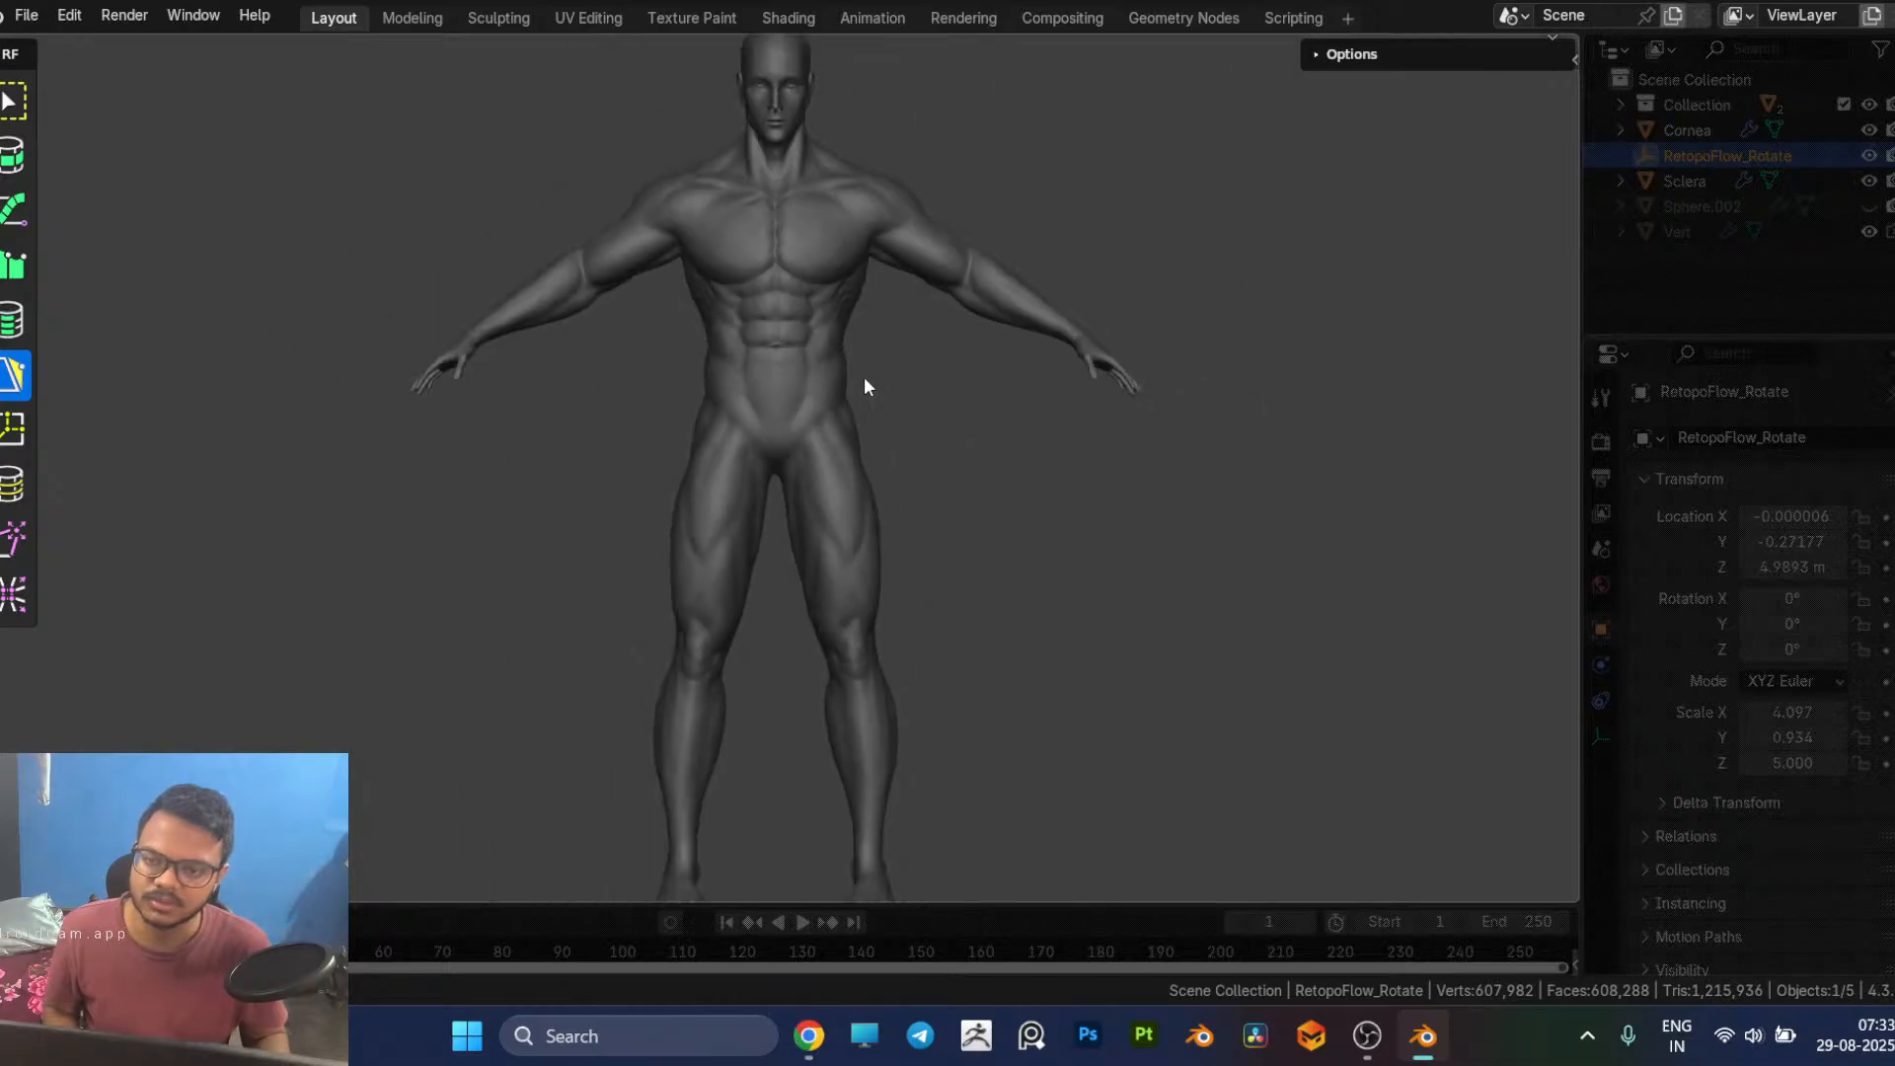
{"action": "scroll", "coordinate": [844, 341], "scroll_direction": "up", "scroll_amount": 2}
{"action": "scroll", "coordinate": [862, 392], "scroll_direction": "up", "scroll_amount": 6}
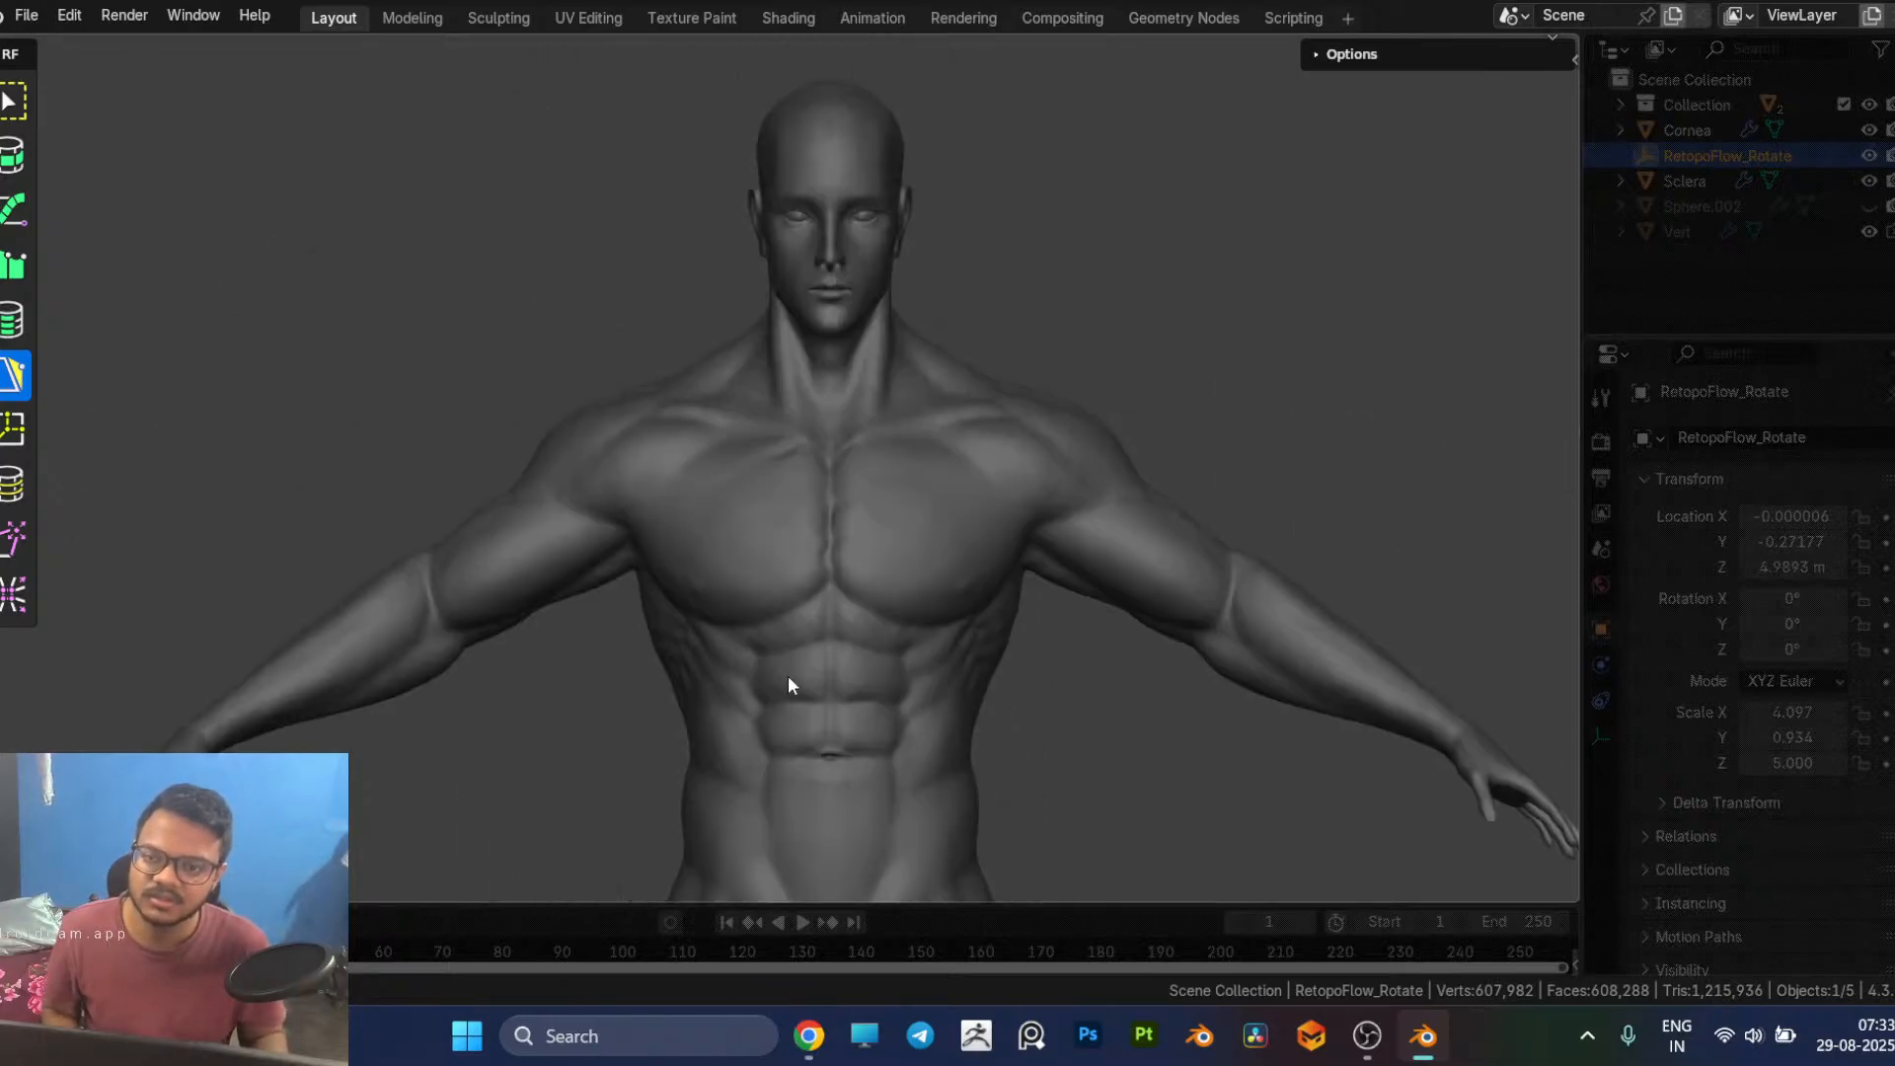
{"action": "scroll", "coordinate": [902, 281], "scroll_direction": "up", "scroll_amount": 6}
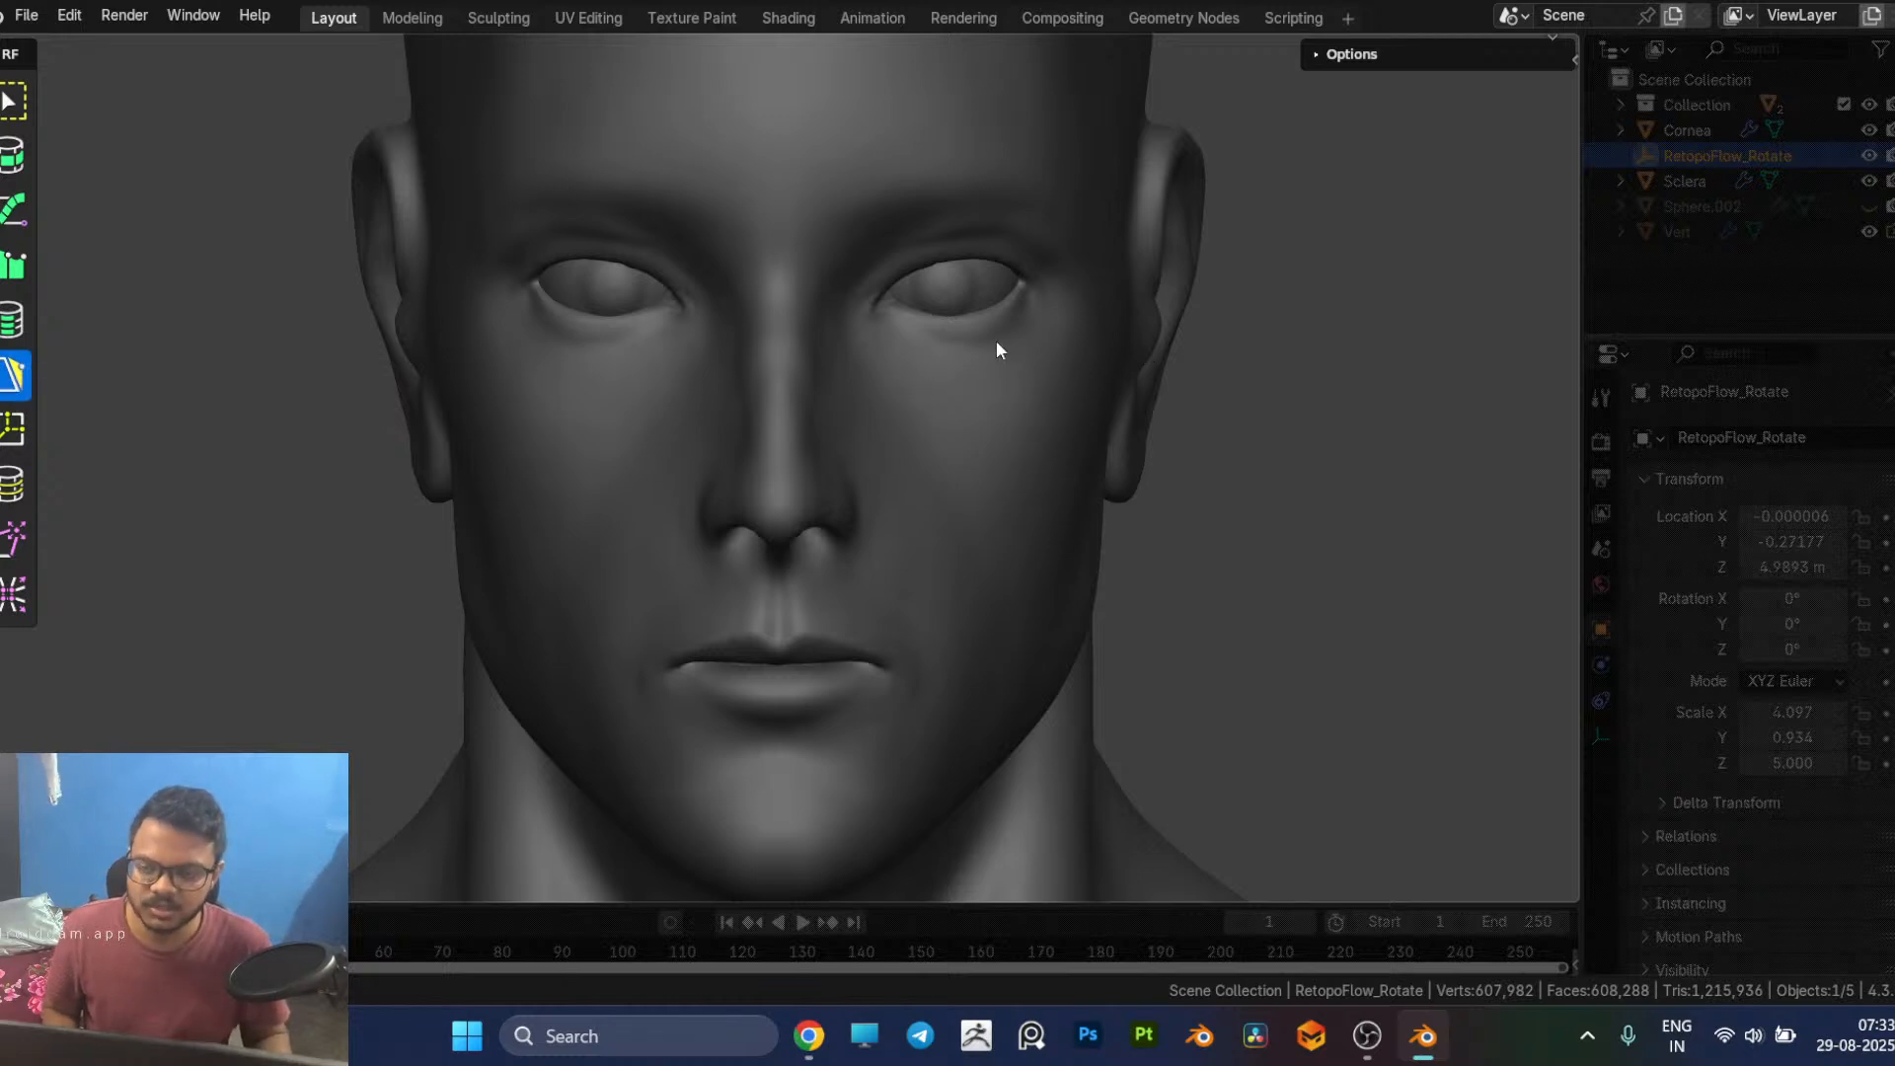
{"action": "scroll", "coordinate": [995, 336], "scroll_direction": "up", "scroll_amount": 3}
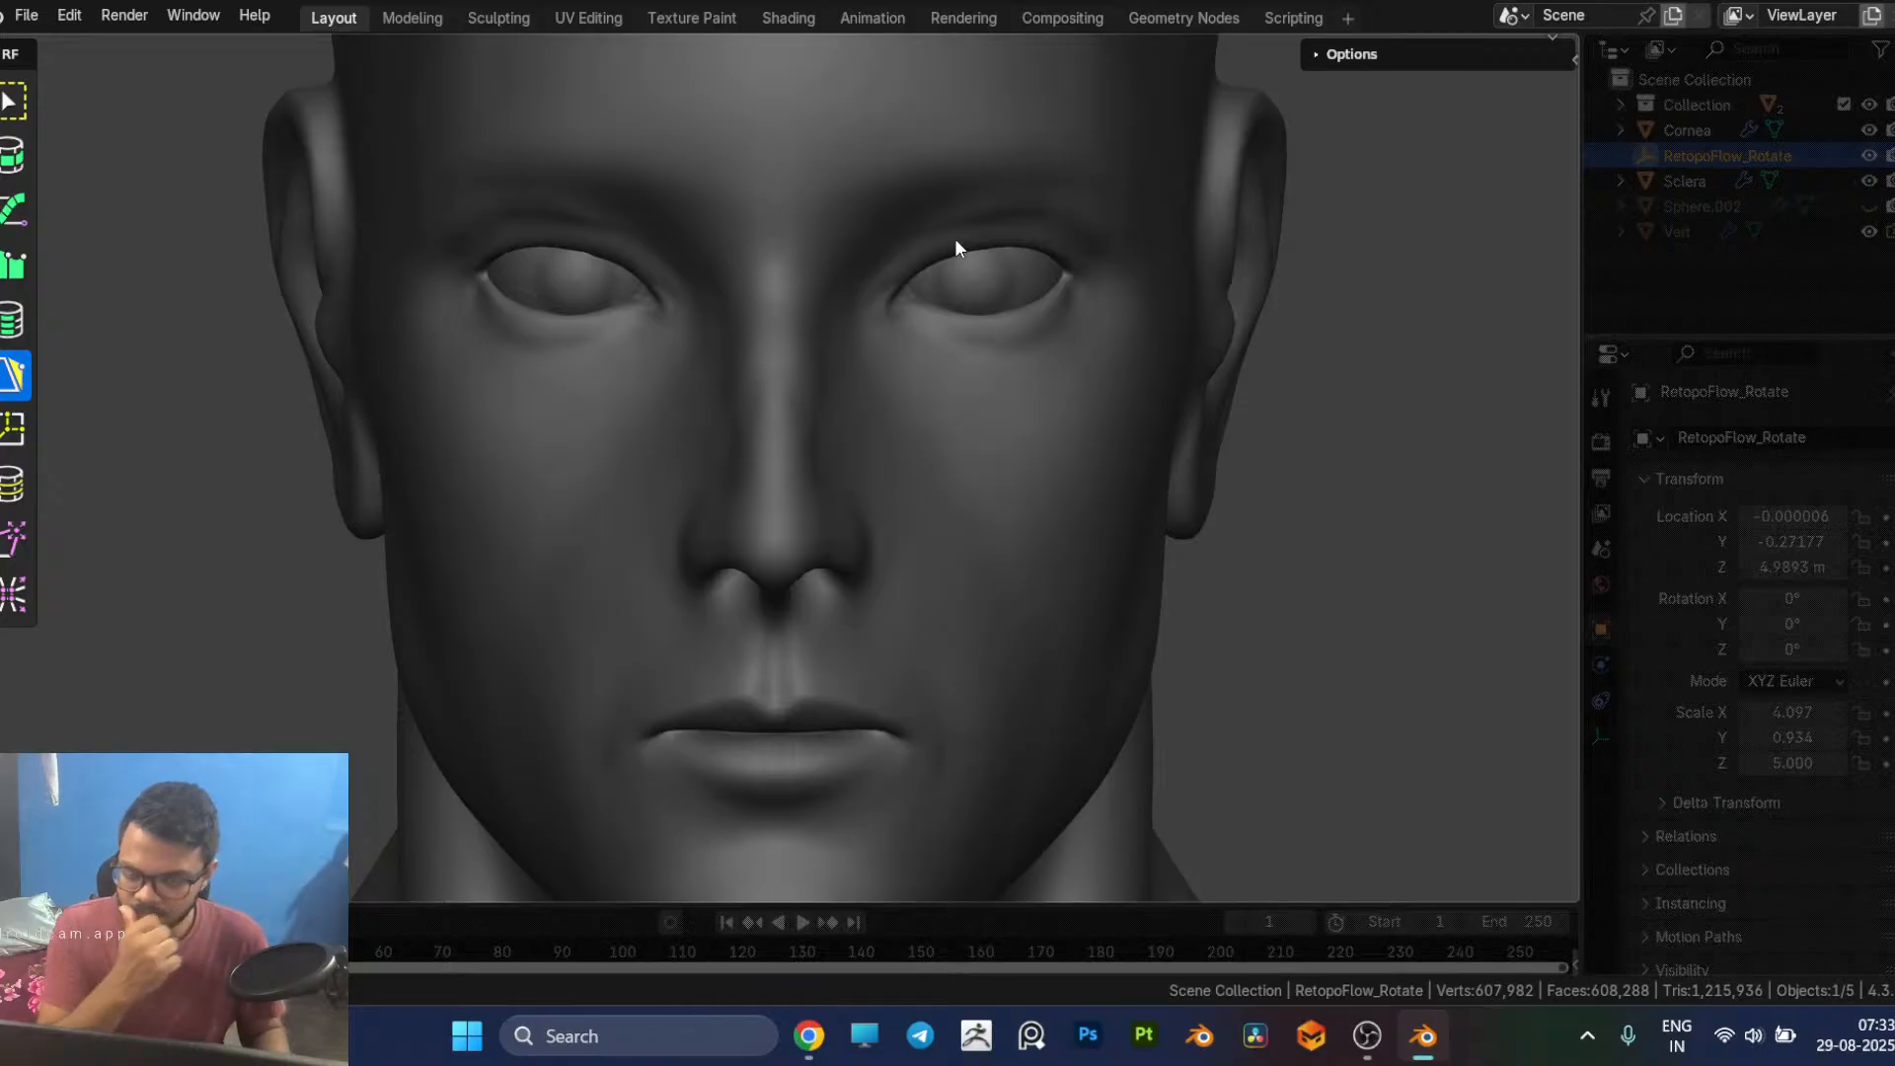
{"action": "scroll", "coordinate": [958, 325], "scroll_direction": "up", "scroll_amount": 3}
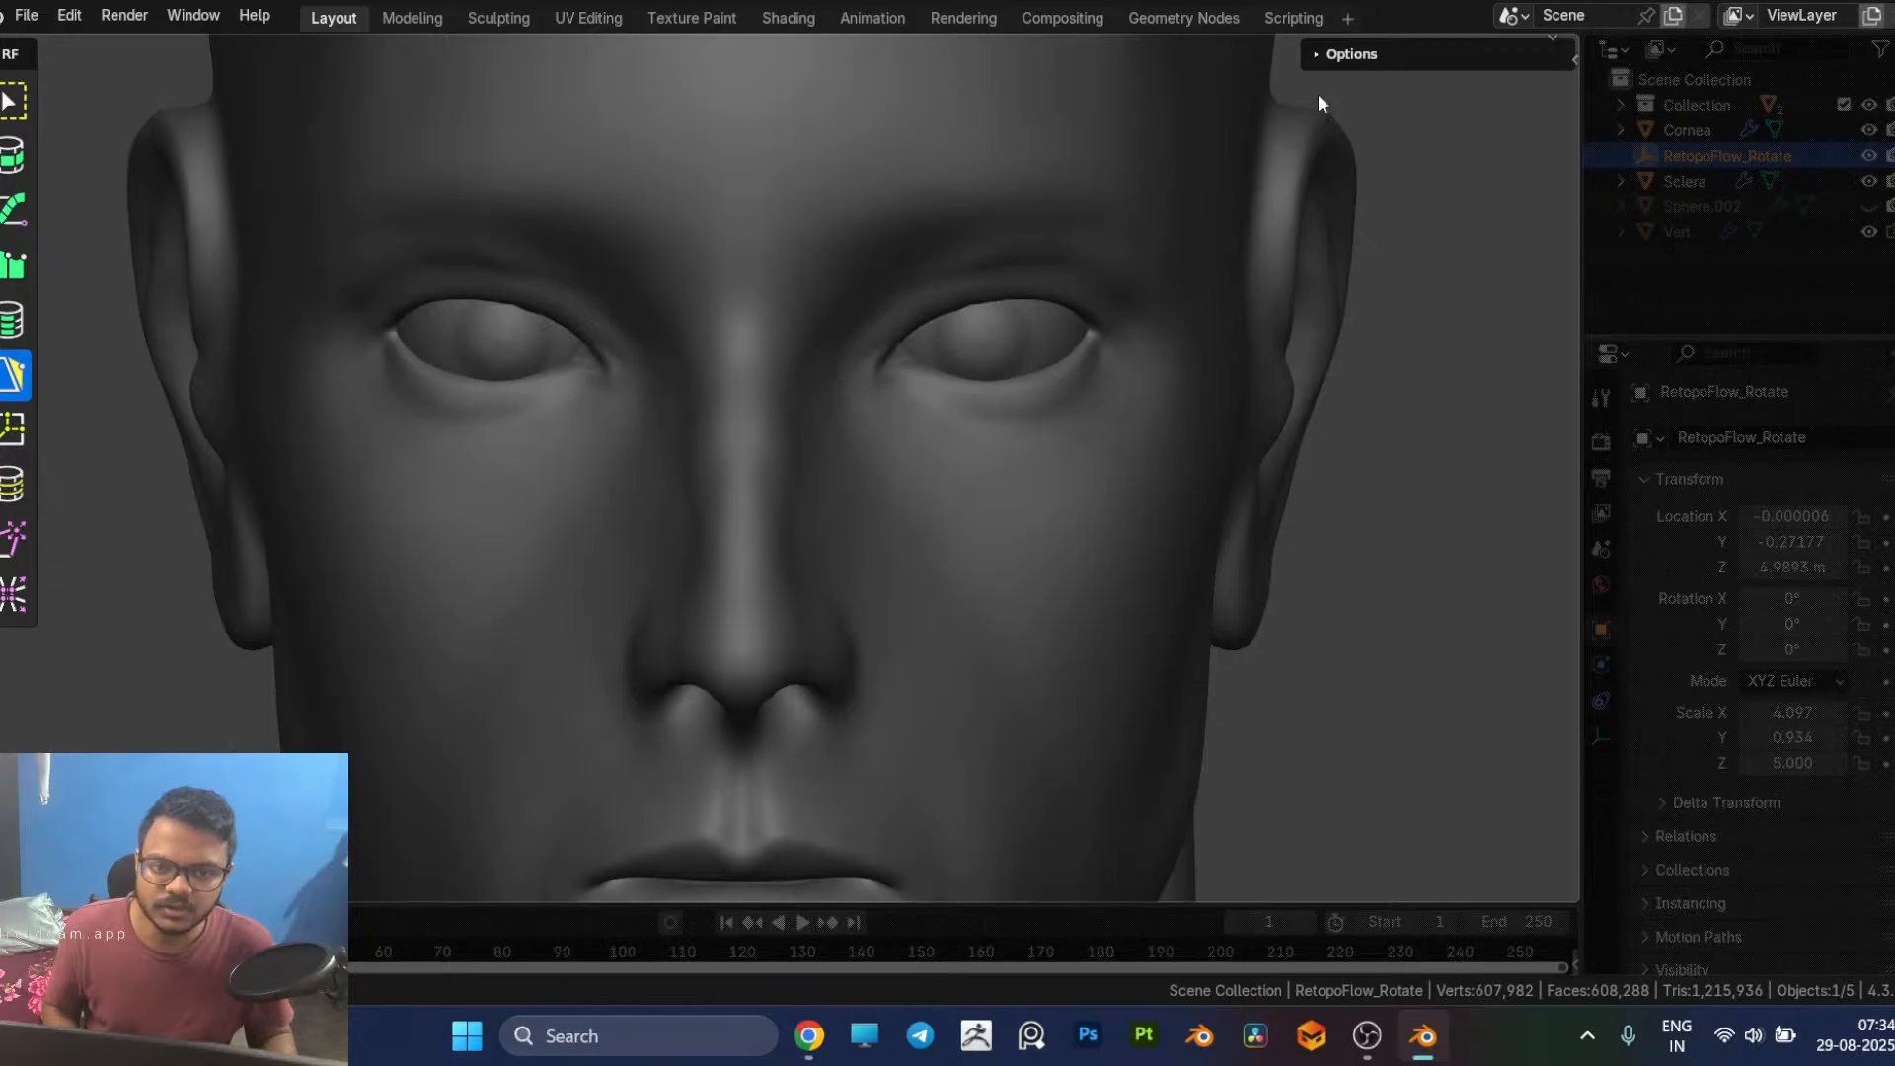
{"action": "left_click", "coordinate": [1316, 54]}
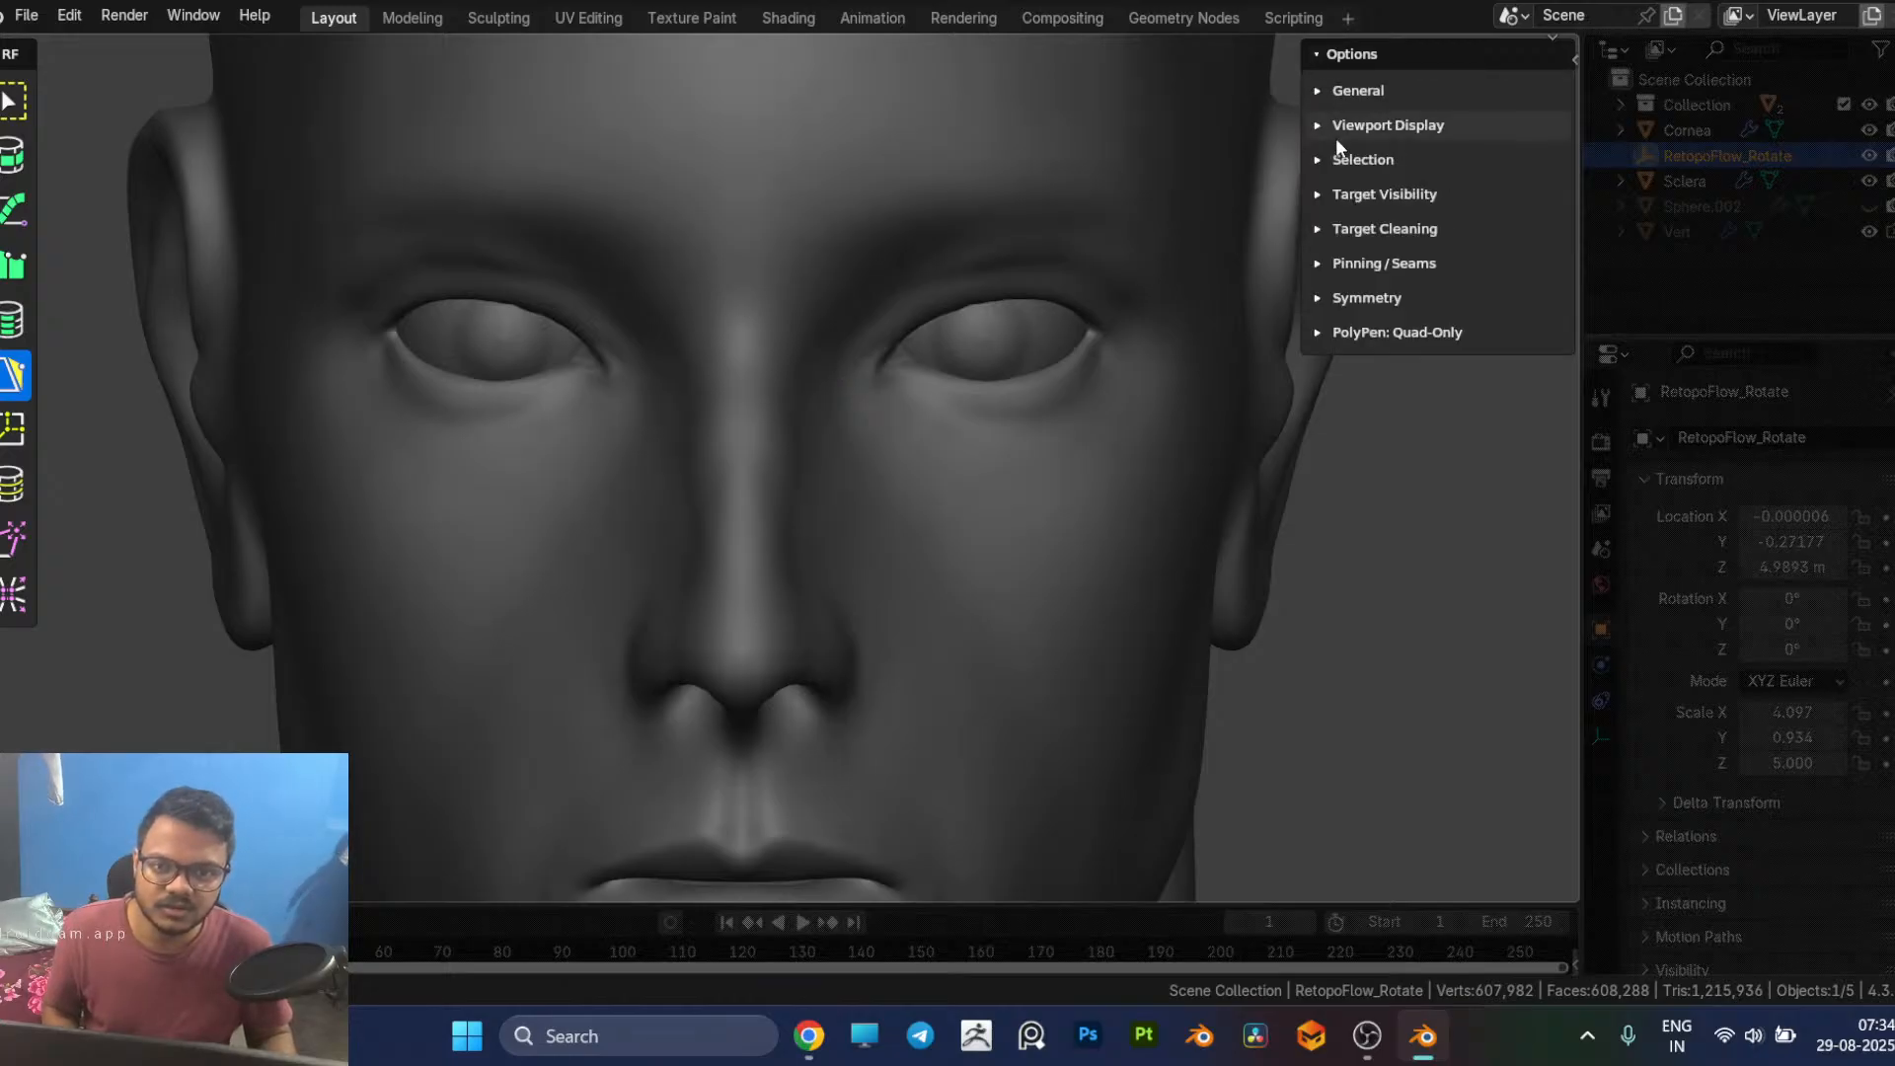
{"action": "left_click", "coordinate": [1324, 329]}
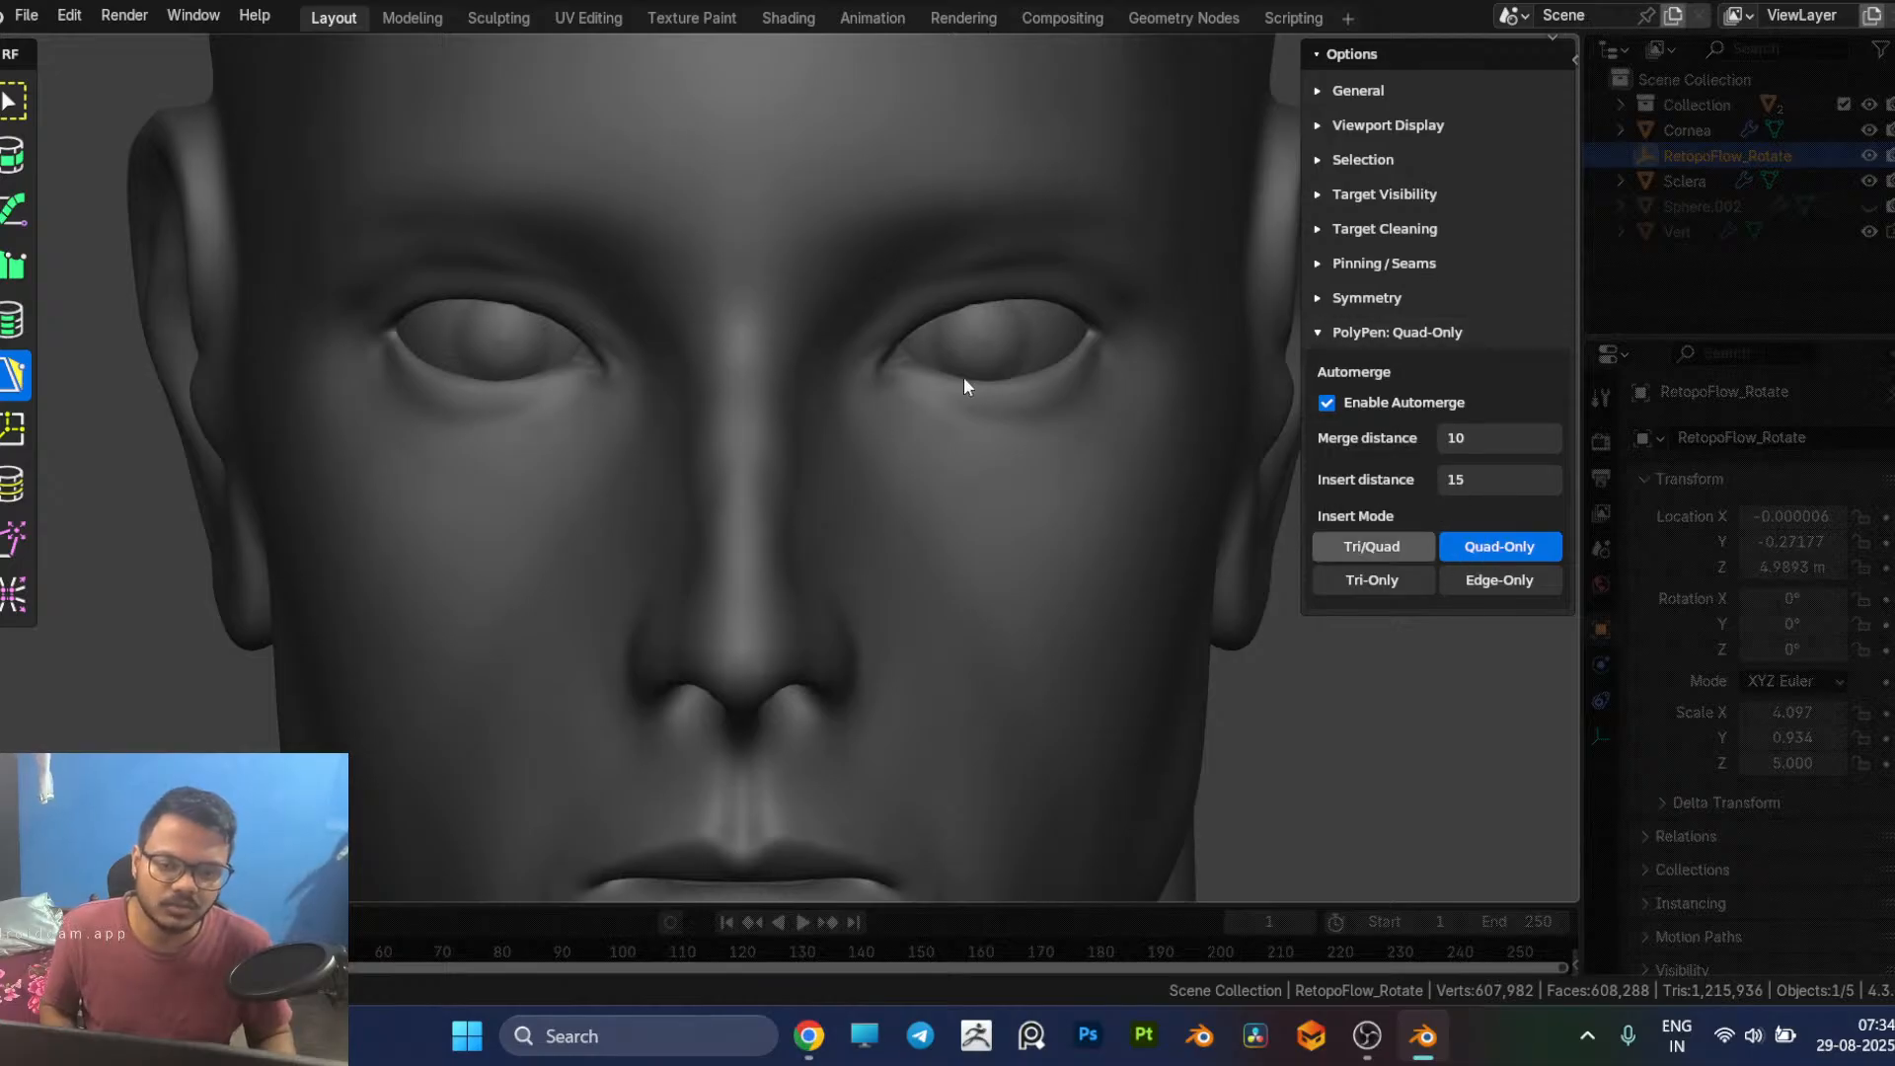
{"action": "left_click", "coordinate": [767, 161]}
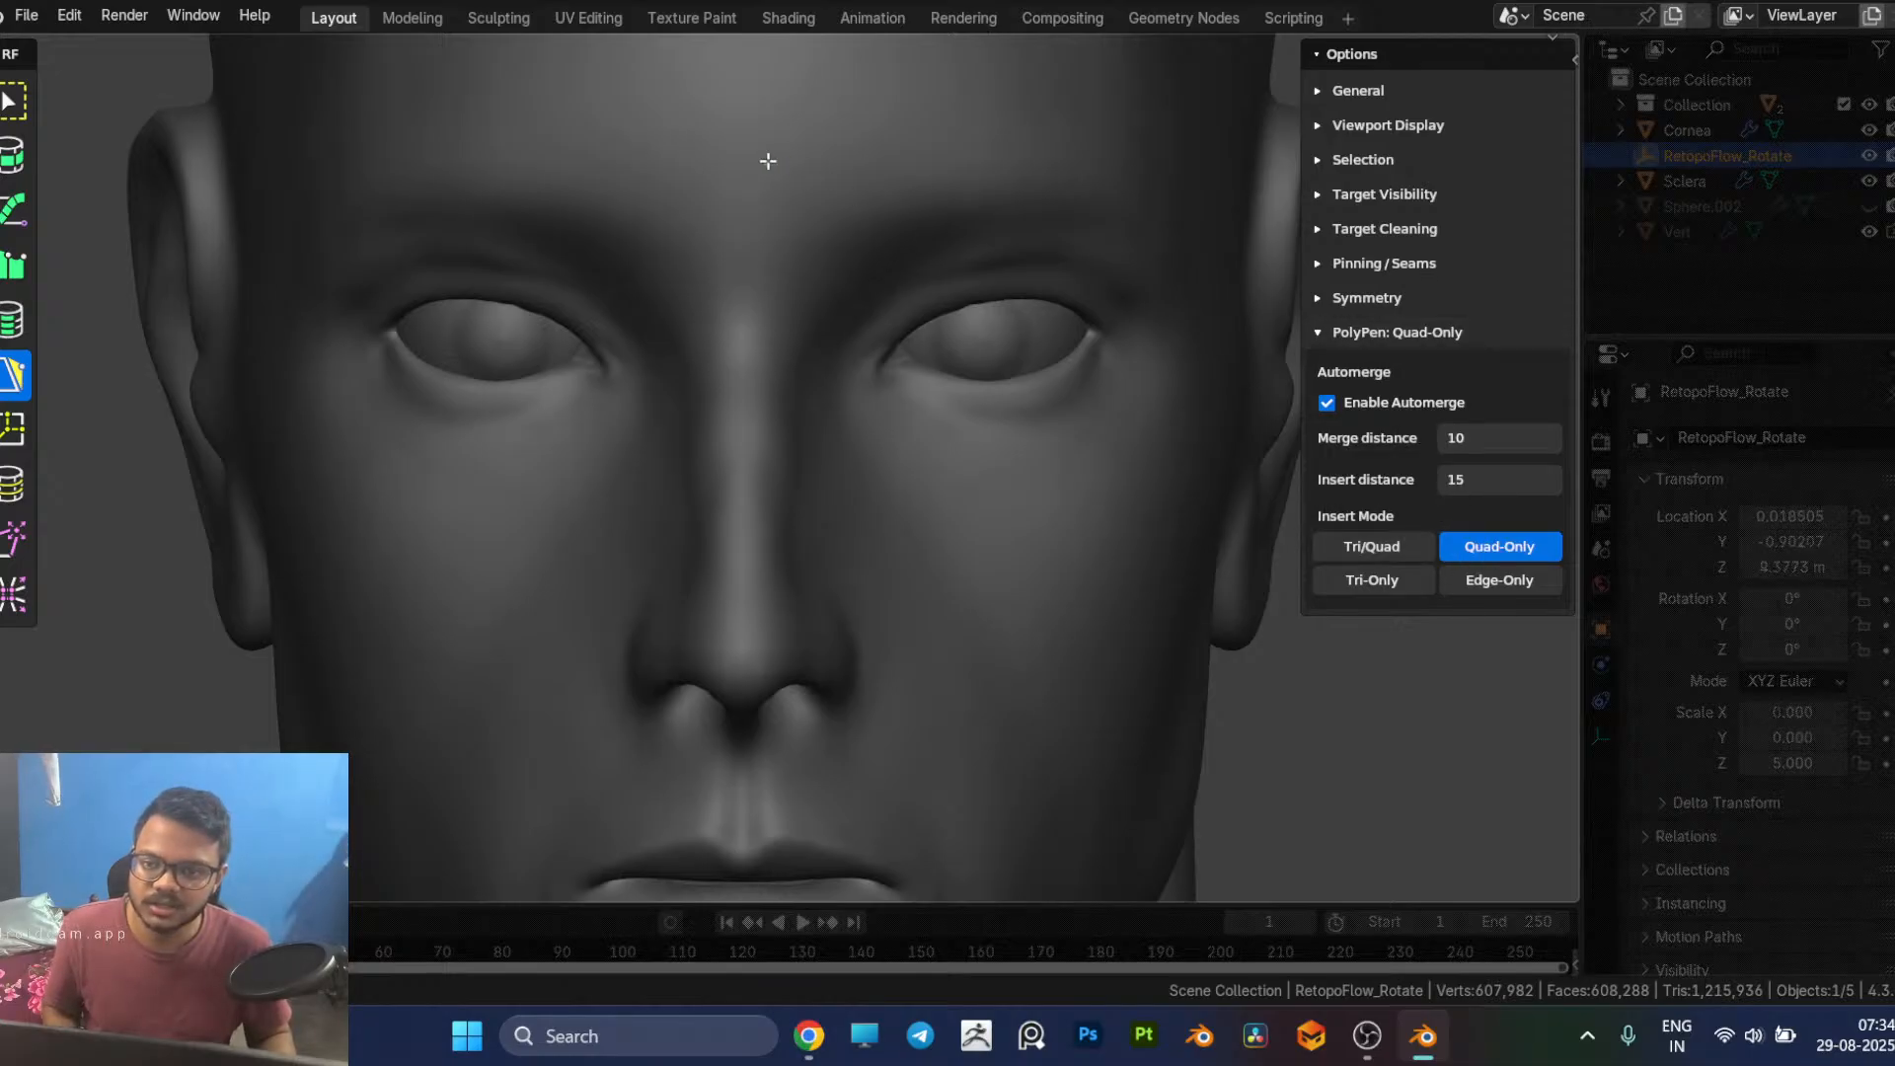
{"action": "left_click", "coordinate": [772, 227]}
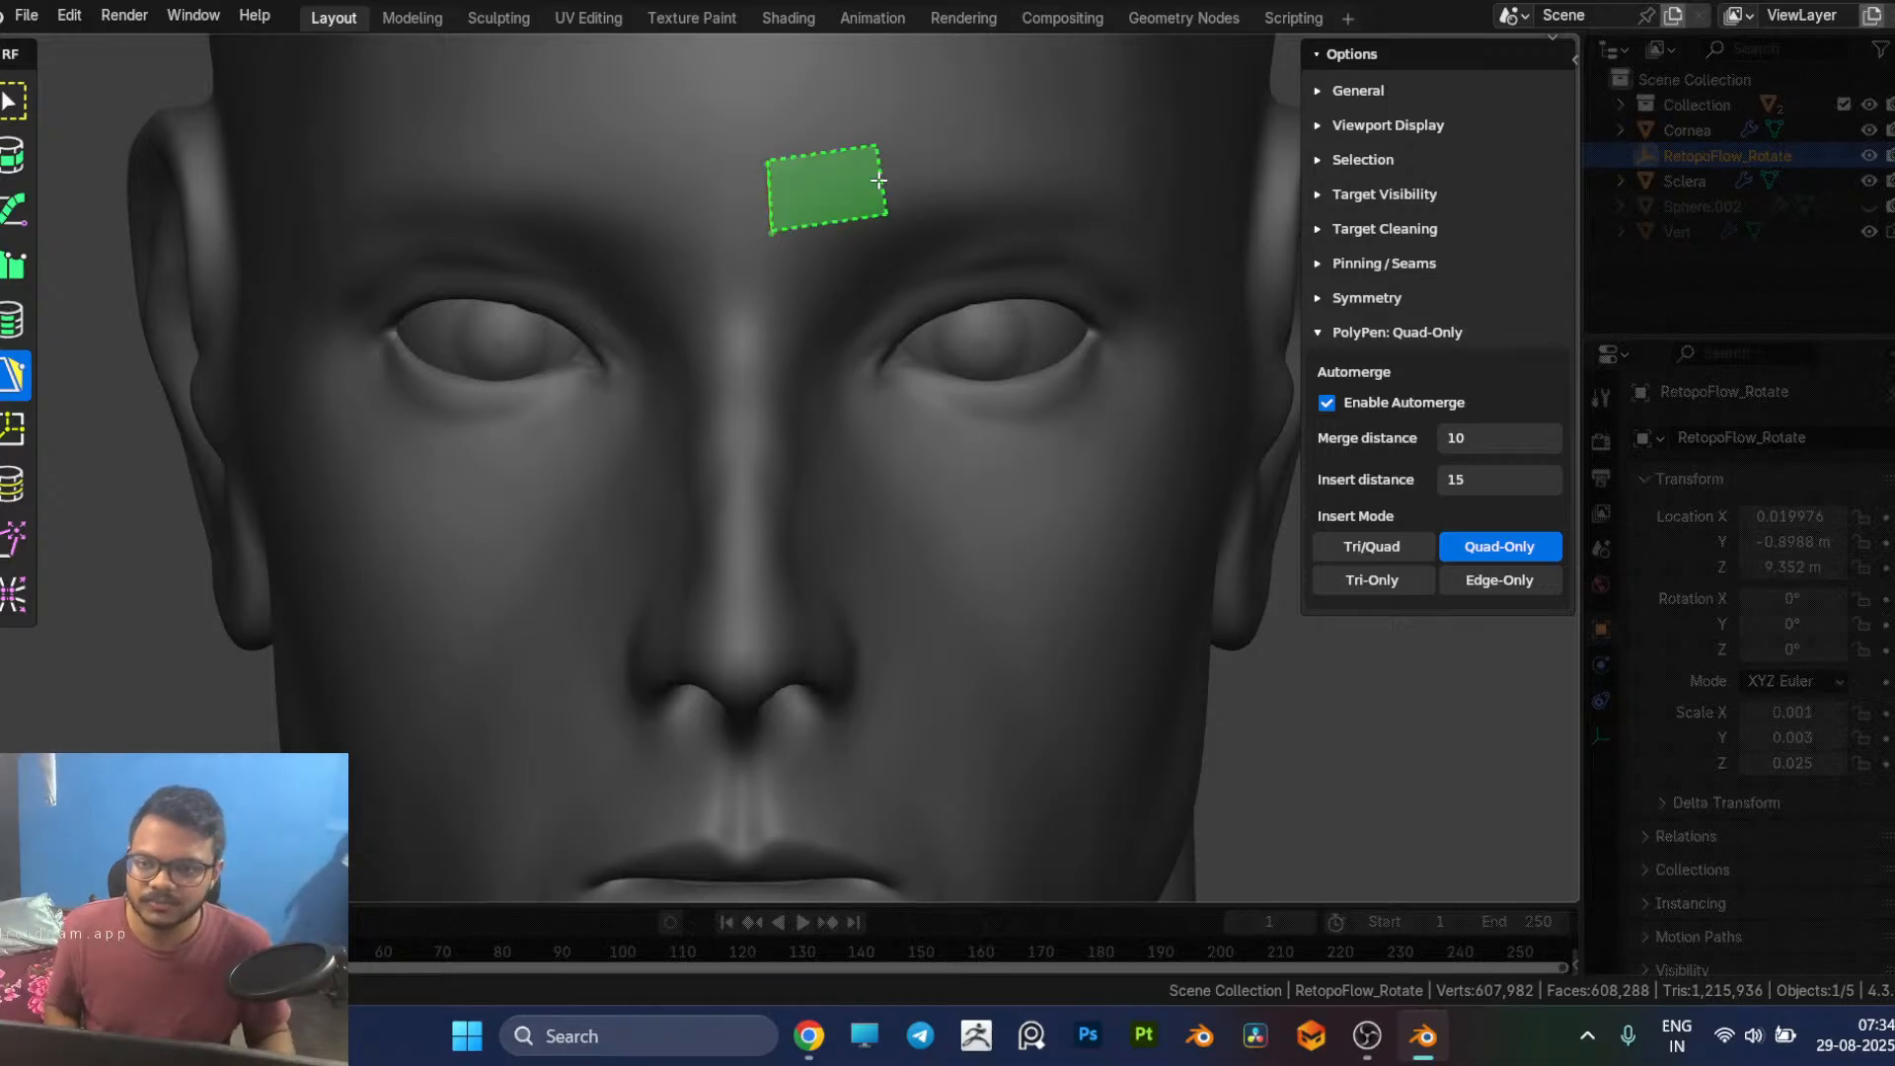
{"action": "key", "text": "ctrl+z"}
{"action": "left_click", "coordinate": [763, 179]}
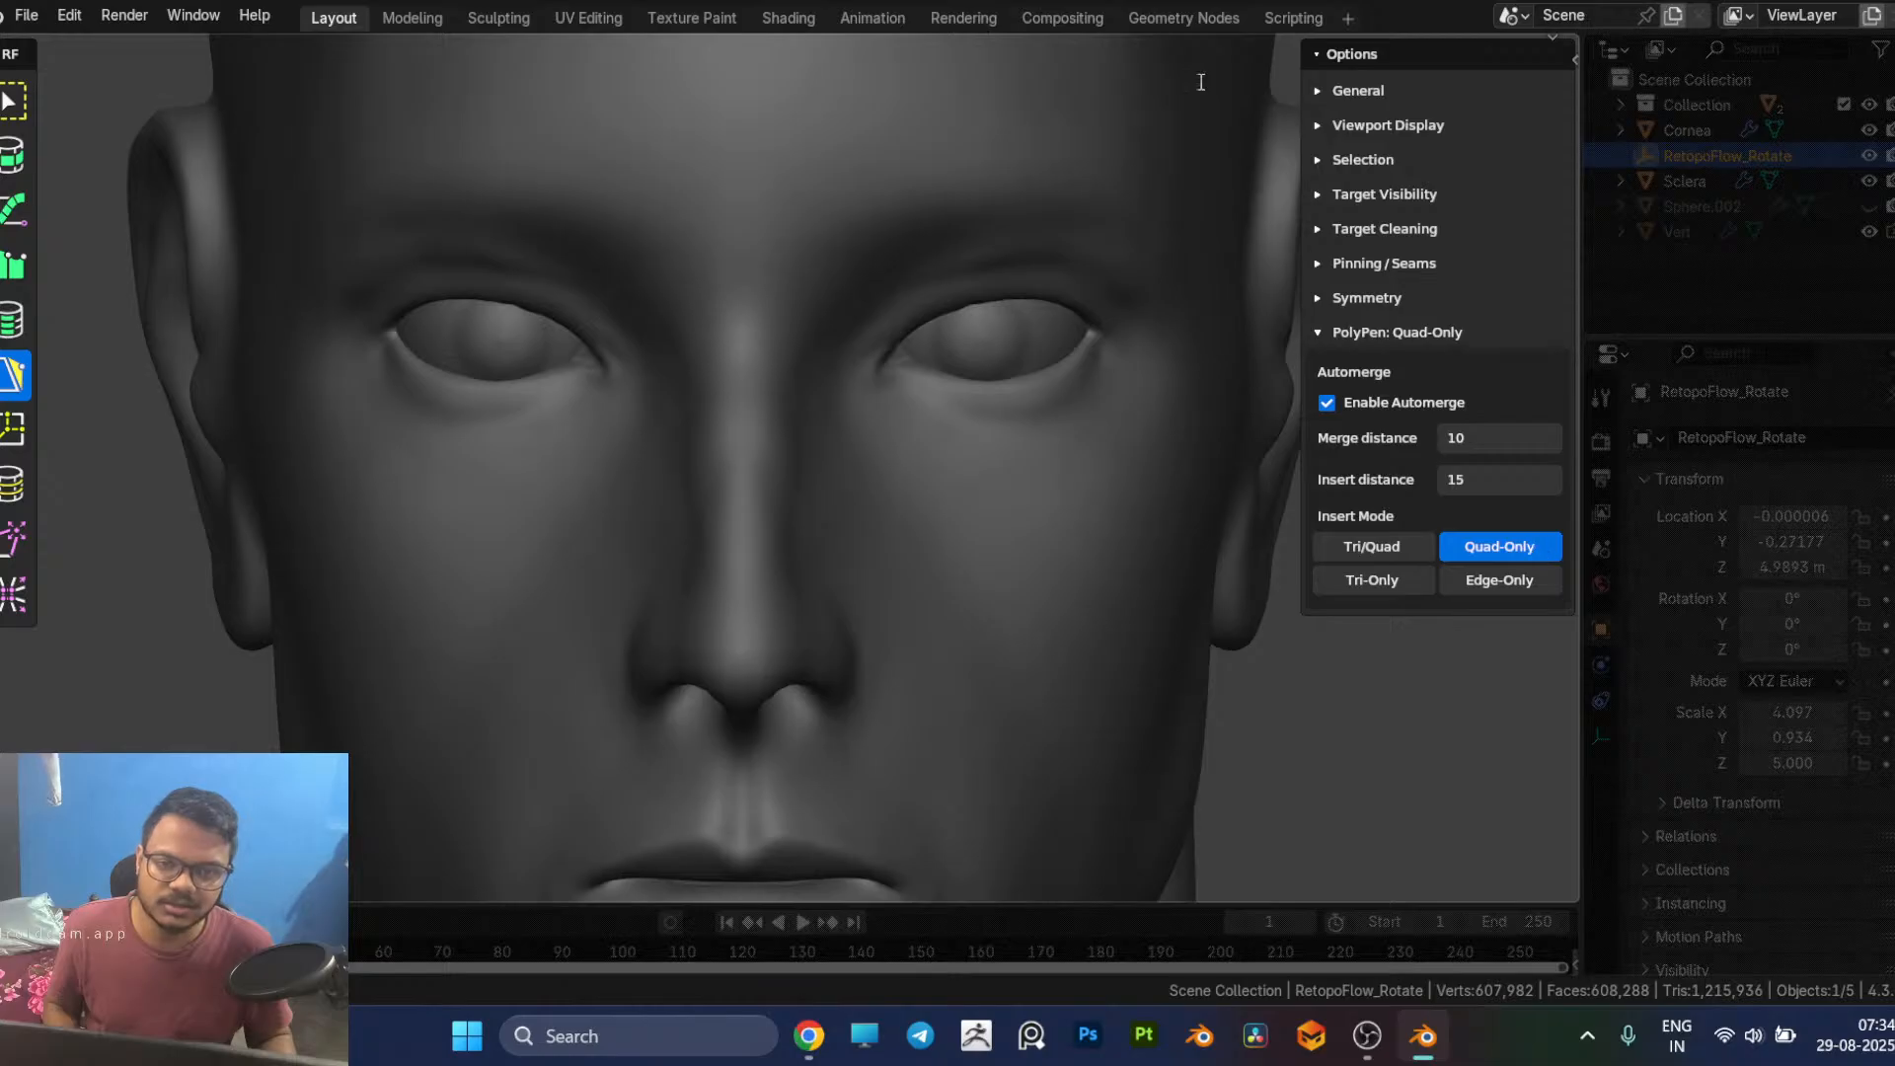
{"action": "left_click", "coordinate": [1313, 54]}
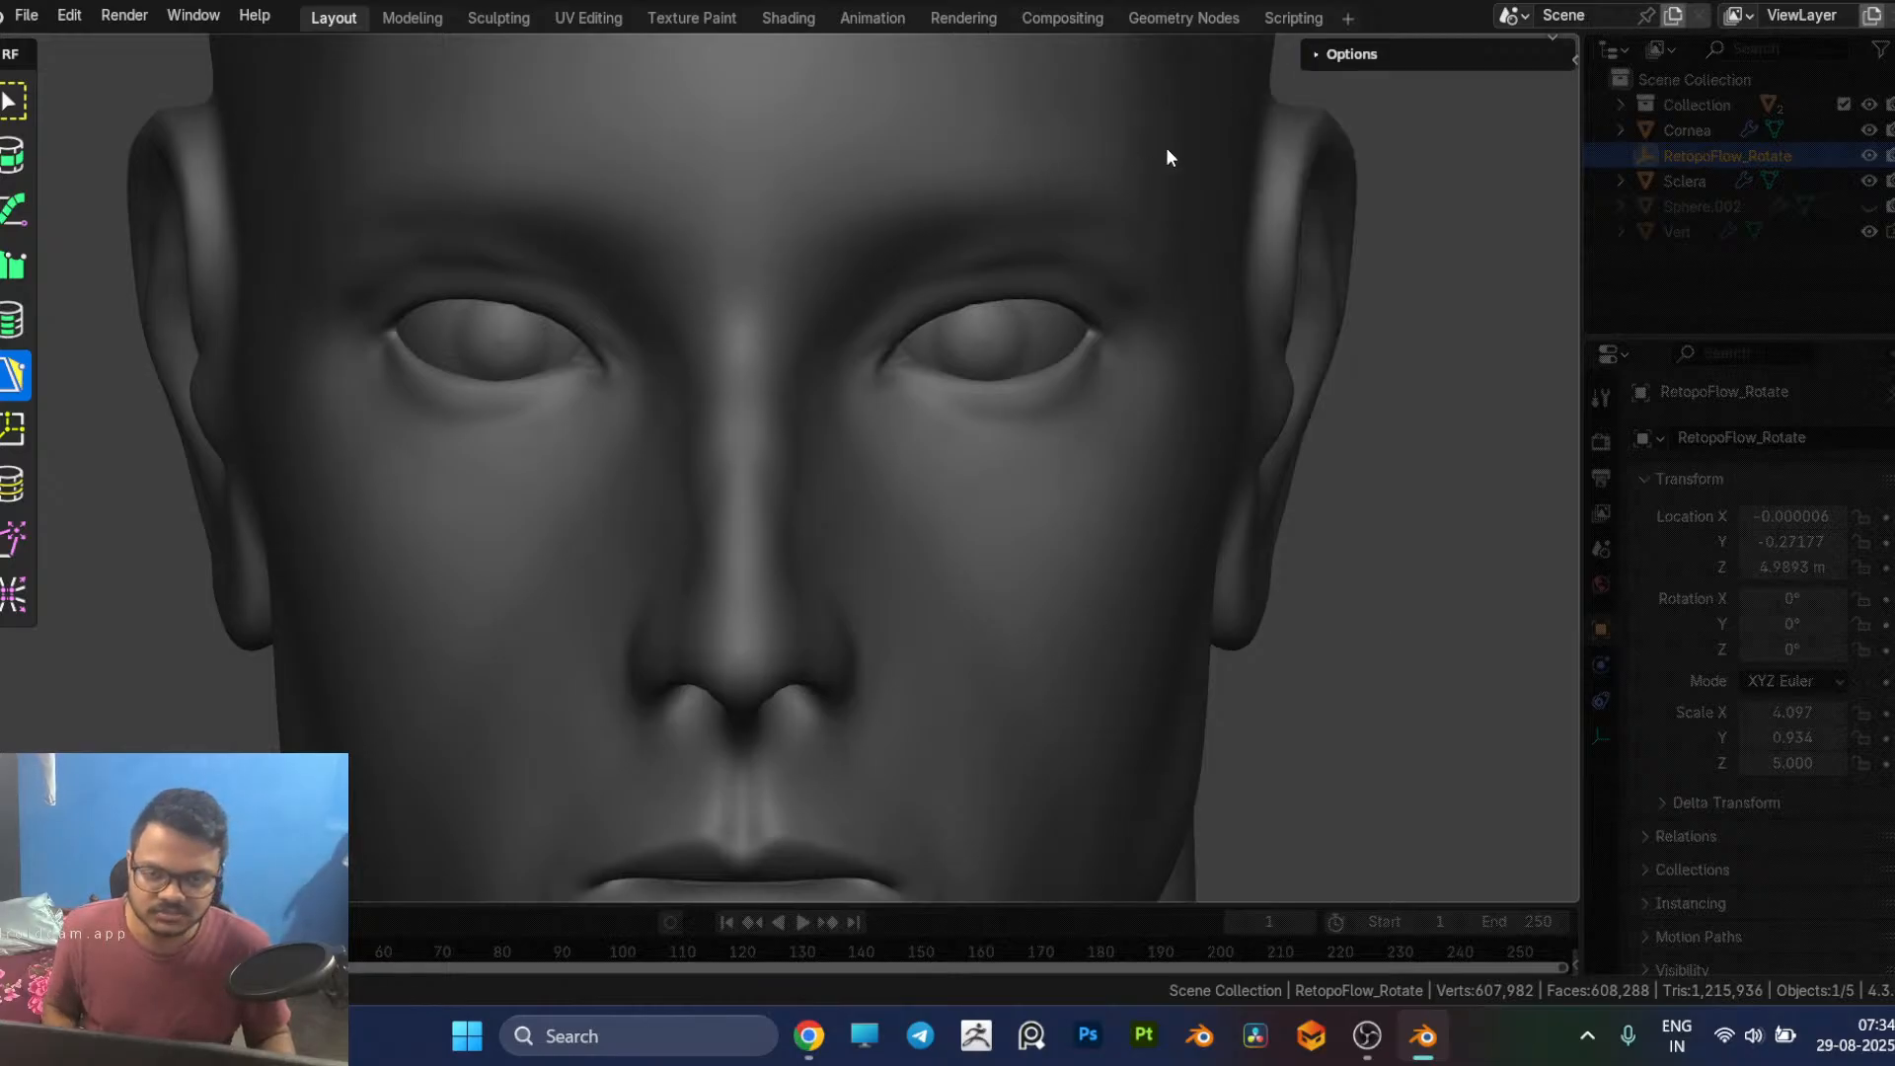
Step: Draw five connected PolyPen quads along the upper lid of the character's left eye, from the inner corner to the outer corner
{"action": "left_click", "coordinate": [882, 365], "text": "ctrl"}
{"action": "left_click", "coordinate": [839, 380], "text": "ctrl"}
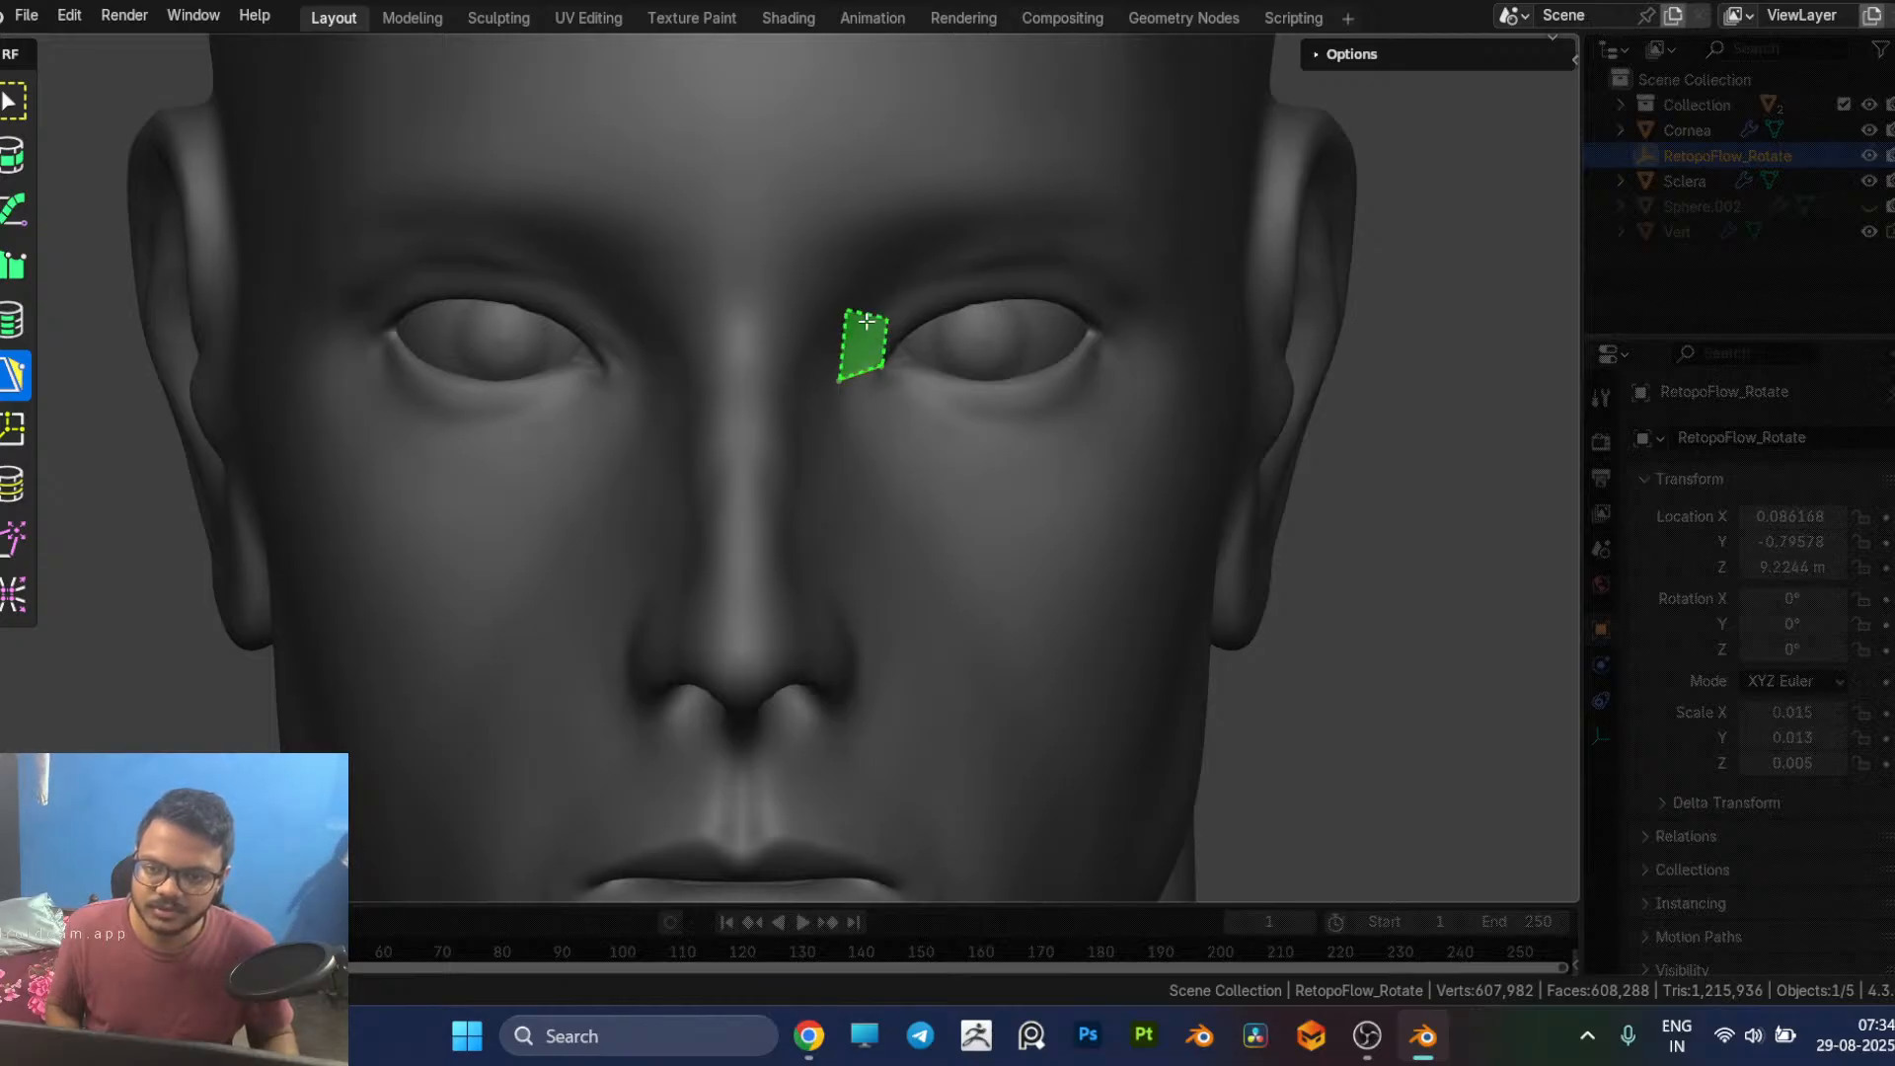
{"action": "left_click", "coordinate": [875, 315], "text": "ctrl"}
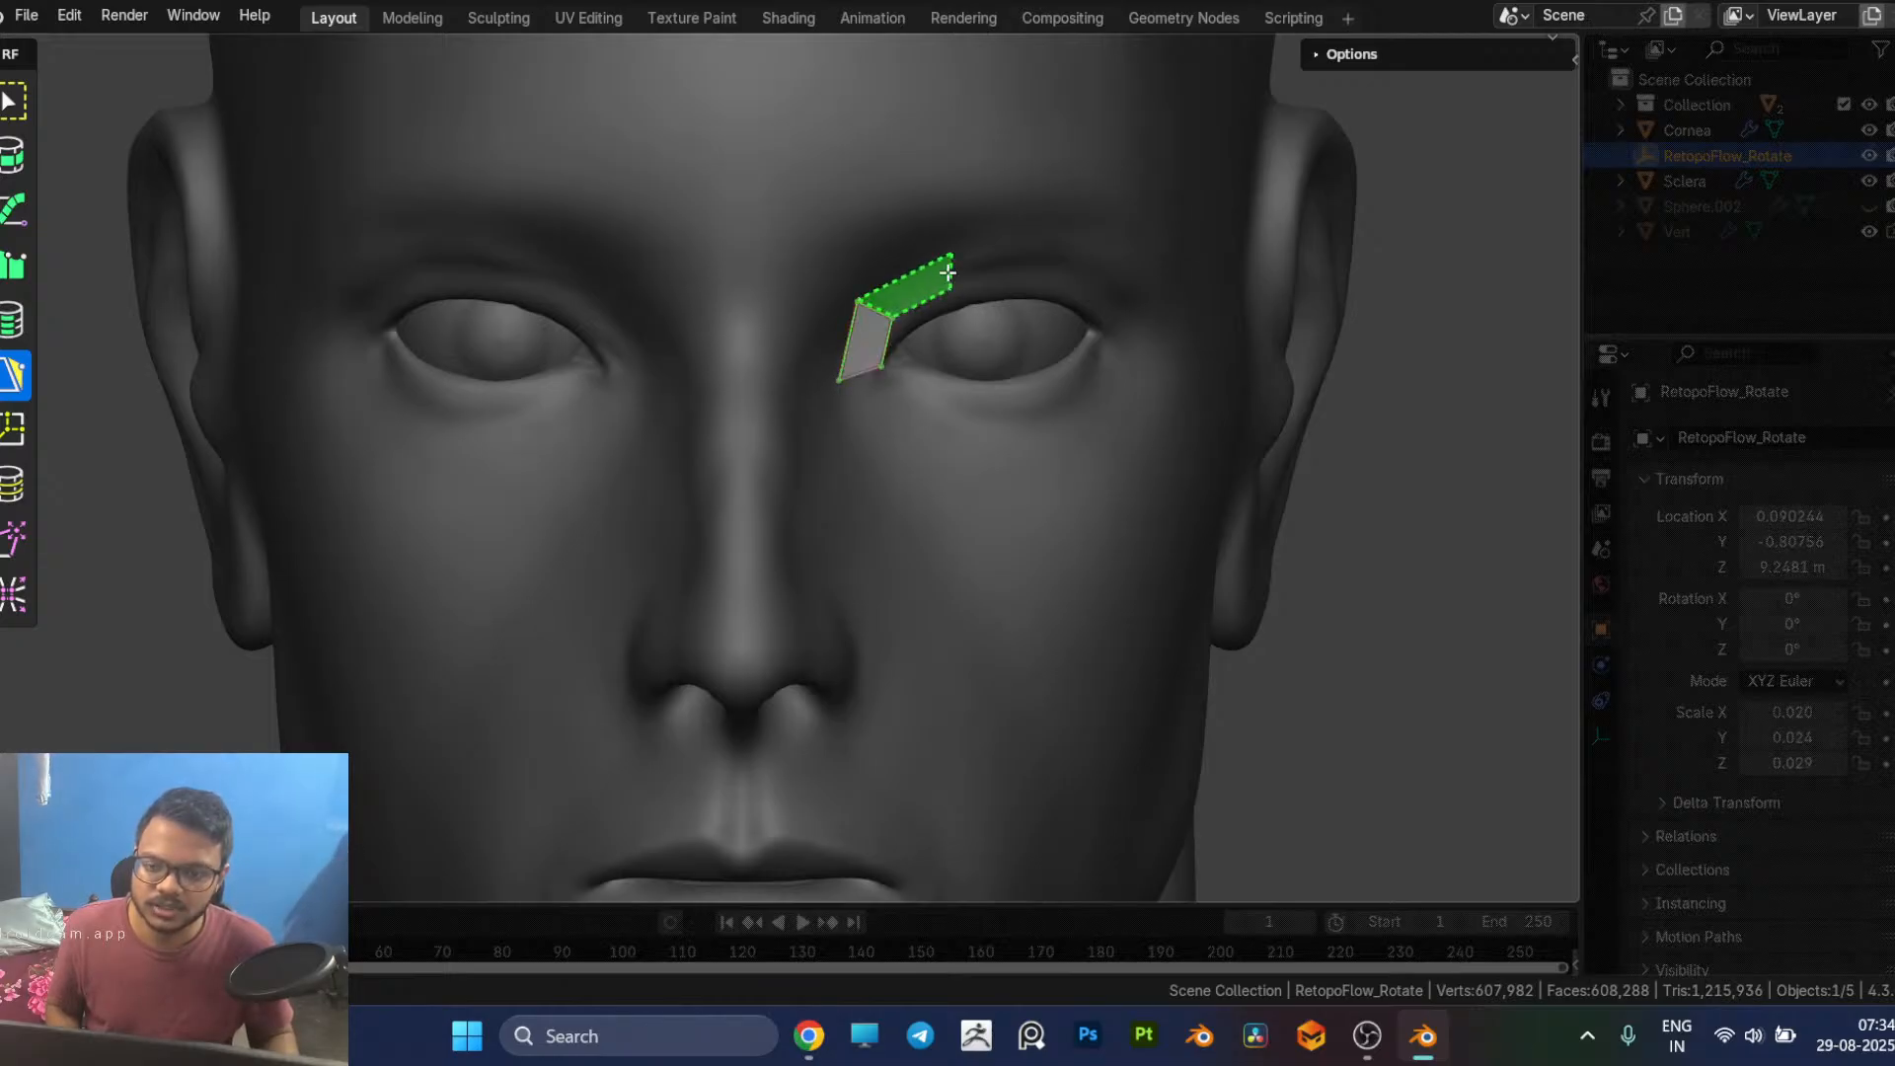
{"action": "left_click", "coordinate": [949, 265], "text": "ctrl"}
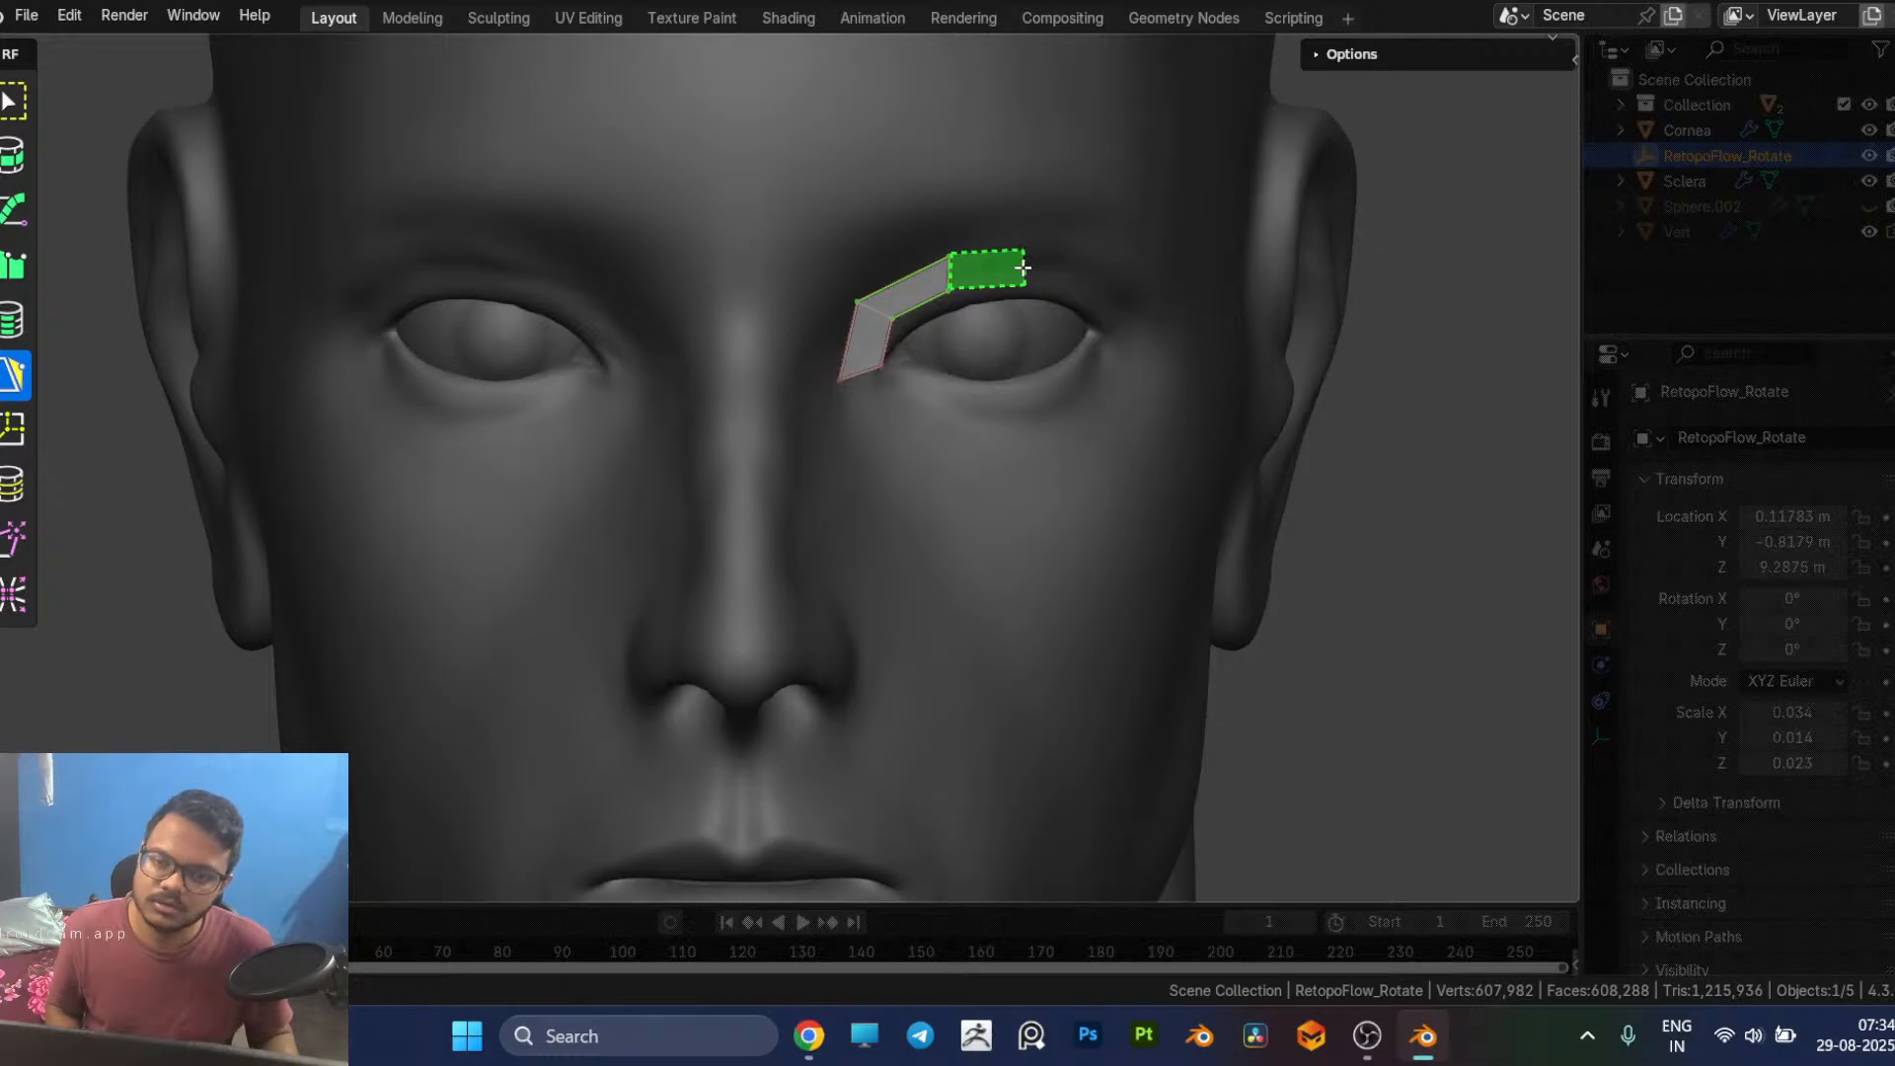
{"action": "left_click", "coordinate": [1022, 259], "text": "ctrl"}
{"action": "left_click", "coordinate": [1096, 286], "text": "ctrl"}
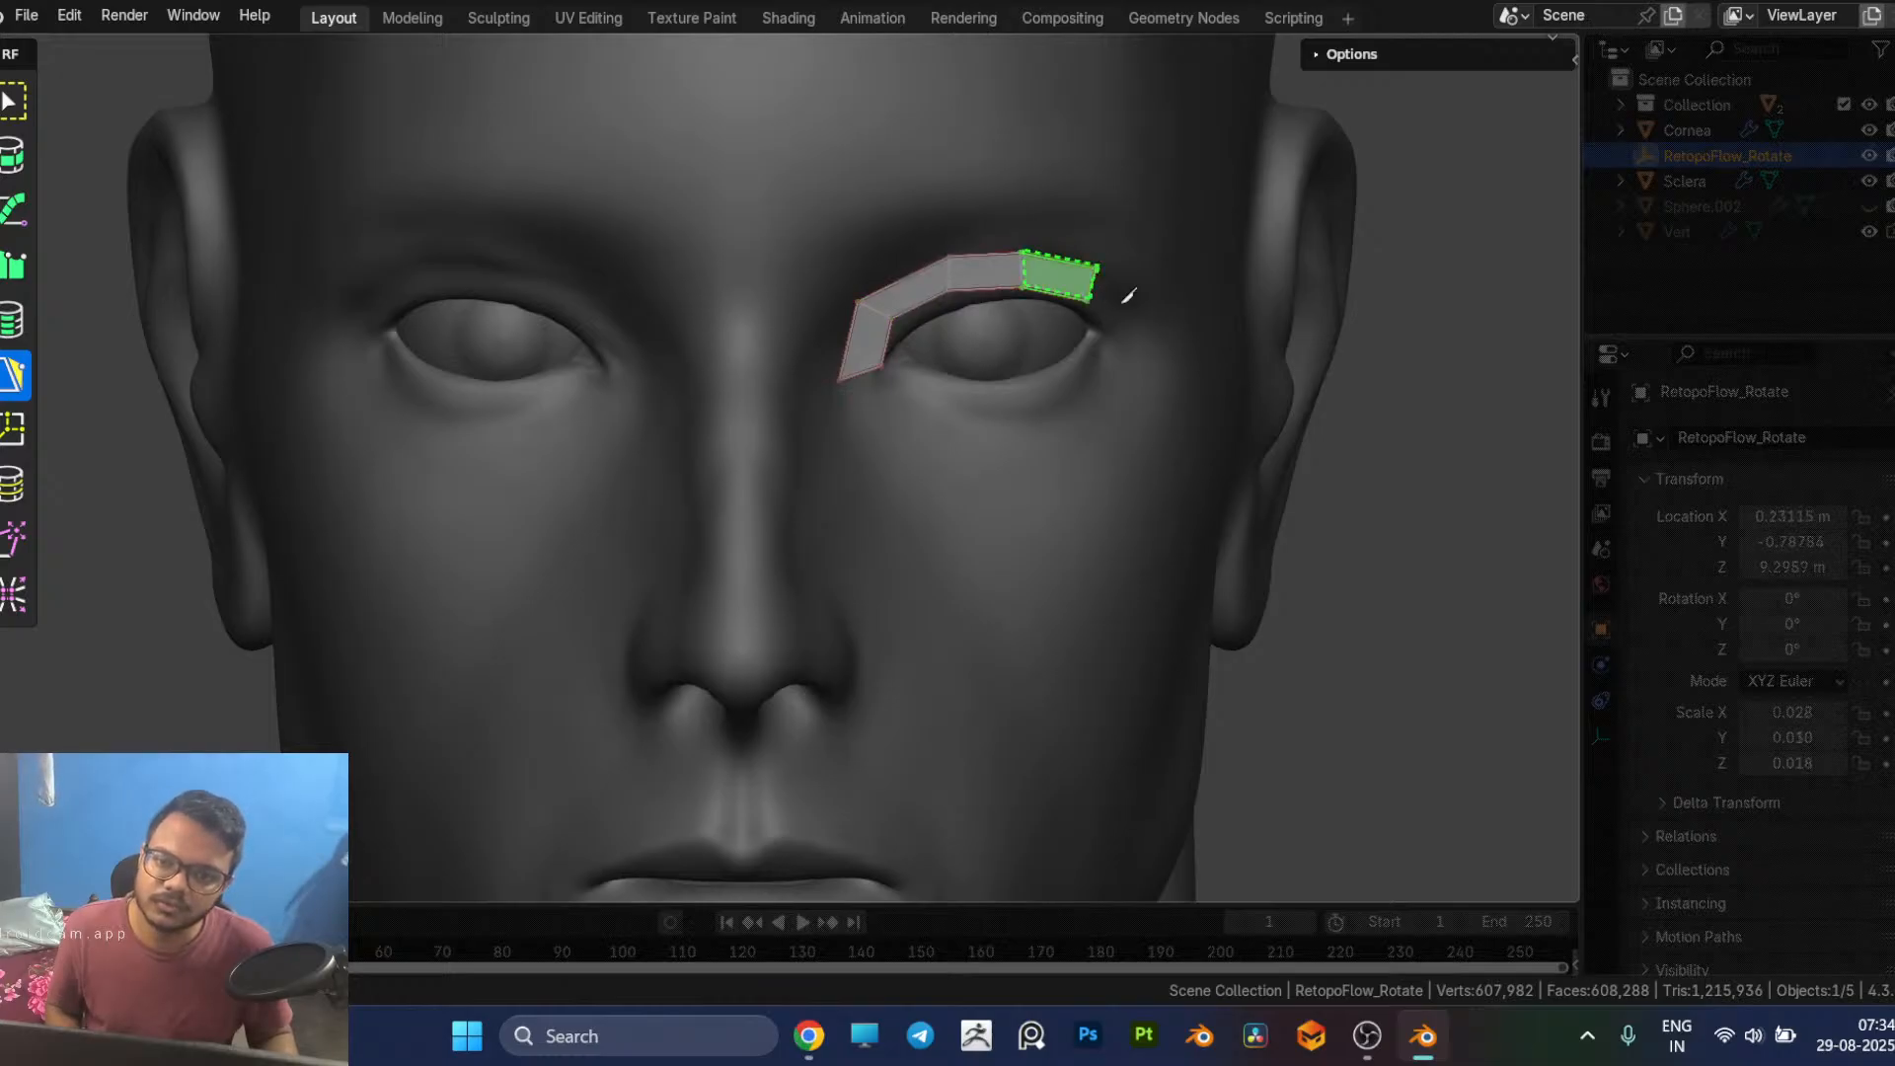
{"action": "left_click", "coordinate": [1137, 316], "text": "ctrl"}
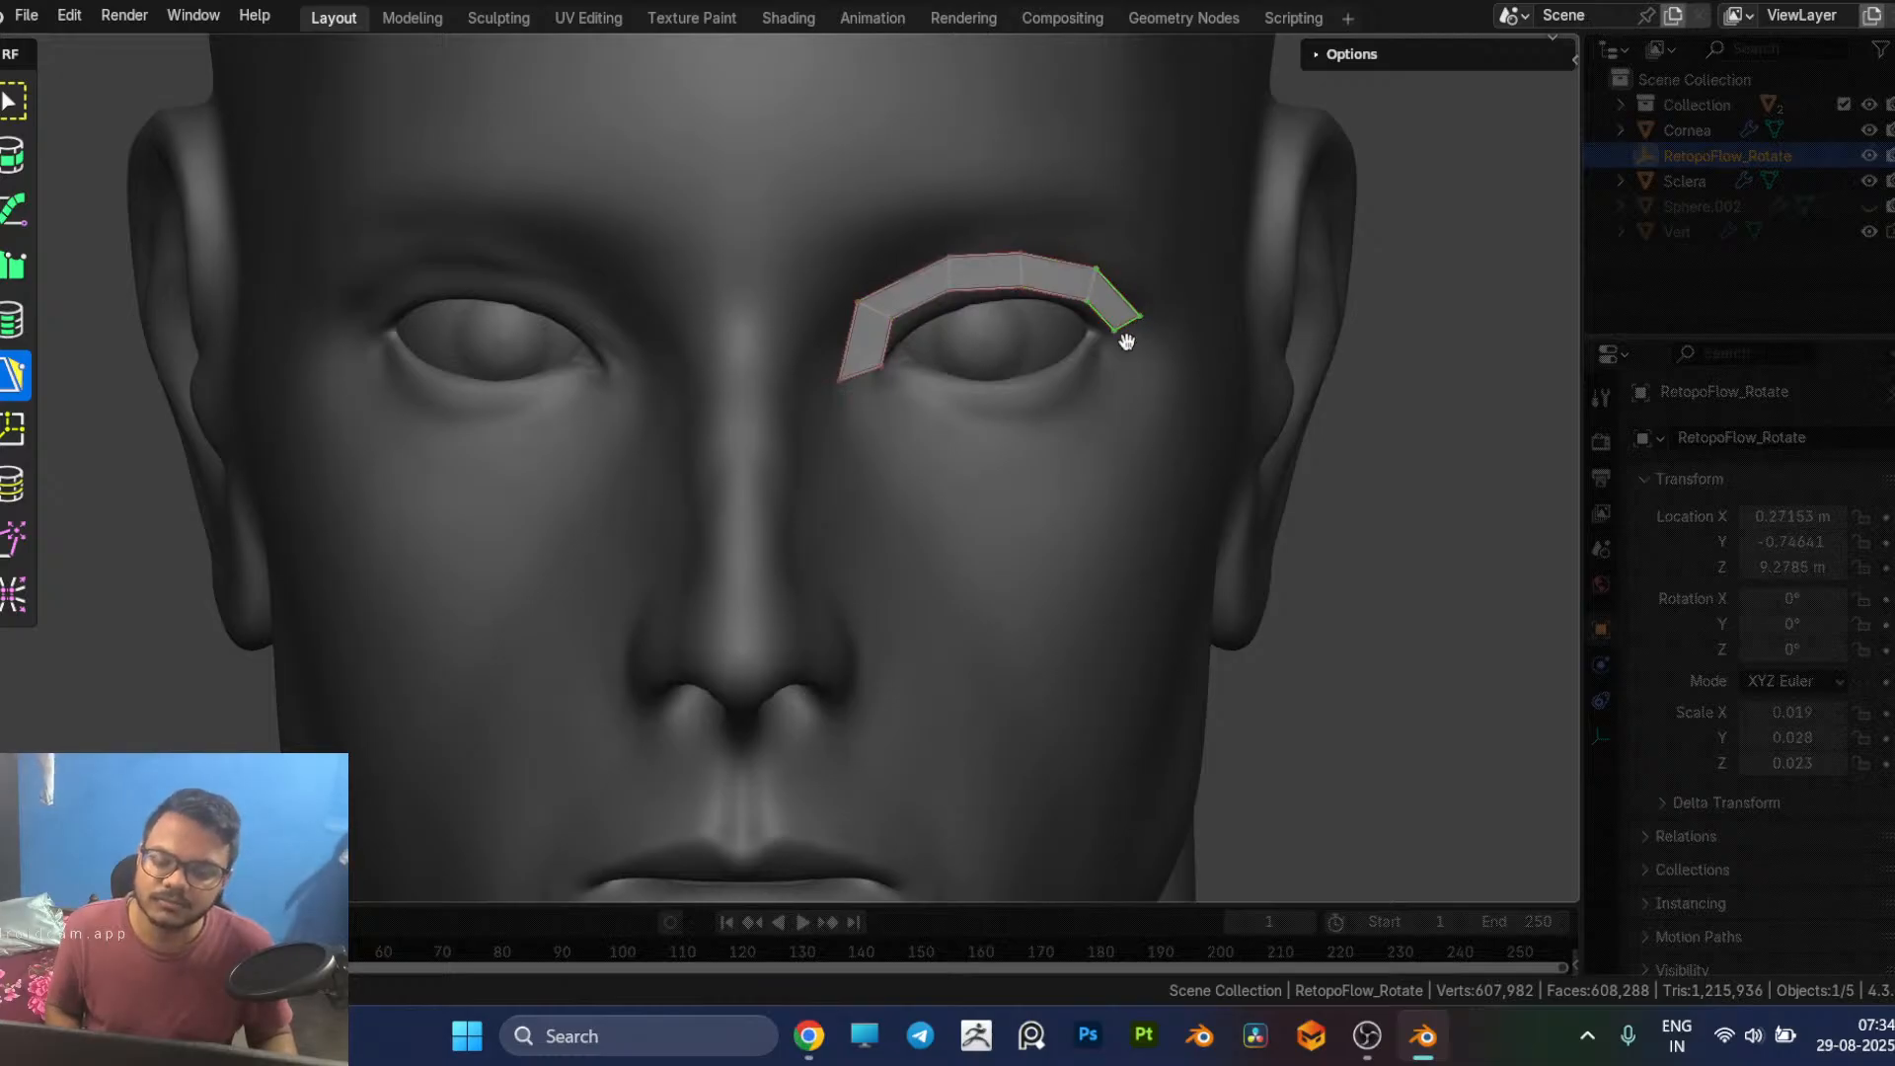
Step: Continue with five quads from the outer corner under the lower lid, closing the ring at the inner eye corner
{"action": "left_click", "coordinate": [1118, 390], "text": "ctrl"}
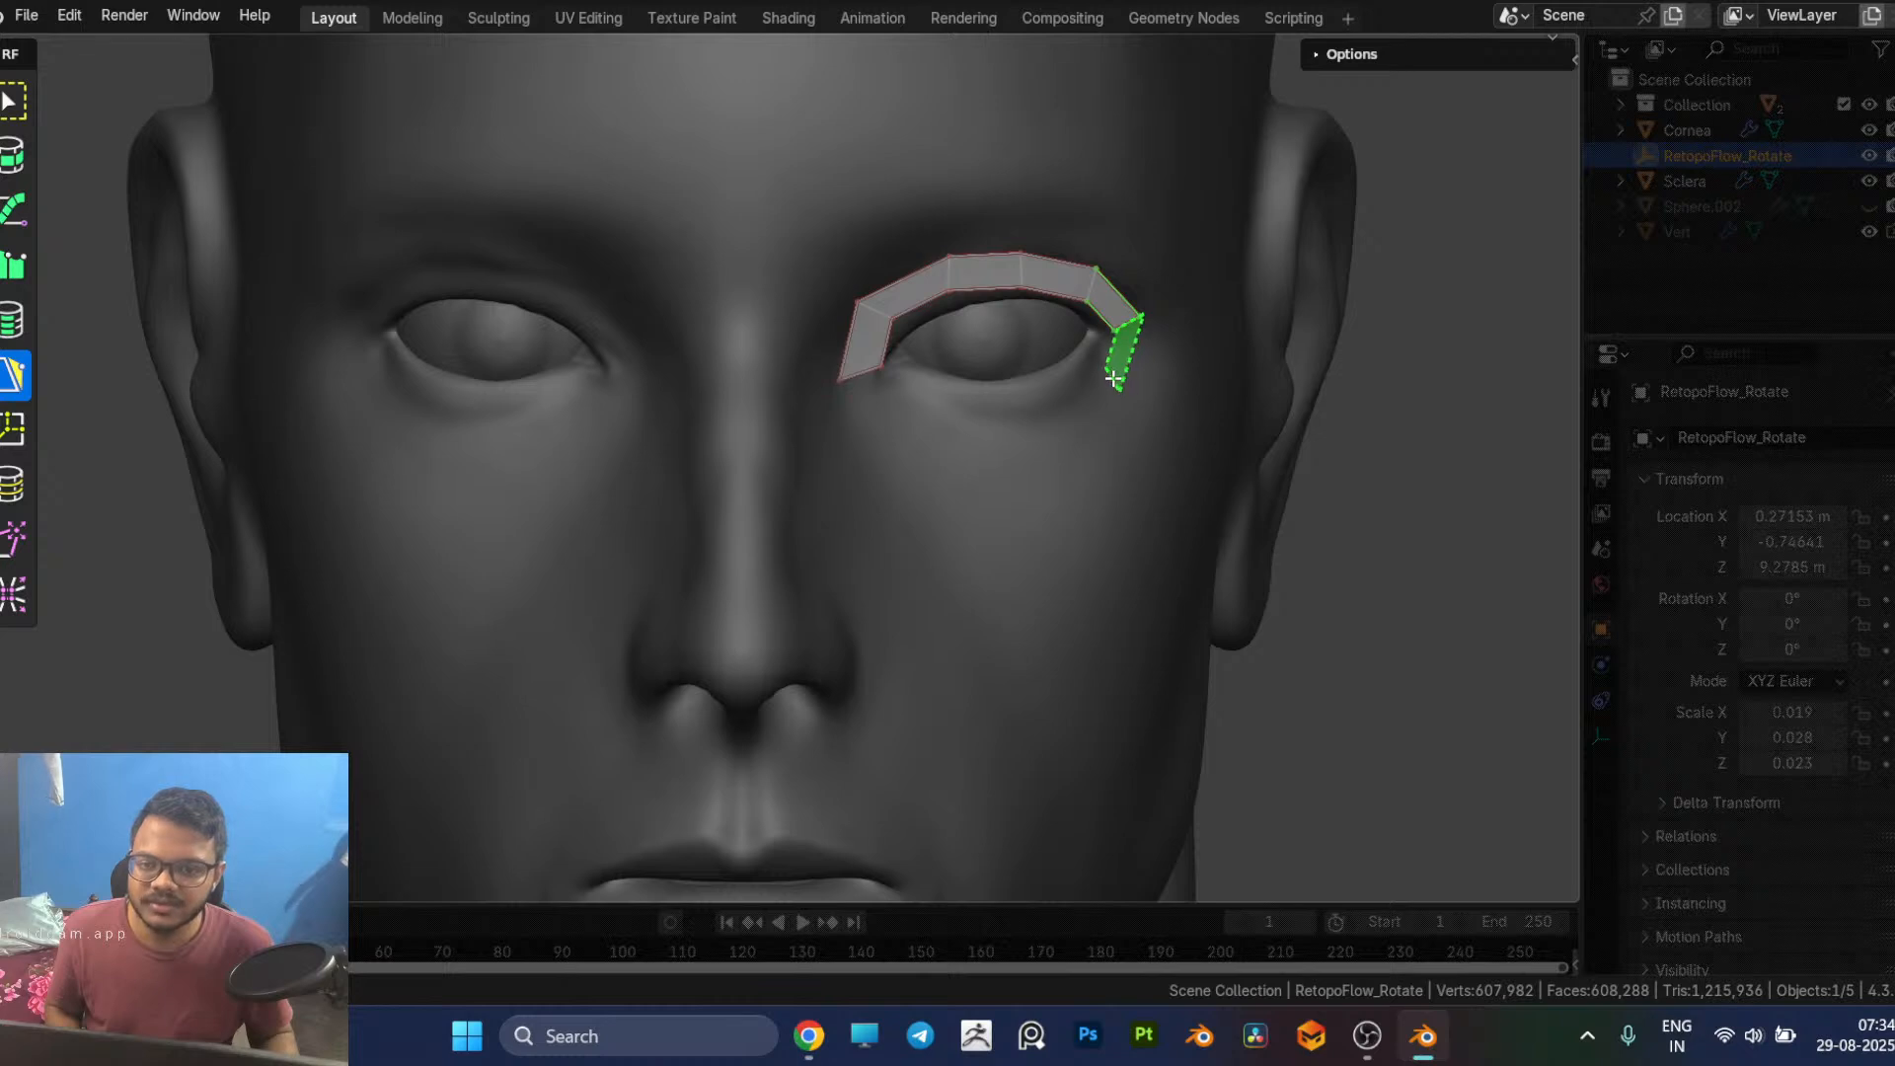
{"action": "left_click", "coordinate": [1107, 380], "text": "ctrl"}
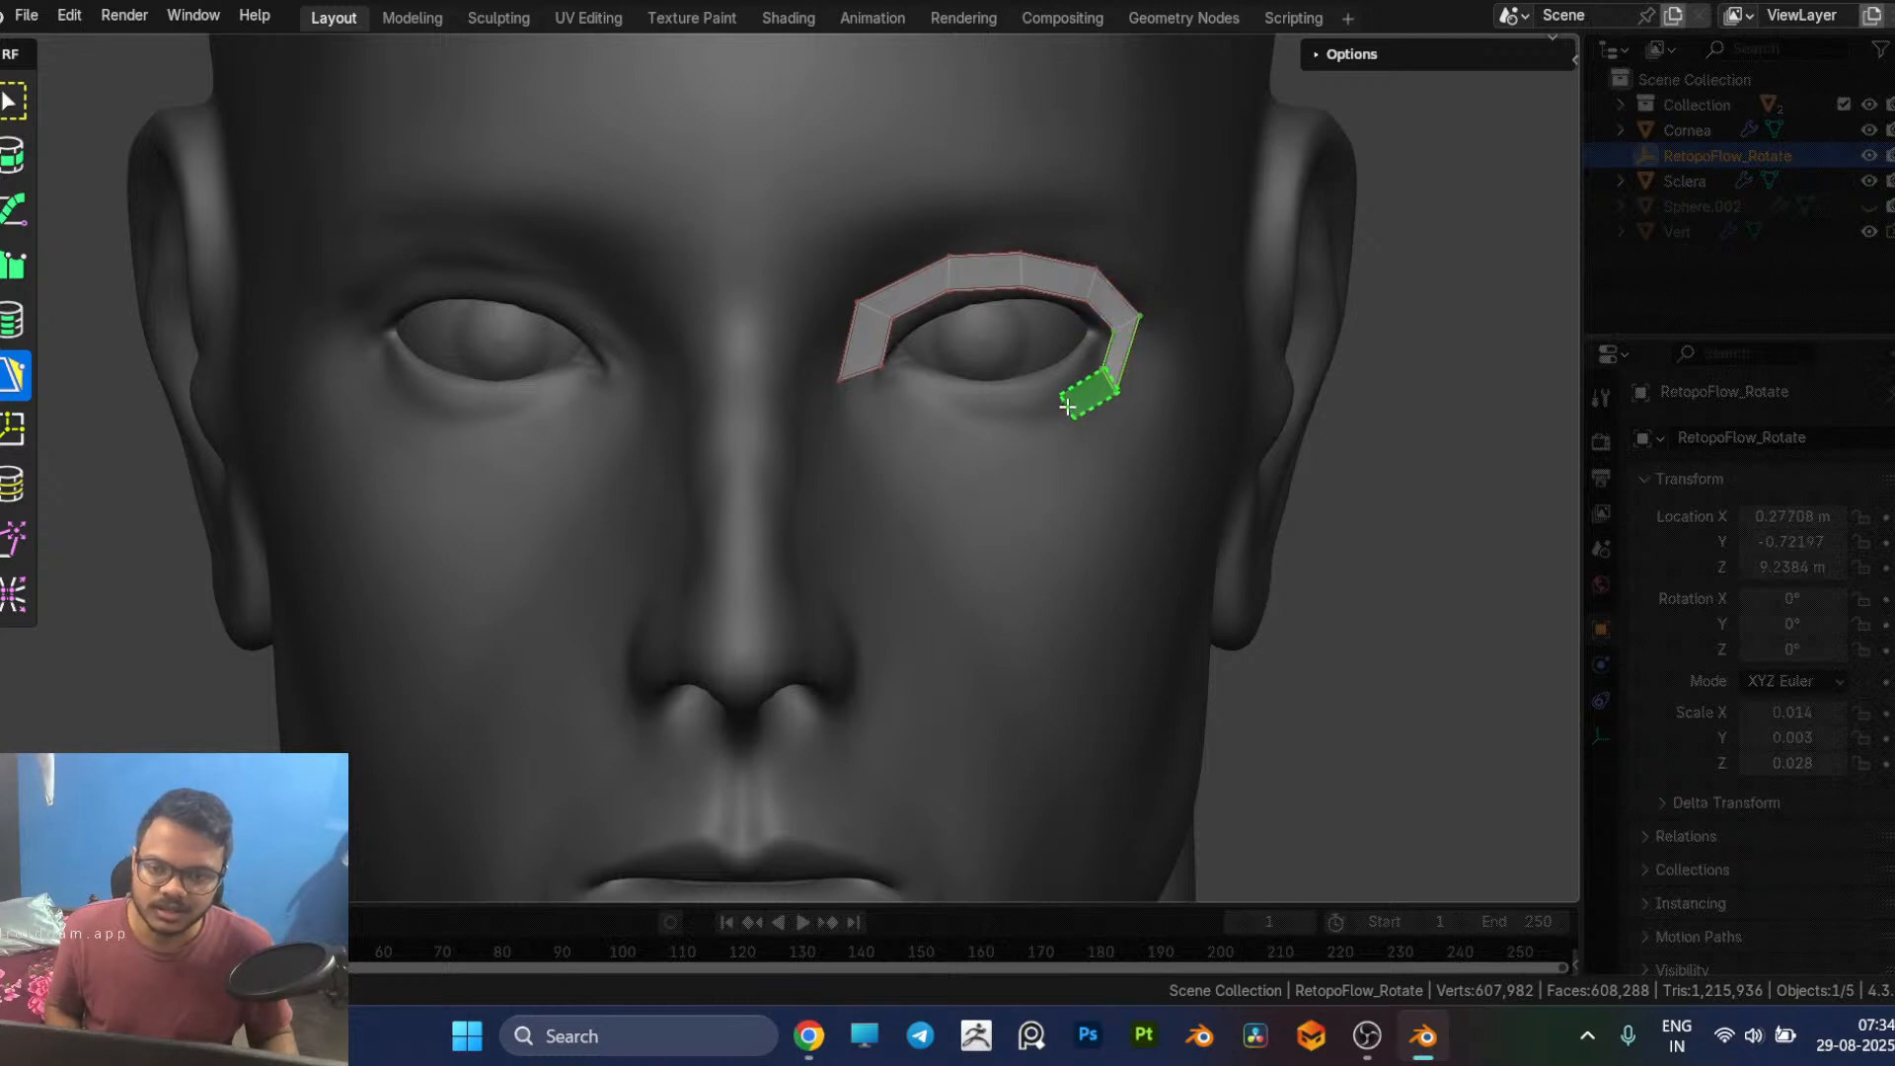
{"action": "left_click", "coordinate": [1067, 406], "text": "ctrl"}
{"action": "left_click", "coordinate": [994, 415], "text": "ctrl"}
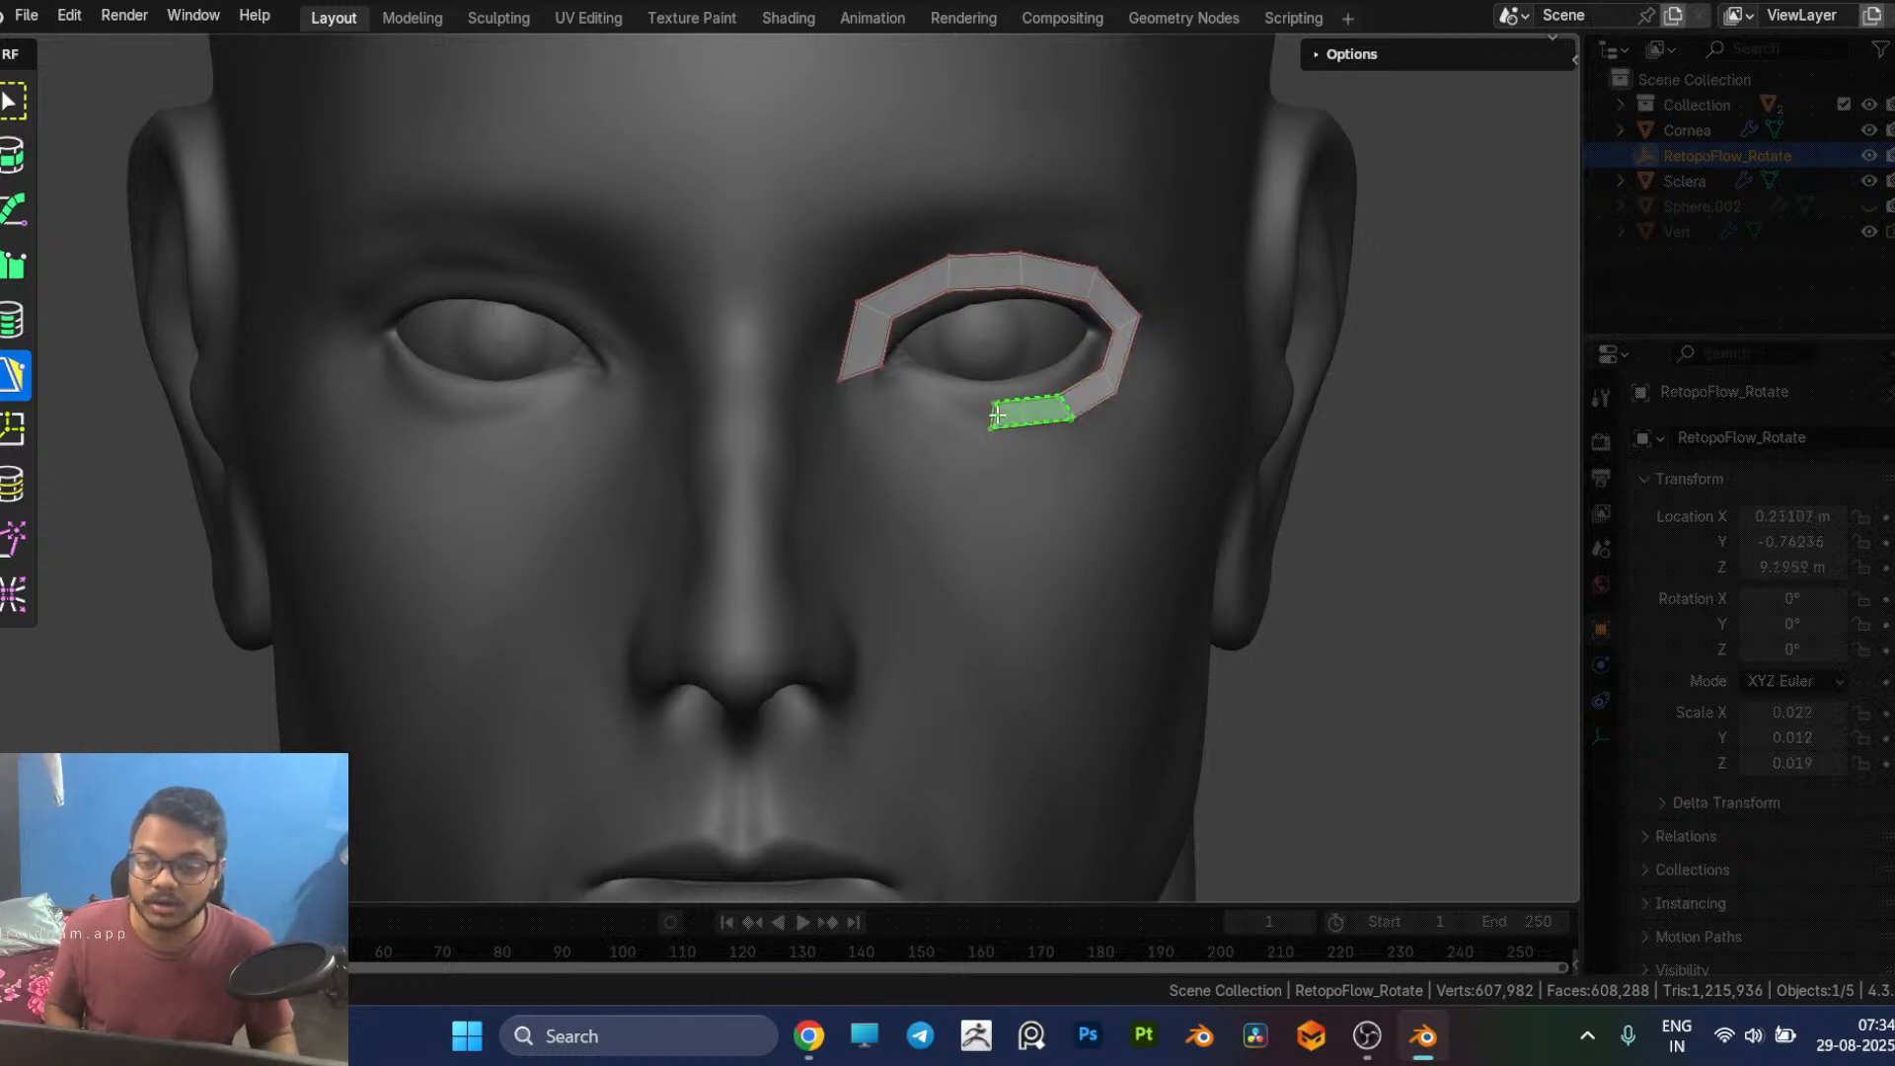
{"action": "left_click", "coordinate": [919, 403], "text": "ctrl"}
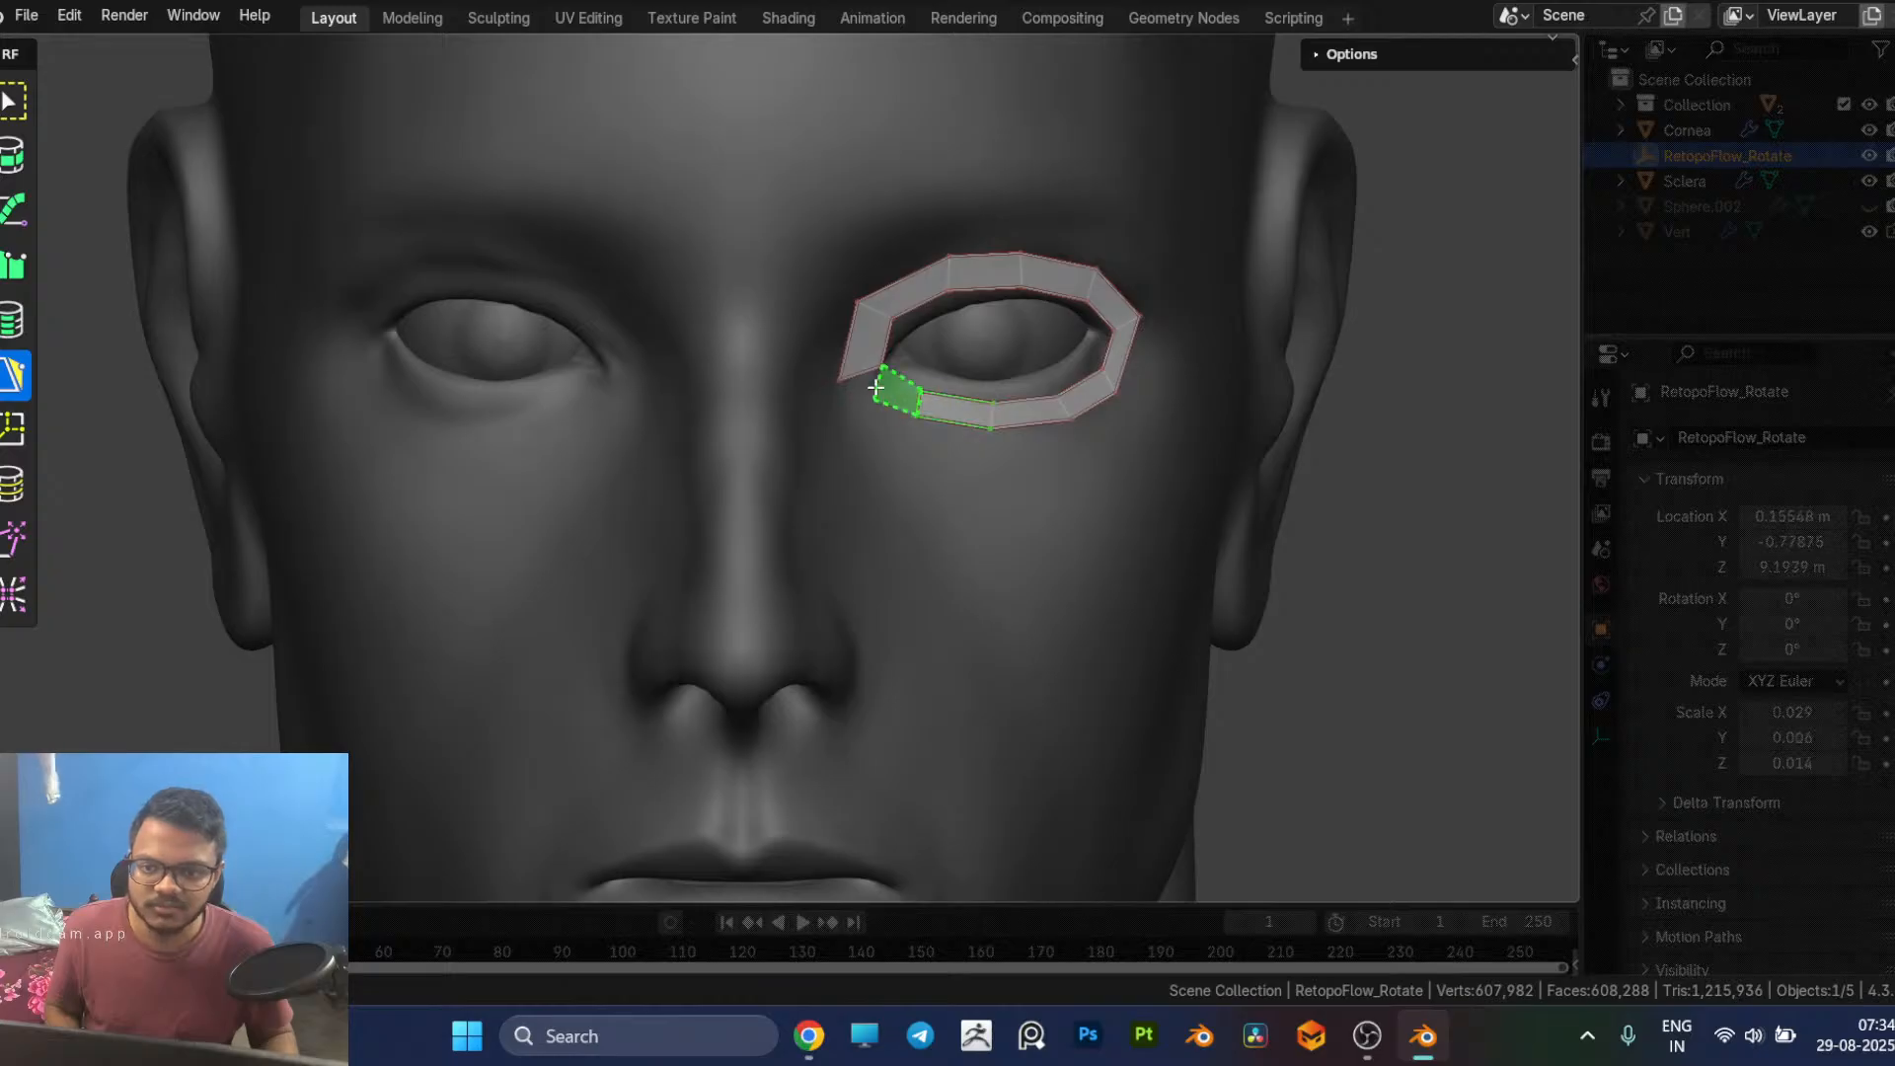
{"action": "left_click", "coordinate": [862, 383], "text": "ctrl"}
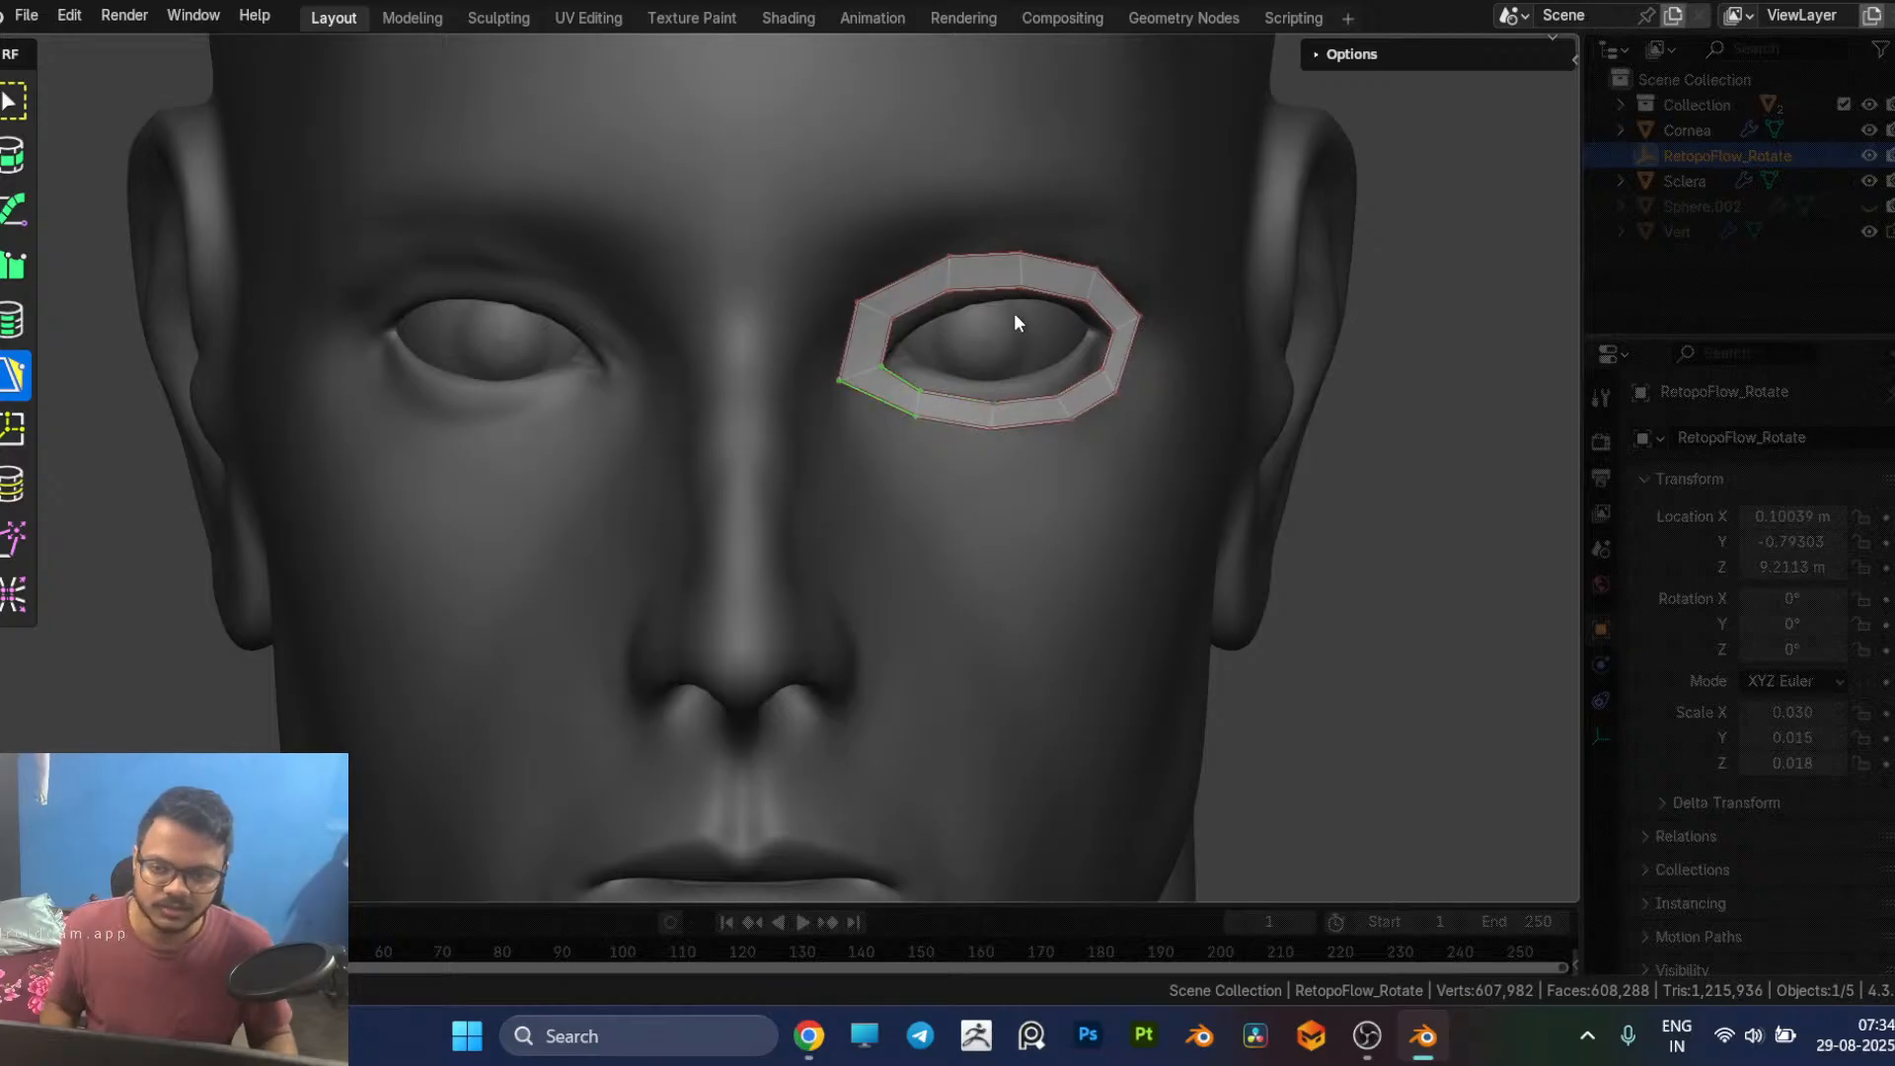
Step: Move the ring's inner vertices so they follow the edges of the upper and lower eyelids
{"action": "left_click", "coordinate": [893, 316]}
{"action": "left_click_drag", "start_coordinate": [892, 318], "coordinate": [896, 334]}
{"action": "left_click", "coordinate": [946, 293]}
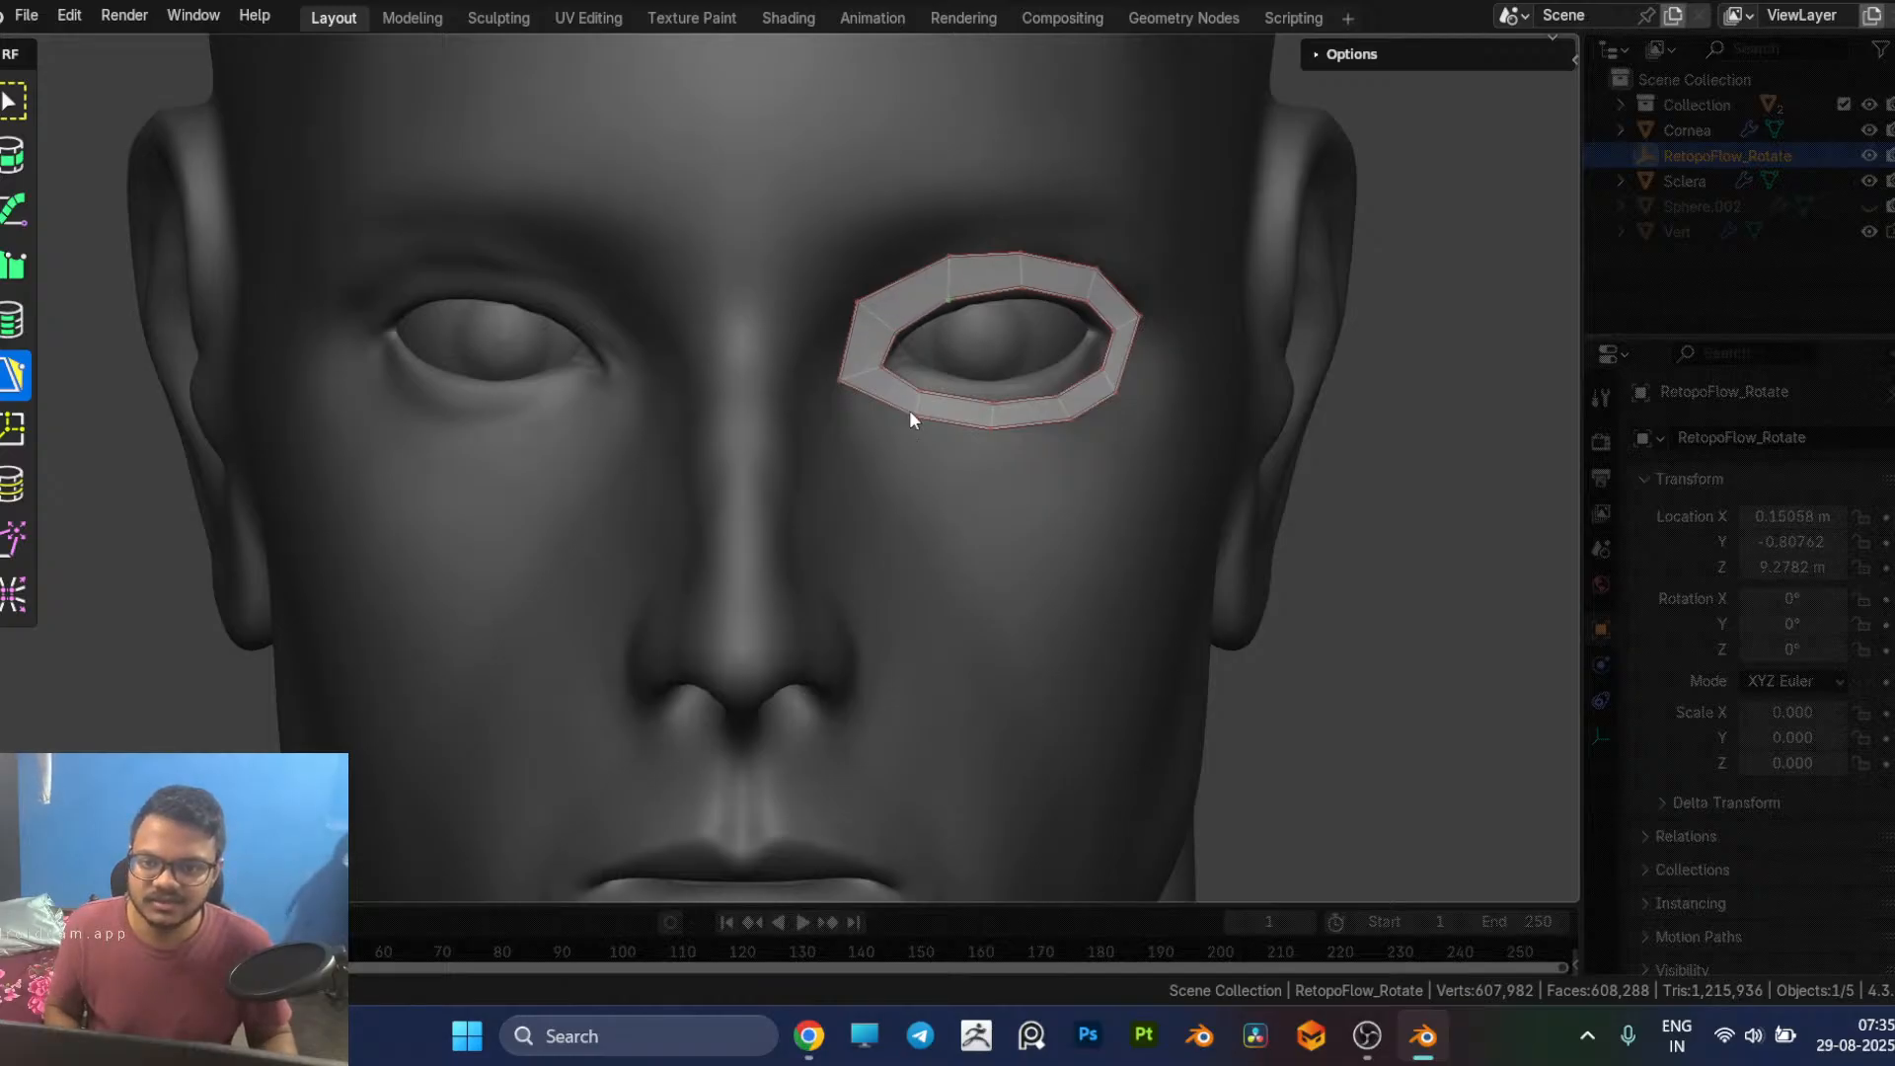
{"action": "left_click_drag", "start_coordinate": [920, 395], "coordinate": [1070, 305]}
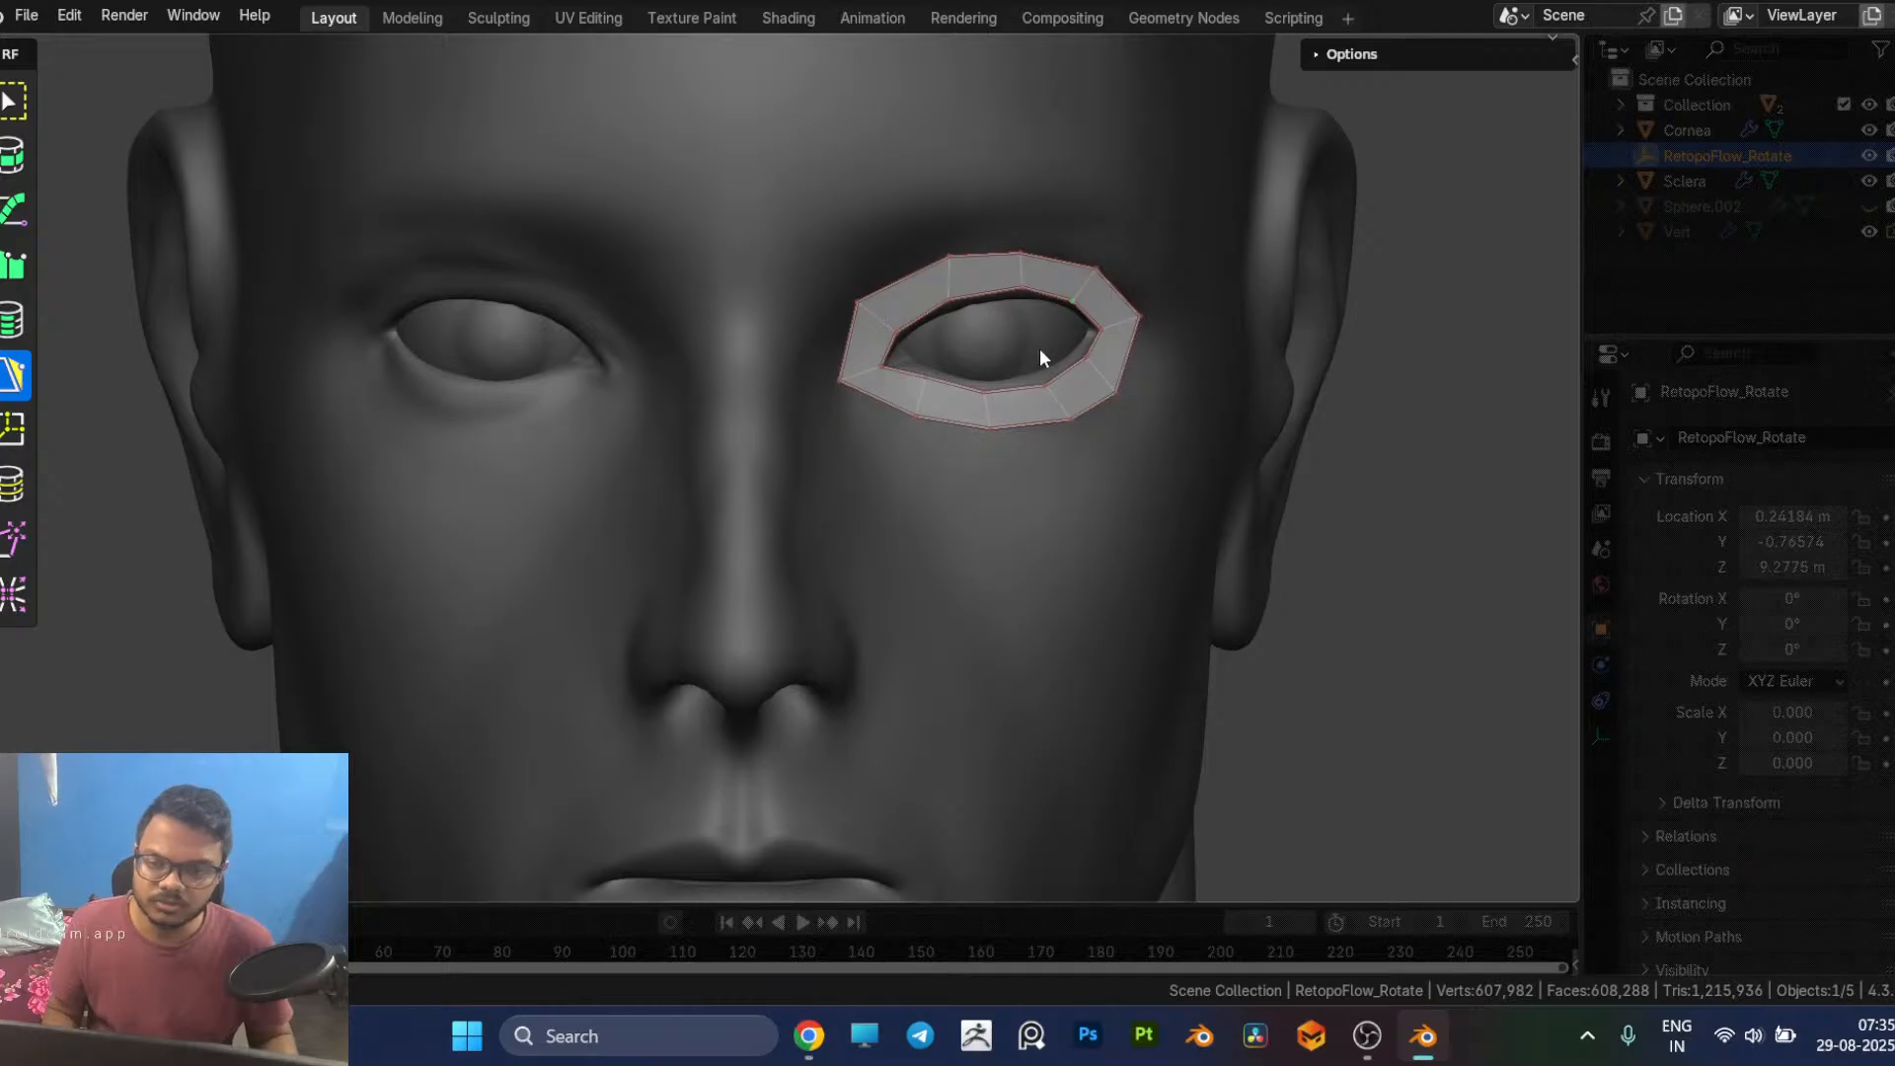
Step: Try to insert a PolyPen point above the middle of the upper lip
{"action": "scroll", "coordinate": [931, 612], "scroll_direction": "down", "scroll_amount": 1}
{"action": "middle_click_drag", "start_coordinate": [932, 612], "coordinate": [956, 423], "text": "shift"}
{"action": "scroll", "coordinate": [918, 592], "scroll_direction": "up", "scroll_amount": 3}
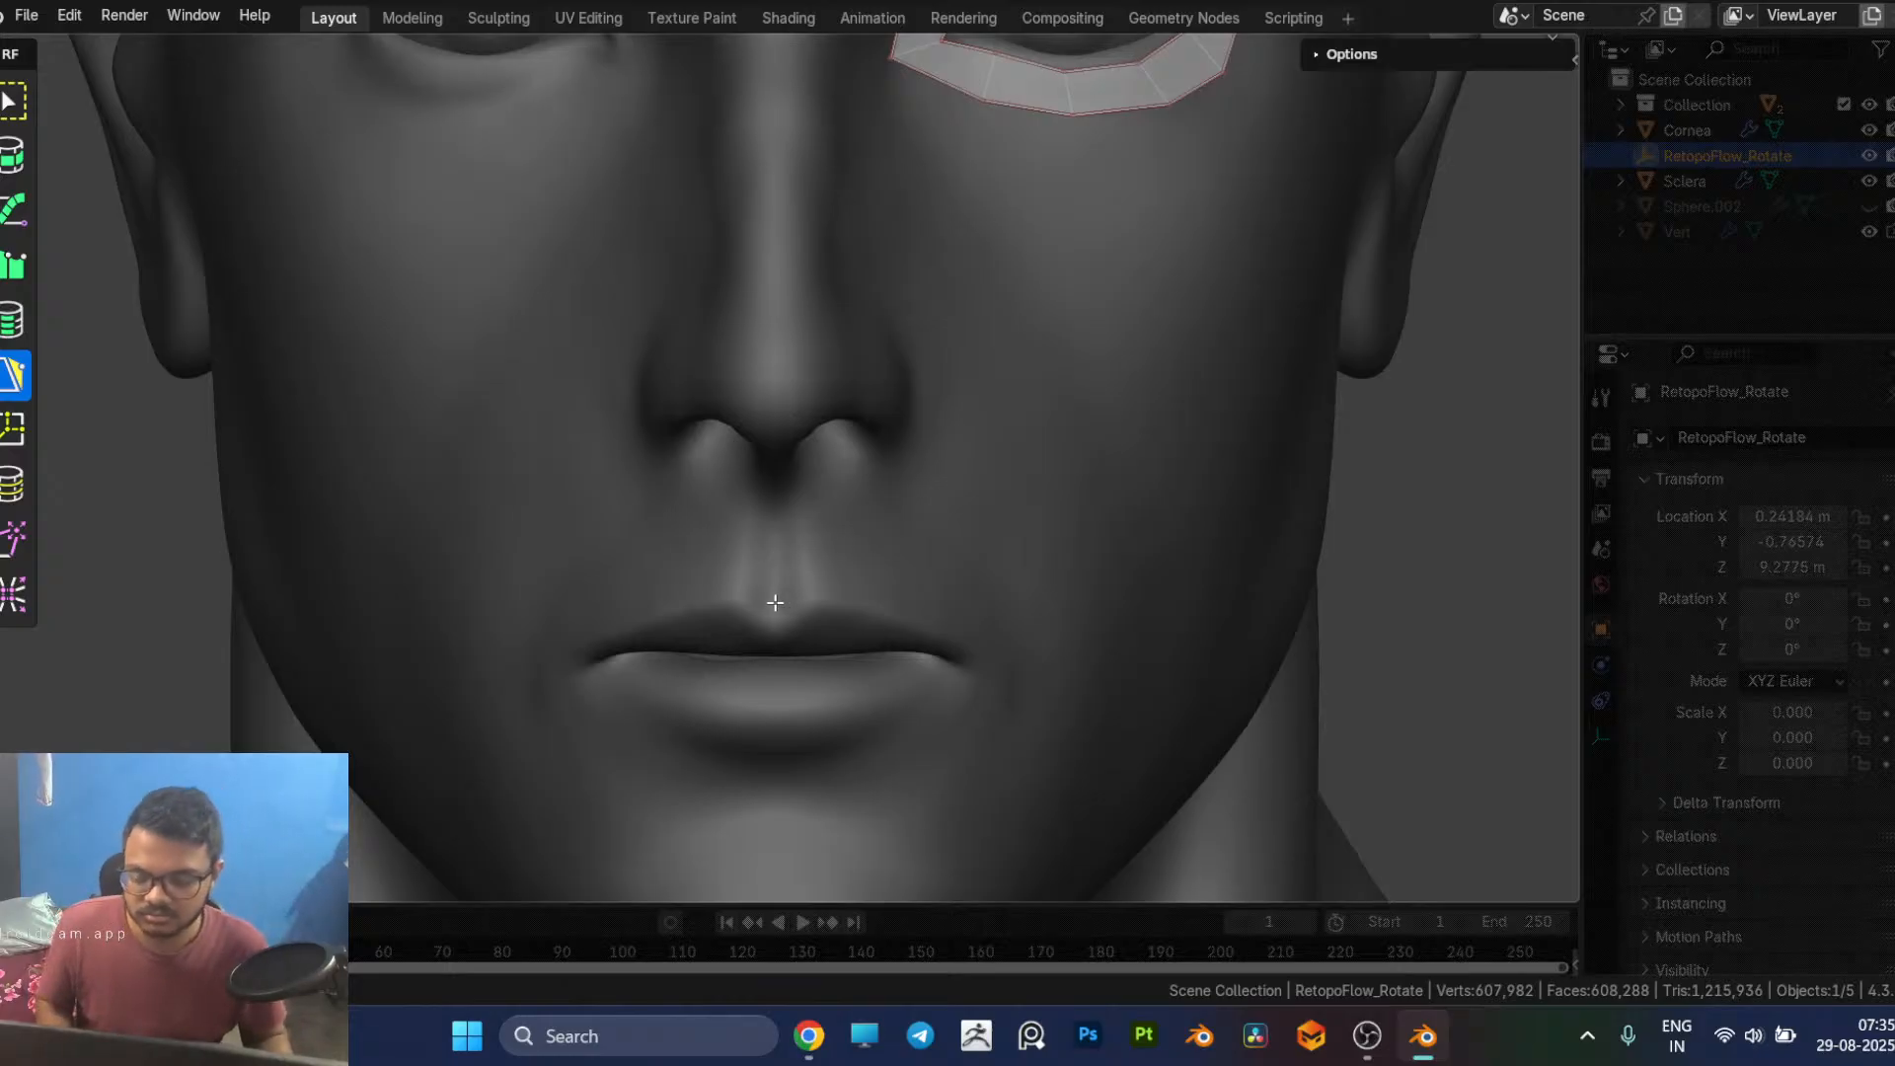
{"action": "left_click", "coordinate": [772, 563]}
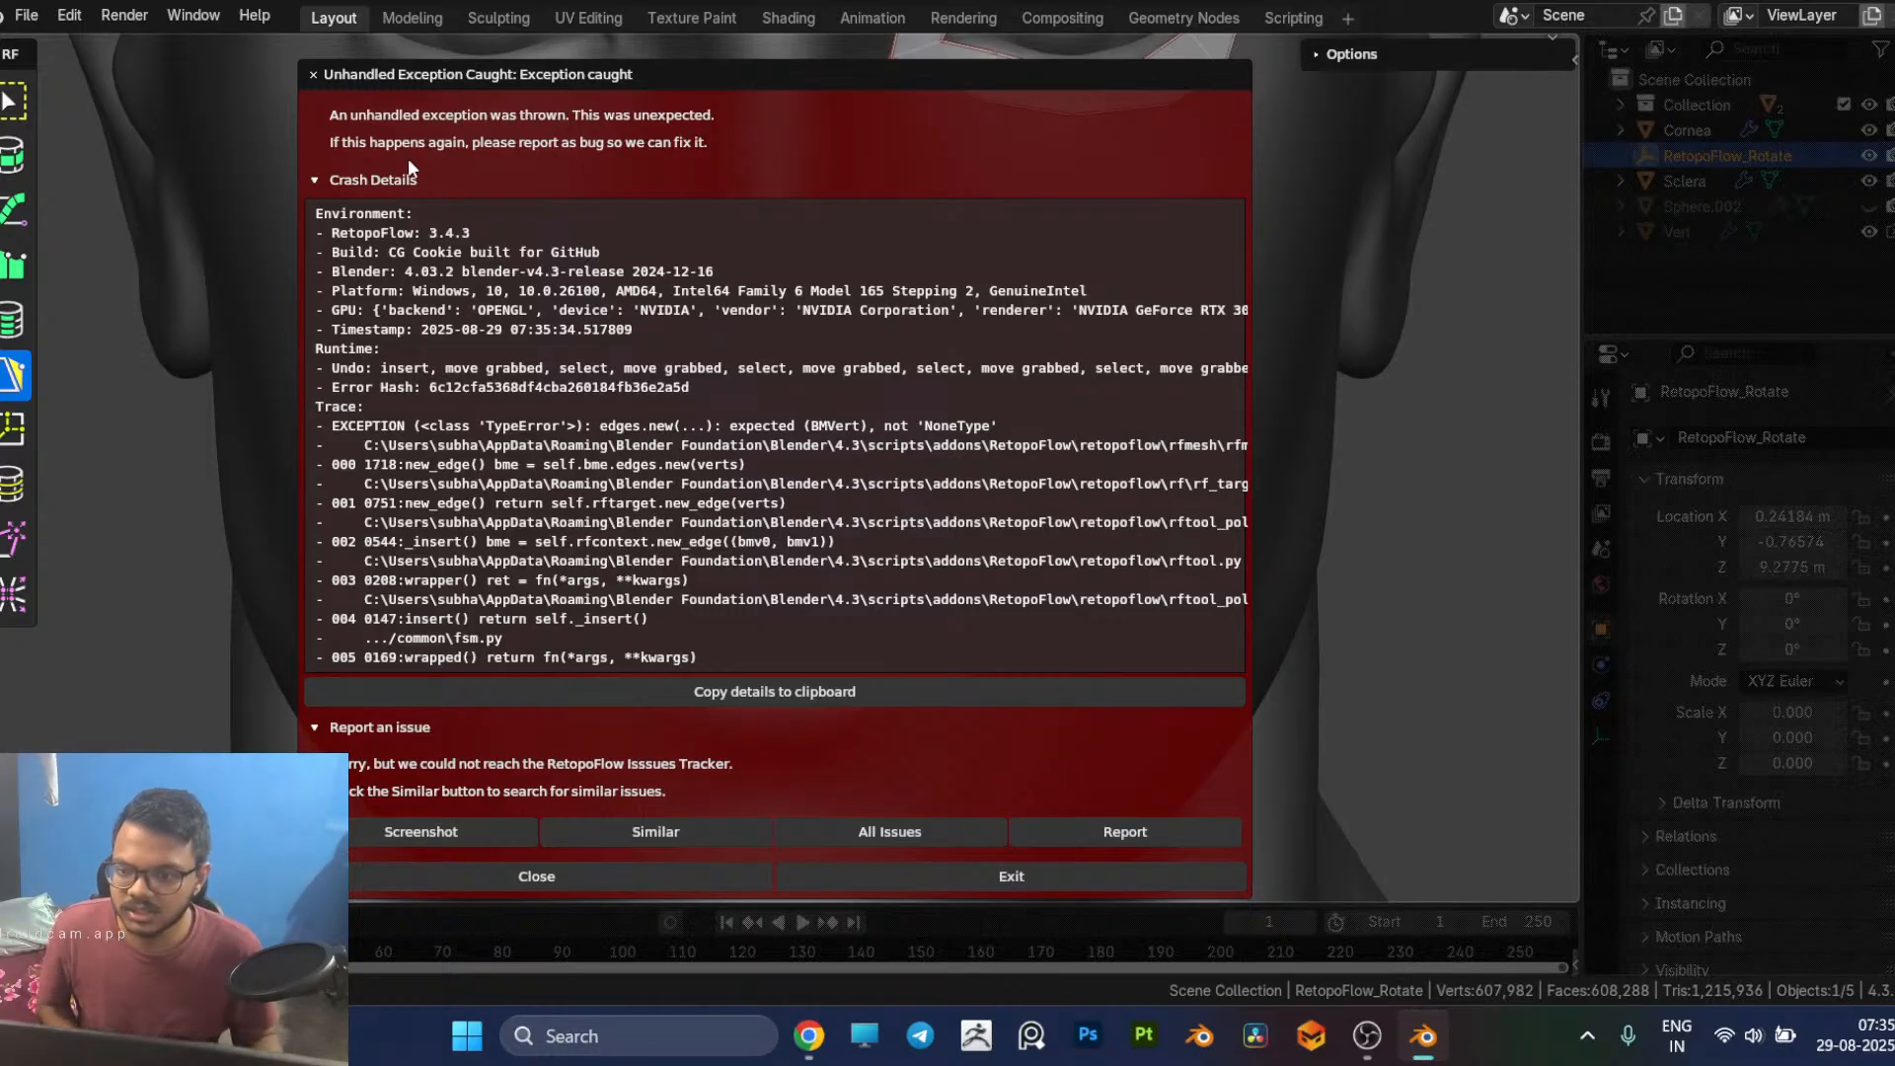
Step: Try to report the RetopoFlow exception on GitHub with Google sign-in, return to Blender and dismiss the error dialog
{"action": "left_click", "coordinate": [1106, 829]}
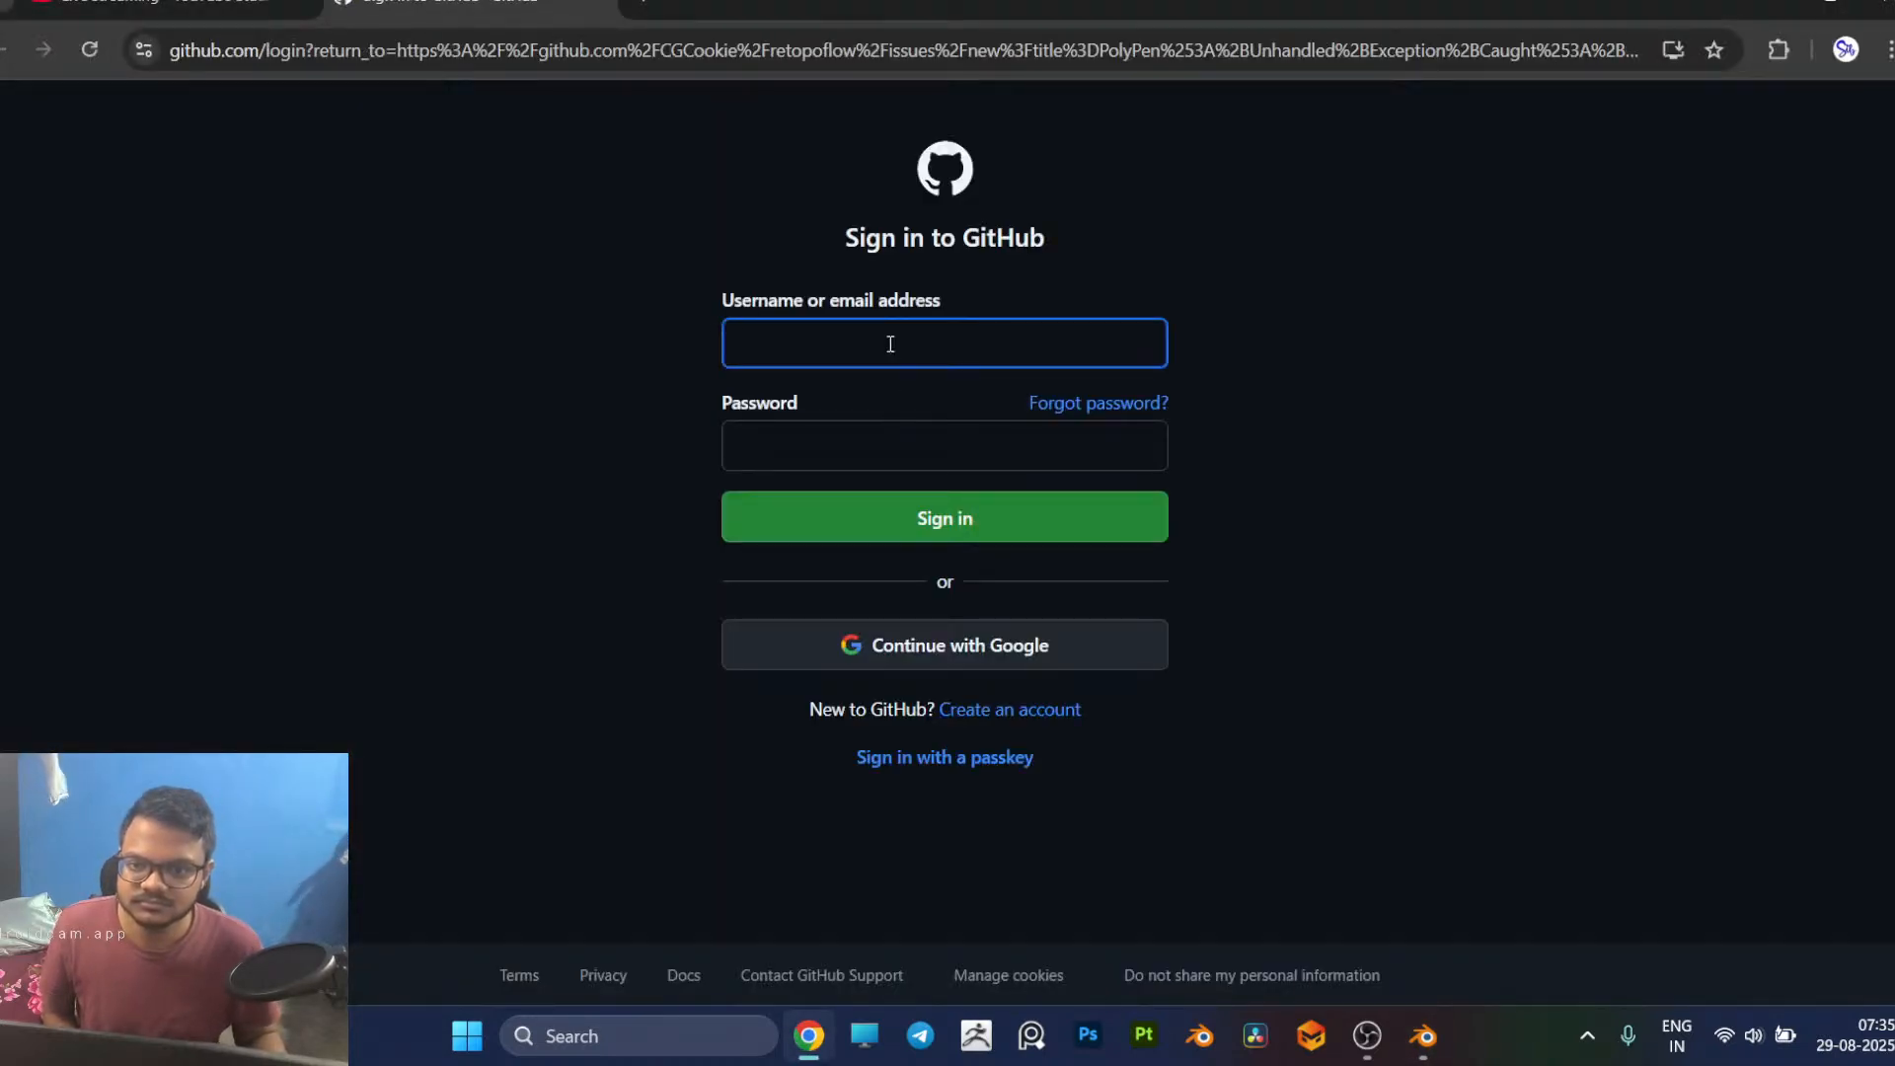
{"action": "left_click", "coordinate": [910, 452]}
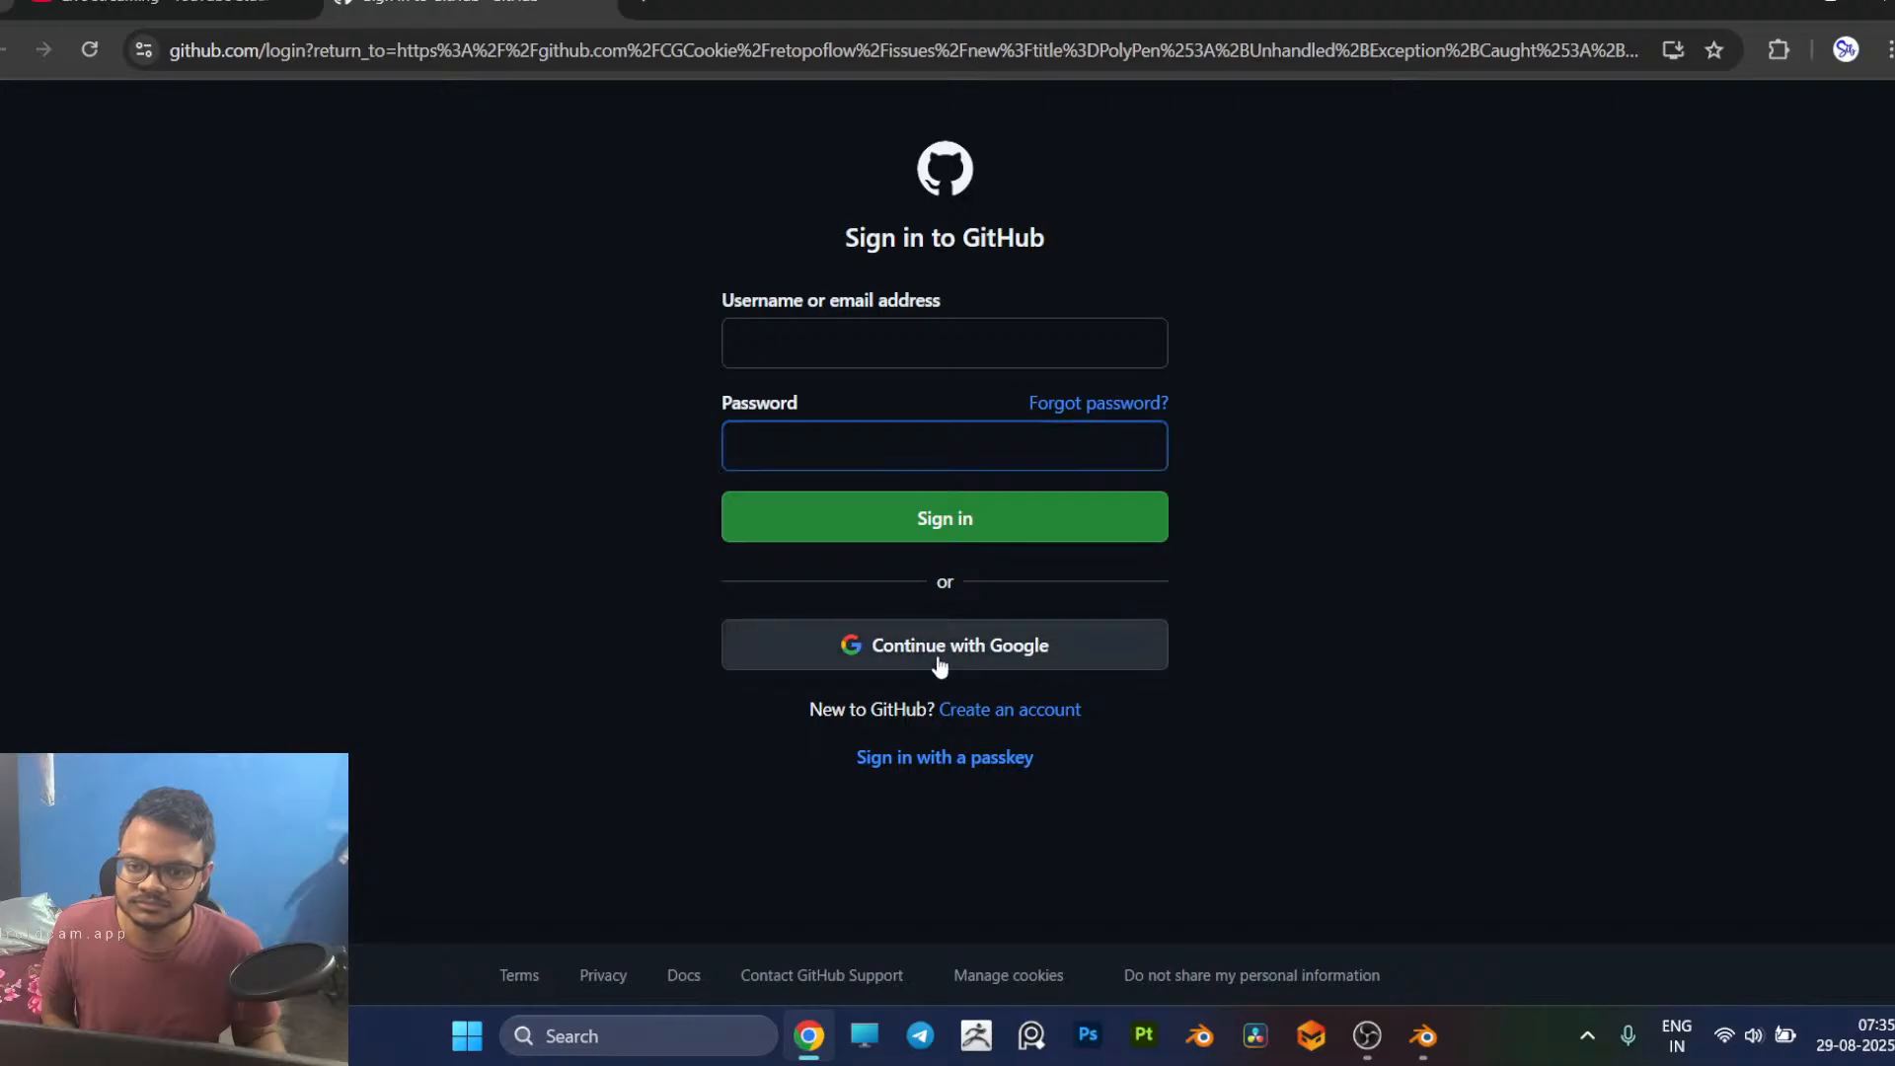
{"action": "left_click", "coordinate": [933, 651]}
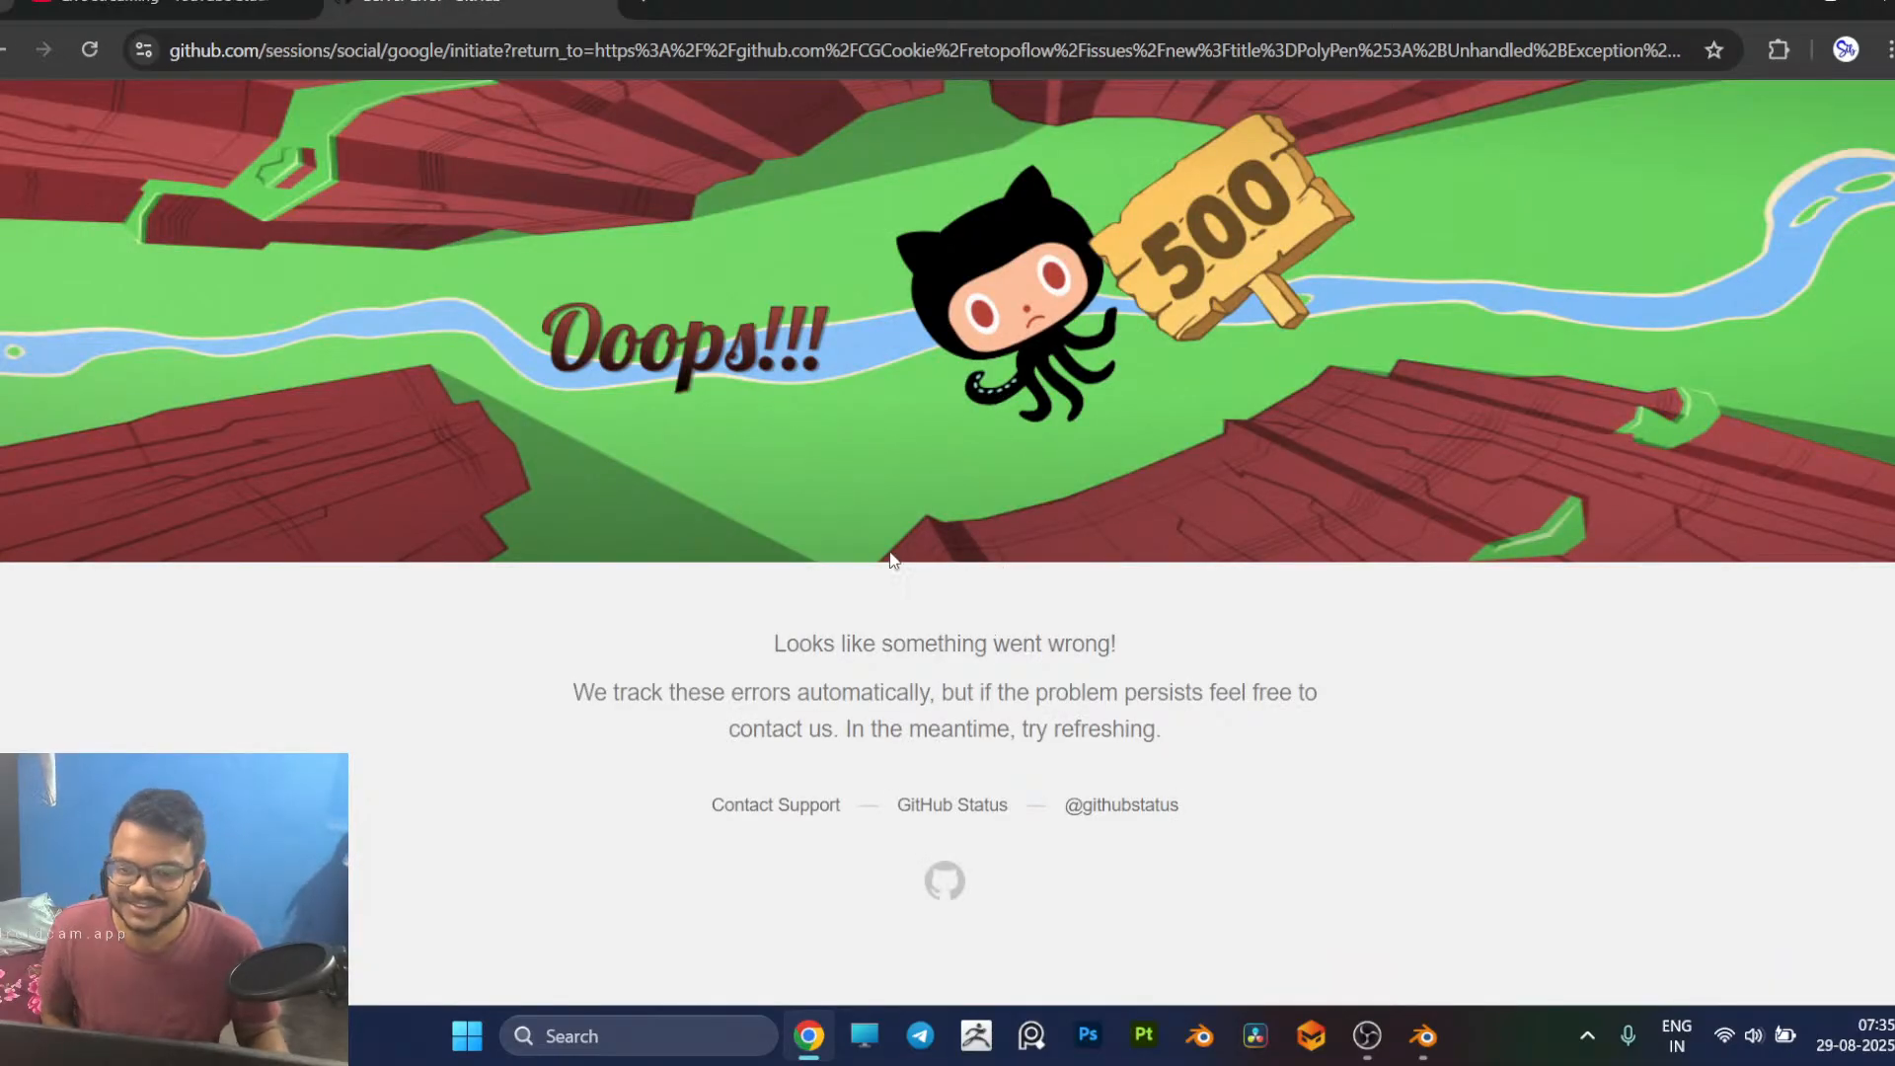
{"action": "left_click", "coordinate": [595, 2]}
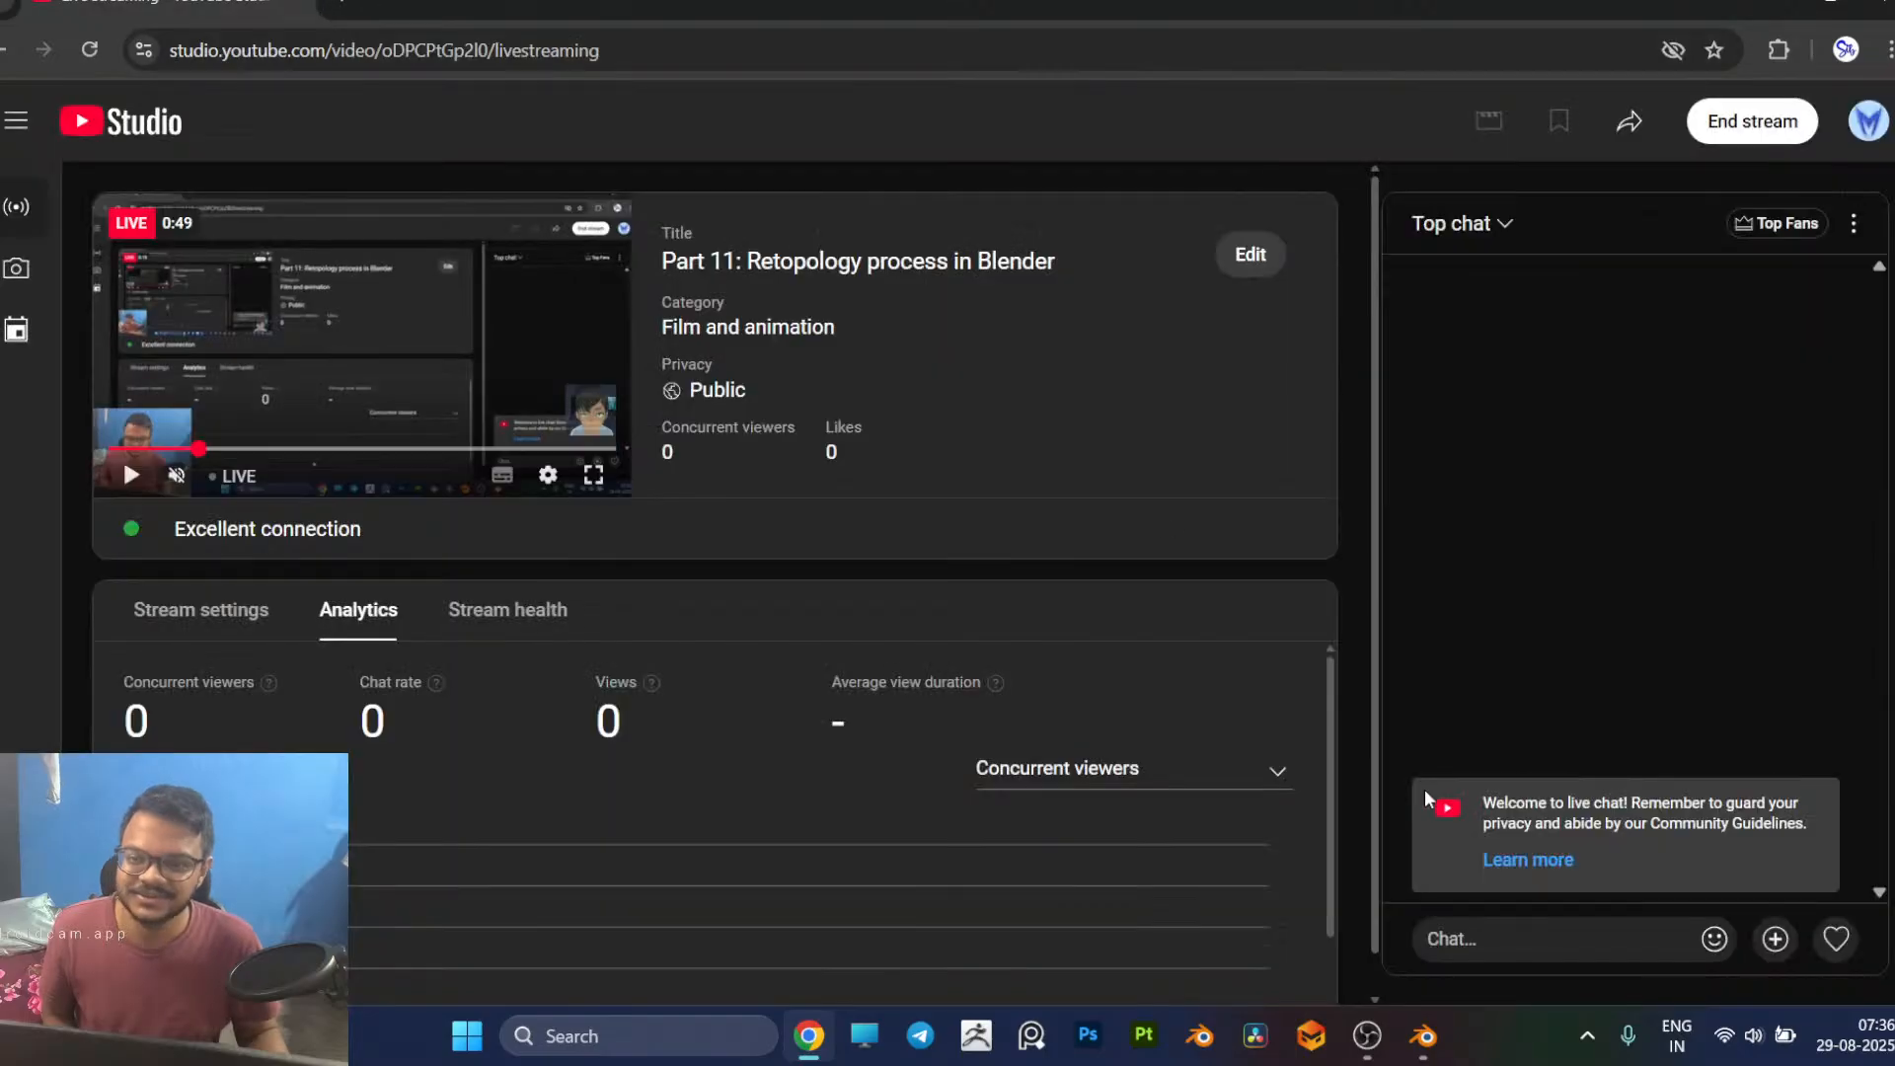
{"action": "left_click", "coordinate": [1424, 1036]}
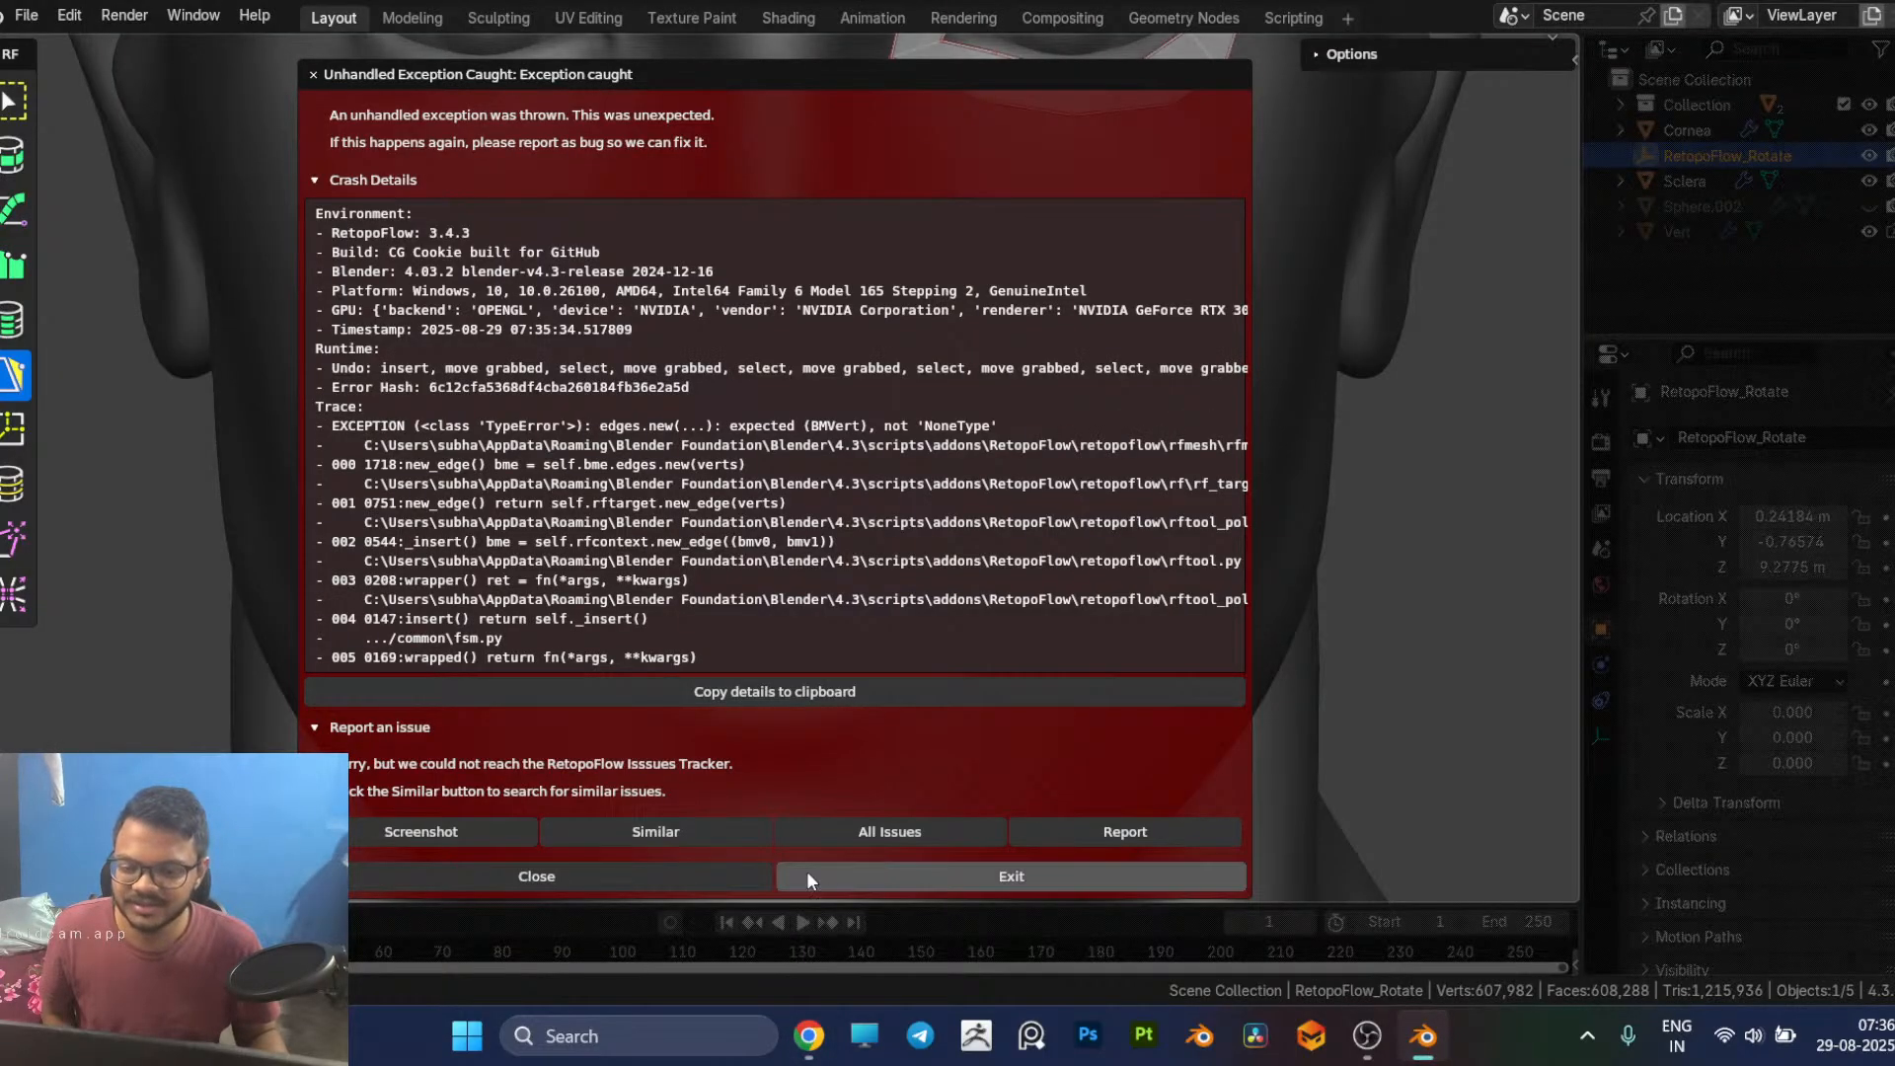
{"action": "left_click", "coordinate": [608, 868]}
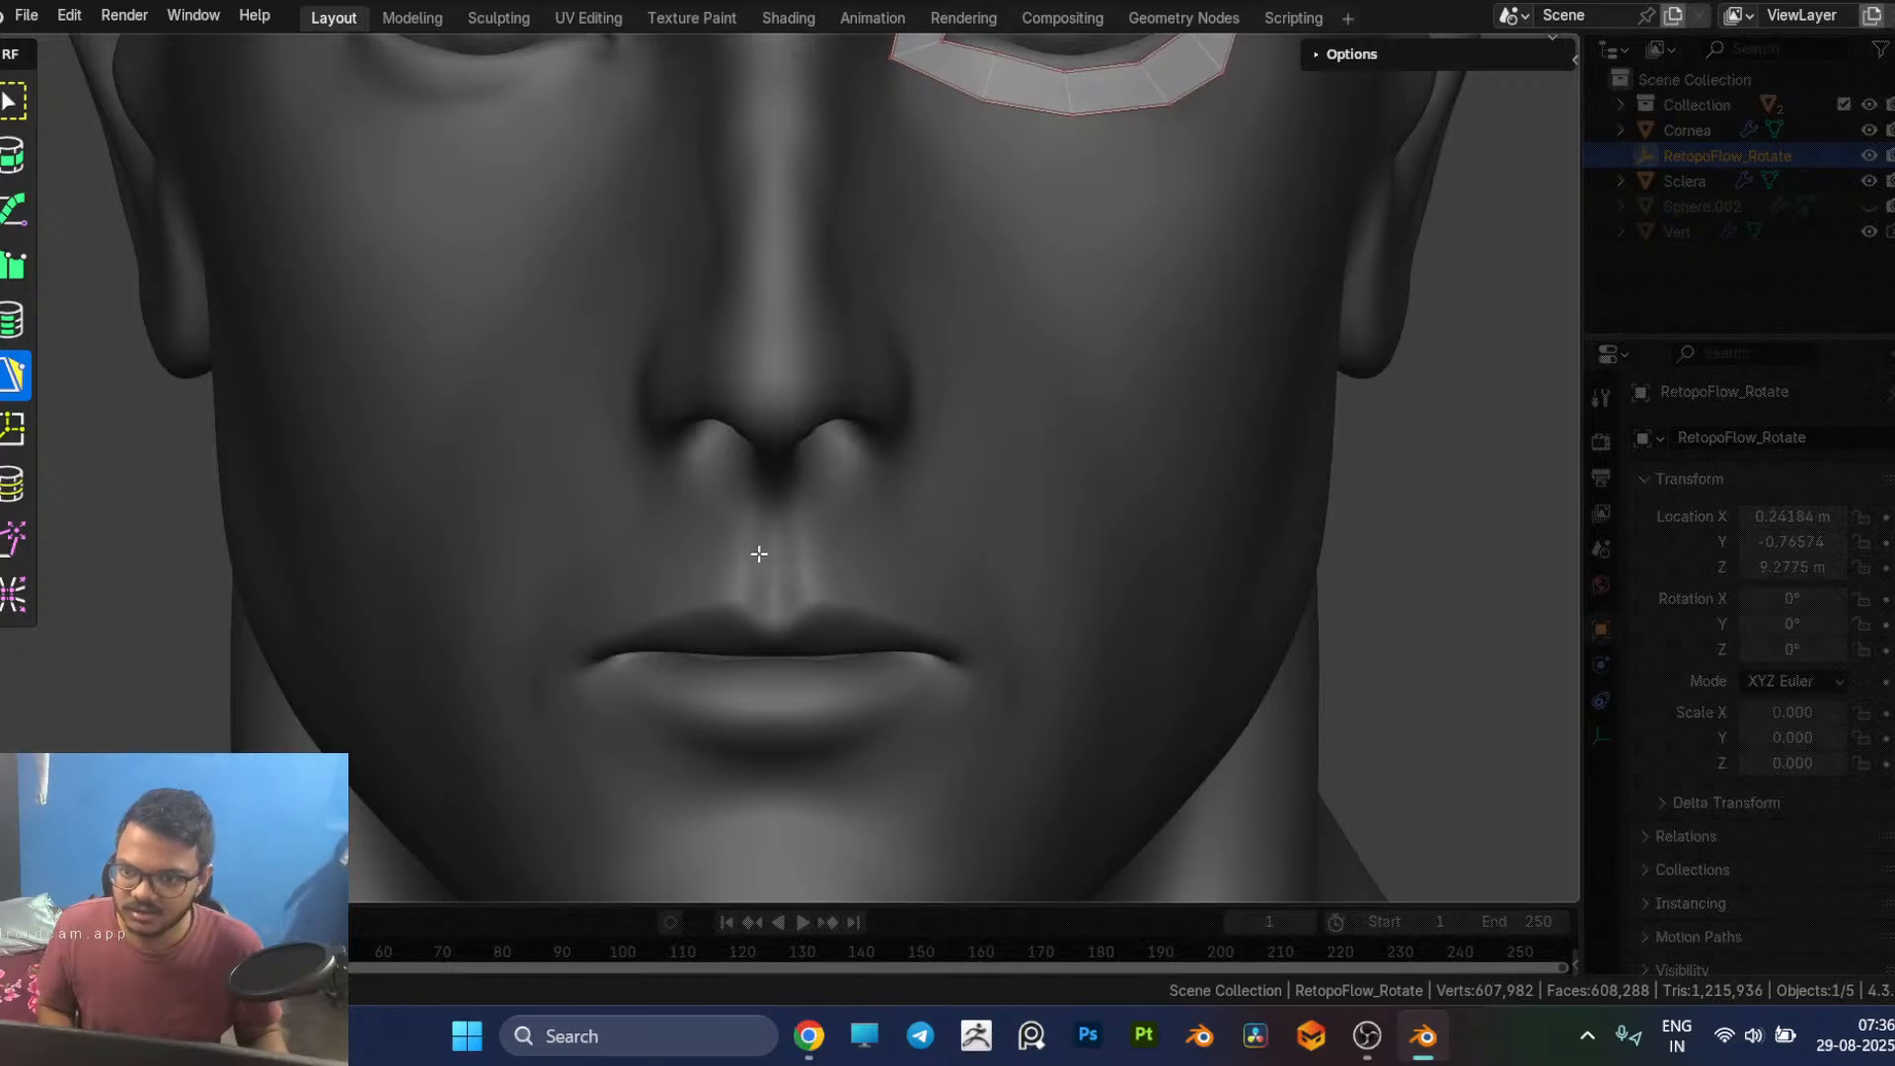
Step: Leave RetopoFlow for Object Mode and select the sculpted body
{"action": "scroll", "coordinate": [1028, 485], "scroll_direction": "down", "scroll_amount": 6}
{"action": "scroll", "coordinate": [1027, 486], "scroll_direction": "up", "scroll_amount": 3}
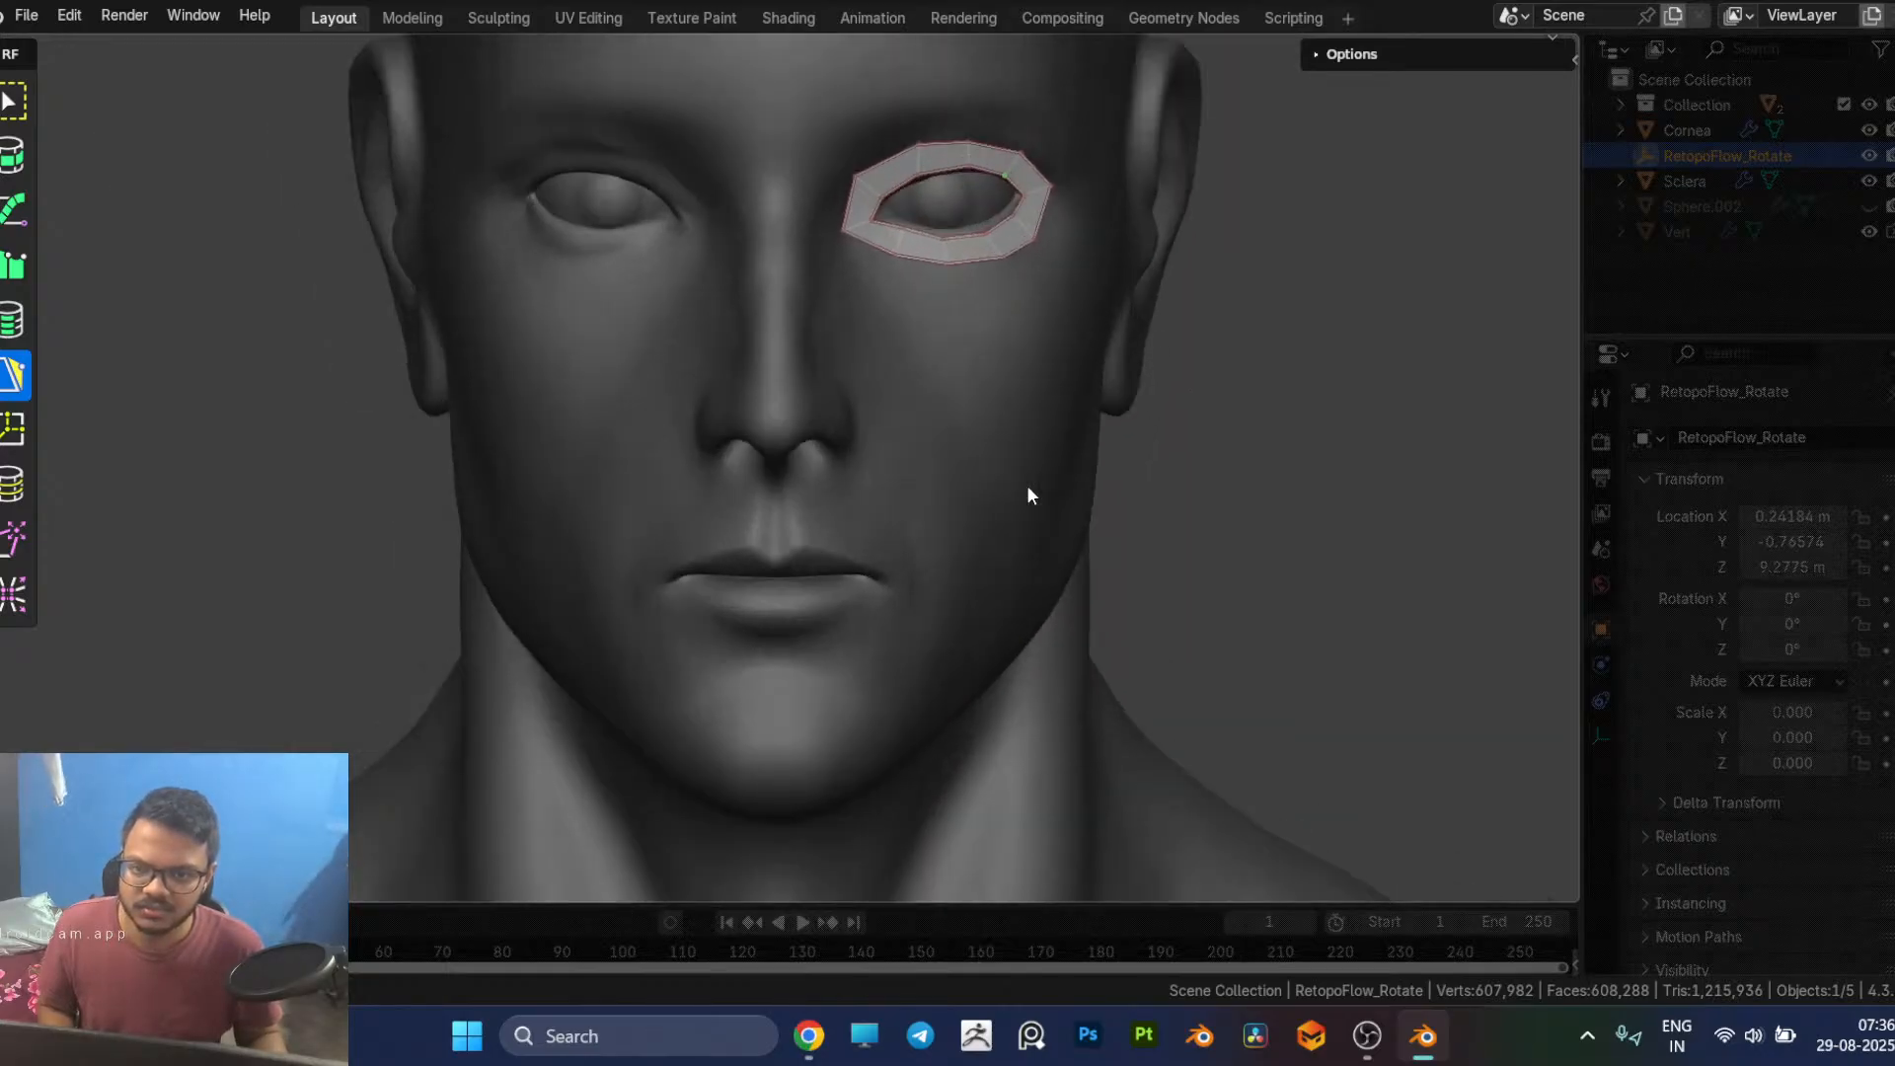
{"action": "key", "text": "Tab"}
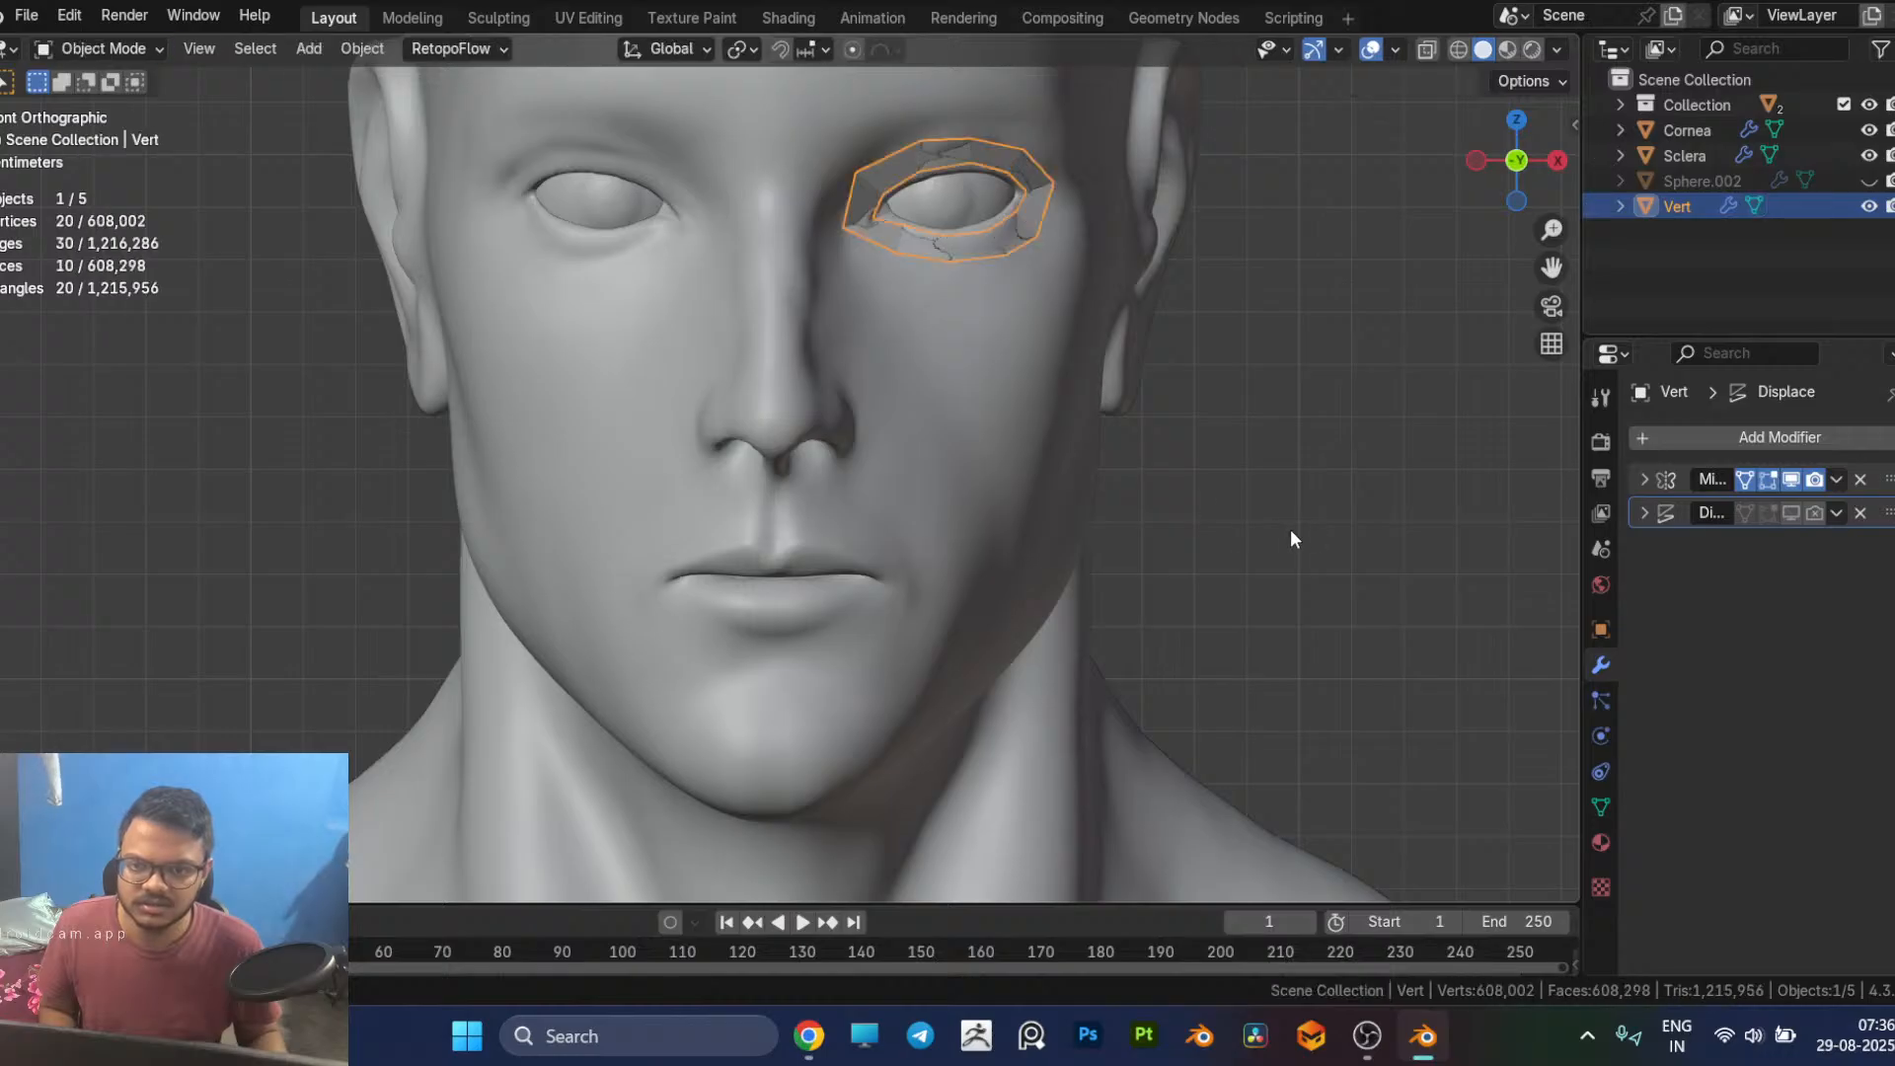
{"action": "left_click", "coordinate": [1050, 423]}
{"action": "scroll", "coordinate": [1181, 452], "scroll_direction": "down", "scroll_amount": 3}
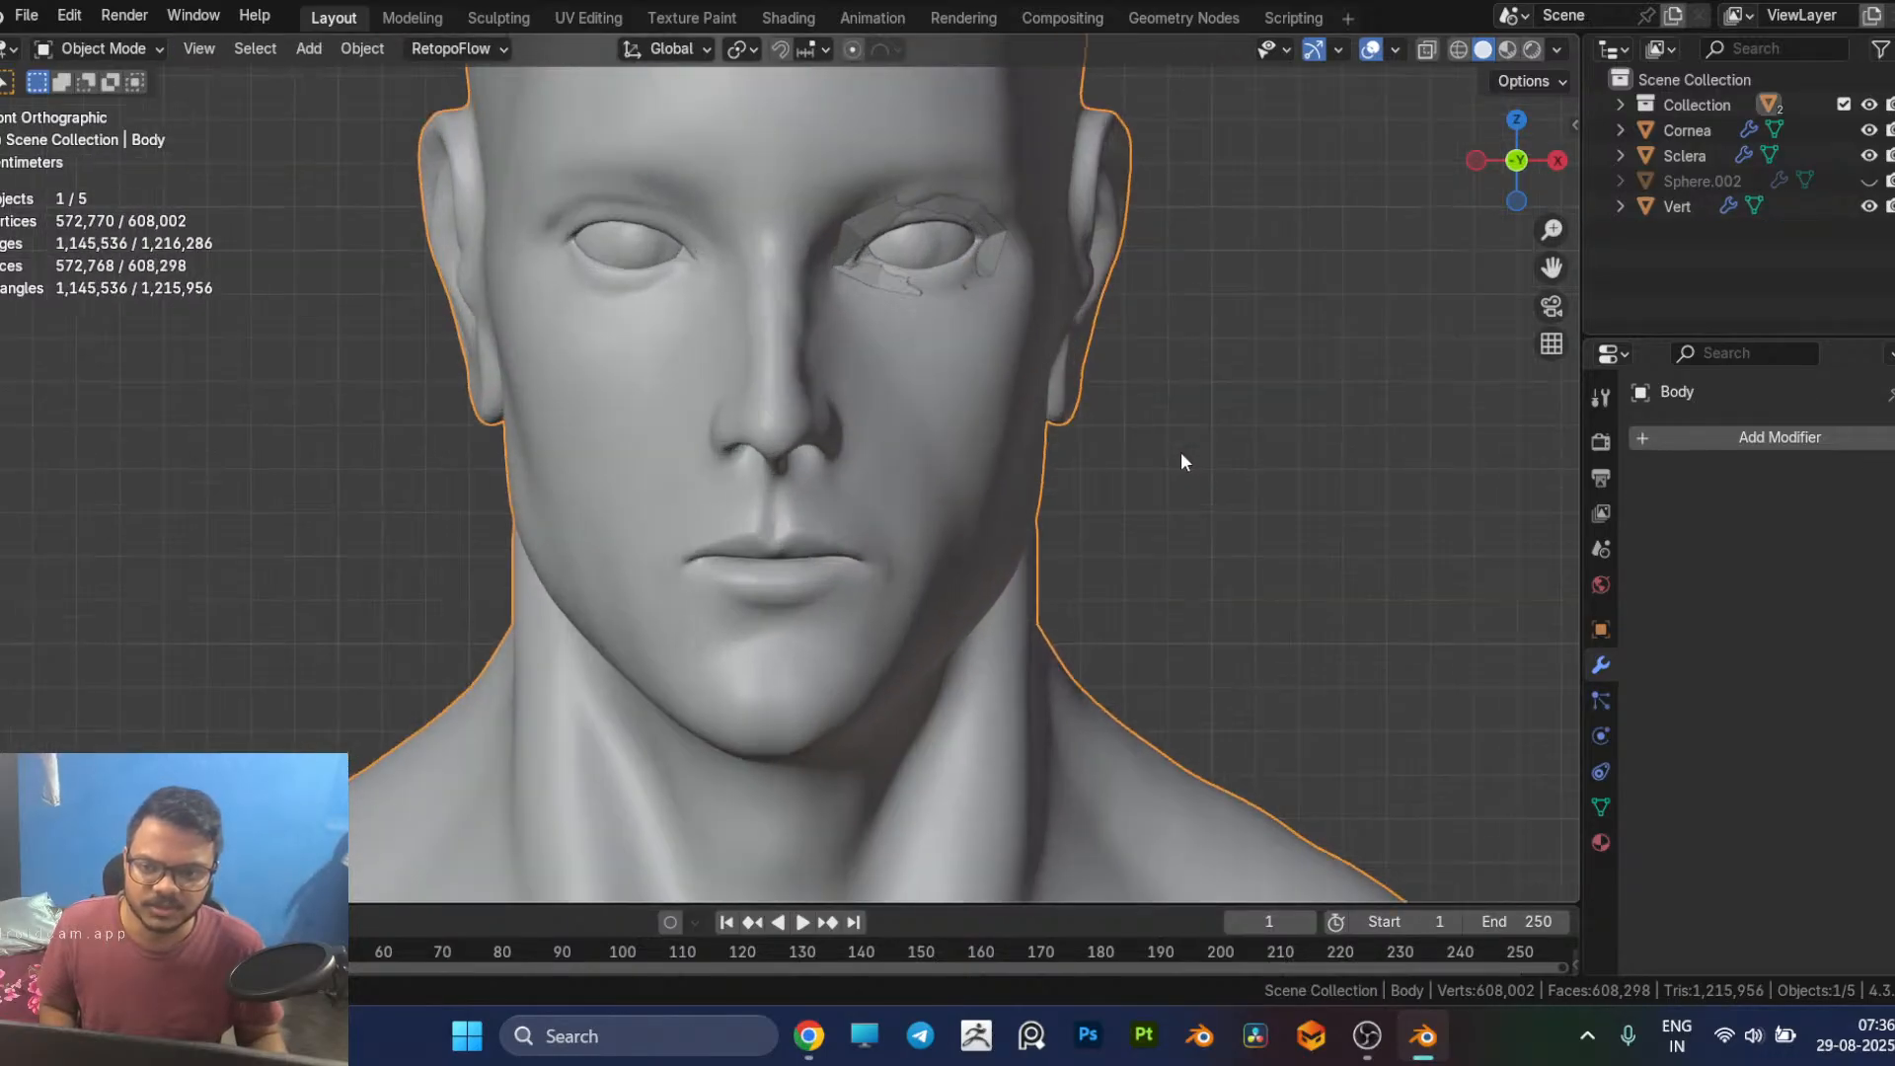
{"action": "scroll", "coordinate": [1181, 461], "scroll_direction": "up", "scroll_amount": 1}
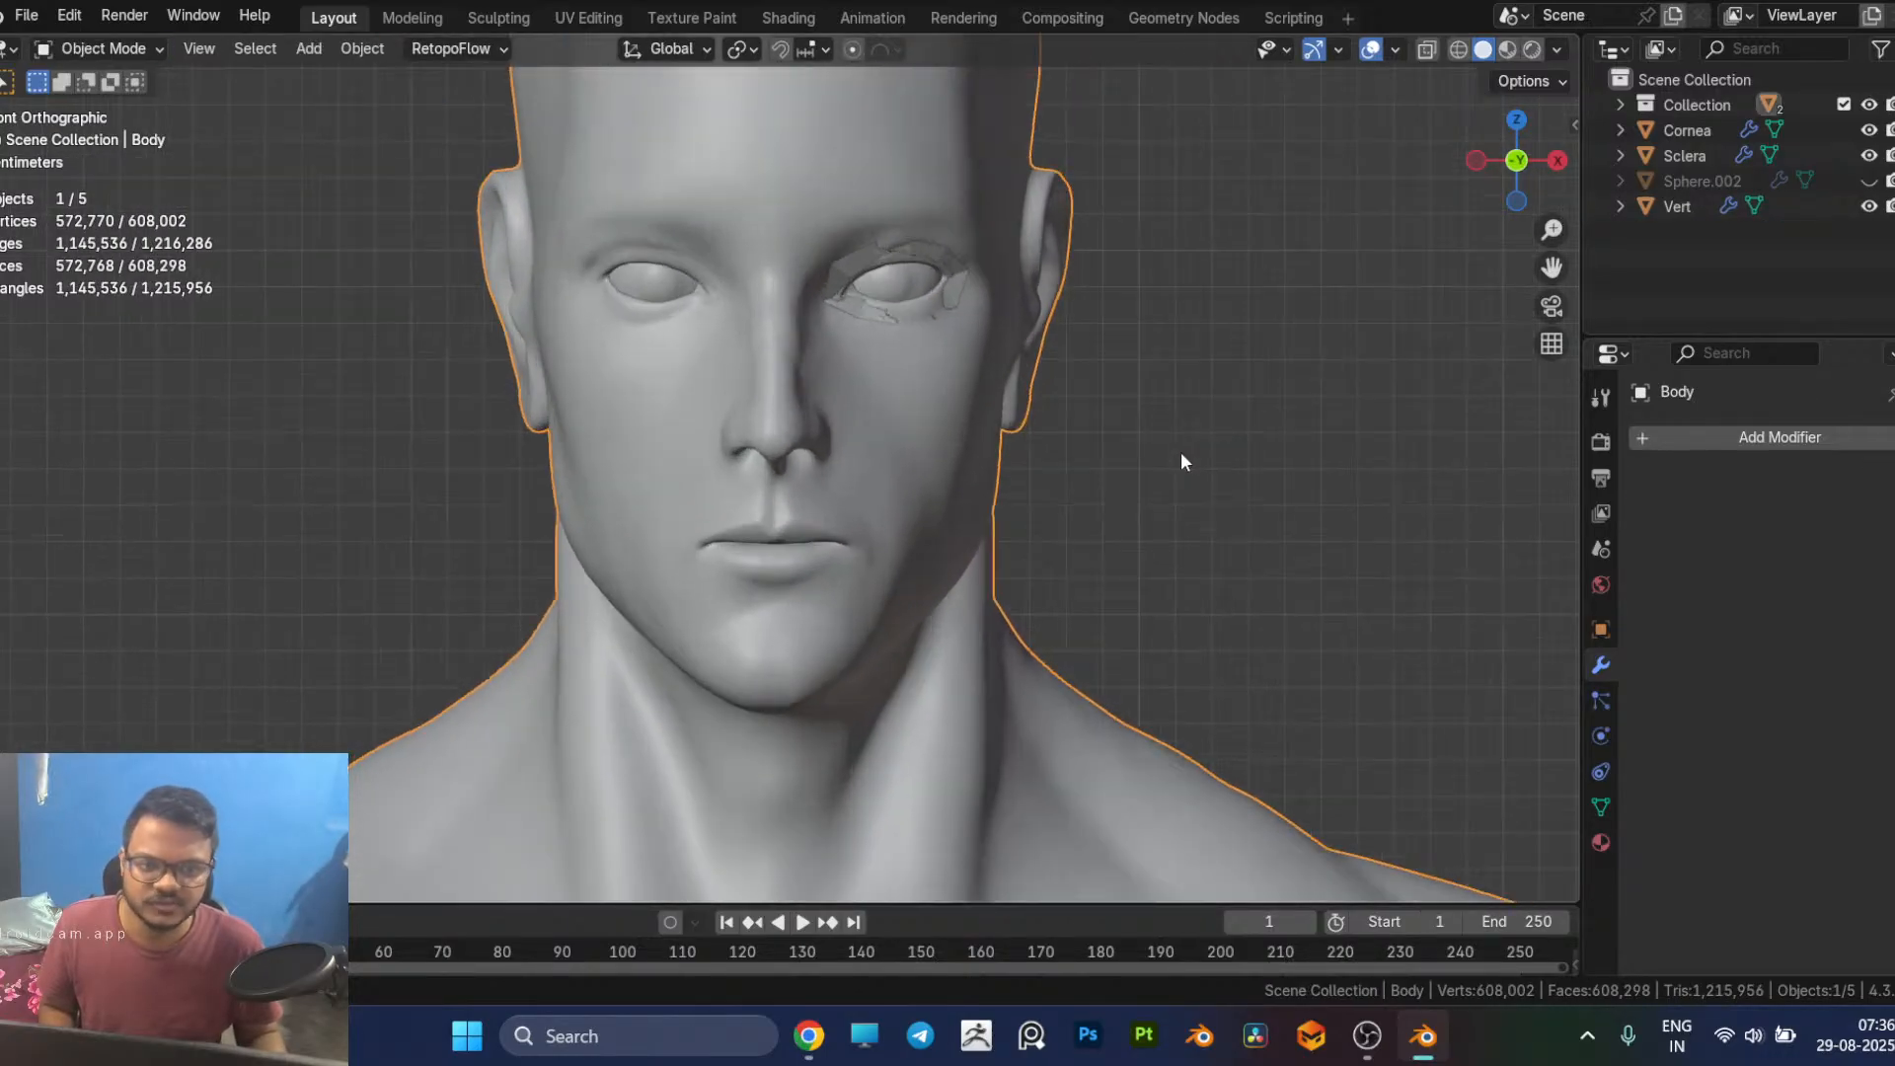
Step: List the objects inside Collection, deselect the body and toggle the collection's visibility to check what it contains
{"action": "left_click", "coordinate": [1627, 104]}
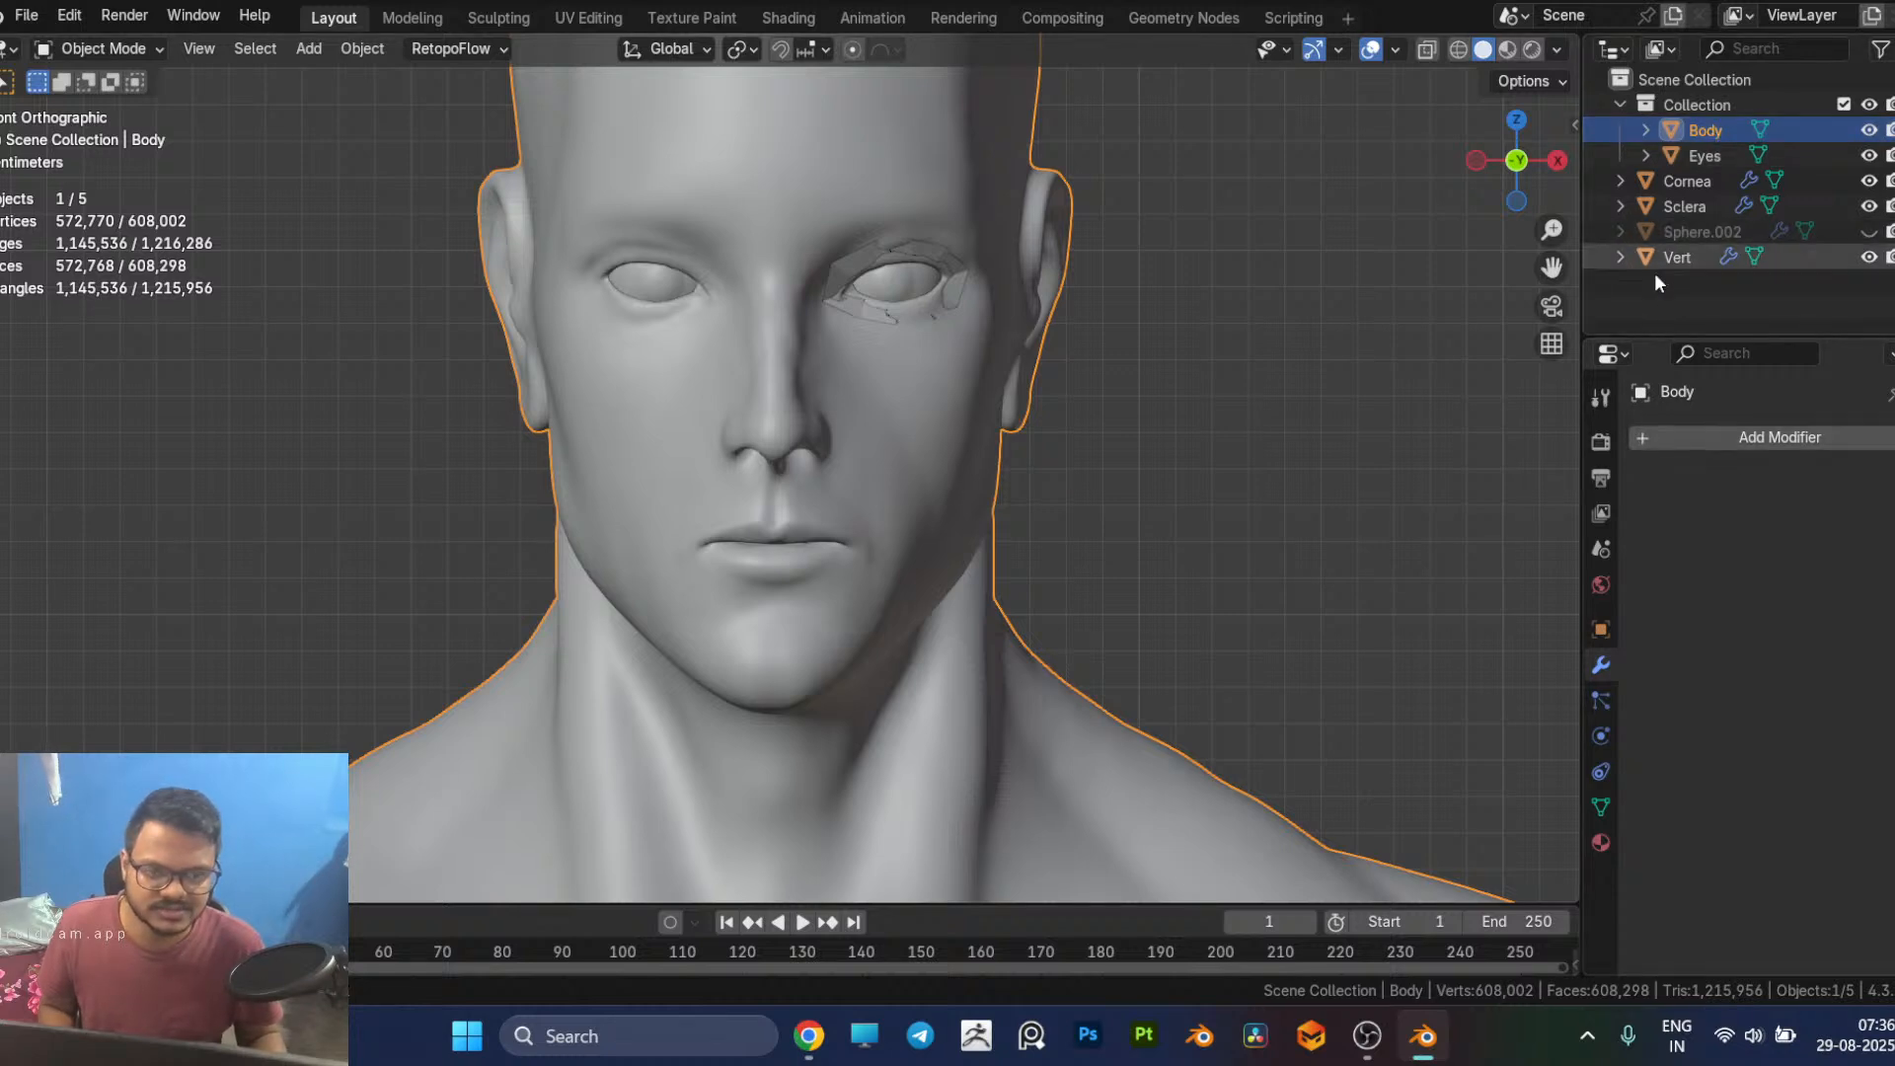
{"action": "left_click", "coordinate": [1678, 437]}
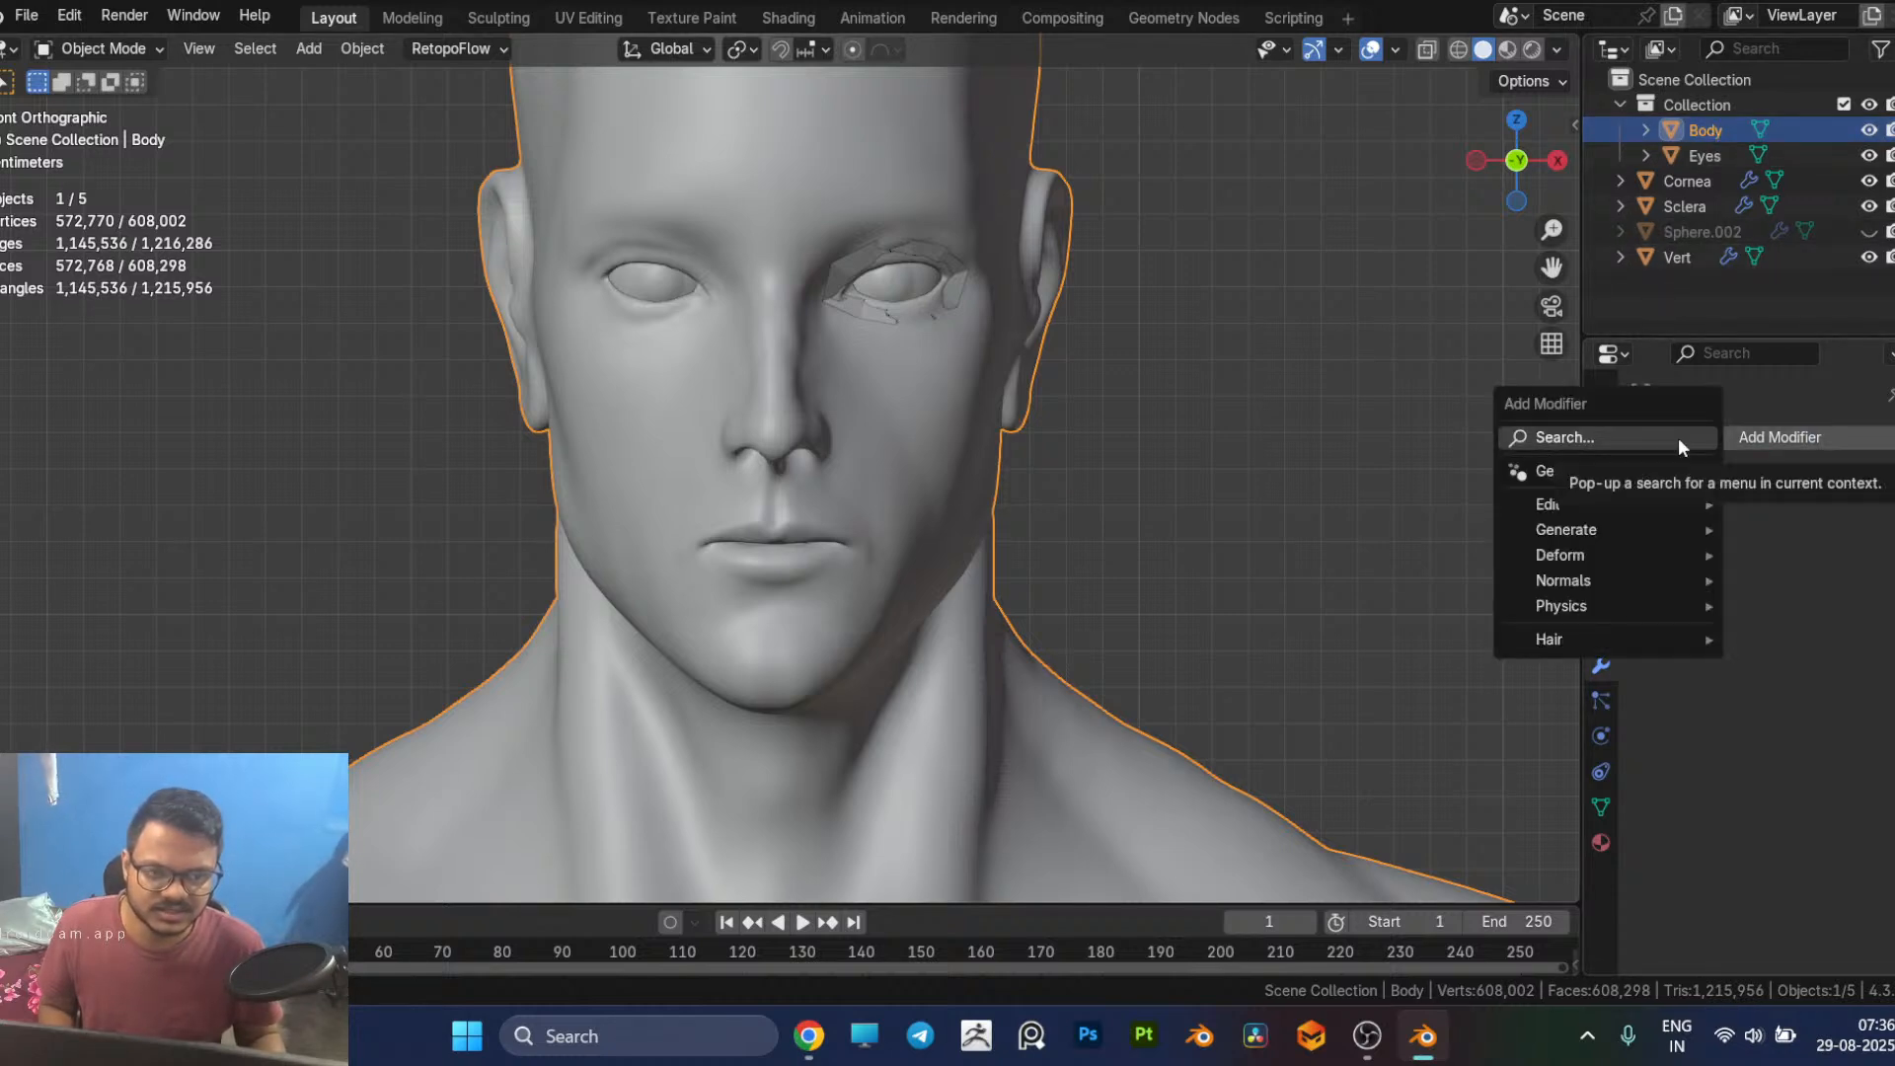
{"action": "left_click", "coordinate": [1335, 385]}
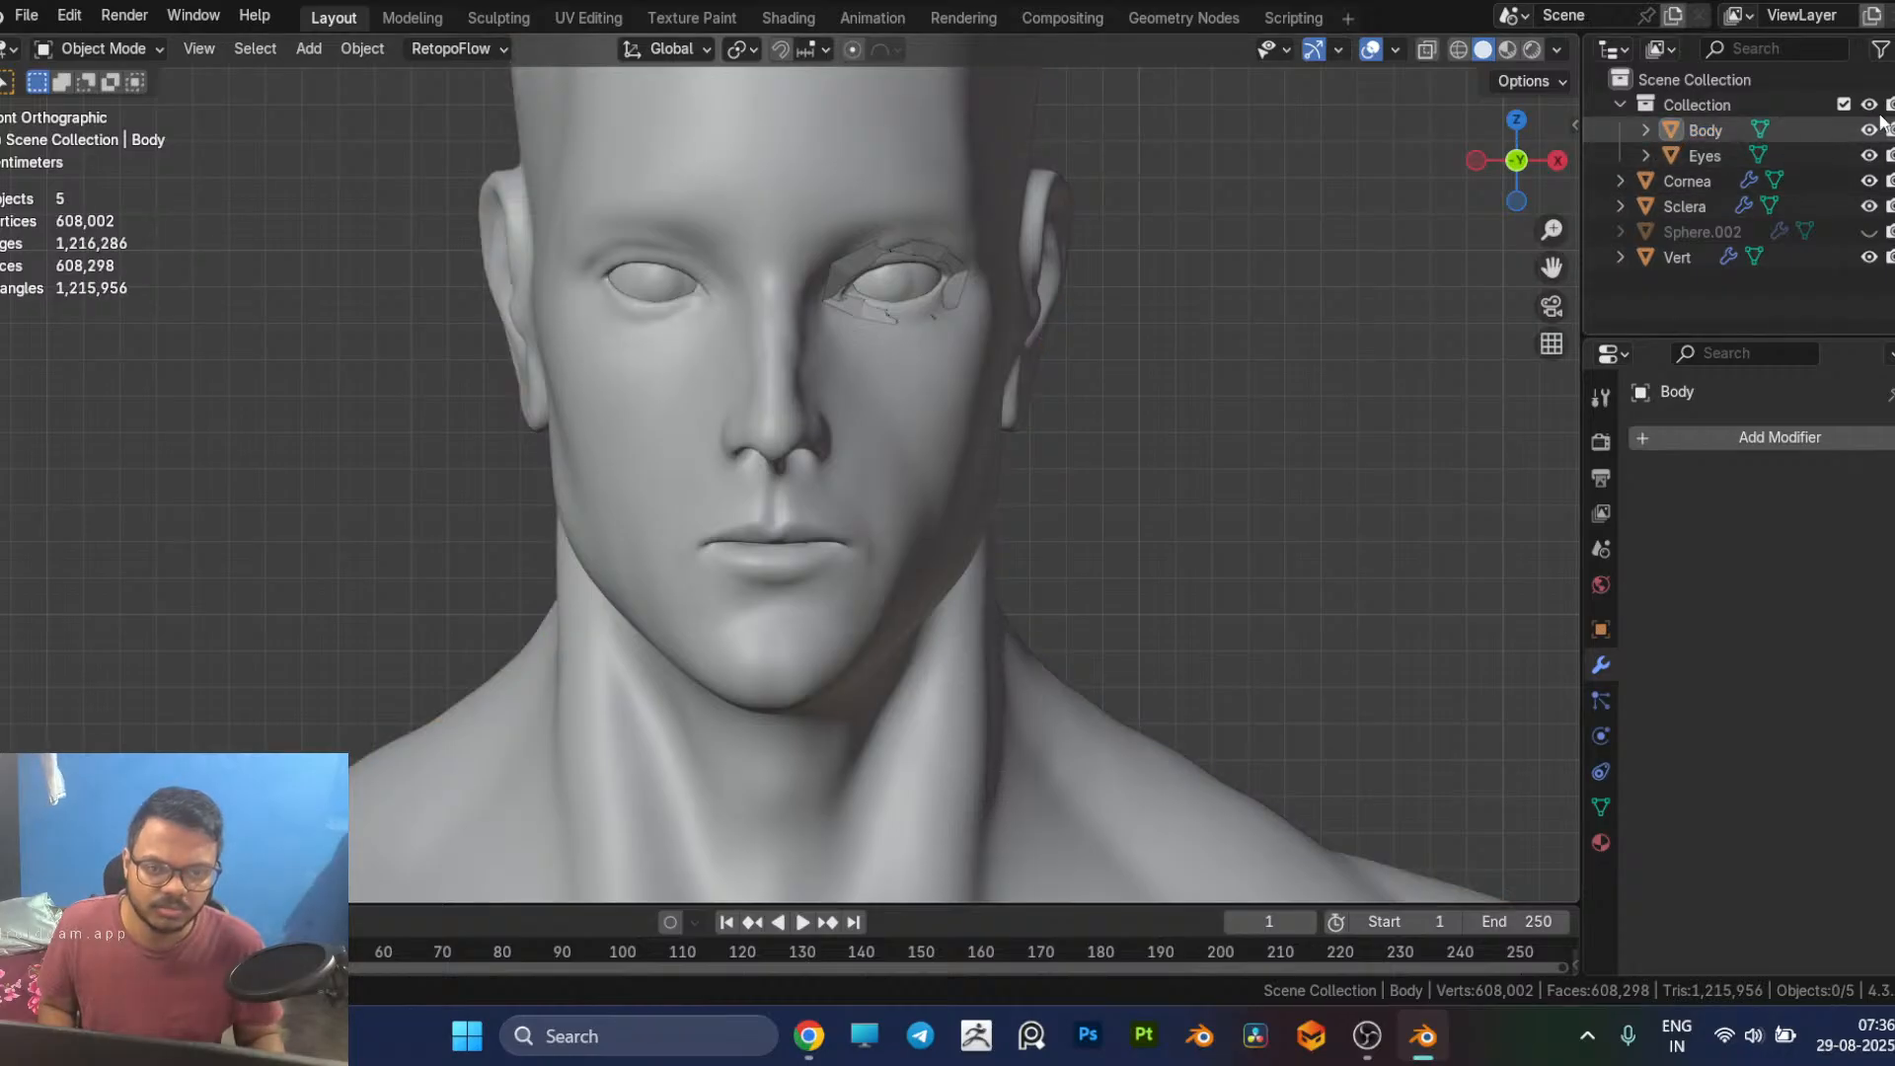
{"action": "left_click", "coordinate": [1869, 106]}
{"action": "left_click", "coordinate": [1869, 105]}
{"action": "left_click", "coordinate": [1869, 106]}
{"action": "left_click", "coordinate": [1868, 106]}
Step: Compare the Eyes object with Cornea and Sclera by test-moving Eyes along X and toggling the objects' visibility
{"action": "left_click", "coordinate": [1708, 160]}
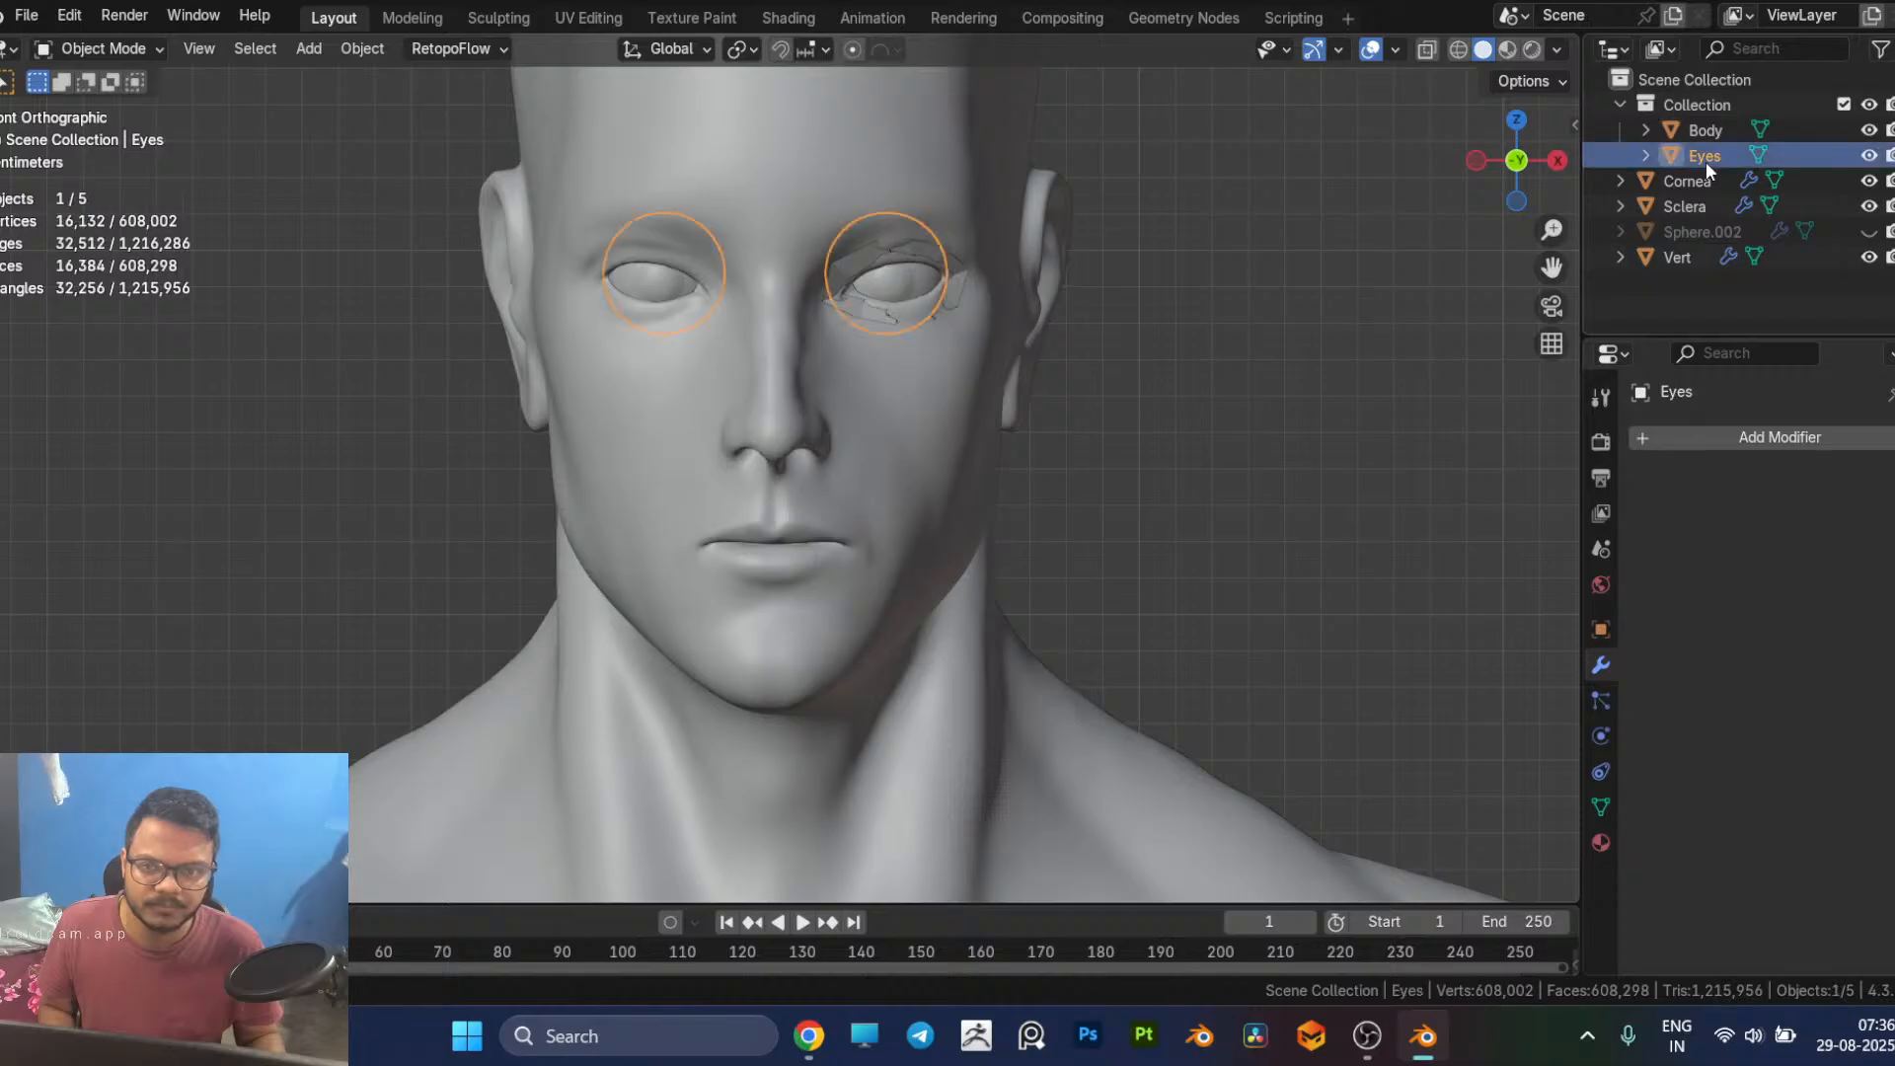
{"action": "key", "text": "g"}
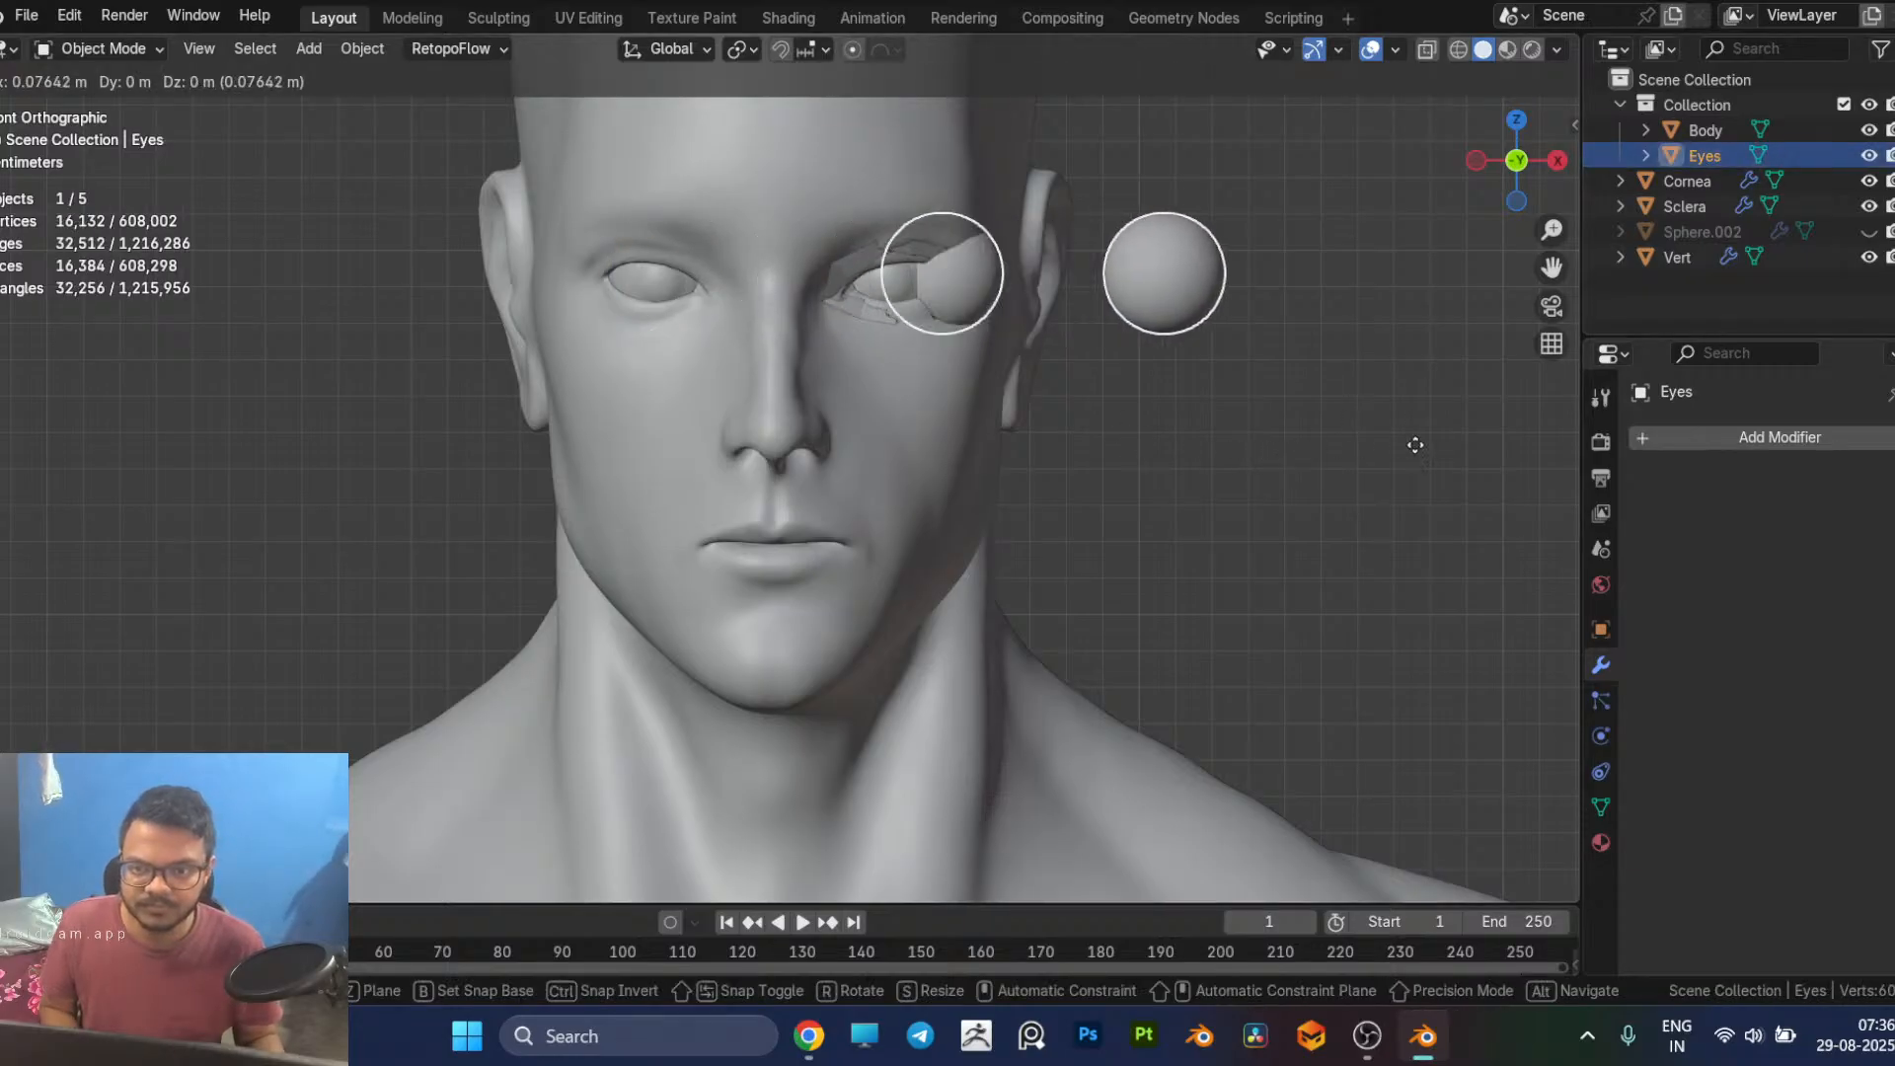
{"action": "right_click", "coordinate": [1424, 444]}
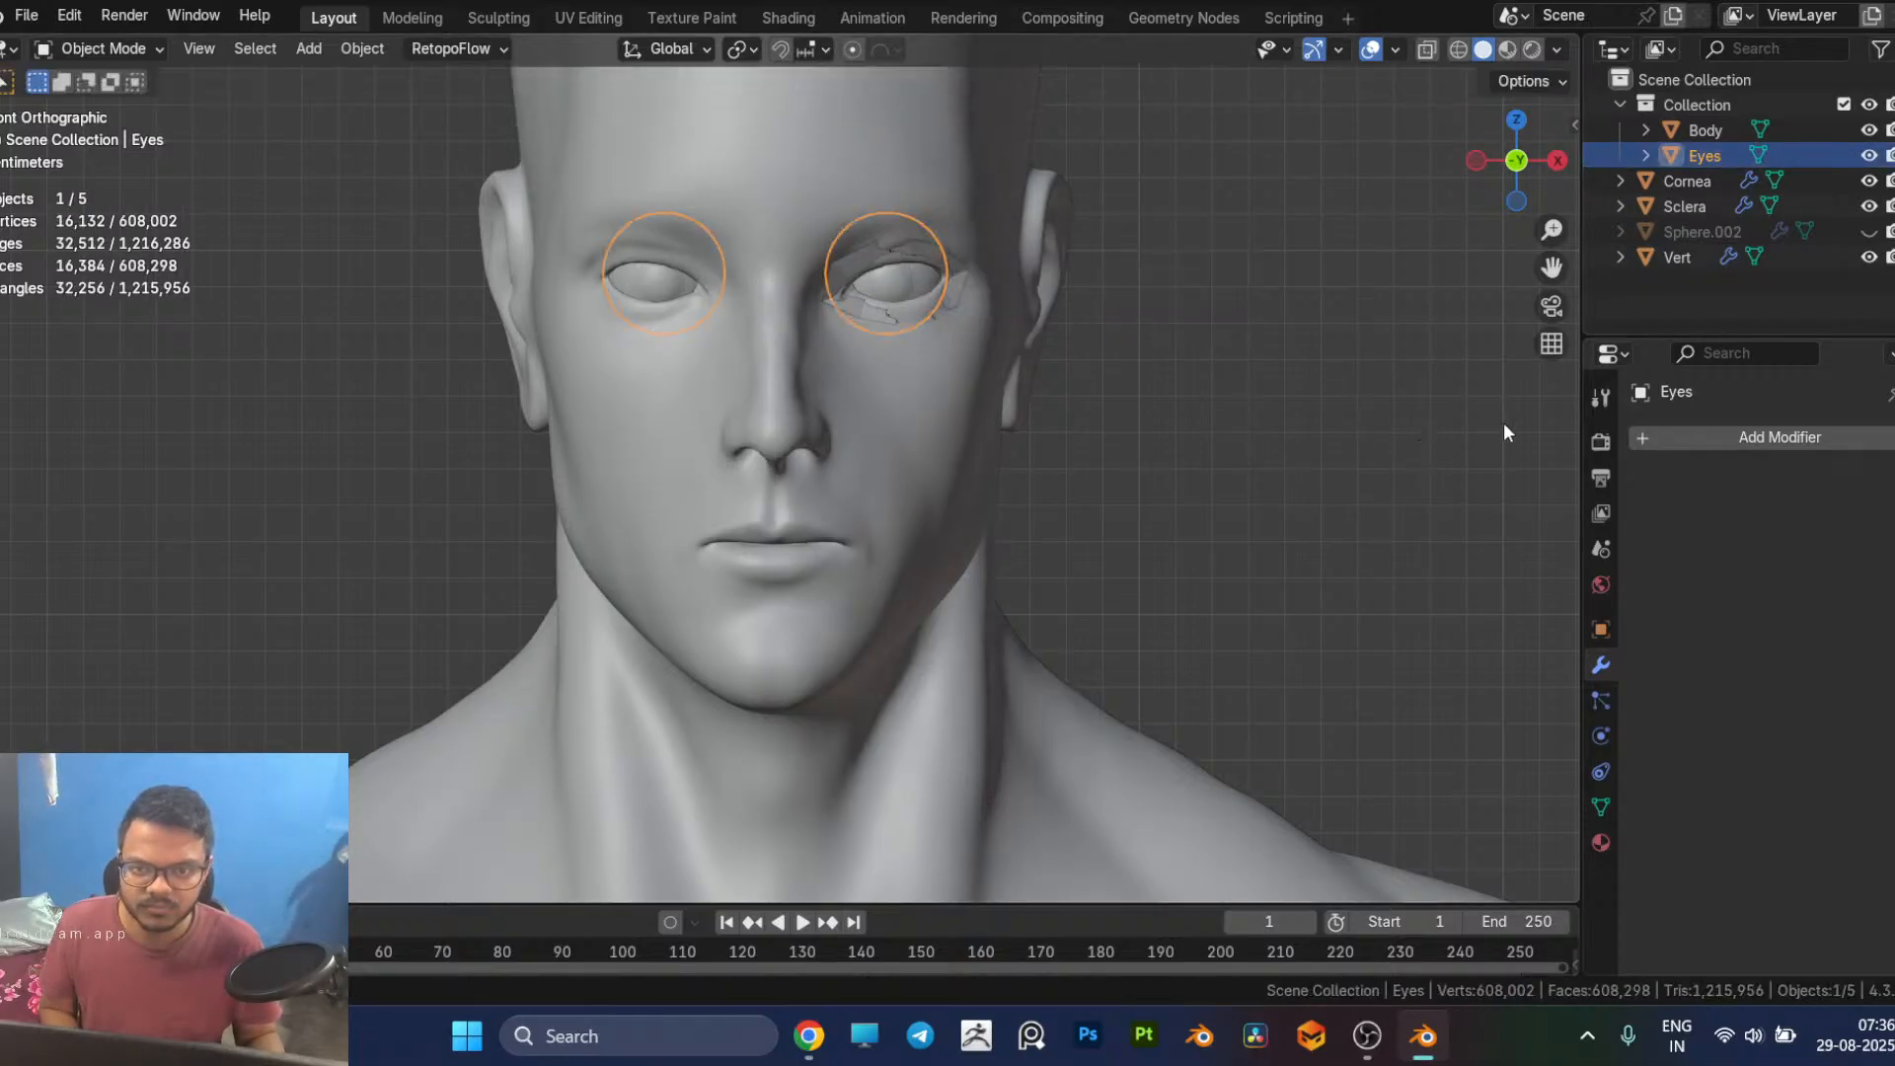
{"action": "left_click", "coordinate": [1868, 155]}
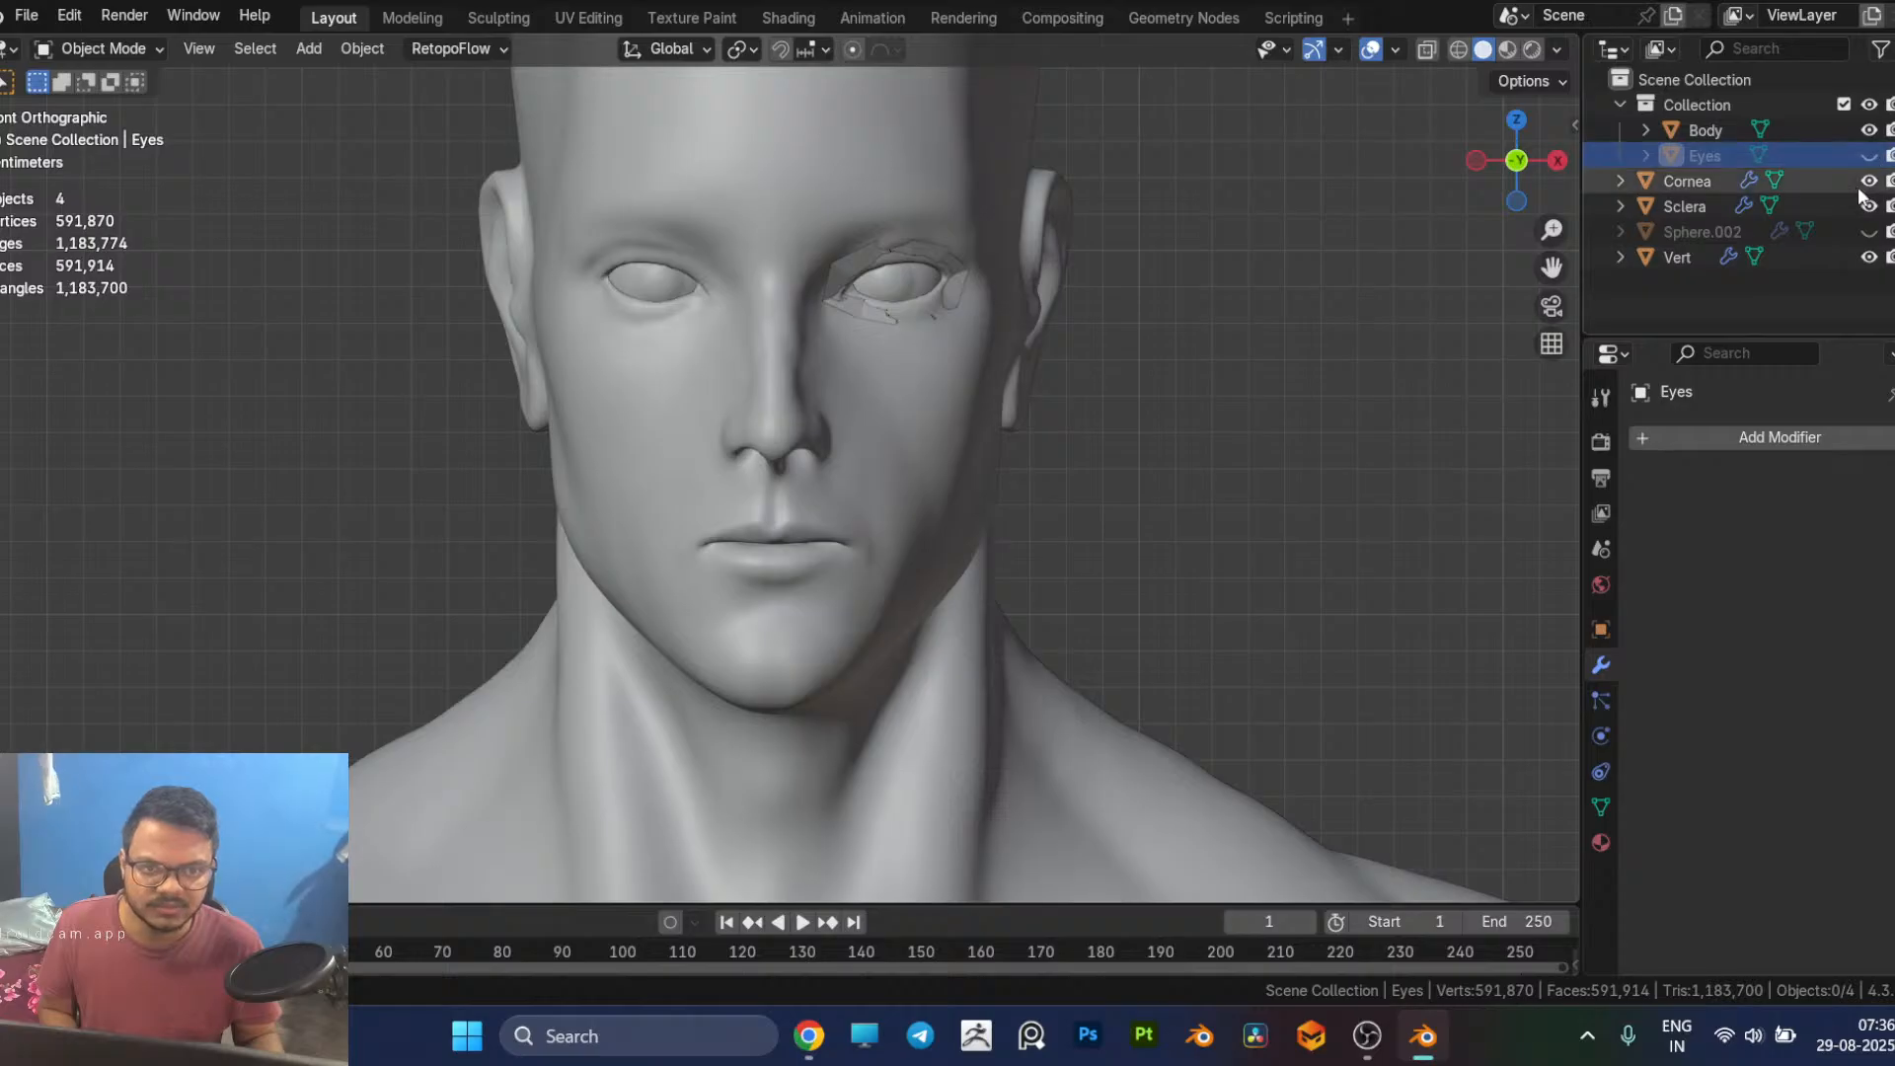
{"action": "left_click", "coordinate": [1869, 182]}
{"action": "left_click", "coordinate": [1870, 182]}
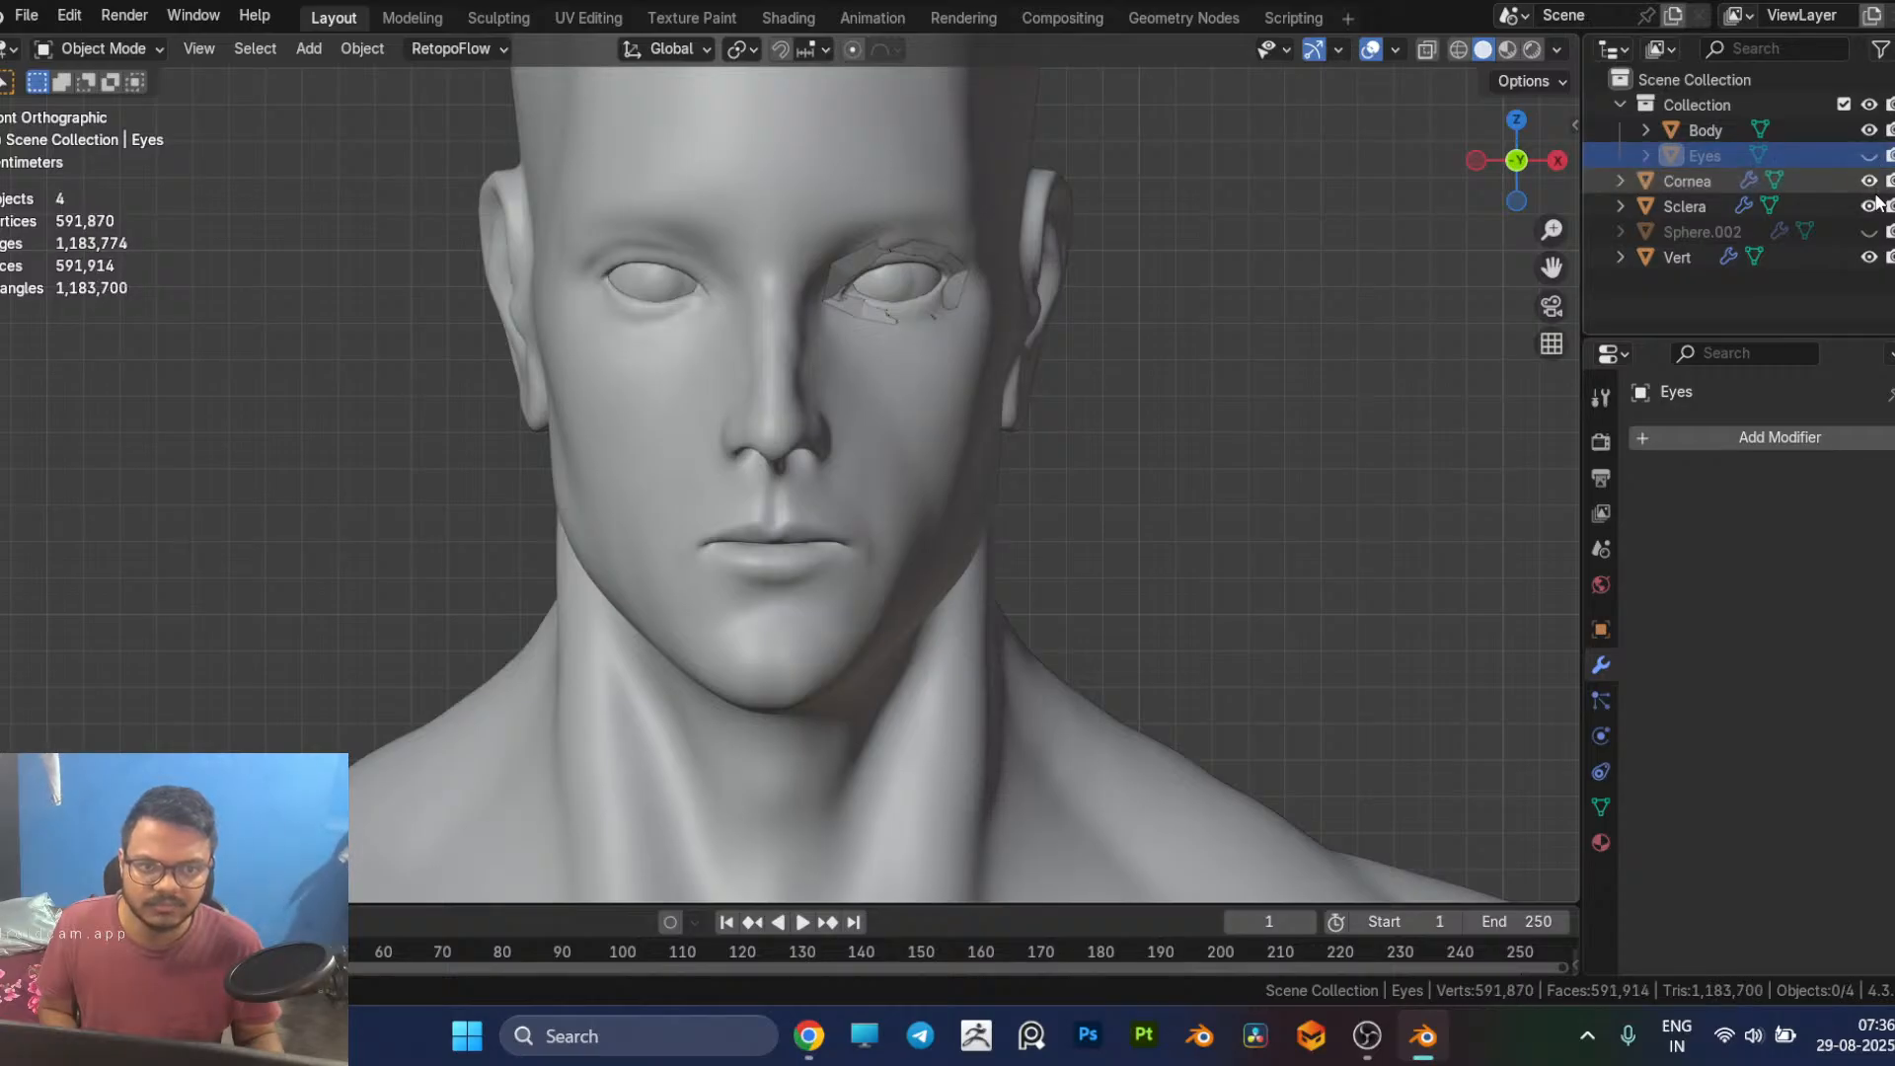
{"action": "left_click", "coordinate": [1870, 206]}
{"action": "left_click", "coordinate": [1870, 182]}
{"action": "left_click", "coordinate": [1869, 182]}
{"action": "left_click", "coordinate": [1868, 206]}
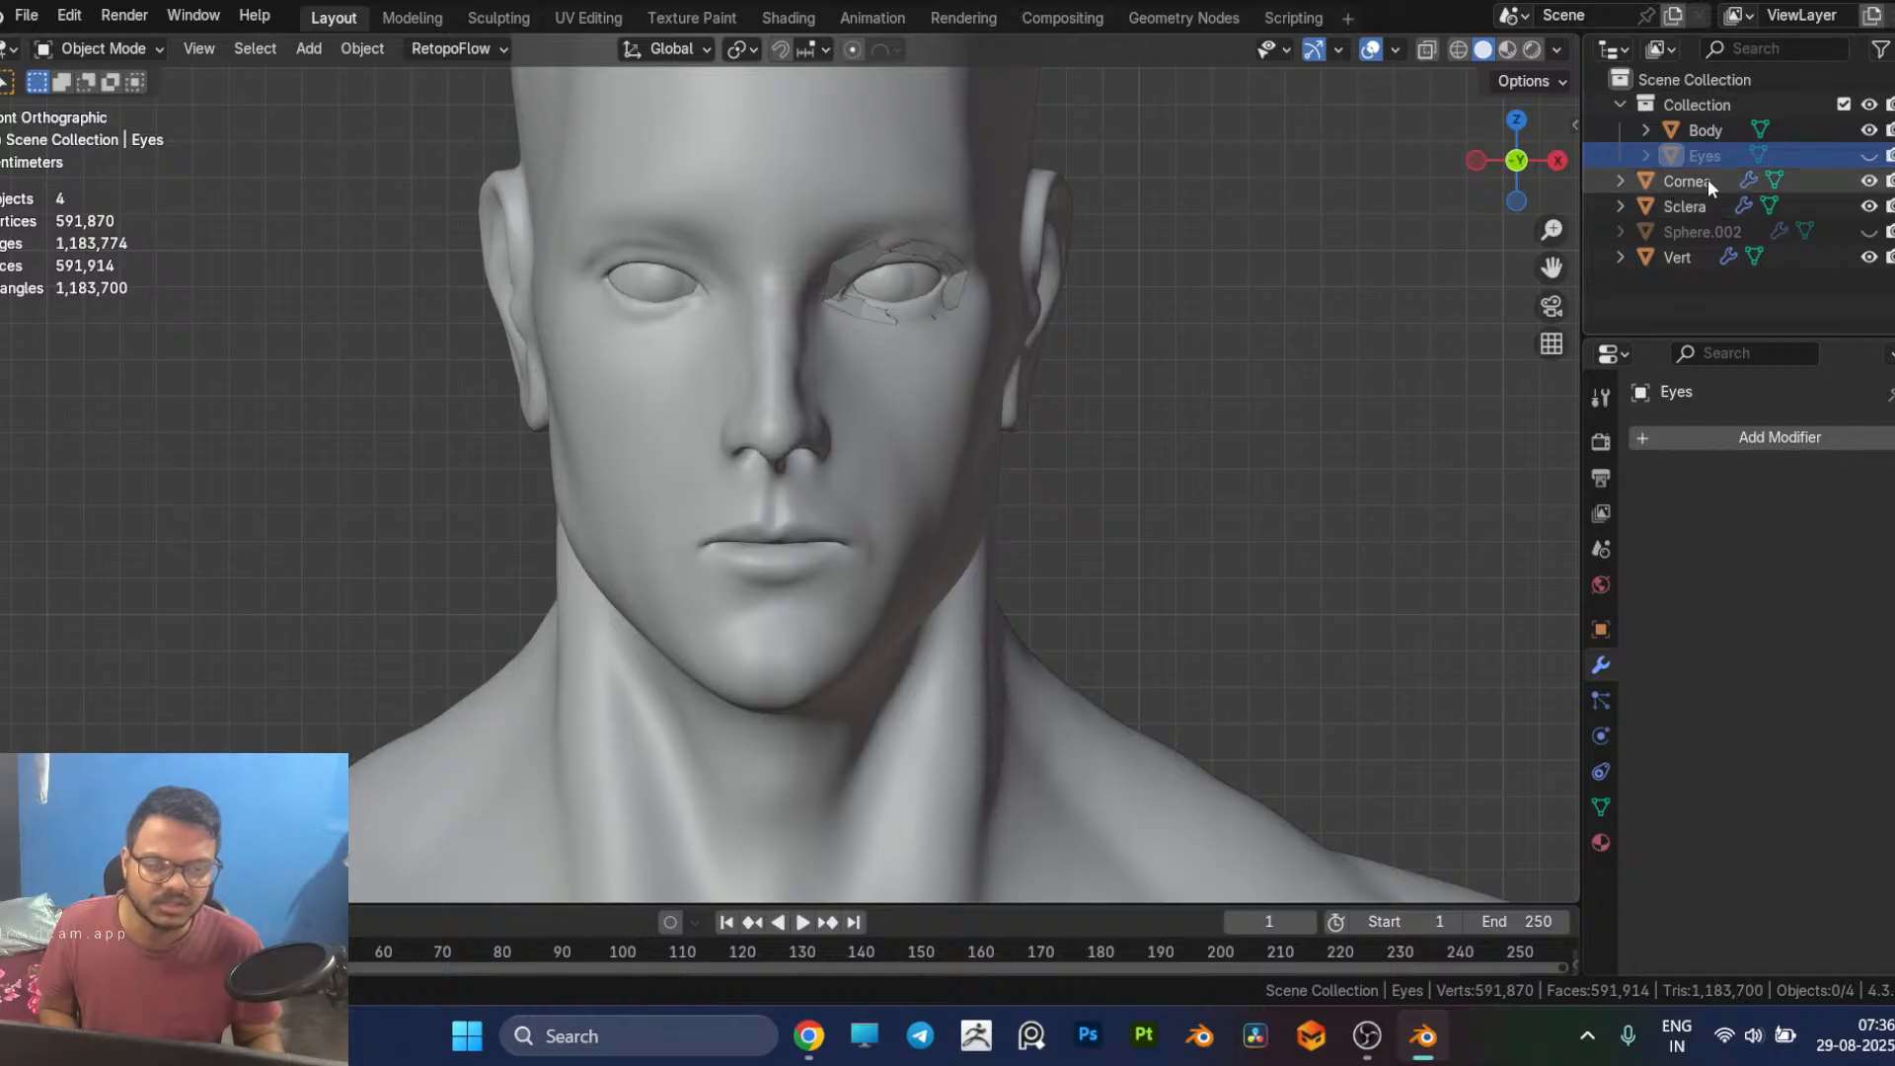
Step: Unhide the Eyes object in Collection and delete it
{"action": "left_click", "coordinate": [1869, 155]}
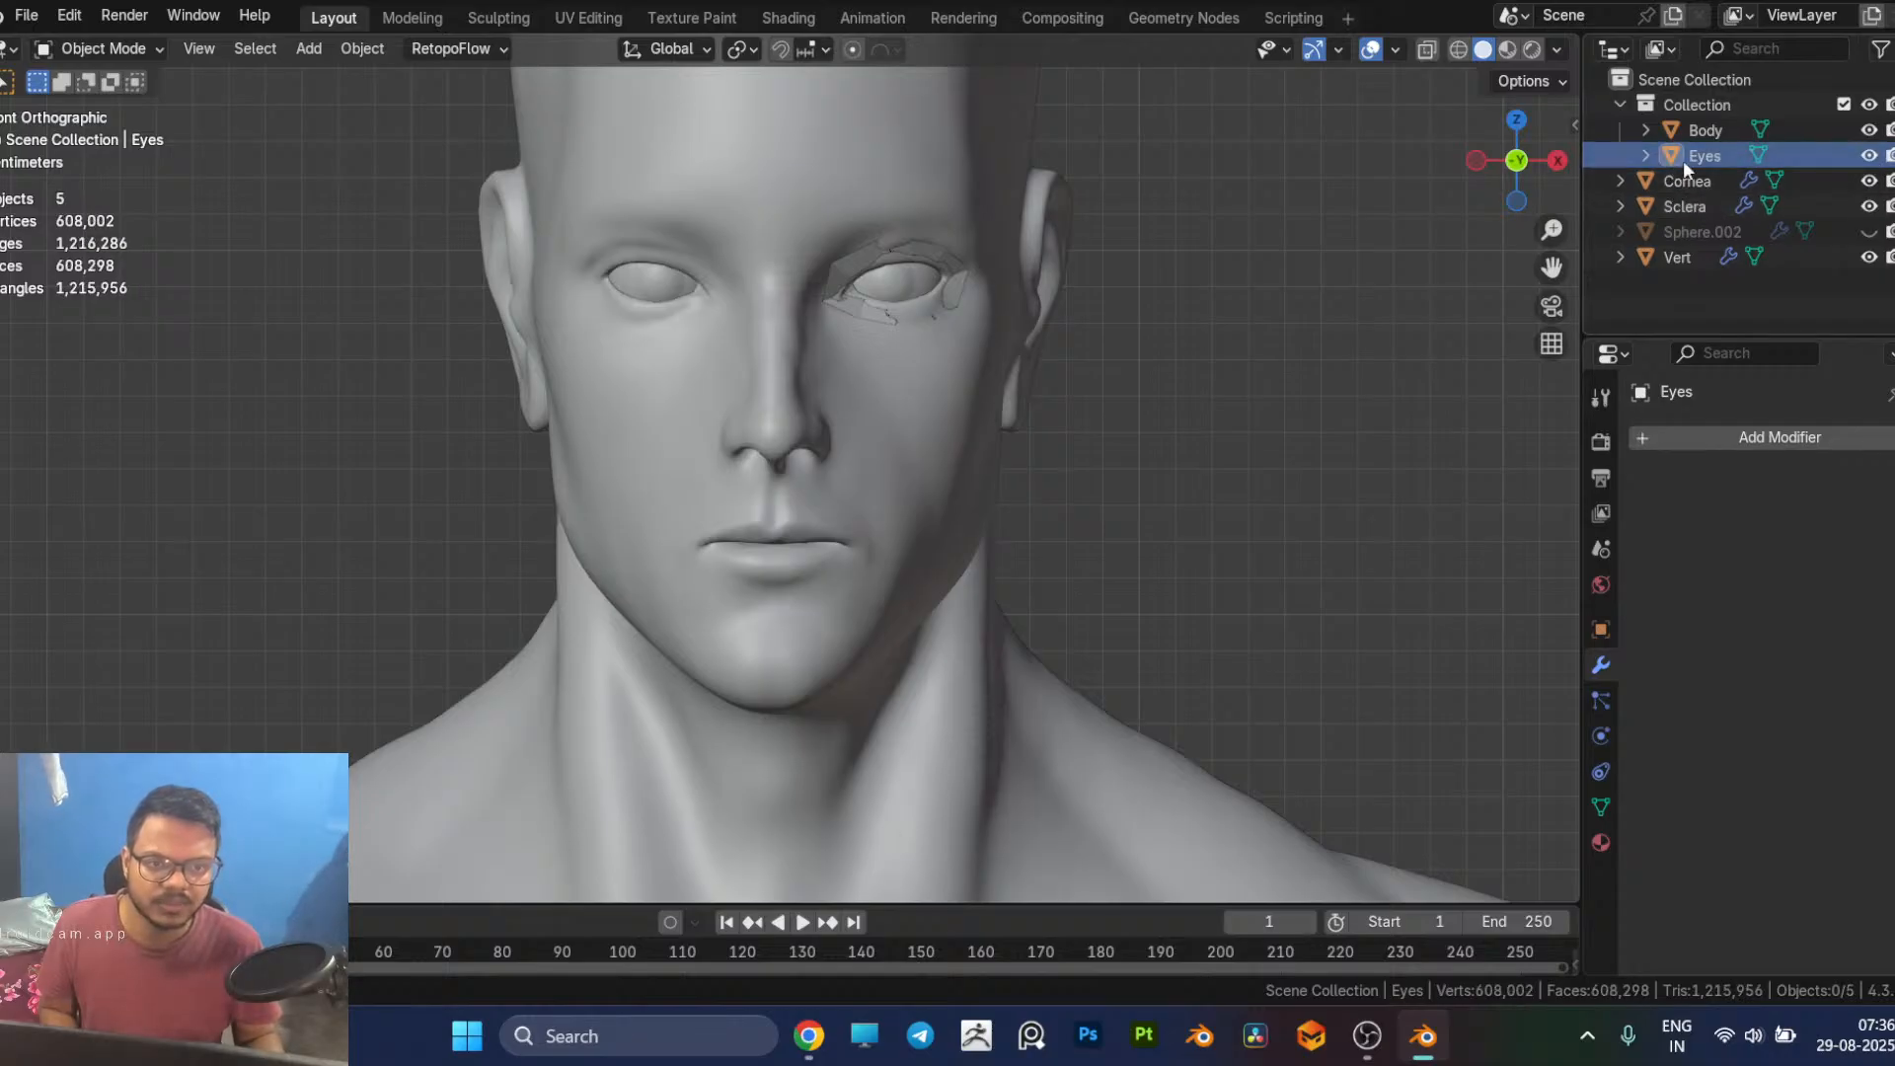
{"action": "left_click", "coordinate": [1704, 155]}
{"action": "key", "text": "Delete"}
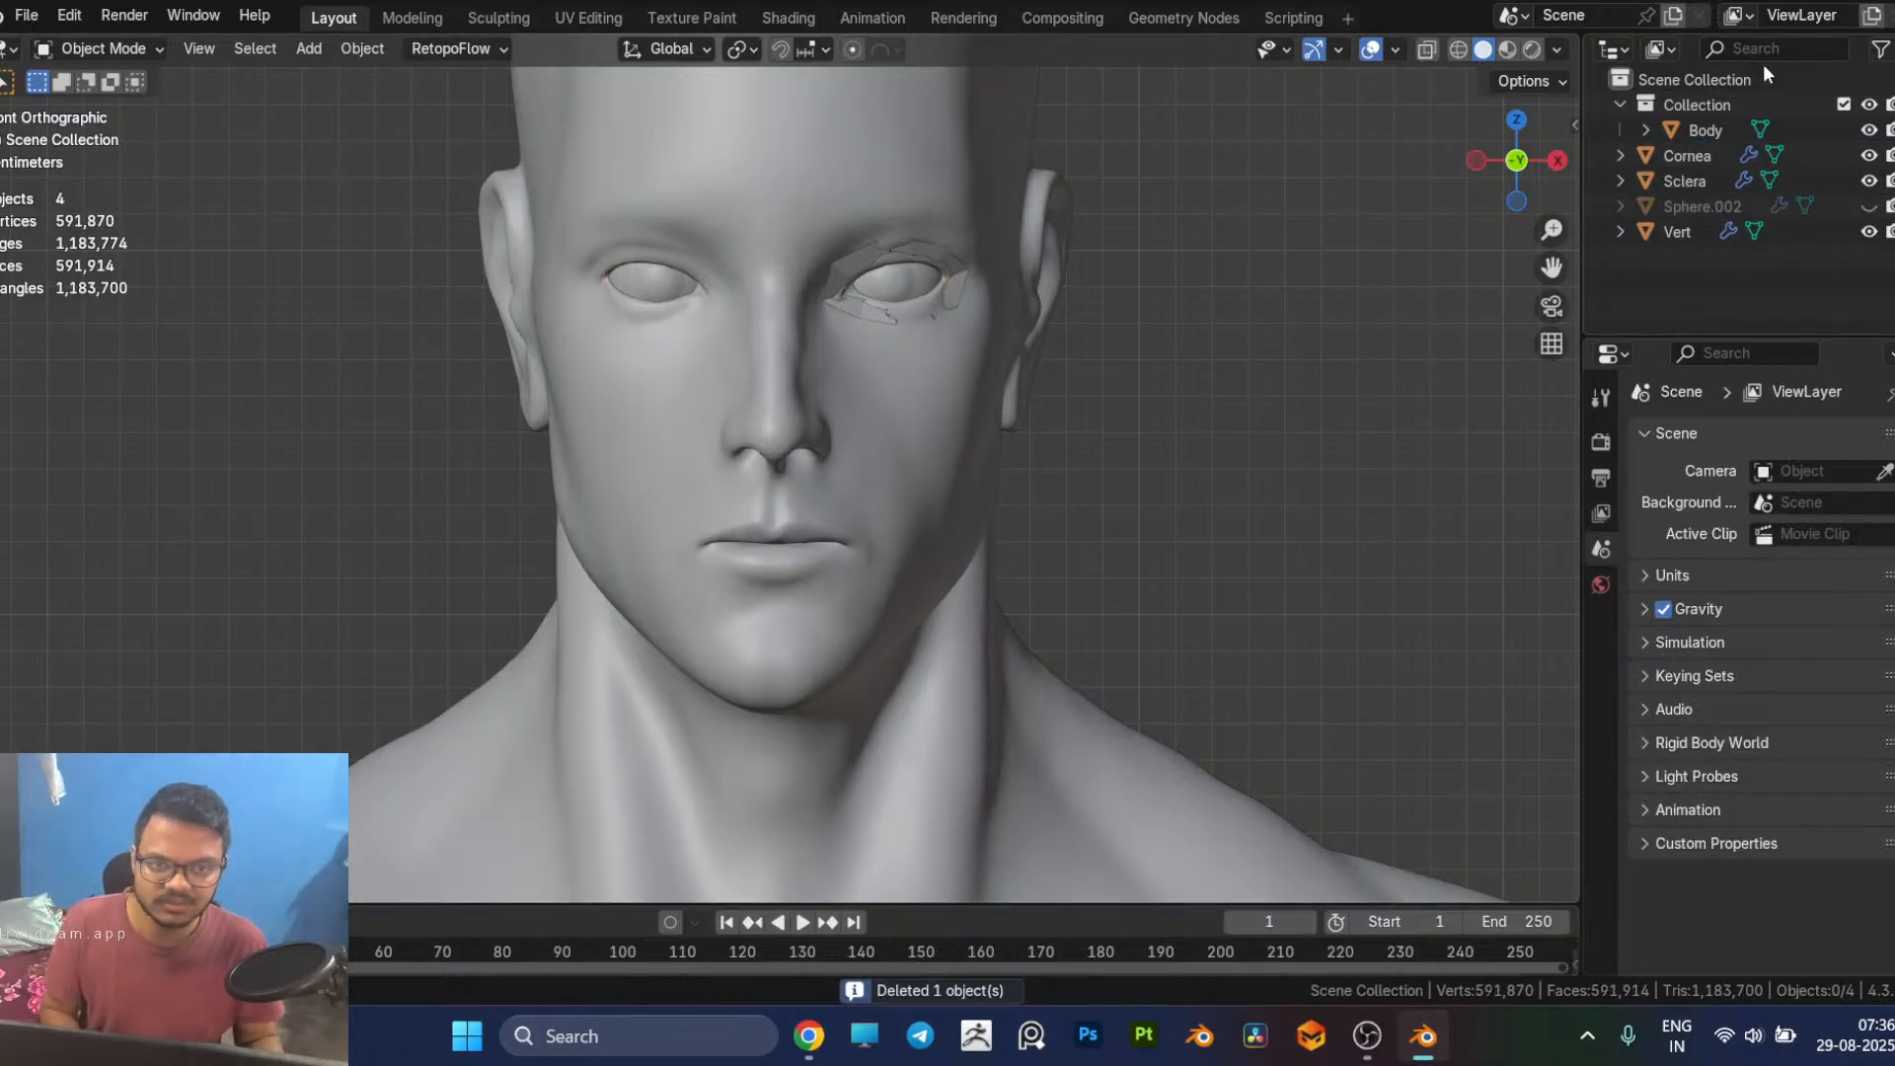
Step: Duplicate the Body object in place and move the copy out of Collection into the Scene Collection
{"action": "left_click", "coordinate": [1682, 132]}
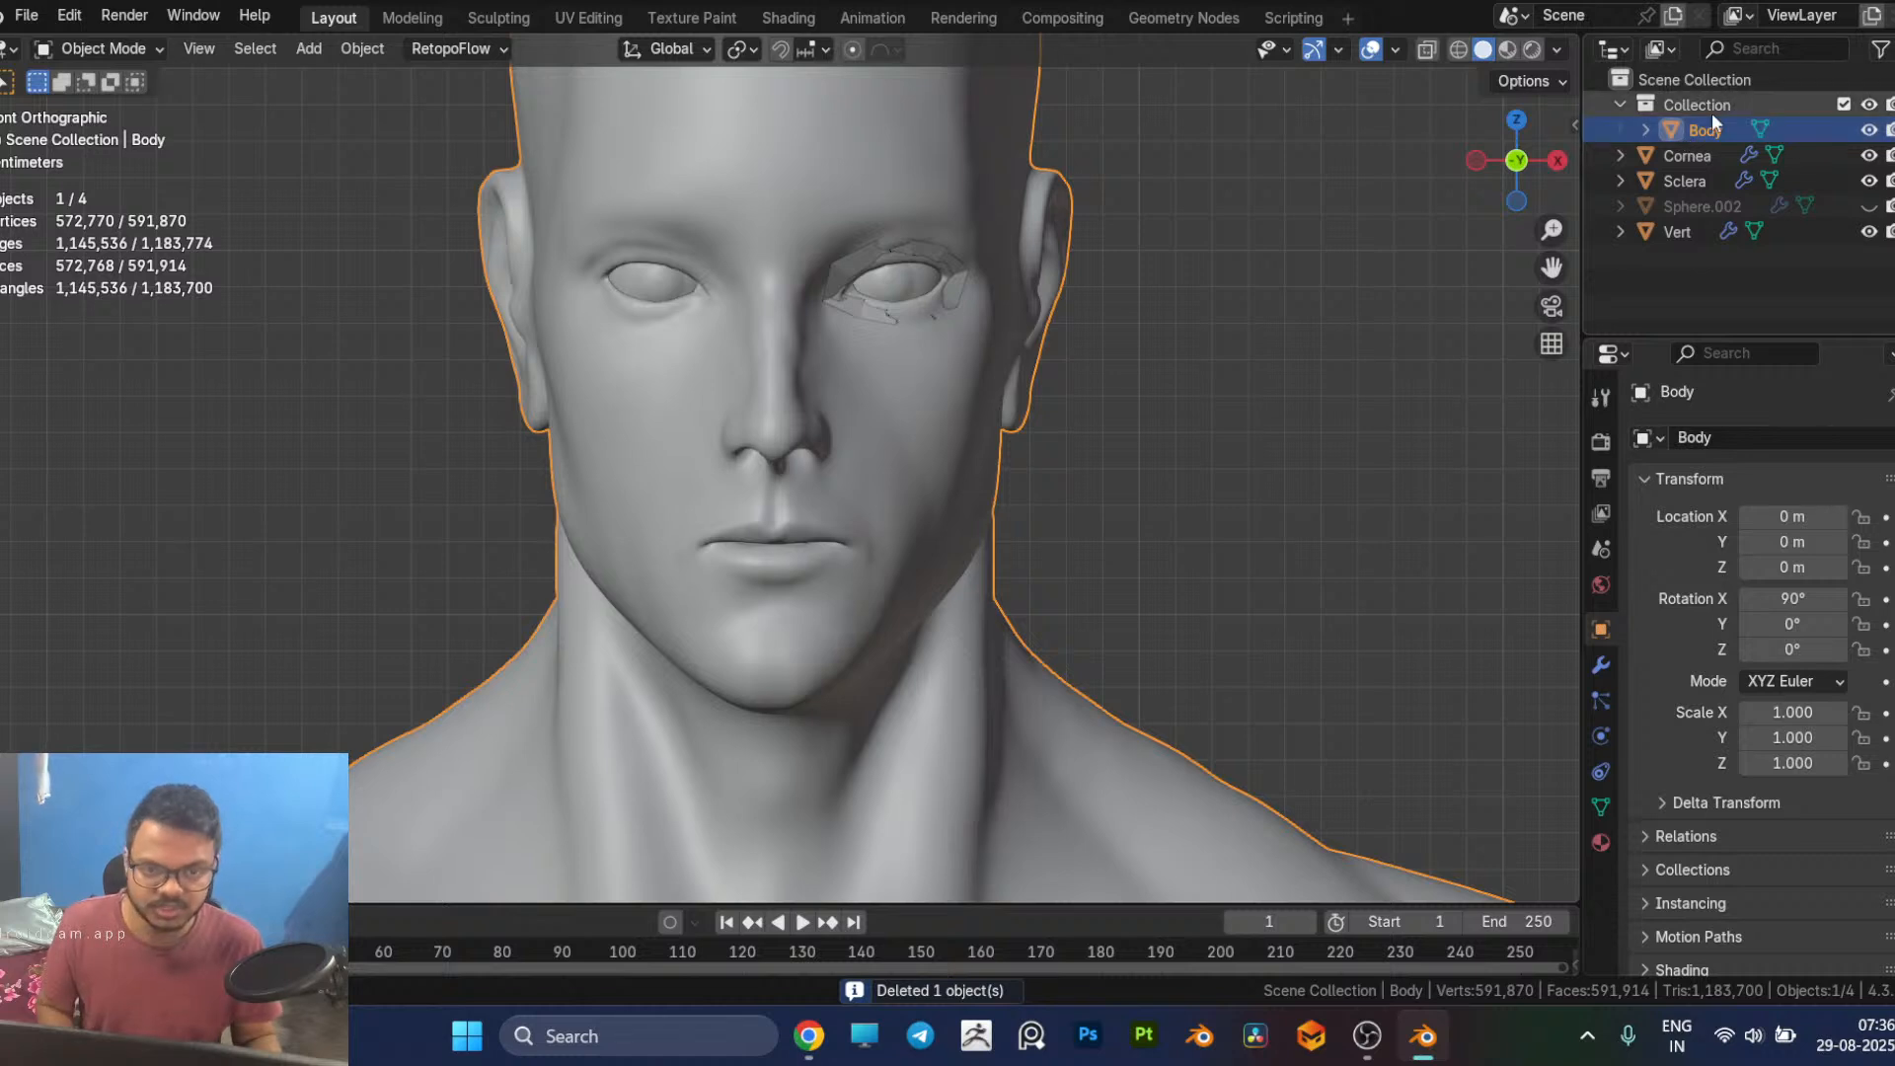
{"action": "key", "text": "shift+d"}
{"action": "right_click", "coordinate": [1140, 460]}
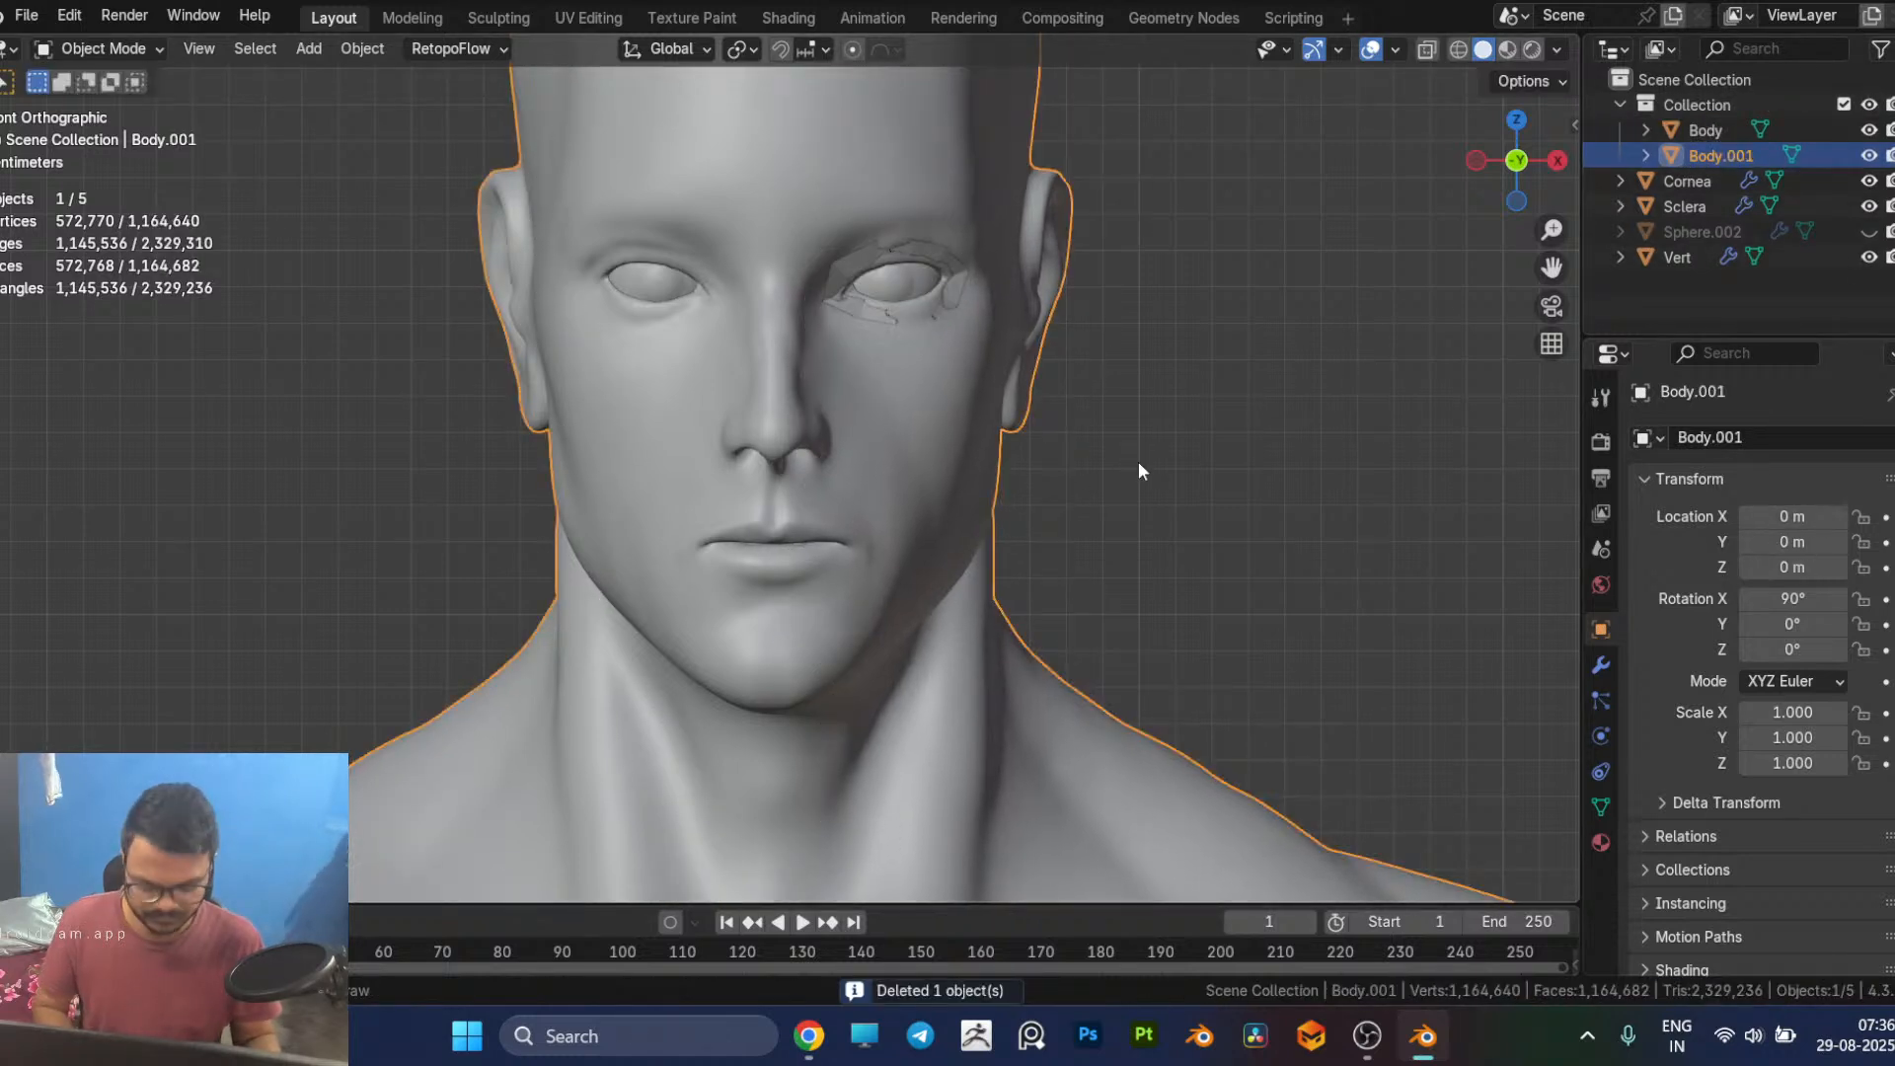
{"action": "key", "text": "m"}
{"action": "left_click", "coordinate": [1088, 484]}
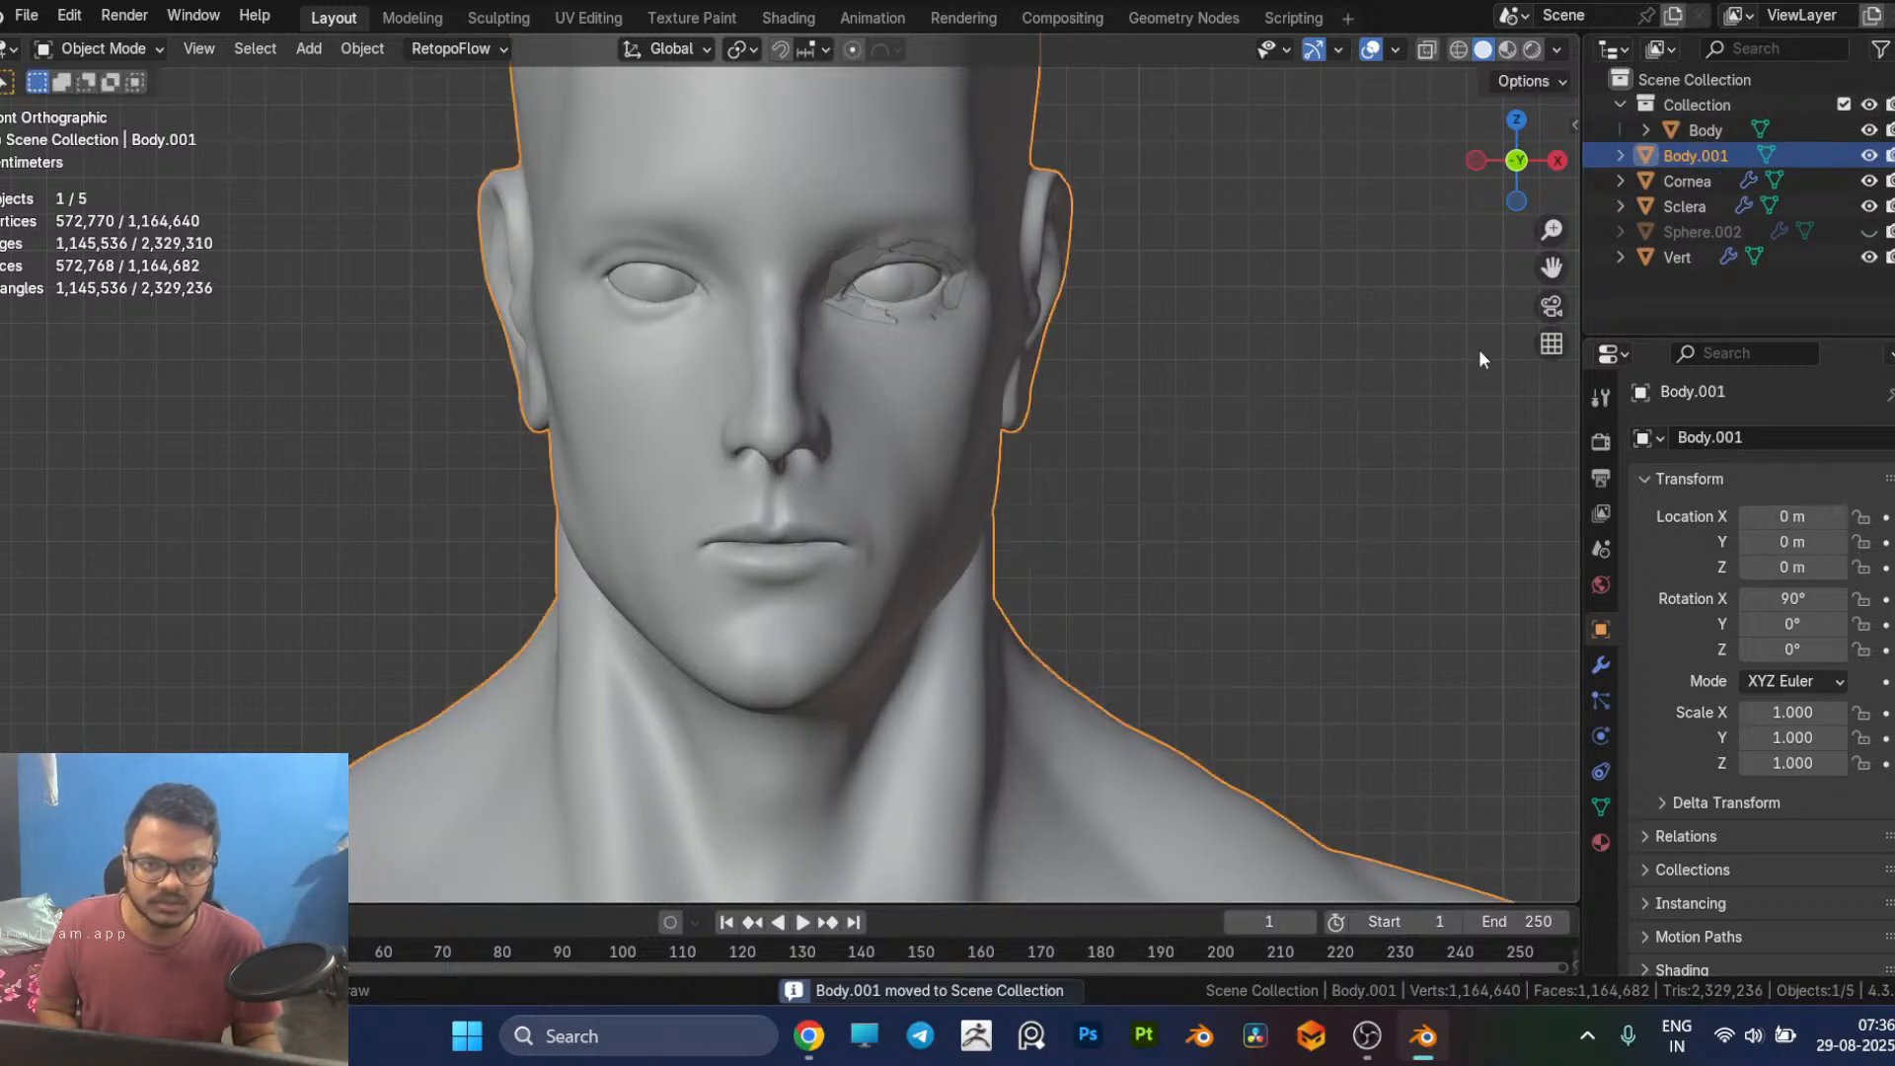
Step: Exclude Collection with the original Body from the view layer and save the file
{"action": "left_click", "coordinate": [1621, 105]}
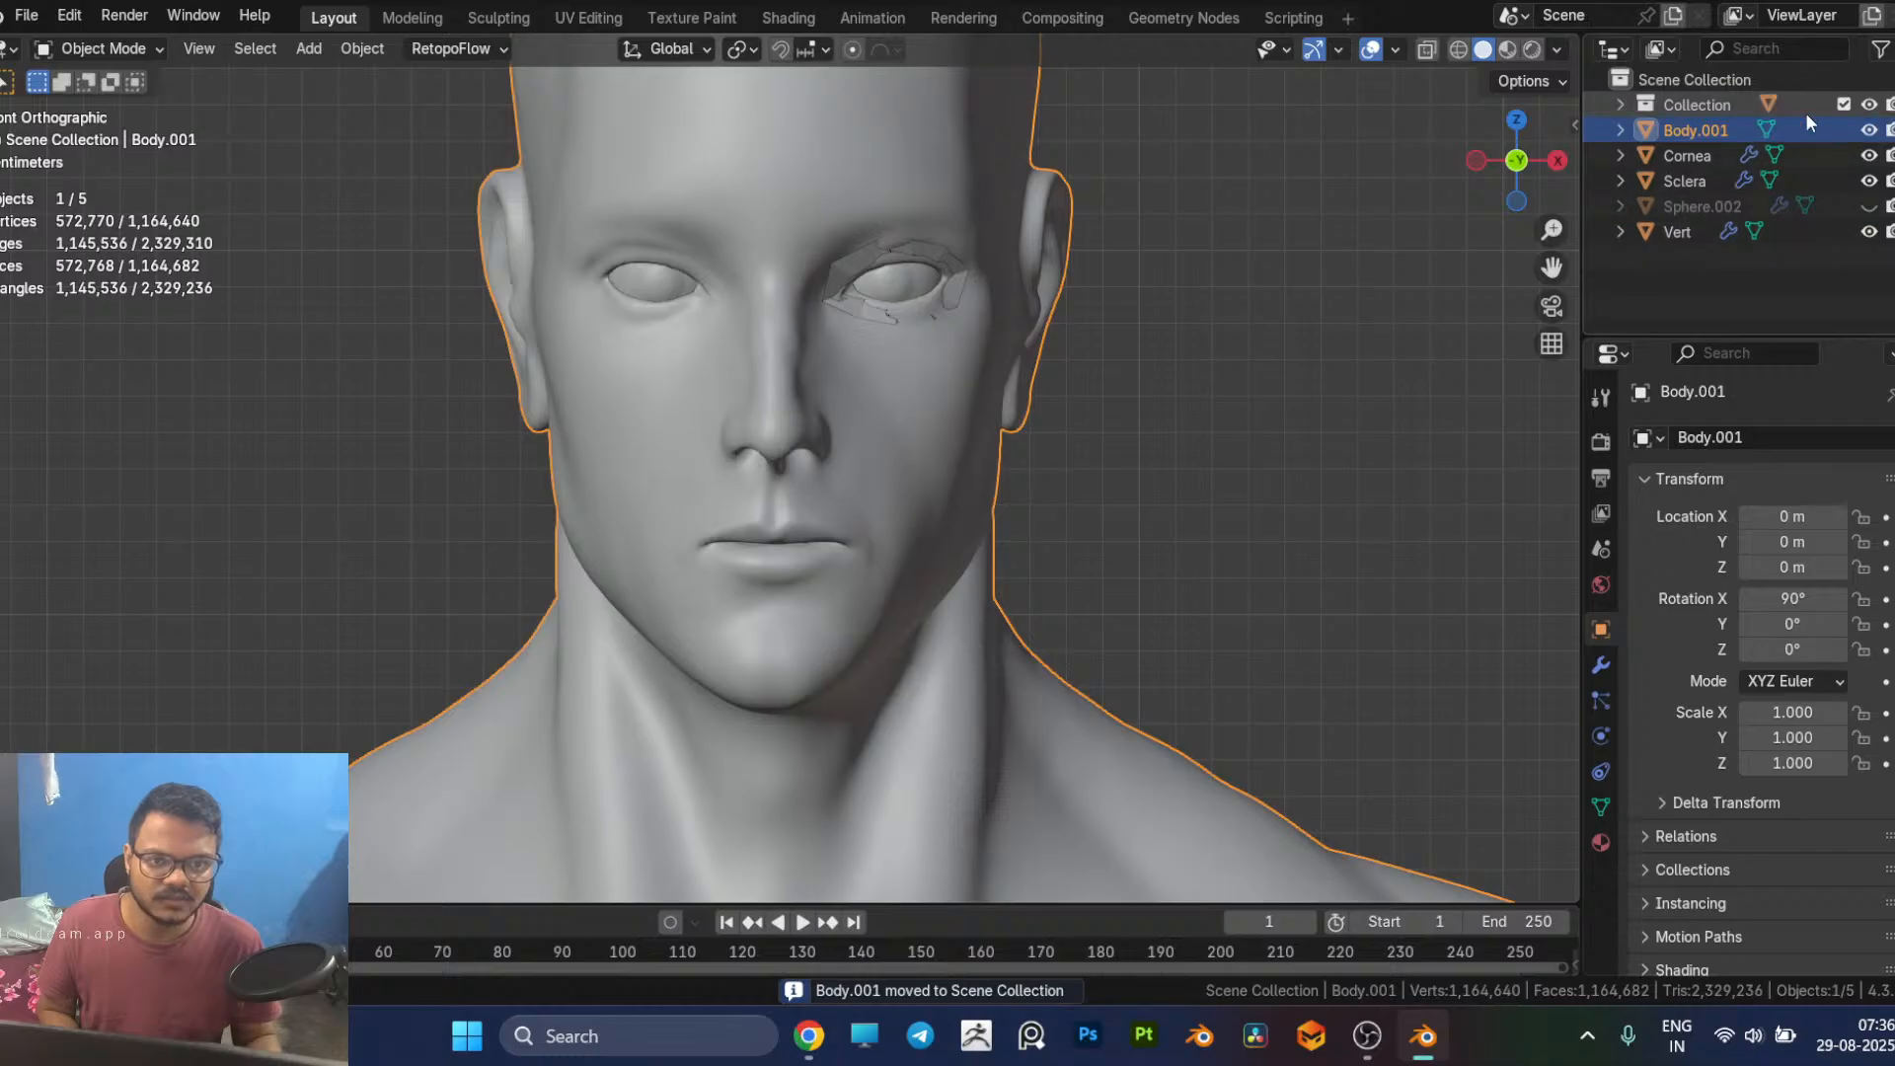
{"action": "left_click", "coordinate": [1844, 104]}
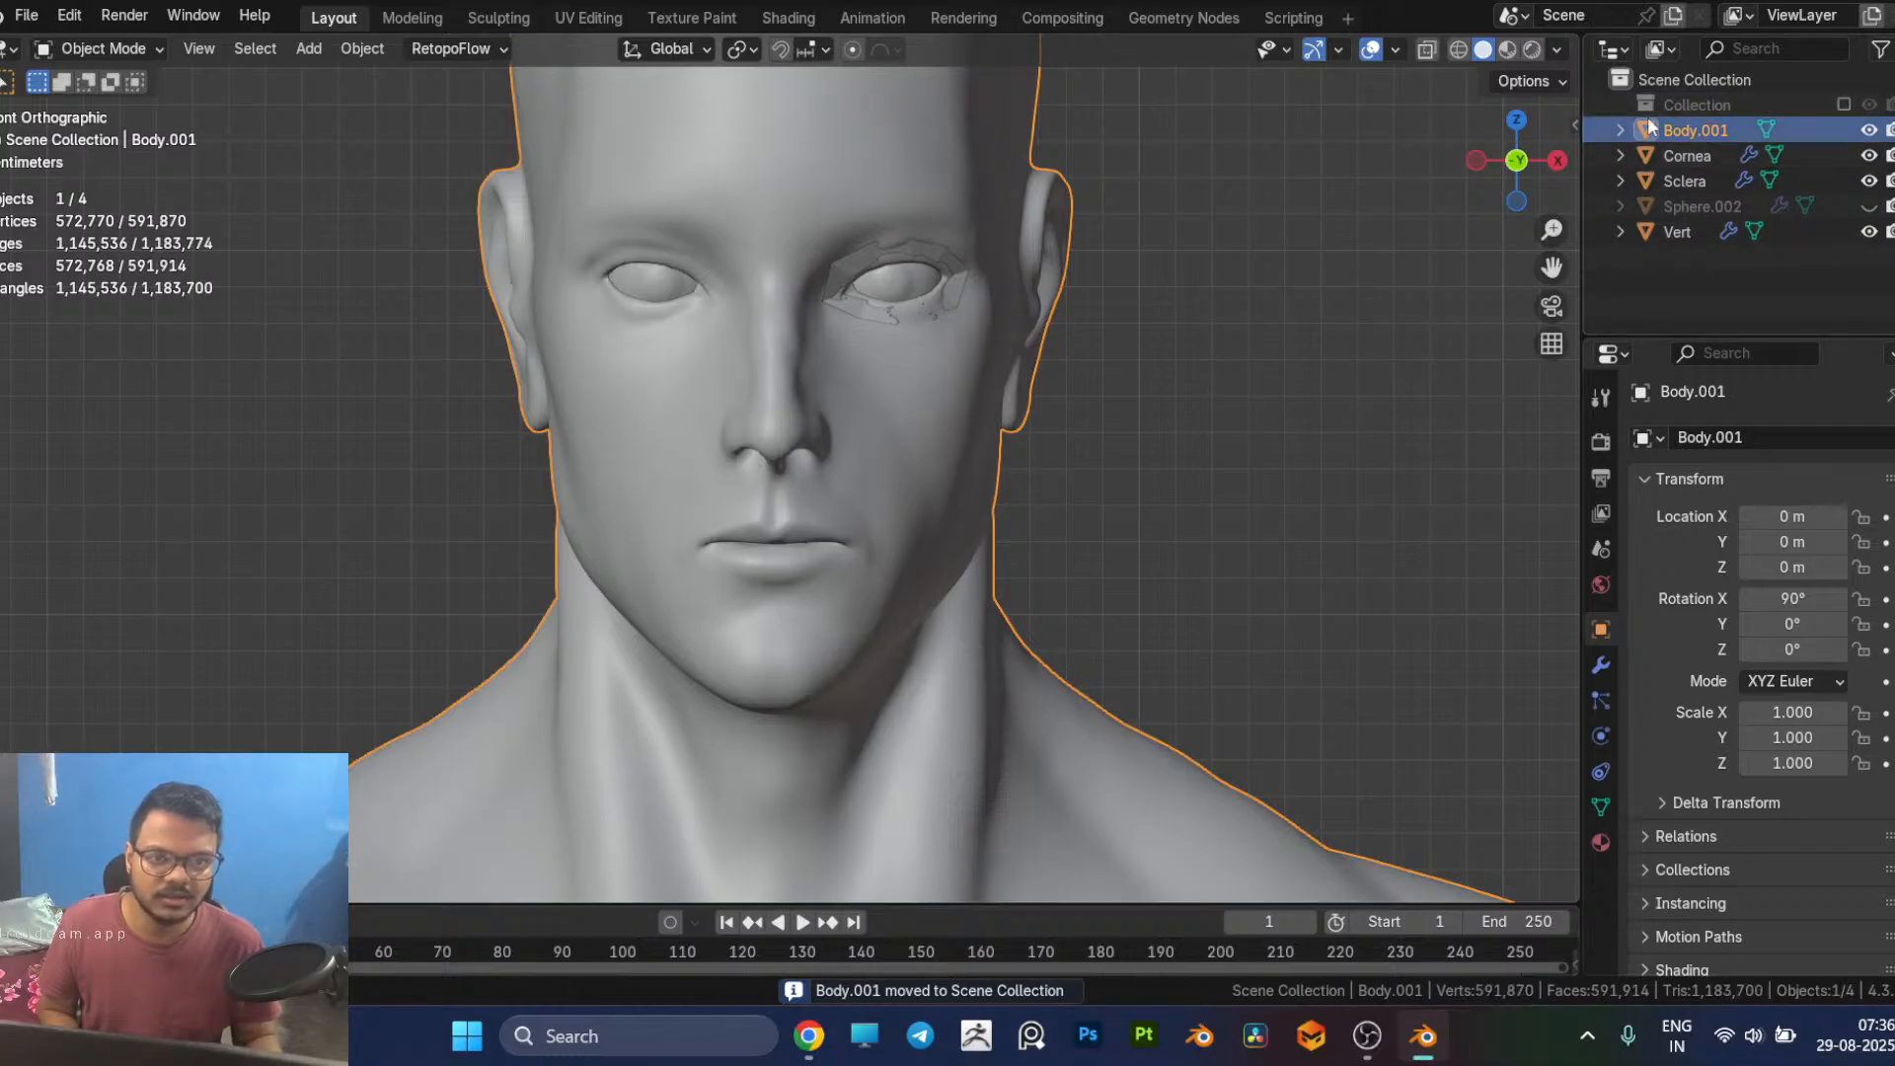
{"action": "left_click", "coordinate": [1601, 667]}
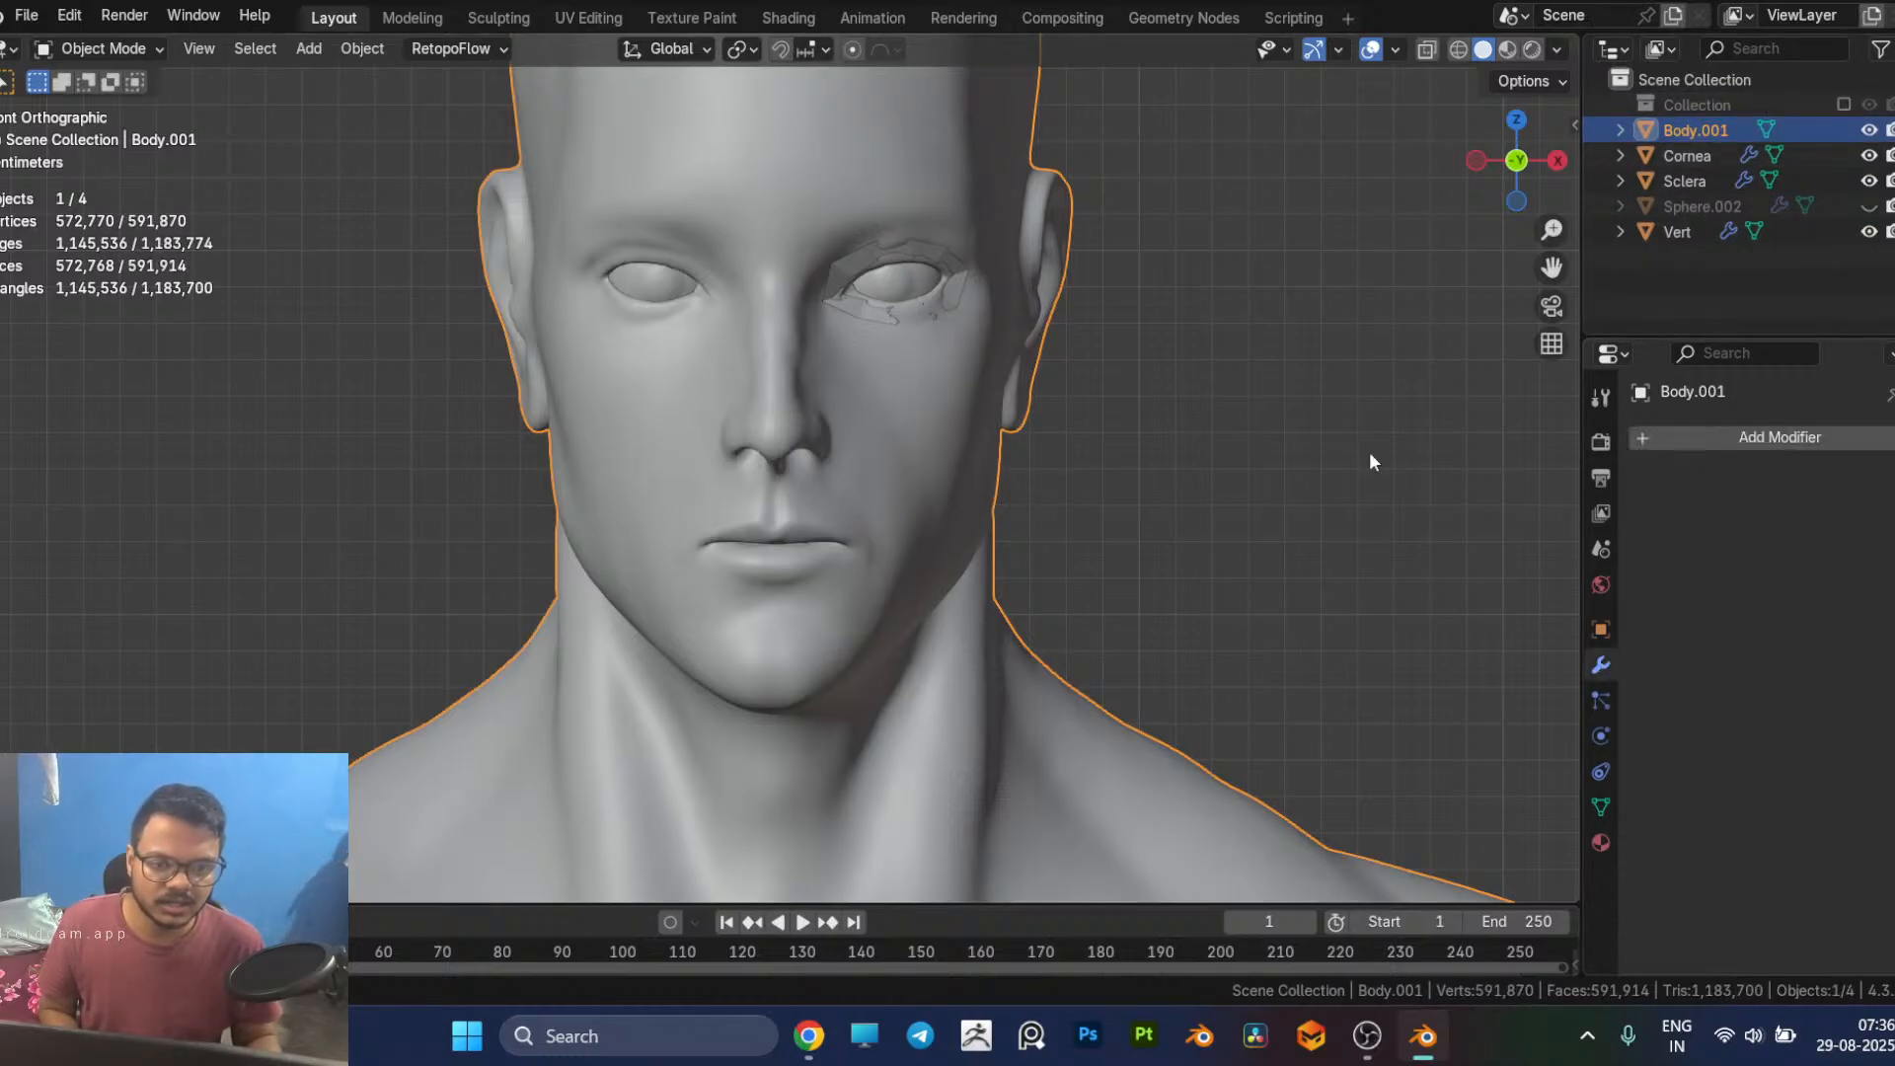
{"action": "key", "text": "ctrl+s"}
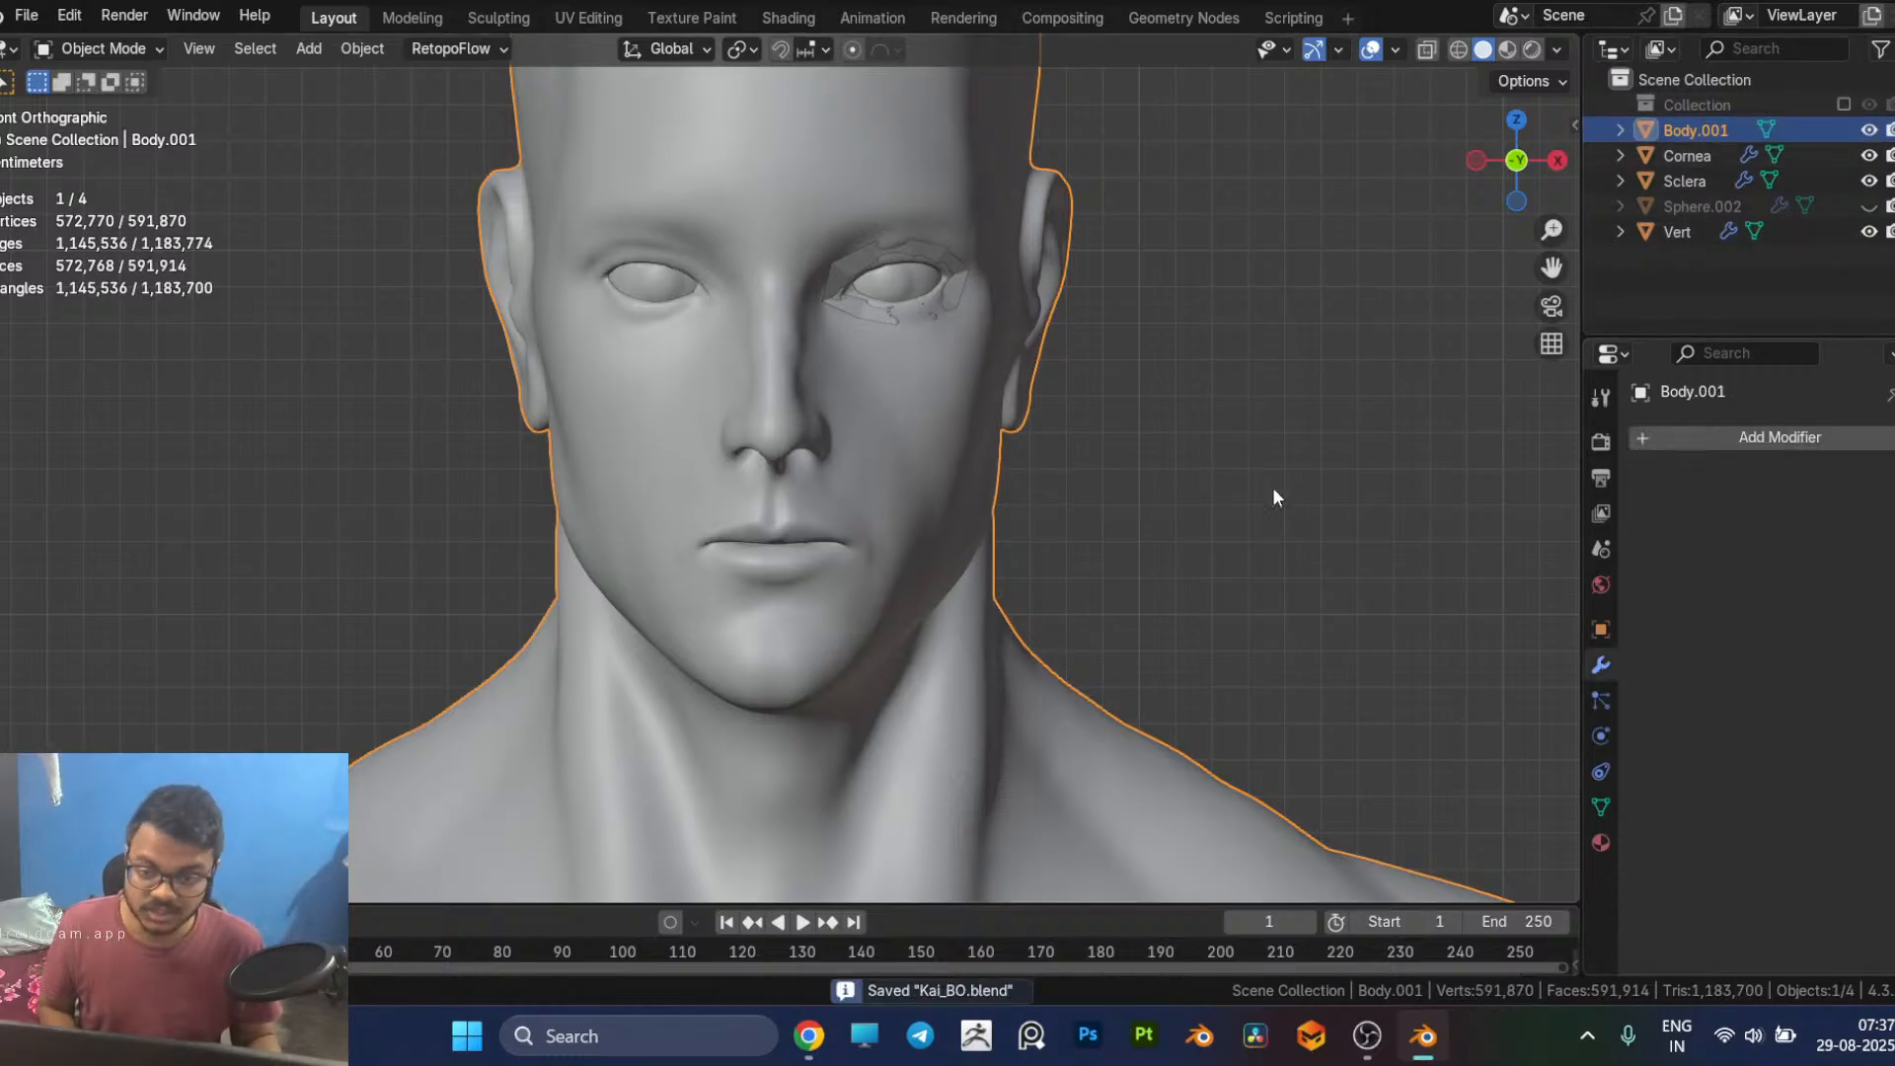
Step: Add a Decimate modifier to the Body.001 copy with a Collapse ratio of 0.2
{"action": "left_click", "coordinate": [1773, 434]}
{"action": "type", "text": "dec"}
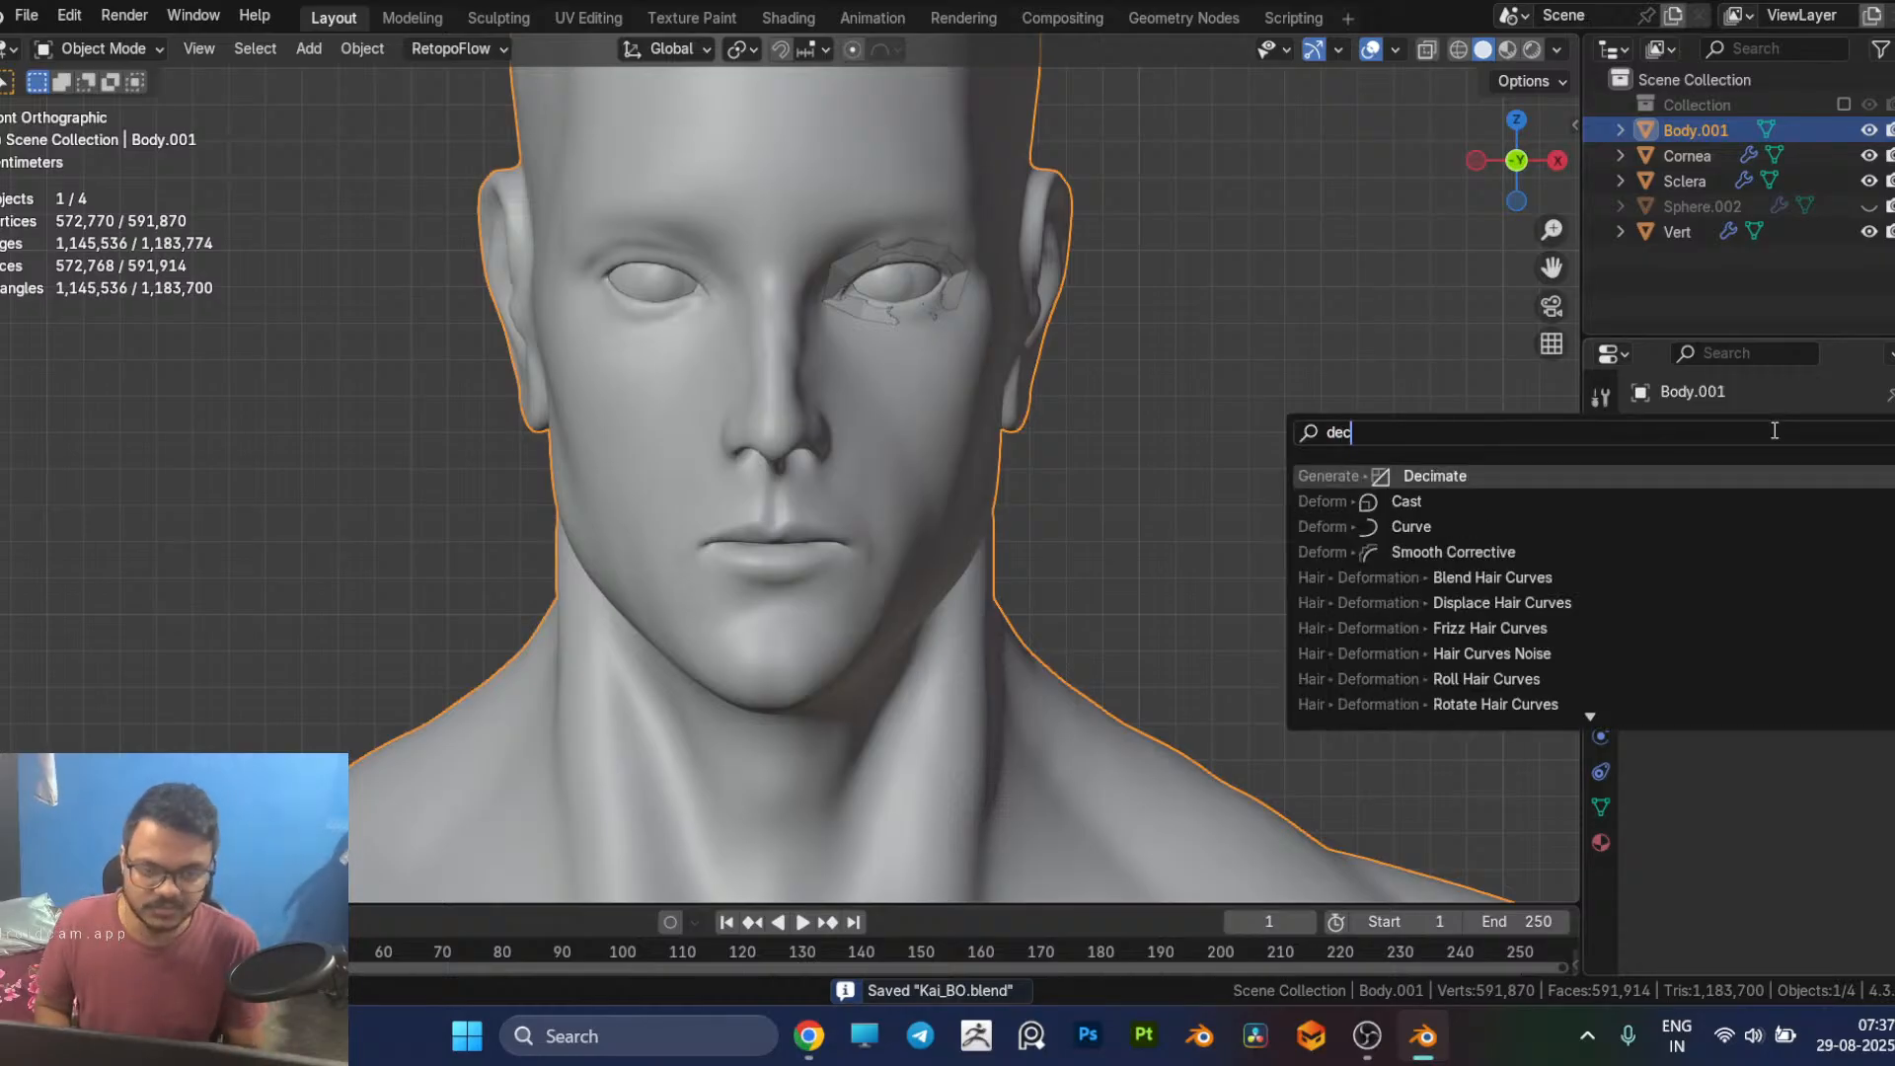
{"action": "key", "text": "Return"}
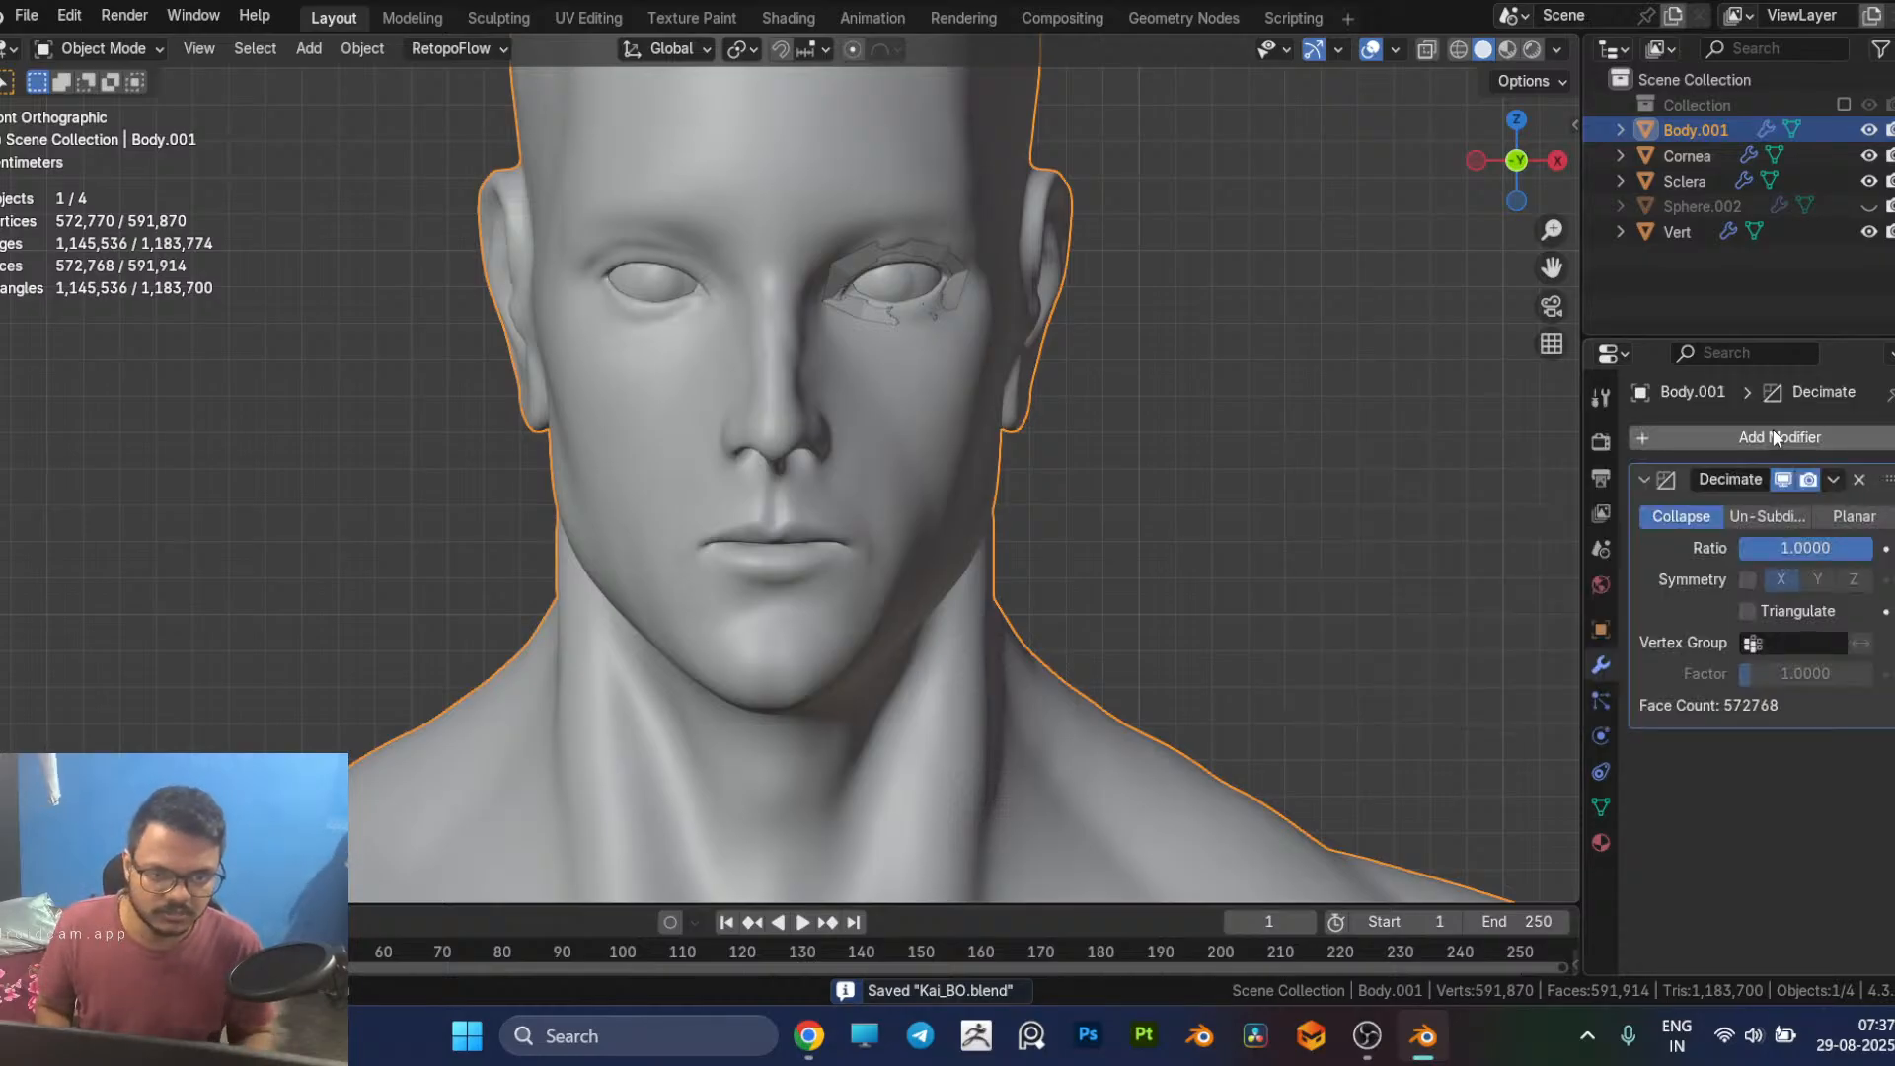
{"action": "left_click", "coordinate": [1832, 549]}
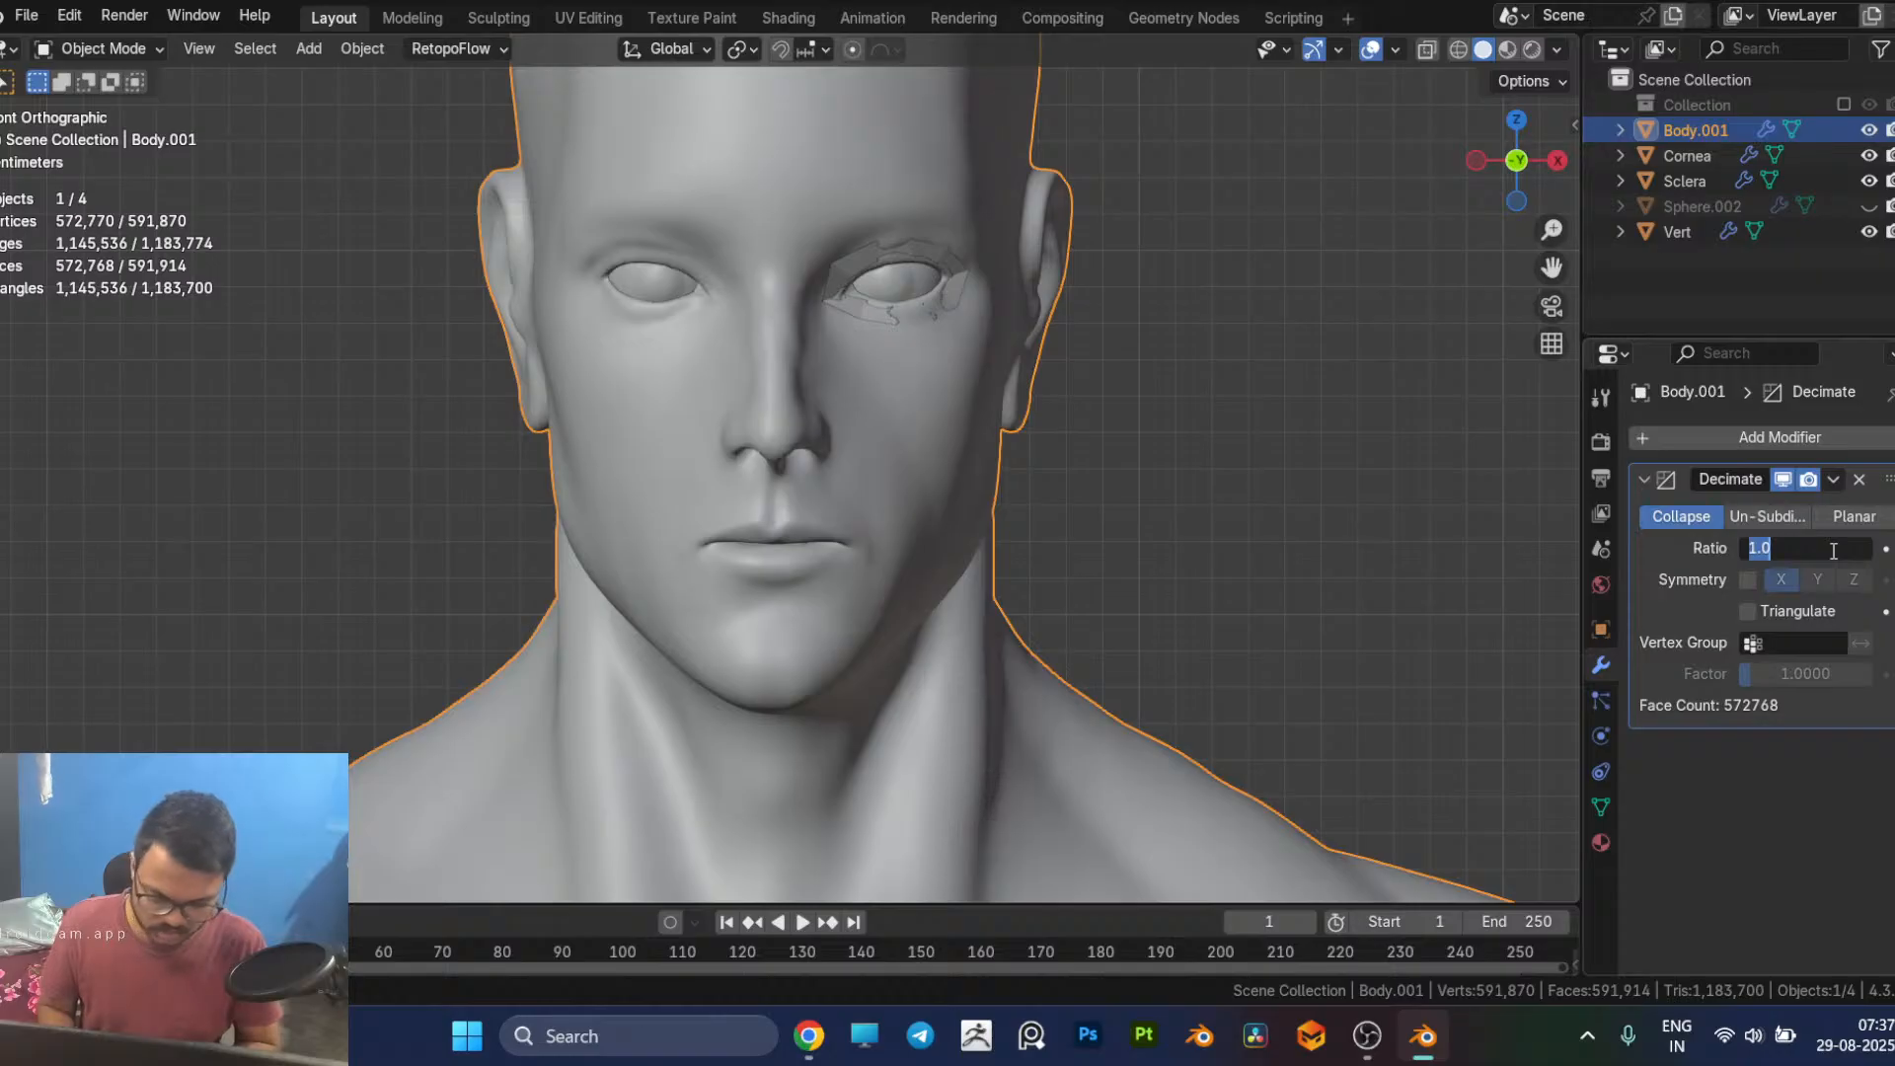
{"action": "type", "text": ".2"}
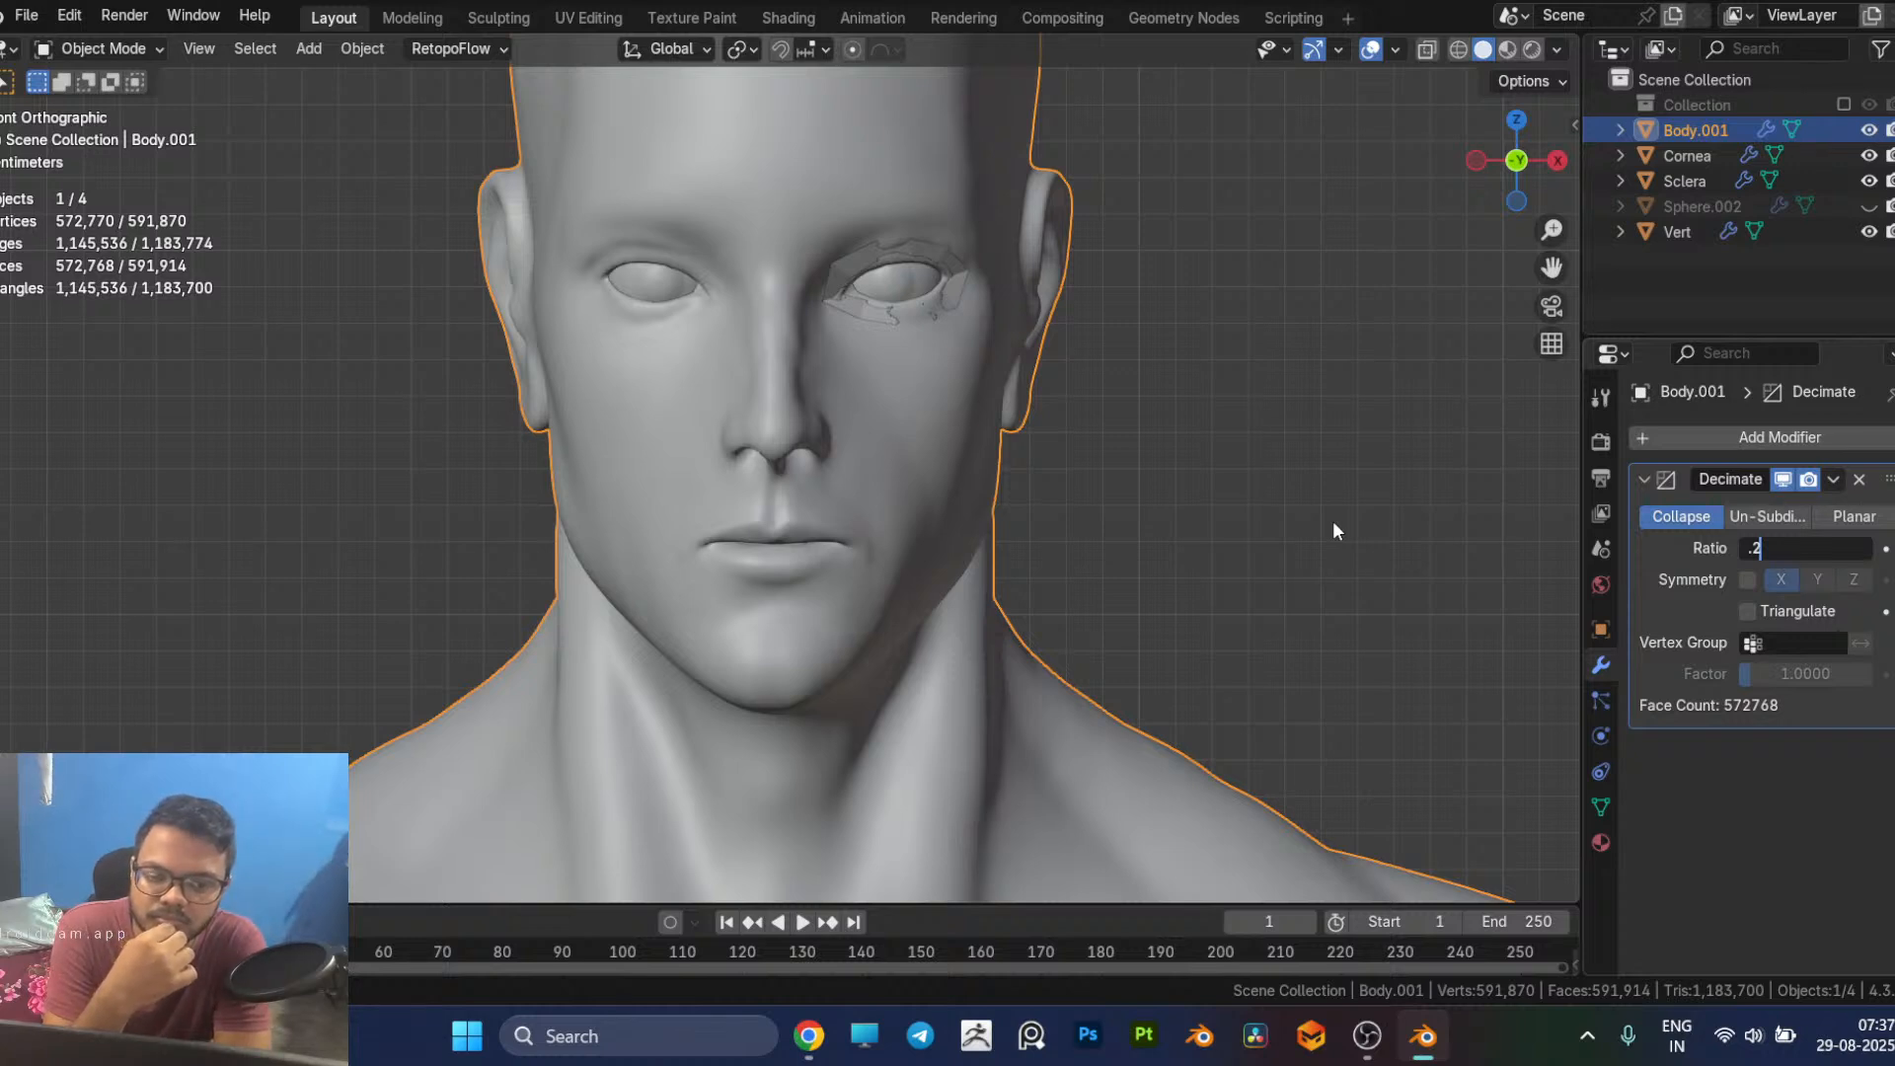
{"action": "key", "text": "Return"}
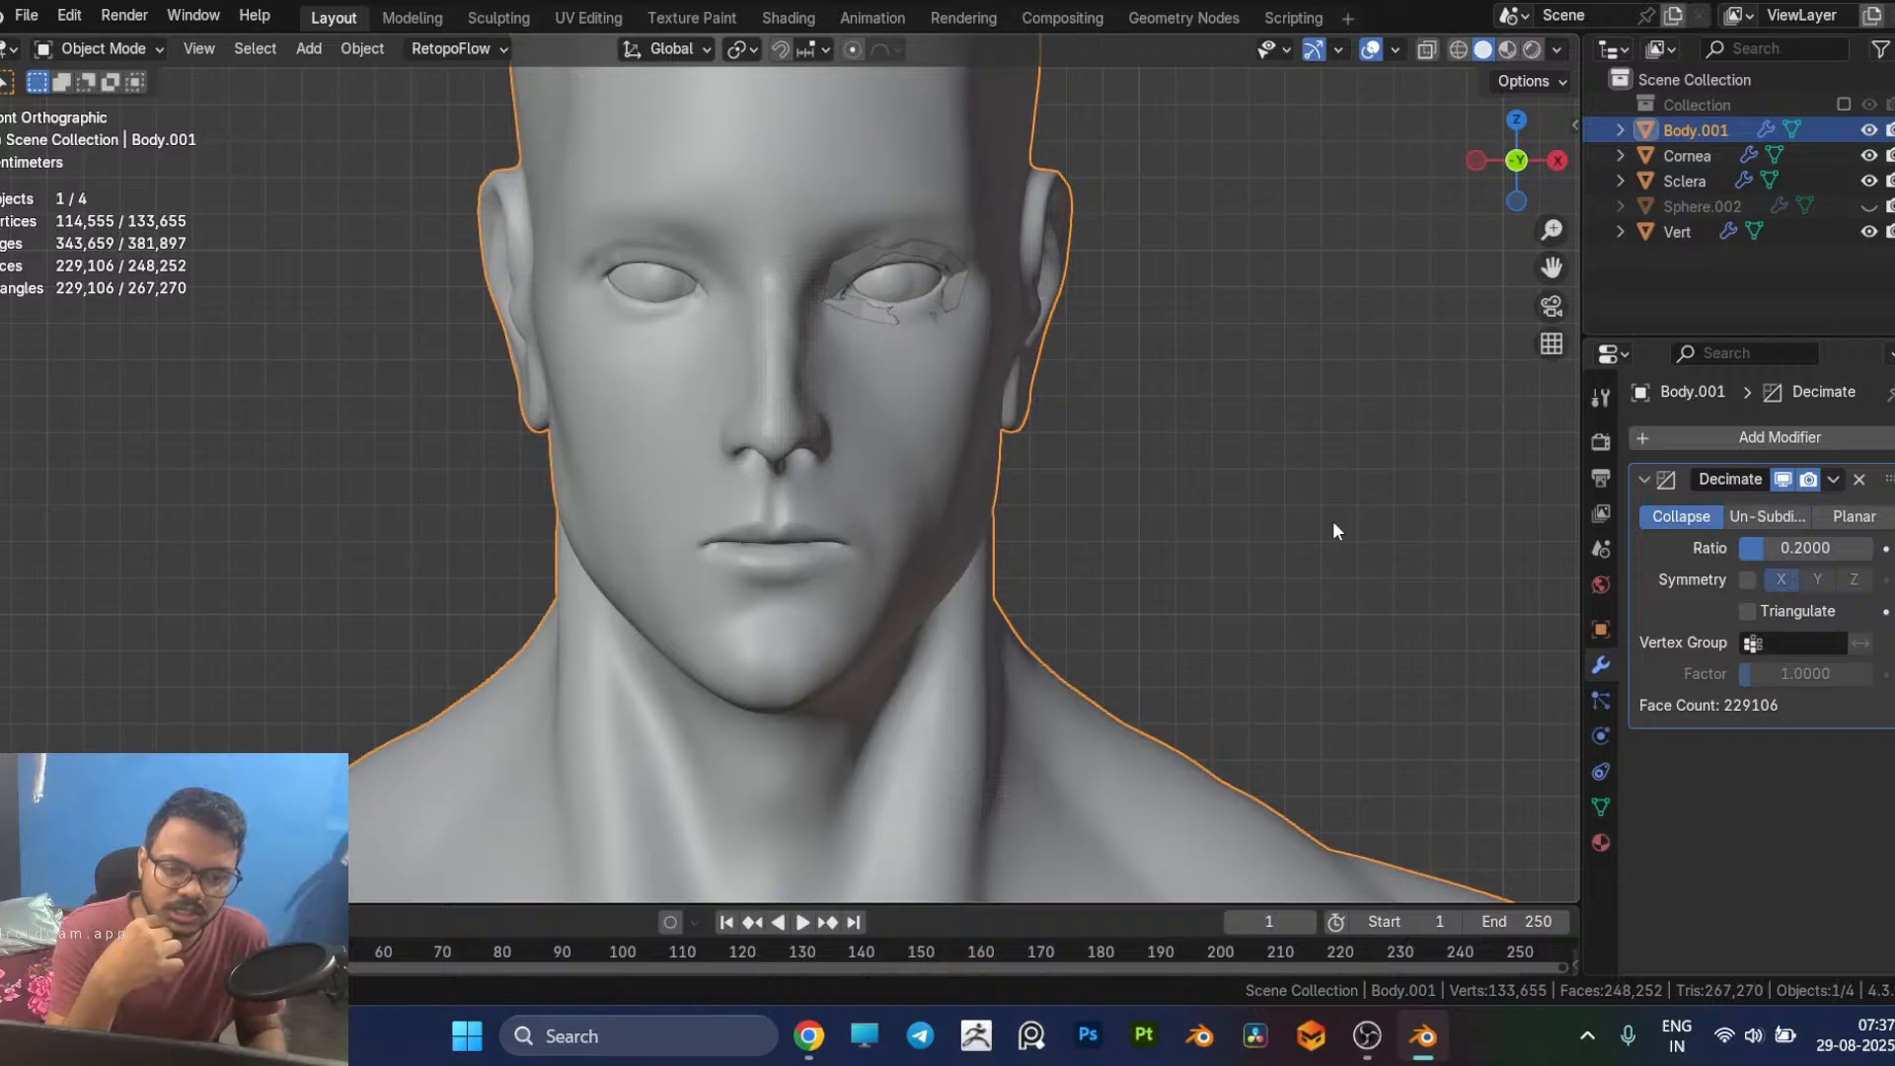
Step: Set the Decimate ratio to 0.1, apply the modifier on Body.001 and save the file
{"action": "left_click", "coordinate": [1820, 545]}
{"action": "key", "text": "BackSpace"}
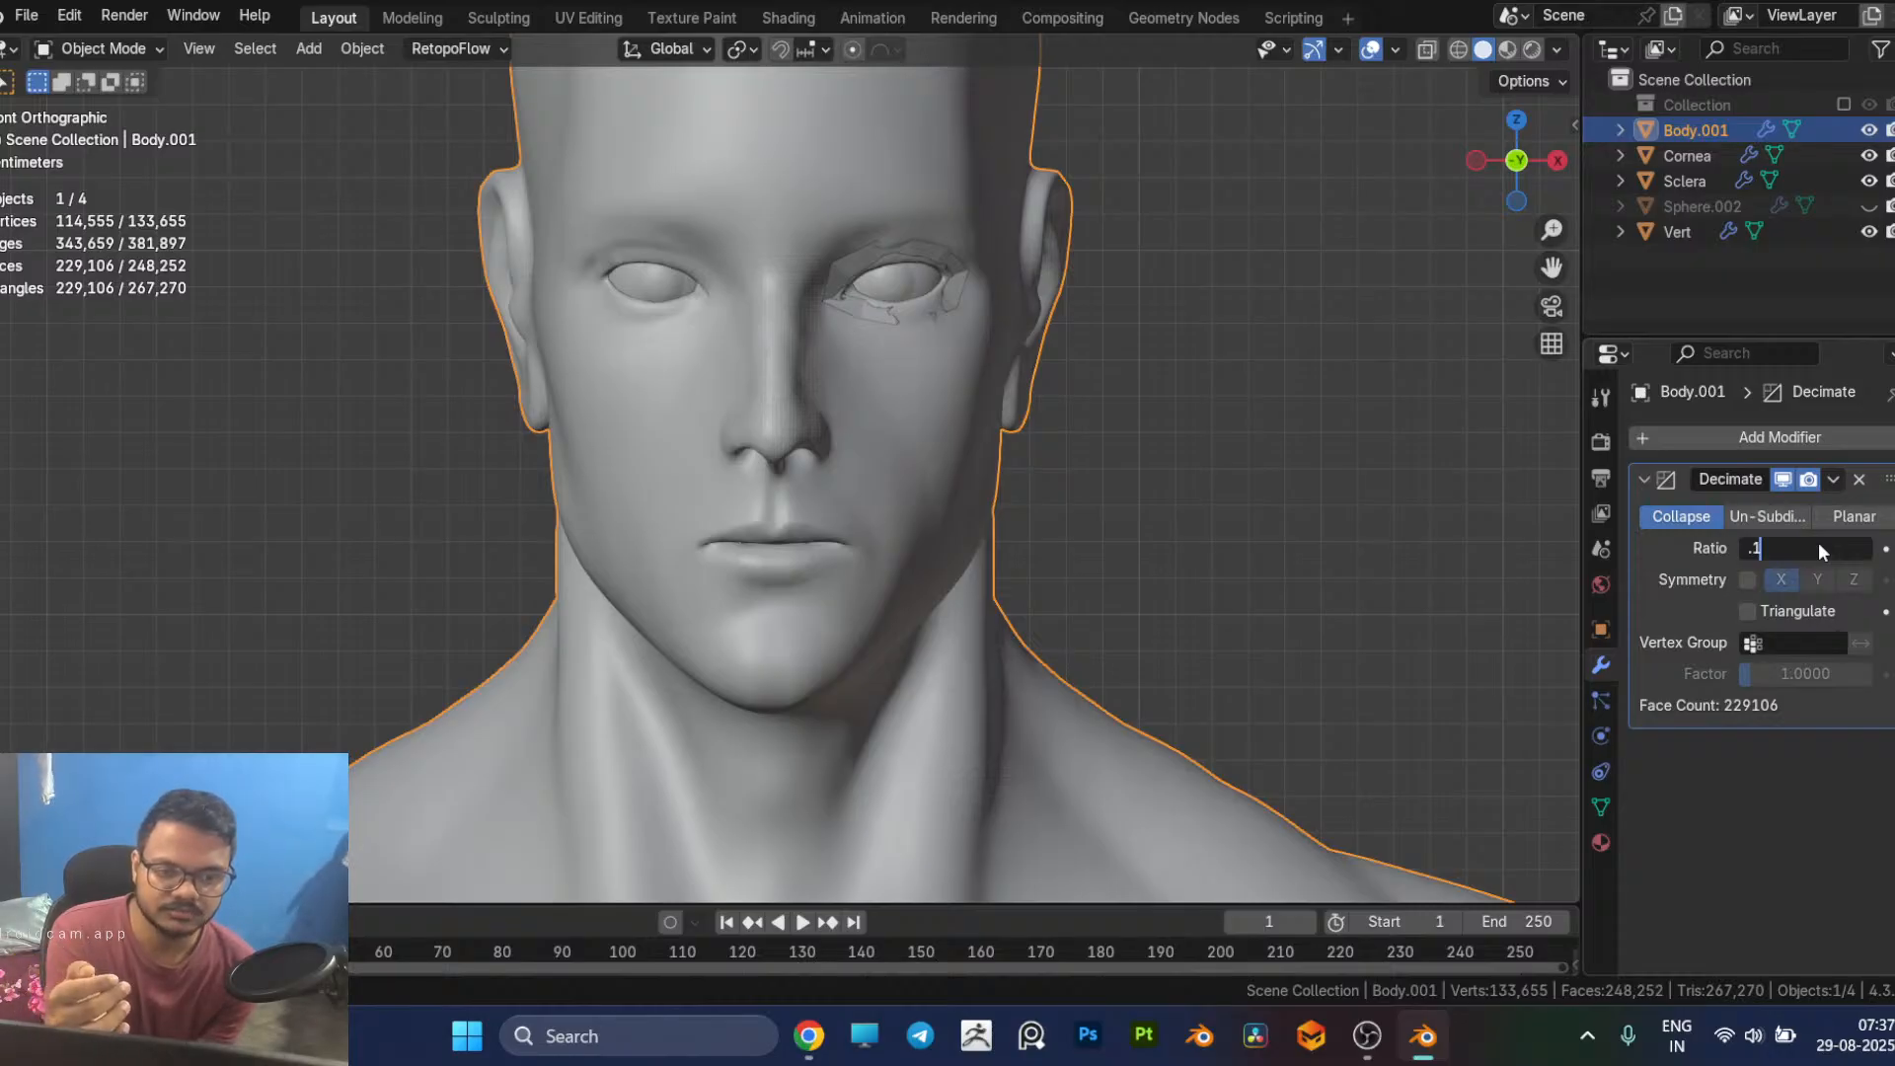
{"action": "key", "text": "Return"}
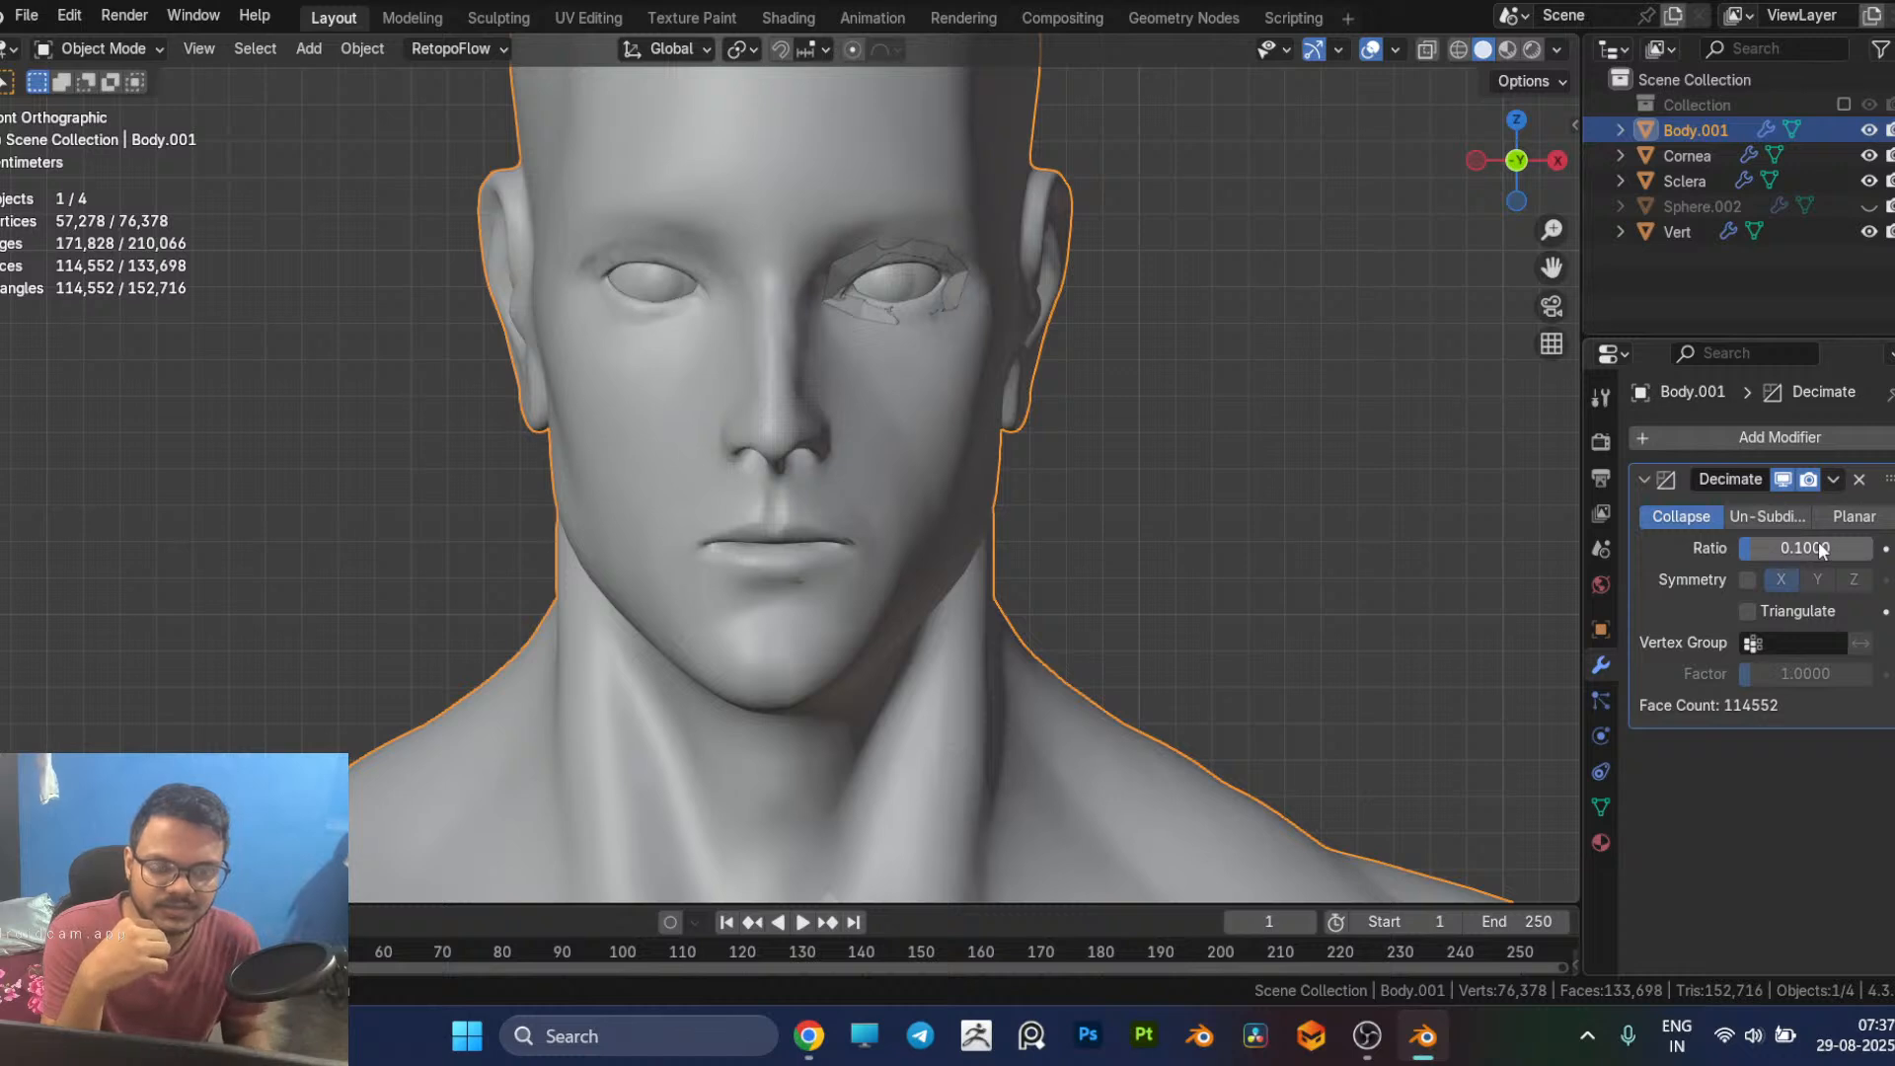
{"action": "left_click", "coordinate": [1835, 479]}
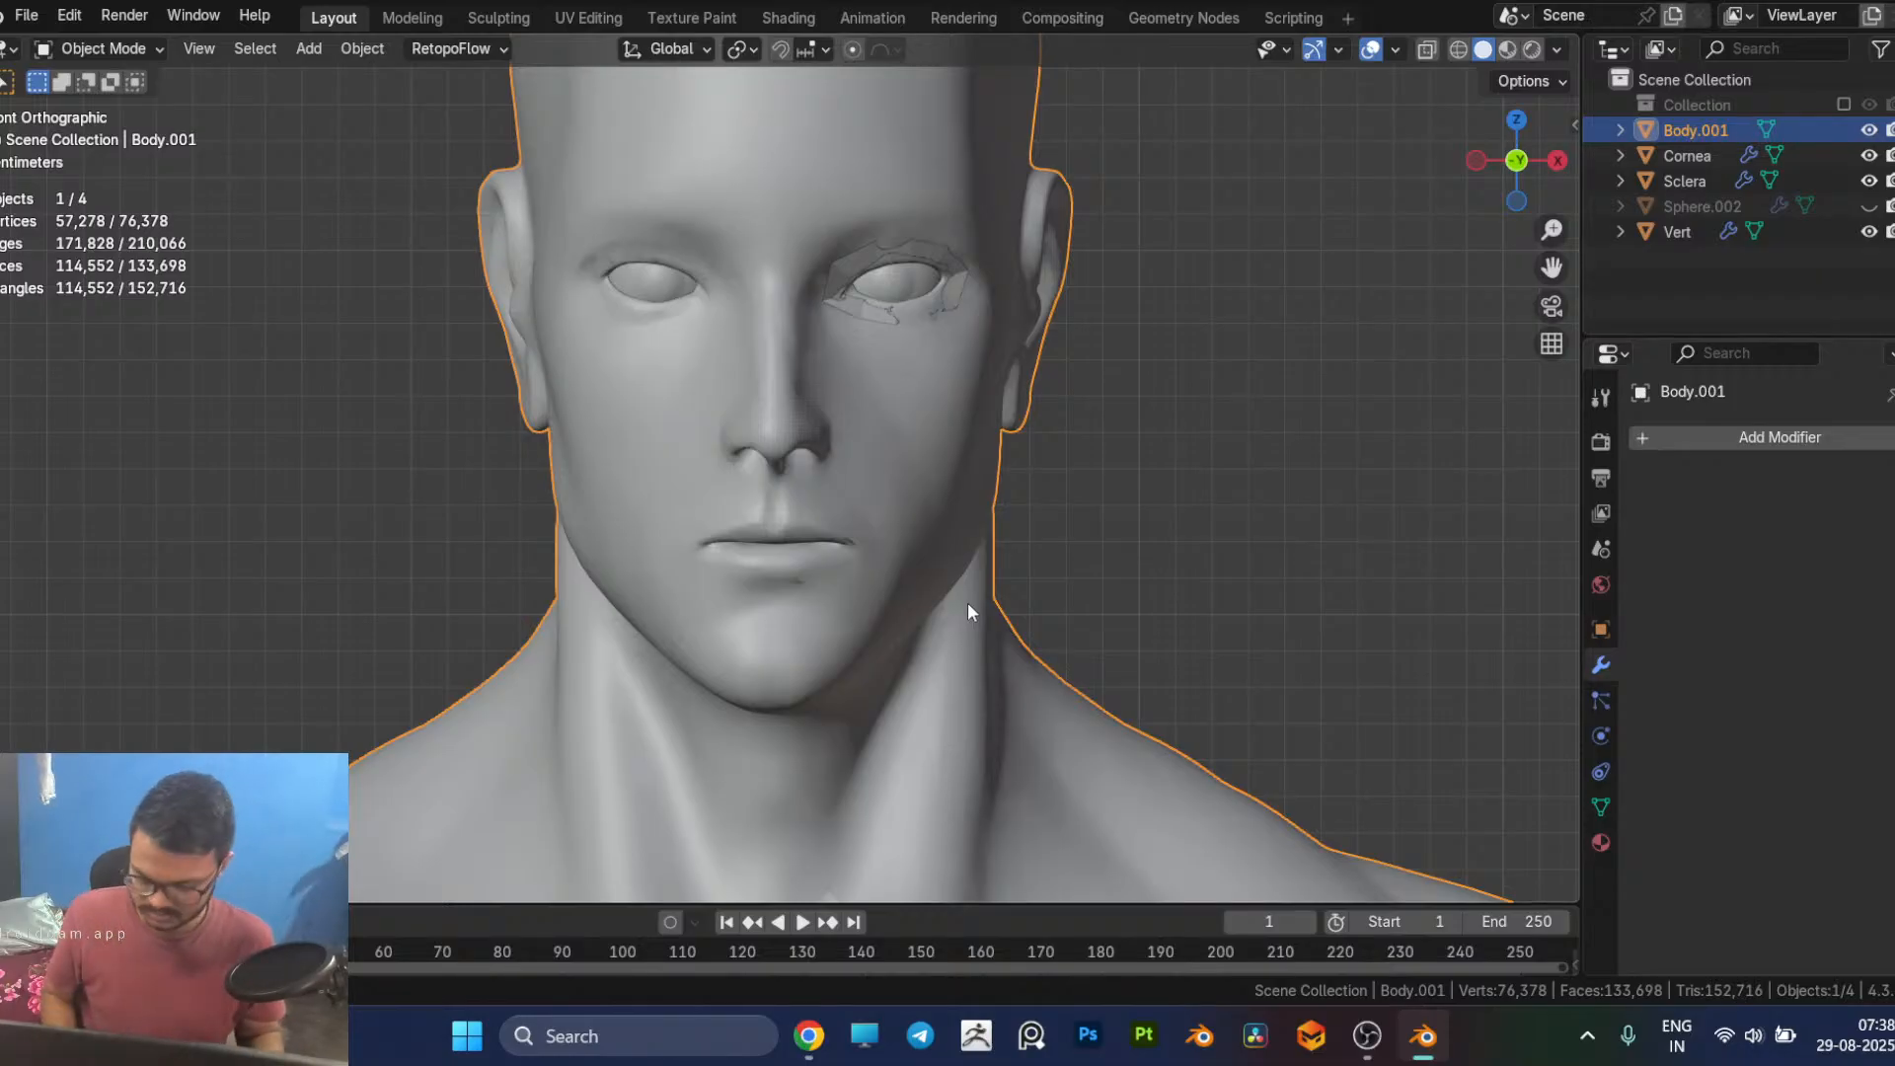
{"action": "key", "text": "ctrl+s"}
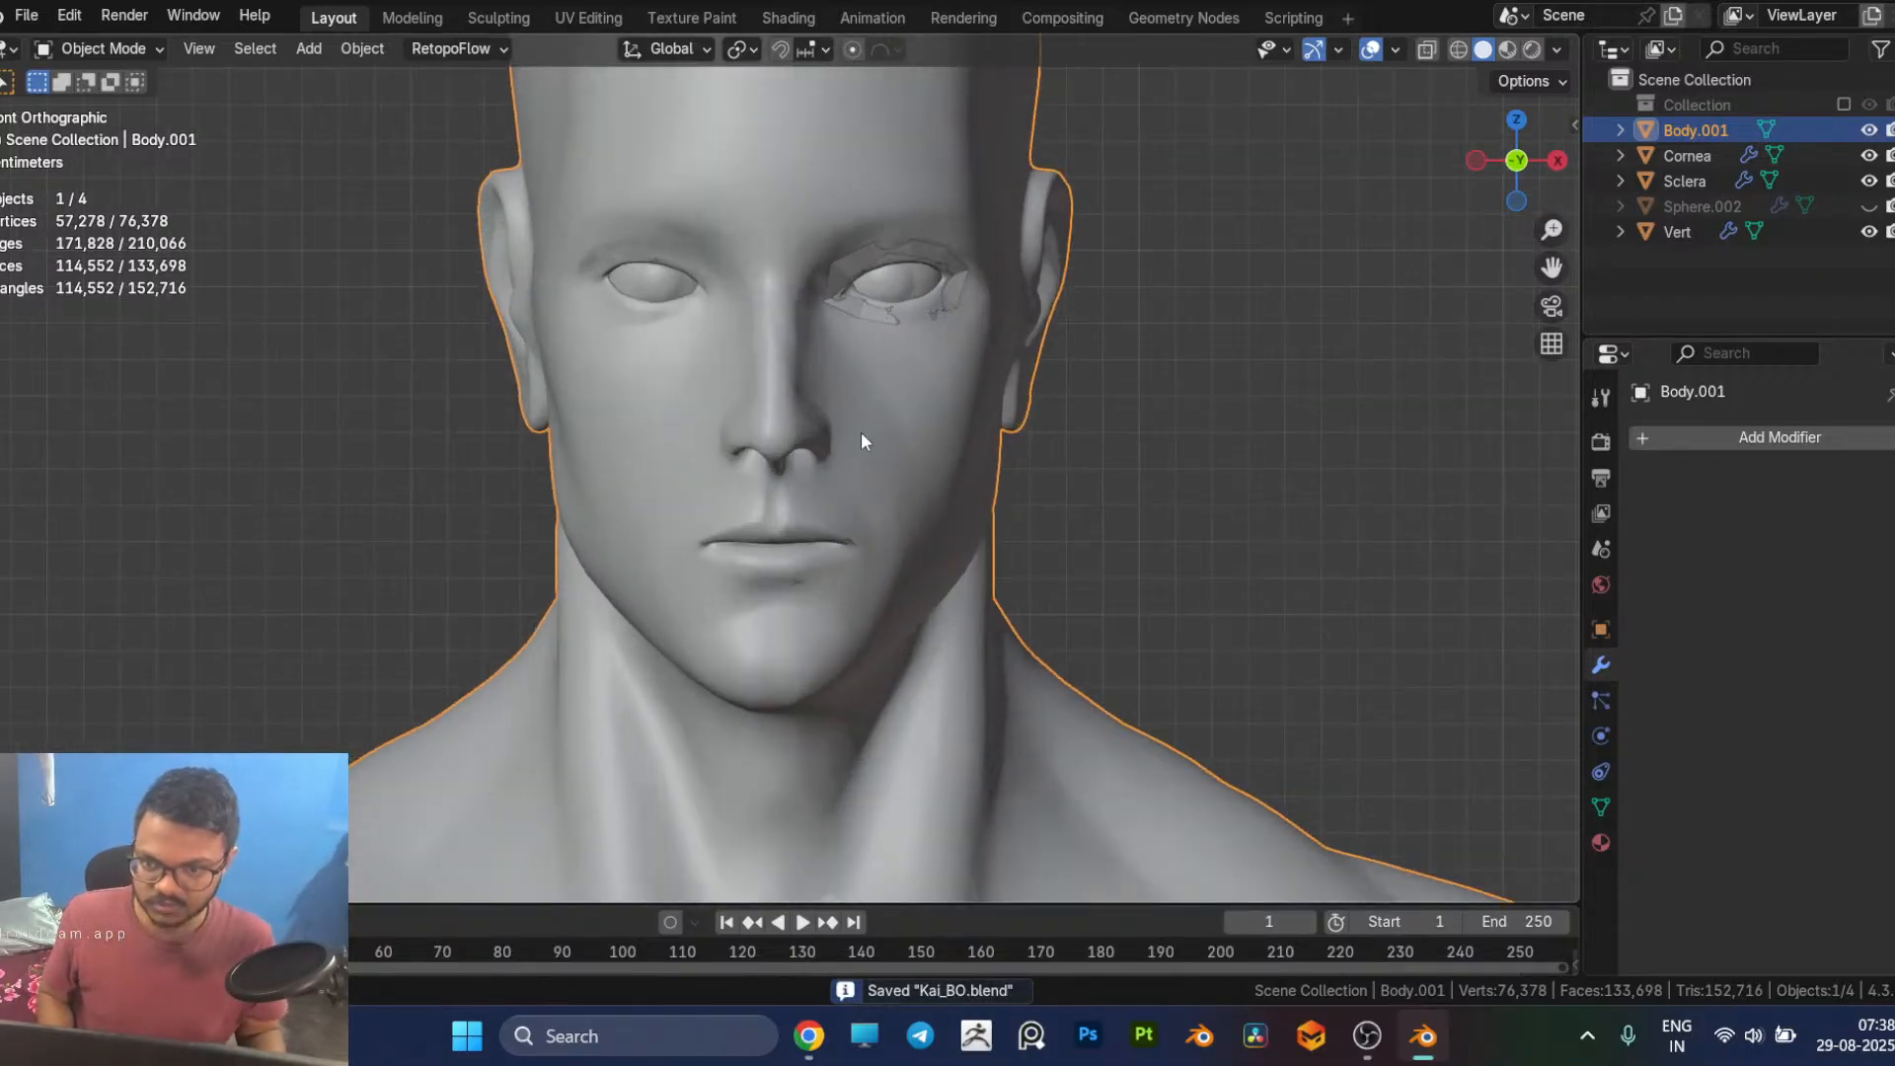
Step: Select the Vert eye mesh, enable the X axis in its Mirror modifier and enter Edit Mode
{"action": "middle_click_drag", "start_coordinate": [1135, 489], "coordinate": [960, 512]}
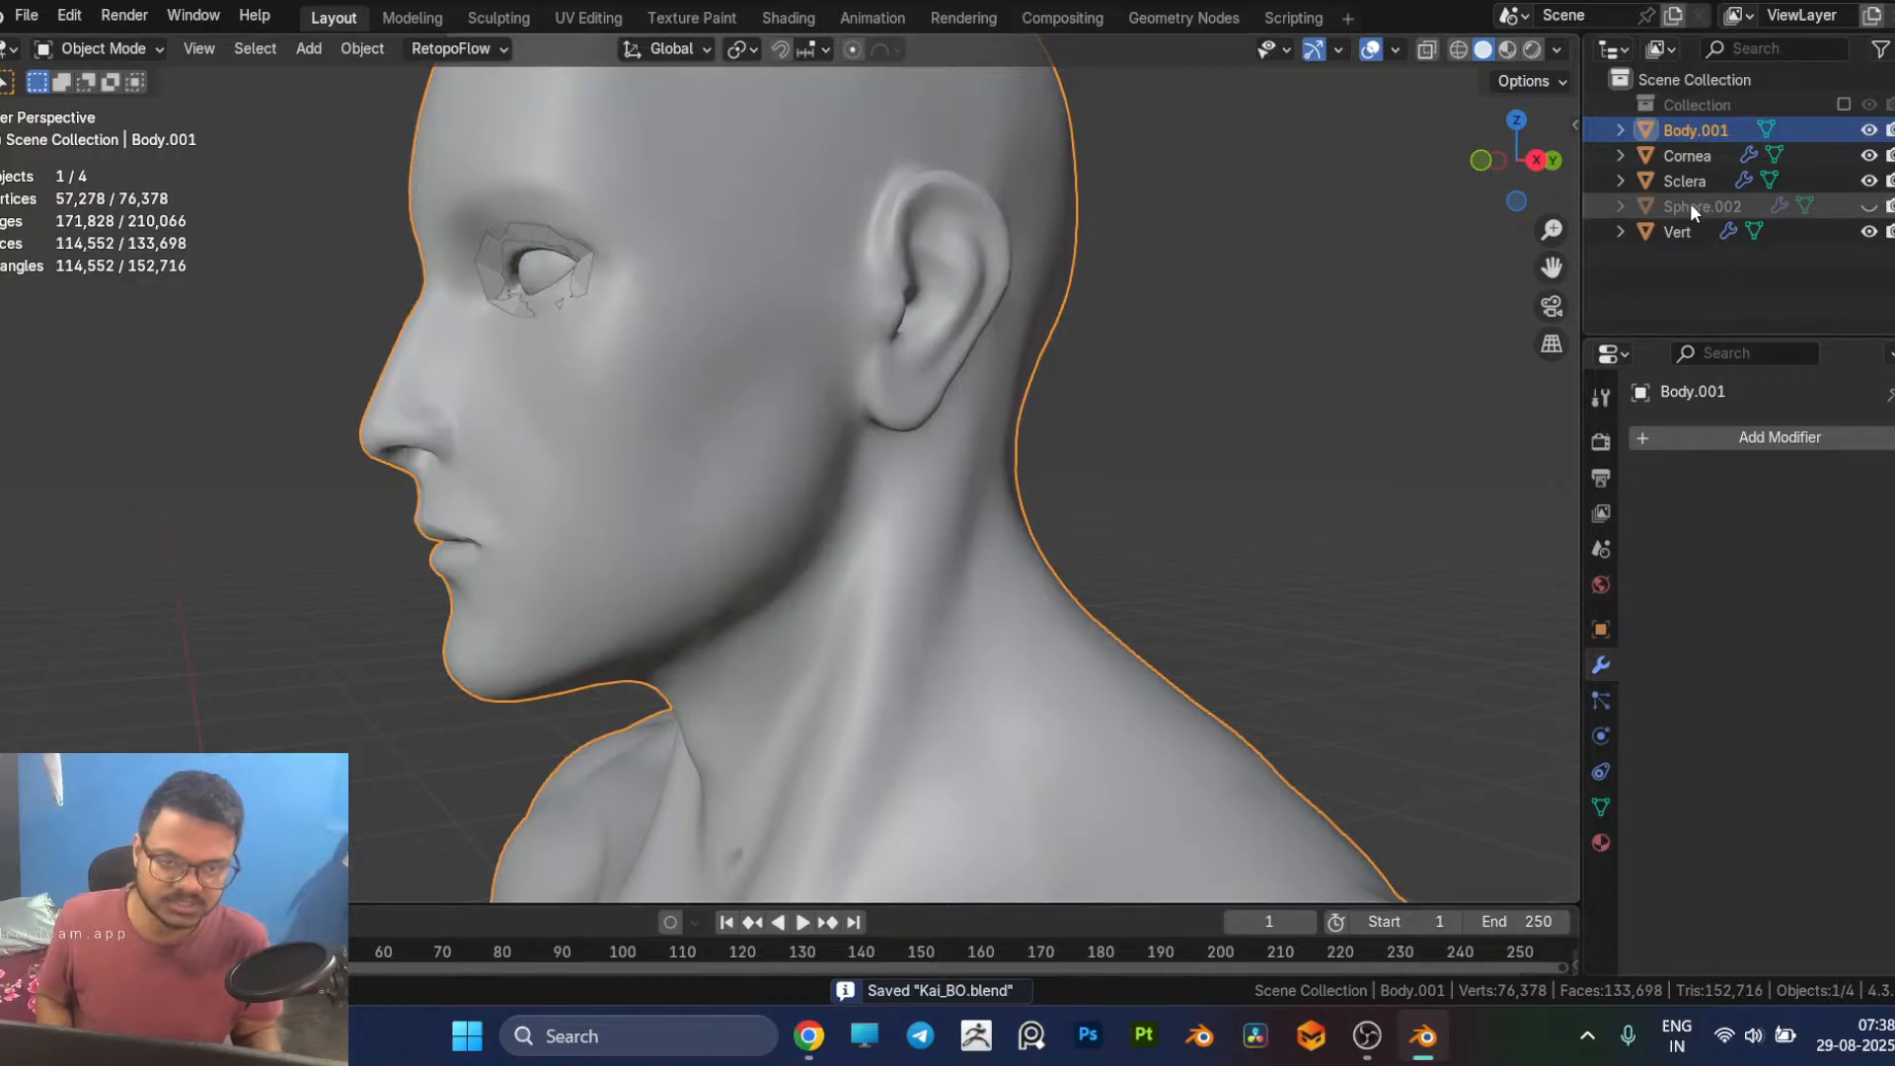
{"action": "left_click", "coordinate": [1698, 233]}
{"action": "scroll", "coordinate": [1175, 494], "scroll_direction": "down", "scroll_amount": 5}
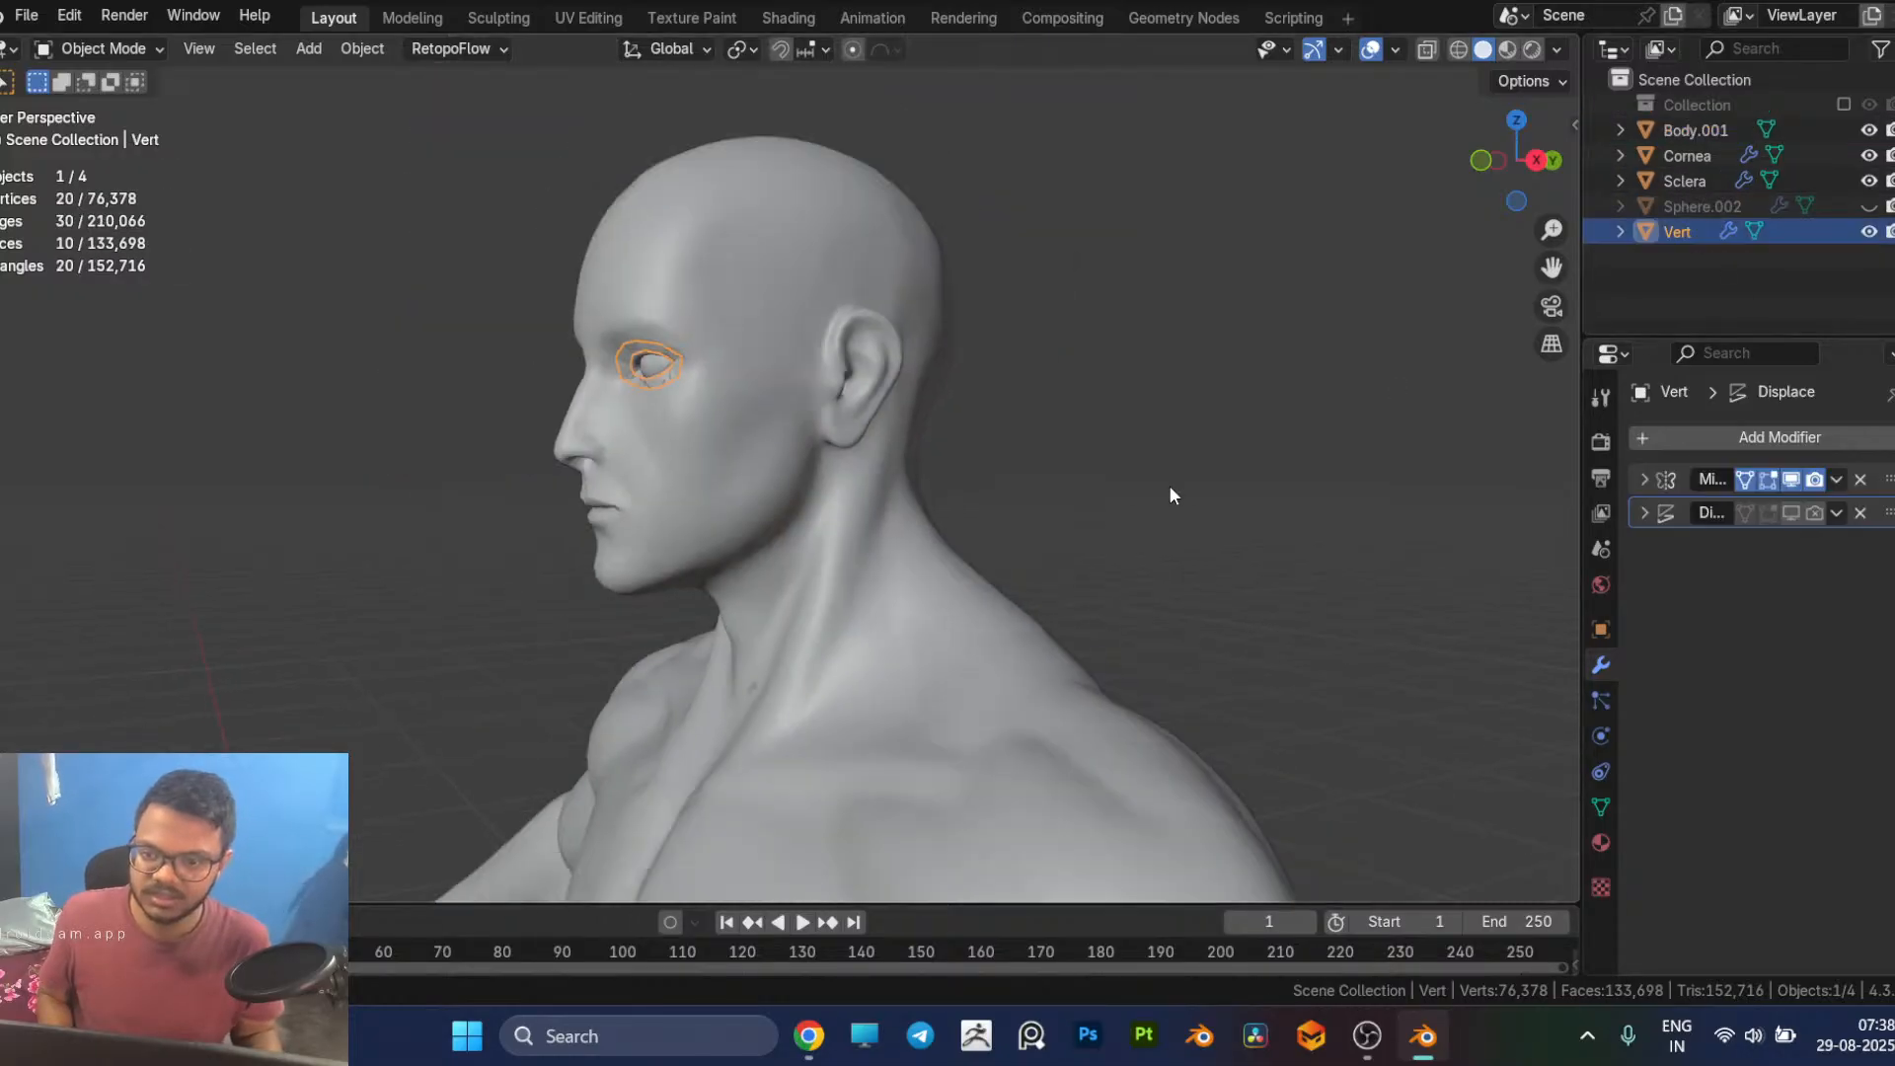
{"action": "middle_click_drag", "start_coordinate": [884, 619], "coordinate": [1218, 622]}
{"action": "key", "text": "KP_1"}
{"action": "scroll", "coordinate": [987, 529], "scroll_direction": "up", "scroll_amount": 6}
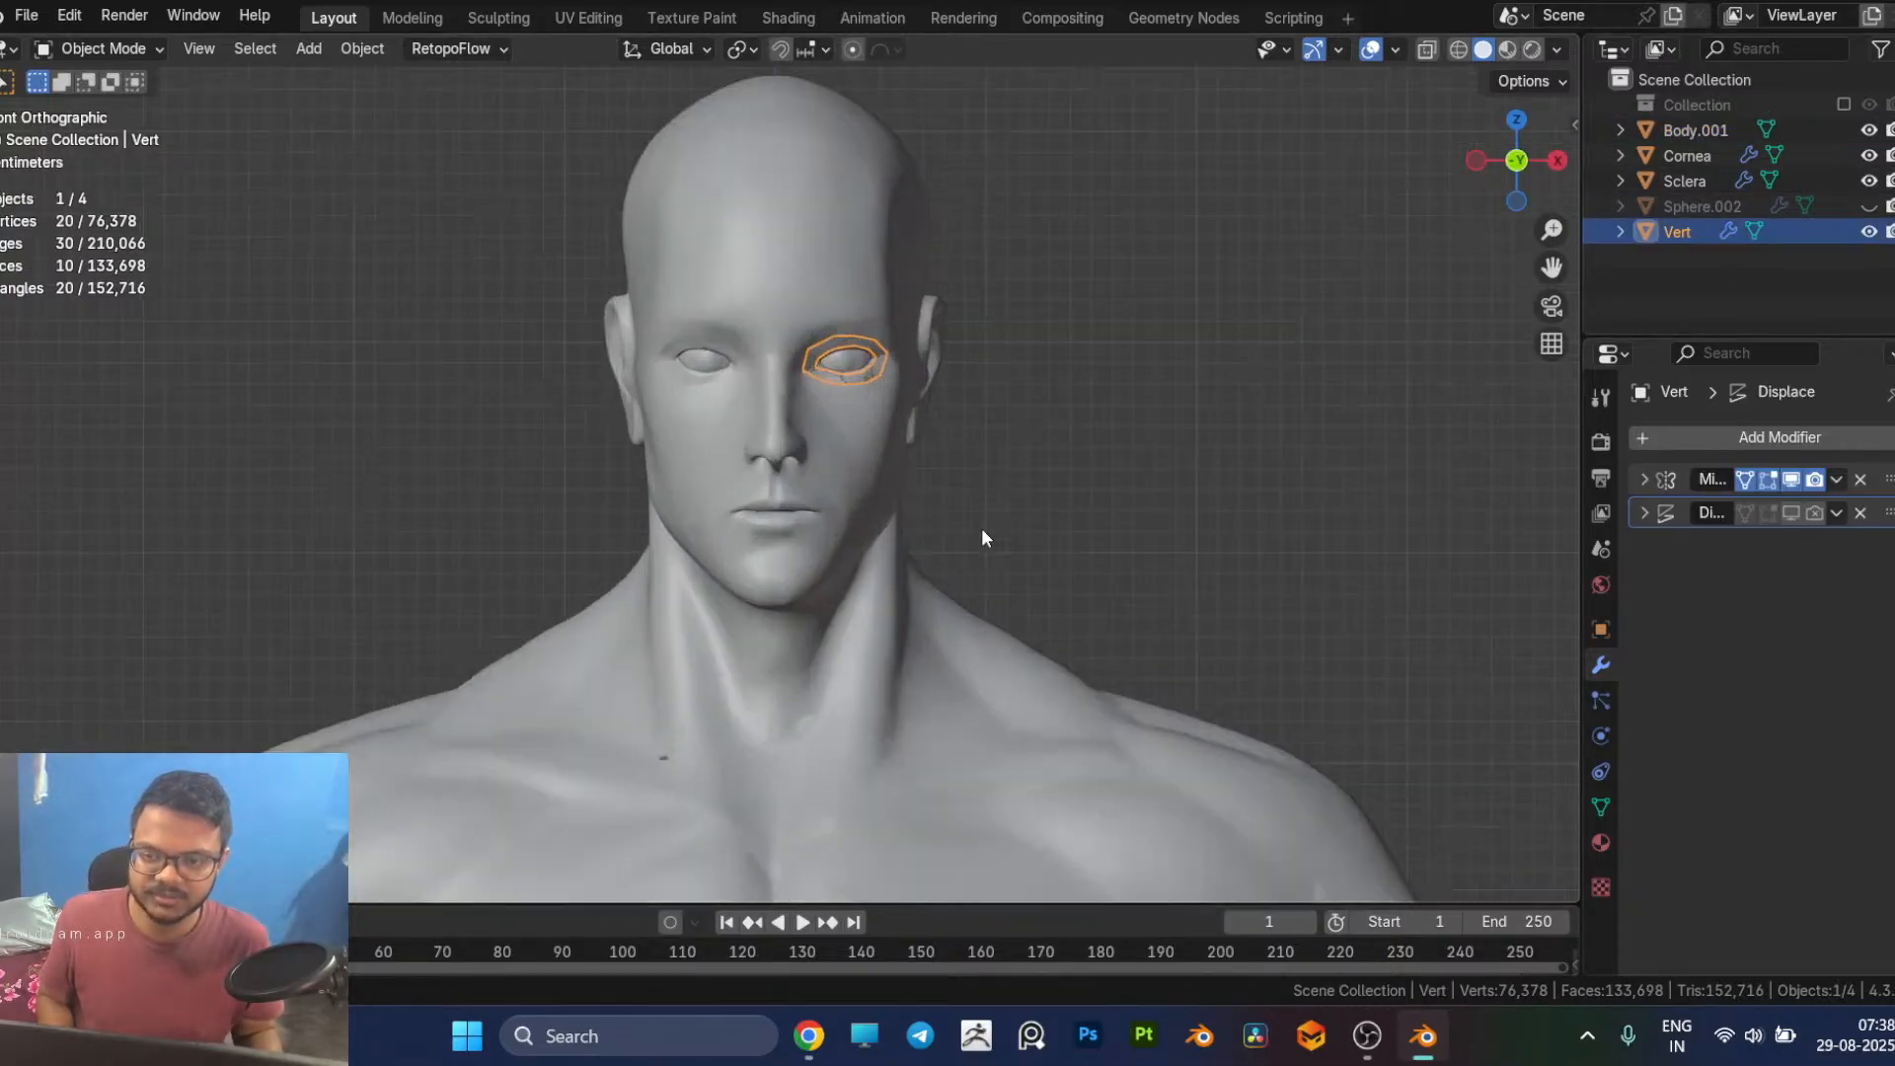
{"action": "left_click", "coordinate": [1644, 480]}
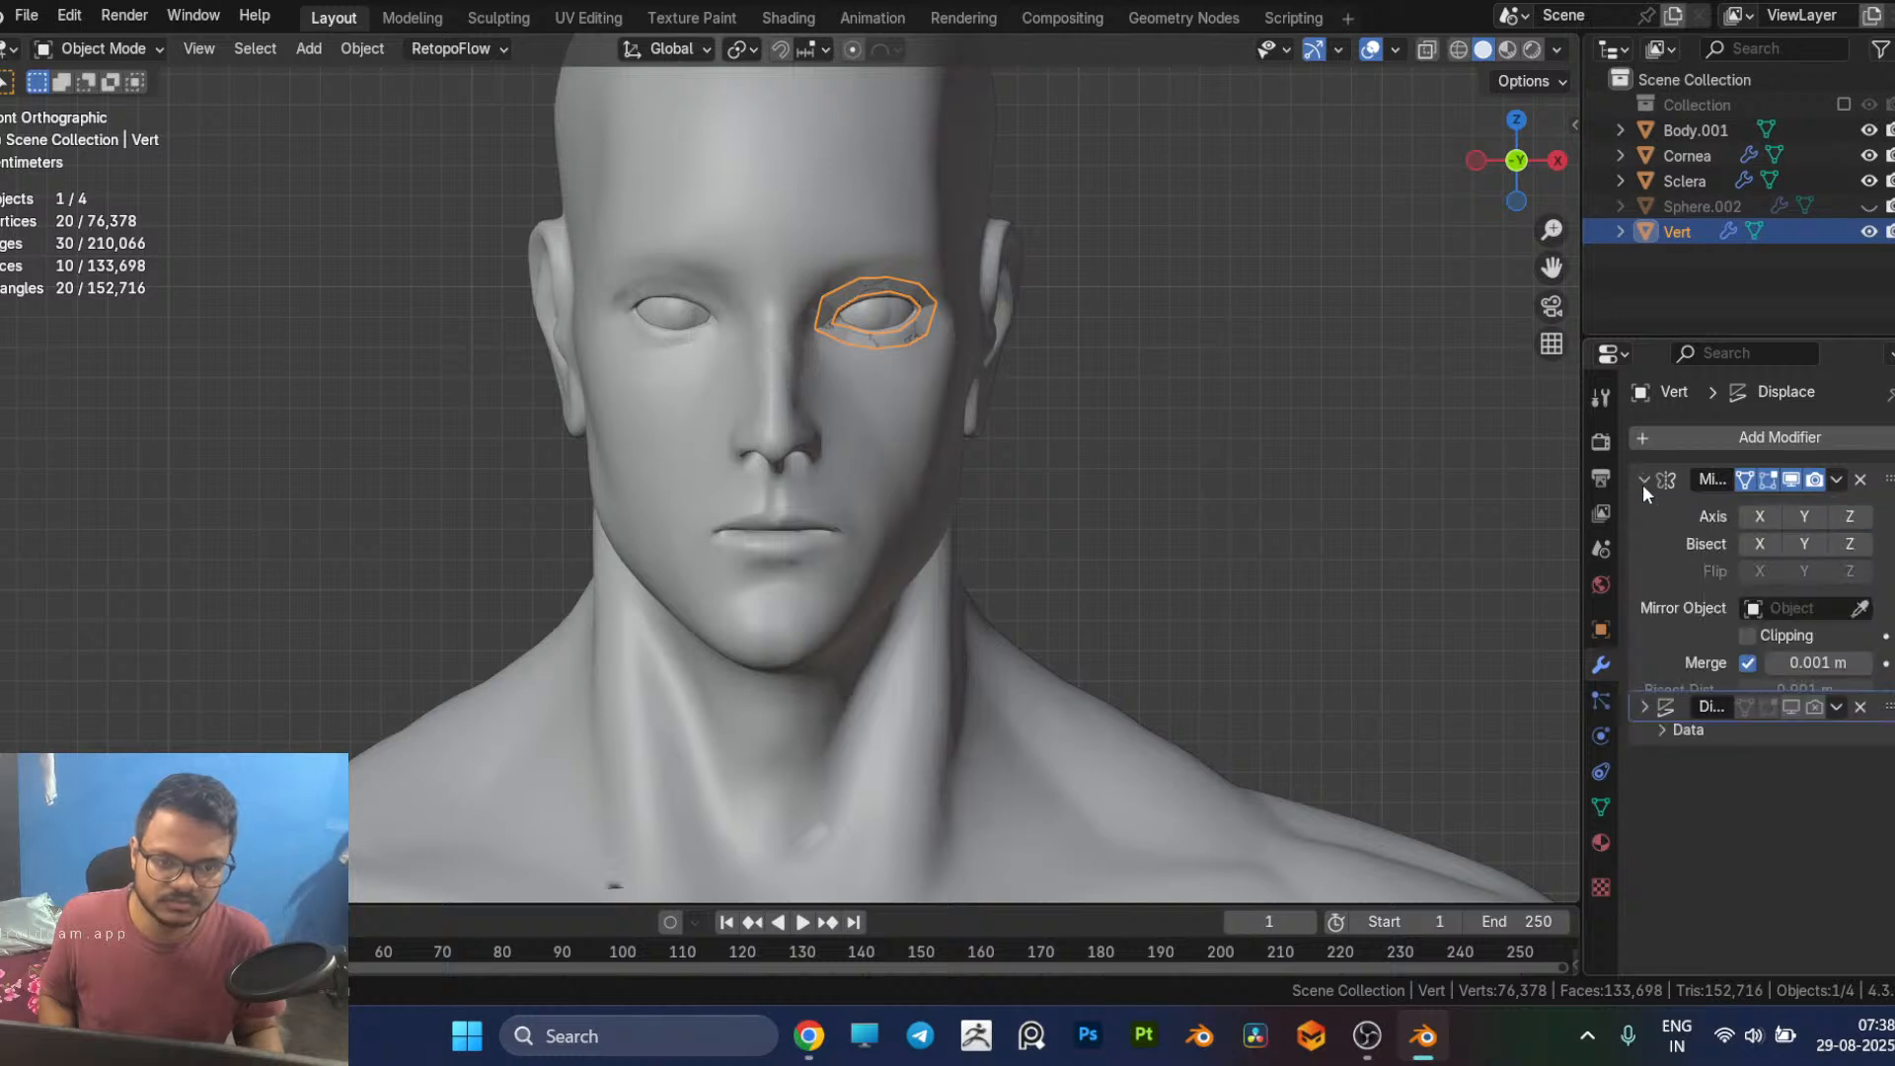
{"action": "left_click", "coordinate": [1759, 516]}
{"action": "key", "text": "Tab"}
{"action": "scroll", "coordinate": [982, 372], "scroll_direction": "up", "scroll_amount": 3}
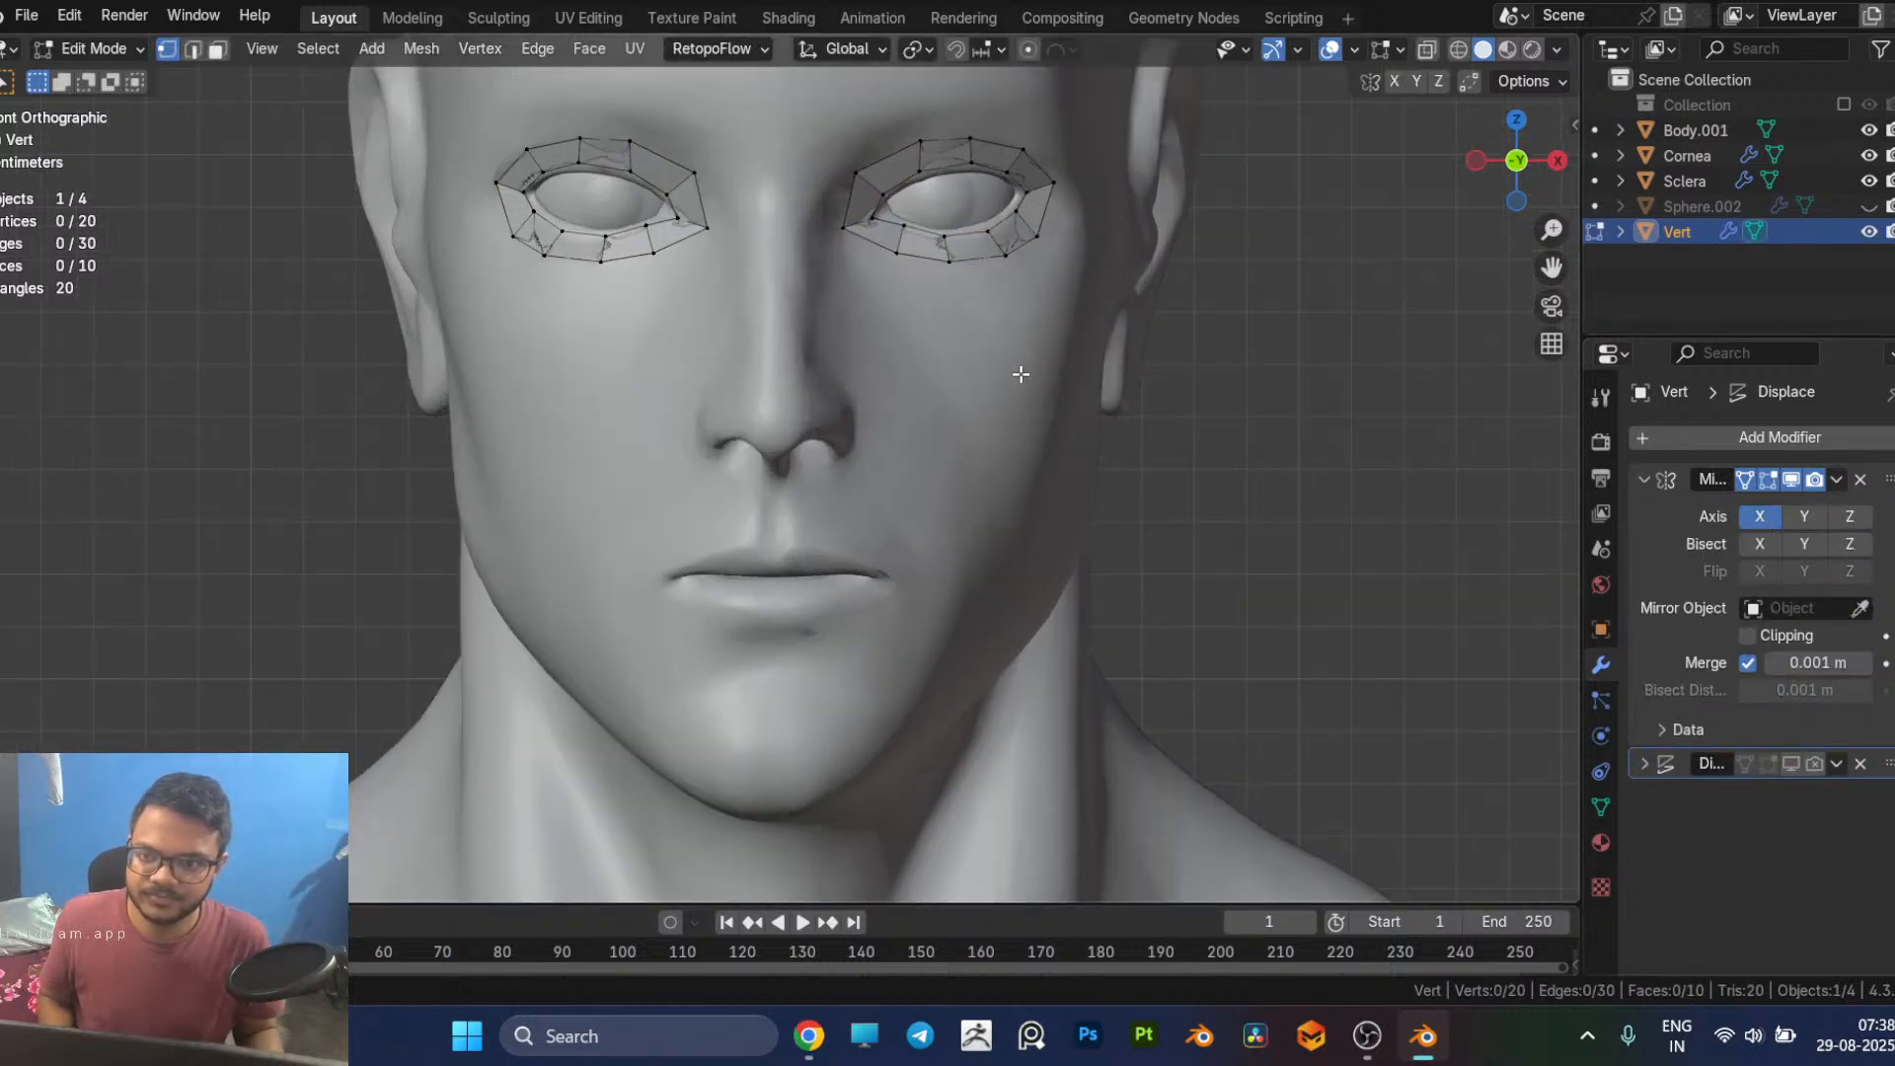
Step: Turn off the Mirror modifier's On Cage display and disable its X axis
{"action": "left_click", "coordinate": [1745, 481]}
{"action": "middle_click_drag", "start_coordinate": [1279, 402], "coordinate": [1293, 522], "text": "shift"}
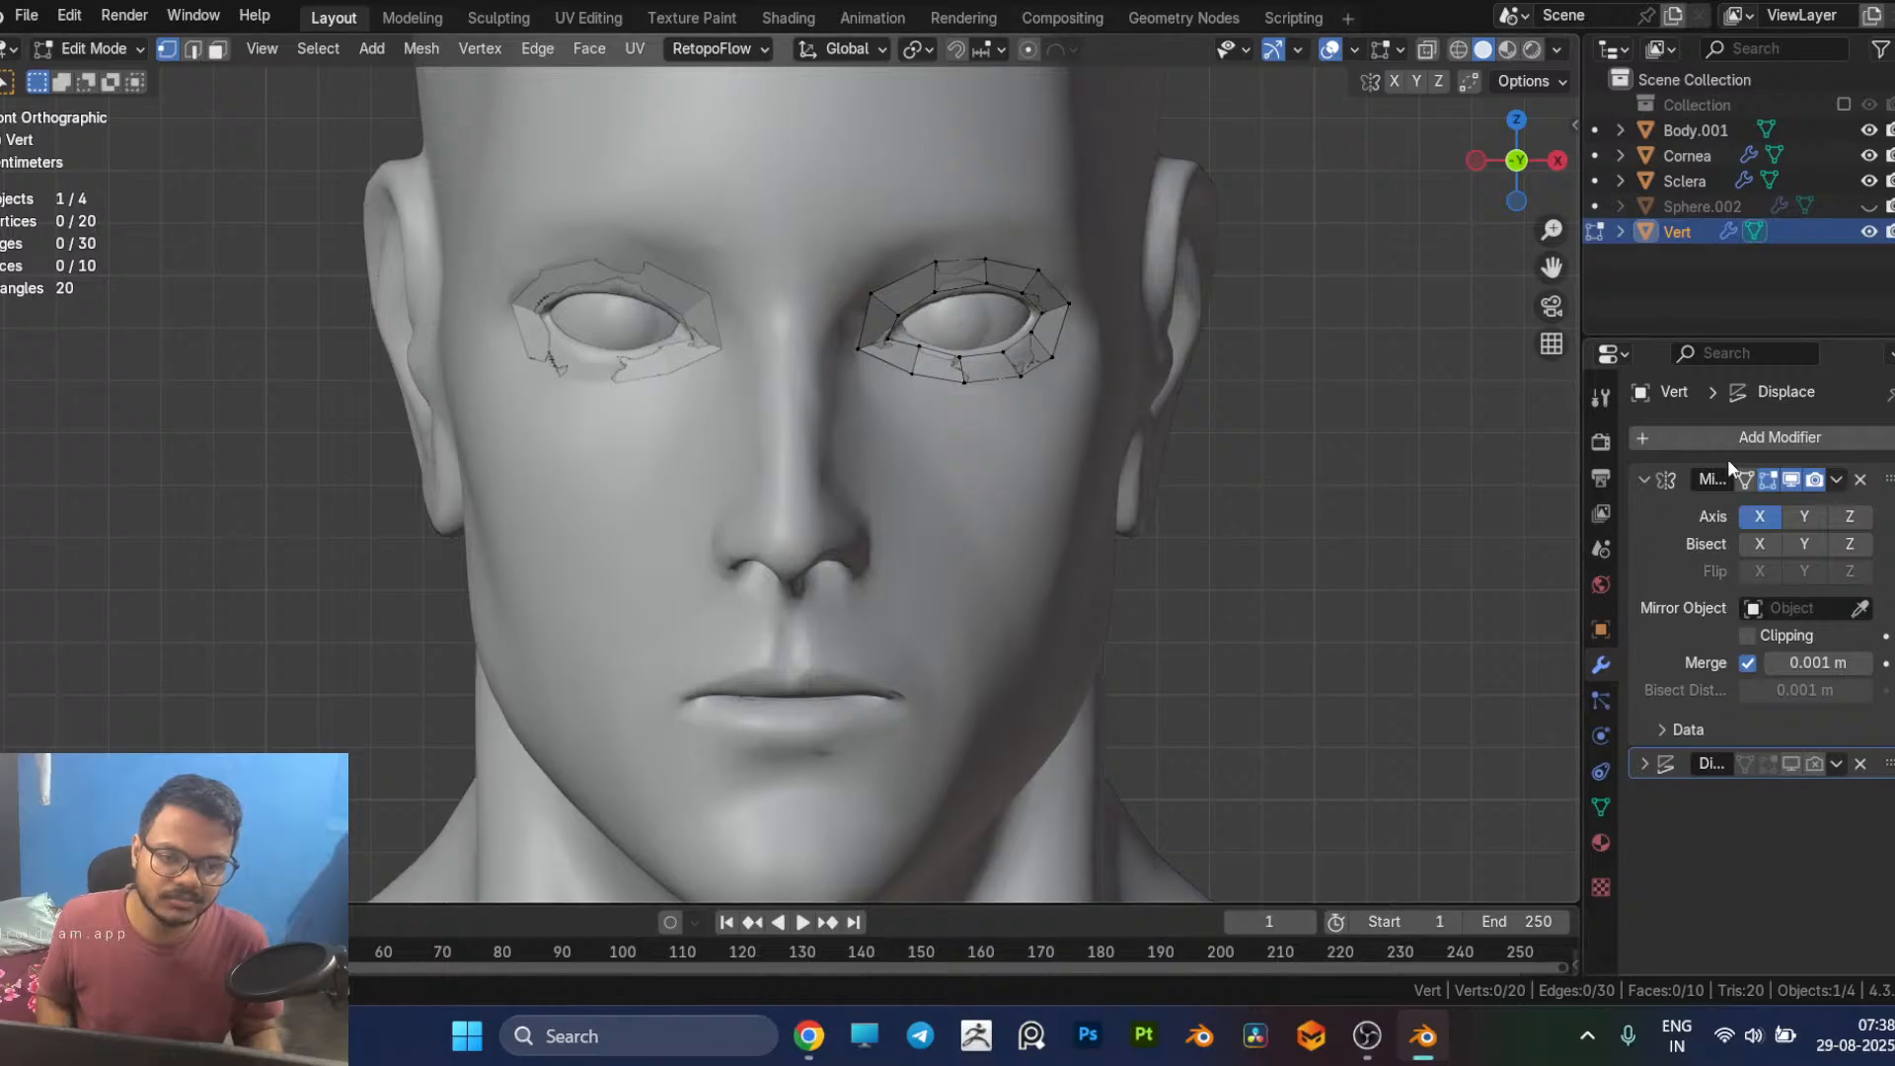
{"action": "left_click", "coordinate": [1758, 518]}
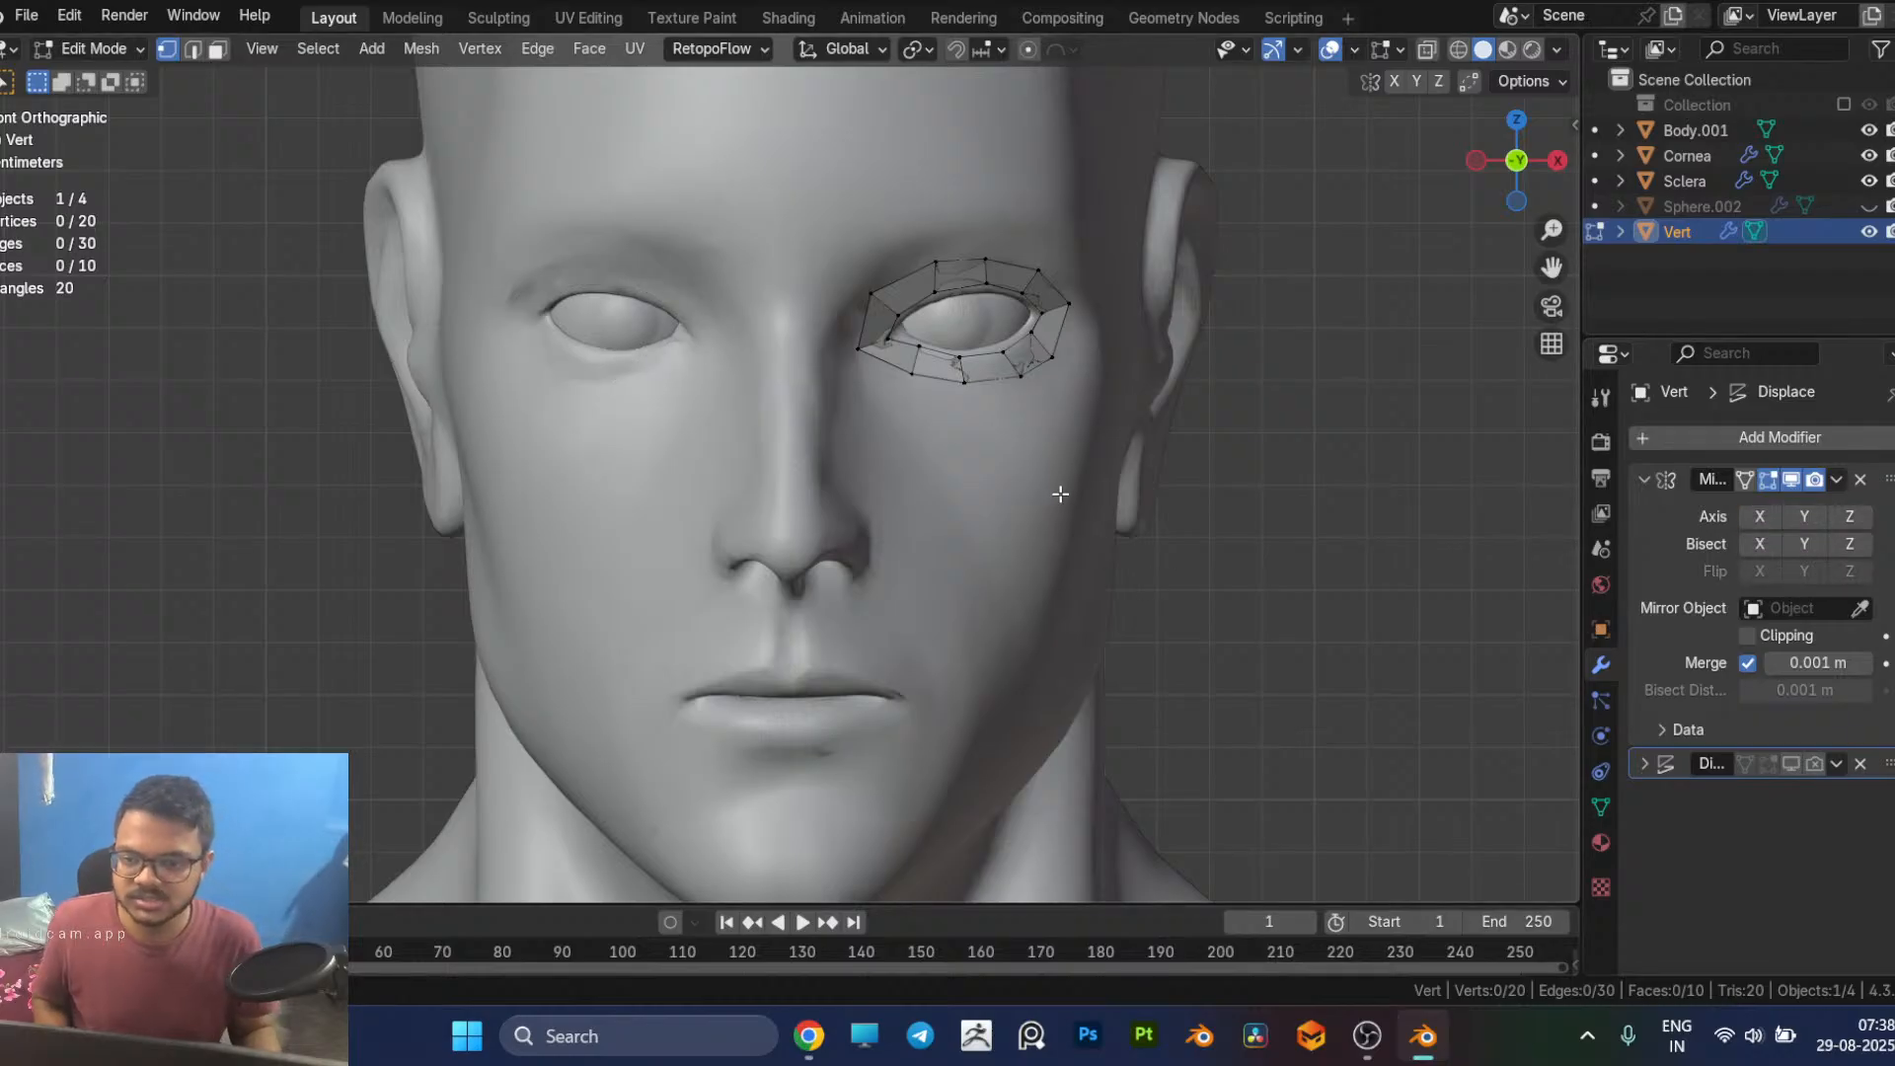
Step: Save the file and start RetopoFlow on the Vert mesh
{"action": "scroll", "coordinate": [1057, 491], "scroll_direction": "down", "scroll_amount": 4}
{"action": "scroll", "coordinate": [1053, 481], "scroll_direction": "up", "scroll_amount": 3}
{"action": "scroll", "coordinate": [1053, 478], "scroll_direction": "down", "scroll_amount": 3}
{"action": "middle_click_drag", "start_coordinate": [1054, 478], "coordinate": [1099, 499]}
{"action": "key", "text": "ctrl+s"}
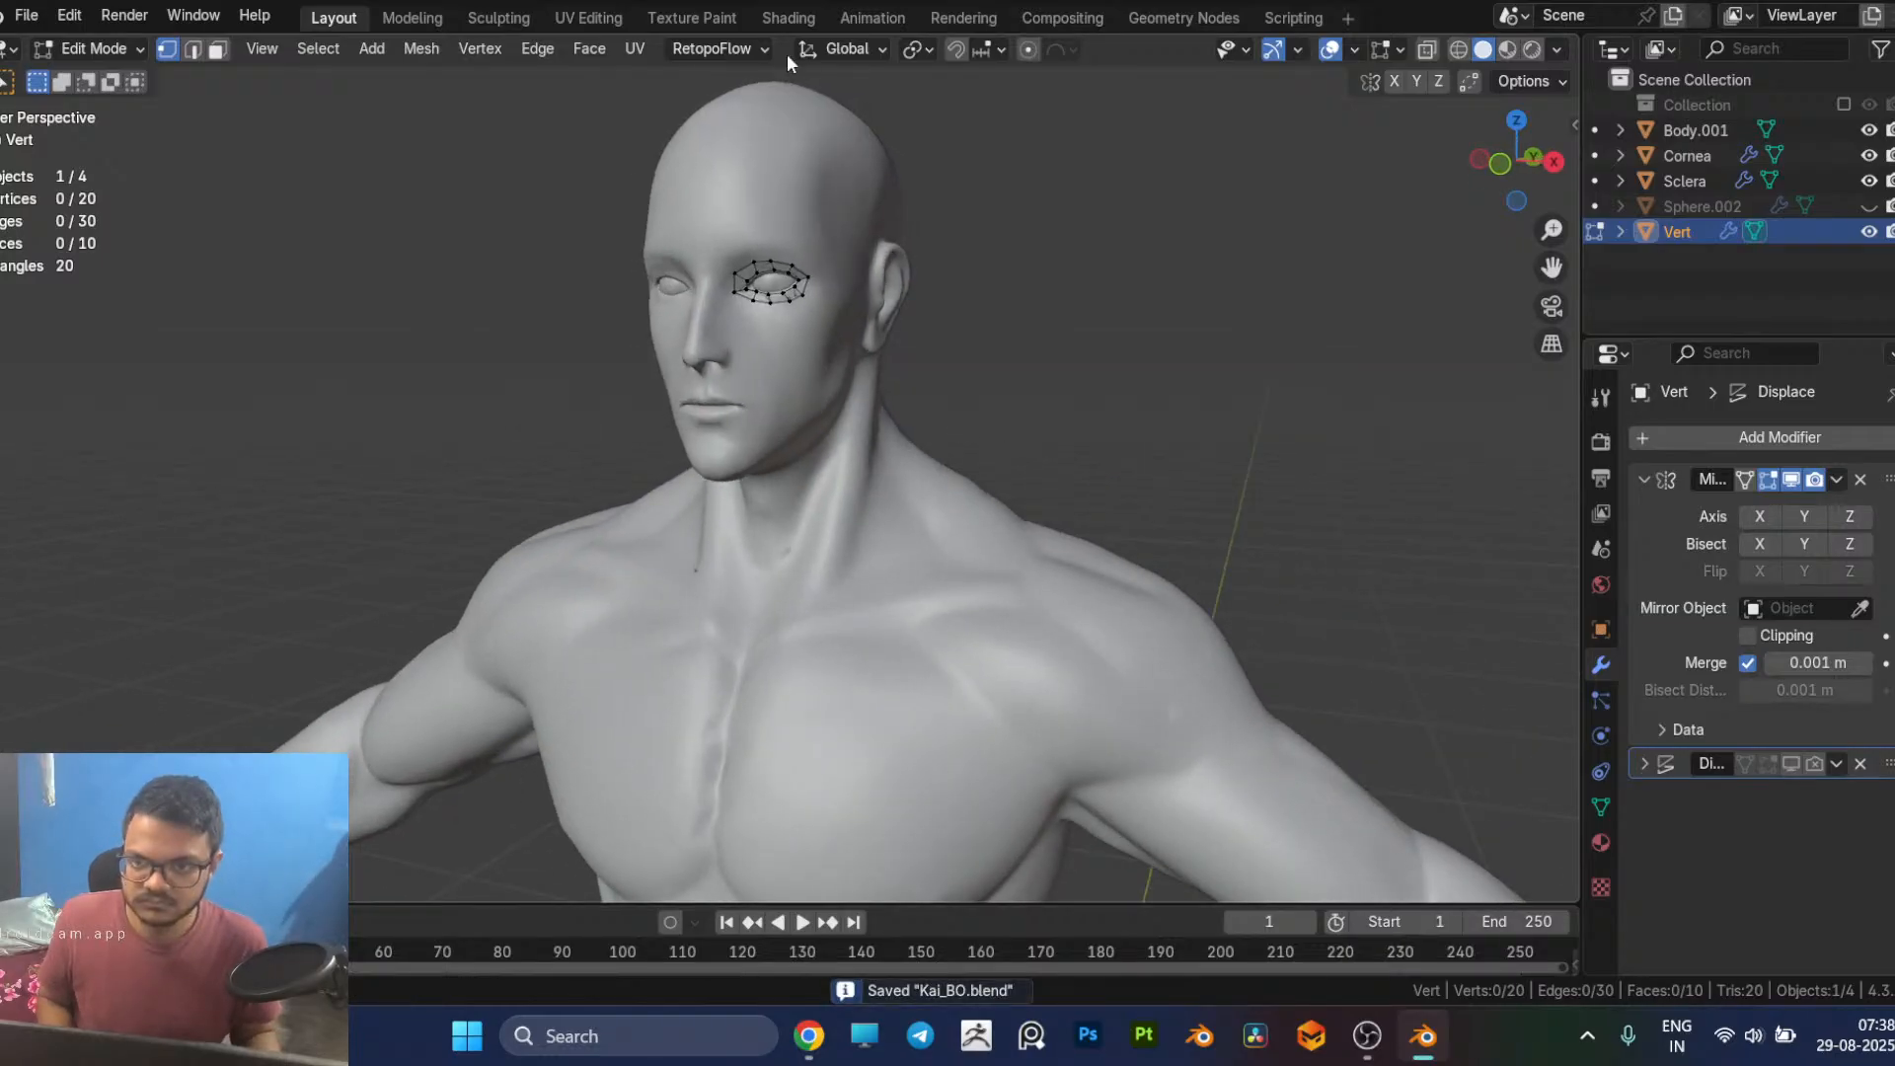
{"action": "left_click", "coordinate": [719, 51]}
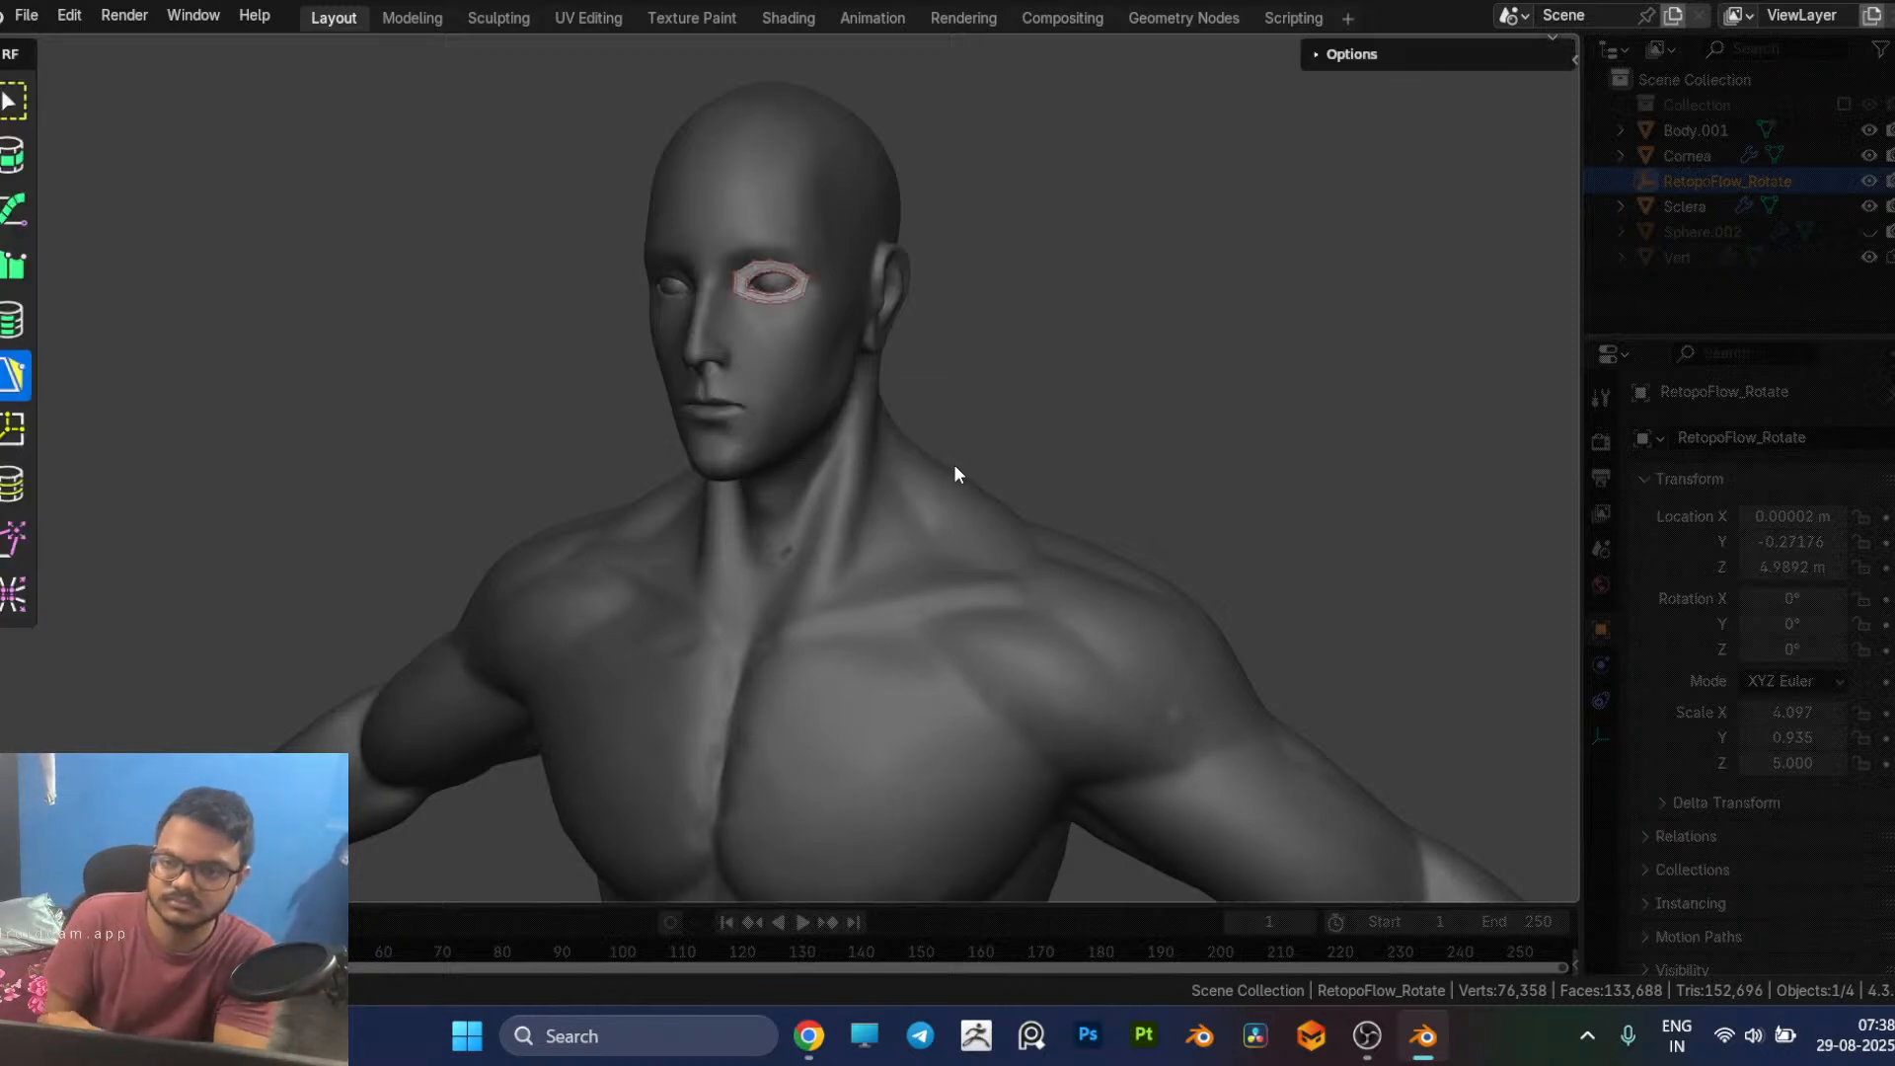
Step: Draw a single quad just above the centre of the upper lip and adjust its outer lower corner
{"action": "scroll", "coordinate": [952, 474], "scroll_direction": "up", "scroll_amount": 5}
{"action": "scroll", "coordinate": [872, 399], "scroll_direction": "down", "scroll_amount": 3}
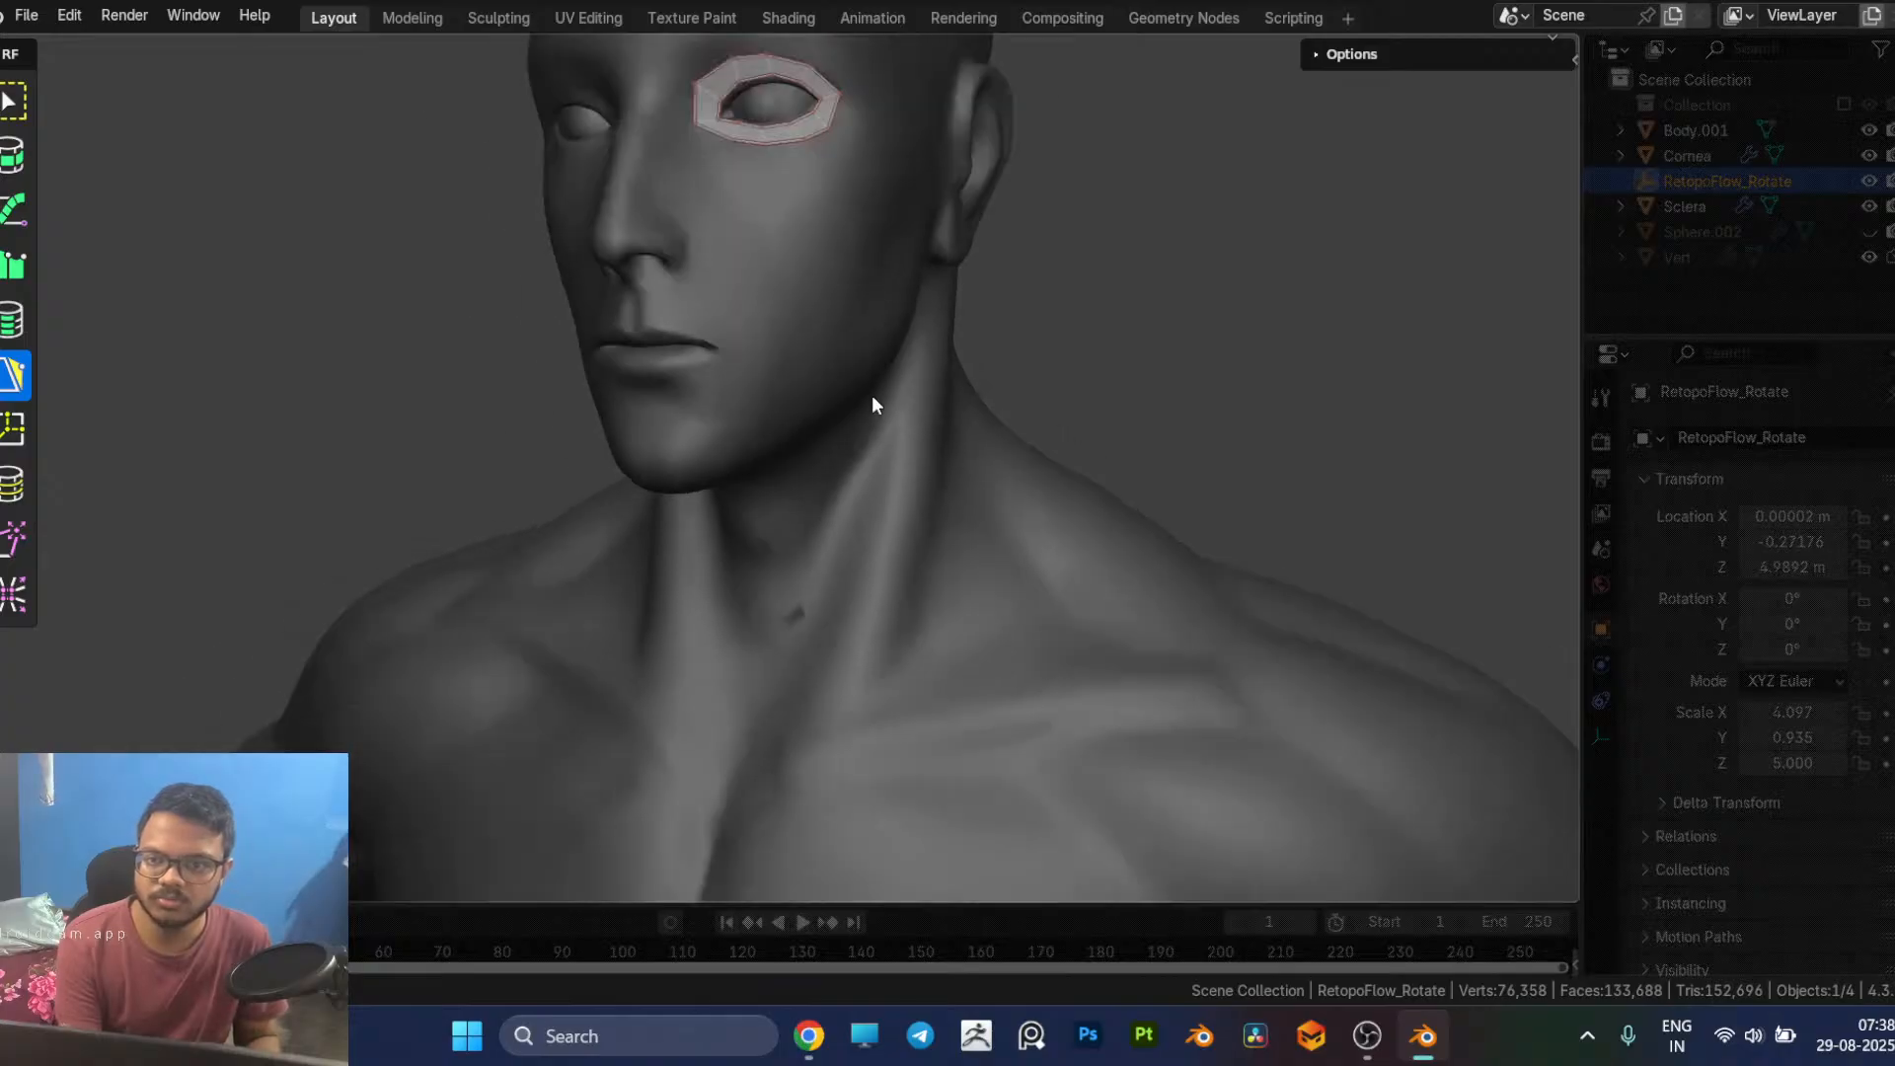
{"action": "scroll", "coordinate": [880, 390], "scroll_direction": "up", "scroll_amount": 1}
{"action": "scroll", "coordinate": [922, 402], "scroll_direction": "down", "scroll_amount": 2}
{"action": "scroll", "coordinate": [922, 401], "scroll_direction": "up", "scroll_amount": 2}
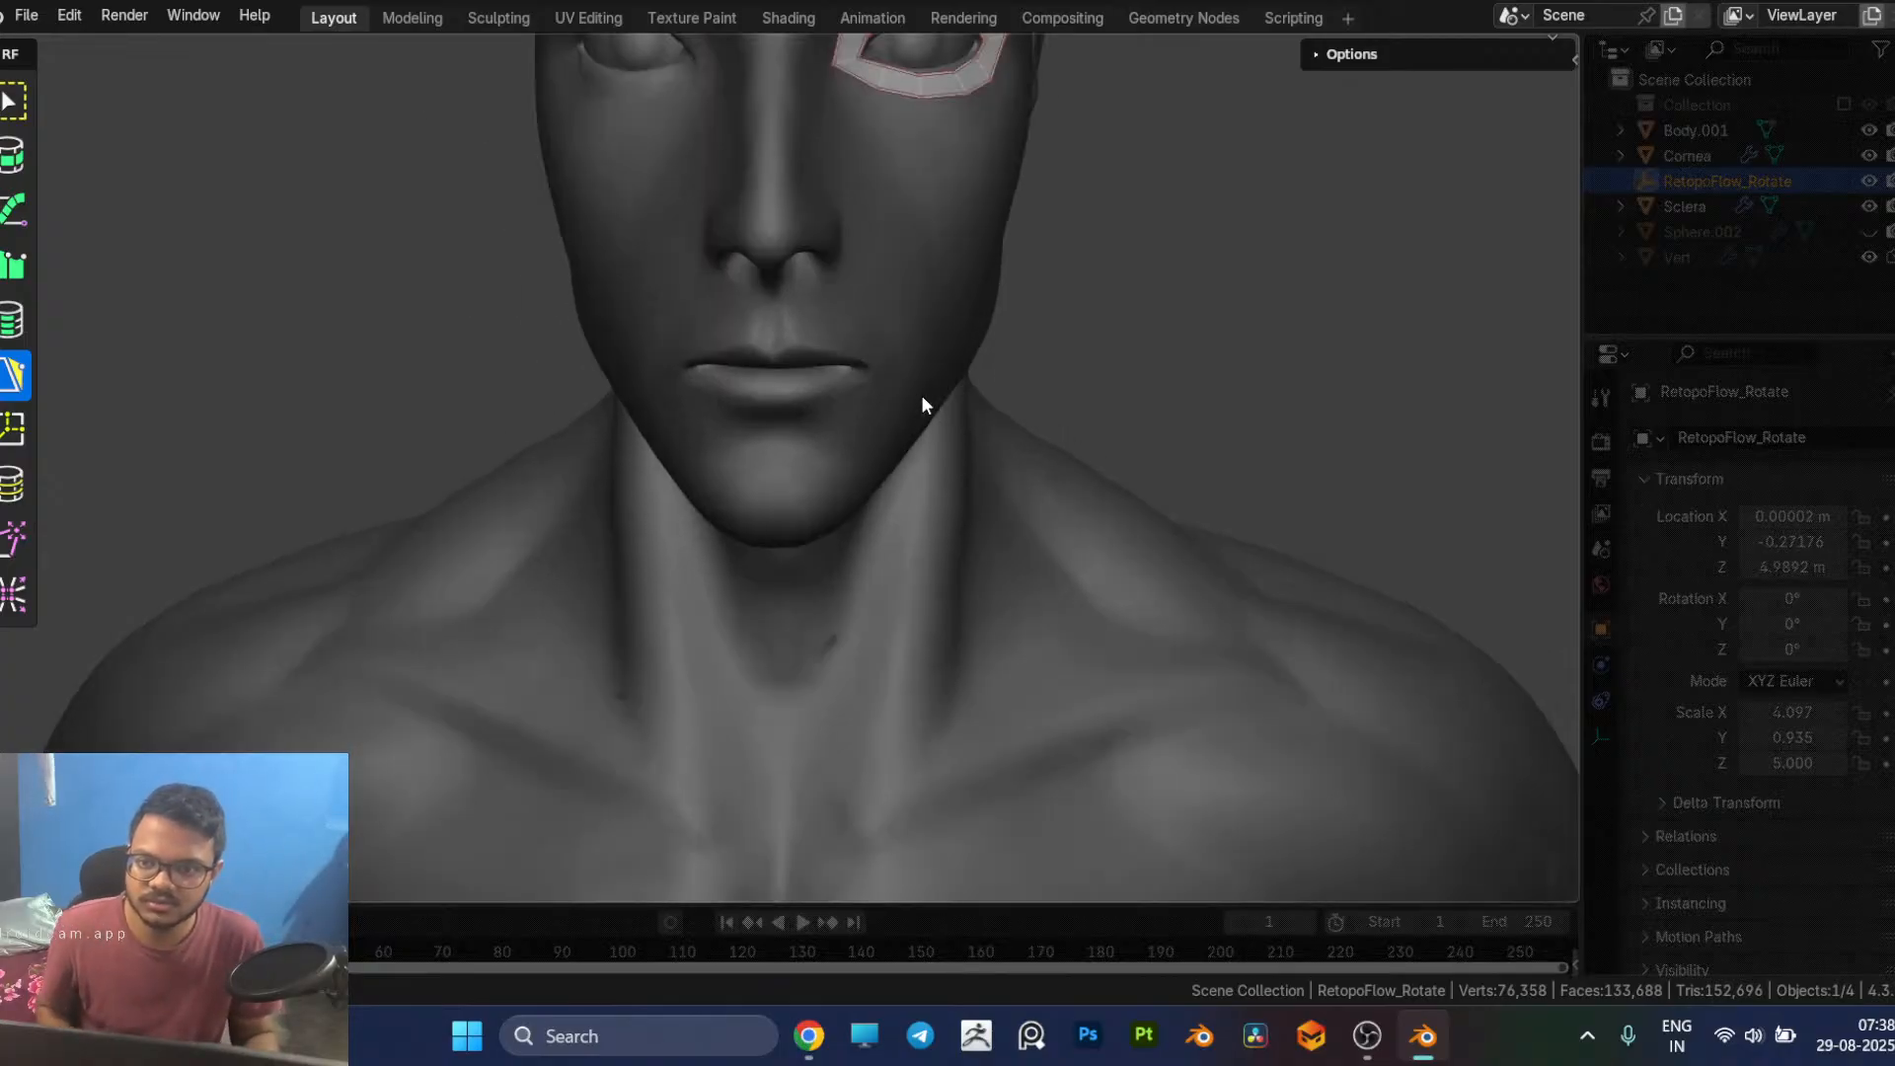
{"action": "scroll", "coordinate": [1003, 500], "scroll_direction": "down", "scroll_amount": 2}
{"action": "scroll", "coordinate": [1018, 524], "scroll_direction": "up", "scroll_amount": 4}
{"action": "middle_click_drag", "start_coordinate": [1188, 589], "coordinate": [1146, 590]}
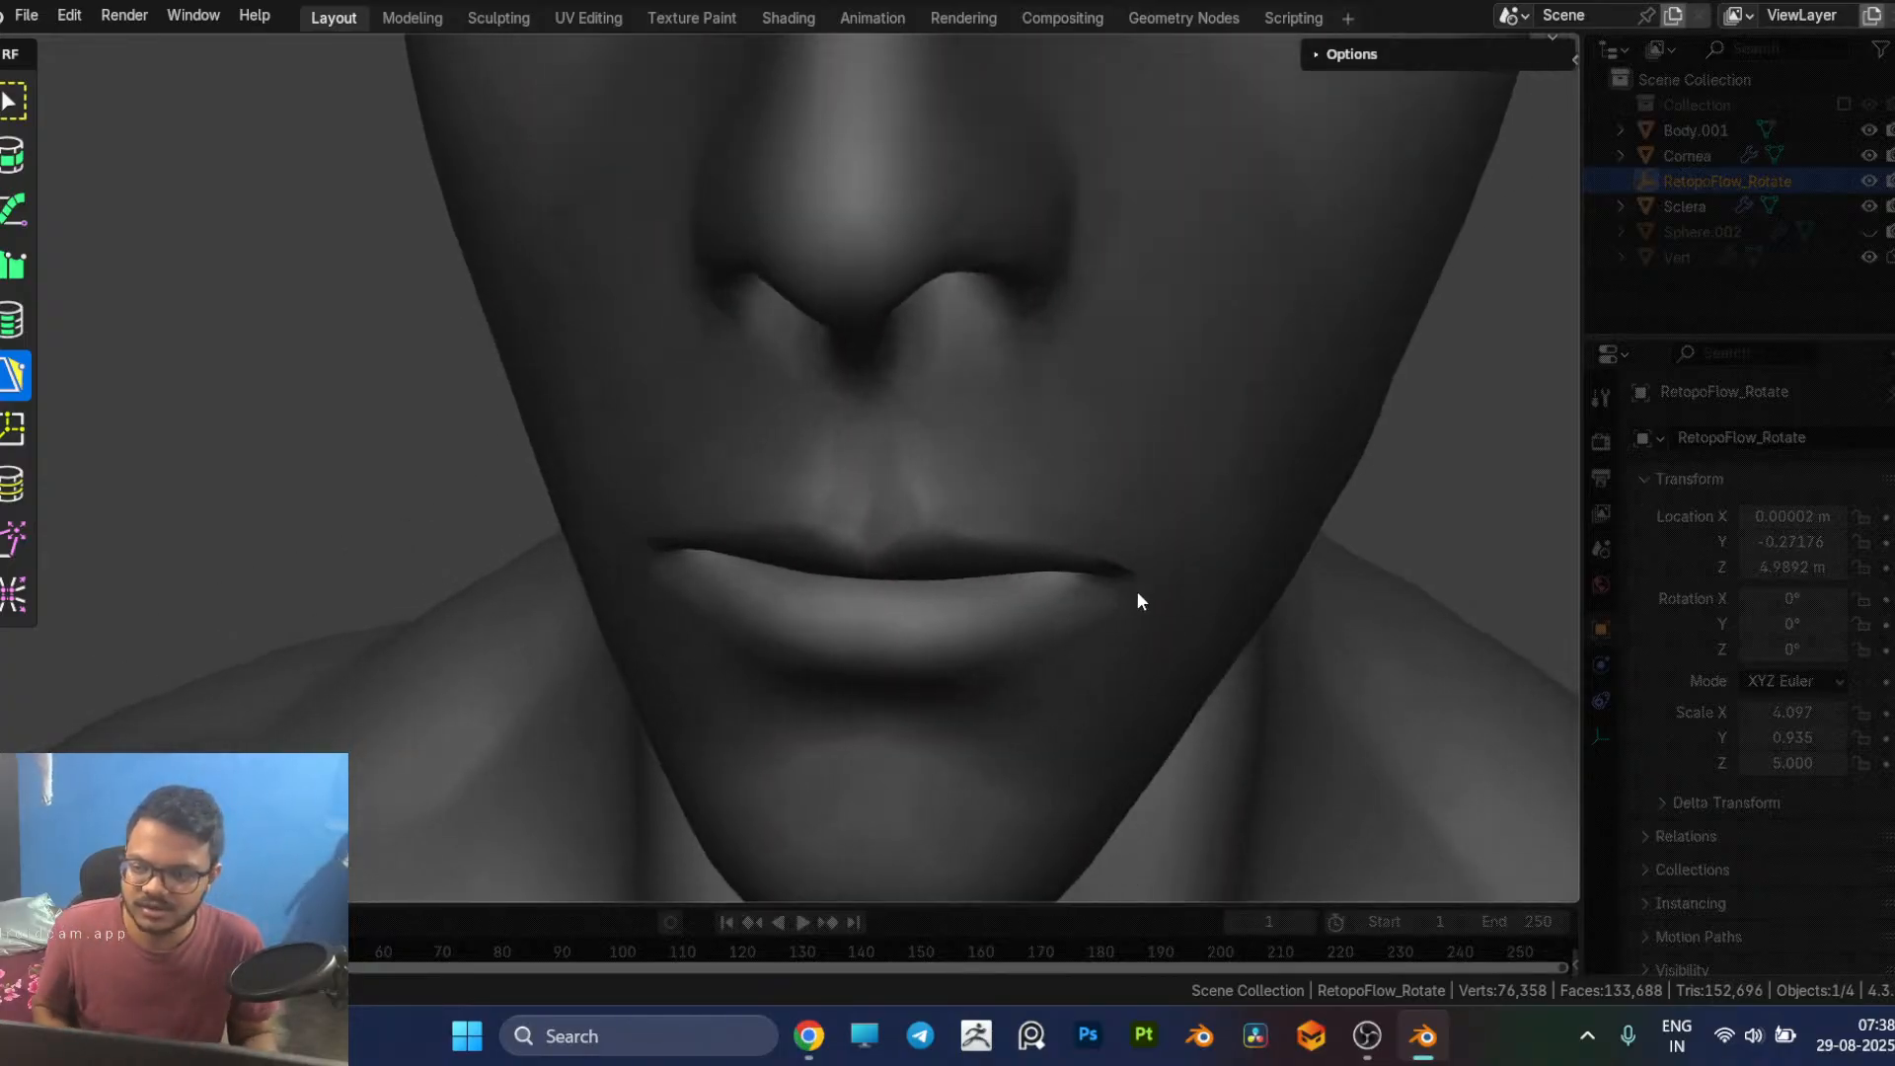
{"action": "left_click", "coordinate": [869, 540], "text": "ctrl"}
{"action": "left_click", "coordinate": [873, 483], "text": "ctrl"}
{"action": "left_click", "coordinate": [926, 489], "text": "ctrl"}
{"action": "left_click", "coordinate": [938, 492], "text": "ctrl"}
{"action": "middle_click_drag", "start_coordinate": [963, 514], "coordinate": [1060, 620]}
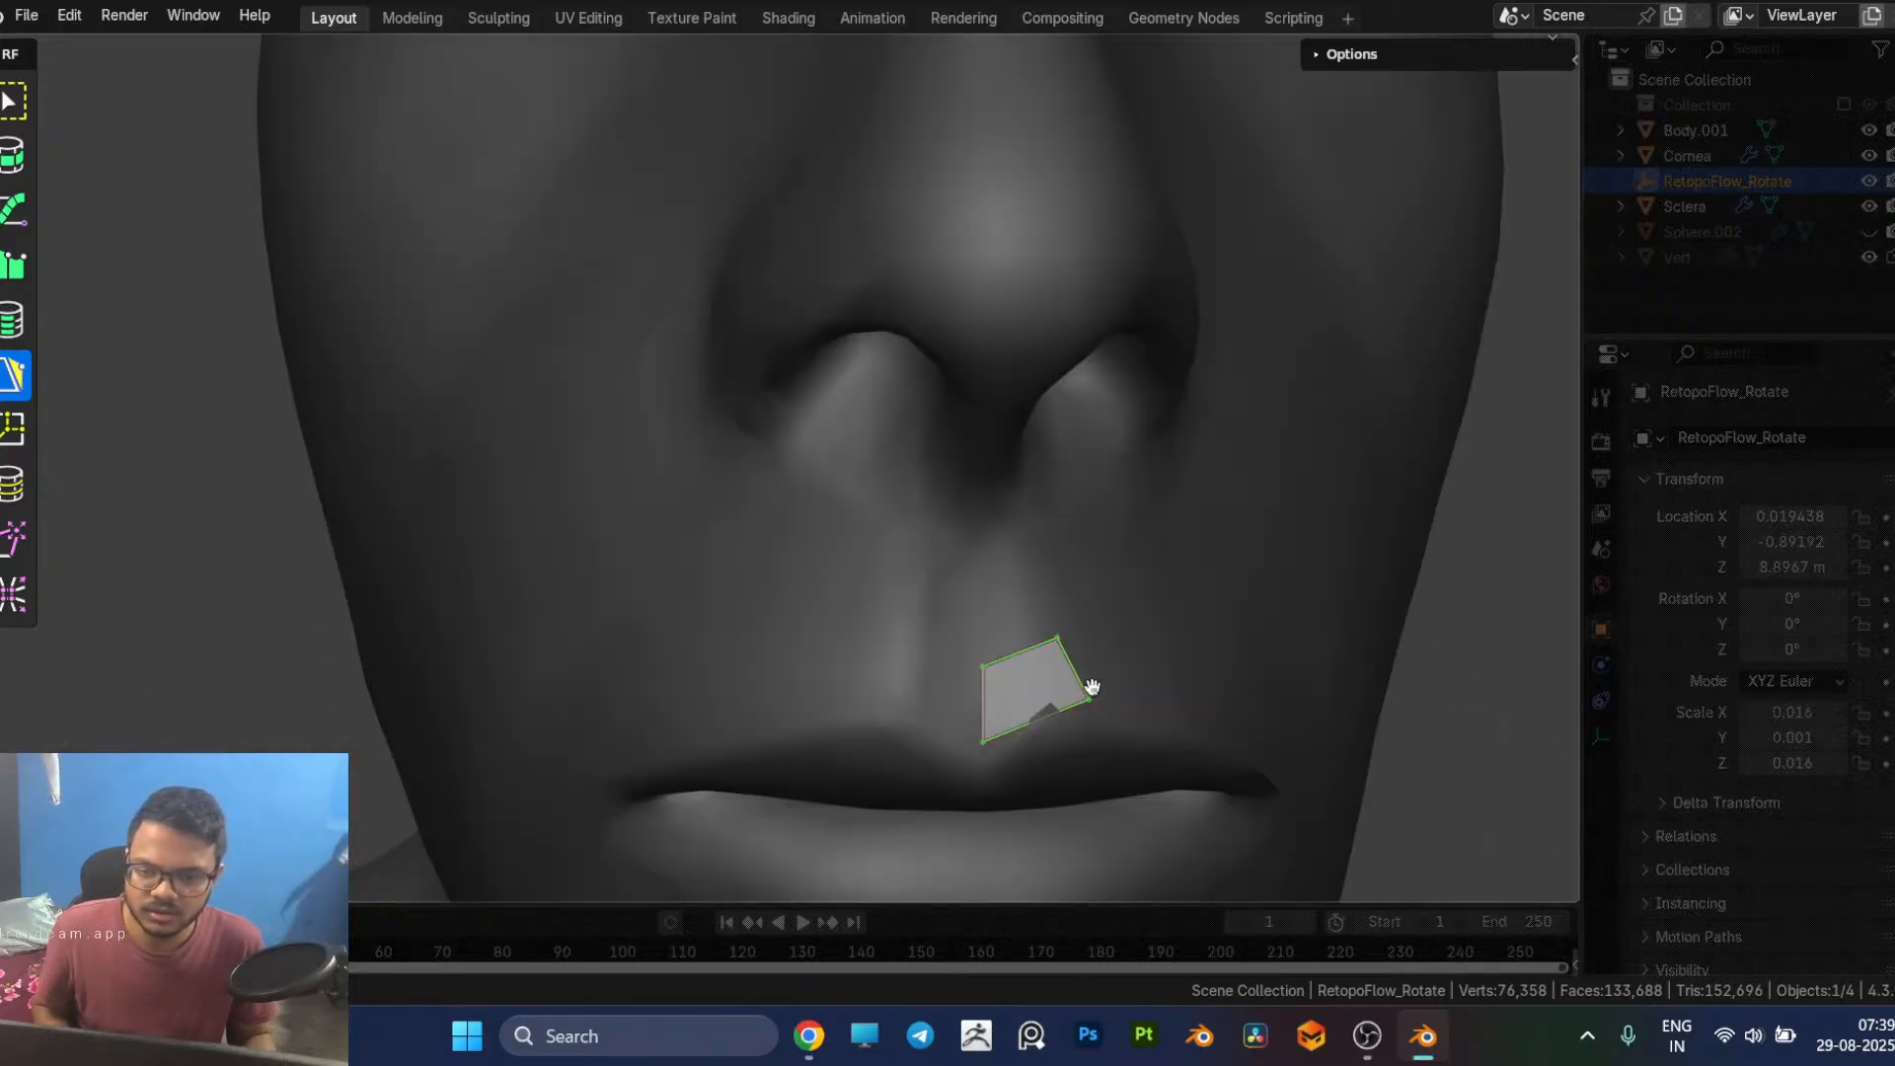
{"action": "left_click_drag", "start_coordinate": [1082, 699], "coordinate": [1058, 697]}
{"action": "middle_click_drag", "start_coordinate": [1080, 696], "coordinate": [885, 636]}
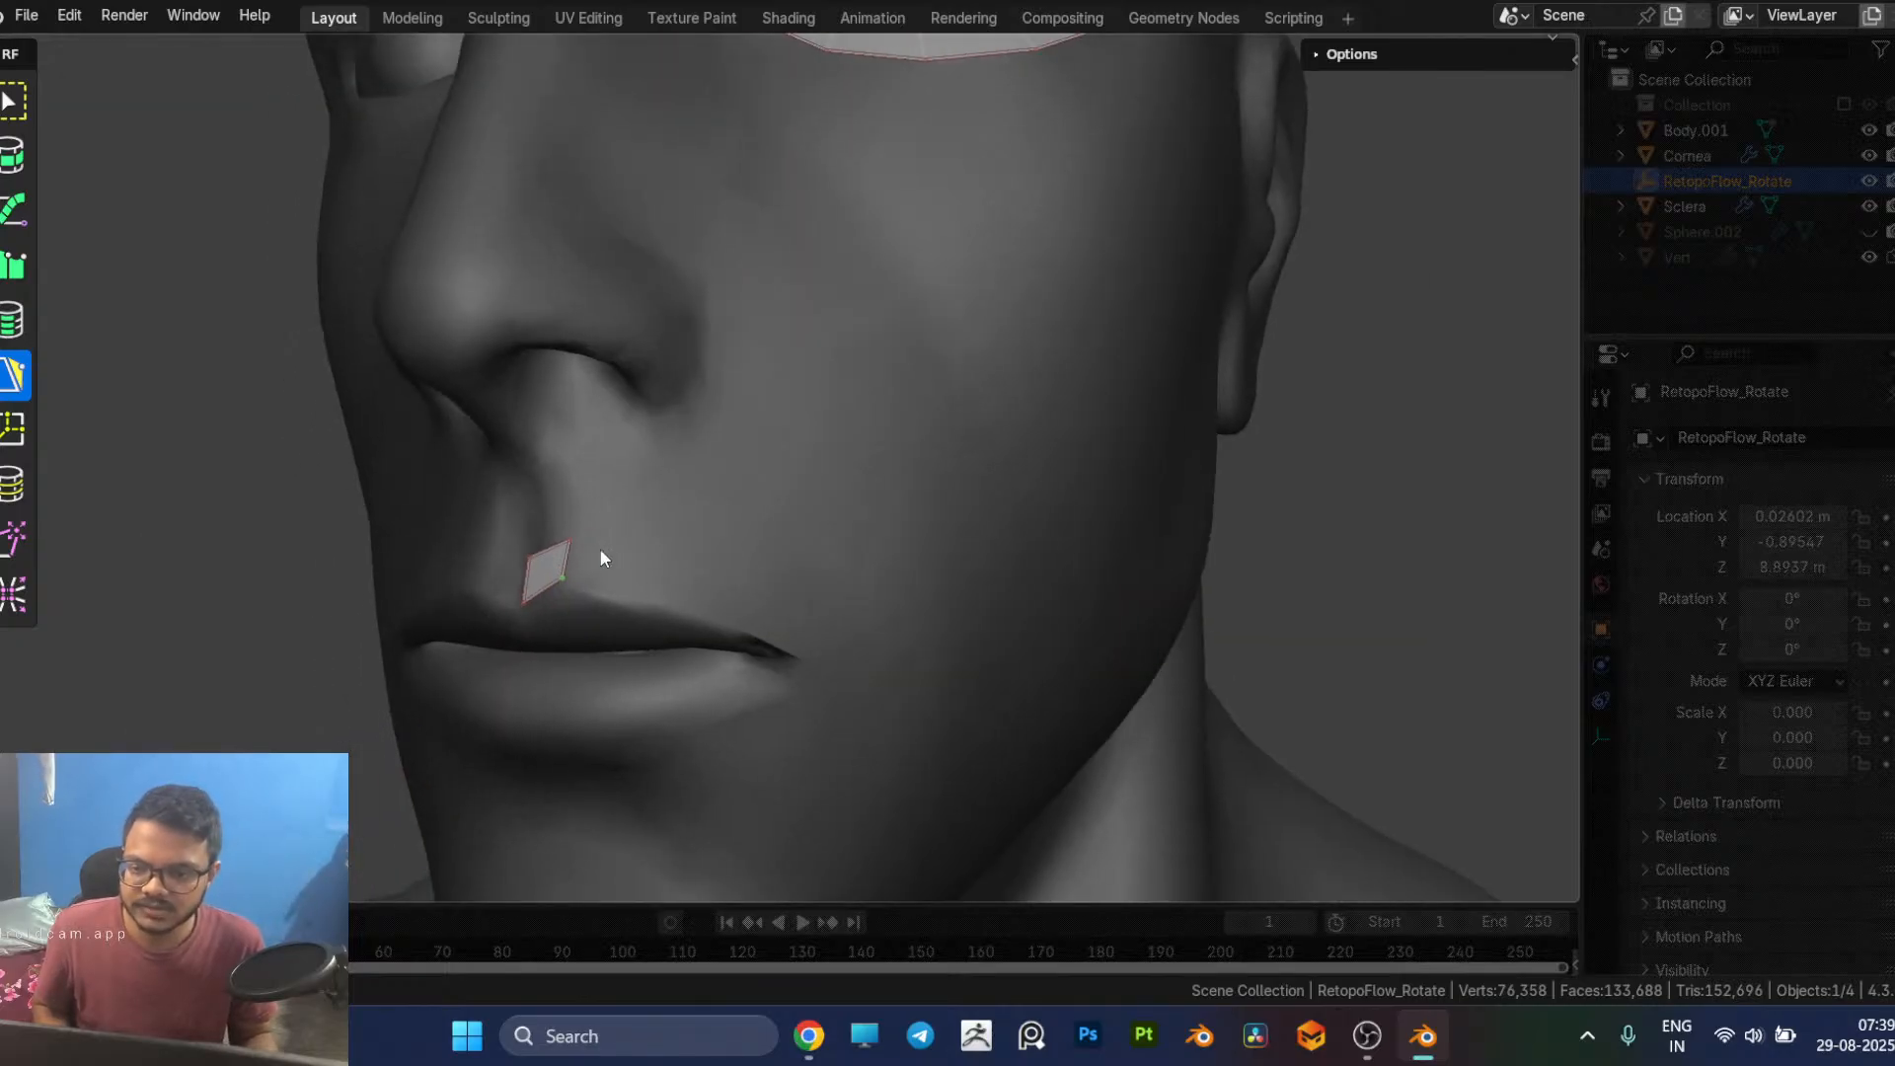
Step: Extend three more faces from the quad's outer edge along the upper lip to the mouth corner and adjust the end vertex
{"action": "left_click", "coordinate": [571, 556]}
{"action": "scroll", "coordinate": [596, 569], "scroll_direction": "up", "scroll_amount": 2}
{"action": "middle_click_drag", "start_coordinate": [644, 567], "coordinate": [731, 499]}
{"action": "scroll", "coordinate": [868, 506], "scroll_direction": "down", "scroll_amount": 2}
{"action": "middle_click_drag", "start_coordinate": [868, 507], "coordinate": [868, 513]}
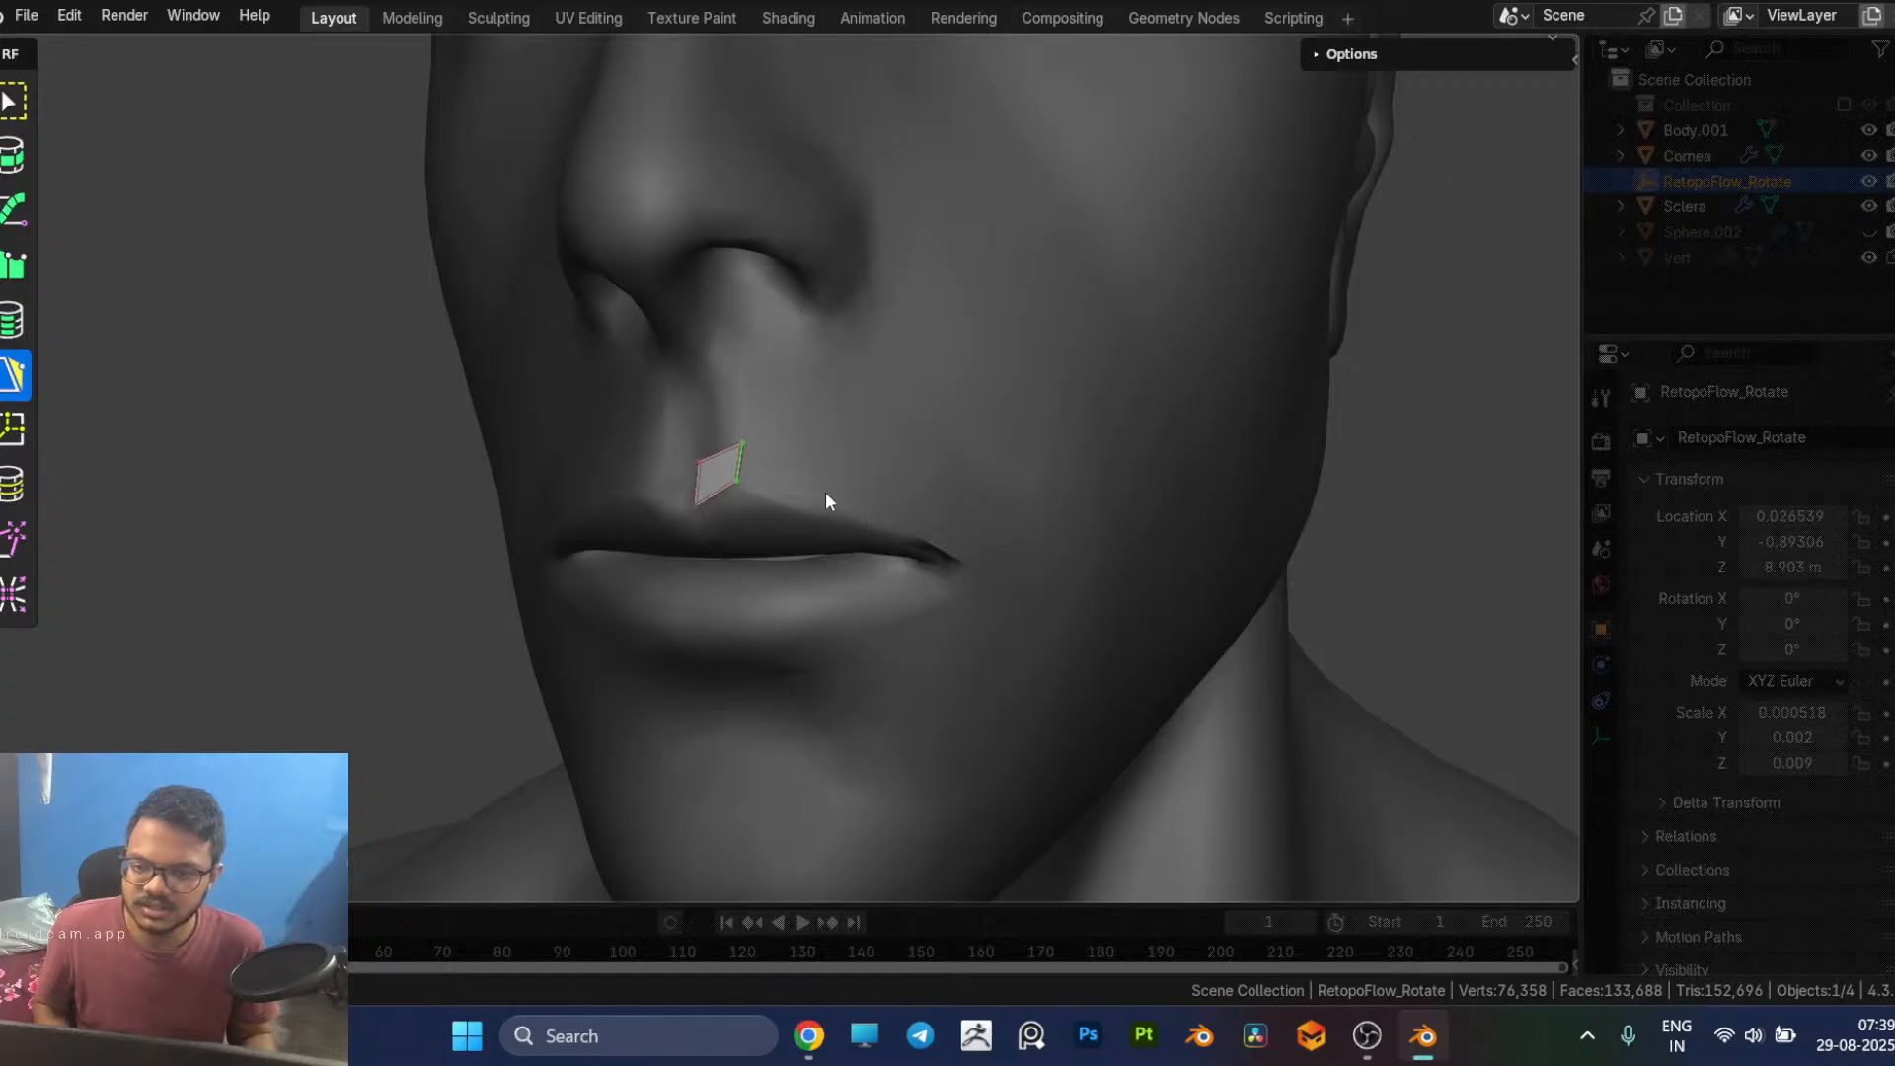
{"action": "left_click", "coordinate": [811, 484]}
{"action": "left_click", "coordinate": [901, 513]}
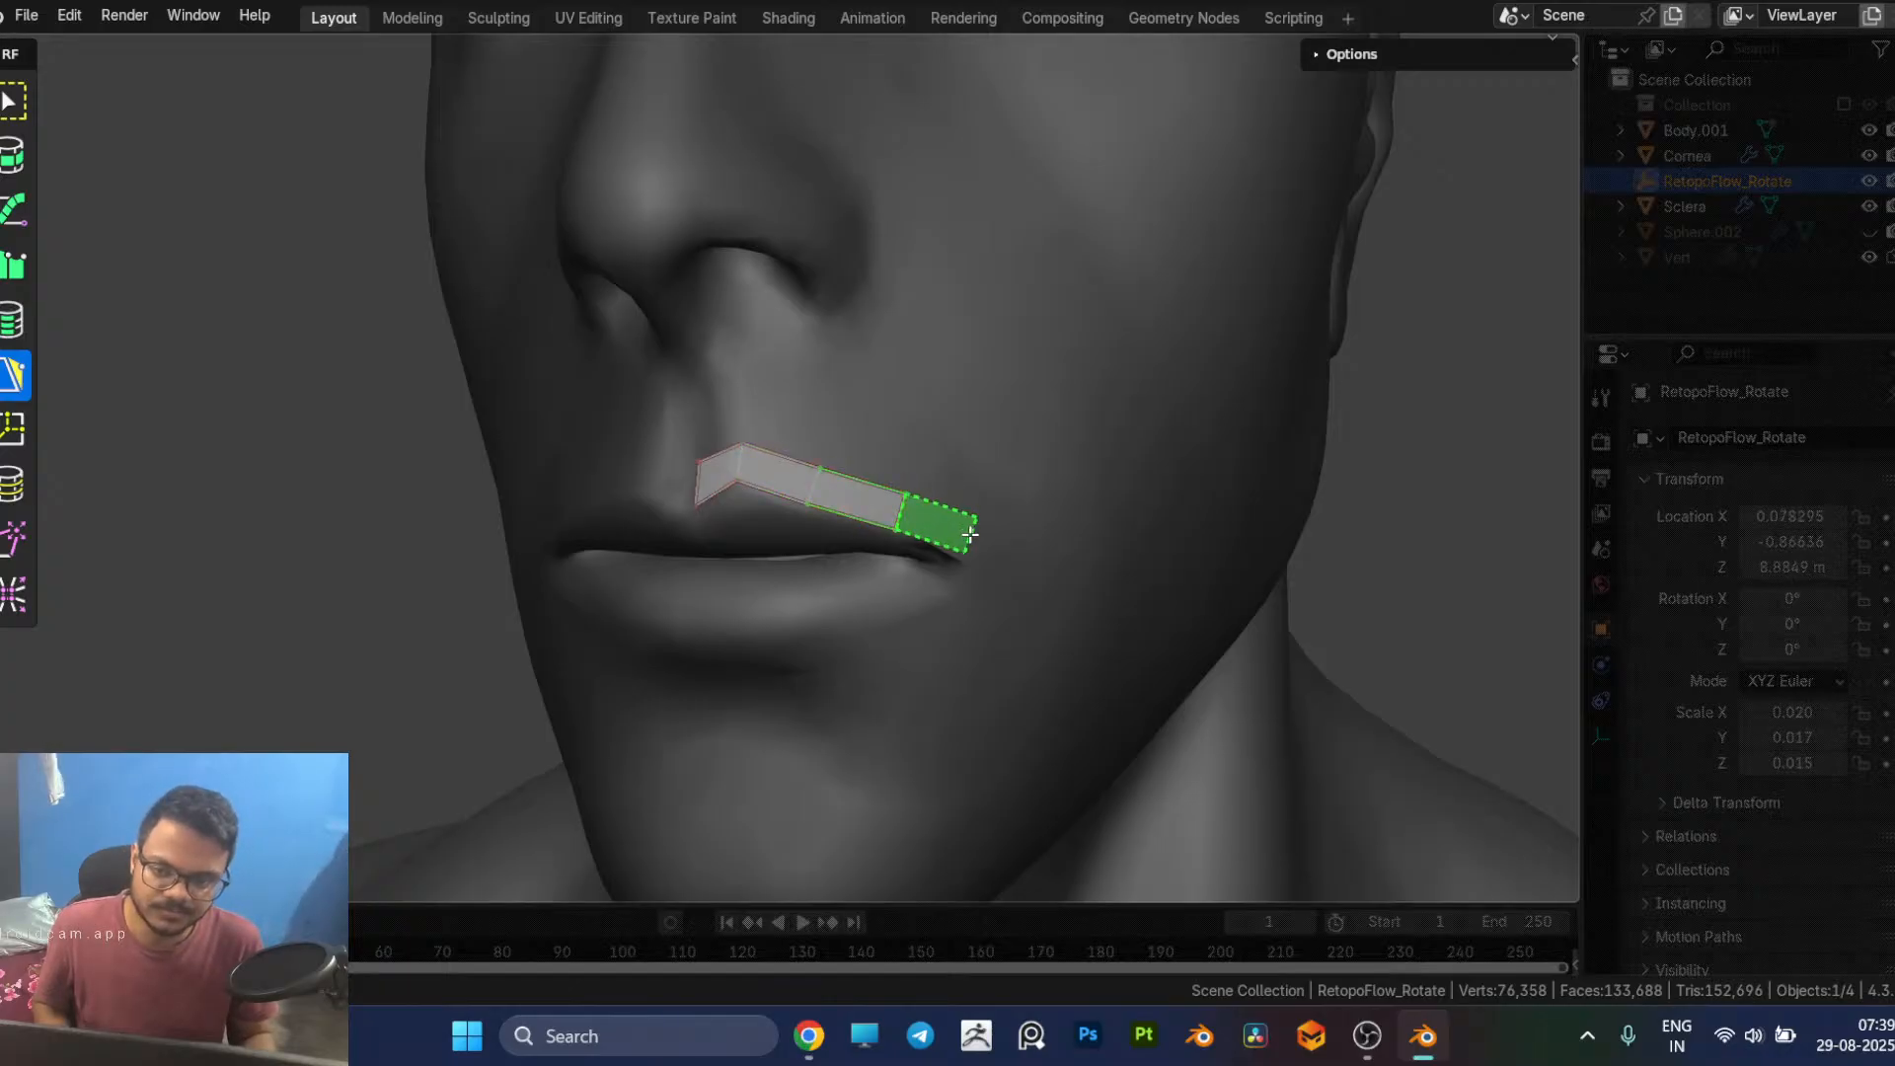
{"action": "left_click", "coordinate": [971, 535]}
{"action": "left_click_drag", "start_coordinate": [976, 522], "coordinate": [994, 537]}
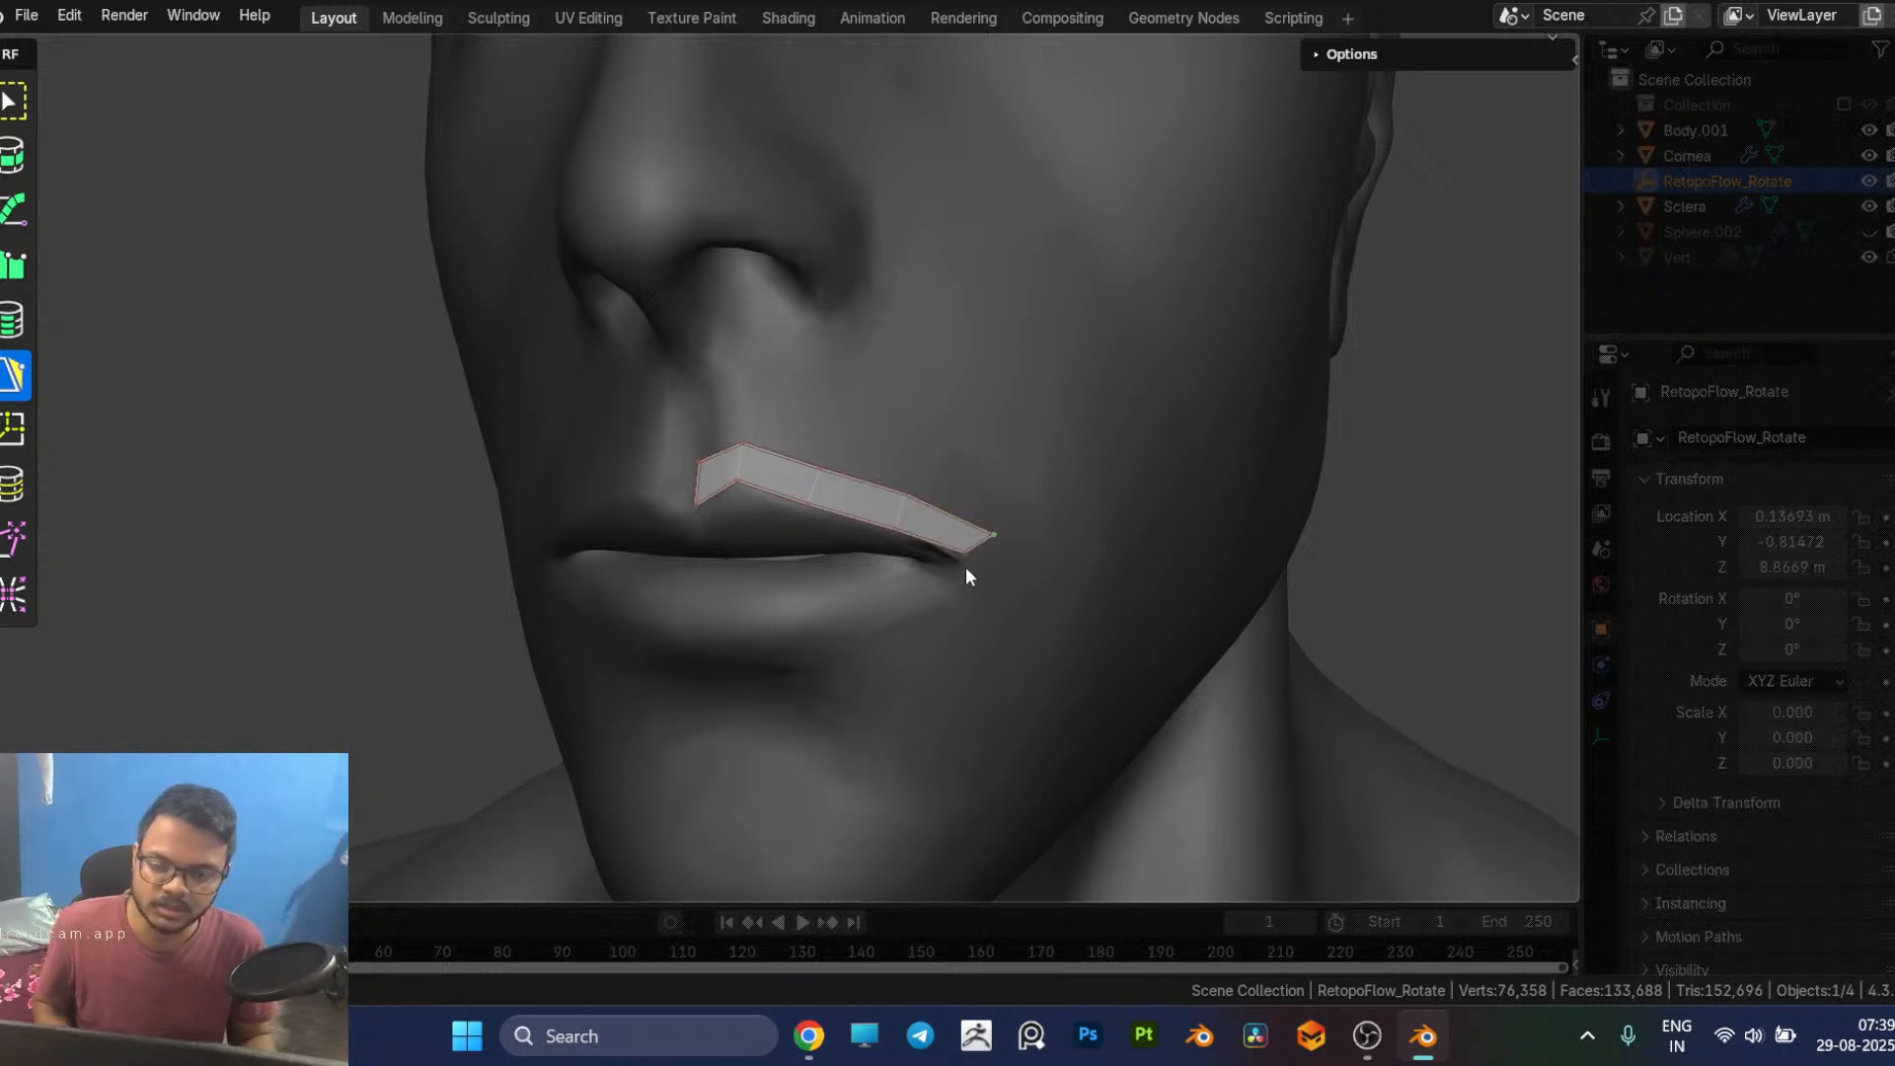
Step: Continue the face strip with two faces, one around the mouth corner and one back beneath the lower lip
{"action": "middle_click_drag", "start_coordinate": [1004, 597], "coordinate": [1063, 559]}
{"action": "scroll", "coordinate": [1074, 564], "scroll_direction": "up", "scroll_amount": 3}
{"action": "left_click", "coordinate": [746, 437]}
{"action": "left_click", "coordinate": [704, 563]}
{"action": "middle_click_drag", "start_coordinate": [704, 563], "coordinate": [1050, 563]}
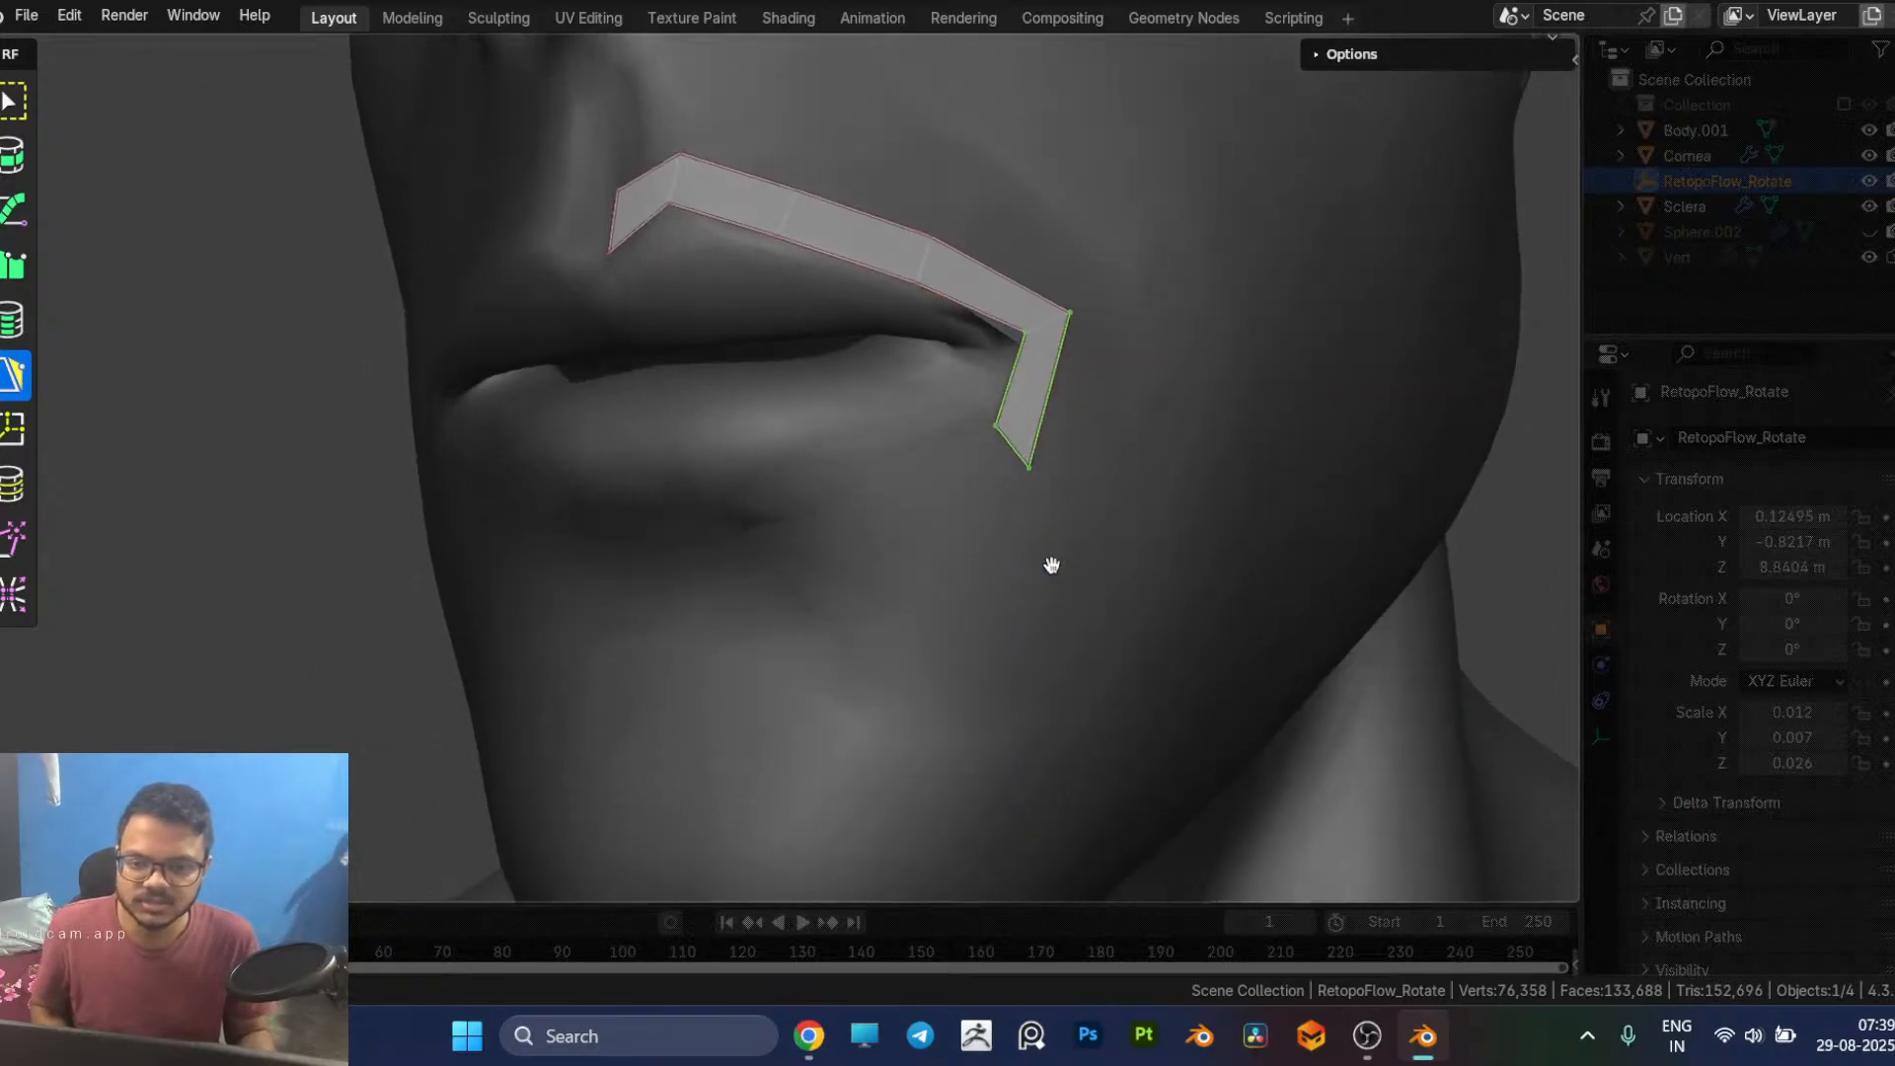
{"action": "left_click", "coordinate": [878, 490]}
{"action": "middle_click_drag", "start_coordinate": [874, 494], "coordinate": [897, 512]}
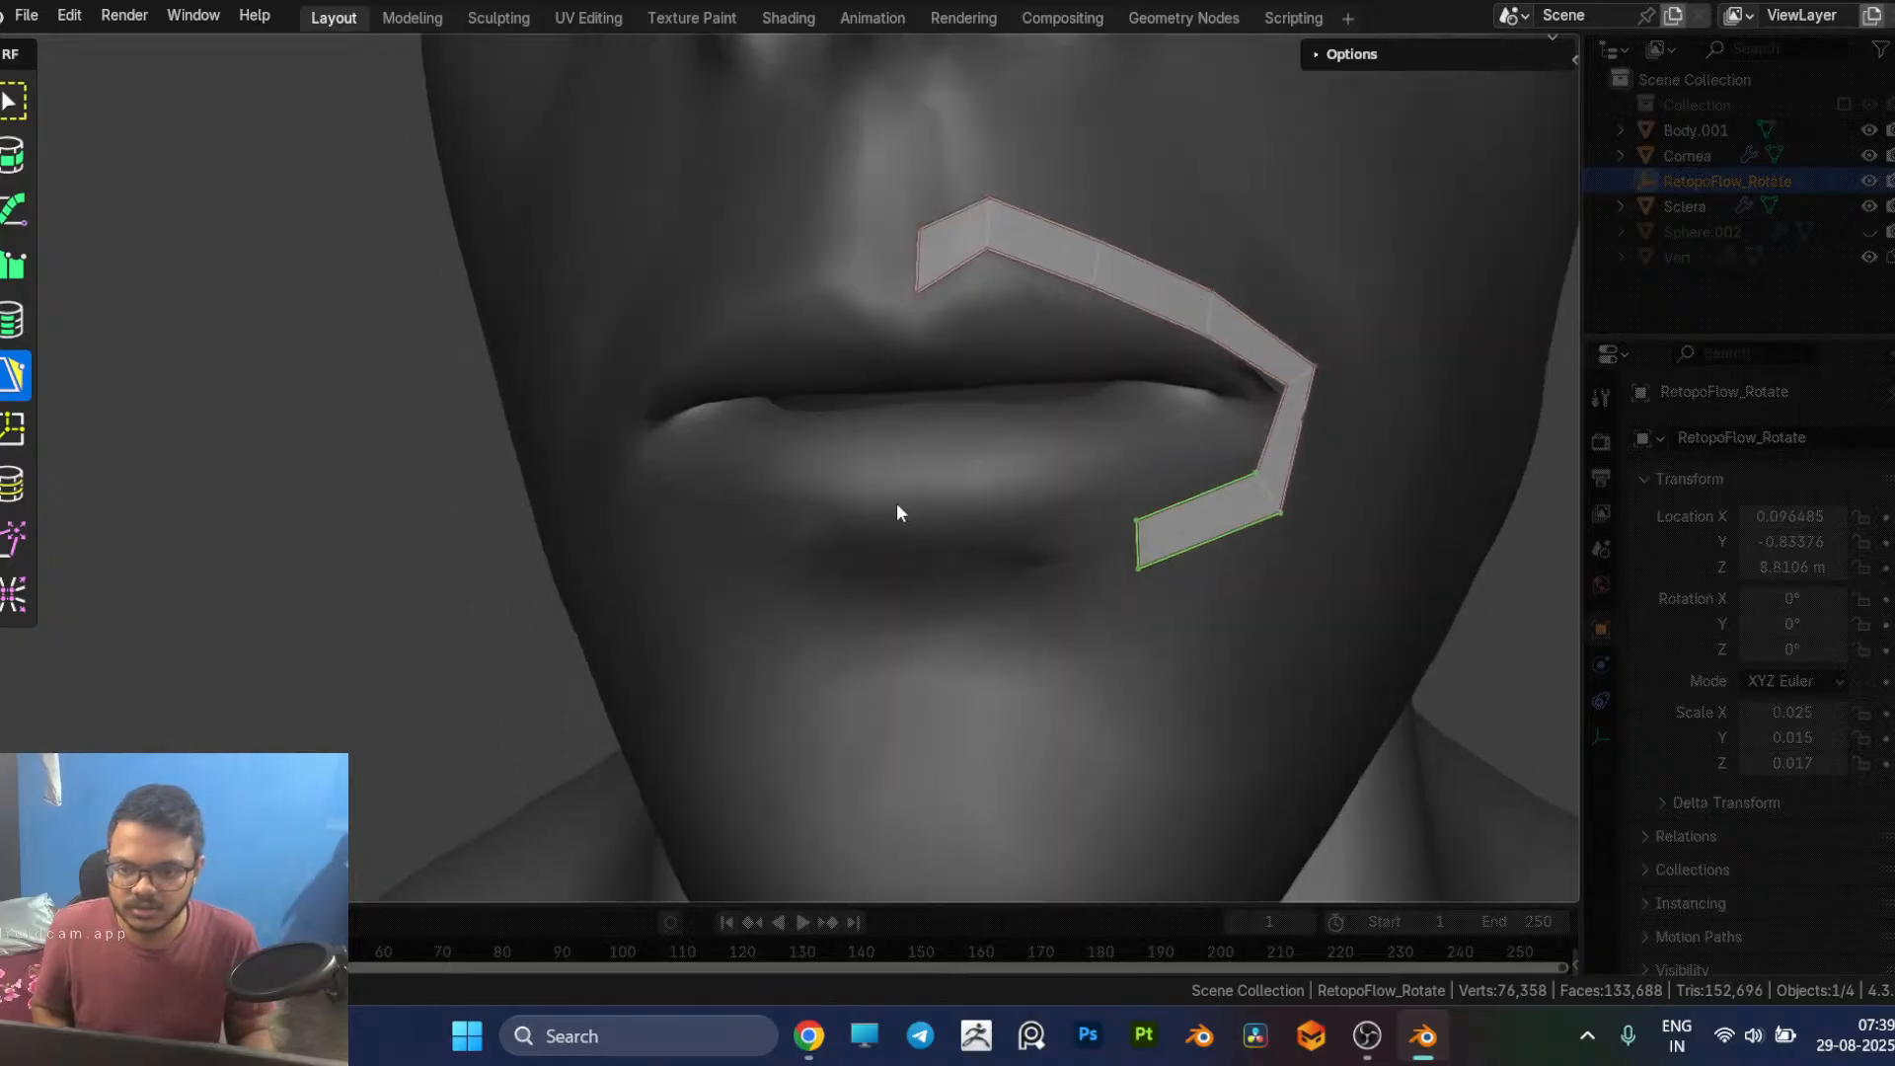
Step: Extend the mouth strip with two more faces beneath the lower lip, reaching the centre line of the face
{"action": "middle_click_drag", "start_coordinate": [1252, 515], "coordinate": [1169, 516]}
{"action": "scroll", "coordinate": [967, 349], "scroll_direction": "down", "scroll_amount": 5}
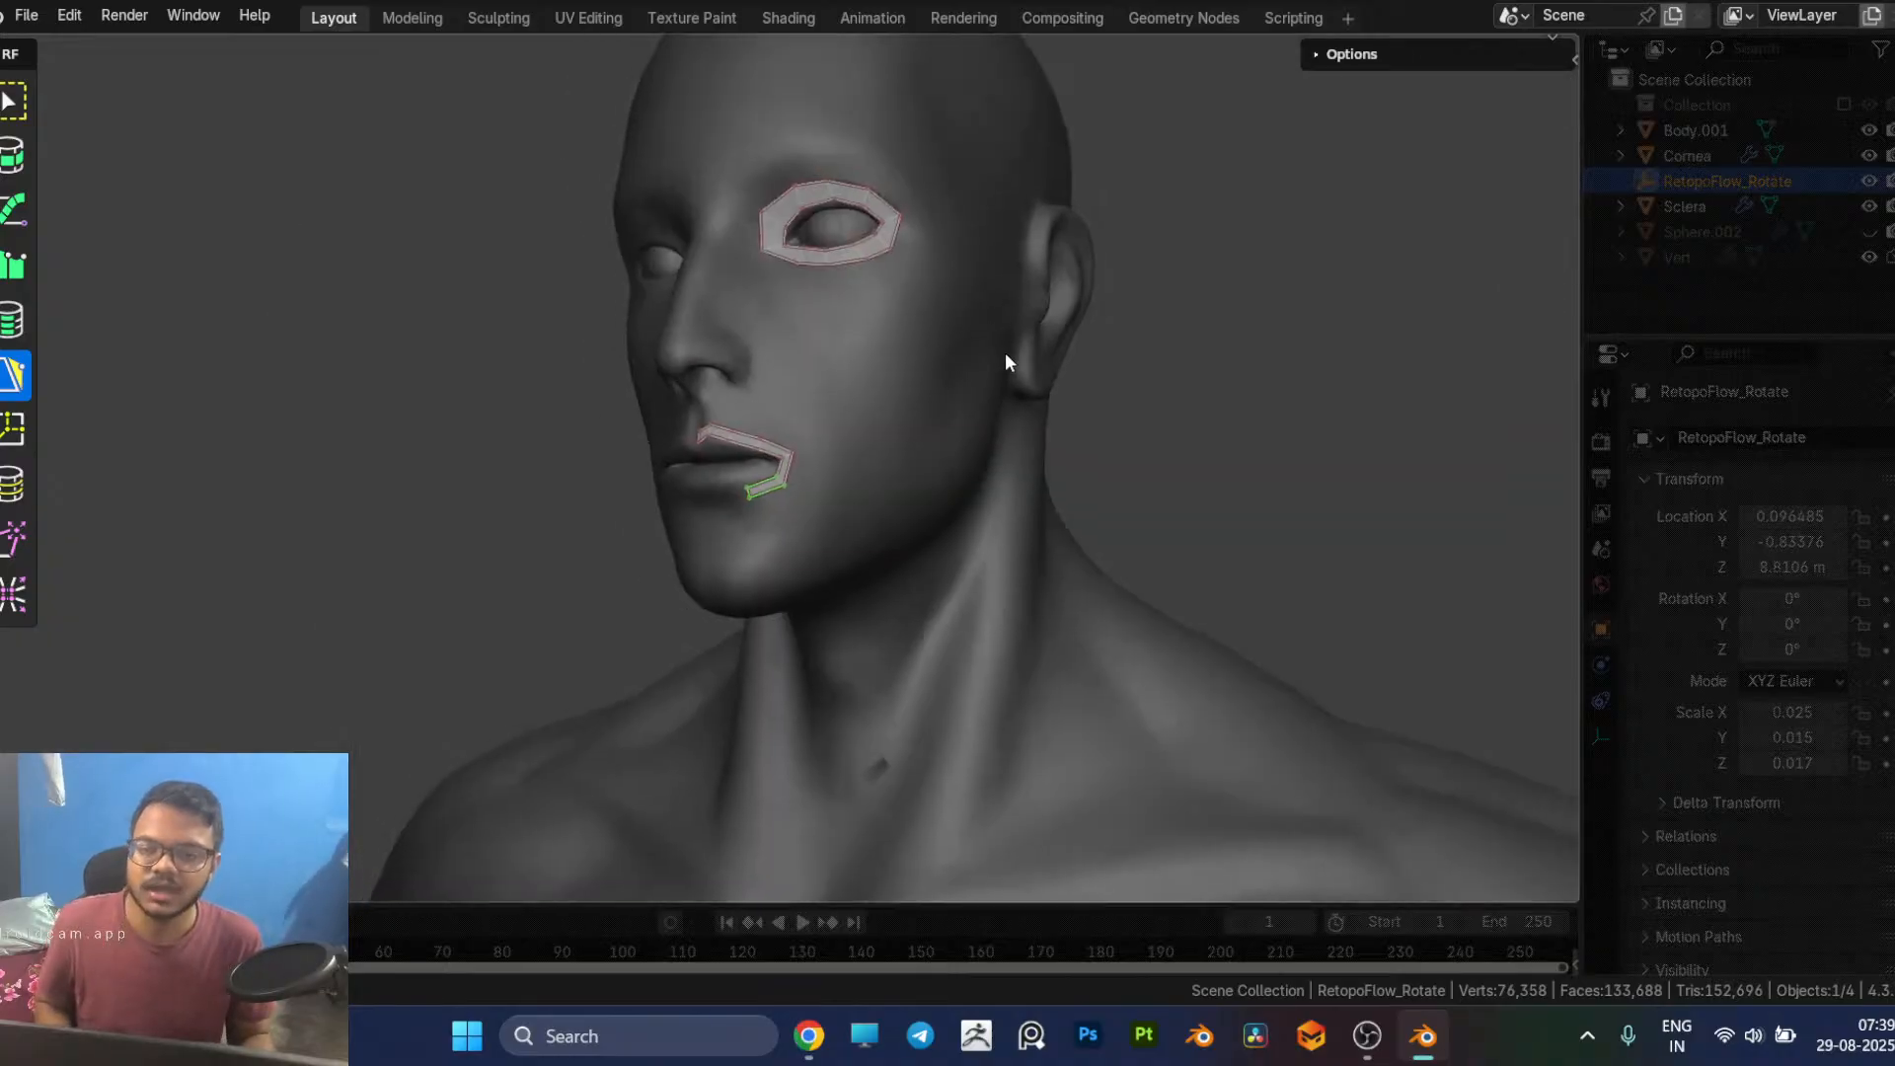
{"action": "middle_click_drag", "start_coordinate": [997, 339], "coordinate": [849, 294]}
{"action": "scroll", "coordinate": [841, 329], "scroll_direction": "up", "scroll_amount": 2}
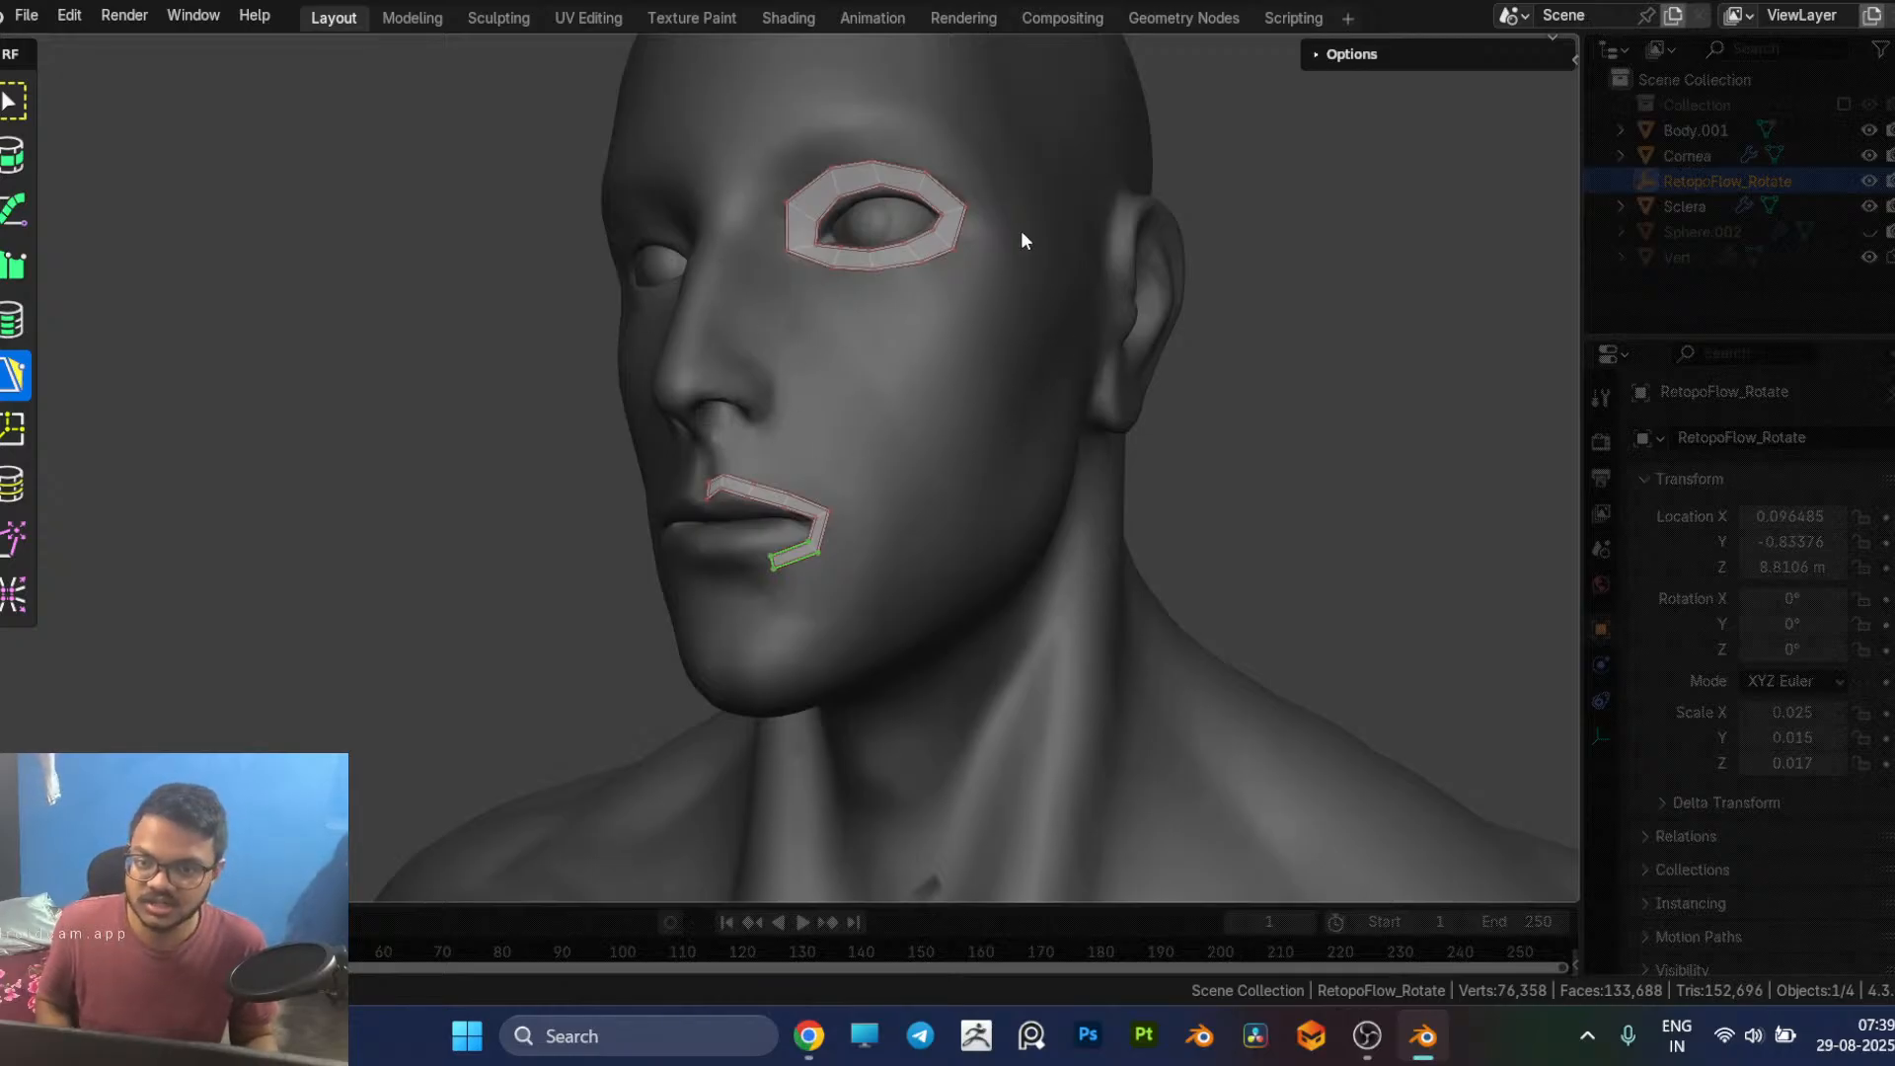
{"action": "middle_click_drag", "start_coordinate": [793, 349], "coordinate": [849, 373]}
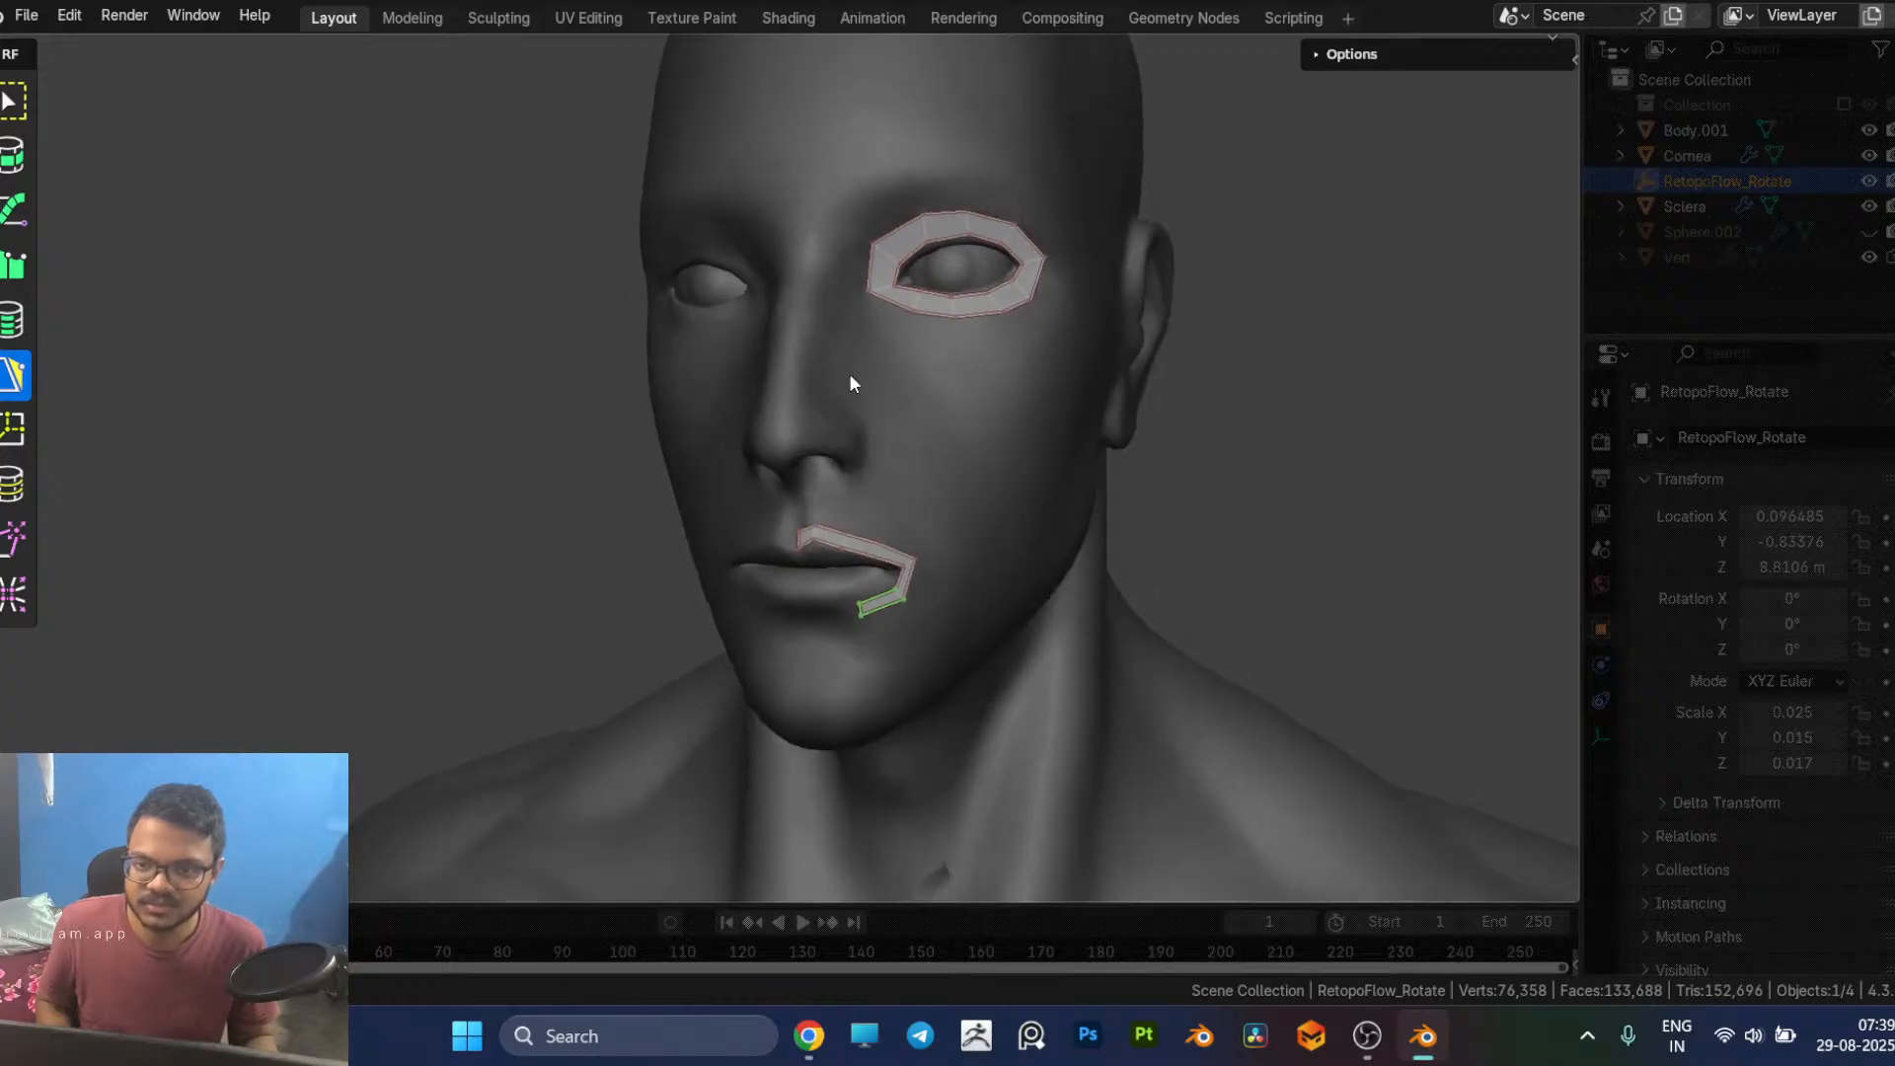
{"action": "middle_click_drag", "start_coordinate": [976, 379], "coordinate": [928, 377]}
{"action": "scroll", "coordinate": [795, 590], "scroll_direction": "up", "scroll_amount": 2}
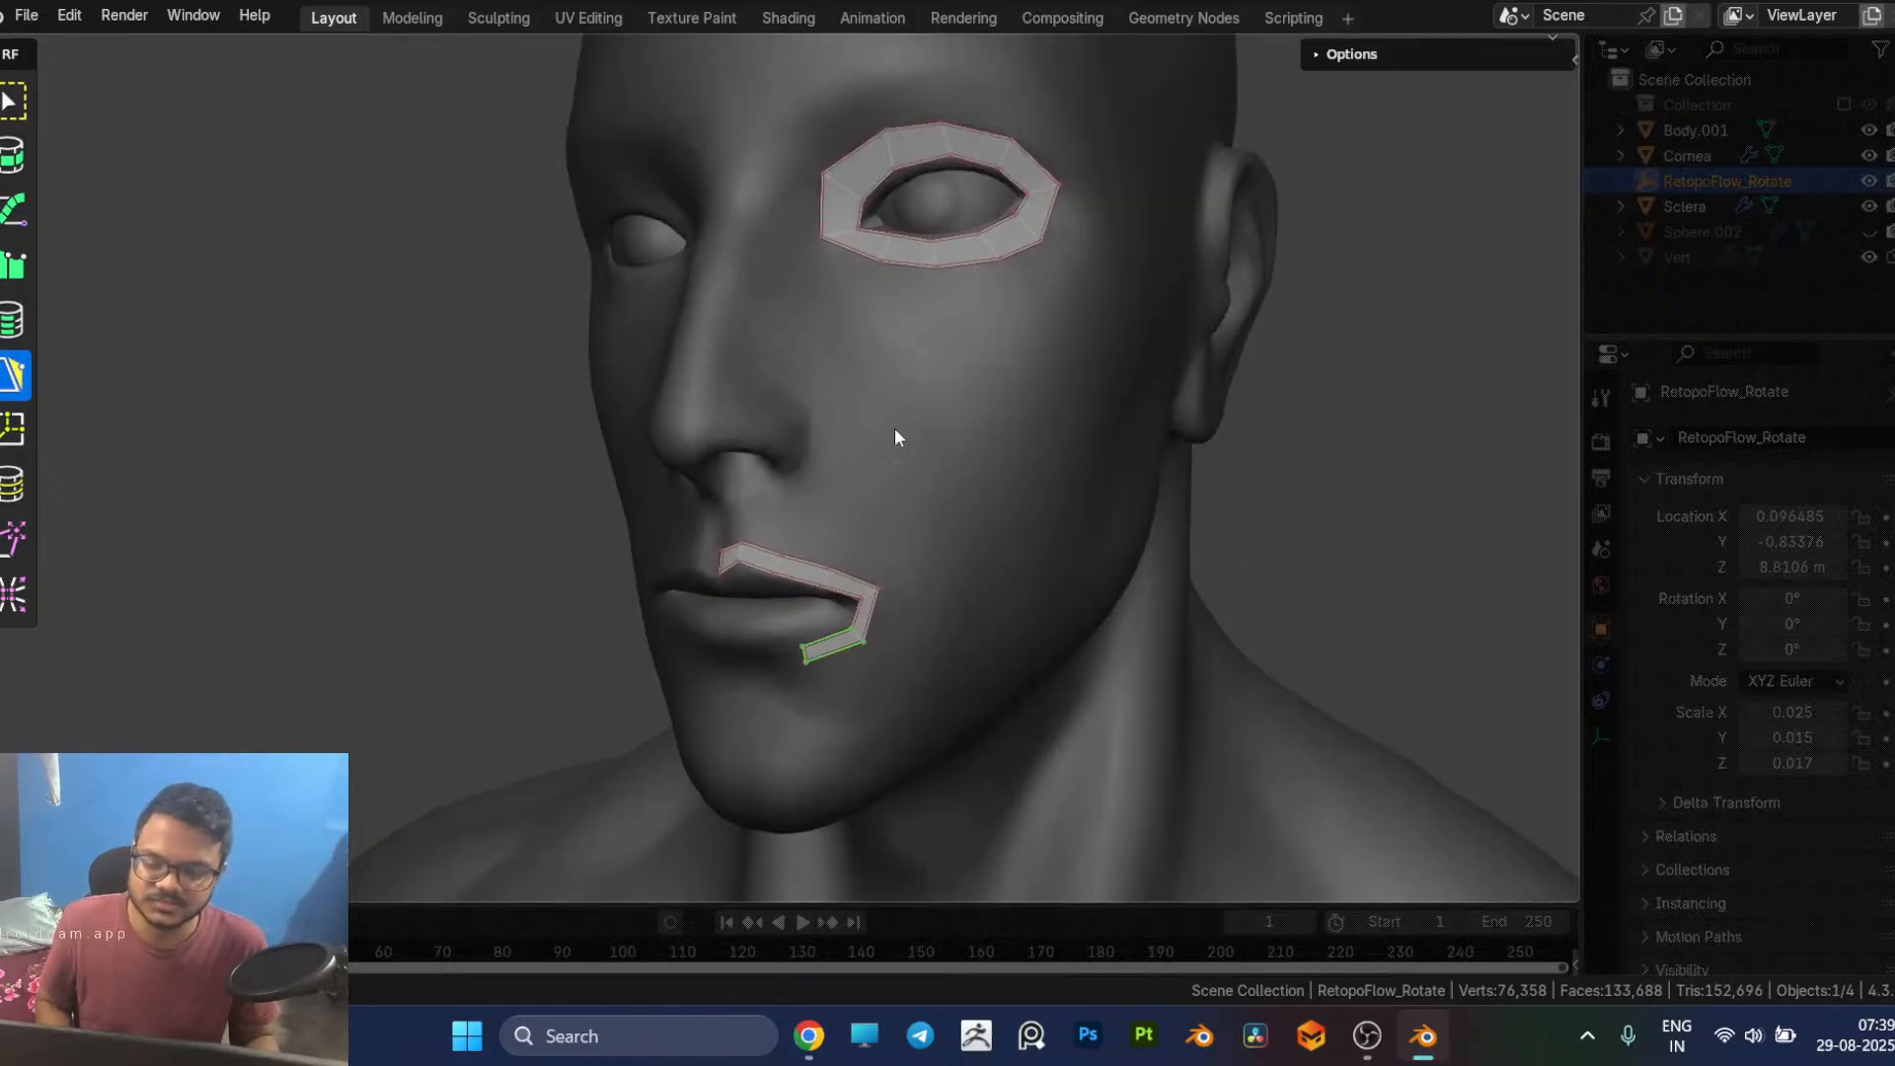
{"action": "scroll", "coordinate": [889, 525], "scroll_direction": "up", "scroll_amount": 4}
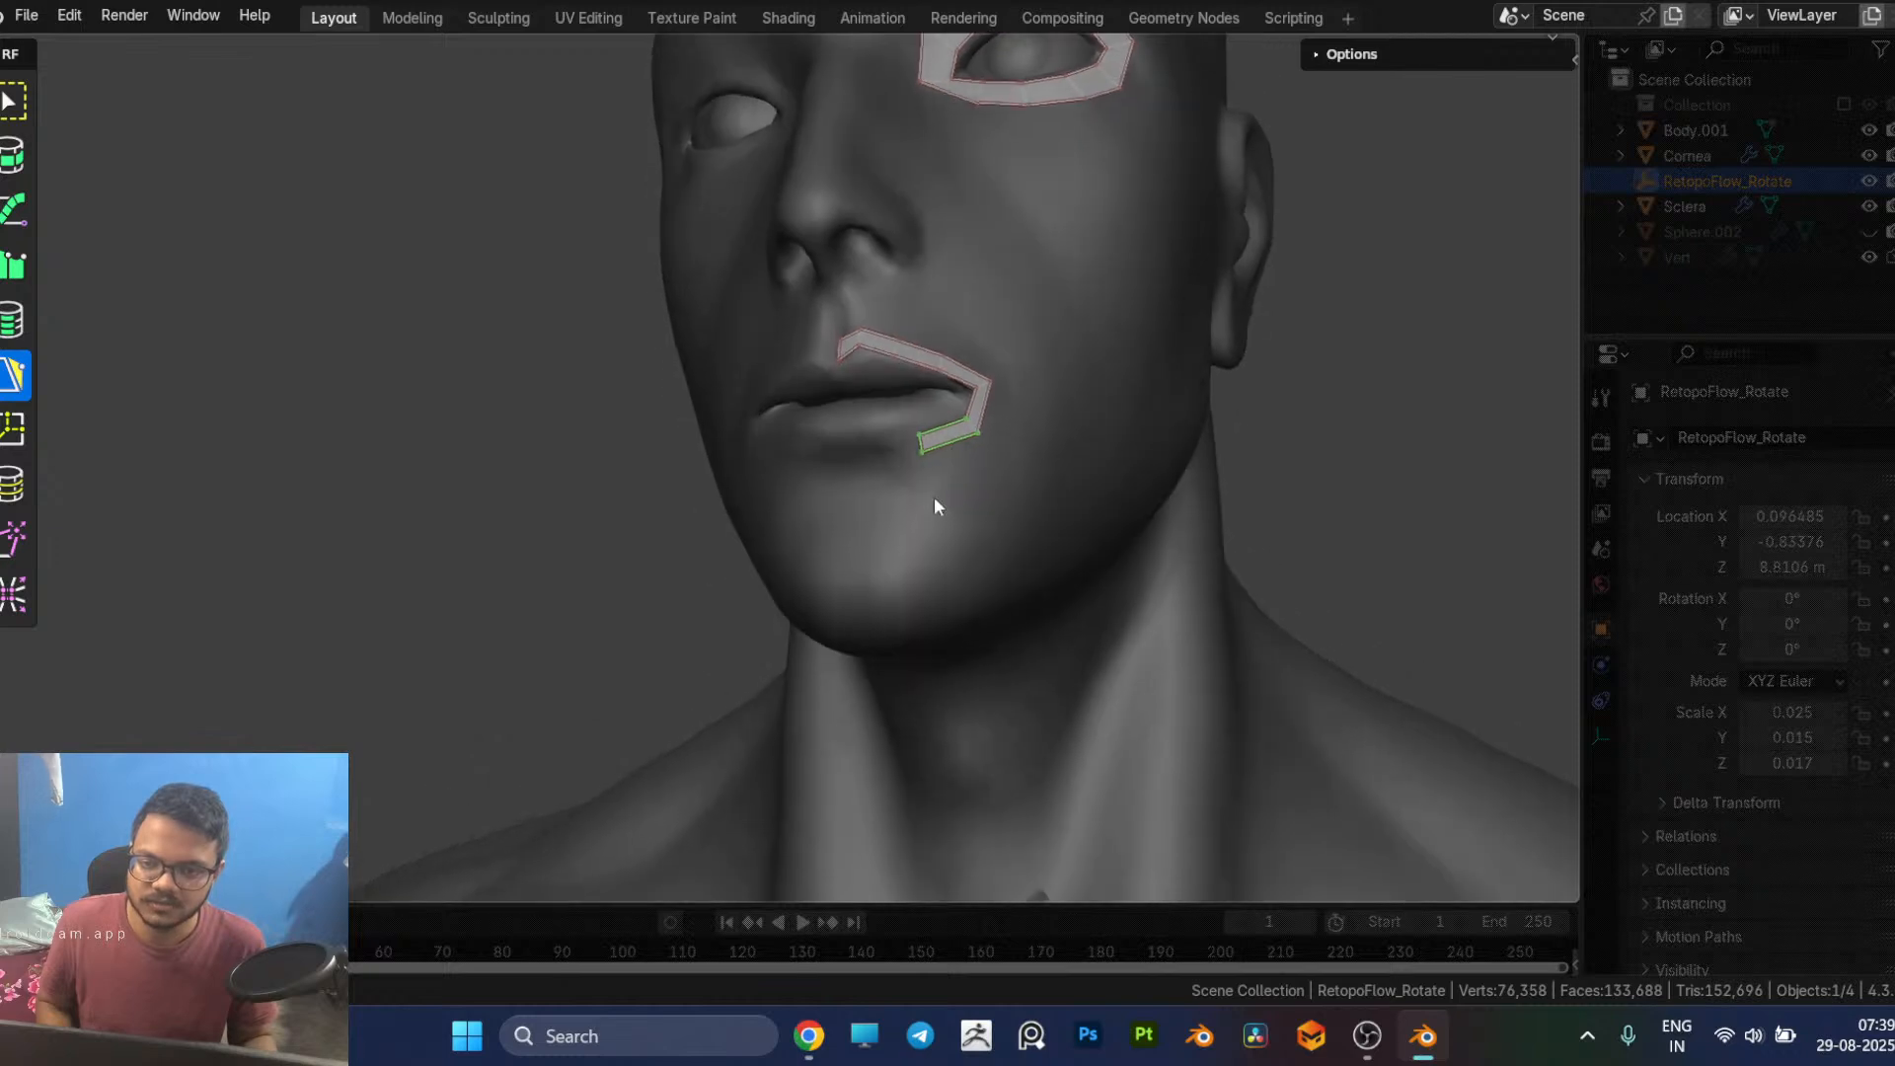
{"action": "left_click", "coordinate": [1049, 435]}
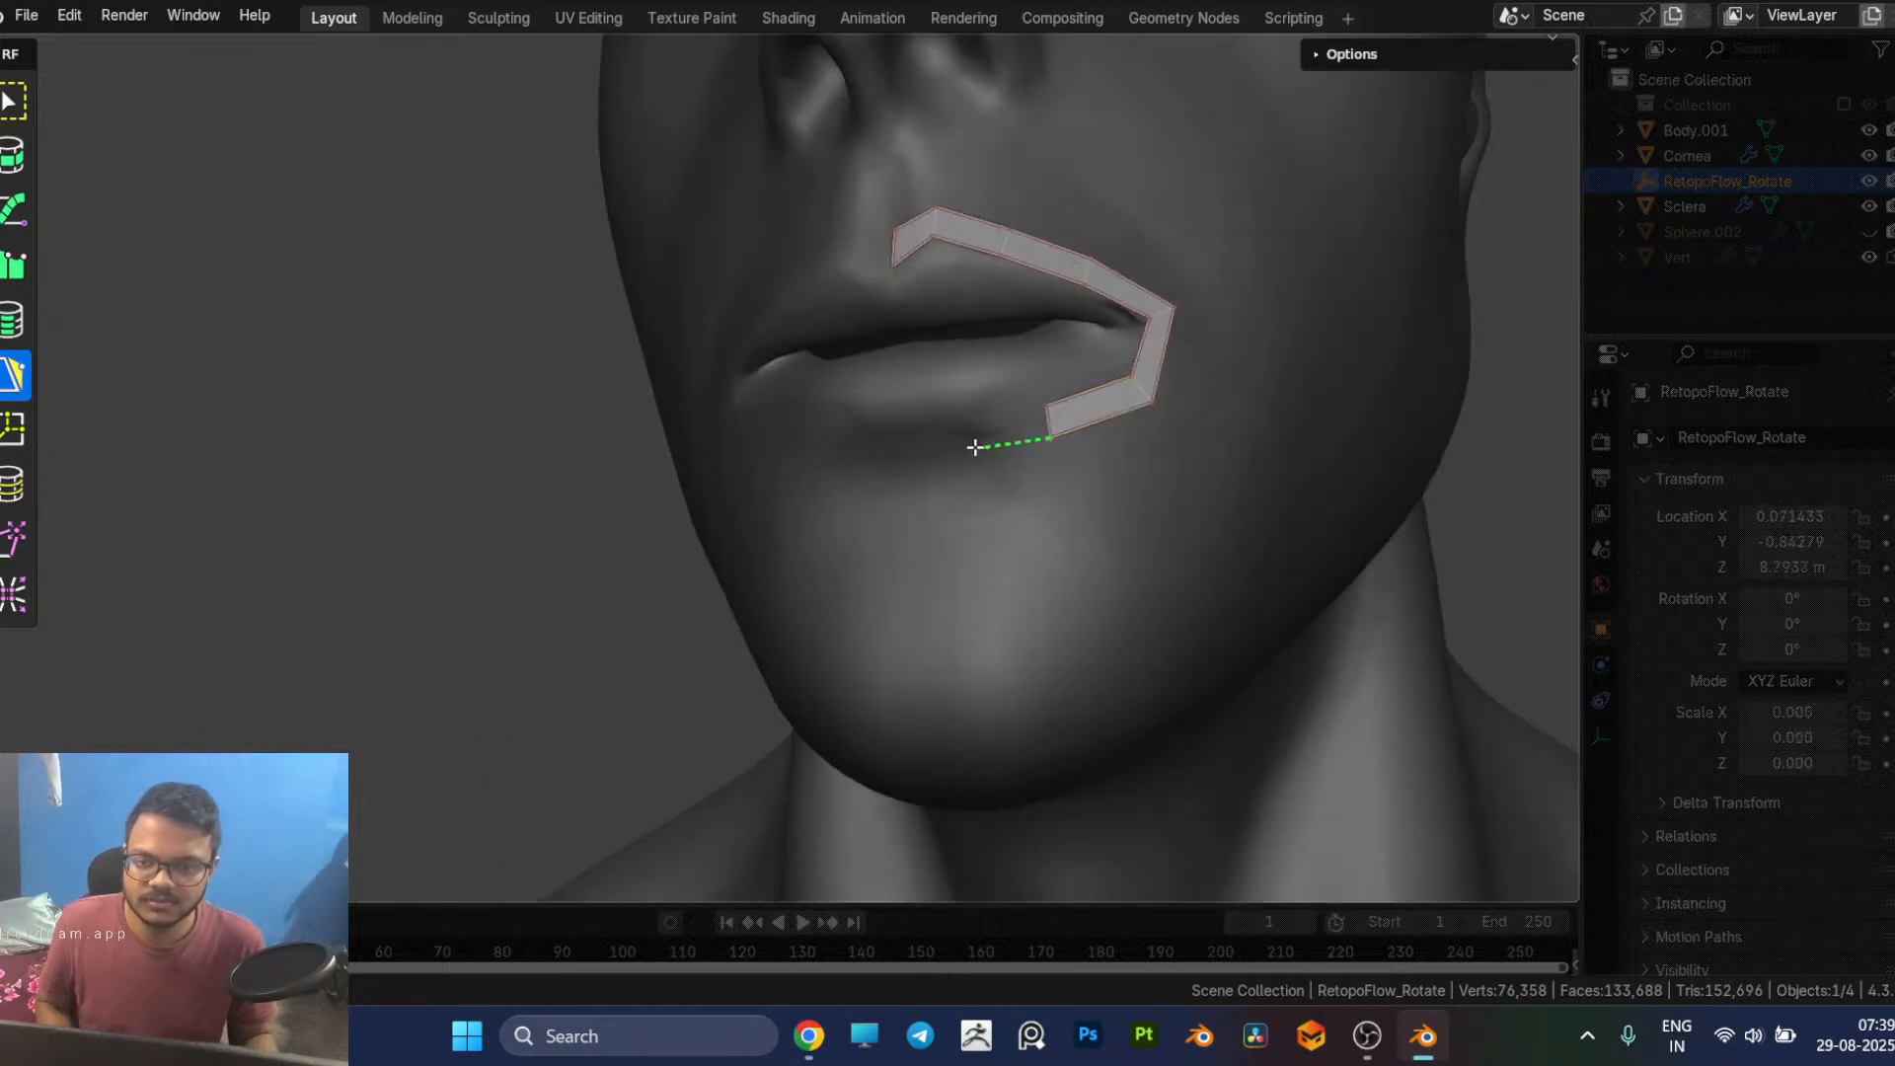
{"action": "left_click_drag", "start_coordinate": [1048, 432], "coordinate": [970, 437]}
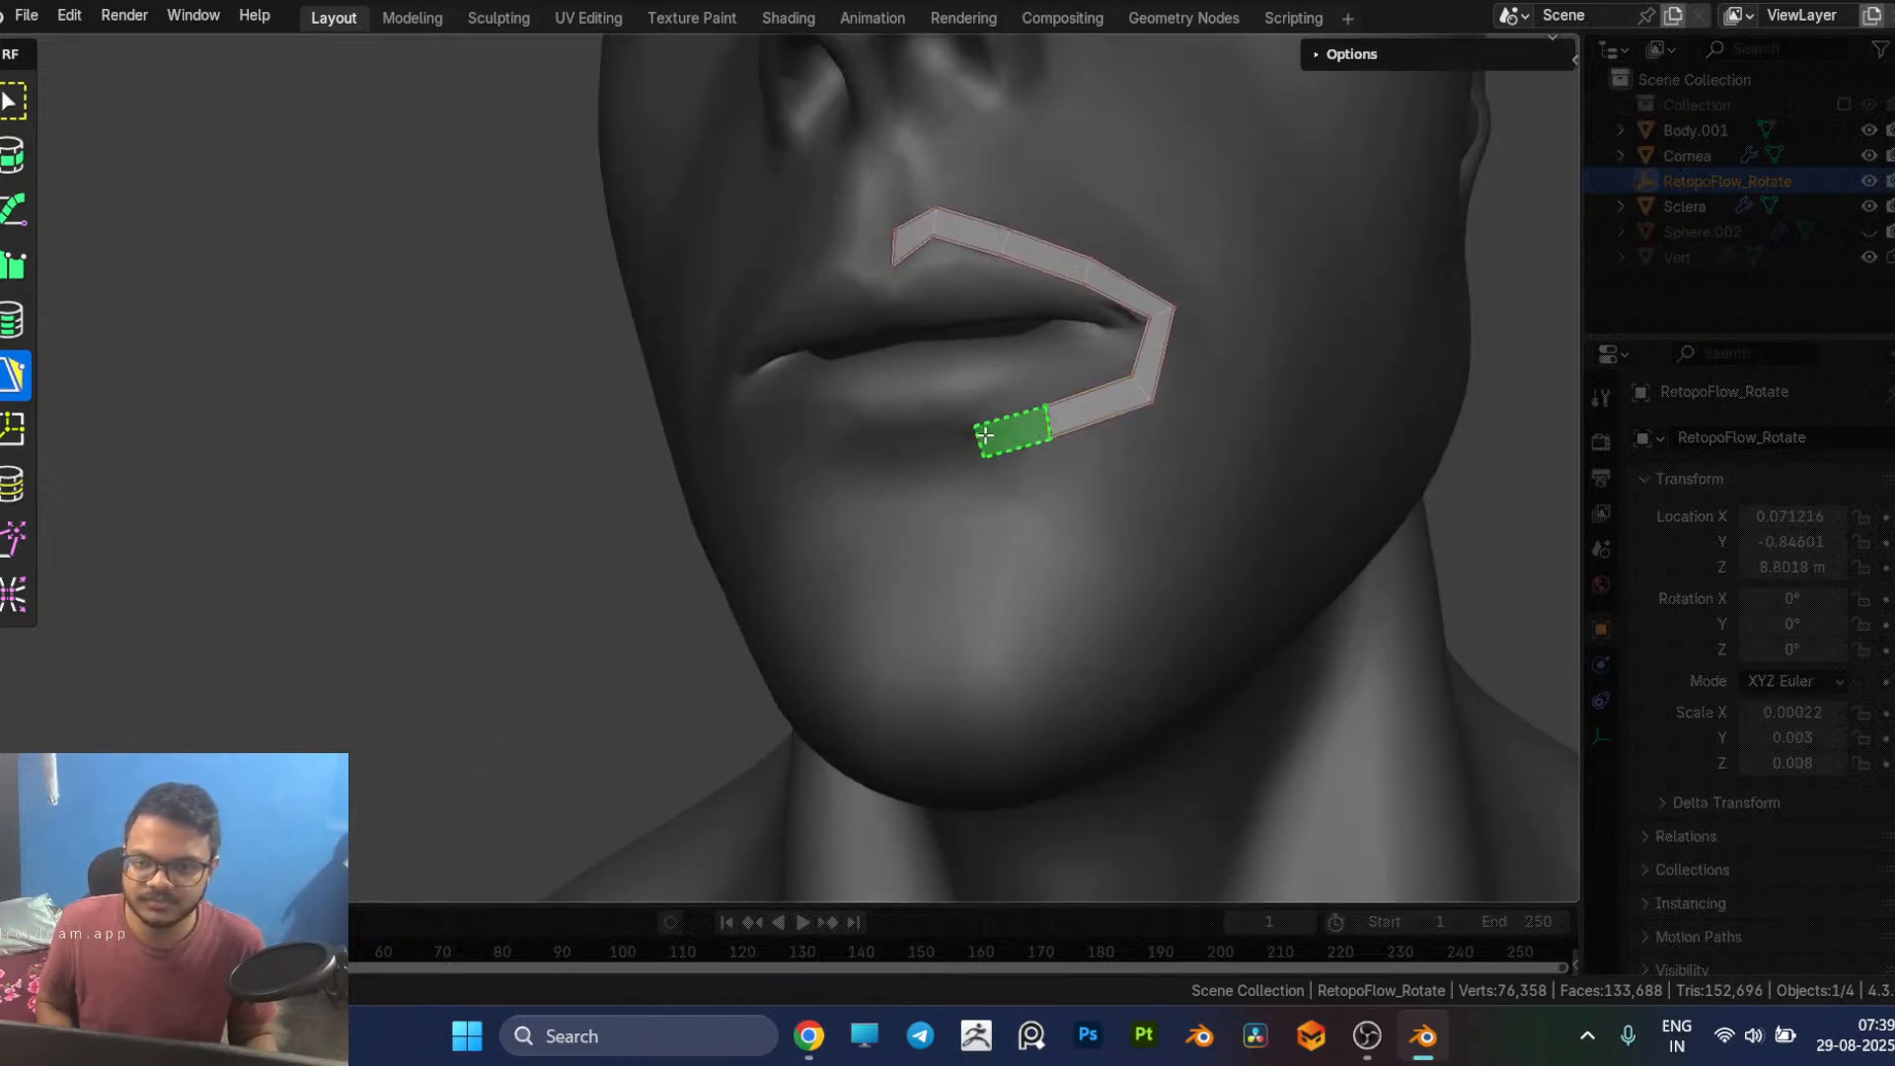
{"action": "left_click", "coordinate": [909, 454], "text": "ctrl"}
Step: Examine the nose area between the eye loop and the mouth strip from several angles
{"action": "middle_click_drag", "start_coordinate": [1091, 289], "coordinate": [992, 365]}
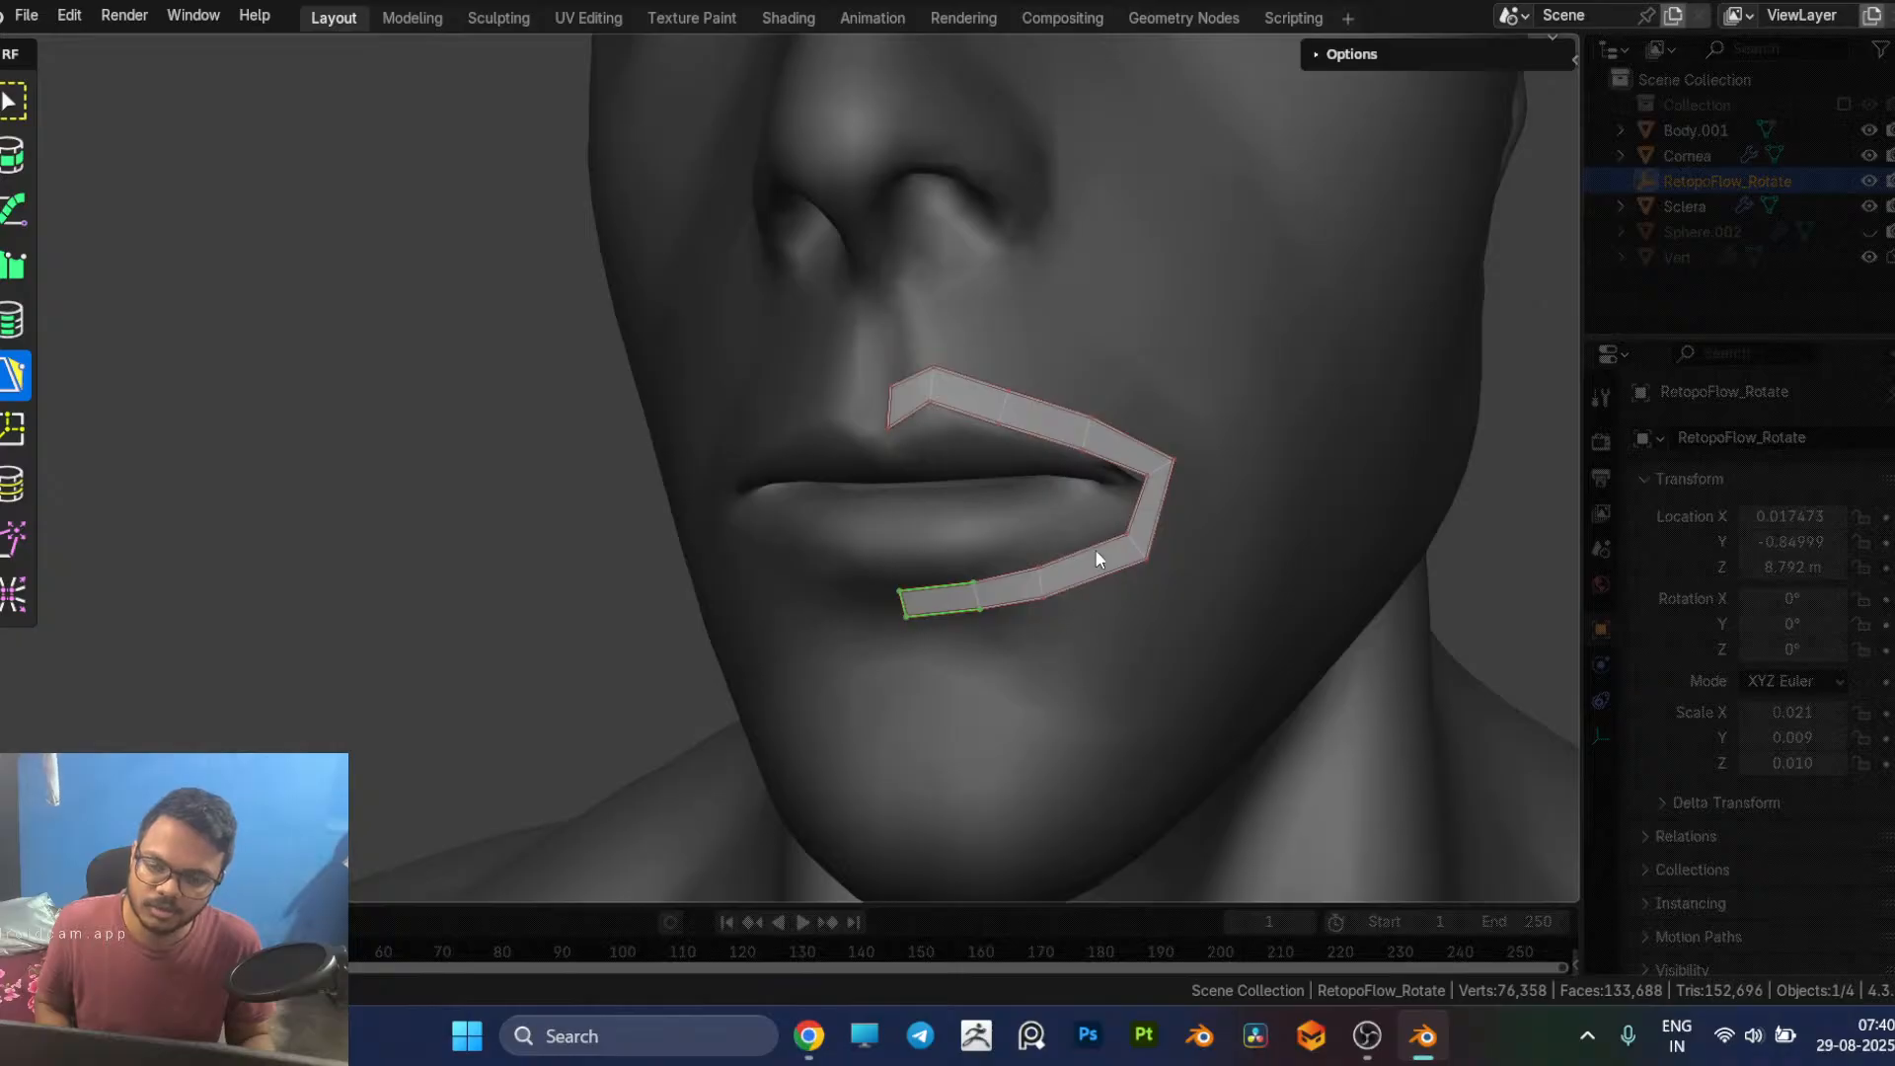
{"action": "middle_click_drag", "start_coordinate": [1096, 550], "coordinate": [1048, 560]}
{"action": "scroll", "coordinate": [1047, 559], "scroll_direction": "down", "scroll_amount": 2}
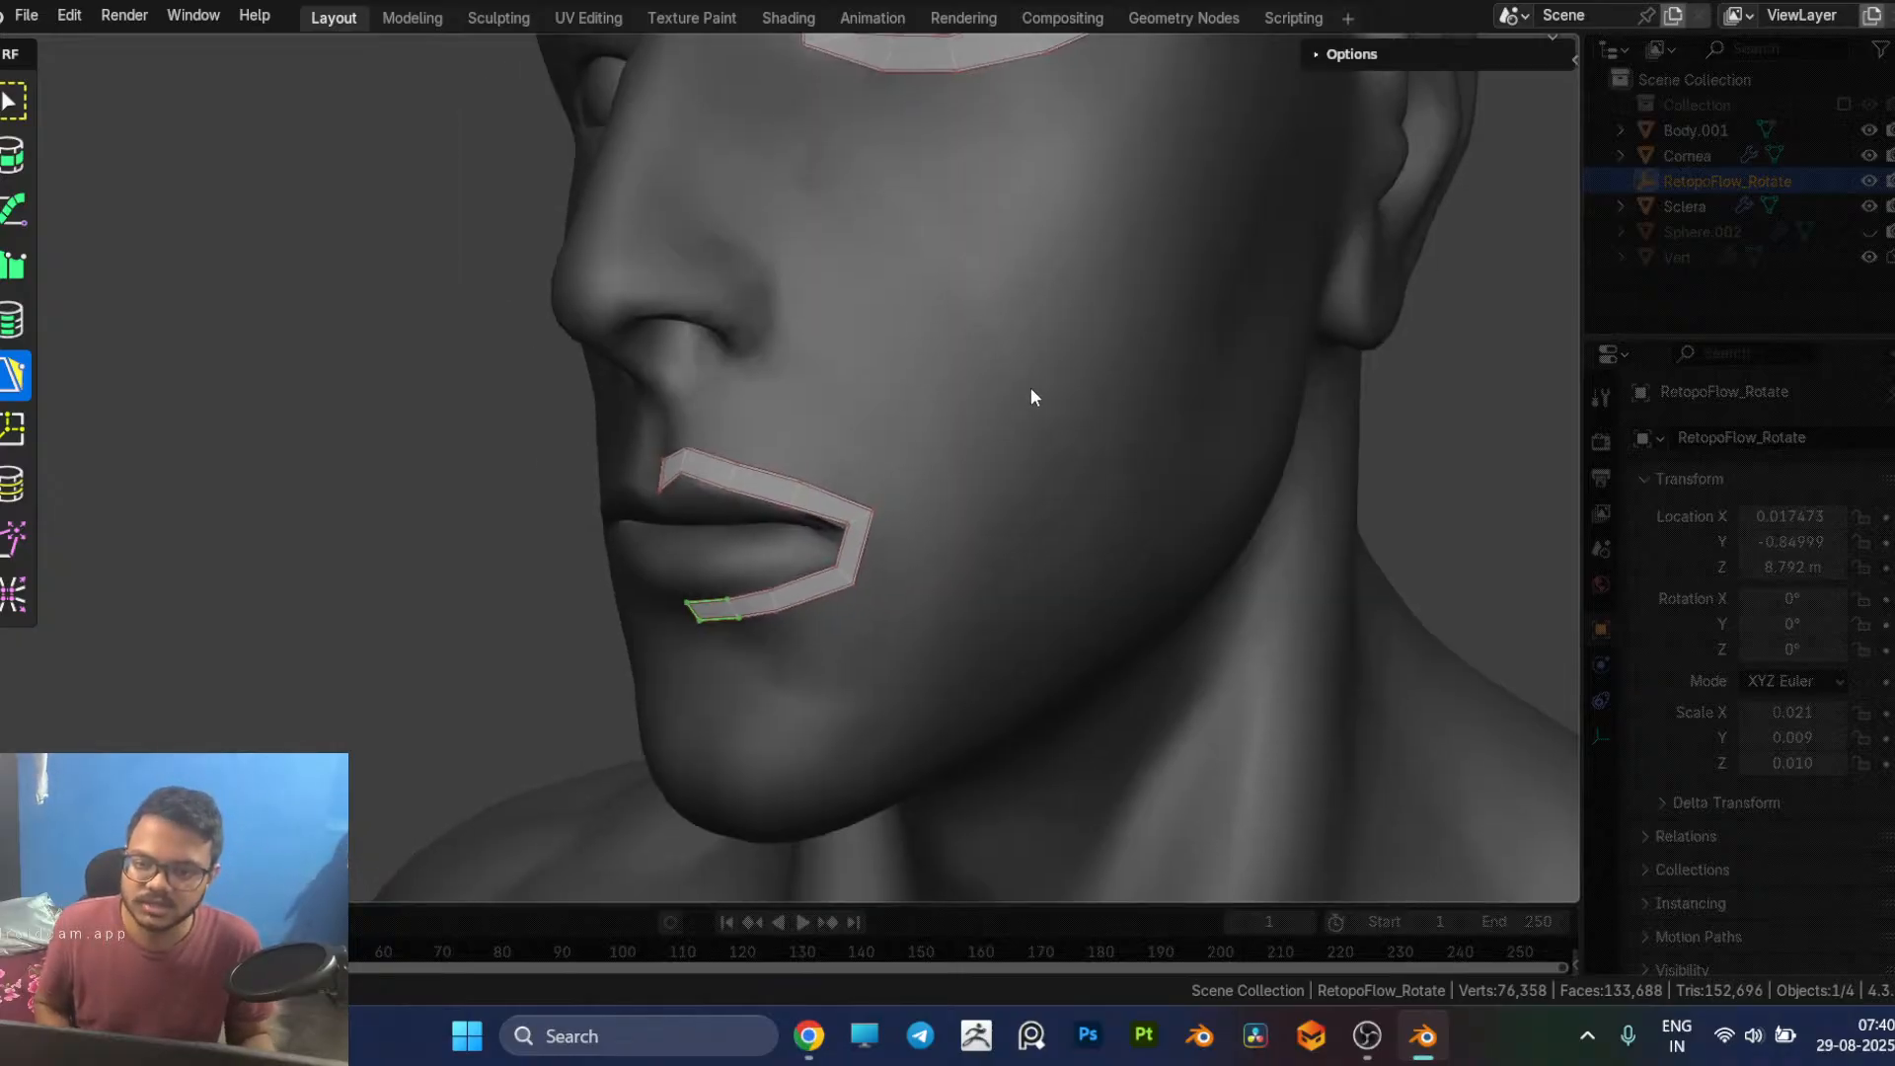
{"action": "middle_click_drag", "start_coordinate": [1021, 375], "coordinate": [1092, 563]}
{"action": "scroll", "coordinate": [1092, 563], "scroll_direction": "down", "scroll_amount": 2}
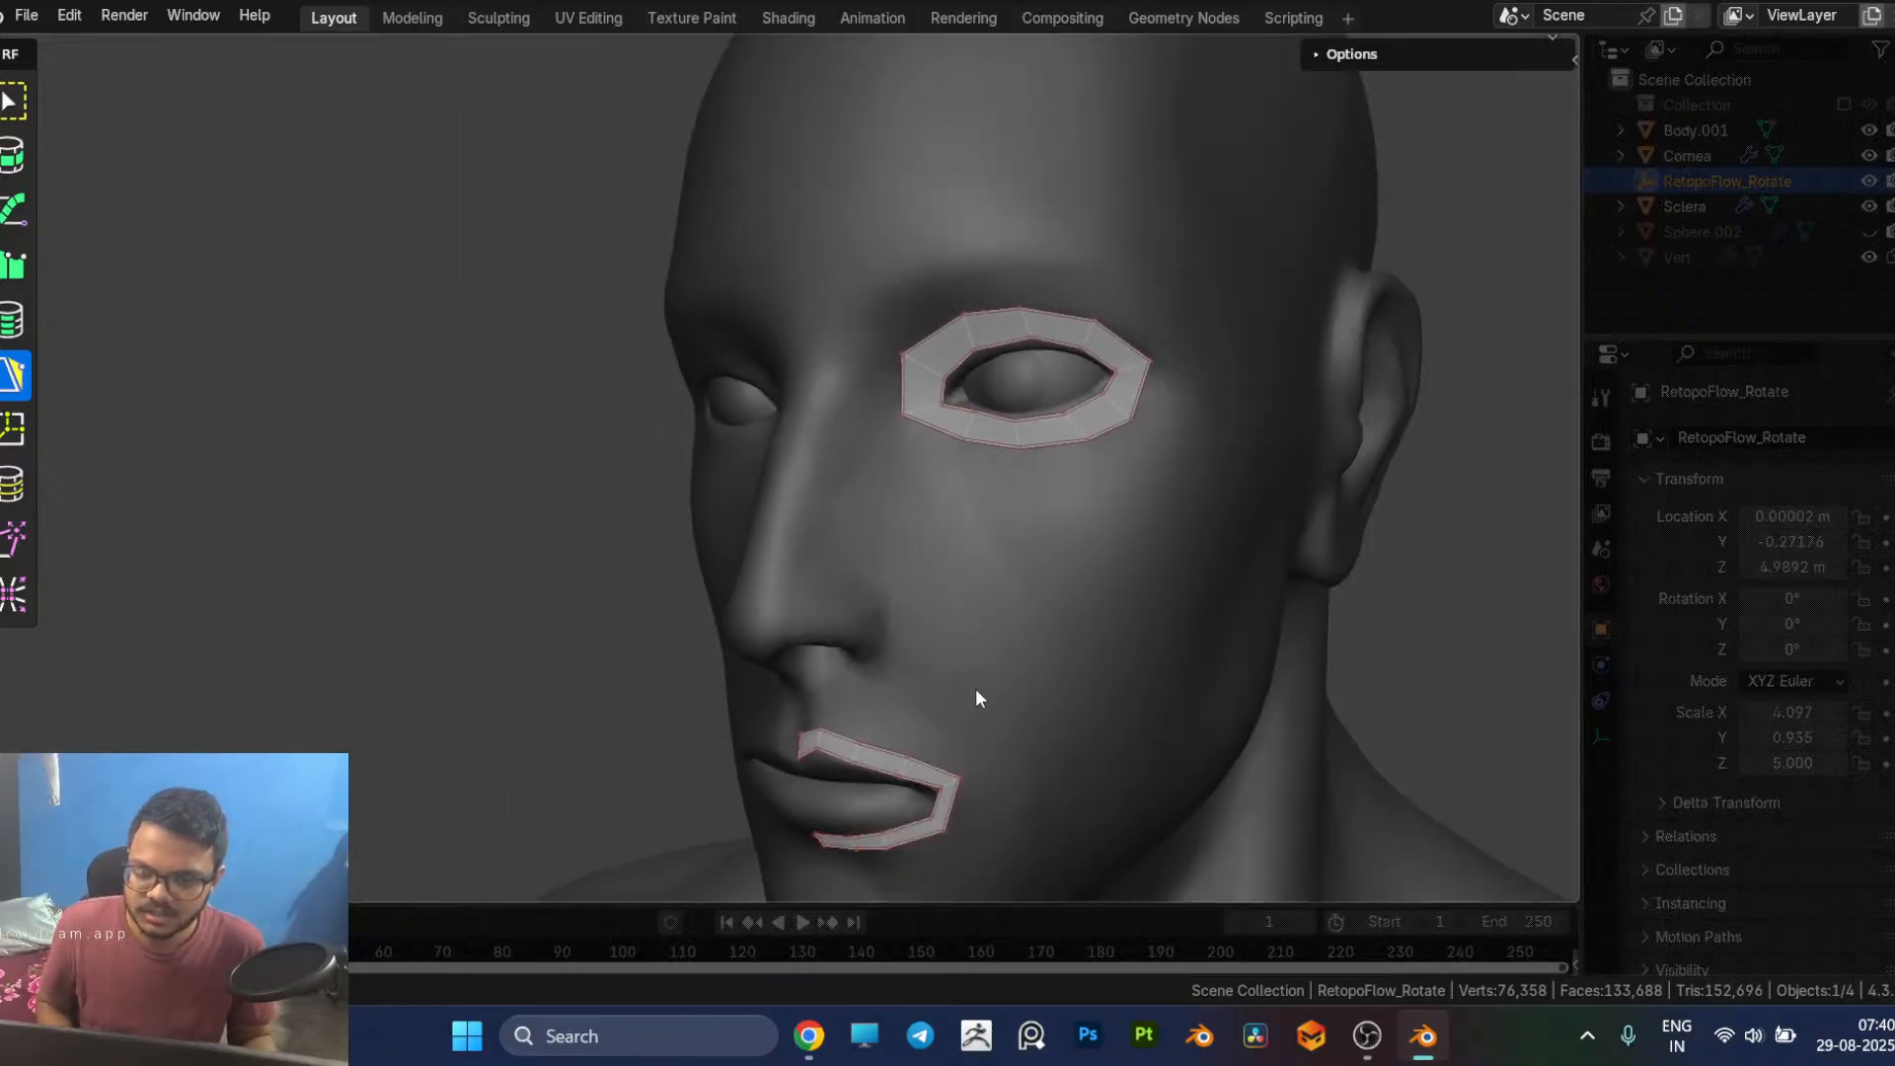
{"action": "middle_click_drag", "start_coordinate": [965, 697], "coordinate": [946, 708]}
{"action": "middle_click_drag", "start_coordinate": [1143, 655], "coordinate": [1042, 653]}
{"action": "scroll", "coordinate": [1150, 679], "scroll_direction": "up", "scroll_amount": 2}
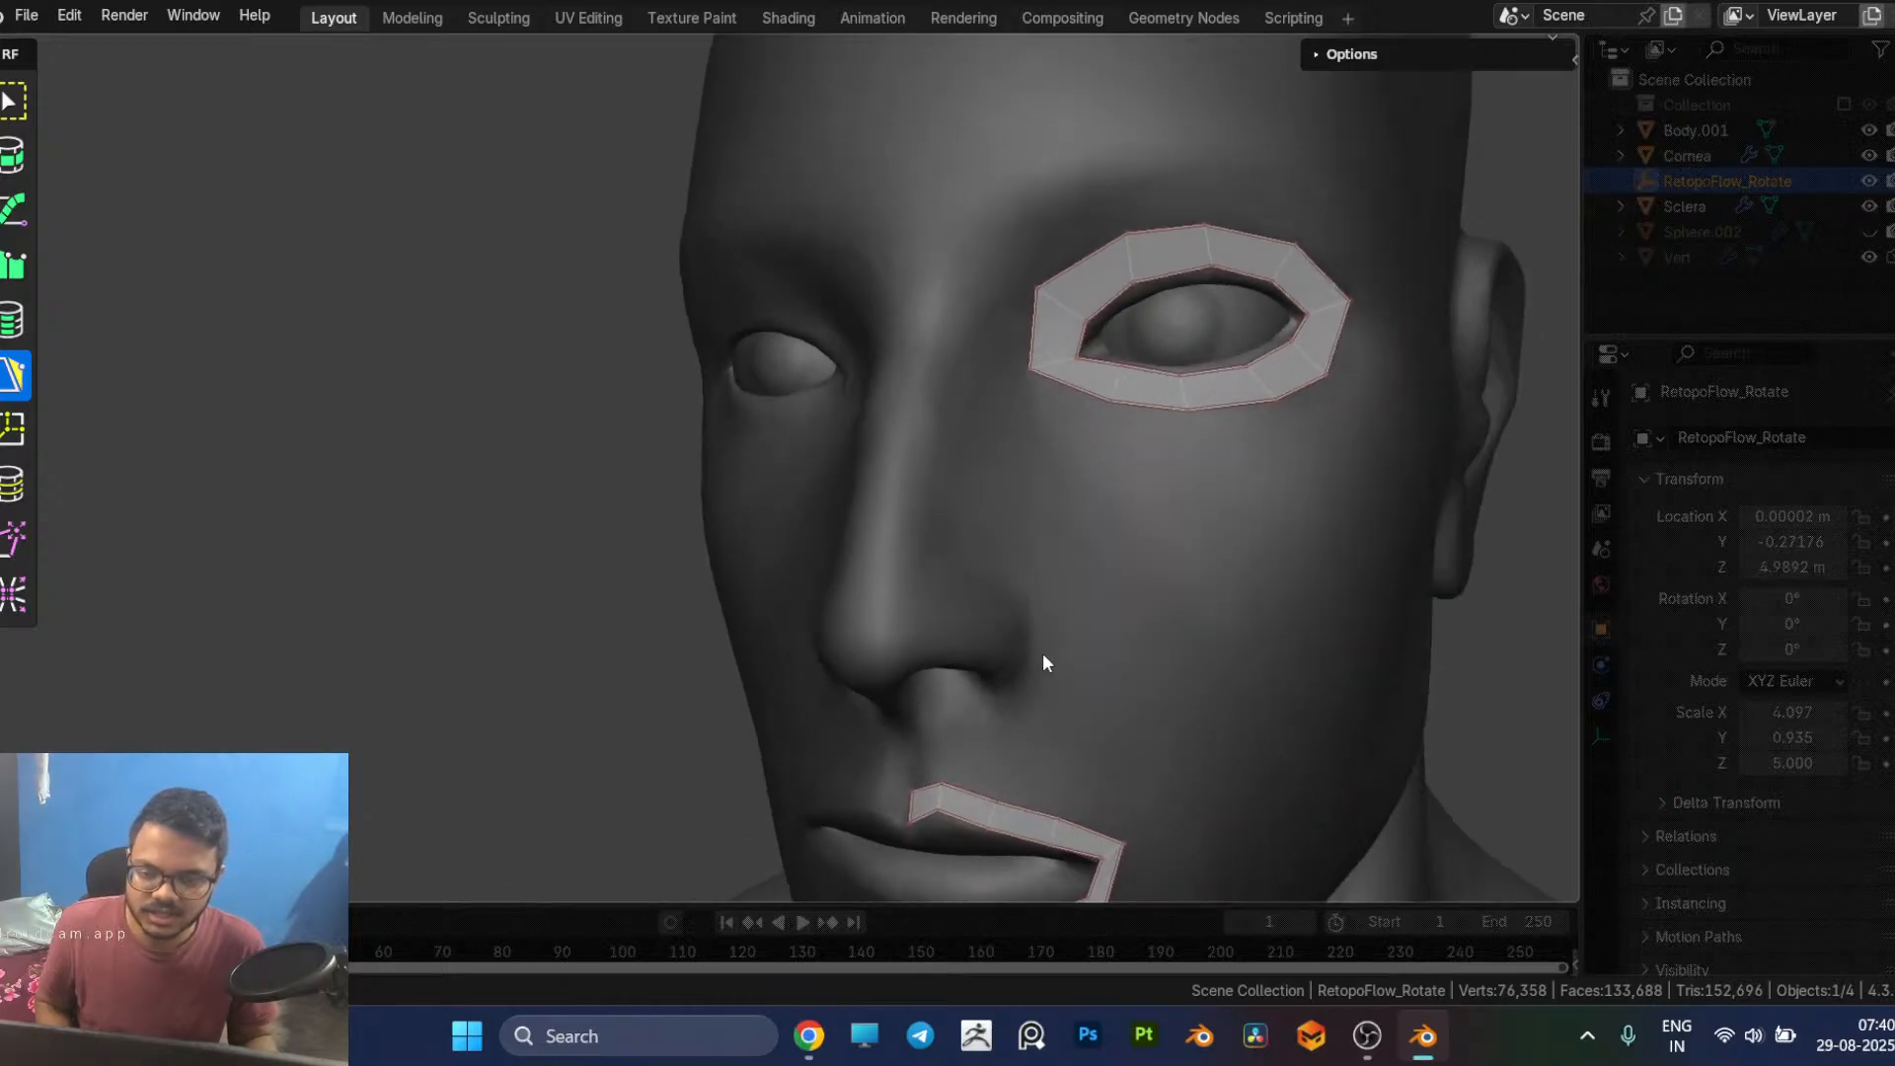
{"action": "scroll", "coordinate": [1042, 654], "scroll_direction": "up", "scroll_amount": 2}
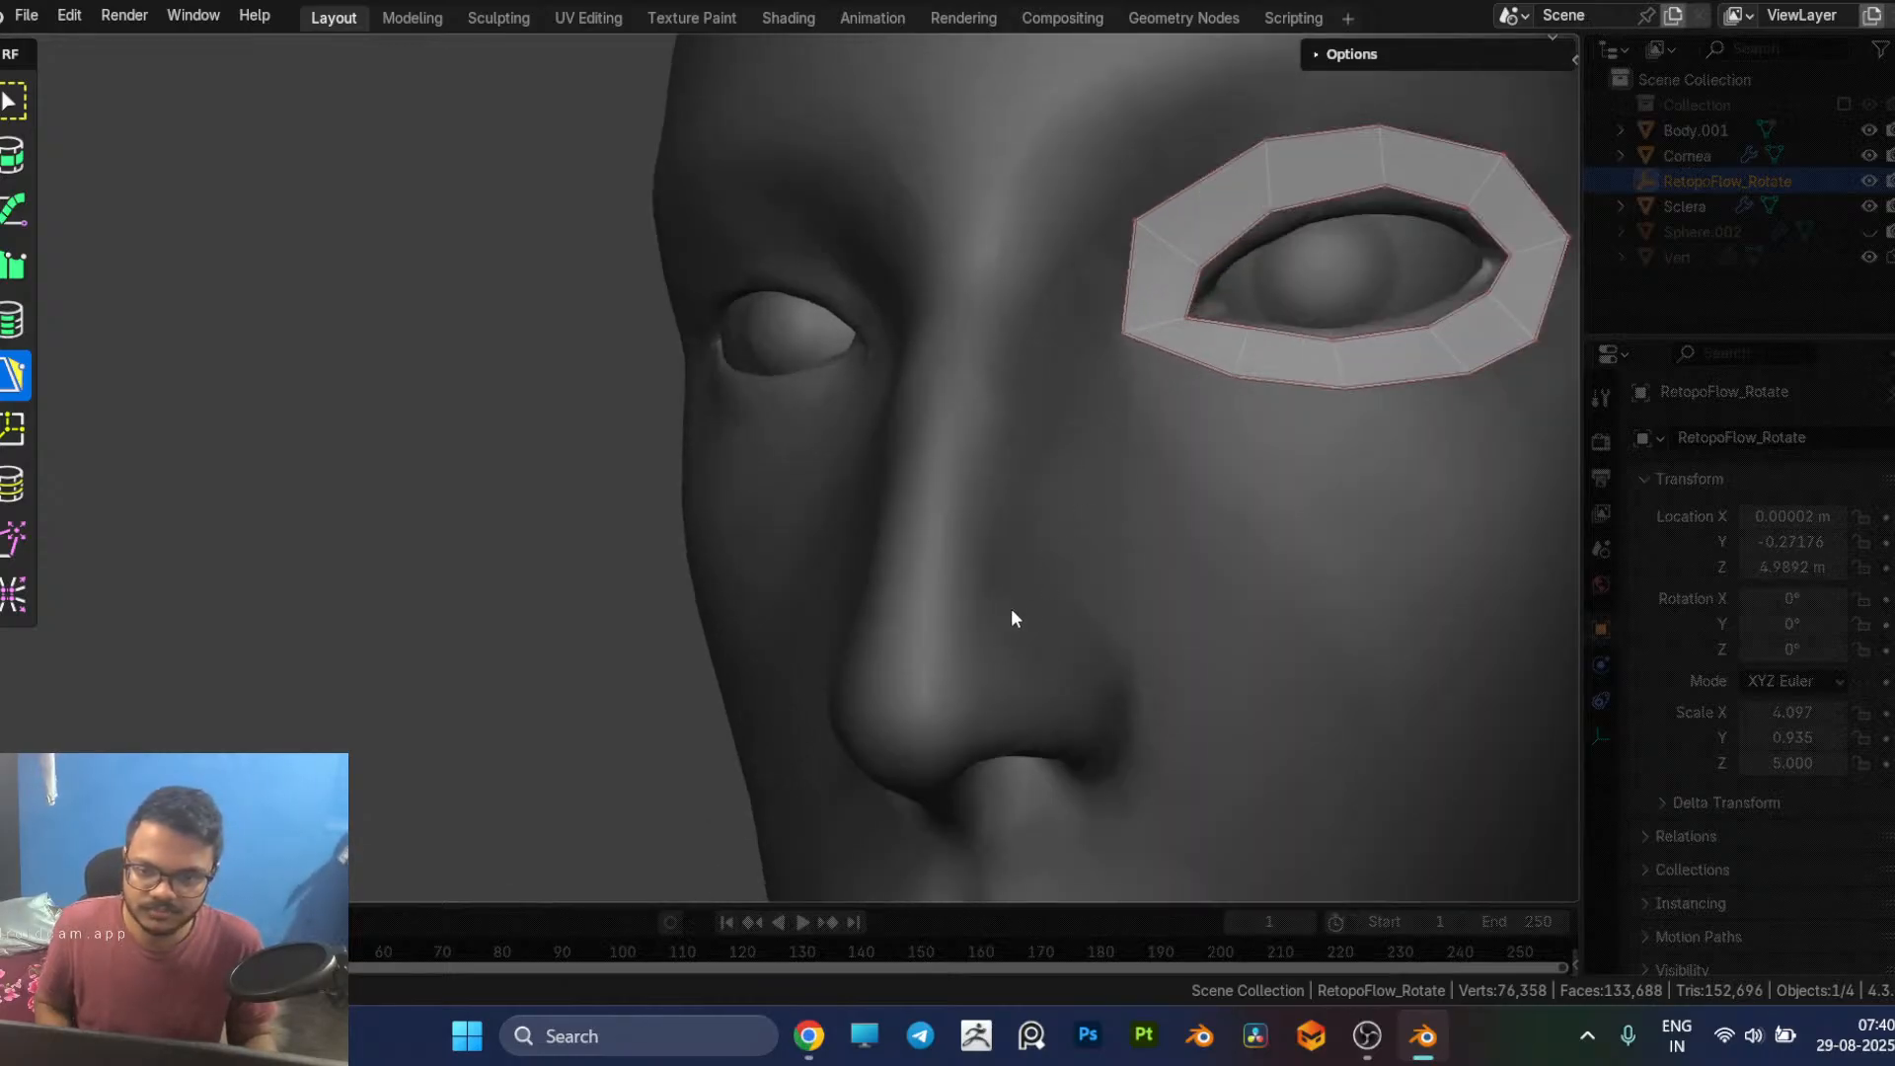
{"action": "scroll", "coordinate": [1076, 546], "scroll_direction": "down", "scroll_amount": 2}
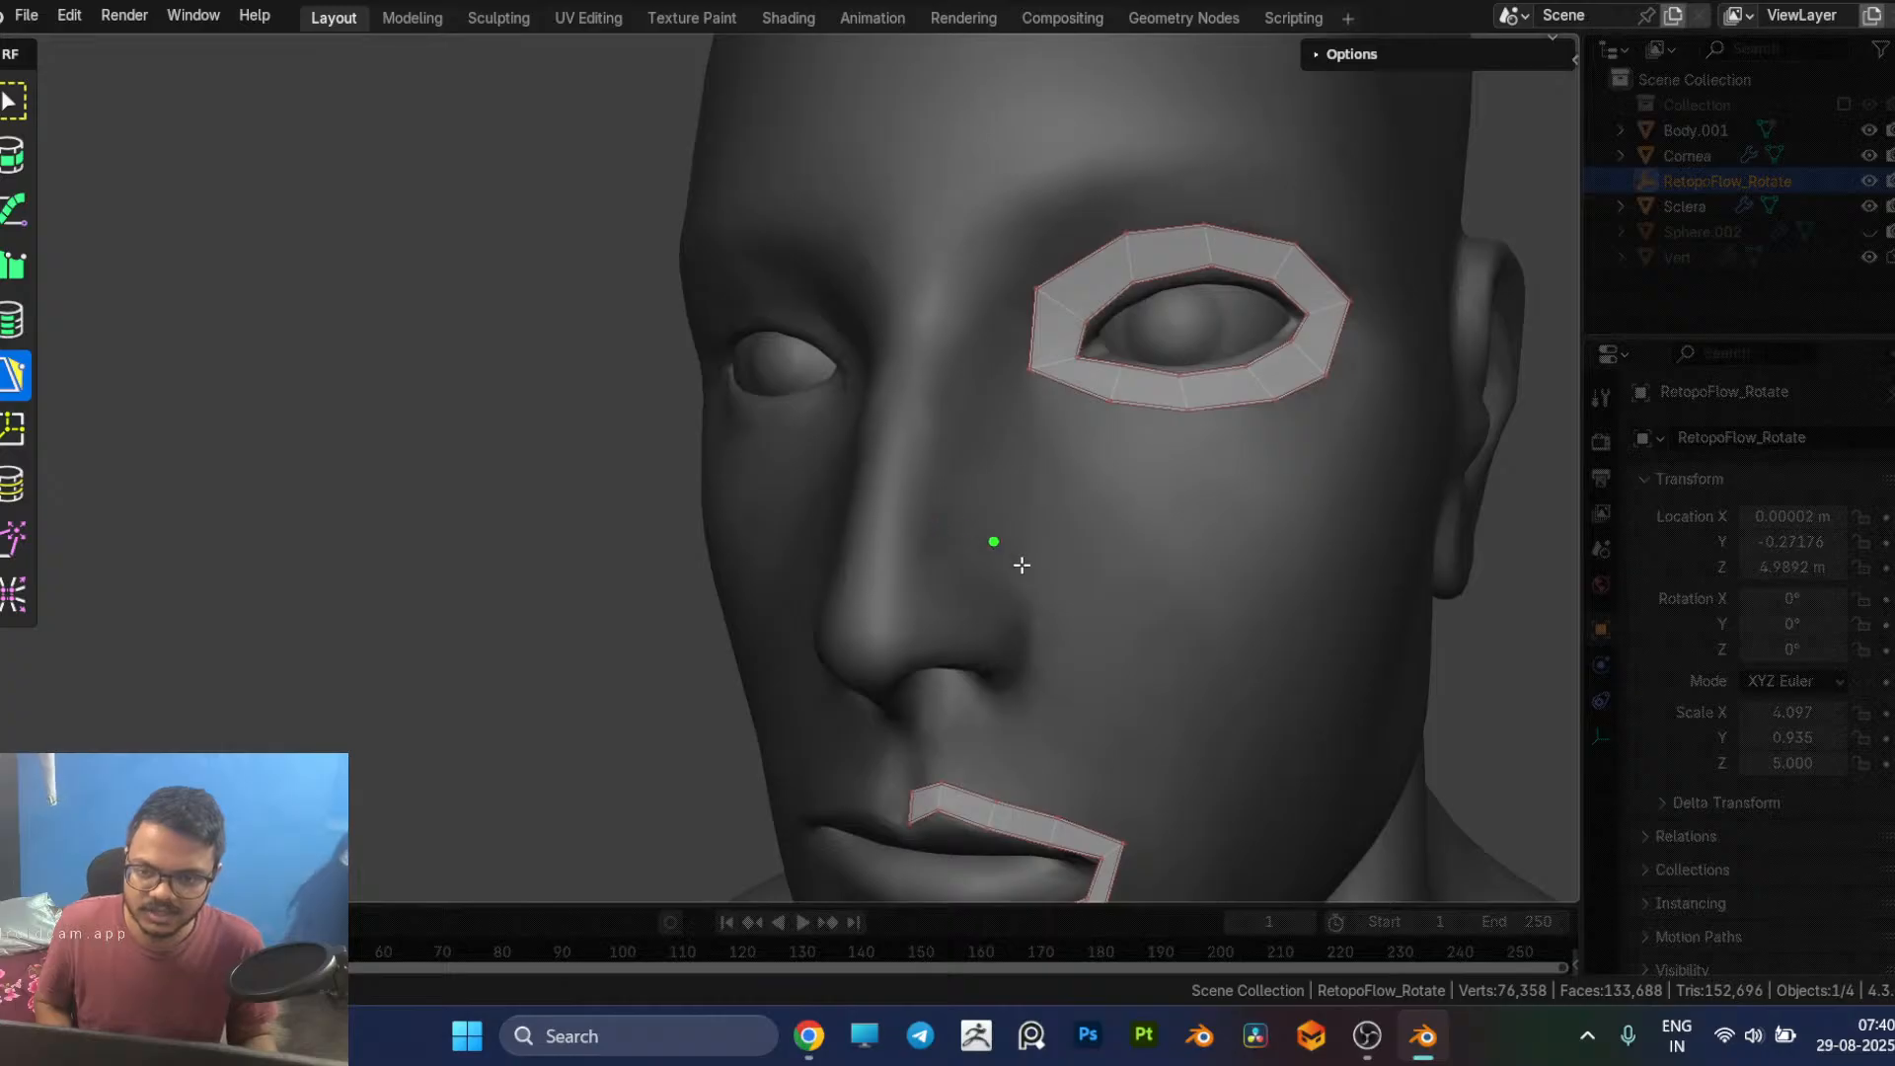
Step: Draw a quad on the nose bridge above the tip and extend three more faces over the side of the nose towards the nostril wing
{"action": "middle_click_drag", "start_coordinate": [903, 527], "coordinate": [1004, 567]}
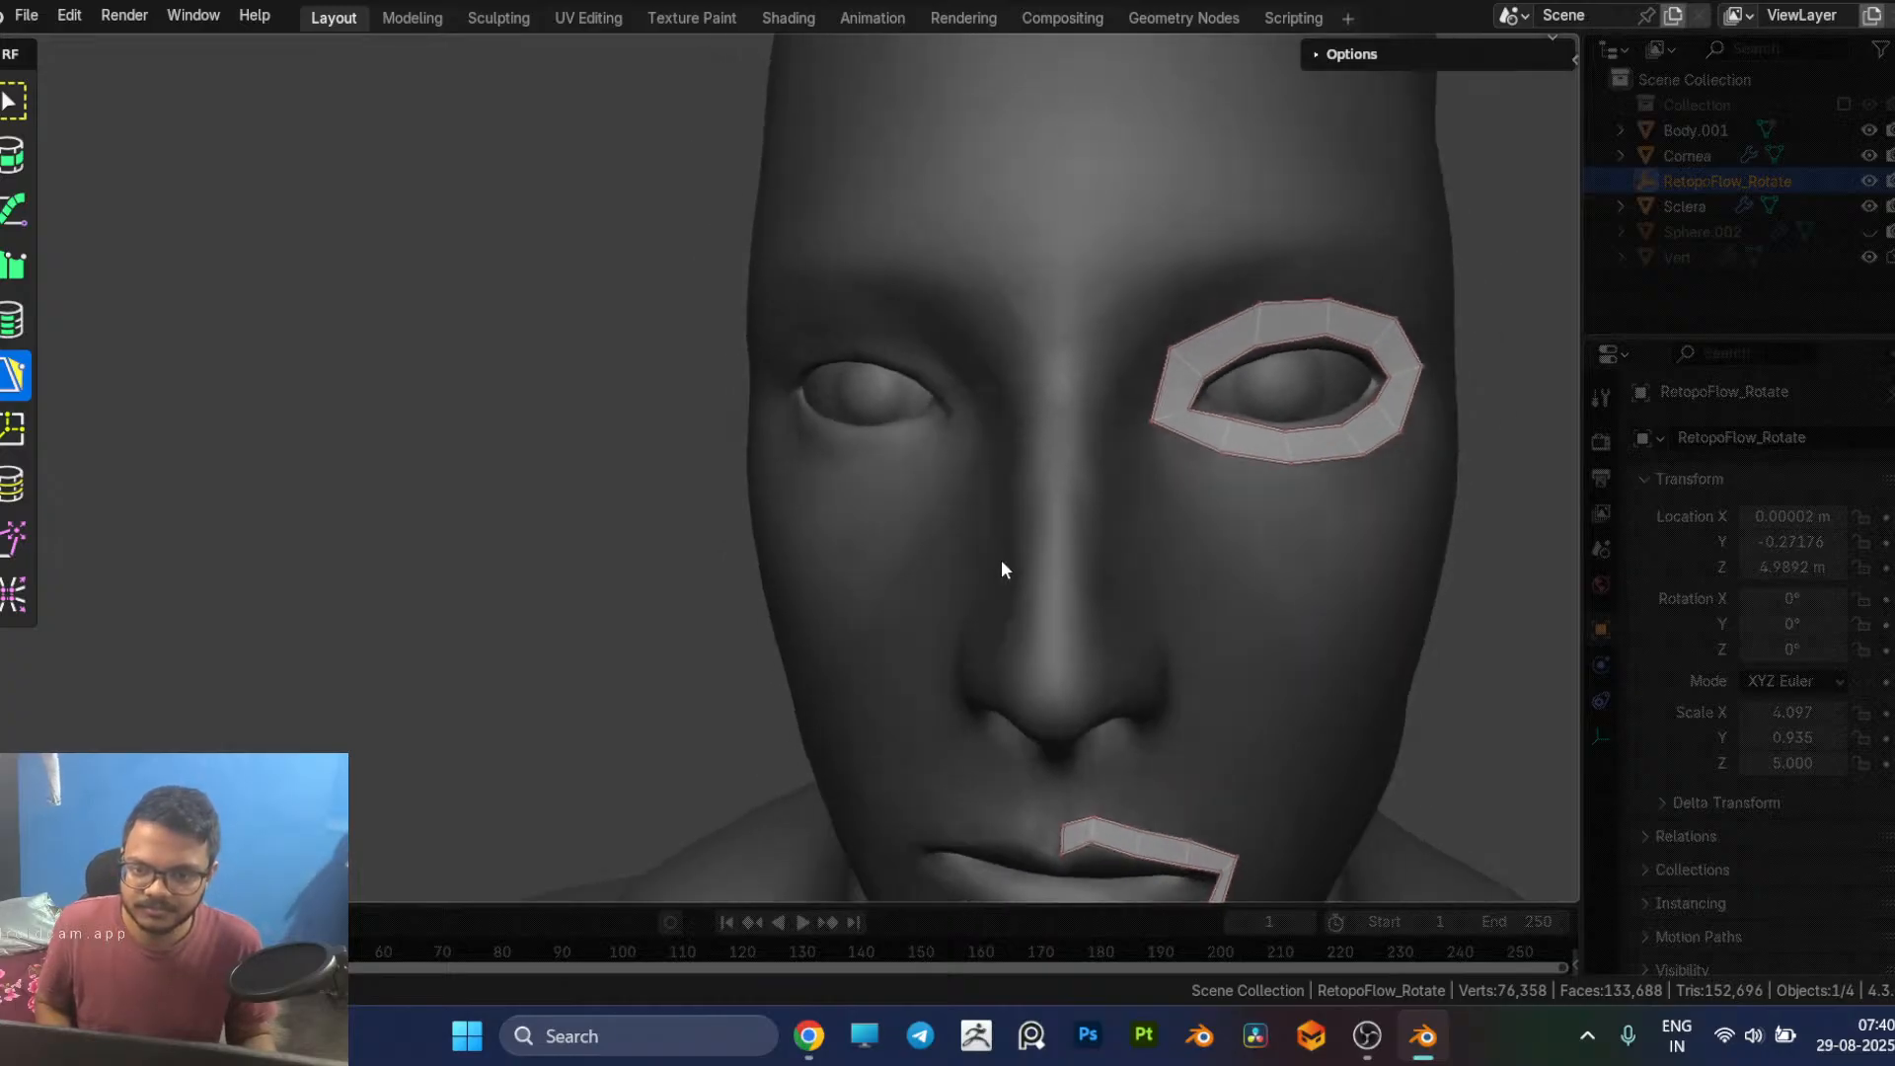
{"action": "left_click_drag", "start_coordinate": [1055, 578], "coordinate": [1056, 623]}
{"action": "mouse_move", "coordinate": [1089, 620]}
{"action": "middle_mouse_down"}
{"action": "mouse_move", "coordinate": [1088, 595]}
{"action": "mouse_move", "coordinate": [1007, 597]}
{"action": "middle_mouse_up"}
{"action": "scroll", "coordinate": [1084, 598], "scroll_direction": "up", "scroll_amount": 2}
{"action": "left_click", "coordinate": [1146, 598], "text": "ctrl"}
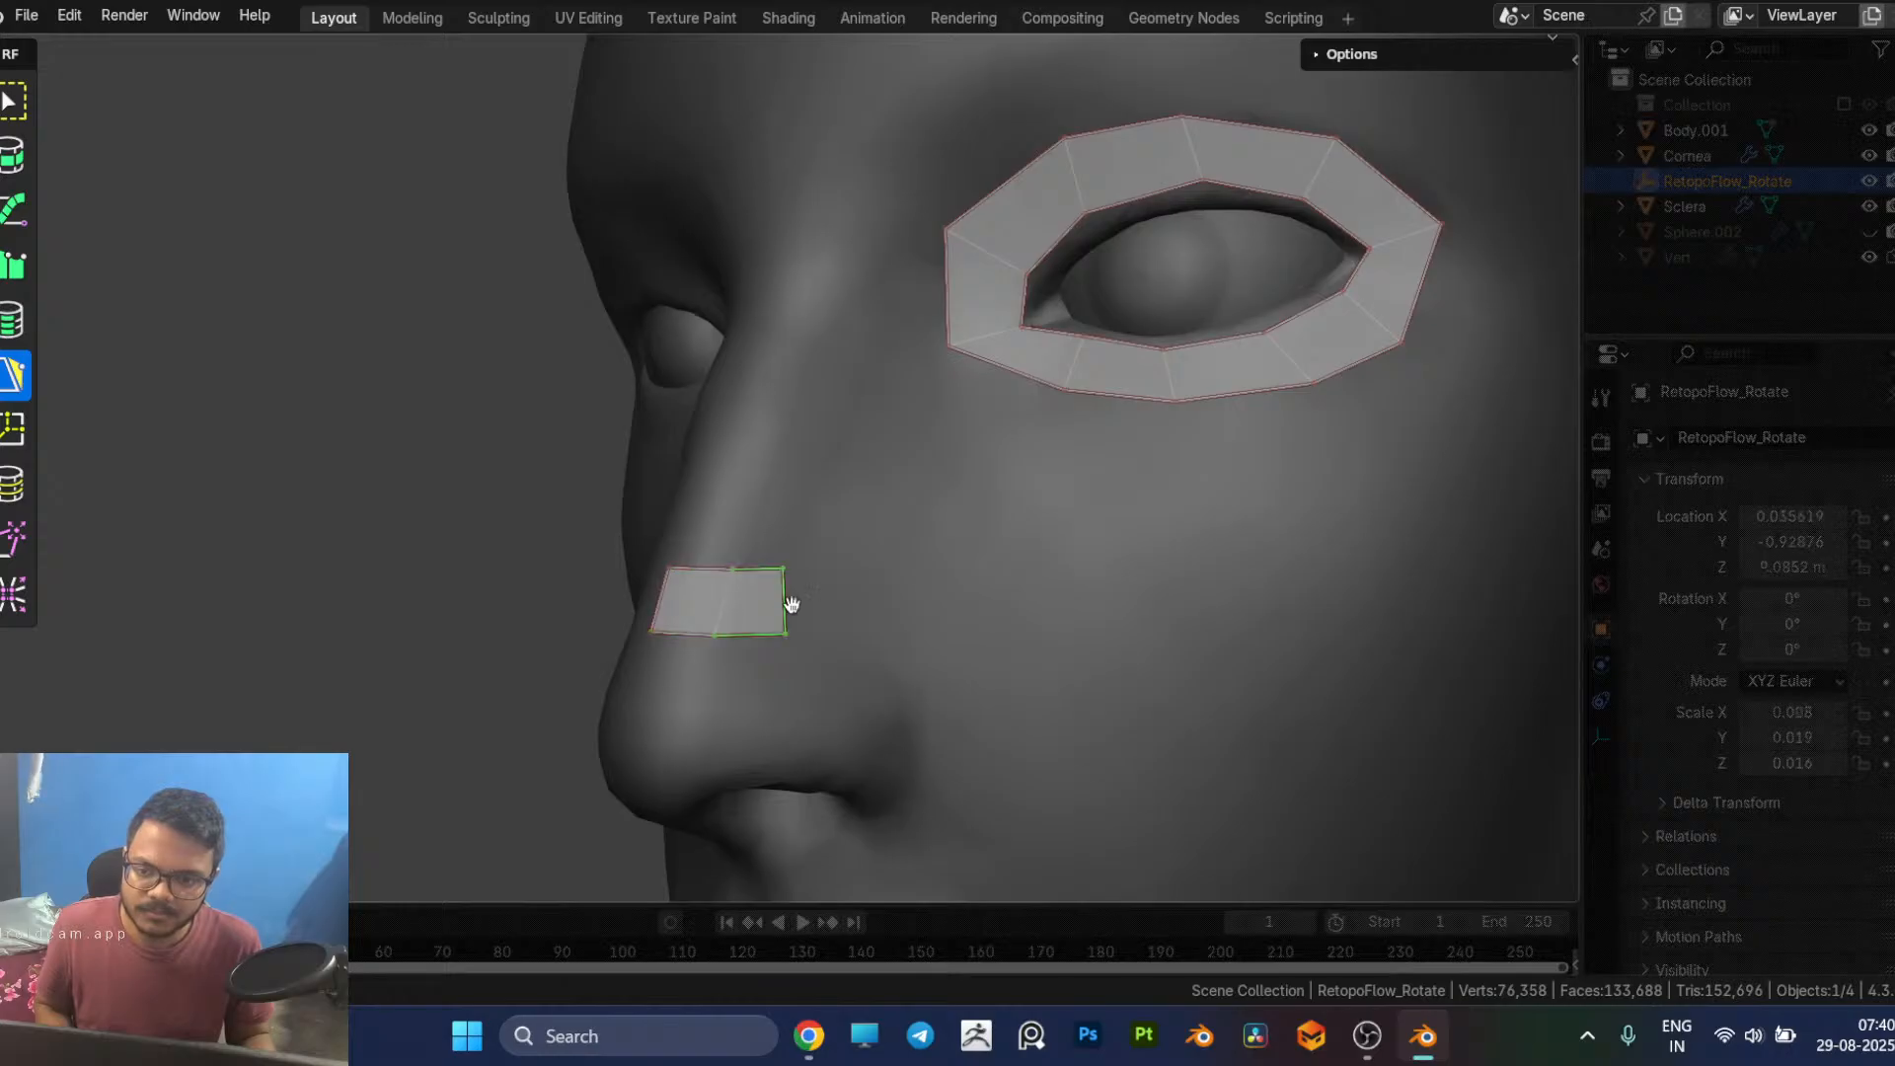
{"action": "left_click", "coordinate": [857, 620], "text": "ctrl"}
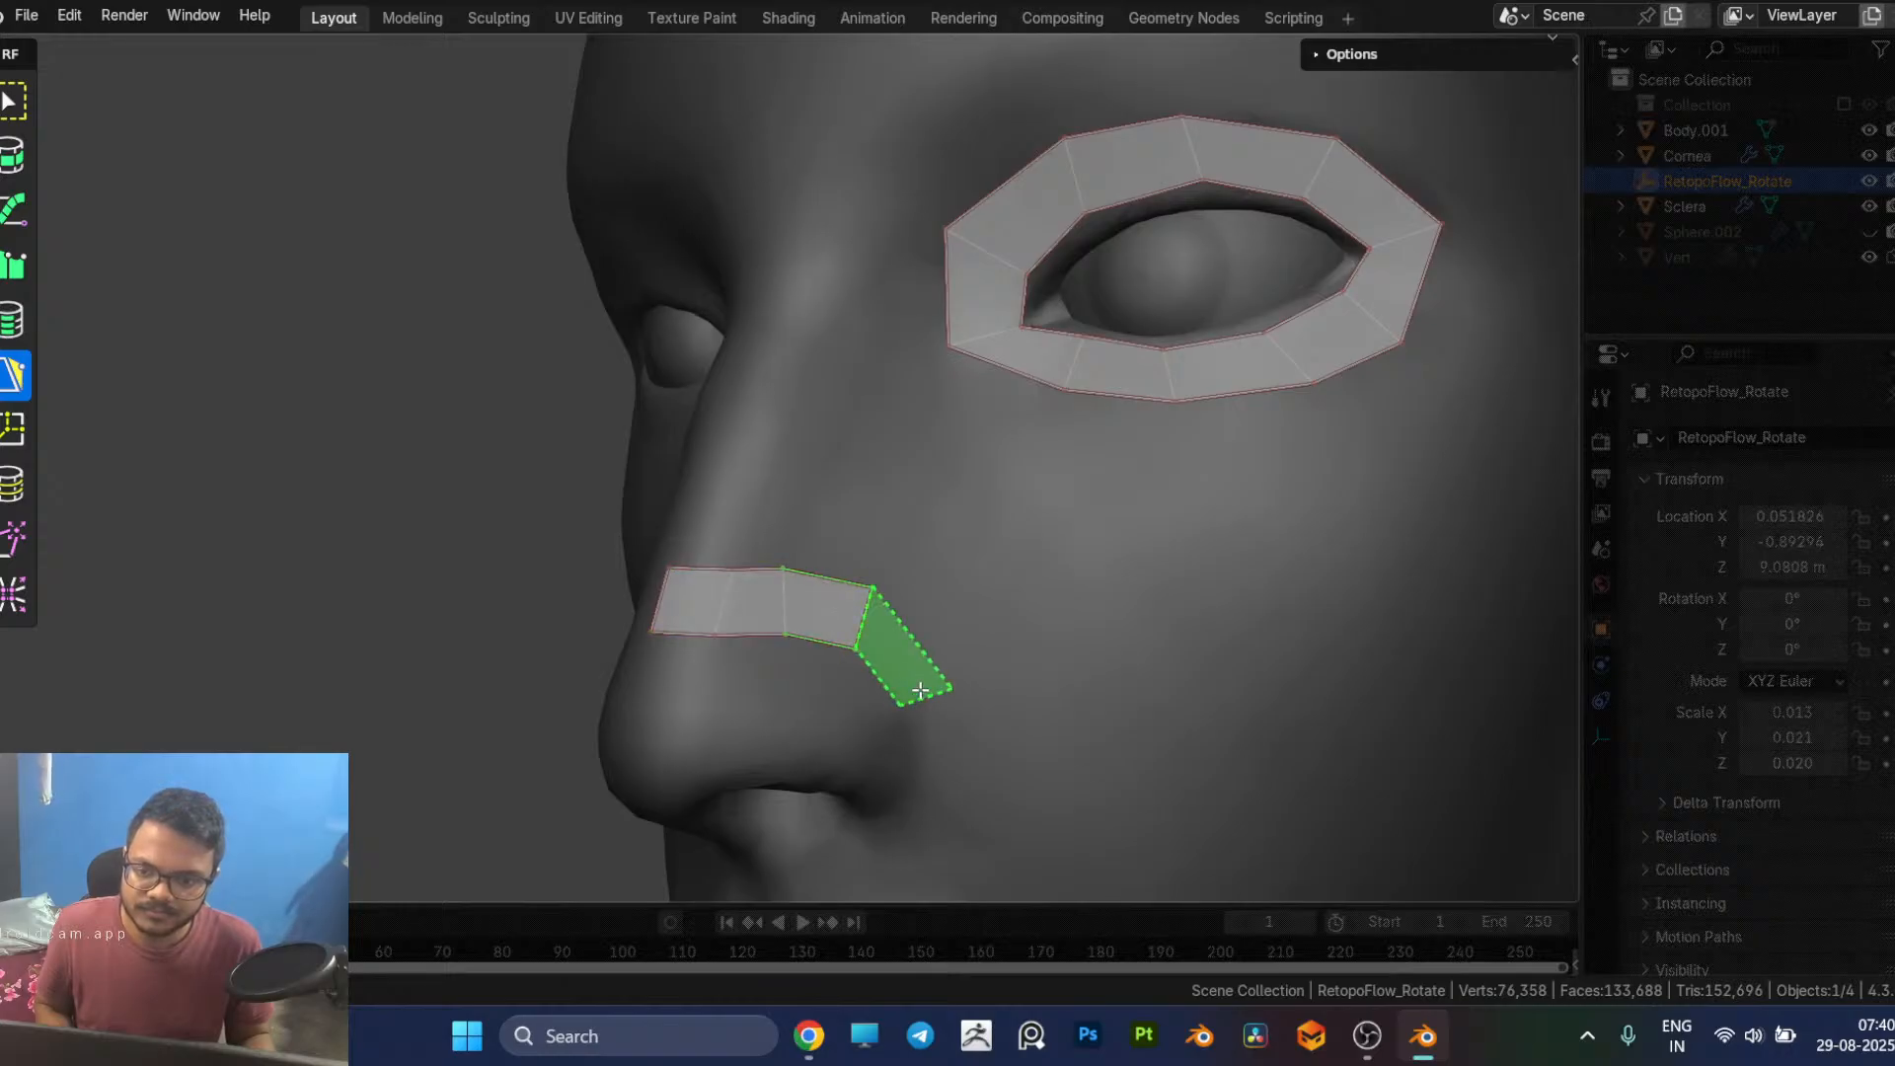
{"action": "left_click", "coordinate": [923, 693], "text": "ctrl"}
Step: Continue the nose strip with two faces curving around the nostril wing and adjust their inner vertices to follow its crease
{"action": "middle_click_drag", "start_coordinate": [923, 697], "coordinate": [906, 529]}
{"action": "left_click", "coordinate": [872, 531], "text": "ctrl"}
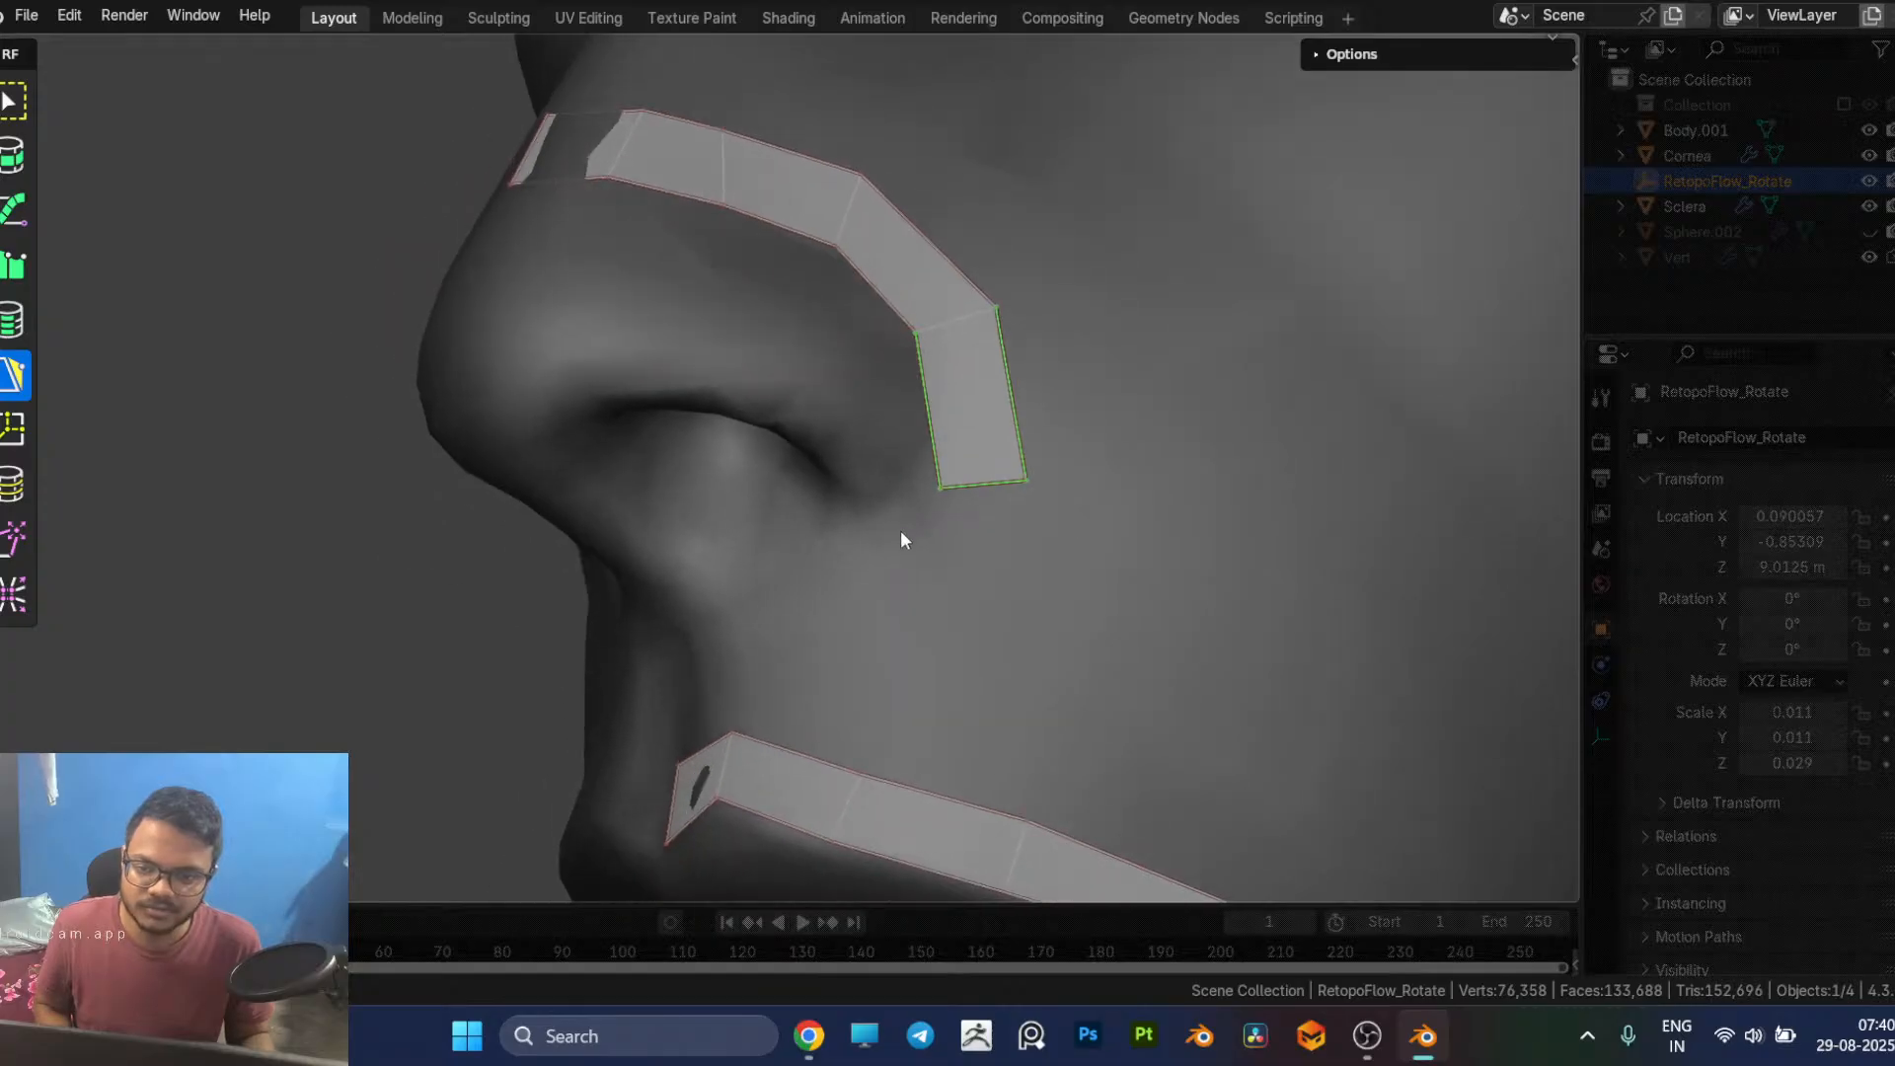
{"action": "left_click", "coordinate": [947, 481], "text": "ctrl"}
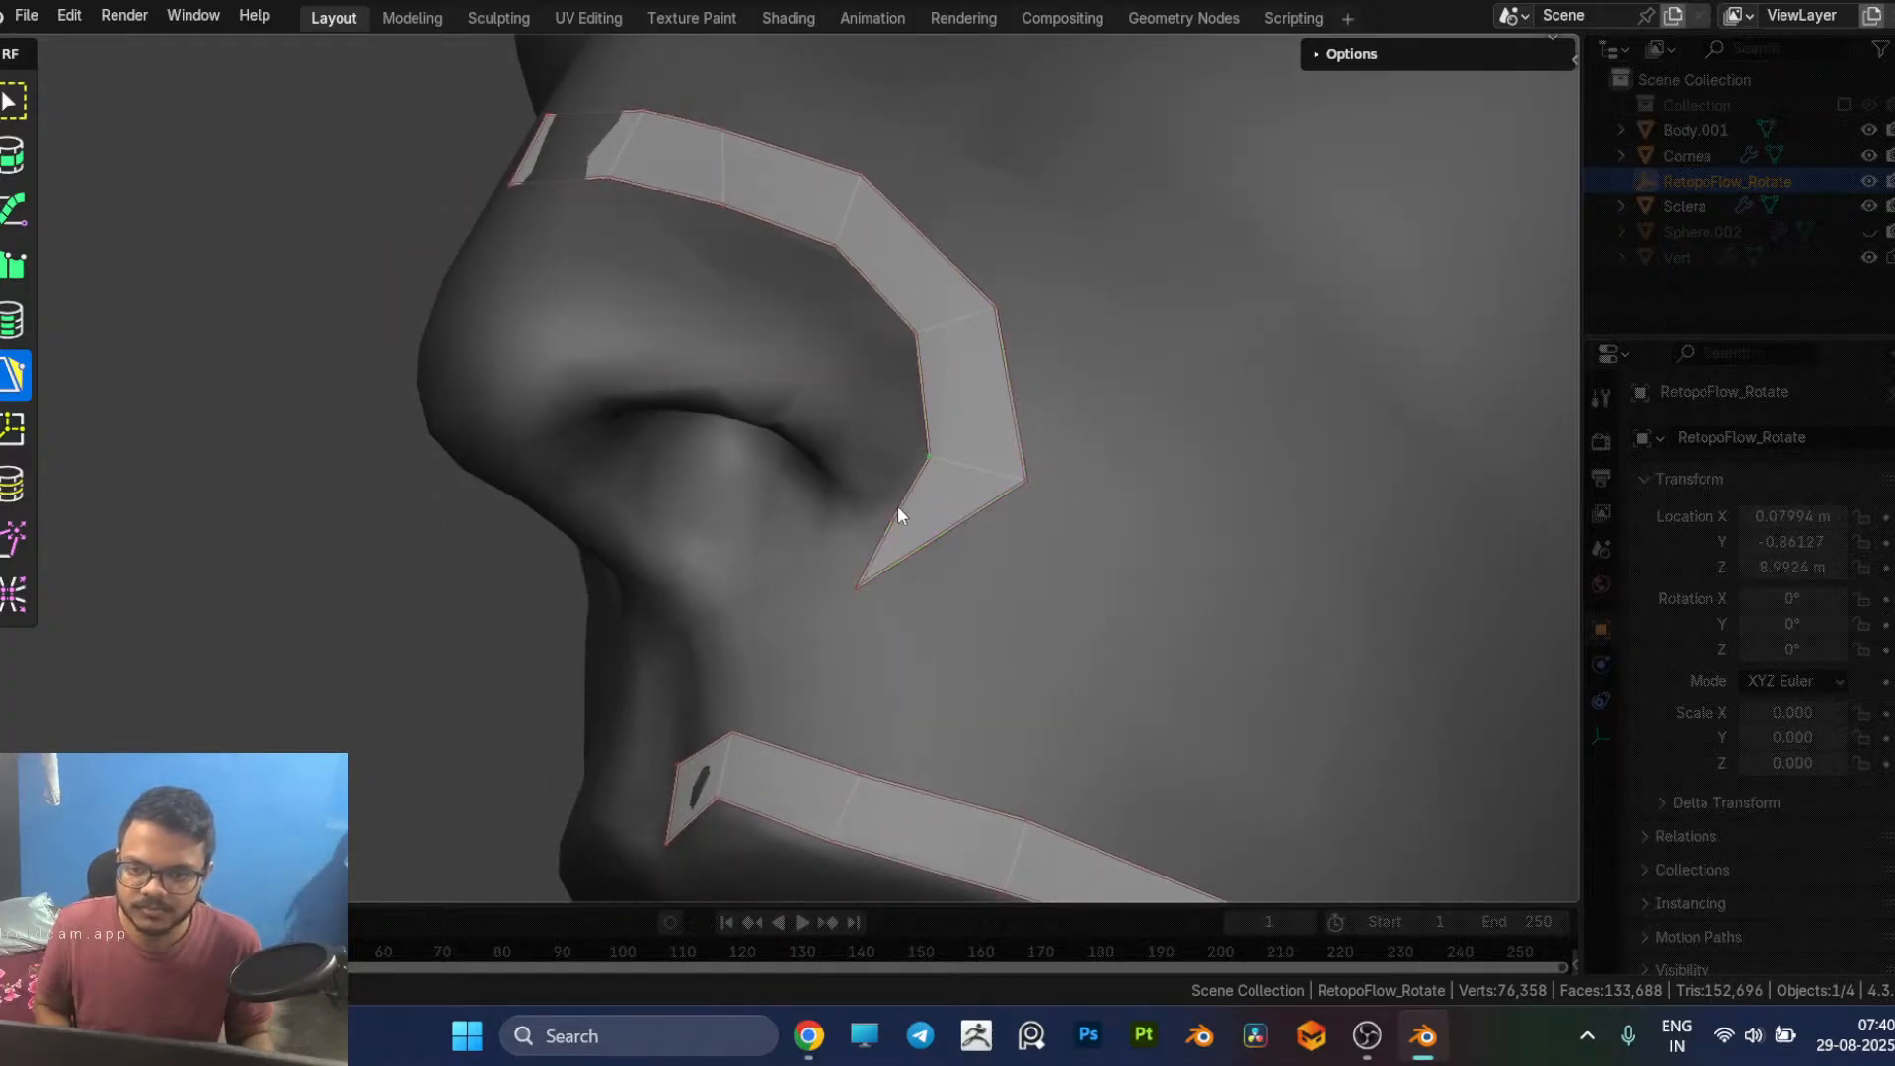
{"action": "left_click_drag", "start_coordinate": [884, 521], "coordinate": [865, 510]}
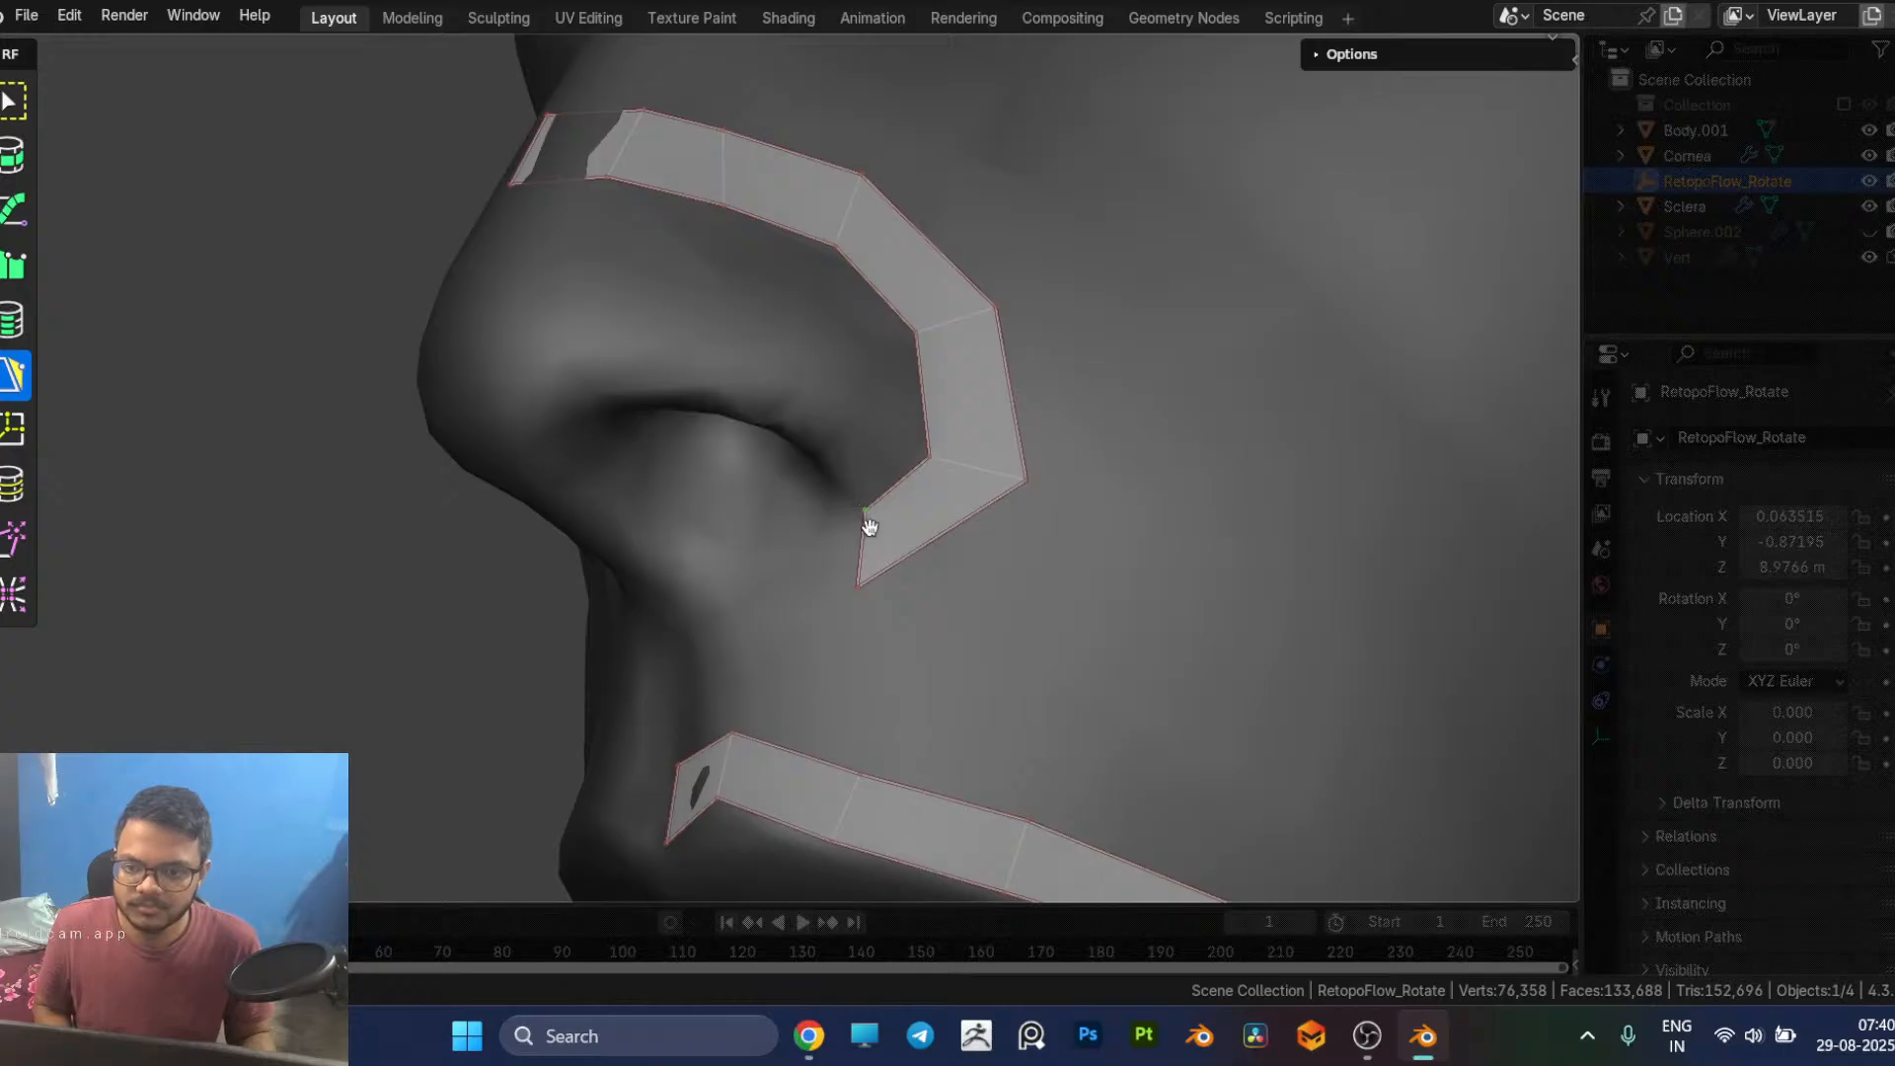
Step: Extend the nose strip with three faces beneath the nostril to the centre line below the nose
{"action": "middle_click_drag", "start_coordinate": [946, 555], "coordinate": [979, 555]}
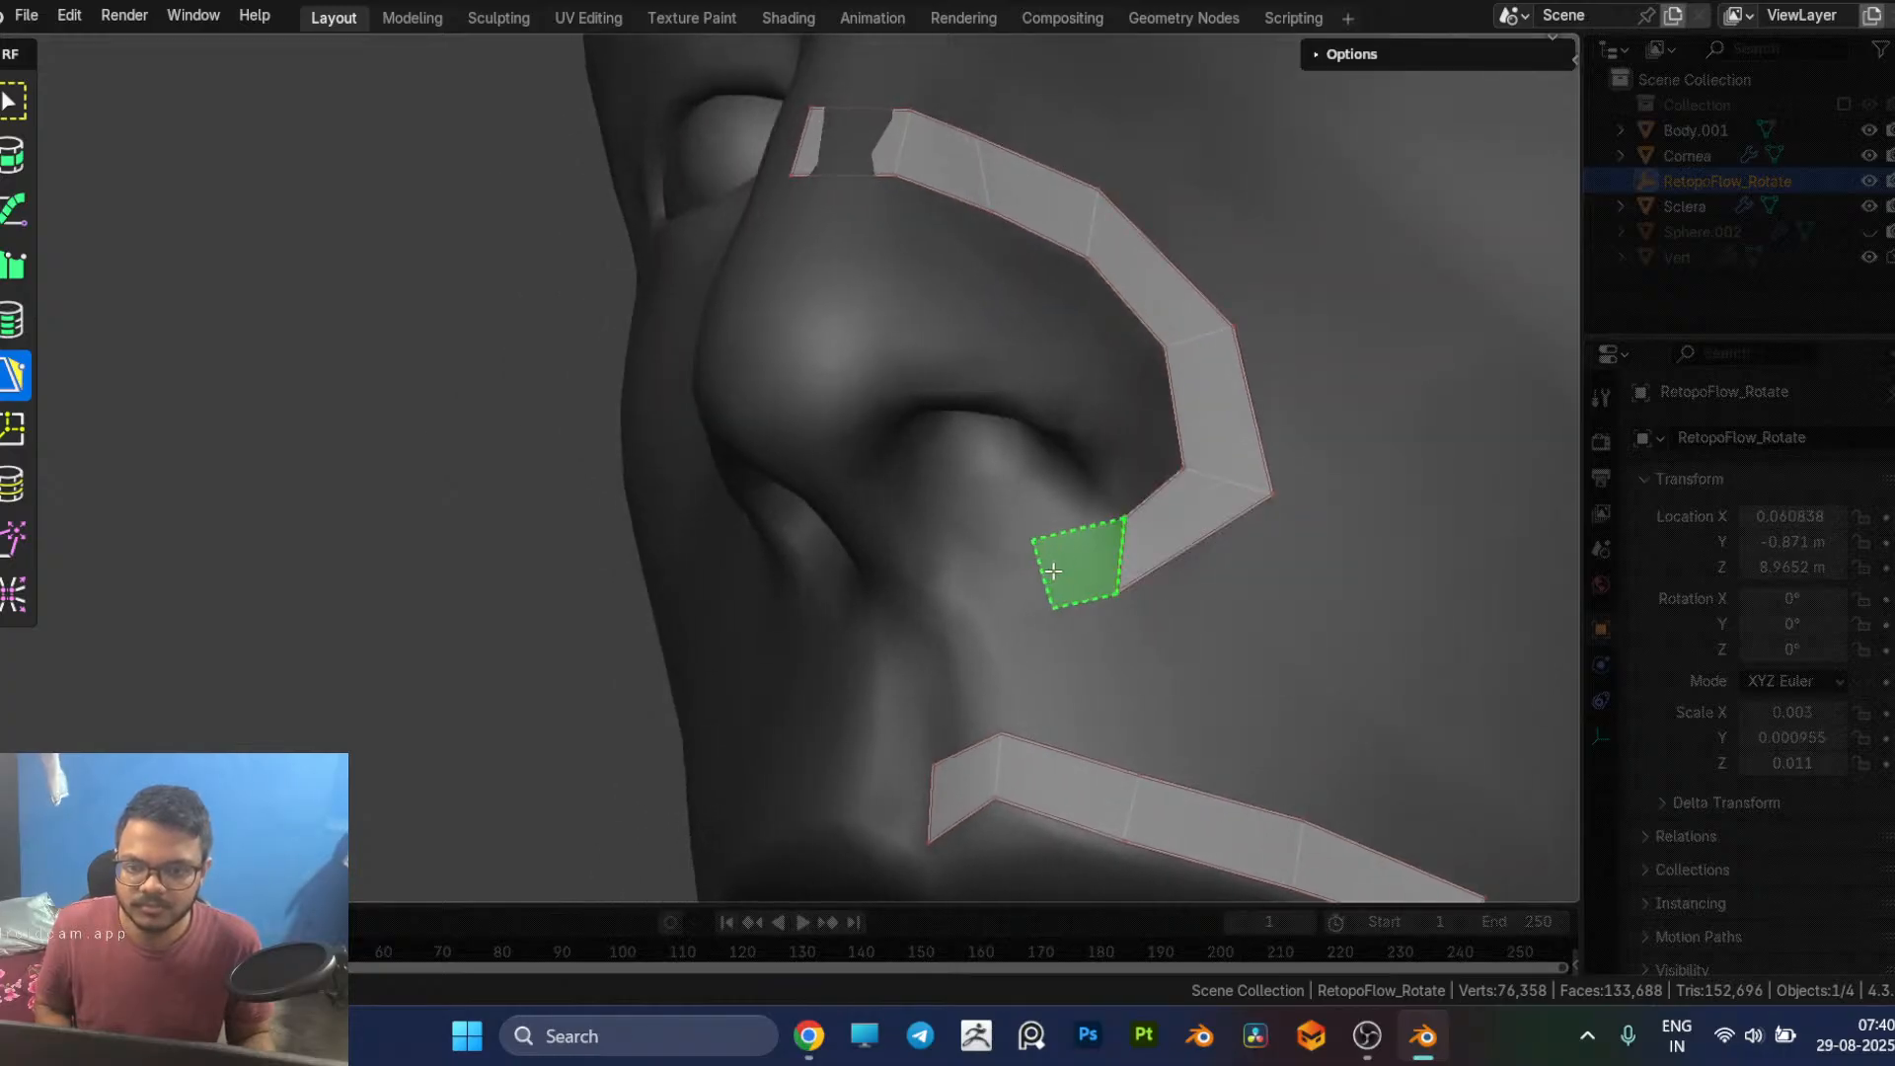
{"action": "left_click", "coordinate": [1048, 572], "text": "ctrl"}
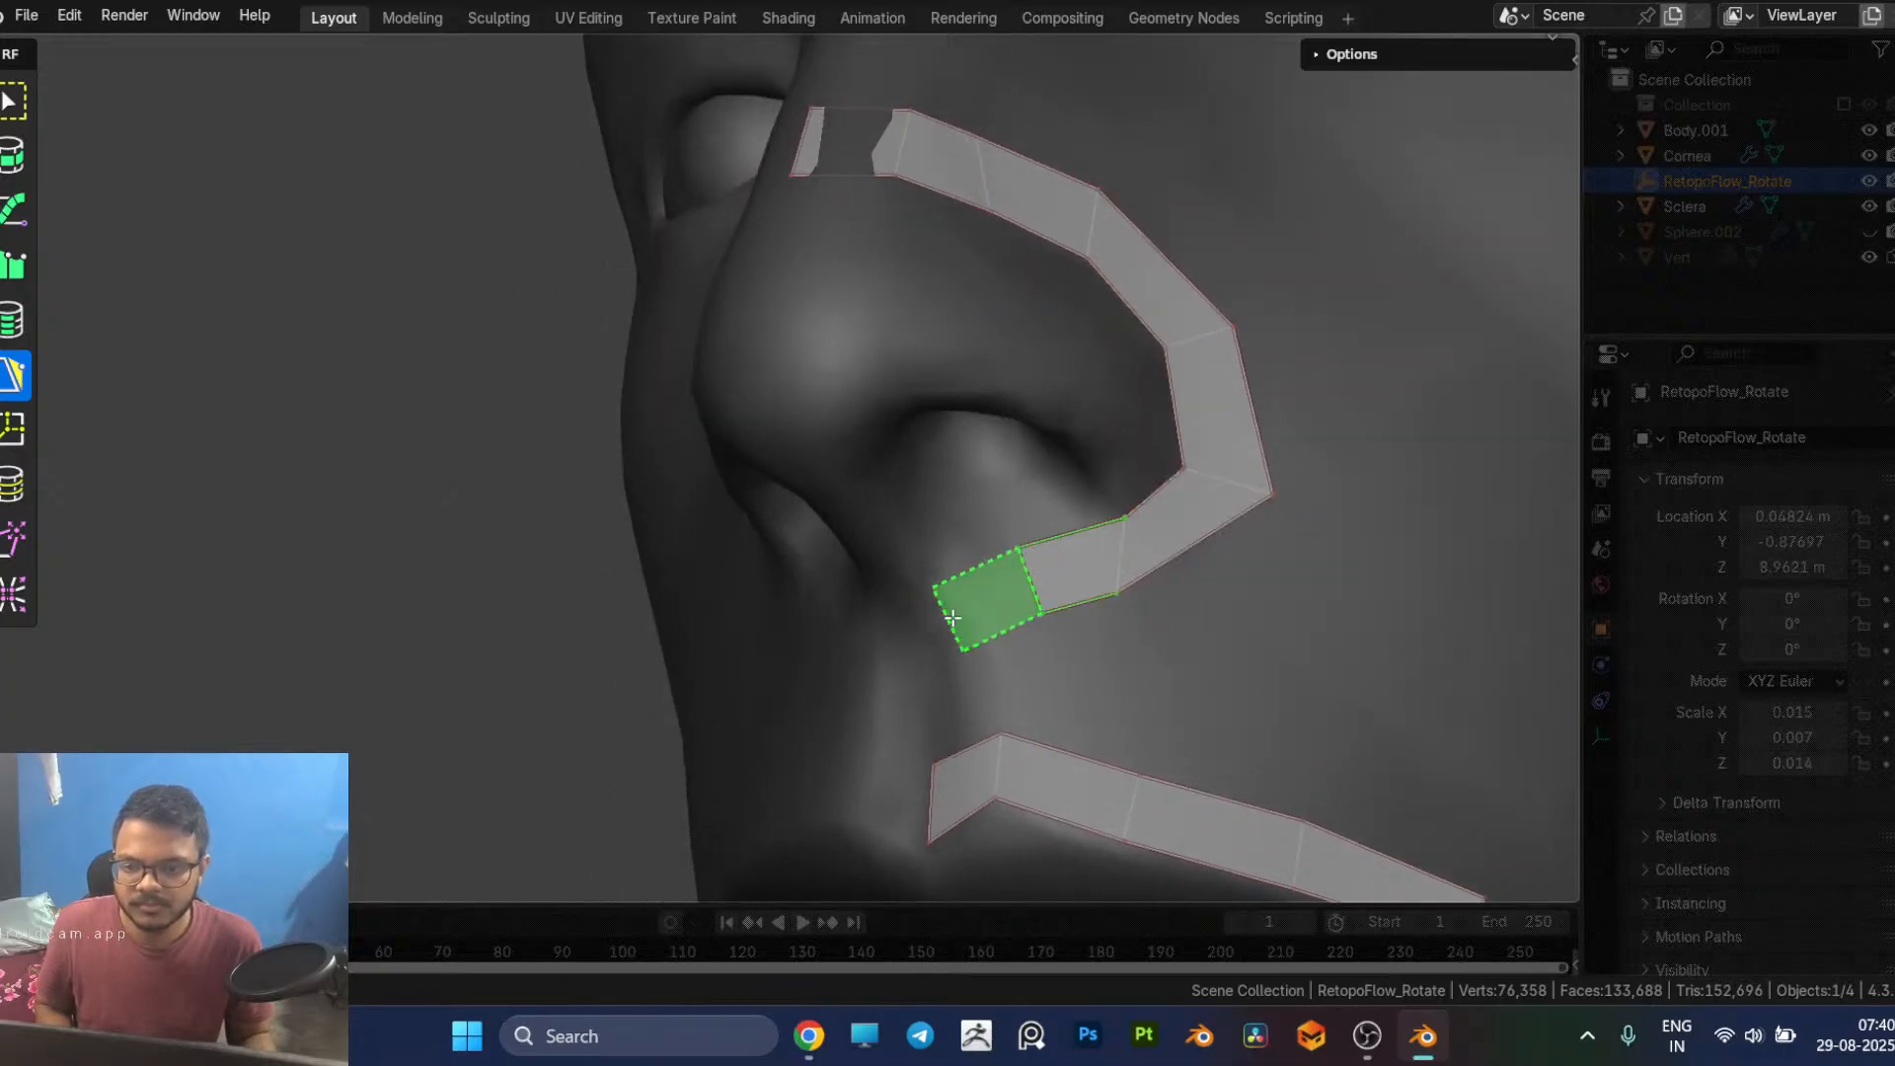
{"action": "scroll", "coordinate": [999, 614], "scroll_direction": "down", "scroll_amount": 5}
{"action": "middle_click_drag", "start_coordinate": [1438, 469], "coordinate": [1086, 505]}
{"action": "scroll", "coordinate": [1085, 506], "scroll_direction": "up", "scroll_amount": 2}
{"action": "middle_click_drag", "start_coordinate": [1182, 594], "coordinate": [1040, 621]}
{"action": "left_click", "coordinate": [1148, 565], "text": "ctrl"}
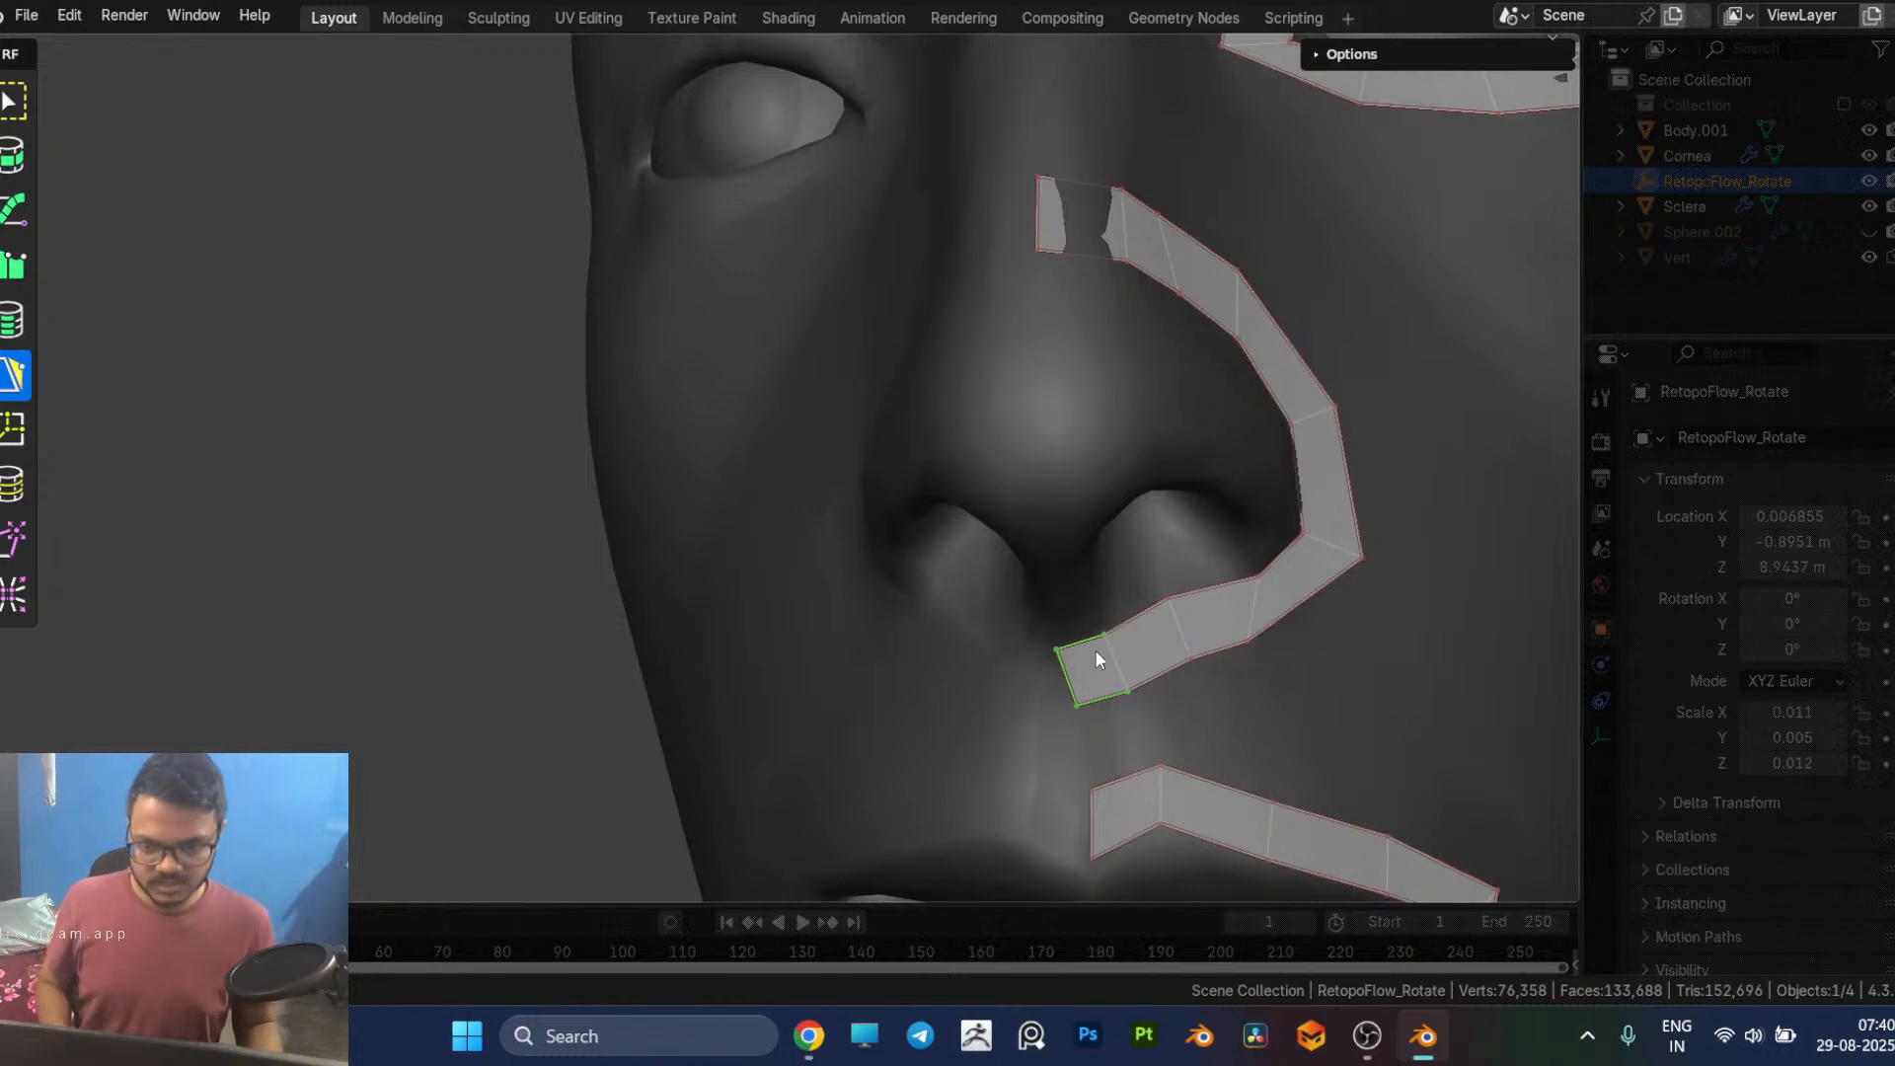
Step: Adjust the vertices of the faces beneath the nostril to even their spacing and align the strip's end with the centre line
{"action": "left_click_drag", "start_coordinate": [1104, 632], "coordinate": [1186, 597]}
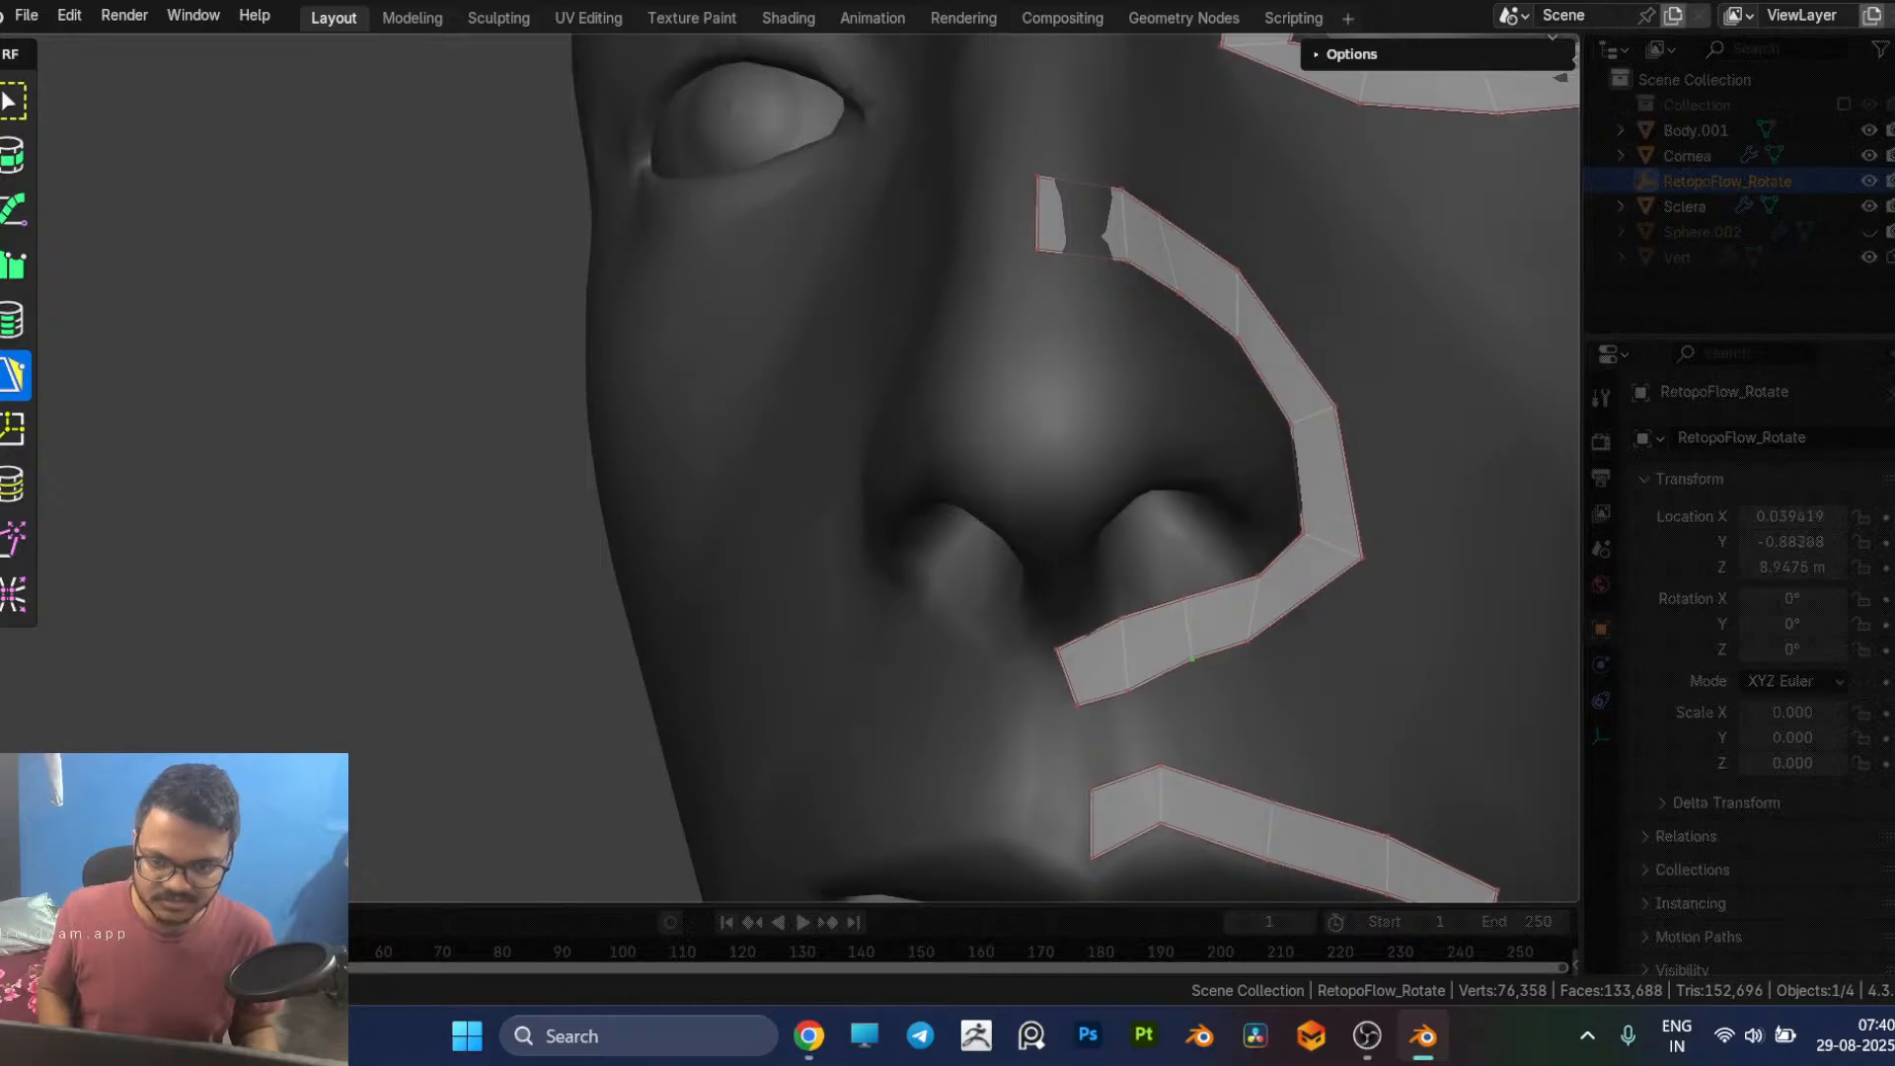
{"action": "middle_click_drag", "start_coordinate": [1252, 685], "coordinate": [1104, 536]}
{"action": "left_click_drag", "start_coordinate": [1092, 542], "coordinate": [1123, 529]}
{"action": "middle_click_drag", "start_coordinate": [1122, 580], "coordinate": [1025, 545]}
{"action": "left_click_drag", "start_coordinate": [986, 526], "coordinate": [1003, 520]}
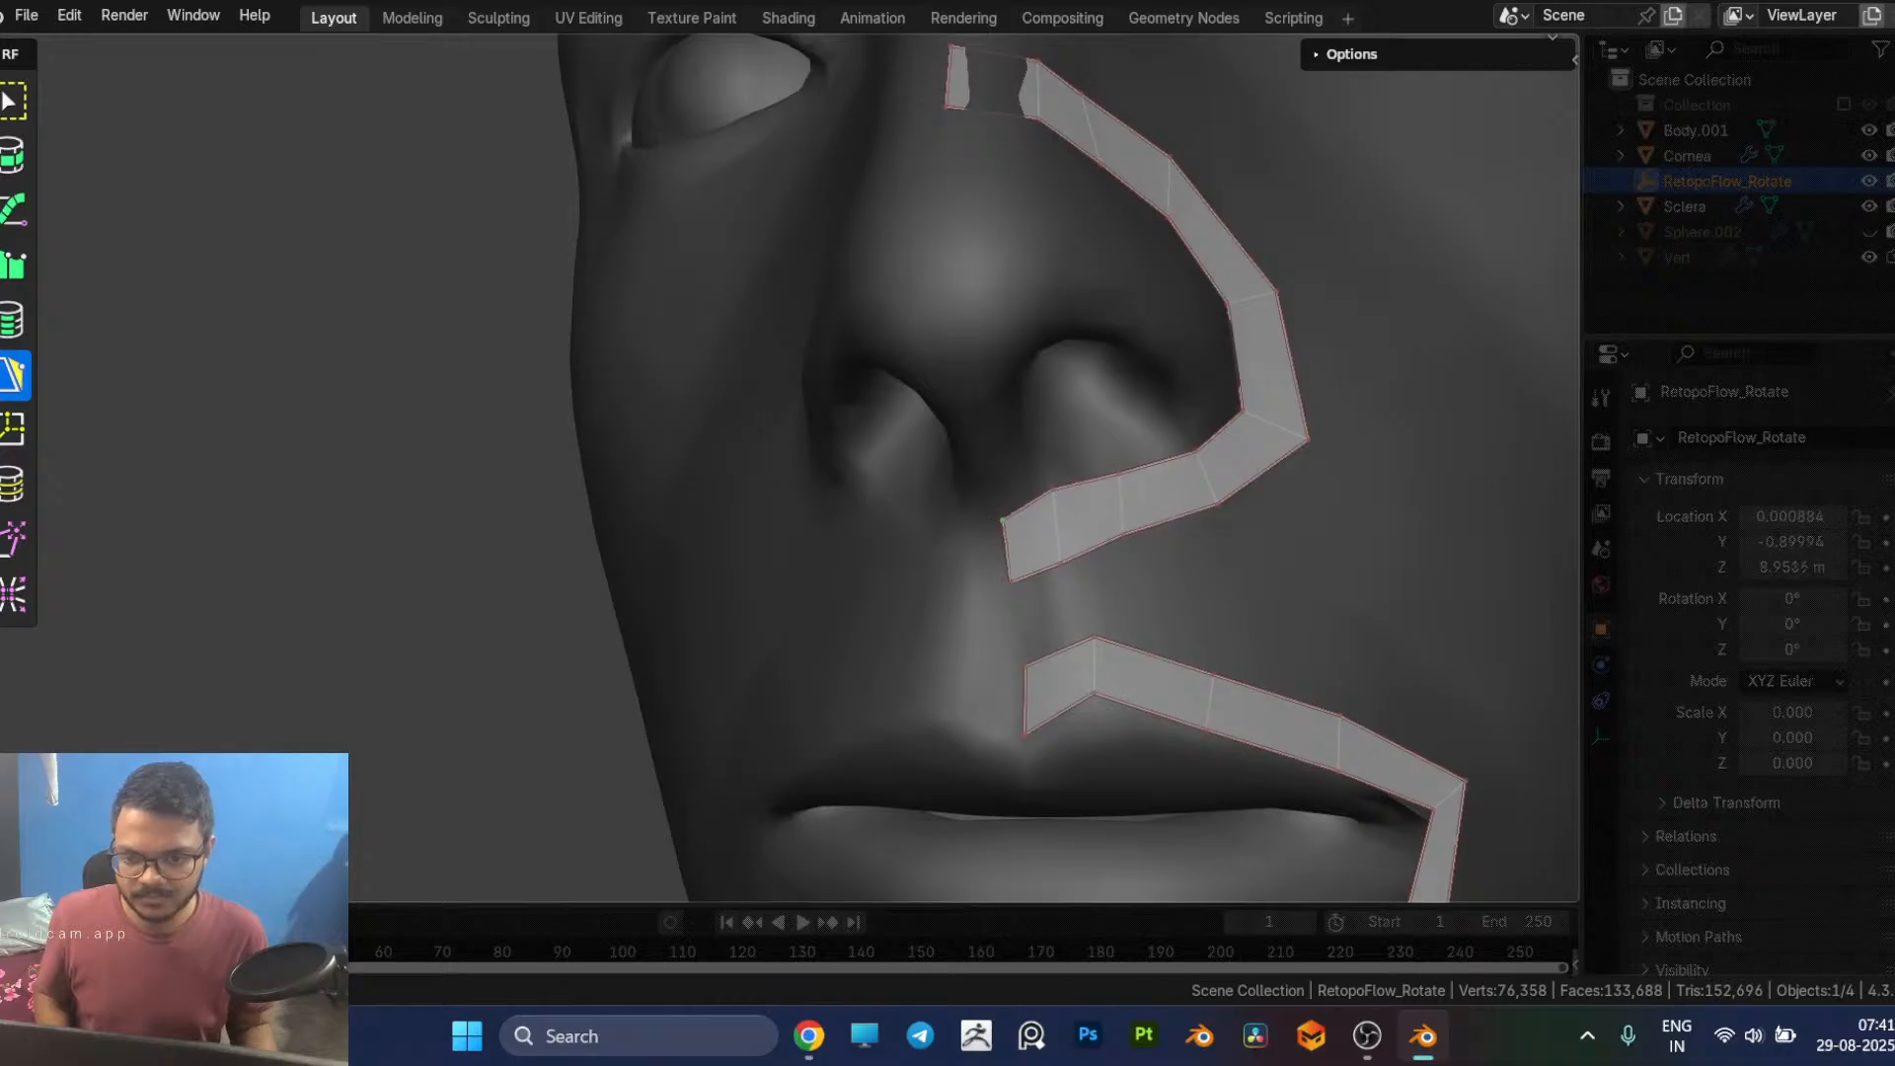
Step: Extend two faces from the inner-corner edge of the eye loop across to the centre of the nose bridge
{"action": "scroll", "coordinate": [1117, 577], "scroll_direction": "down", "scroll_amount": 8}
{"action": "middle_click_drag", "start_coordinate": [1117, 578], "coordinate": [1021, 626]}
{"action": "middle_click_drag", "start_coordinate": [812, 538], "coordinate": [850, 563]}
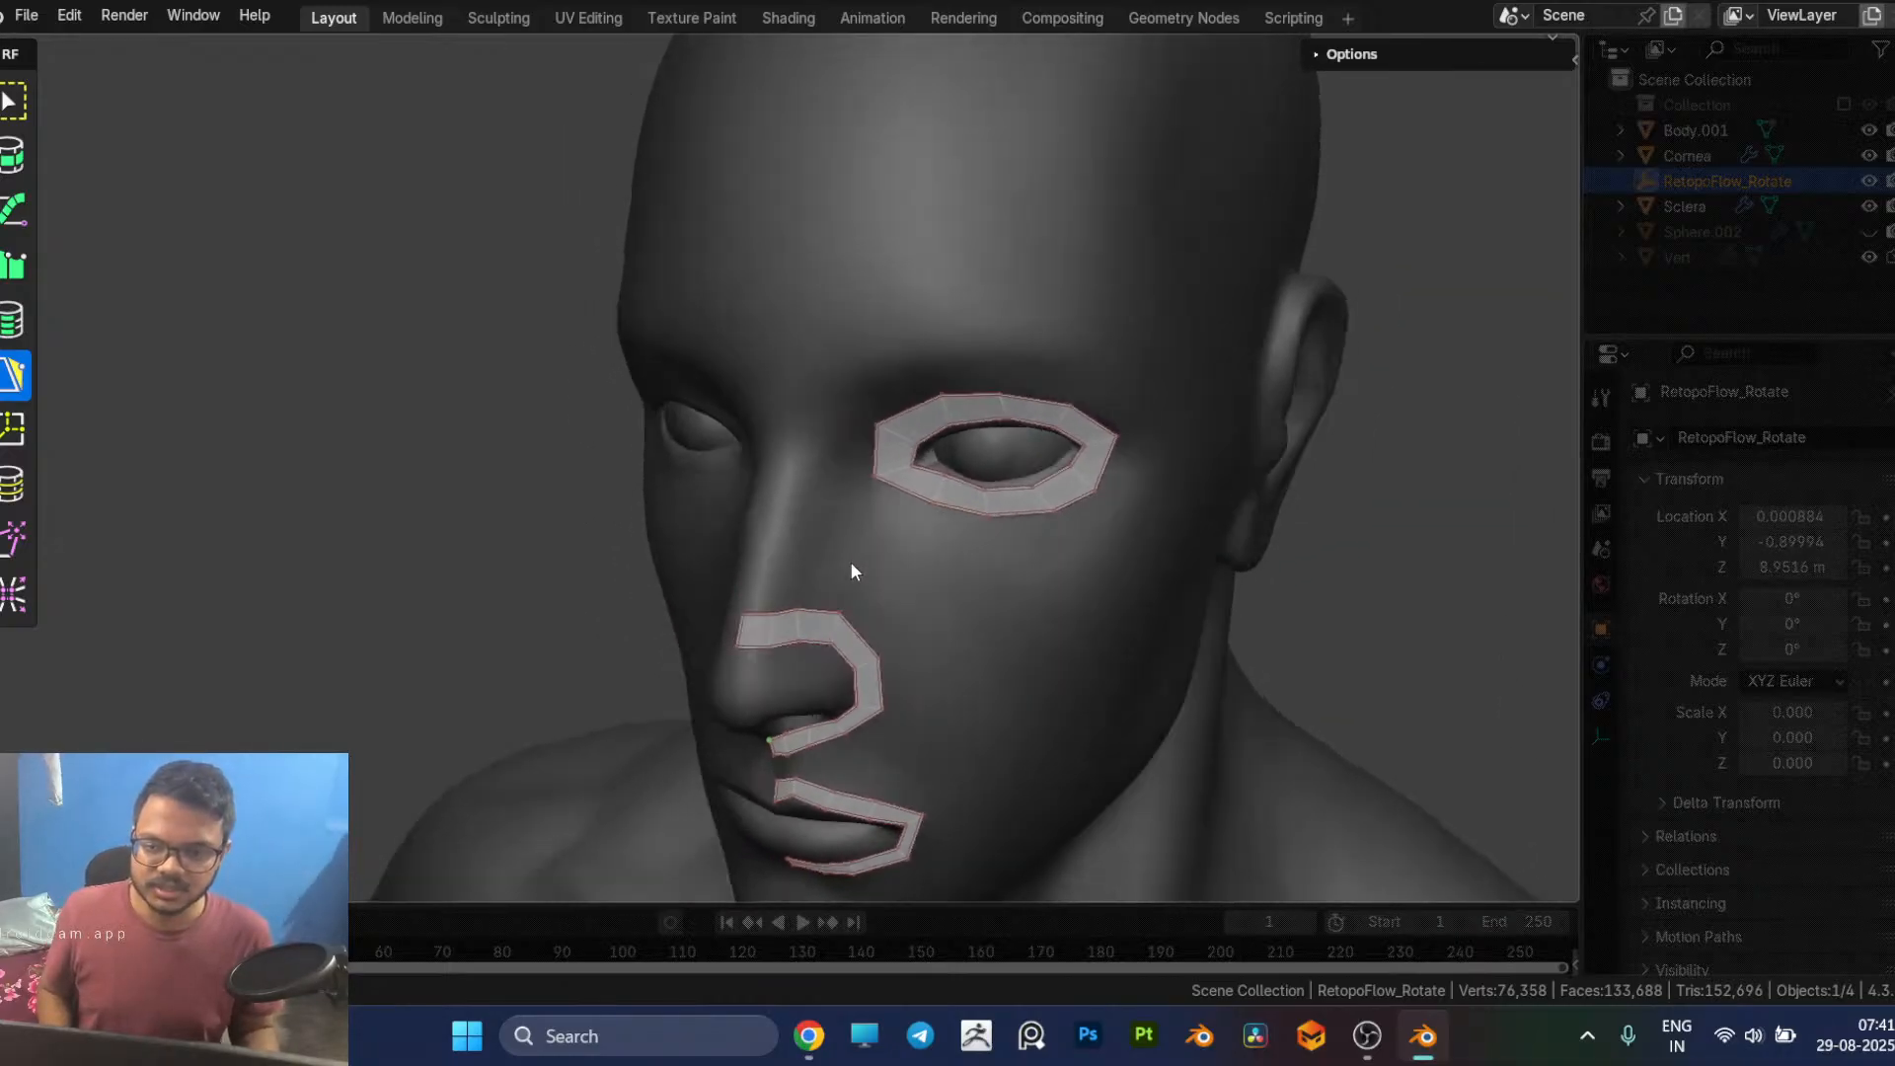
{"action": "scroll", "coordinate": [938, 521], "scroll_direction": "up", "scroll_amount": 6}
{"action": "middle_click_drag", "start_coordinate": [979, 517], "coordinate": [1168, 517]}
{"action": "middle_click_drag", "start_coordinate": [984, 366], "coordinate": [1060, 454]}
{"action": "left_click", "coordinate": [1066, 454]}
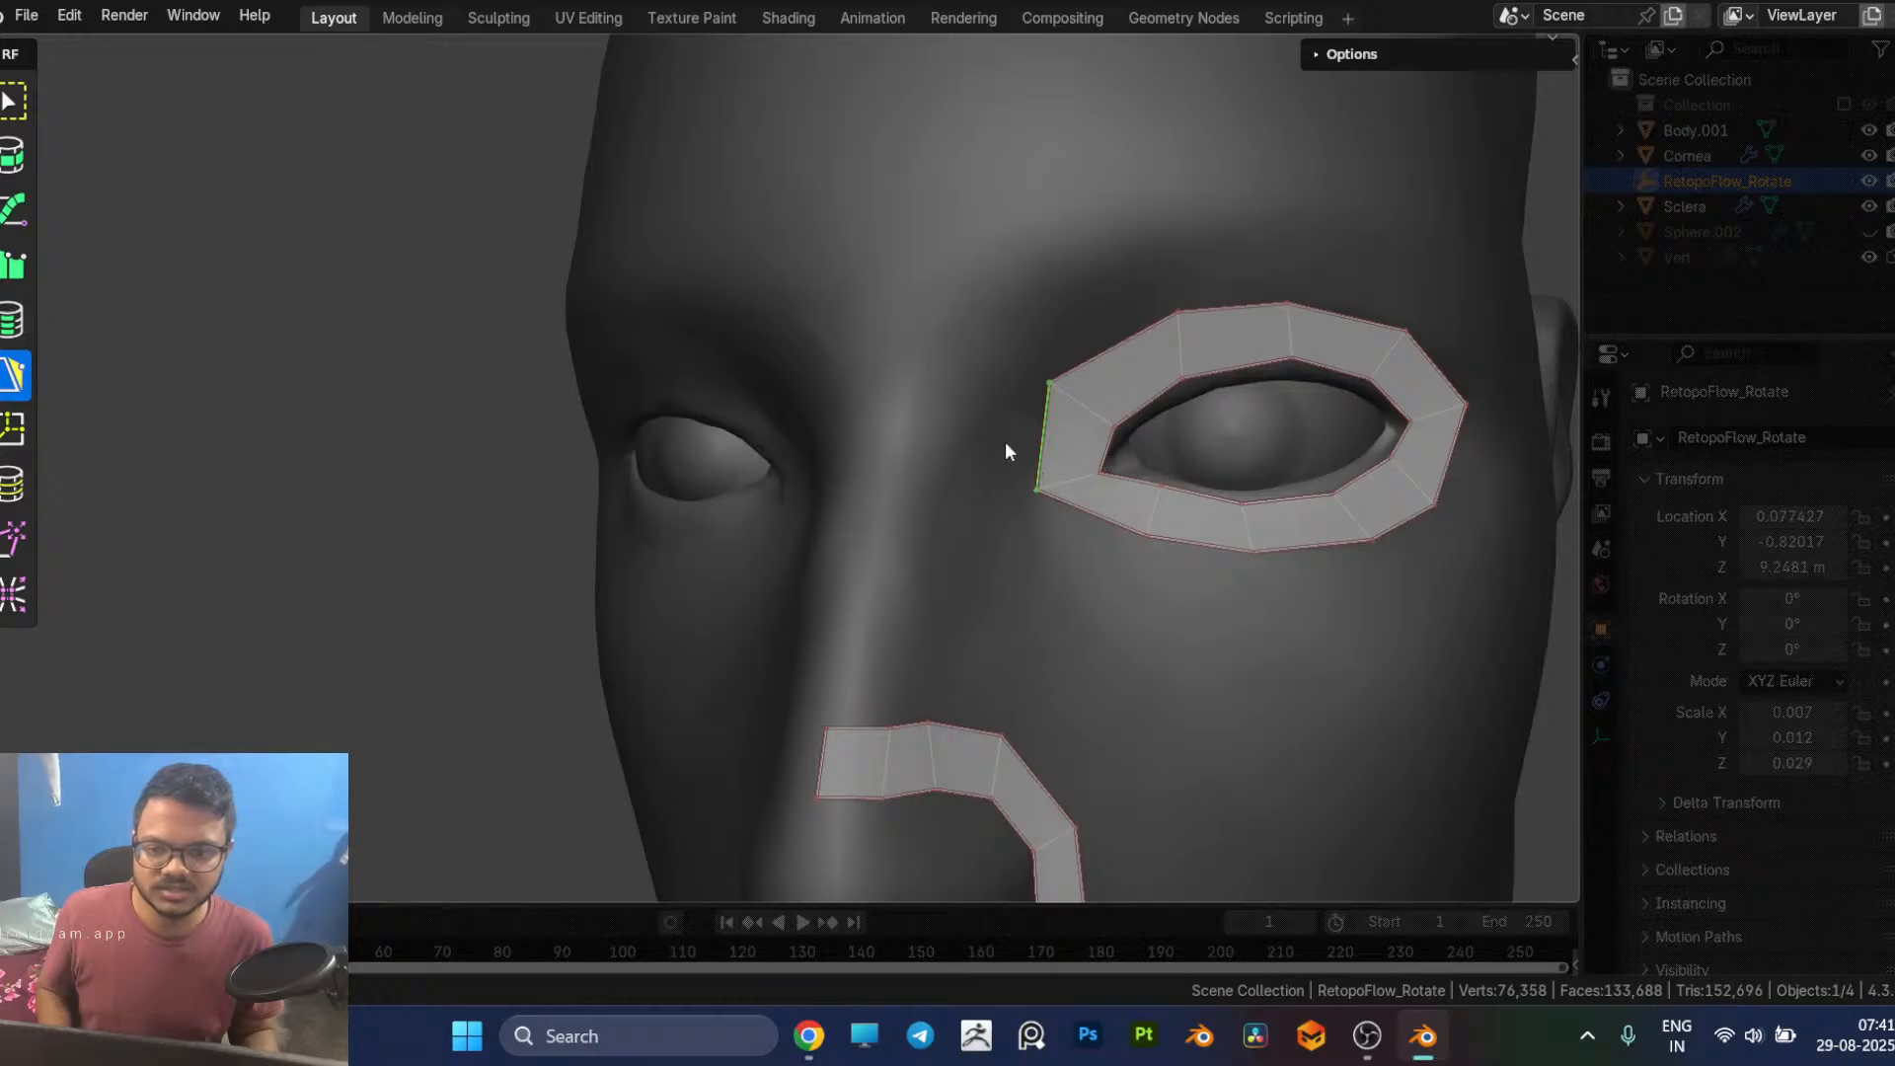
{"action": "left_click", "coordinate": [989, 421], "text": "ctrl"}
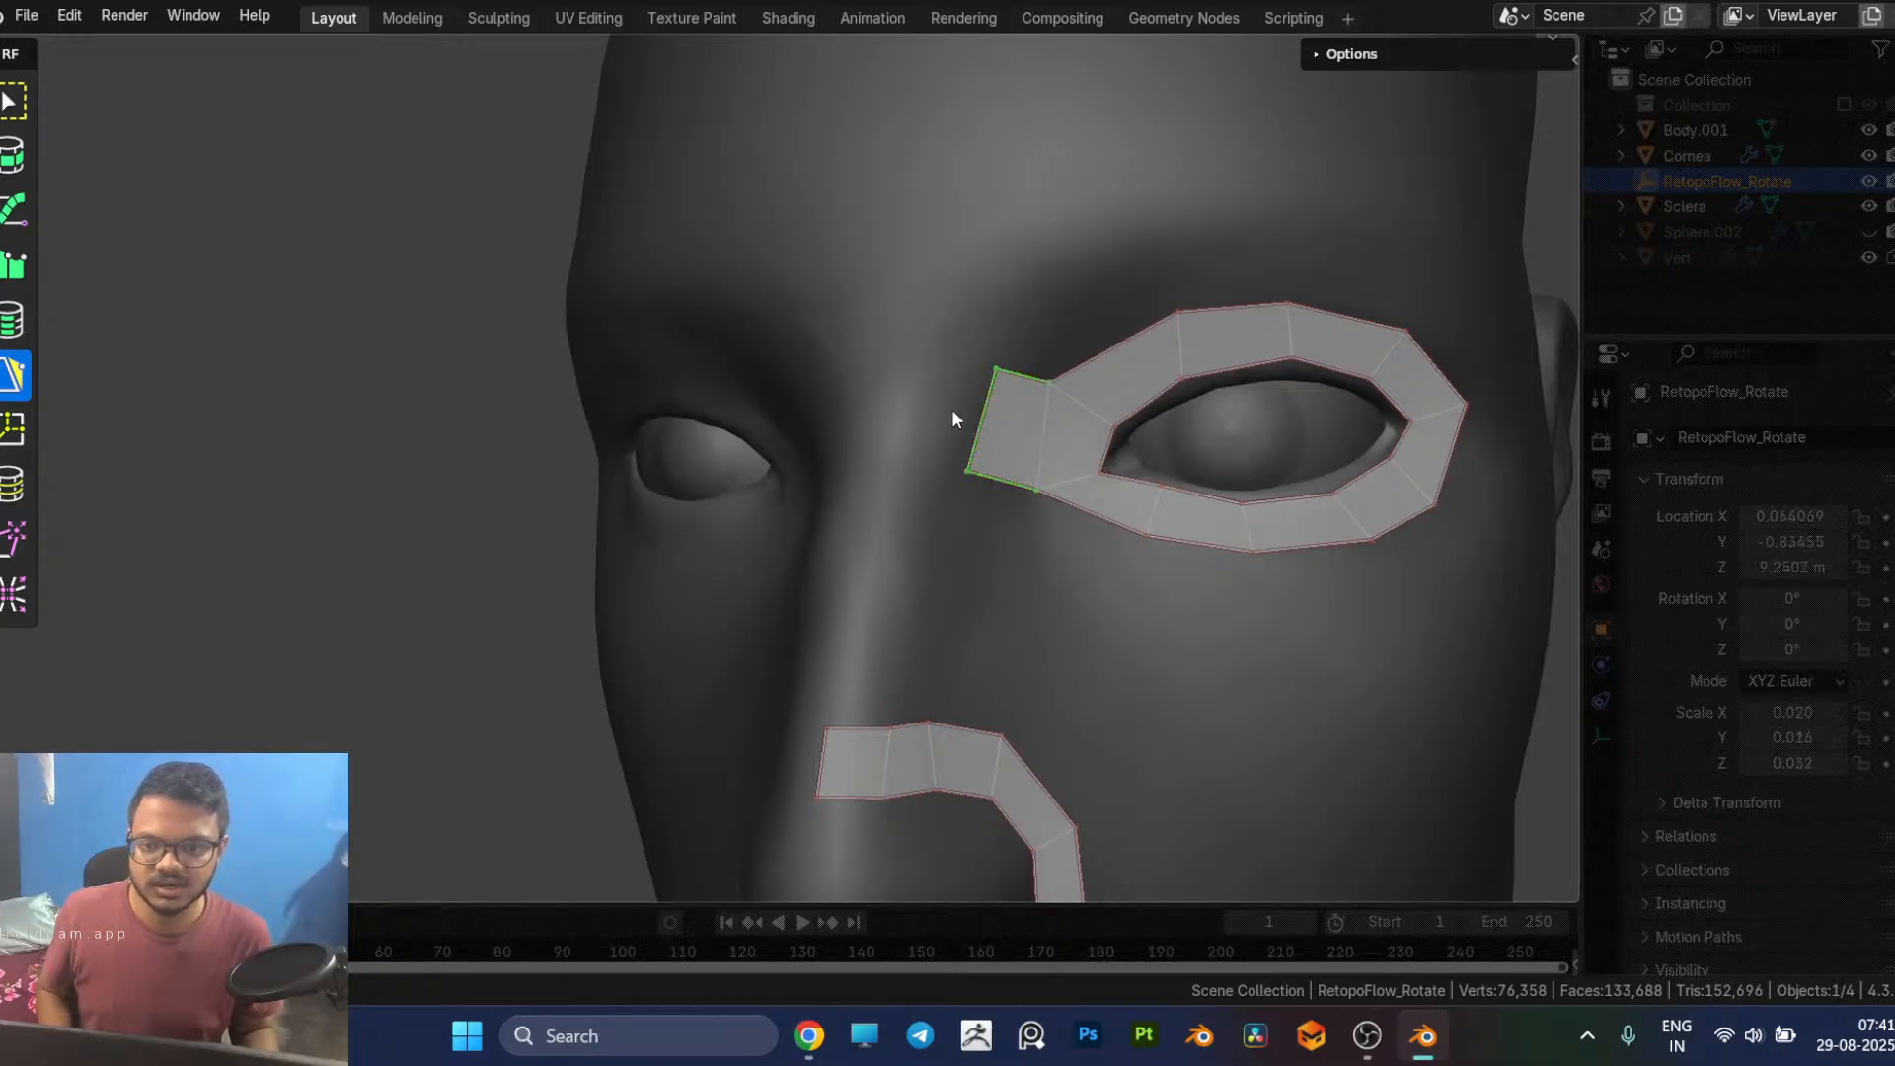
{"action": "left_click", "coordinate": [889, 407], "text": "ctrl"}
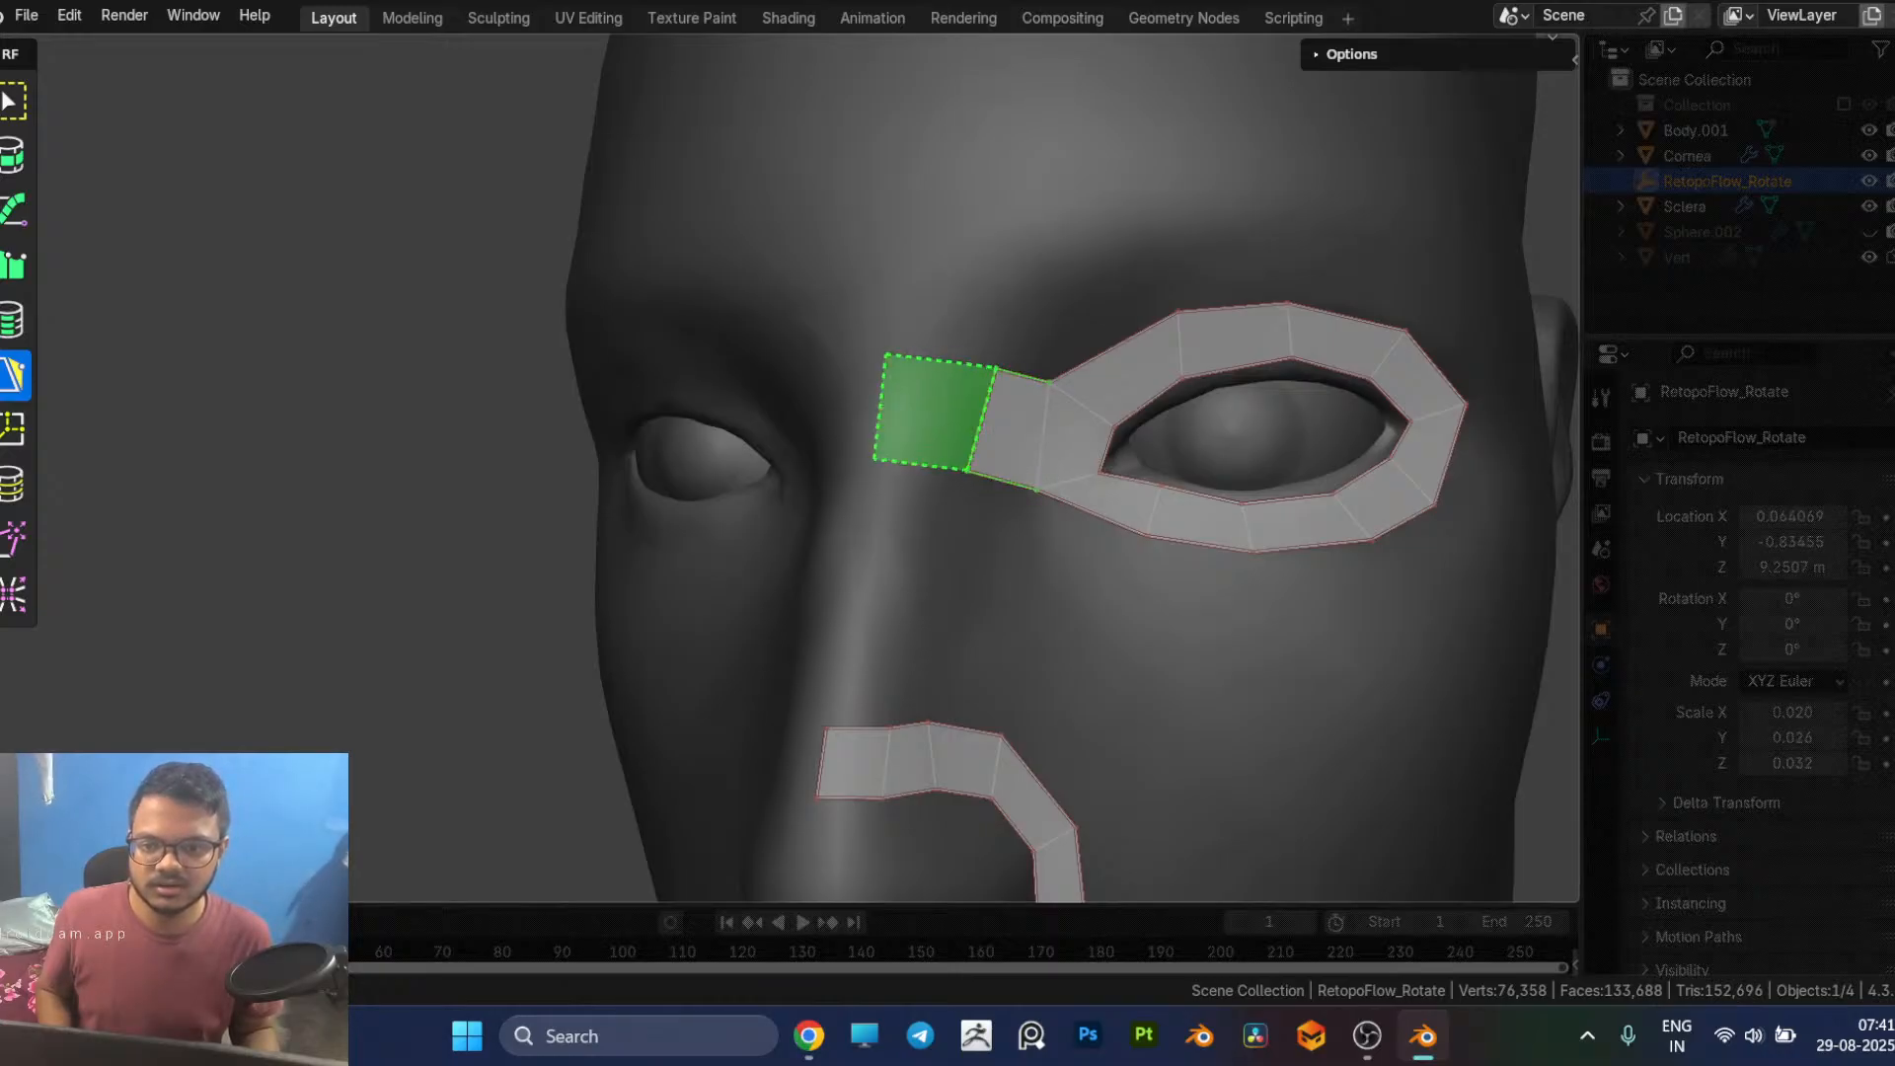
{"action": "middle_click_drag", "start_coordinate": [952, 423], "coordinate": [891, 431]}
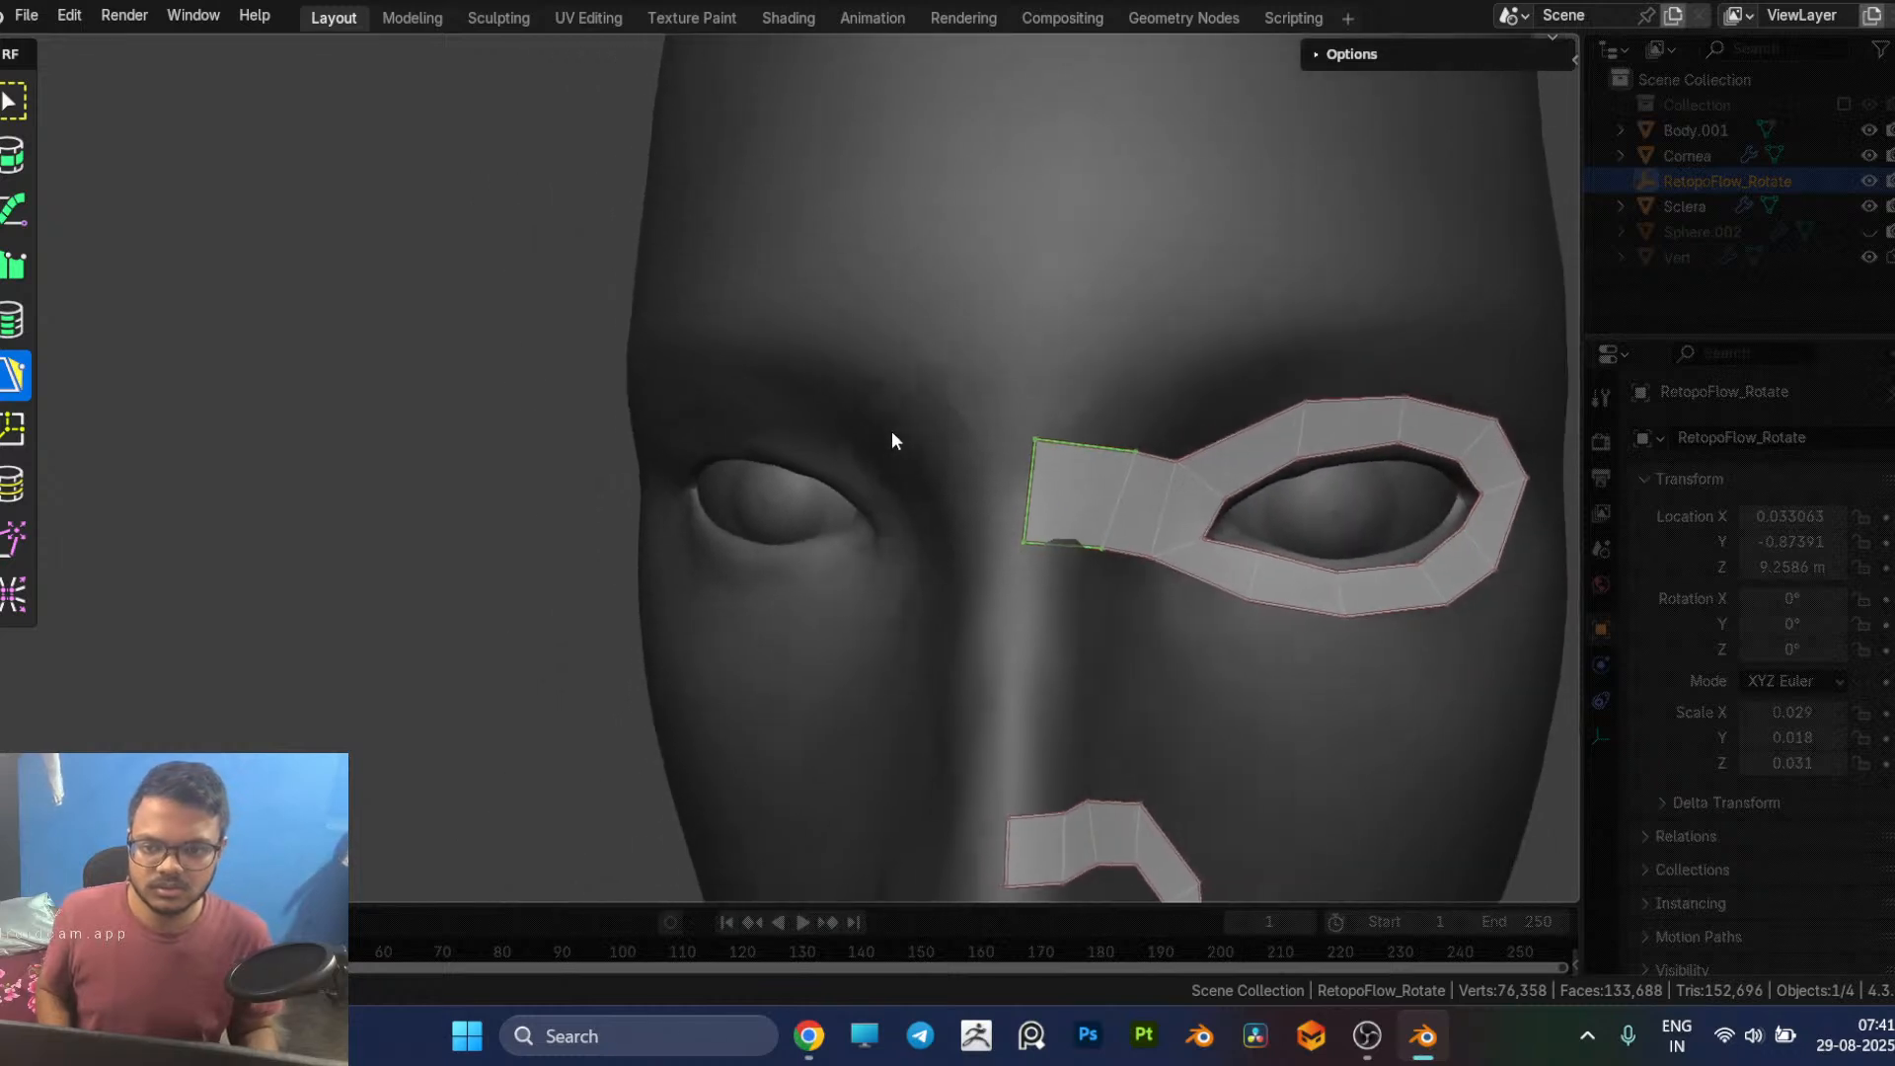
Step: Adjust the upper and lower vertices of the nose bridge faces to straighten the strip and align its end with the centre line
{"action": "middle_click_drag", "start_coordinate": [1171, 478], "coordinate": [1146, 473]}
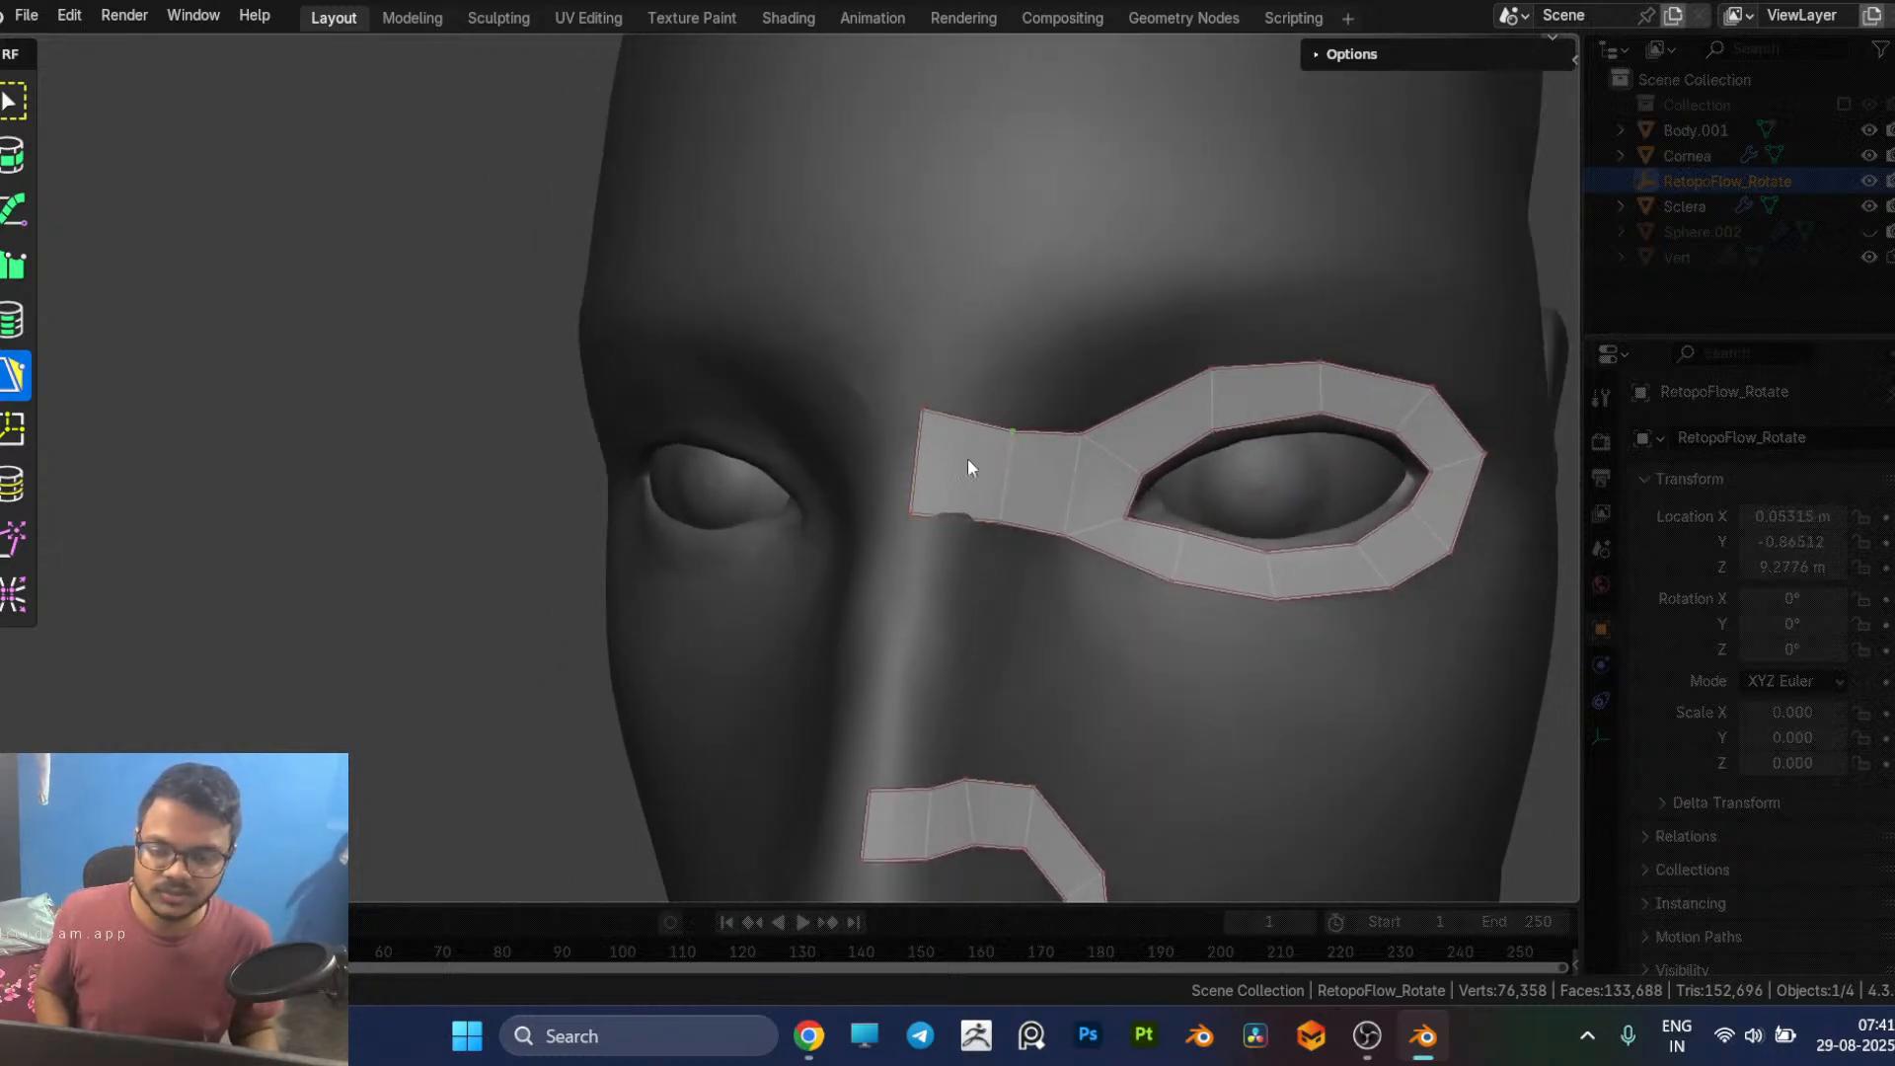
{"action": "left_click_drag", "start_coordinate": [1004, 519], "coordinate": [995, 523]}
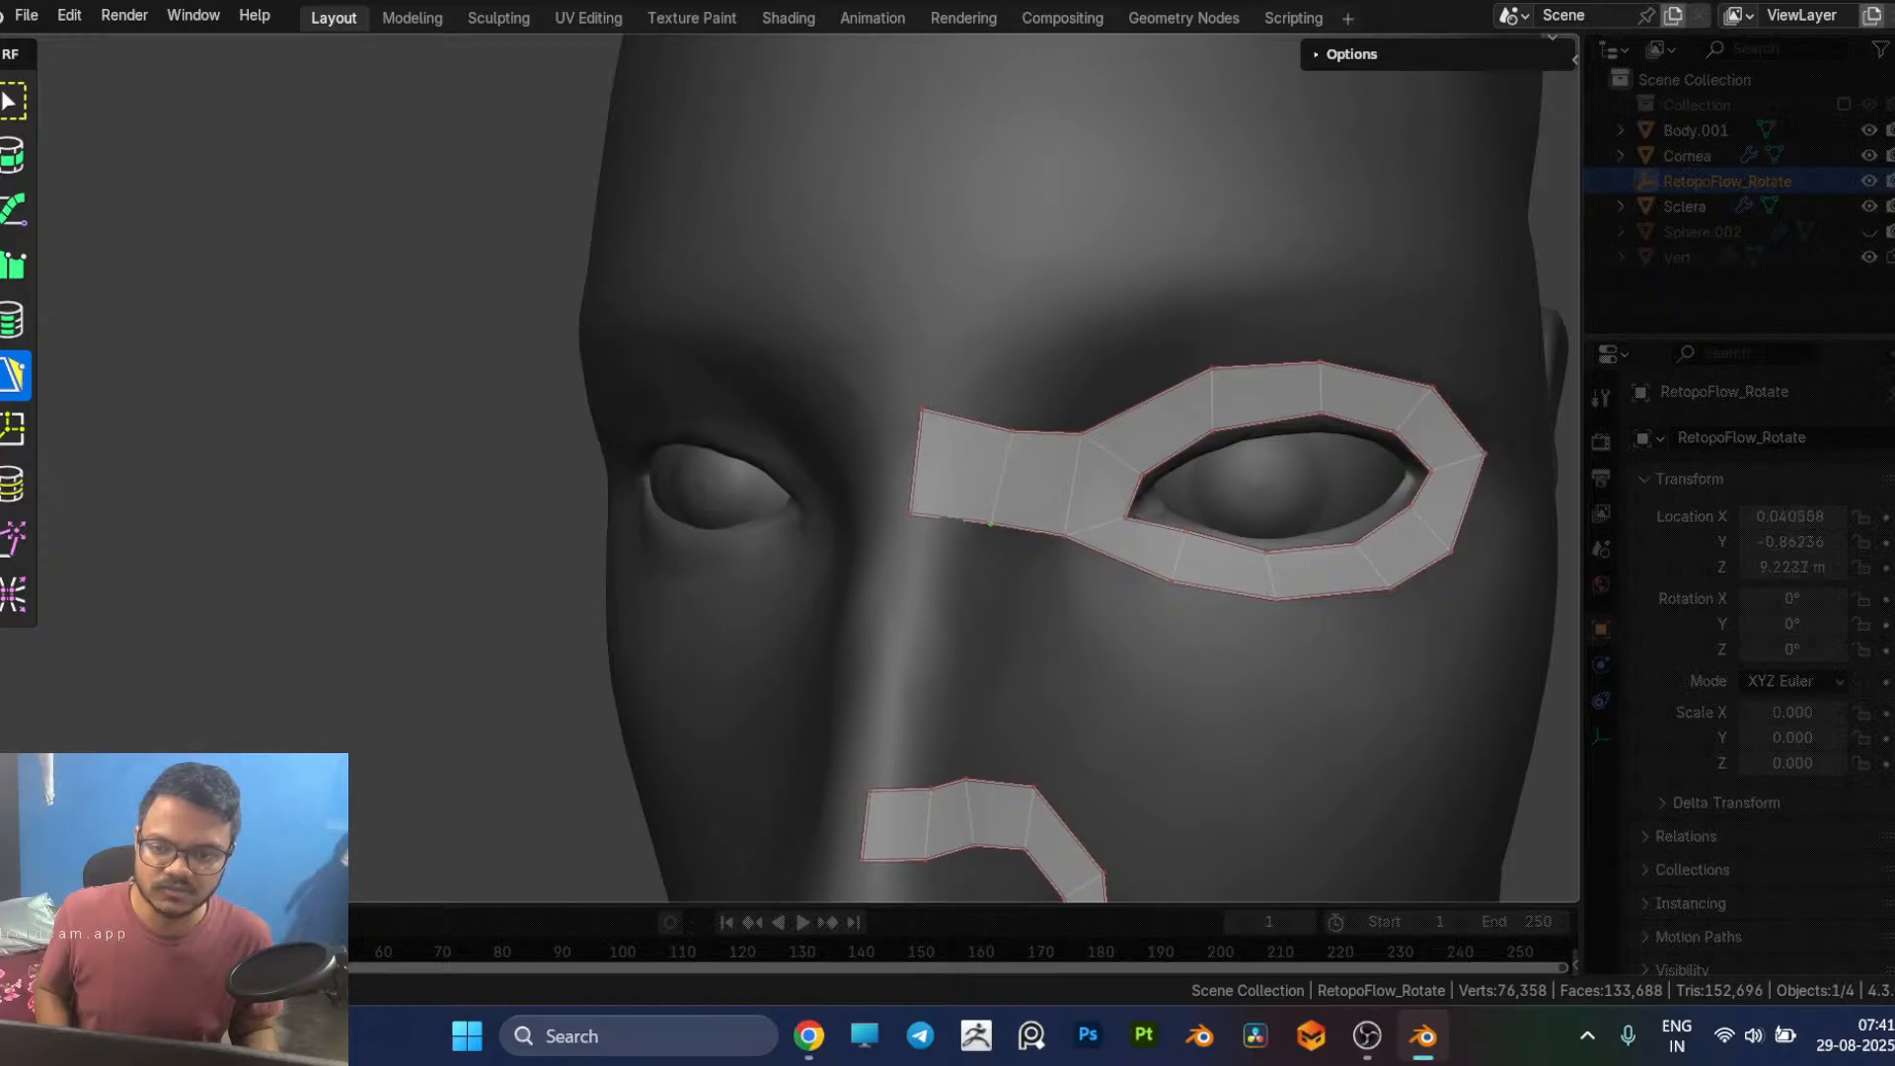
{"action": "middle_click_drag", "start_coordinate": [995, 524], "coordinate": [1028, 398]}
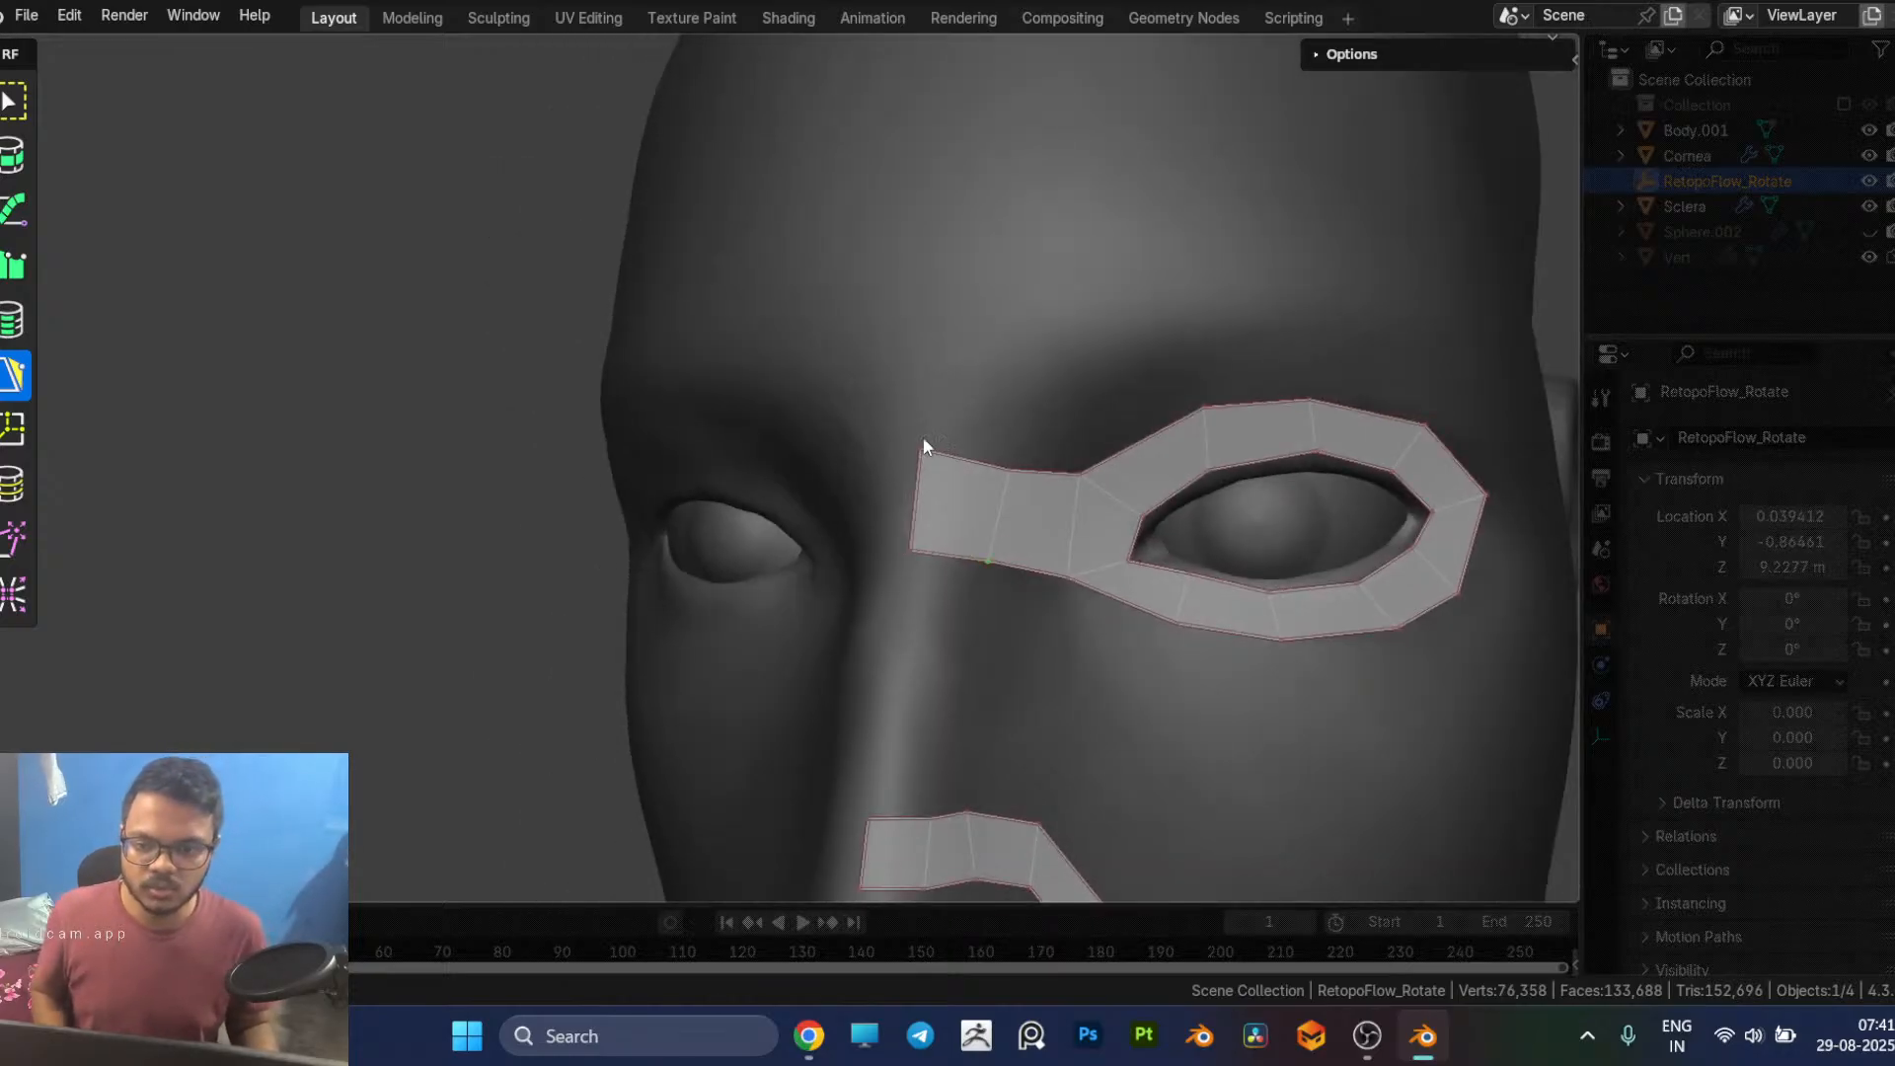
{"action": "left_click_drag", "start_coordinate": [918, 459], "coordinate": [916, 476]}
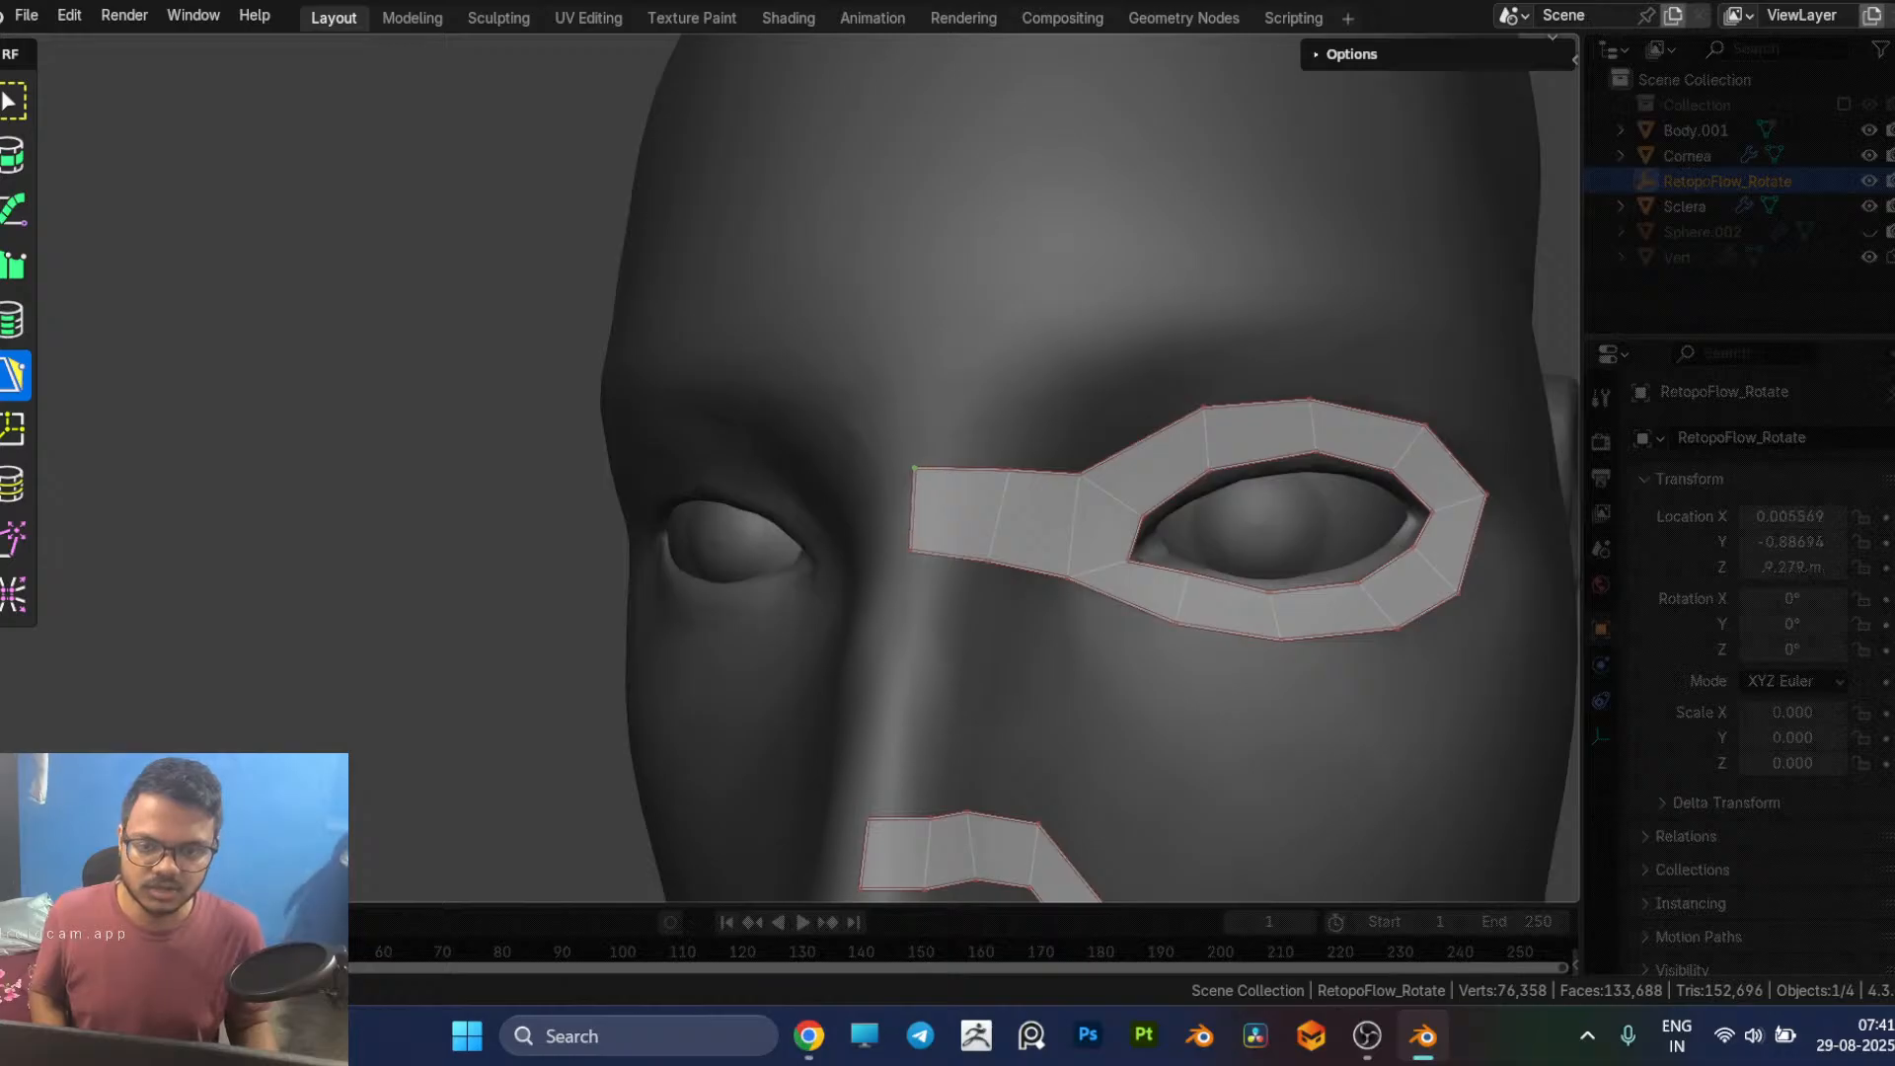
{"action": "left_click", "coordinate": [912, 551]}
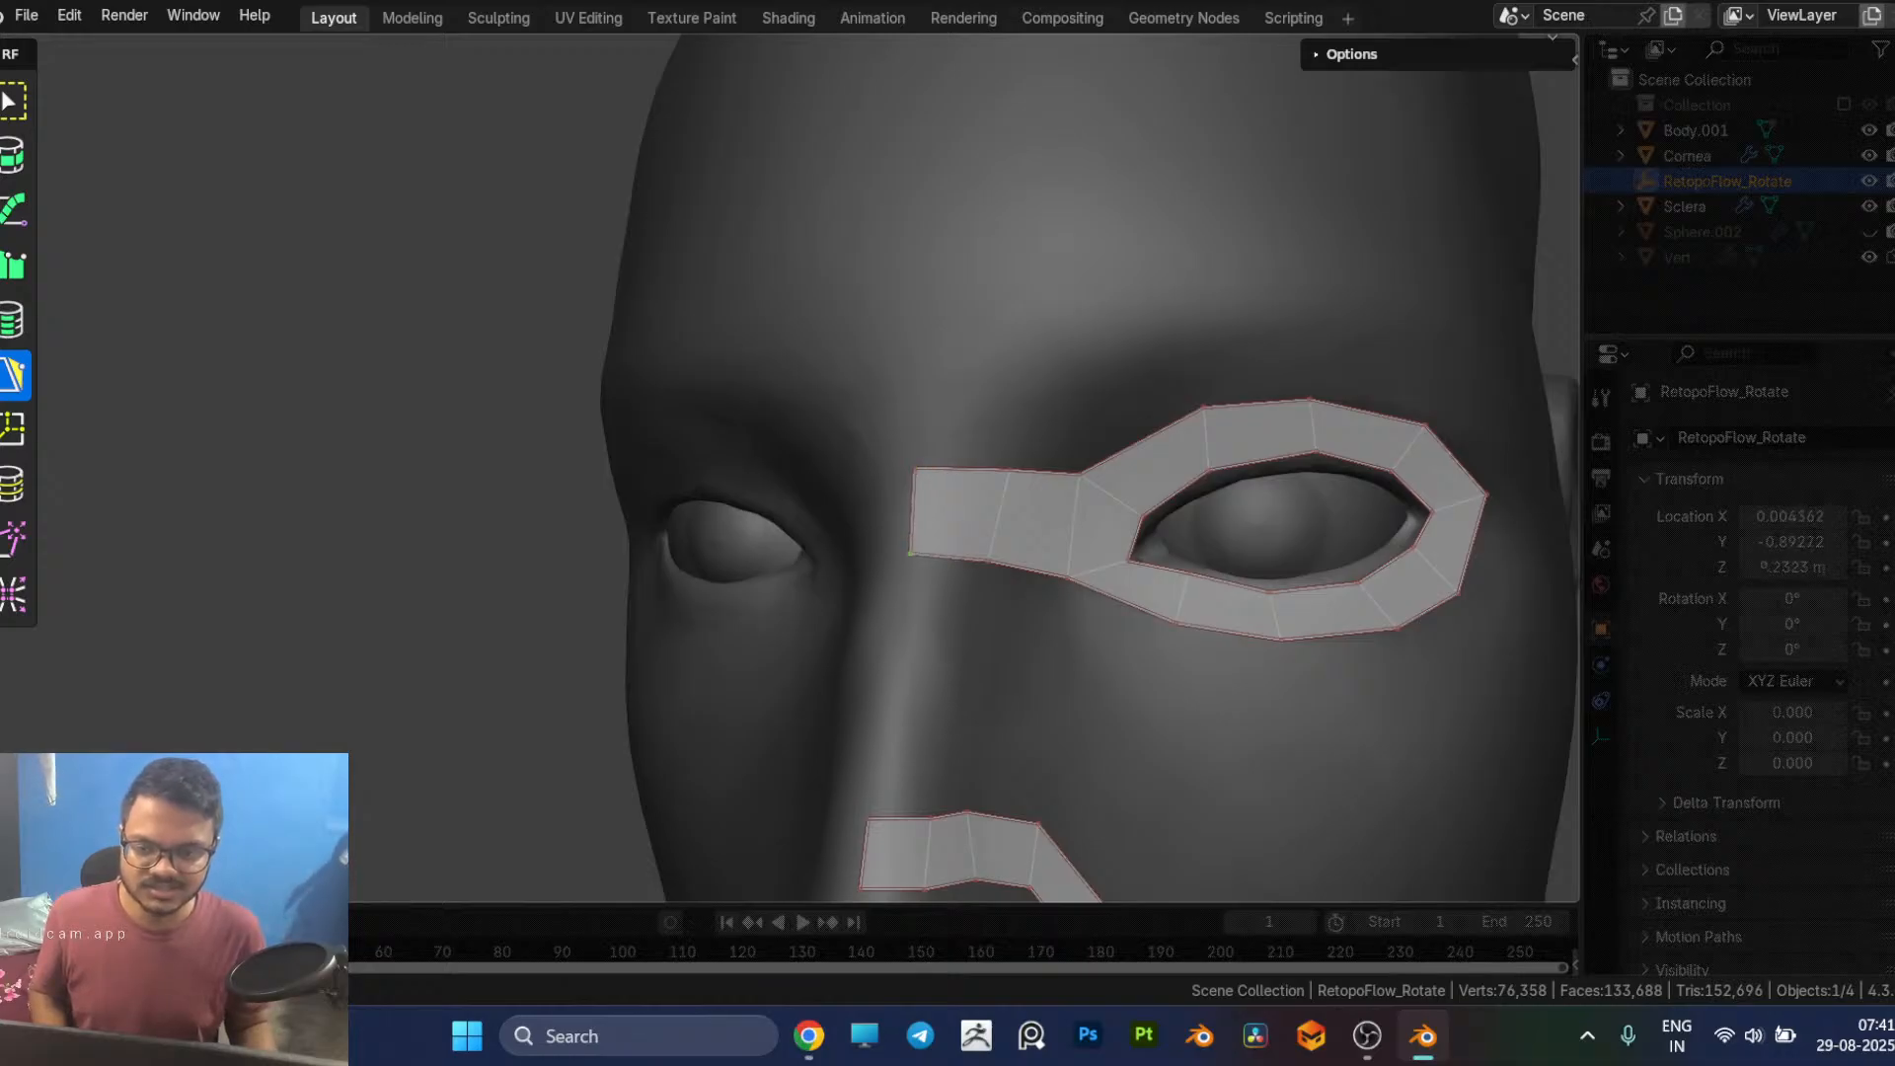
{"action": "middle_click_drag", "start_coordinate": [1060, 583], "coordinate": [1007, 579]}
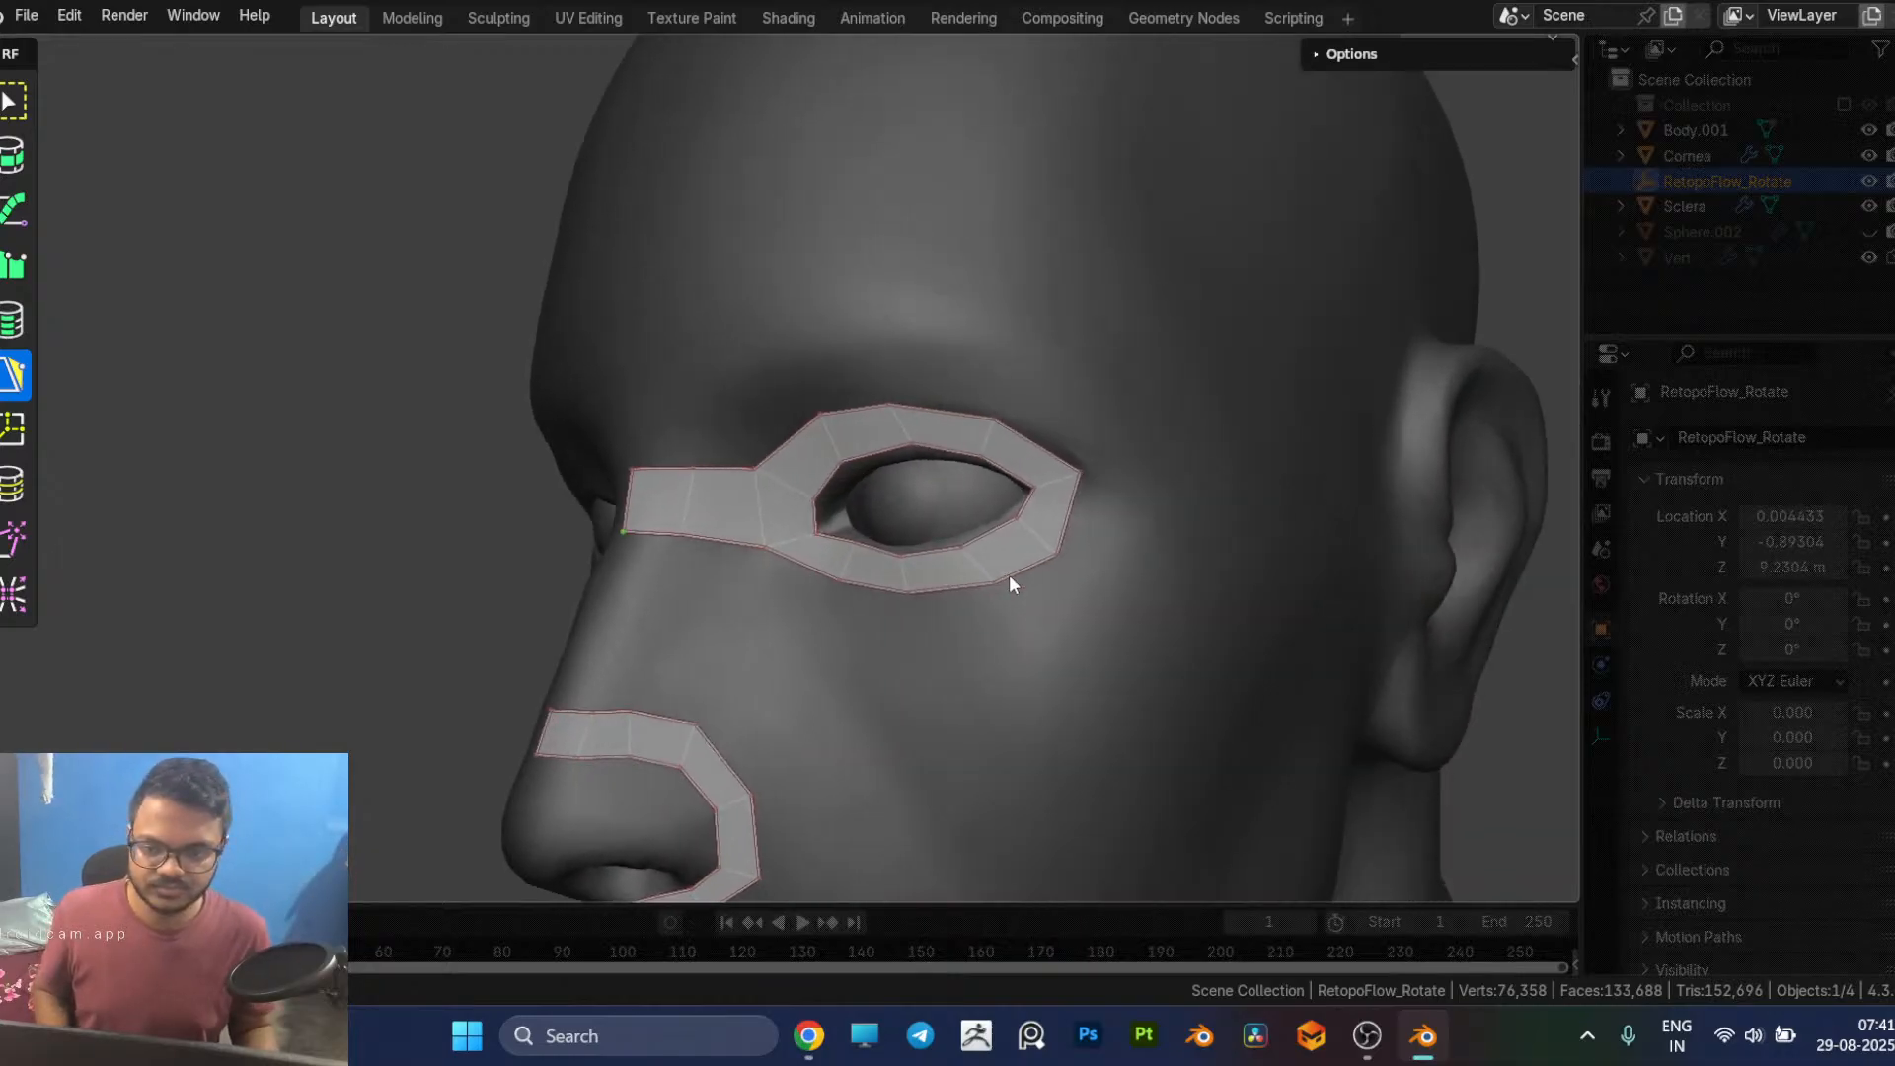
Step: Extend the outer-corner edge of the eye loop with one short face and one long face reaching the front of the ear
{"action": "left_click", "coordinate": [1071, 514]}
{"action": "middle_click_drag", "start_coordinate": [1120, 552], "coordinate": [956, 532]}
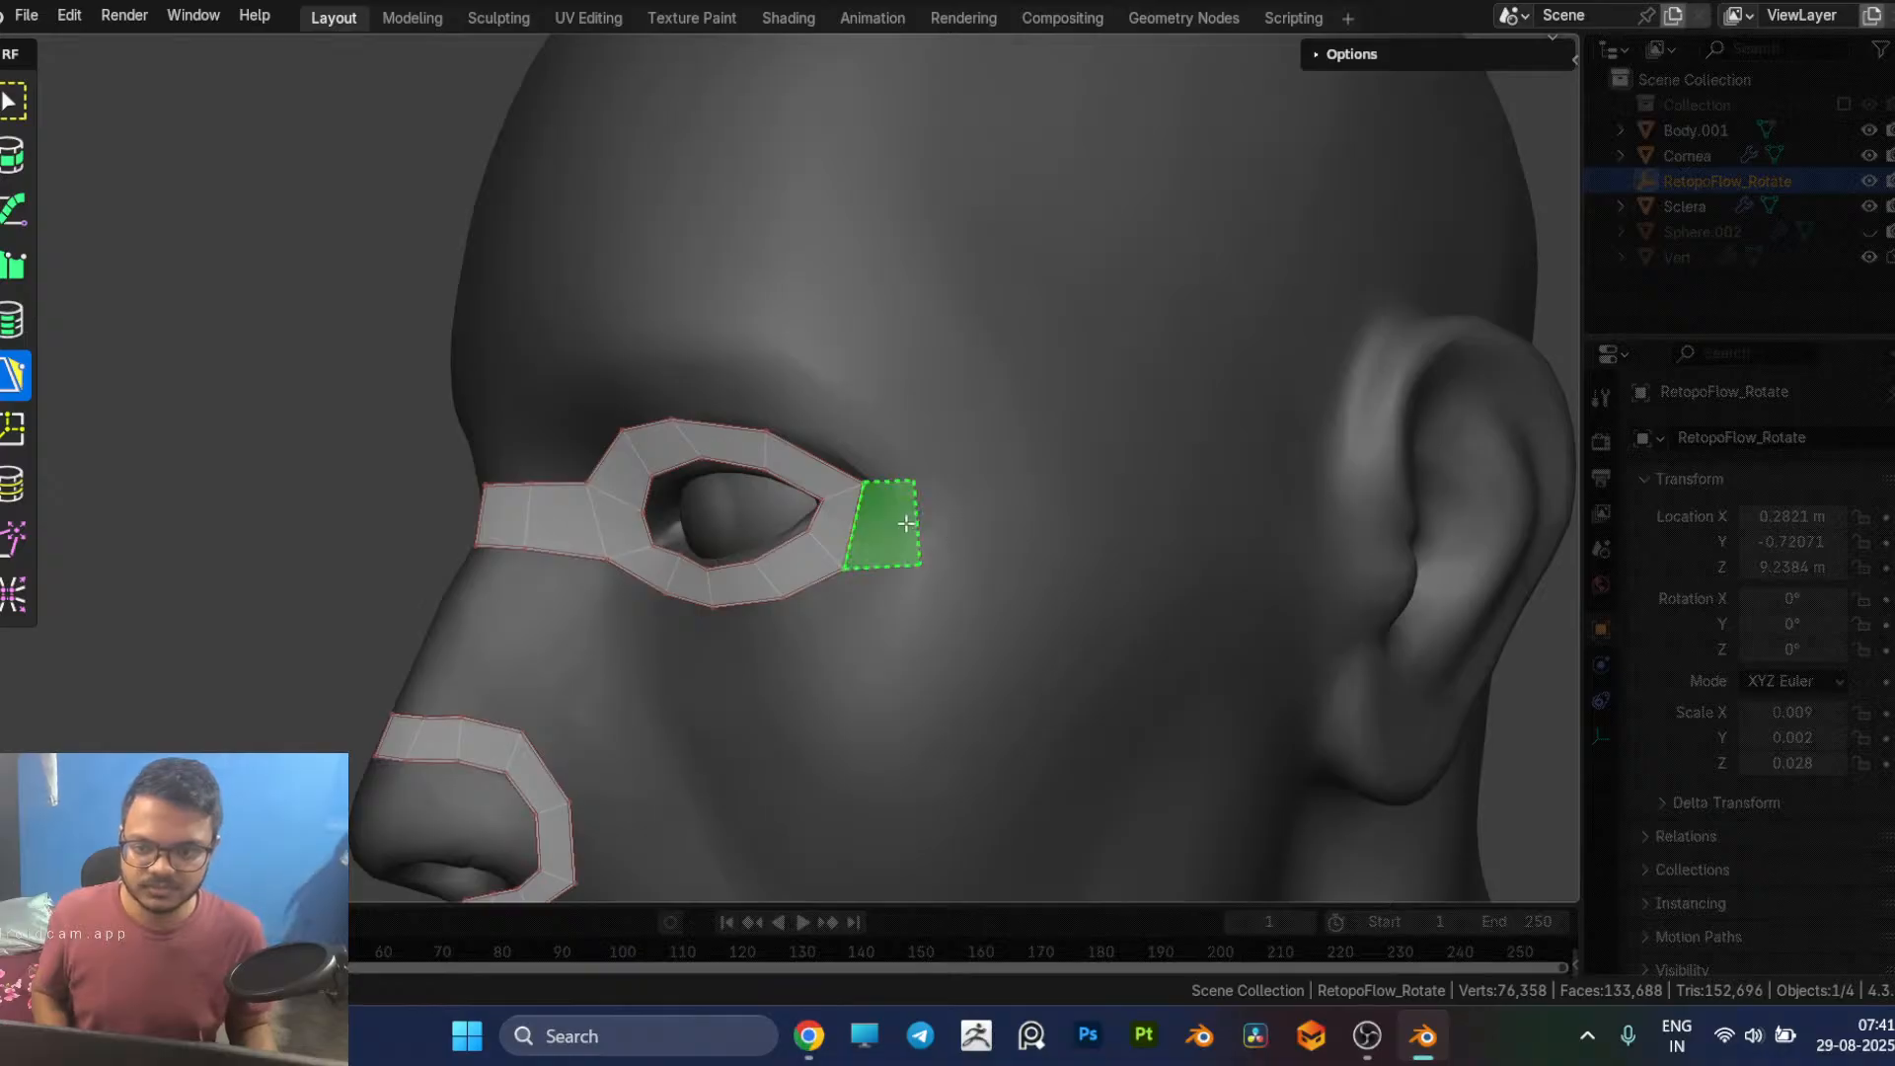
{"action": "left_click", "coordinate": [934, 528]}
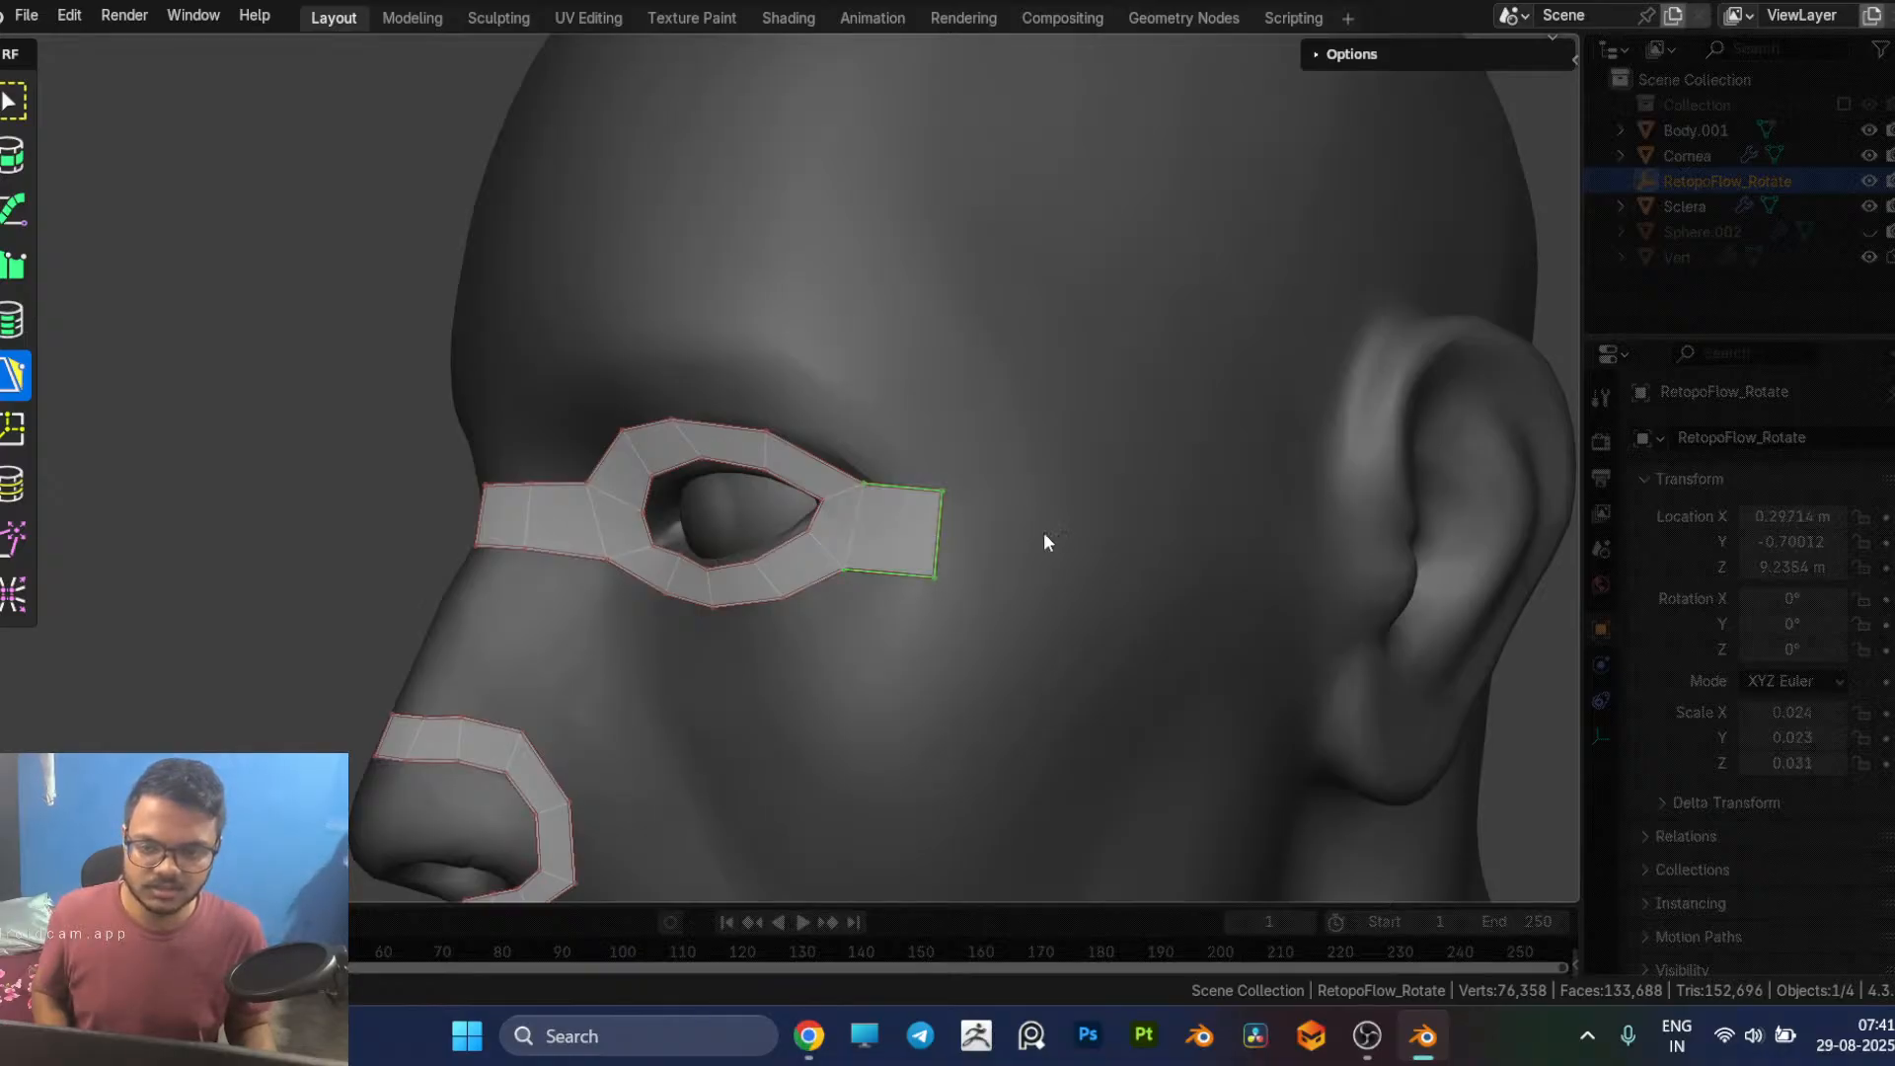
{"action": "middle_click_drag", "start_coordinate": [1049, 534], "coordinate": [1003, 537]}
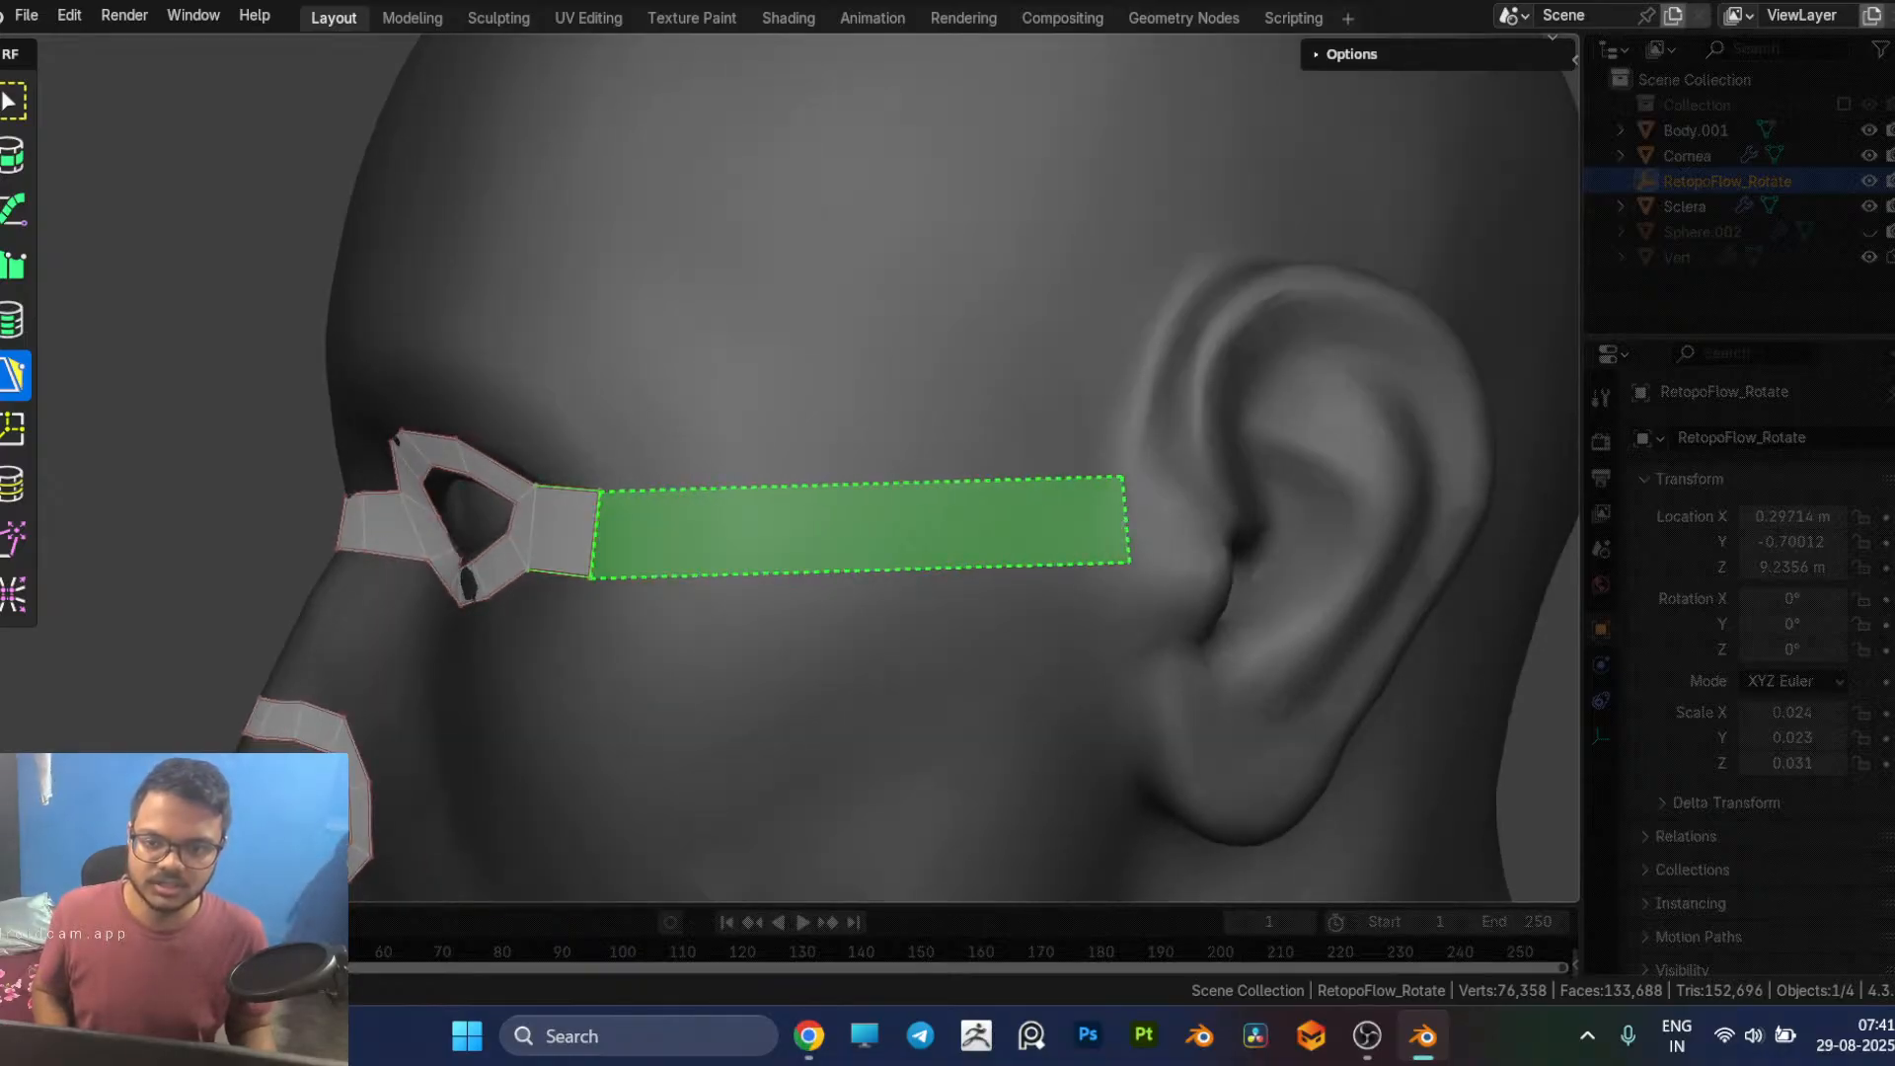
{"action": "left_click", "coordinate": [1120, 520]}
Step: Connect the nose bridge strip to the nose loop with two faces running down along the centre of the nose
{"action": "scroll", "coordinate": [1019, 553], "scroll_direction": "down", "scroll_amount": 4}
{"action": "middle_click_drag", "start_coordinate": [1019, 553], "coordinate": [1066, 652]}
{"action": "scroll", "coordinate": [1036, 665], "scroll_direction": "up", "scroll_amount": 2}
{"action": "scroll", "coordinate": [1076, 659], "scroll_direction": "up", "scroll_amount": 3}
{"action": "middle_click_drag", "start_coordinate": [1181, 627], "coordinate": [1175, 488], "text": "shift"}
{"action": "left_click", "coordinate": [937, 437]}
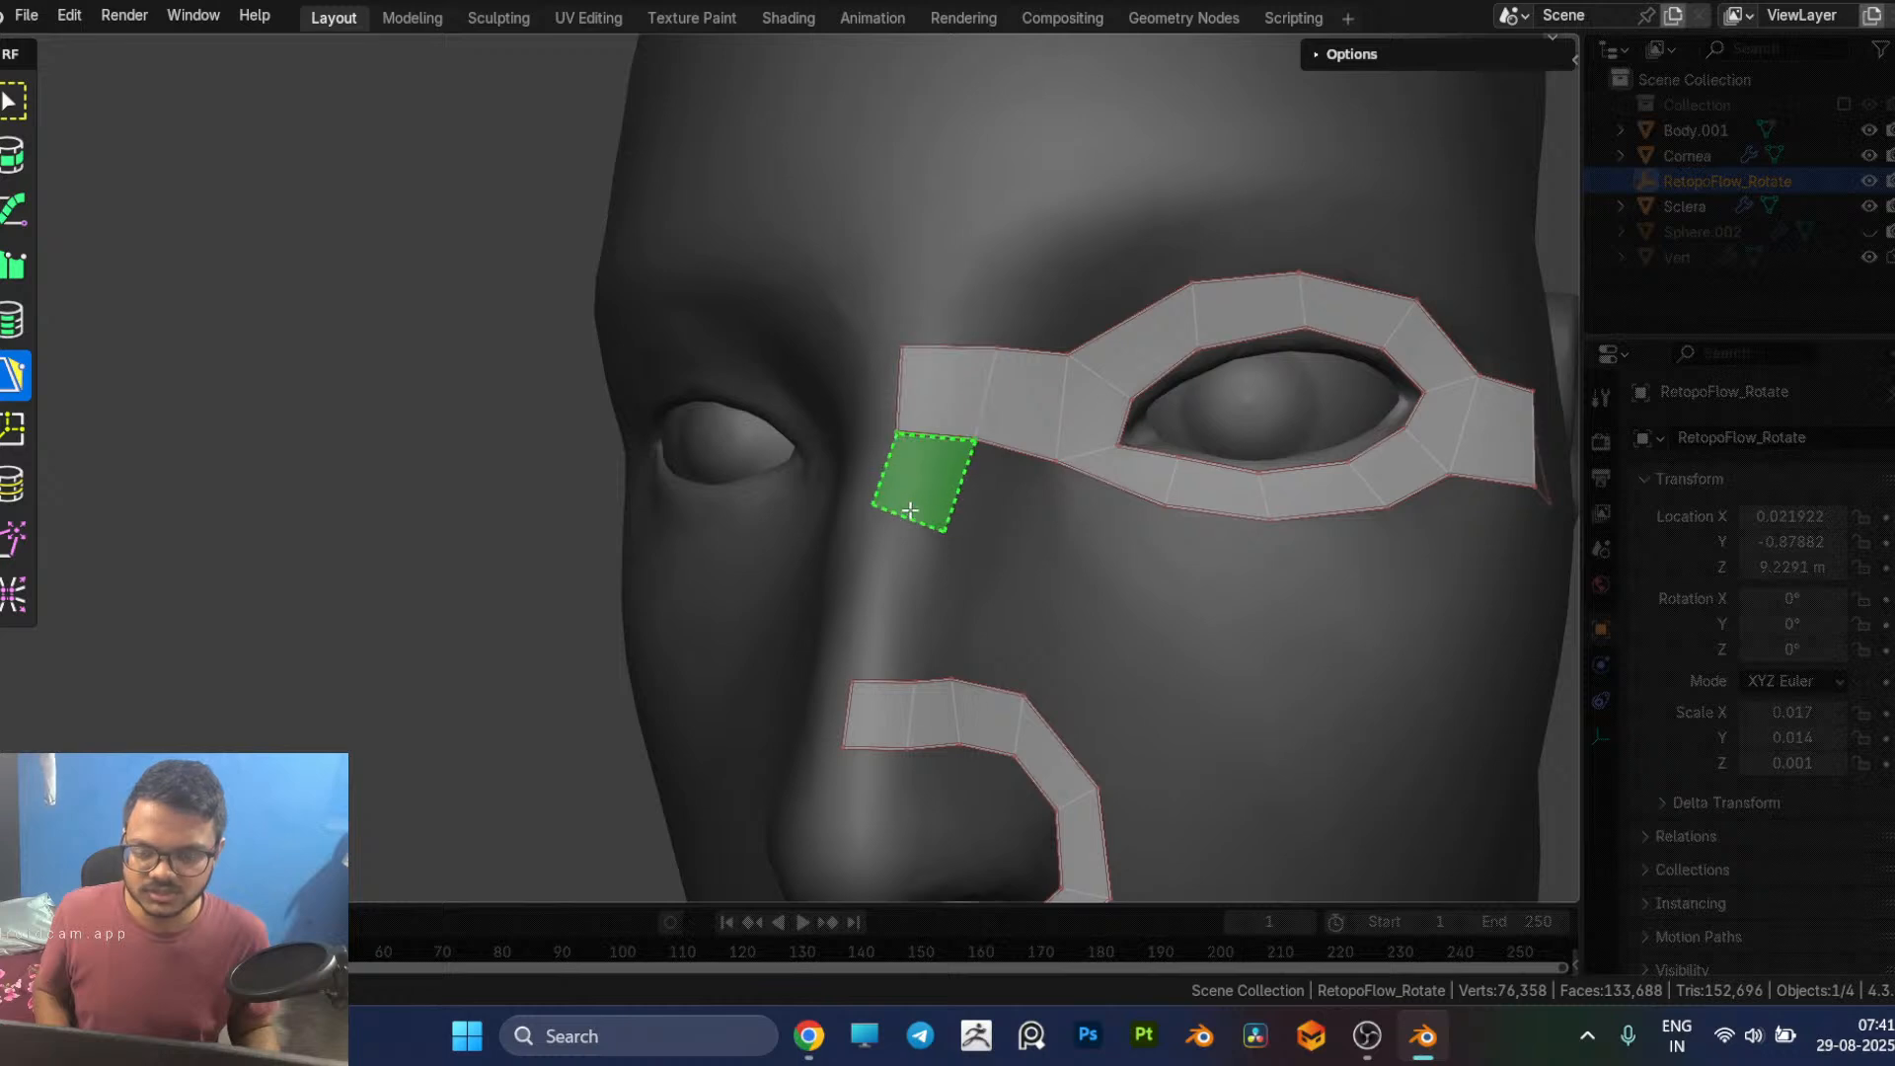
{"action": "left_click", "coordinate": [908, 508]}
{"action": "left_click", "coordinate": [877, 681], "text": "ctrl"}
Step: Adjust the vertices along the upper edge of the nose loop to even out the spacing of its faces
{"action": "middle_click_drag", "start_coordinate": [1145, 624], "coordinate": [989, 507]}
{"action": "scroll", "coordinate": [1240, 646], "scroll_direction": "up", "scroll_amount": 2}
{"action": "scroll", "coordinate": [989, 506], "scroll_direction": "down", "scroll_amount": 3}
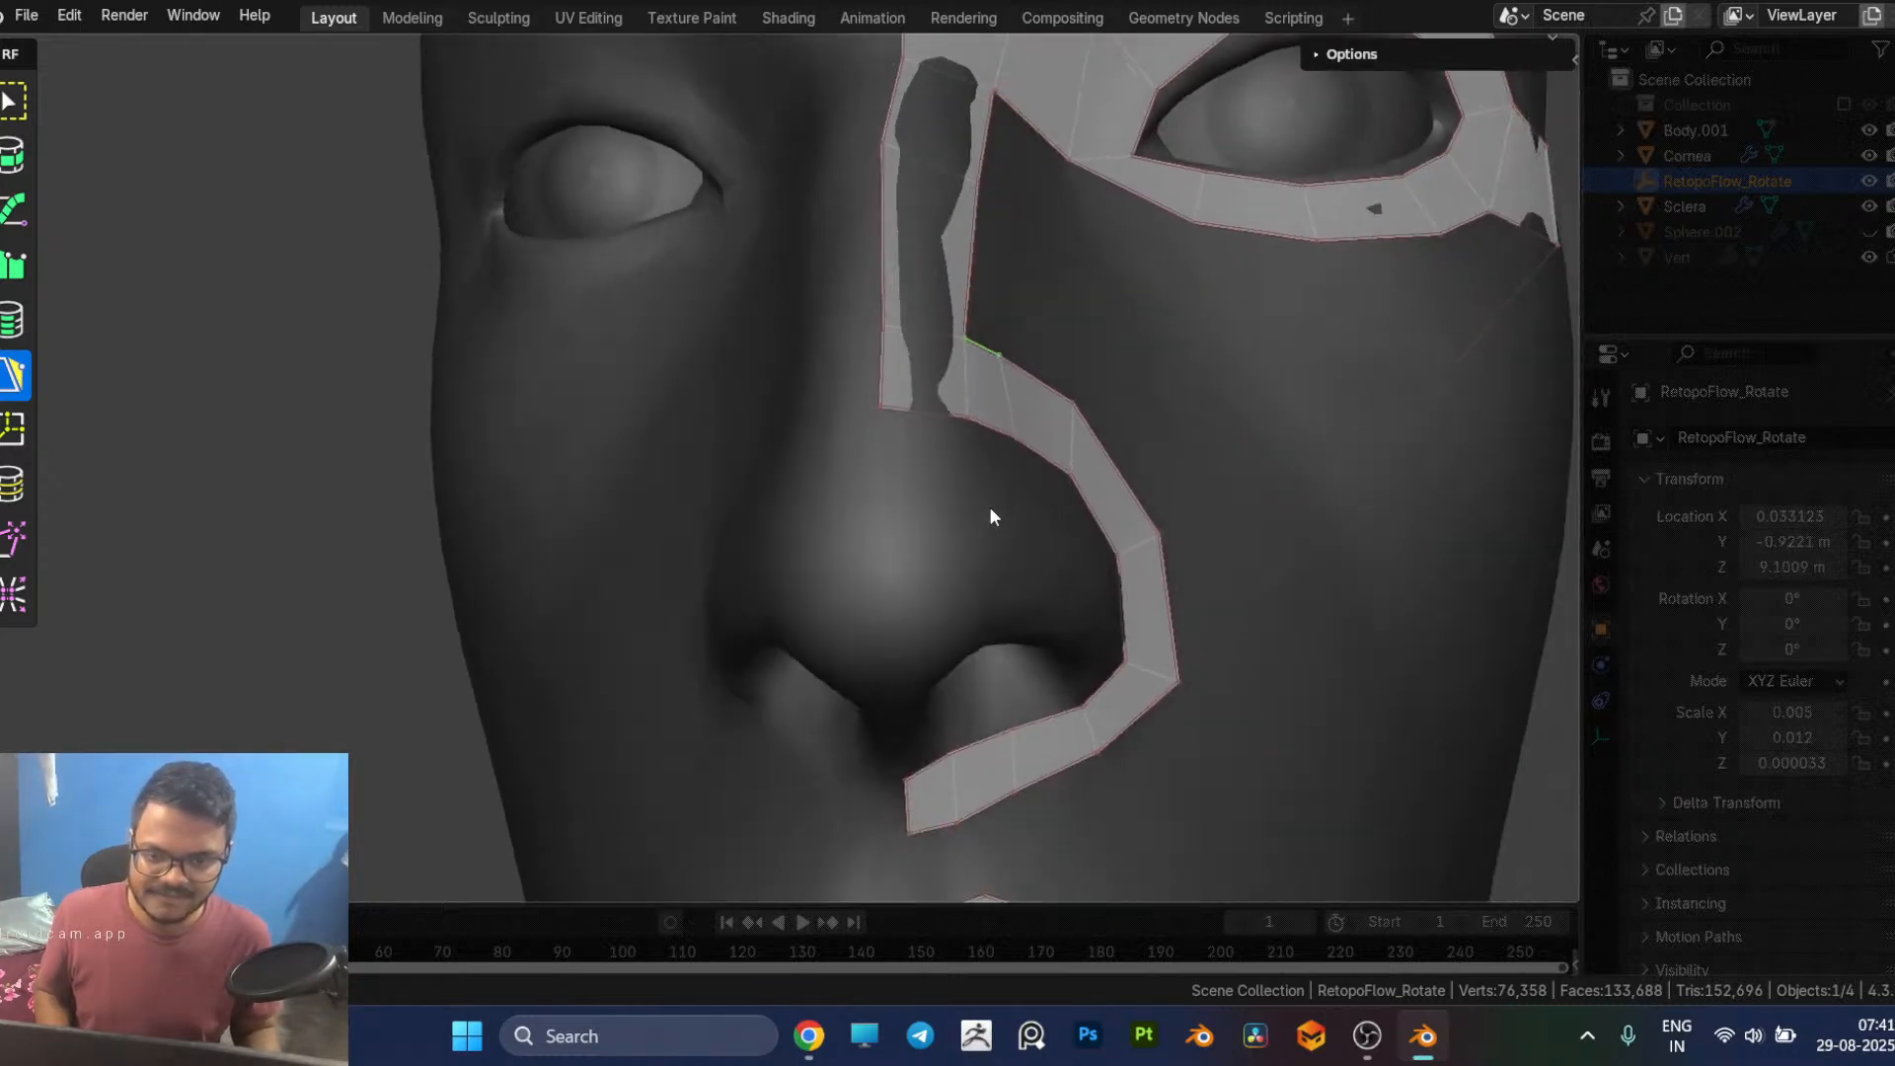
{"action": "middle_click_drag", "start_coordinate": [1074, 553], "coordinate": [956, 622]}
{"action": "scroll", "coordinate": [957, 622], "scroll_direction": "up", "scroll_amount": 1}
{"action": "middle_click_drag", "start_coordinate": [785, 669], "coordinate": [719, 622]}
{"action": "key", "text": "g"}
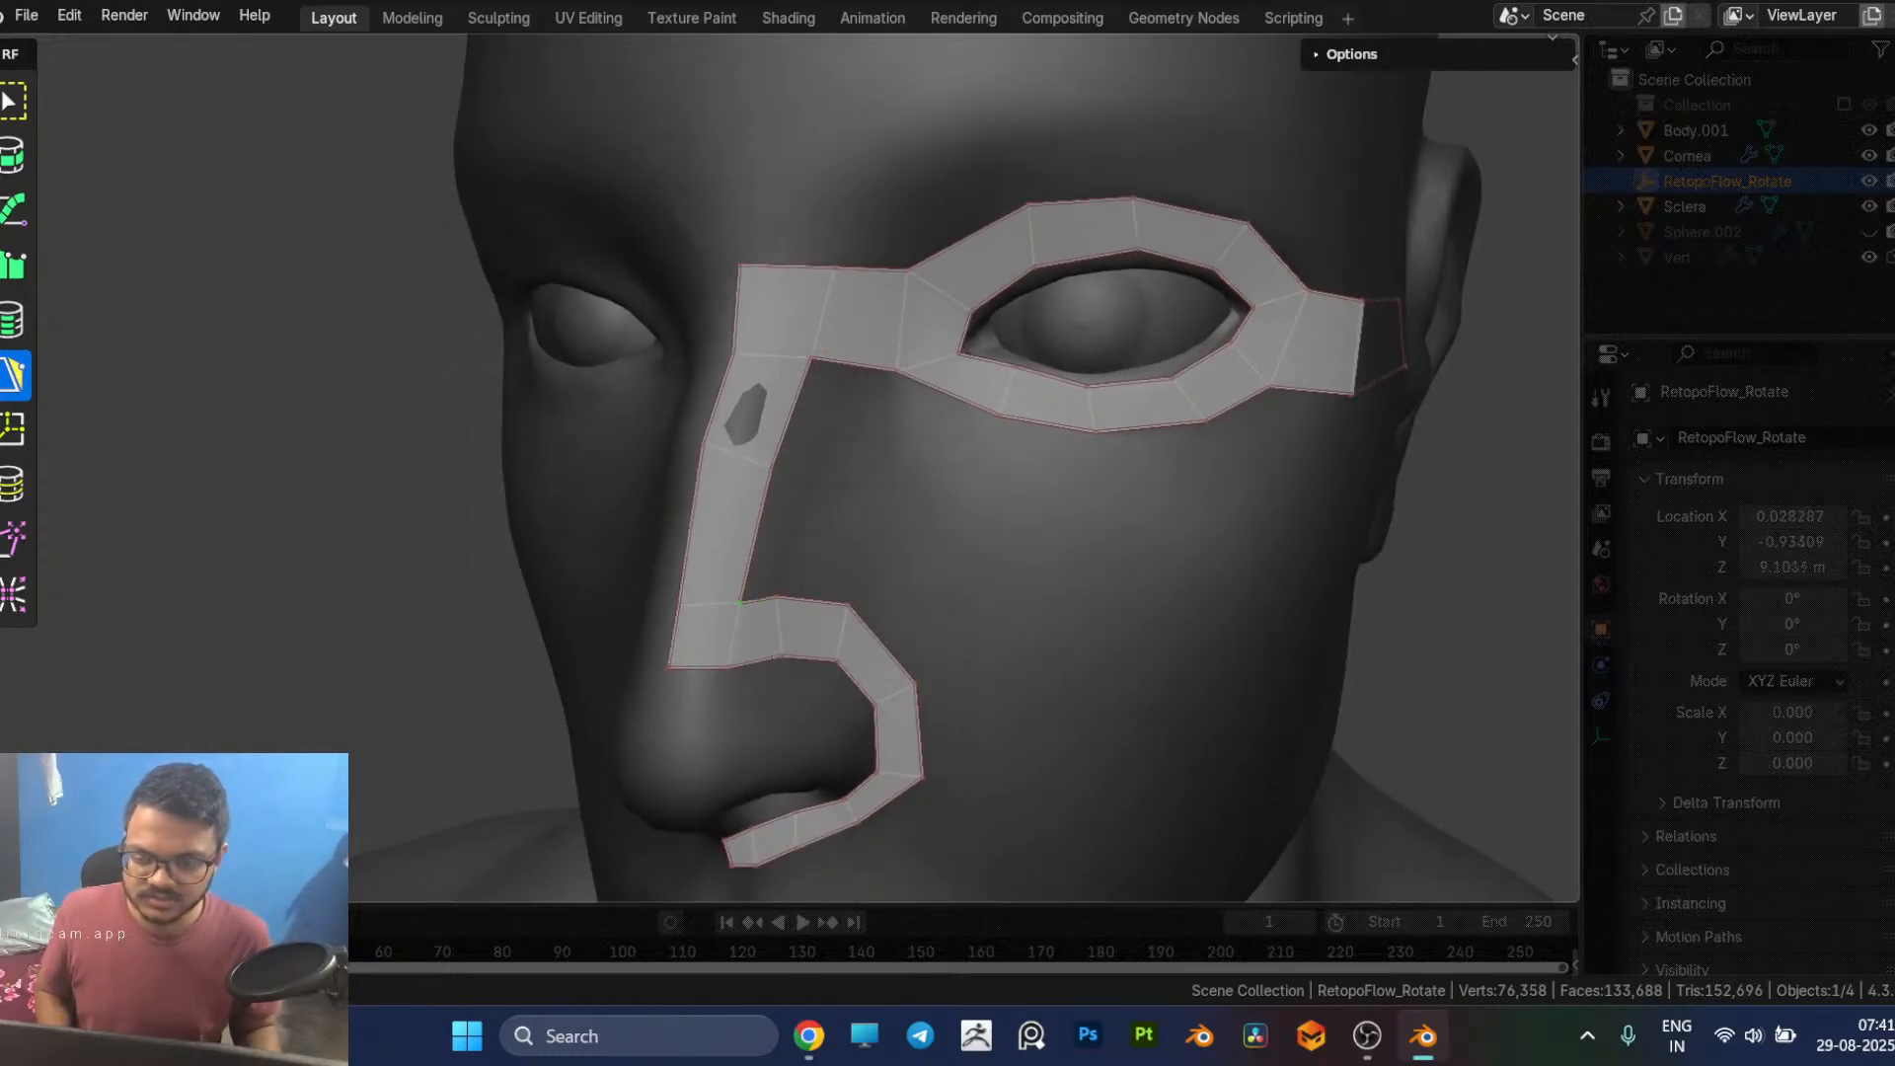
{"action": "left_click_drag", "start_coordinate": [741, 602], "coordinate": [745, 604]}
{"action": "middle_click_drag", "start_coordinate": [785, 641], "coordinate": [567, 594]}
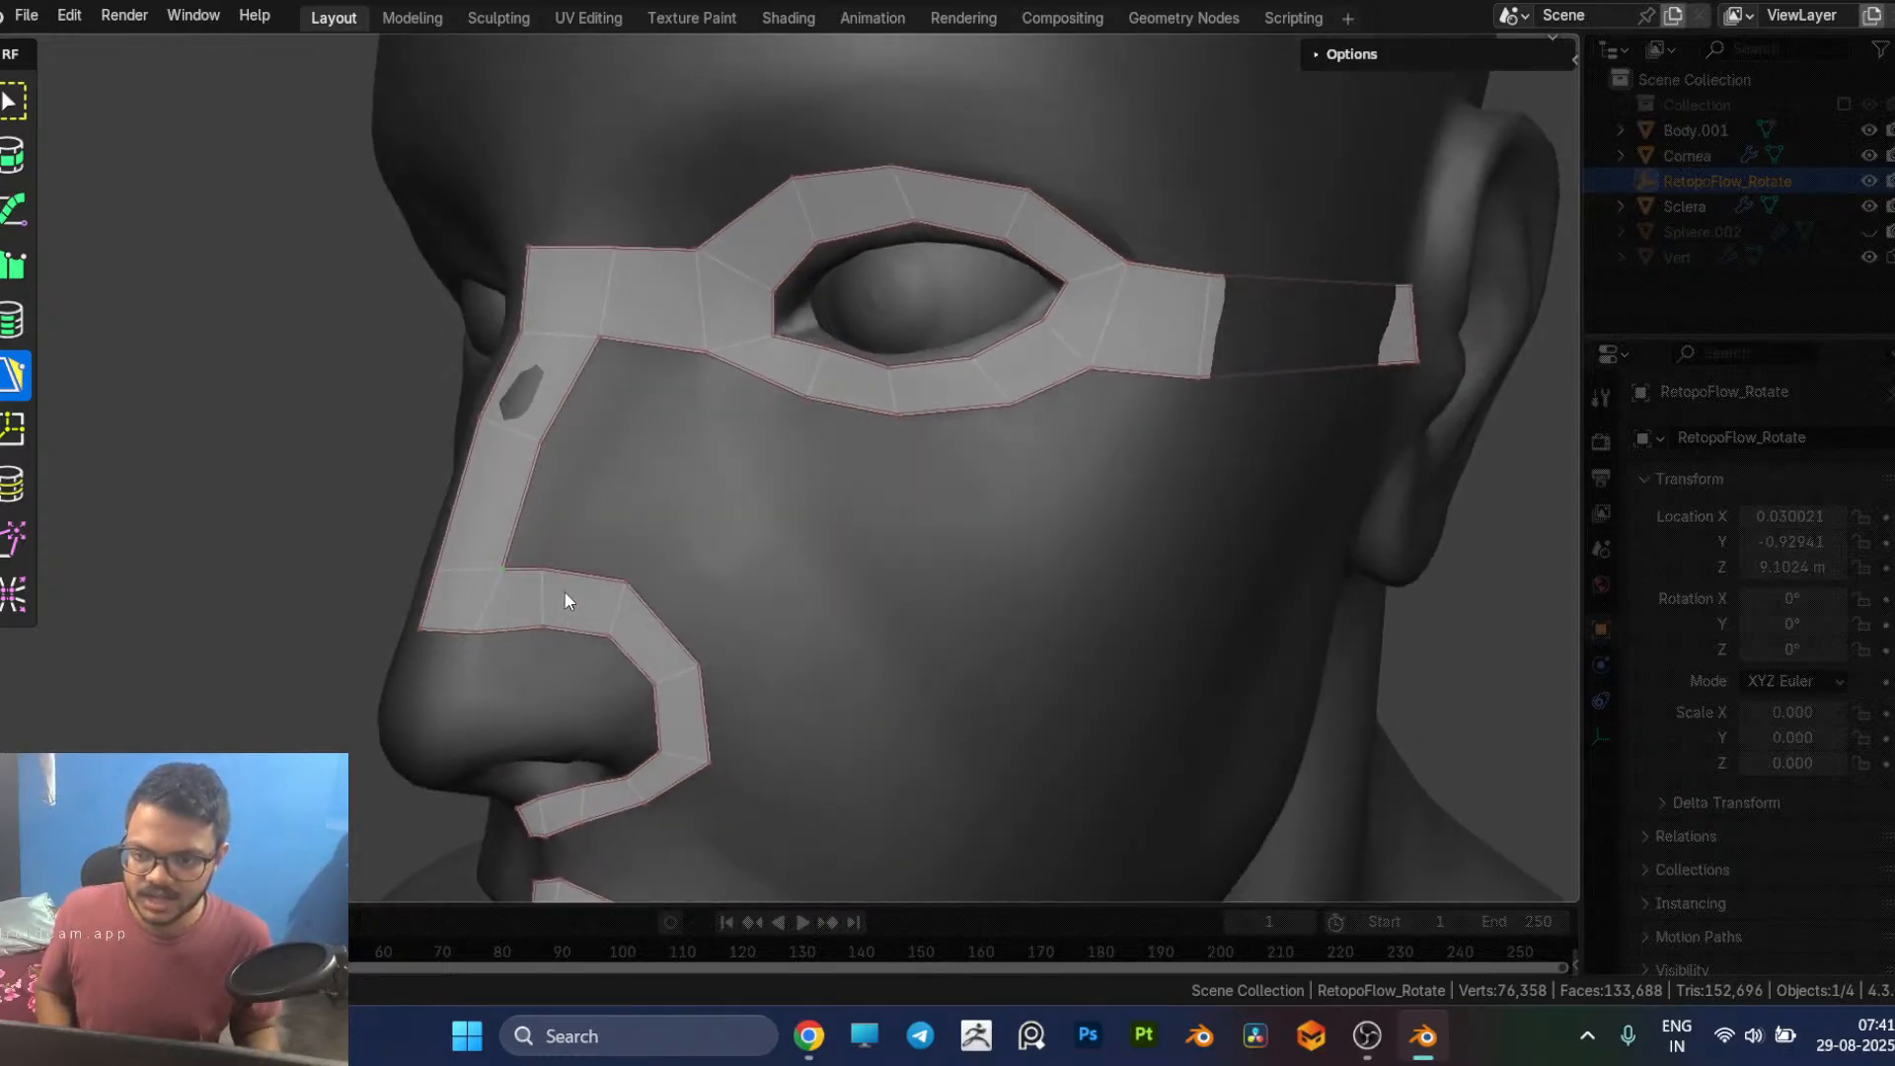
{"action": "left_click_drag", "start_coordinate": [541, 571], "coordinate": [568, 570]}
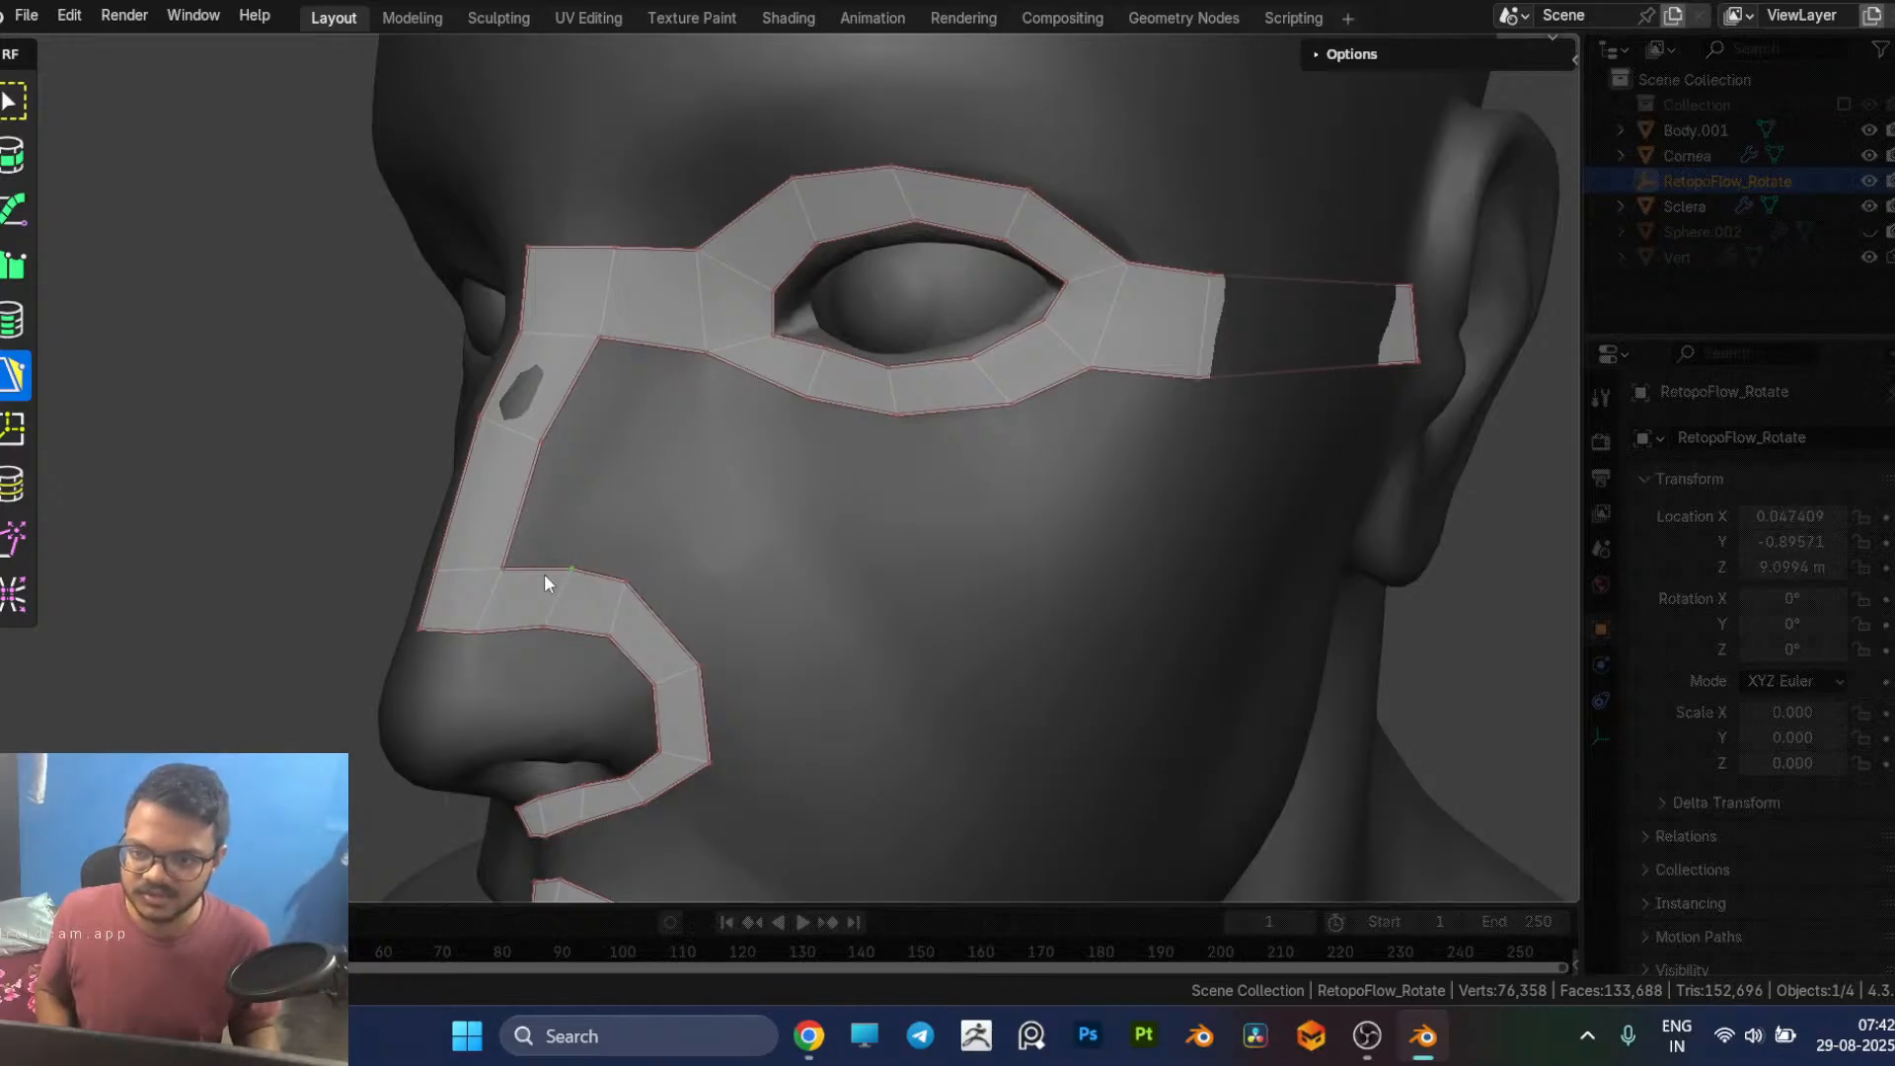
{"action": "middle_click_drag", "start_coordinate": [685, 585], "coordinate": [651, 577]}
Step: Add a face below the inner corner of the eye loop and fill the gap between it and the nose bridge face
{"action": "left_click", "coordinate": [559, 345]}
{"action": "left_click_drag", "start_coordinate": [558, 345], "coordinate": [476, 555]}
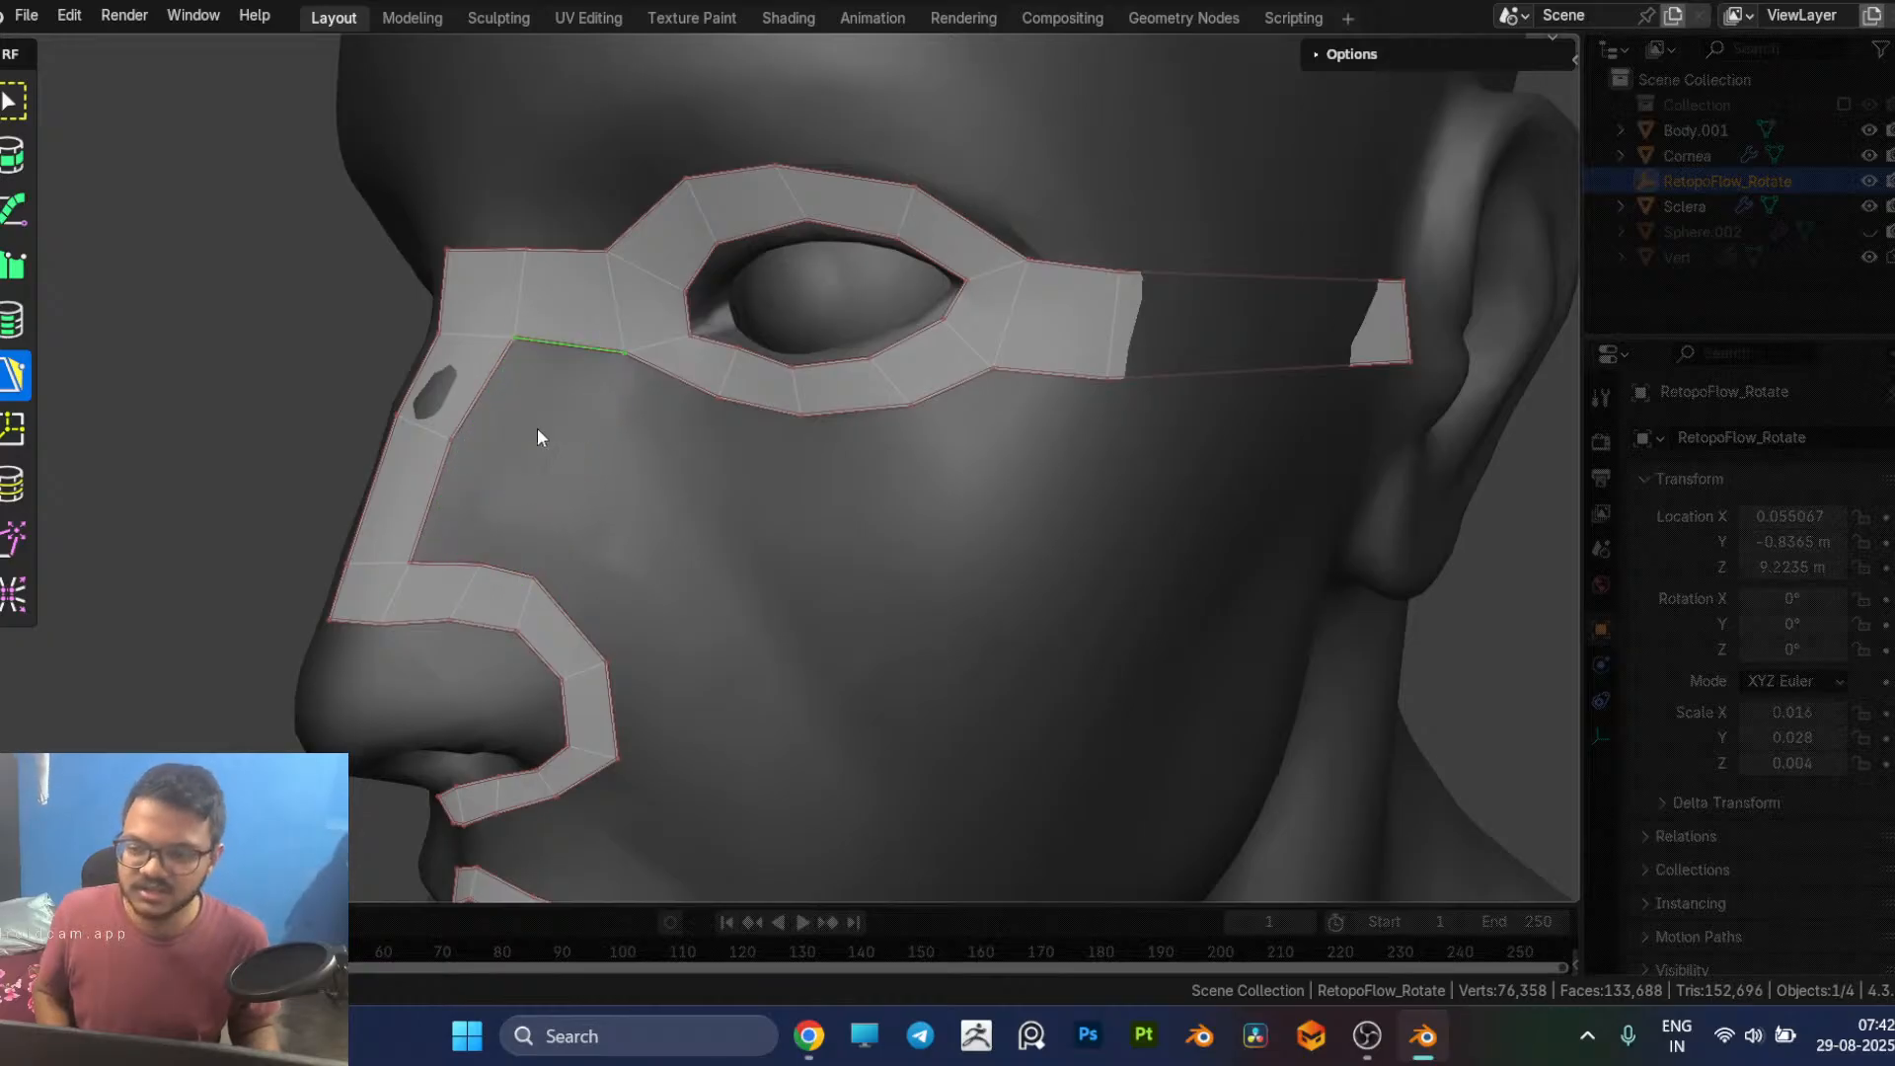
{"action": "middle_click_drag", "start_coordinate": [668, 400], "coordinate": [736, 385]}
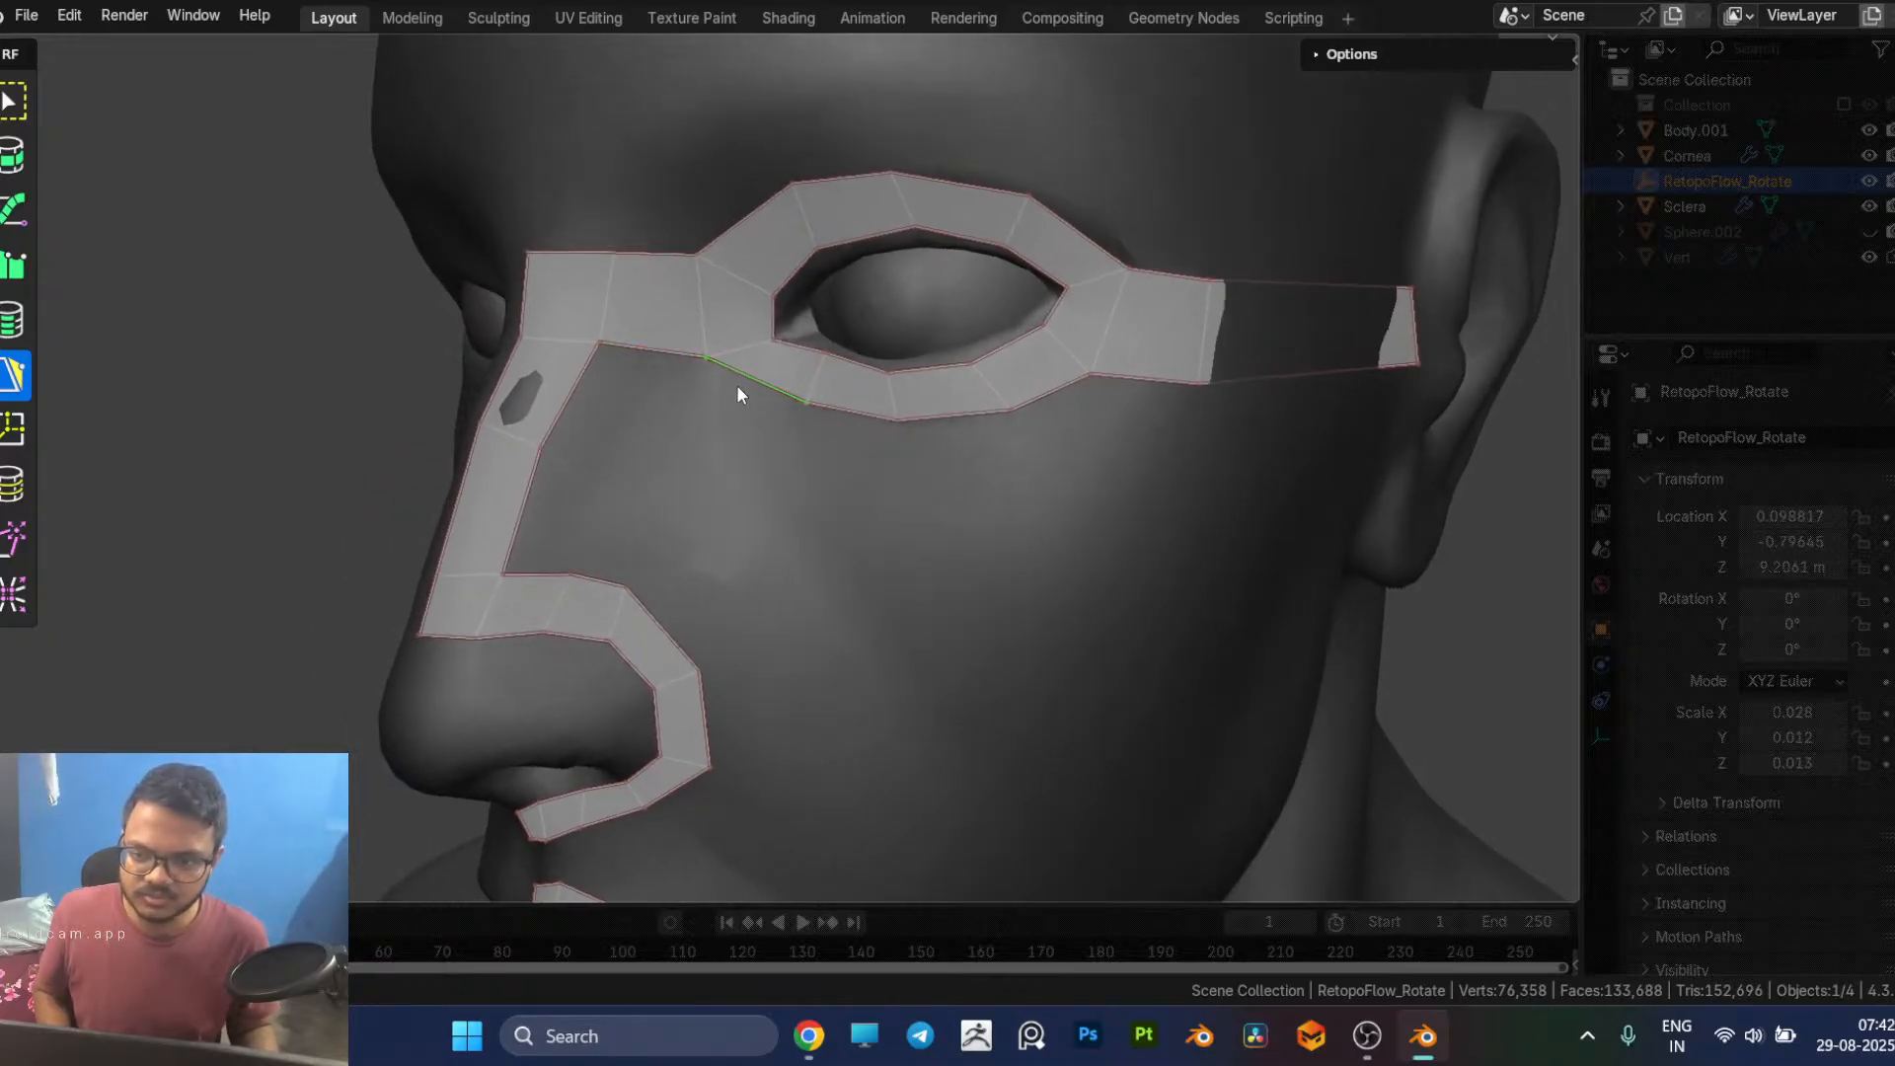
{"action": "left_click", "coordinate": [718, 460]}
{"action": "middle_click_drag", "start_coordinate": [748, 473], "coordinate": [715, 404]}
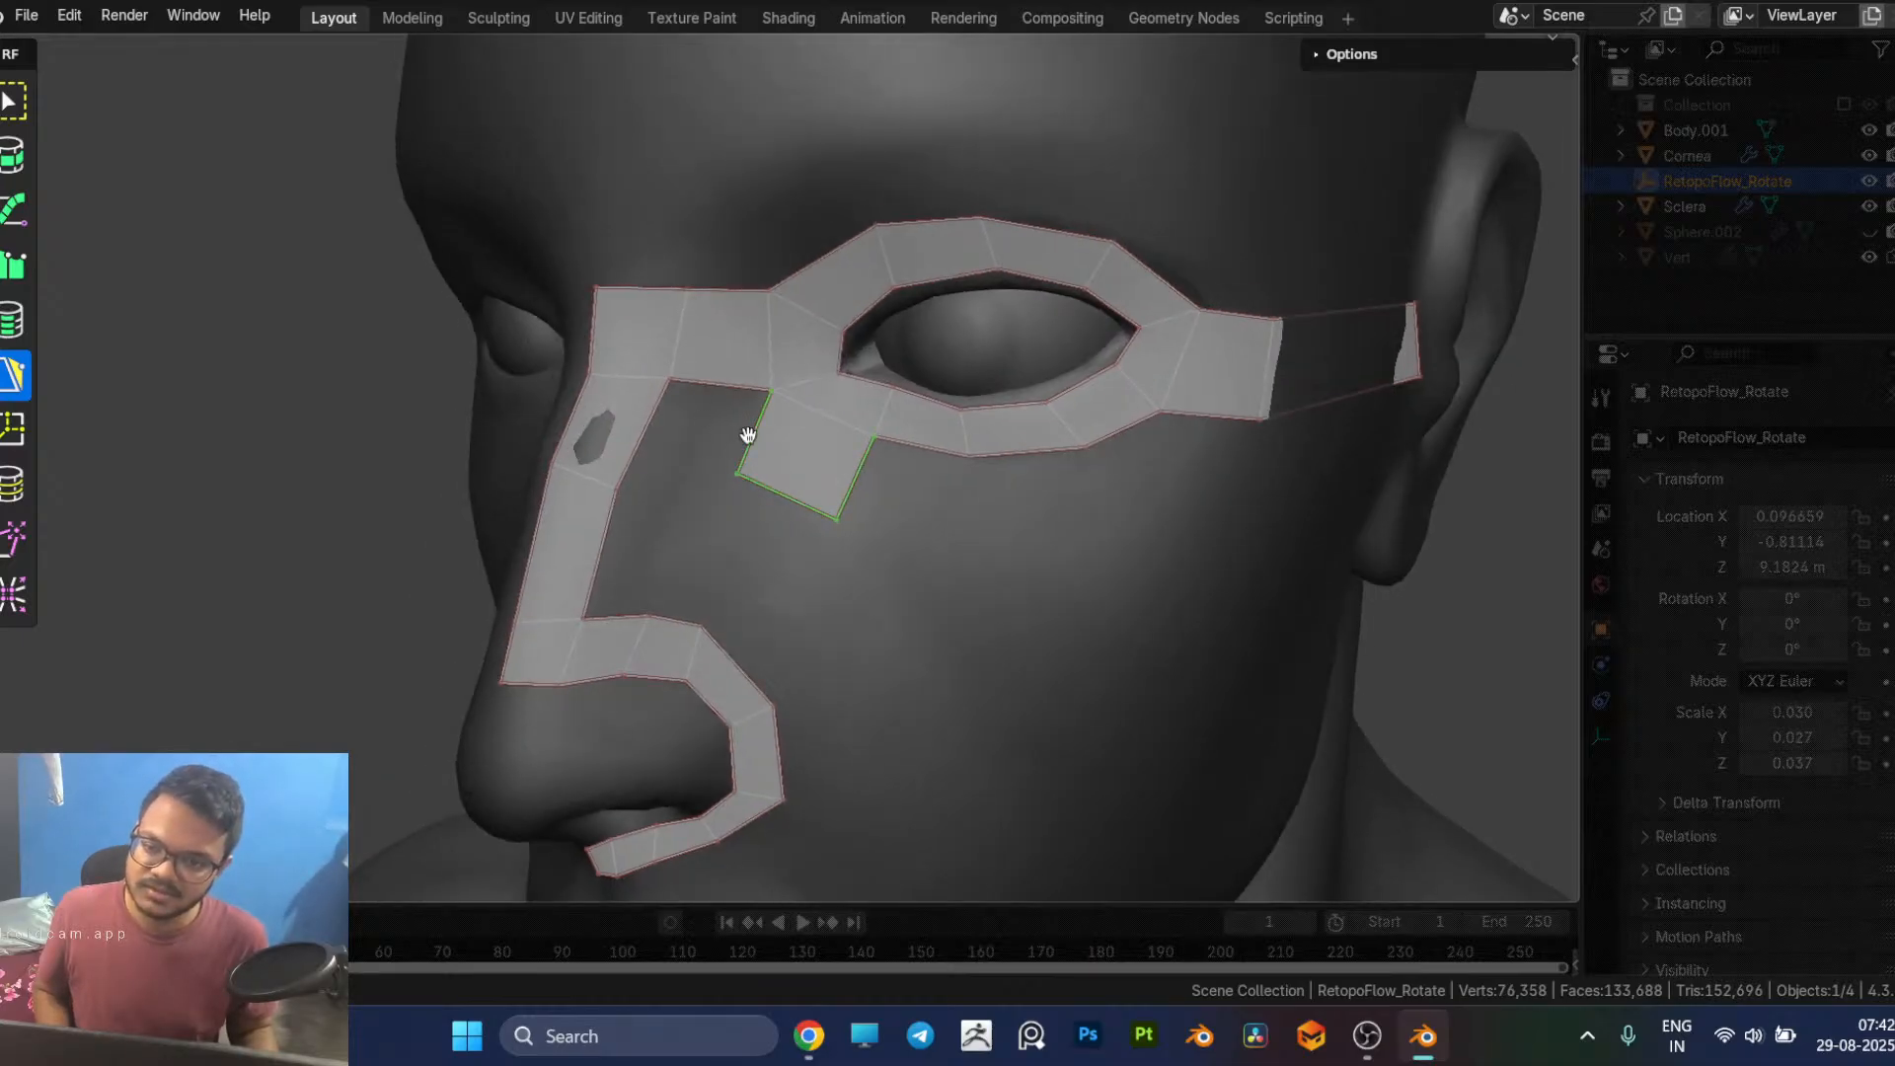
{"action": "left_click", "coordinate": [654, 421], "text": "ctrl"}
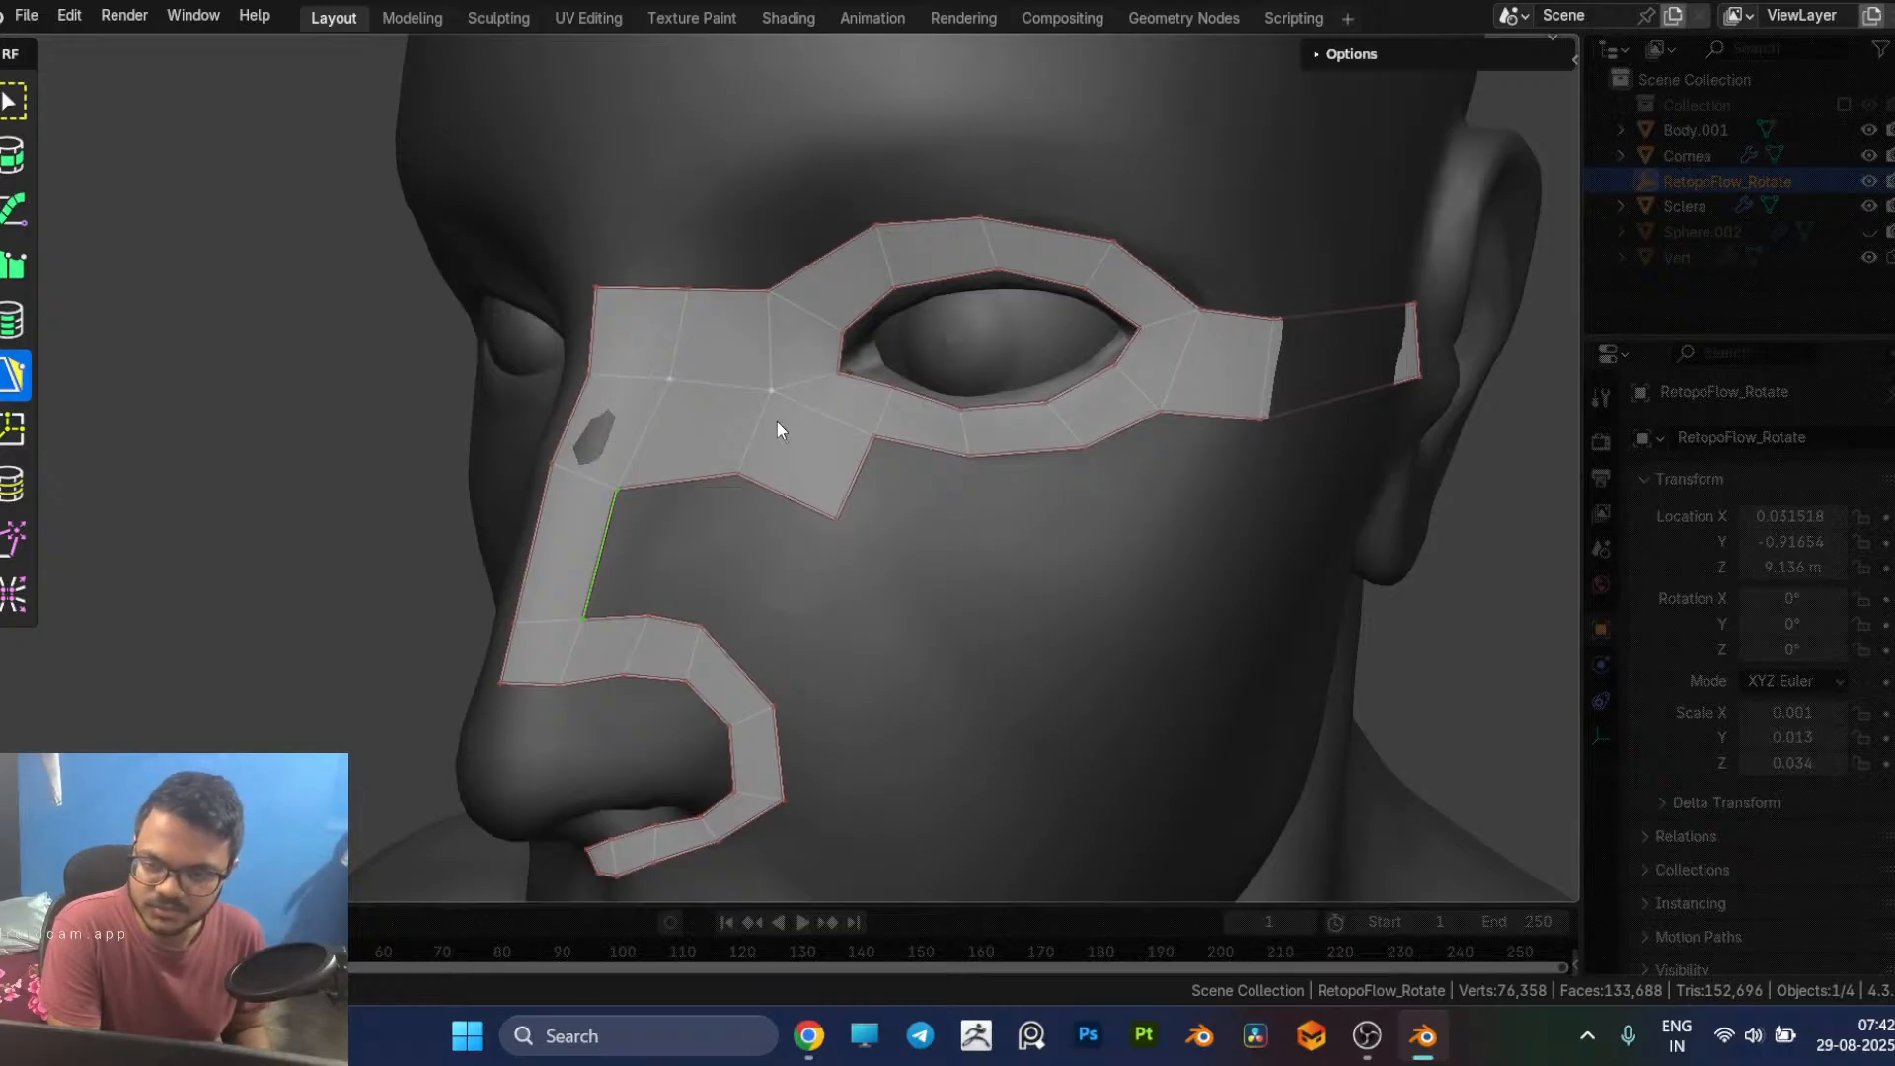
{"action": "left_click", "coordinate": [753, 381]}
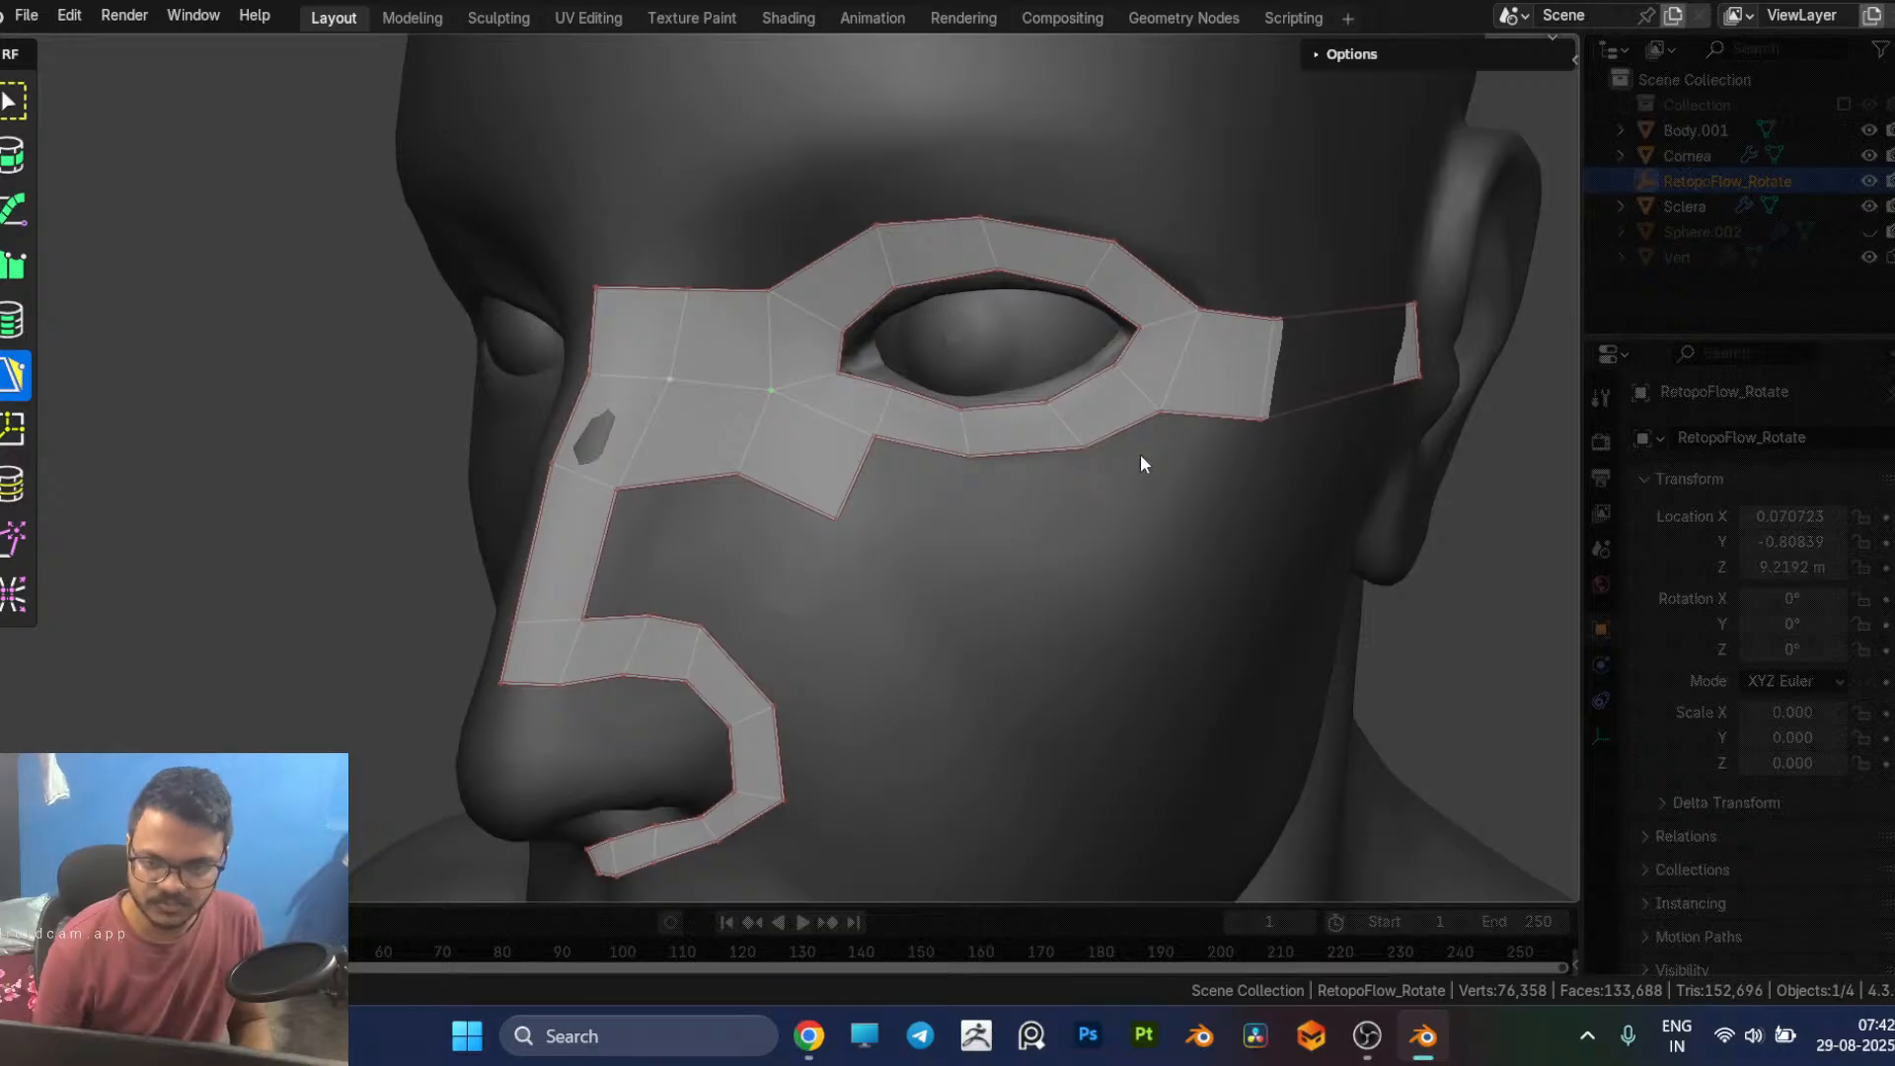
Step: Add two faces beneath the outer corner of the eye loop and adjust their lower inner vertex
{"action": "middle_click_drag", "start_coordinate": [1201, 427], "coordinate": [1114, 462]}
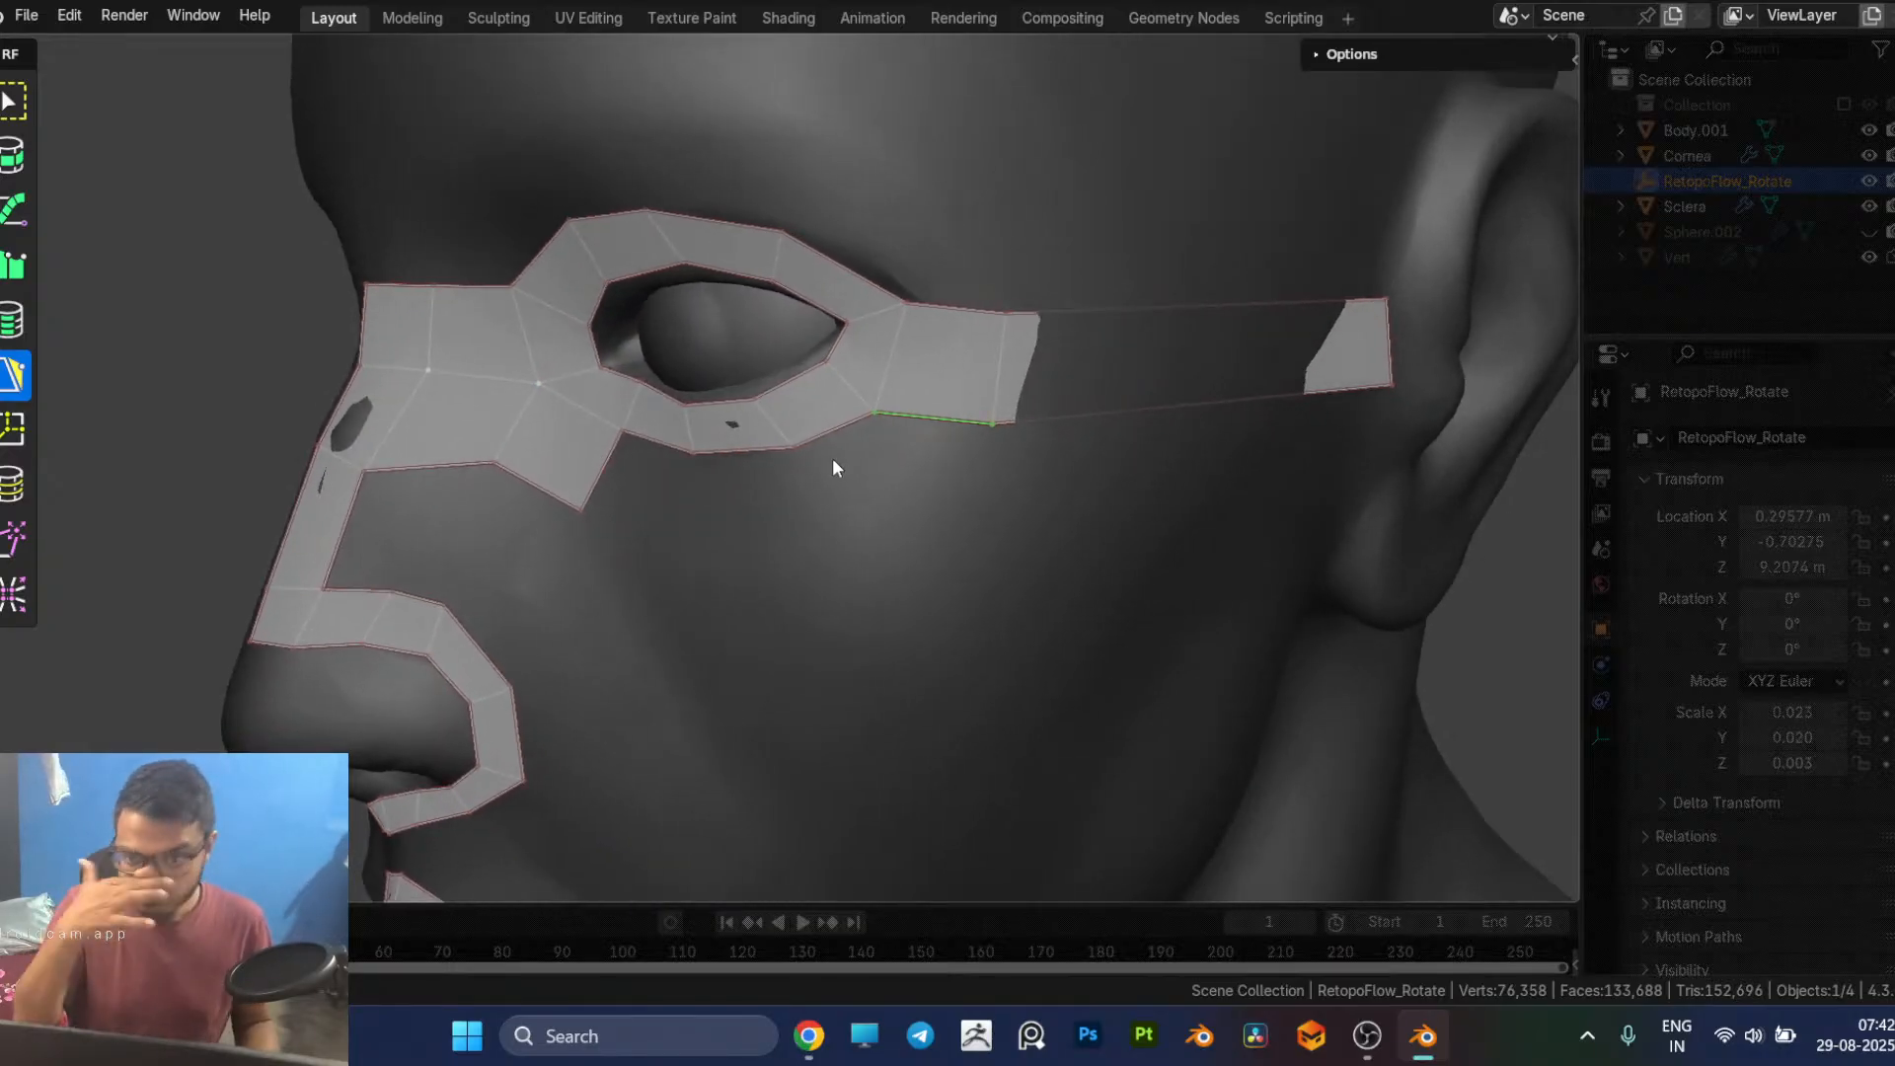
{"action": "left_click", "coordinate": [929, 529]}
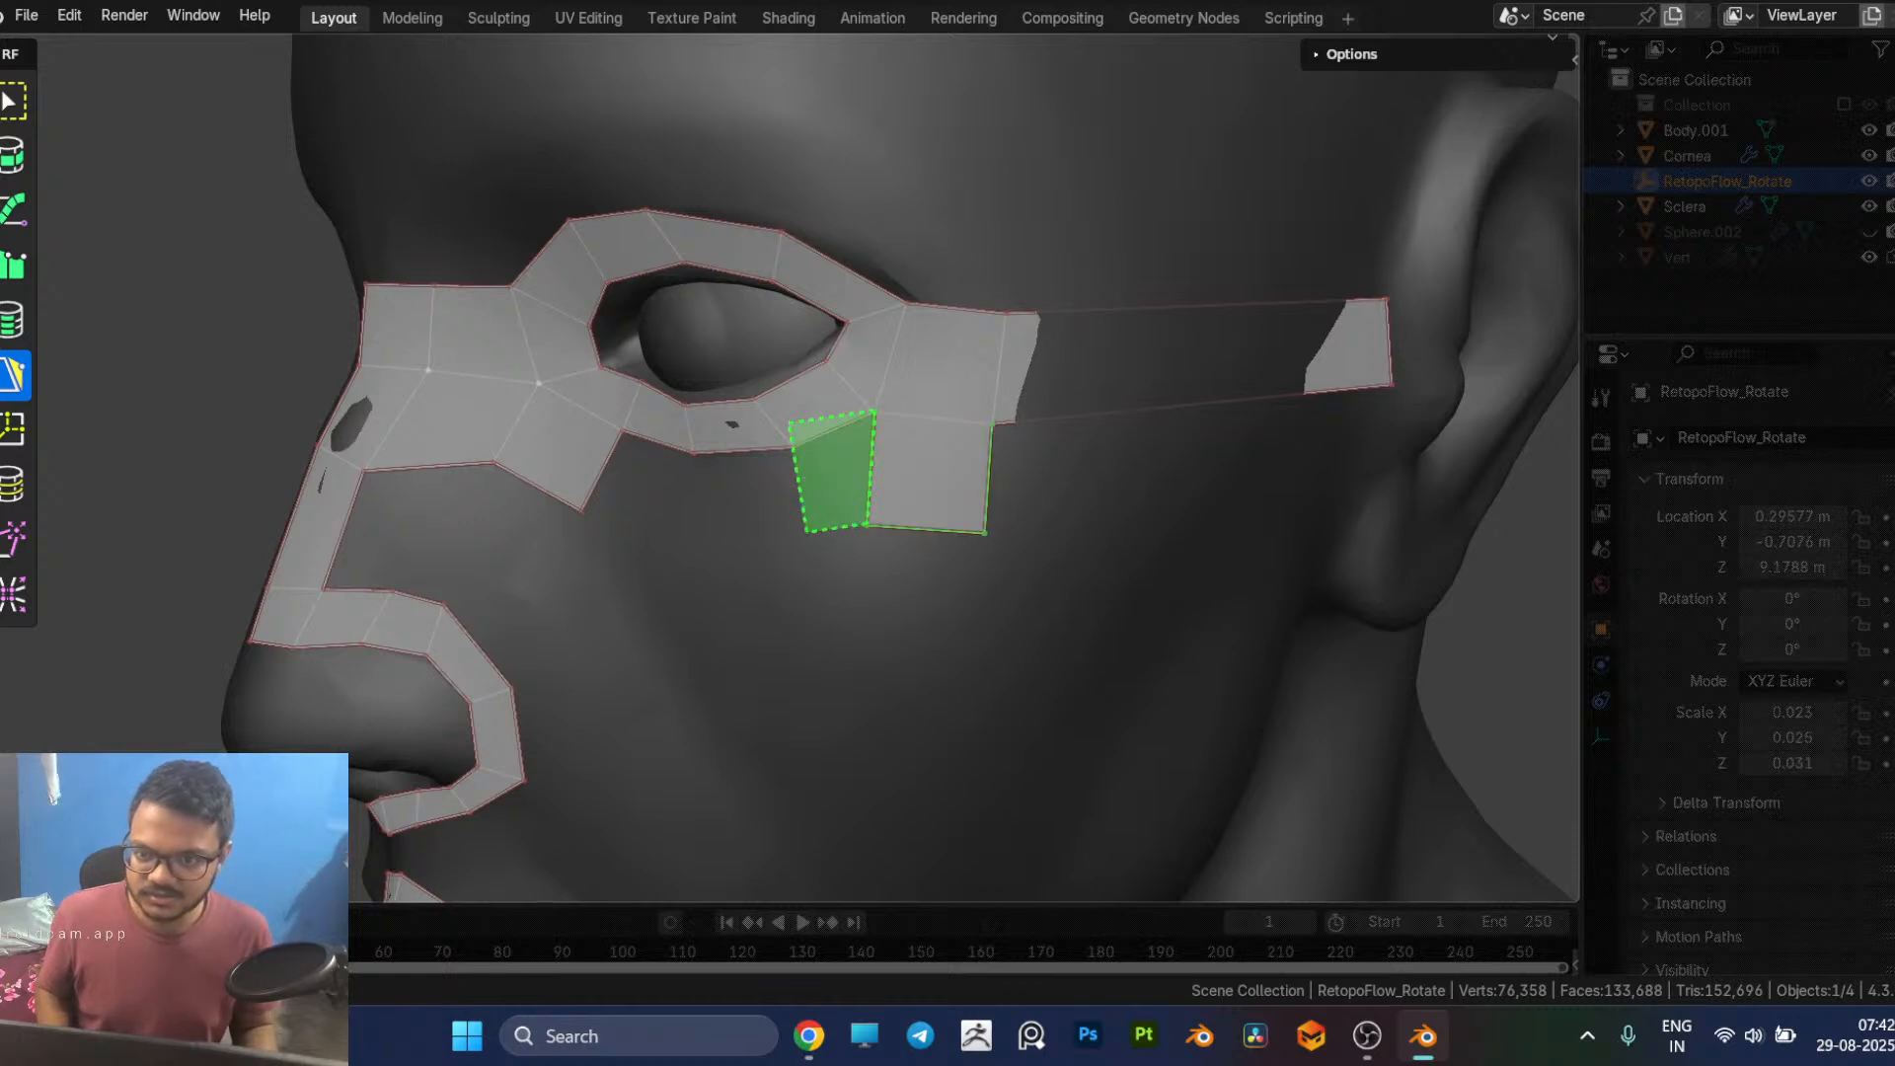
{"action": "left_click", "coordinate": [790, 421]}
{"action": "left_click_drag", "start_coordinate": [790, 421], "coordinate": [794, 446]}
{"action": "middle_click_drag", "start_coordinate": [881, 494], "coordinate": [943, 465]}
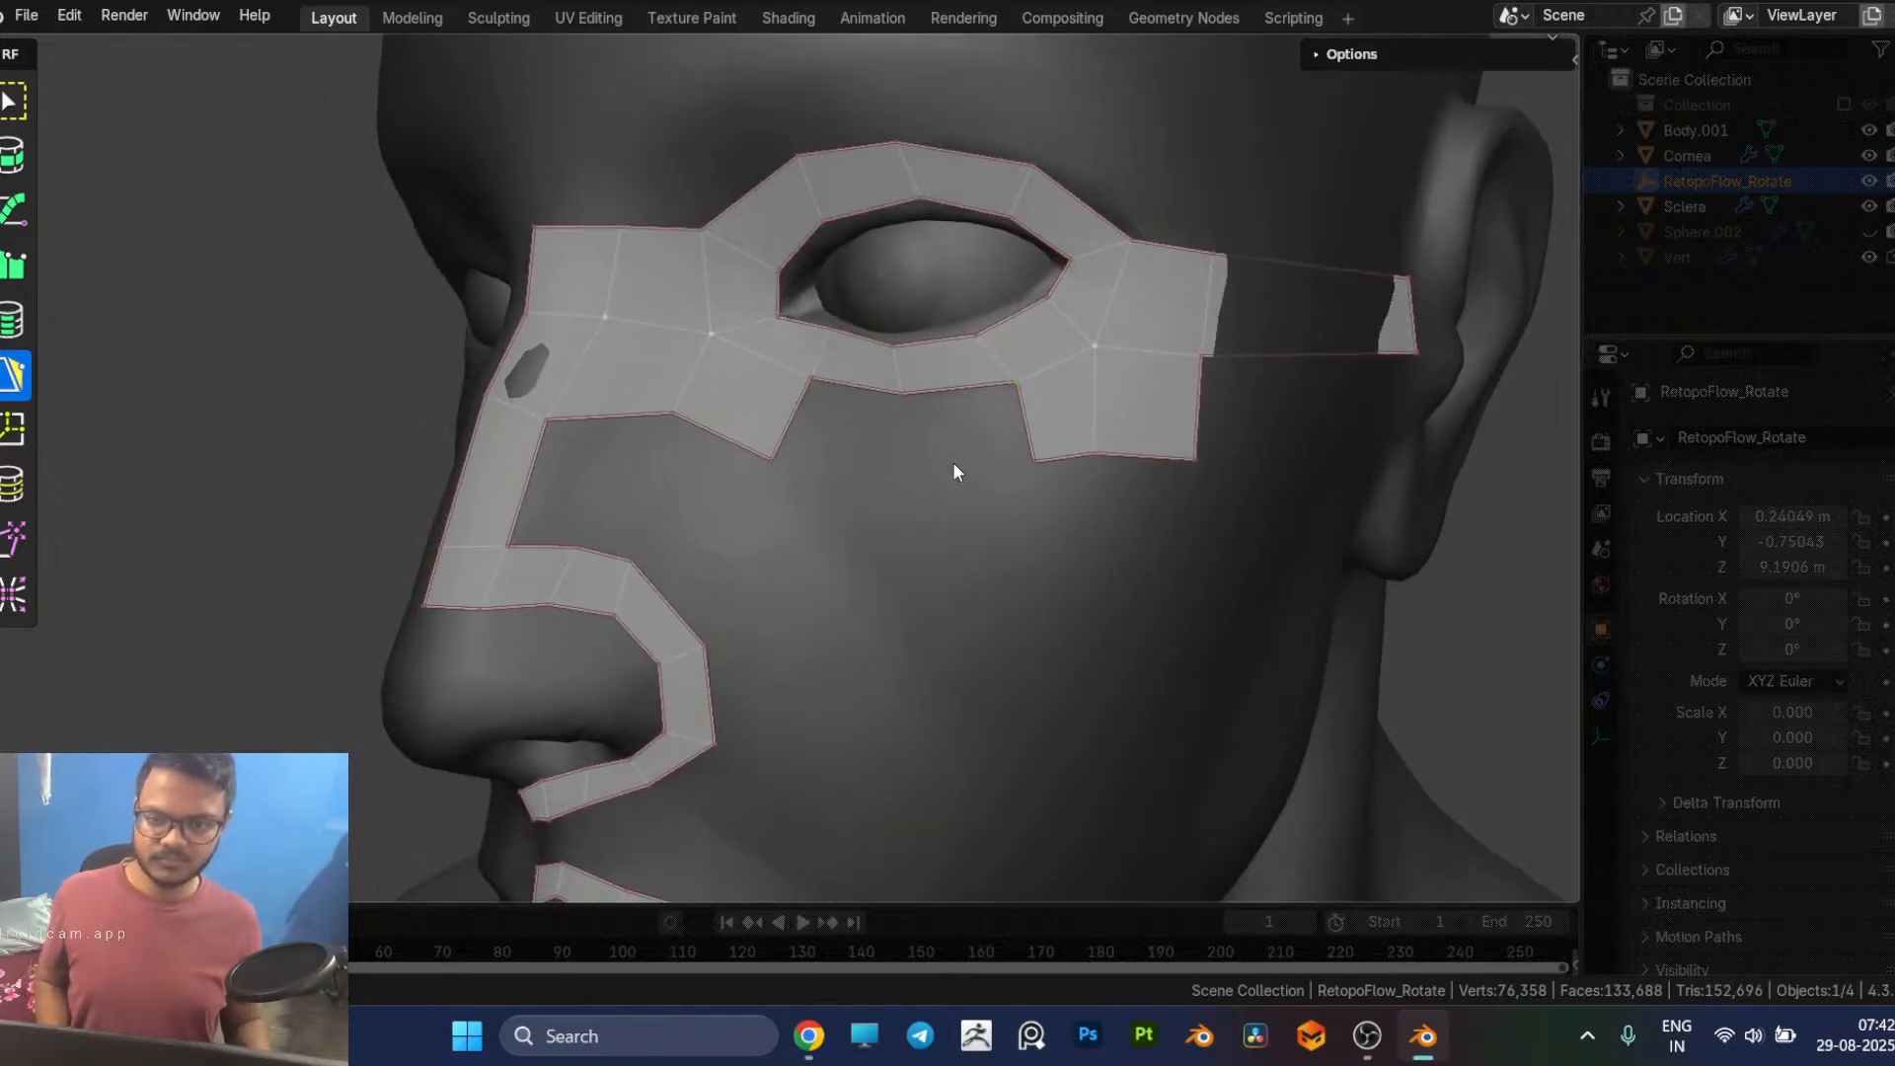
{"action": "left_click_drag", "start_coordinate": [1030, 460], "coordinate": [1019, 464]}
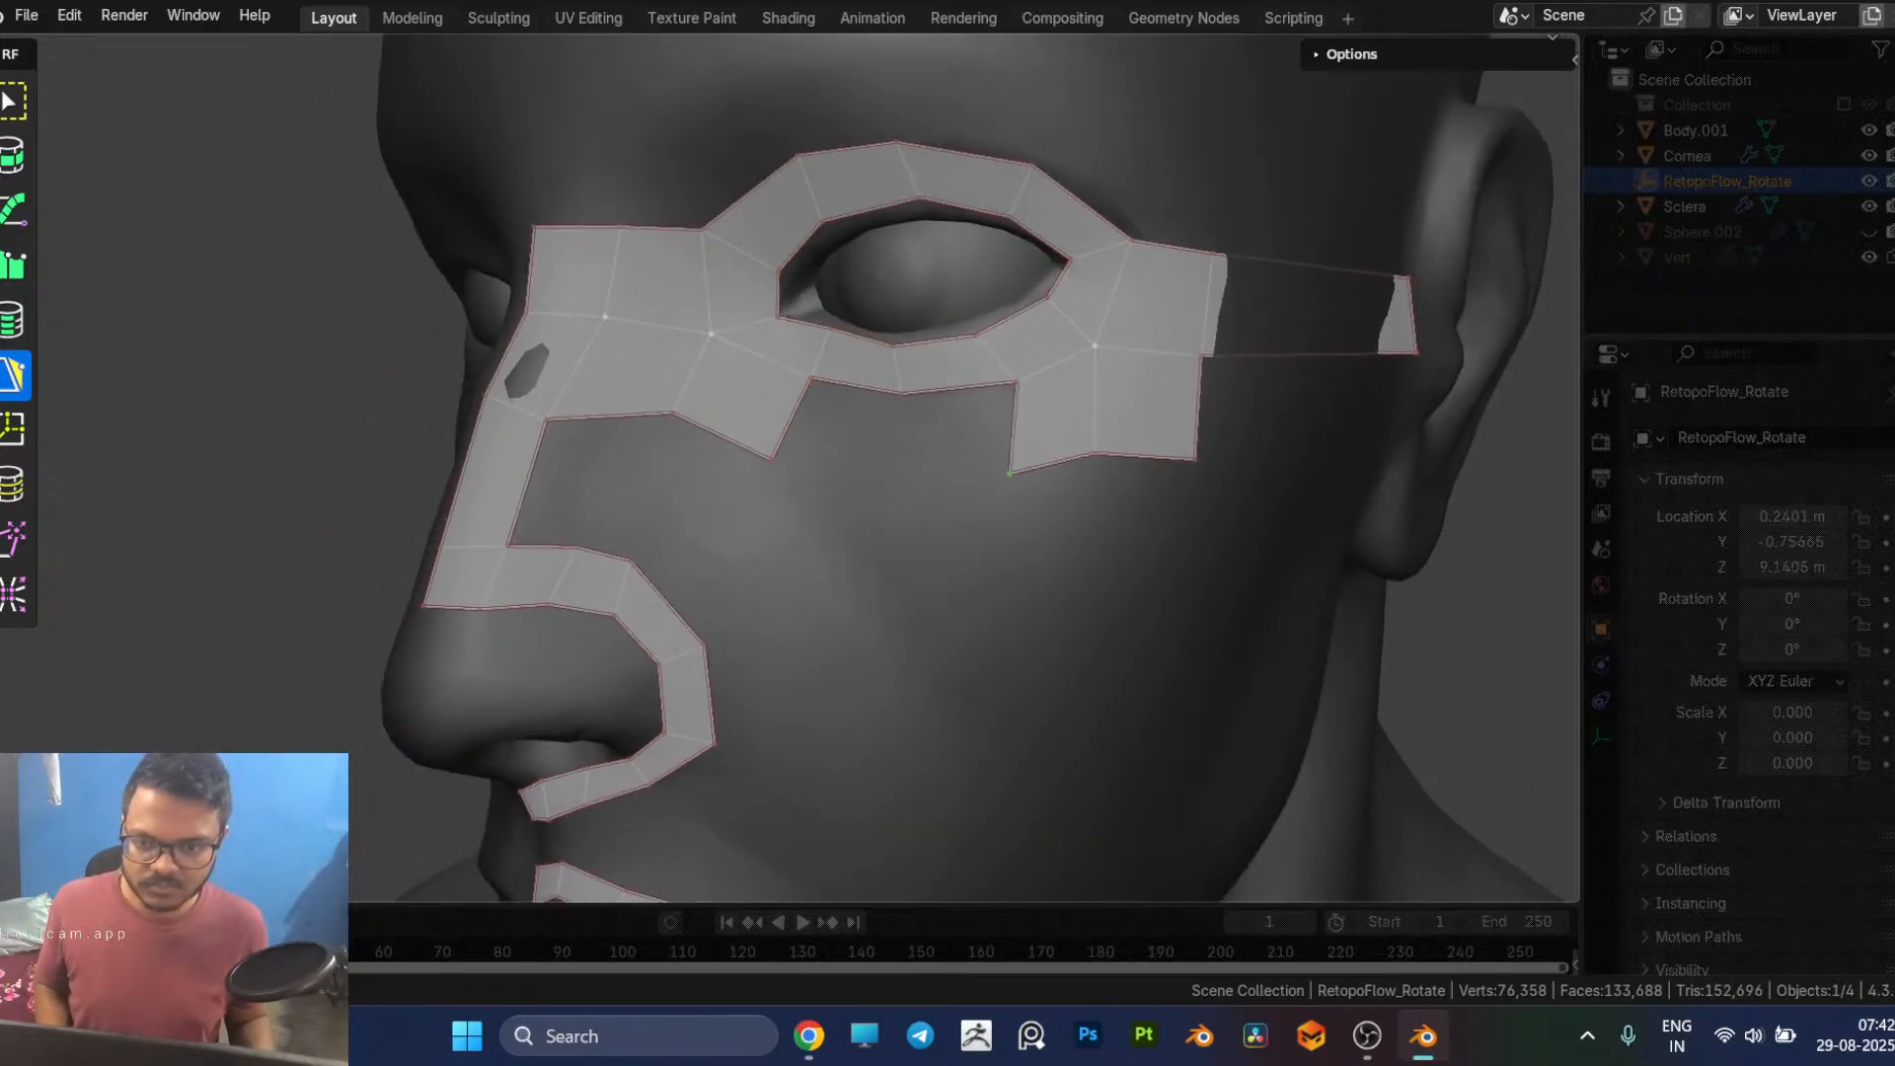
{"action": "middle_click_drag", "start_coordinate": [1019, 465], "coordinate": [918, 455]}
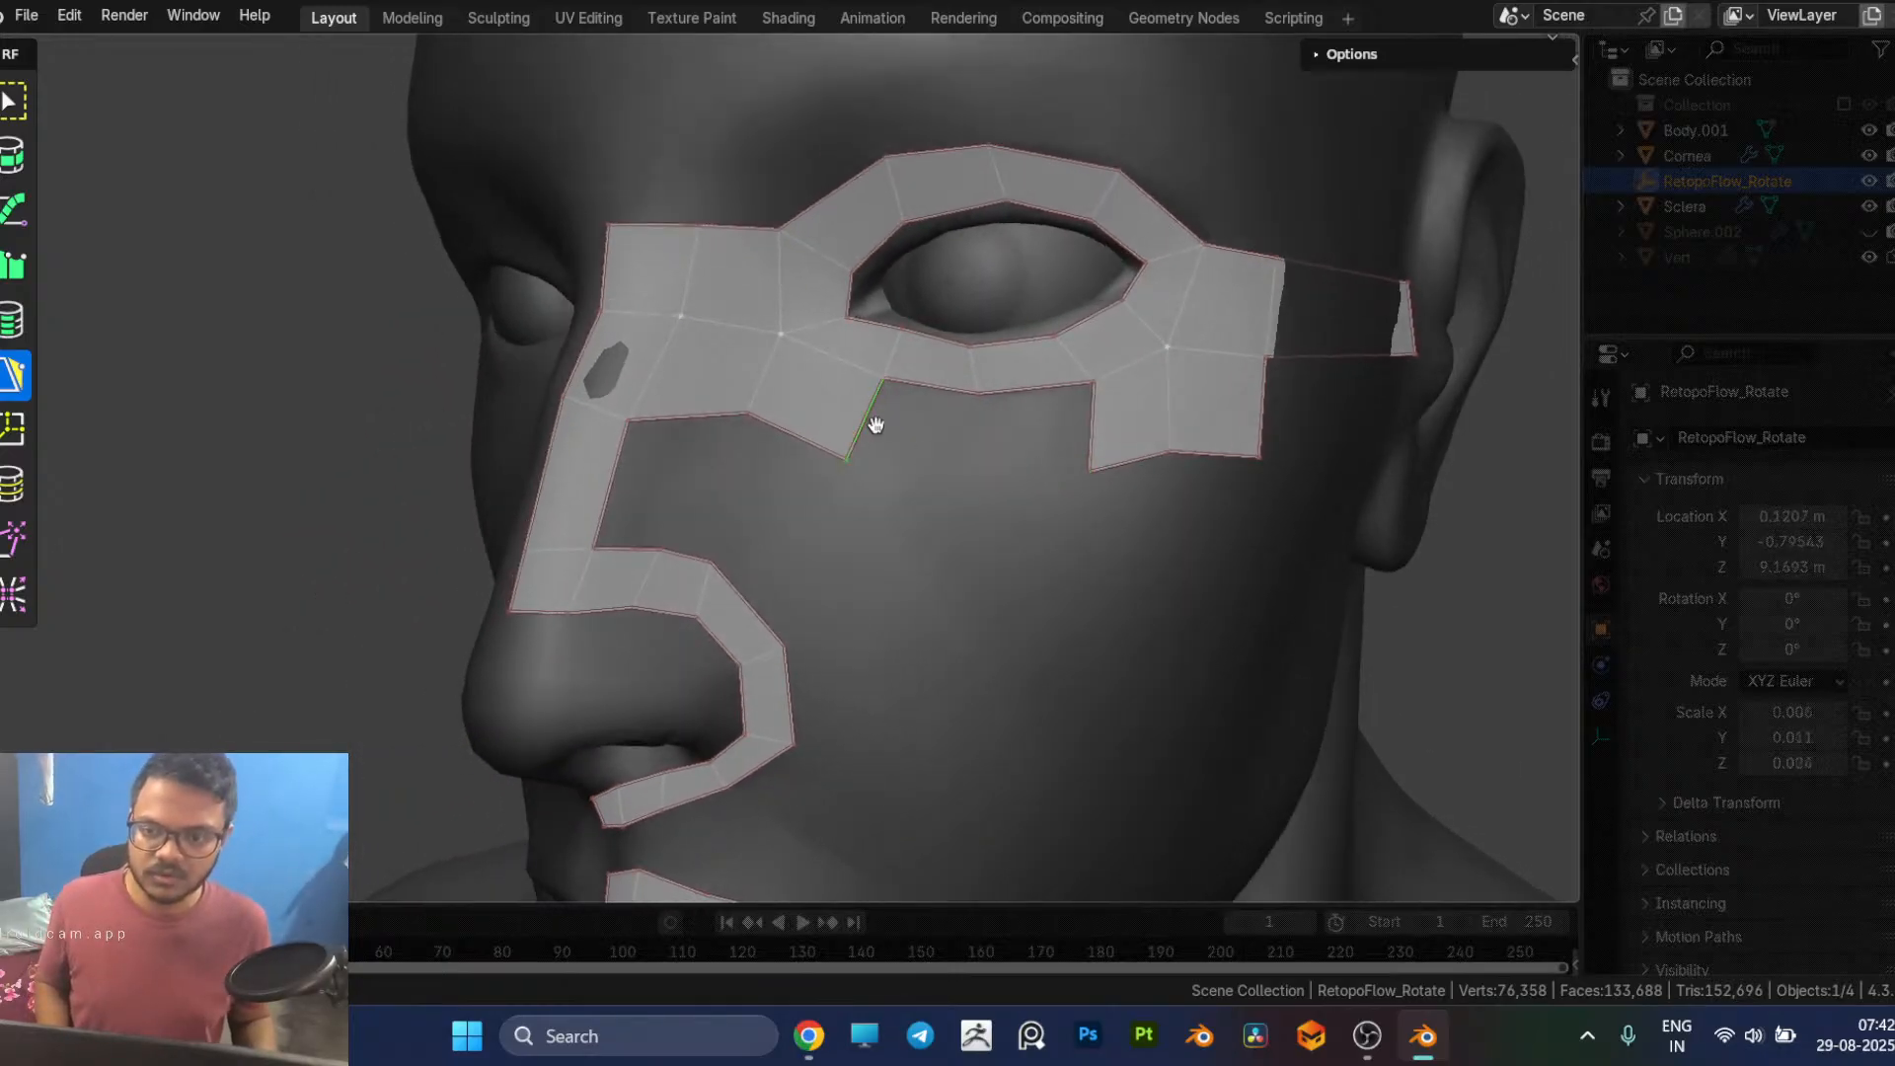
Step: Close the row beneath the eye with two faces and adjust the nearby loop vertex and the row's outer lower corner
{"action": "left_click", "coordinate": [959, 477]}
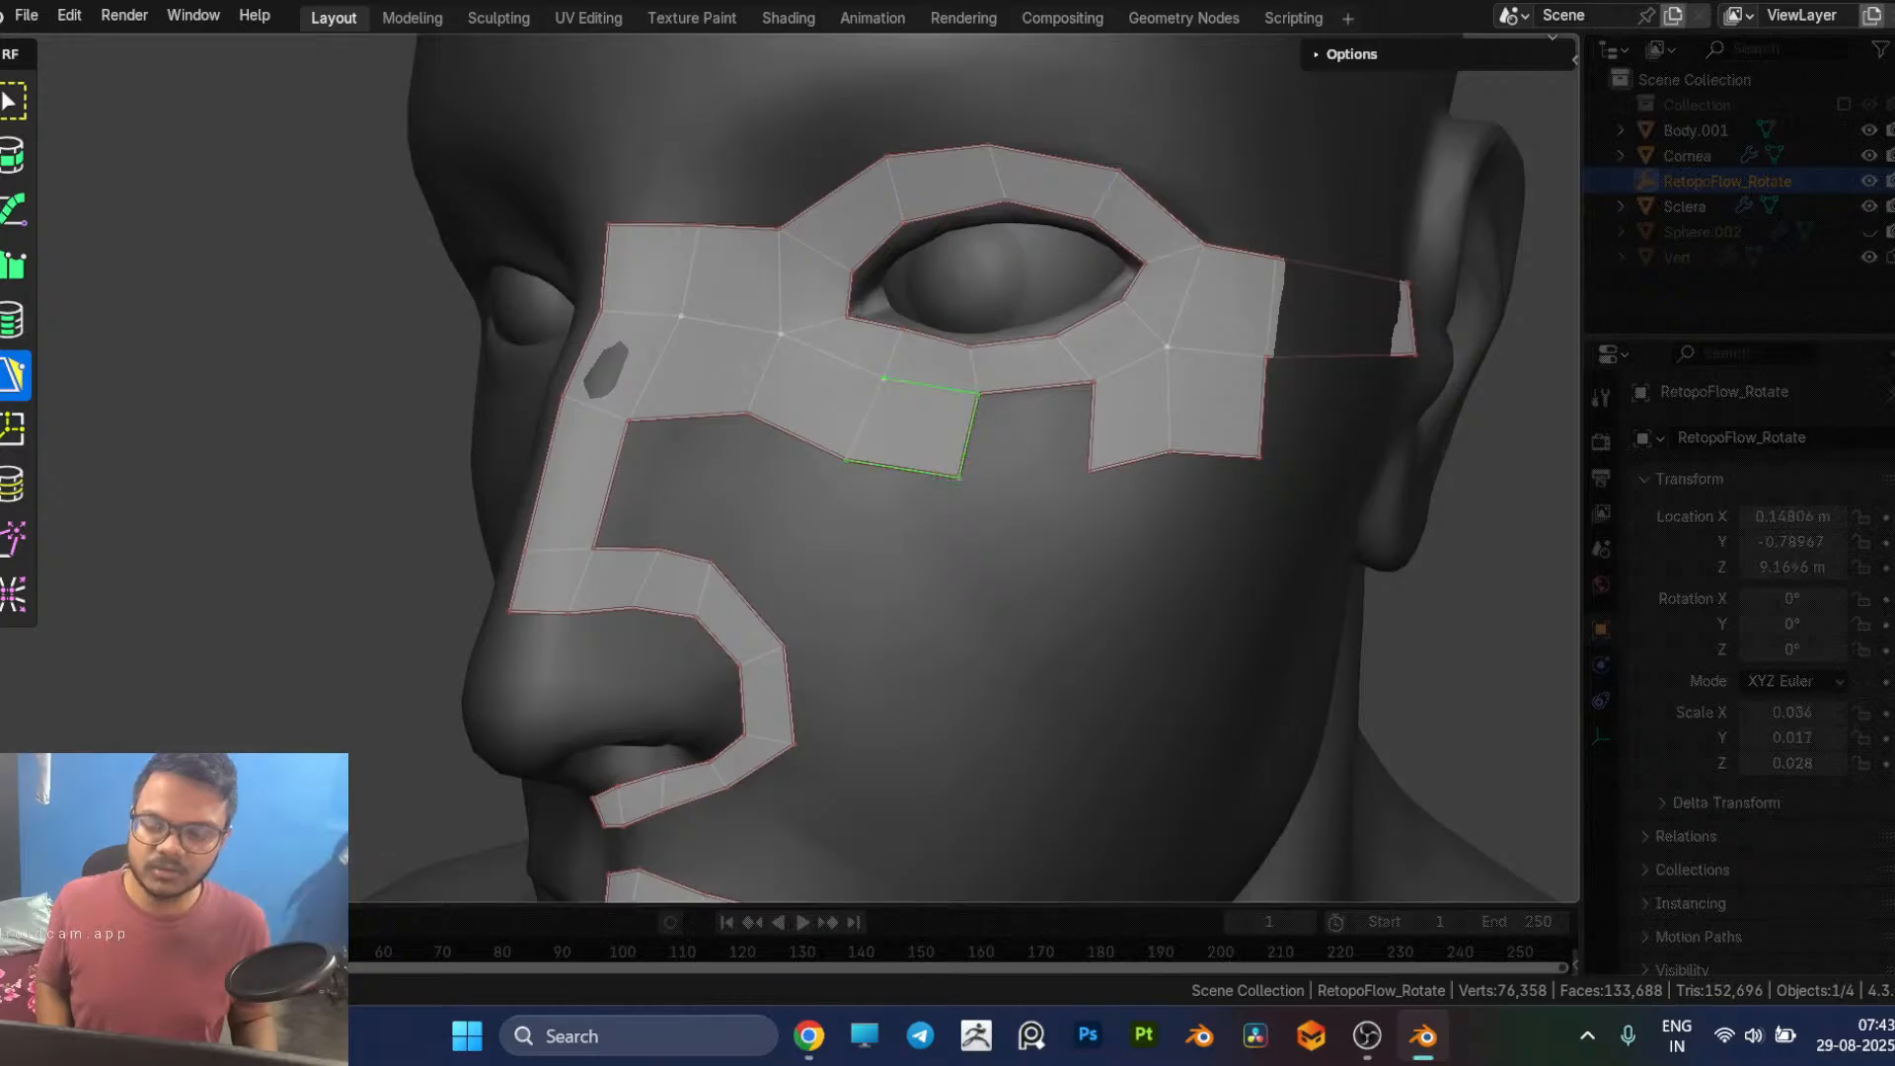
{"action": "left_click", "coordinate": [1092, 382]}
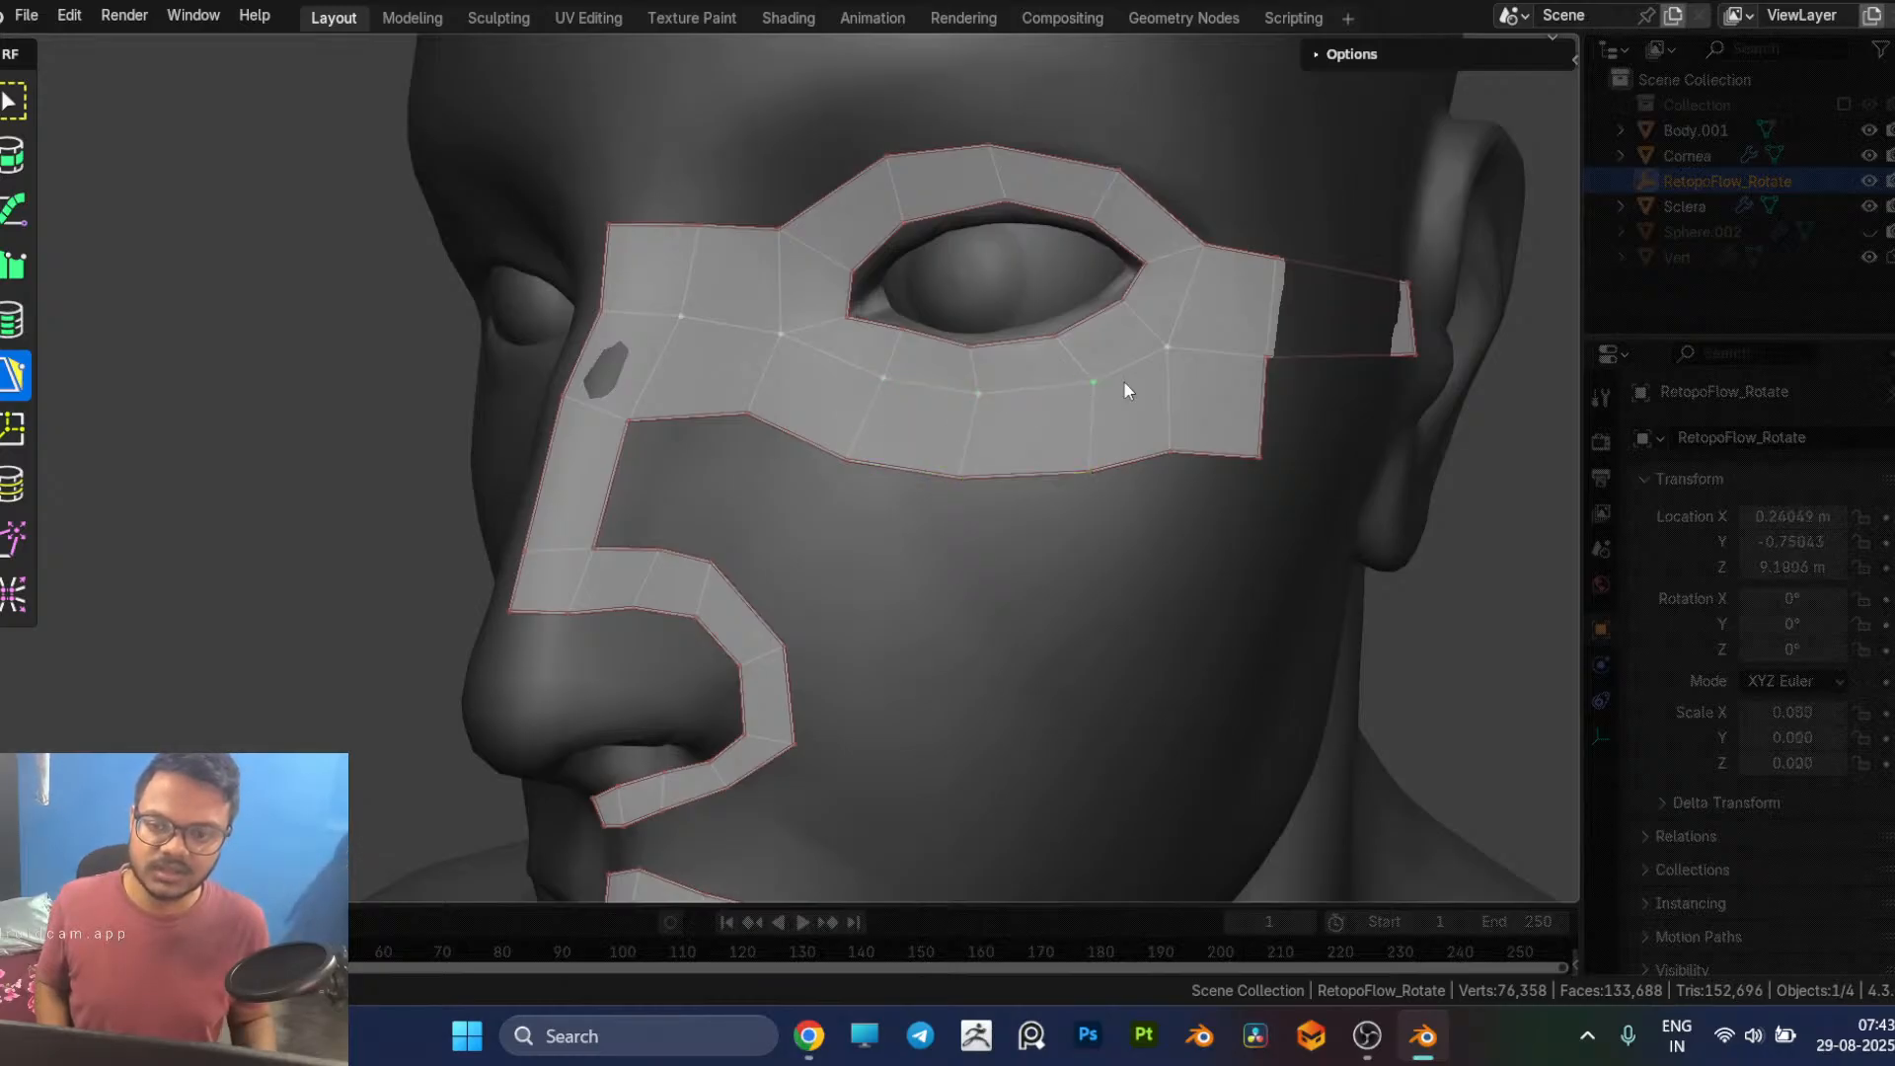
{"action": "left_click_drag", "start_coordinate": [1093, 383], "coordinate": [1090, 380]}
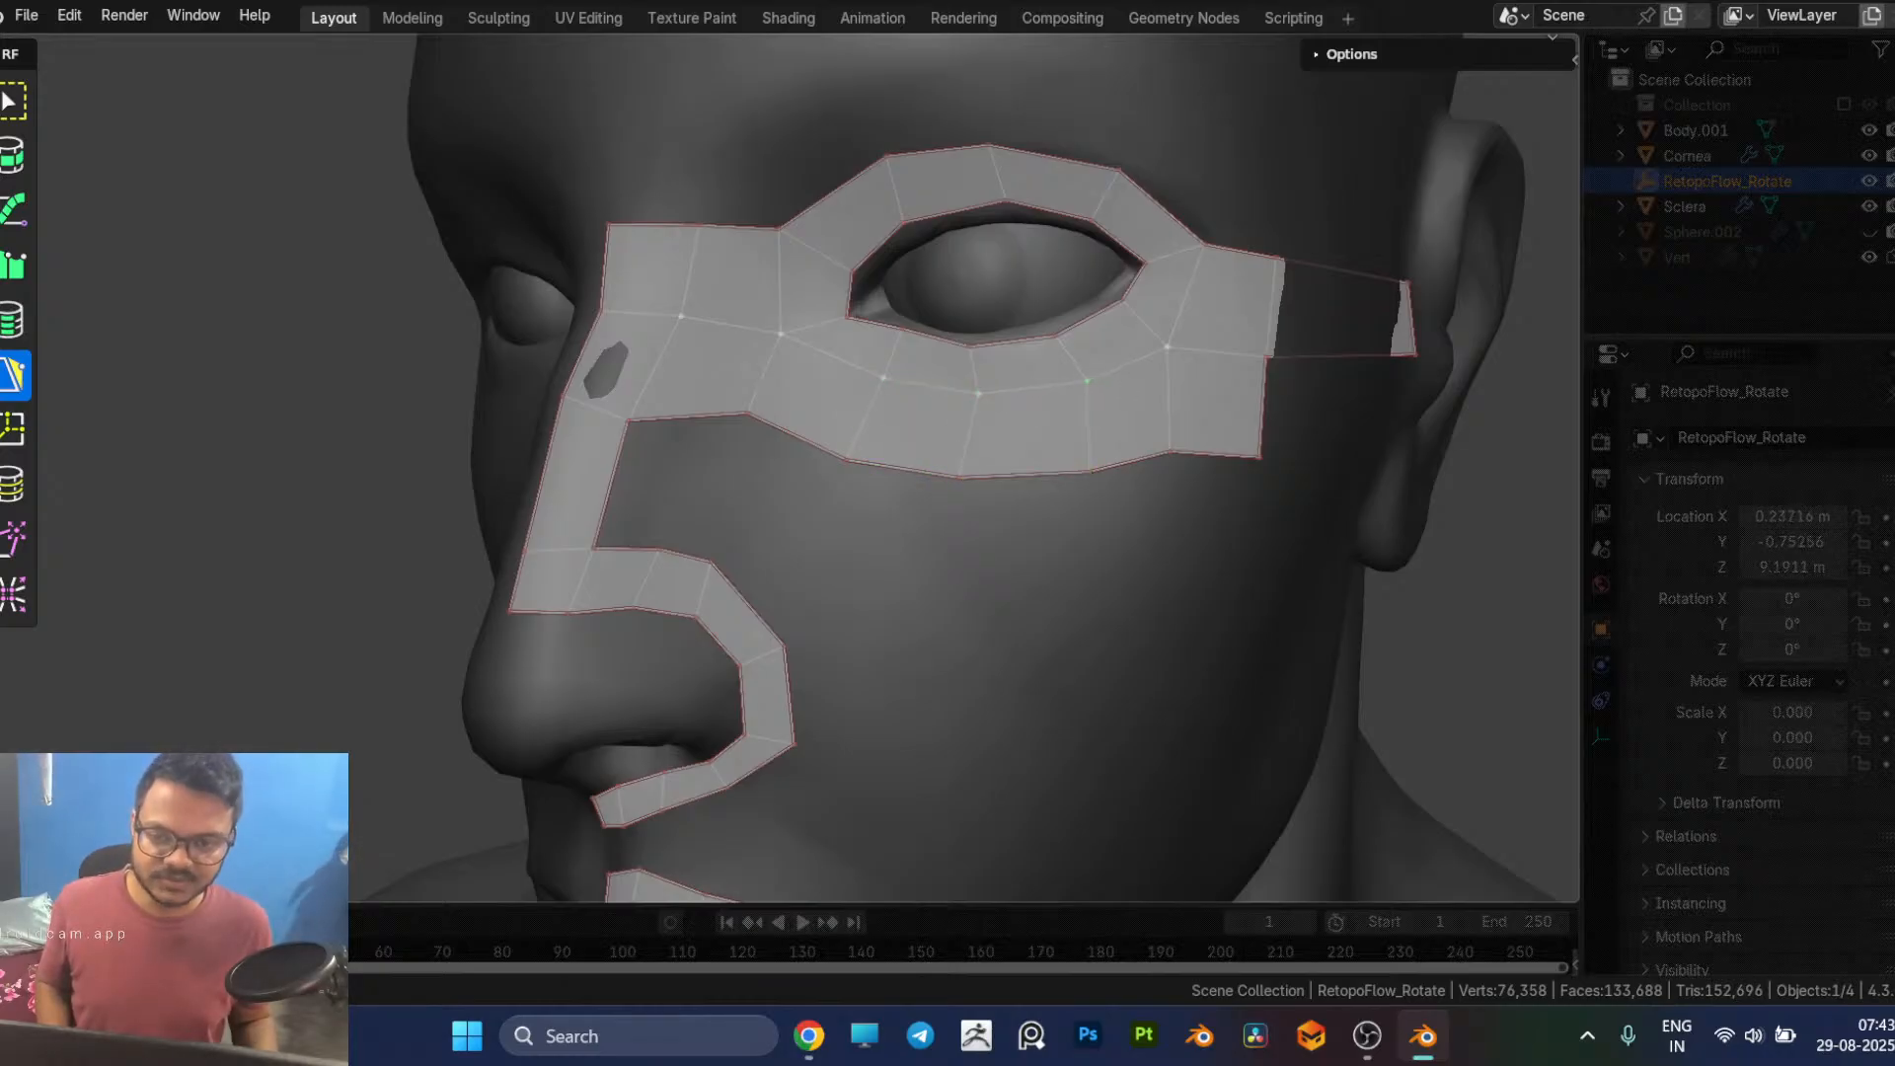
{"action": "middle_click_drag", "start_coordinate": [1161, 395], "coordinate": [1056, 377]}
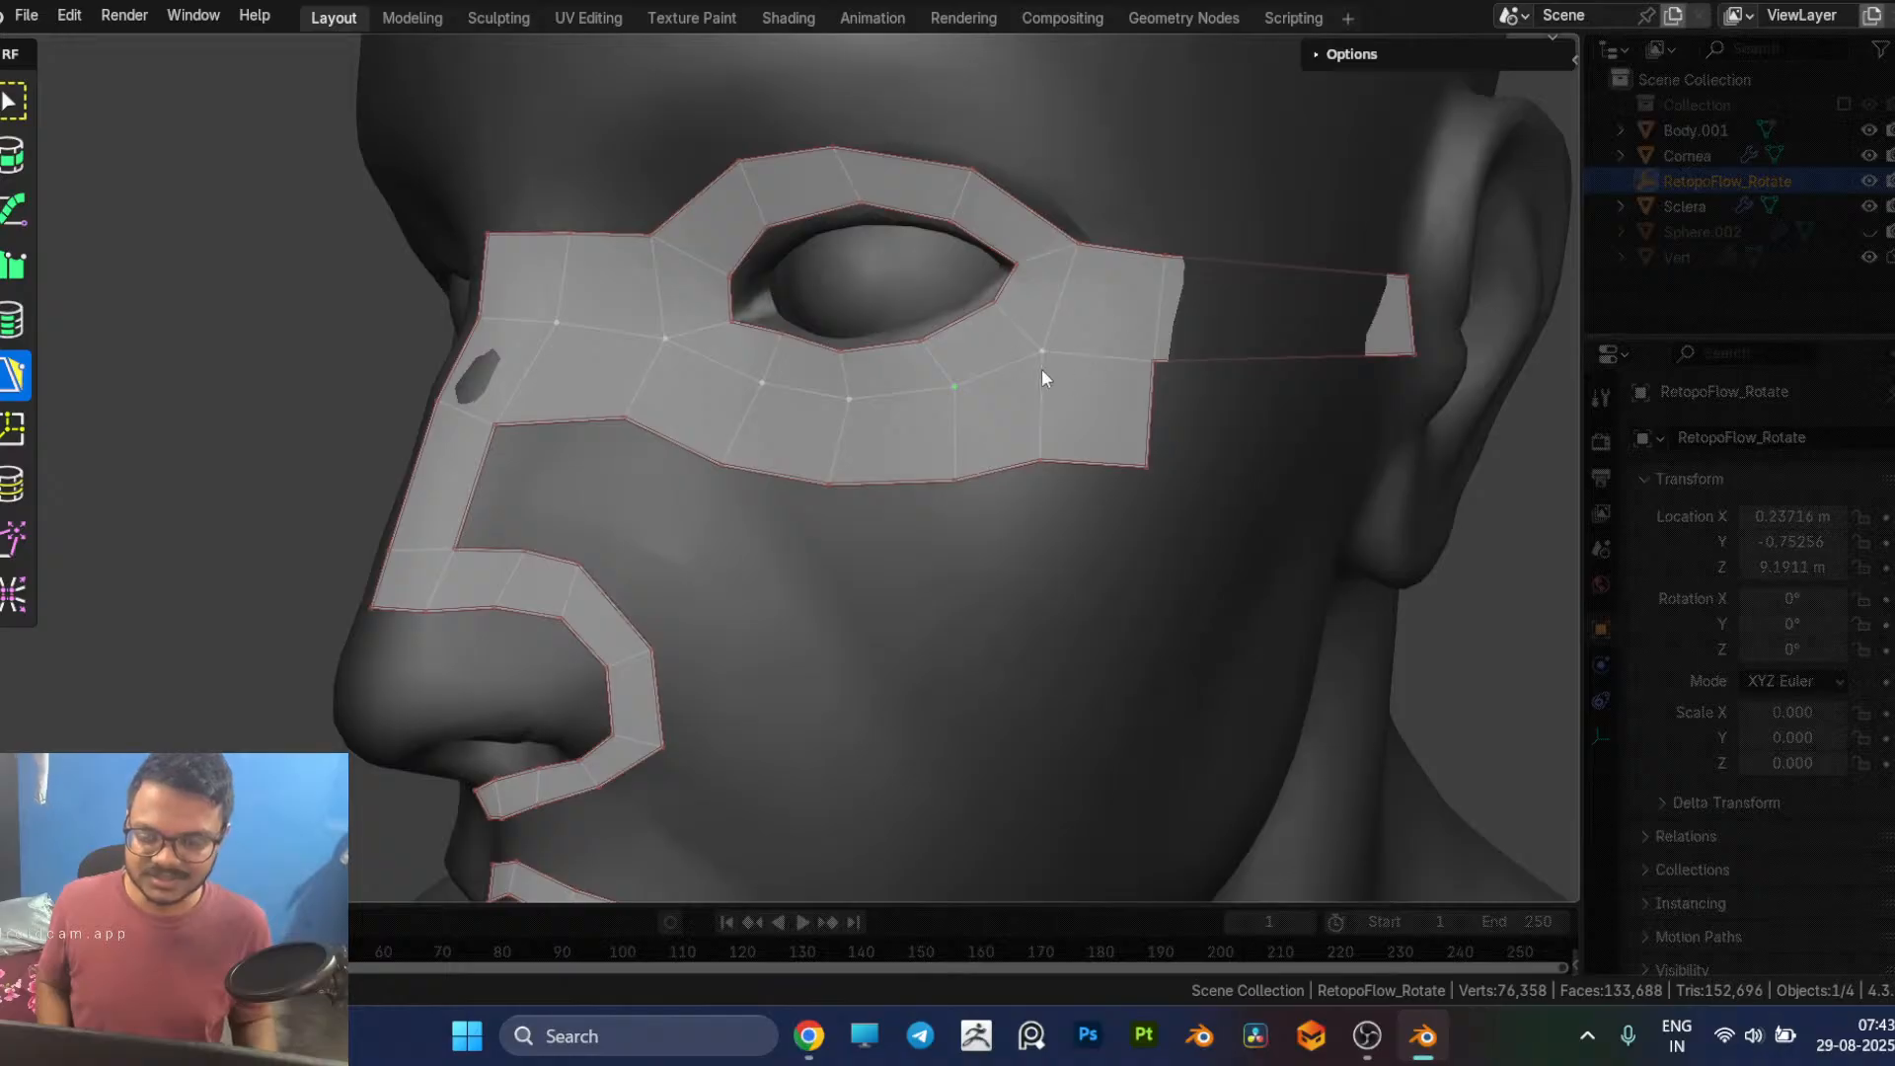
{"action": "left_click_drag", "start_coordinate": [1148, 466], "coordinate": [1138, 452]}
{"action": "middle_click_drag", "start_coordinate": [995, 489], "coordinate": [1015, 512]}
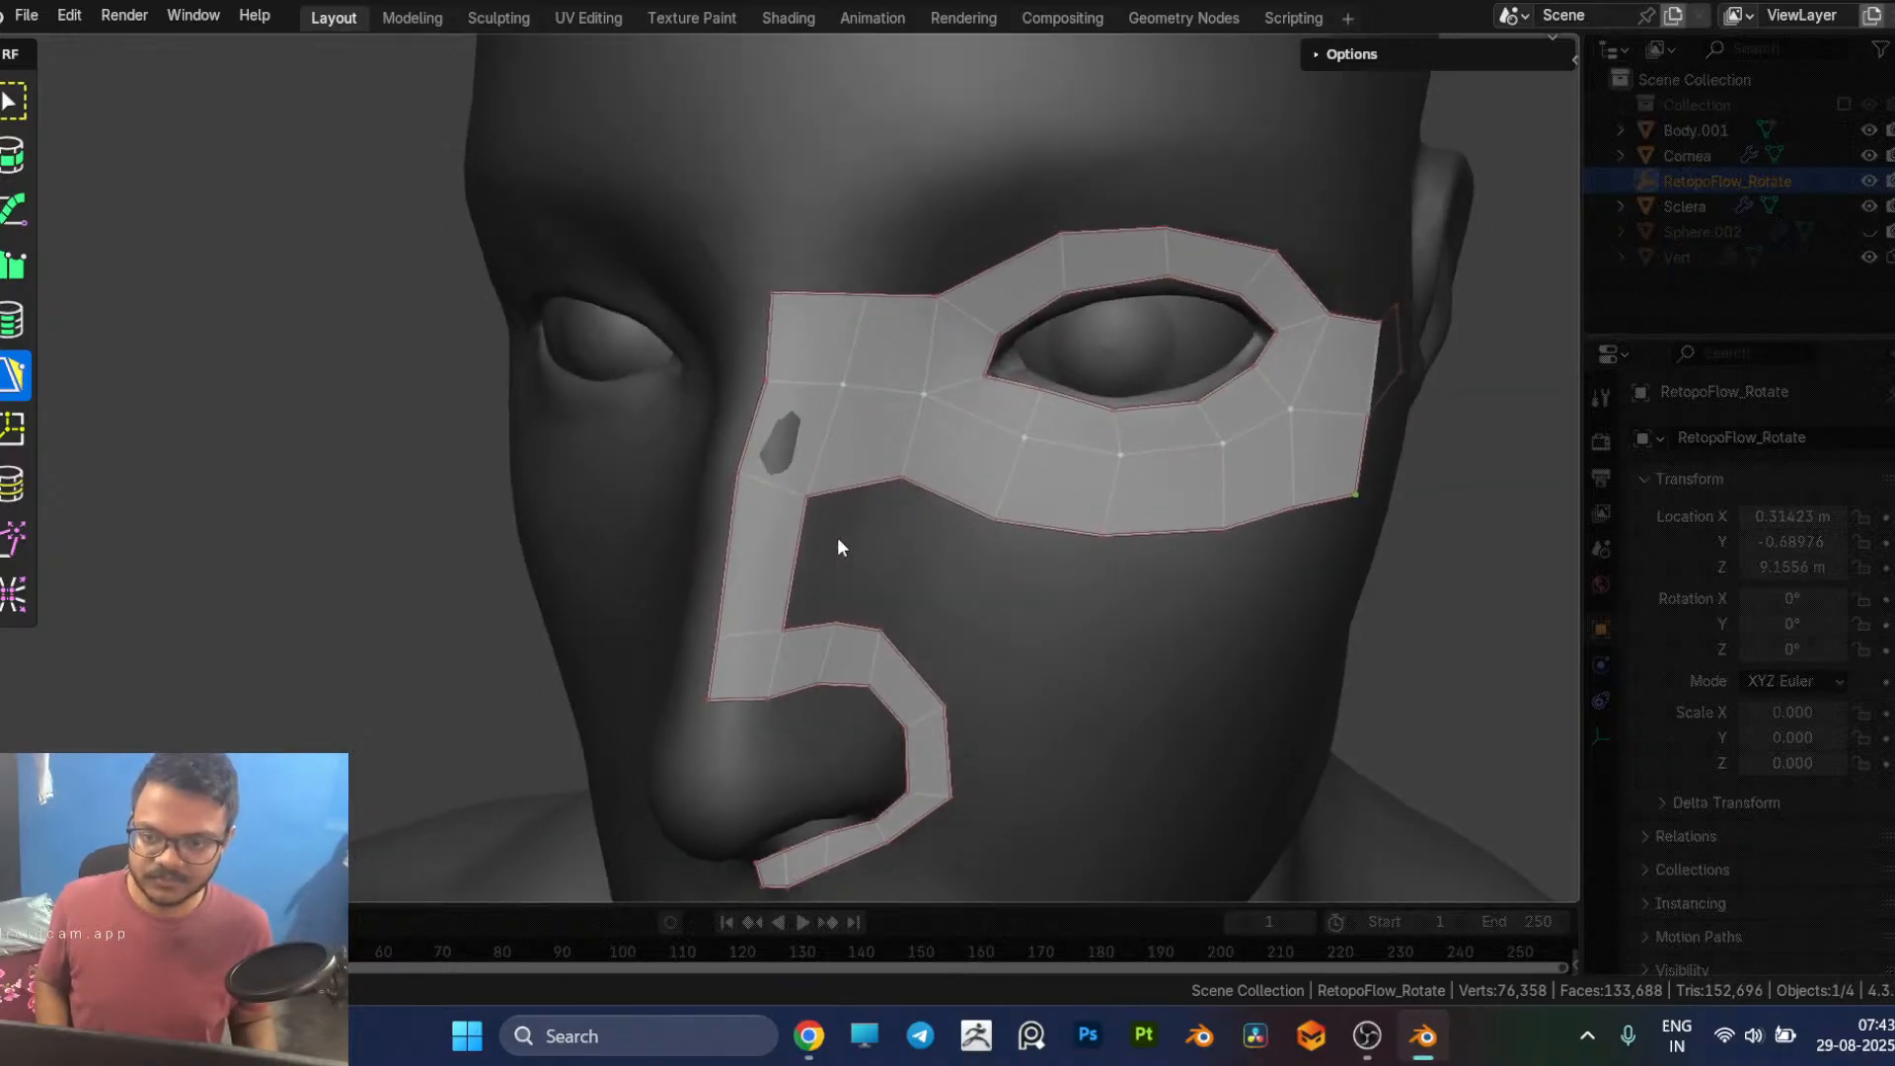
Step: Add a face along the side of the lower nose bridge and move its free corner in towards the nose loop
{"action": "left_click", "coordinate": [805, 525]}
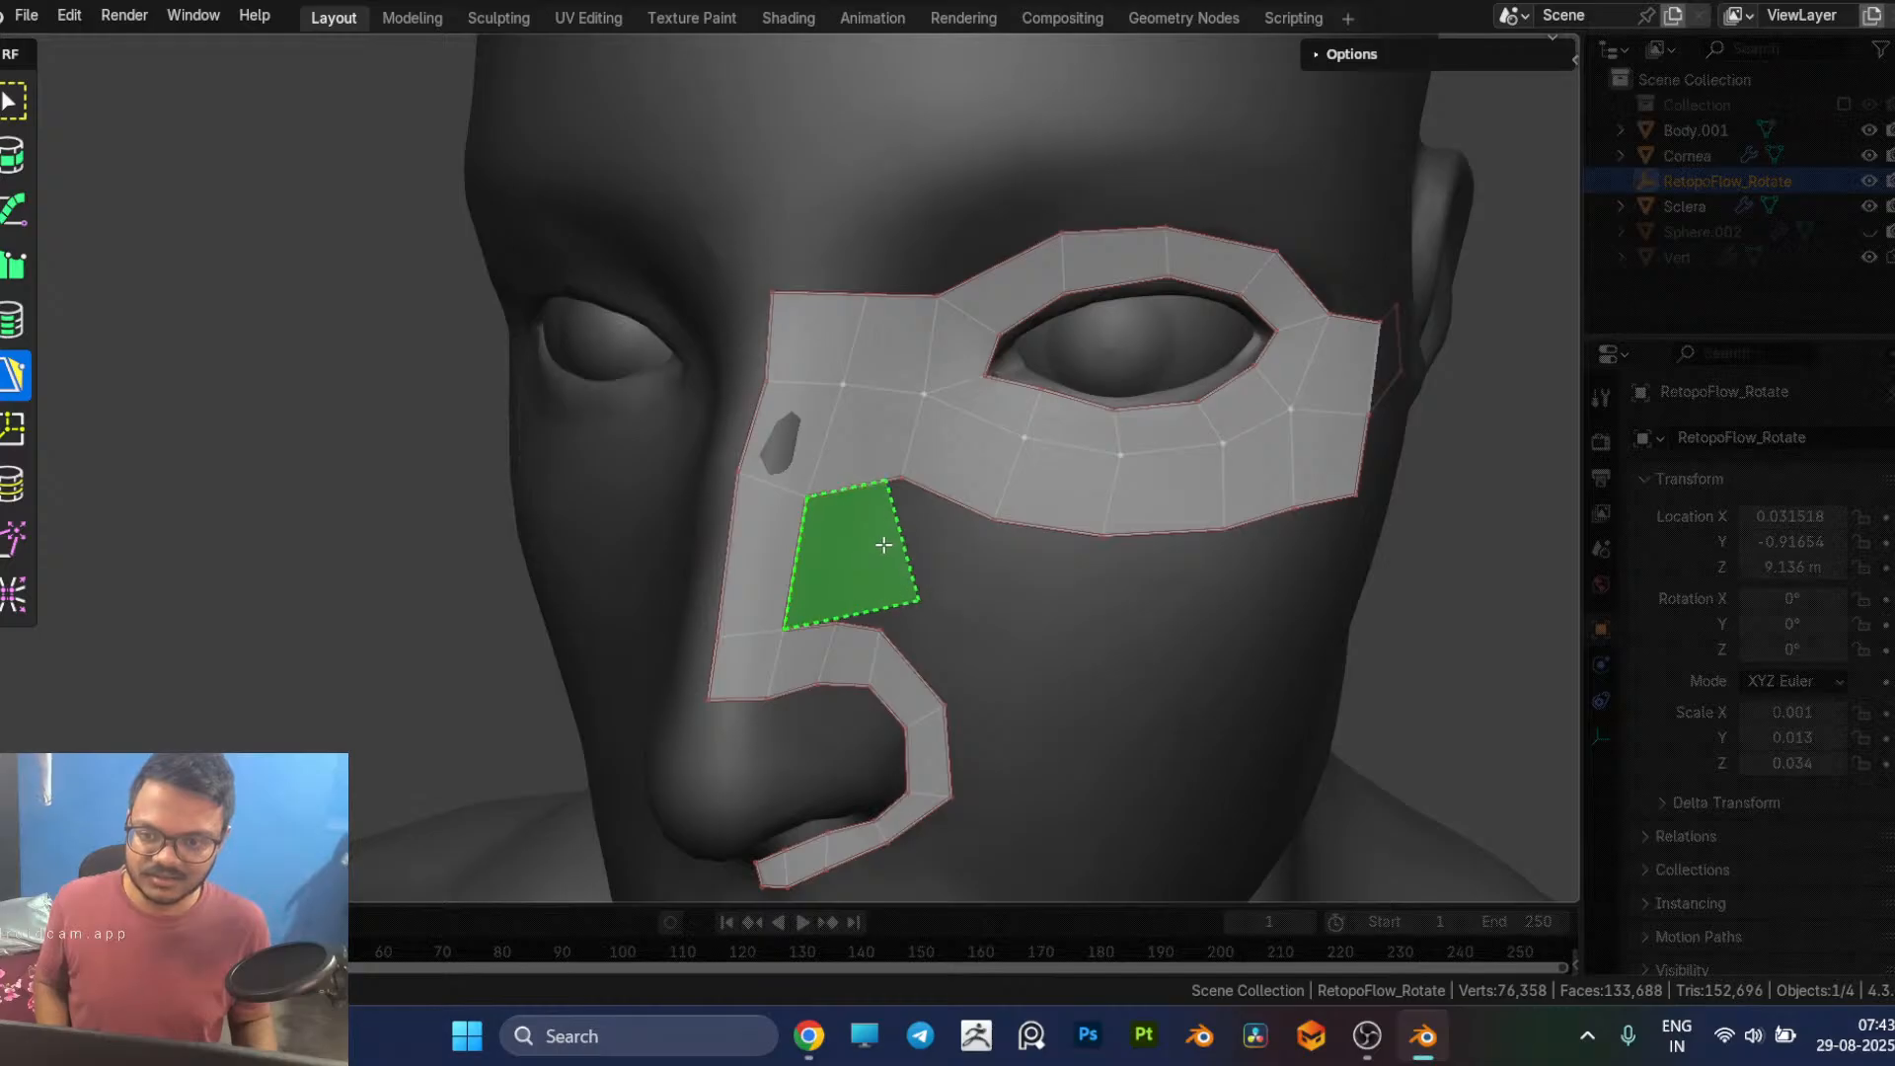
{"action": "left_click", "coordinate": [886, 545]}
{"action": "left_click_drag", "start_coordinate": [923, 599], "coordinate": [860, 593]}
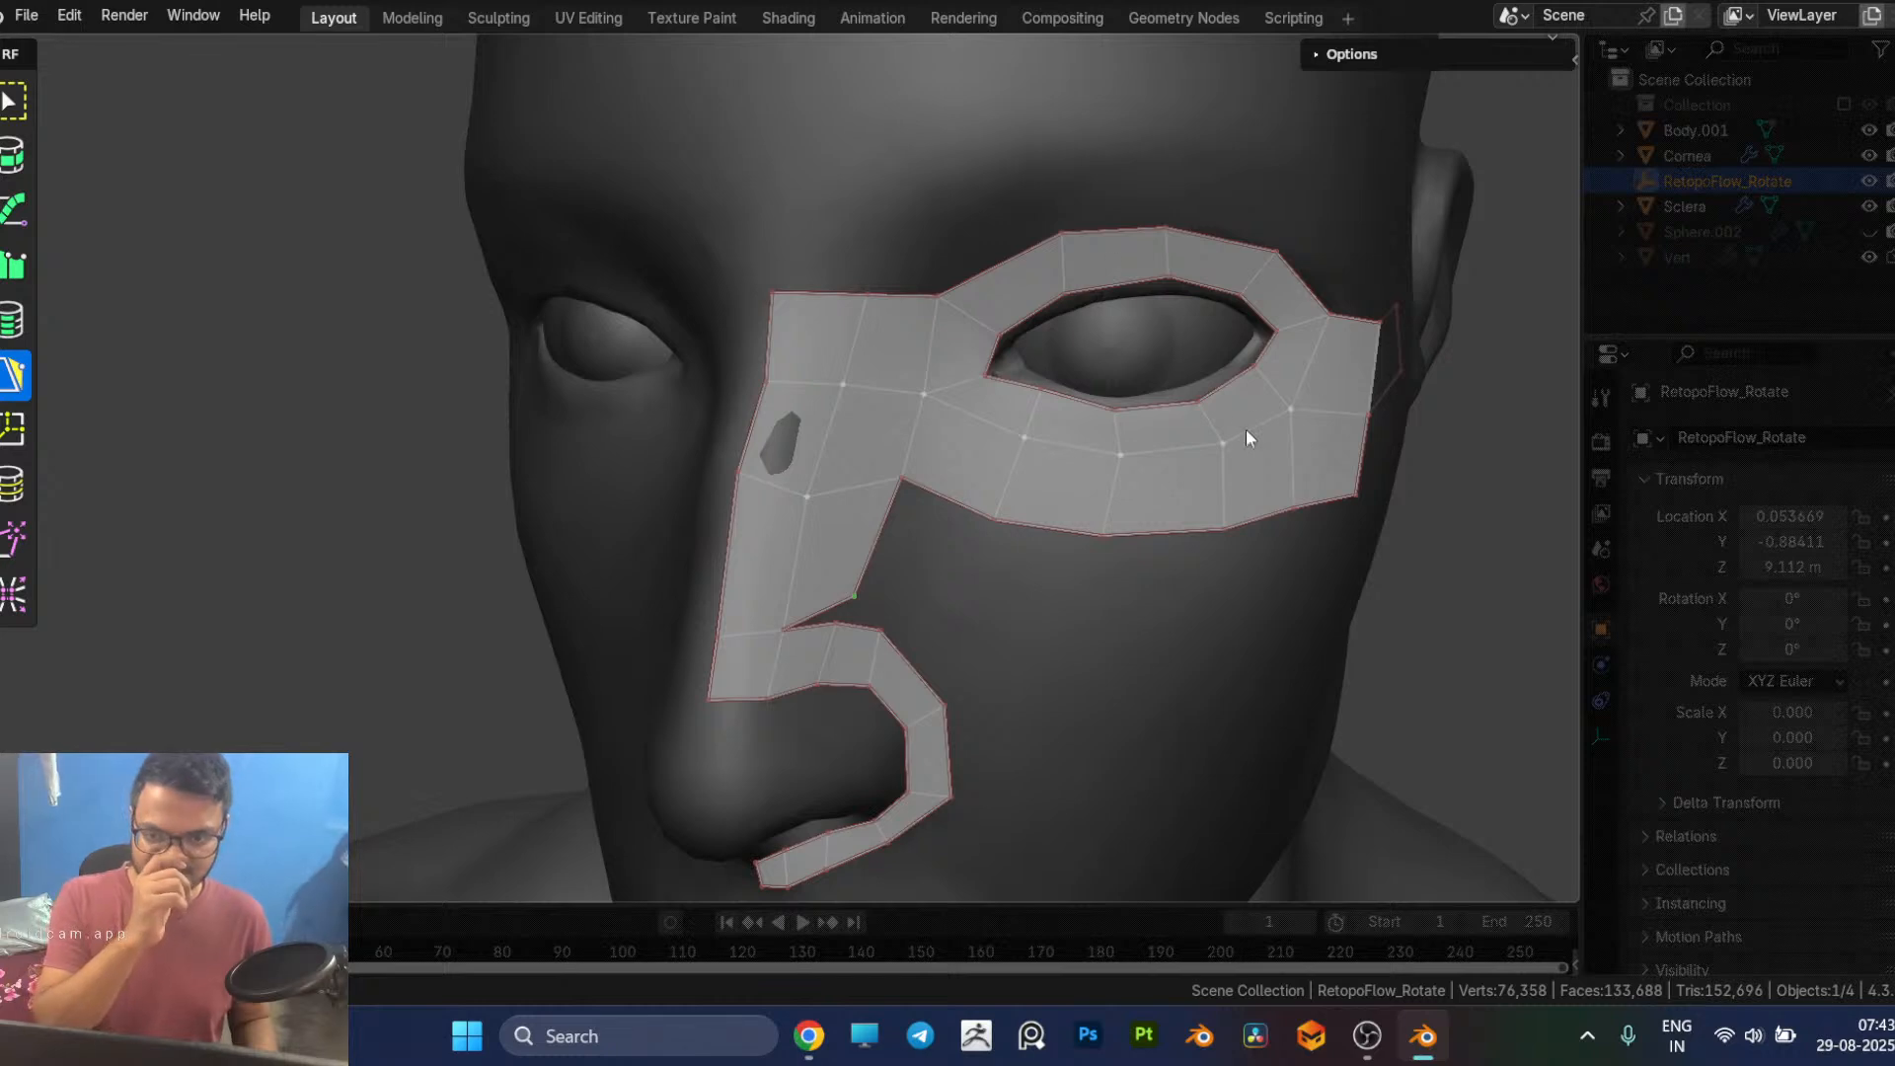
Step: Add a face above the outer eye corner and extend the row across the temple to the ear with one long face
{"action": "middle_click_drag", "start_coordinate": [1222, 407], "coordinate": [1153, 423]}
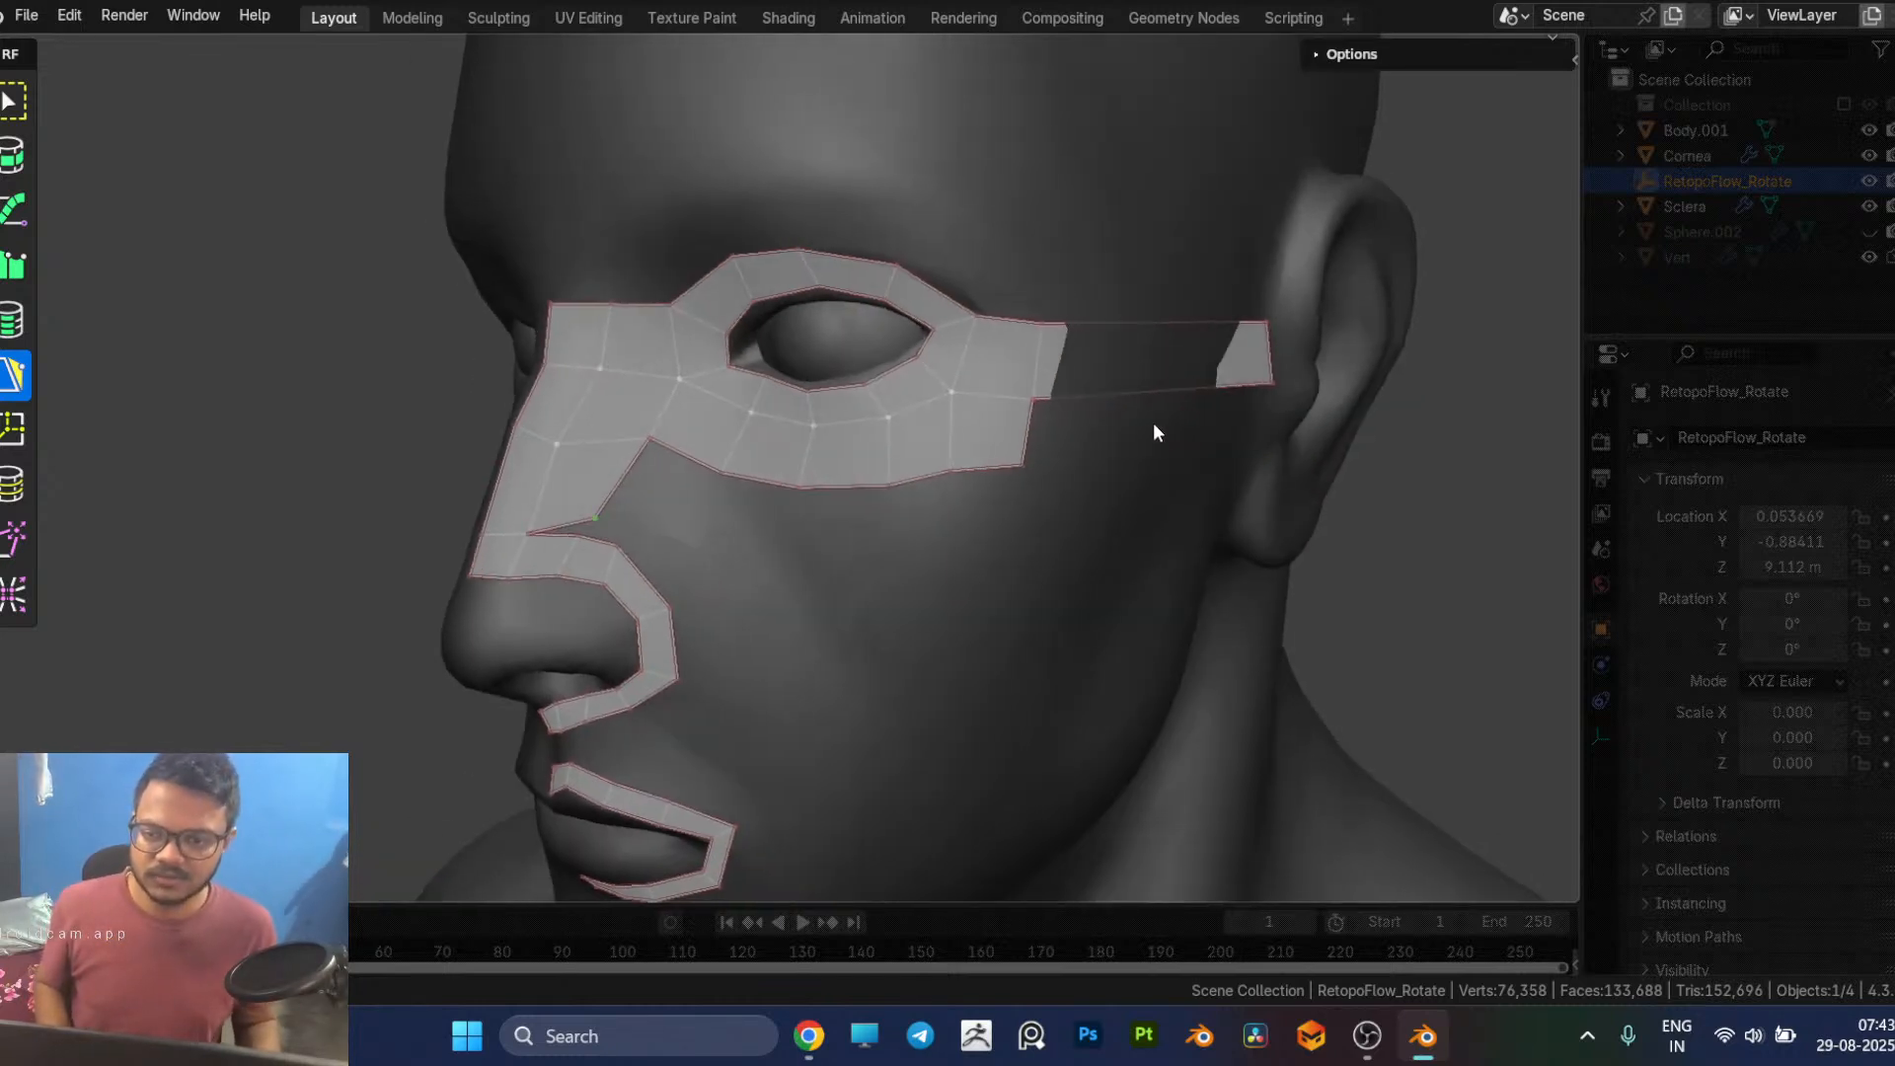
{"action": "middle_click_drag", "start_coordinate": [985, 426], "coordinate": [1146, 380]}
{"action": "left_click", "coordinate": [1084, 341]}
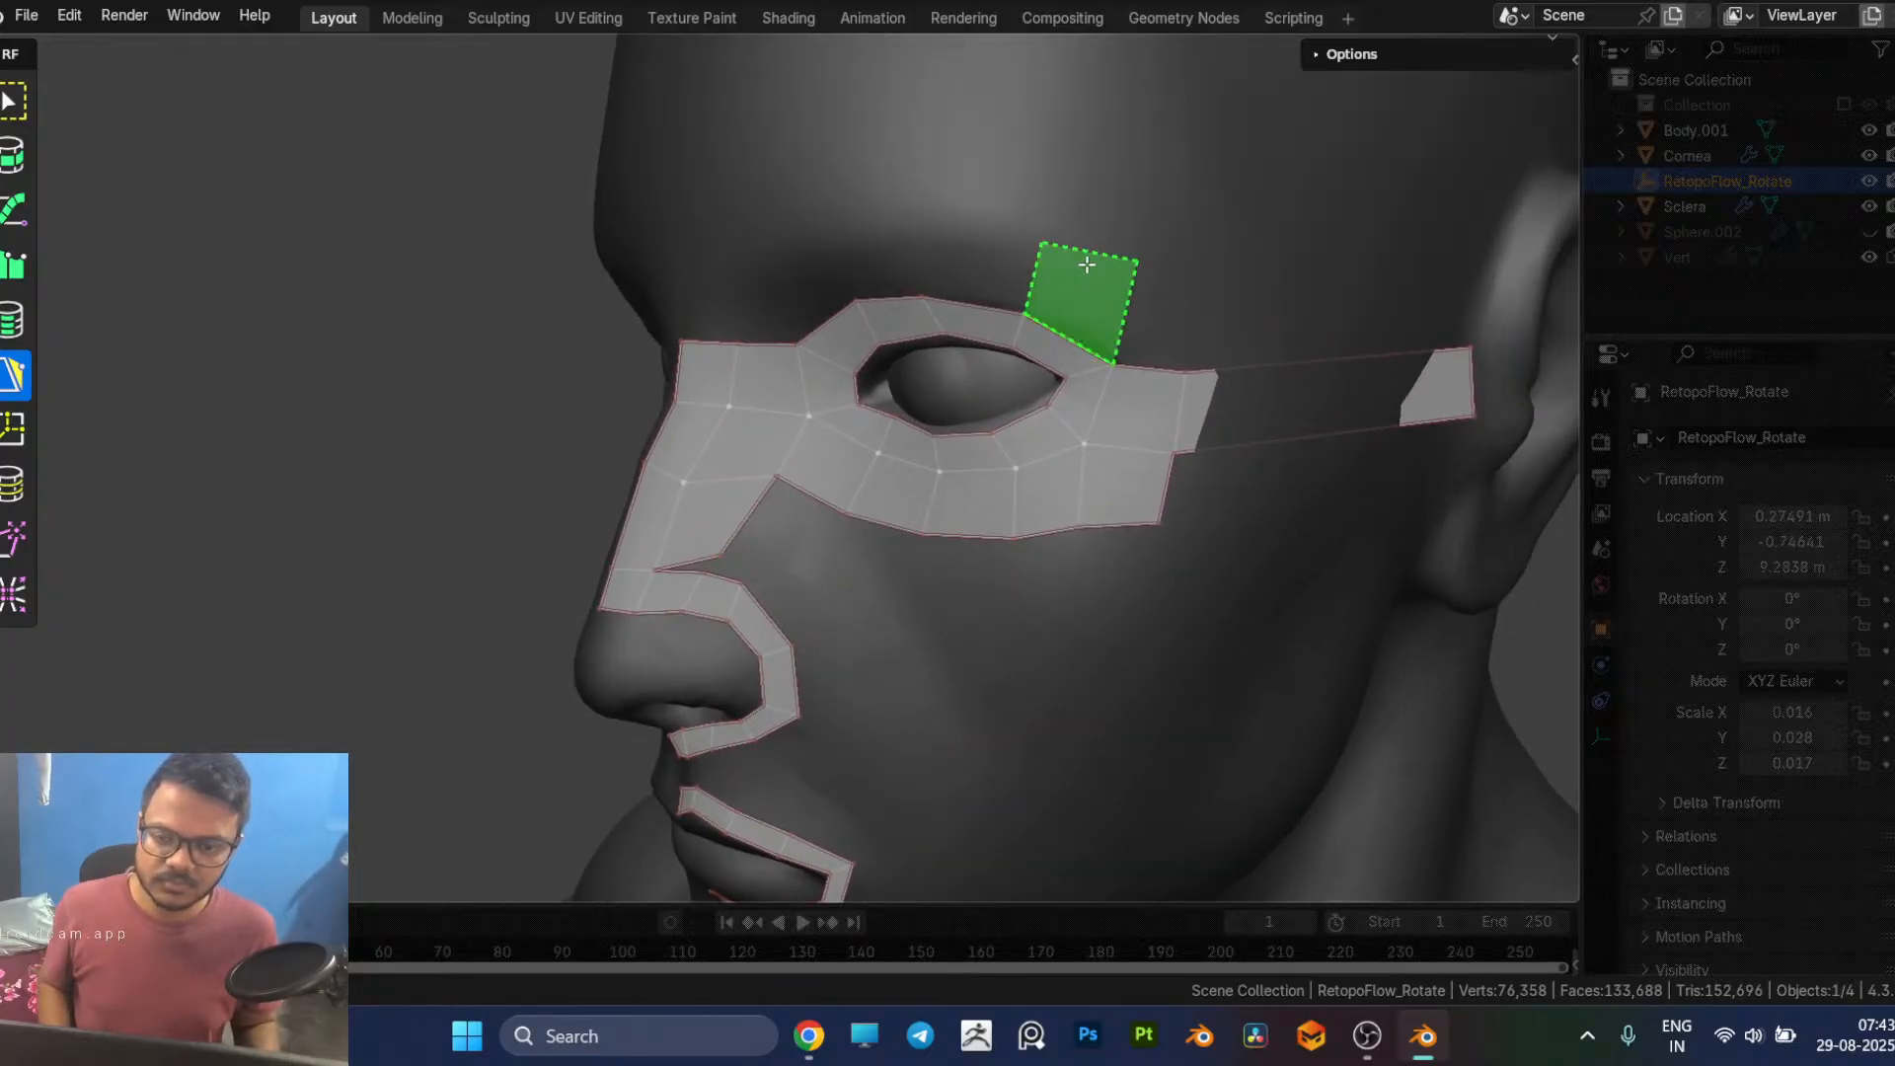
{"action": "left_click", "coordinate": [1144, 285]}
{"action": "middle_click_drag", "start_coordinate": [1143, 285], "coordinate": [1113, 343]}
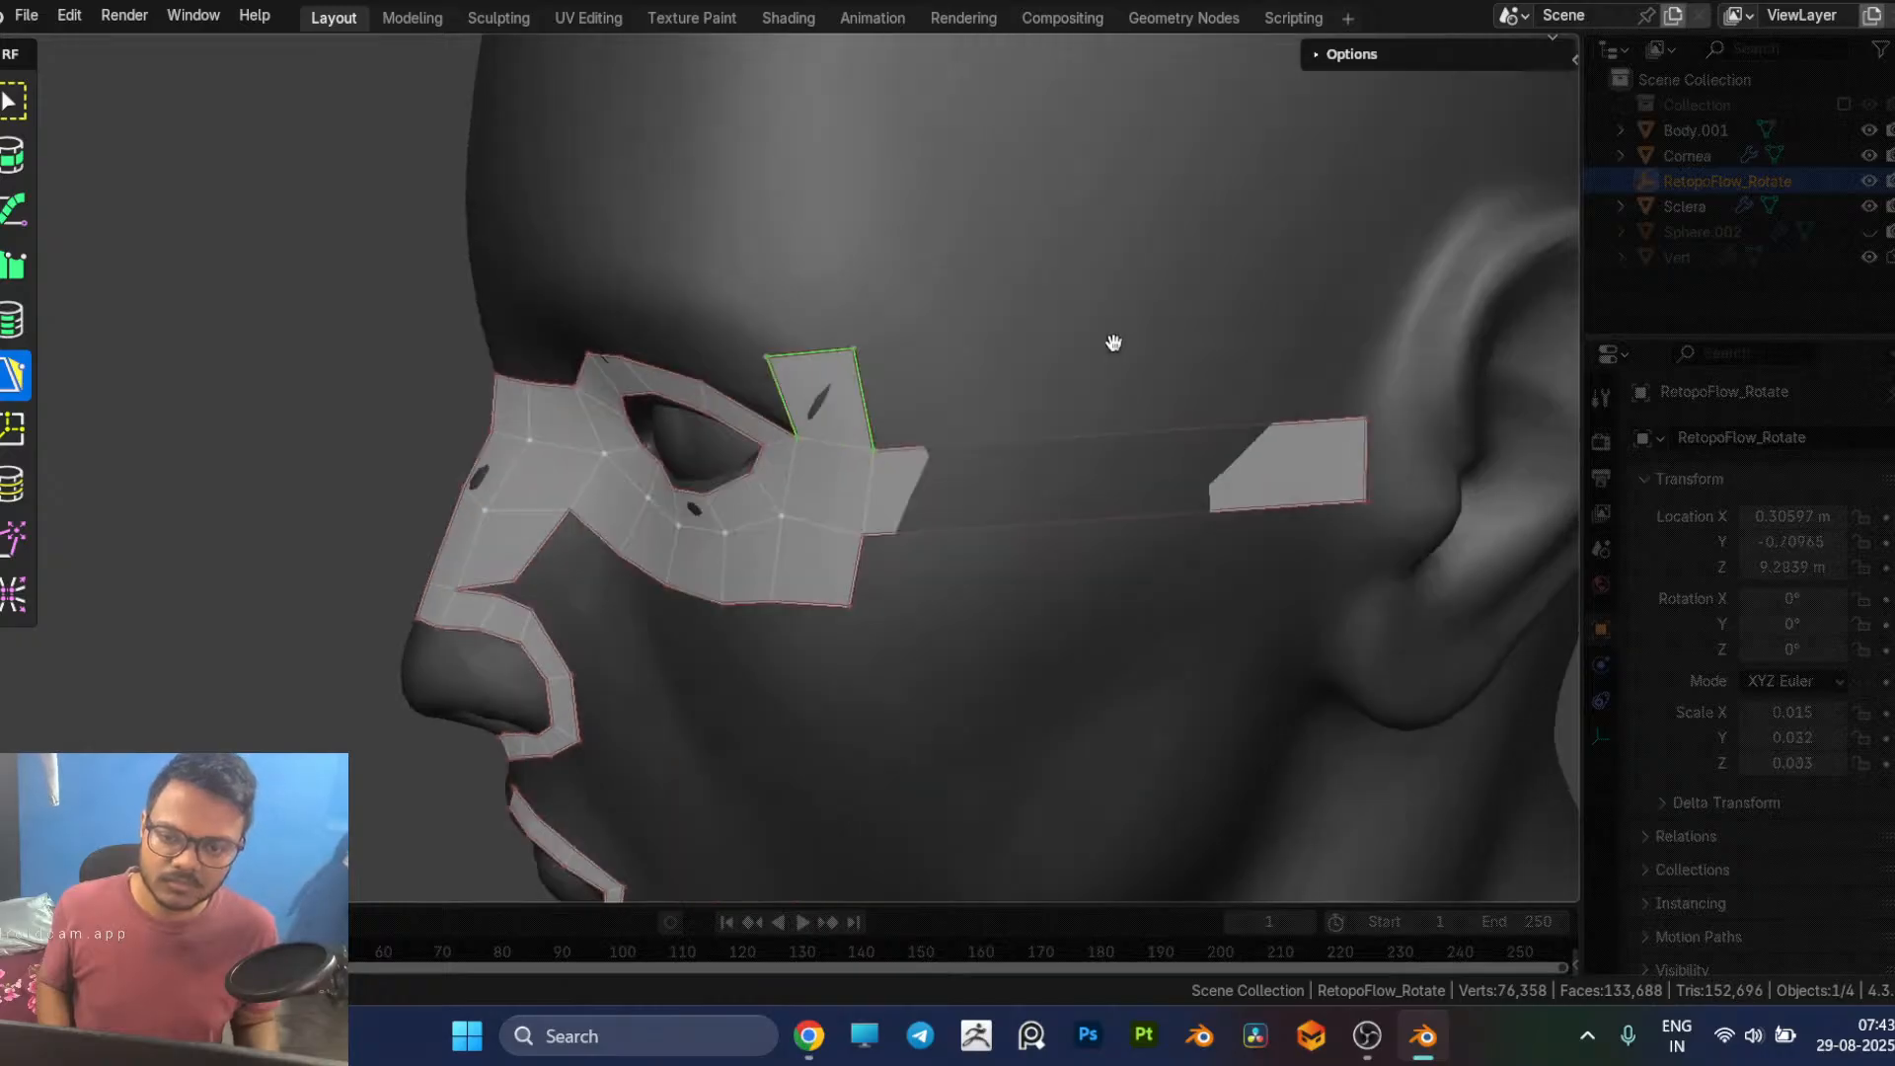
{"action": "left_click", "coordinate": [1367, 371], "text": "ctrl"}
{"action": "middle_click_drag", "start_coordinate": [1131, 523], "coordinate": [1180, 412]}
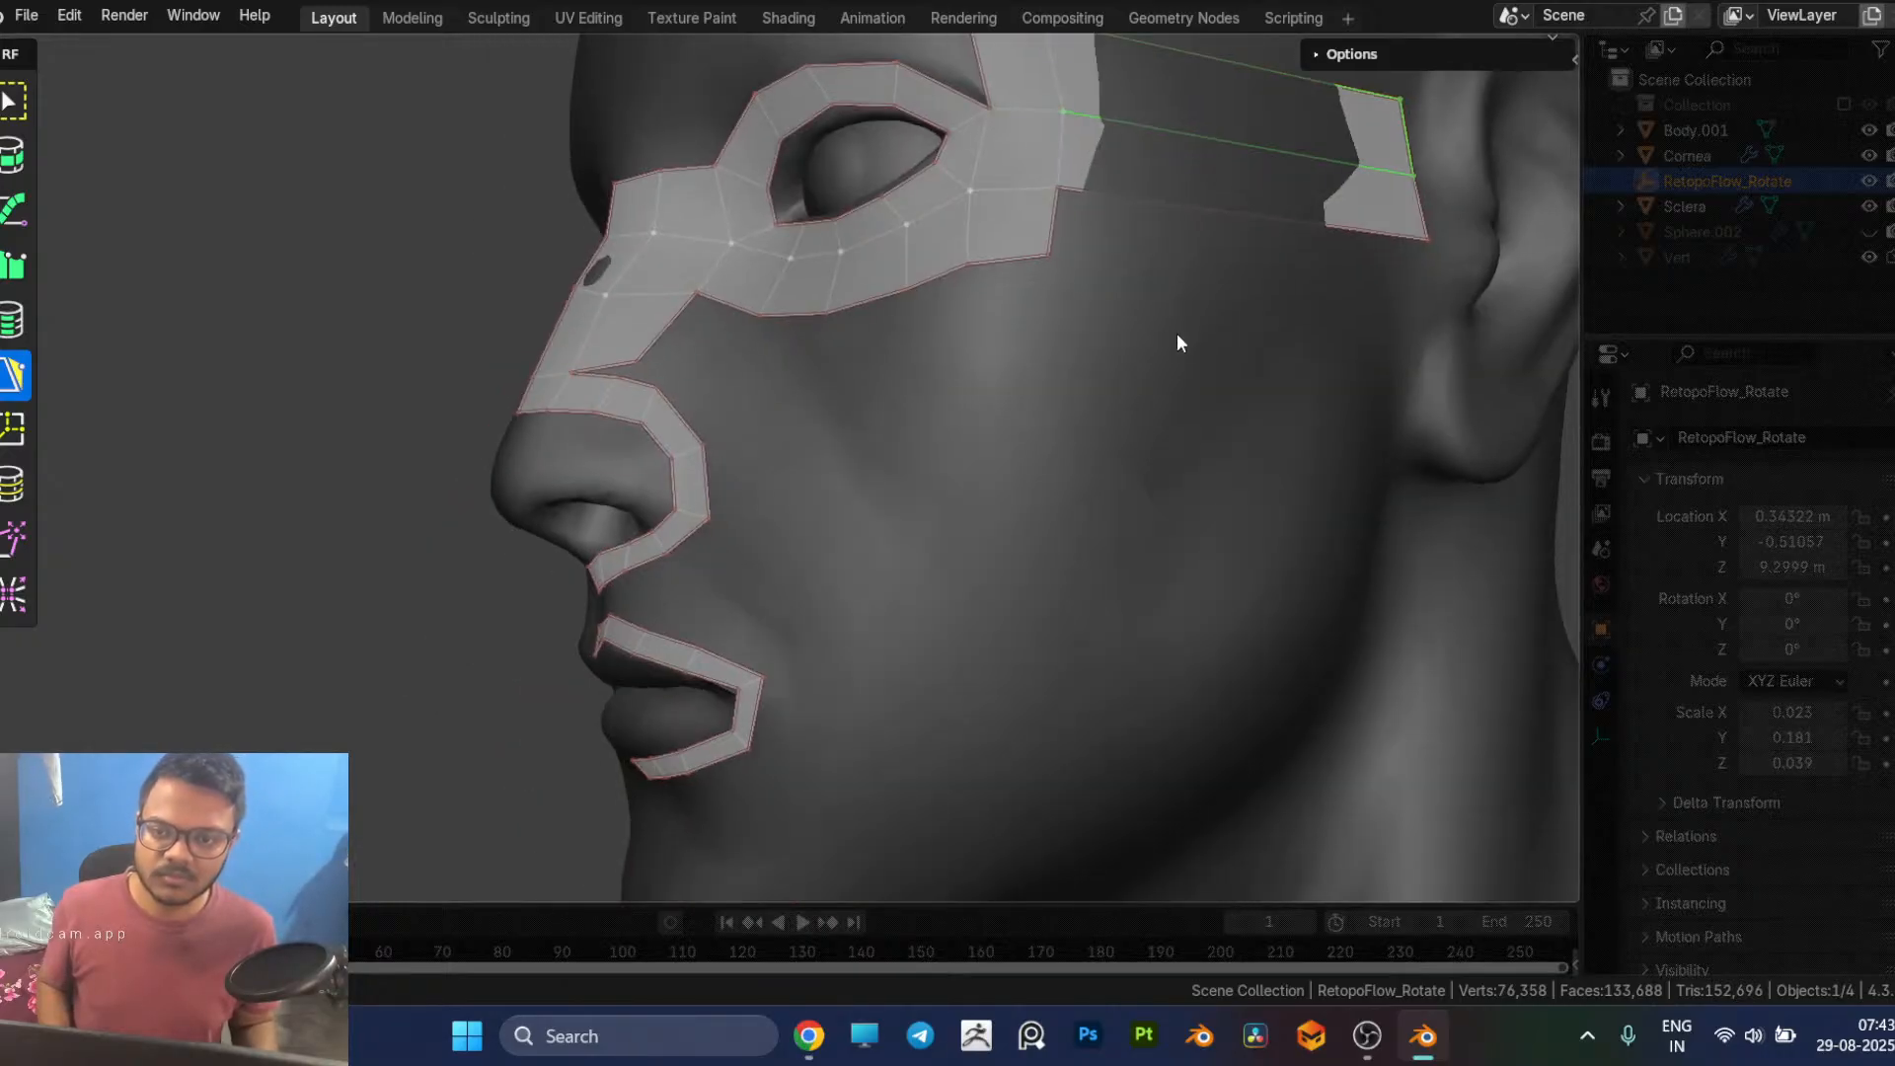
Step: Add a long face beneath the temple strip, from the outer end of the under-eye row to the ear
{"action": "scroll", "coordinate": [1177, 335], "scroll_direction": "down", "scroll_amount": 2}
{"action": "middle_click_drag", "start_coordinate": [1173, 346], "coordinate": [1099, 425], "text": "shift"}
{"action": "middle_click_drag", "start_coordinate": [914, 391], "coordinate": [986, 363]}
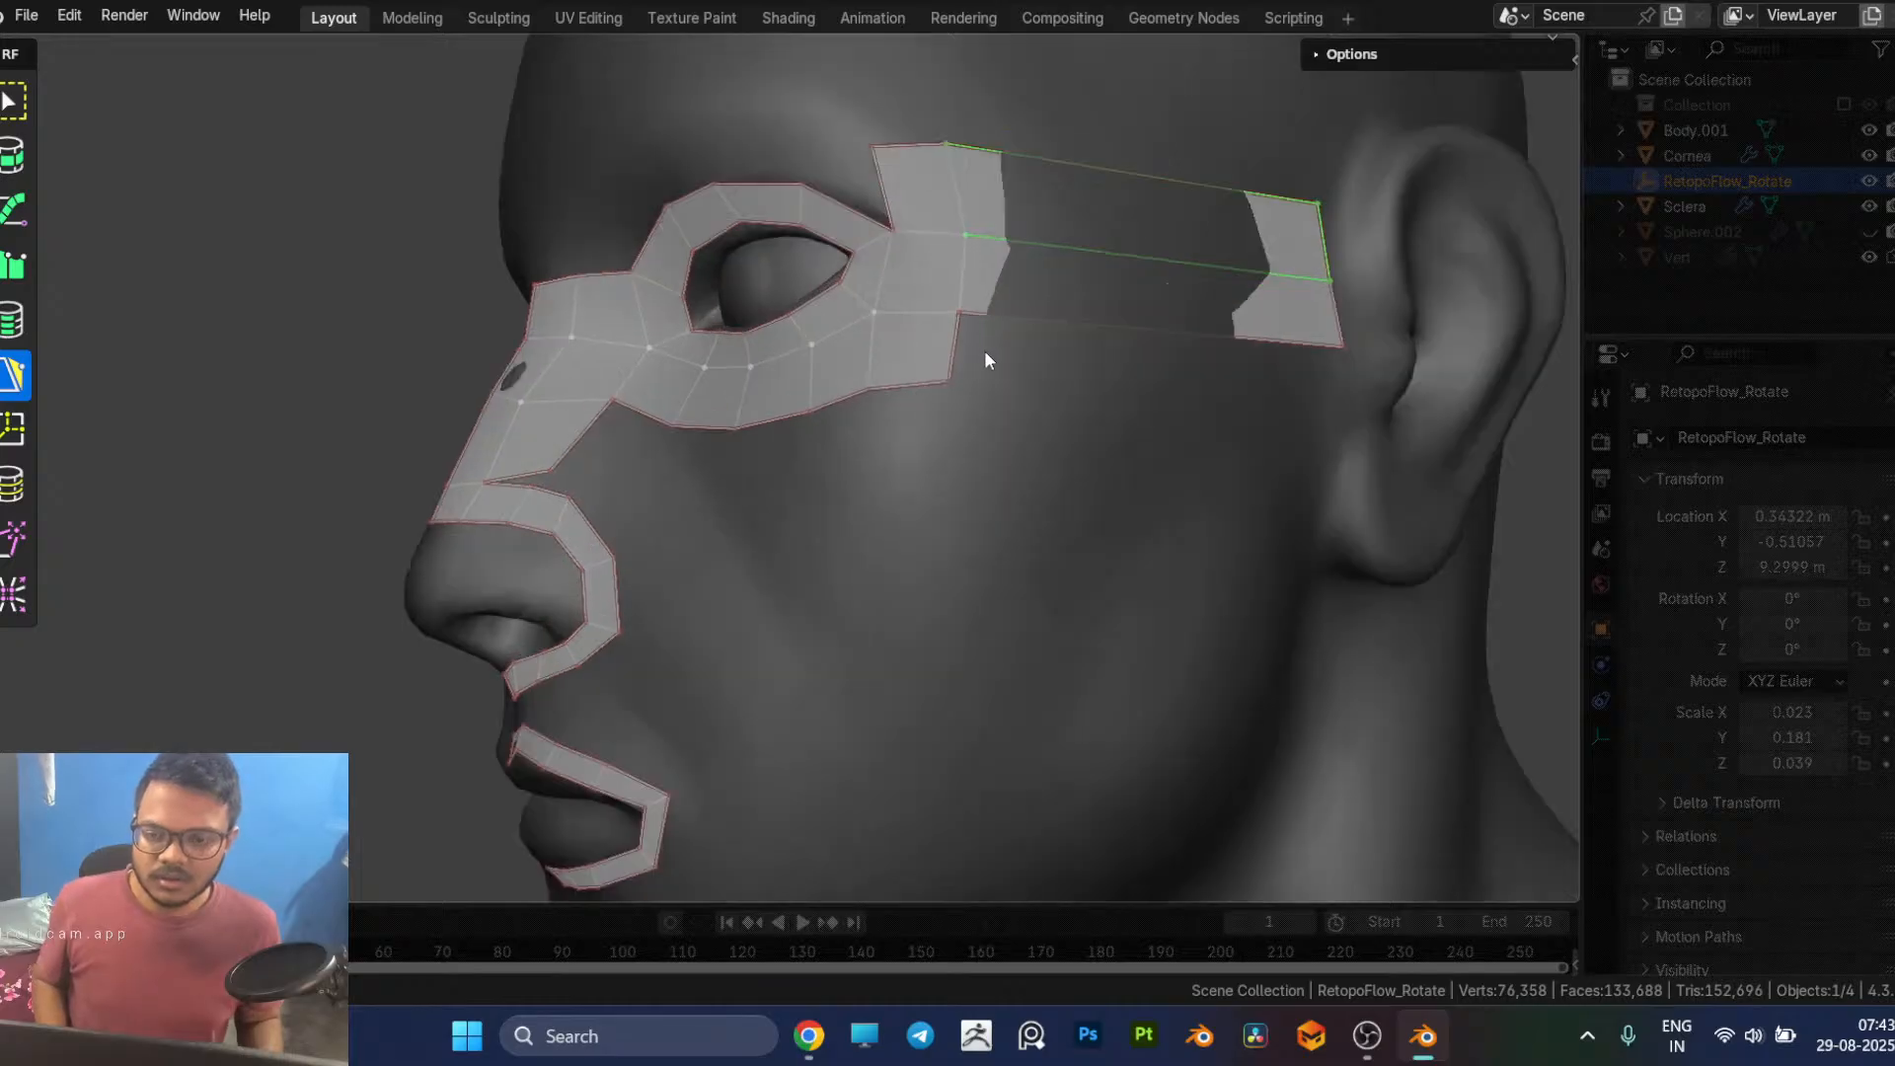
{"action": "left_click_drag", "start_coordinate": [968, 348], "coordinate": [1340, 392]}
{"action": "middle_click_drag", "start_coordinate": [1164, 361], "coordinate": [1076, 294]}
{"action": "left_click_drag", "start_coordinate": [1071, 278], "coordinate": [1166, 282]}
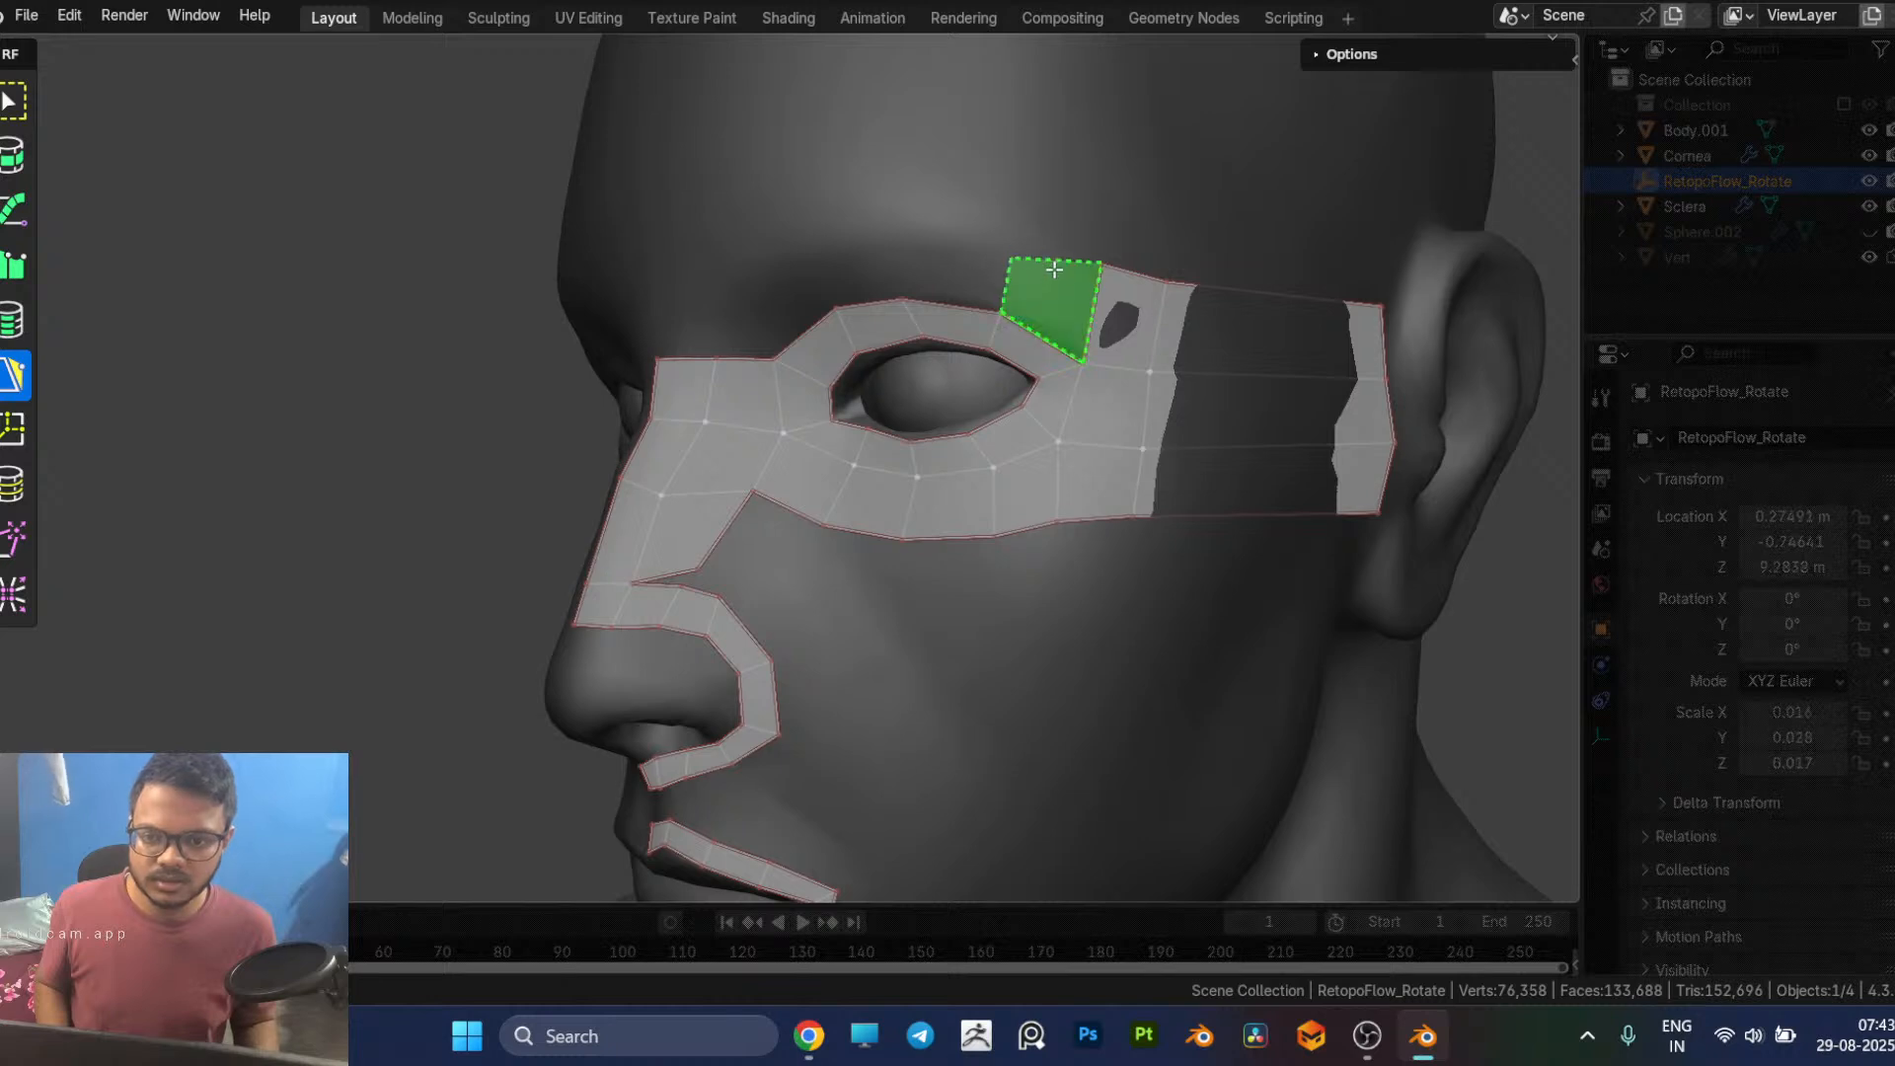
Step: Extend a row of four faces above the upper eye loop from the temple to the inner brow
{"action": "left_click", "coordinate": [1053, 274]}
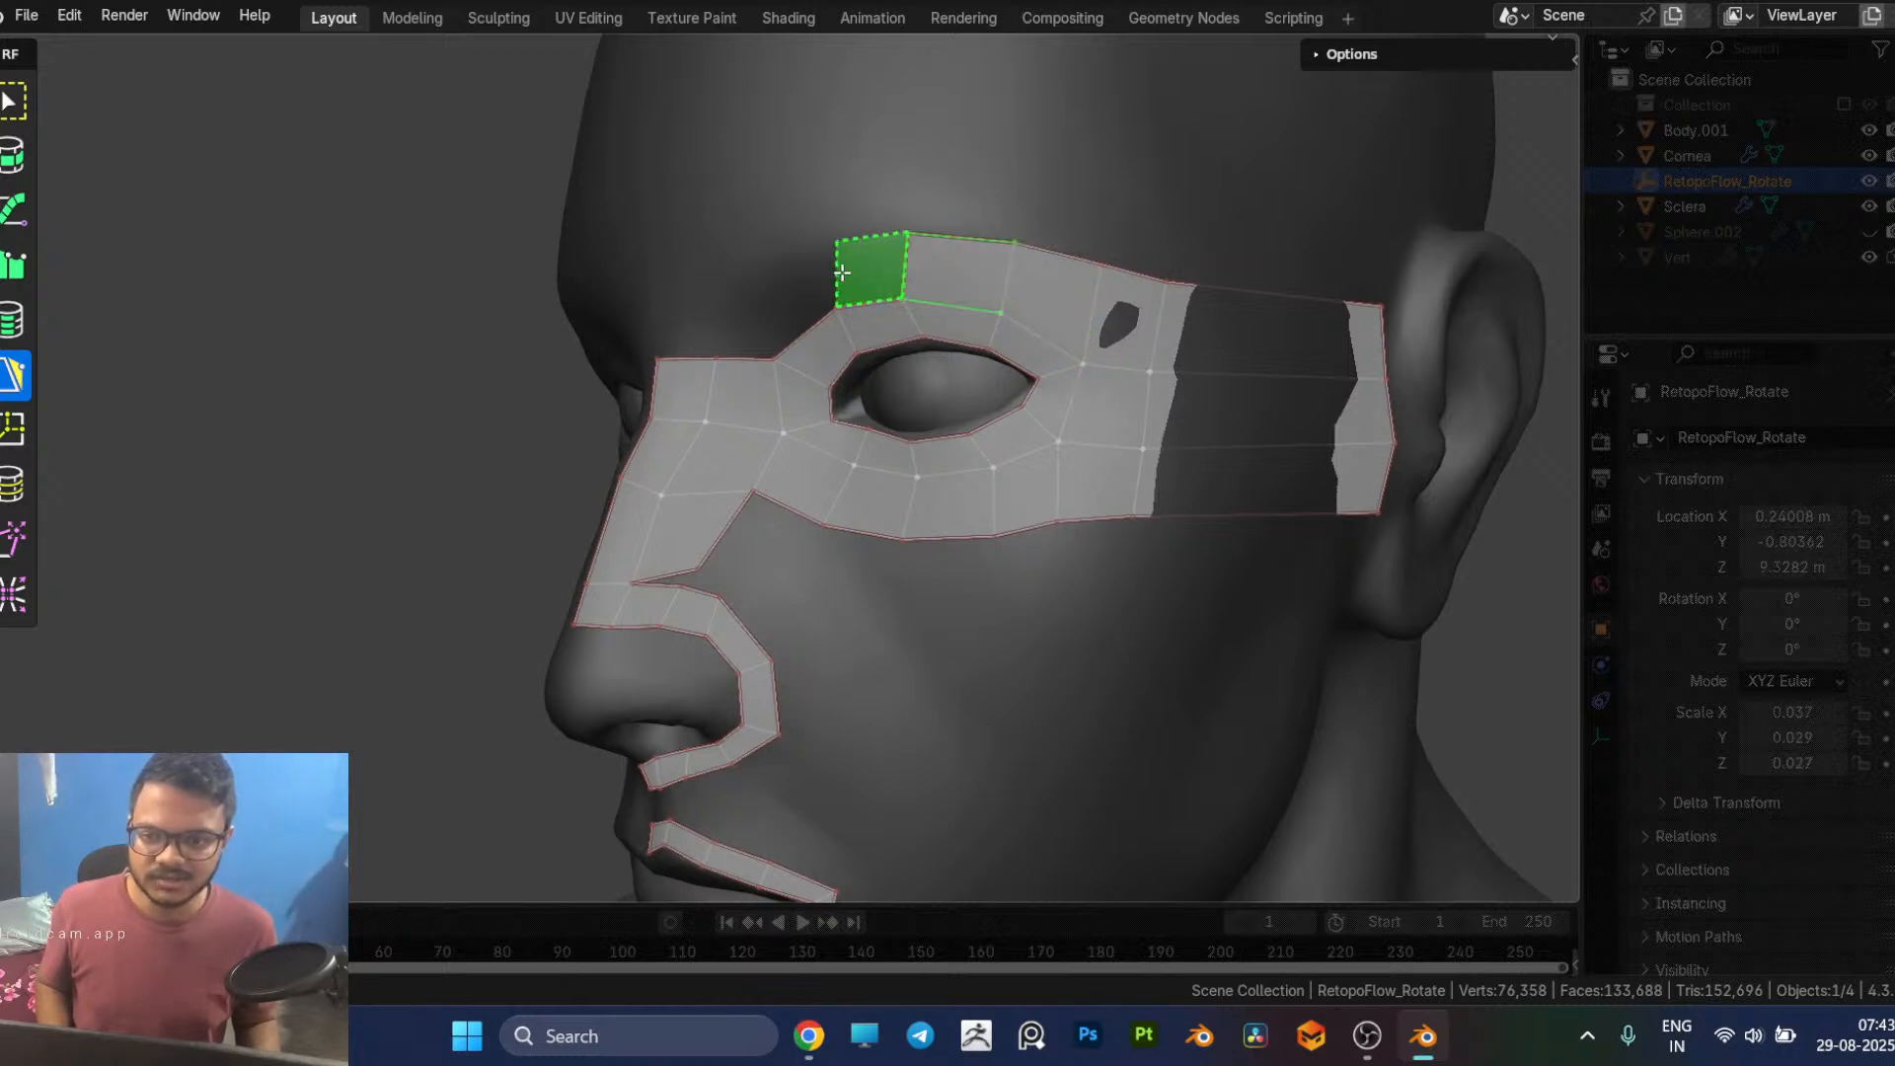
{"action": "left_click", "coordinate": [833, 261]}
{"action": "middle_click_drag", "start_coordinate": [832, 261], "coordinate": [977, 298]}
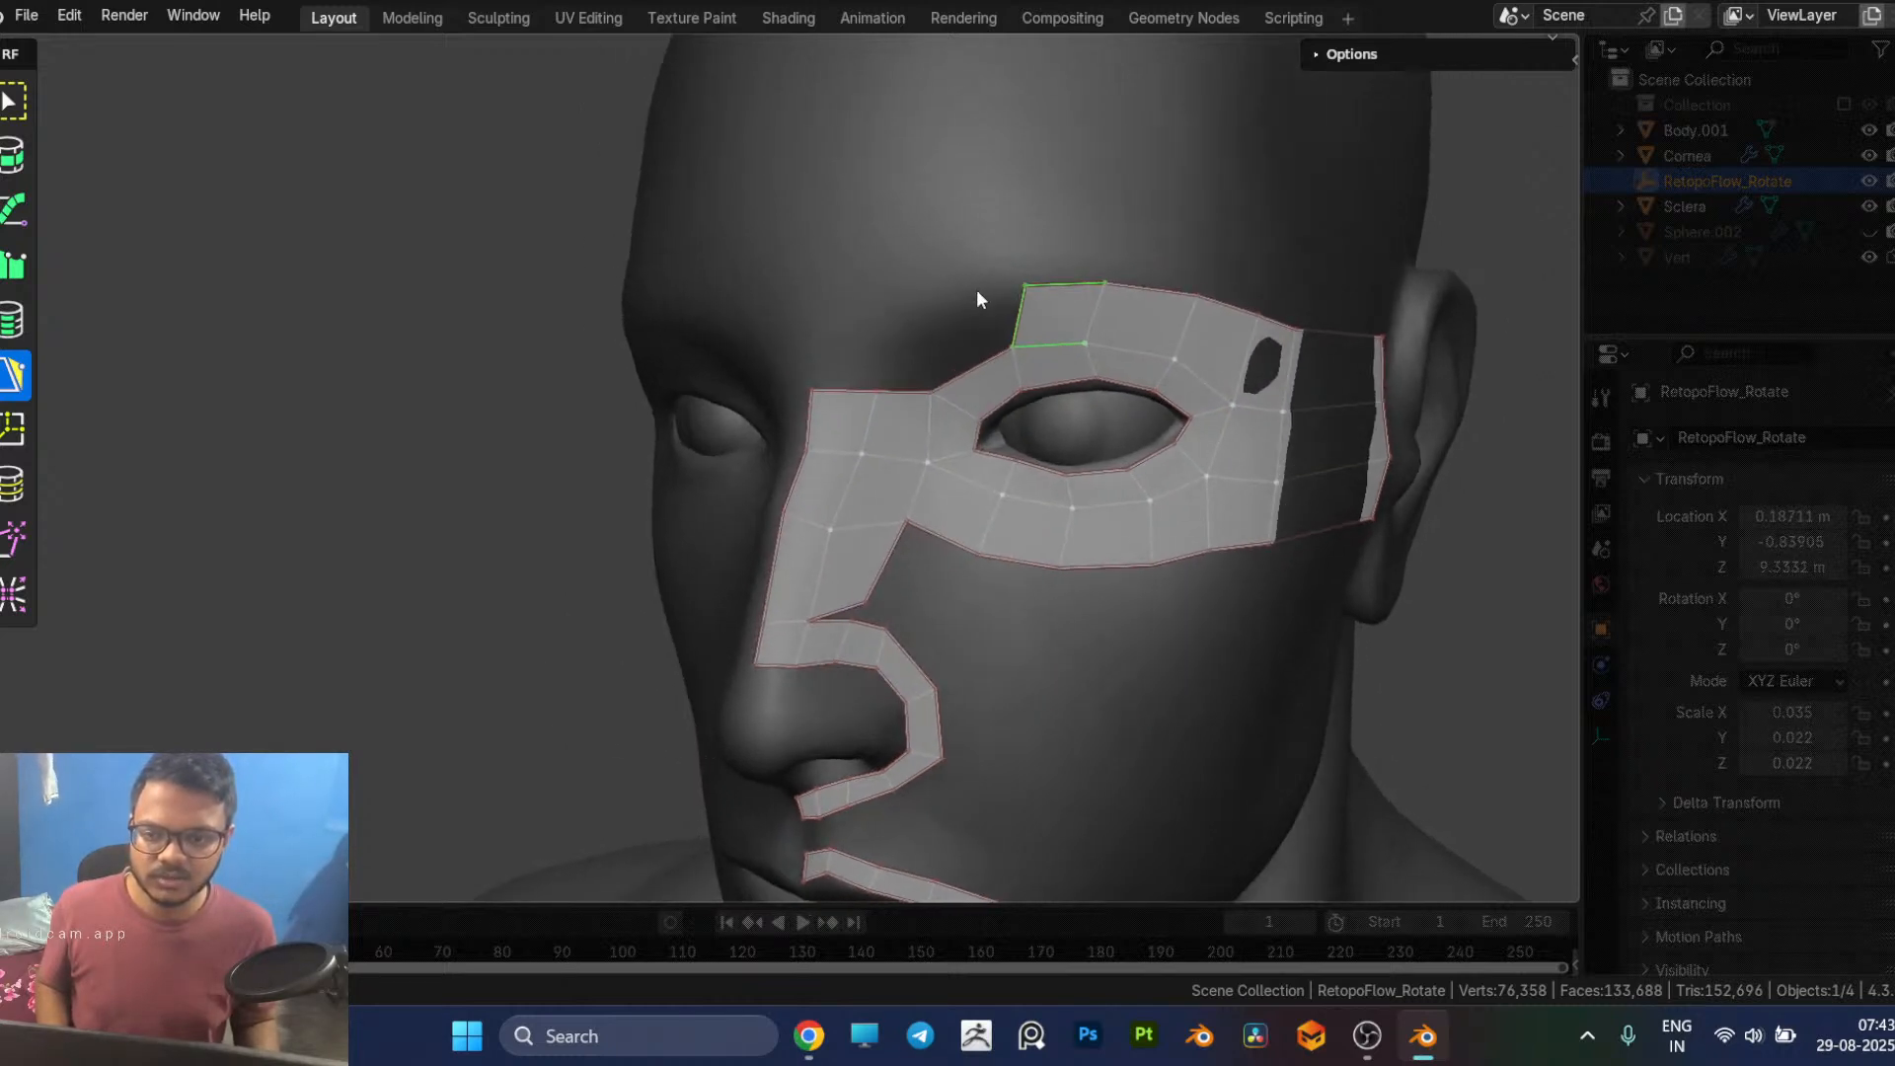
{"action": "left_click", "coordinate": [914, 305], "text": "ctrl"}
Step: Fill the gap between the inner brow face and the nose bridge strip, and select the upper eye loop vertex beside it
{"action": "middle_click_drag", "start_coordinate": [955, 318], "coordinate": [1047, 353]}
{"action": "scroll", "coordinate": [991, 299], "scroll_direction": "up", "scroll_amount": 2}
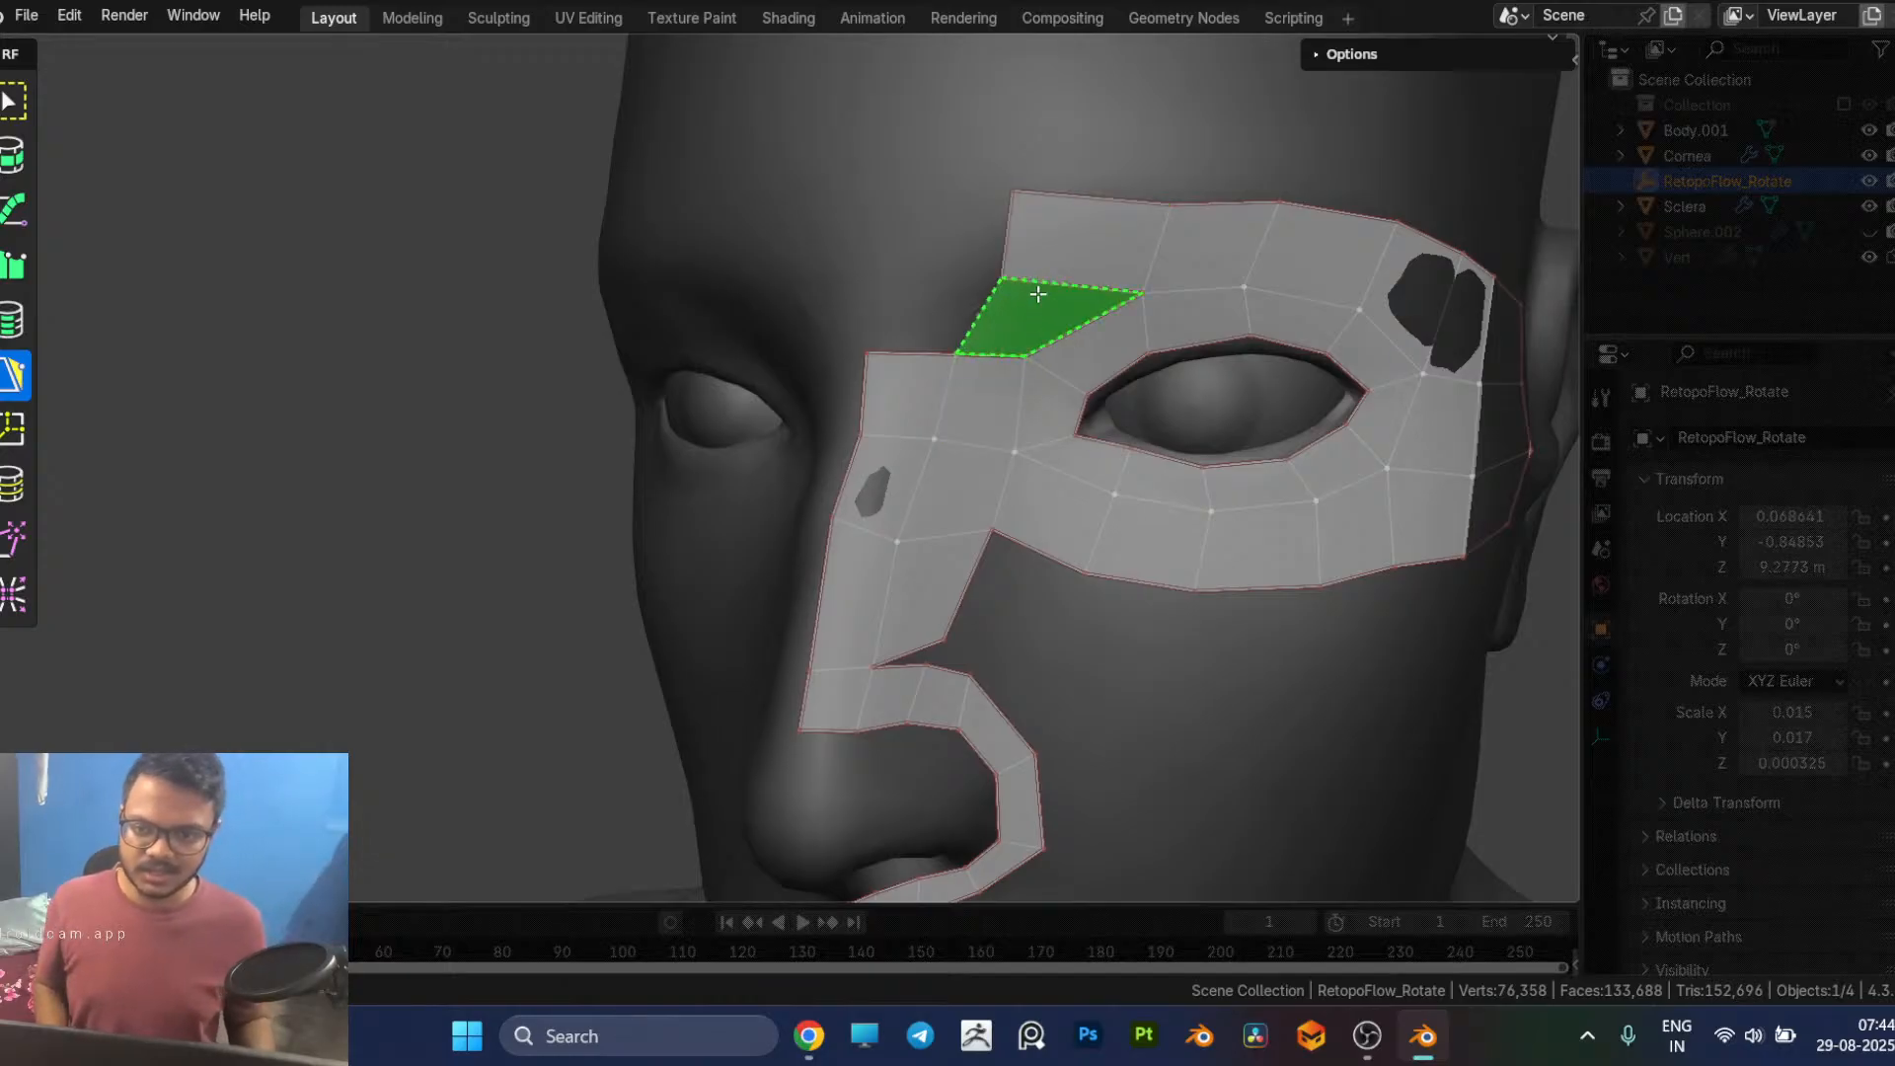
{"action": "left_click", "coordinate": [1038, 293], "text": "ctrl"}
{"action": "left_click", "coordinate": [1142, 293]}
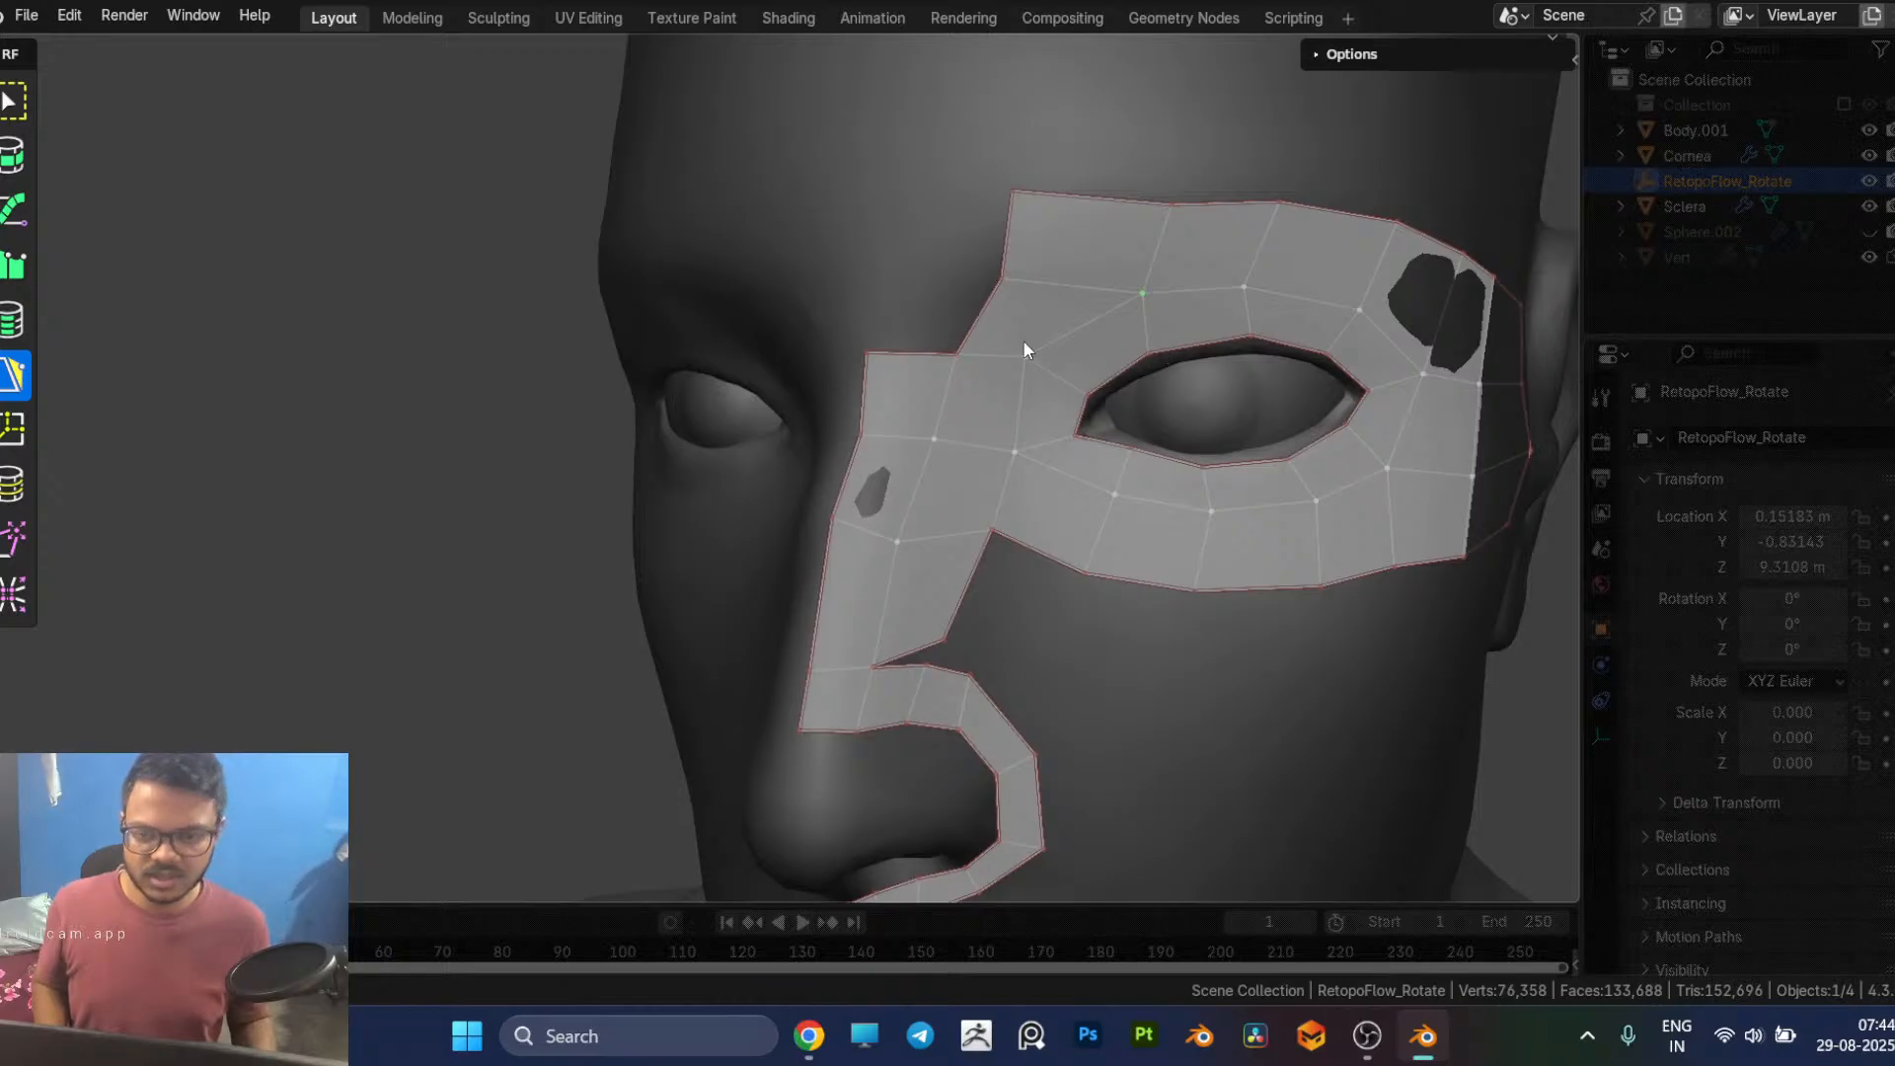
Step: Undo the inner-brow gap fill, merge the inner brow edge into the eye loop corner, and add a face above the nose bridge
{"action": "key", "text": "ctrl+z"}
{"action": "key", "text": "ctrl+z"}
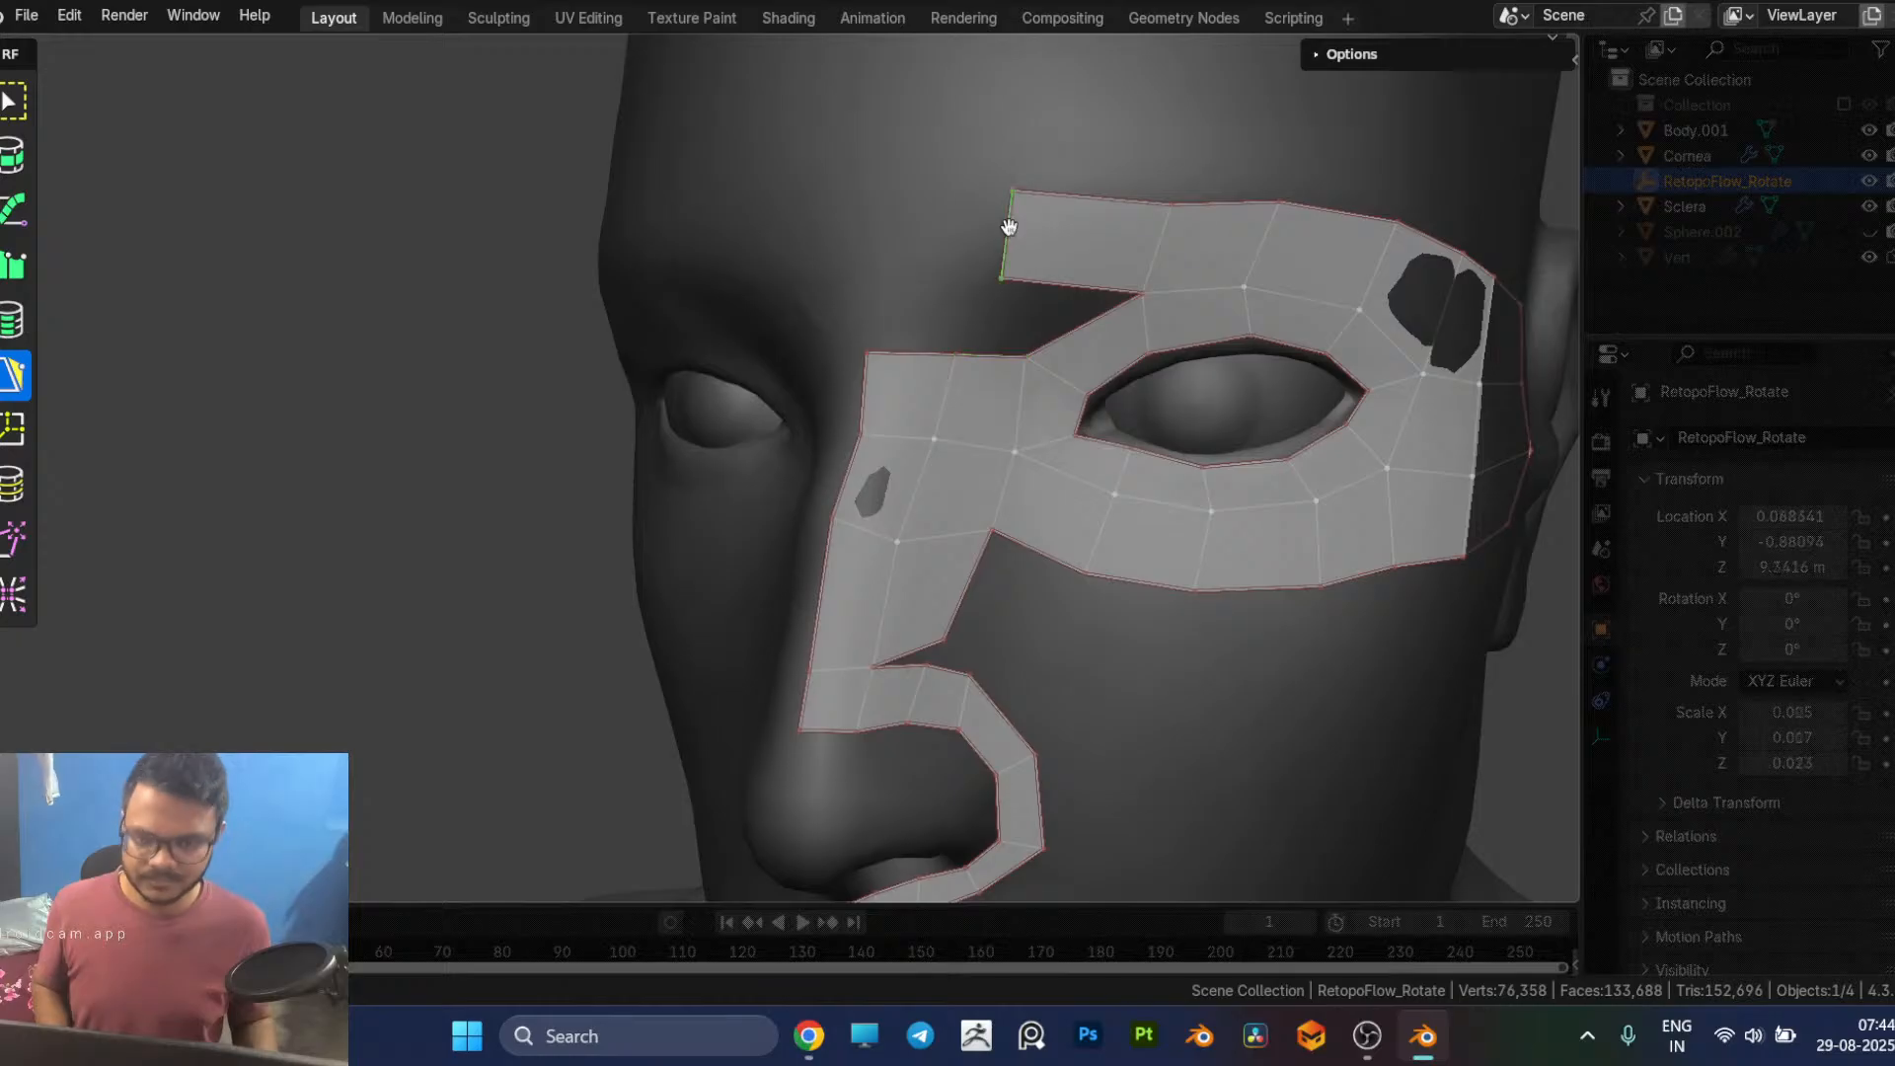
{"action": "left_click_drag", "start_coordinate": [1008, 227], "coordinate": [1054, 232]}
{"action": "left_click_drag", "start_coordinate": [1079, 235], "coordinate": [1044, 198]}
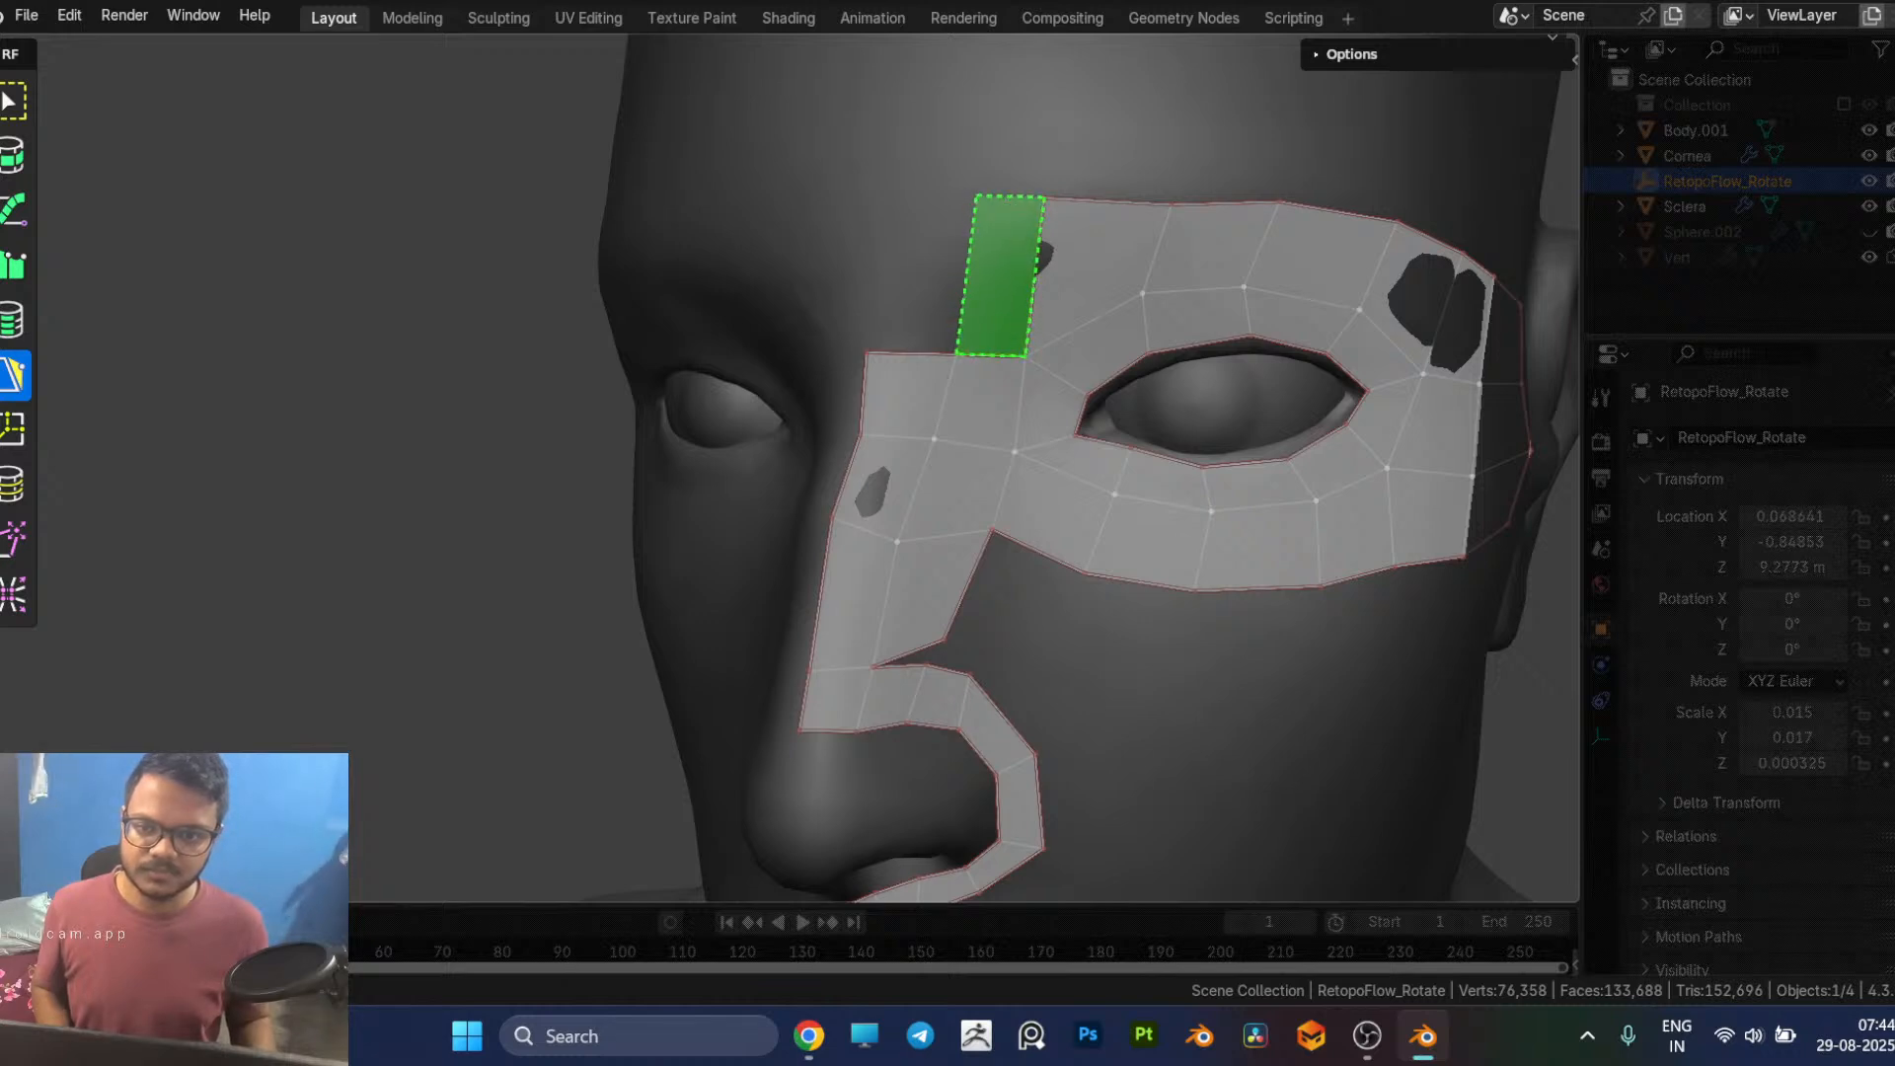
{"action": "left_click", "coordinate": [982, 201]}
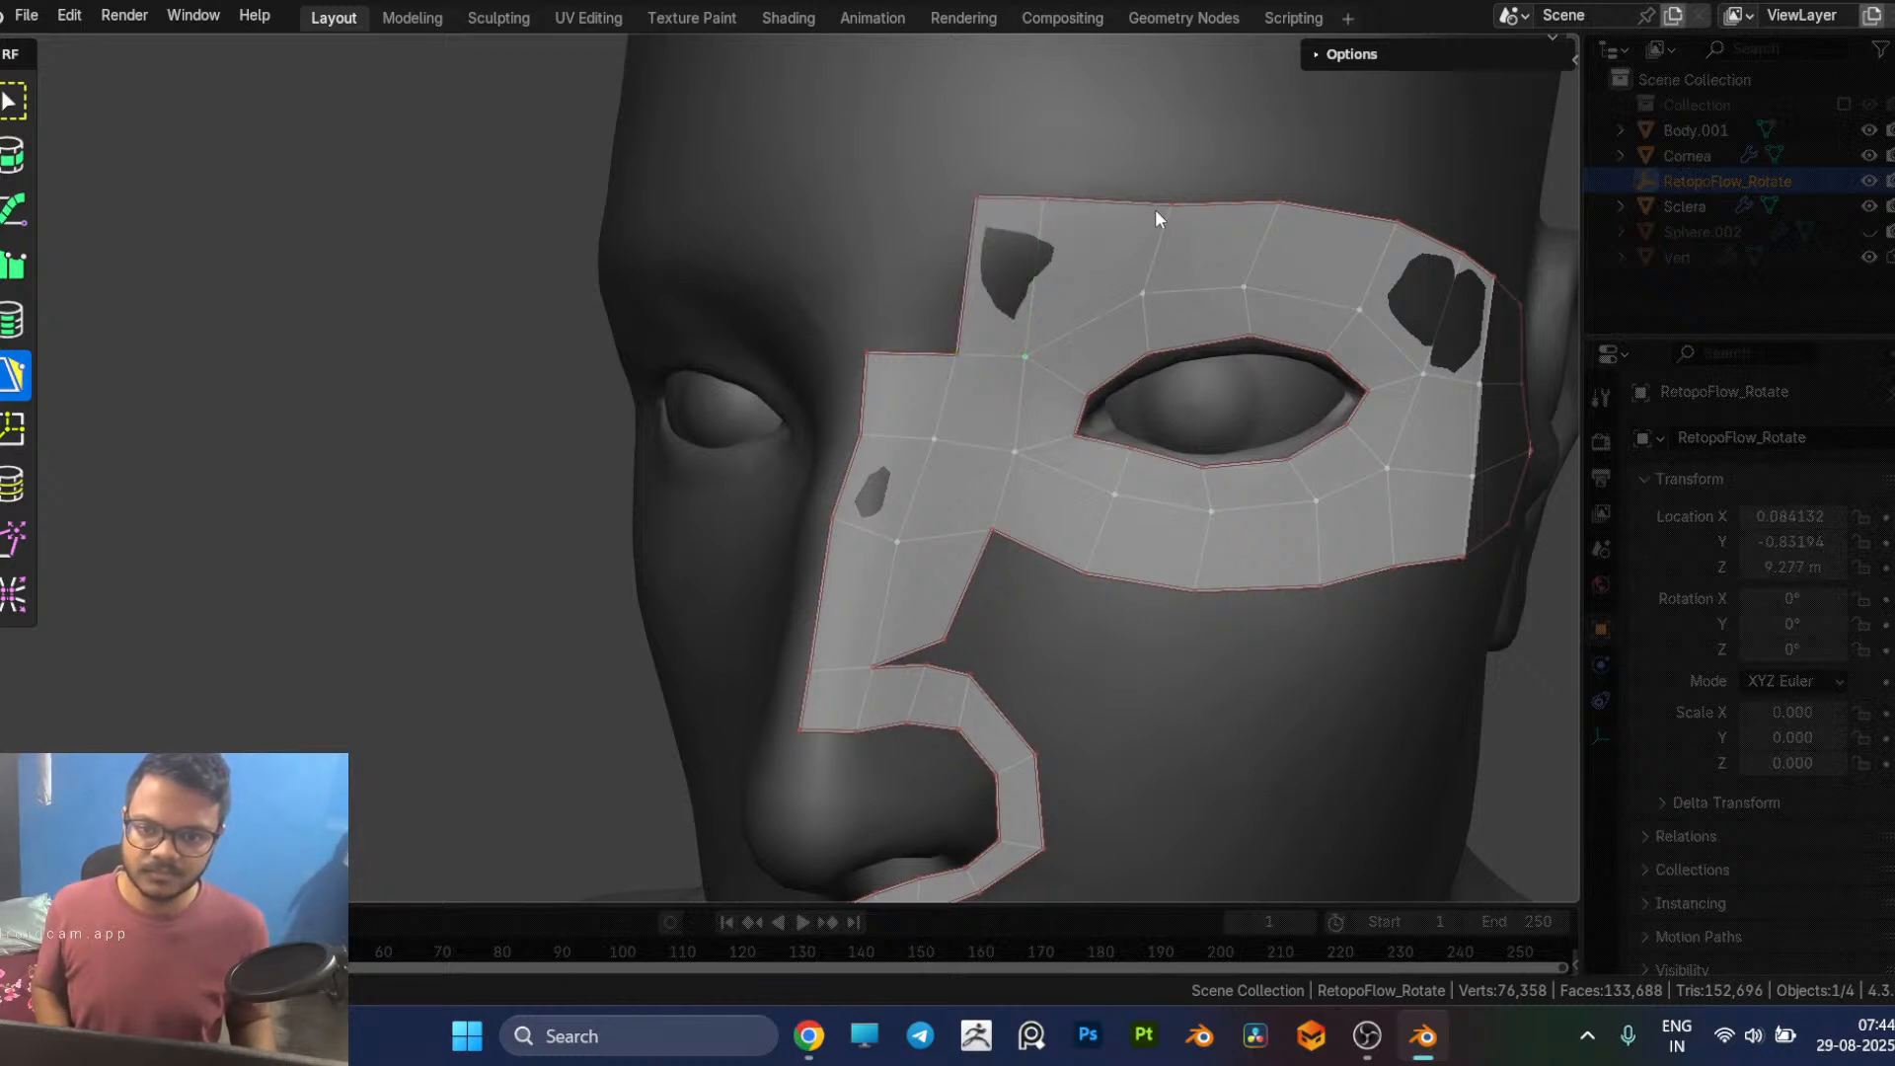
Step: Shift the upper brow vertex inward and add another face extending the brow row to the face's centre line
{"action": "left_click_drag", "start_coordinate": [1167, 204], "coordinate": [1129, 209]}
{"action": "scroll", "coordinate": [1107, 302], "scroll_direction": "down", "scroll_amount": 2}
{"action": "middle_click_drag", "start_coordinate": [1106, 302], "coordinate": [1116, 326]}
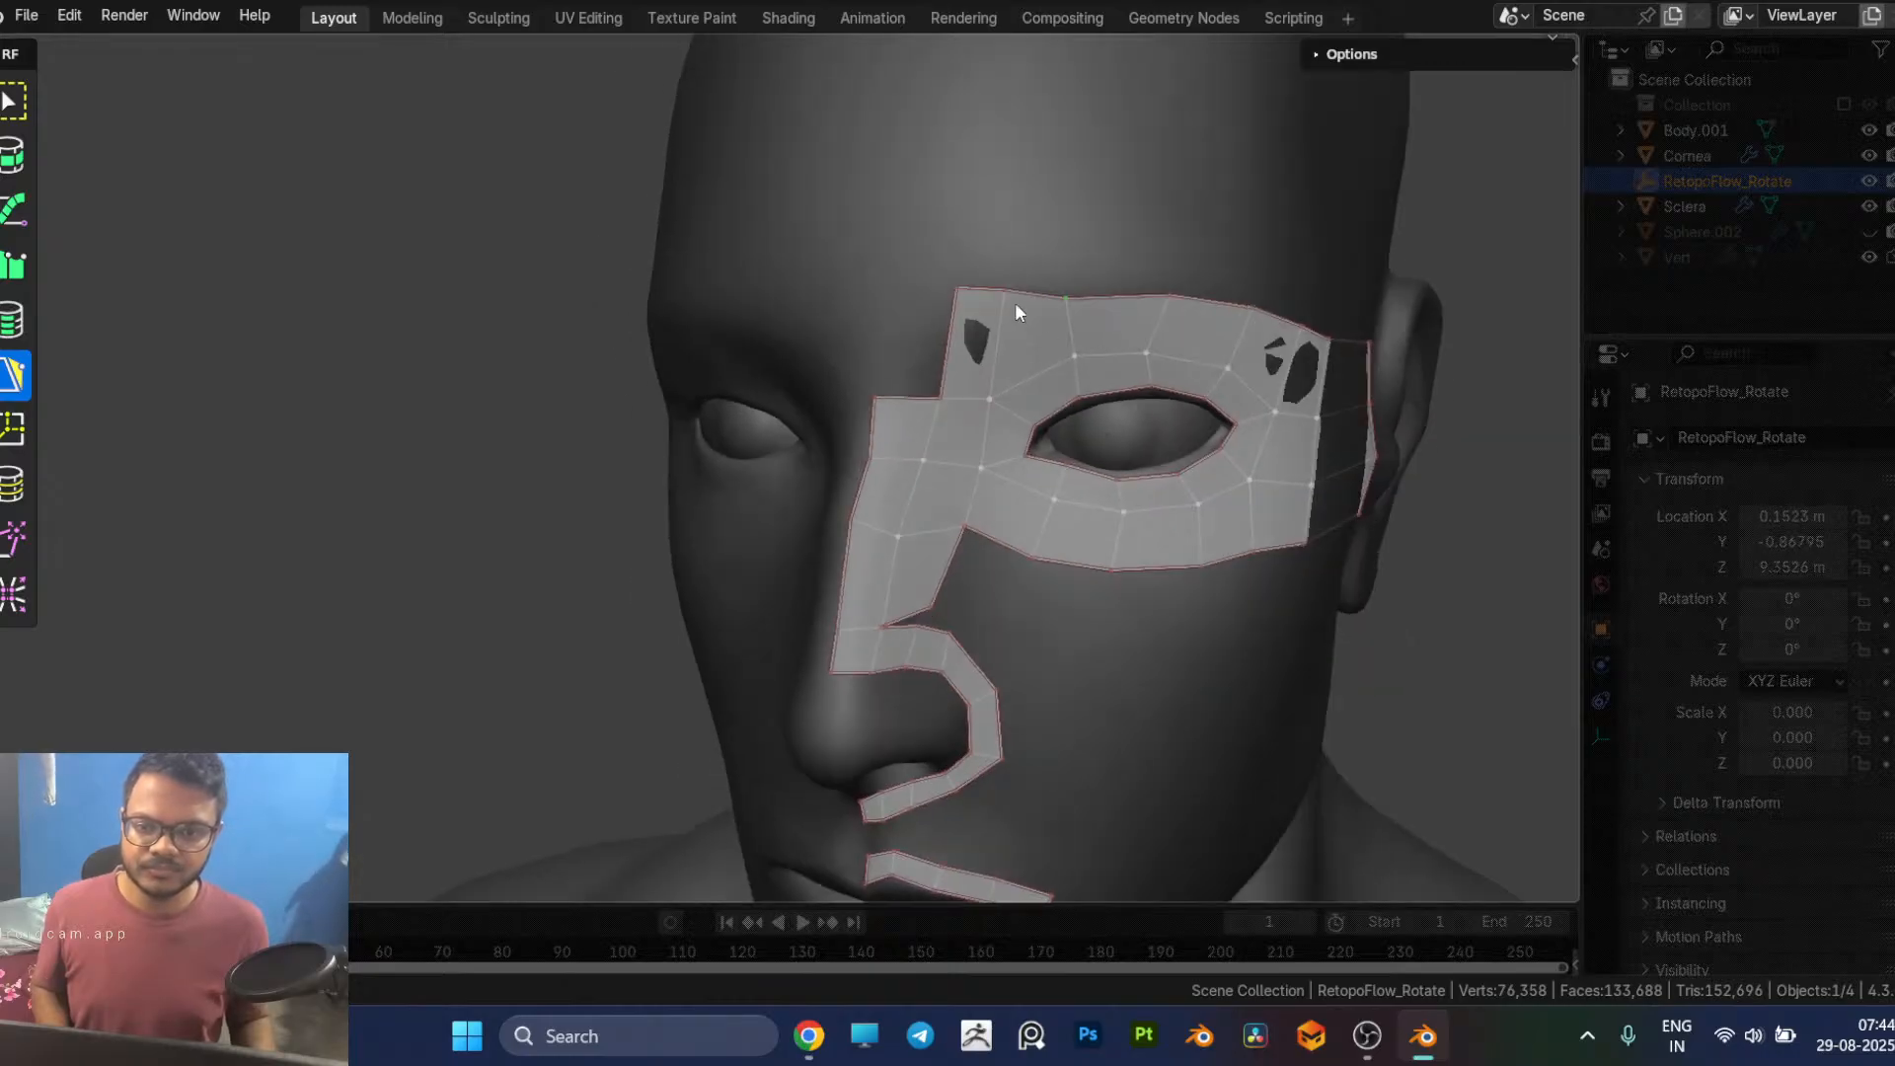
{"action": "middle_click_drag", "start_coordinate": [957, 322], "coordinate": [1017, 385]}
{"action": "left_click", "coordinate": [947, 308]}
Step: Reposition the vertices around the inner brow and the top of the nose bridge to even out the face spacing
{"action": "scroll", "coordinate": [1002, 408], "scroll_direction": "up", "scroll_amount": 3}
{"action": "left_click", "coordinate": [1199, 365]}
{"action": "left_click_drag", "start_coordinate": [1078, 363], "coordinate": [1087, 337]}
{"action": "scroll", "coordinate": [1211, 427], "scroll_direction": "down", "scroll_amount": 2}
{"action": "middle_click_drag", "start_coordinate": [1211, 427], "coordinate": [1151, 417]}
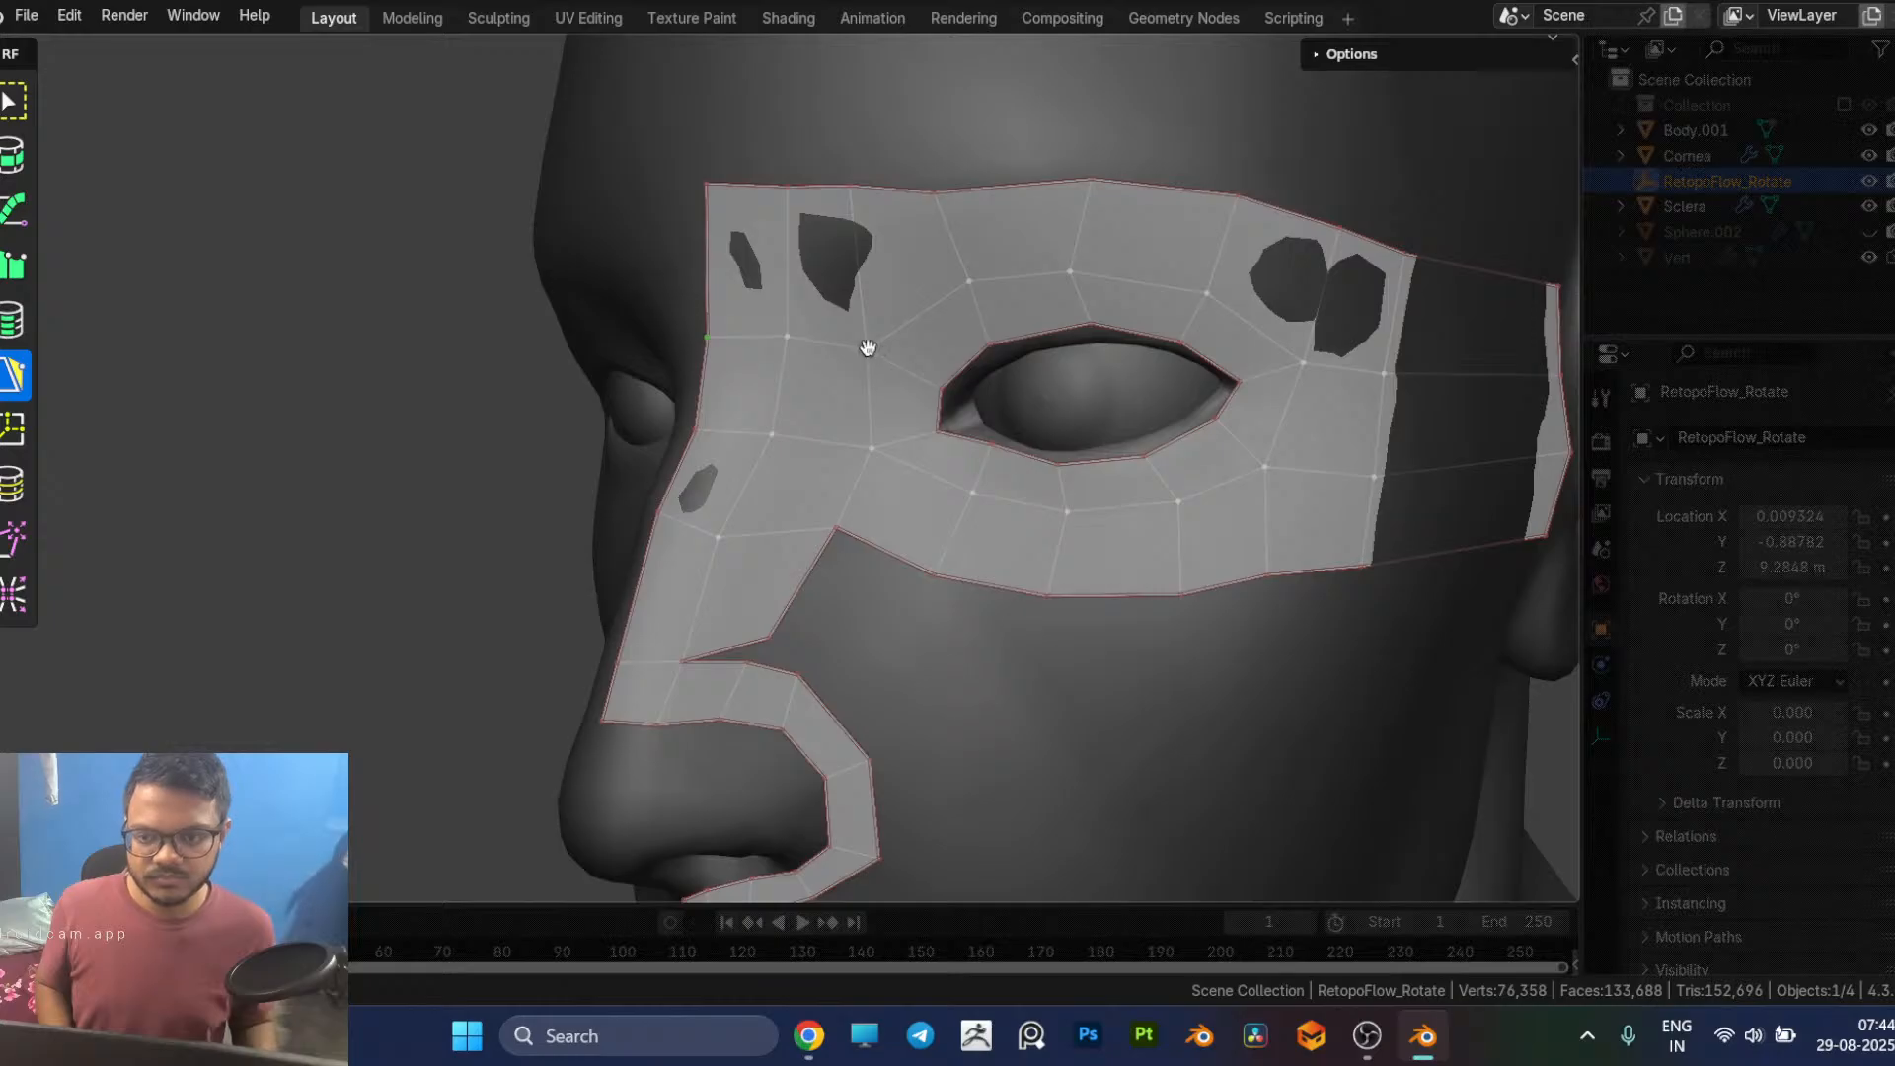
{"action": "left_click_drag", "start_coordinate": [868, 348], "coordinate": [884, 354]}
{"action": "left_click_drag", "start_coordinate": [855, 182], "coordinate": [709, 221]}
Step: Examine the face flow around the eye, nose and mouth from the front and three-quarter angles
{"action": "scroll", "coordinate": [1046, 453], "scroll_direction": "down", "scroll_amount": 4}
{"action": "middle_click_drag", "start_coordinate": [1047, 453], "coordinate": [1163, 460]}
{"action": "scroll", "coordinate": [1104, 518], "scroll_direction": "up", "scroll_amount": 1}
{"action": "middle_click_drag", "start_coordinate": [1103, 518], "coordinate": [1075, 484], "text": "shift"}
{"action": "scroll", "coordinate": [1069, 525], "scroll_direction": "up", "scroll_amount": 1}
{"action": "scroll", "coordinate": [1097, 489], "scroll_direction": "down", "scroll_amount": 1}
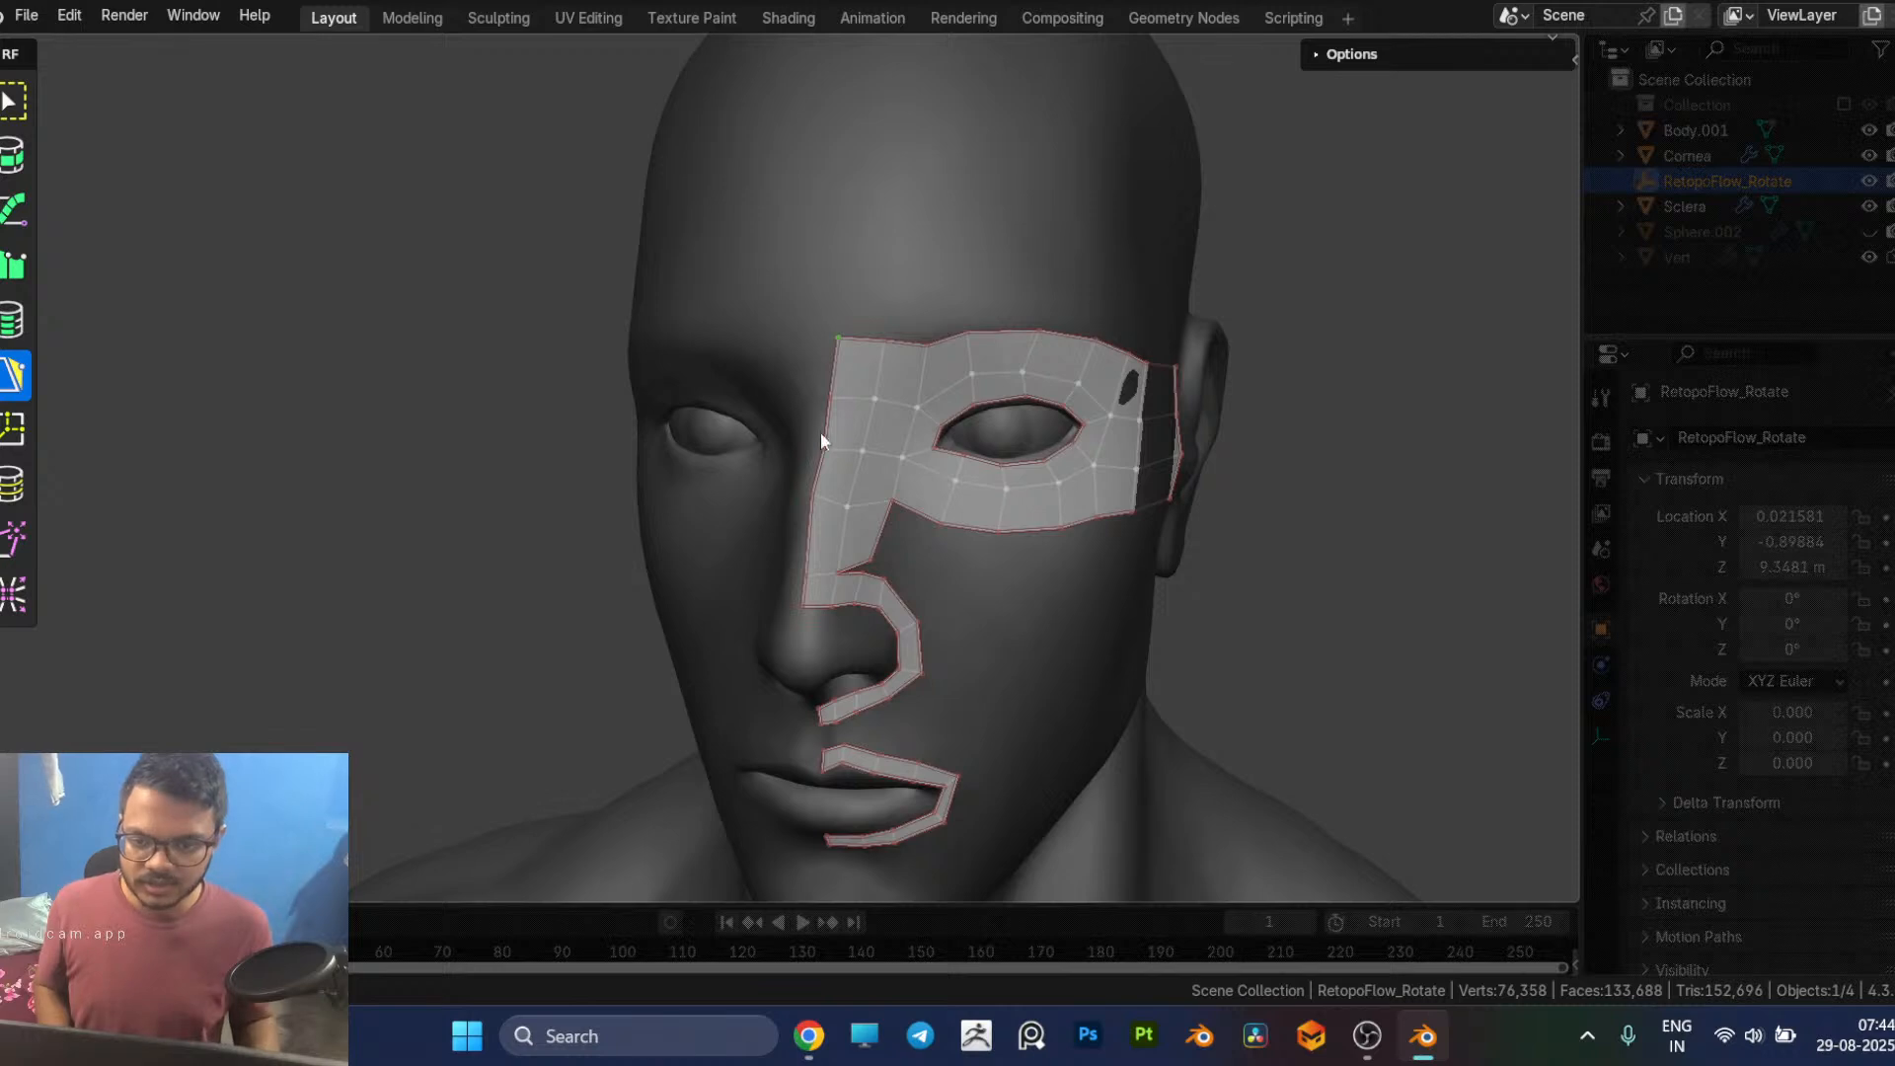
{"action": "mouse_move", "coordinate": [855, 471]}
{"action": "middle_mouse_down"}
{"action": "mouse_move", "coordinate": [879, 472]}
{"action": "mouse_move", "coordinate": [897, 432]}
{"action": "mouse_move", "coordinate": [877, 496]}
{"action": "middle_mouse_up"}
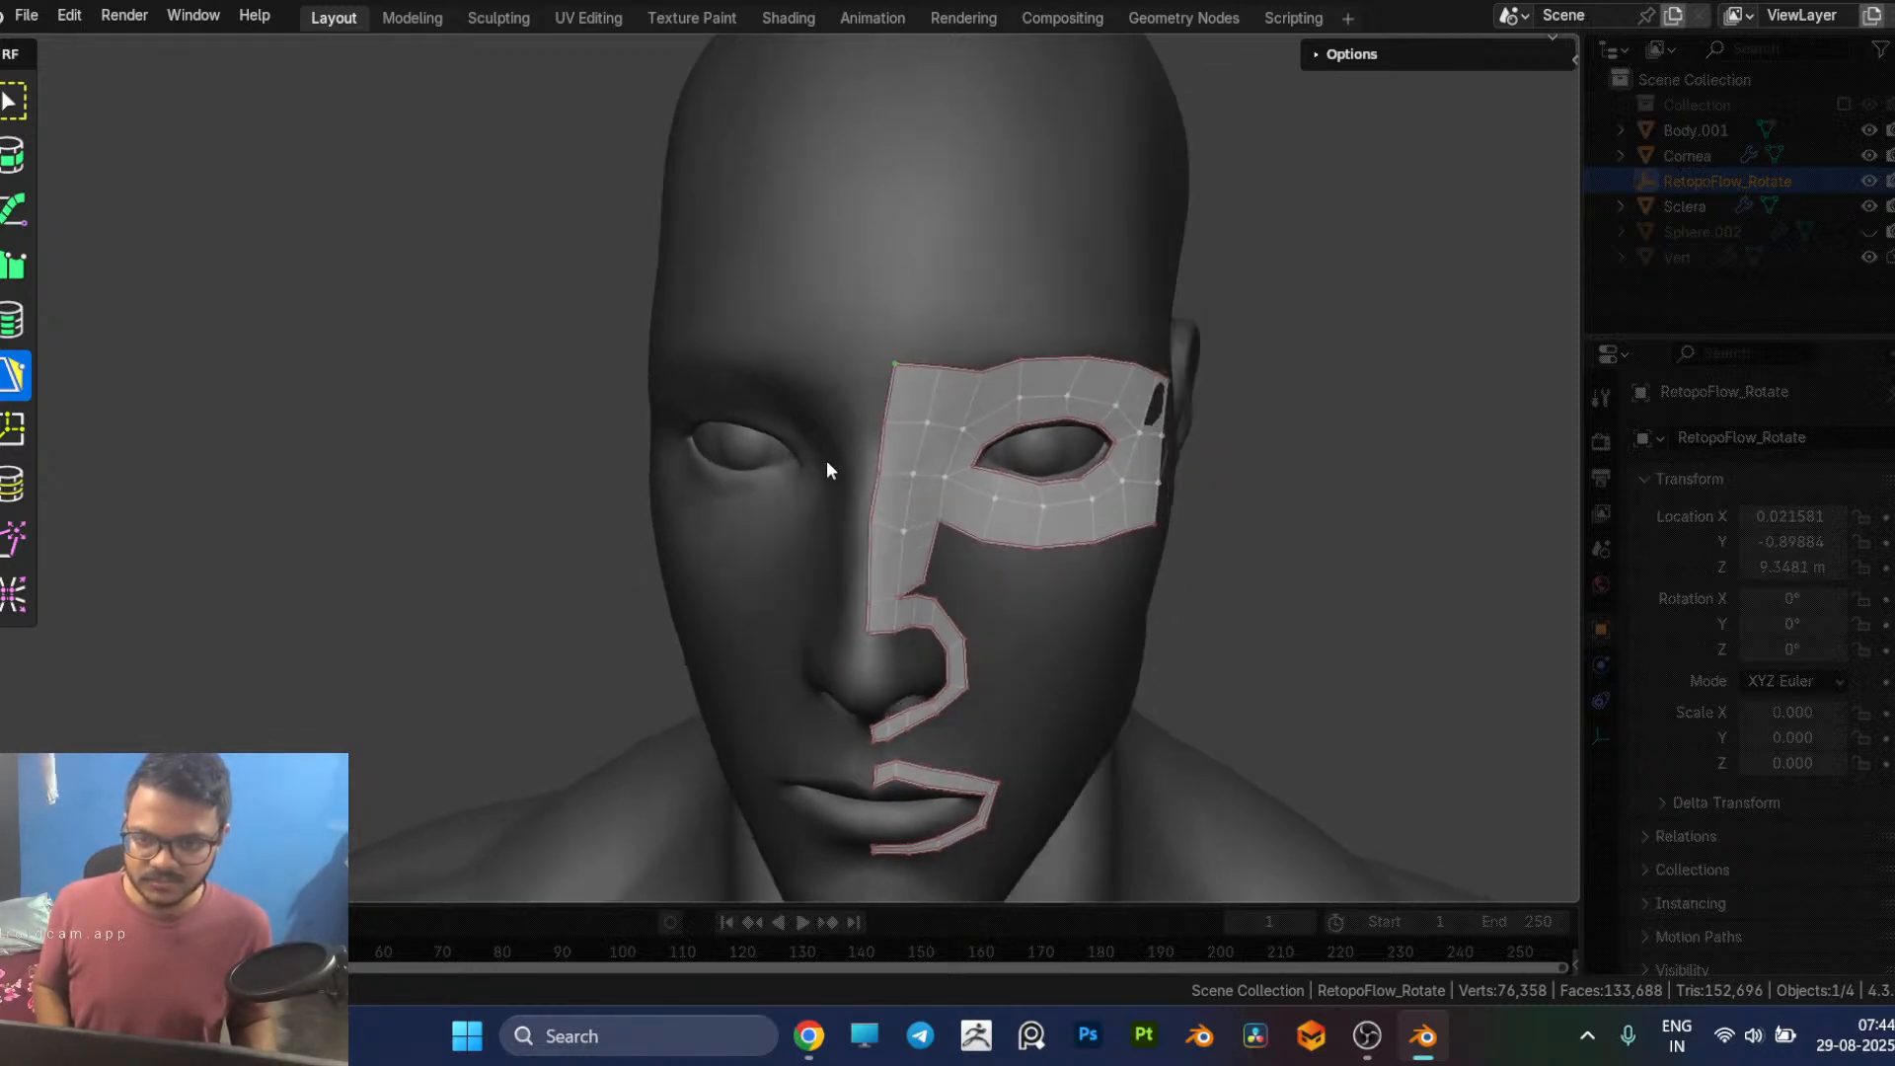
{"action": "middle_click_drag", "start_coordinate": [1012, 392], "coordinate": [1000, 392]}
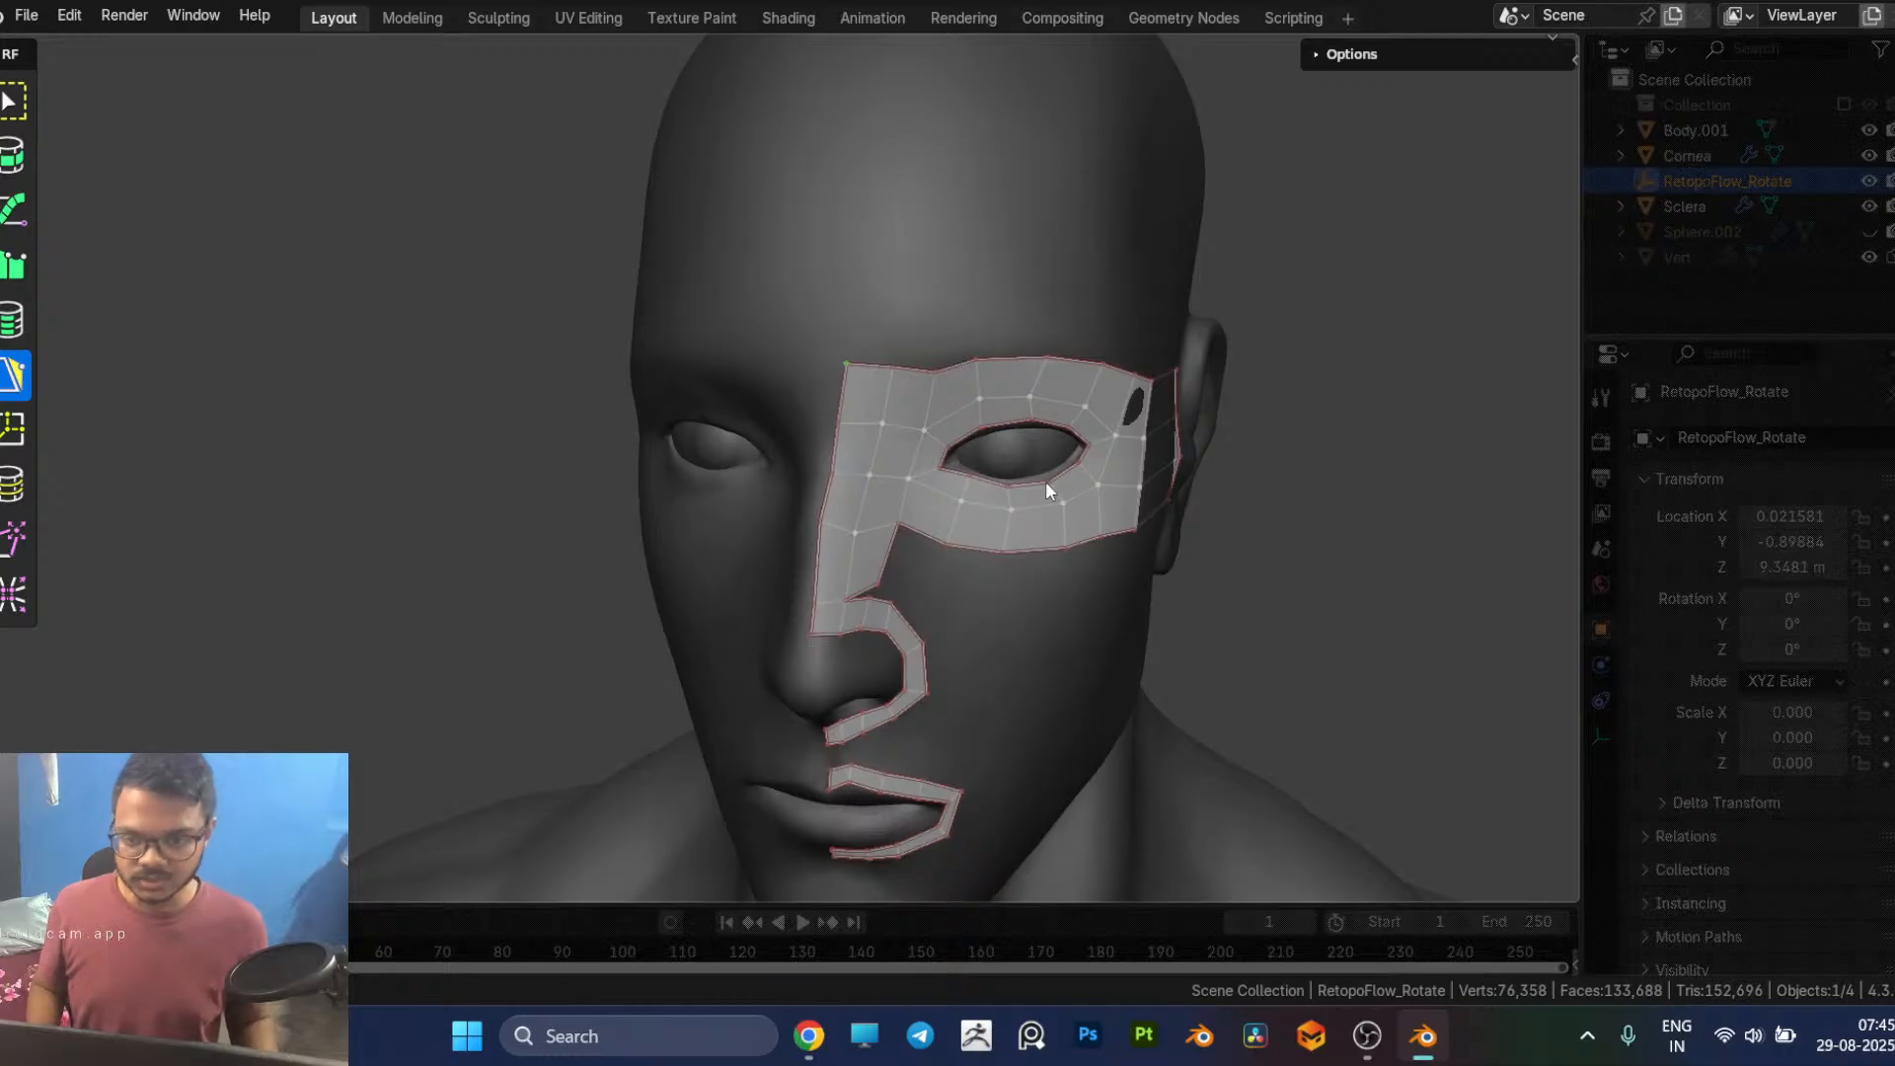
{"action": "middle_click_drag", "start_coordinate": [1046, 482], "coordinate": [991, 437]}
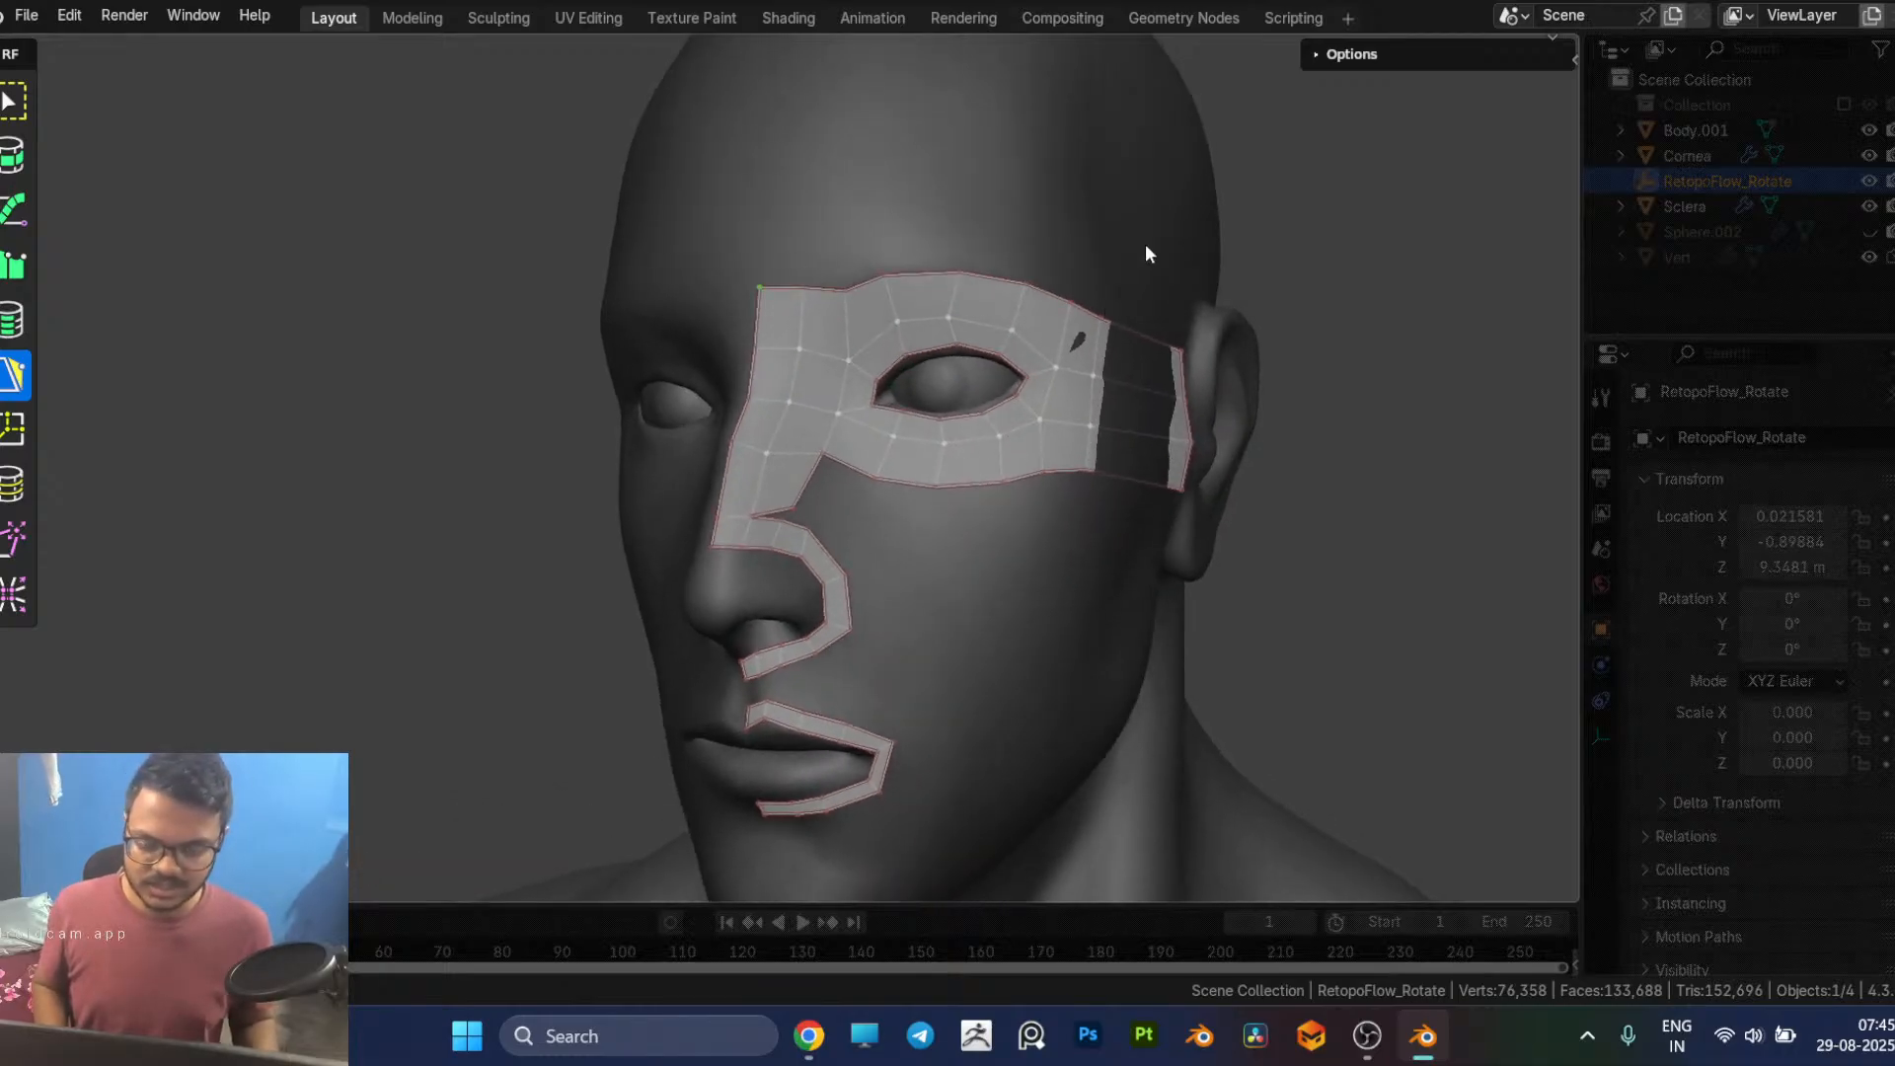
{"action": "scroll", "coordinate": [994, 448], "scroll_direction": "up", "scroll_amount": 2}
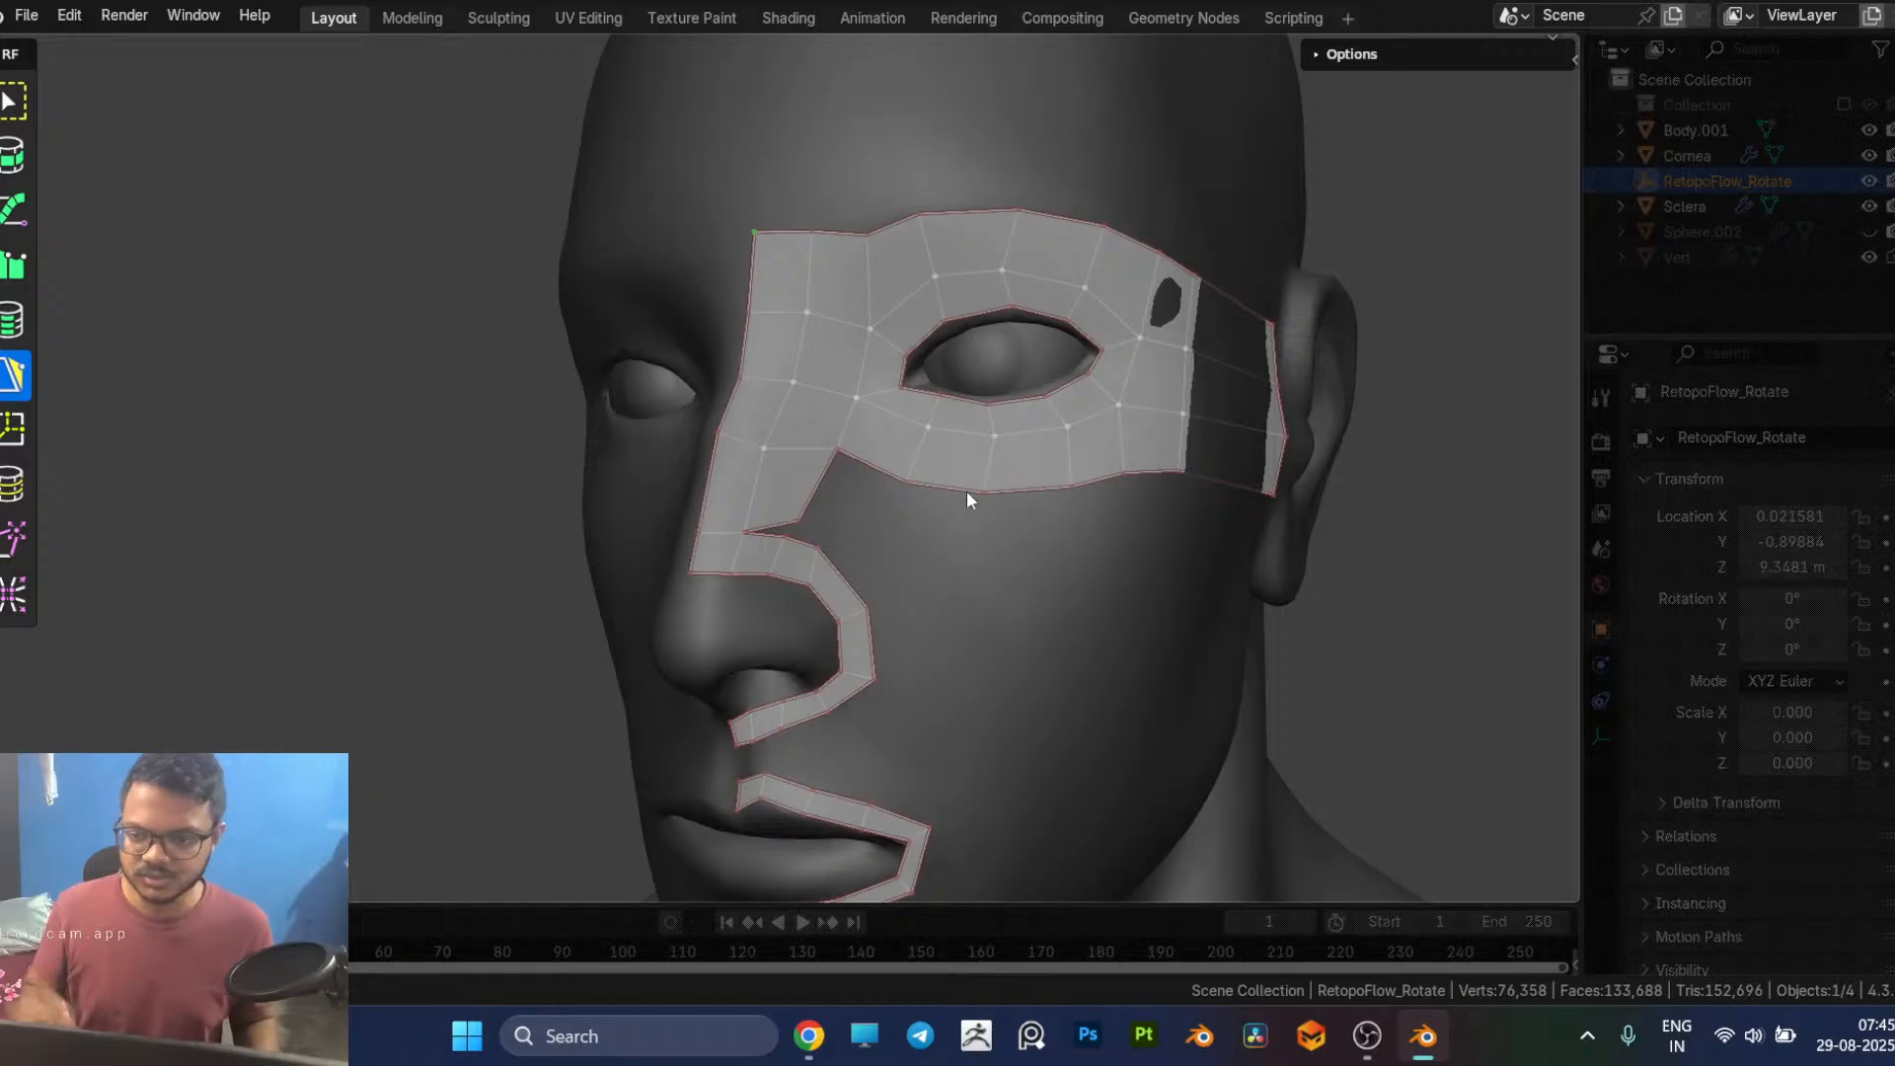
Step: Merge the lower corner of the nose side strip into the nostril loop to close the gap, and adjust the neighbouring loop vertex
{"action": "middle_click_drag", "start_coordinate": [1079, 537], "coordinate": [981, 533]}
{"action": "scroll", "coordinate": [804, 533], "scroll_direction": "up", "scroll_amount": 4}
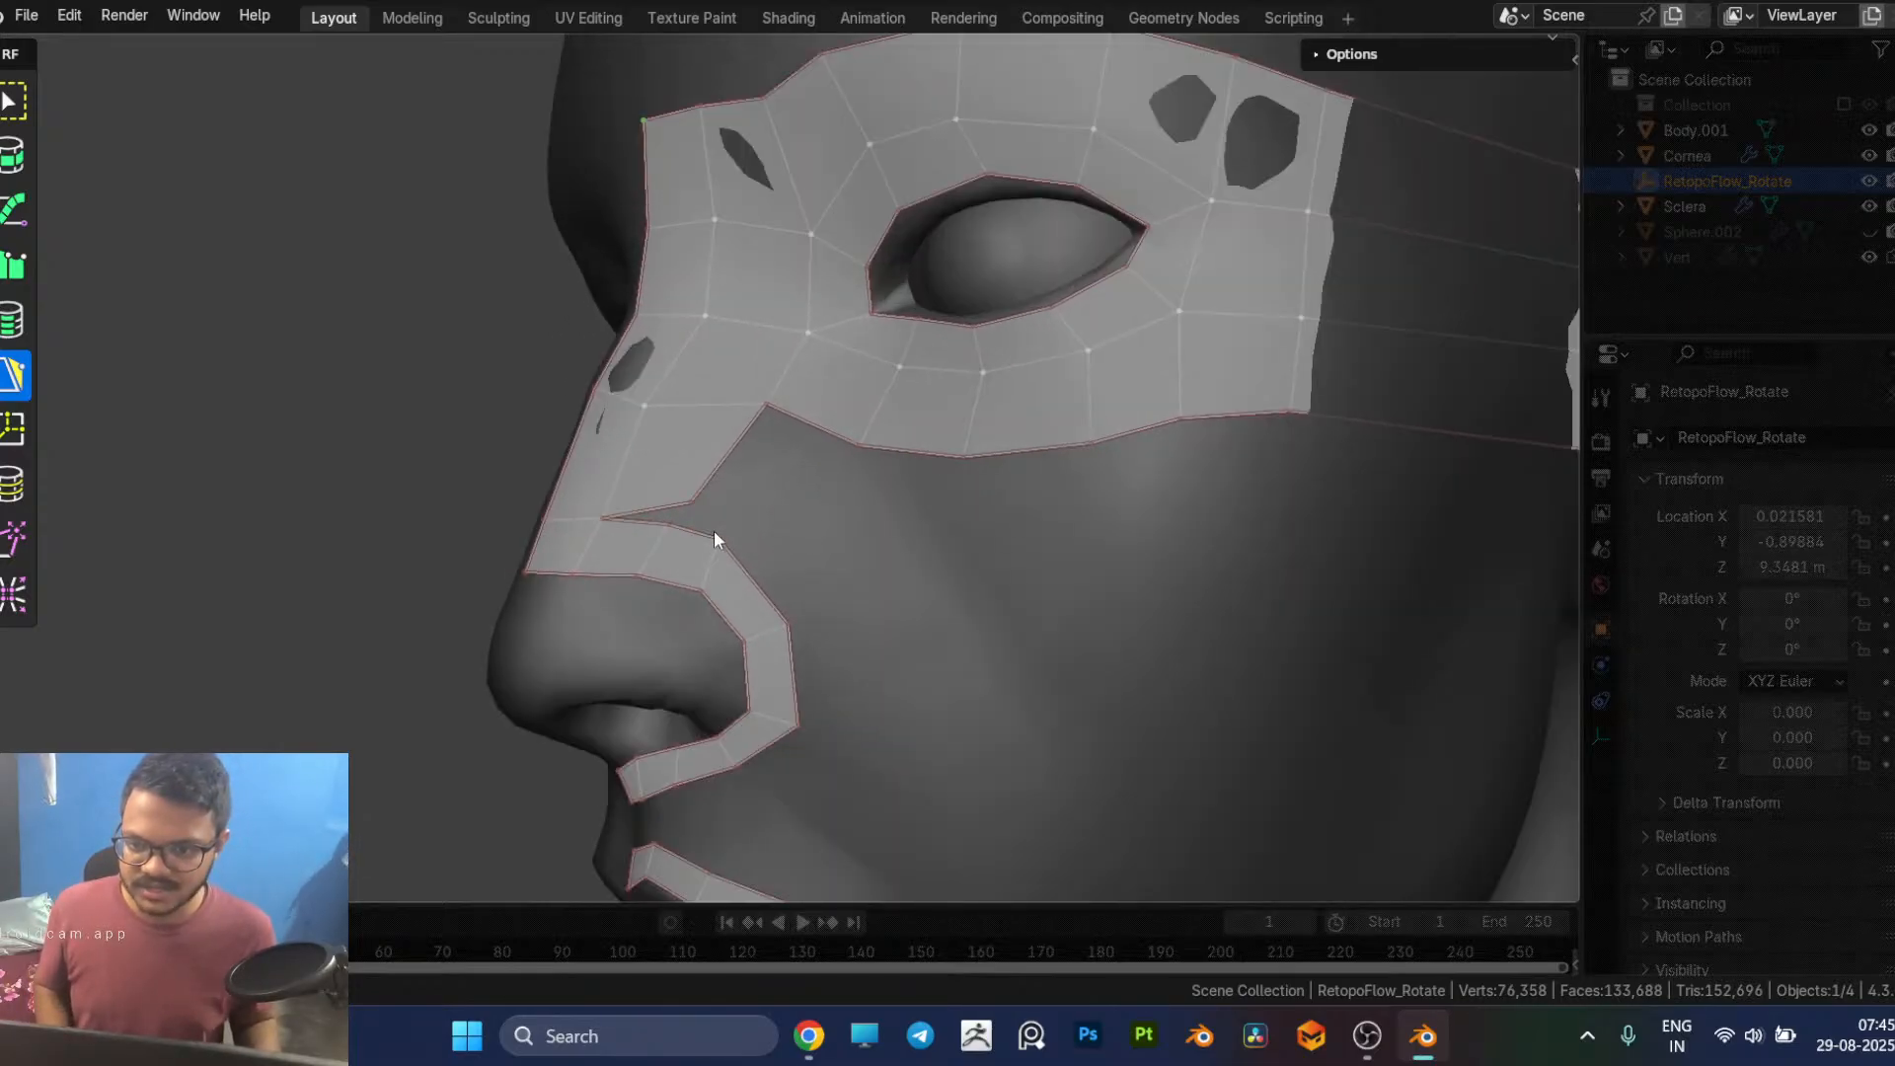
{"action": "left_click_drag", "start_coordinate": [666, 520], "coordinate": [696, 506]}
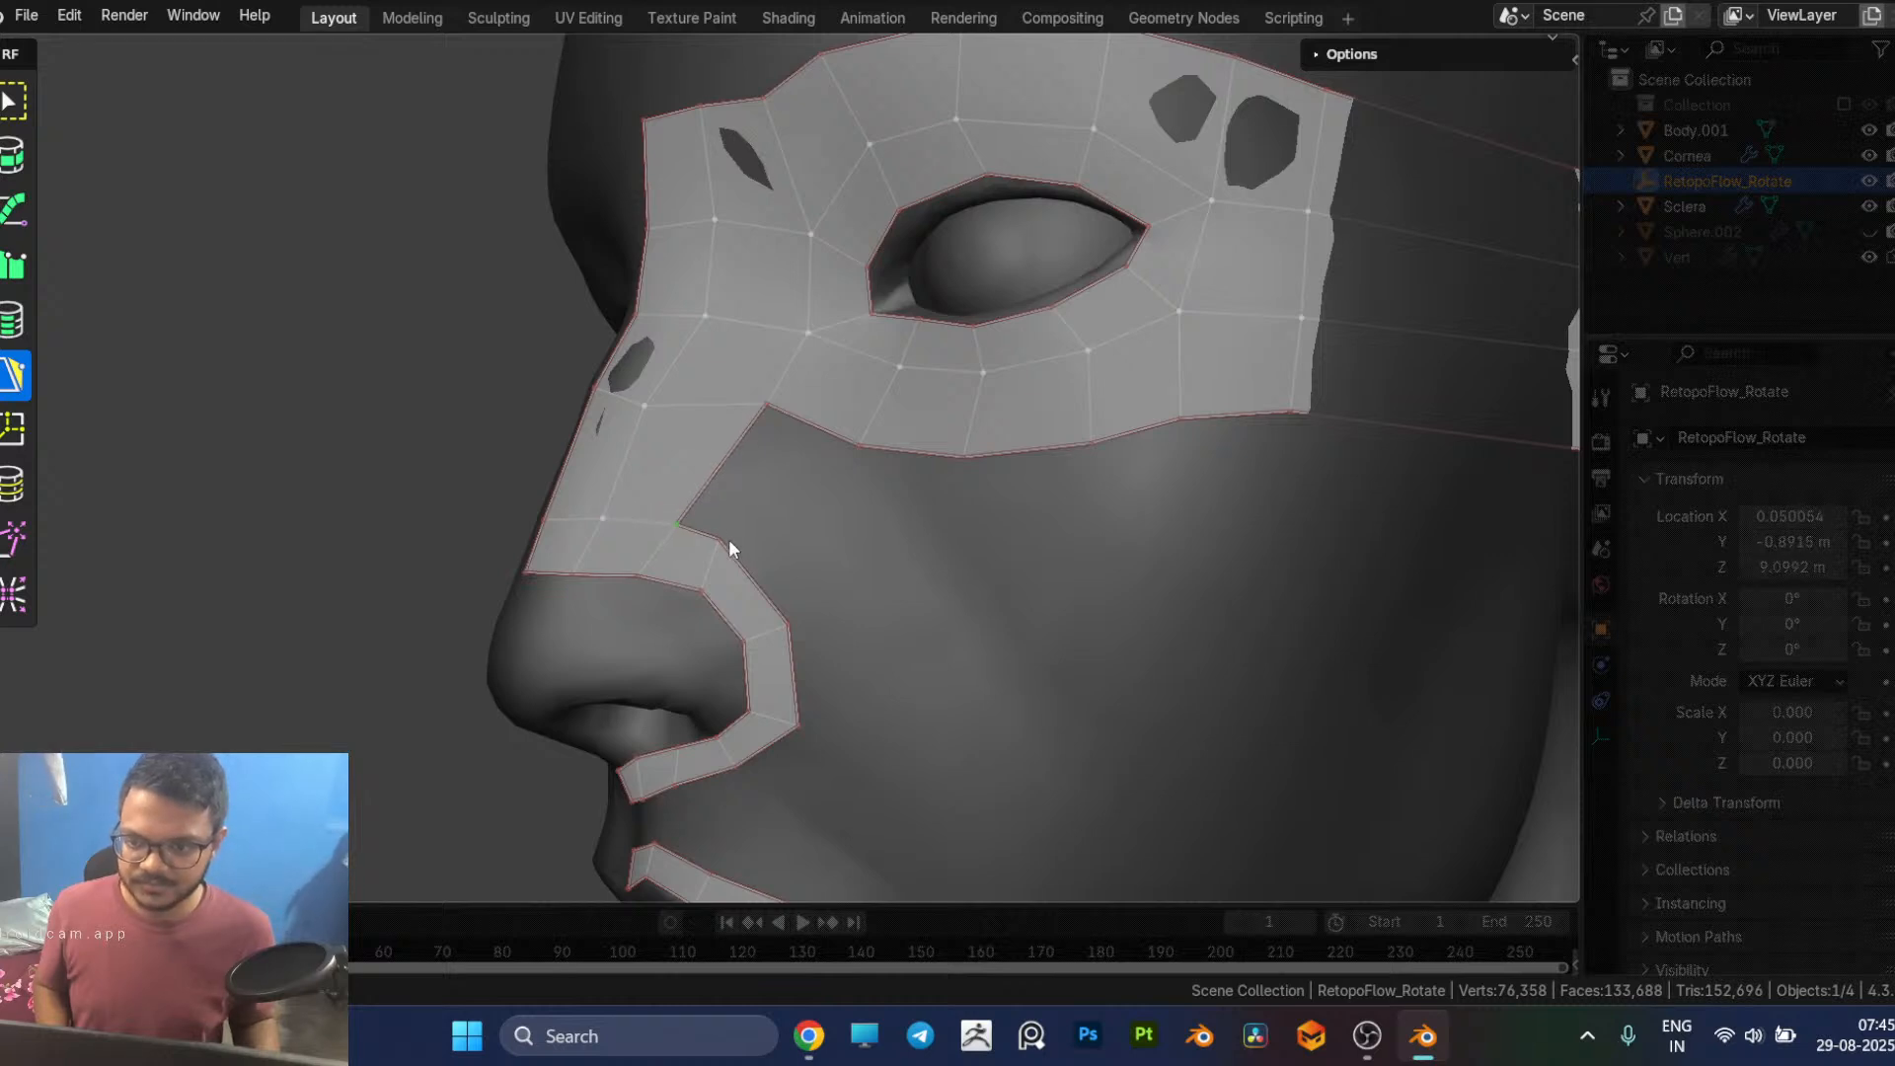
{"action": "left_click_drag", "start_coordinate": [721, 539], "coordinate": [708, 613]}
{"action": "middle_click_drag", "start_coordinate": [798, 659], "coordinate": [760, 643]}
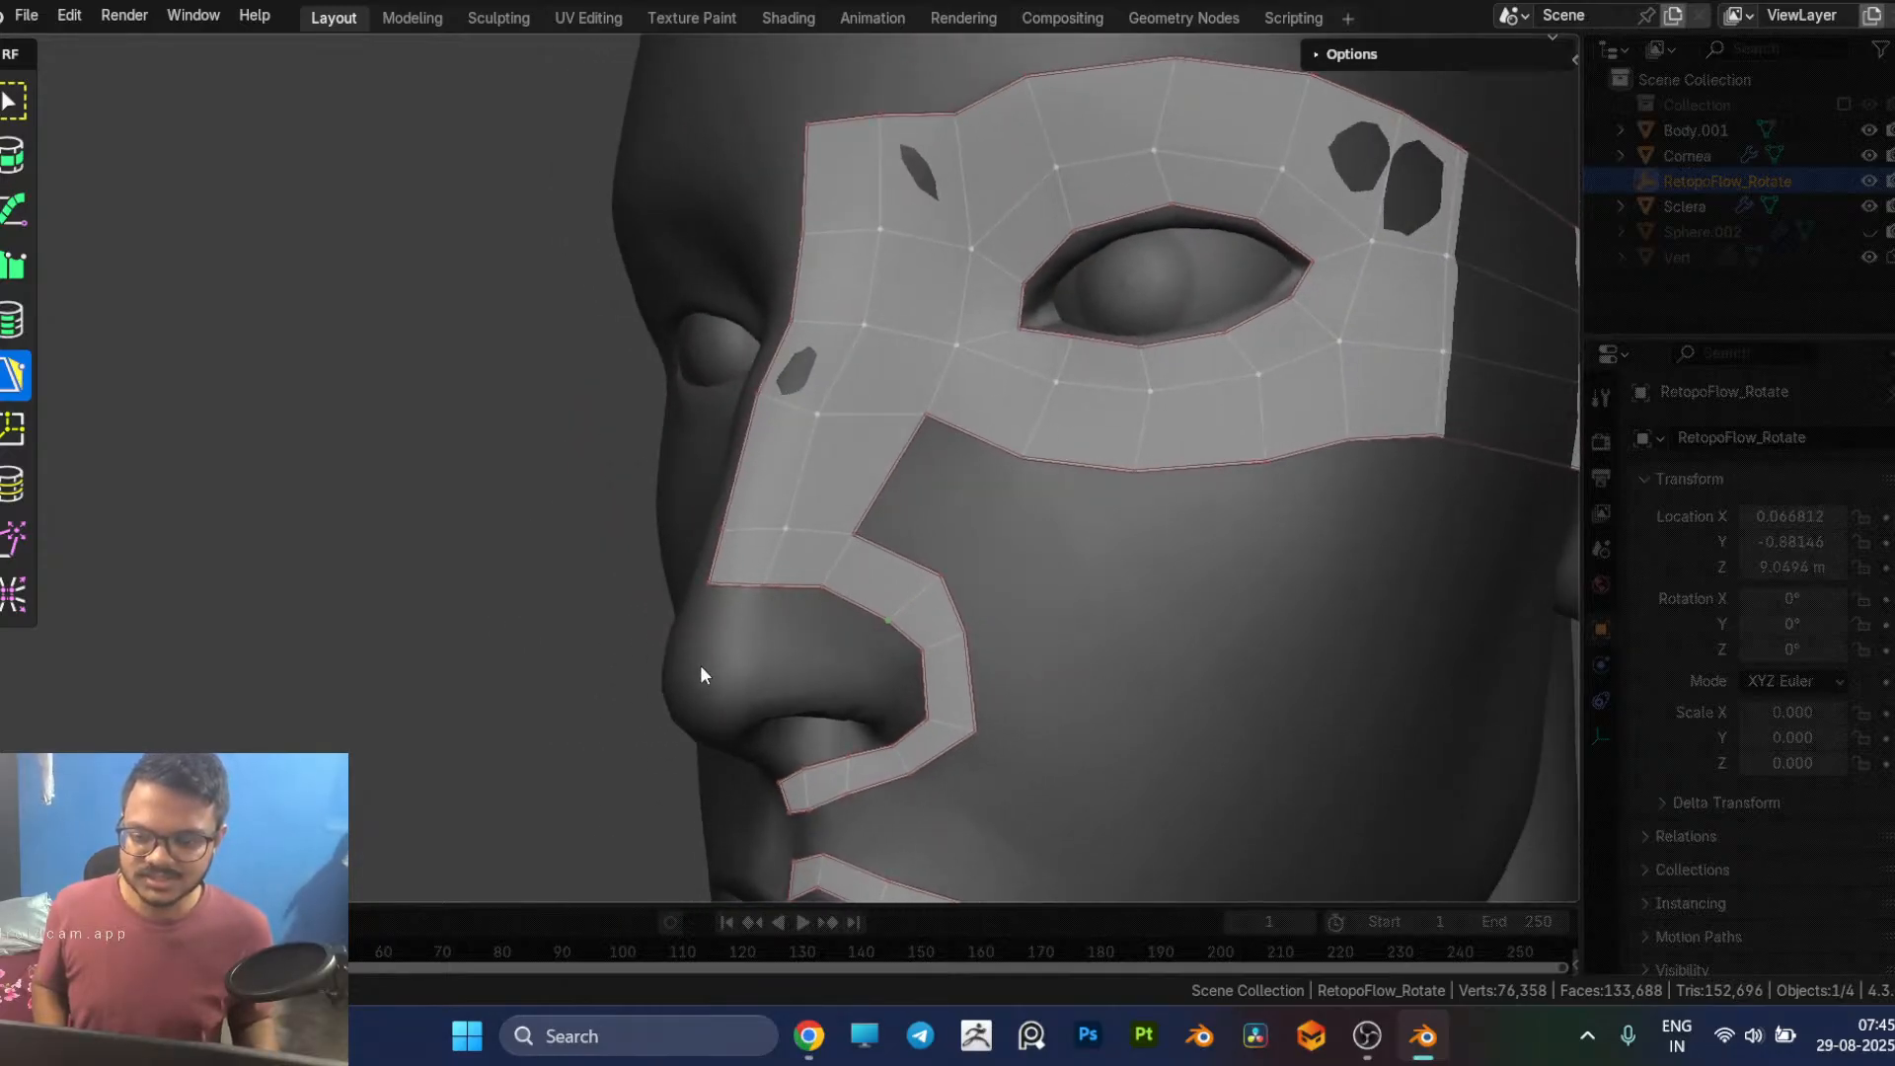
Step: Cut an edge loop across the long temple faces a short distance in front of the ear
{"action": "left_click_drag", "start_coordinate": [881, 554], "coordinate": [962, 451]}
{"action": "middle_click_drag", "start_coordinate": [1056, 488], "coordinate": [965, 516]}
{"action": "left_click_drag", "start_coordinate": [964, 515], "coordinate": [958, 543]}
{"action": "middle_click_drag", "start_coordinate": [986, 564], "coordinate": [1009, 506]}
{"action": "middle_click_drag", "start_coordinate": [1323, 443], "coordinate": [1041, 399]}
{"action": "scroll", "coordinate": [1158, 482], "scroll_direction": "down", "scroll_amount": 5}
{"action": "middle_click_drag", "start_coordinate": [1158, 482], "coordinate": [977, 471]}
{"action": "key", "text": "ctrl+r"}
{"action": "left_click", "coordinate": [961, 411]}
{"action": "middle_click_drag", "start_coordinate": [1064, 514], "coordinate": [890, 397]}
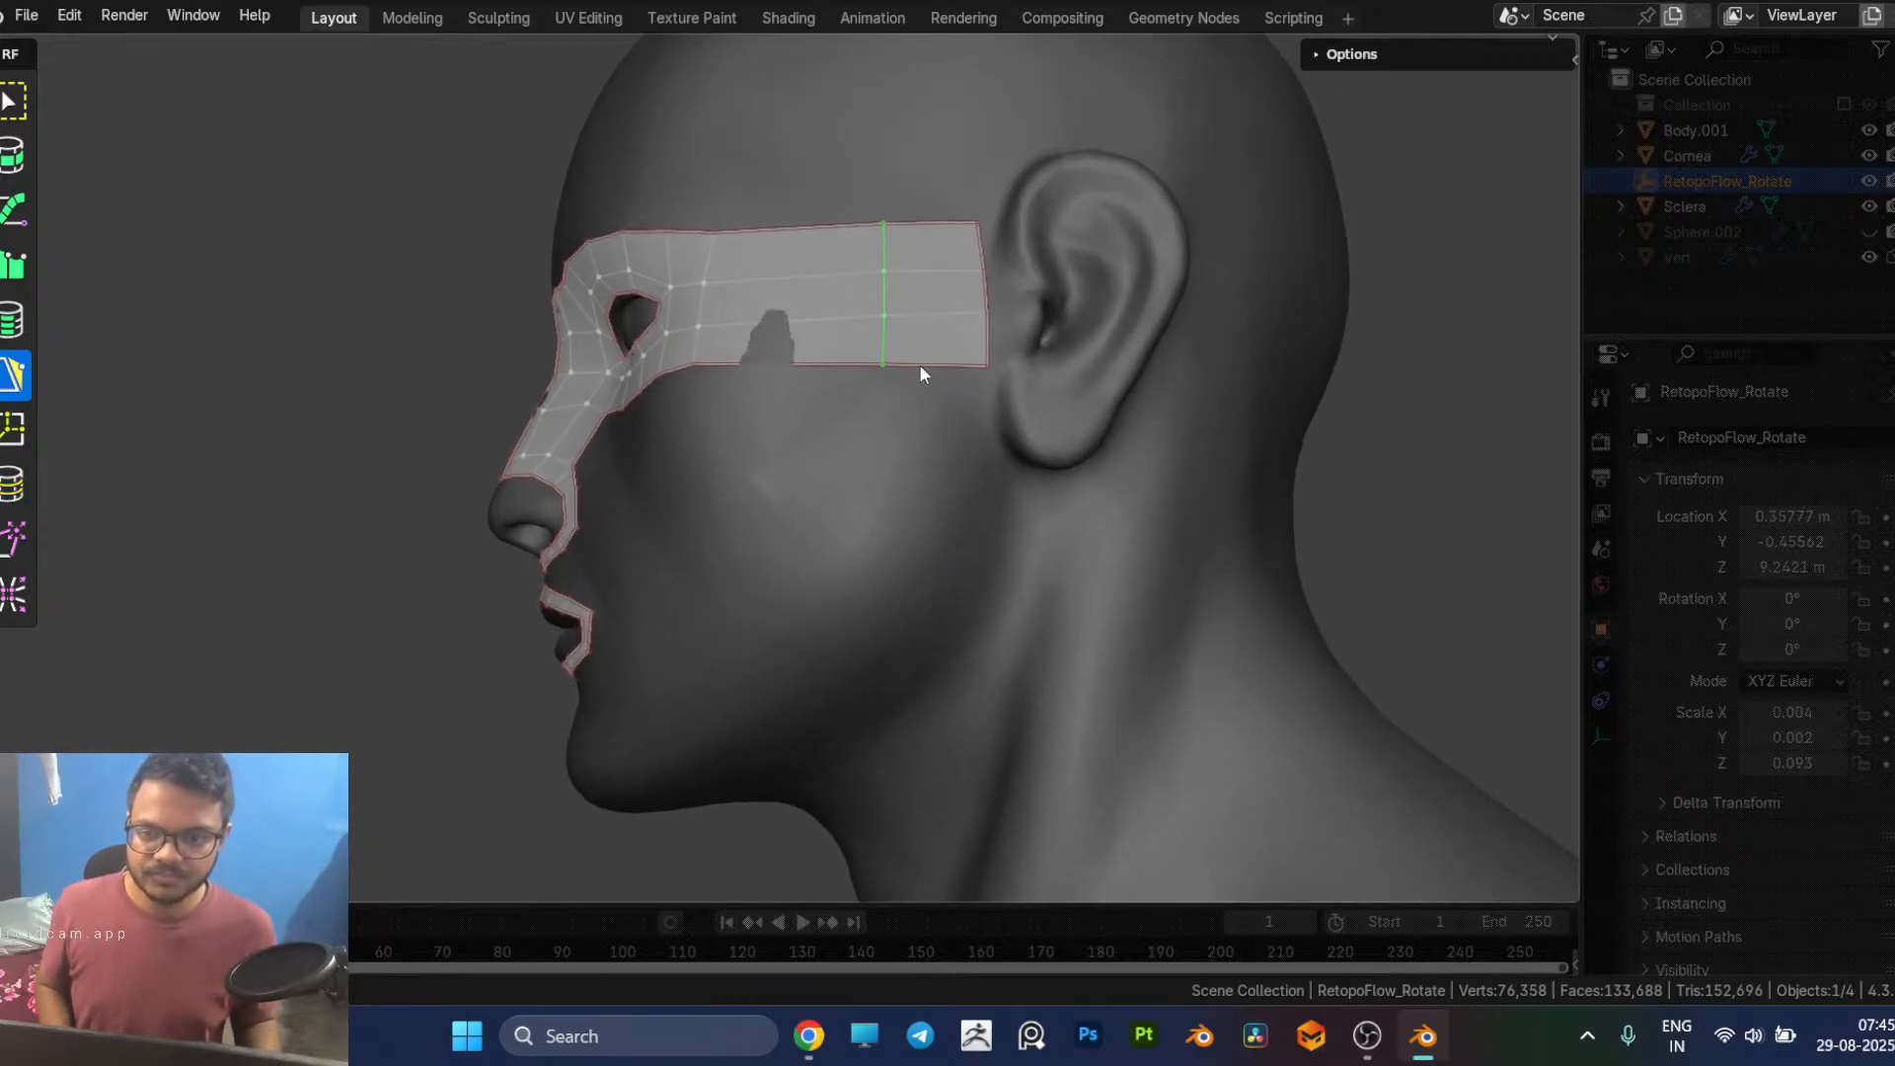
Step: Build a strip of faces from the temple strip's ear end down past the earlobe and along the jawline to the chin
{"action": "left_click", "coordinate": [924, 374]}
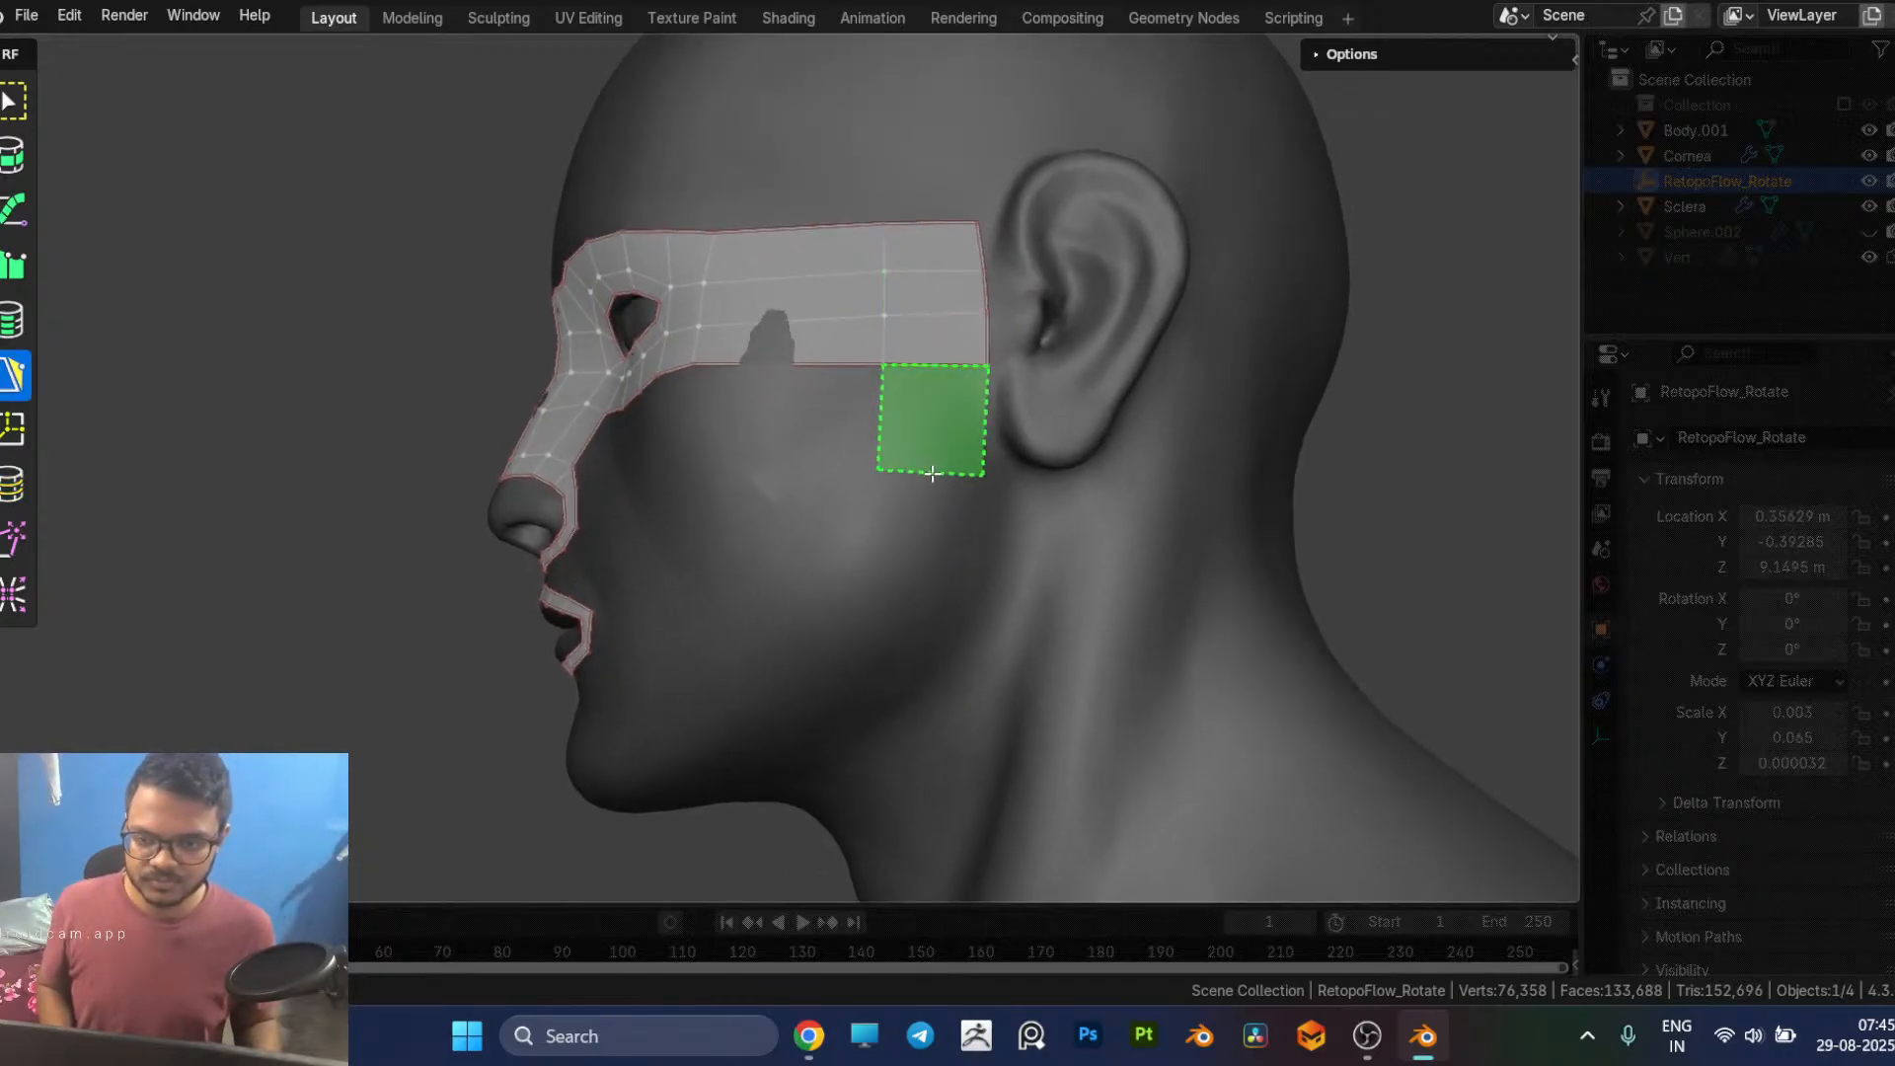
{"action": "left_click", "coordinate": [926, 480]}
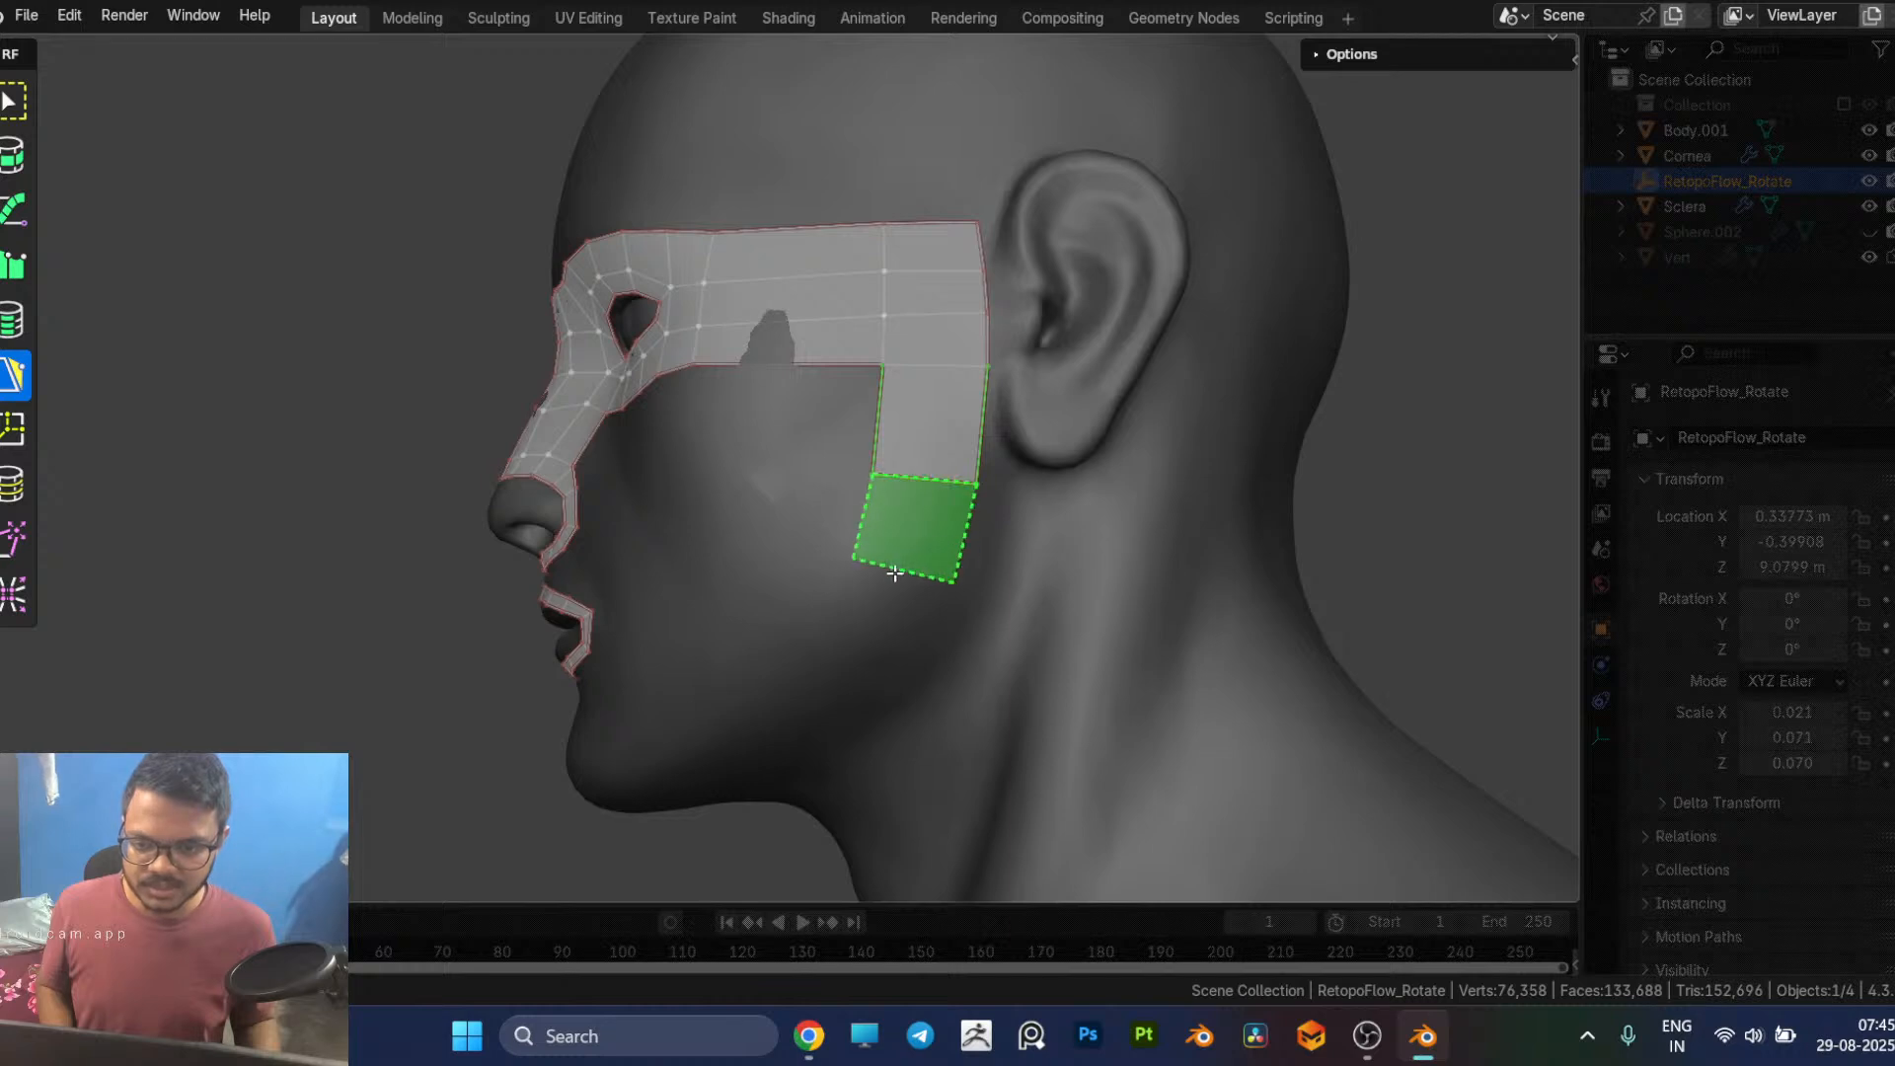
{"action": "left_click", "coordinate": [902, 556]}
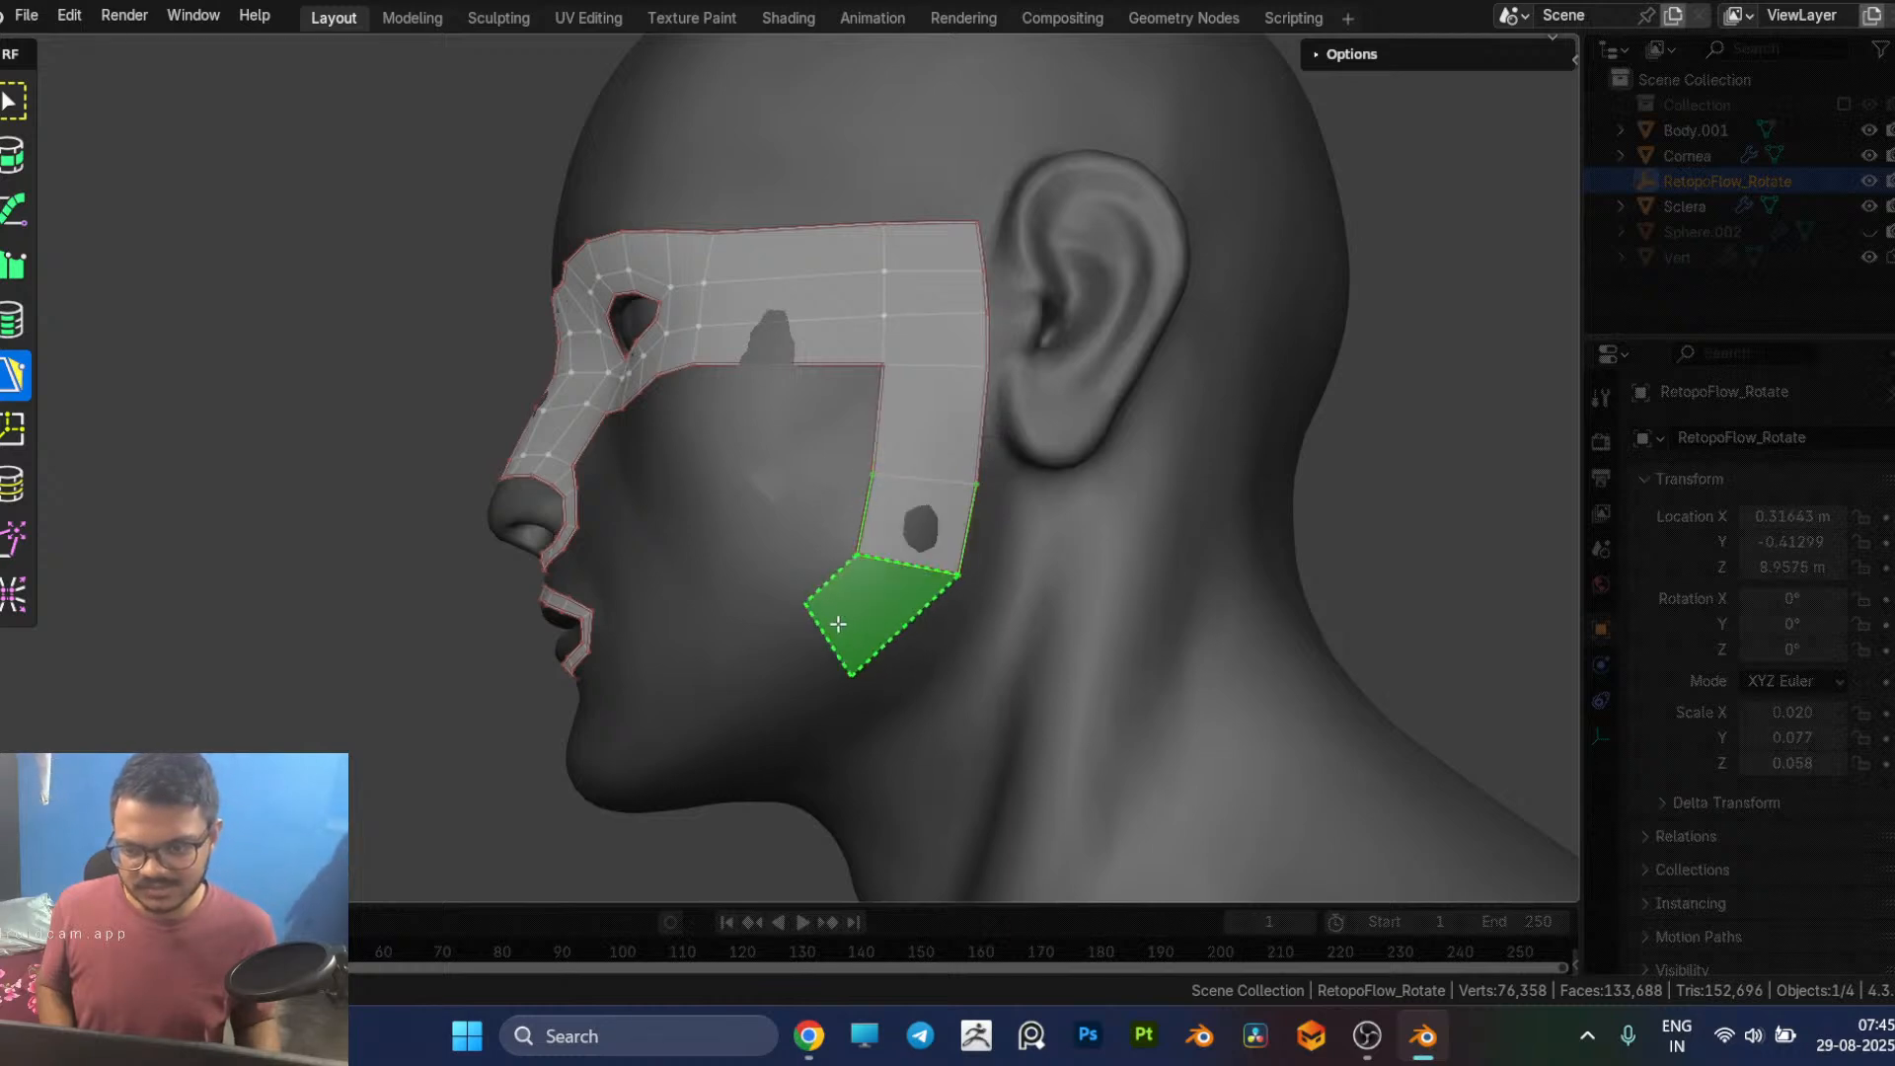
{"action": "middle_click_drag", "start_coordinate": [838, 623], "coordinate": [806, 462]}
{"action": "left_click", "coordinate": [827, 708]}
{"action": "left_click", "coordinate": [804, 700]}
{"action": "left_click", "coordinate": [856, 671]}
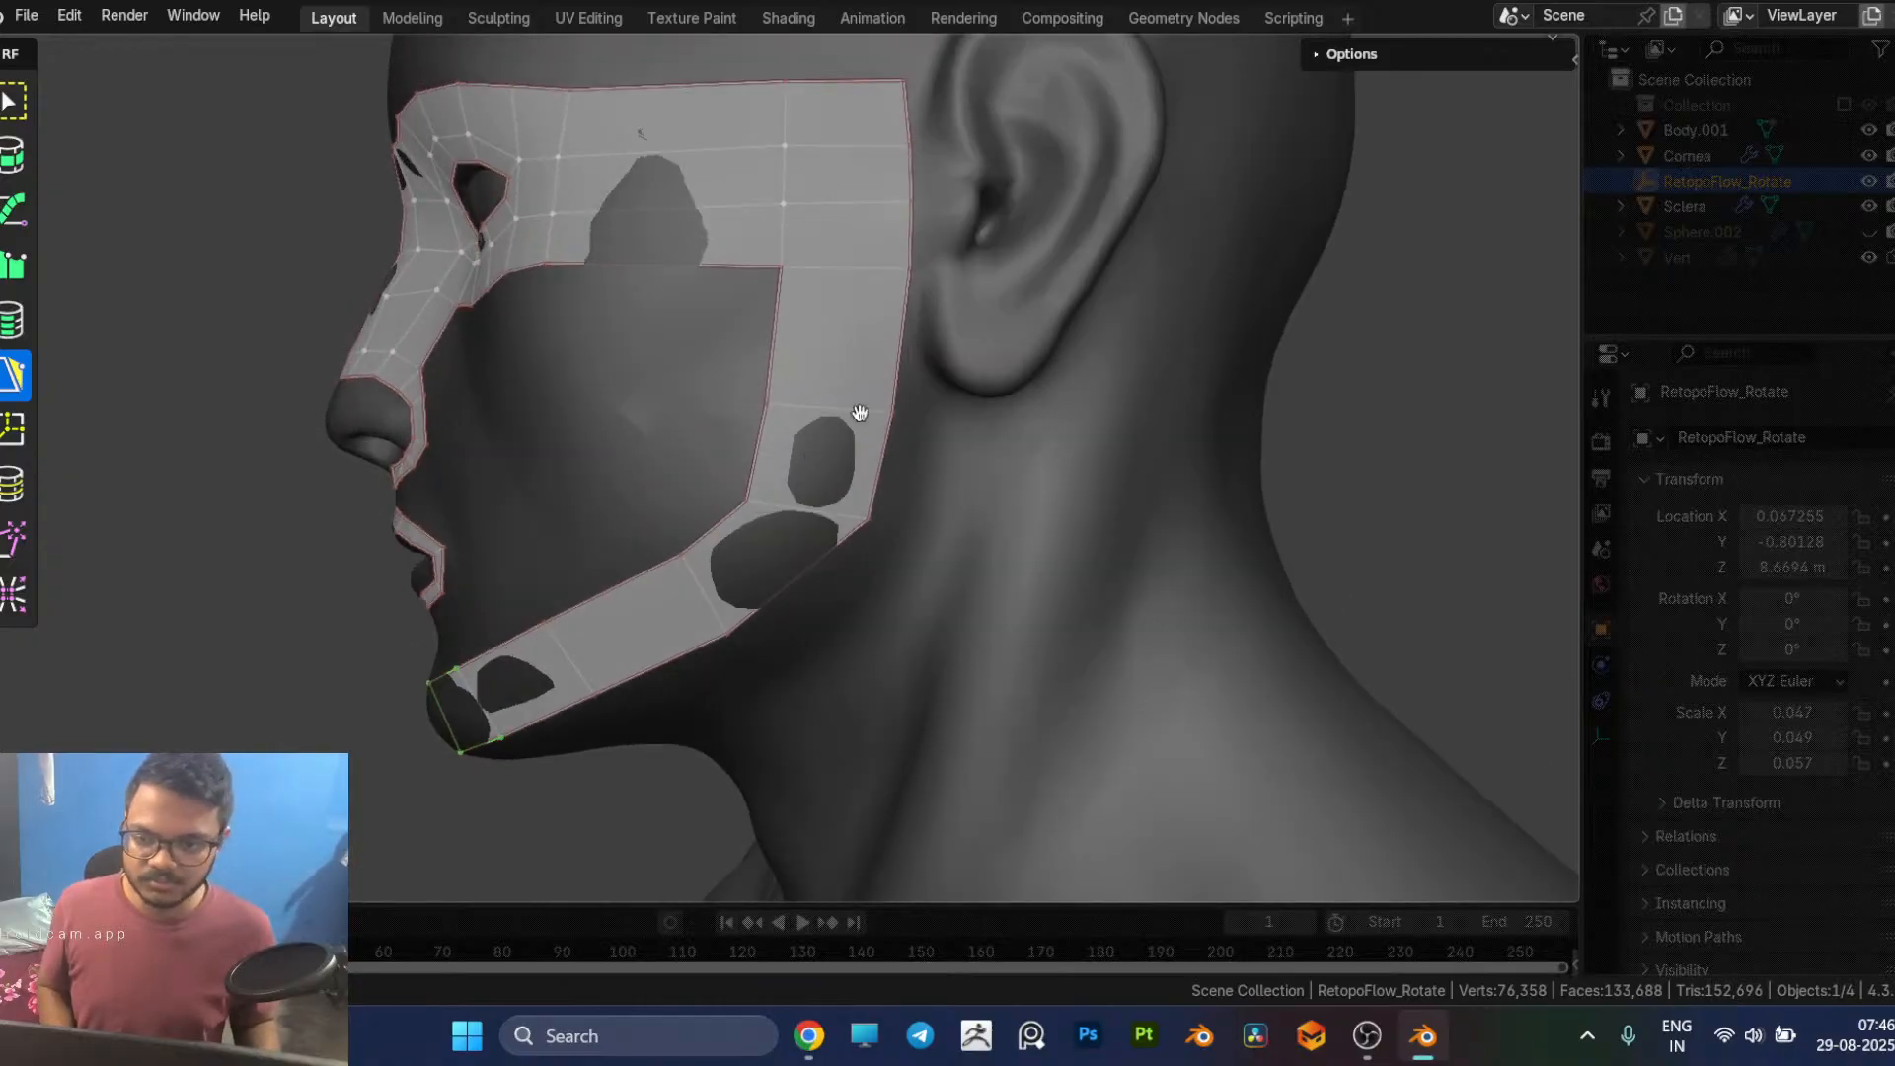
Step: Raise the strip's cross edge beside the earlobe and move the outer jaw corner vertex lower
{"action": "left_click_drag", "start_coordinate": [830, 408], "coordinate": [838, 384]}
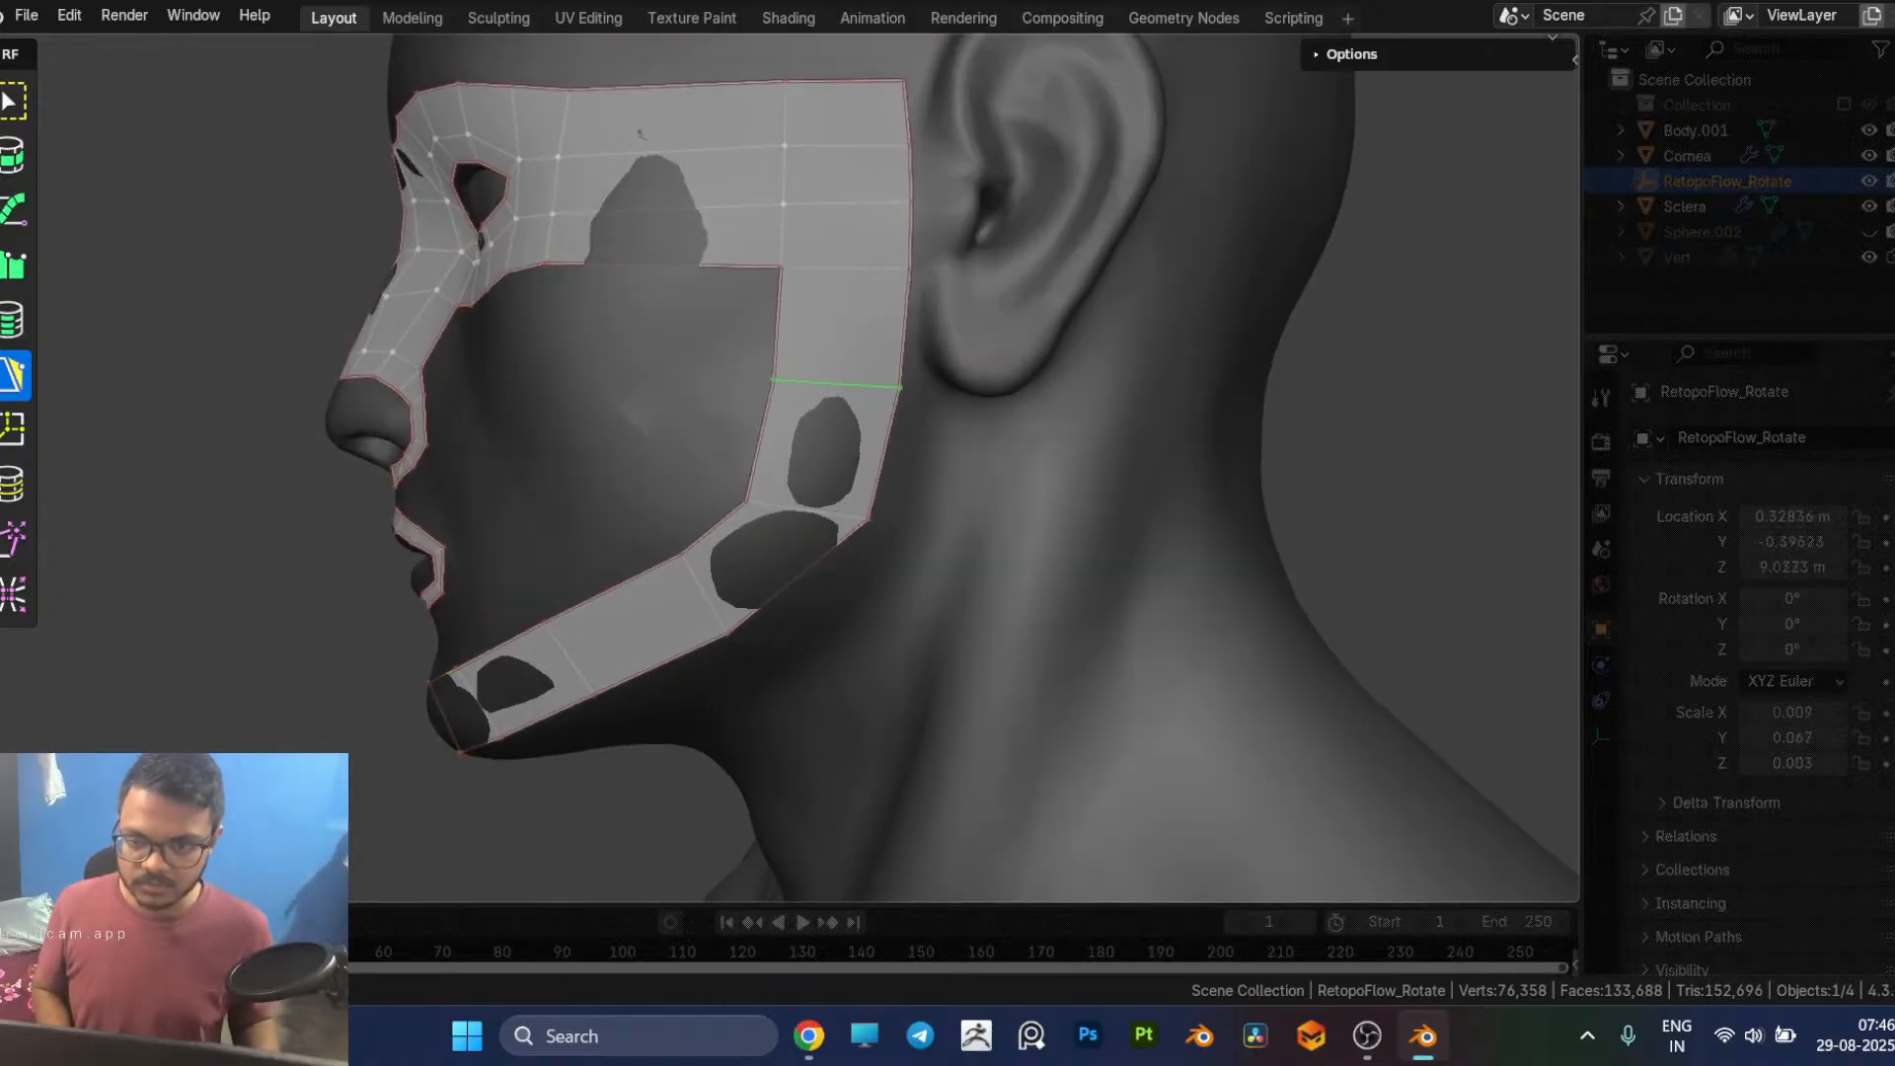
{"action": "middle_click_drag", "start_coordinate": [863, 504], "coordinate": [900, 371]}
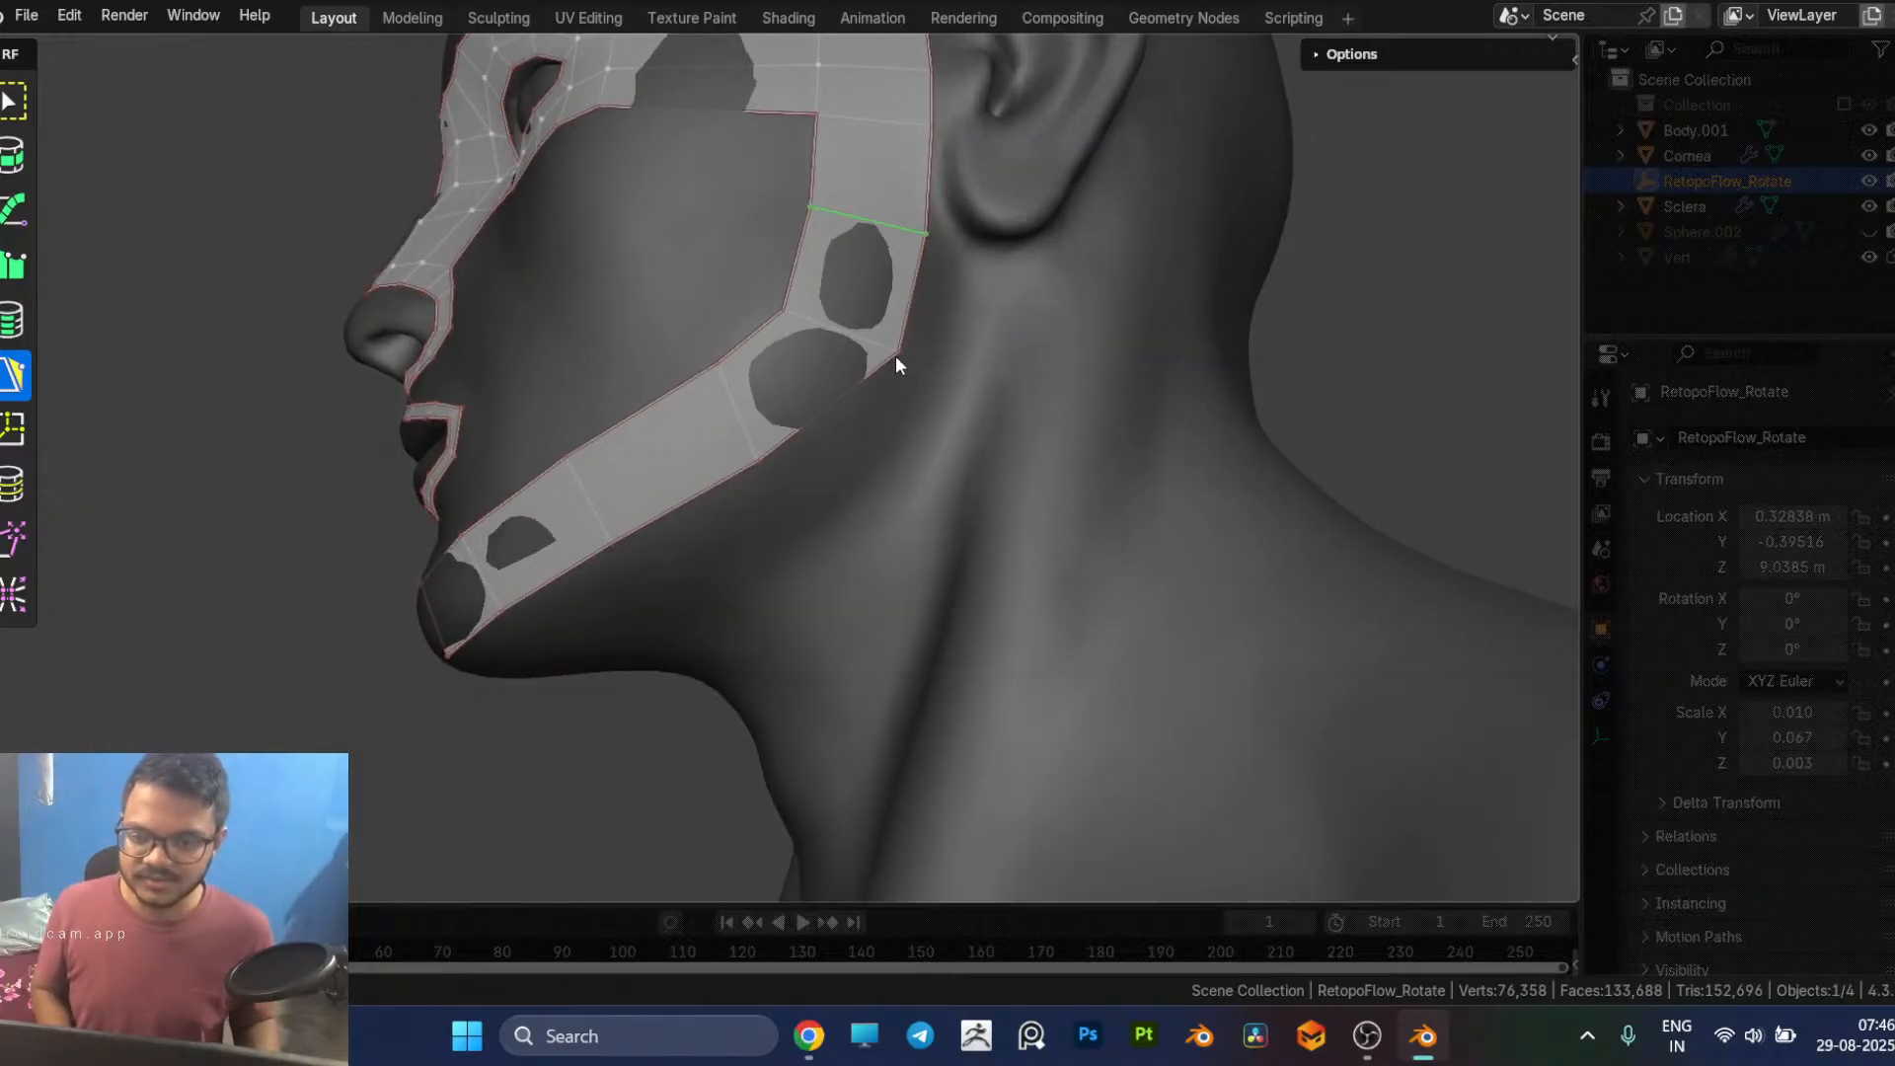
{"action": "left_click_drag", "start_coordinate": [906, 364], "coordinate": [906, 384]}
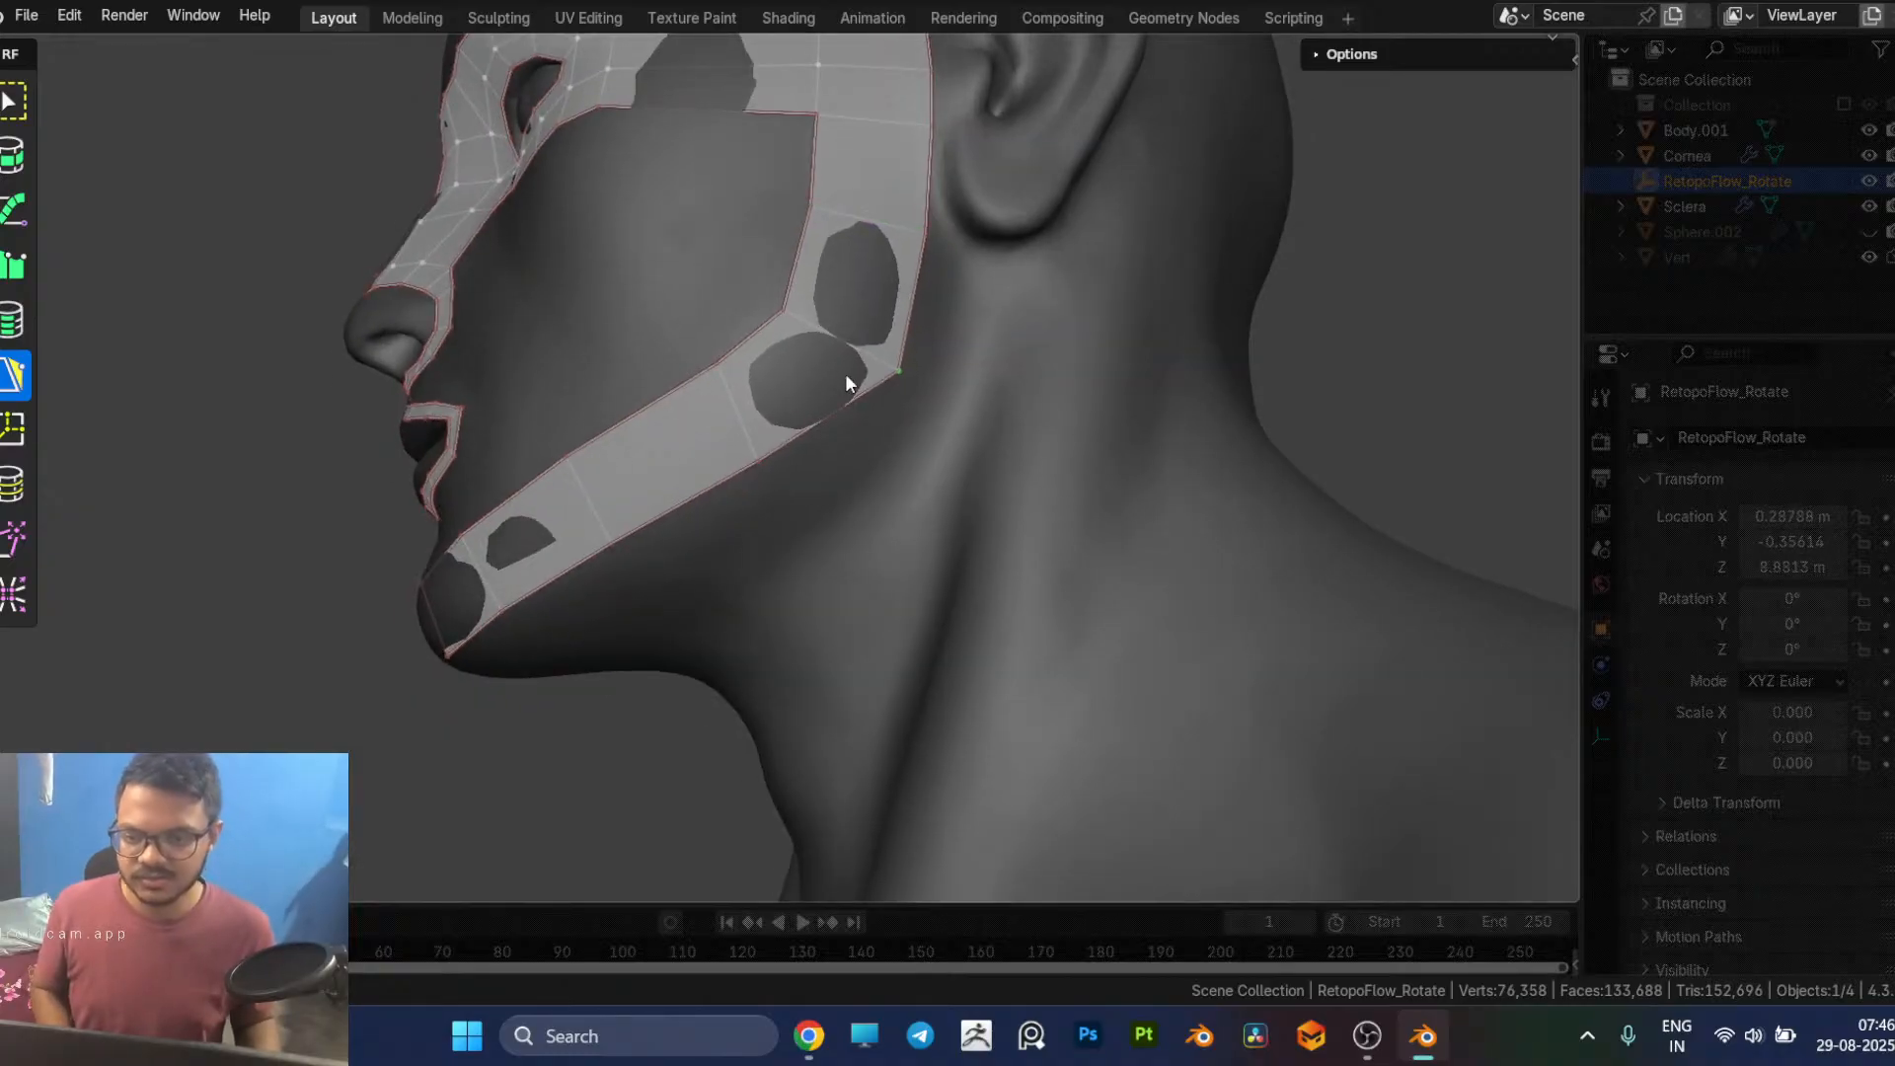
Step: Add a wide face across the cheek beneath the temple strip, joined to the strip in front of the ear
{"action": "scroll", "coordinate": [849, 375], "scroll_direction": "down", "scroll_amount": 5}
{"action": "middle_click_drag", "start_coordinate": [885, 389], "coordinate": [922, 436]}
{"action": "scroll", "coordinate": [837, 430], "scroll_direction": "up", "scroll_amount": 1}
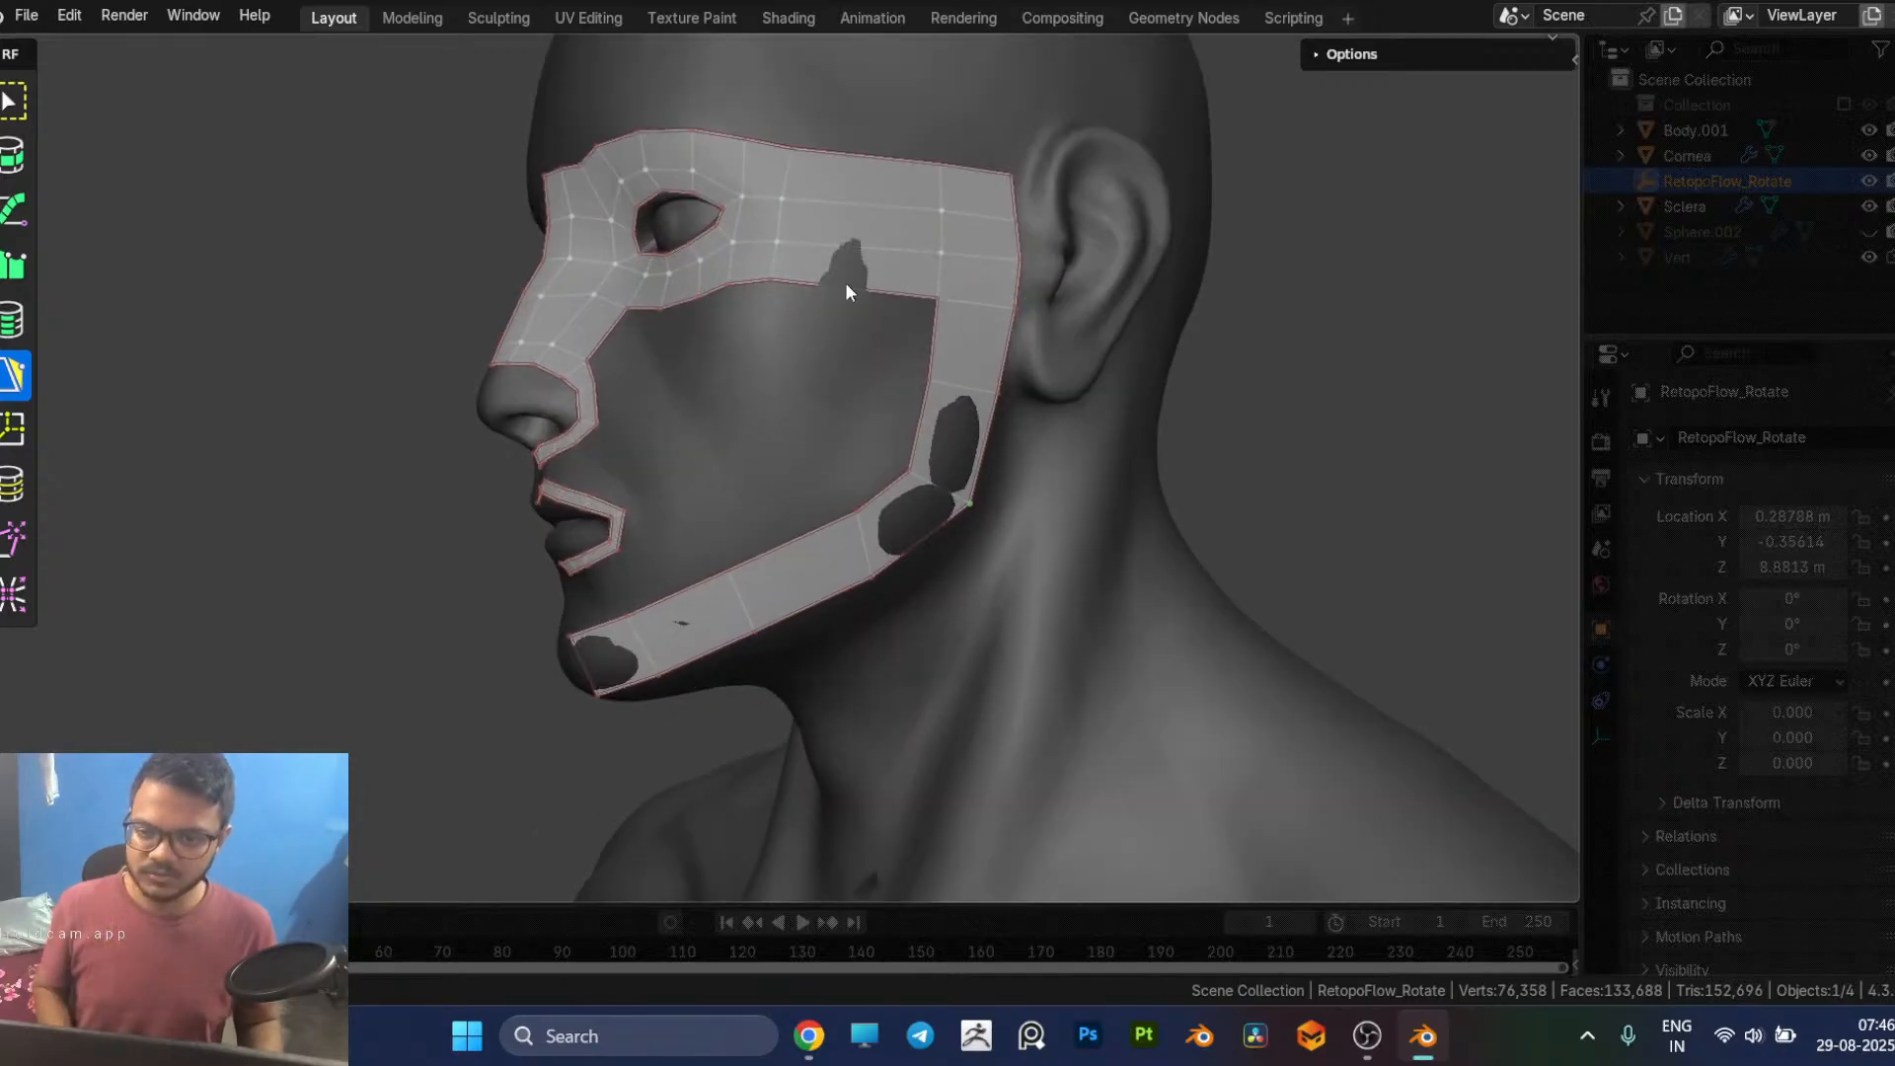
{"action": "left_click_drag", "start_coordinate": [842, 286], "coordinate": [829, 434]}
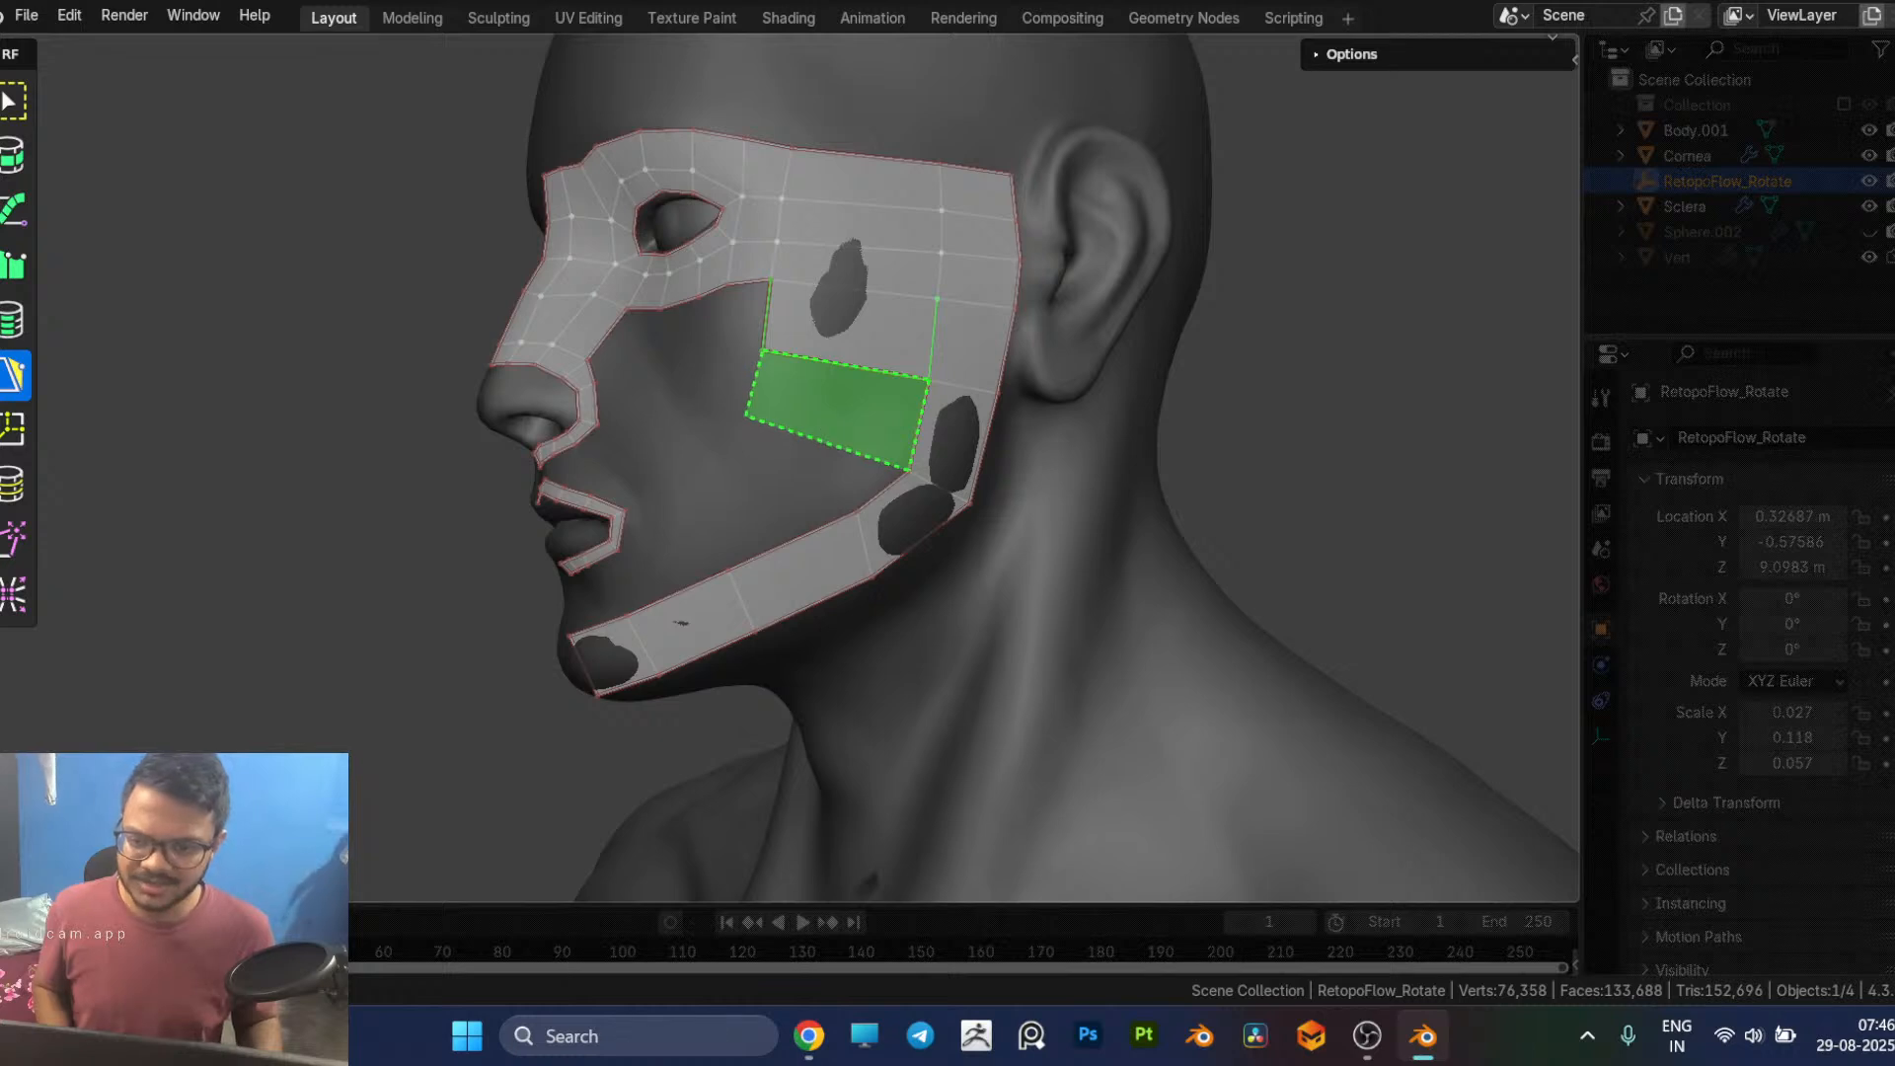
Step: Try a second wide cheek face and a face above the jaw strip, and undo both
{"action": "left_click", "coordinate": [827, 432], "text": "ctrl"}
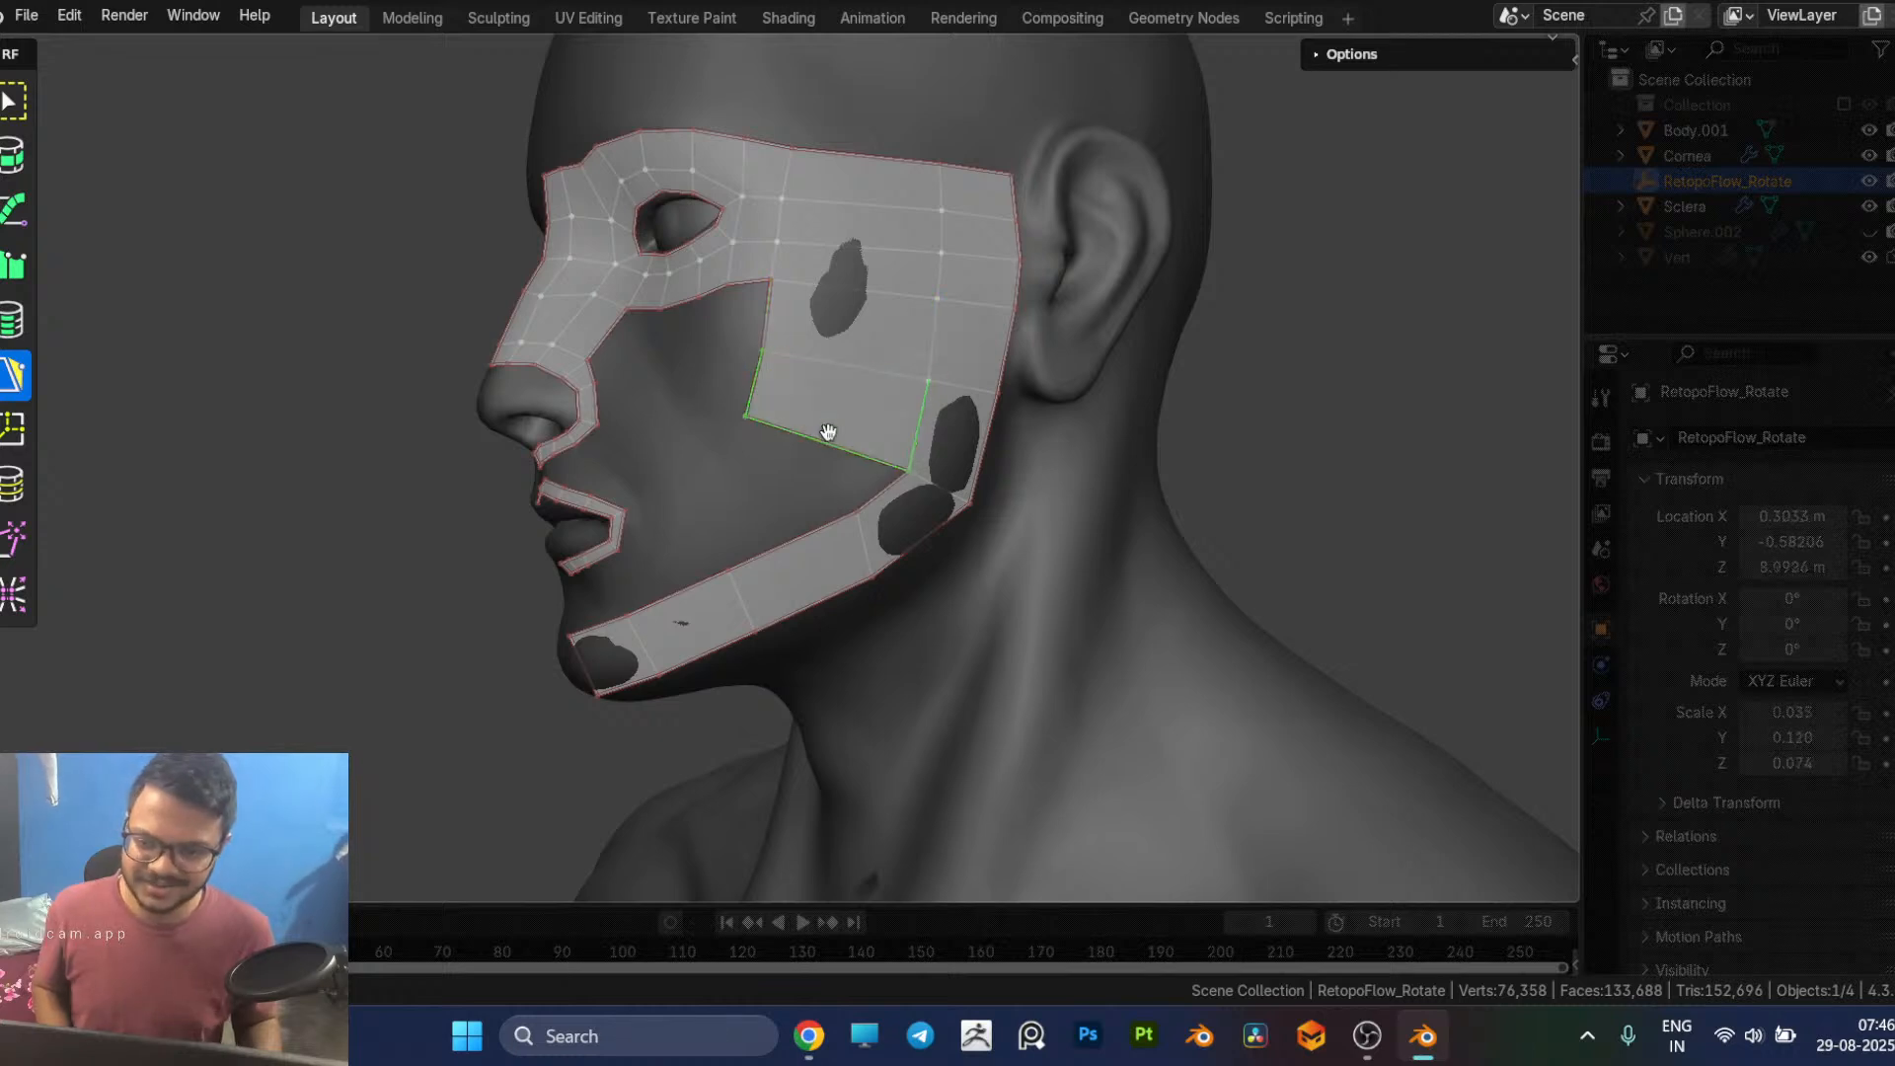
{"action": "left_click", "coordinate": [778, 541]}
{"action": "left_click", "coordinate": [757, 441]}
{"action": "mouse_move", "coordinate": [819, 507]}
{"action": "middle_mouse_down"}
{"action": "mouse_move", "coordinate": [869, 504]}
{"action": "mouse_move", "coordinate": [819, 508]}
{"action": "middle_mouse_up"}
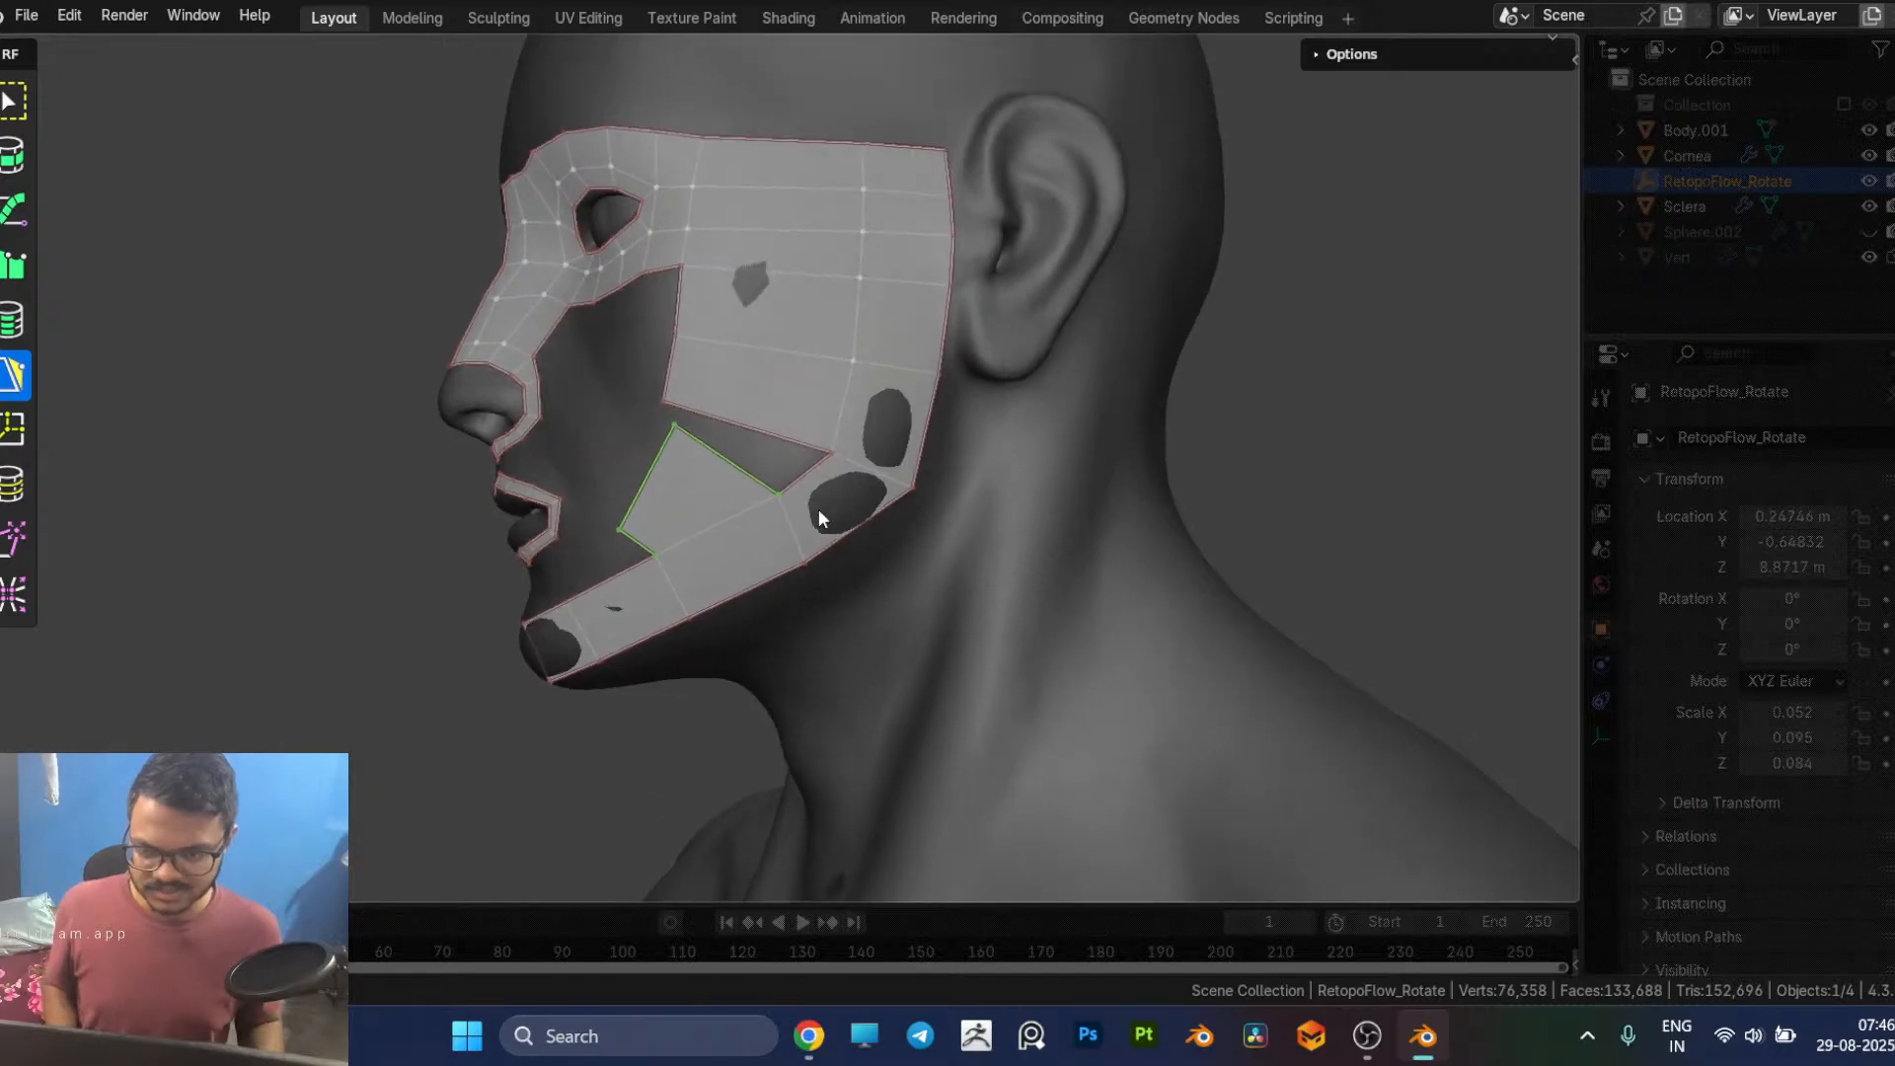
{"action": "key", "text": "ctrl+z"}
{"action": "key", "text": "ctrl+z"}
{"action": "key", "text": "ctrl+z"}
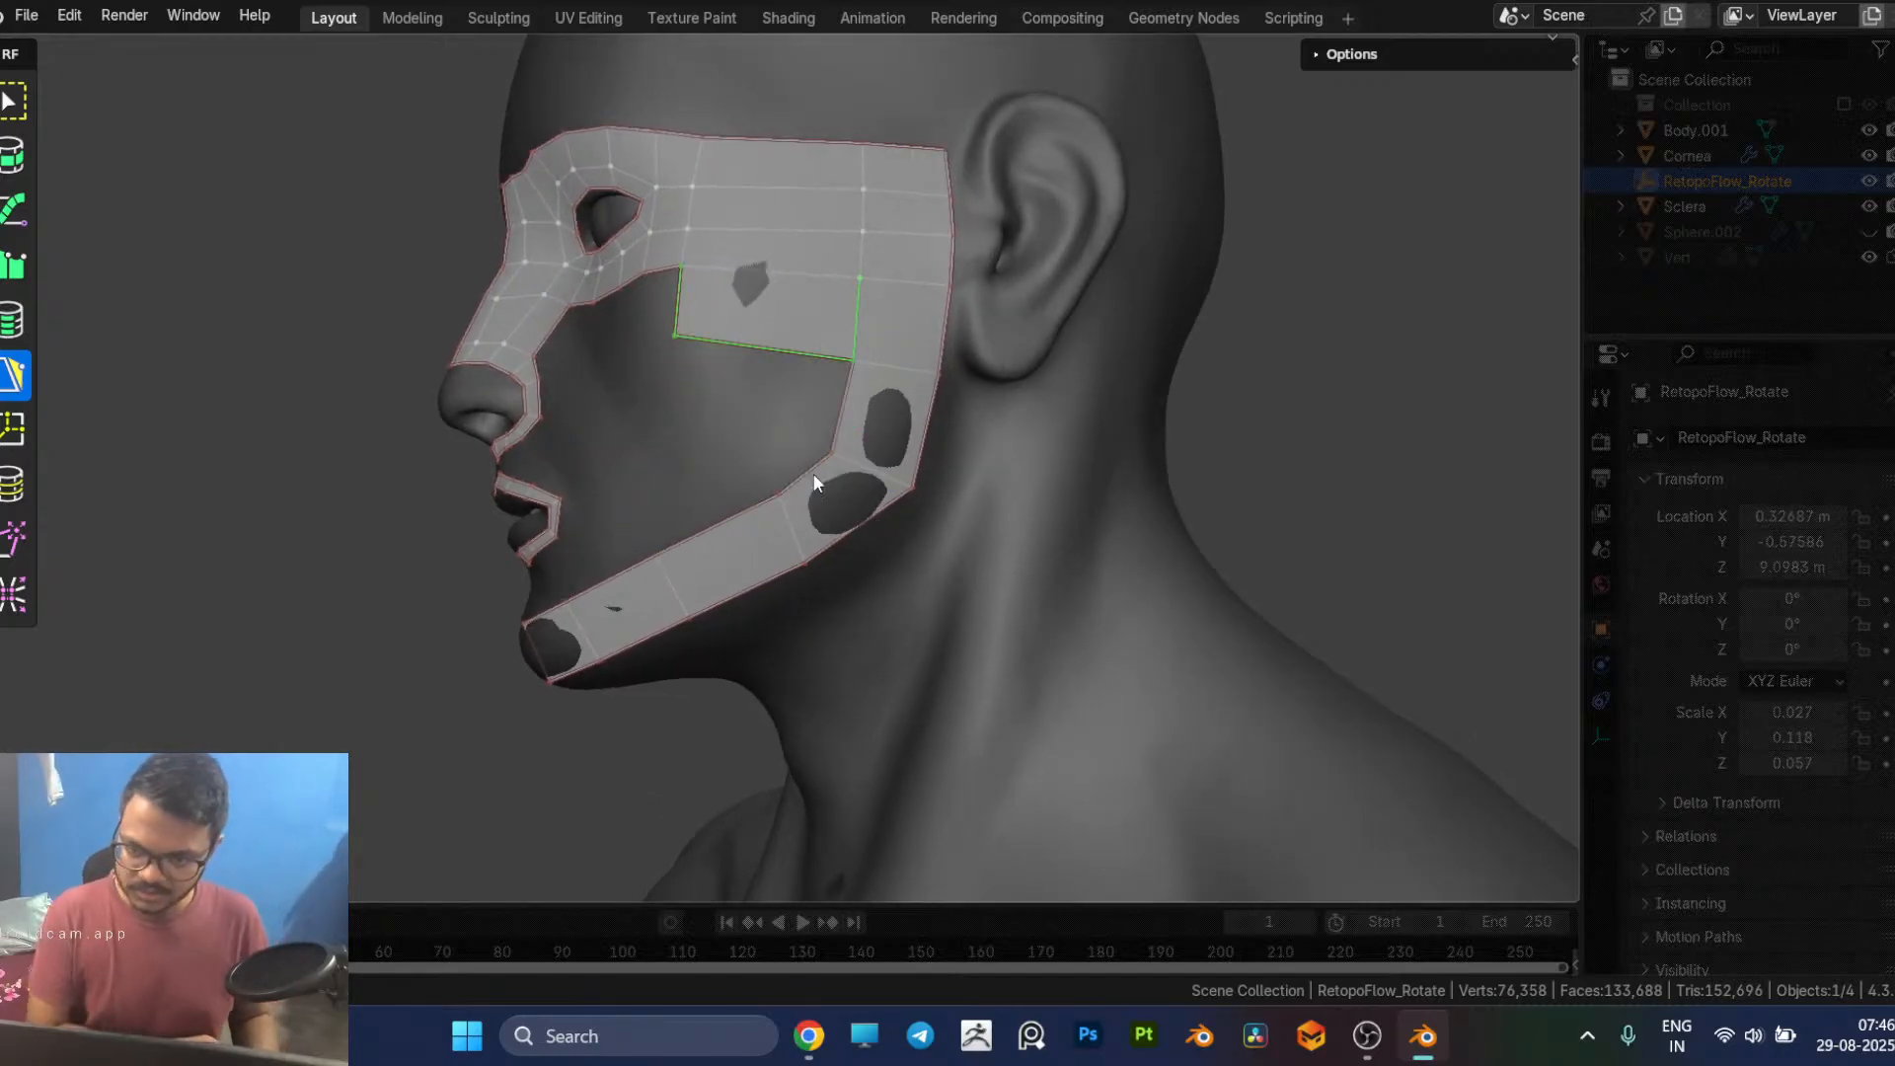
{"action": "key", "text": "ctrl+z"}
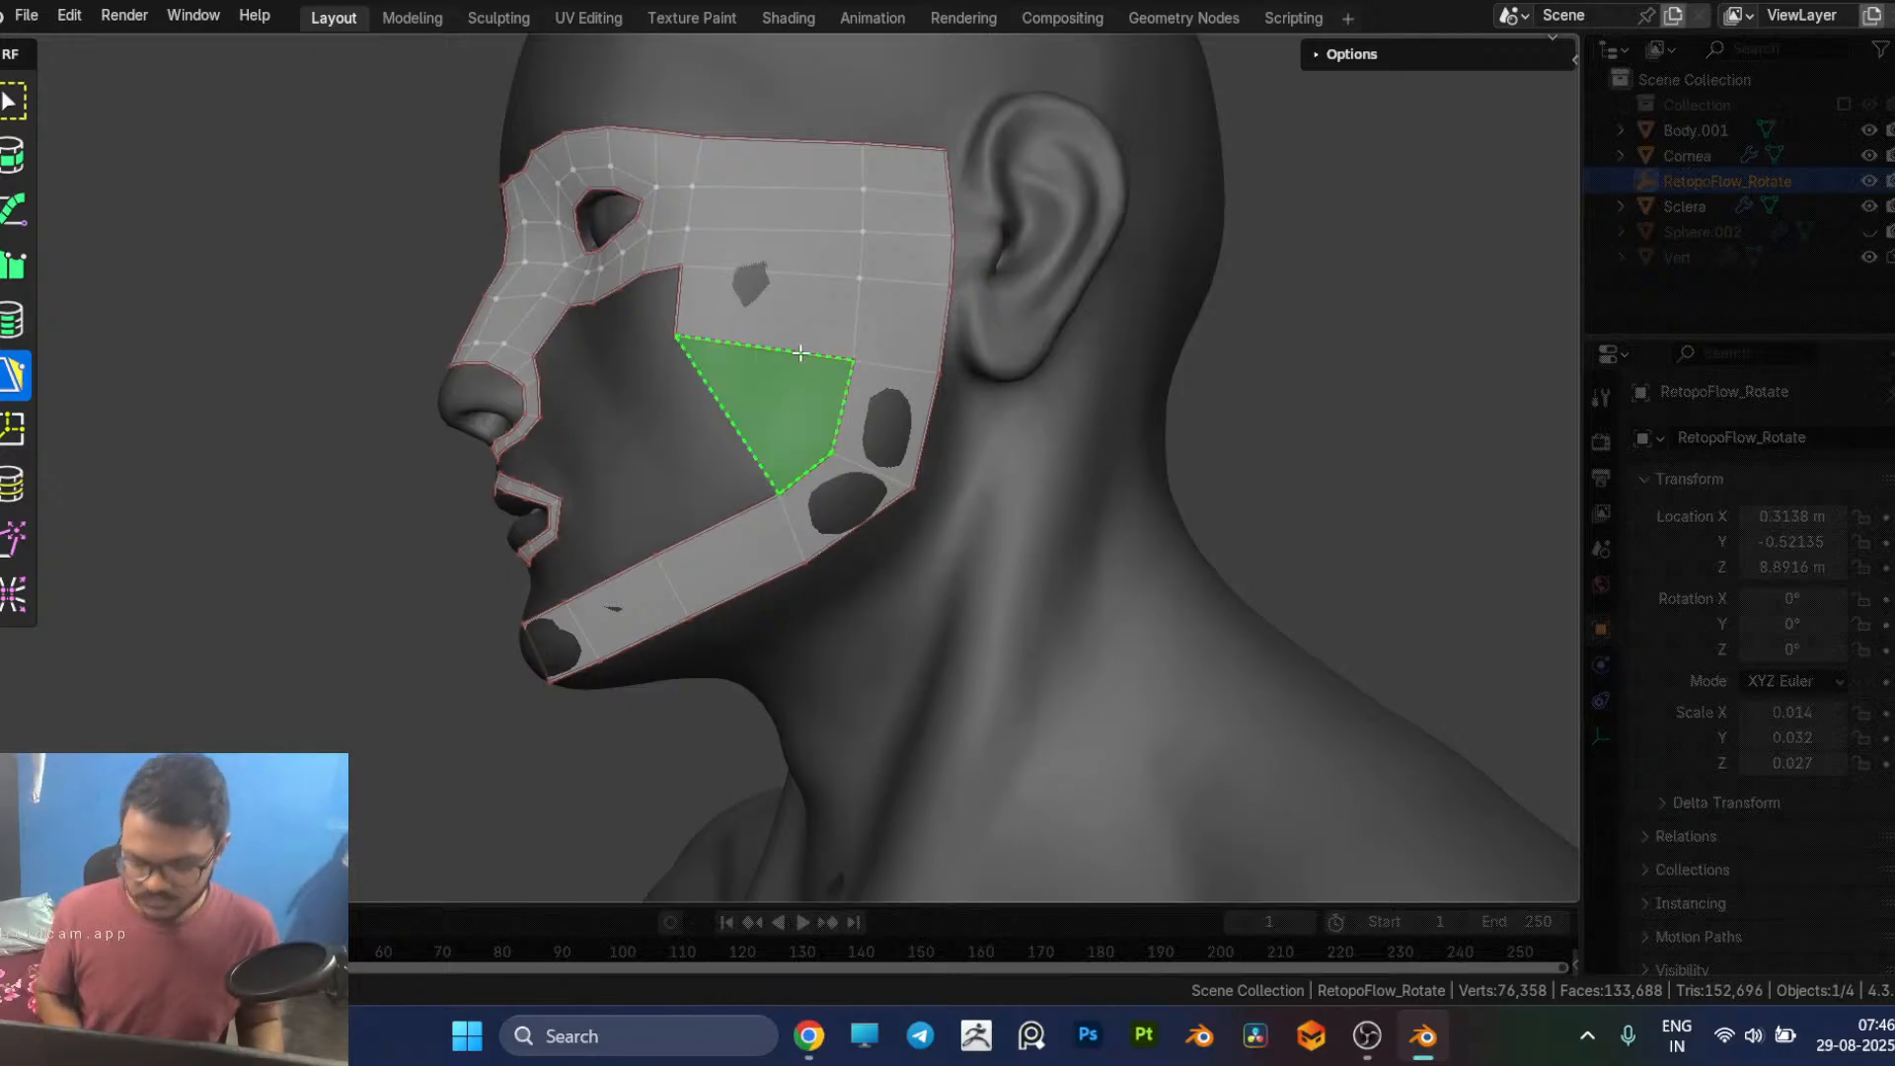
Step: Try an edge loop across the temple and wide cheek faces, and undo it
{"action": "key", "text": "7"}
{"action": "left_click", "coordinate": [800, 352]}
{"action": "key", "text": "5"}
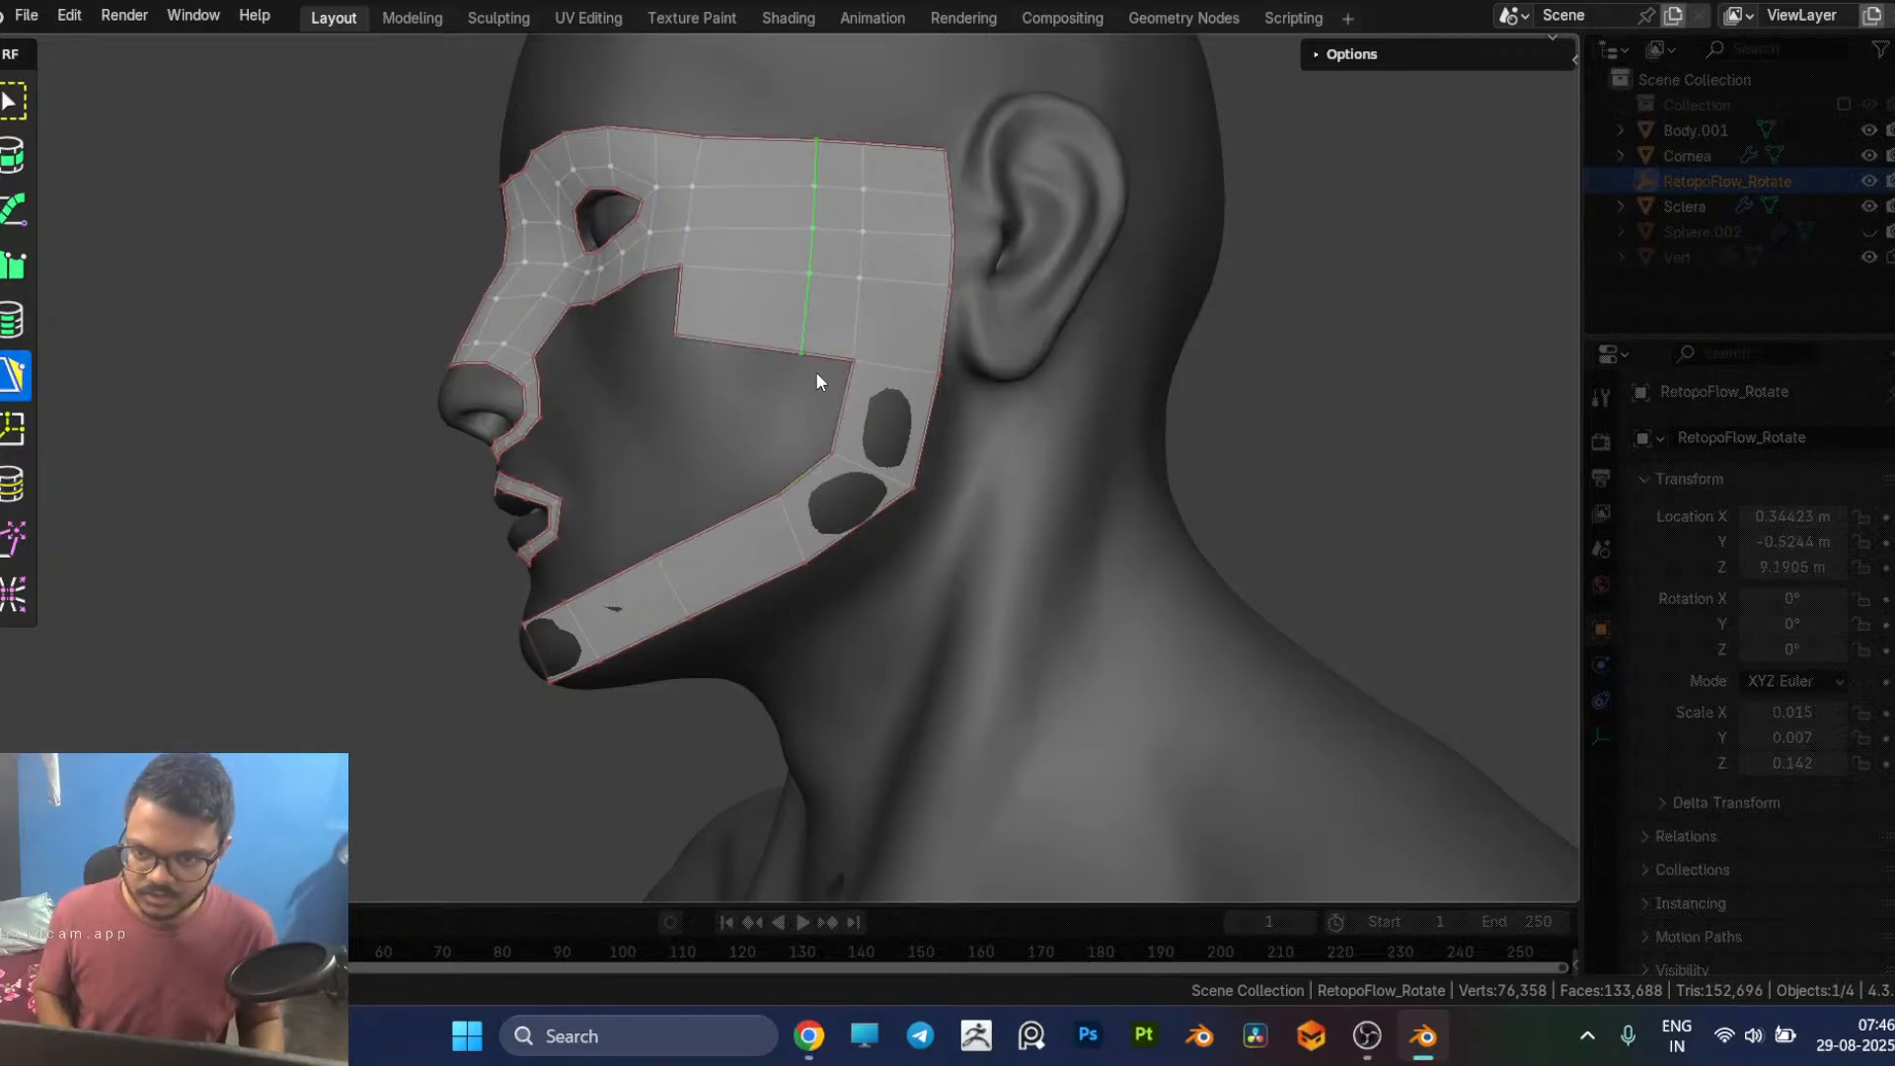
{"action": "key", "text": "ctrl+z"}
{"action": "key", "text": "ctrl+z"}
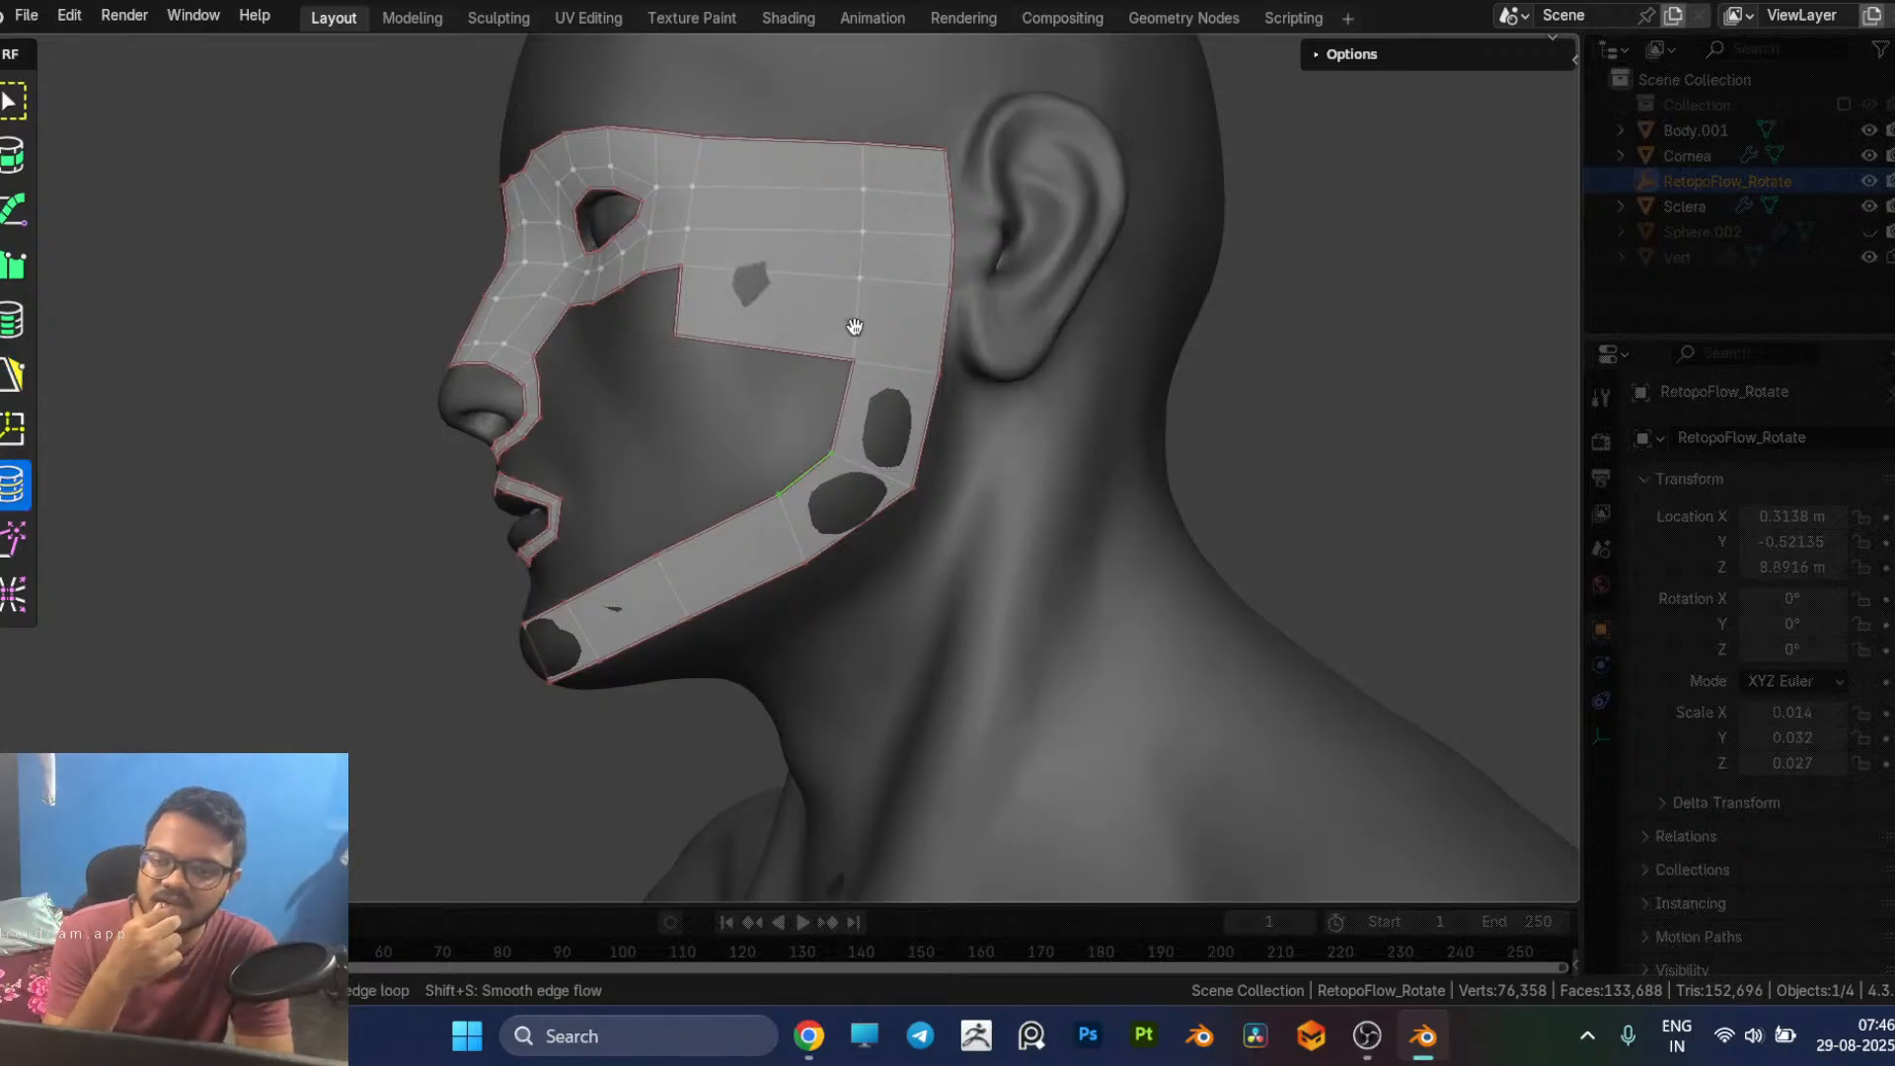
Step: Extend a face from the outer edge of the nostril loop out onto the cheek
{"action": "left_click", "coordinate": [1305, 412]}
{"action": "middle_click_drag", "start_coordinate": [1000, 440], "coordinate": [1007, 486]}
{"action": "scroll", "coordinate": [926, 397], "scroll_direction": "up", "scroll_amount": 3}
{"action": "scroll", "coordinate": [926, 399], "scroll_direction": "down", "scroll_amount": 3}
{"action": "middle_click_drag", "start_coordinate": [841, 517], "coordinate": [862, 473]}
{"action": "scroll", "coordinate": [867, 502], "scroll_direction": "up", "scroll_amount": 1}
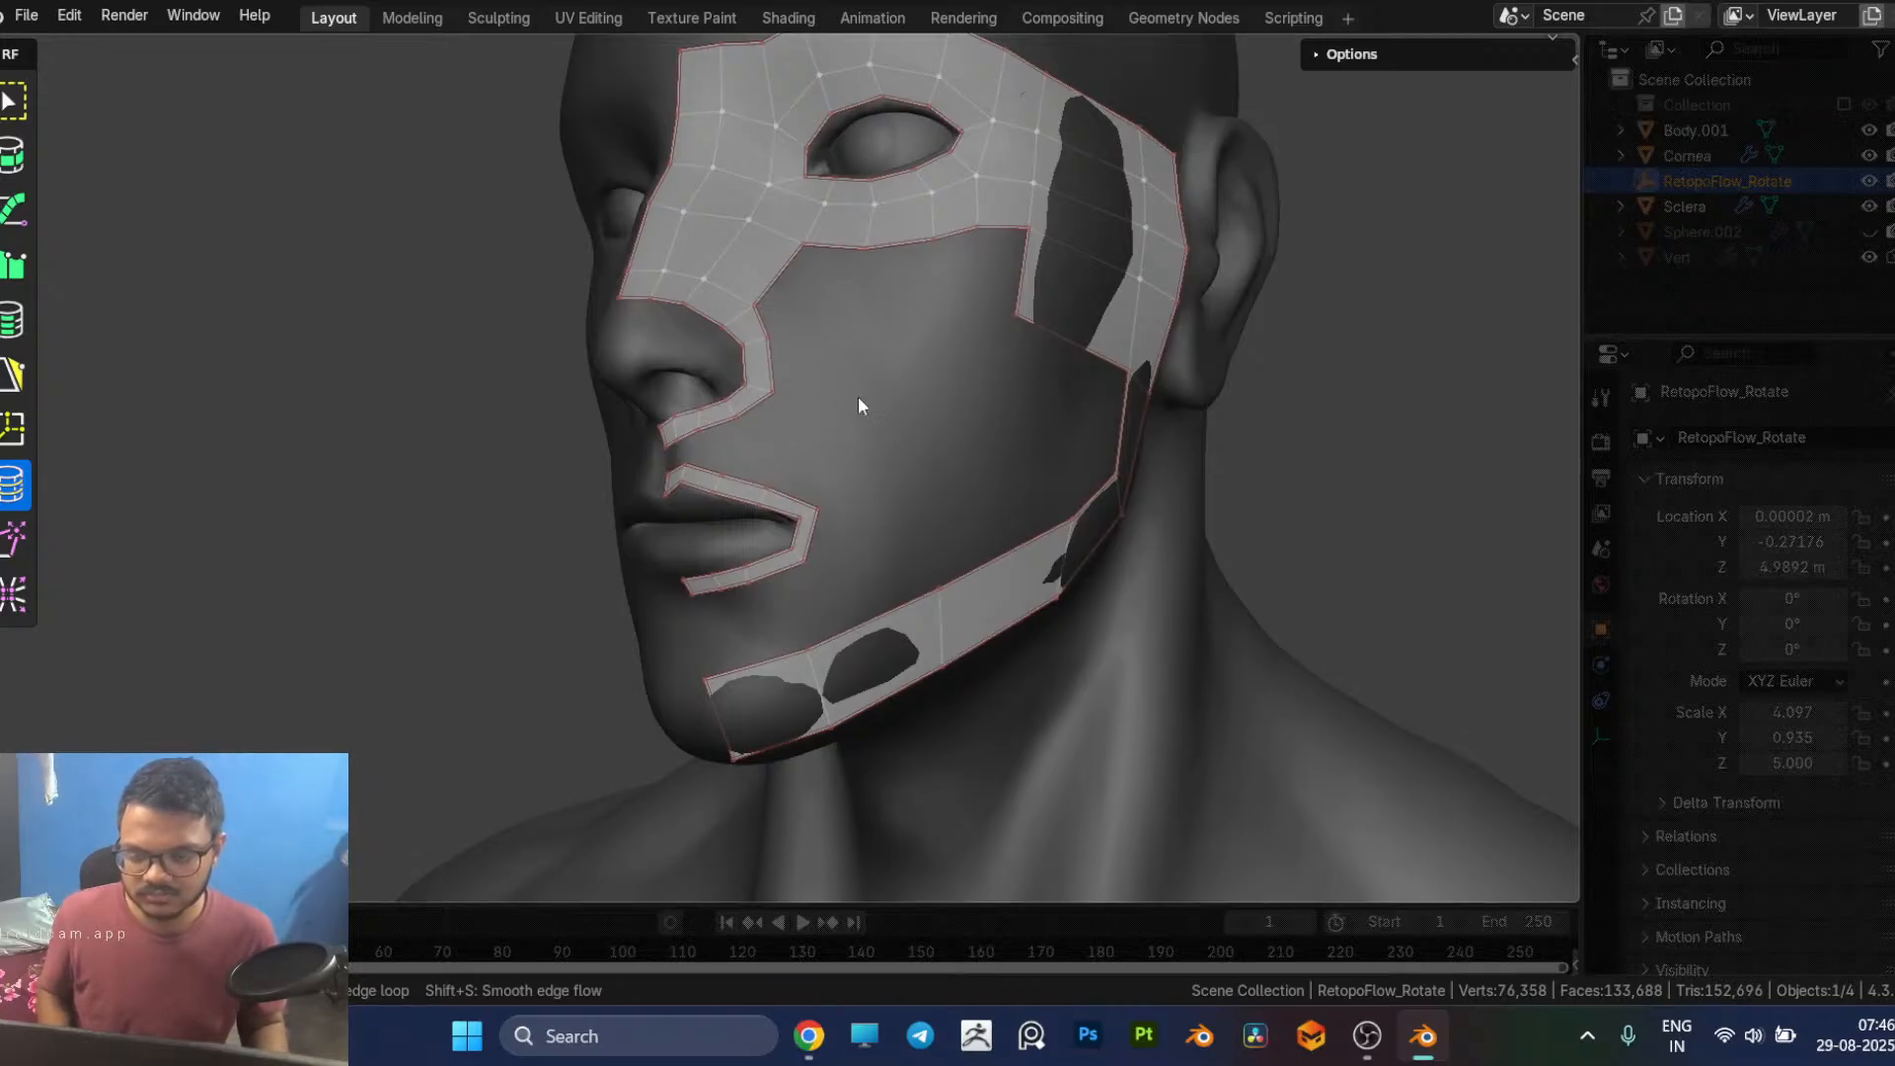
{"action": "middle_click_drag", "start_coordinate": [839, 388], "coordinate": [880, 403]}
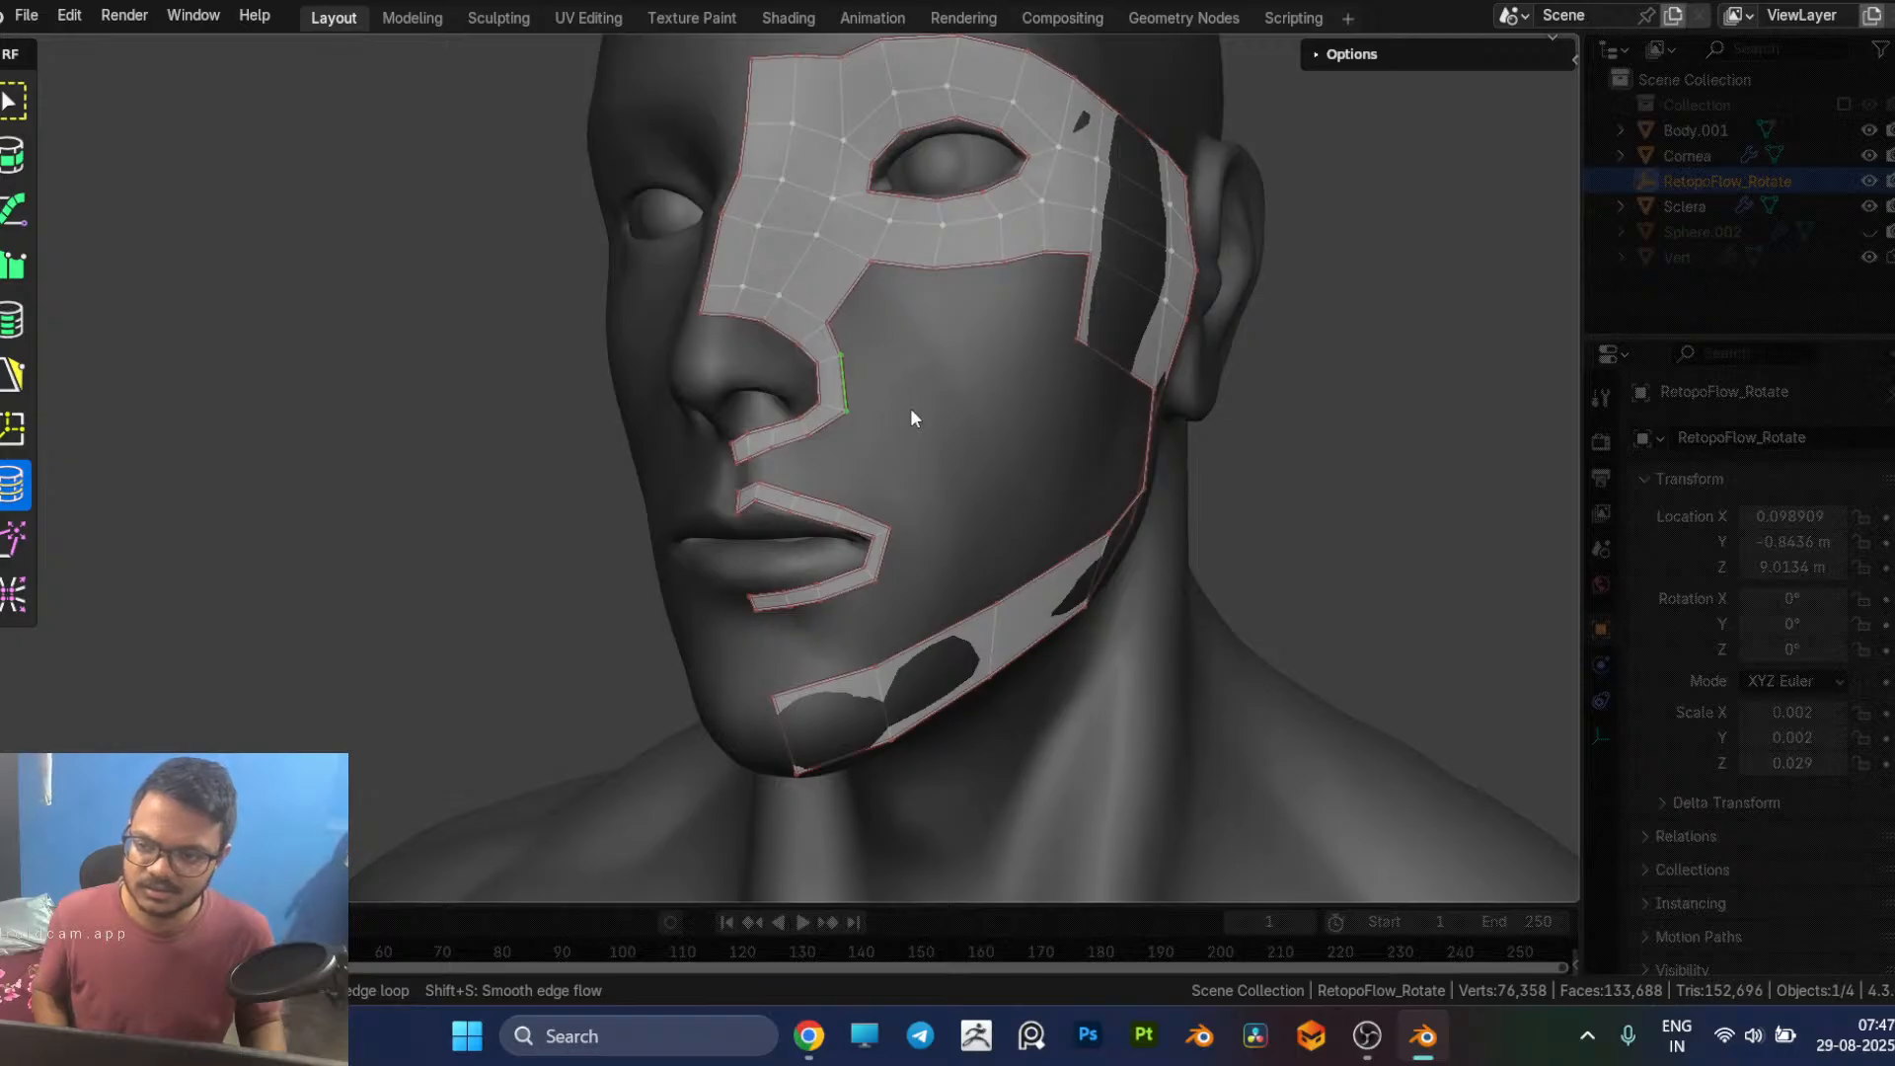
{"action": "middle_click_drag", "start_coordinate": [910, 408], "coordinate": [903, 413]}
{"action": "key", "text": "5"}
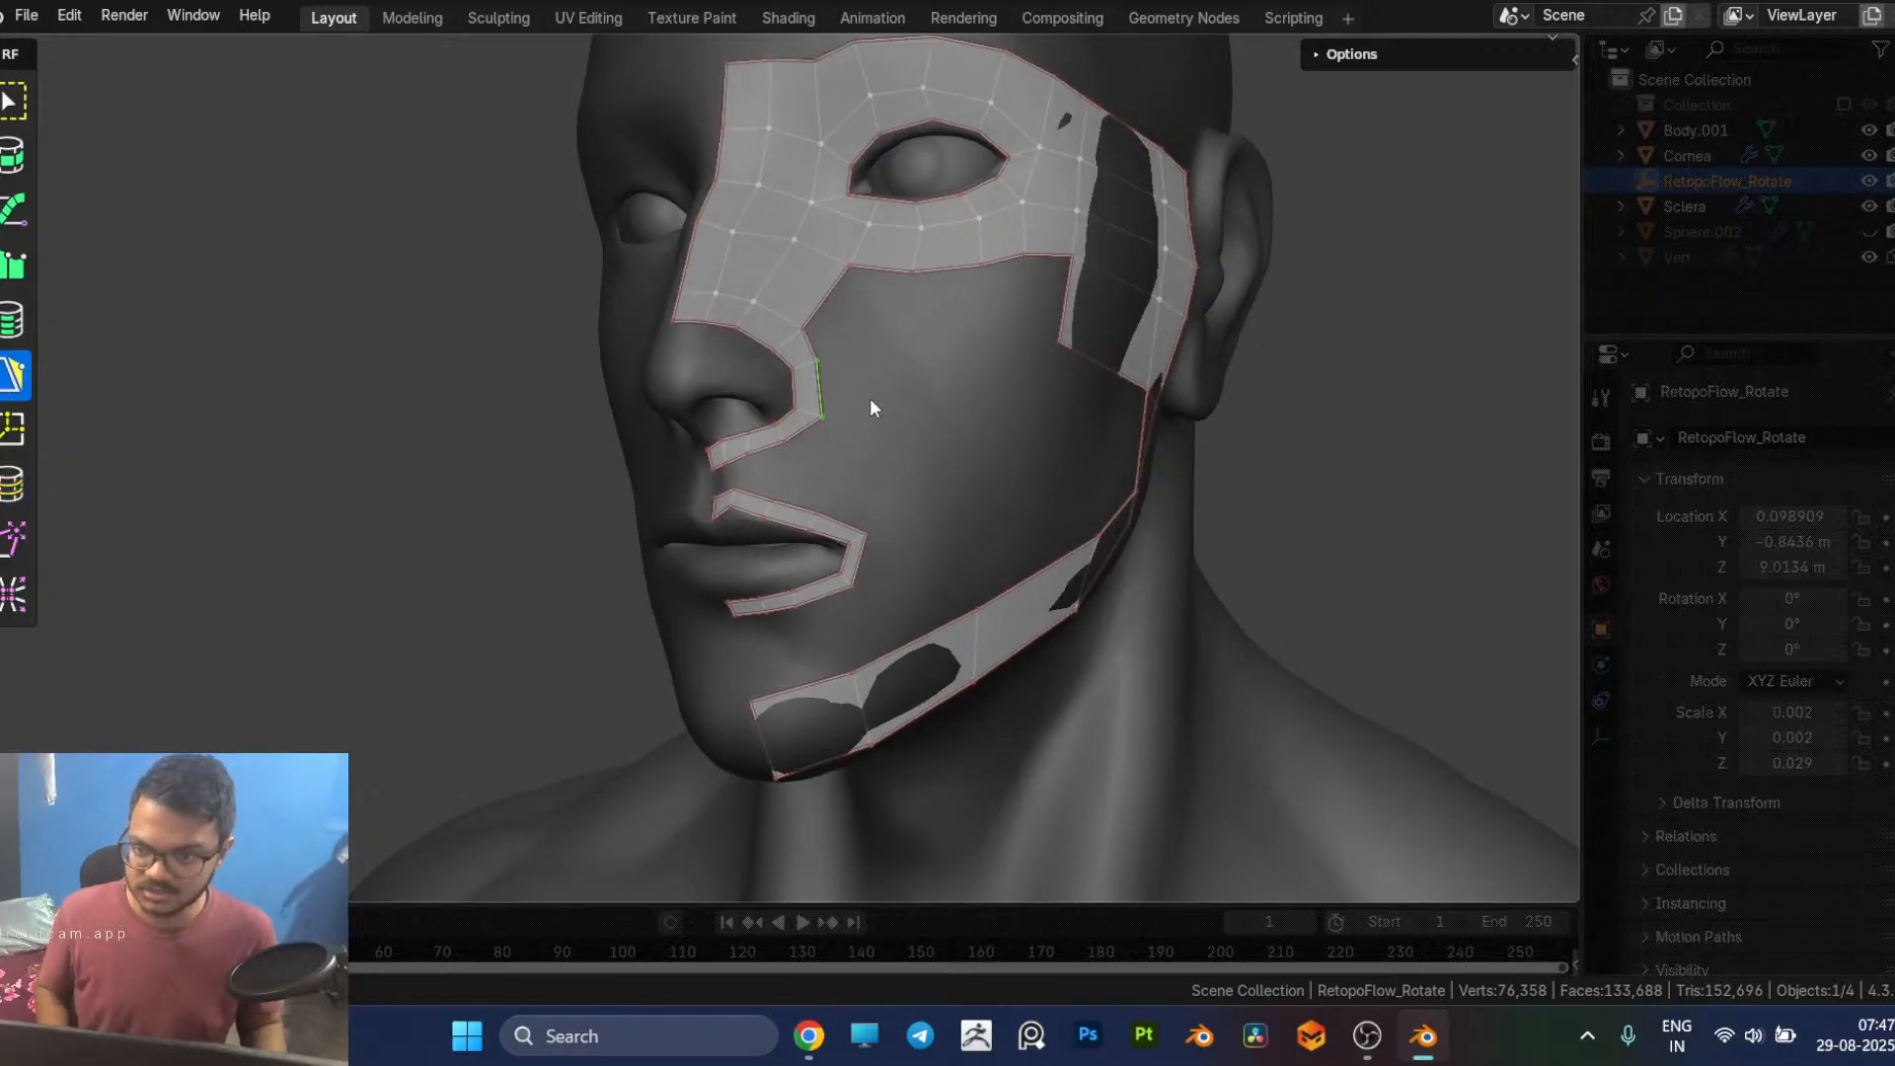
{"action": "left_click", "coordinate": [898, 408]}
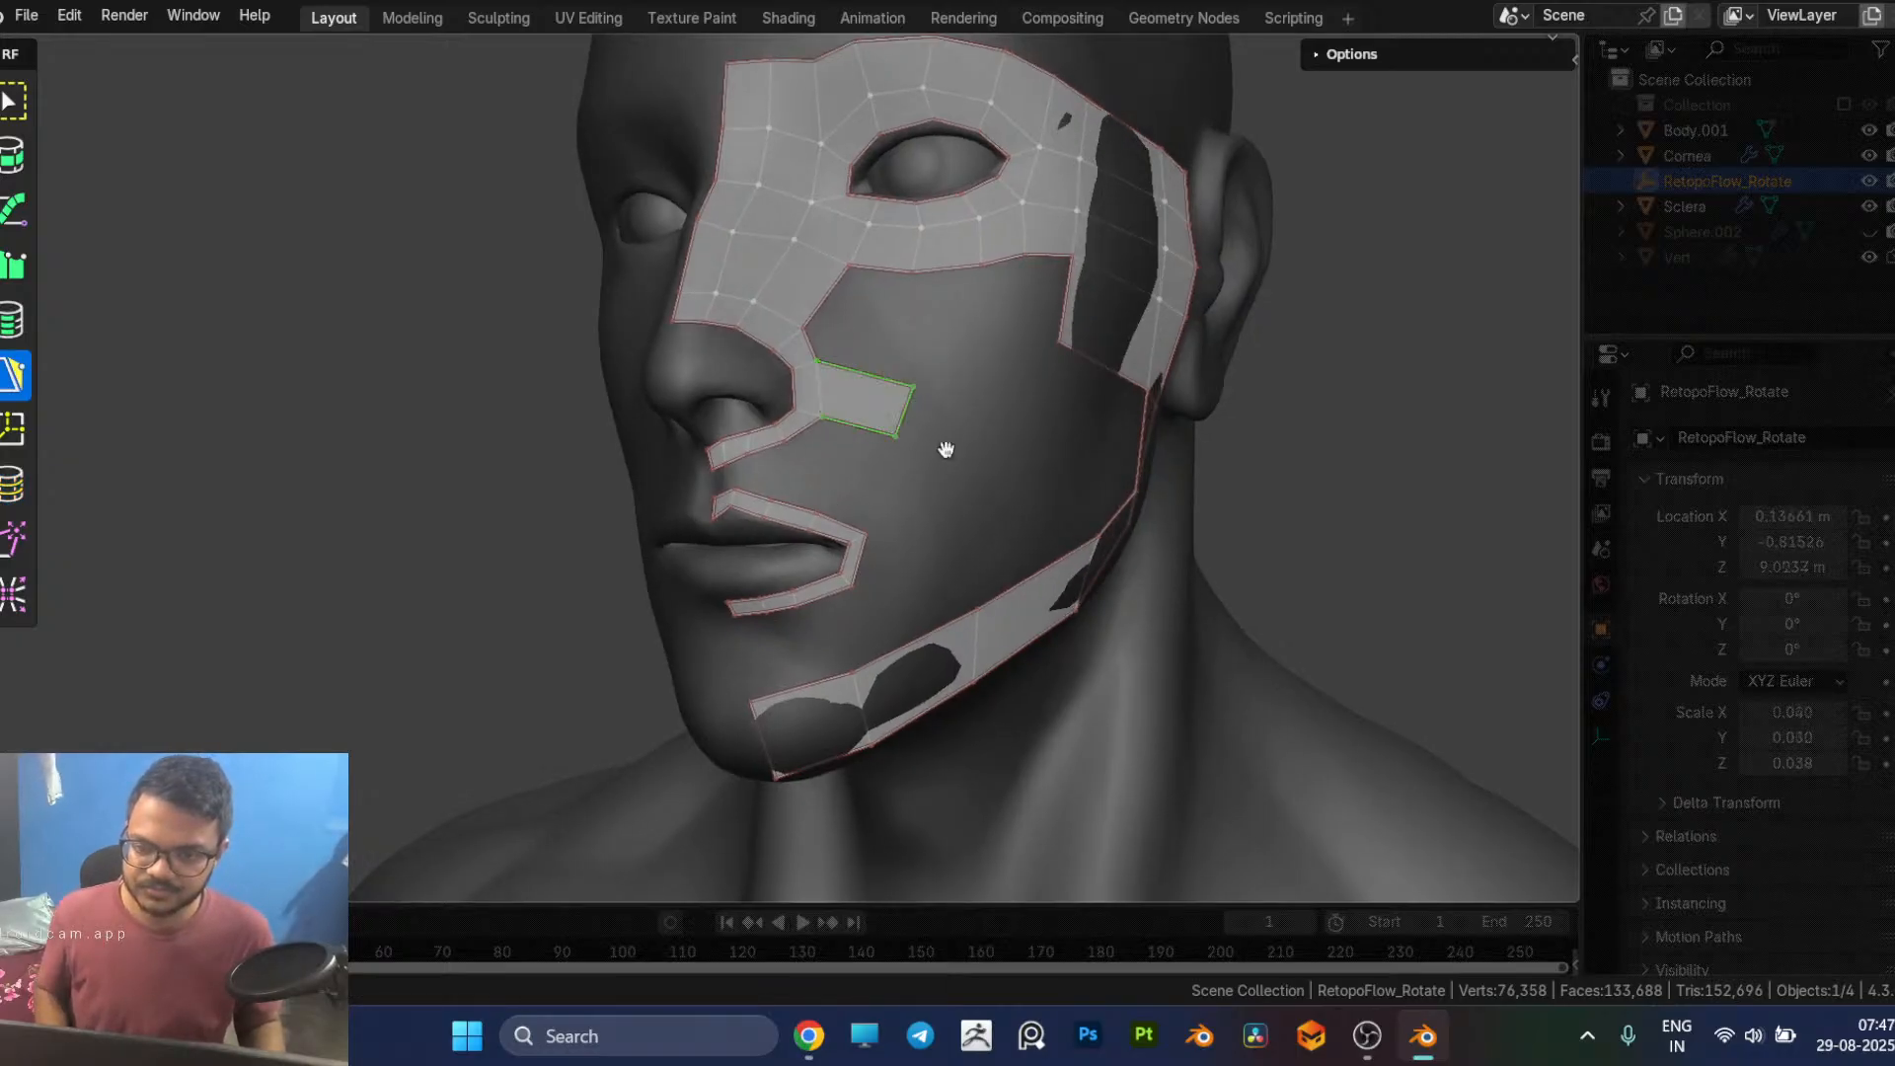
Step: Continue the nostril strip with two more faces curving down the cheek around the mouth corner towards the jaw strip
{"action": "middle_click_drag", "start_coordinate": [897, 409], "coordinate": [908, 455]}
{"action": "left_click", "coordinate": [845, 470]}
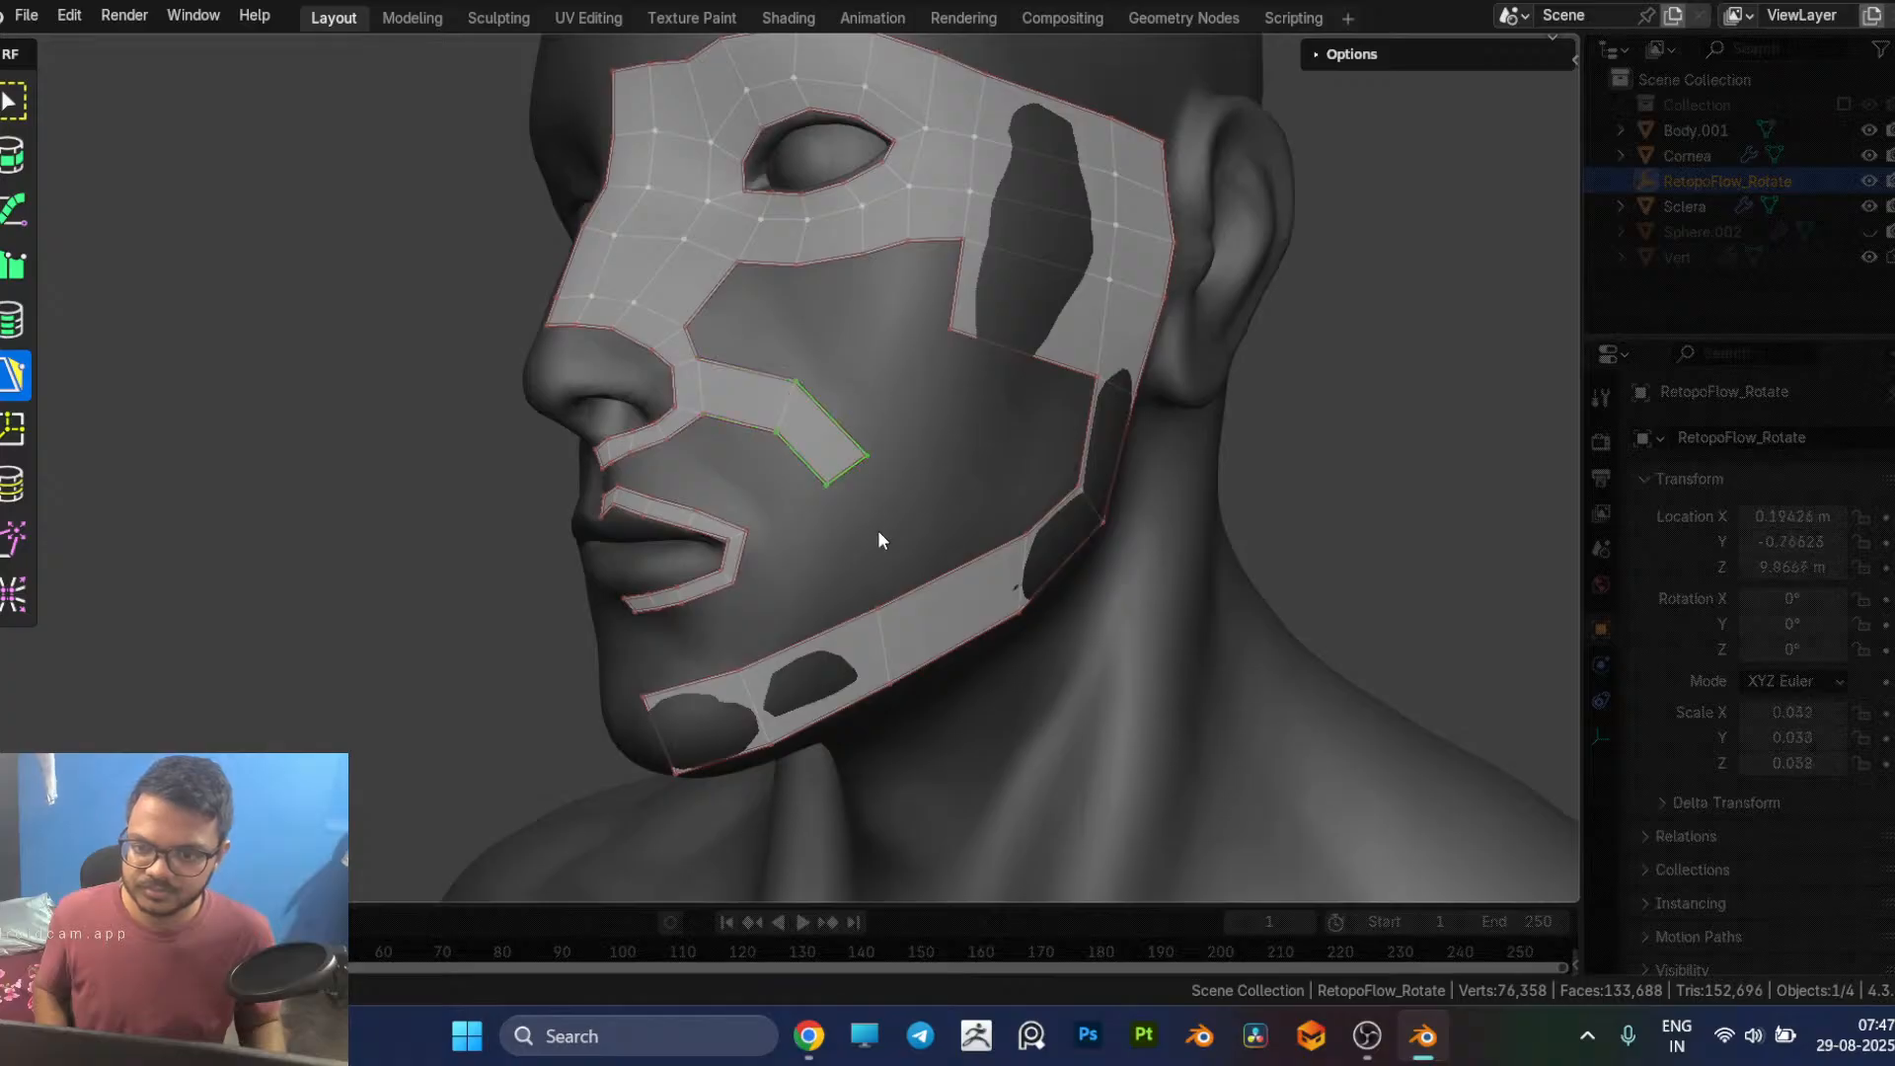
{"action": "left_click", "coordinate": [882, 578]}
{"action": "middle_click_drag", "start_coordinate": [910, 609], "coordinate": [968, 613]}
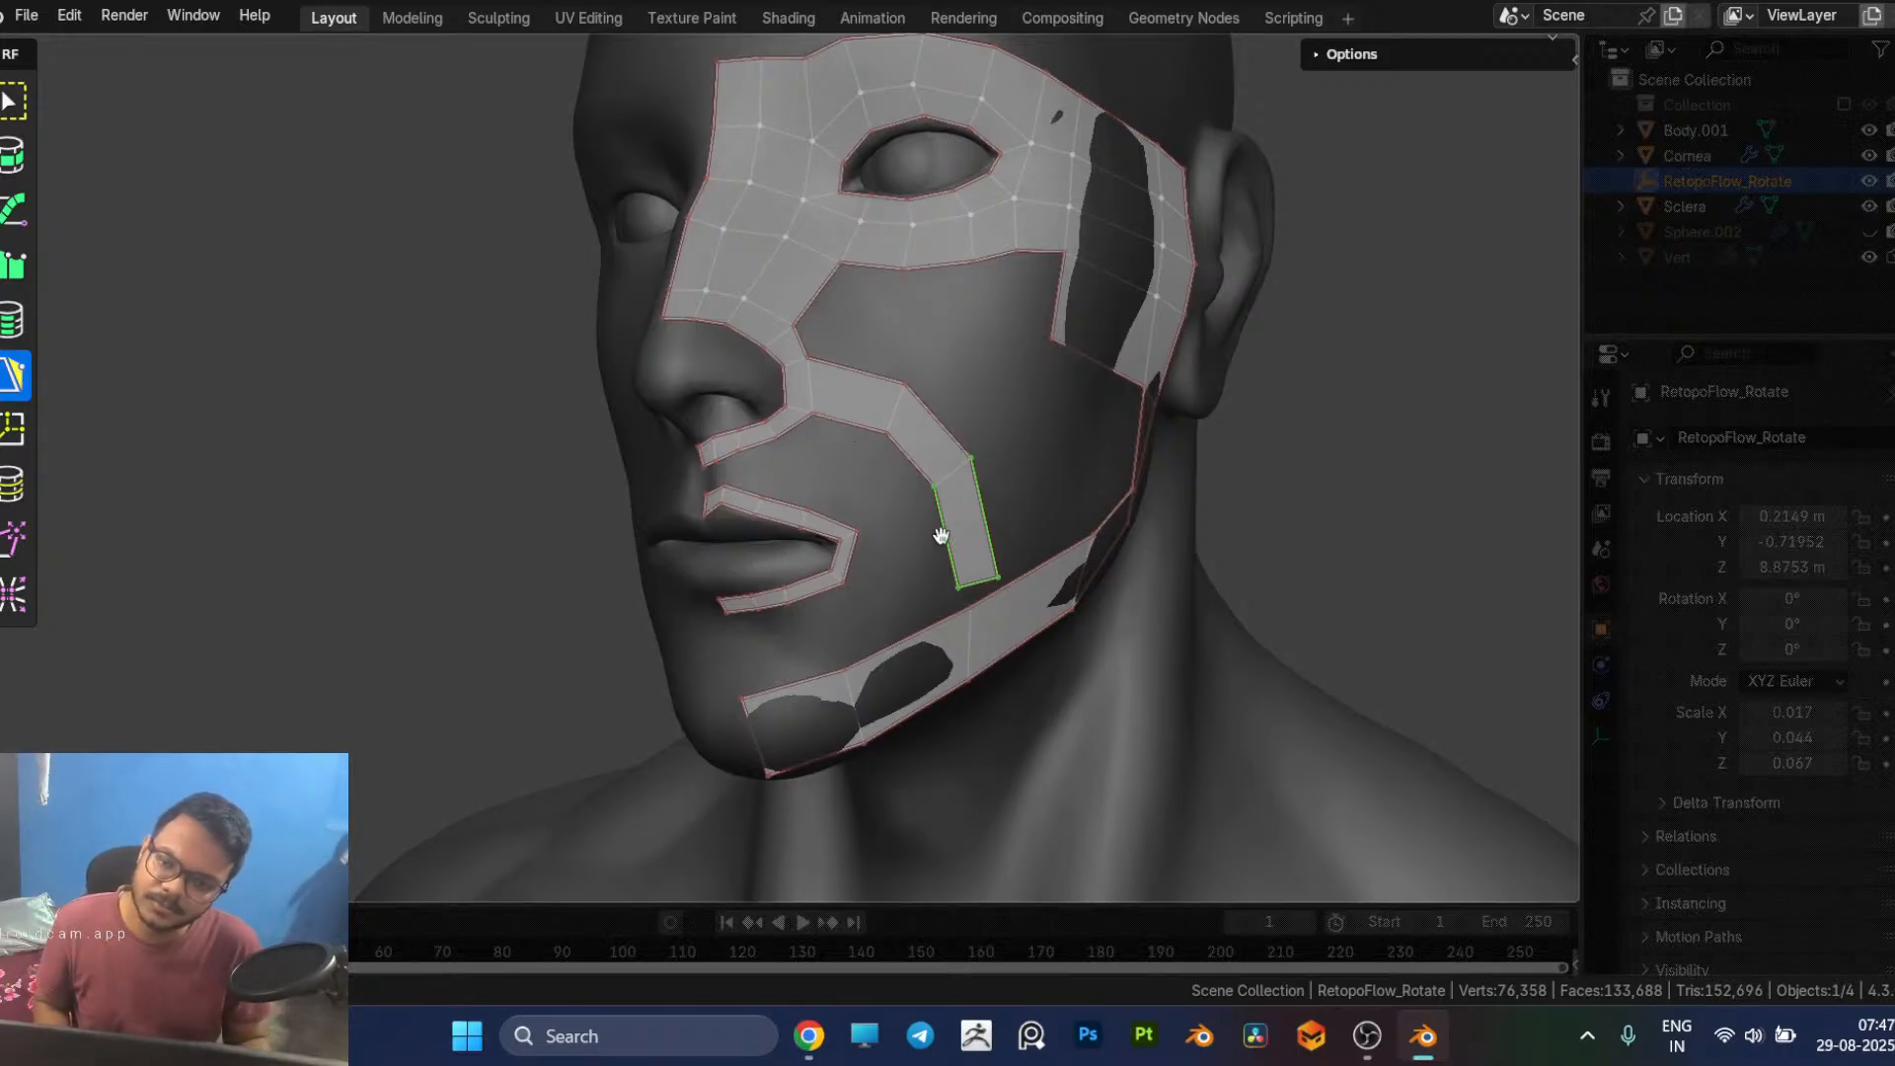
Step: Refine the nostril-to-cheek strip by nudging its vertices beside the nostril and along the outer cheek curve
{"action": "mouse_move", "coordinate": [947, 590]}
{"action": "middle_mouse_down"}
{"action": "mouse_move", "coordinate": [951, 626]}
{"action": "mouse_move", "coordinate": [940, 570]}
{"action": "middle_mouse_up"}
{"action": "scroll", "coordinate": [940, 571], "scroll_direction": "up", "scroll_amount": 2}
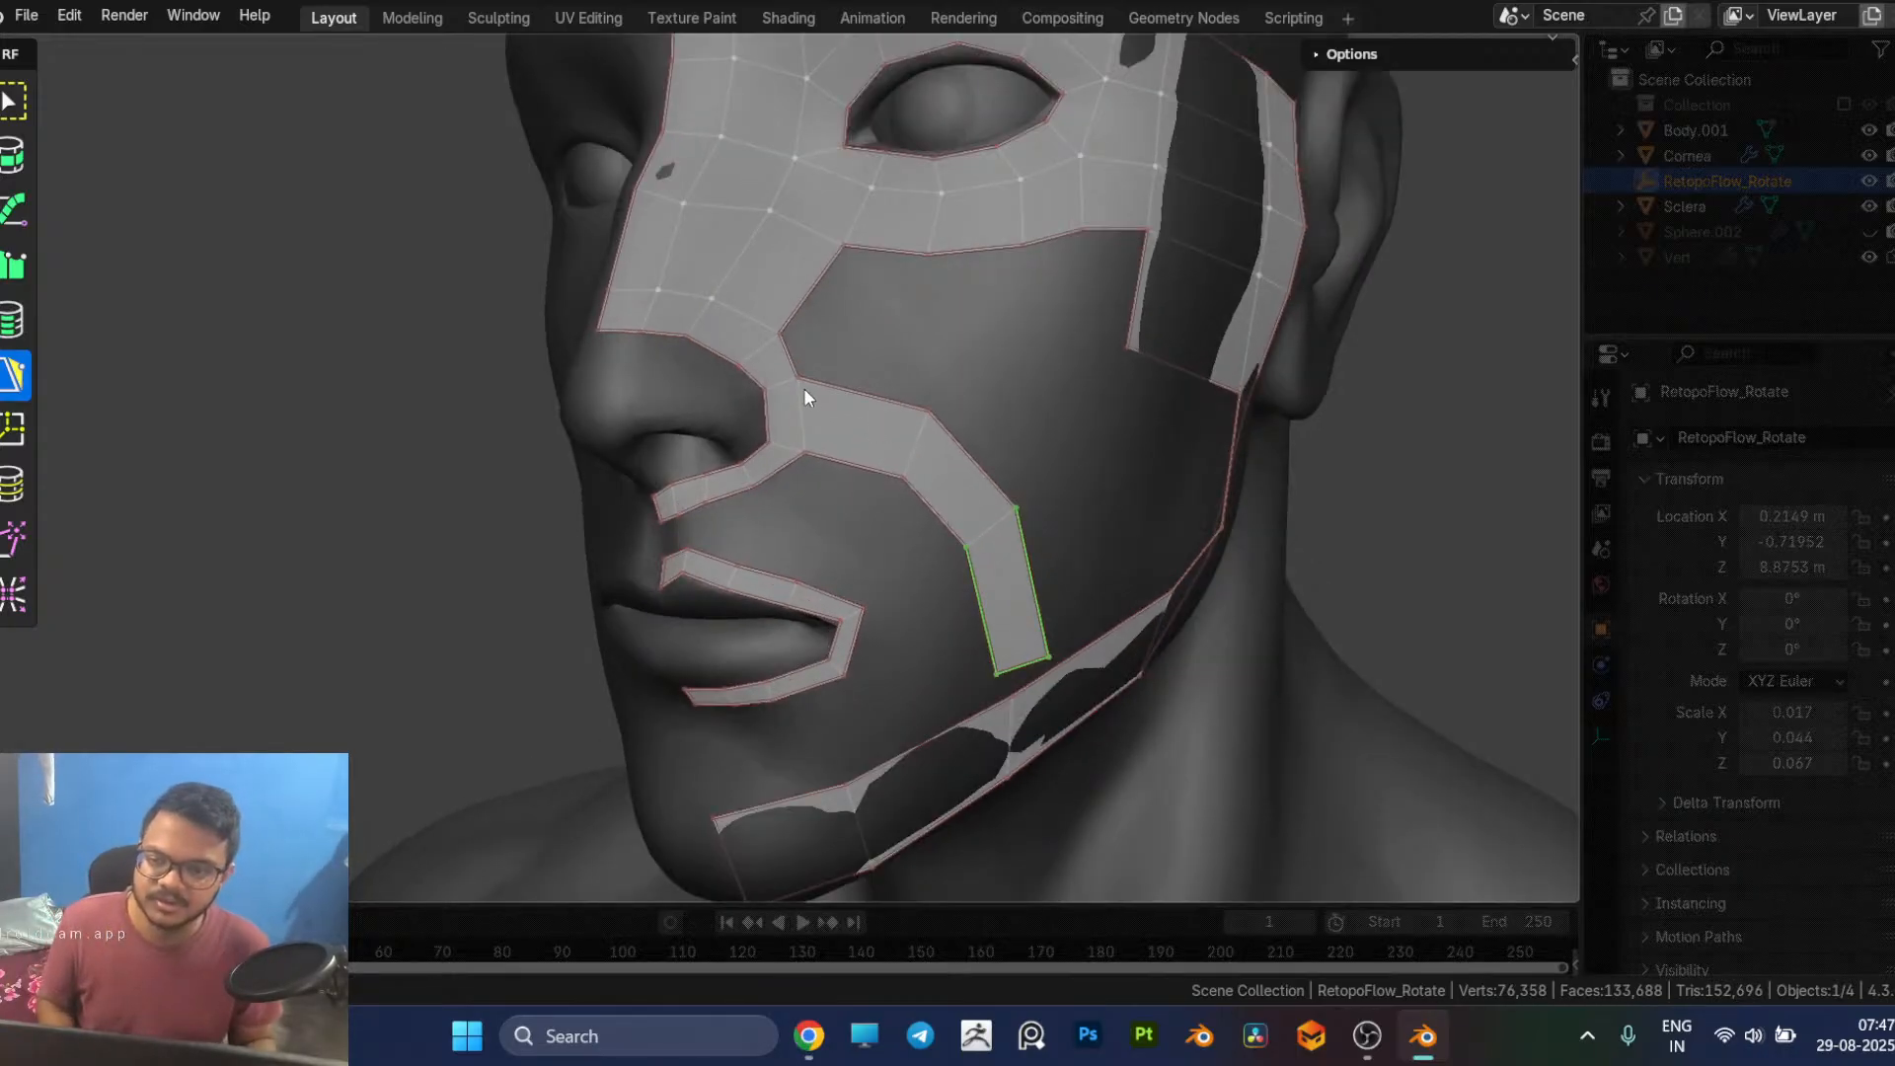
{"action": "left_click_drag", "start_coordinate": [797, 382], "coordinate": [809, 397]}
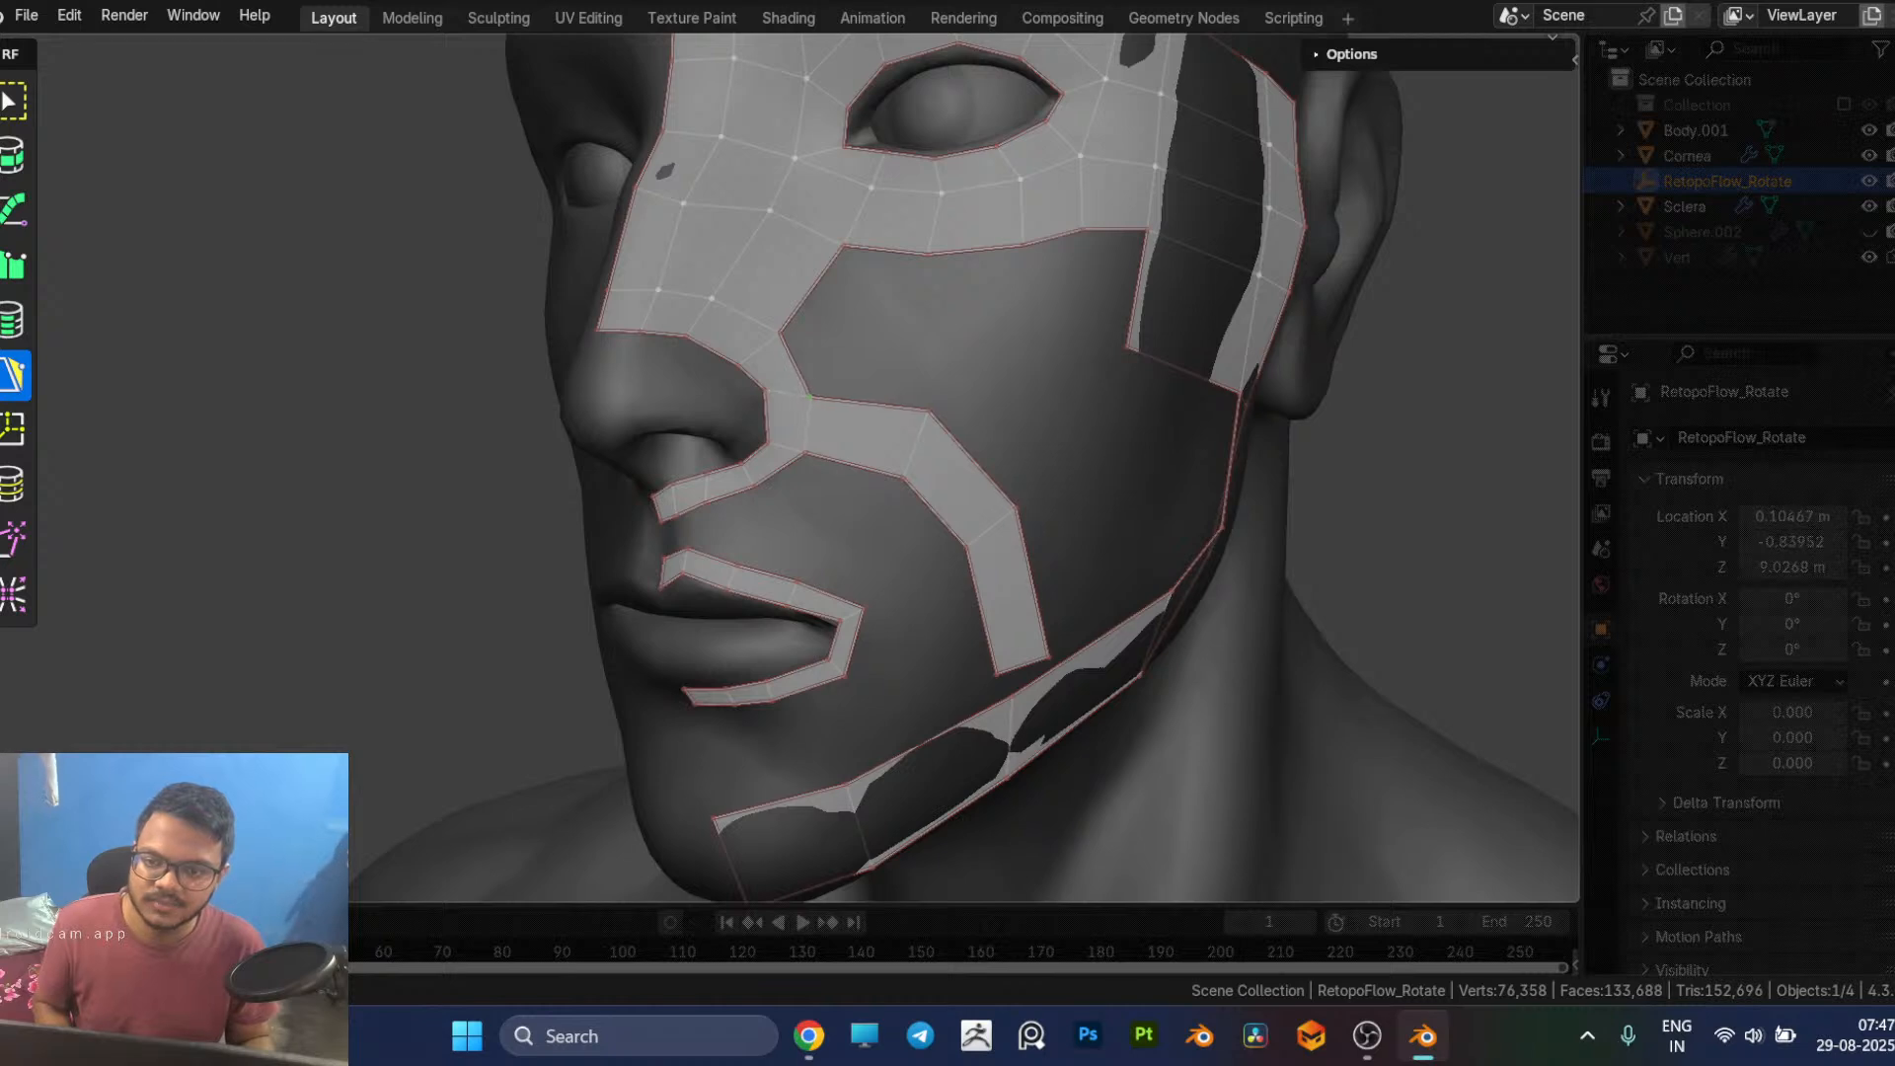
{"action": "left_click_drag", "start_coordinate": [933, 412], "coordinate": [1012, 546]}
{"action": "middle_click_drag", "start_coordinate": [1024, 562], "coordinate": [659, 484]}
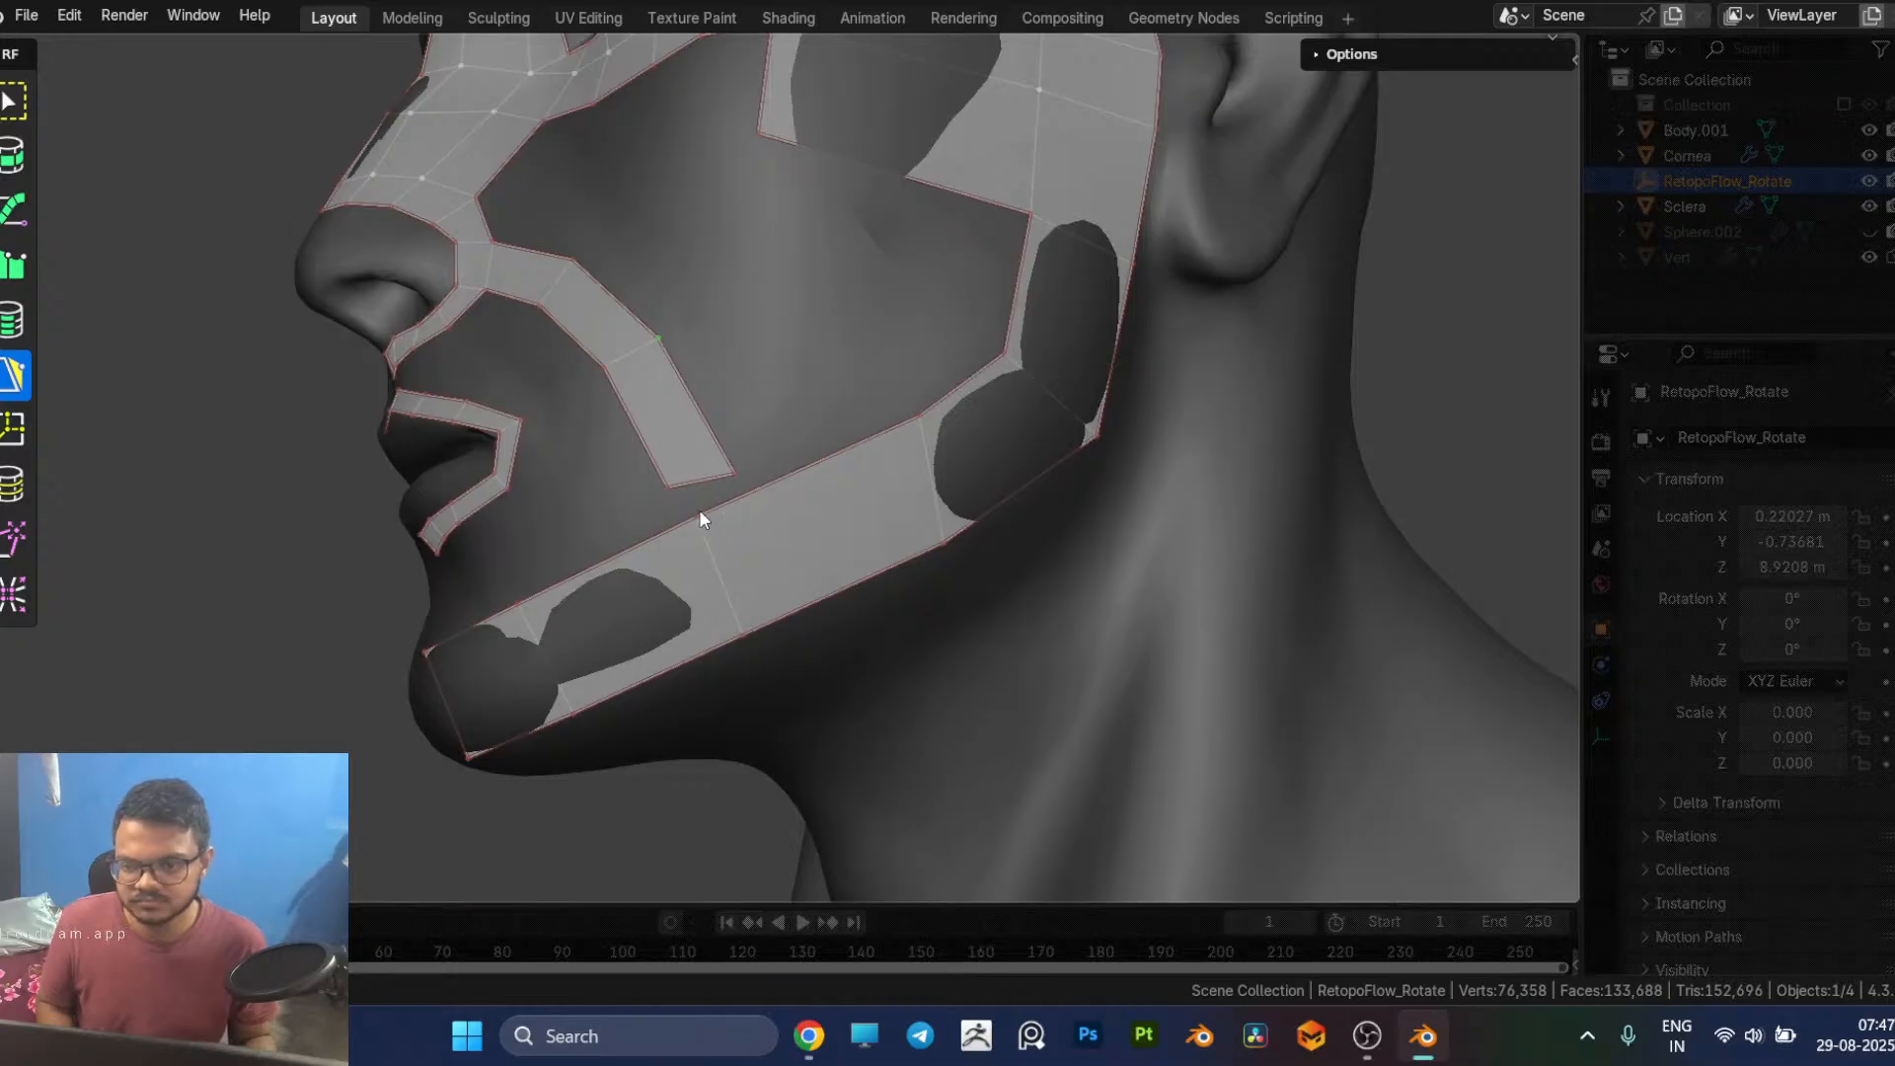
Step: Slide the jaw strip's middle cross edge towards the chin and insert another edge loop behind it, below the cheek strip's end
{"action": "left_click_drag", "start_coordinate": [735, 590], "coordinate": [701, 584]}
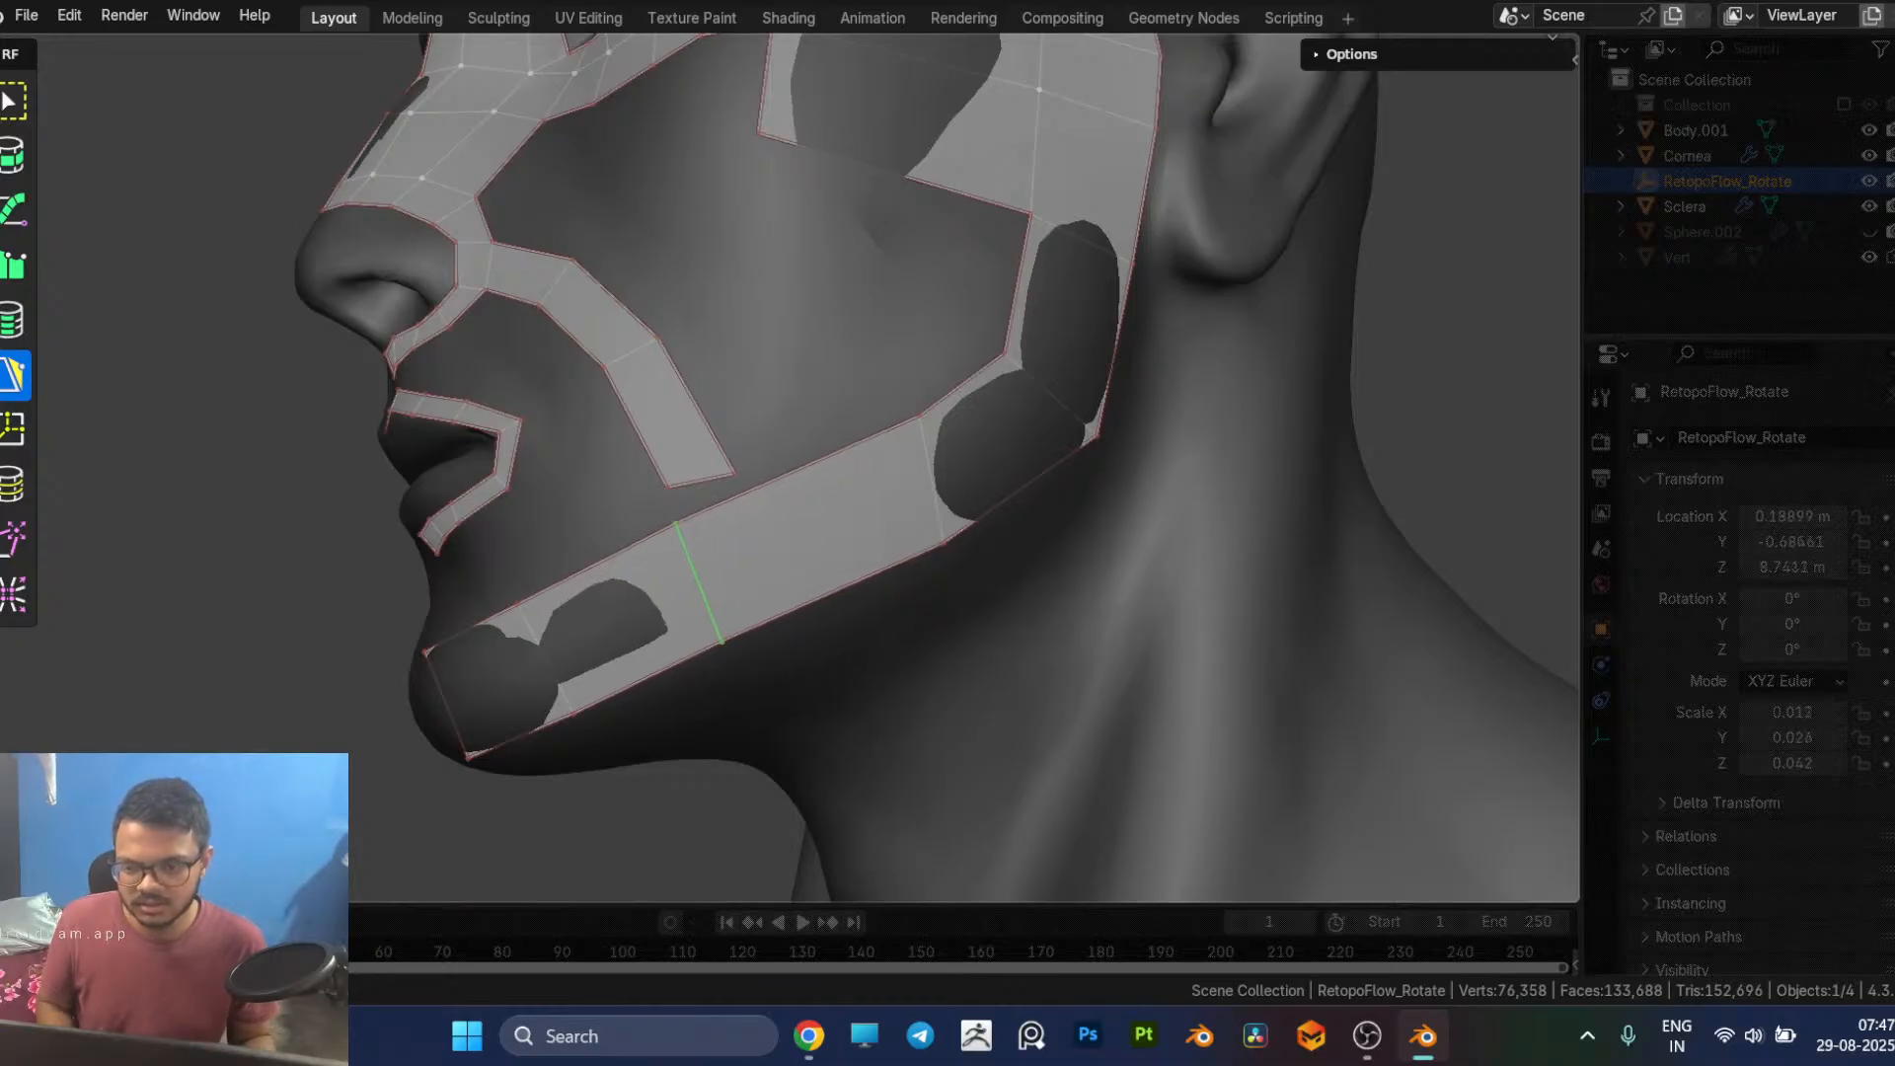
{"action": "left_click", "coordinate": [742, 503]}
{"action": "key", "text": "5"}
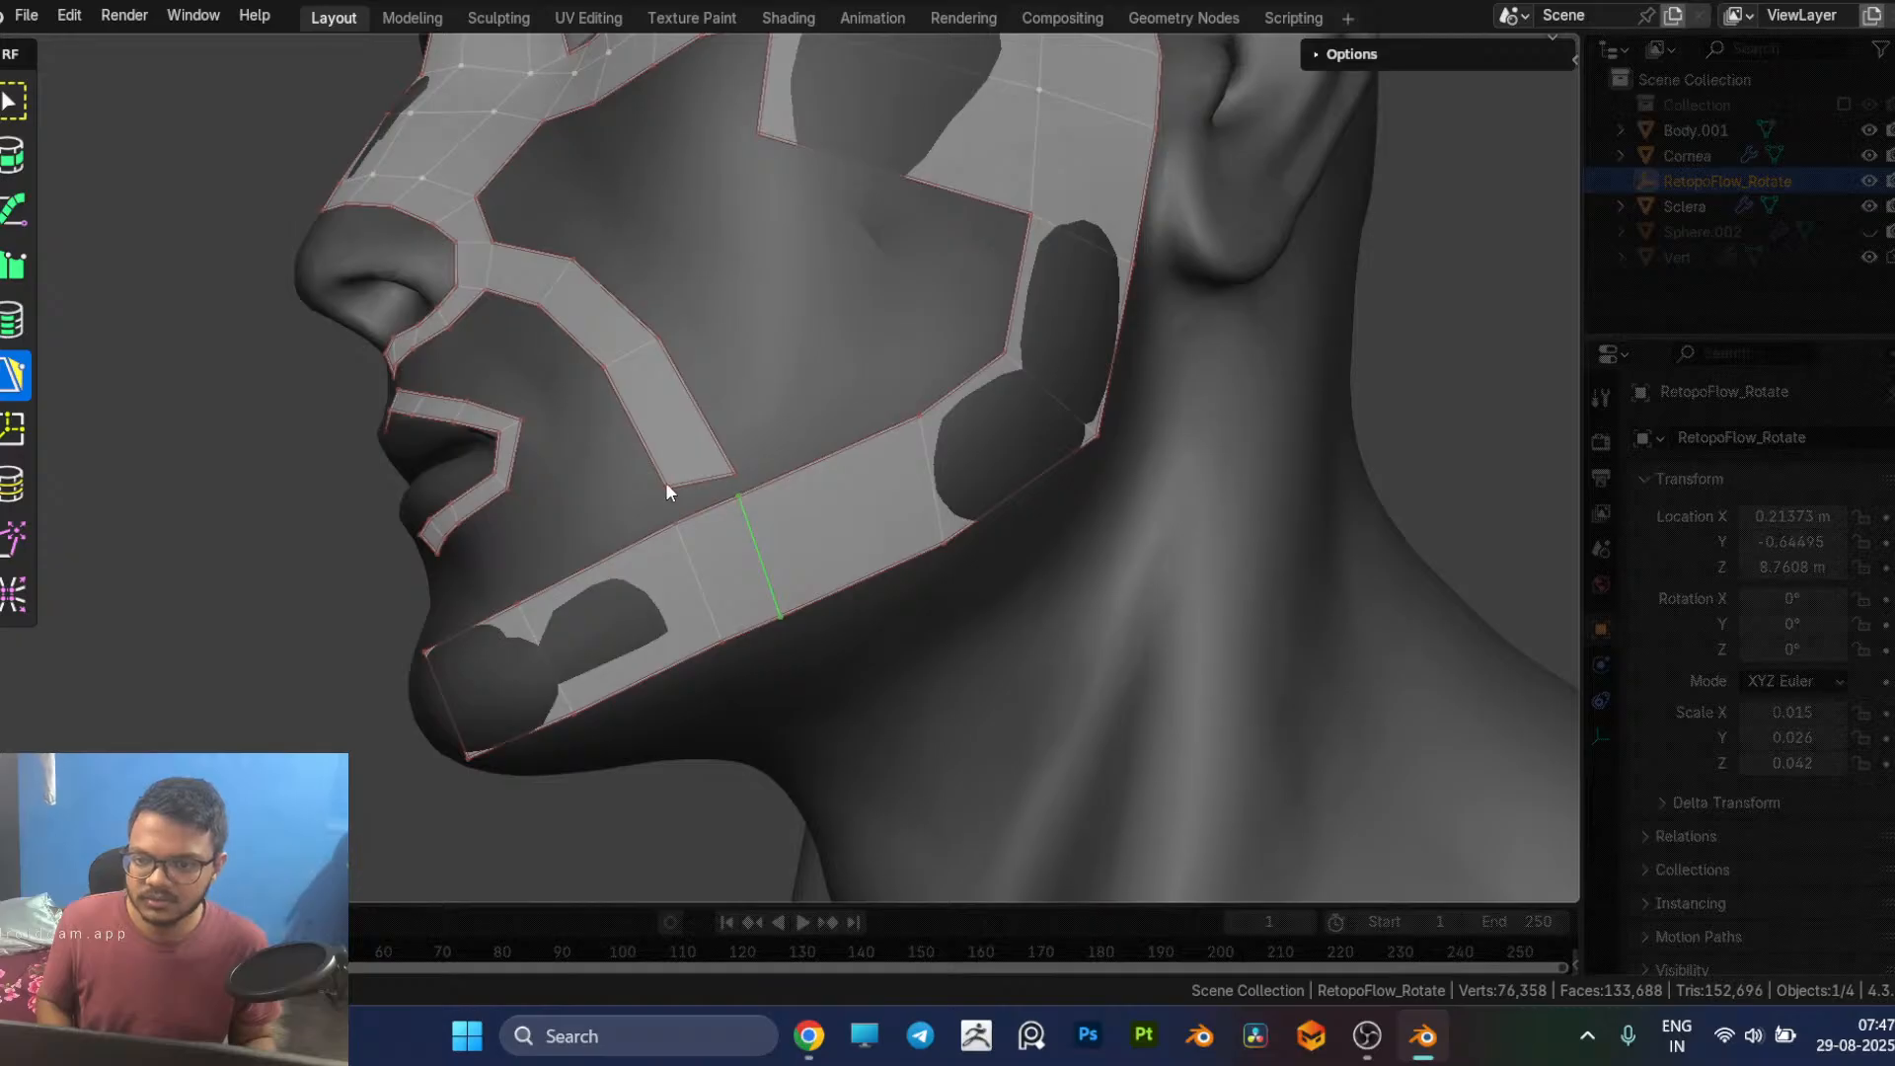
Step: Merge both lower corners of the cheek strip onto the matching upper vertices of the jaw strip
{"action": "left_click", "coordinate": [677, 519]}
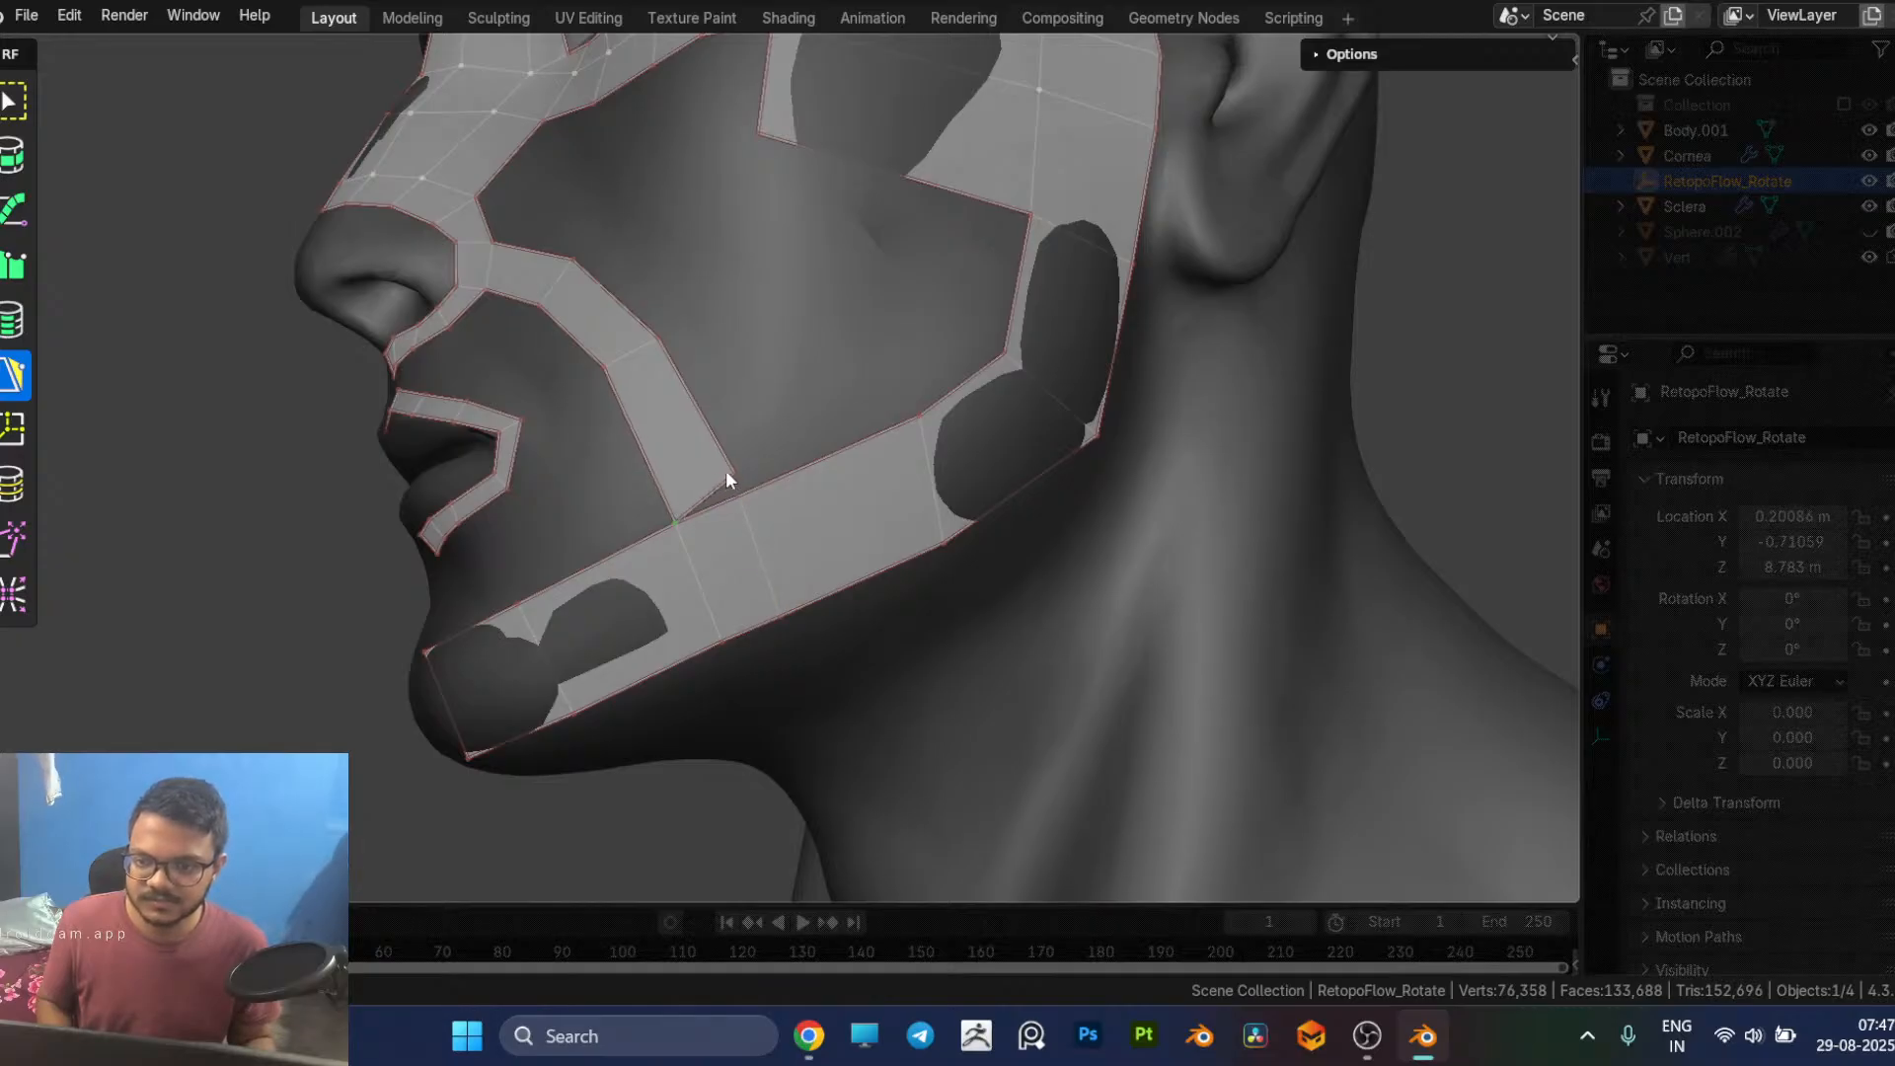
{"action": "left_click_drag", "start_coordinate": [734, 474], "coordinate": [739, 495]}
{"action": "scroll", "coordinate": [898, 539], "scroll_direction": "down", "scroll_amount": 4}
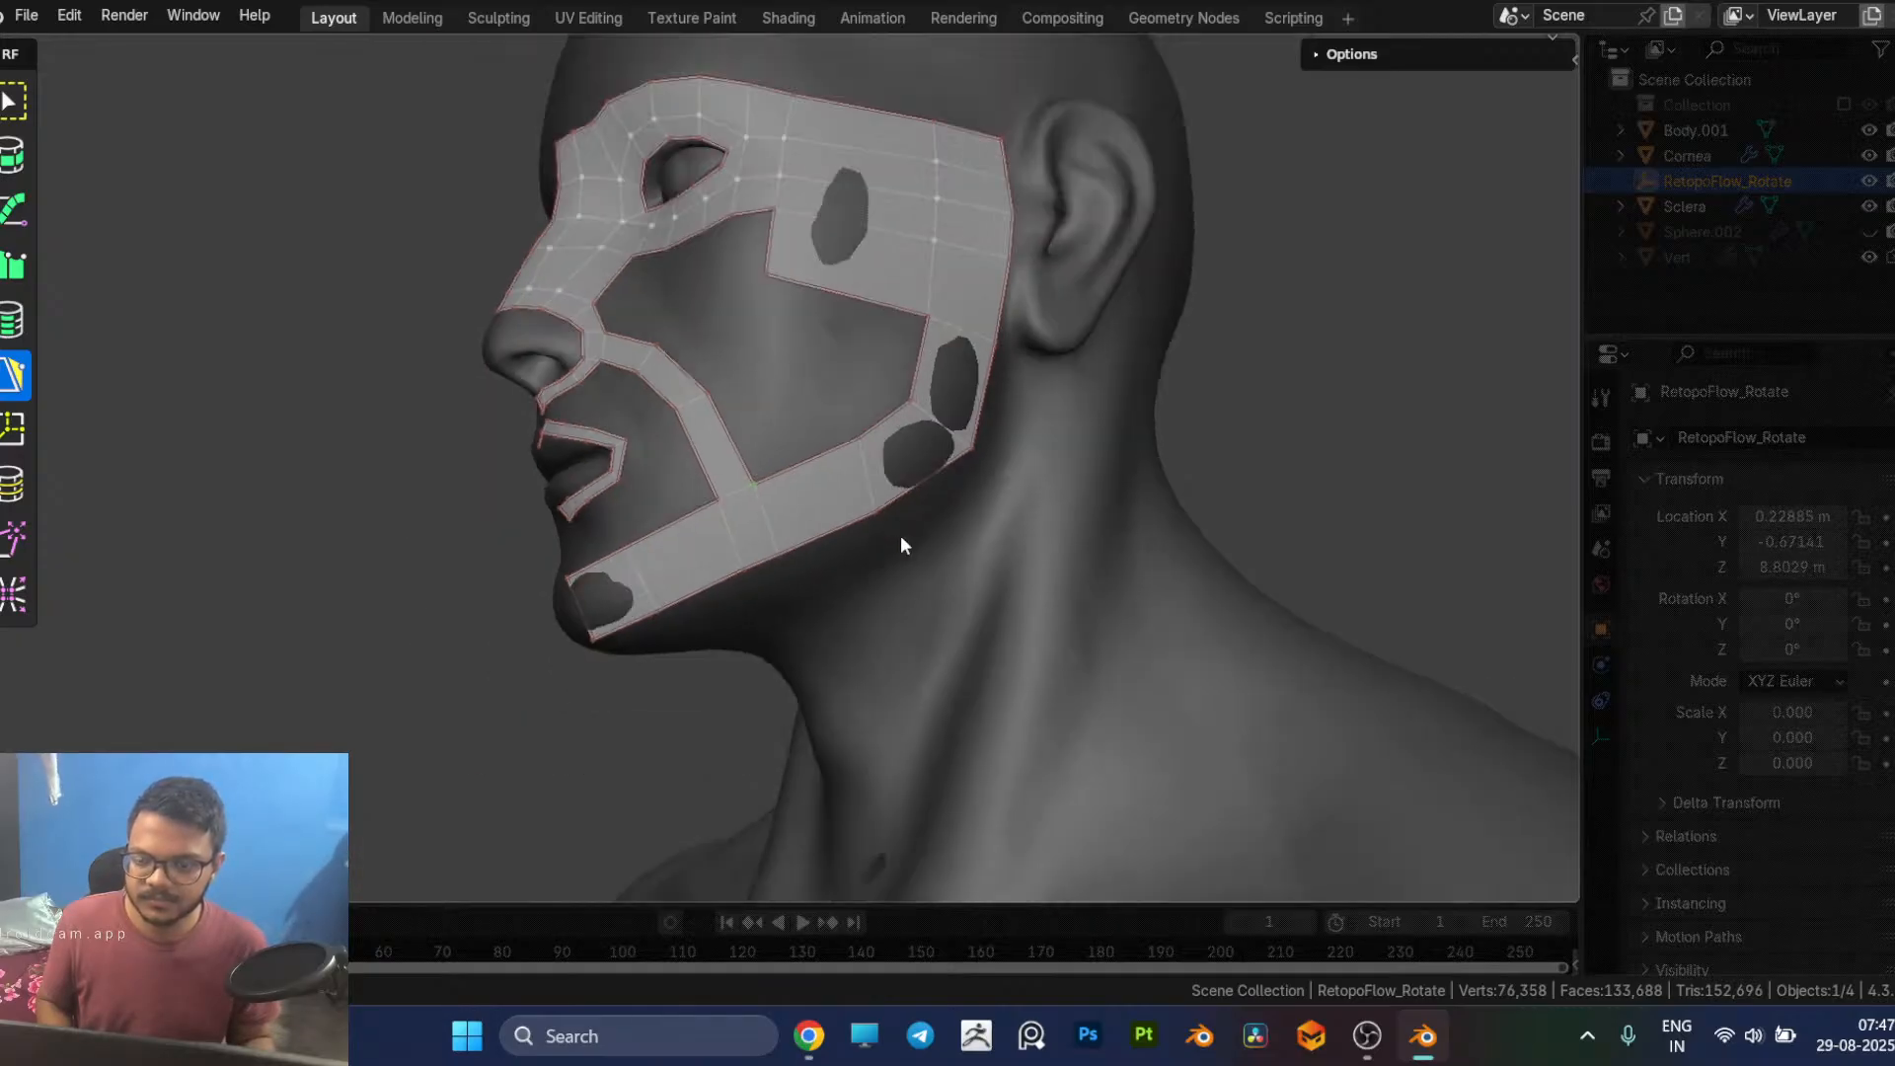
{"action": "middle_click_drag", "start_coordinate": [898, 538], "coordinate": [967, 549]}
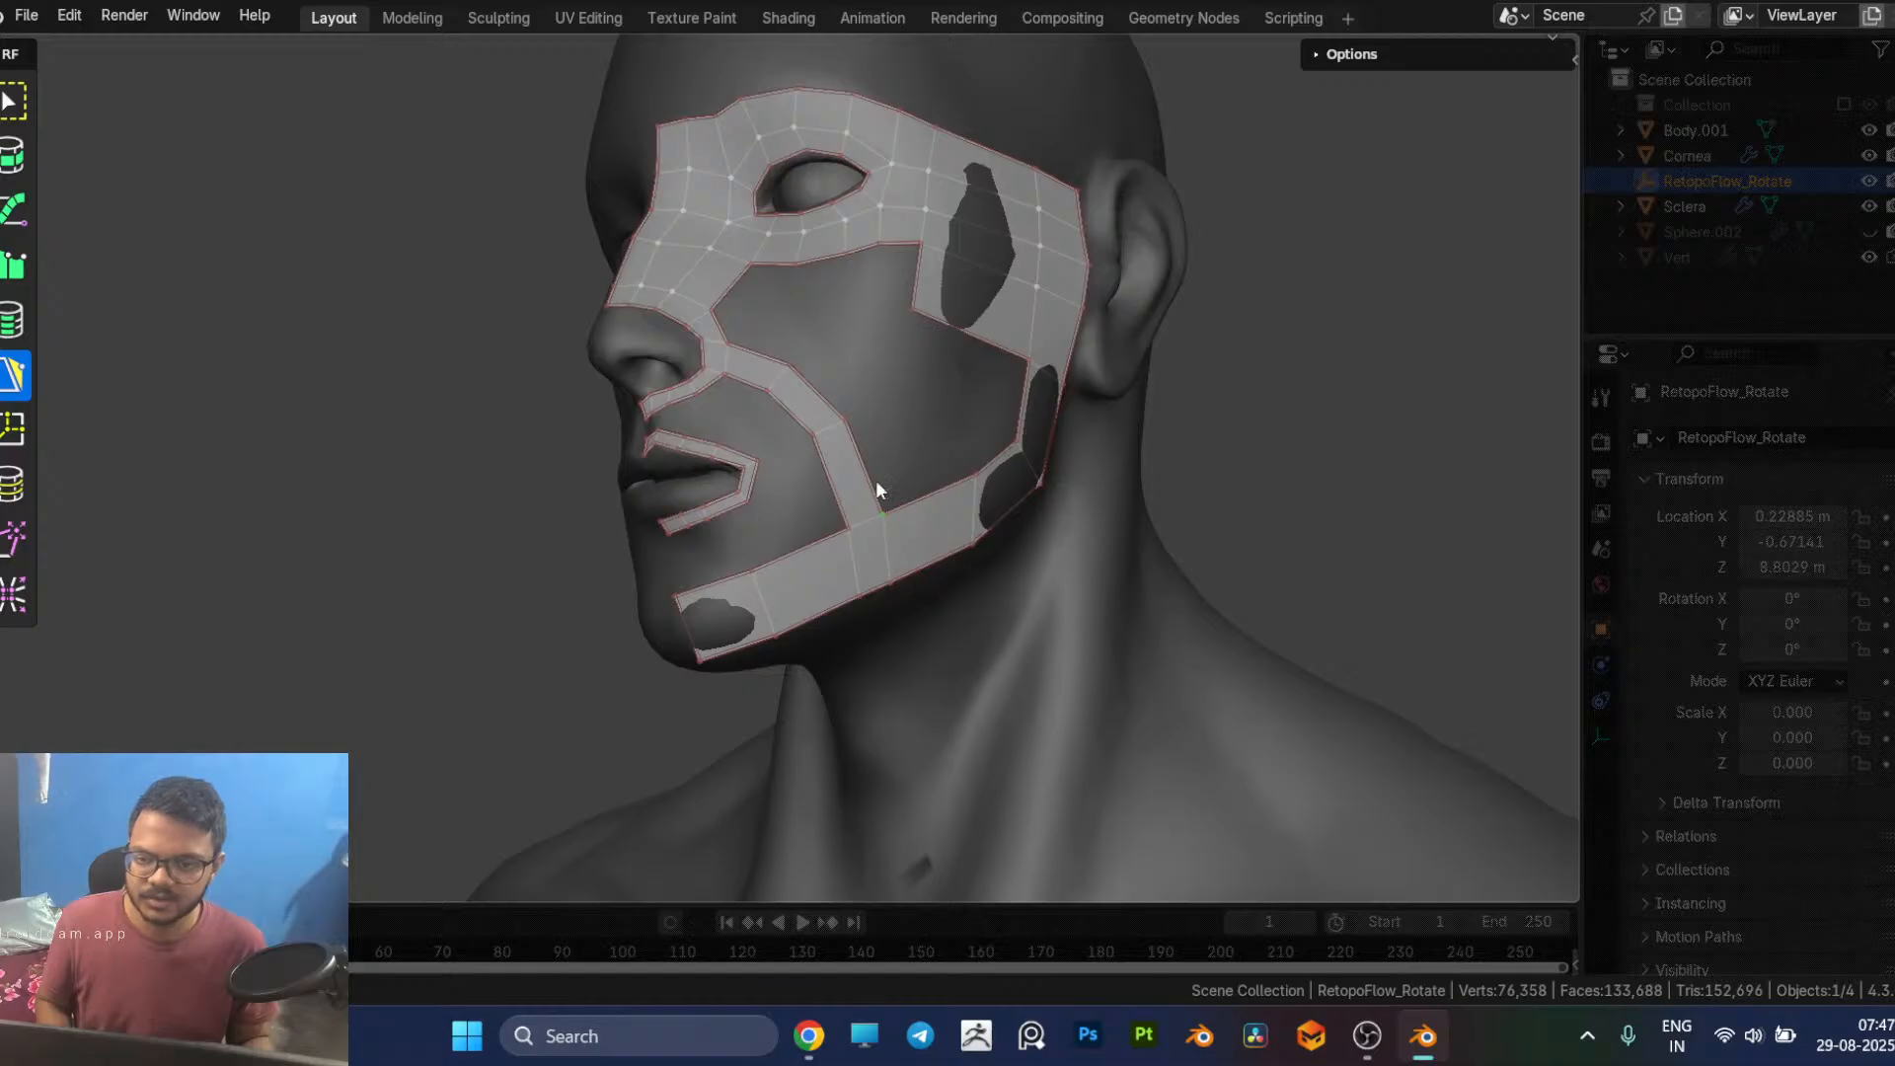
{"action": "middle_click_drag", "start_coordinate": [819, 577], "coordinate": [890, 539]}
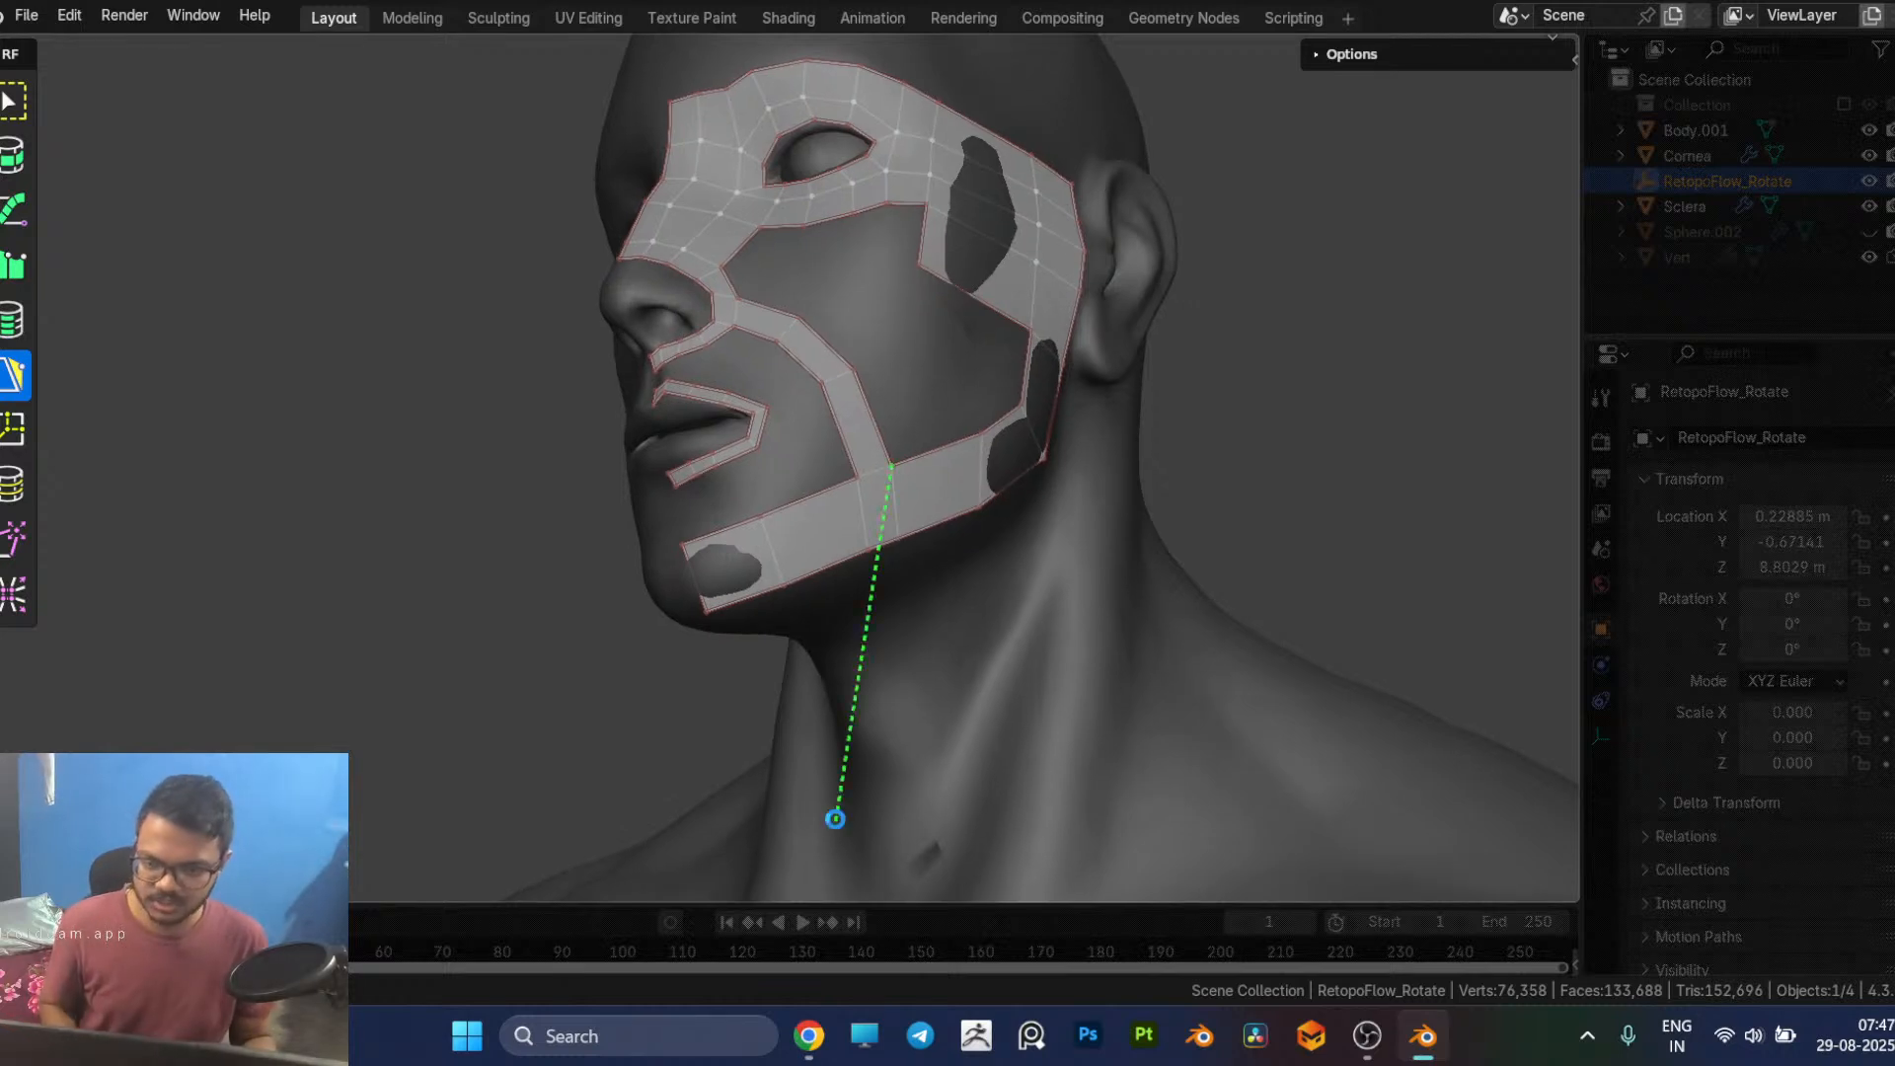
Step: Switch to Chrome, search Google Images for "mouth retopology" in a new tab, and open the Blender Artists facial topology reference
{"action": "left_click", "coordinate": [807, 1011]}
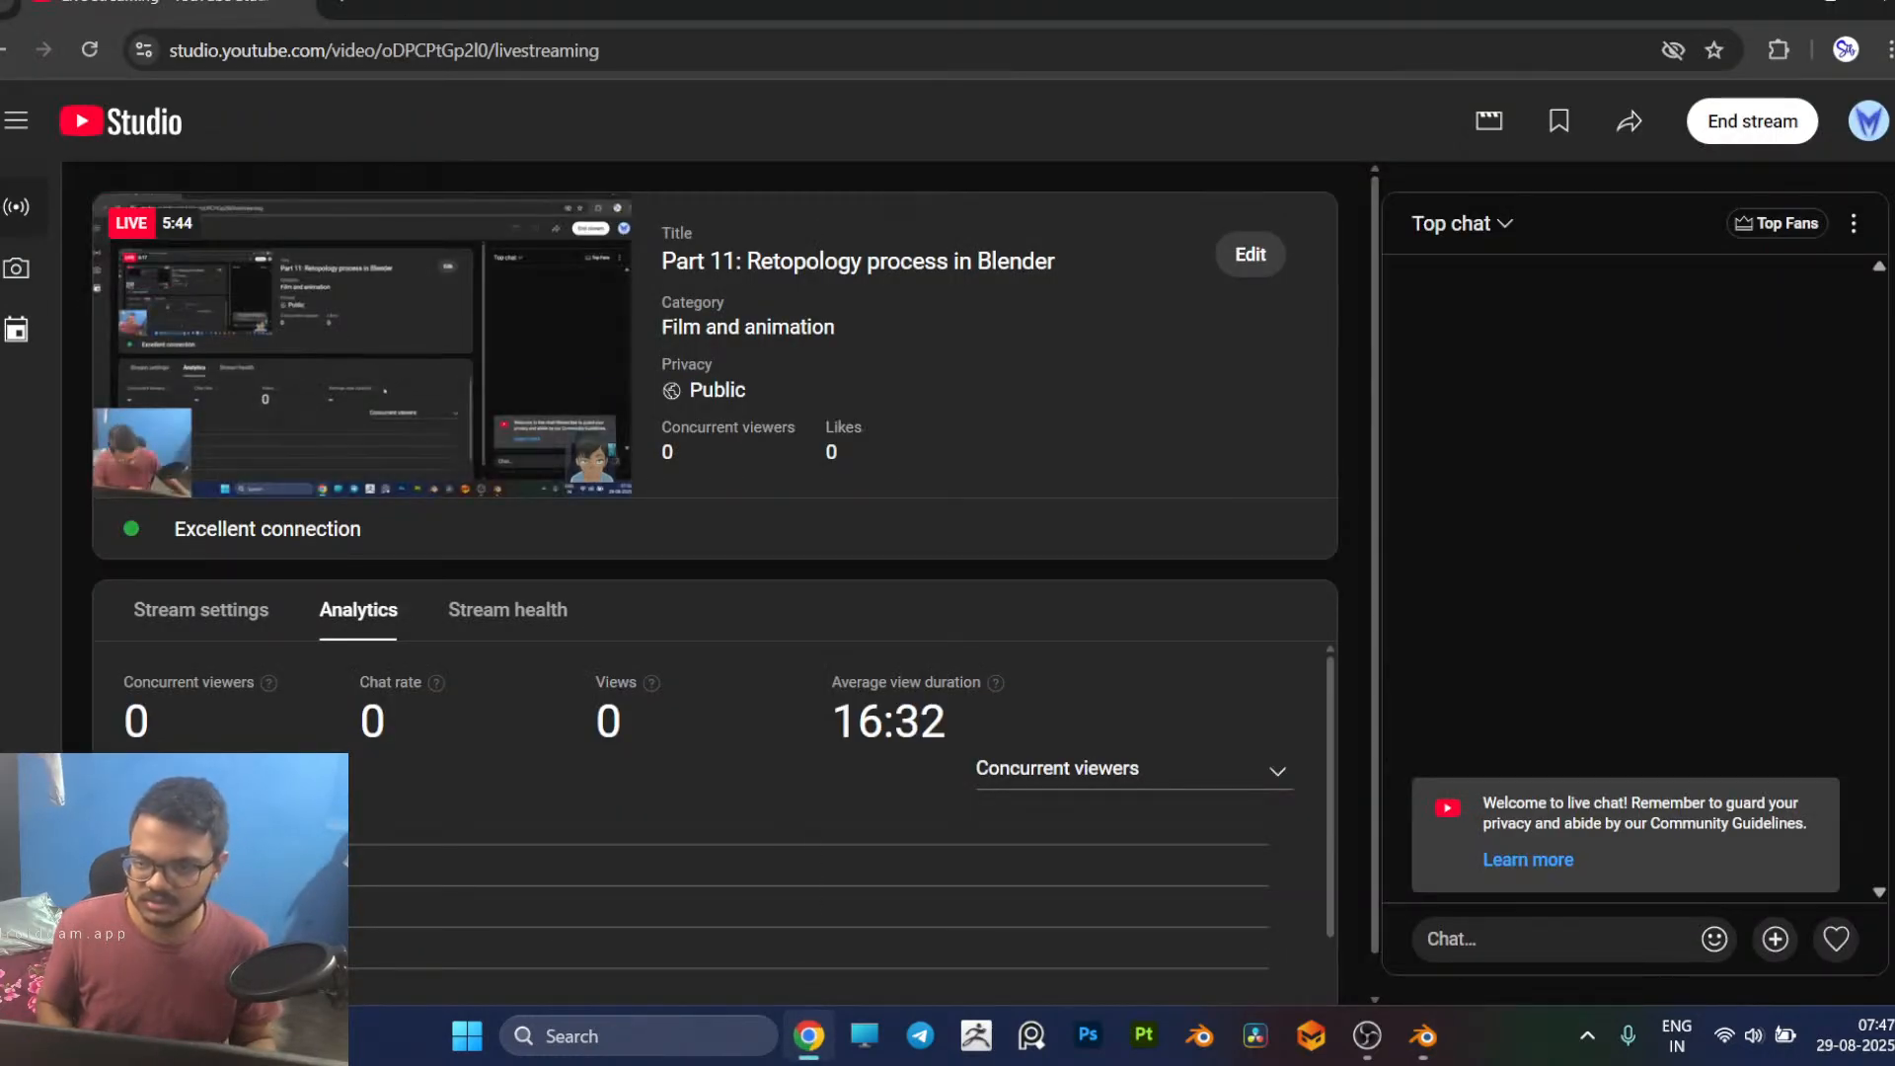
{"action": "key", "text": "ctrl+t"}
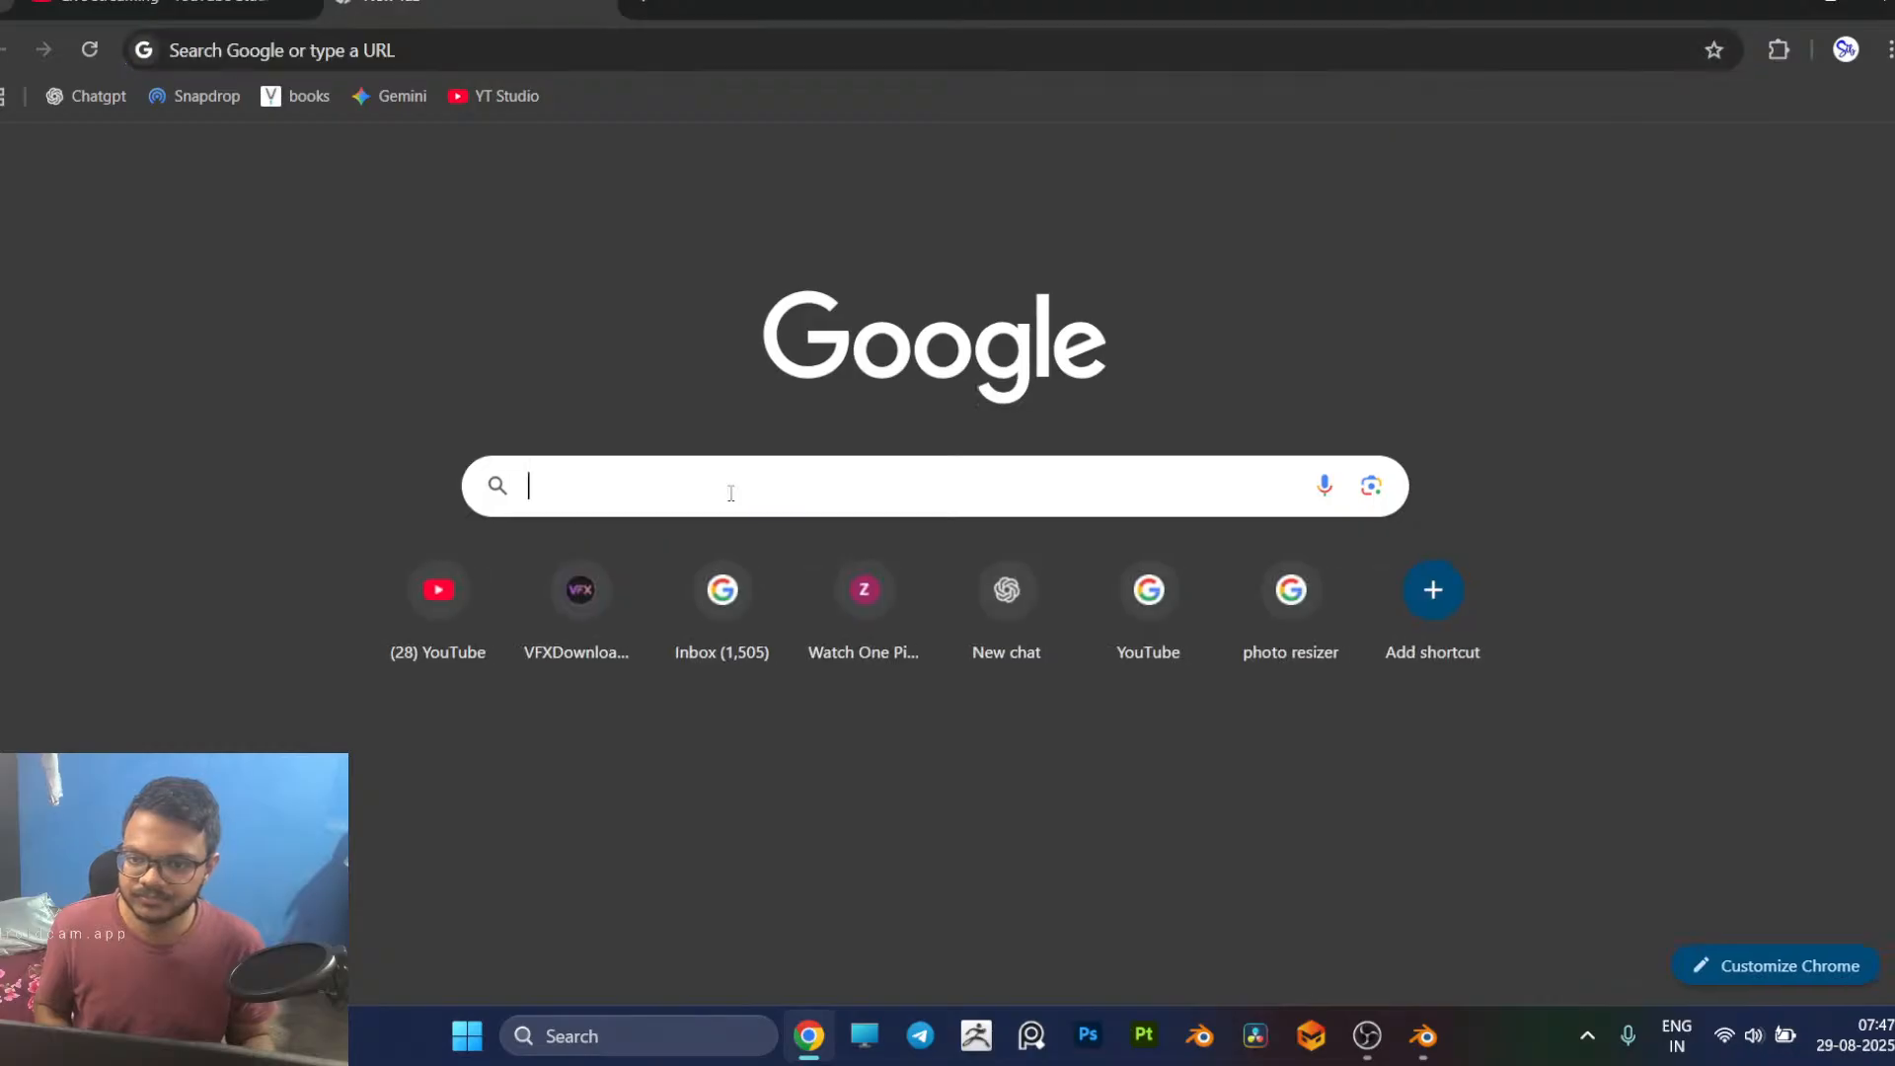
{"action": "left_click", "coordinate": [731, 492]}
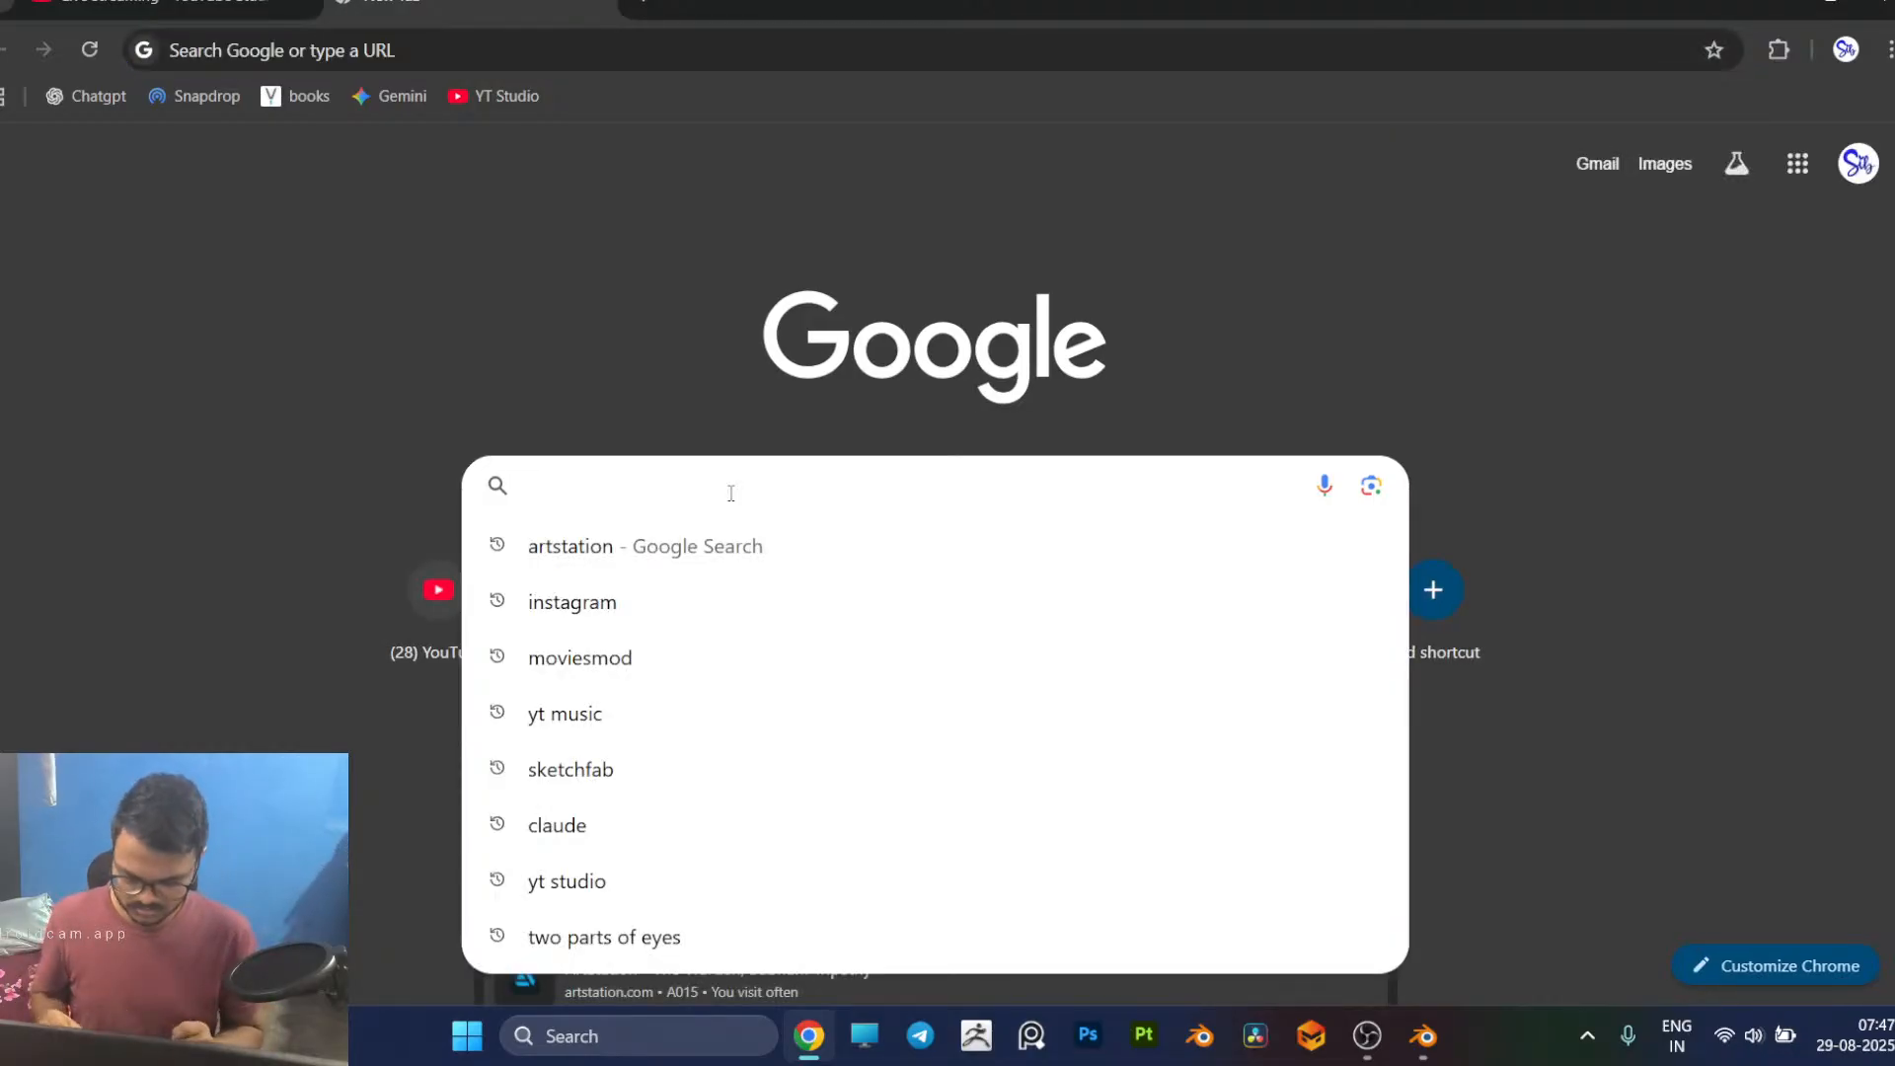
{"action": "type", "text": "mouth"}
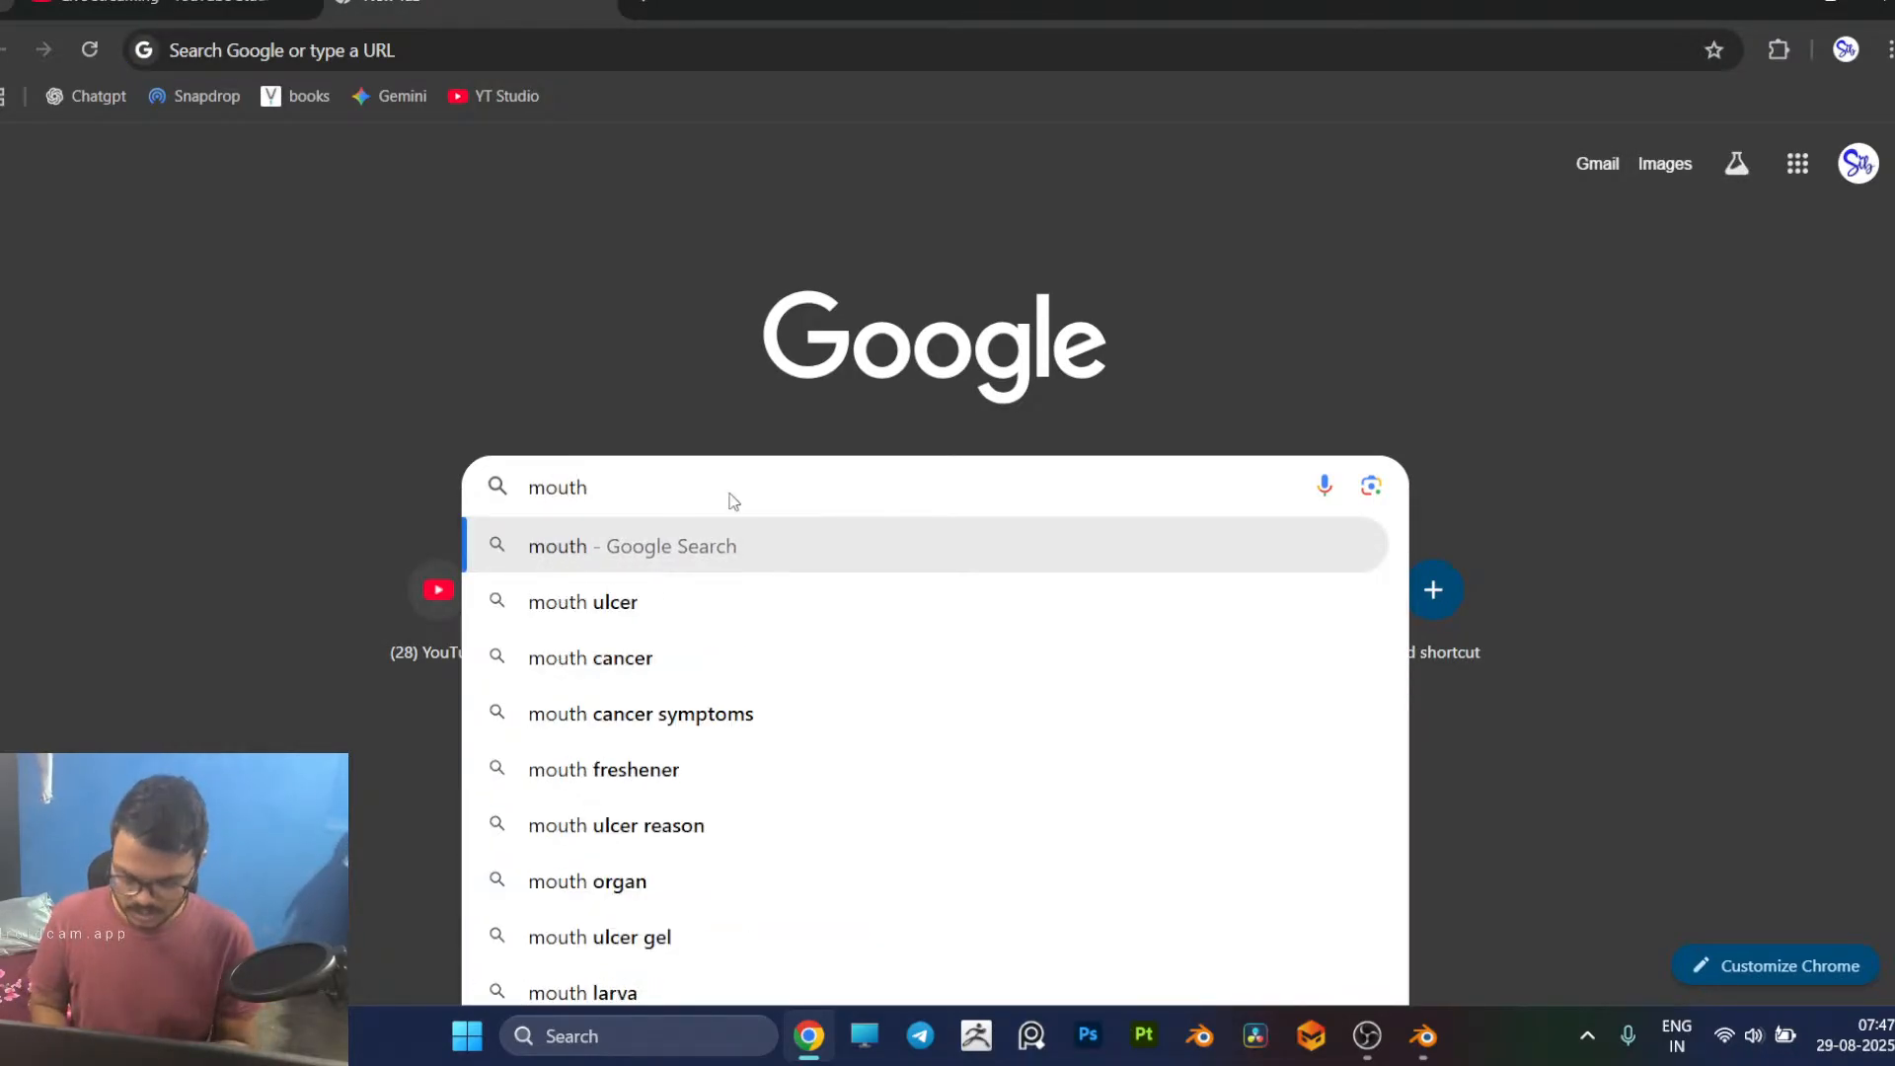
{"action": "type", "text": " retopo"}
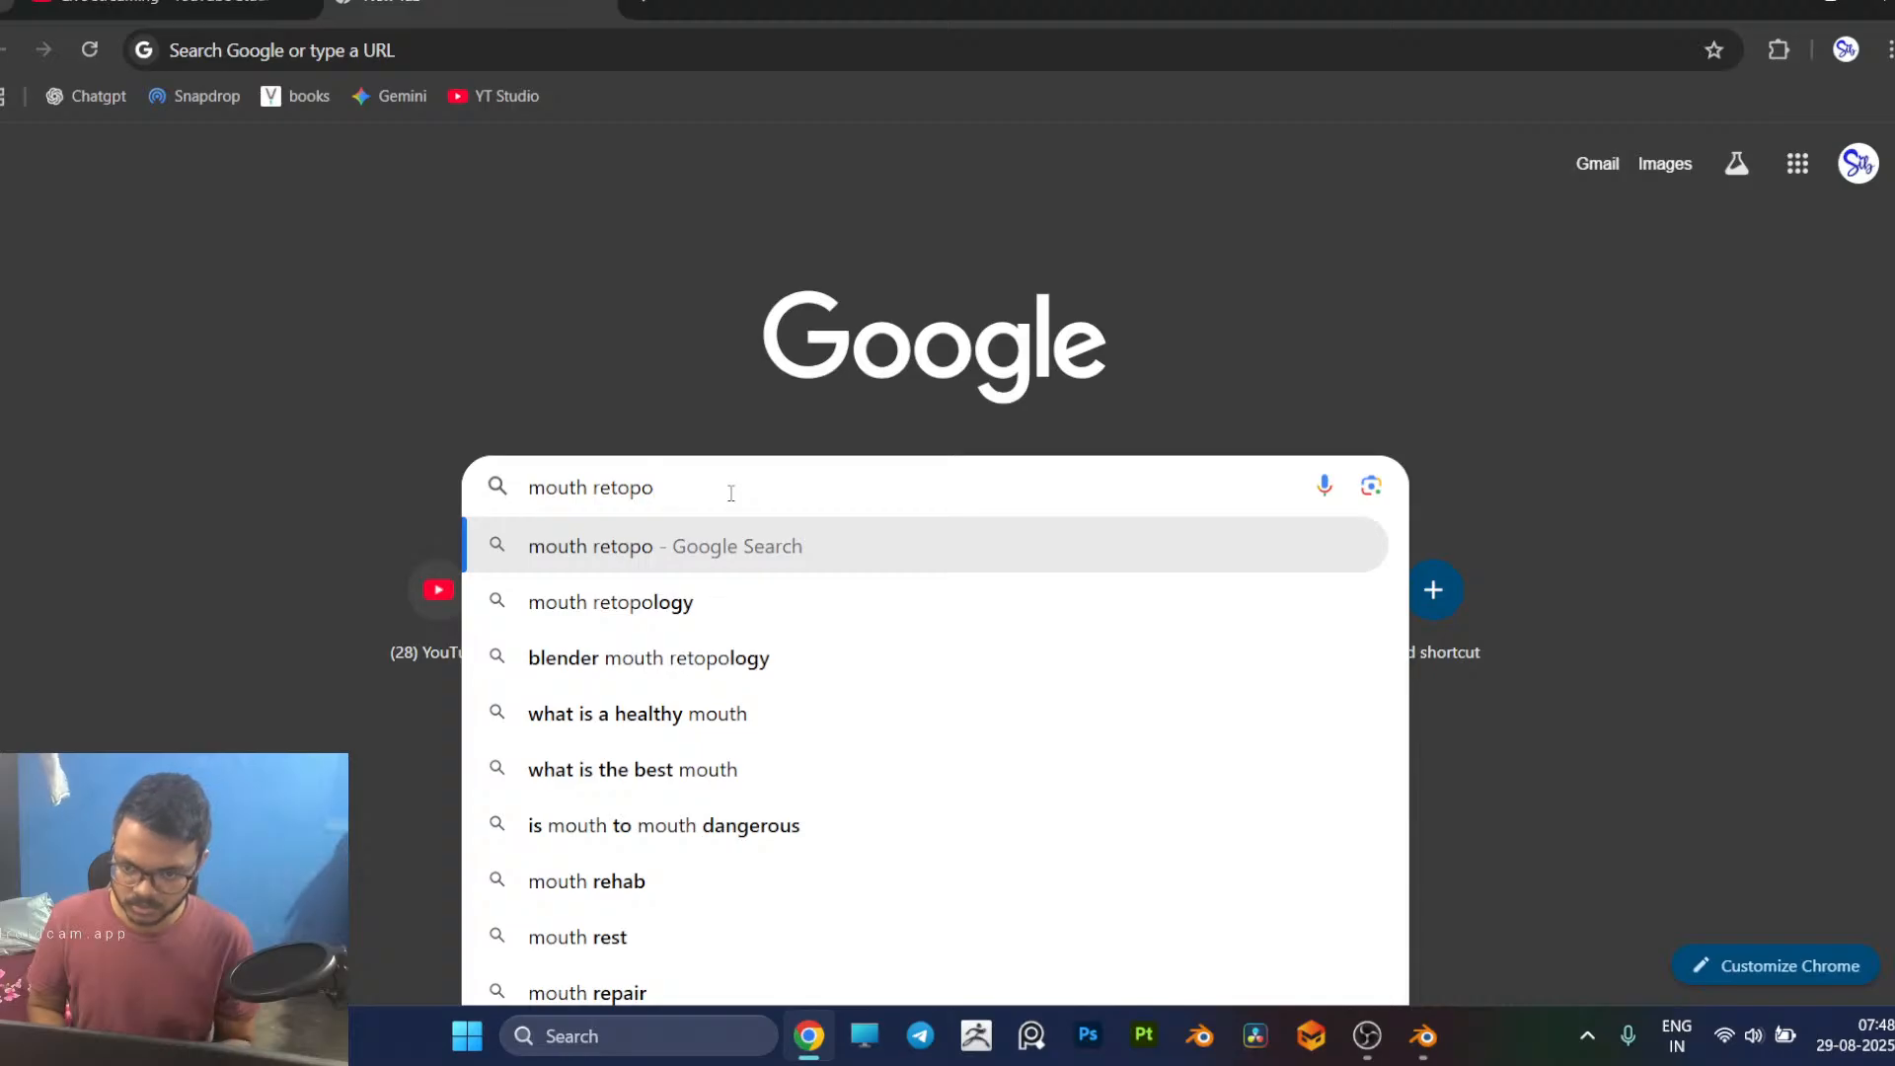
{"action": "key", "text": "Down"}
{"action": "key", "text": "Return"}
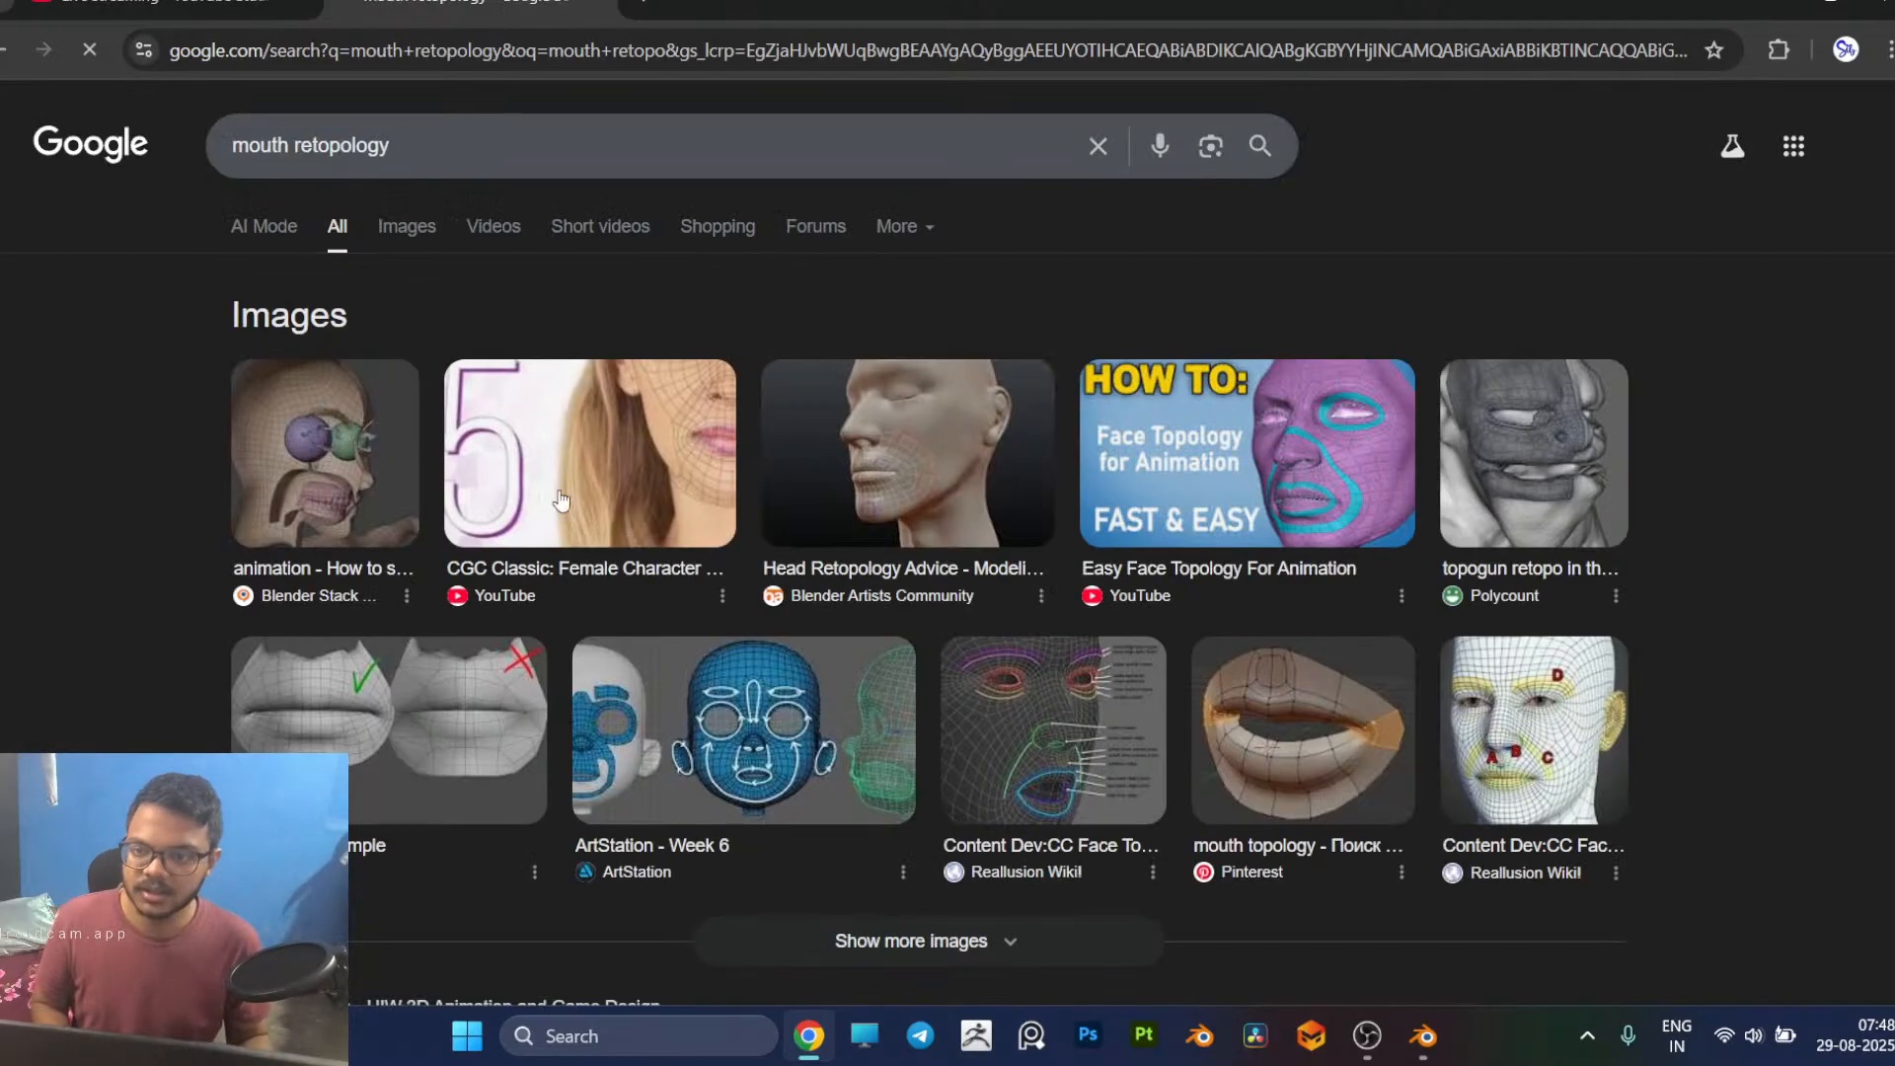
{"action": "left_click", "coordinate": [411, 225]}
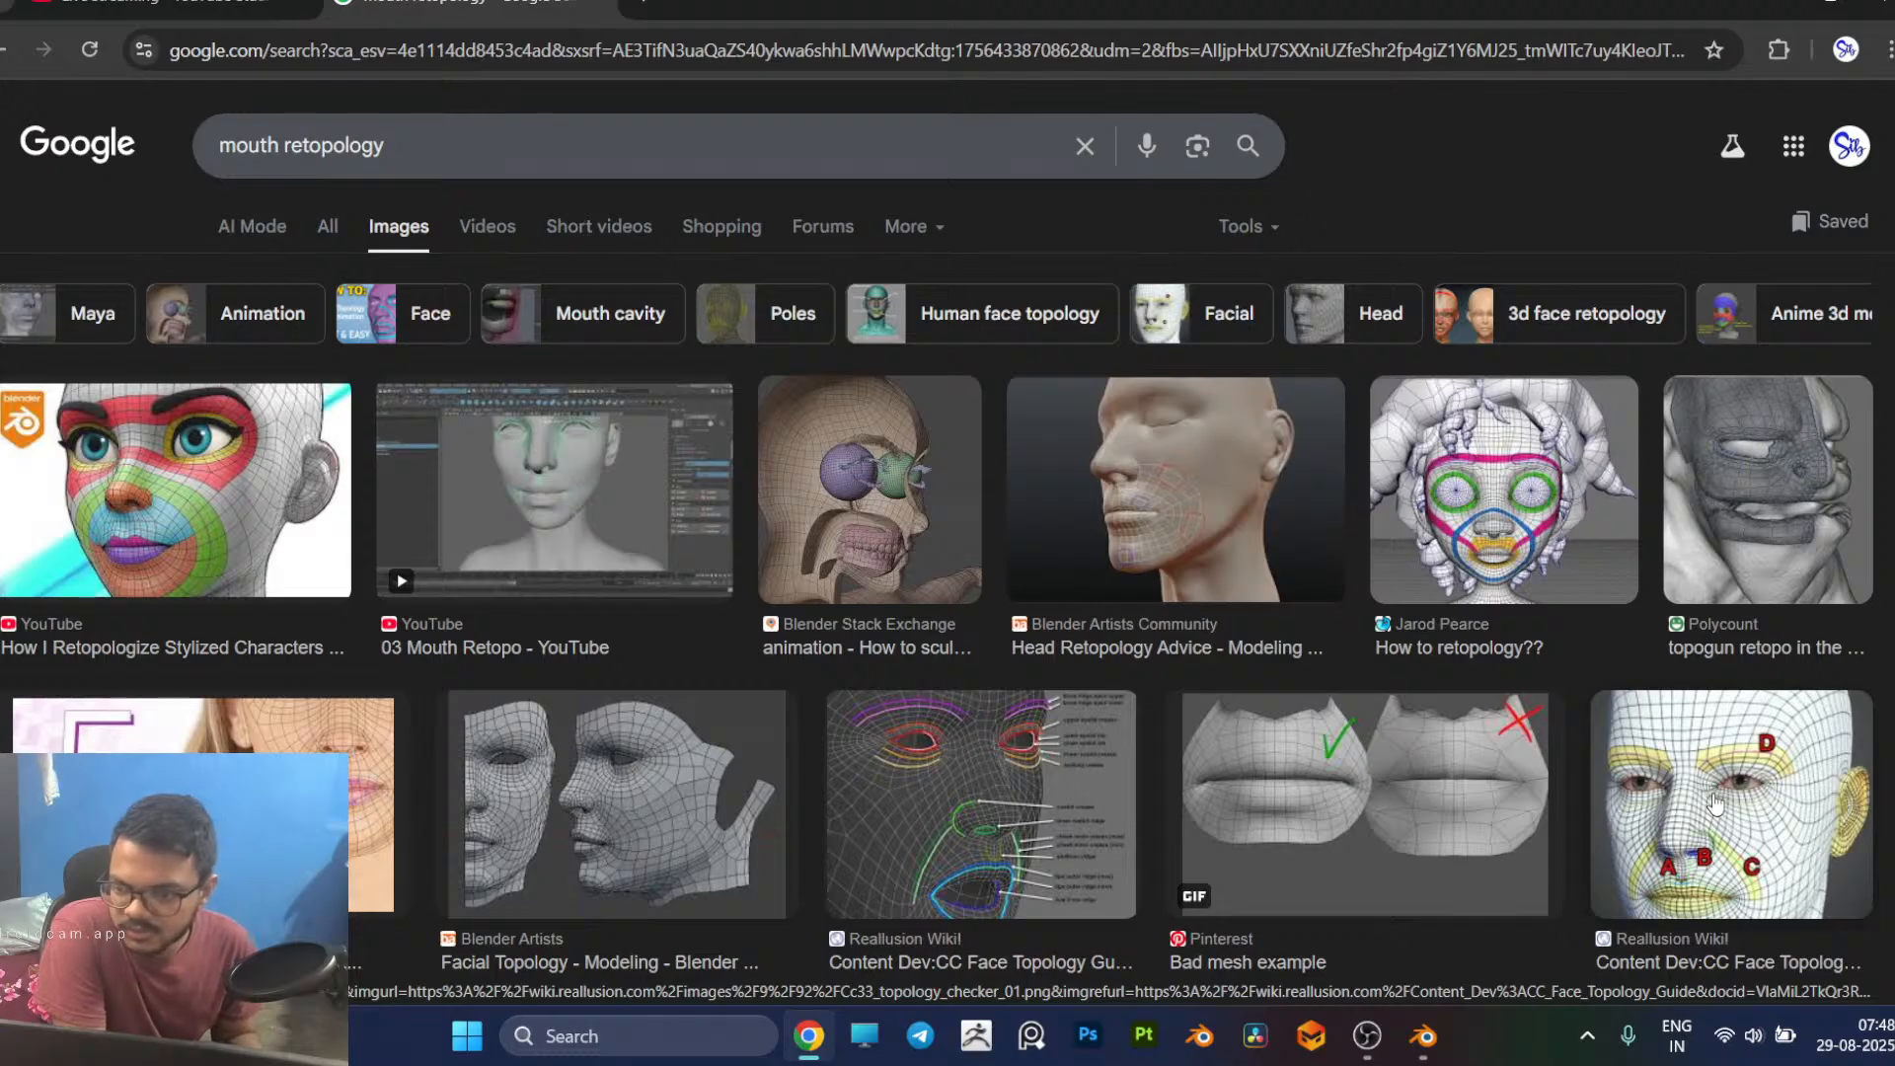
{"action": "left_click", "coordinate": [635, 821]}
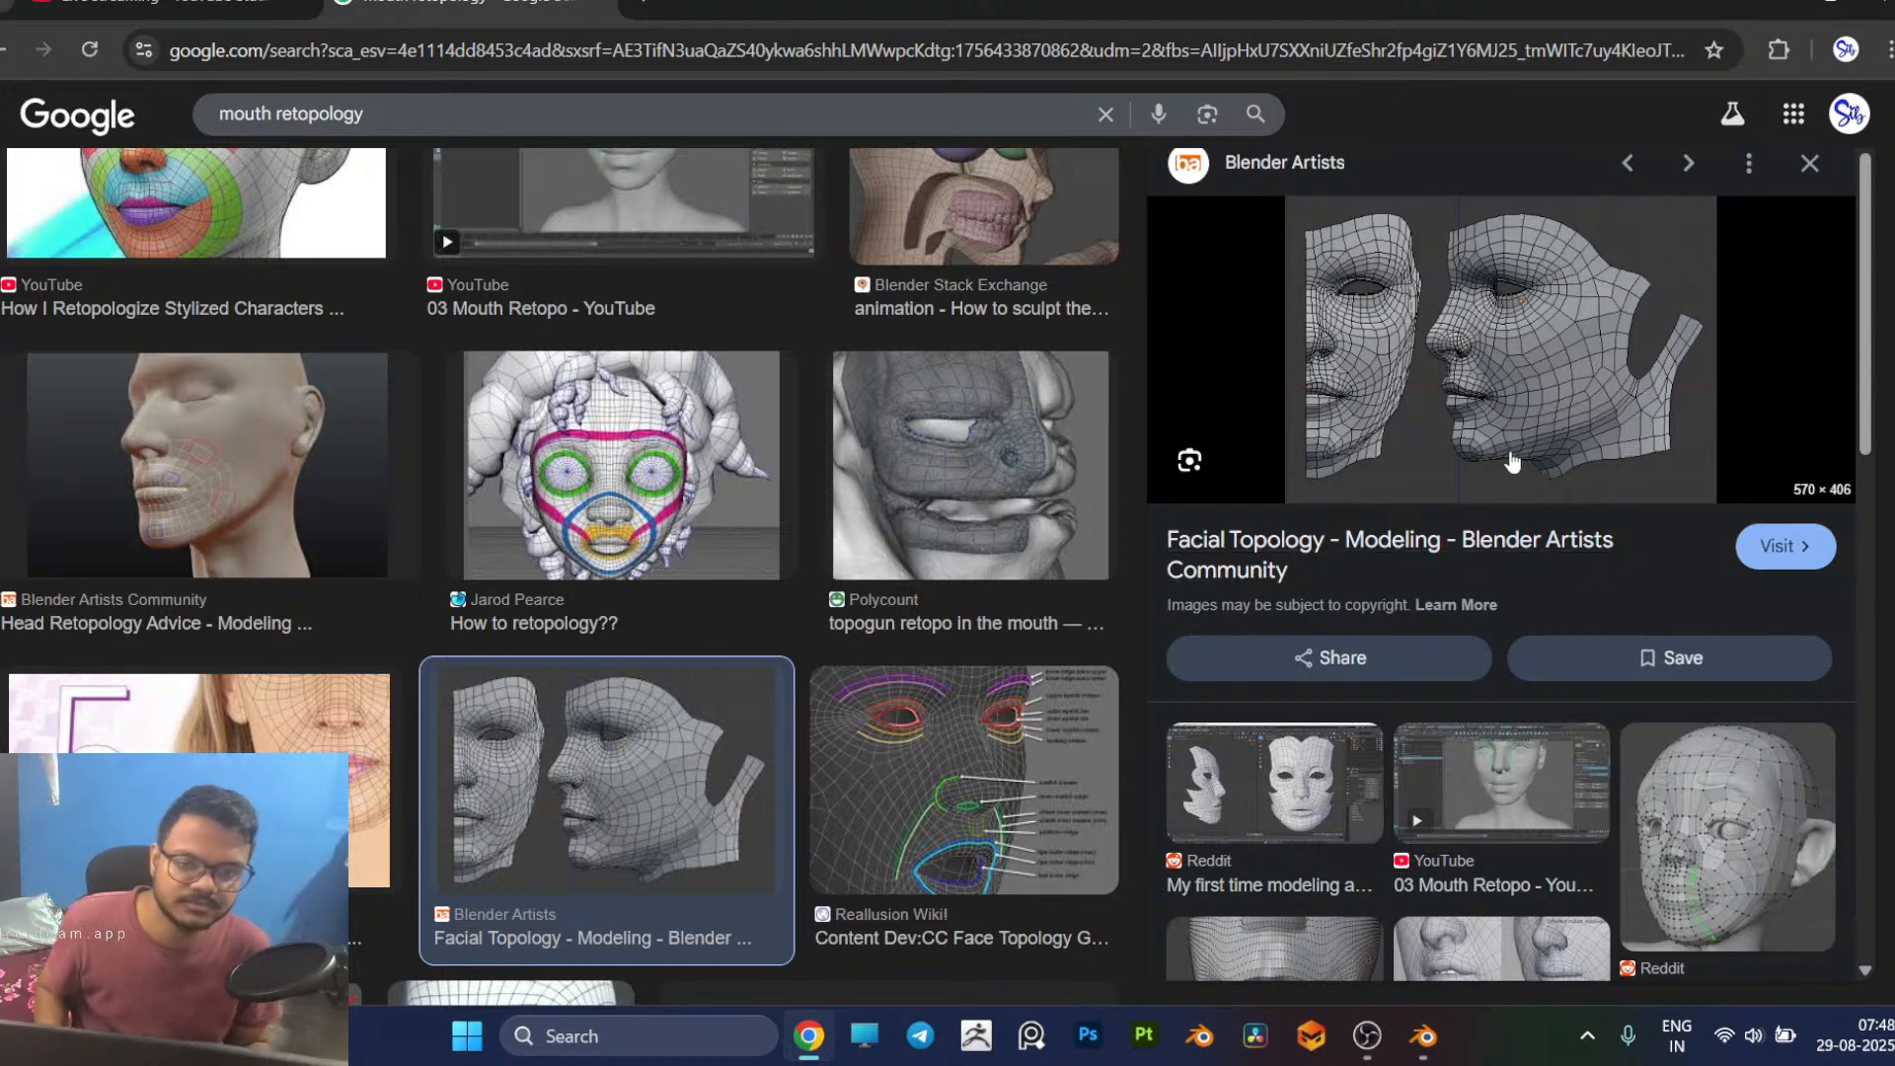
Step: Switch back to Blender and delete the long jaw strip face between the cheek strip junction and the jaw corner
{"action": "key", "text": "alt+Tab"}
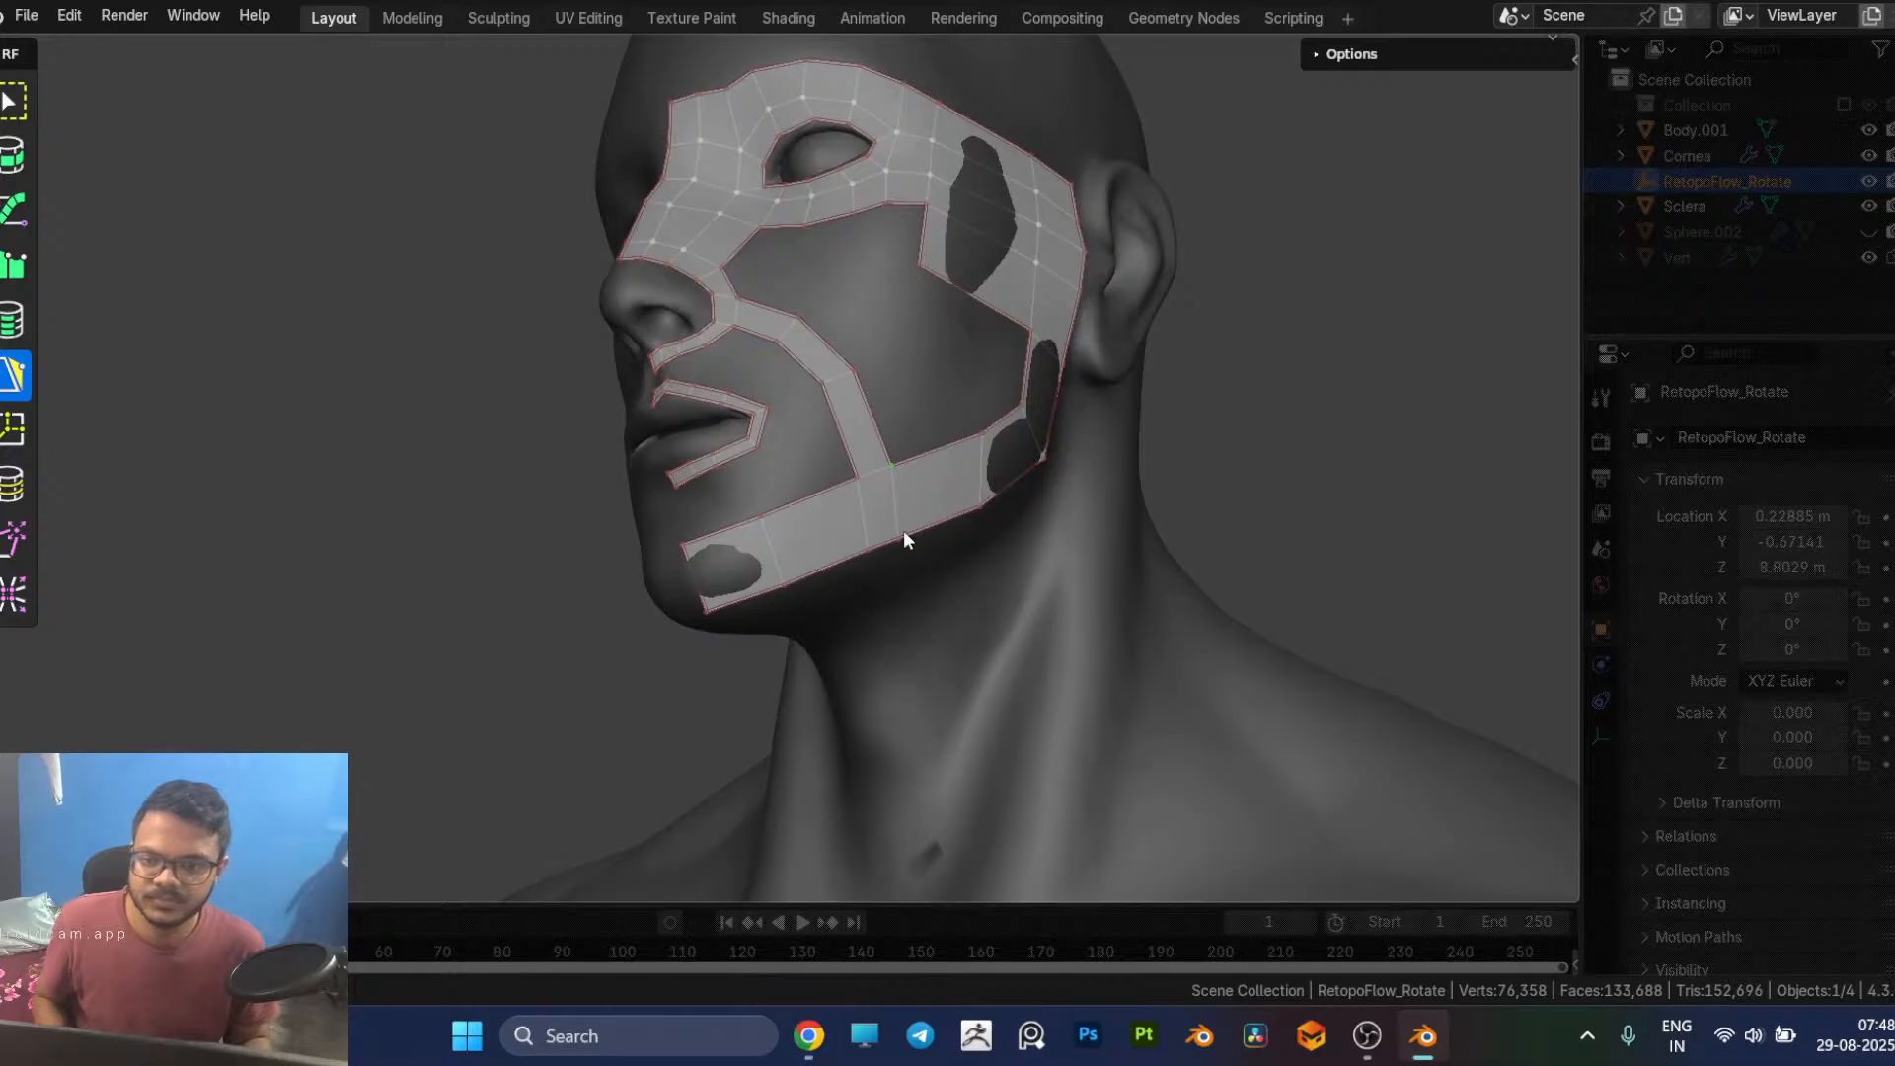
{"action": "middle_click_drag", "start_coordinate": [914, 499], "coordinate": [977, 430]}
{"action": "left_click", "coordinate": [846, 465]}
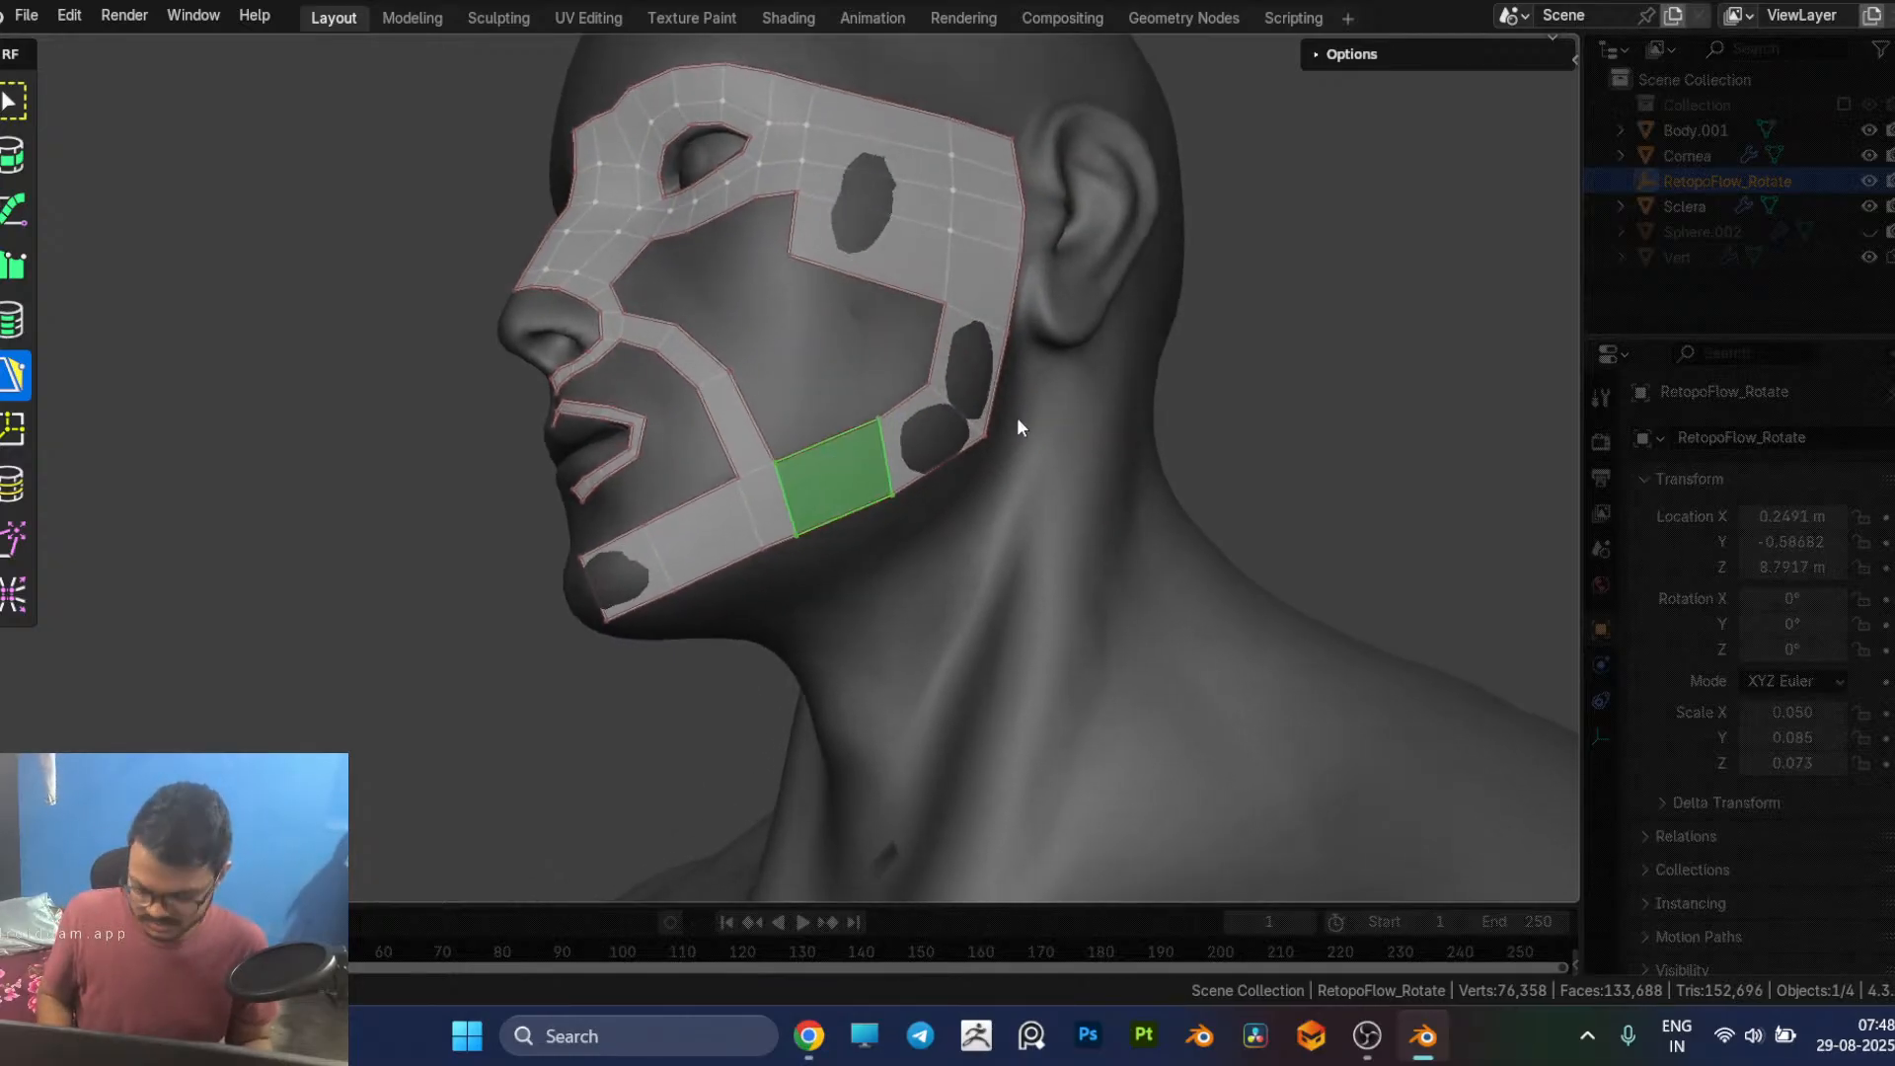
{"action": "key", "text": "x"}
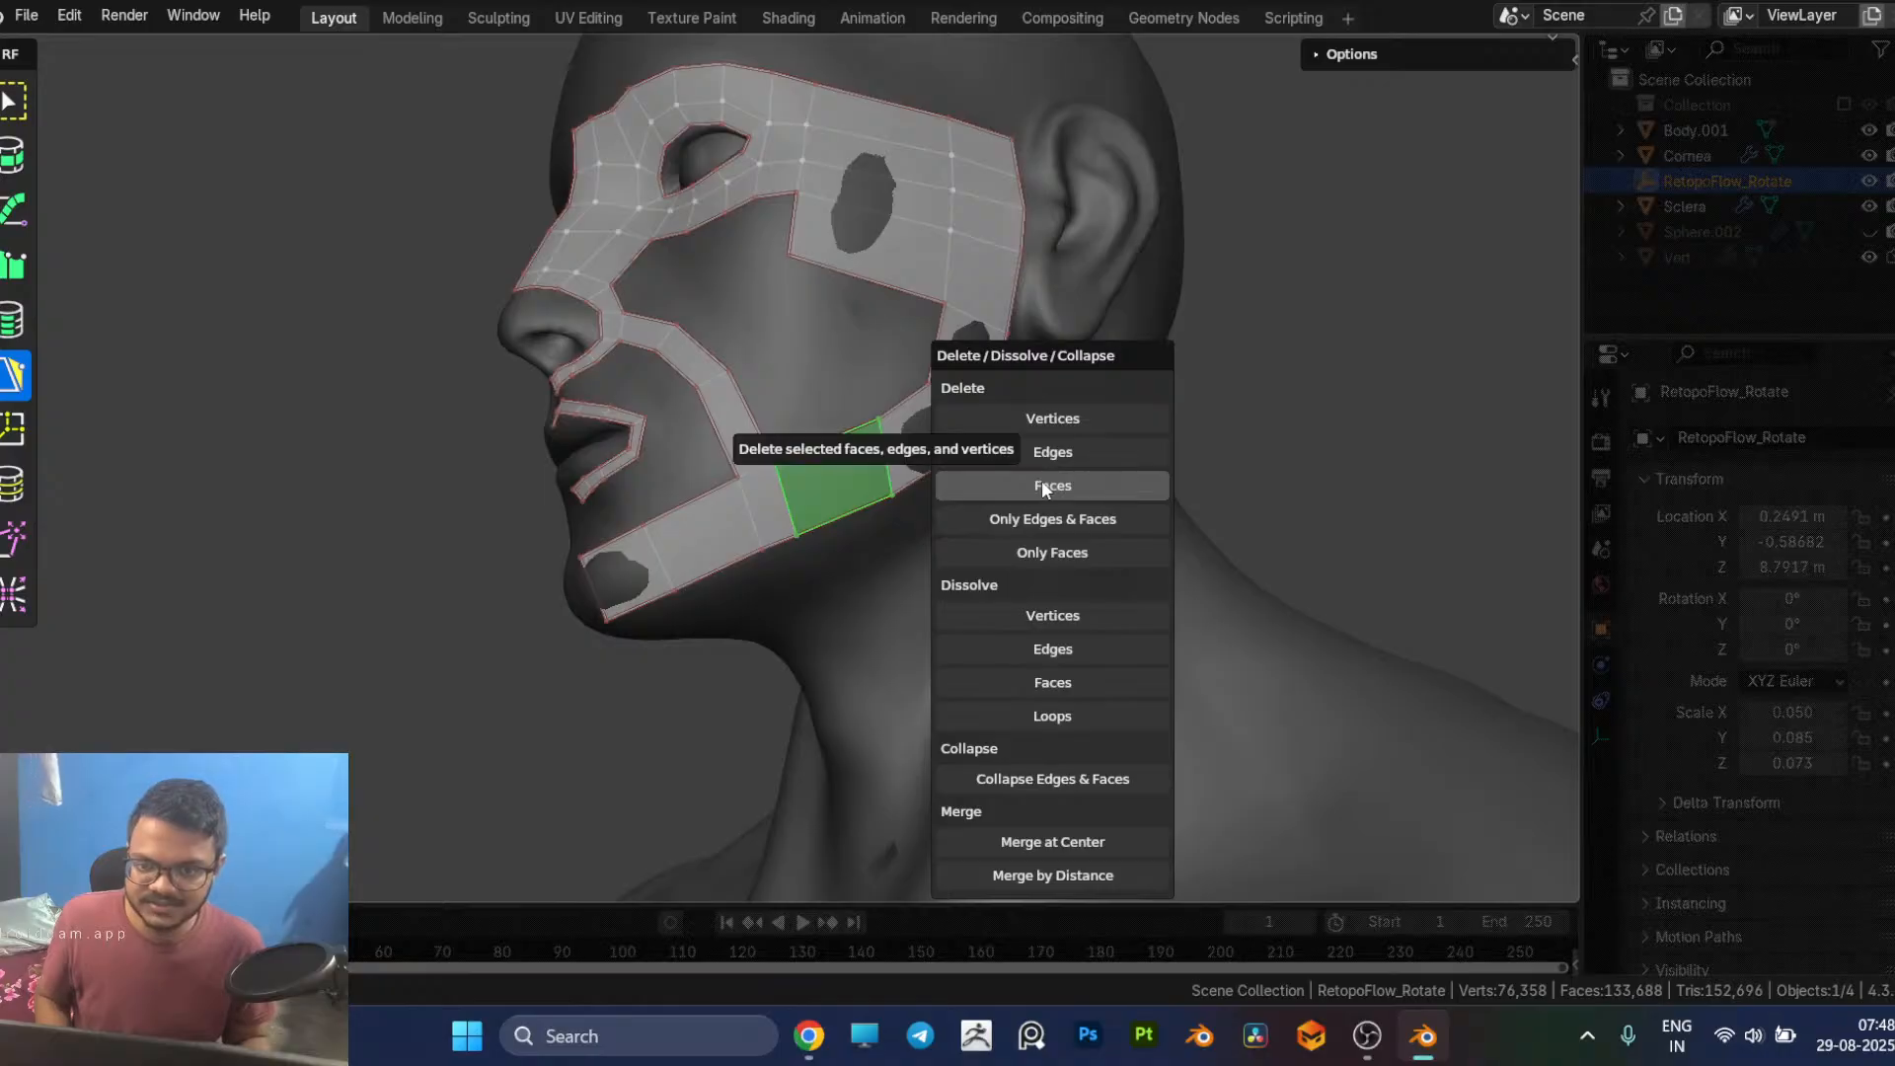
{"action": "left_click", "coordinate": [1039, 482]}
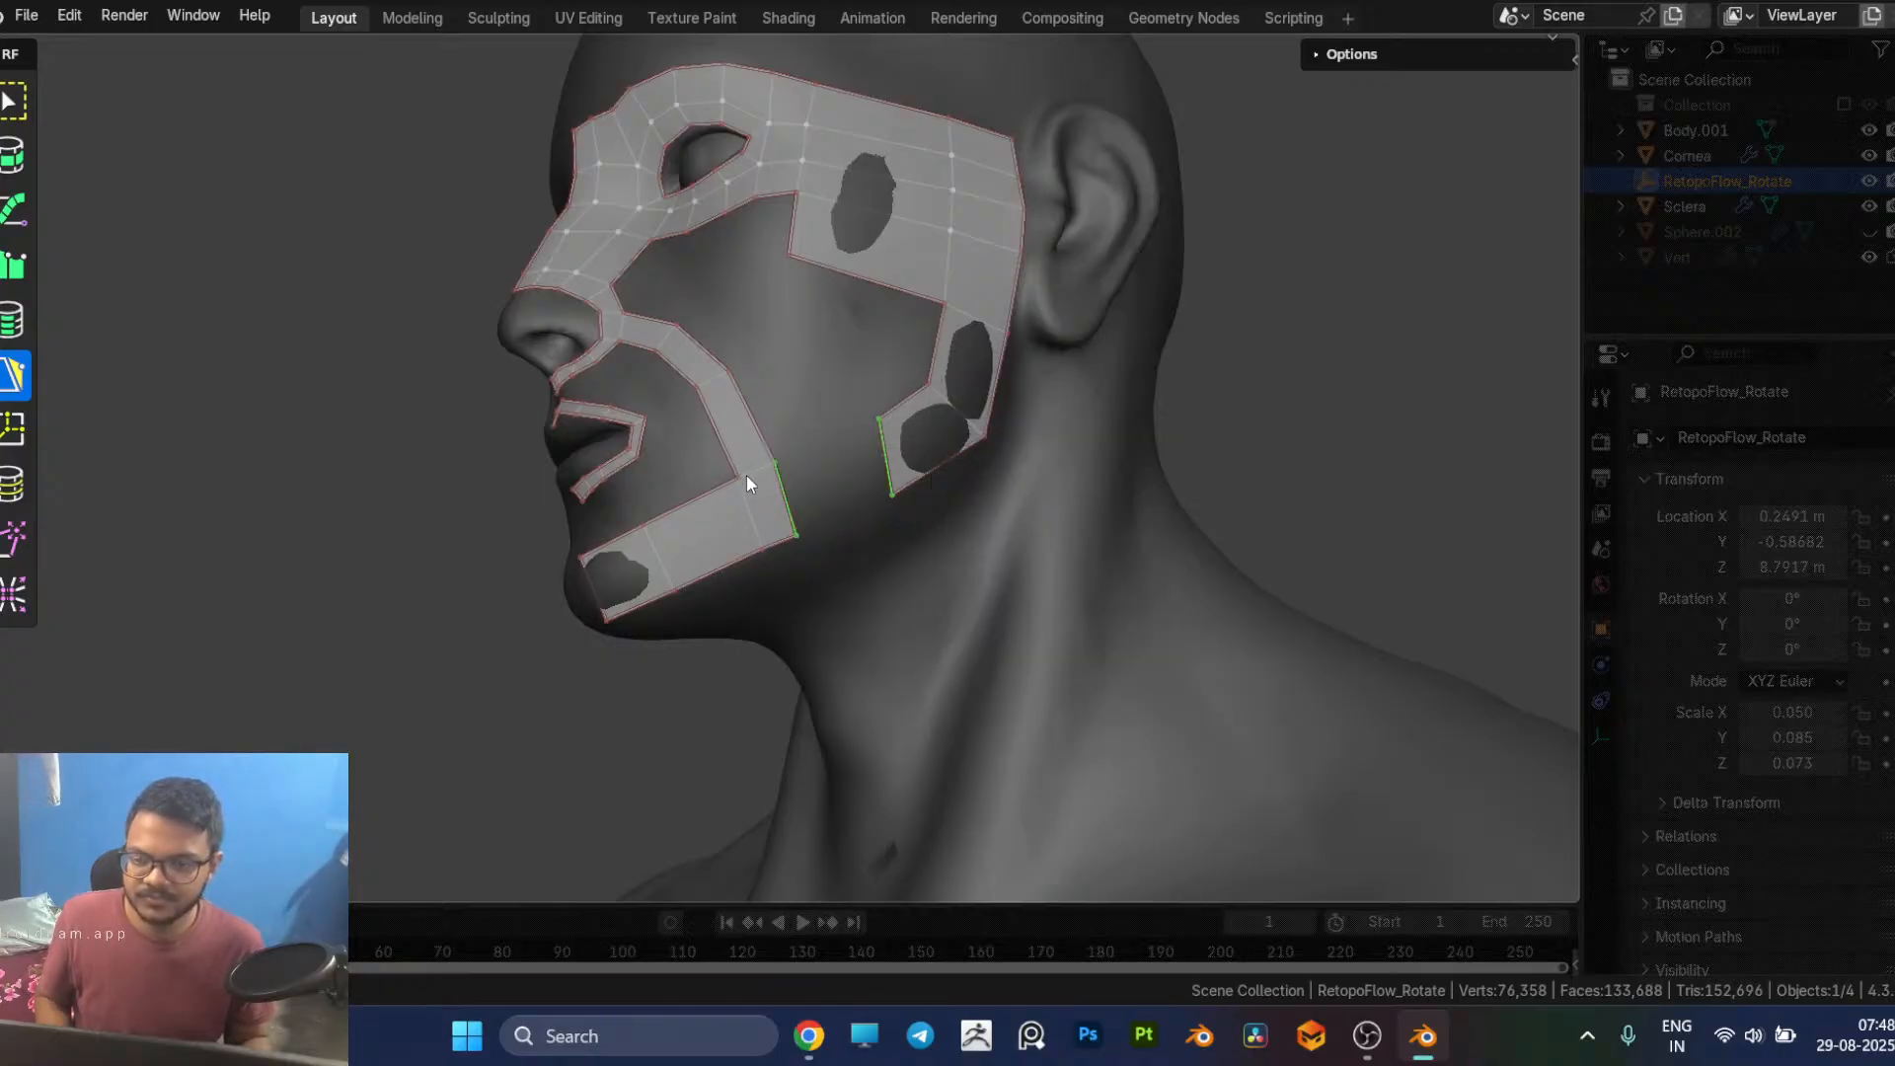
Step: Try deleting the narrow jaw face directly below the cheek strip, and restore it
{"action": "left_click", "coordinate": [761, 499]}
{"action": "key", "text": "x"}
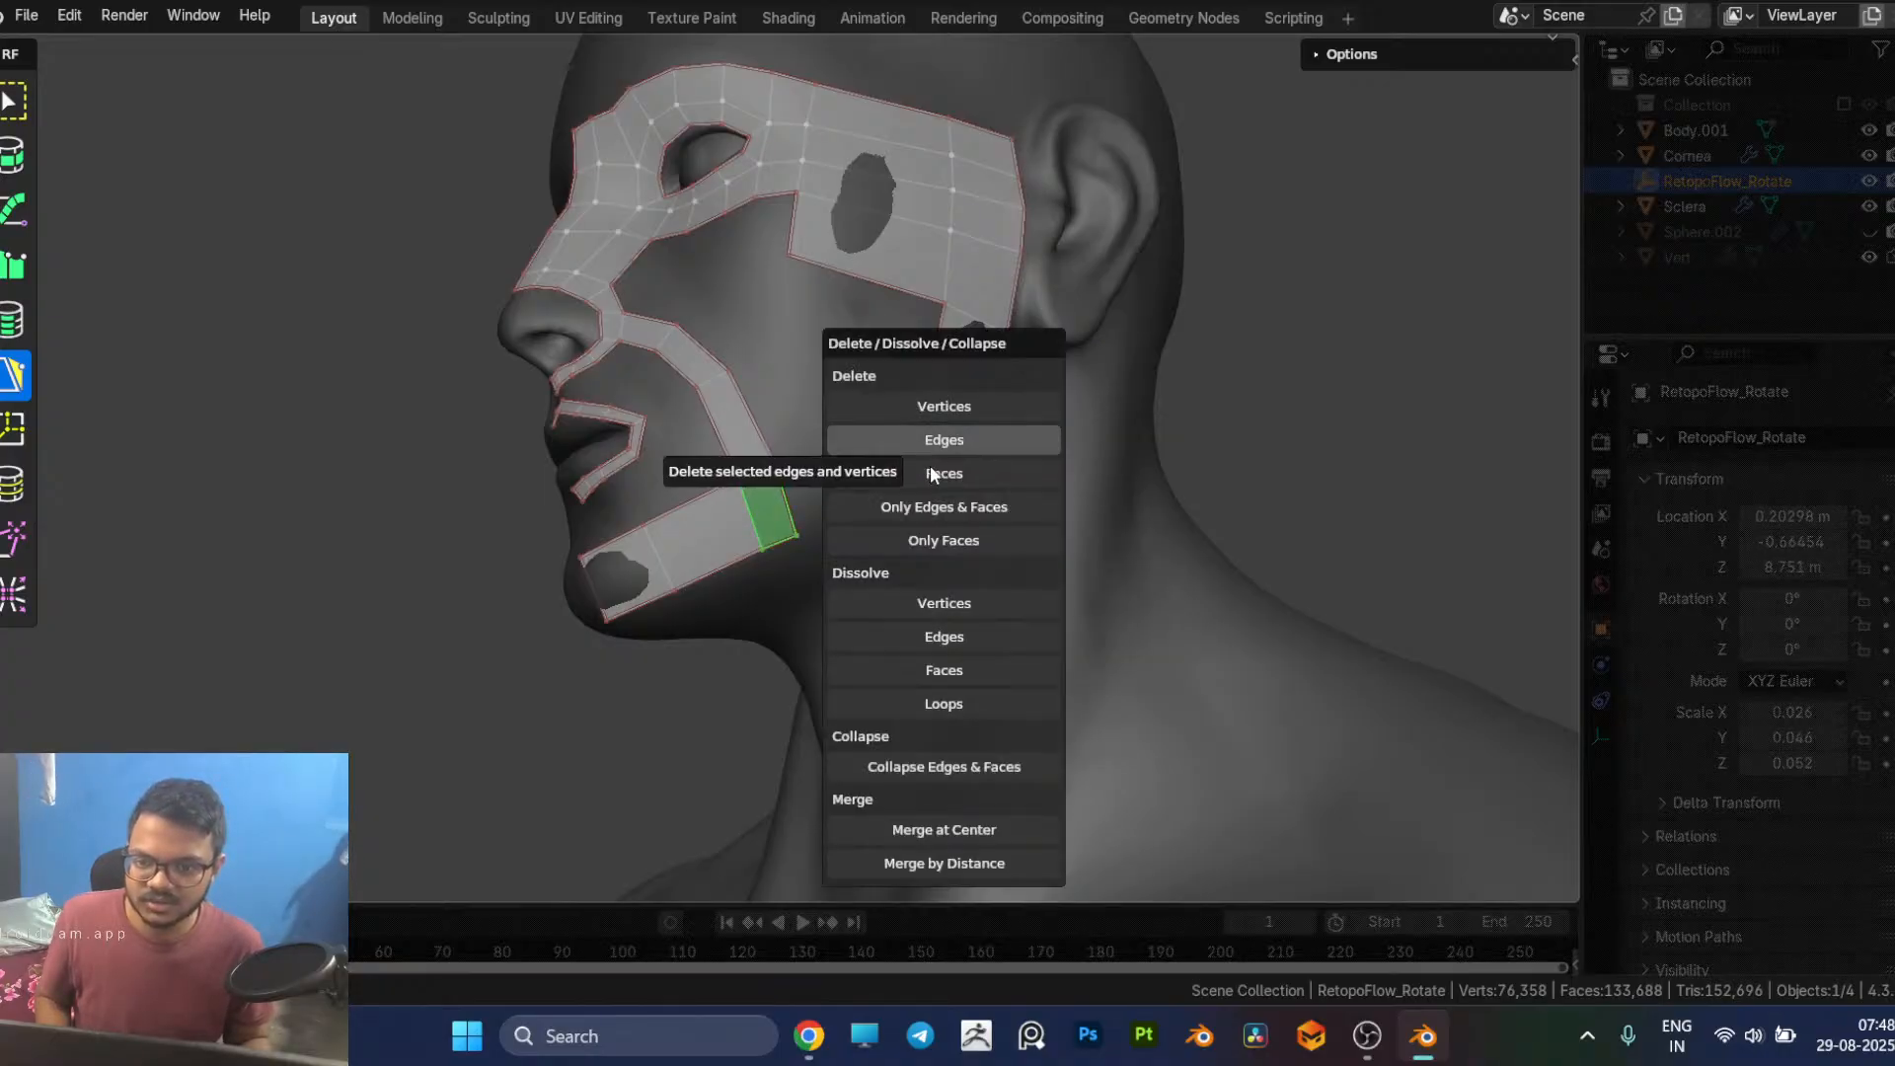
{"action": "left_click", "coordinate": [930, 468]}
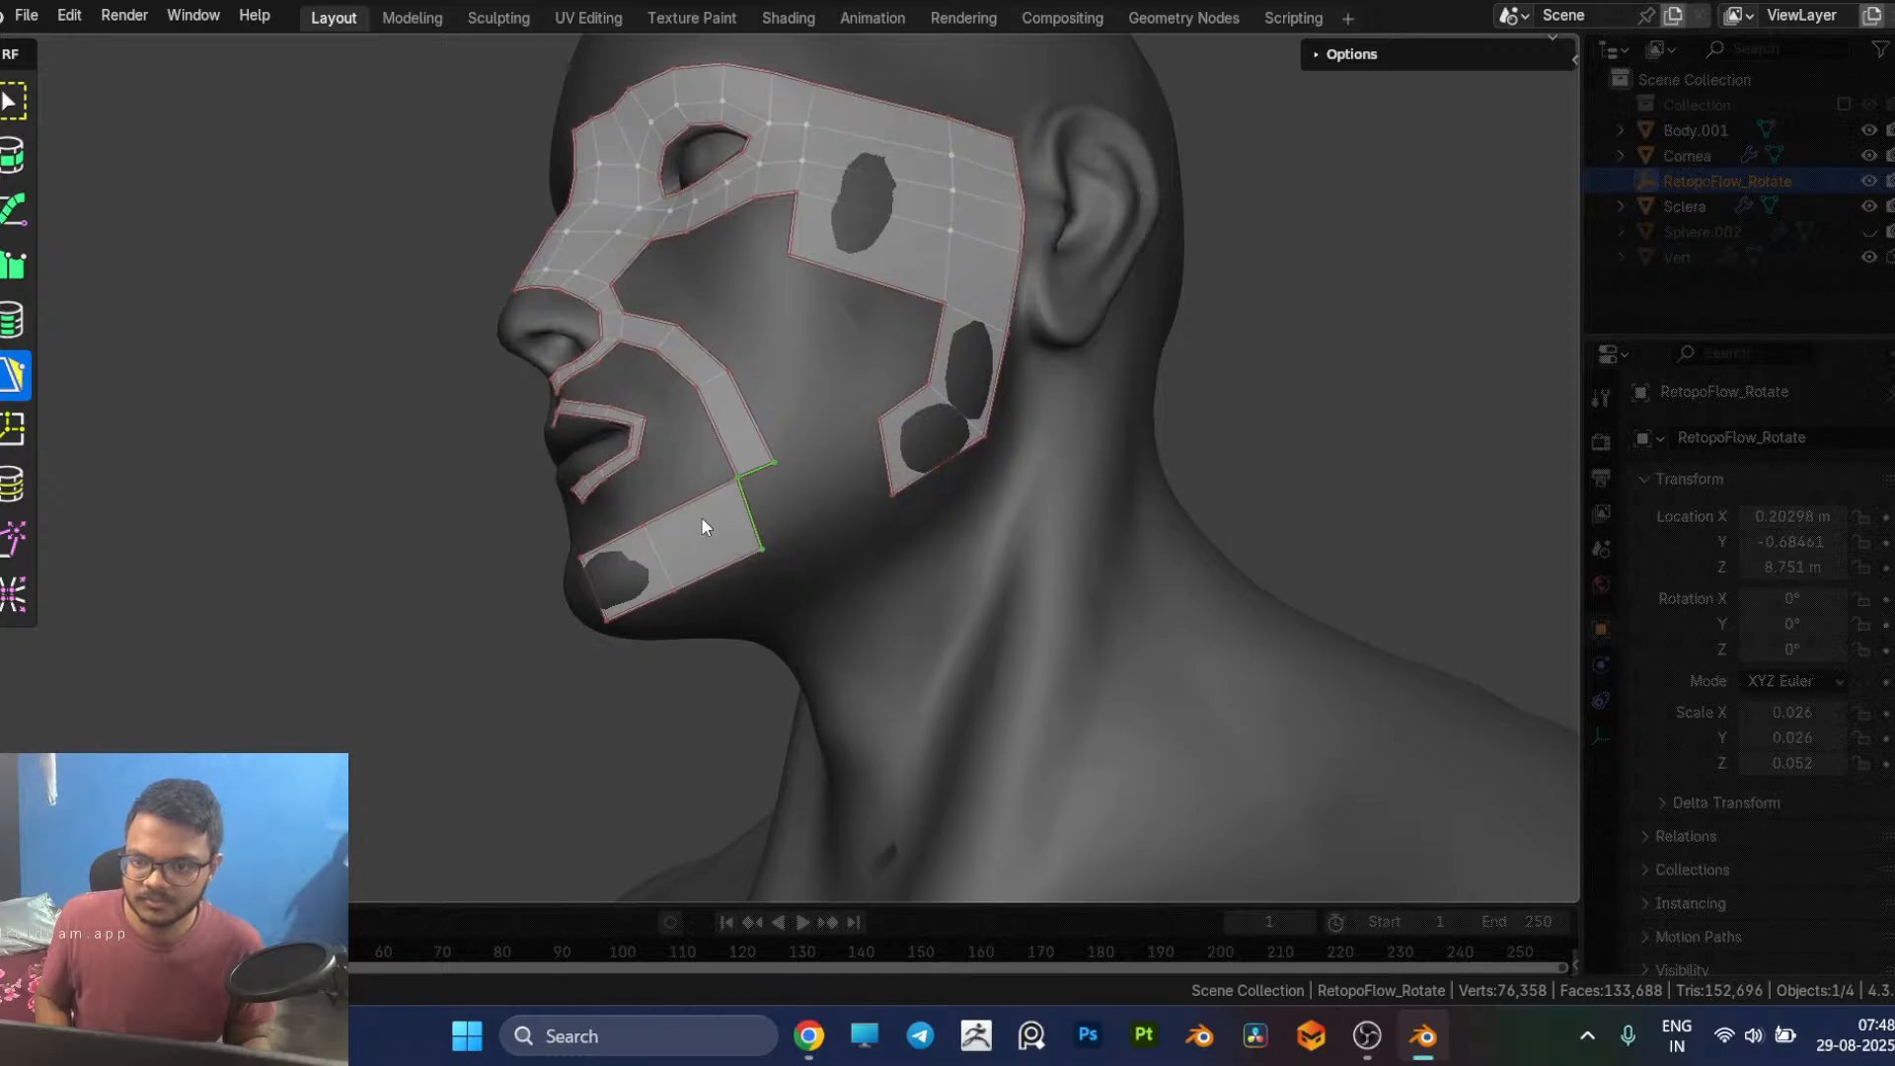
{"action": "left_click", "coordinate": [784, 500], "text": "ctrl"}
Step: Delete the jaw strip face between the cheek strip's lower end and the chin patch
{"action": "left_click", "coordinate": [710, 525]}
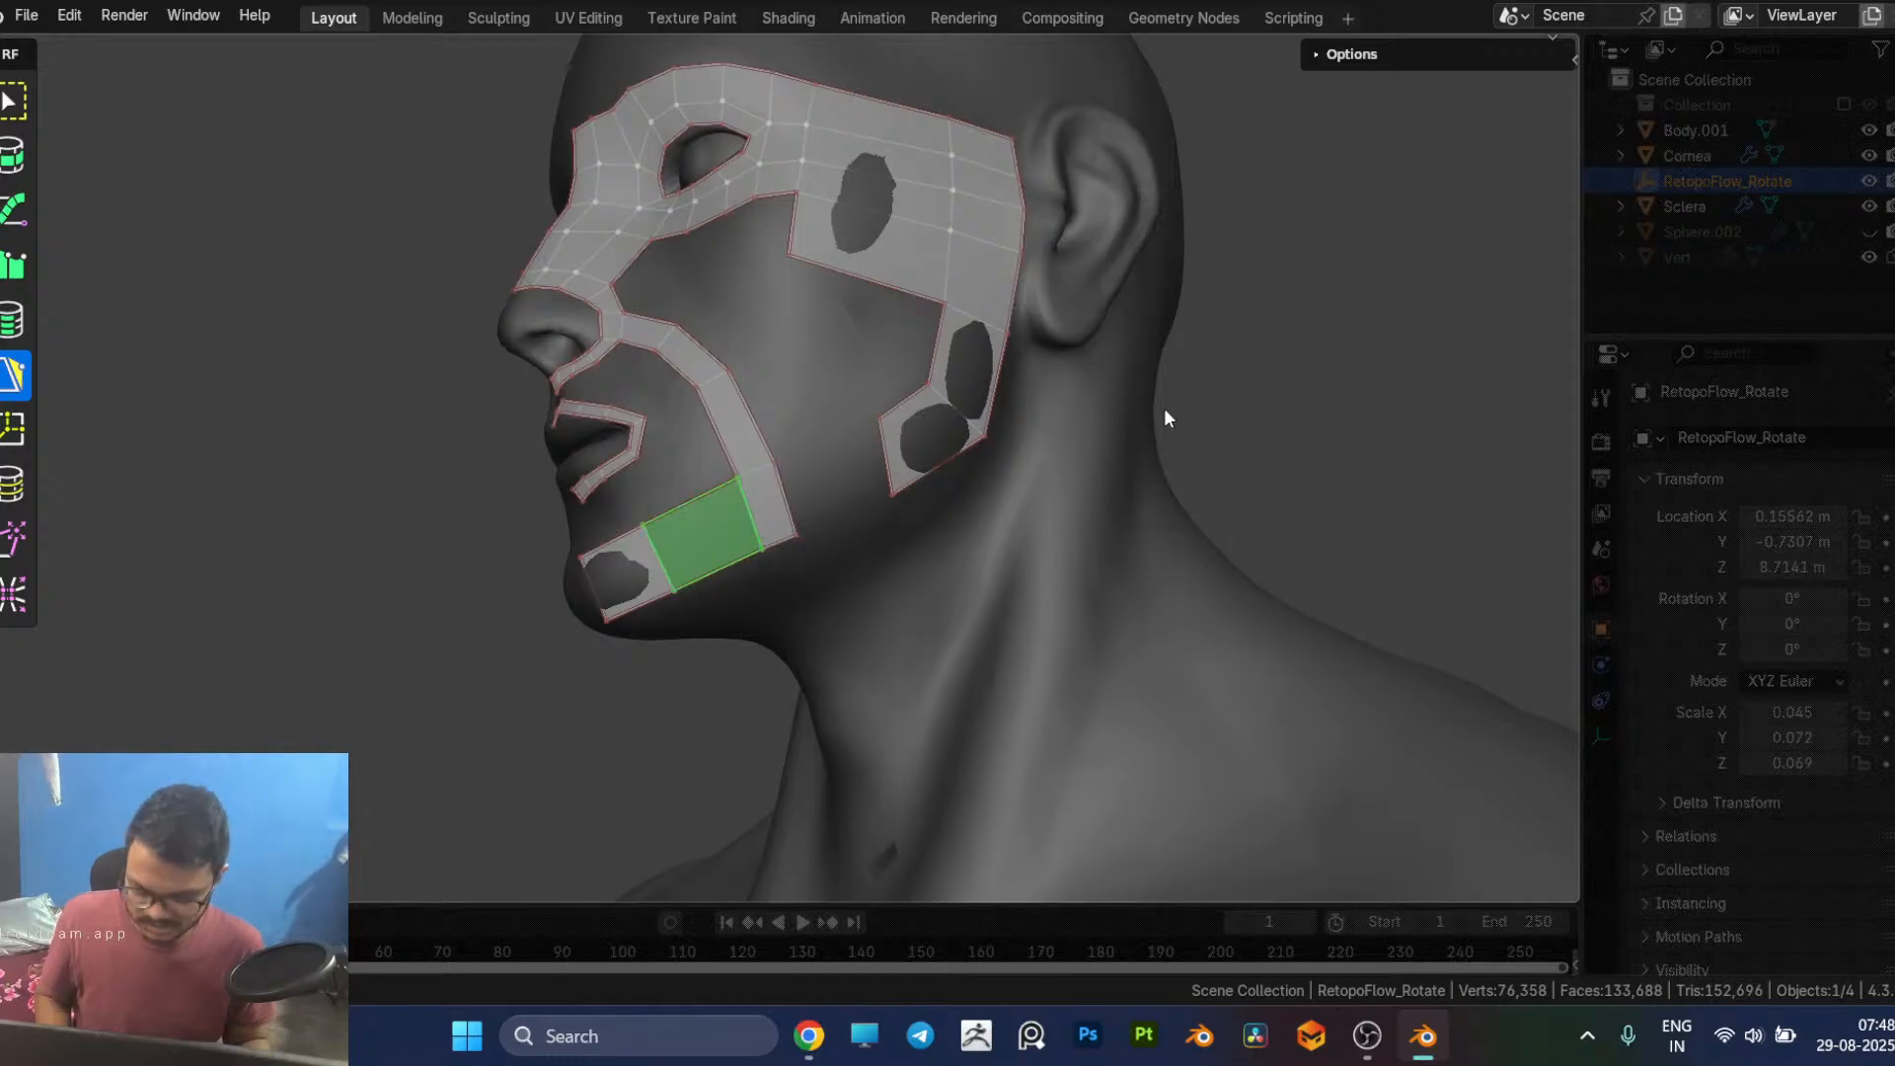
{"action": "key", "text": "x"}
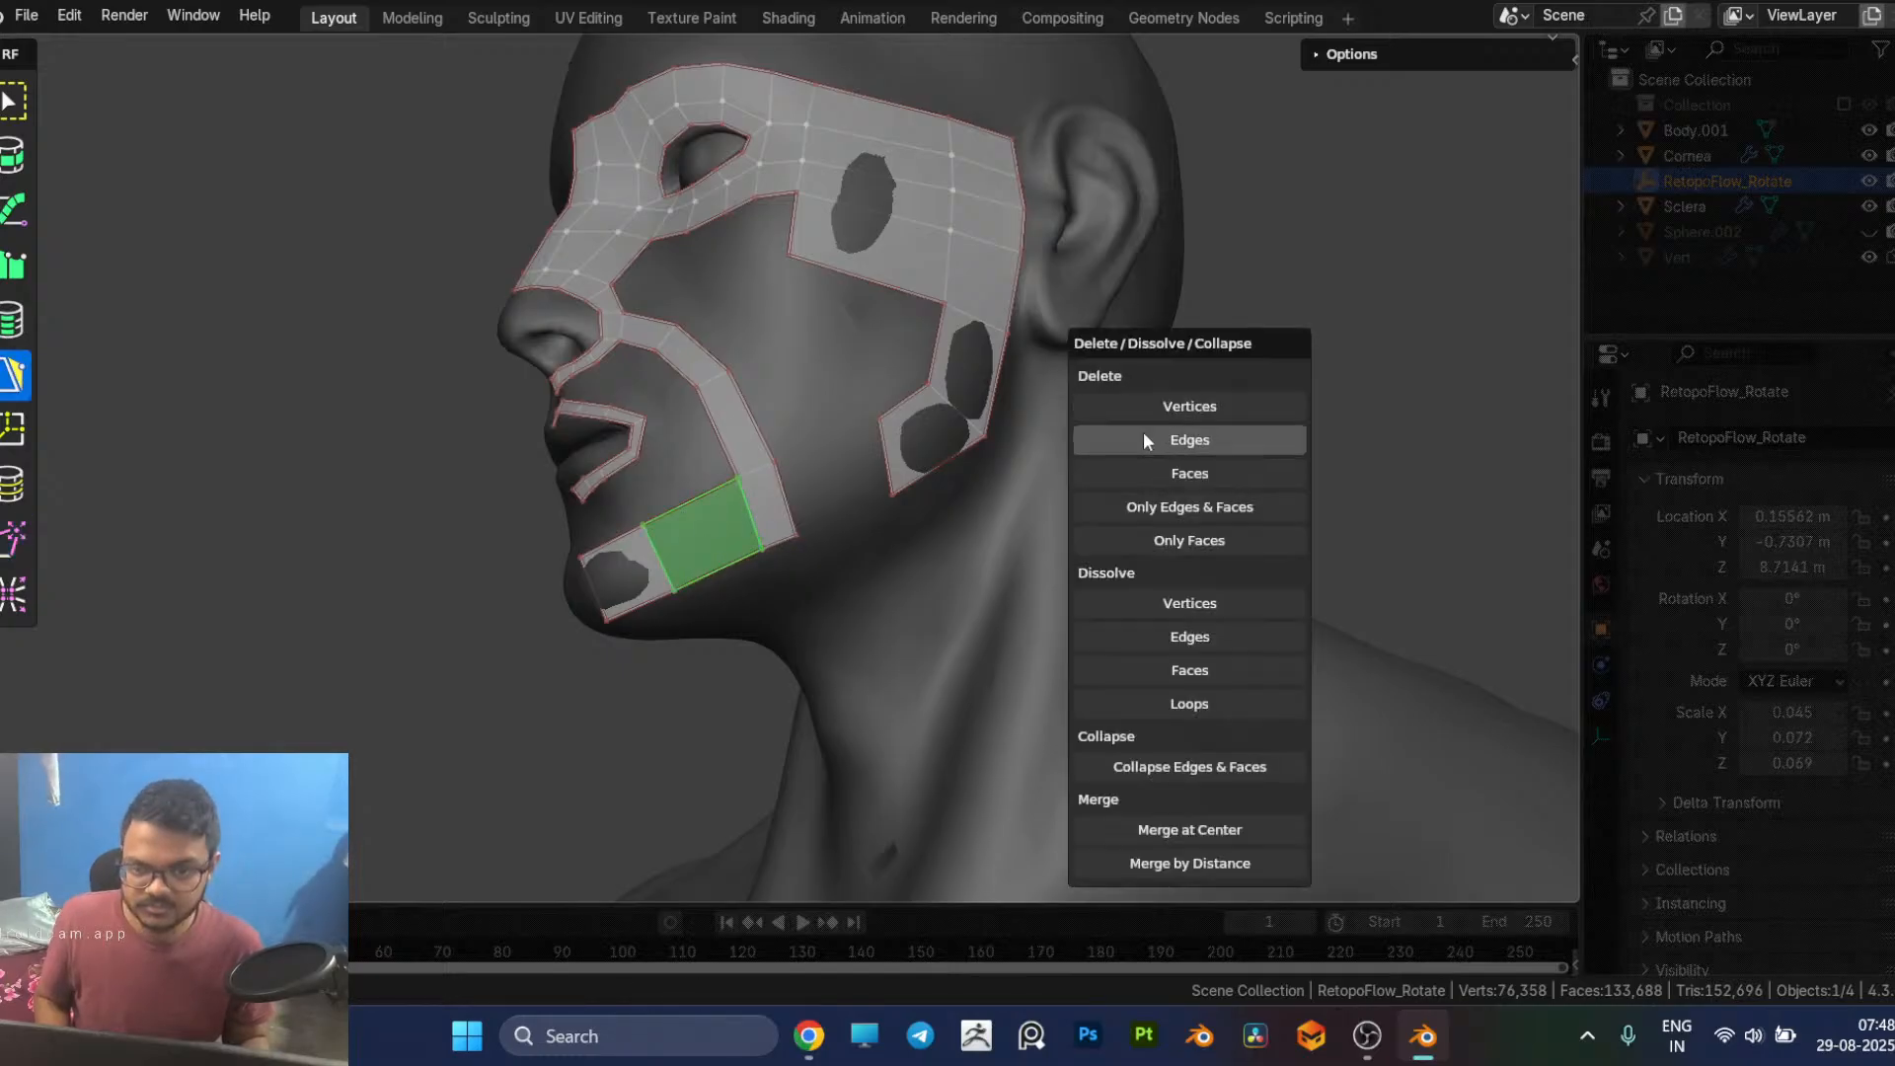
{"action": "left_click", "coordinate": [1174, 472]}
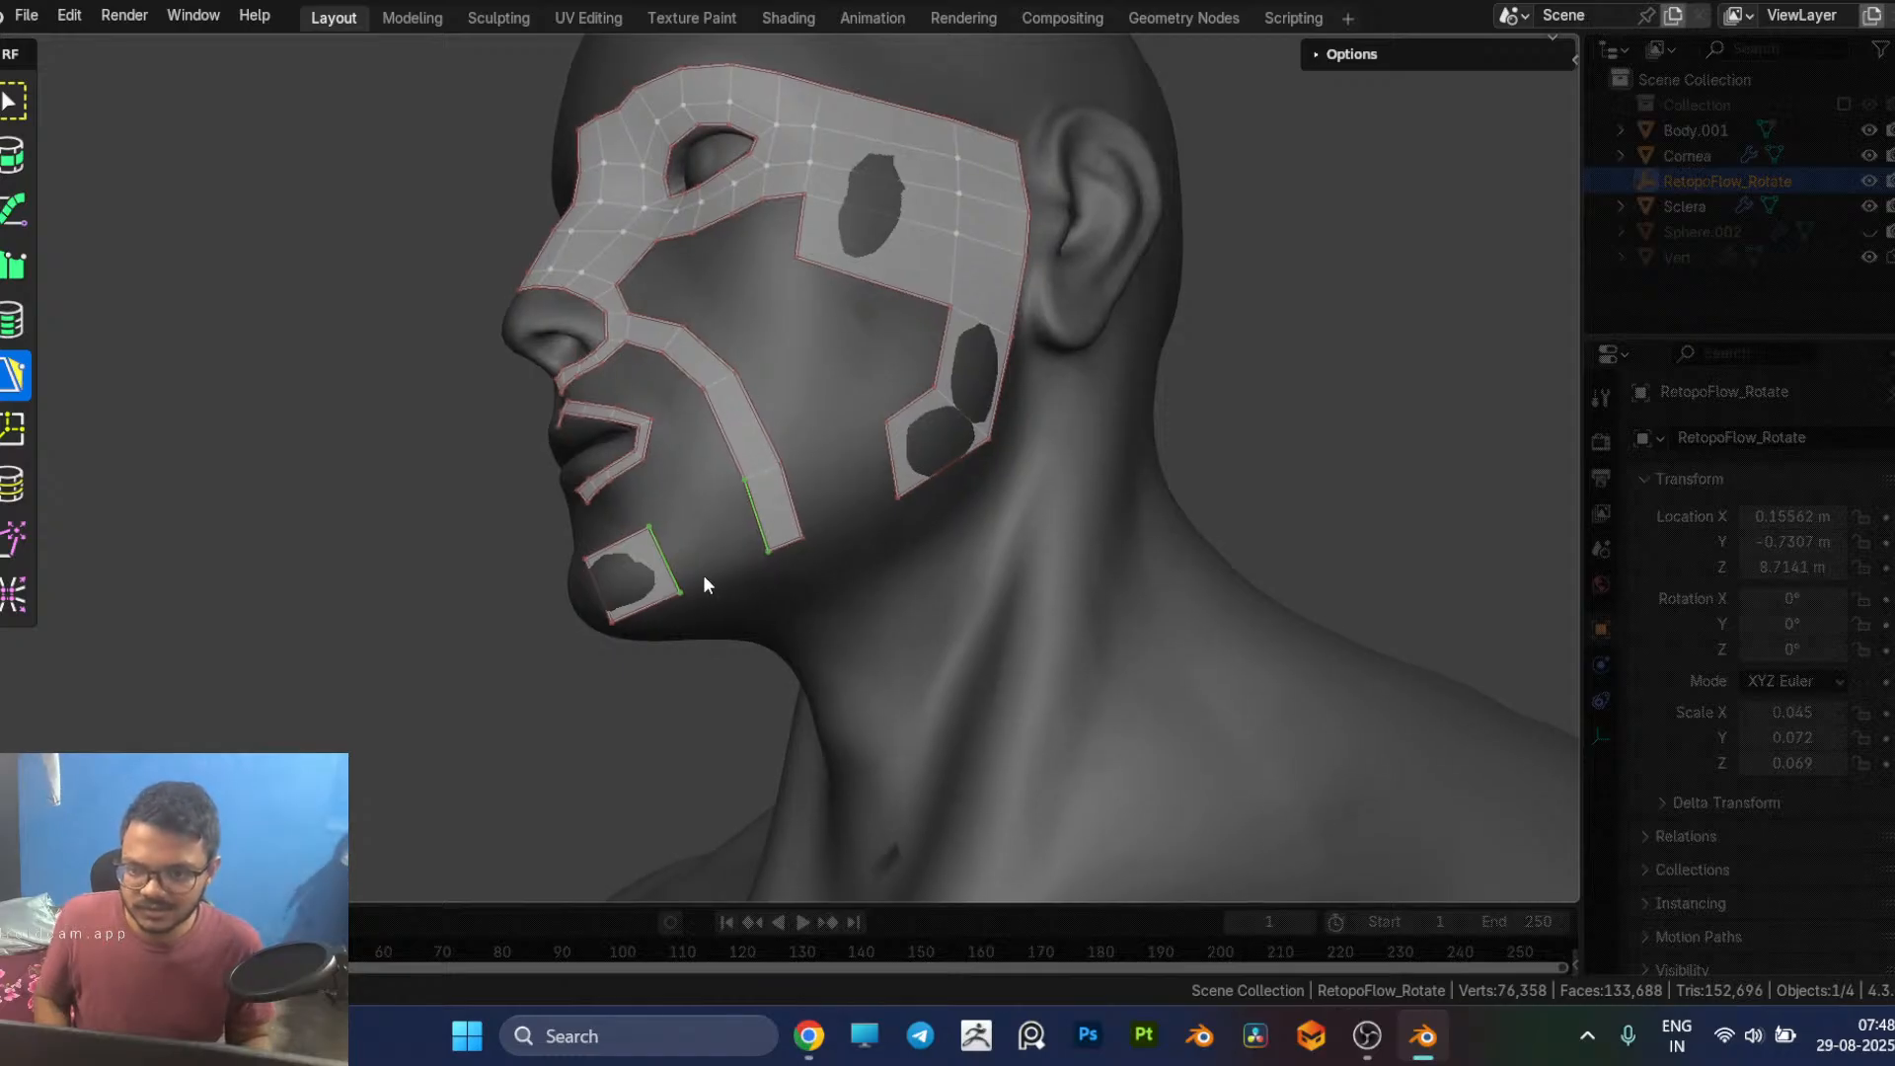
Step: Move the cheek strip's lowest cross edge up and pull its two bottom vertices up so the end angles towards the chin
{"action": "middle_click_drag", "start_coordinate": [704, 583], "coordinate": [807, 540]}
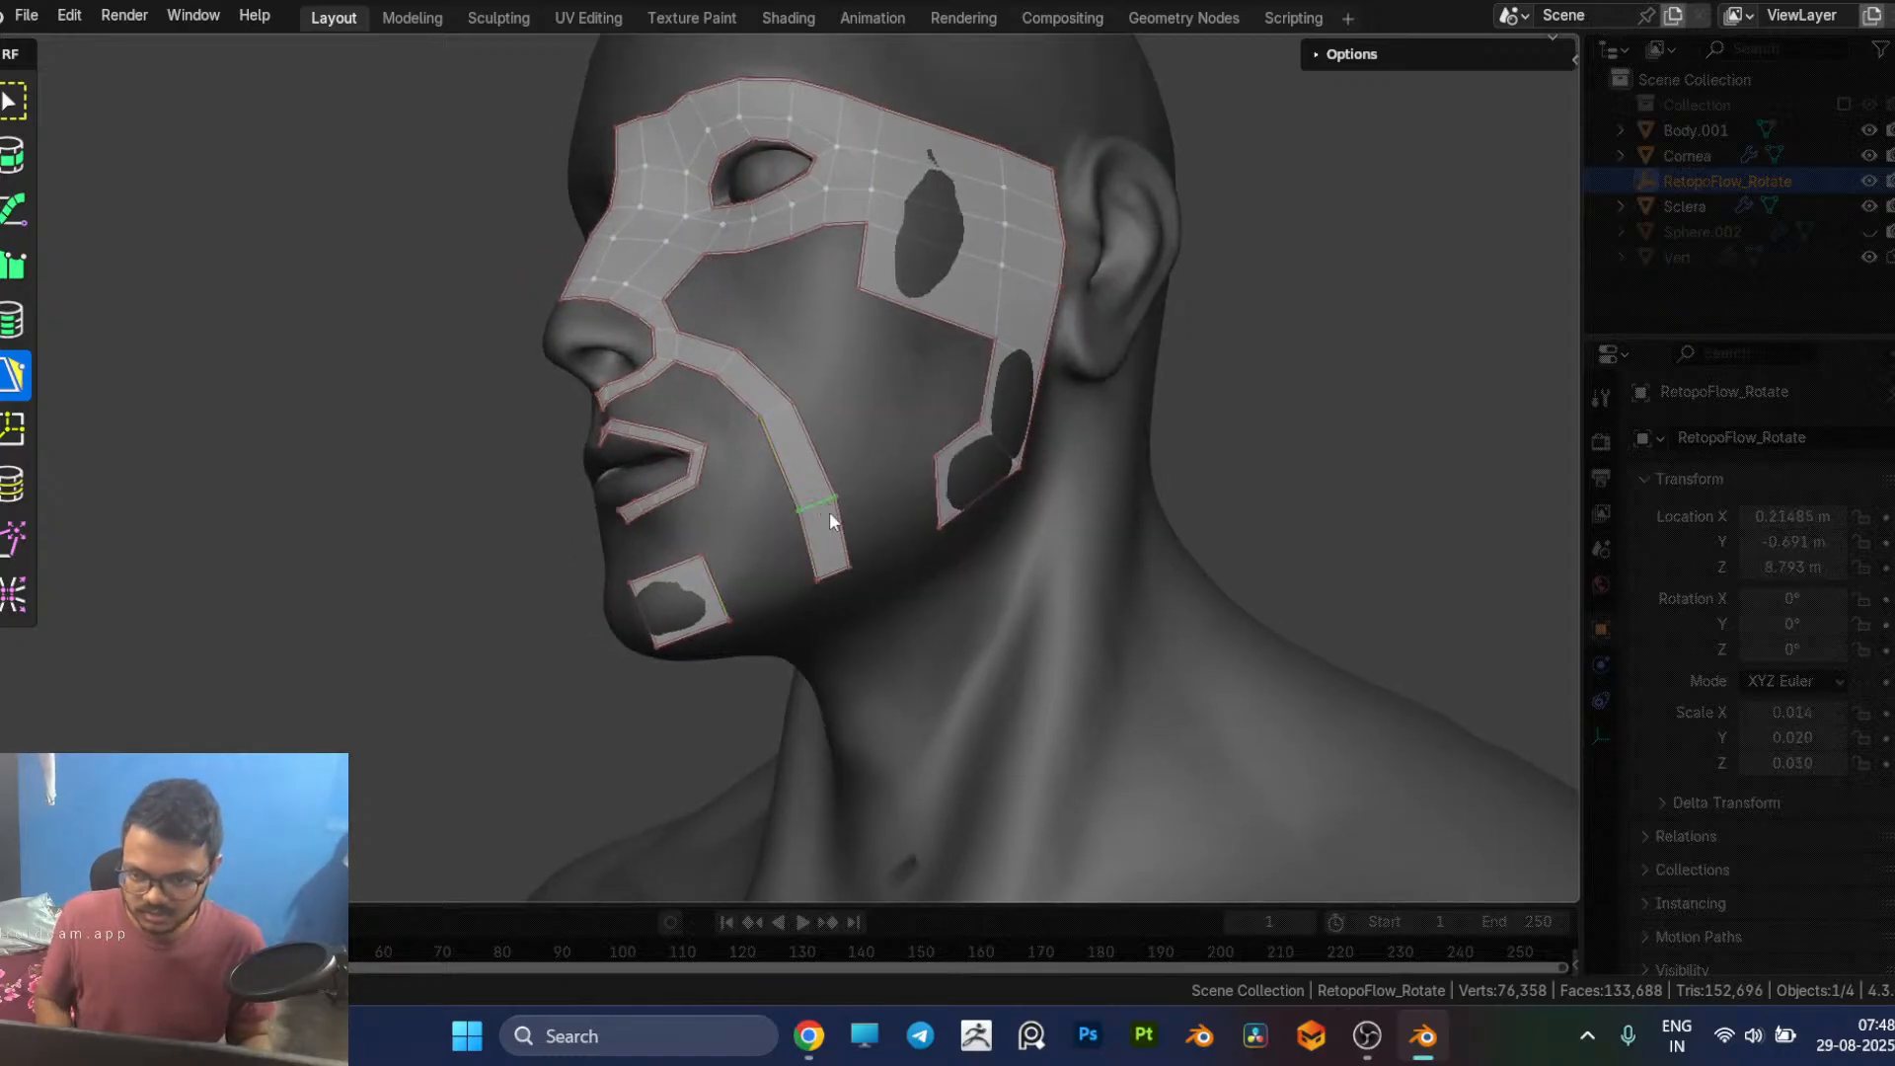
{"action": "key", "text": "g"}
{"action": "left_click", "coordinate": [821, 476]}
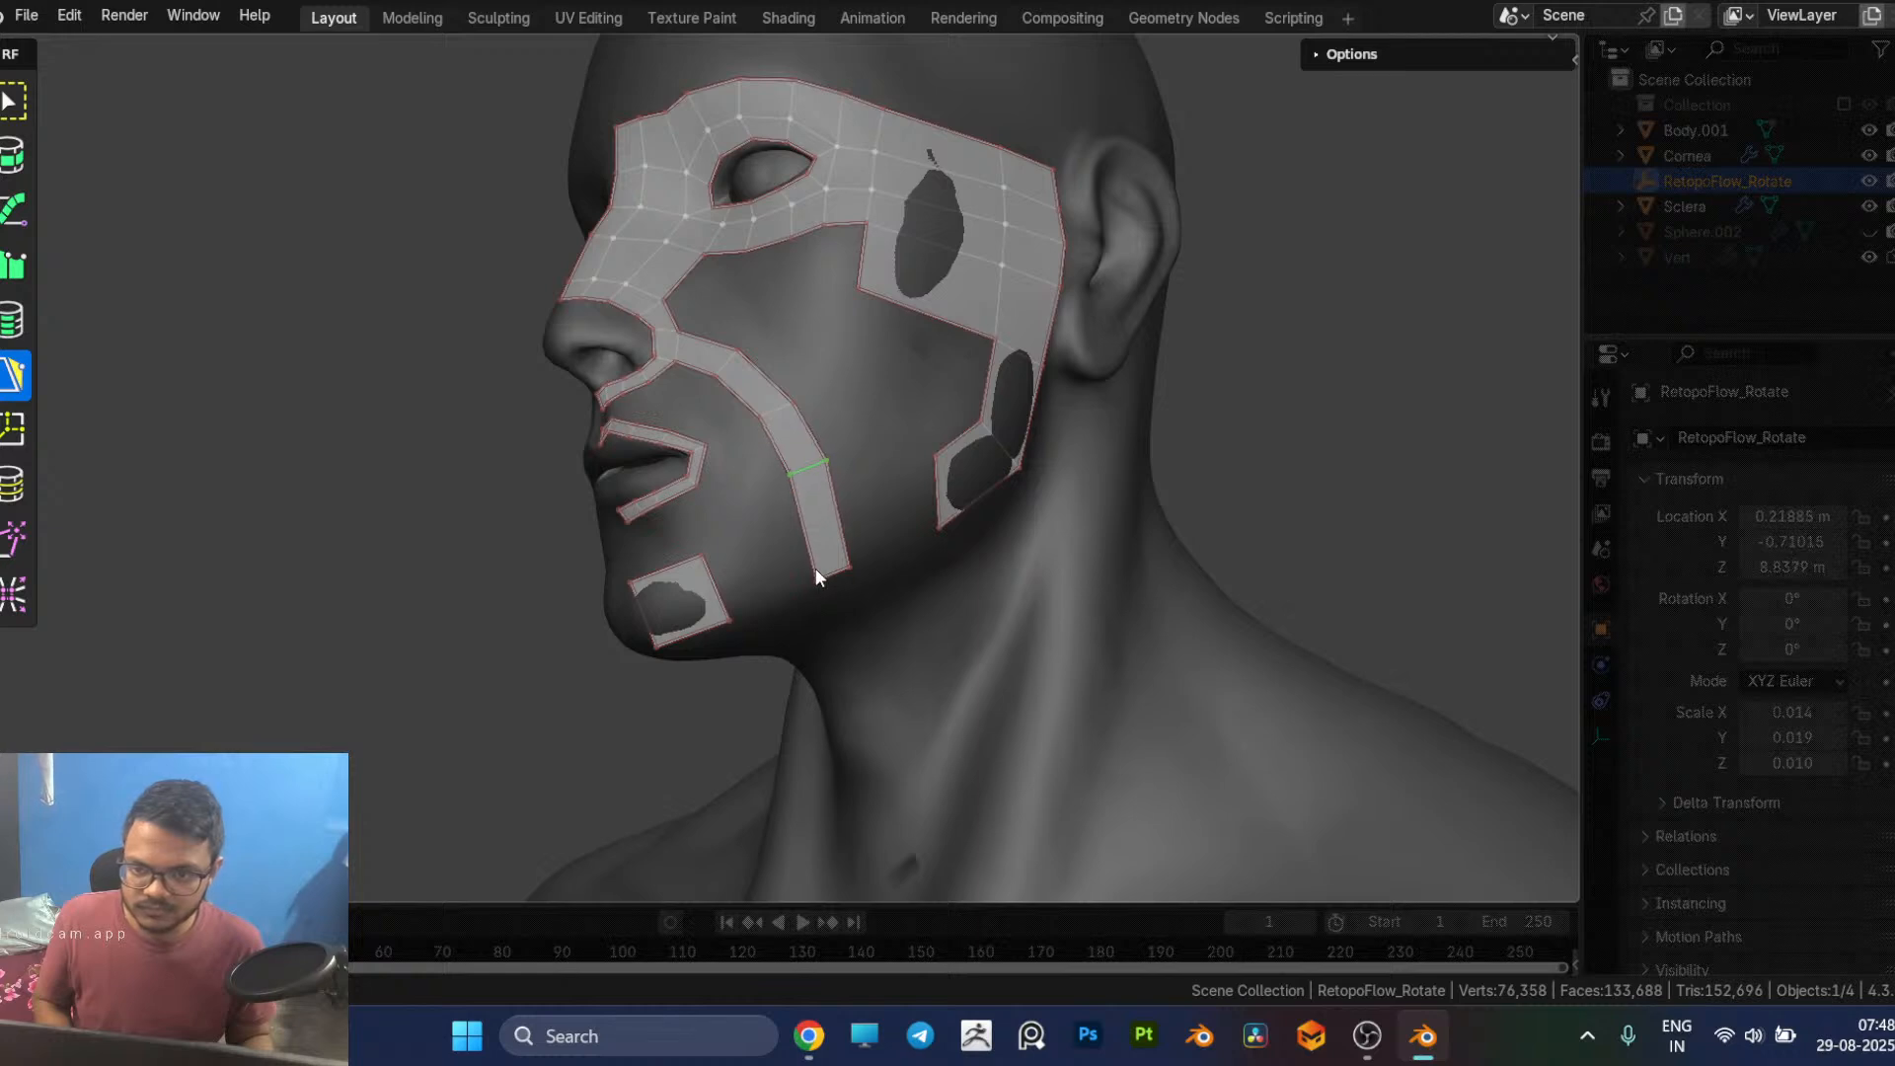
{"action": "mouse_move", "coordinate": [815, 579]}
{"action": "left_mouse_down"}
{"action": "mouse_move", "coordinate": [789, 526]}
{"action": "mouse_move", "coordinate": [829, 560]}
{"action": "left_mouse_up"}
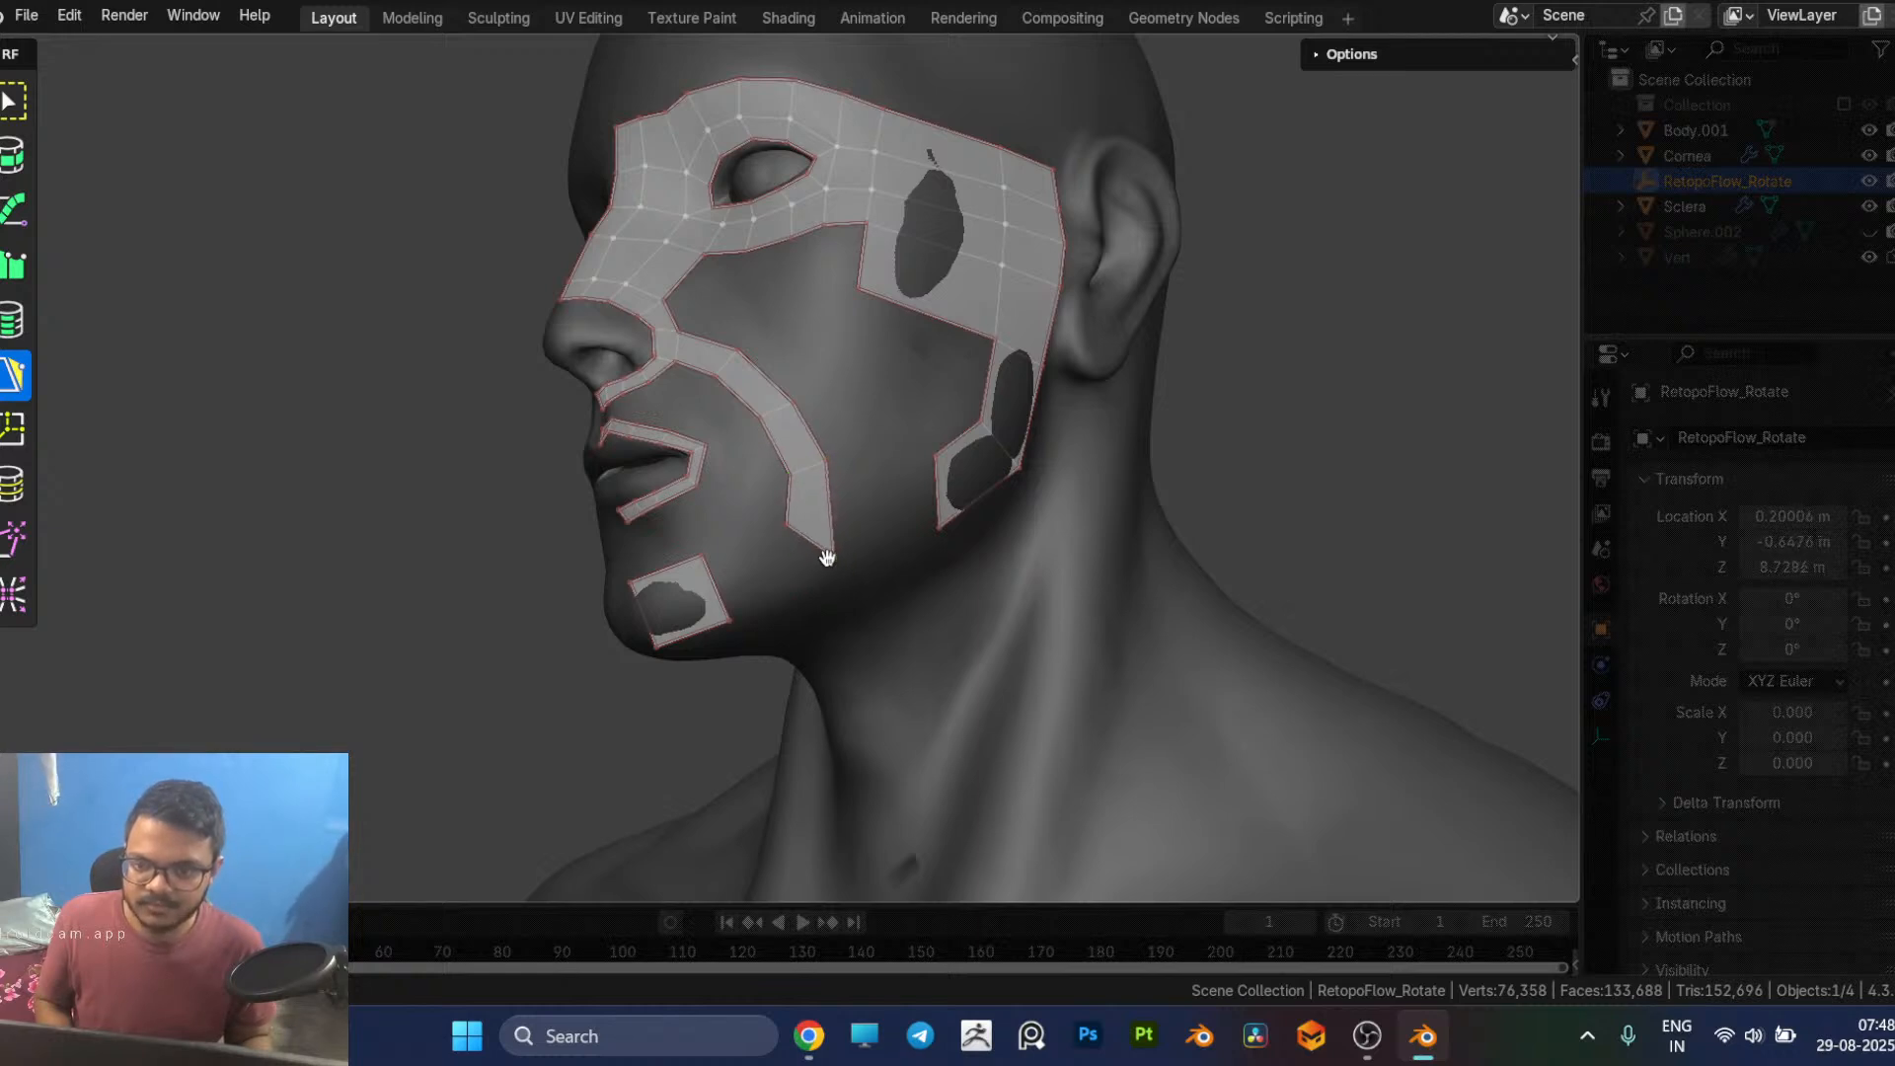
Step: Bridge the cheek strip's lower end to the chin patch with a new face and adjust its inner corner
{"action": "left_click", "coordinate": [724, 582]}
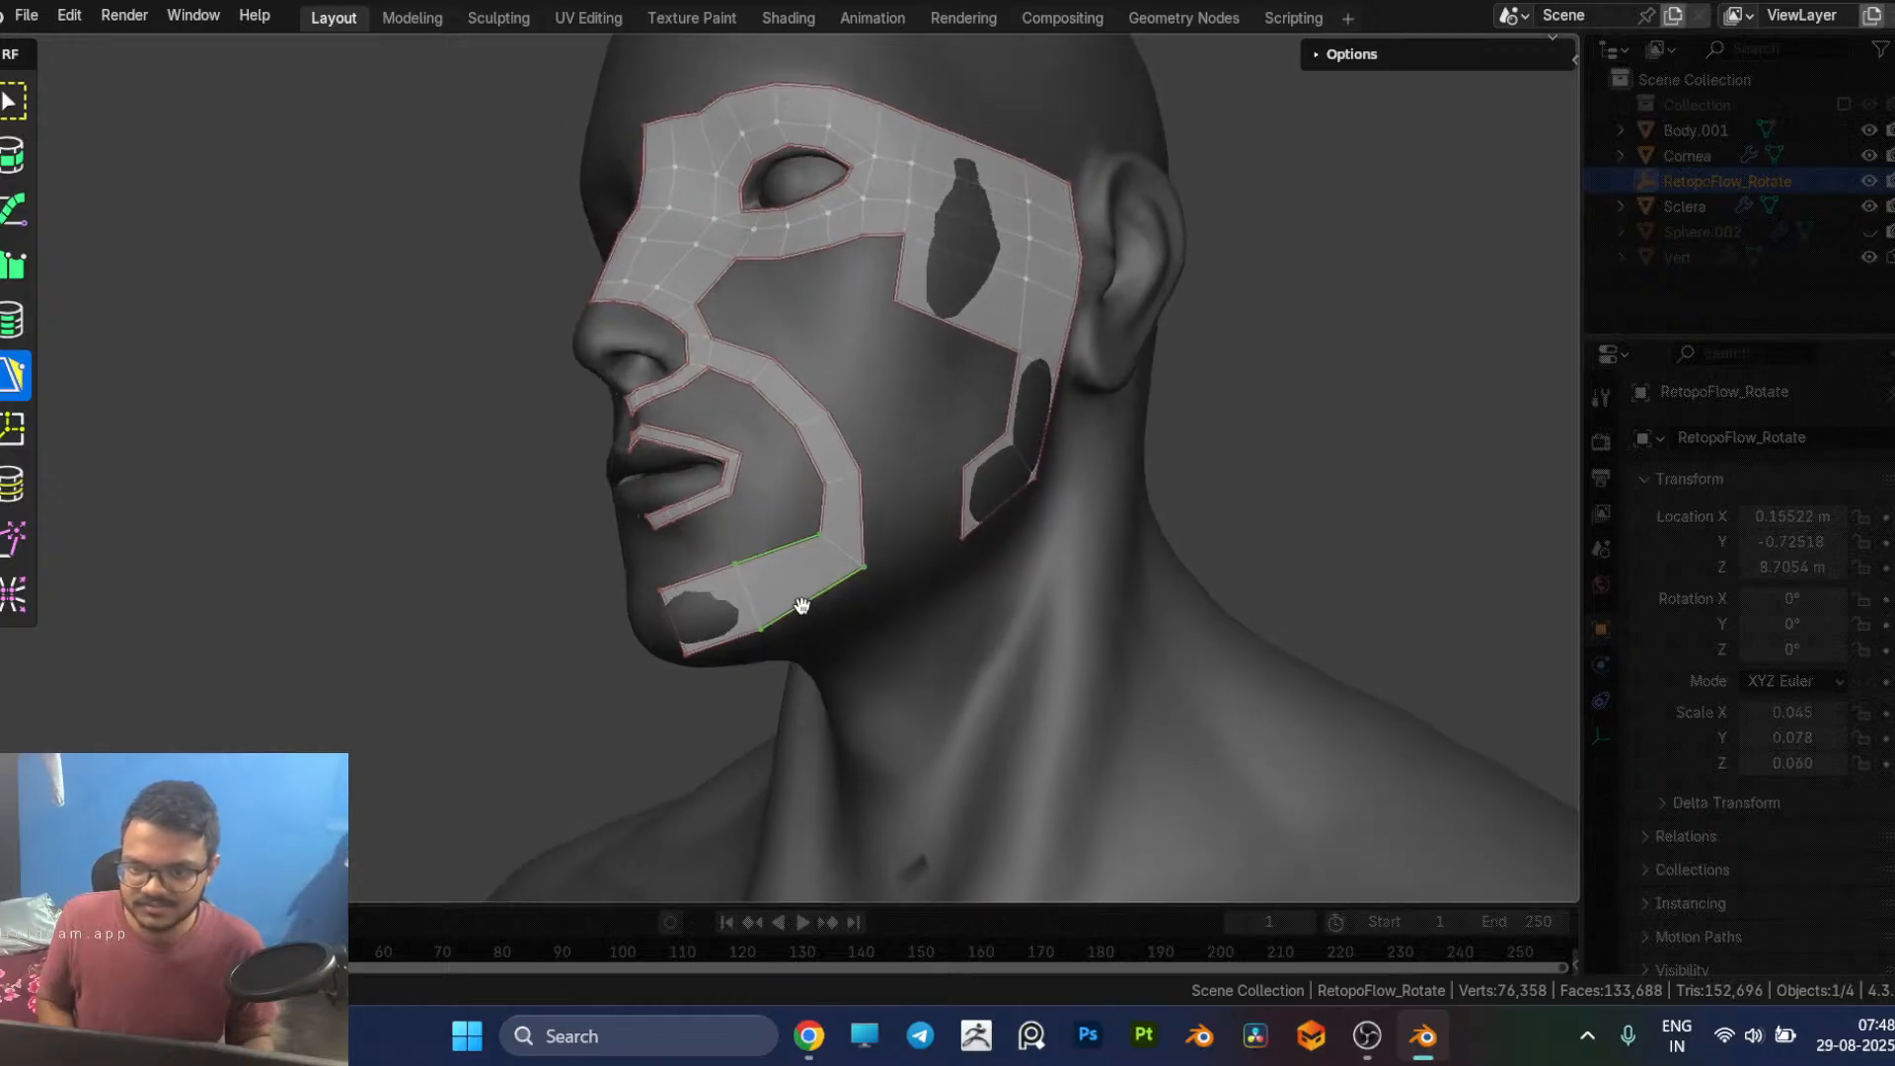
{"action": "left_click", "coordinate": [781, 537]}
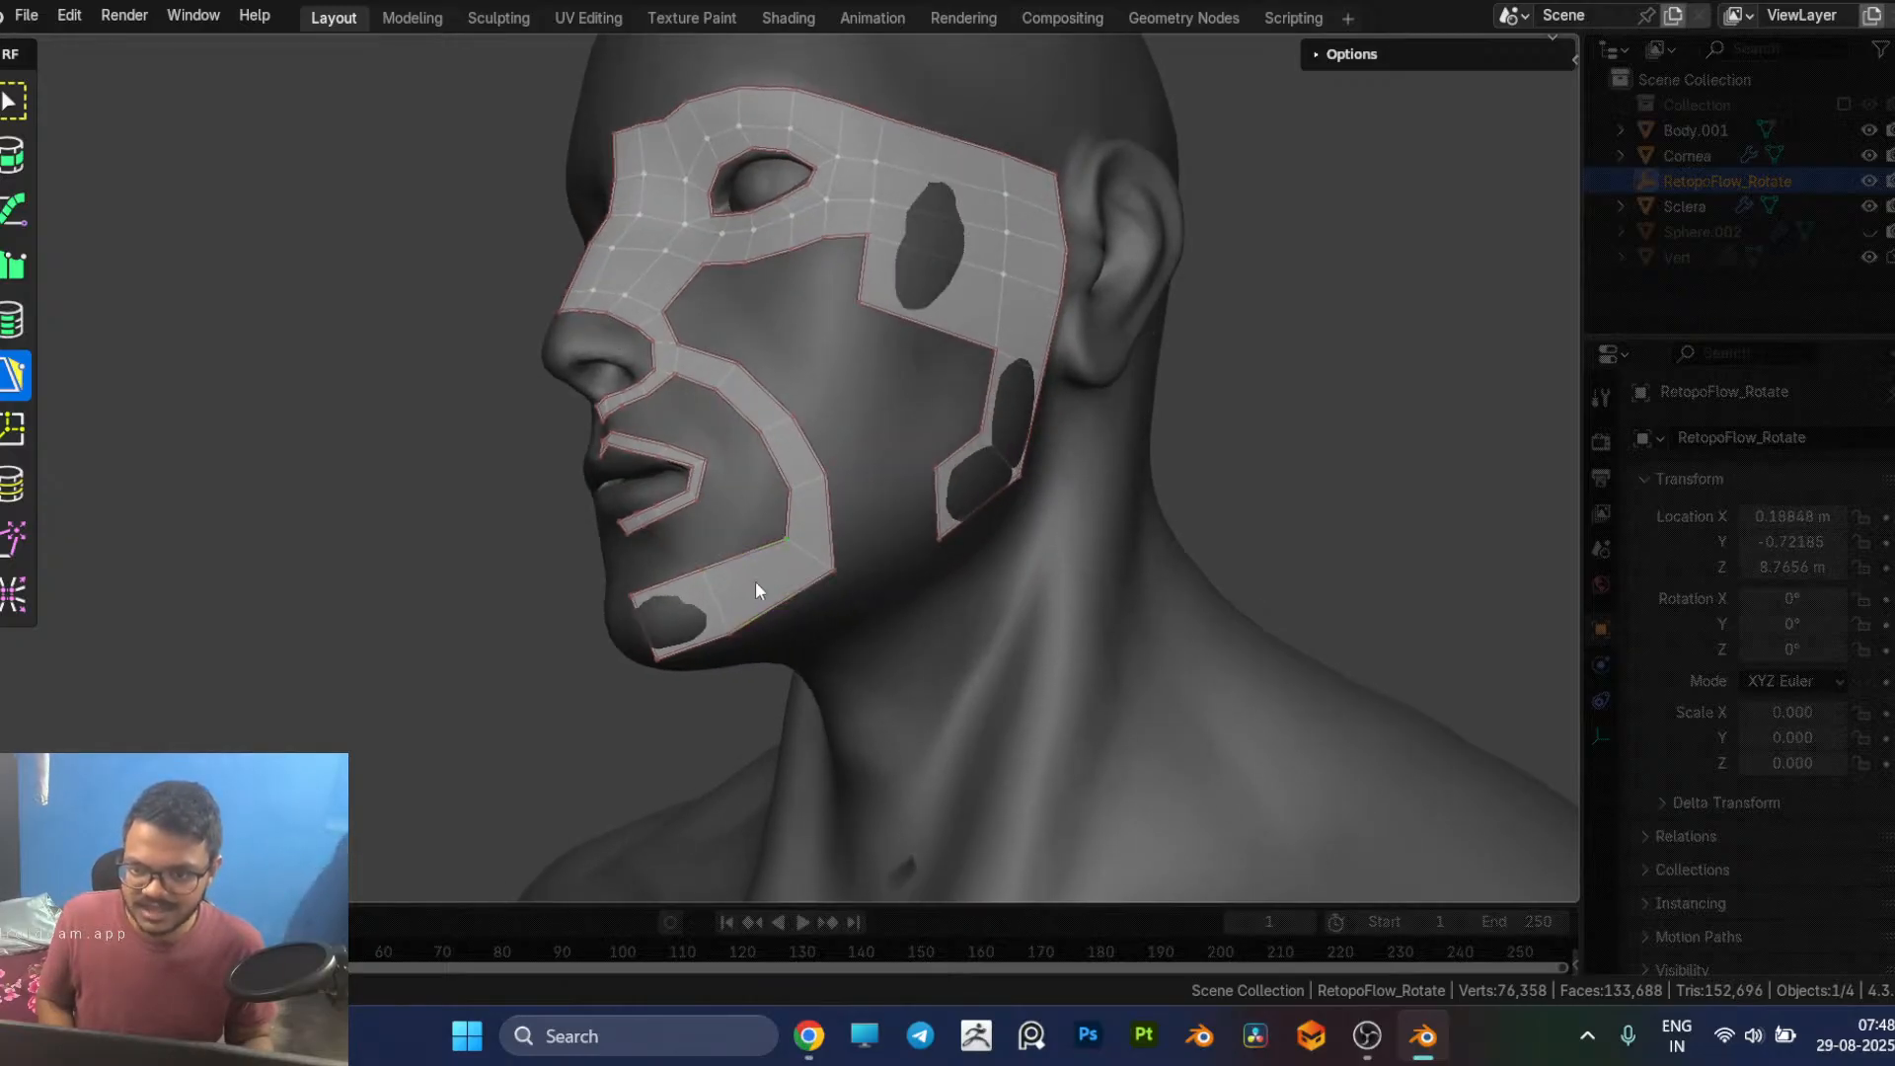
{"action": "middle_click_drag", "start_coordinate": [726, 630], "coordinate": [796, 677]}
Step: Reposition the vertices along the chin, jaw and outer cheek to make the strip curve evenly around the mouth
{"action": "scroll", "coordinate": [794, 661], "scroll_direction": "up", "scroll_amount": 2}
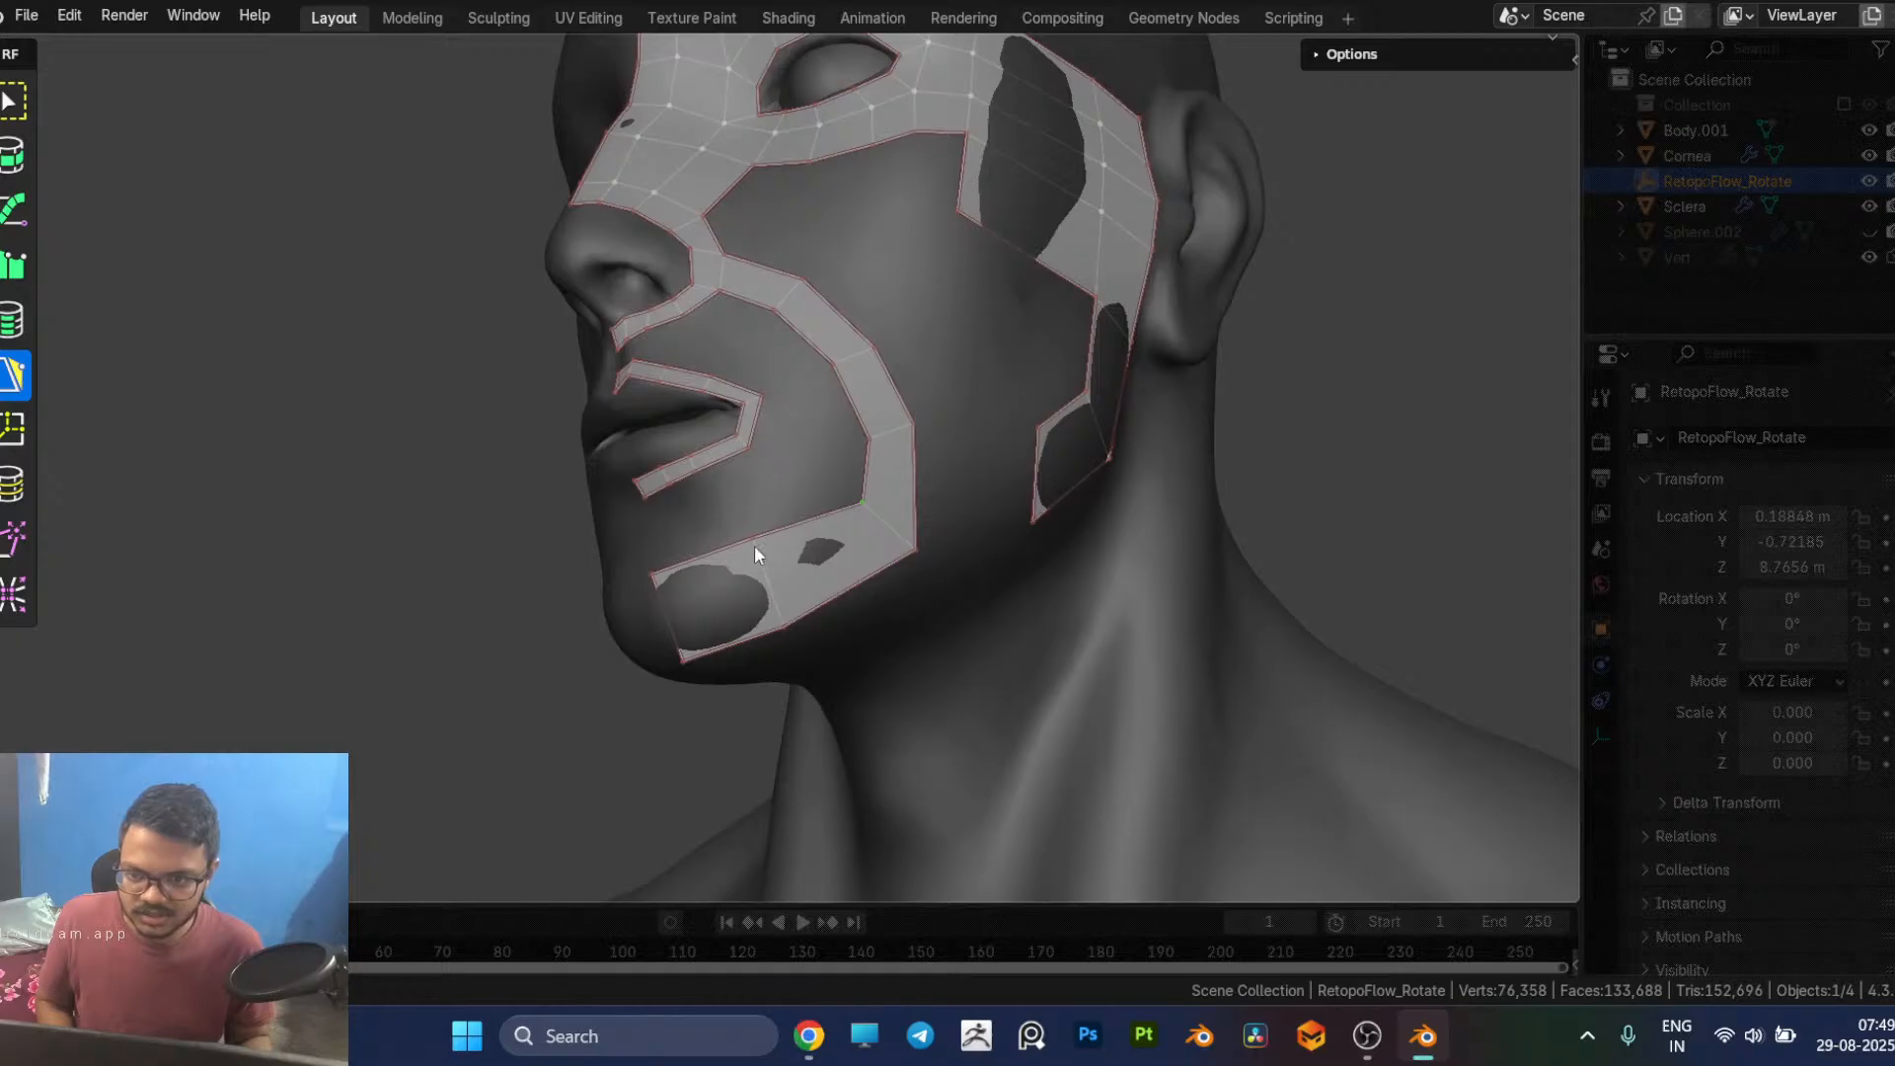
{"action": "left_click_drag", "start_coordinate": [754, 545], "coordinate": [753, 580]}
{"action": "middle_click_drag", "start_coordinate": [778, 589], "coordinate": [837, 585]}
{"action": "left_click_drag", "start_coordinate": [808, 575], "coordinate": [825, 614]}
{"action": "middle_click_drag", "start_coordinate": [890, 614], "coordinate": [672, 542]}
{"action": "left_click_drag", "start_coordinate": [684, 542], "coordinate": [649, 549]}
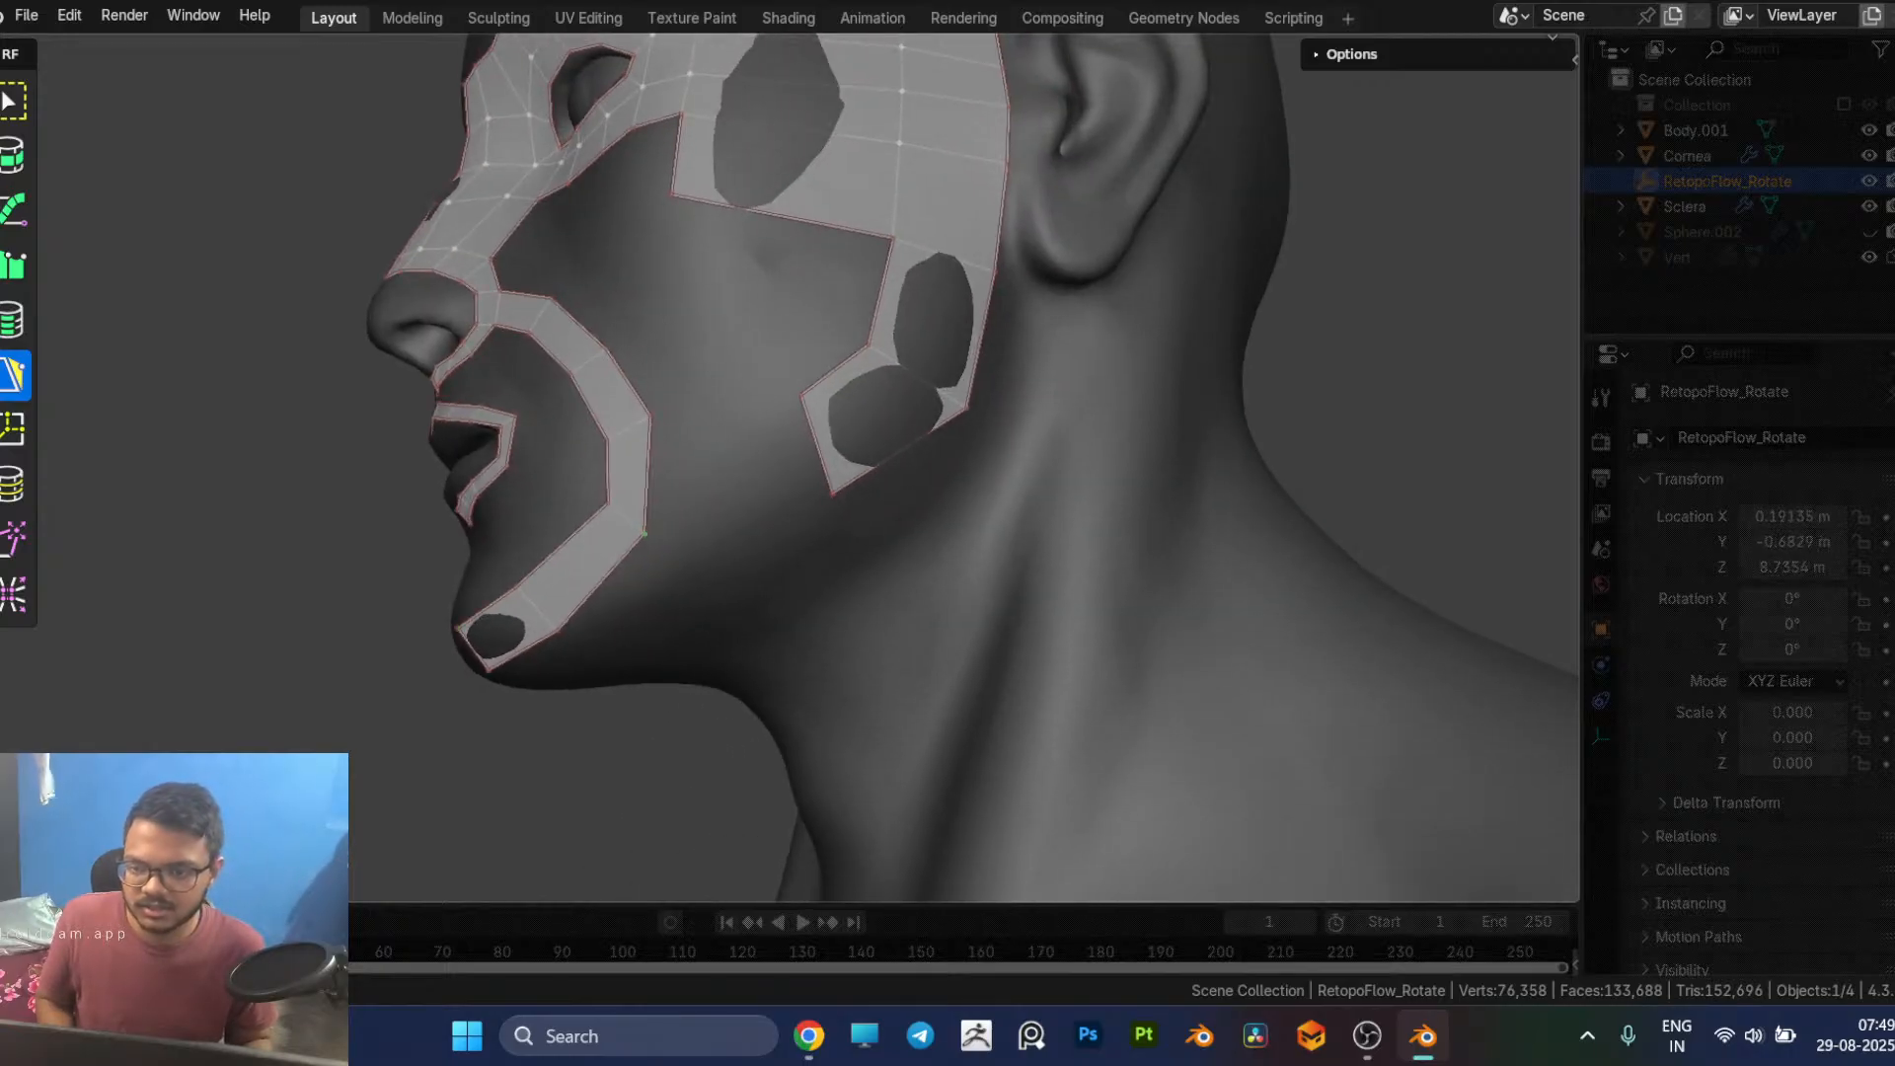
{"action": "middle_click_drag", "start_coordinate": [648, 537], "coordinate": [367, 422]}
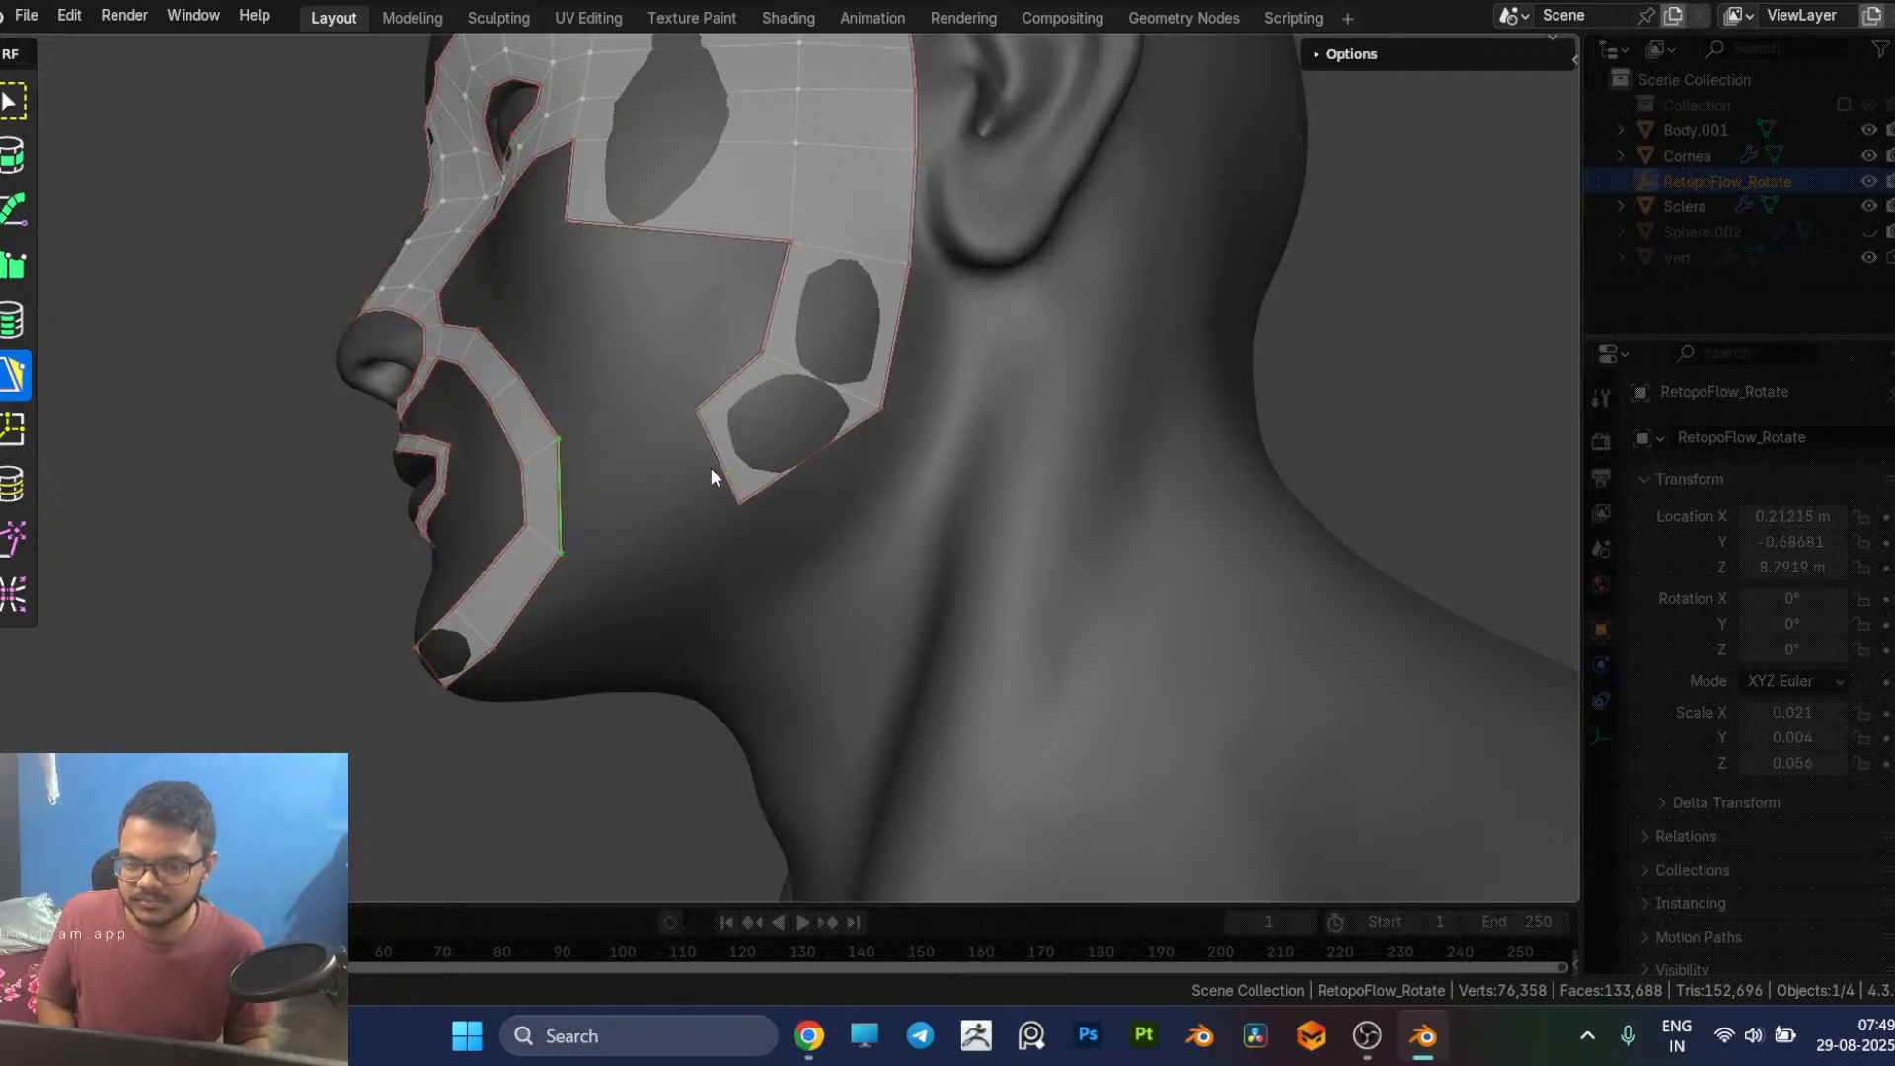
Step: Switch to Chrome to examine the facial topology reference again
{"action": "key", "text": "alt+Tab"}
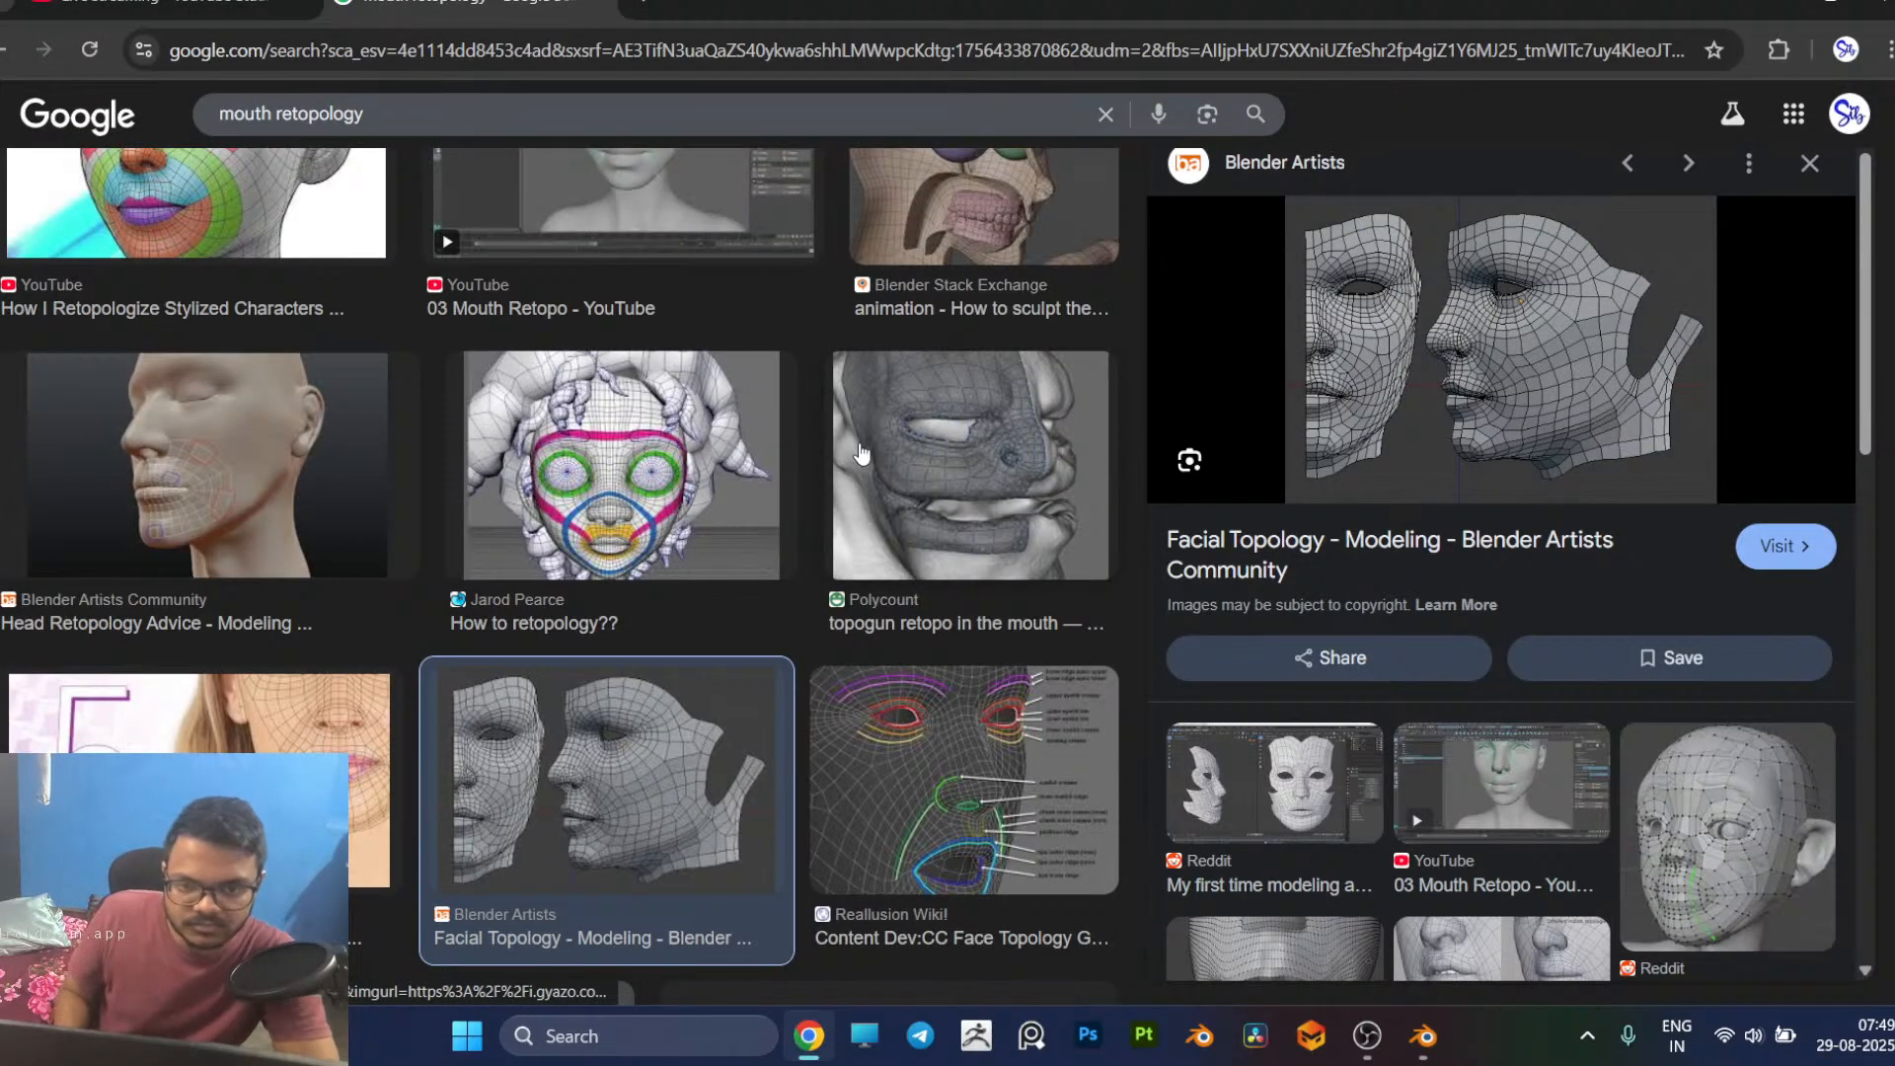
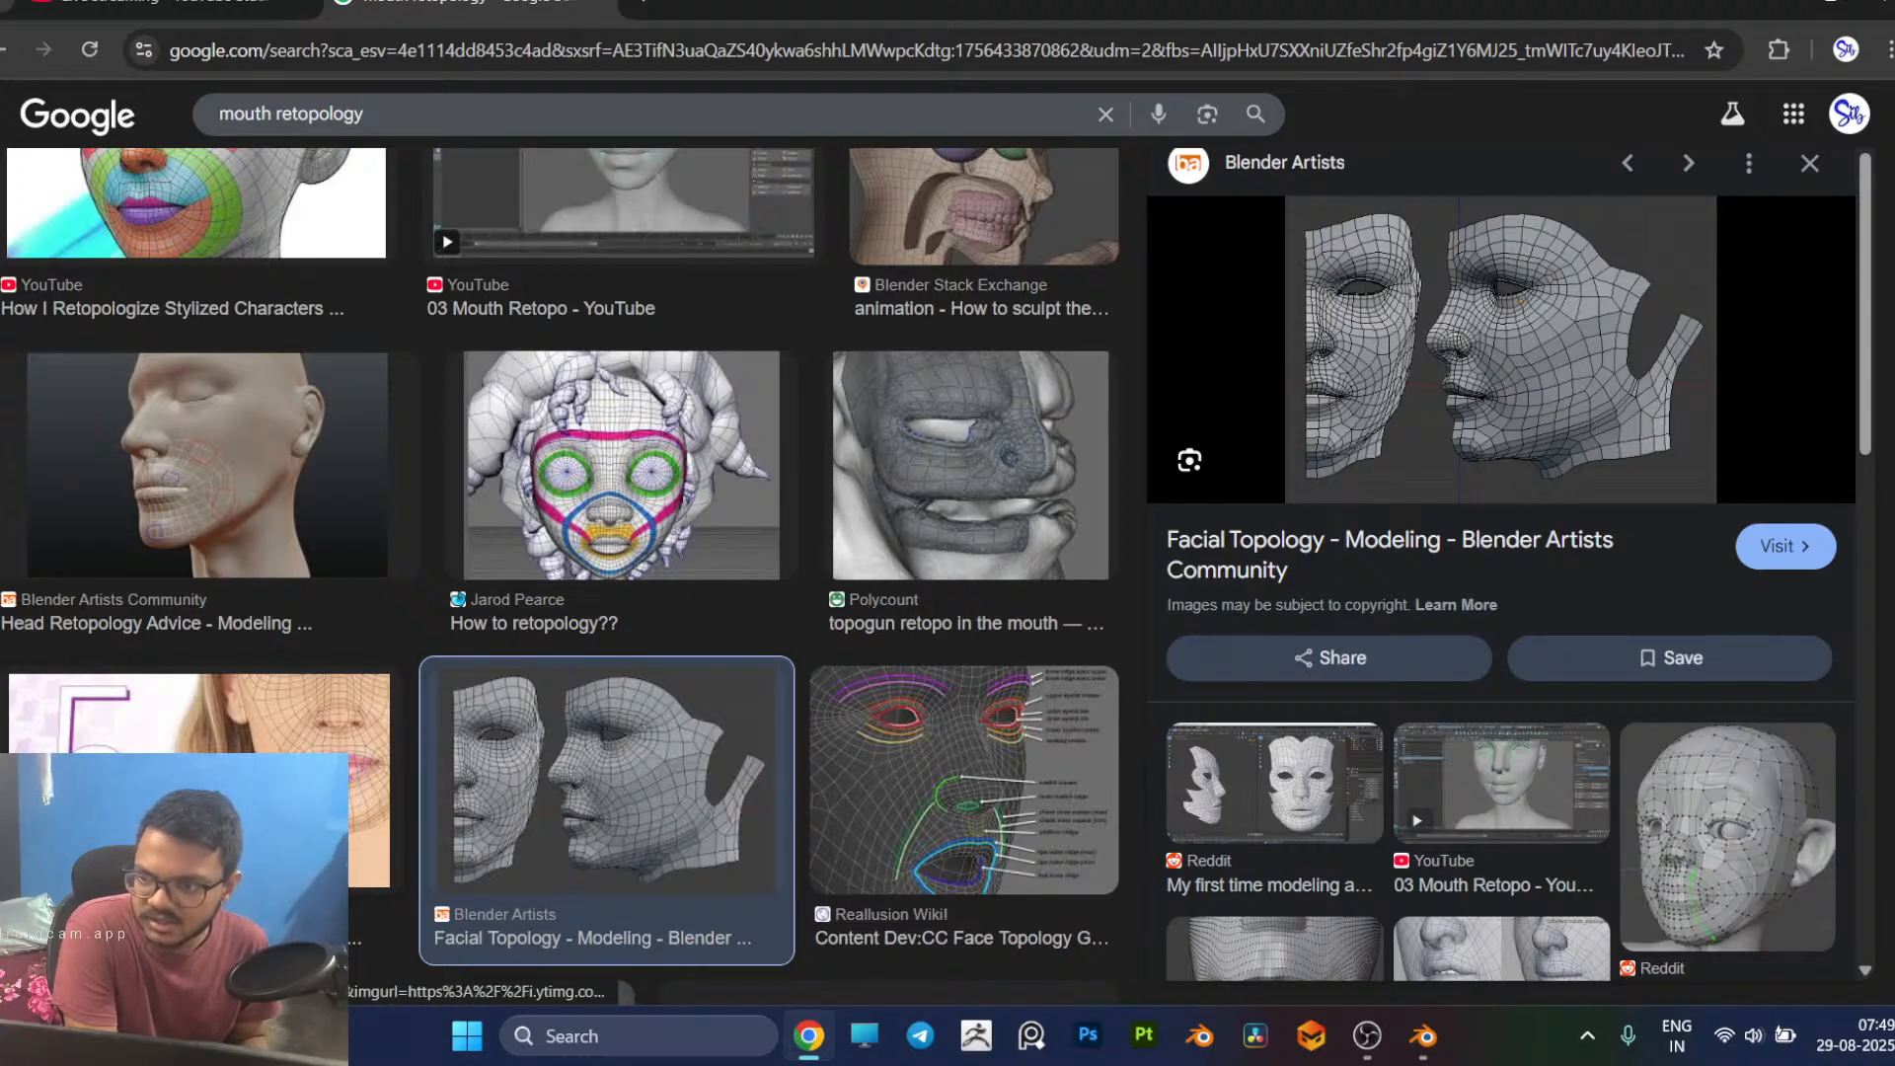
Step: Browse the related images of a stylized-character retopology reference and open the Blender Studio facial patches and poles image
{"action": "left_click", "coordinate": [128, 230]}
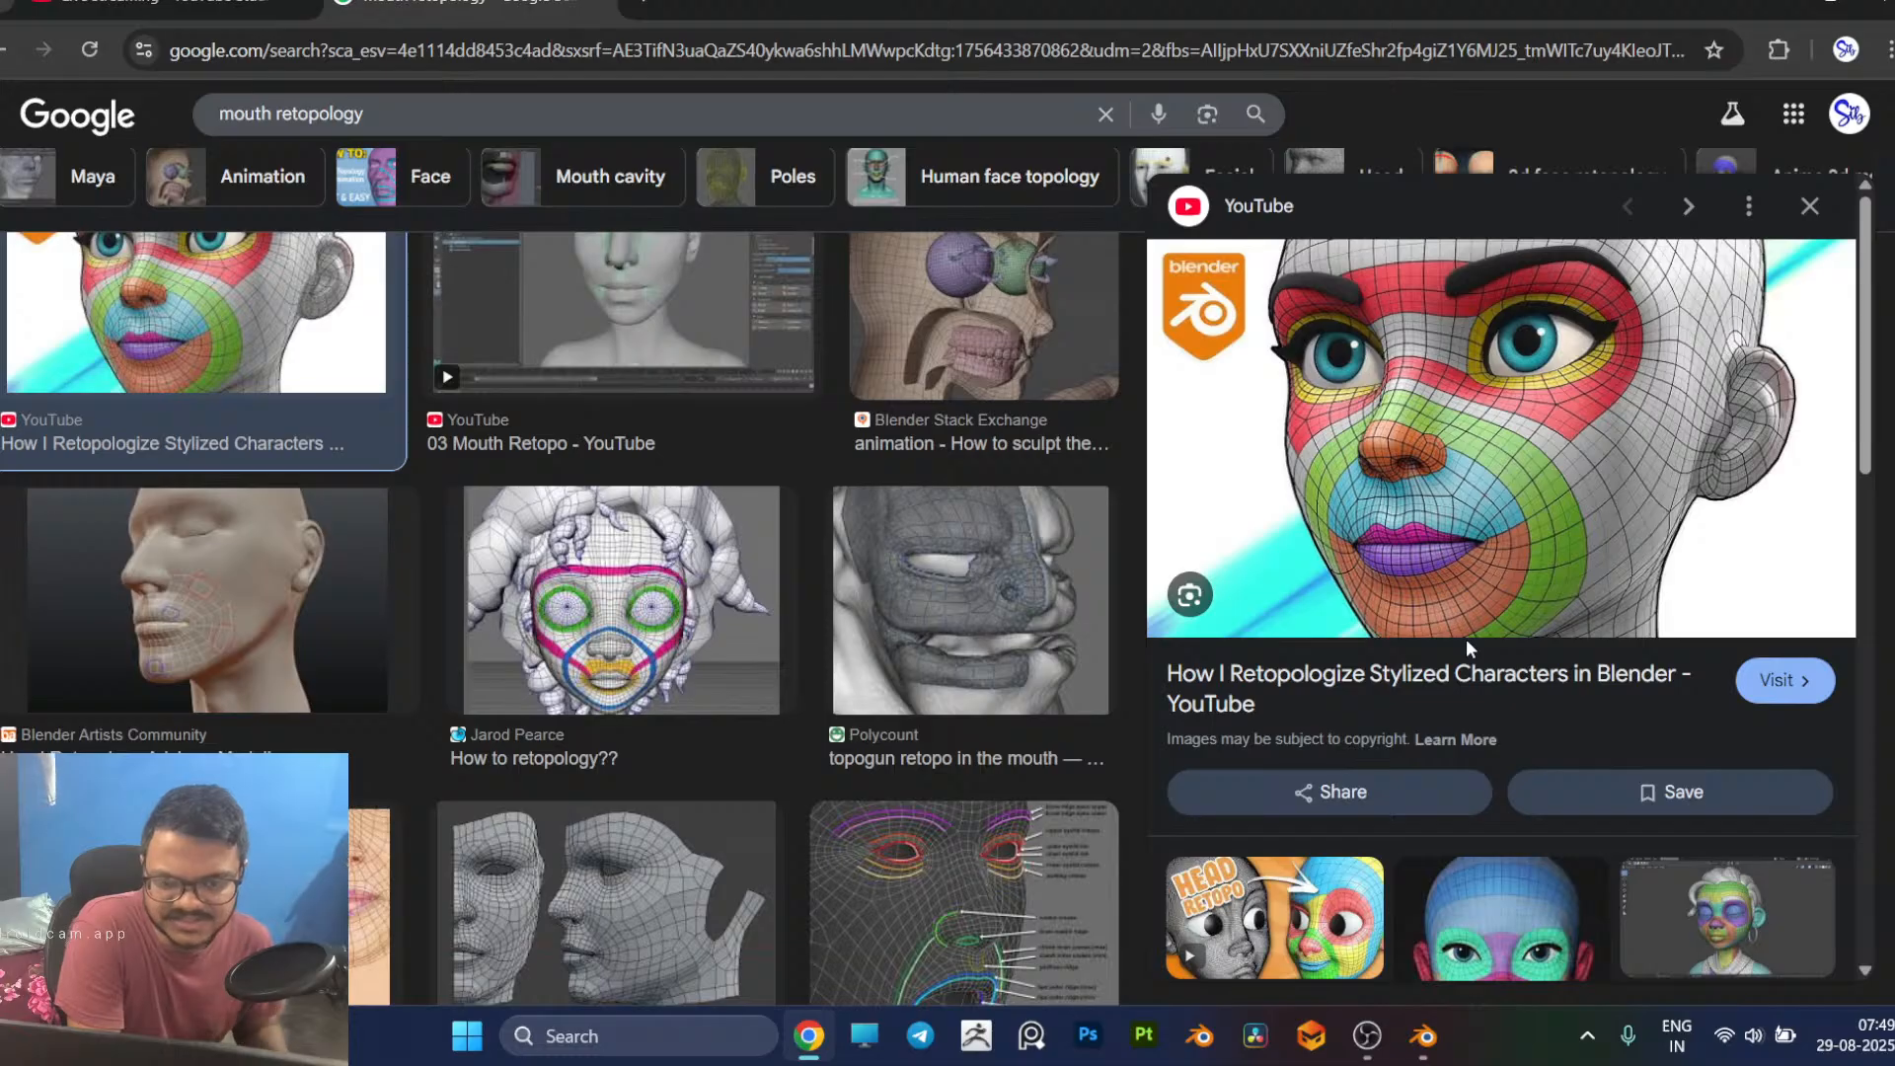
{"action": "scroll", "coordinate": [1540, 543], "scroll_direction": "down", "scroll_amount": 3}
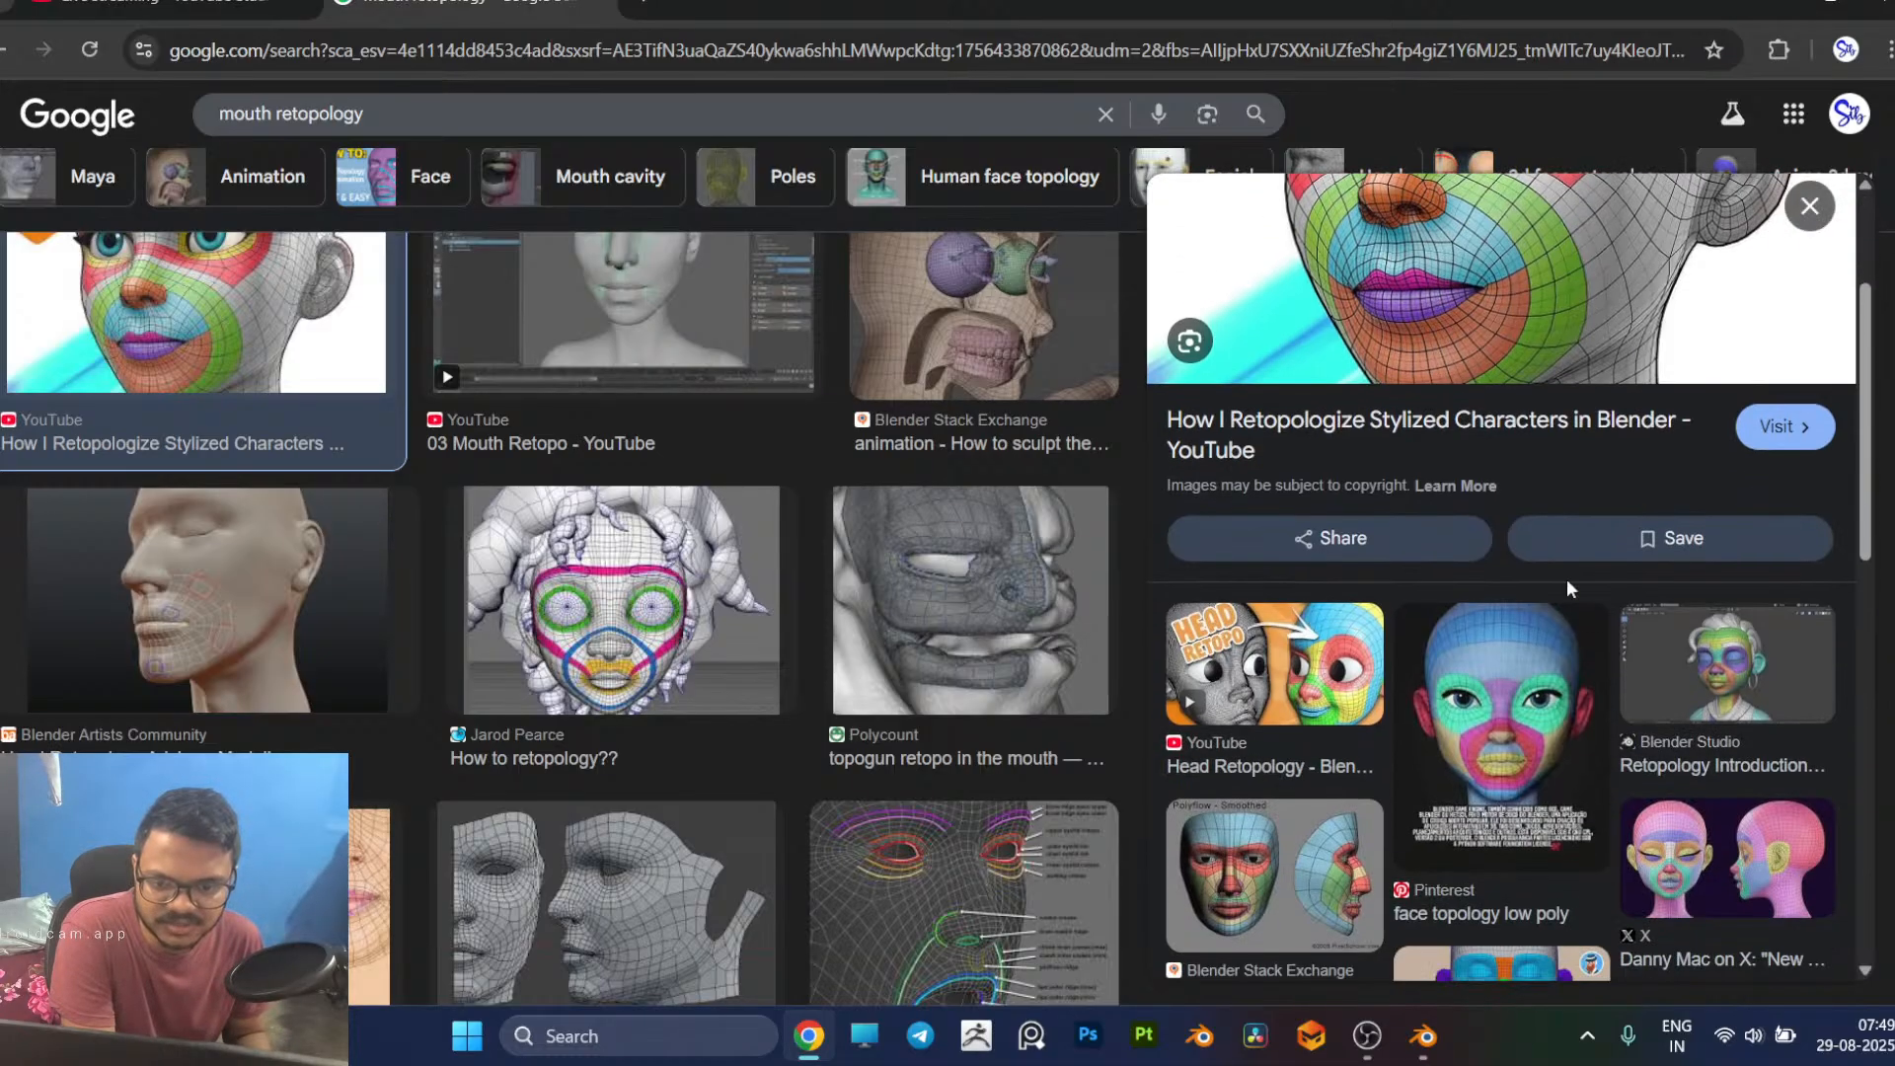
{"action": "scroll", "coordinate": [1654, 749], "scroll_direction": "down", "scroll_amount": 2}
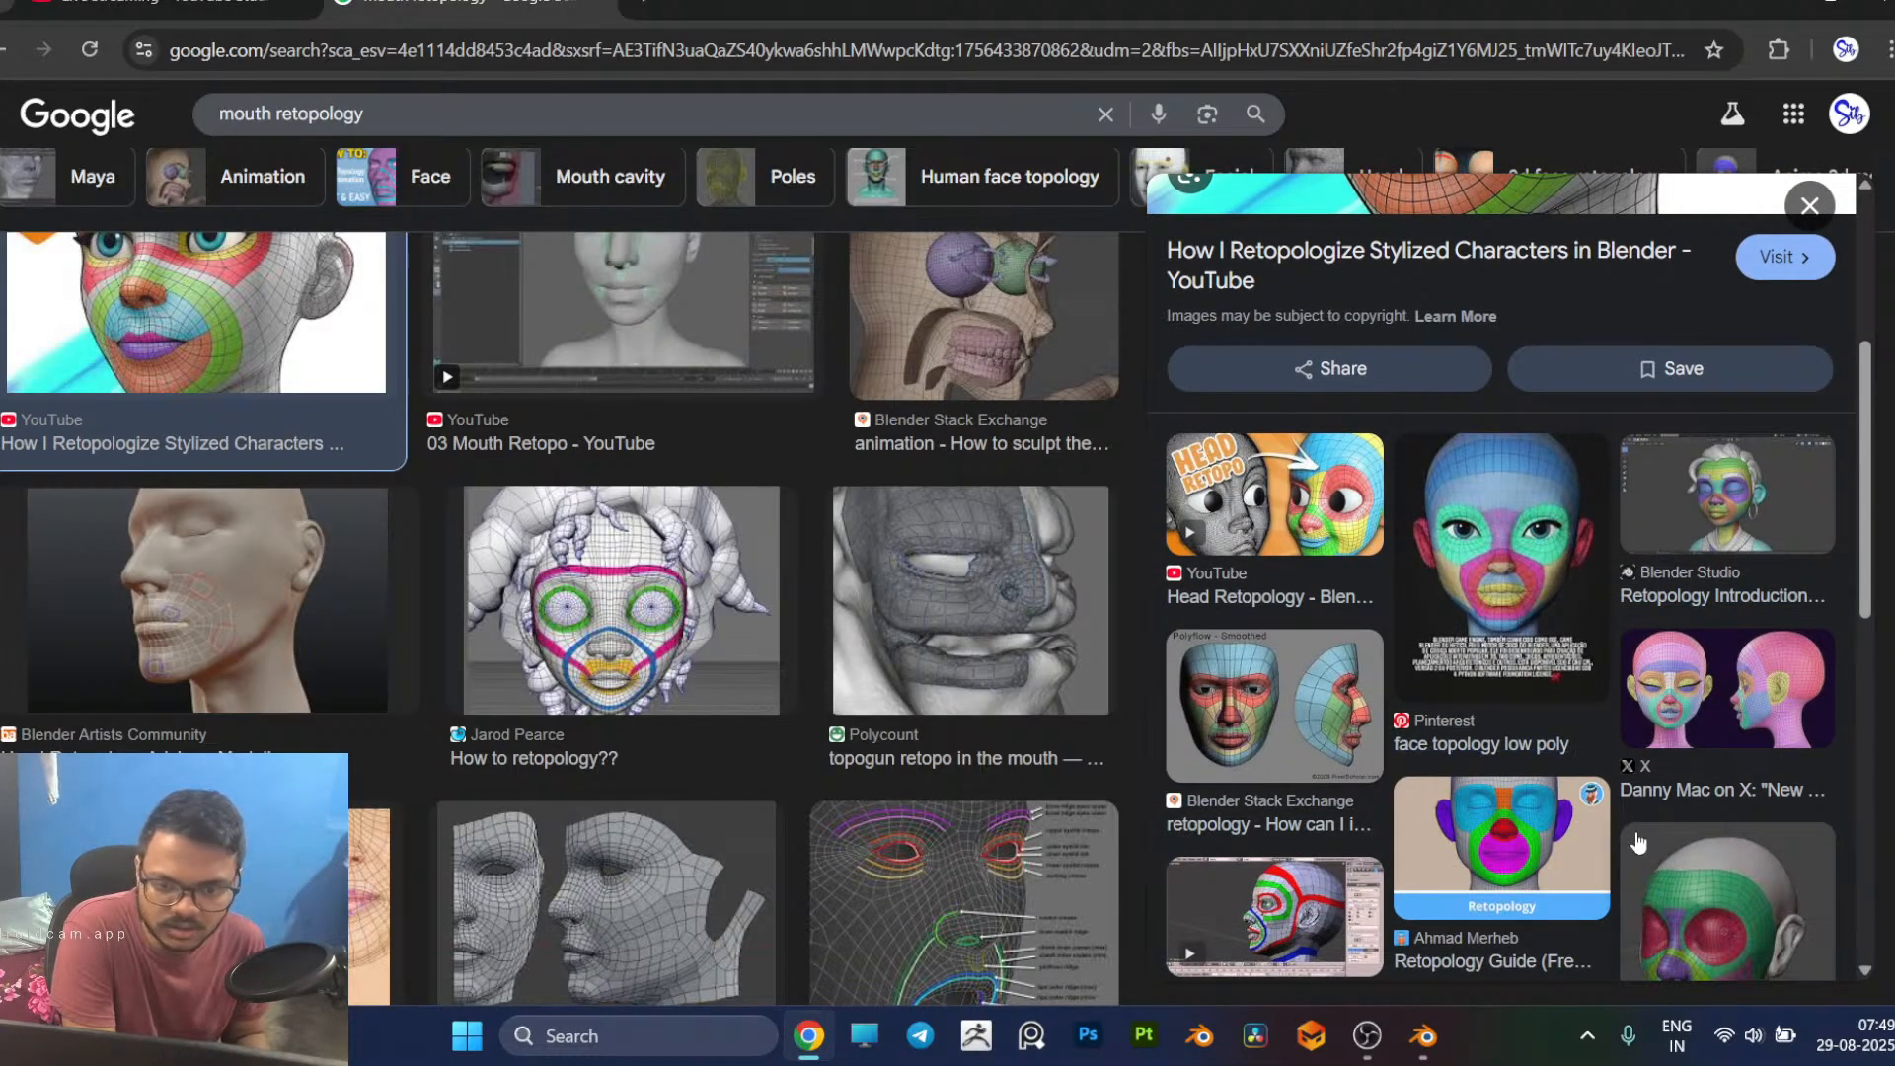
{"action": "scroll", "coordinate": [1639, 841], "scroll_direction": "down", "scroll_amount": 3}
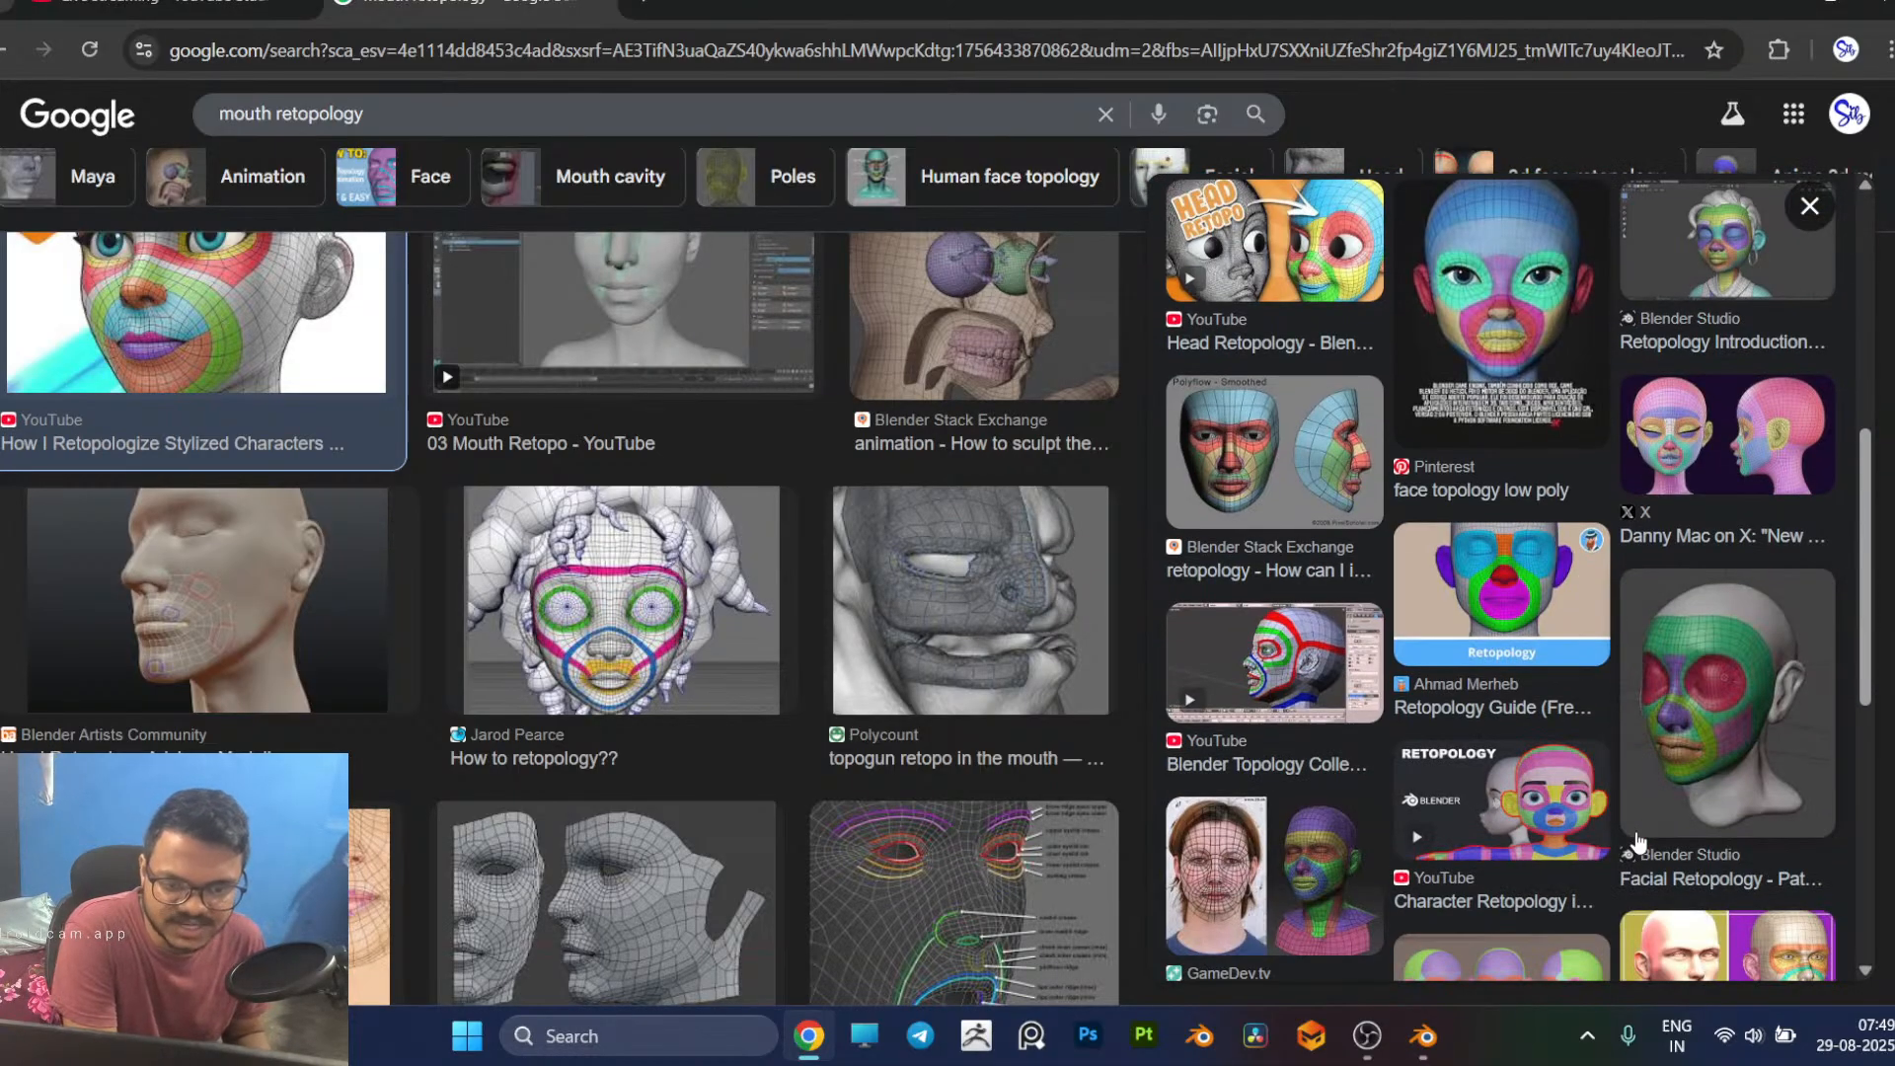
{"action": "left_click", "coordinate": [1694, 812]}
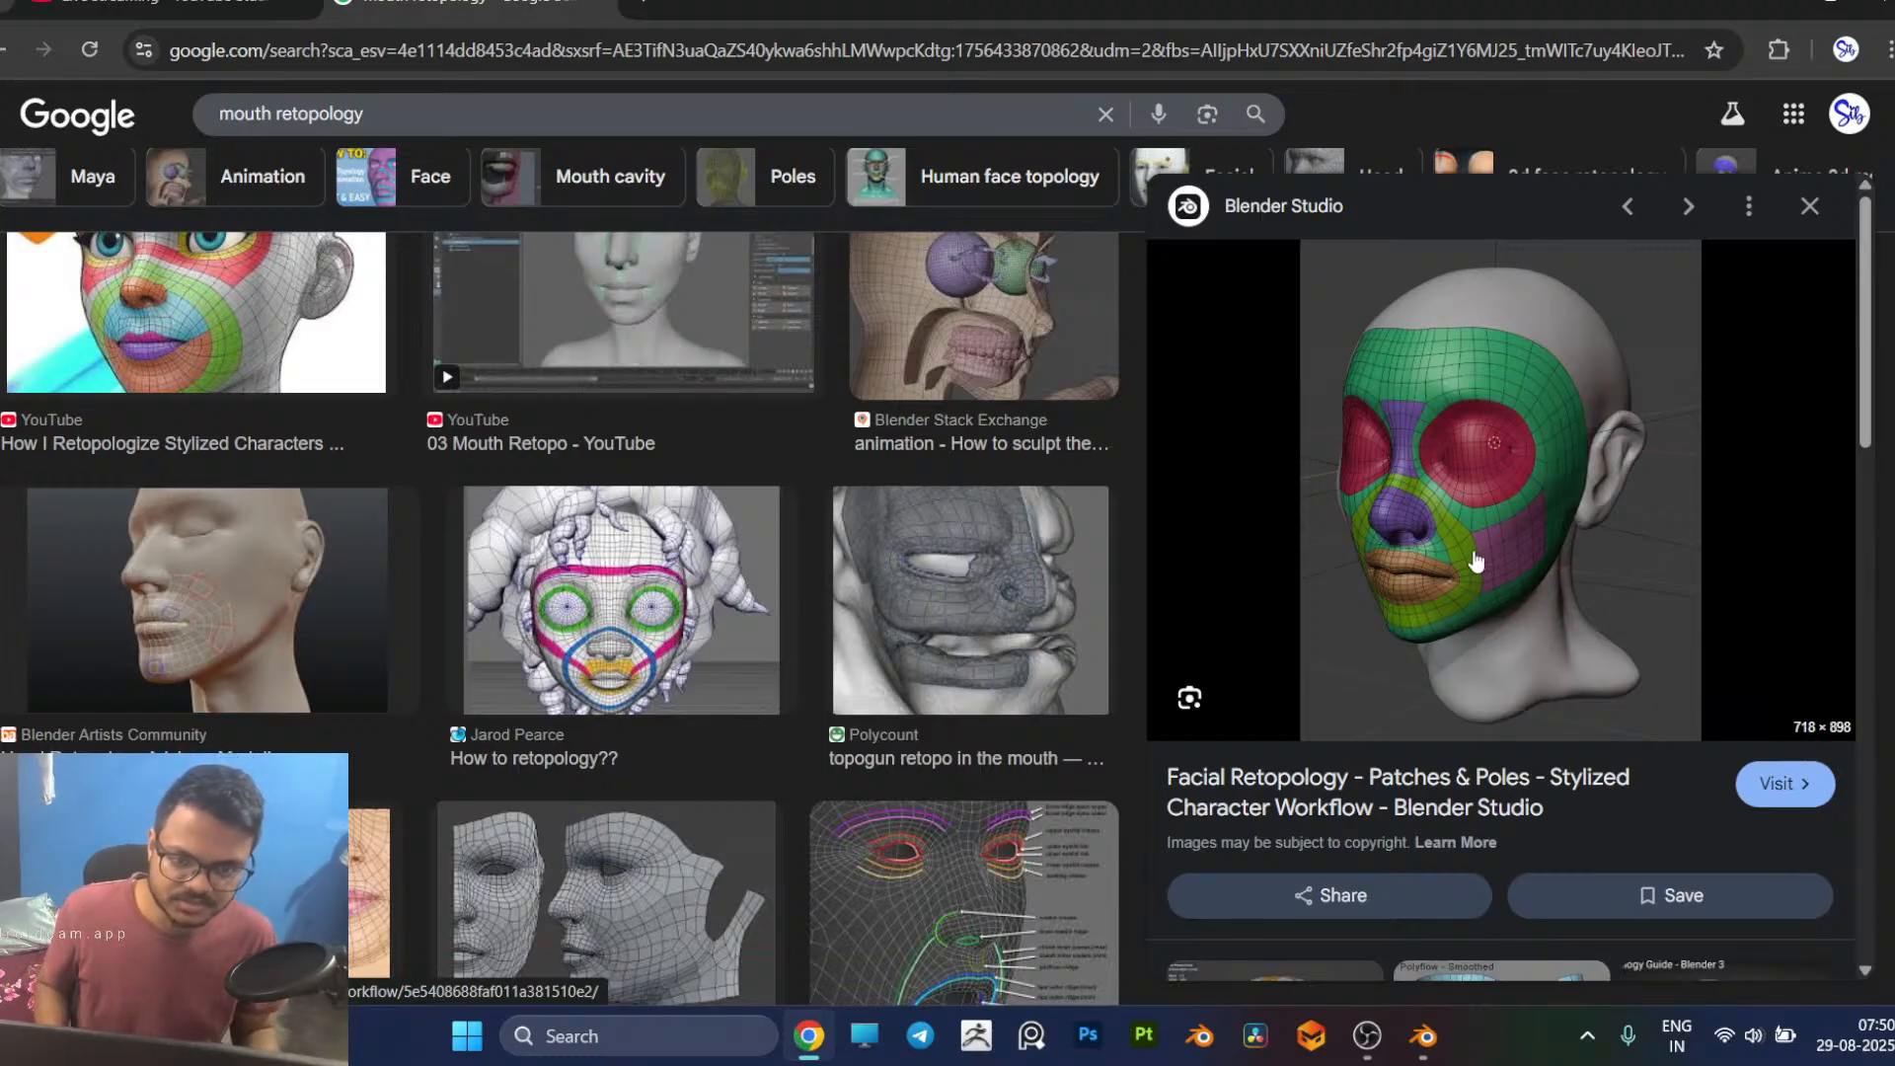
Step: Switch to Blender and move the chin-end face of the mouth loop upward, then adjust the strip's vertices along the lower cheek
{"action": "key", "text": "alt+Tab"}
{"action": "middle_click_drag", "start_coordinate": [792, 459], "coordinate": [921, 444]}
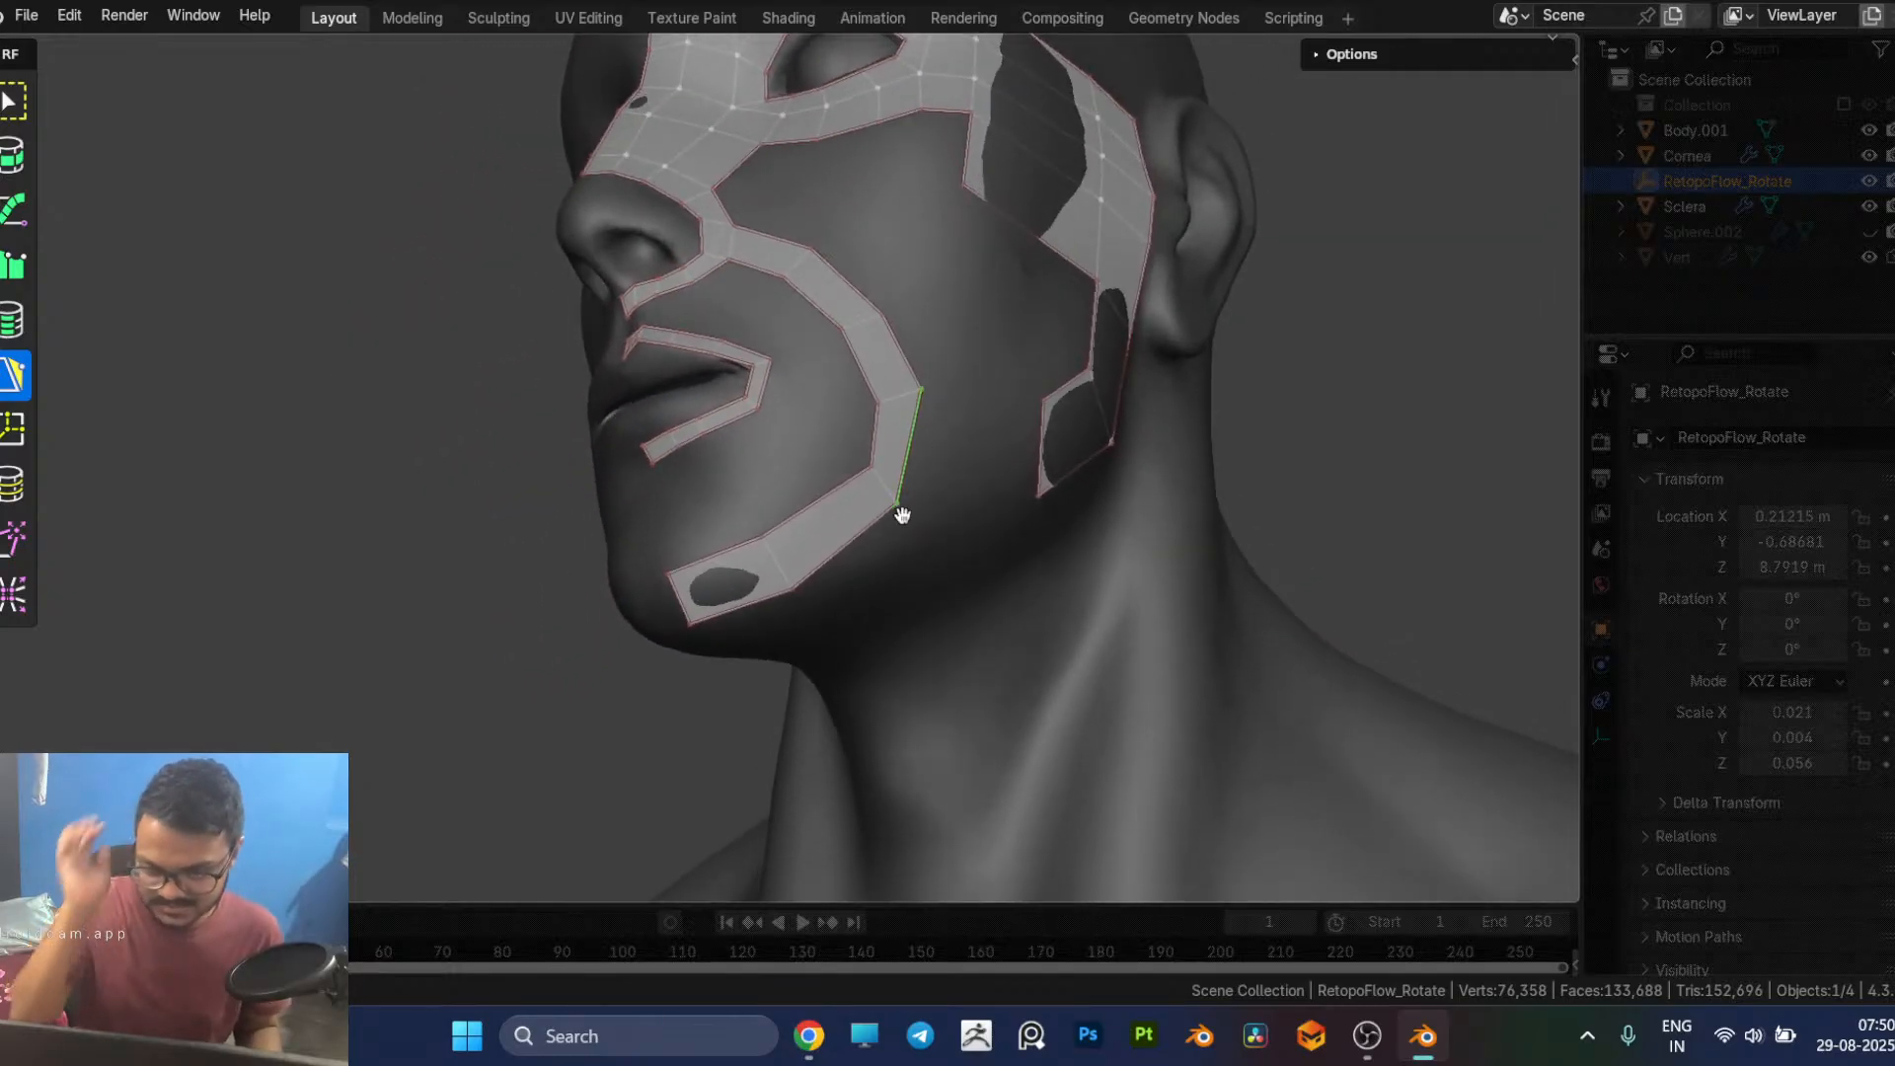
{"action": "middle_click_drag", "start_coordinate": [897, 537], "coordinate": [868, 554]}
{"action": "left_click", "coordinate": [865, 560]}
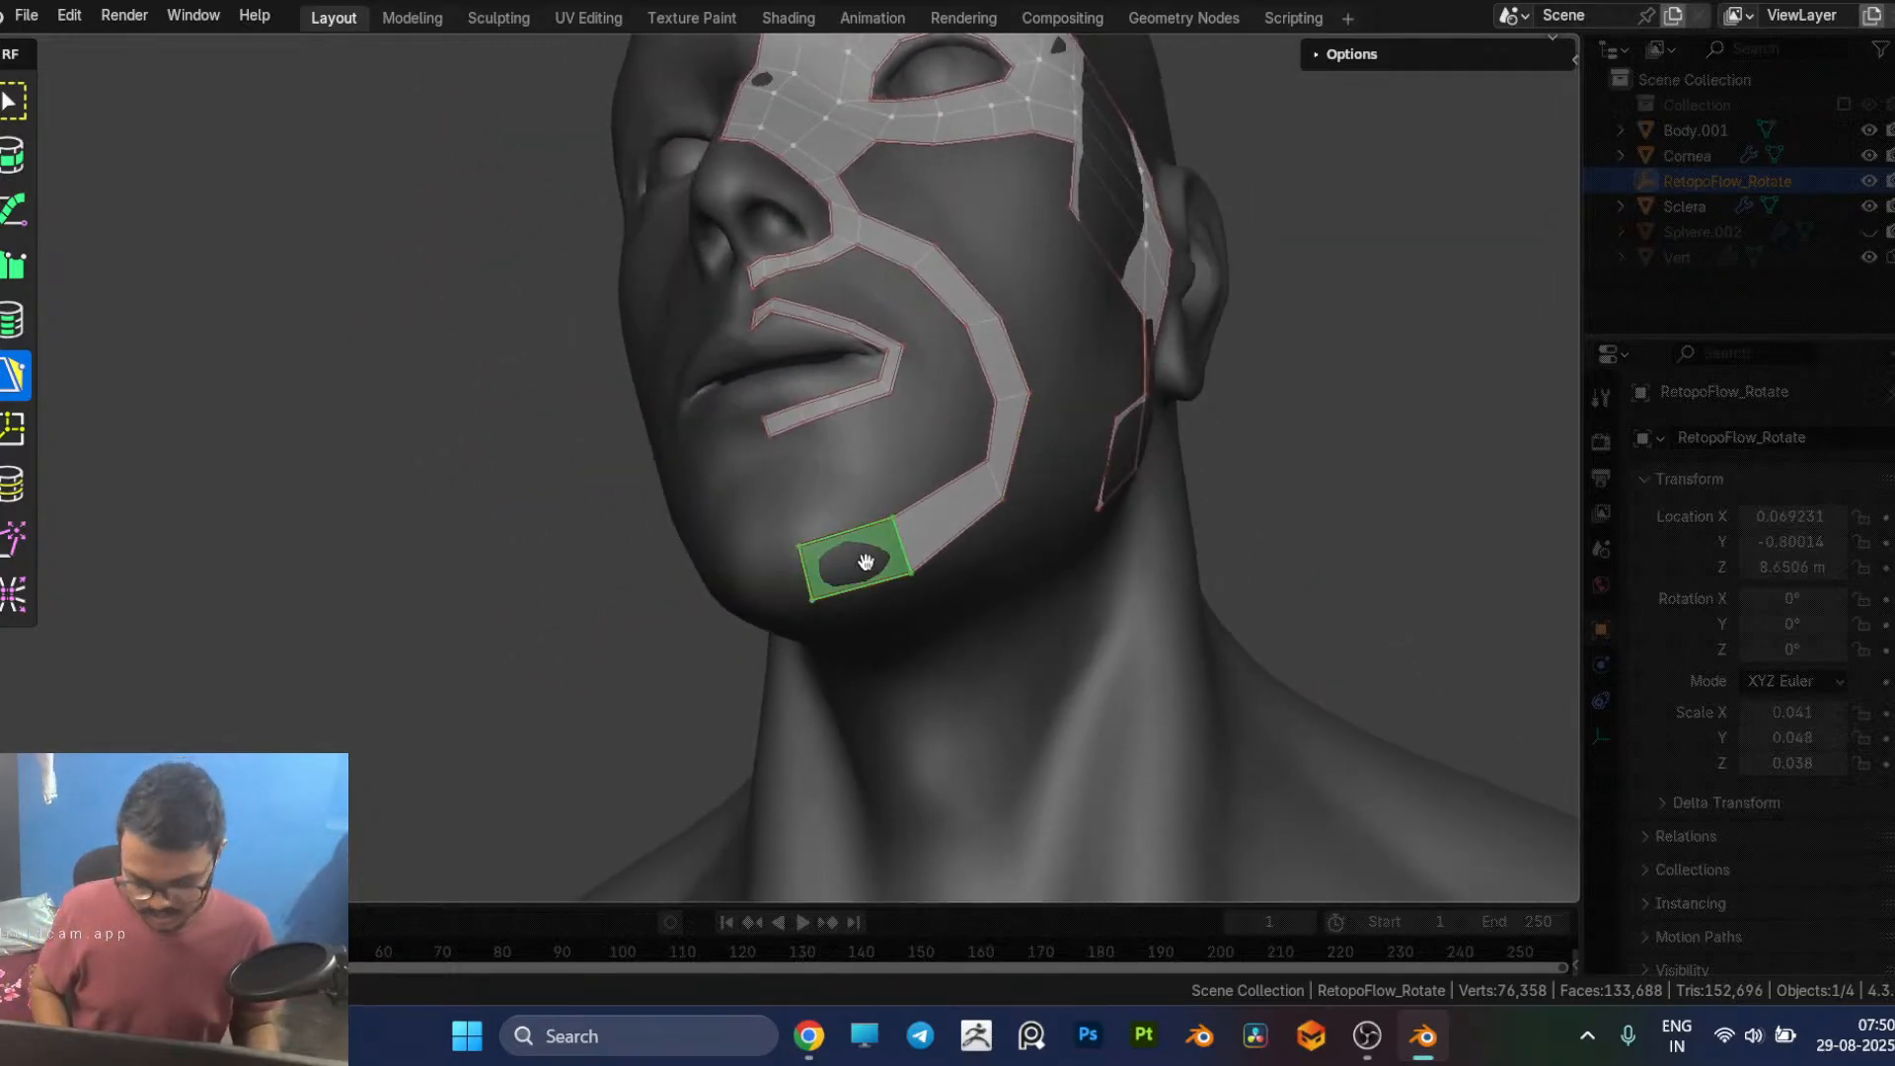
{"action": "left_click_drag", "start_coordinate": [859, 540], "coordinate": [845, 496]}
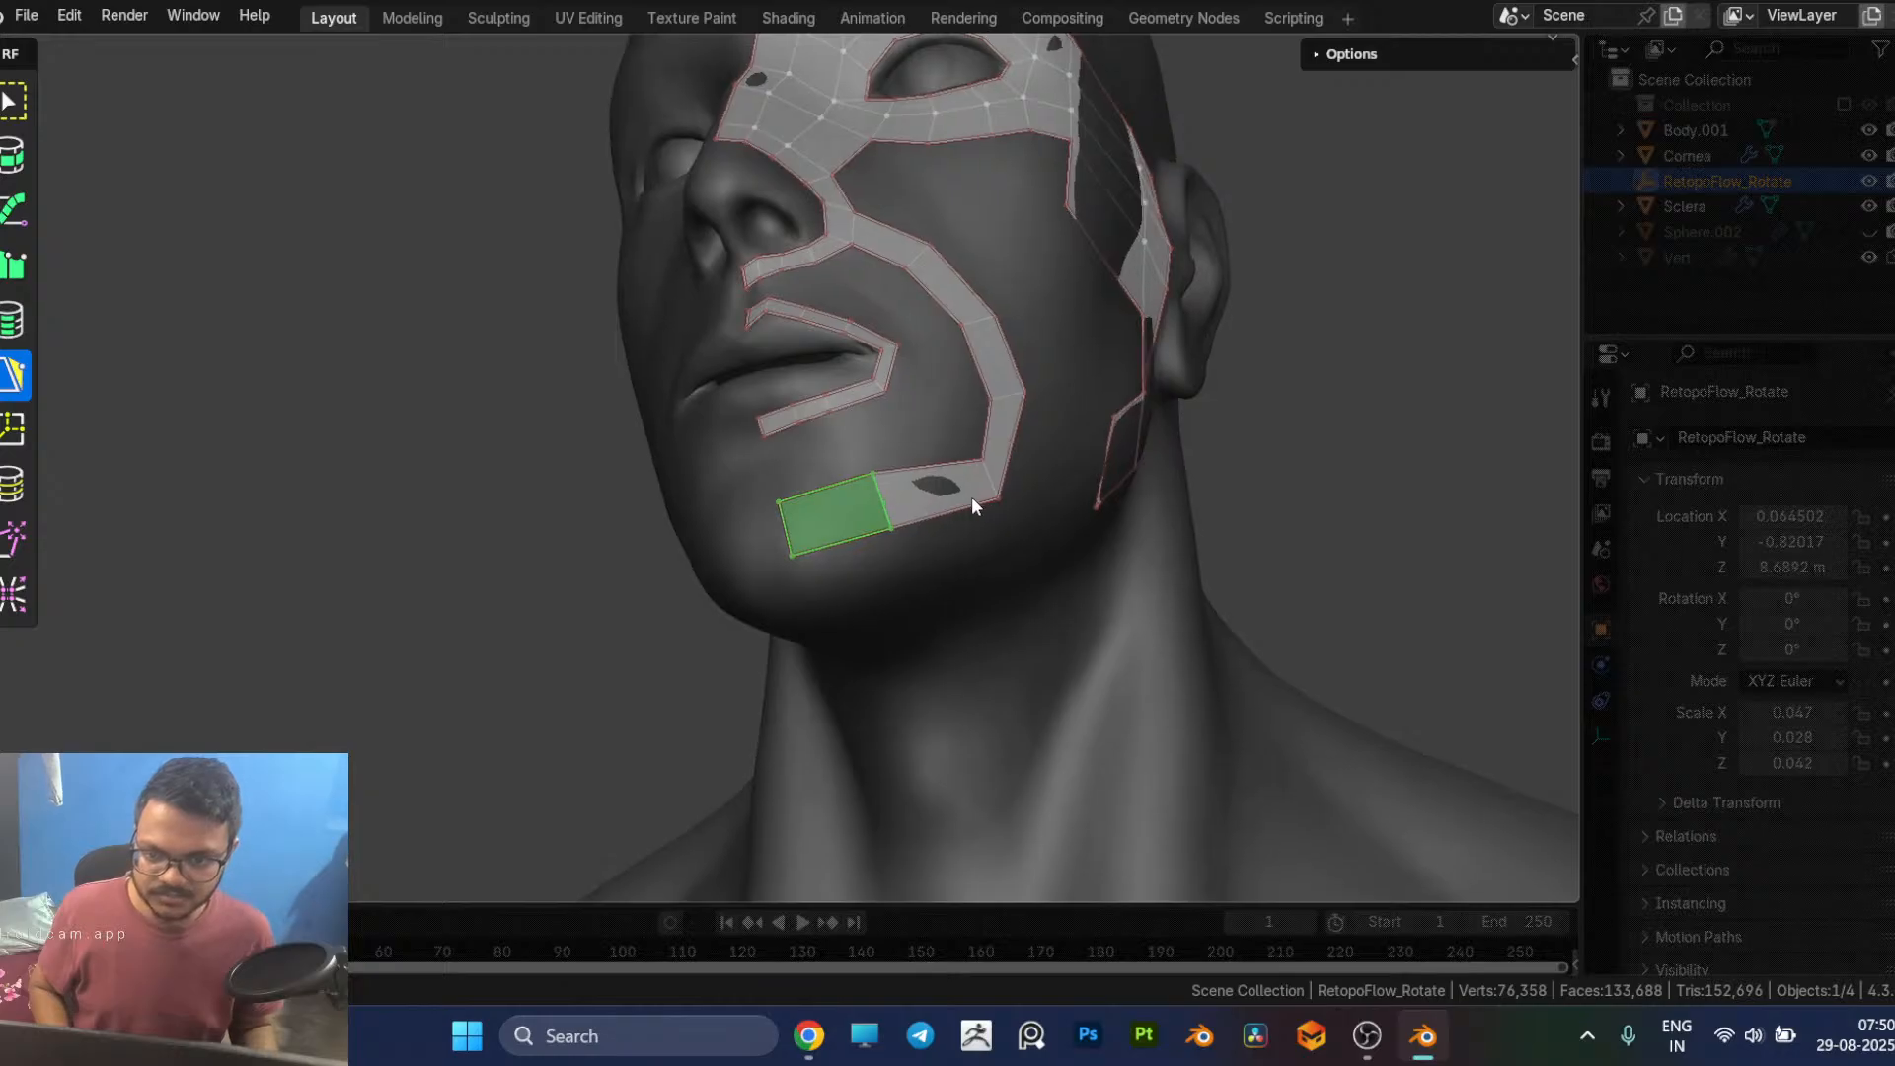
{"action": "middle_click_drag", "start_coordinate": [976, 498], "coordinate": [904, 536]}
{"action": "left_click", "coordinate": [834, 555]}
{"action": "mouse_move", "coordinate": [835, 553]}
{"action": "left_mouse_down"}
{"action": "mouse_move", "coordinate": [805, 533]}
{"action": "mouse_move", "coordinate": [854, 561]}
{"action": "left_mouse_up"}
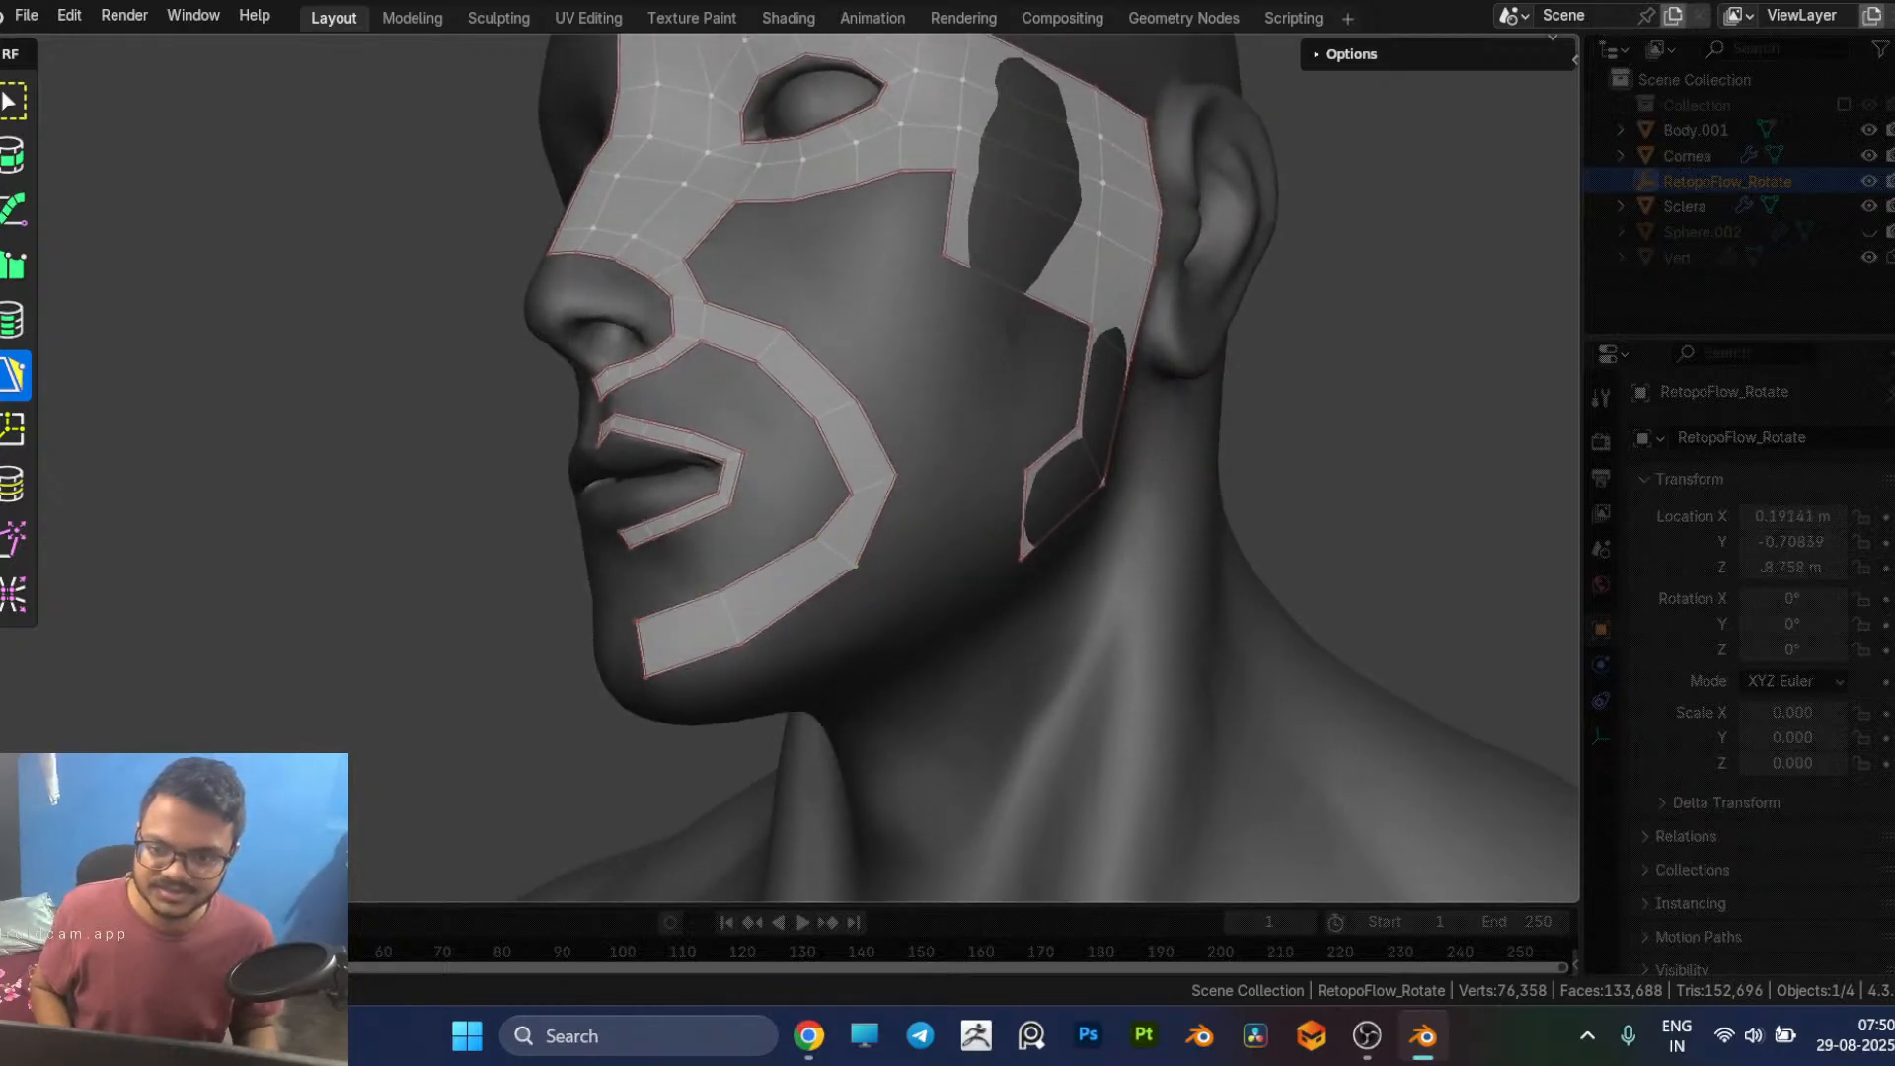
Step: Extend the jaw strip from below the ear forward to the mouth loop's corner and continue it with faces under the chin strip
{"action": "middle_click_drag", "start_coordinate": [1020, 586], "coordinate": [919, 576]}
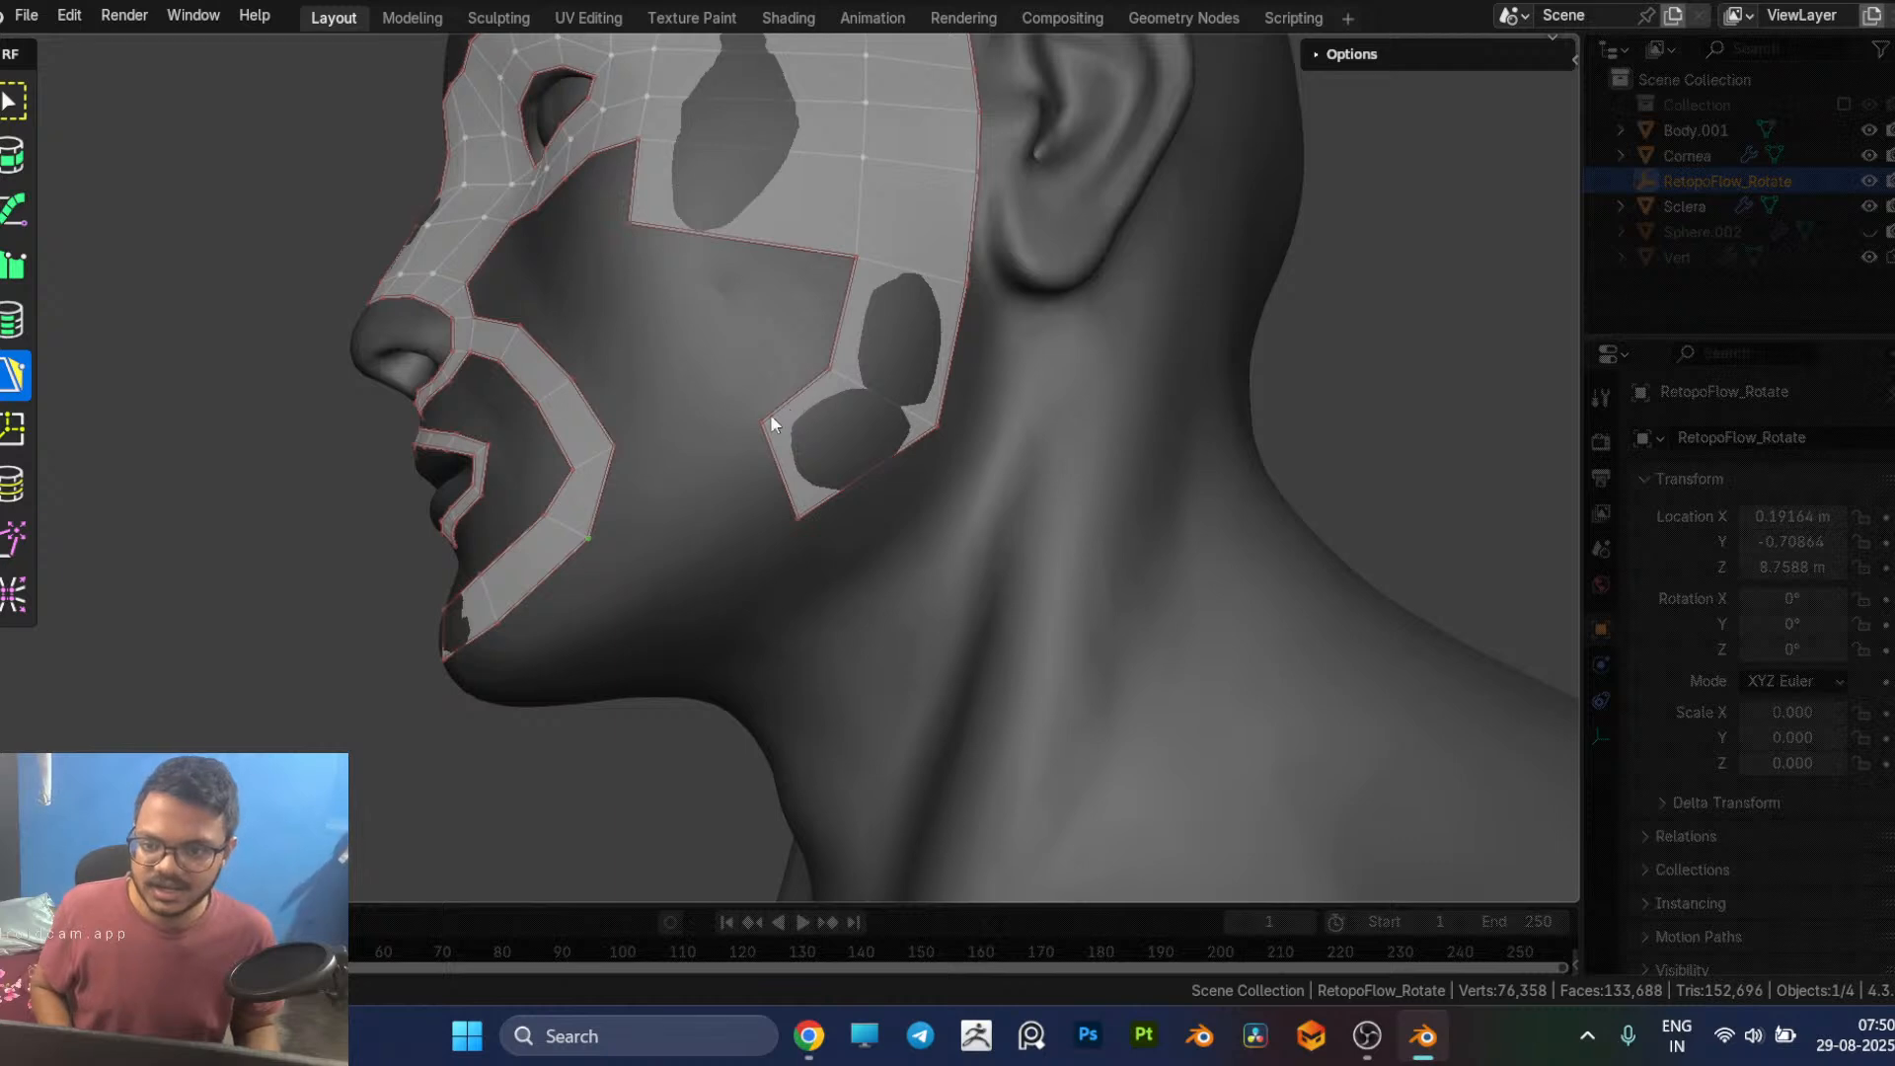
{"action": "left_click_drag", "start_coordinate": [773, 460], "coordinate": [685, 528]}
{"action": "left_click", "coordinate": [620, 571], "text": "ctrl"}
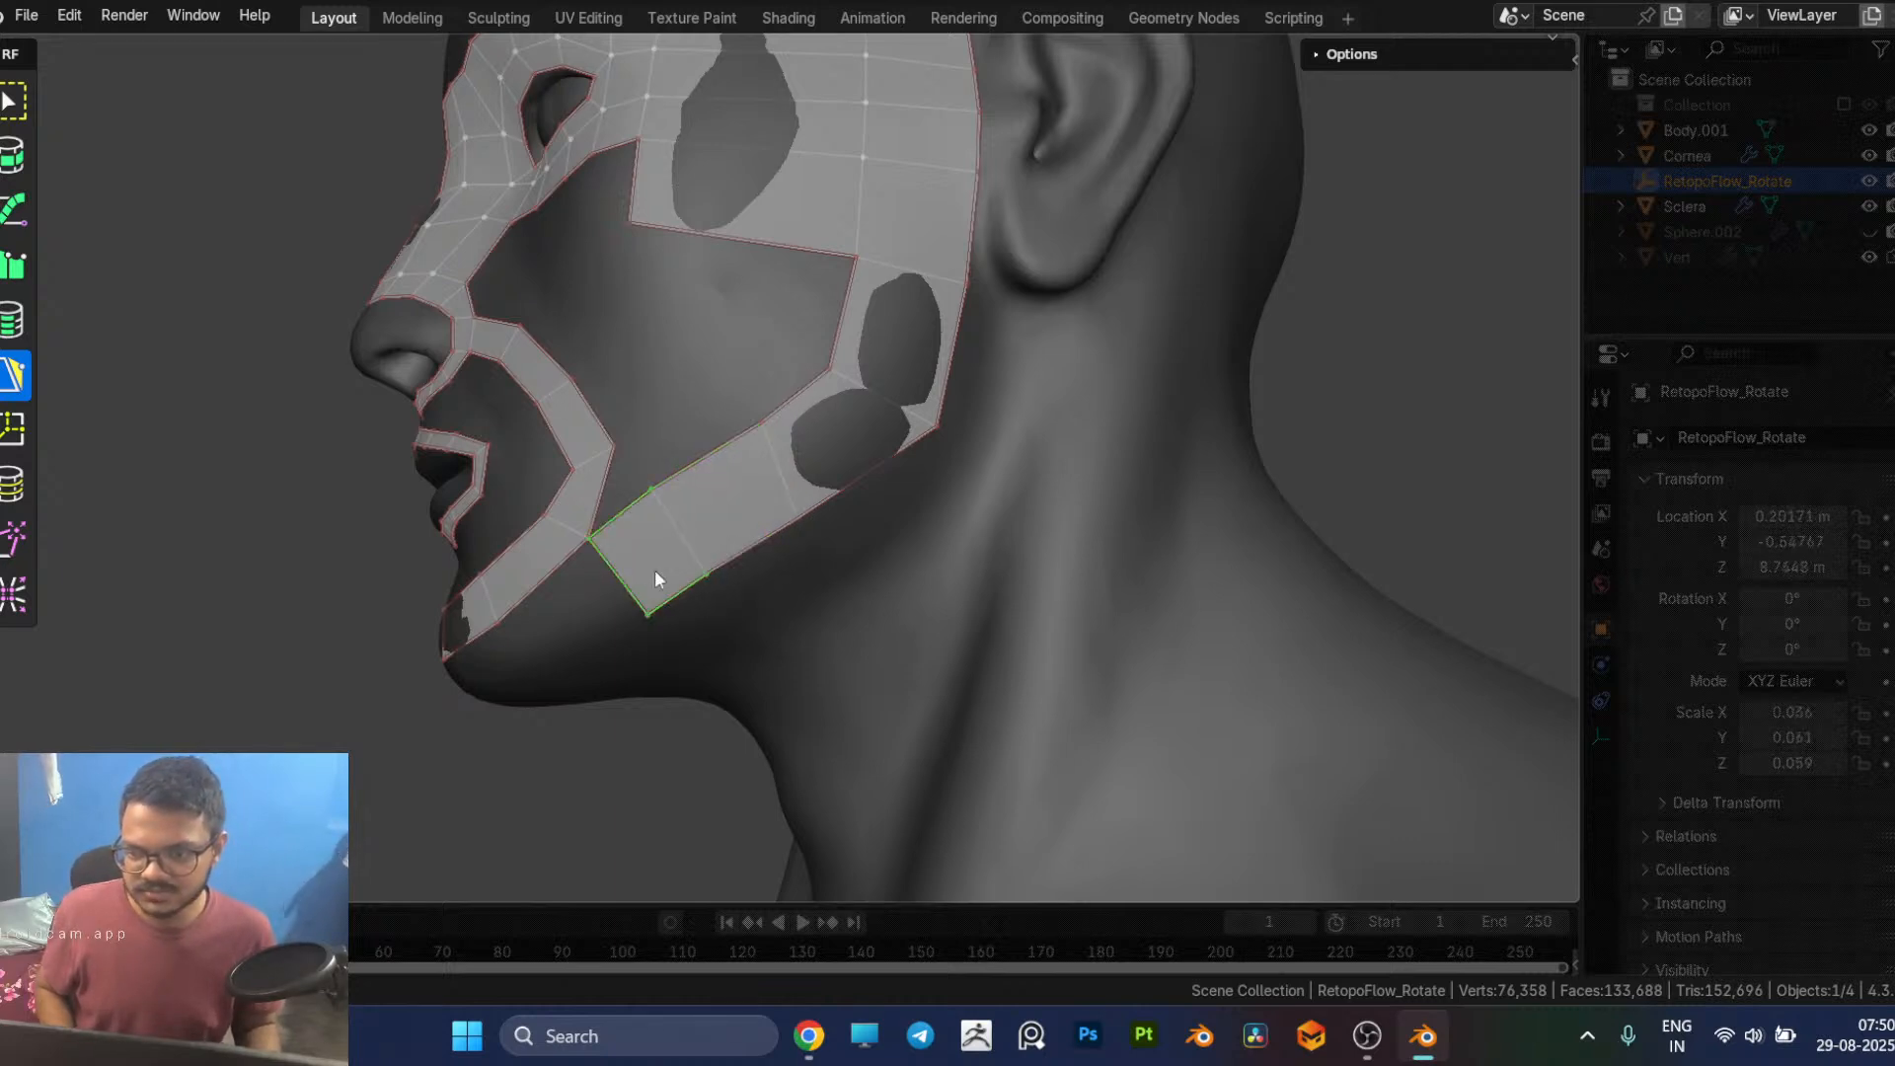
{"action": "middle_click_drag", "start_coordinate": [649, 575], "coordinate": [824, 433]}
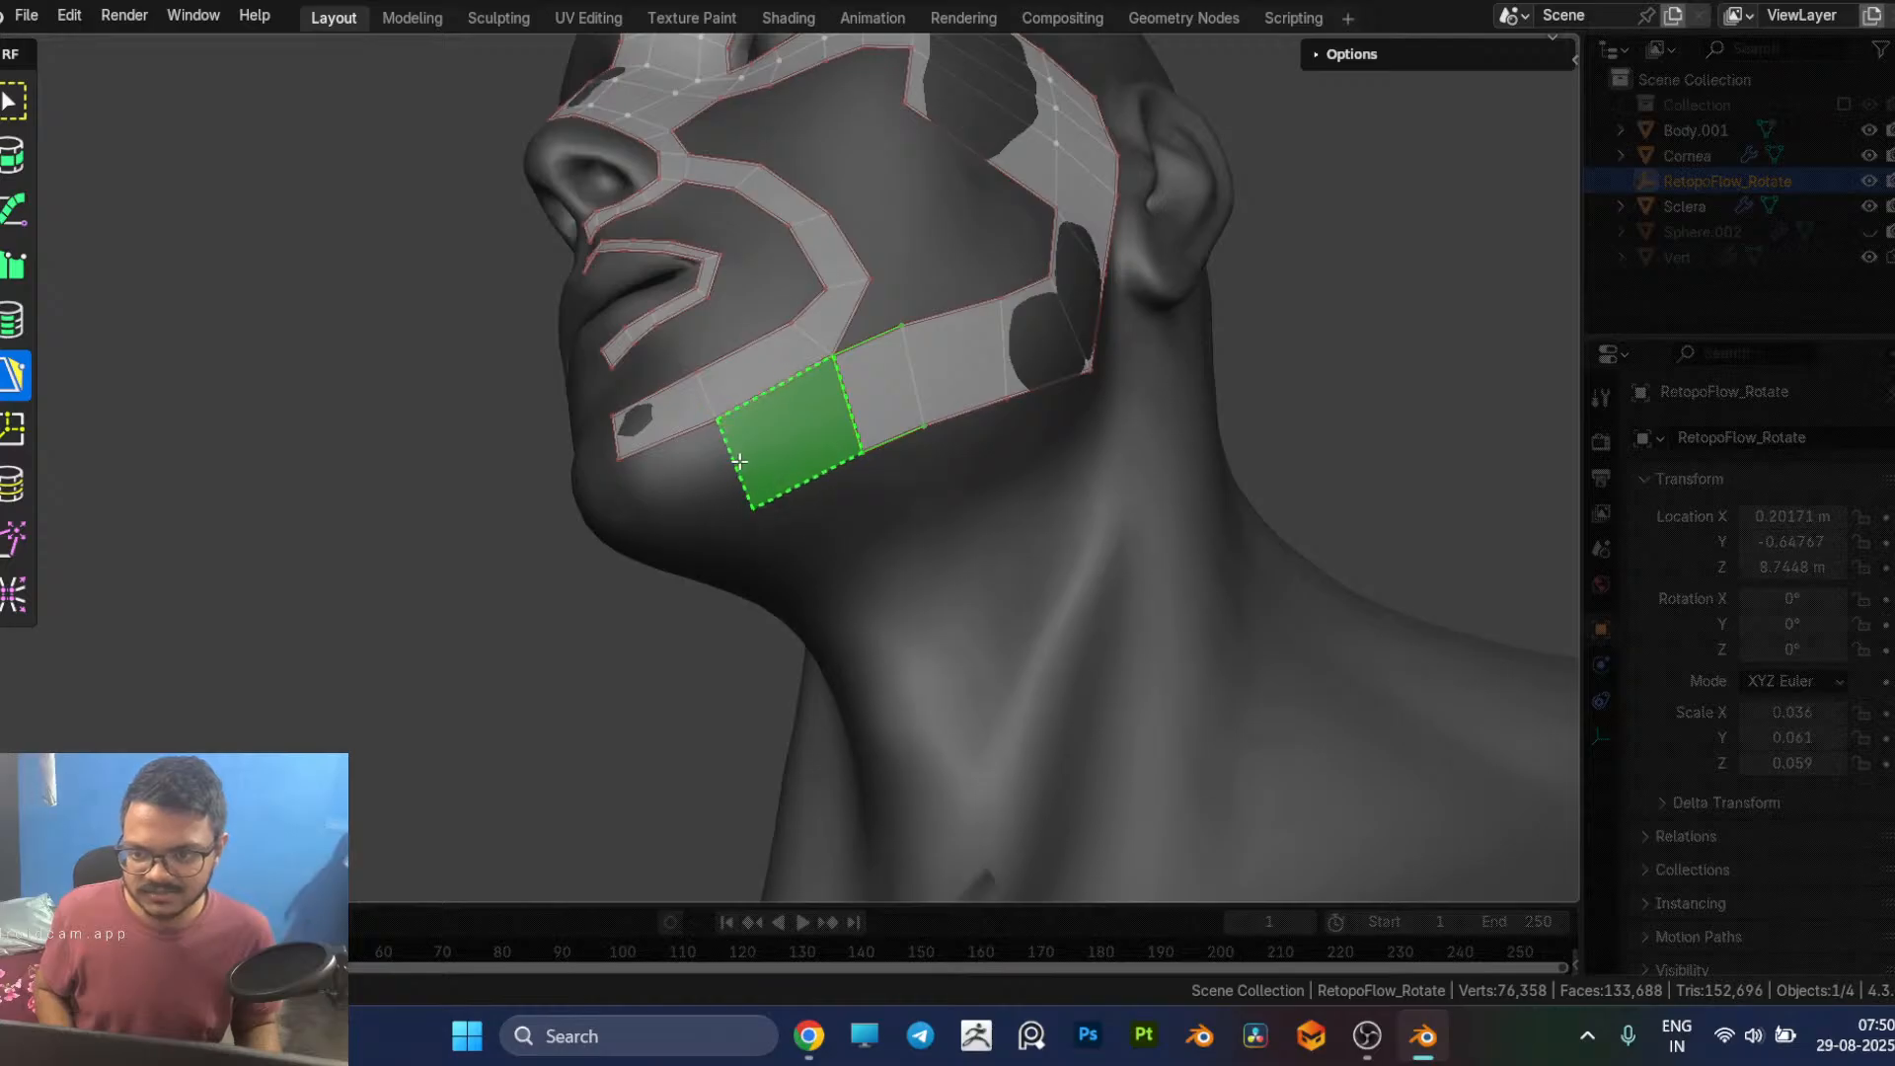
{"action": "left_click", "coordinate": [743, 457], "text": "ctrl"}
{"action": "left_click", "coordinate": [642, 554], "text": "ctrl"}
Step: Pull the lower-edge vertices of the new chin and front jaw faces up towards the jawline
{"action": "middle_click_drag", "start_coordinate": [653, 553], "coordinate": [884, 376]}
{"action": "left_click_drag", "start_coordinate": [835, 392], "coordinate": [895, 340]}
{"action": "middle_click_drag", "start_coordinate": [971, 397], "coordinate": [976, 431]}
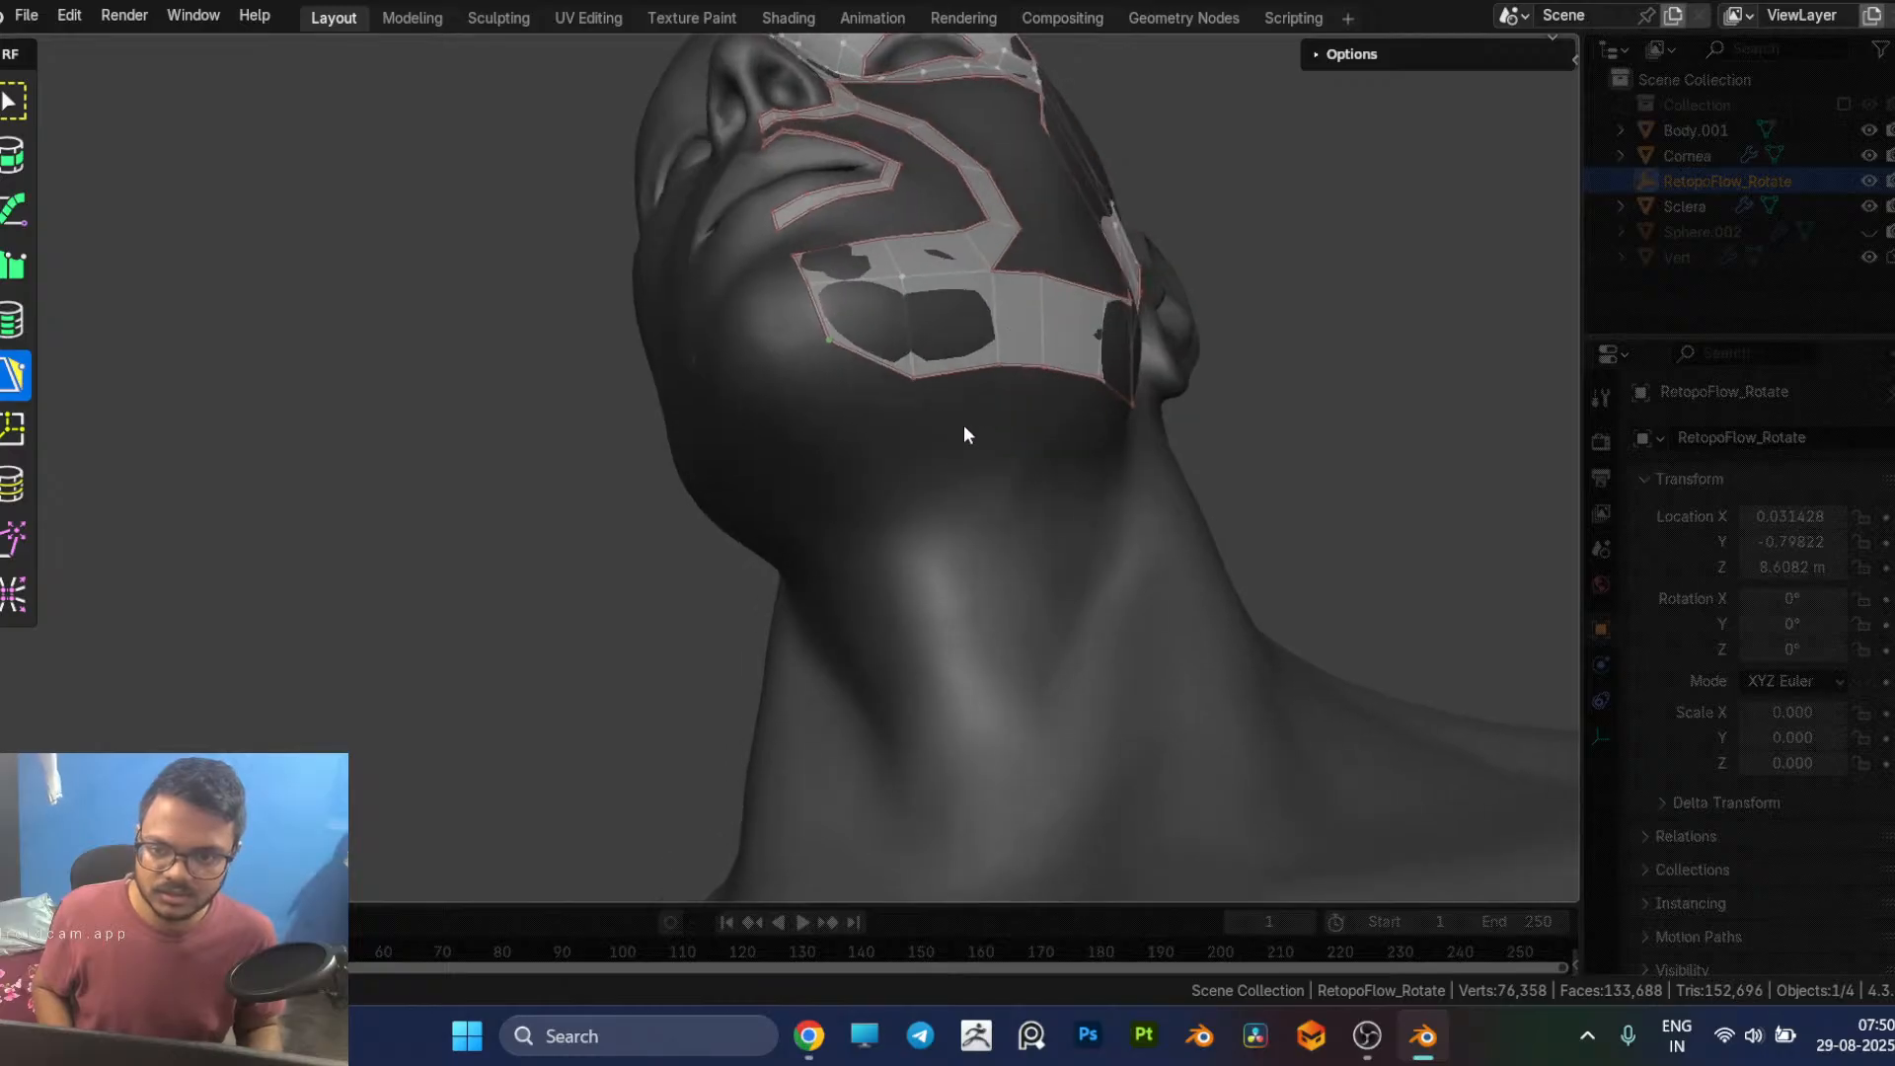
{"action": "left_click_drag", "start_coordinate": [917, 381], "coordinate": [913, 309]}
{"action": "middle_click_drag", "start_coordinate": [1045, 369], "coordinate": [953, 404]}
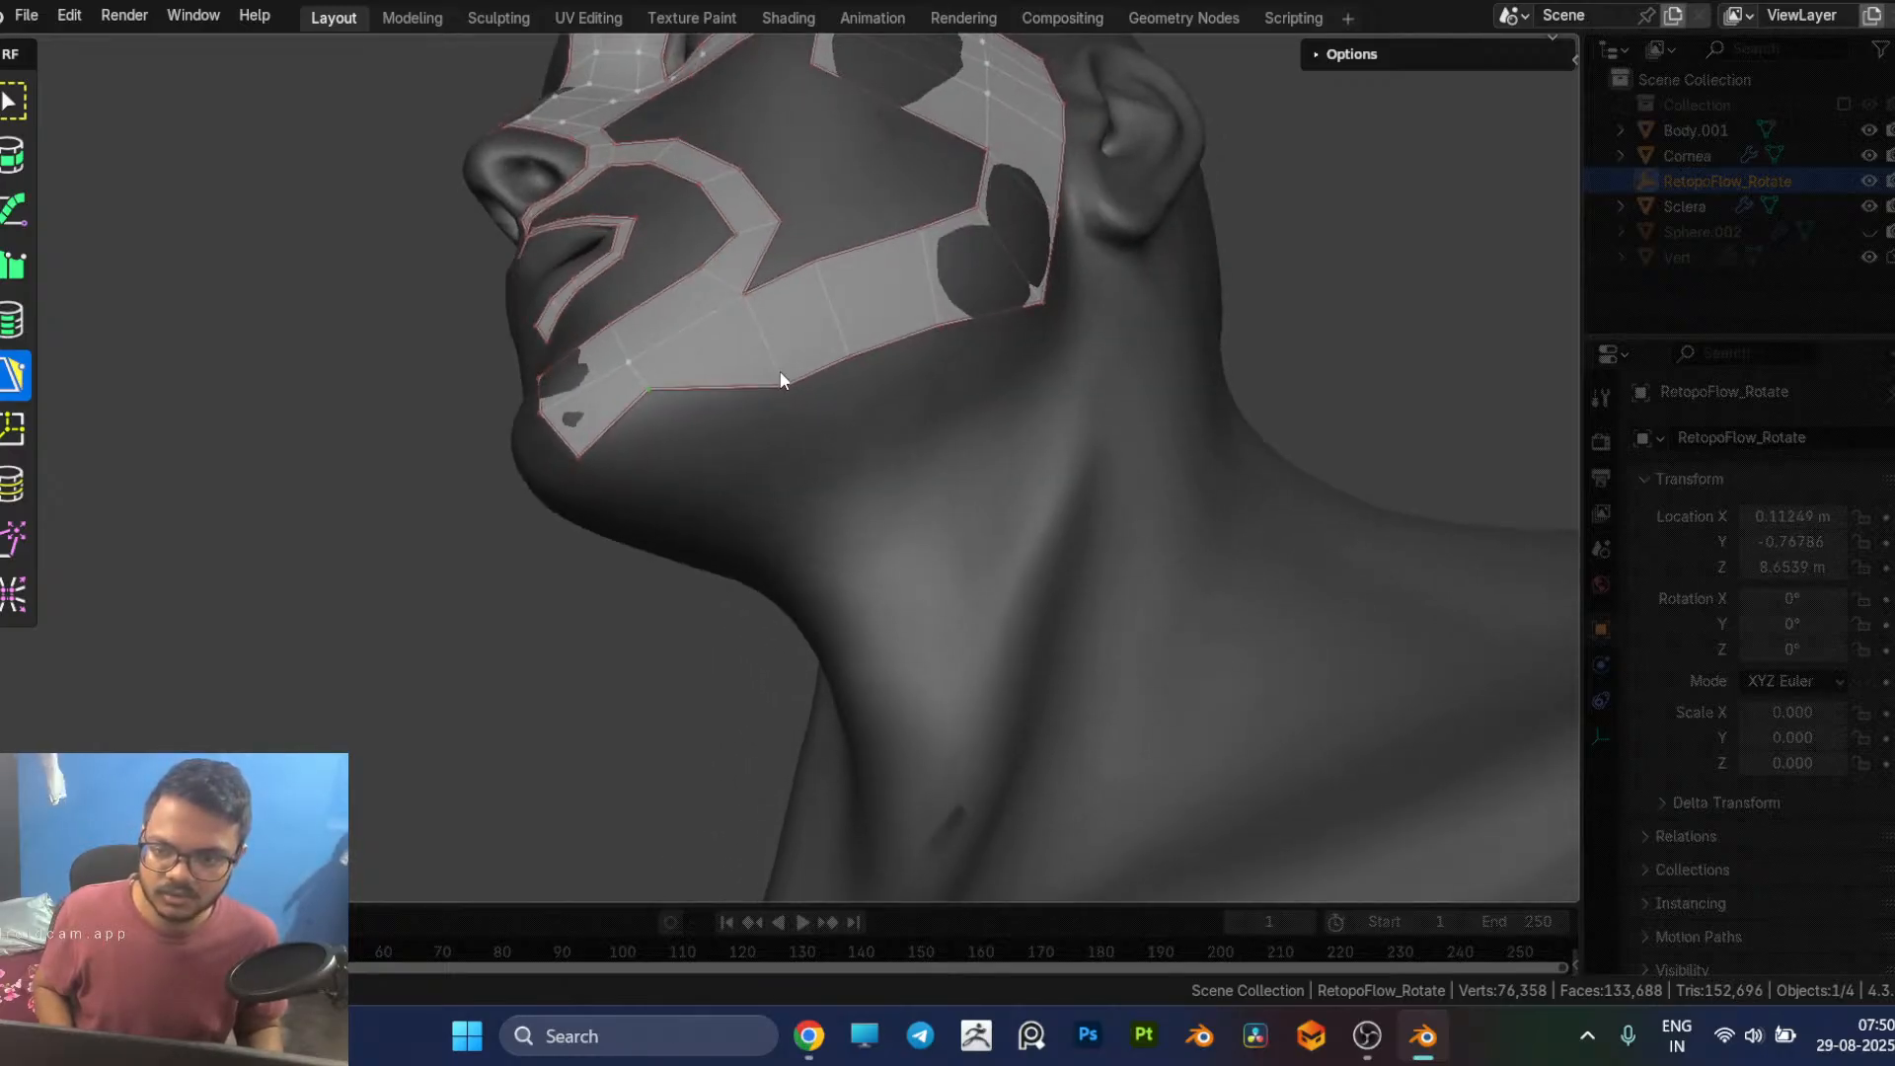
{"action": "left_click_drag", "start_coordinate": [796, 389], "coordinate": [756, 353]}
Step: Reposition the jaw strip's vertices from the chin to the cheek so its edges follow the jawline evenly
{"action": "middle_click_drag", "start_coordinate": [861, 388], "coordinate": [905, 476]}
{"action": "middle_click_drag", "start_coordinate": [849, 576], "coordinate": [815, 508]}
{"action": "left_click_drag", "start_coordinate": [794, 461], "coordinate": [795, 445]}
{"action": "middle_click_drag", "start_coordinate": [854, 470], "coordinate": [827, 430]}
{"action": "mouse_move", "coordinate": [770, 426]}
{"action": "left_mouse_down"}
{"action": "mouse_move", "coordinate": [785, 448]}
{"action": "mouse_move", "coordinate": [775, 430]}
{"action": "left_mouse_up"}
{"action": "left_click_drag", "start_coordinate": [664, 482], "coordinate": [666, 494]}
{"action": "middle_click_drag", "start_coordinate": [679, 489], "coordinate": [719, 463]}
{"action": "left_click_drag", "start_coordinate": [686, 412], "coordinate": [709, 408]}
{"action": "middle_click_drag", "start_coordinate": [731, 402], "coordinate": [727, 418]}
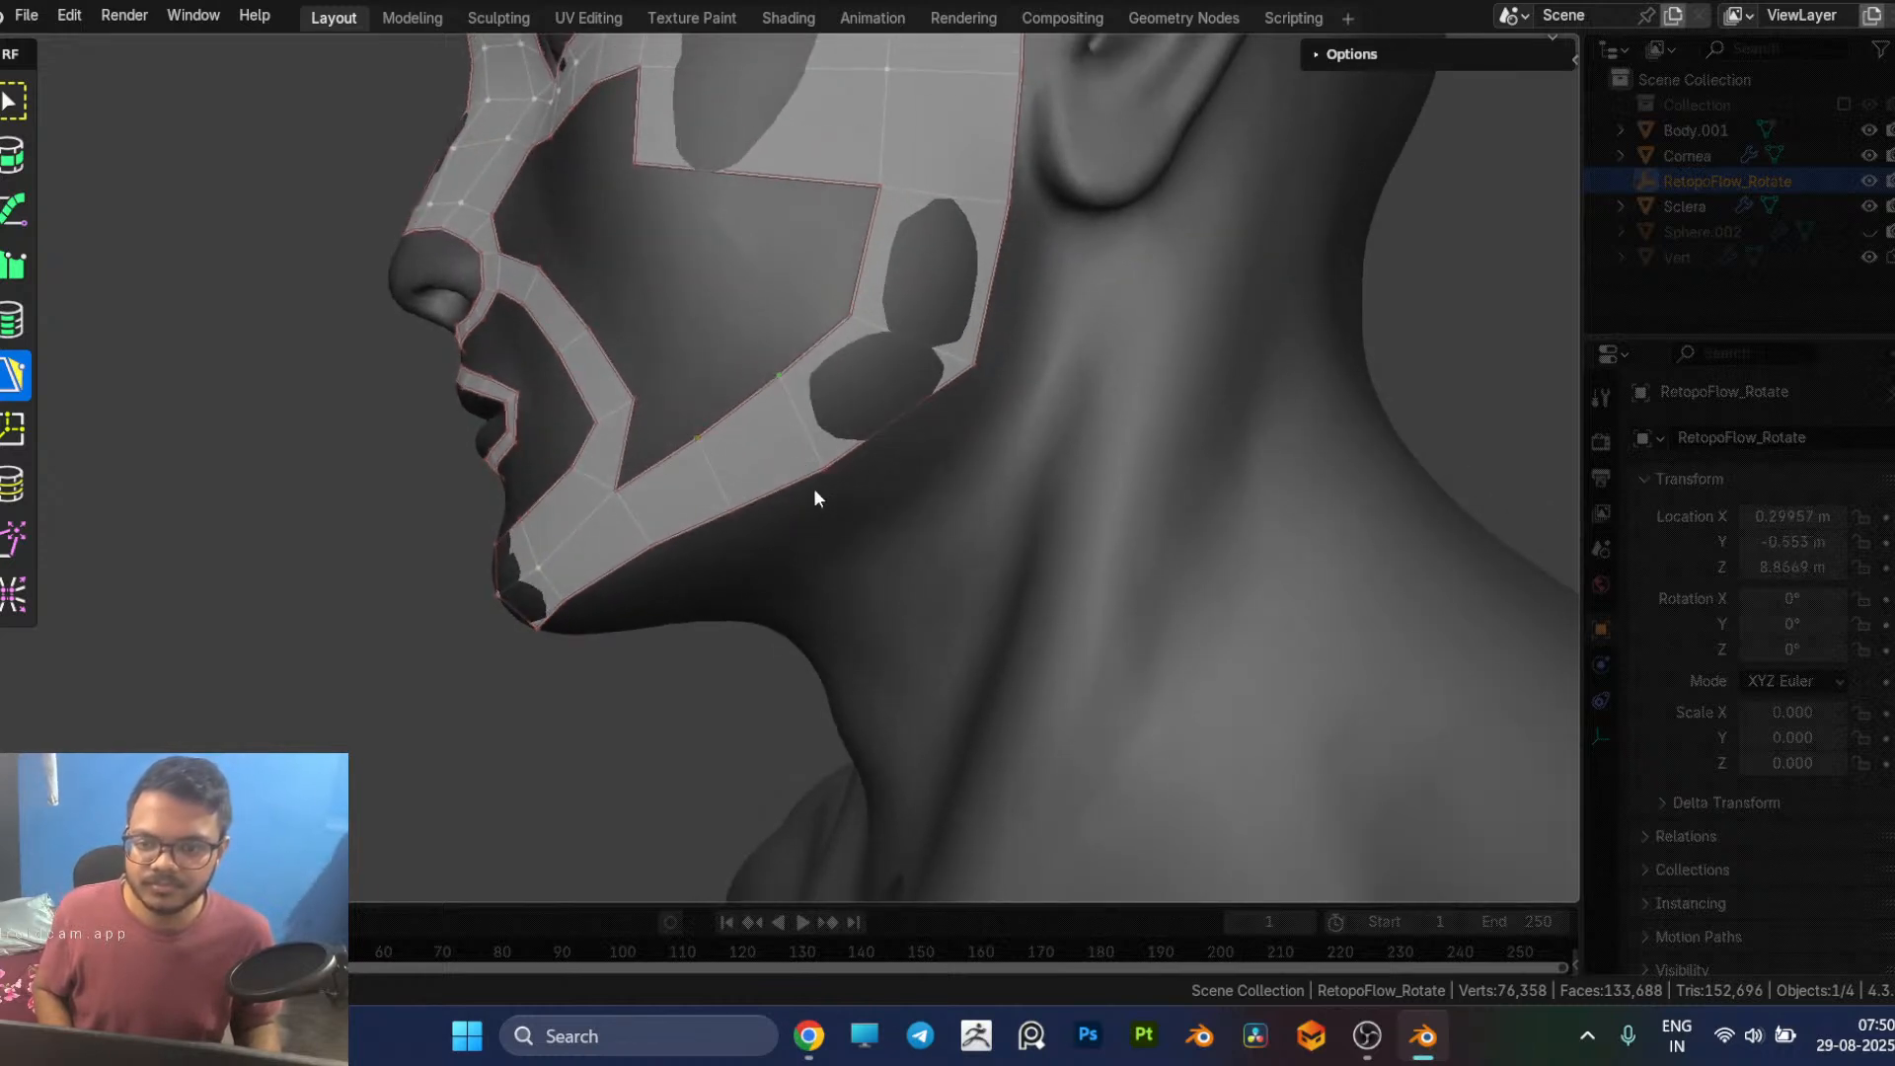
Step: Adjust the lower vertex near the jaw angle and shift the mouth loop's inner vertex beside the lips inward
{"action": "left_click", "coordinate": [826, 466]}
{"action": "middle_click_drag", "start_coordinate": [882, 402], "coordinate": [975, 604]}
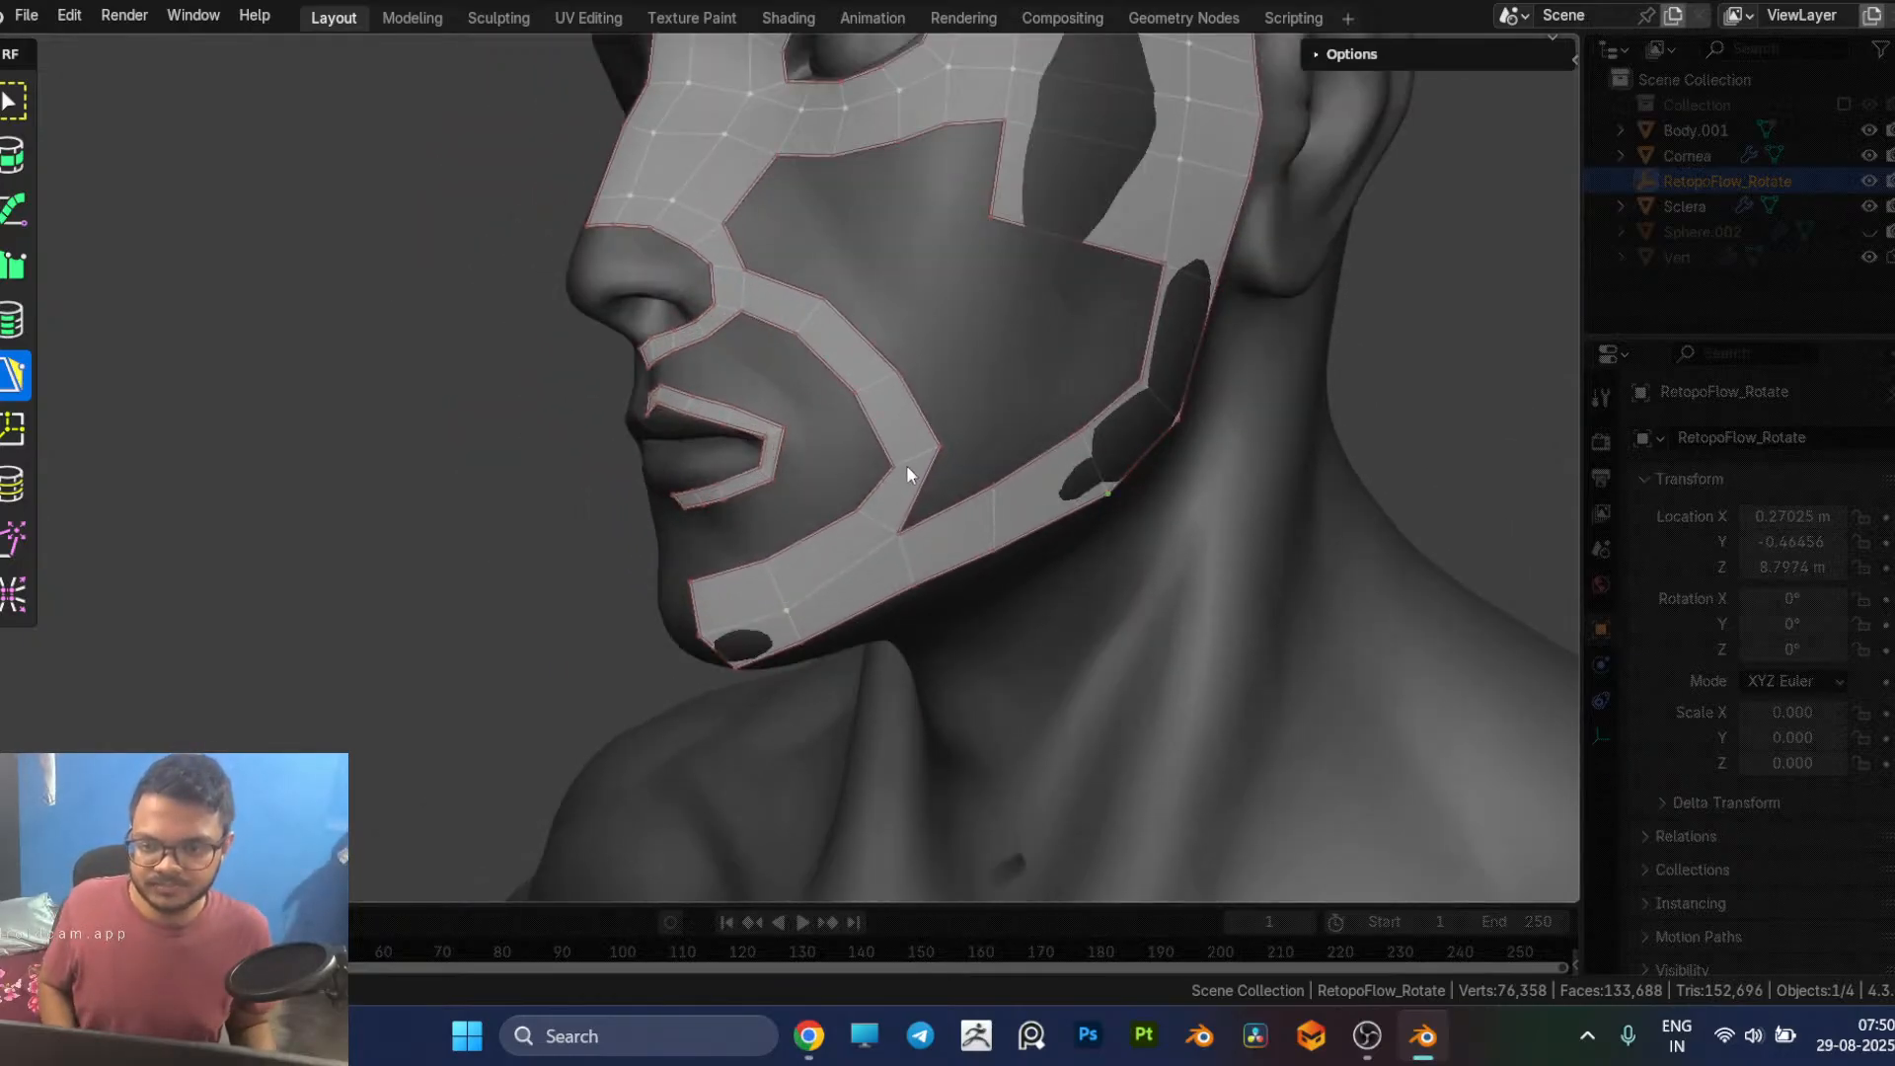
{"action": "left_click_drag", "start_coordinate": [897, 463], "coordinate": [882, 464]}
{"action": "middle_click_drag", "start_coordinate": [884, 464], "coordinate": [1099, 447]}
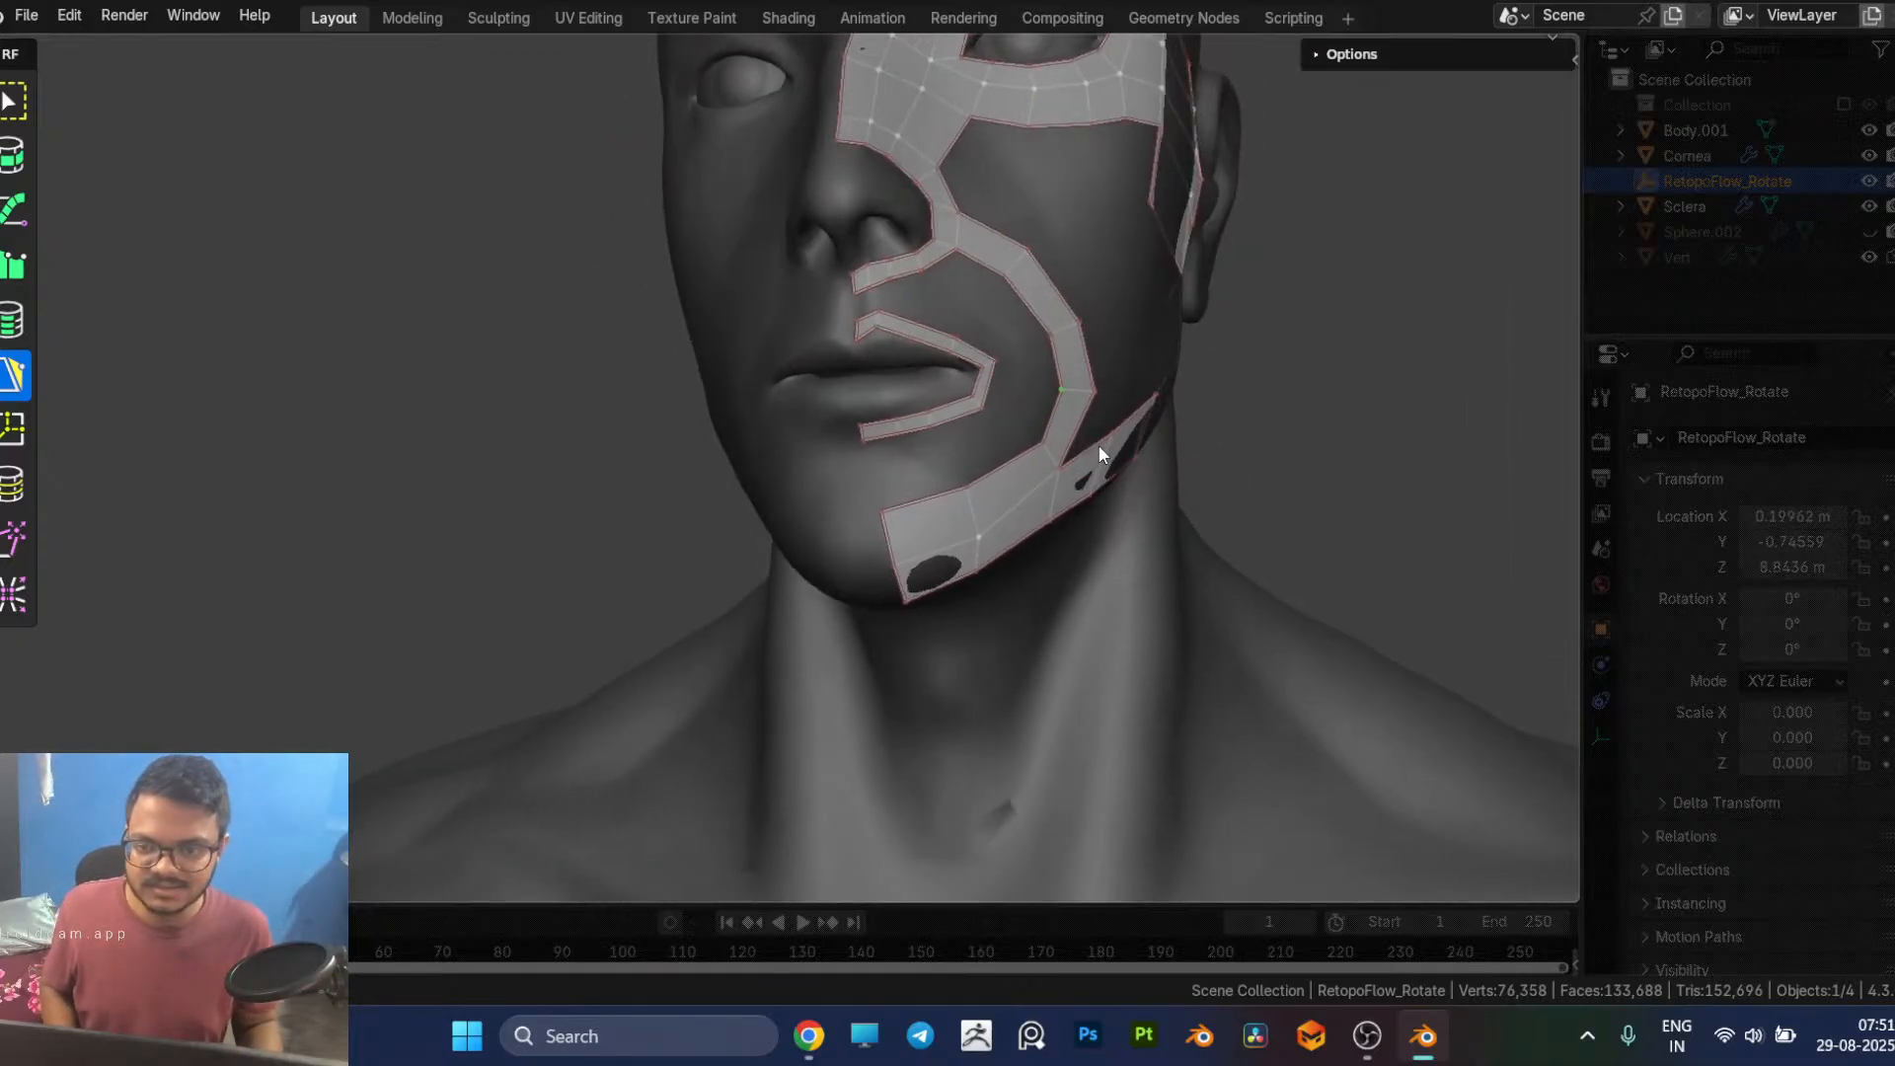
Step: Recheck the facial patches reference in Chrome, then examine the mouth, chin and side-of-face topology in Blender
{"action": "key", "text": "alt+Tab"}
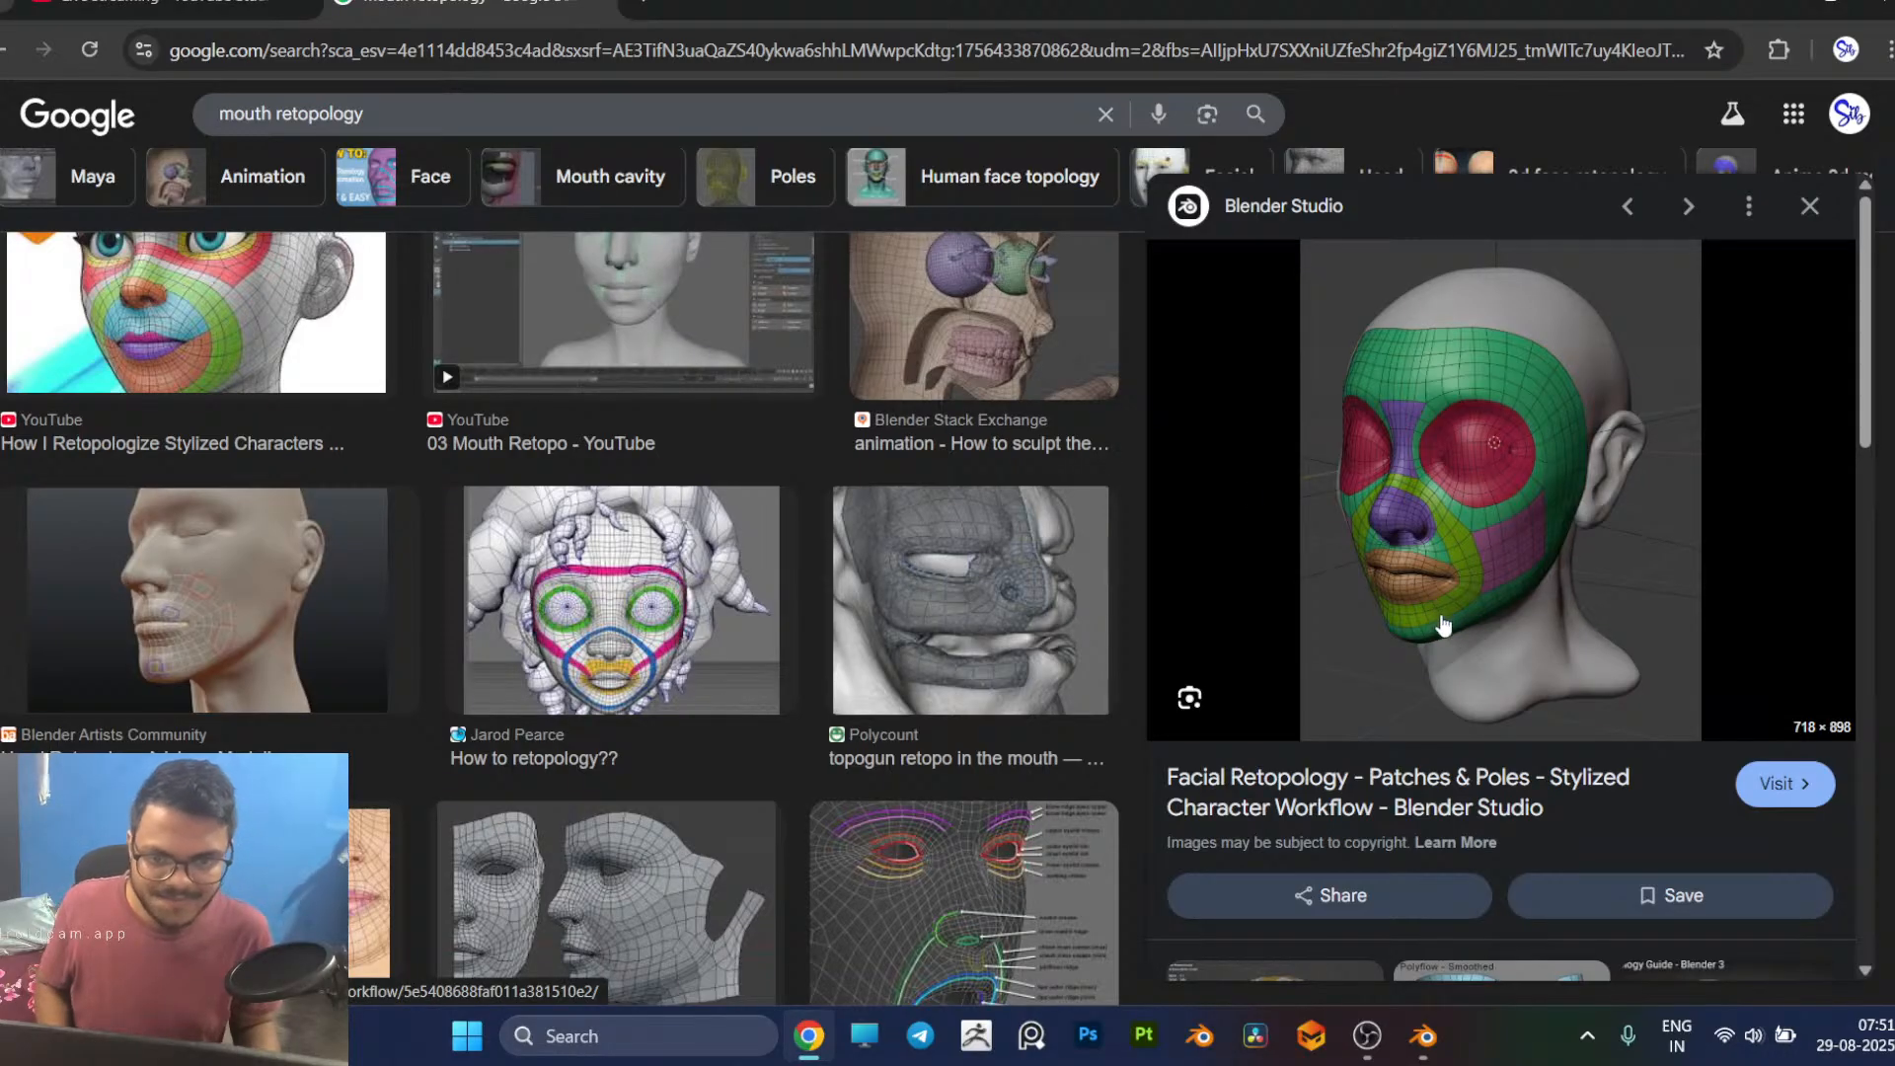
{"action": "key", "text": "alt+Tab"}
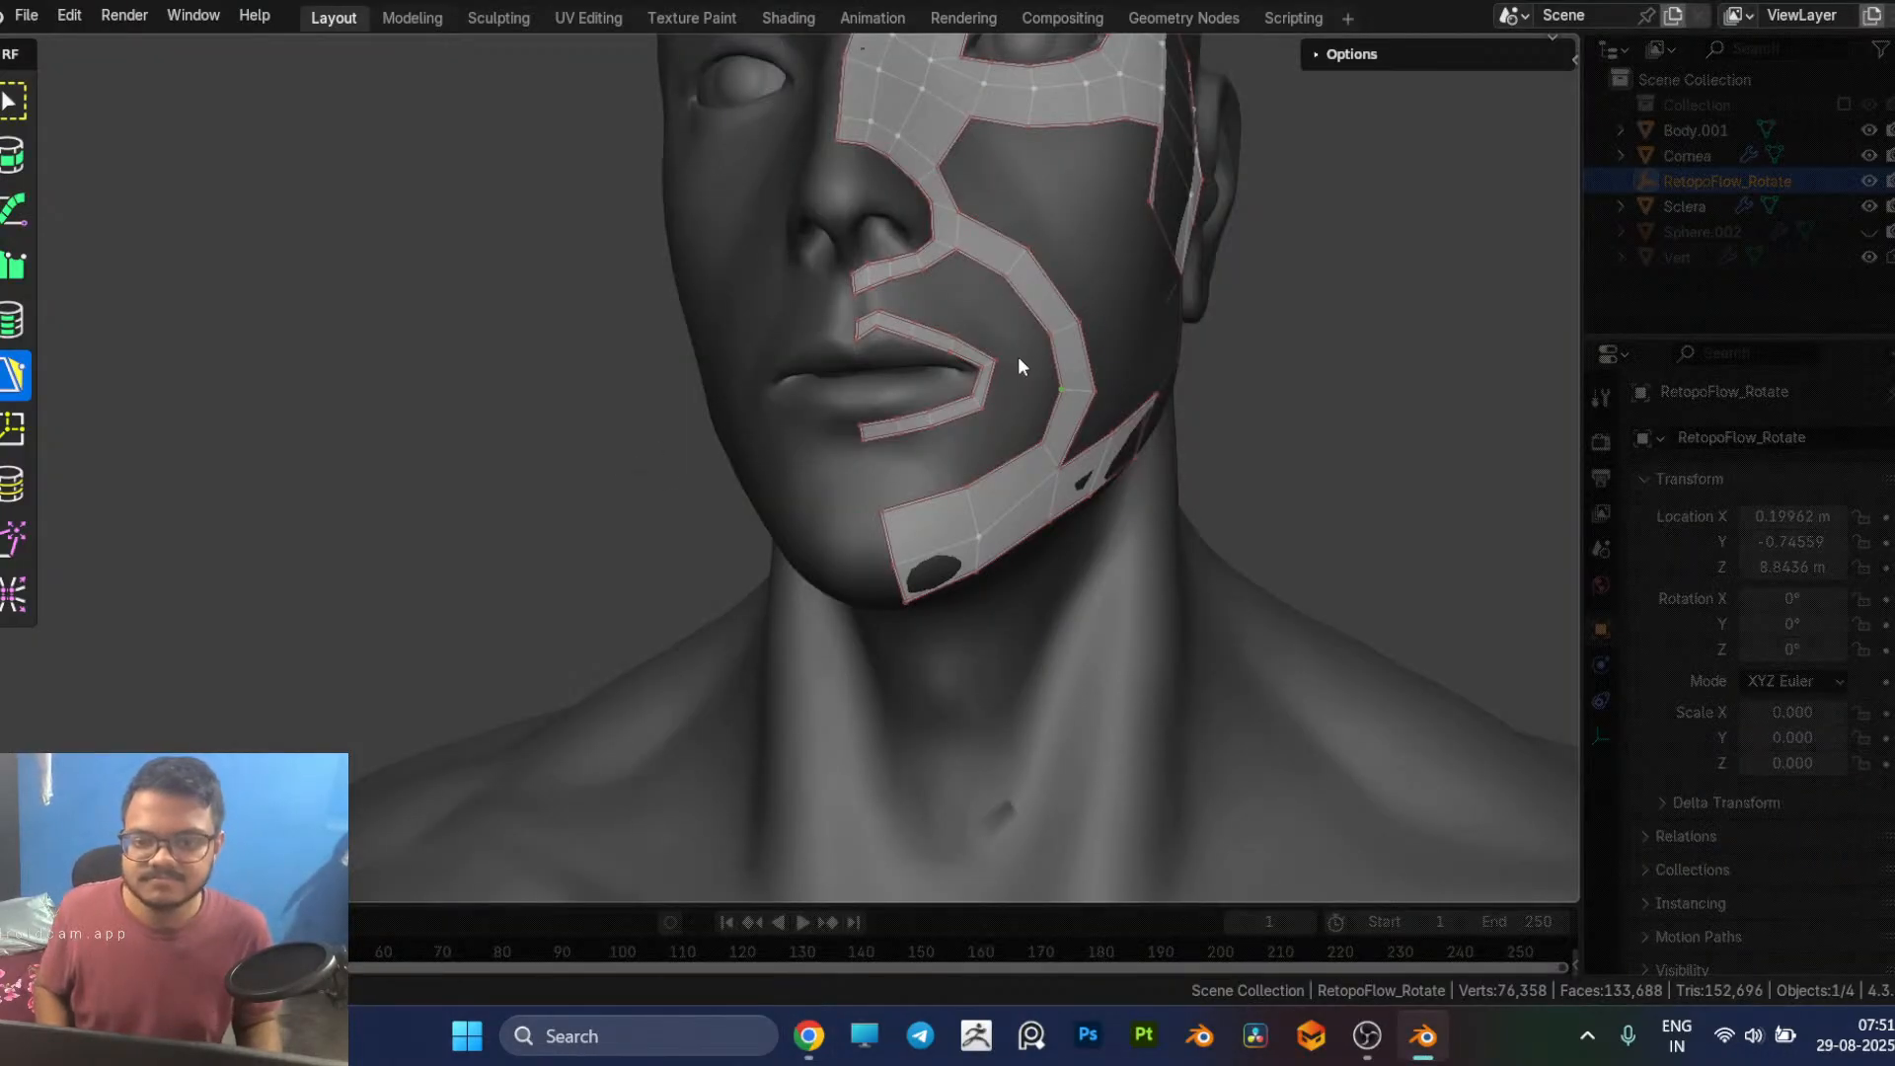
{"action": "scroll", "coordinate": [1016, 357], "scroll_direction": "up", "scroll_amount": 5}
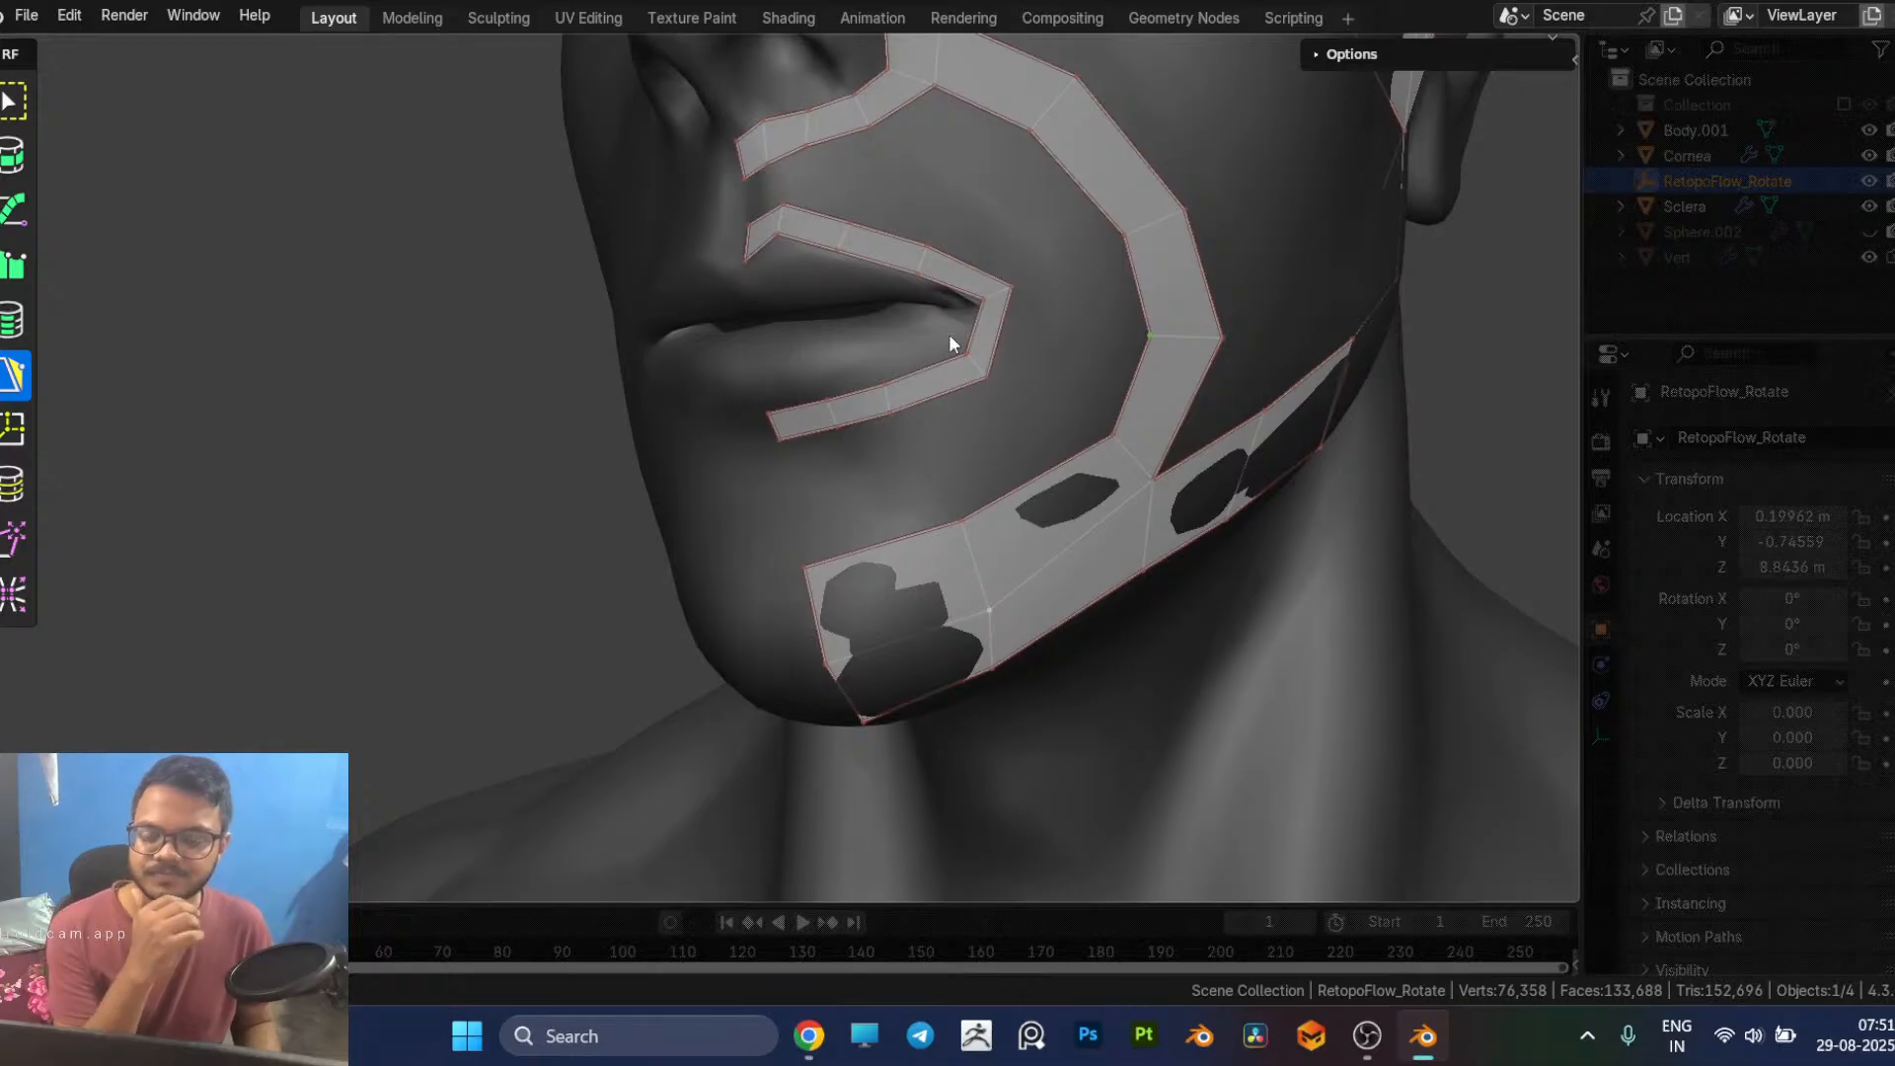
{"action": "middle_click_drag", "start_coordinate": [871, 381], "coordinate": [1042, 451]}
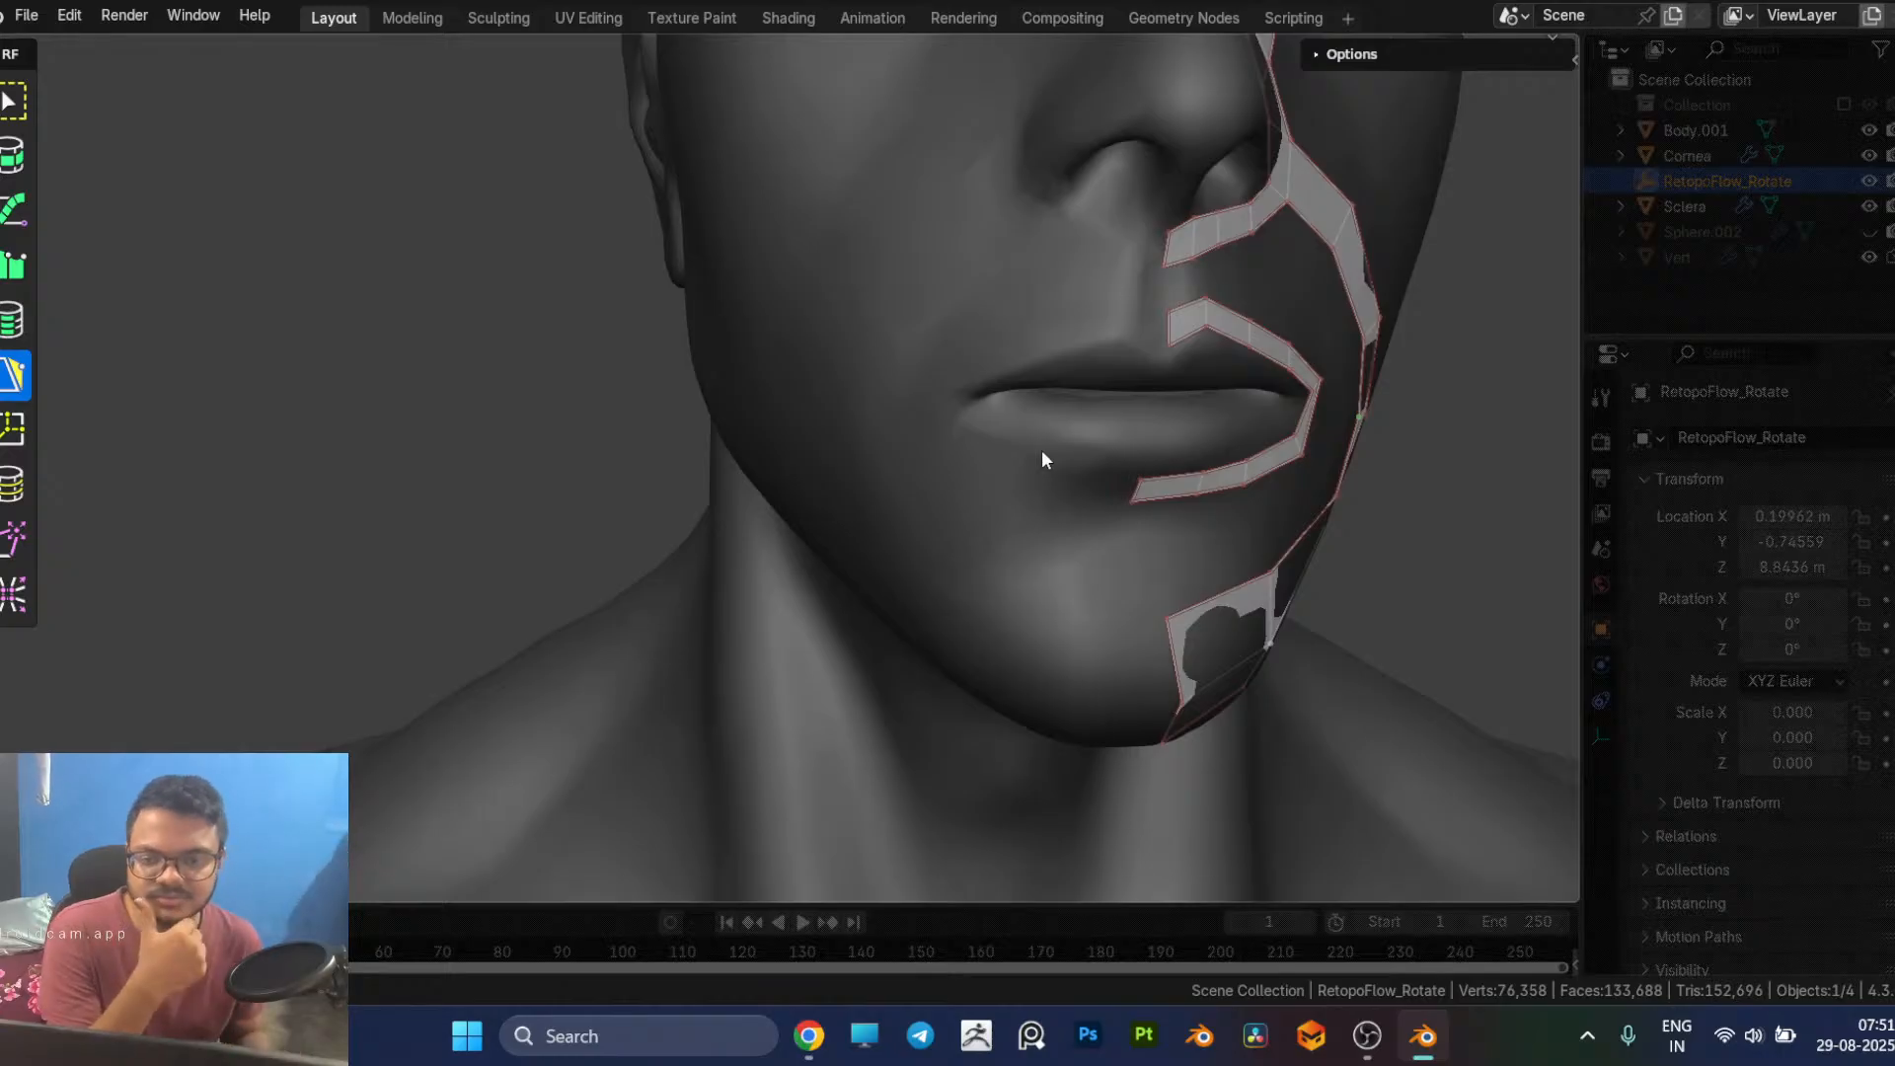
{"action": "middle_click_drag", "start_coordinate": [1201, 410], "coordinate": [930, 365]}
{"action": "scroll", "coordinate": [952, 352], "scroll_direction": "down", "scroll_amount": 2}
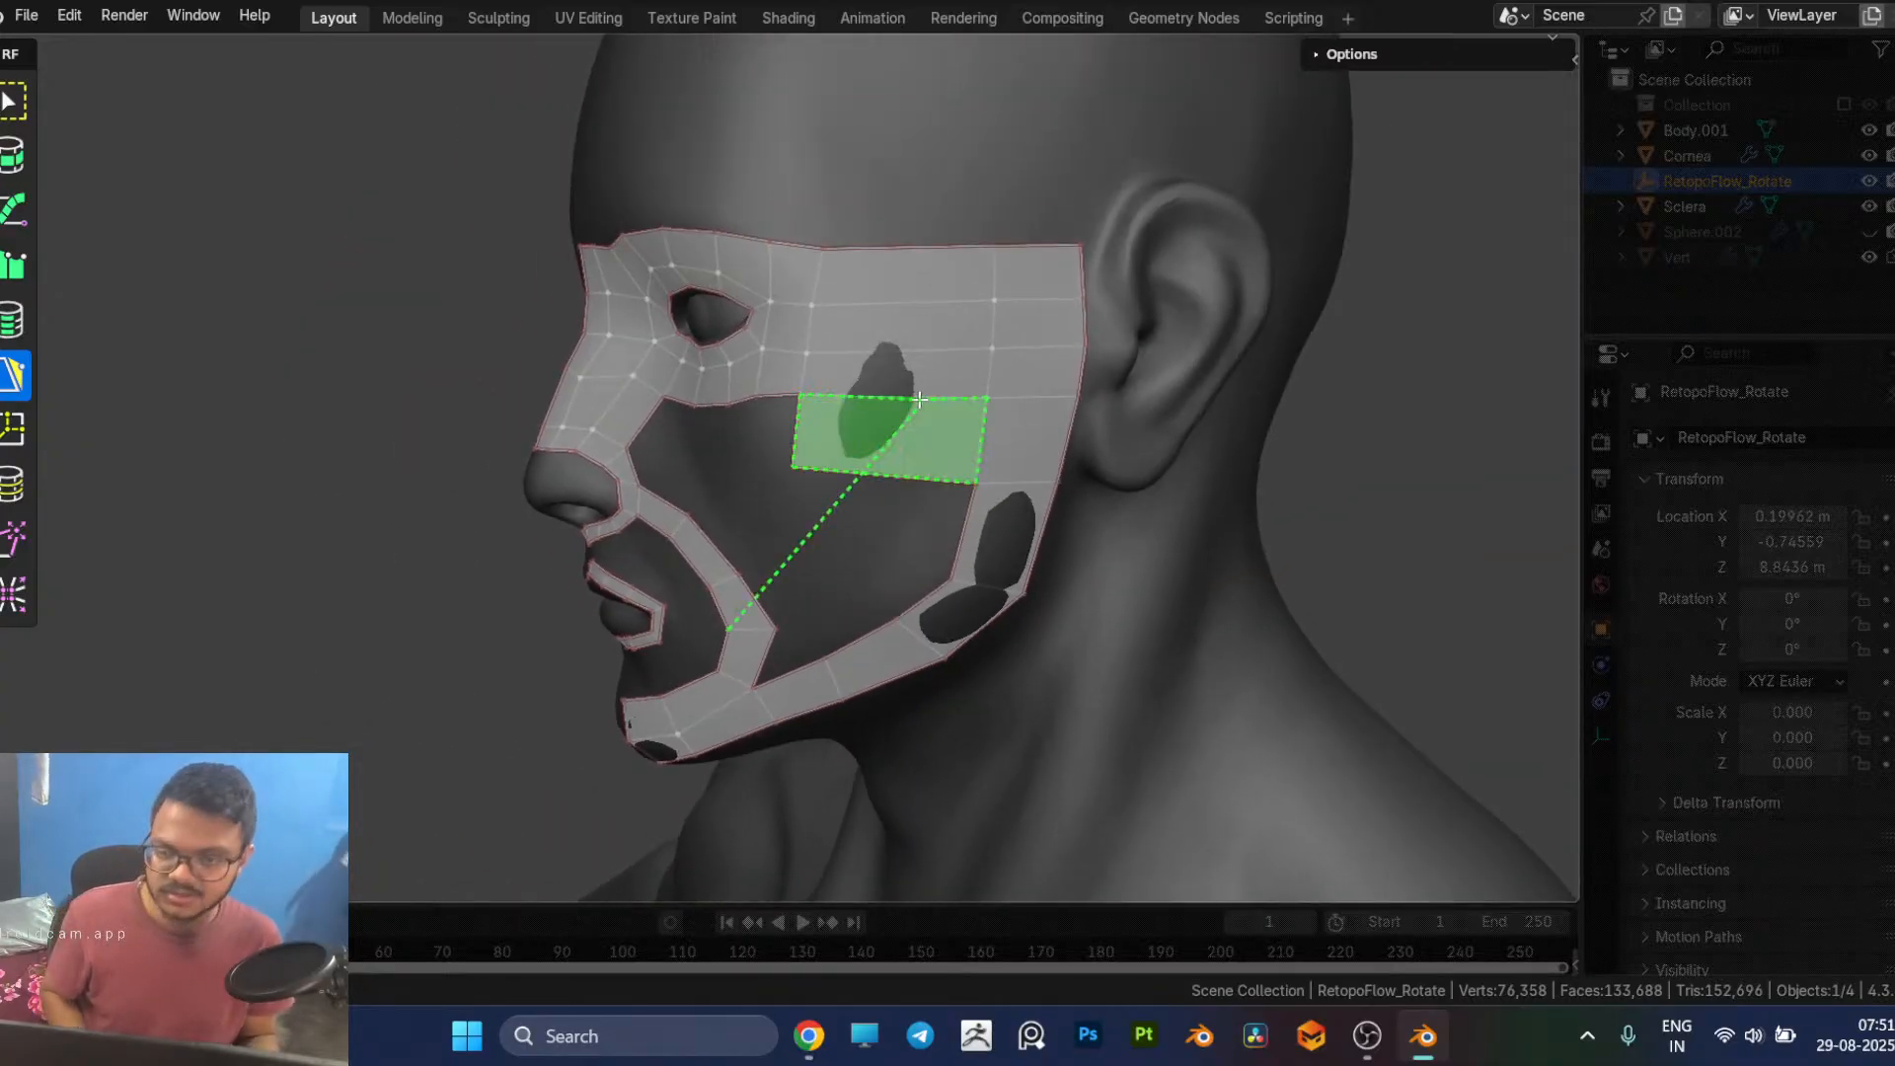
{"action": "middle_click_drag", "start_coordinate": [1331, 457], "coordinate": [1051, 486]}
{"action": "scroll", "coordinate": [1051, 476], "scroll_direction": "up", "scroll_amount": 3}
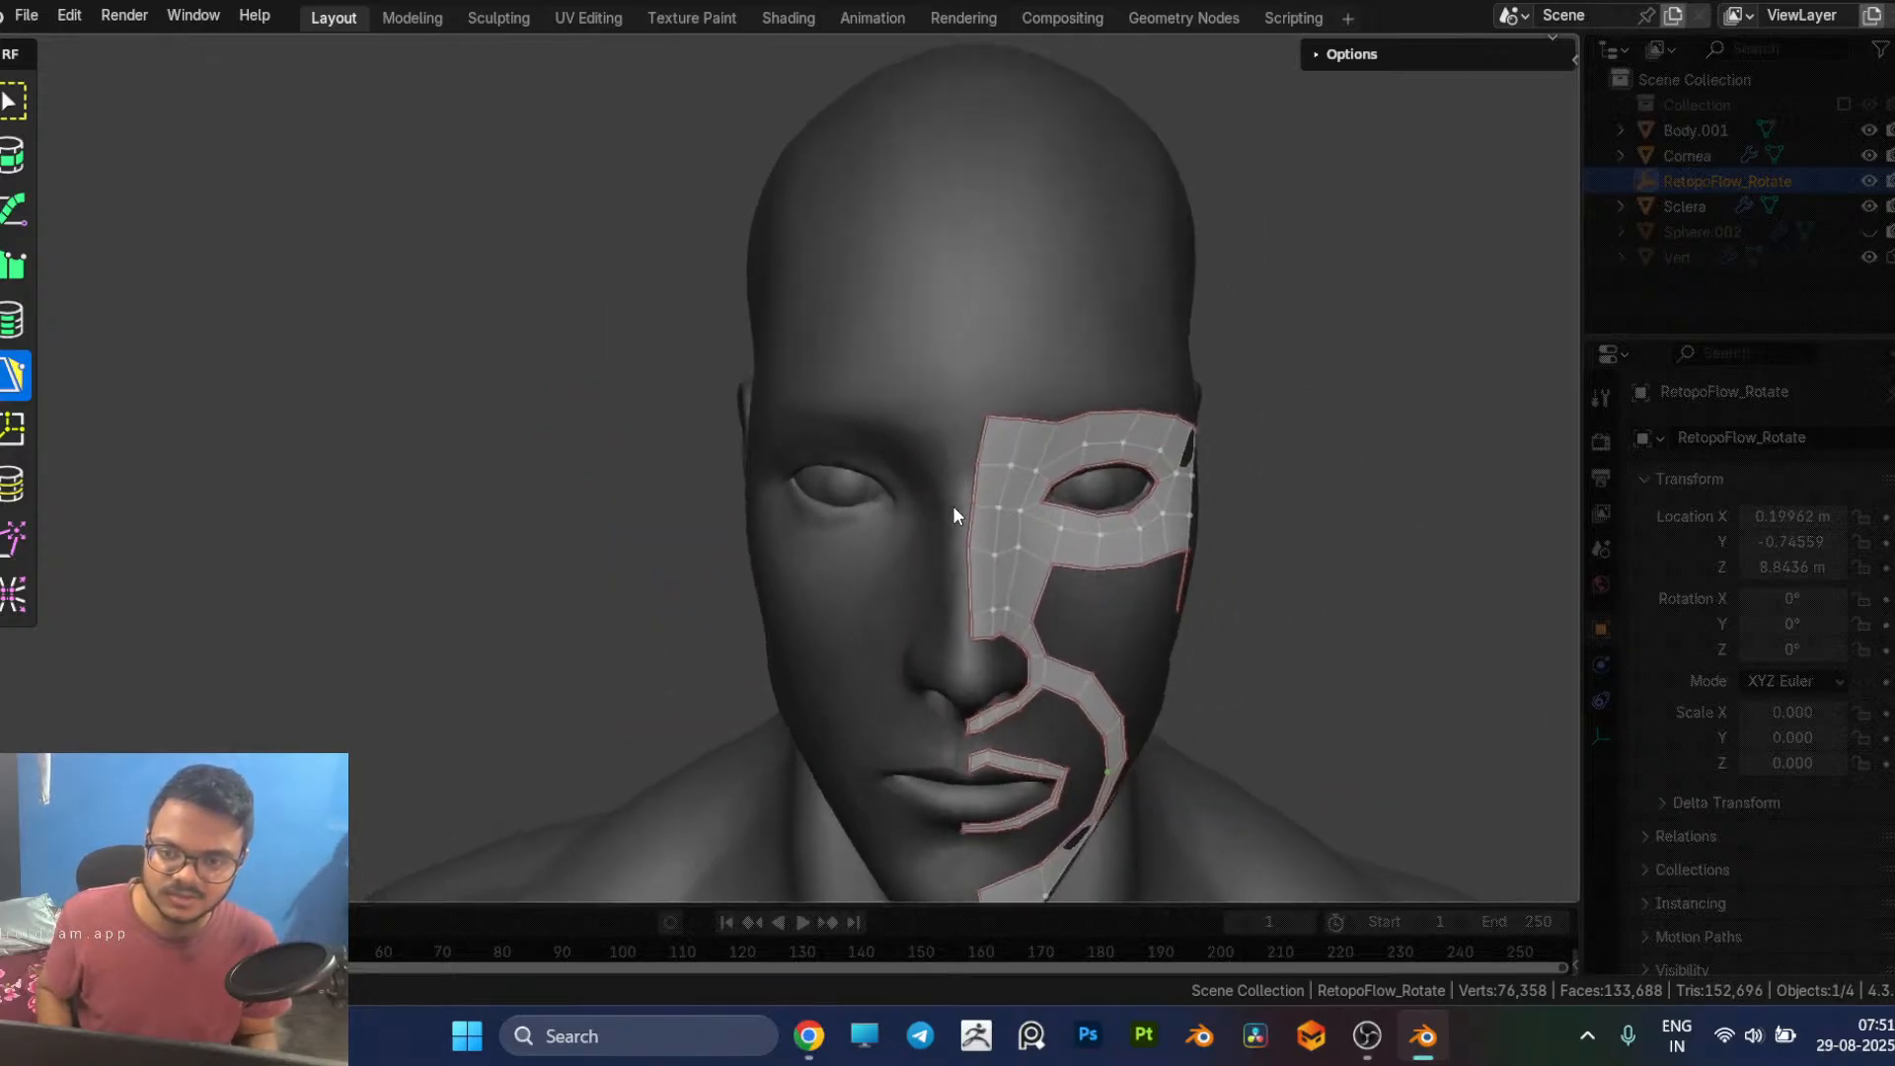
Step: Reposition the top brow vertex at the face's centre line and extend a strip of faces up the forehead from it
{"action": "left_click_drag", "start_coordinate": [1019, 427], "coordinate": [1004, 419]}
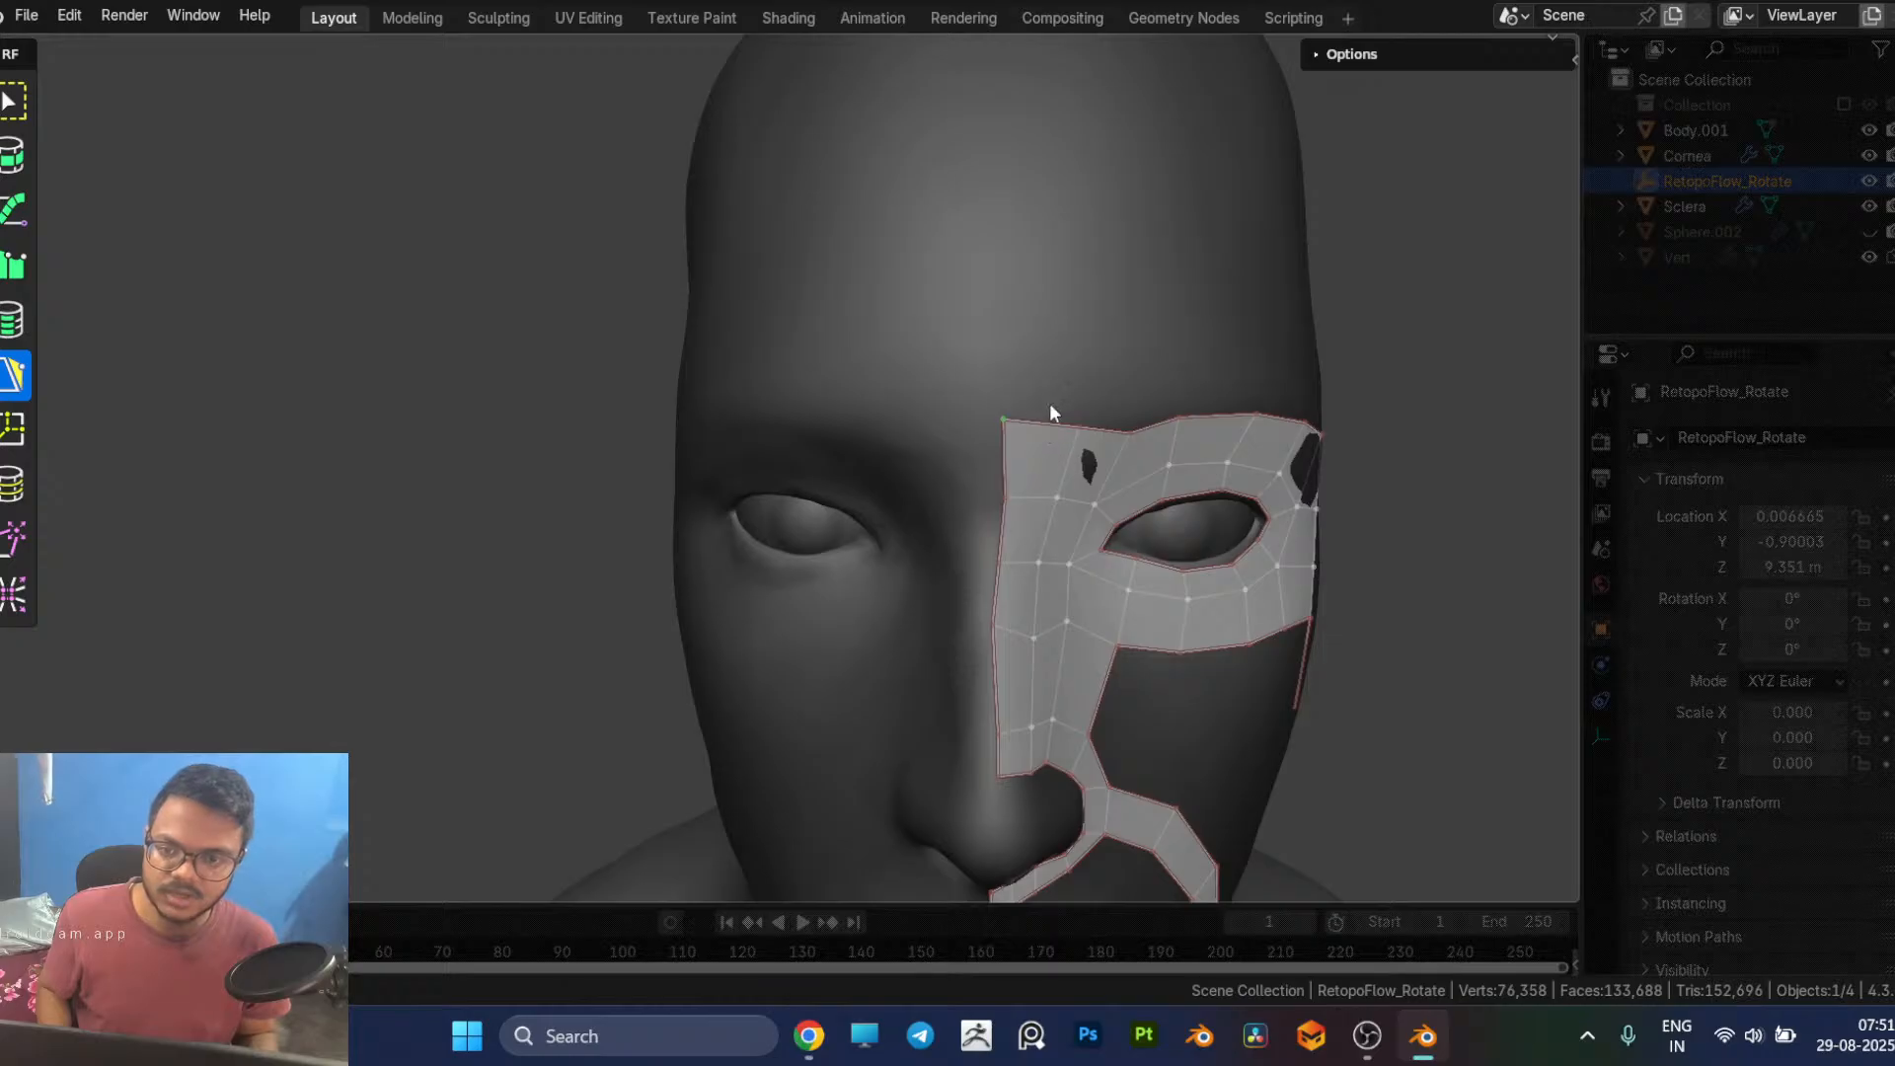
{"action": "scroll", "coordinate": [1039, 411], "scroll_direction": "down", "scroll_amount": 2}
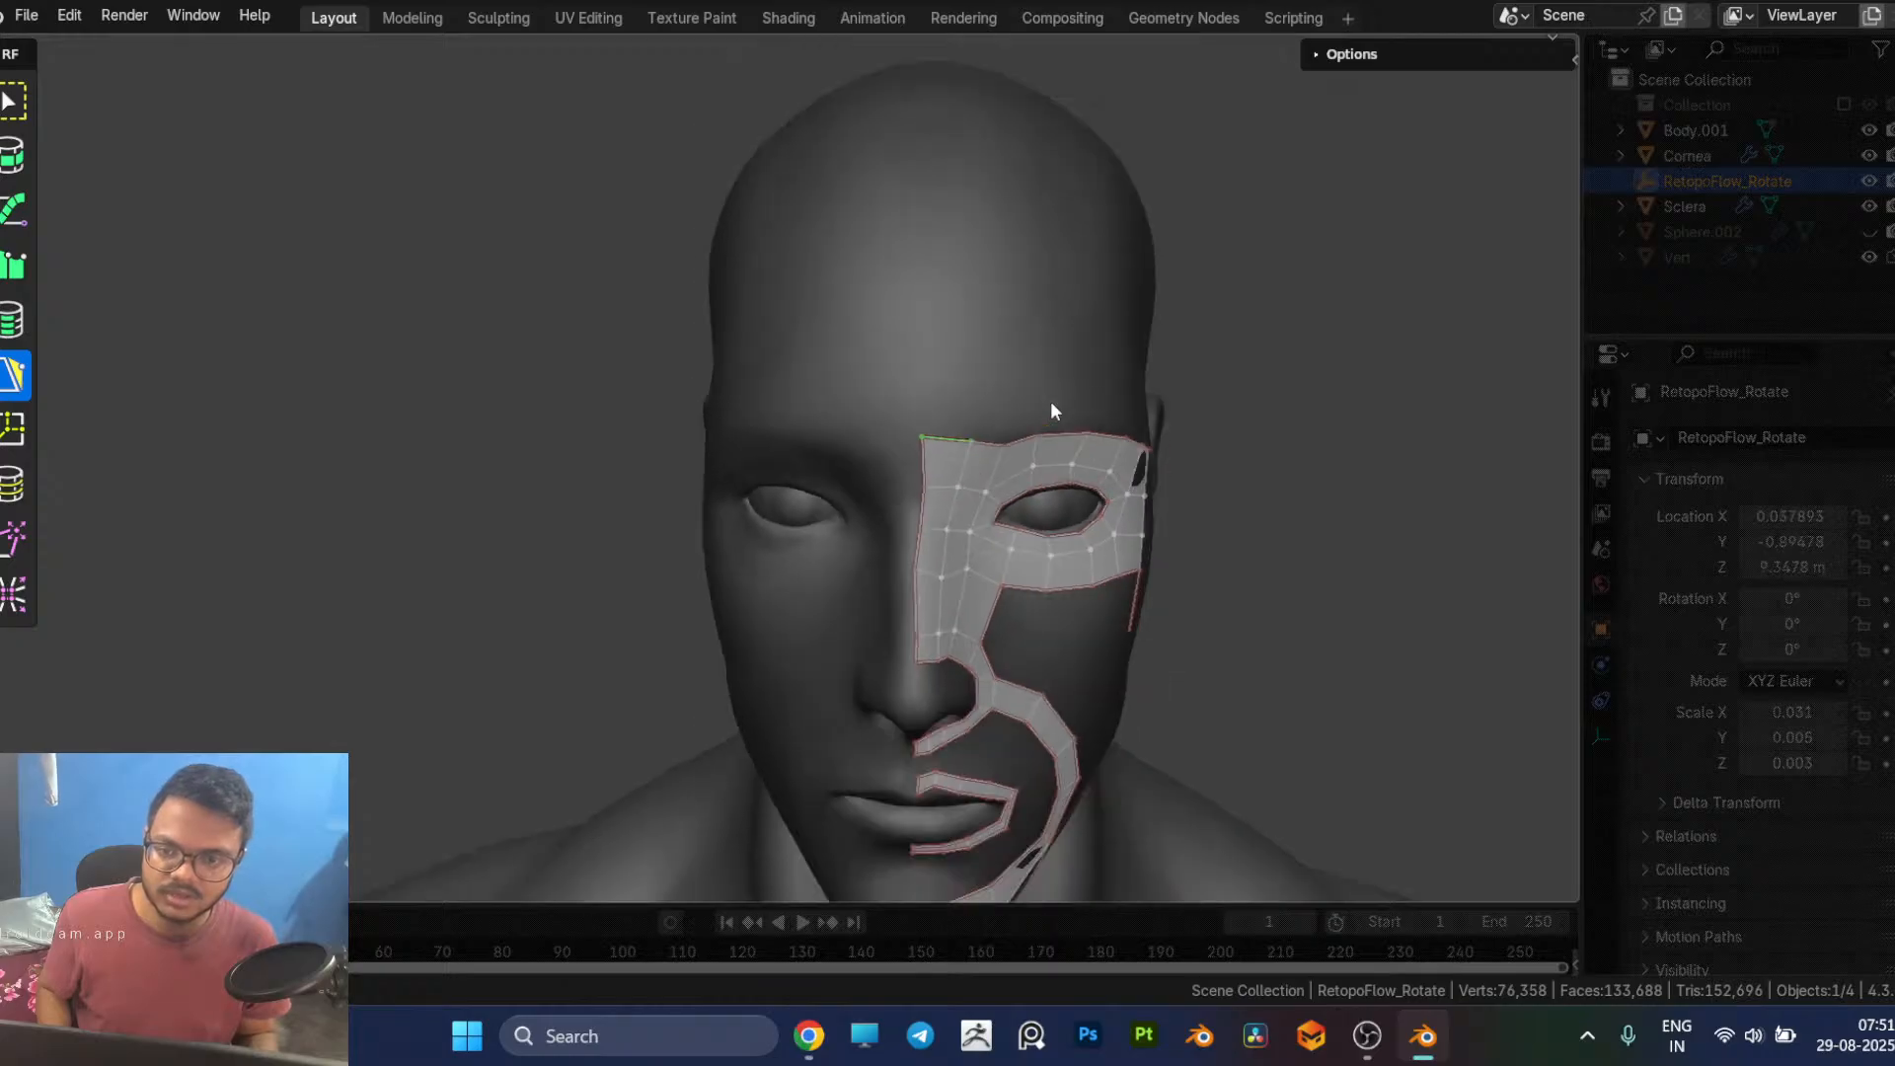
{"action": "left_click", "coordinate": [943, 340], "text": "ctrl"}
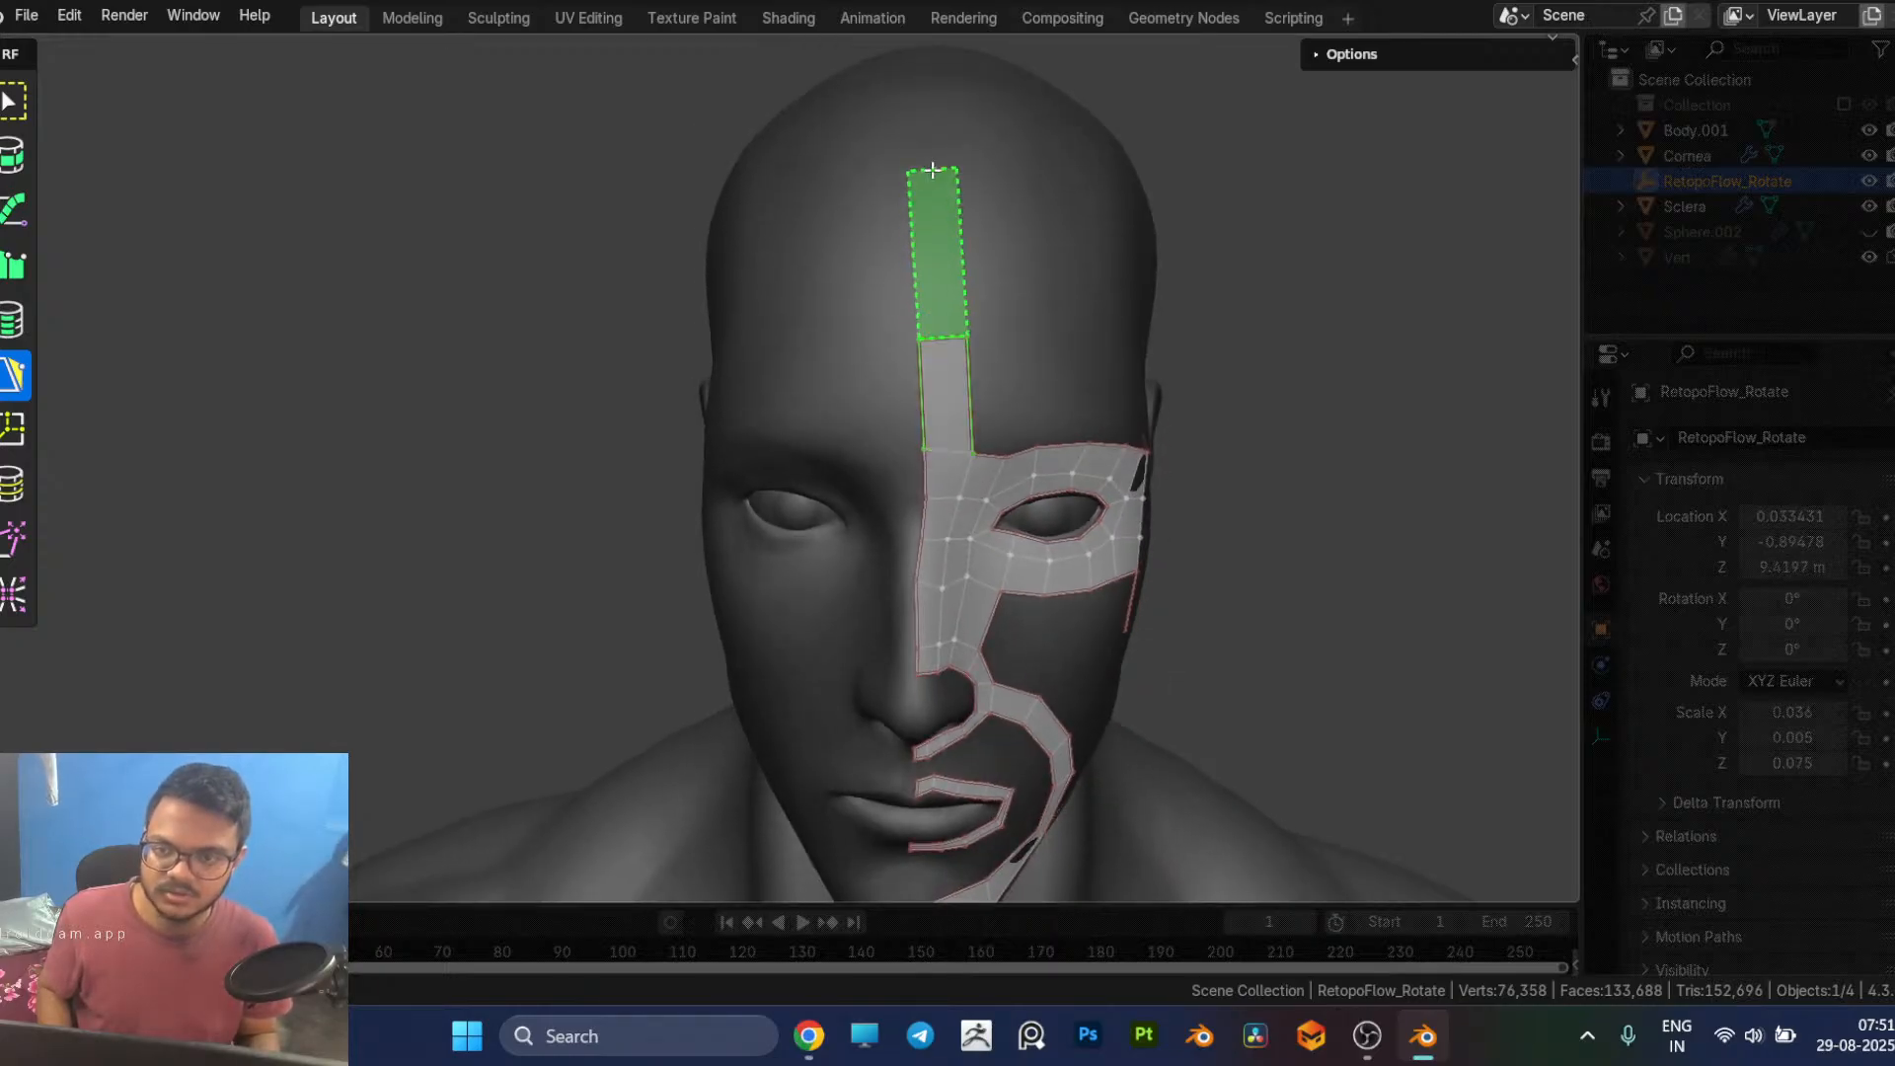
{"action": "left_click", "coordinate": [933, 157], "text": "ctrl"}
{"action": "middle_click_drag", "start_coordinate": [933, 158], "coordinate": [1021, 413]}
Step: Continue the forehead strip over the crown of the head towards the back with additional faces
{"action": "scroll", "coordinate": [1021, 404], "scroll_direction": "down", "scroll_amount": 2}
{"action": "middle_click_drag", "start_coordinate": [969, 174], "coordinate": [921, 536]}
{"action": "left_click", "coordinate": [922, 343], "text": "ctrl"}
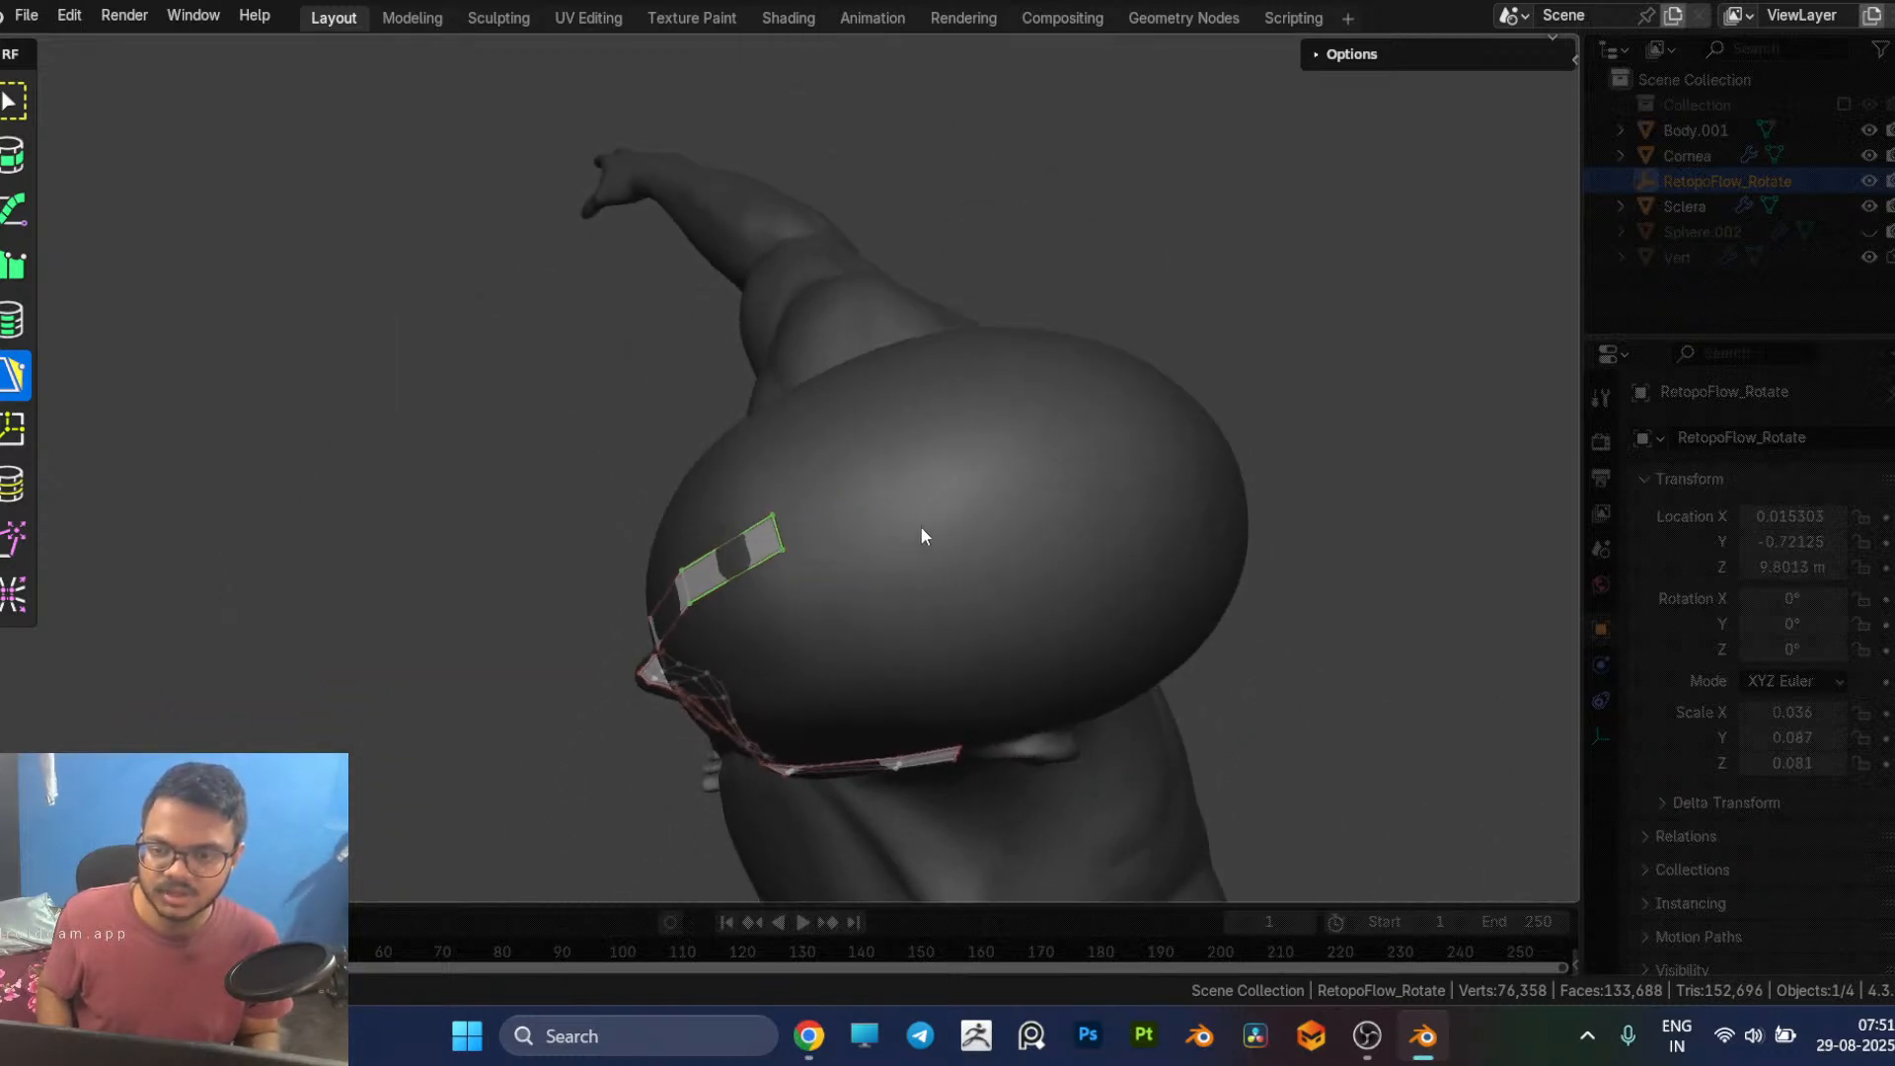
{"action": "left_click", "coordinate": [981, 478], "text": "ctrl"}
{"action": "middle_click_drag", "start_coordinate": [1049, 494], "coordinate": [825, 607]}
{"action": "left_click", "coordinate": [836, 628], "text": "ctrl"}
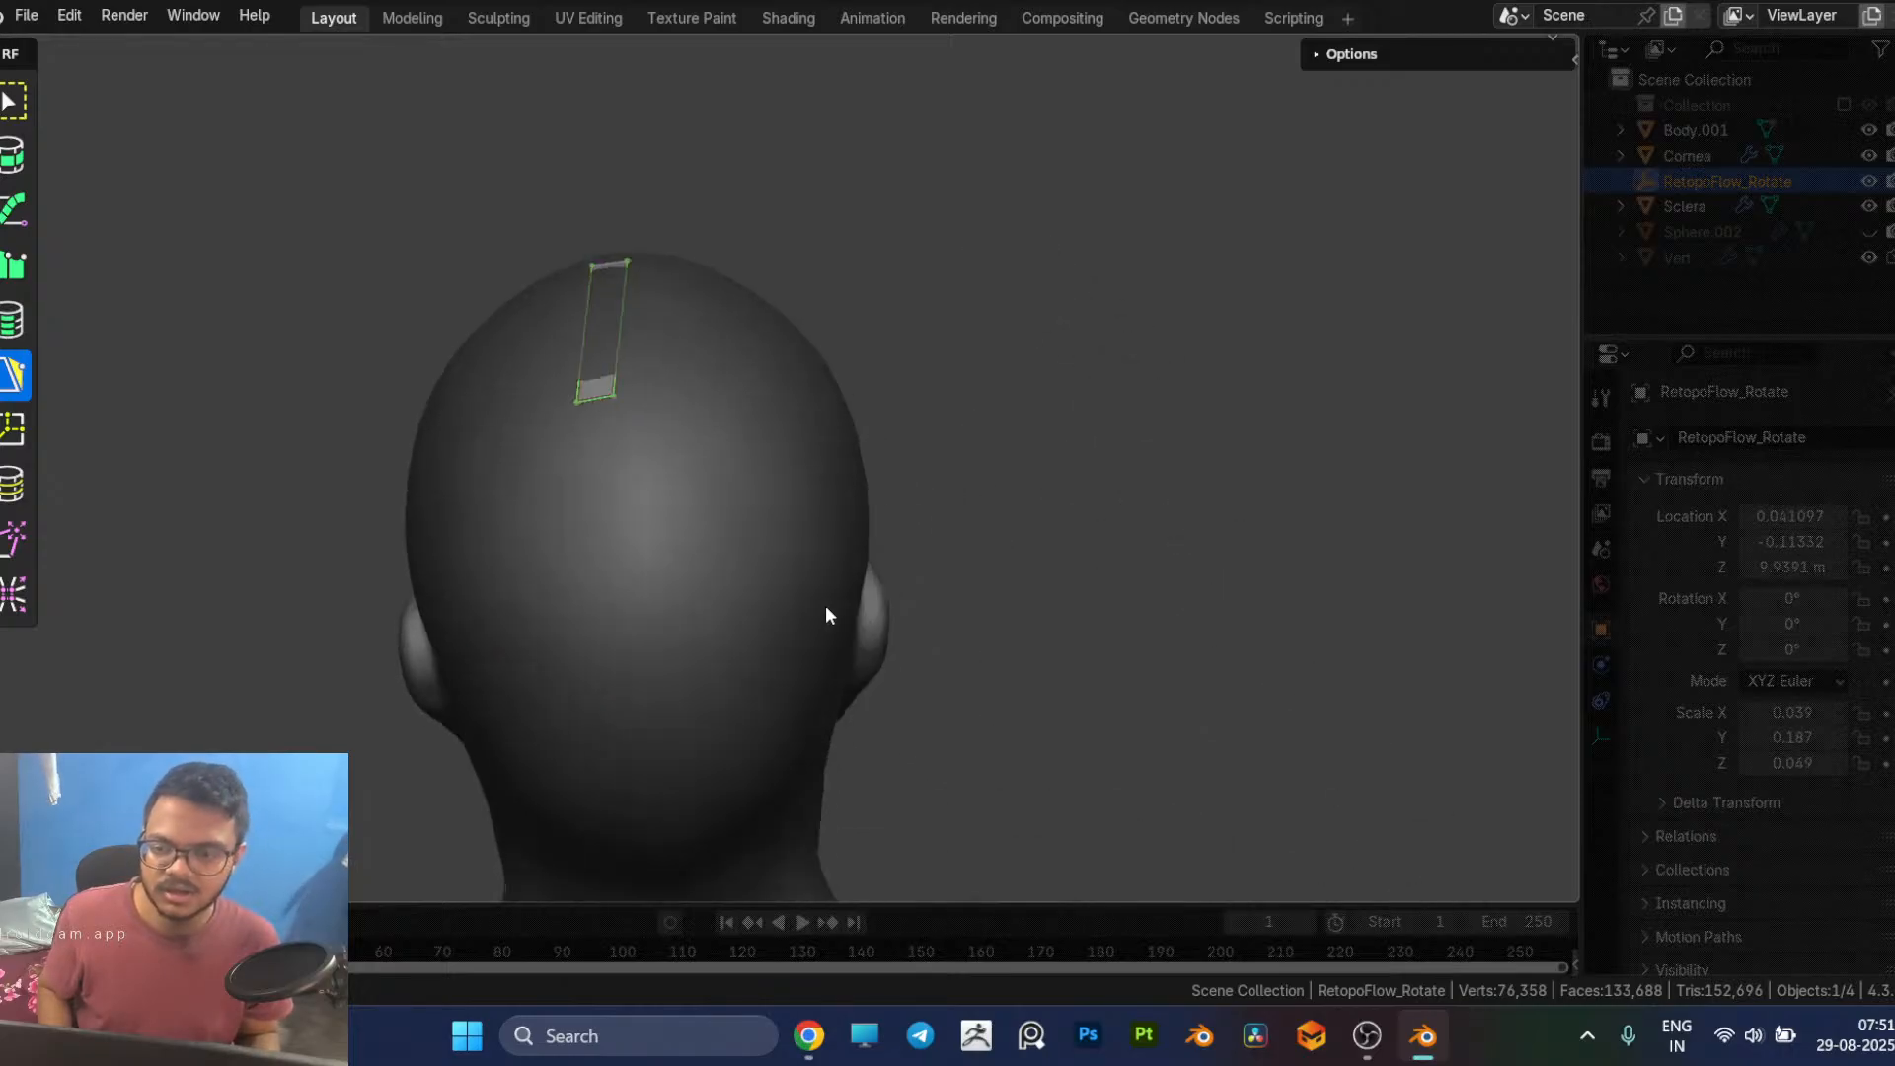
Step: Move the end vertices of the crown strip to straighten it along the back of the head's centre line
{"action": "middle_click_drag", "start_coordinate": [613, 438], "coordinate": [606, 410]}
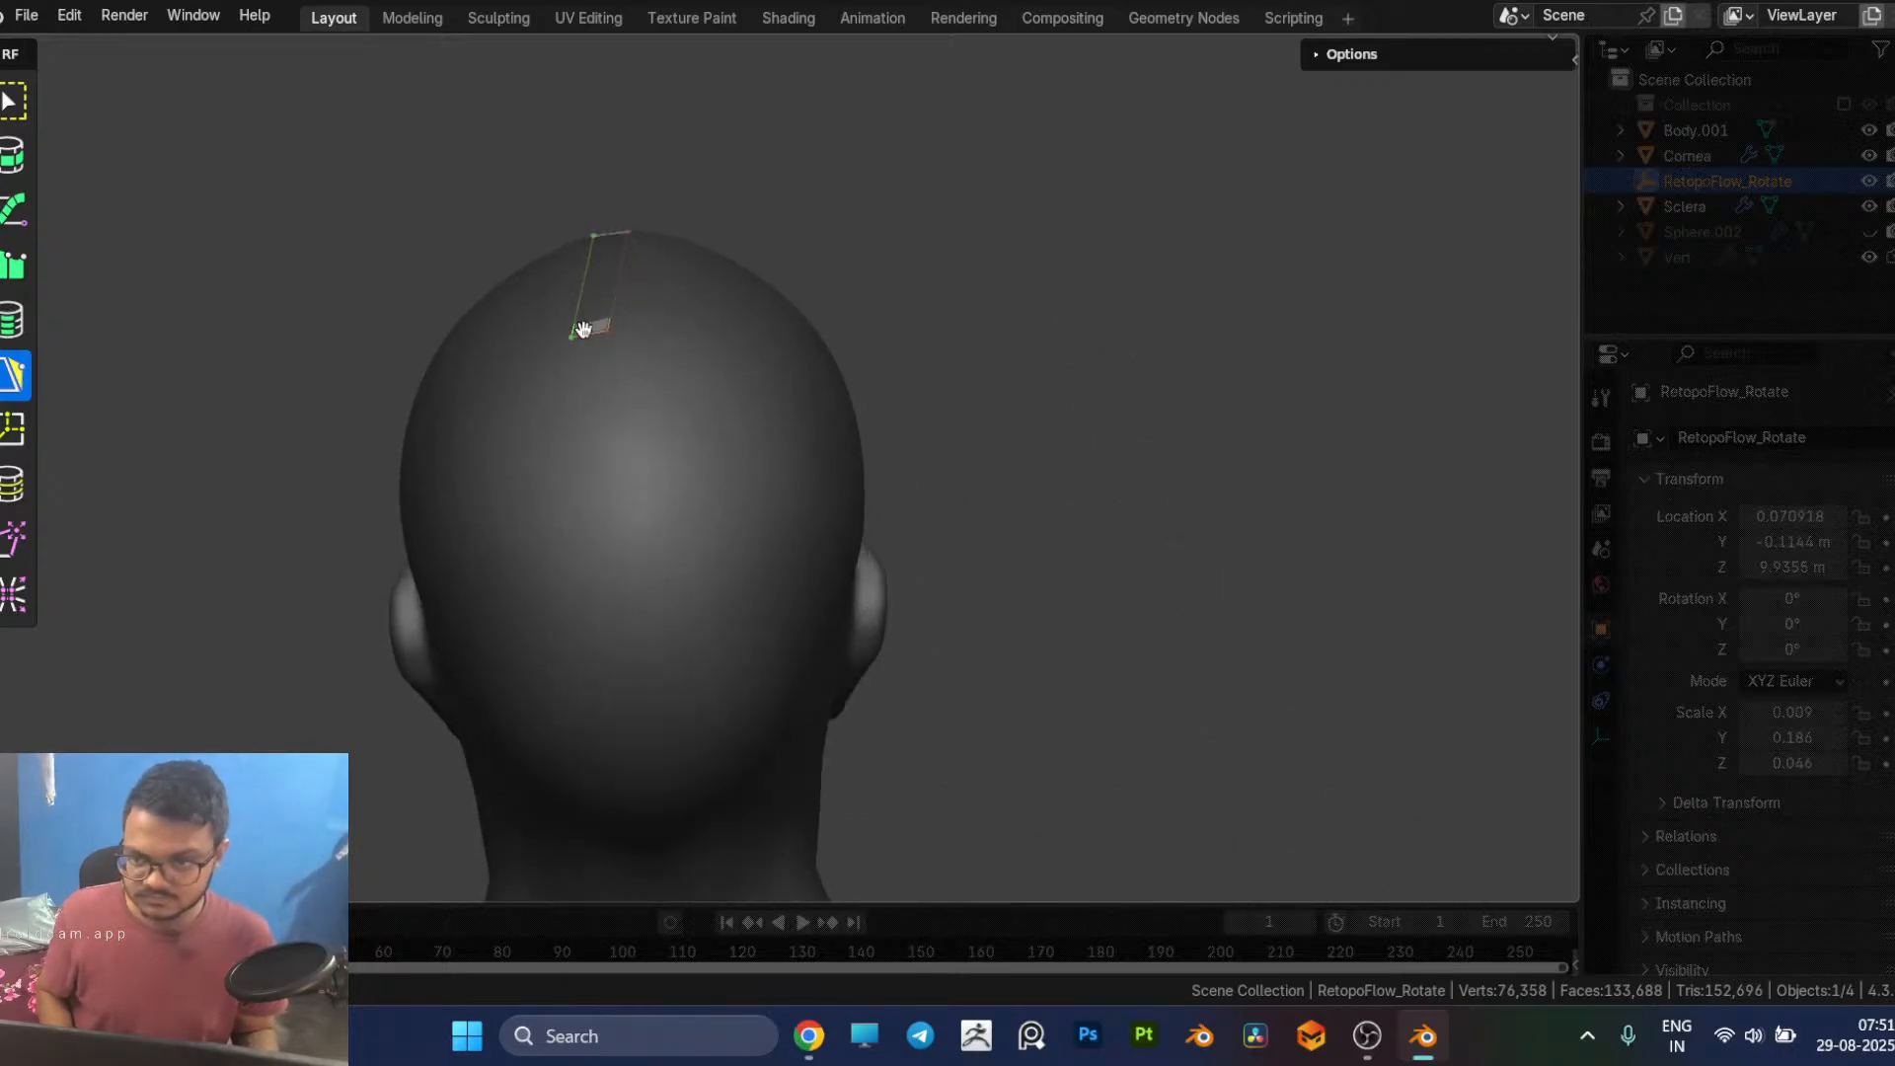
{"action": "left_click_drag", "start_coordinate": [601, 333], "coordinate": [621, 328]}
{"action": "middle_click_drag", "start_coordinate": [708, 428], "coordinate": [717, 388], "text": "shift"}
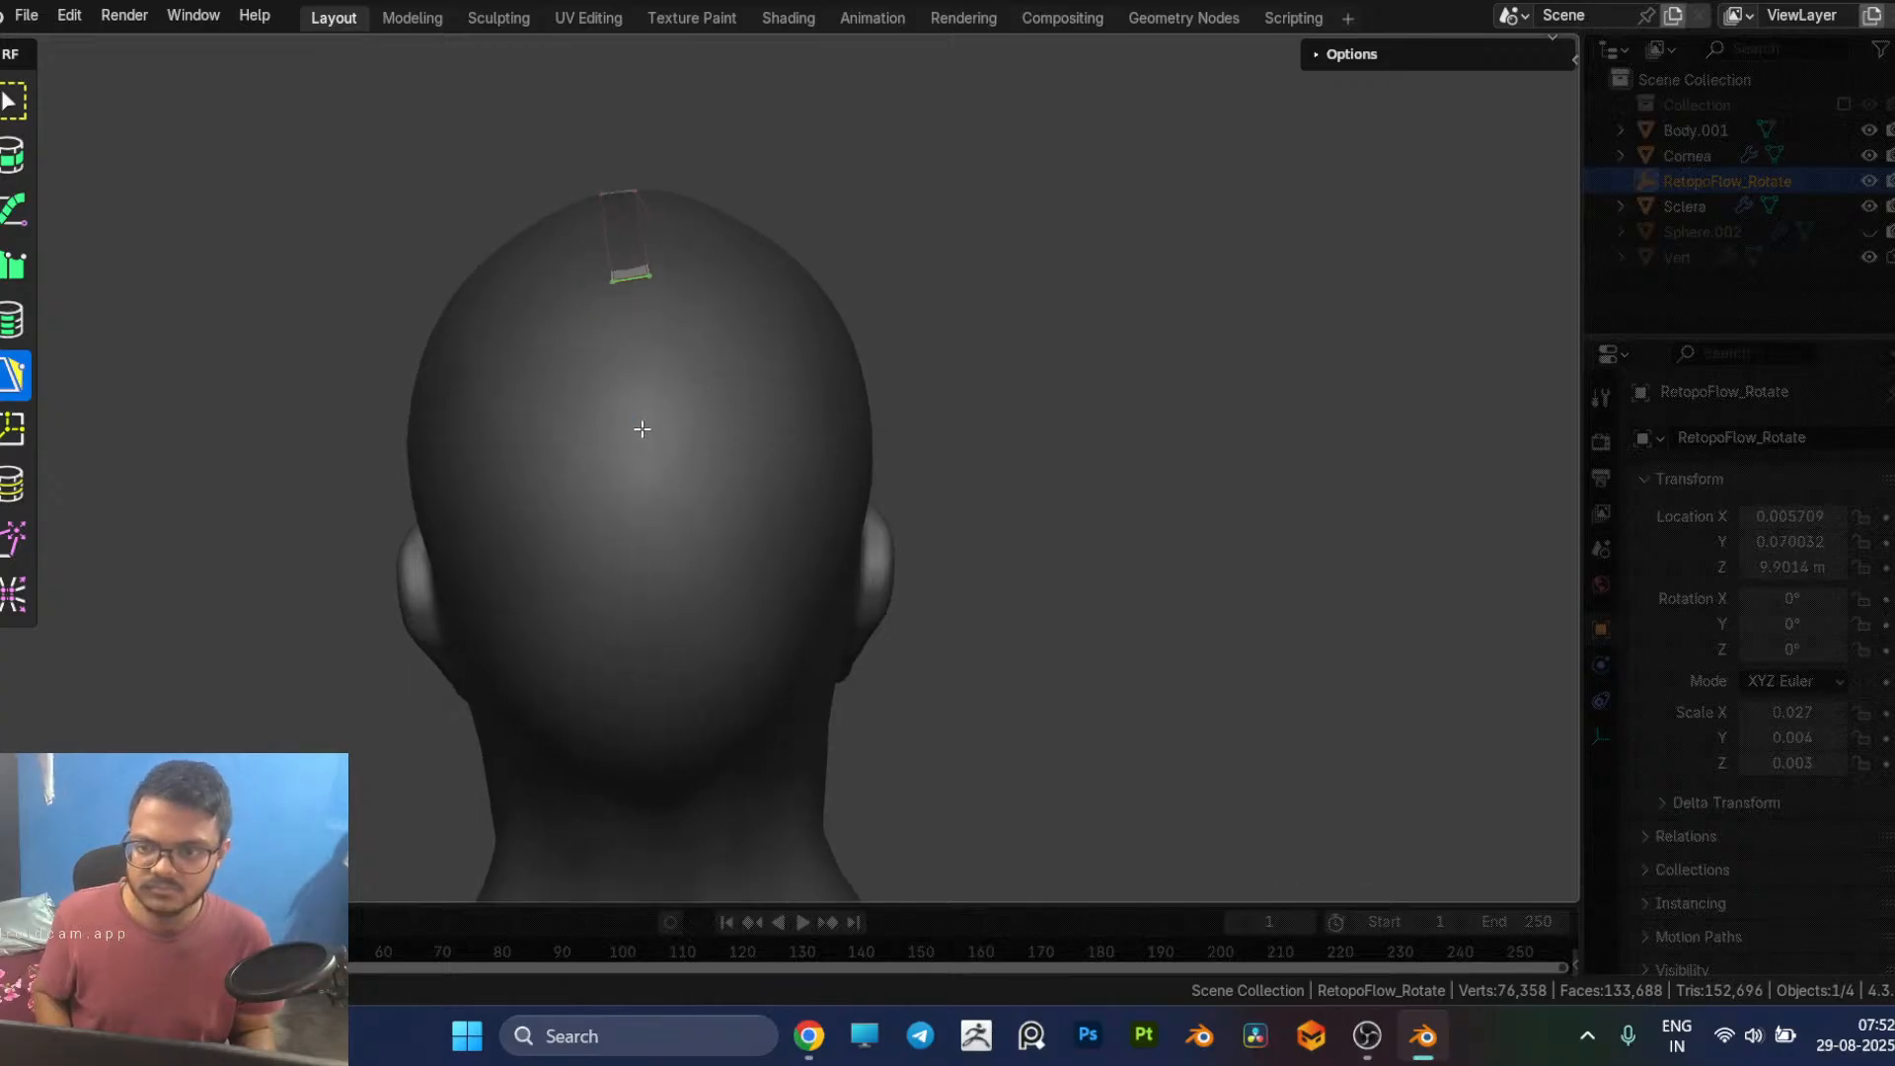
Step: Extend the centre strip down the back of the head to the top of the neck
{"action": "left_click", "coordinate": [633, 438], "text": "ctrl"}
{"action": "mouse_move", "coordinate": [634, 438]}
{"action": "middle_mouse_down"}
{"action": "mouse_move", "coordinate": [661, 471]}
{"action": "mouse_move", "coordinate": [645, 408]}
{"action": "mouse_move", "coordinate": [677, 521]}
{"action": "mouse_move", "coordinate": [642, 457]}
{"action": "middle_mouse_up"}
{"action": "left_click", "coordinate": [621, 423], "text": "ctrl"}
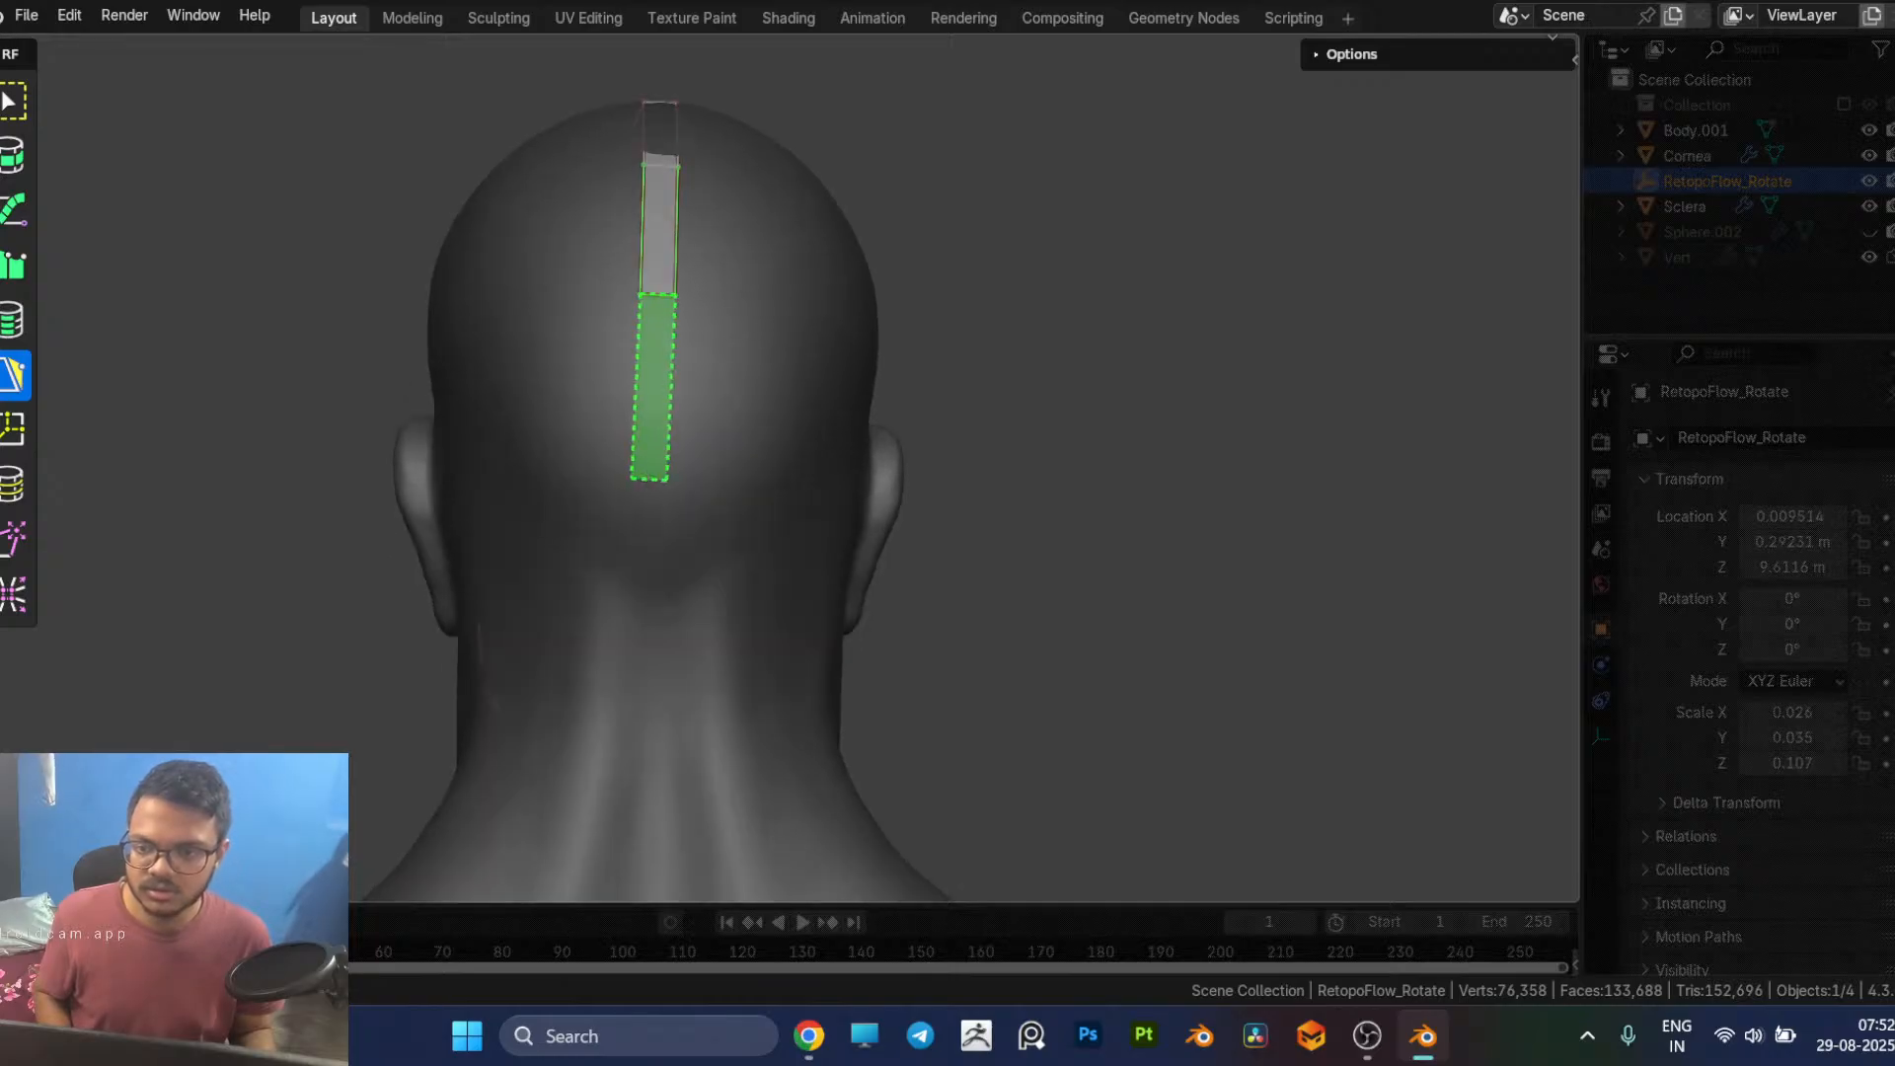
{"action": "left_click", "coordinate": [650, 482], "text": "ctrl"}
{"action": "left_click", "coordinate": [637, 587], "text": "ctrl"}
Step: Extend faces sideways from the centre strip's lower end around the back of the head to behind the ear
{"action": "middle_click_drag", "start_coordinate": [627, 491], "coordinate": [827, 474]}
{"action": "scroll", "coordinate": [927, 542], "scroll_direction": "up", "scroll_amount": 2}
{"action": "middle_click_drag", "start_coordinate": [992, 584], "coordinate": [937, 548]}
{"action": "left_click", "coordinate": [876, 548], "text": "ctrl"}
{"action": "left_click", "coordinate": [898, 549], "text": "ctrl"}
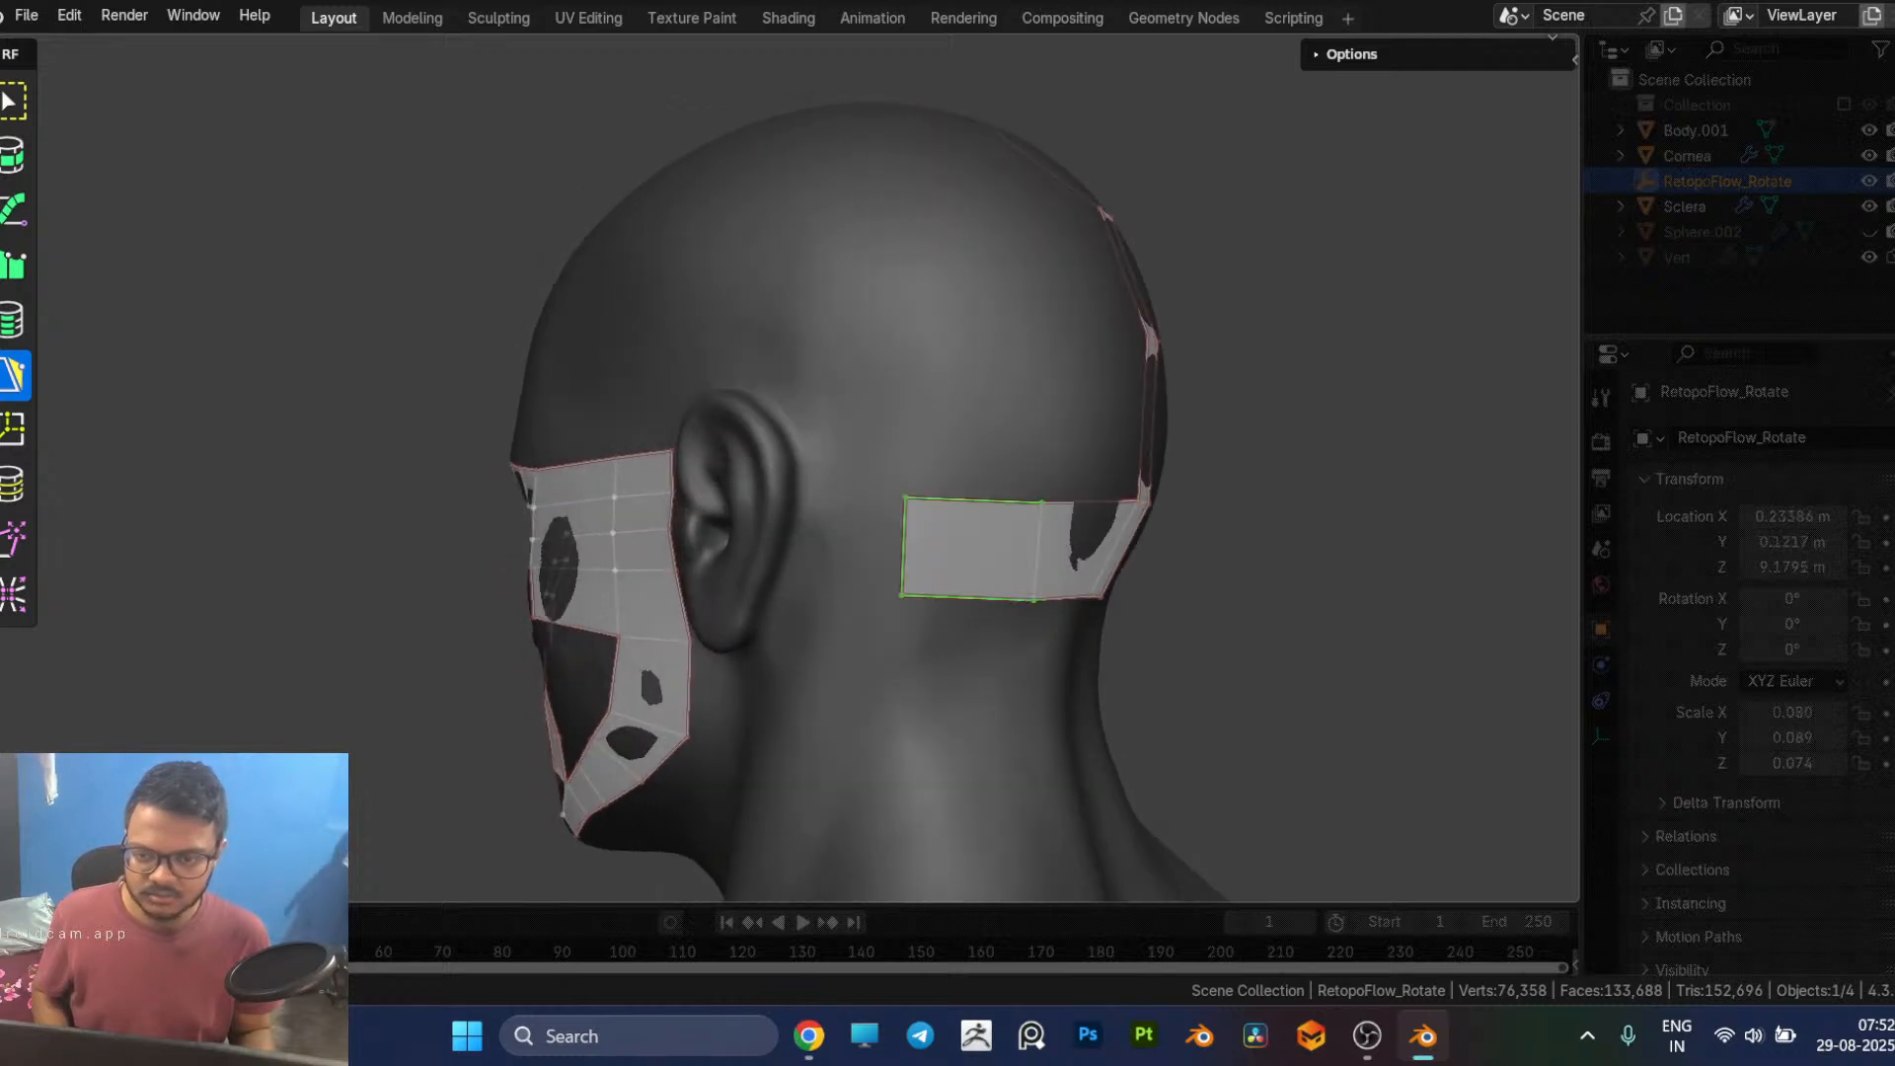
{"action": "left_click", "coordinate": [809, 550], "text": "ctrl"}
Step: Adjust the front end of the rear strip behind the ear, shifting its upper vertex back so the edge slants along the ear
{"action": "middle_click_drag", "start_coordinate": [809, 550], "coordinate": [856, 586]}
{"action": "scroll", "coordinate": [856, 587], "scroll_direction": "up", "scroll_amount": 3}
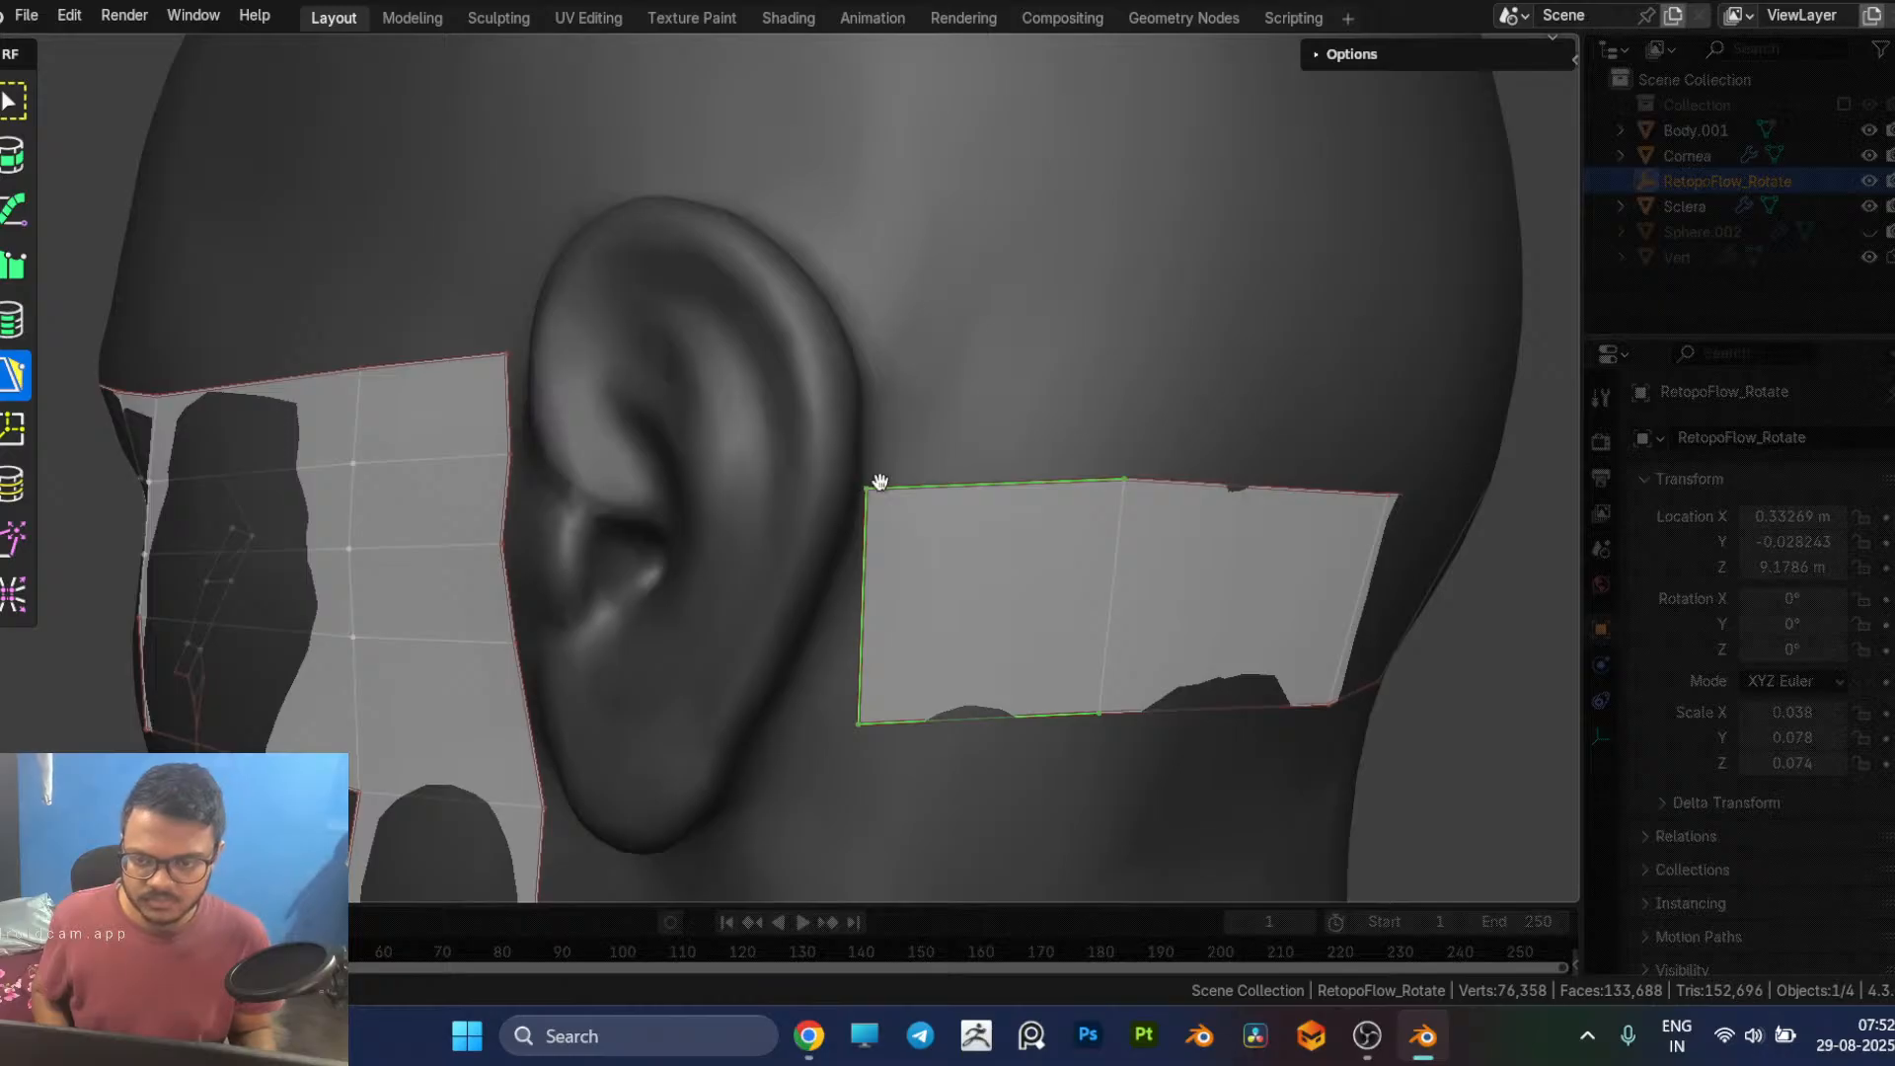
{"action": "left_click", "coordinate": [957, 589], "text": "ctrl"}
{"action": "scroll", "coordinate": [976, 607], "scroll_direction": "down", "scroll_amount": 3}
{"action": "middle_click_drag", "start_coordinate": [975, 607], "coordinate": [831, 494]}
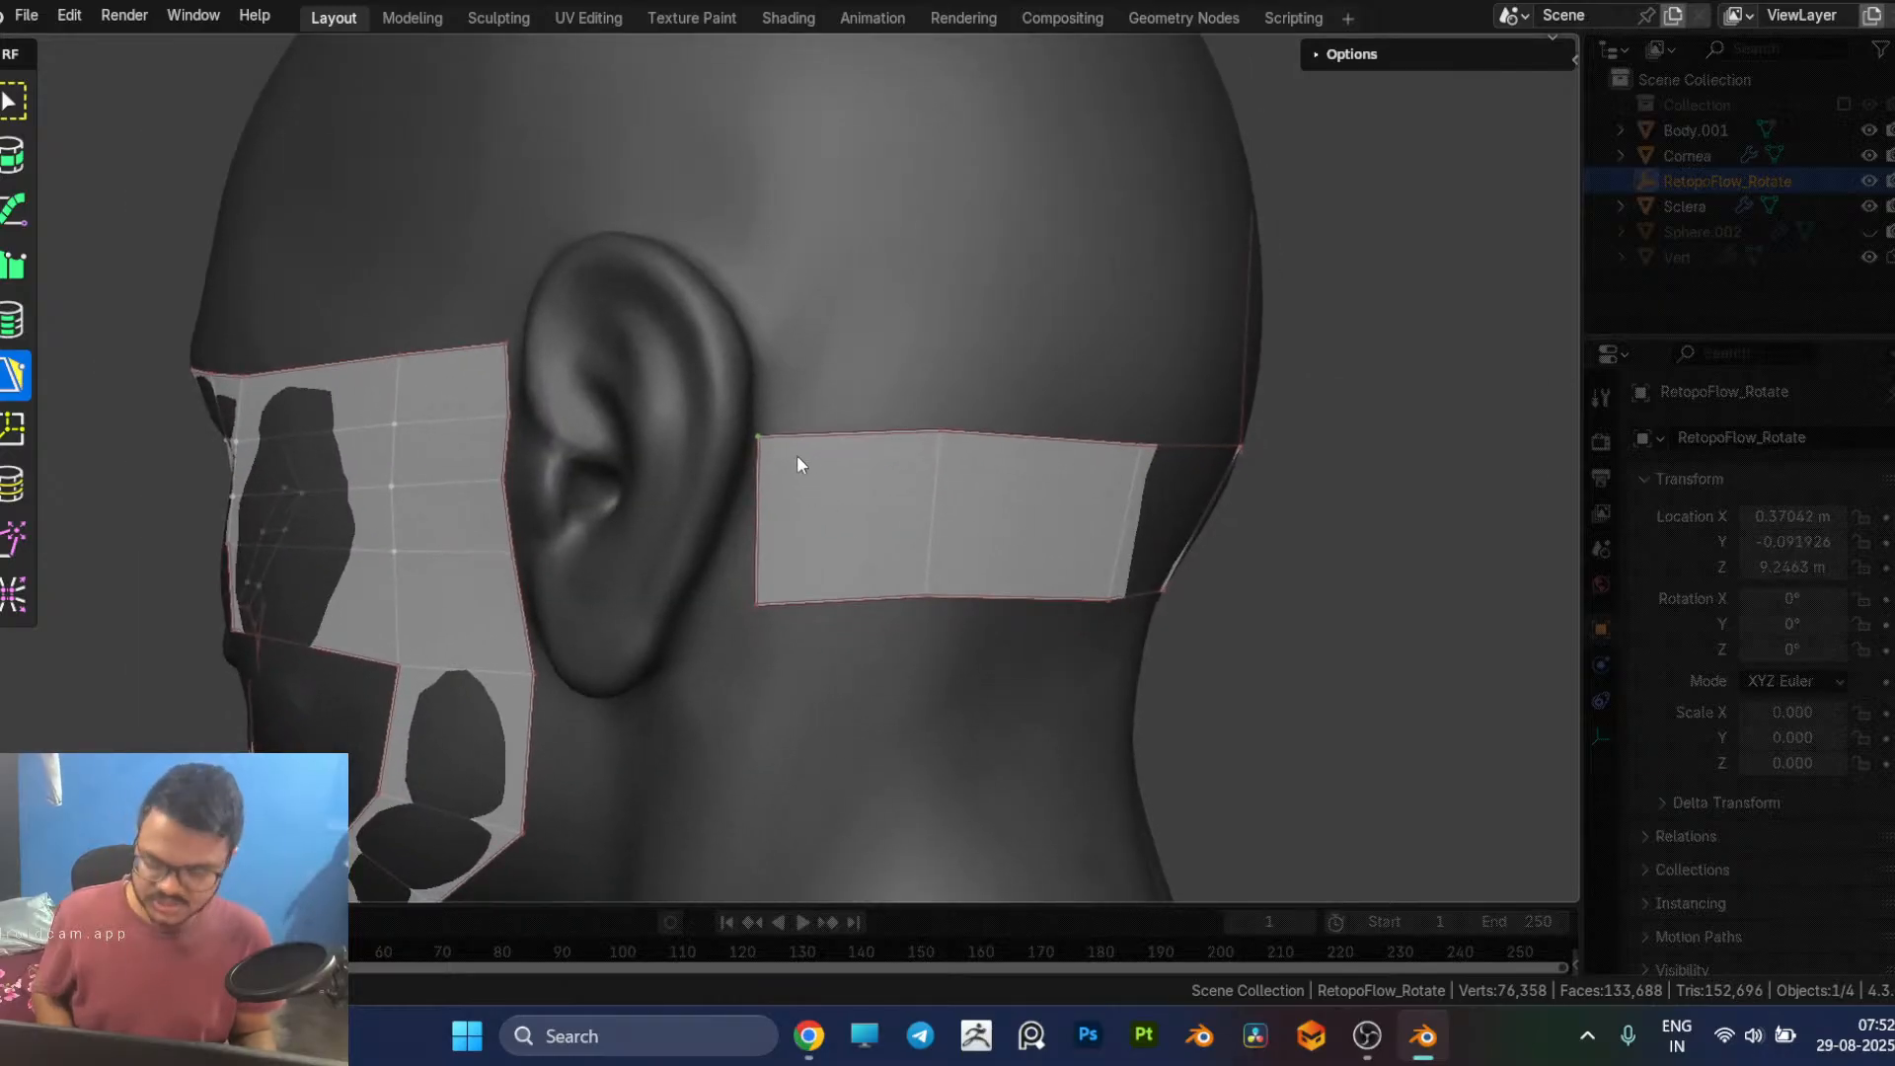
{"action": "left_click_drag", "start_coordinate": [770, 452], "coordinate": [821, 450]}
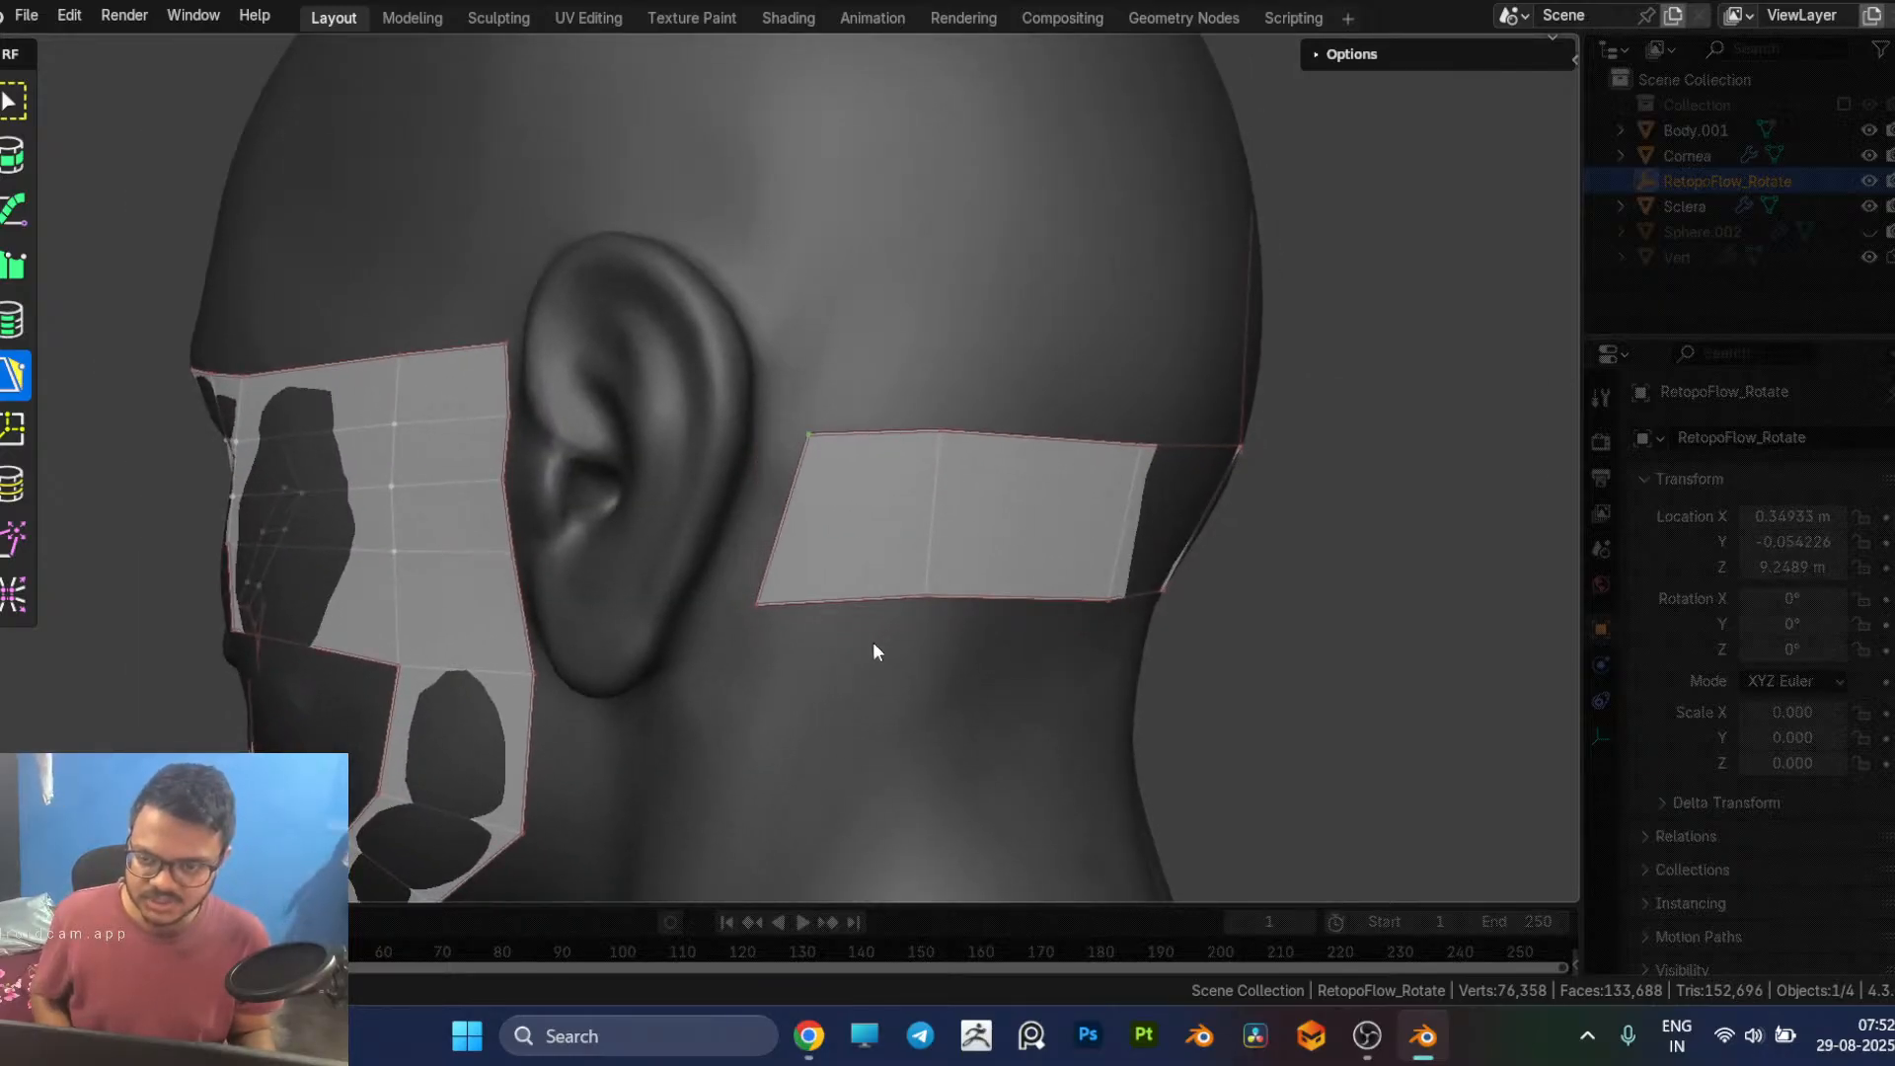
Step: Shift the lower middle vertex of the strip behind the head toward the ear to even out its faces
{"action": "middle_click_drag", "start_coordinate": [877, 651], "coordinate": [806, 626]}
{"action": "left_click_drag", "start_coordinate": [660, 353], "coordinate": [694, 352]}
{"action": "scroll", "coordinate": [846, 468], "scroll_direction": "down", "scroll_amount": 1}
{"action": "middle_click_drag", "start_coordinate": [845, 477], "coordinate": [785, 476]}
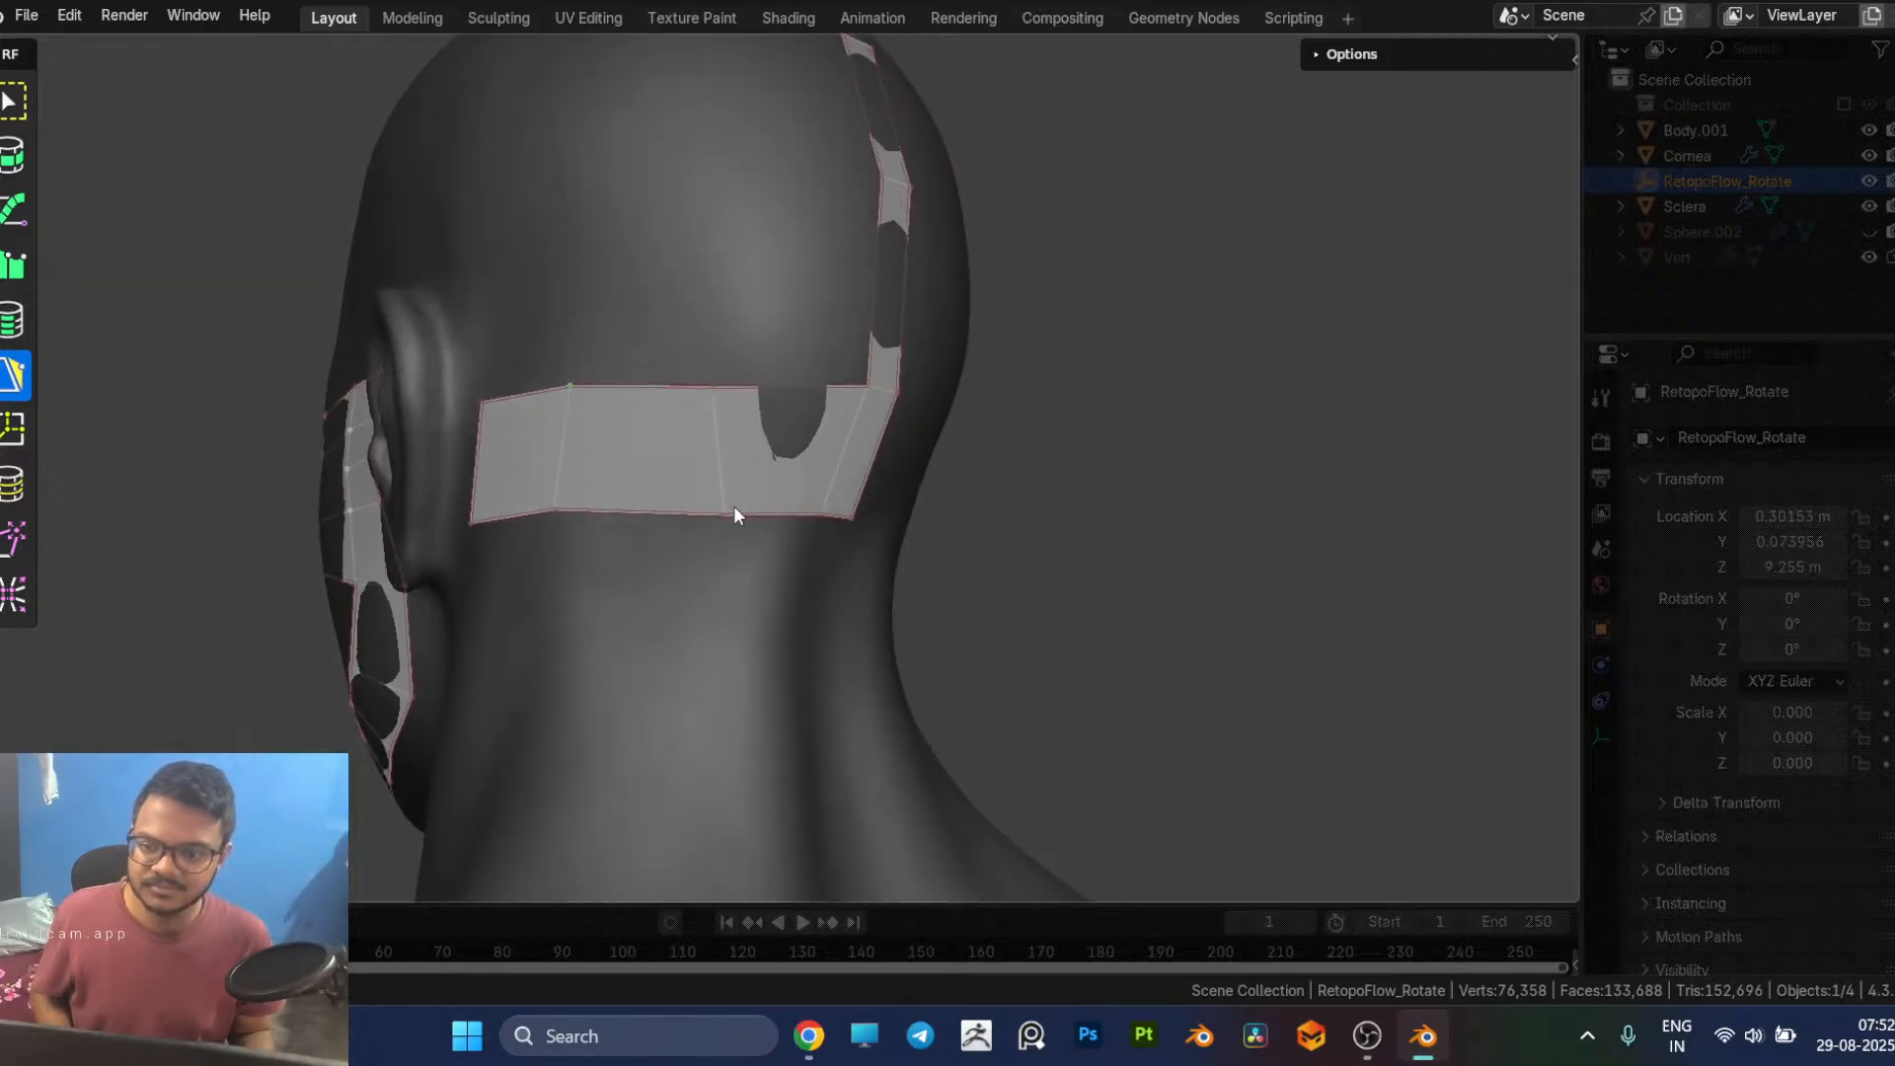
{"action": "left_click_drag", "start_coordinate": [721, 515], "coordinate": [697, 508]}
{"action": "middle_click_drag", "start_coordinate": [742, 514], "coordinate": [1149, 476]}
{"action": "scroll", "coordinate": [1074, 592], "scroll_direction": "up", "scroll_amount": 1}
{"action": "scroll", "coordinate": [1076, 572], "scroll_direction": "up", "scroll_amount": 1}
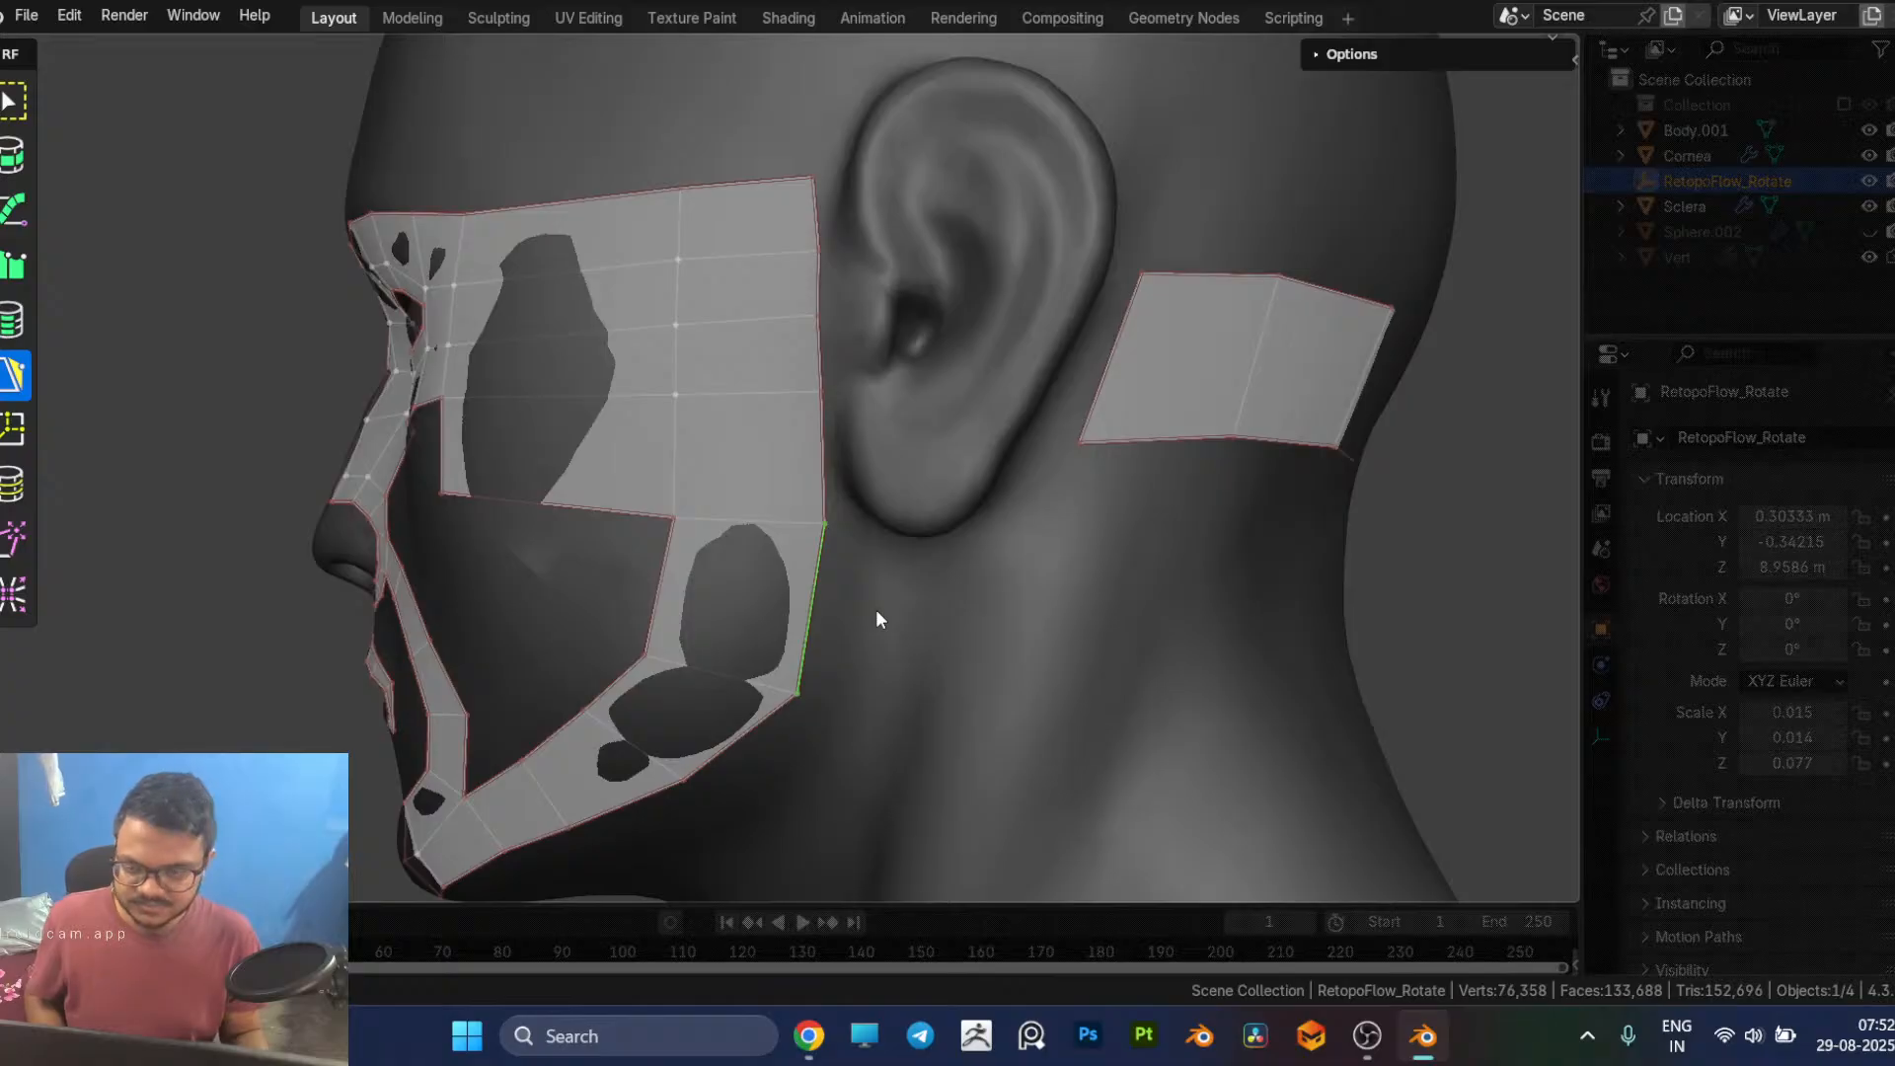
Step: Switch to Chrome and search Google Images for "ear retopology" in a new tab
{"action": "key", "text": "alt+Tab"}
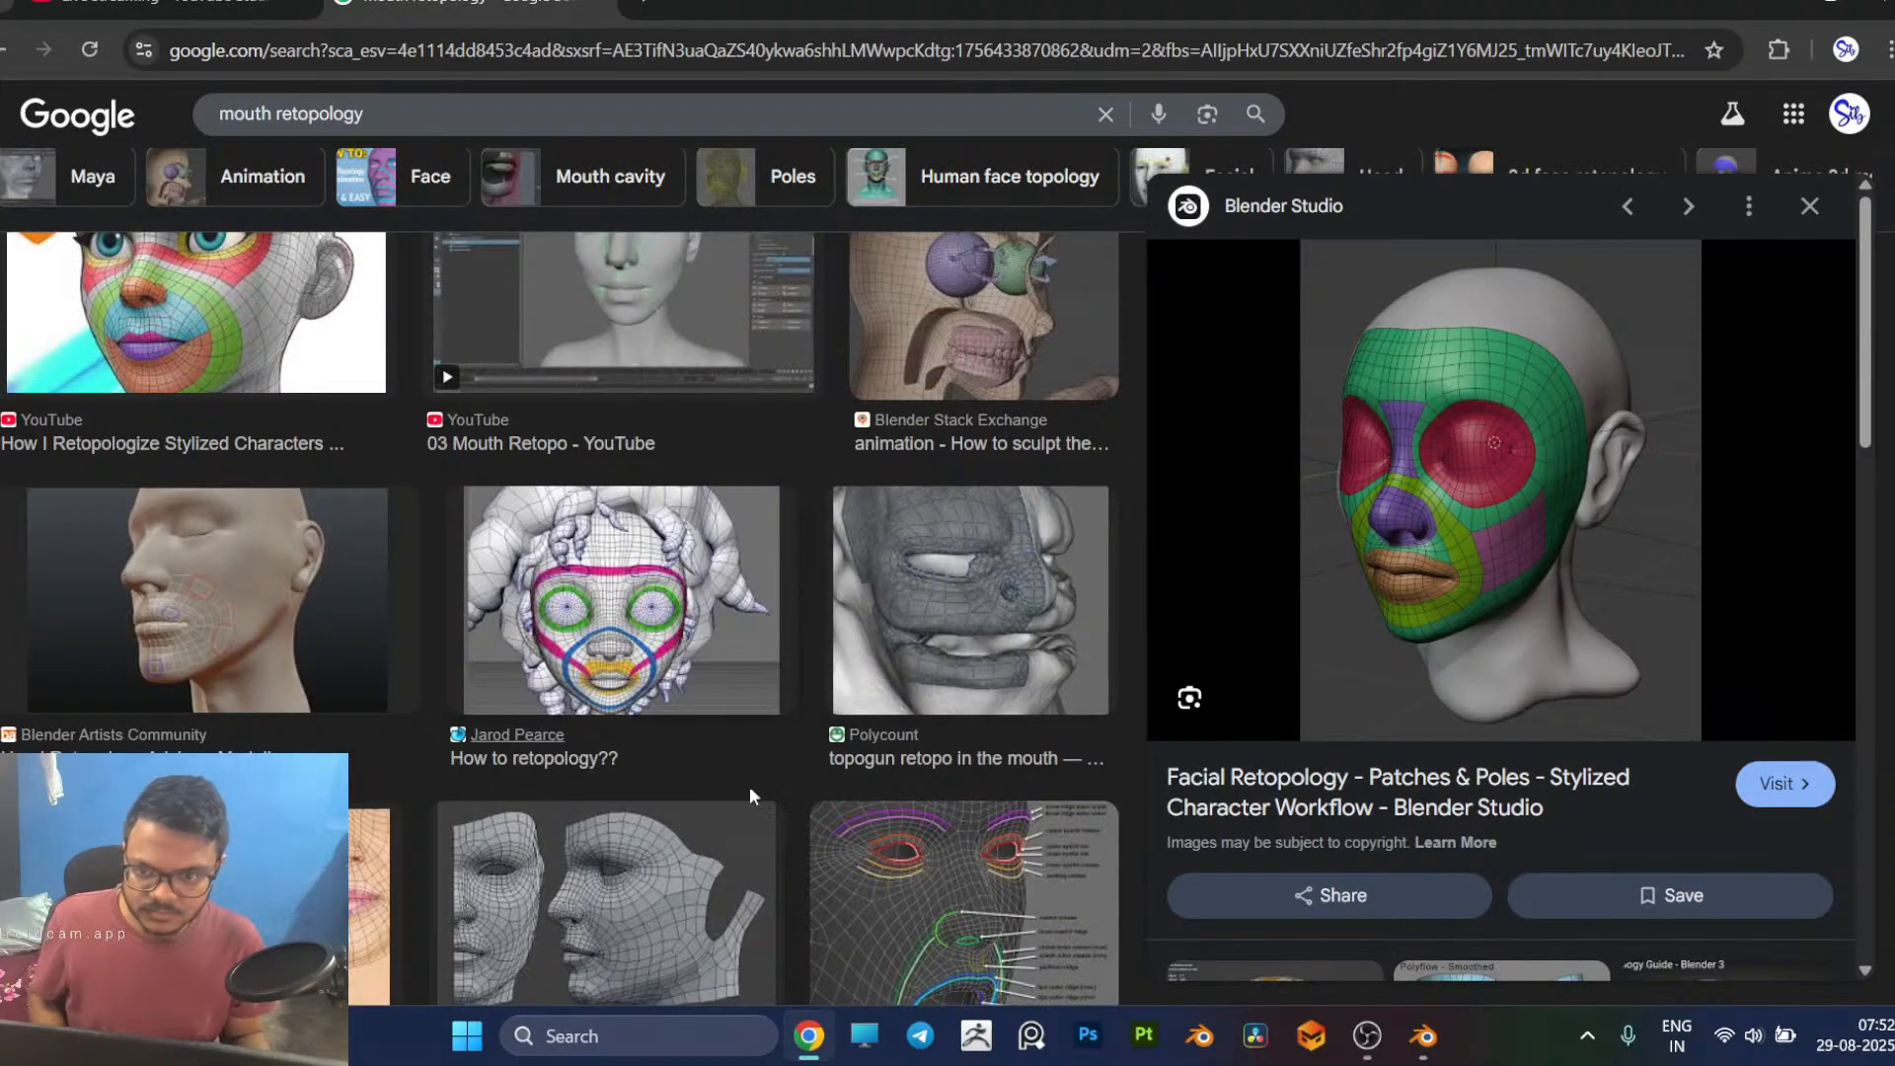
{"action": "scroll", "coordinate": [639, 764], "scroll_direction": "down", "scroll_amount": 5}
{"action": "scroll", "coordinate": [606, 672], "scroll_direction": "up", "scroll_amount": 6}
{"action": "left_click", "coordinate": [643, 6]}
{"action": "left_click", "coordinate": [794, 484]}
{"action": "type", "text": "ear reto"}
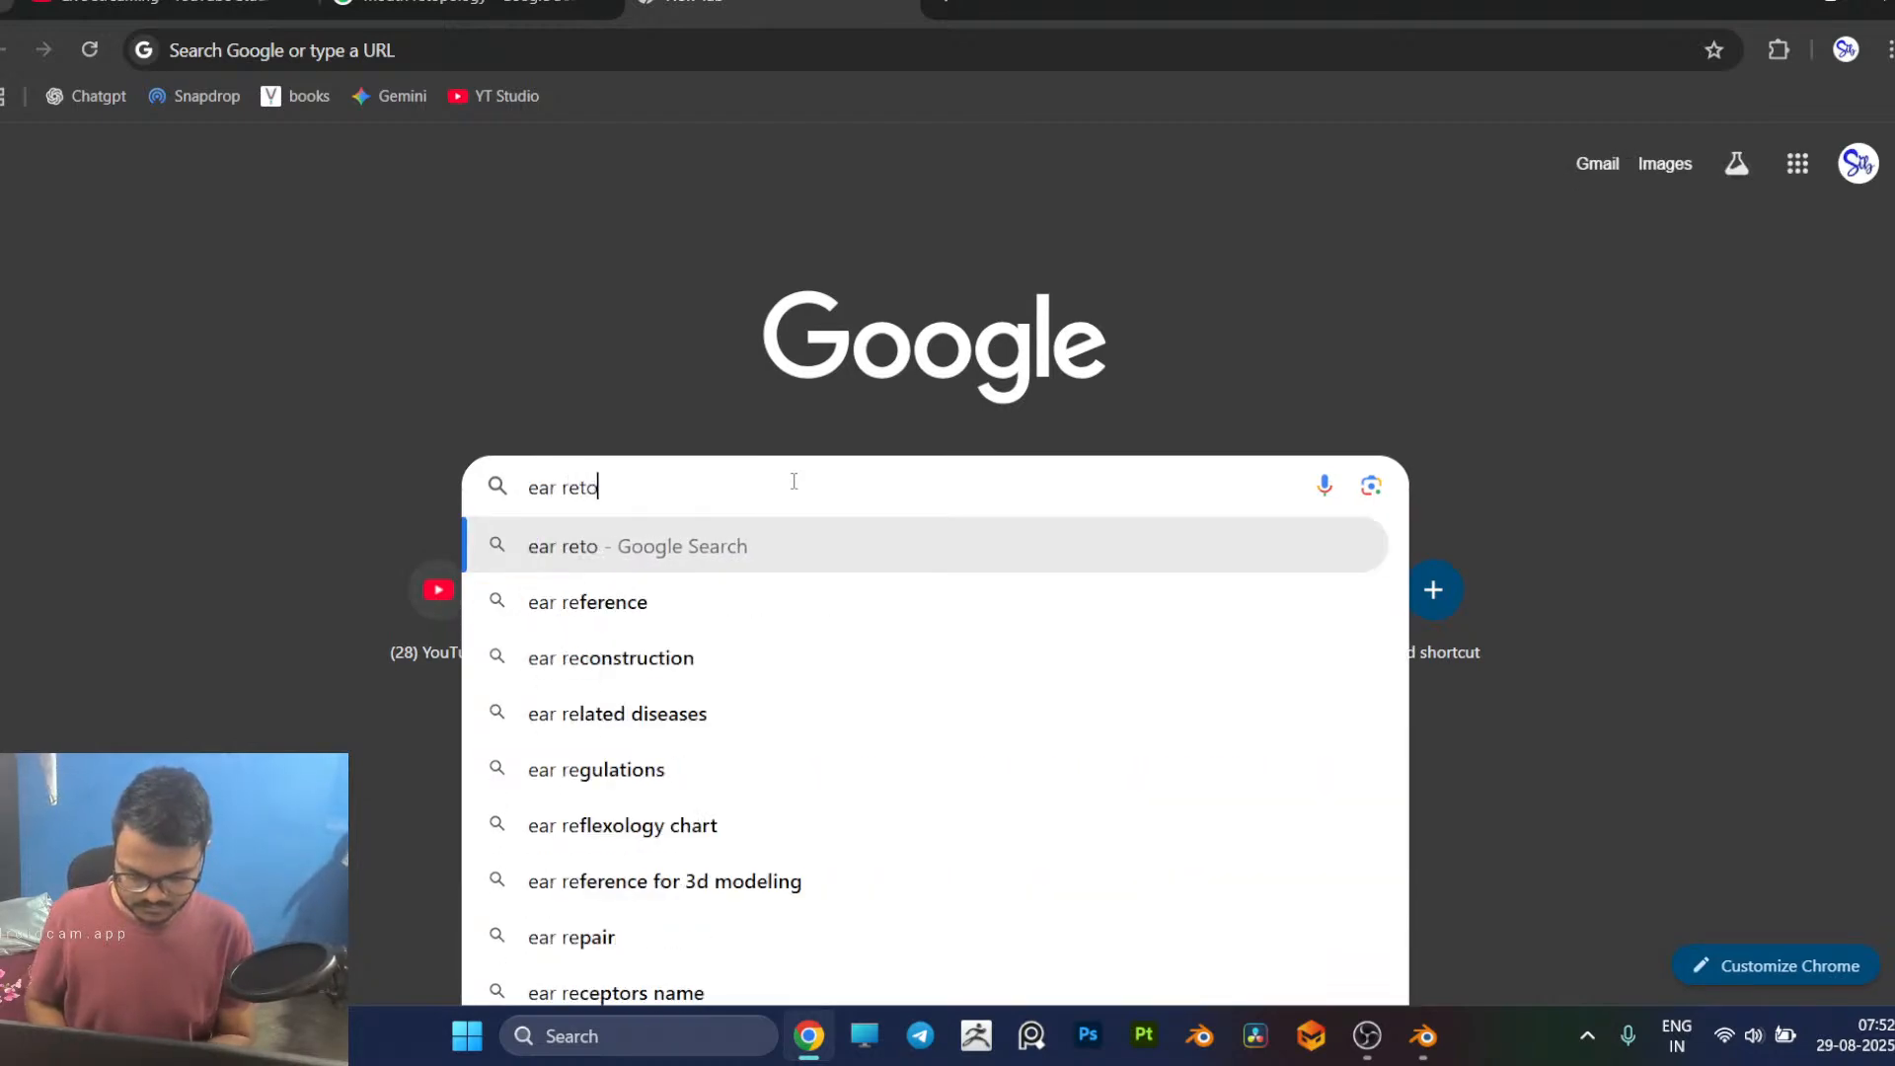
{"action": "type", "text": "pology"}
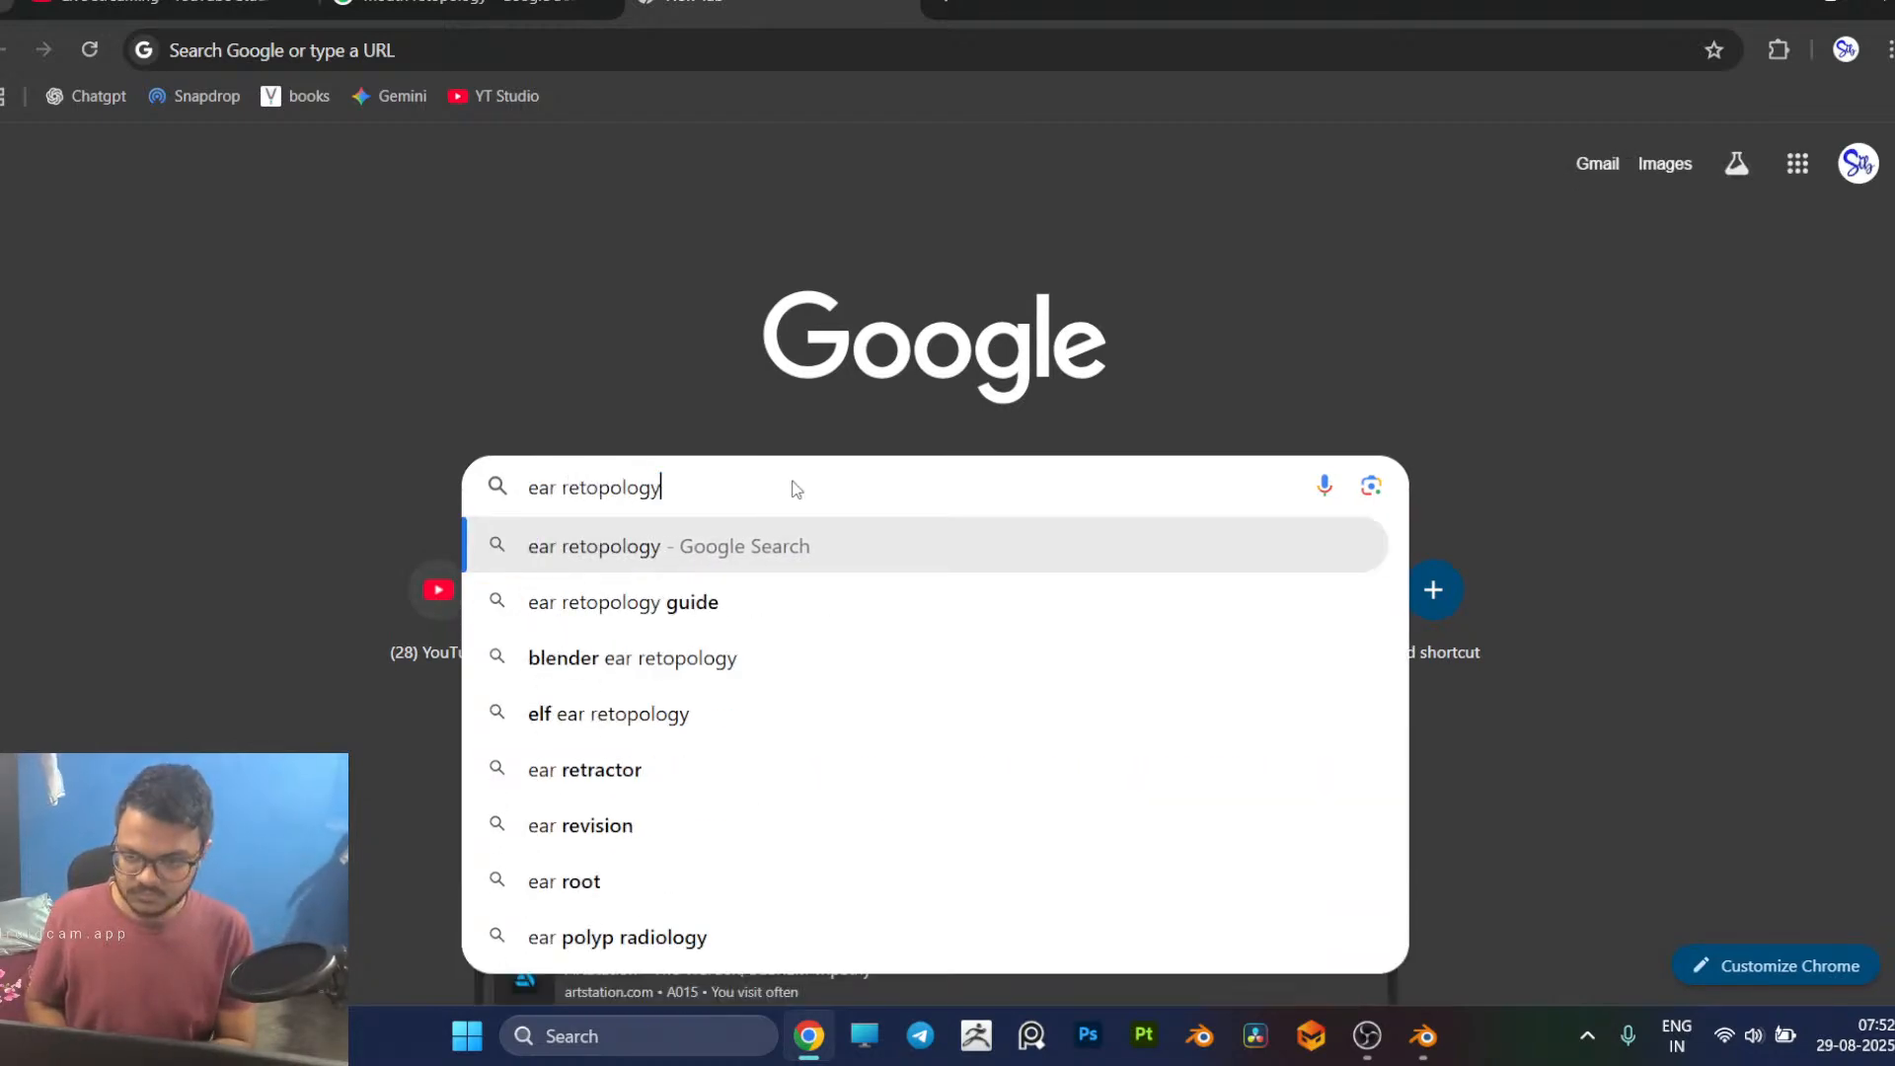
{"action": "key", "text": "Return"}
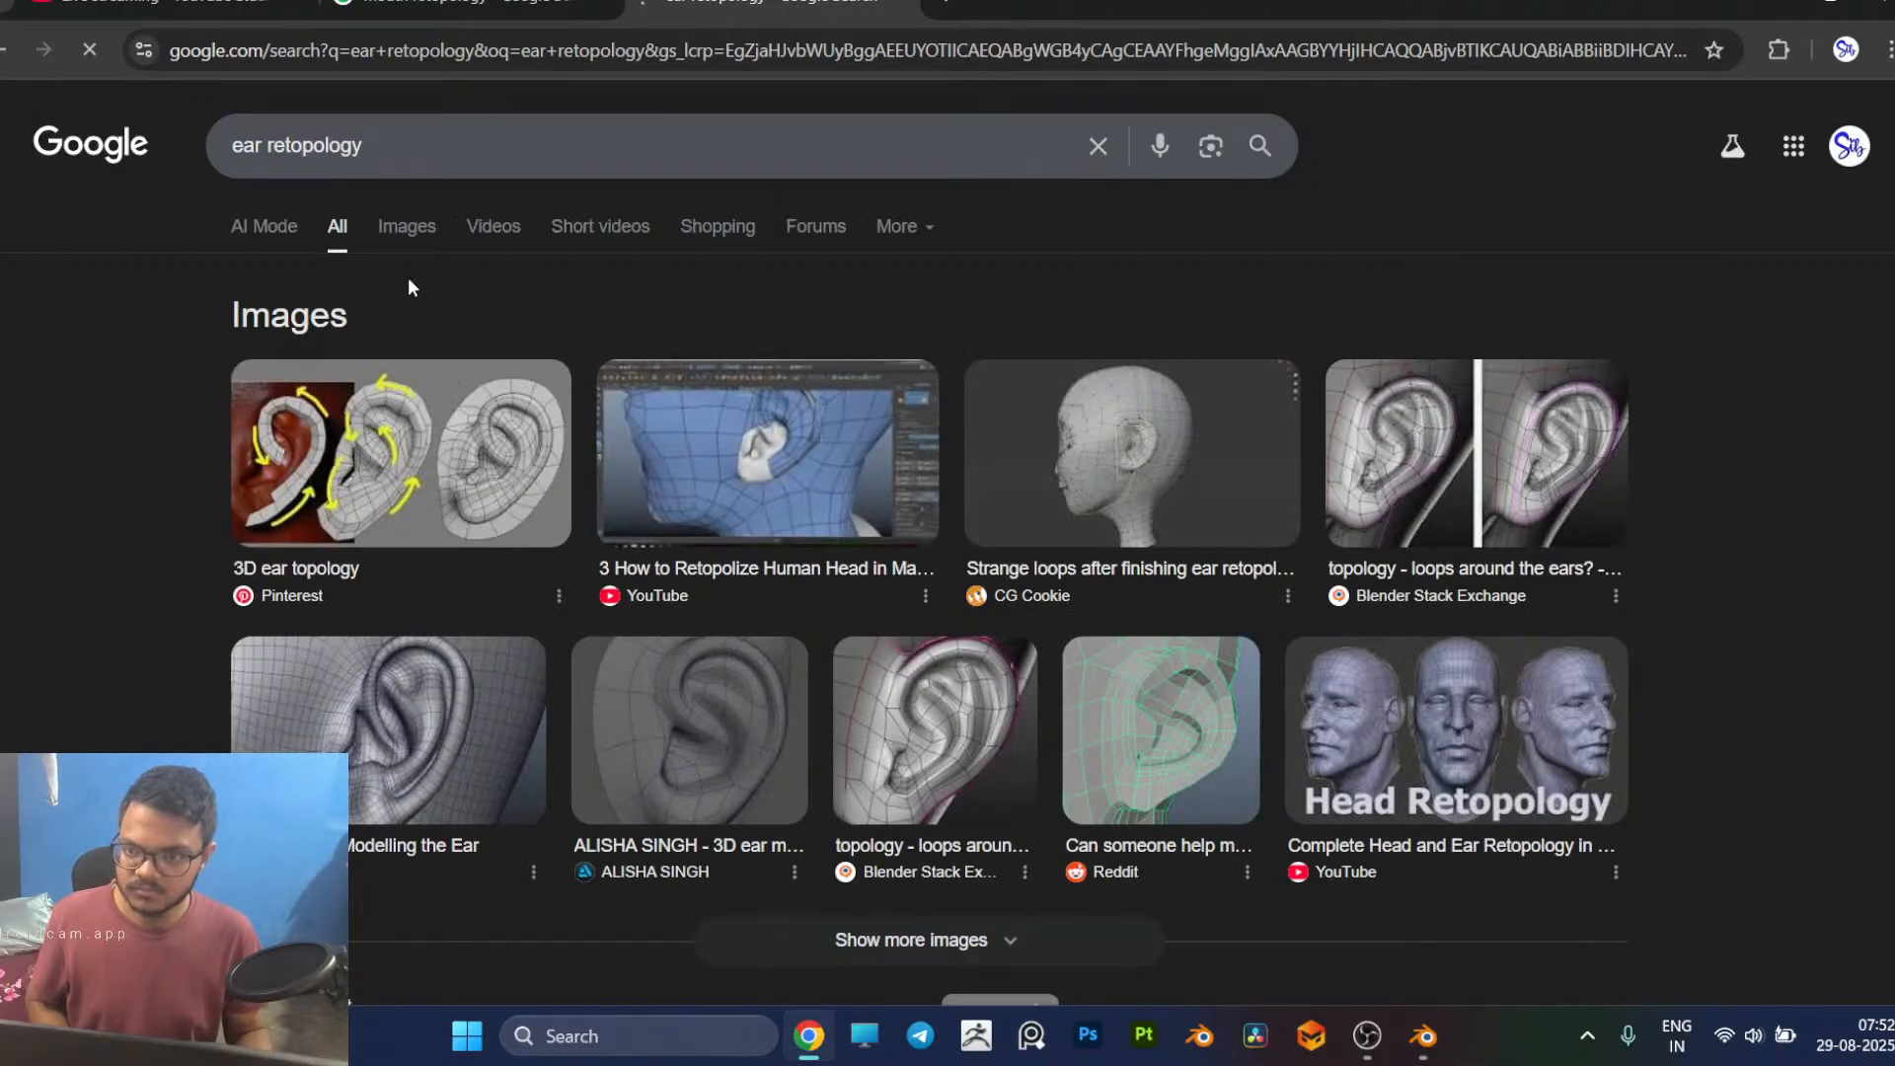
{"action": "left_click", "coordinate": [403, 239]}
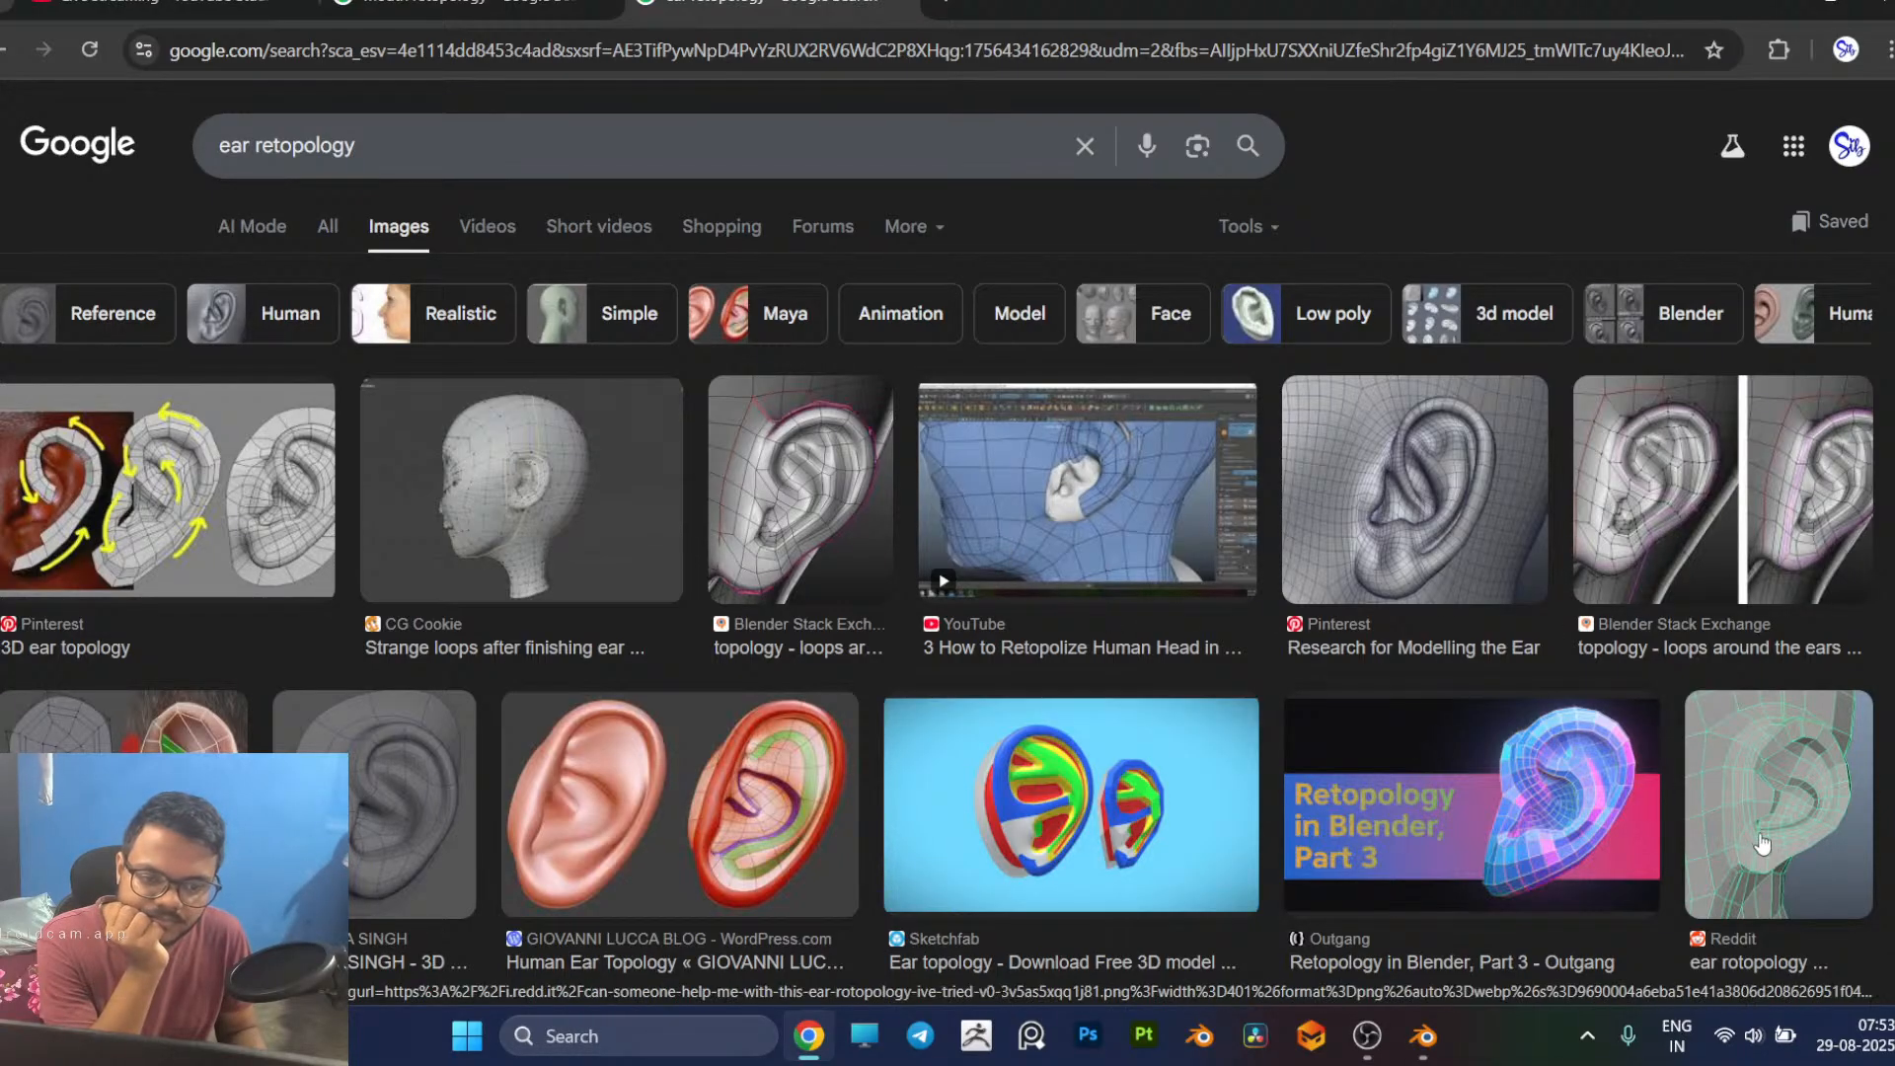
Step: Examine the ear retopology image results for references of the edge flow in and around the ear
{"action": "scroll", "coordinate": [1722, 707], "scroll_direction": "down", "scroll_amount": 5}
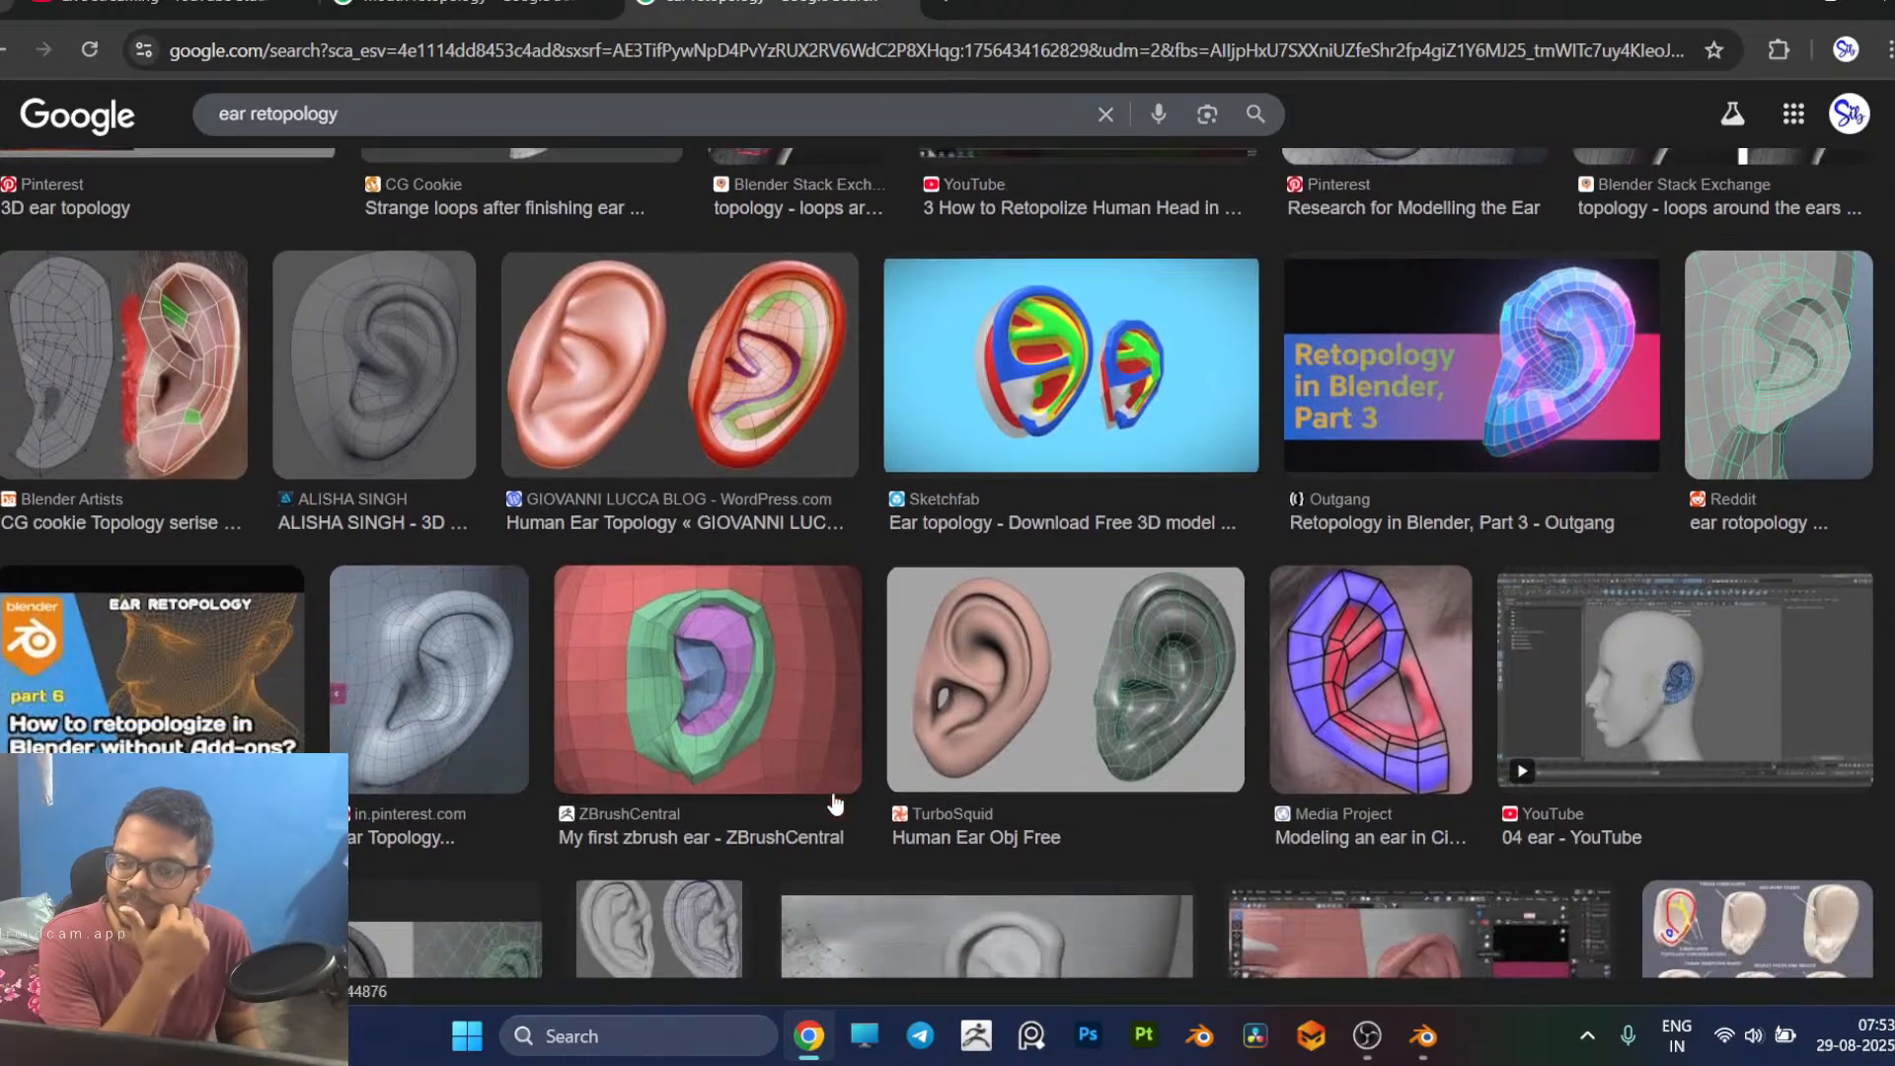
{"action": "scroll", "coordinate": [832, 794], "scroll_direction": "down", "scroll_amount": 6}
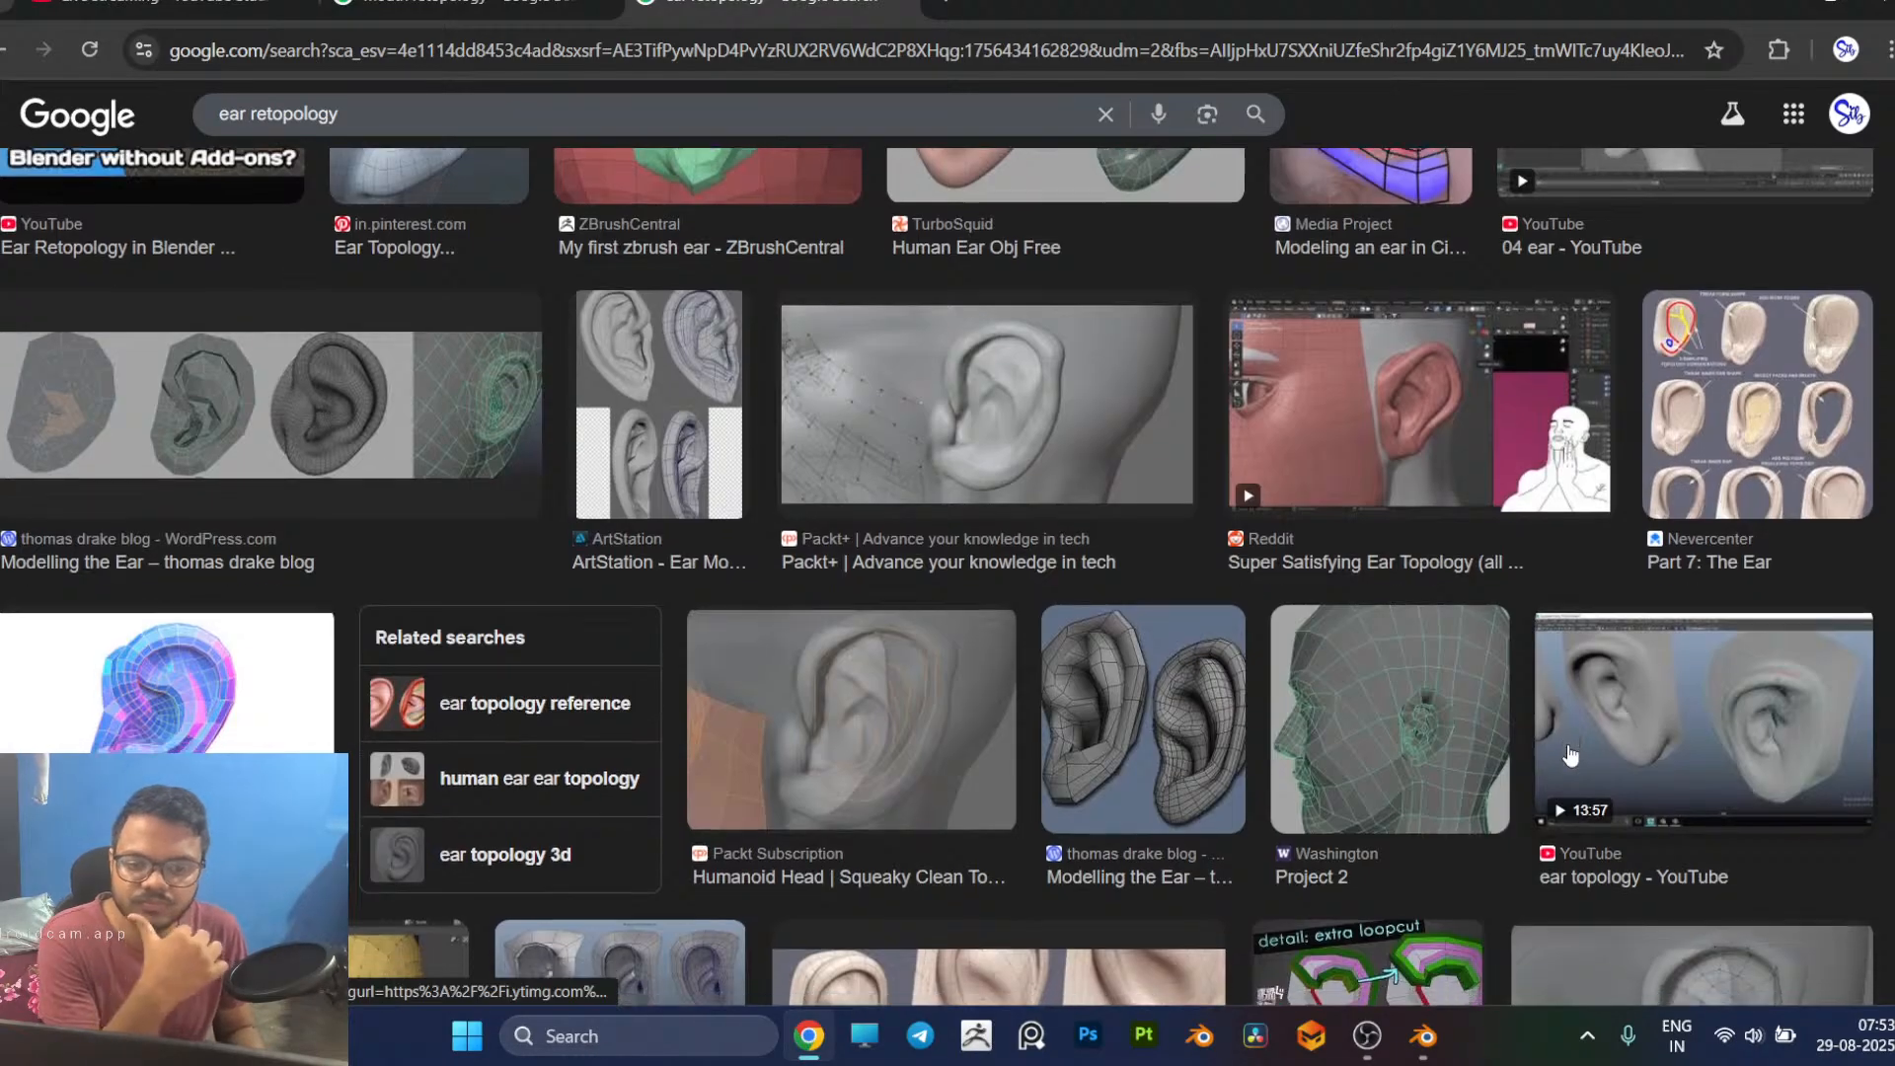
{"action": "scroll", "coordinate": [964, 664], "scroll_direction": "down", "scroll_amount": 3}
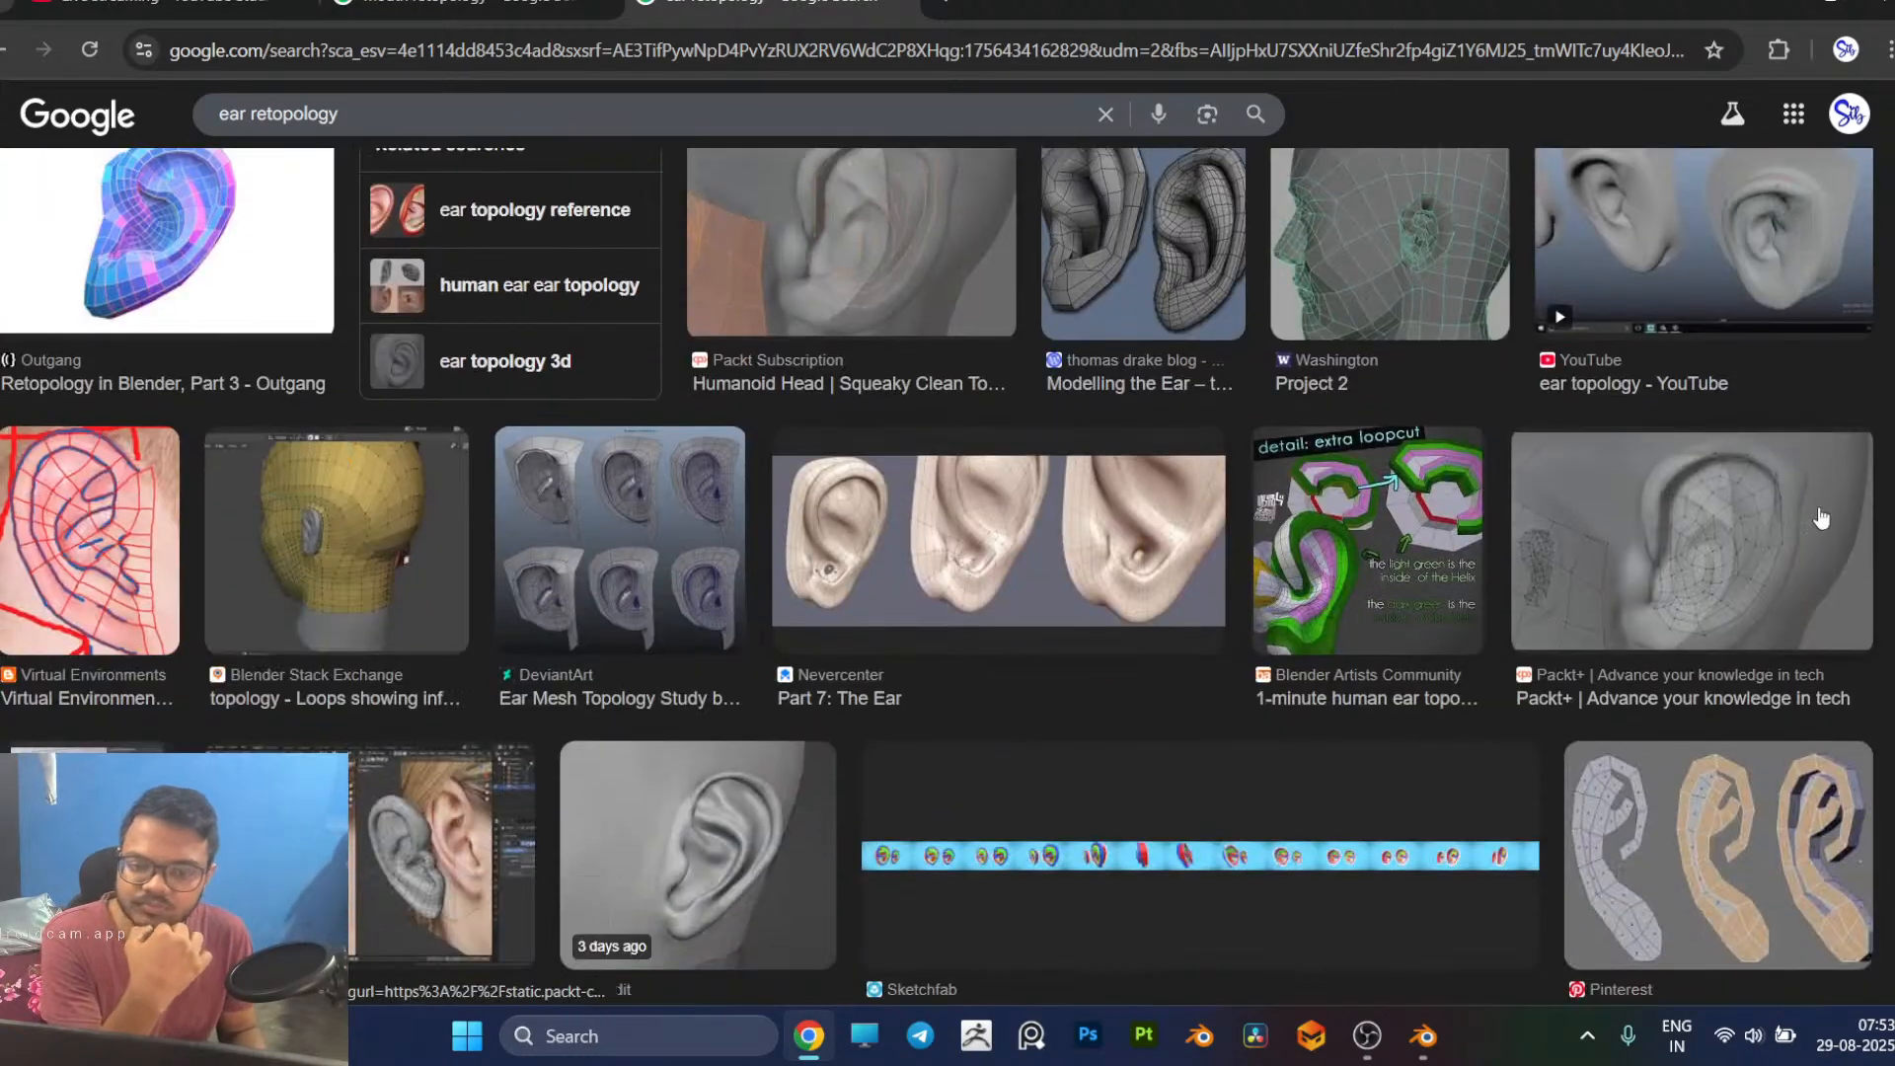
{"action": "scroll", "coordinate": [1053, 689], "scroll_direction": "down", "scroll_amount": 2}
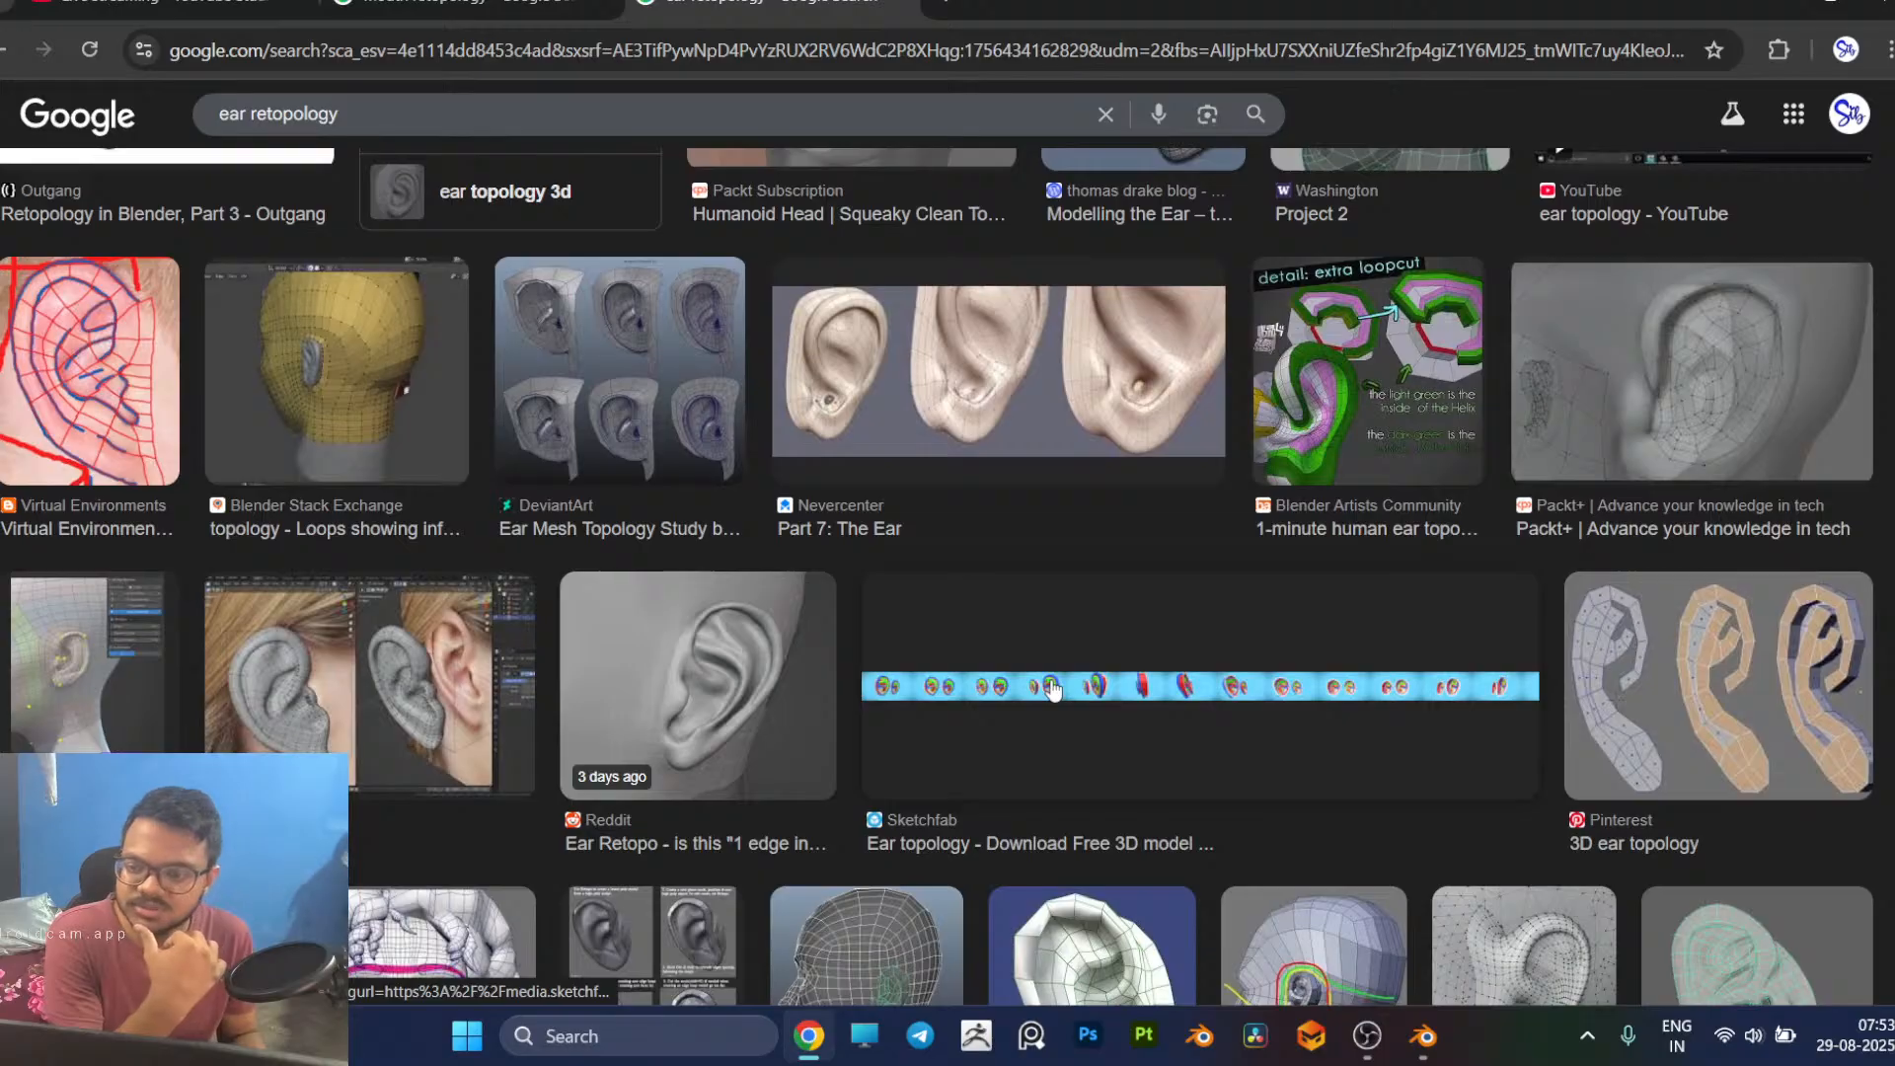
{"action": "scroll", "coordinate": [1050, 678], "scroll_direction": "down", "scroll_amount": 5}
{"action": "scroll", "coordinate": [1050, 678], "scroll_direction": "up", "scroll_amount": 5}
{"action": "scroll", "coordinate": [1051, 691], "scroll_direction": "down", "scroll_amount": 4}
{"action": "scroll", "coordinate": [912, 609], "scroll_direction": "up", "scroll_amount": 8}
{"action": "scroll", "coordinate": [912, 609], "scroll_direction": "down", "scroll_amount": 3}
{"action": "scroll", "coordinate": [912, 609], "scroll_direction": "down", "scroll_amount": 7}
Step: Compare the head mesh around the ear in Blender with the reference images showing loops around the ear
{"action": "key", "text": "alt+Tab"}
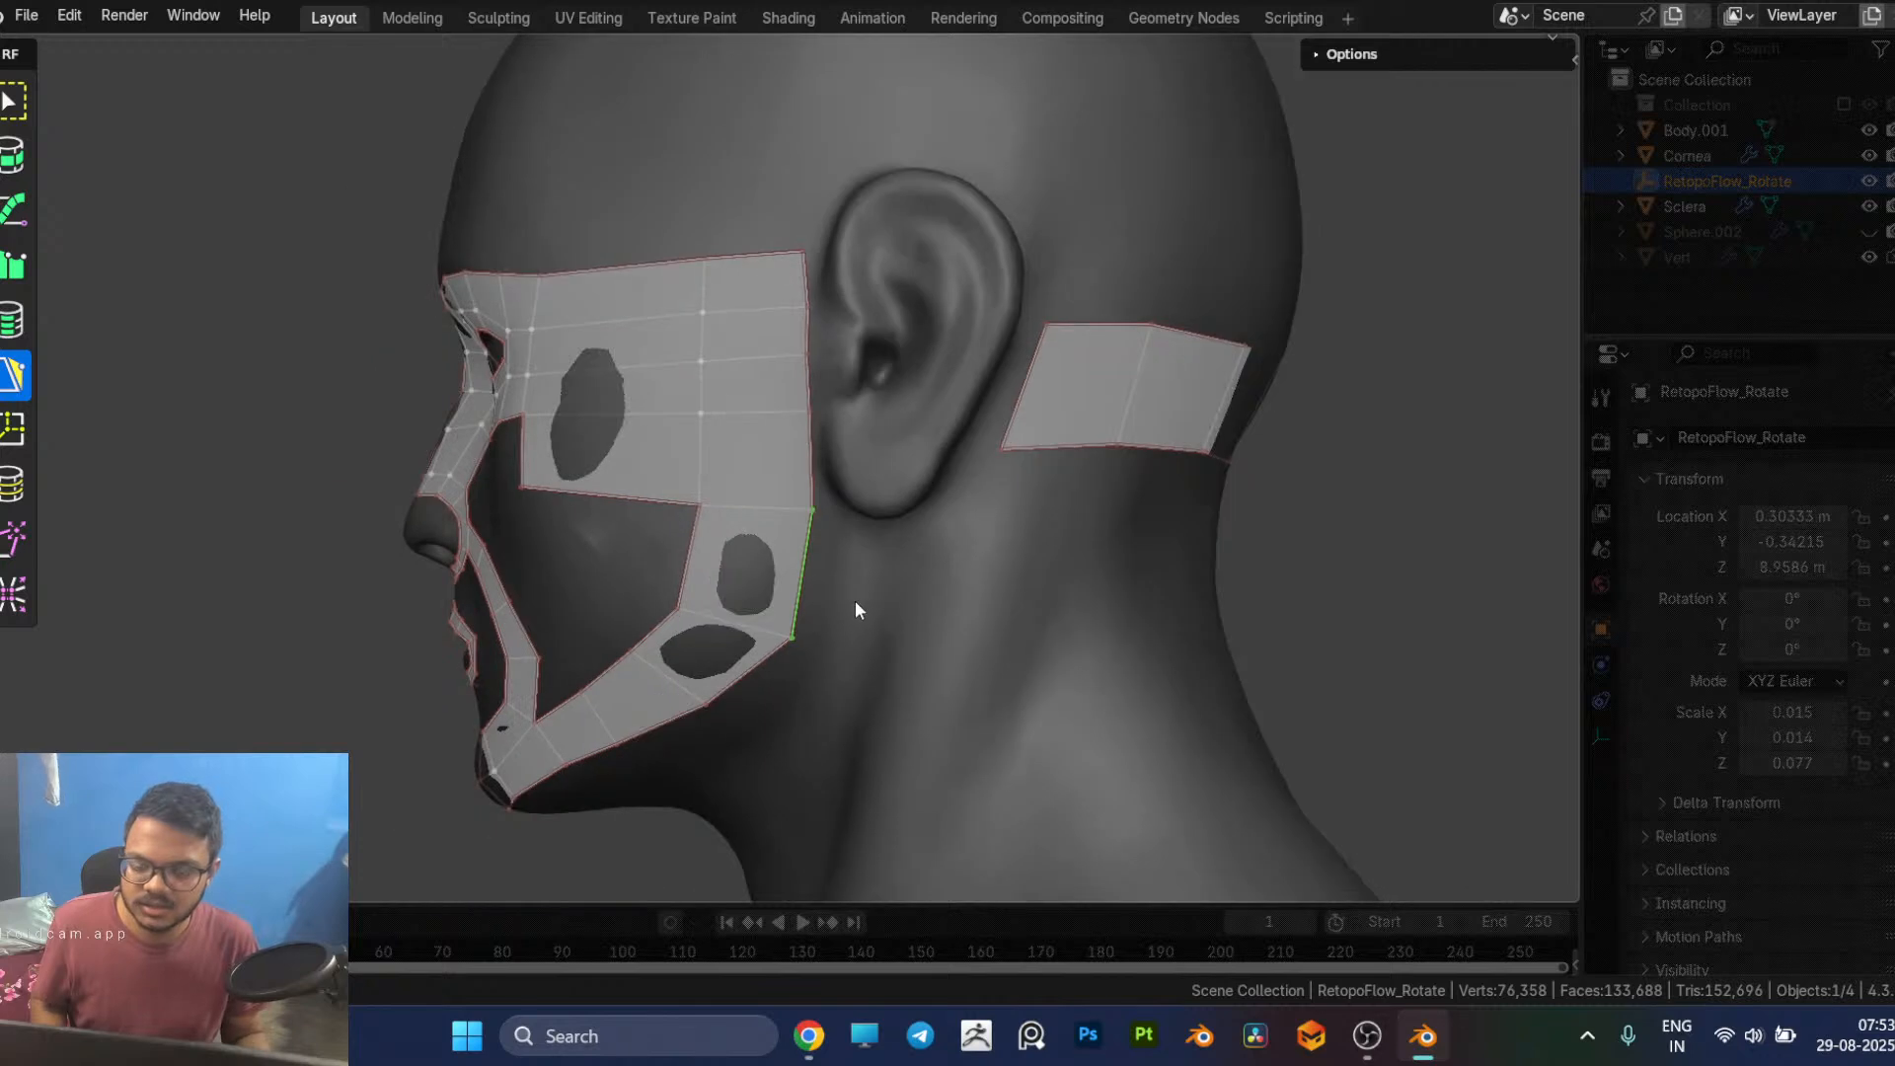
{"action": "key", "text": "alt+Tab"}
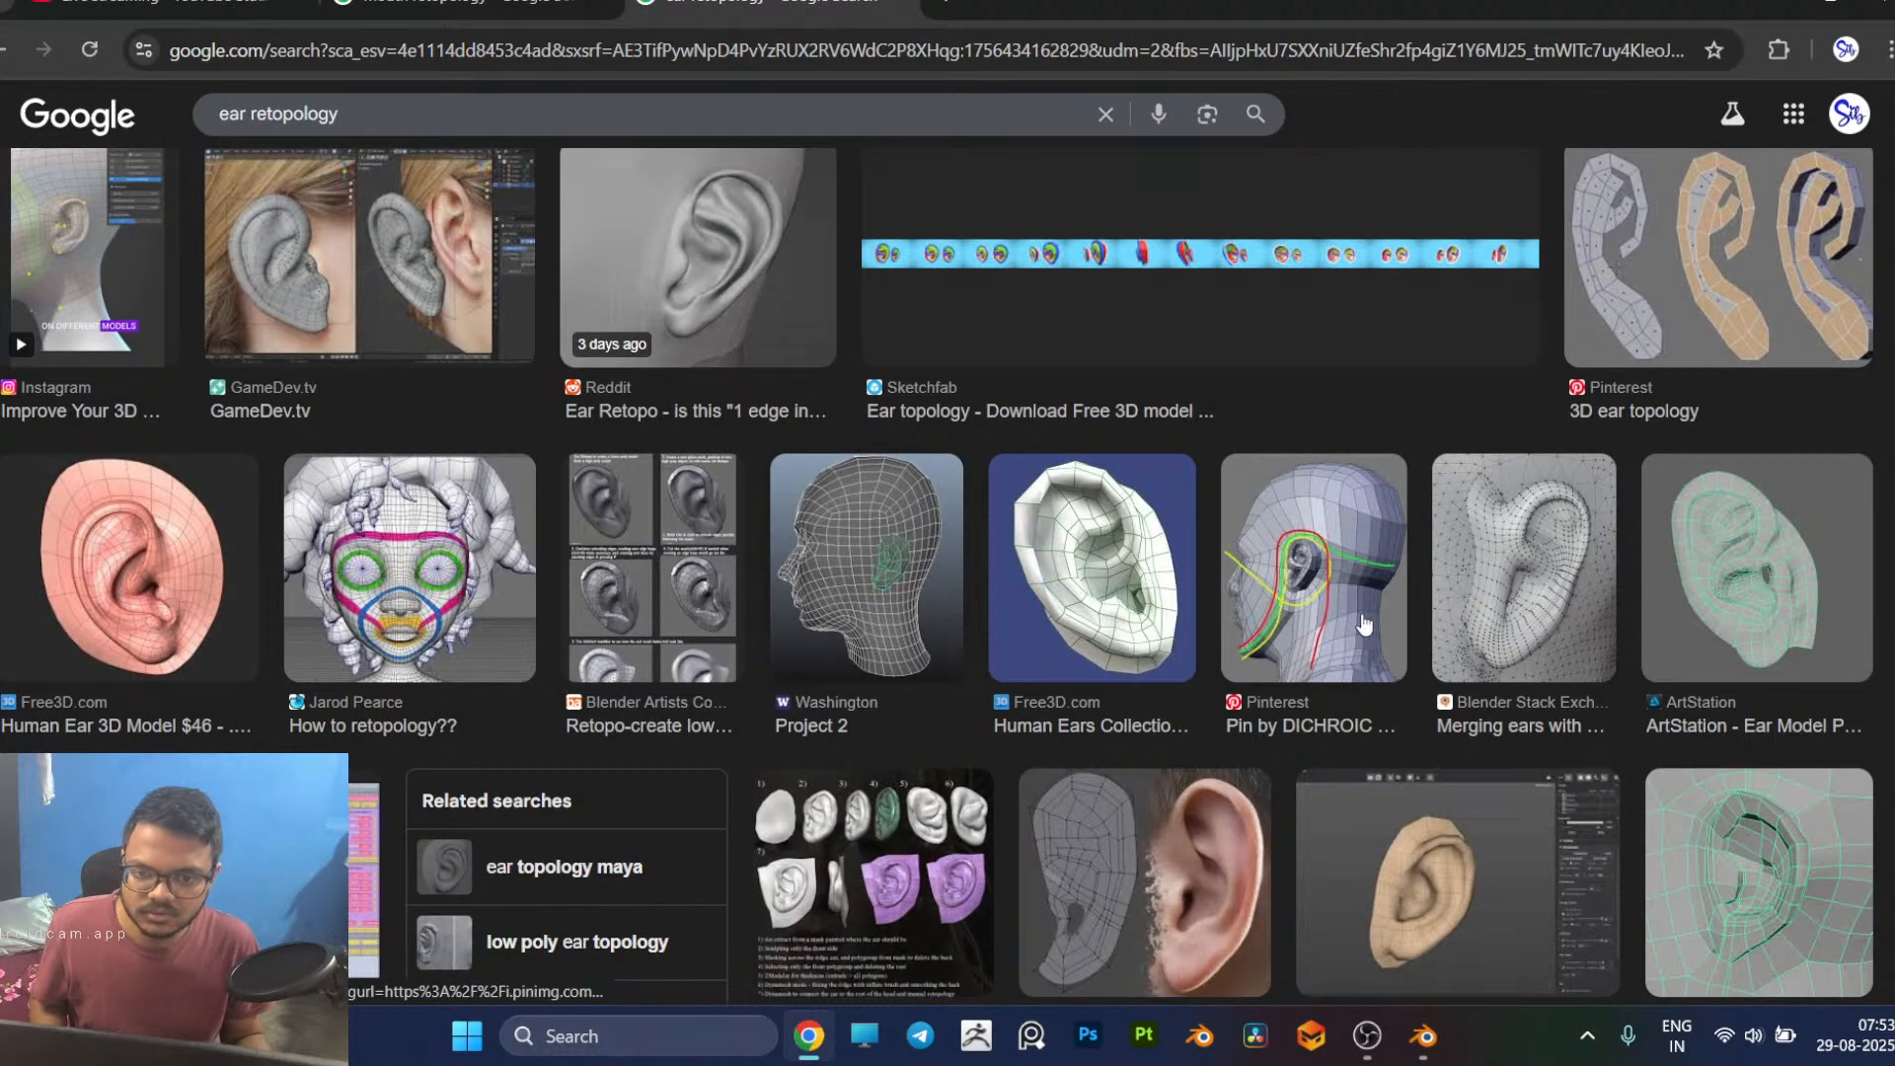
{"action": "scroll", "coordinate": [1363, 624], "scroll_direction": "up", "scroll_amount": 2}
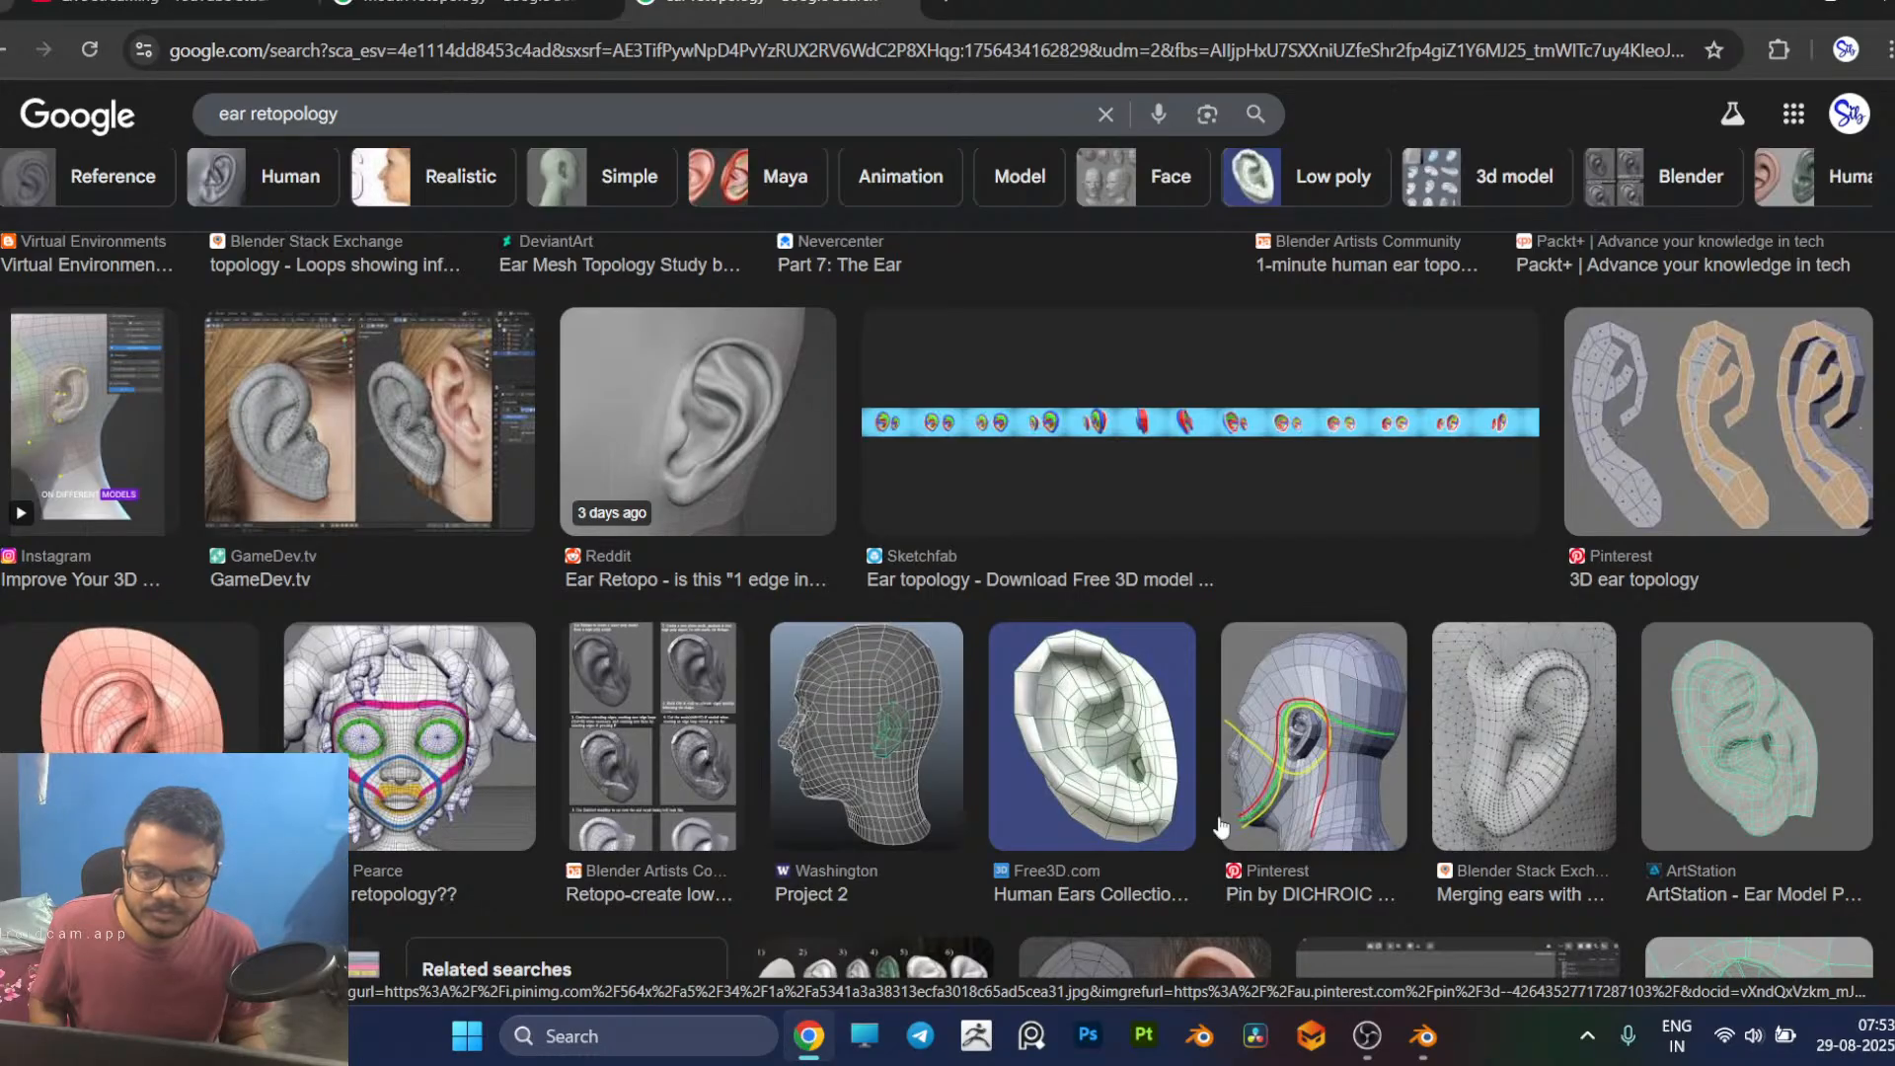
{"action": "scroll", "coordinate": [1228, 737], "scroll_direction": "up", "scroll_amount": 6}
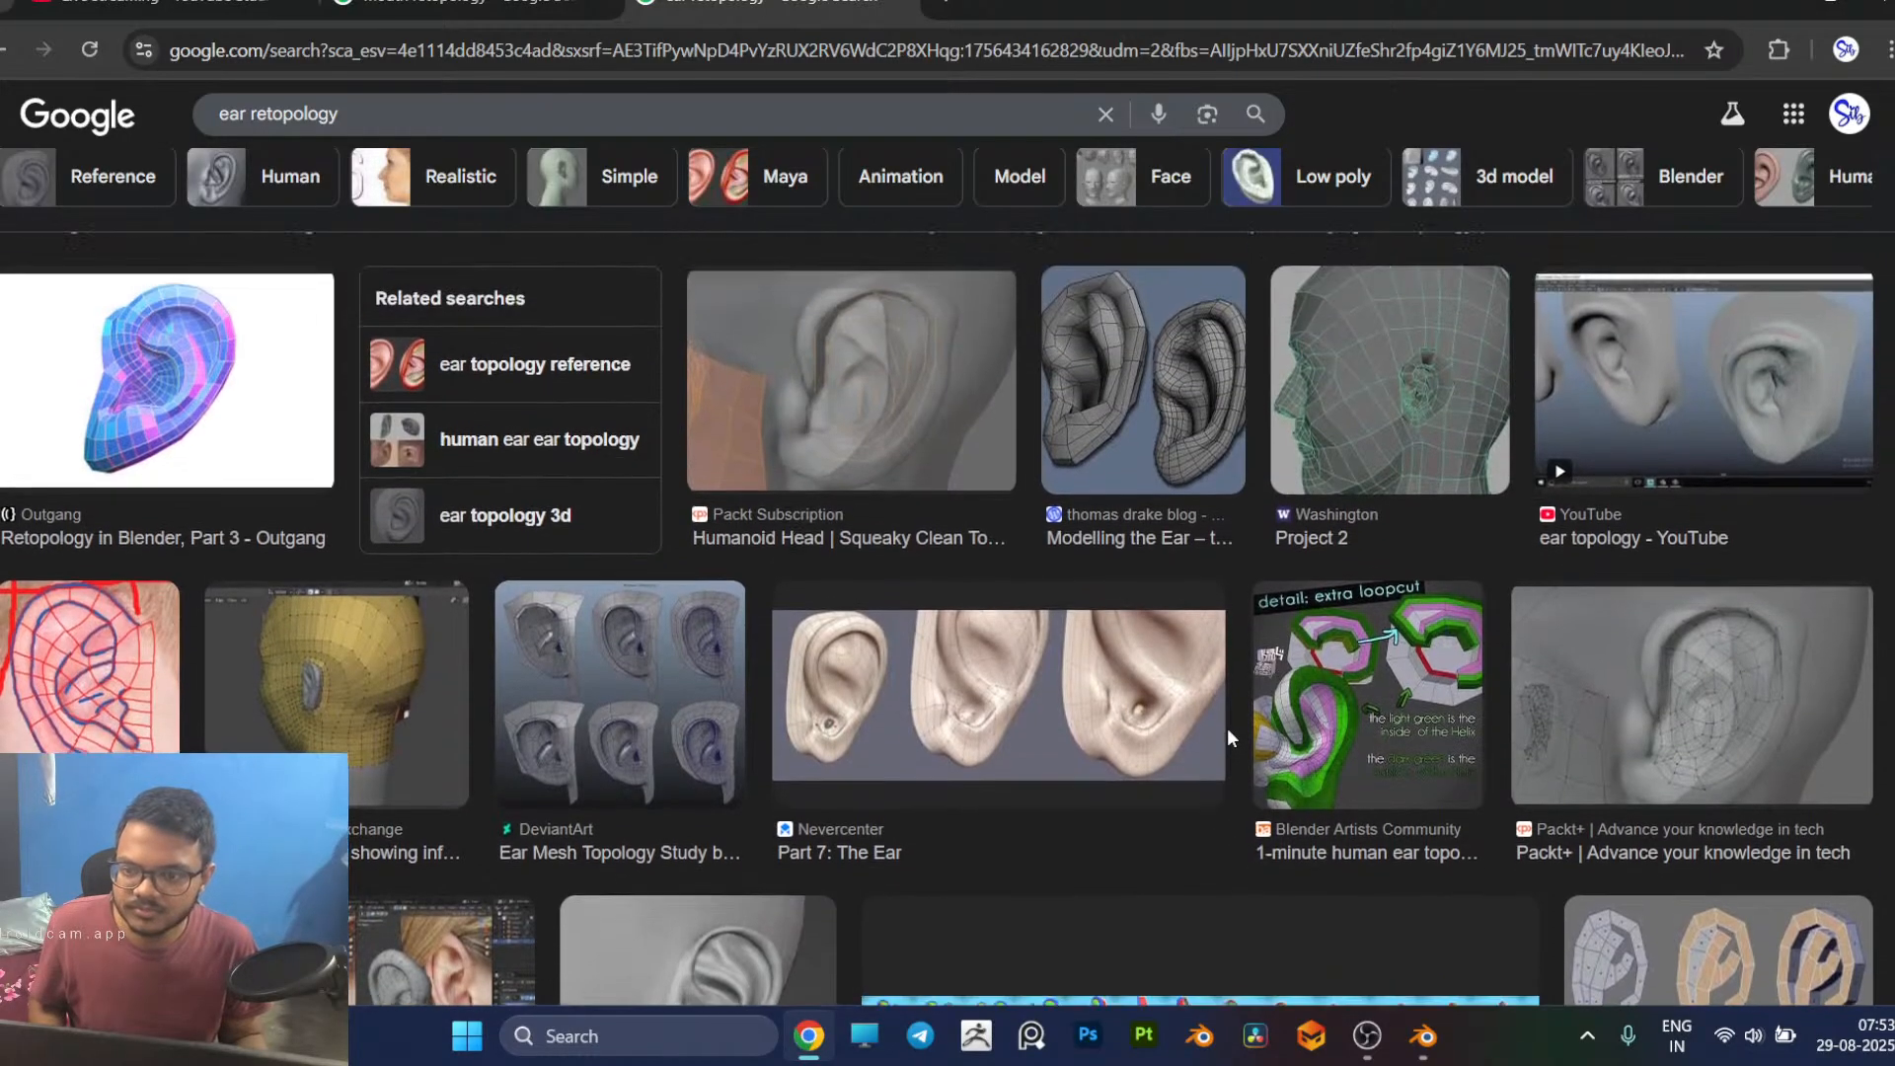
{"action": "scroll", "coordinate": [393, 724], "scroll_direction": "up", "scroll_amount": 3}
{"action": "scroll", "coordinate": [393, 723], "scroll_direction": "up", "scroll_amount": 1}
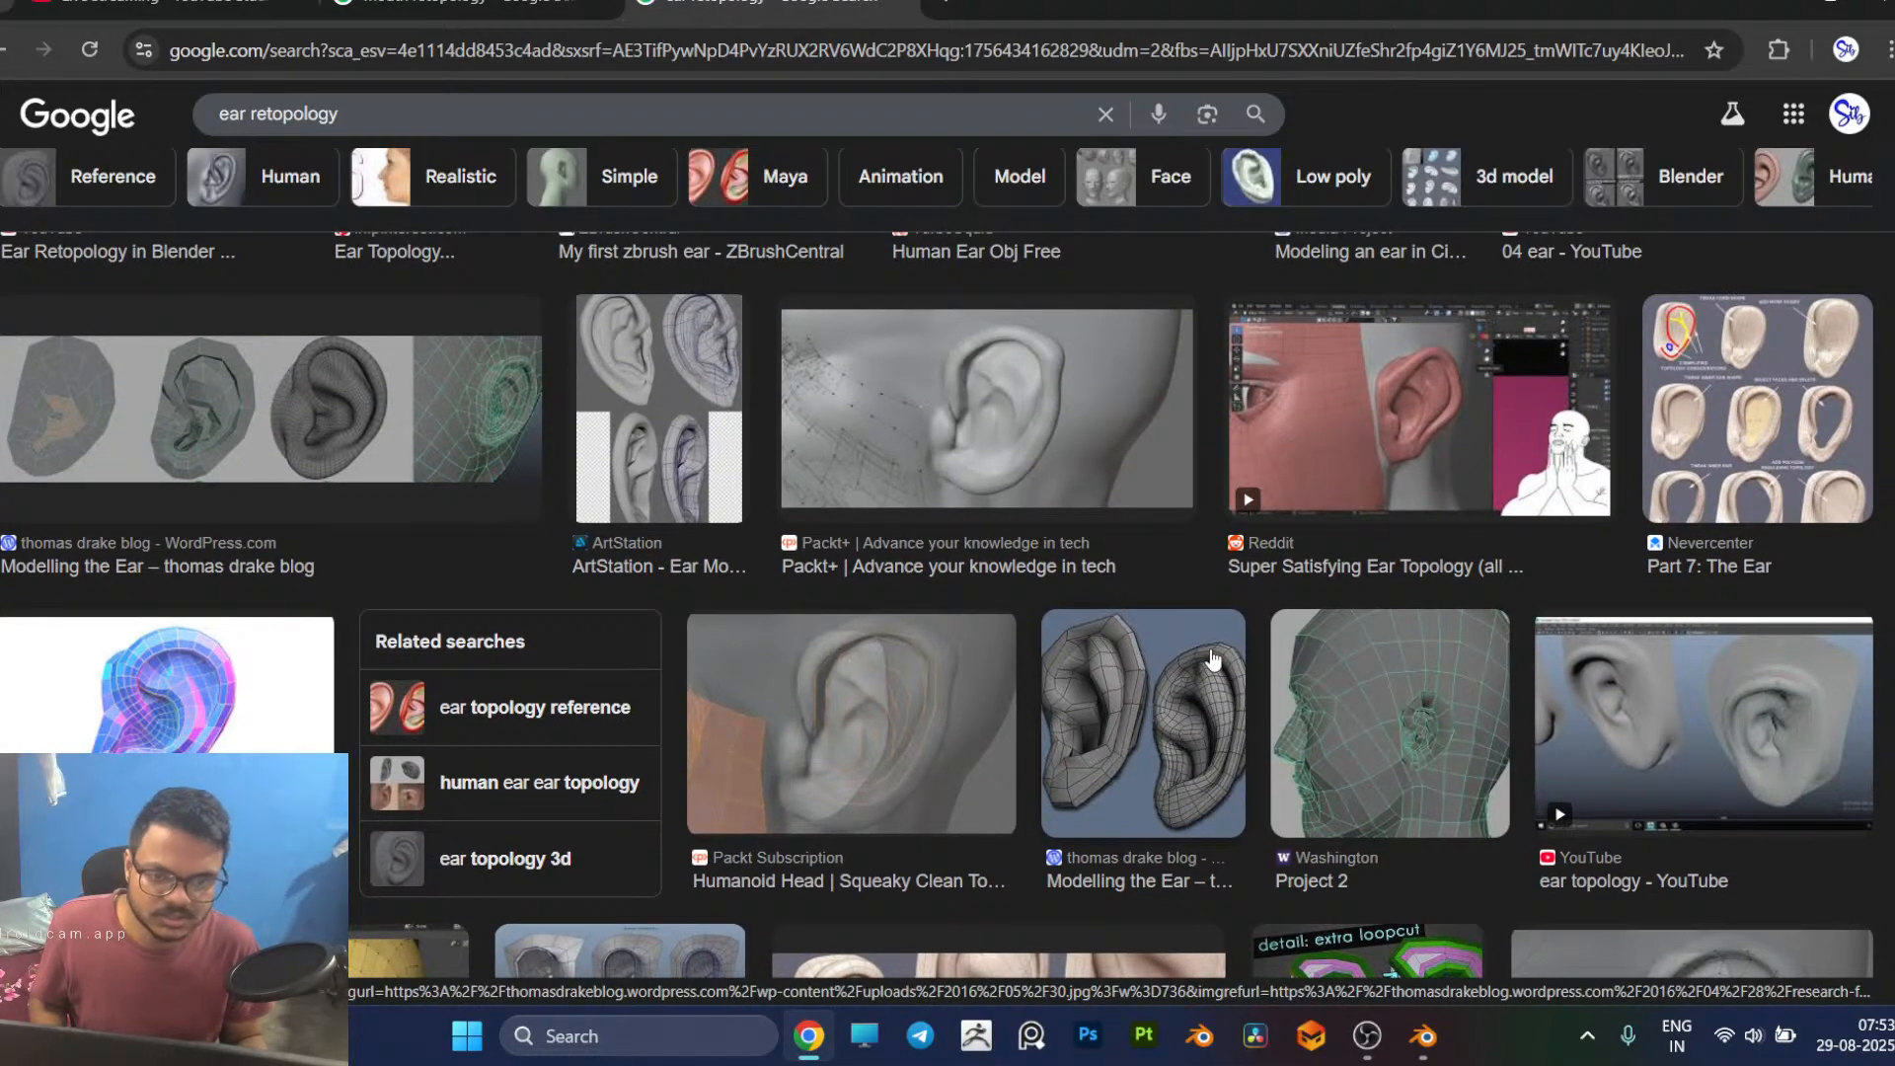
{"action": "scroll", "coordinate": [1213, 660], "scroll_direction": "down", "scroll_amount": 2}
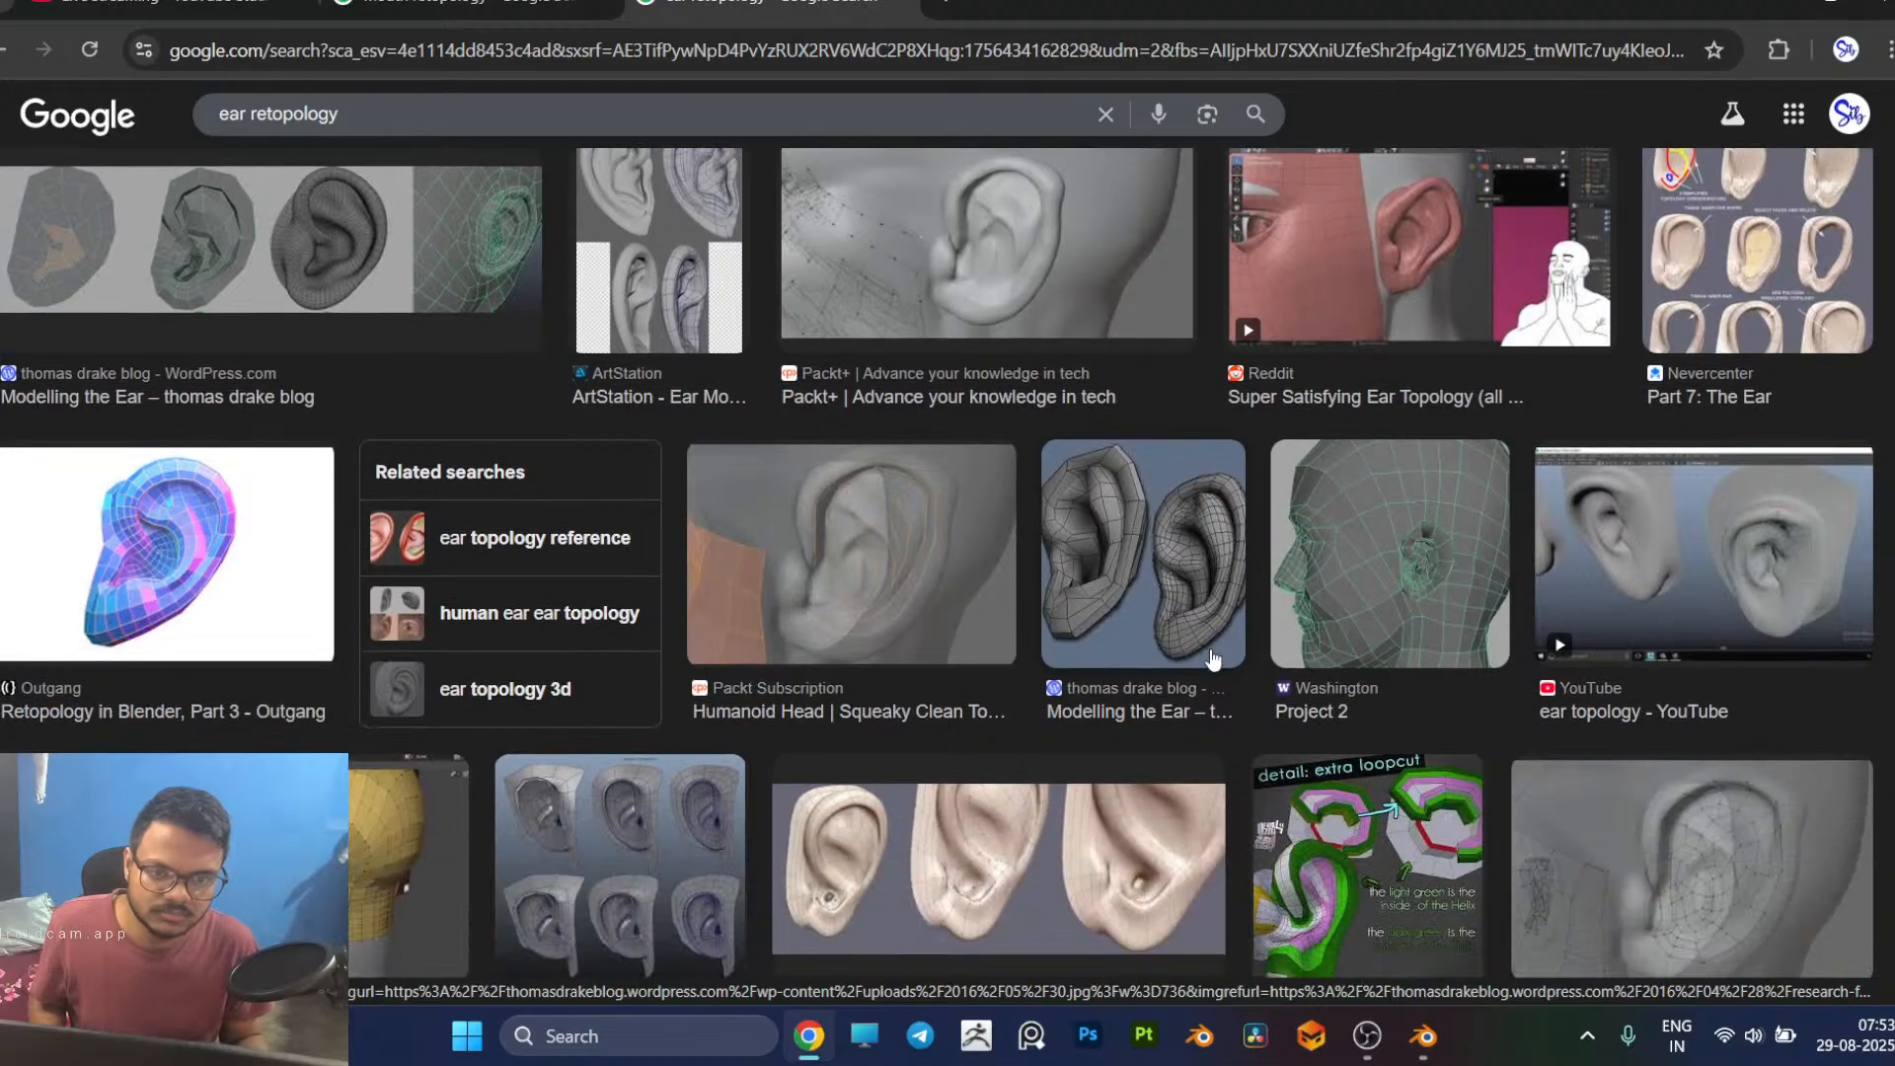
{"action": "scroll", "coordinate": [1213, 659], "scroll_direction": "down", "scroll_amount": 5}
{"action": "scroll", "coordinate": [1214, 660], "scroll_direction": "down", "scroll_amount": 4}
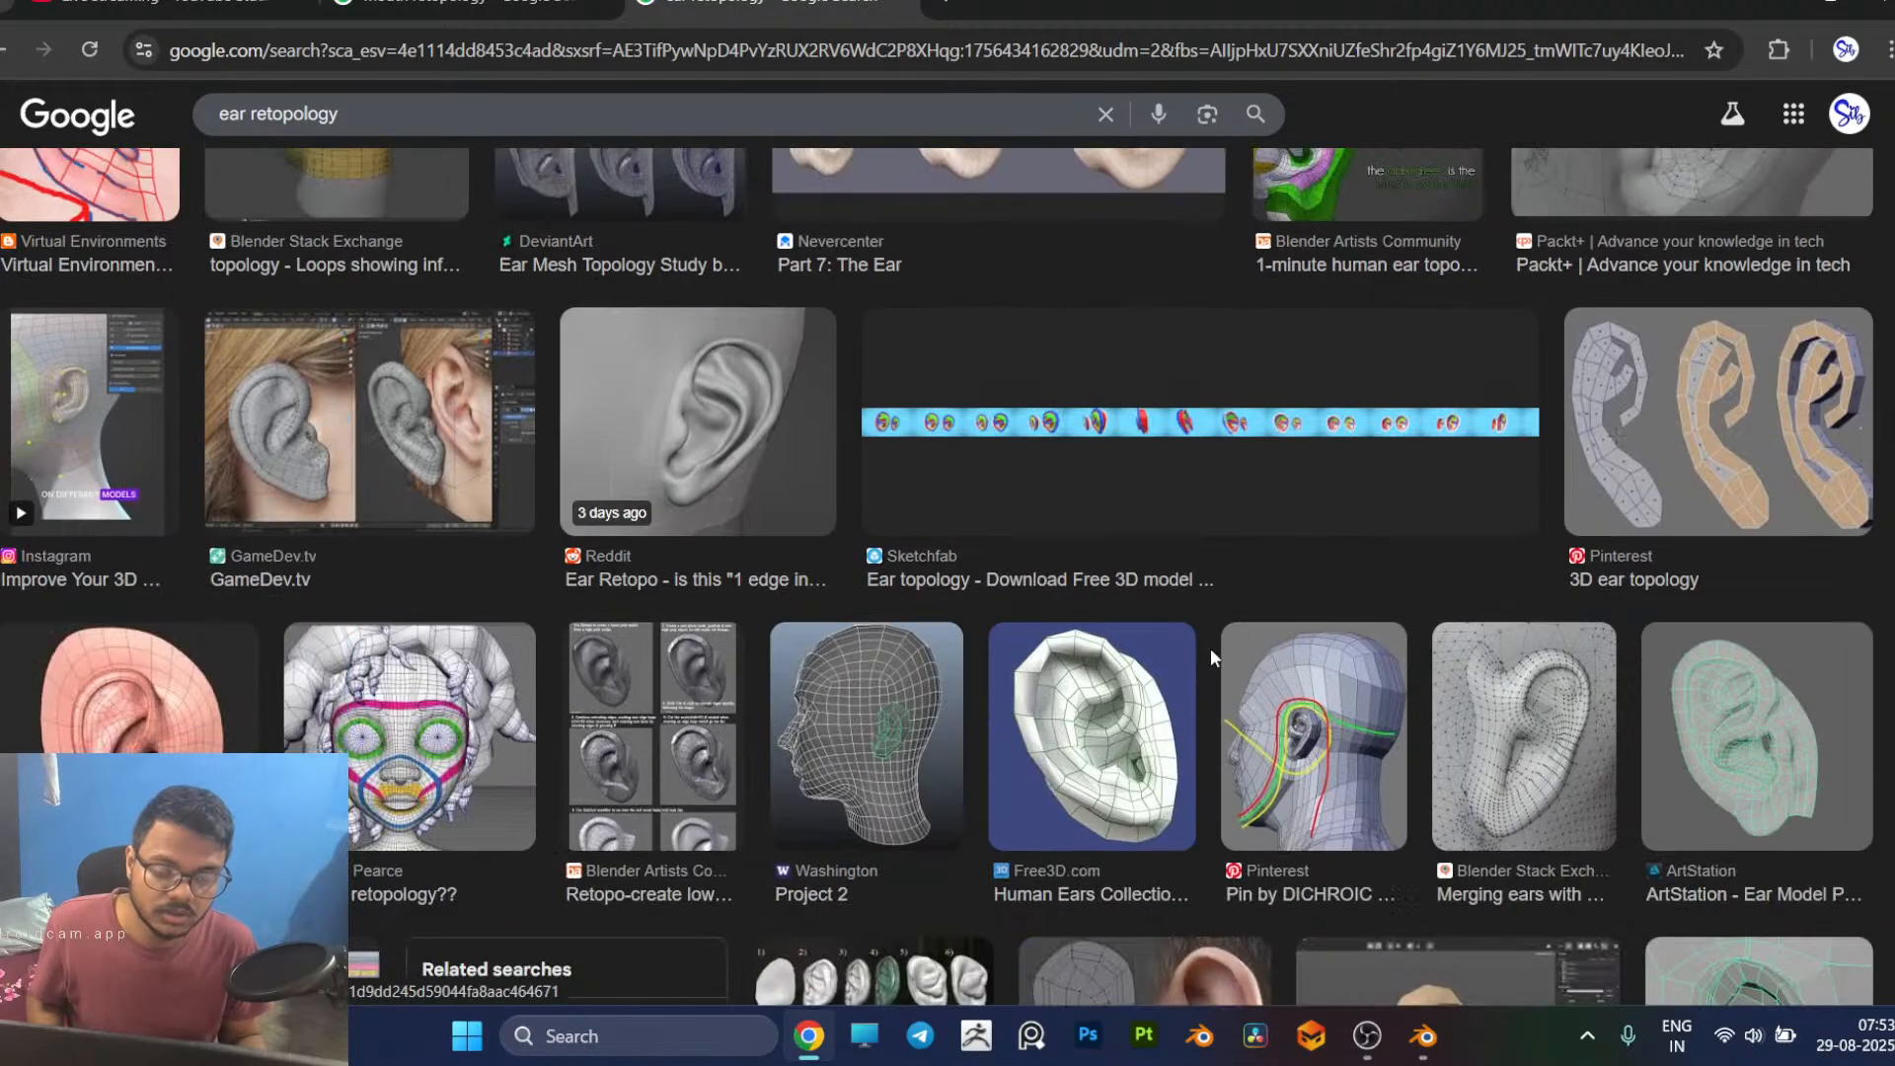
{"action": "scroll", "coordinate": [1210, 647], "scroll_direction": "down", "scroll_amount": 2}
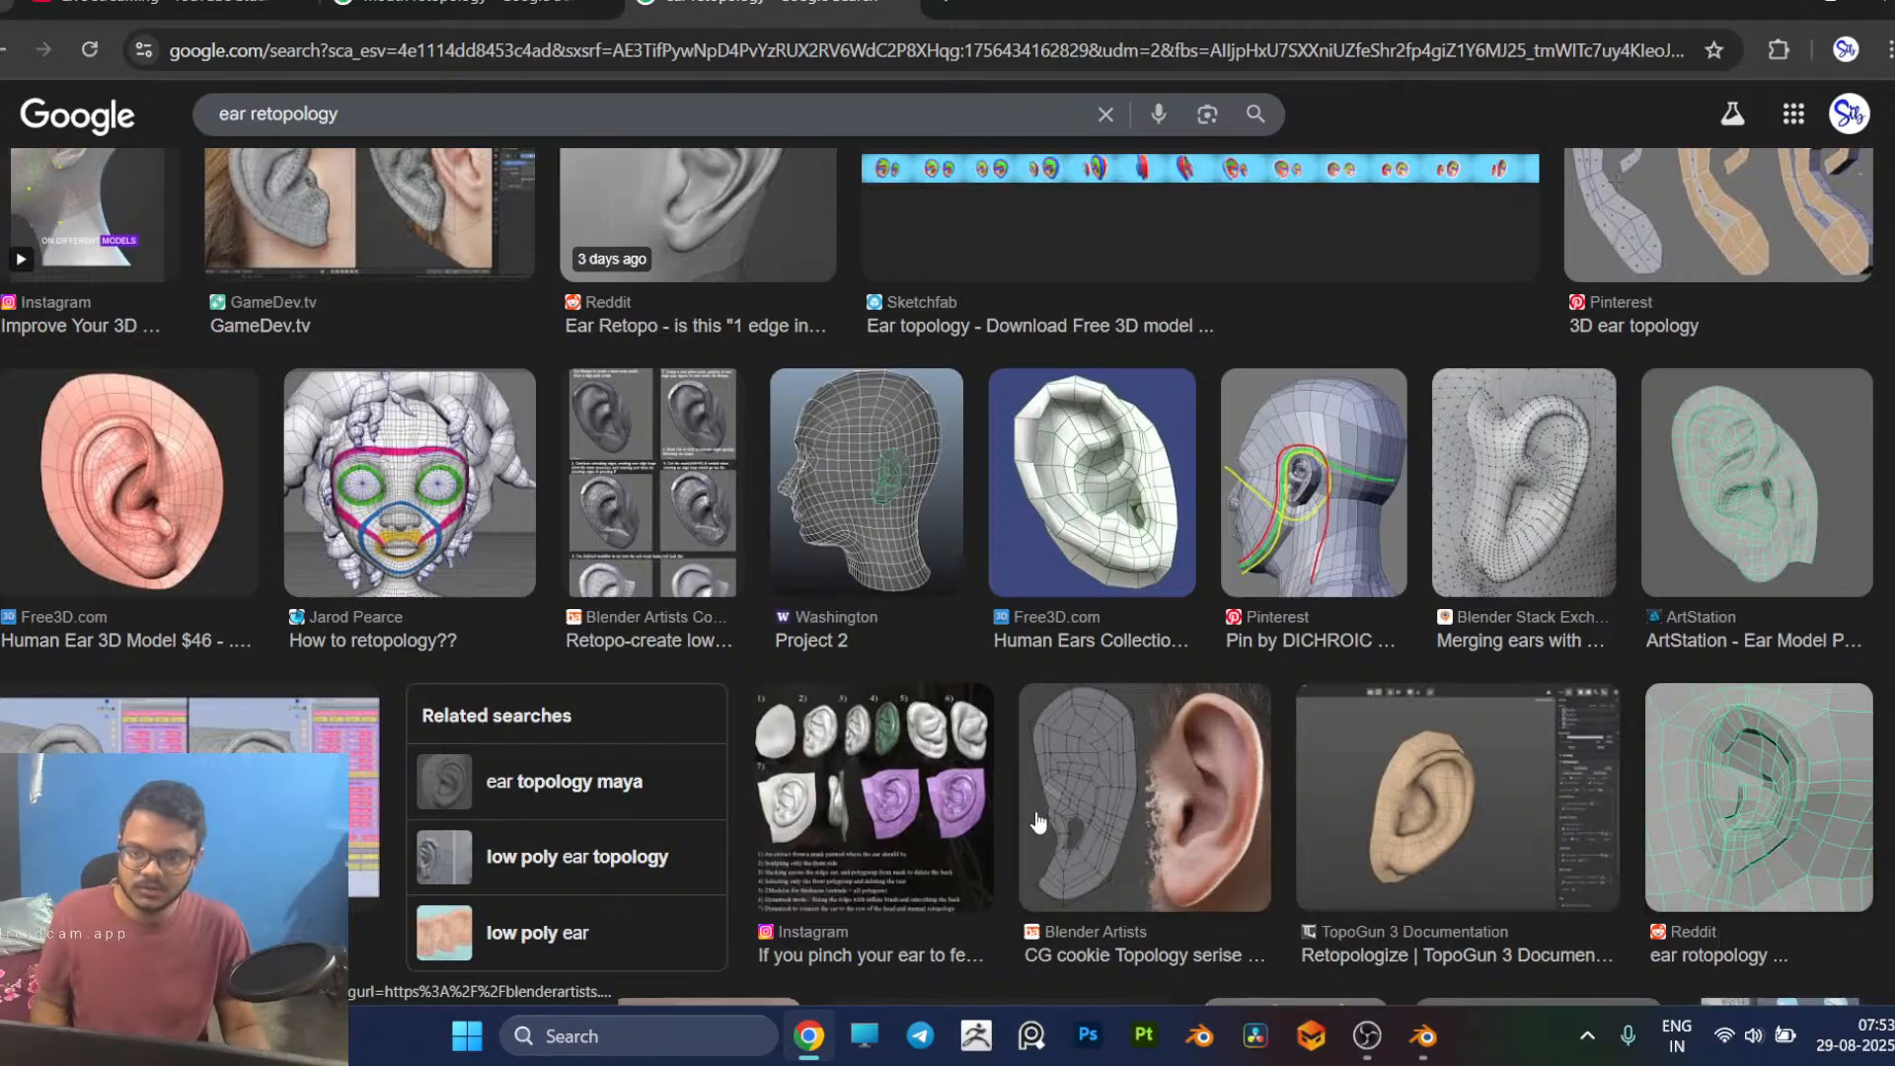
{"action": "scroll", "coordinate": [984, 833], "scroll_direction": "up", "scroll_amount": 8}
{"action": "scroll", "coordinate": [984, 832], "scroll_direction": "up", "scroll_amount": 6}
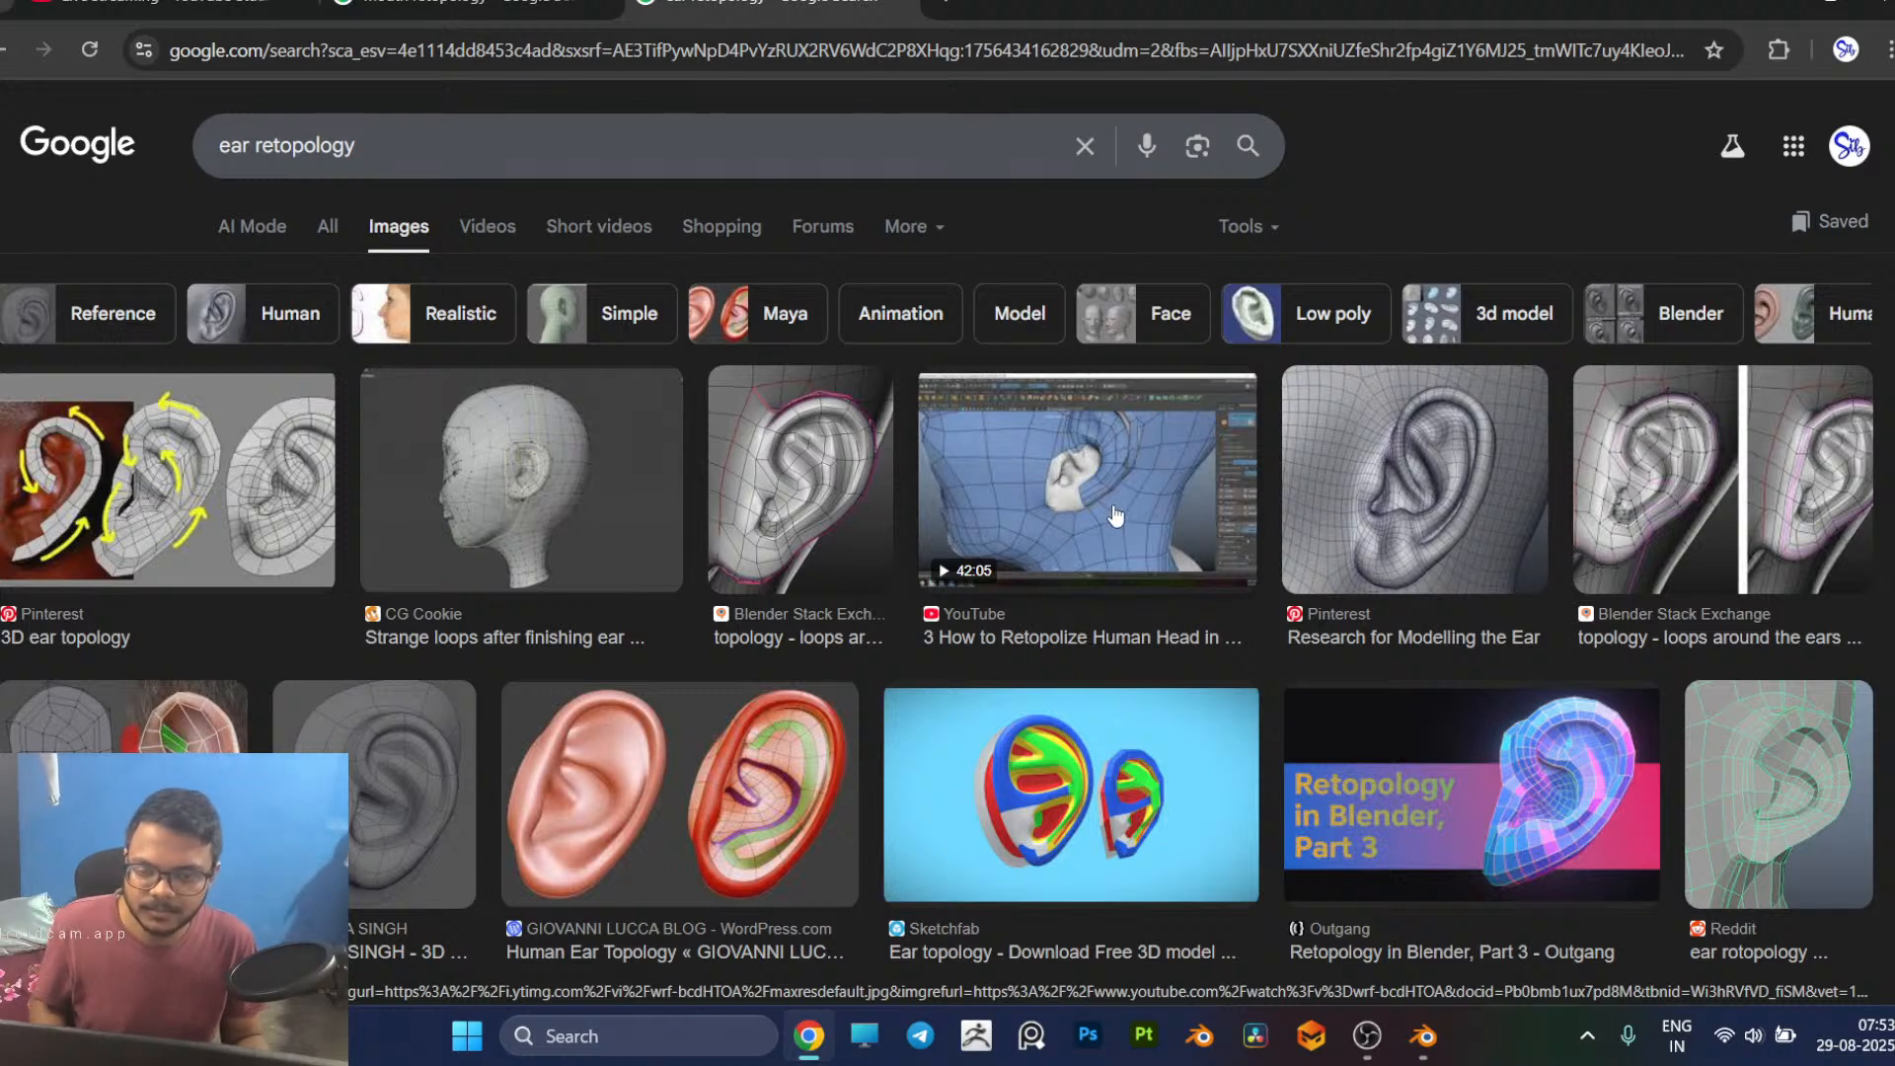
Step: Return to Blender and move the middle and uppermost edges of the cheek patch's rear border forward, away from the ear
{"action": "key", "text": "alt+Tab"}
{"action": "scroll", "coordinate": [1111, 499], "scroll_direction": "down", "scroll_amount": 4}
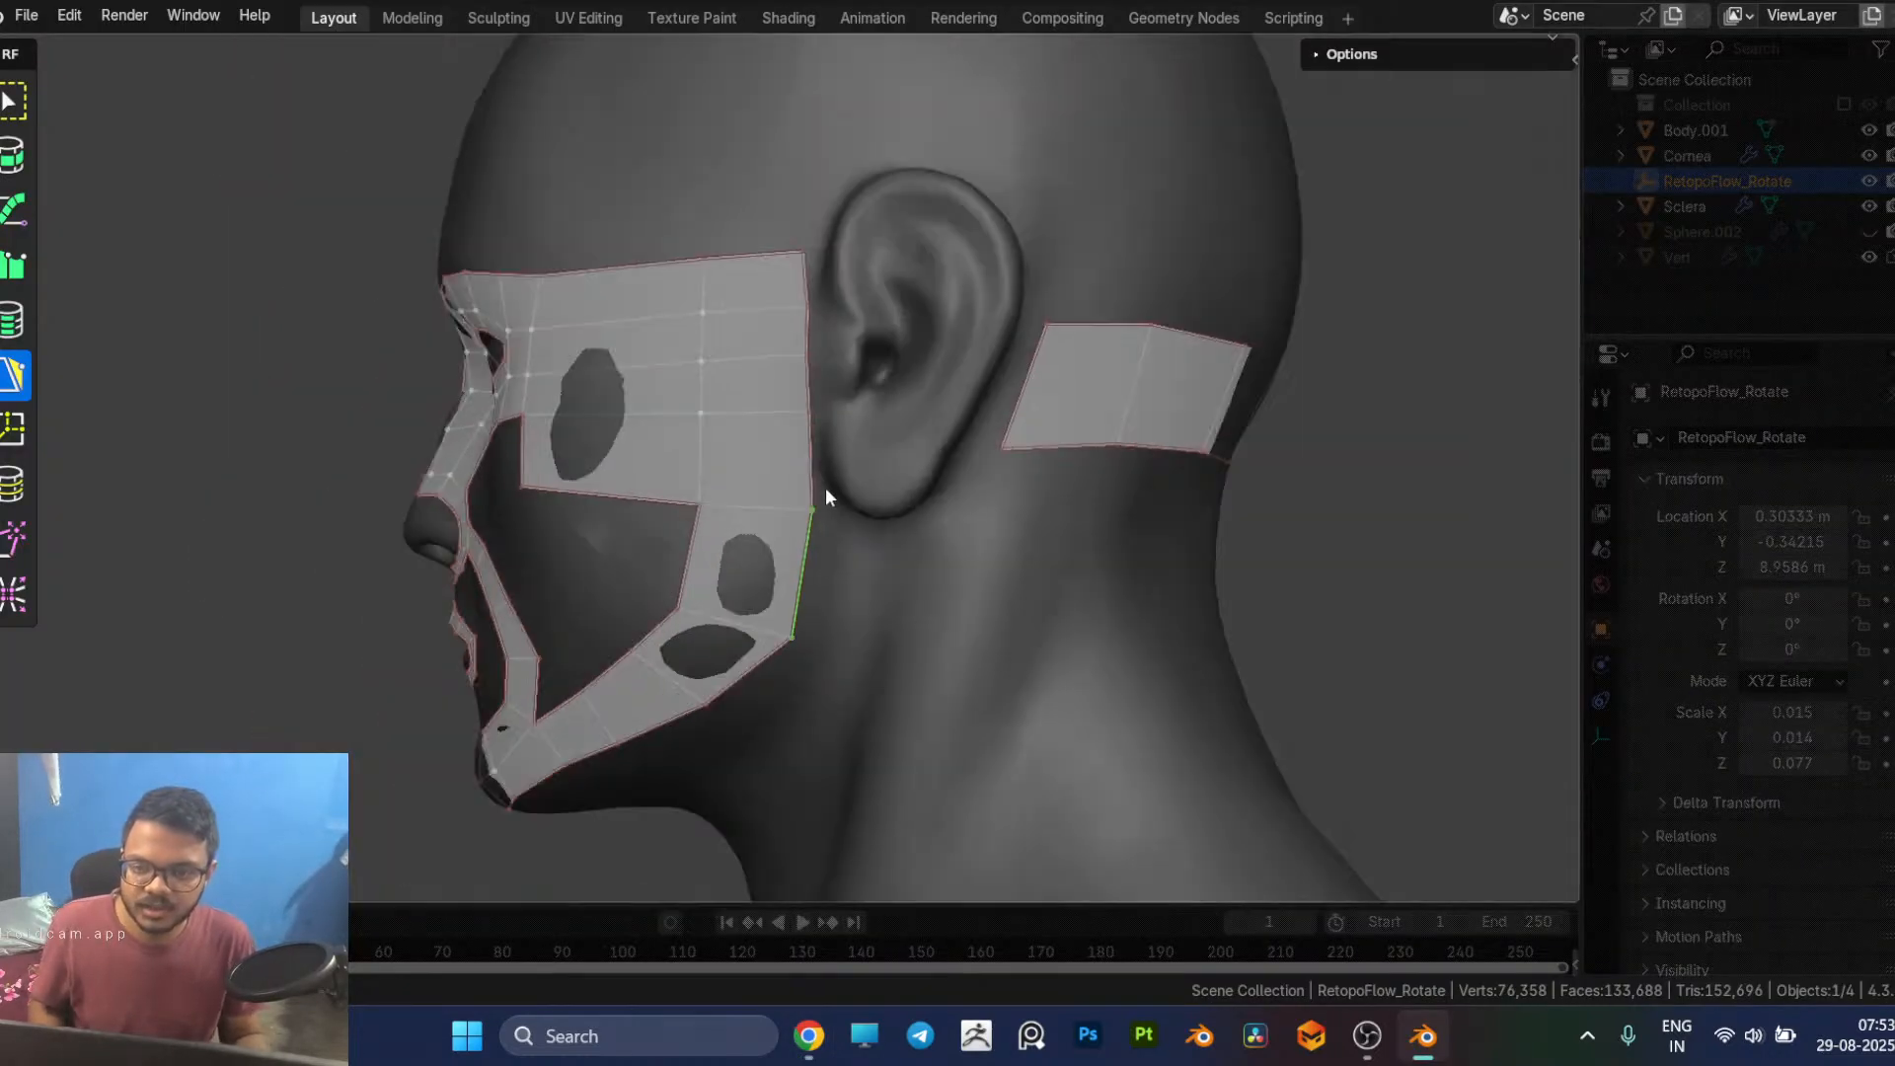
{"action": "scroll", "coordinate": [835, 489], "scroll_direction": "up", "scroll_amount": 2}
{"action": "left_click", "coordinate": [863, 435]}
{"action": "left_click", "coordinate": [862, 345]}
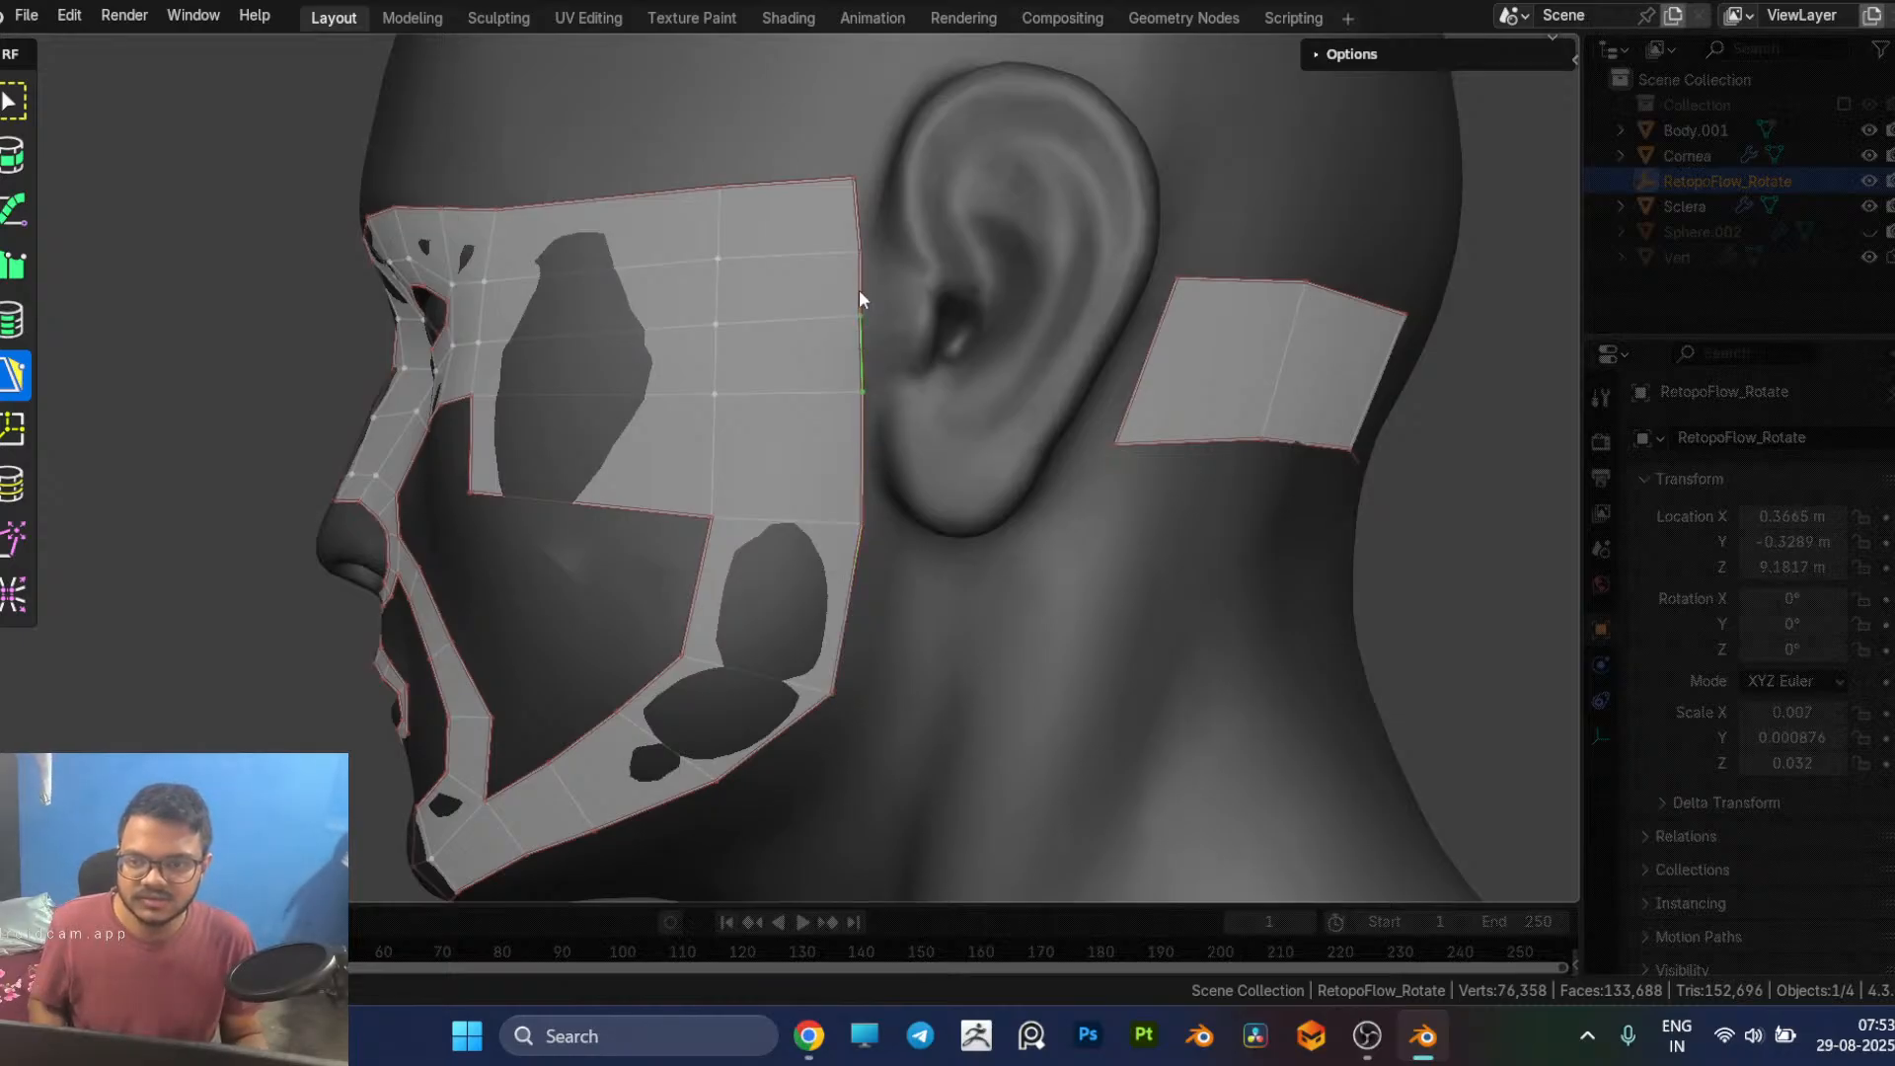
{"action": "key", "text": "g"}
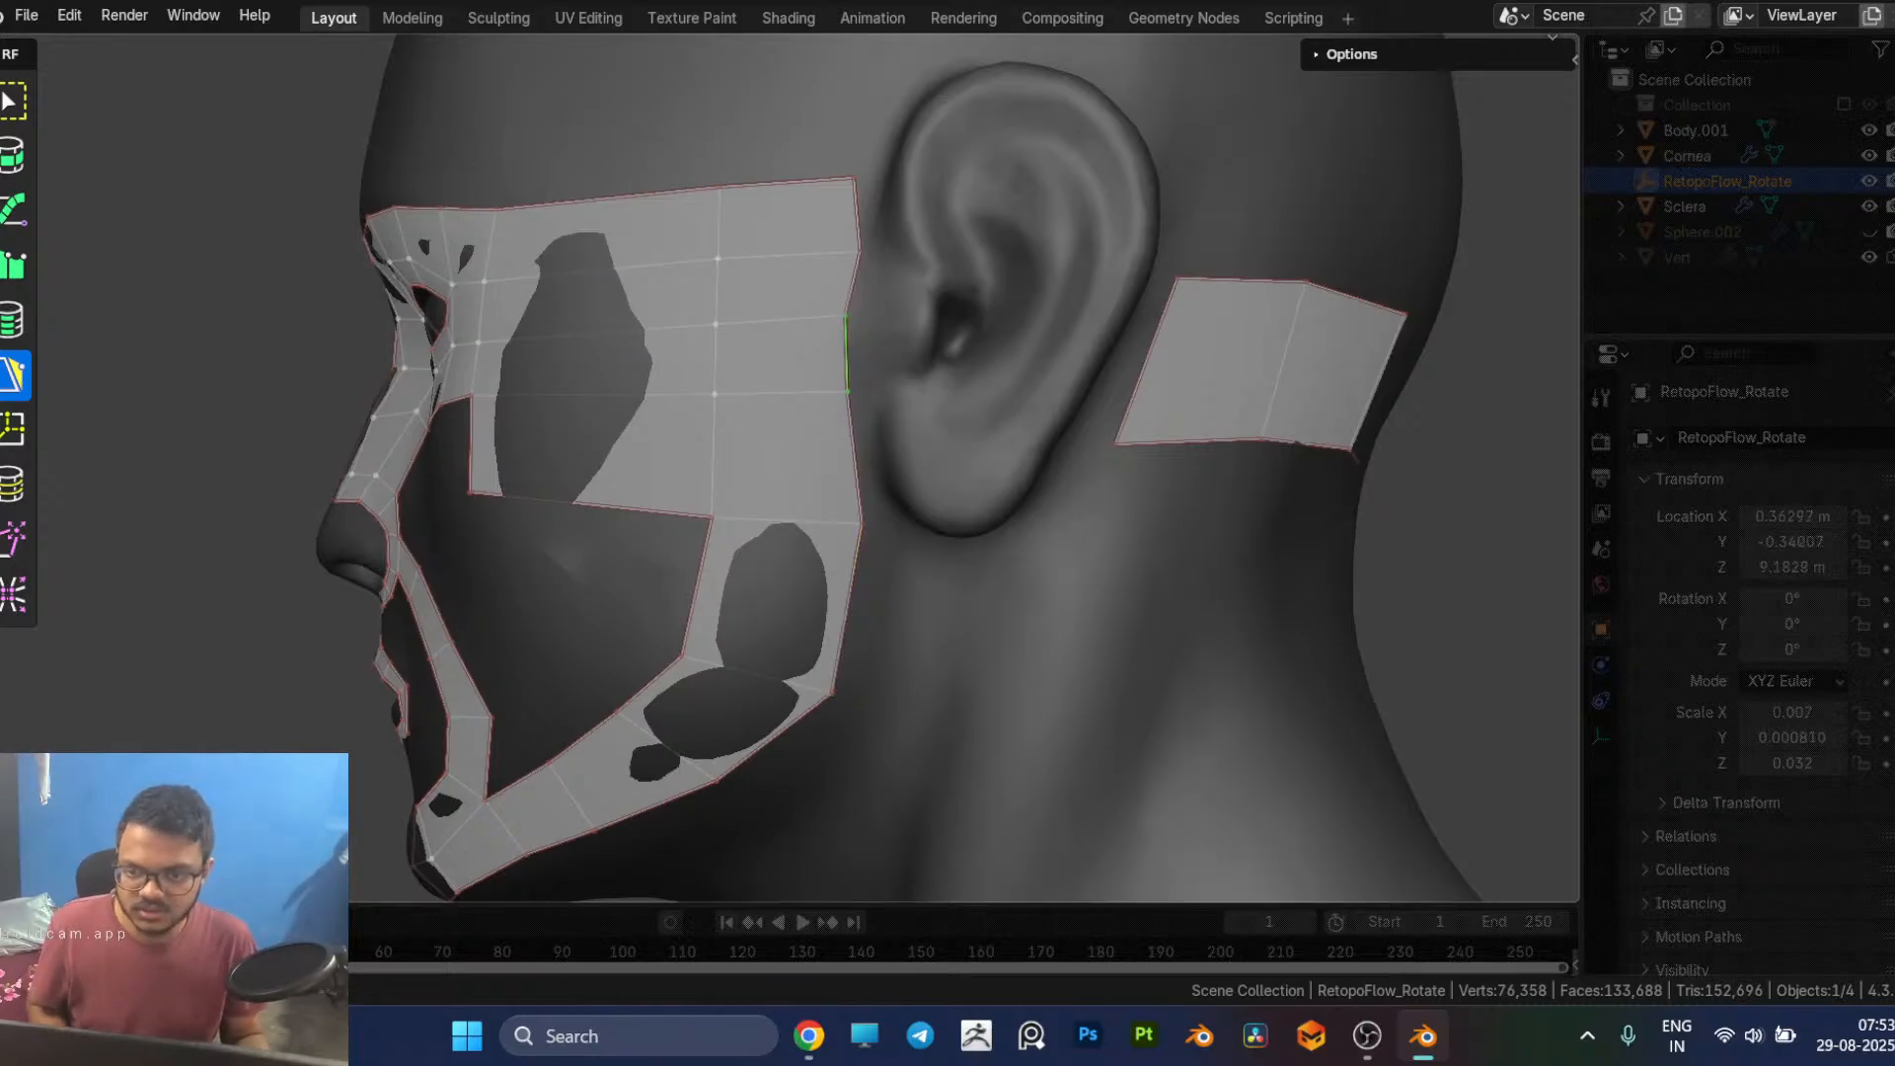
{"action": "left_click_drag", "start_coordinate": [853, 221], "coordinate": [828, 221]}
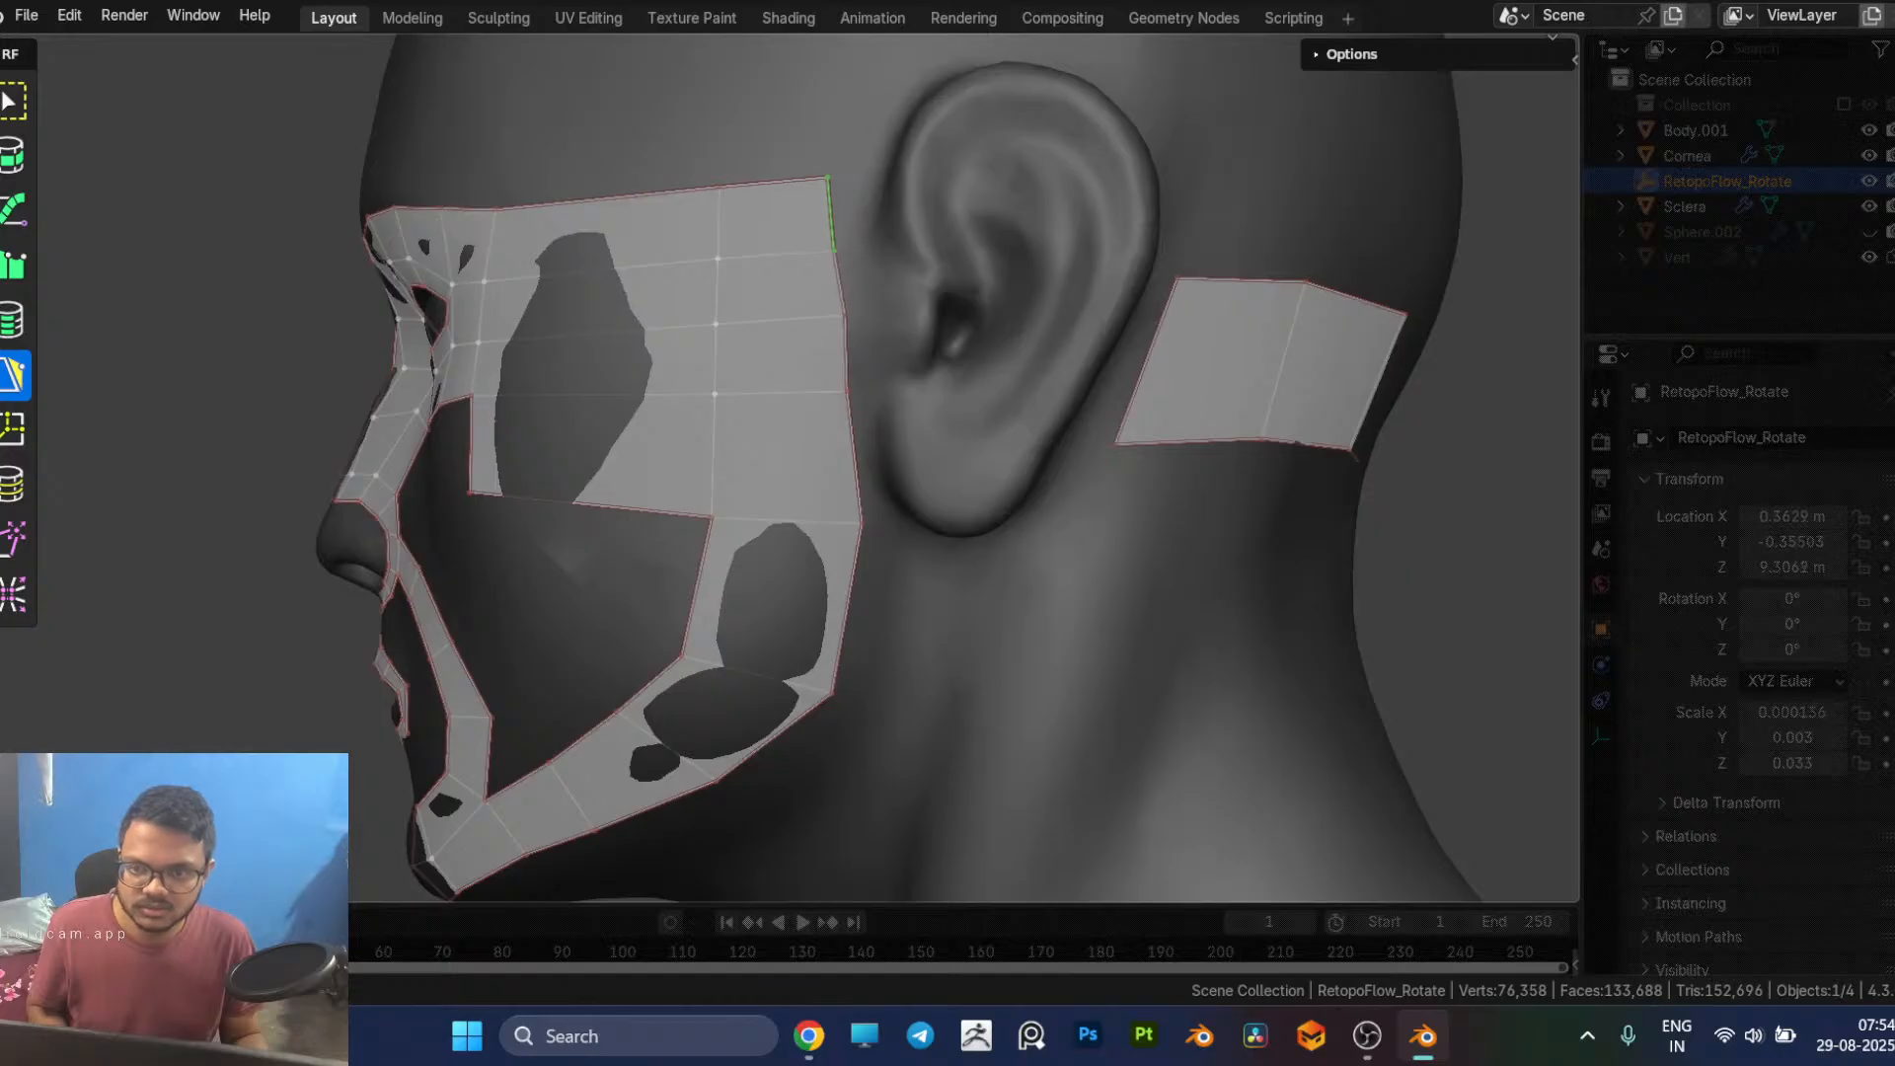
Step: Move the remaining border vertices in front of the ear and at the jaw corner forward to straighten the patch's rear edge
{"action": "left_click", "coordinate": [867, 535]}
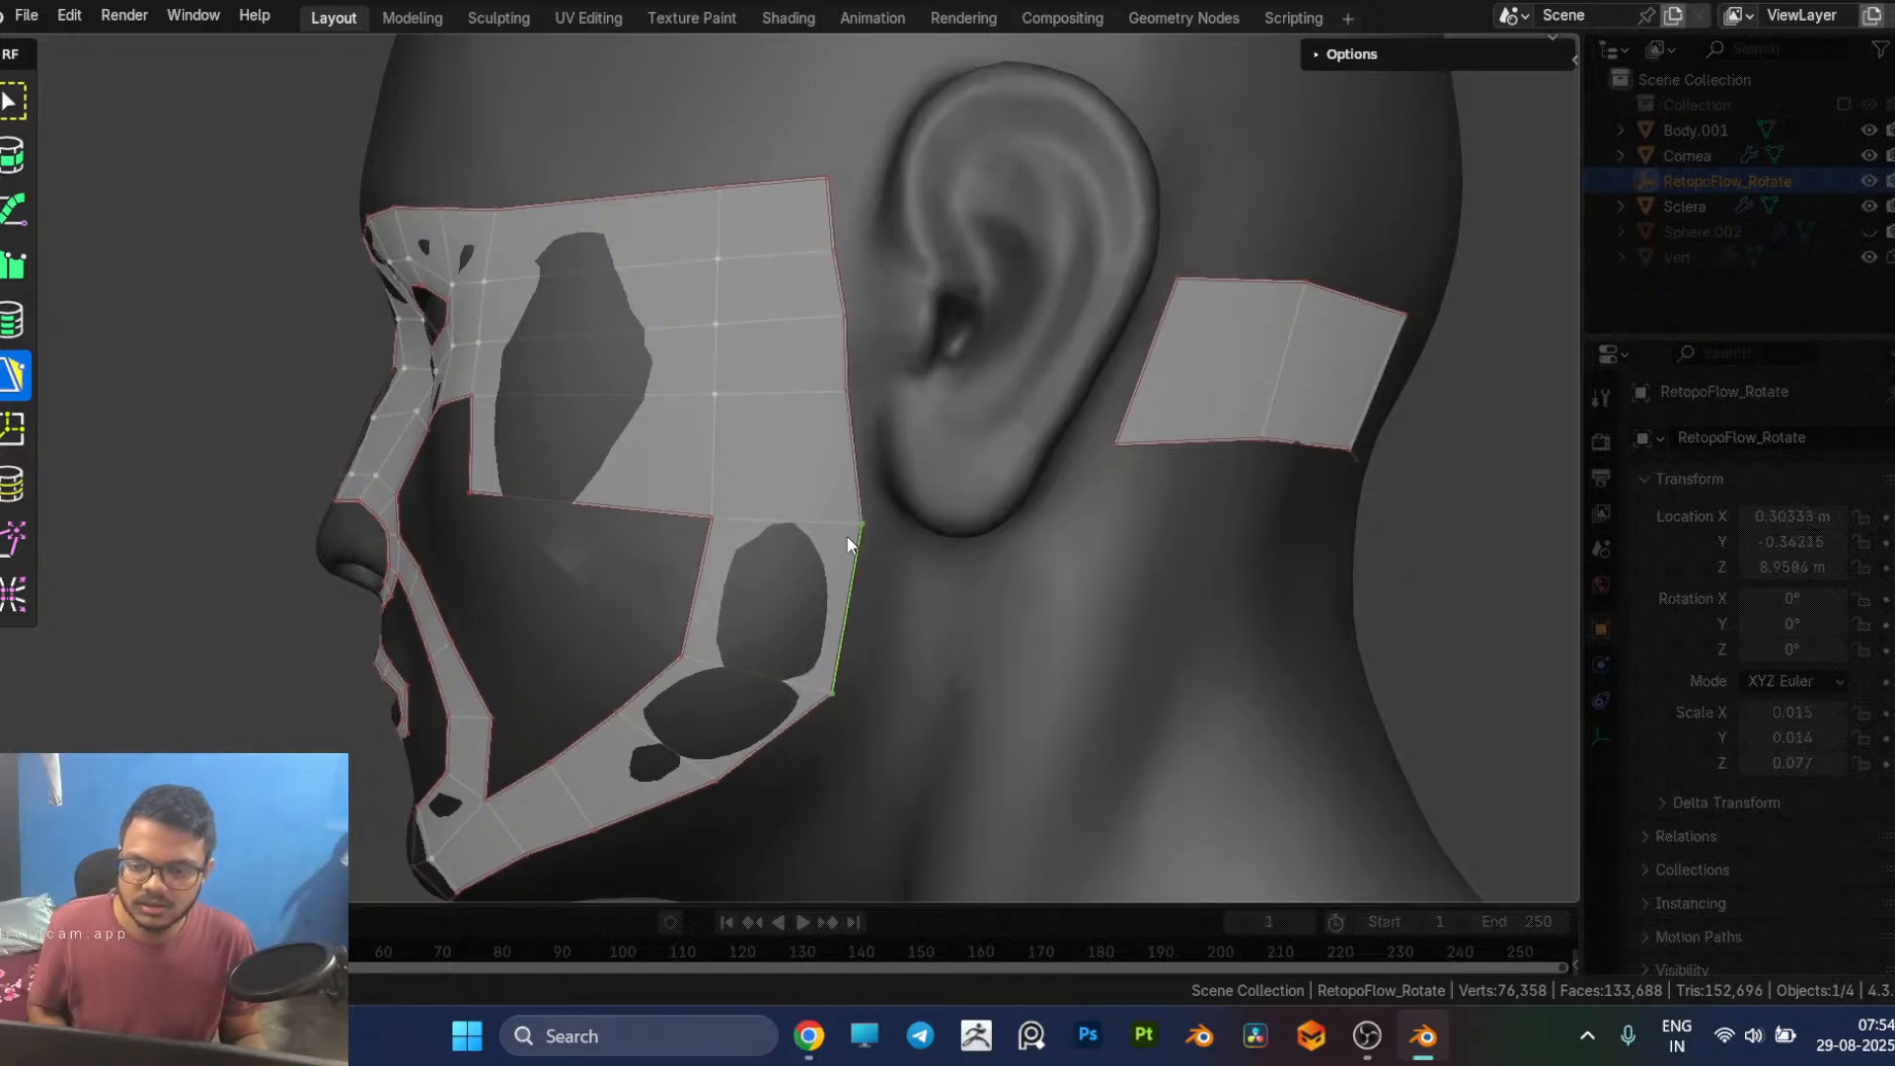
{"action": "left_click_drag", "start_coordinate": [865, 527], "coordinate": [836, 525]}
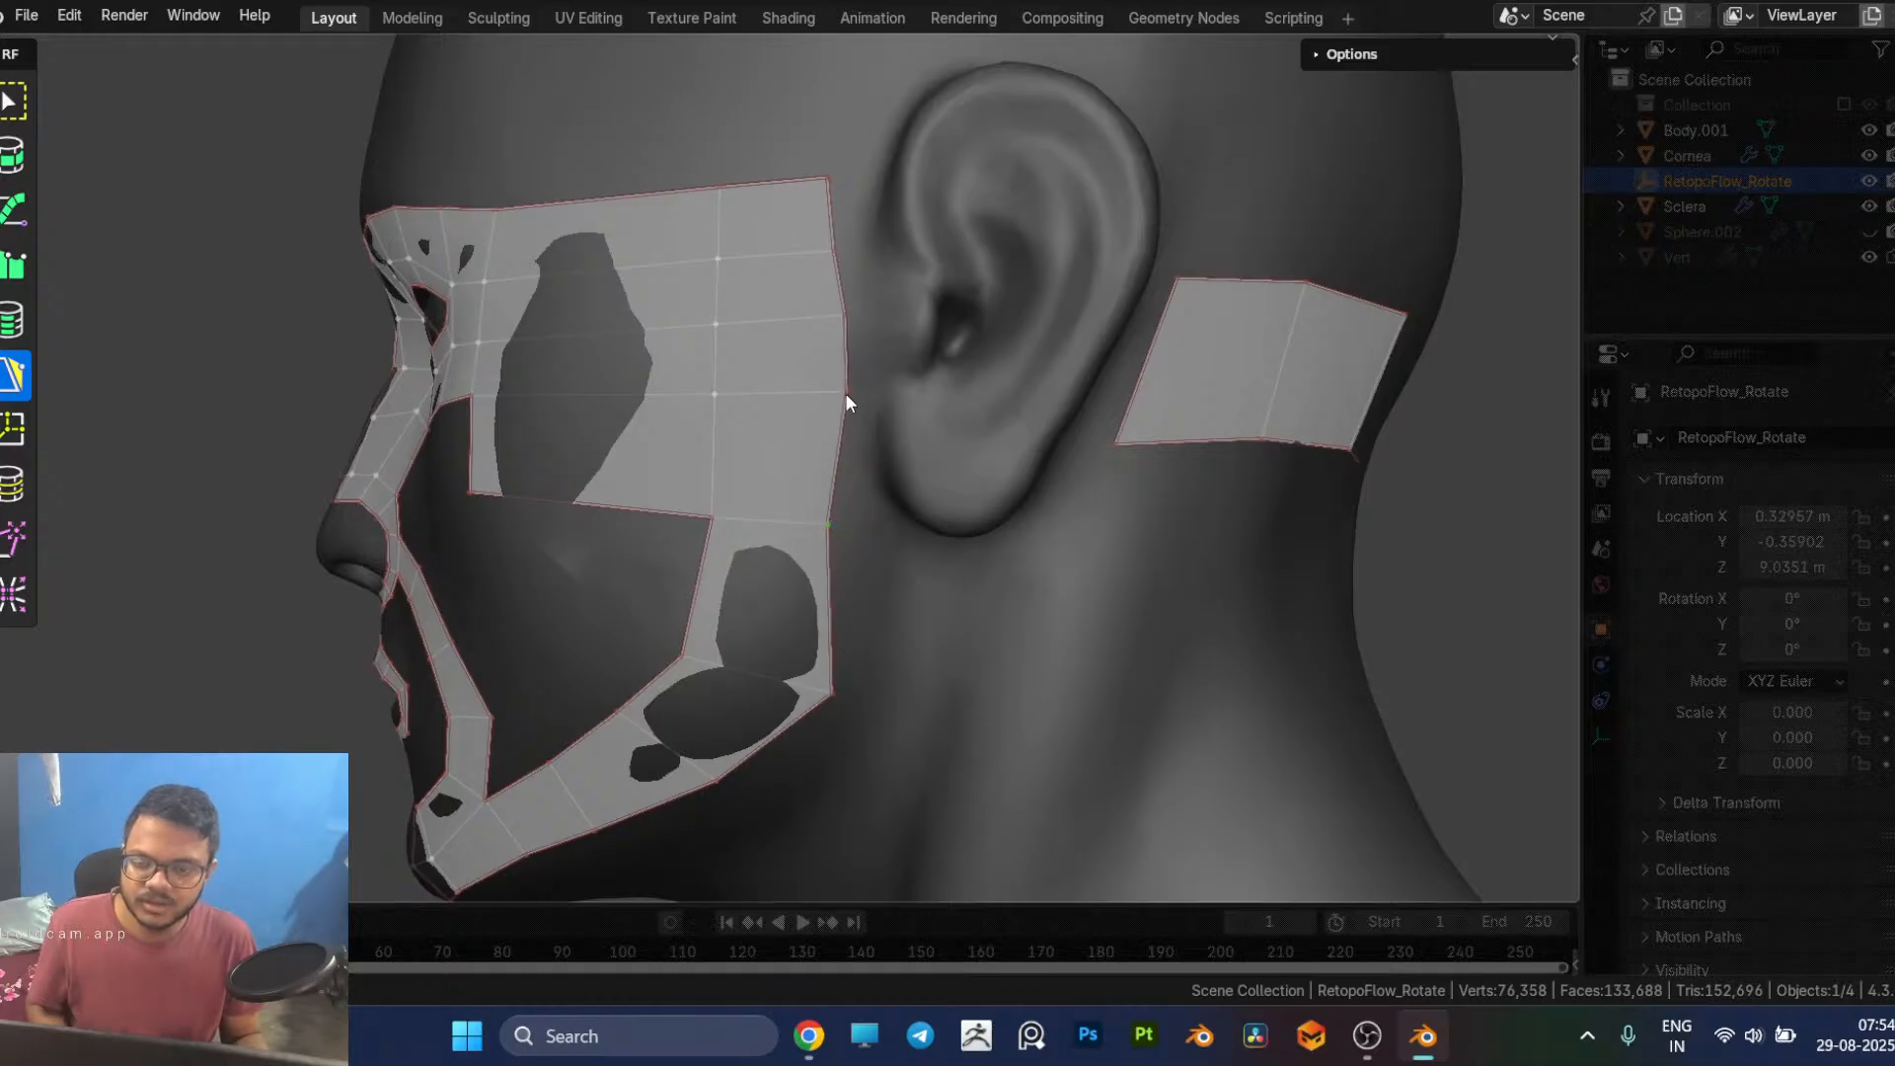
{"action": "left_click_drag", "start_coordinate": [845, 395], "coordinate": [820, 396]}
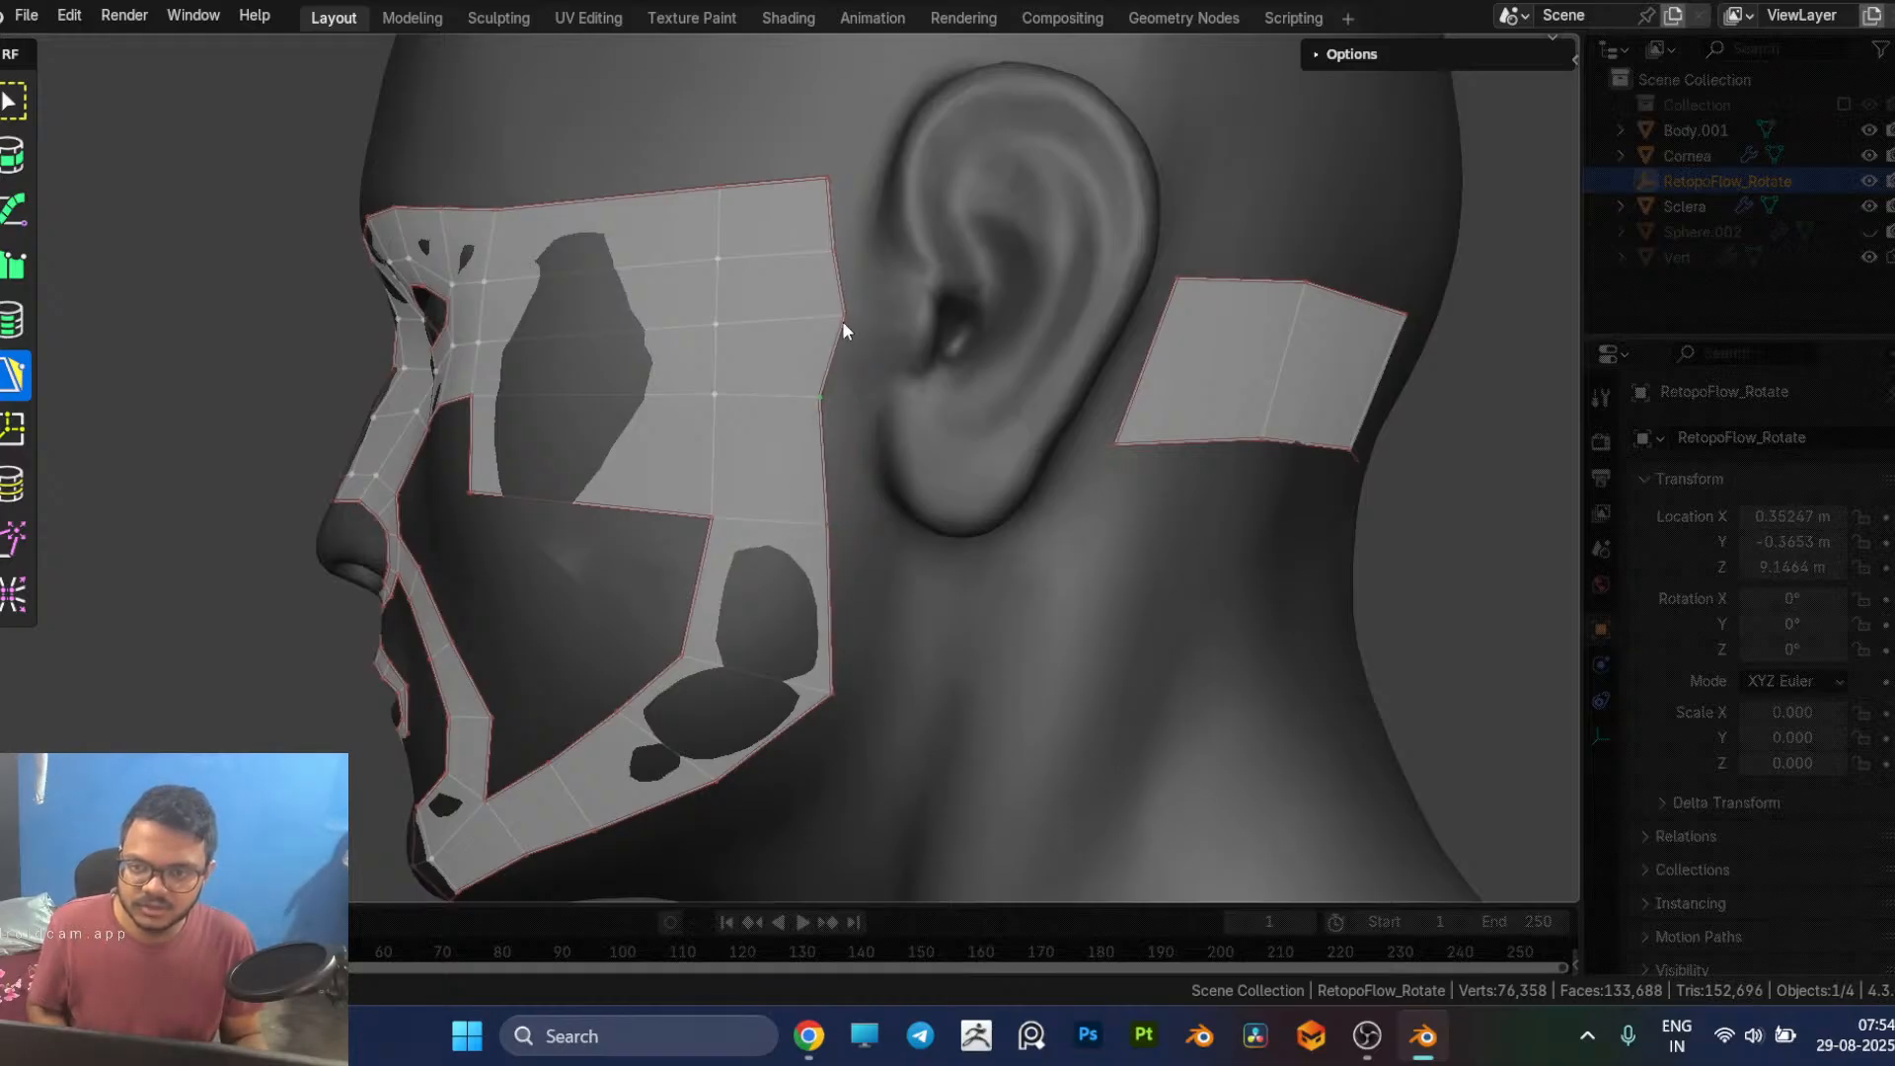
{"action": "left_click_drag", "start_coordinate": [843, 317], "coordinate": [828, 251]}
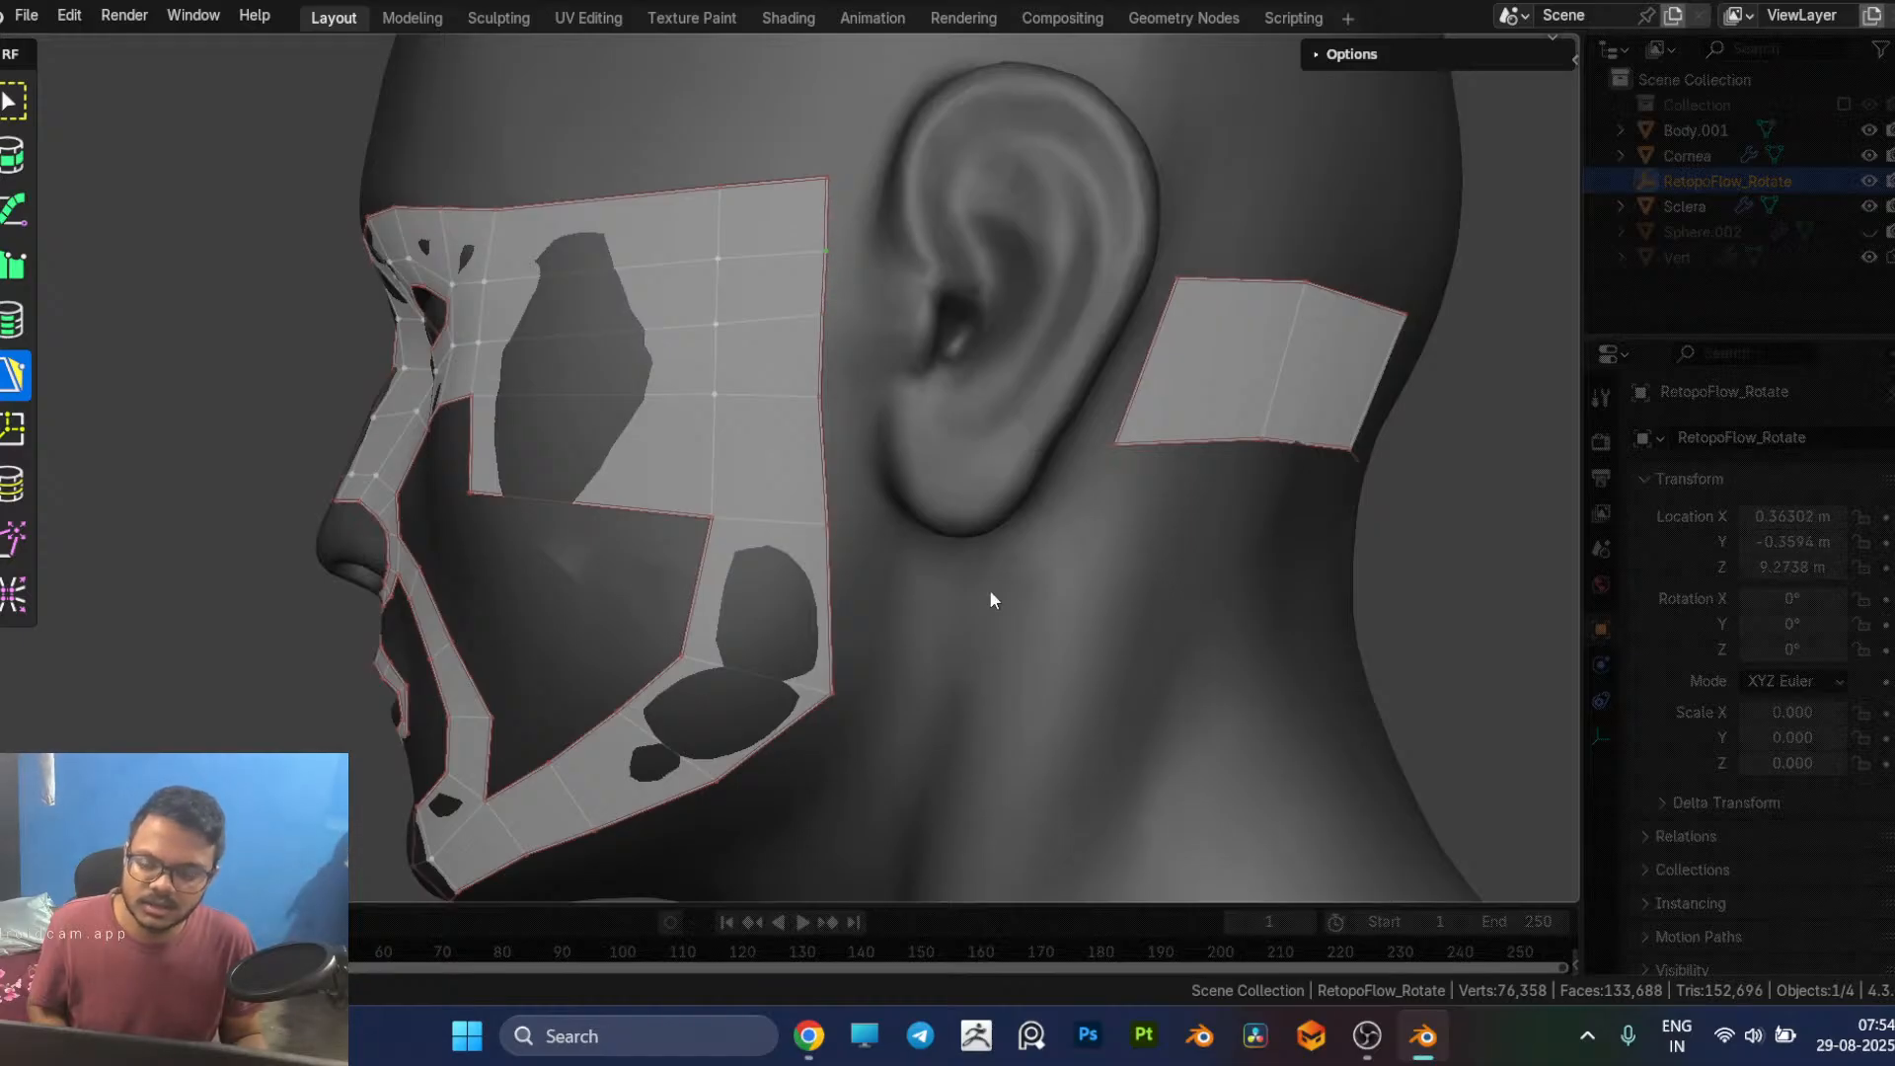
Step: Add a column of four quads along the cheek patch's rear border, from its upper corner down to earlobe level
{"action": "left_click", "coordinate": [828, 222]}
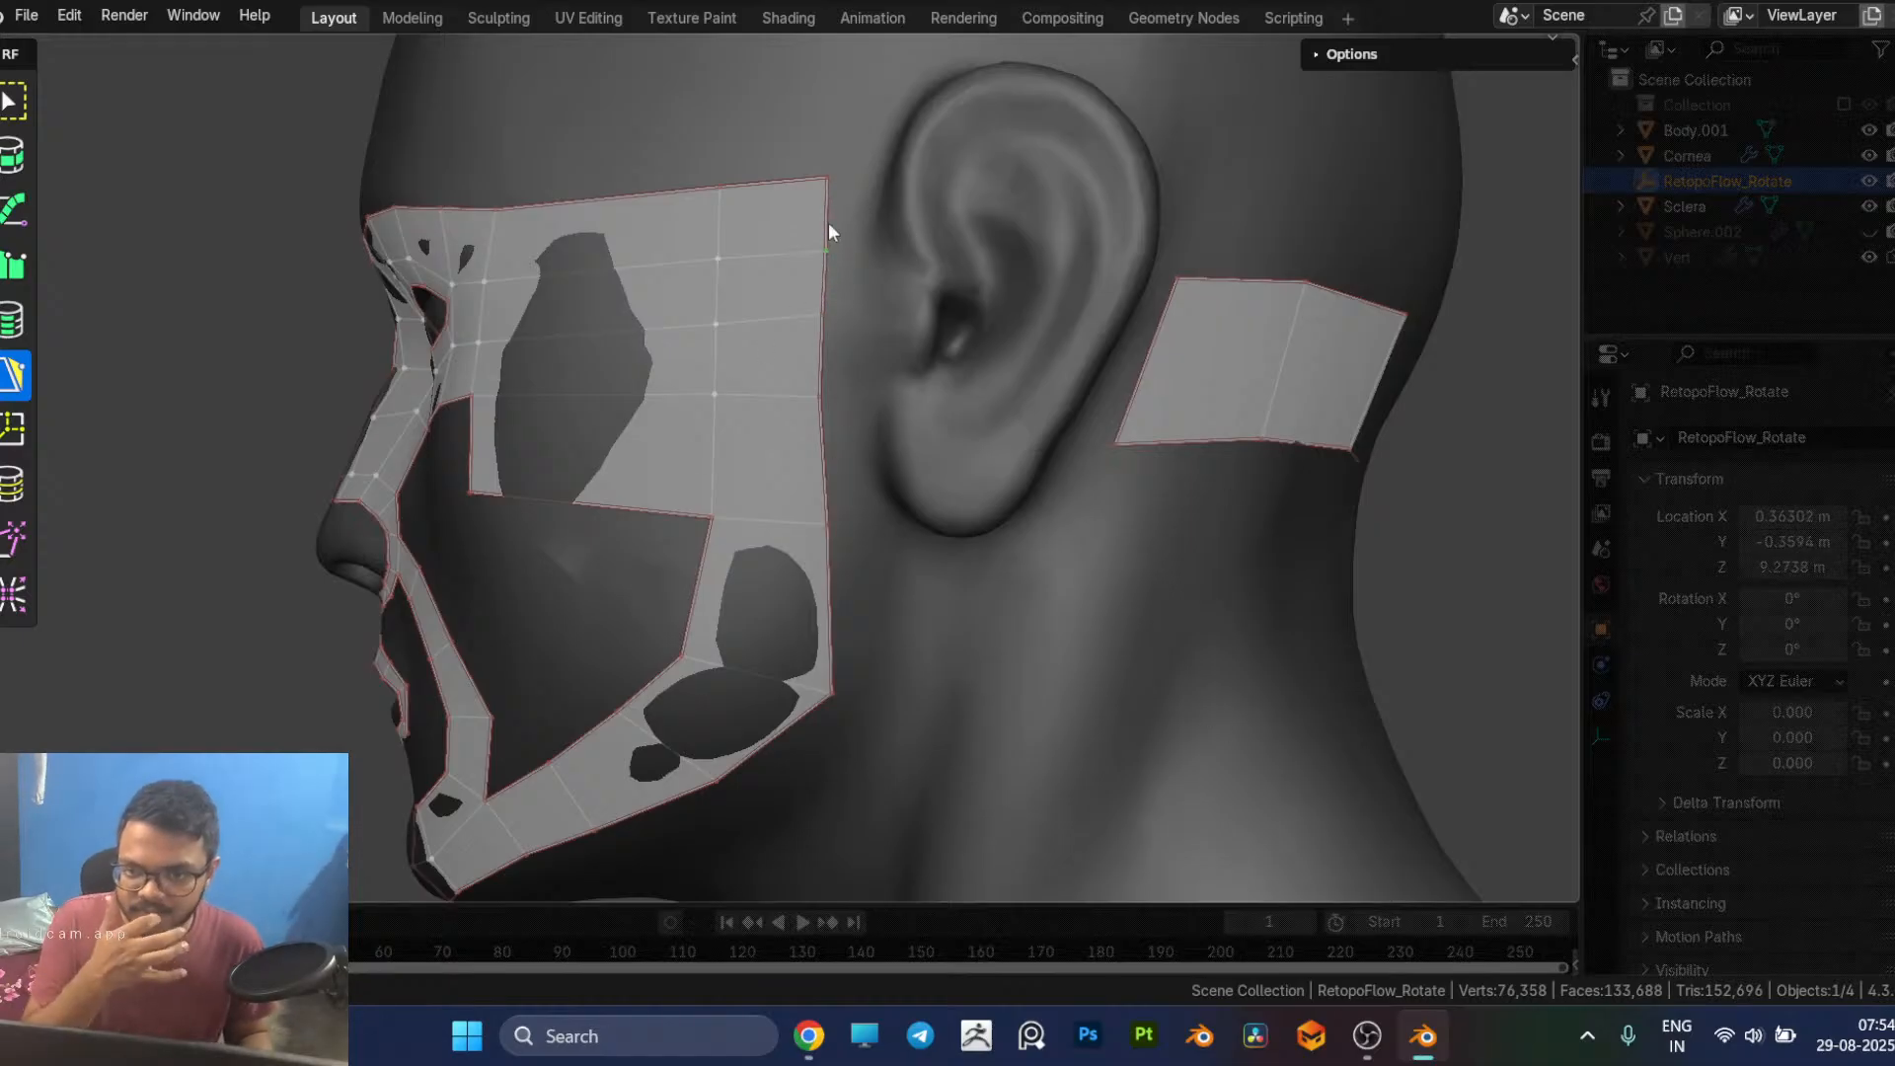
{"action": "middle_click_drag", "start_coordinate": [896, 259], "coordinate": [885, 268]}
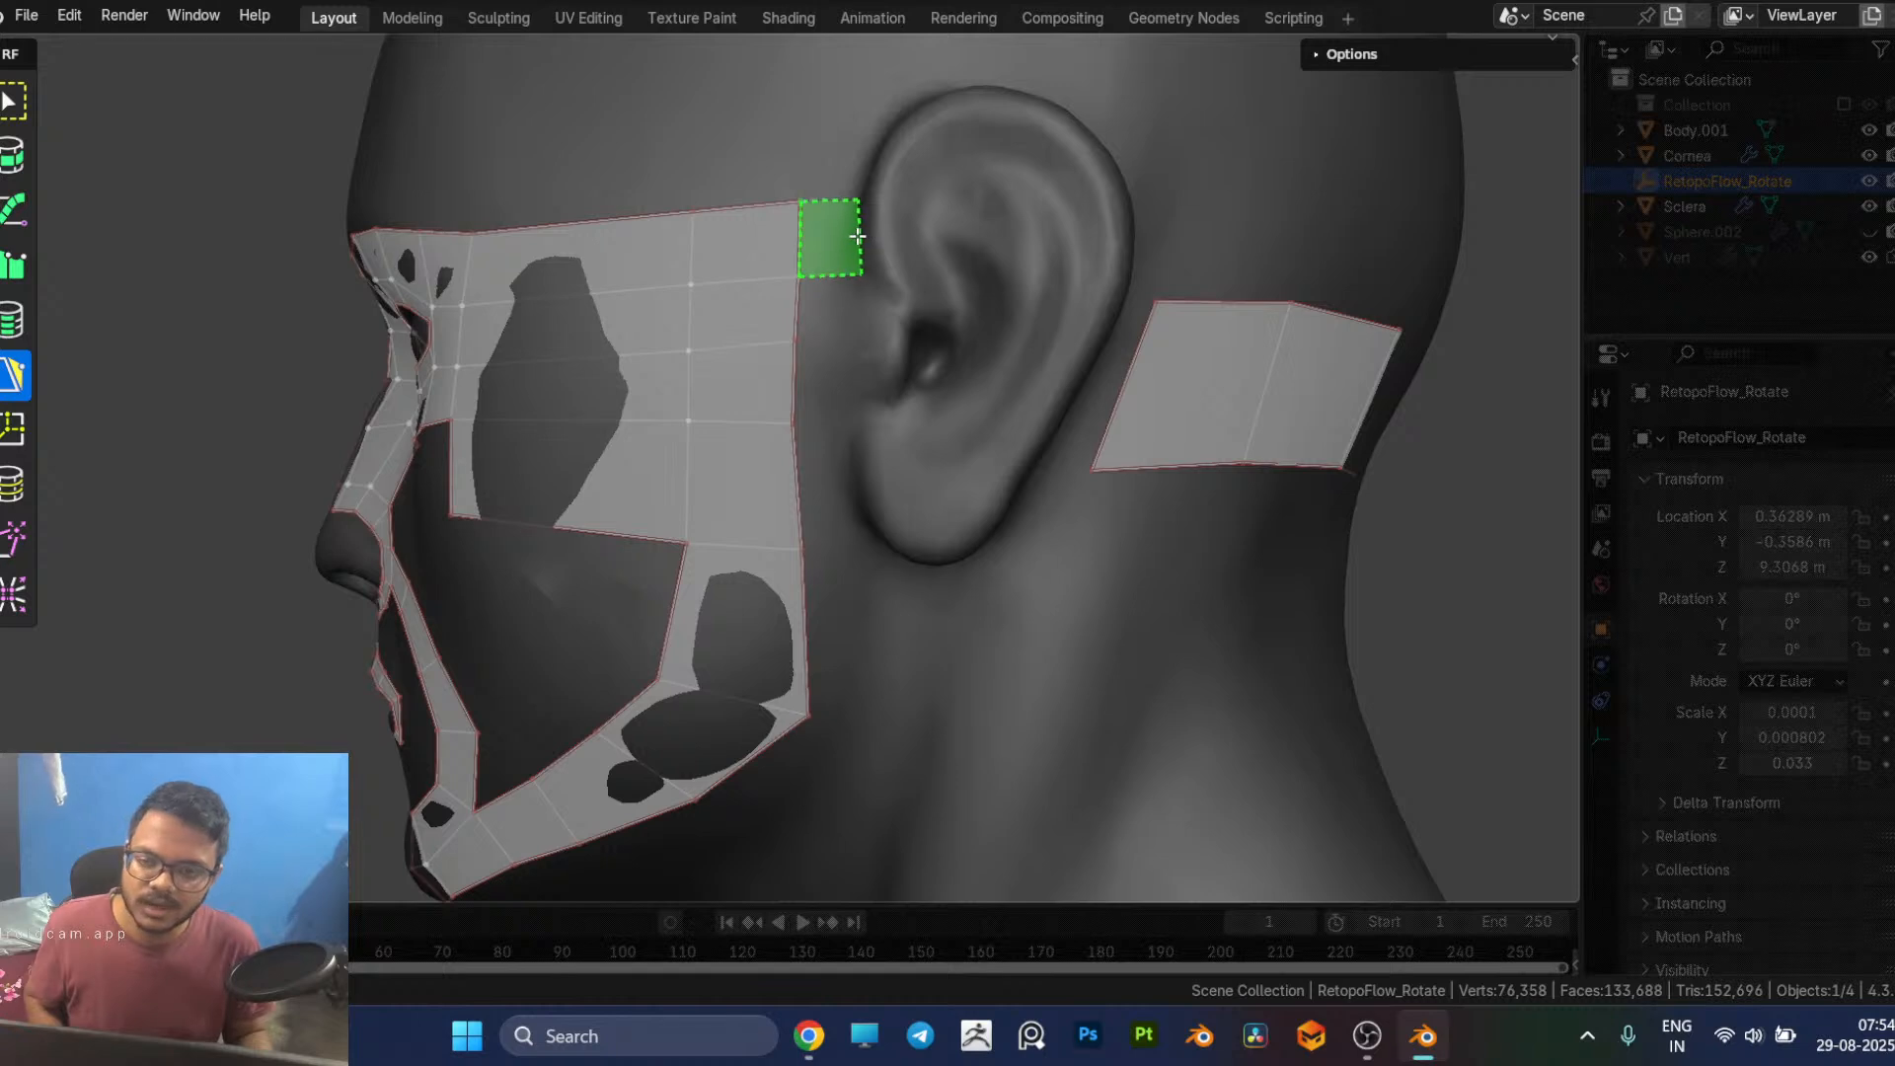
{"action": "left_click", "coordinate": [859, 240]}
{"action": "left_click", "coordinate": [829, 343]}
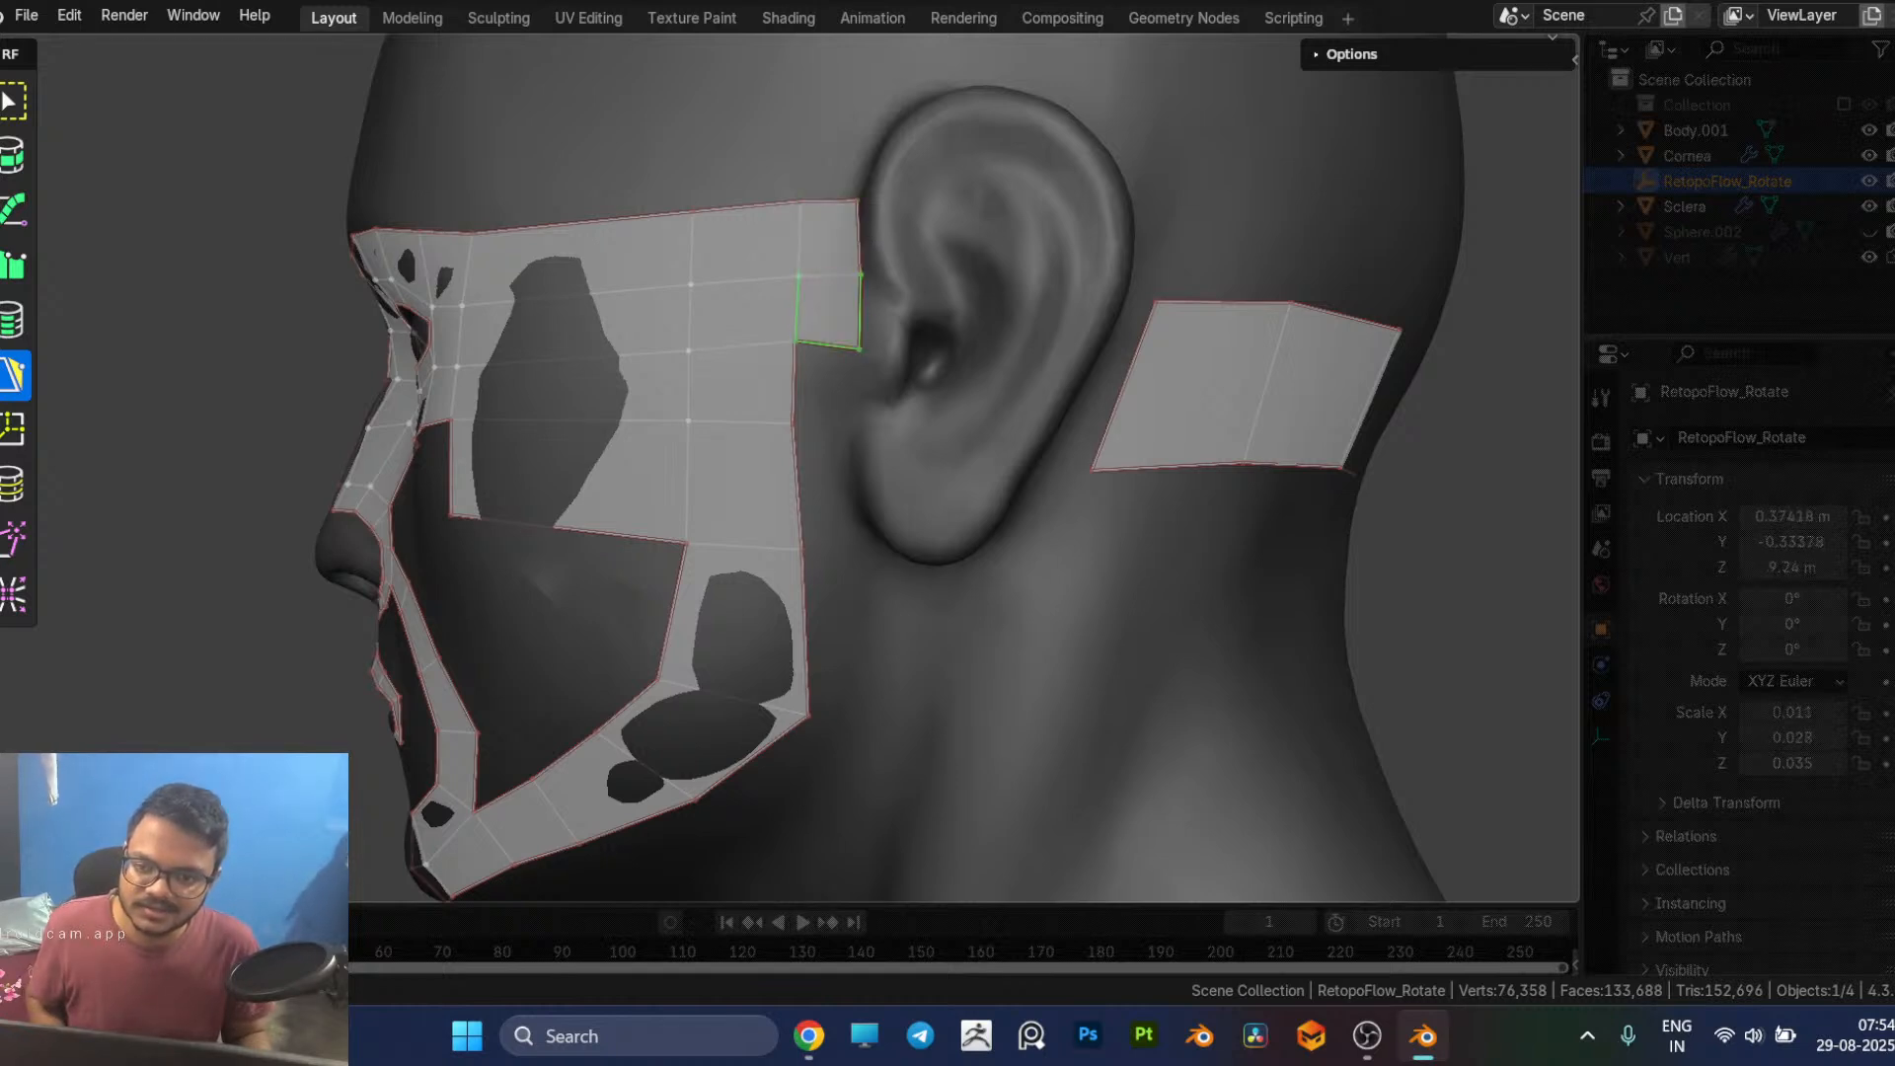
{"action": "left_click", "coordinate": [827, 423]}
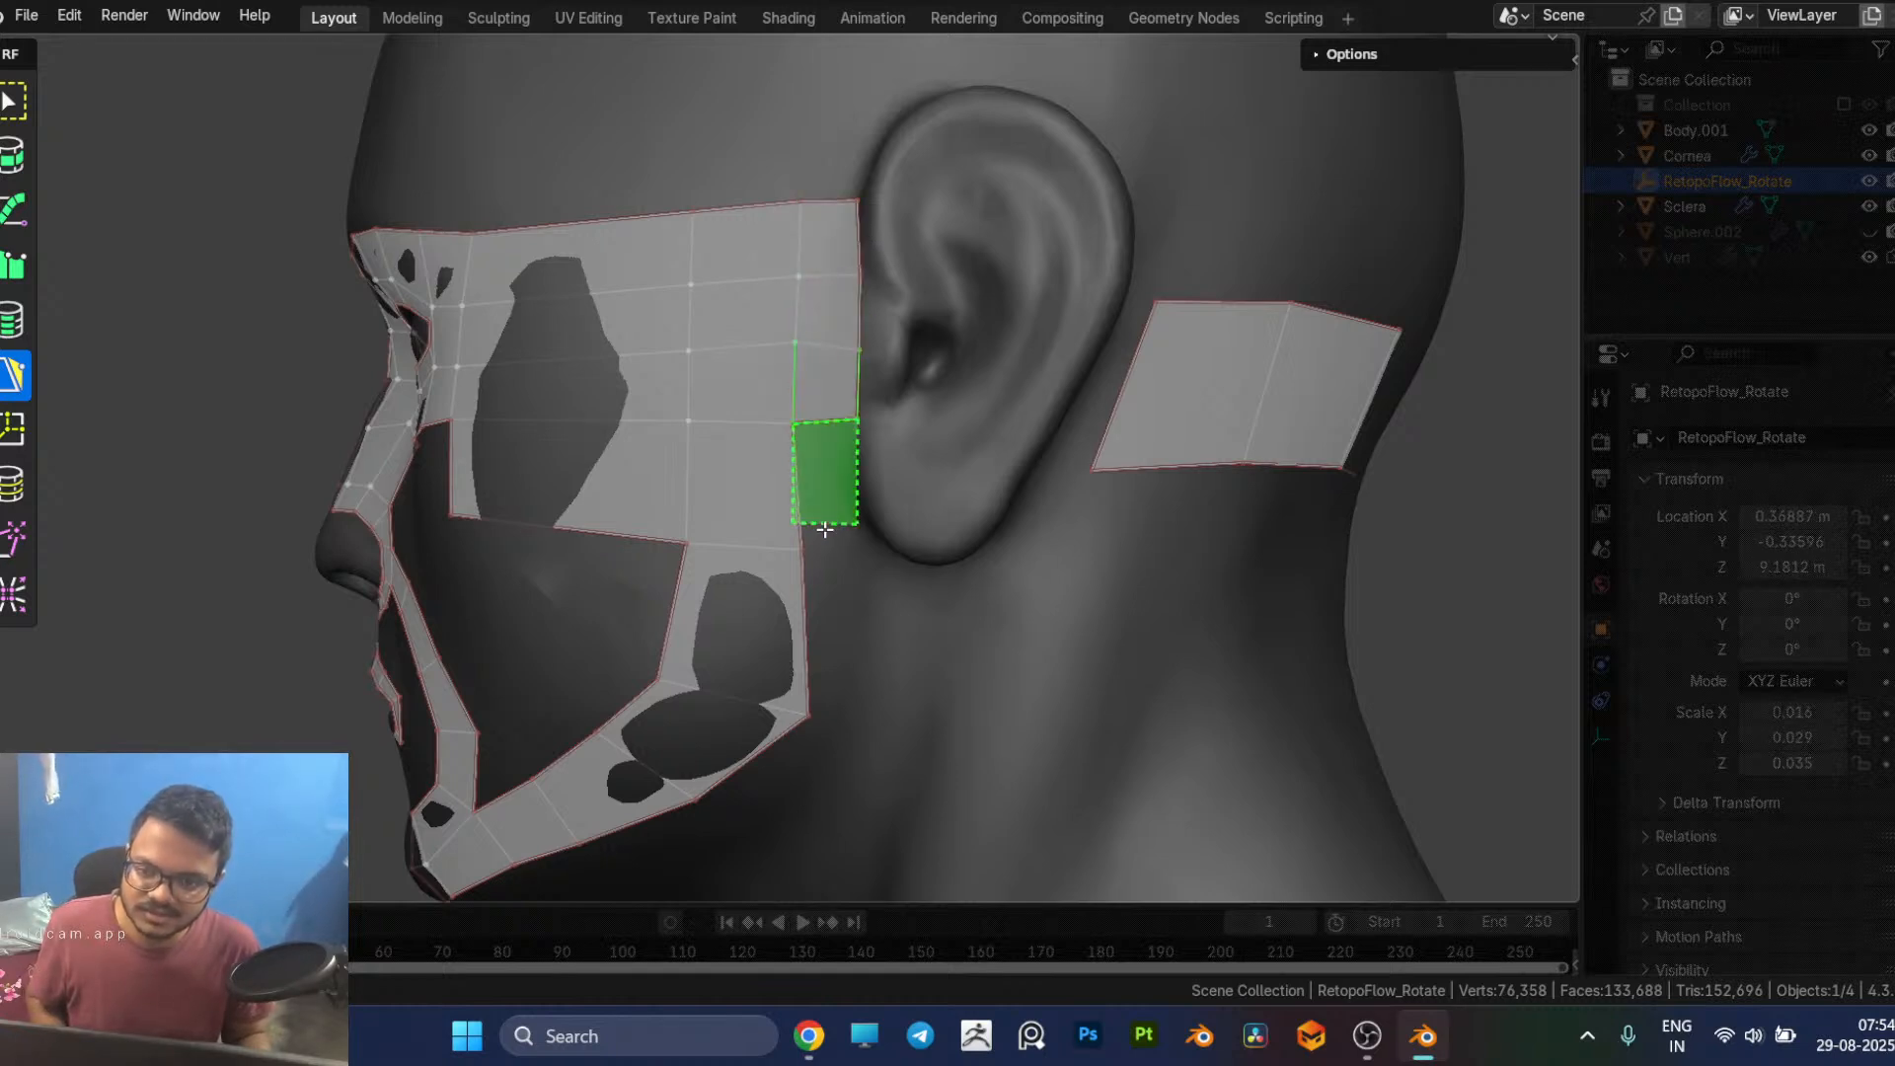
{"action": "left_click", "coordinate": [850, 575]}
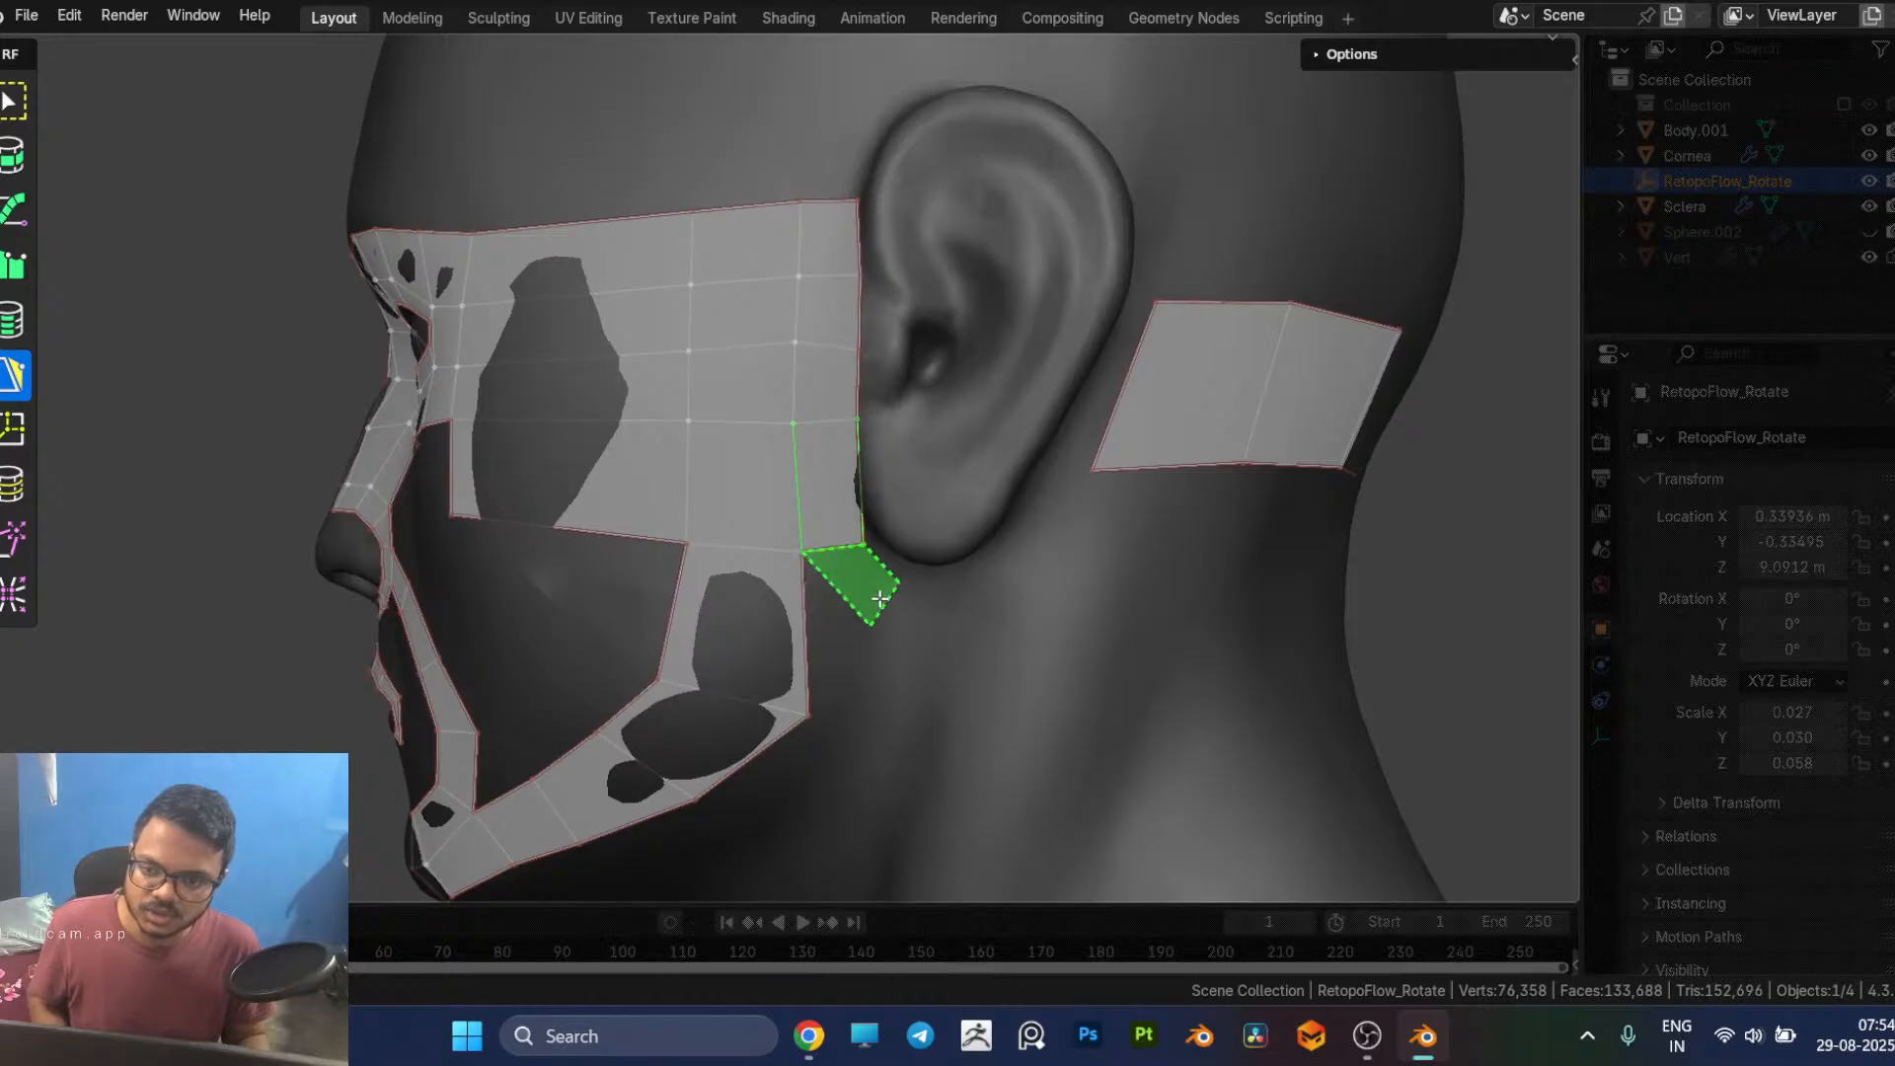
Step: Add a quad below the earlobe from the cheek patch's lower rear corner and move its corners to follow the lobe
{"action": "middle_click_drag", "start_coordinate": [874, 600], "coordinate": [768, 493]}
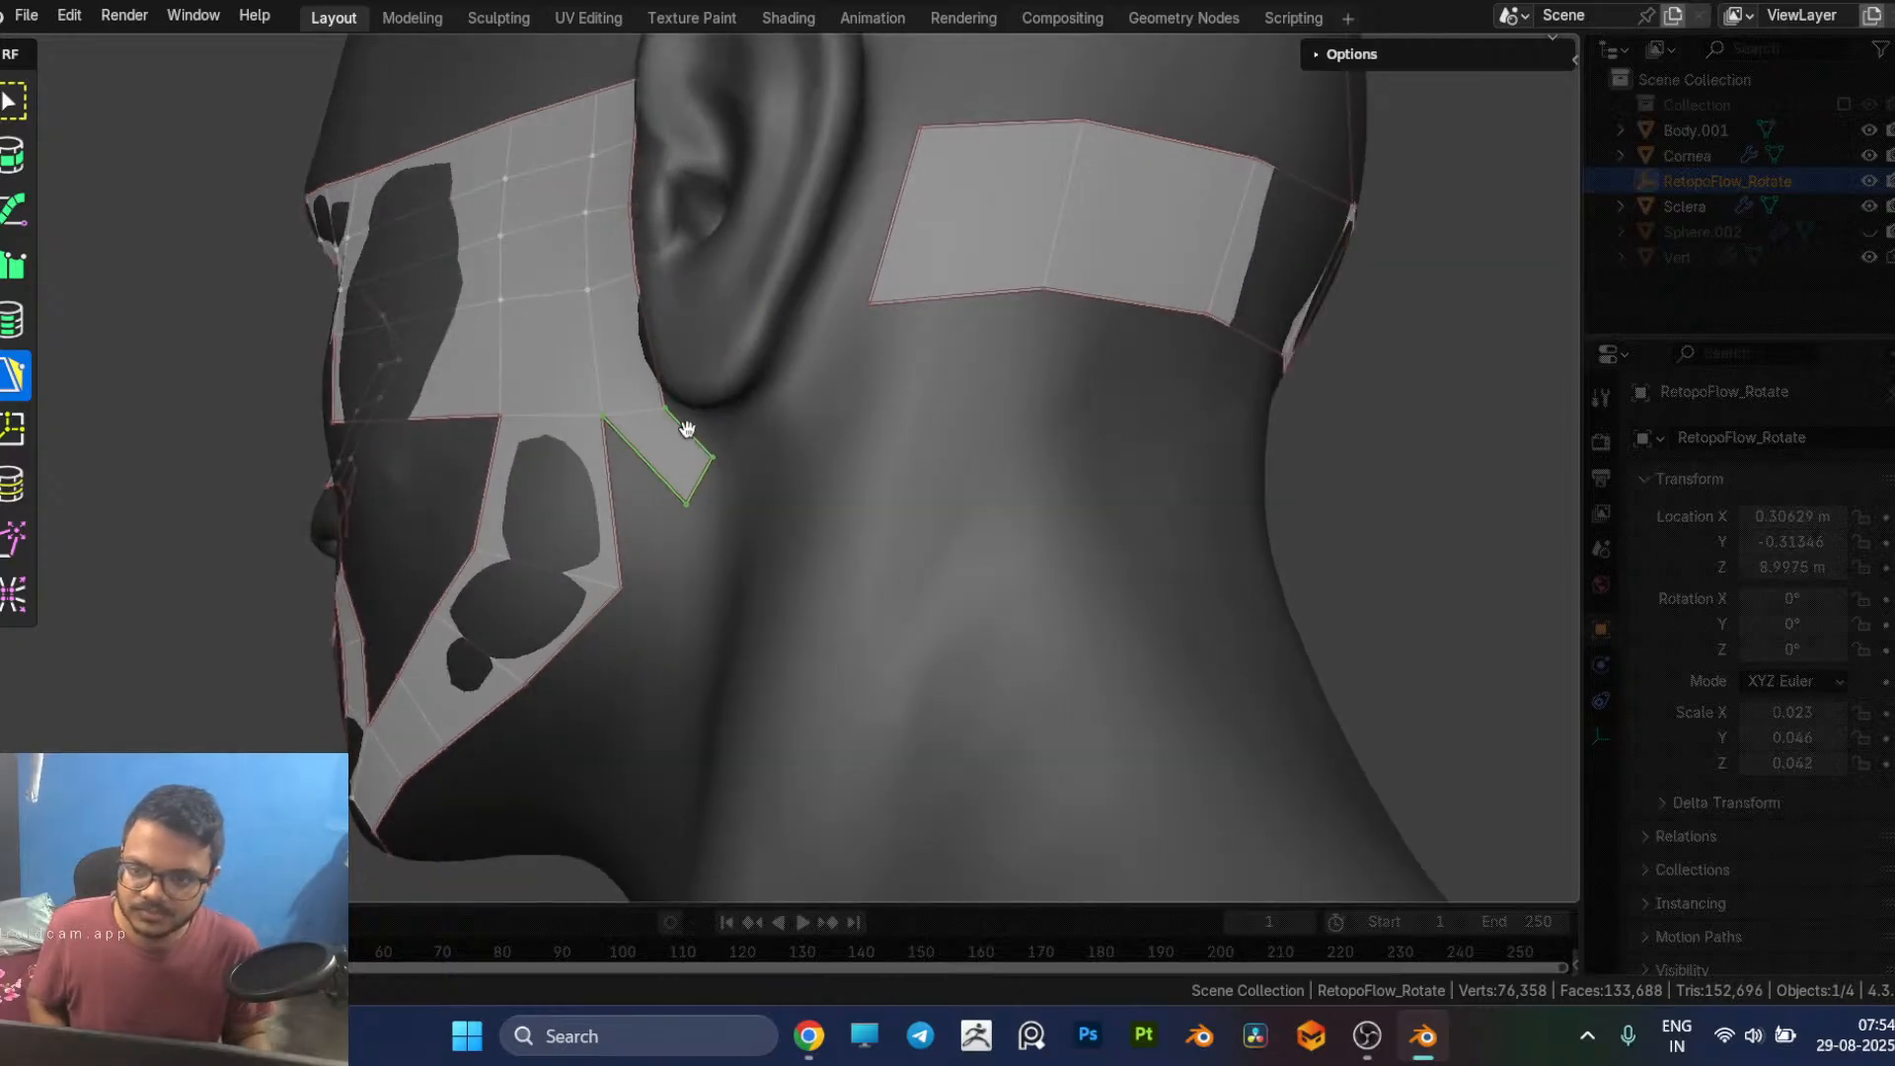
{"action": "scroll", "coordinate": [770, 453], "scroll_direction": "up", "scroll_amount": 4}
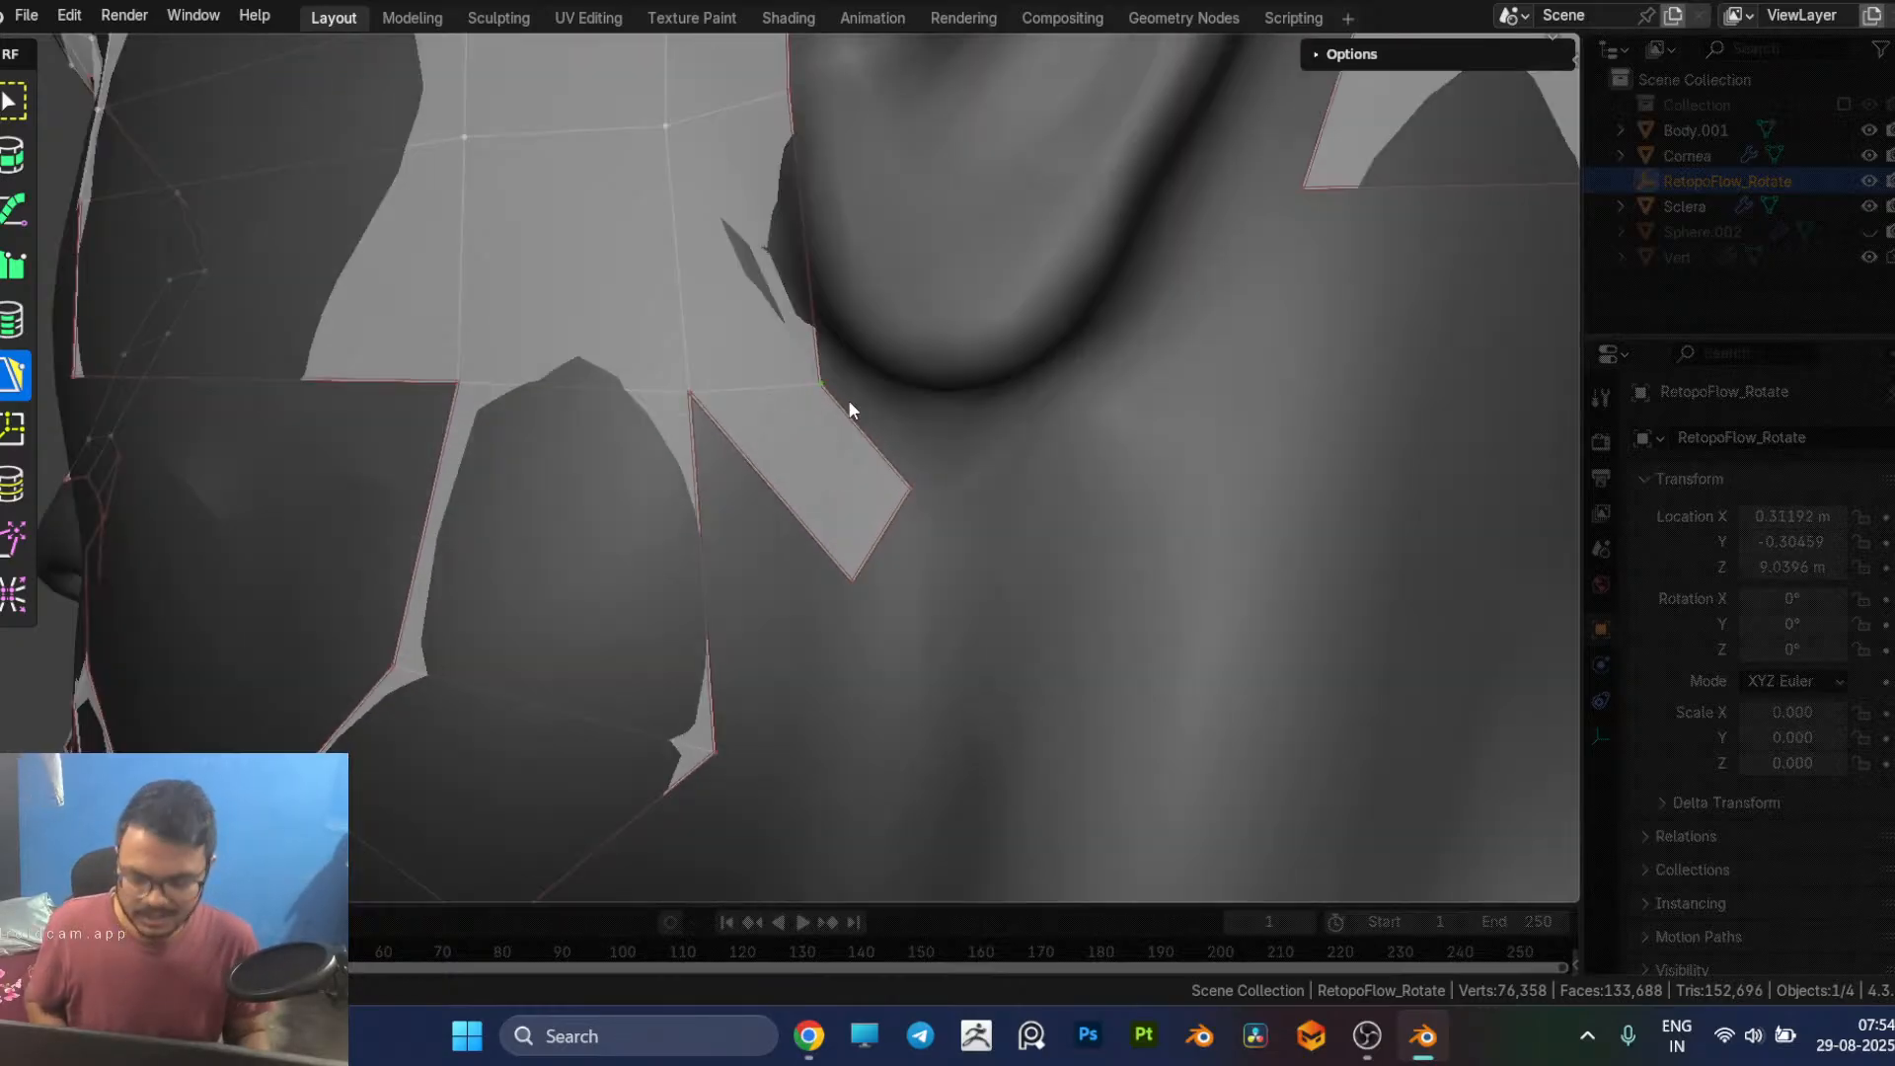
{"action": "left_click_drag", "start_coordinate": [822, 386], "coordinate": [806, 337]}
{"action": "left_click_drag", "start_coordinate": [909, 486], "coordinate": [912, 412]}
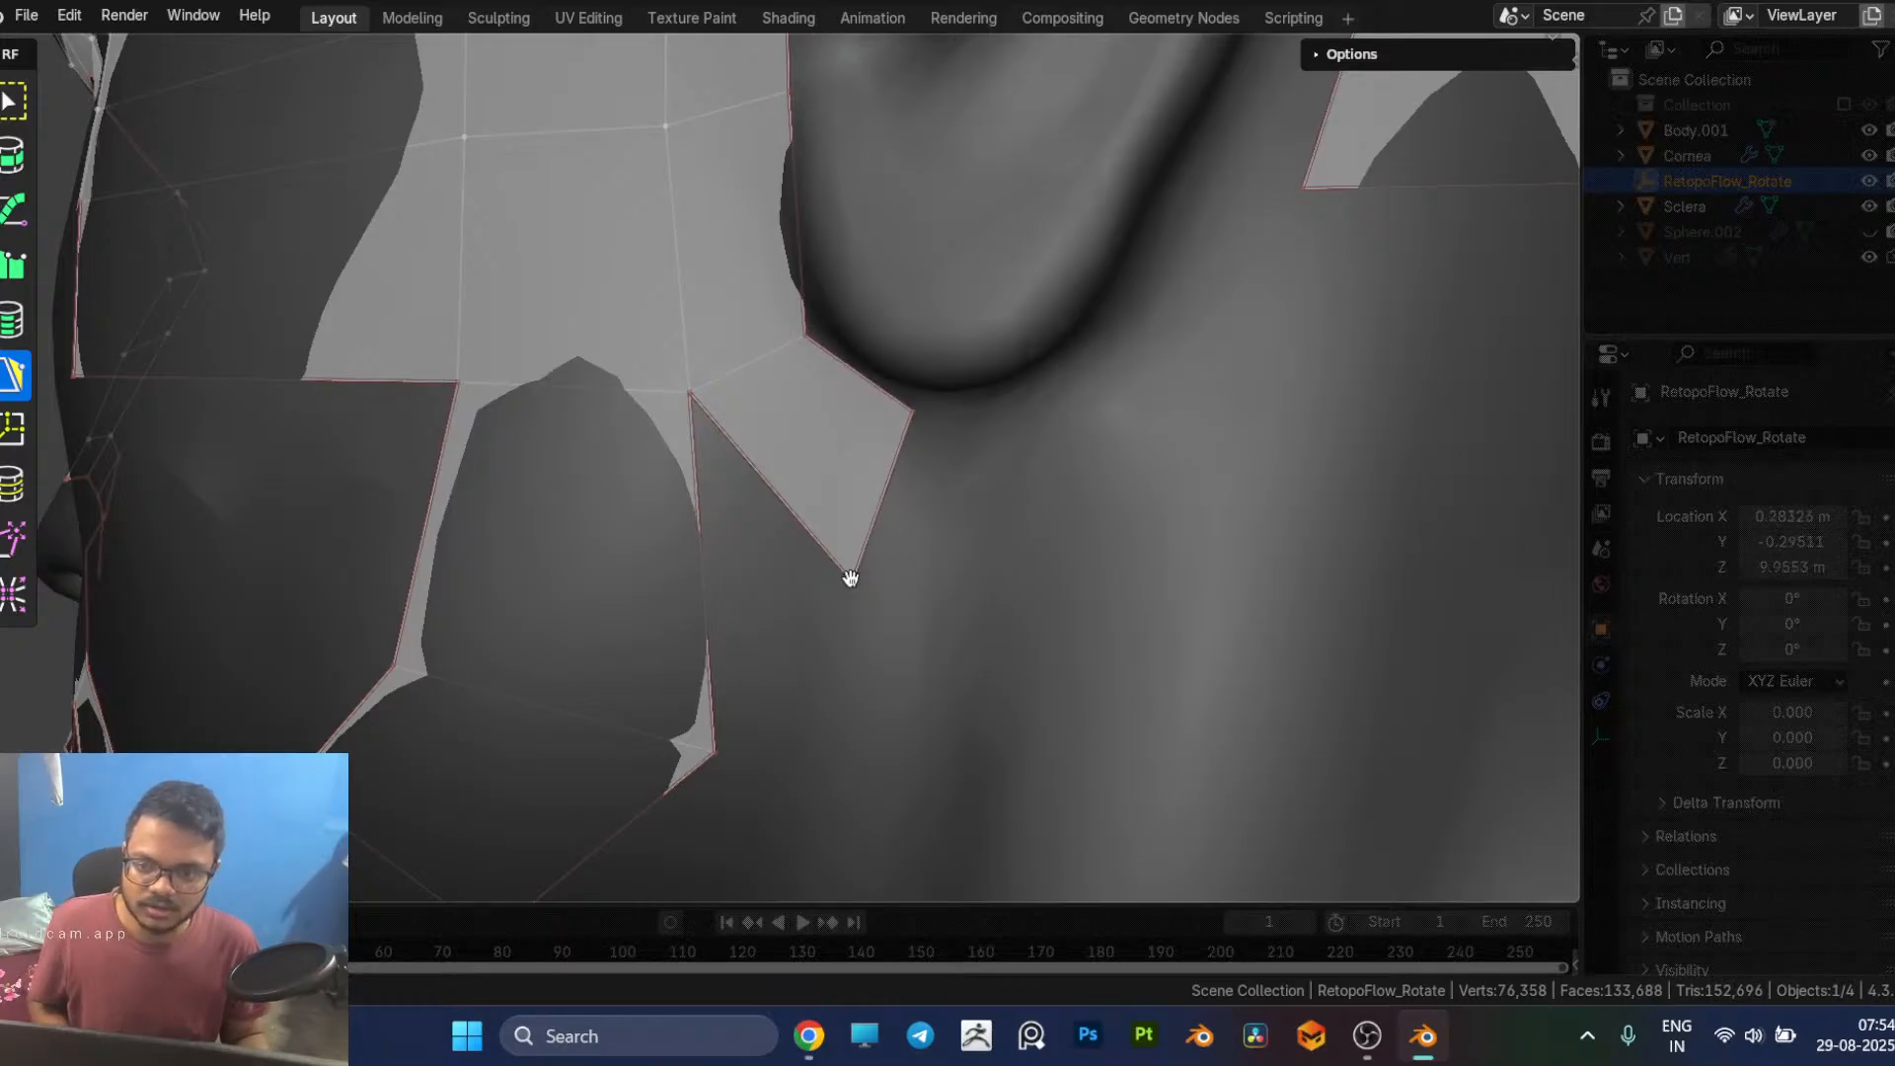
{"action": "left_click_drag", "start_coordinate": [851, 577], "coordinate": [867, 557]}
Step: Extend the strip with two more quads beneath and behind the earlobe, and nudge the inner corner closer to the ear
{"action": "middle_click_drag", "start_coordinate": [922, 484], "coordinate": [853, 499]}
{"action": "left_click", "coordinate": [856, 479]}
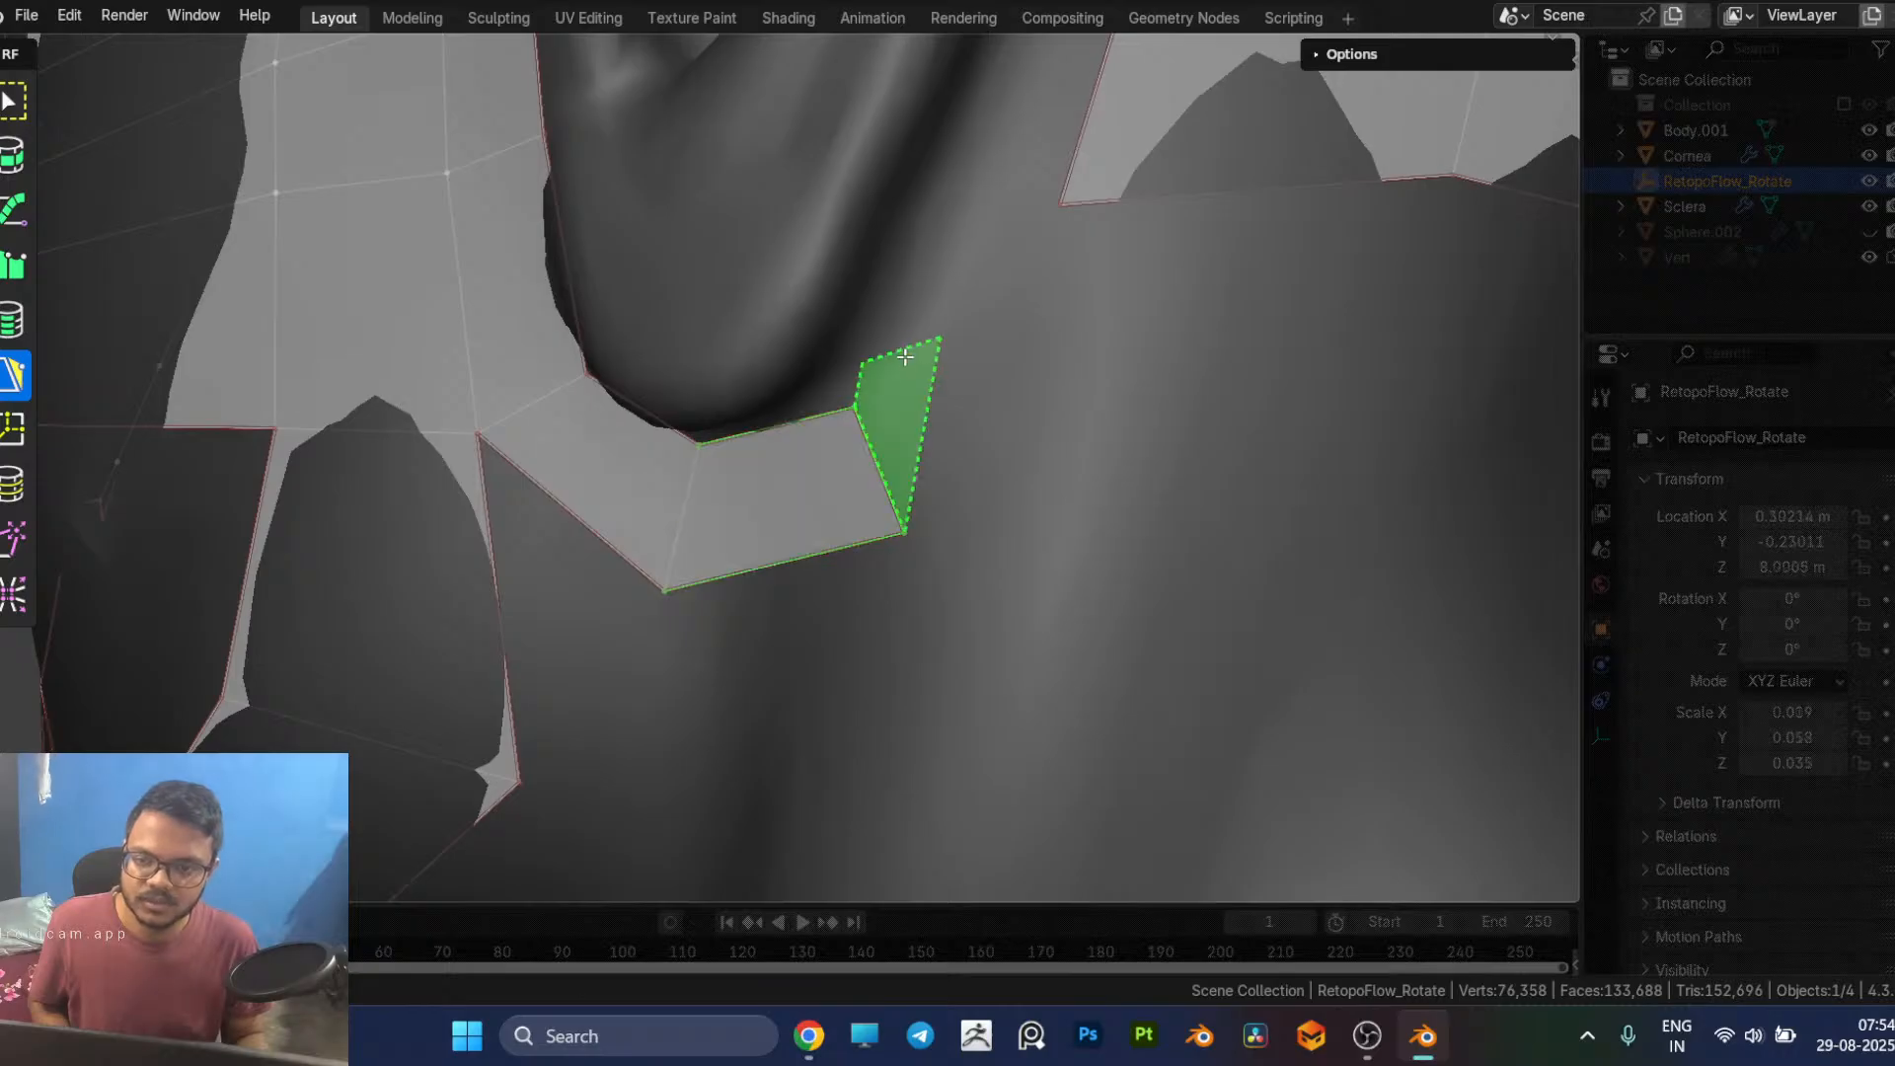
{"action": "left_click", "coordinate": [952, 313]}
{"action": "left_click_drag", "start_coordinate": [856, 403], "coordinate": [843, 390]}
{"action": "middle_click_drag", "start_coordinate": [938, 334], "coordinate": [909, 462]}
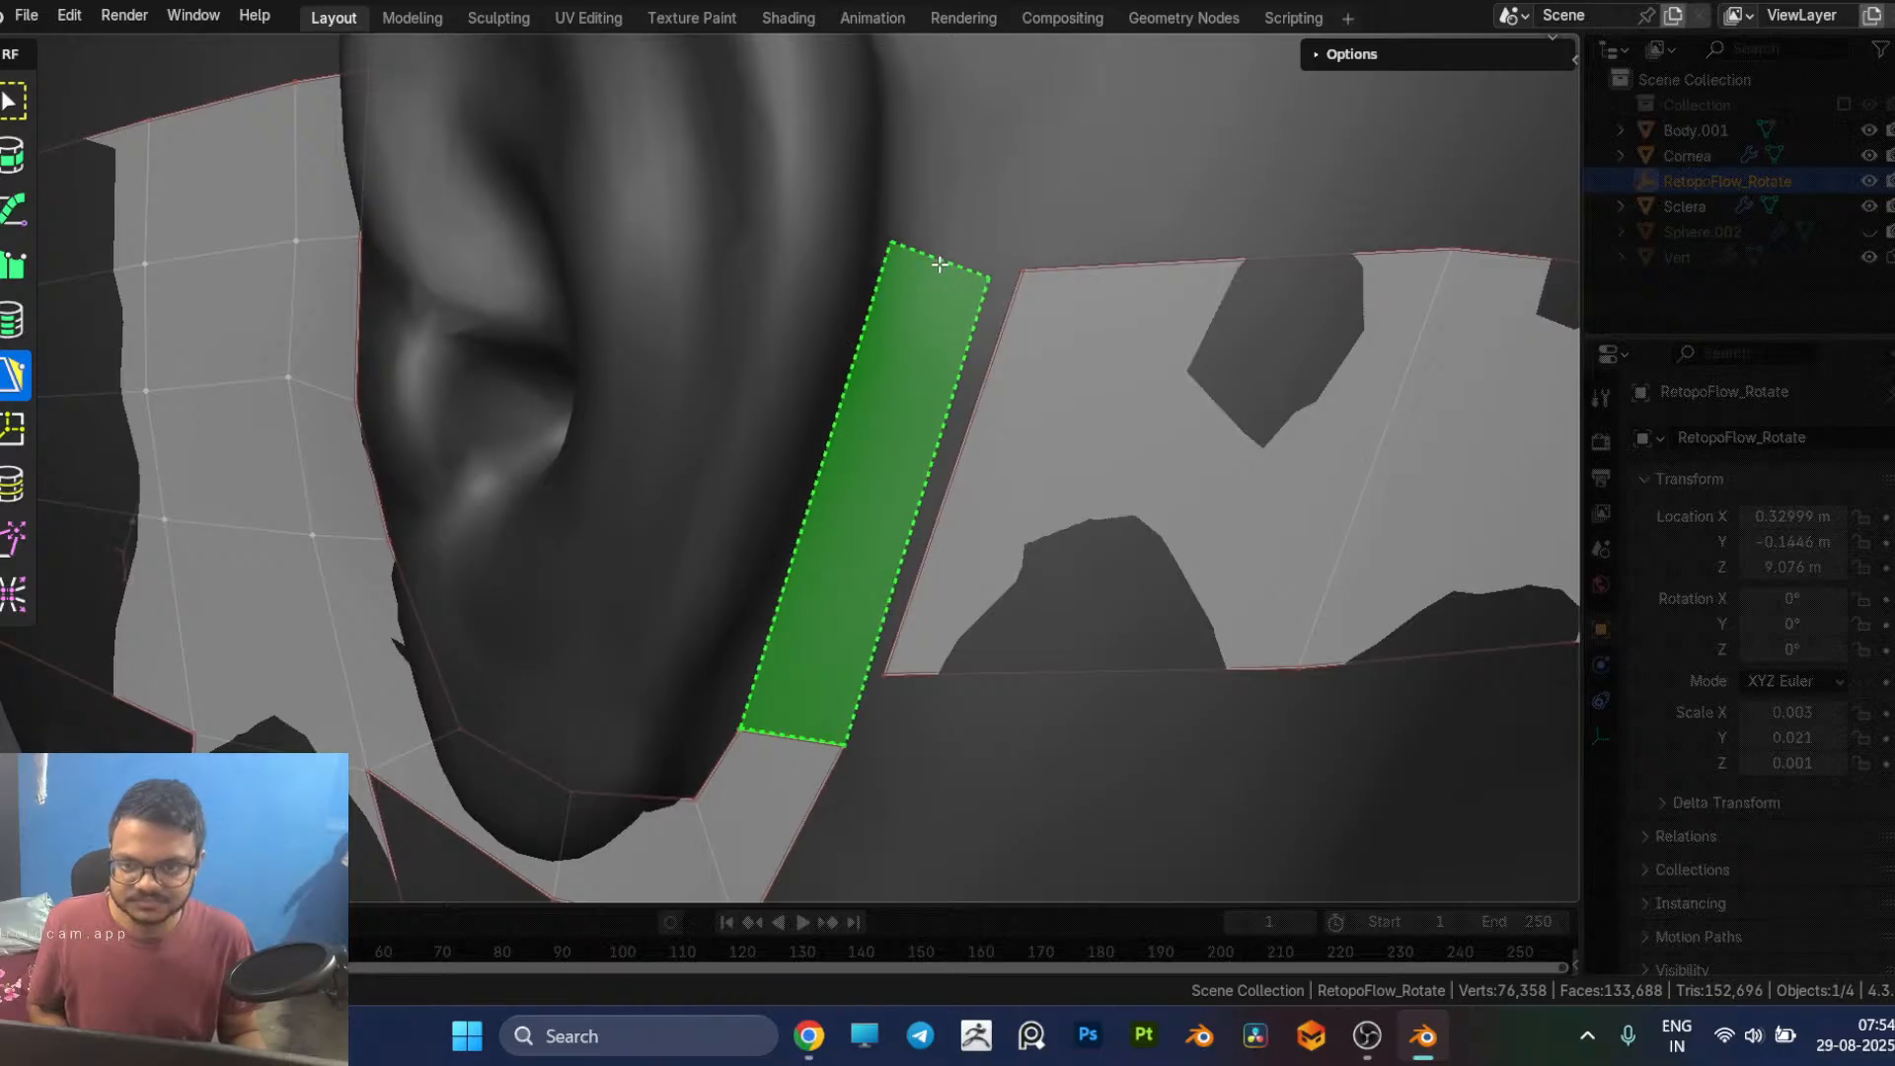
Step: Add a tall quad behind the ear, merge its outer corners with the rear strip, and align its upper inner corner
{"action": "left_click", "coordinate": [938, 267]}
{"action": "left_click_drag", "start_coordinate": [846, 742], "coordinate": [885, 677]}
{"action": "middle_click_drag", "start_coordinate": [946, 604], "coordinate": [878, 318]}
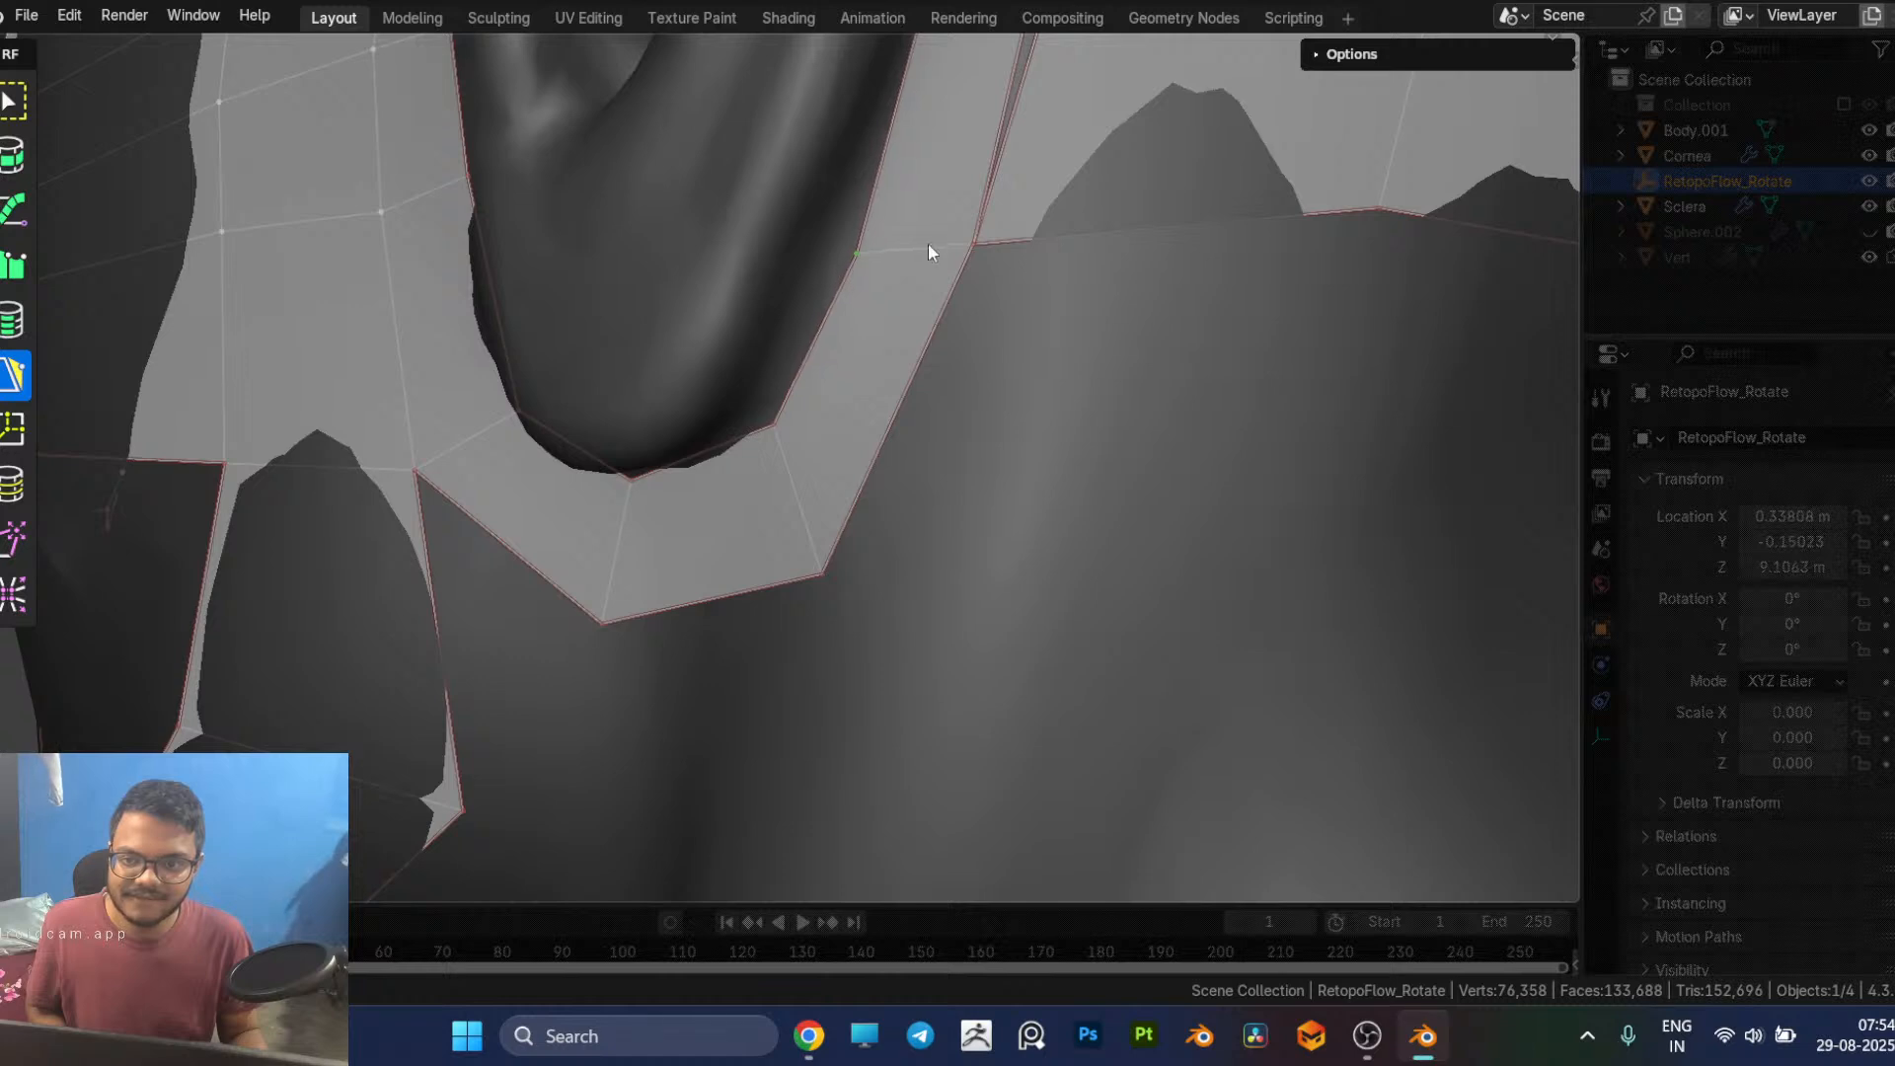
{"action": "scroll", "coordinate": [1005, 268], "scroll_direction": "down", "scroll_amount": 3}
{"action": "middle_click_drag", "start_coordinate": [1005, 268], "coordinate": [981, 394]}
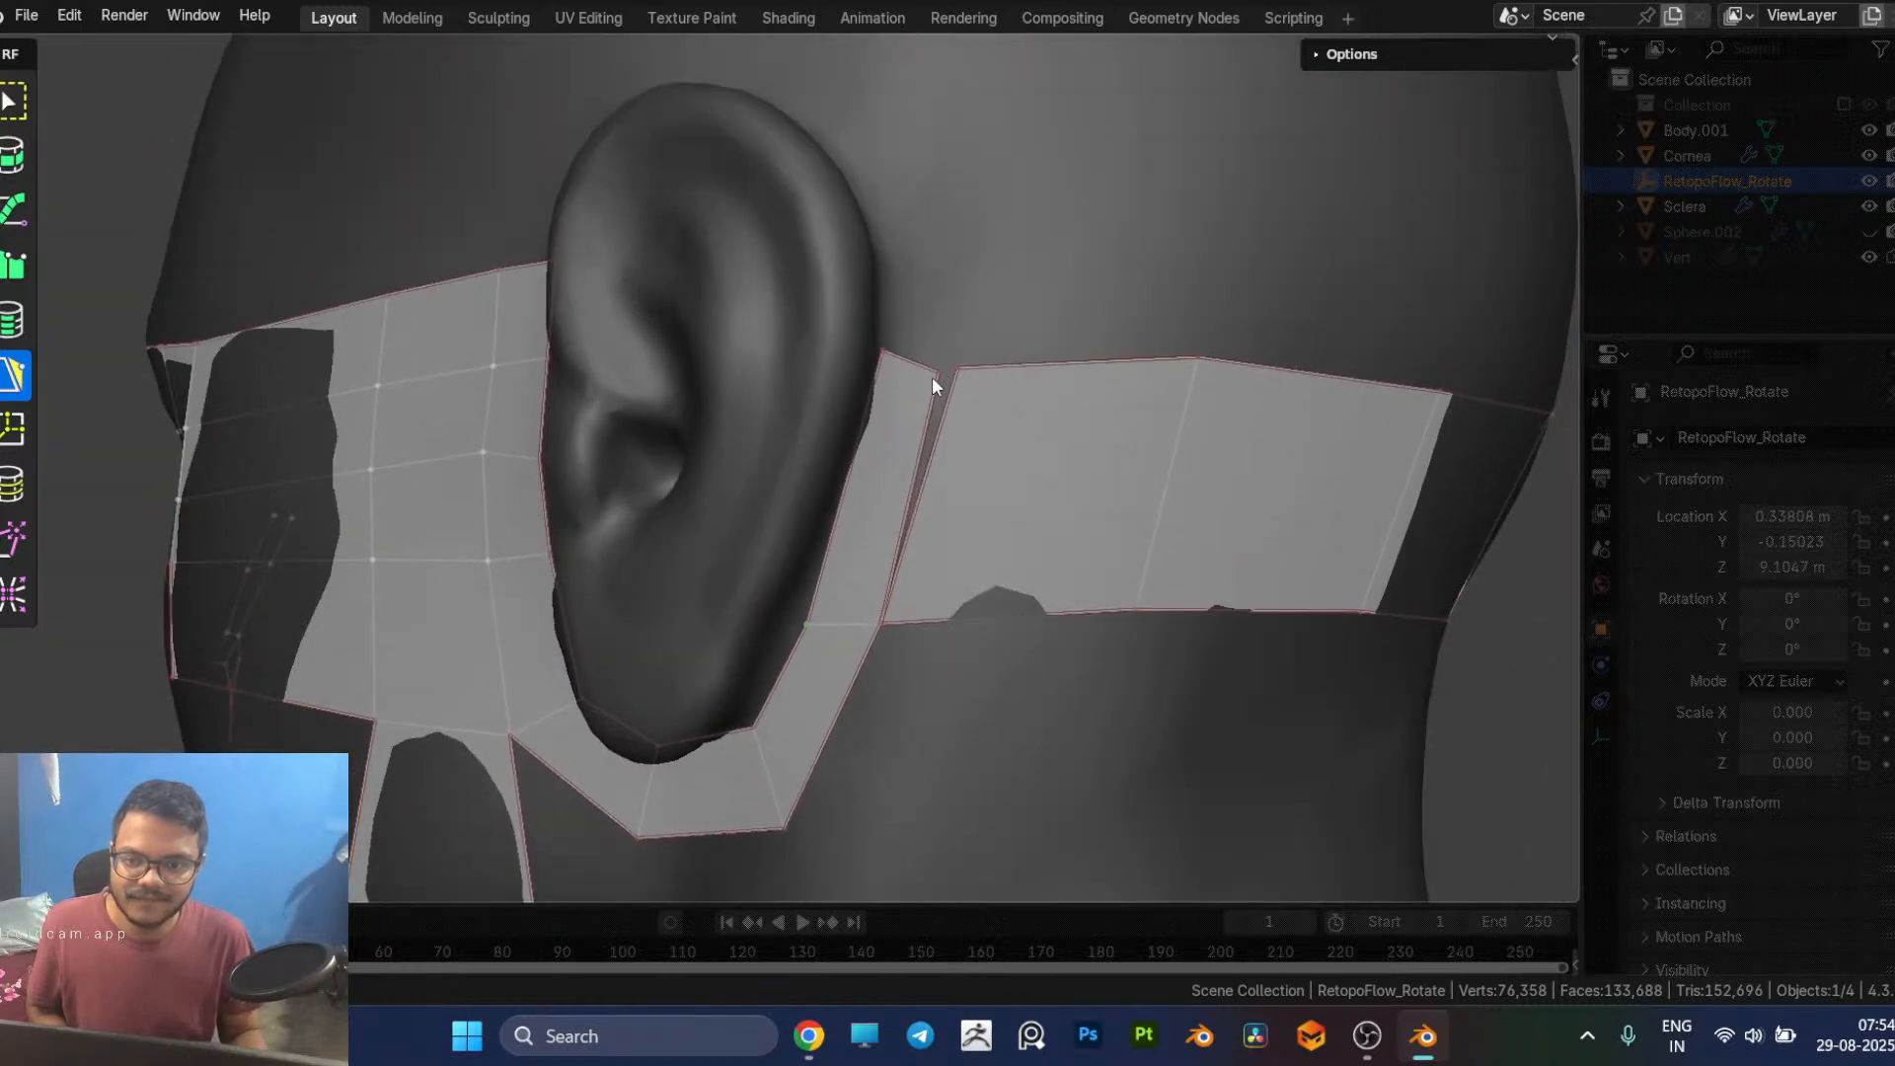
{"action": "left_click_drag", "start_coordinate": [937, 374], "coordinate": [959, 370]}
{"action": "middle_click_drag", "start_coordinate": [970, 379], "coordinate": [770, 560]}
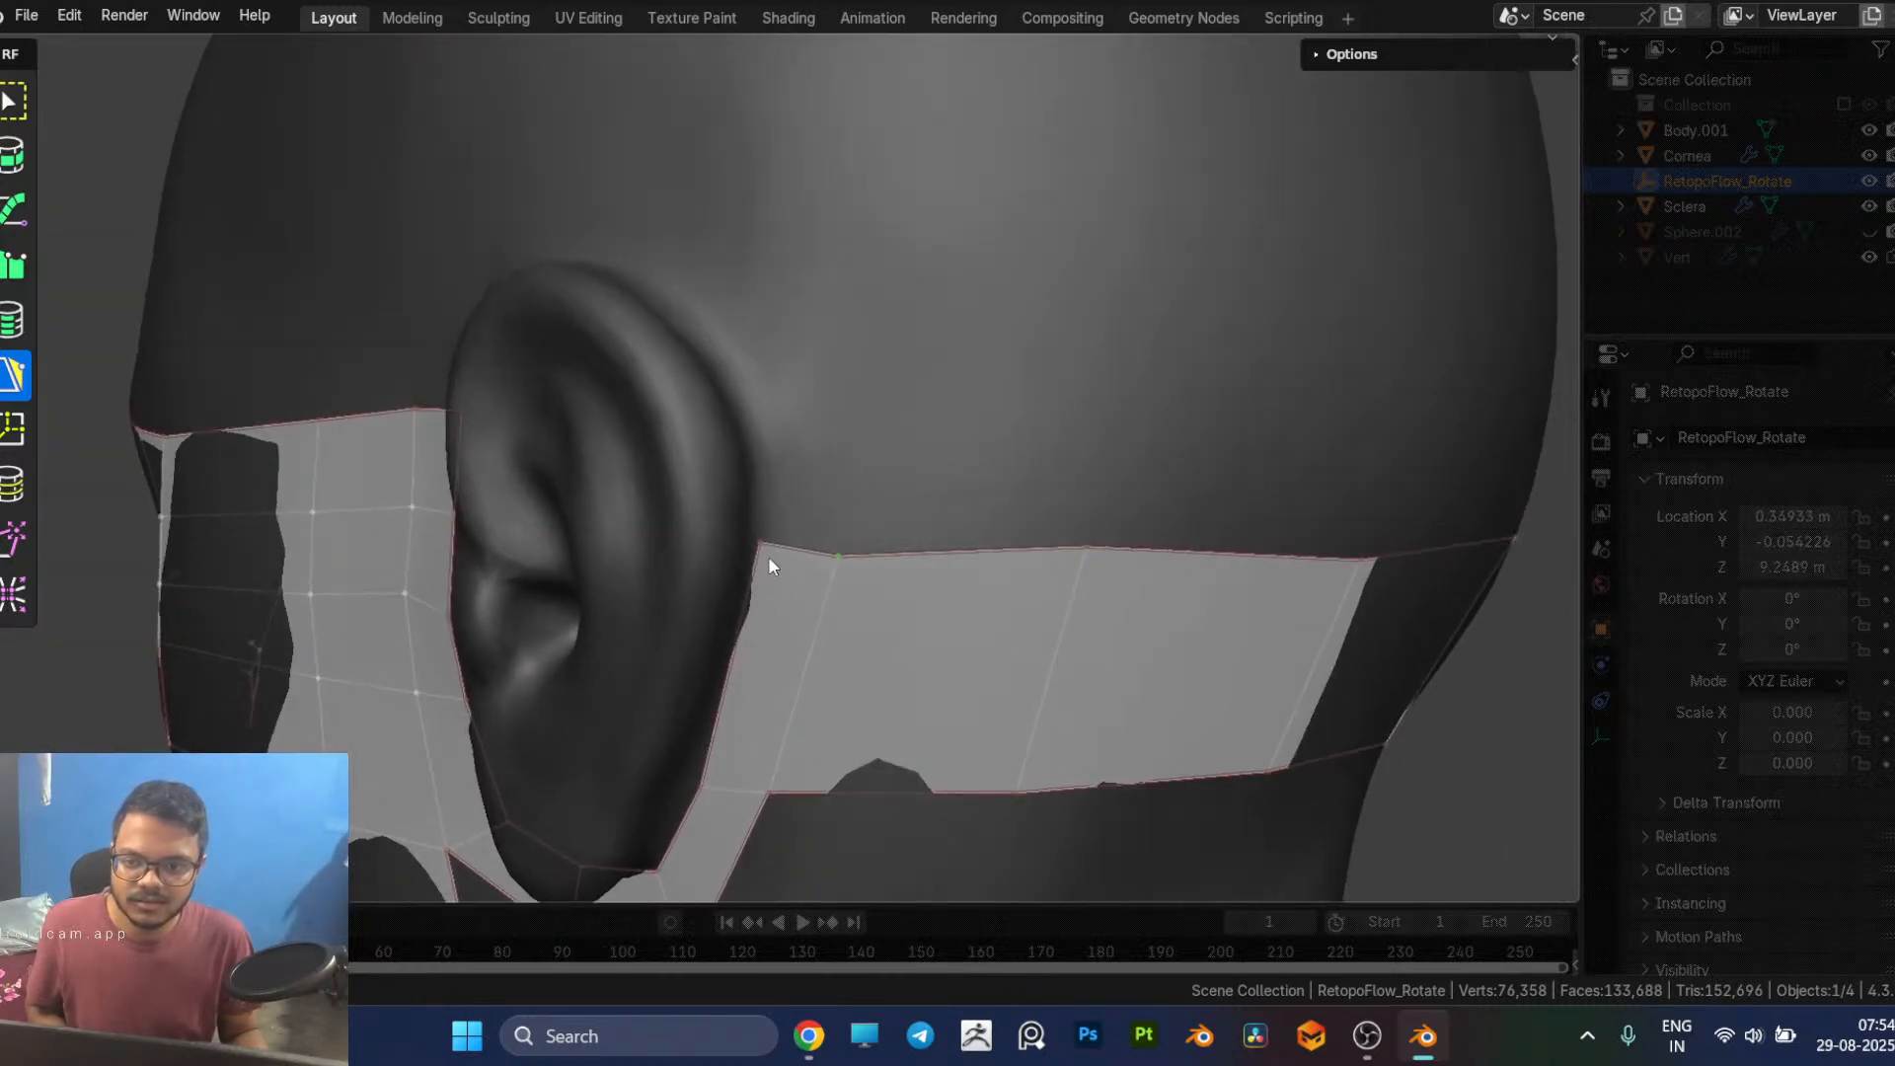
{"action": "left_click_drag", "start_coordinate": [759, 542], "coordinate": [754, 557]}
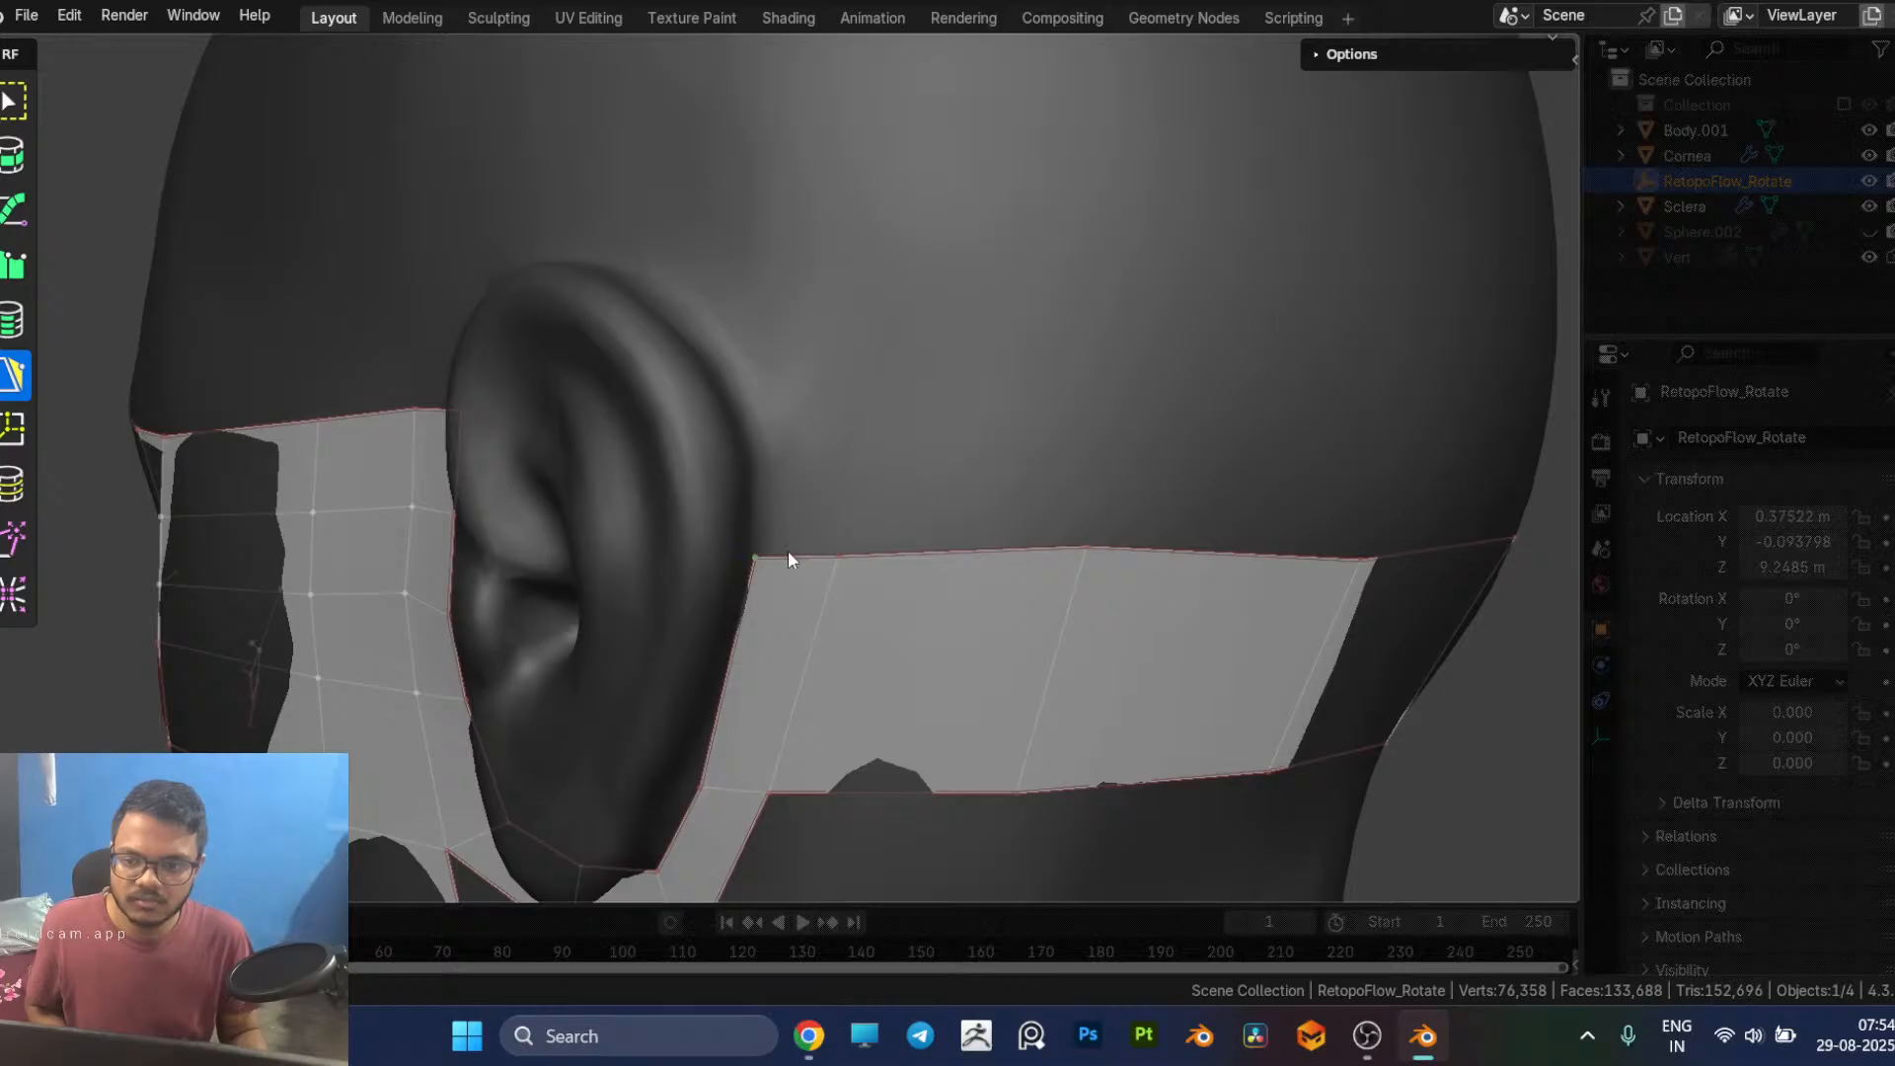
Step: Continue the ear loop with quads running up from the rear strip and forward over the top of the ear
{"action": "left_click_drag", "start_coordinate": [790, 460], "coordinate": [801, 409]}
{"action": "left_click", "coordinate": [800, 409], "text": "ctrl"}
{"action": "middle_click_drag", "start_coordinate": [801, 409], "coordinate": [802, 453]}
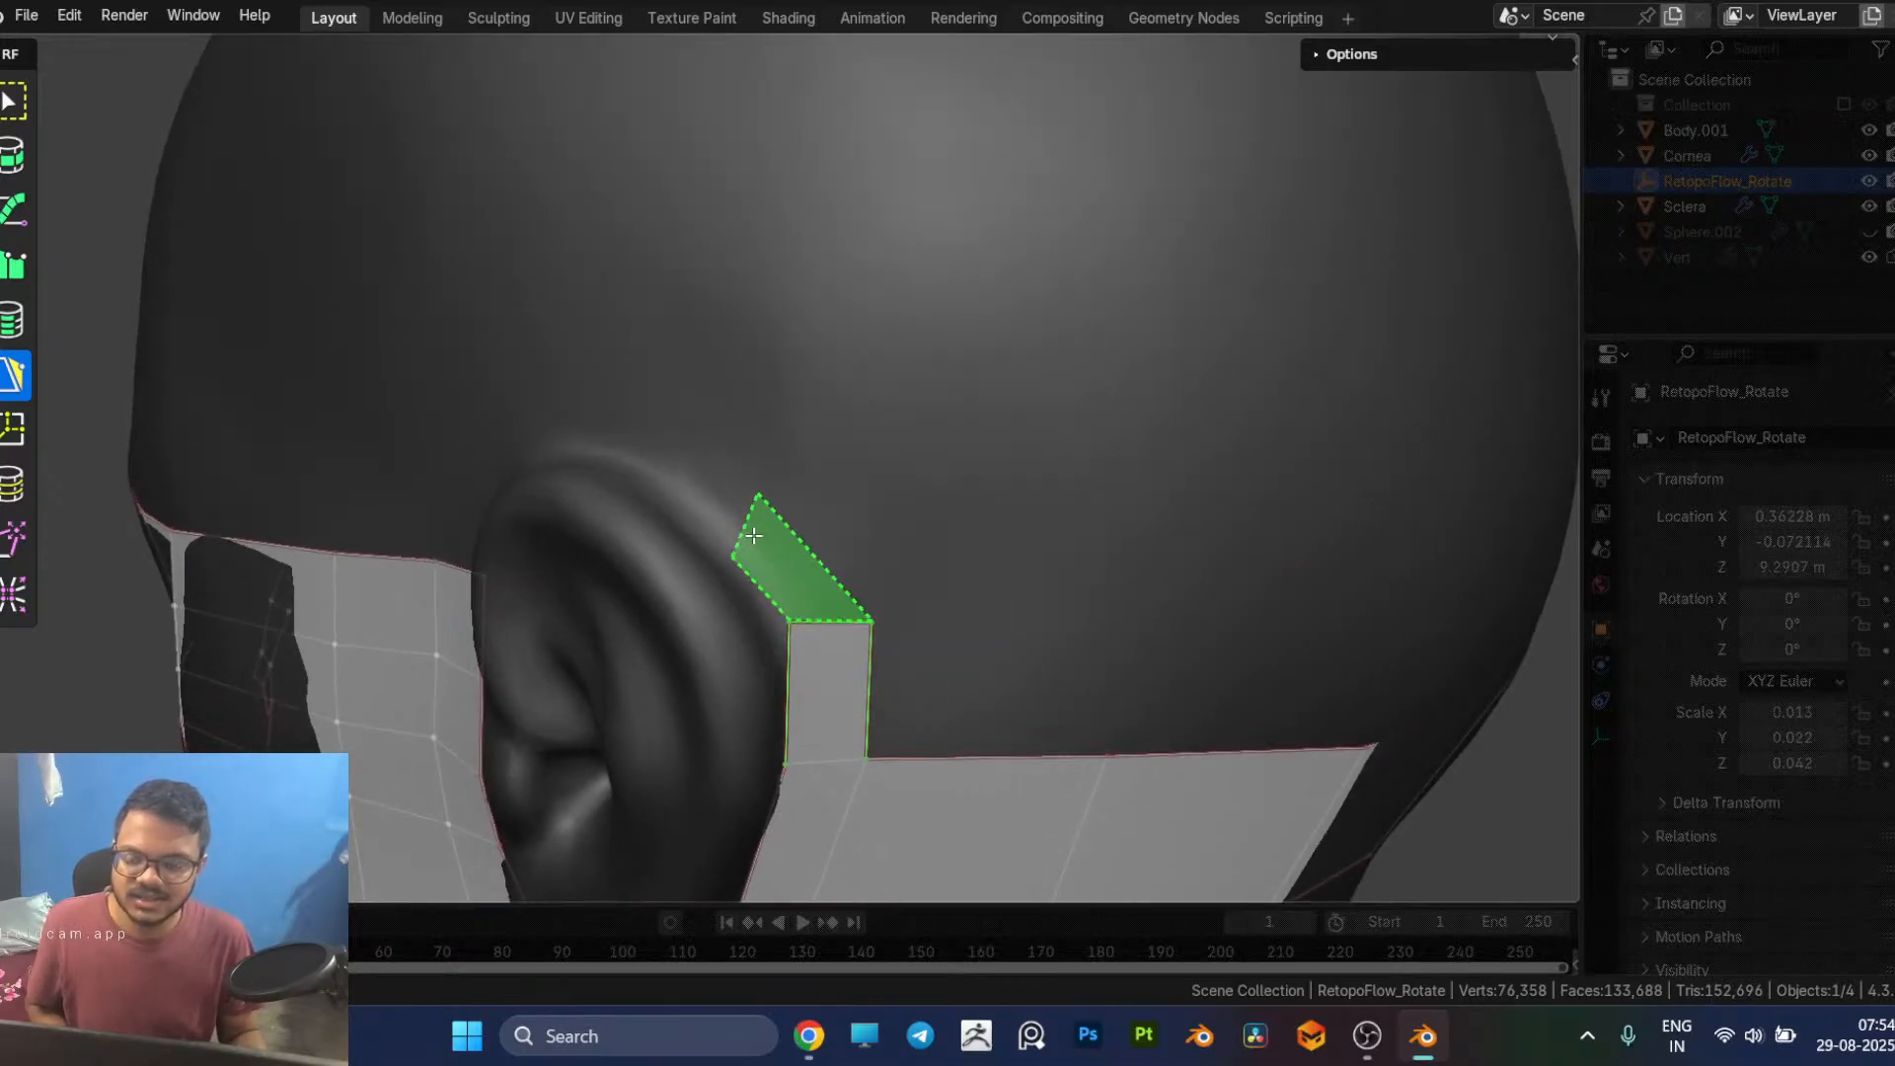
{"action": "left_click", "coordinate": [743, 531], "text": "ctrl"}
{"action": "middle_click_drag", "start_coordinate": [680, 446], "coordinate": [1109, 279]}
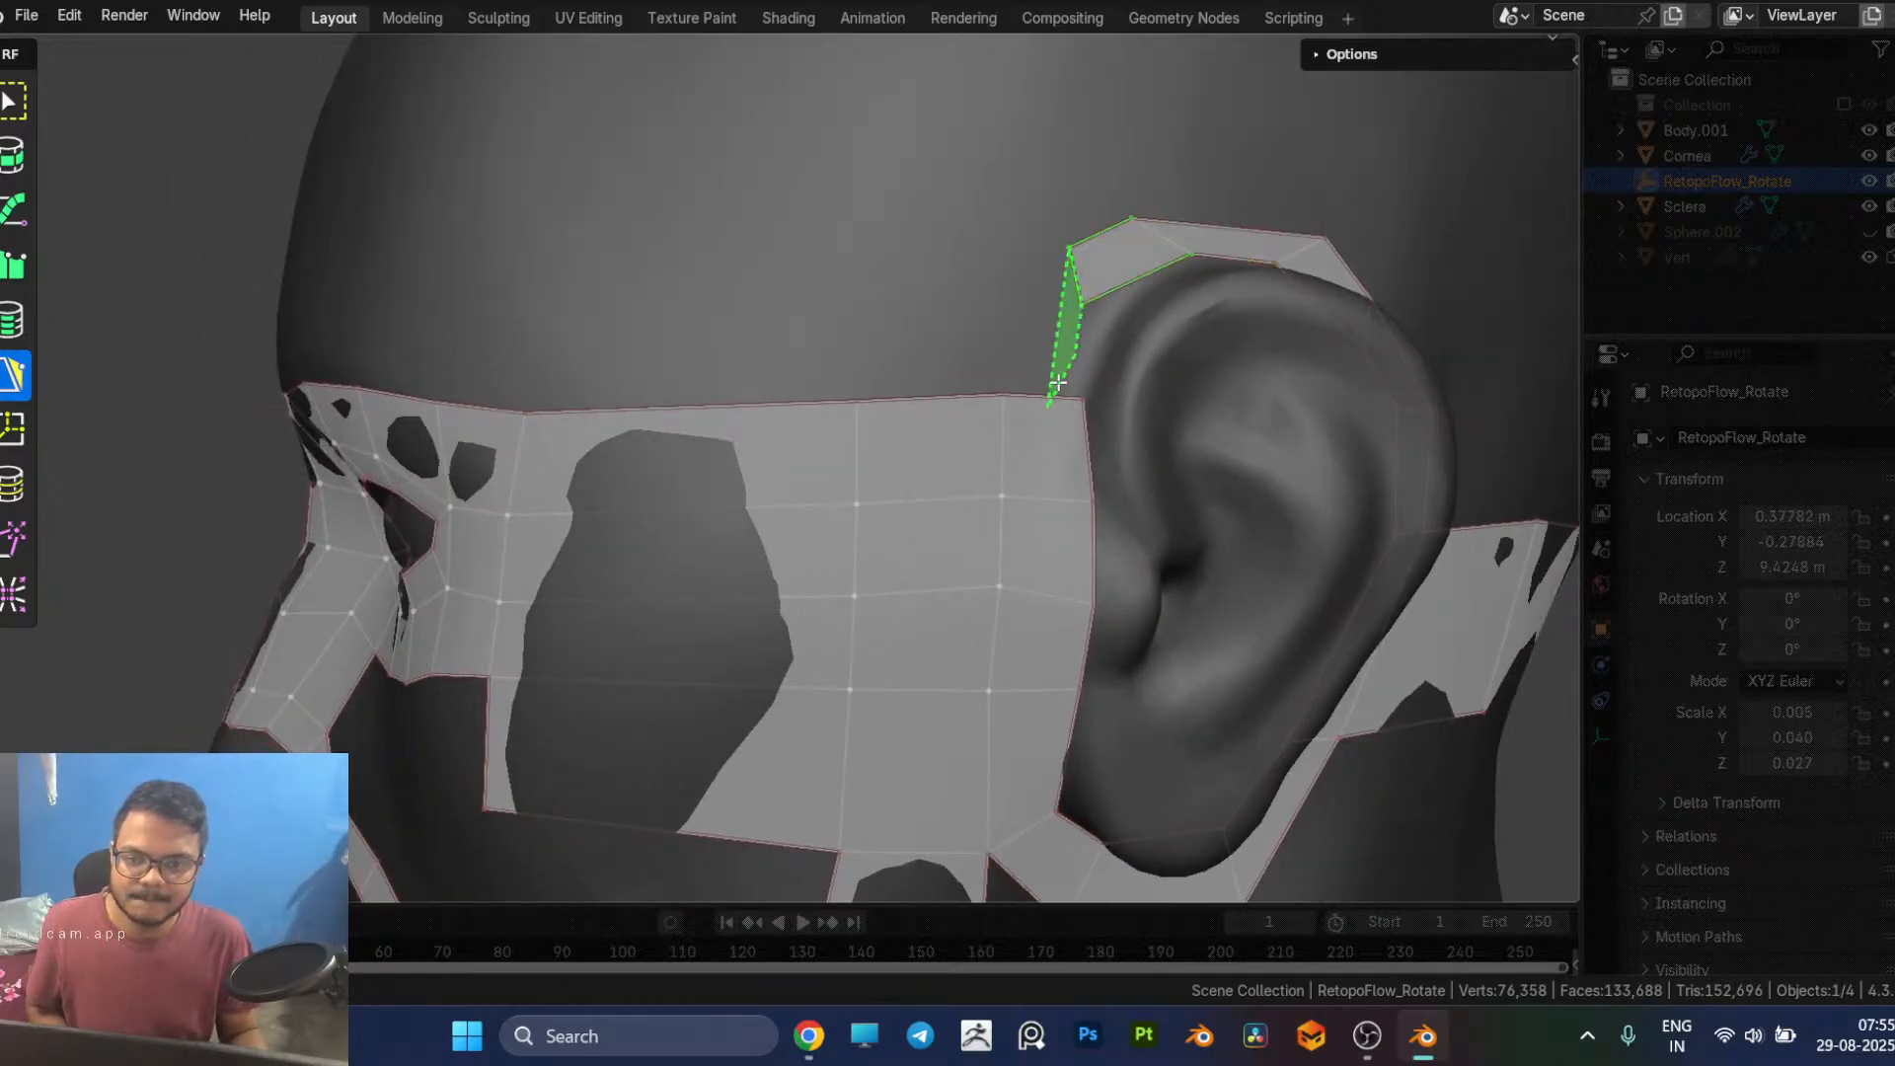
Step: Close the ear loop down to the cheek patch's upper rear corner and adjust the vertices above the ear
{"action": "scroll", "coordinate": [1067, 395], "scroll_direction": "up", "scroll_amount": 2}
{"action": "middle_click_drag", "start_coordinate": [1067, 389], "coordinate": [915, 521]}
{"action": "left_click_drag", "start_coordinate": [915, 522], "coordinate": [926, 534]}
{"action": "left_click_drag", "start_coordinate": [834, 471], "coordinate": [905, 456]}
{"action": "middle_click_drag", "start_coordinate": [1031, 516], "coordinate": [1057, 551]}
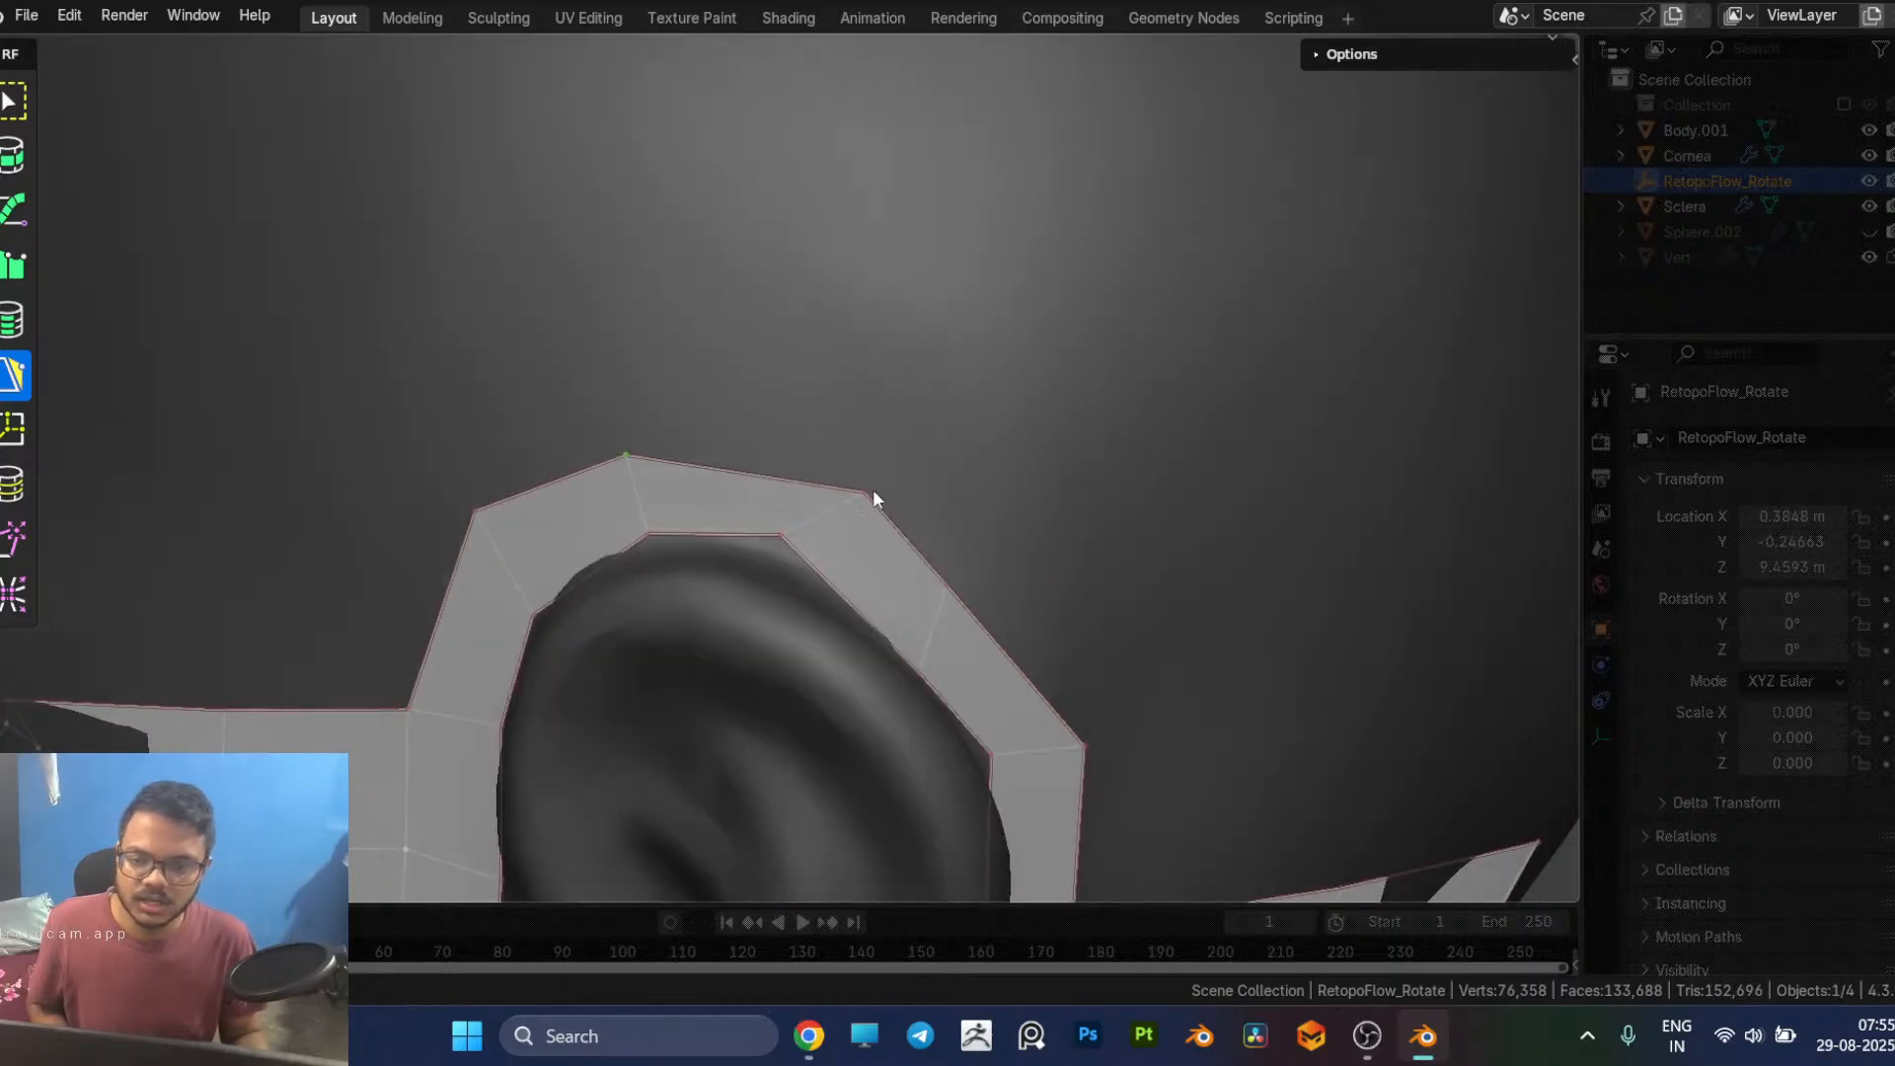
Step: Reposition the loop's vertices above and behind the ear to round its outline and even its width
{"action": "left_click_drag", "start_coordinate": [866, 489], "coordinate": [824, 470]}
{"action": "middle_click_drag", "start_coordinate": [1061, 709], "coordinate": [703, 503]}
{"action": "left_click_drag", "start_coordinate": [613, 464], "coordinate": [596, 484]}
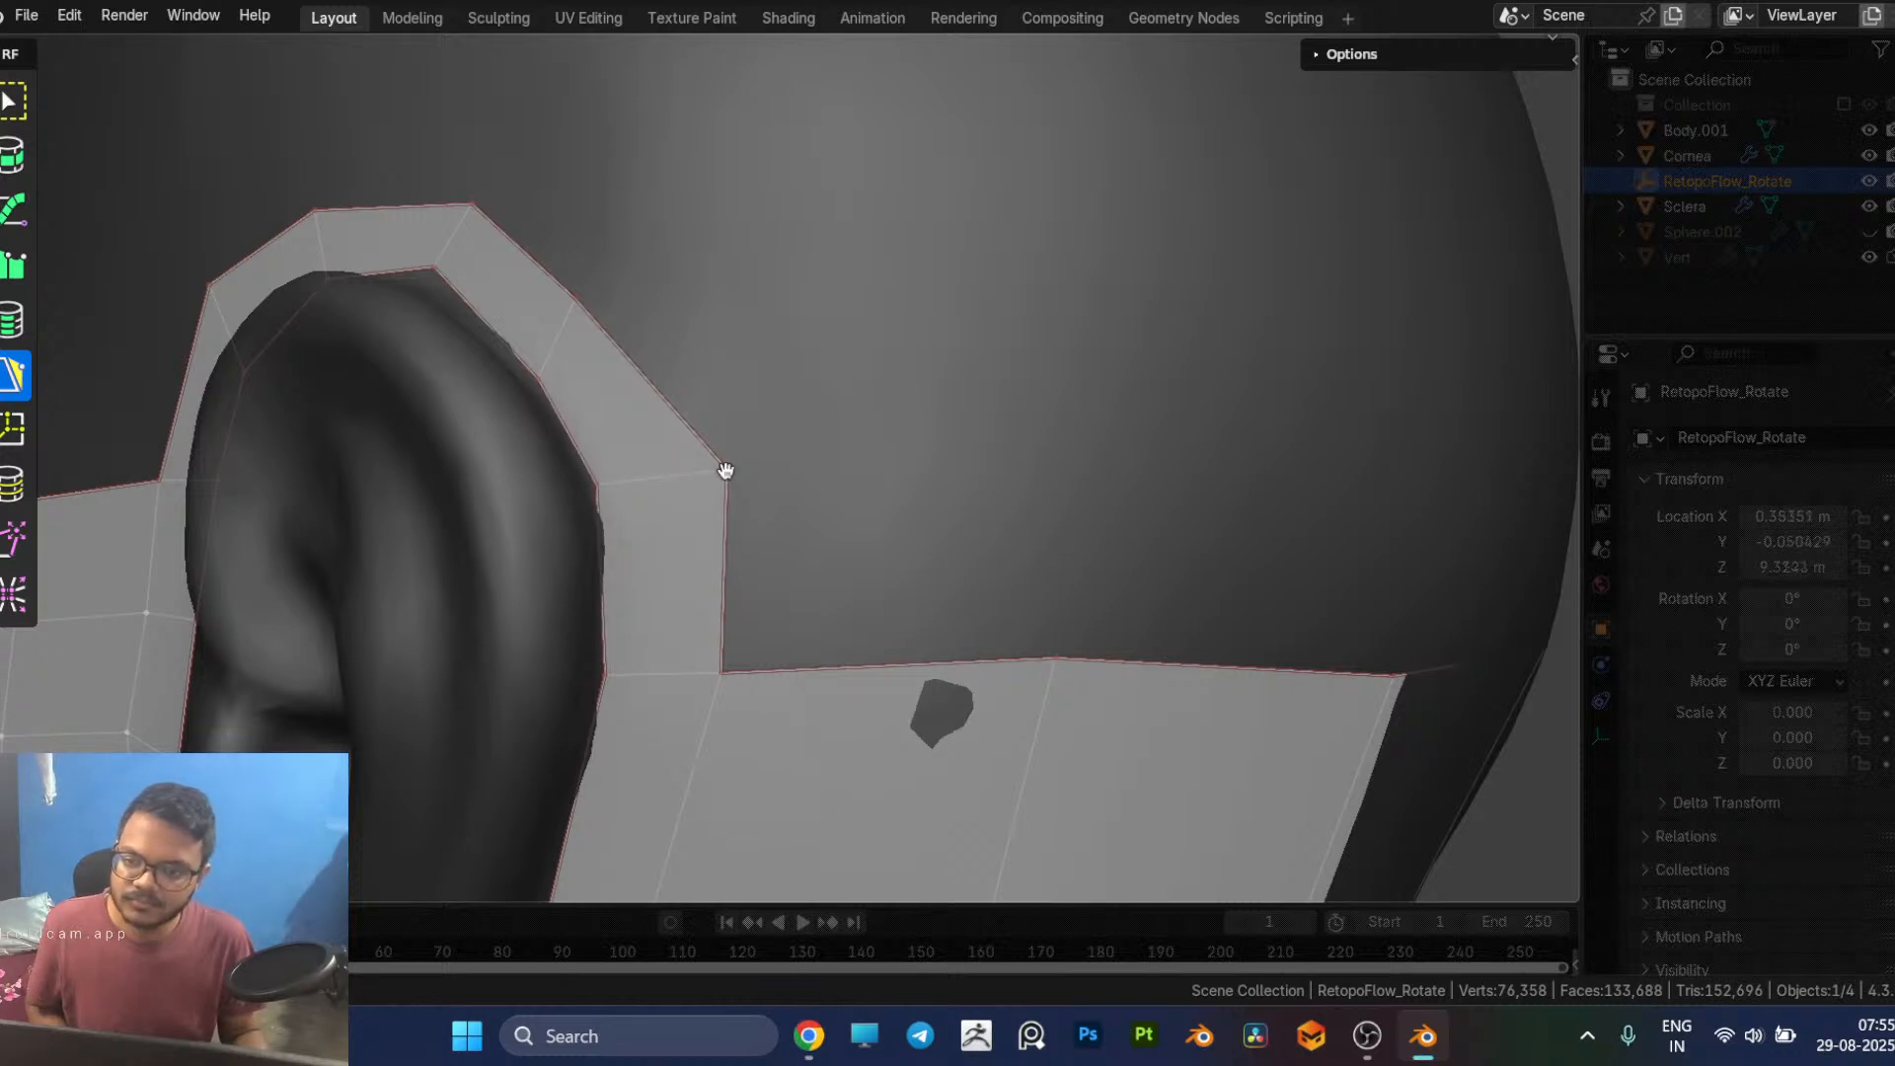
{"action": "middle_click_drag", "start_coordinate": [743, 415], "coordinate": [643, 507]}
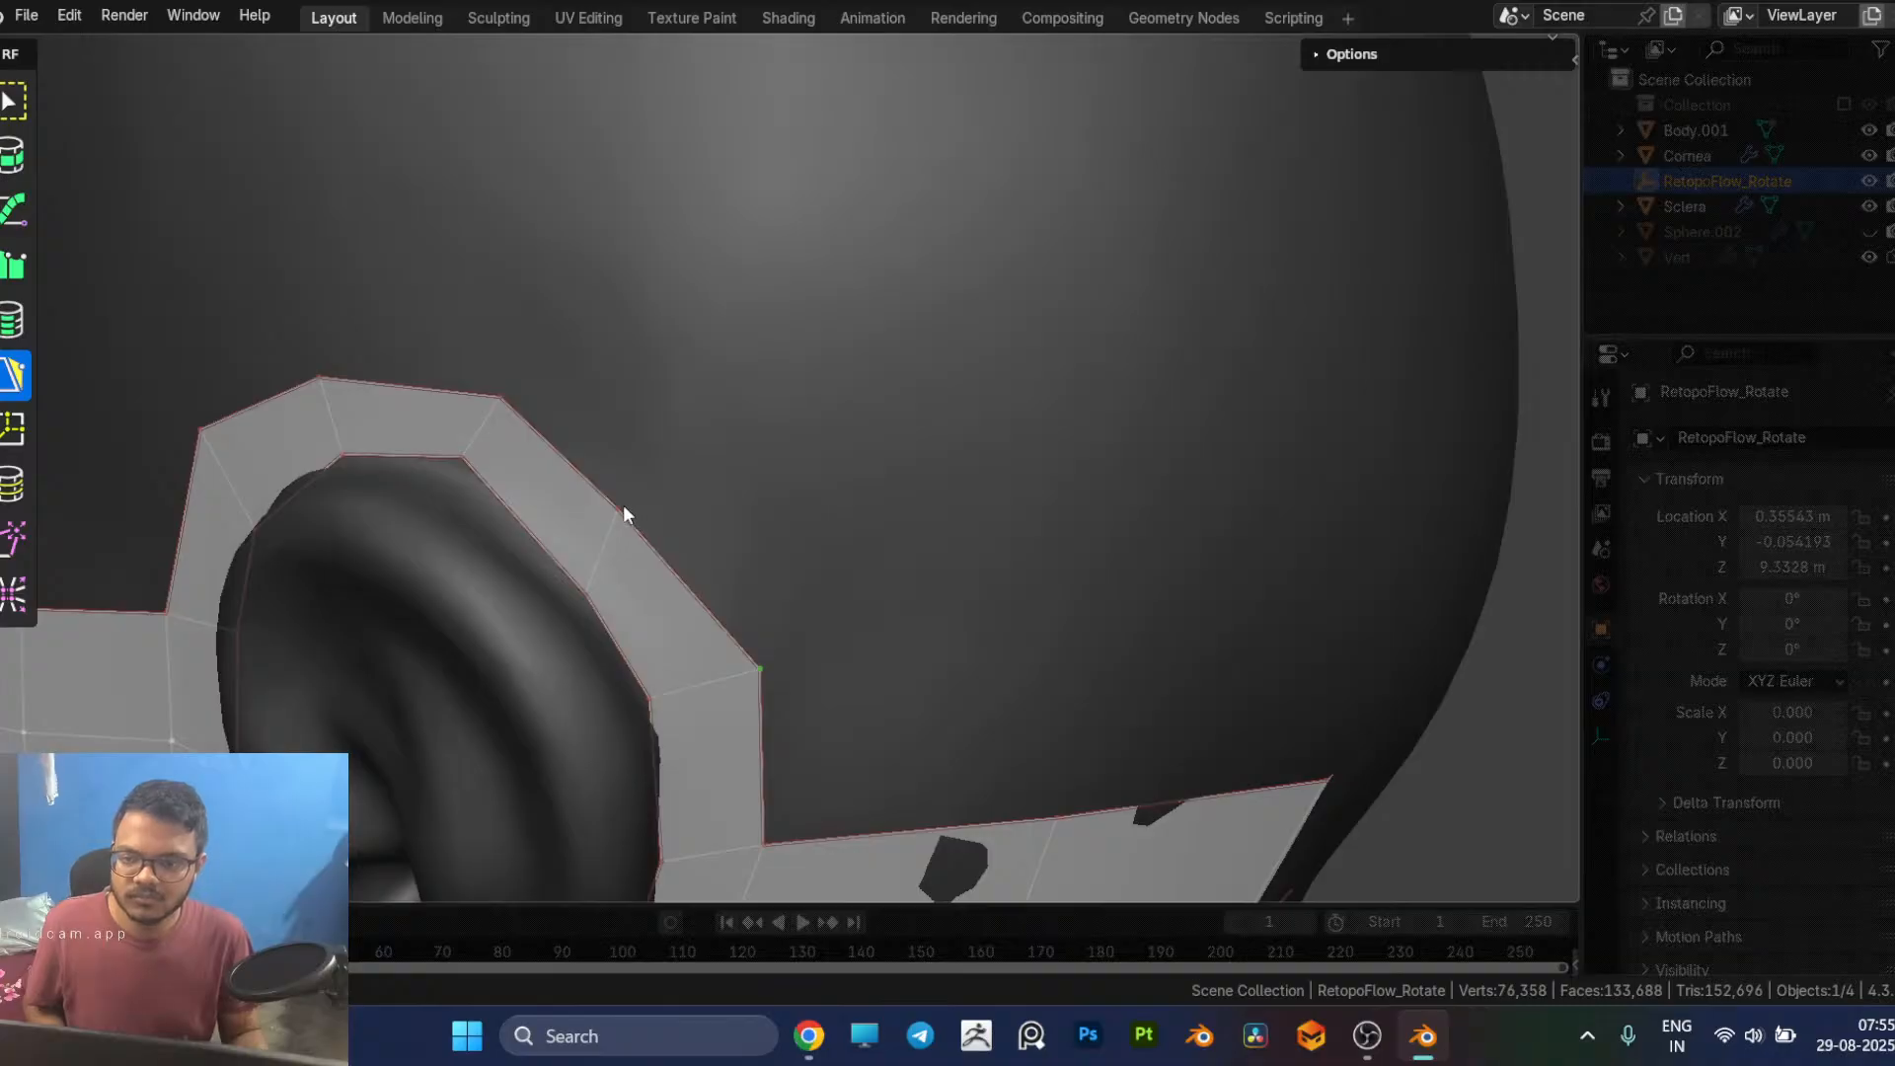
{"action": "left_click_drag", "start_coordinate": [658, 509], "coordinate": [668, 523]}
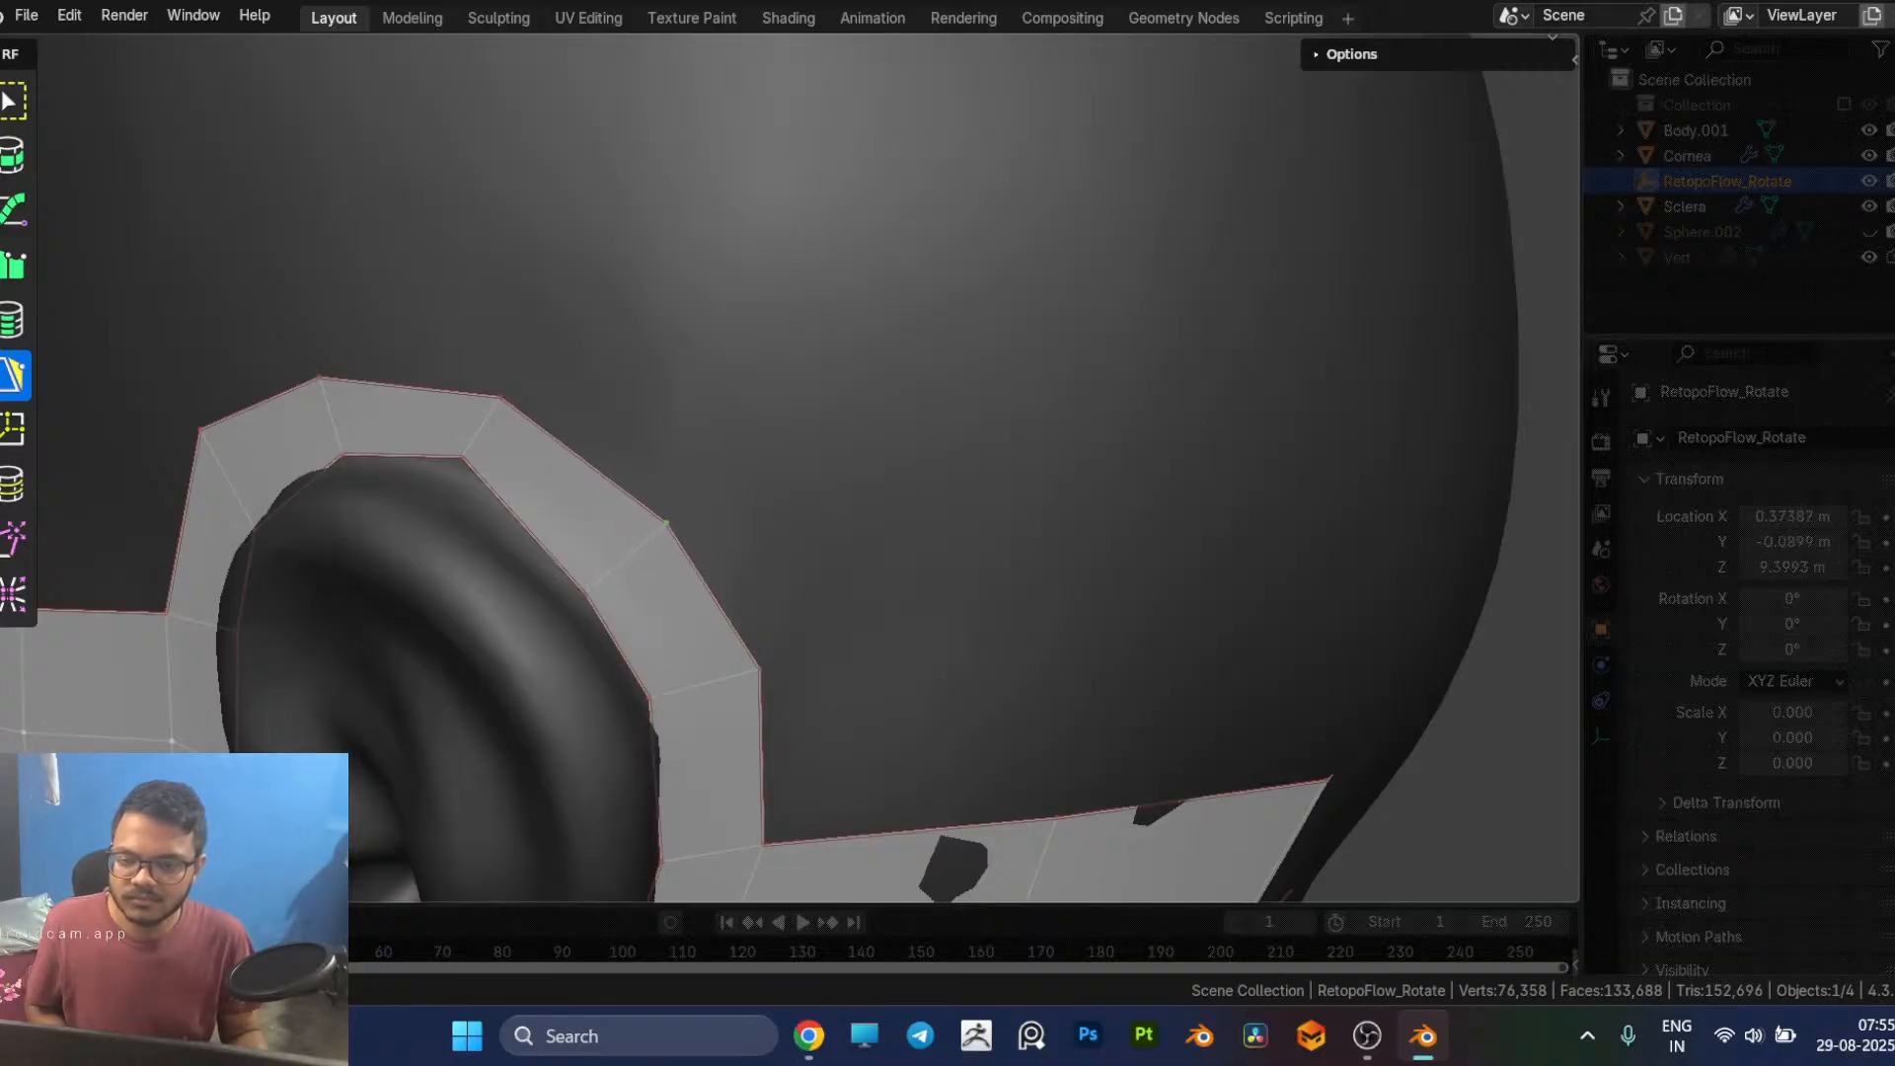
{"action": "middle_click_drag", "start_coordinate": [549, 474], "coordinate": [750, 588]}
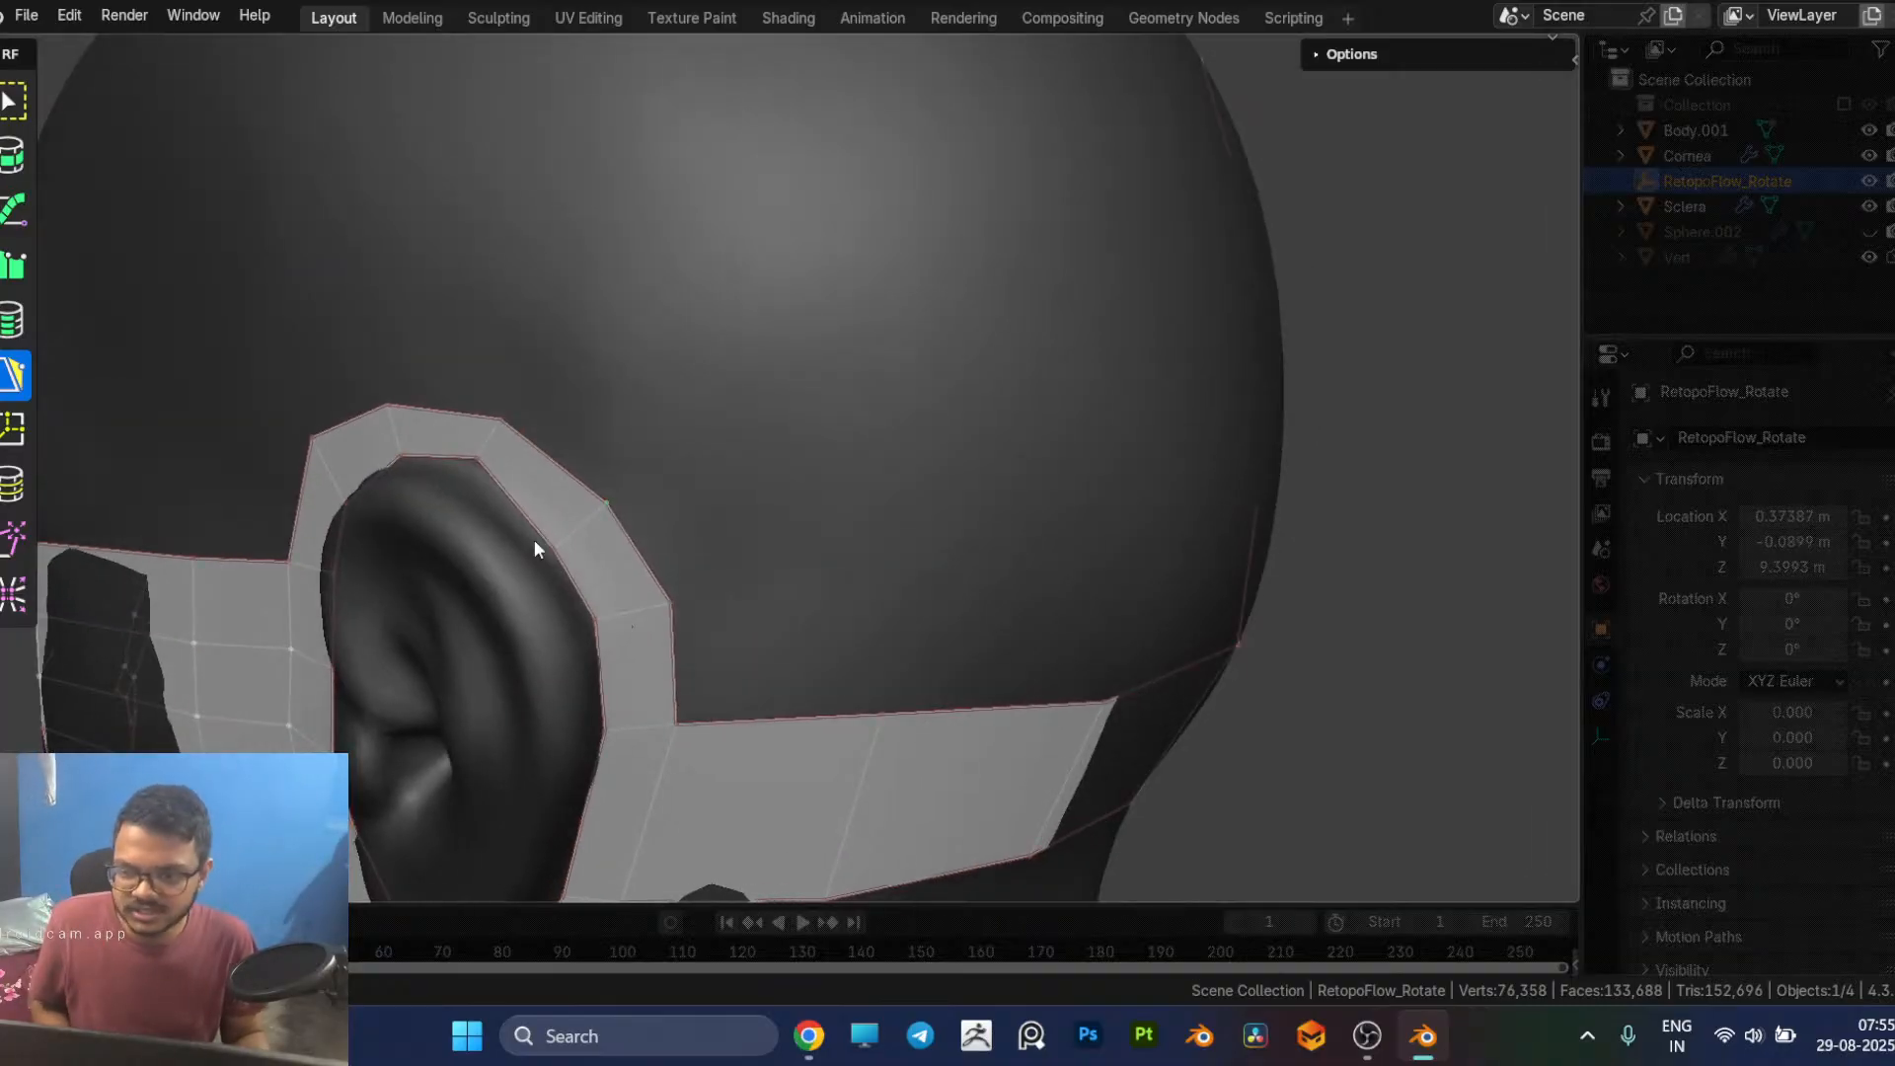
{"action": "left_click_drag", "start_coordinate": [554, 549], "coordinate": [567, 538]}
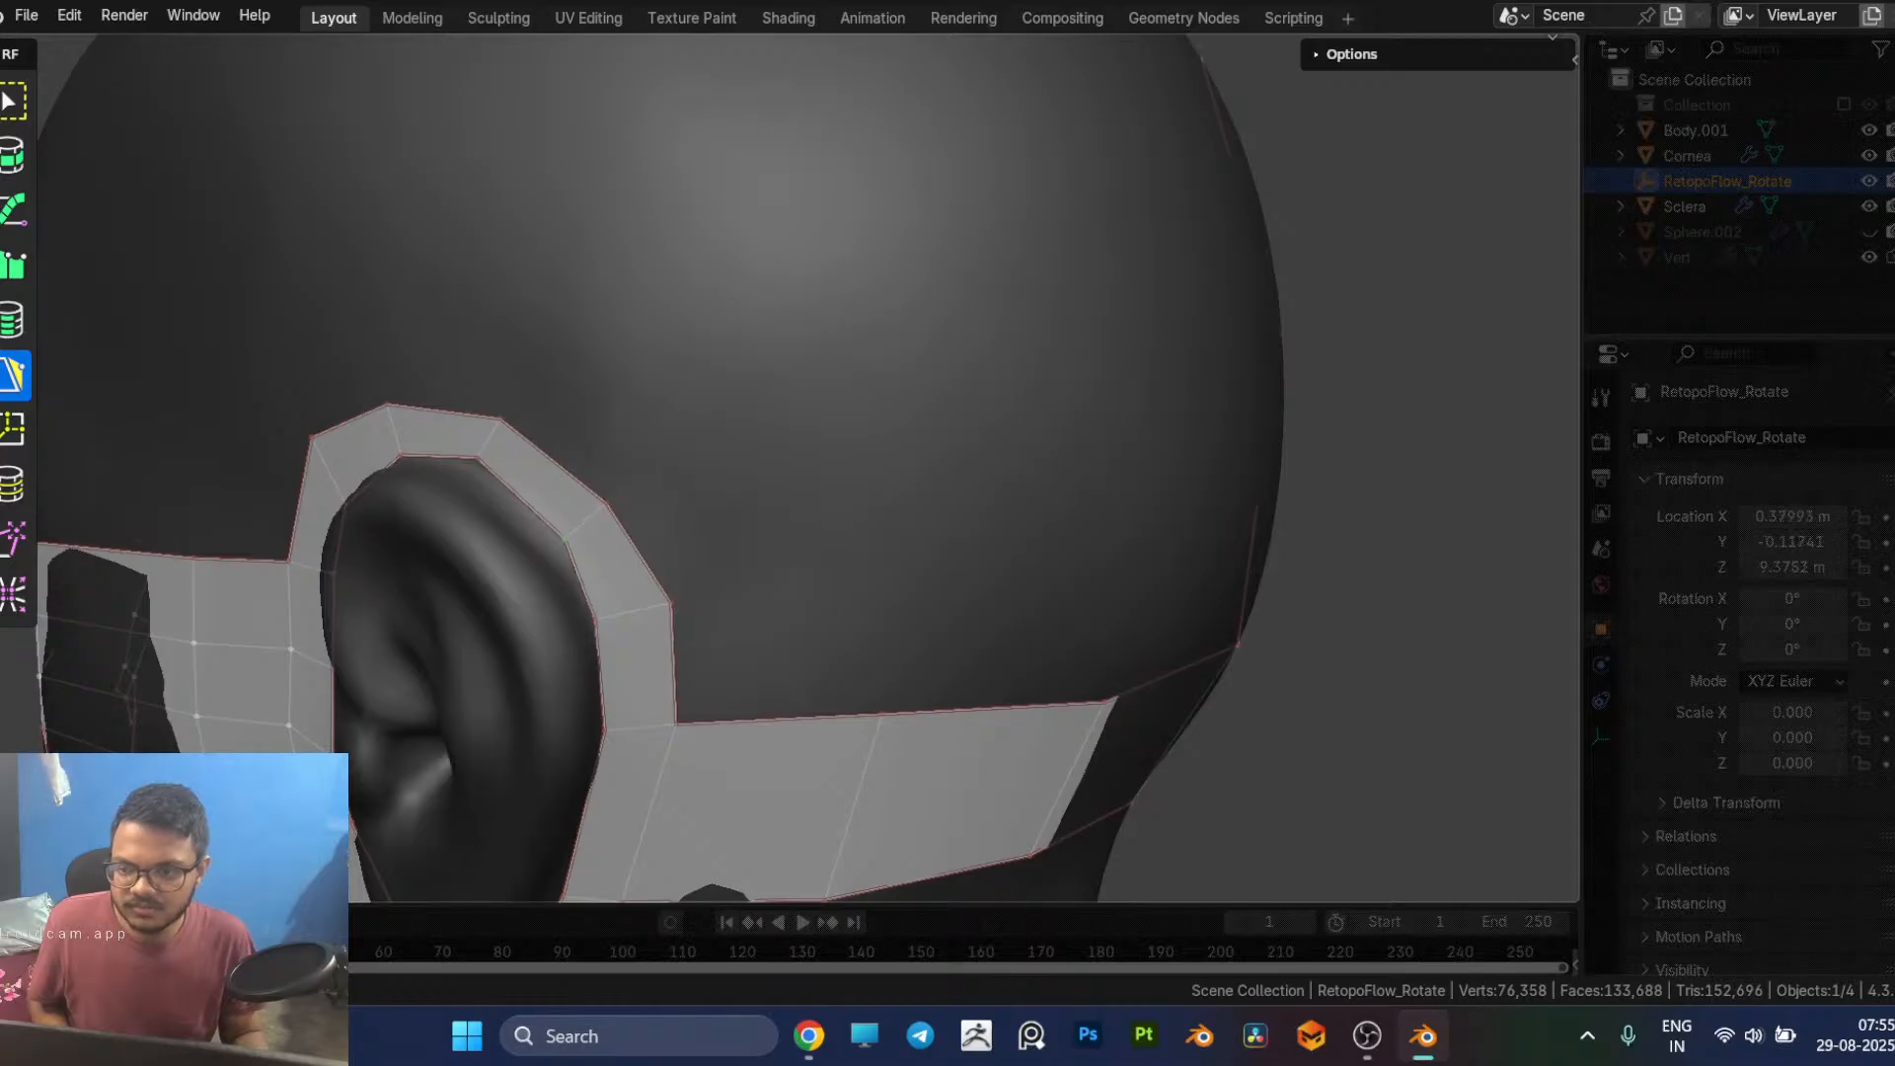
Step: Move the jaw corner vertex forward and fill the gap between the jaw strip and the ear loop with a quad
{"action": "scroll", "coordinate": [731, 660], "scroll_direction": "down", "scroll_amount": 2}
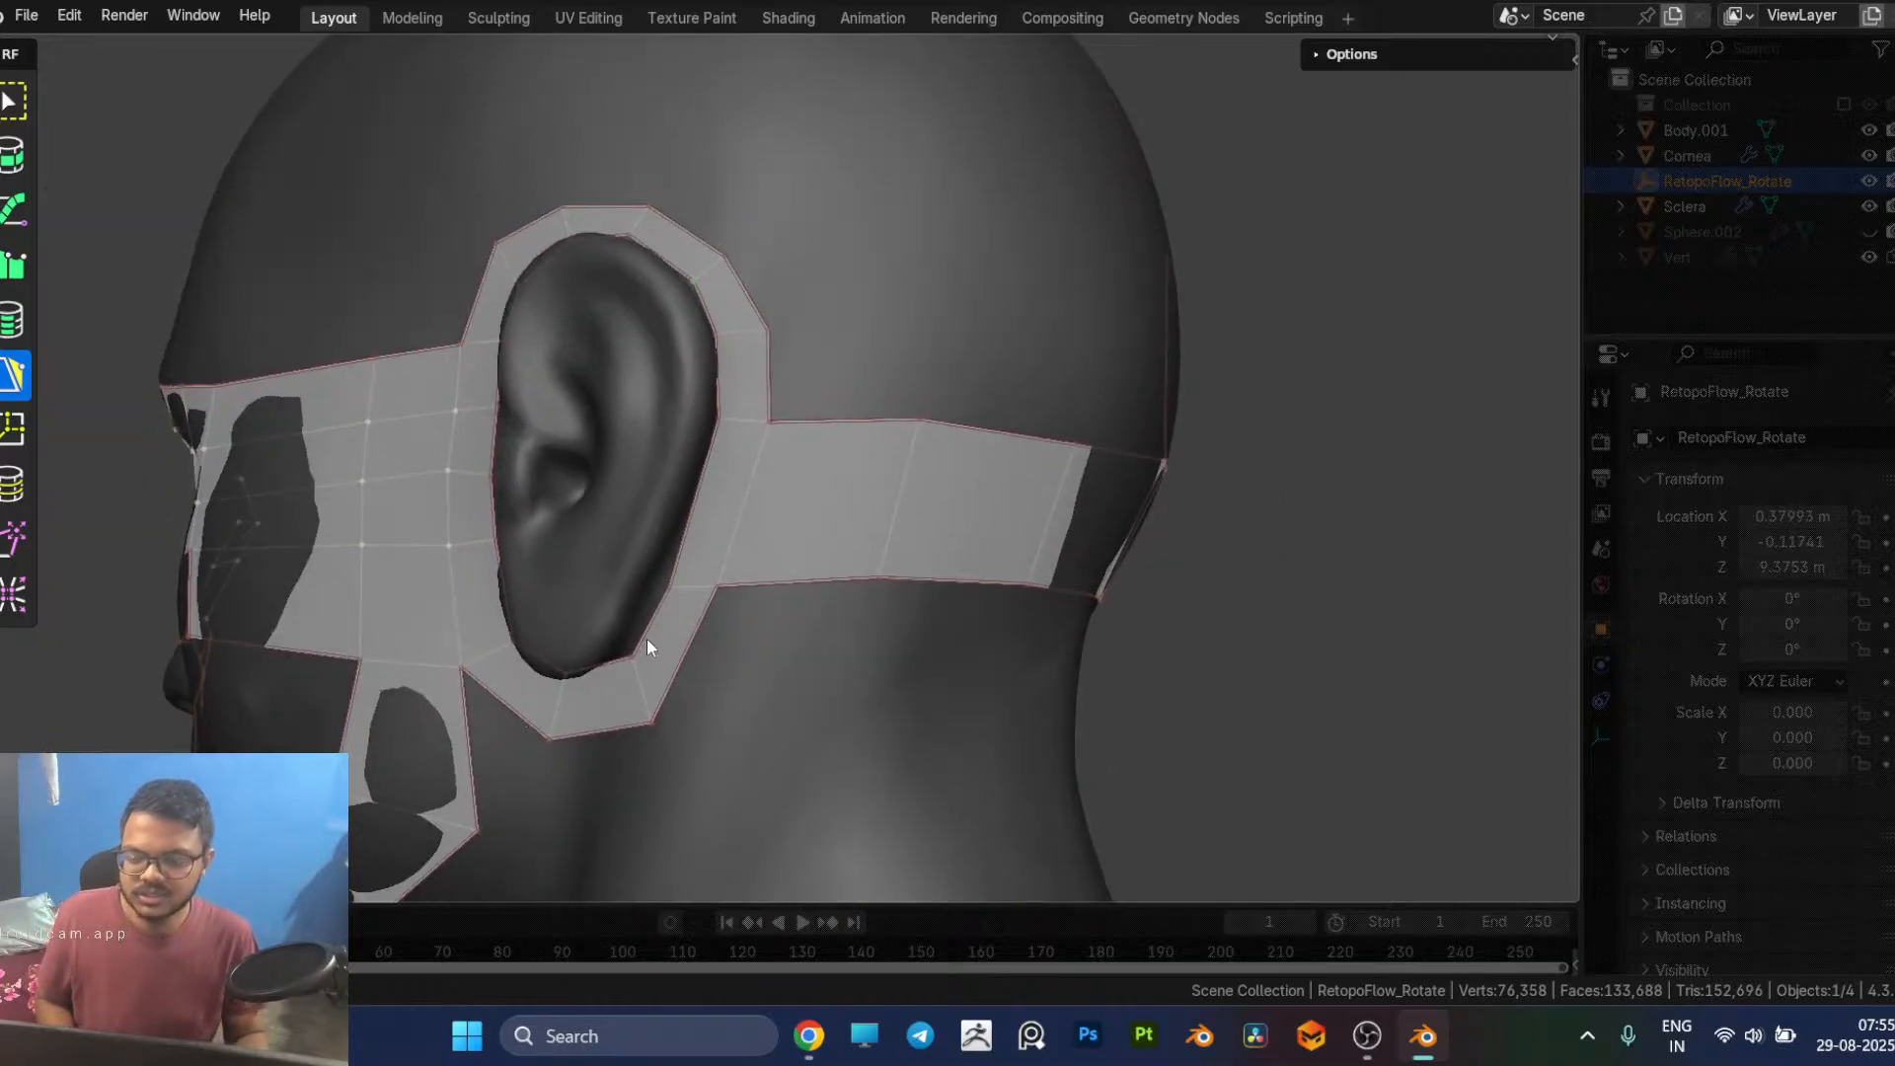
{"action": "middle_click_drag", "start_coordinate": [673, 651], "coordinate": [733, 588]}
{"action": "middle_click_drag", "start_coordinate": [1027, 626], "coordinate": [808, 610]}
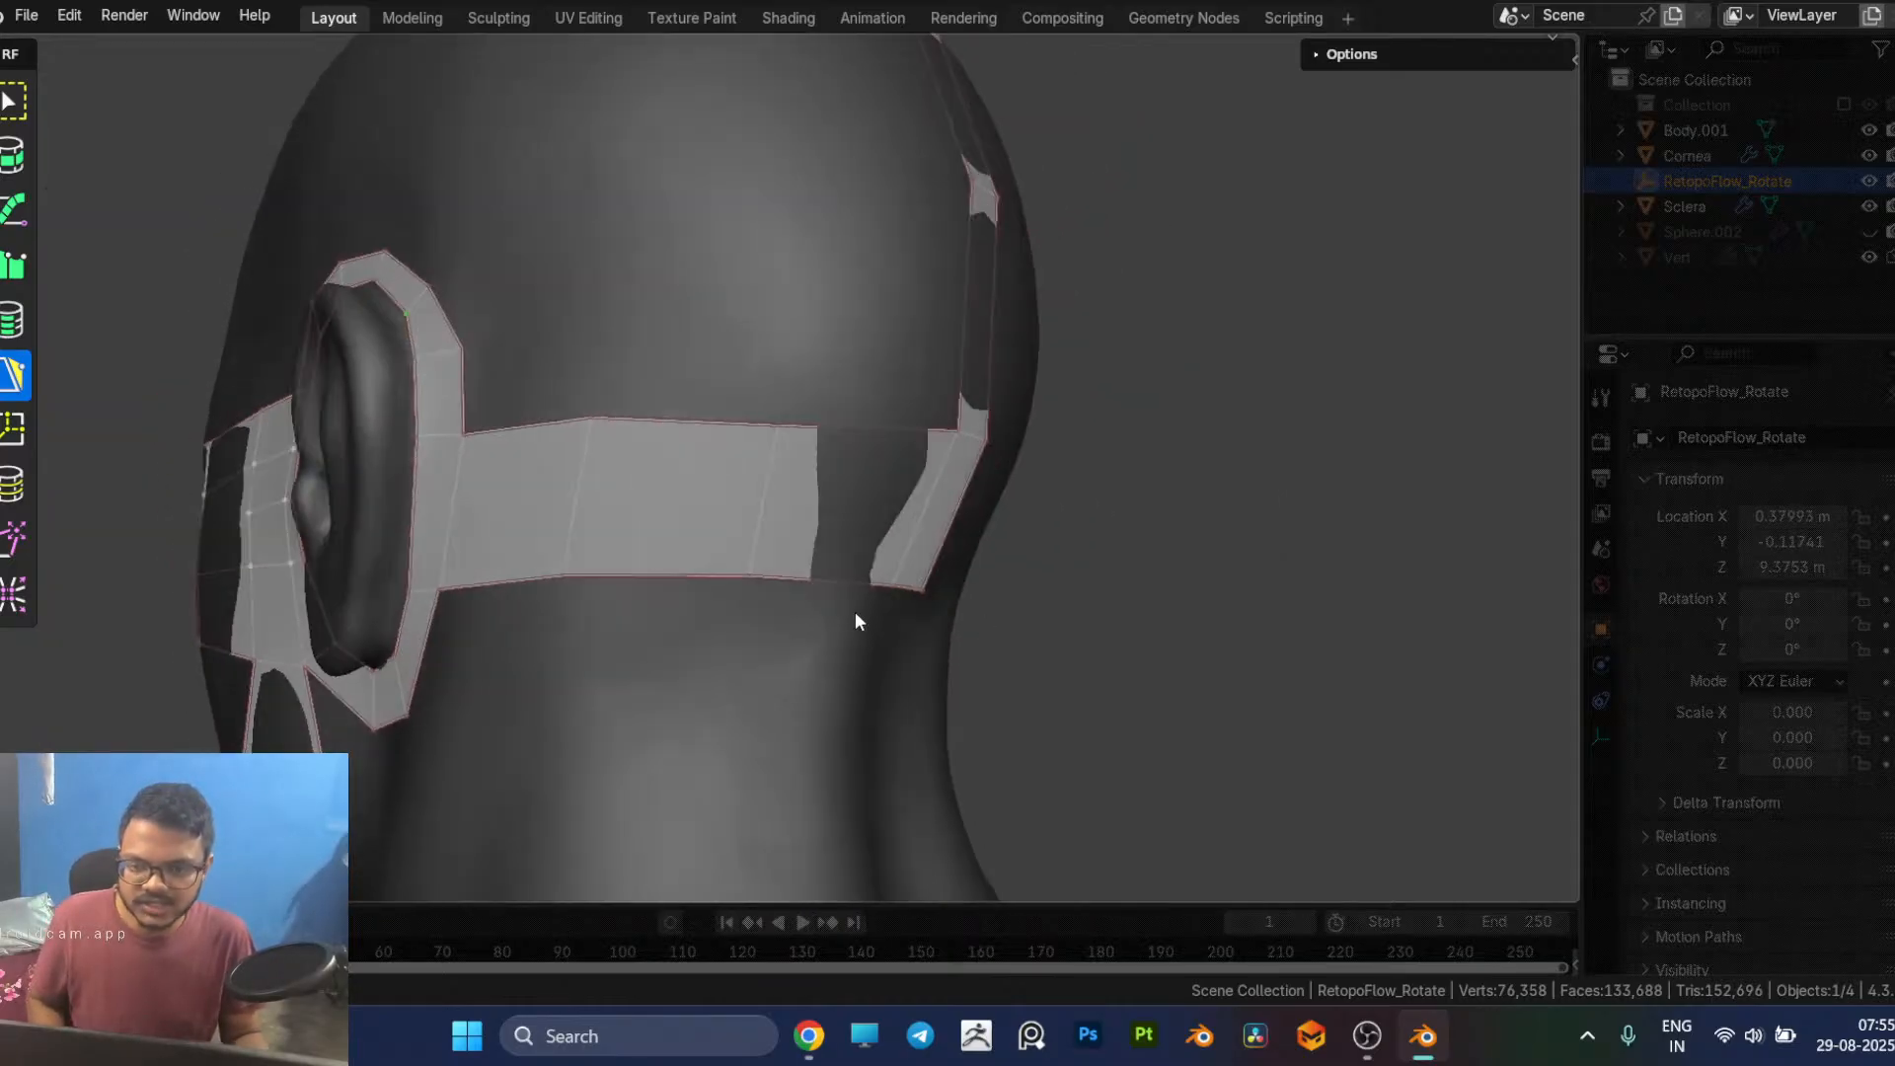
{"action": "middle_click_drag", "start_coordinate": [728, 700], "coordinate": [811, 550]}
{"action": "scroll", "coordinate": [812, 550], "scroll_direction": "up", "scroll_amount": 3}
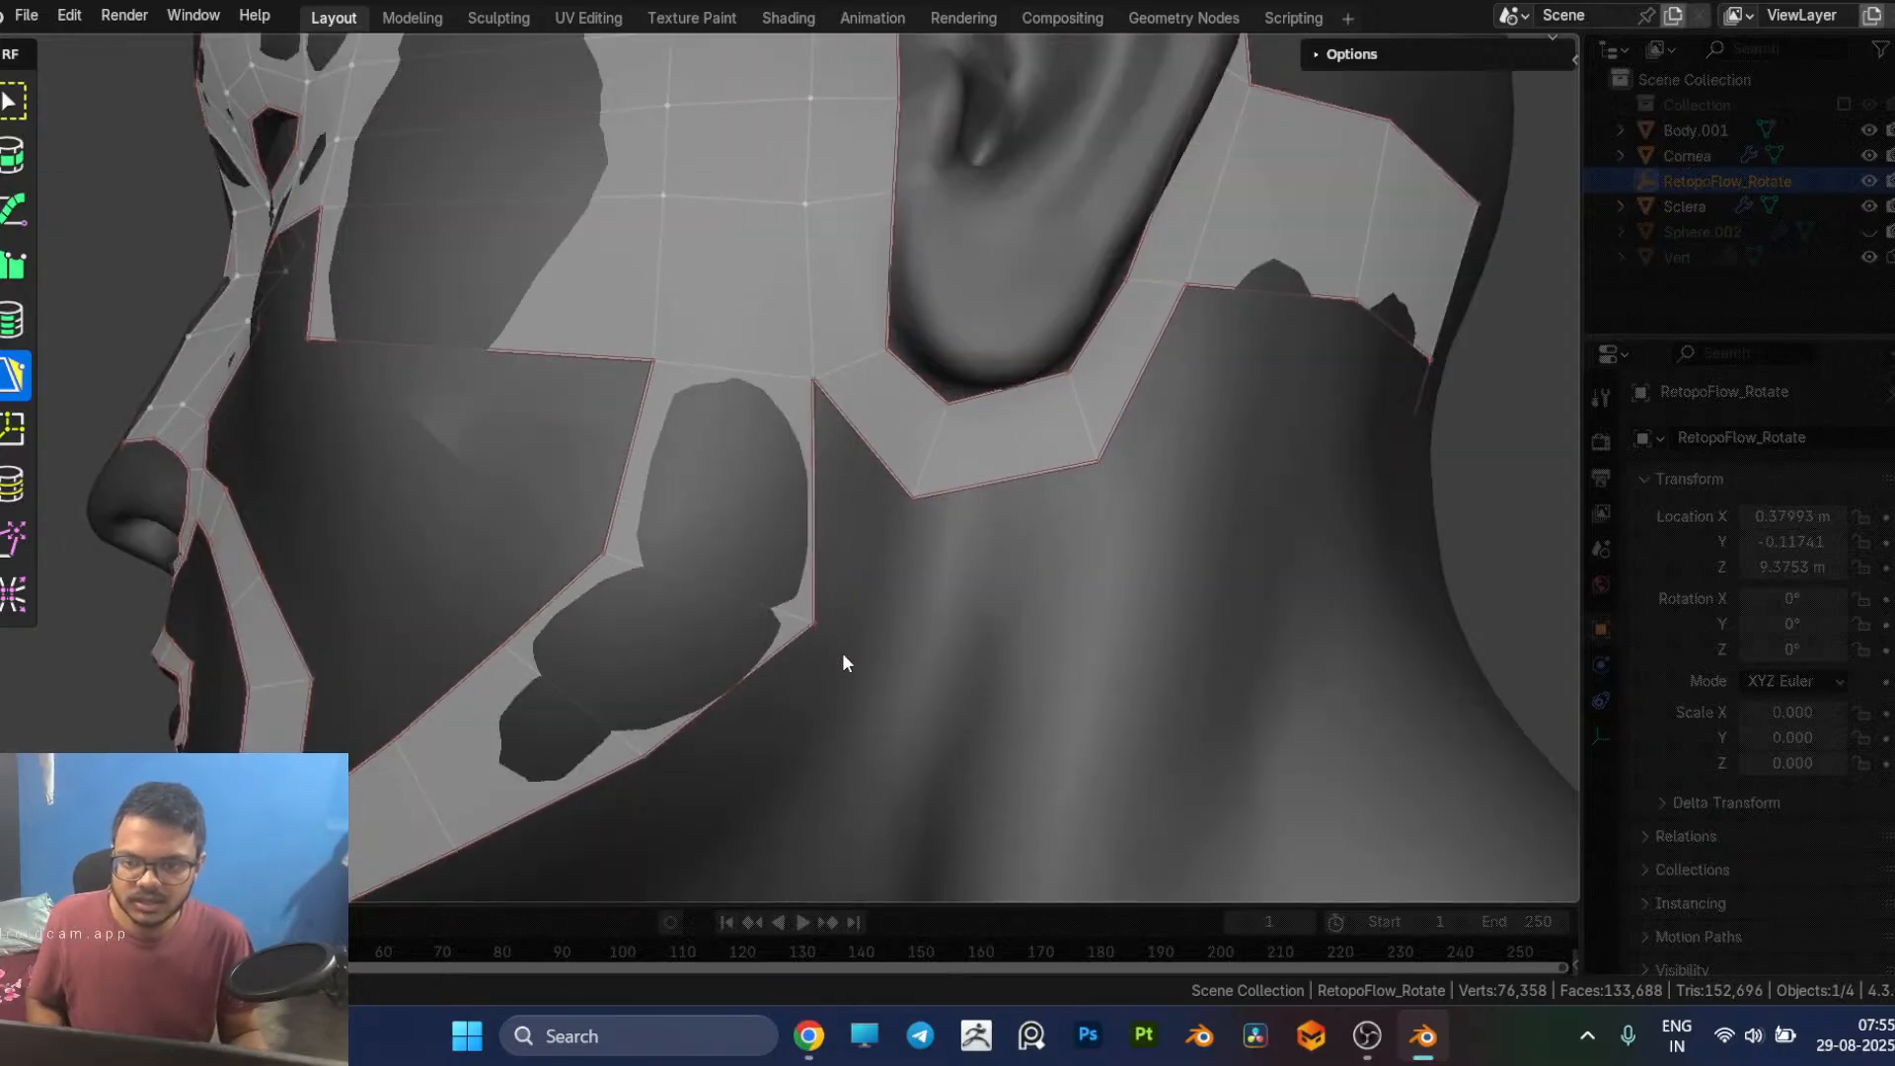
{"action": "left_click_drag", "start_coordinate": [843, 654], "coordinate": [811, 668]}
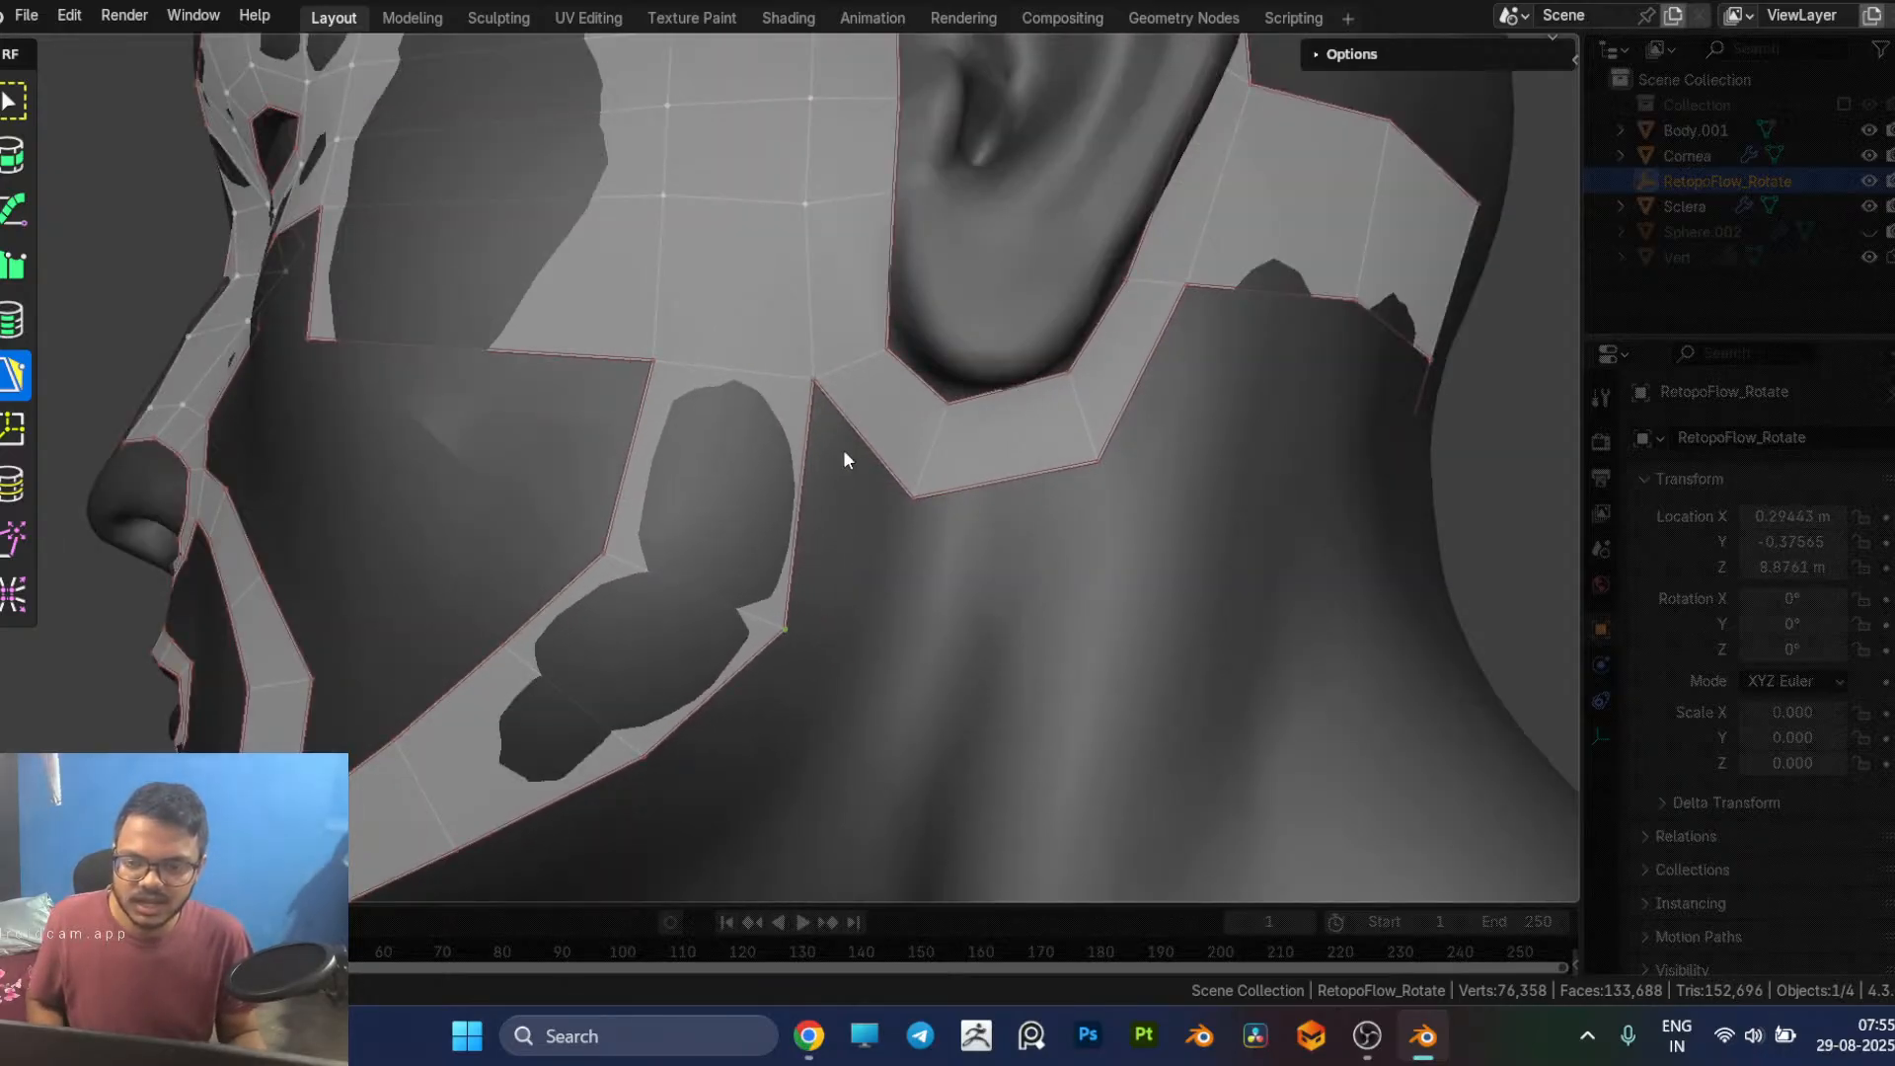
{"action": "left_click", "coordinate": [872, 461]}
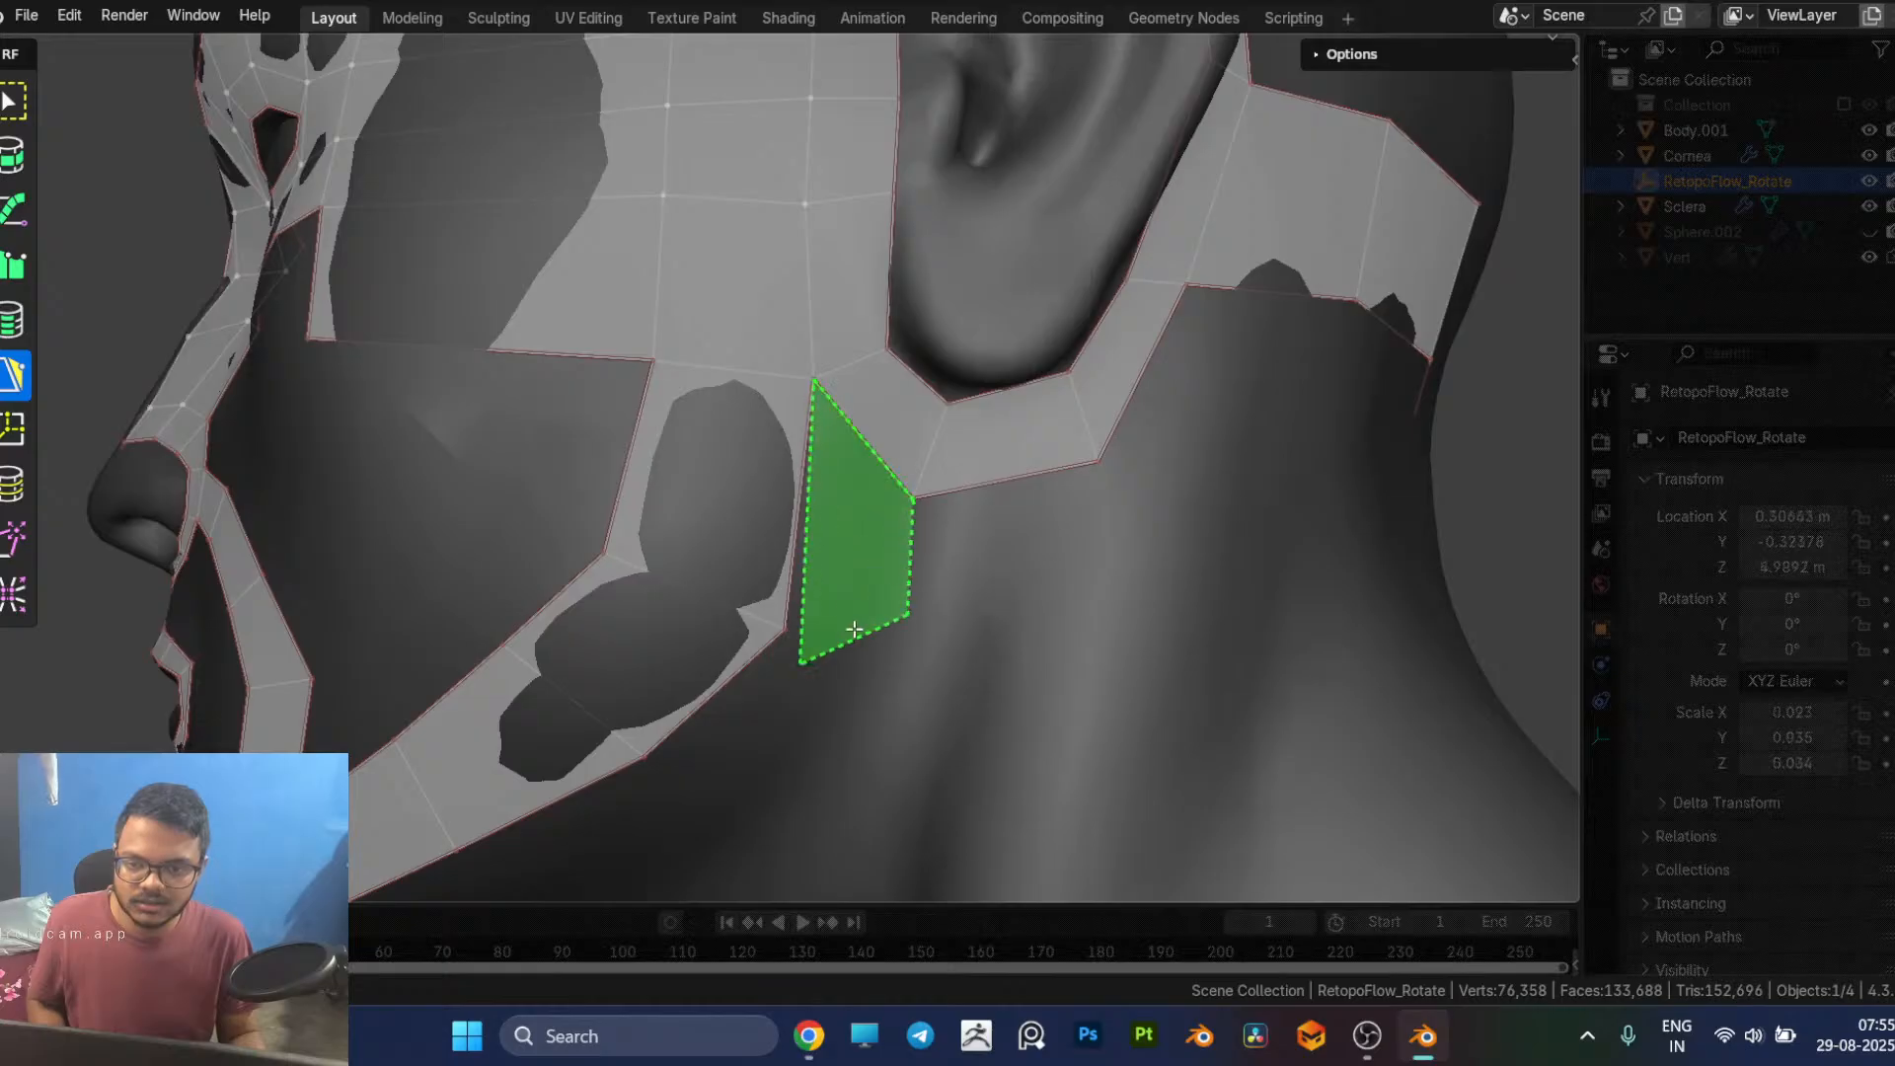
{"action": "left_click", "coordinate": [850, 582]}
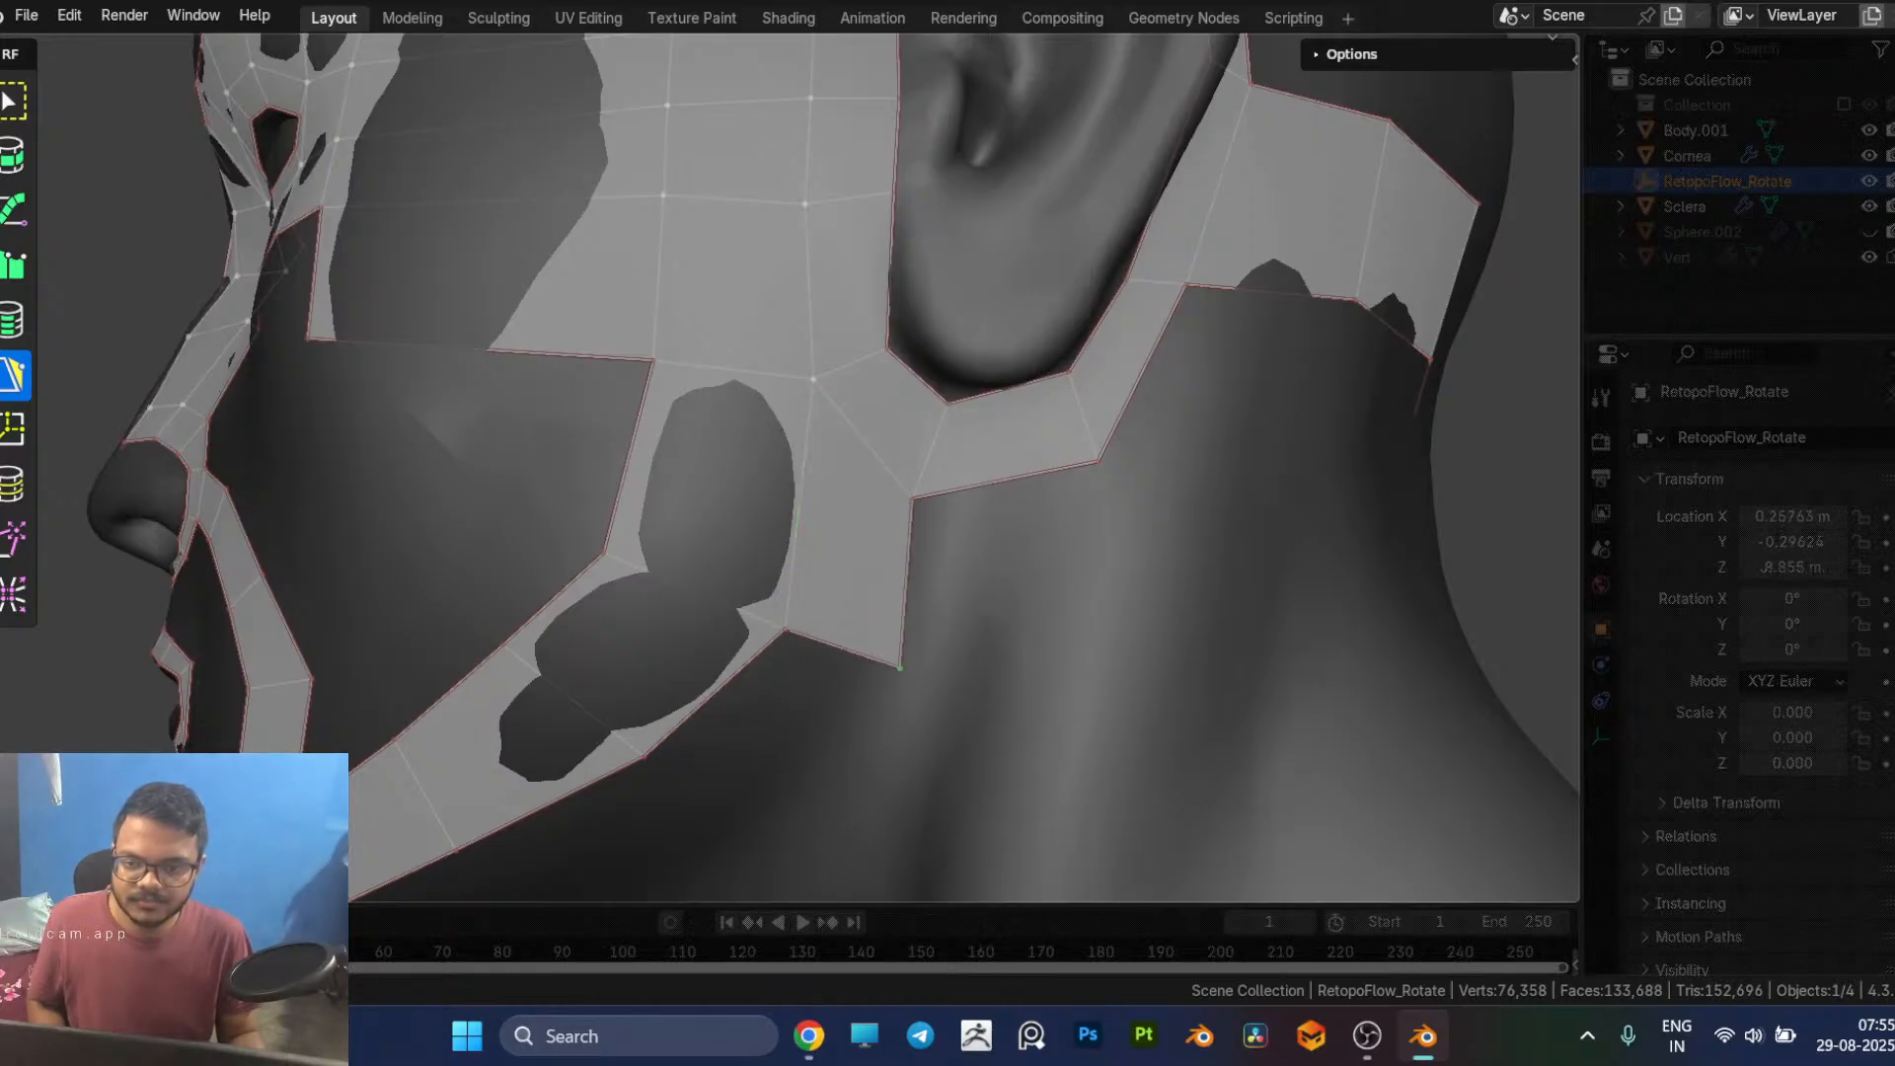
Step: Adjust the new quad's corners at the jaw corner and below the earlobe, moving the upper rear one backward
{"action": "middle_click_drag", "start_coordinate": [898, 656], "coordinate": [790, 477]}
{"action": "left_click", "coordinate": [801, 335], "text": "shift"}
{"action": "left_click_drag", "start_coordinate": [805, 335], "coordinate": [822, 345]}
{"action": "left_click", "coordinate": [892, 272], "text": "shift"}
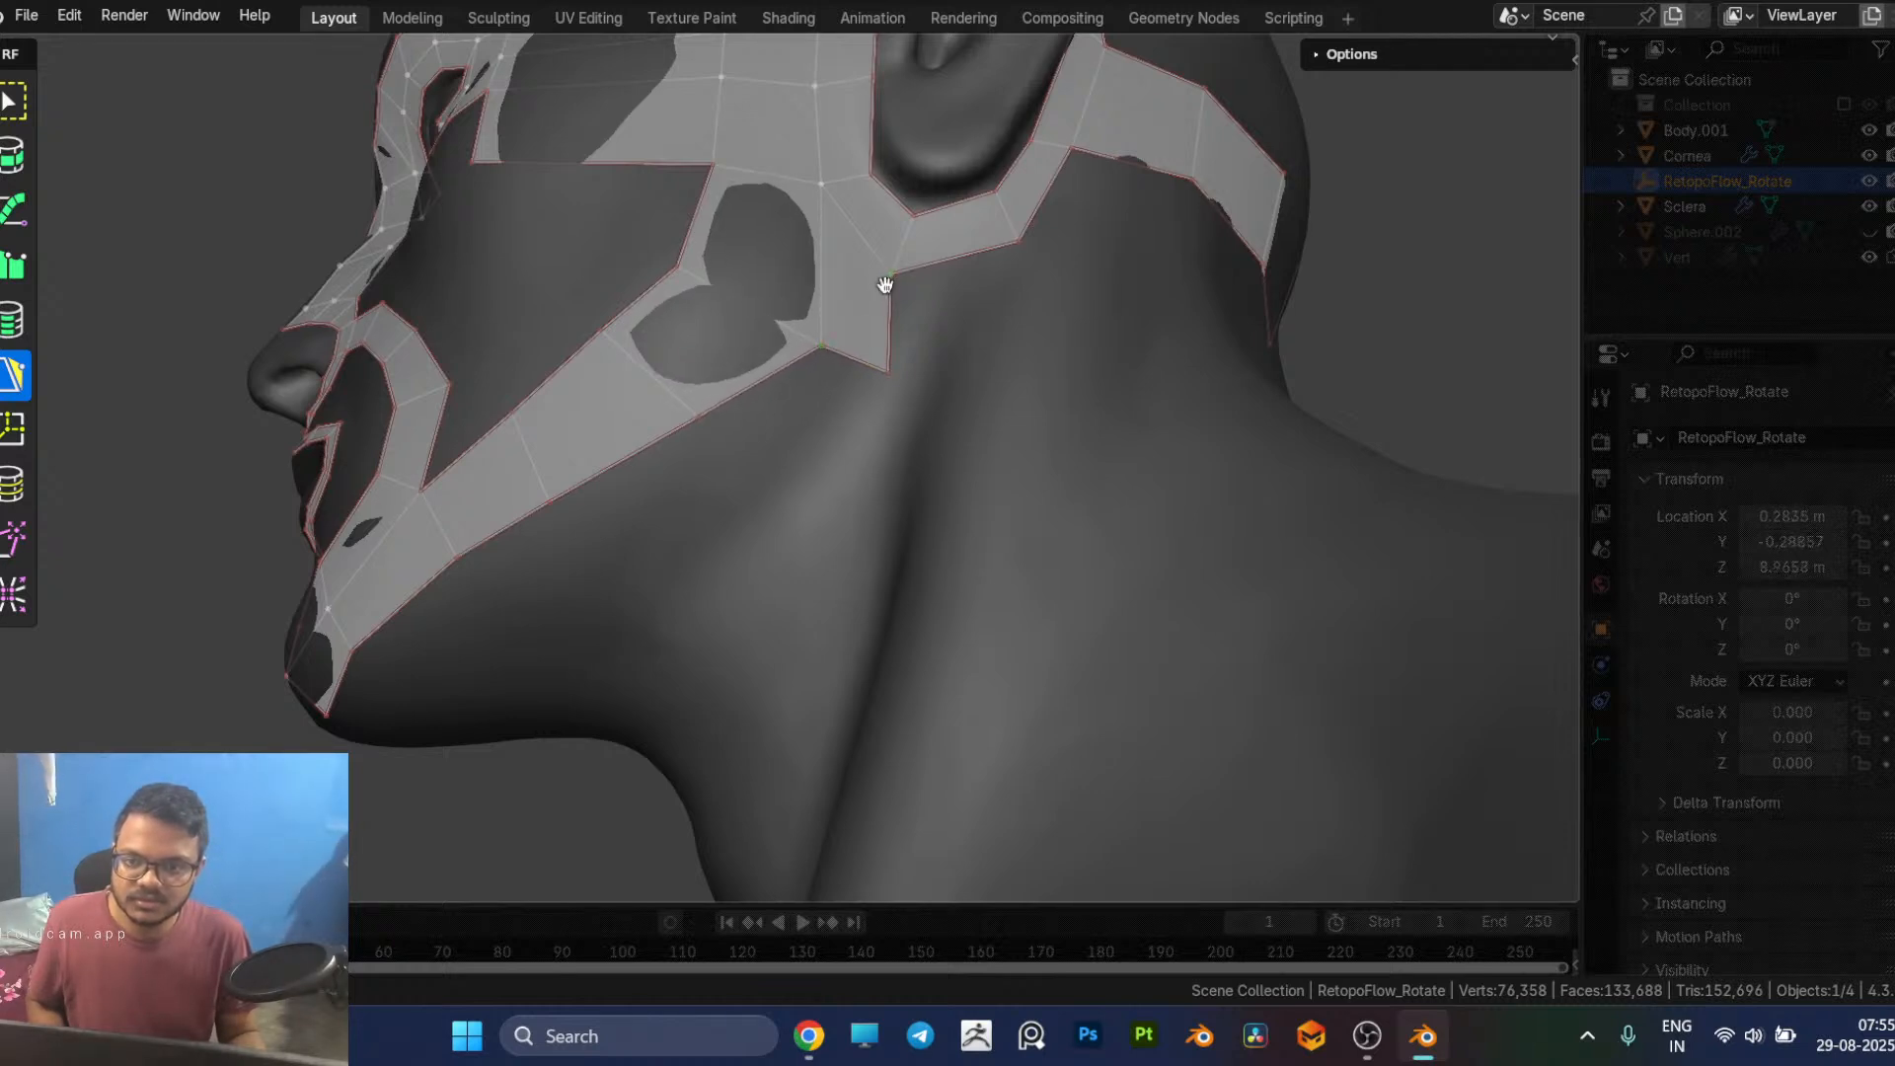
{"action": "left_click_drag", "start_coordinate": [891, 272], "coordinate": [912, 264]}
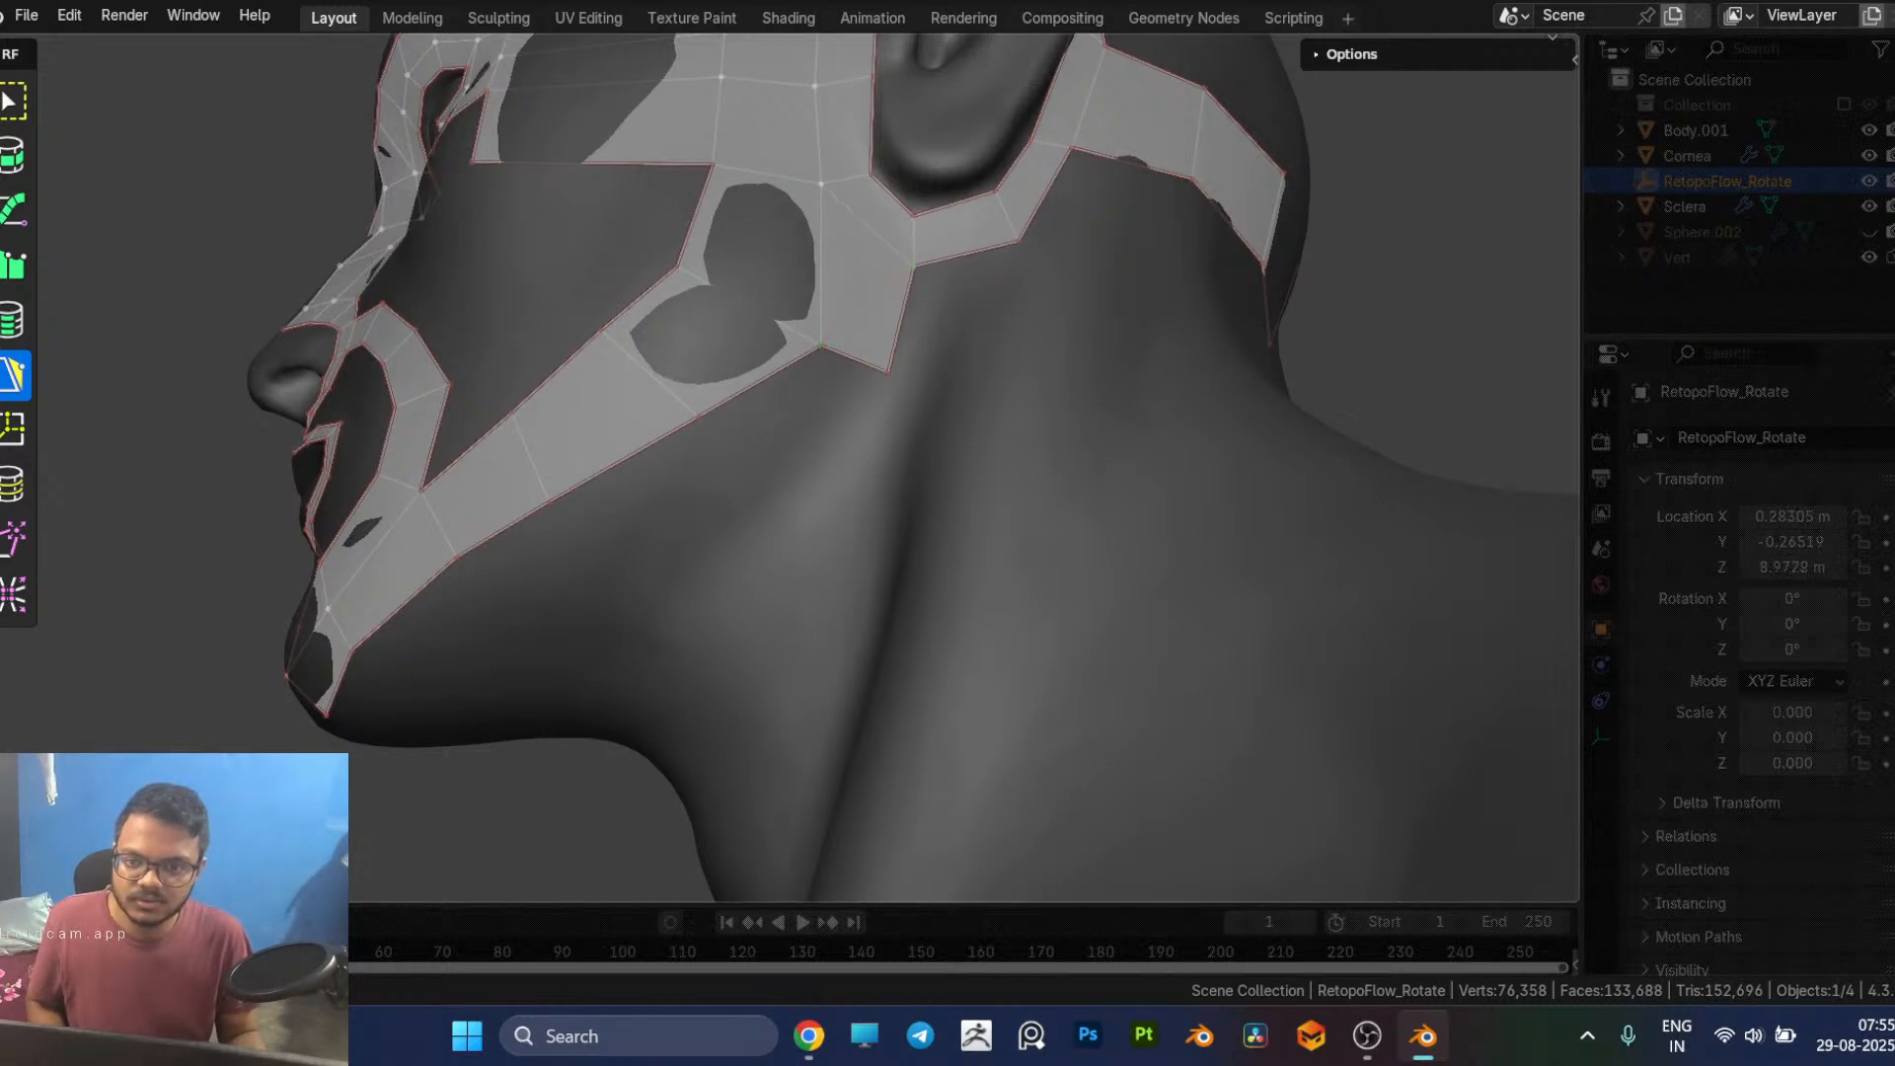
Step: Add a row of quads beneath the jaw strip's lower edge, from the quad below the ear forward to the chin
{"action": "left_click", "coordinate": [838, 365]}
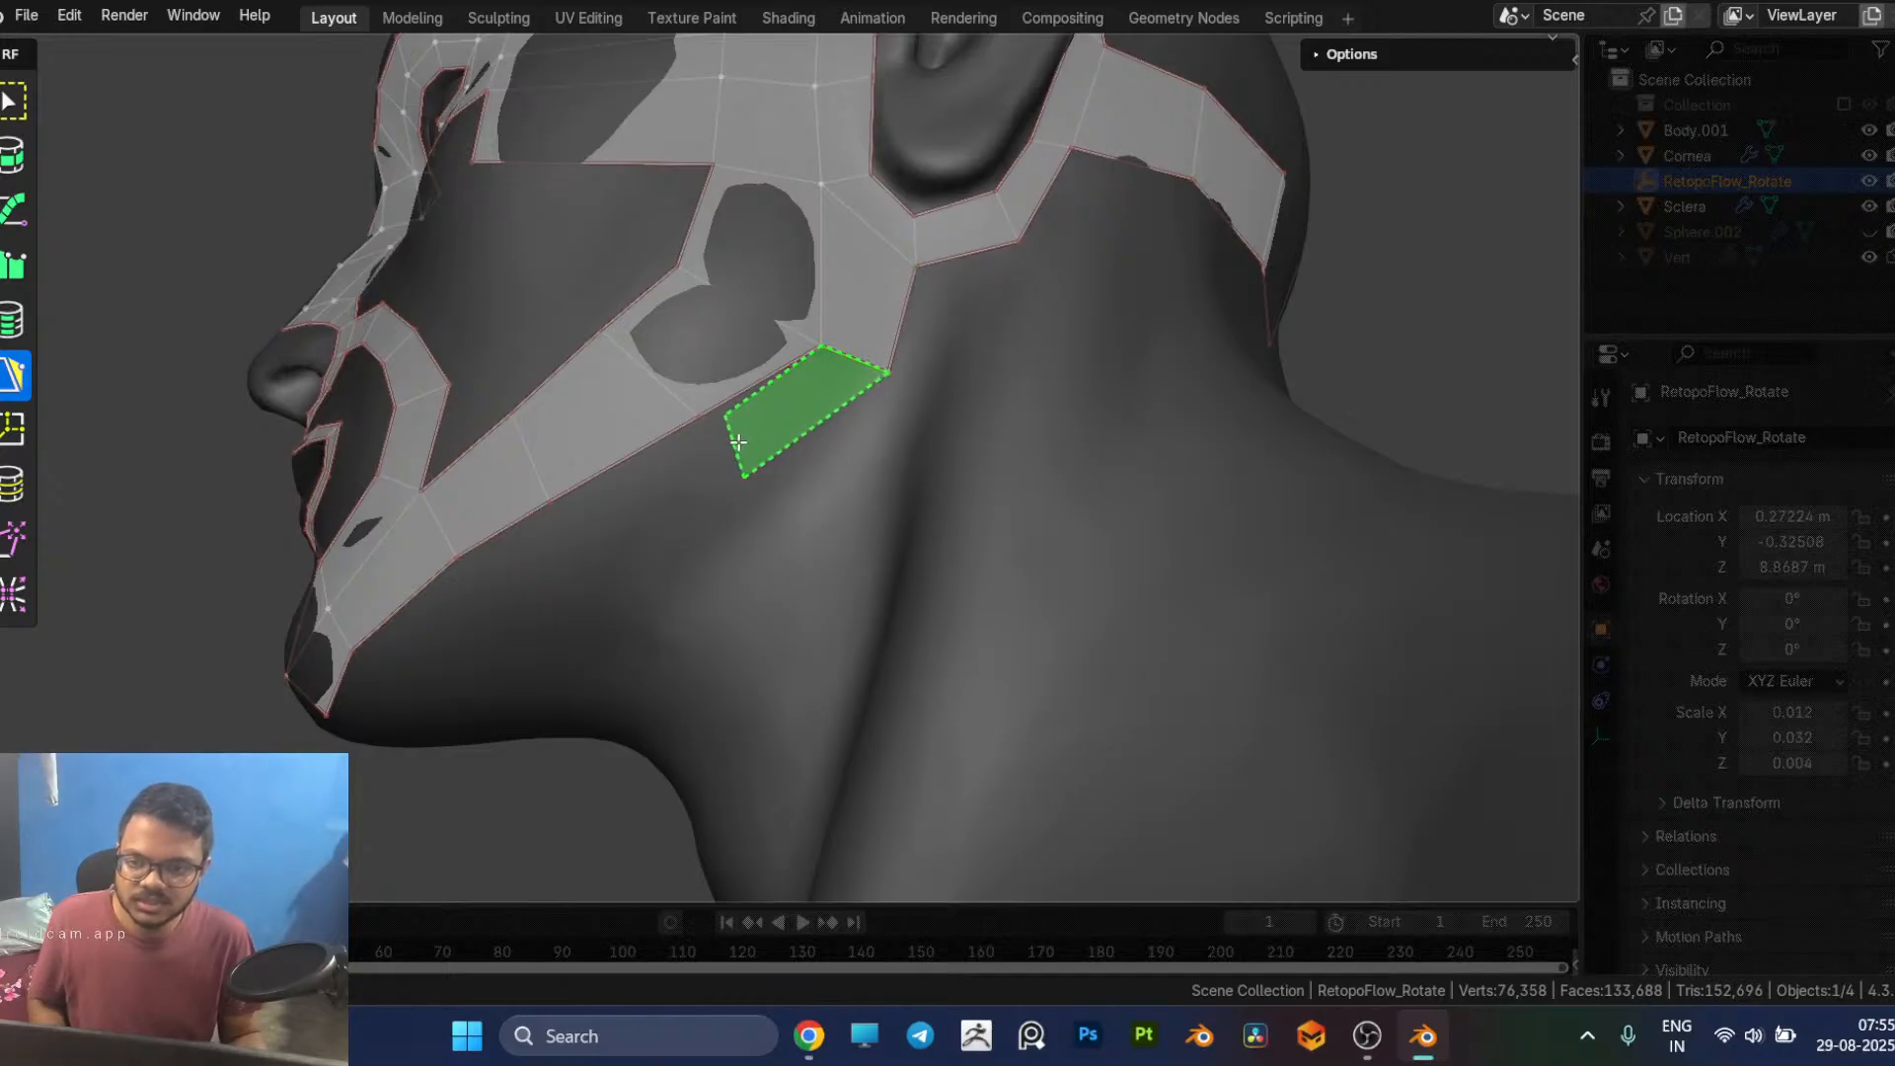
{"action": "left_click", "coordinate": [743, 499]}
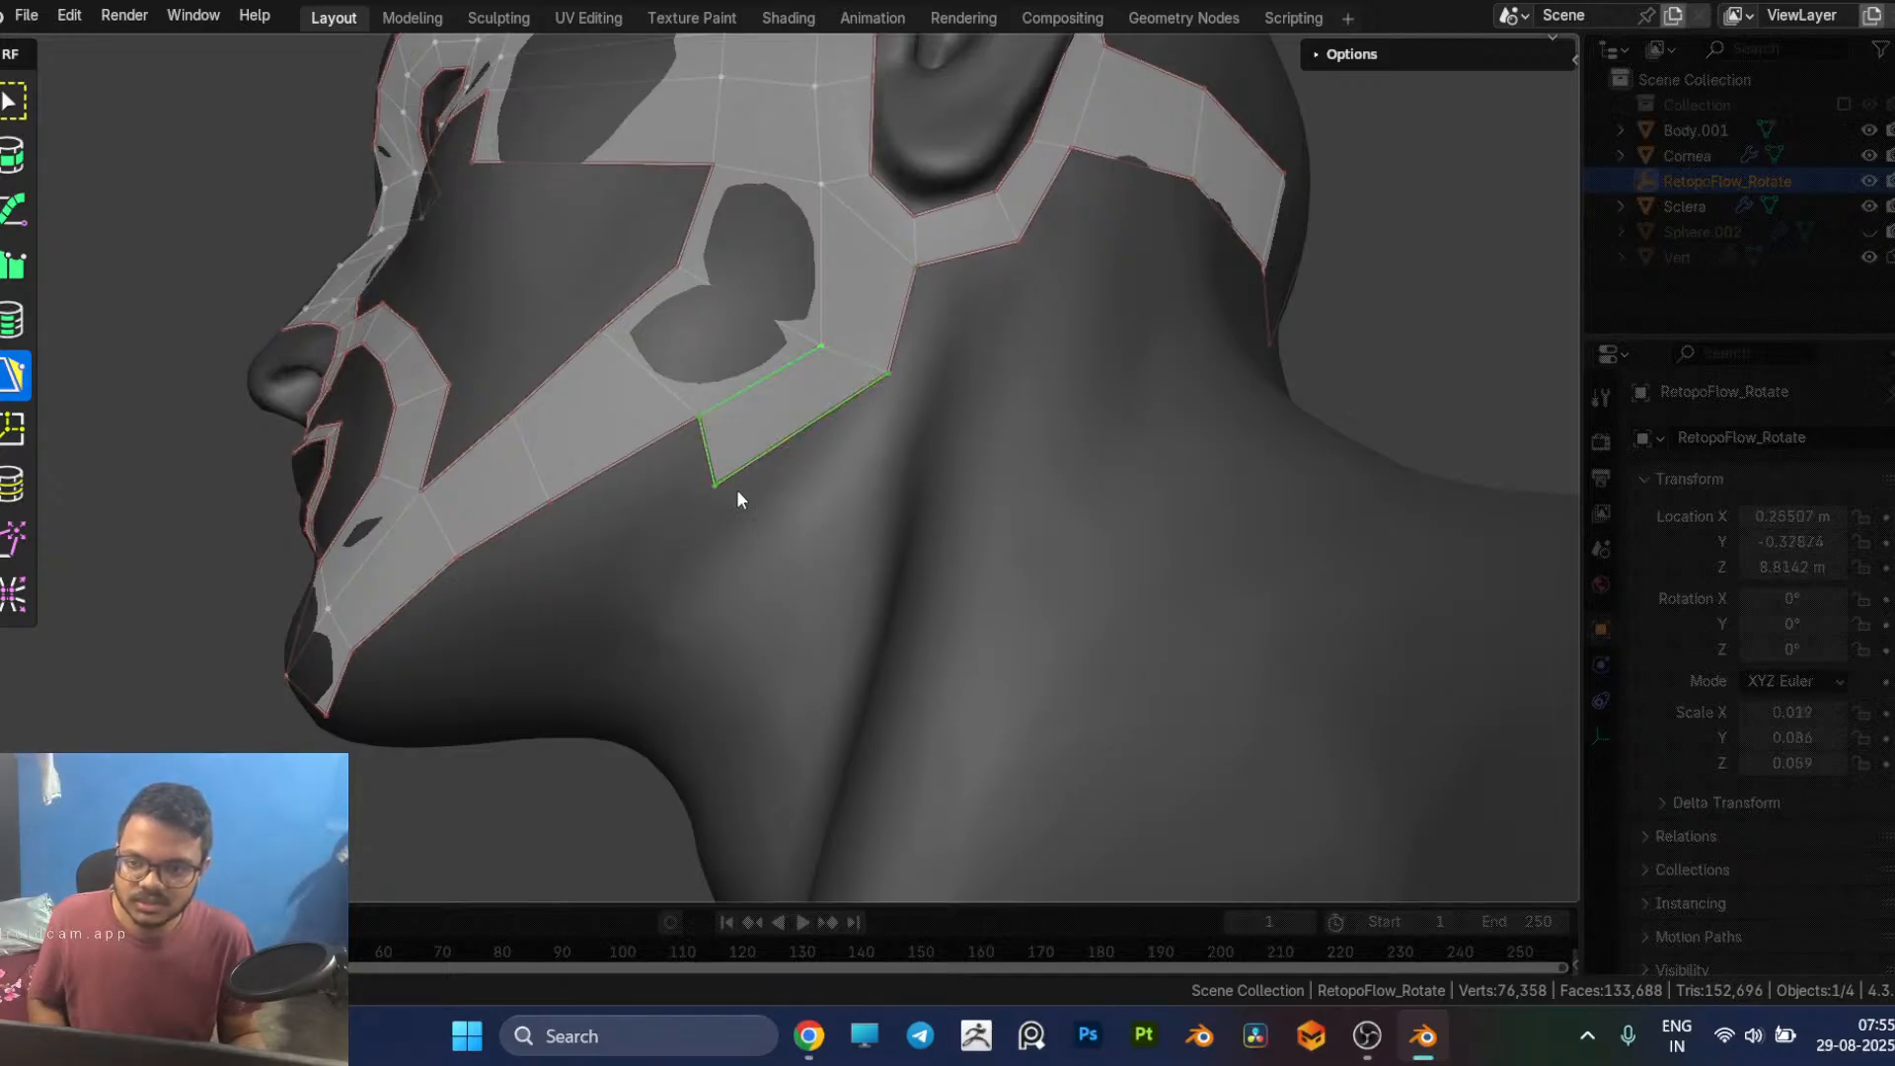
{"action": "middle_click_drag", "start_coordinate": [750, 484], "coordinate": [786, 457]}
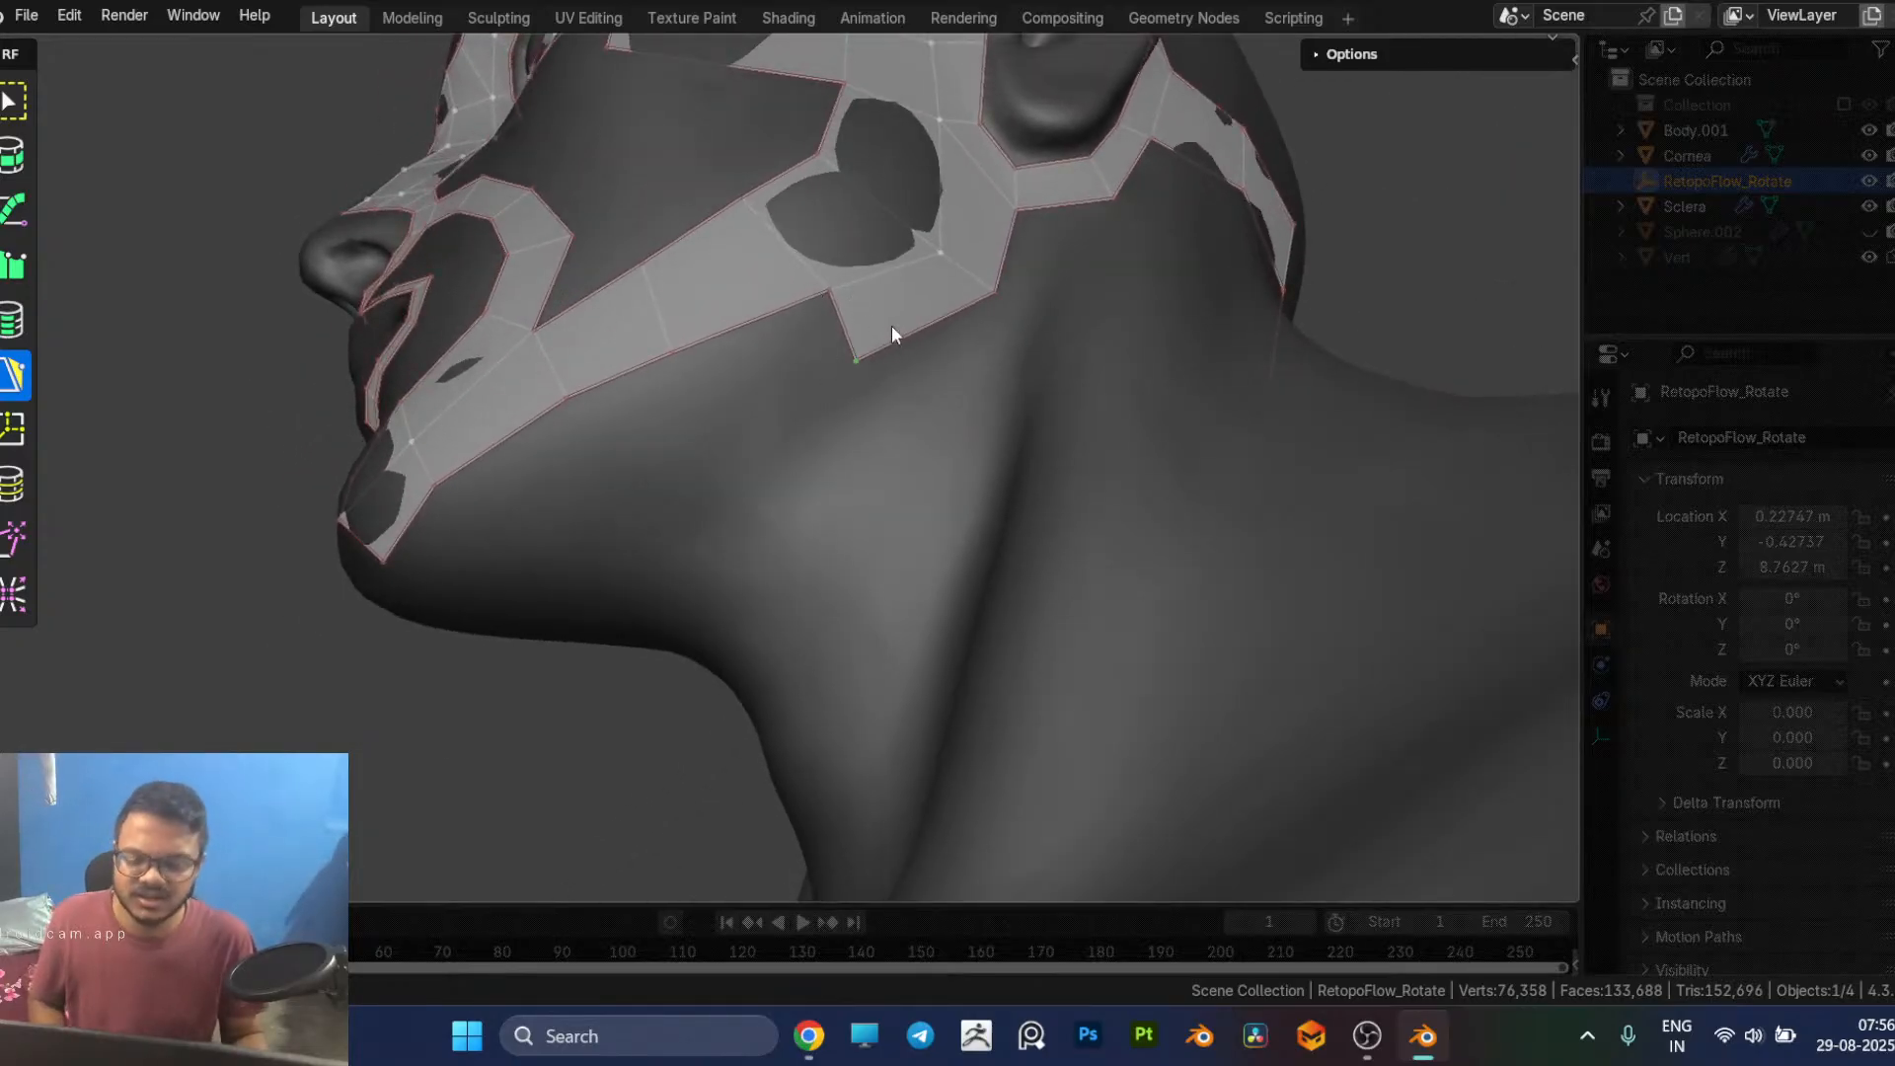
{"action": "left_click", "coordinate": [841, 324]}
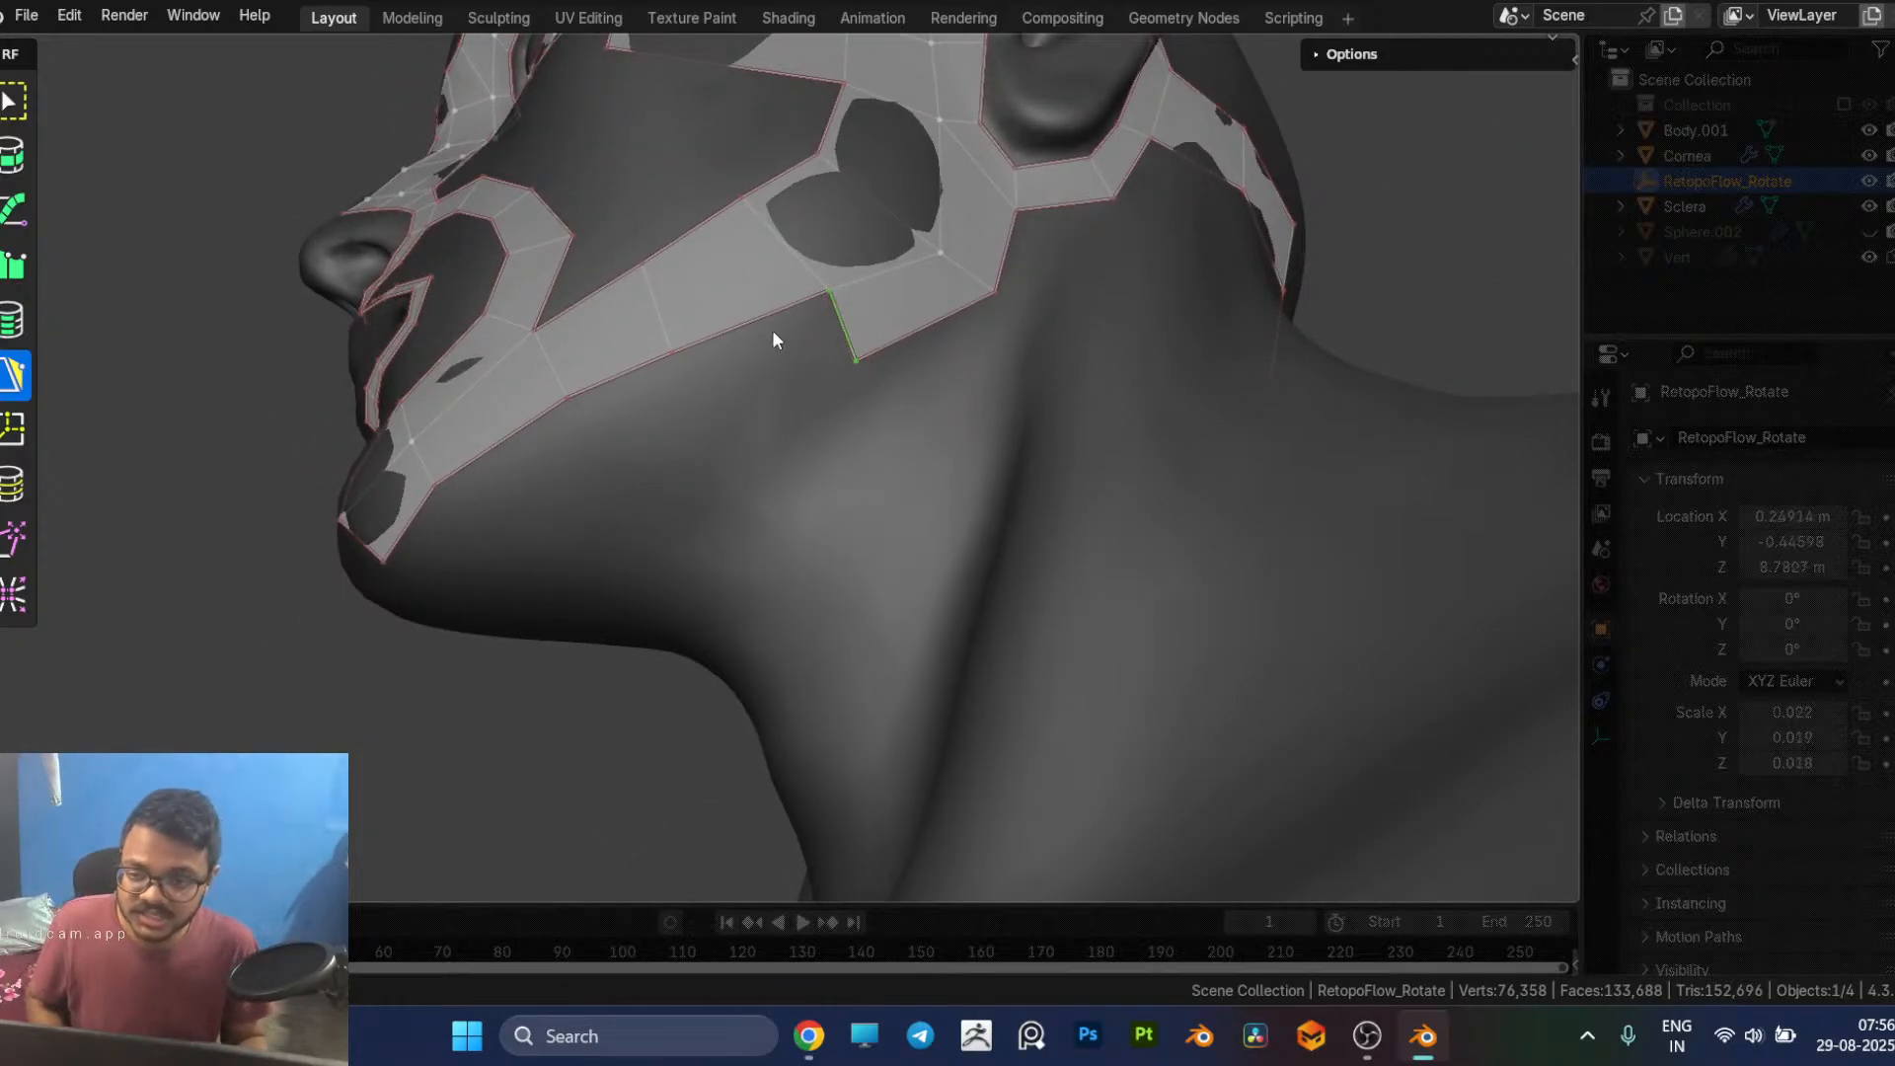
{"action": "left_click", "coordinate": [681, 390], "text": "ctrl"}
{"action": "left_click", "coordinate": [604, 422], "text": "ctrl"}
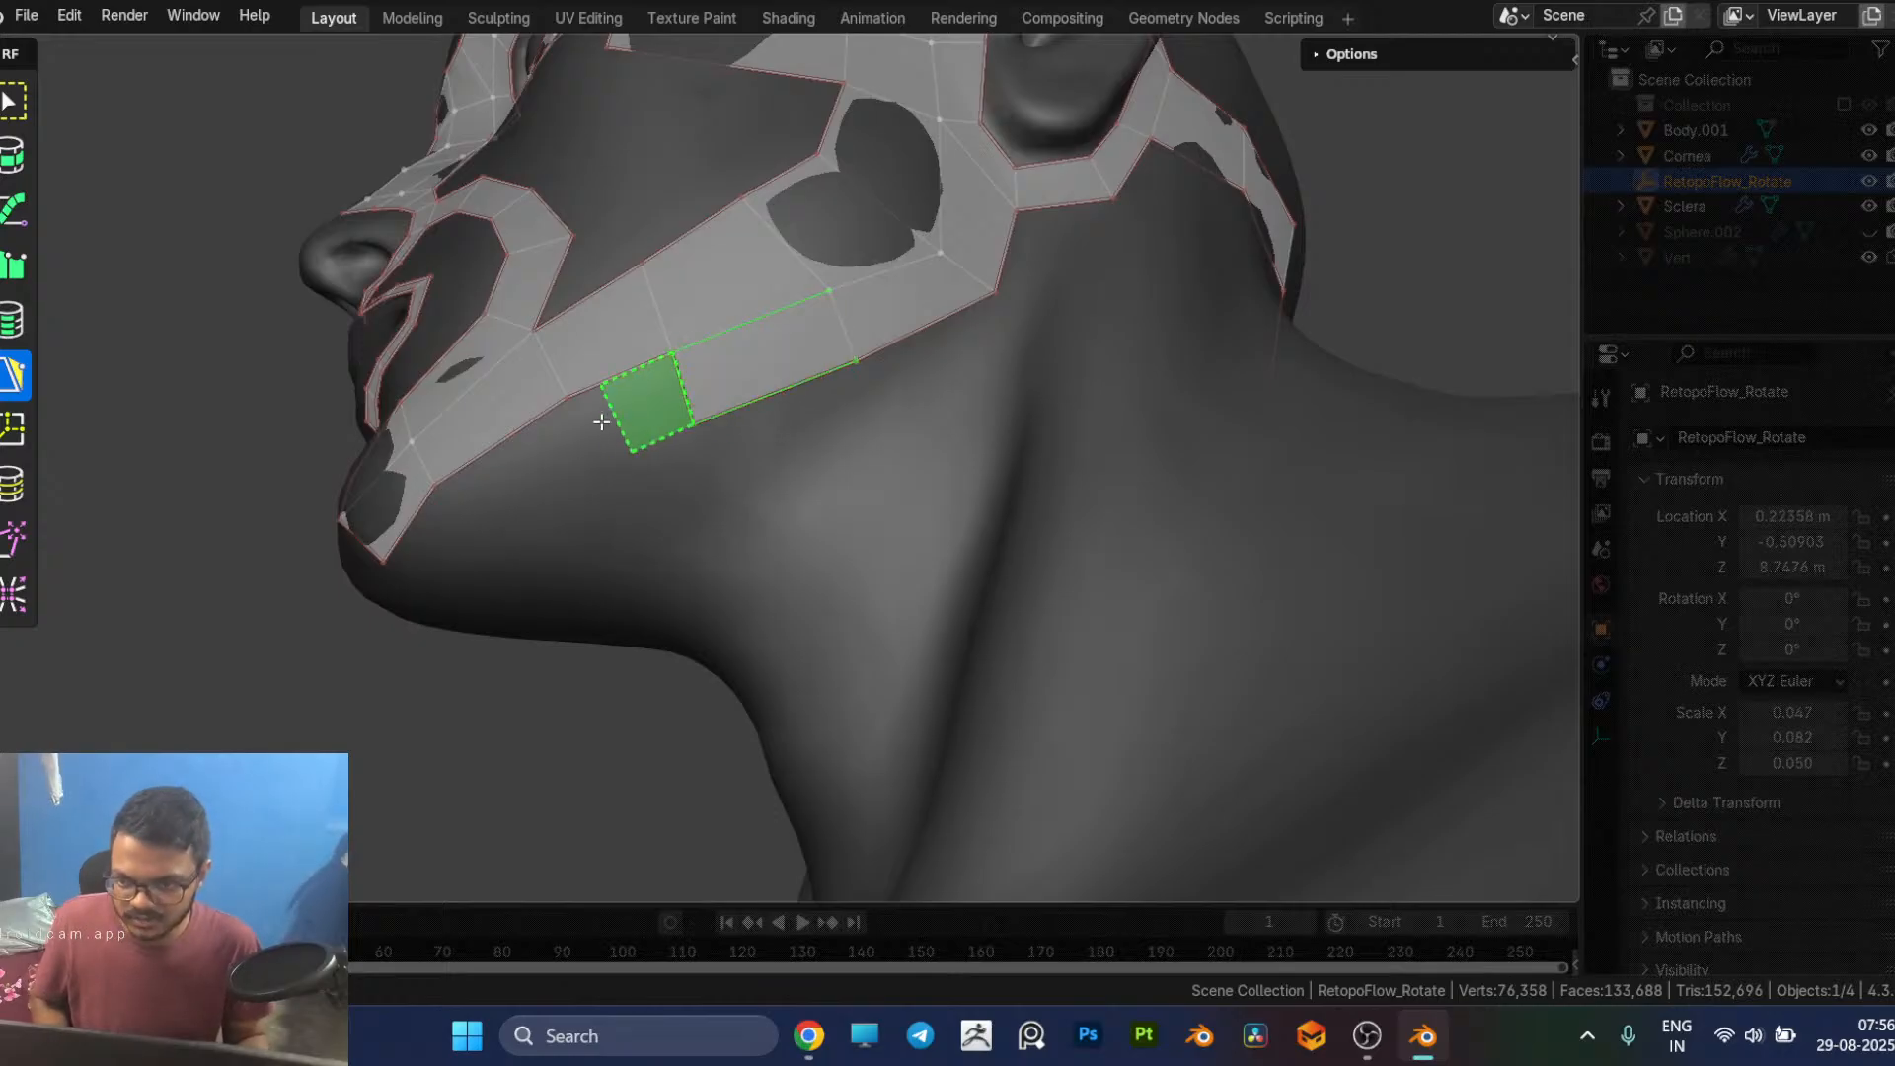
{"action": "left_click", "coordinate": [584, 428], "text": "ctrl"}
{"action": "middle_click_drag", "start_coordinate": [584, 430], "coordinate": [724, 395]}
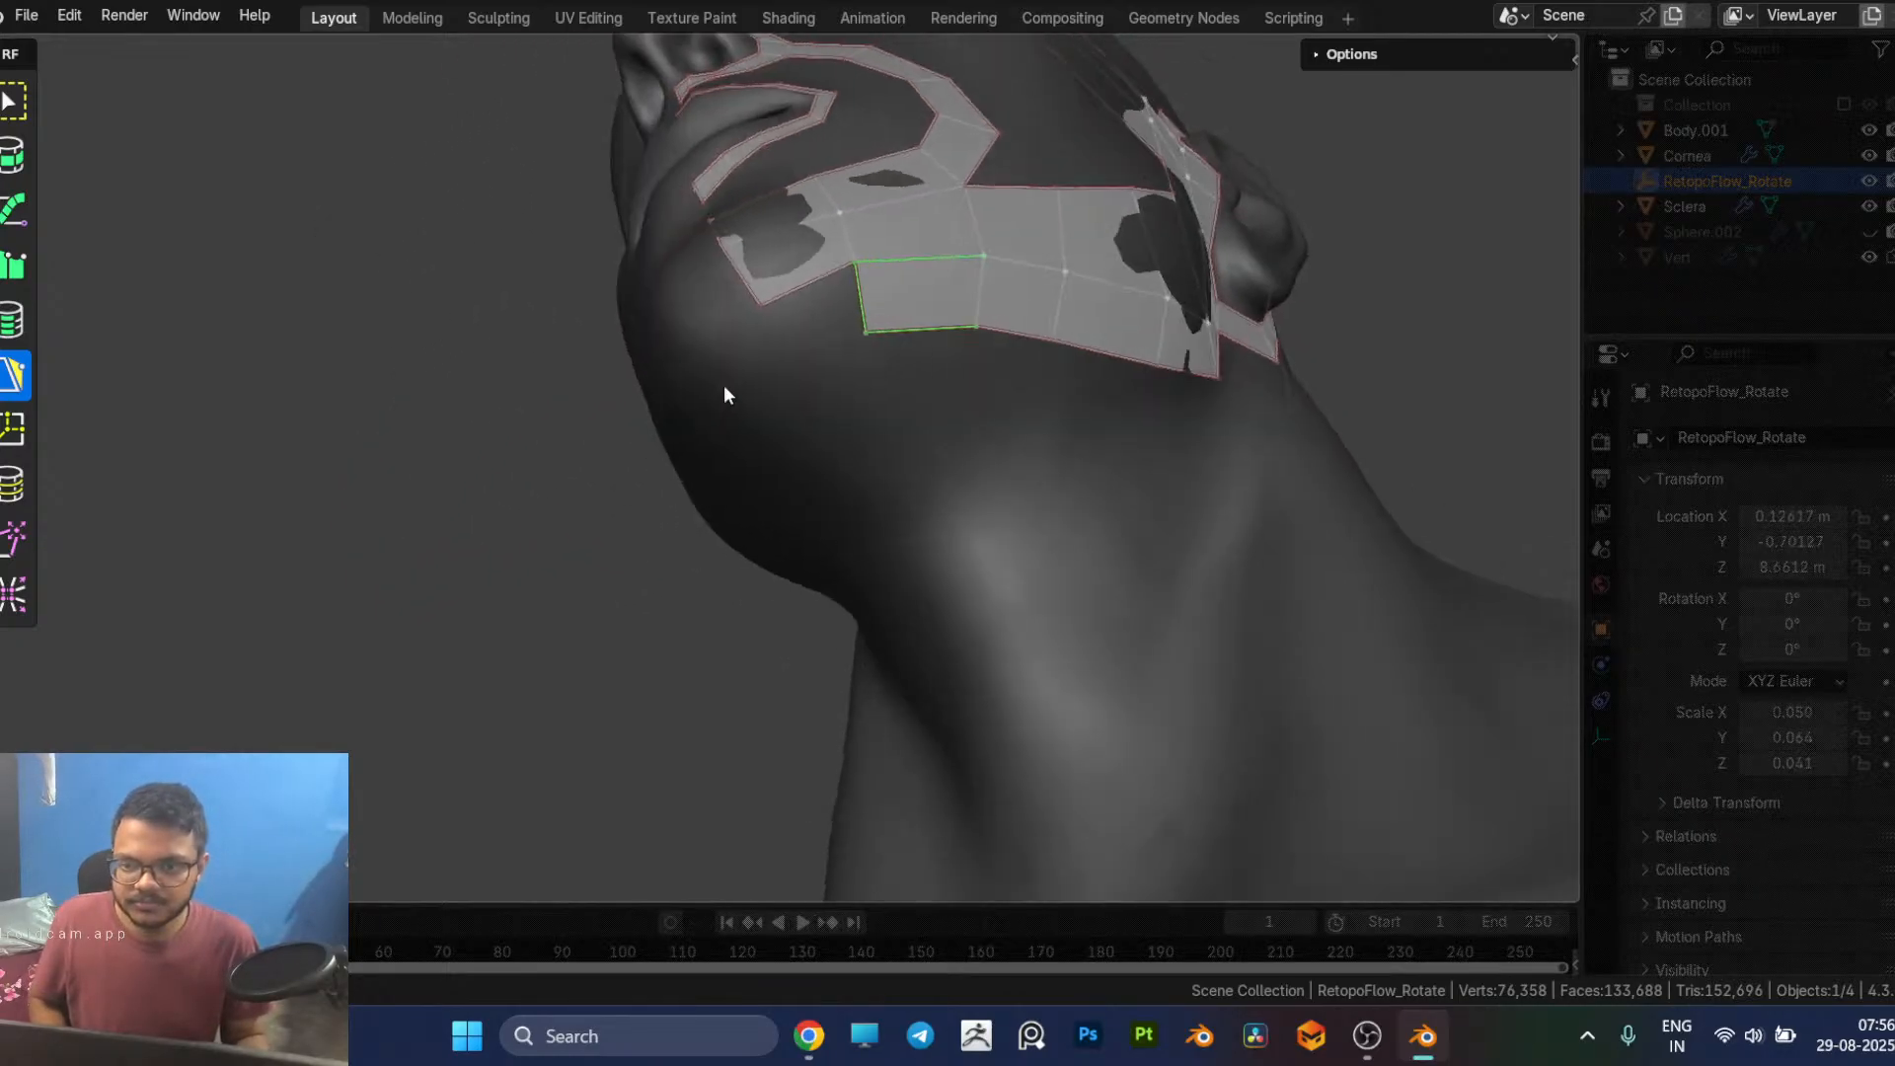
{"action": "left_click", "coordinate": [790, 331], "text": "ctrl"}
Step: Compare the head mesh with the ear retopology results and the colour-coded facial patches image in the browser
{"action": "middle_click_drag", "start_coordinate": [790, 330], "coordinate": [958, 667]}
{"action": "middle_click_drag", "start_coordinate": [1074, 531], "coordinate": [1176, 639]}
{"action": "key", "text": "alt+Tab"}
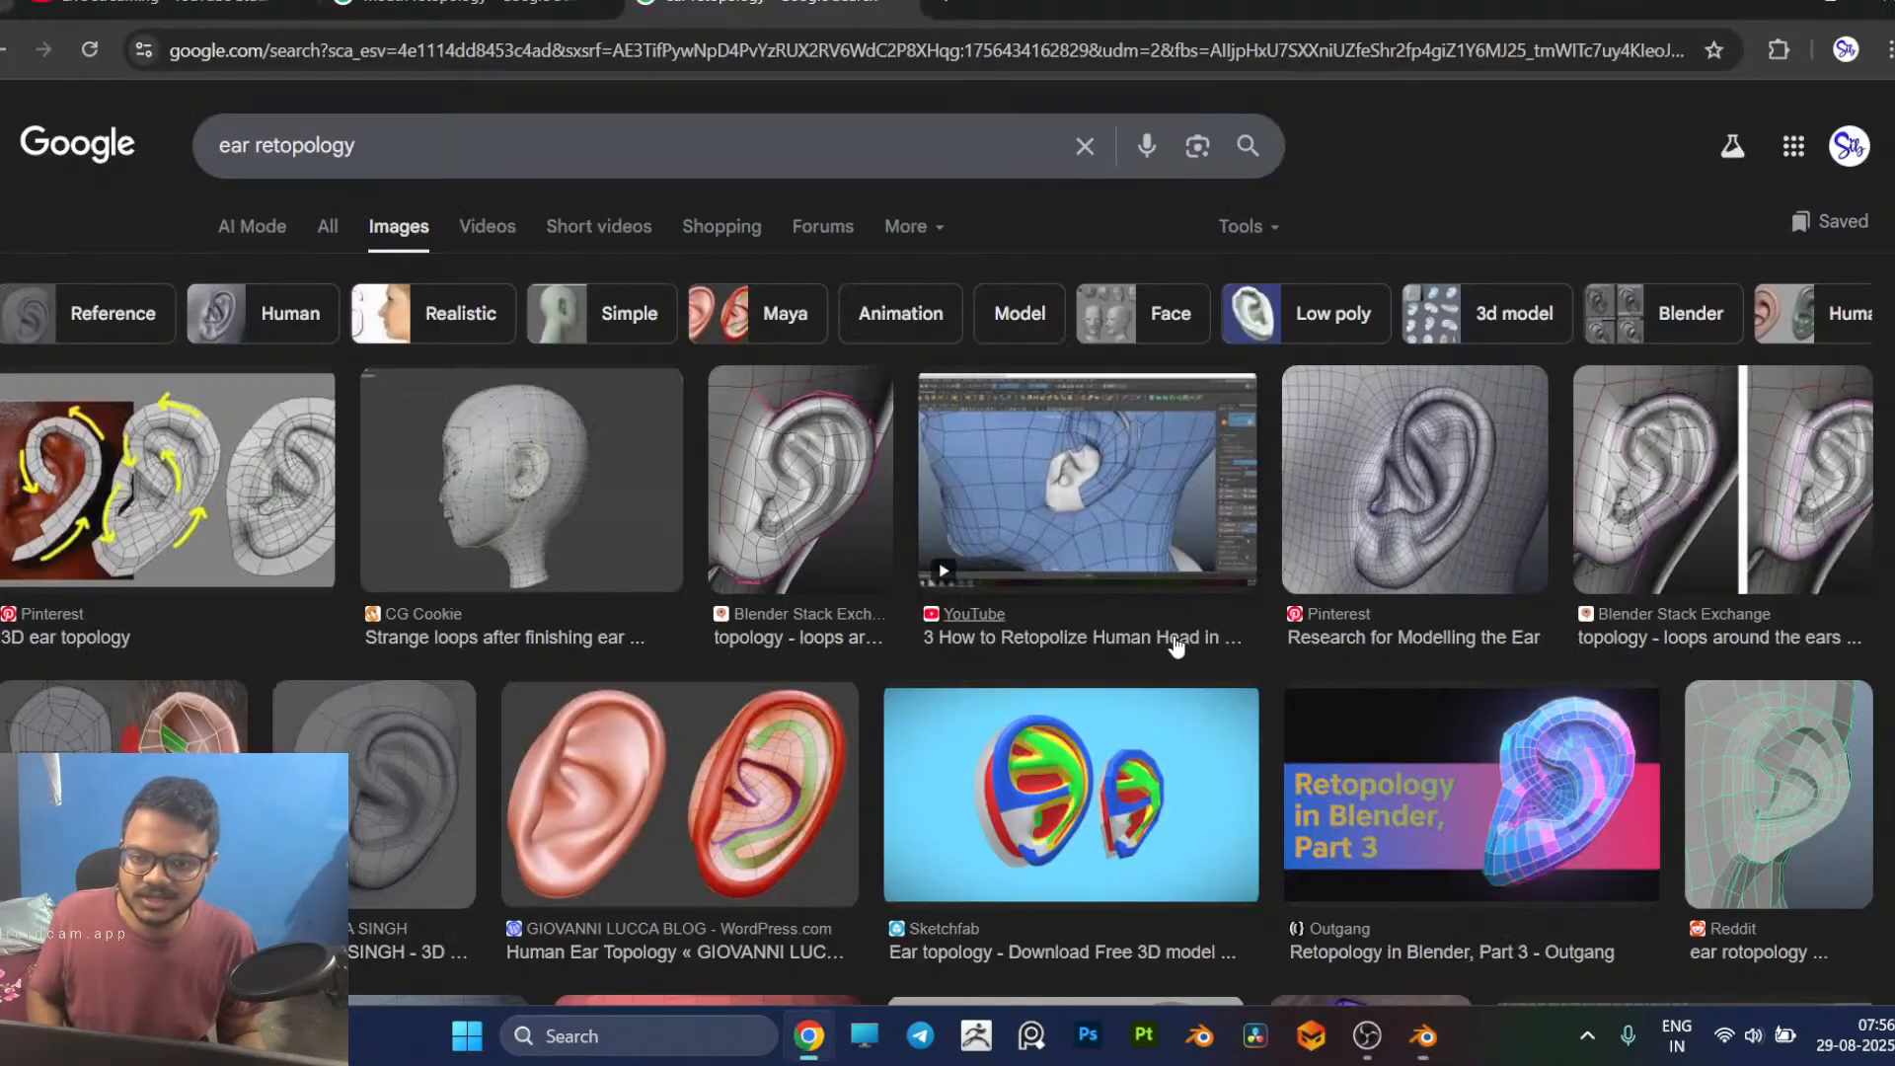
{"action": "left_click", "coordinate": [417, 20]}
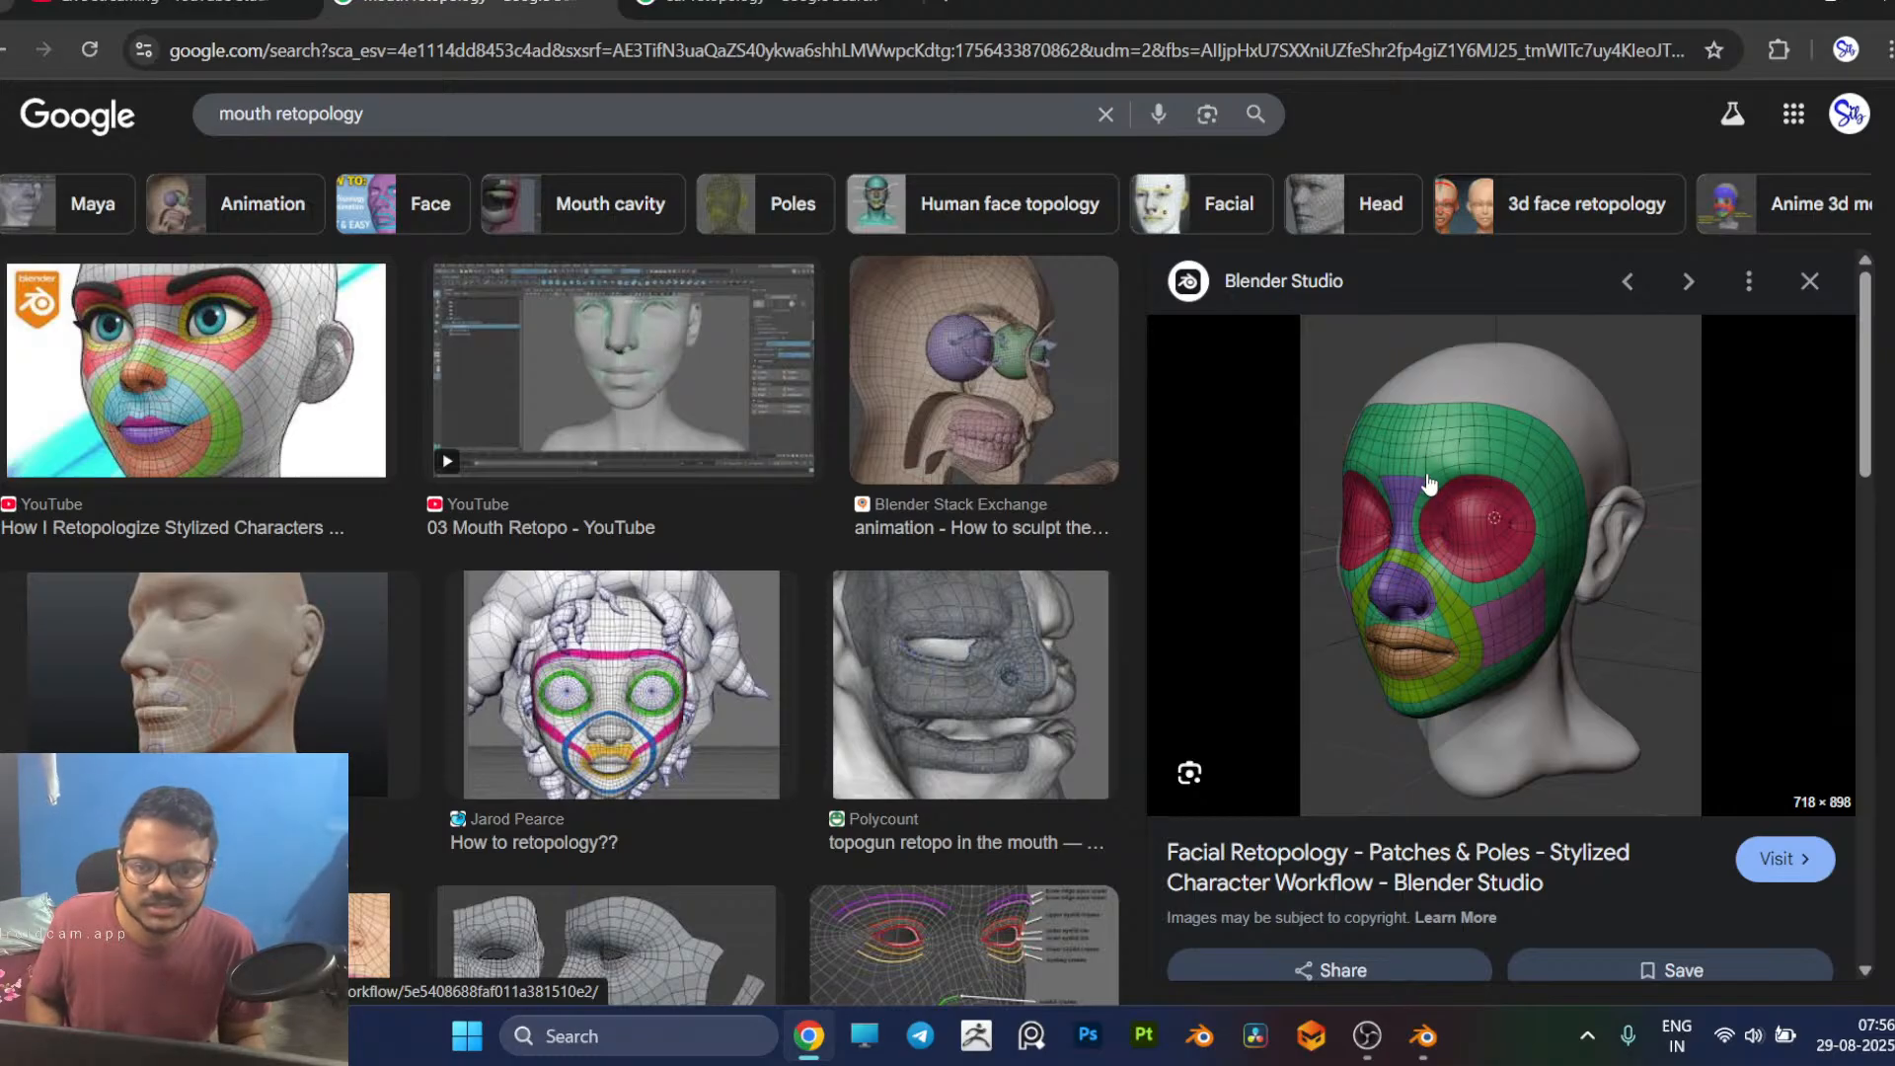
{"action": "key", "text": "alt+Tab"}
{"action": "middle_click_drag", "start_coordinate": [855, 458], "coordinate": [891, 662]}
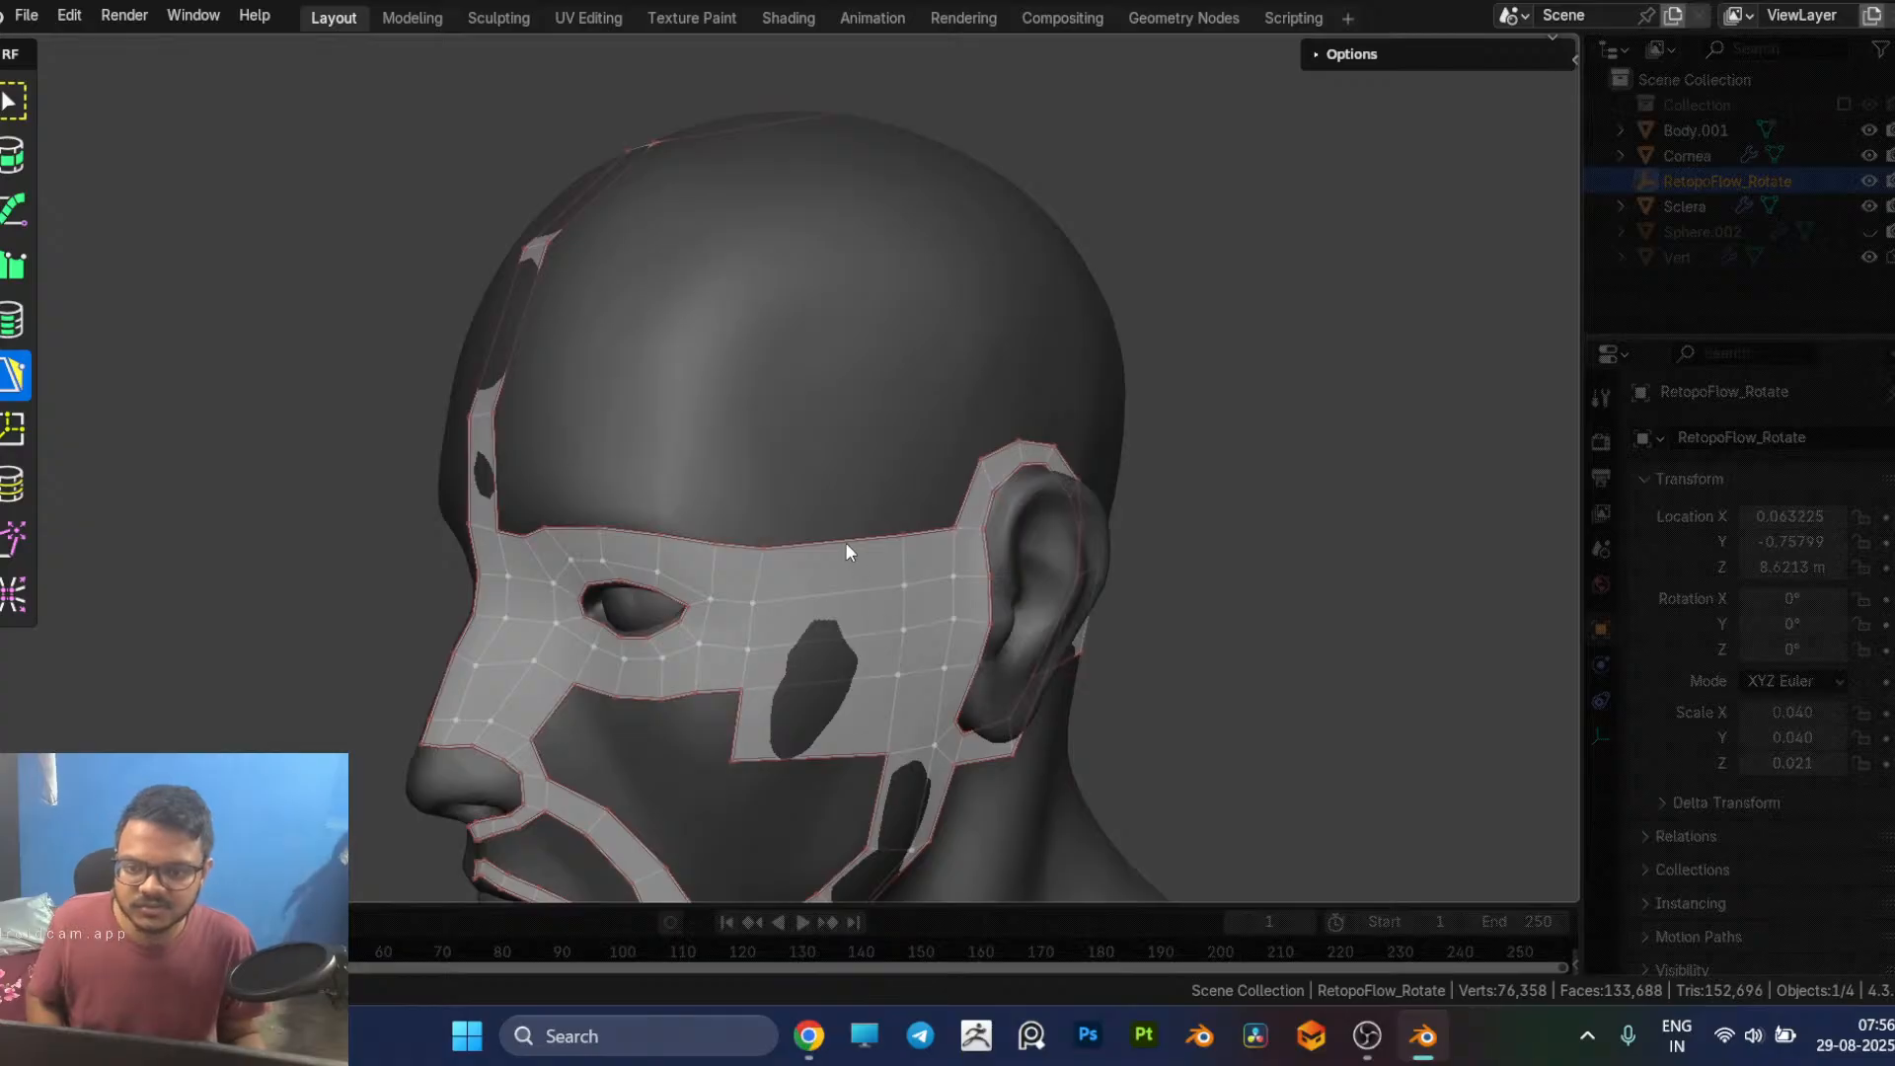
{"action": "middle_click_drag", "start_coordinate": [846, 542], "coordinate": [909, 563]}
{"action": "key", "text": "alt+Tab"}
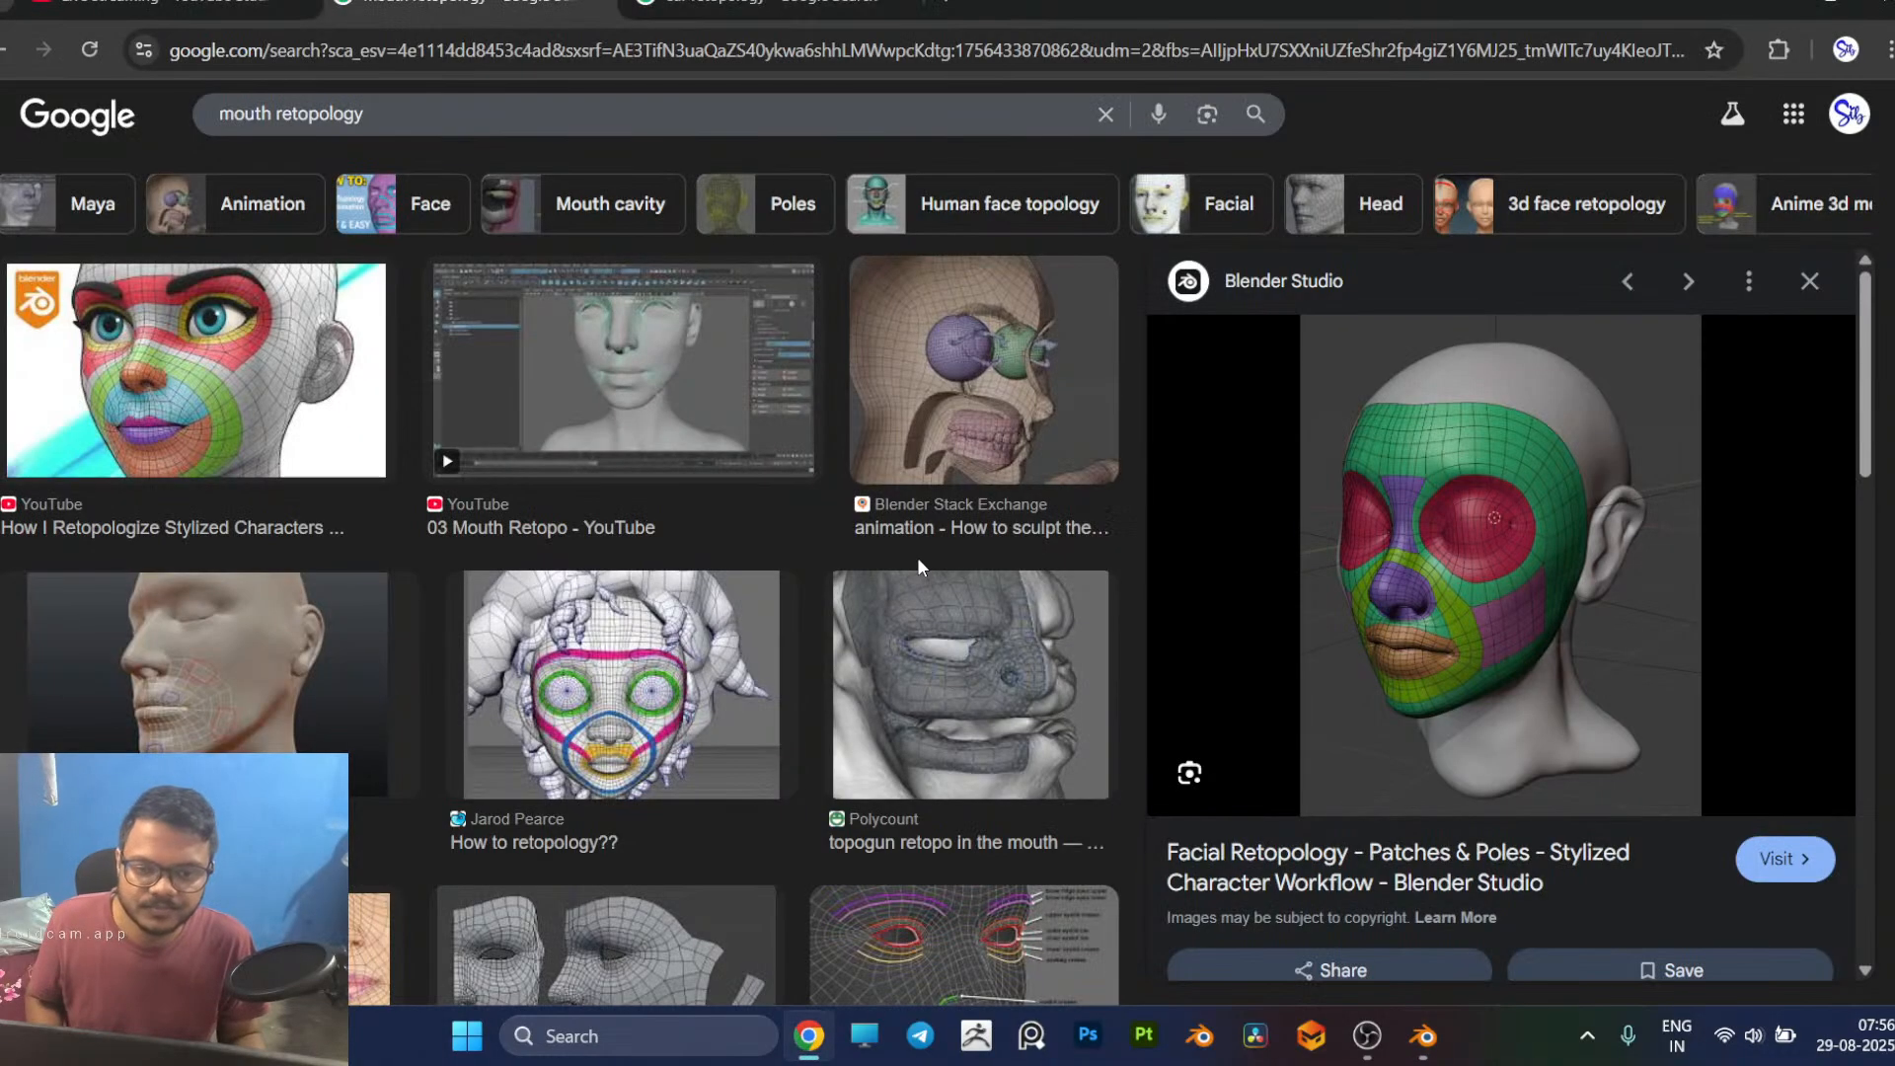
Step: Search Google Images for head retopology references
{"action": "left_click", "coordinate": [306, 127]}
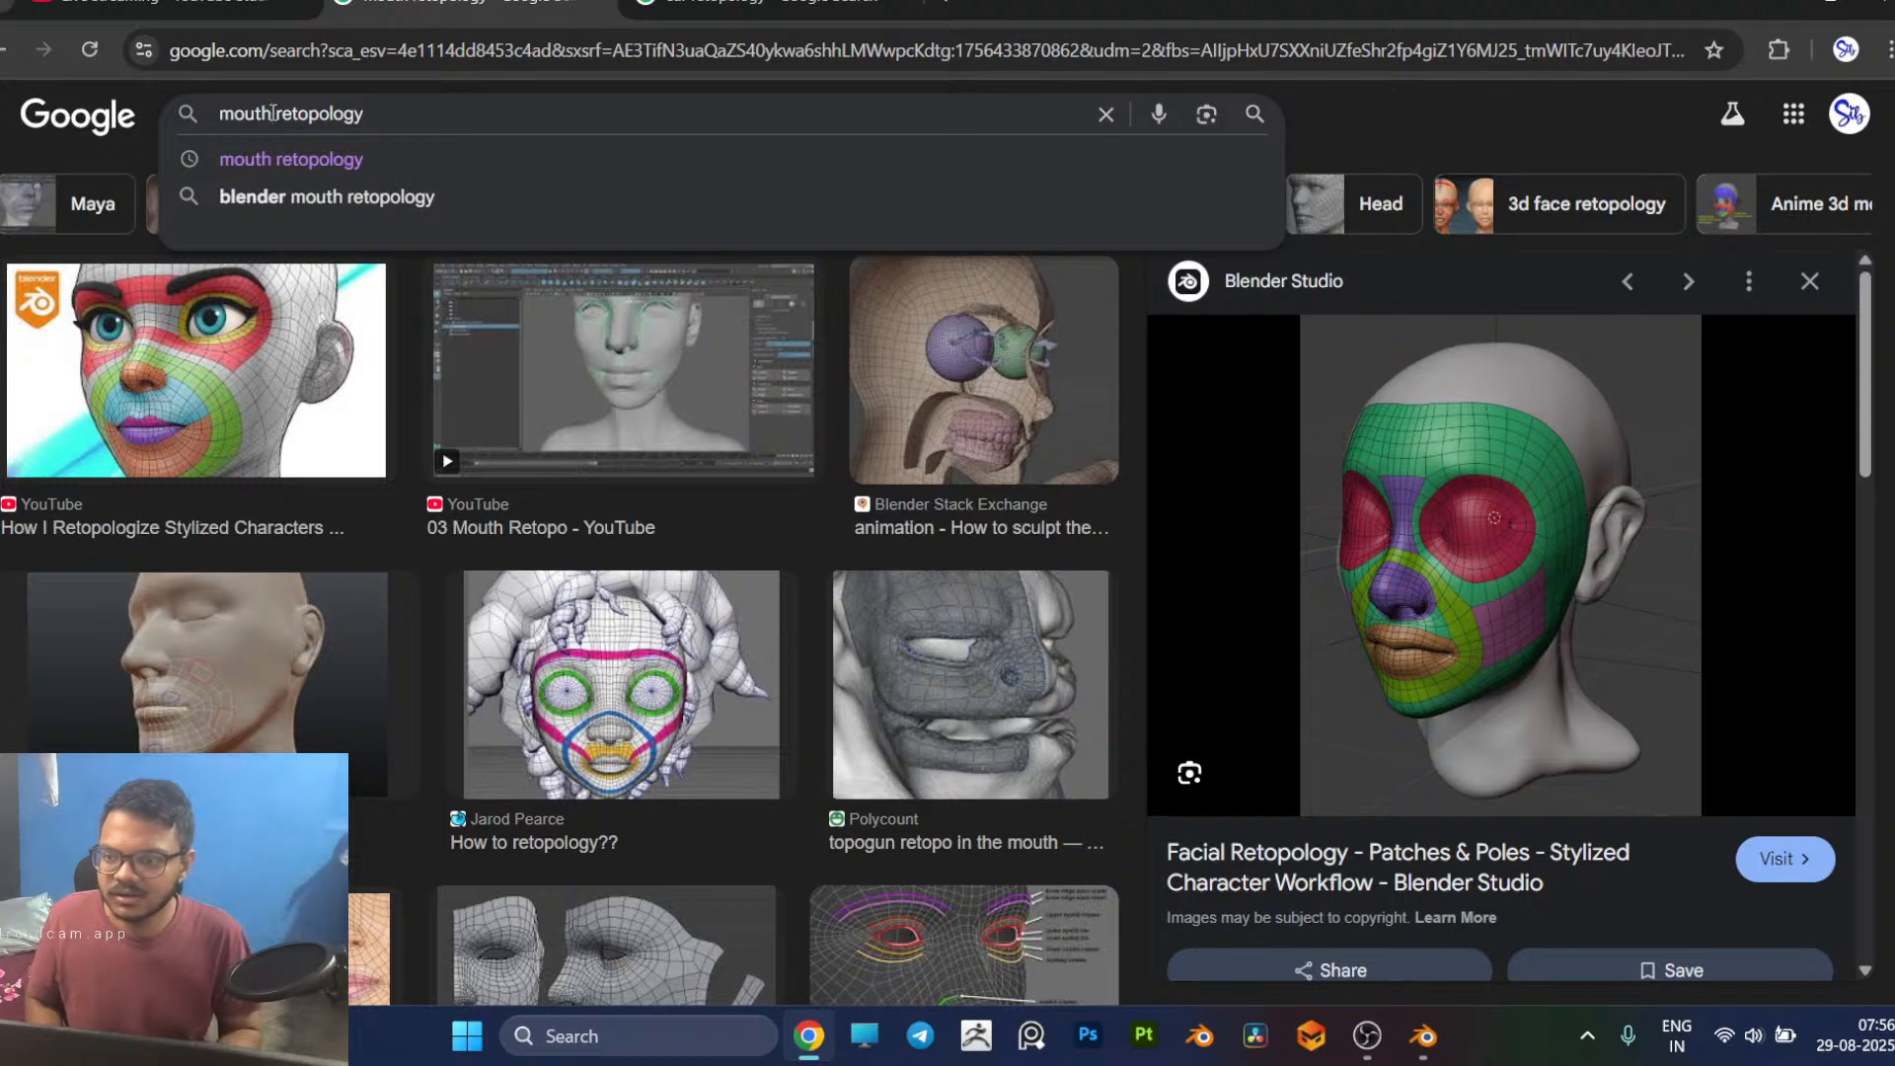
{"action": "key", "text": "ctrl+BackSpace"}
{"action": "type", "text": "head"}
{"action": "key", "text": "Return"}
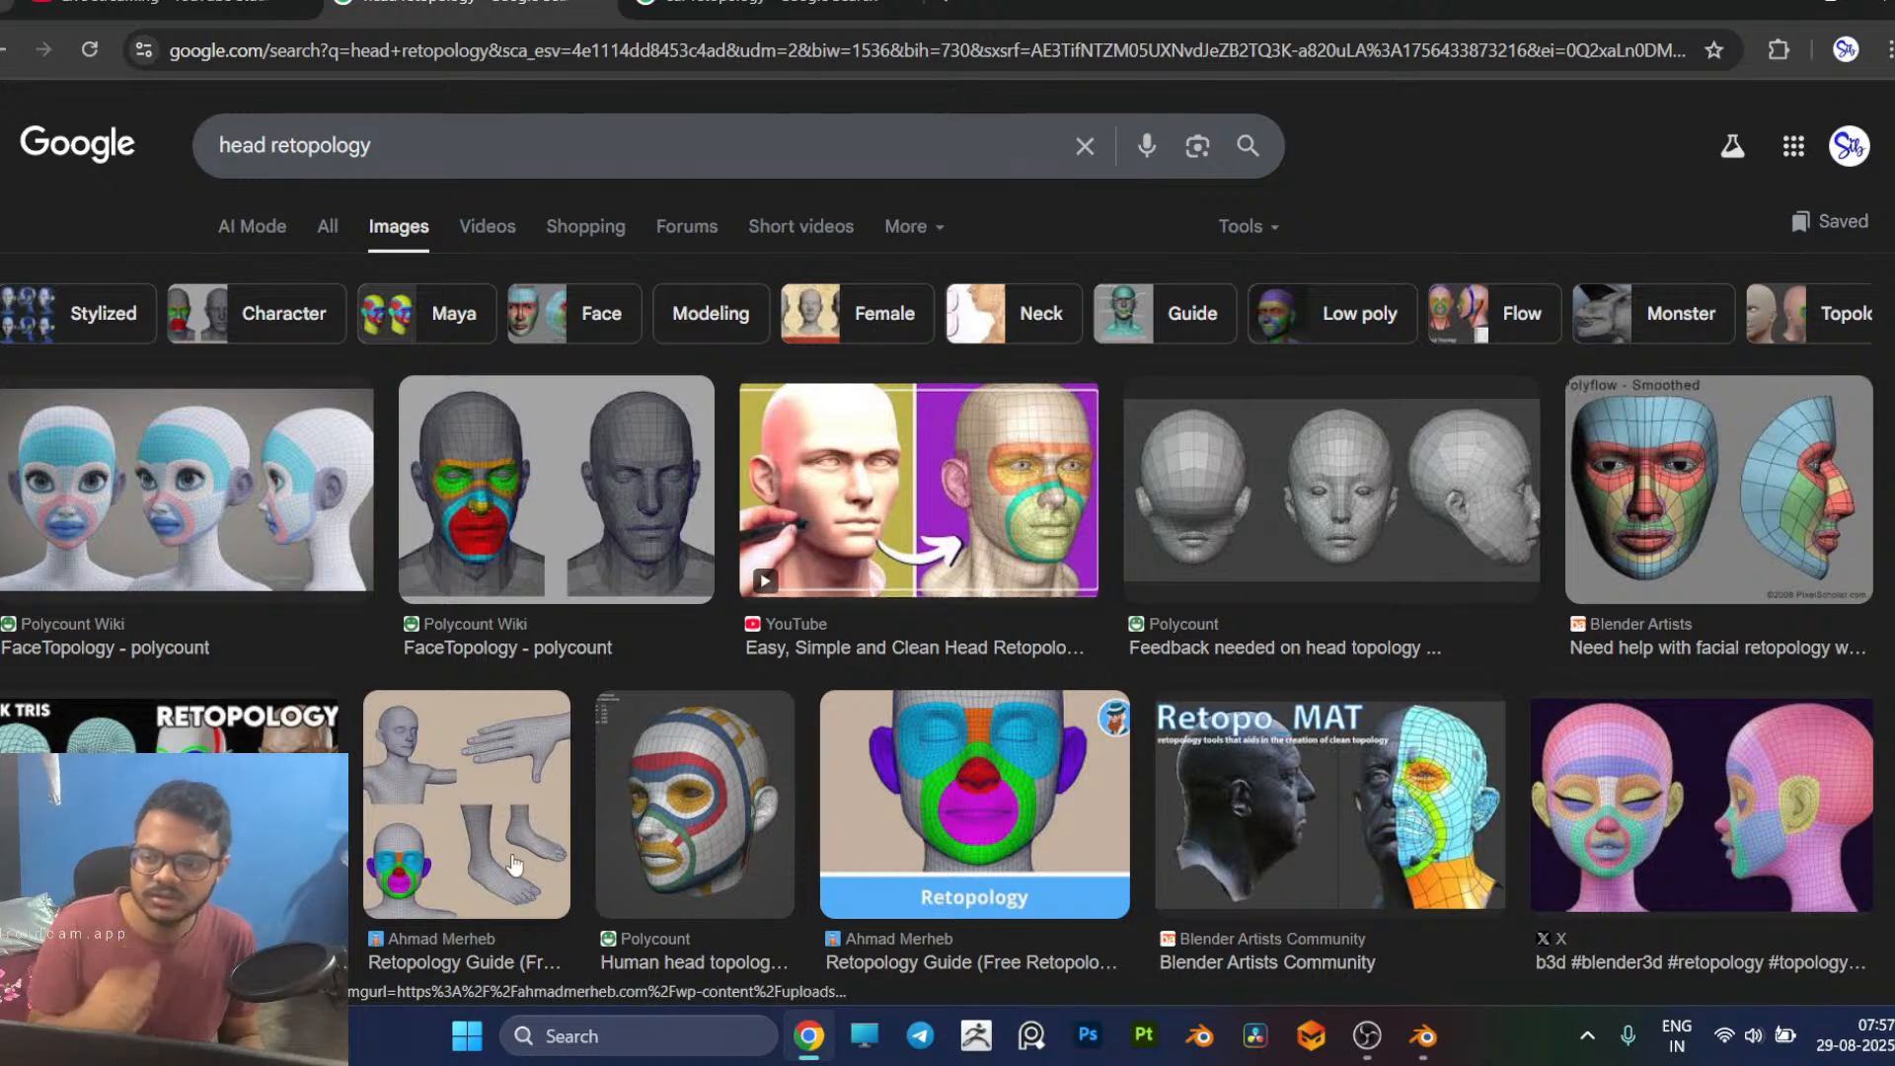
Step: Return to the mouth retopology results and compare the colour-coded facial patches image with the head mesh in Blender
{"action": "key", "text": "alt+Left"}
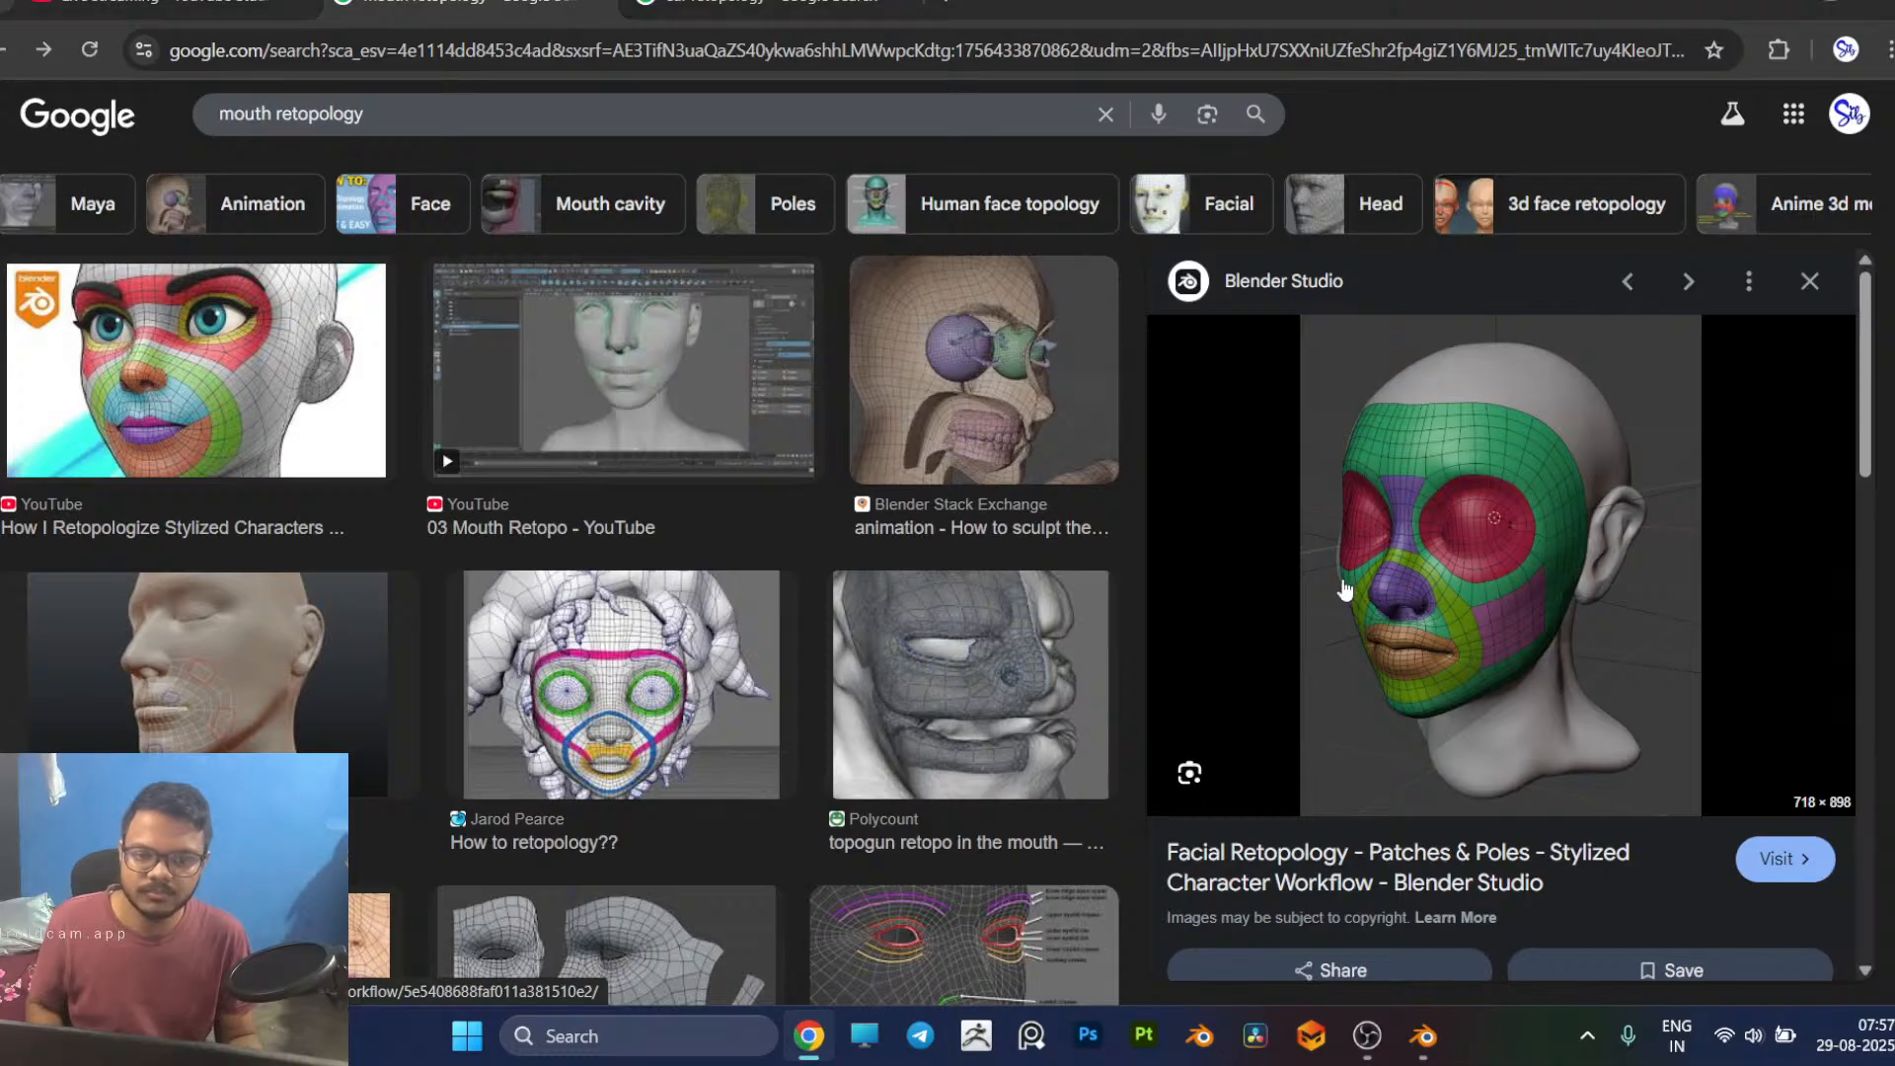
{"action": "key", "text": "alt+Tab"}
{"action": "scroll", "coordinate": [841, 643], "scroll_direction": "down", "scroll_amount": 1}
{"action": "middle_click_drag", "start_coordinate": [845, 642], "coordinate": [897, 618]}
{"action": "middle_click_drag", "start_coordinate": [748, 701], "coordinate": [815, 573]}
{"action": "key", "text": "alt+Tab"}
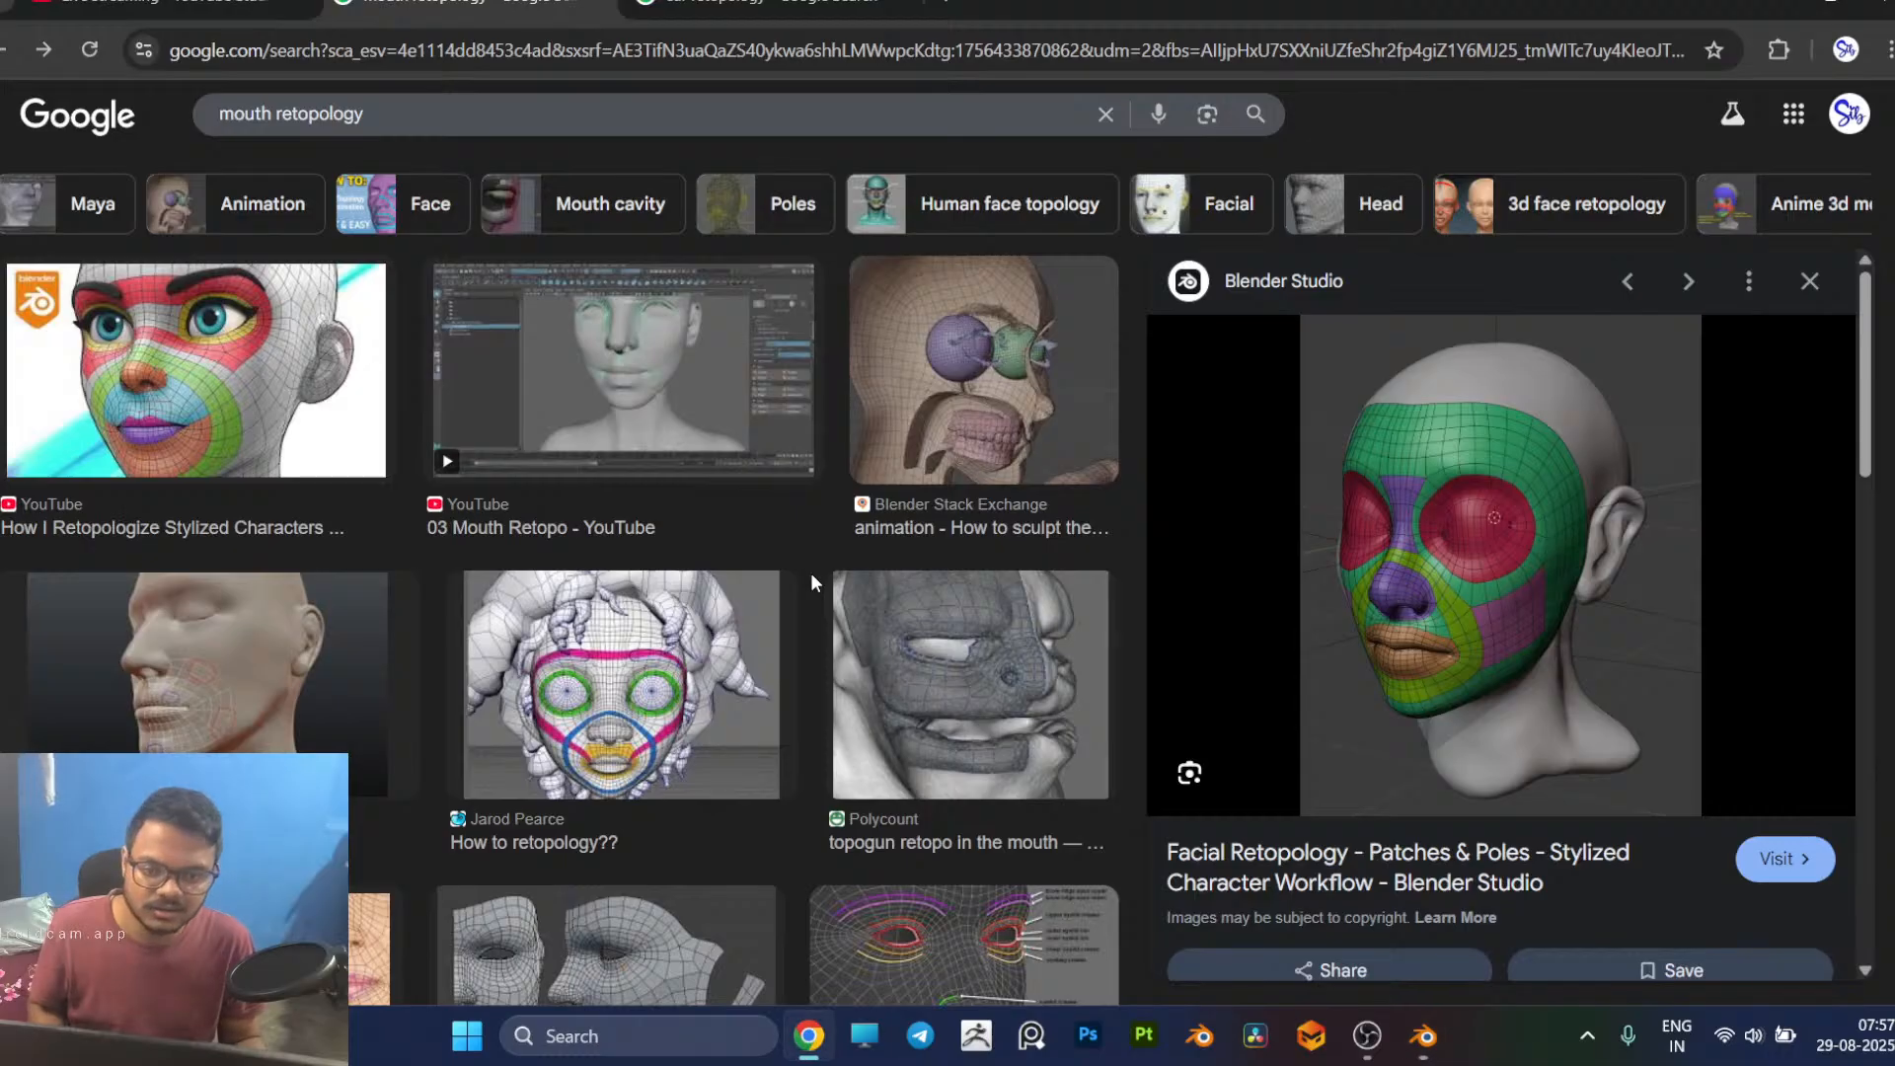
{"action": "key", "text": "alt+Tab"}
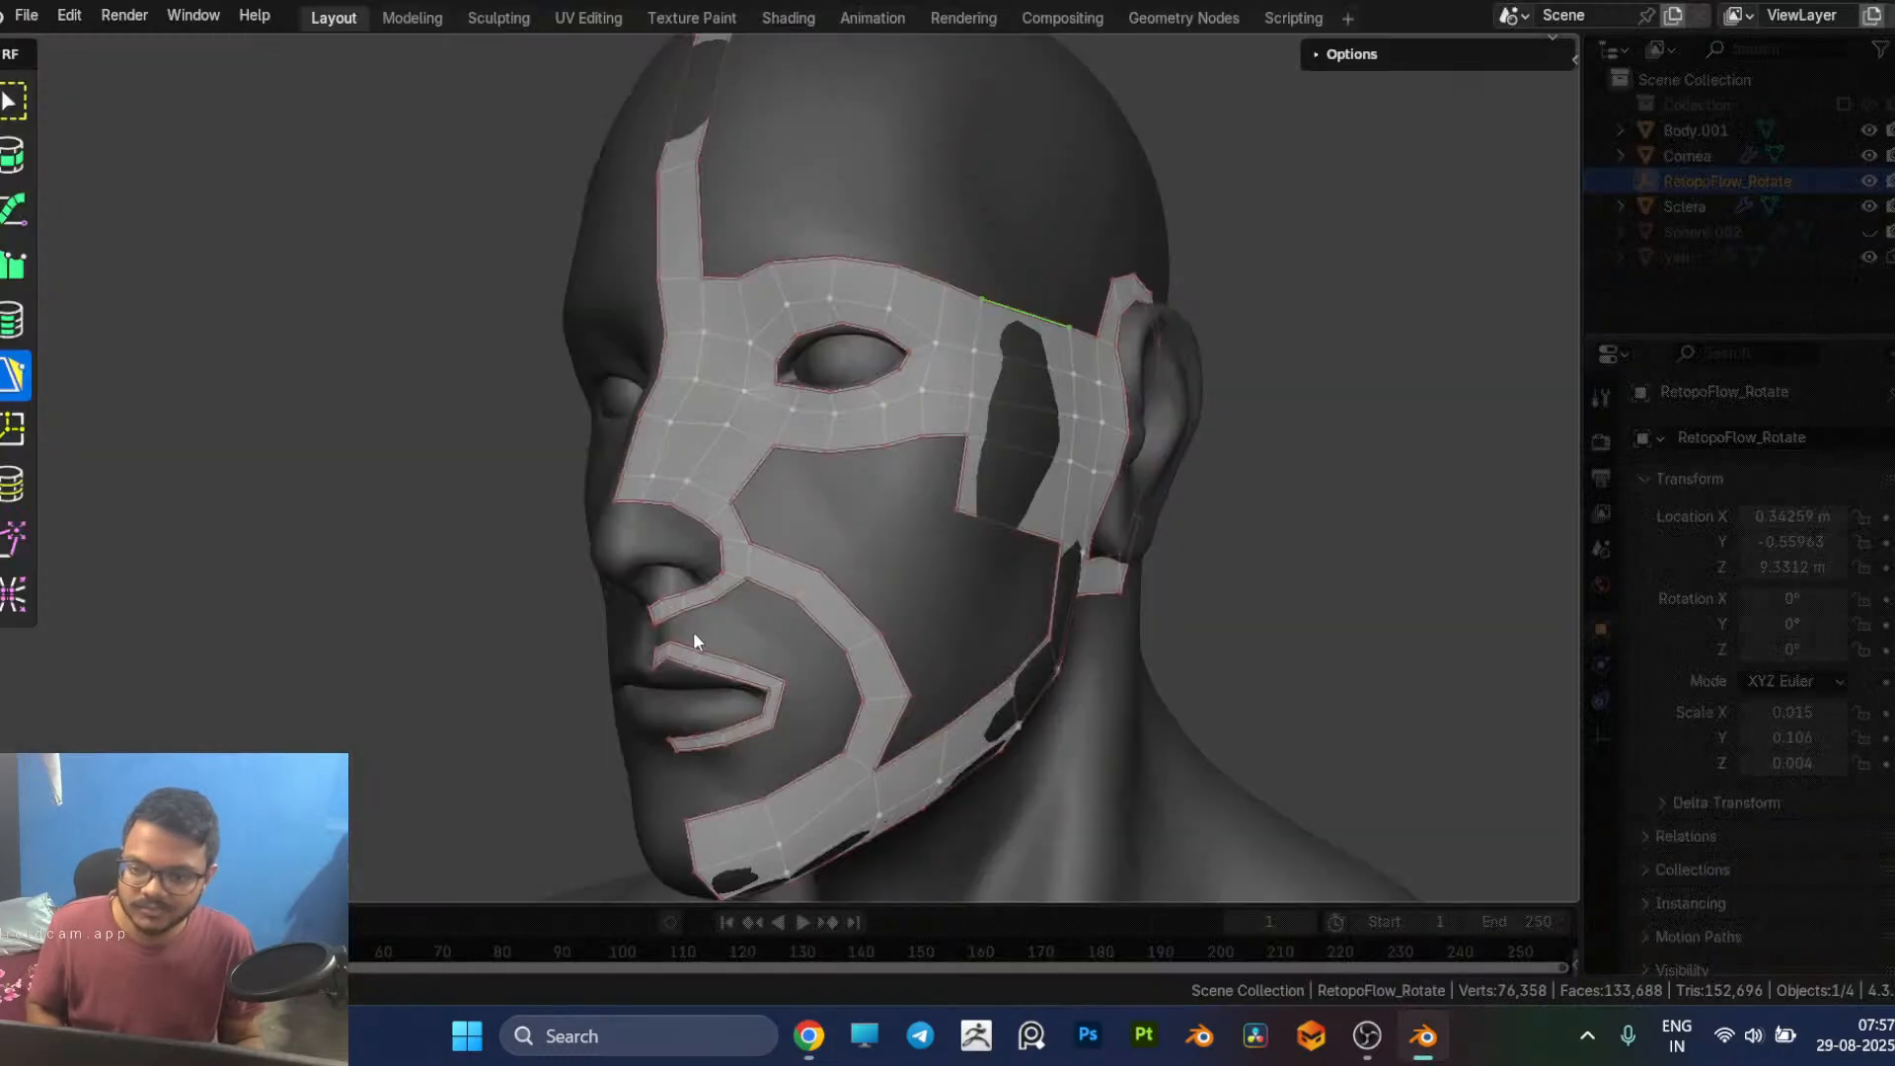
Step: Delete the quad joining the nostril loop to the cheek strip and reconnect the strip to the mesh beneath the inner eye corner
{"action": "left_click", "coordinate": [784, 583]}
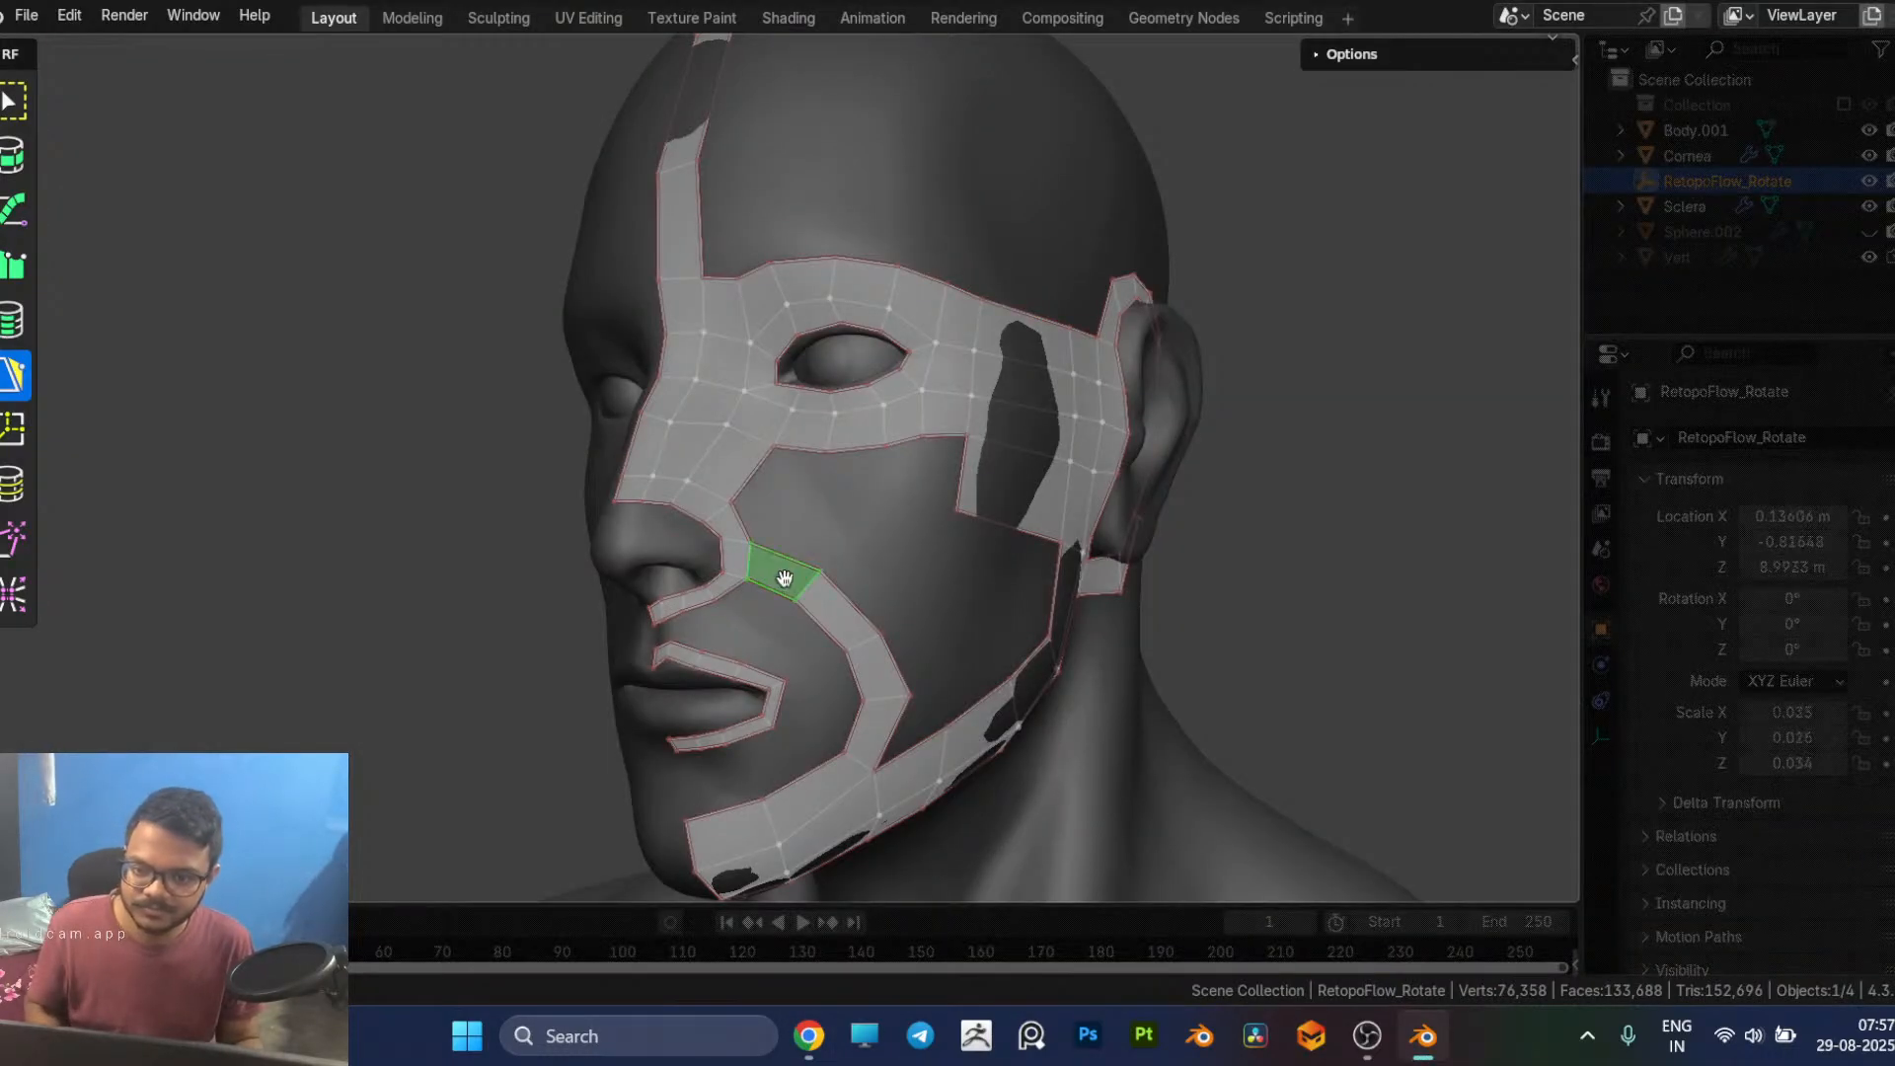
{"action": "key", "text": "x"}
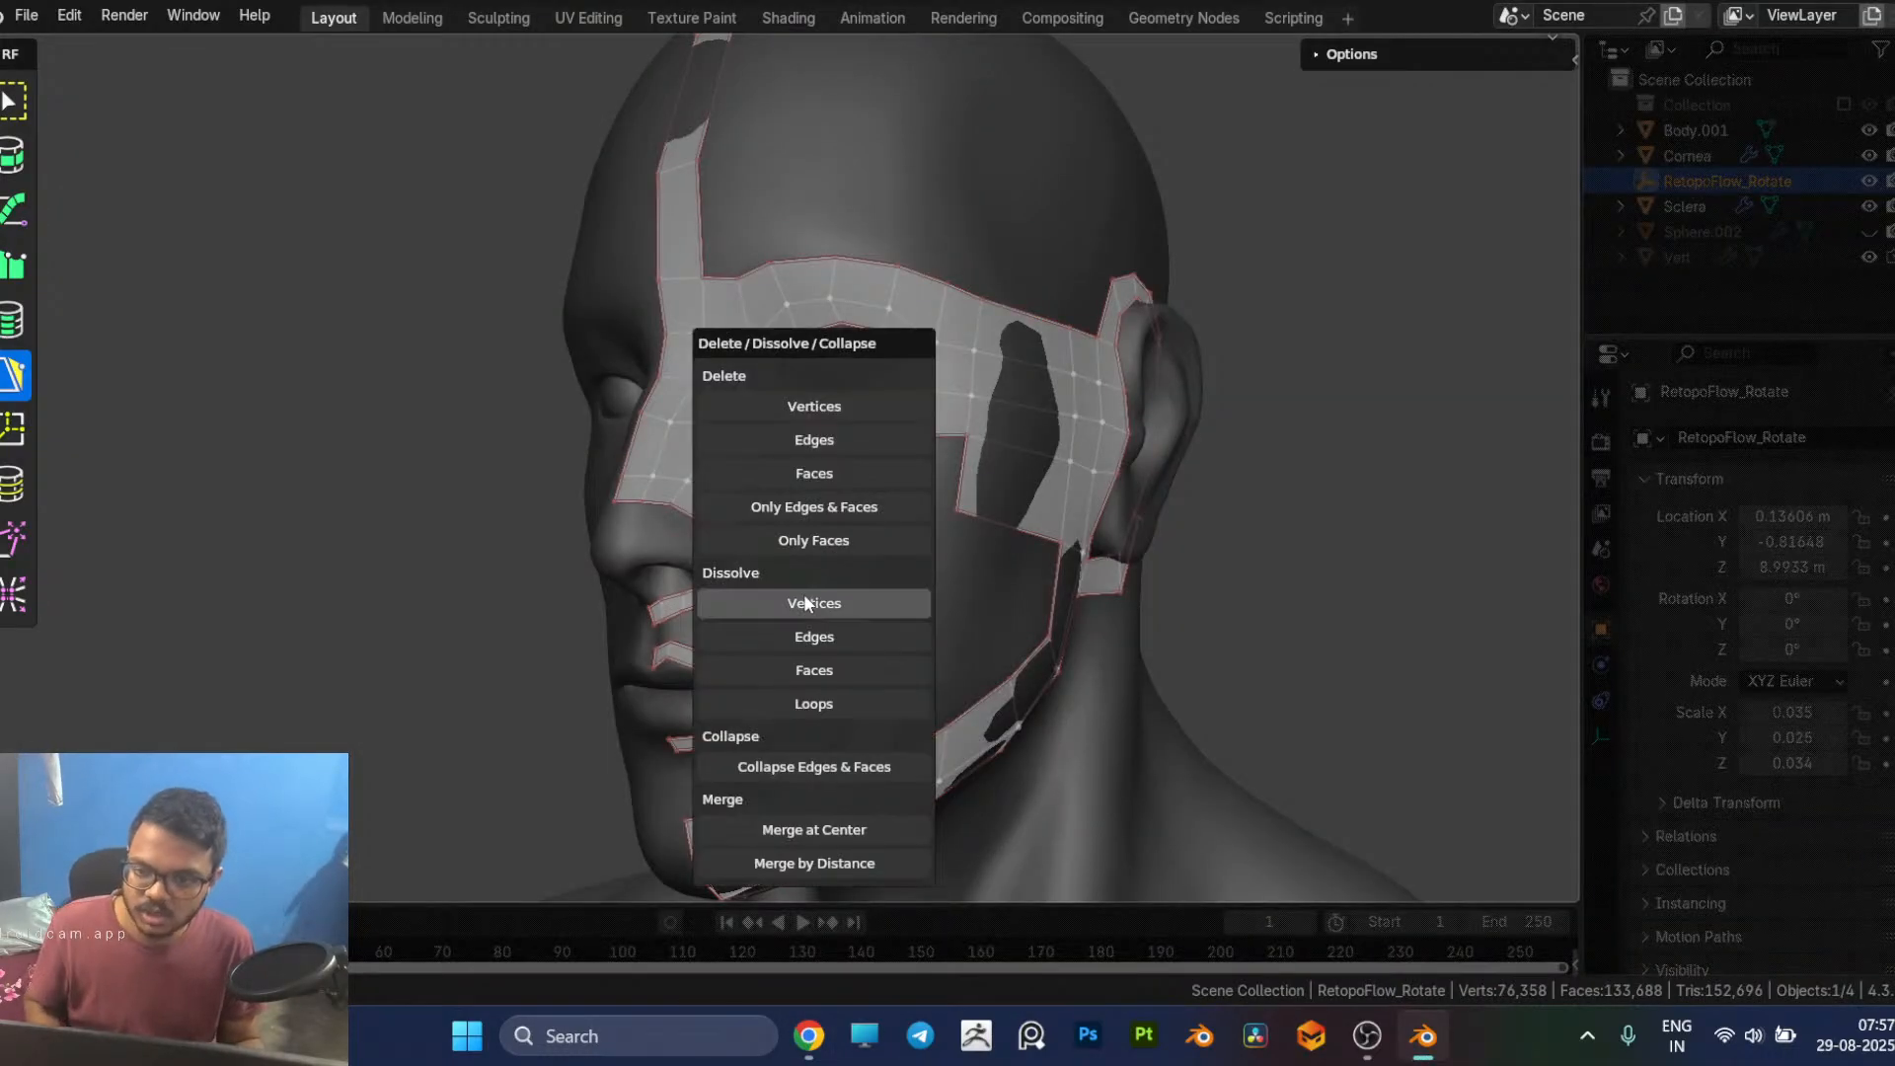
{"action": "left_click", "coordinate": [782, 472]}
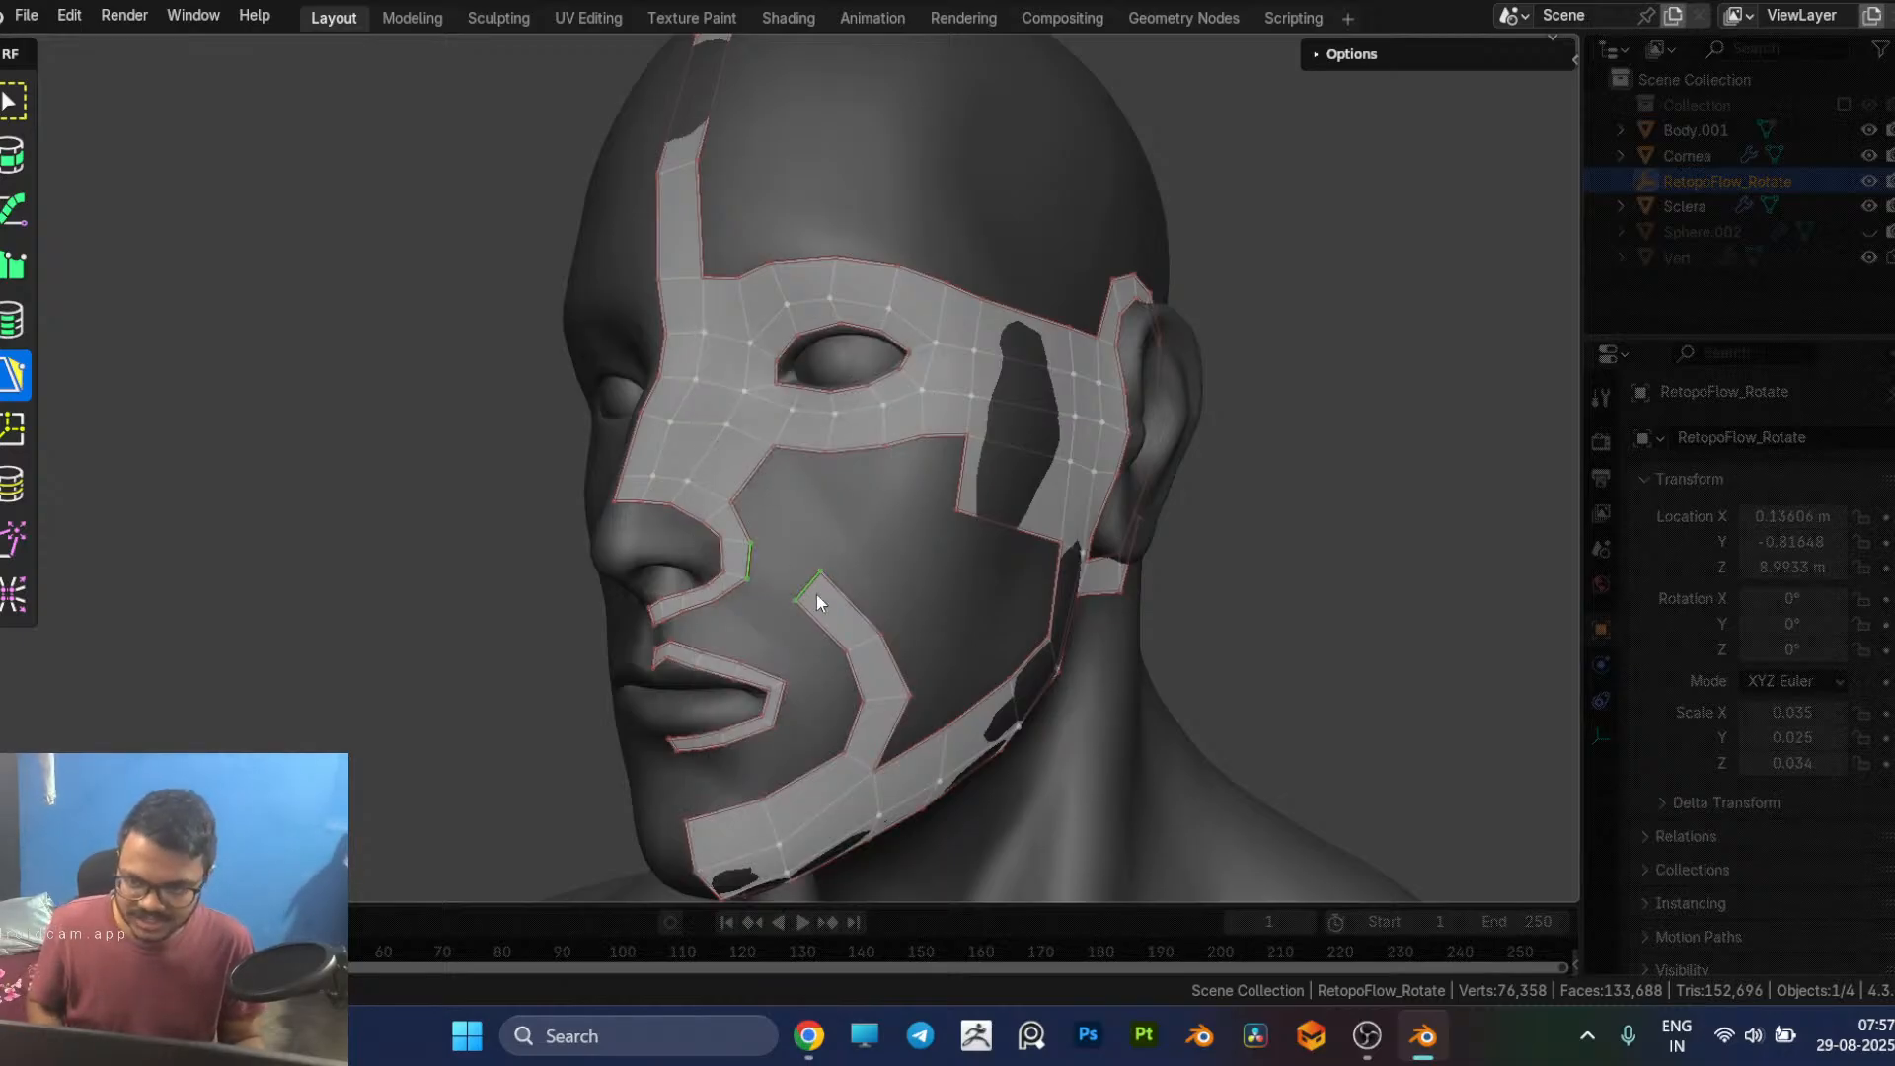
{"action": "left_click_drag", "start_coordinate": [805, 590], "coordinate": [828, 569]}
{"action": "left_click", "coordinate": [745, 491]}
{"action": "middle_click_drag", "start_coordinate": [764, 515], "coordinate": [796, 518]}
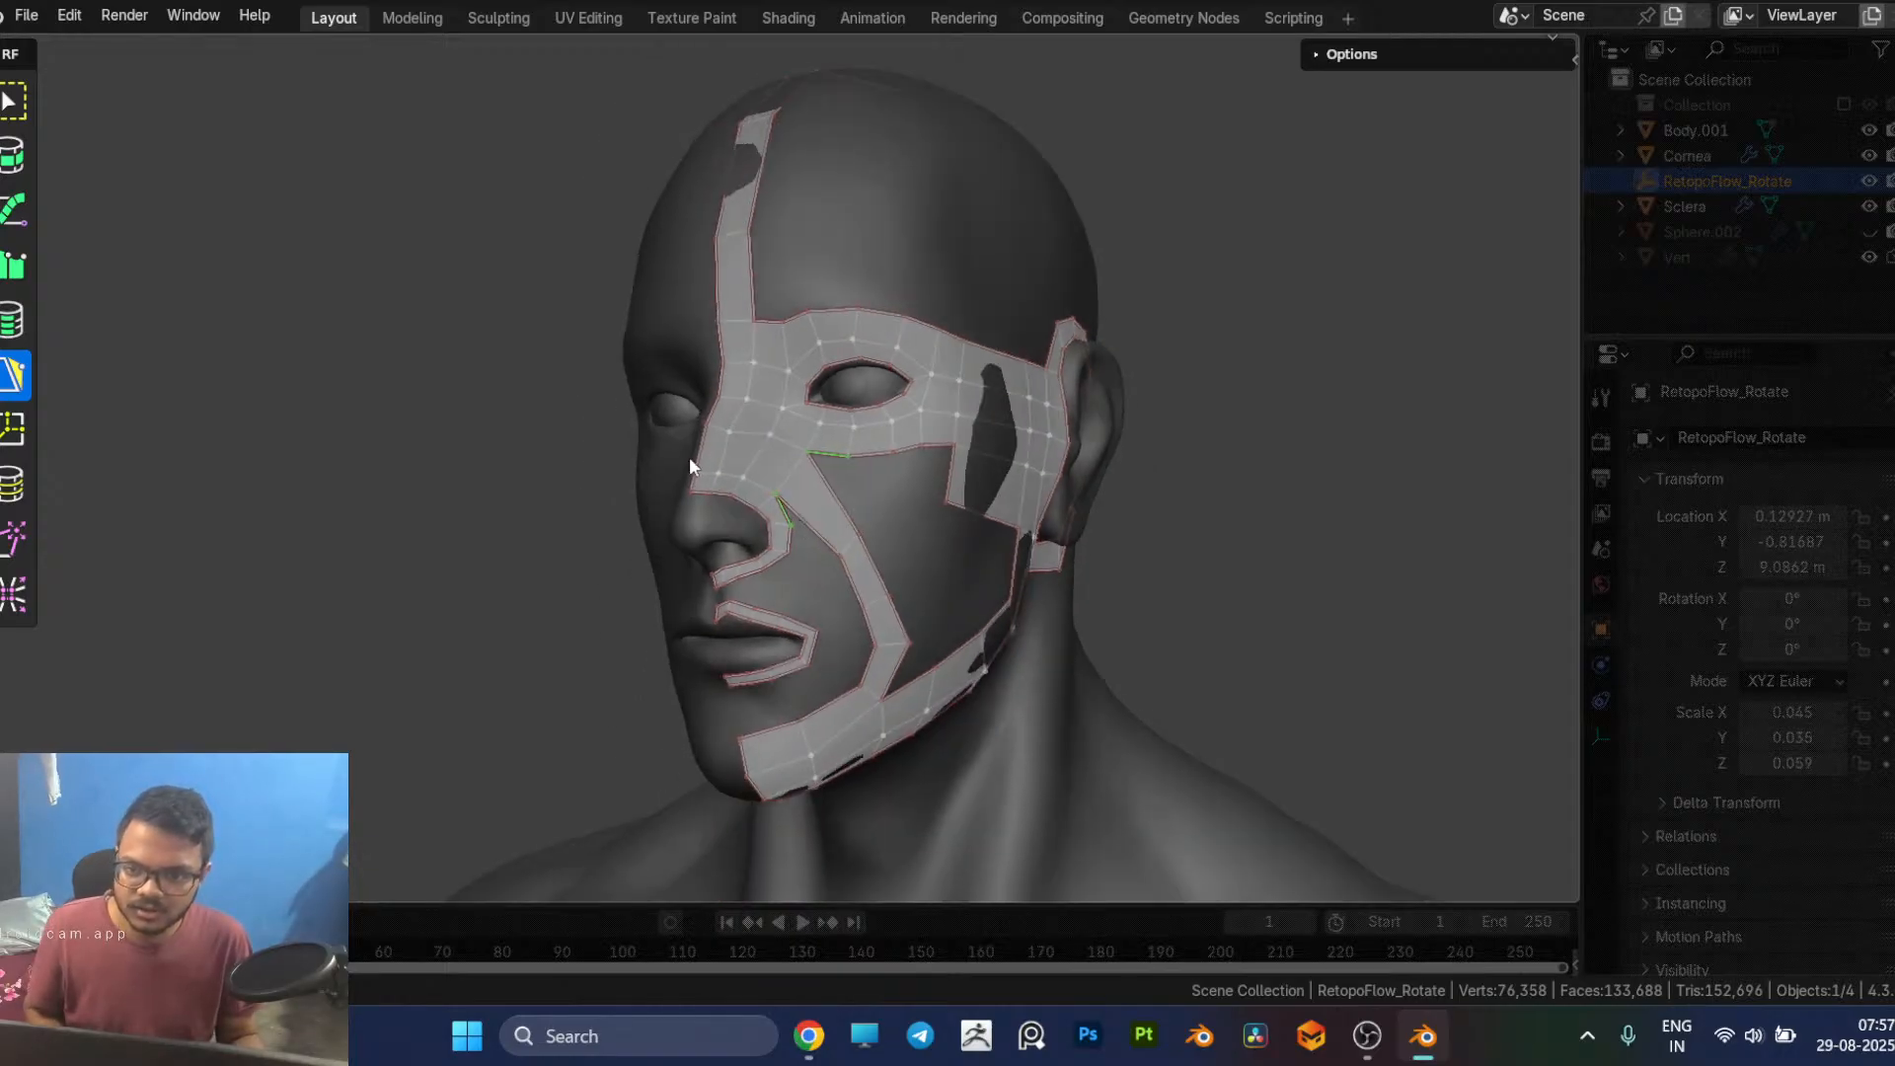
Step: Curve the cheek strip by moving its inner and outer edges outward and shifting the inner vertices just above the jaw
{"action": "middle_click_drag", "start_coordinate": [753, 756], "coordinate": [755, 584]}
{"action": "key", "text": "g"}
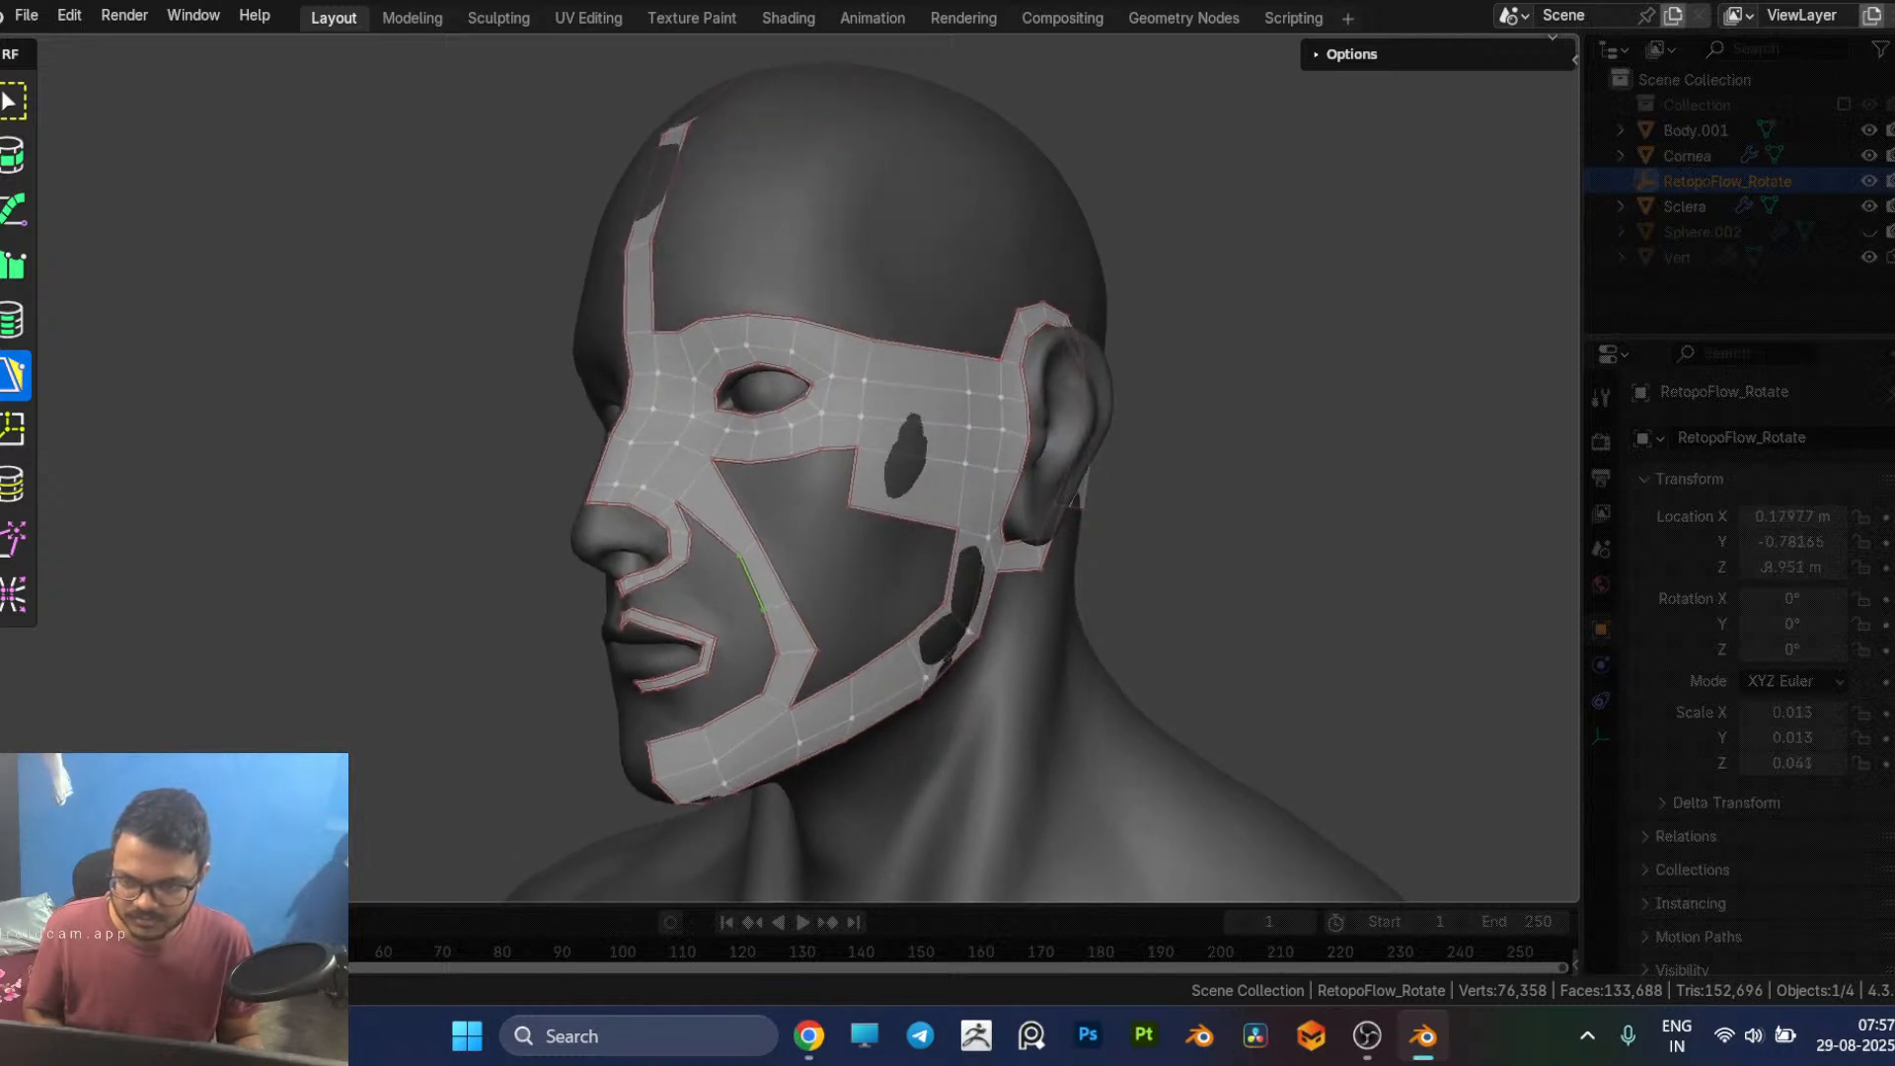
{"action": "left_click", "coordinate": [774, 560]}
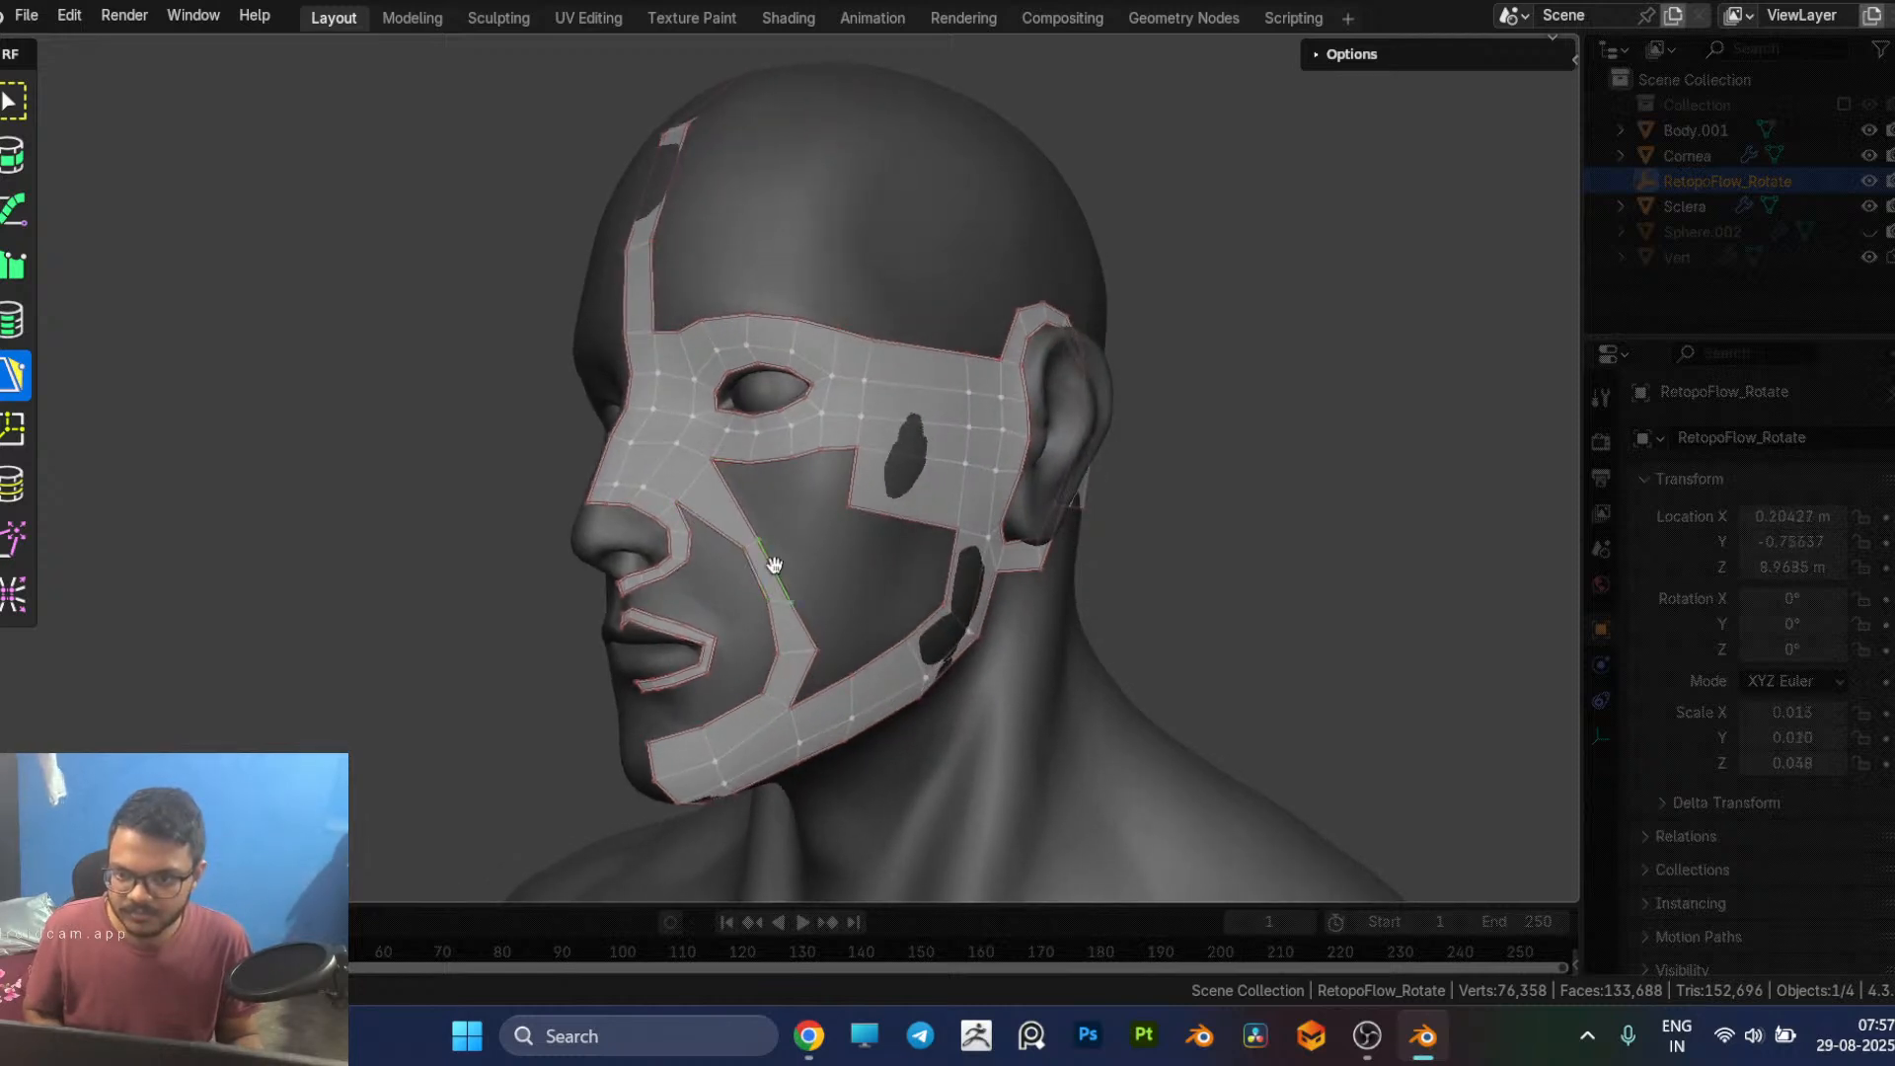
{"action": "key", "text": "g"}
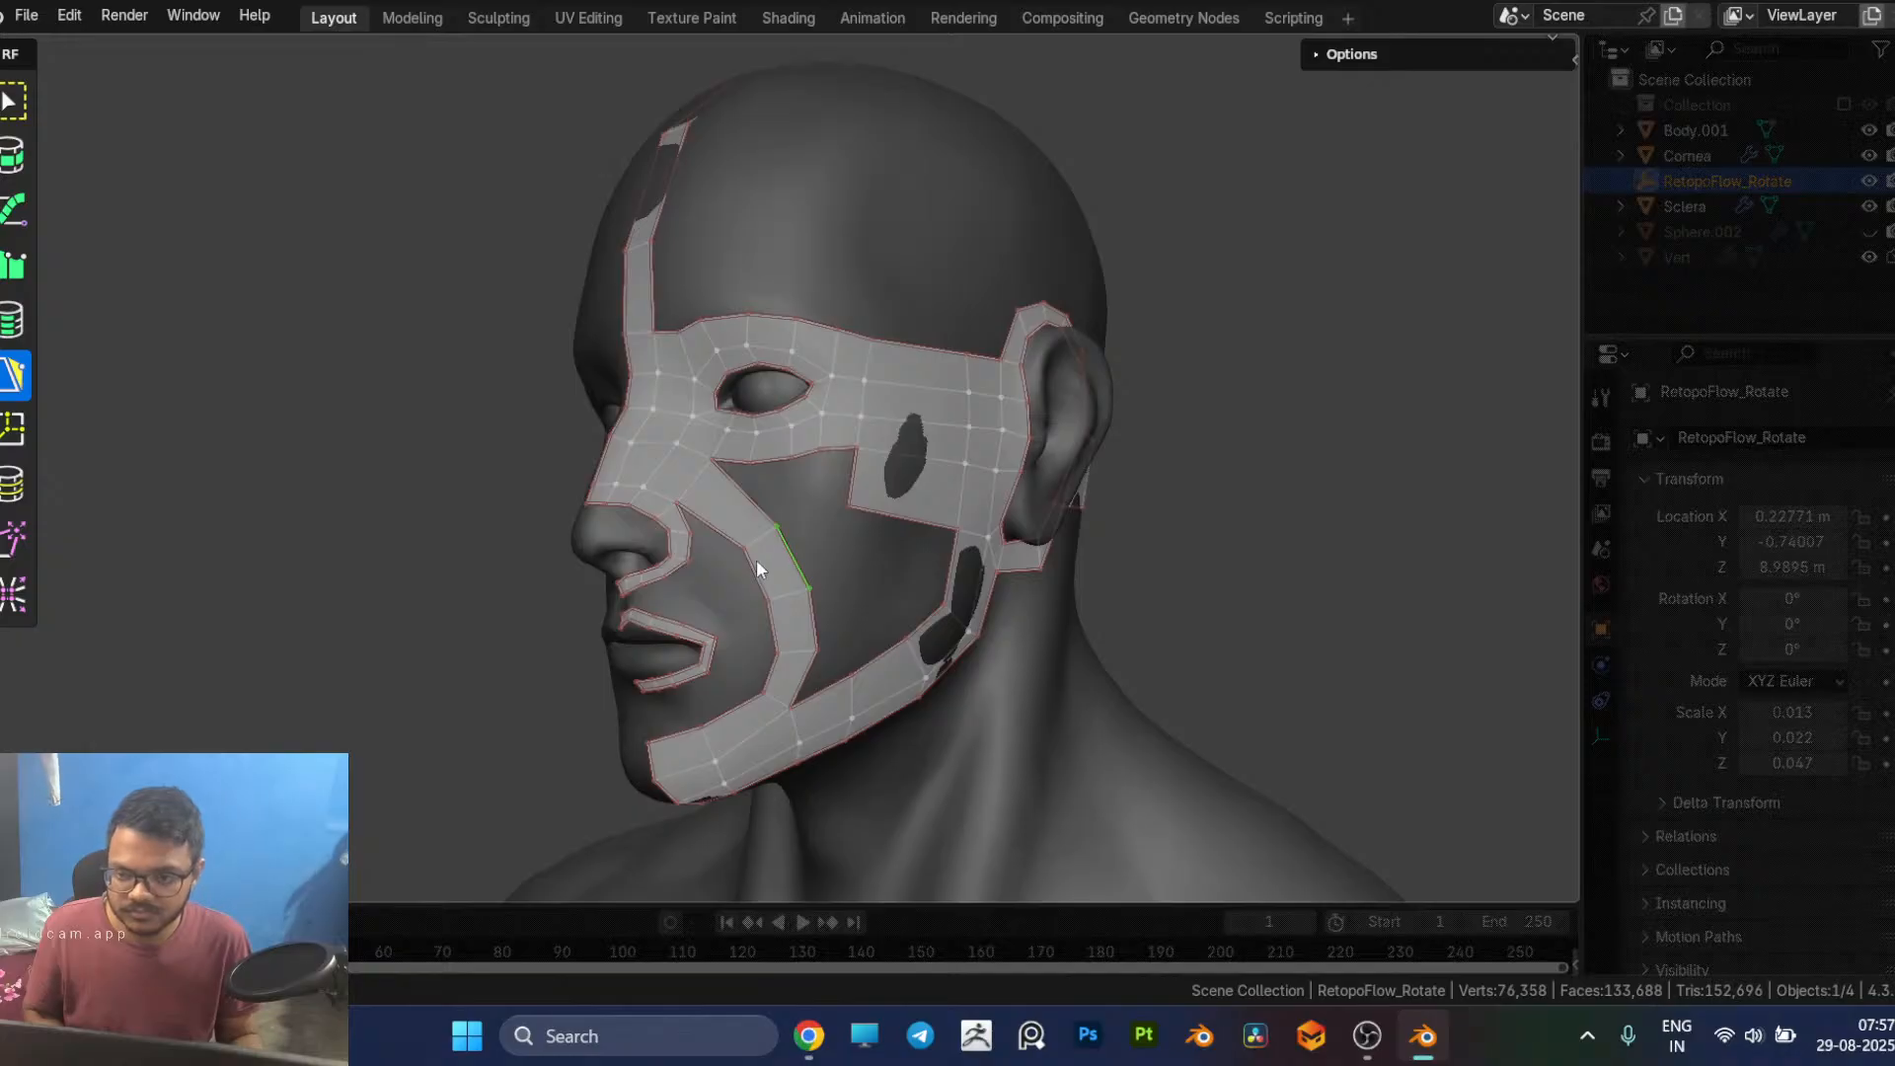
{"action": "middle_click_drag", "start_coordinate": [855, 643], "coordinate": [802, 588]}
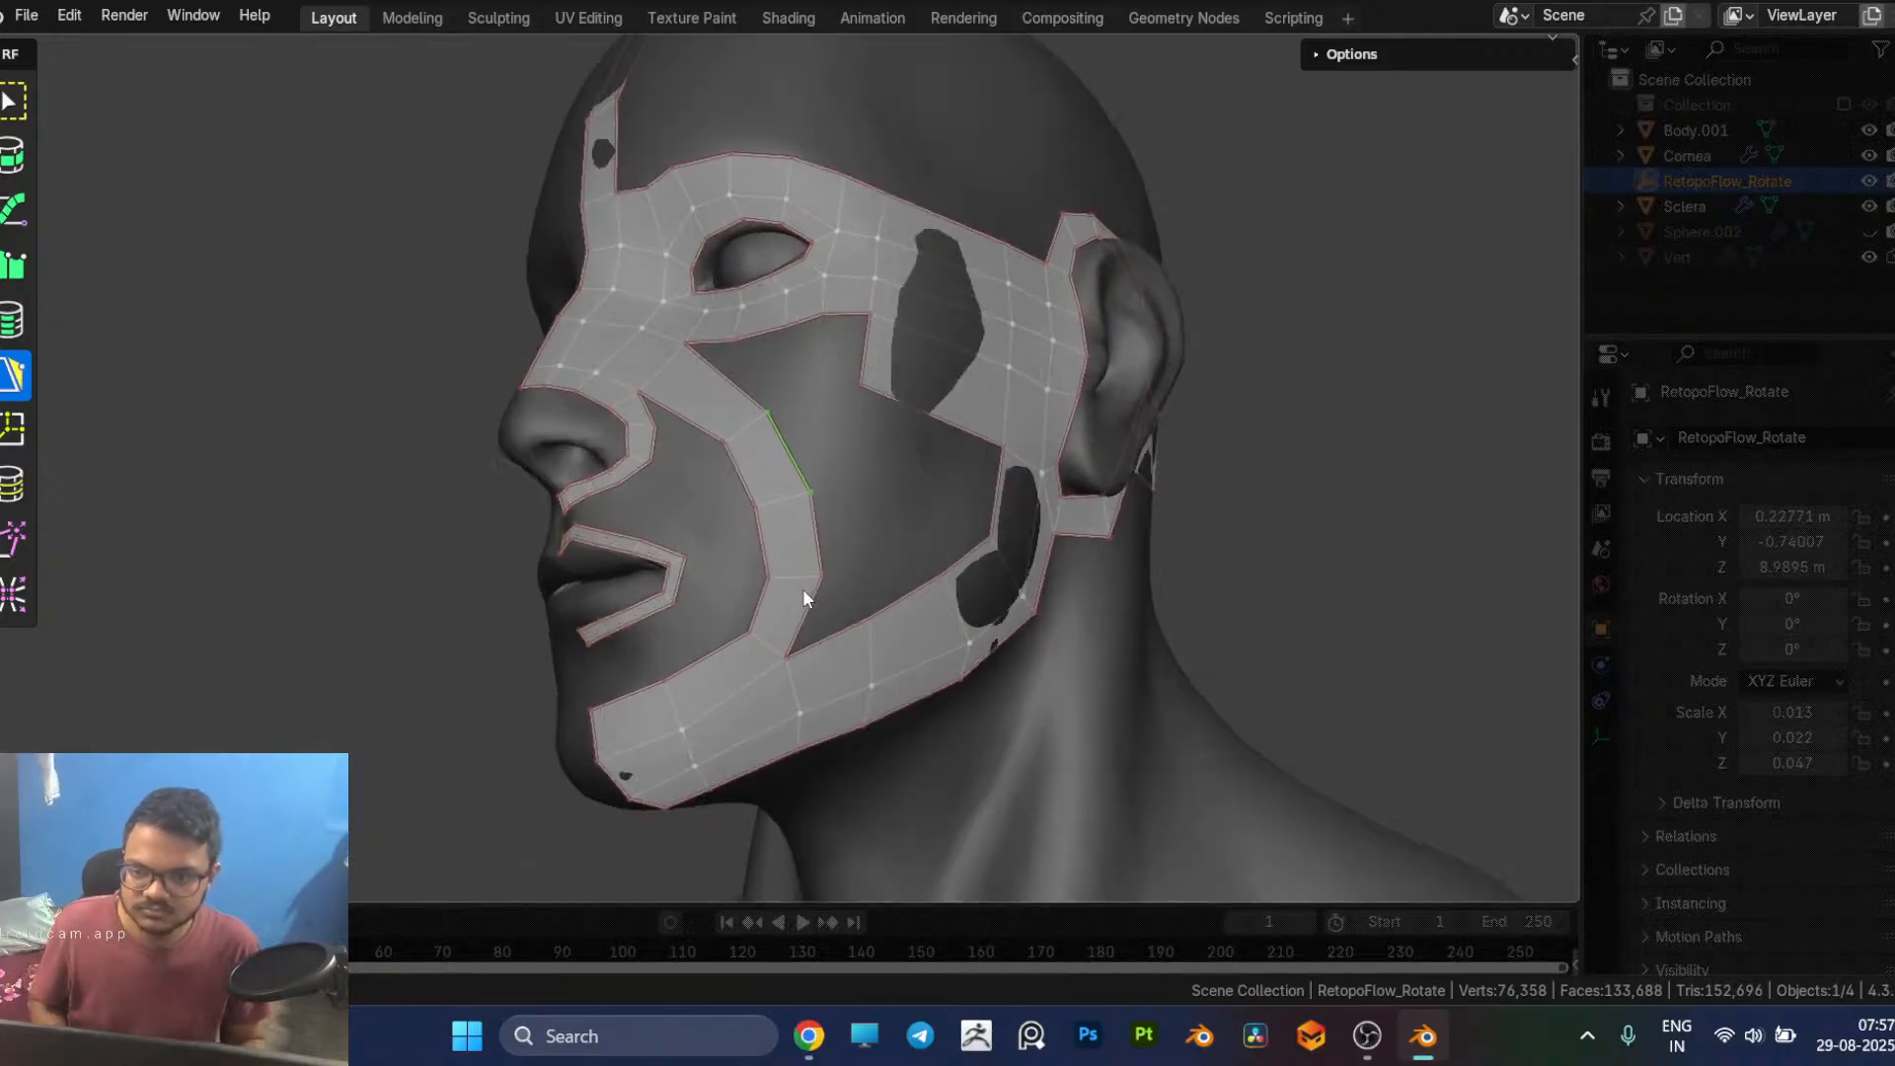
{"action": "left_click", "coordinate": [760, 574]}
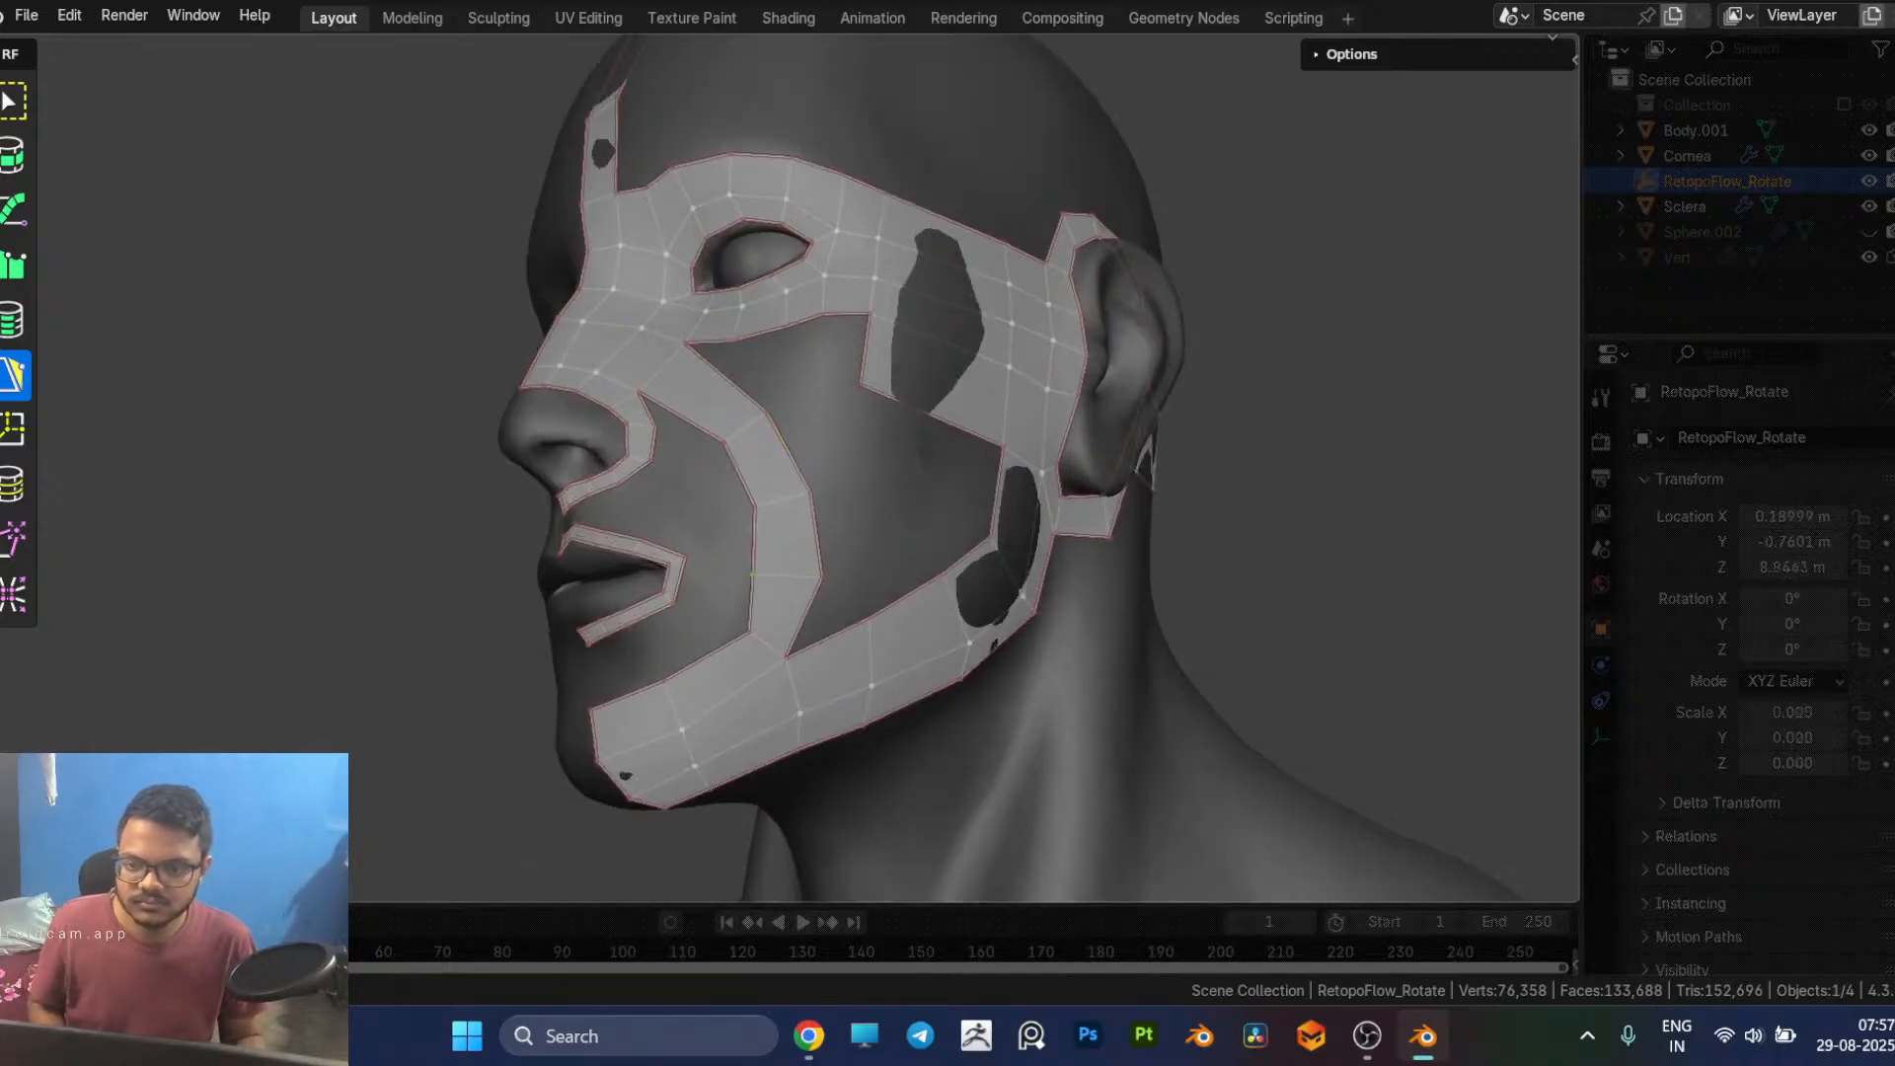
{"action": "left_click", "coordinate": [745, 637]}
{"action": "middle_click_drag", "start_coordinate": [745, 637], "coordinate": [859, 707]}
Step: Compare the cheek and jaw strips with the facial patches image and briefly view the topogun mouth retopology image in the browser
{"action": "key", "text": "alt+Tab"}
{"action": "key", "text": "alt+Tab"}
{"action": "key", "text": "alt+Tab"}
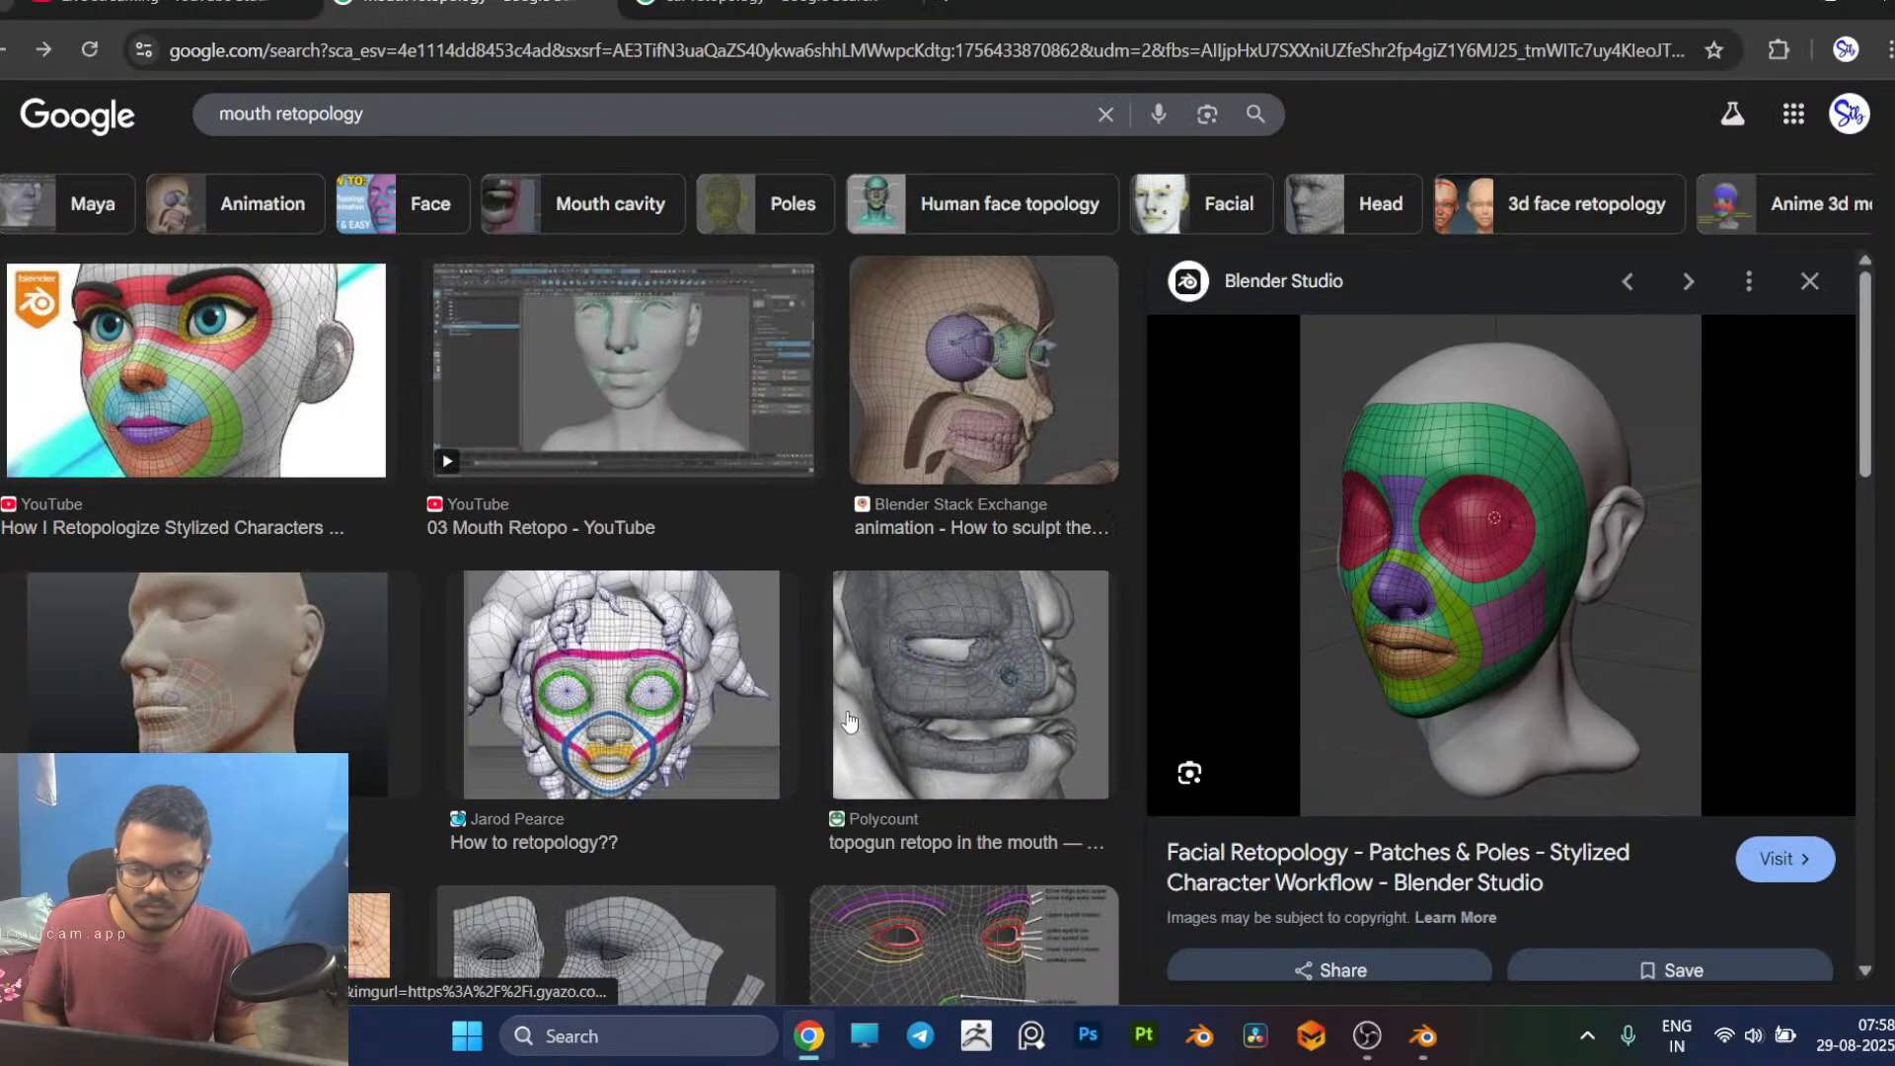
{"action": "middle_click", "coordinate": [883, 710]}
{"action": "key", "text": "alt+Tab"}
{"action": "key", "text": "alt+Tab"}
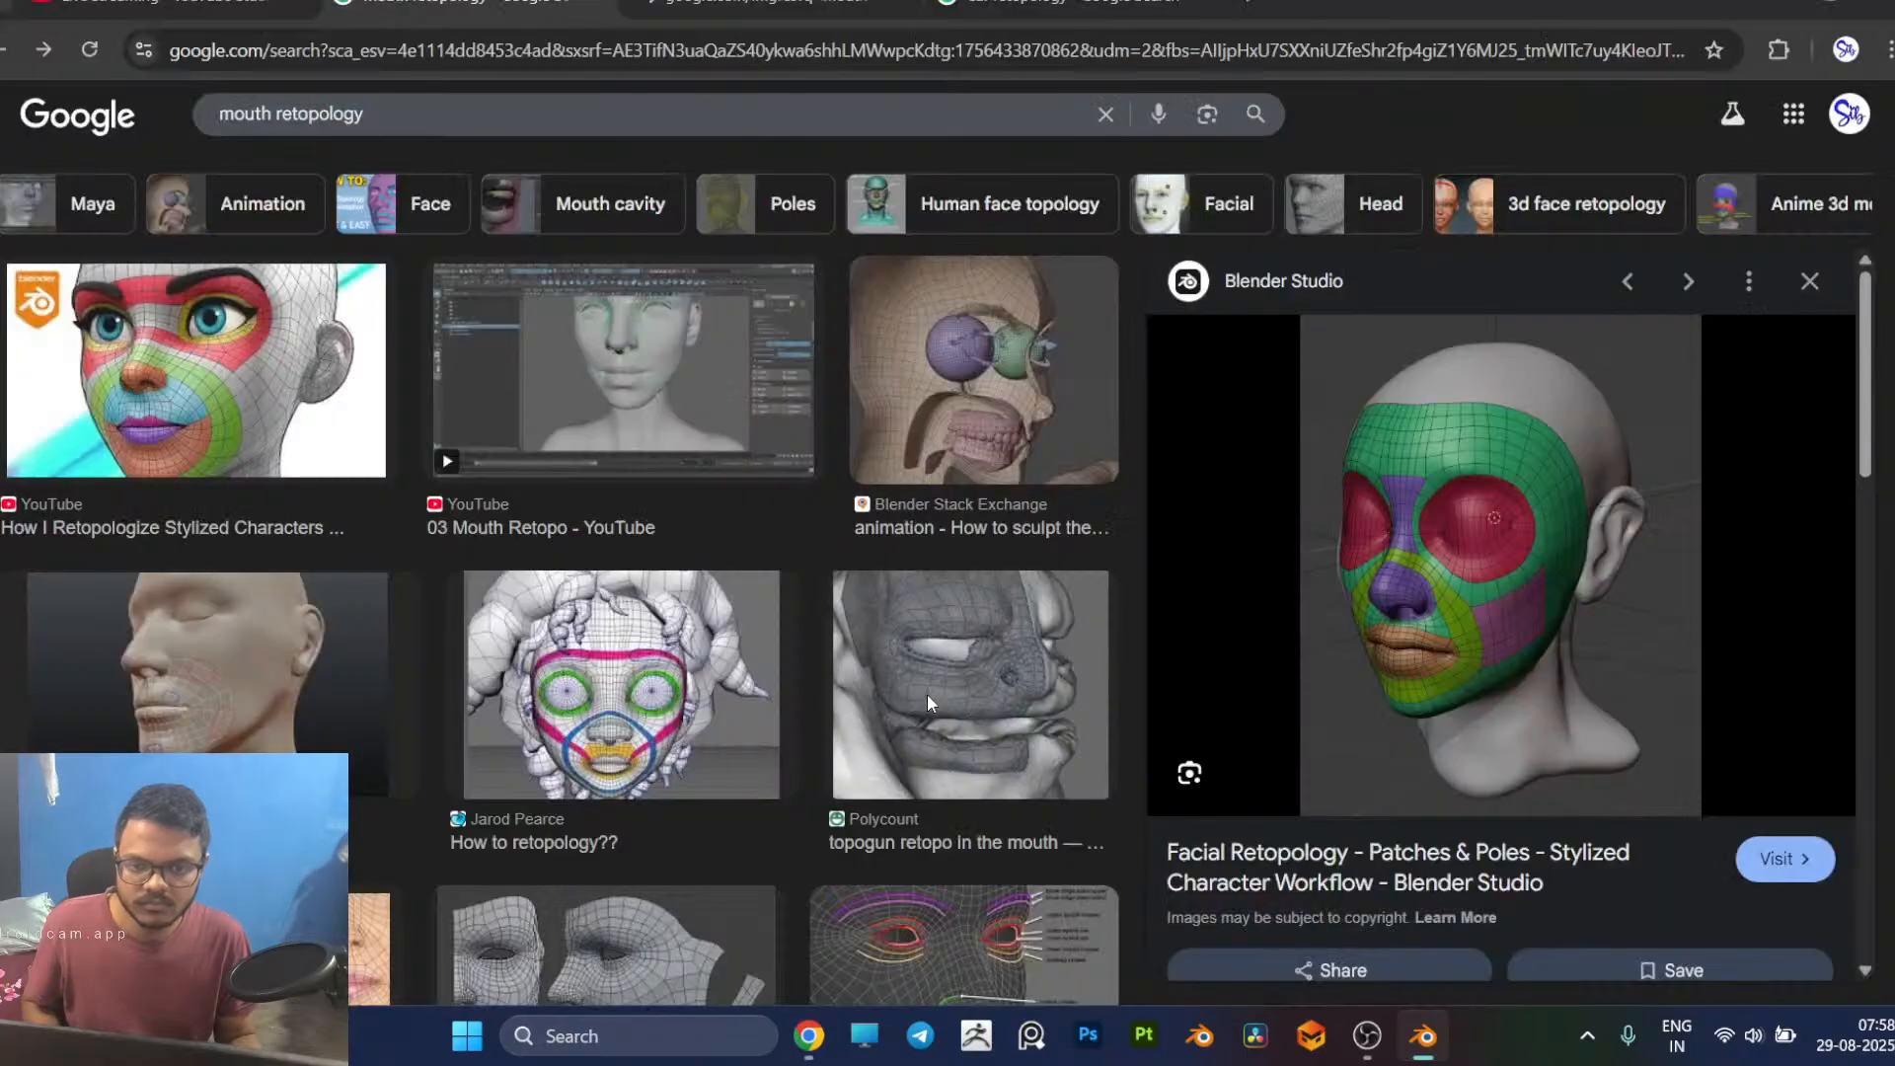
{"action": "left_click", "coordinate": [869, 5]}
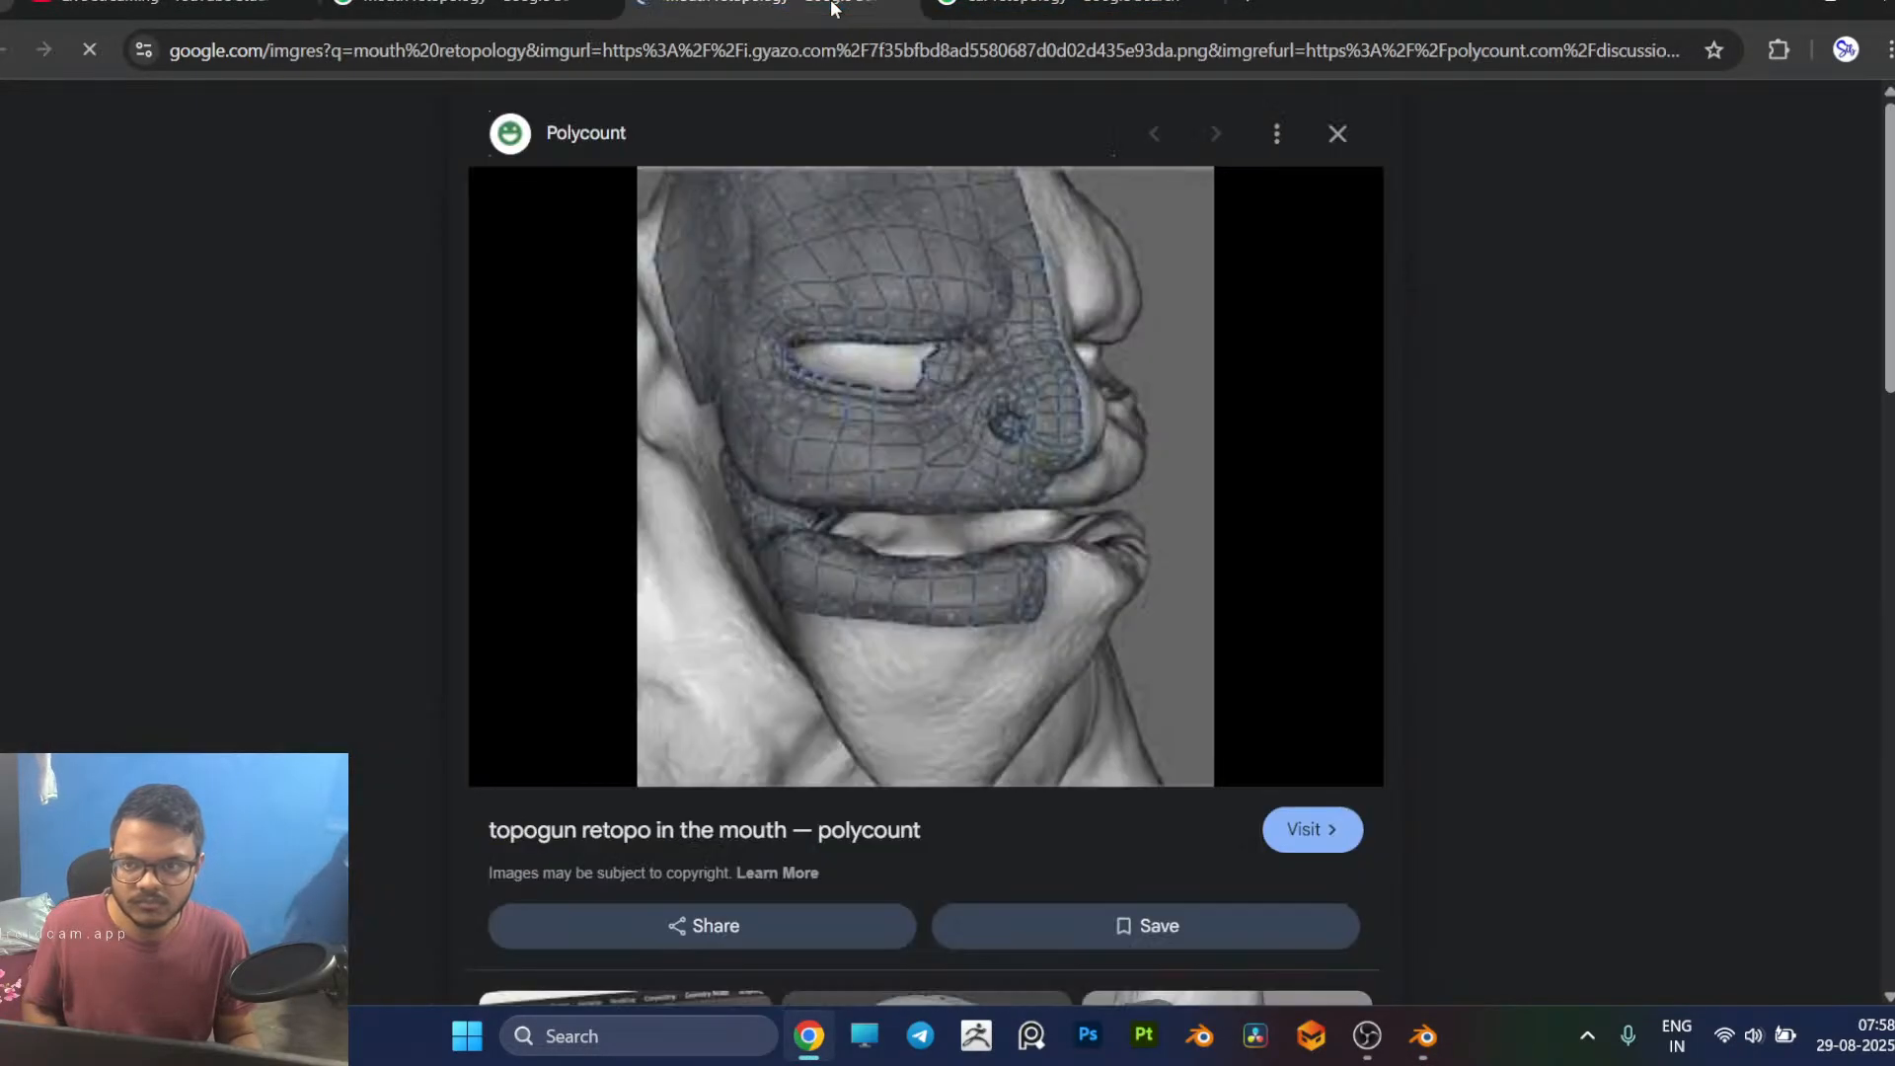
{"action": "left_click", "coordinate": [904, 5]}
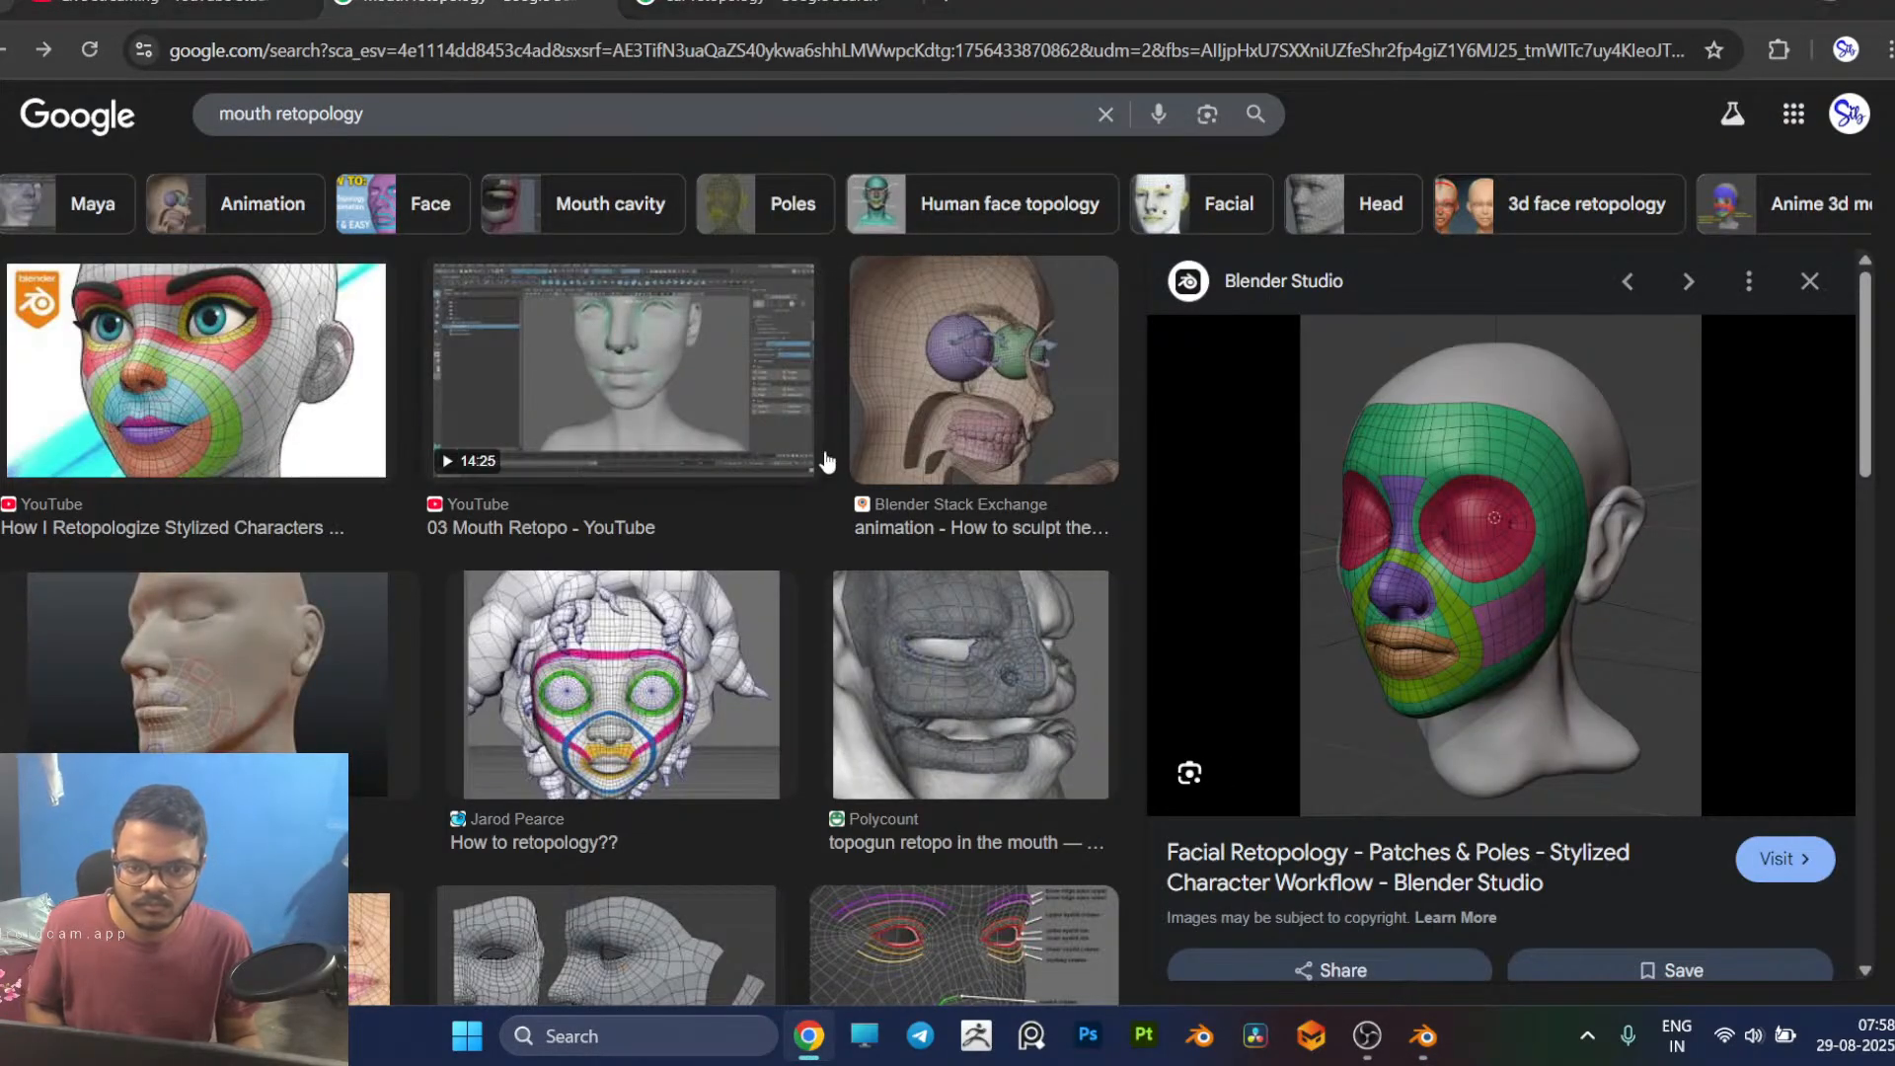
{"action": "key", "text": "alt+Tab"}
{"action": "middle_click_drag", "start_coordinate": [871, 503], "coordinate": [881, 730]}
{"action": "key", "text": "alt+Tab"}
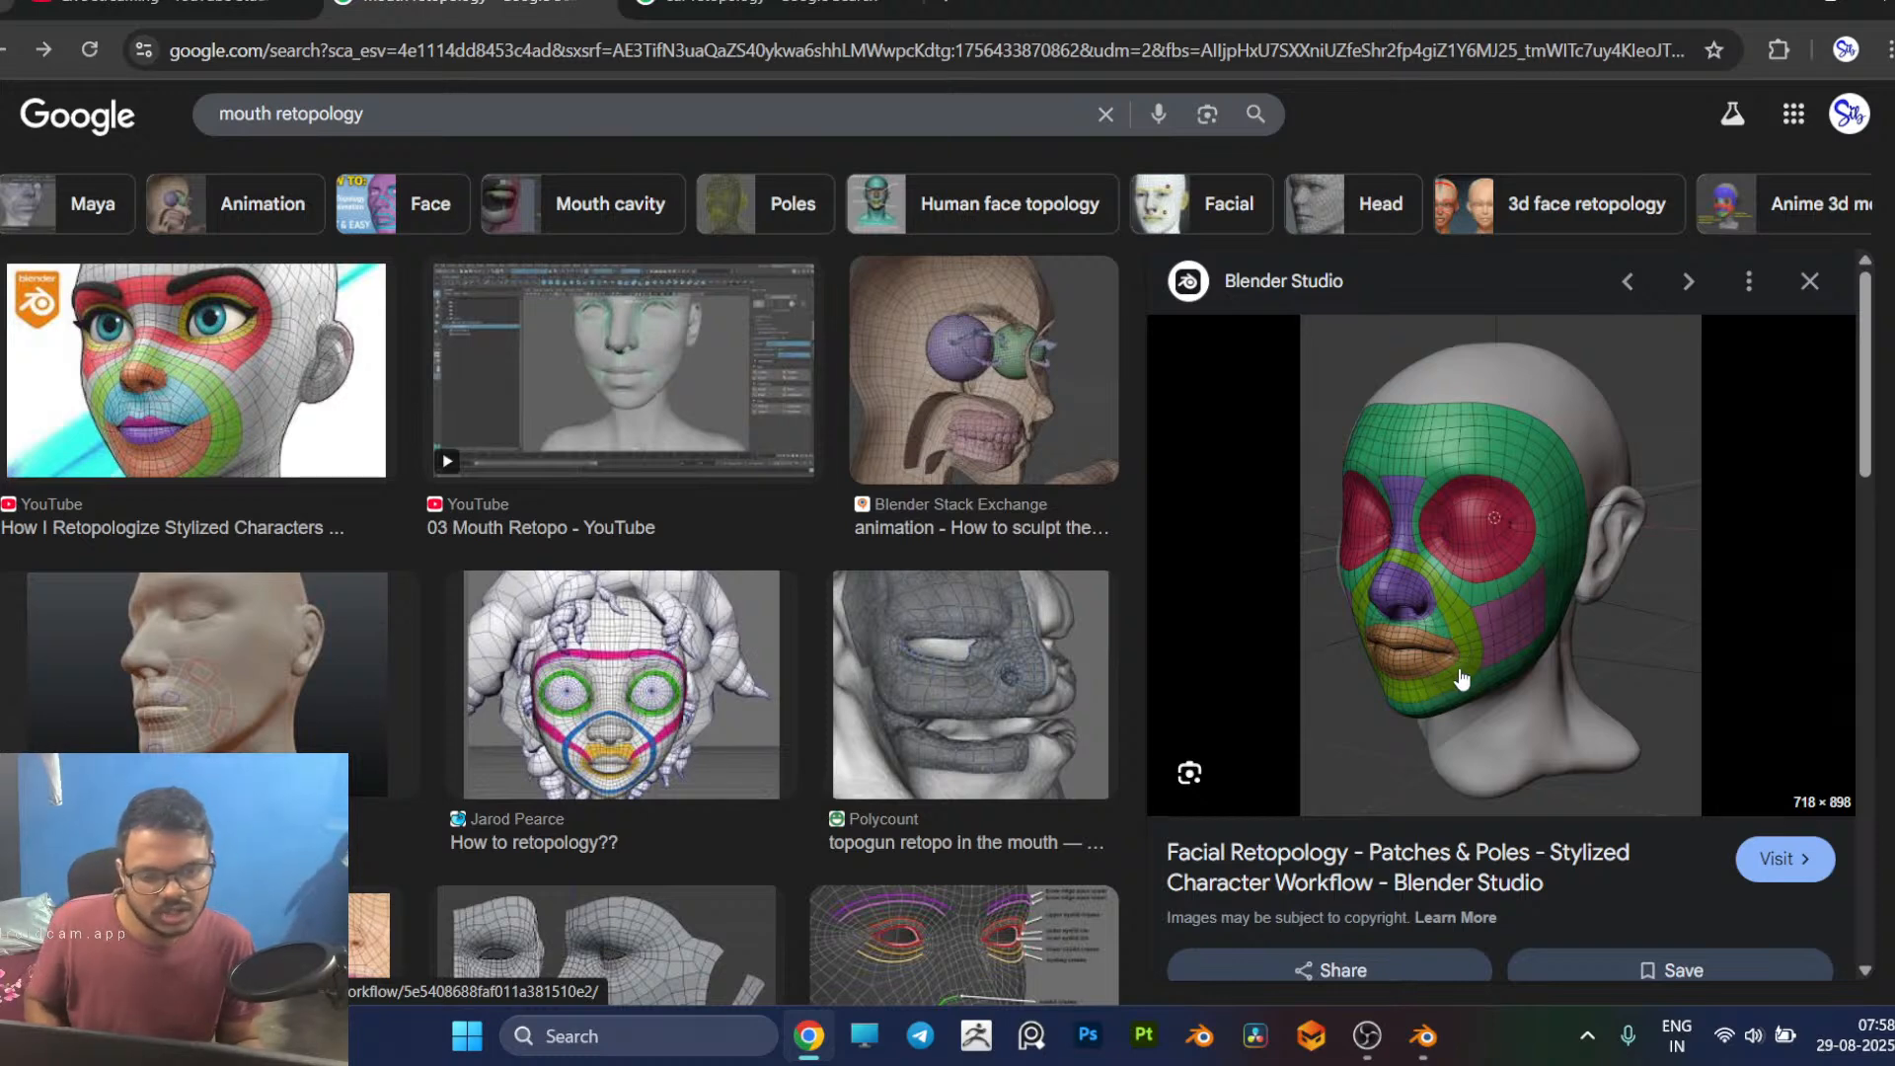
{"action": "key", "text": "alt+Tab"}
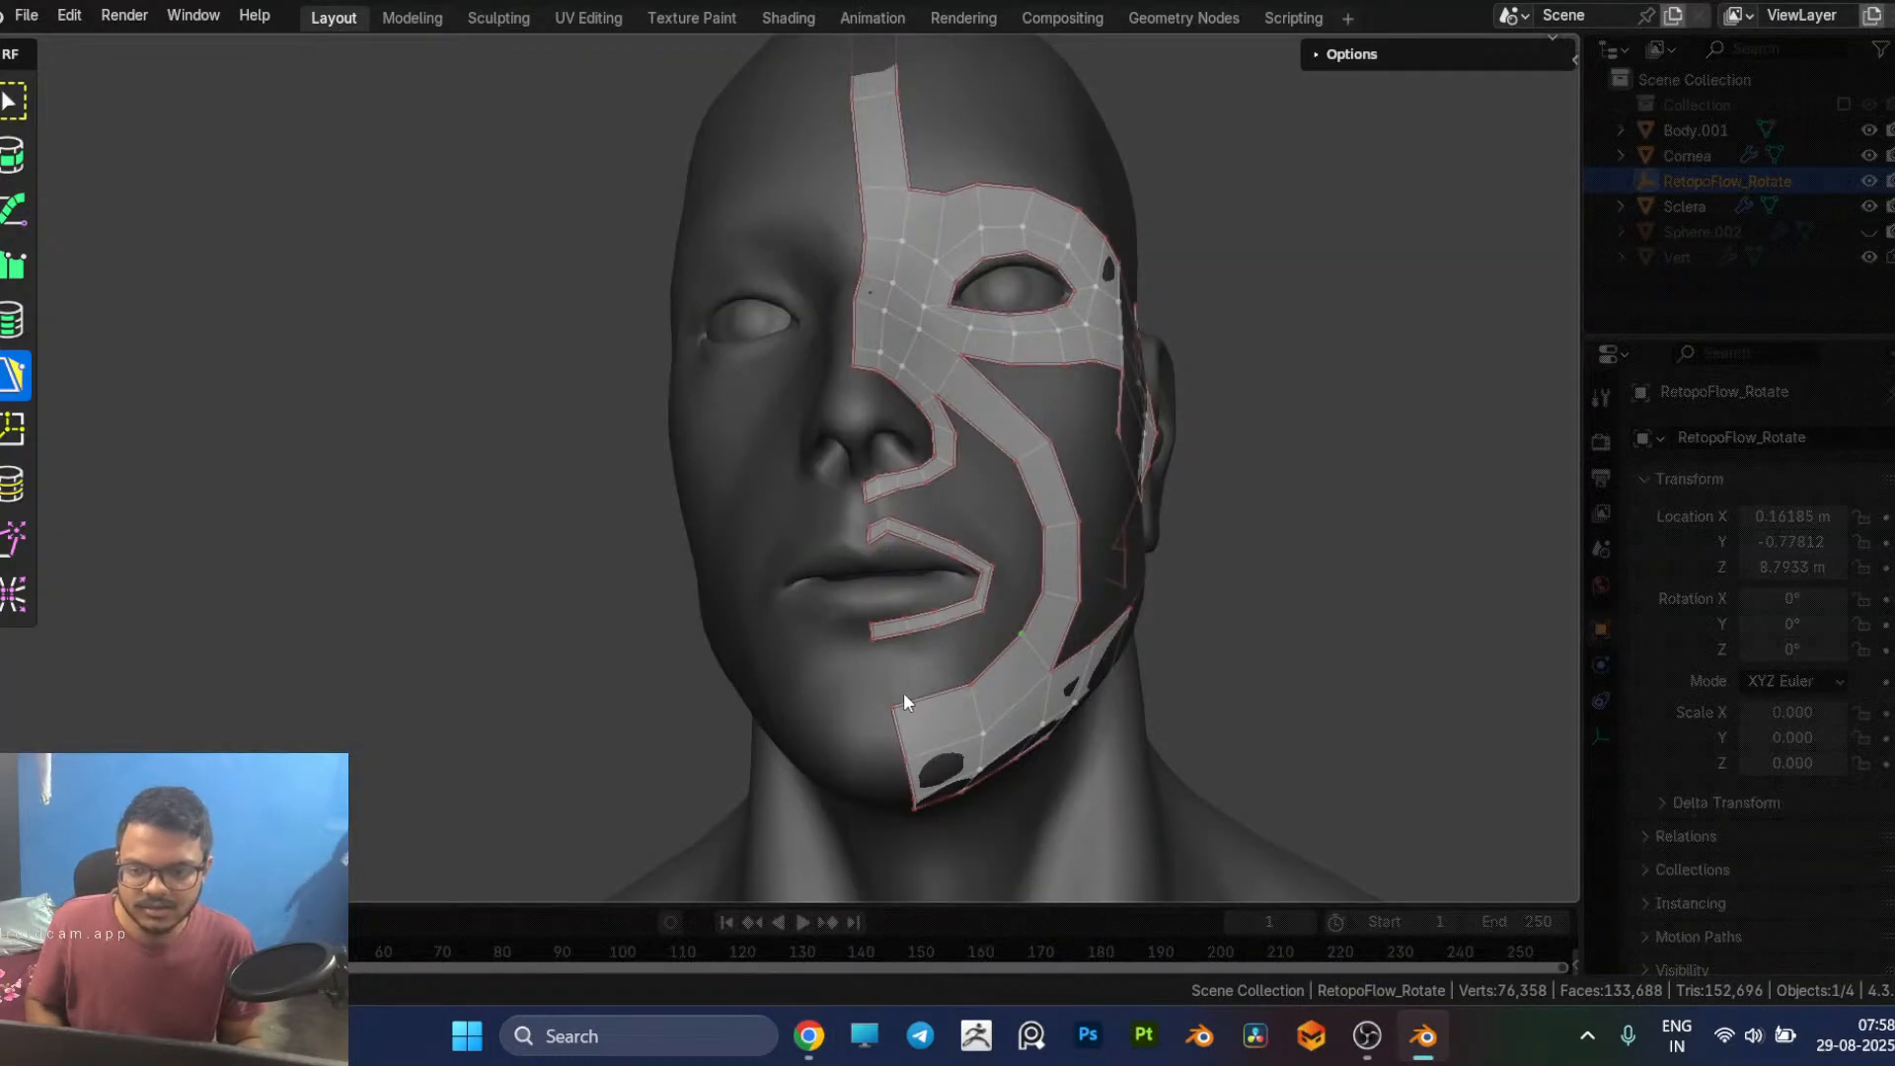
Step: Raise the upper and middle vertices at the chin end of the jaw strip
{"action": "left_click_drag", "start_coordinate": [897, 701], "coordinate": [889, 669]}
{"action": "middle_click_drag", "start_coordinate": [954, 691], "coordinate": [900, 708]}
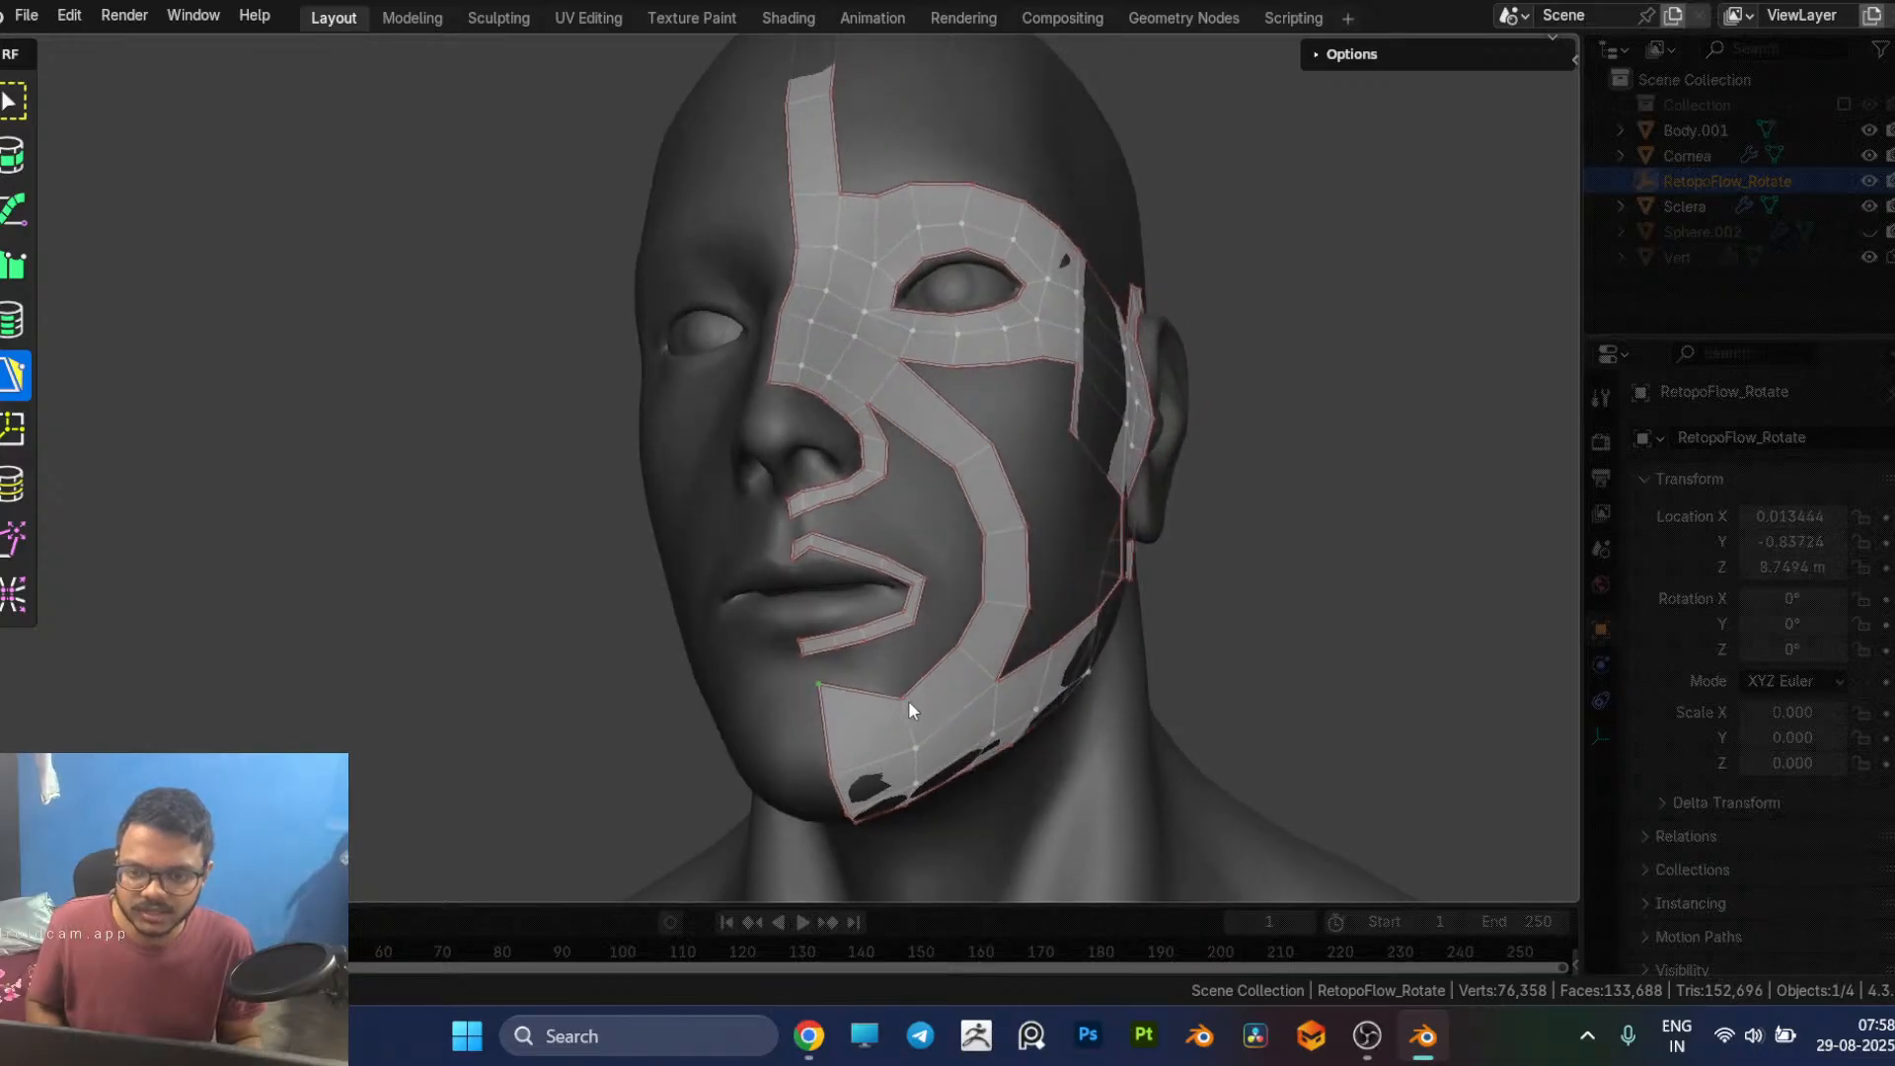
{"action": "left_click_drag", "start_coordinate": [914, 698], "coordinate": [902, 666]}
{"action": "middle_click_drag", "start_coordinate": [946, 667], "coordinate": [963, 537]}
{"action": "scroll", "coordinate": [859, 713], "scroll_direction": "up", "scroll_amount": 4}
{"action": "left_click_drag", "start_coordinate": [970, 547], "coordinate": [959, 508]}
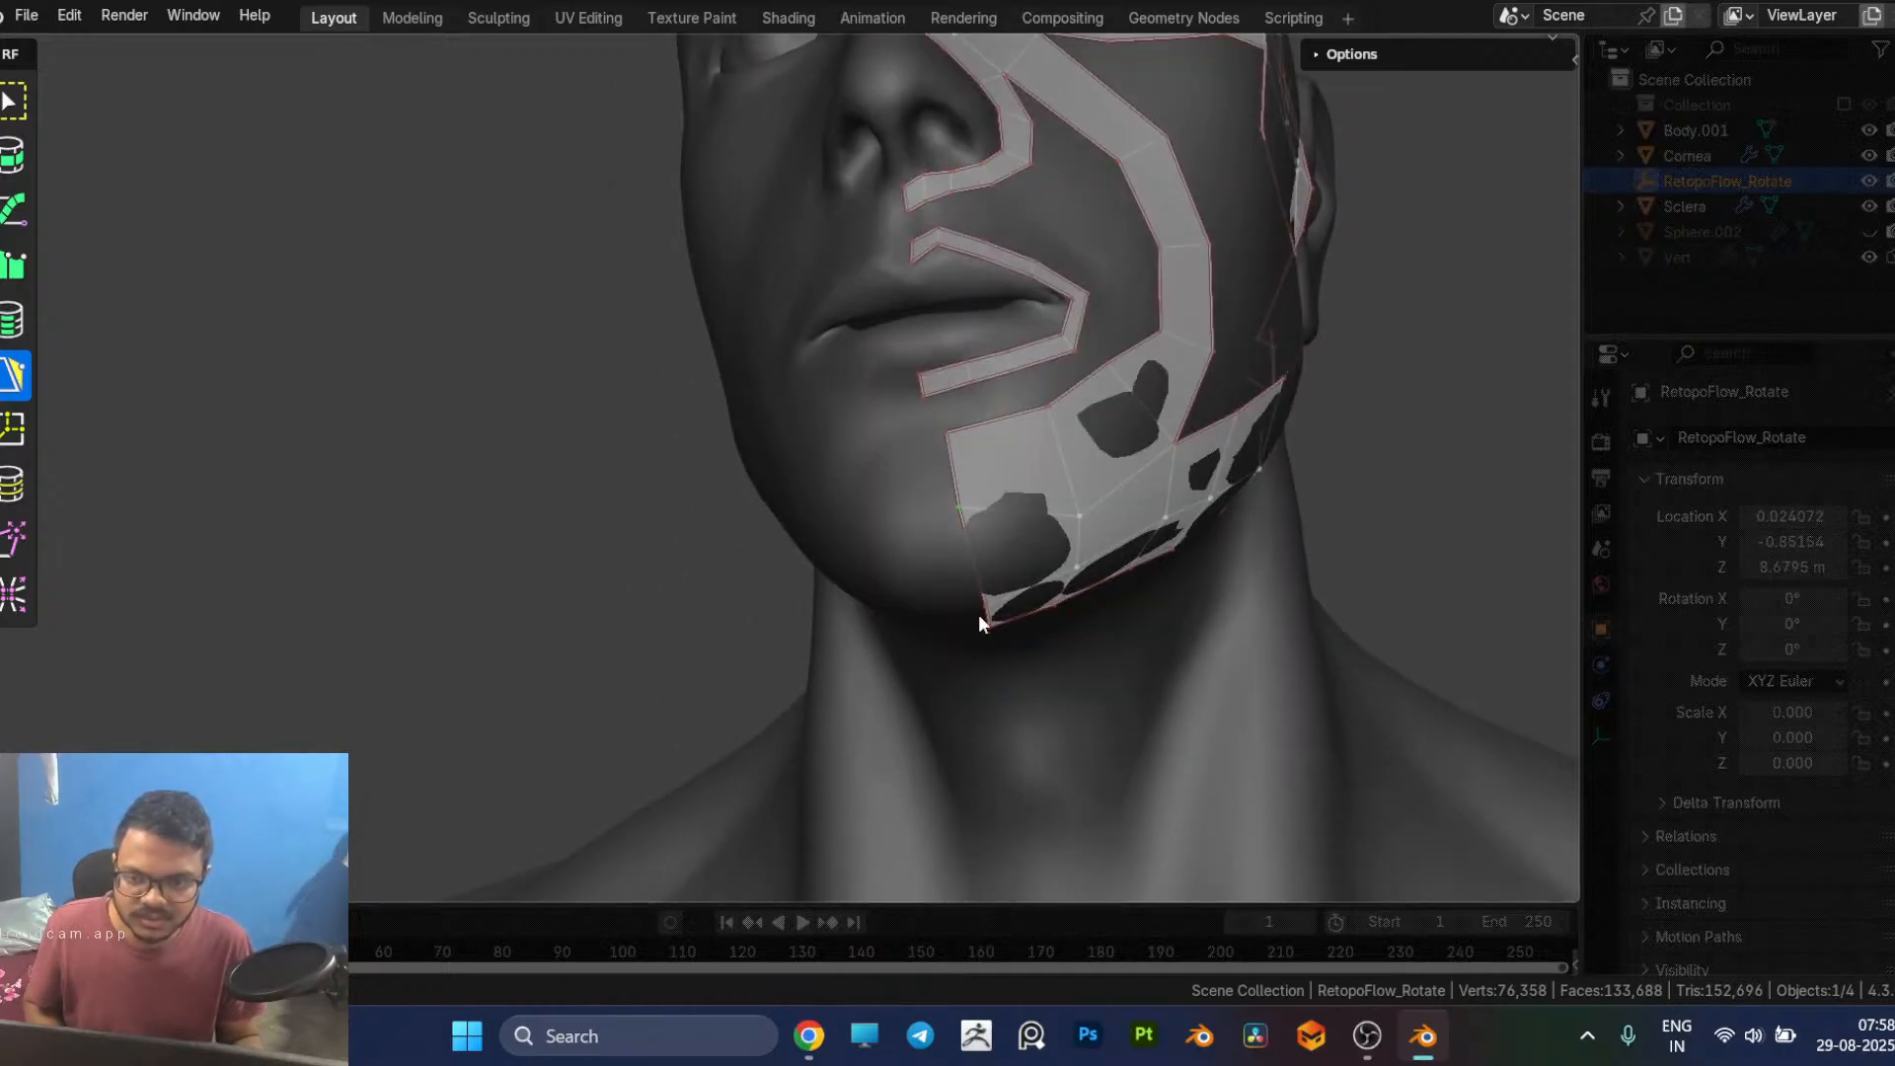
Step: Raise the middle and lower vertices of the jaw strip around the underside of the chin
{"action": "middle_click_drag", "start_coordinate": [982, 604], "coordinate": [1276, 620]}
{"action": "left_click_drag", "start_coordinate": [1274, 626], "coordinate": [1283, 600]}
{"action": "middle_click_drag", "start_coordinate": [1323, 607], "coordinate": [1004, 553]}
{"action": "left_click_drag", "start_coordinate": [939, 520], "coordinate": [923, 491]}
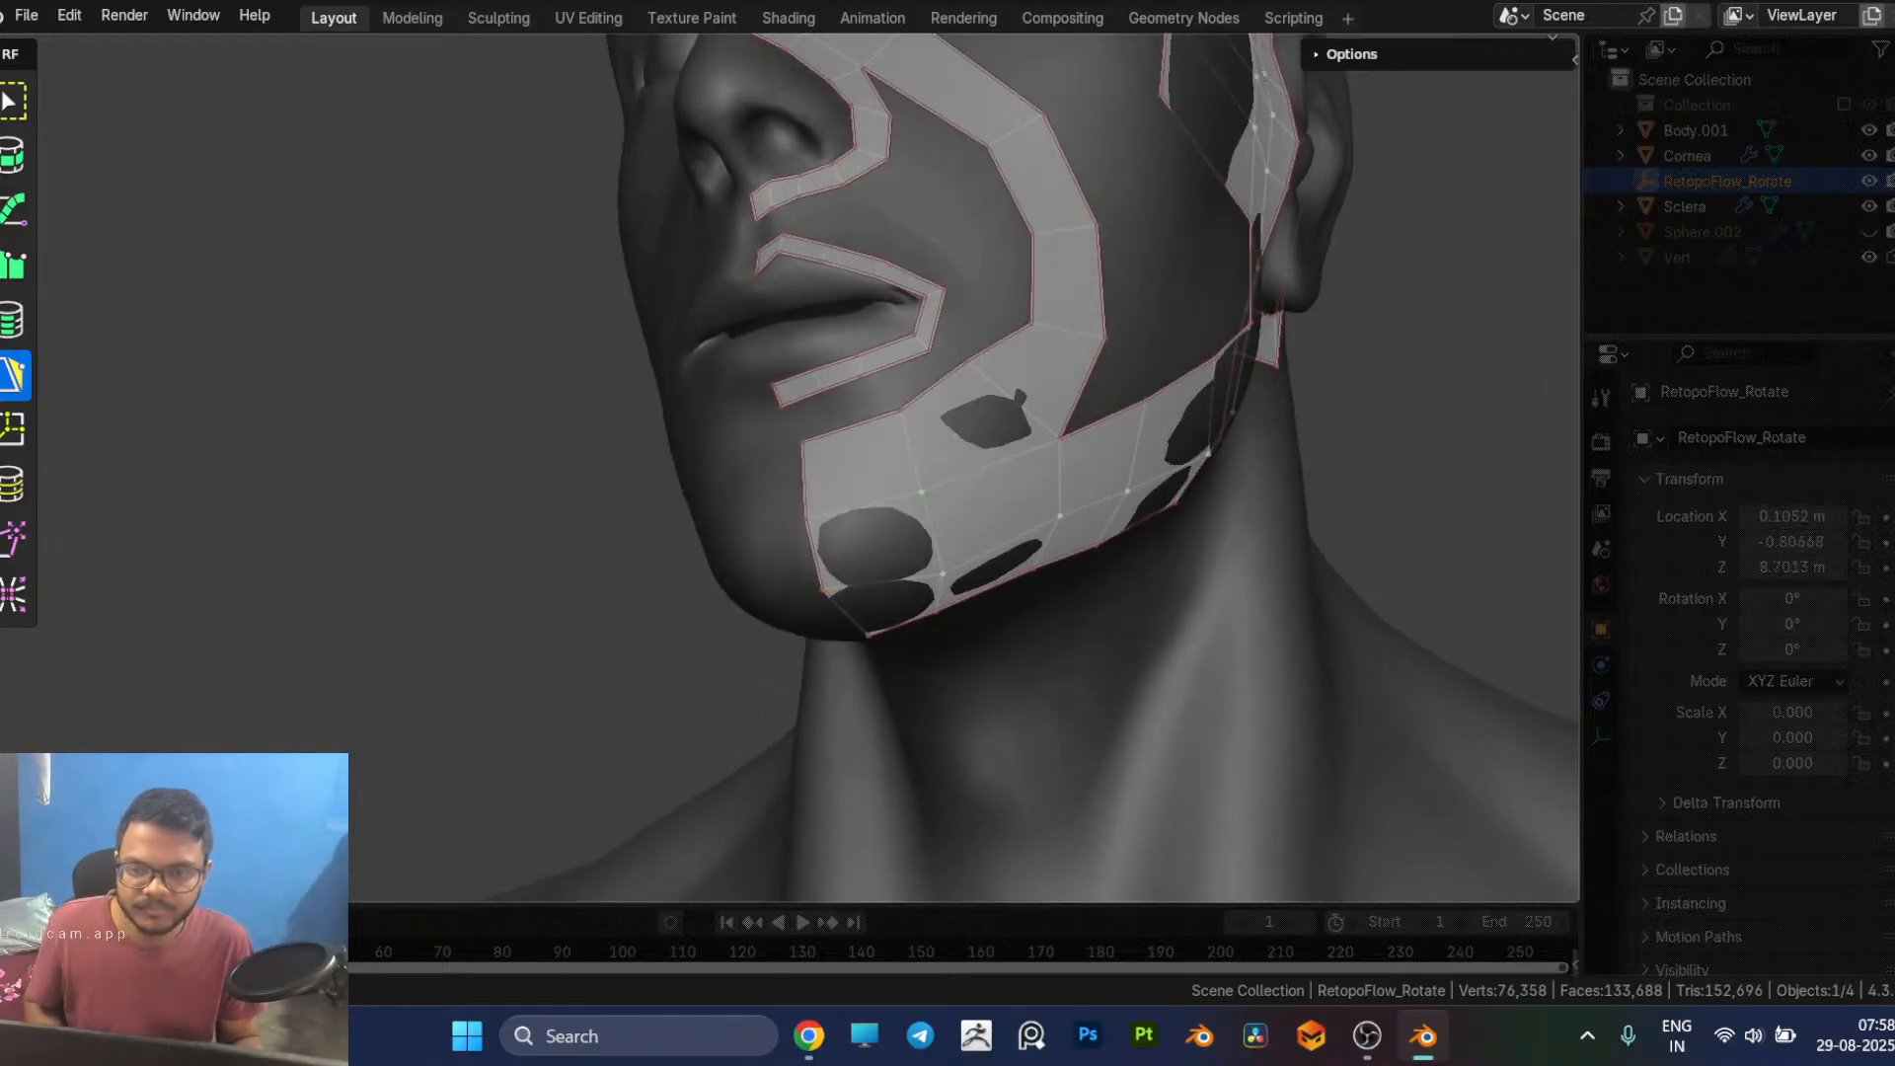
{"action": "left_click_drag", "start_coordinate": [943, 574], "coordinate": [933, 554]}
{"action": "middle_click_drag", "start_coordinate": [1015, 553], "coordinate": [685, 572]}
Step: Reposition the inner-edge vertices of the cheek strip beside the mouth and nose to smooth its curve
{"action": "left_click_drag", "start_coordinate": [632, 593], "coordinate": [683, 534]}
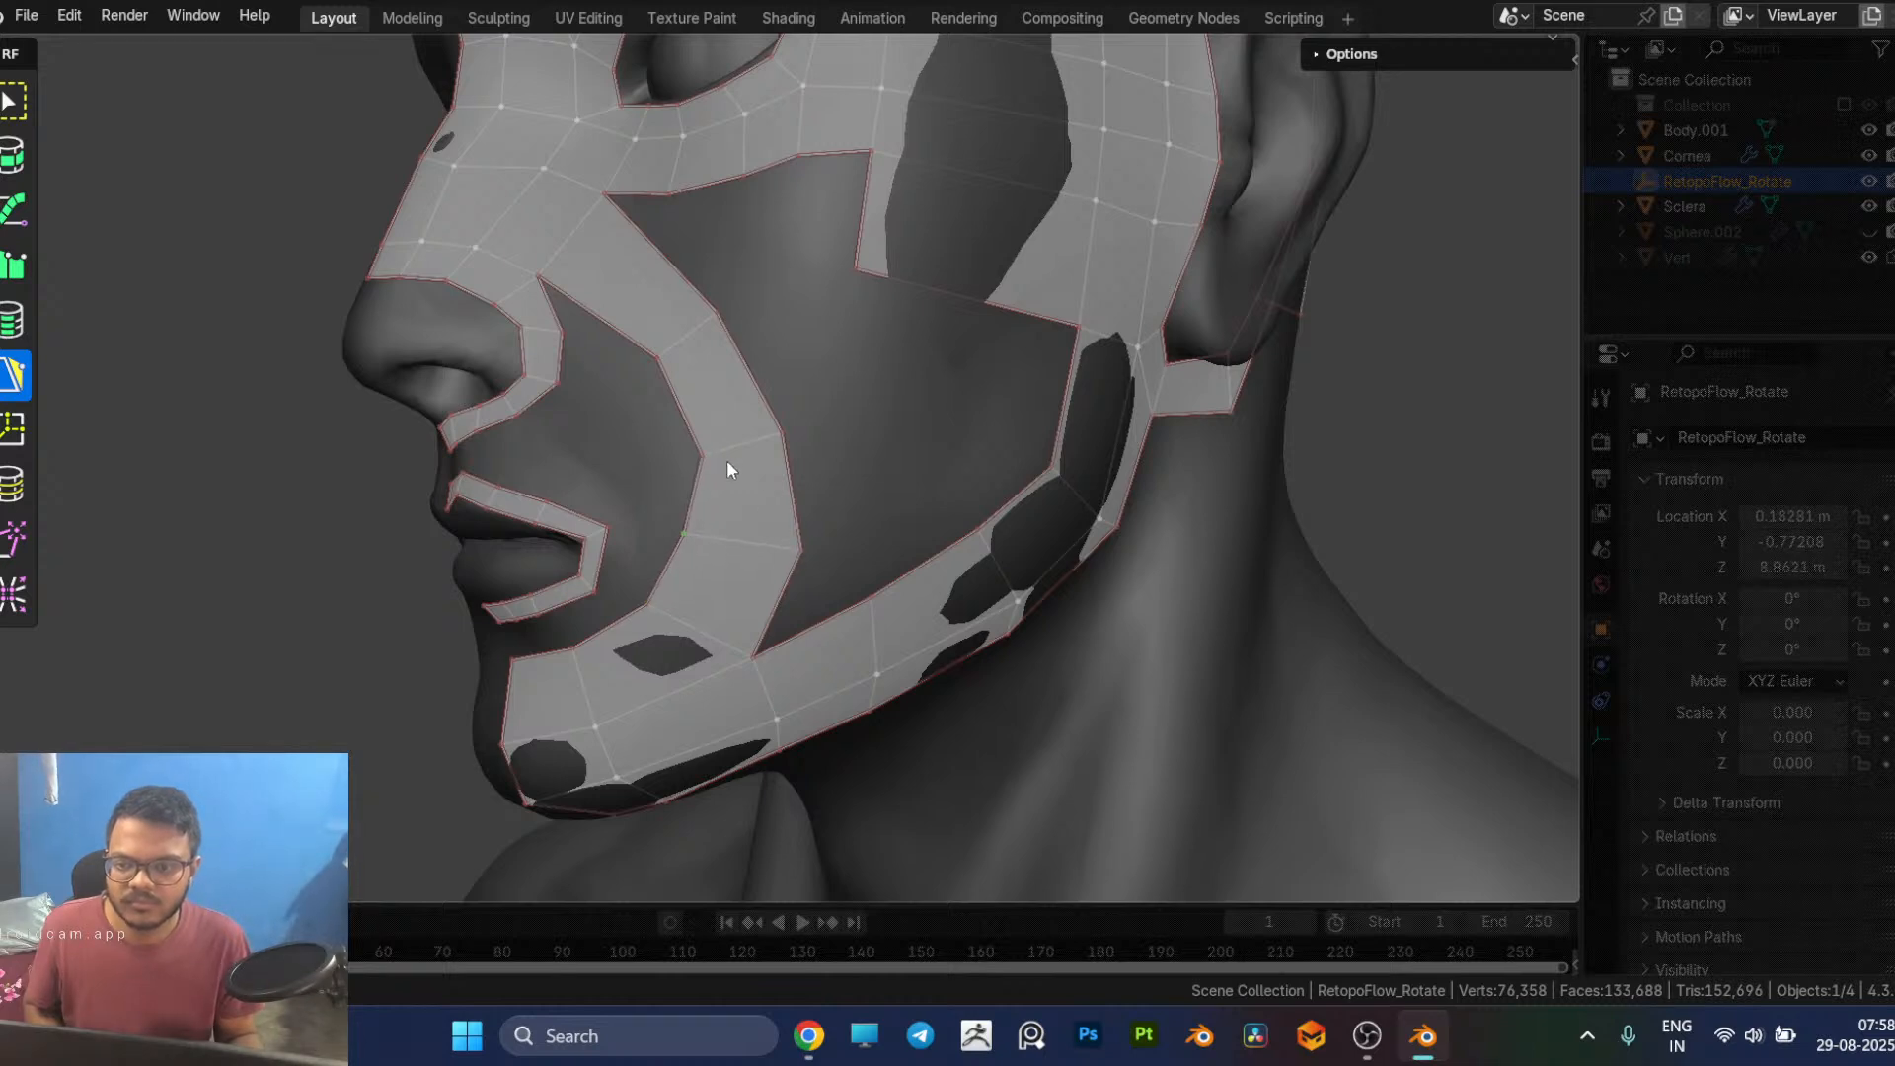
{"action": "scroll", "coordinate": [725, 459], "scroll_direction": "up", "scroll_amount": 2}
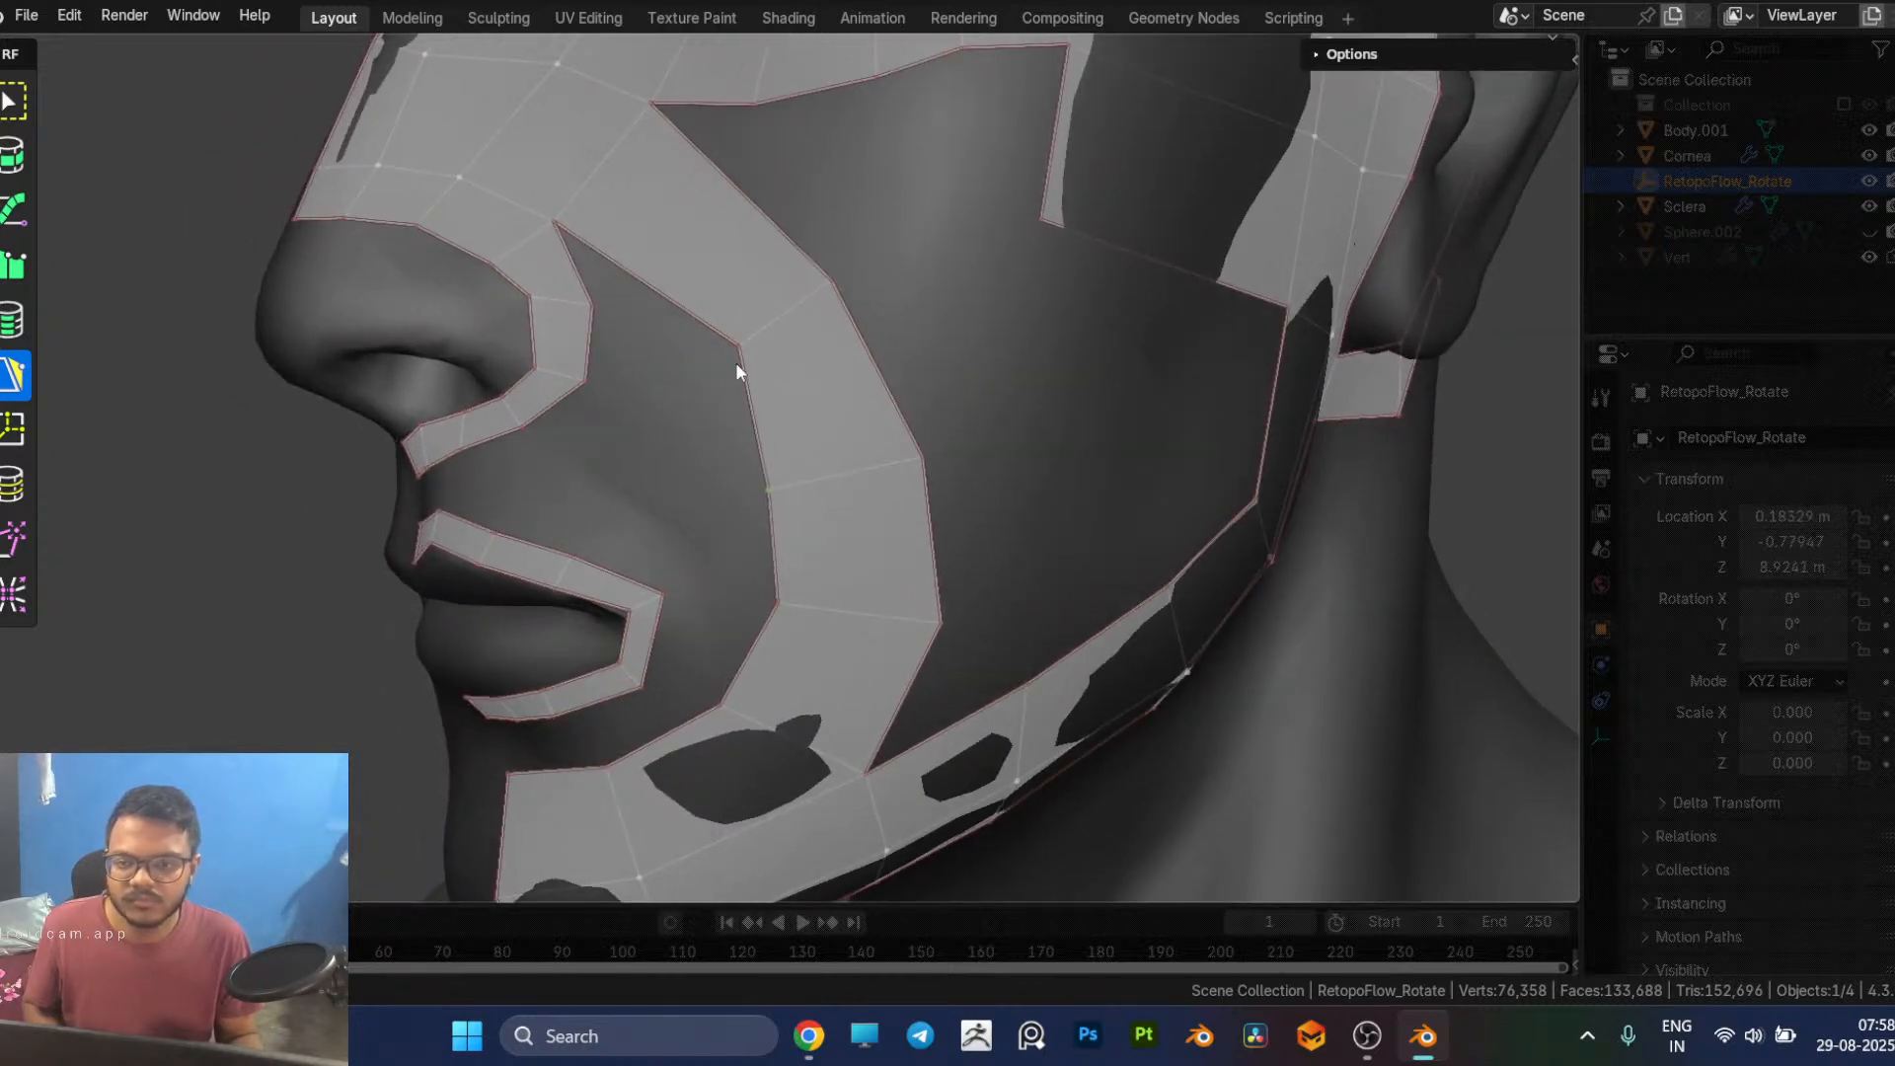
{"action": "left_click_drag", "start_coordinate": [742, 343], "coordinate": [710, 392]}
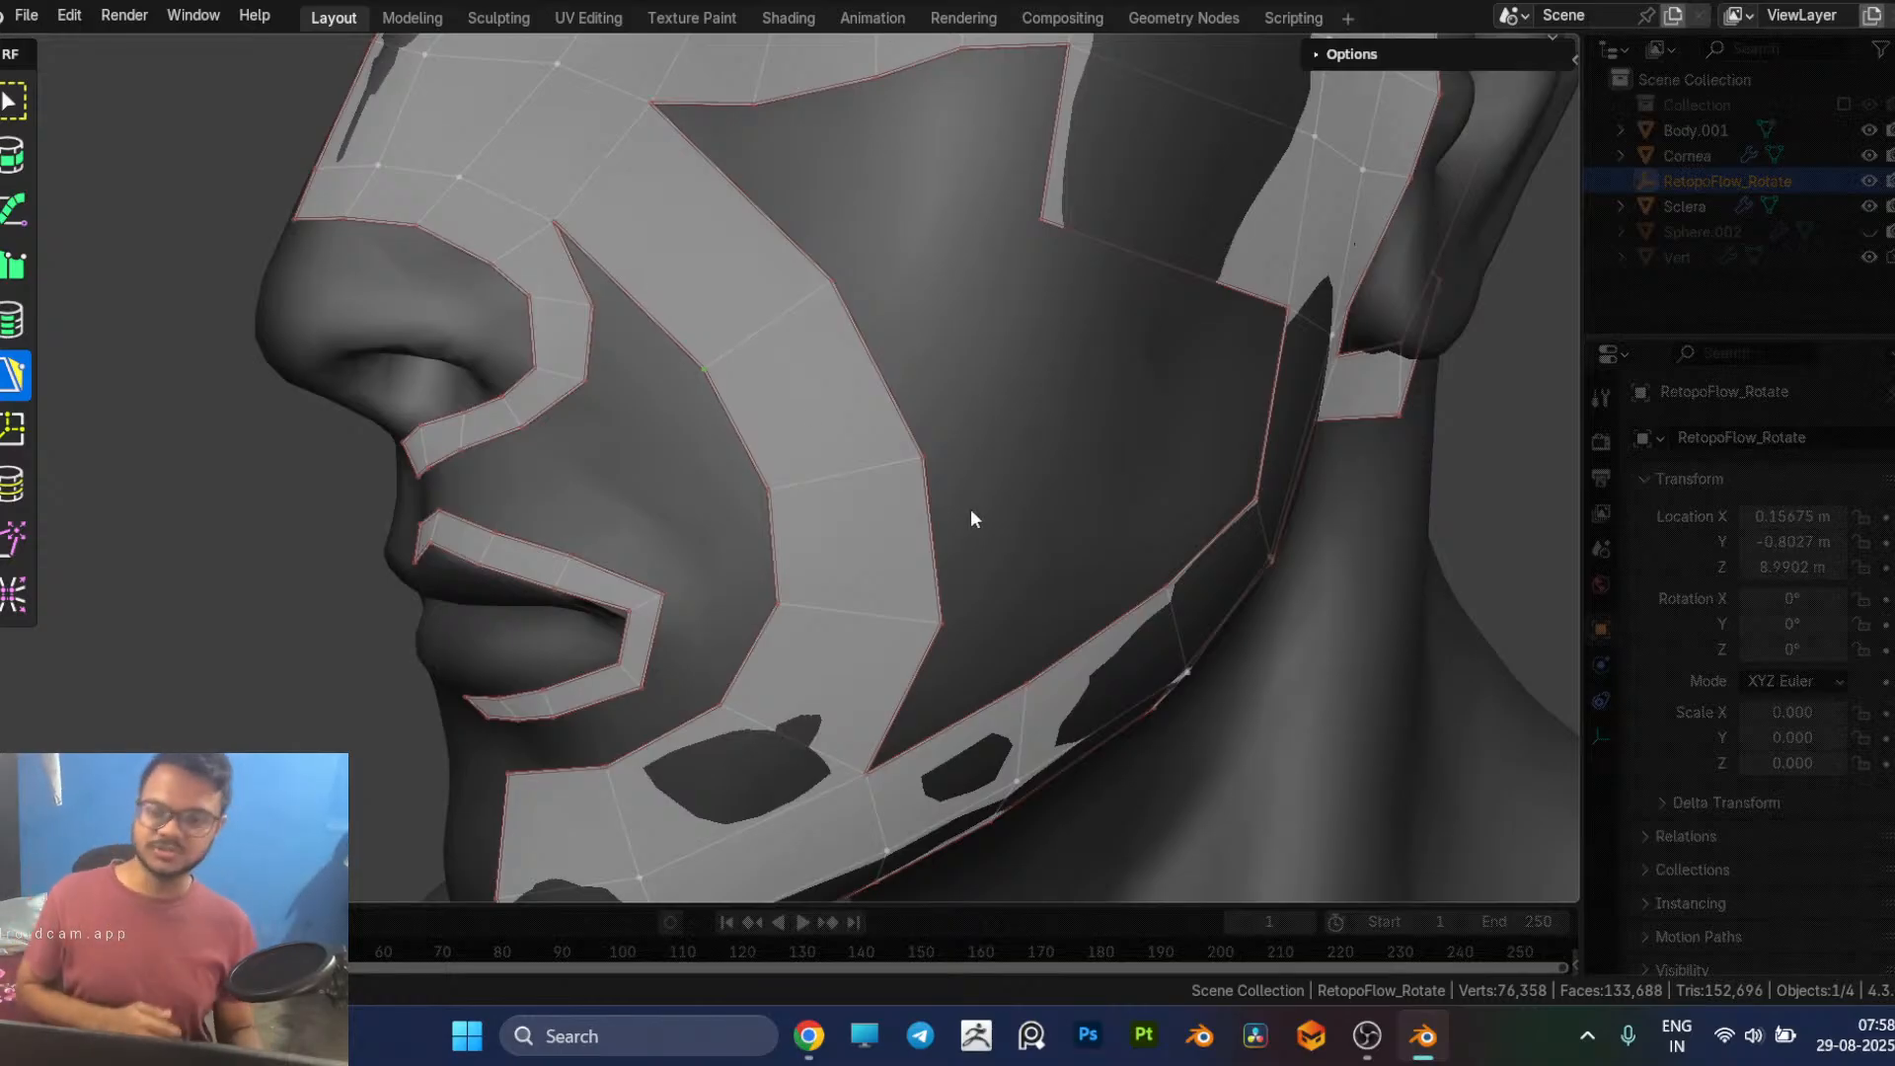
Step: Move the jaw strip's middle-row vertex below the cheek strip junction slightly upward
{"action": "scroll", "coordinate": [1019, 576], "scroll_direction": "down", "scroll_amount": 4}
{"action": "middle_click_drag", "start_coordinate": [921, 531], "coordinate": [993, 521]}
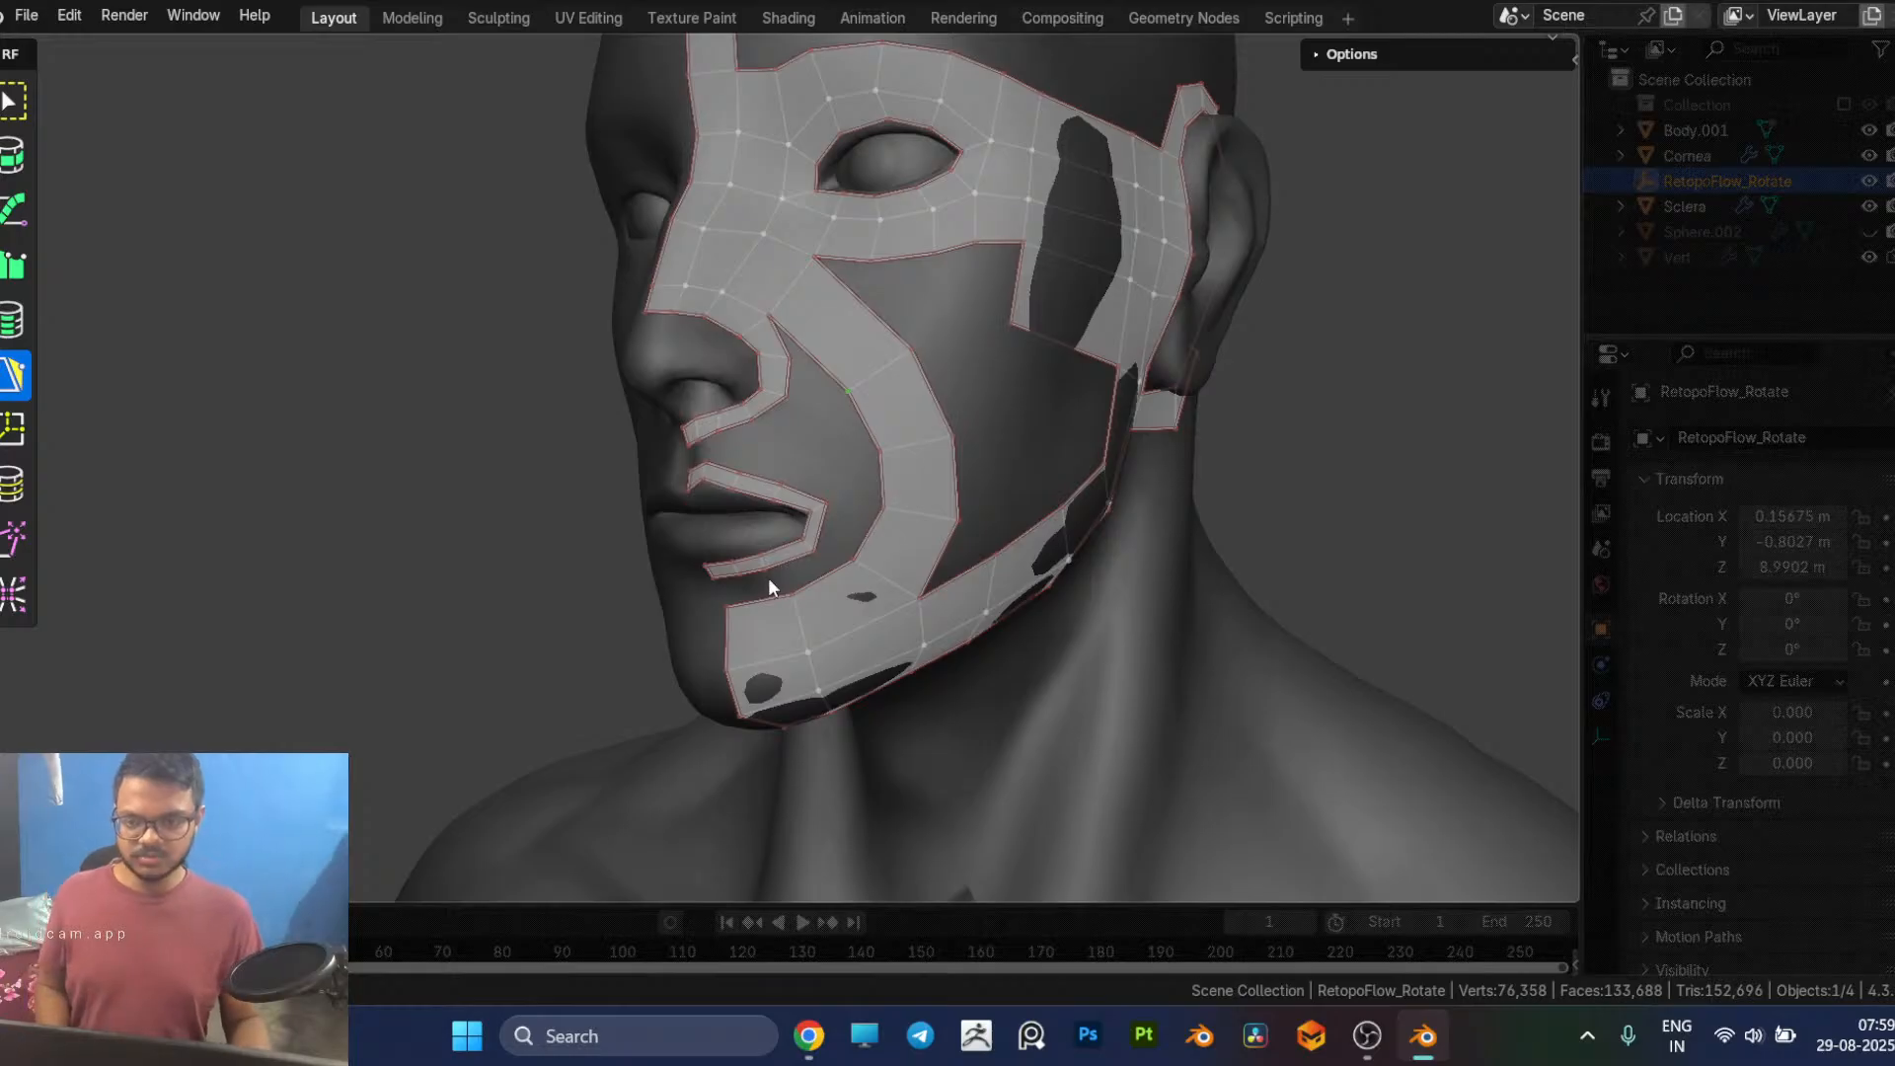
{"action": "middle_click_drag", "start_coordinate": [927, 501], "coordinate": [762, 404]}
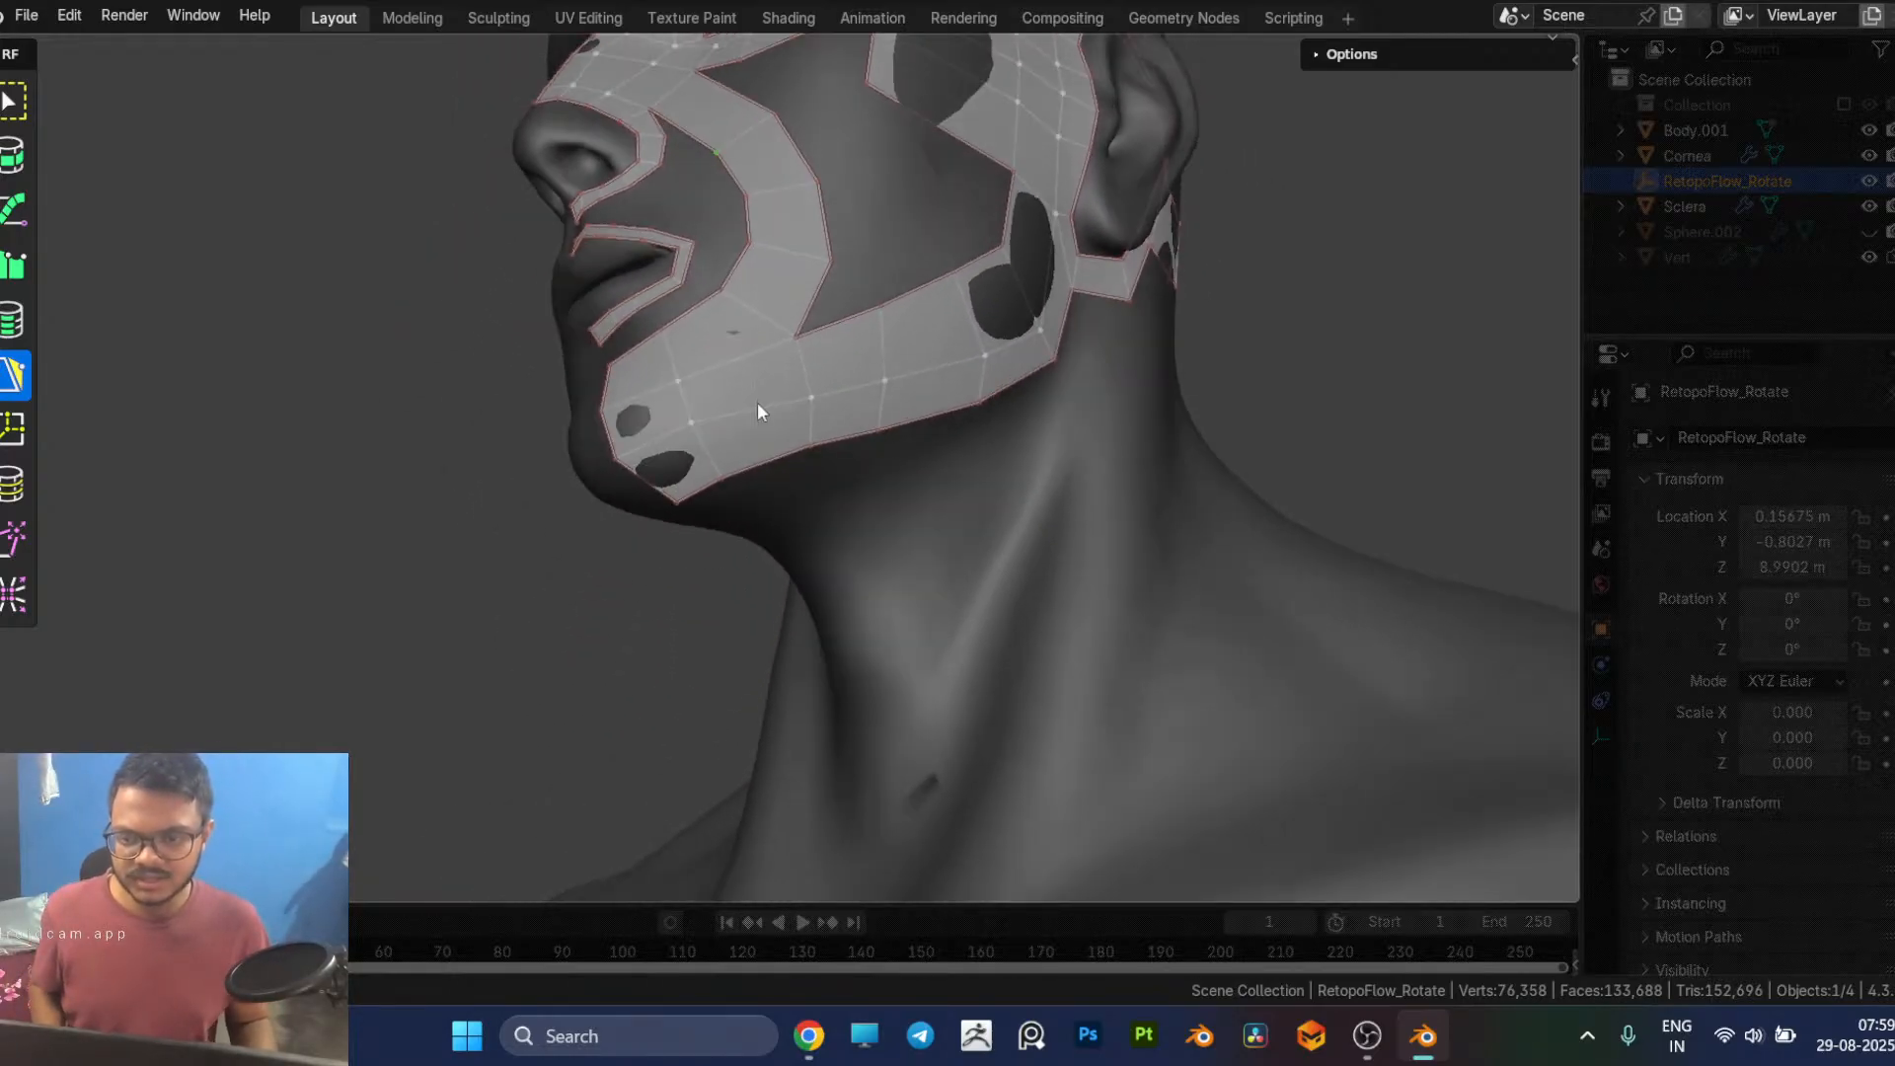
{"action": "left_click", "coordinate": [808, 396], "text": "ctrl"}
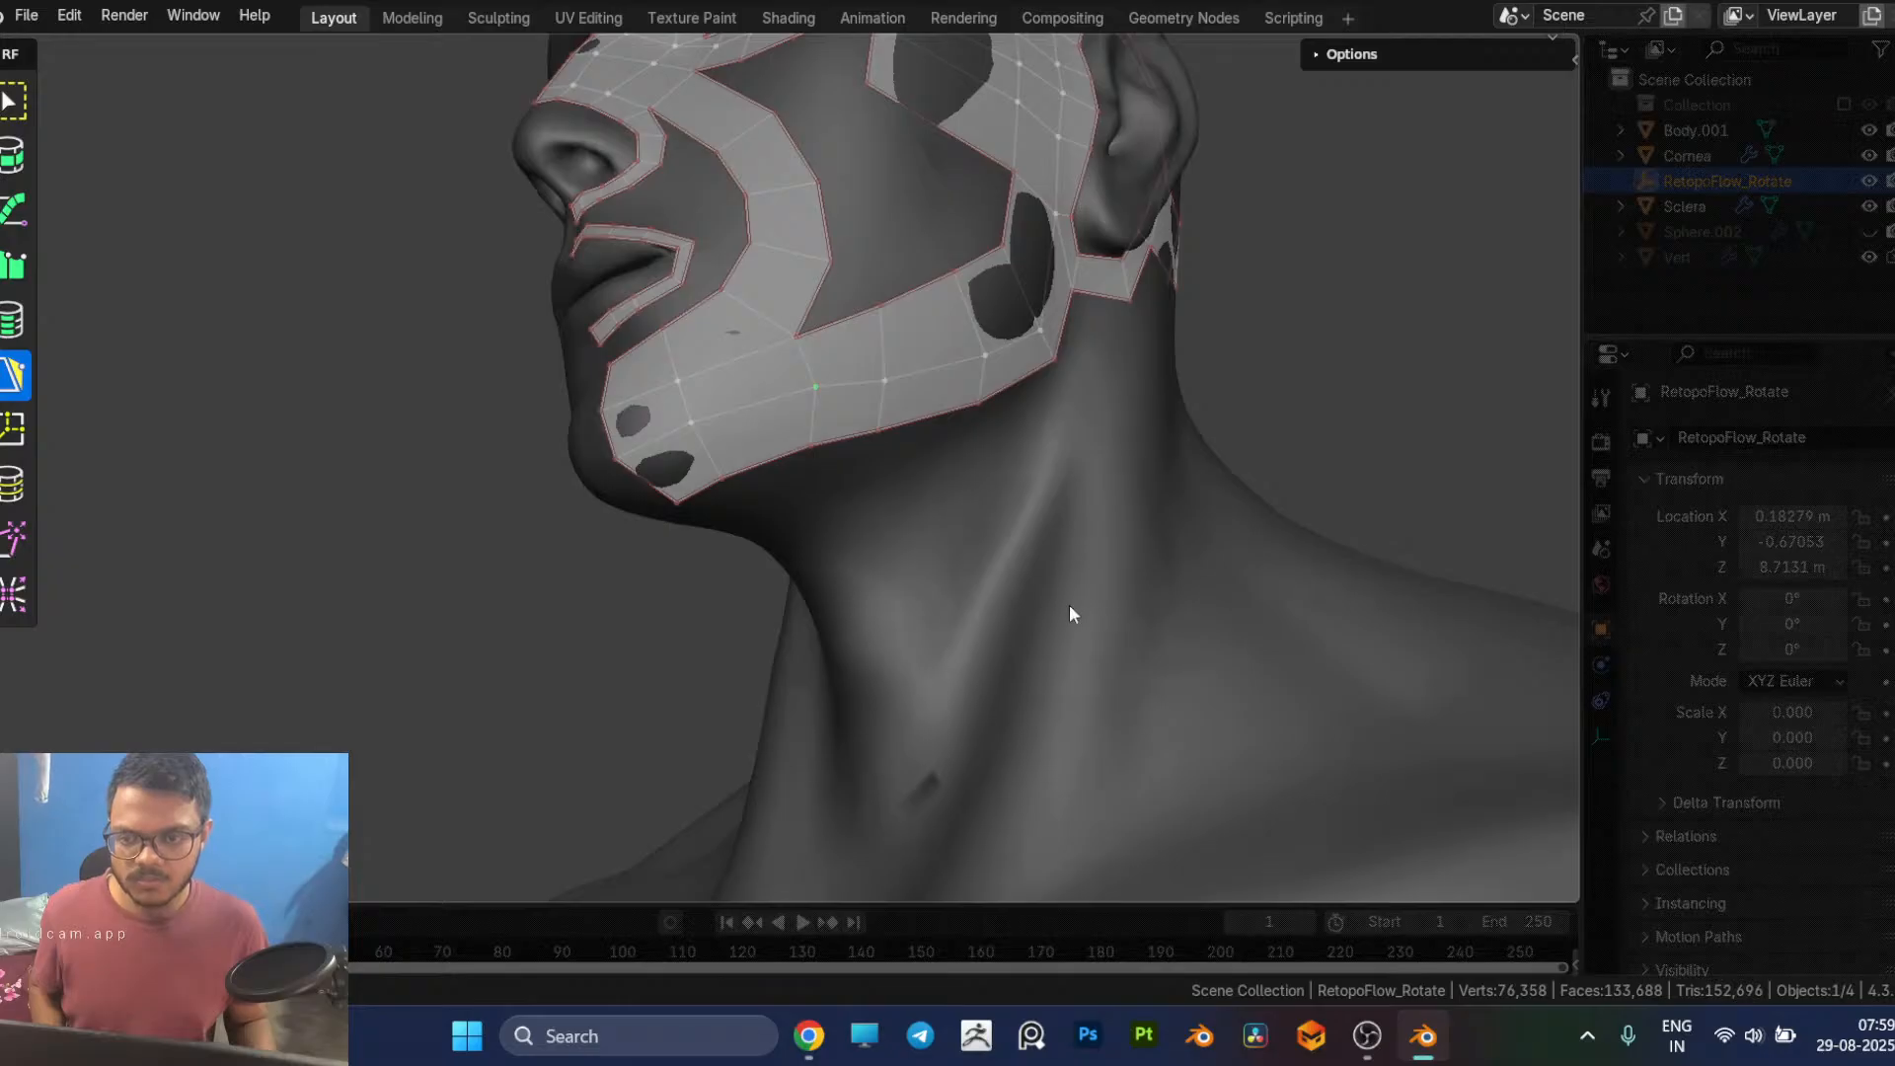
Step: Check the live stream's health and analytics in YouTube Studio, then return to the mouth retopology results
{"action": "left_click", "coordinate": [809, 1039]}
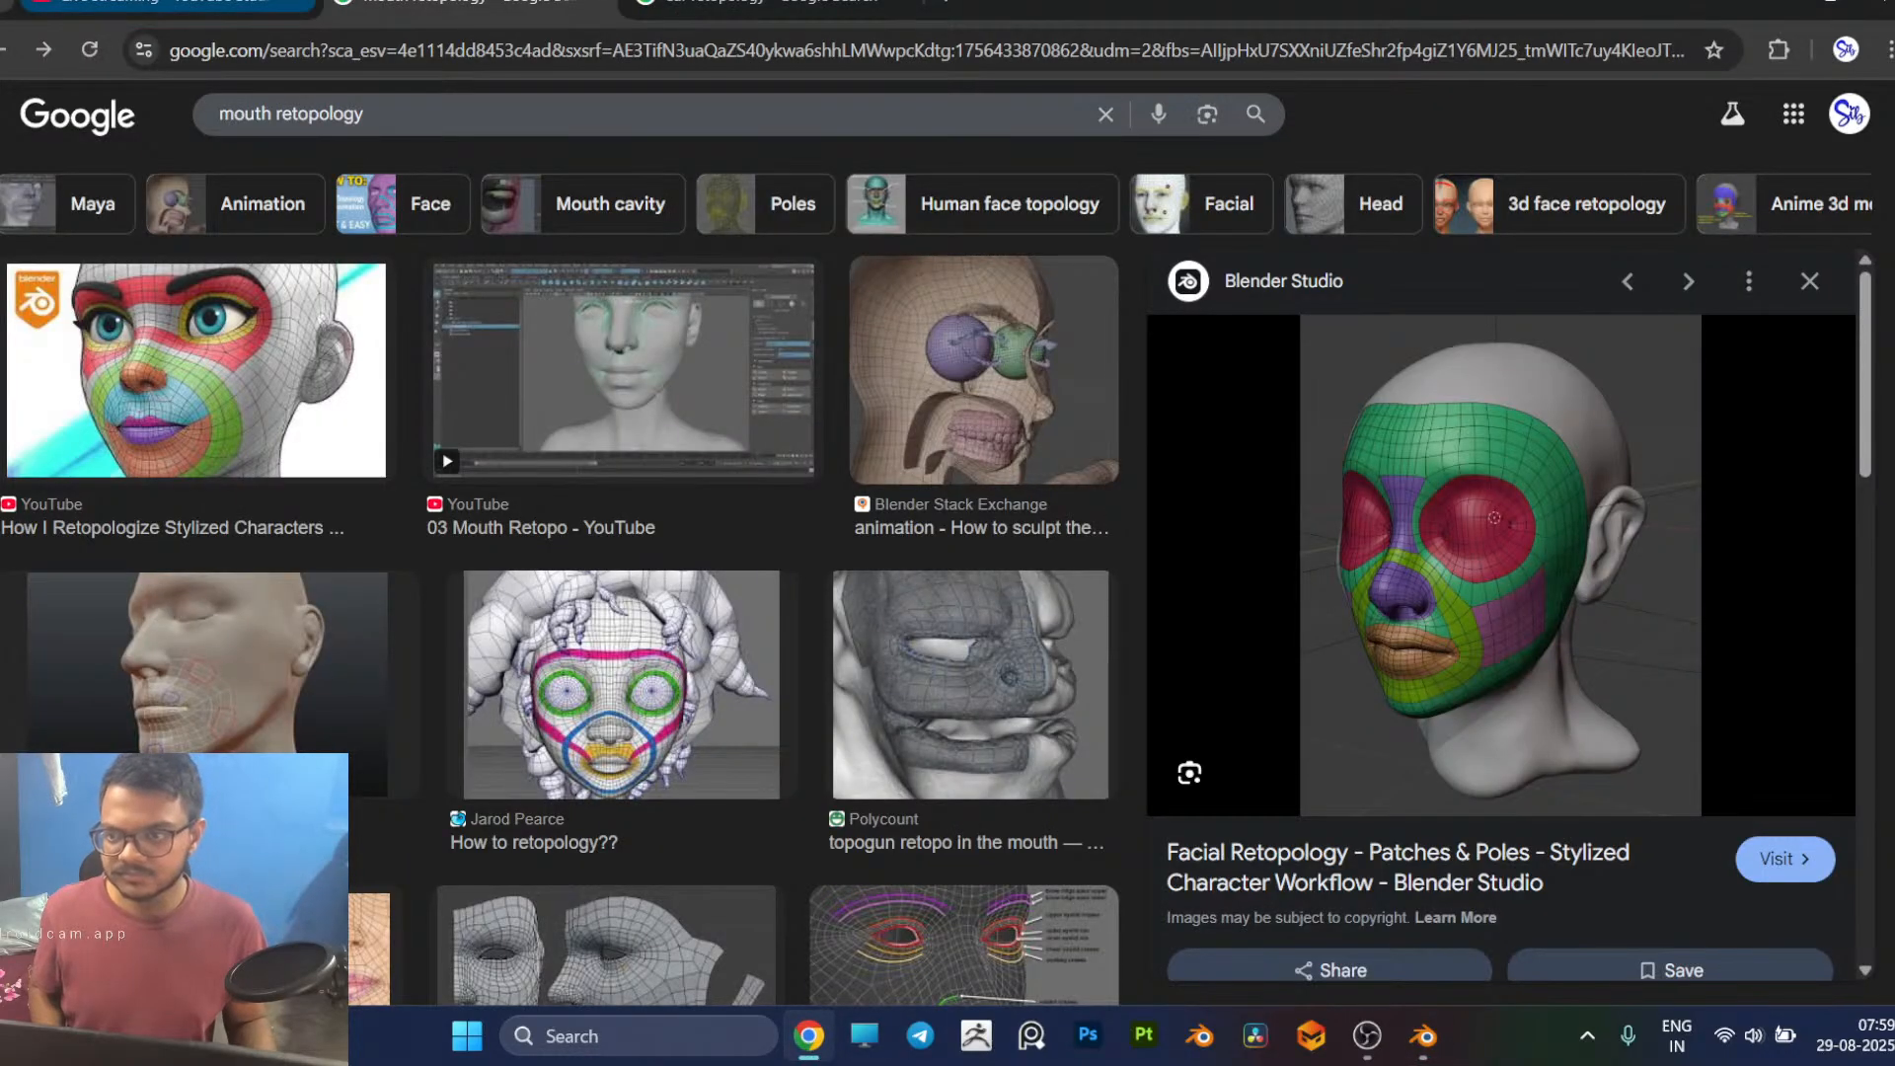
{"action": "left_click", "coordinate": [168, 3]}
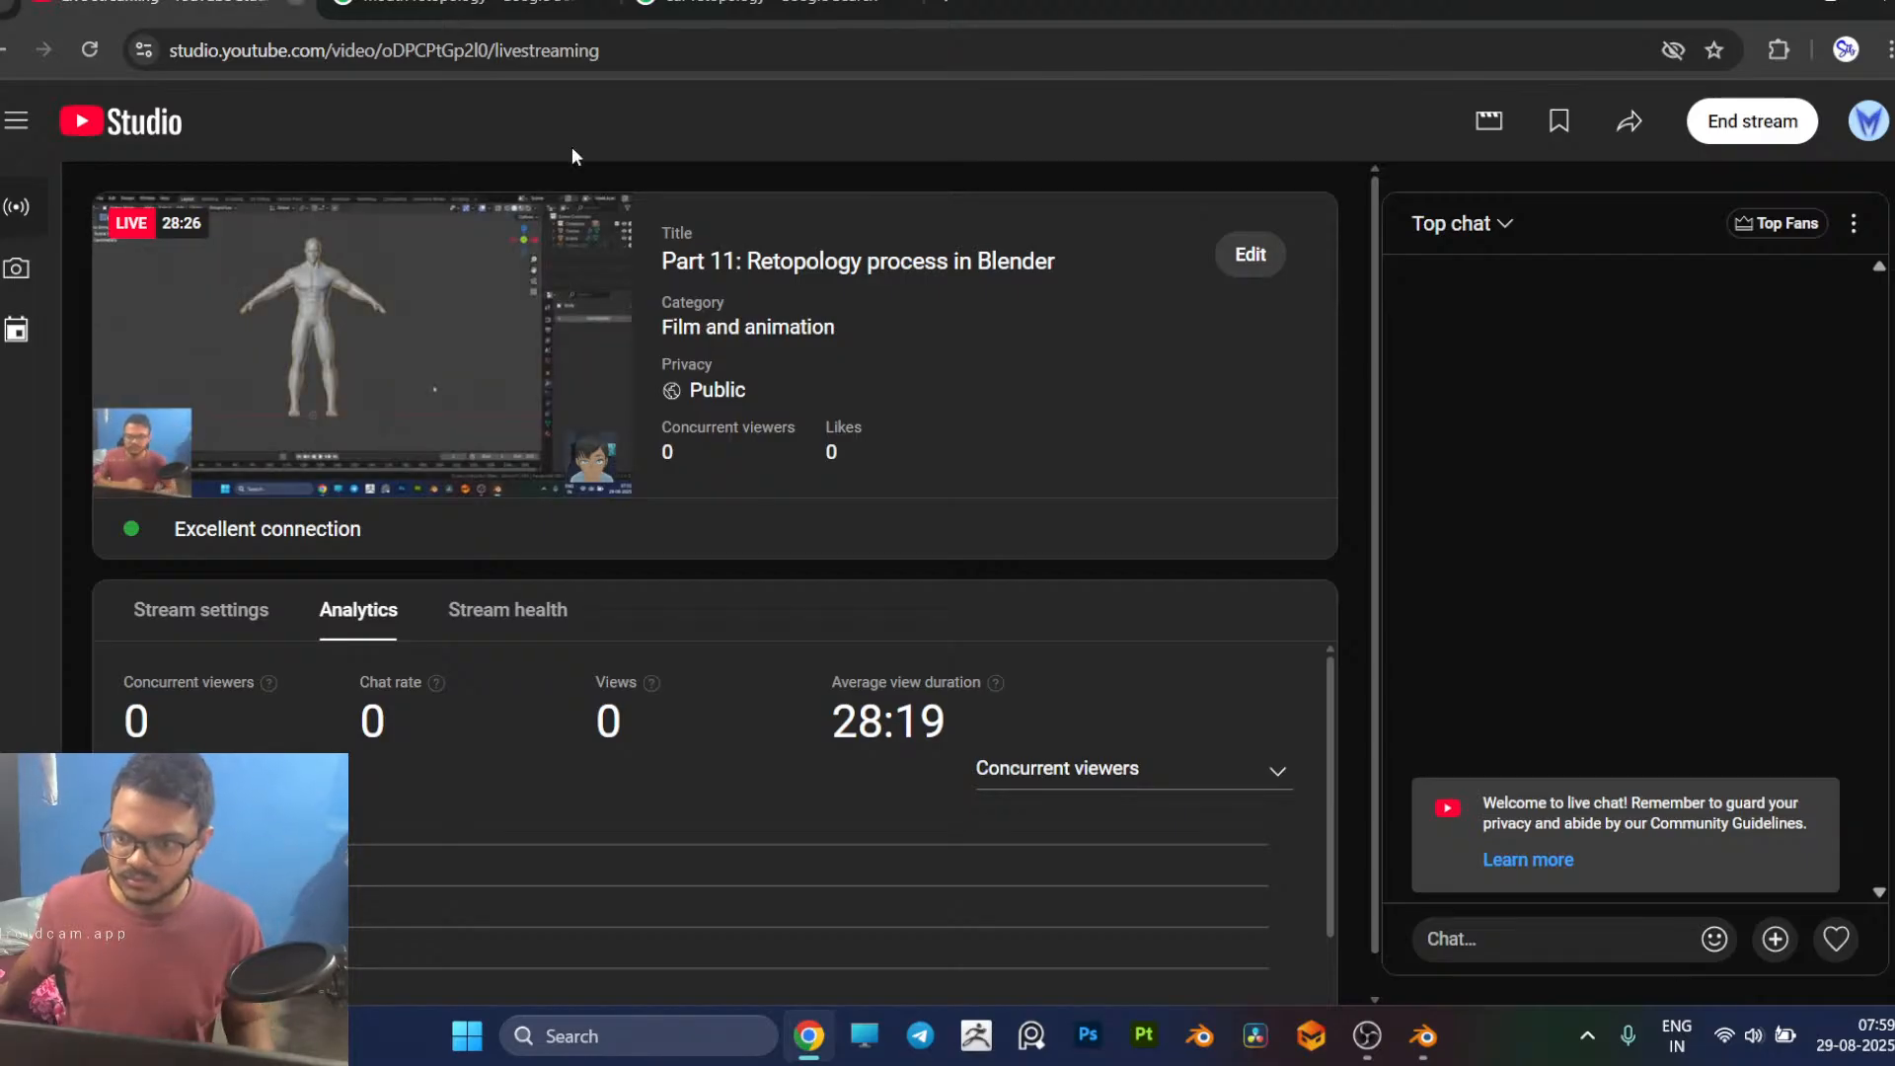
{"action": "left_click", "coordinate": [242, 624]}
{"action": "left_click", "coordinate": [511, 624]}
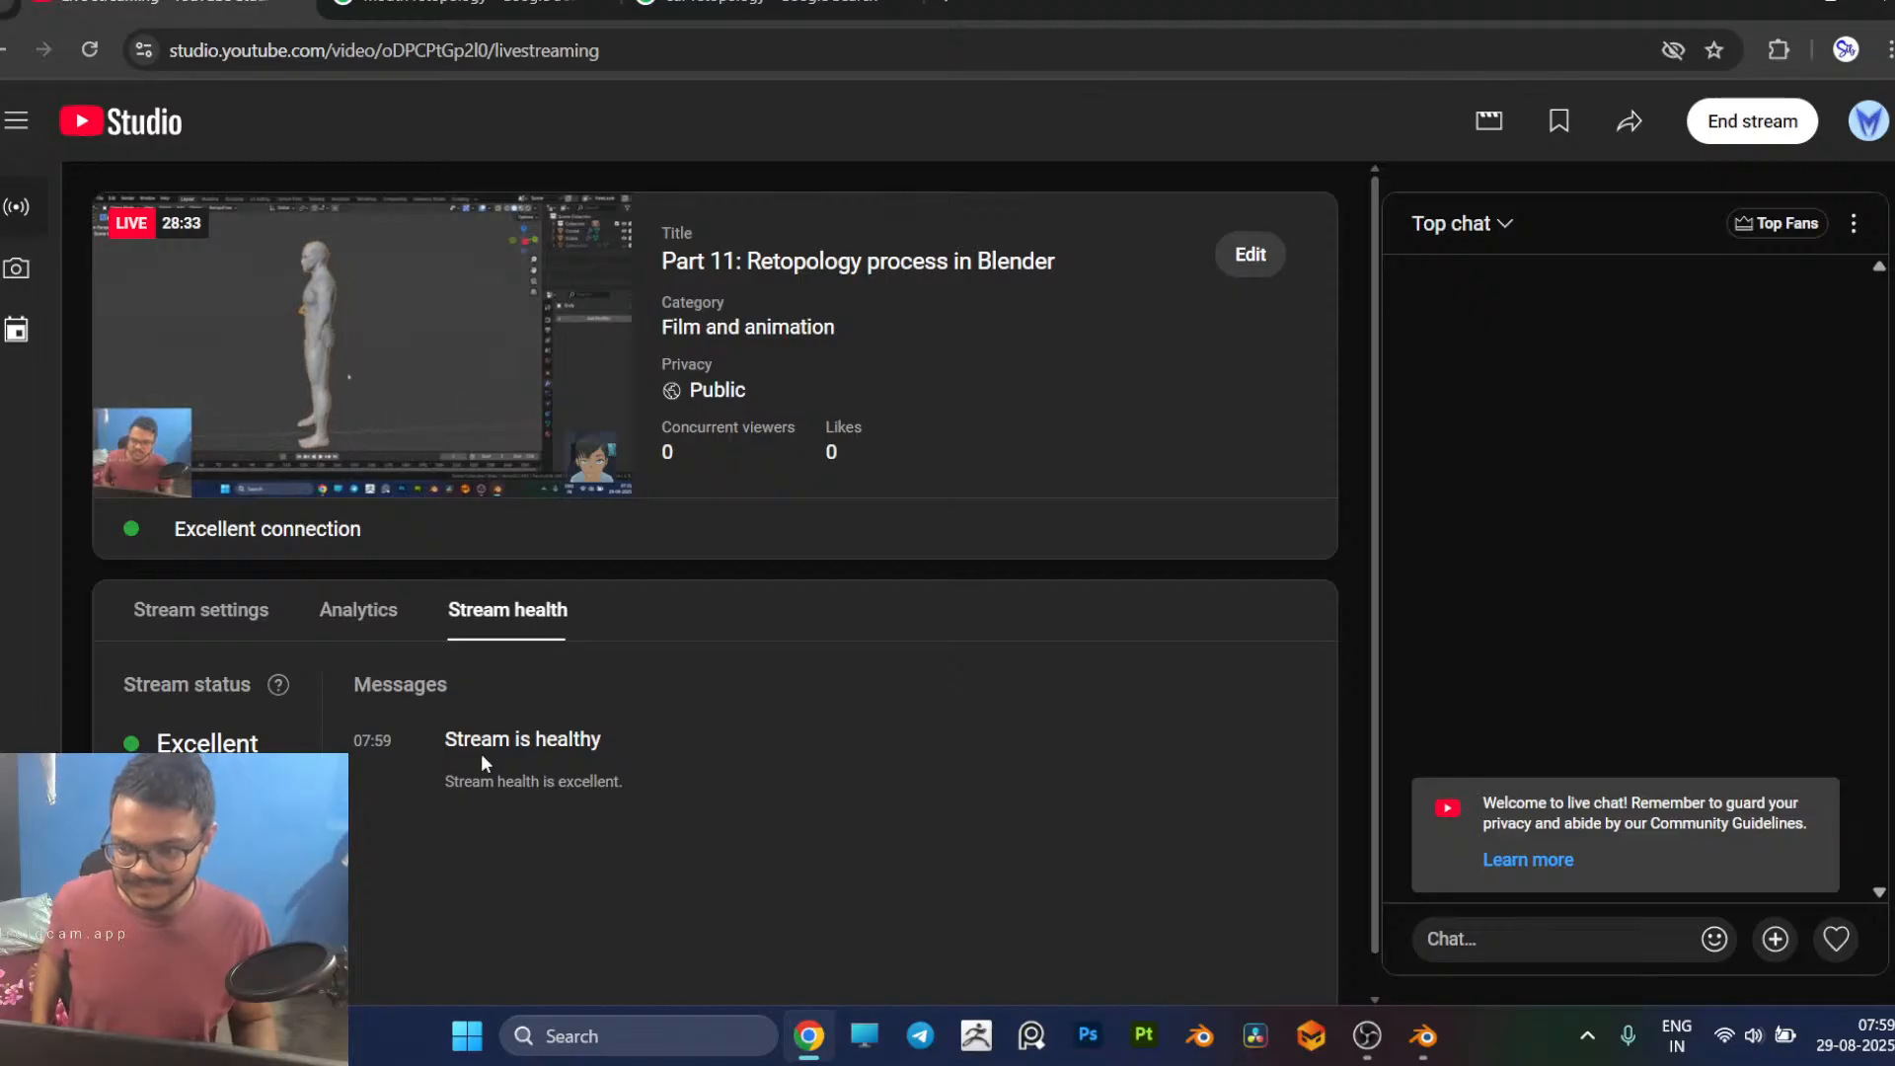
{"action": "left_click", "coordinate": [359, 612]}
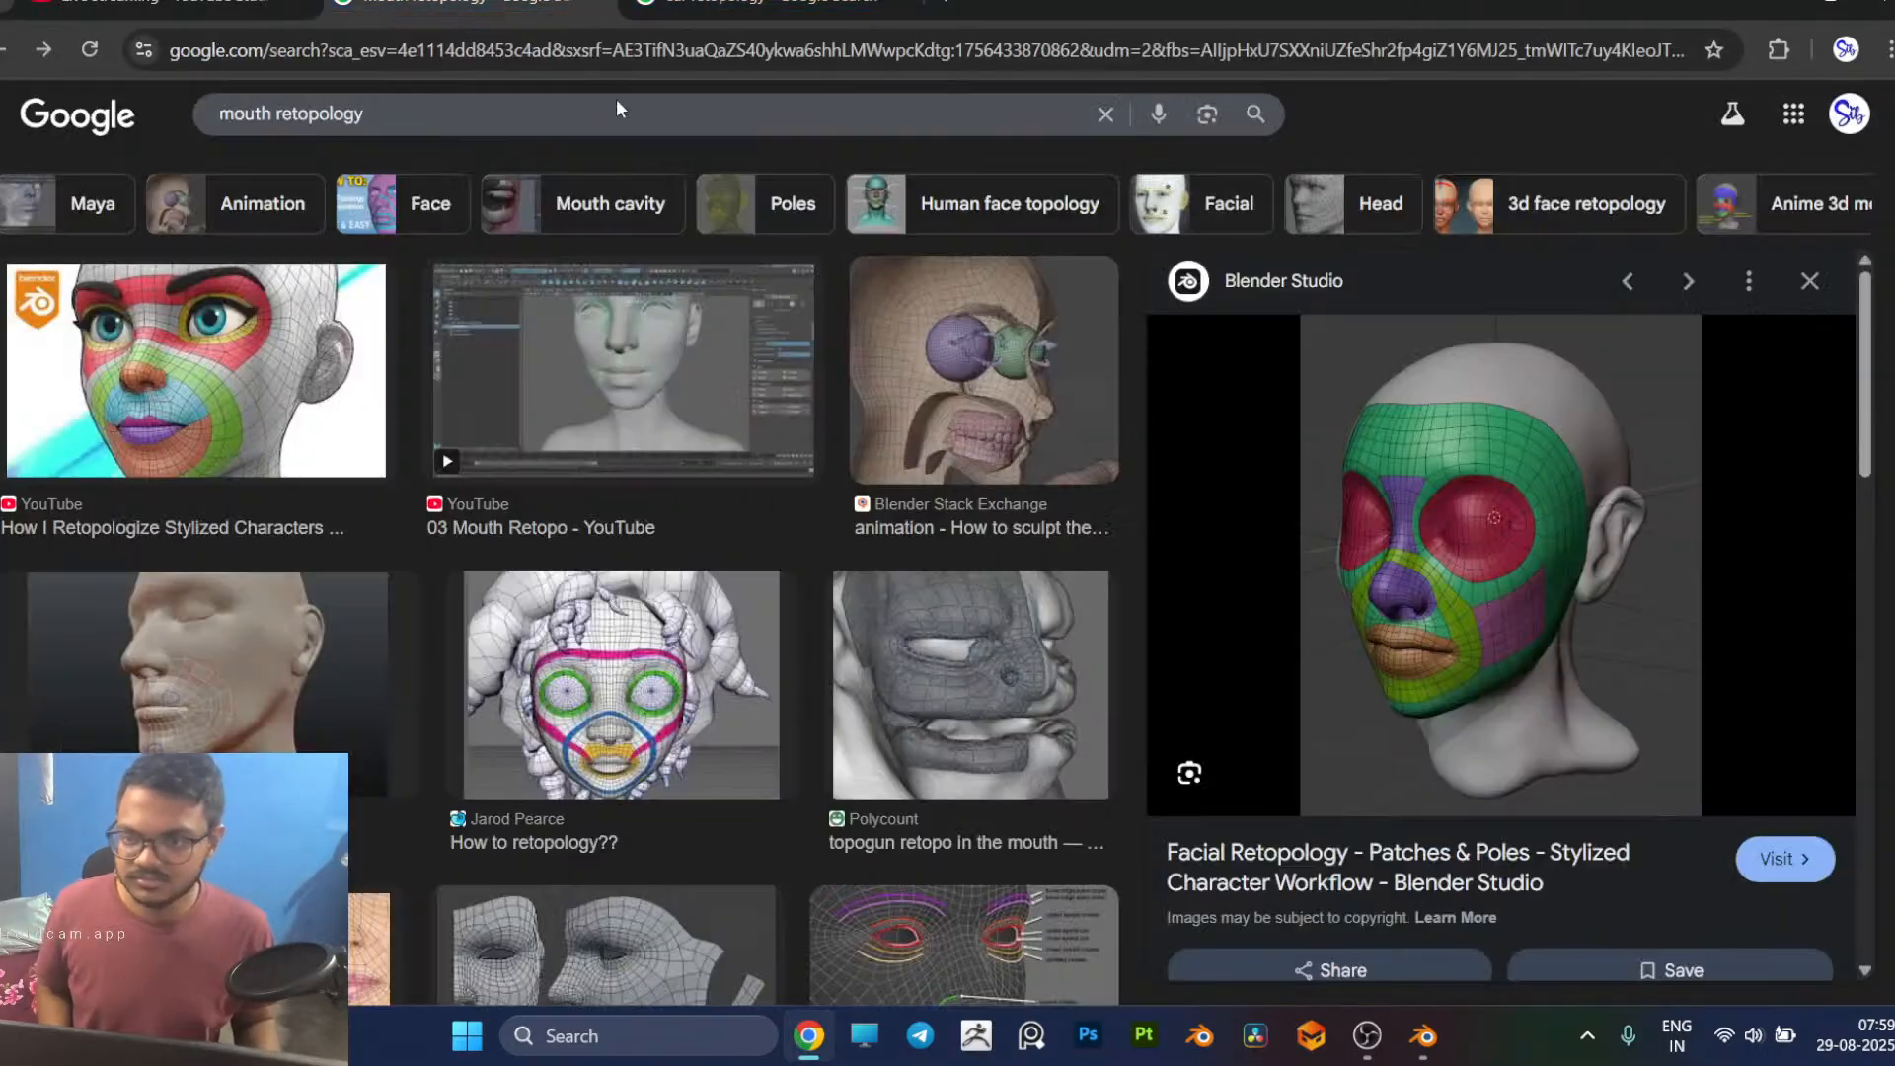
{"action": "left_click", "coordinate": [436, 5]}
Step: Compare the open cheek area of the Blender head mesh with the facial patches references in the browser
{"action": "left_click", "coordinate": [1425, 1036]}
{"action": "middle_click_drag", "start_coordinate": [1157, 541], "coordinate": [1066, 631], "text": "shift"}
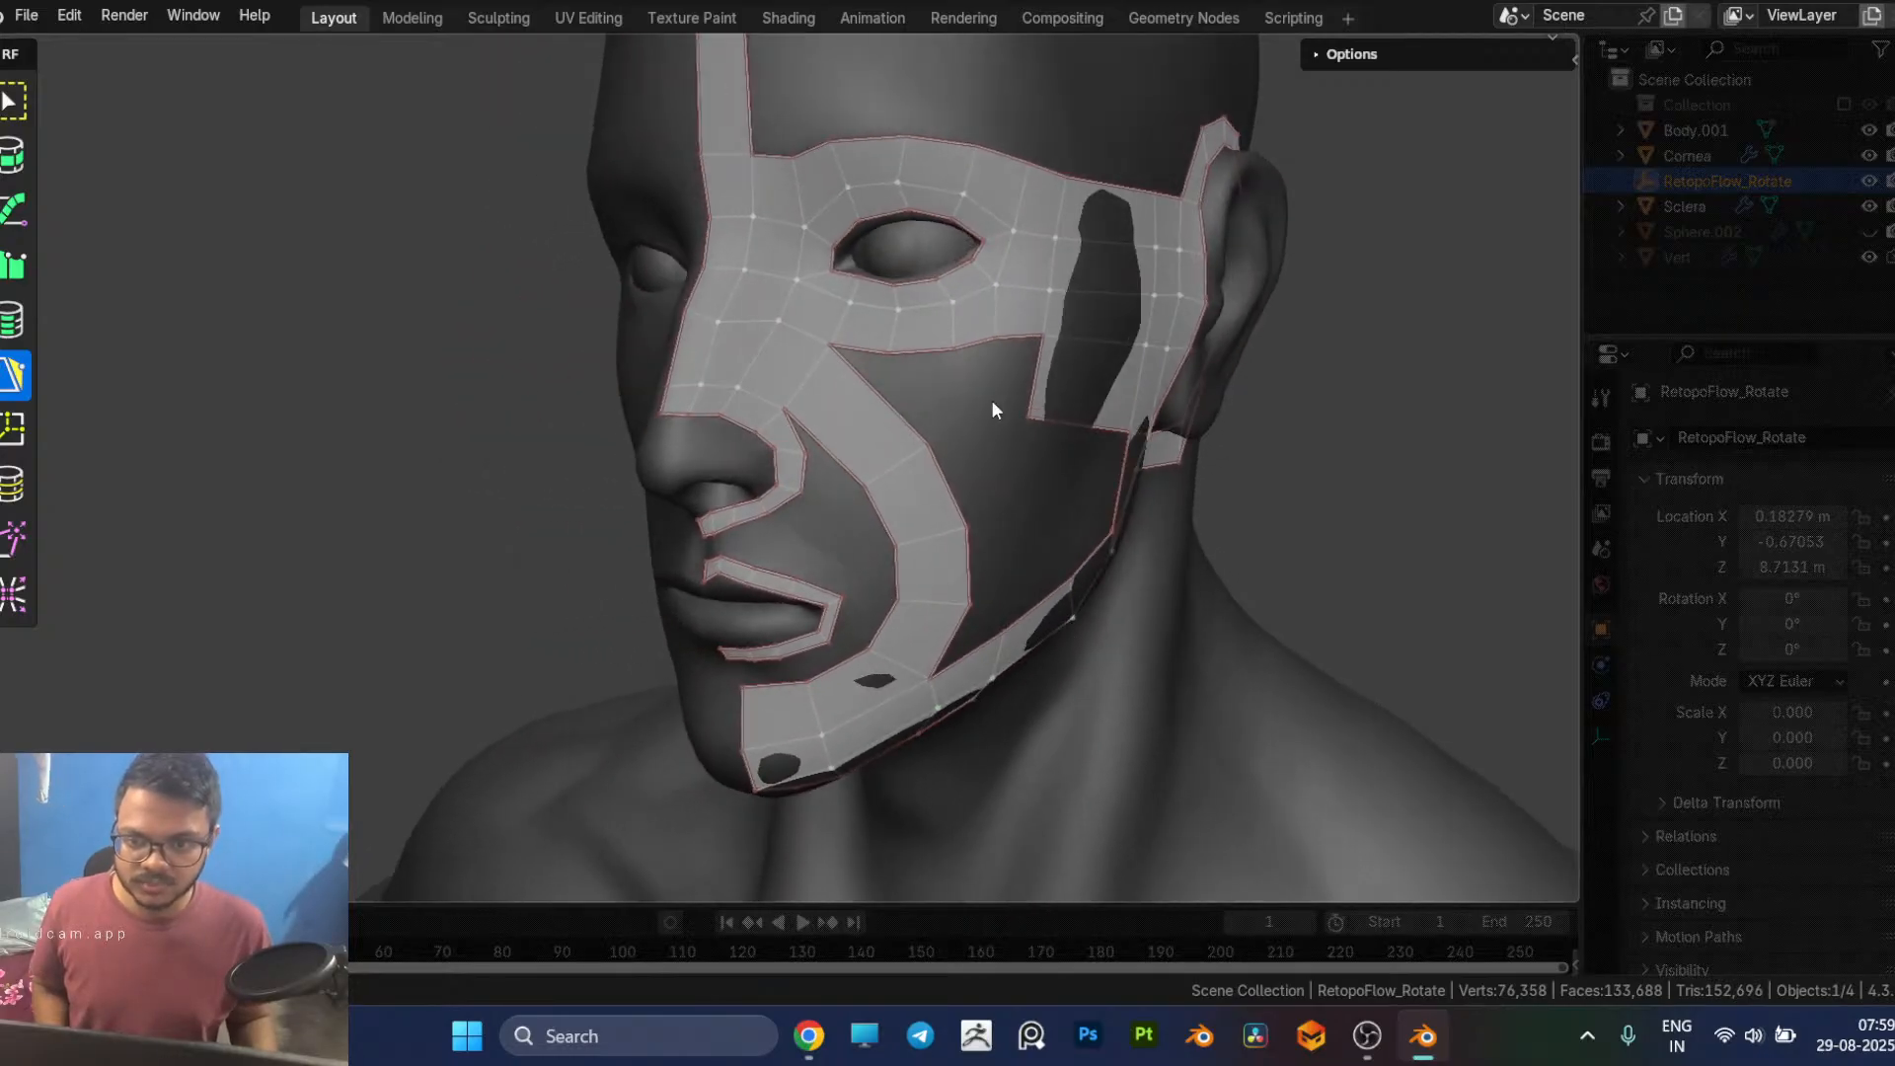
{"action": "key", "text": "alt+Tab"}
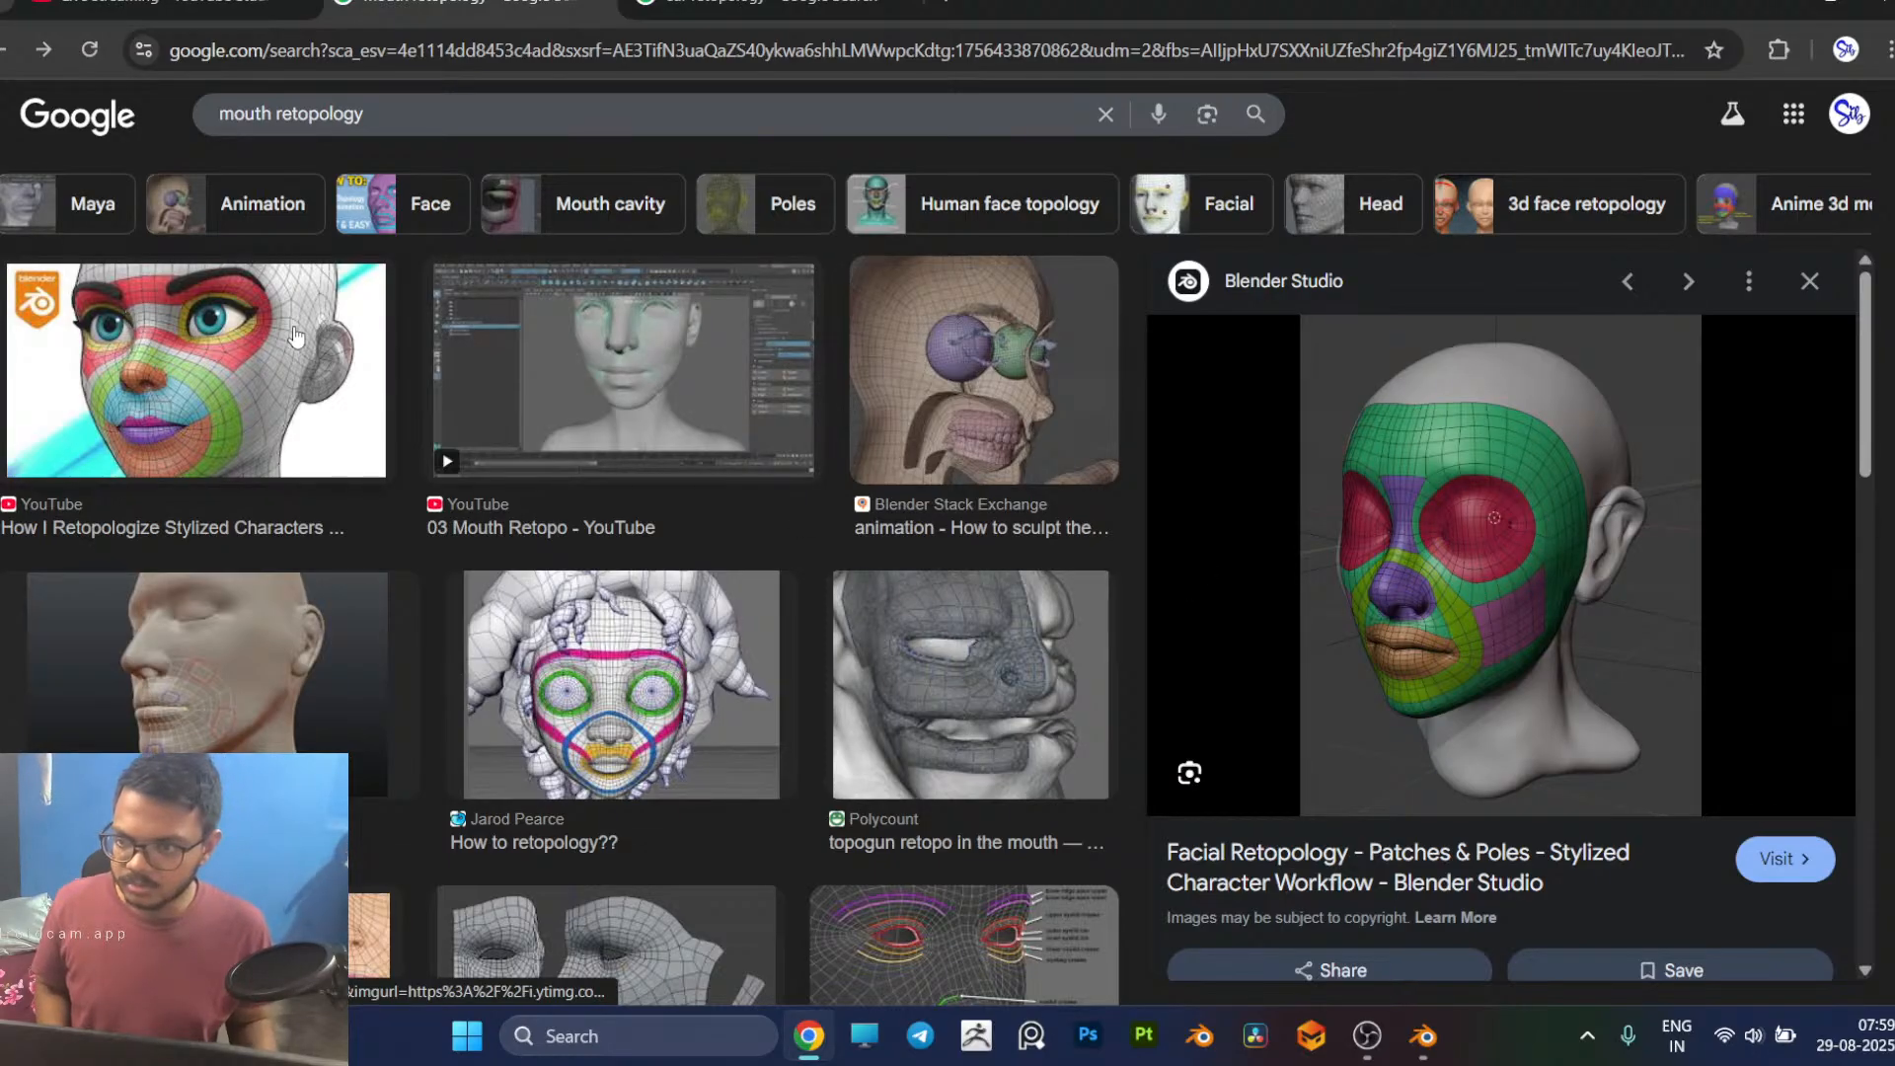
Step: Compare the eye-to-ear and temple faces of the Blender head mesh with the coloured facial patch references in the browser
{"action": "key", "text": "alt+Tab"}
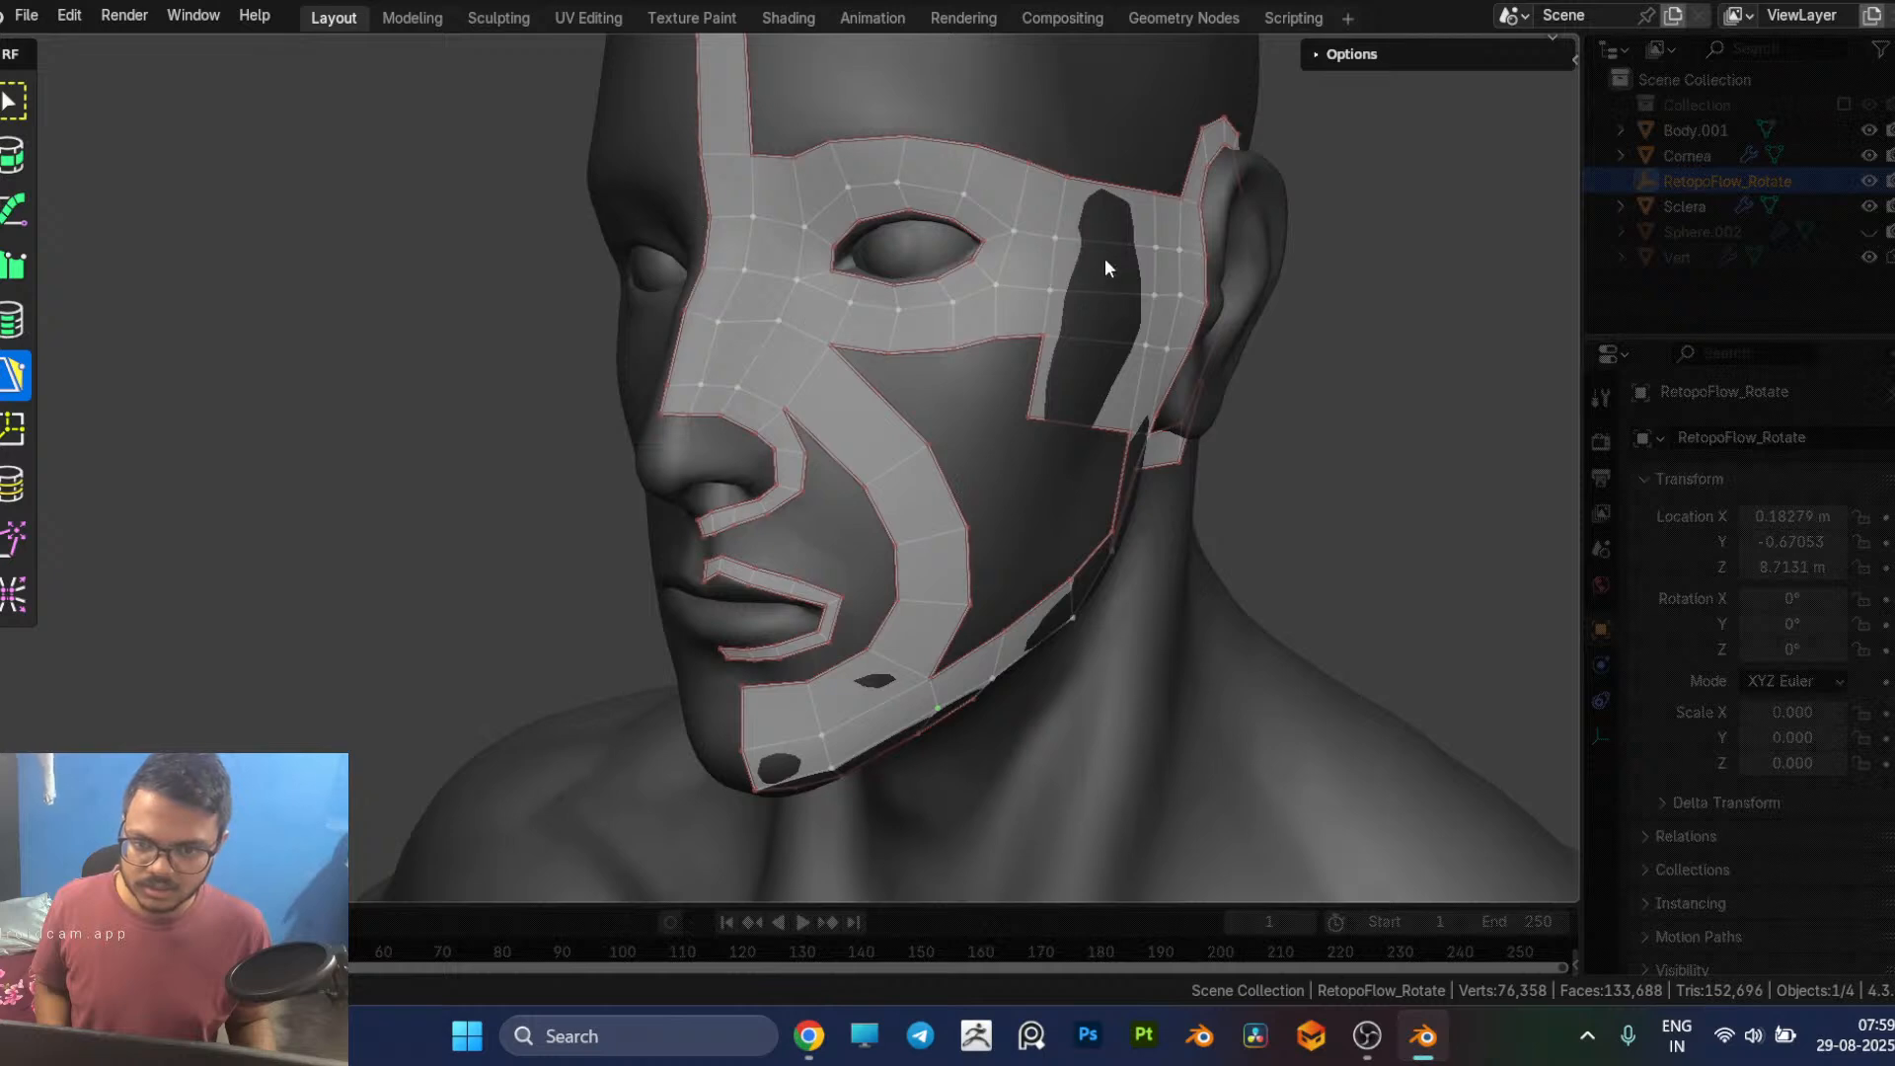
{"action": "middle_click_drag", "start_coordinate": [887, 397], "coordinate": [1001, 391]}
{"action": "key", "text": "alt+Tab"}
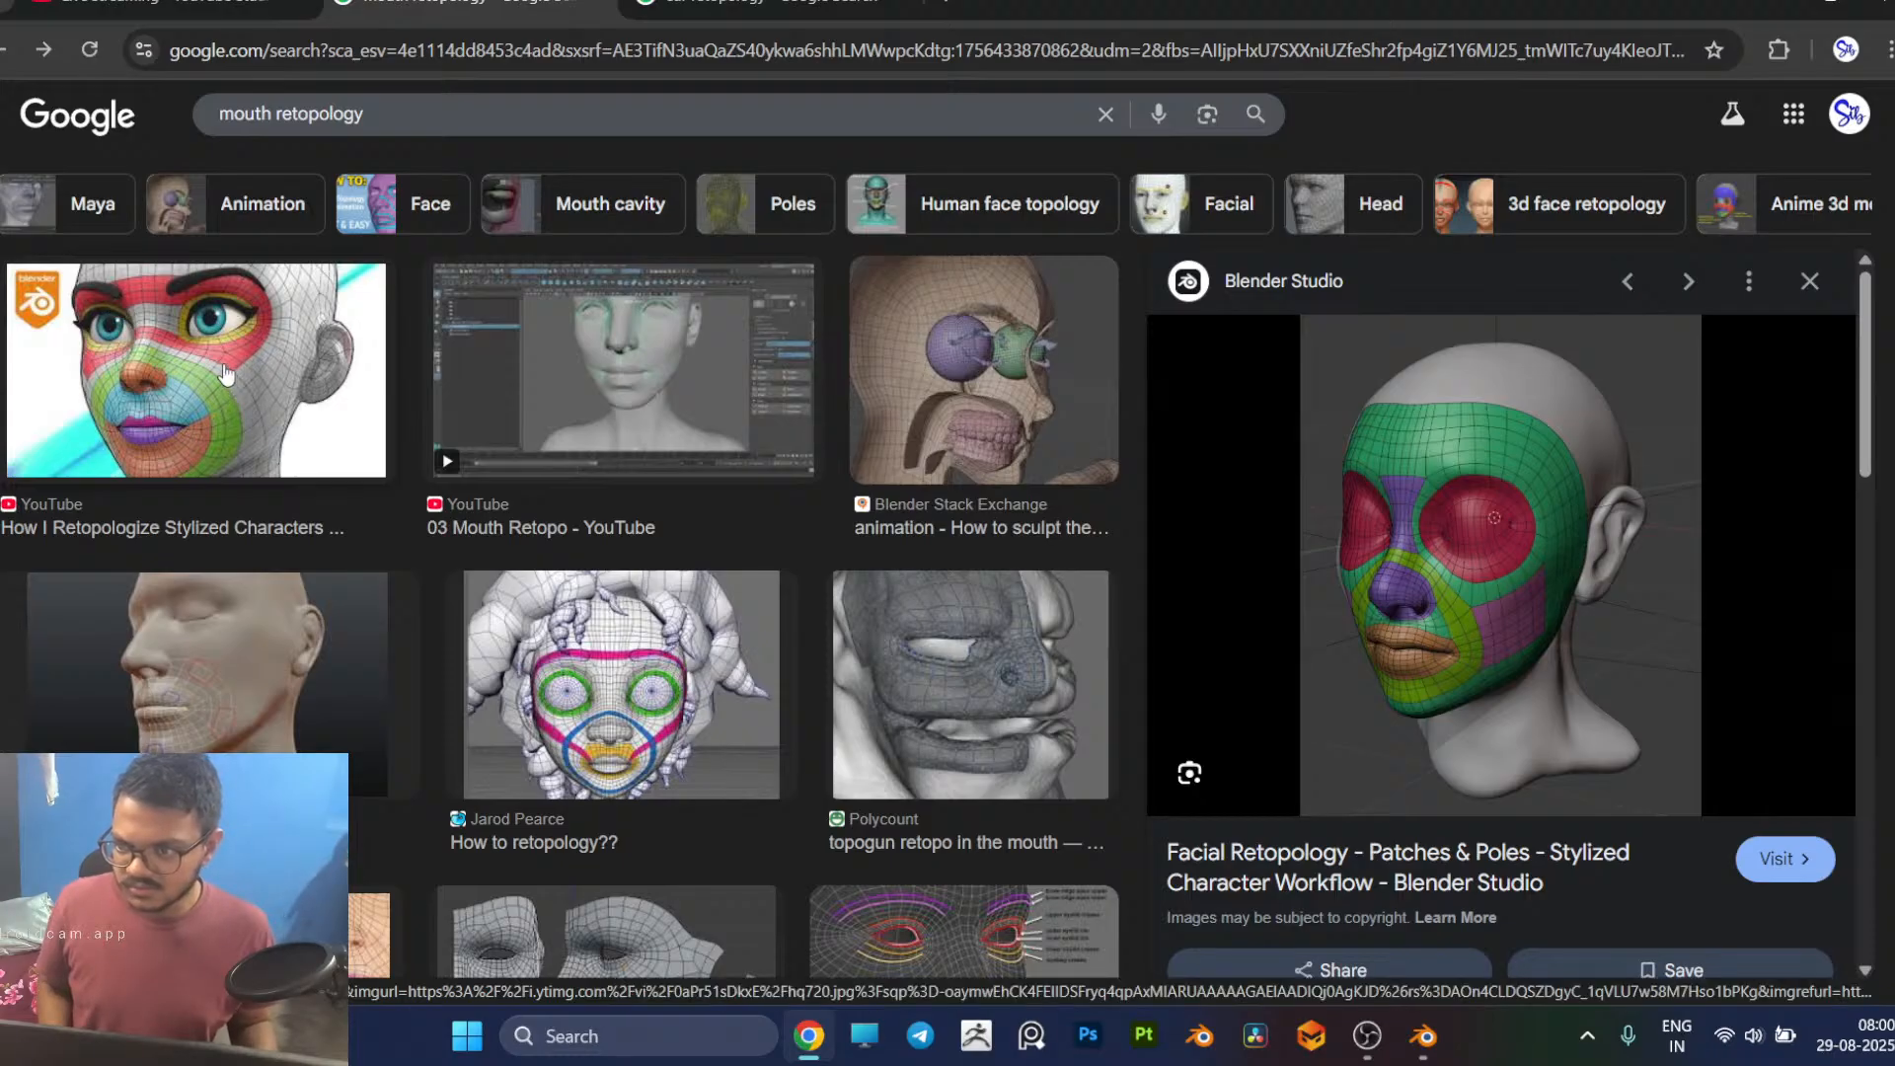
{"action": "key", "text": "alt+Tab"}
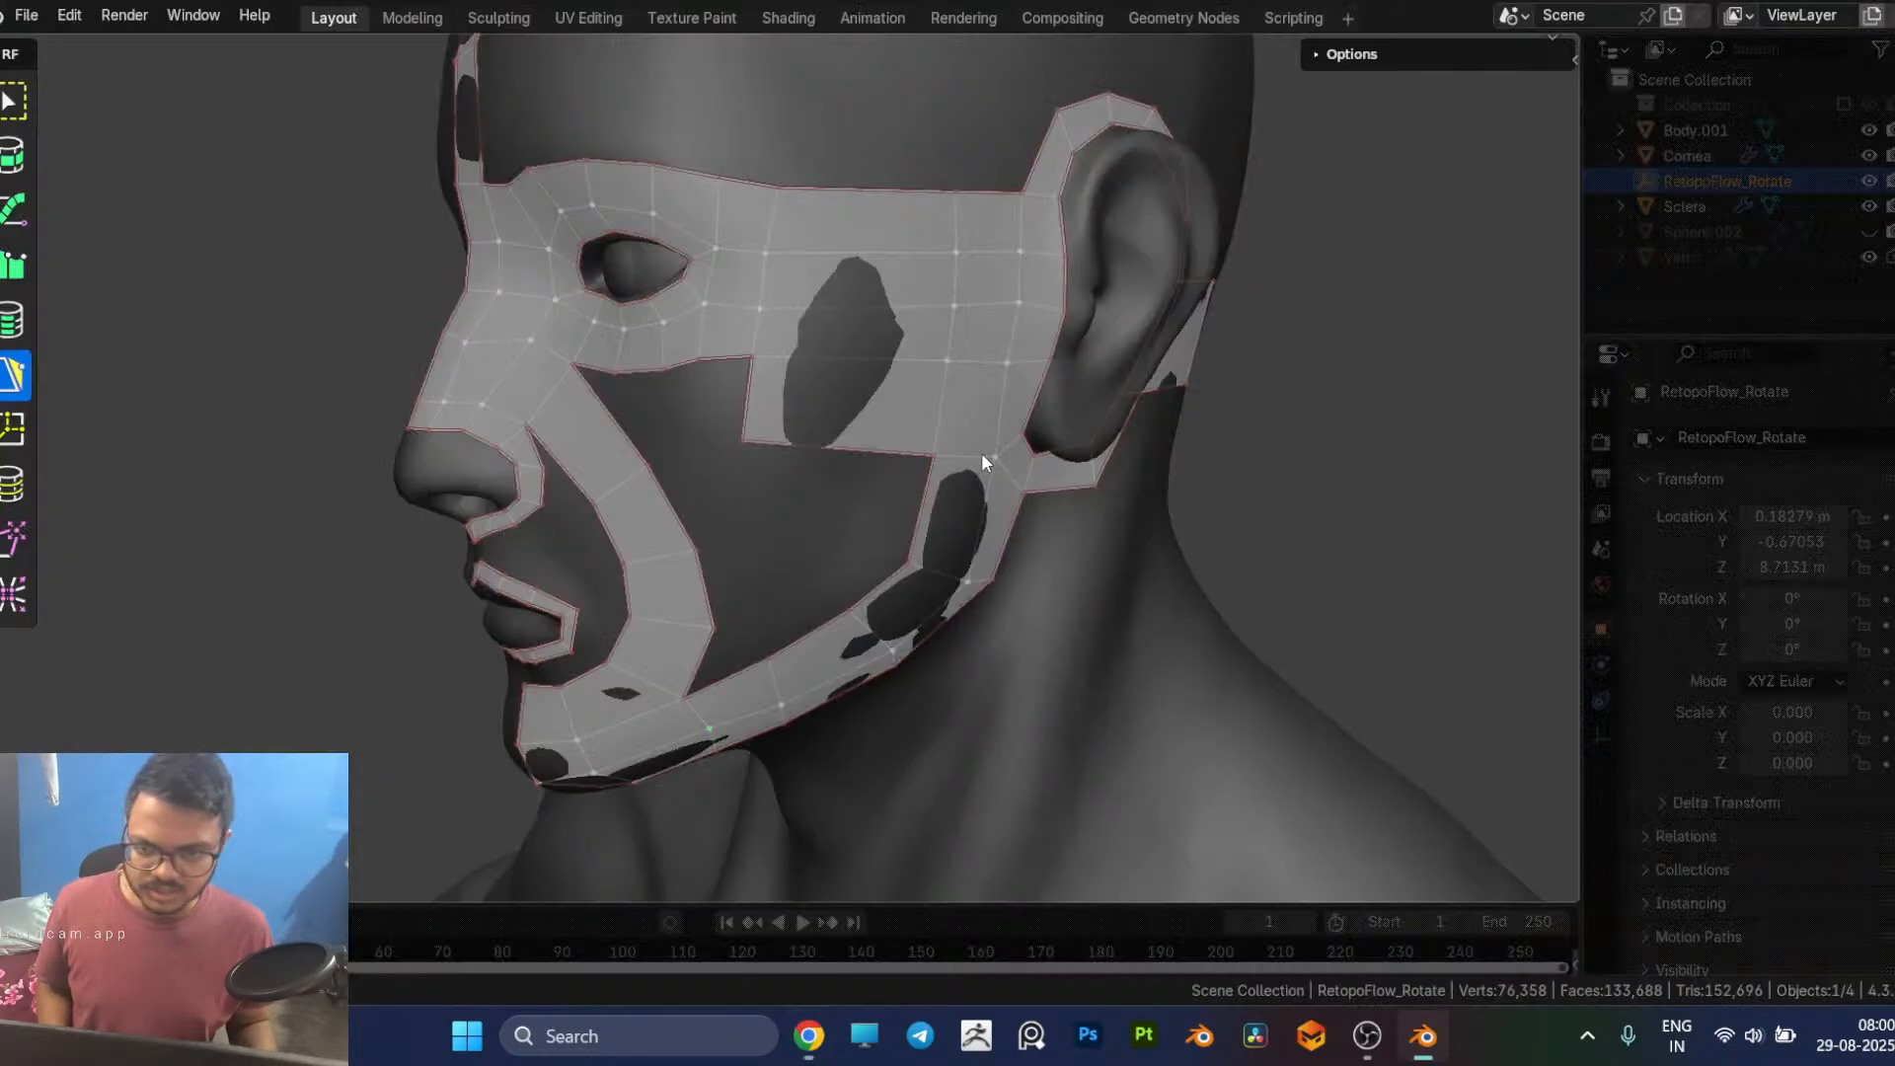
{"action": "mouse_move", "coordinate": [909, 405]}
{"action": "middle_mouse_down"}
{"action": "mouse_move", "coordinate": [872, 406]}
{"action": "mouse_move", "coordinate": [931, 414]}
{"action": "middle_mouse_up"}
{"action": "key", "text": "alt+Tab"}
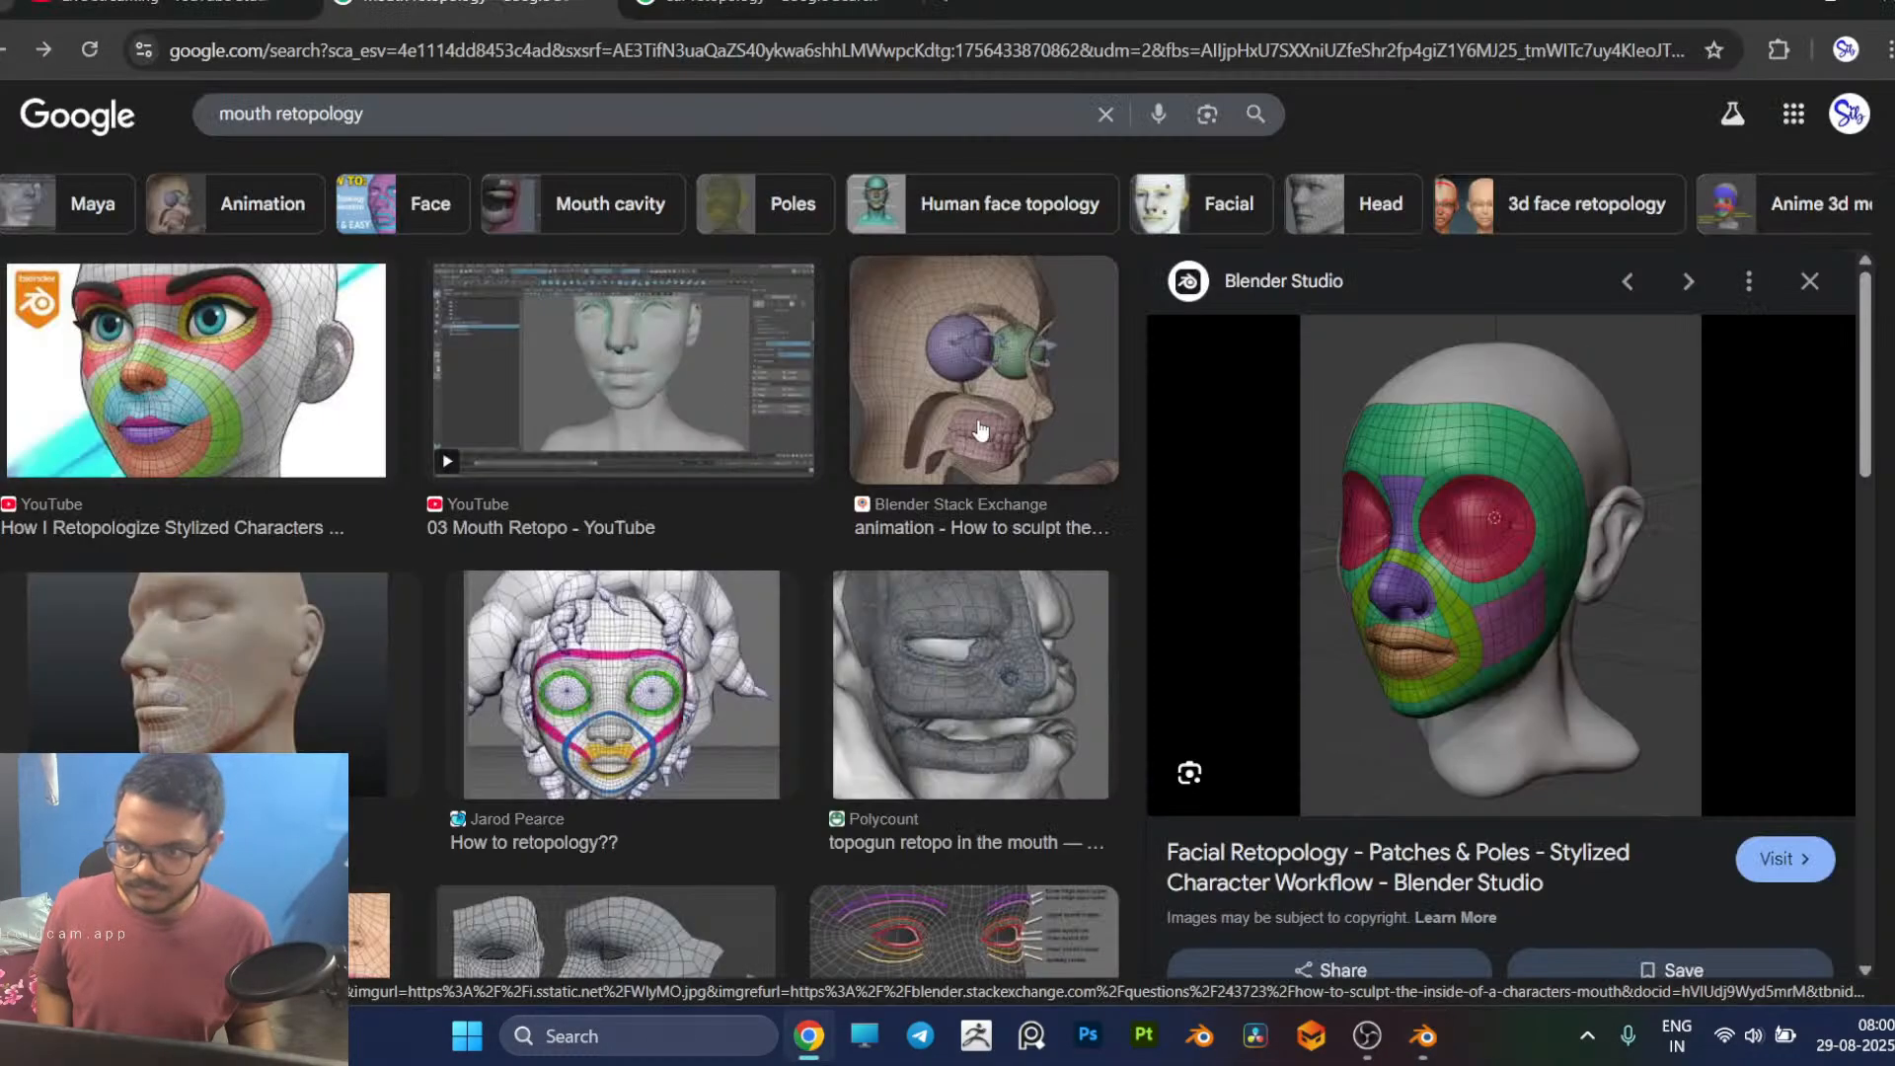
{"action": "key", "text": "alt+Tab"}
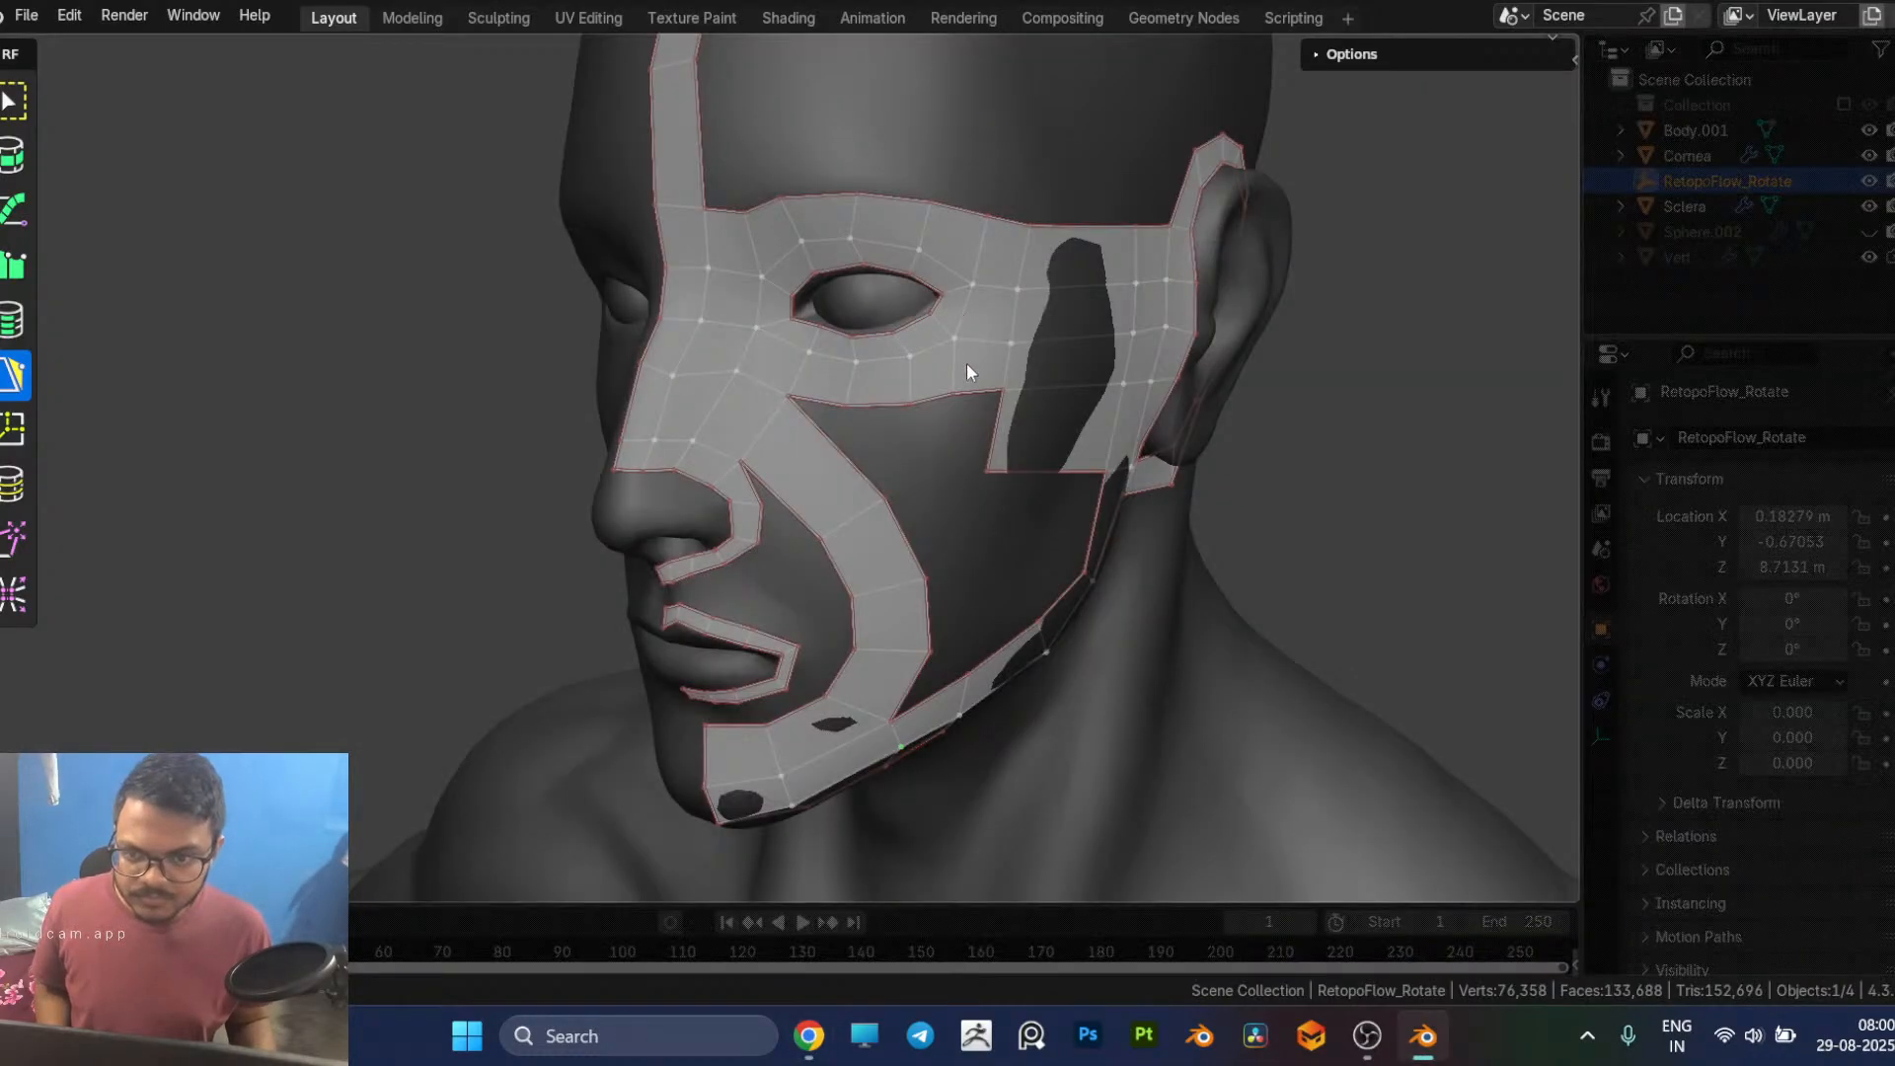
{"action": "key", "text": "alt+Tab"}
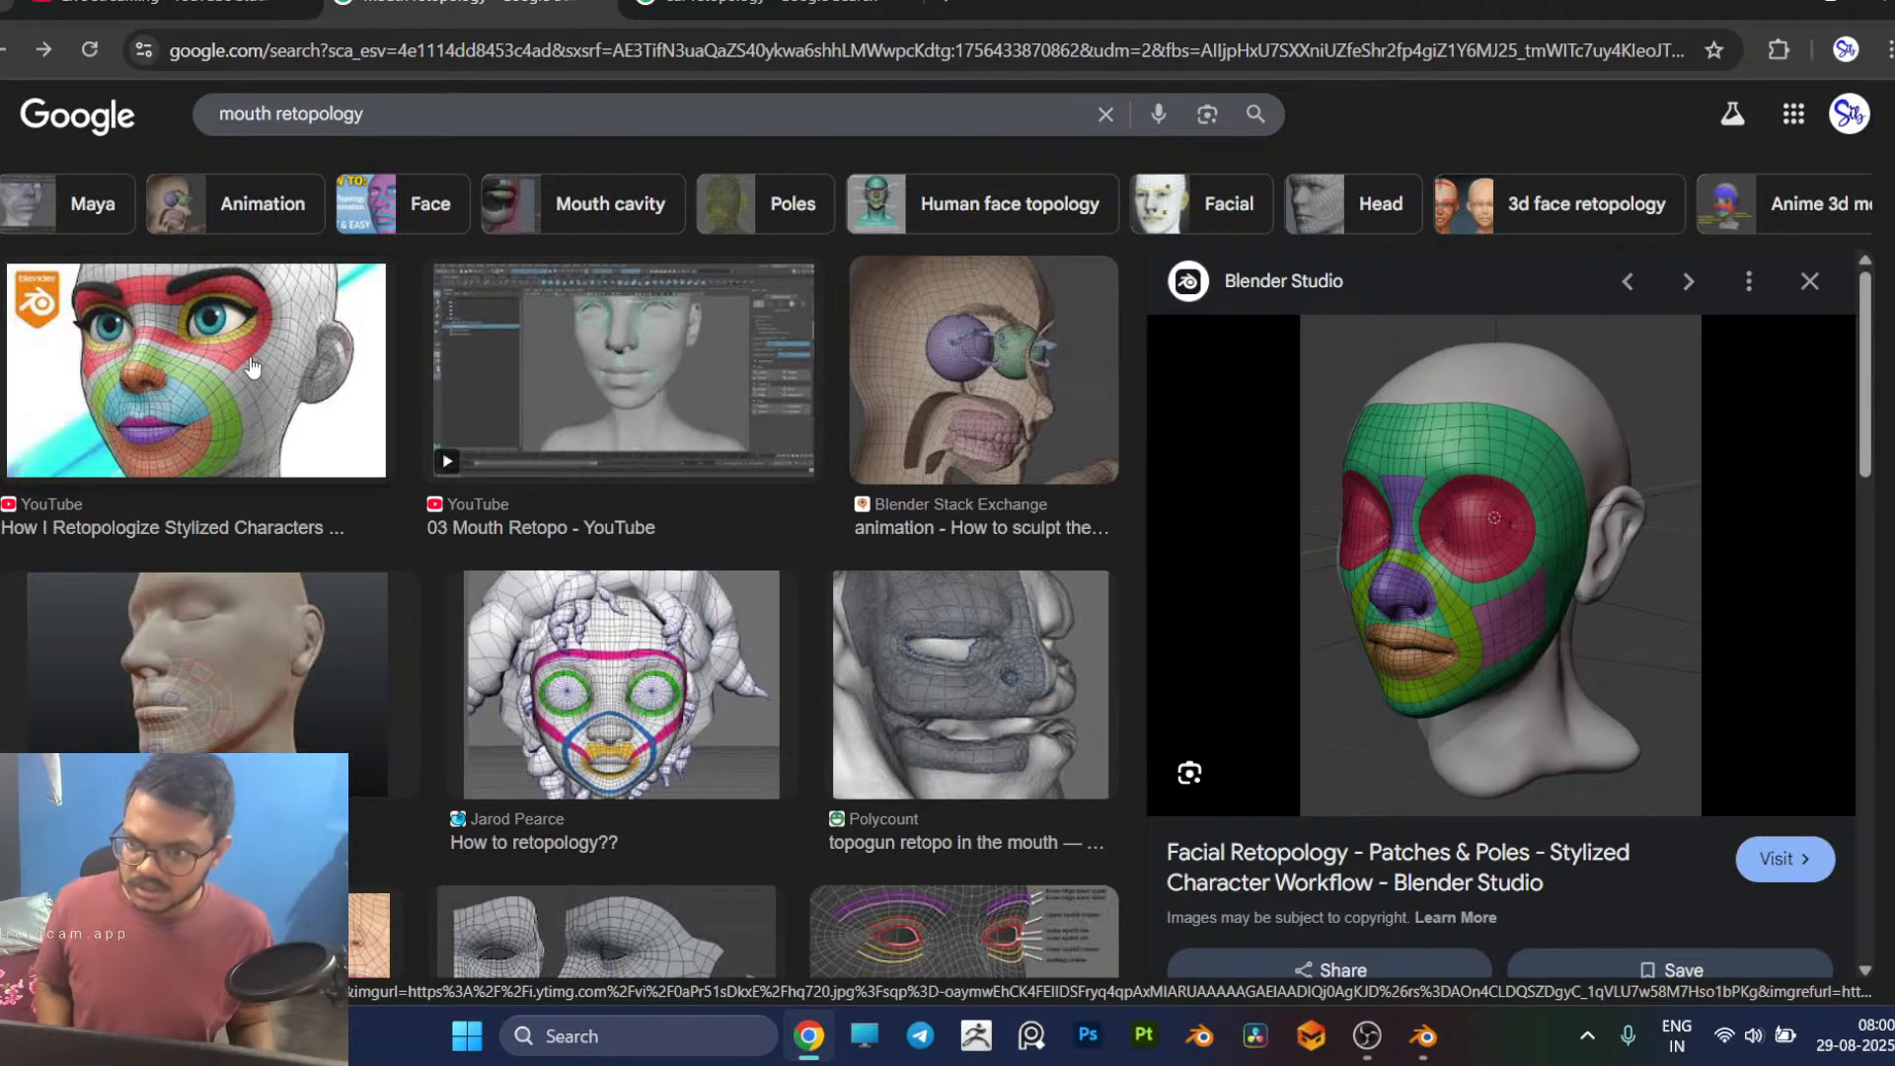
{"action": "key", "text": "alt+Tab"}
{"action": "middle_click_drag", "start_coordinate": [1017, 436], "coordinate": [990, 437]}
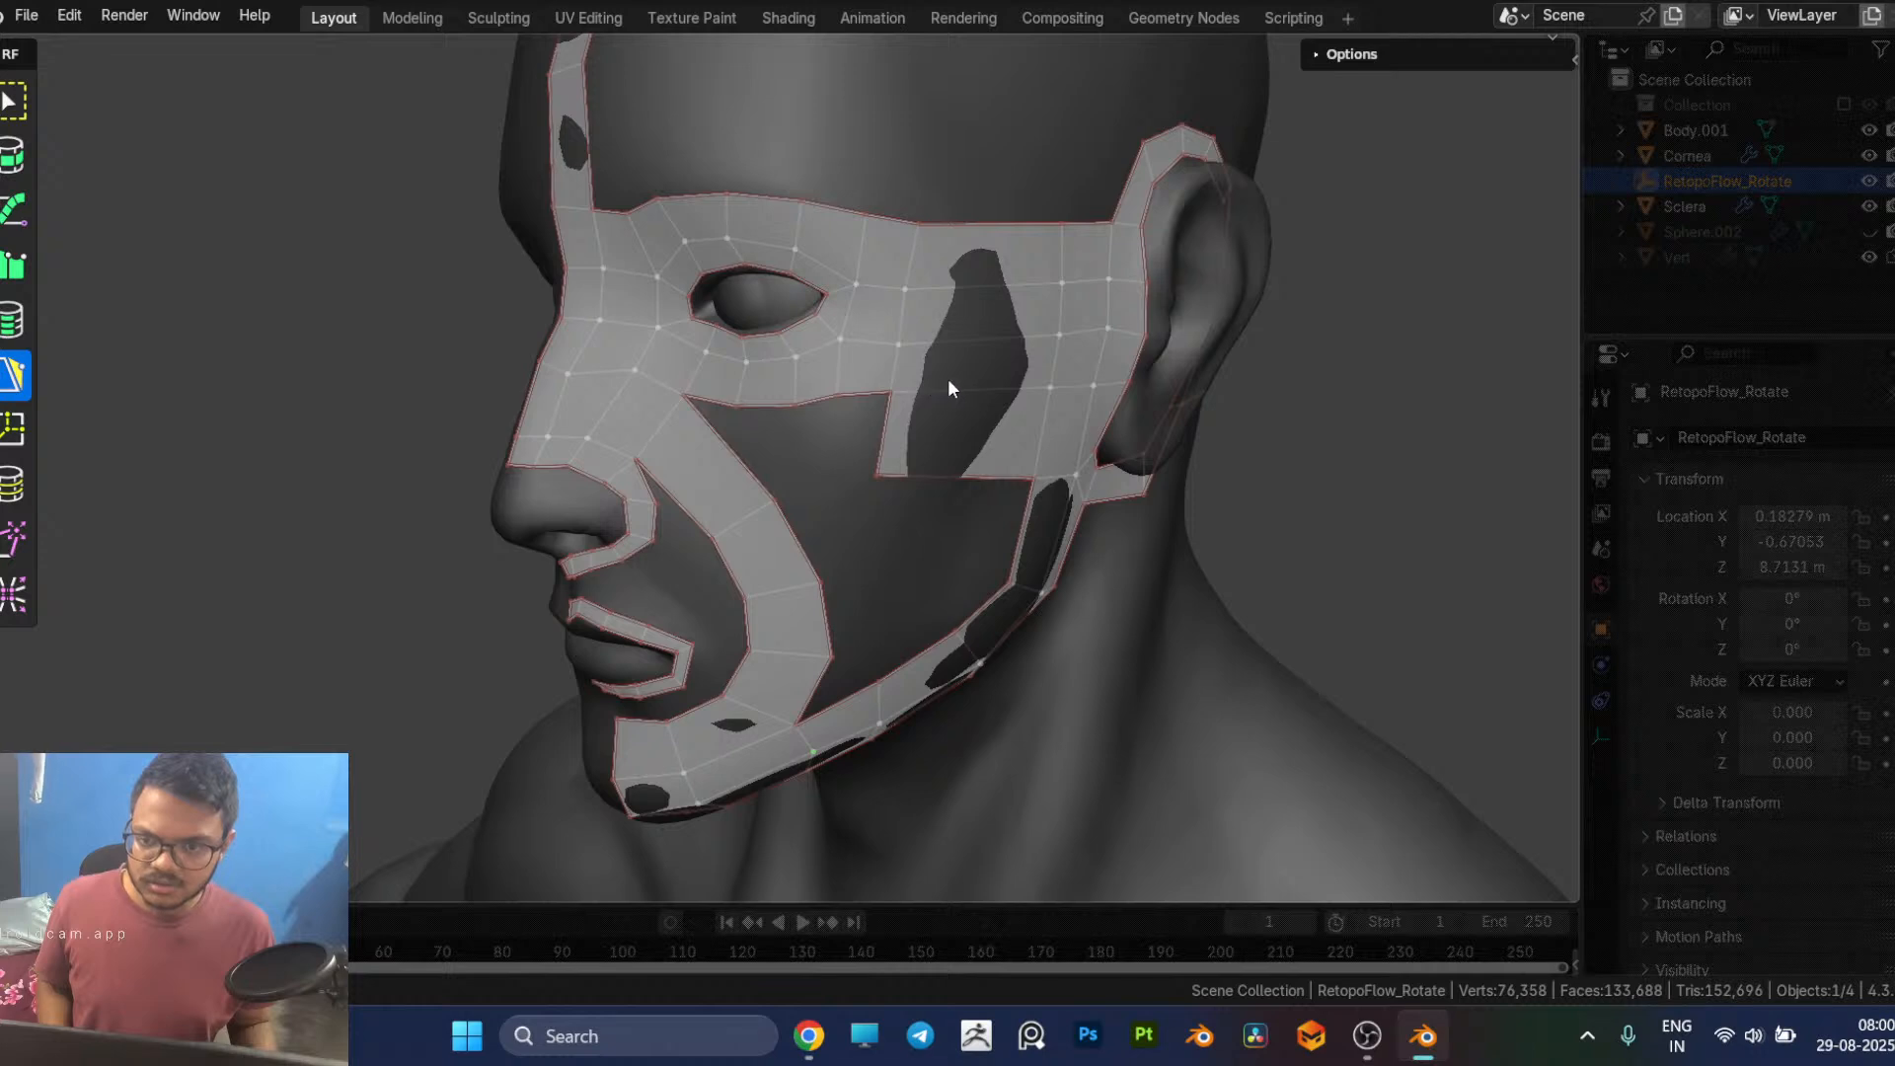
{"action": "middle_click_drag", "start_coordinate": [948, 377], "coordinate": [951, 379]}
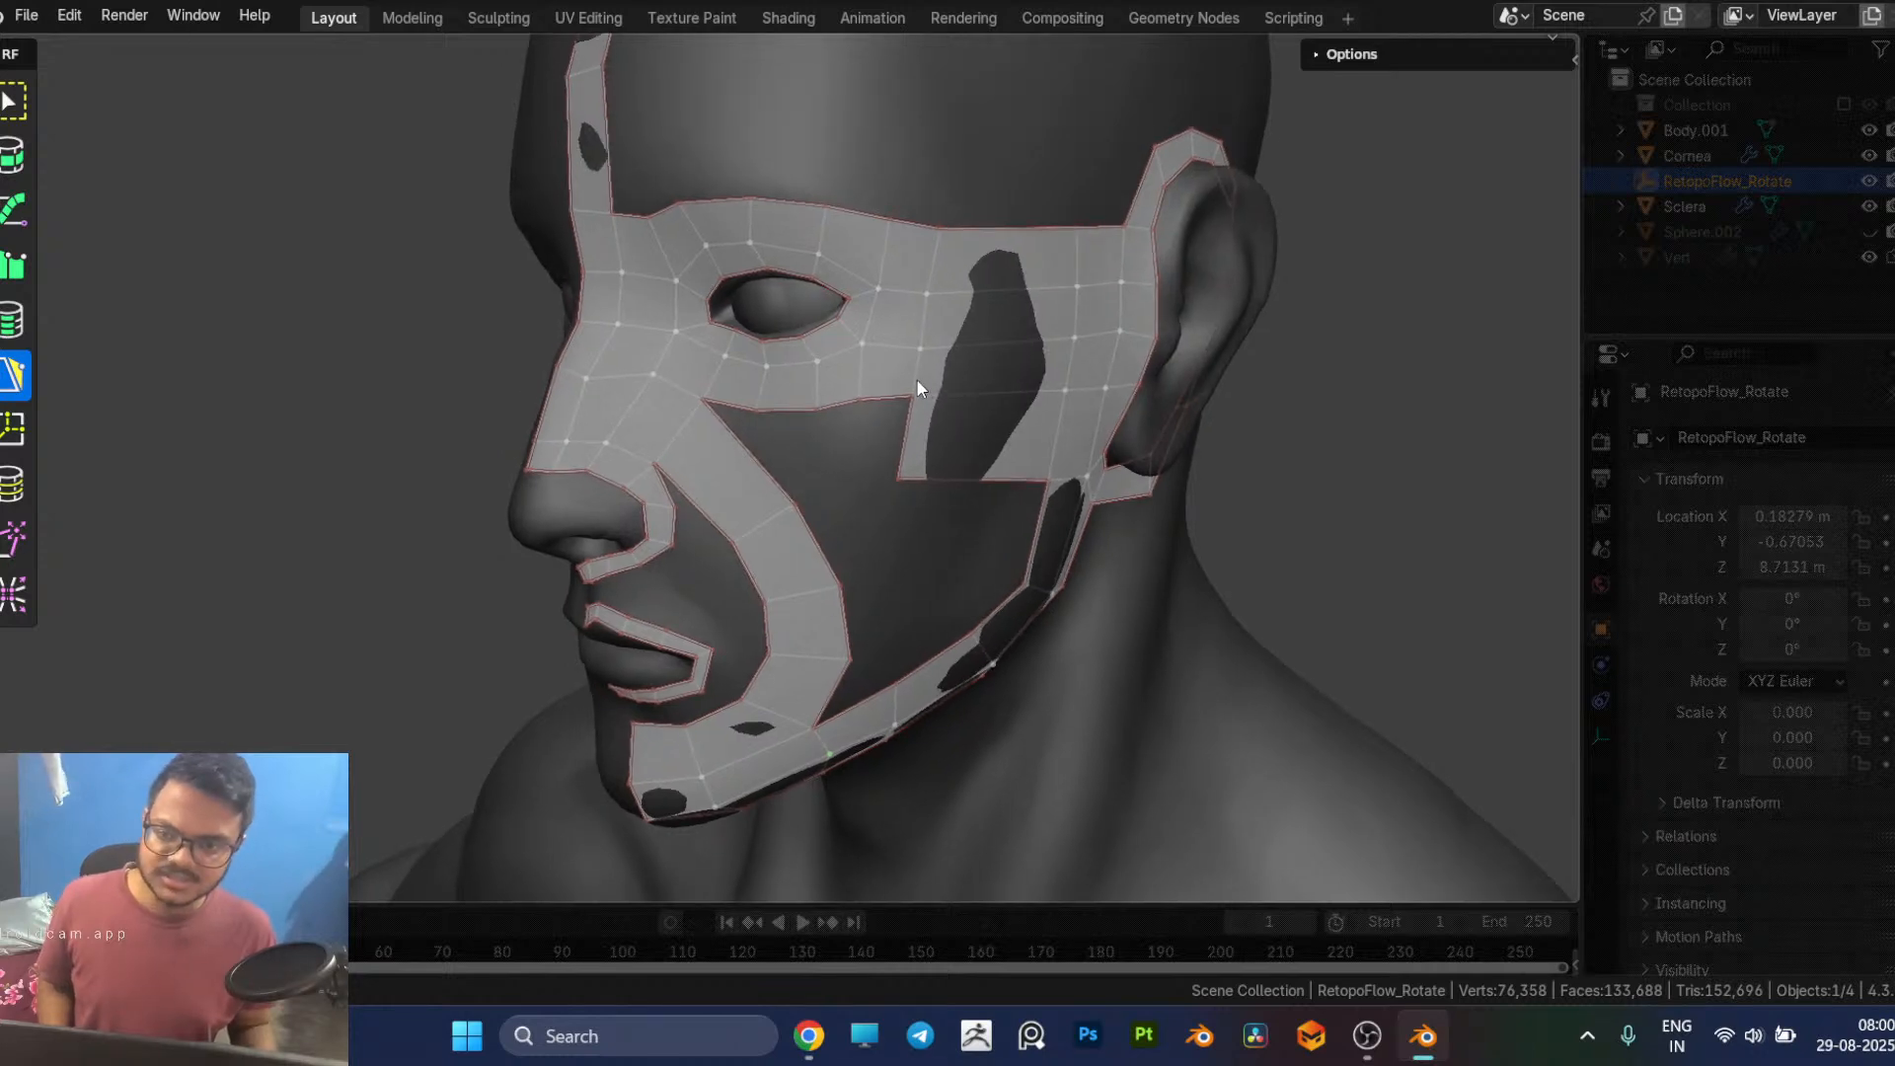
Step: Delete the single face below the outer eye corner where the eye loop meets the temple faces
{"action": "left_click", "coordinate": [916, 289]}
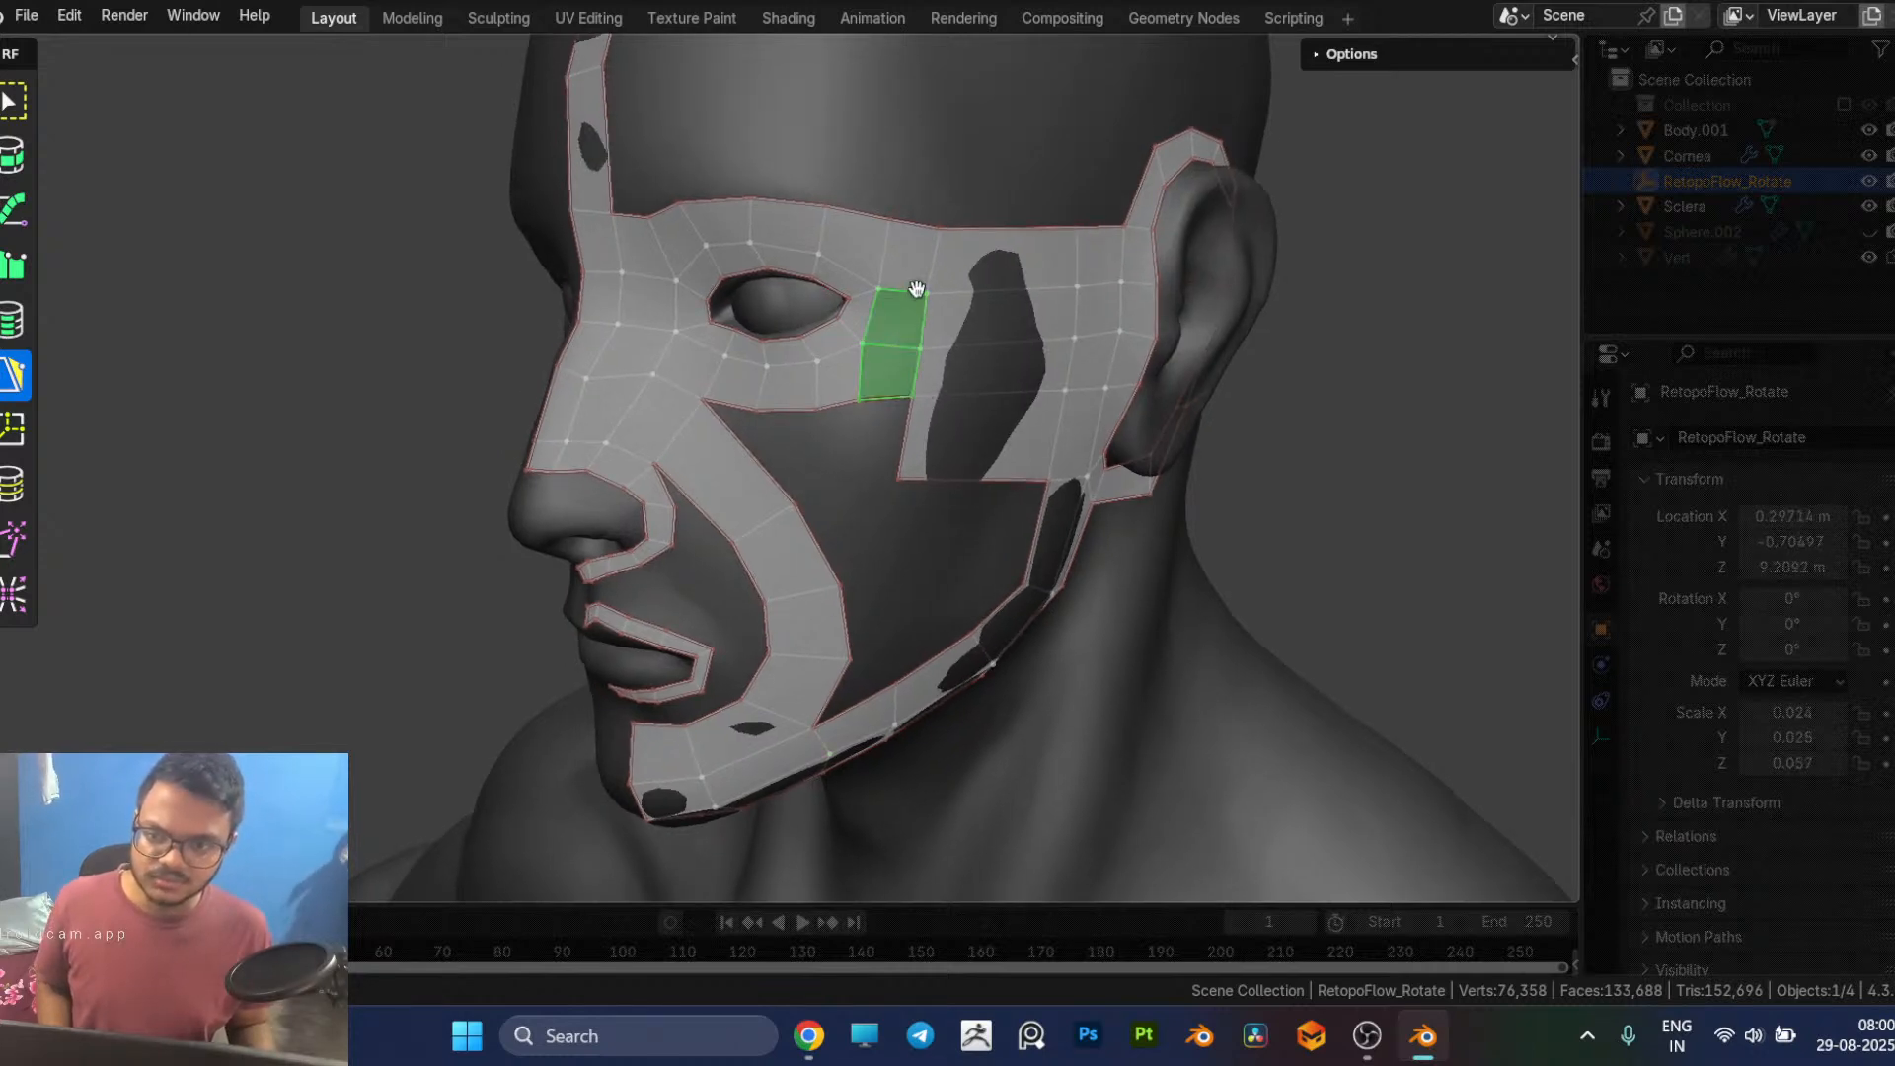
{"action": "left_click", "coordinate": [916, 281], "text": "shift"}
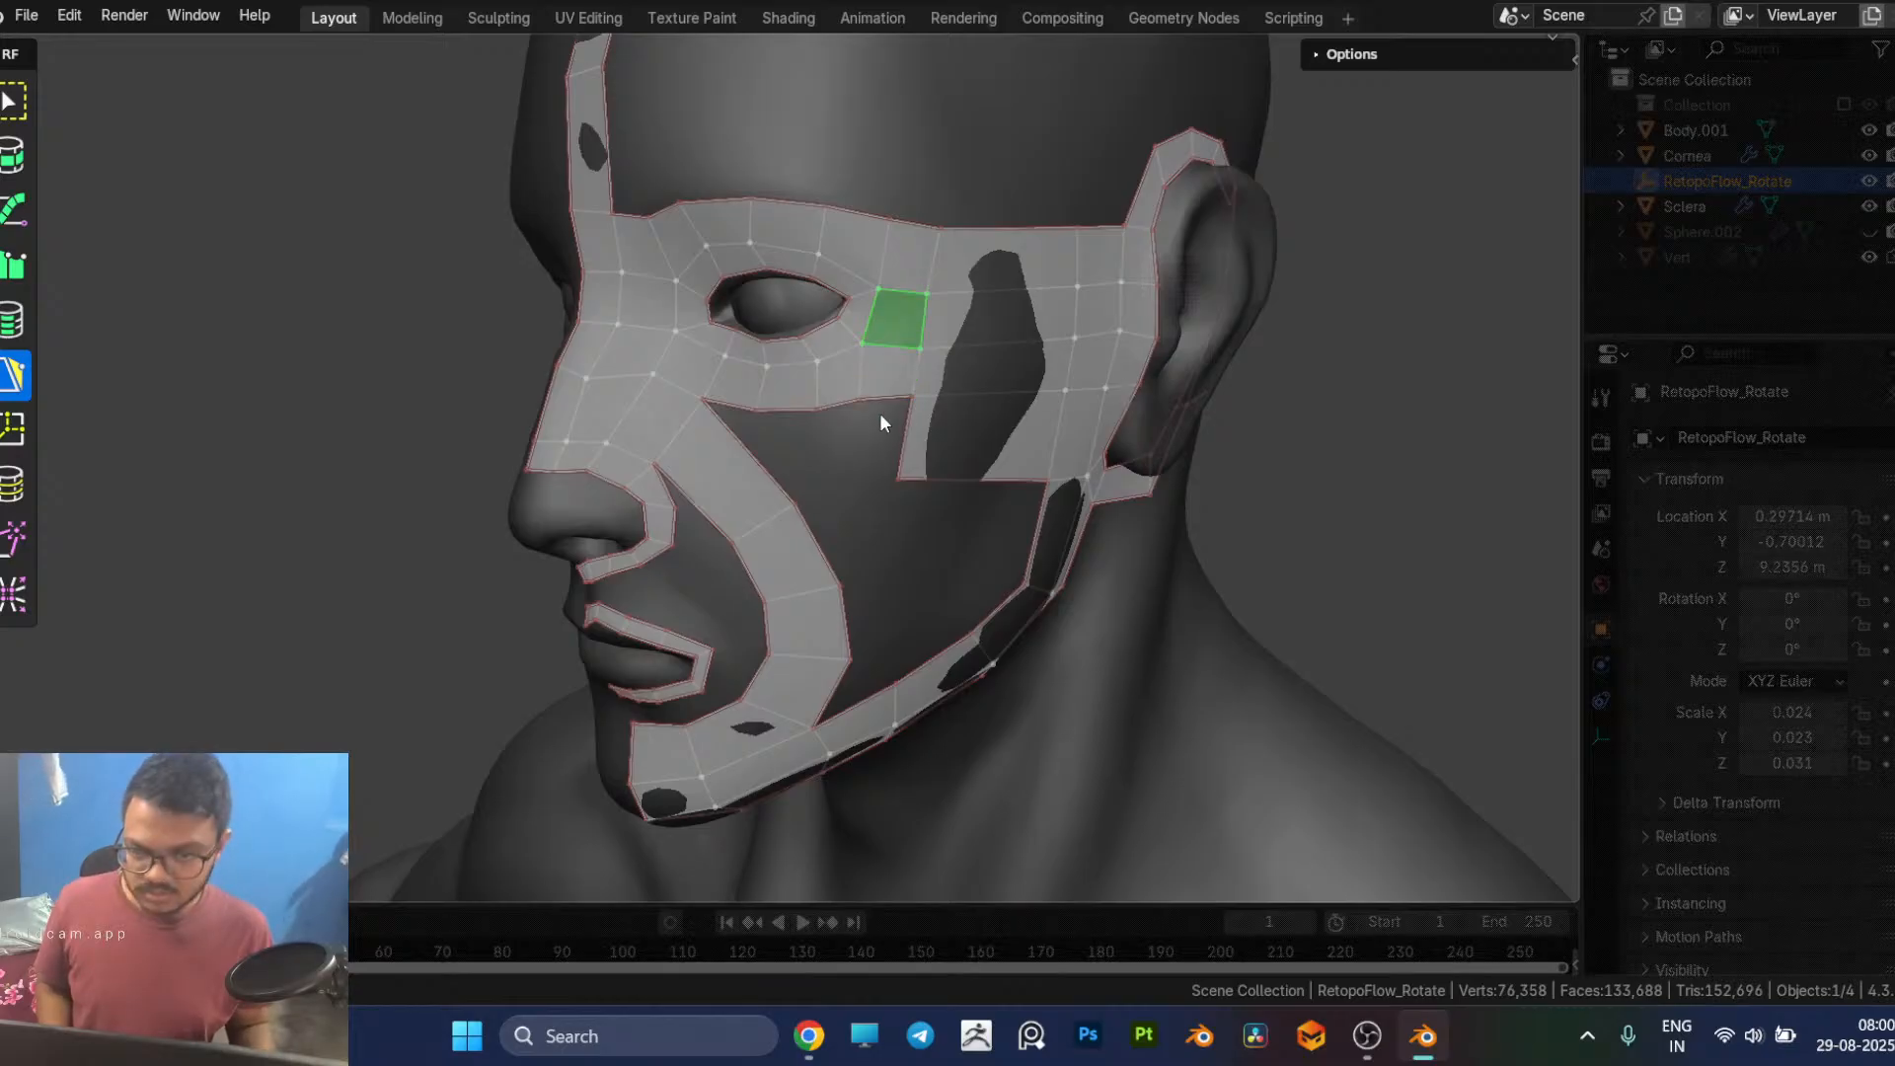
{"action": "left_click", "coordinate": [887, 371]}
{"action": "key", "text": "x"}
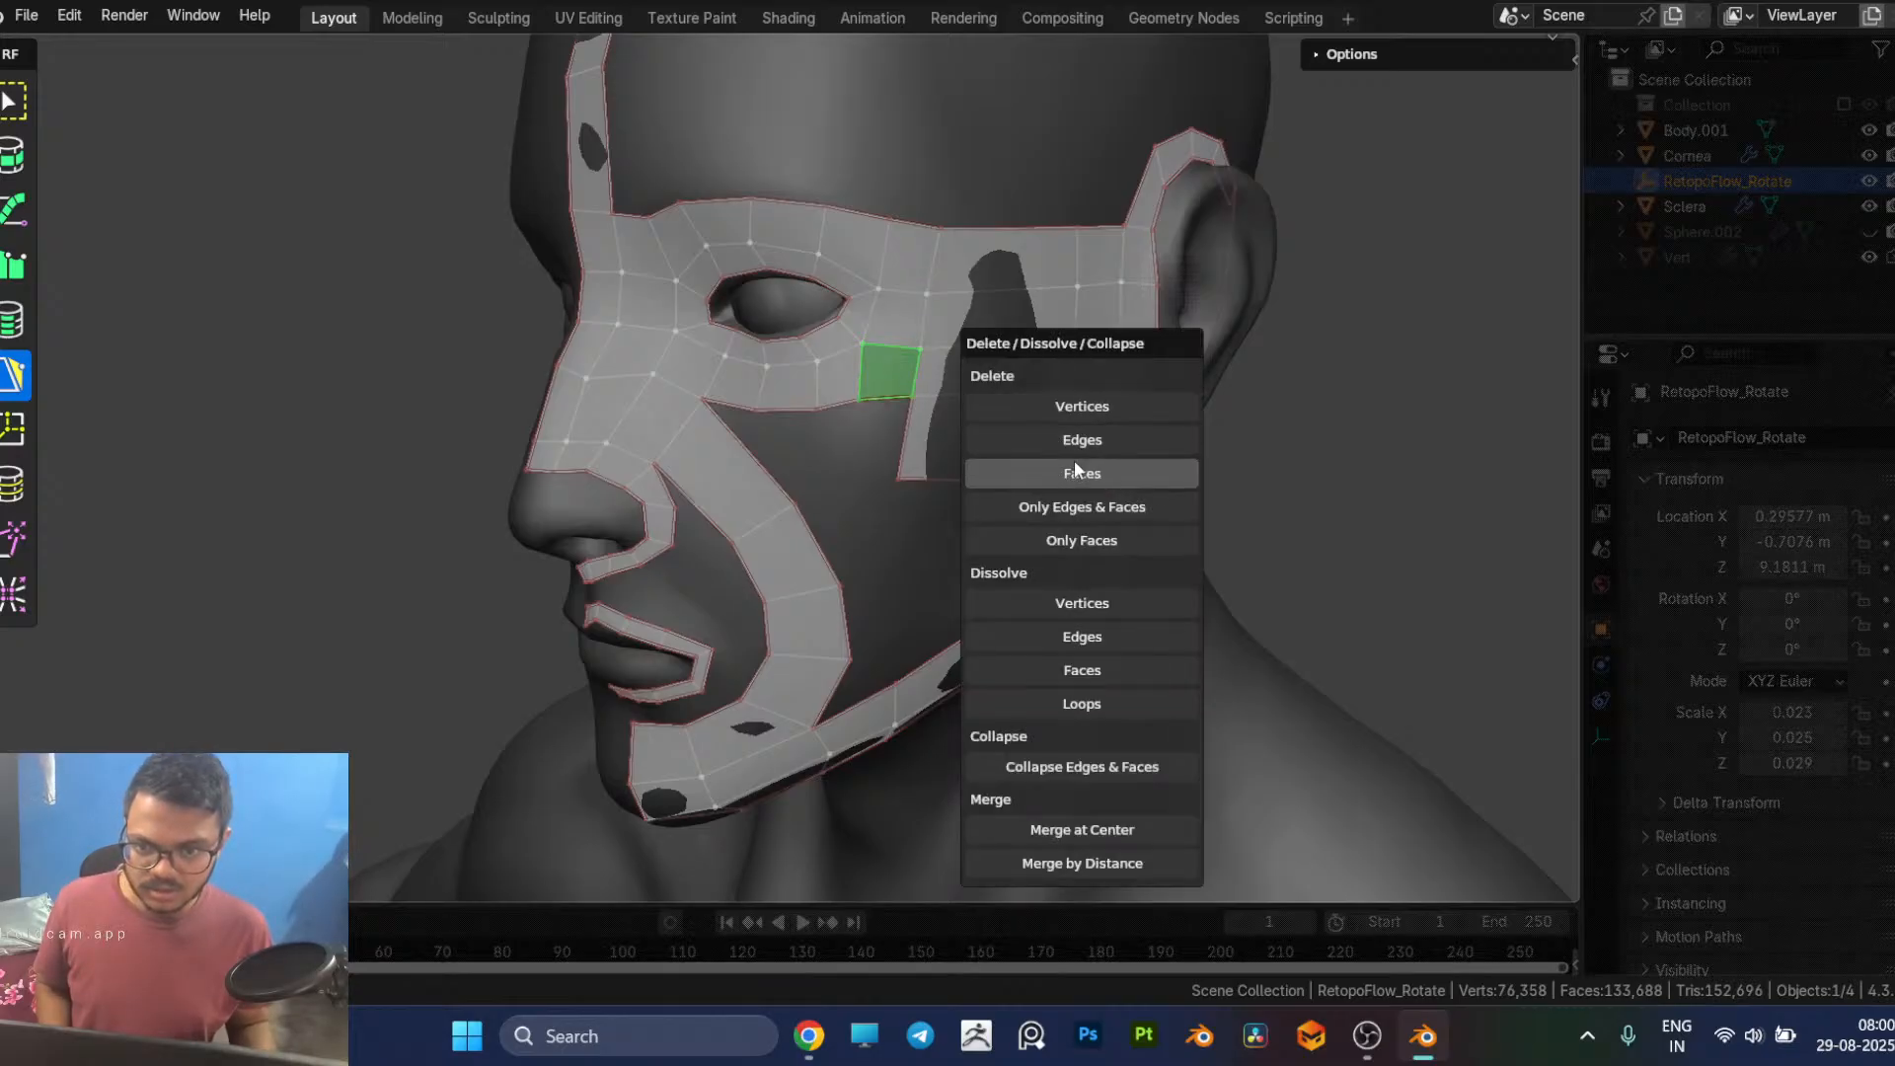
{"action": "left_click", "coordinate": [1074, 461]}
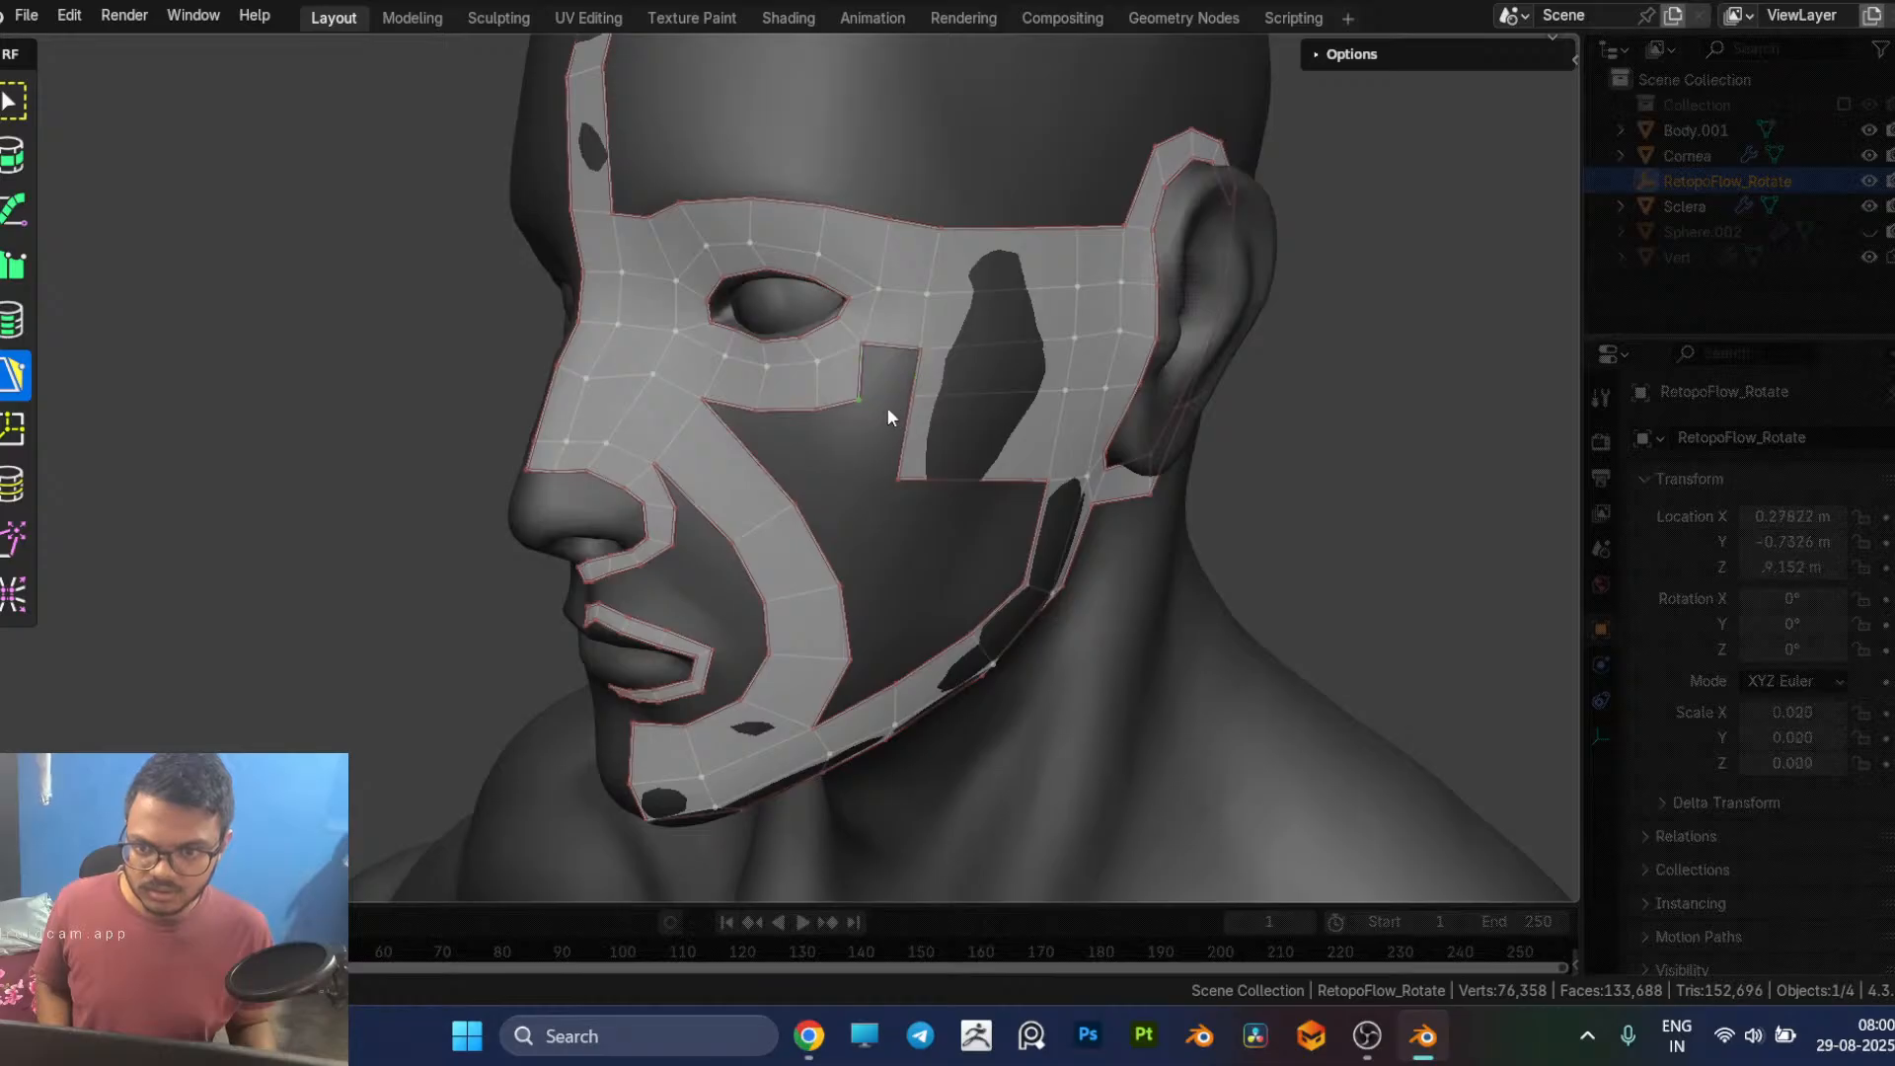
Step: Close the gap at the eye loop's lower outer corner and pull its upper outer edge inward to round the loop
{"action": "left_click_drag", "start_coordinate": [887, 414], "coordinate": [921, 384]}
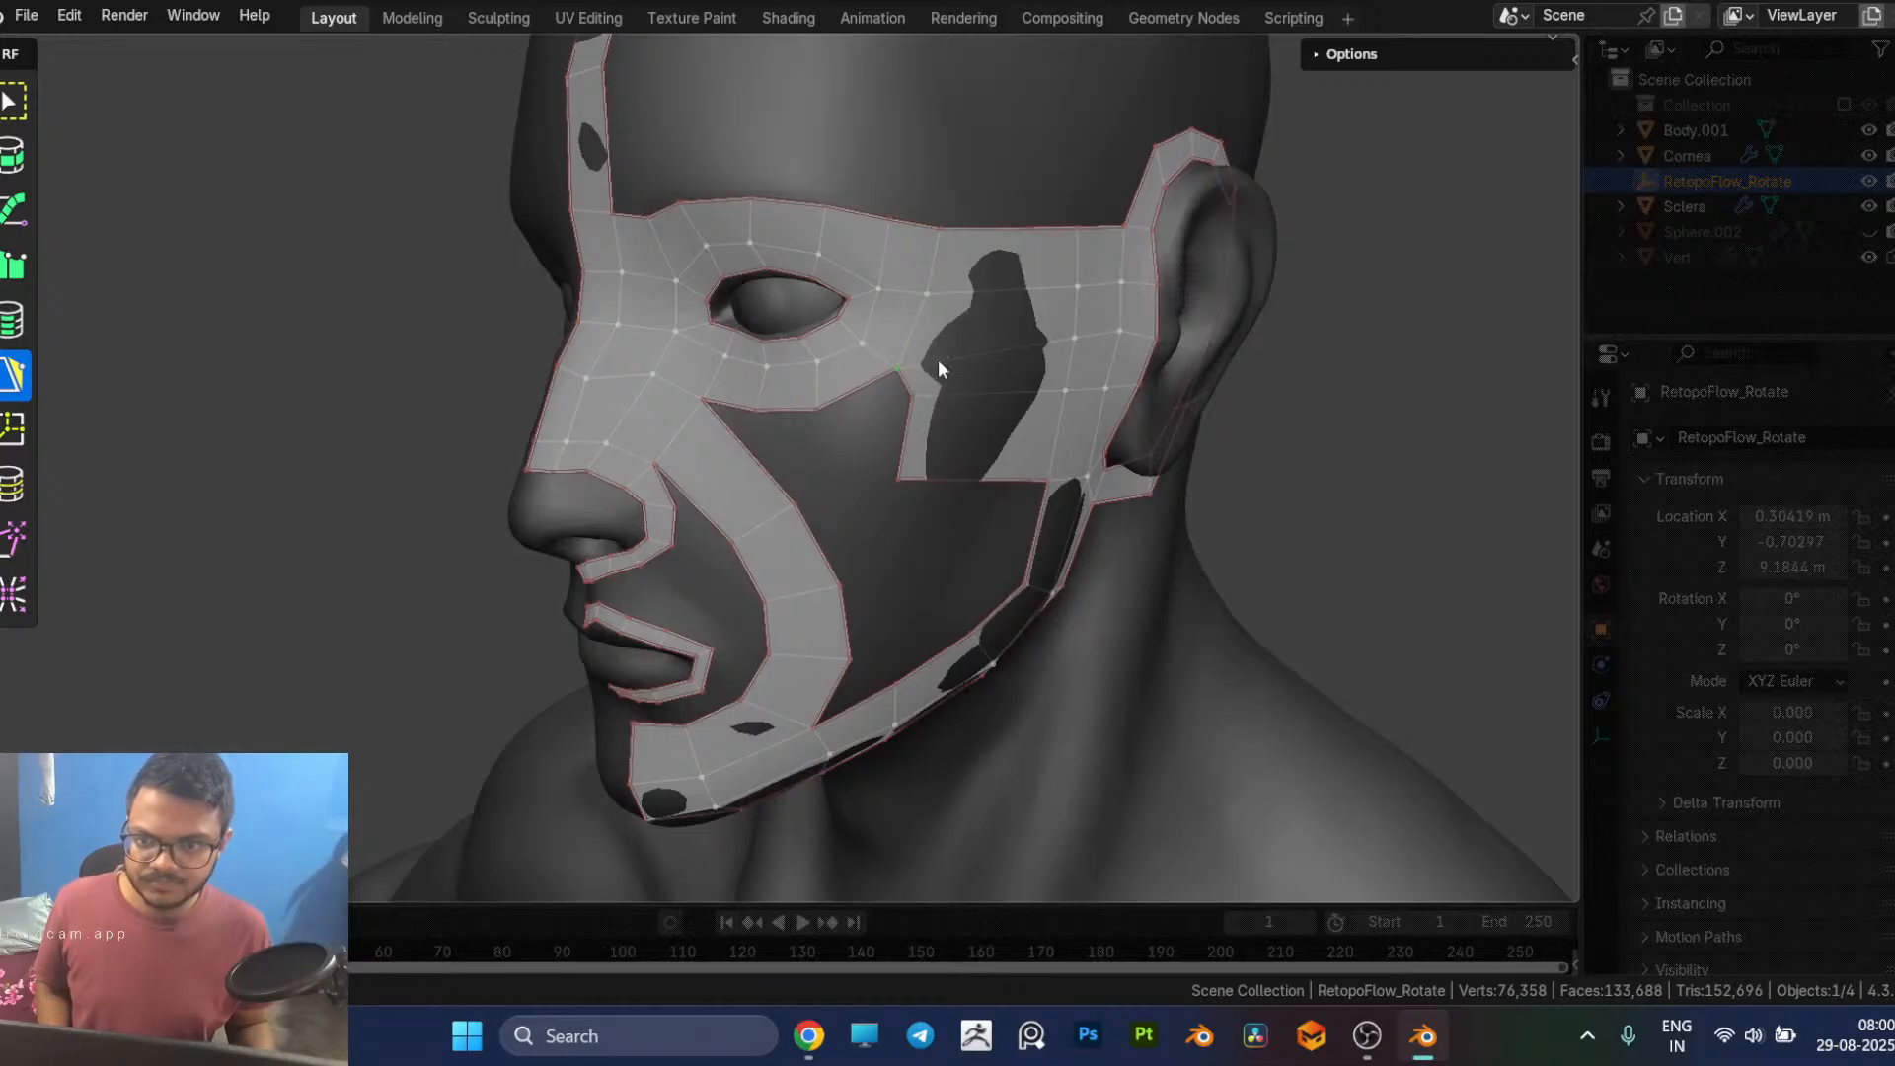
{"action": "middle_click_drag", "start_coordinate": [938, 370], "coordinate": [909, 371]}
{"action": "mouse_move", "coordinate": [806, 294]}
{"action": "left_mouse_down"}
{"action": "mouse_move", "coordinate": [819, 232]}
{"action": "mouse_move", "coordinate": [763, 226]}
{"action": "mouse_move", "coordinate": [795, 275]}
{"action": "left_mouse_up"}
{"action": "middle_click_drag", "start_coordinate": [794, 276], "coordinate": [892, 300]}
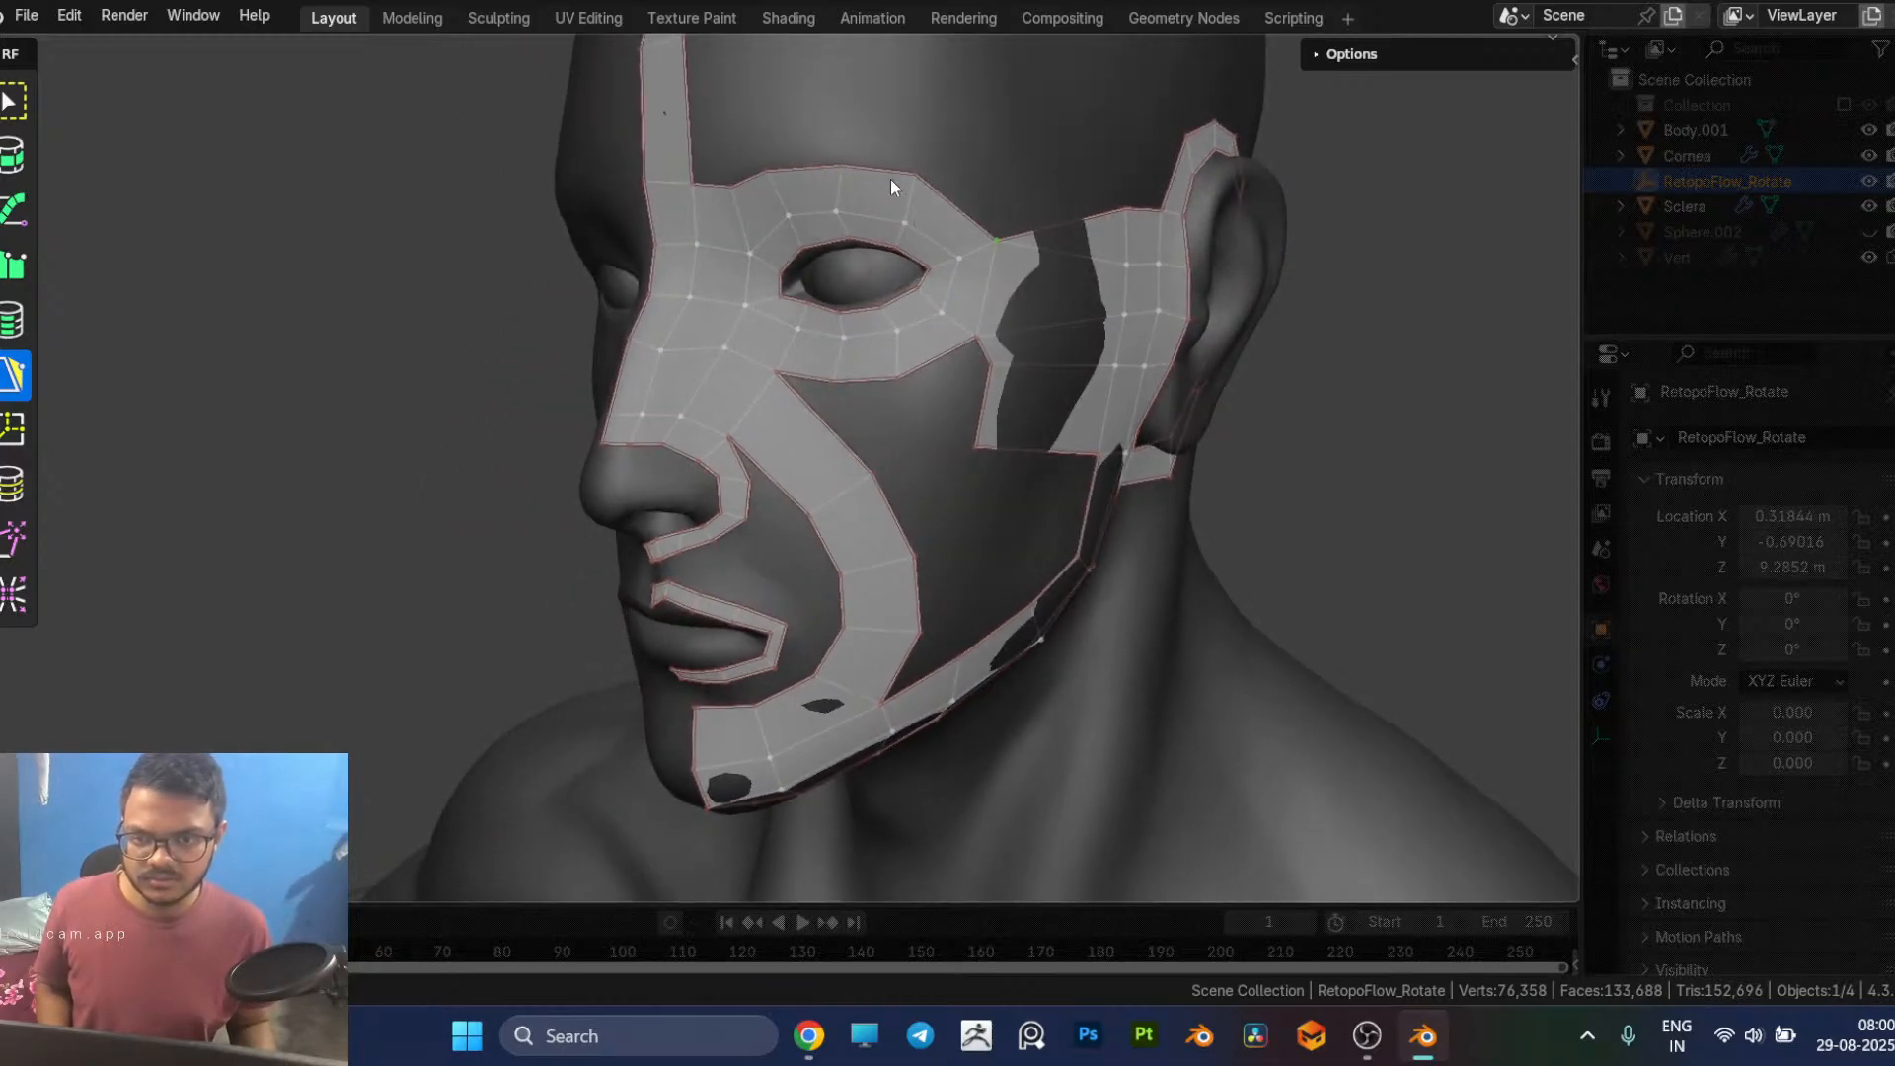
Step: Insert a vertex in the upper edge of the temple faces between eye and ear and pull it upward
{"action": "key", "text": "alt+Tab"}
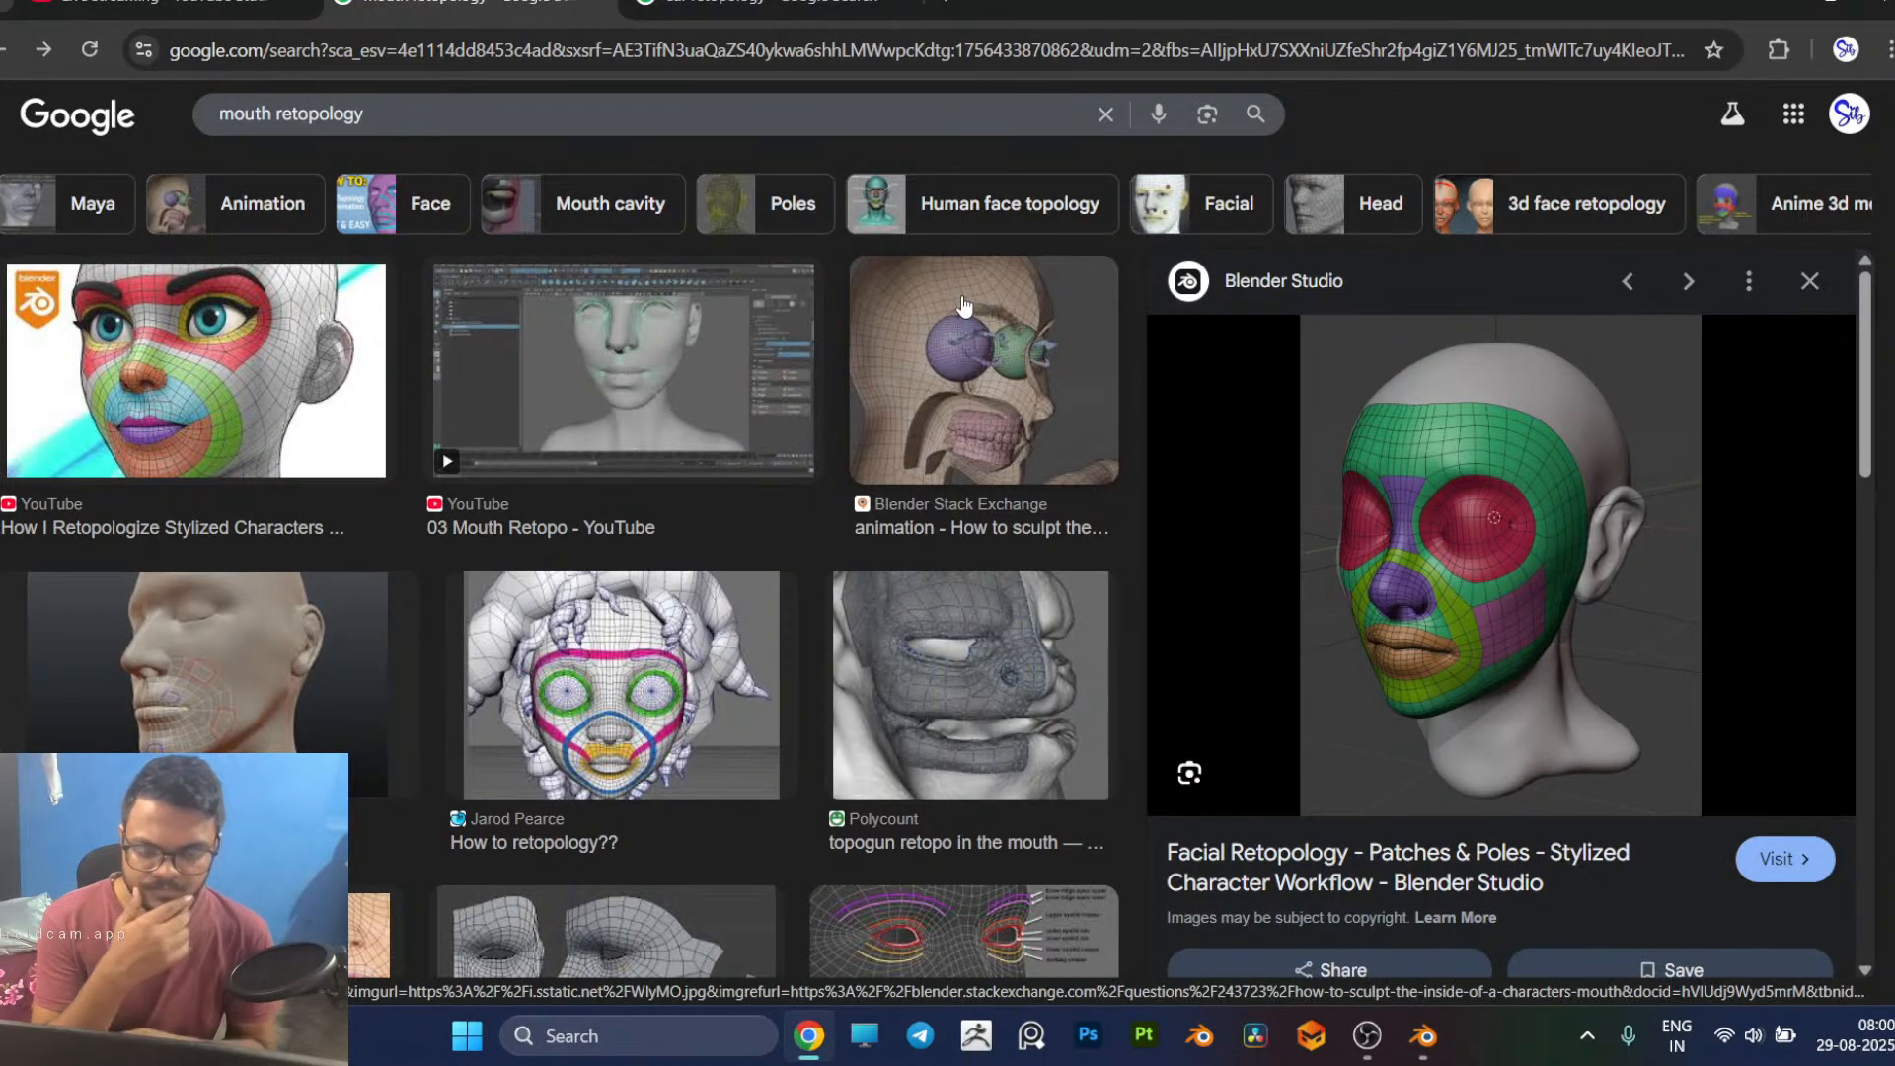
{"action": "key", "text": "alt+Tab"}
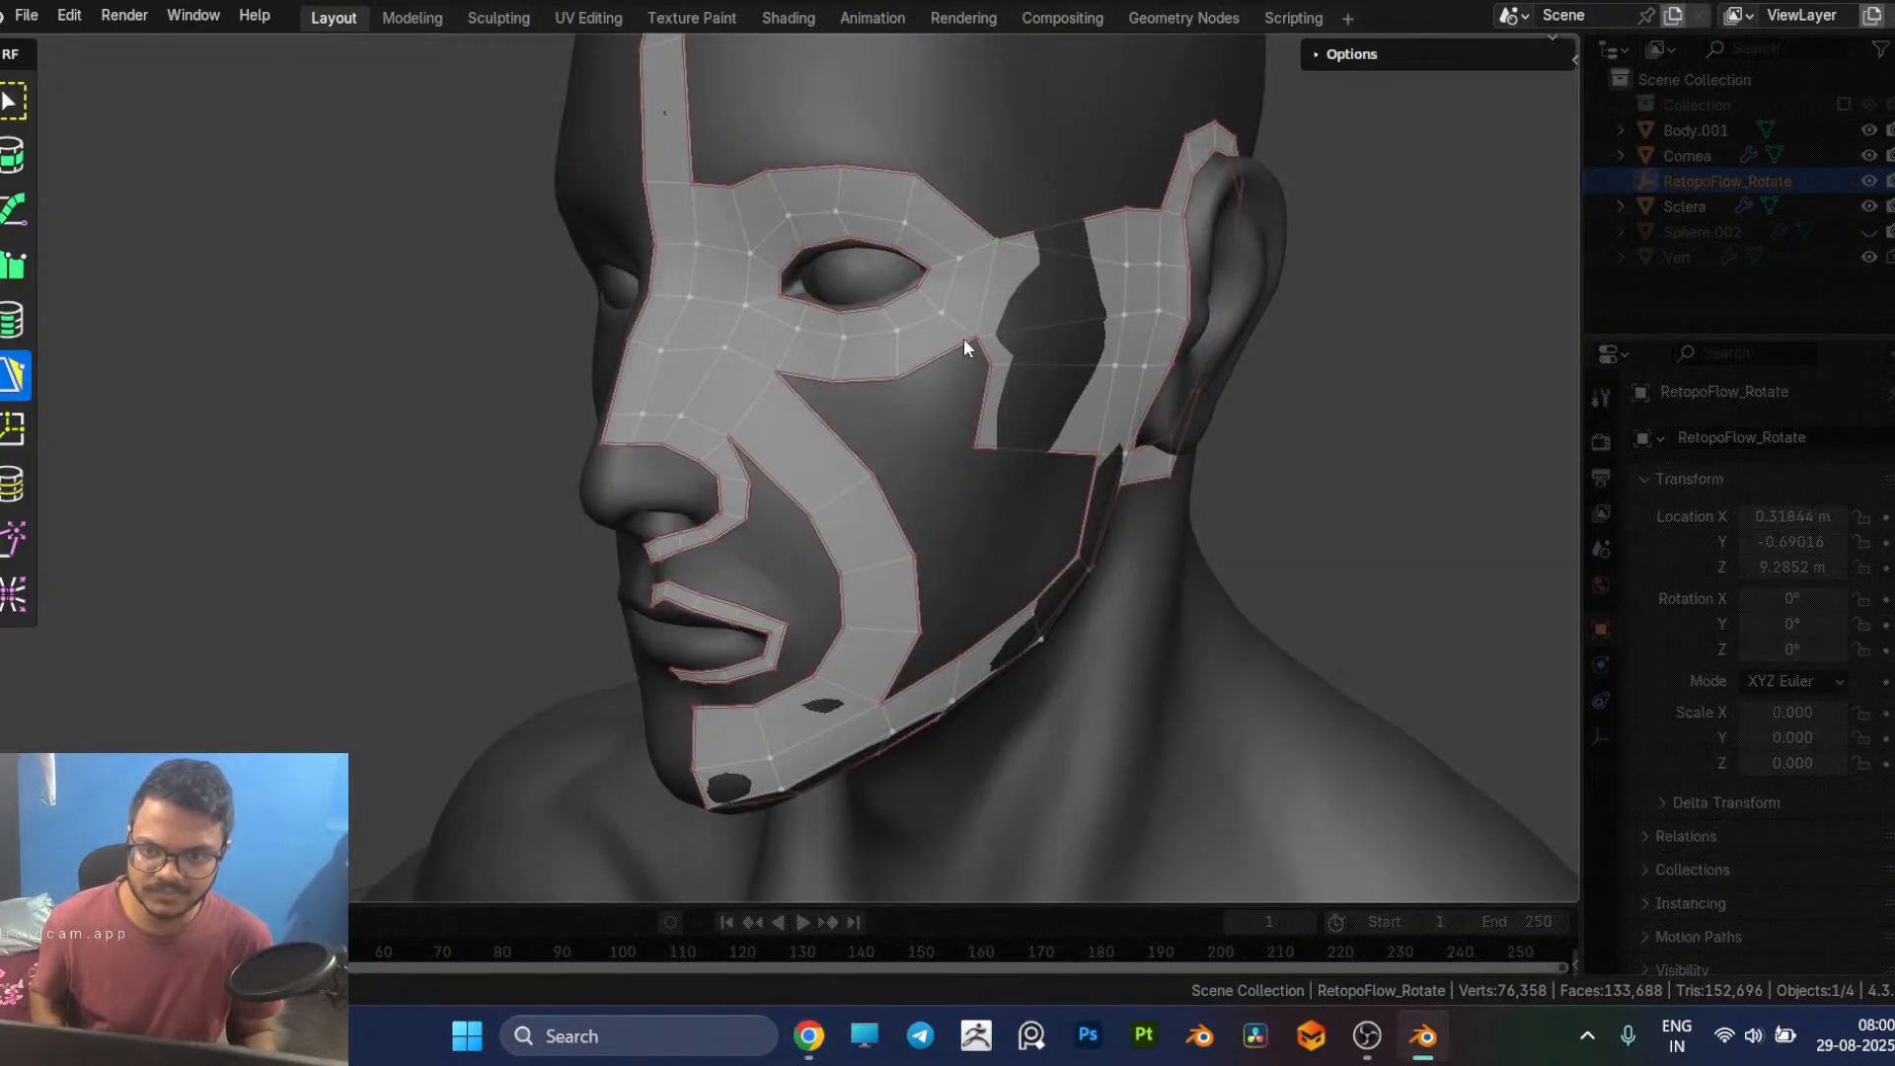
{"action": "middle_click_drag", "start_coordinate": [975, 362], "coordinate": [969, 362]}
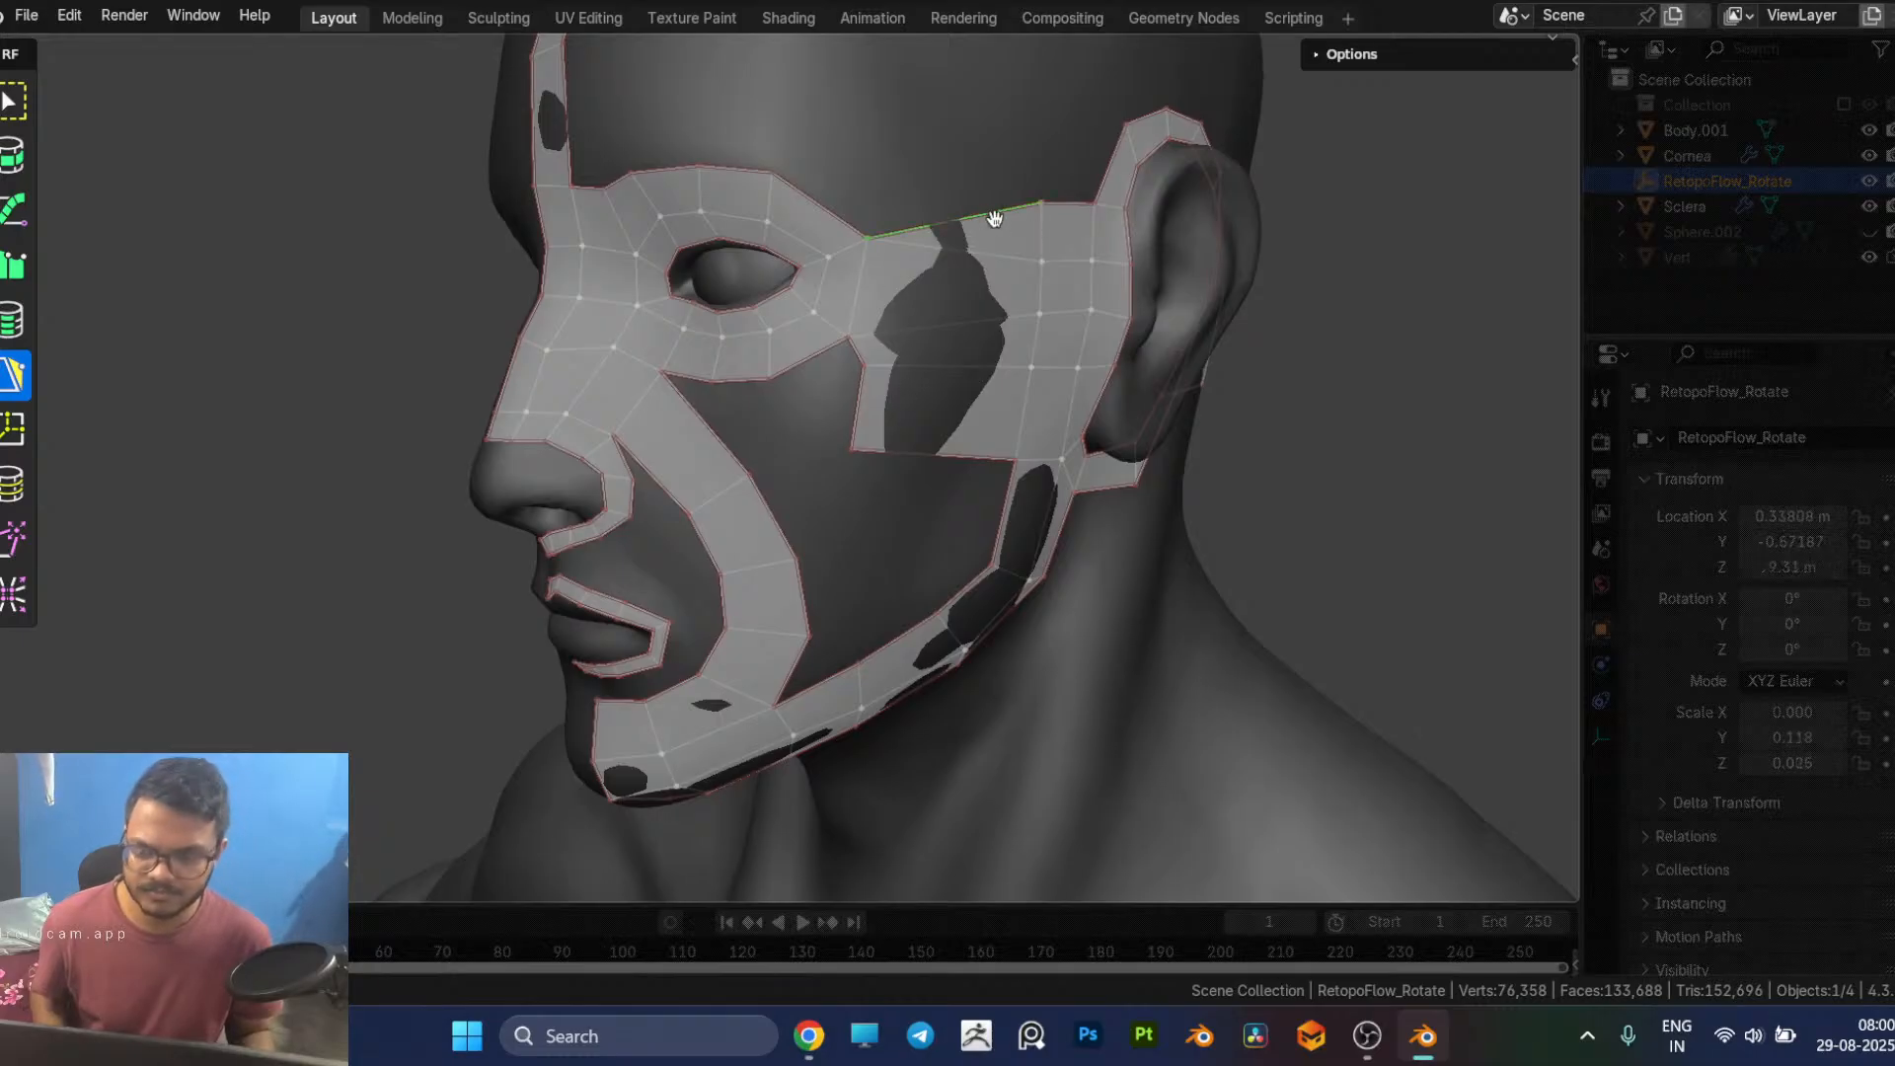
{"action": "key", "text": "x"}
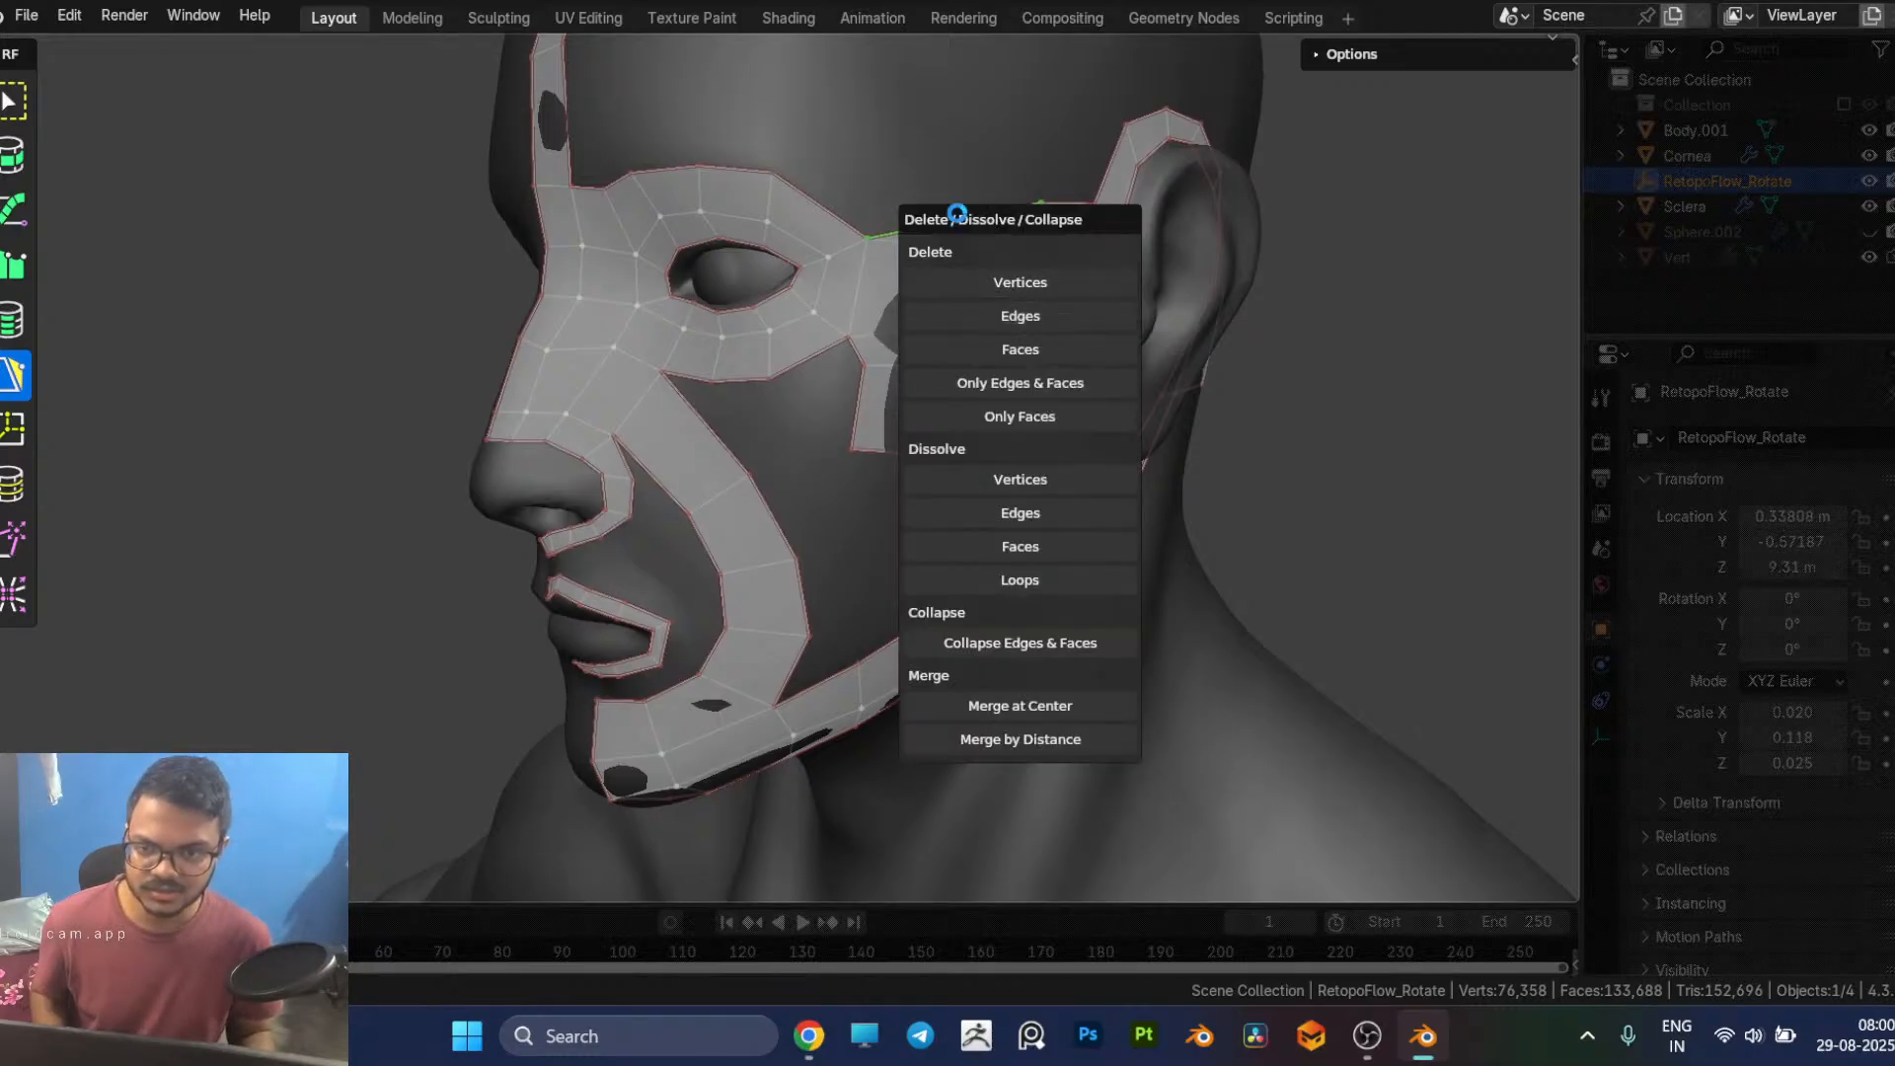
{"action": "key", "text": "Escape"}
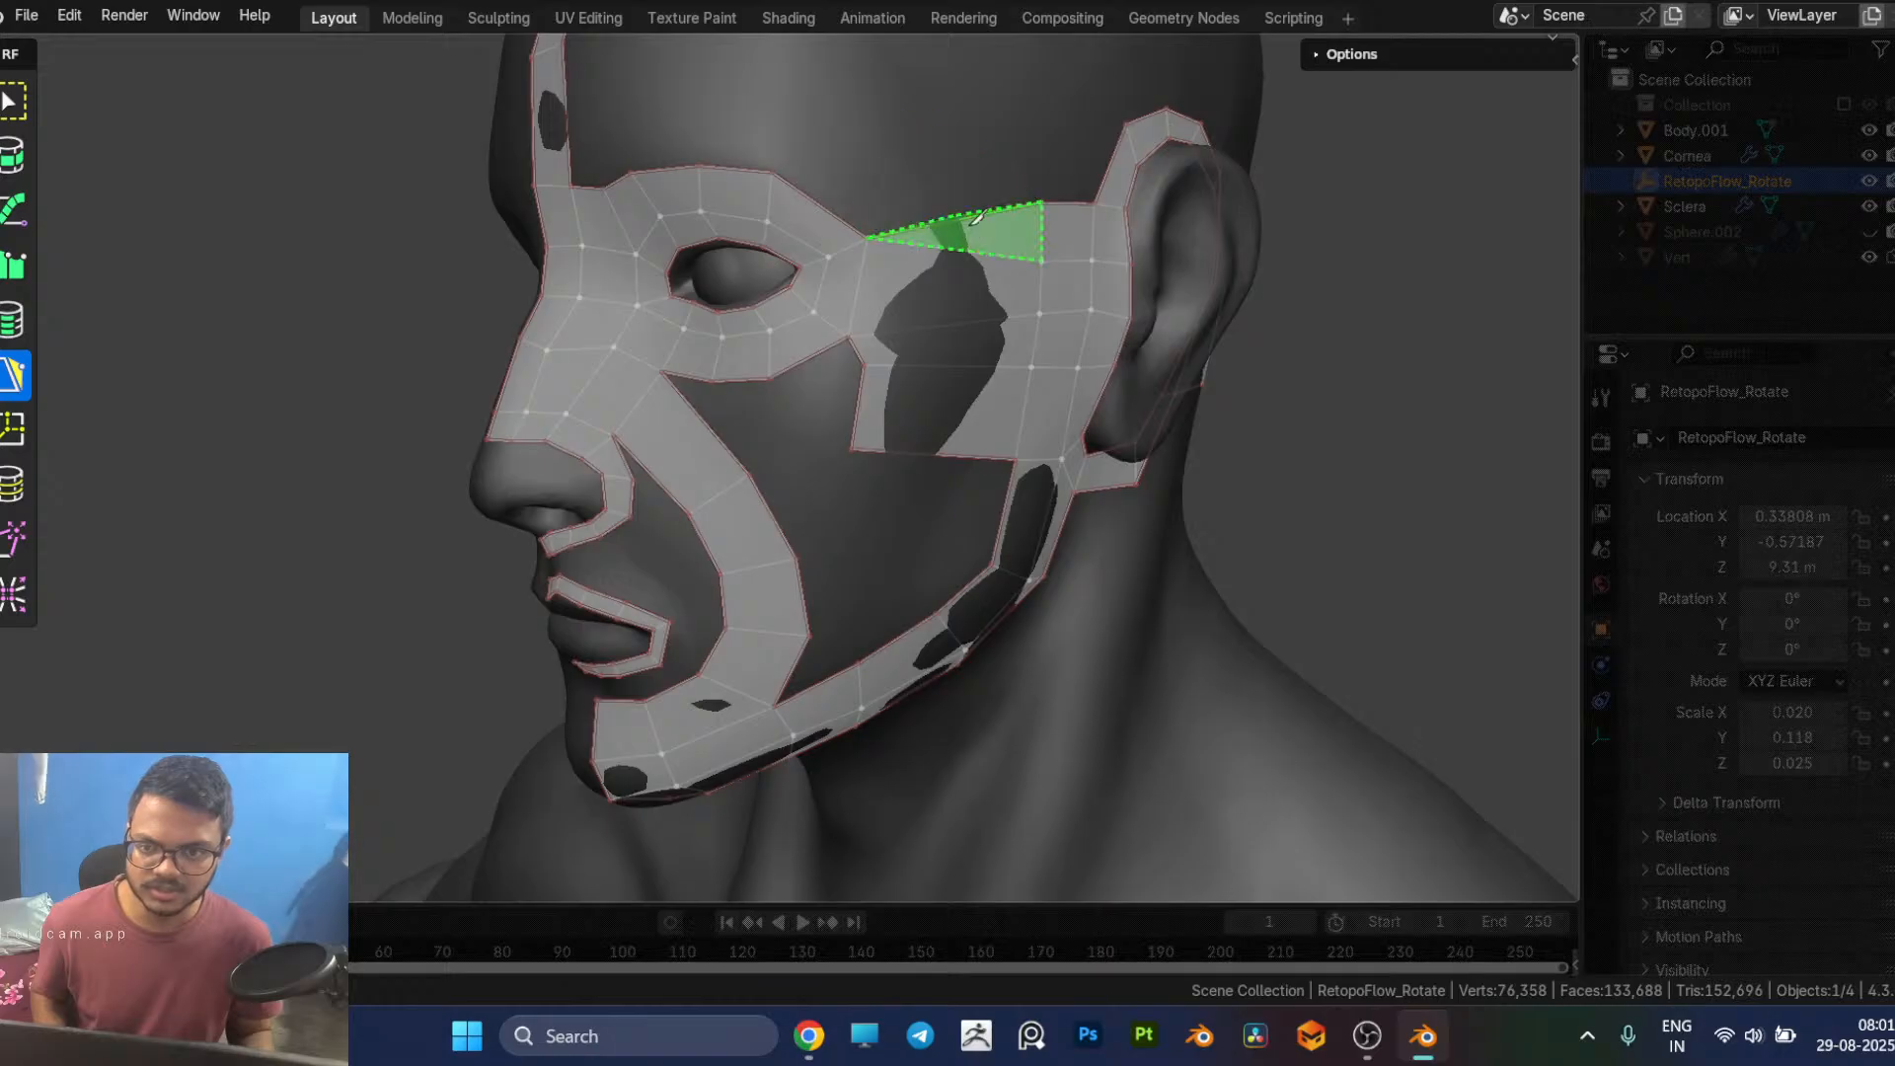
{"action": "left_click", "coordinate": [875, 234]}
{"action": "left_click", "coordinate": [934, 203], "text": "ctrl"}
{"action": "key", "text": "ctrl+z"}
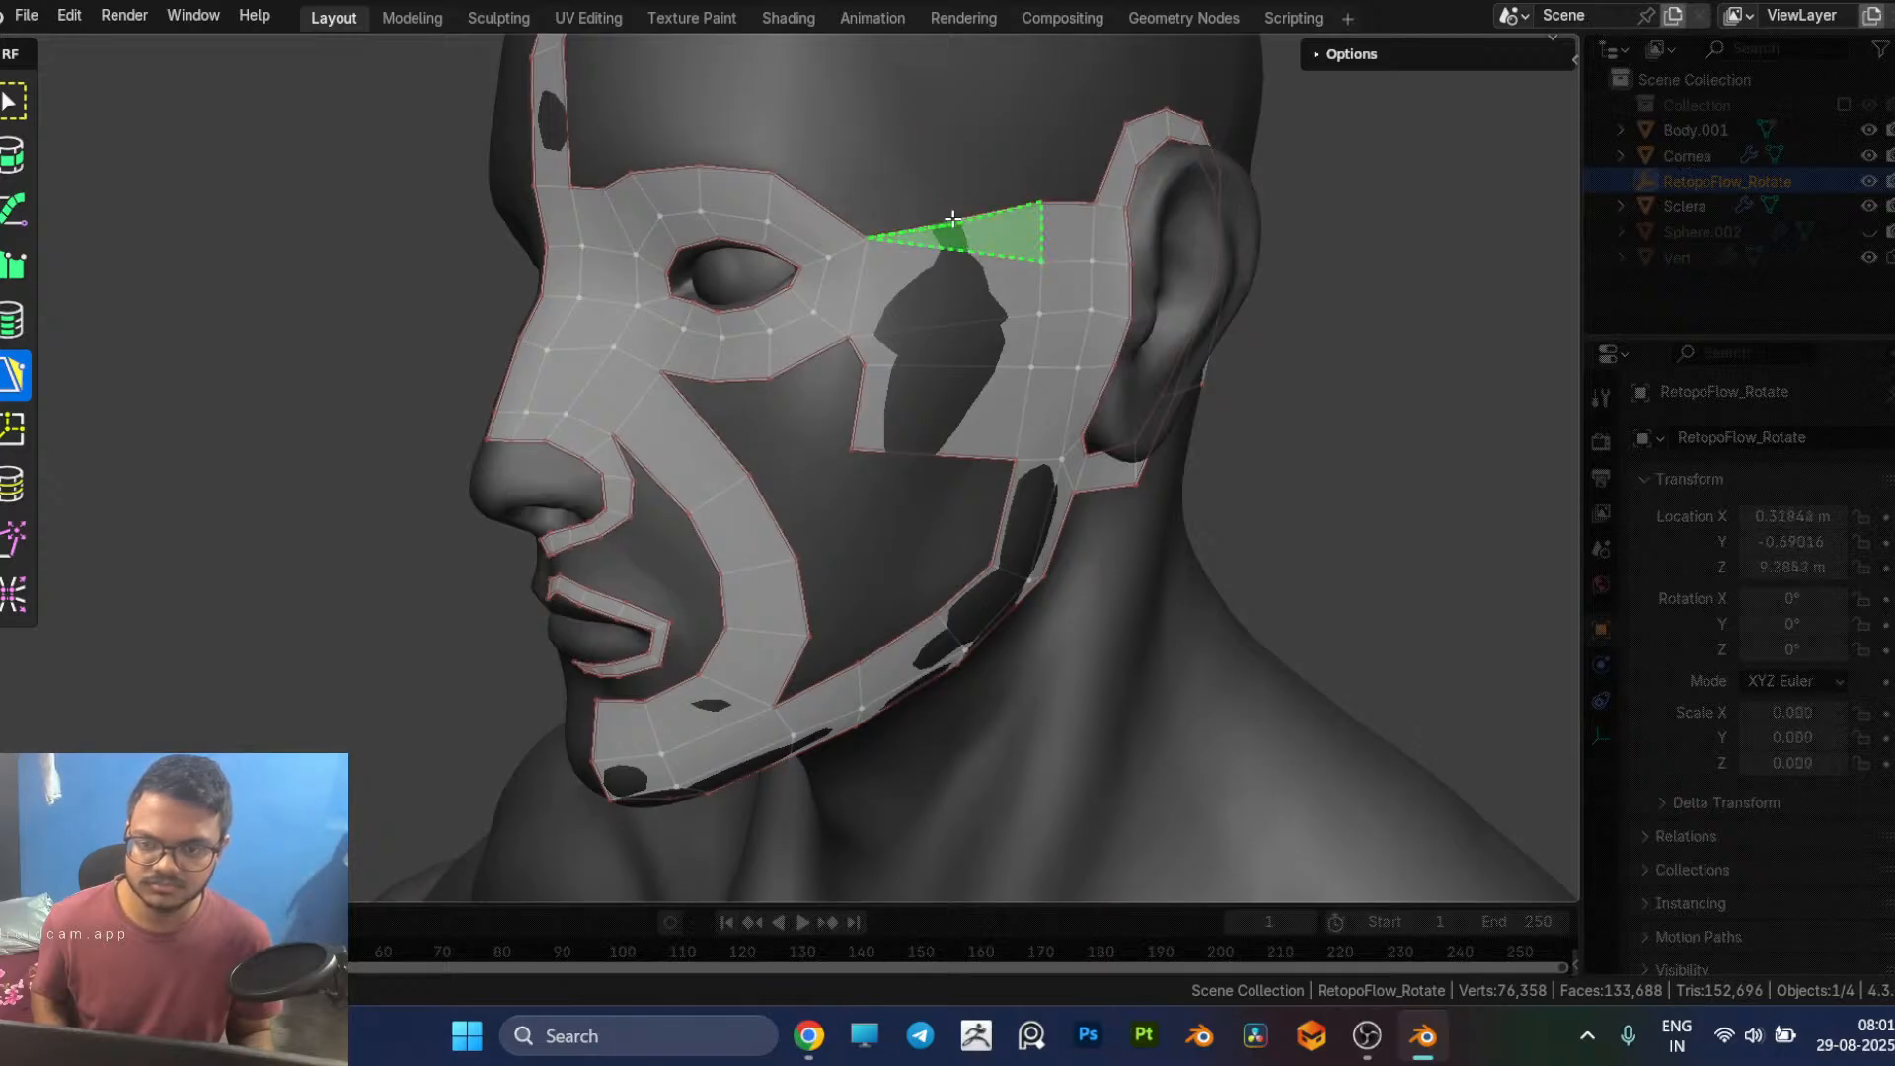
{"action": "left_click", "coordinate": [951, 219], "text": "ctrl"}
{"action": "left_click_drag", "start_coordinate": [952, 219], "coordinate": [935, 174]}
{"action": "middle_click_drag", "start_coordinate": [917, 383], "coordinate": [938, 326]}
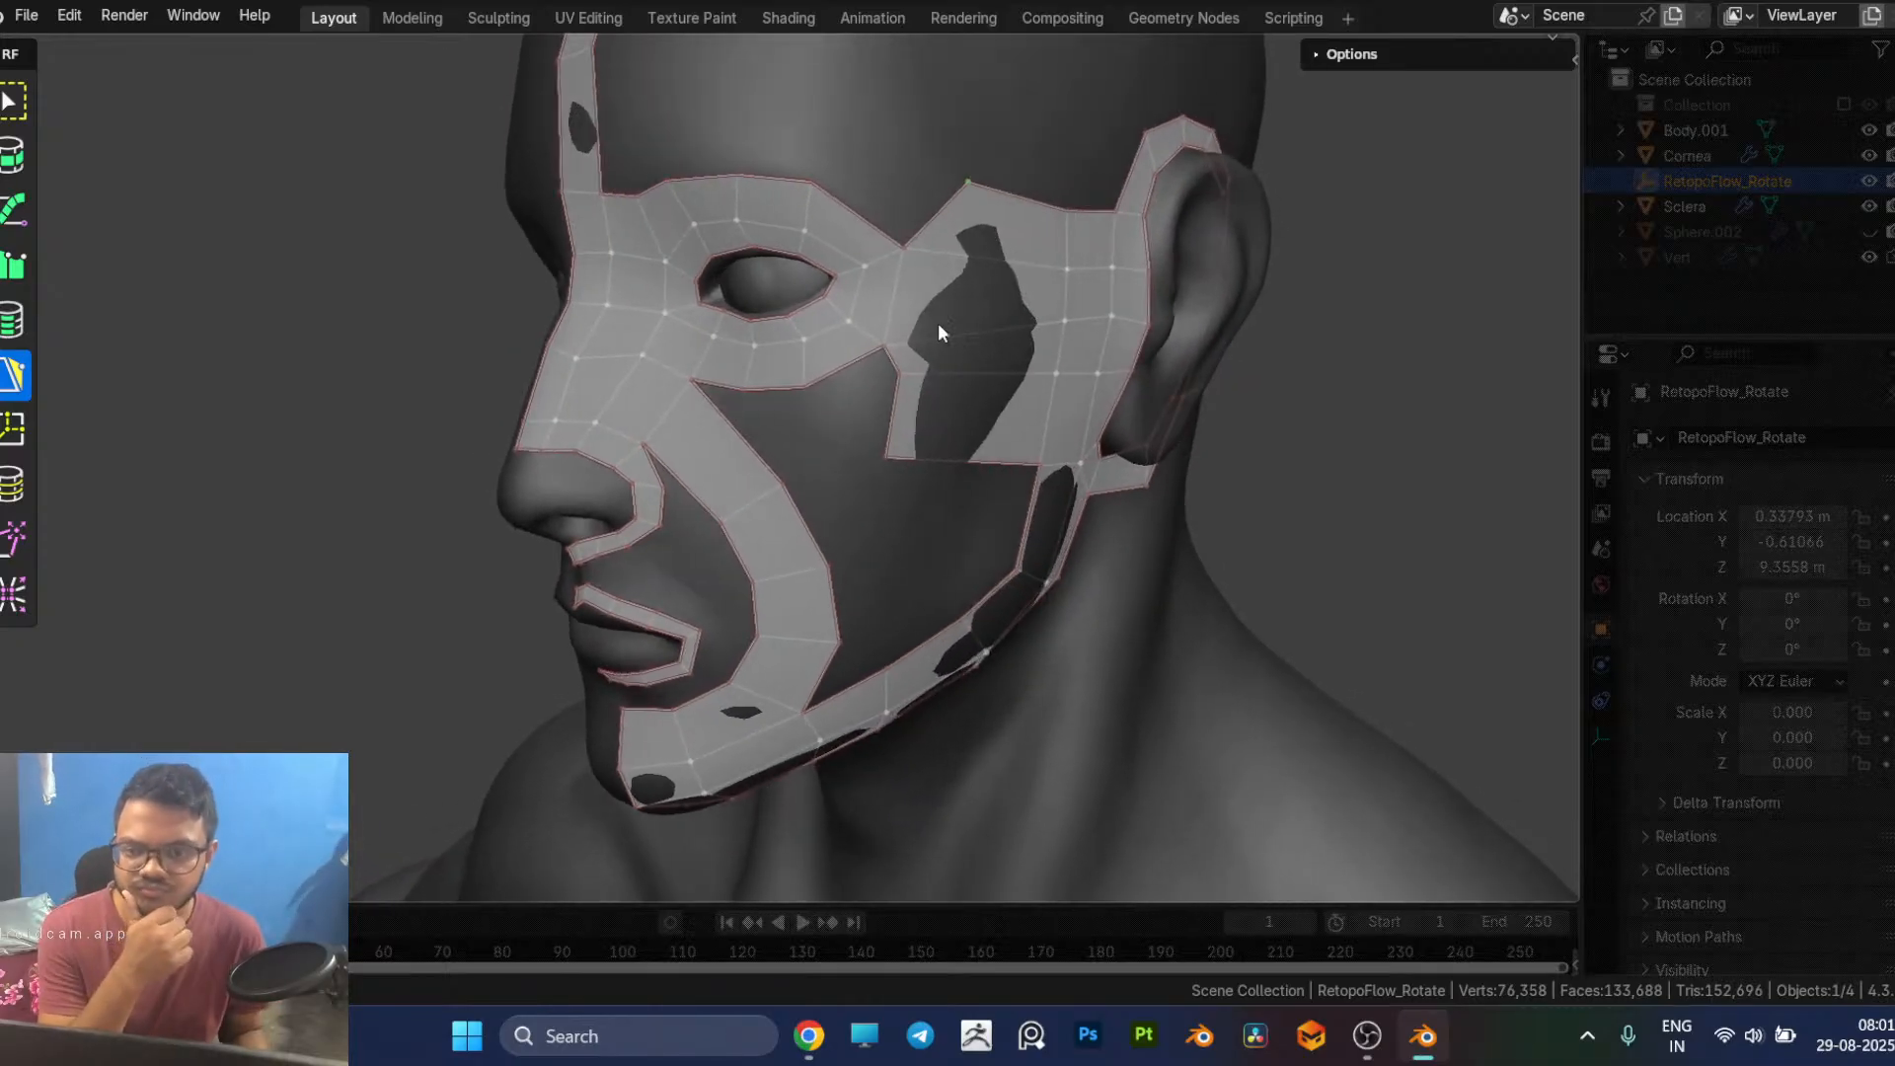
Step: Delete all the wide temple and upper cheek faces between the eye loop and the strip in front of the ear
{"action": "left_click", "coordinate": [987, 257]}
{"action": "left_click", "coordinate": [972, 449], "text": "shift"}
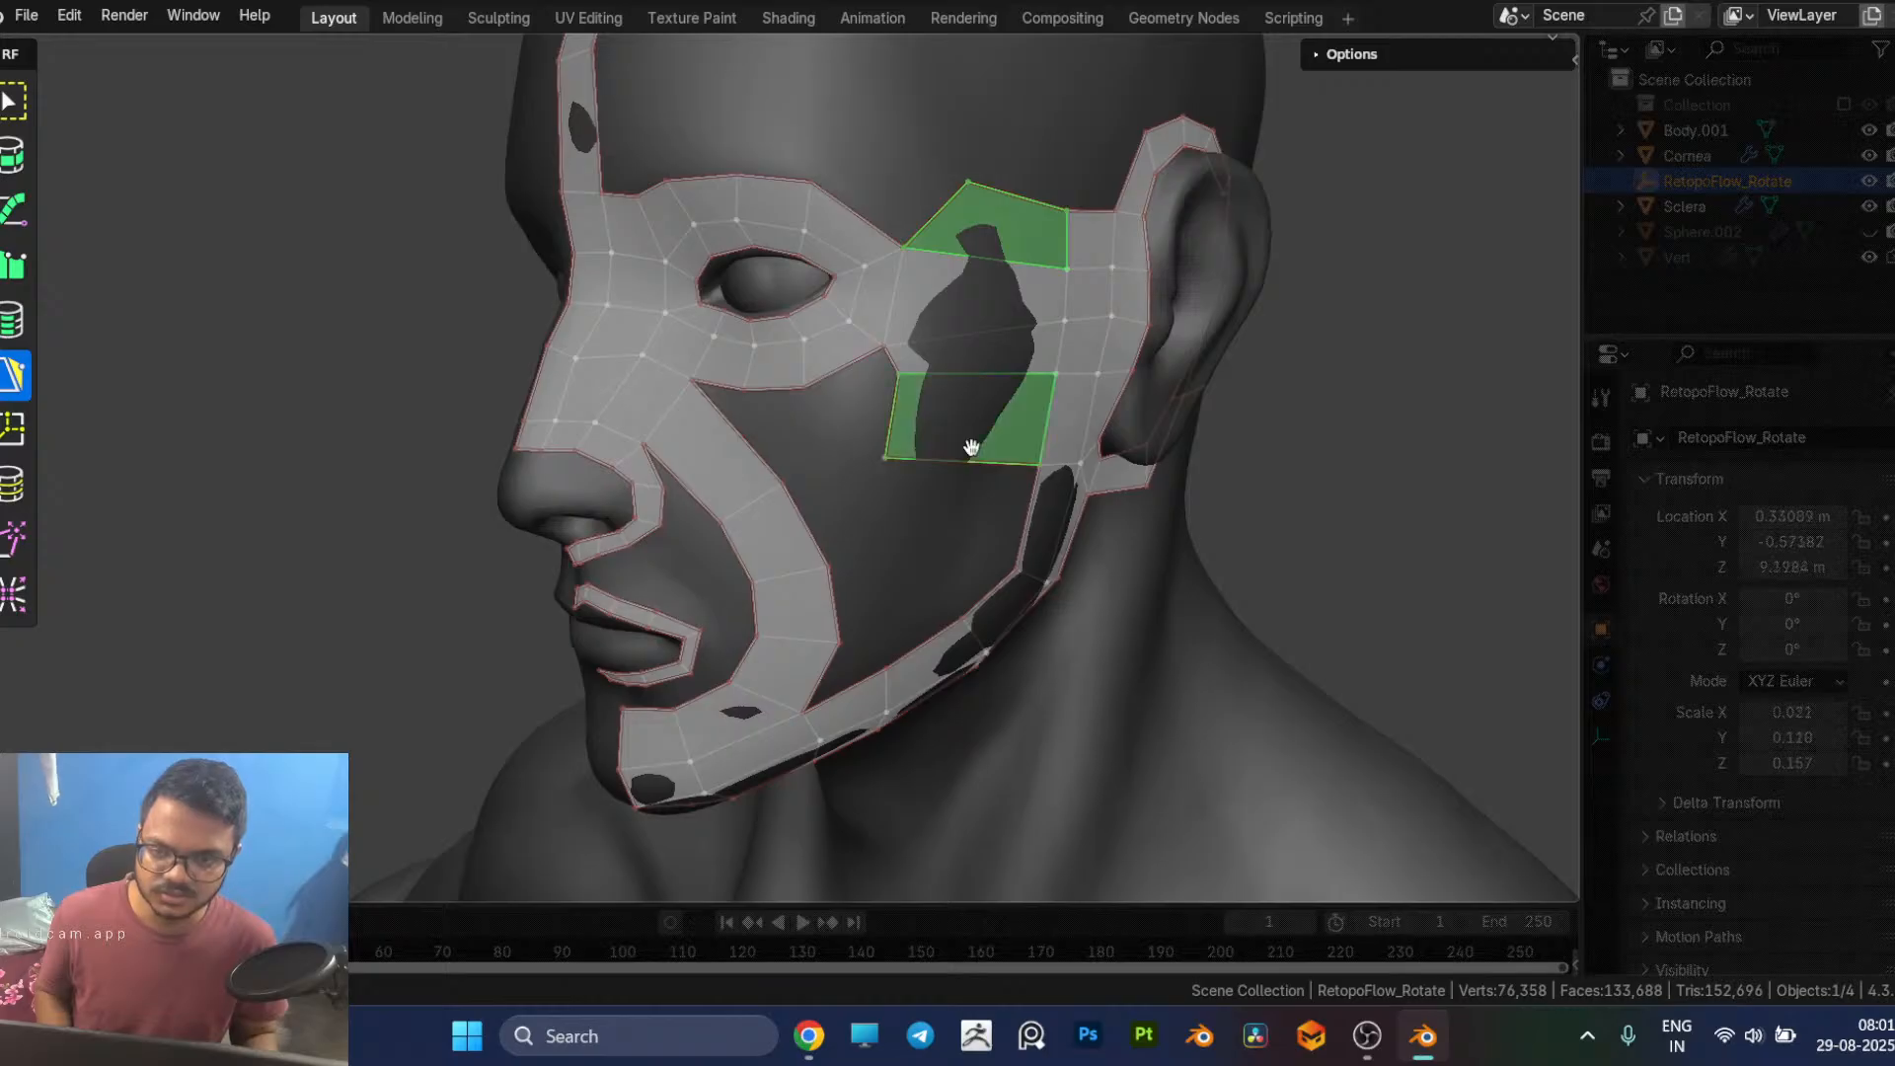
{"action": "left_click", "coordinate": [983, 346], "text": "shift"}
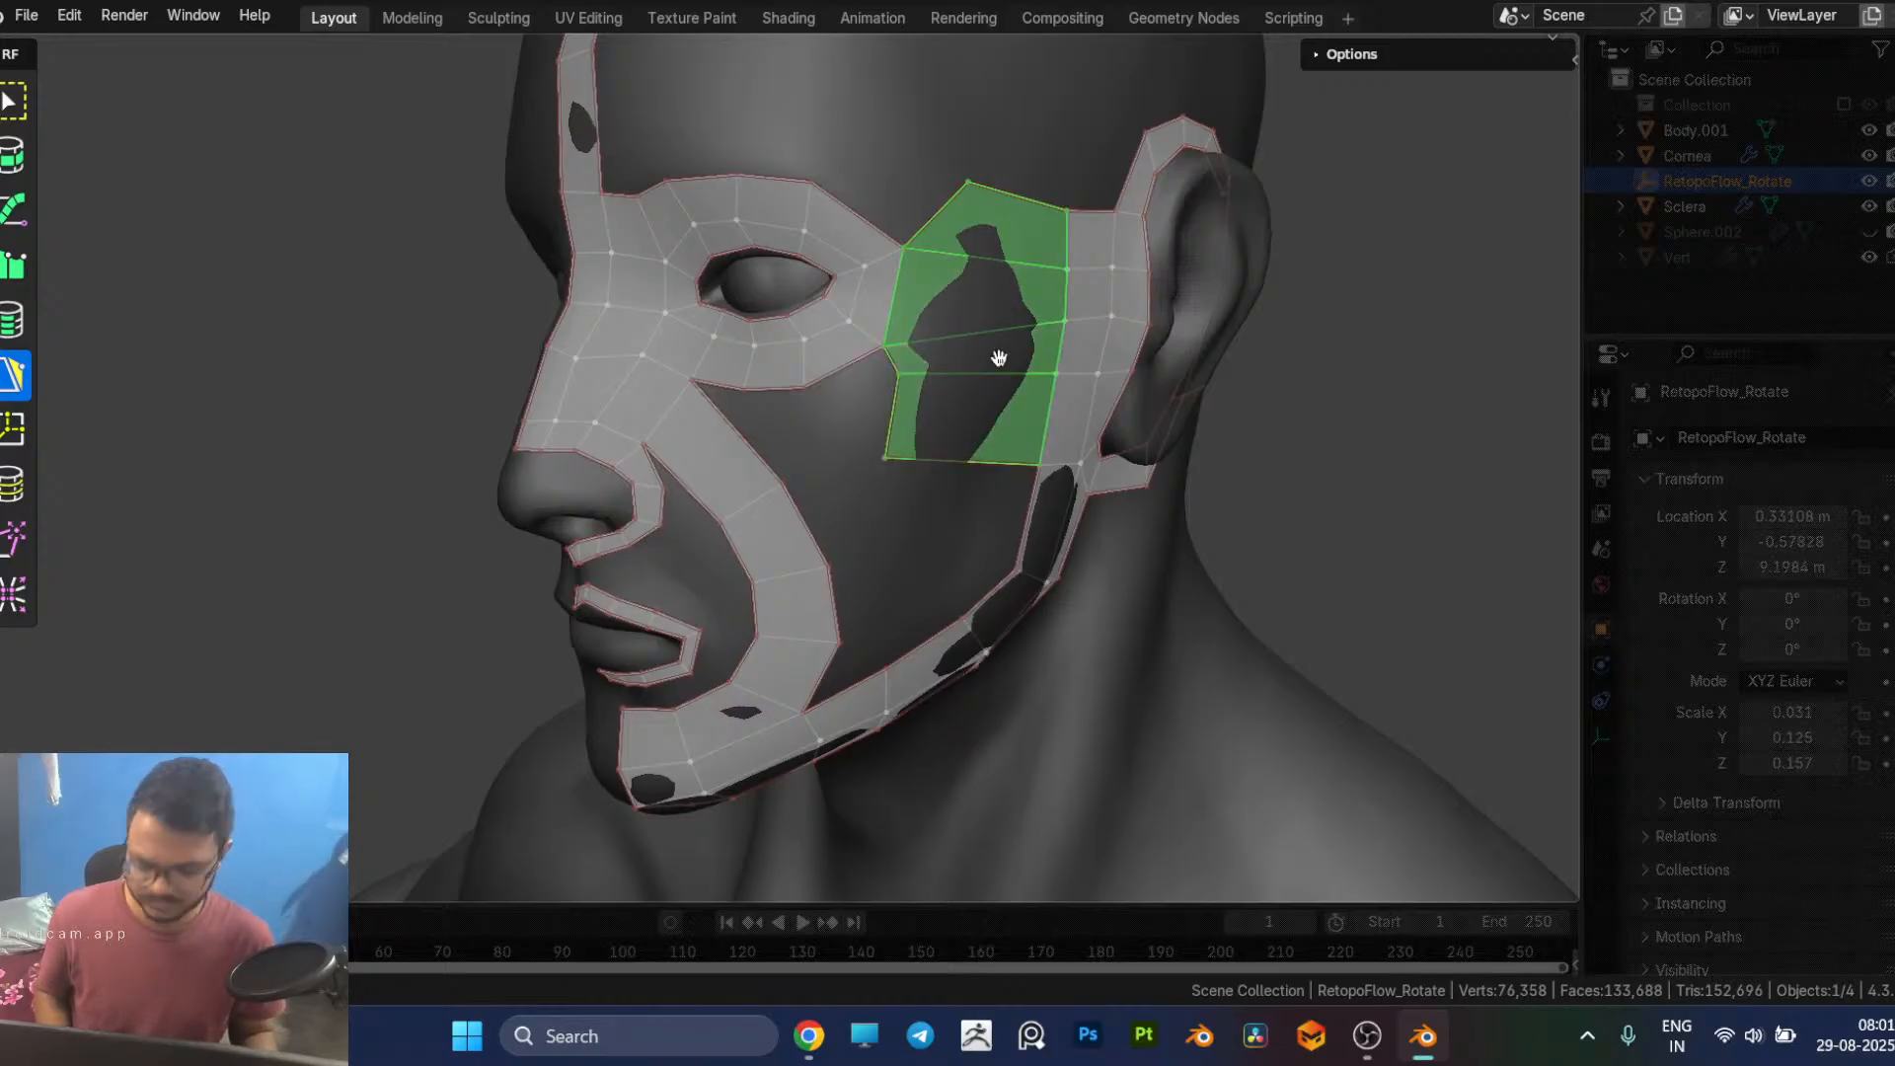
{"action": "key", "text": "x"}
{"action": "left_click", "coordinate": [1021, 472]}
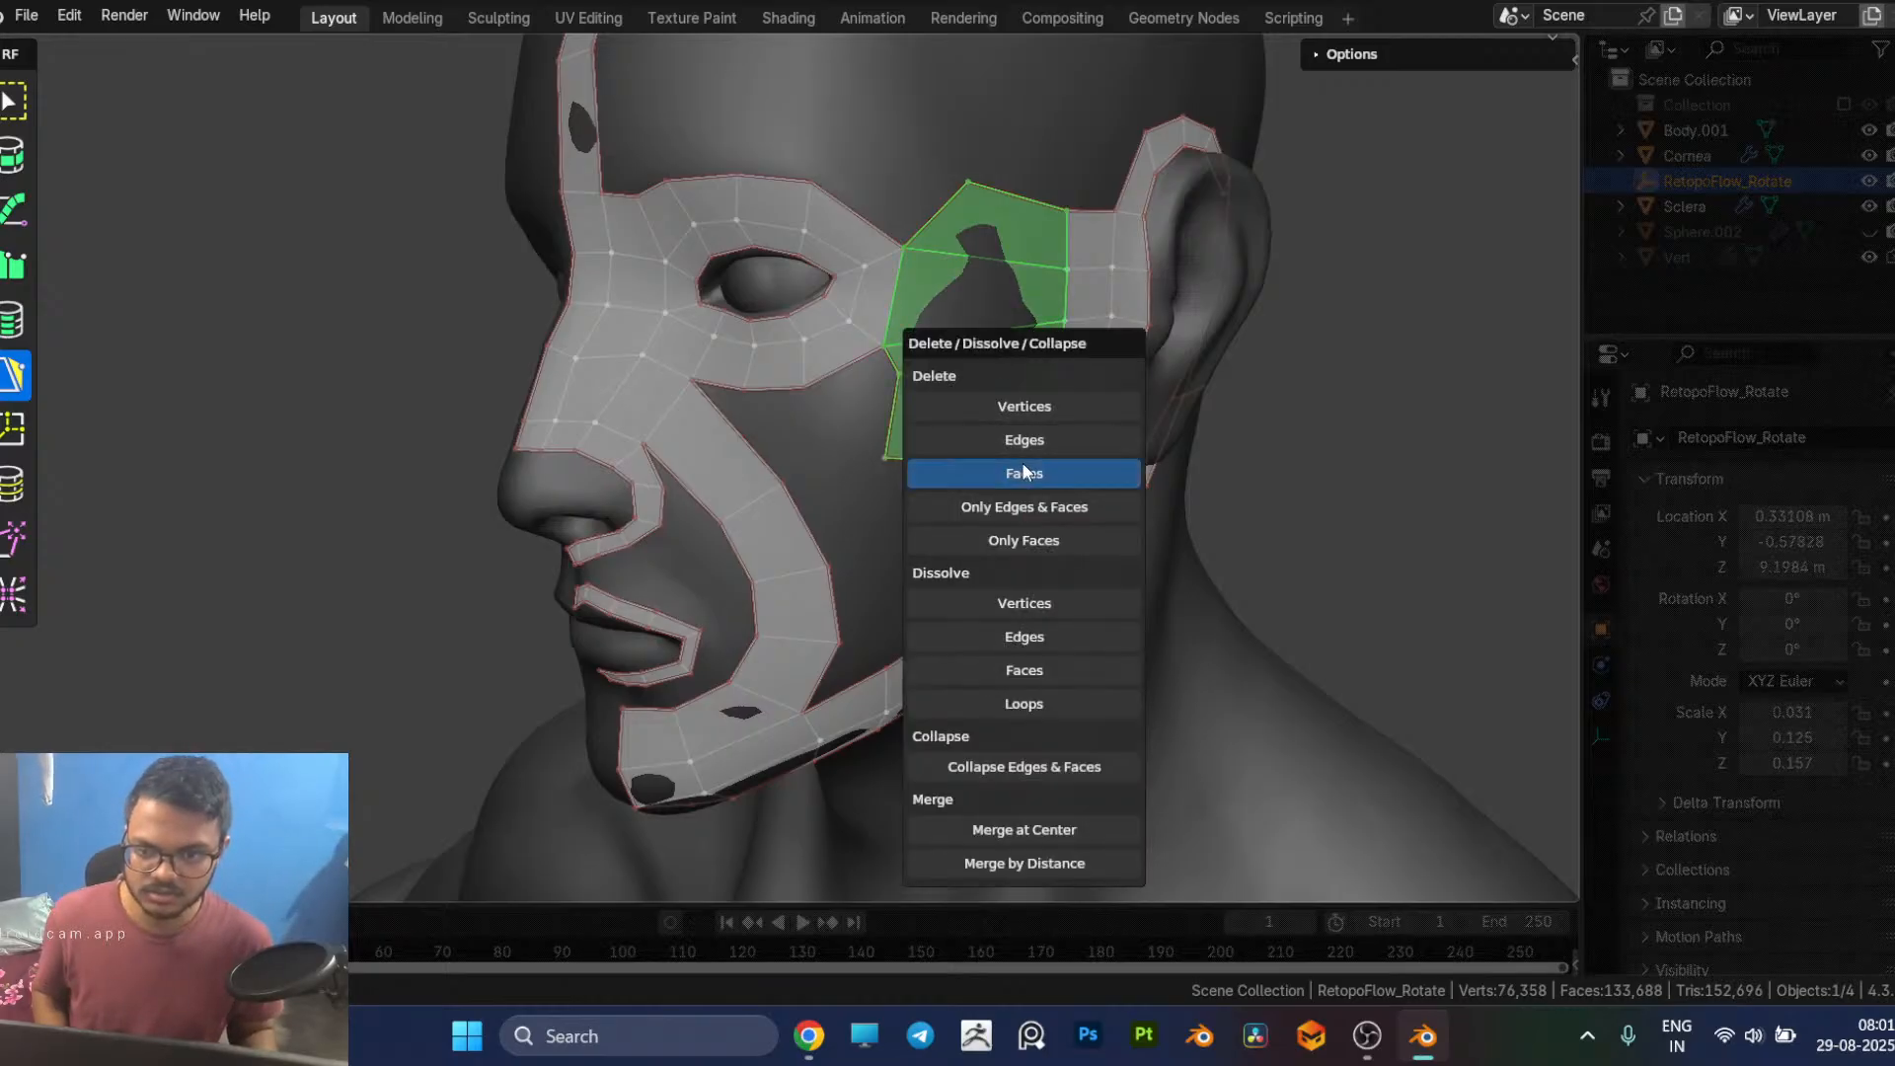
{"action": "middle_click_drag", "start_coordinate": [1358, 437], "coordinate": [1275, 442]}
{"action": "left_click", "coordinate": [1359, 450]}
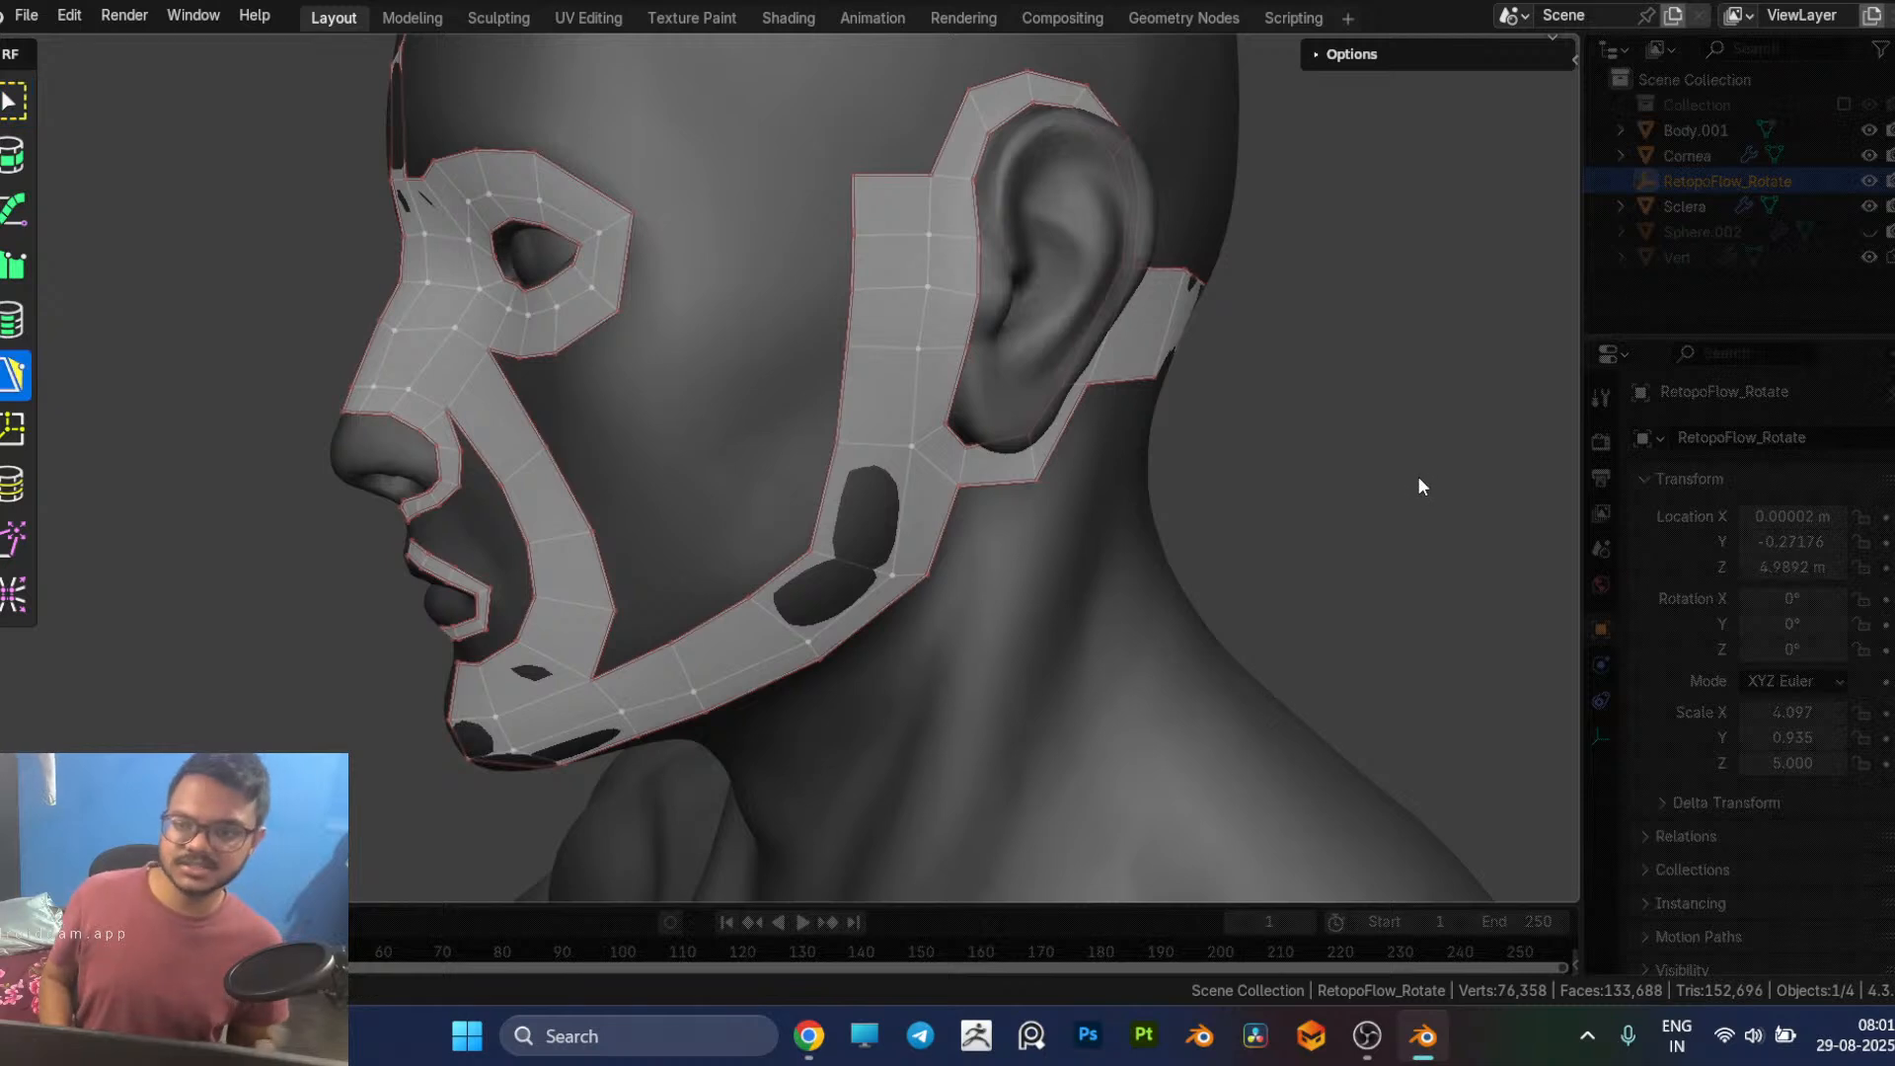
Step: Compare the separated eye loop, cheek strip and ear strip with the retopology references in the browser
{"action": "middle_click_drag", "start_coordinate": [505, 369], "coordinate": [704, 292]}
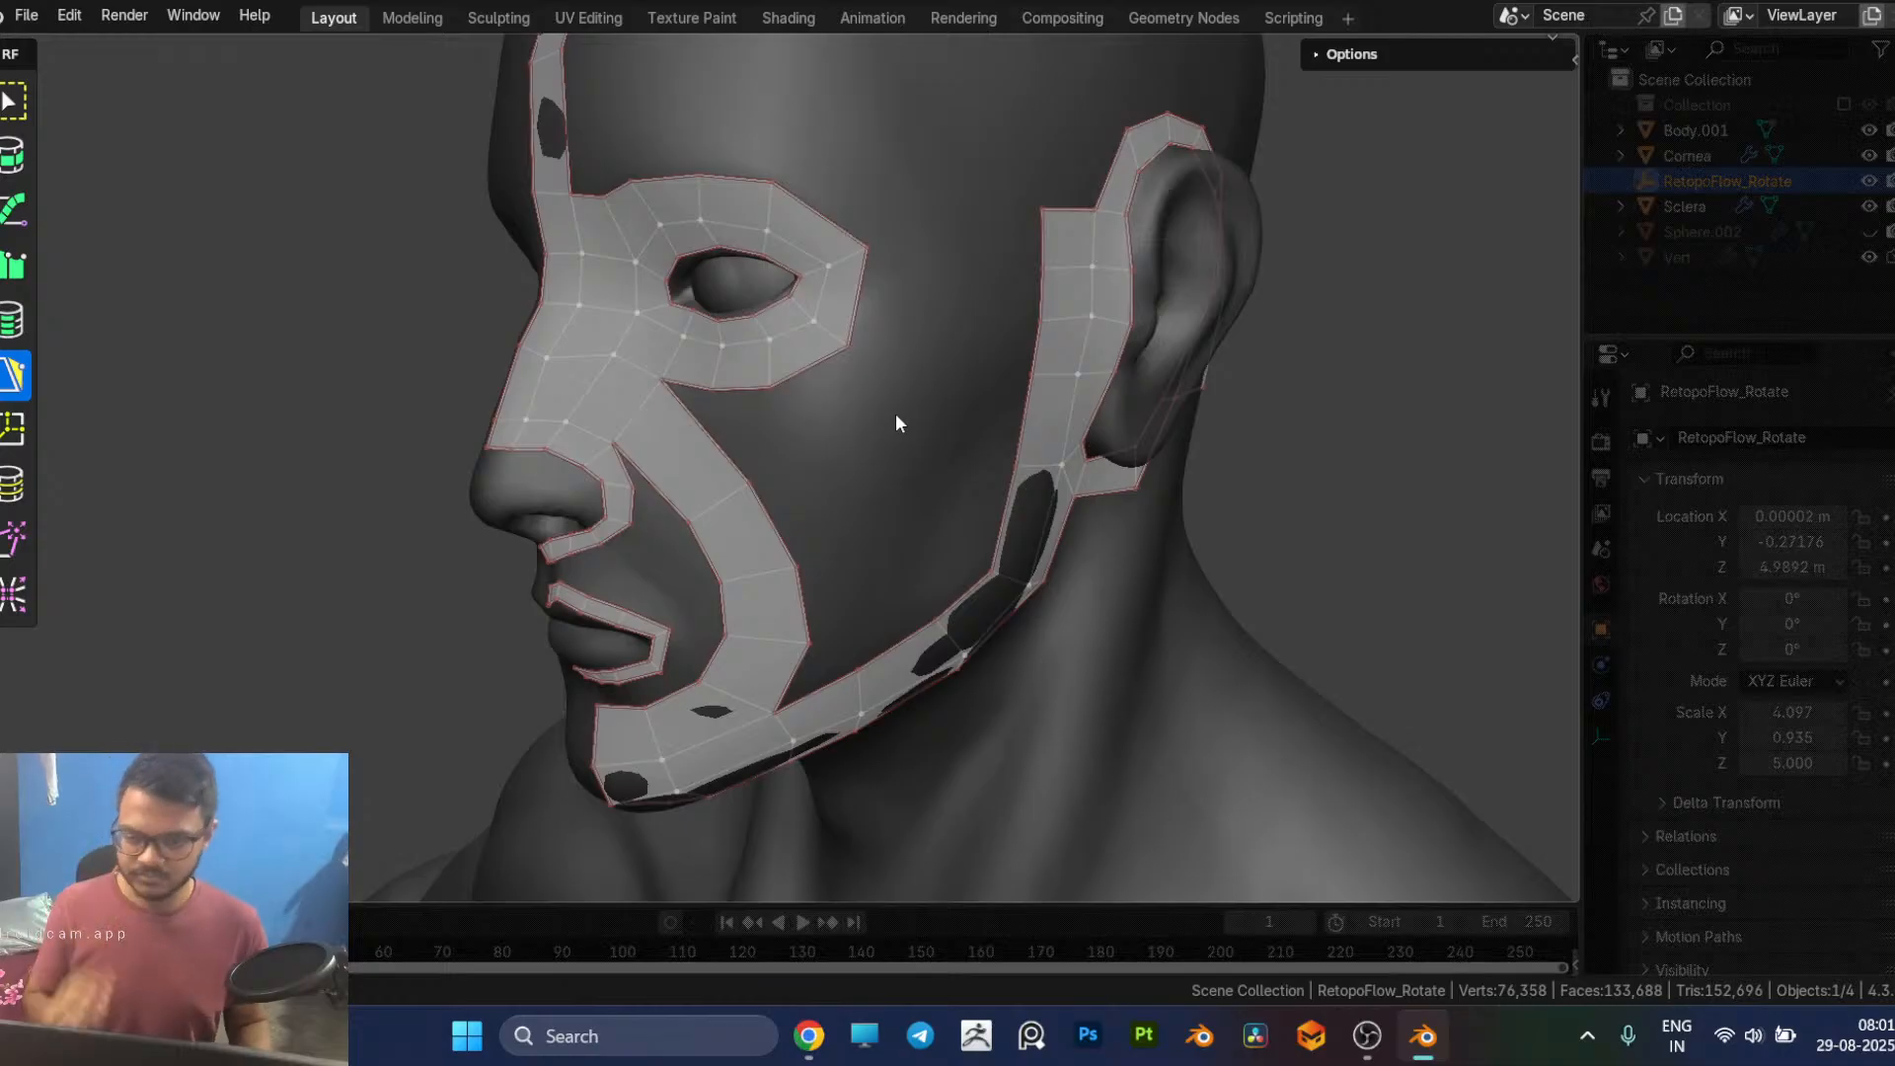
{"action": "key", "text": "alt+Tab"}
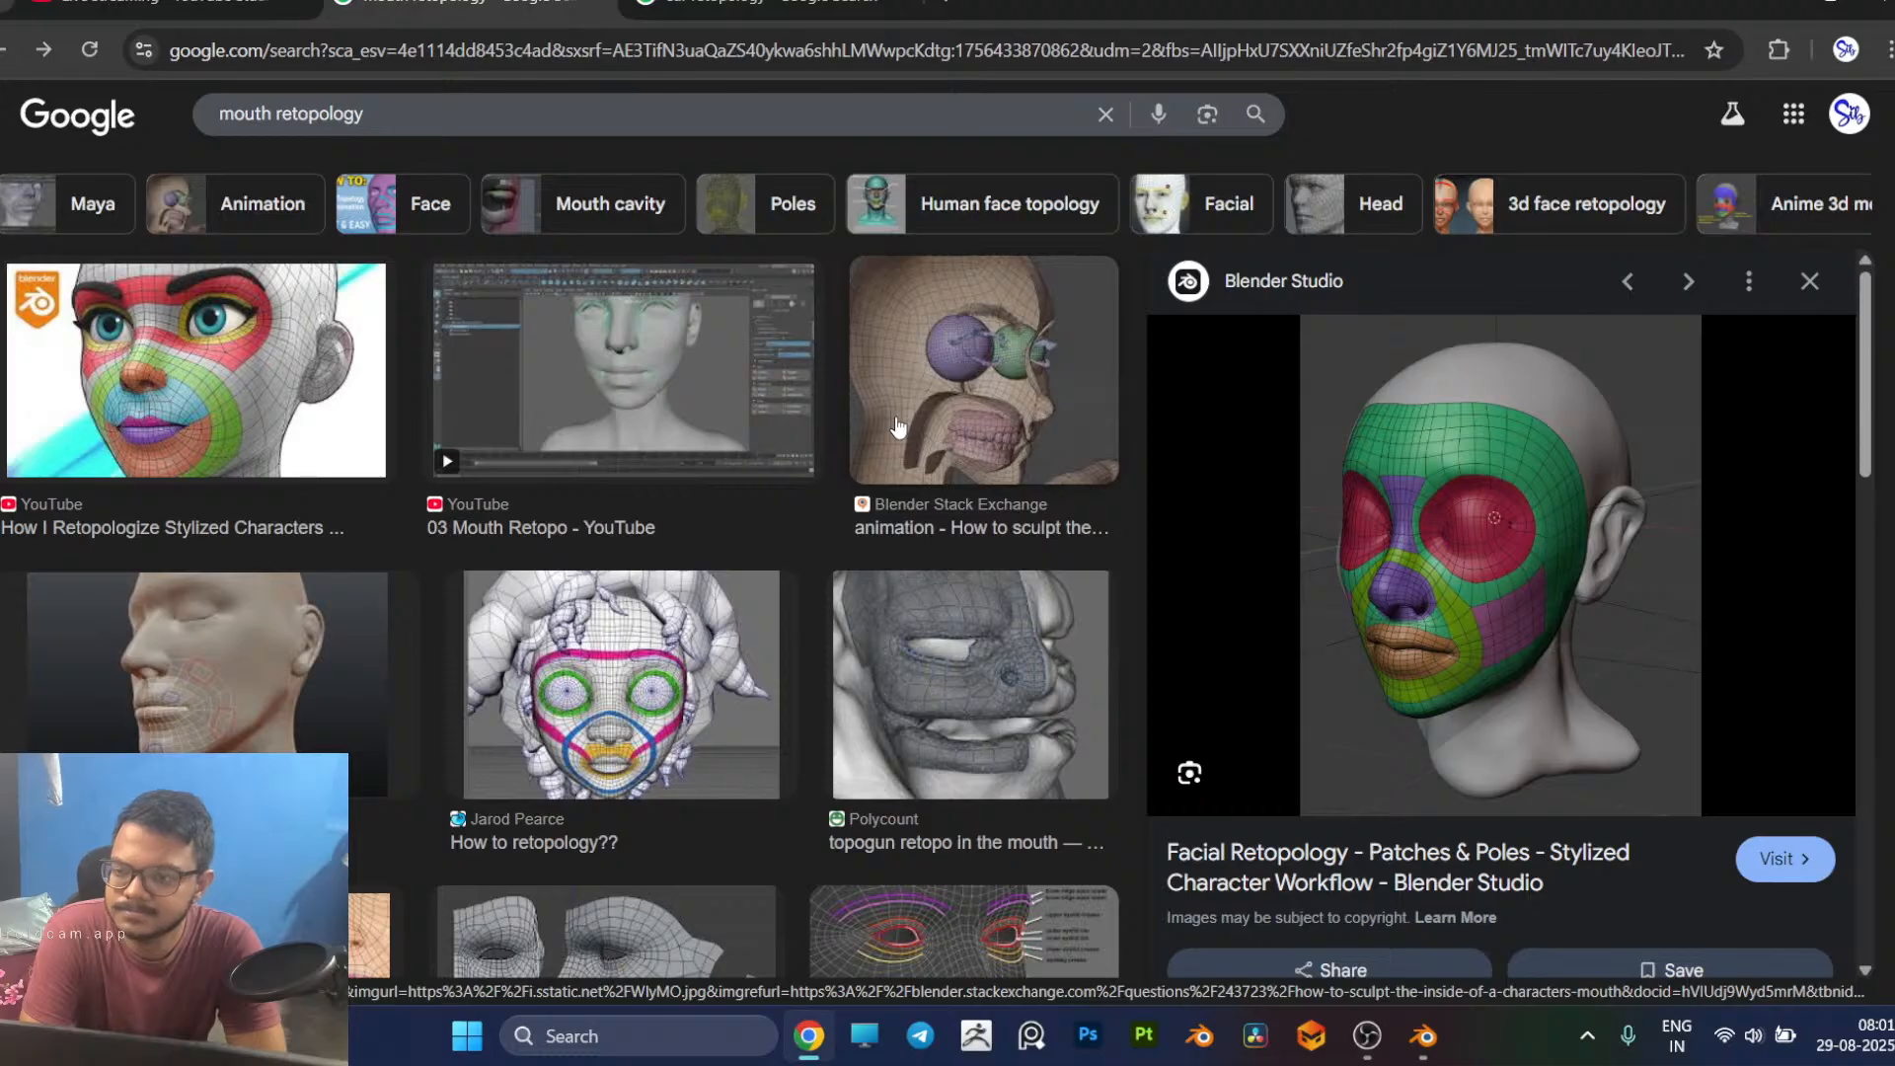
{"action": "key", "text": "alt+Tab"}
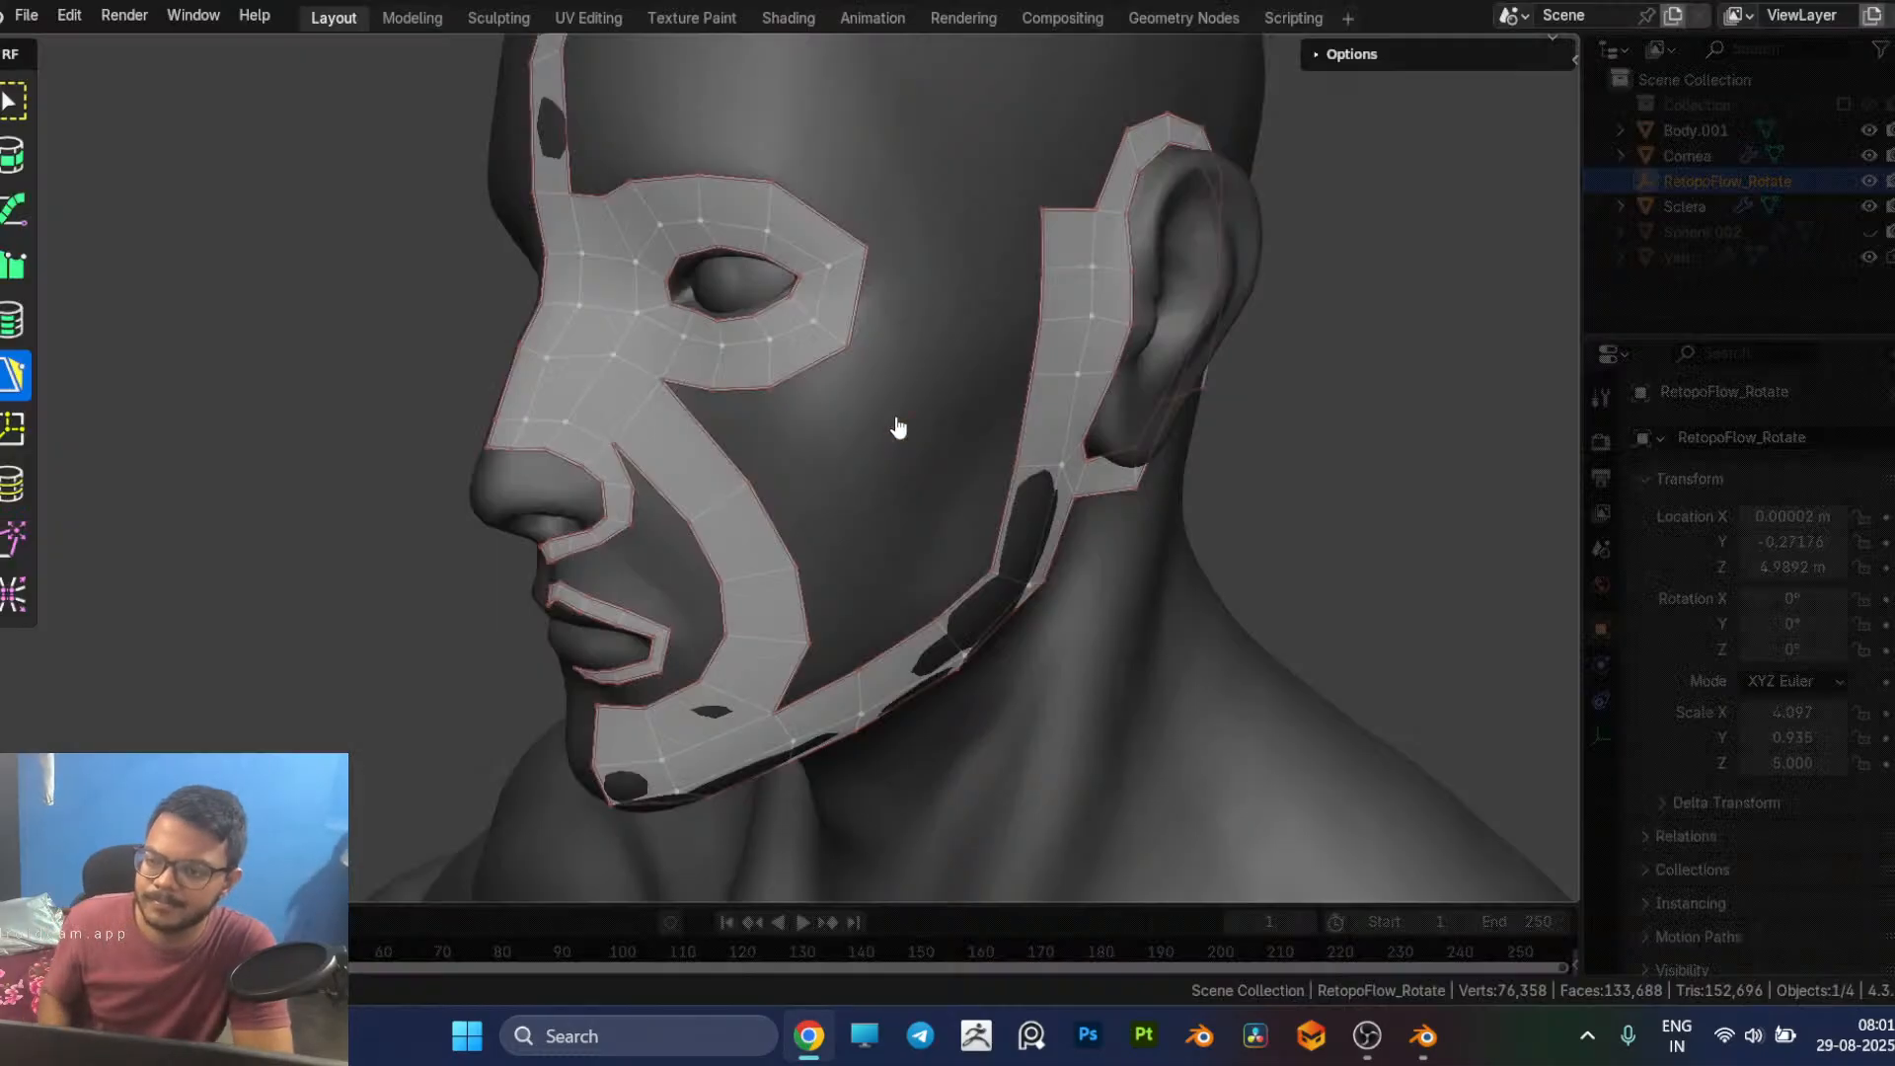
{"action": "key", "text": "alt+Tab"}
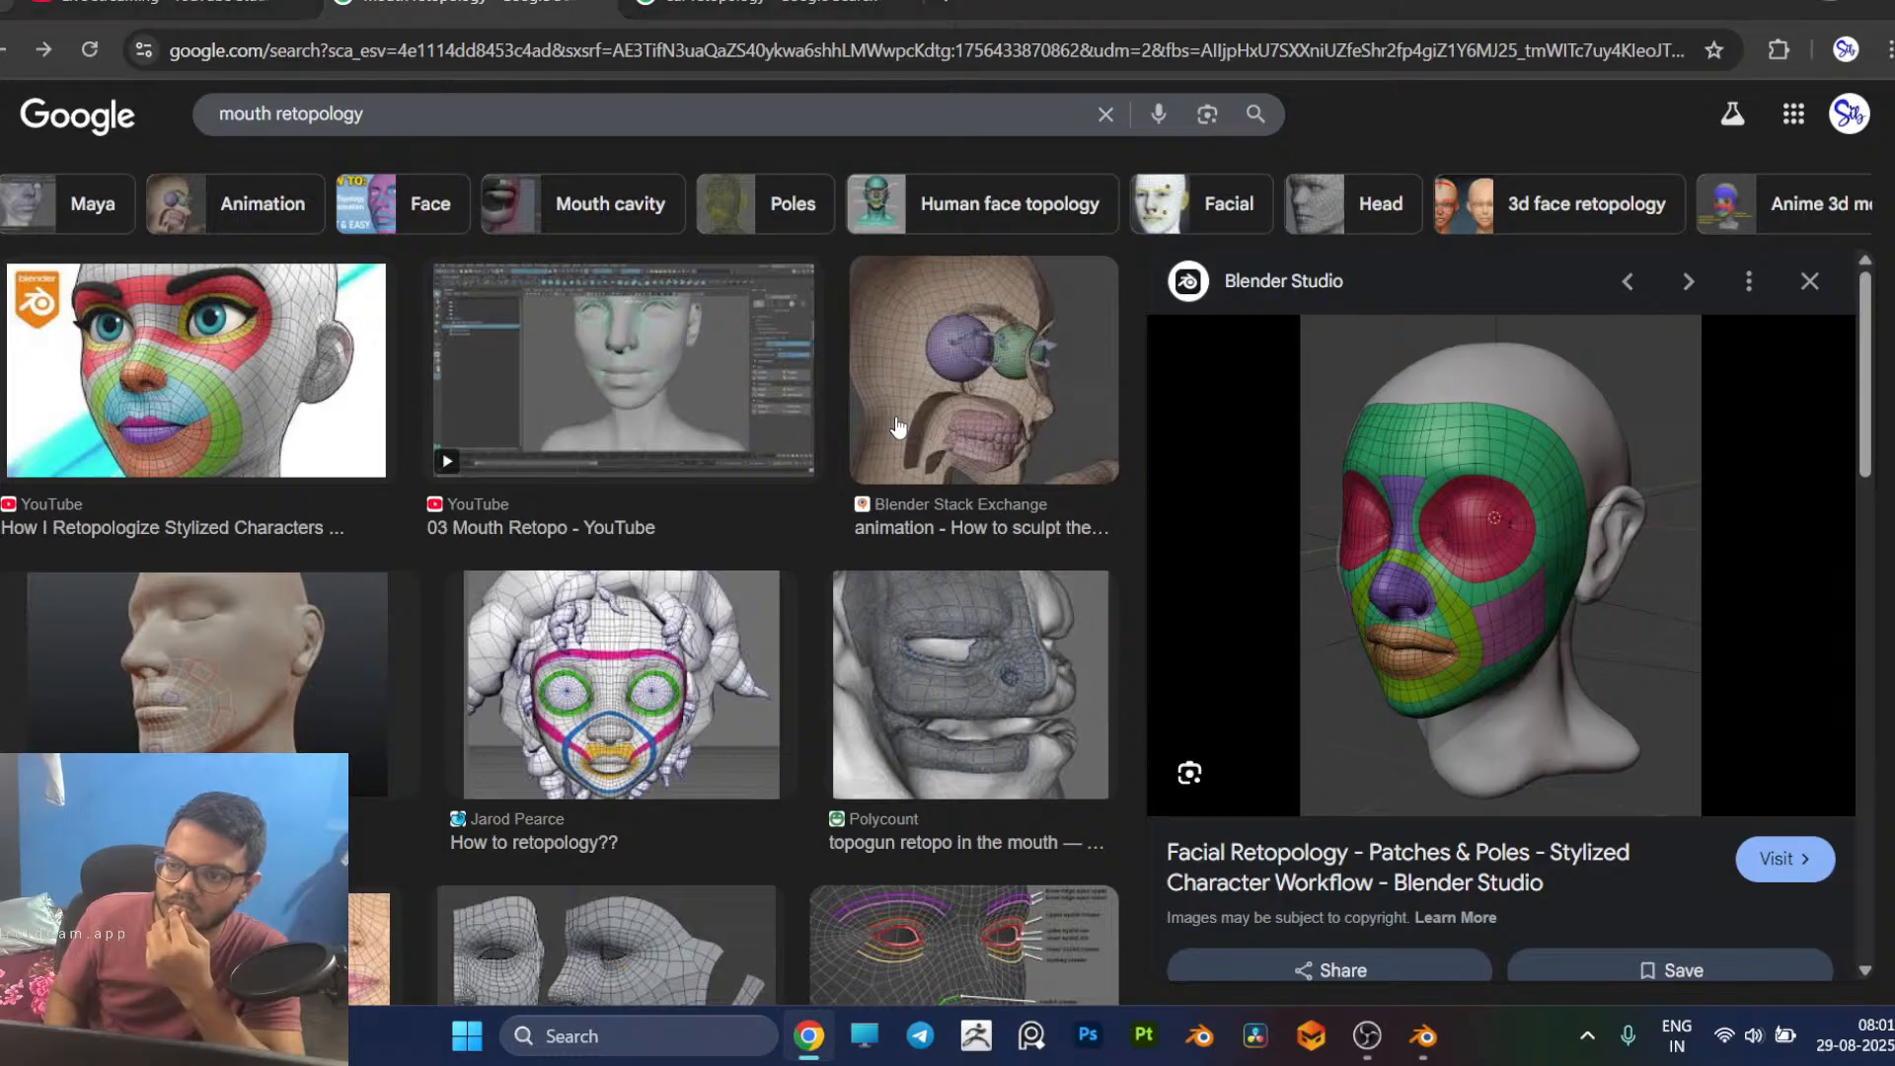
{"action": "key", "text": "alt+Tab"}
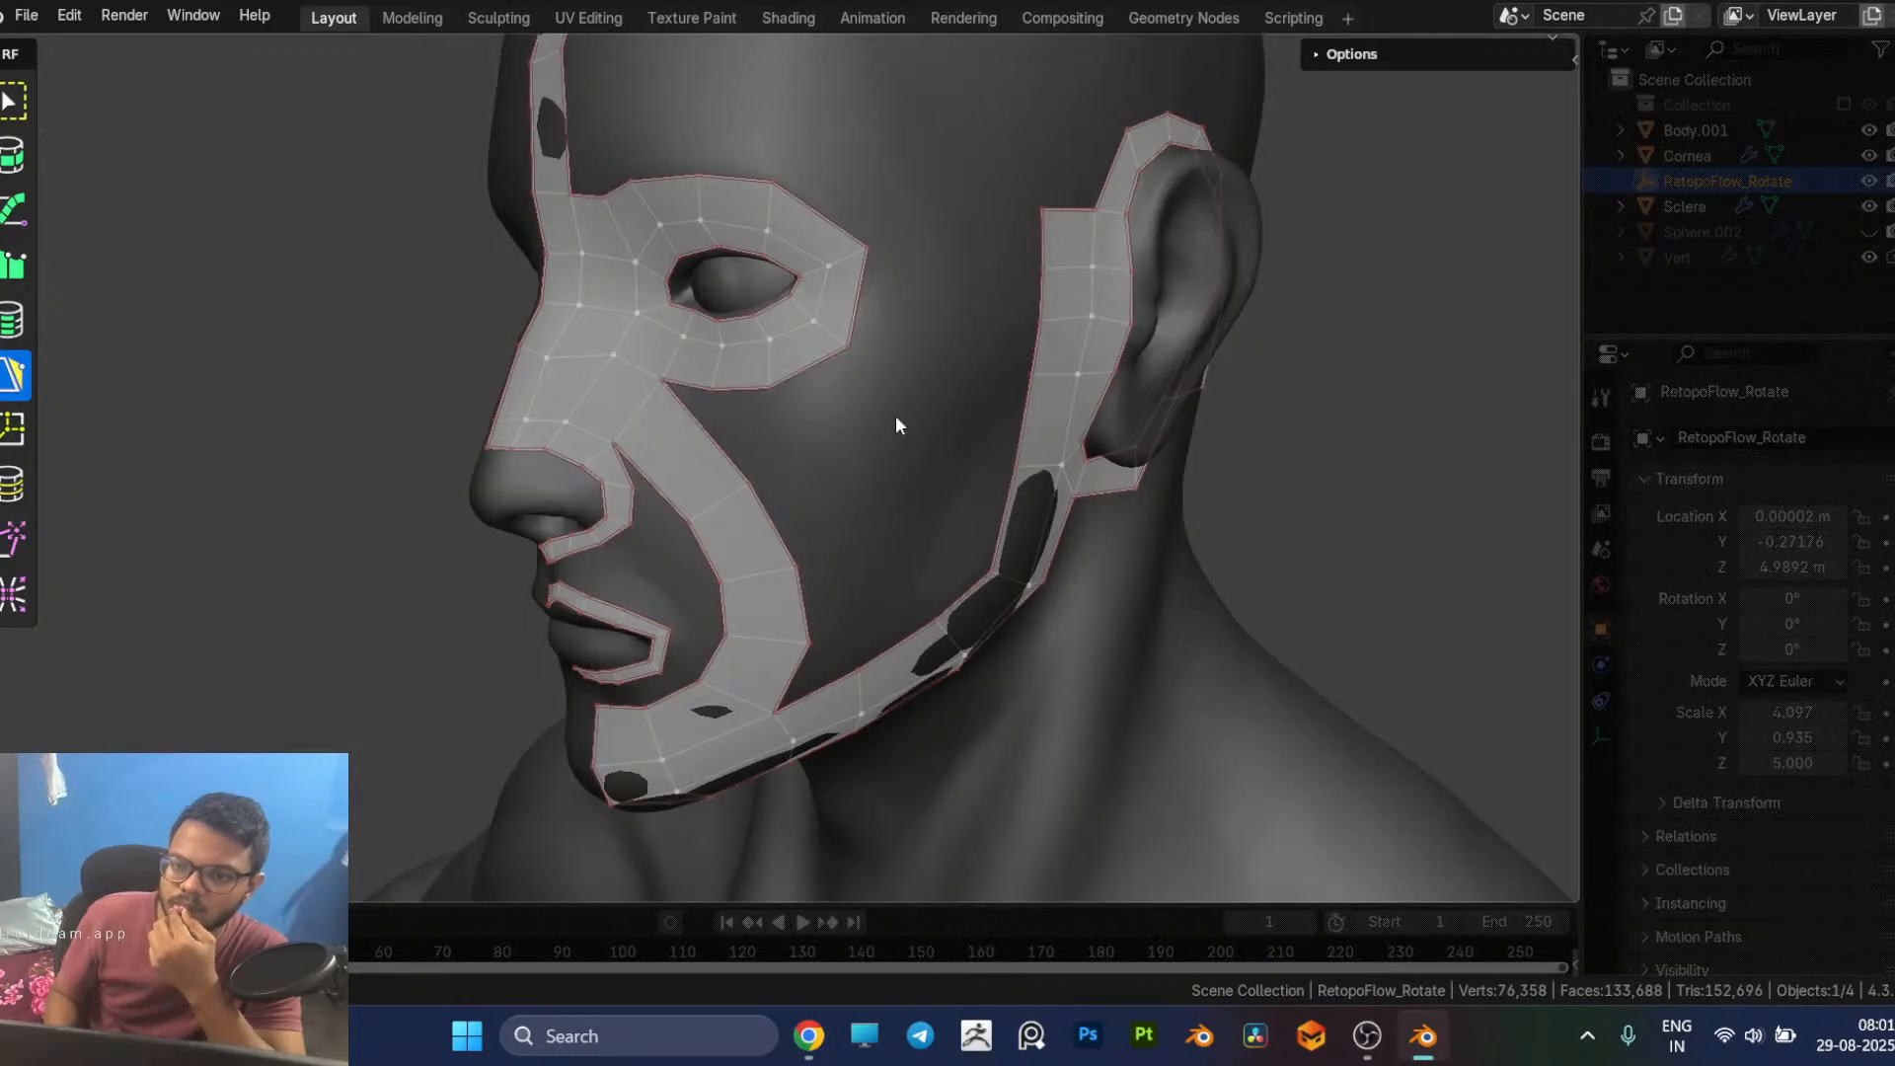
{"action": "key", "text": "alt+Tab"}
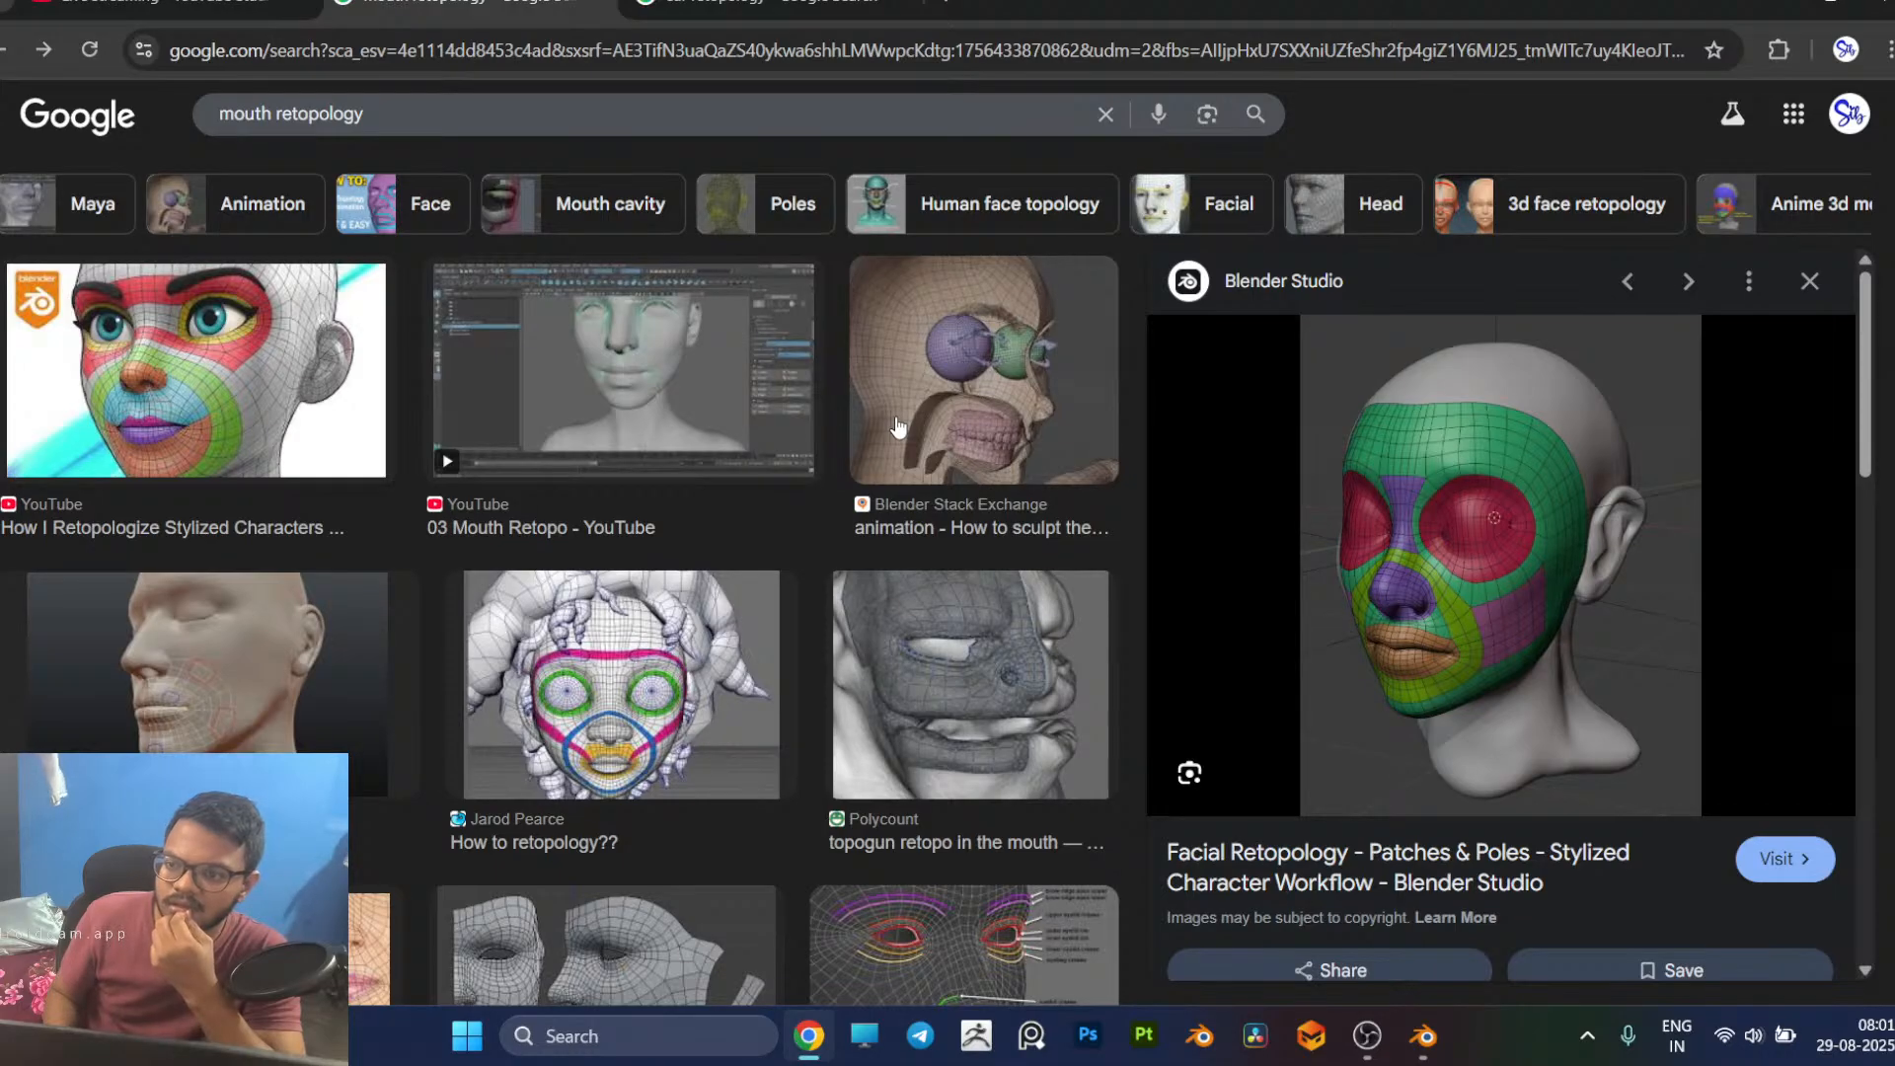
{"action": "key", "text": "alt+Tab"}
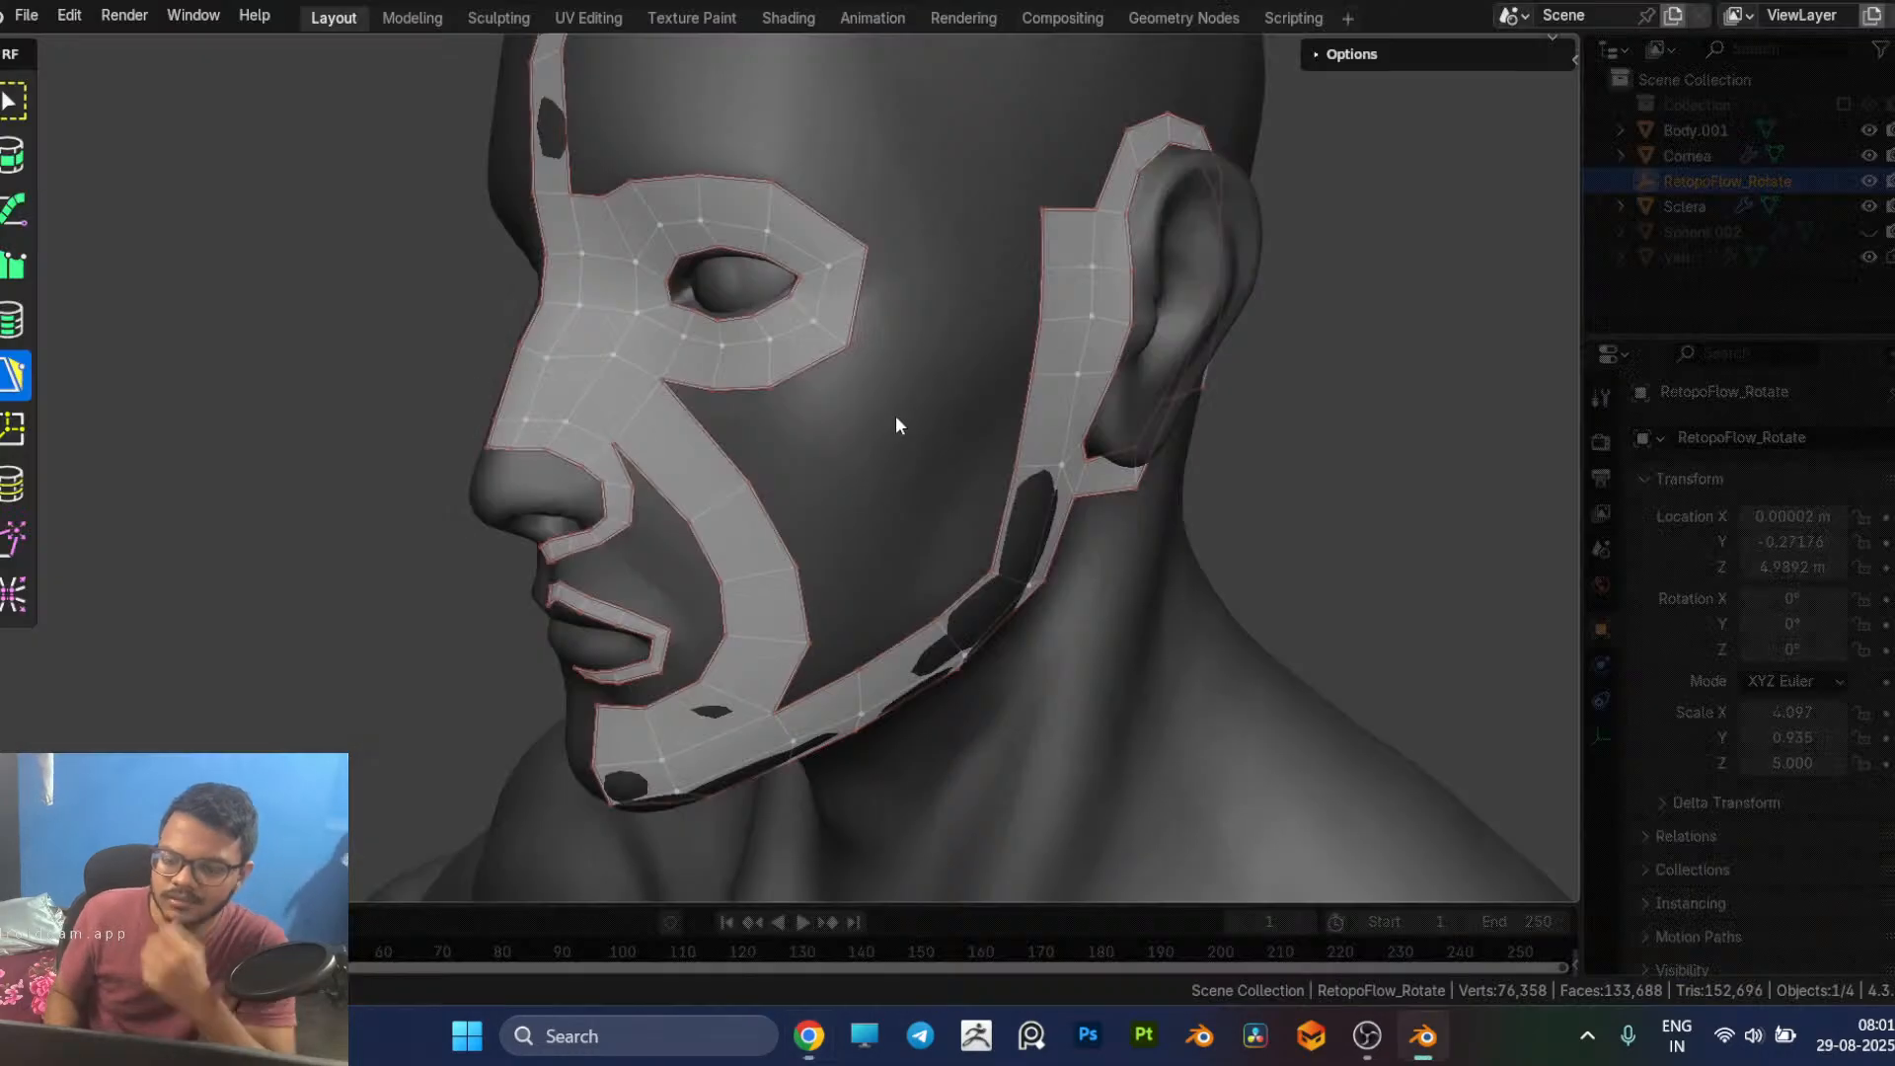
{"action": "middle_click_drag", "start_coordinate": [965, 424], "coordinate": [914, 347]}
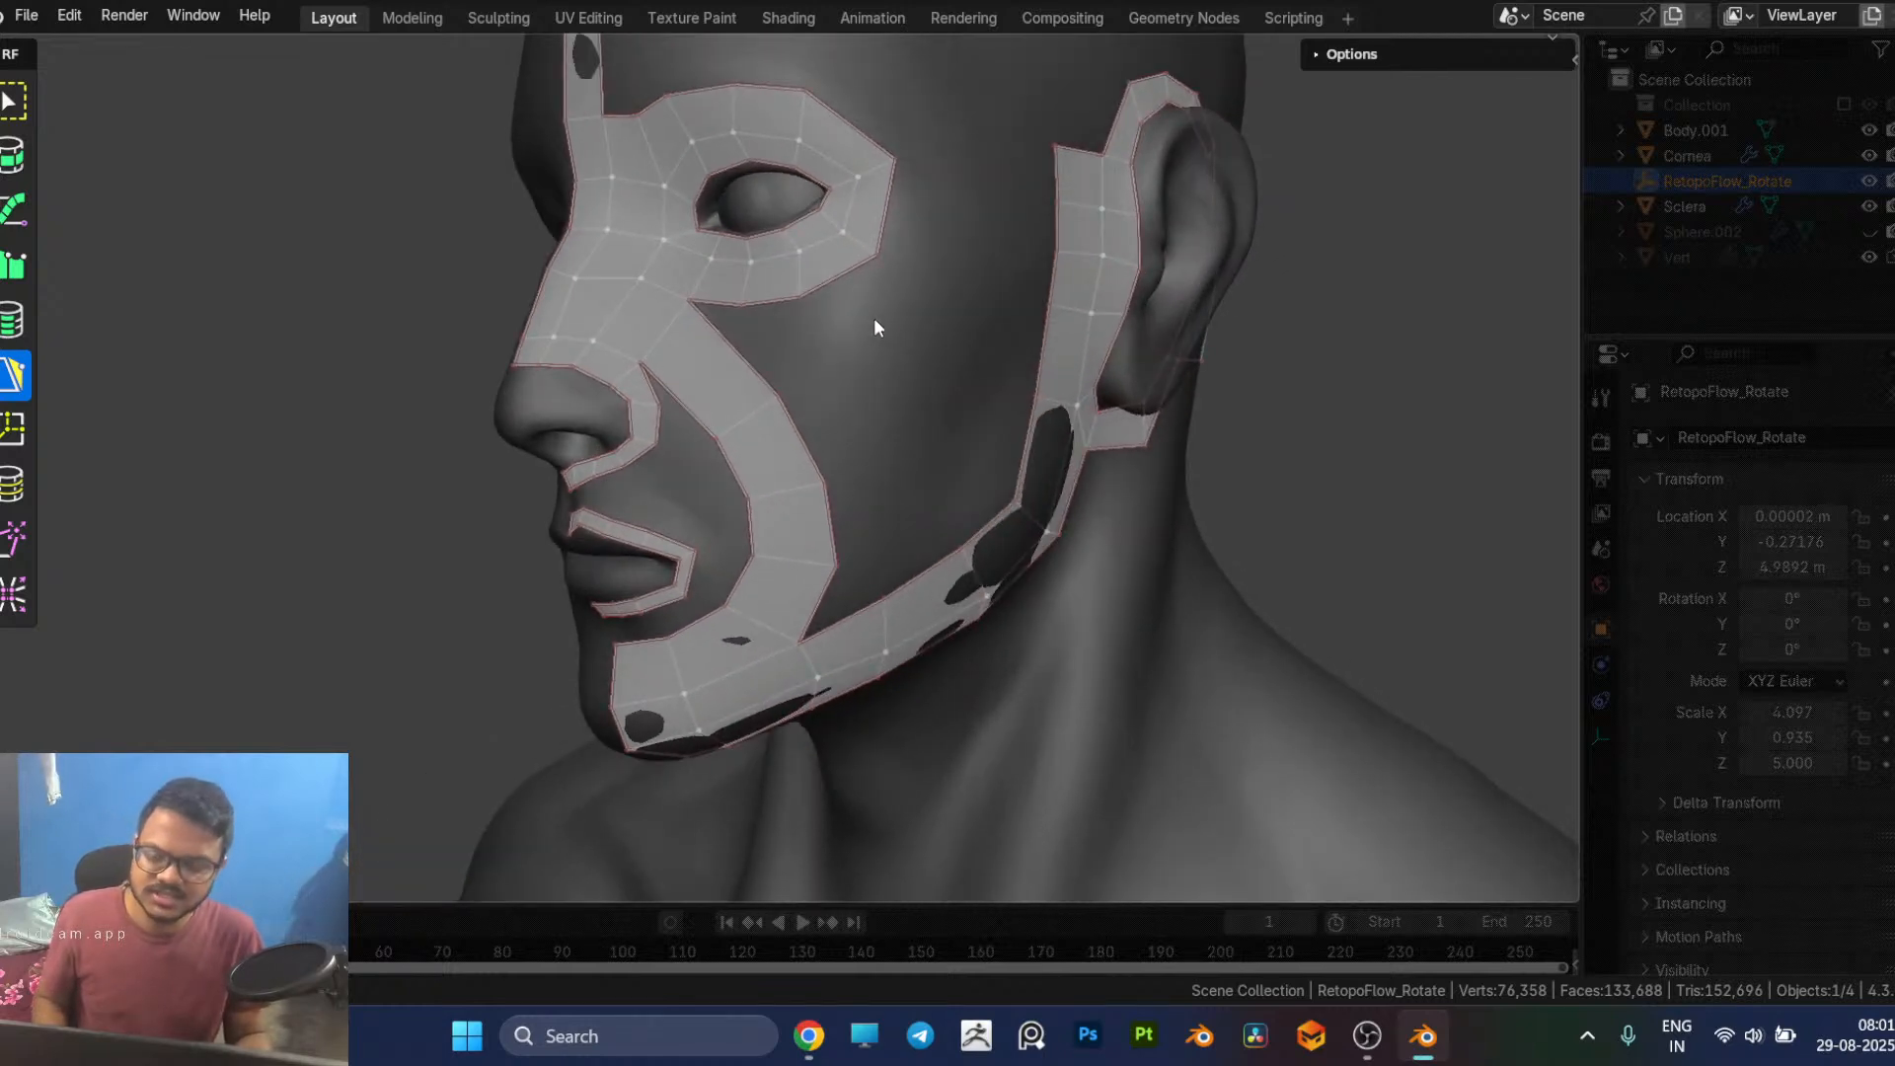
{"action": "key", "text": "alt+Tab"}
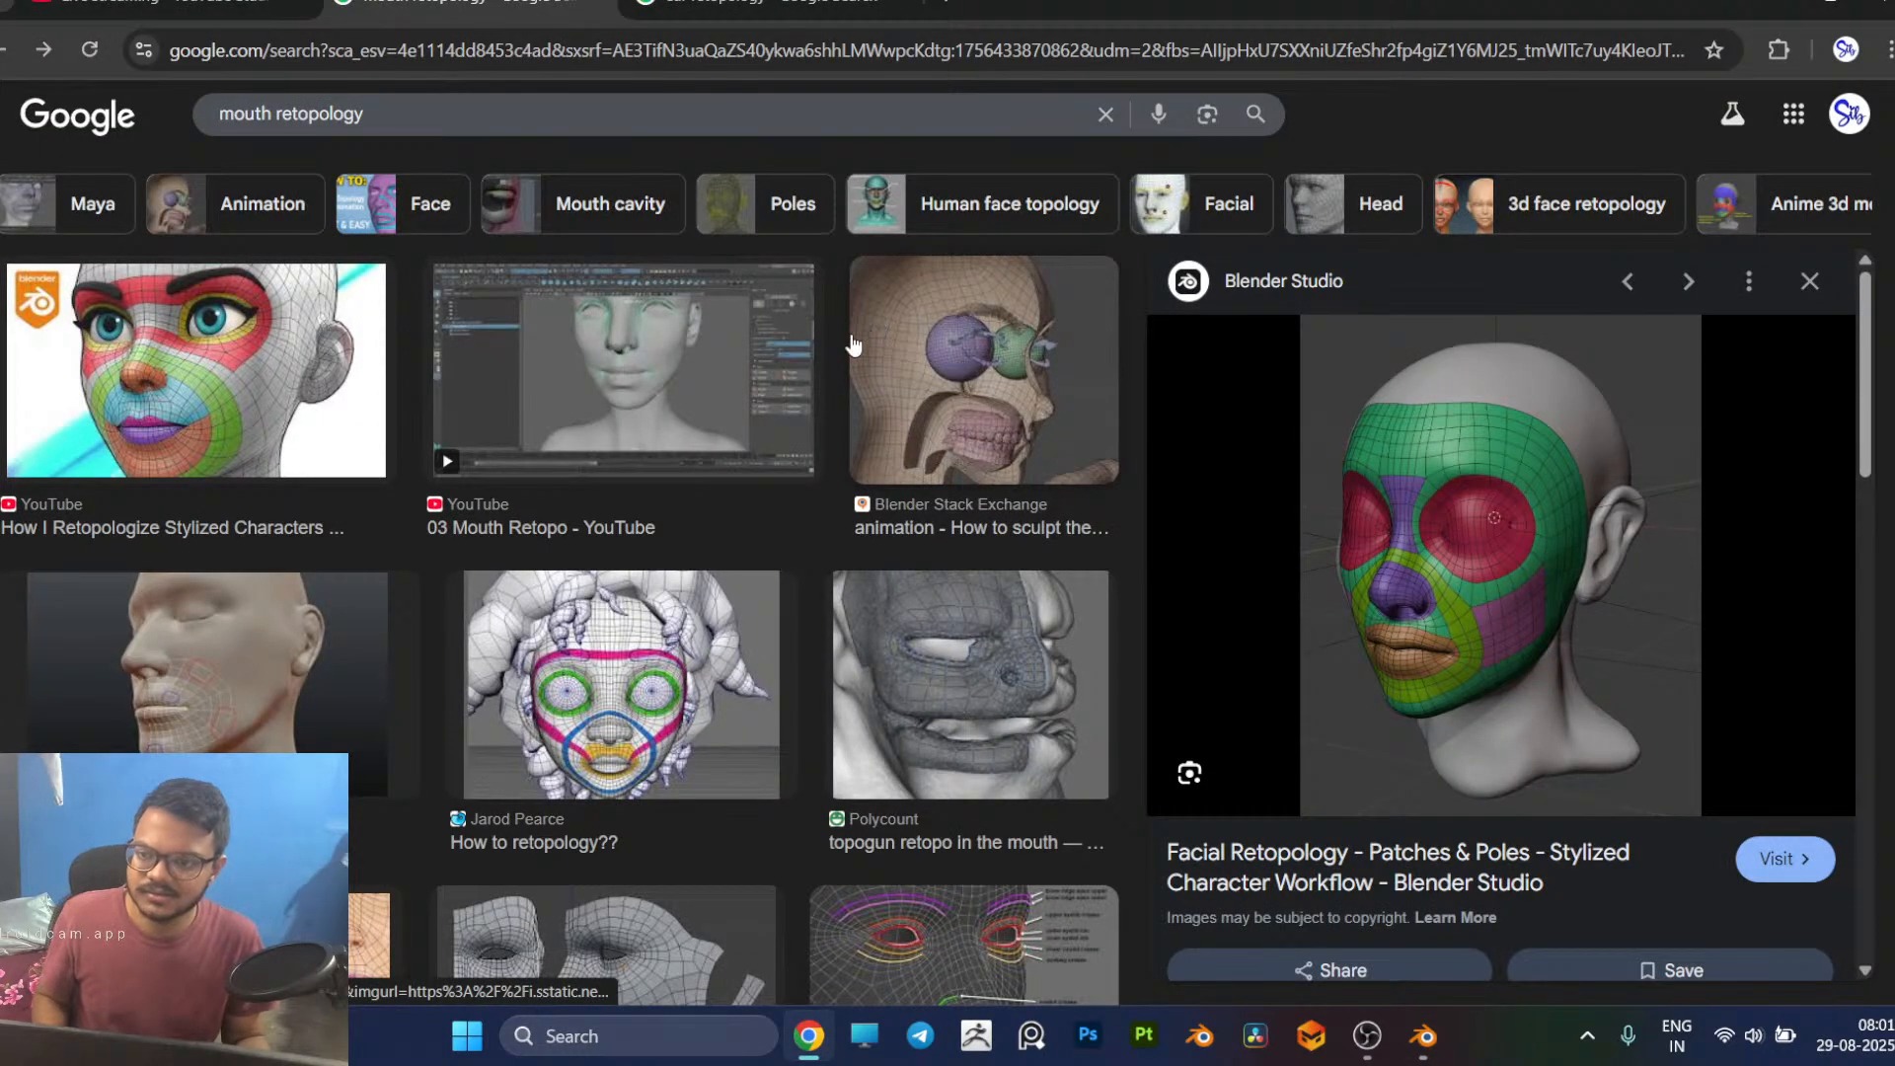
{"action": "key", "text": "alt+Tab"}
{"action": "middle_click_drag", "start_coordinate": [845, 310], "coordinate": [928, 349]}
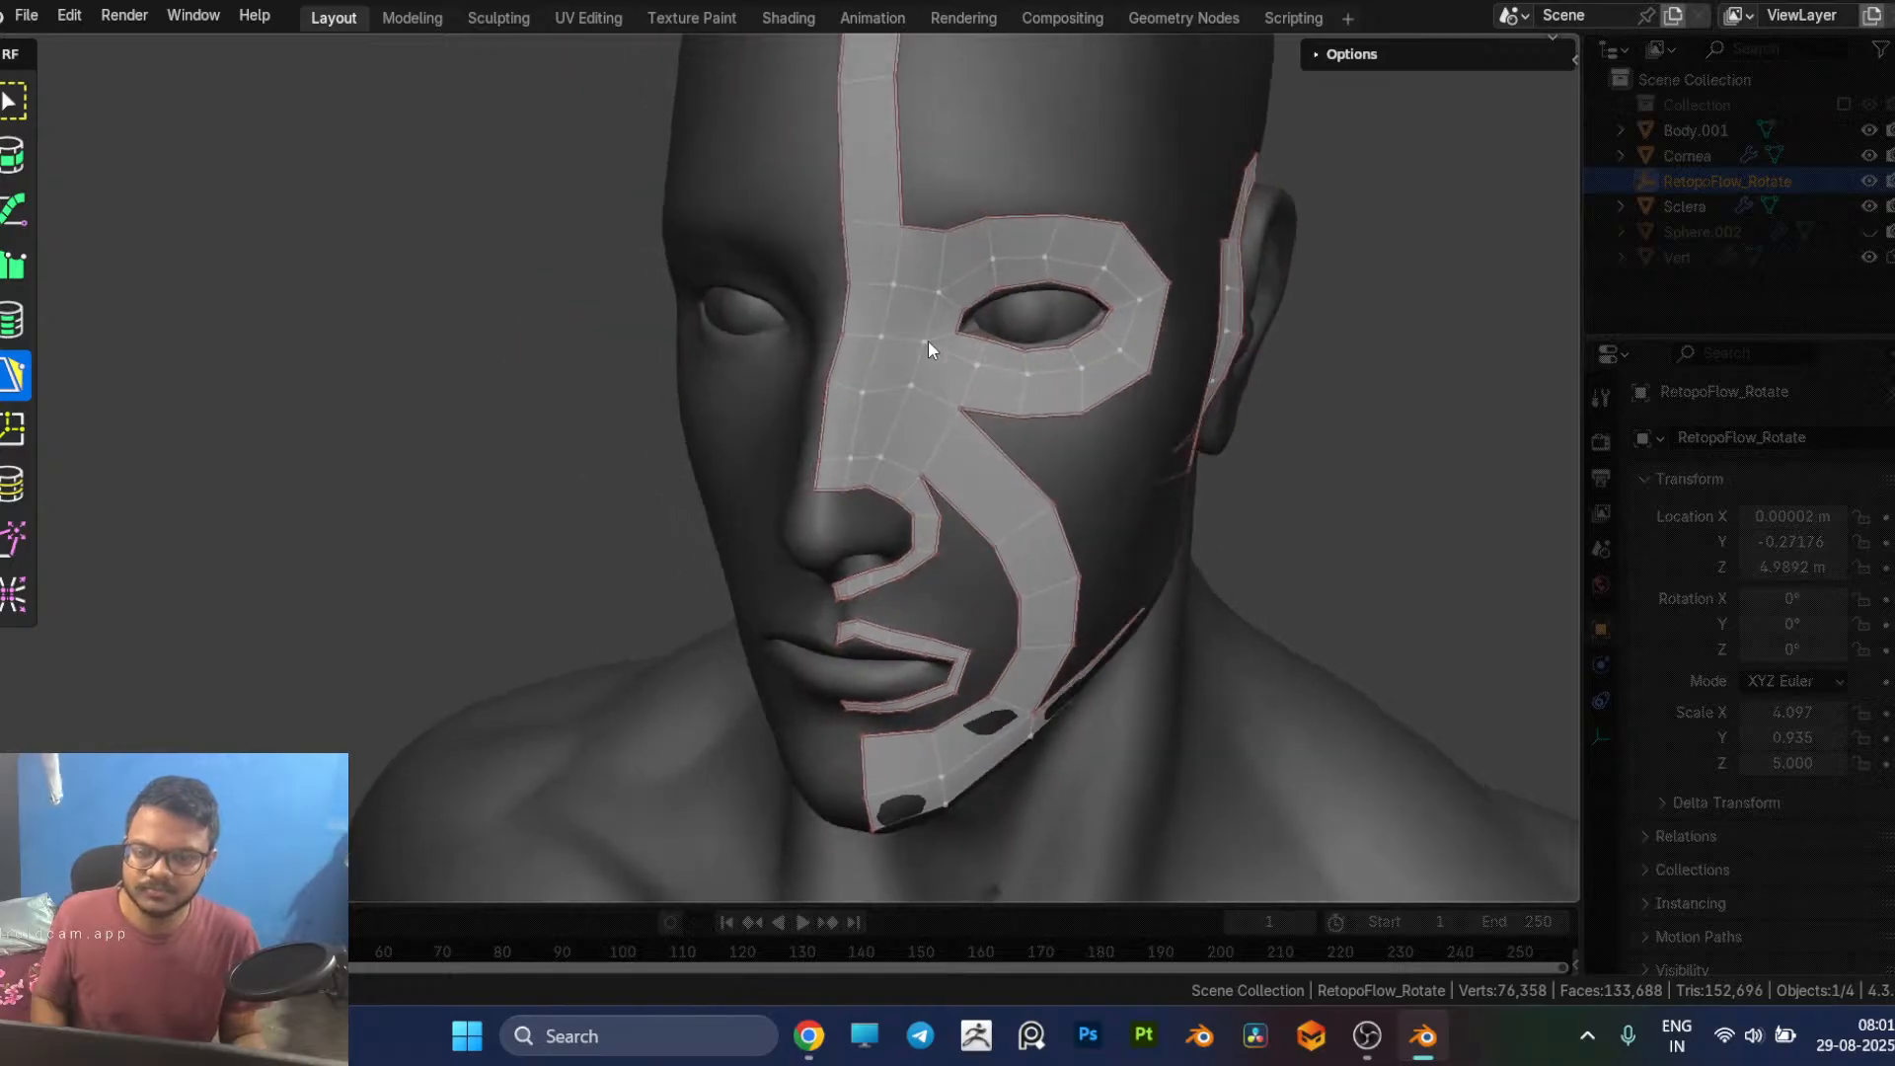
Step: Shift the lower outer vertex of the eye loop outward to even out the spacing along its lower edge
{"action": "middle_click_drag", "start_coordinate": [1211, 639], "coordinate": [458, 293]}
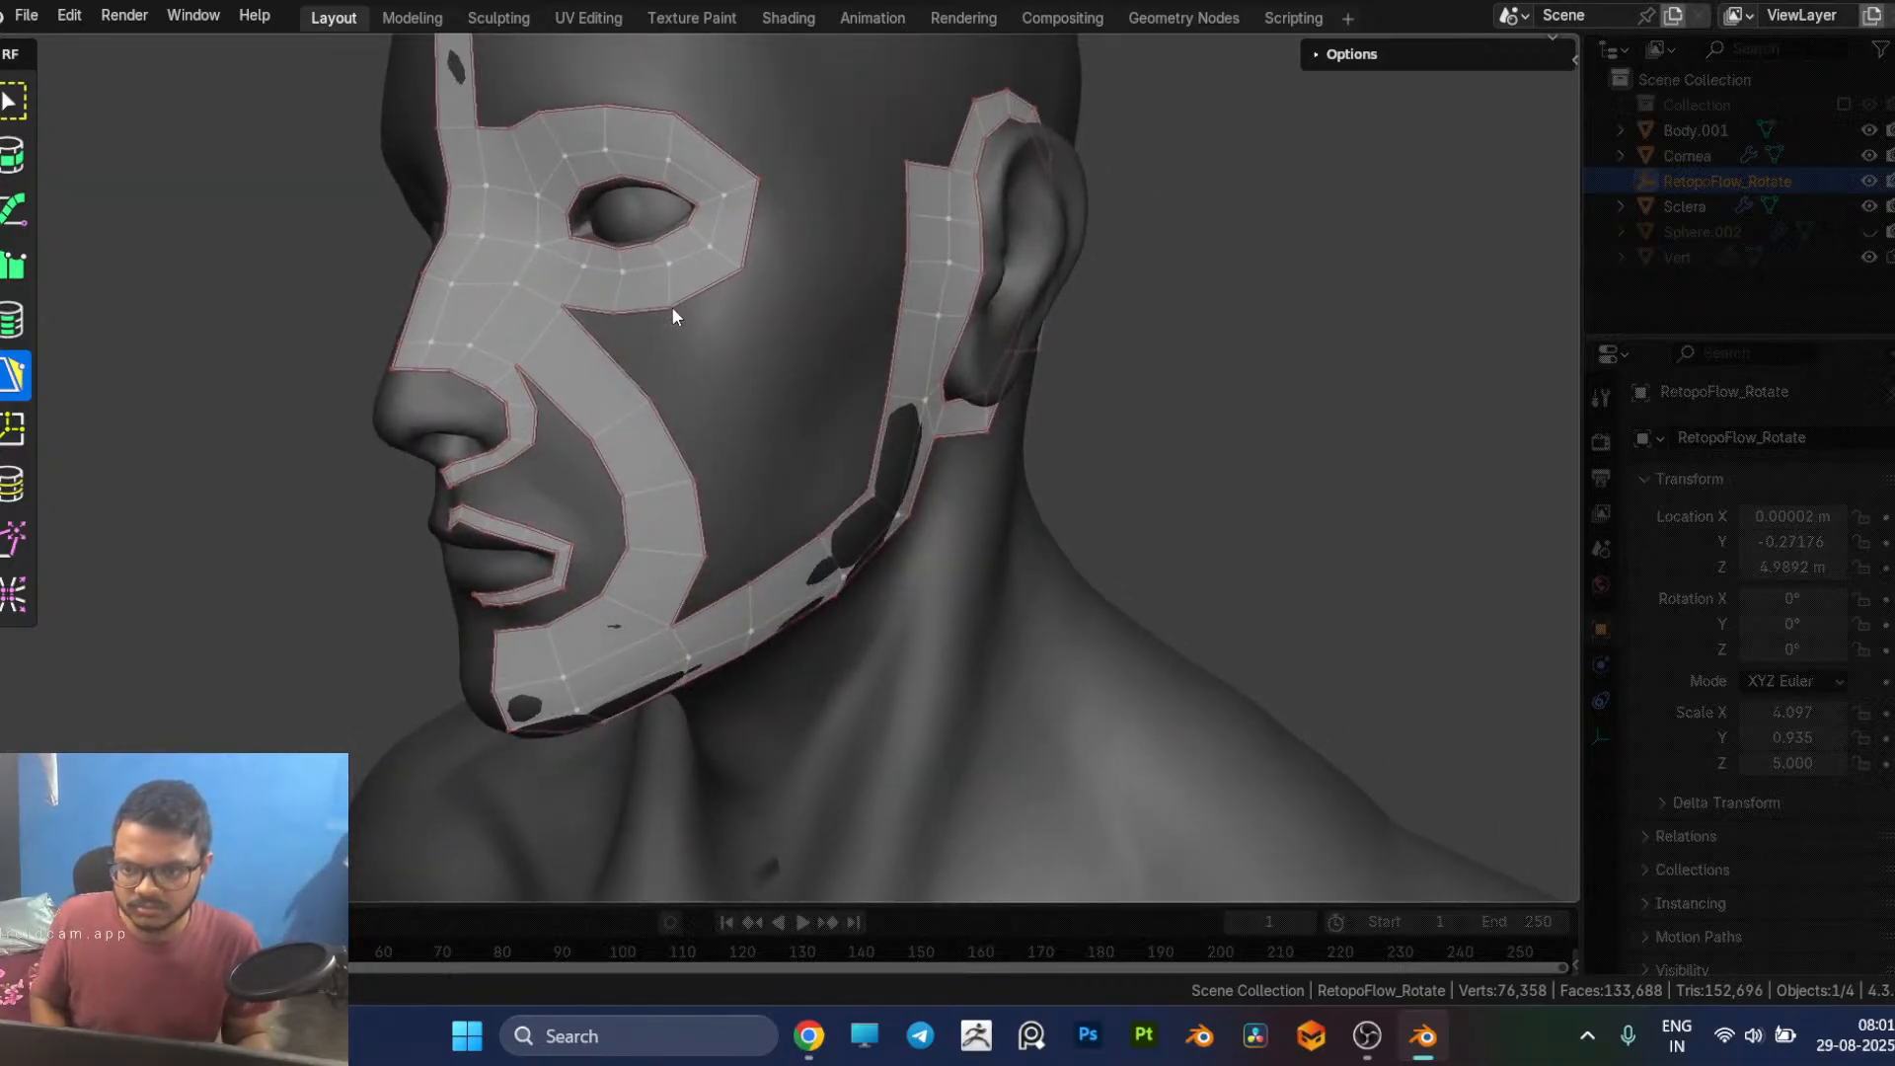
{"action": "scroll", "coordinate": [673, 301], "scroll_direction": "up", "scroll_amount": 5}
{"action": "scroll", "coordinate": [802, 395], "scroll_direction": "down", "scroll_amount": 3}
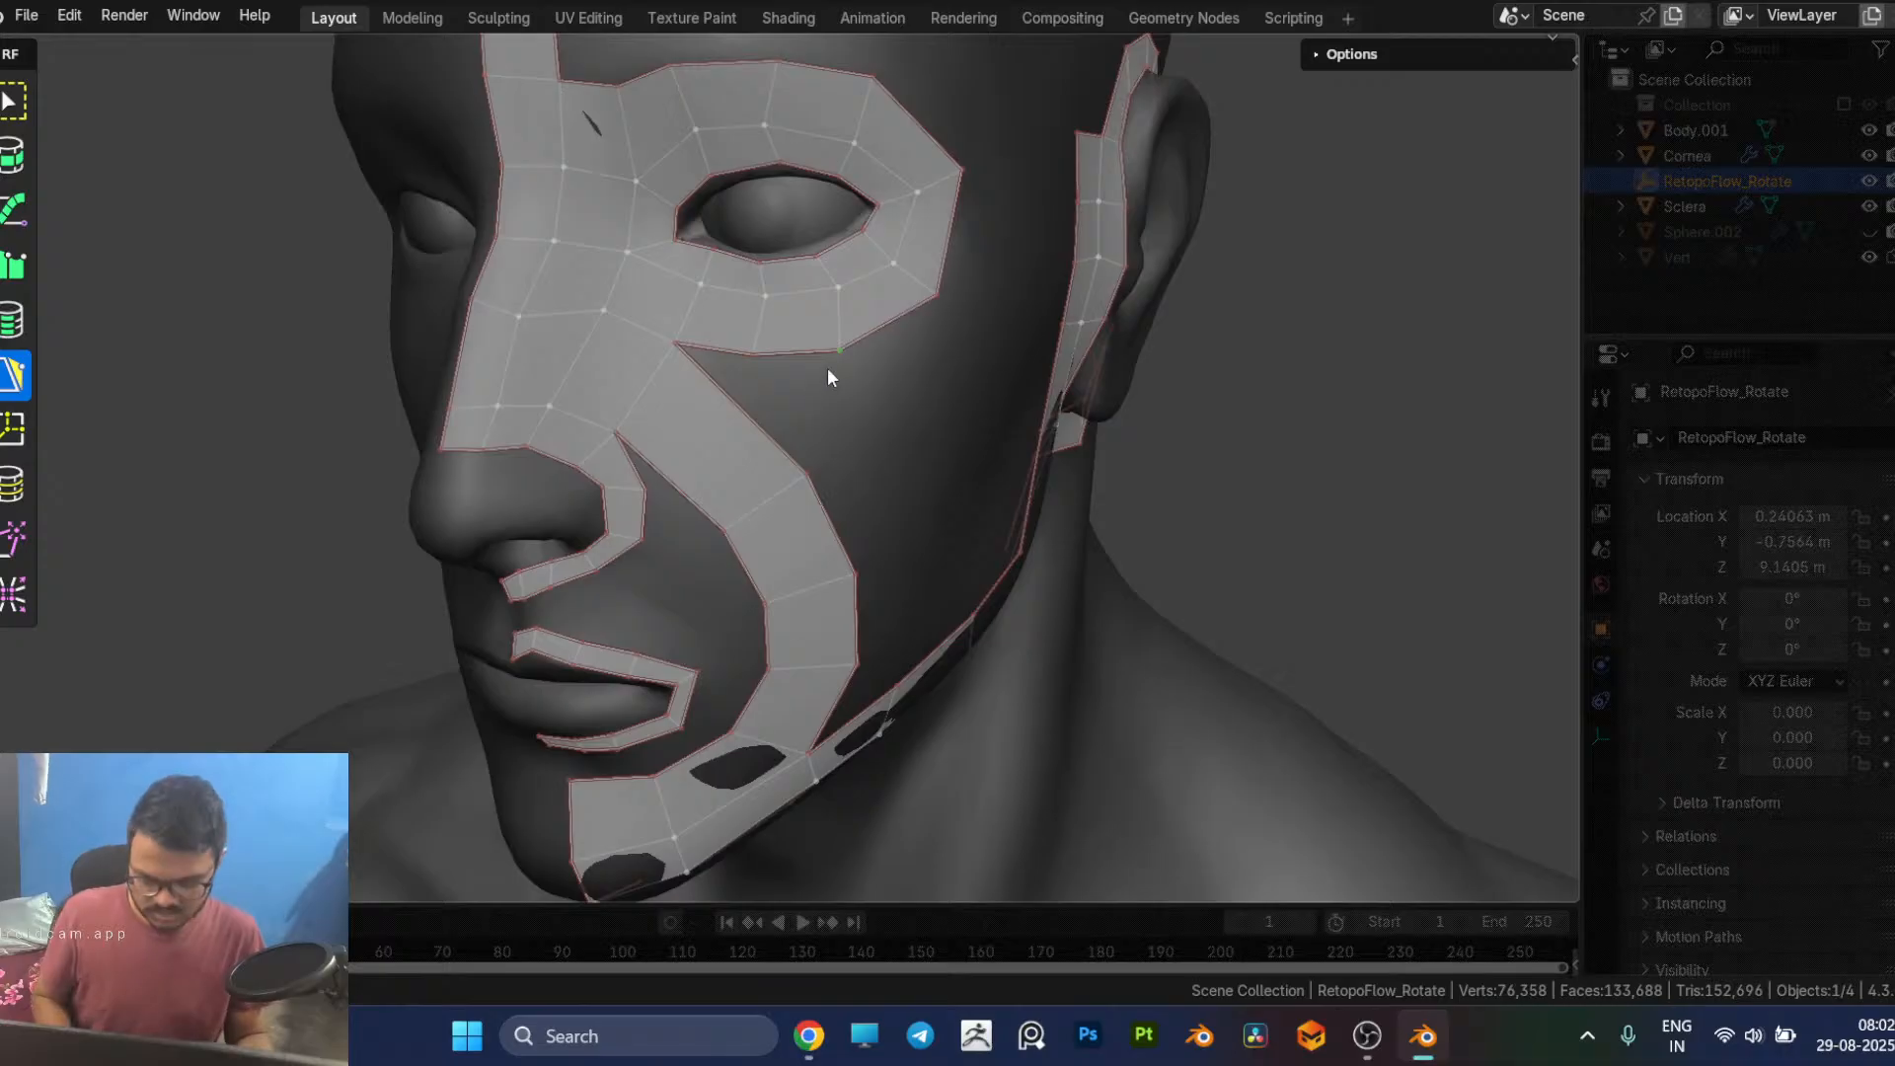
{"action": "left_click_drag", "start_coordinate": [875, 336], "coordinate": [858, 343]}
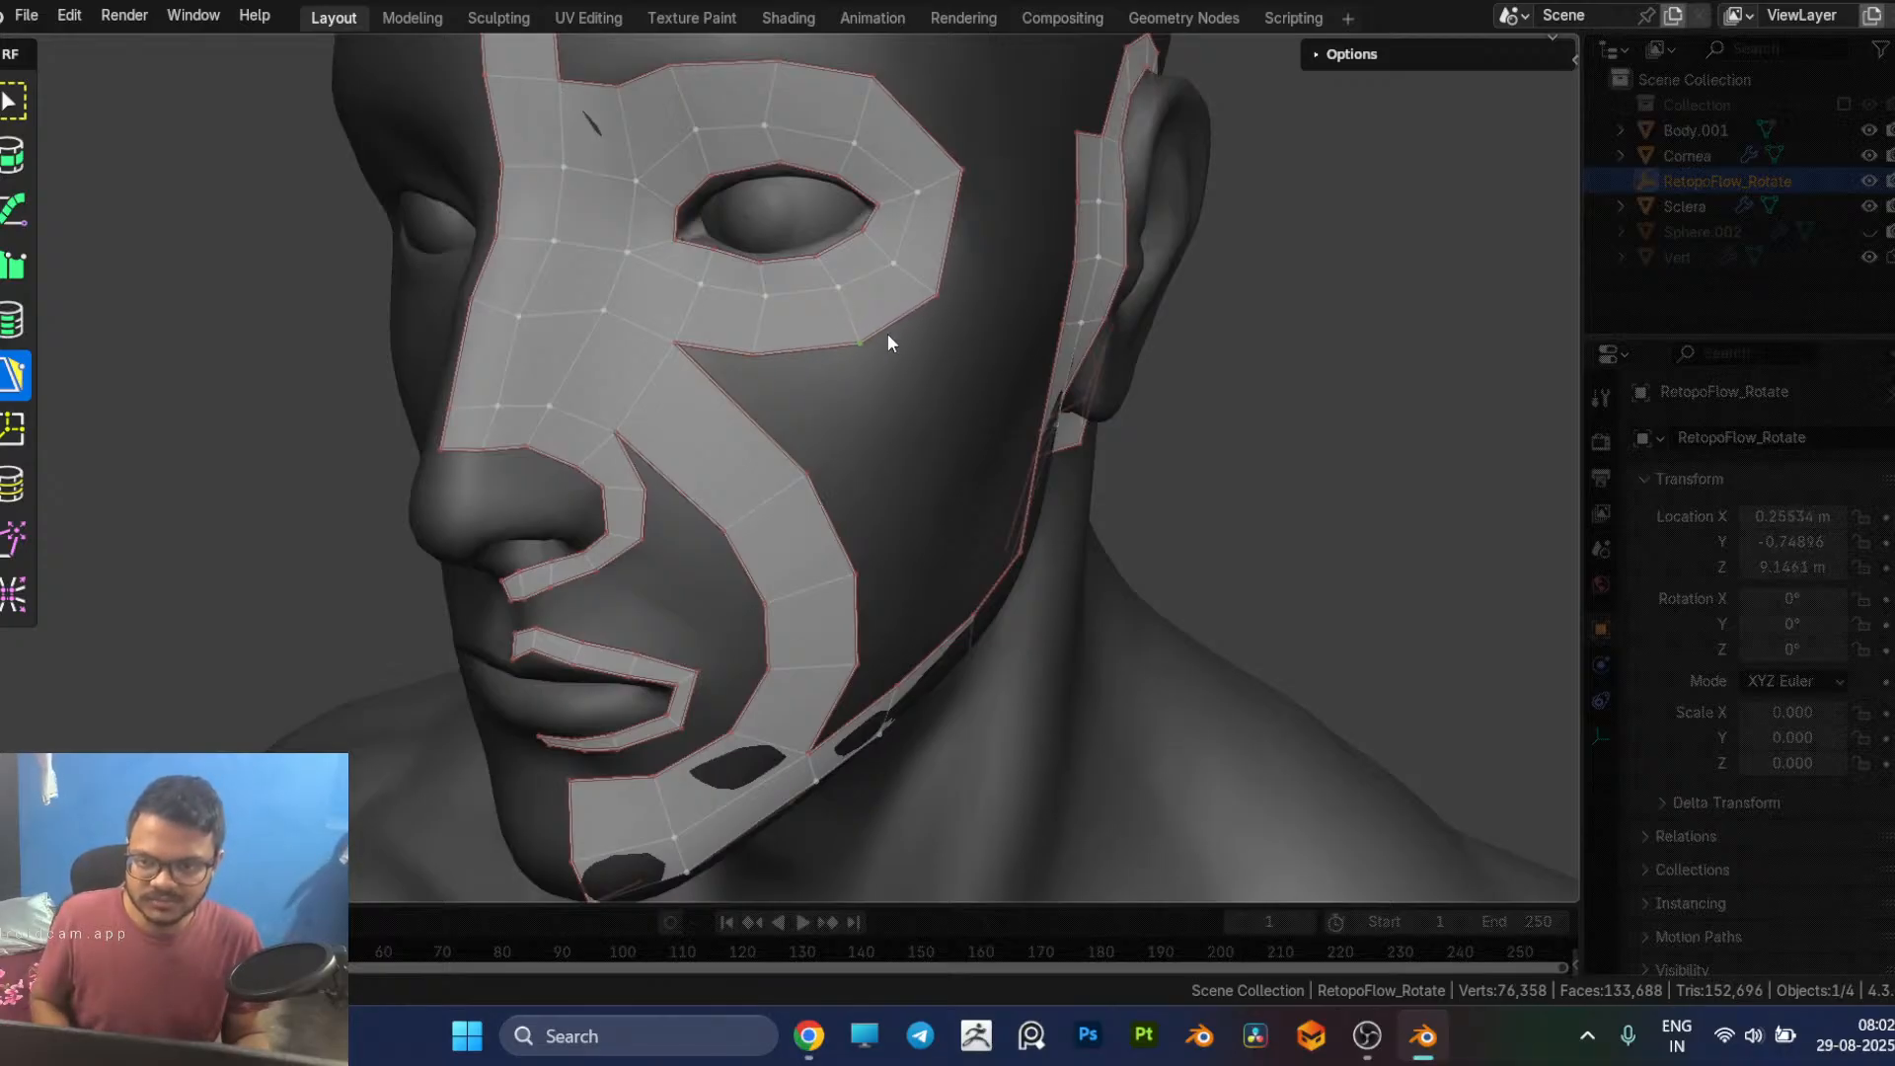
{"action": "middle_click_drag", "start_coordinate": [928, 353], "coordinate": [851, 341]}
Step: Add a quad below the eye loop's lower outer edge and try an adjoining quad under the eye, undoing that second one
{"action": "scroll", "coordinate": [851, 341], "scroll_direction": "down", "scroll_amount": 2}
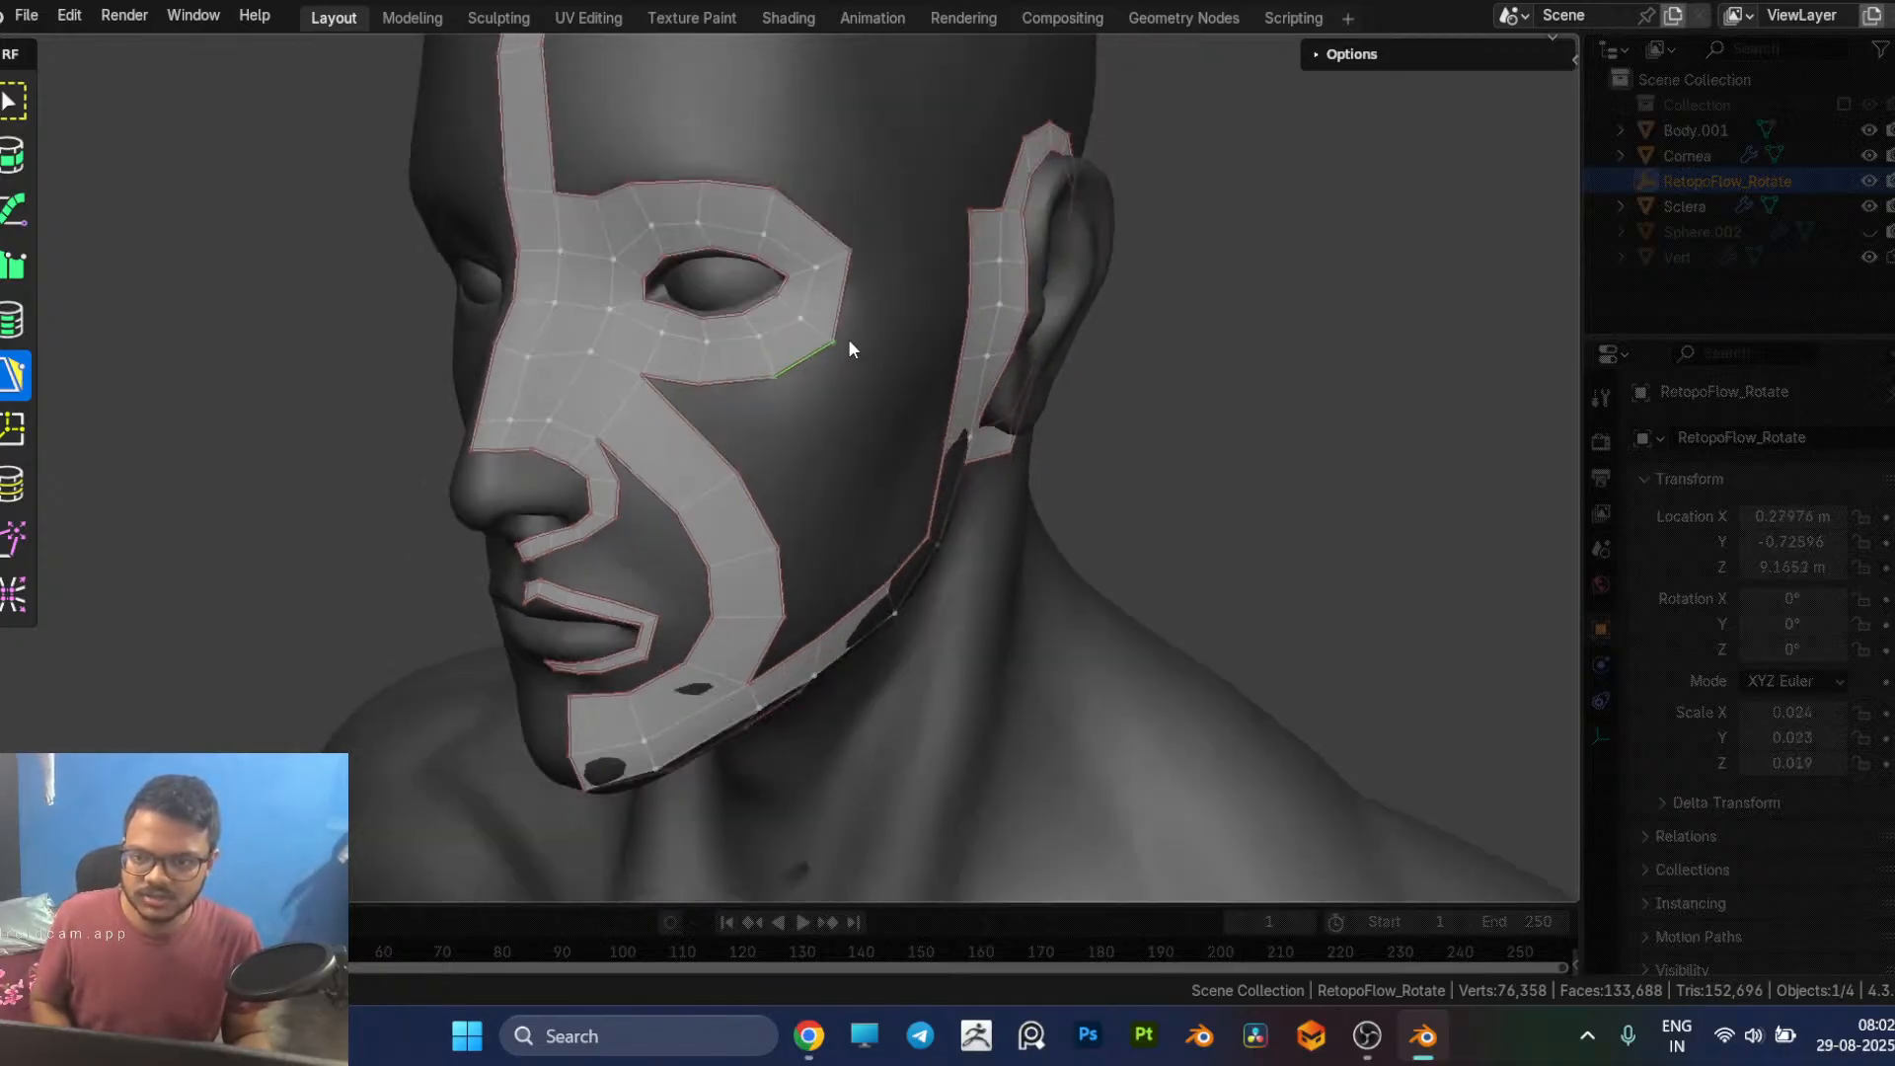
{"action": "left_click", "coordinate": [871, 412], "text": "ctrl"}
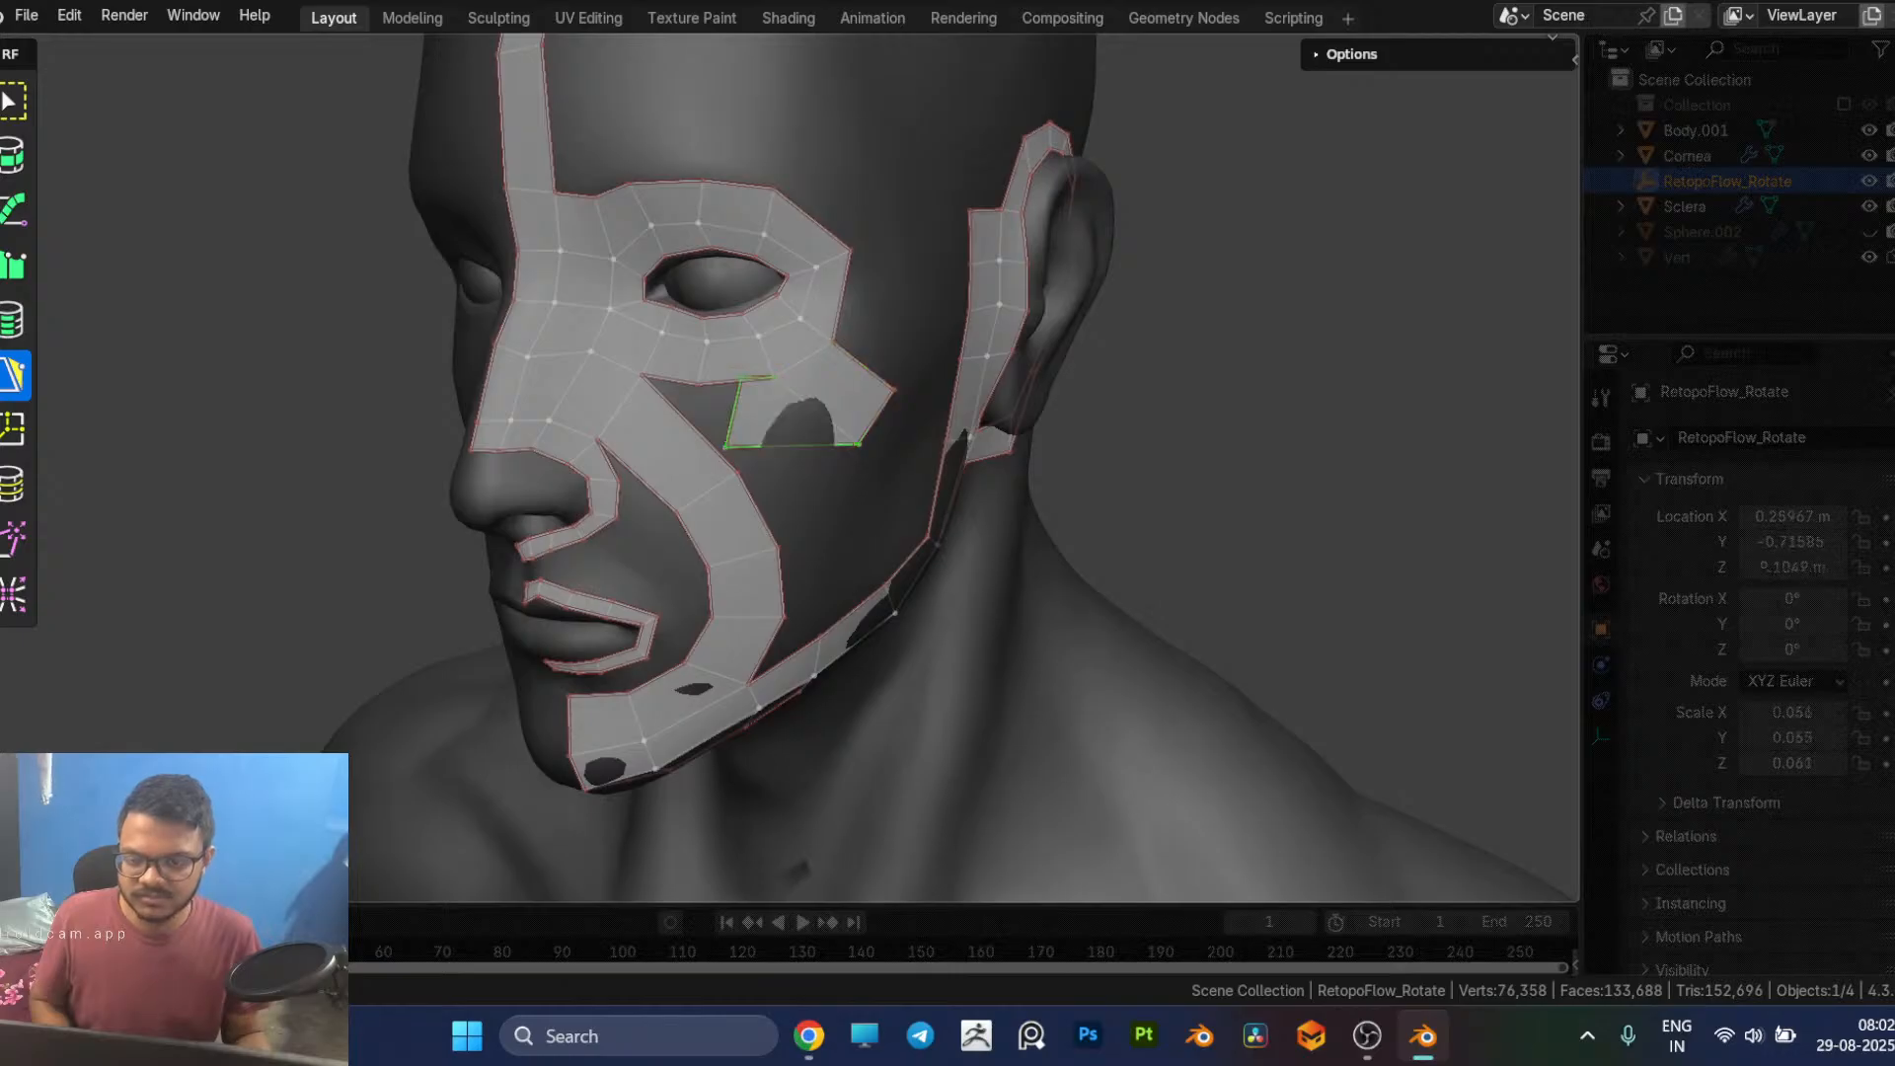
{"action": "left_click", "coordinate": [745, 395], "text": "ctrl"}
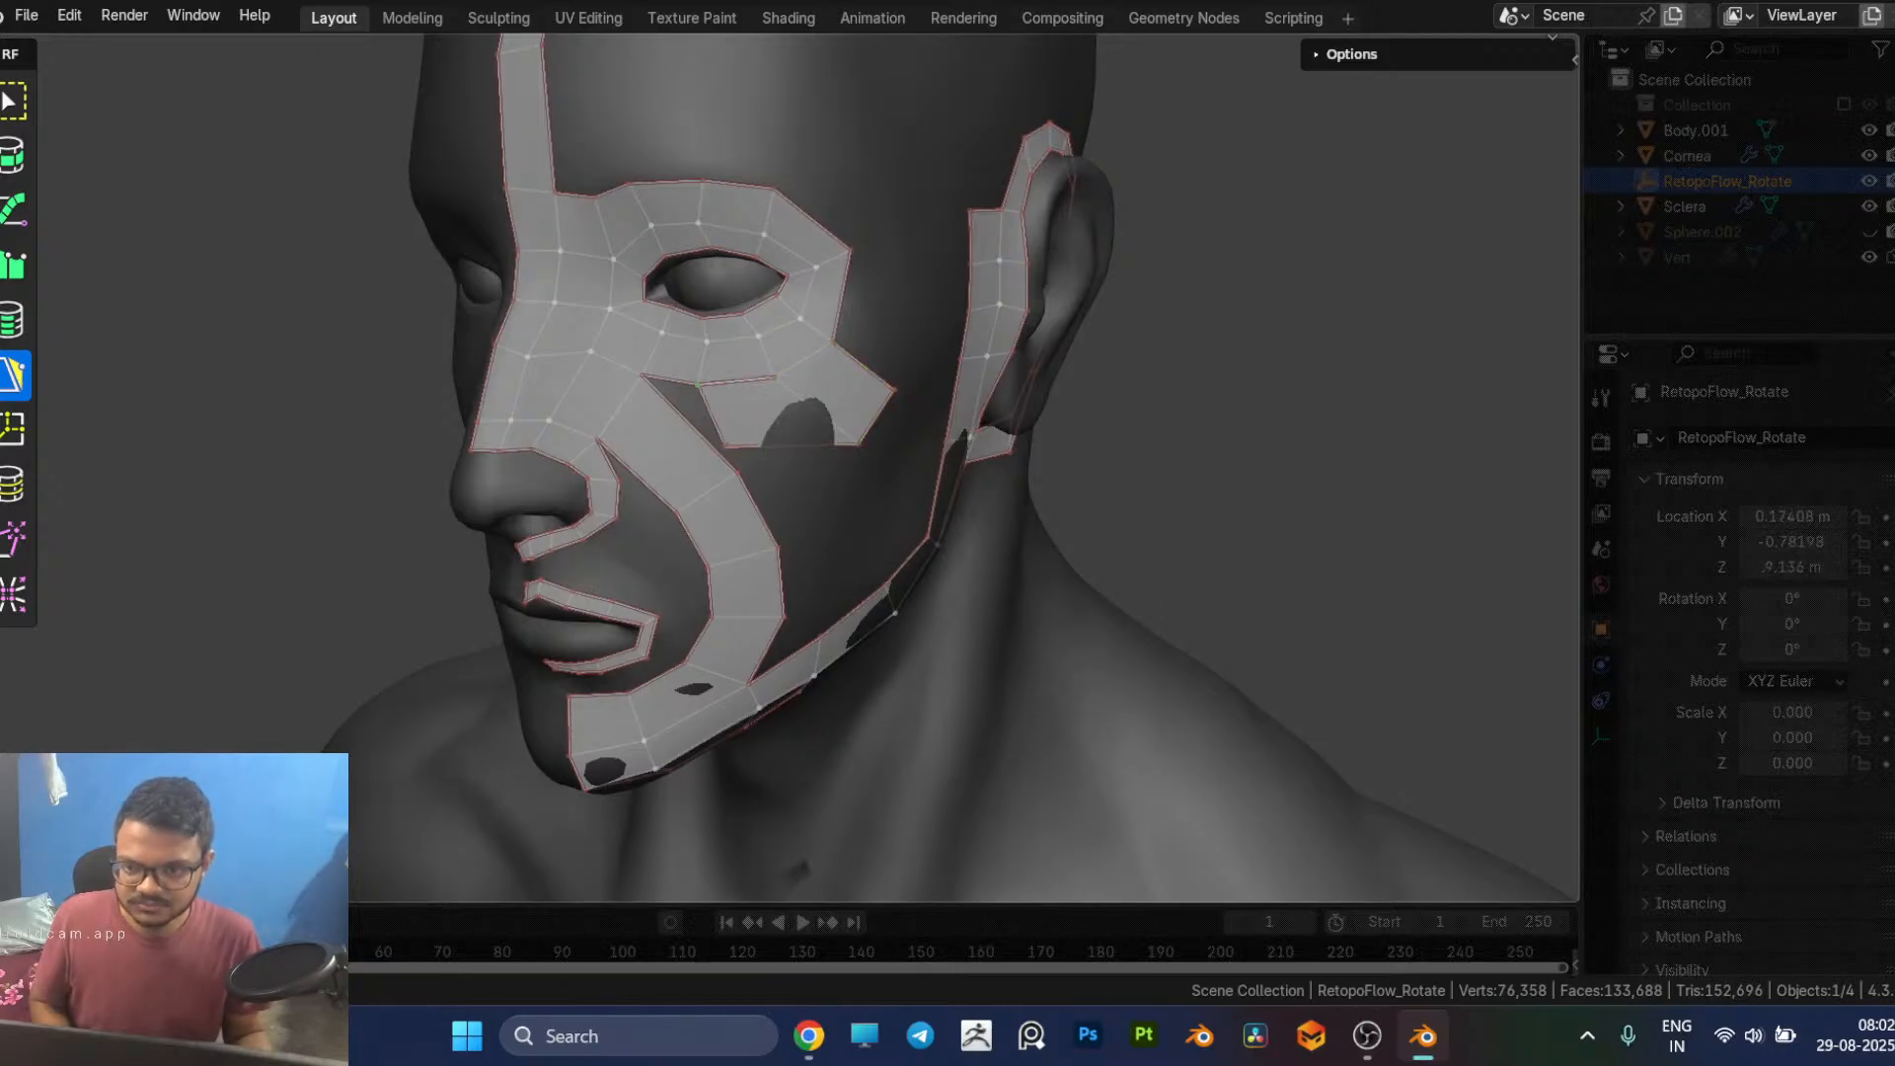
{"action": "left_click", "coordinate": [760, 447], "text": "ctrl"}
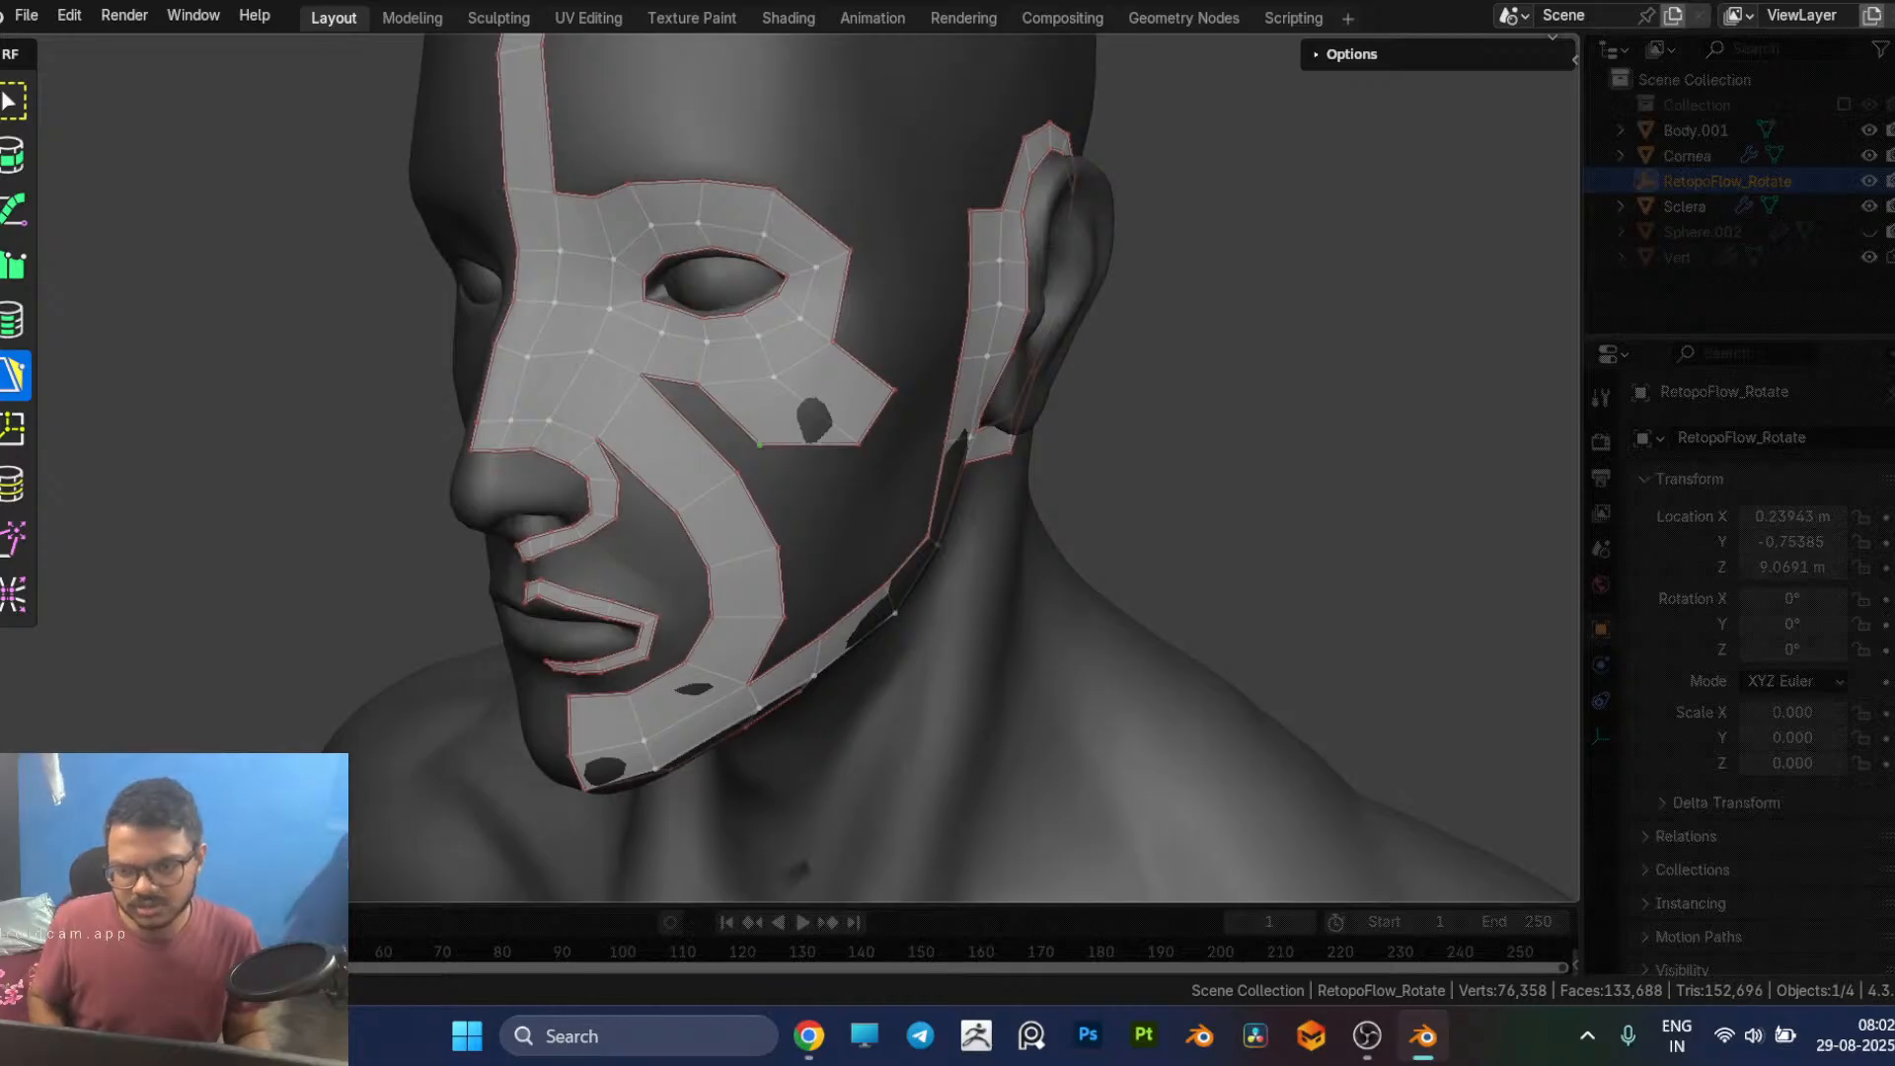
{"action": "key", "text": "ctrl+z"}
{"action": "key", "text": "ctrl+z"}
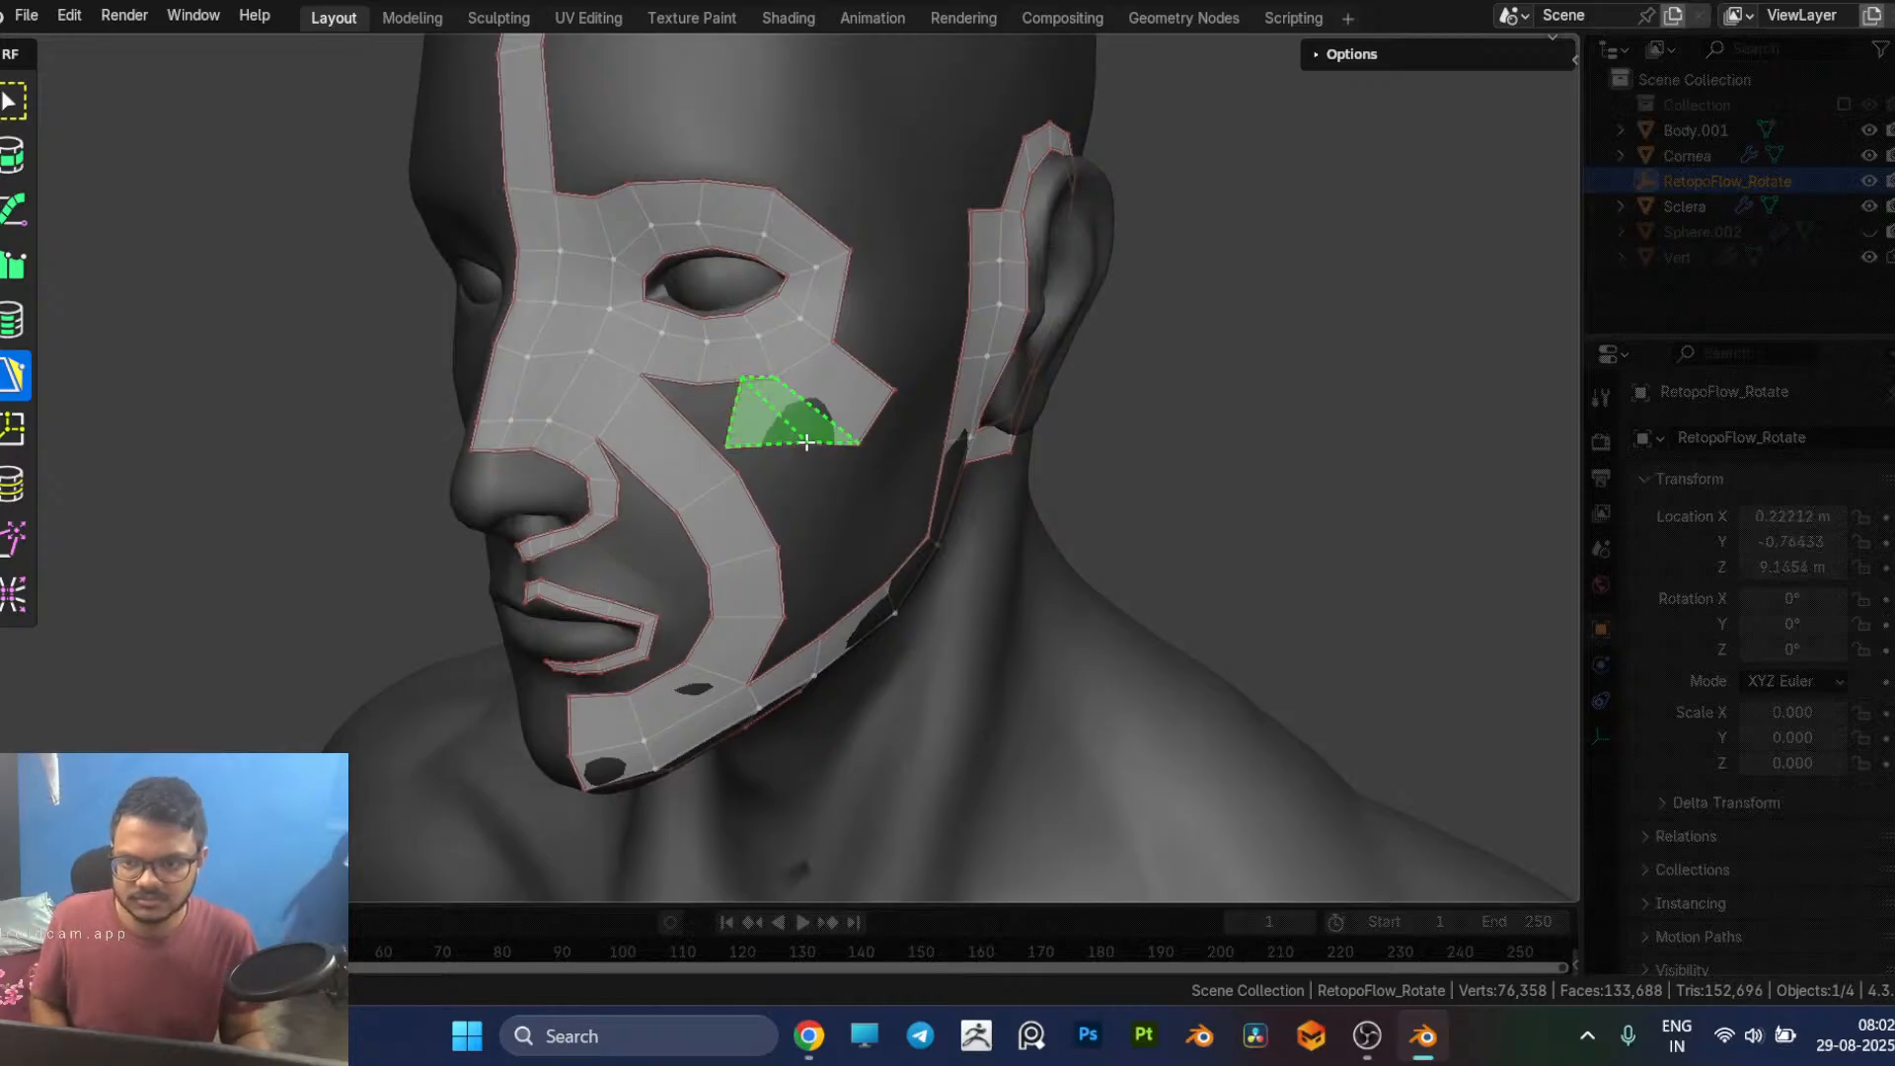
{"action": "key", "text": "ctrl+z"}
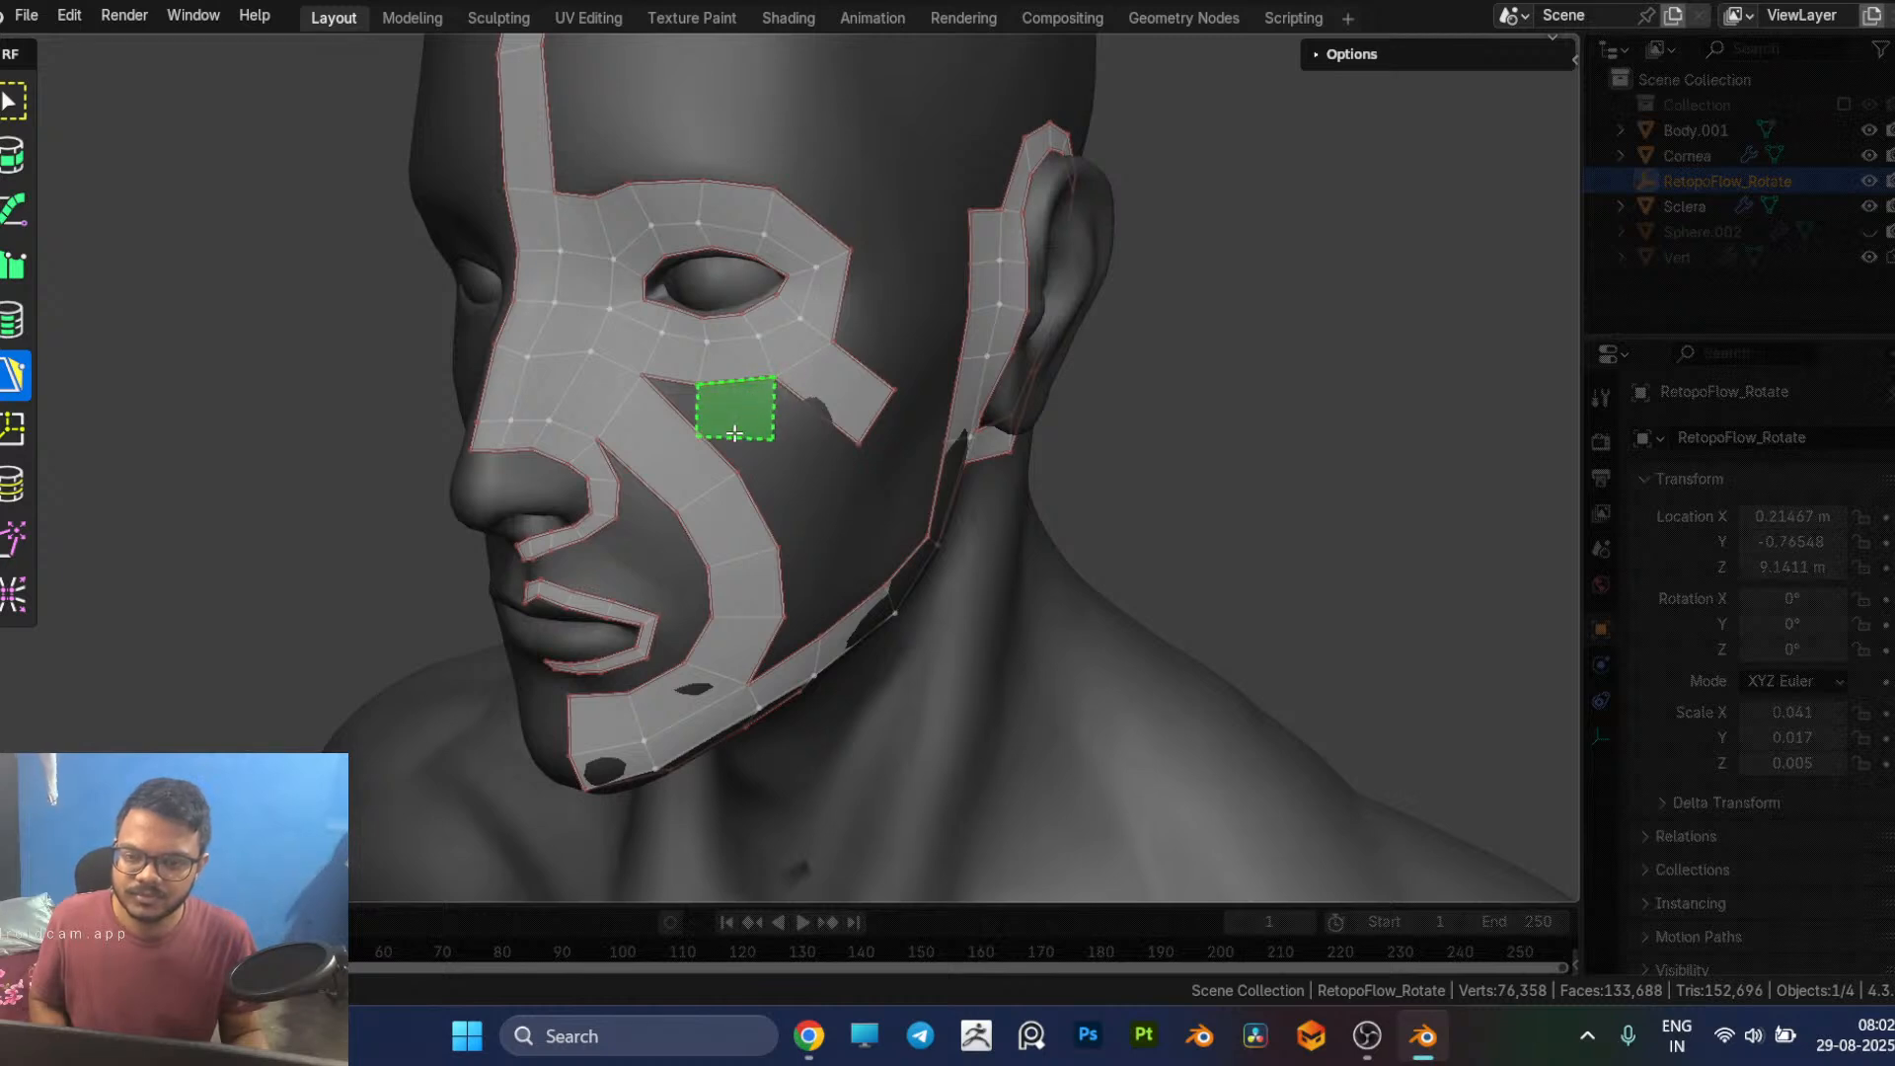
Step: Add two connected quads under the eye beside the outer quad and pull their shared lower corner upward
{"action": "left_click", "coordinate": [740, 427]}
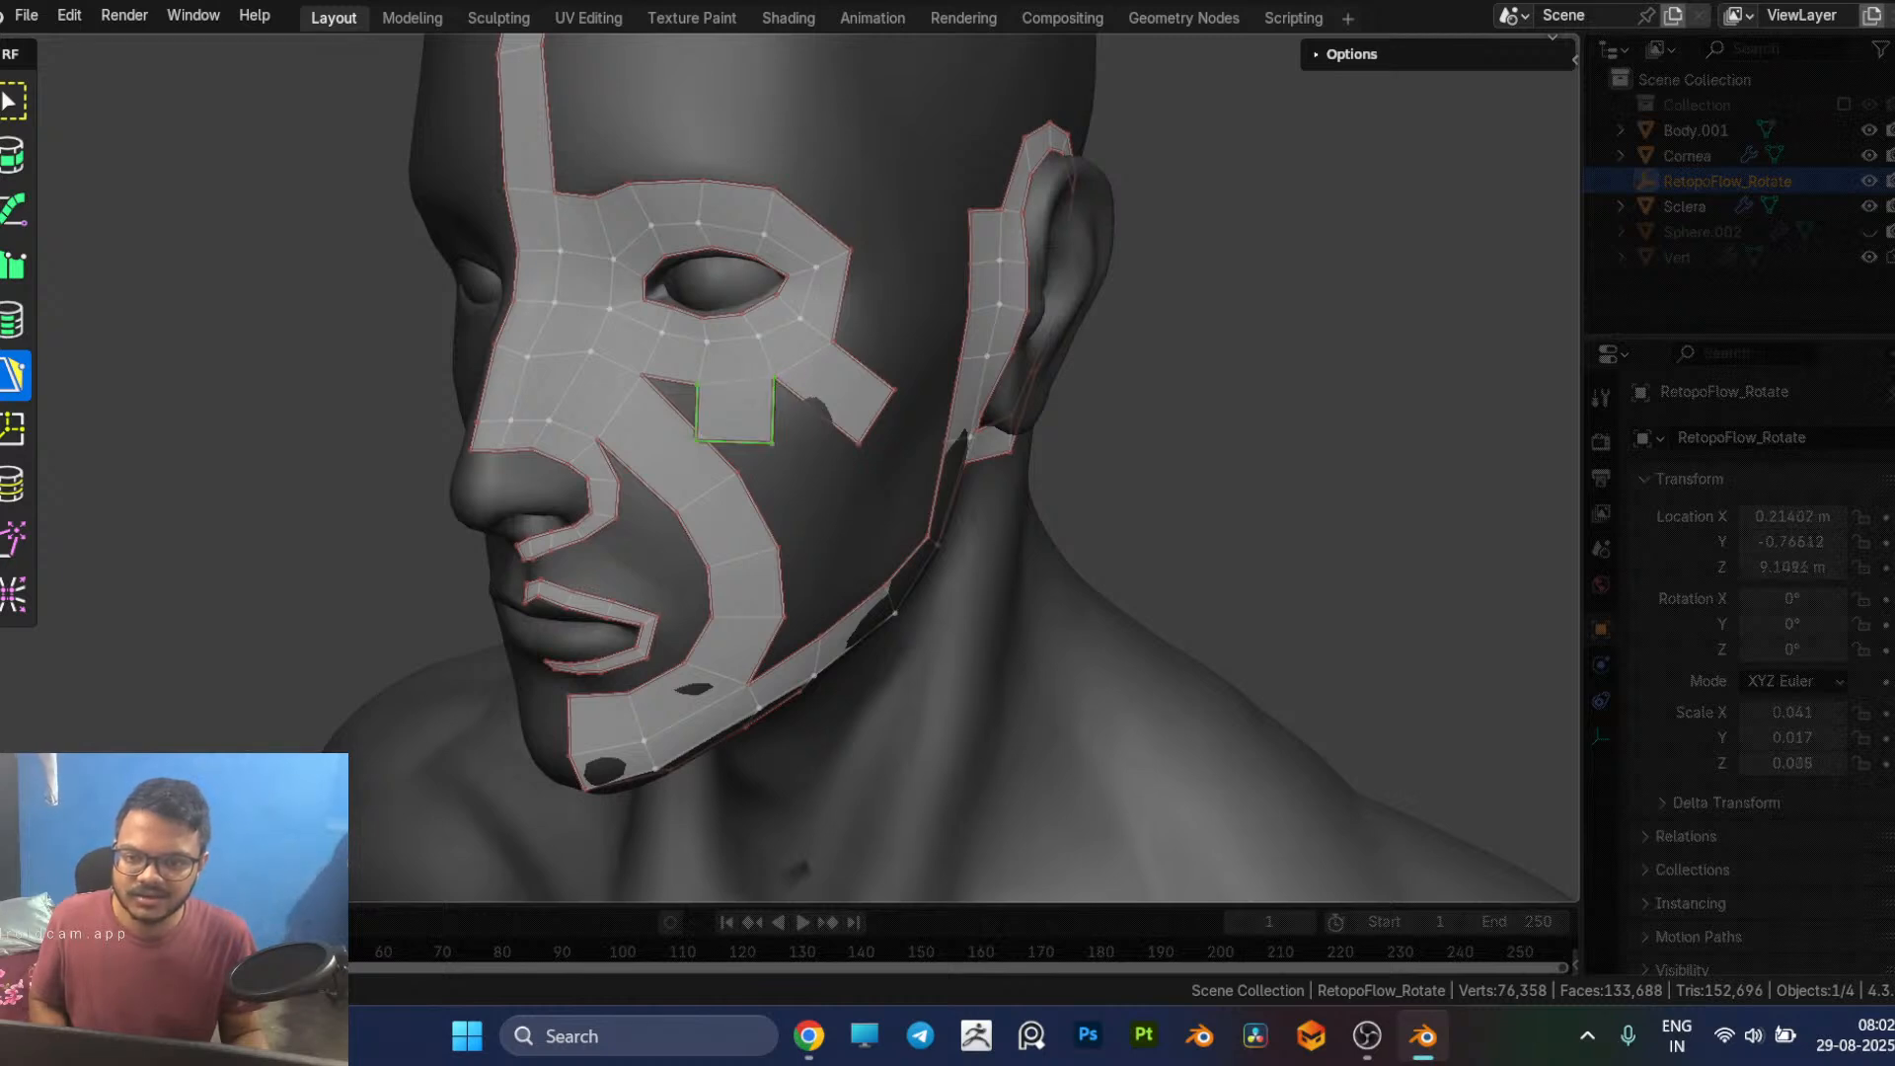
{"action": "left_click", "coordinate": [827, 459]}
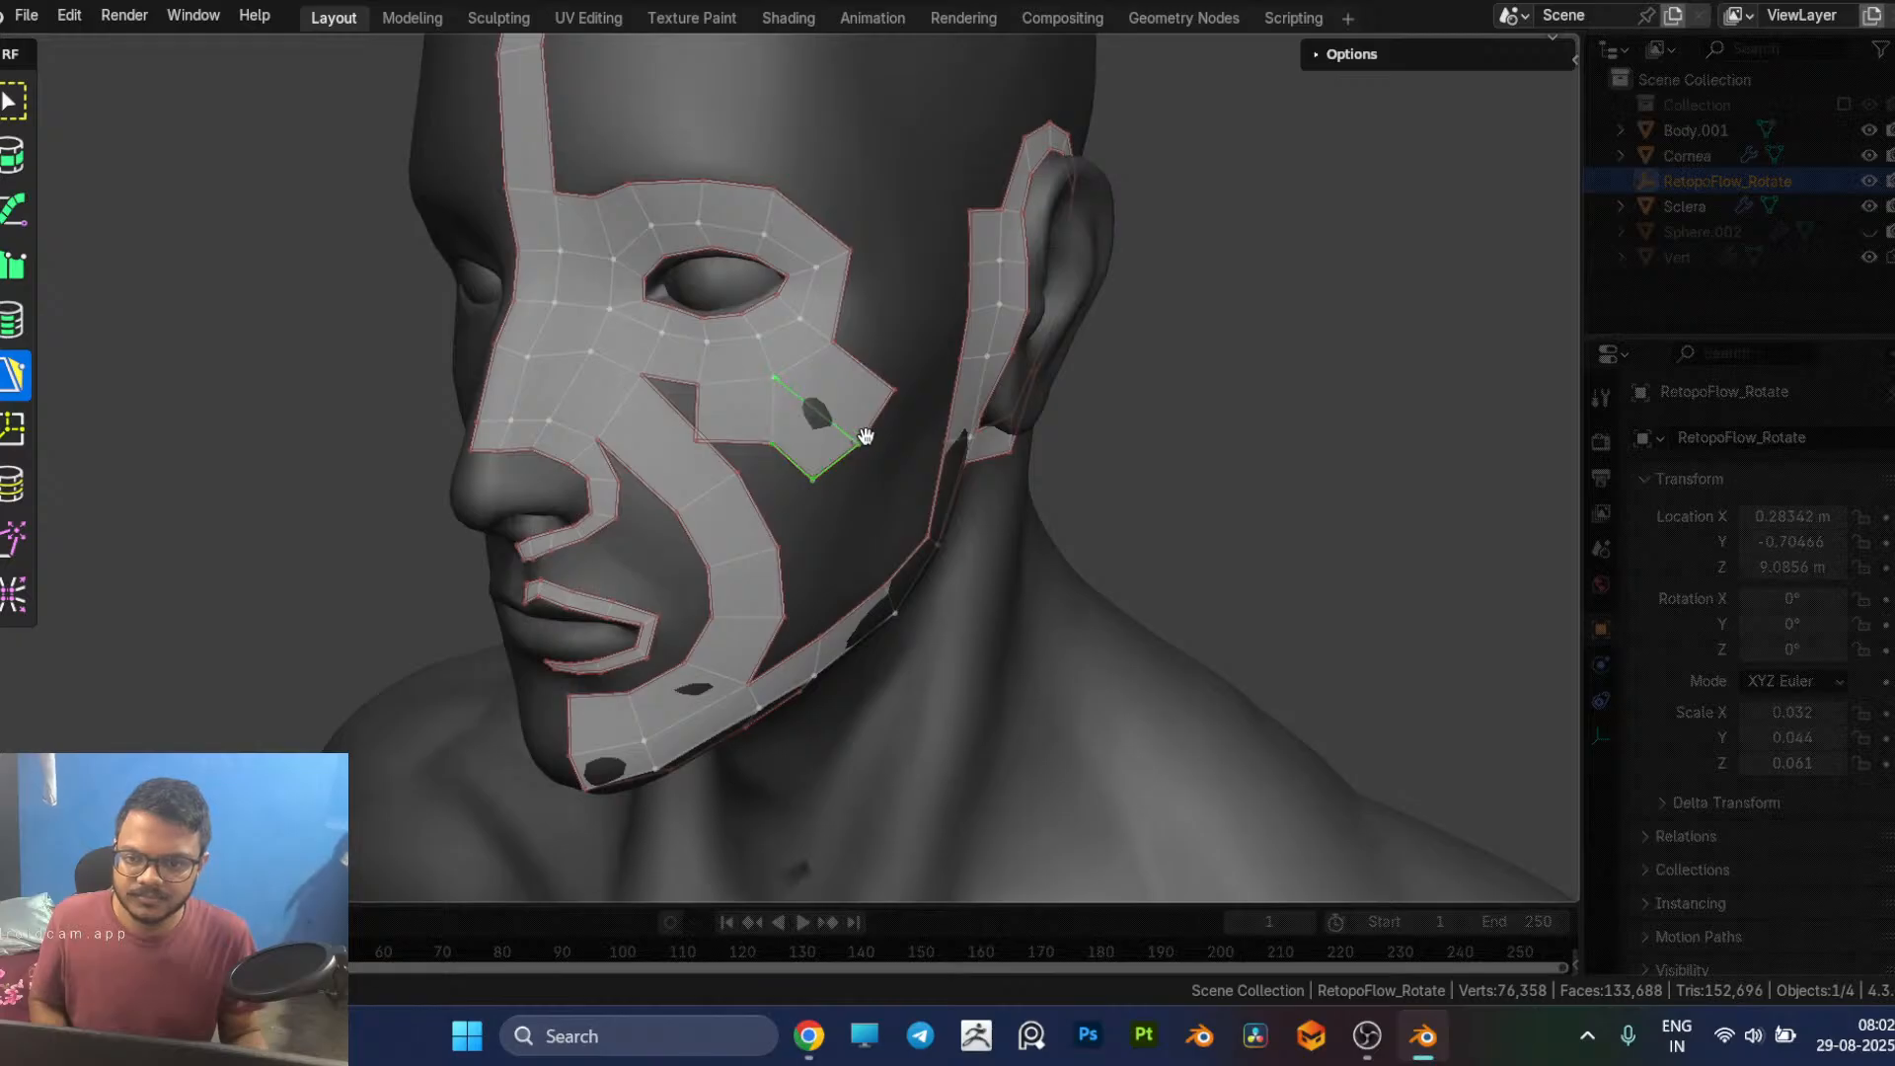
{"action": "left_click_drag", "start_coordinate": [859, 445], "coordinate": [856, 404]}
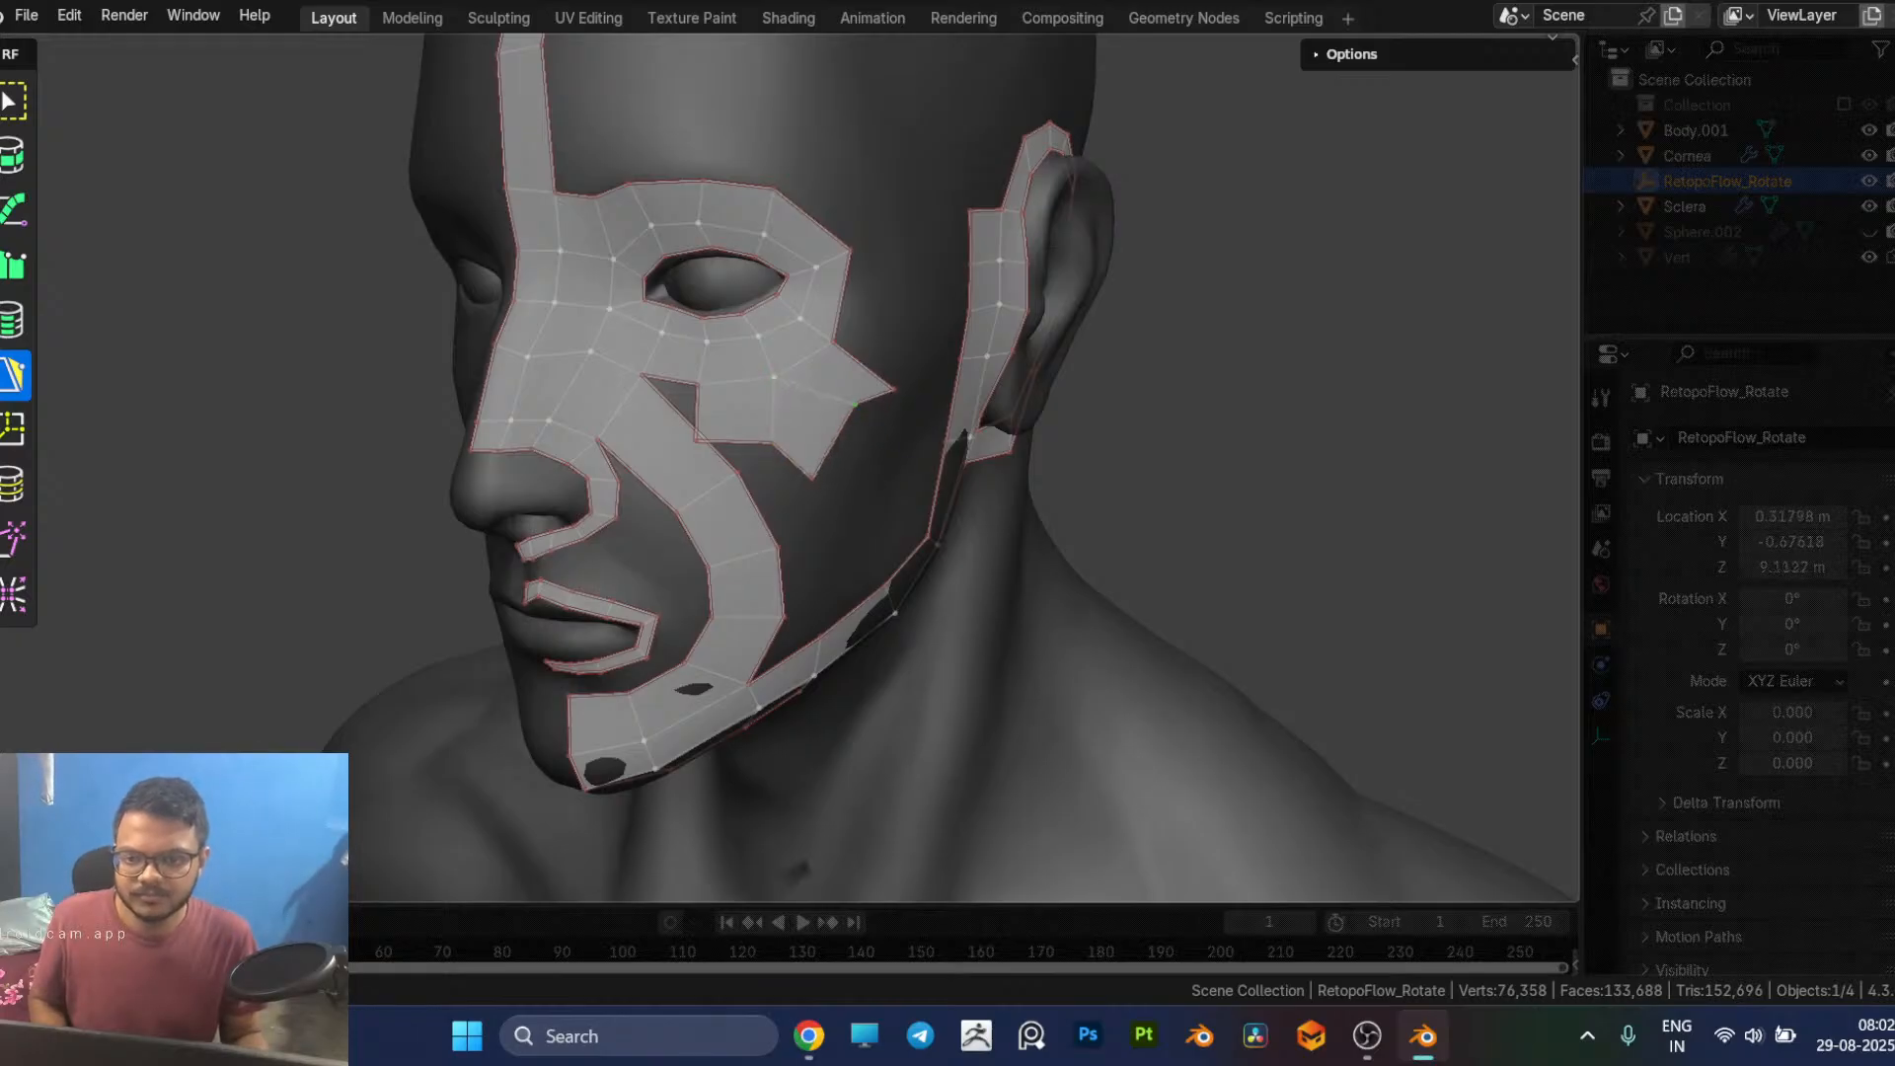
Step: Square off the outer corners of the under-eye patch and pull its inner lower corner away from the cheek strip
{"action": "middle_click_drag", "start_coordinate": [891, 387], "coordinate": [842, 402]}
{"action": "mouse_move", "coordinate": [749, 374]}
{"action": "left_mouse_down"}
{"action": "mouse_move", "coordinate": [752, 349]}
{"action": "mouse_move", "coordinate": [738, 399]}
{"action": "left_mouse_up"}
{"action": "left_click_drag", "start_coordinate": [674, 476], "coordinate": [725, 459]}
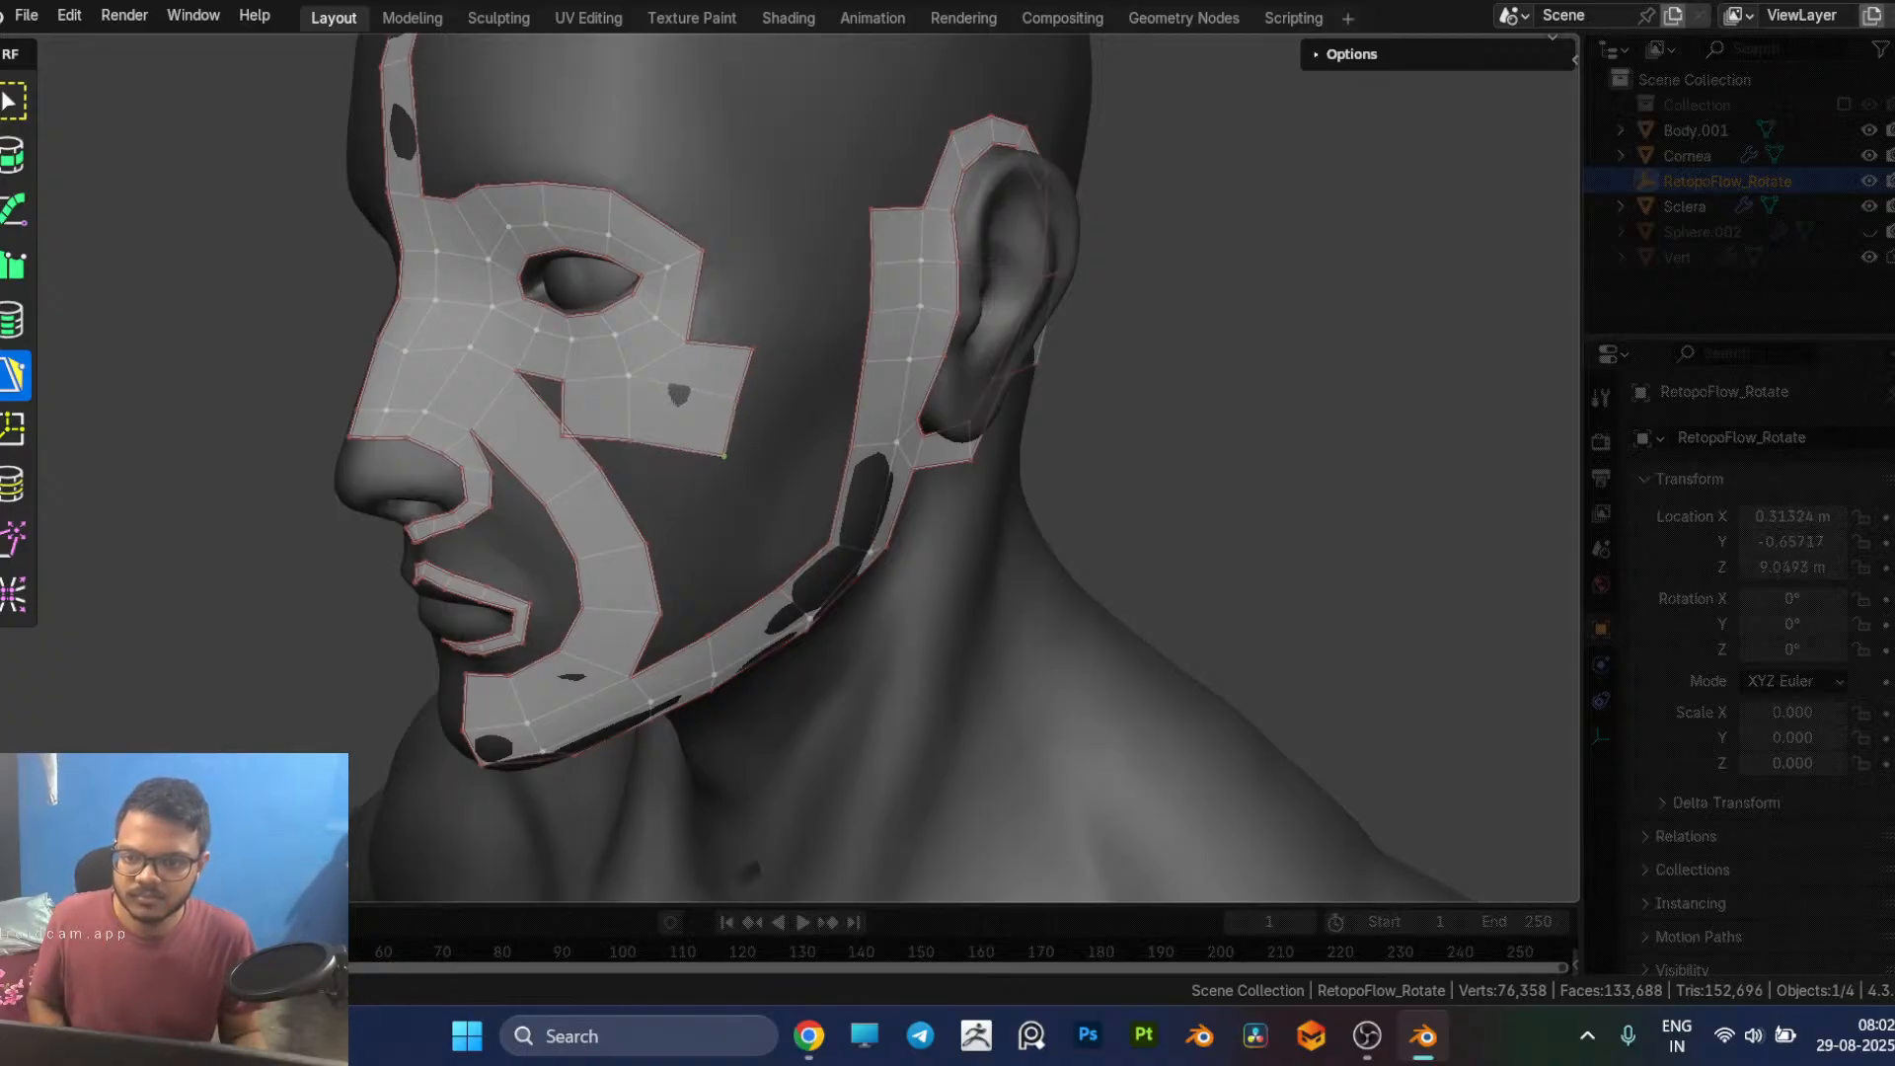
{"action": "middle_click_drag", "start_coordinate": [731, 460], "coordinate": [795, 460]}
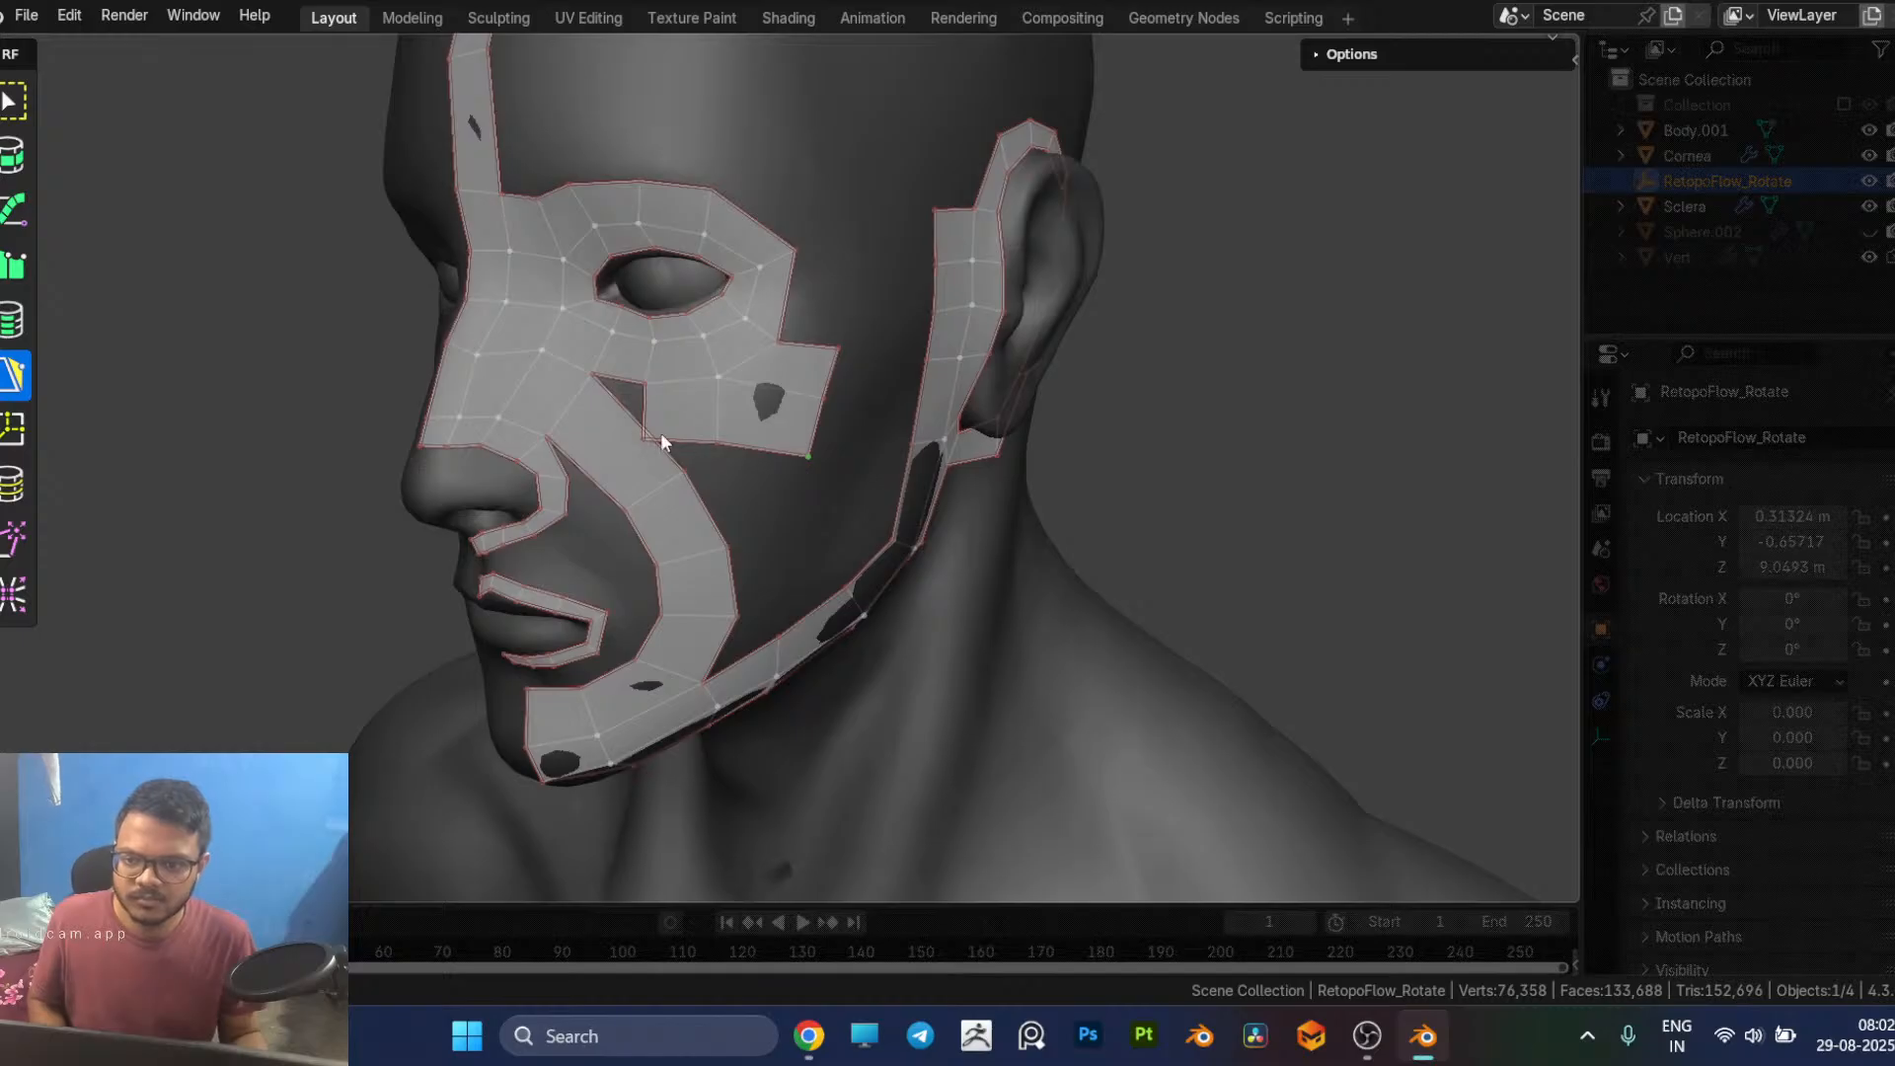
{"action": "left_click_drag", "start_coordinate": [642, 437], "coordinate": [678, 437]}
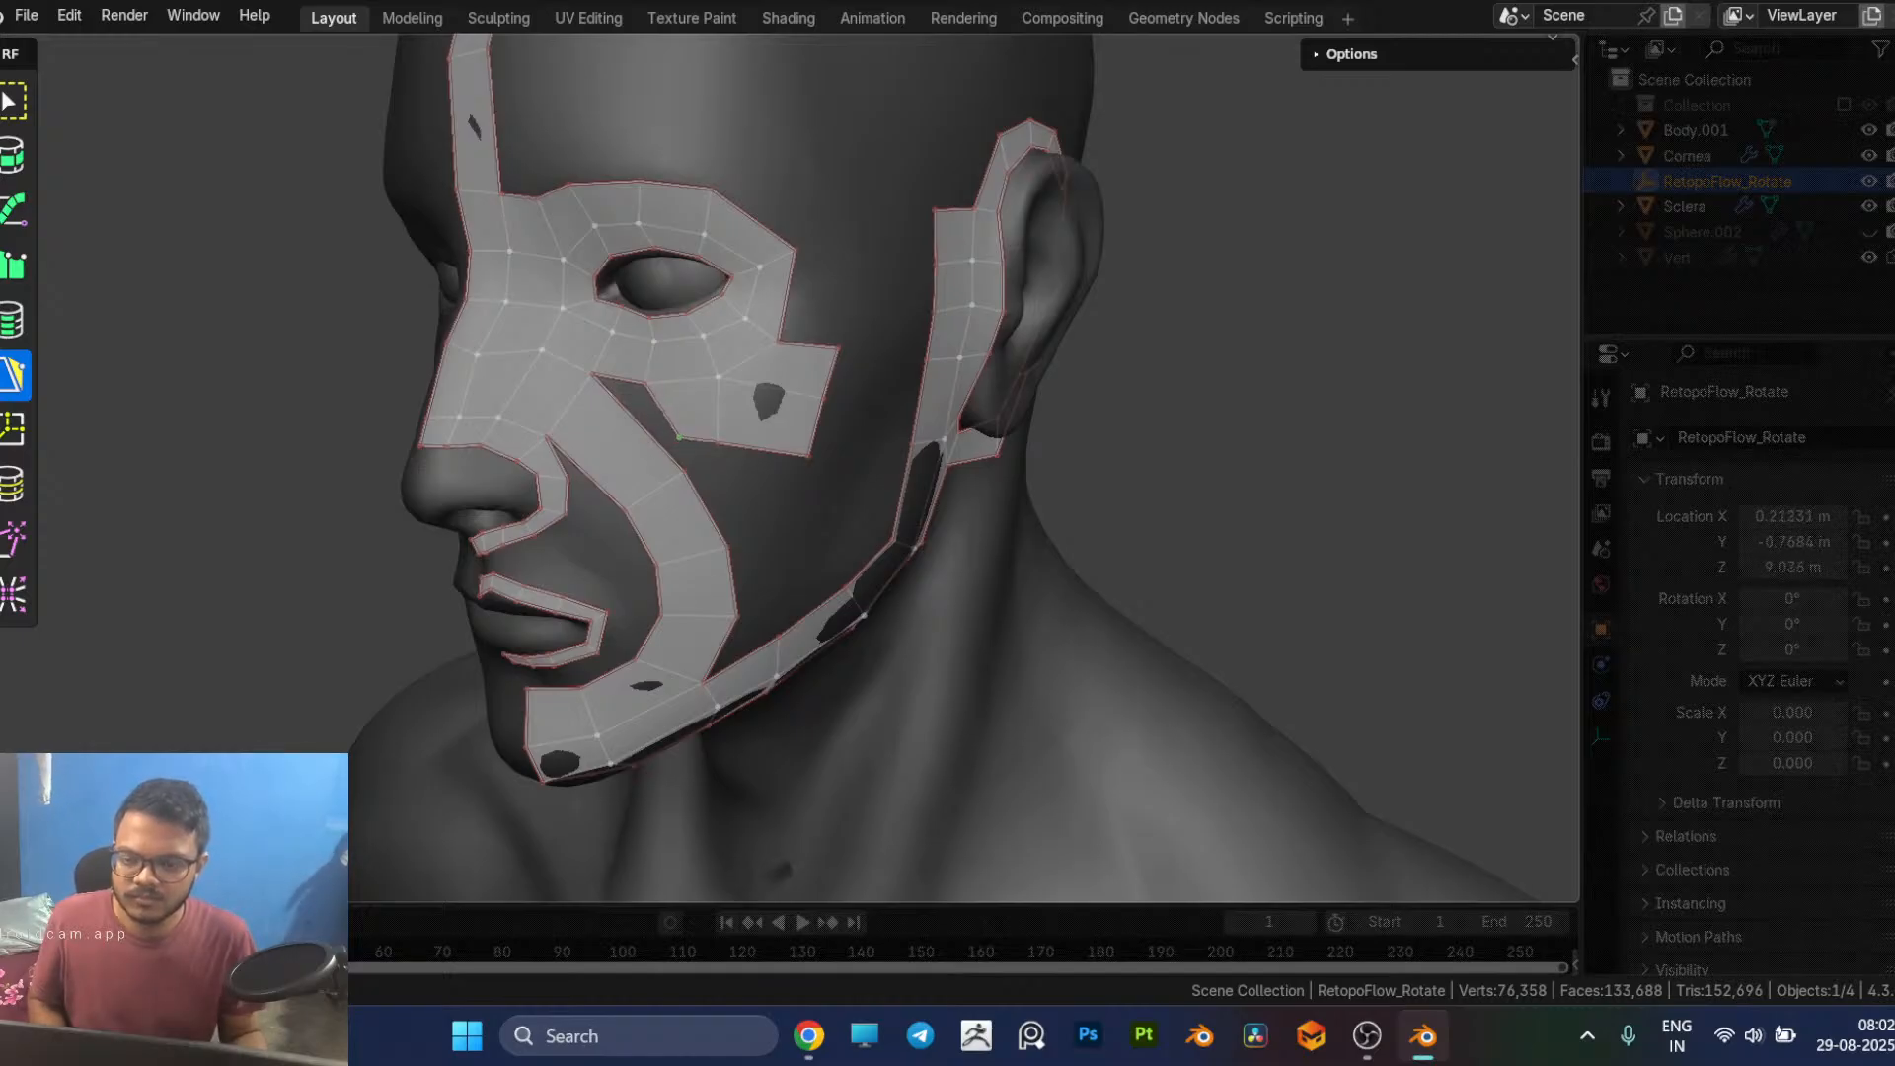
{"action": "middle_click_drag", "start_coordinate": [743, 468], "coordinate": [785, 478]}
Step: Check the facial topology reference in the browser and delete all the faces of the under-eye patch
{"action": "key", "text": "alt+Tab"}
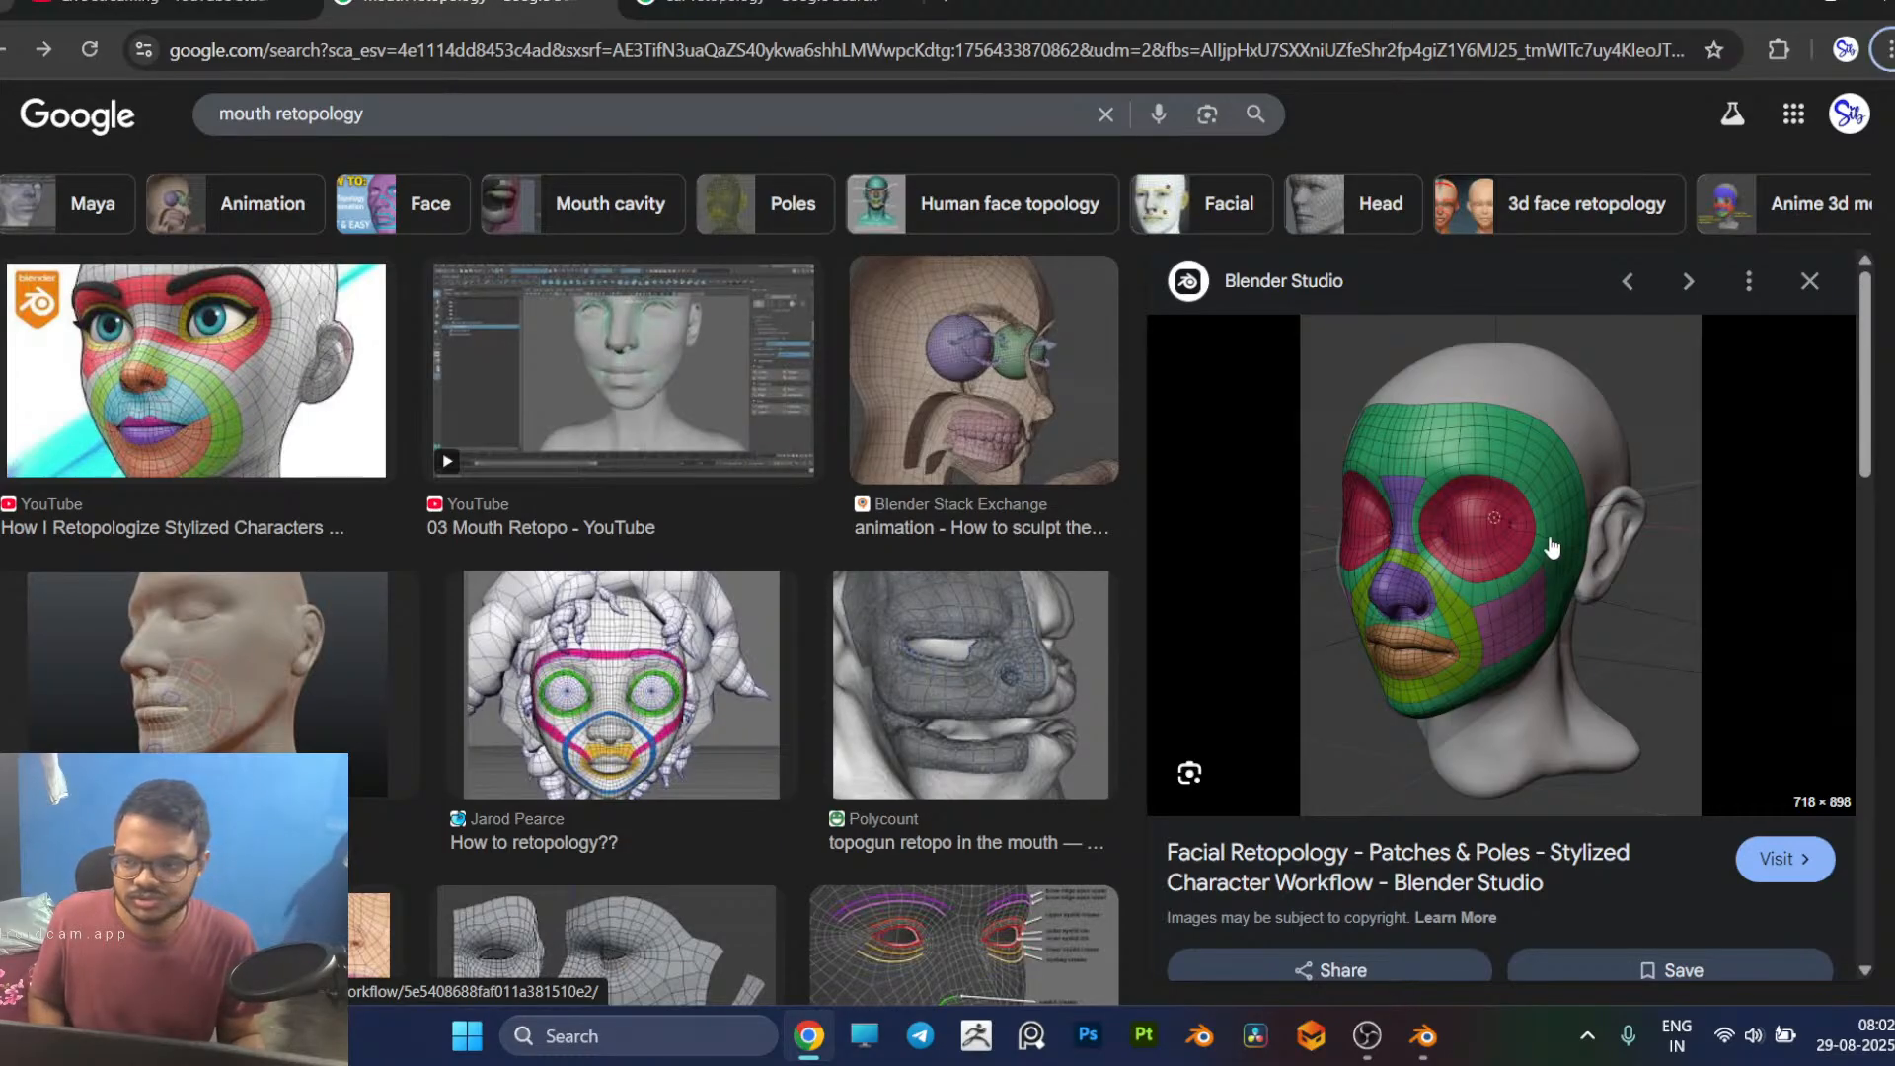
{"action": "key", "text": "alt+Tab"}
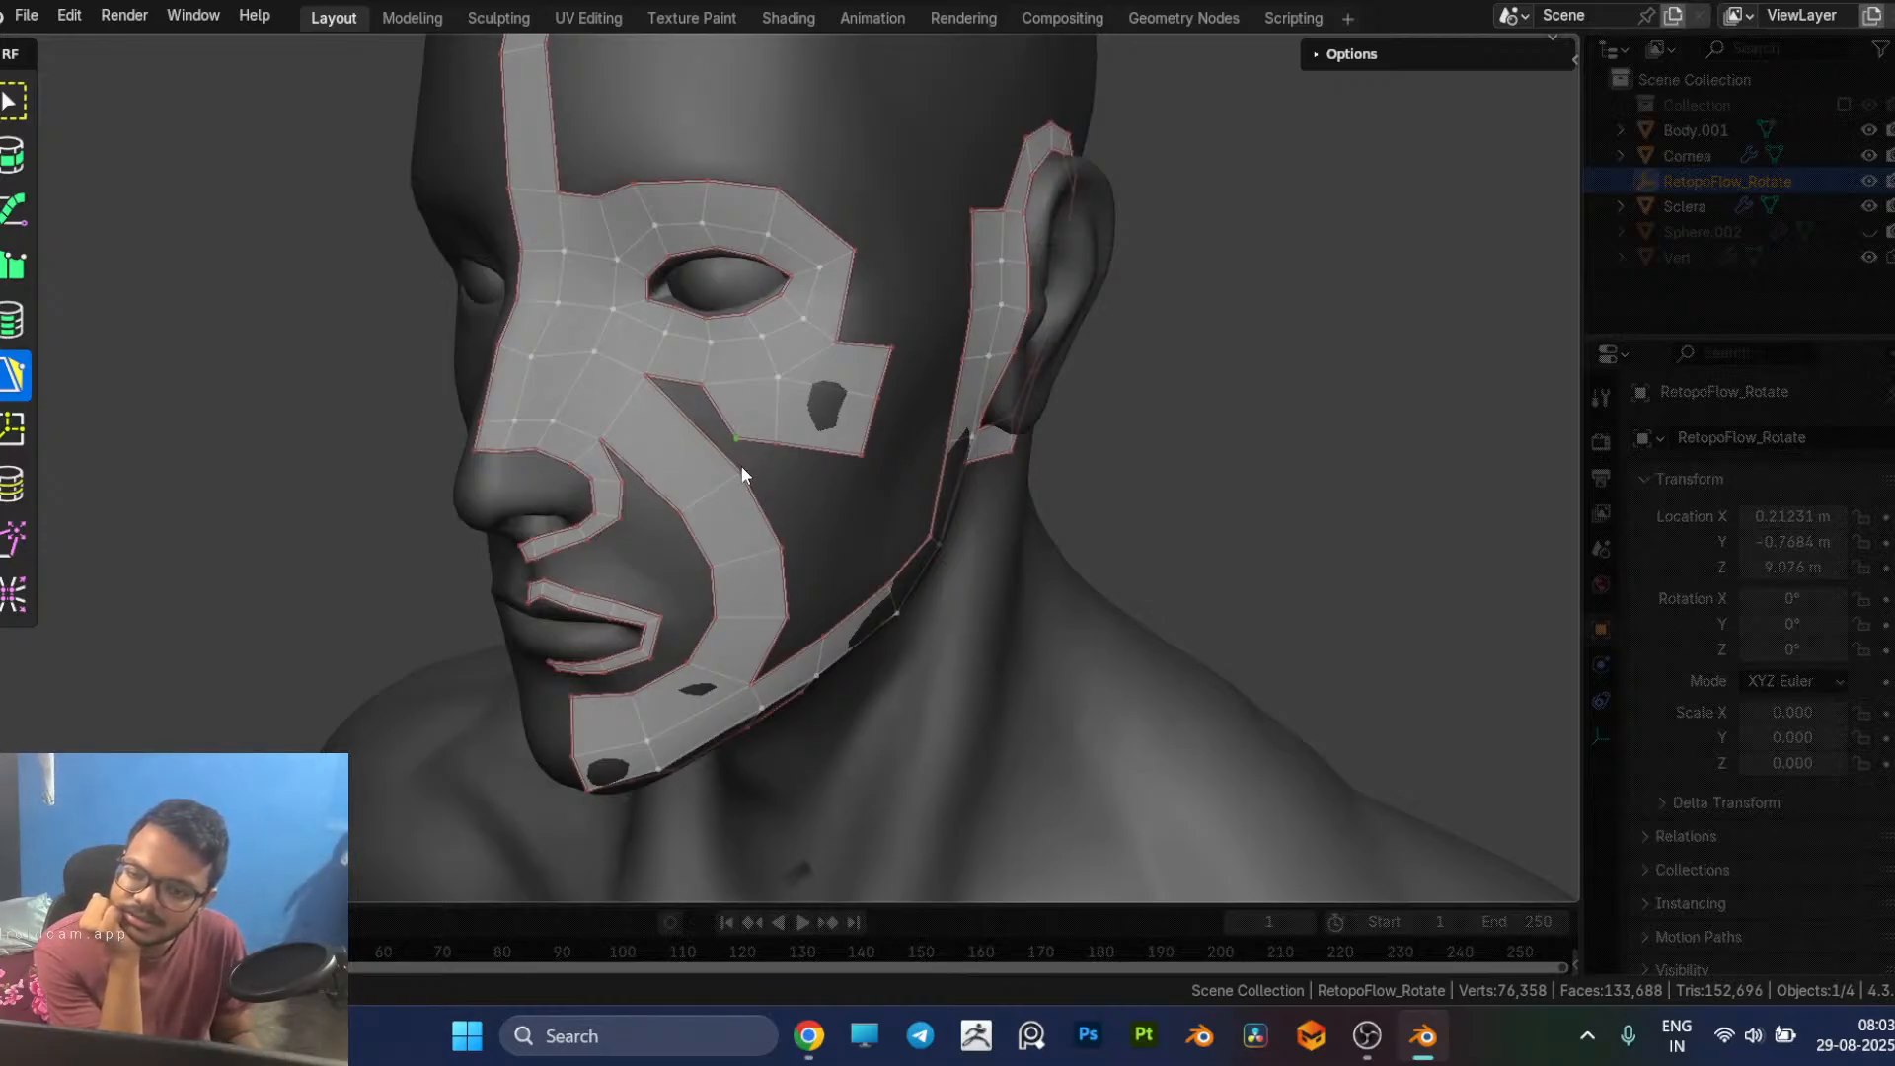
{"action": "left_click", "coordinate": [755, 415]}
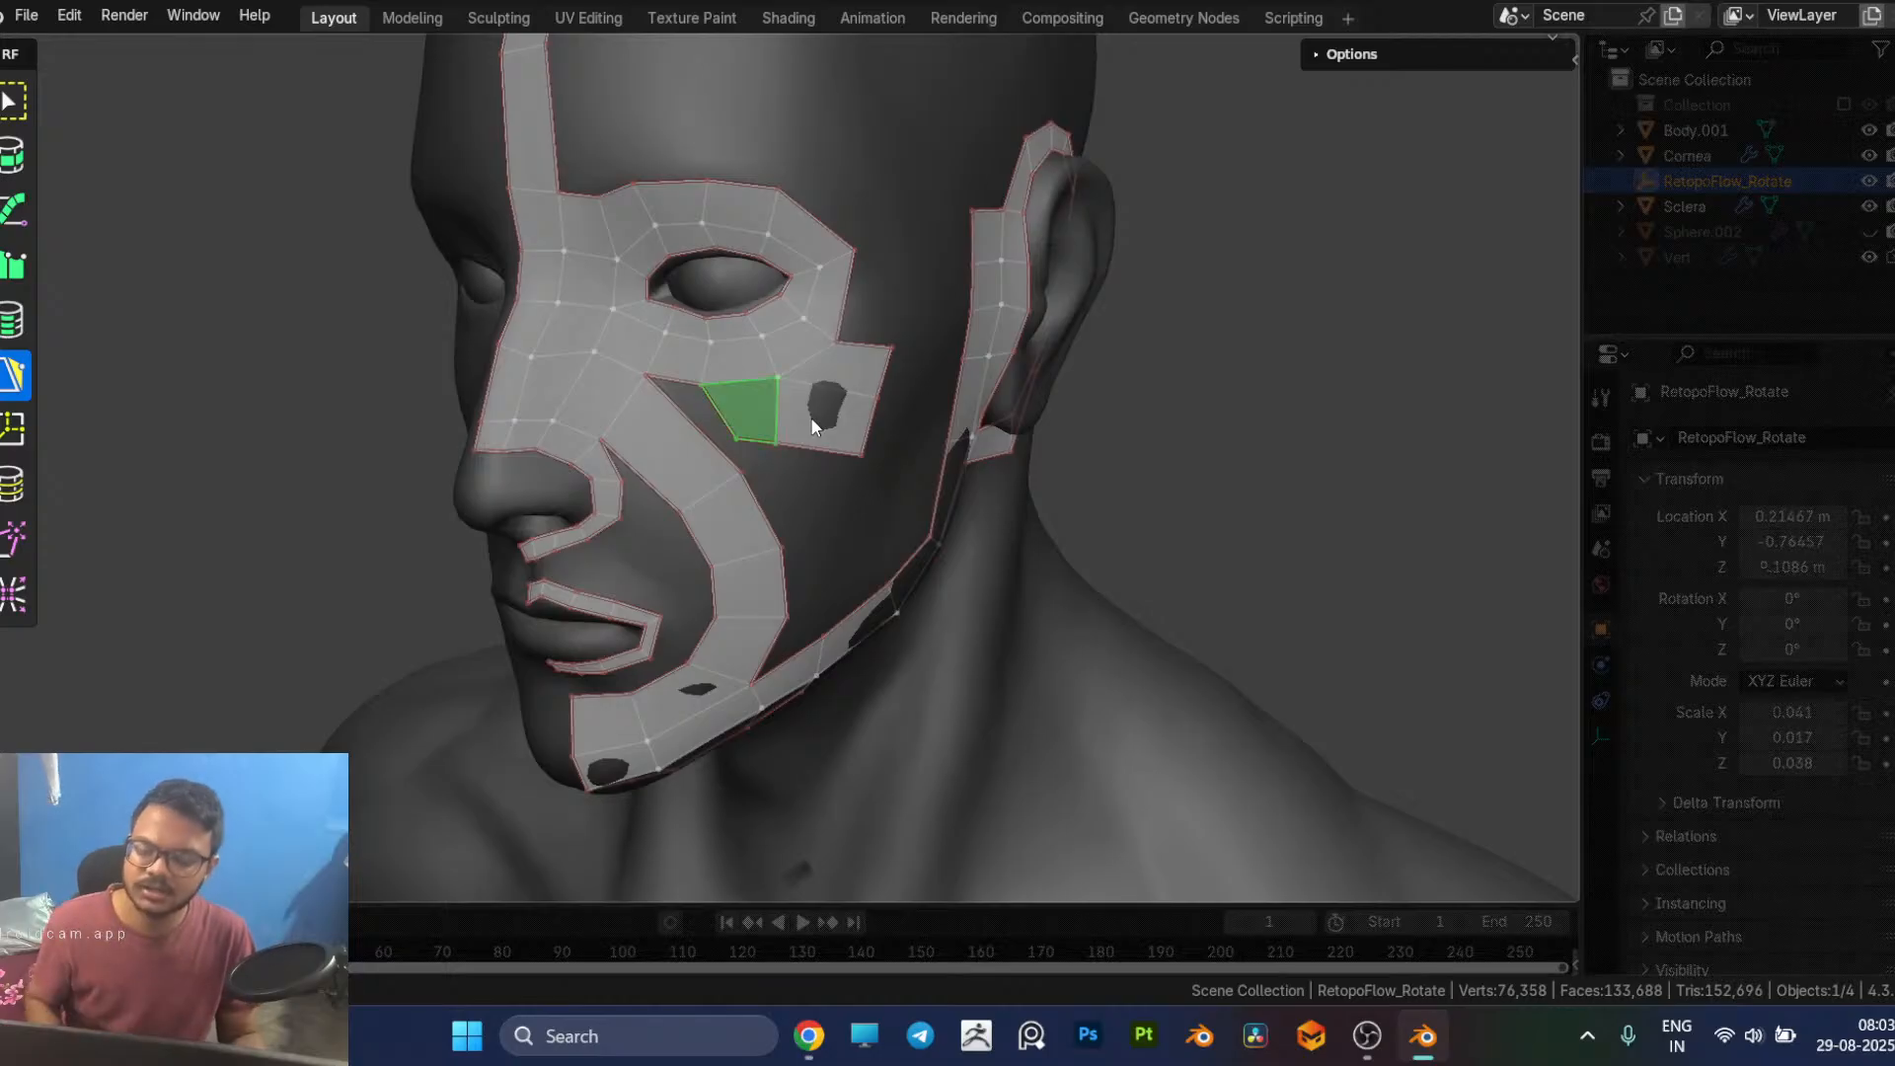
{"action": "left_click", "coordinate": [814, 417], "text": "shift"}
{"action": "left_click", "coordinate": [829, 385], "text": "shift"}
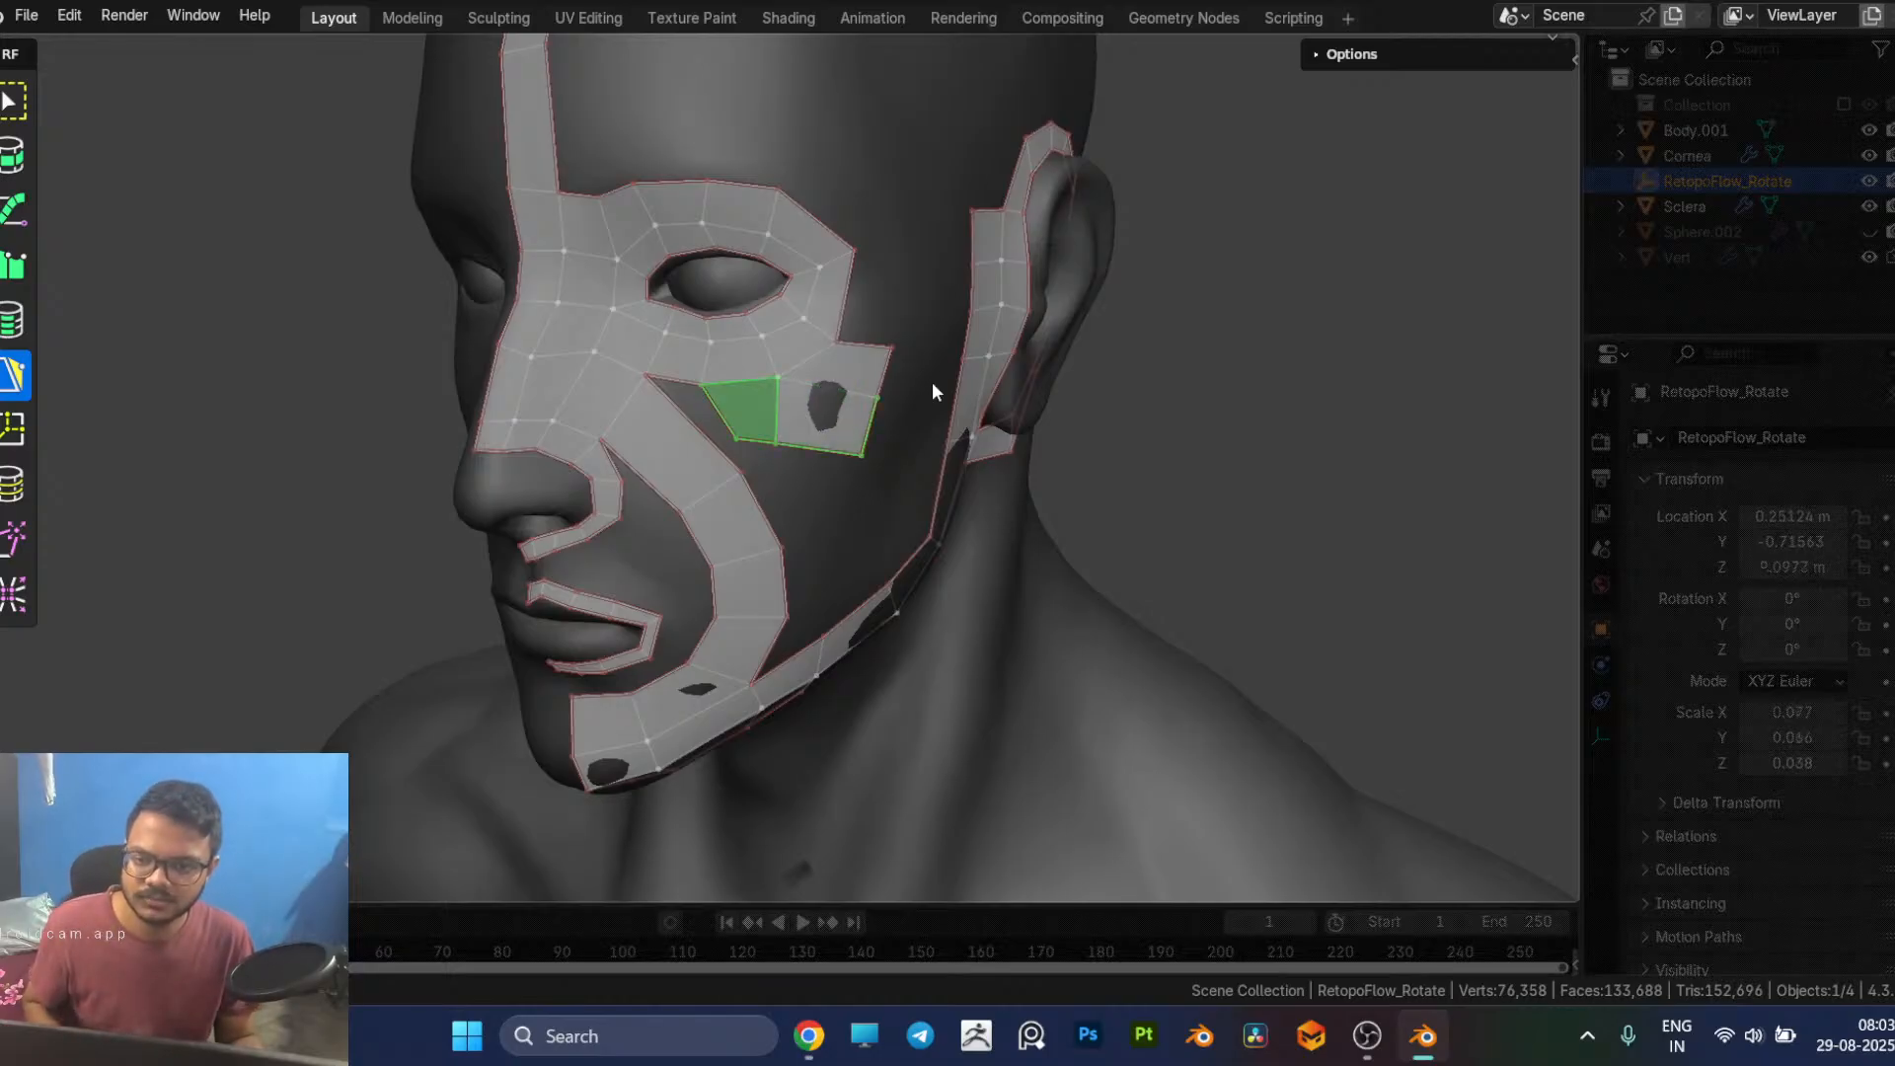
{"action": "left_click", "coordinate": [826, 409], "text": "shift"}
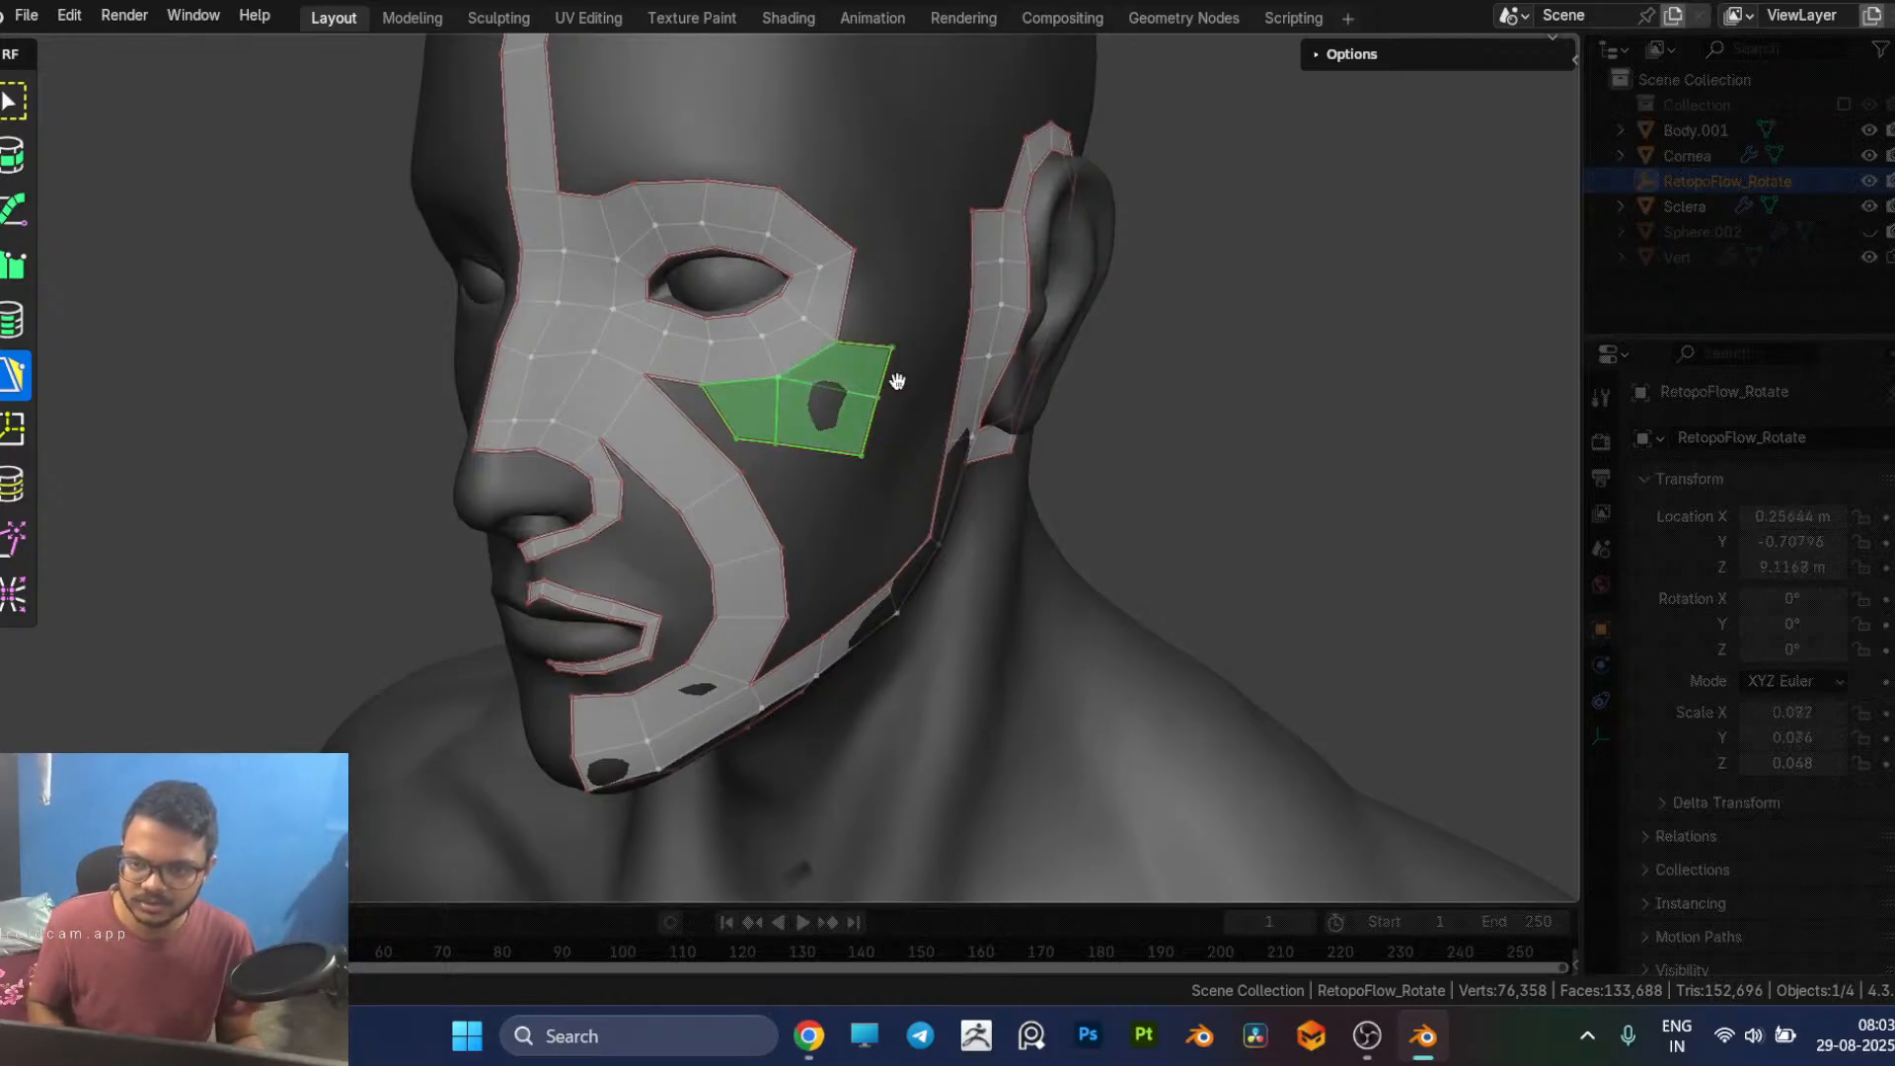
{"action": "key", "text": "x"}
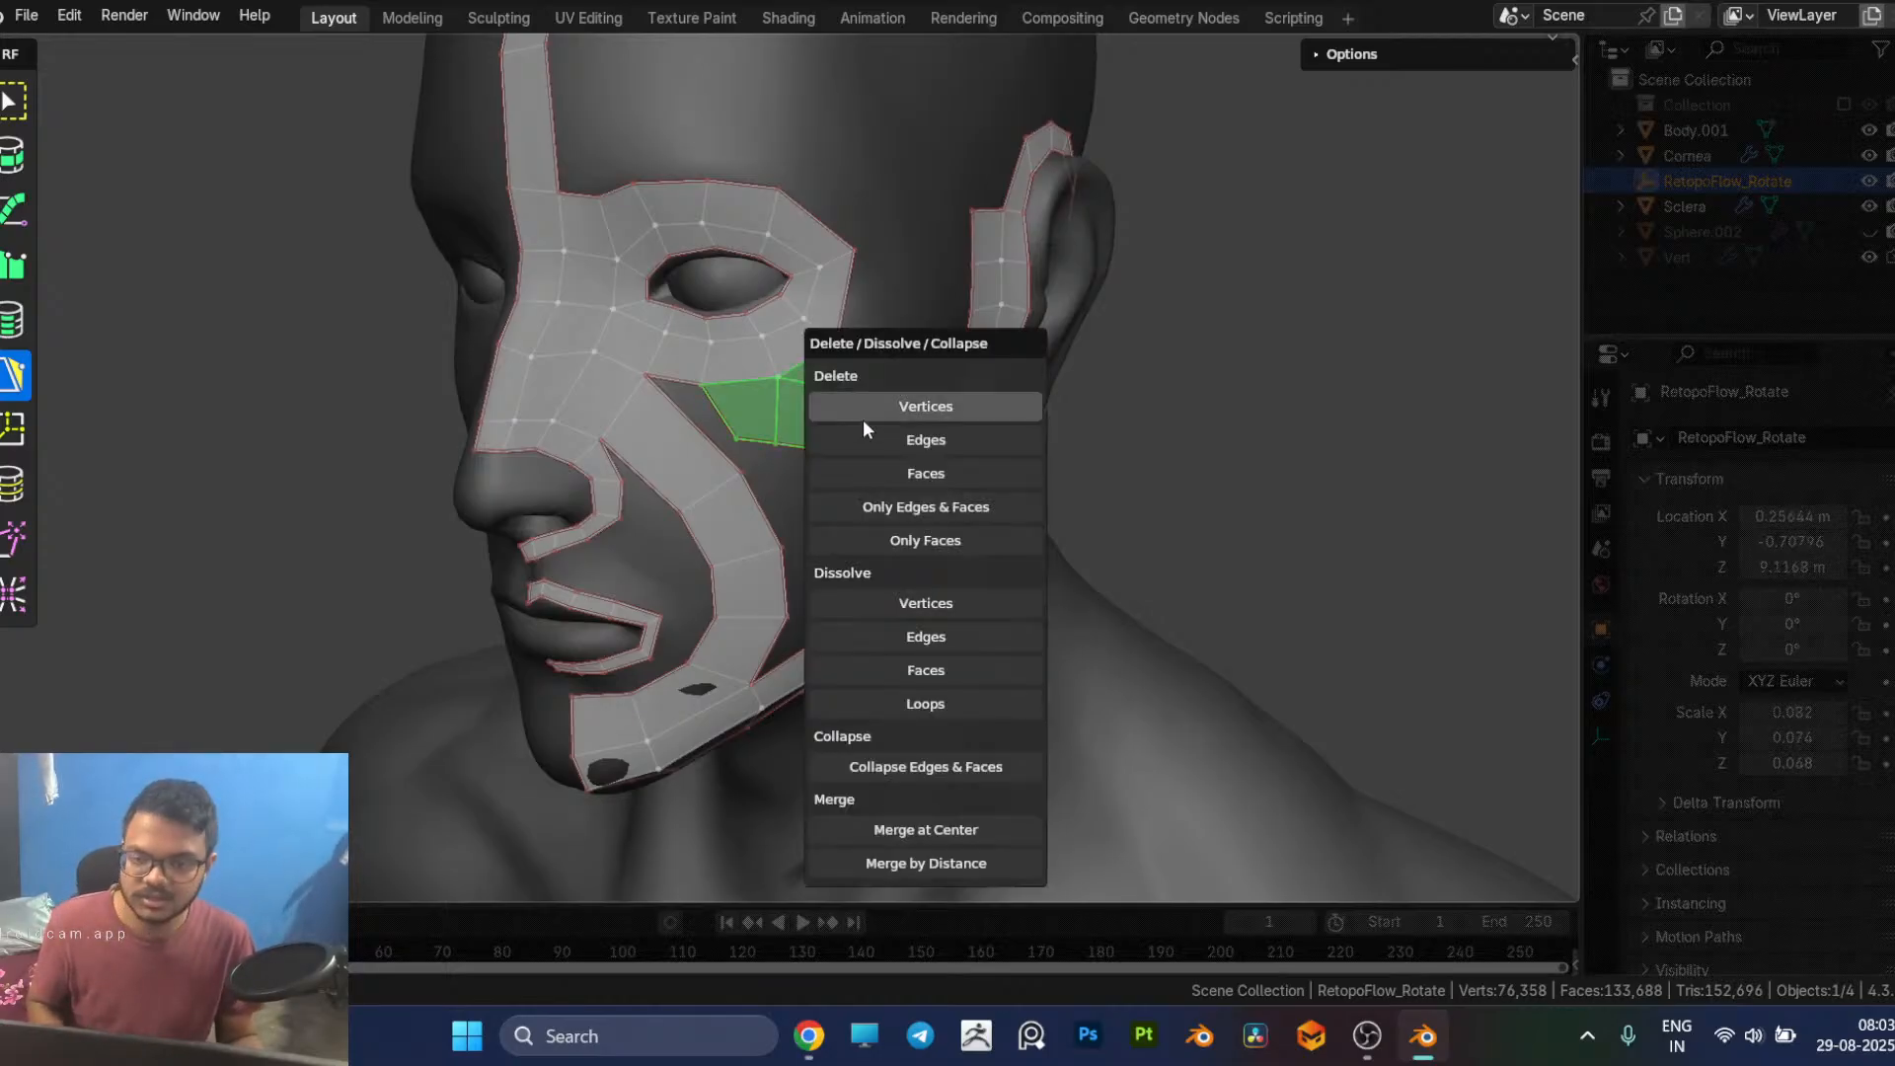
{"action": "left_click", "coordinate": [837, 473]}
Step: Try moving the cheek strip's upper outer vertex up toward the eye loop
{"action": "left_click", "coordinate": [744, 471]}
{"action": "key", "text": "g"}
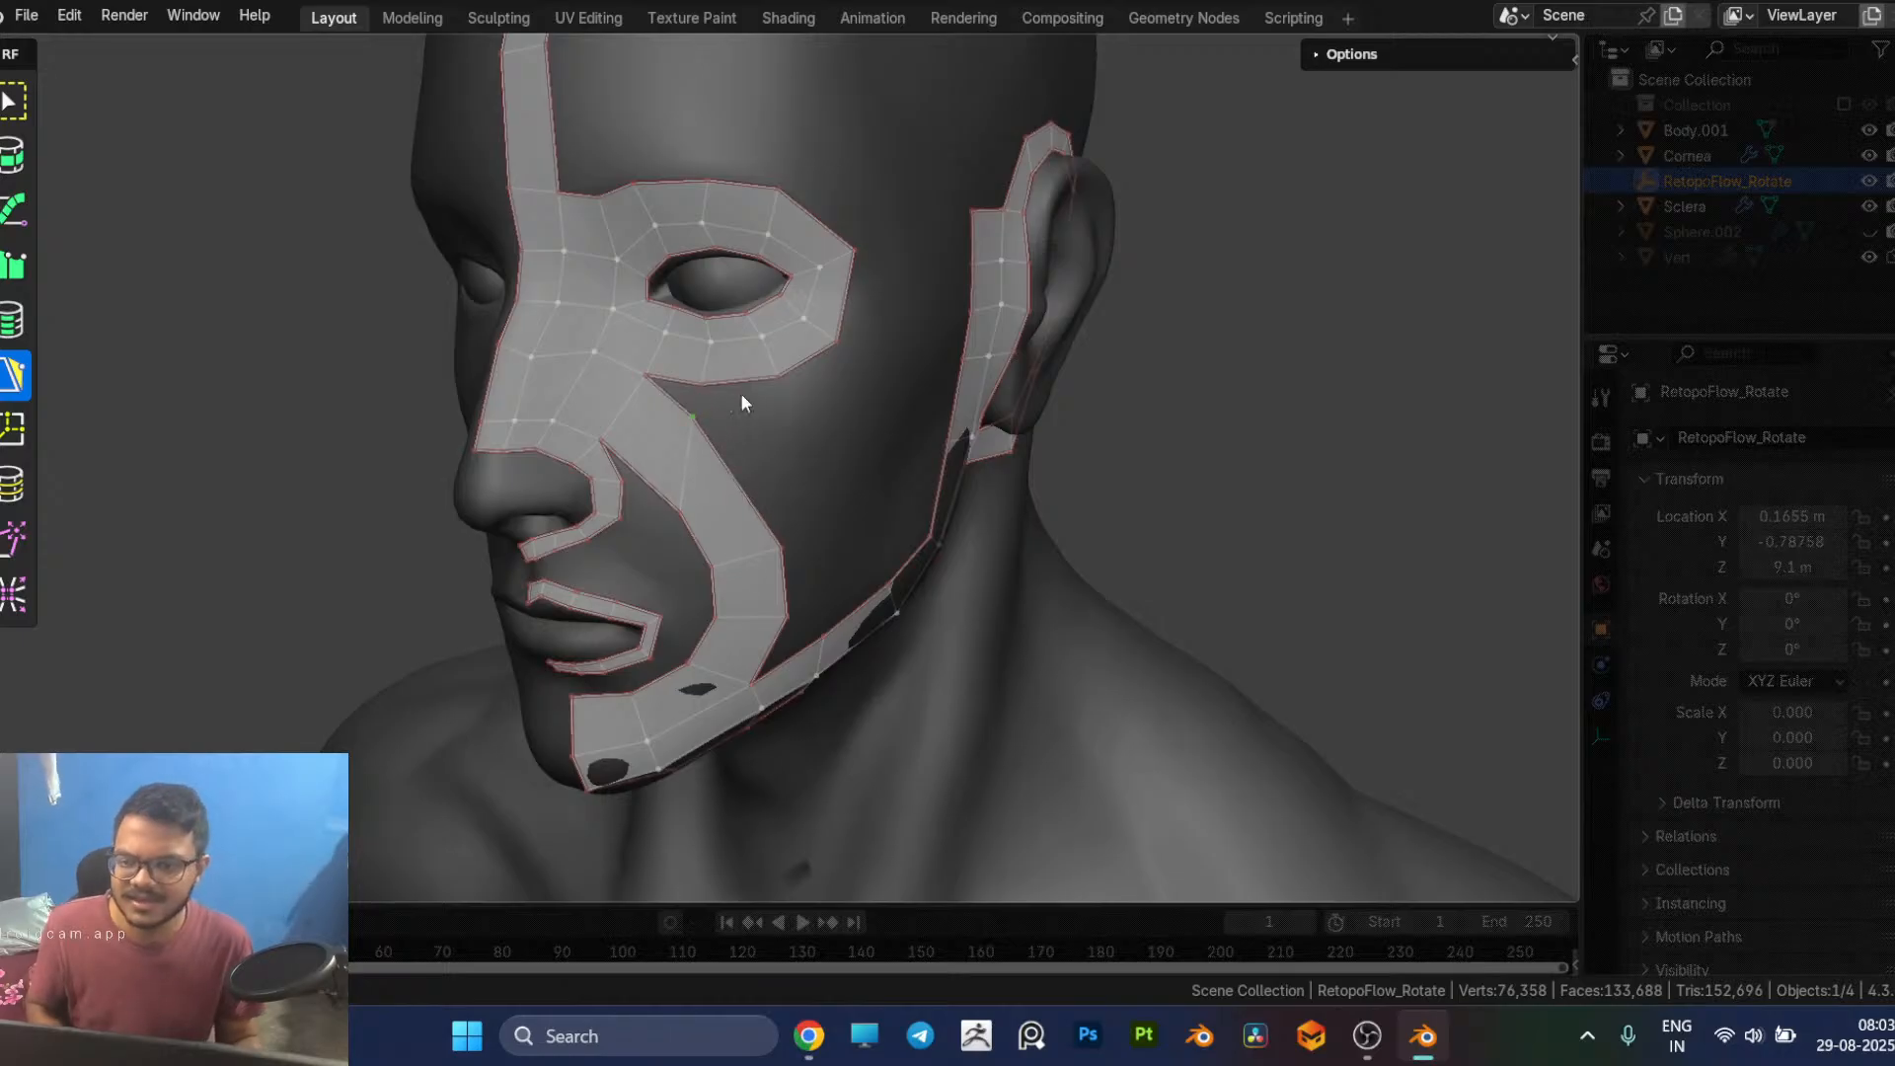
Step: Compare the eye loop and cheek strip with the colour-coded facial retopology references in the browser
{"action": "key", "text": "alt+Tab"}
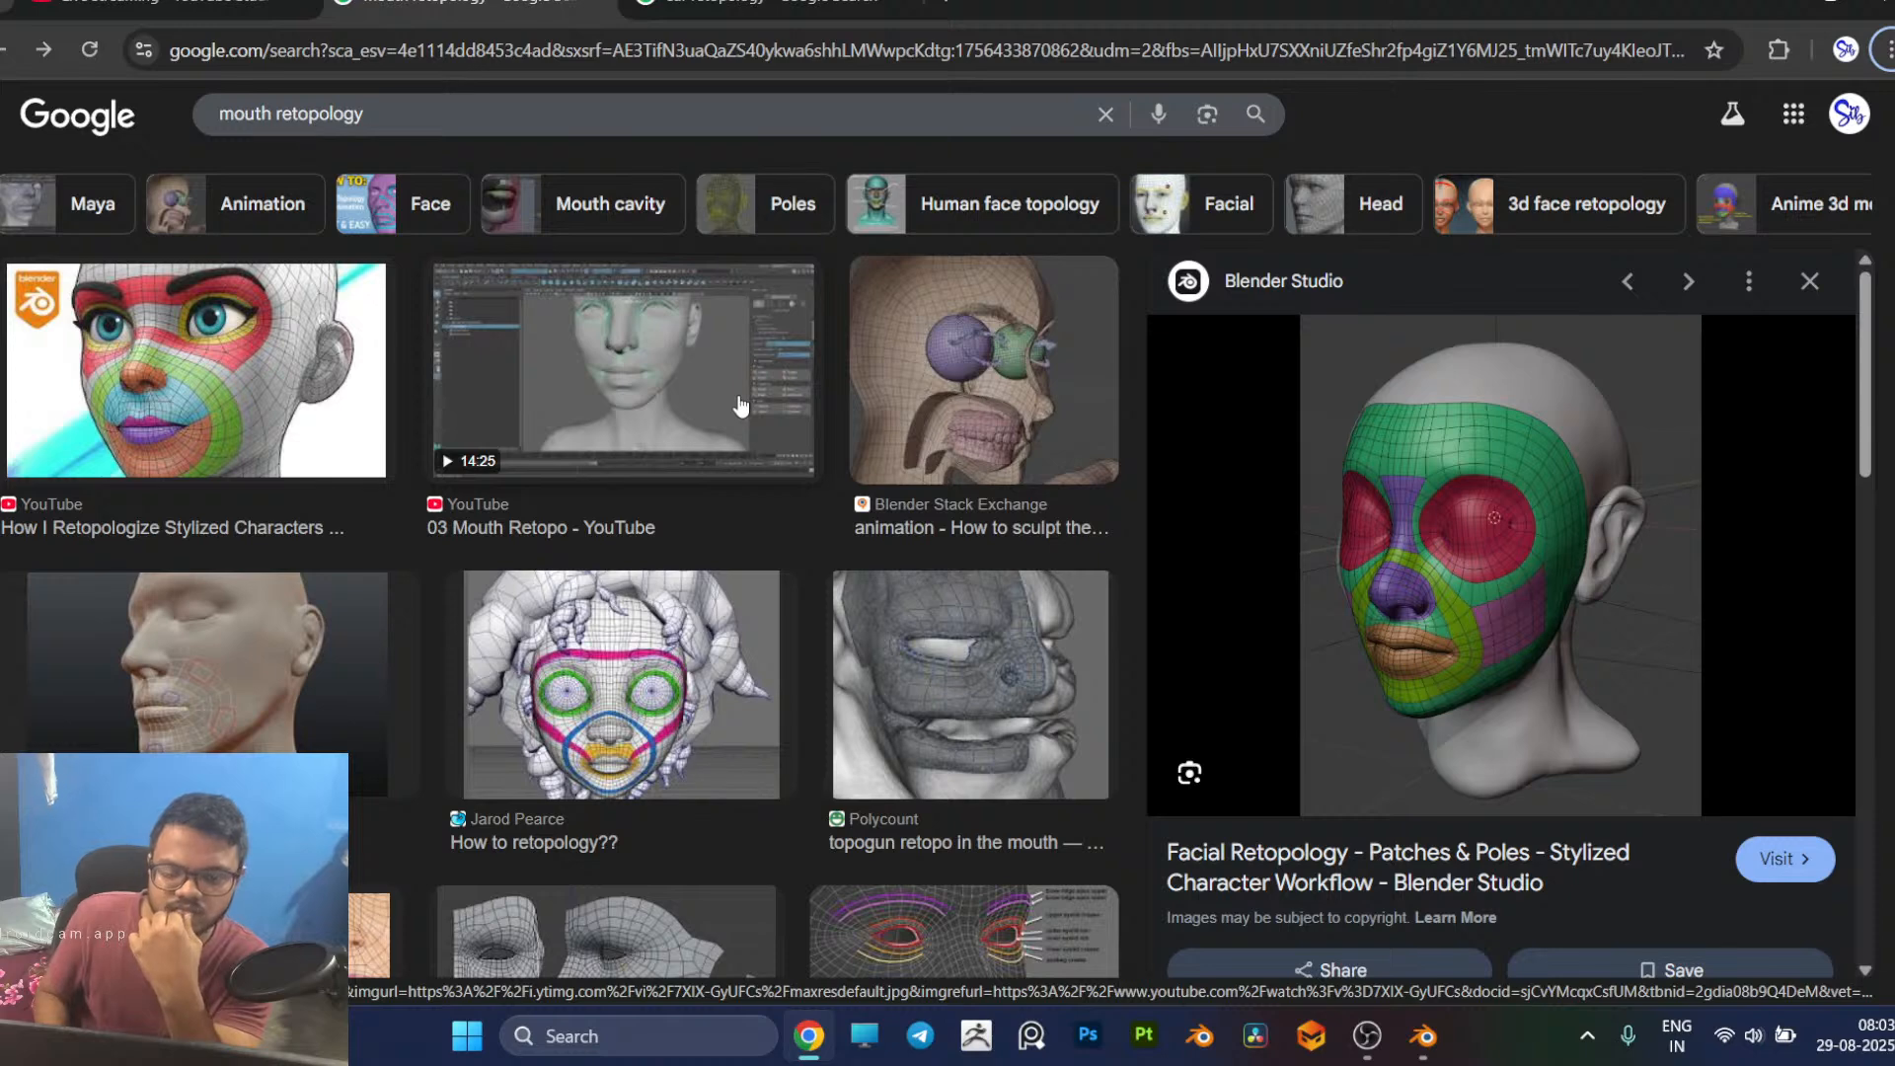
{"action": "key", "text": "alt+Tab"}
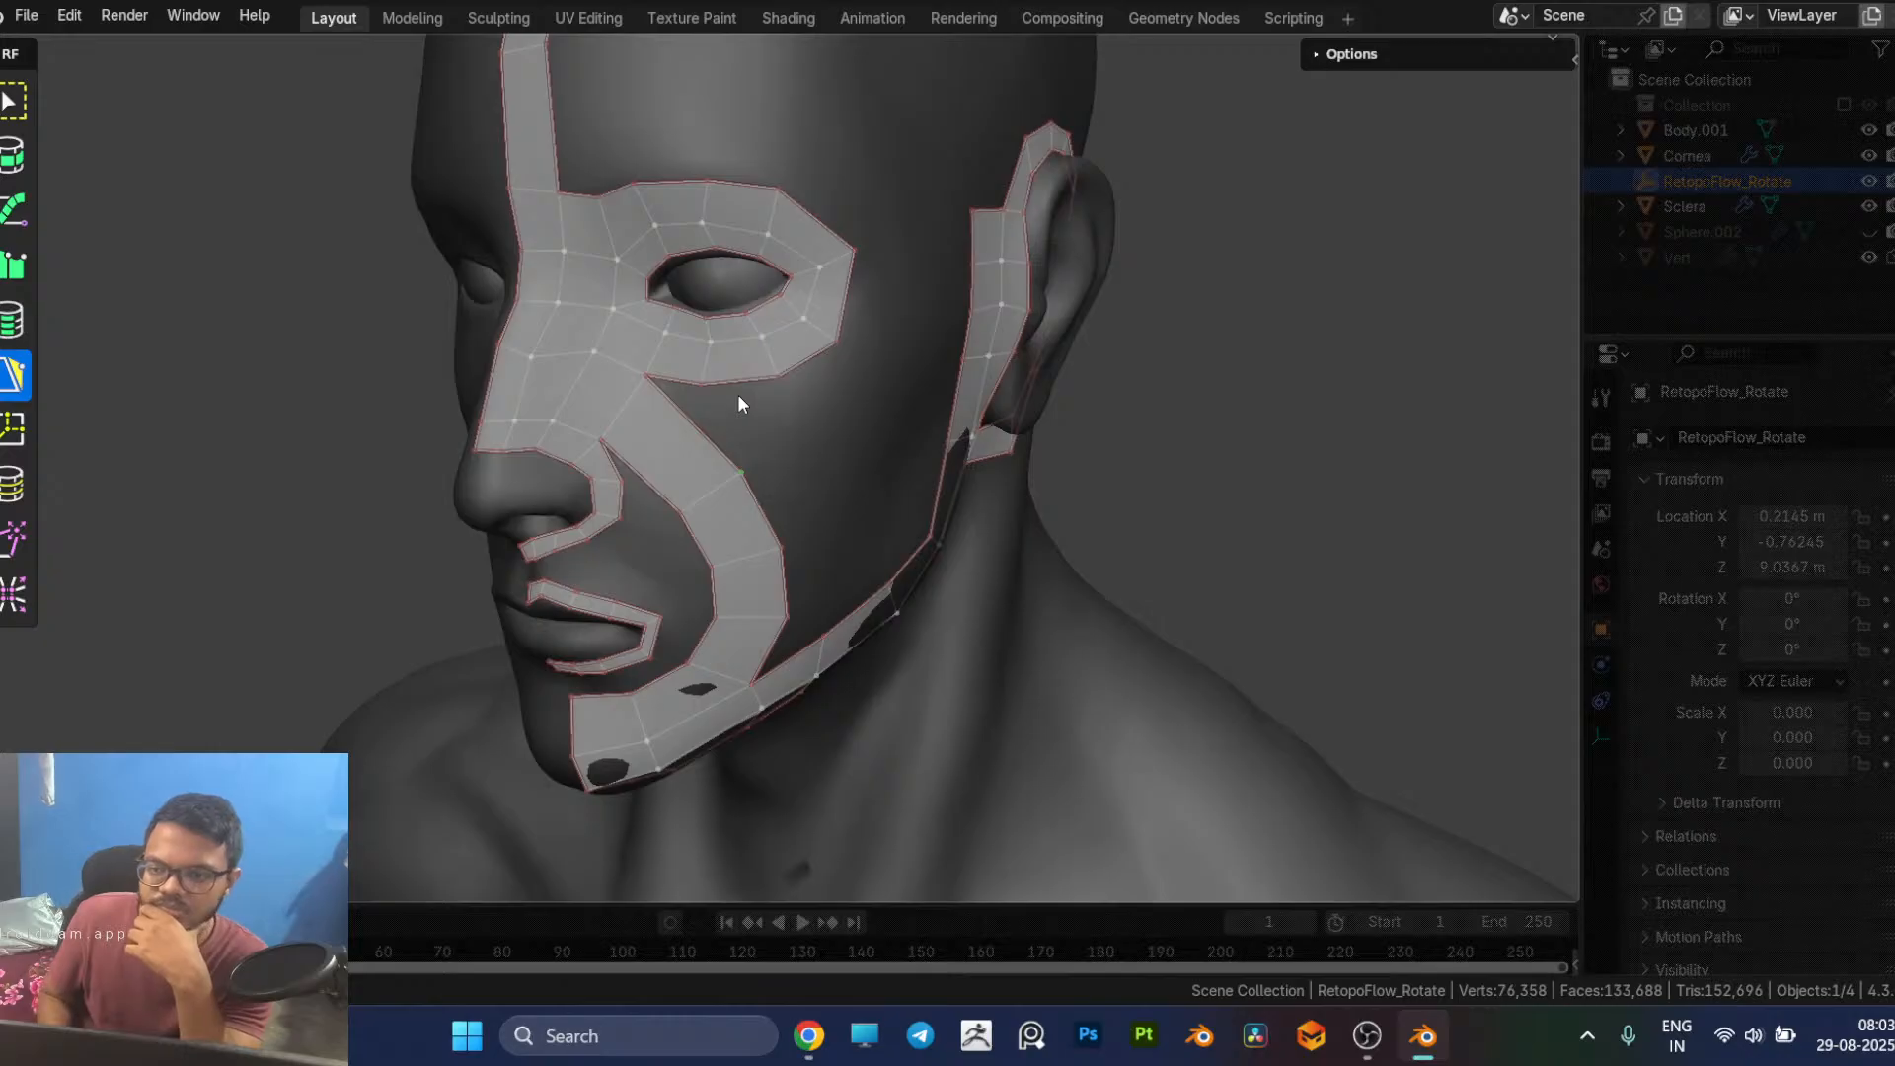
{"action": "middle_click_drag", "start_coordinate": [792, 359], "coordinate": [748, 413]}
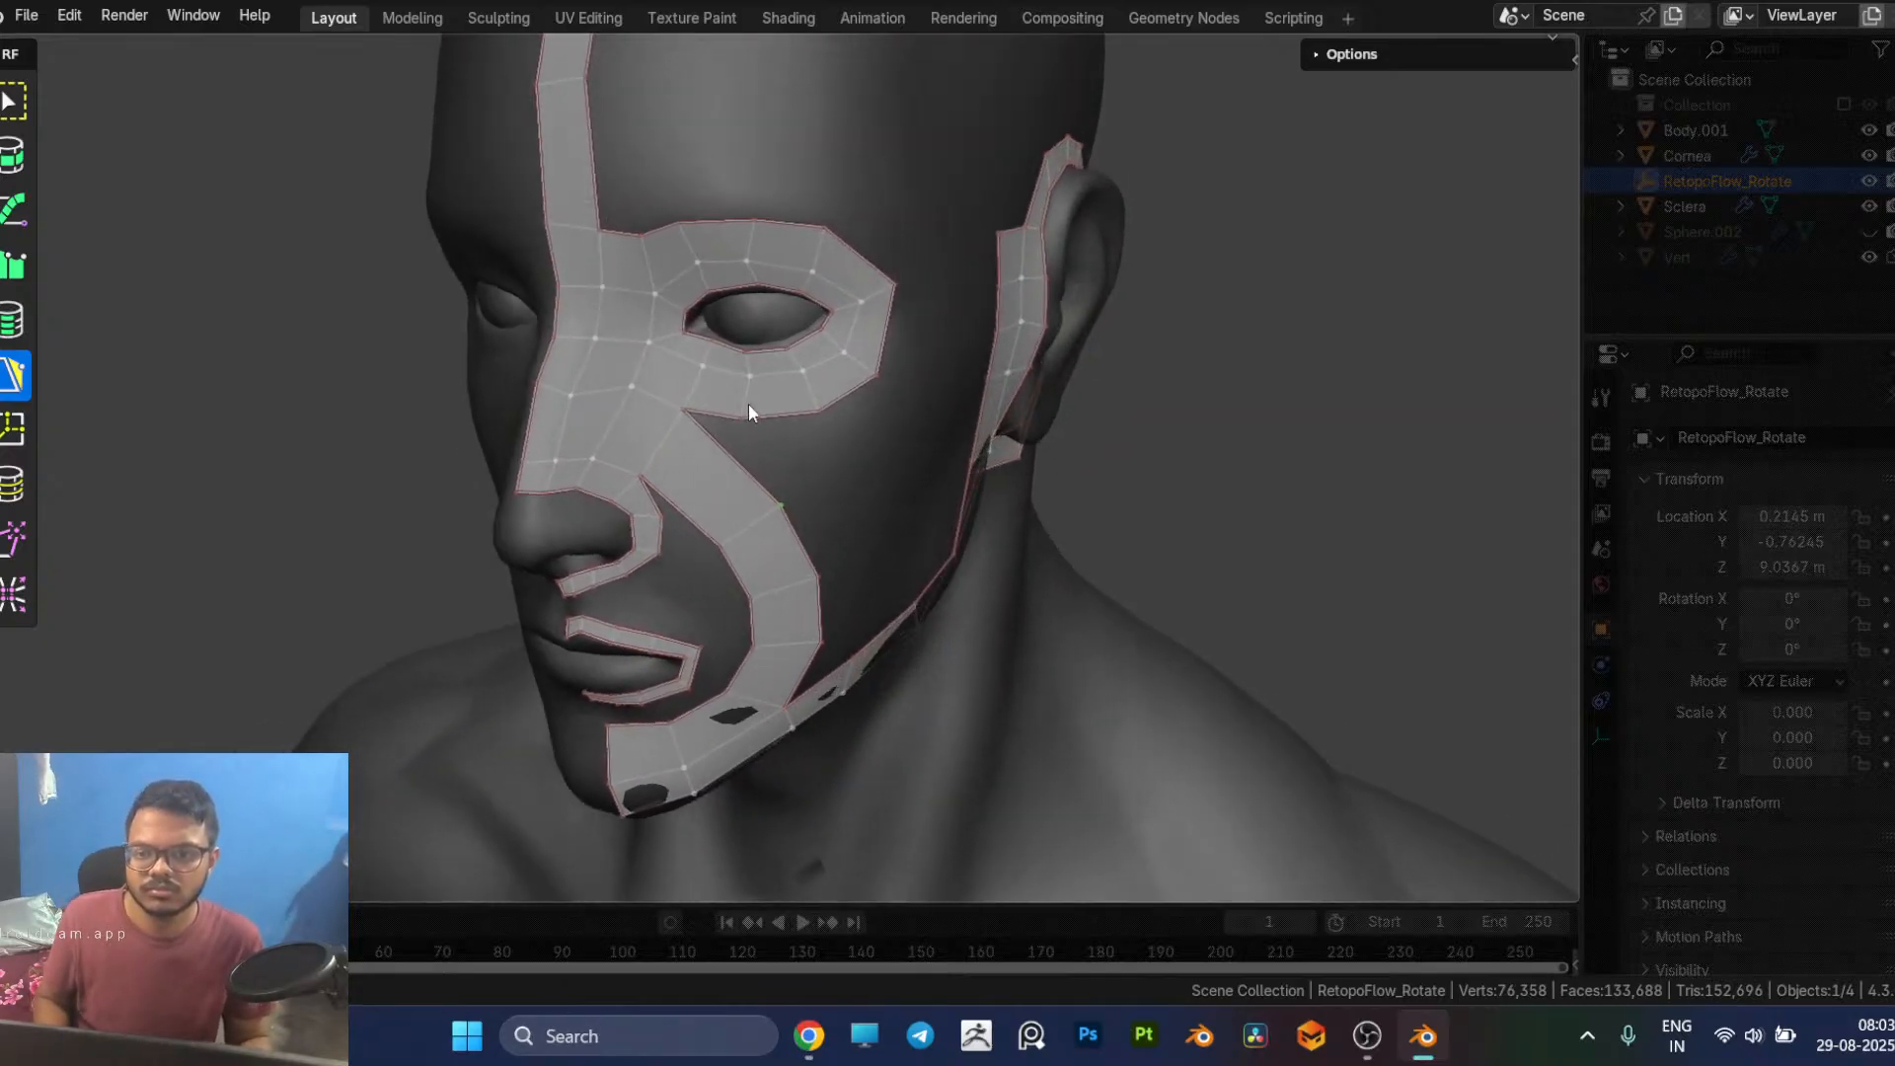
{"action": "key", "text": "alt+Tab"}
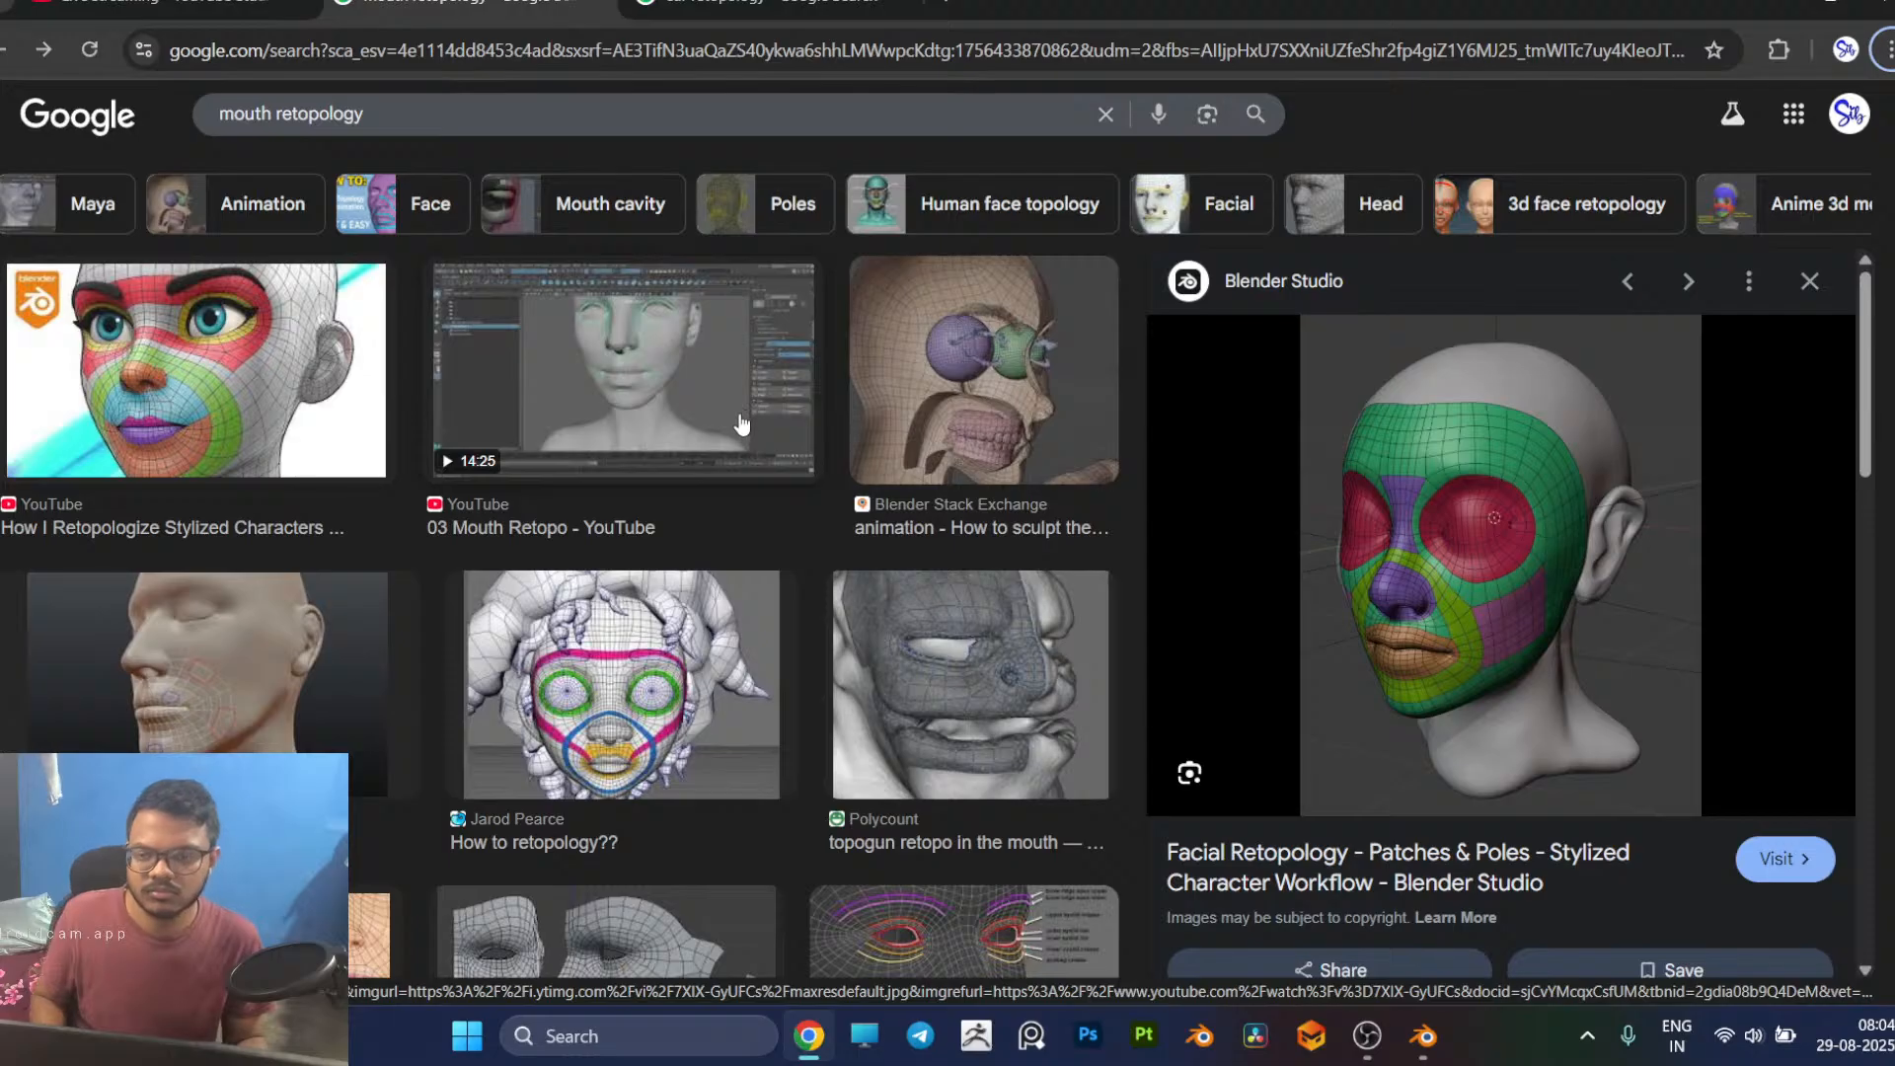
{"action": "key", "text": "alt+Tab"}
{"action": "key", "text": "alt+Tab"}
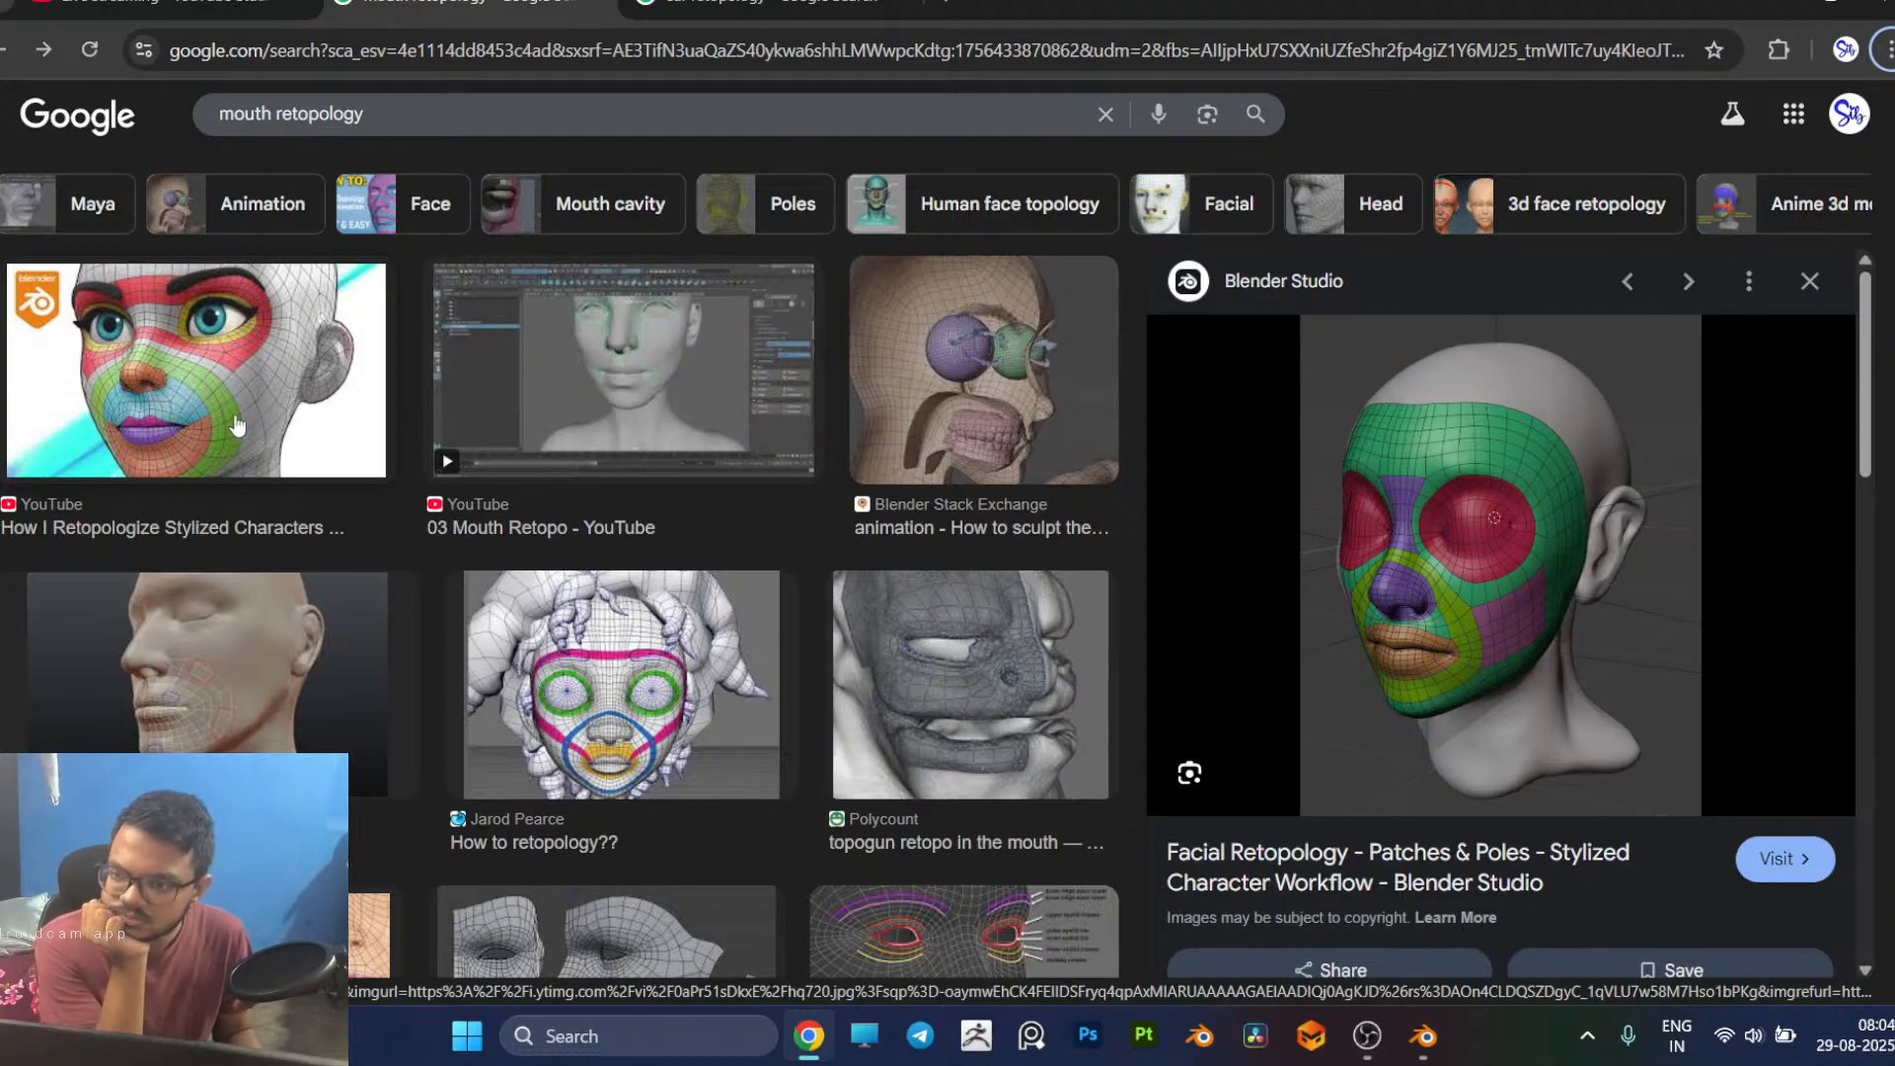
{"action": "key", "text": "alt+Tab"}
Step: Move the vertices of the lower nose bridge row upward, including the one on the face's centre line
{"action": "middle_click_drag", "start_coordinate": [606, 479], "coordinate": [589, 424]}
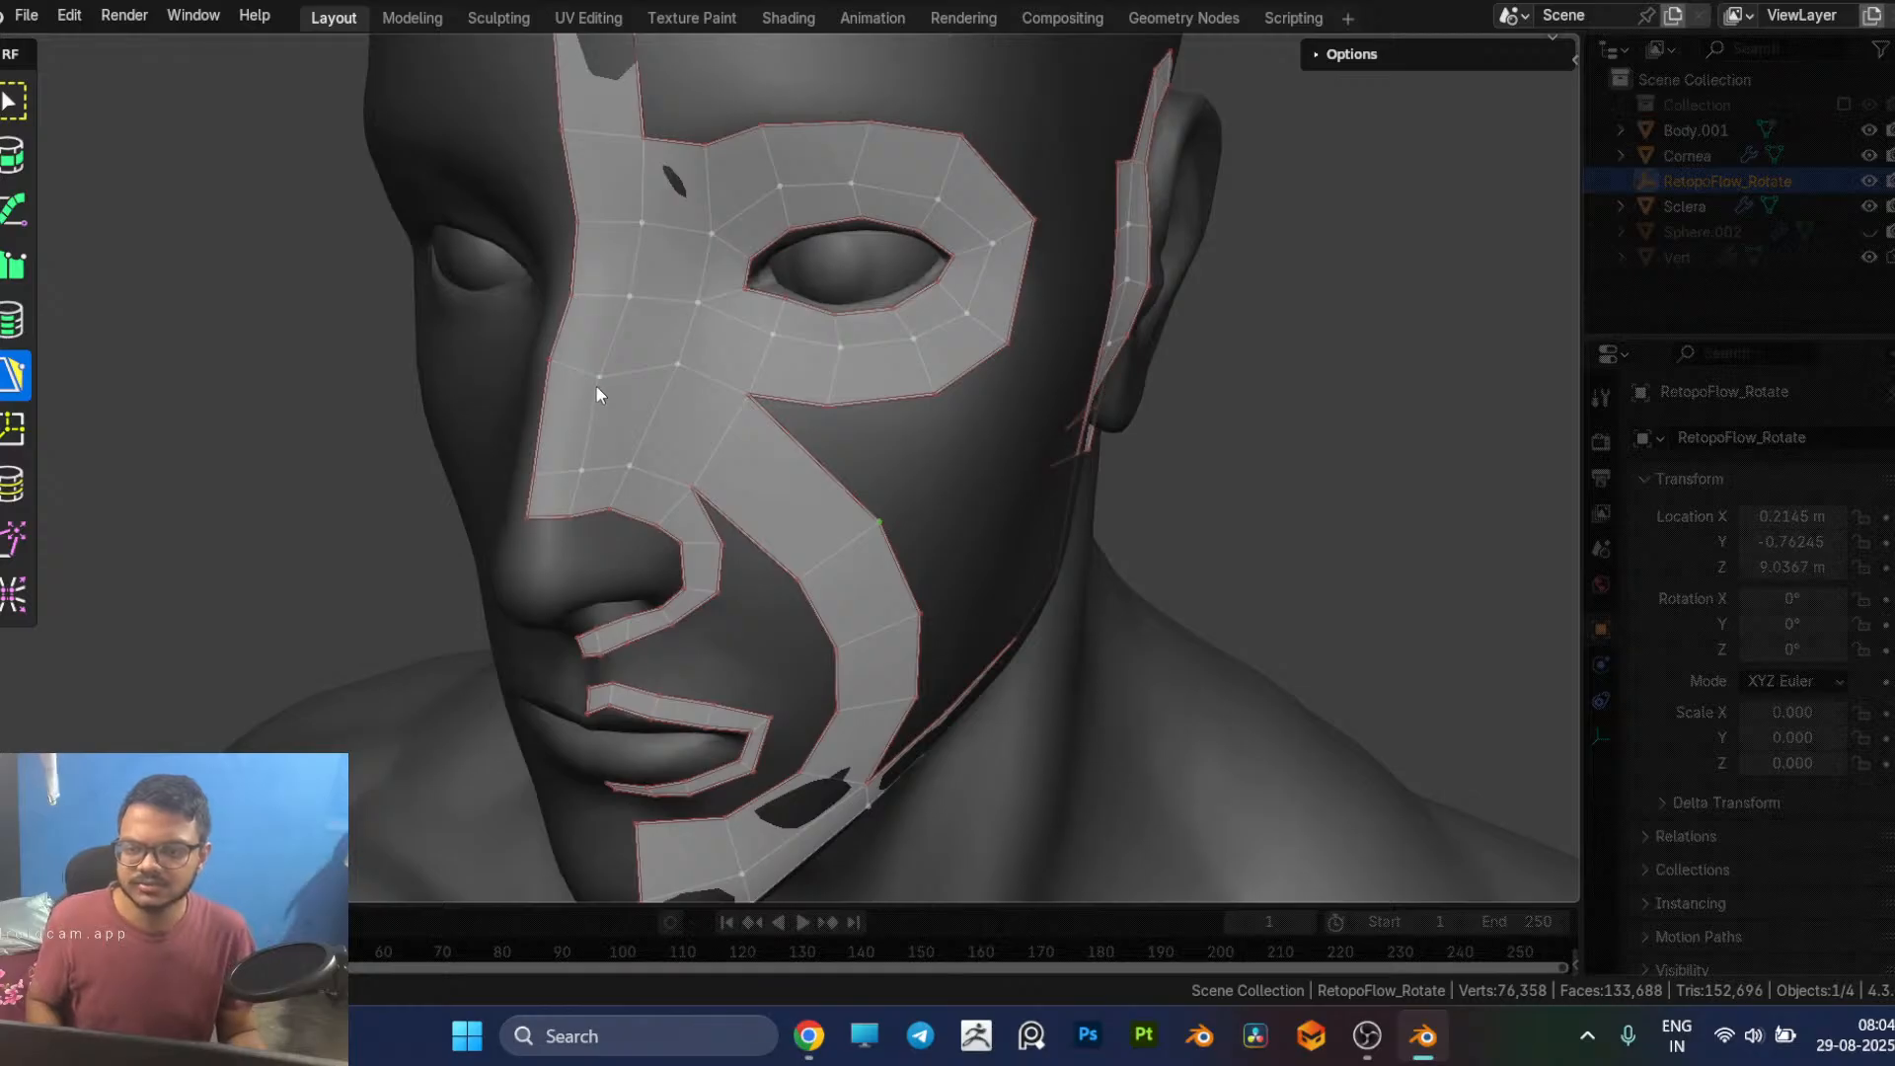
{"action": "left_click_drag", "start_coordinate": [598, 383], "coordinate": [600, 366]}
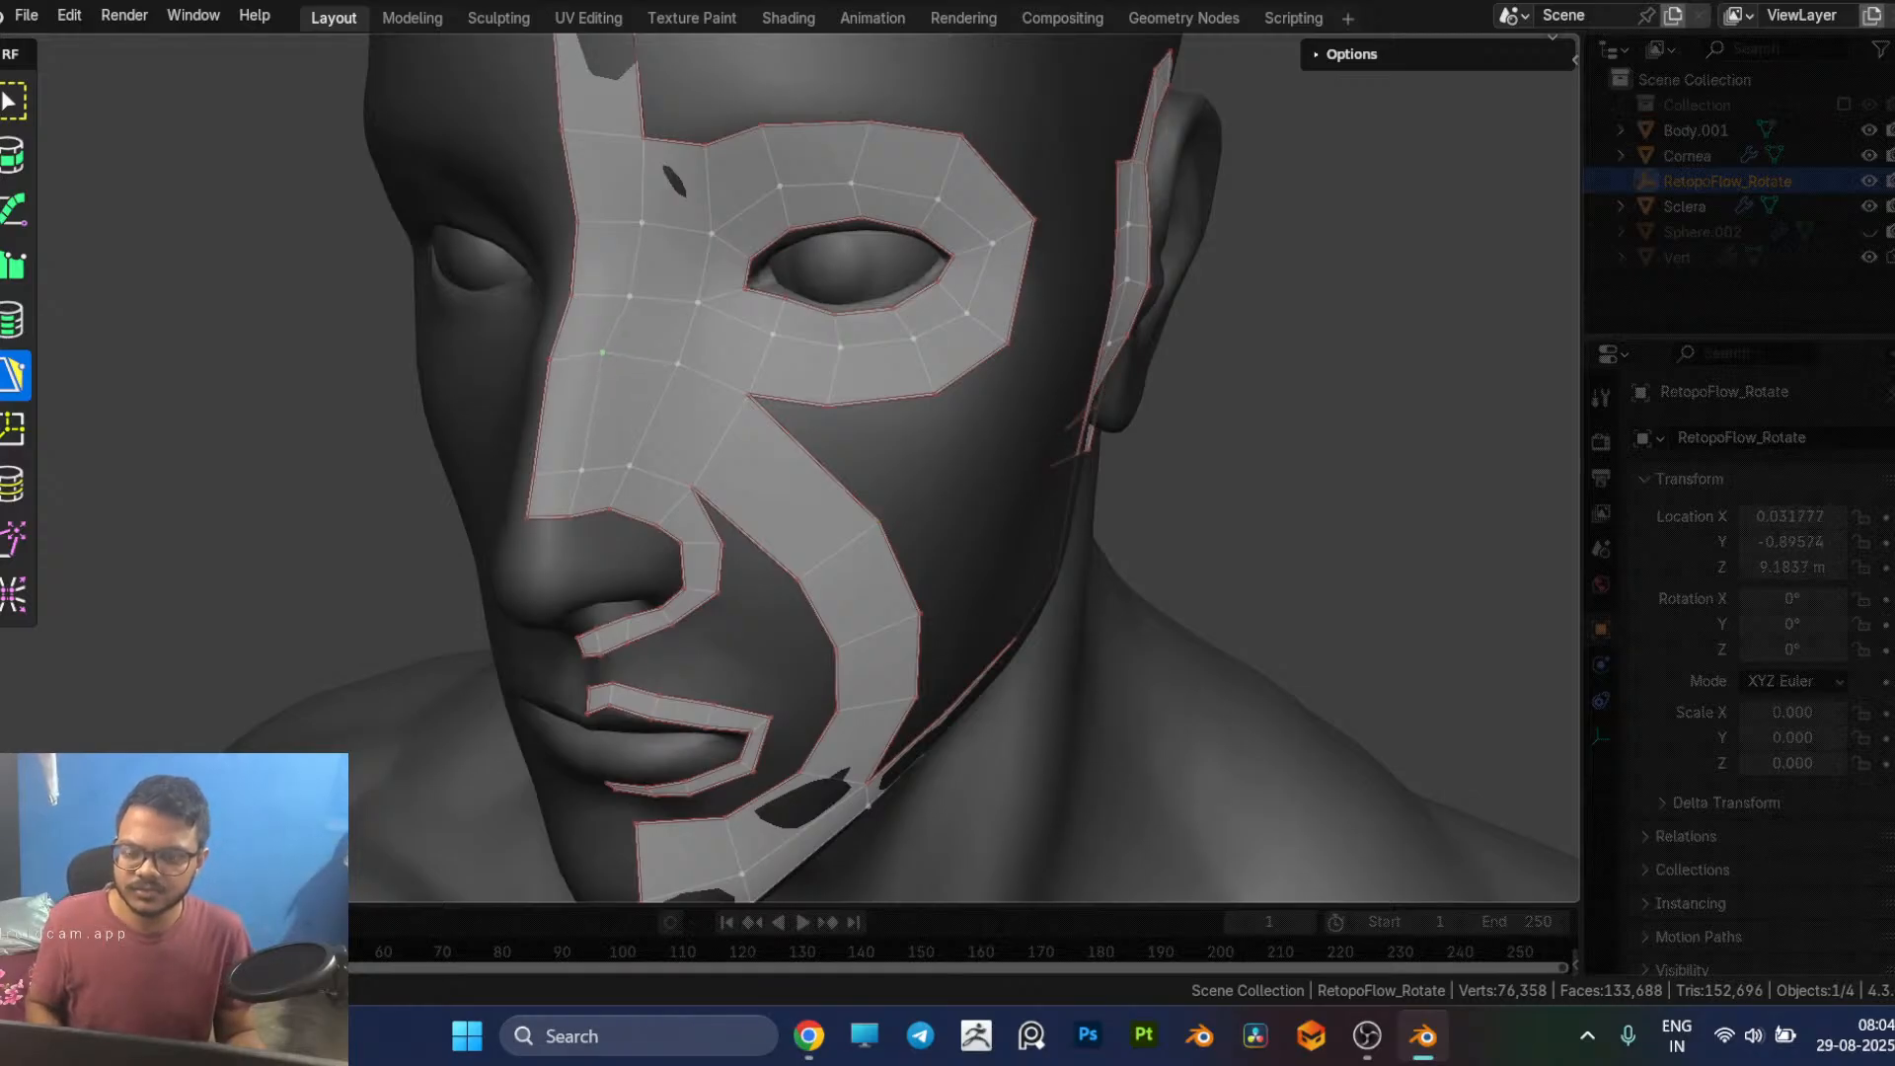
{"action": "middle_click_drag", "start_coordinate": [649, 428], "coordinate": [697, 403]}
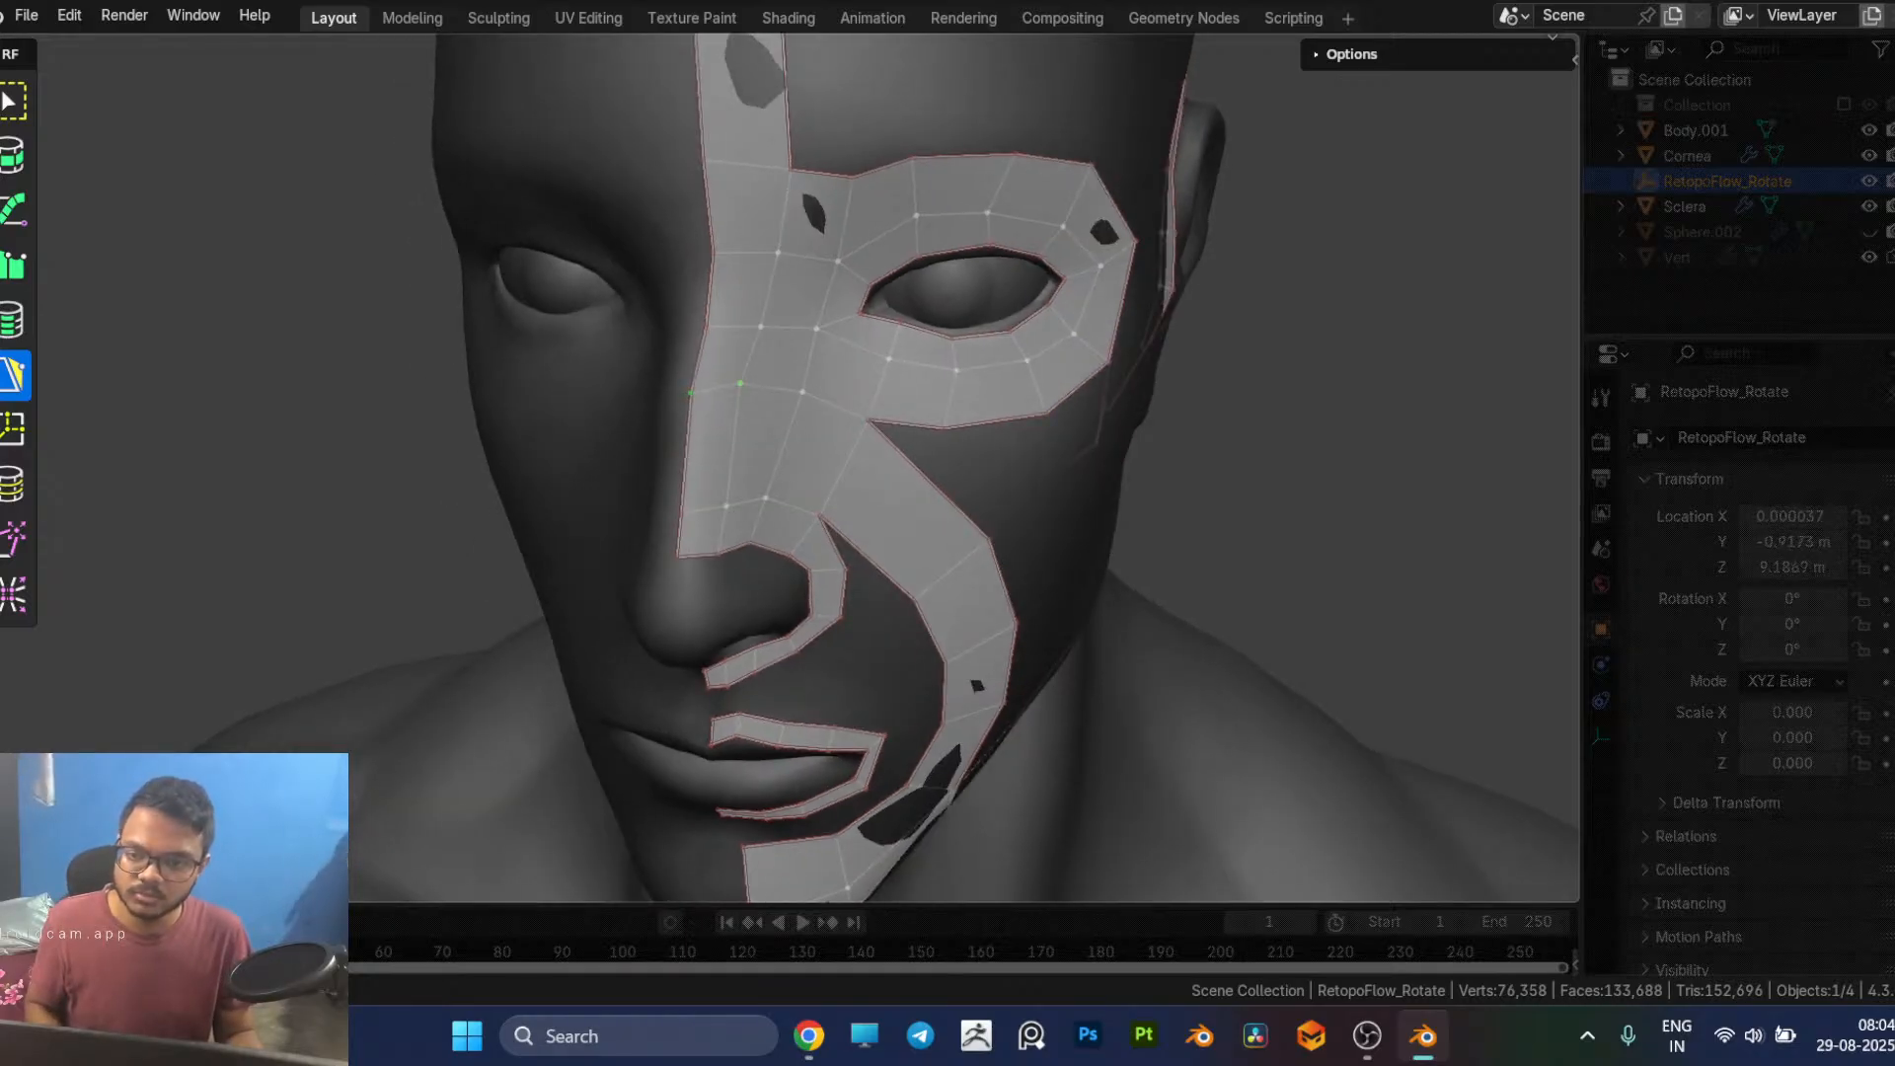
{"action": "middle_click_drag", "start_coordinate": [885, 516], "coordinate": [847, 510]}
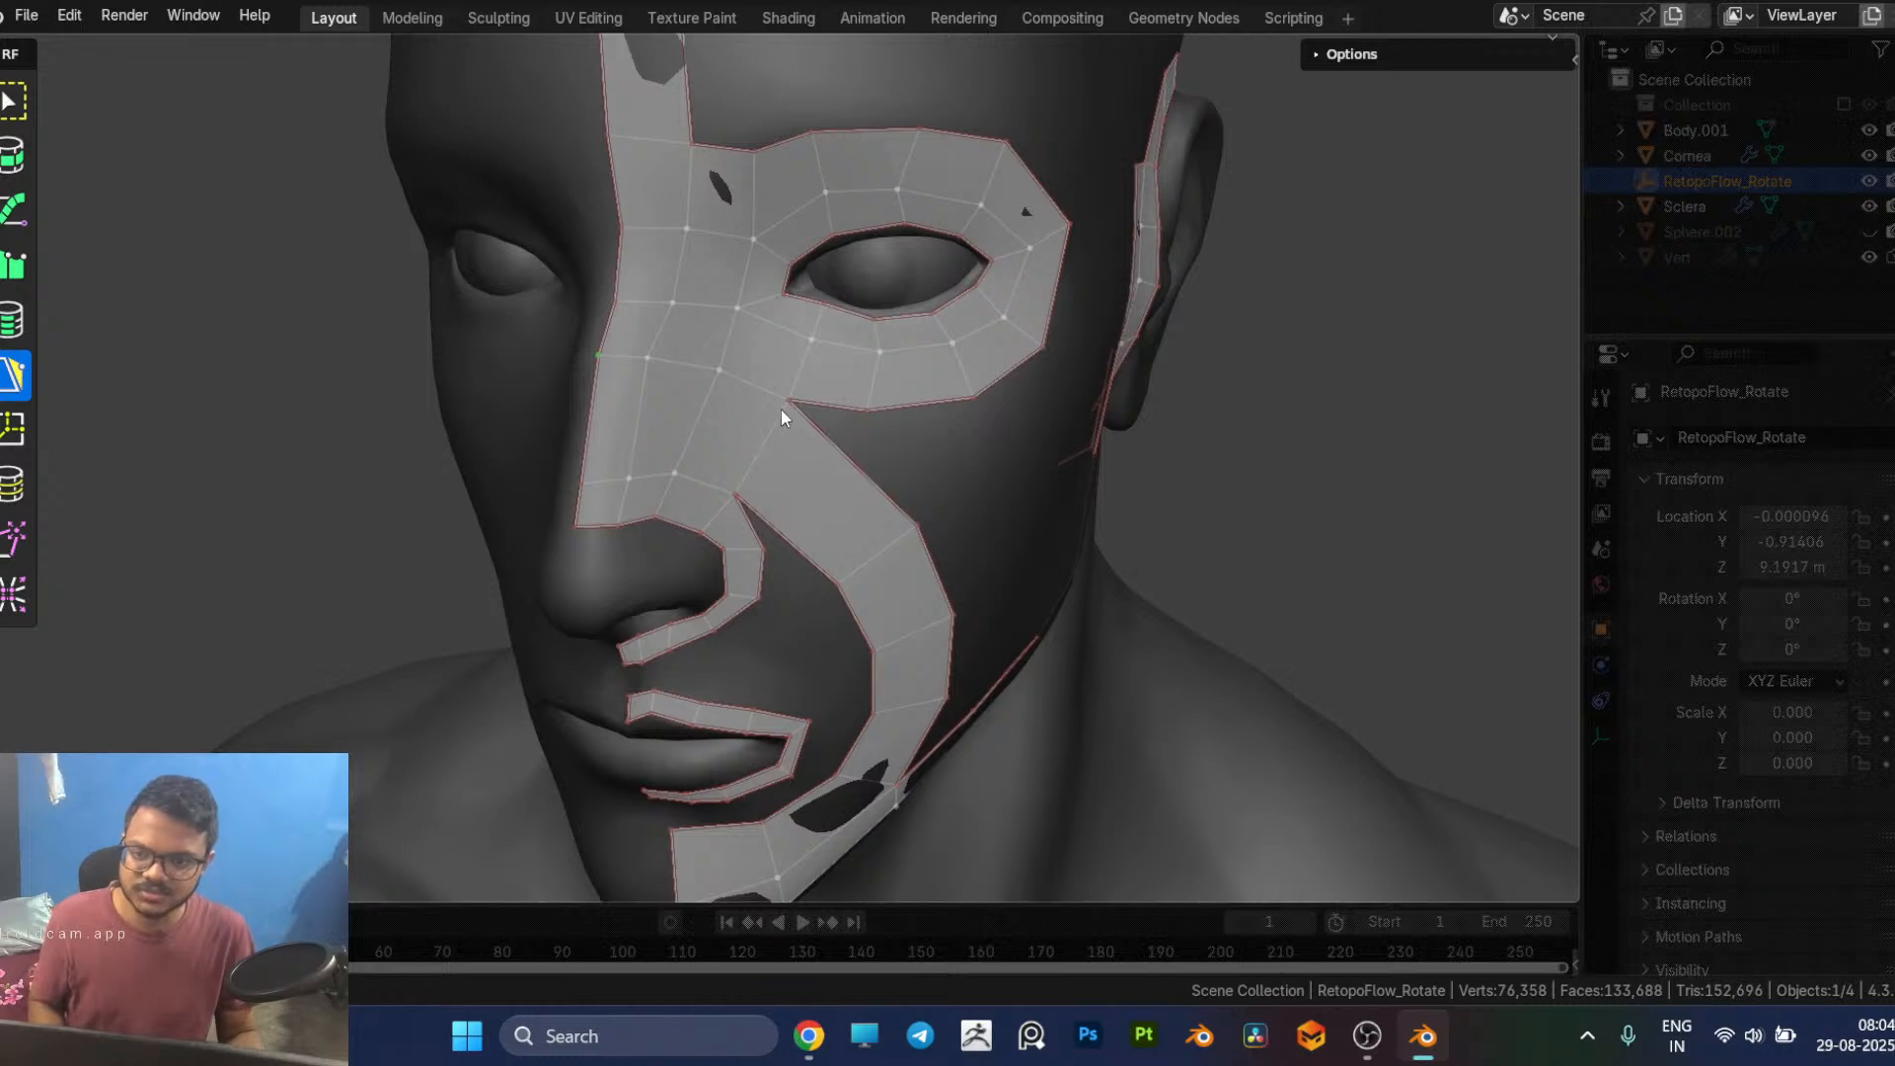
Step: Try to rip the vertex where the eye loop meets the cheek strip's upper outer corner
{"action": "middle_click_drag", "start_coordinate": [825, 433], "coordinate": [813, 430]}
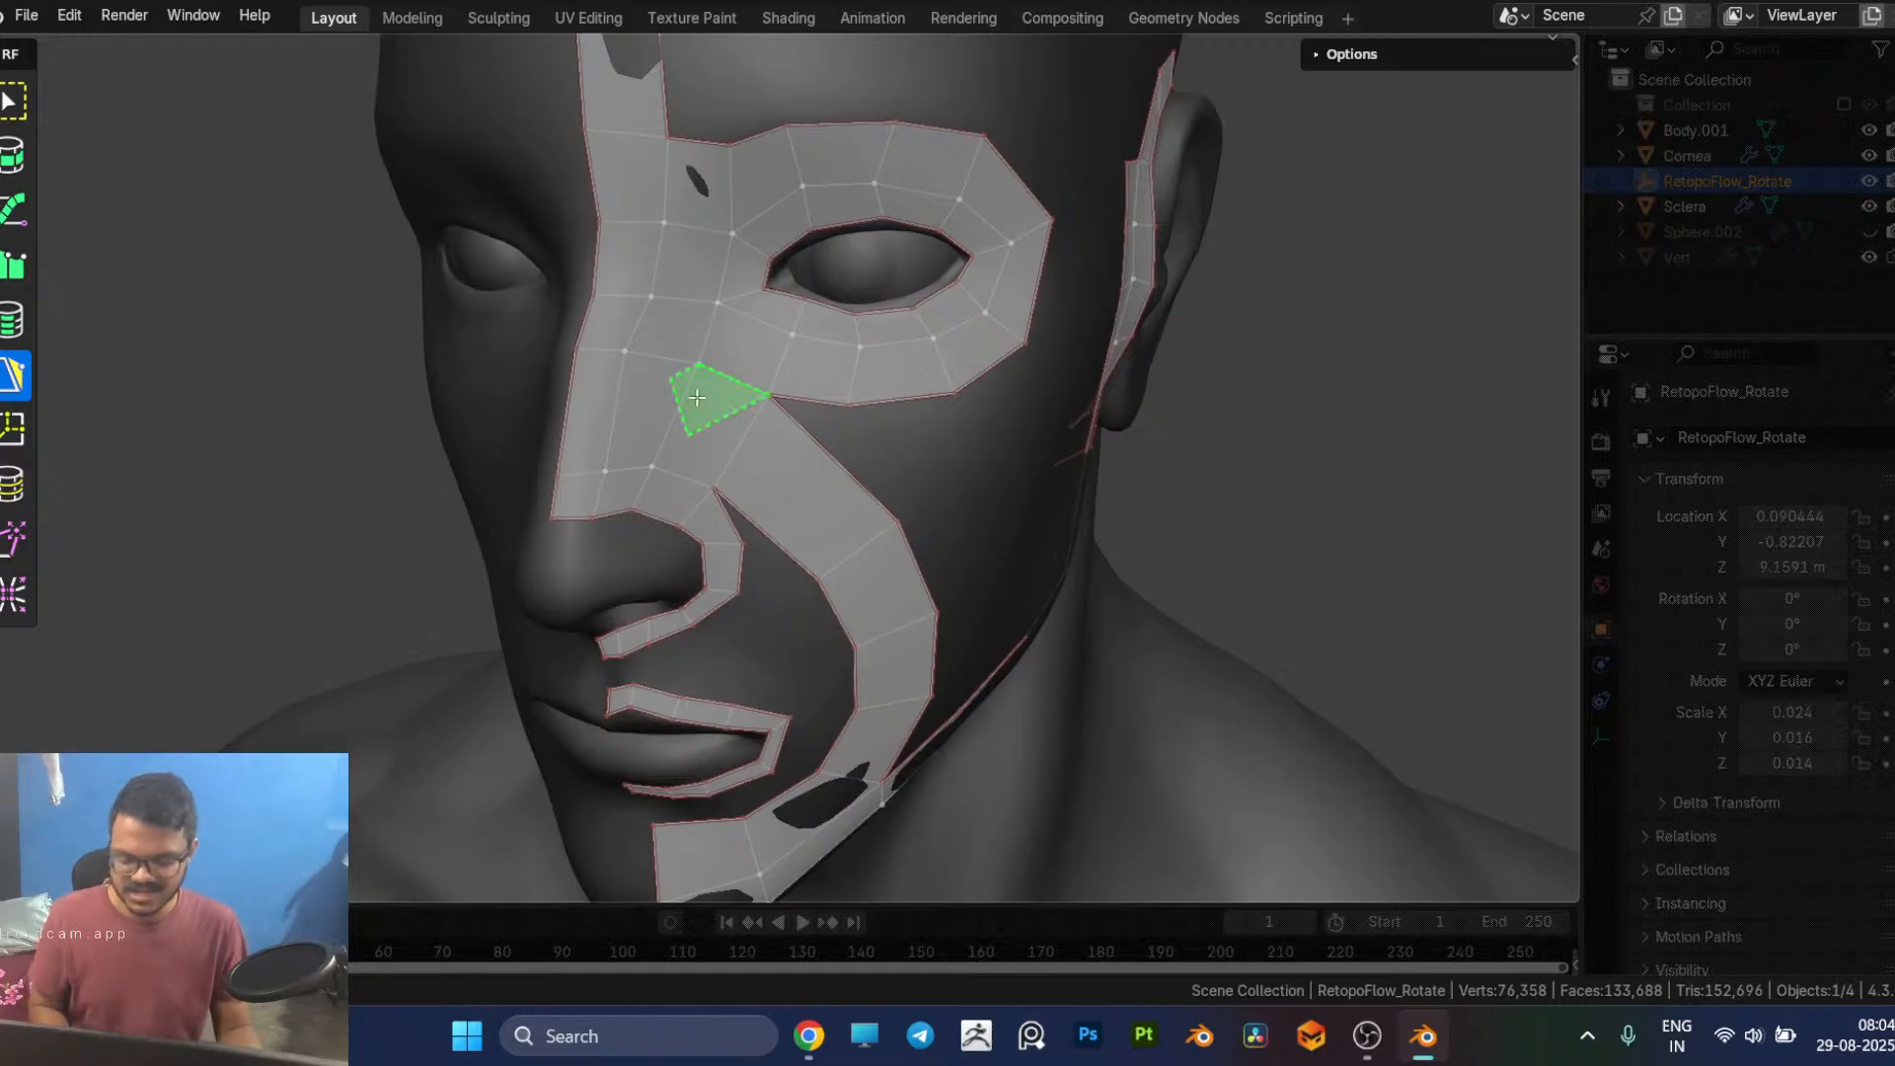
{"action": "key", "text": "7"}
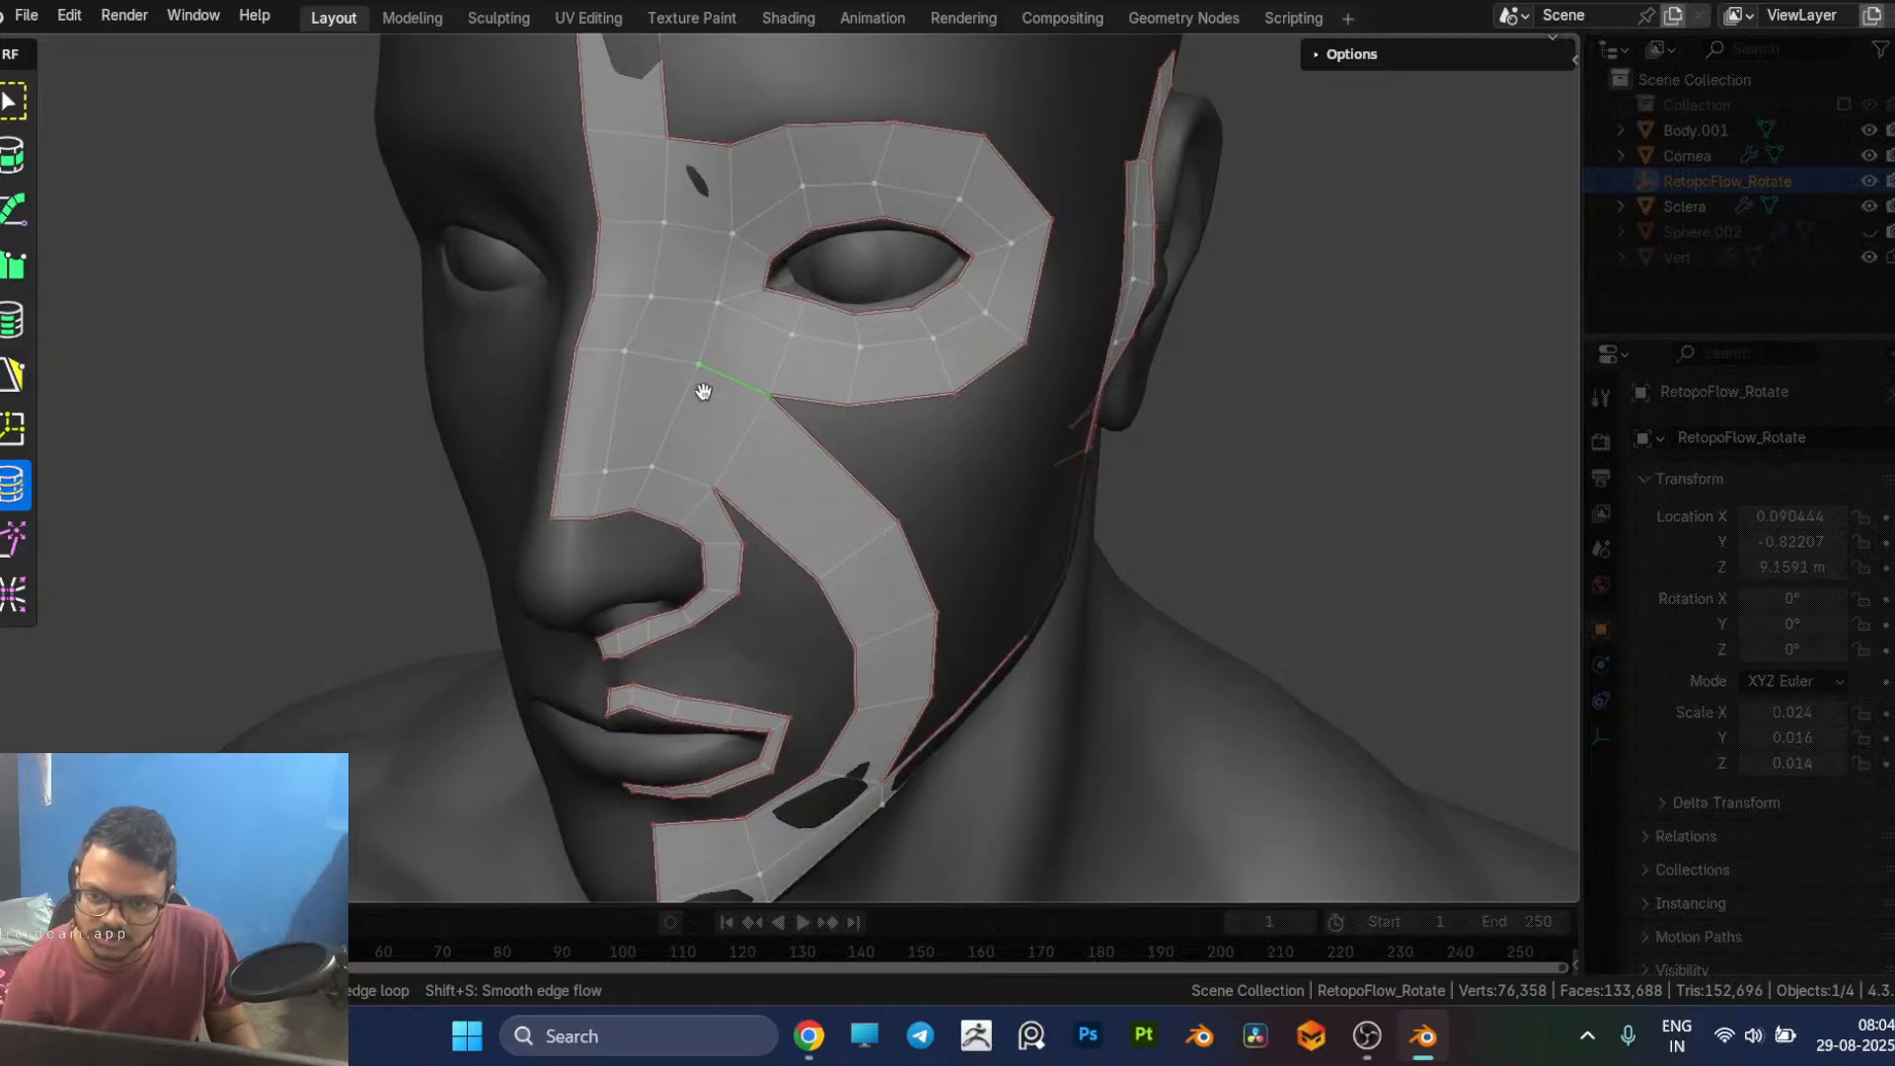
{"action": "key", "text": "5"}
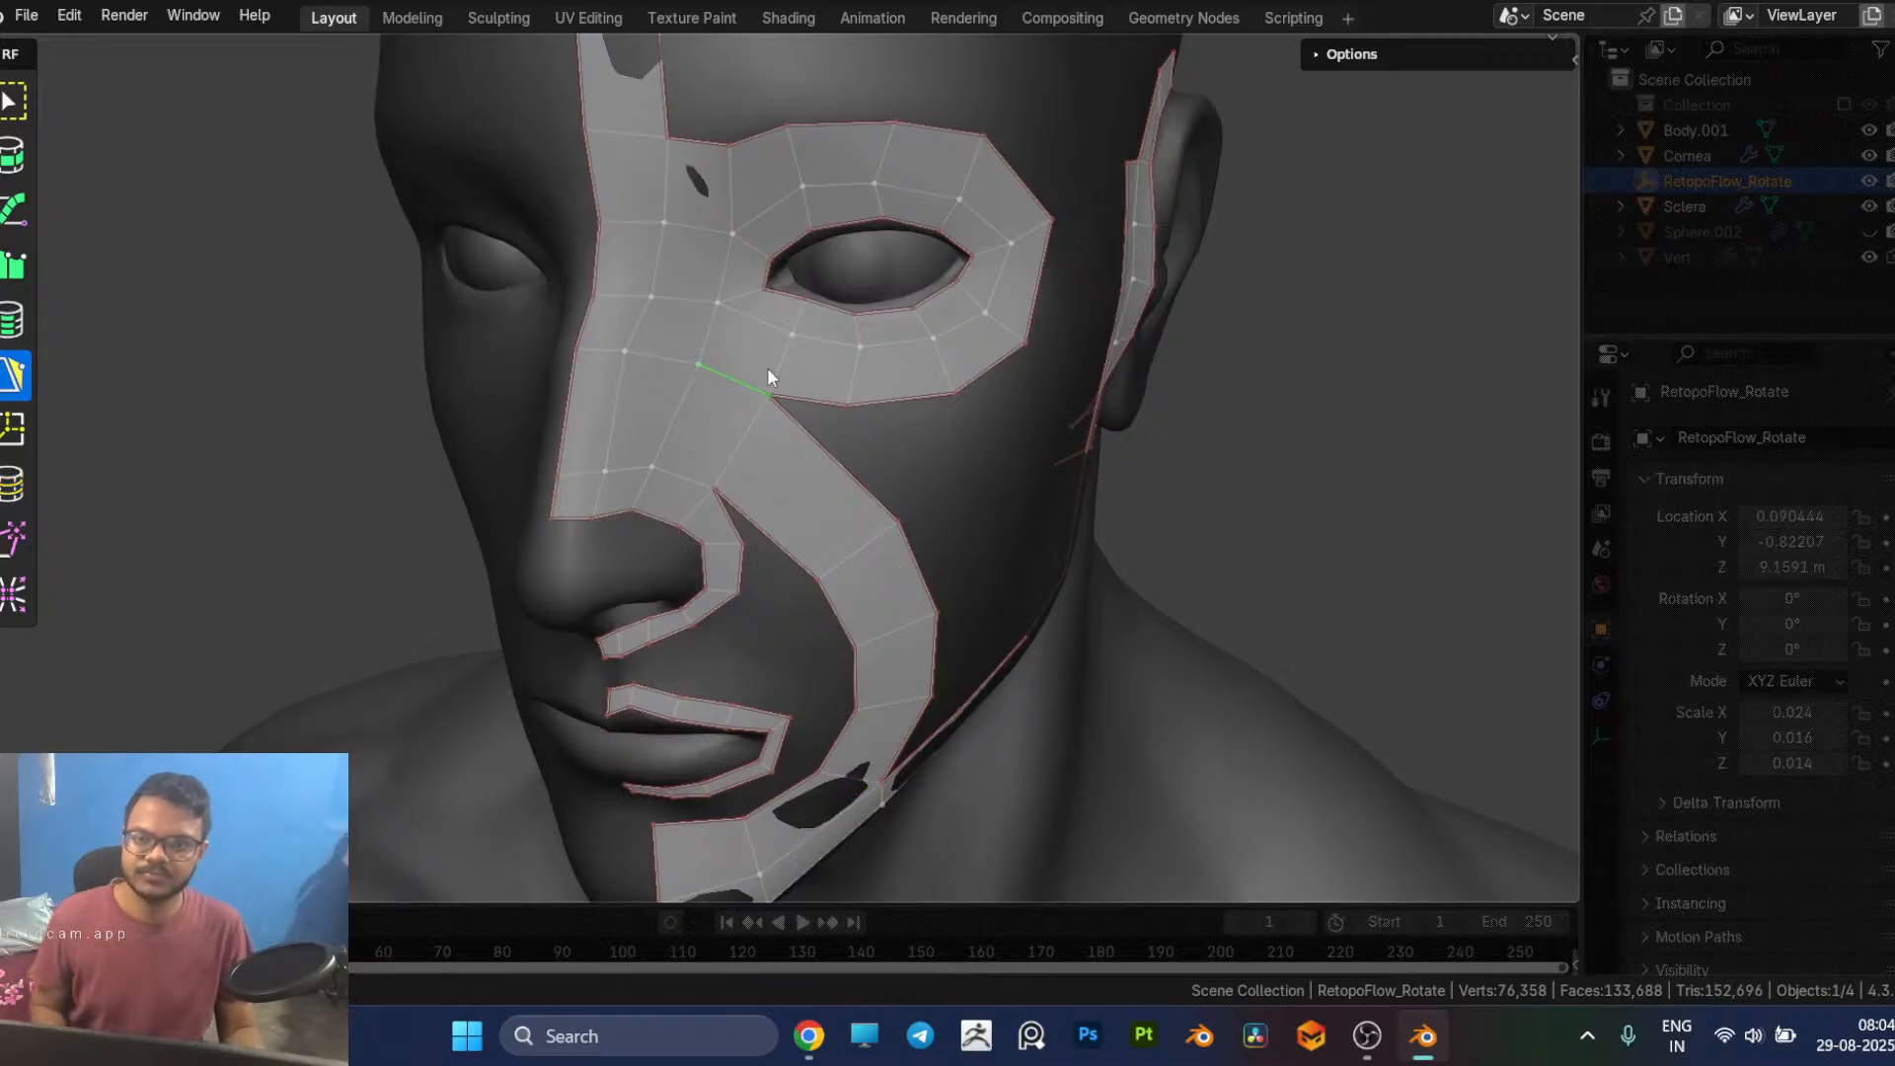
{"action": "left_click", "coordinate": [703, 407]}
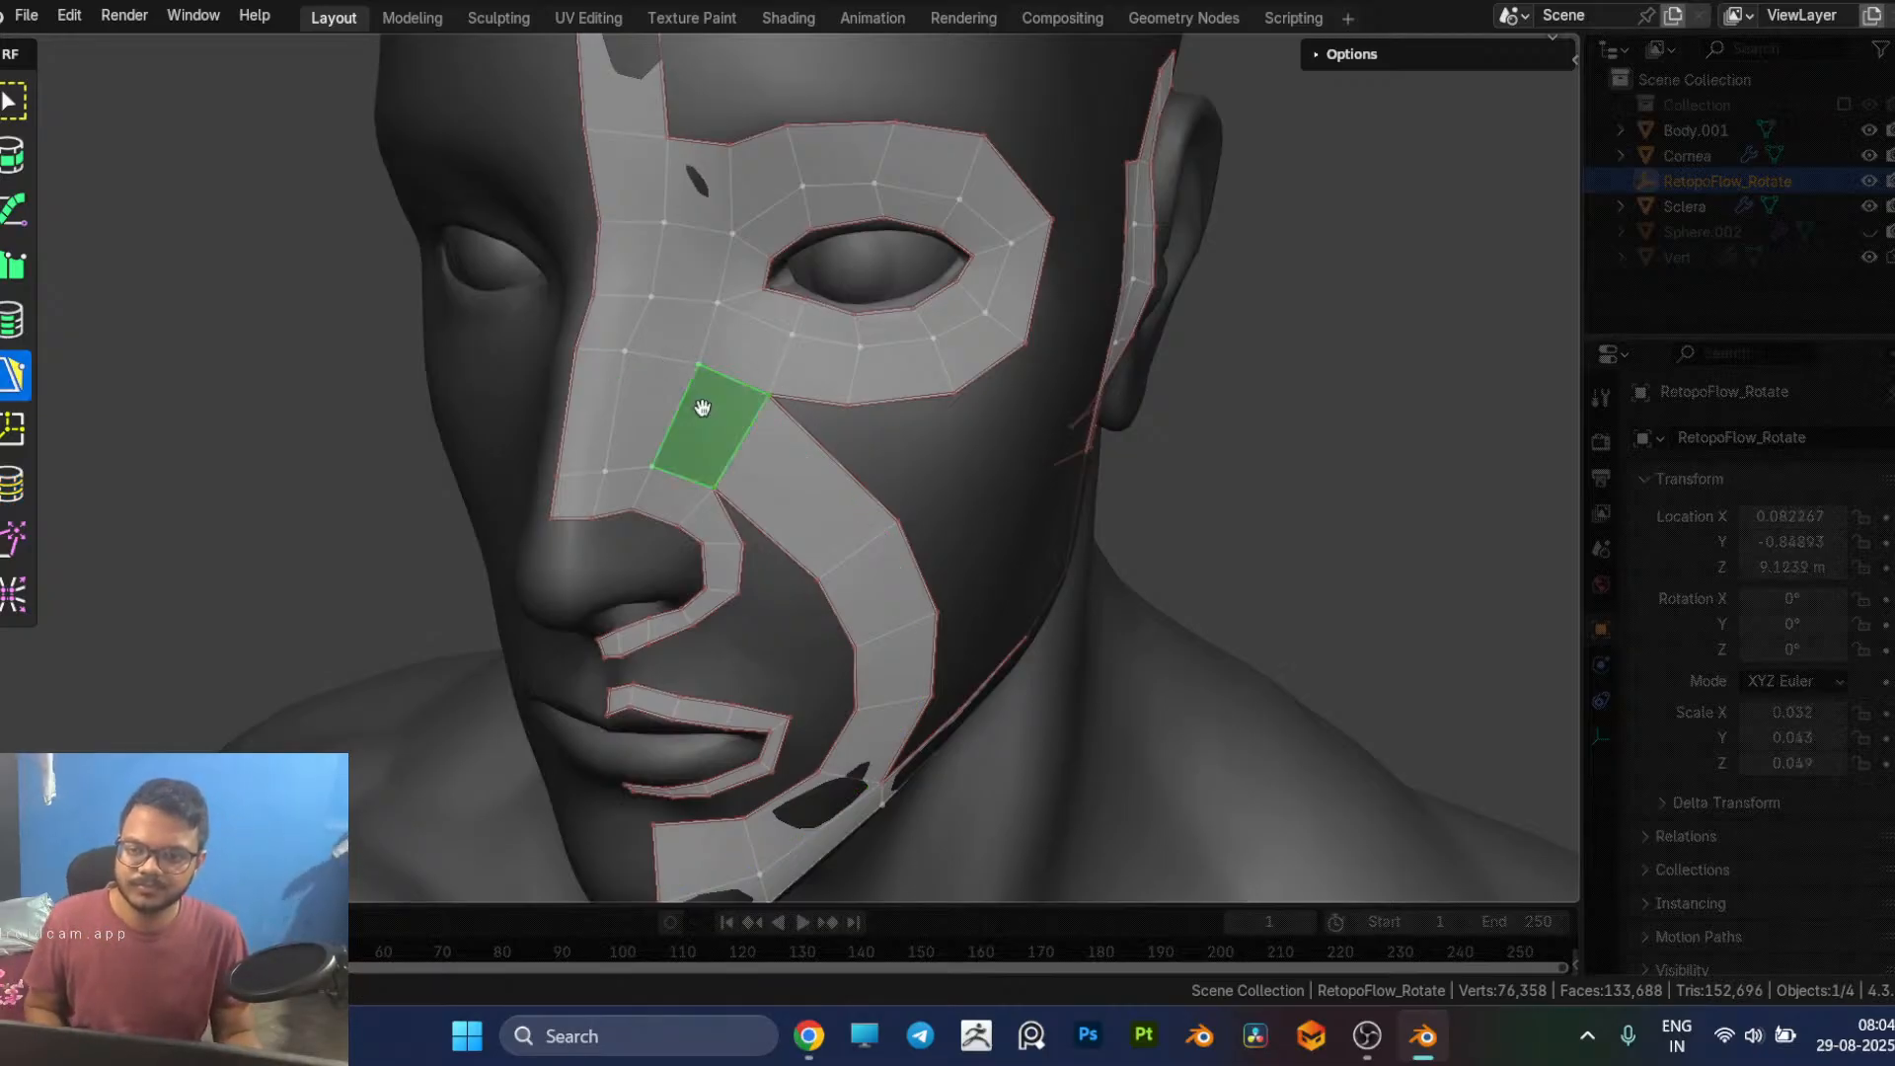
{"action": "left_click", "coordinate": [768, 398]}
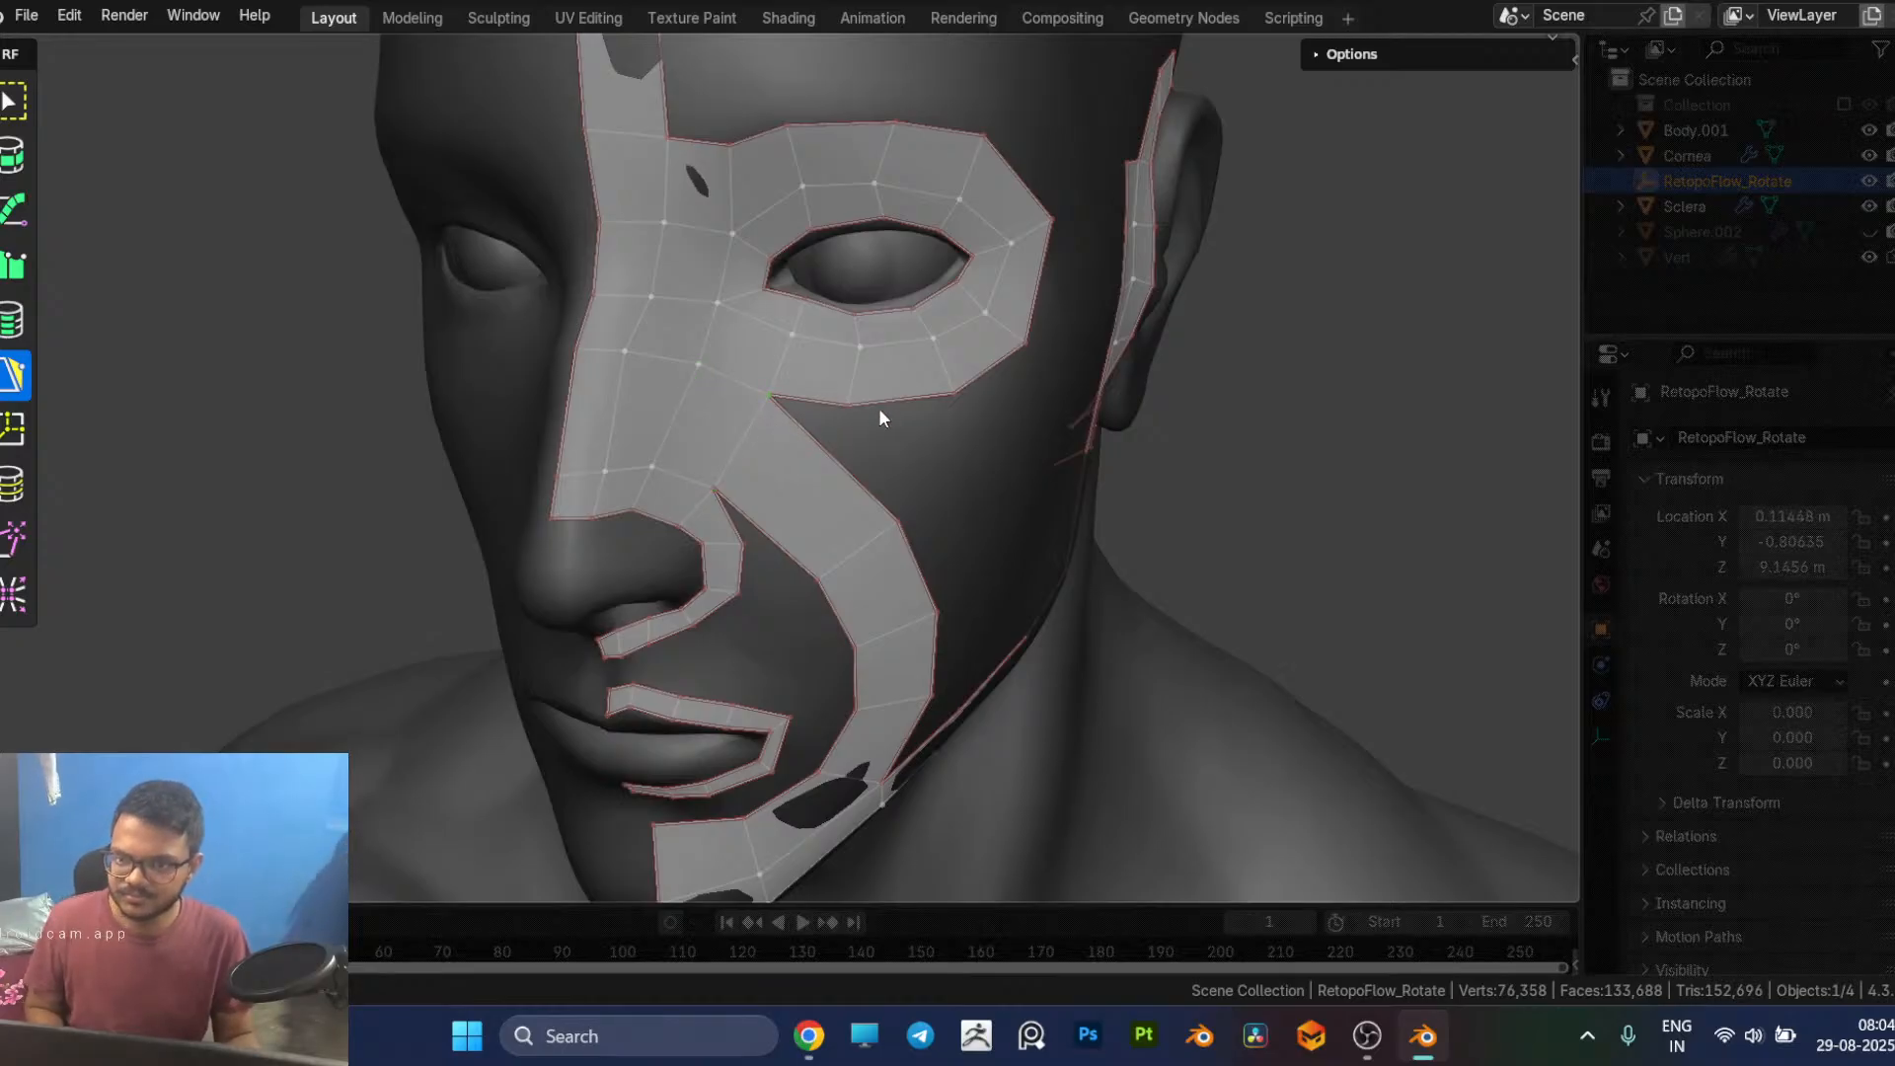
{"action": "key", "text": "v"}
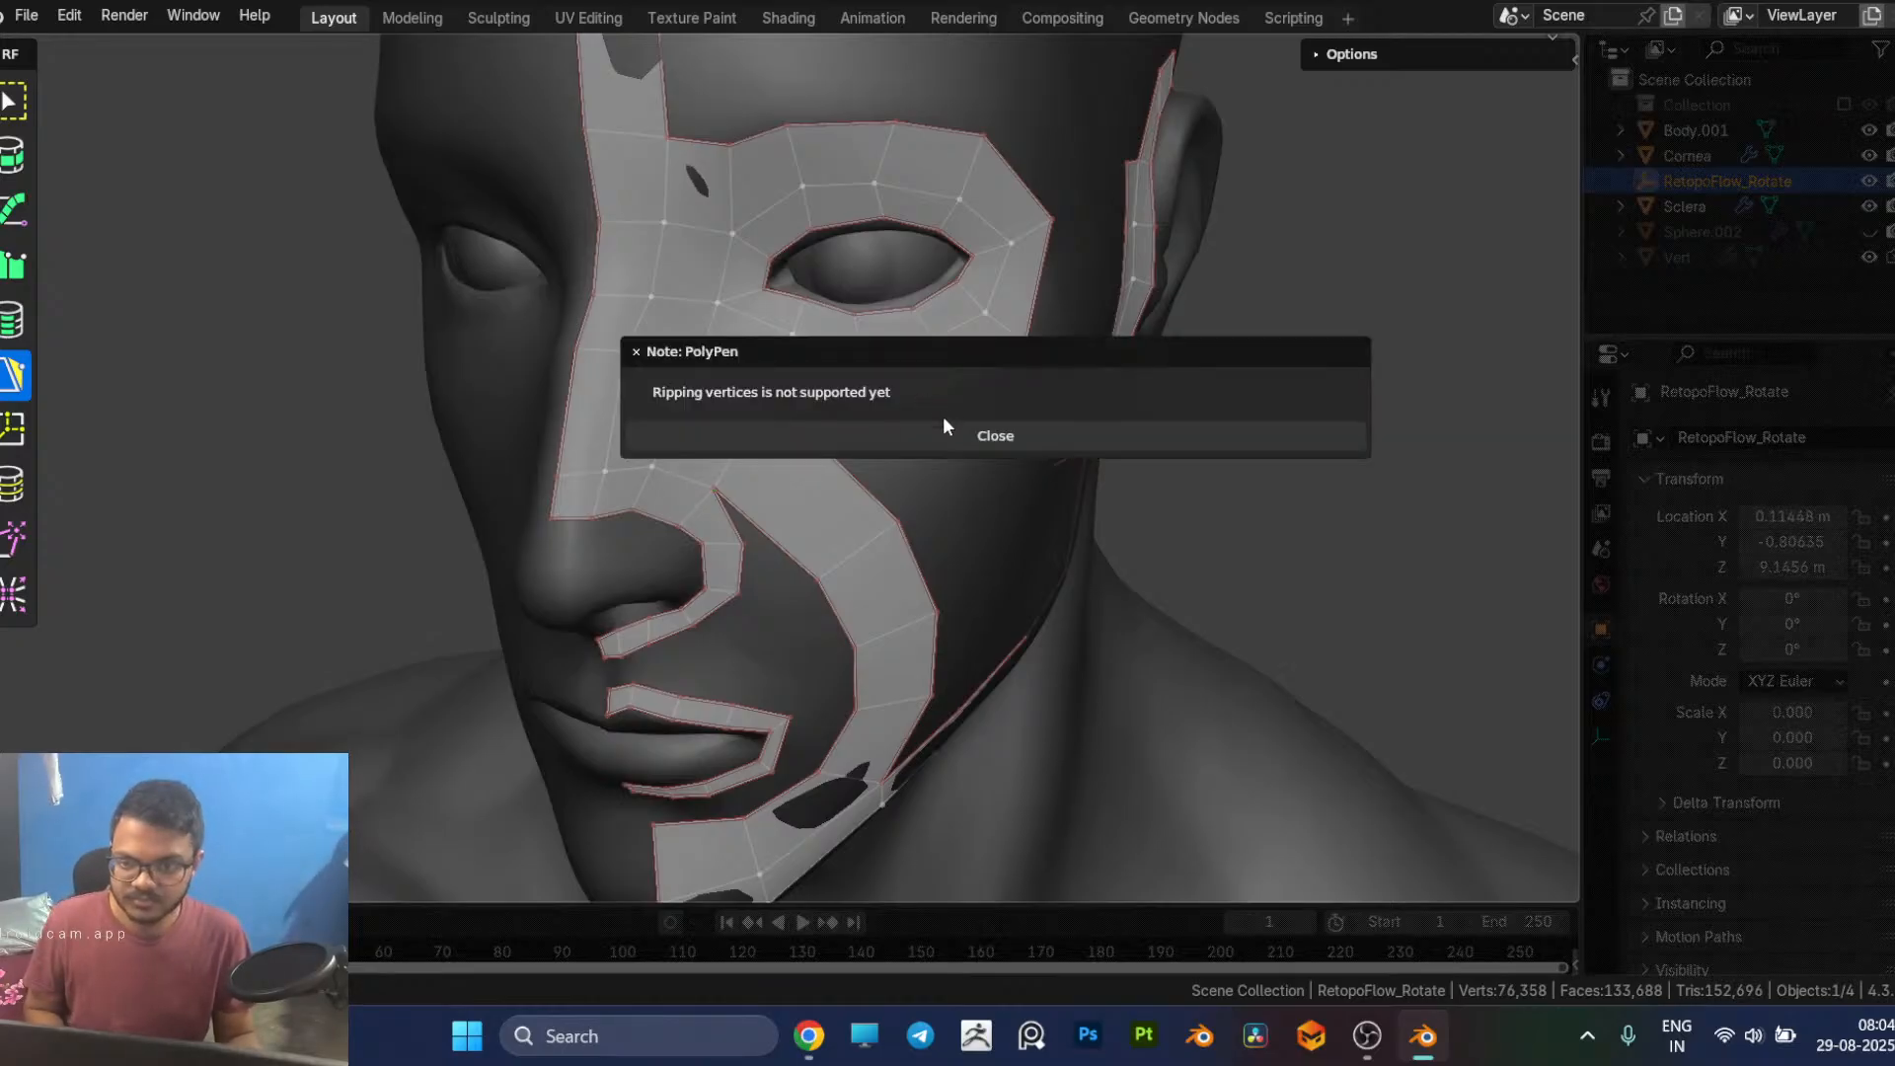
{"action": "left_click", "coordinate": [950, 436]}
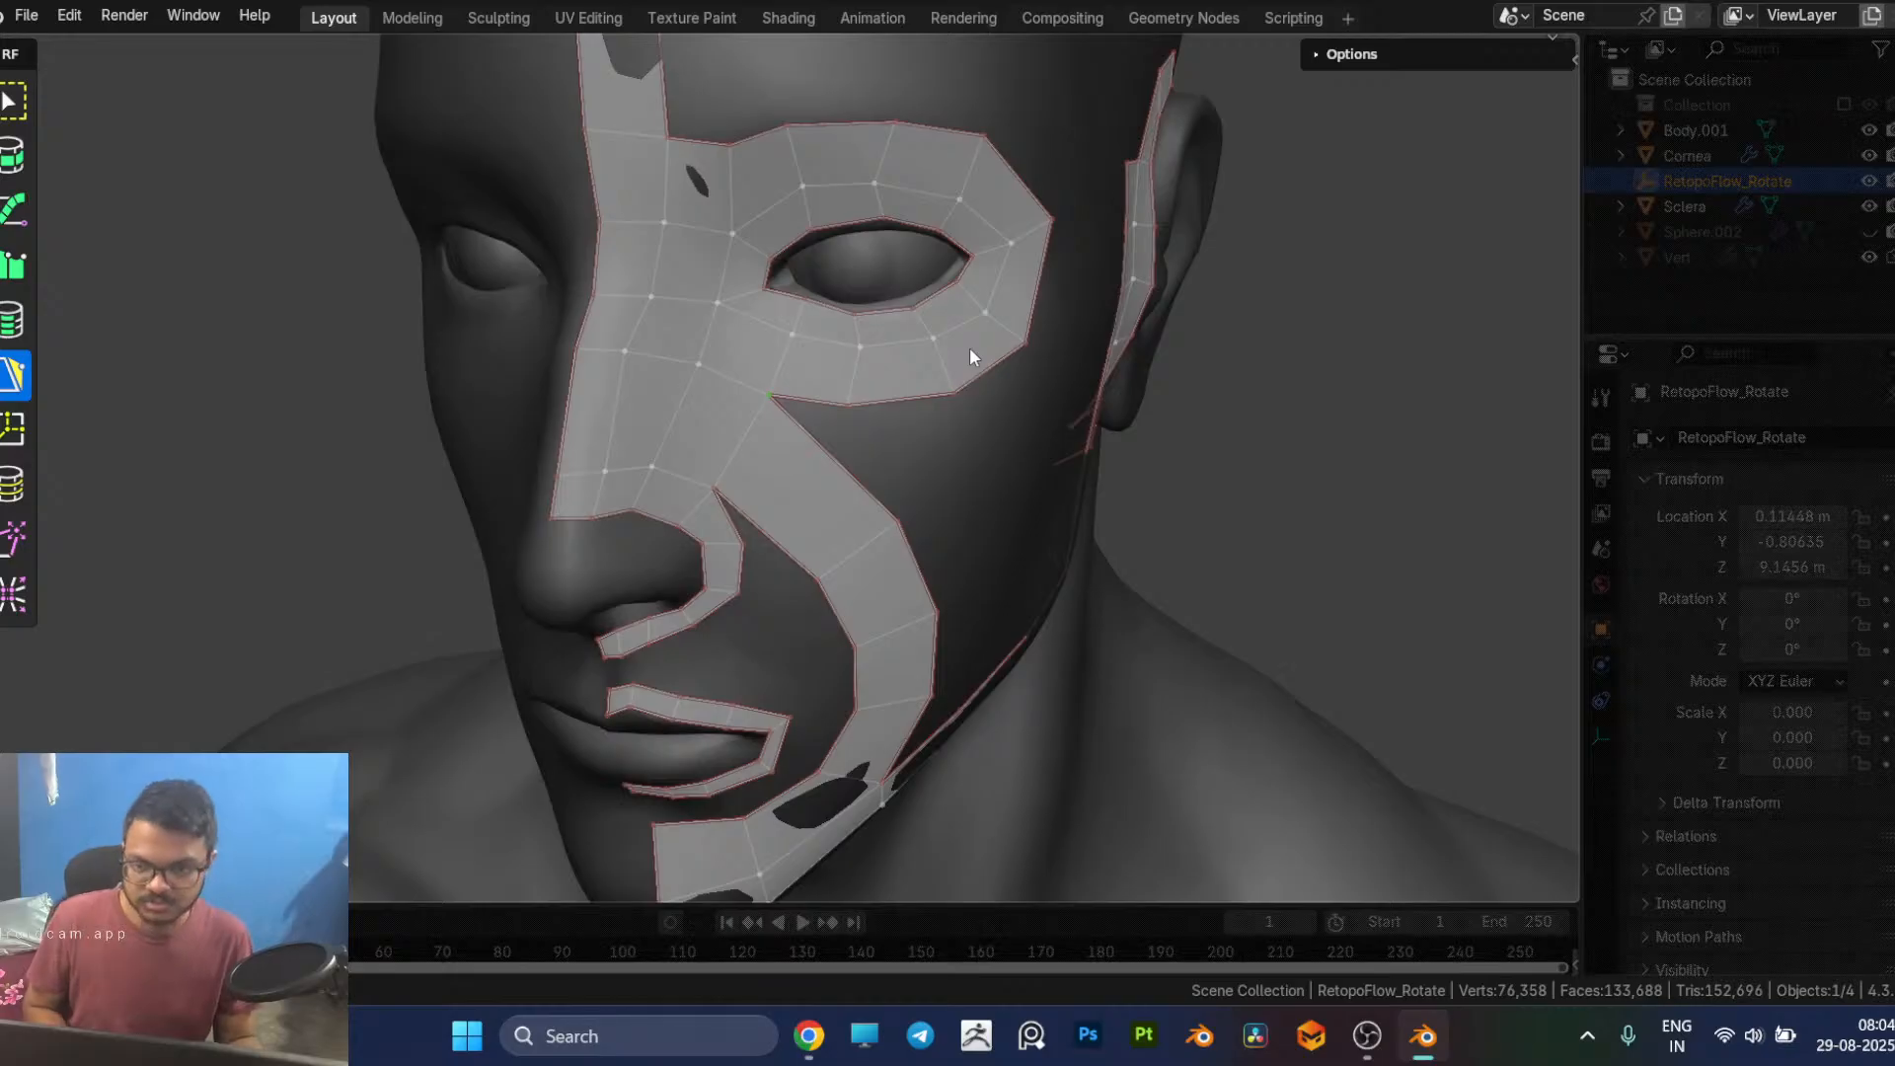
{"action": "key", "text": "x"}
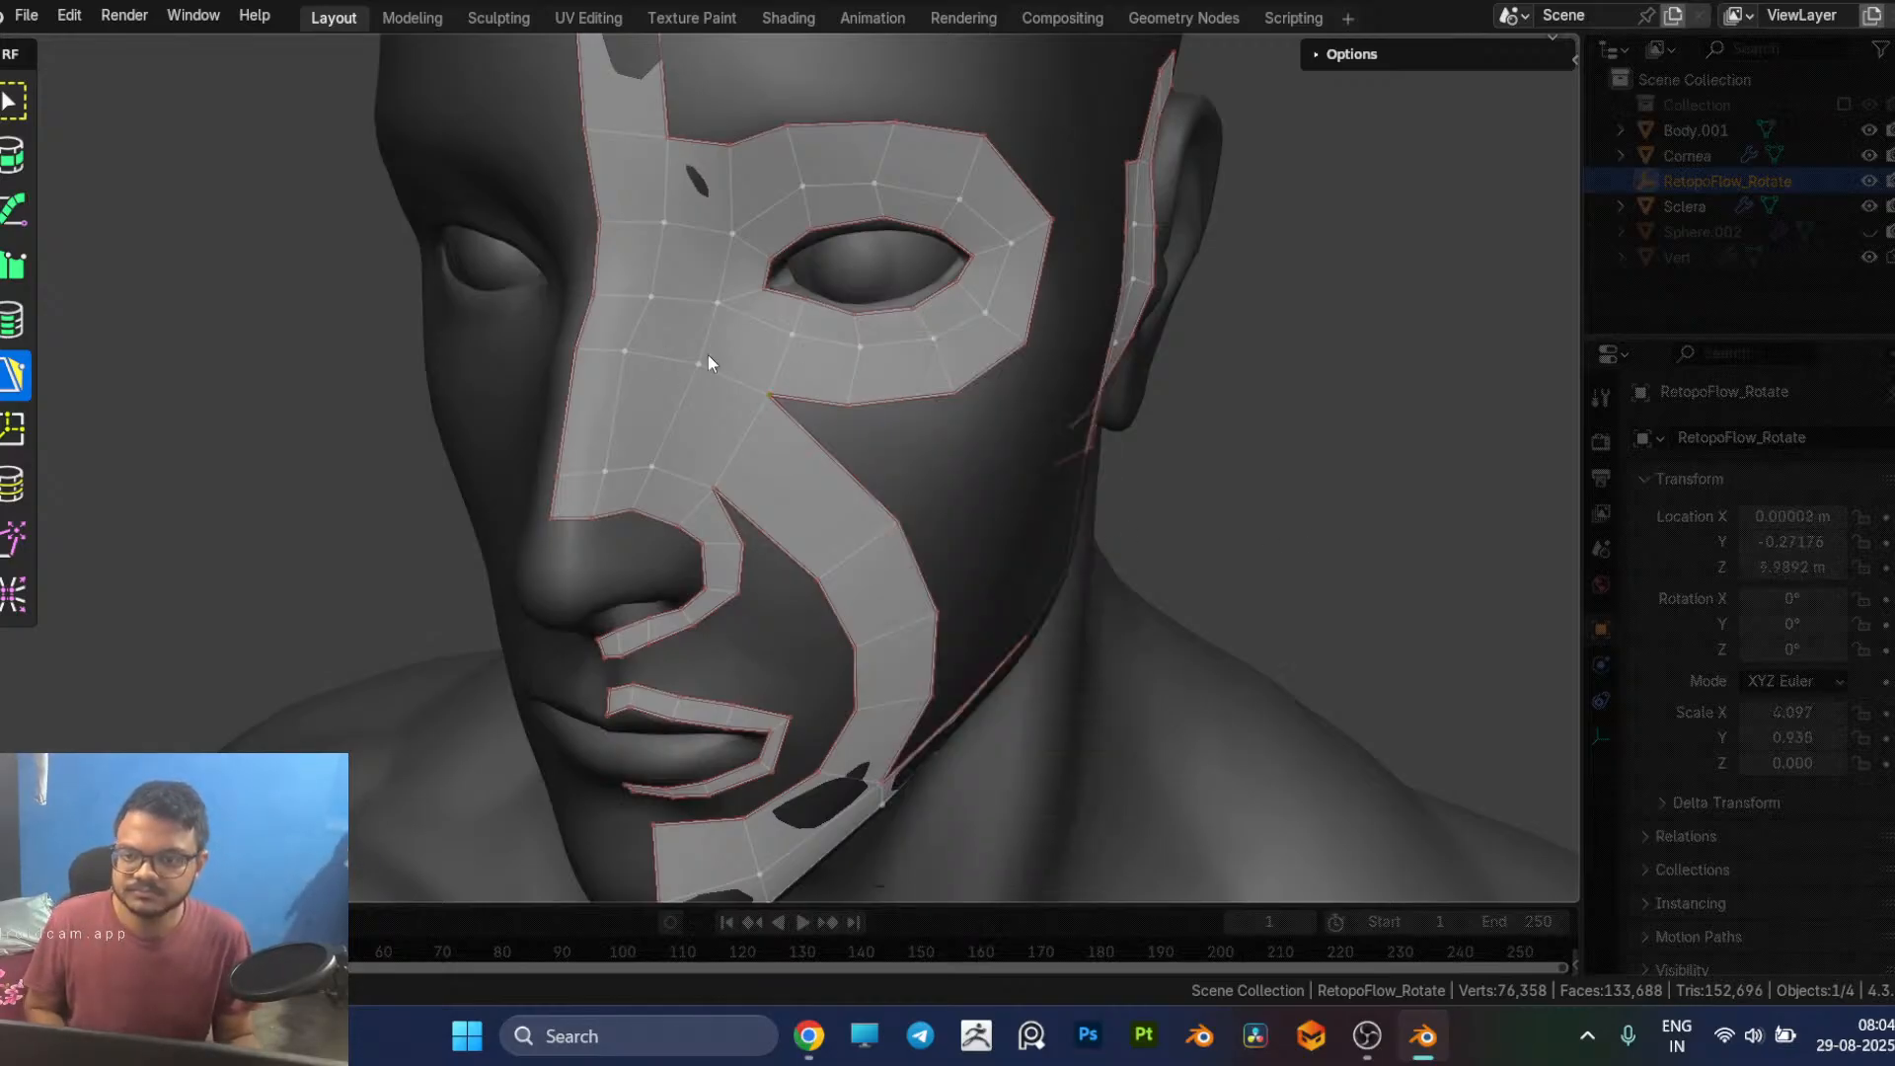
{"action": "left_click", "coordinate": [729, 379]}
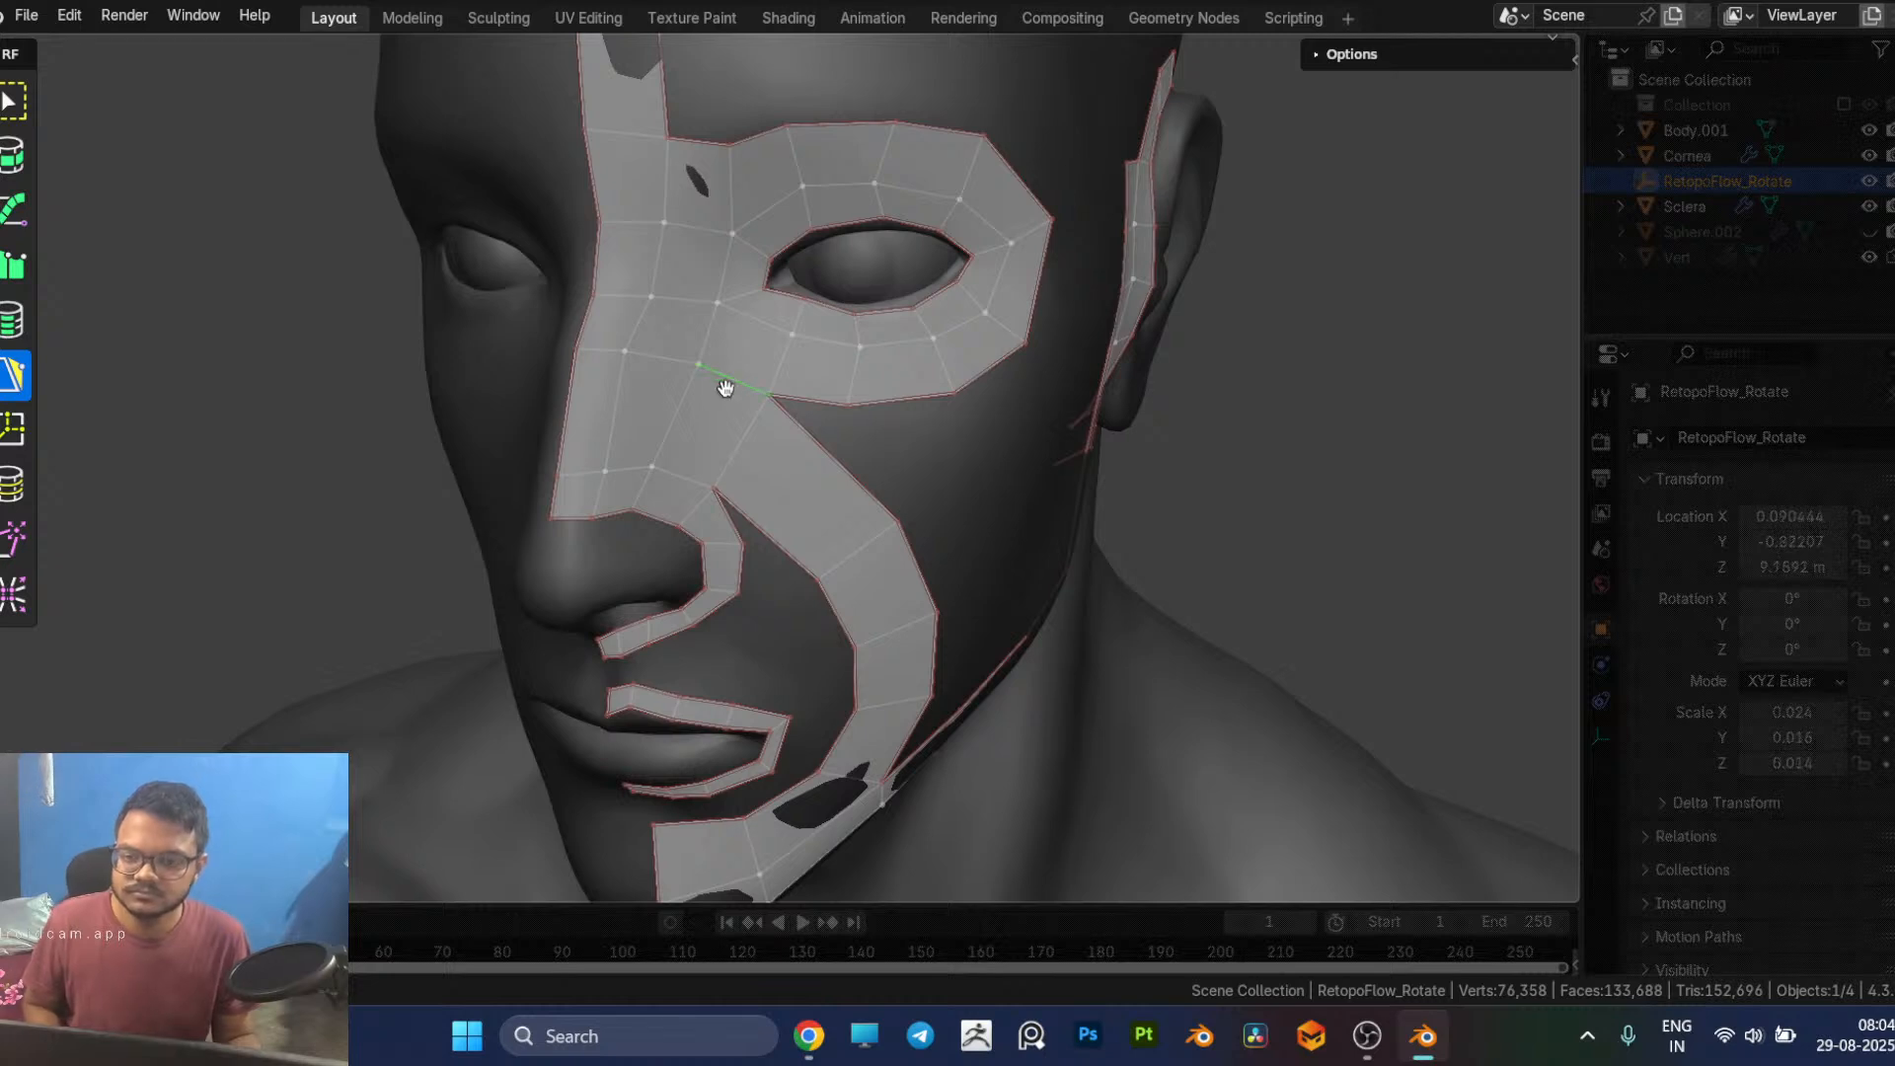
Step: Delete the row of three faces across the nose bridge and the adjoining face at the inner end of the lower eye loop
{"action": "left_click", "coordinate": [672, 364], "text": "shift"}
{"action": "left_click", "coordinate": [606, 353], "text": "shift"}
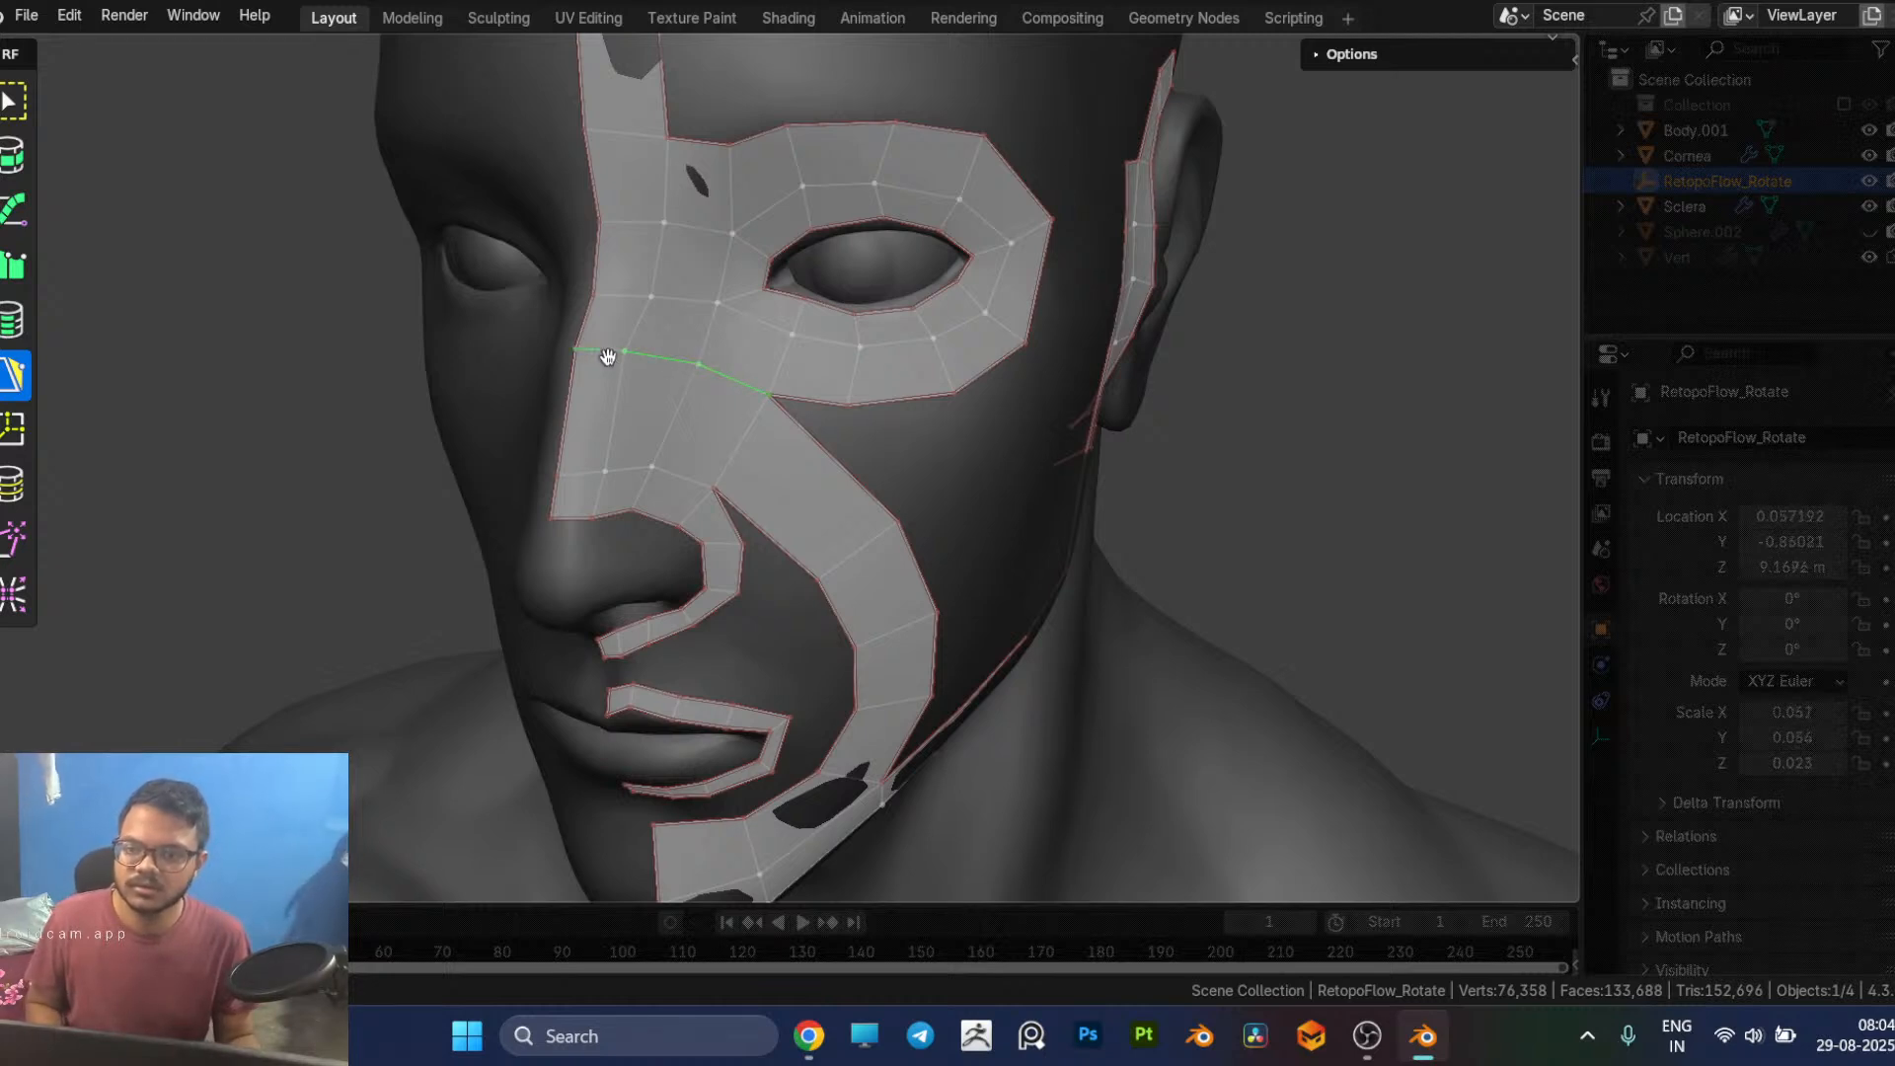
{"action": "left_click", "coordinate": [743, 346]}
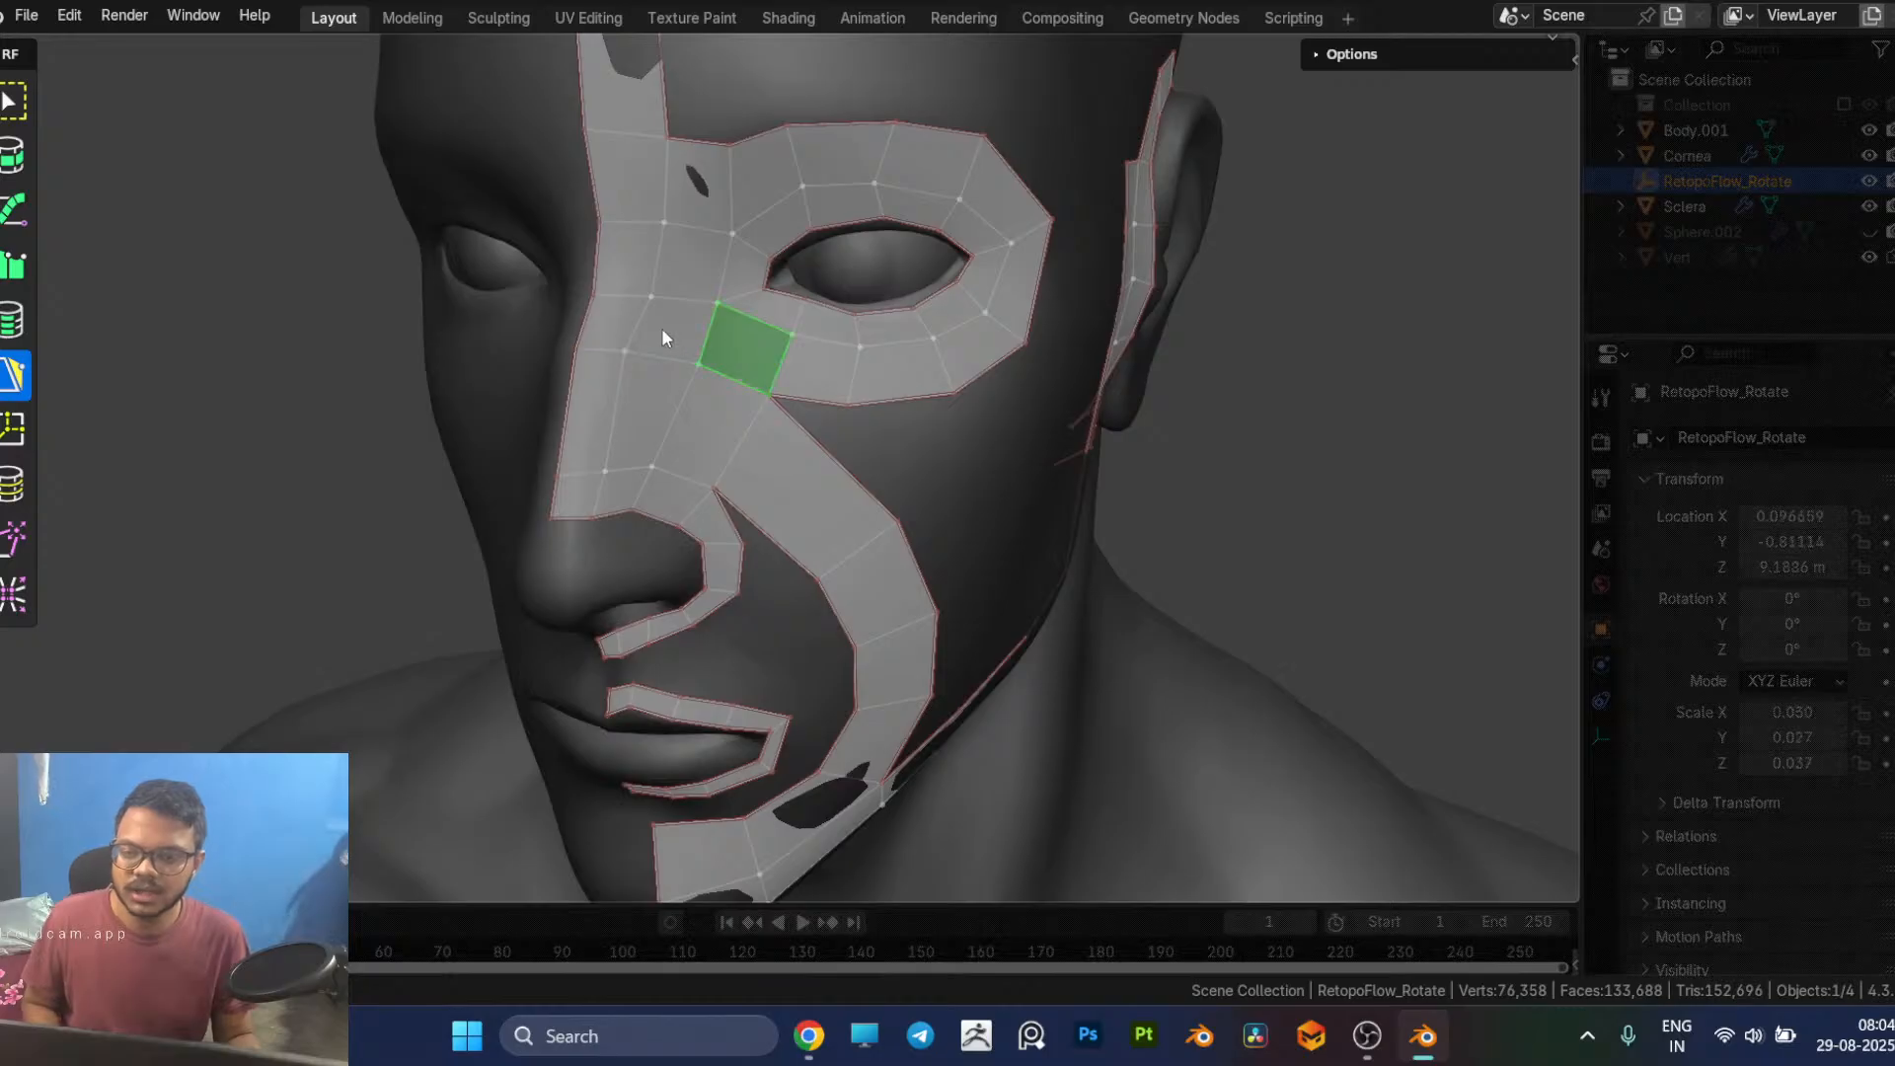
{"action": "left_click", "coordinate": [662, 328], "text": "shift"}
{"action": "left_click", "coordinate": [614, 322], "text": "shift"}
{"action": "key", "text": "x"}
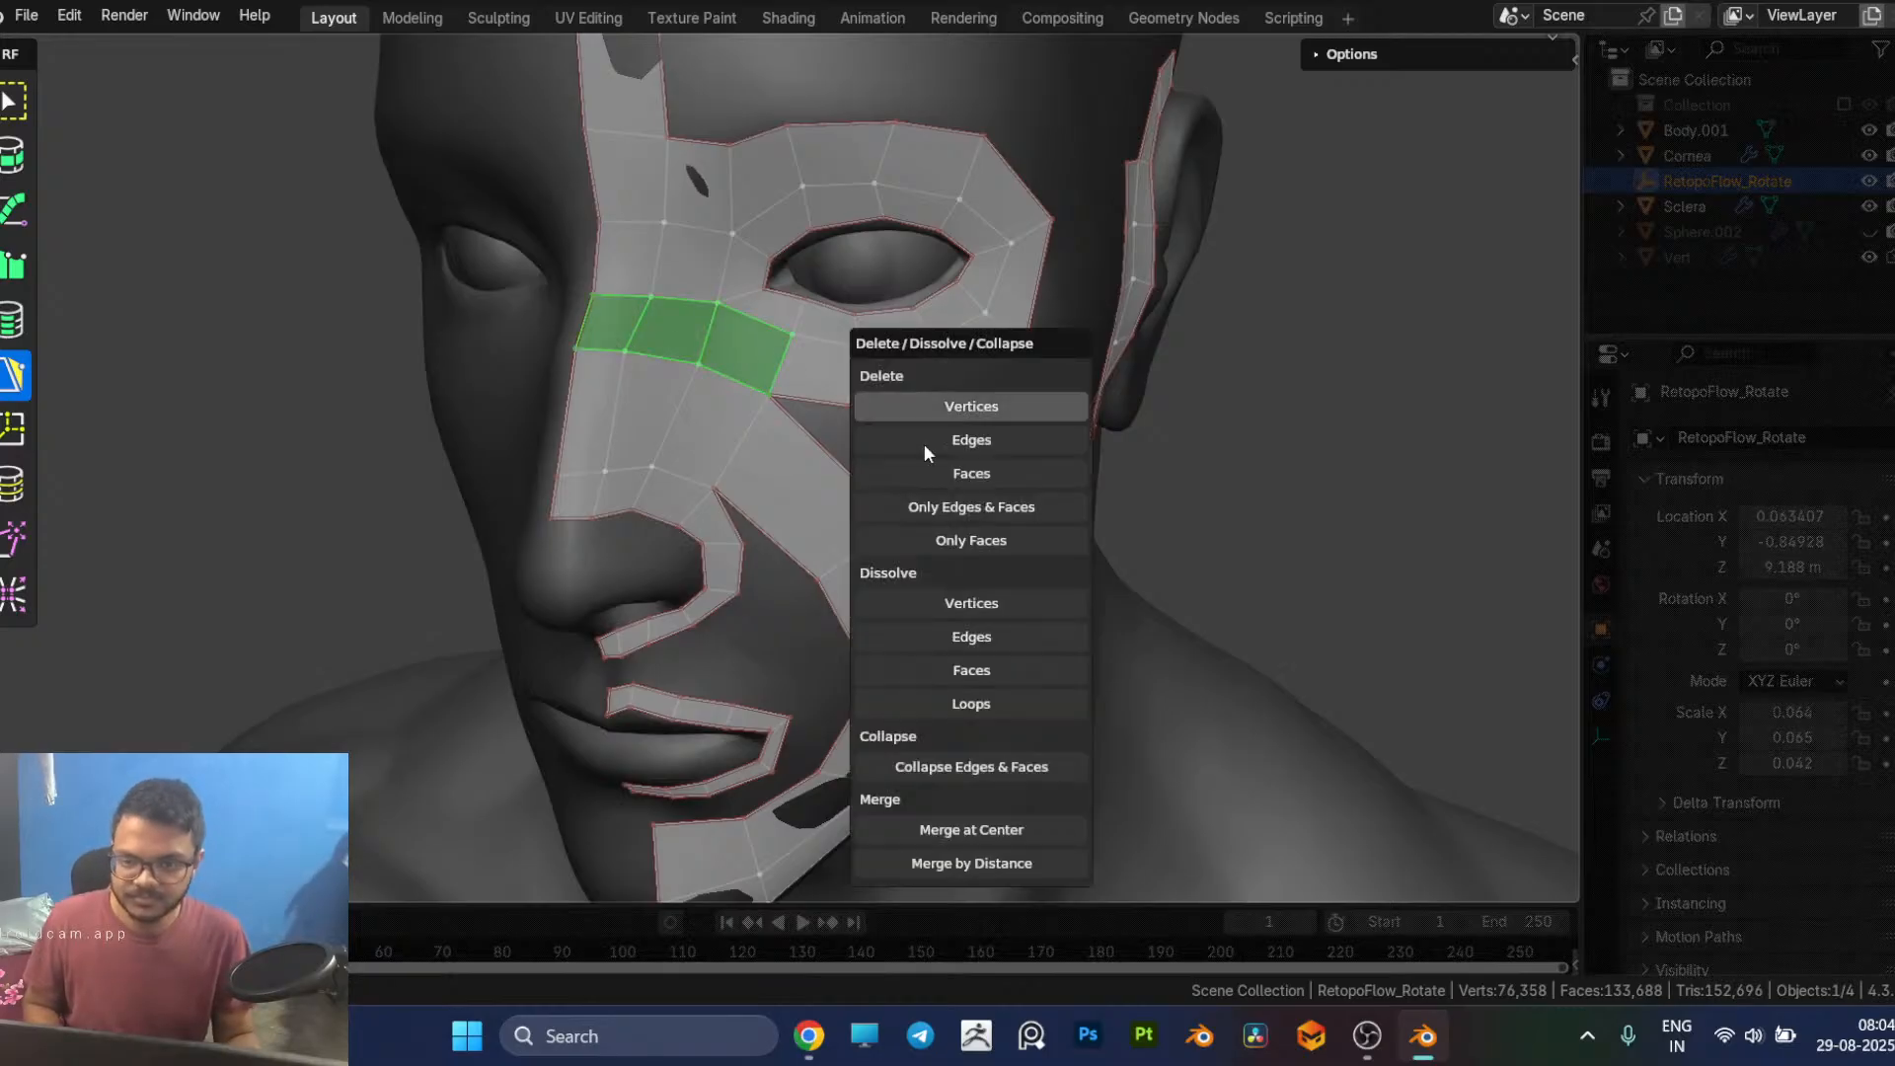
{"action": "left_click", "coordinate": [963, 470]}
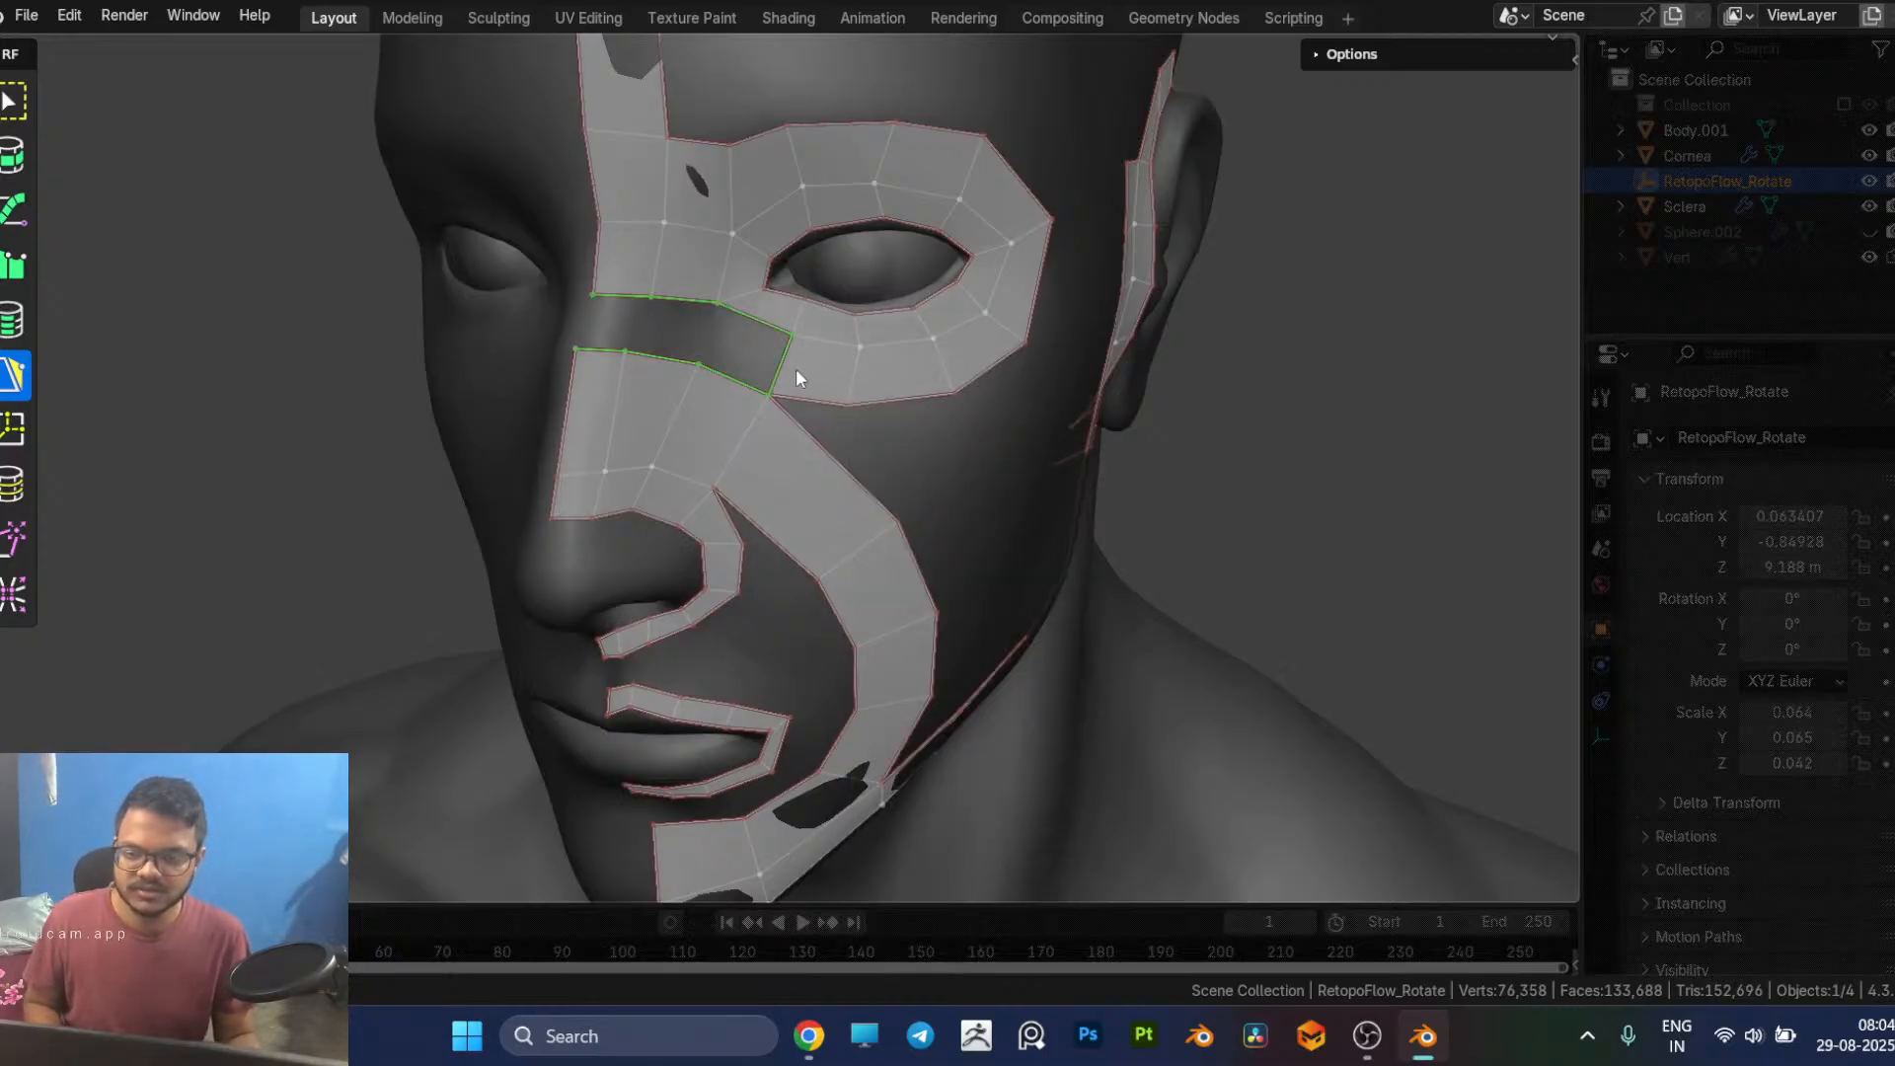
{"action": "left_click", "coordinate": [796, 369]}
{"action": "key", "text": "x"}
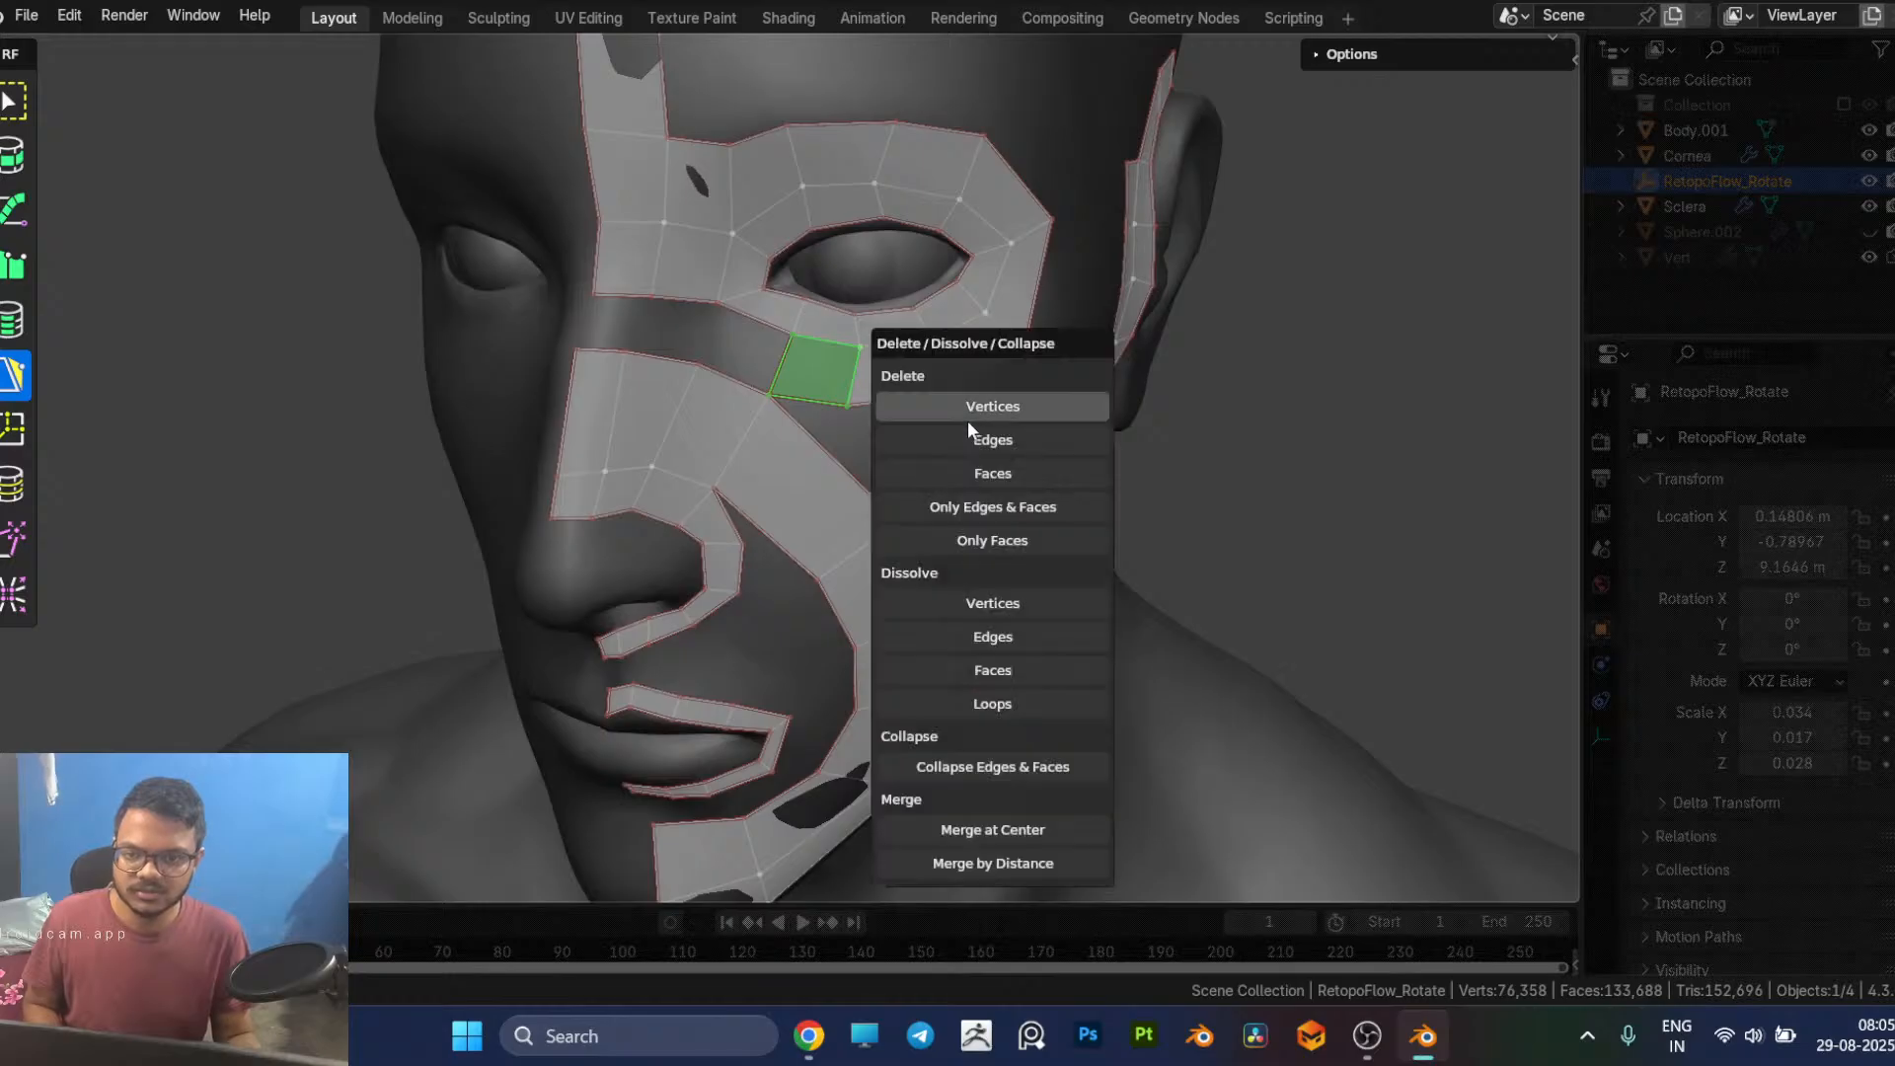
{"action": "left_click", "coordinate": [993, 472]}
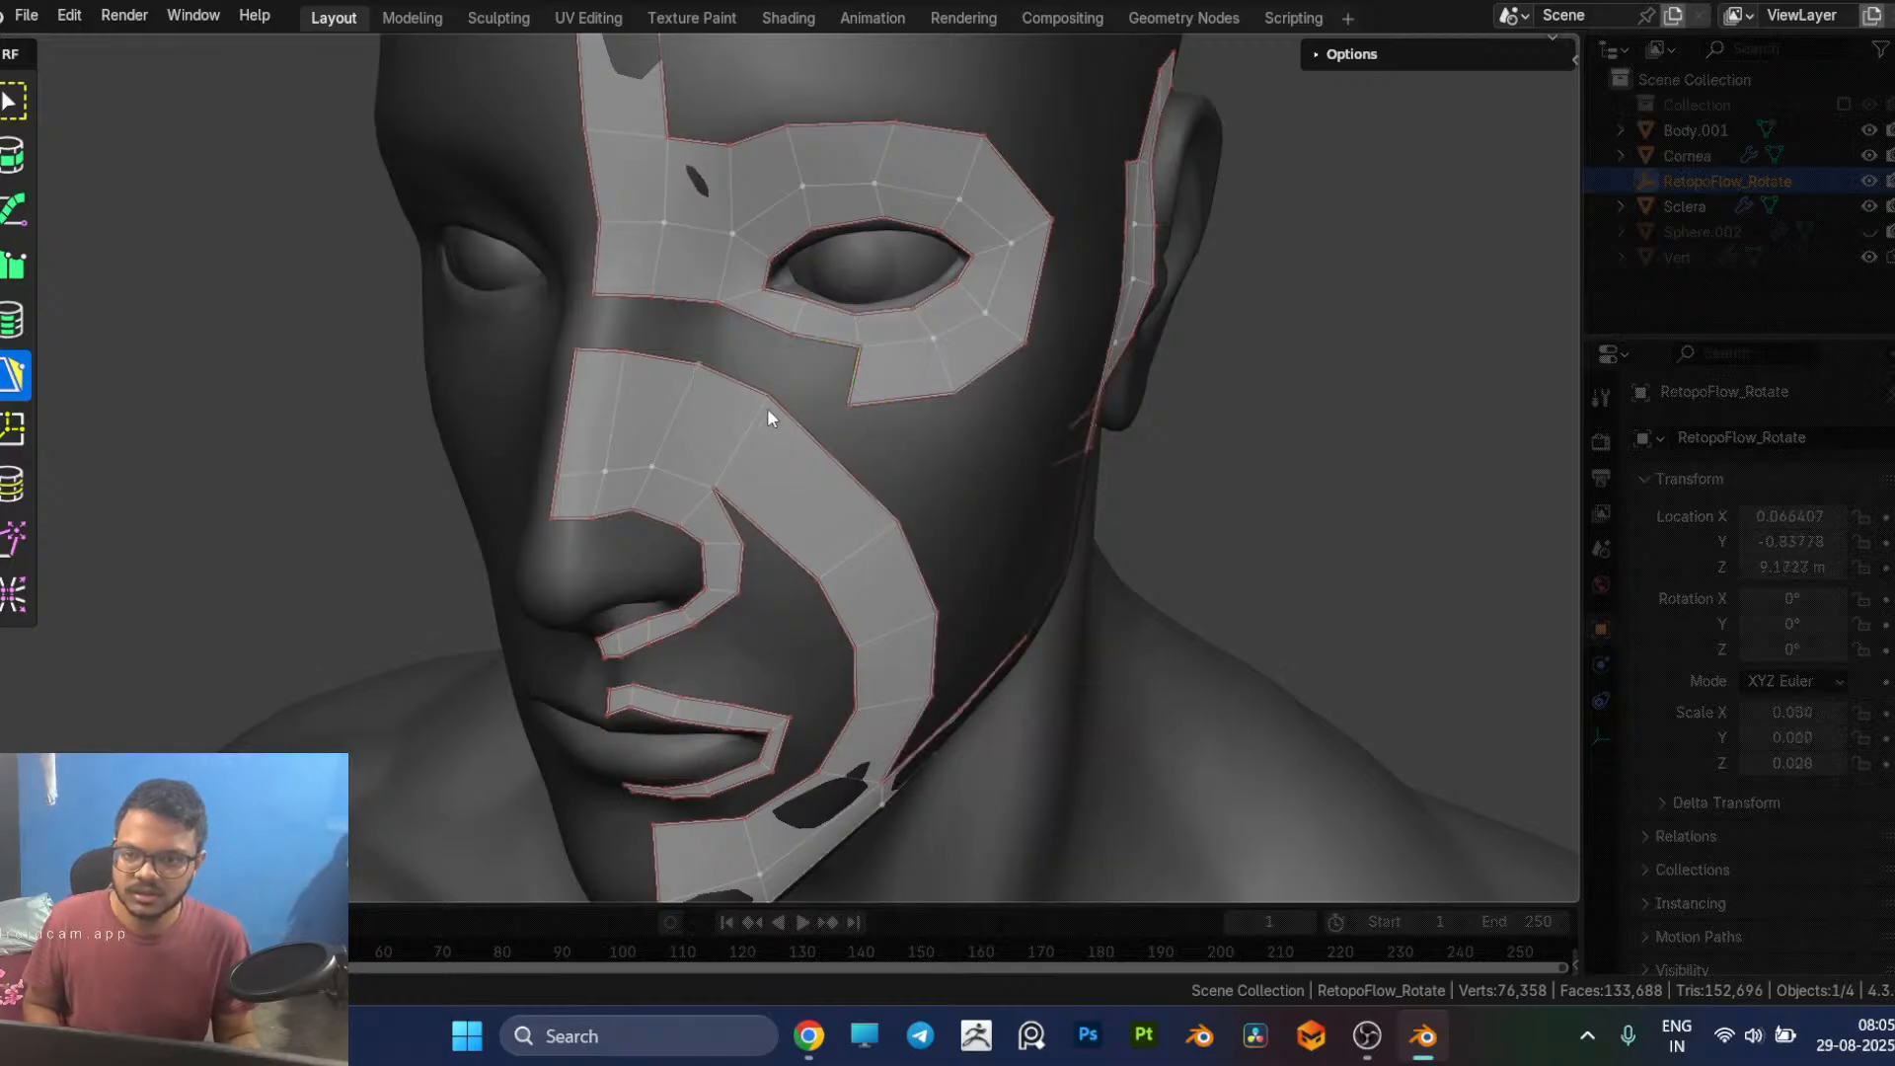
Step: Lower the top row of vertices of the nose and cheek strip, and refill the nose bridge gap with quads
{"action": "middle_click_drag", "start_coordinate": [758, 406], "coordinate": [726, 385]}
{"action": "left_click_drag", "start_coordinate": [687, 373], "coordinate": [829, 431]}
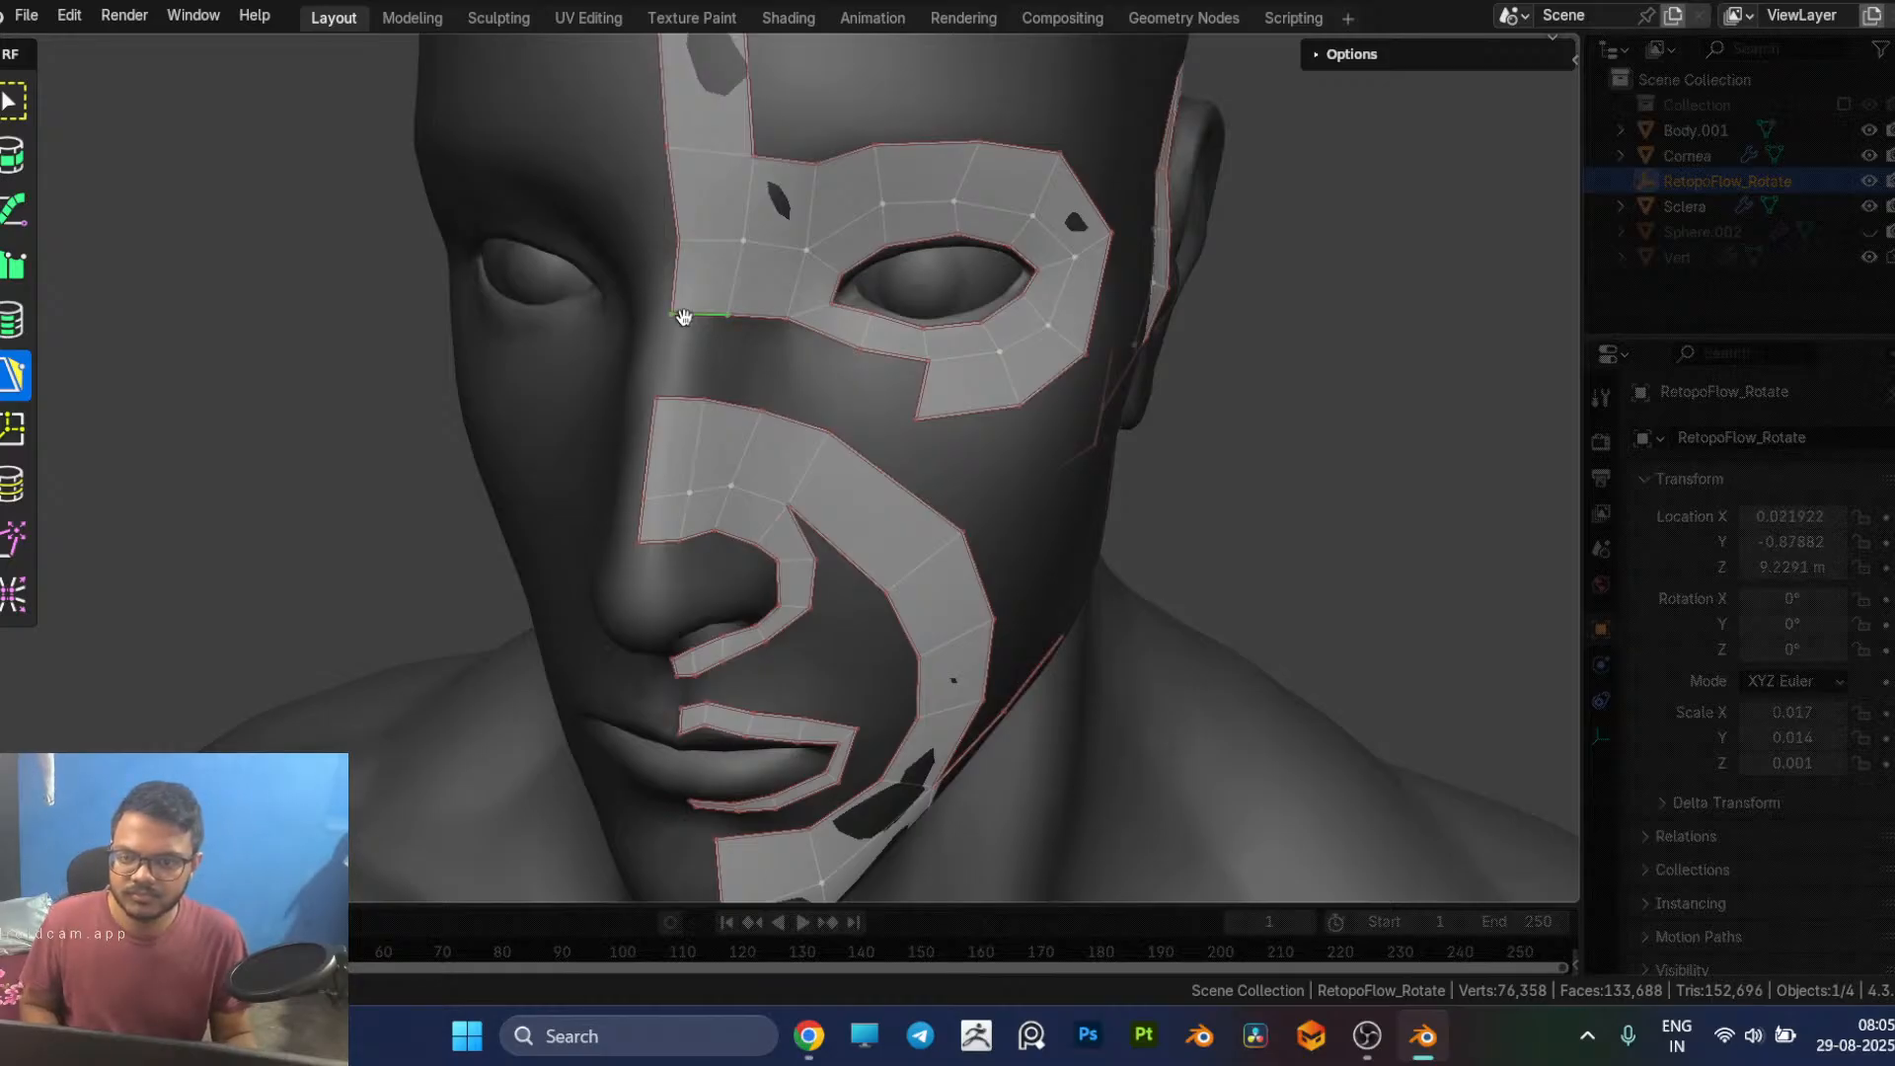
{"action": "left_click", "coordinate": [677, 387], "text": "ctrl"}
{"action": "left_click", "coordinate": [737, 395]}
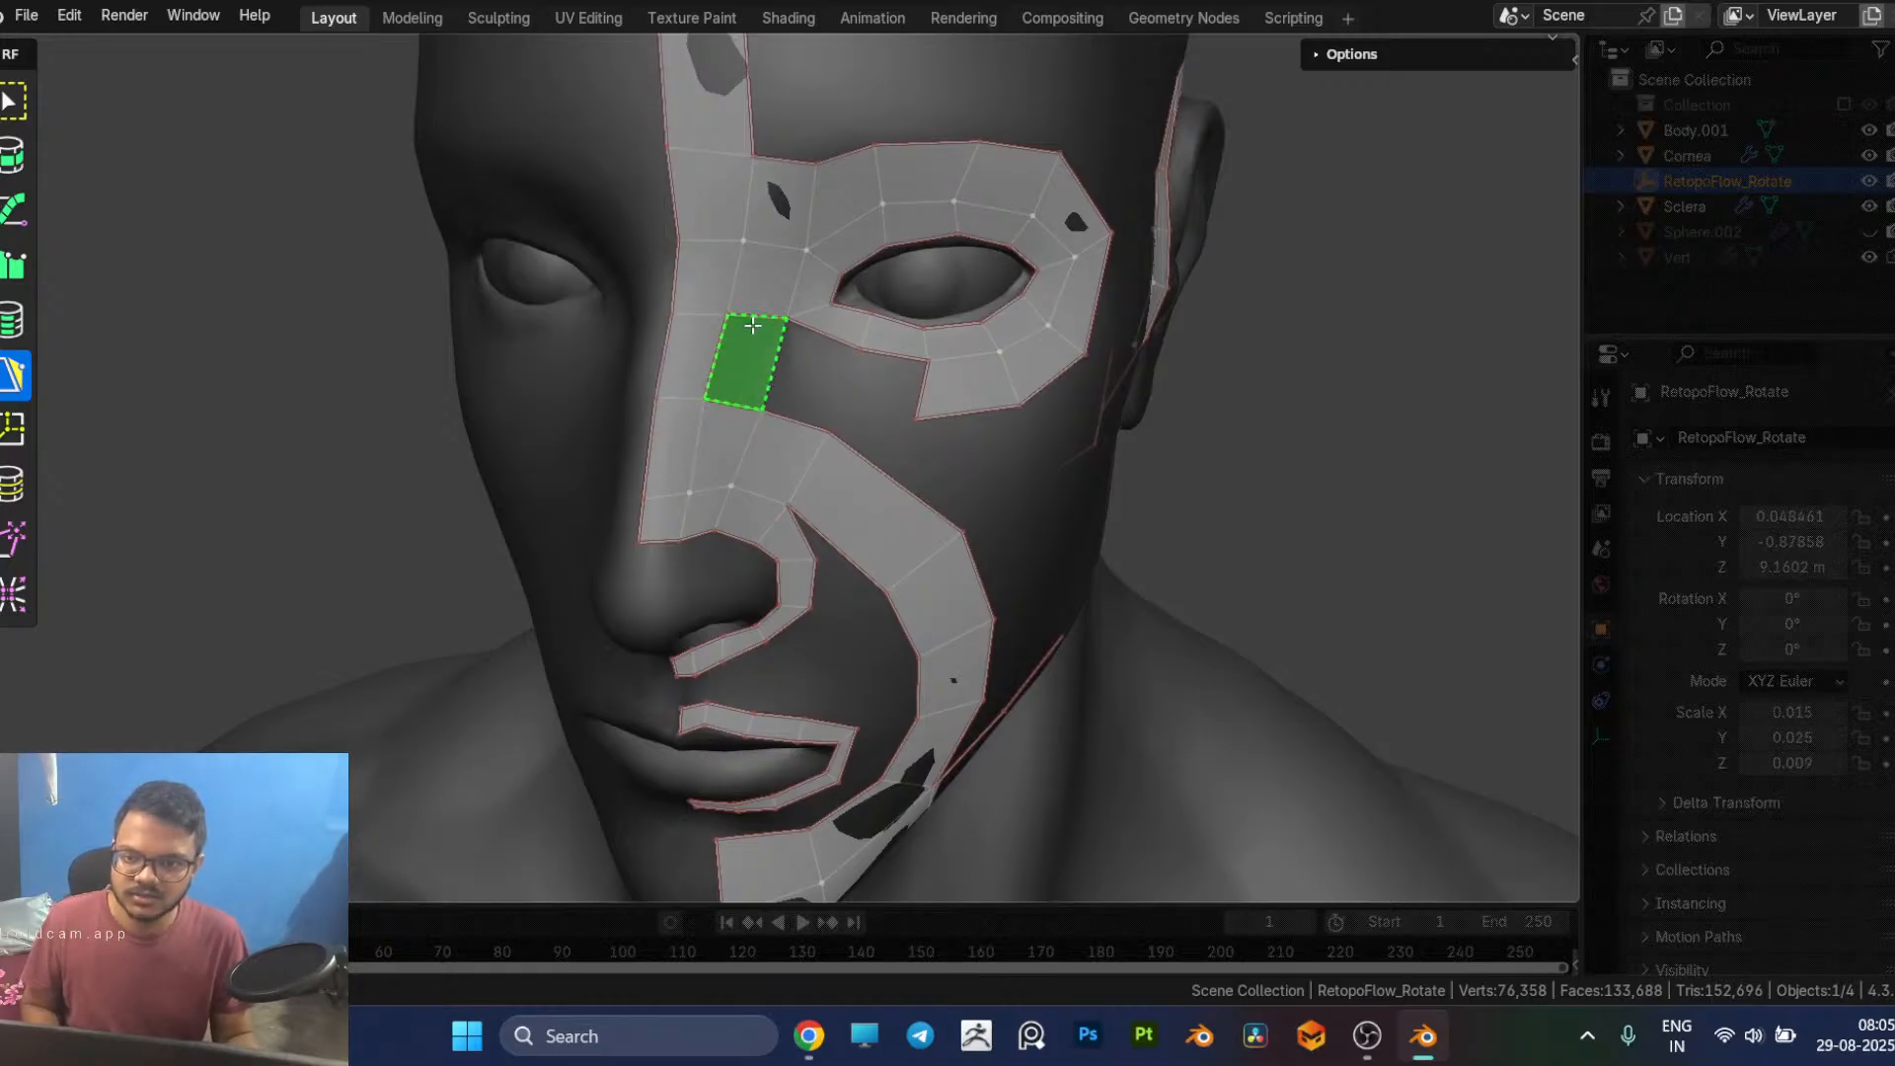
{"action": "left_click", "coordinate": [752, 325], "text": "ctrl"}
Step: Insert an edge loop across the new nose bridge faces and fill the gap under the inner eye with three quads
{"action": "key", "text": "7"}
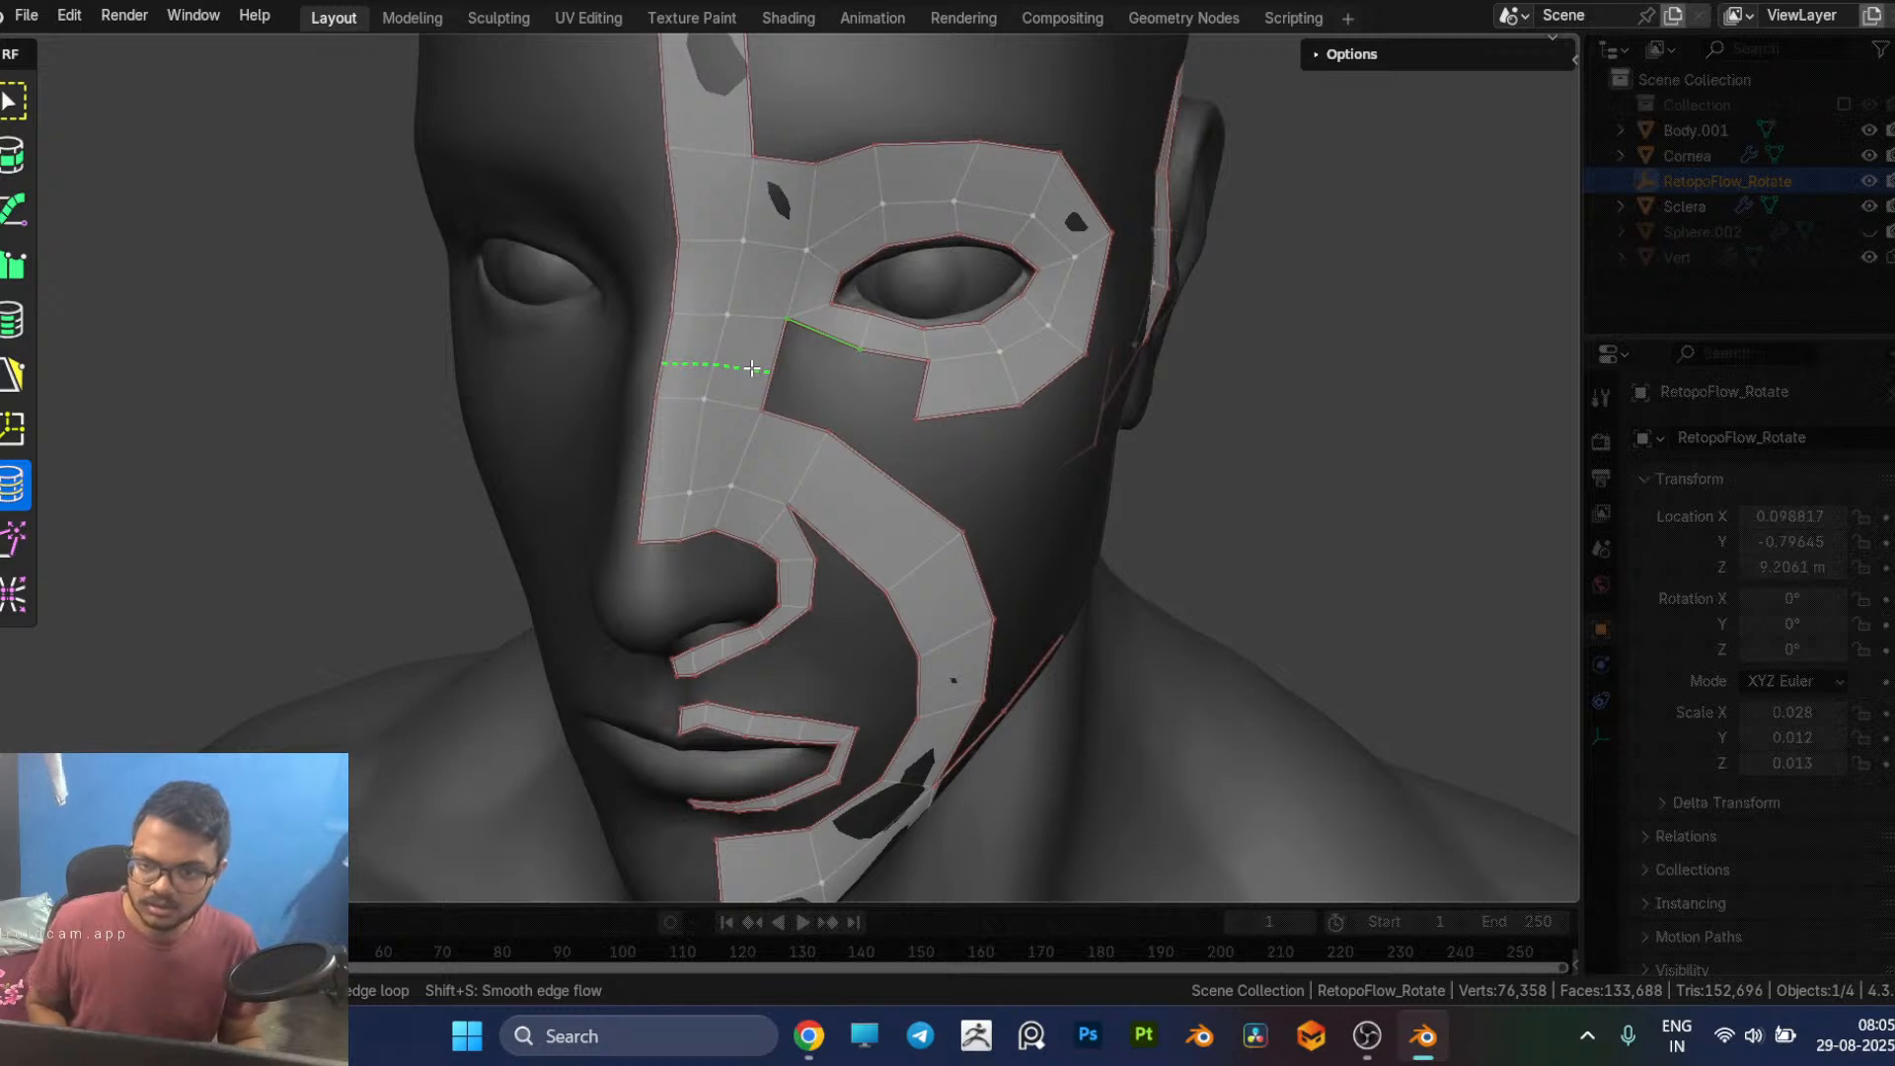
{"action": "key", "text": "5"}
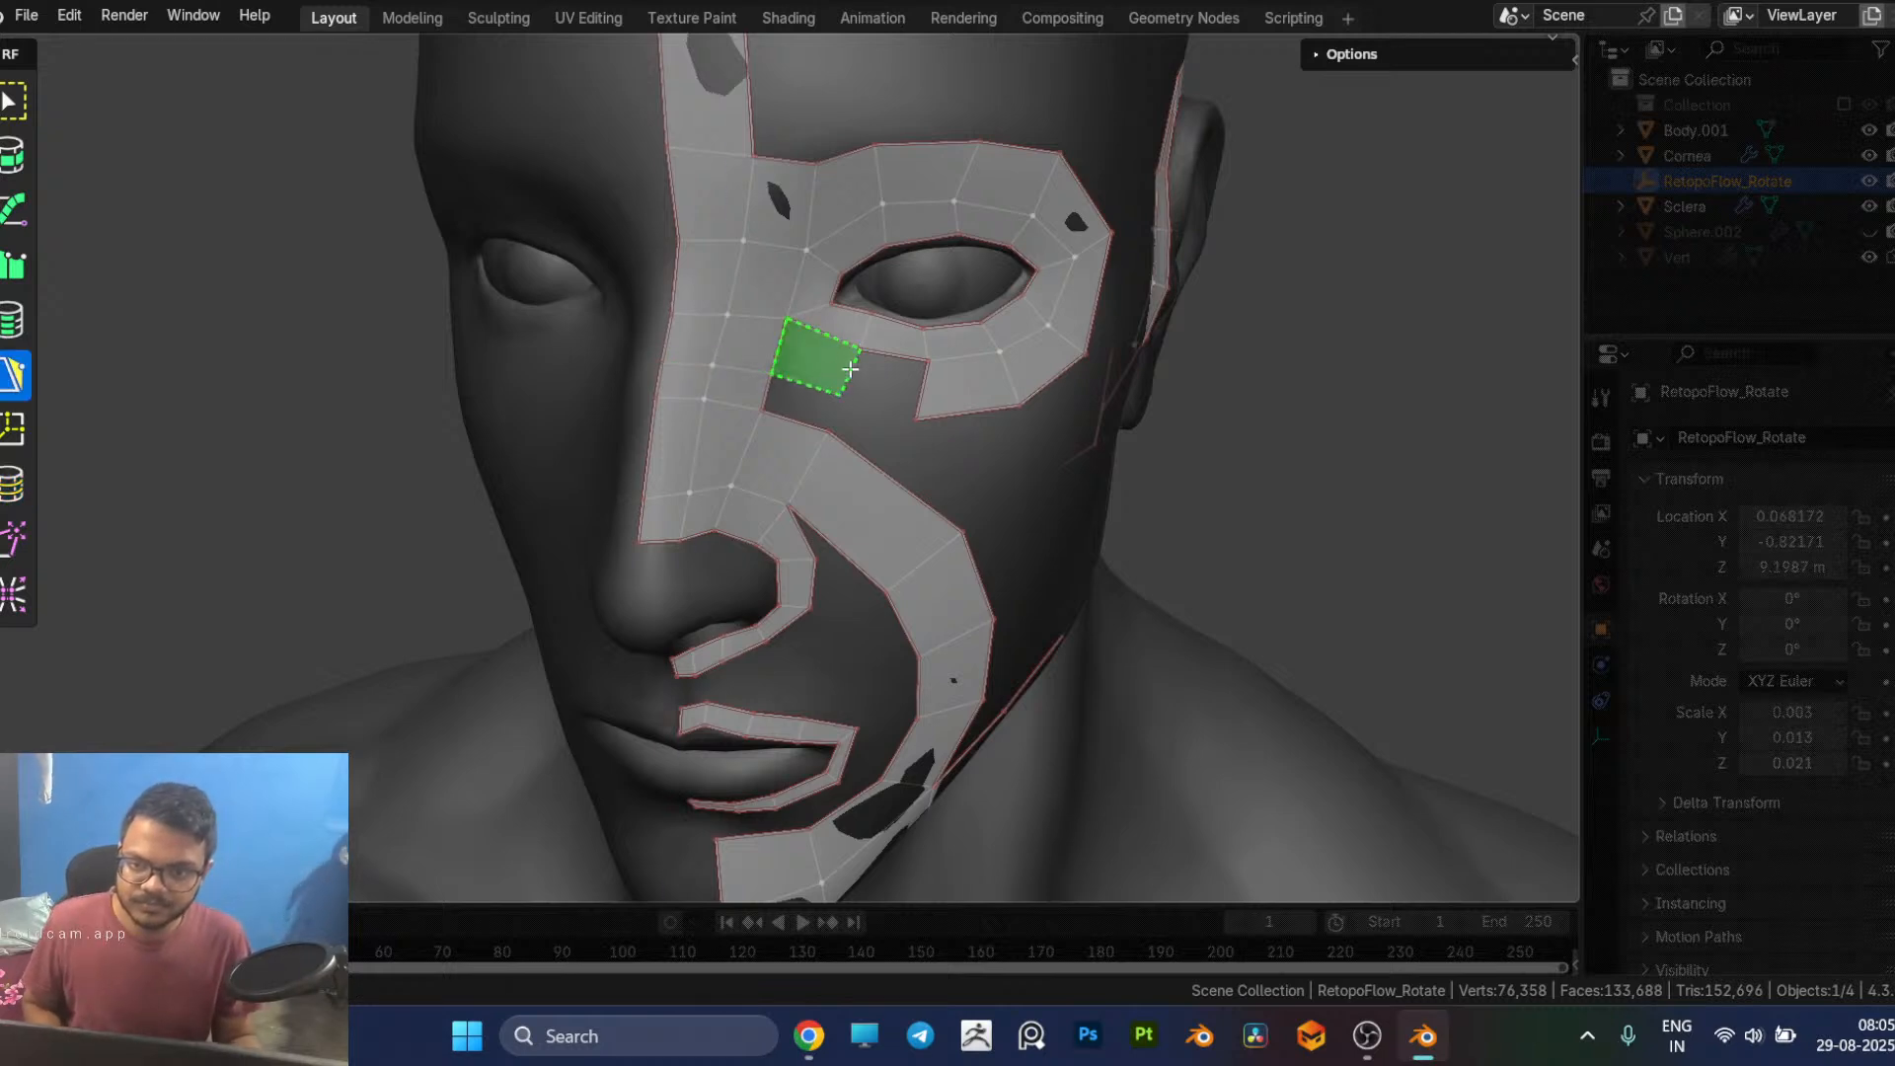
{"action": "left_click", "coordinate": [853, 369], "text": "ctrl"}
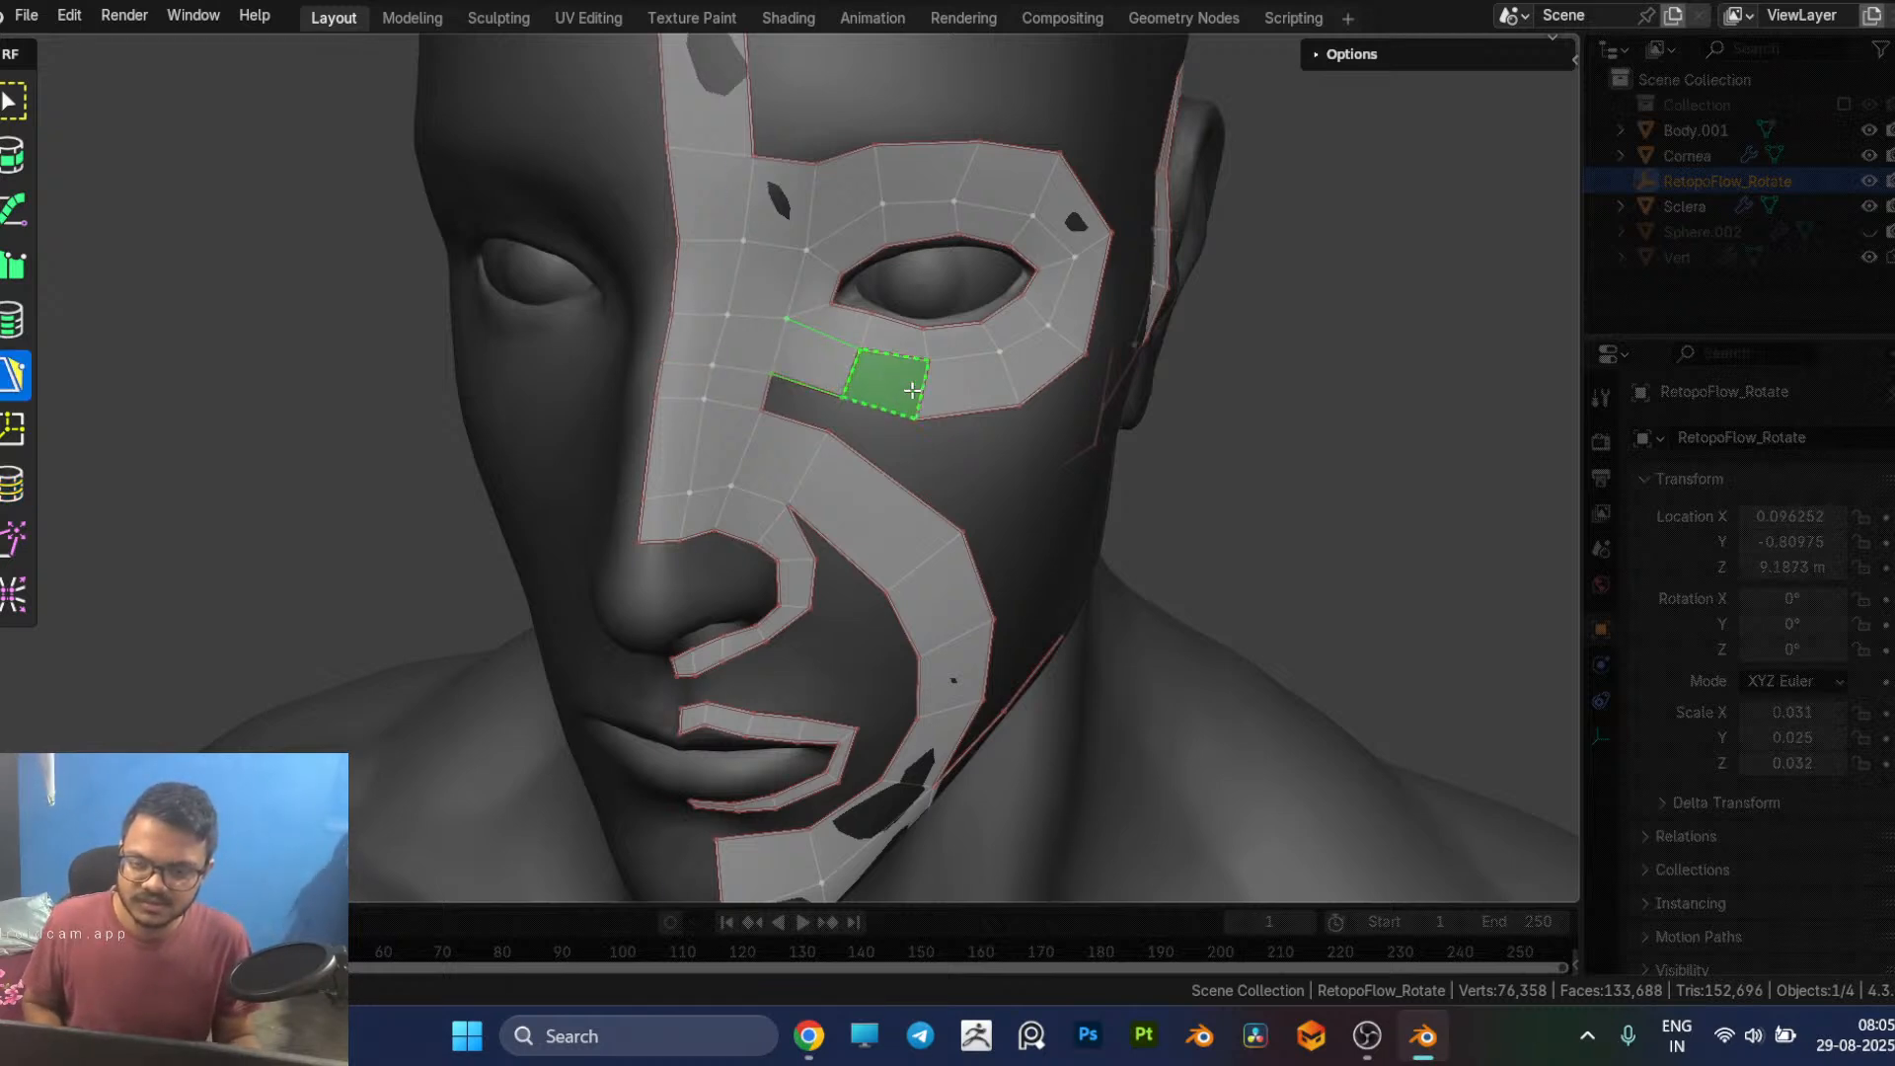
{"action": "left_click", "coordinate": [910, 391], "text": "ctrl"}
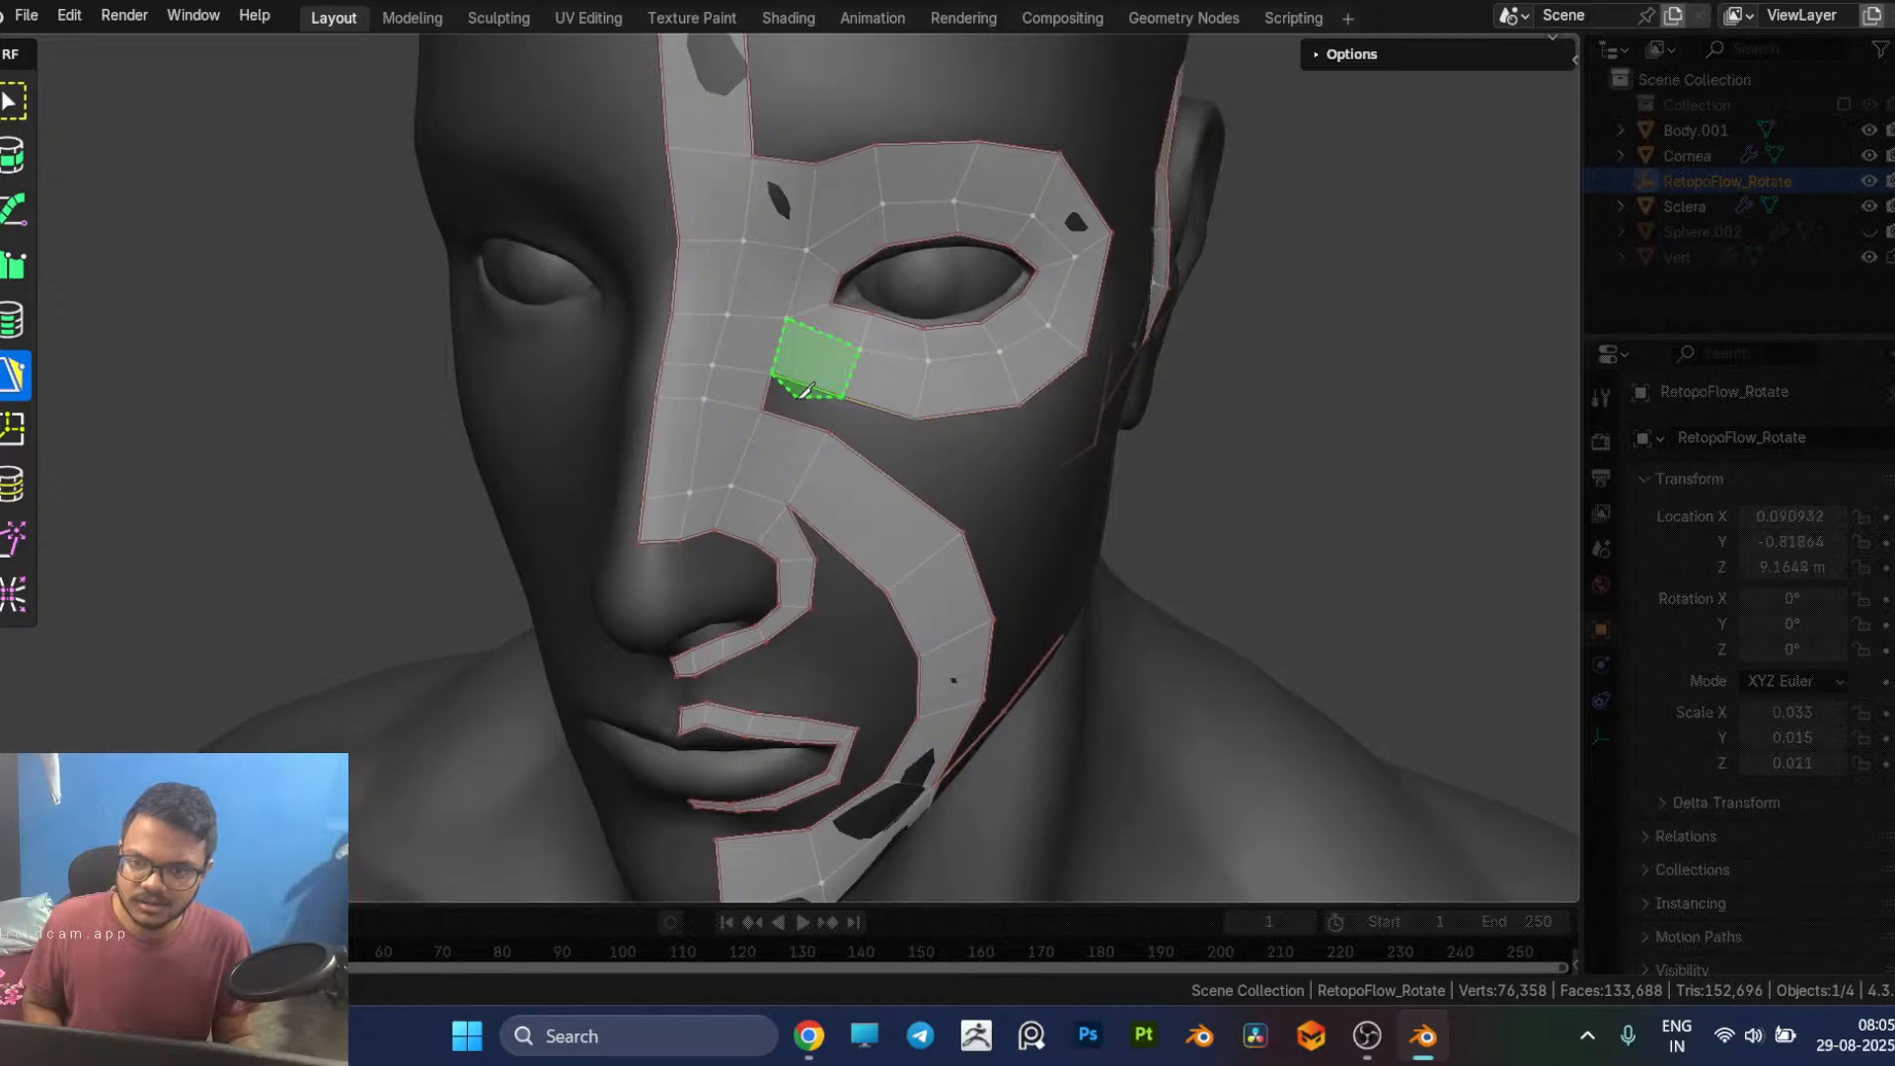
{"action": "left_click", "coordinate": [795, 403], "text": "ctrl"}
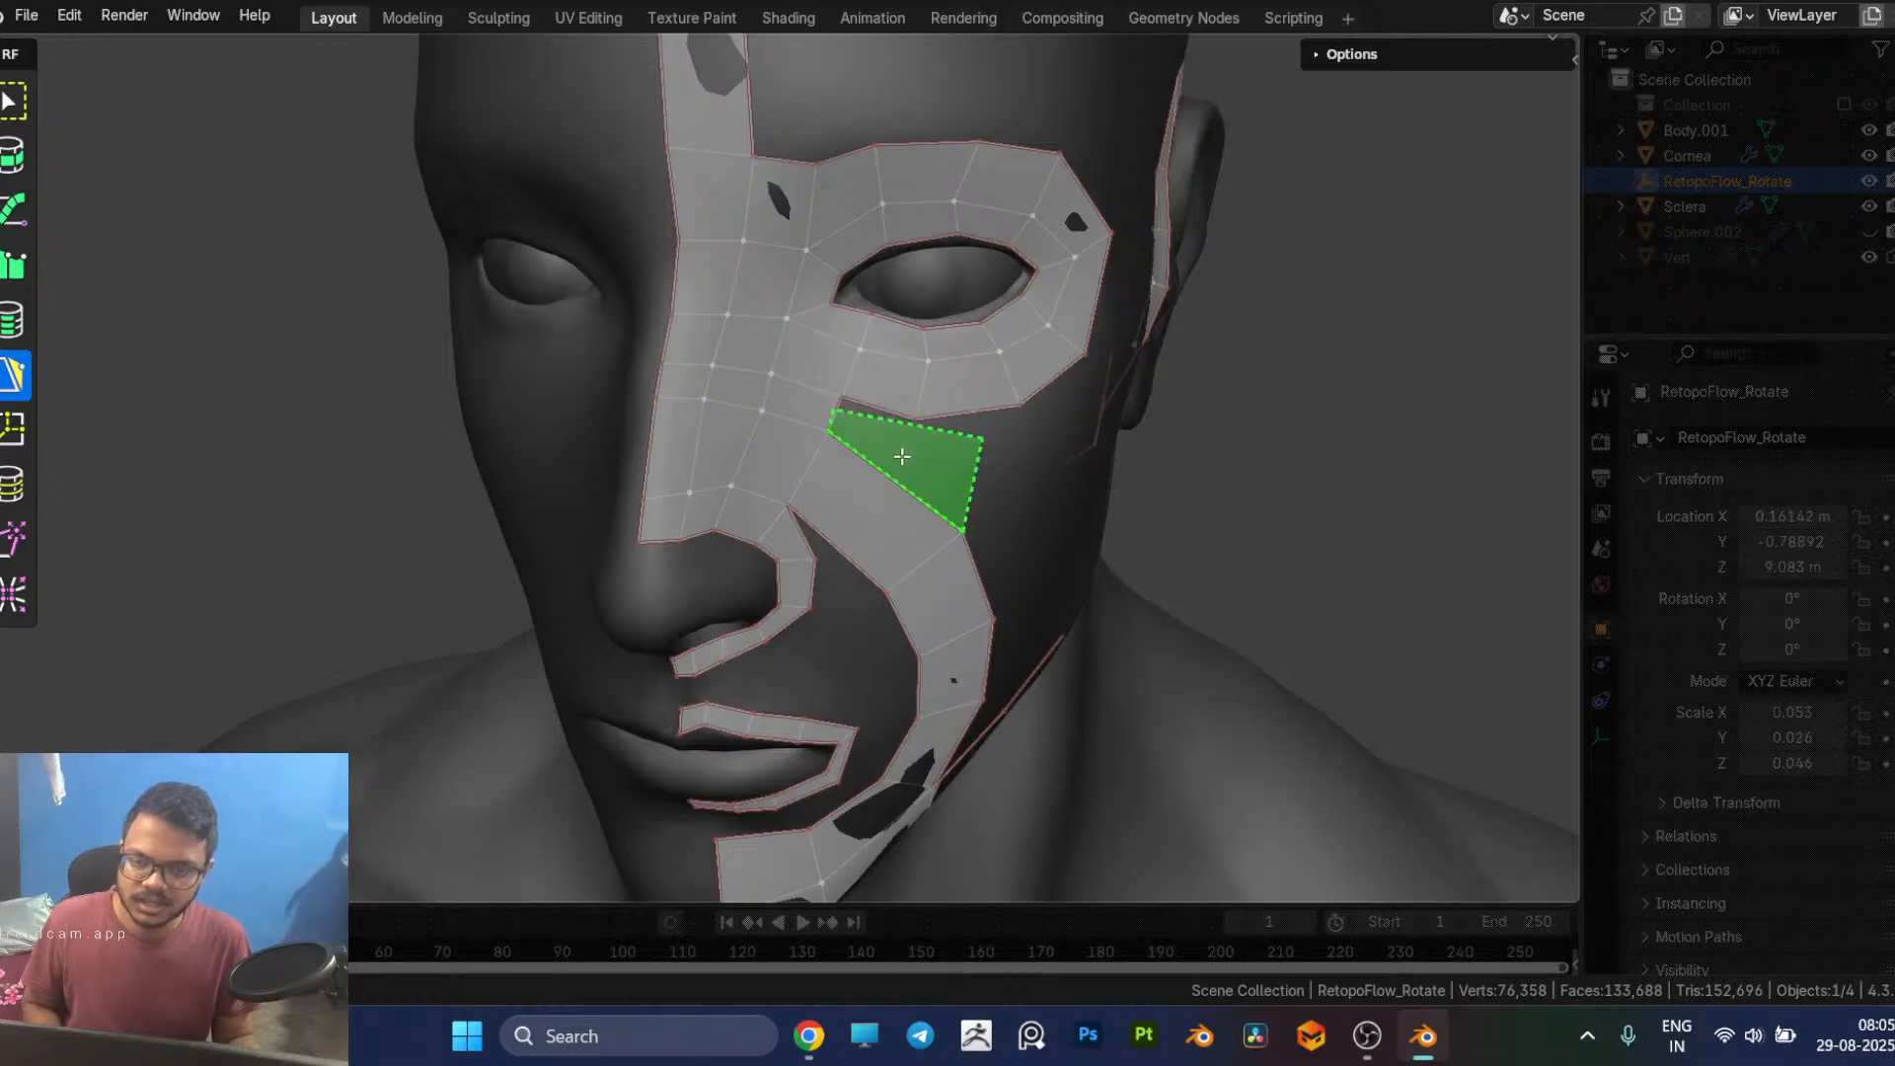
Step: Add a quad along the cheek strip's upper outer edge below the eye loop and split it with a crossing edge loop
{"action": "left_click", "coordinate": [902, 457], "text": "ctrl"}
{"action": "middle_click_drag", "start_coordinate": [962, 479], "coordinate": [898, 475]}
{"action": "key", "text": "ctrl+r"}
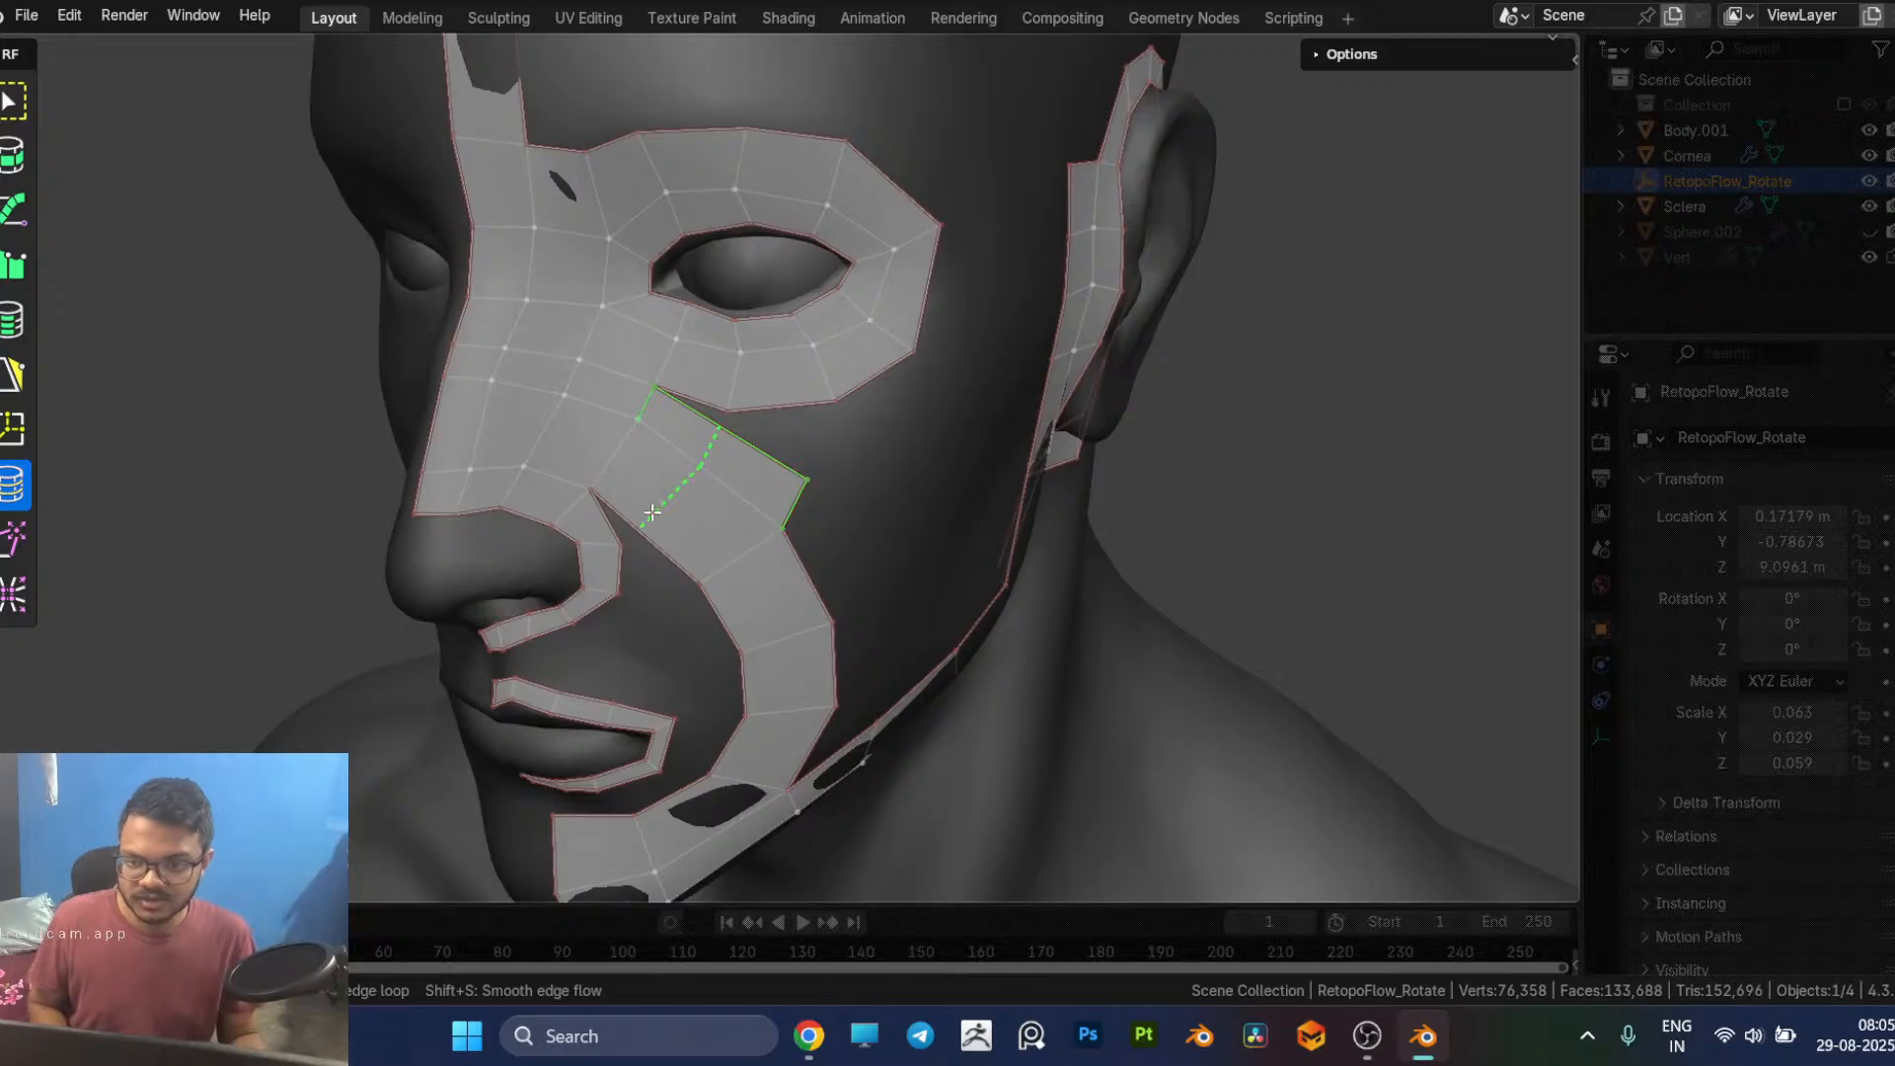
{"action": "left_click", "coordinate": [654, 513]}
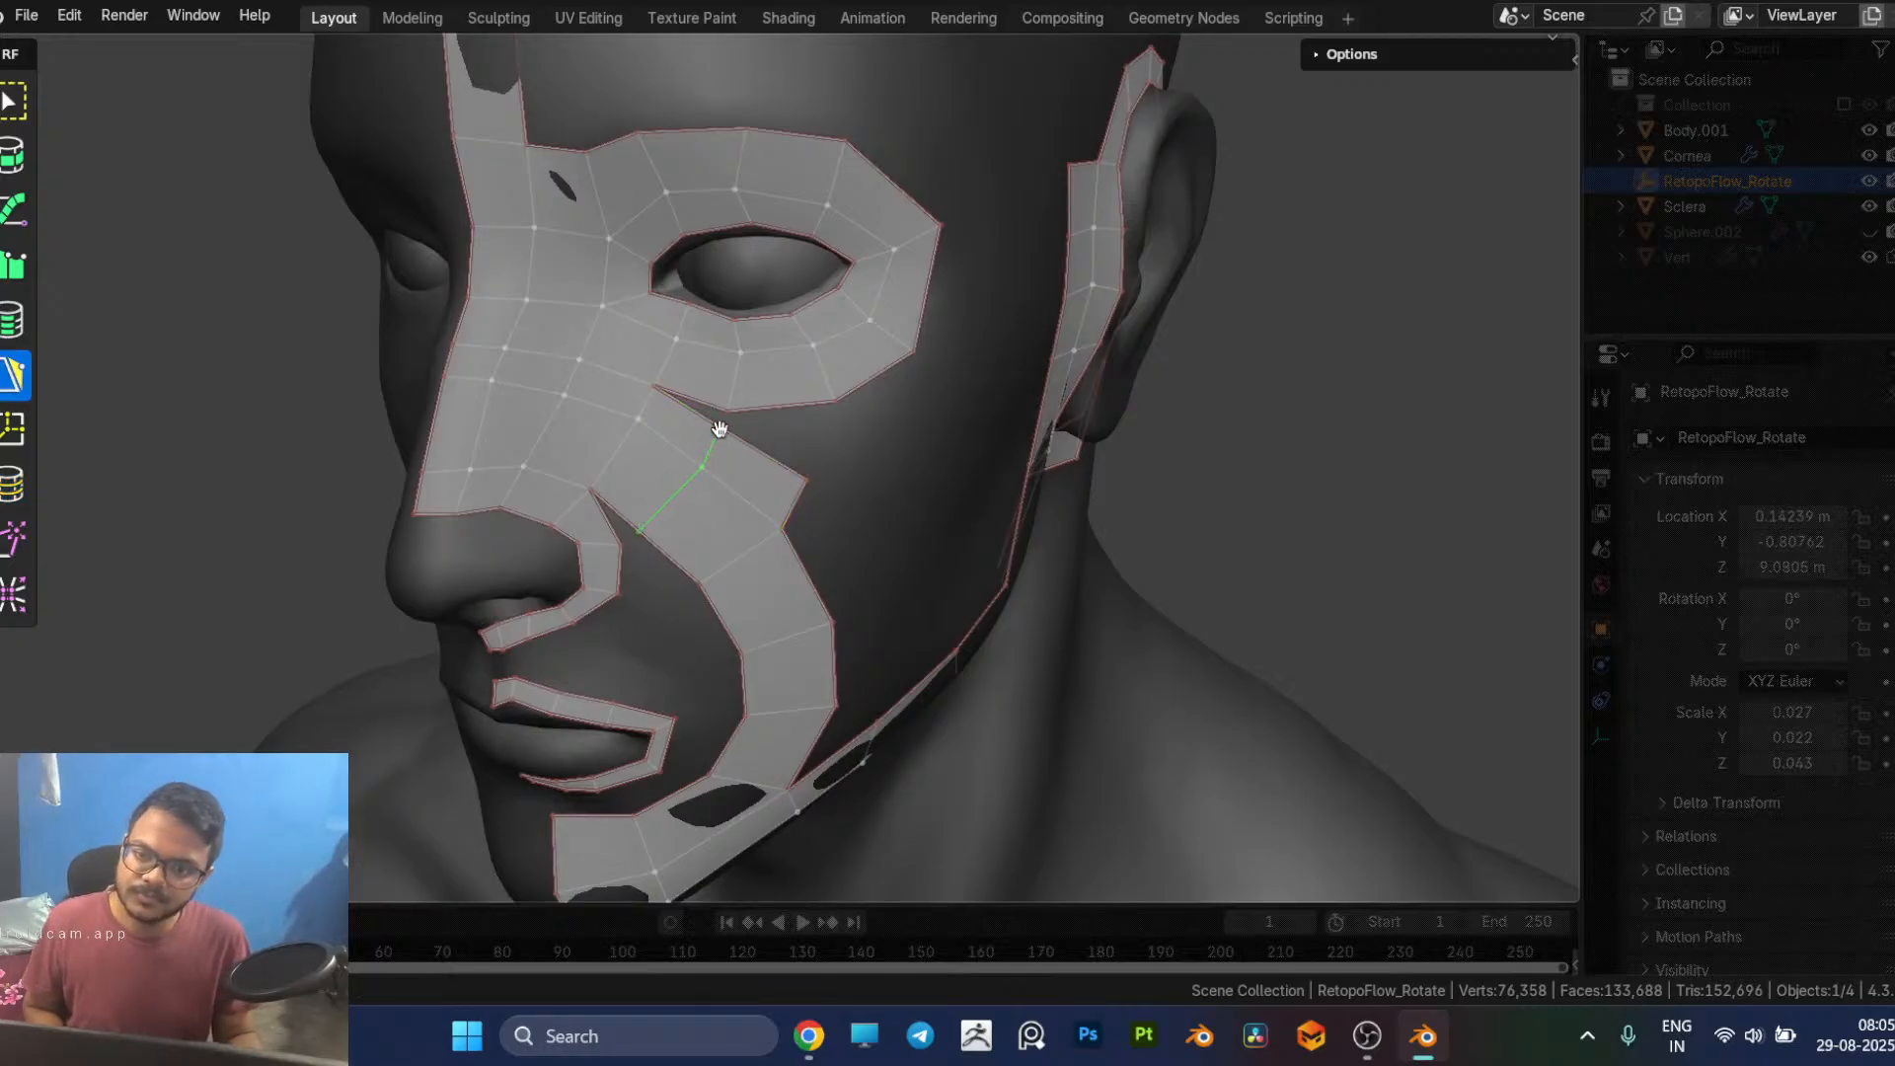
Step: Merge the new faces' middle outer vertex into the eye loop's lower edge and reposition their outer corner vertex on the cheek
{"action": "left_click_drag", "start_coordinate": [720, 428], "coordinate": [728, 410]}
{"action": "middle_click_drag", "start_coordinate": [876, 472], "coordinate": [828, 474]}
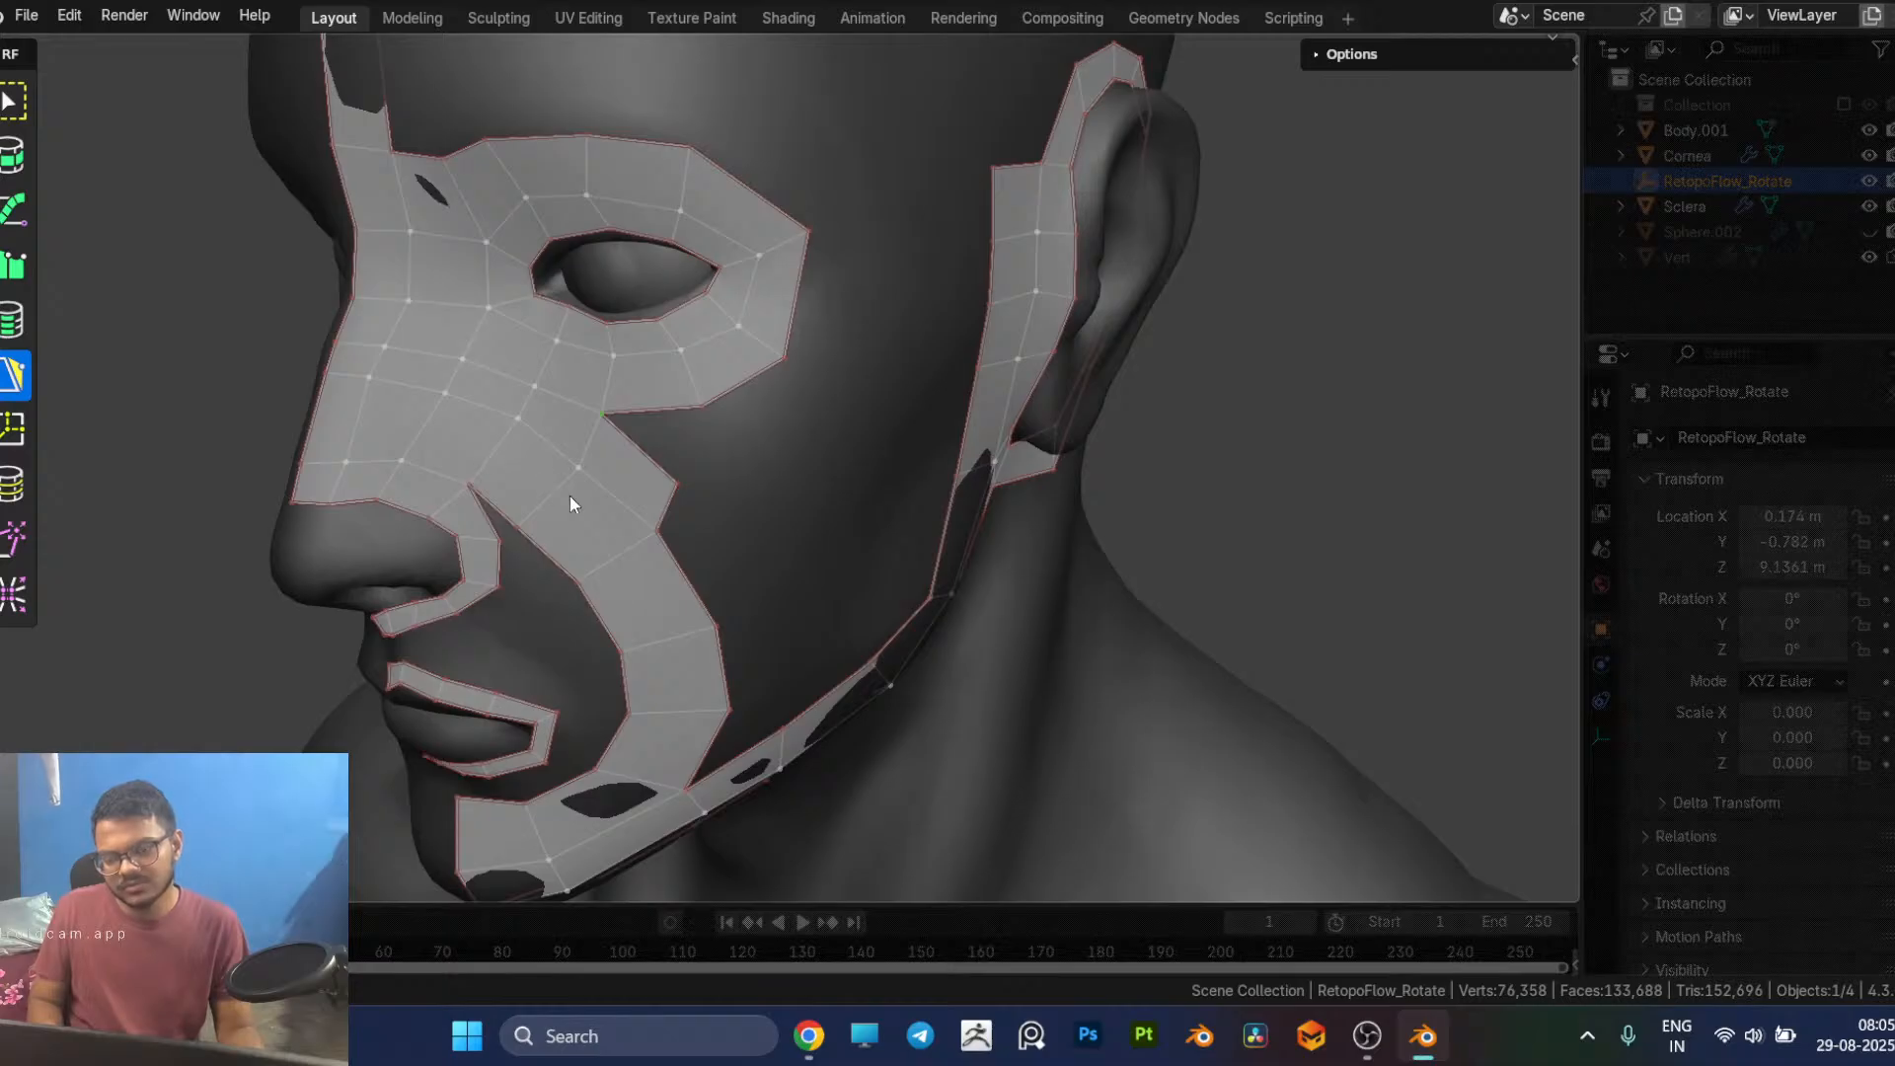
{"action": "key", "text": "alt+Tab"}
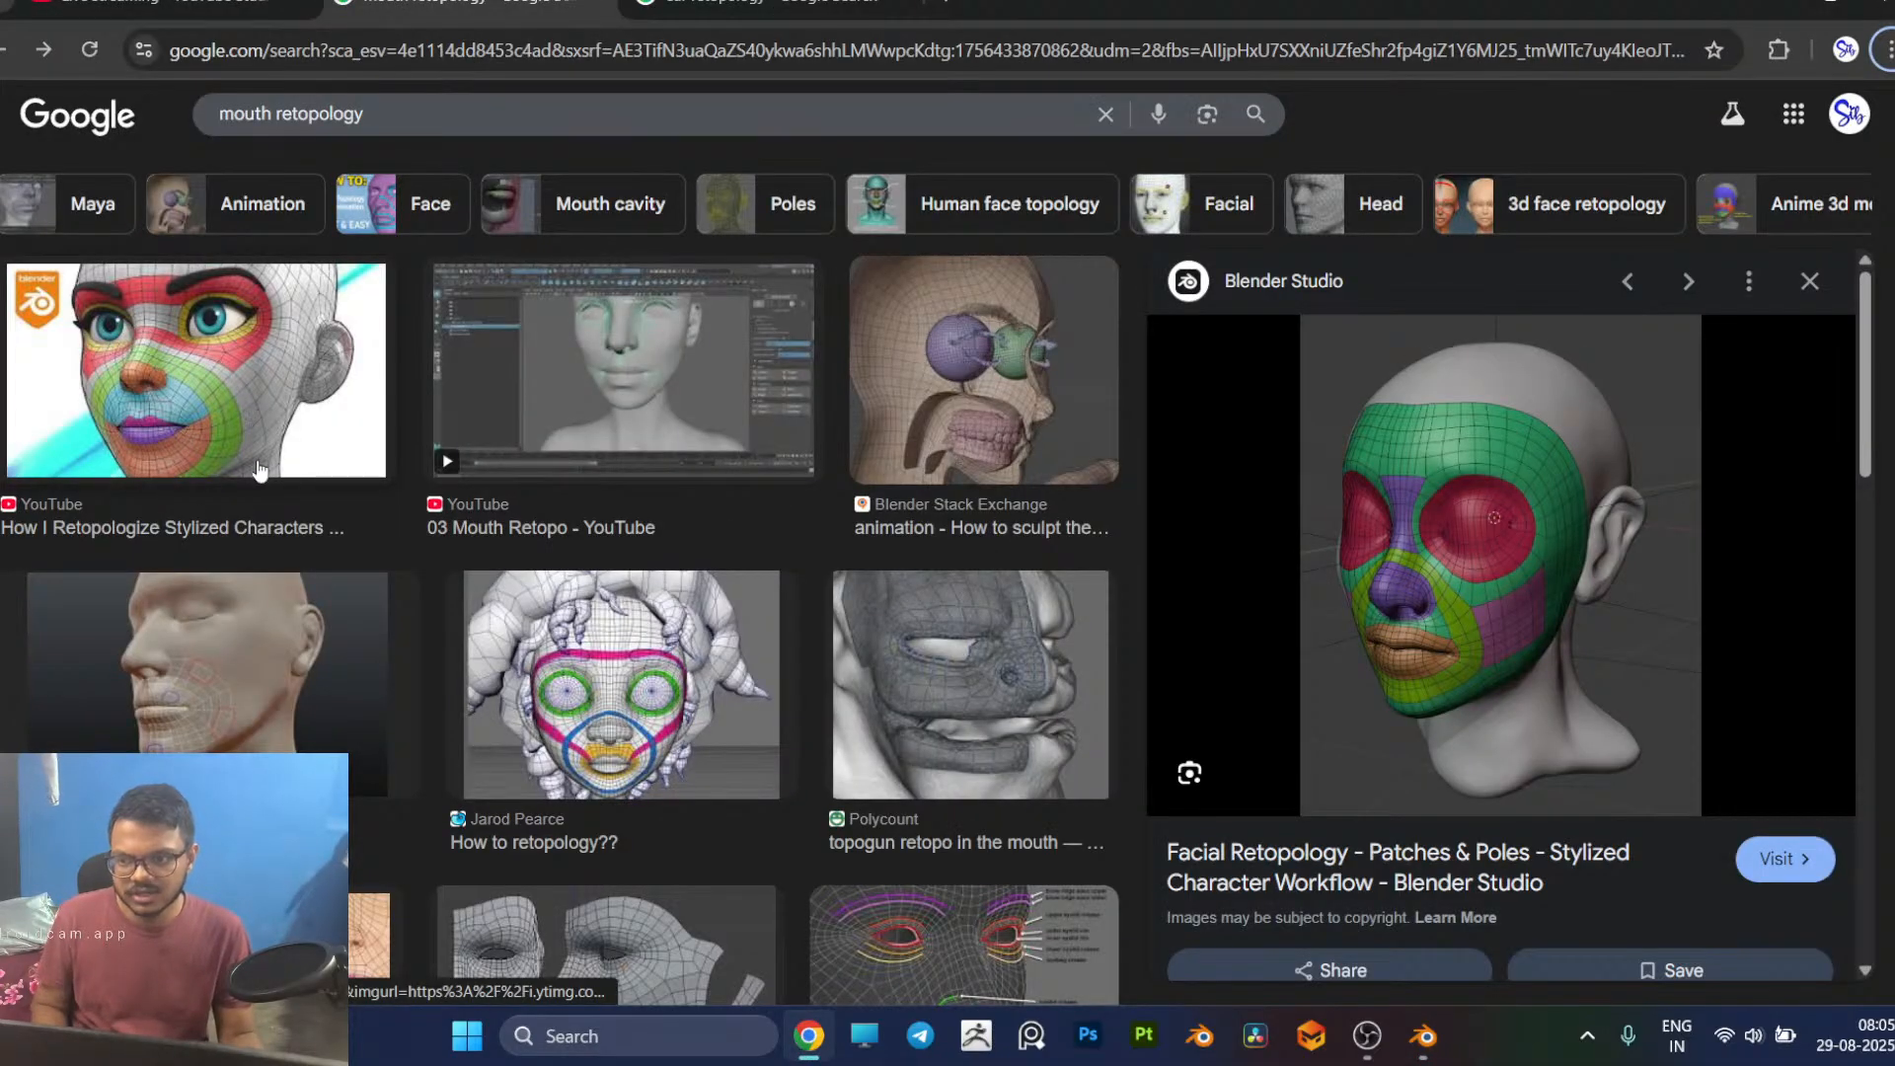
{"action": "key", "text": "alt+Tab"}
{"action": "middle_click_drag", "start_coordinate": [683, 527], "coordinate": [676, 520]}
{"action": "mouse_move", "coordinate": [550, 413]}
{"action": "left_mouse_down"}
{"action": "mouse_move", "coordinate": [592, 411]}
{"action": "mouse_move", "coordinate": [573, 422]}
{"action": "left_mouse_up"}
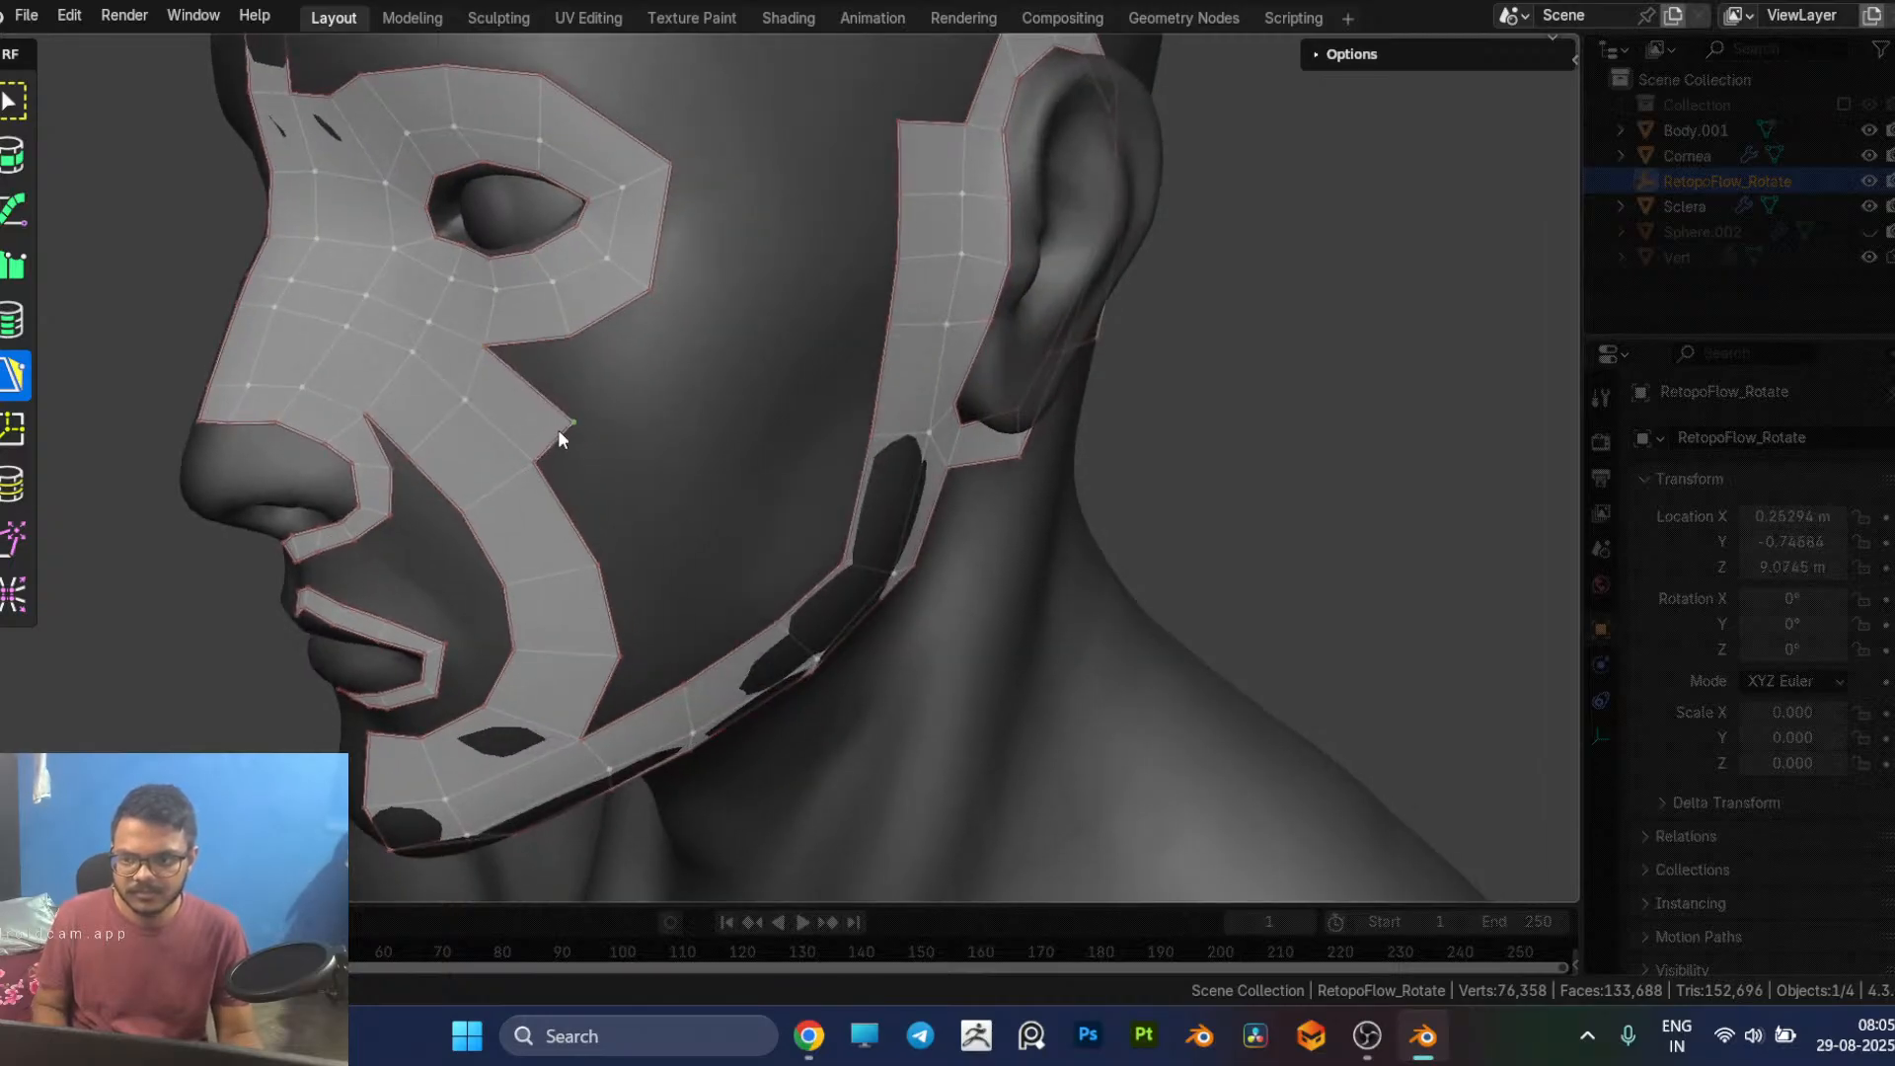
Step: Extend the cheek strip's outer row downward with two more quads toward the jaw
{"action": "left_click", "coordinate": [625, 556]}
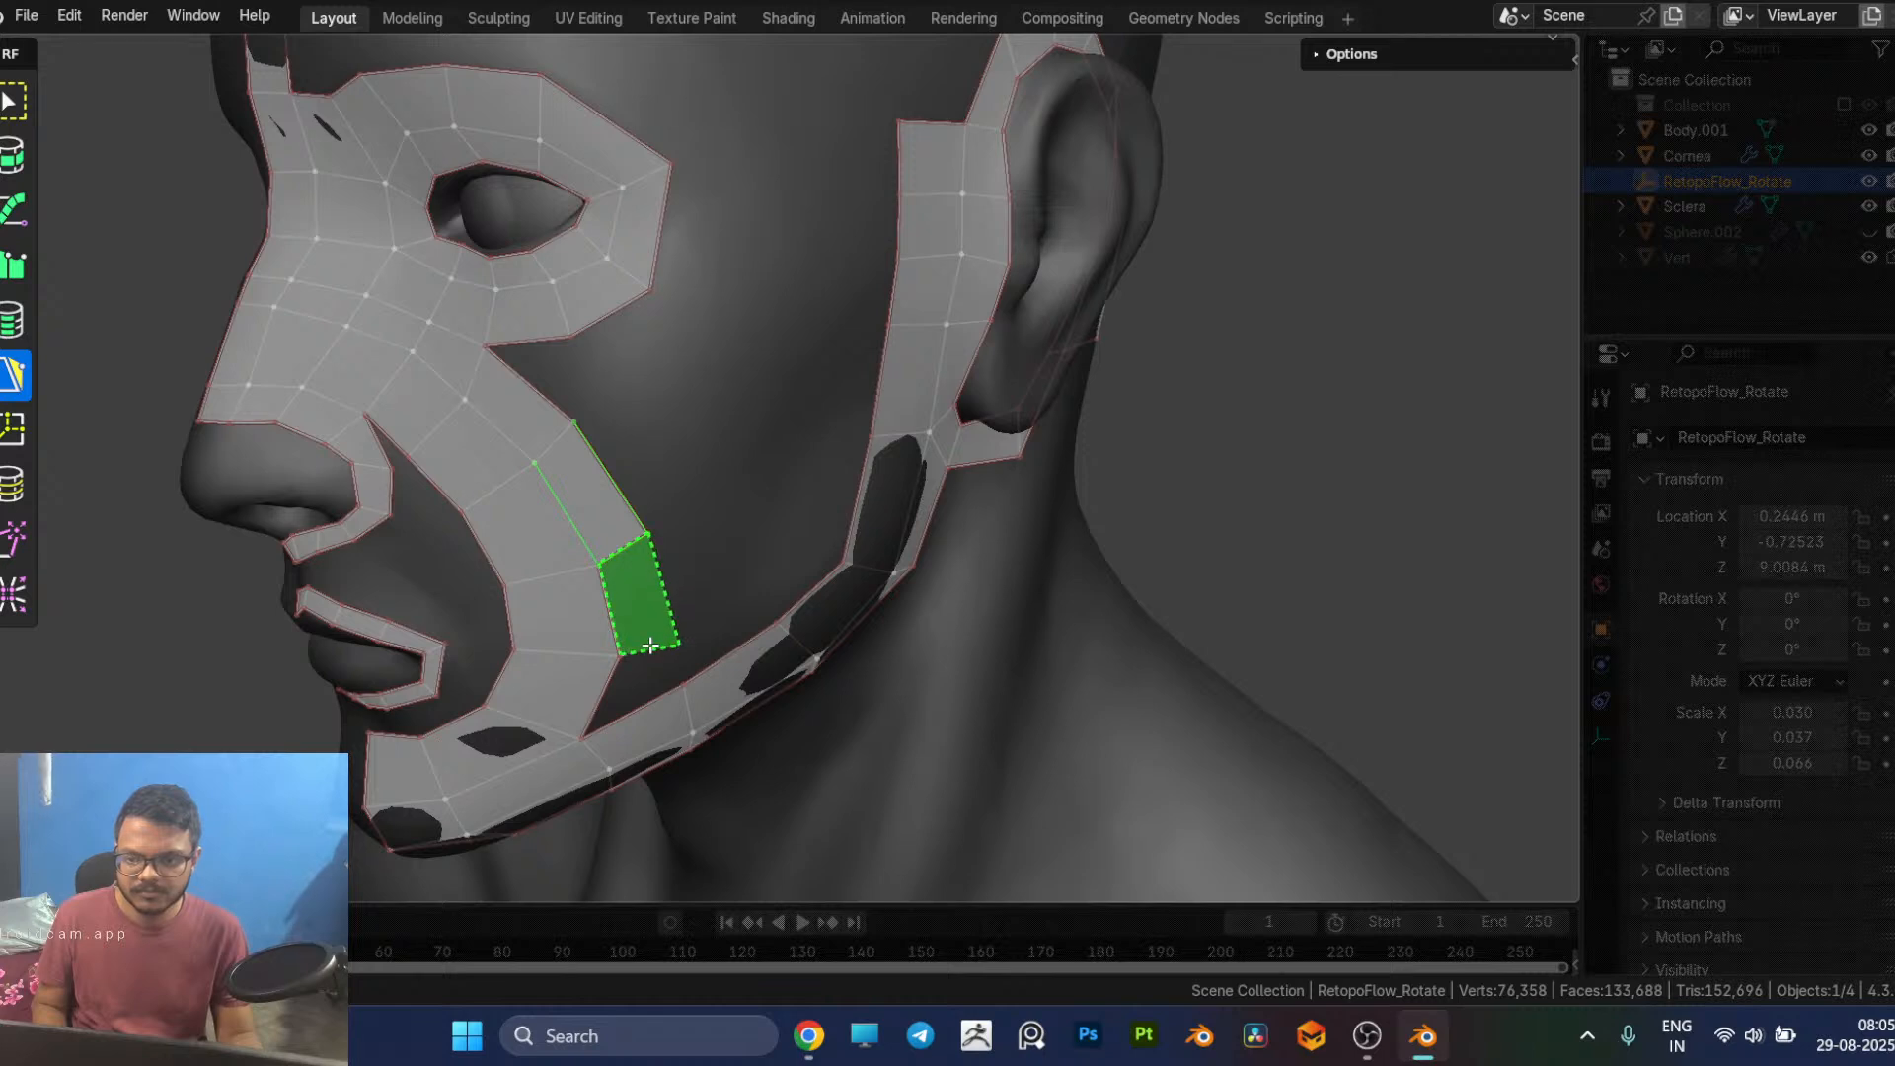
{"action": "left_click", "coordinate": [648, 639]}
{"action": "middle_click_drag", "start_coordinate": [643, 589], "coordinate": [679, 427]}
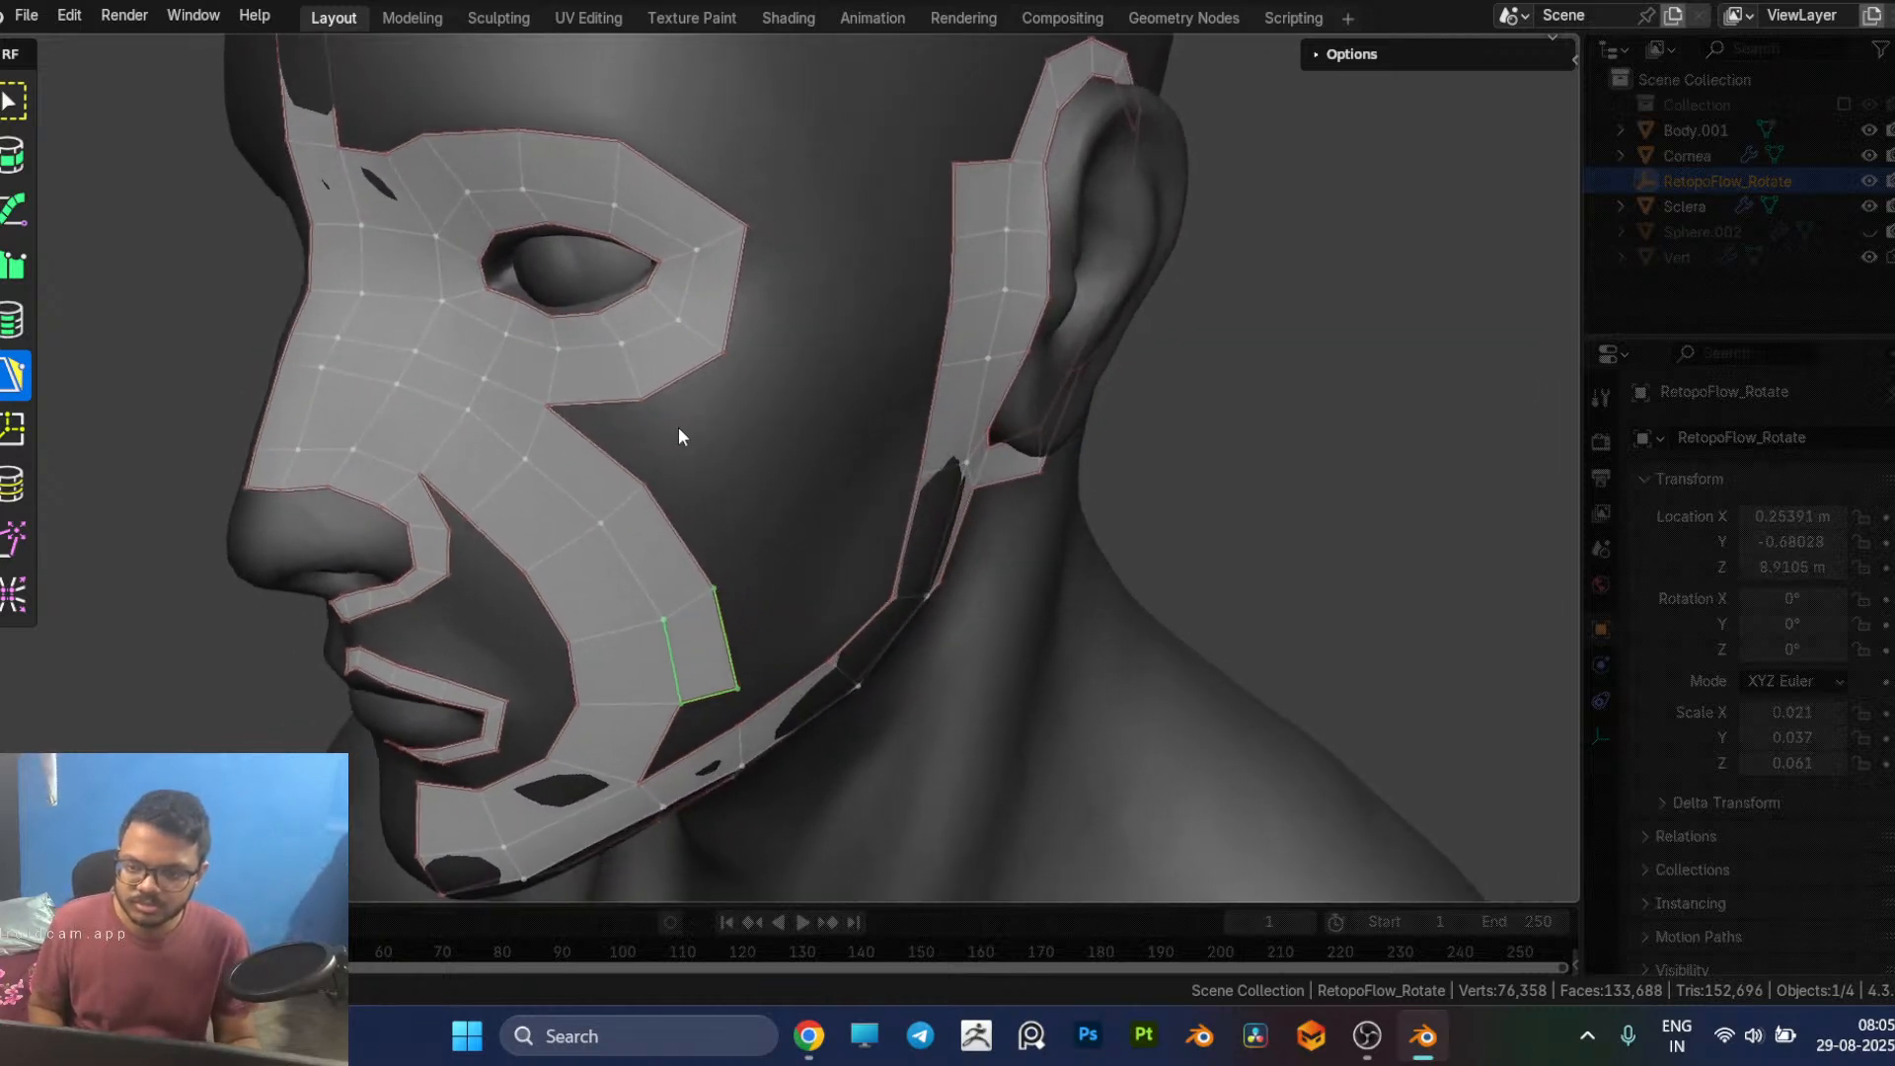
Step: Check the facial topology reference in the browser and add three quads around the eye loop's lower outer edge, starting at the cheek strip
{"action": "key", "text": "alt+Tab"}
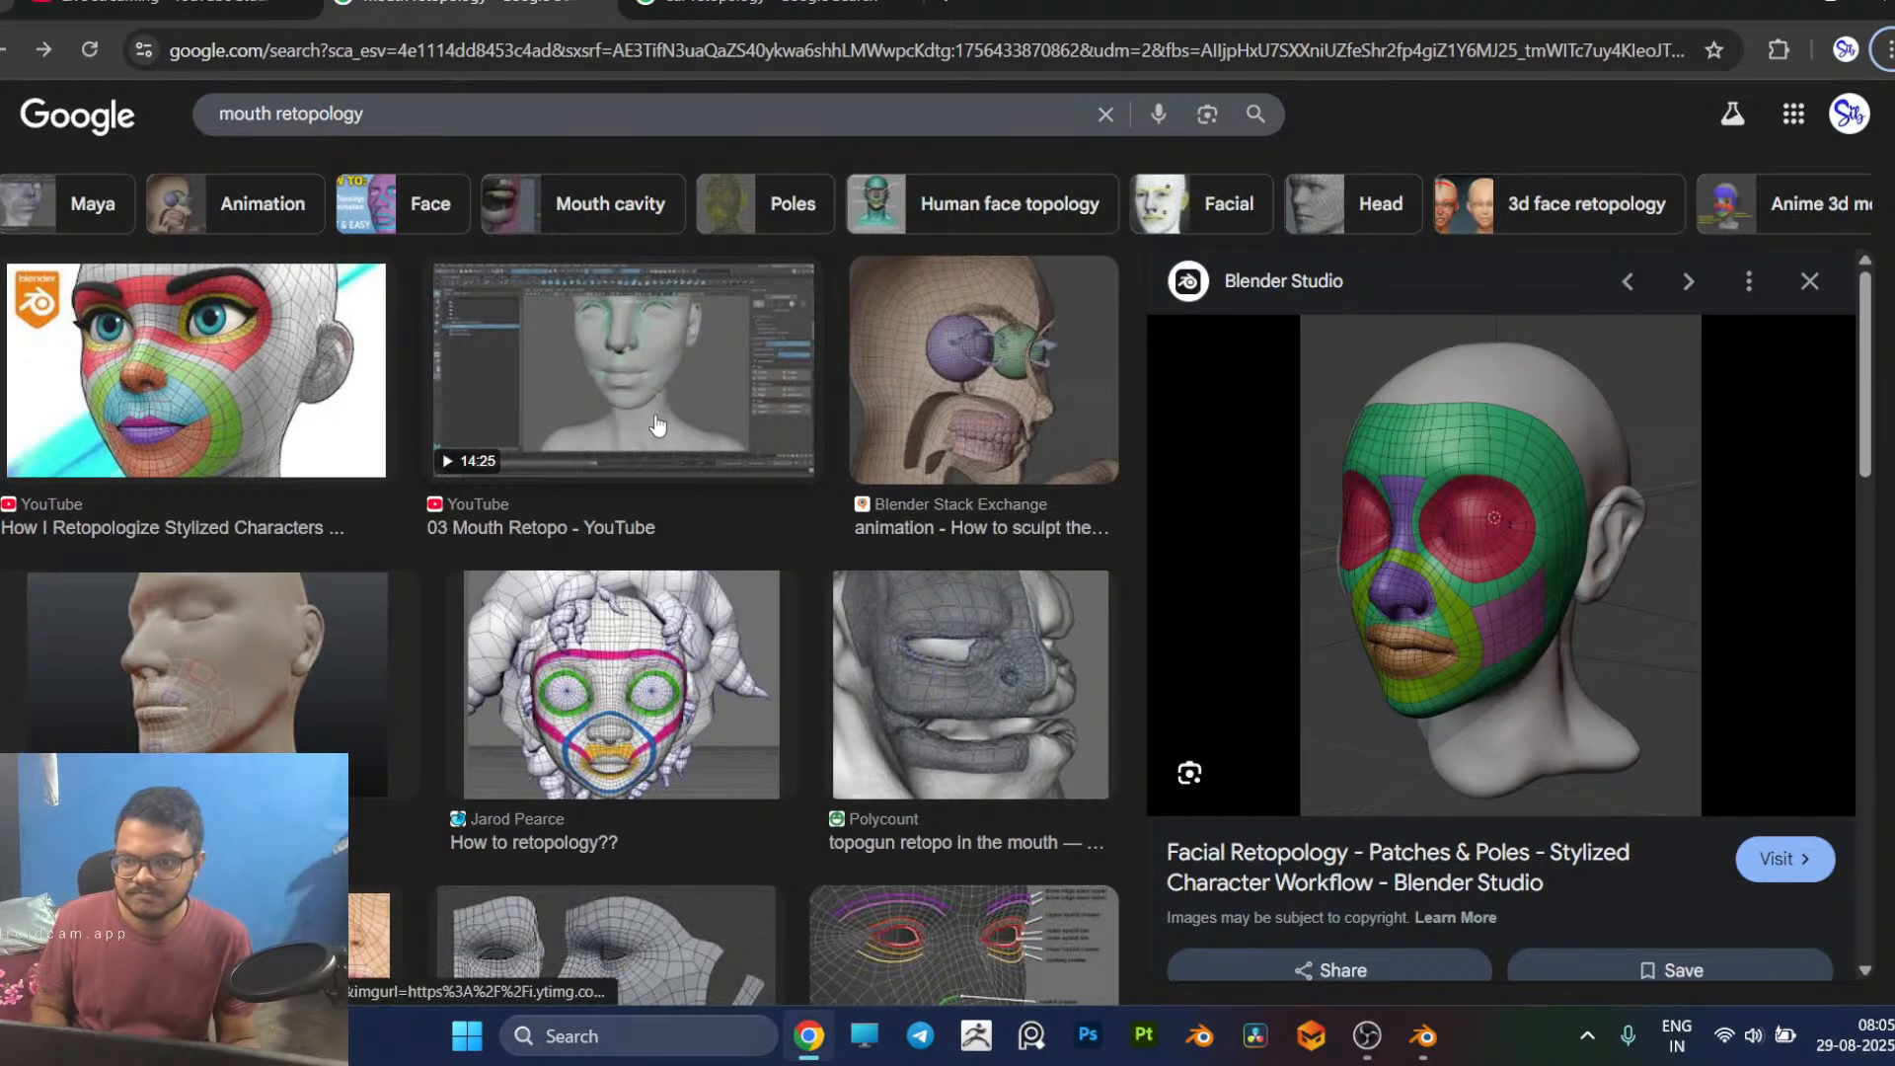
{"action": "key", "text": "alt+Tab"}
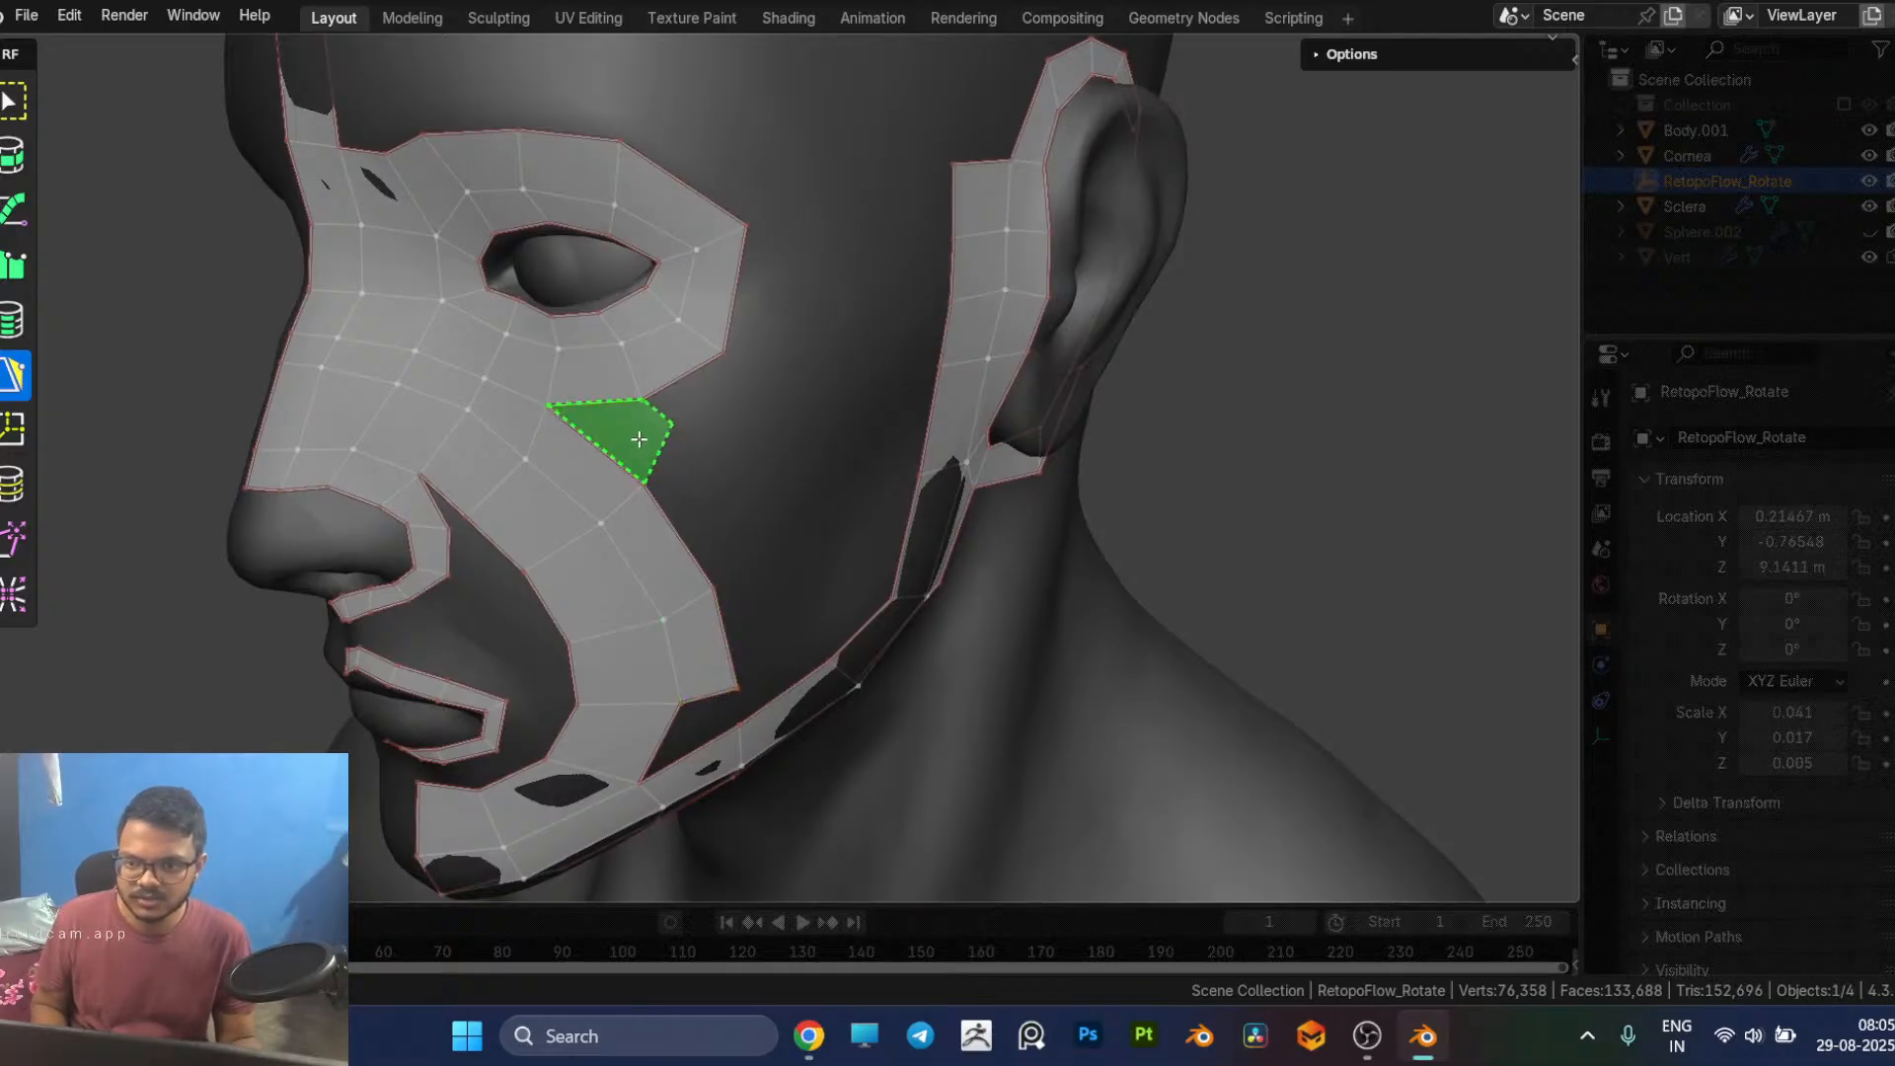
{"action": "left_click", "coordinate": [671, 425]}
{"action": "left_click_drag", "start_coordinate": [676, 424], "coordinate": [690, 438]}
{"action": "left_click", "coordinate": [663, 412]}
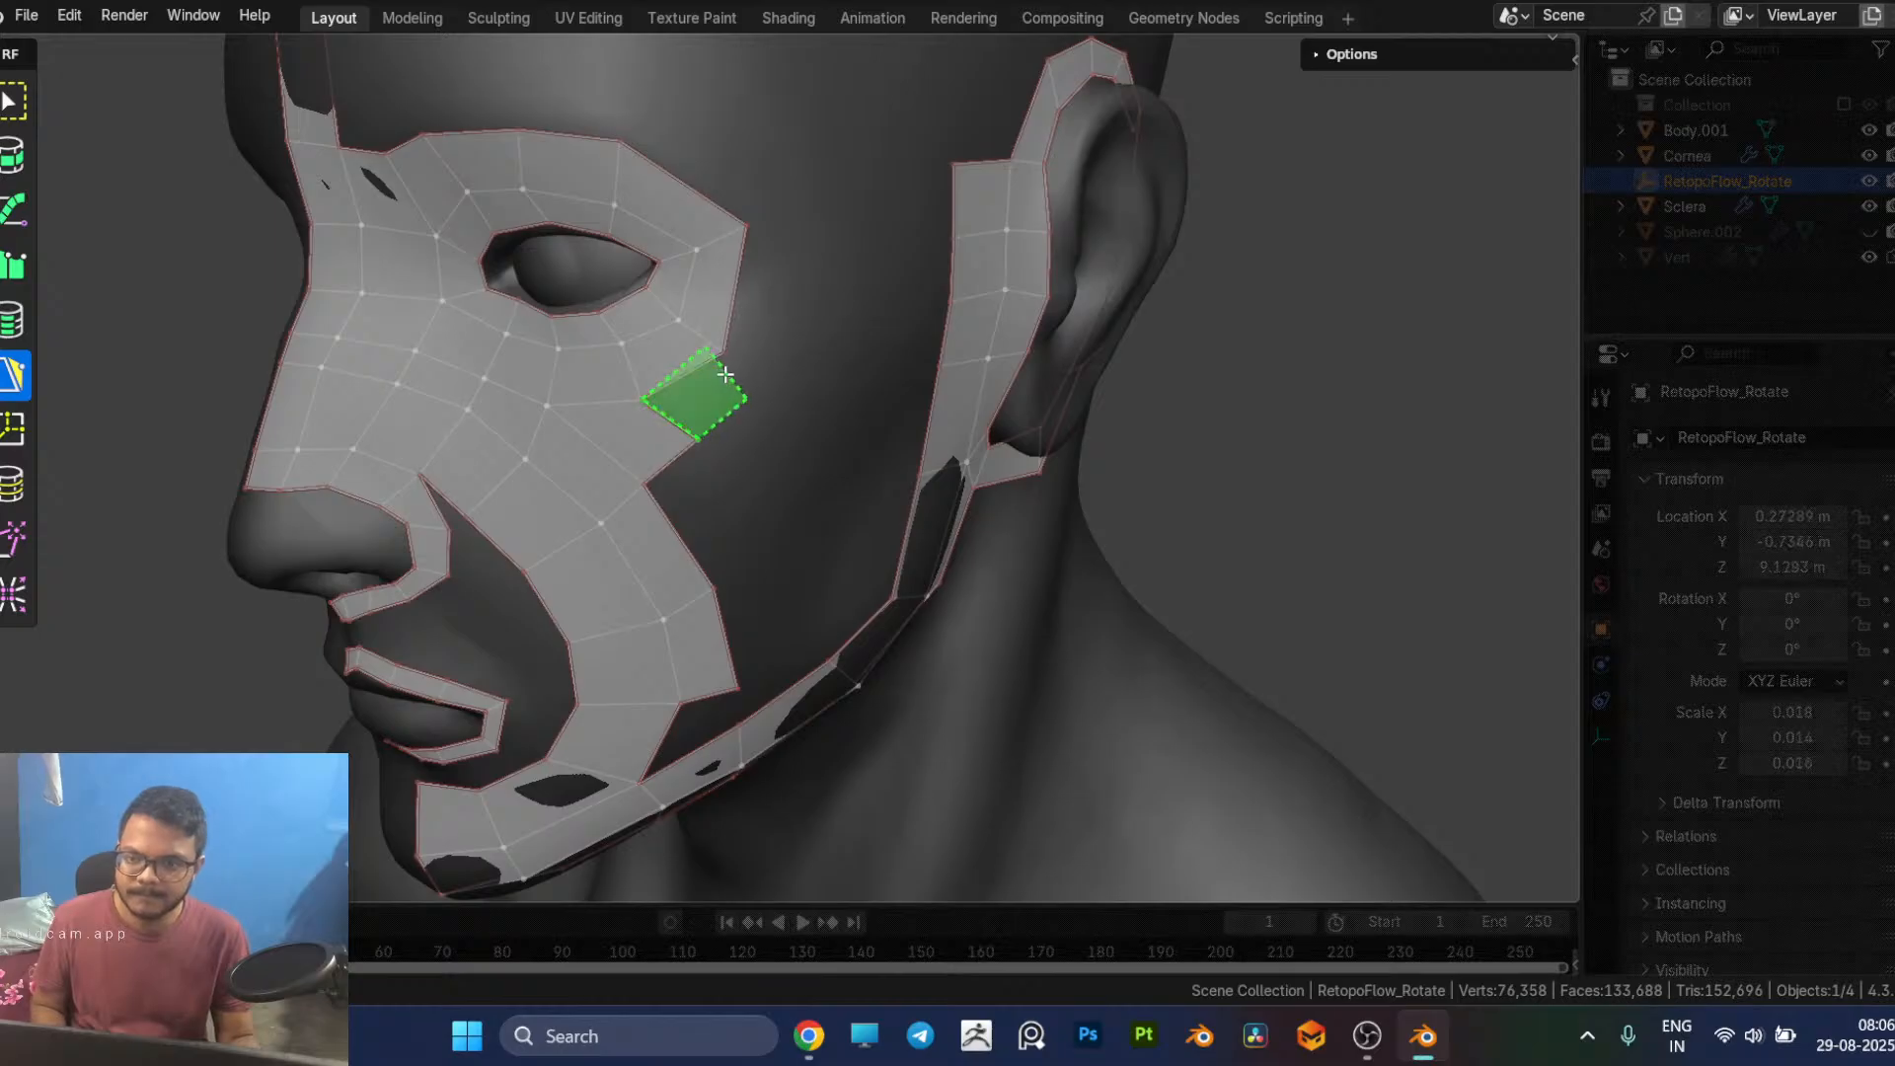
{"action": "left_click", "coordinate": [743, 378]}
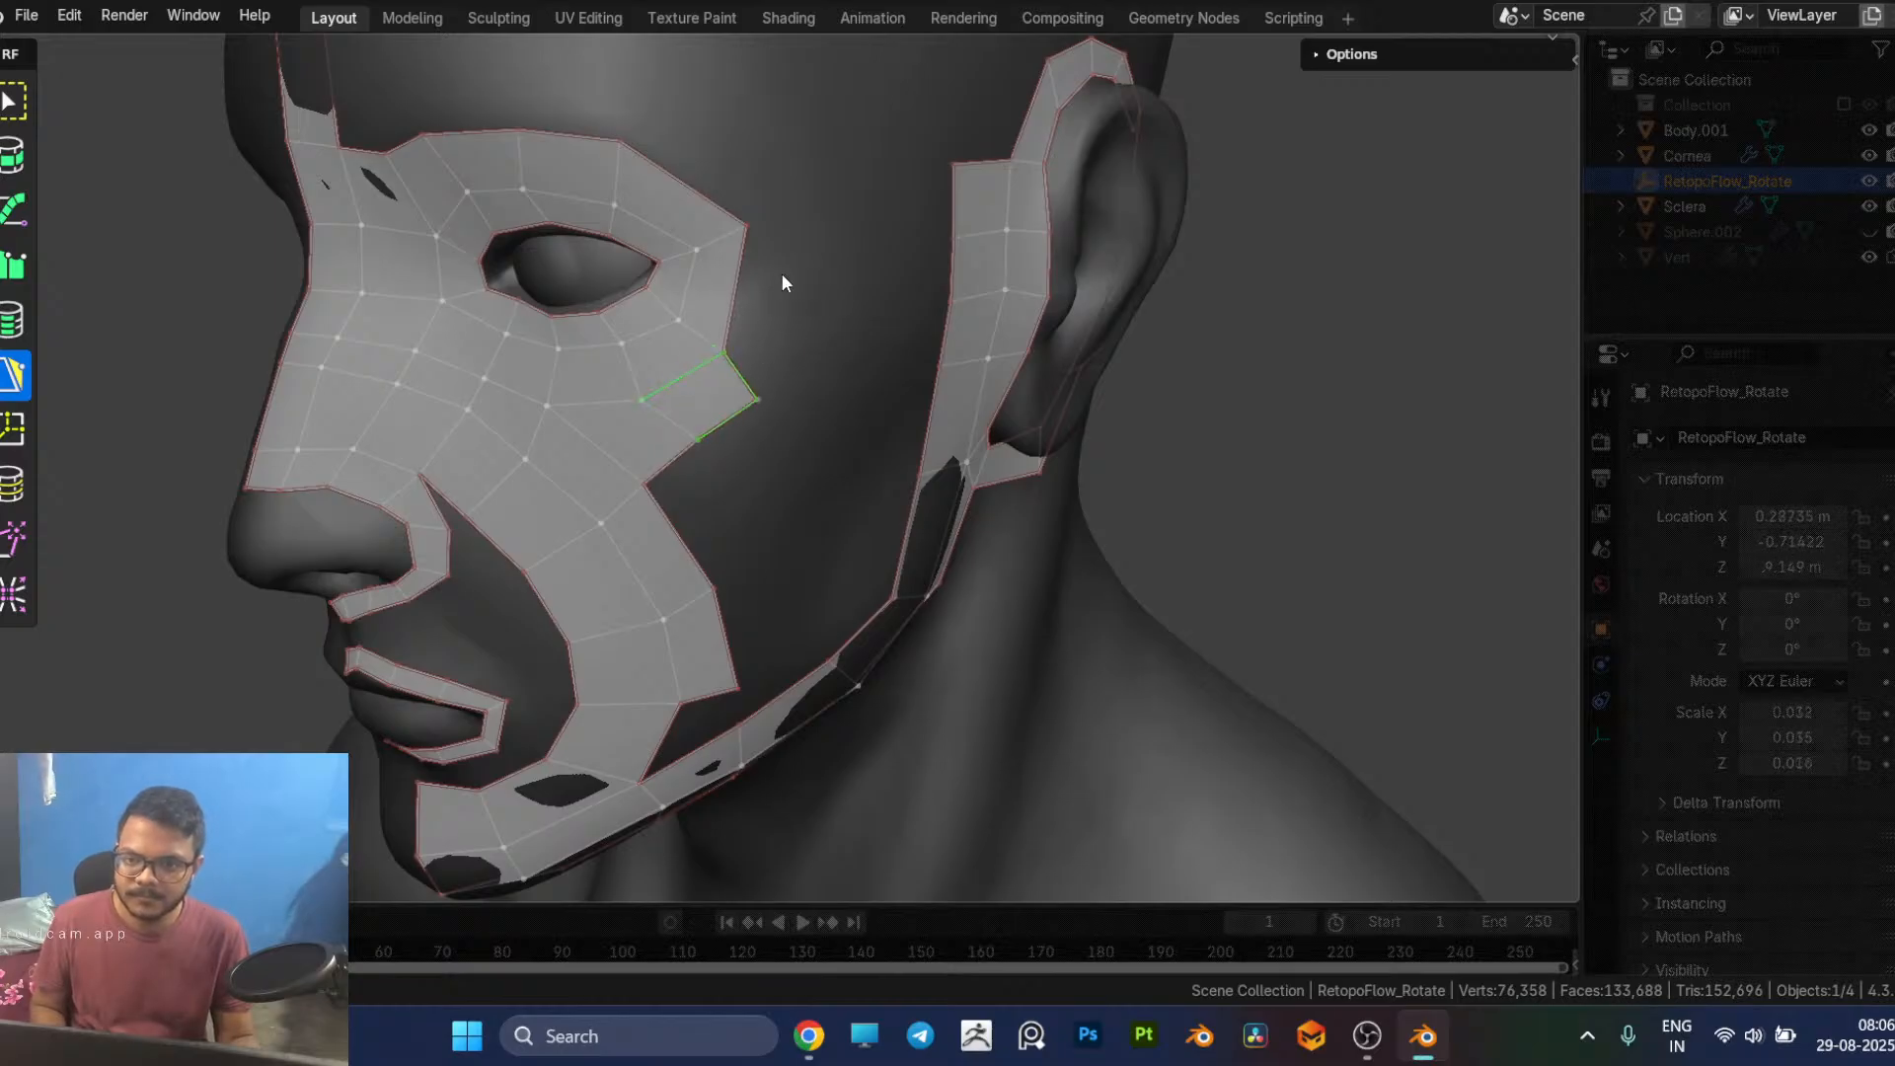
{"action": "left_click", "coordinate": [775, 214], "text": "ctrl"}
Step: Add a quad on the cheek strip's outer edge, directly below the row of faces around the eye loop
{"action": "middle_click_drag", "start_coordinate": [740, 399], "coordinate": [741, 379]}
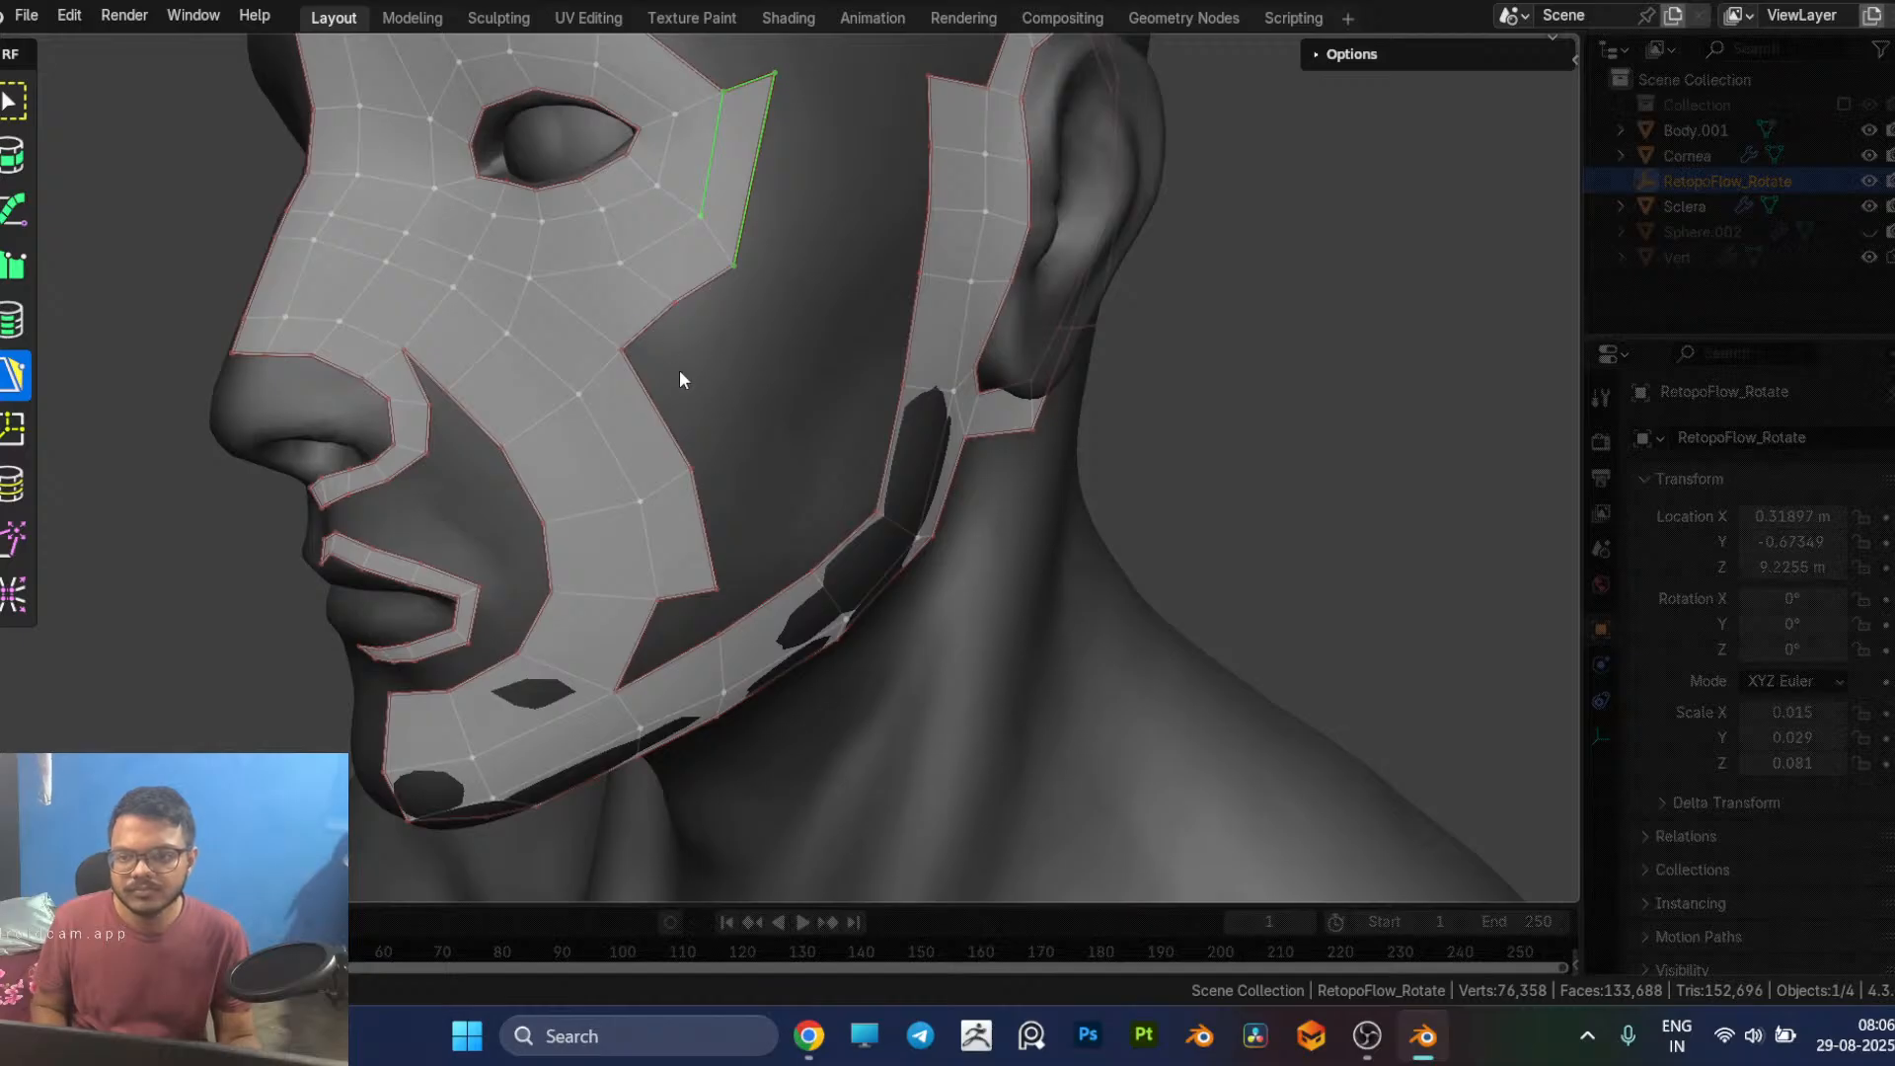
{"action": "left_click", "coordinate": [667, 423]}
{"action": "left_click", "coordinate": [711, 376], "text": "ctrl"}
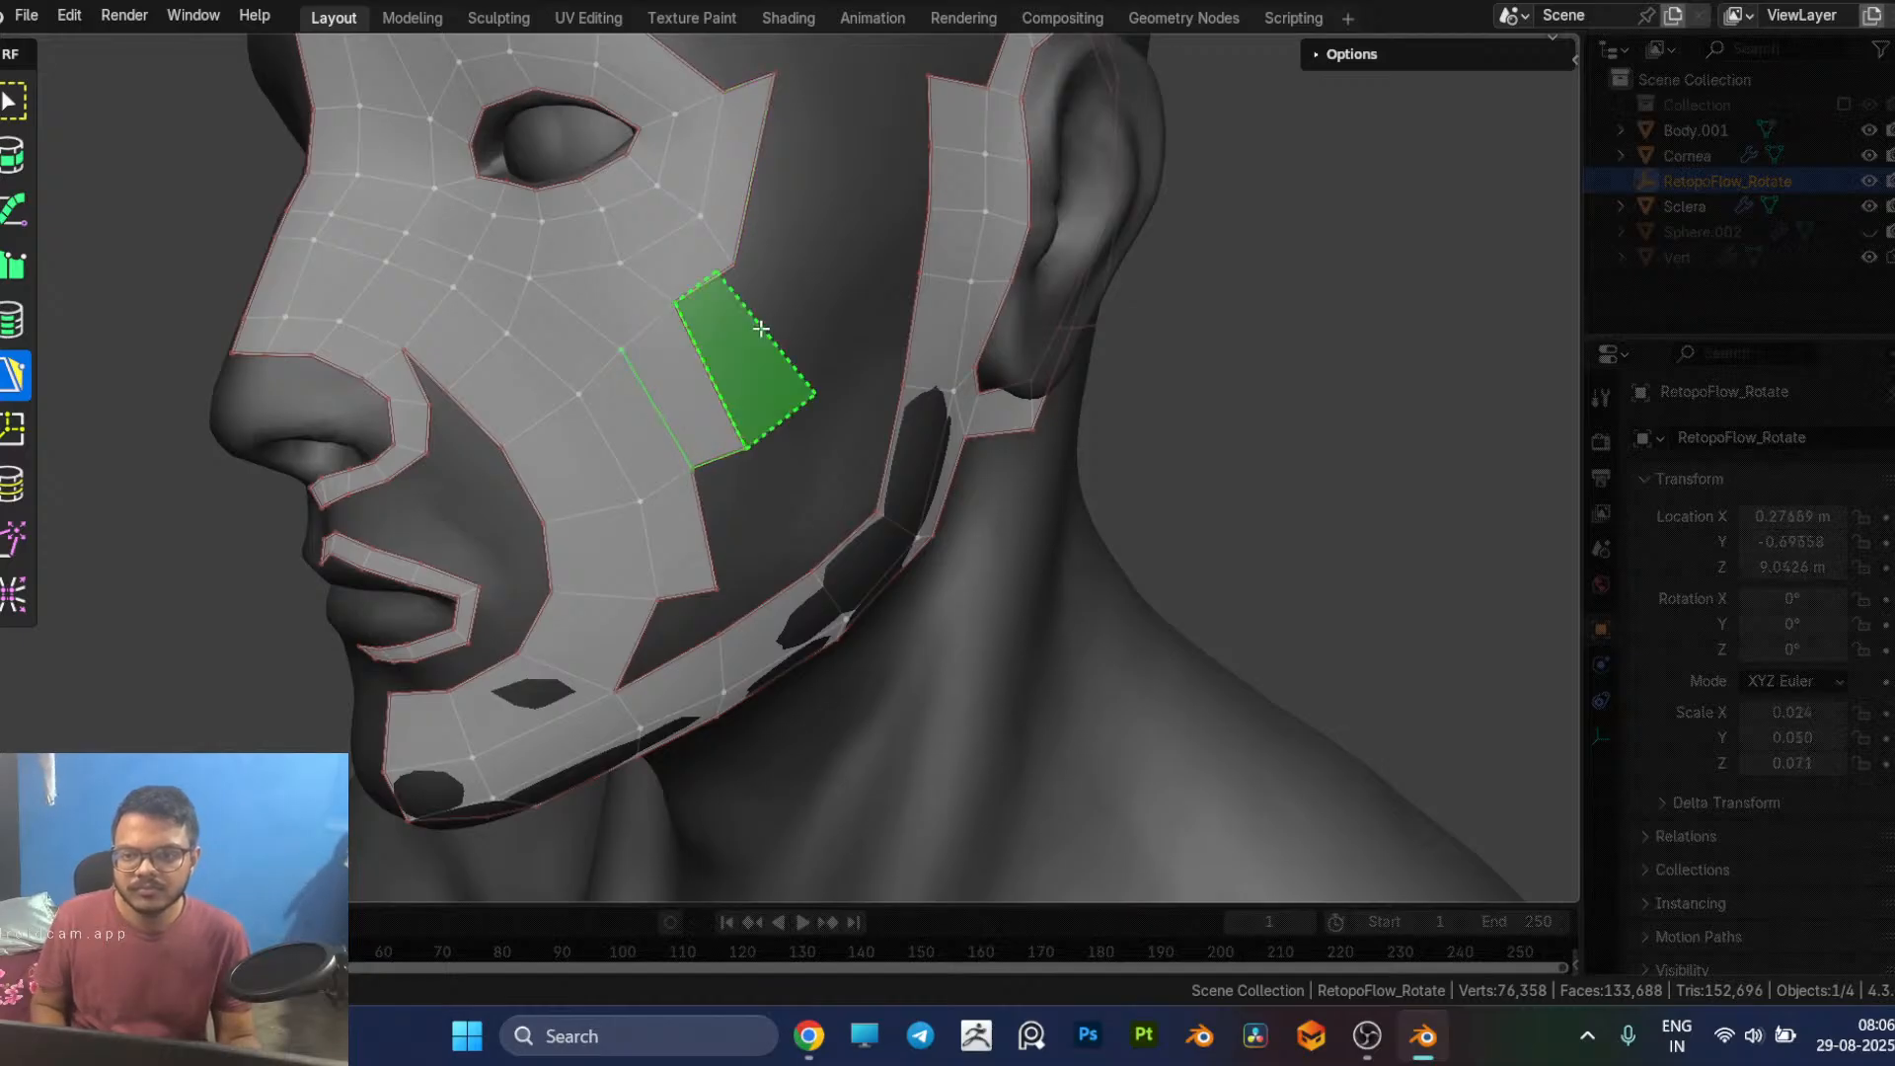
Step: Try extending the cheek patch with quads from the cheek strip's outer edge up alongside the eye loop's outer corner
{"action": "left_click", "coordinate": [771, 347], "text": "ctrl"}
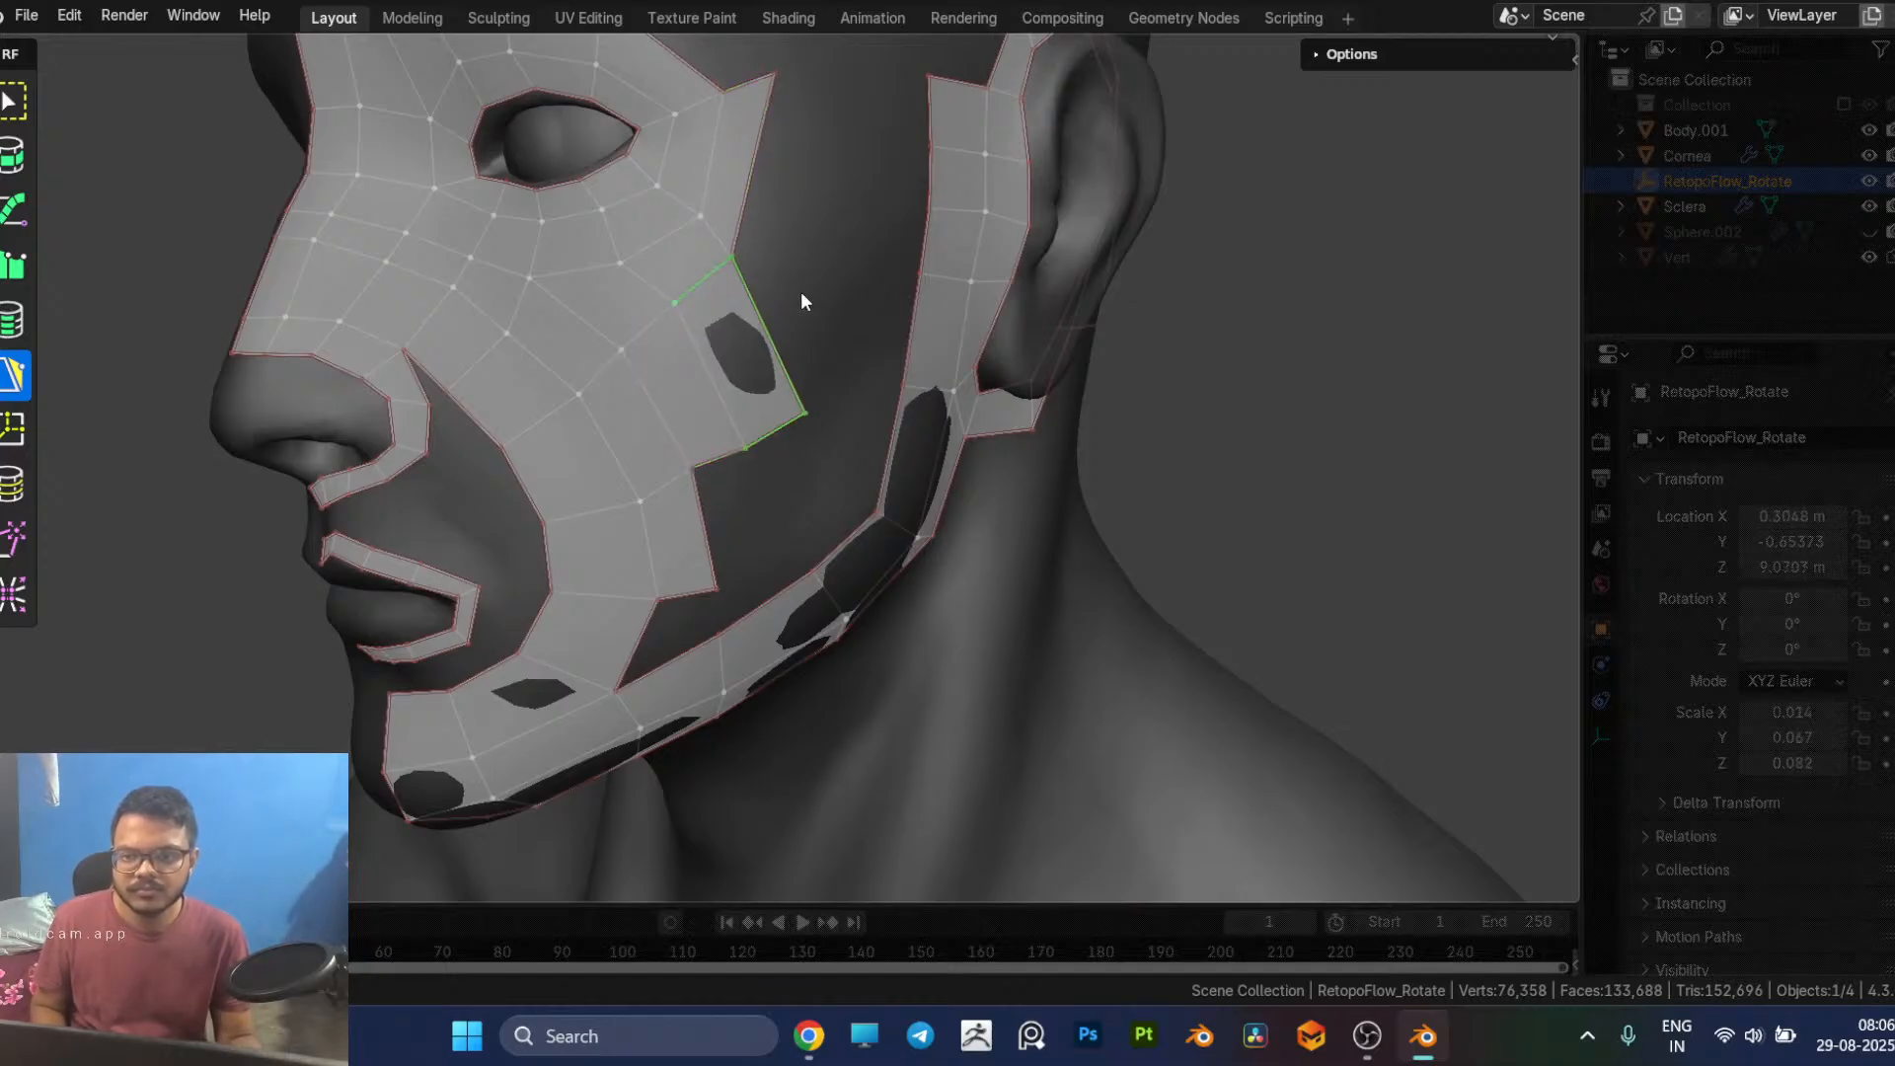
{"action": "left_click", "coordinate": [831, 336], "text": "ctrl"}
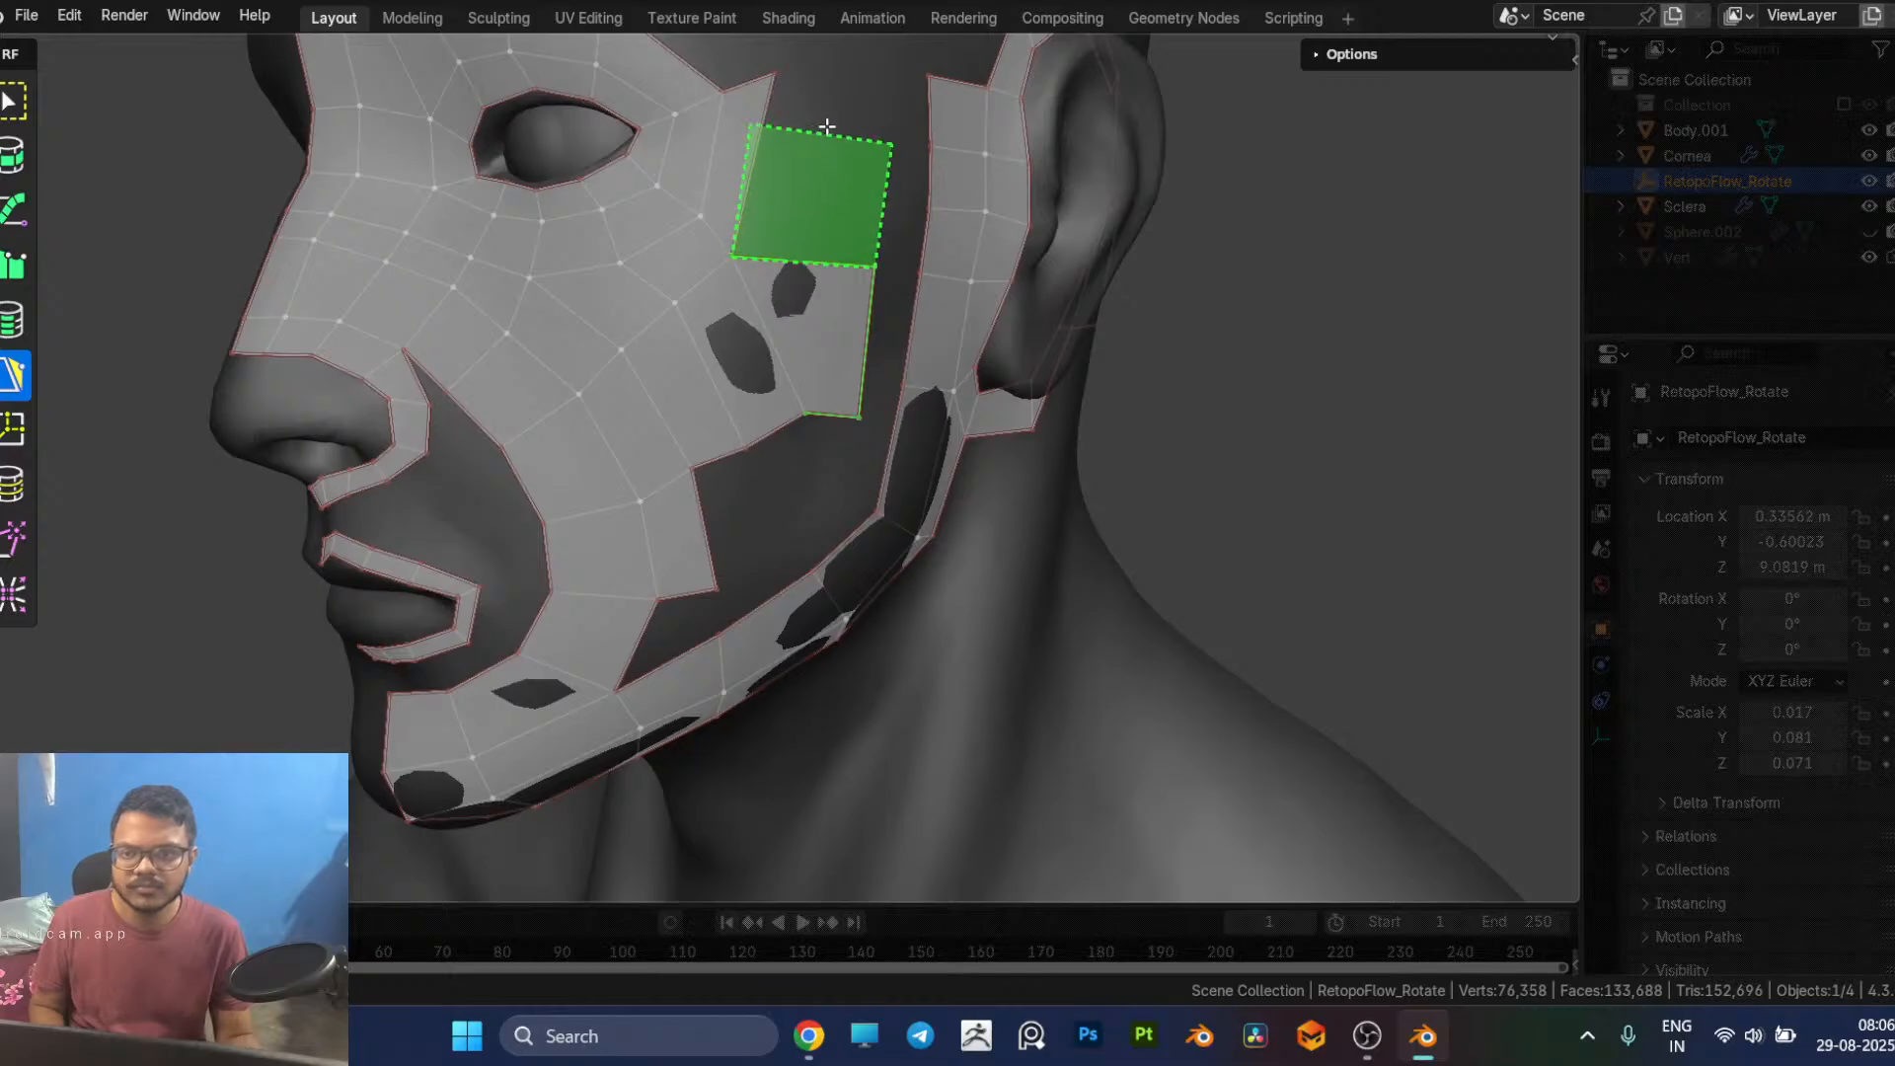
{"action": "left_click", "coordinate": [844, 84], "text": "ctrl"}
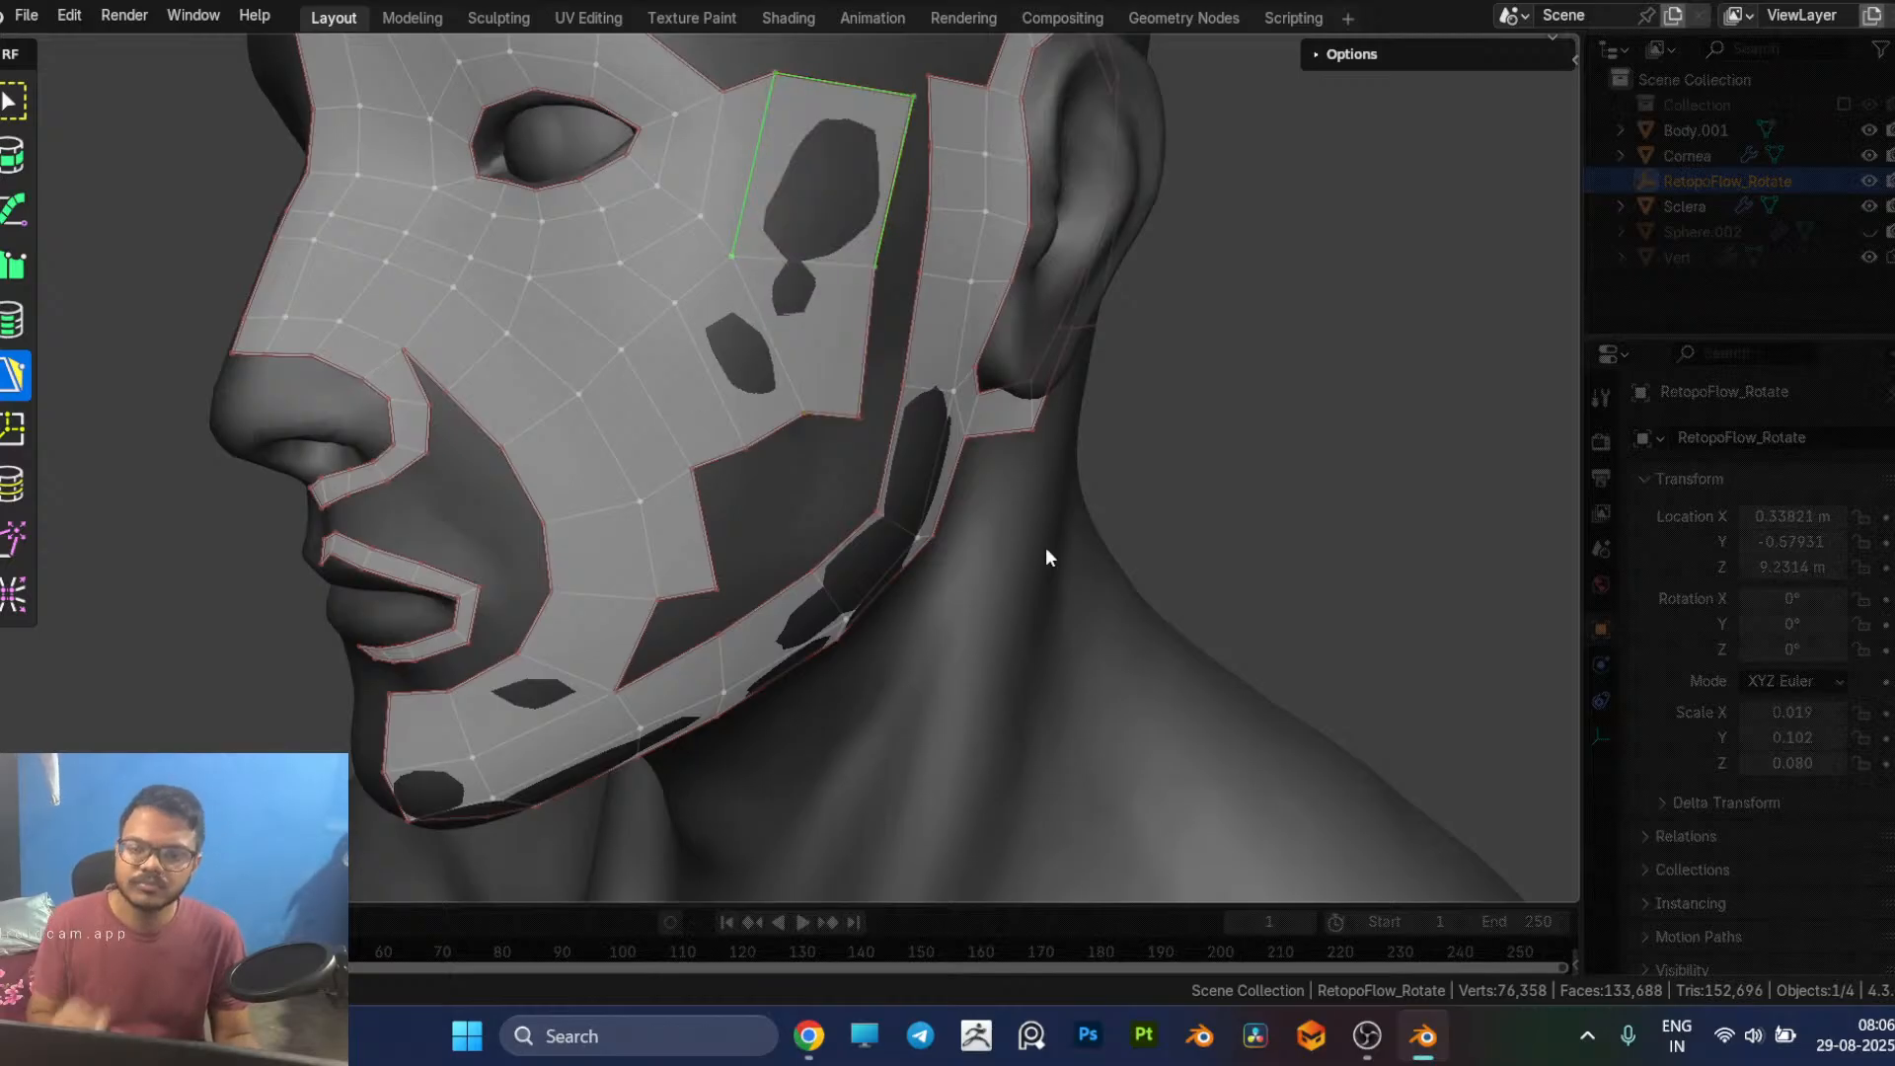
{"action": "middle_click_drag", "start_coordinate": [1370, 334], "coordinate": [965, 491]}
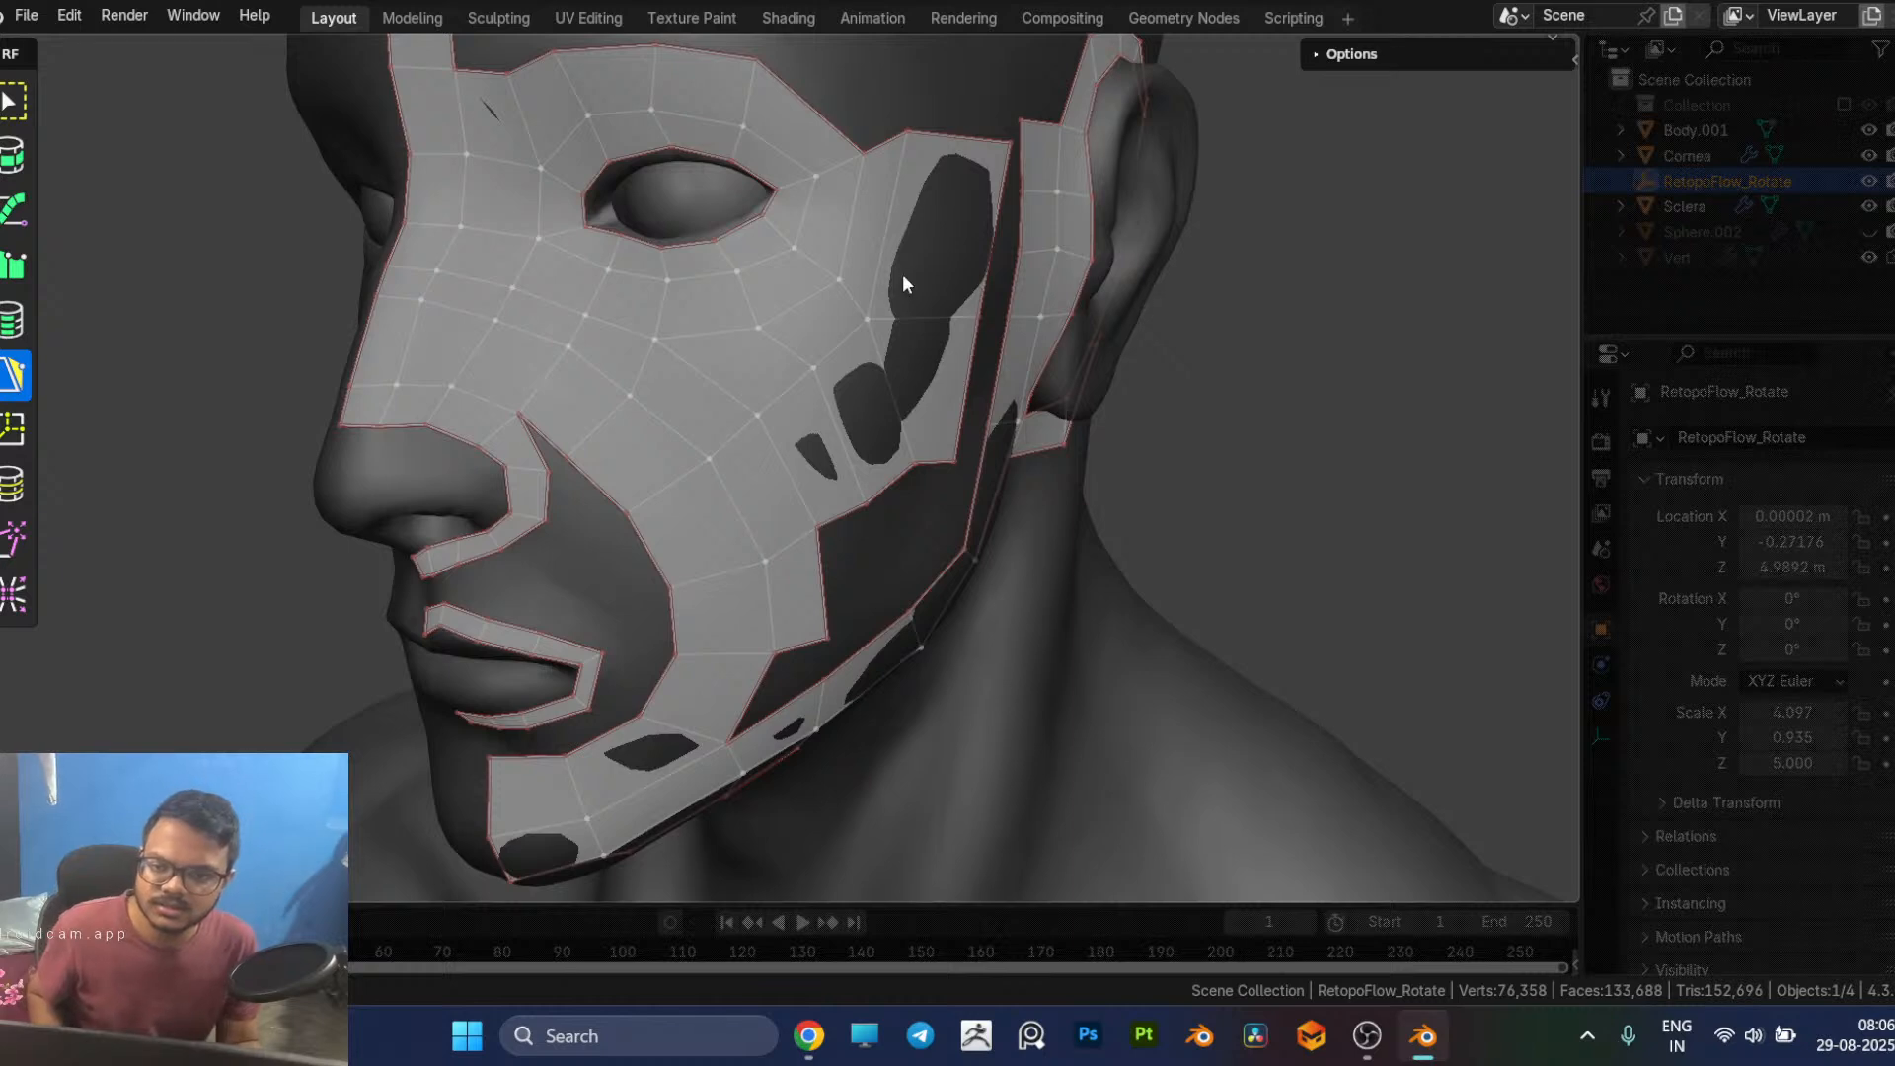
Step: Undo the quads added between the cheek strip's outer edge and the eye loop's outer side
{"action": "key", "text": "ctrl+z"}
{"action": "key", "text": "ctrl+z"}
{"action": "key", "text": "ctrl+z"}
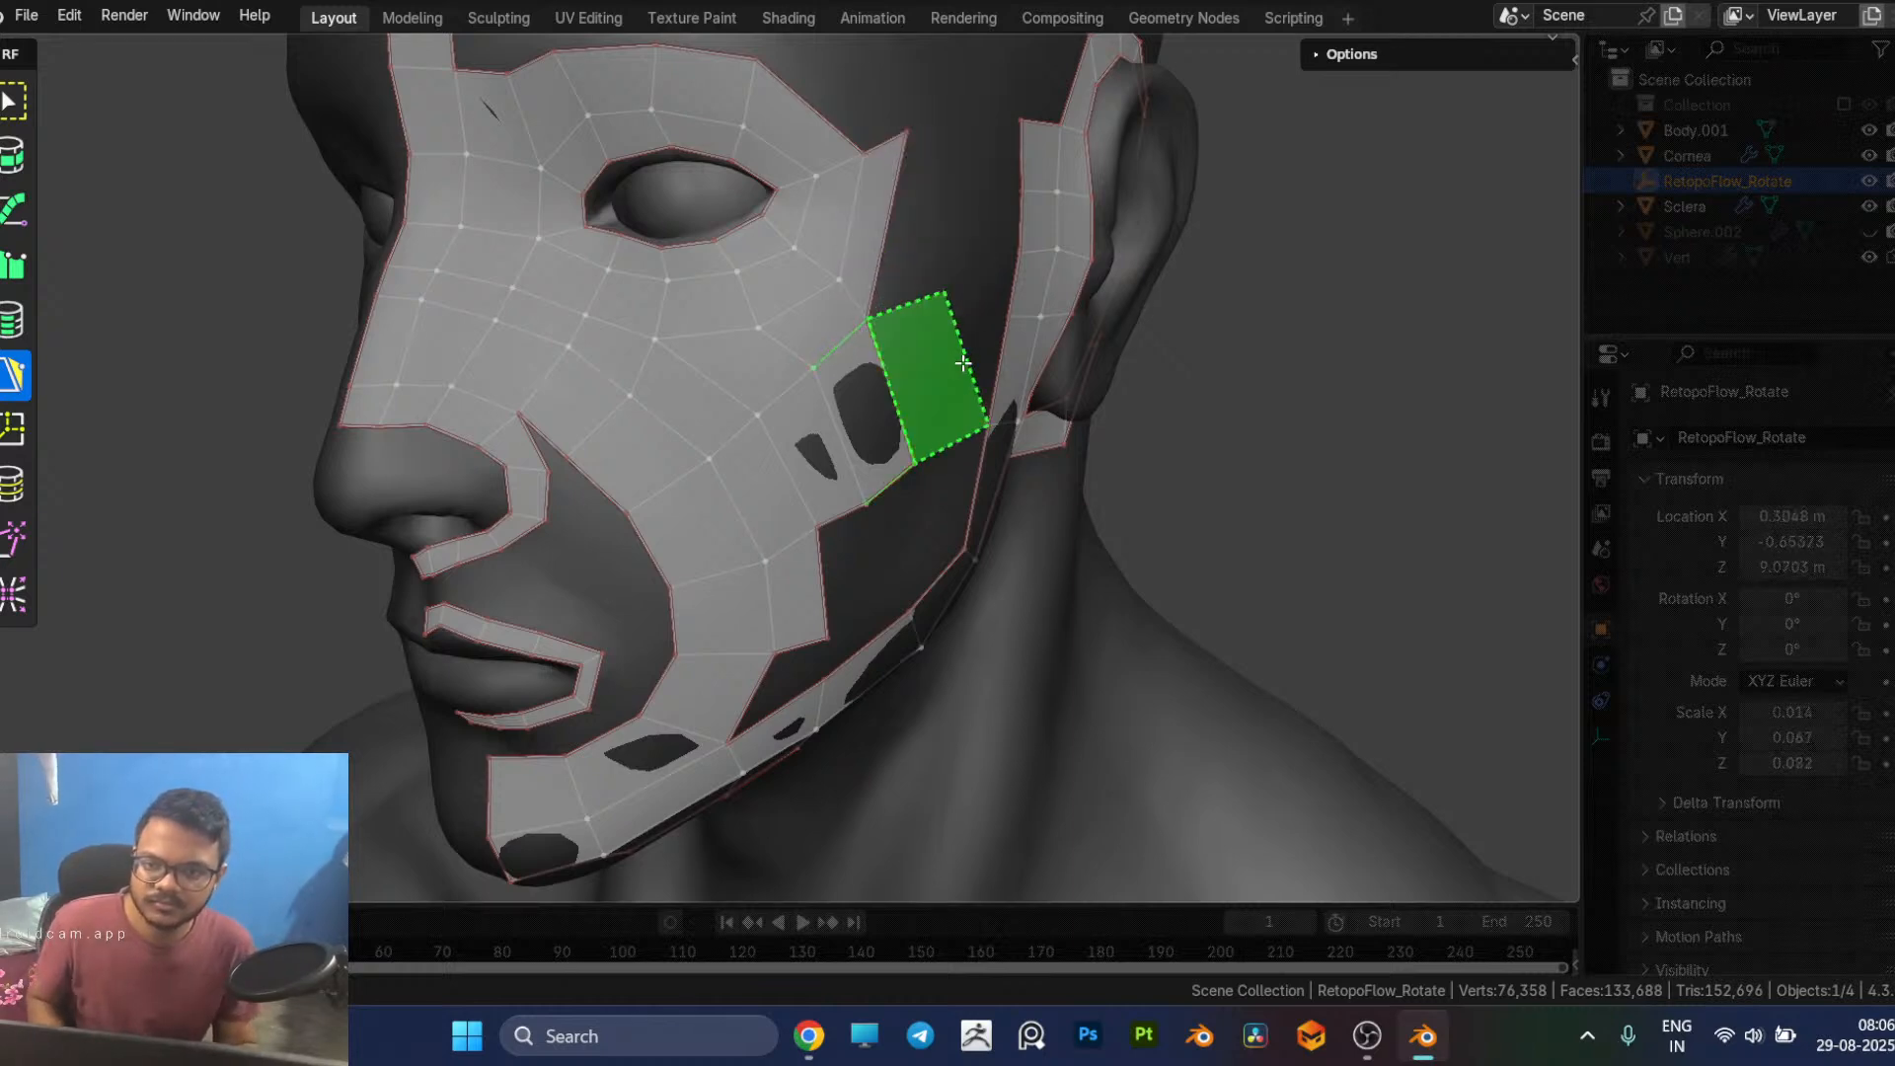
{"action": "key", "text": "ctrl+z"}
{"action": "key", "text": "ctrl+z"}
Step: Check the facial topology reference in the browser and reposition the vertices along the eye loop's lower outer rows for more even spacing
{"action": "mouse_move", "coordinate": [865, 341]}
{"action": "middle_mouse_down"}
{"action": "mouse_move", "coordinate": [879, 324]}
{"action": "mouse_move", "coordinate": [847, 326]}
{"action": "mouse_move", "coordinate": [855, 342]}
{"action": "middle_mouse_up"}
{"action": "key", "text": "alt+Tab"}
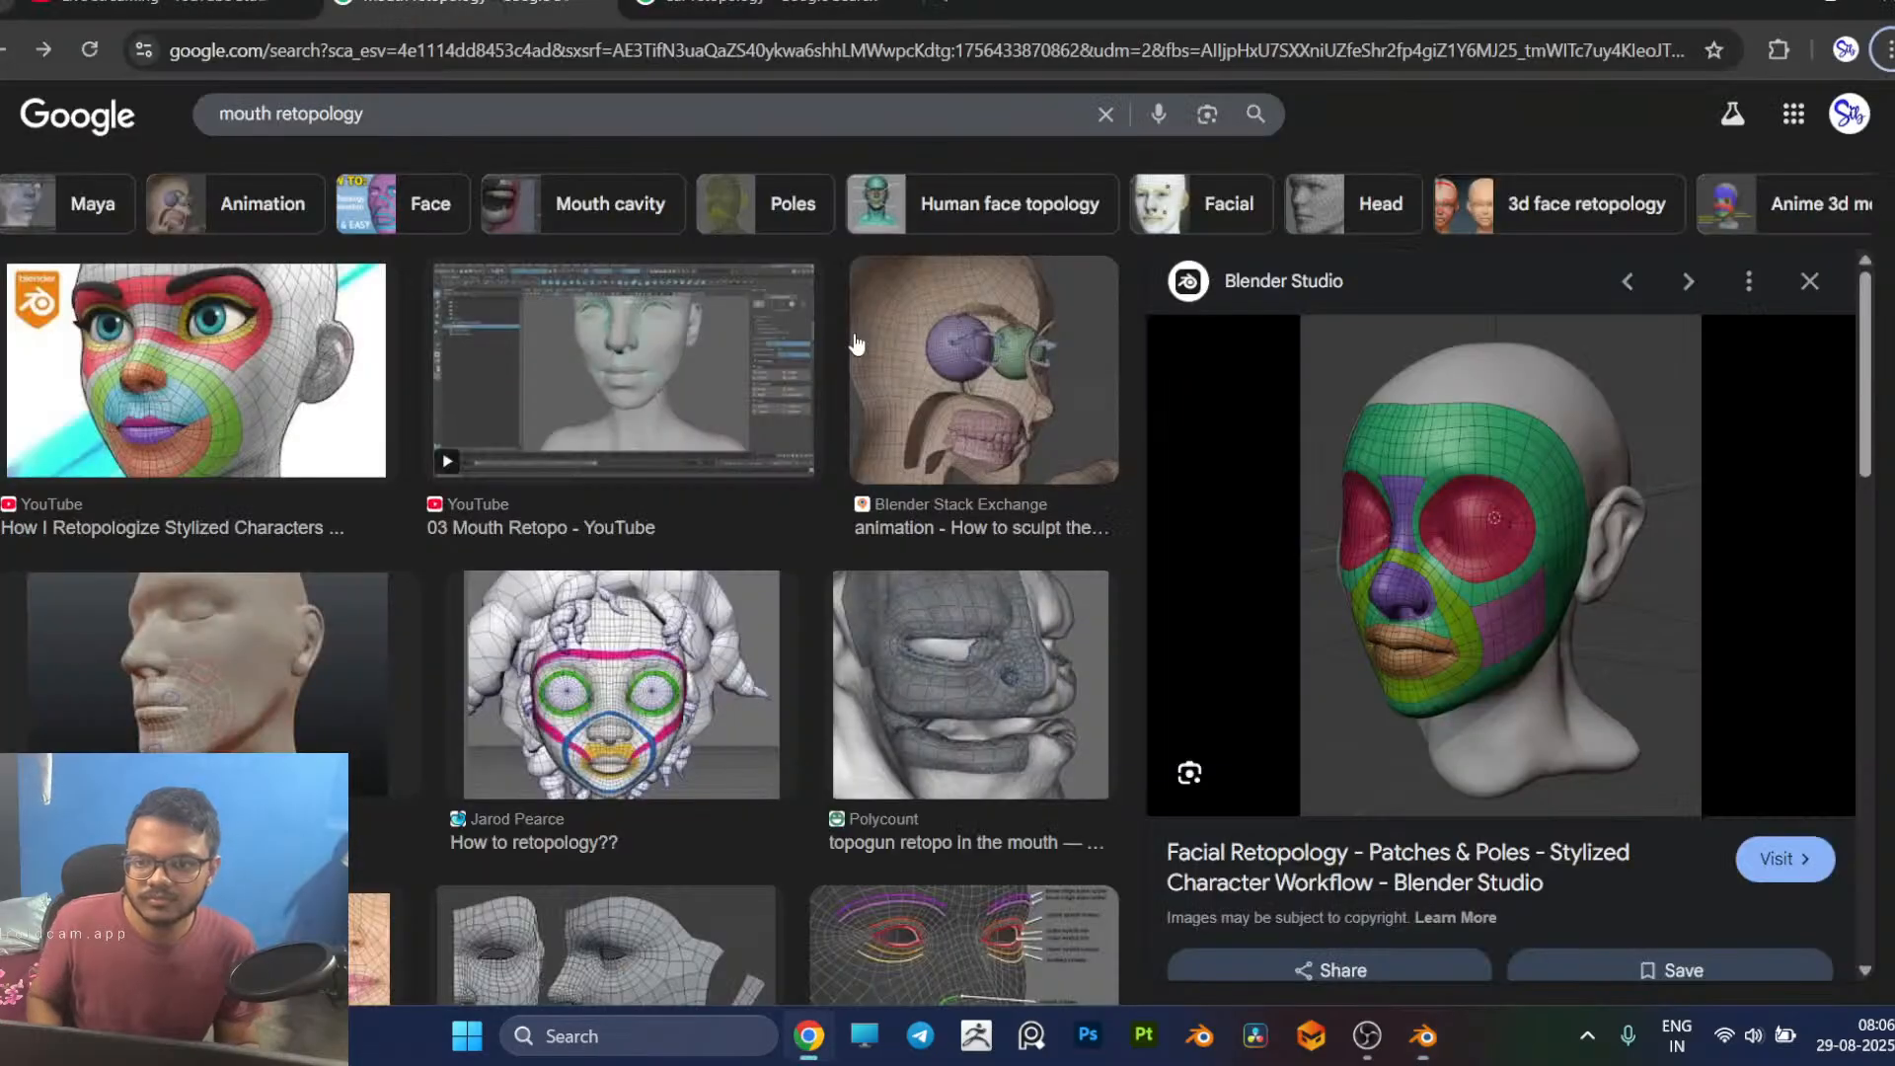
{"action": "key", "text": "alt+Tab"}
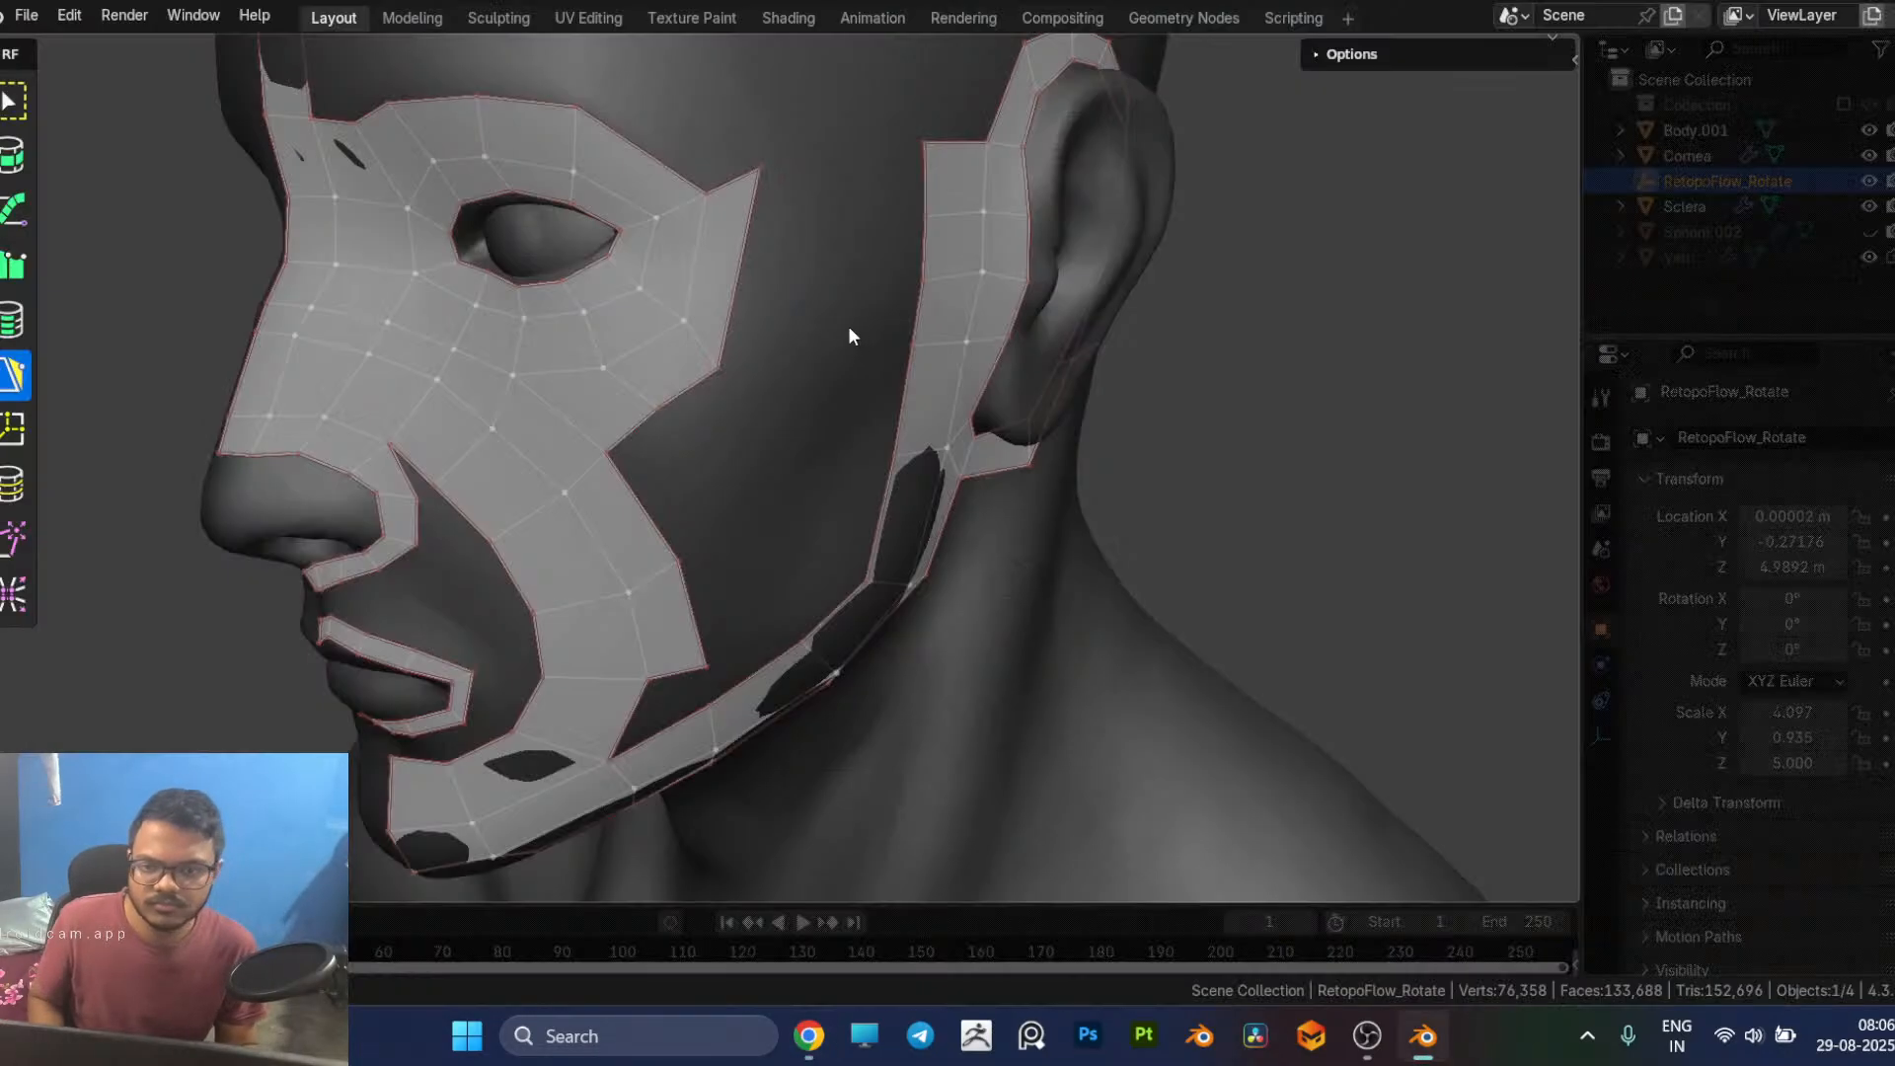
{"action": "left_click_drag", "start_coordinate": [717, 357], "coordinate": [701, 280]}
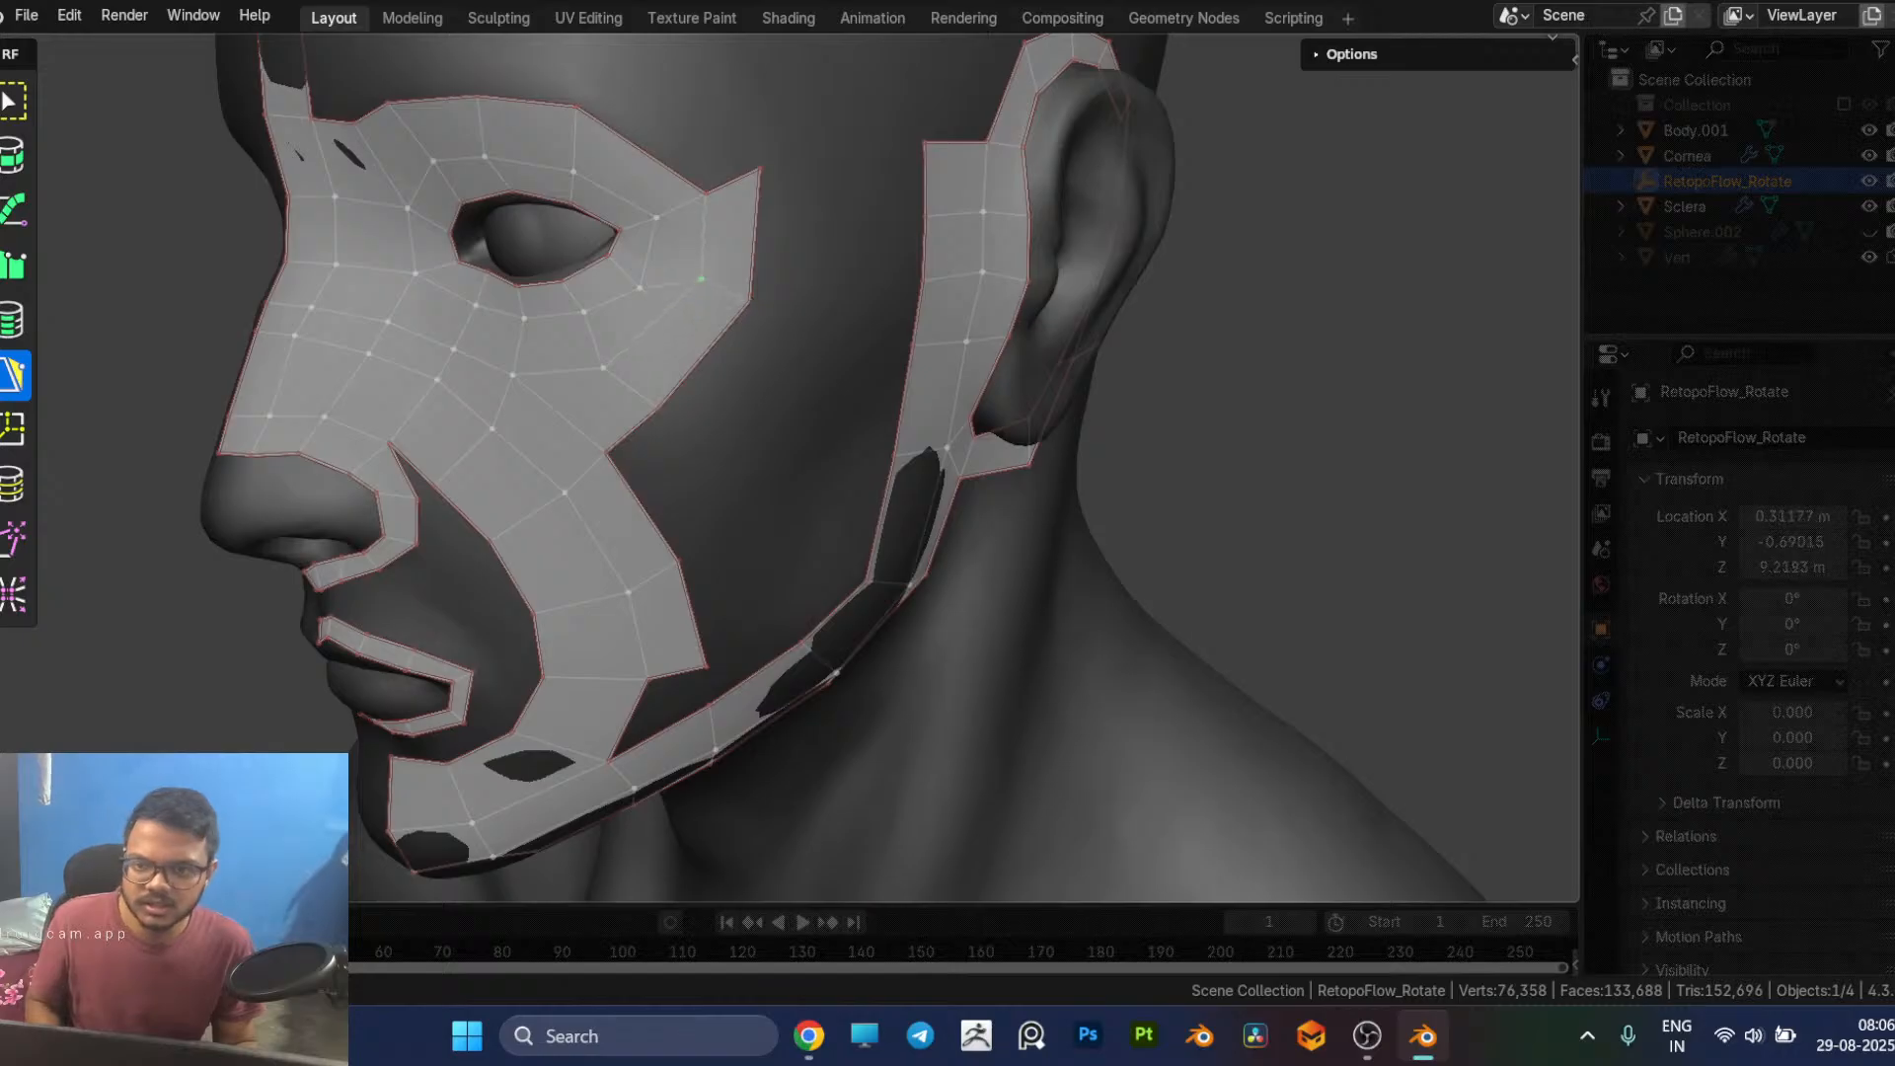
{"action": "left_click_drag", "start_coordinate": [626, 359], "coordinate": [694, 387]}
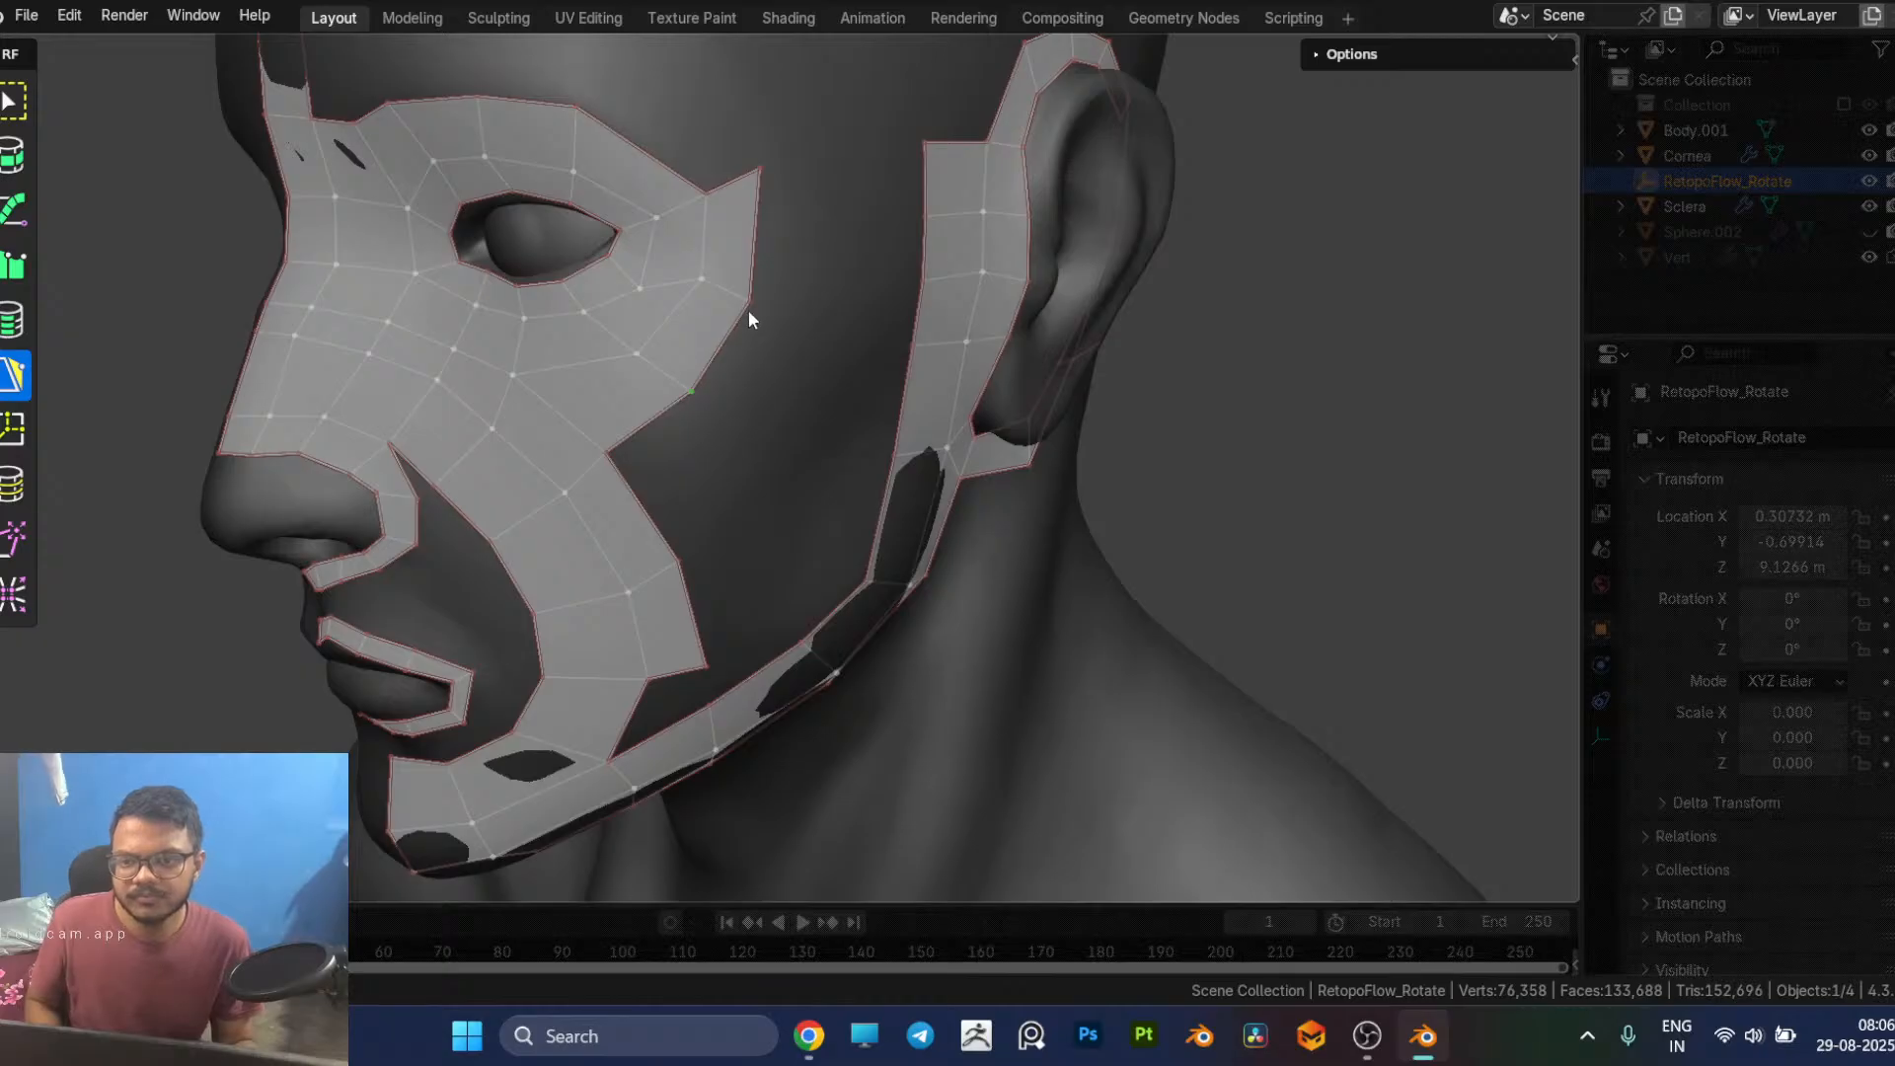
{"action": "left_click_drag", "start_coordinate": [747, 299], "coordinate": [756, 284]}
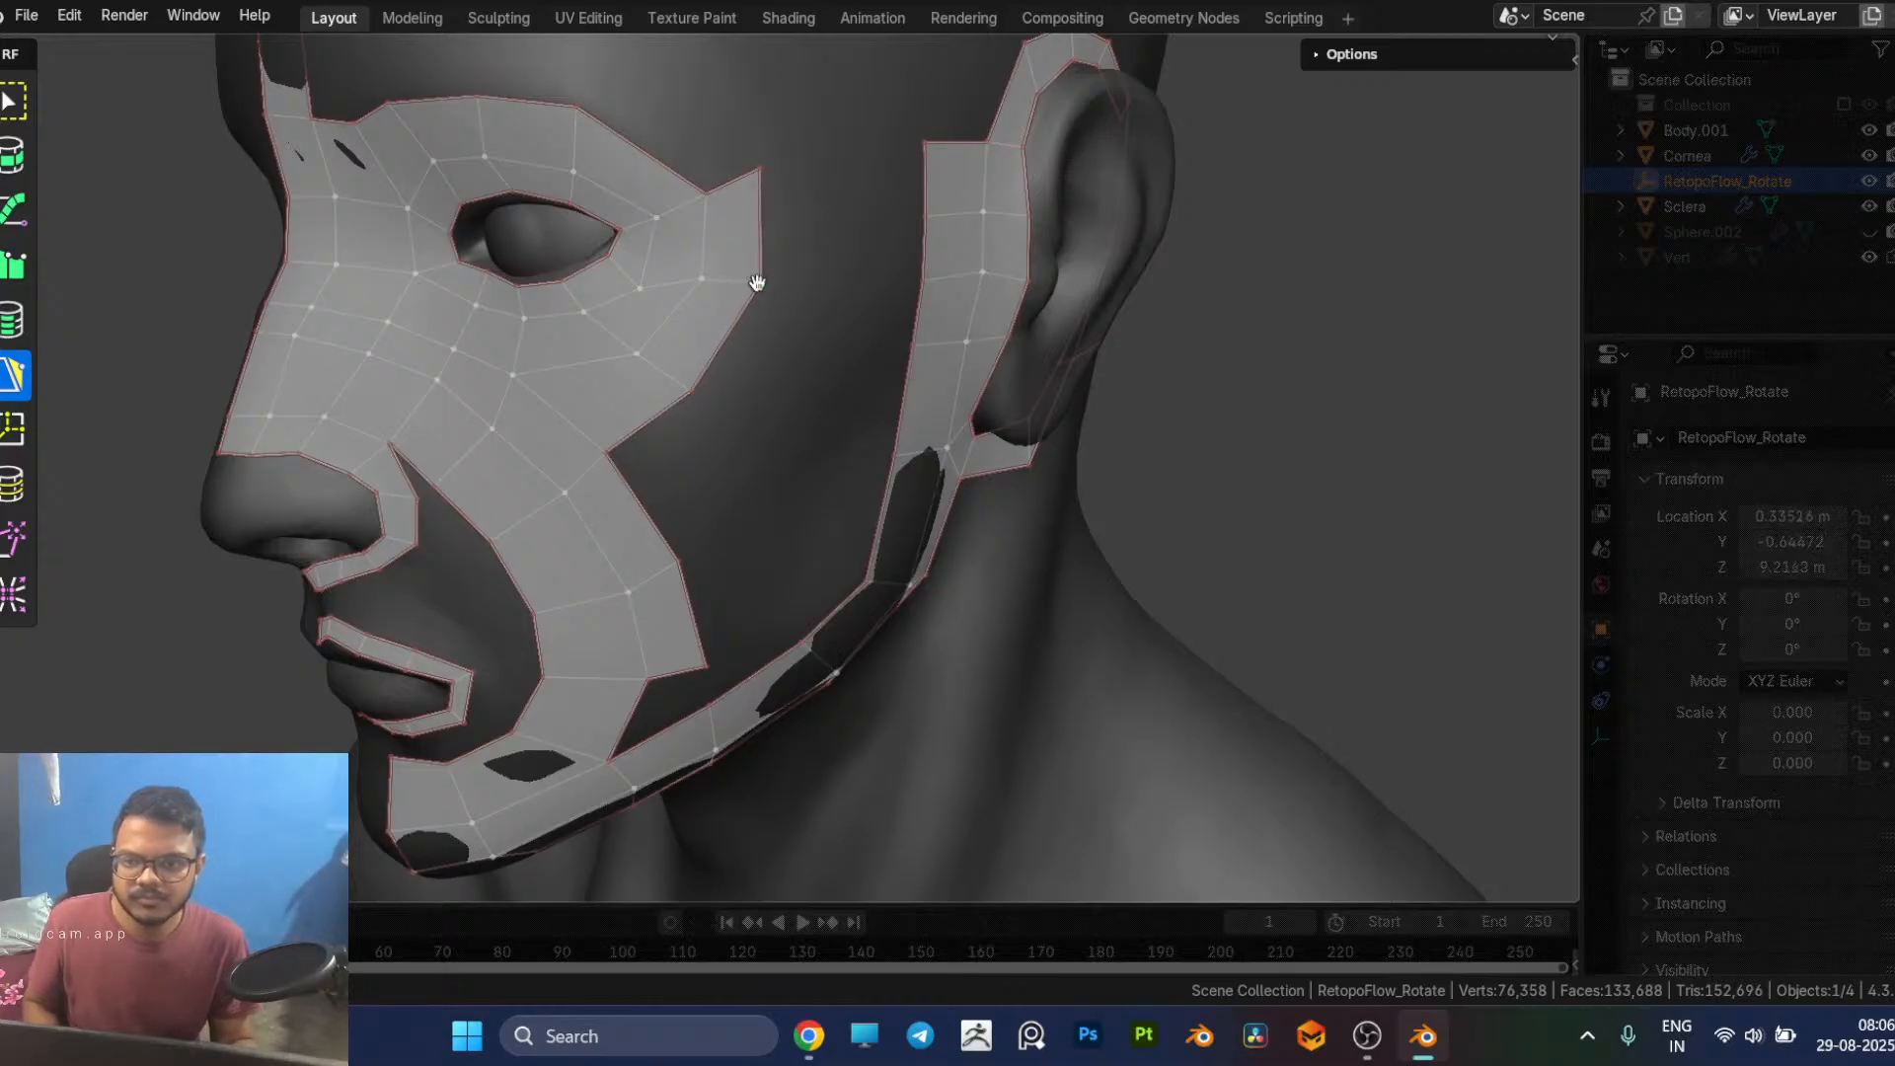
{"action": "middle_click_drag", "start_coordinate": [758, 284], "coordinate": [798, 314]}
{"action": "left_click_drag", "start_coordinate": [713, 183], "coordinate": [734, 191]}
{"action": "middle_click_drag", "start_coordinate": [735, 202], "coordinate": [620, 319]}
{"action": "middle_click_drag", "start_coordinate": [675, 378], "coordinate": [732, 348]}
Step: Delete the face joining the eye loop's lower outer edge to the top of the cheek strip
{"action": "left_click", "coordinate": [773, 348]}
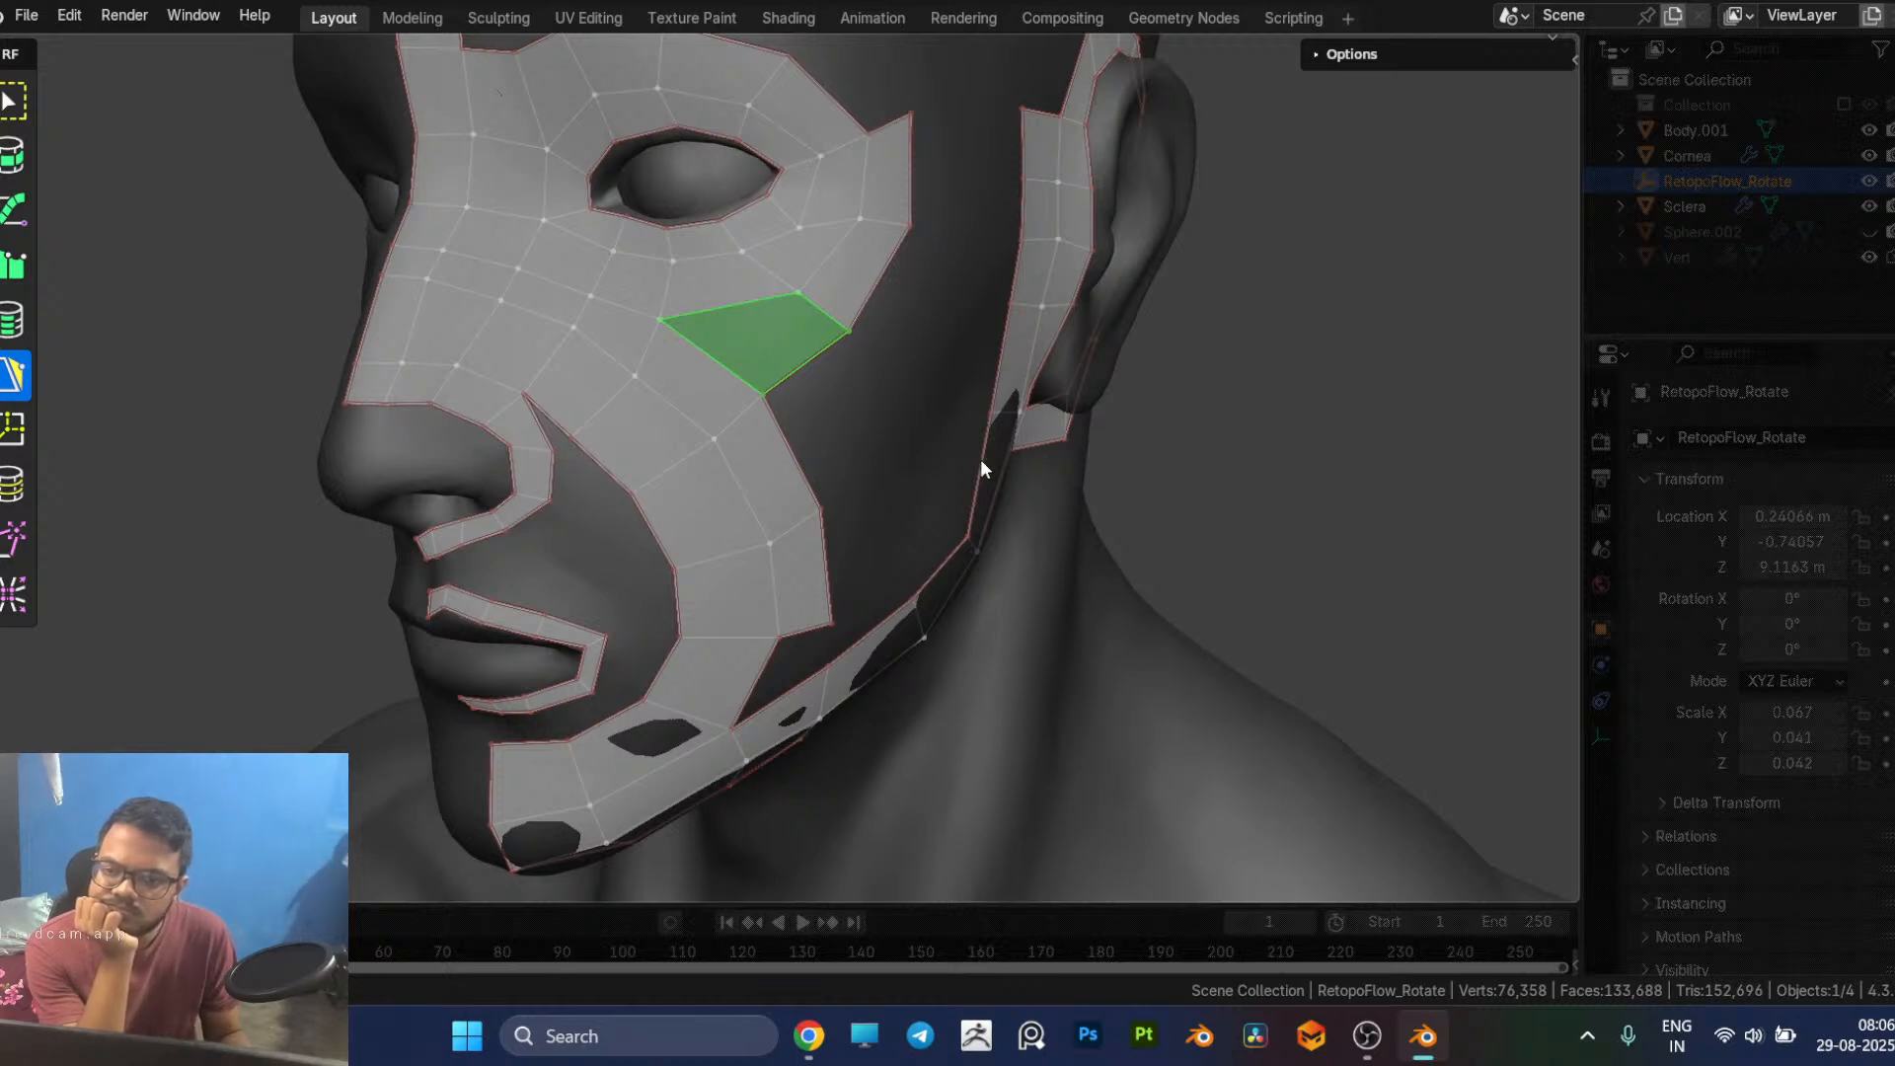
{"action": "left_click", "coordinate": [1382, 491]}
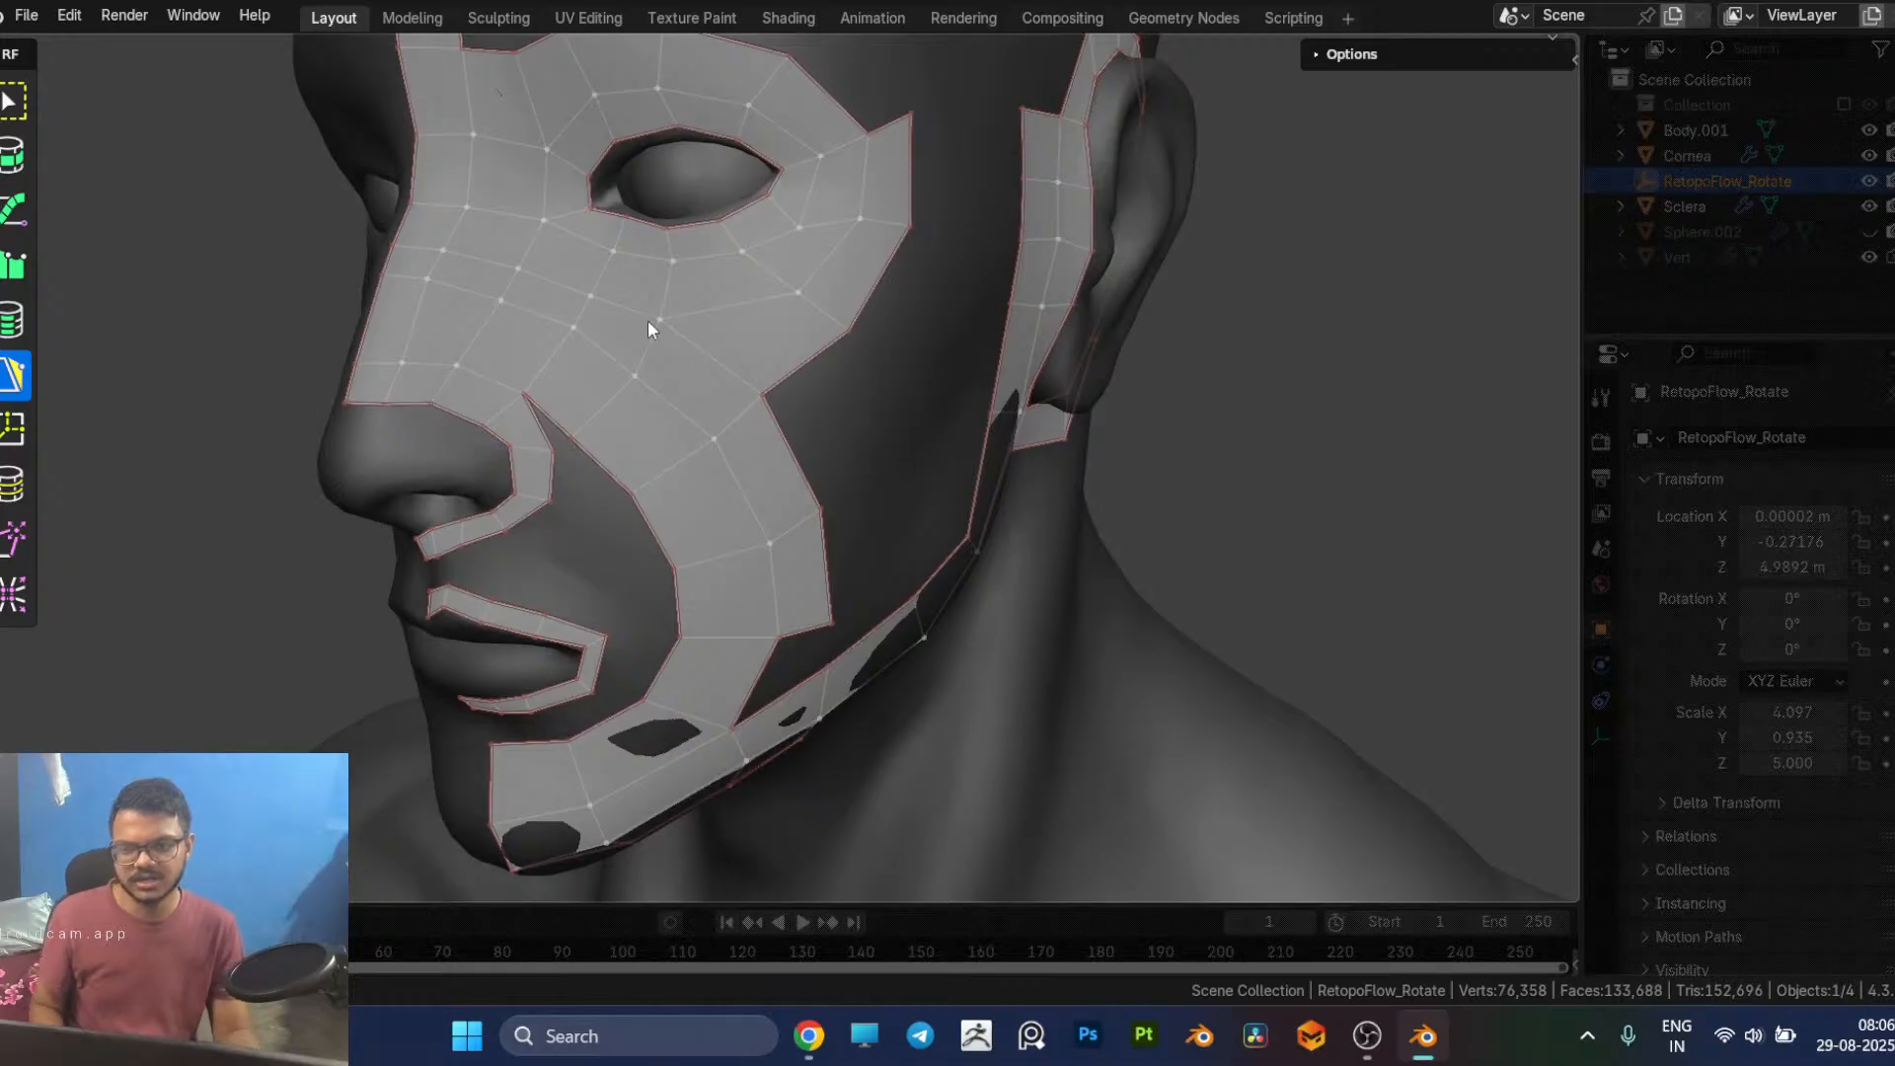
{"action": "left_click", "coordinate": [766, 341]}
{"action": "key", "text": "x"}
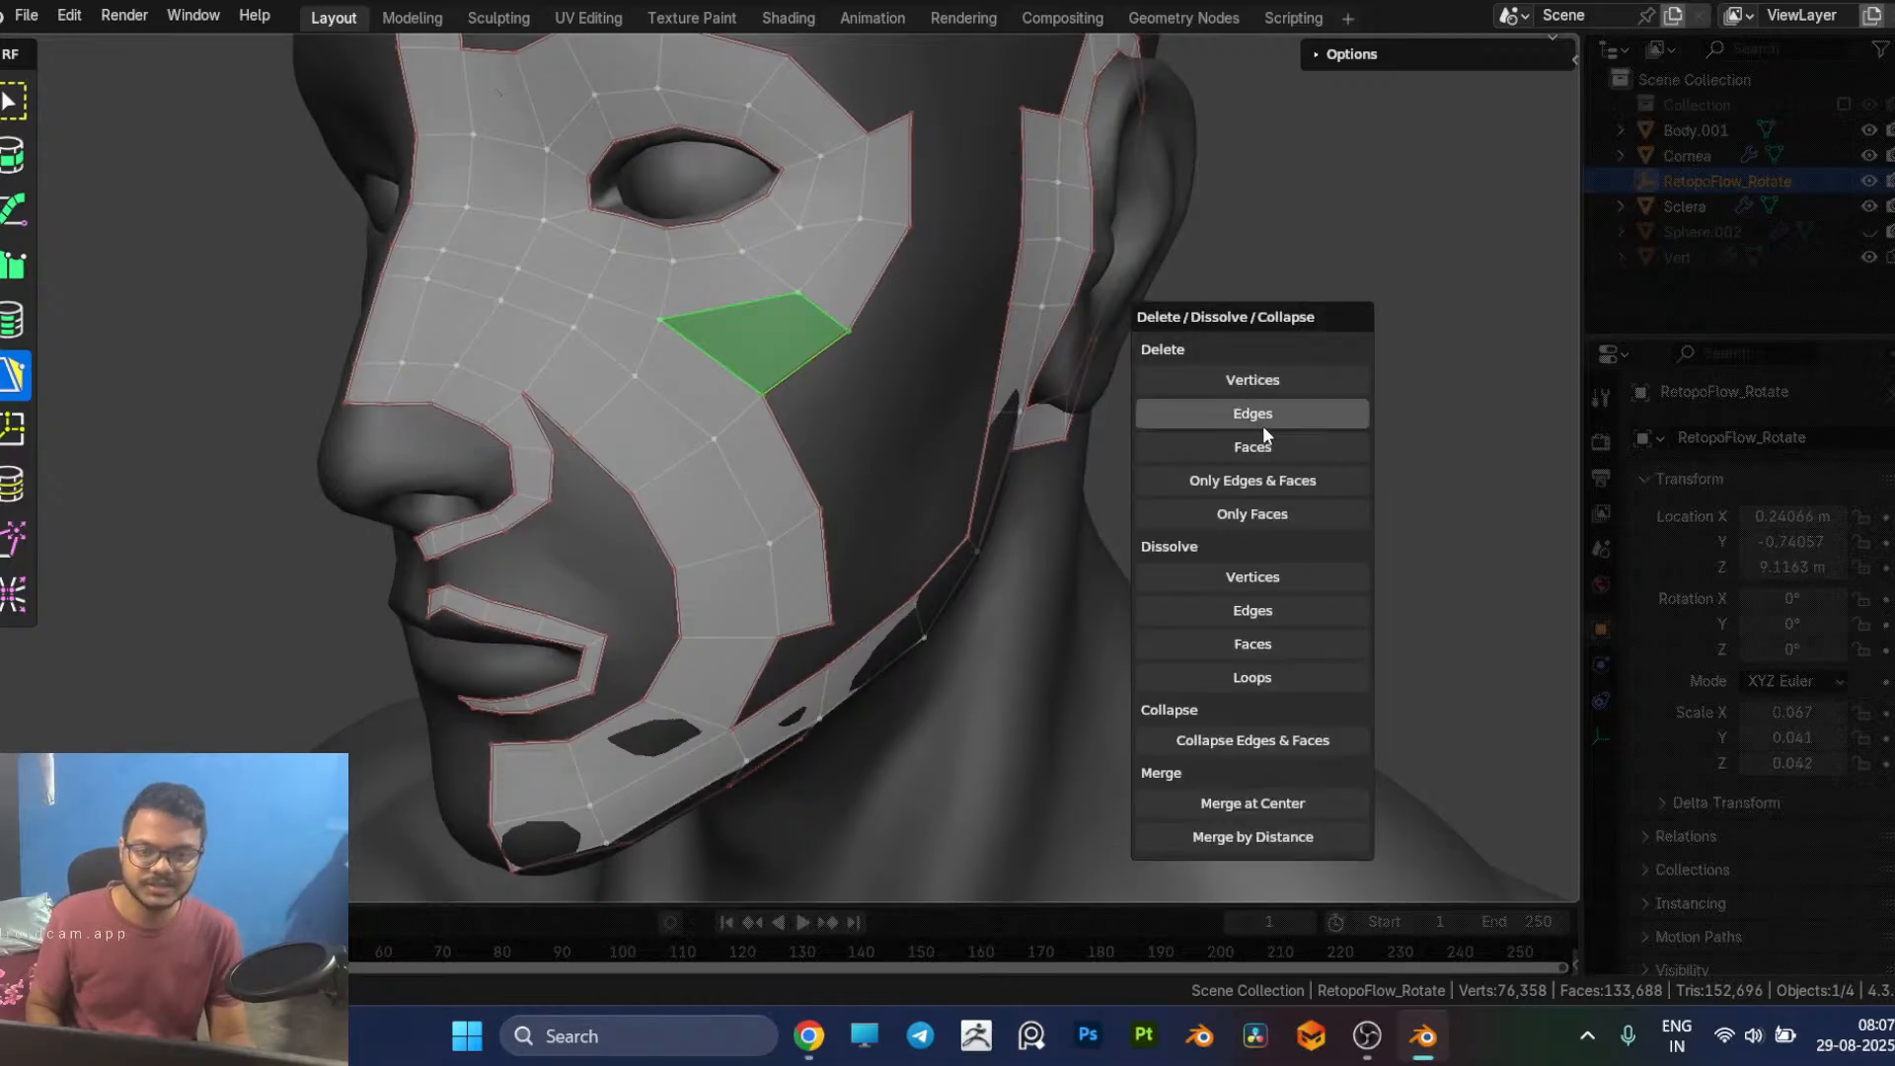
{"action": "left_click", "coordinate": [1280, 431]}
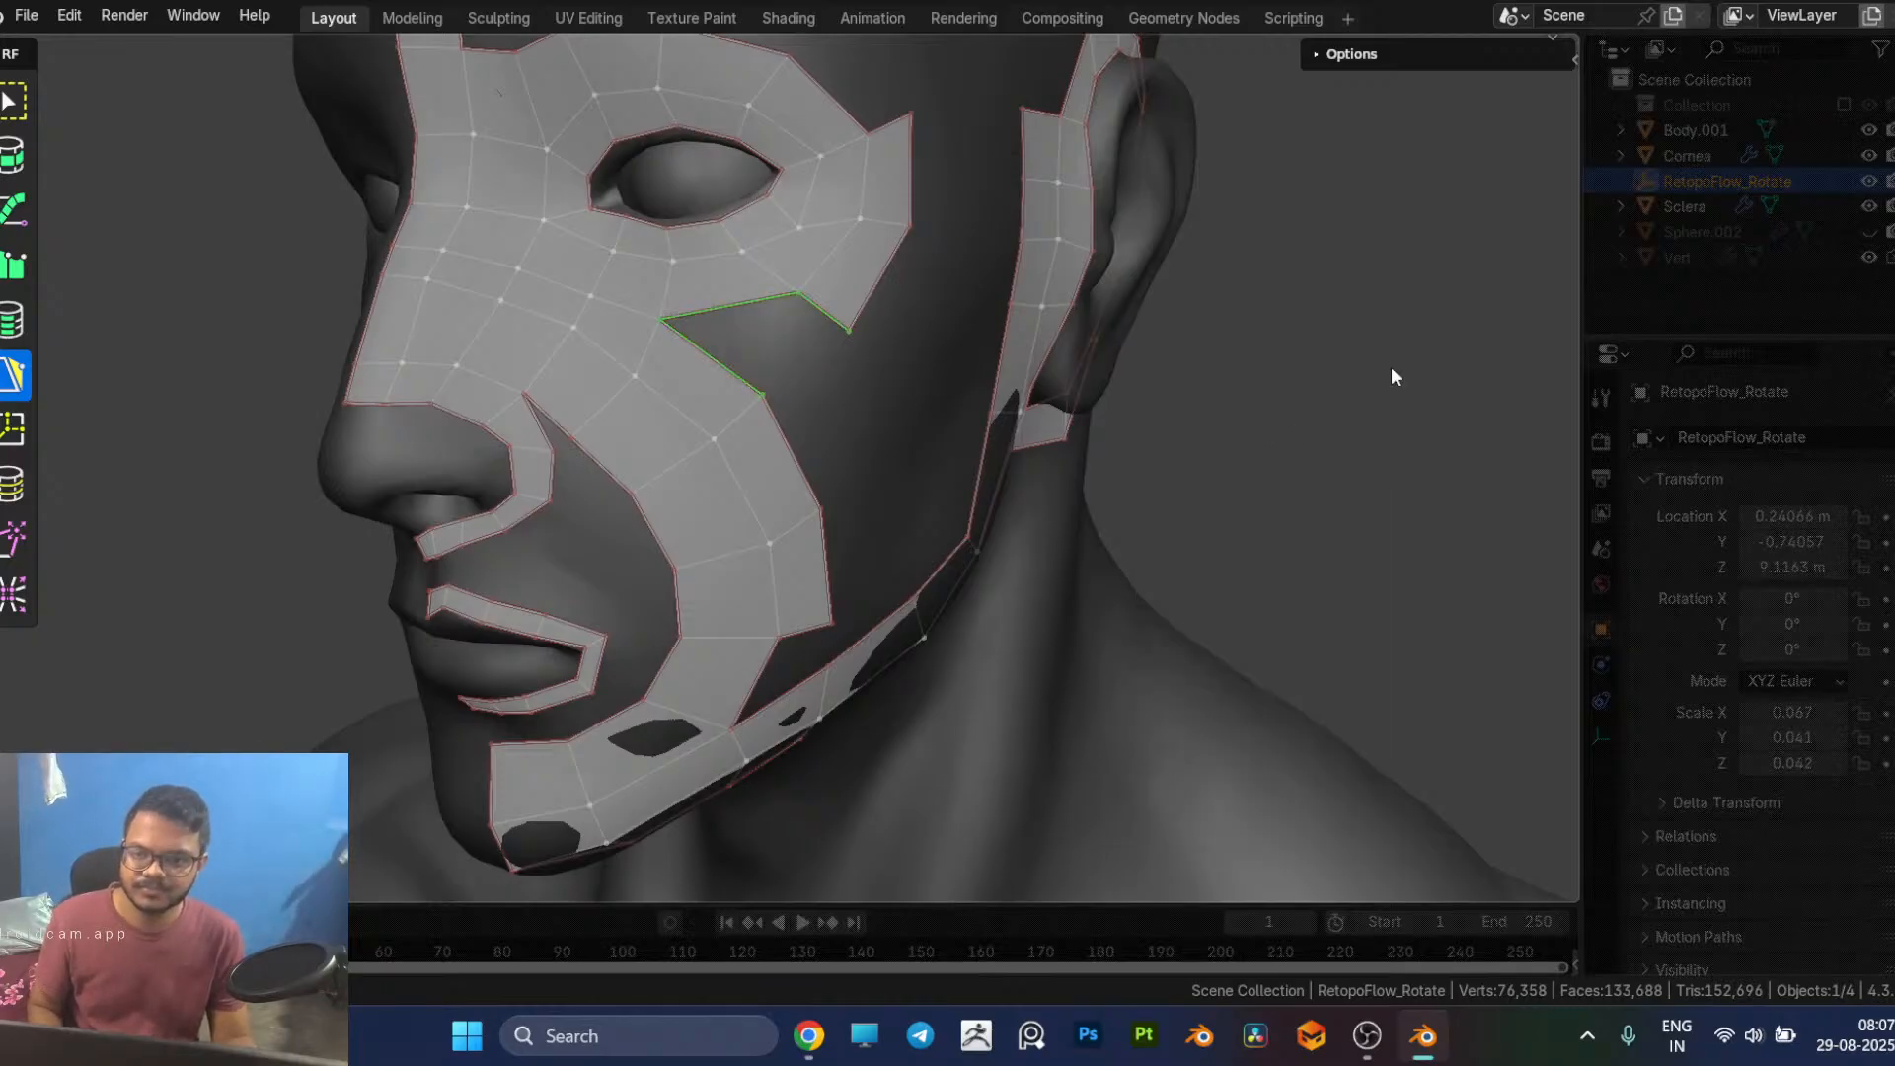
{"action": "left_click", "coordinate": [1392, 369]}
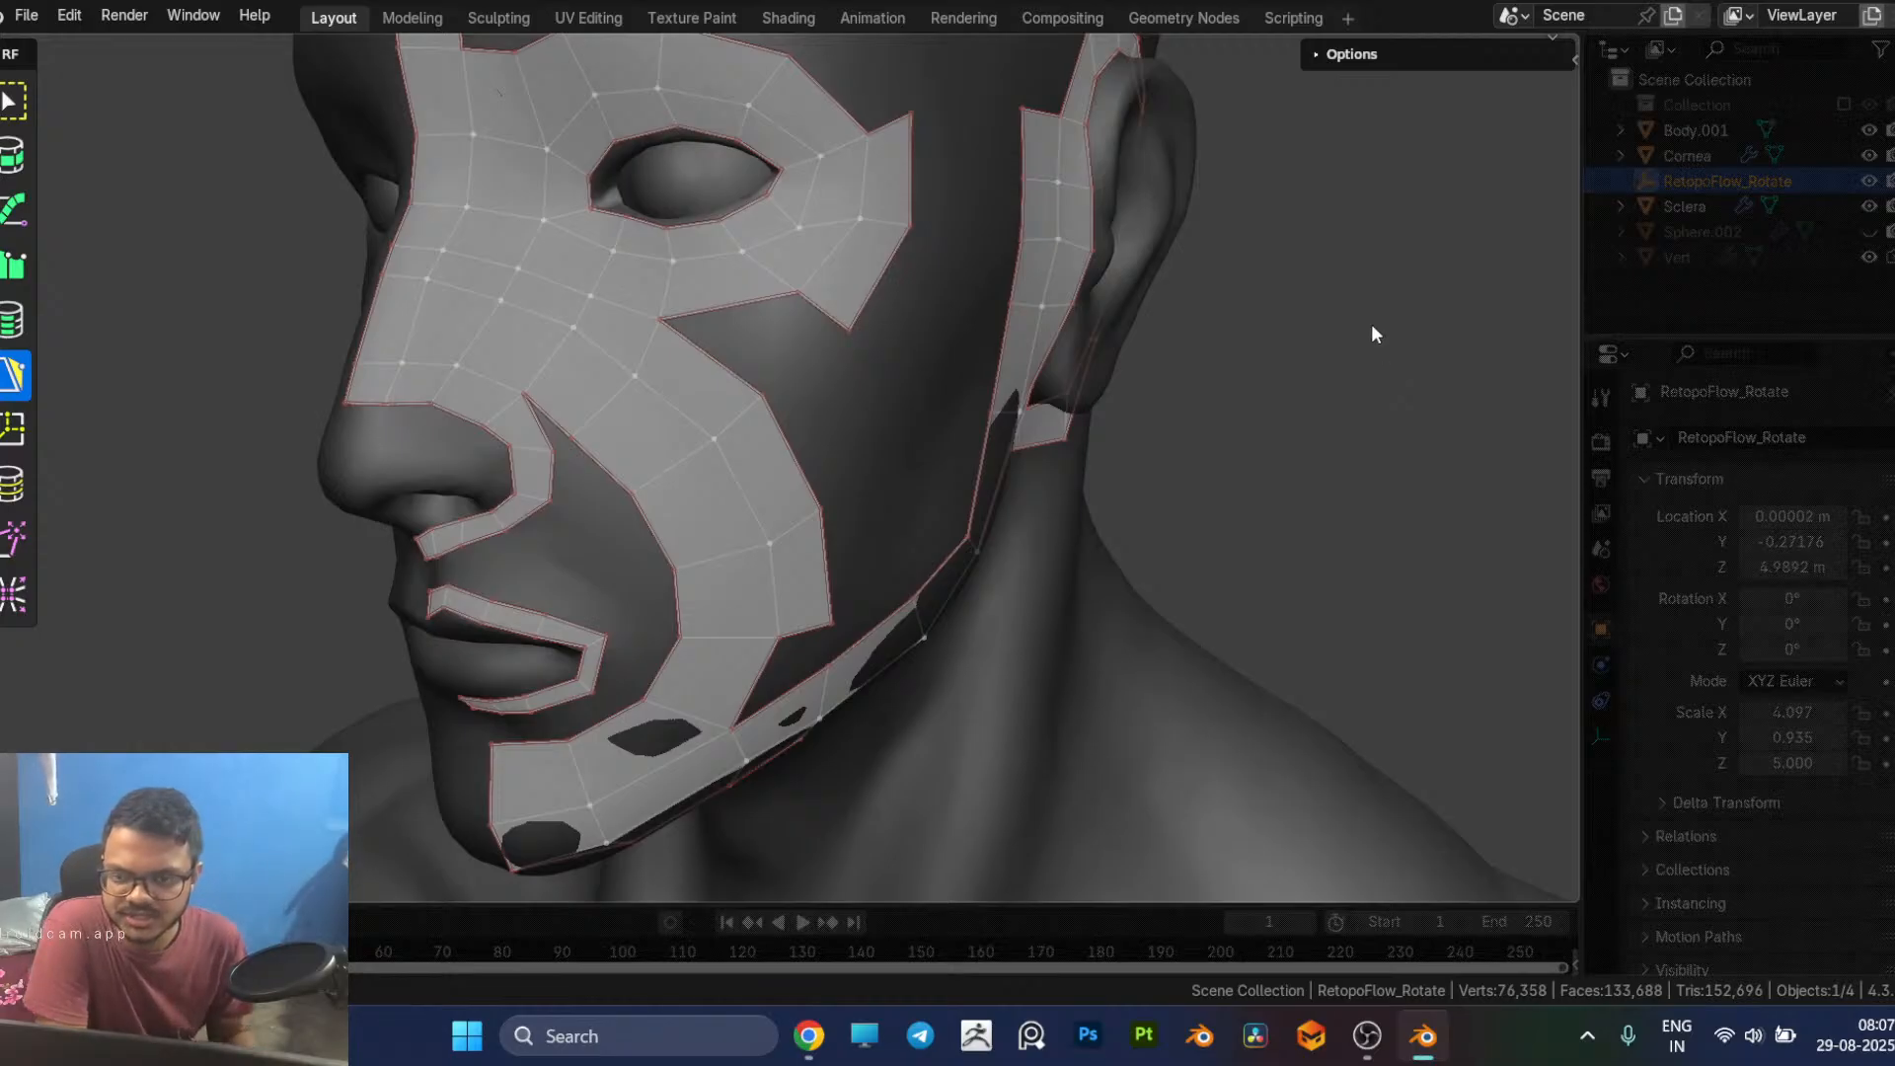
Step: Reposition the eye loop's inner-row vertices below the outer corner of the eye
{"action": "left_click", "coordinate": [800, 228]}
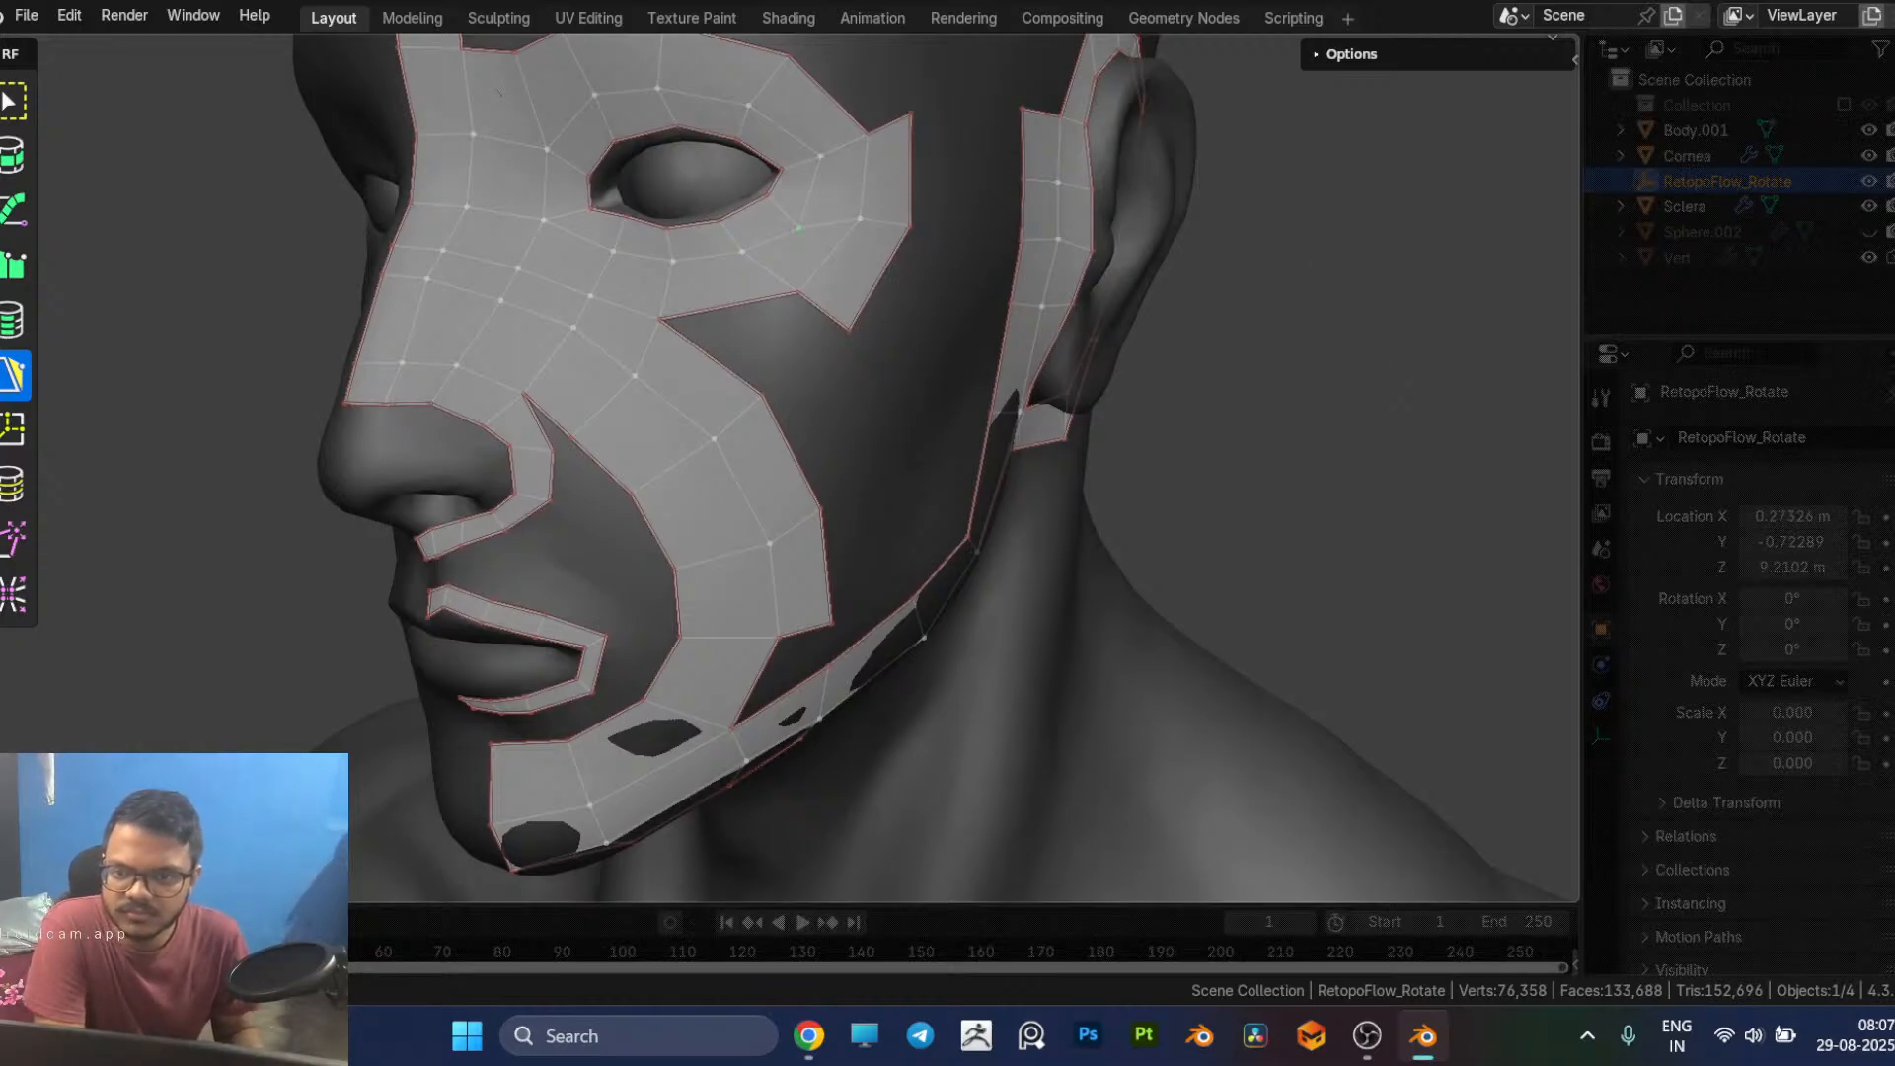
{"action": "left_click_drag", "start_coordinate": [800, 228], "coordinate": [813, 210]}
{"action": "left_click", "coordinate": [741, 255]}
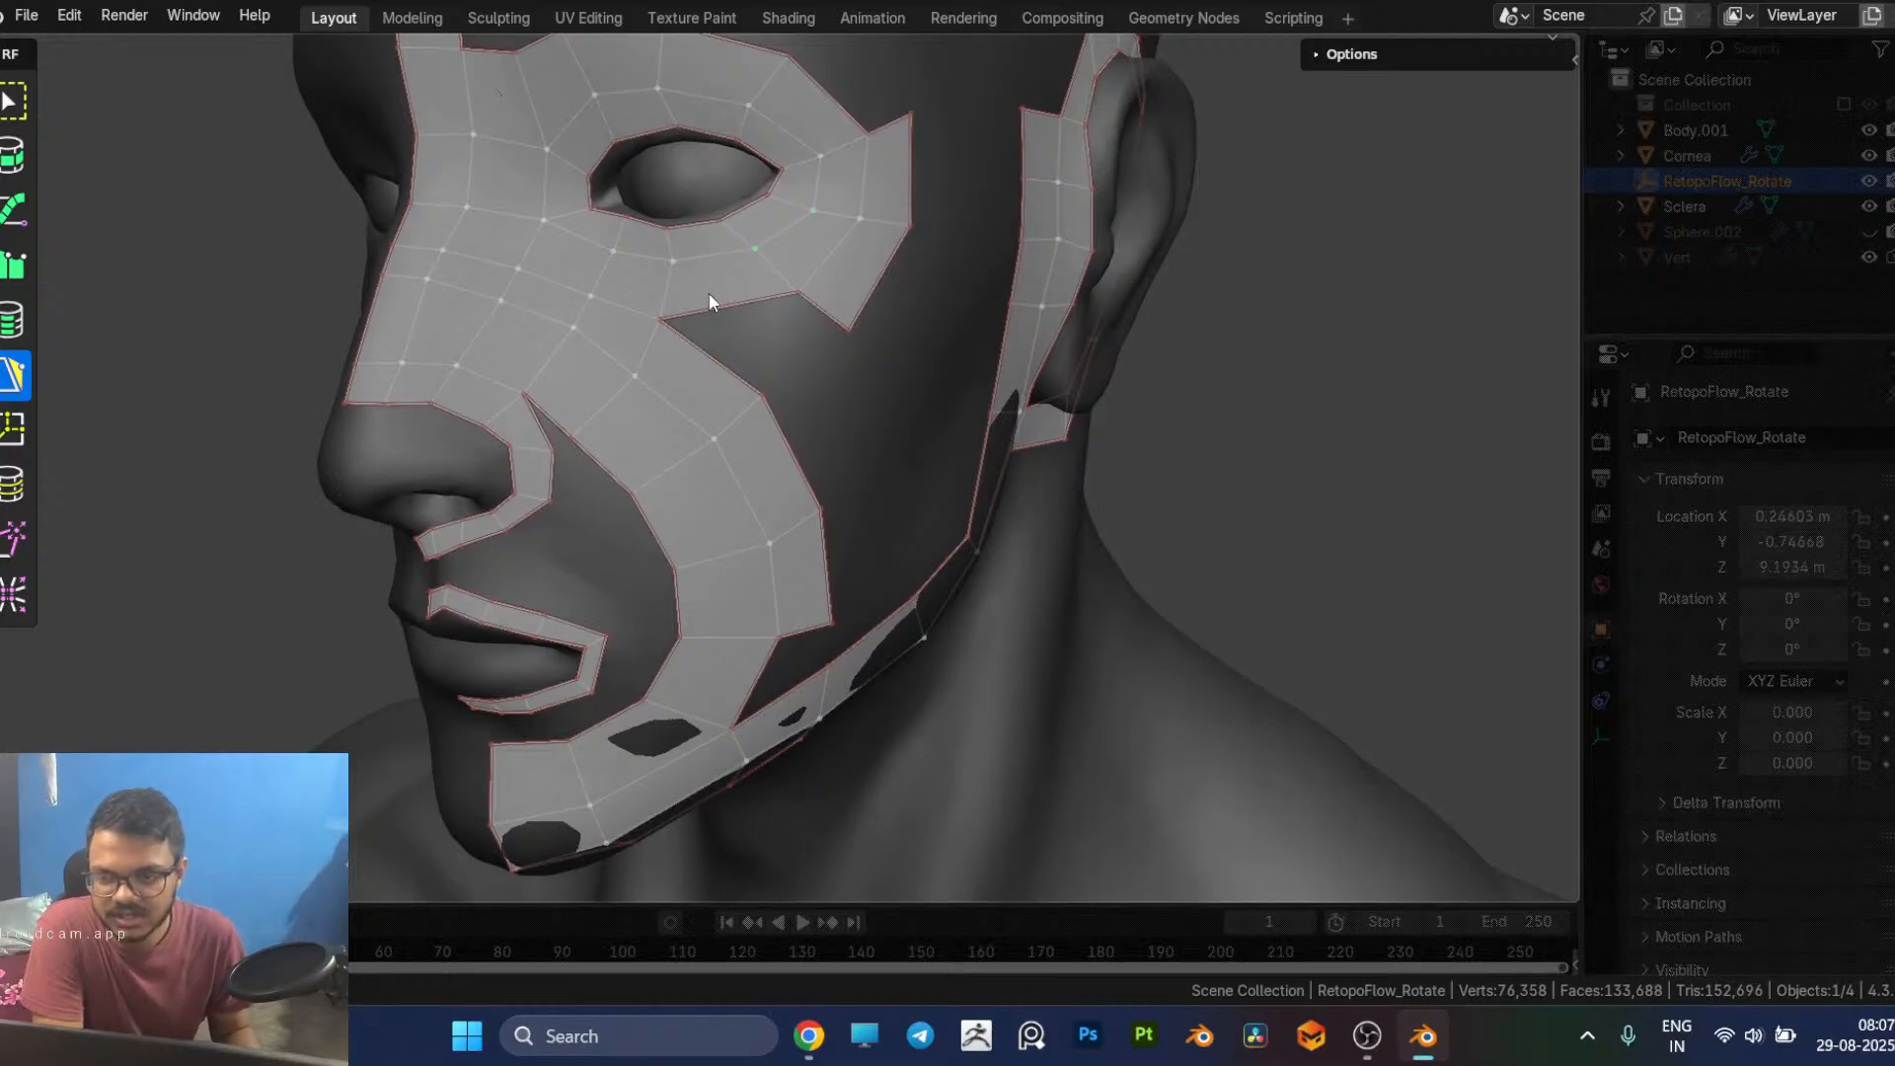
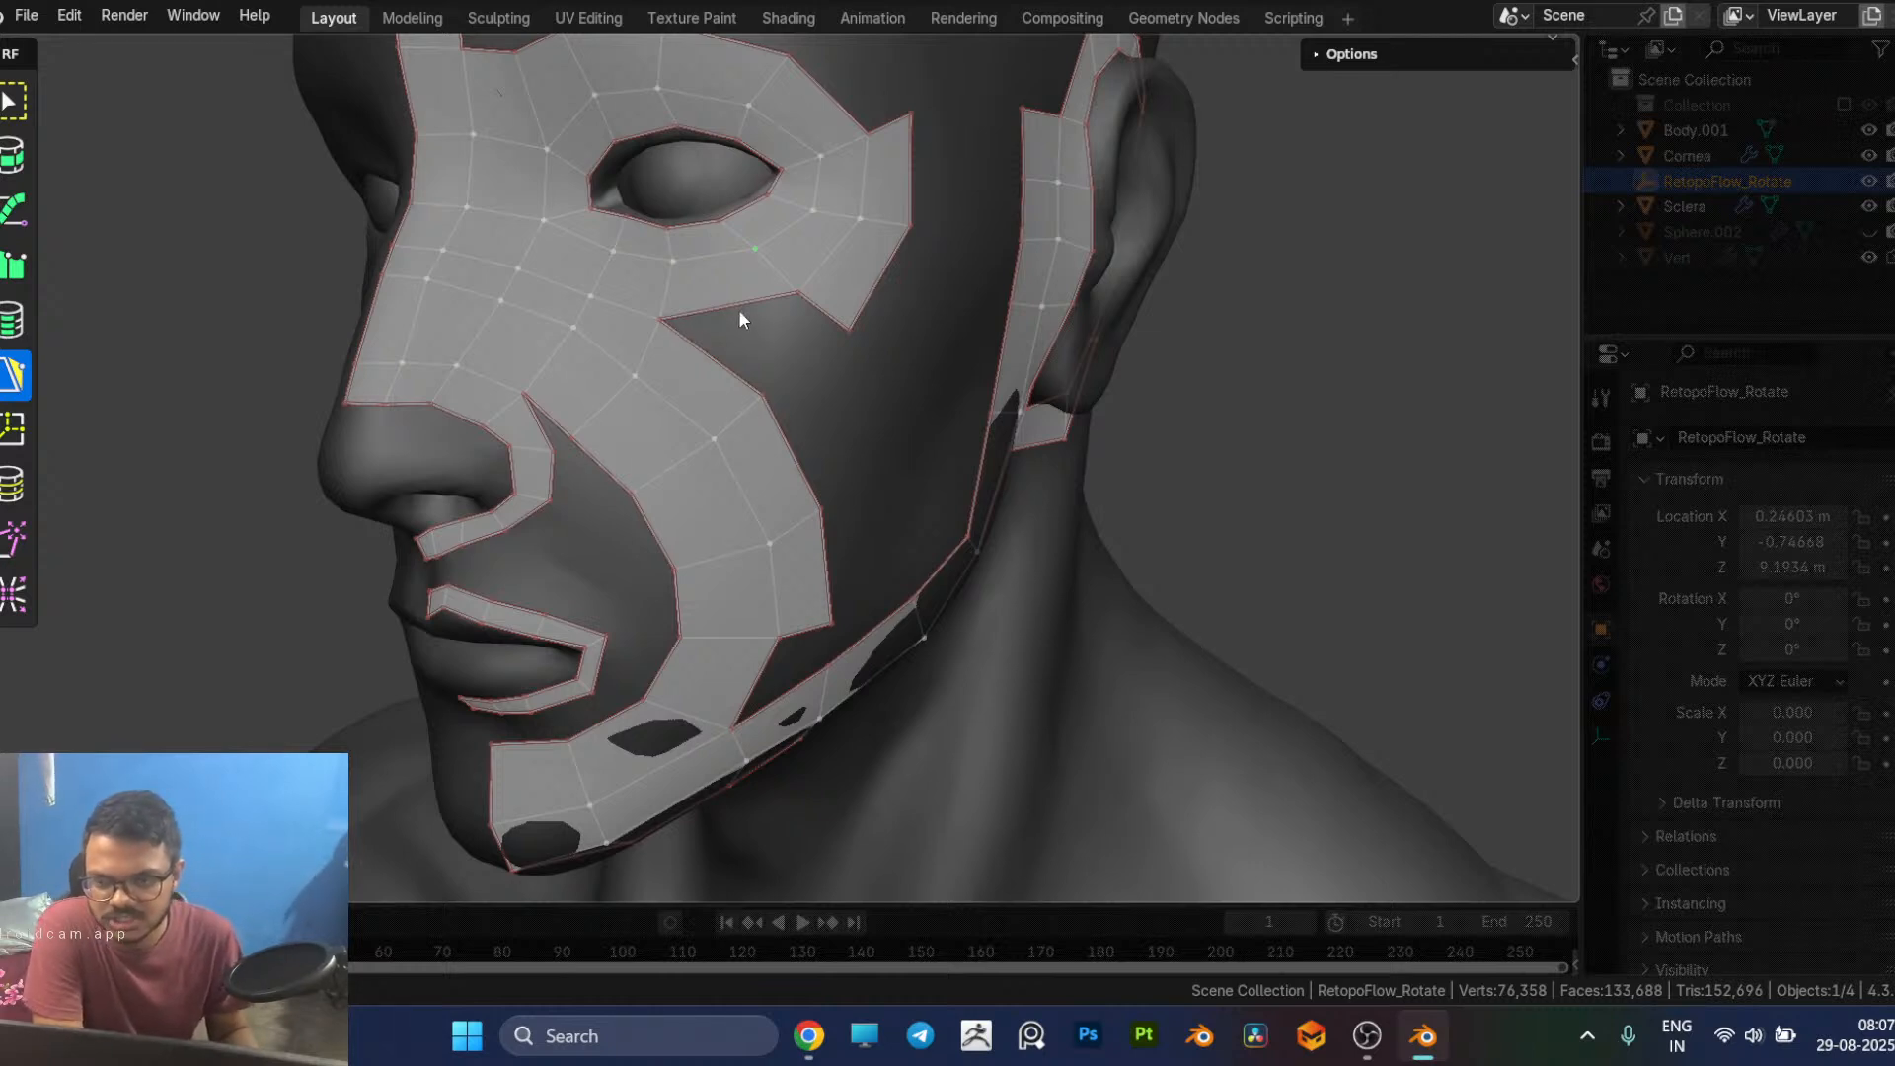
Step: Check the facial topology reference in the browser and bridge the cheek strip's outer edge to the eye loop's lower outer corner with quads
{"action": "left_click", "coordinate": [826, 308]}
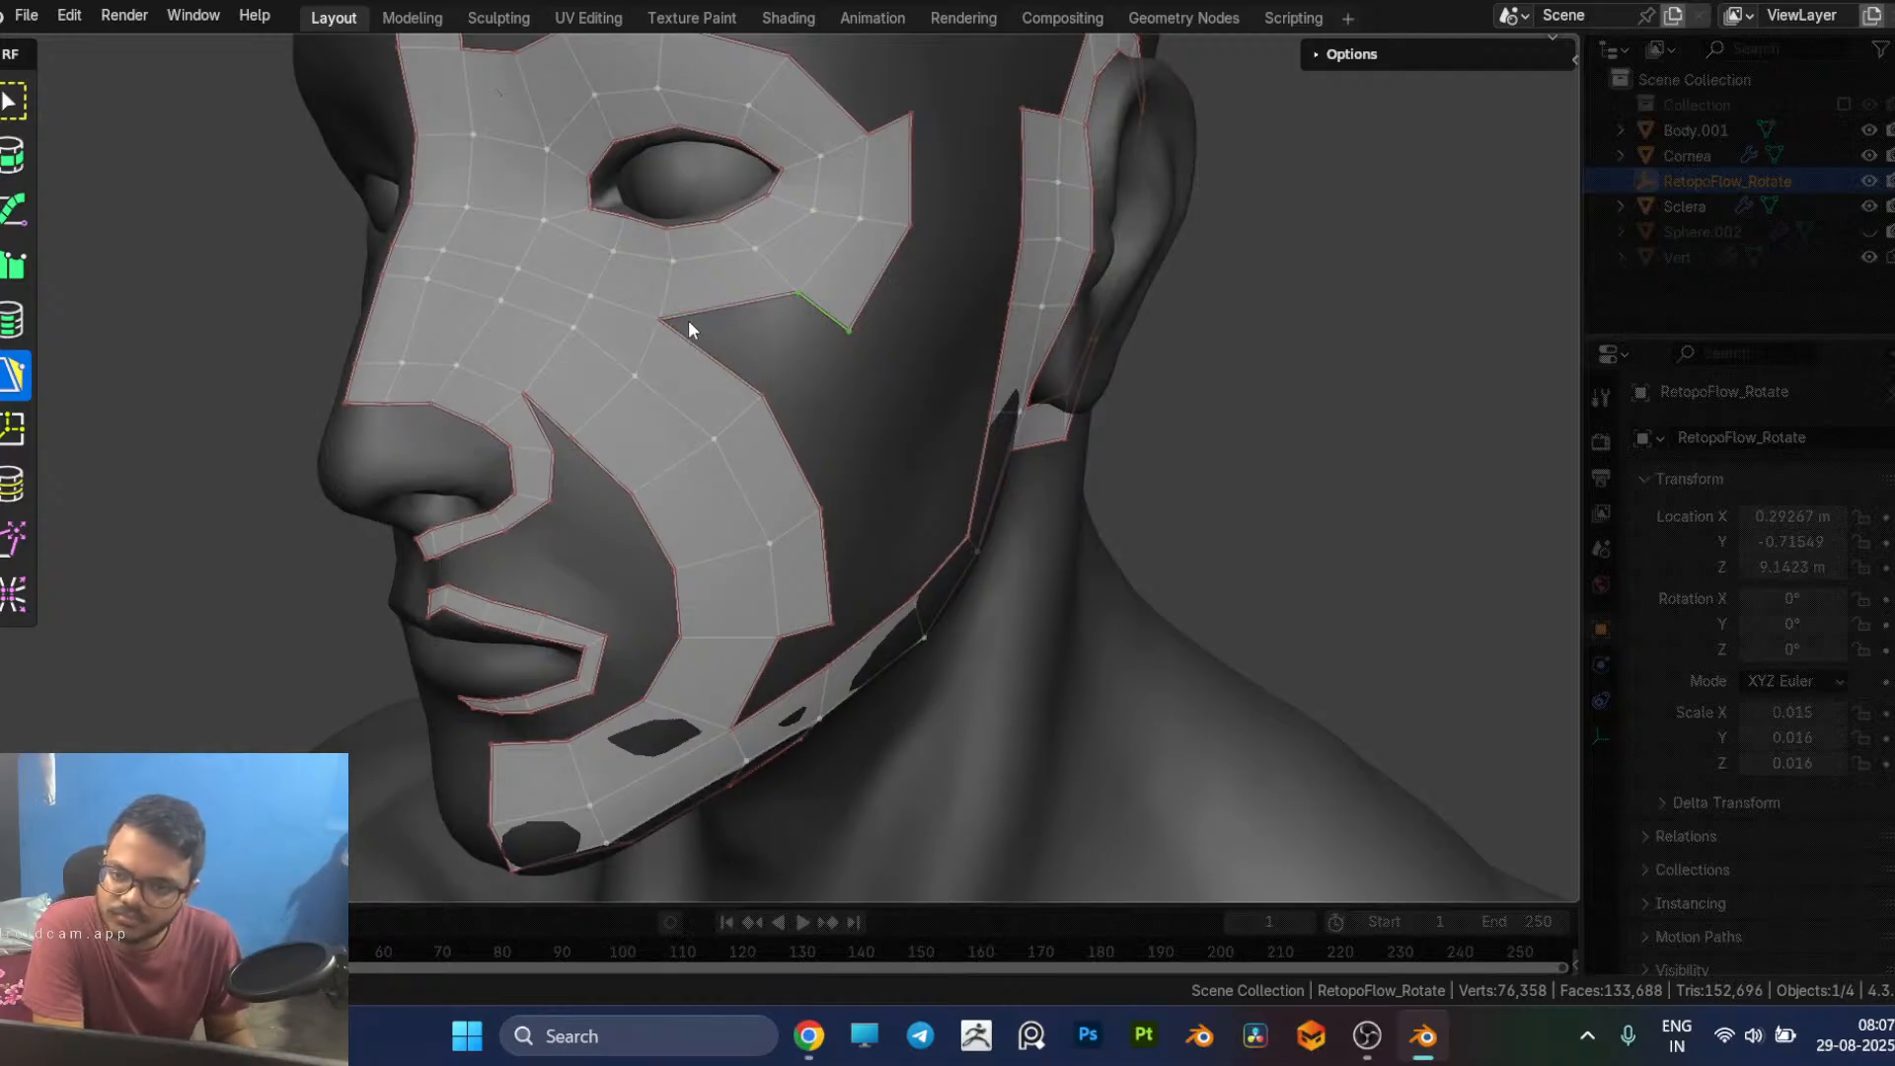
{"action": "key", "text": "alt+Tab"}
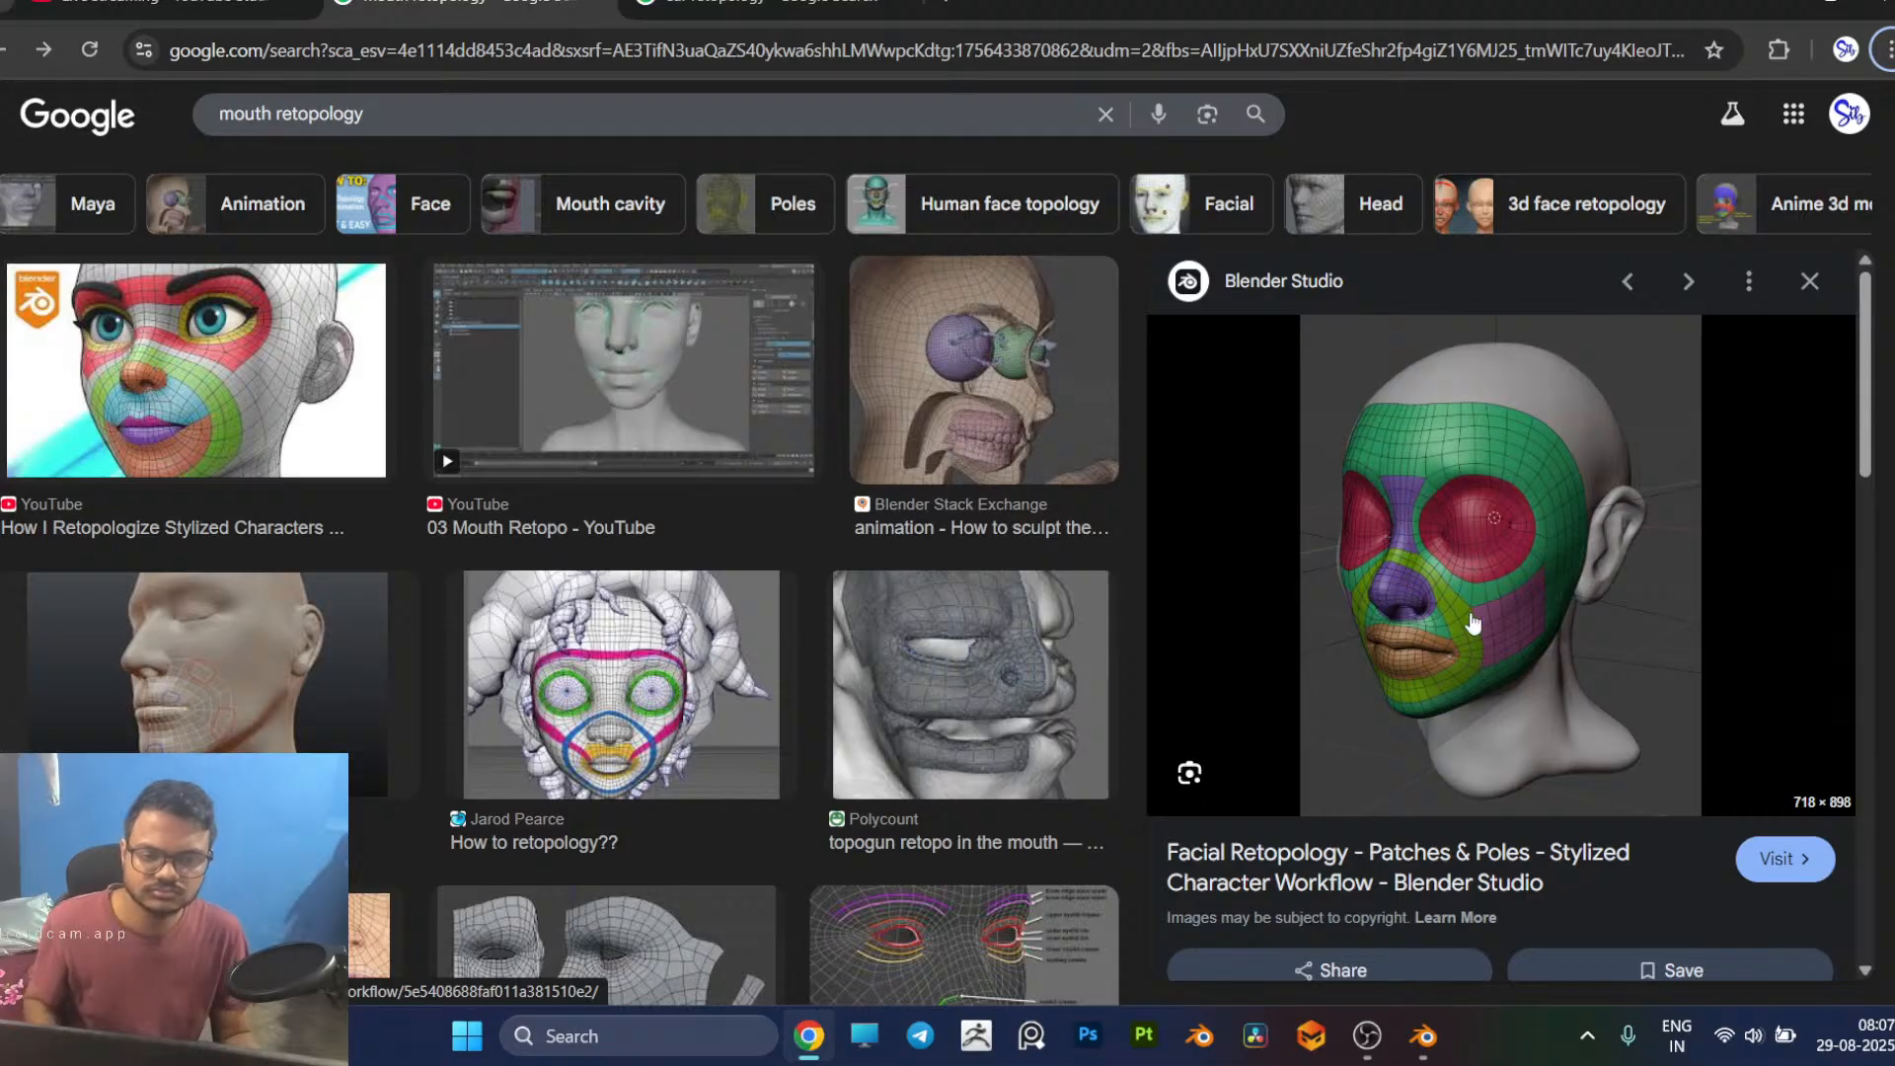
{"action": "key", "text": "alt+Tab"}
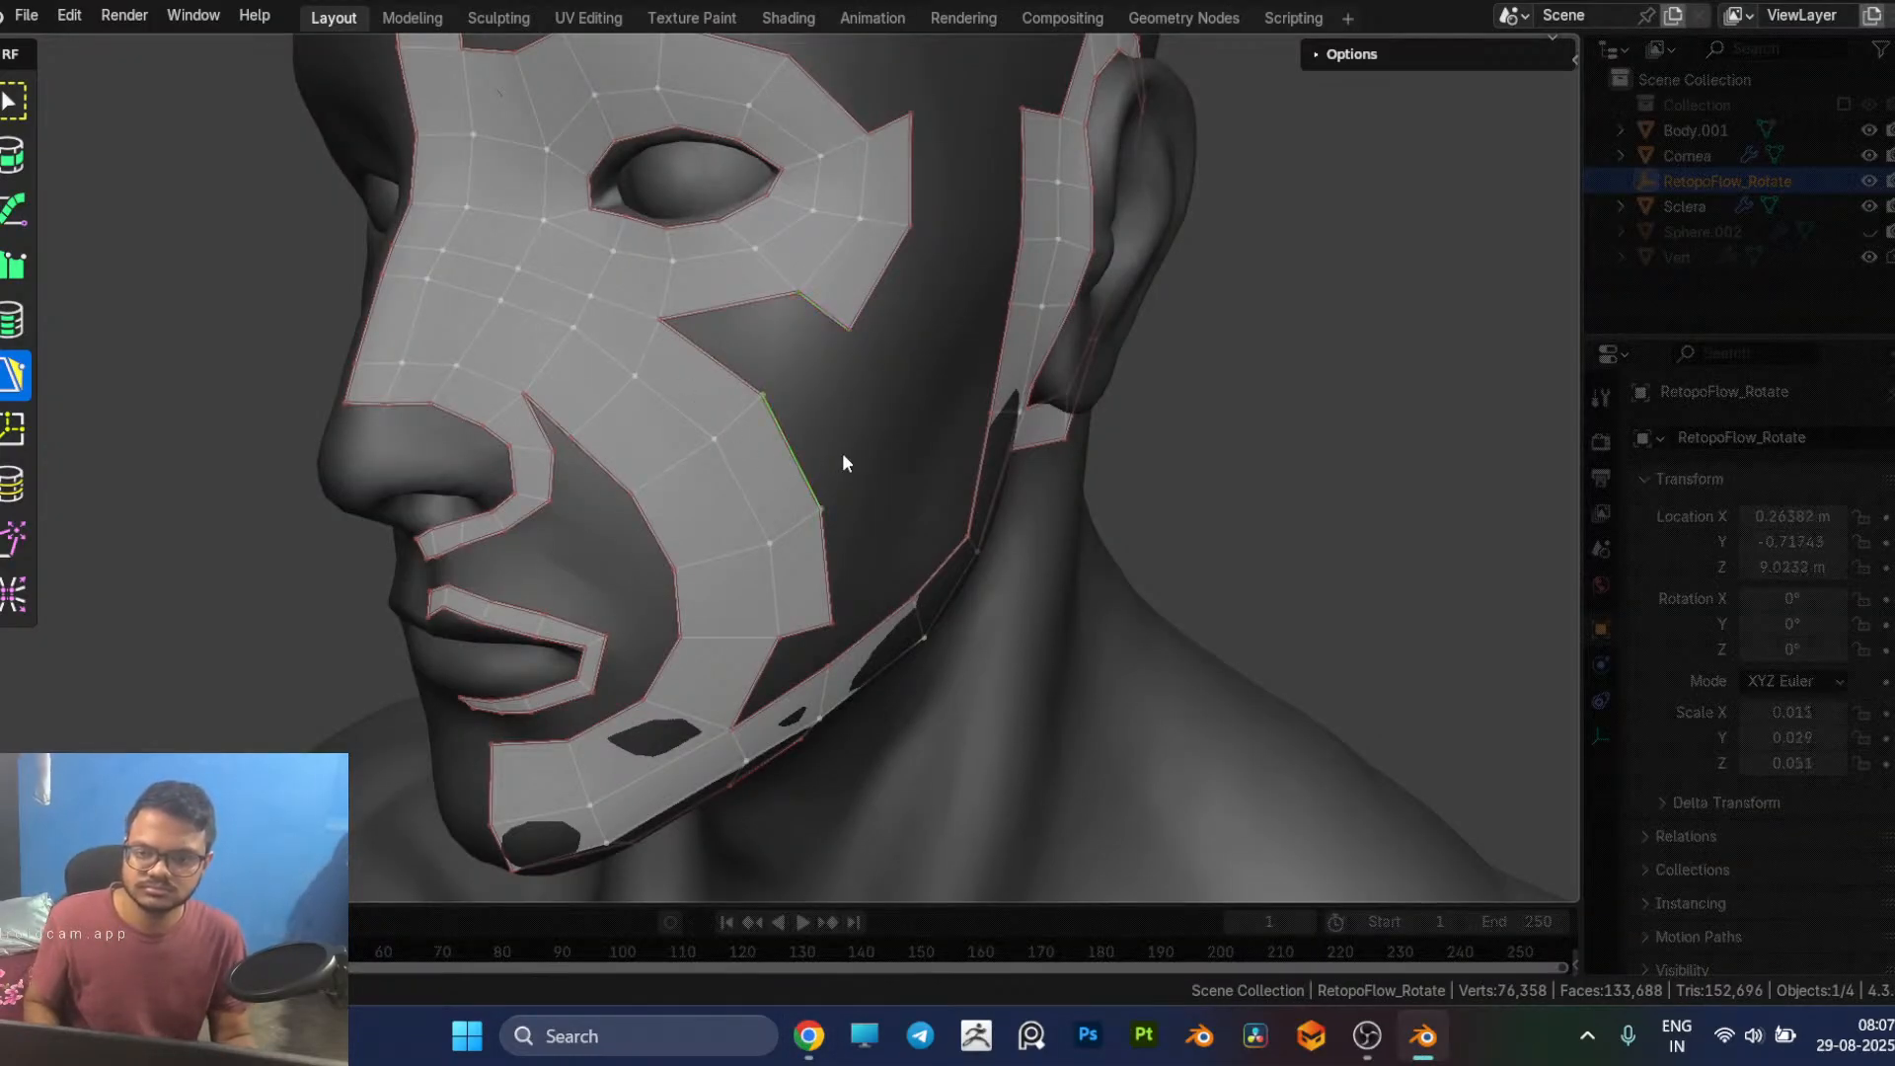
{"action": "left_click", "coordinate": [885, 419], "text": "ctrl"}
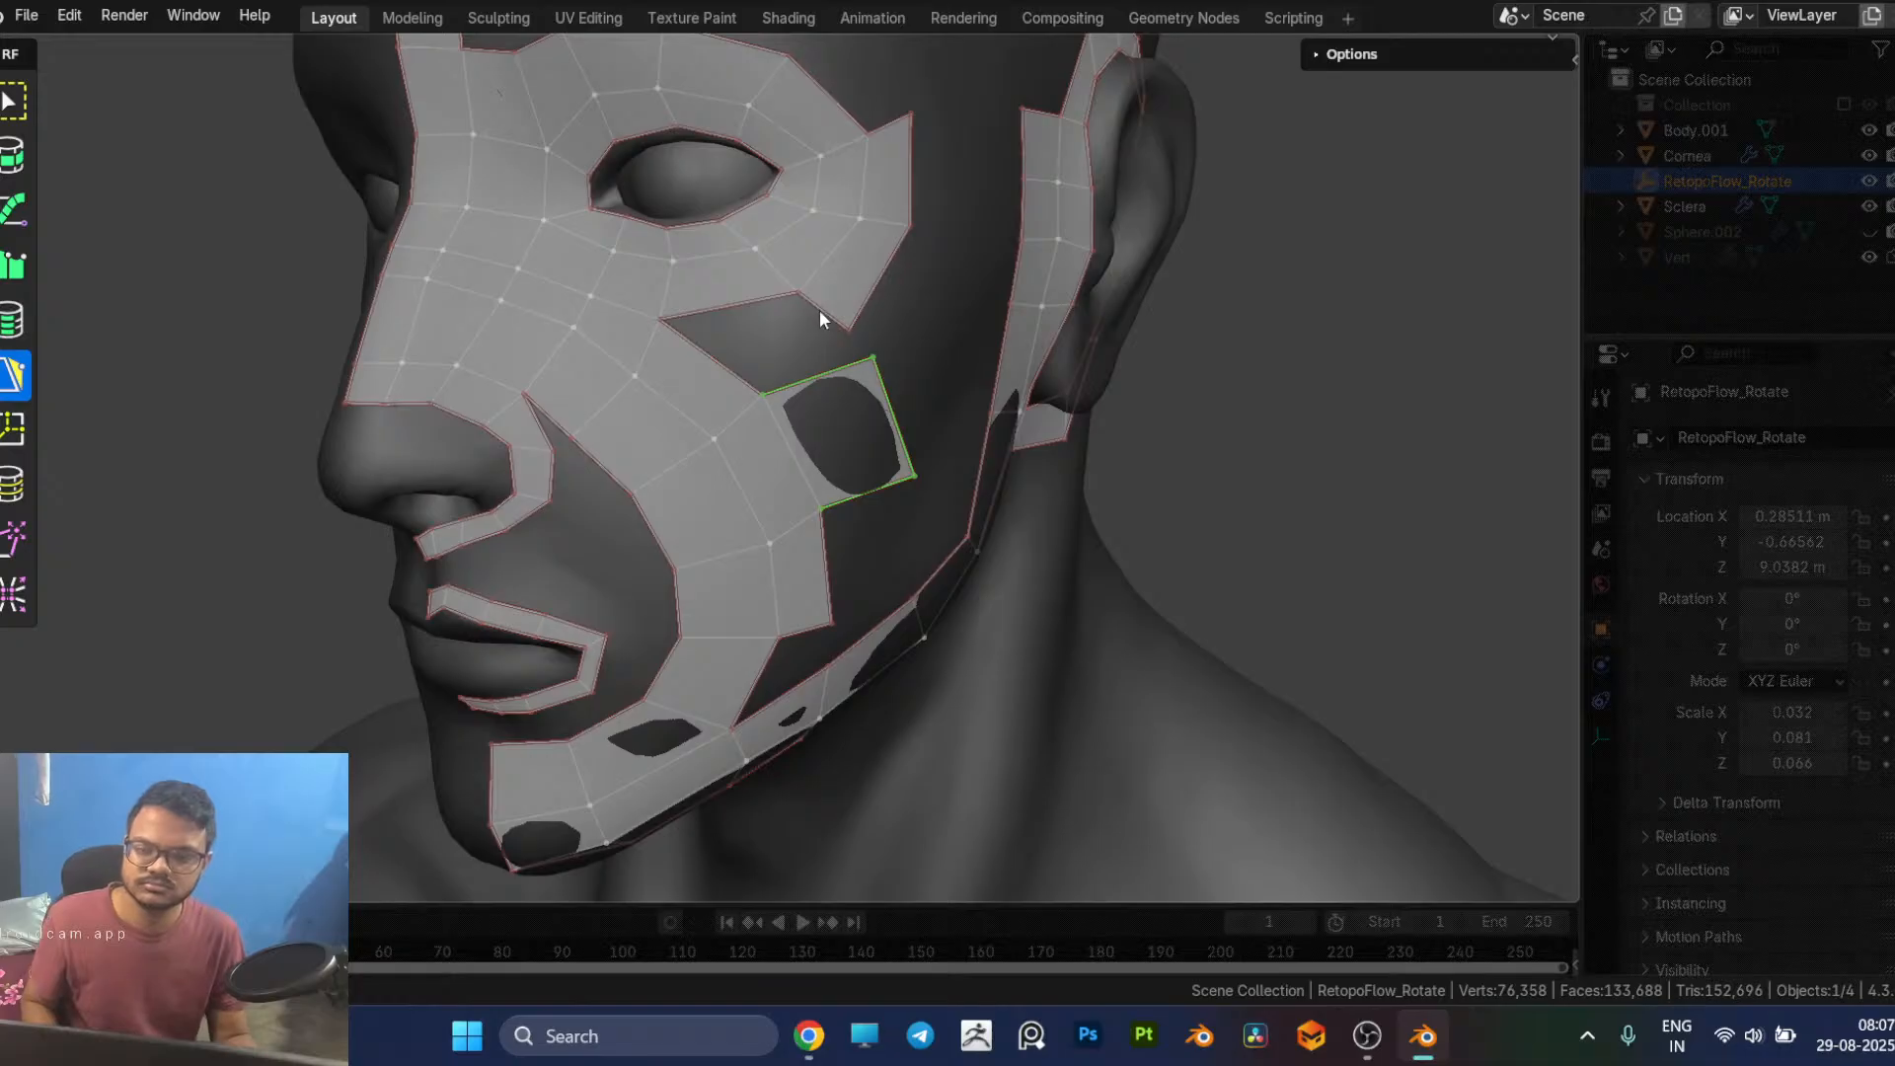
{"action": "left_click", "coordinate": [775, 348], "text": "ctrl"}
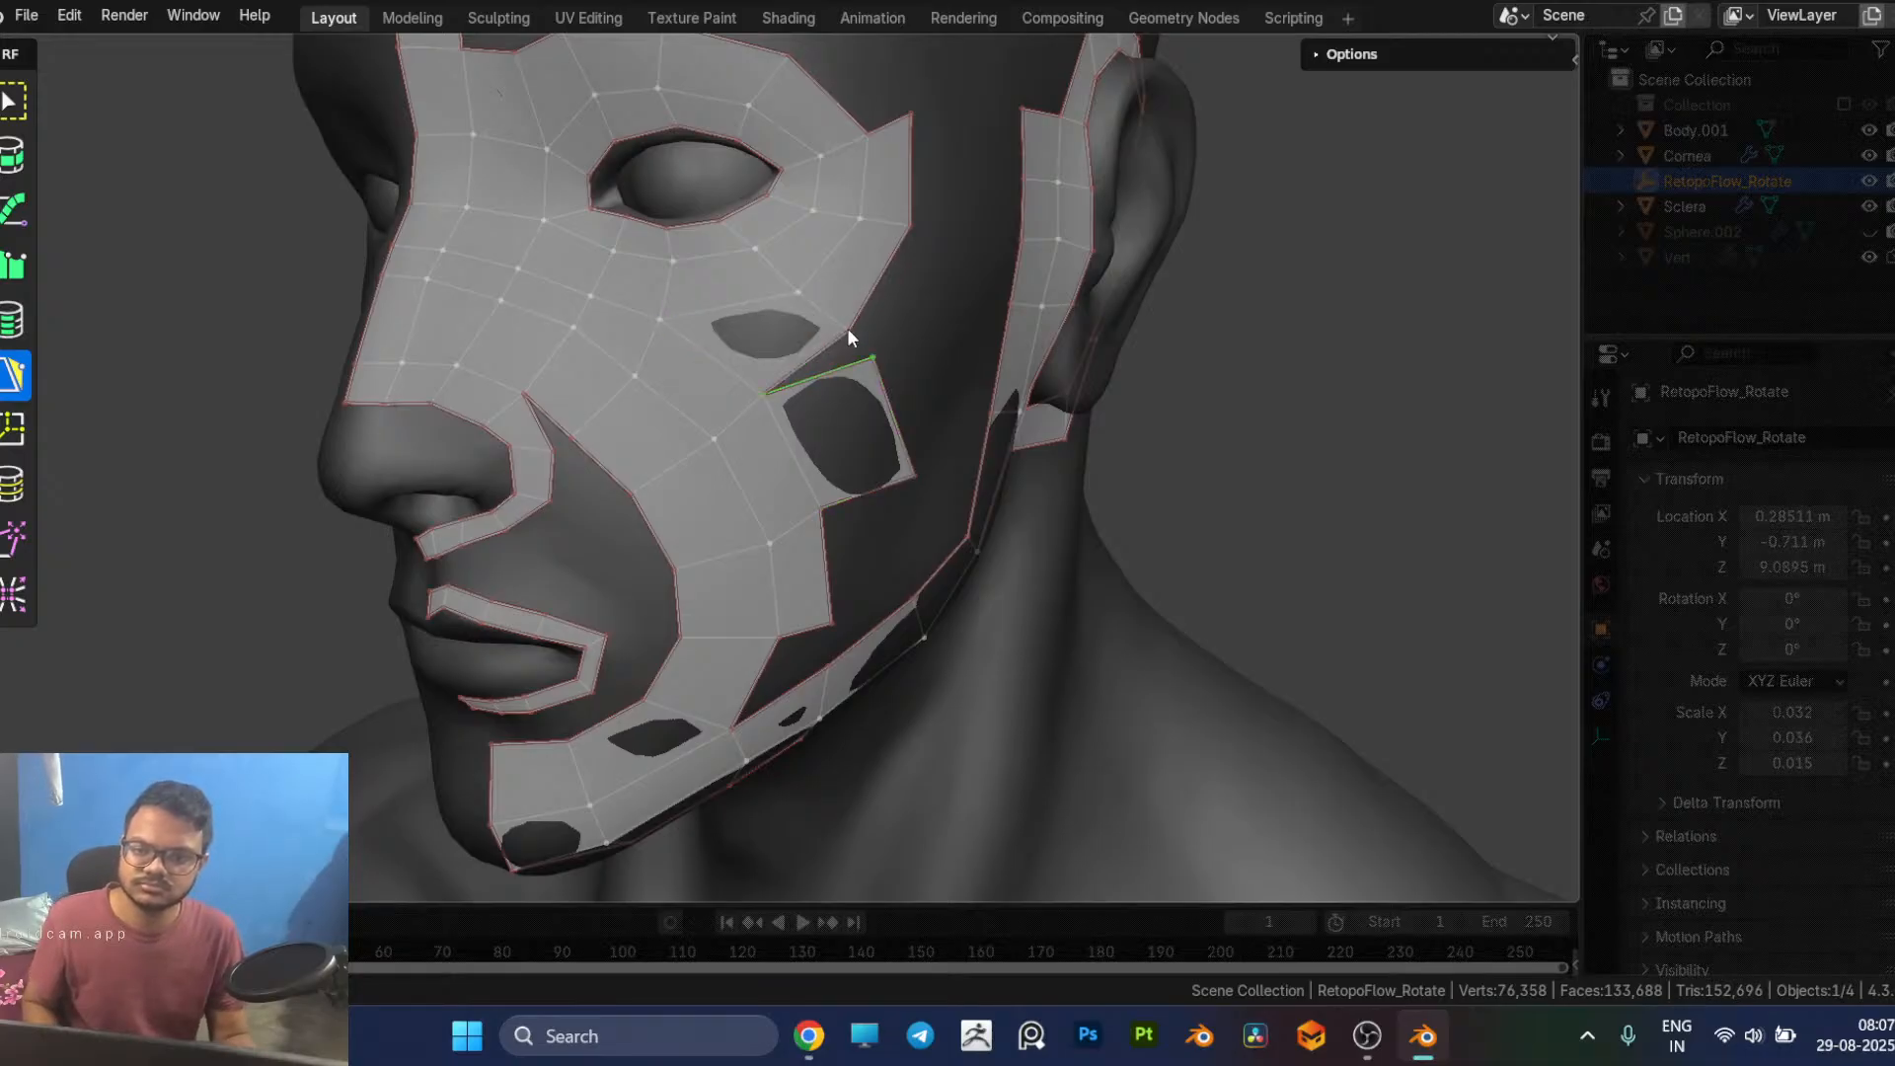
{"action": "left_click_drag", "start_coordinate": [847, 329], "coordinate": [874, 357]}
{"action": "middle_click_drag", "start_coordinate": [875, 348], "coordinate": [832, 369]}
{"action": "middle_click_drag", "start_coordinate": [719, 481], "coordinate": [697, 429]}
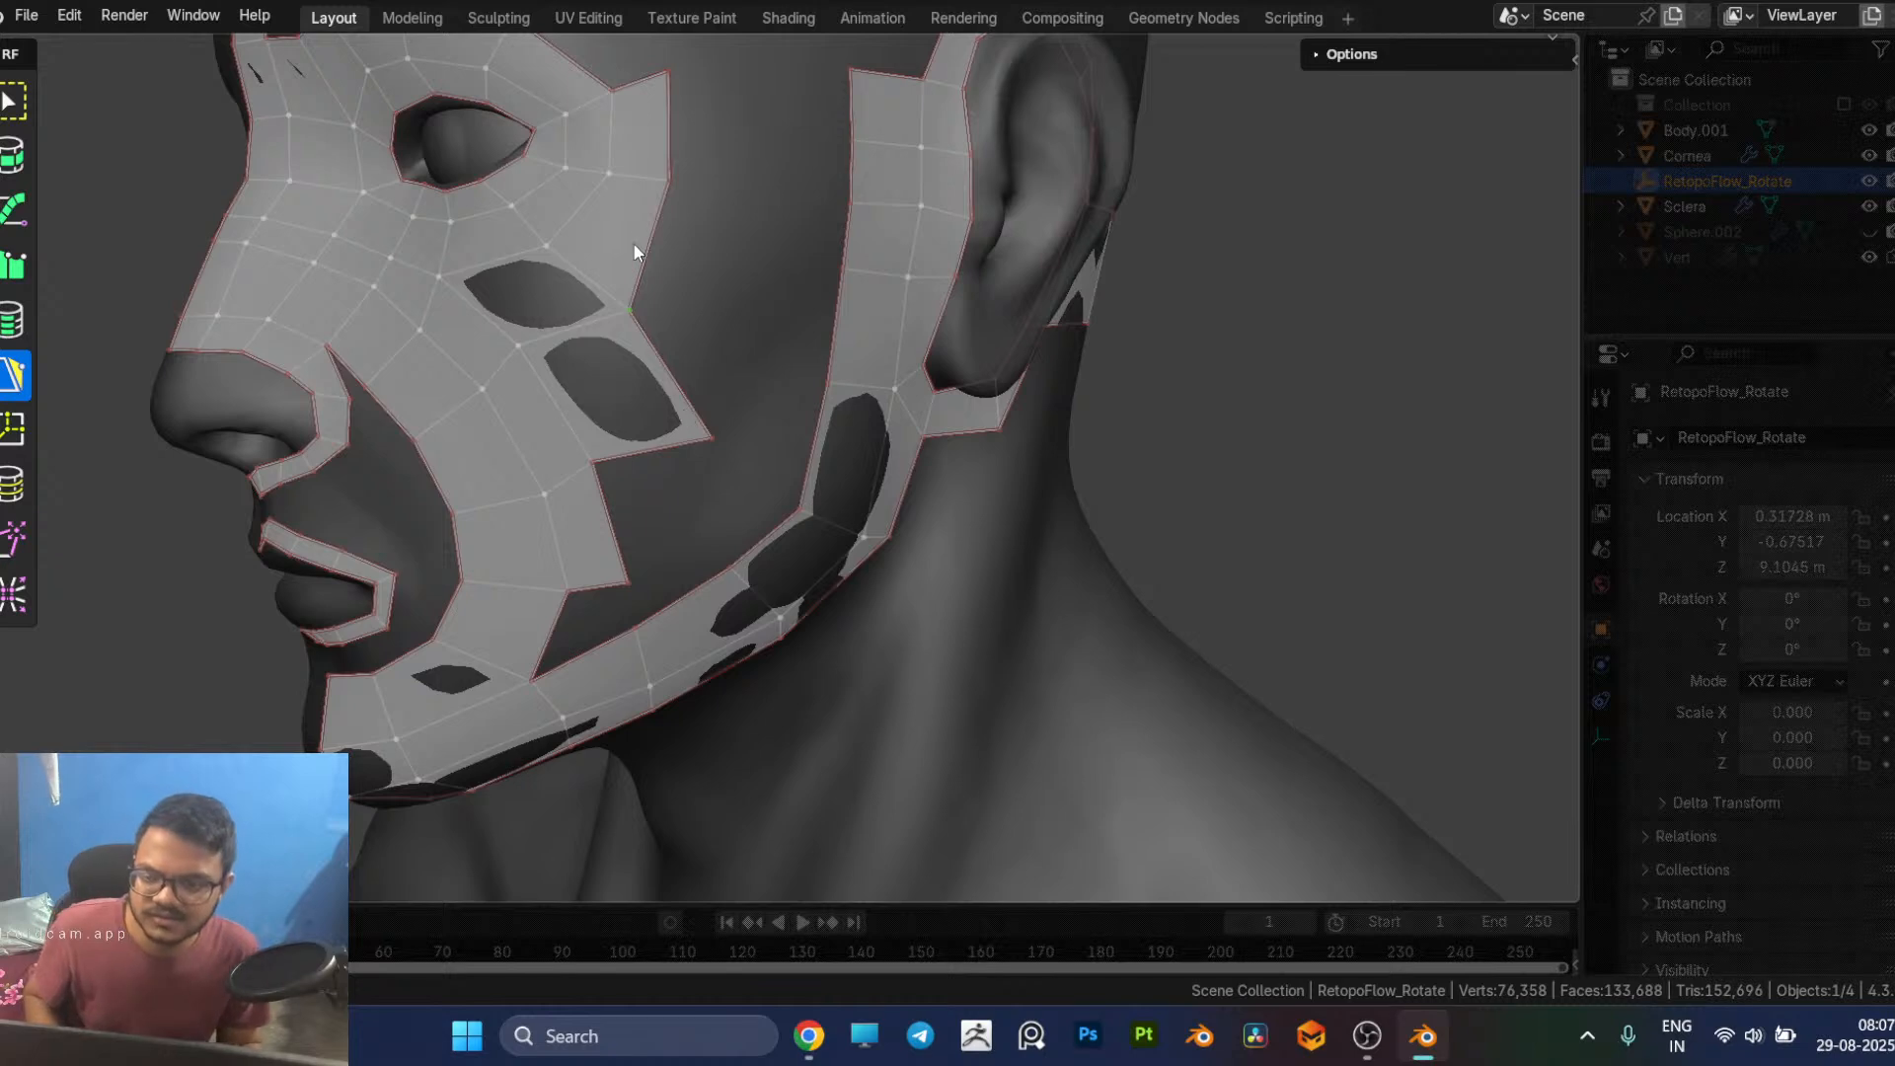
Step: Add a column of three quads along the outer side of the eye loop, from the upper cheek to the temple
{"action": "left_click", "coordinate": [713, 245]}
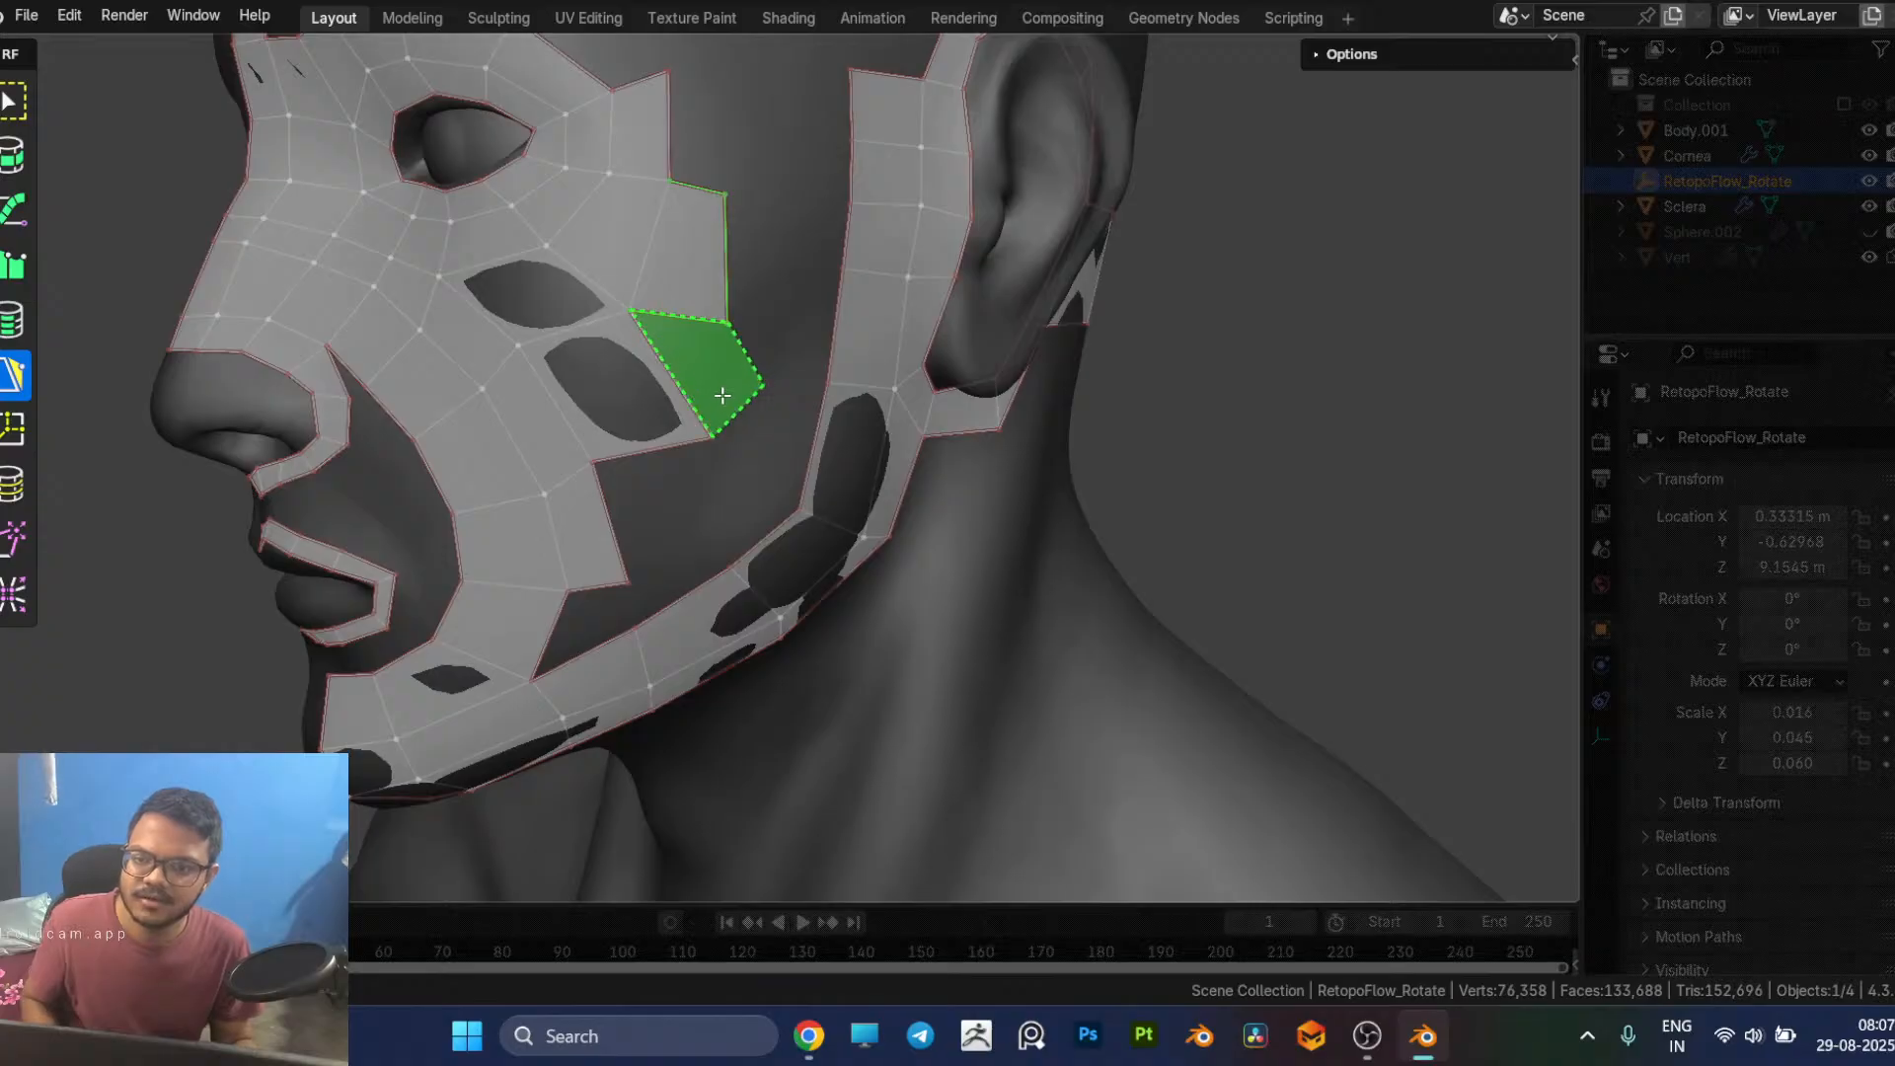
{"action": "left_click", "coordinate": [722, 395]}
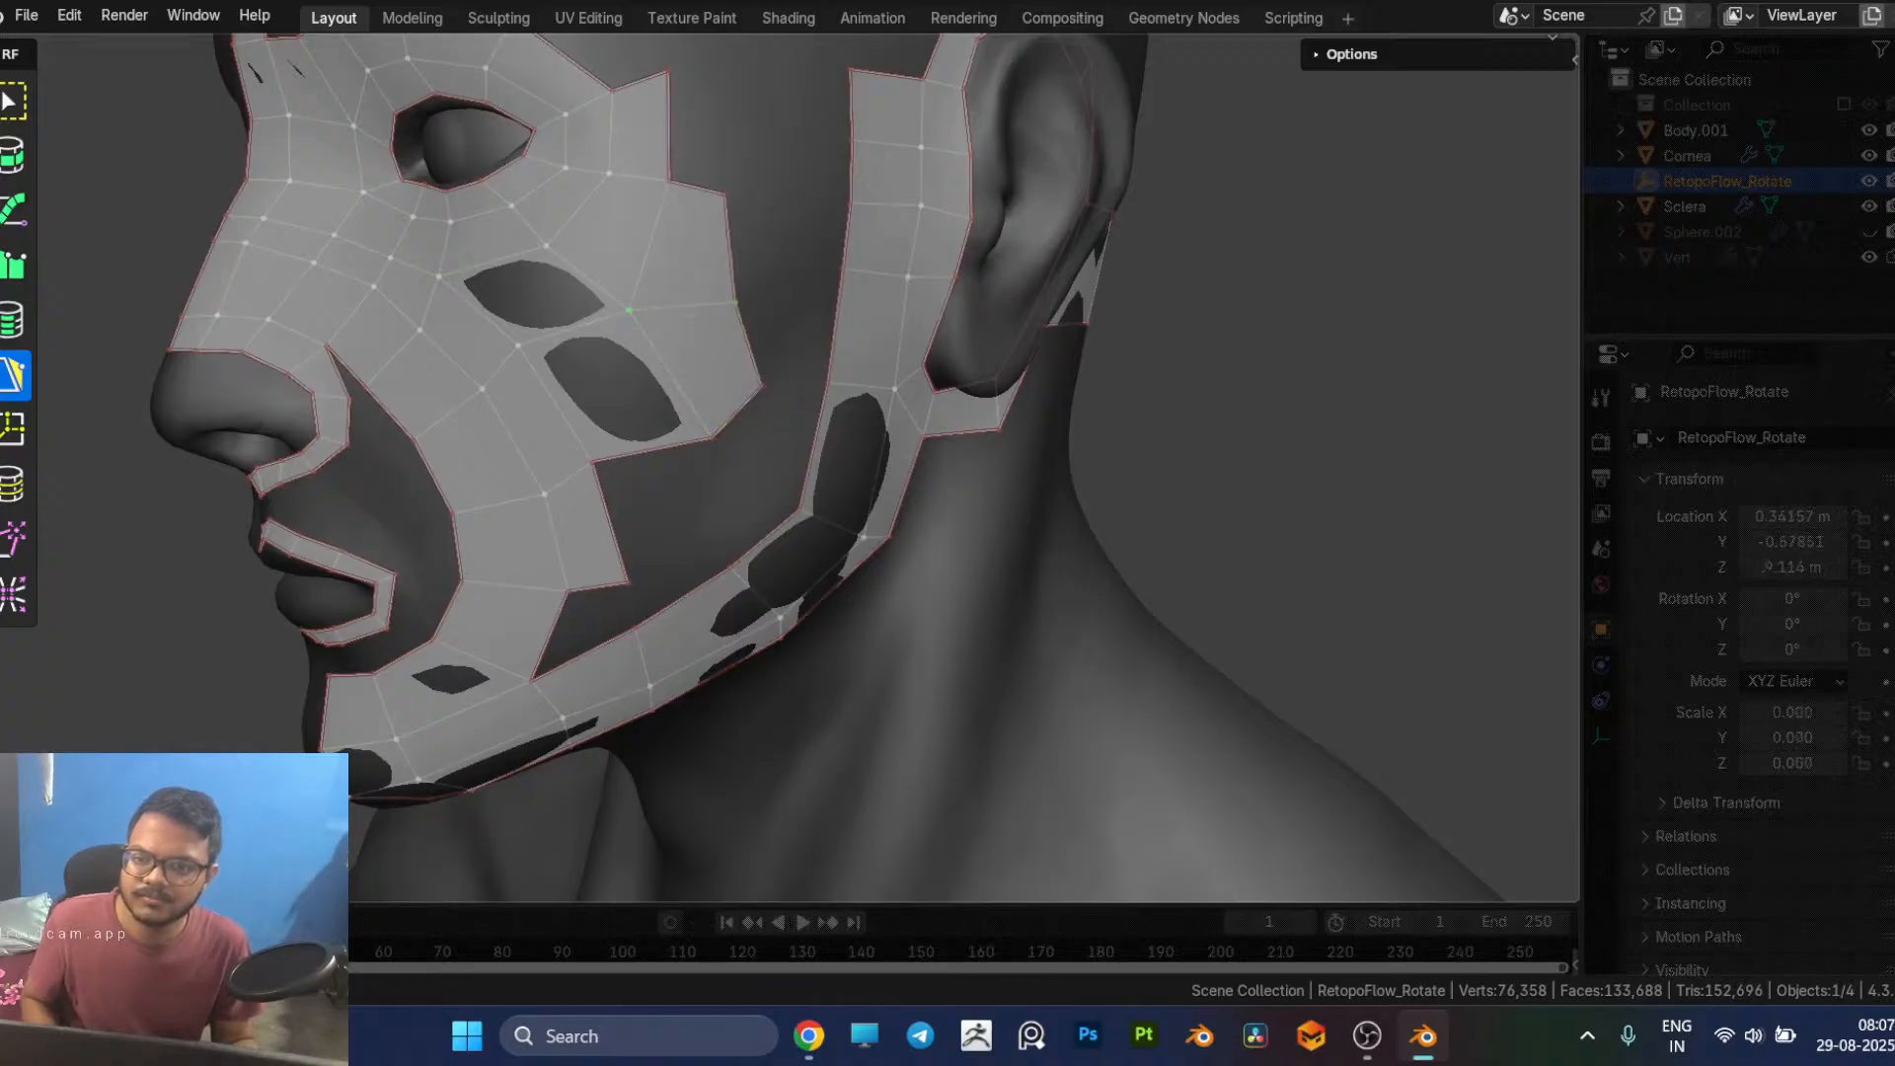
{"action": "middle_click_drag", "start_coordinate": [729, 316], "coordinate": [719, 200]}
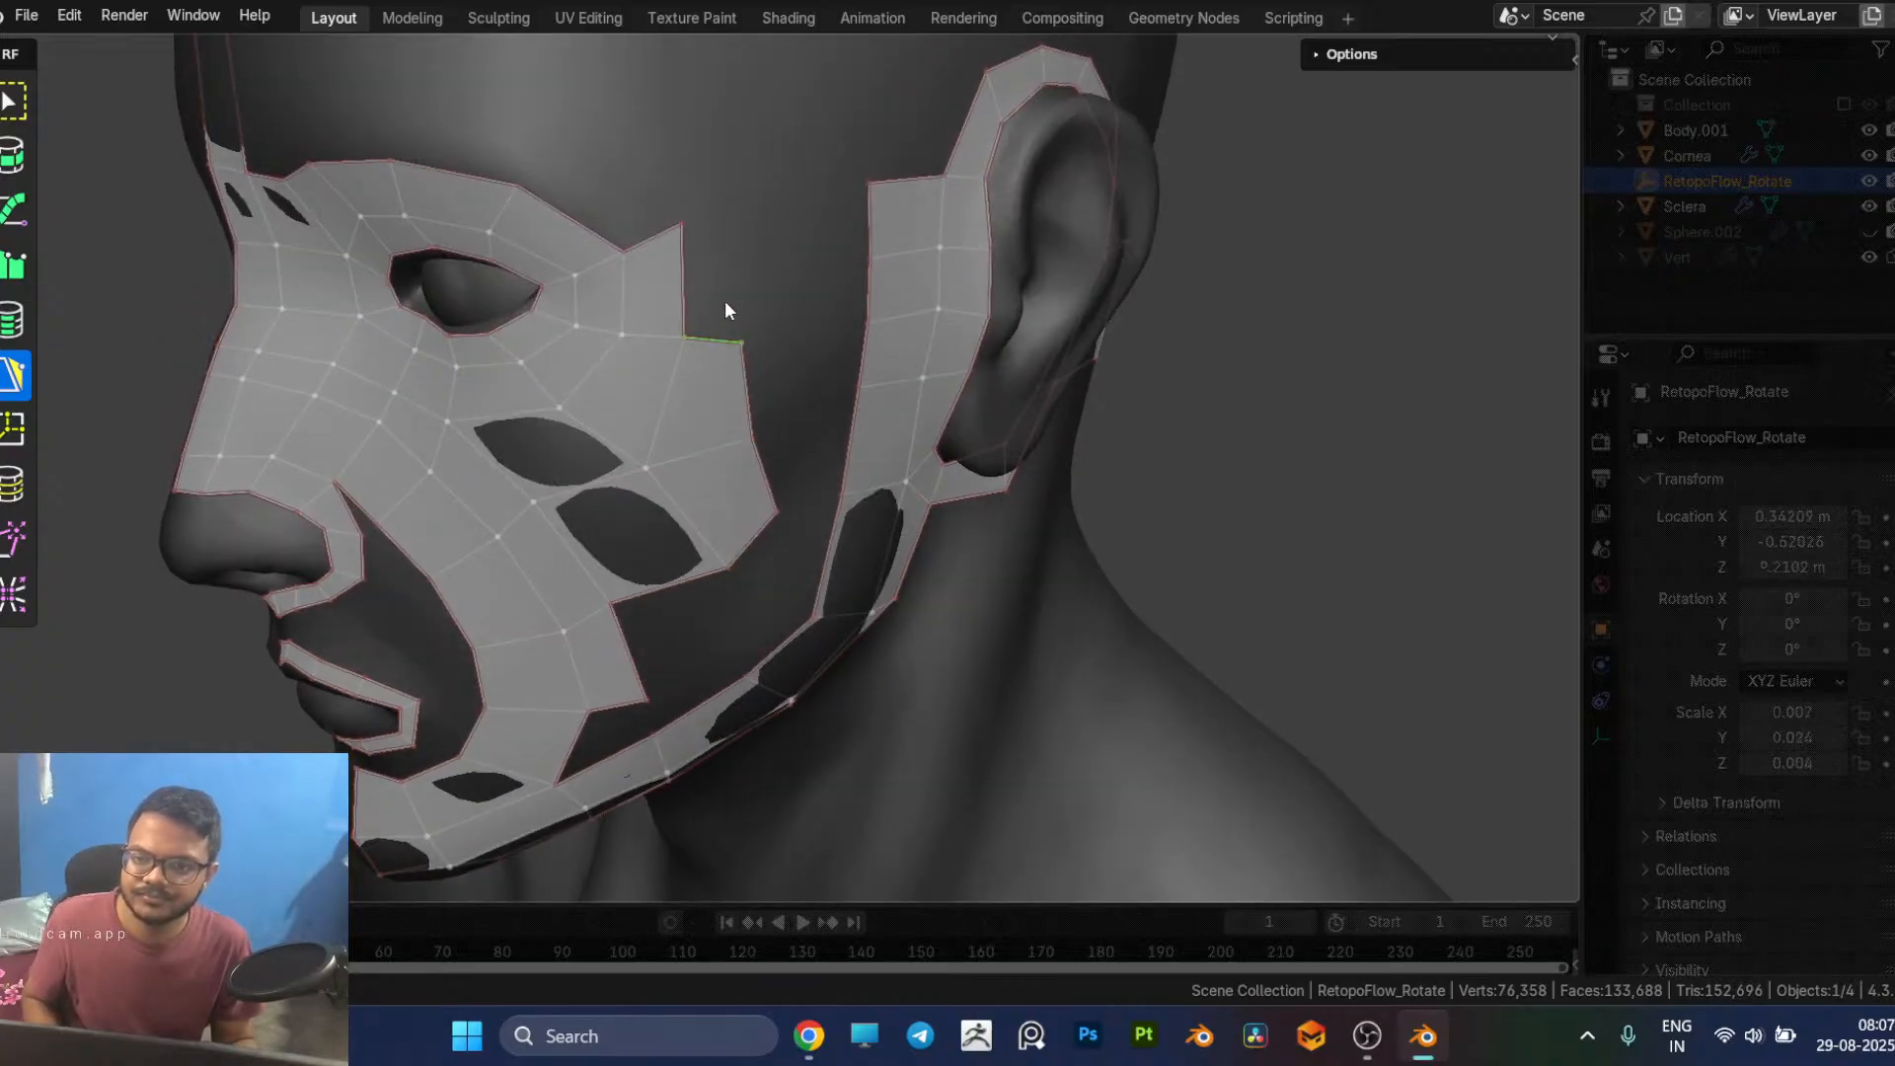
{"action": "left_click", "coordinate": [714, 226]}
{"action": "middle_click_drag", "start_coordinate": [714, 226], "coordinate": [814, 296]}
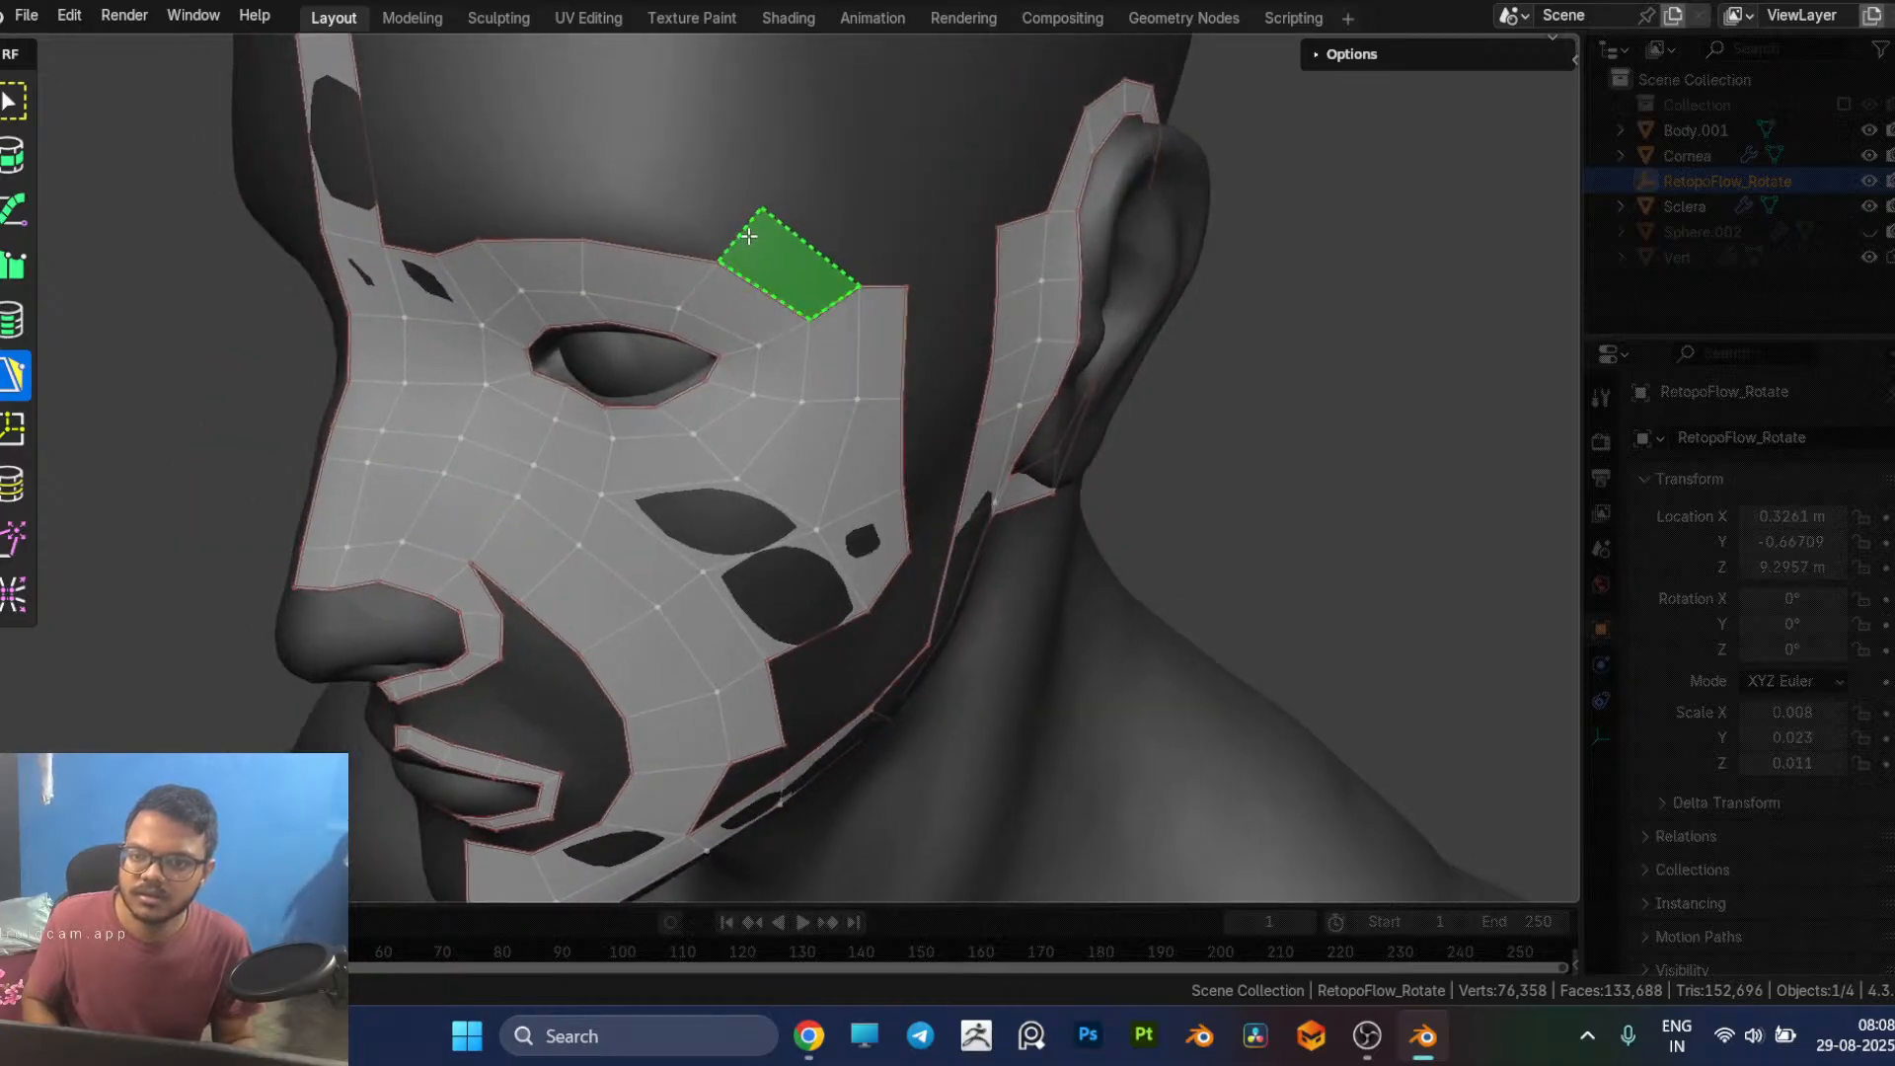
Step: Add a row of quads above the brow from the temple column toward the forehead's centre strip
{"action": "left_click_drag", "start_coordinate": [740, 235], "coordinate": [704, 225], "text": "ctrl"}
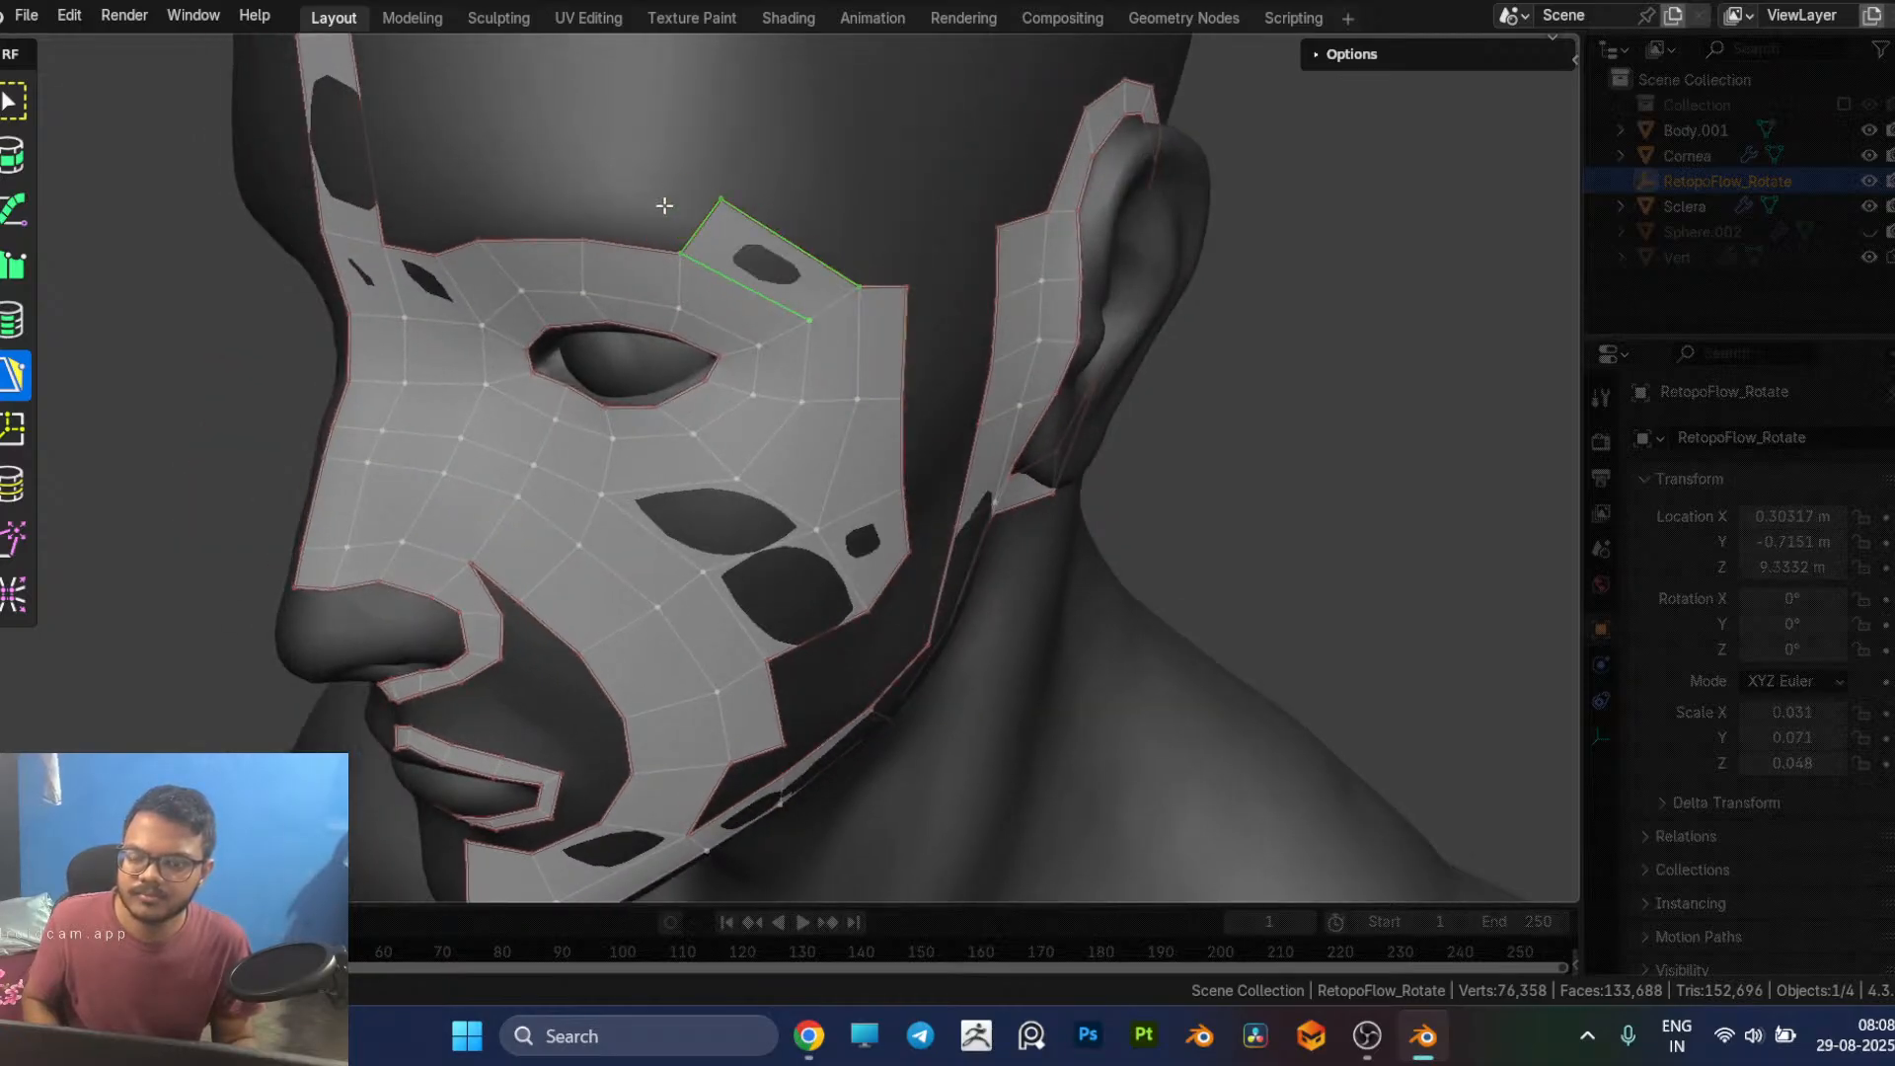
{"action": "key", "text": "ctrl+z"}
{"action": "left_click", "coordinate": [733, 234], "text": "ctrl"}
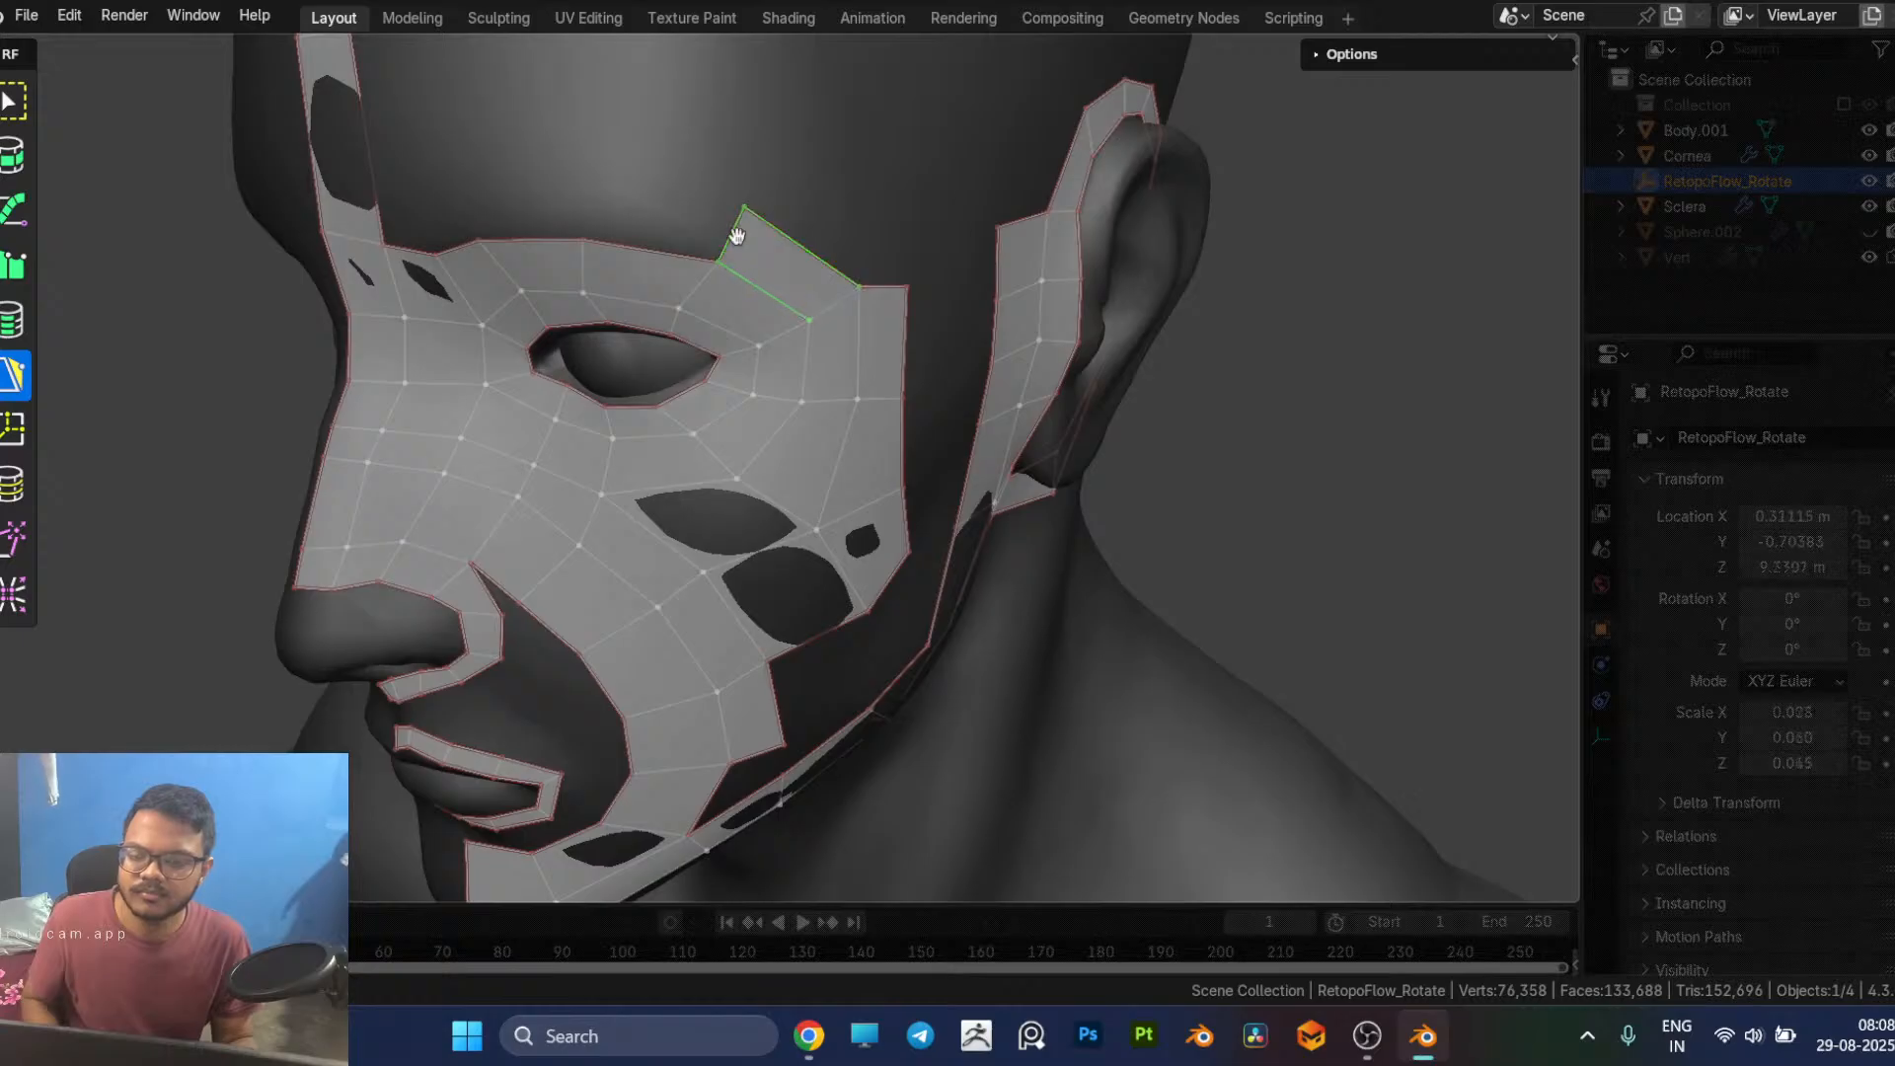
{"action": "left_click_drag", "start_coordinate": [640, 227], "coordinate": [590, 208], "text": "ctrl"}
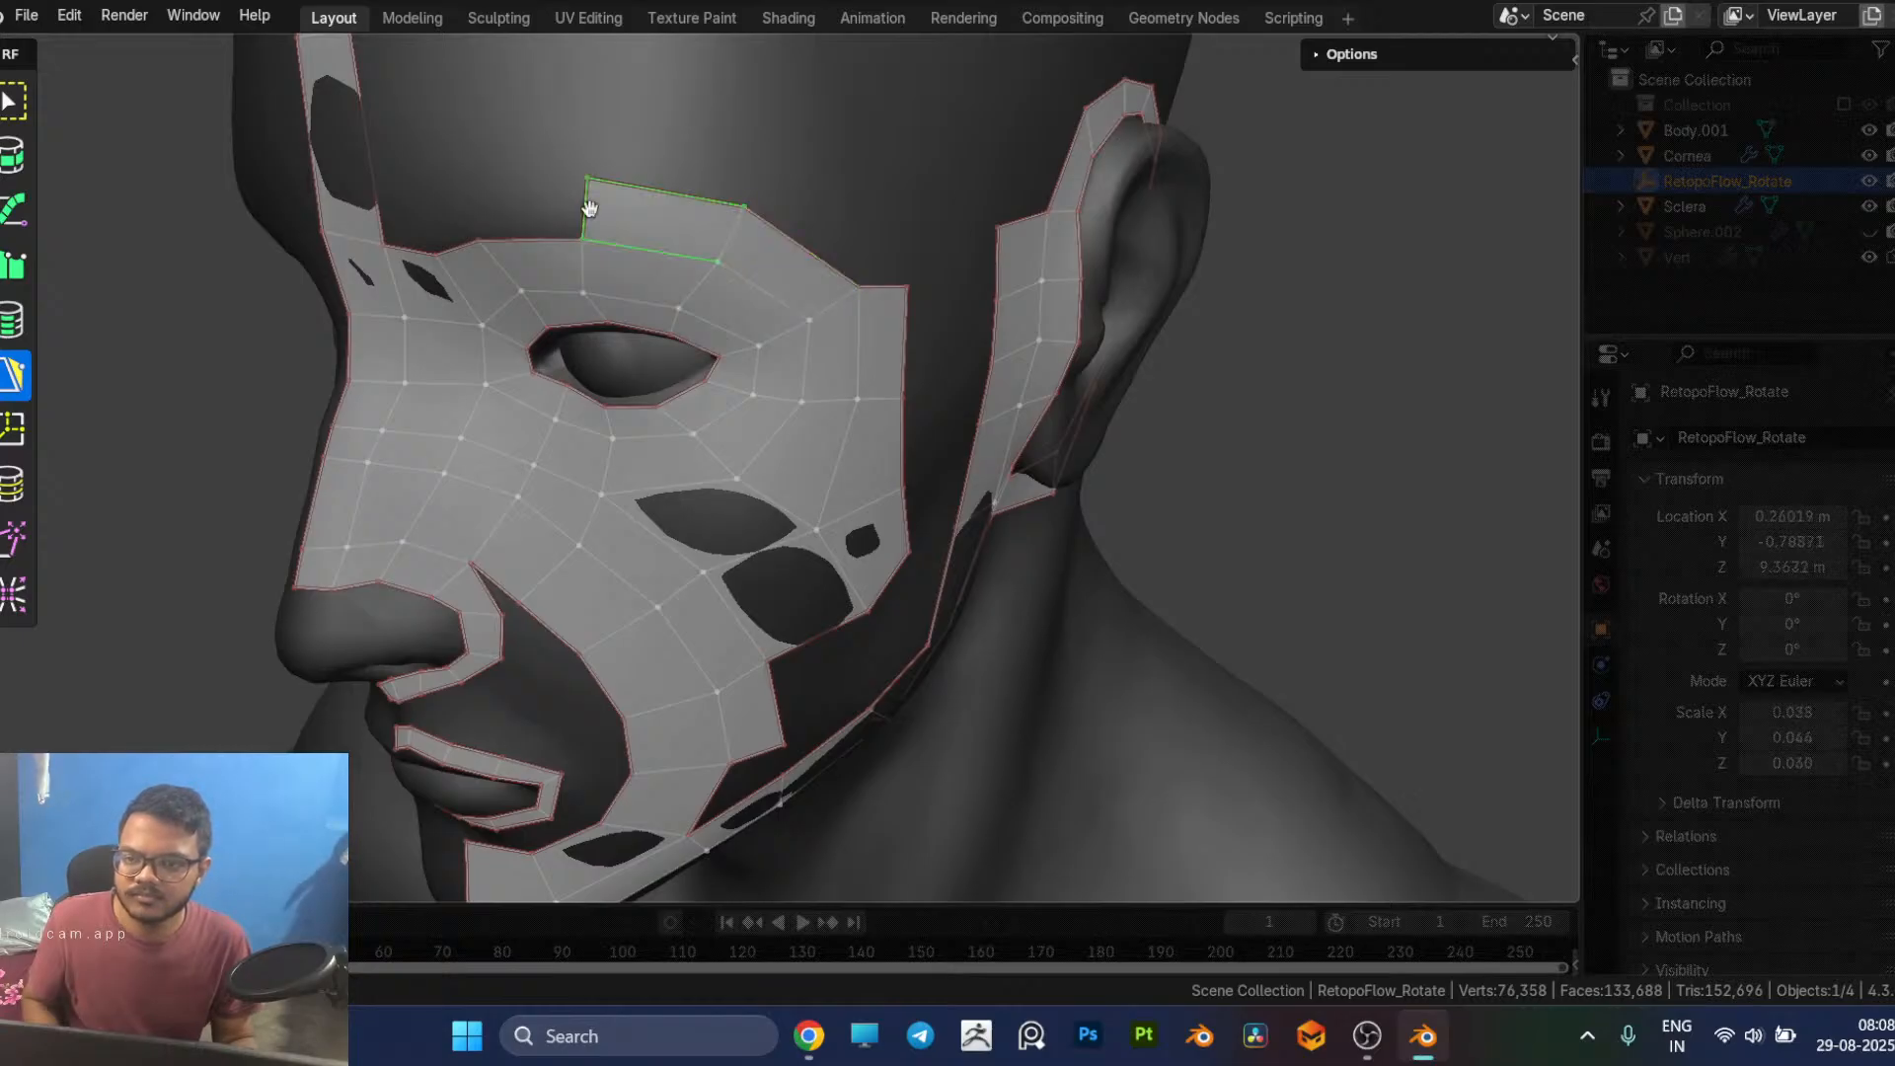
{"action": "middle_click_drag", "start_coordinate": [590, 208], "coordinate": [685, 221]}
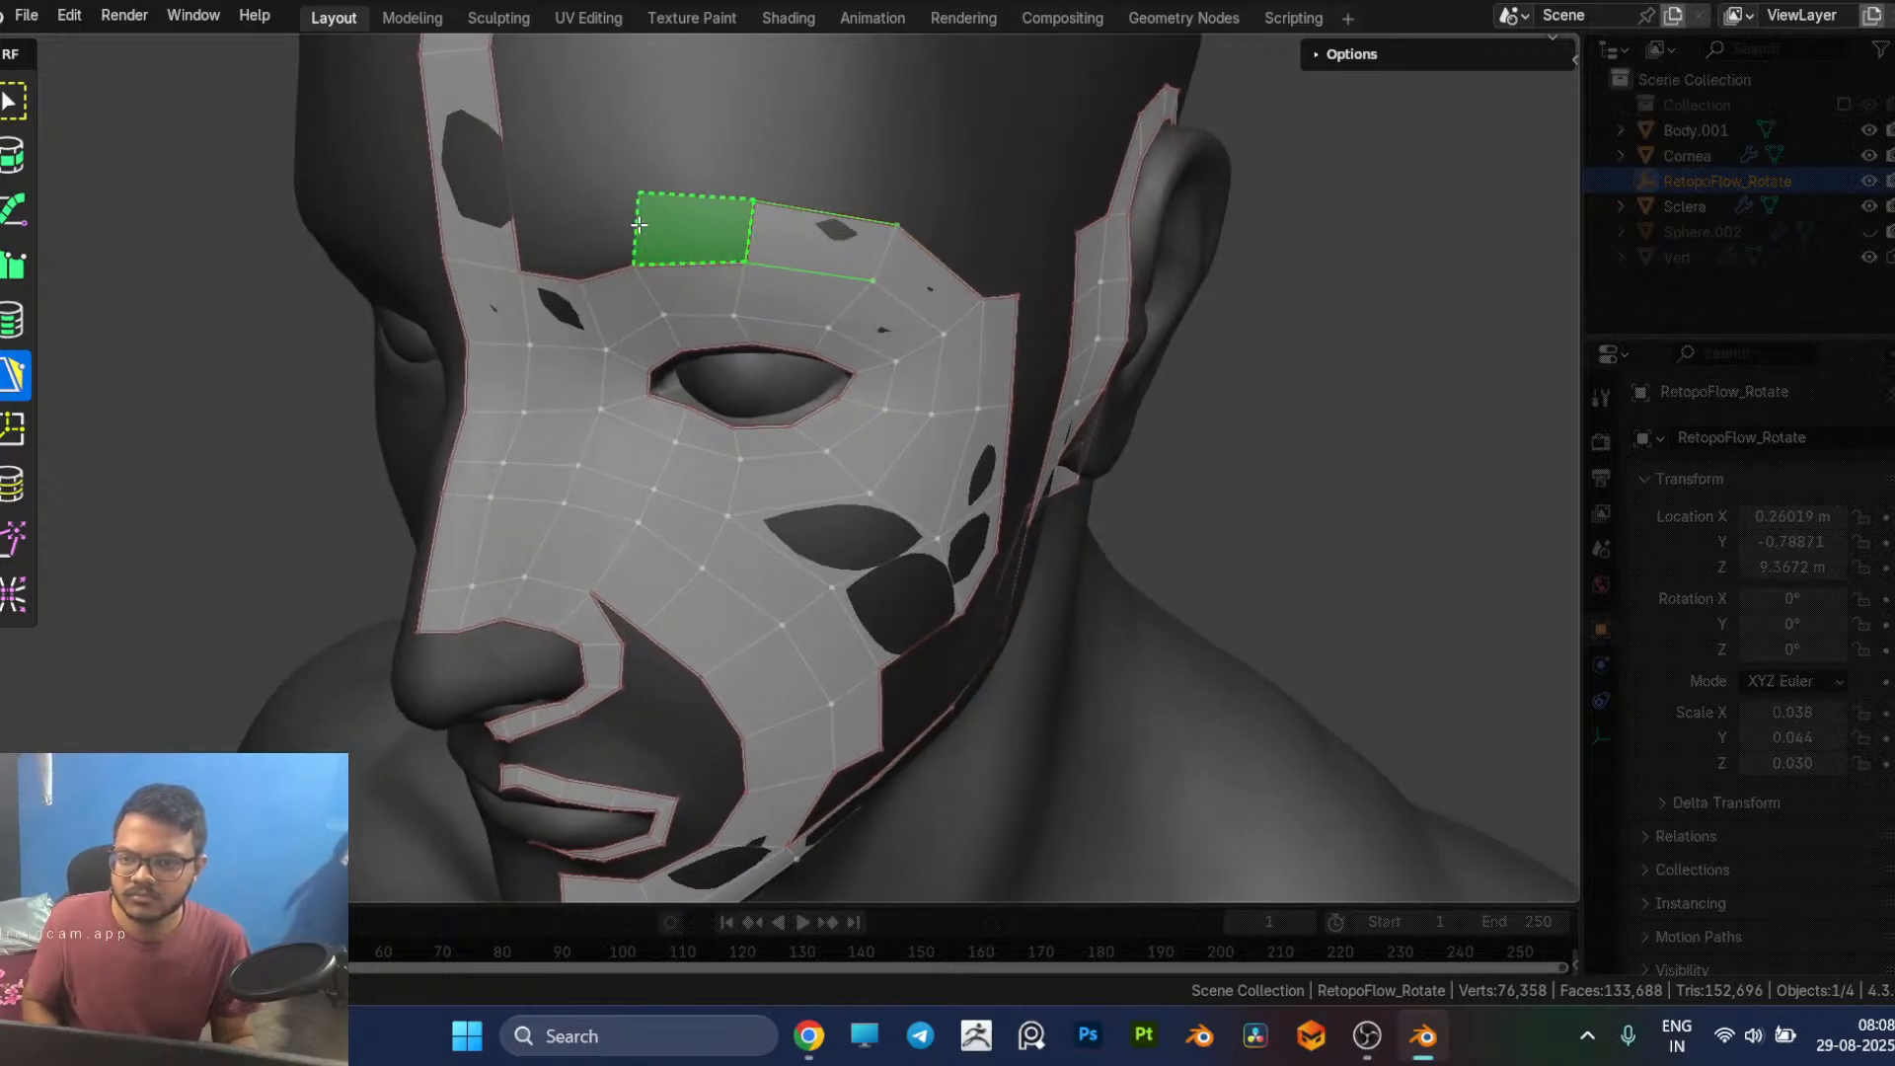
{"action": "left_click", "coordinate": [632, 229], "text": "ctrl"}
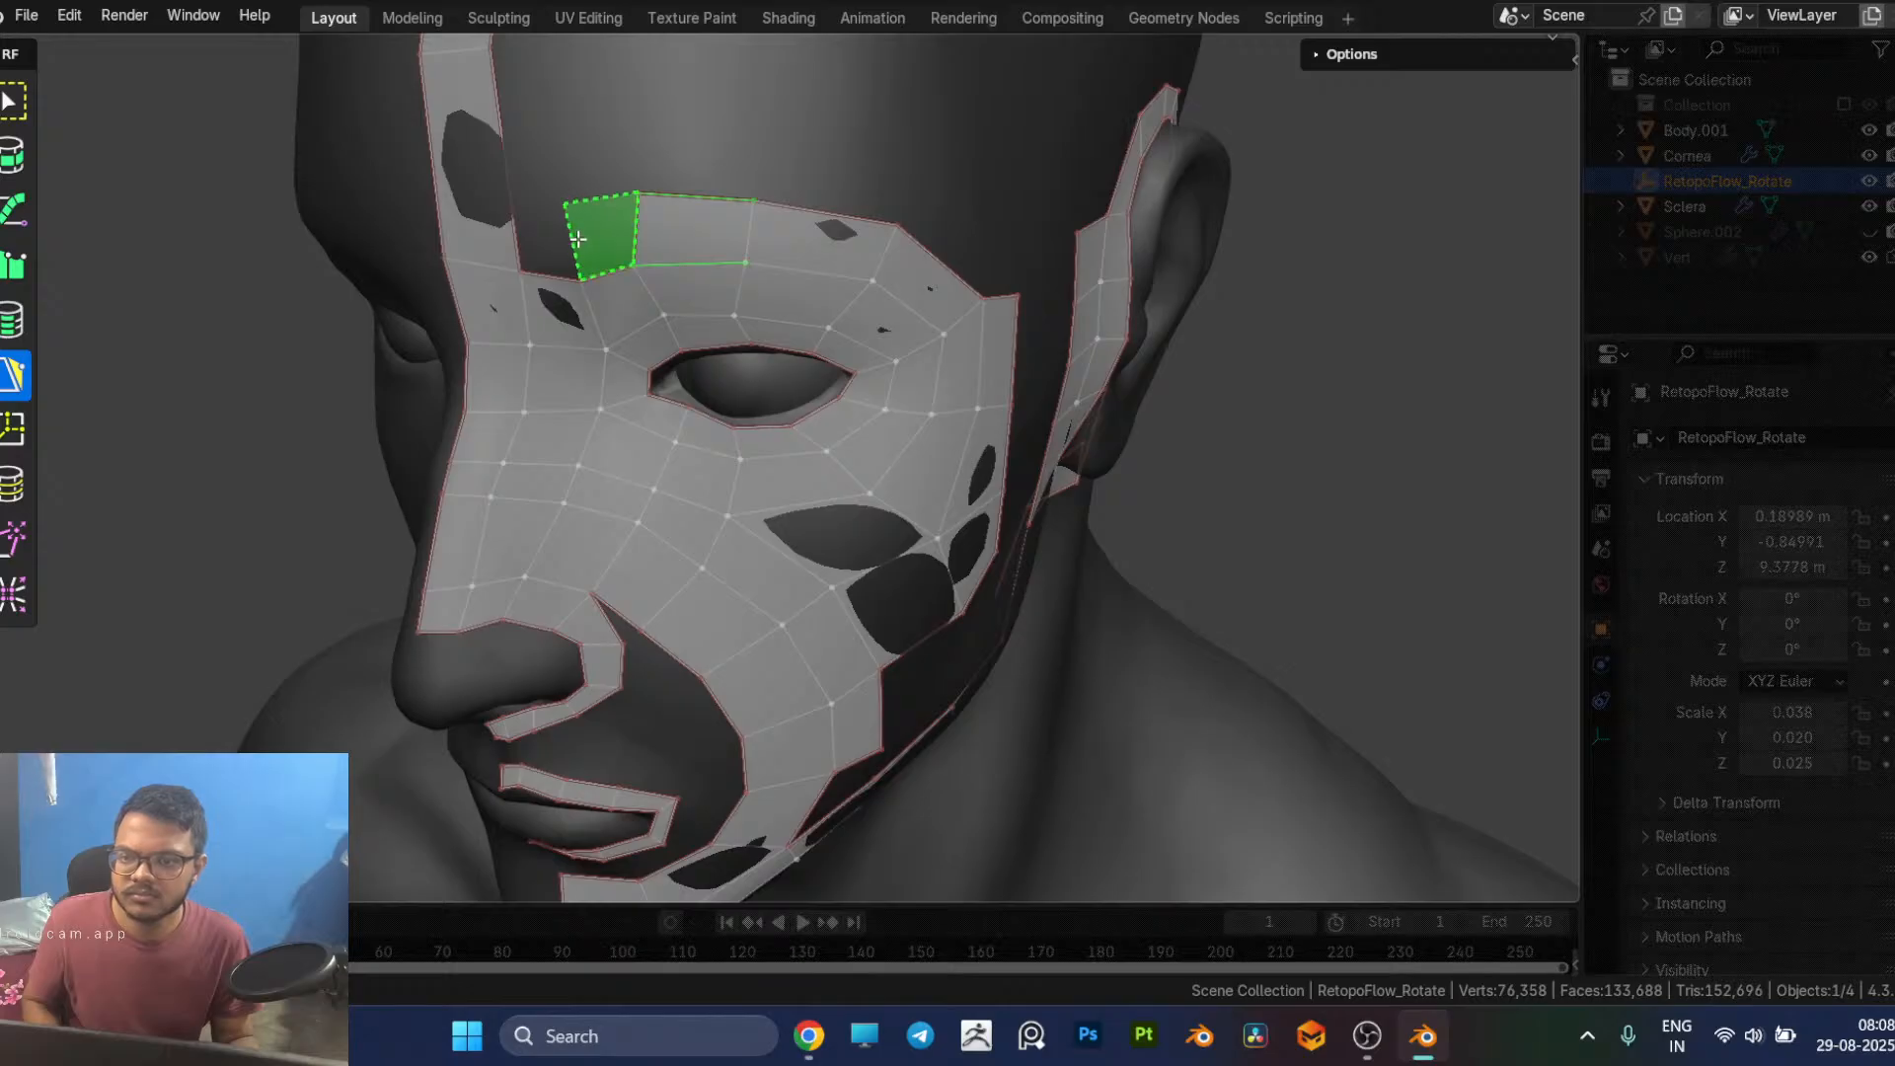
{"action": "left_click", "coordinate": [577, 239], "text": "ctrl"}
Step: Insert an edge loop across the forehead's centre strip and fill the gap between that strip and the brow row
{"action": "key", "text": "7"}
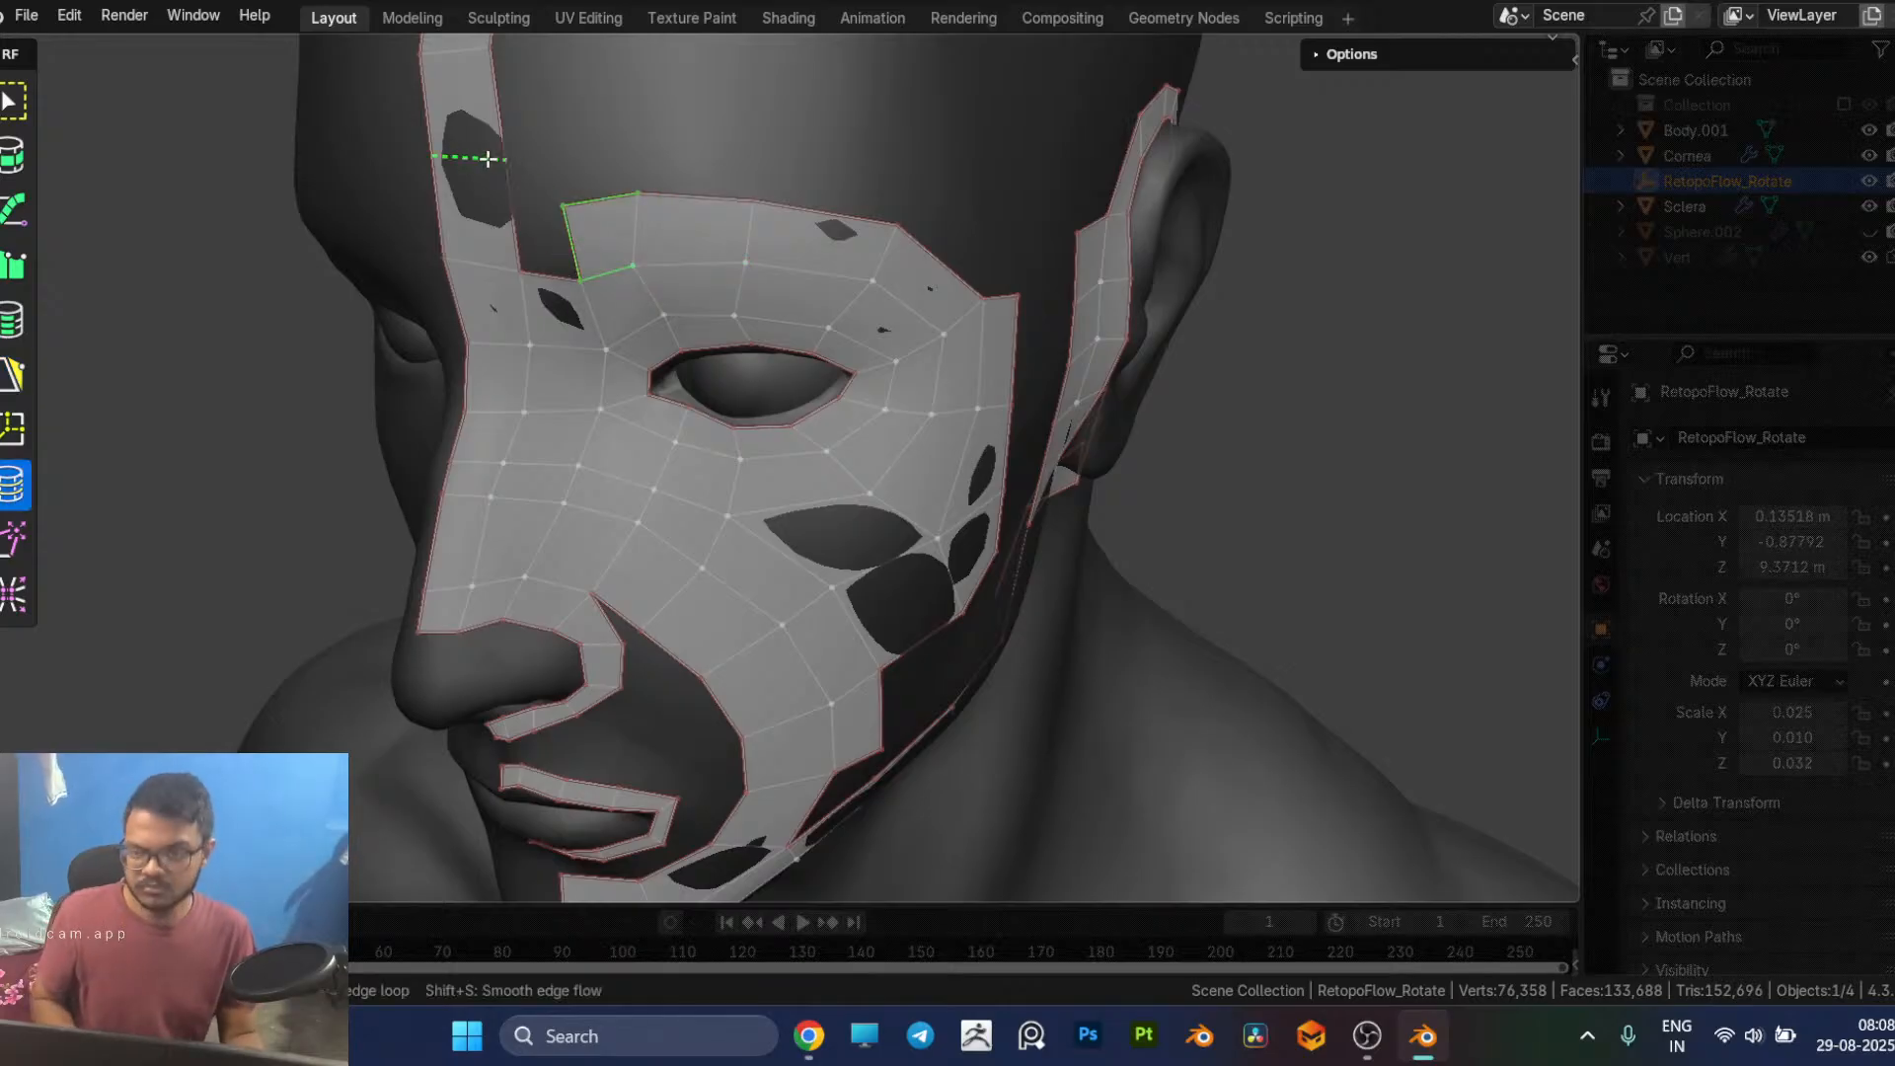
{"action": "key", "text": "5"}
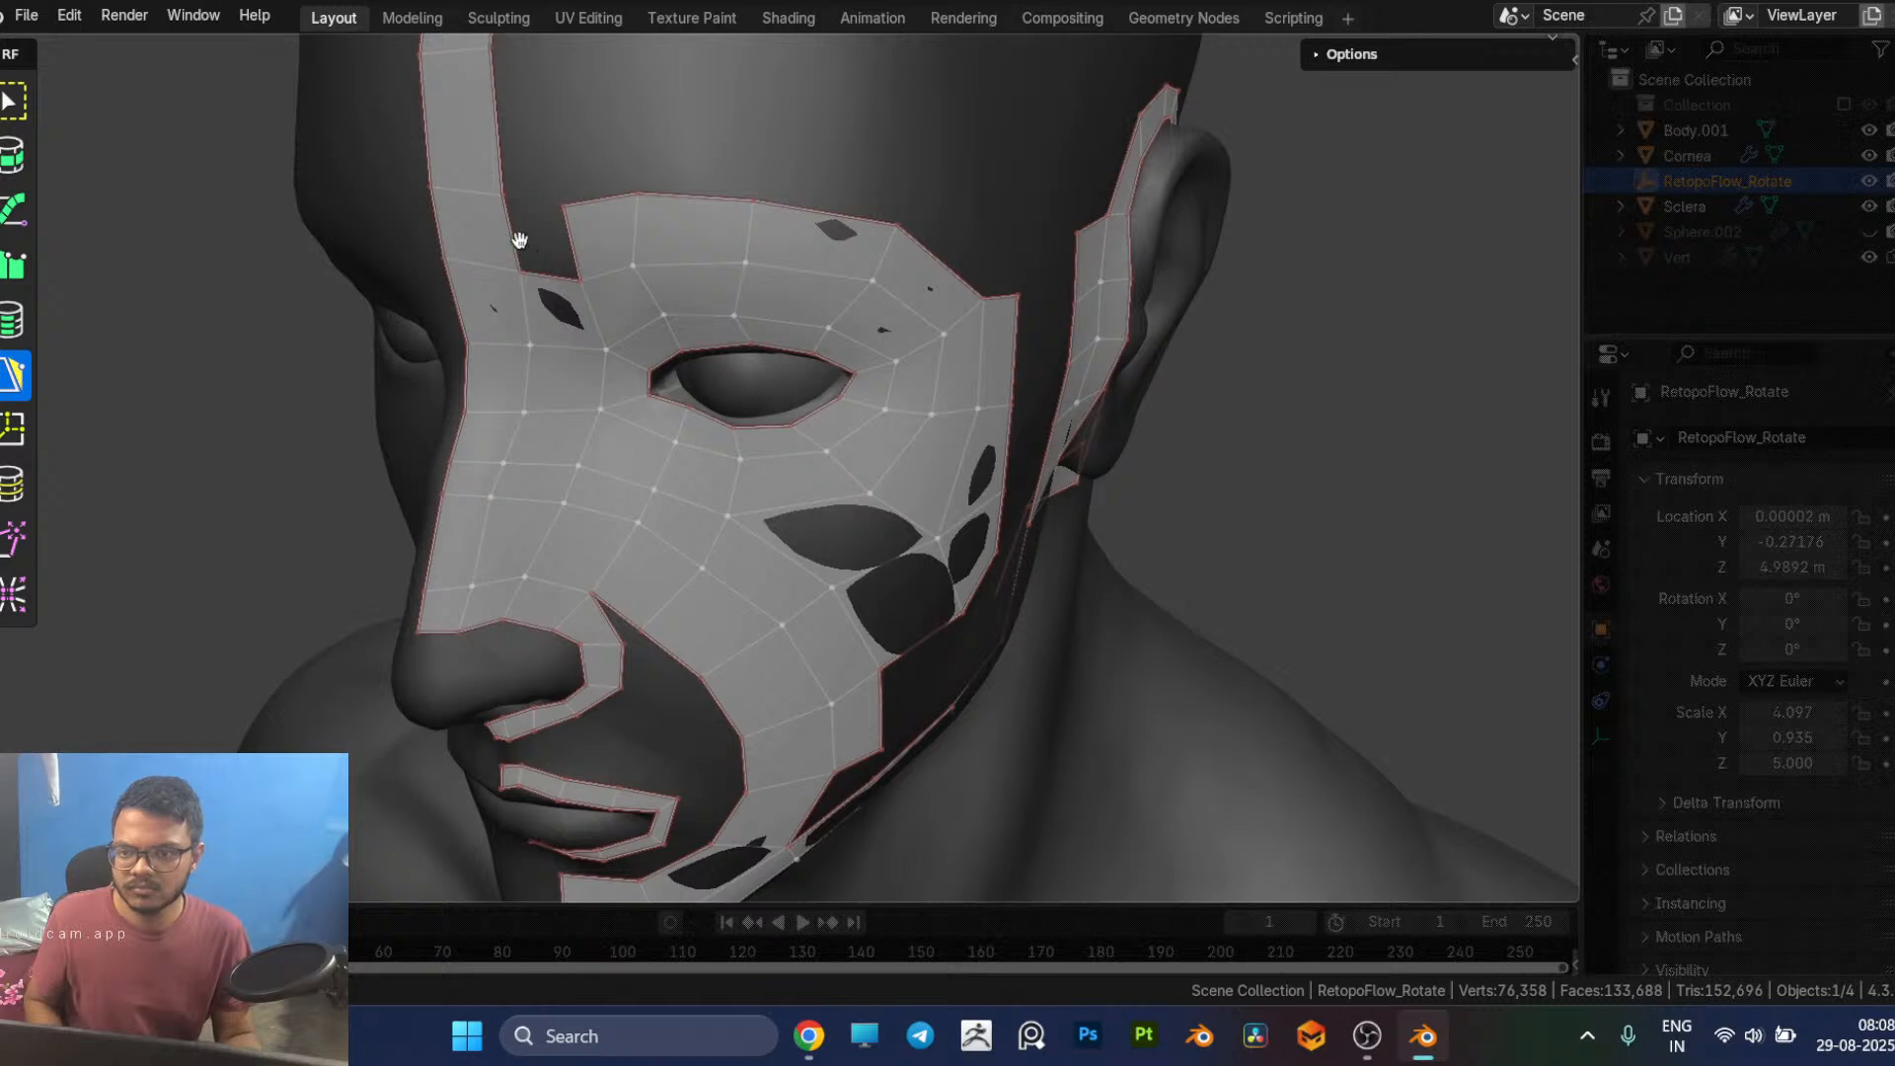
{"action": "left_click", "coordinate": [576, 245]}
Step: Extend the temple column upward with one quad, add another over the outer brow, and adjust its upper corner
{"action": "mouse_move", "coordinate": [906, 481]}
{"action": "middle_mouse_down"}
{"action": "mouse_move", "coordinate": [963, 505]}
{"action": "mouse_move", "coordinate": [789, 219]}
{"action": "mouse_move", "coordinate": [893, 495]}
{"action": "middle_mouse_up"}
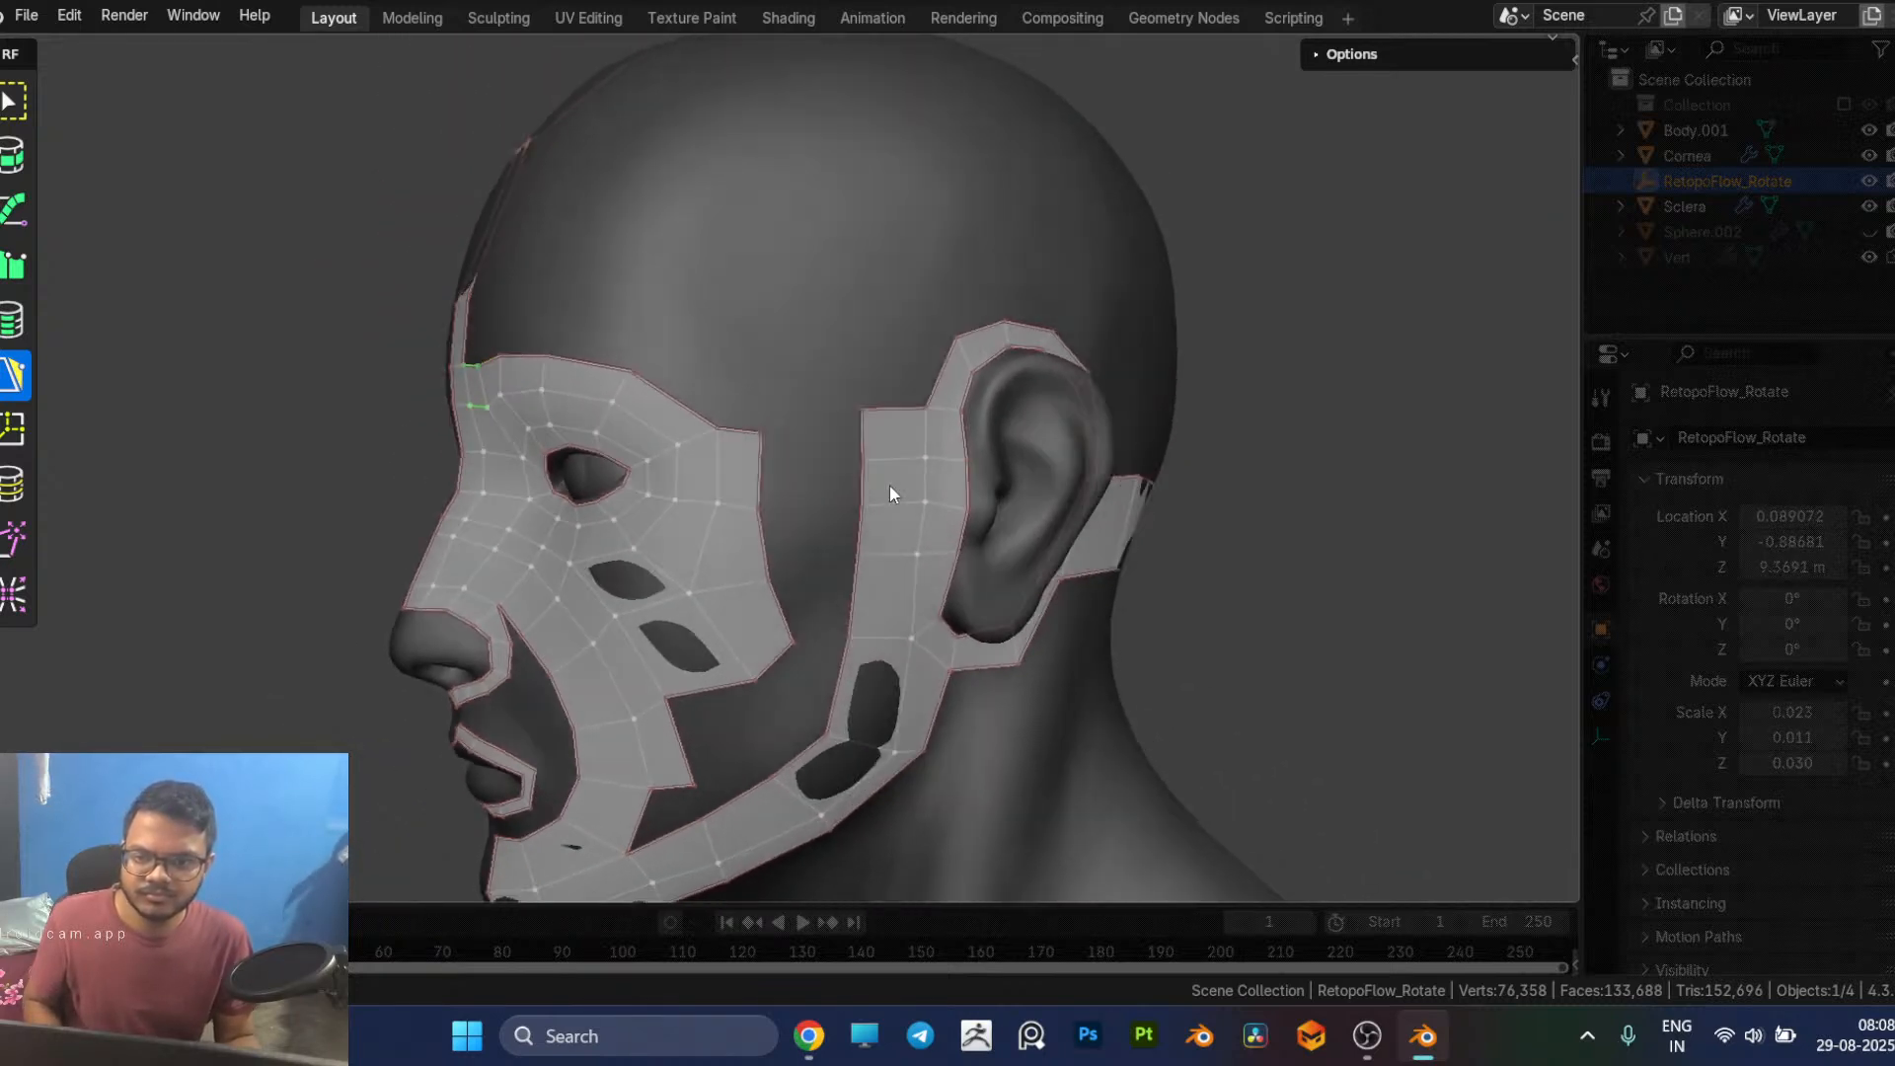
{"action": "scroll", "coordinate": [649, 435], "scroll_direction": "up", "scroll_amount": 2}
{"action": "middle_click_drag", "start_coordinate": [648, 435], "coordinate": [695, 411]}
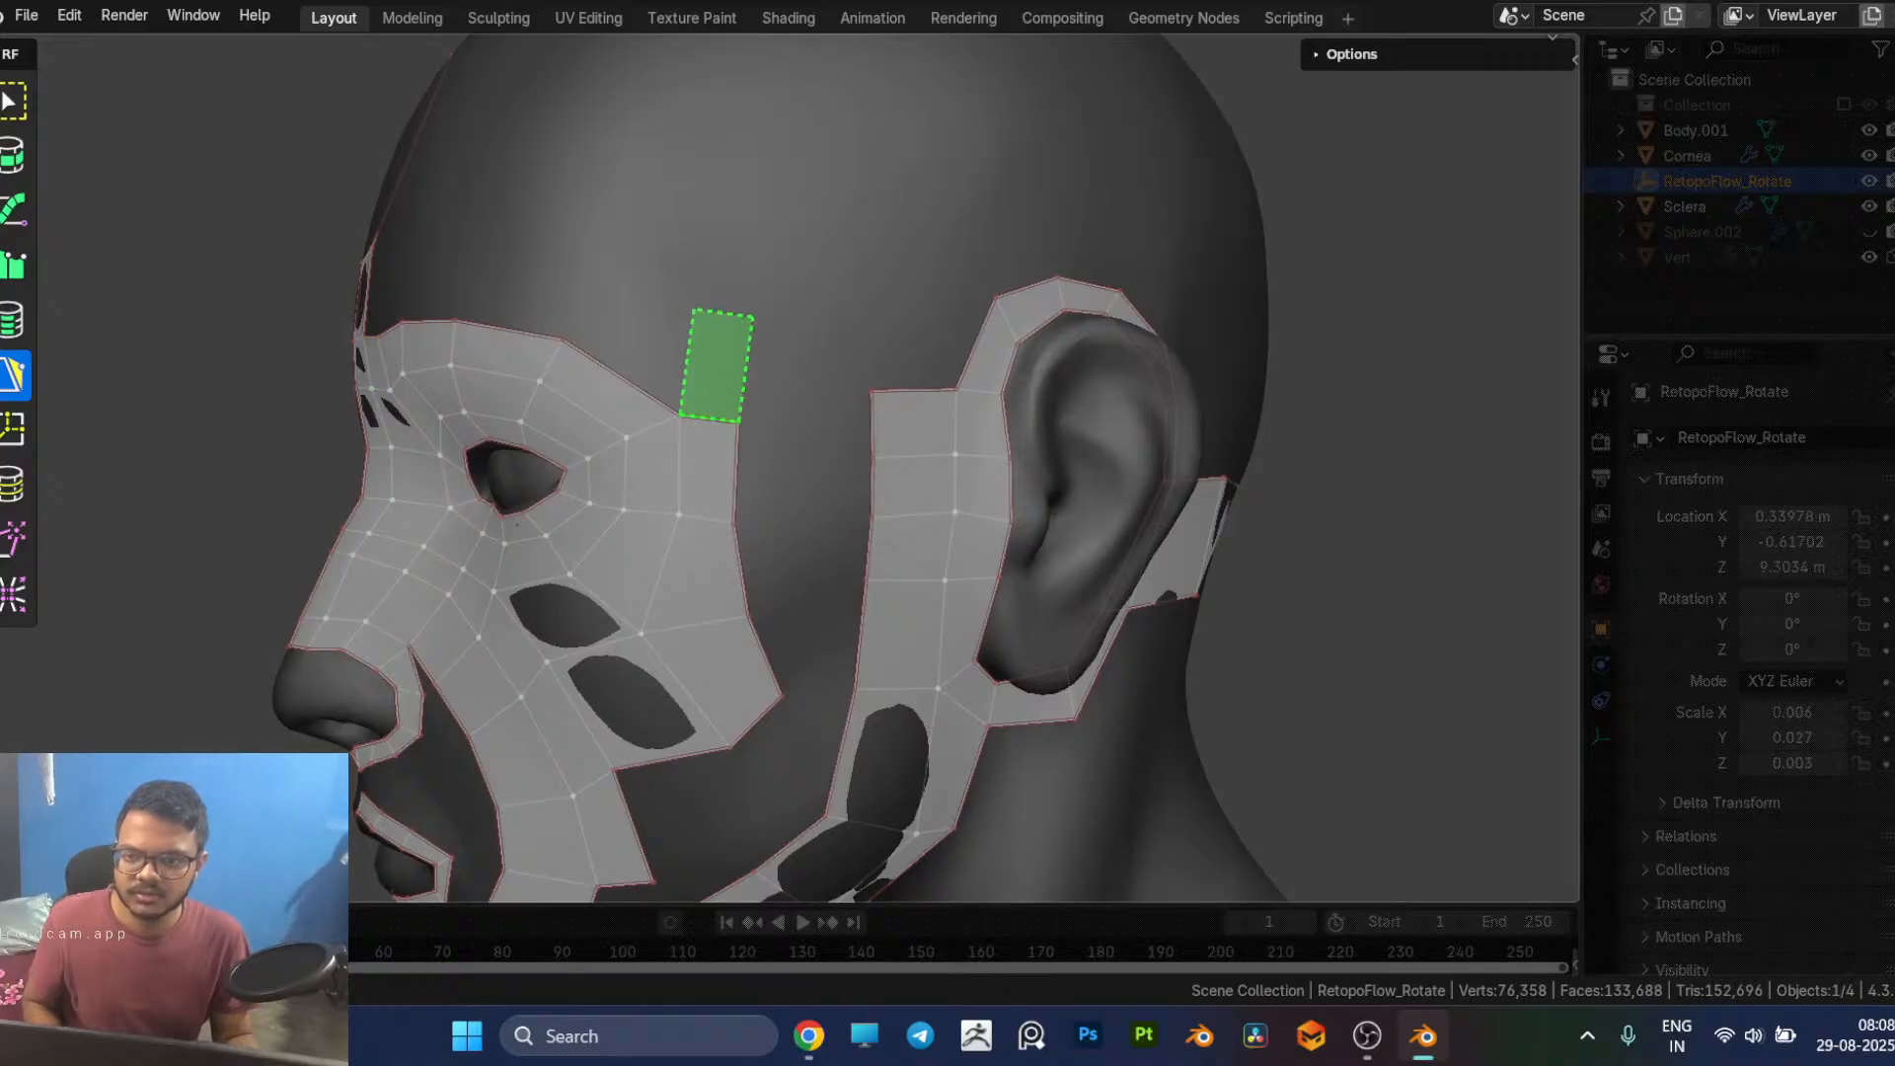
{"action": "left_click", "coordinate": [718, 315]}
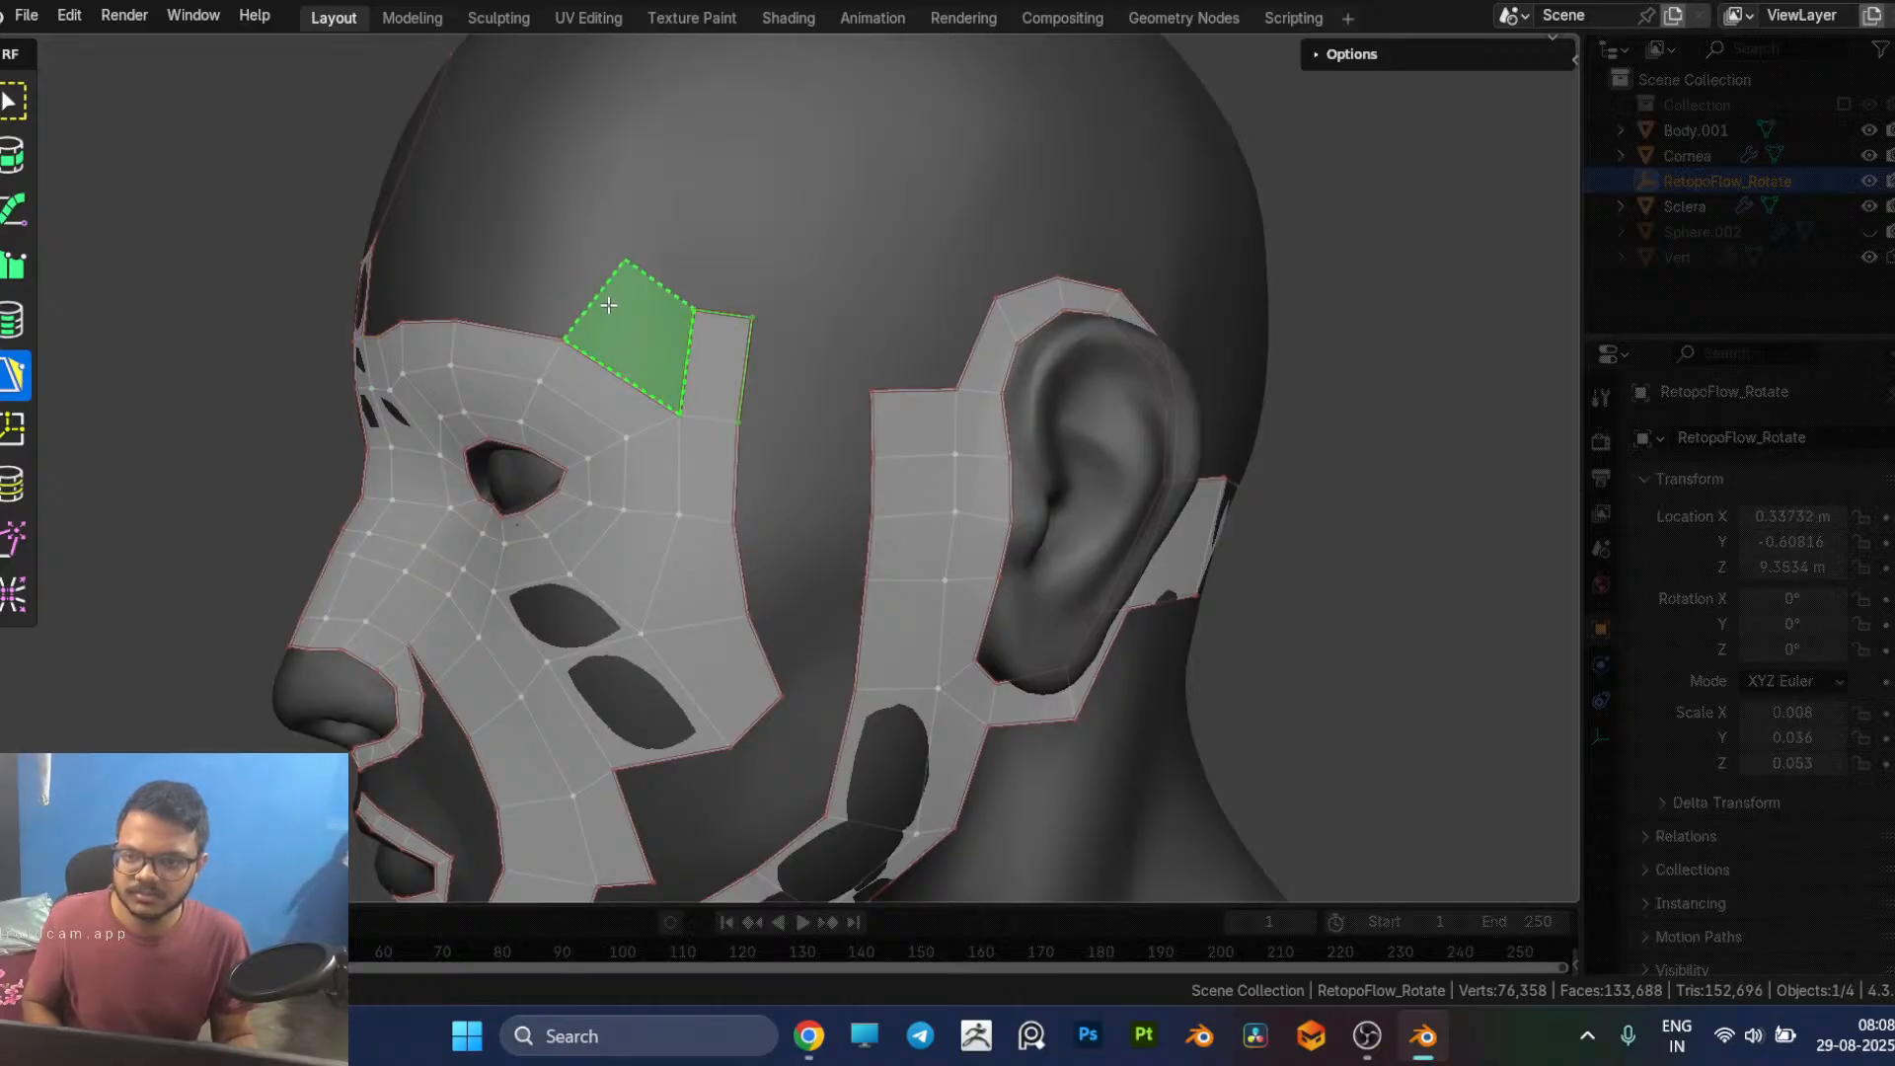
{"action": "left_click", "coordinate": [608, 305]}
{"action": "left_click_drag", "start_coordinate": [624, 261], "coordinate": [579, 262]}
Step: Fill a second row of forehead quads from the centre strip across to the new temple quads
{"action": "middle_click_drag", "start_coordinate": [580, 262], "coordinate": [780, 345]}
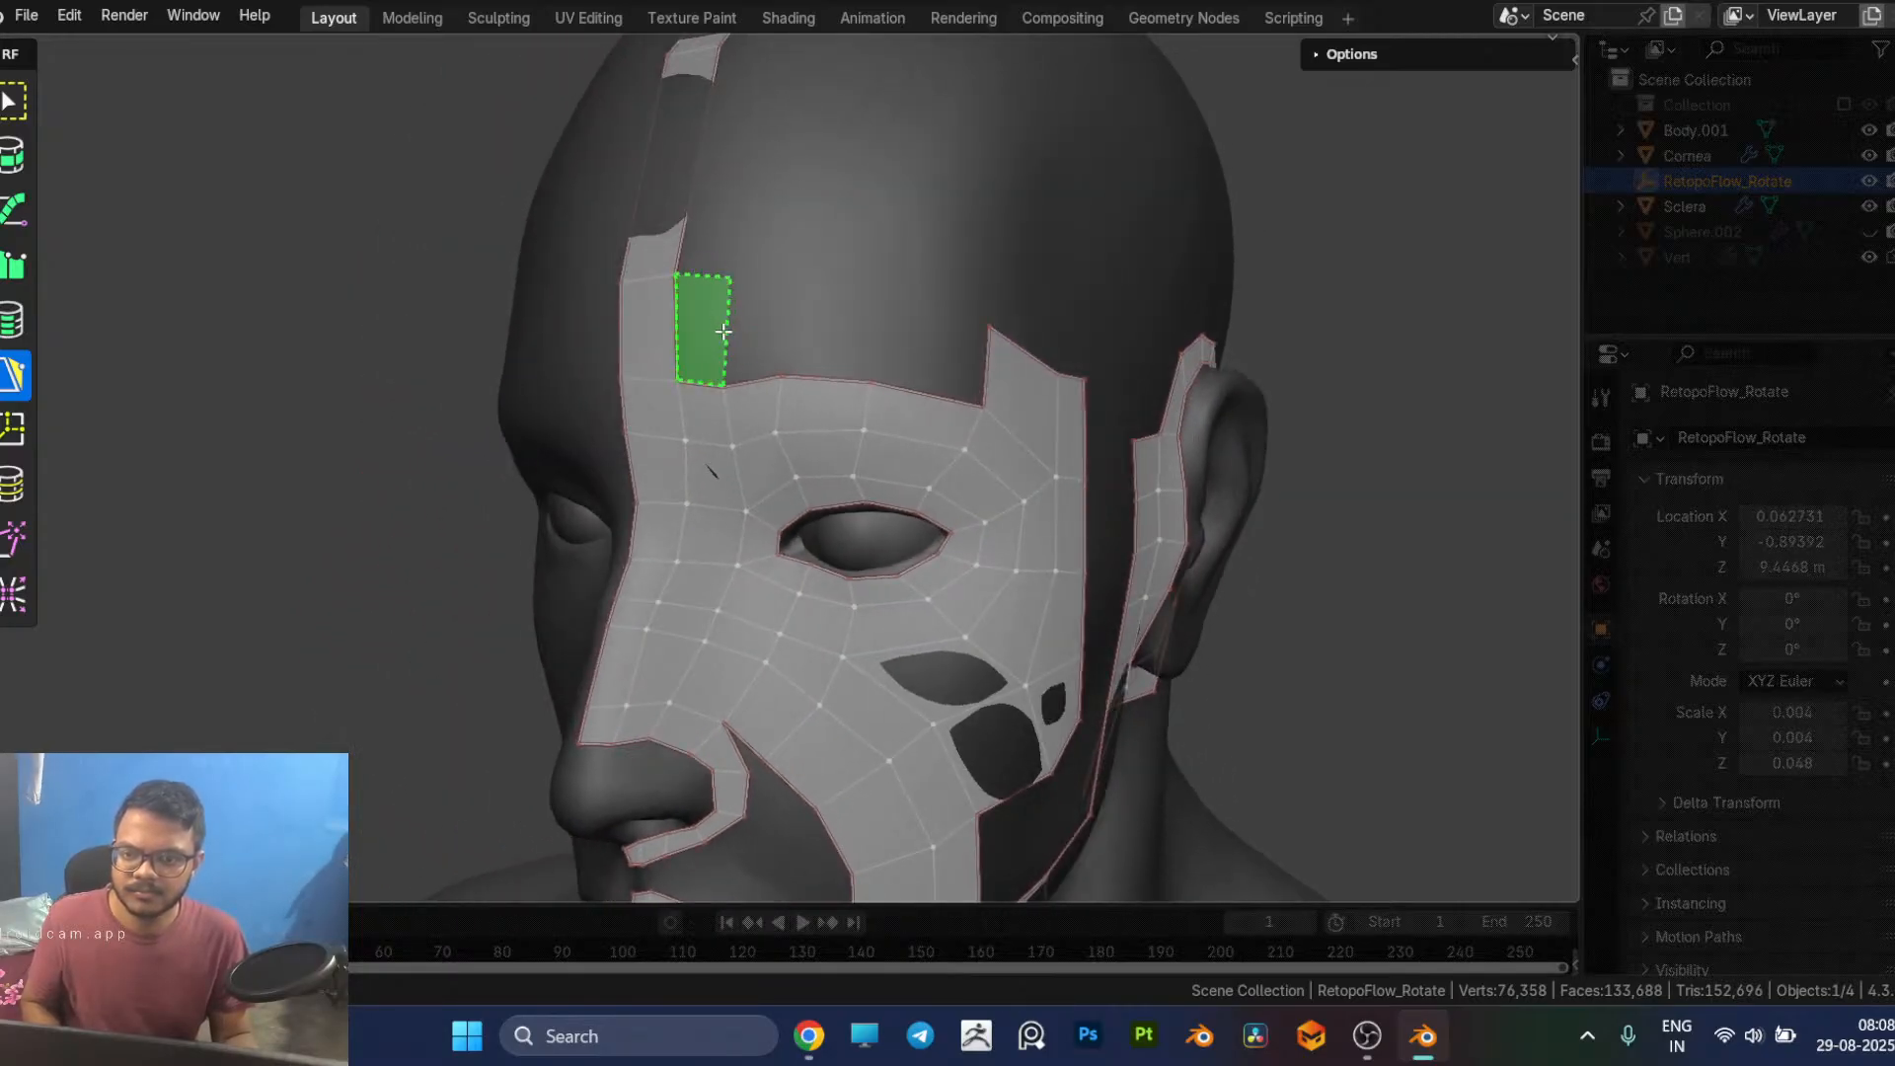
{"action": "left_click", "coordinate": [733, 316]}
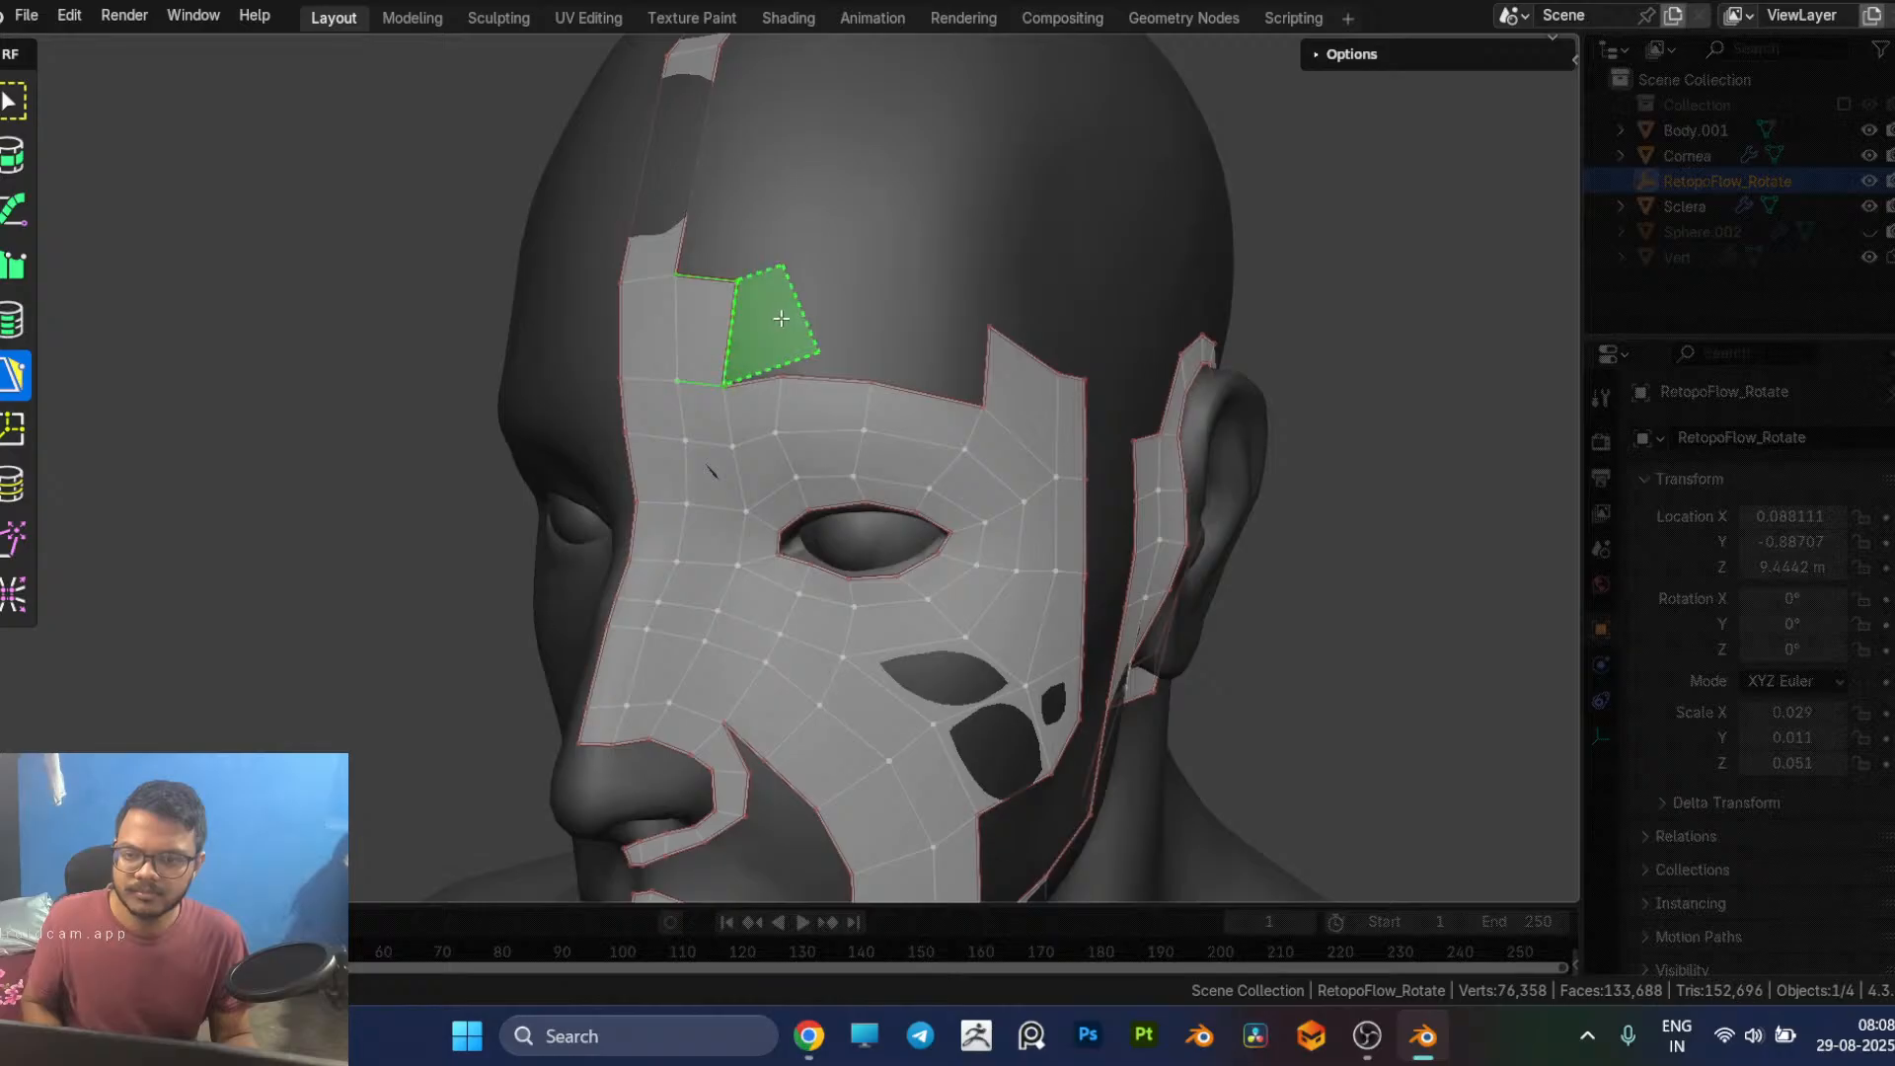
{"action": "left_click", "coordinate": [780, 329]}
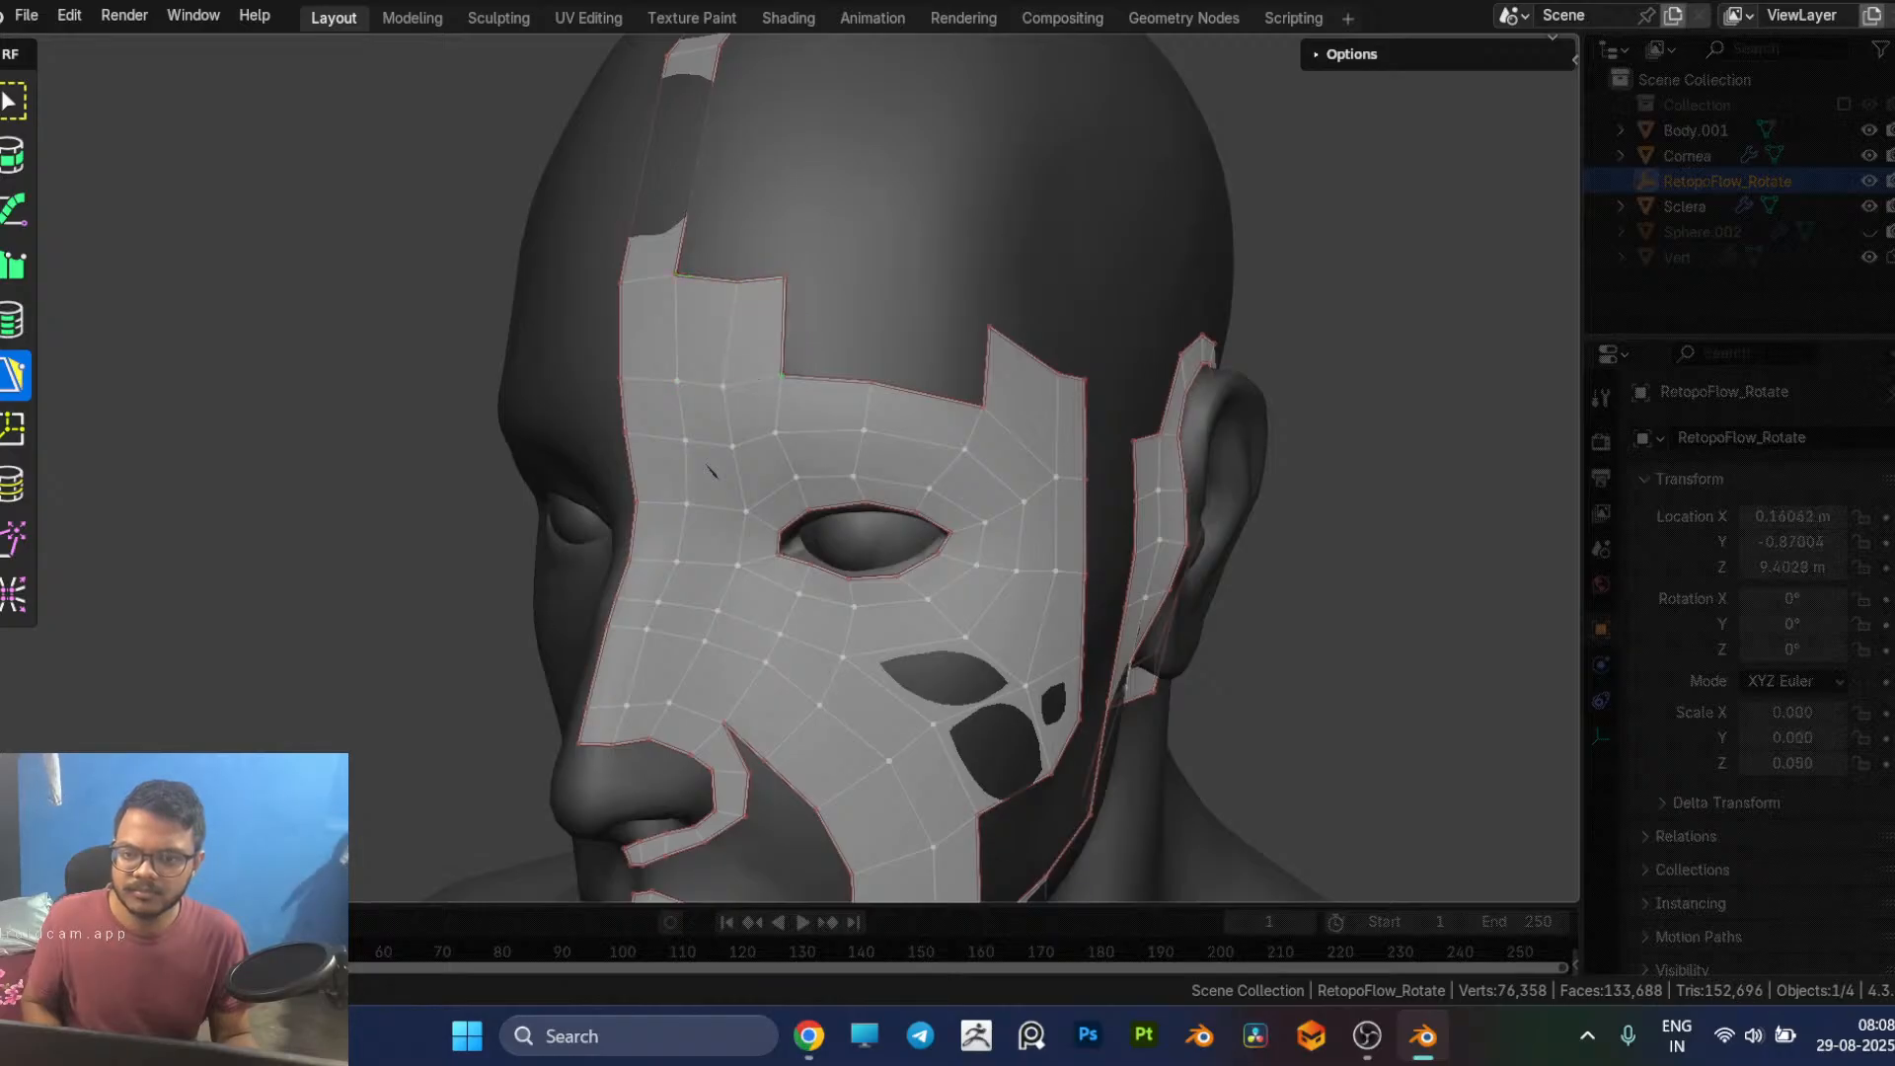
{"action": "left_click", "coordinate": [784, 325]}
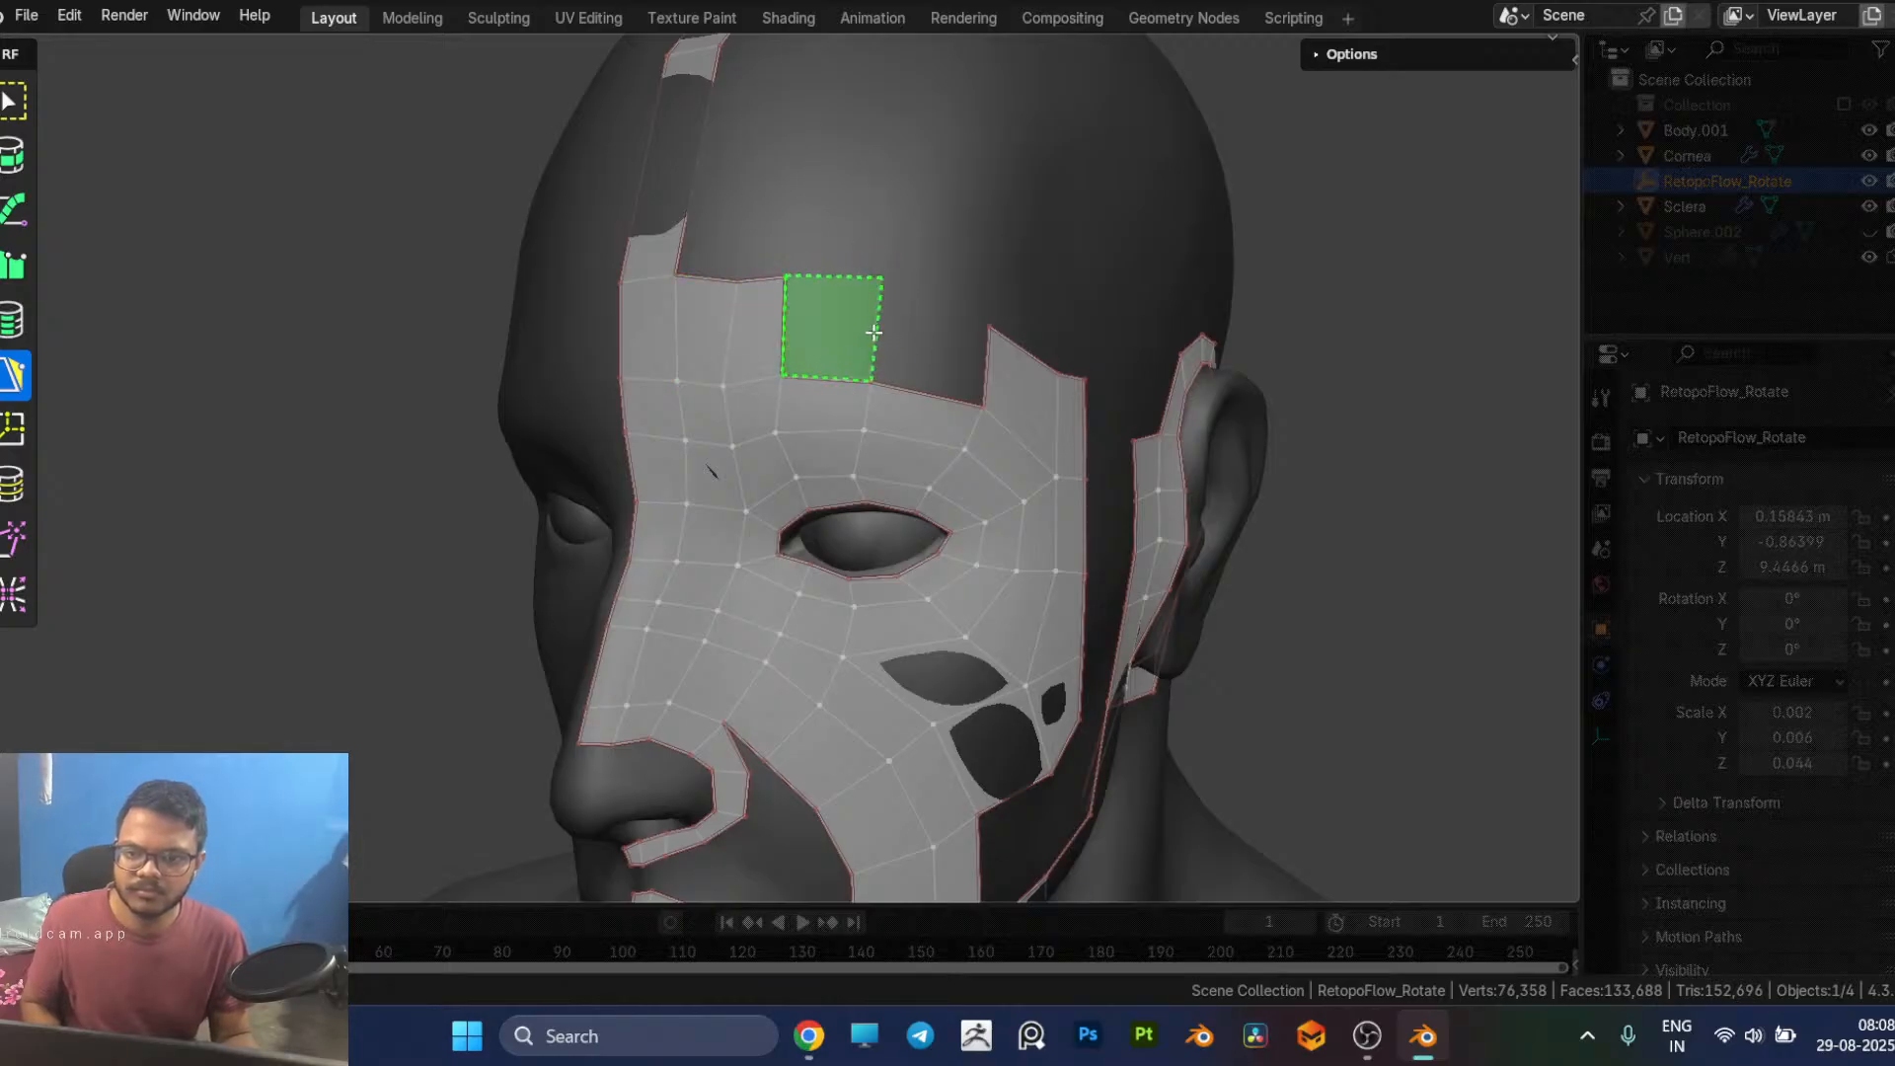
{"action": "left_click", "coordinate": [829, 331]}
{"action": "left_click", "coordinate": [967, 352]}
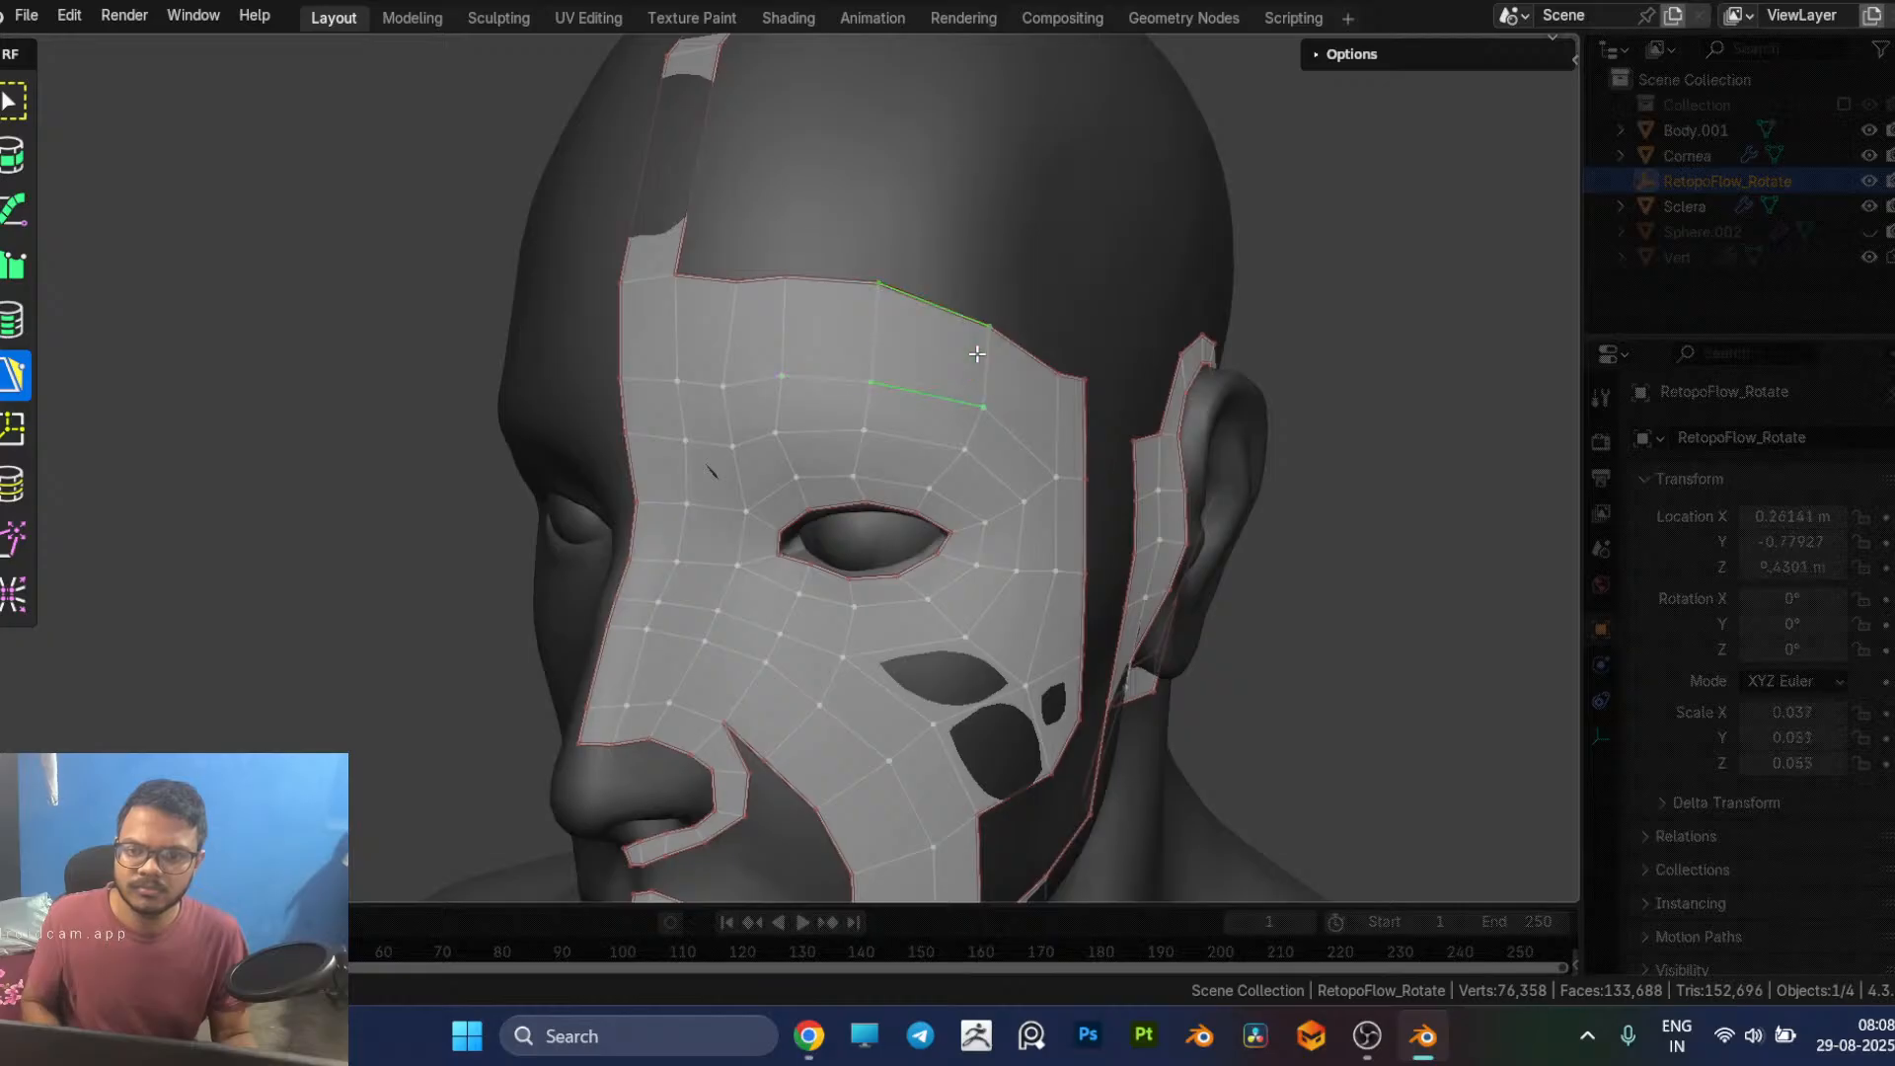
Step: Reposition the vertices where the cheek strip meets the eye loop's outer patch to even out the new quads
{"action": "middle_click_drag", "start_coordinate": [1419, 633], "coordinate": [1272, 612]}
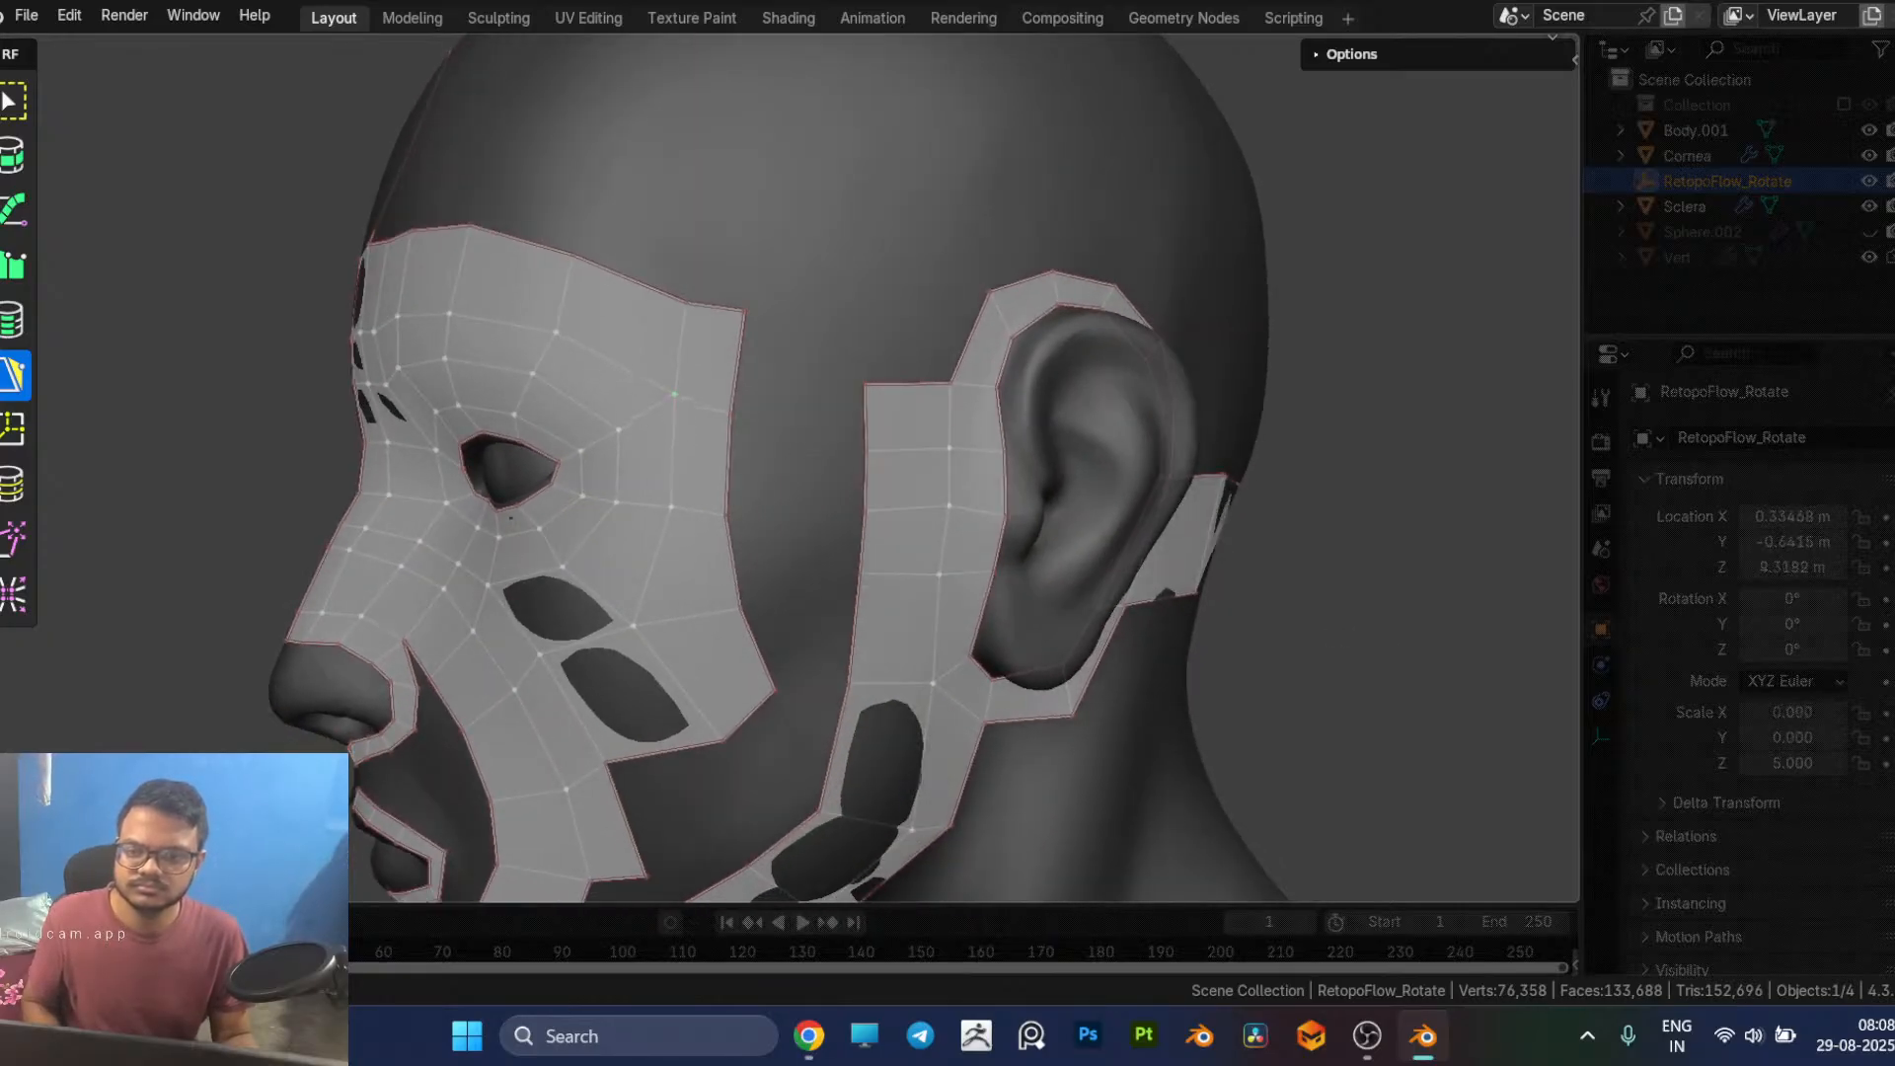
{"action": "middle_click_drag", "start_coordinate": [713, 408], "coordinate": [889, 483]}
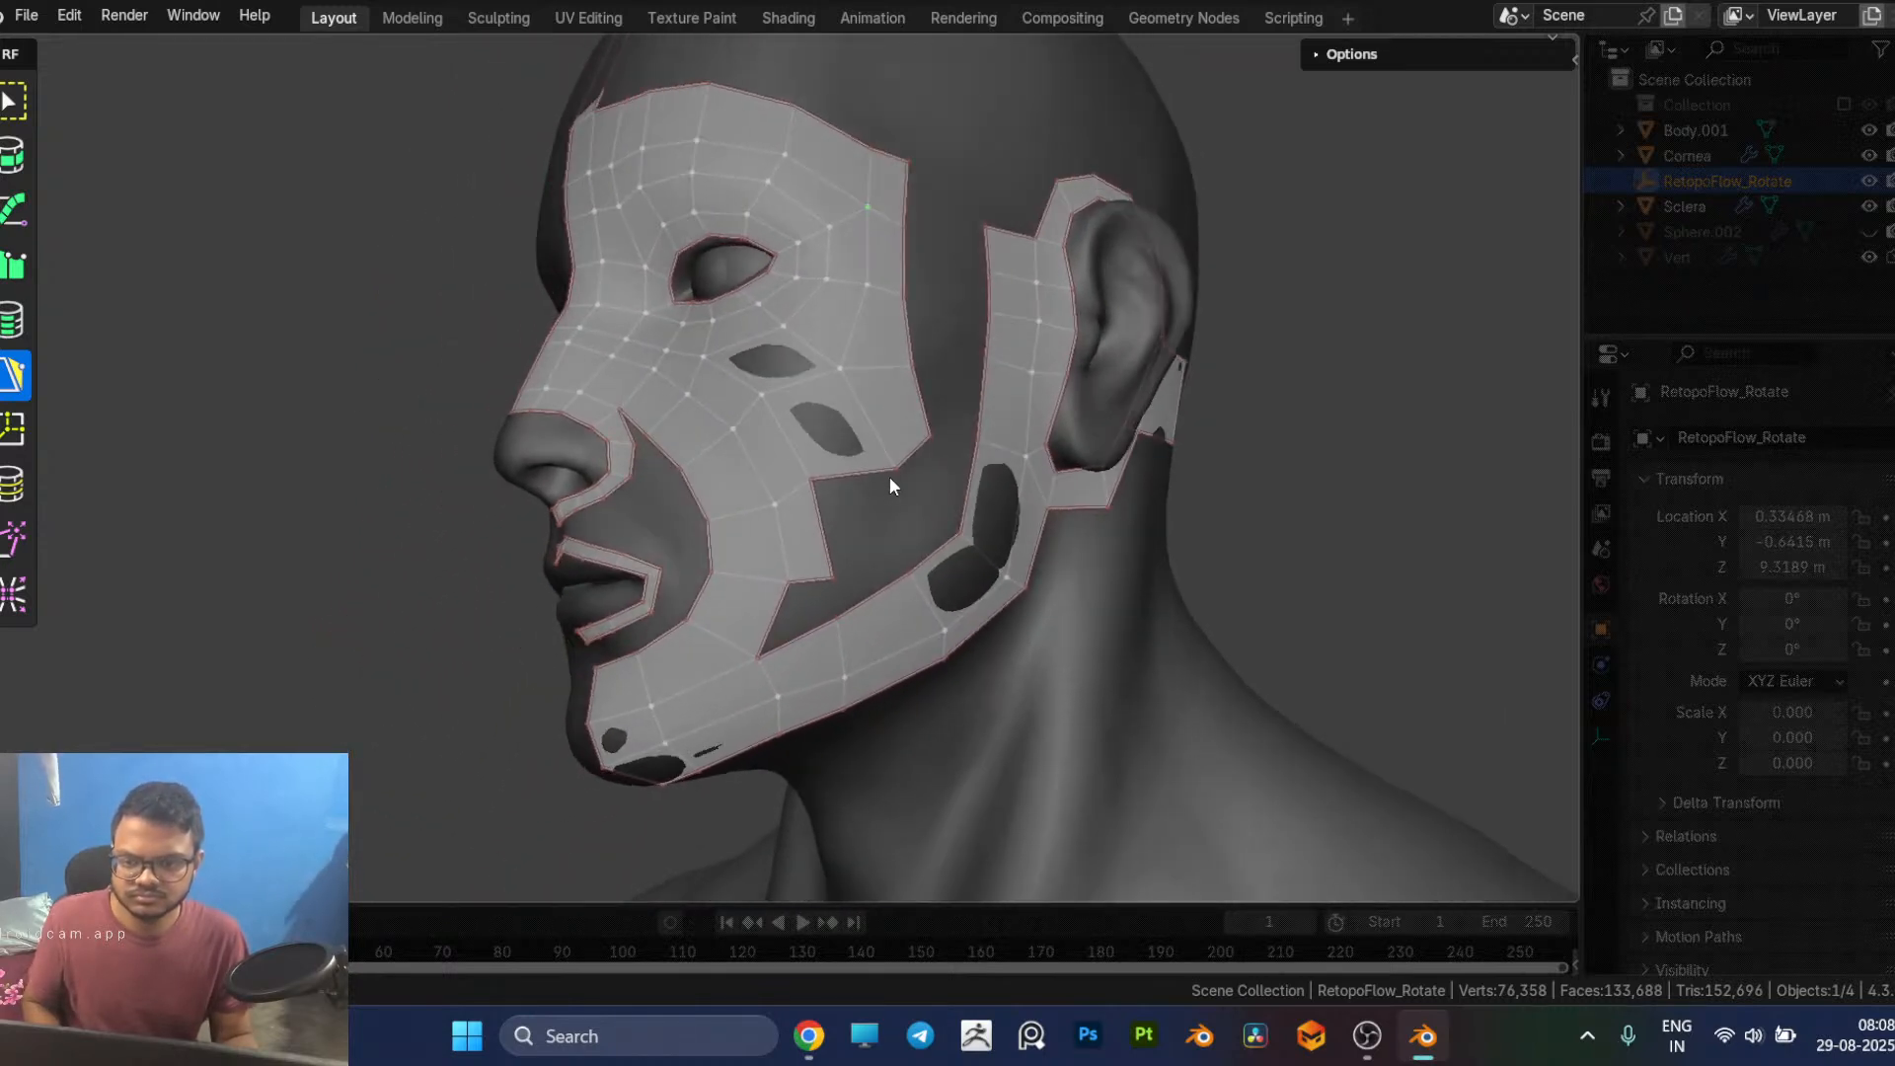
{"action": "left_click_drag", "start_coordinate": [841, 444], "coordinate": [856, 446]}
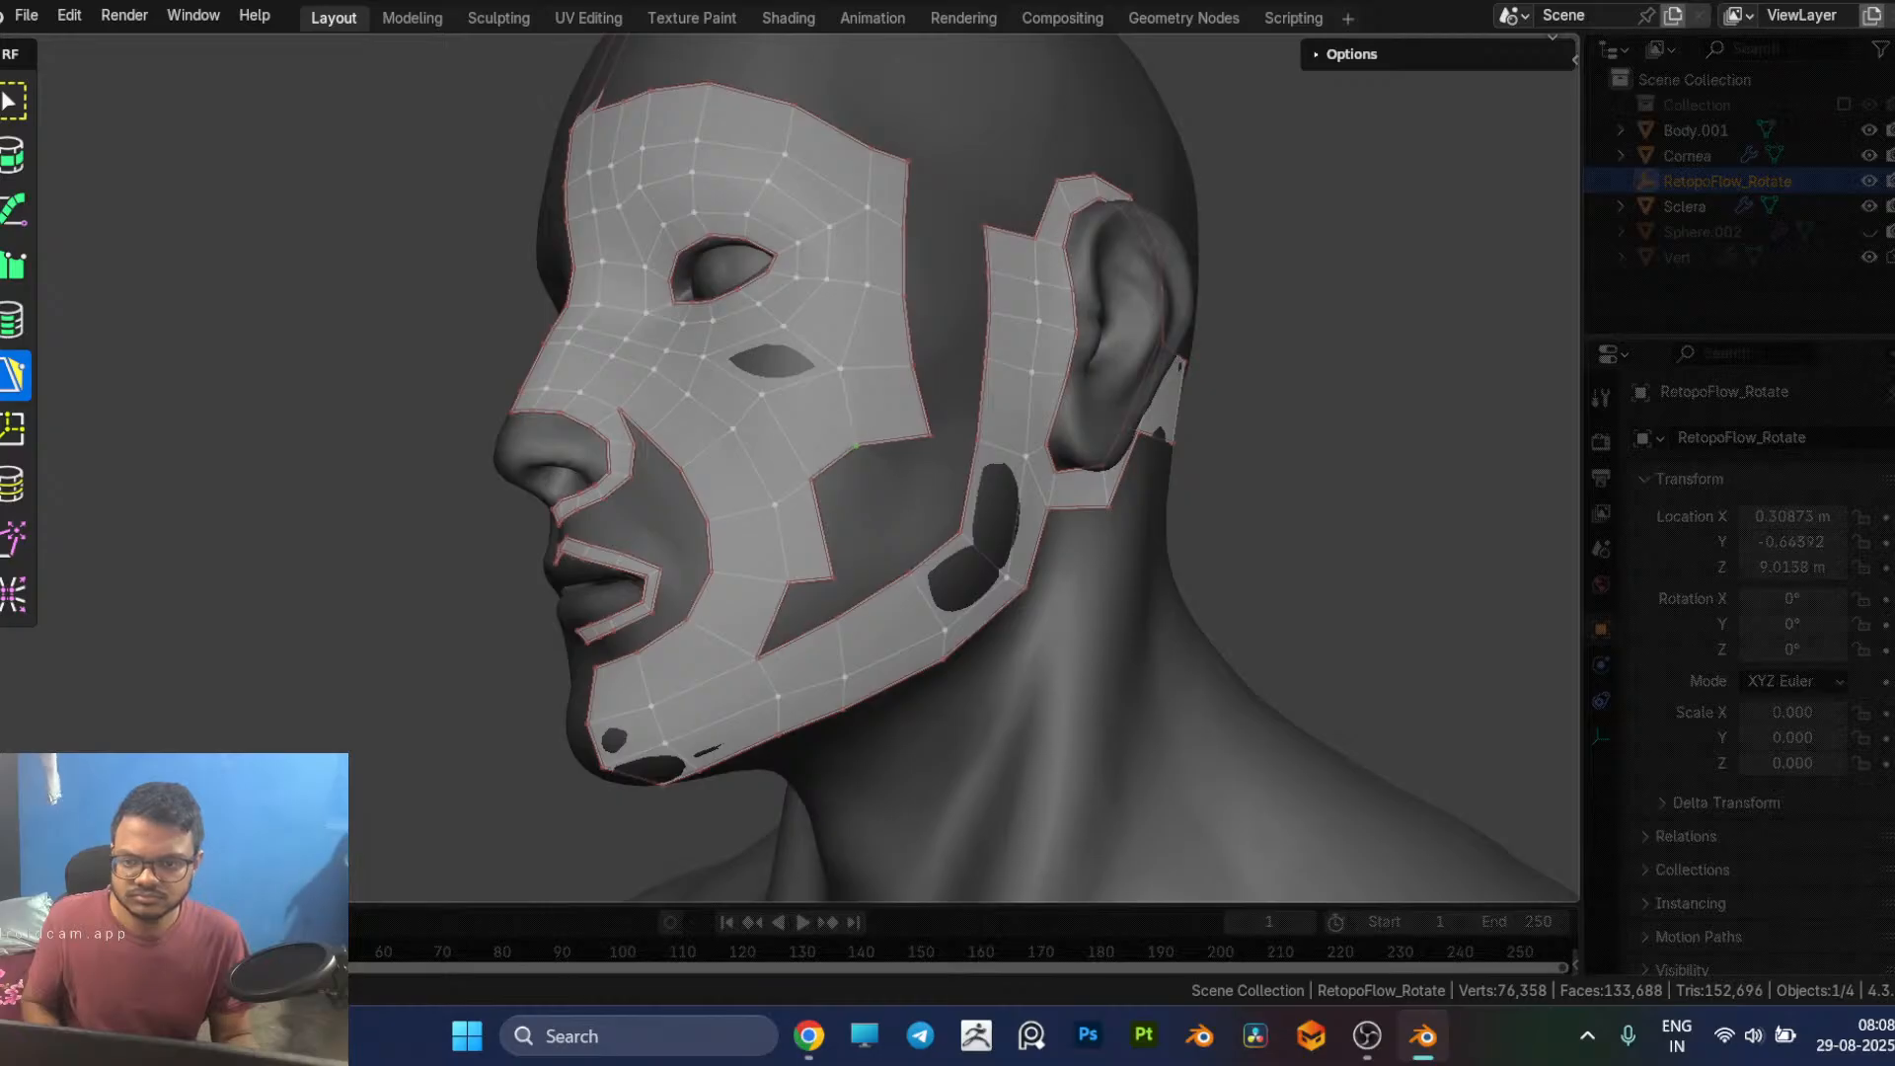
{"action": "middle_click_drag", "start_coordinate": [882, 474], "coordinate": [831, 493]}
{"action": "left_click_drag", "start_coordinate": [780, 447], "coordinate": [741, 463]}
{"action": "left_click_drag", "start_coordinate": [750, 377], "coordinate": [737, 380]}
{"action": "mouse_move", "coordinate": [768, 488]}
{"action": "middle_mouse_down"}
{"action": "mouse_move", "coordinate": [762, 433]}
{"action": "mouse_move", "coordinate": [790, 468]}
{"action": "middle_mouse_up"}
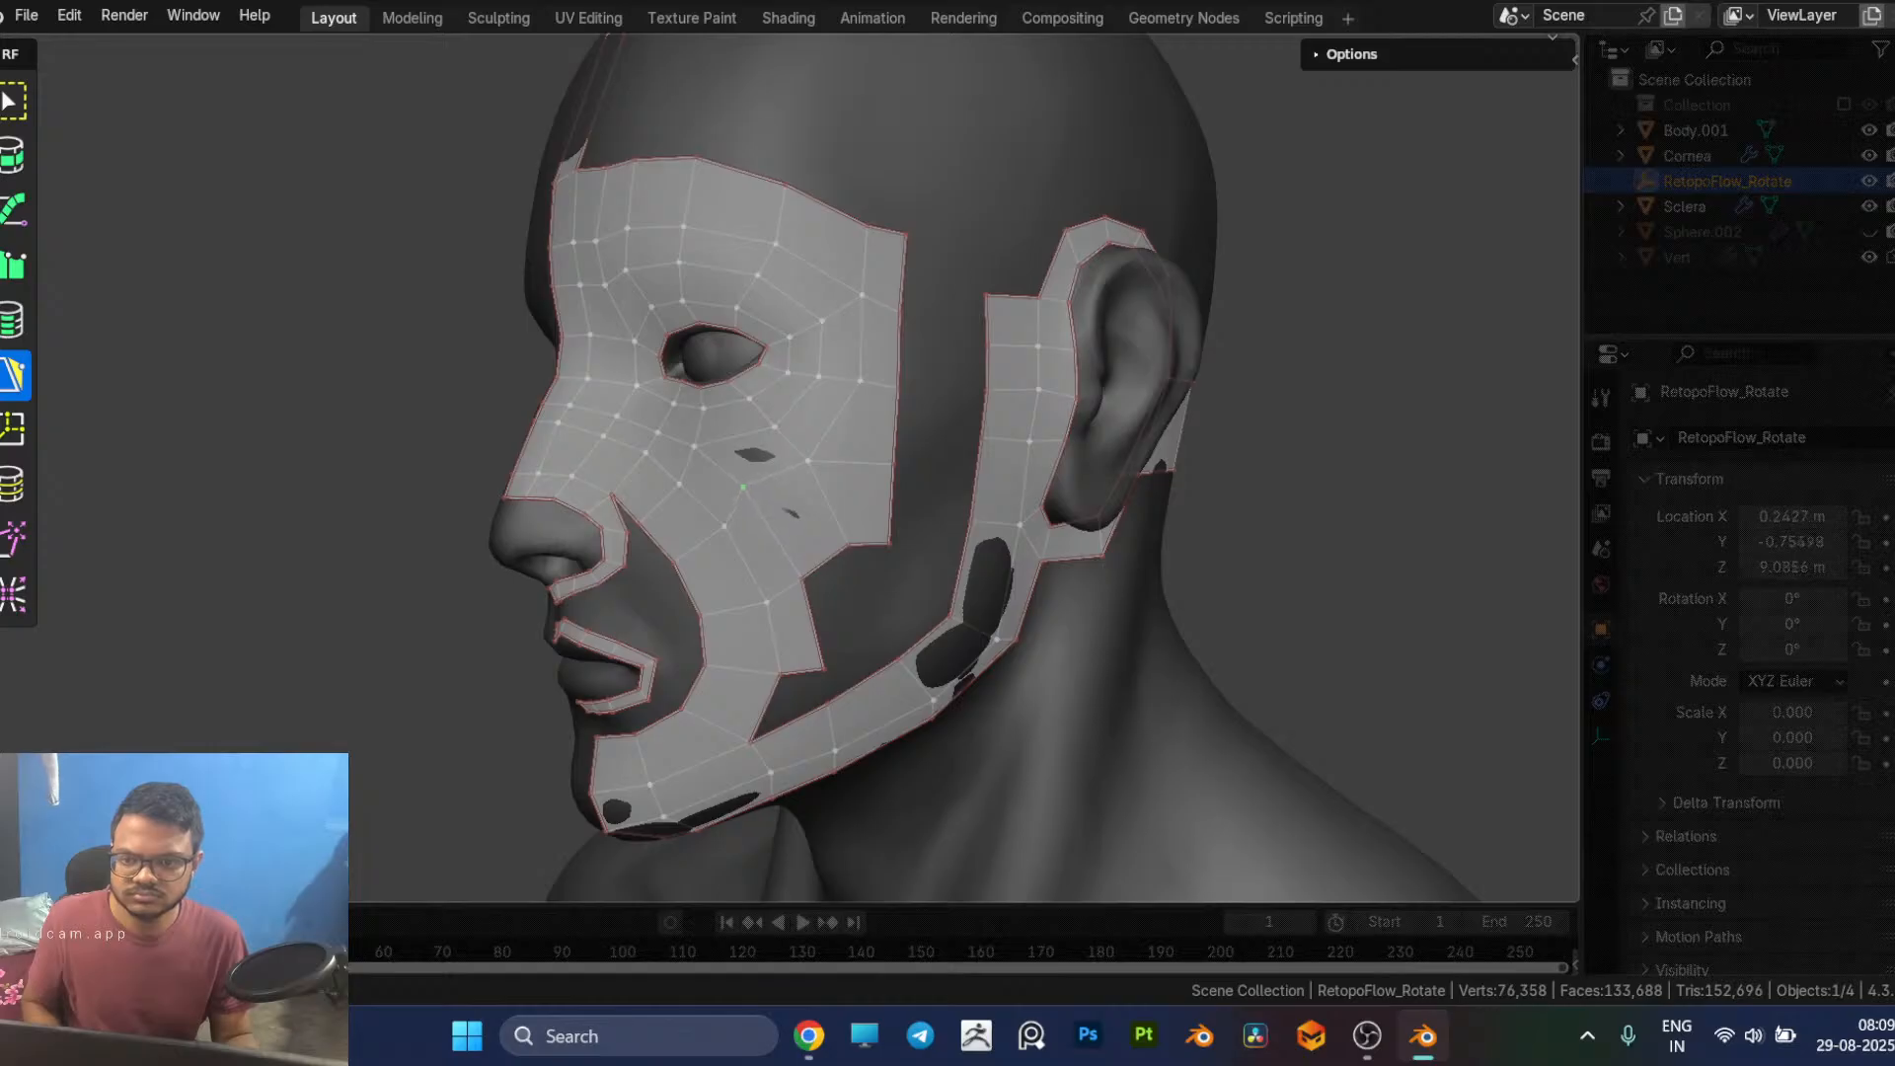
Step: Reposition two vertices on the inner side of the cheek strip beside the nostril for smoother spacing
{"action": "middle_click_drag", "start_coordinate": [786, 529], "coordinate": [814, 531]}
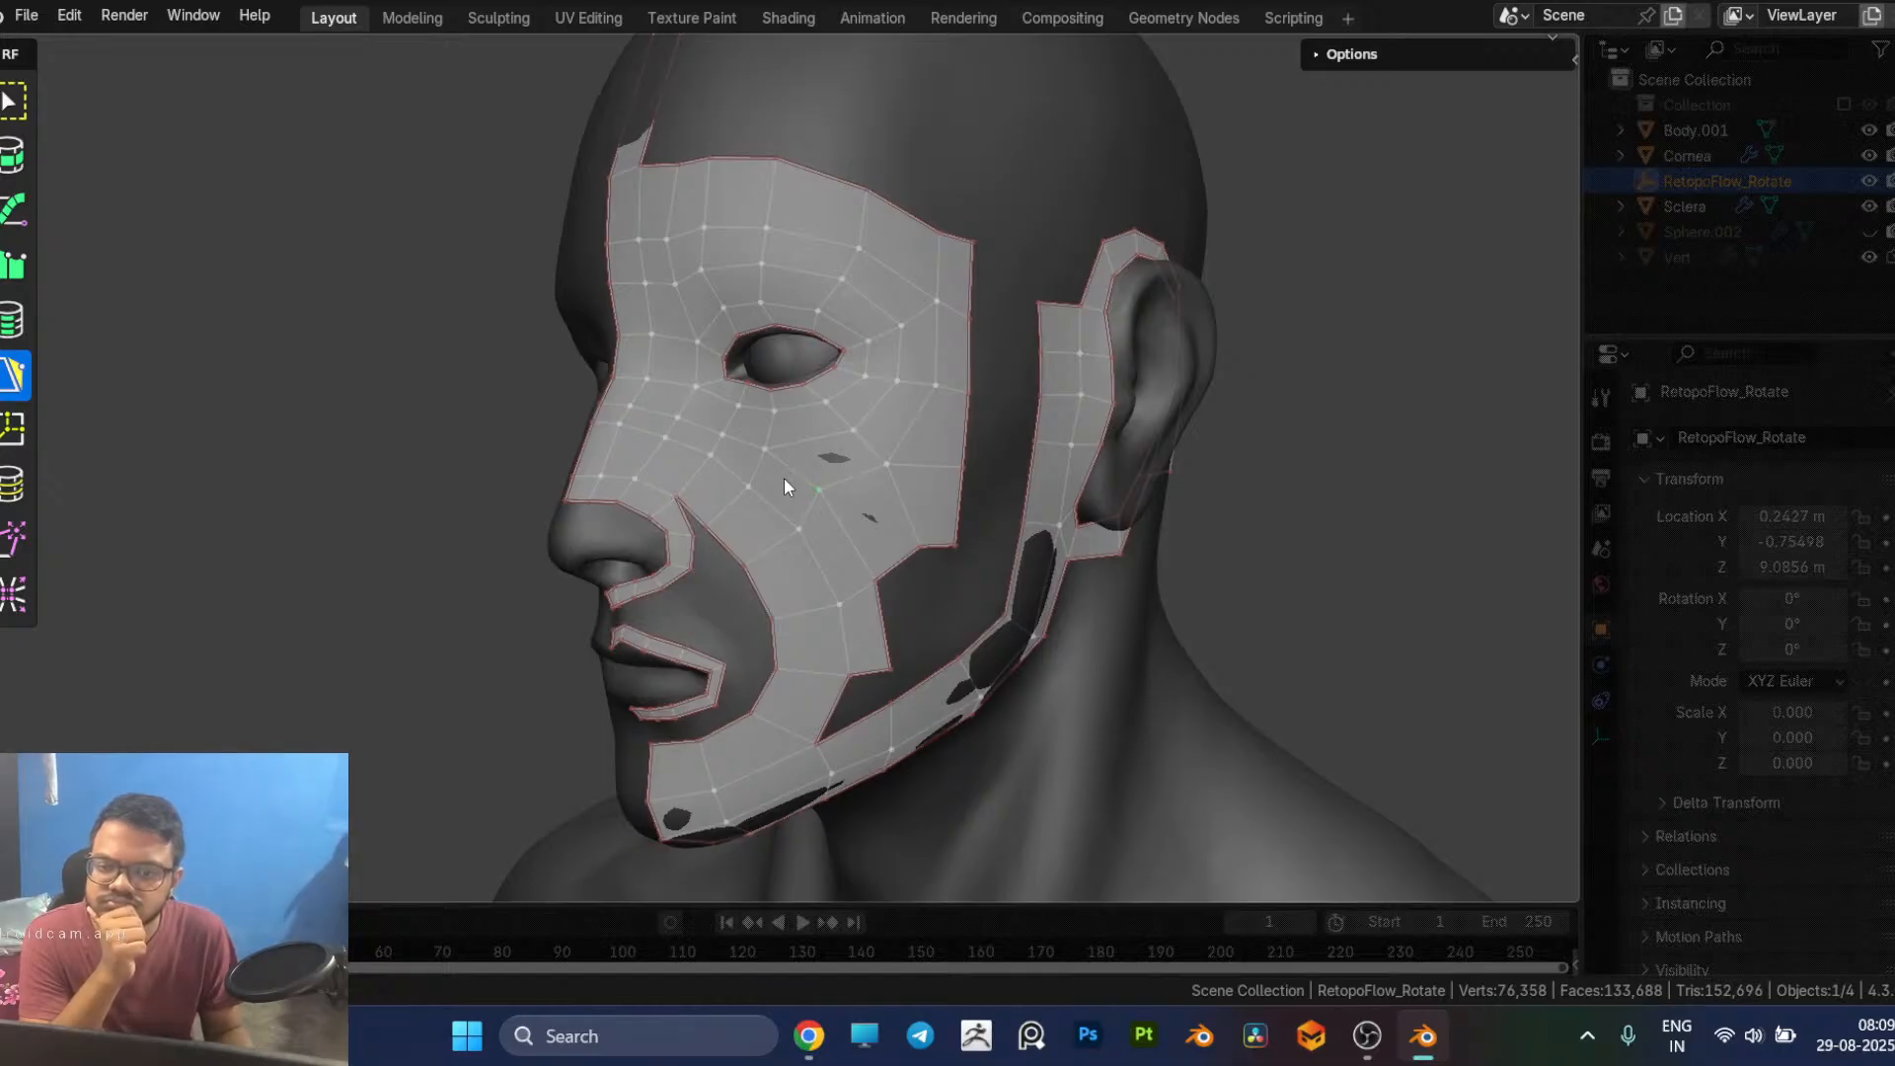
{"action": "left_click_drag", "start_coordinate": [795, 529], "coordinate": [775, 520]}
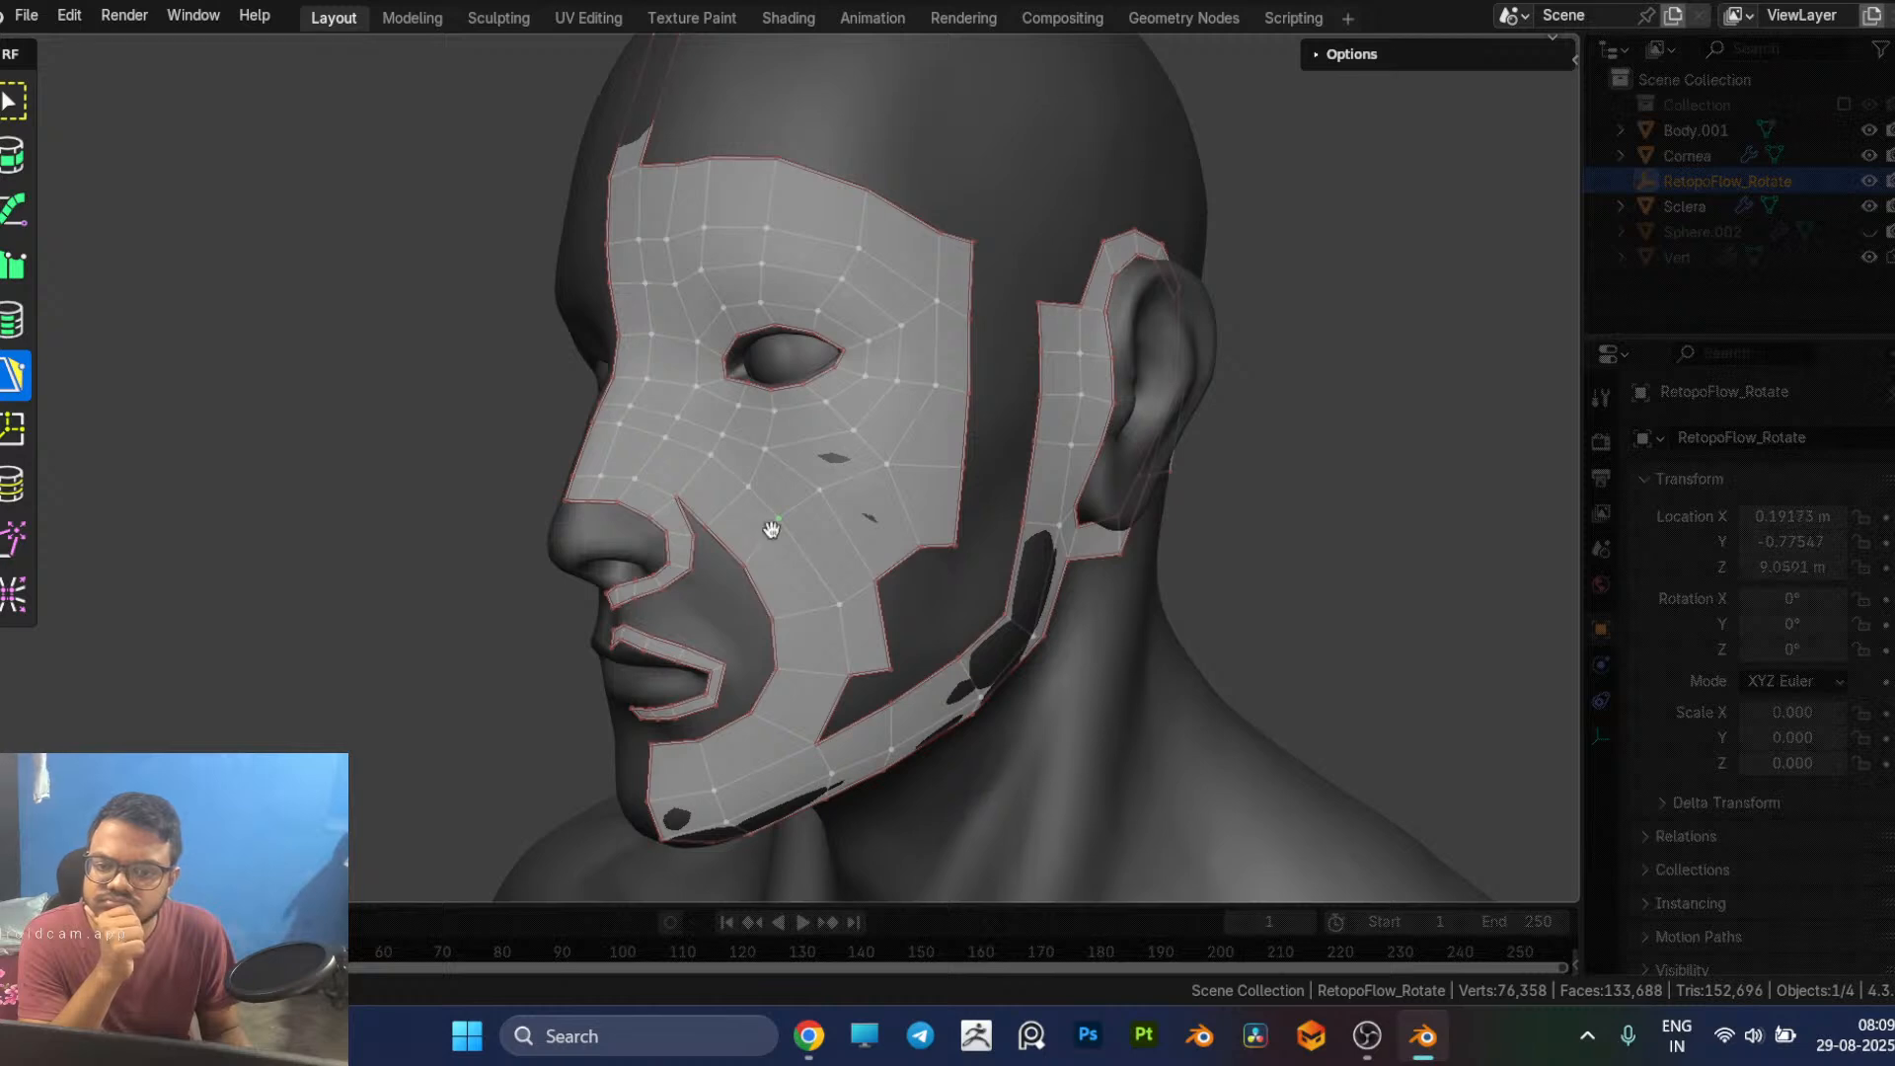
{"action": "left_click", "coordinate": [740, 560]}
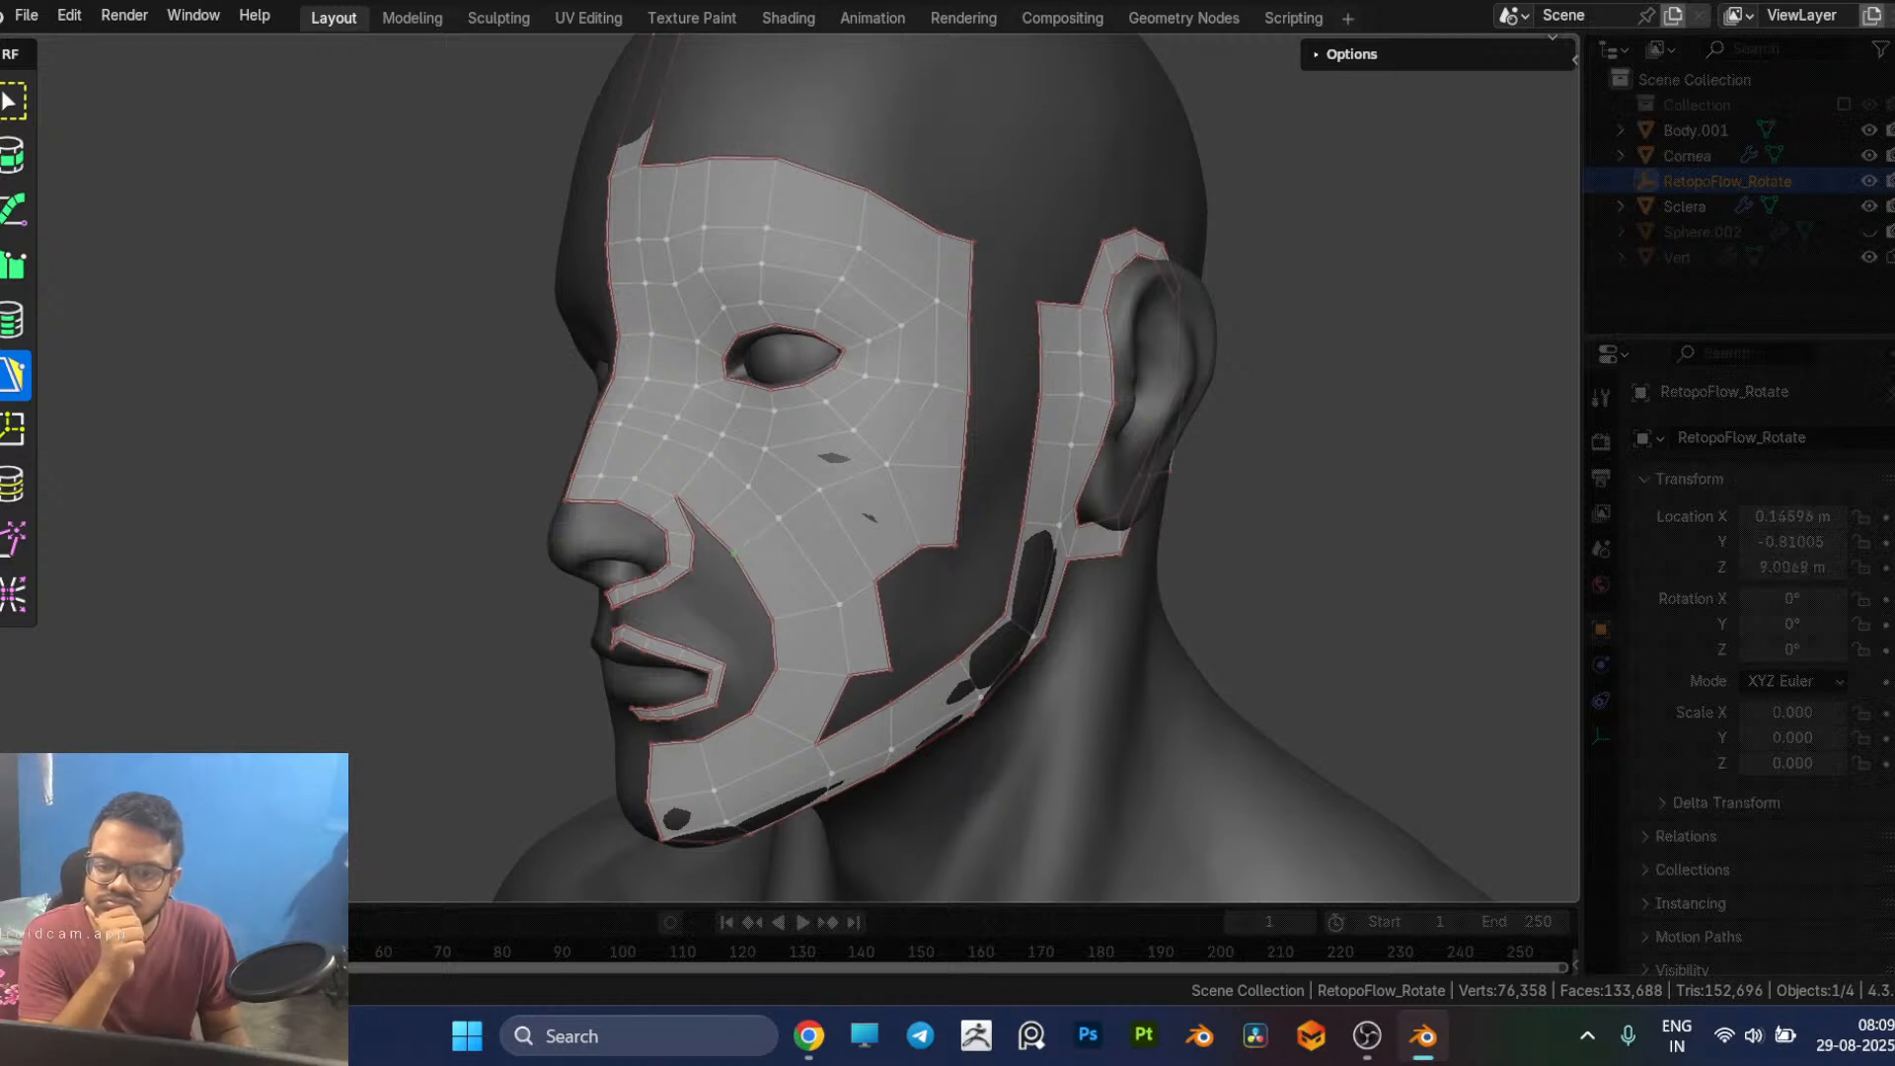
Step: Insert an edge loop across the cheek strip and its outer patch, and adjust the strip's vertices below it
{"action": "middle_click_drag", "start_coordinate": [920, 543], "coordinate": [784, 514]}
{"action": "left_click", "coordinate": [716, 524]}
{"action": "key", "text": "7"}
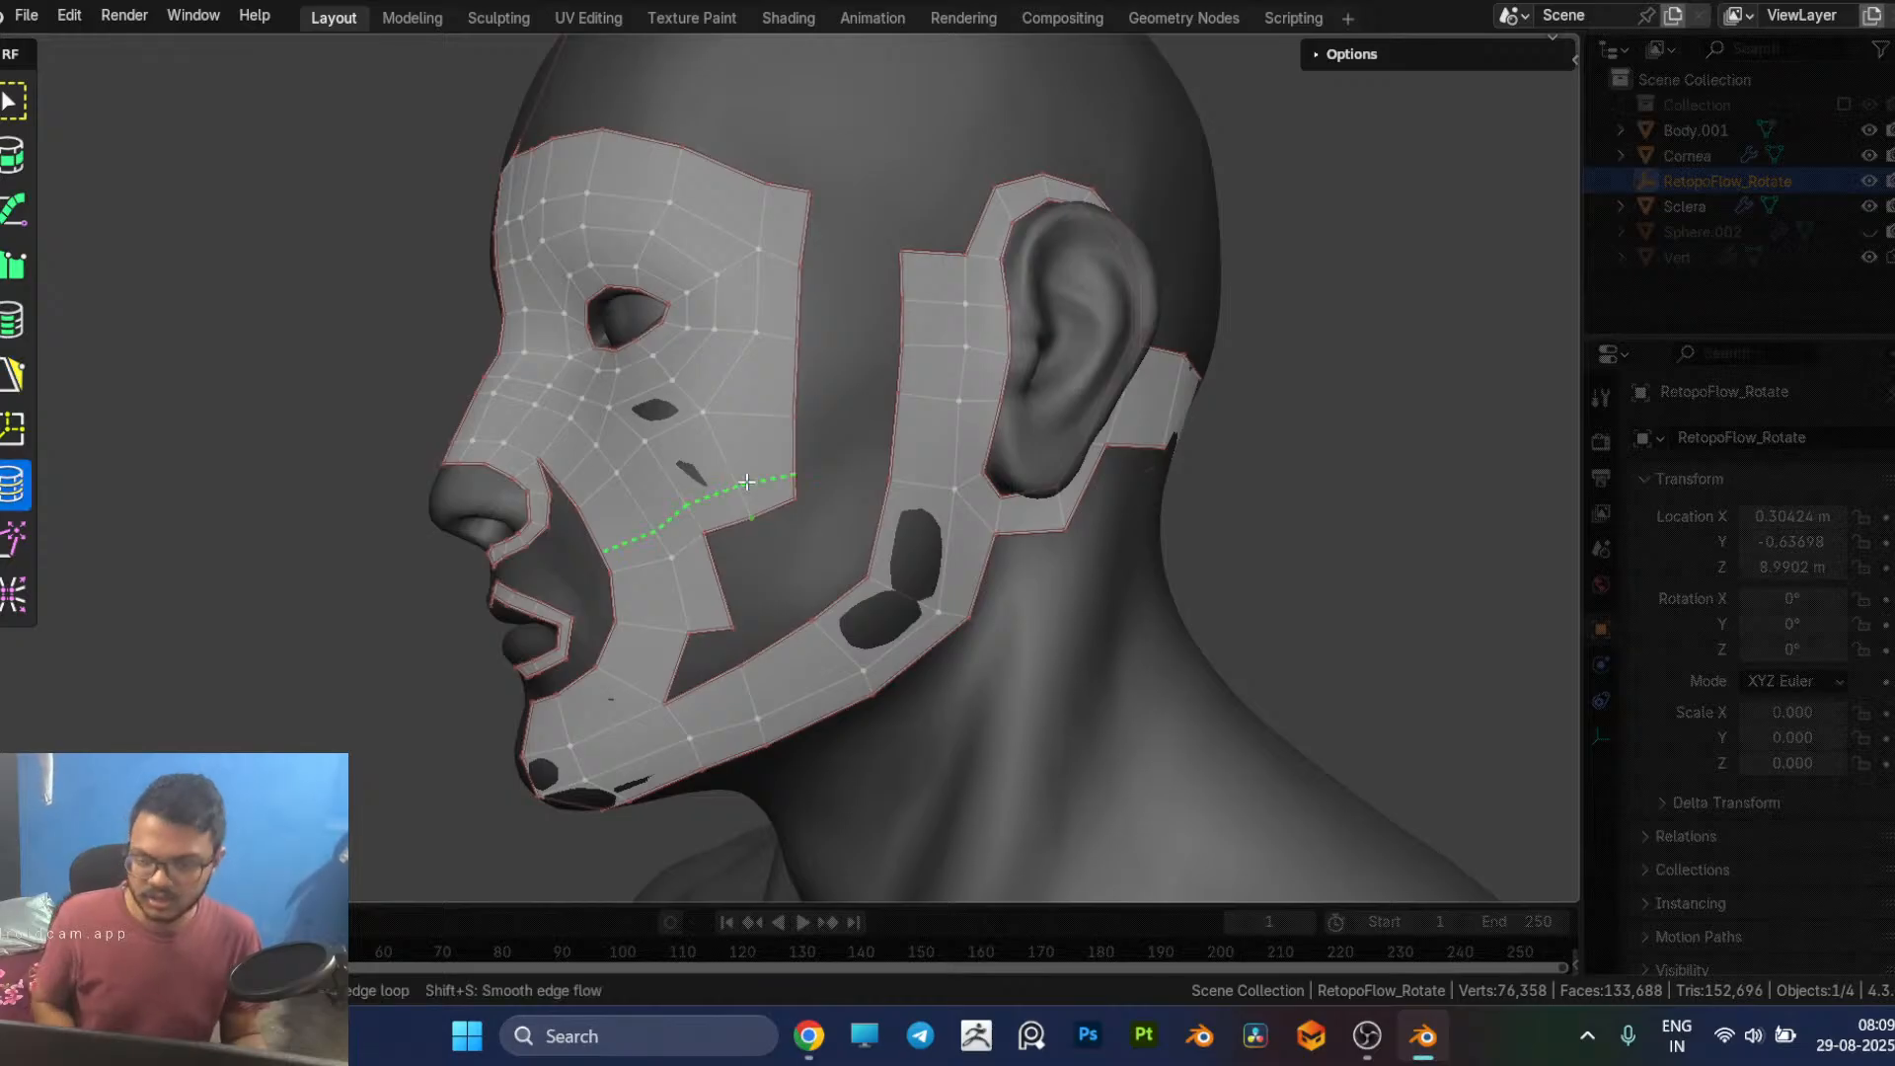
{"action": "left_click", "coordinate": [743, 464]}
{"action": "key", "text": "5"}
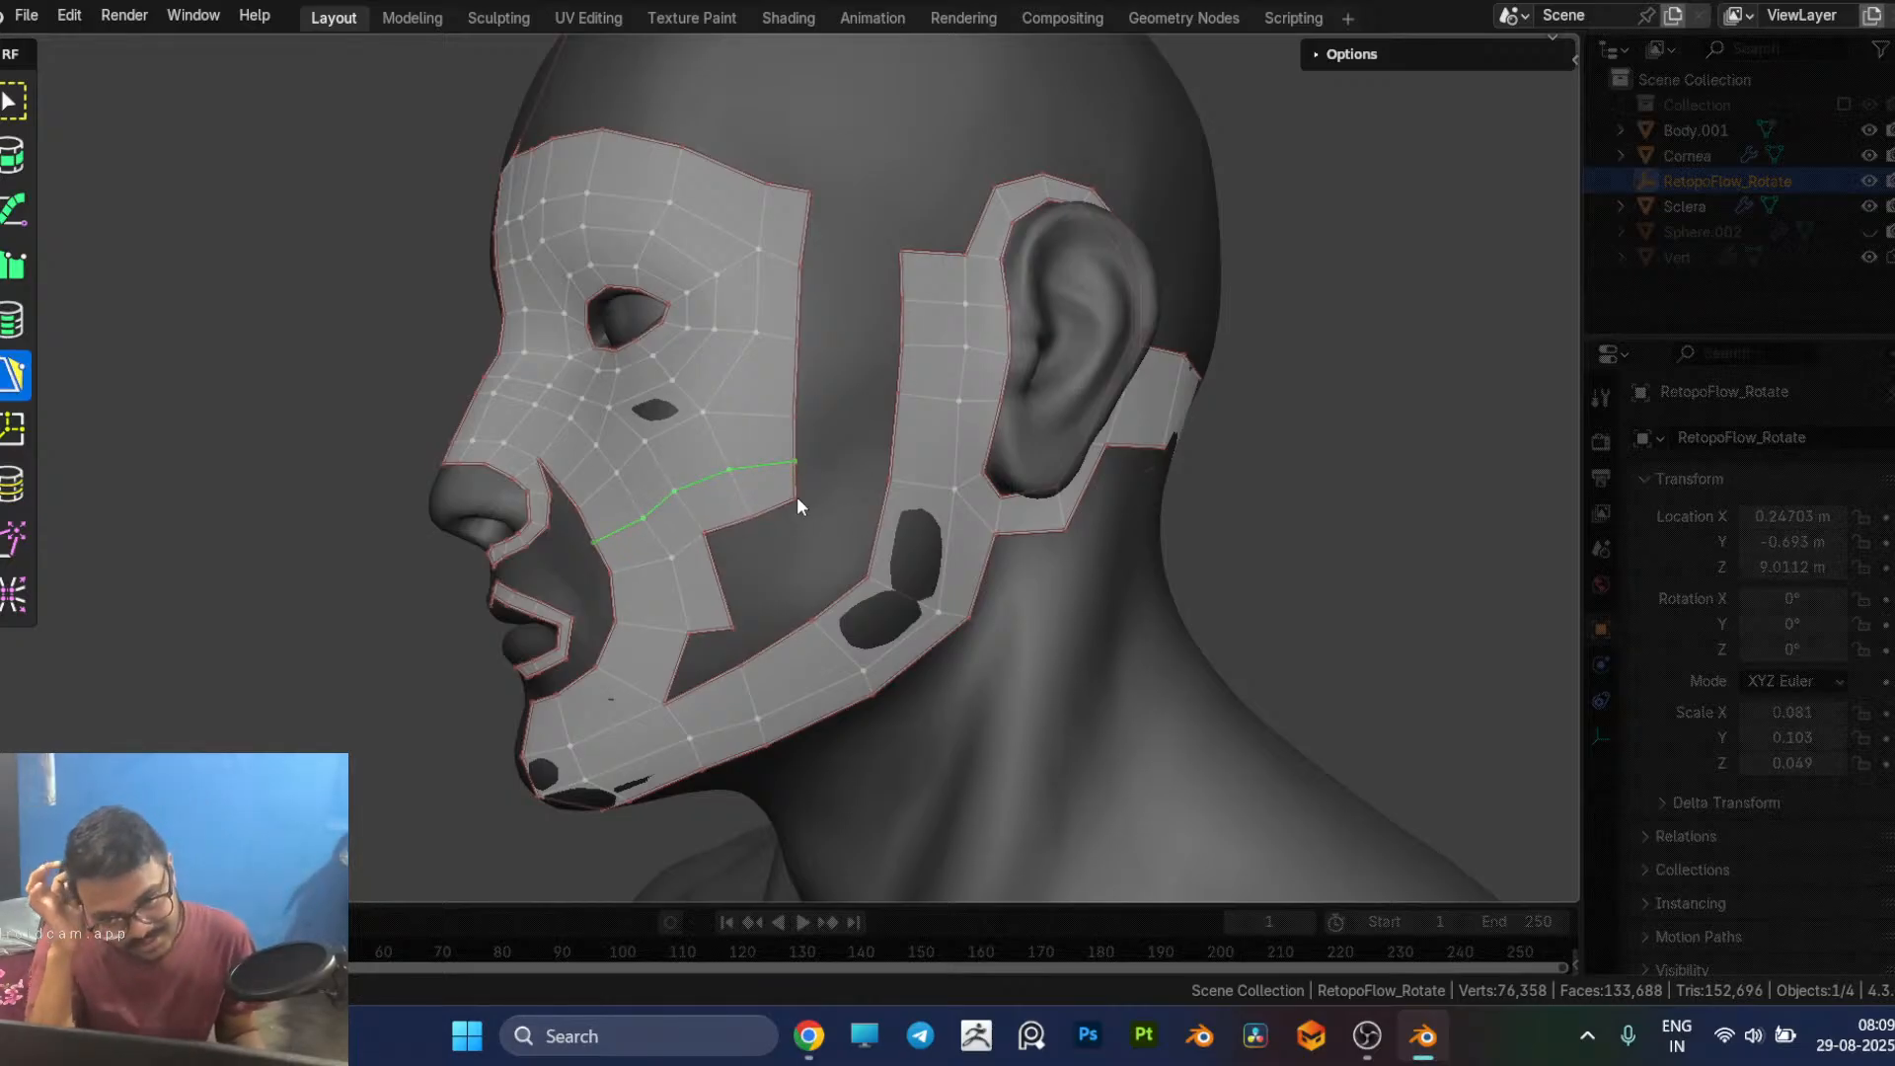
{"action": "middle_click_drag", "start_coordinate": [832, 532], "coordinate": [762, 484]}
{"action": "left_click", "coordinate": [753, 541]}
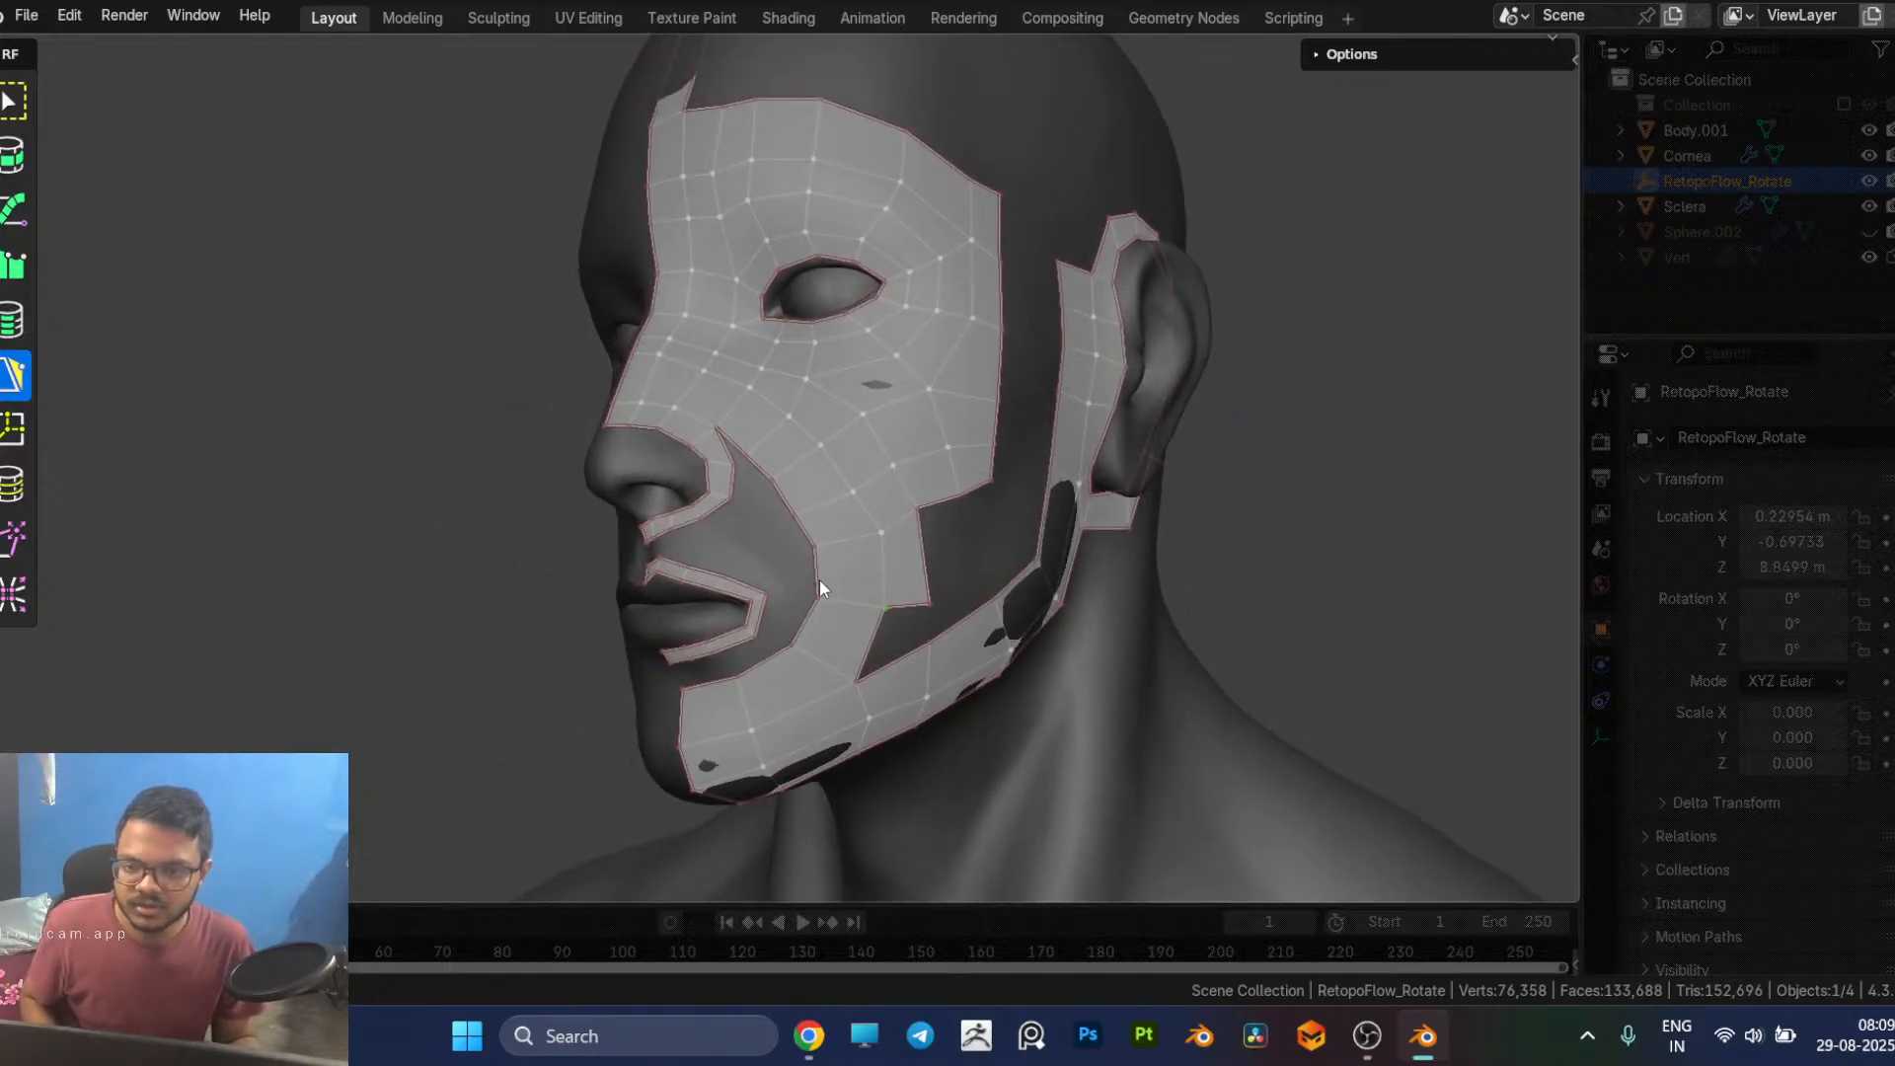
Step: Close the sliver between the nostril strip and the cheek strip by merging their adjacent vertices beside the nostril
{"action": "middle_click_drag", "start_coordinate": [898, 640], "coordinate": [940, 587]}
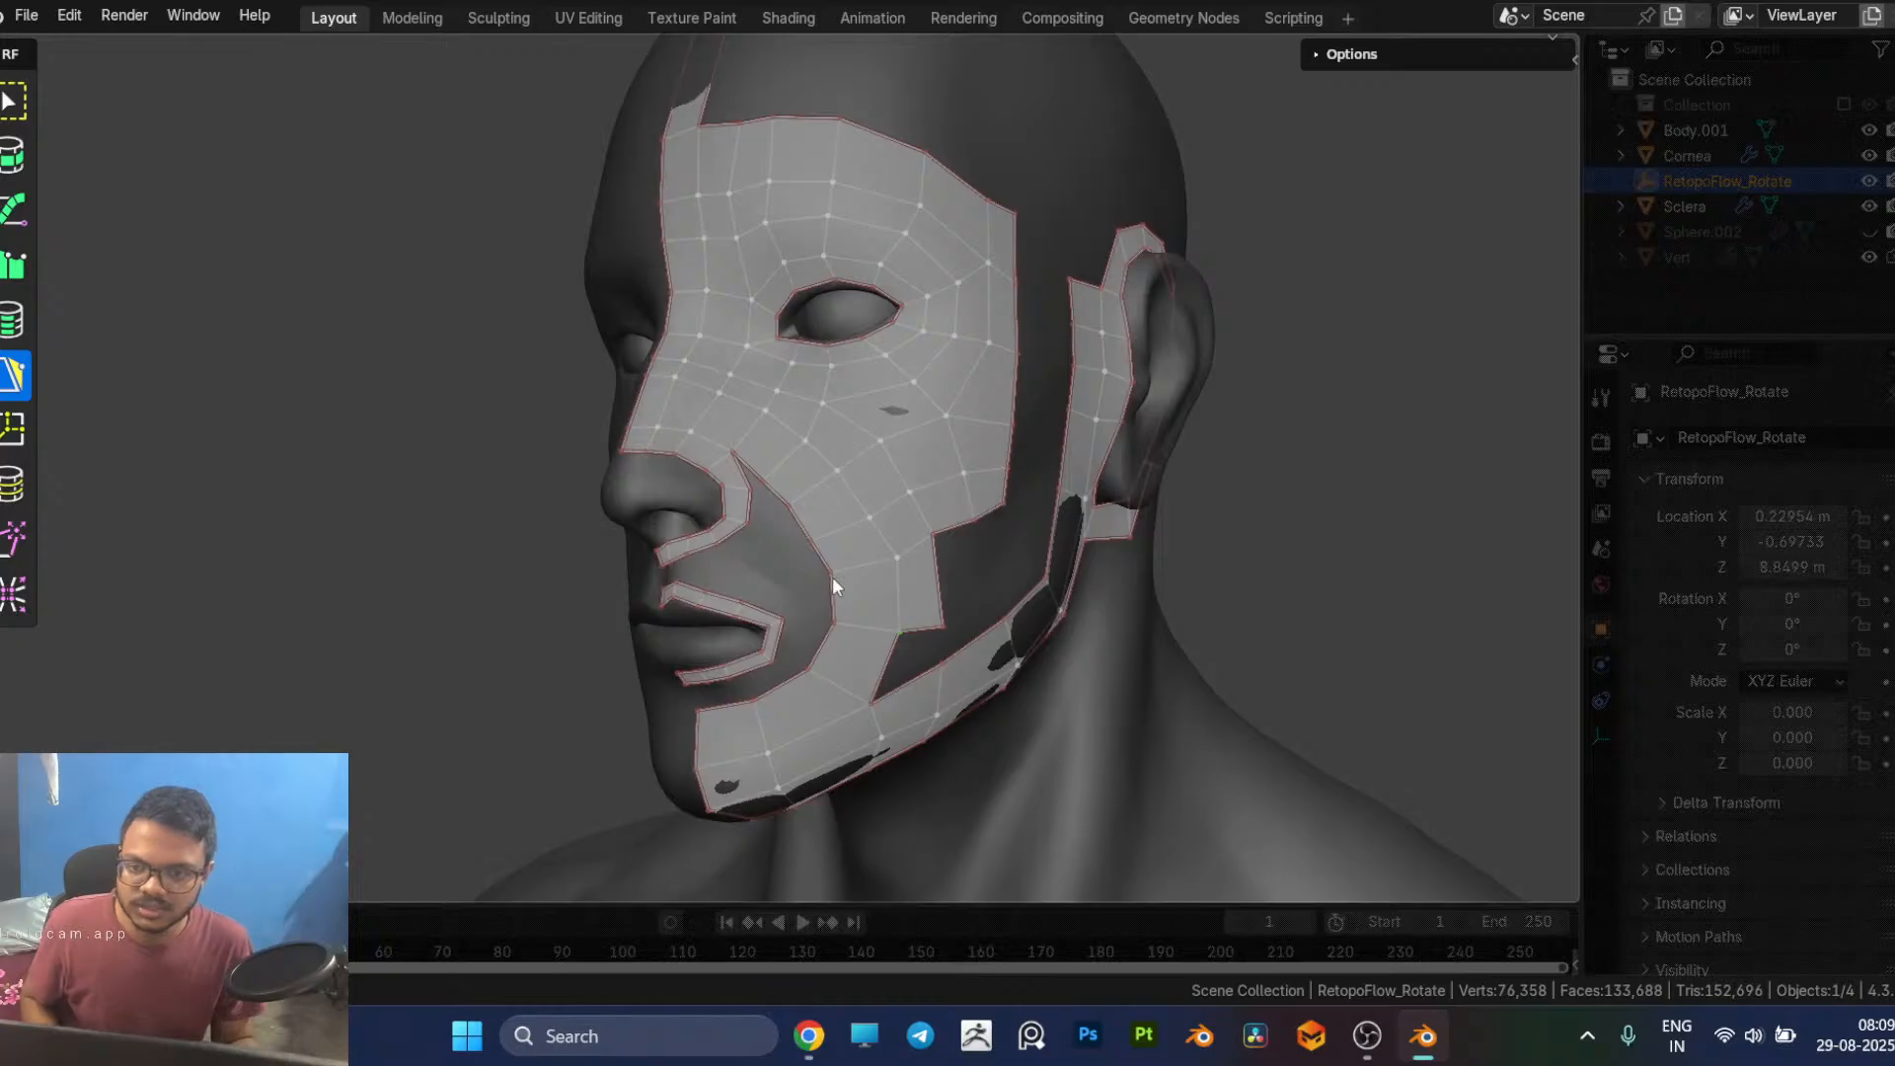
{"action": "middle_click_drag", "start_coordinate": [825, 574], "coordinate": [856, 586]}
{"action": "scroll", "coordinate": [936, 604], "scroll_direction": "up", "scroll_amount": 2}
{"action": "scroll", "coordinate": [884, 523], "scroll_direction": "up", "scroll_amount": 2}
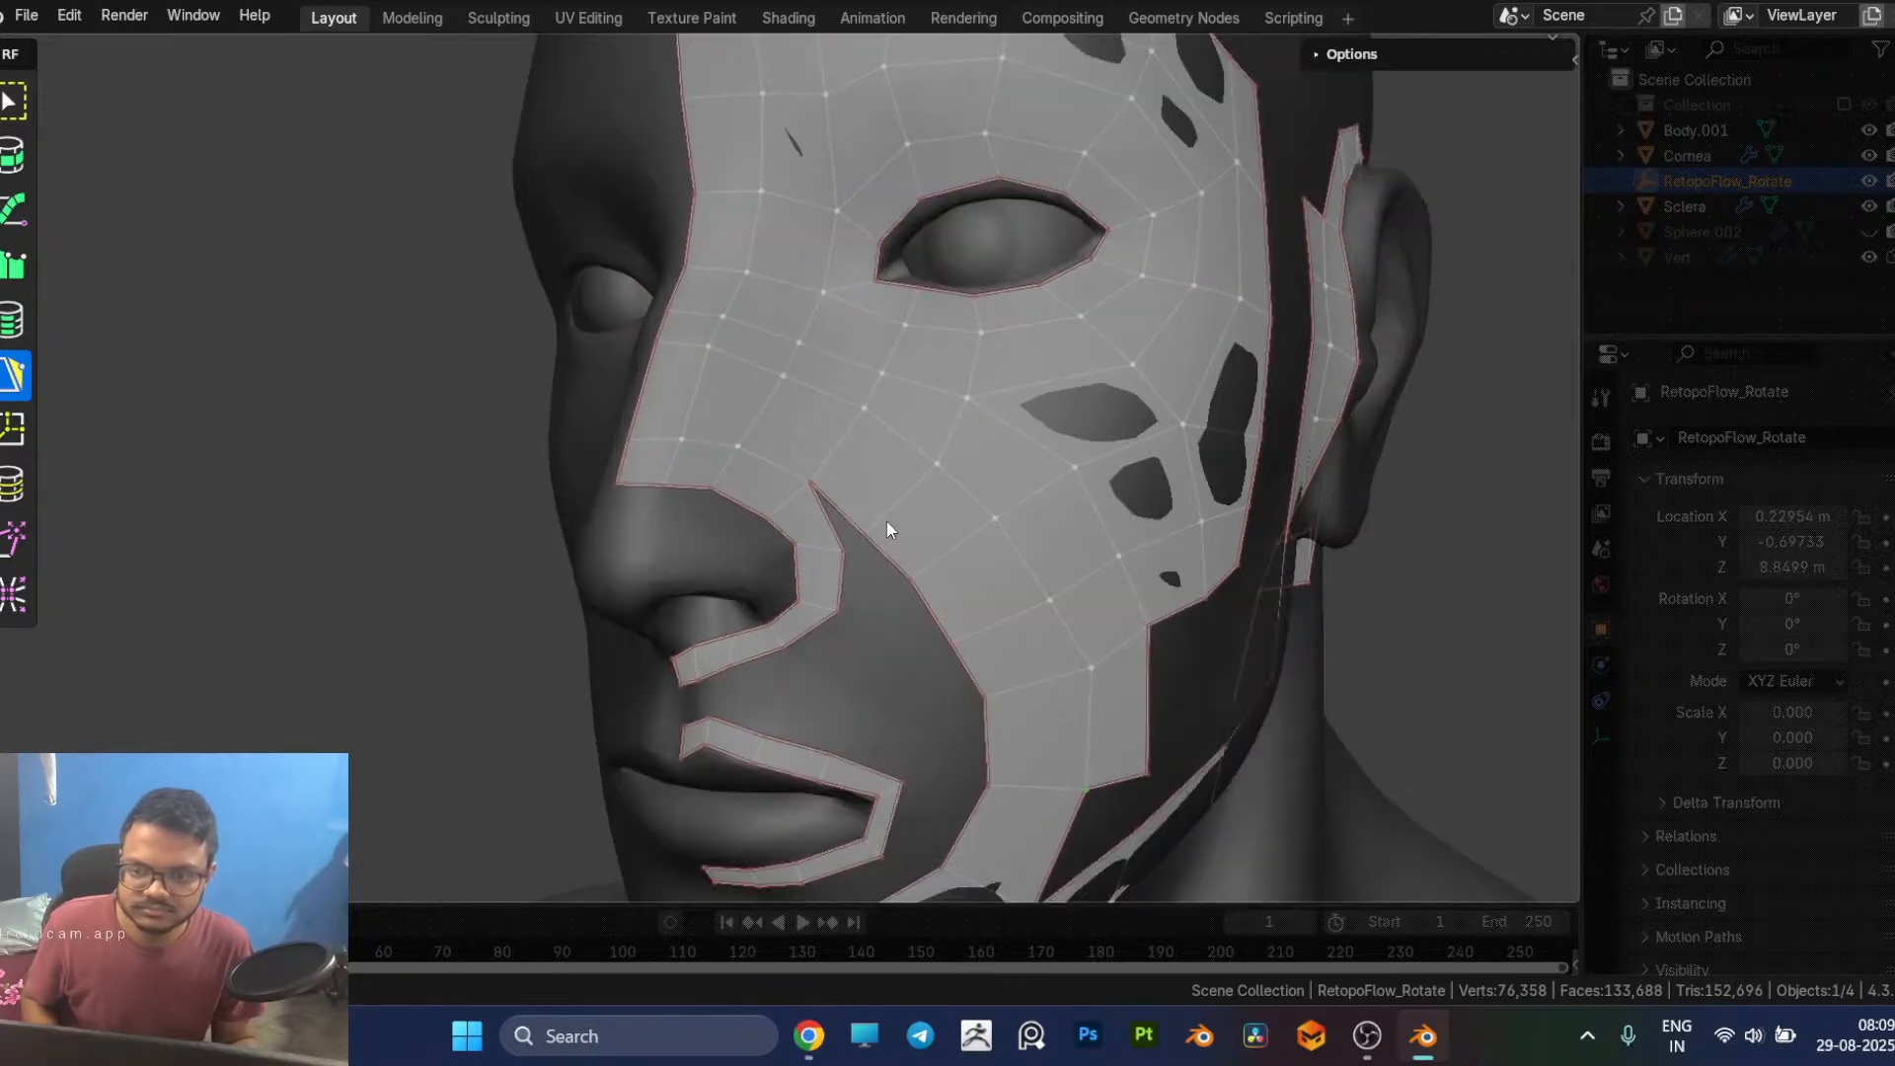
{"action": "mouse_move", "coordinate": [867, 536]}
{"action": "left_mouse_down"}
{"action": "mouse_move", "coordinate": [842, 553]}
{"action": "mouse_move", "coordinate": [860, 539]}
{"action": "left_mouse_up"}
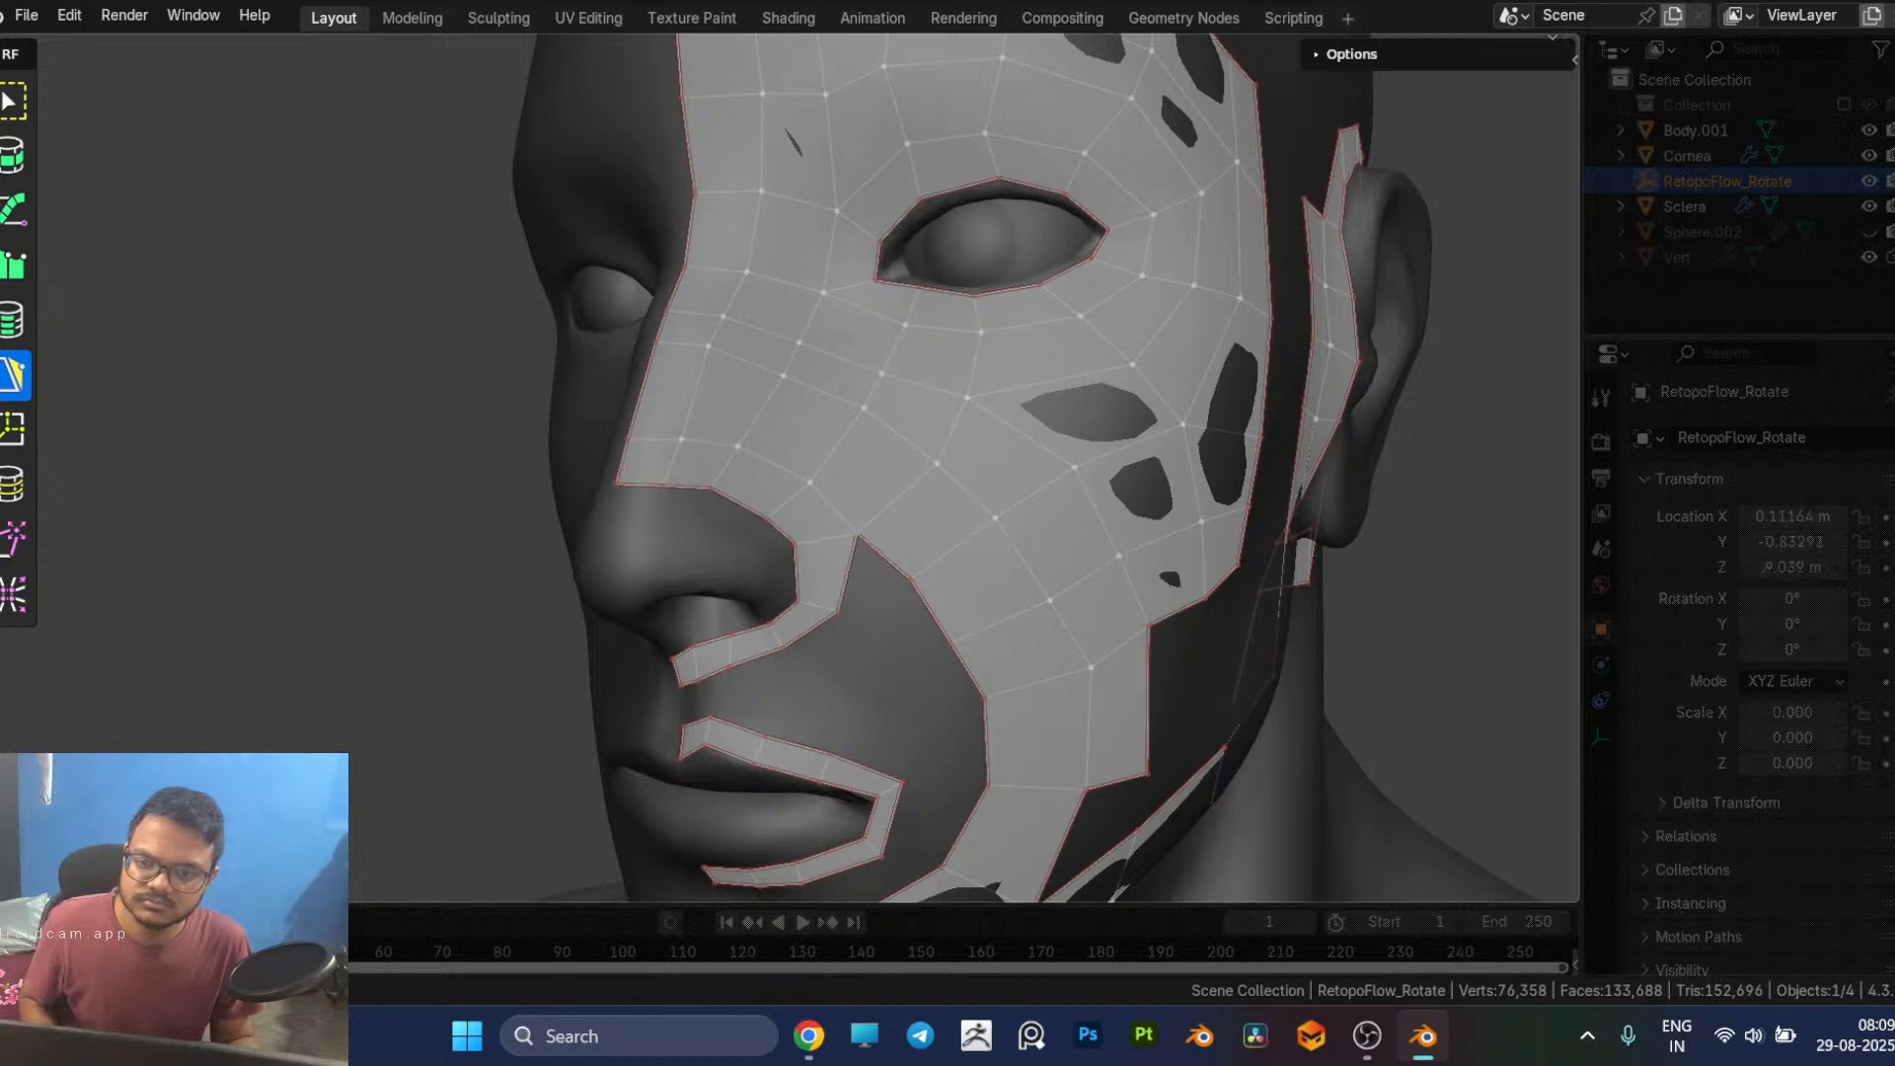
Step: Reposition two vertices on the cheek strip's inner edge beside the mouth corner to smooth the curve
{"action": "mouse_move", "coordinate": [908, 598]}
{"action": "middle_mouse_down"}
{"action": "mouse_move", "coordinate": [862, 584]}
{"action": "mouse_move", "coordinate": [891, 568]}
{"action": "middle_mouse_up"}
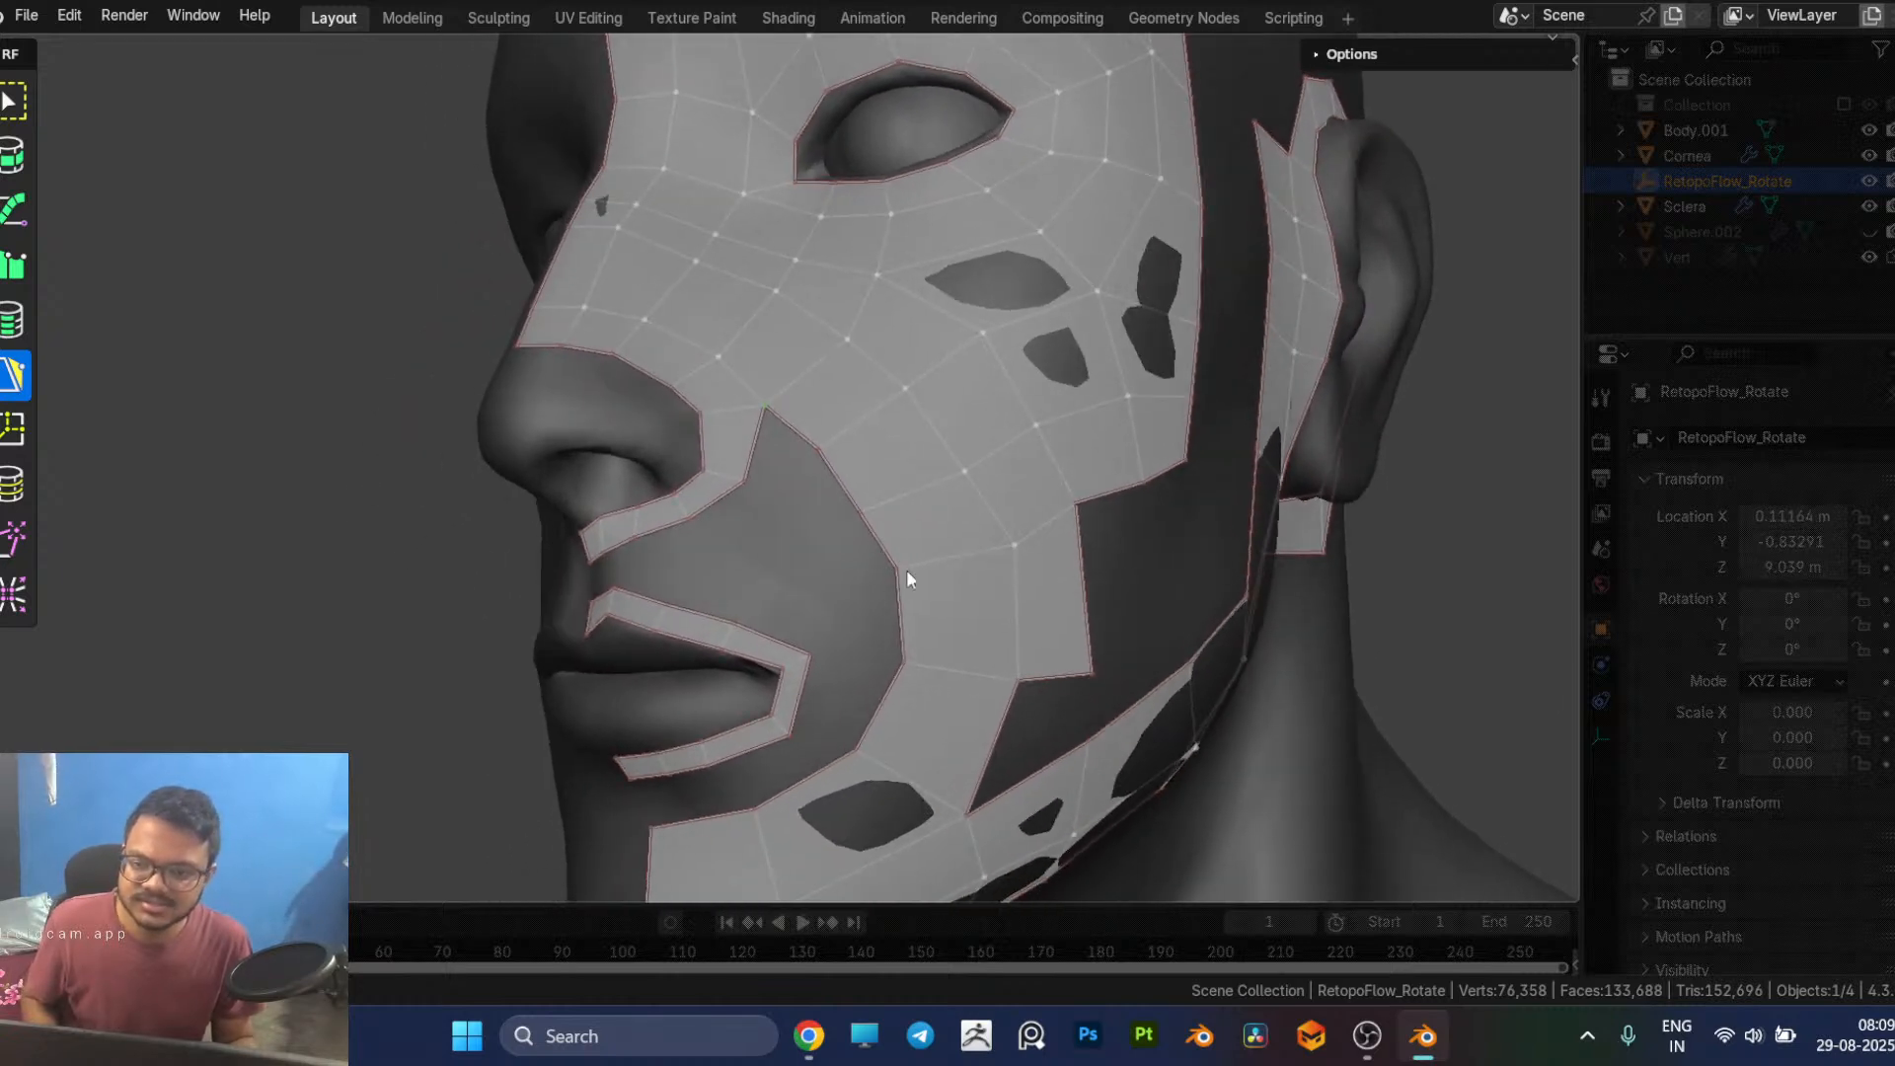
{"action": "mouse_move", "coordinate": [898, 573]}
{"action": "left_mouse_down"}
{"action": "mouse_move", "coordinate": [877, 590]}
{"action": "mouse_move", "coordinate": [895, 585]}
{"action": "left_mouse_up"}
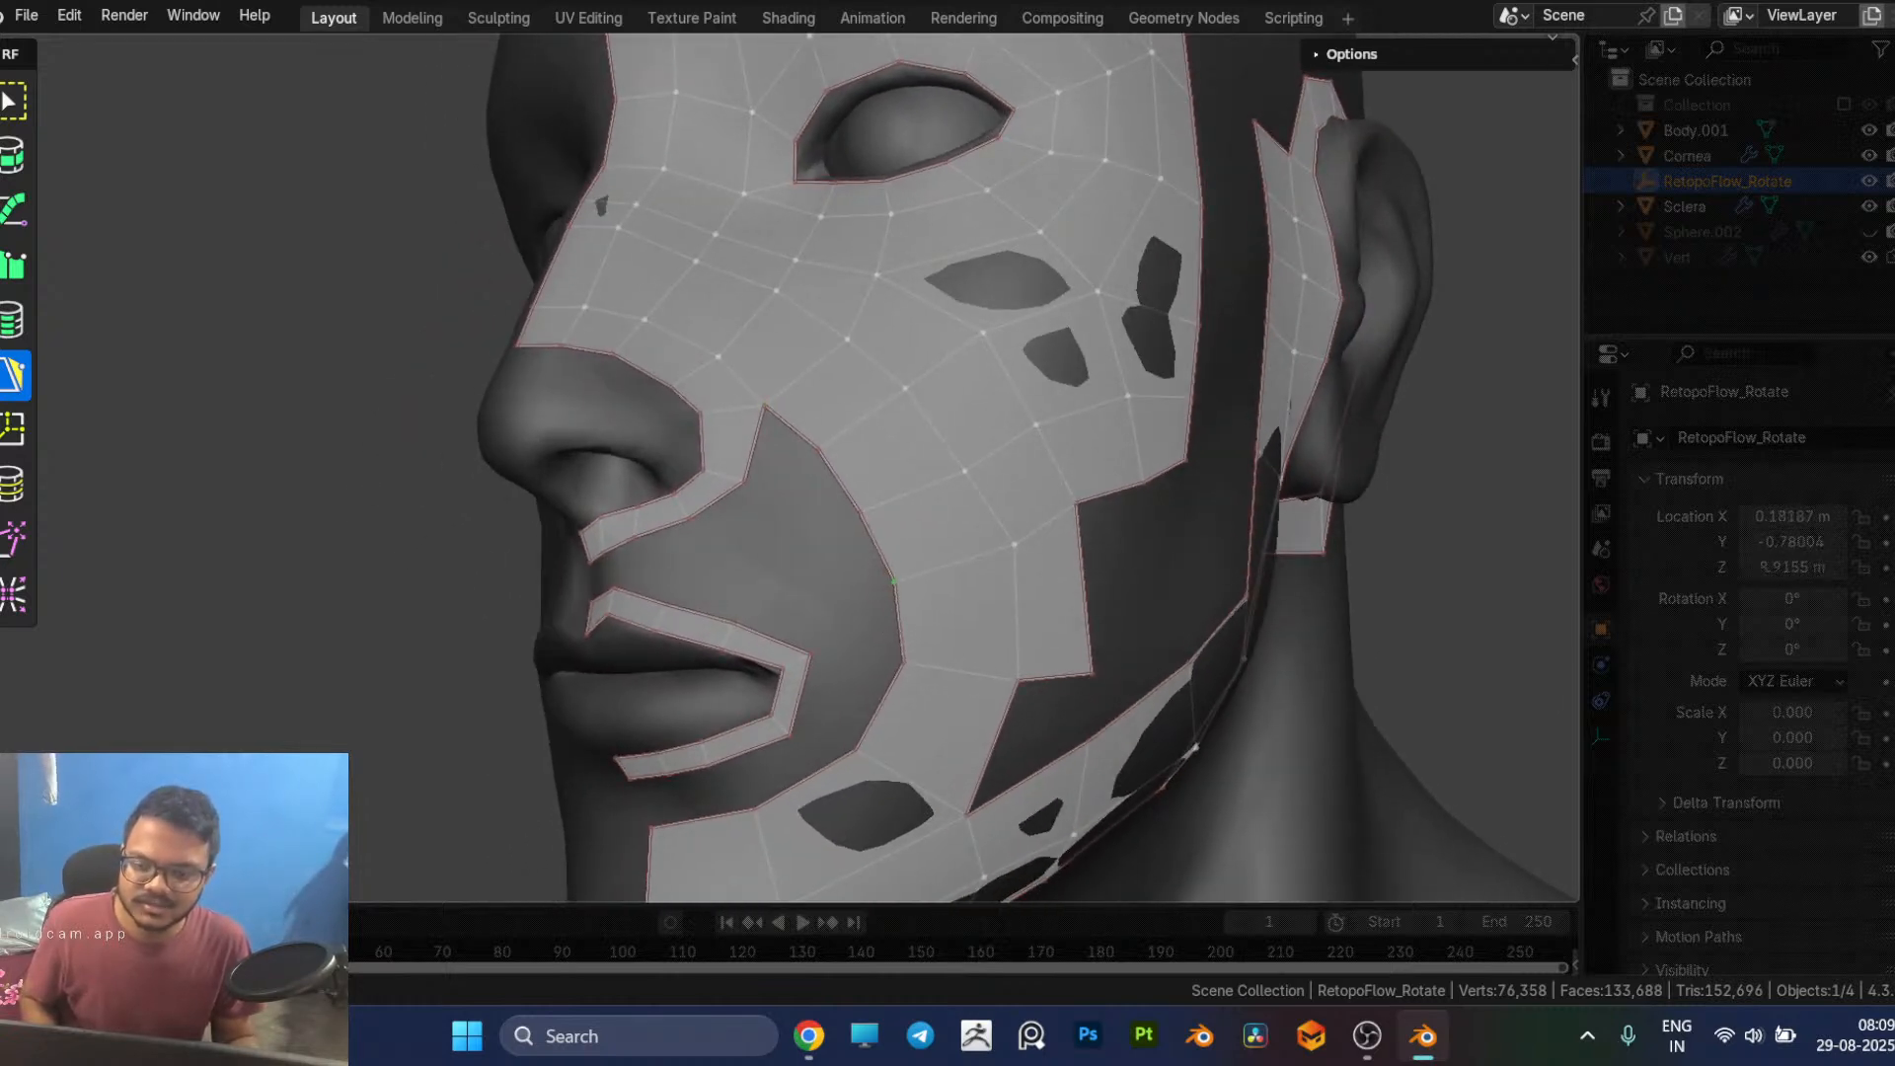
{"action": "left_click_drag", "start_coordinate": [902, 660], "coordinate": [885, 654]}
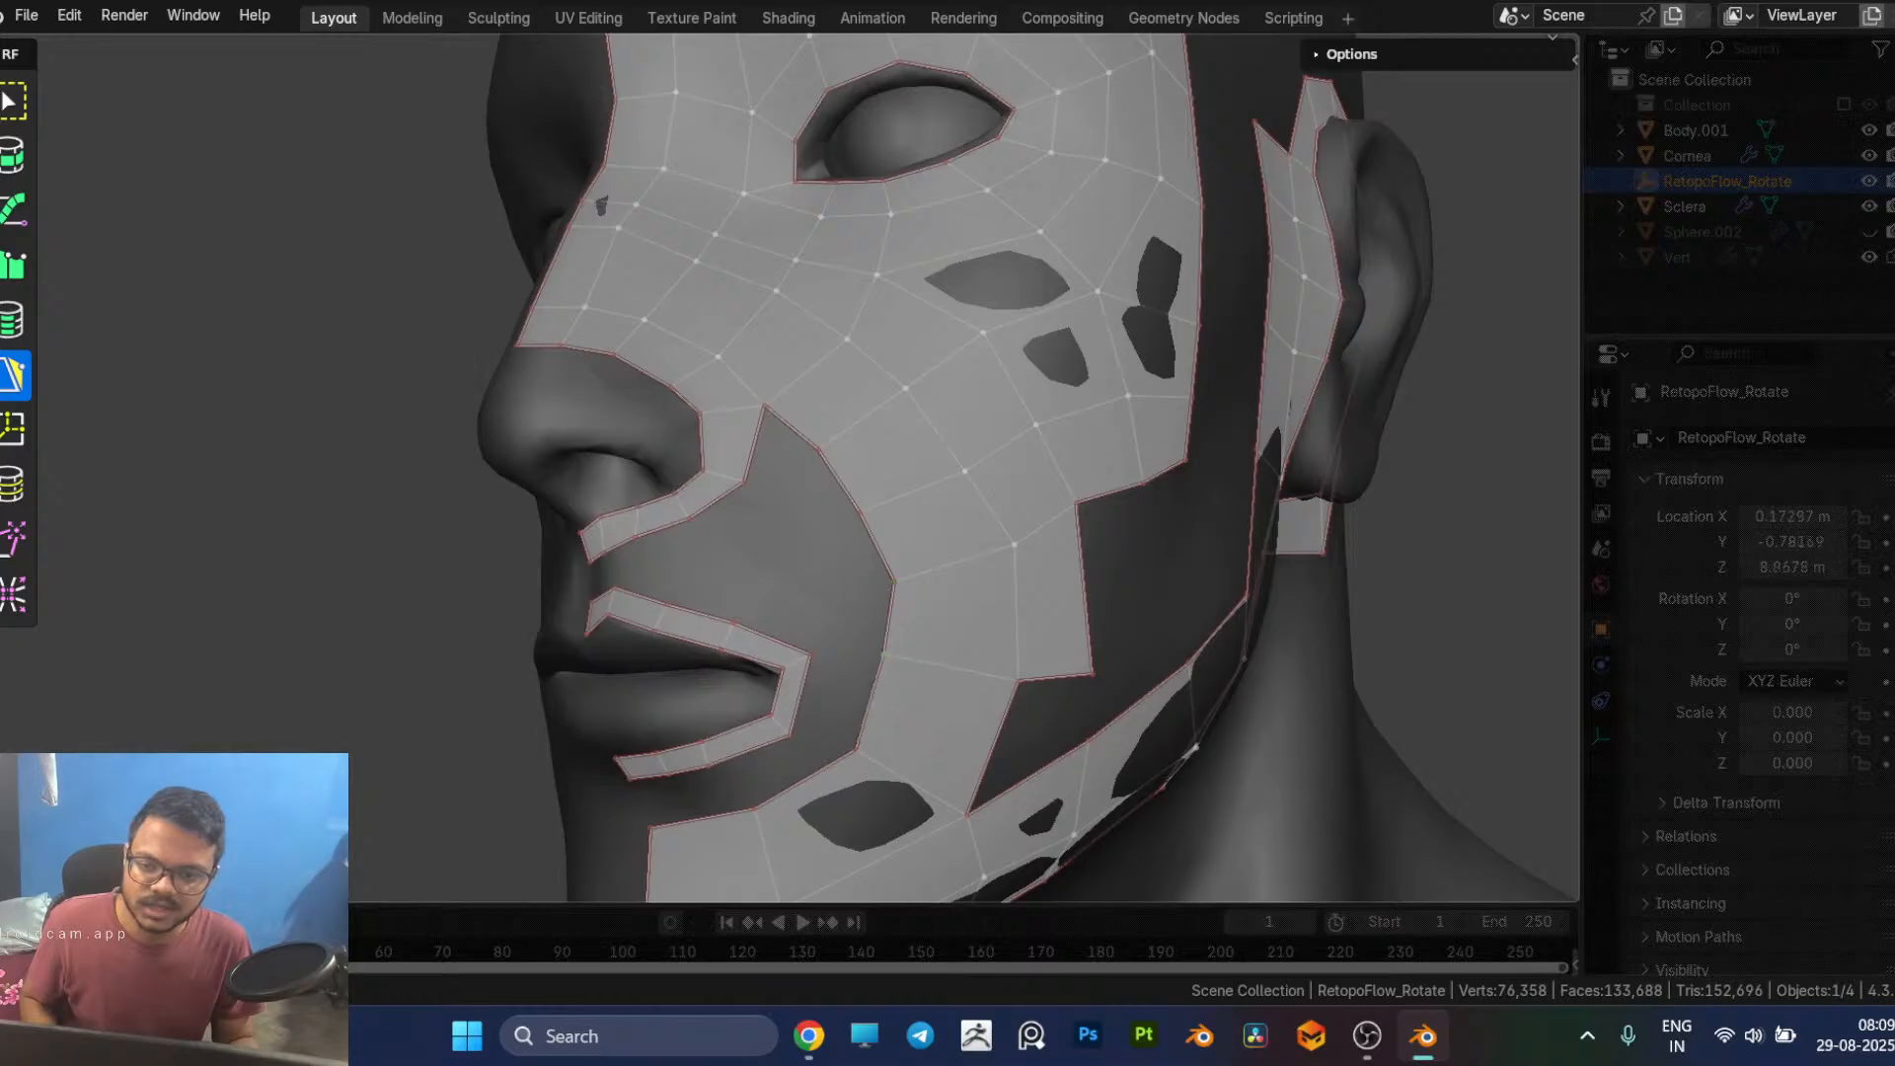
Step: Raise the lower corner vertex of the outer cheek patch and fill the quad between it and the jaw strip
{"action": "middle_click_drag", "start_coordinate": [895, 667], "coordinate": [798, 646]}
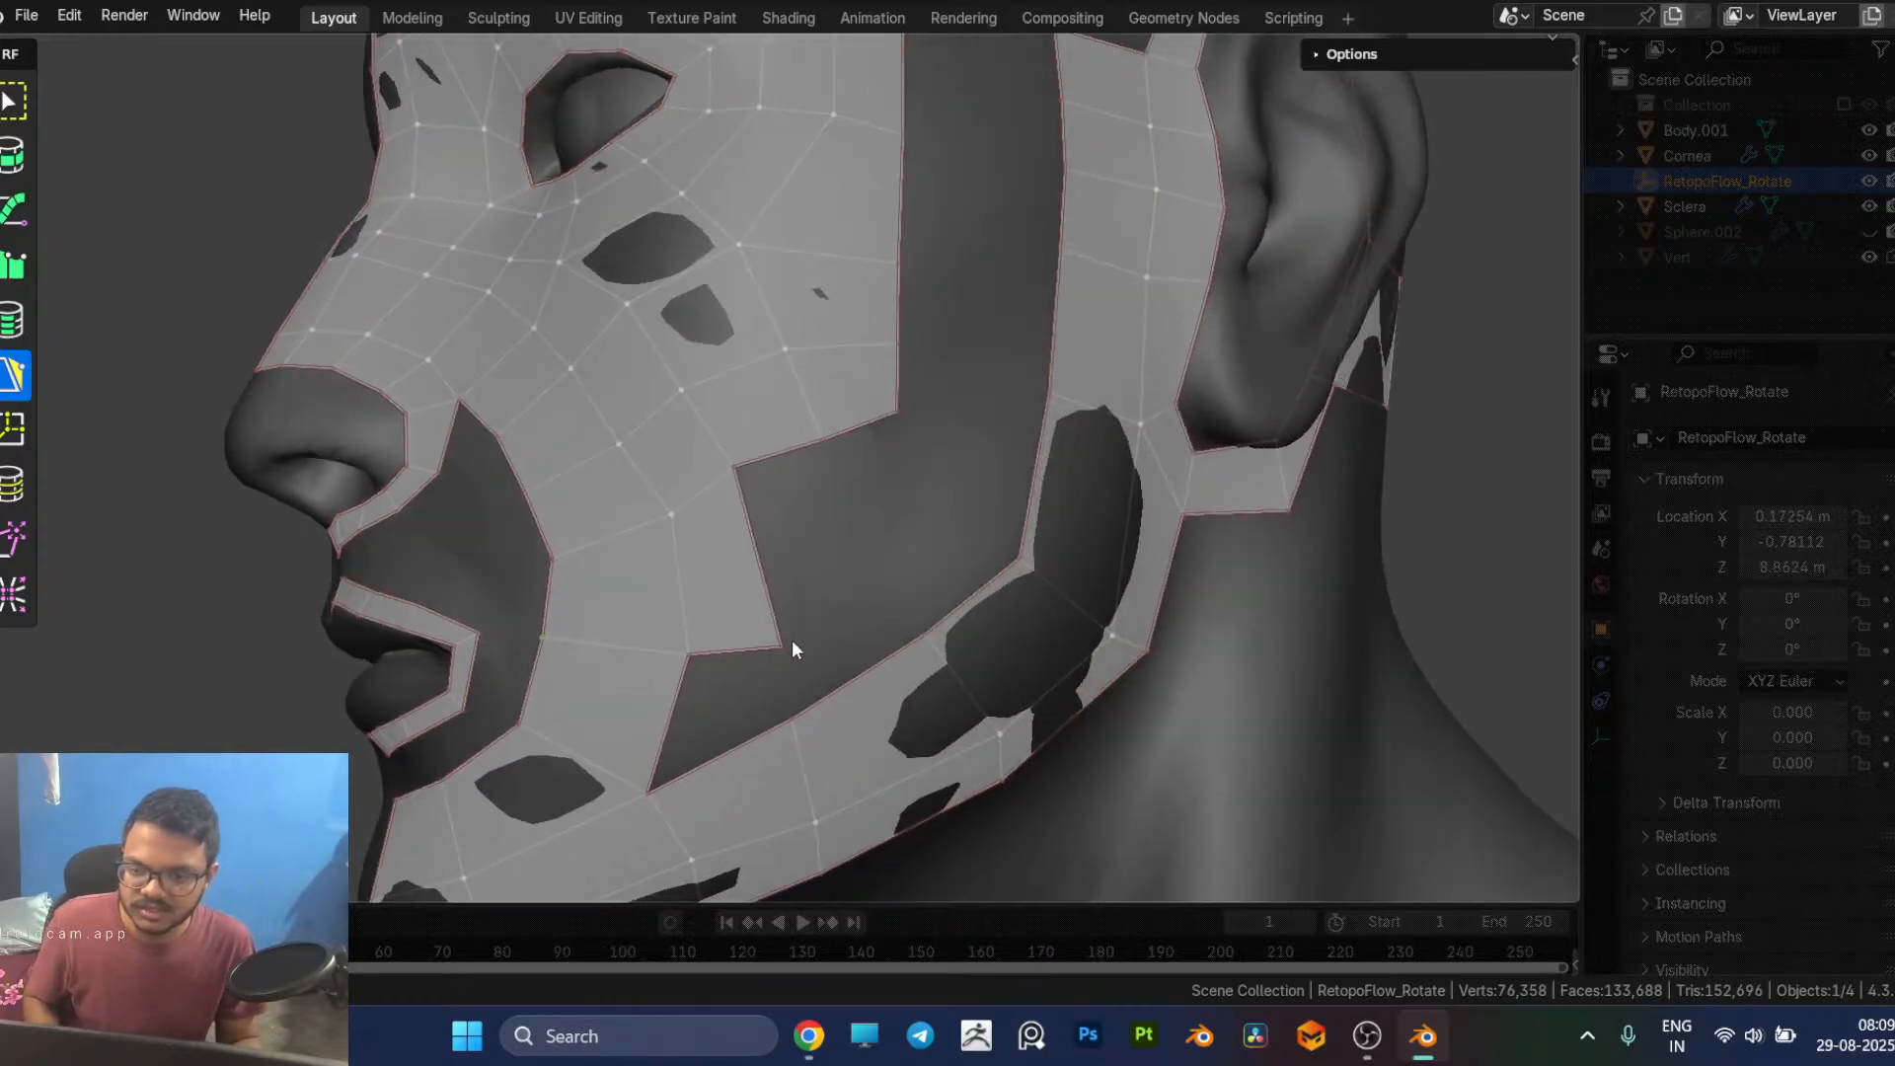
{"action": "left_click_drag", "start_coordinate": [788, 642], "coordinate": [779, 598]}
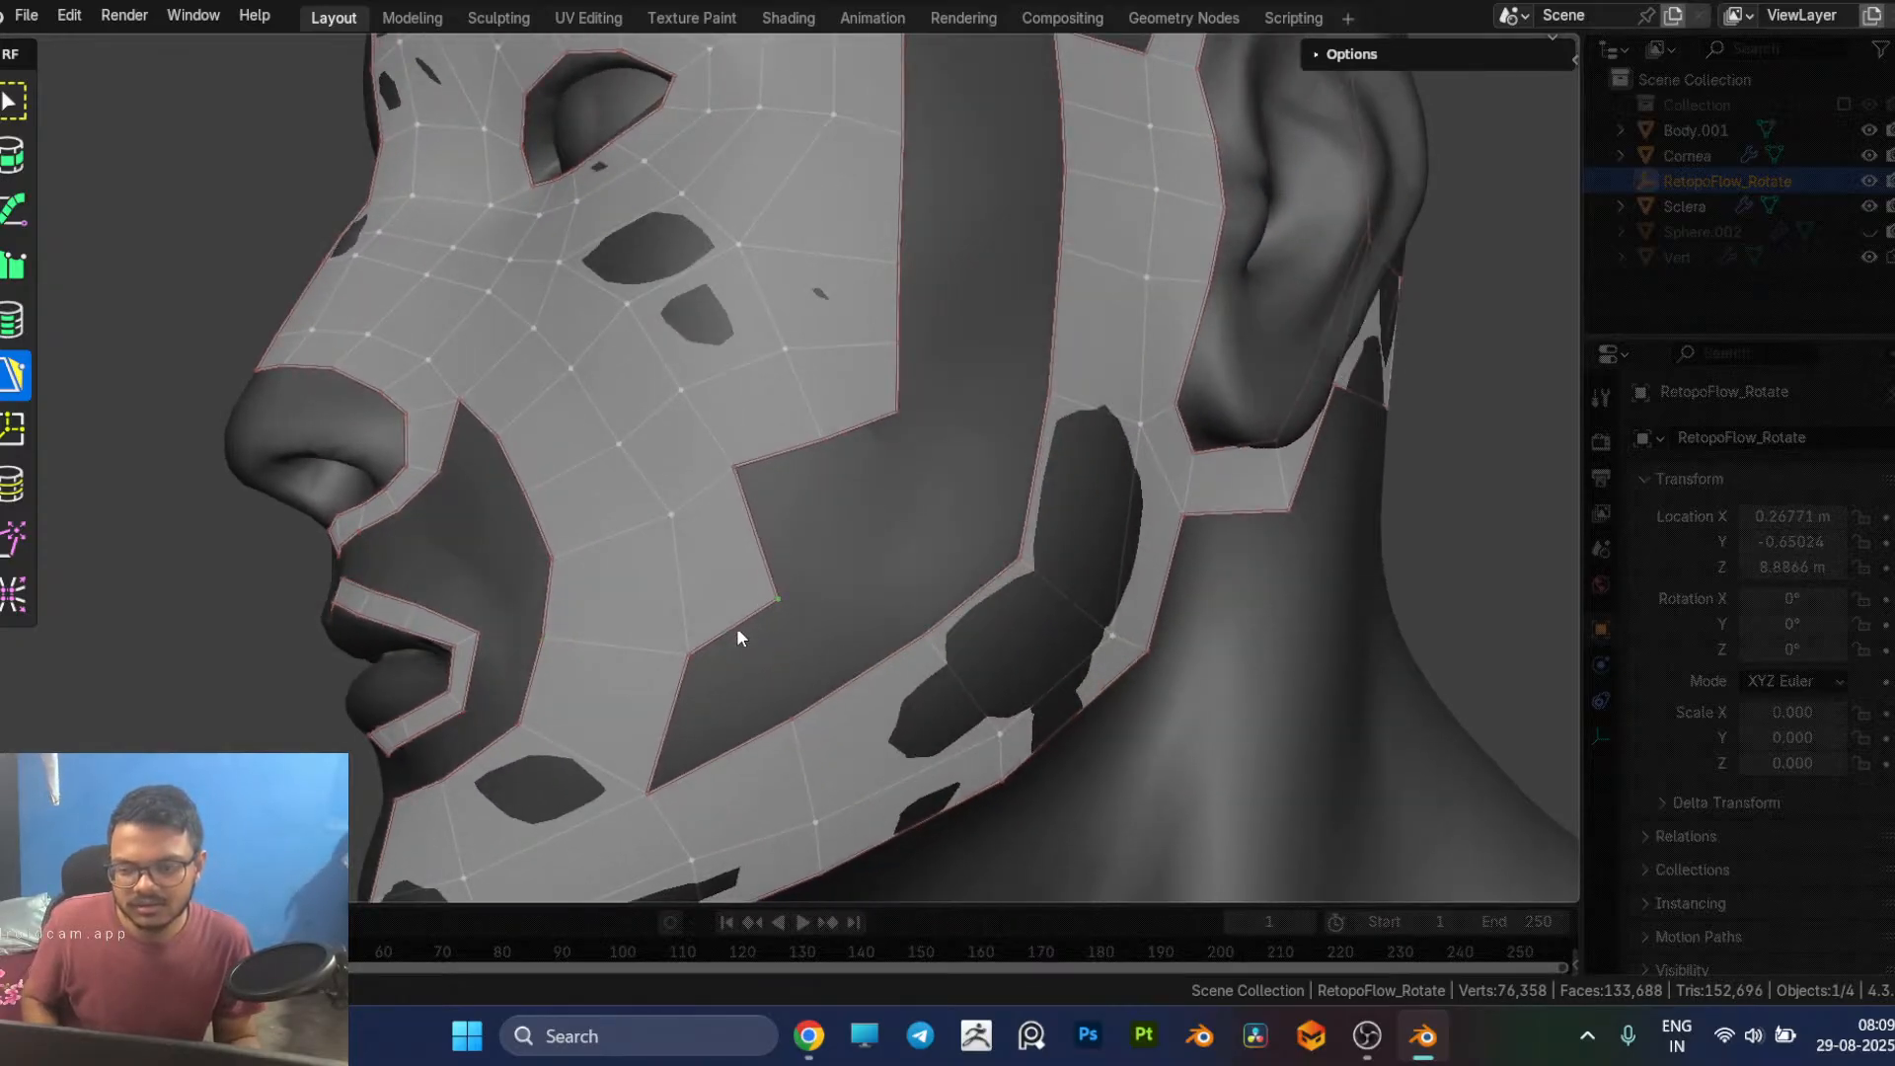
{"action": "left_click", "coordinate": [737, 747], "text": "ctrl"}
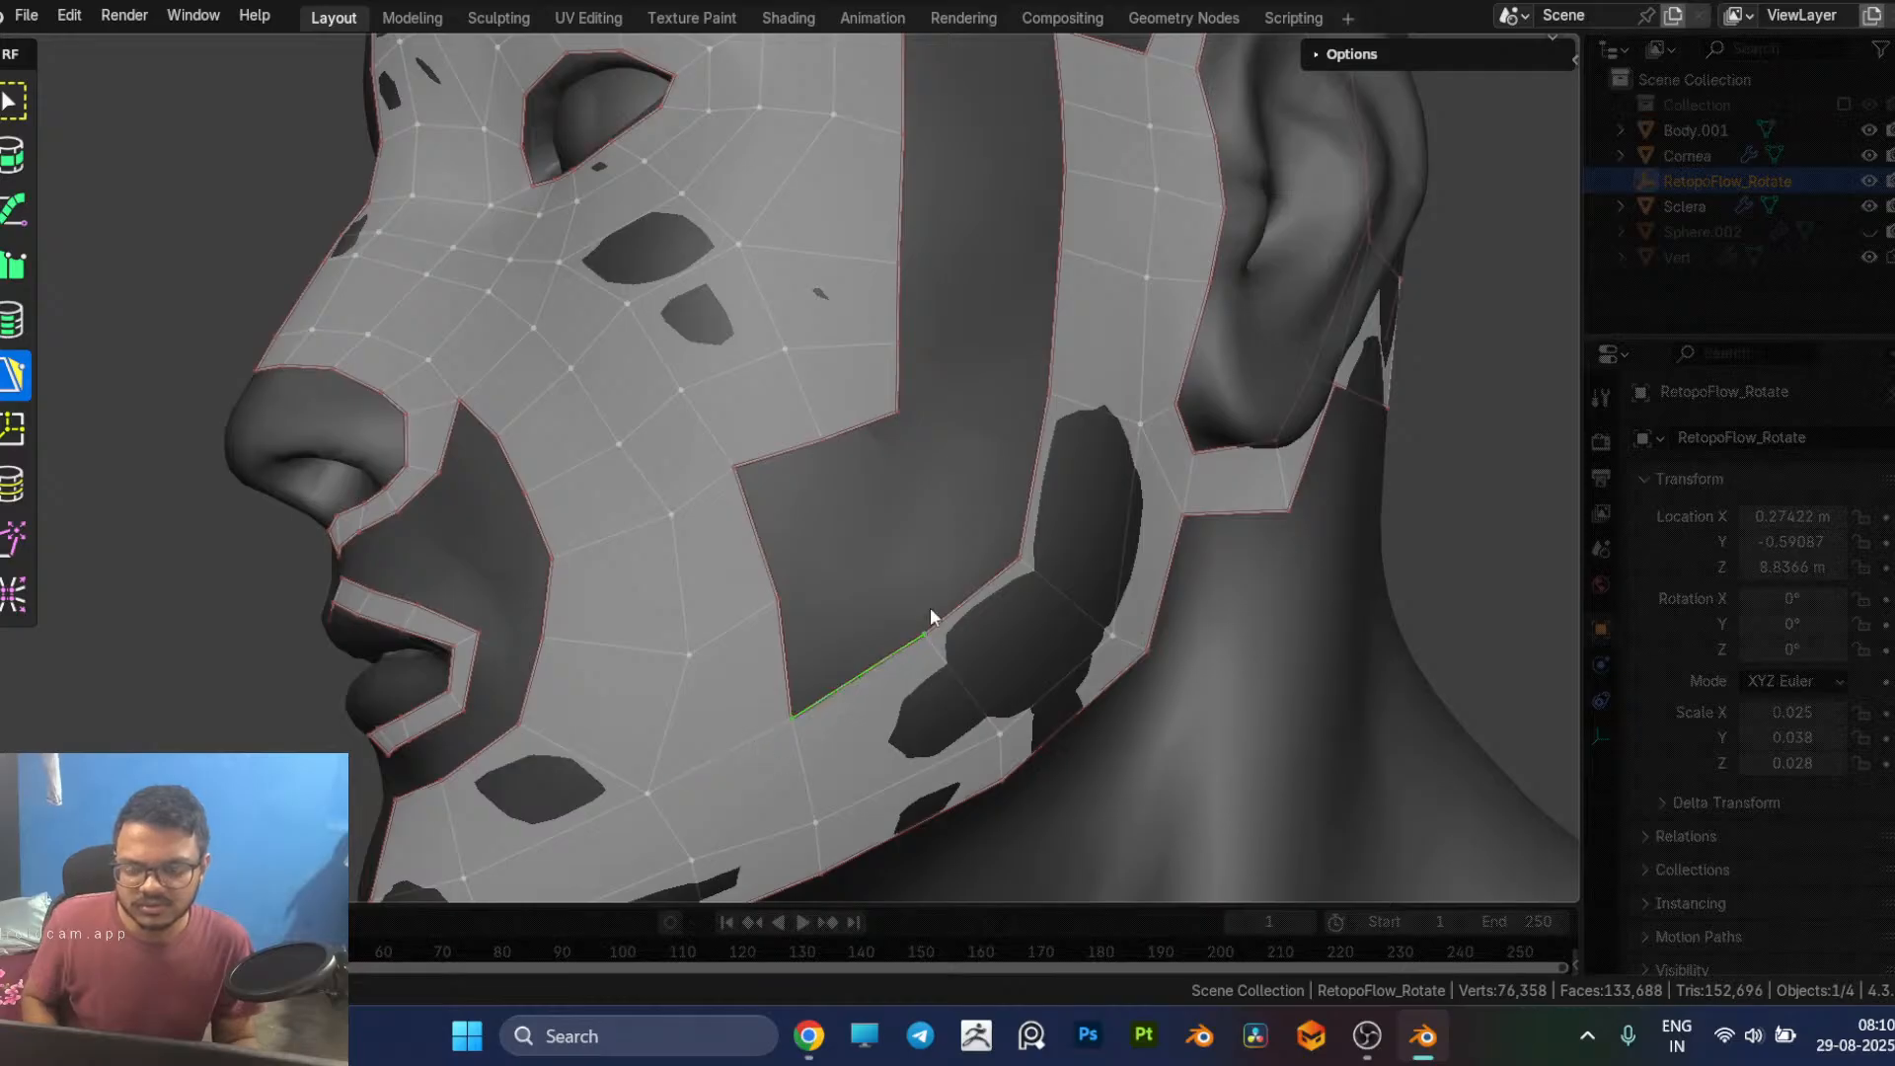
{"action": "scroll", "coordinate": [930, 607], "scroll_direction": "down", "scroll_amount": 3}
Step: Fill two more quads along the outer edge of the cheek patch, connecting it further back along the jaw strip
{"action": "left_click", "coordinate": [1399, 533]}
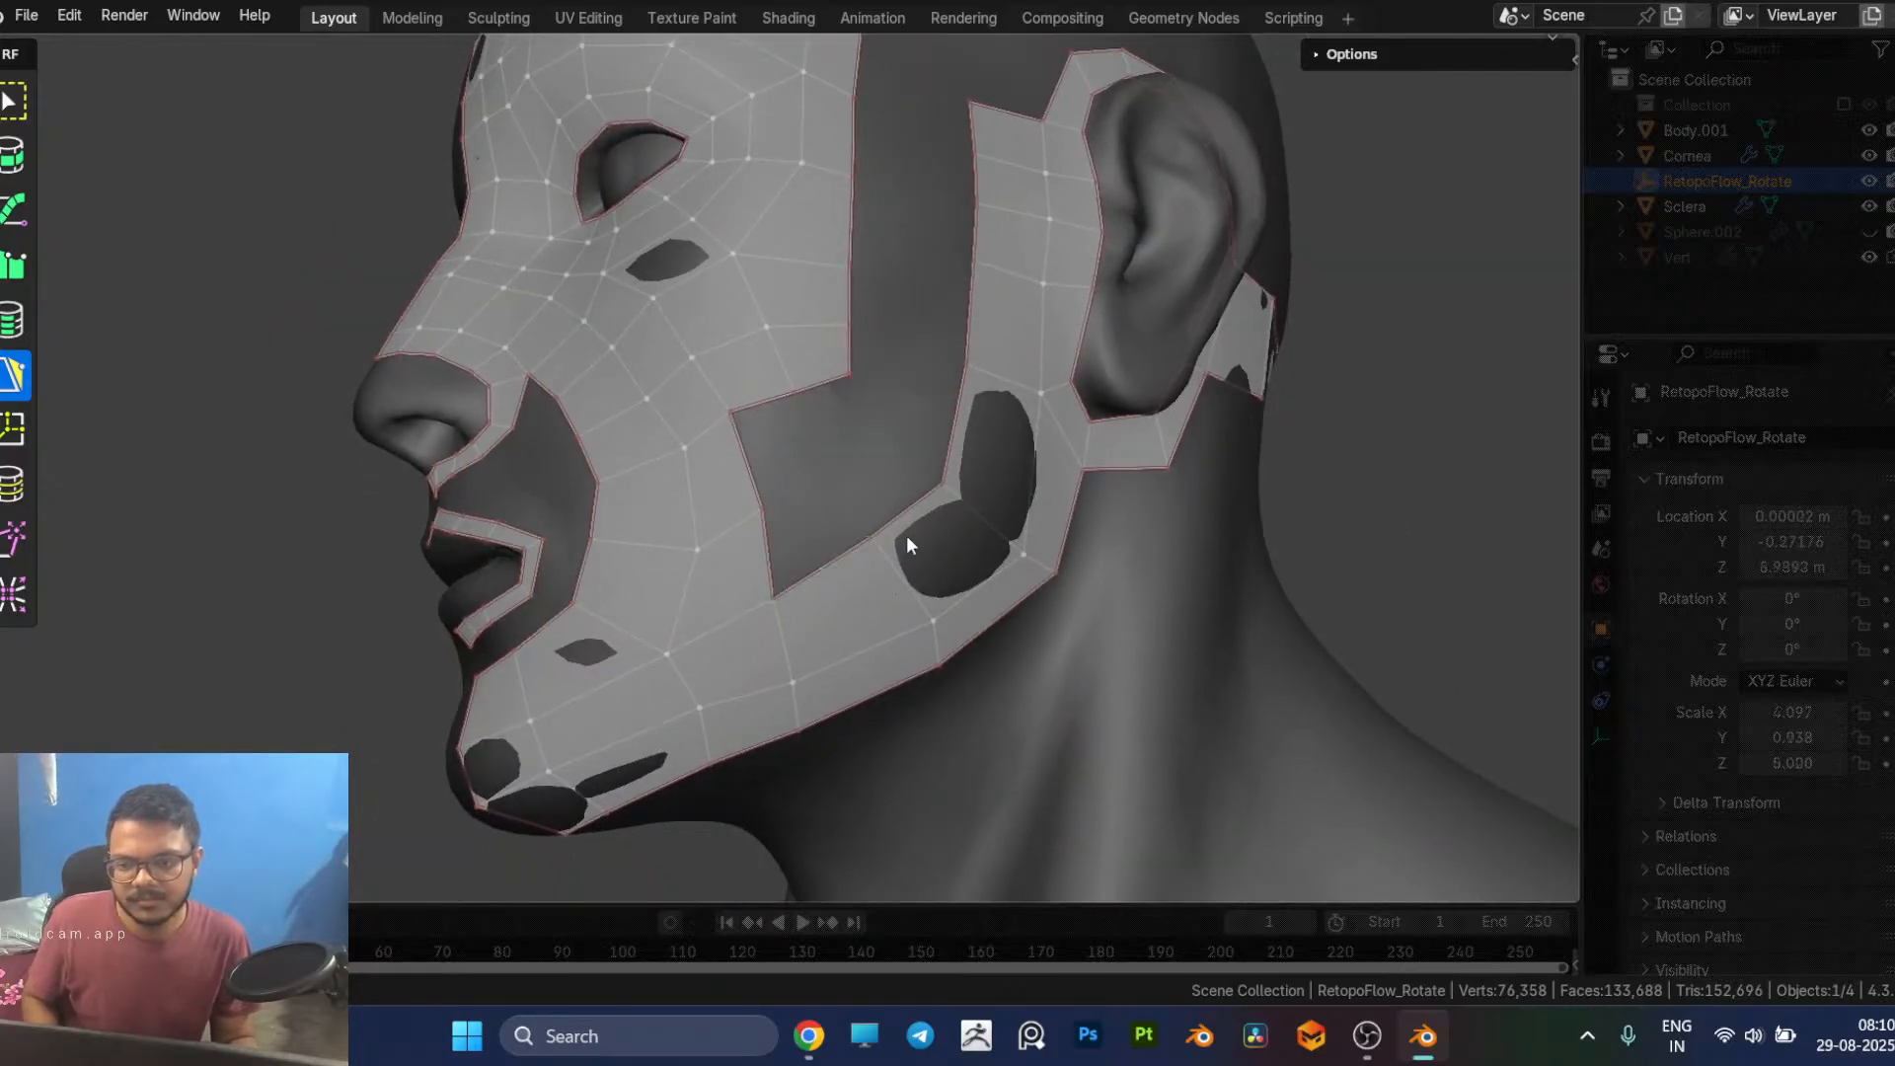
{"action": "left_click", "coordinate": [790, 495]}
{"action": "left_click", "coordinate": [824, 558]}
{"action": "middle_click_drag", "start_coordinate": [873, 559], "coordinate": [805, 526]}
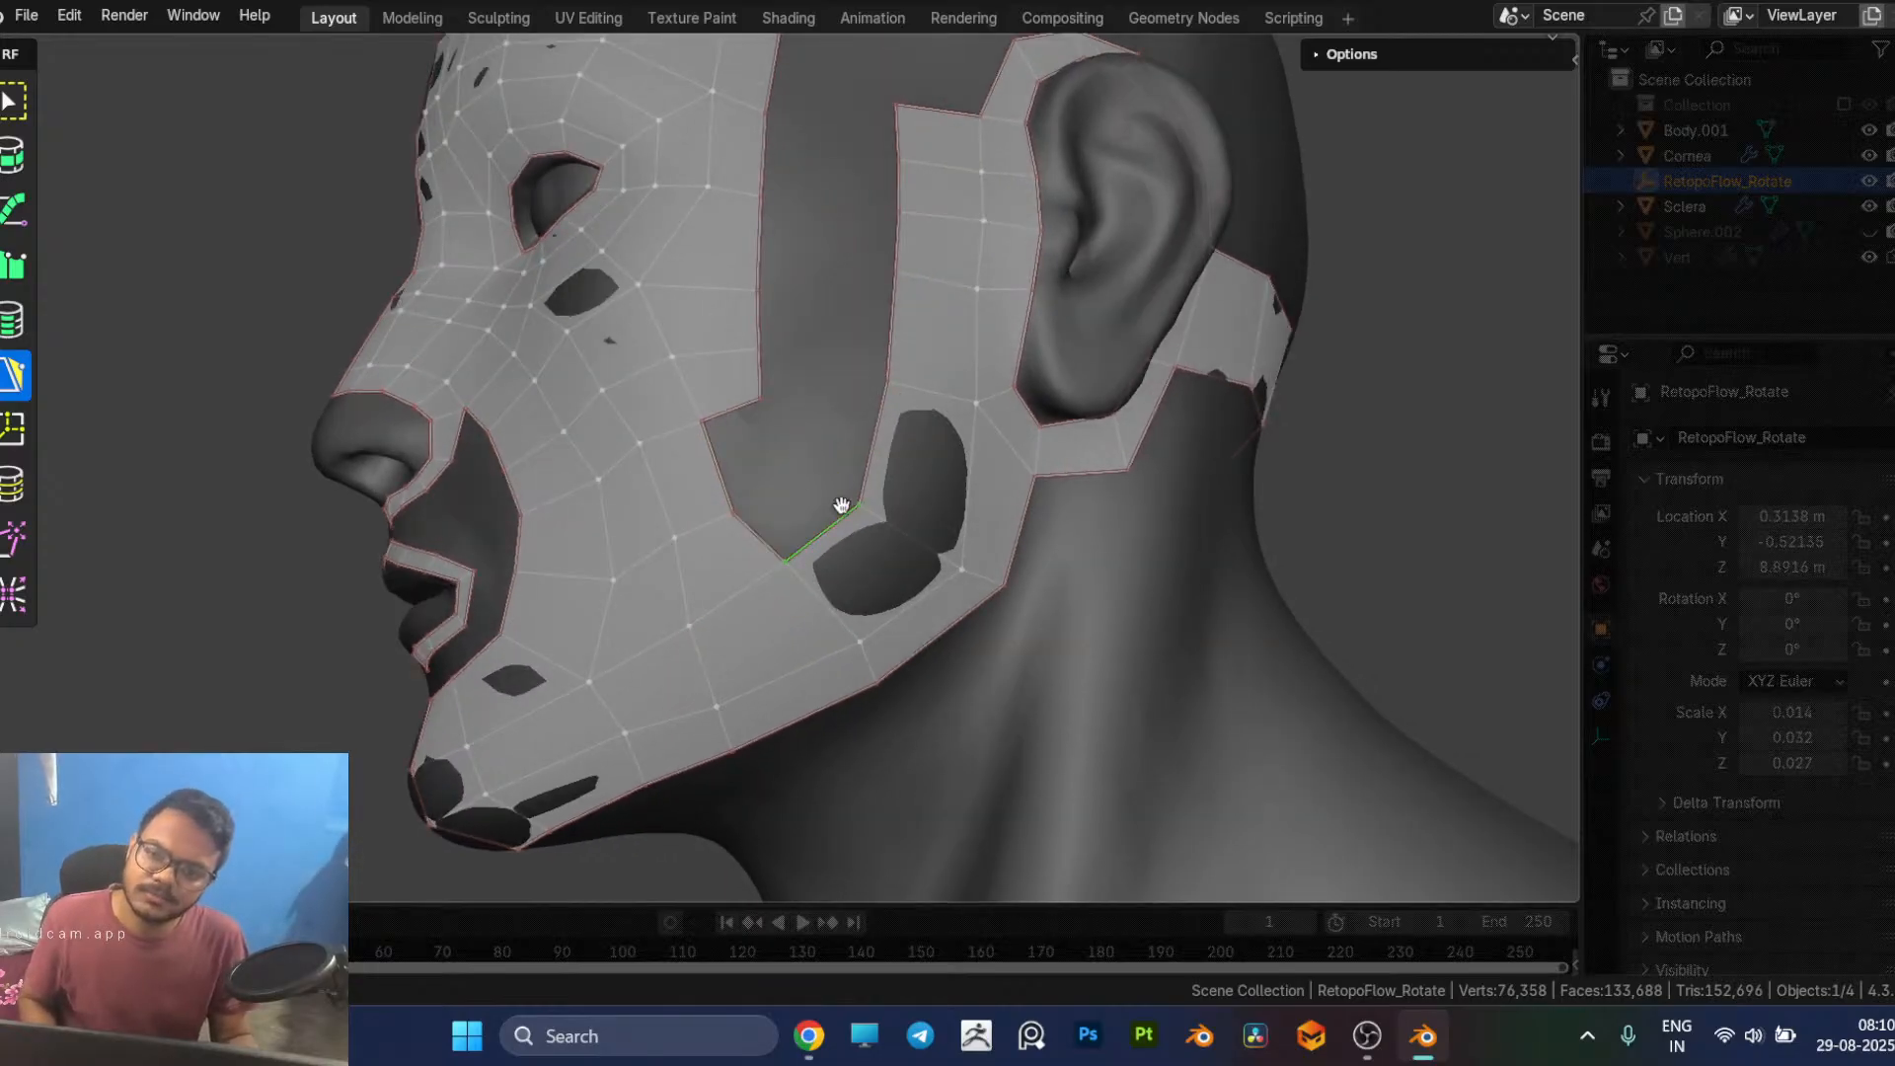
{"action": "left_click_drag", "start_coordinate": [852, 479], "coordinate": [885, 382]}
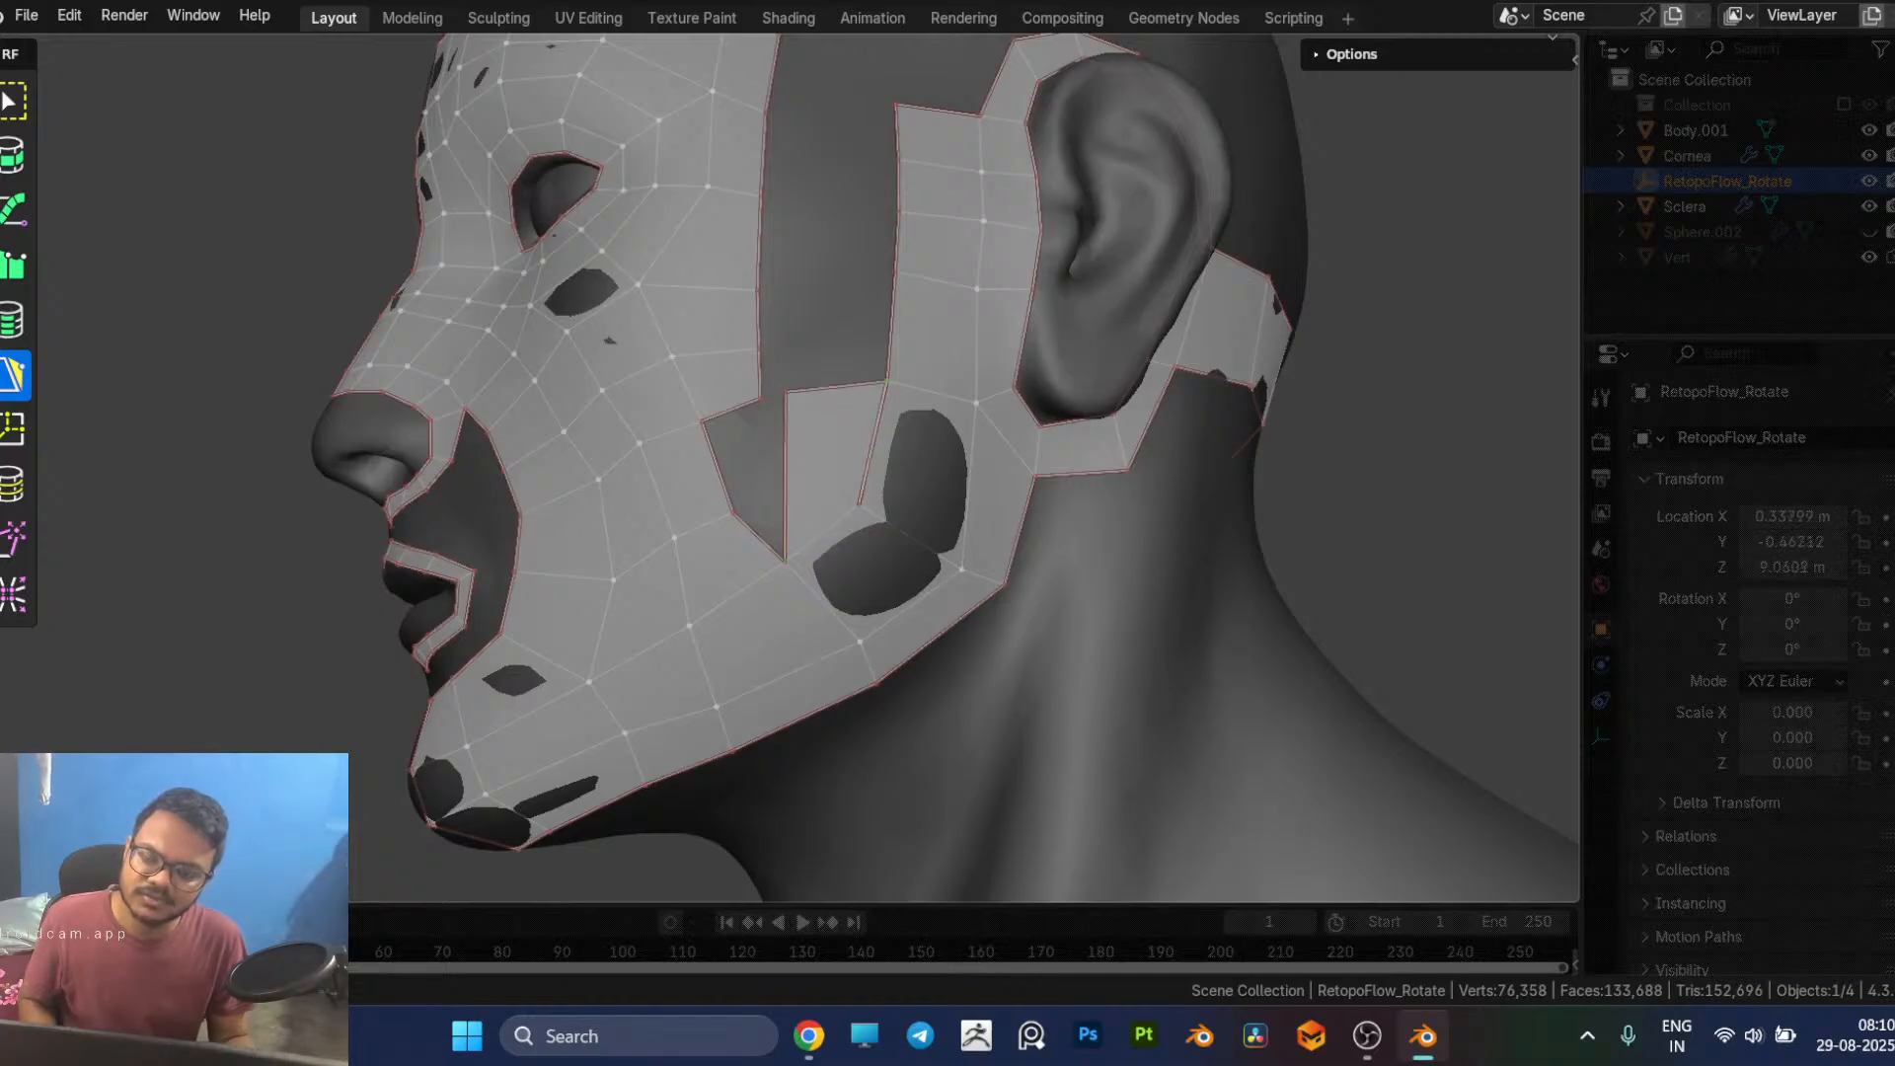
{"action": "key", "text": "ctrl+z"}
{"action": "key", "text": "ctrl+z"}
{"action": "key", "text": "ctrl+z"}
{"action": "key", "text": "ctrl+z"}
{"action": "key", "text": "ctrl+z"}
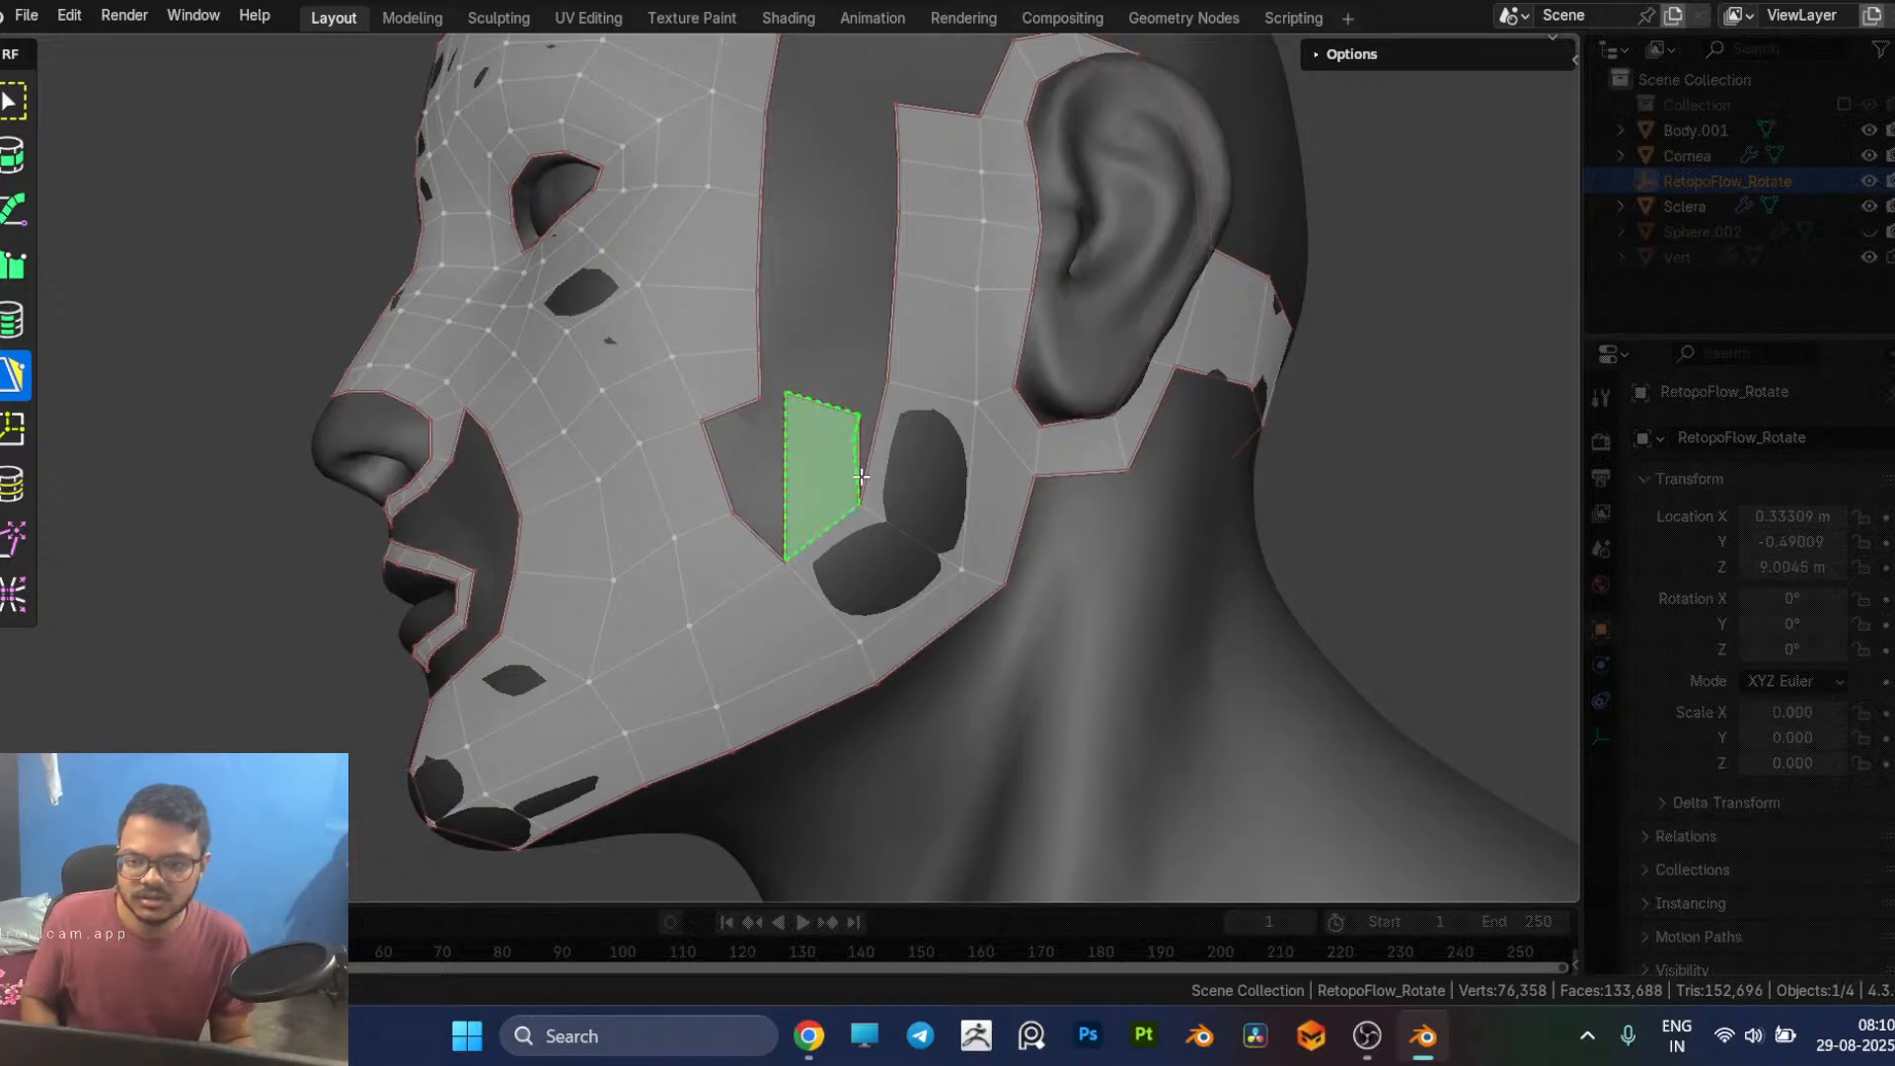
{"action": "key", "text": "ctrl+z"}
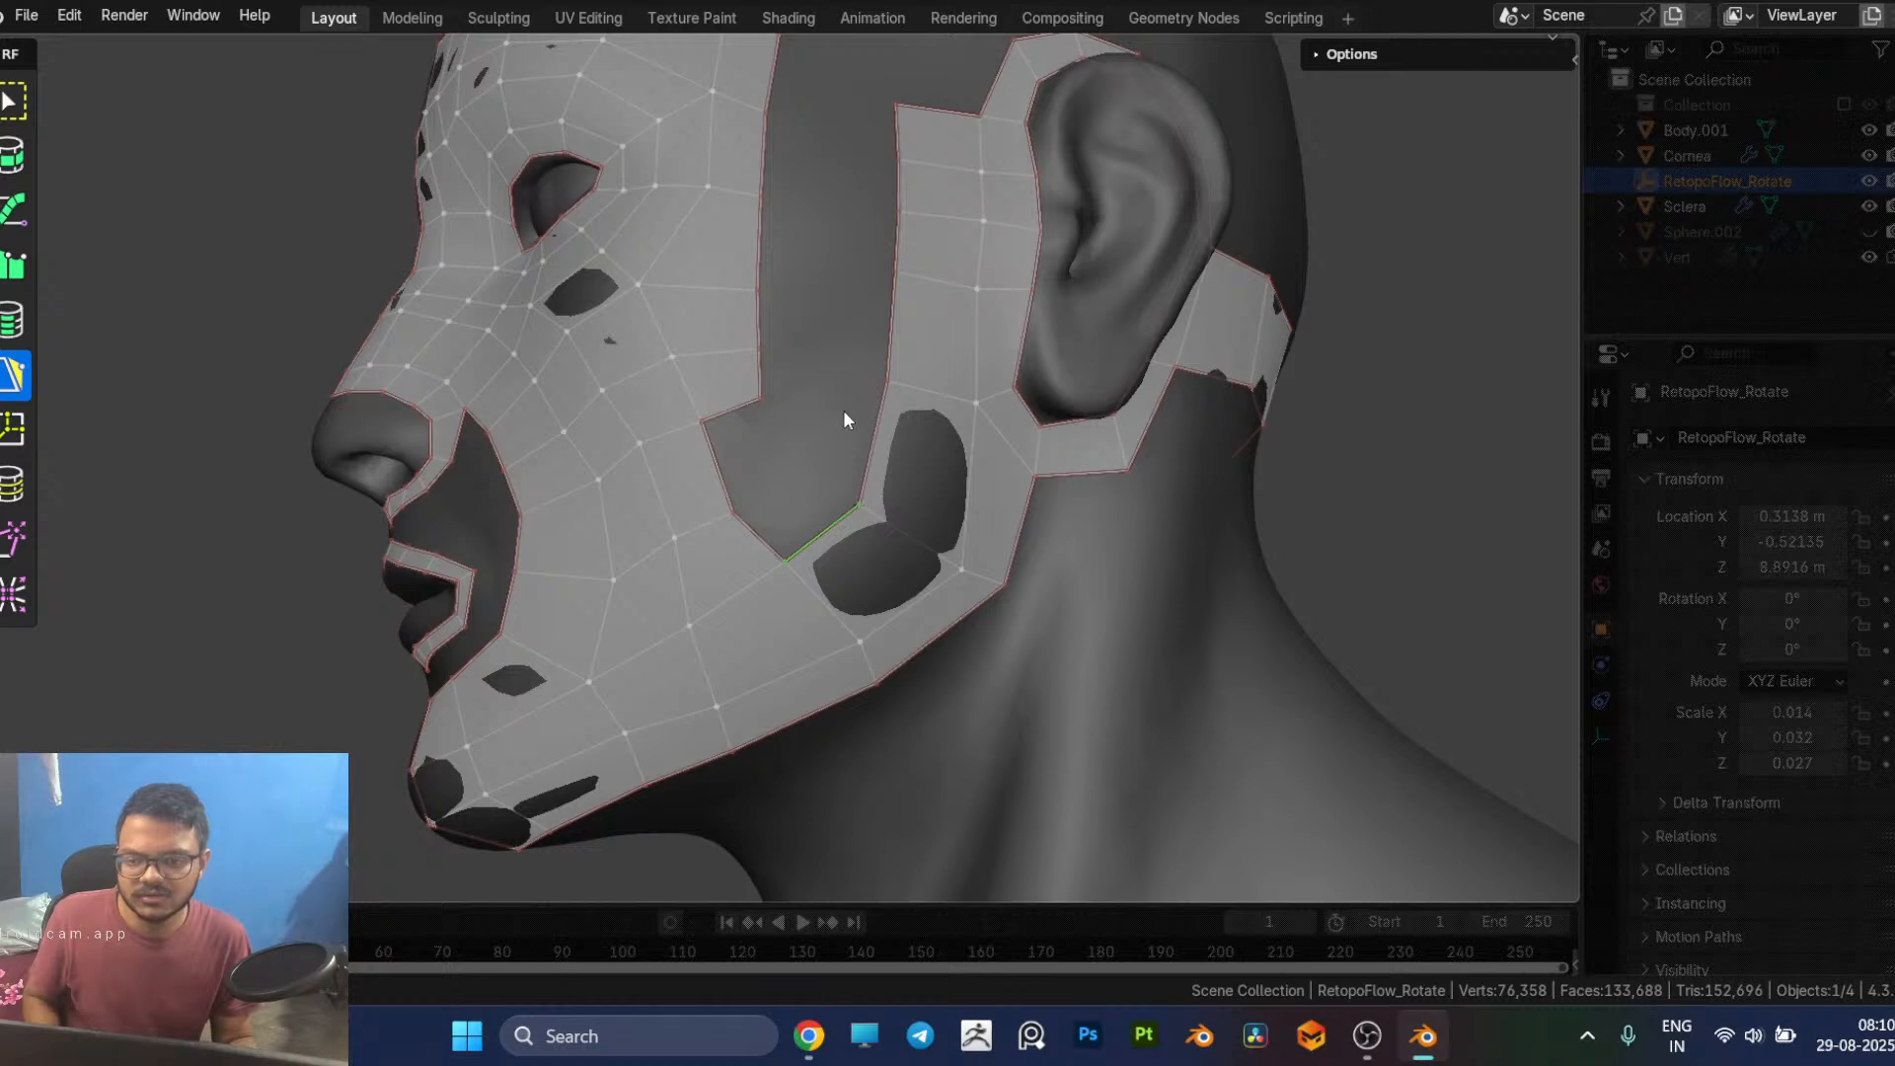
{"action": "key", "text": "alt+Tab"}
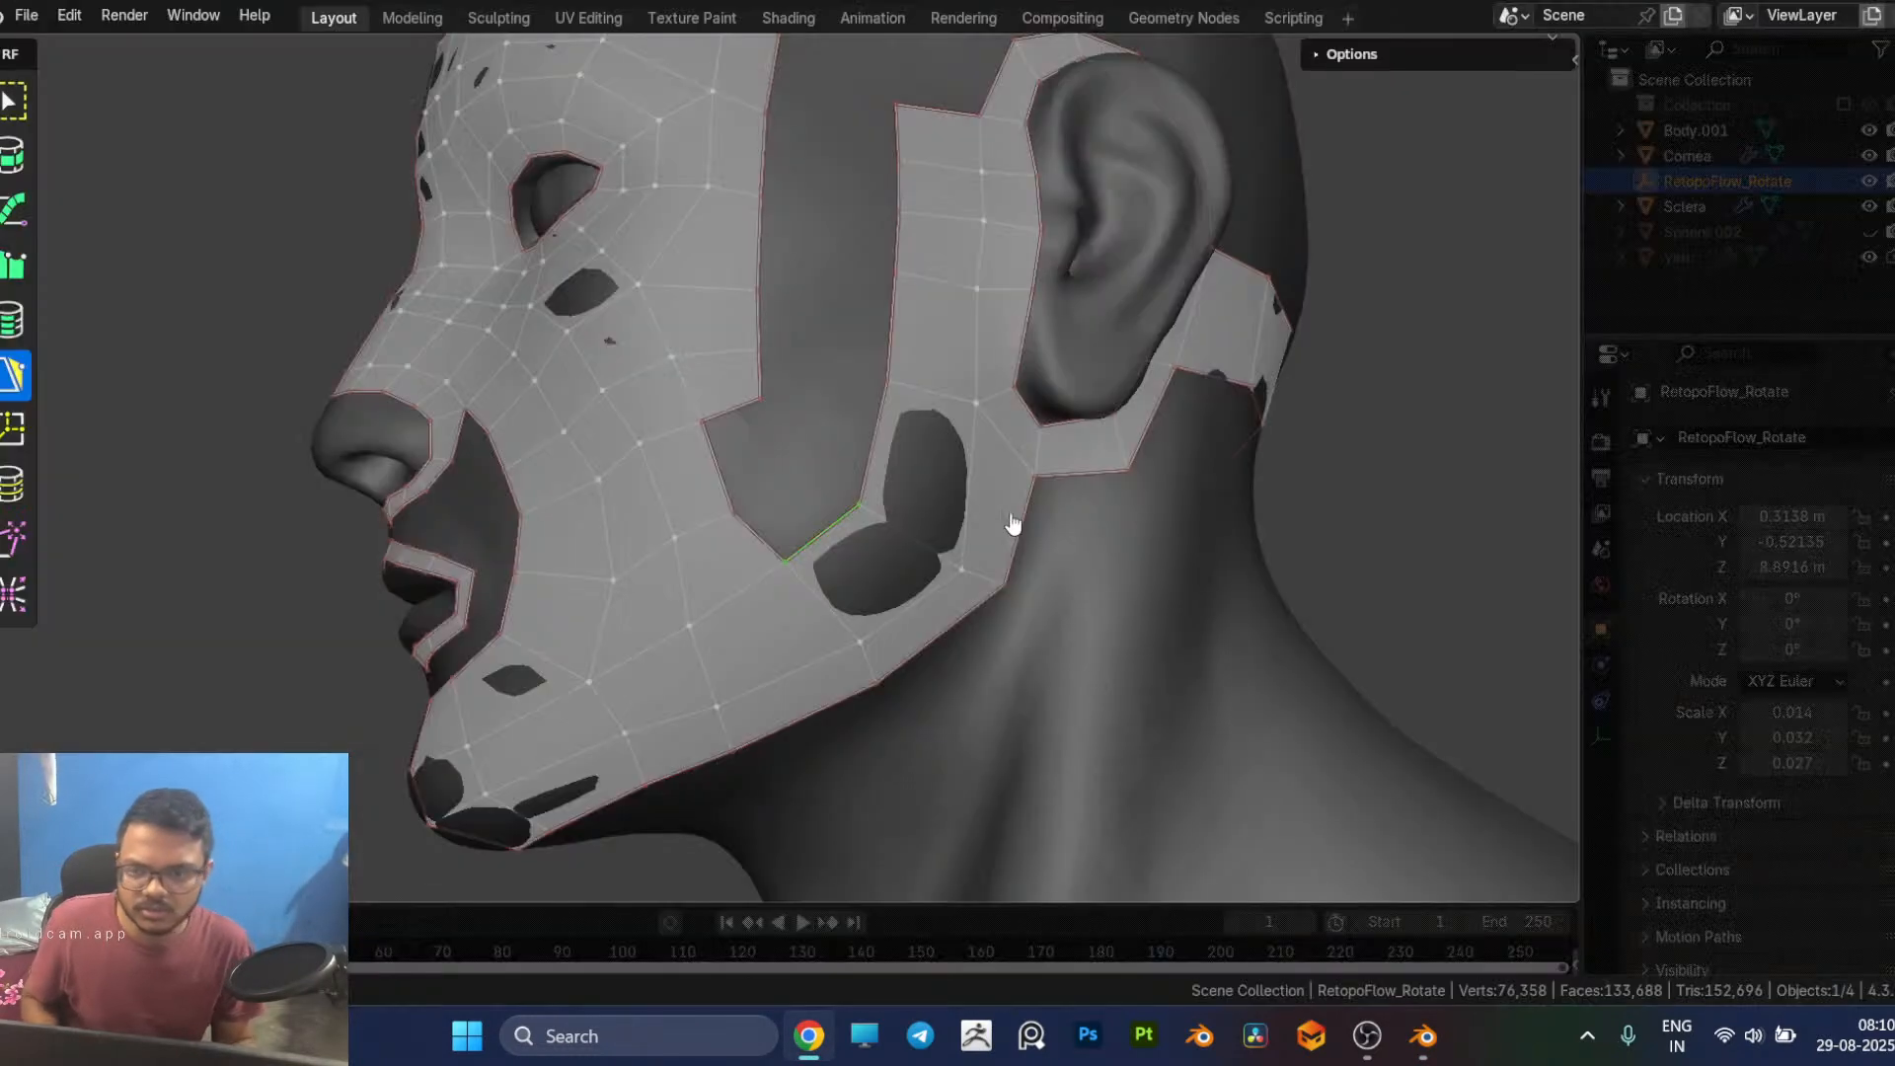
{"action": "key", "text": "alt+Tab"}
Step: Insert an edge loop across the strip below the ear, just above the jaw angle
{"action": "middle_click_drag", "start_coordinate": [772, 477], "coordinate": [829, 566]}
{"action": "key", "text": "7"}
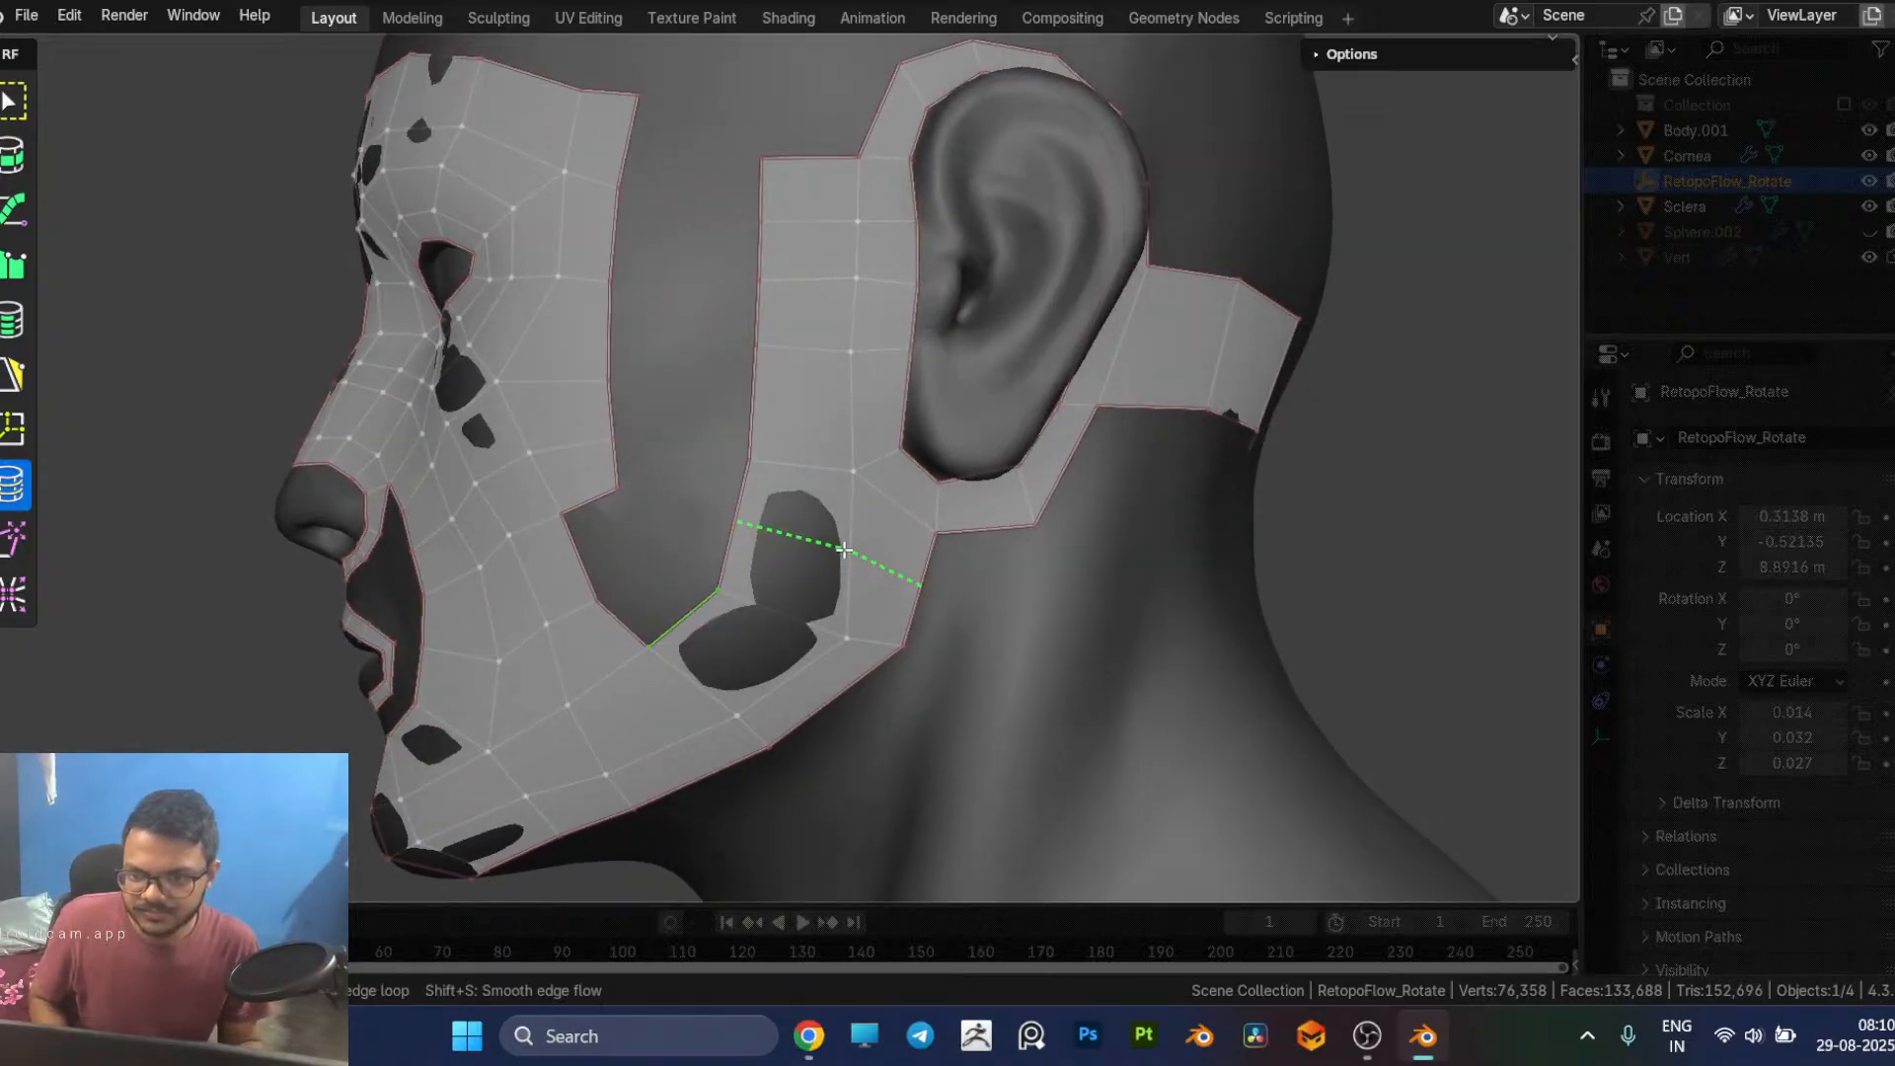
{"action": "key", "text": "5"}
{"action": "middle_click_drag", "start_coordinate": [855, 551], "coordinate": [874, 464]}
{"action": "left_click_drag", "start_coordinate": [867, 460], "coordinate": [826, 472]}
Step: Reposition the vertices along the middle row of the jaw strip to even out its quads
{"action": "left_click", "coordinate": [857, 560]}
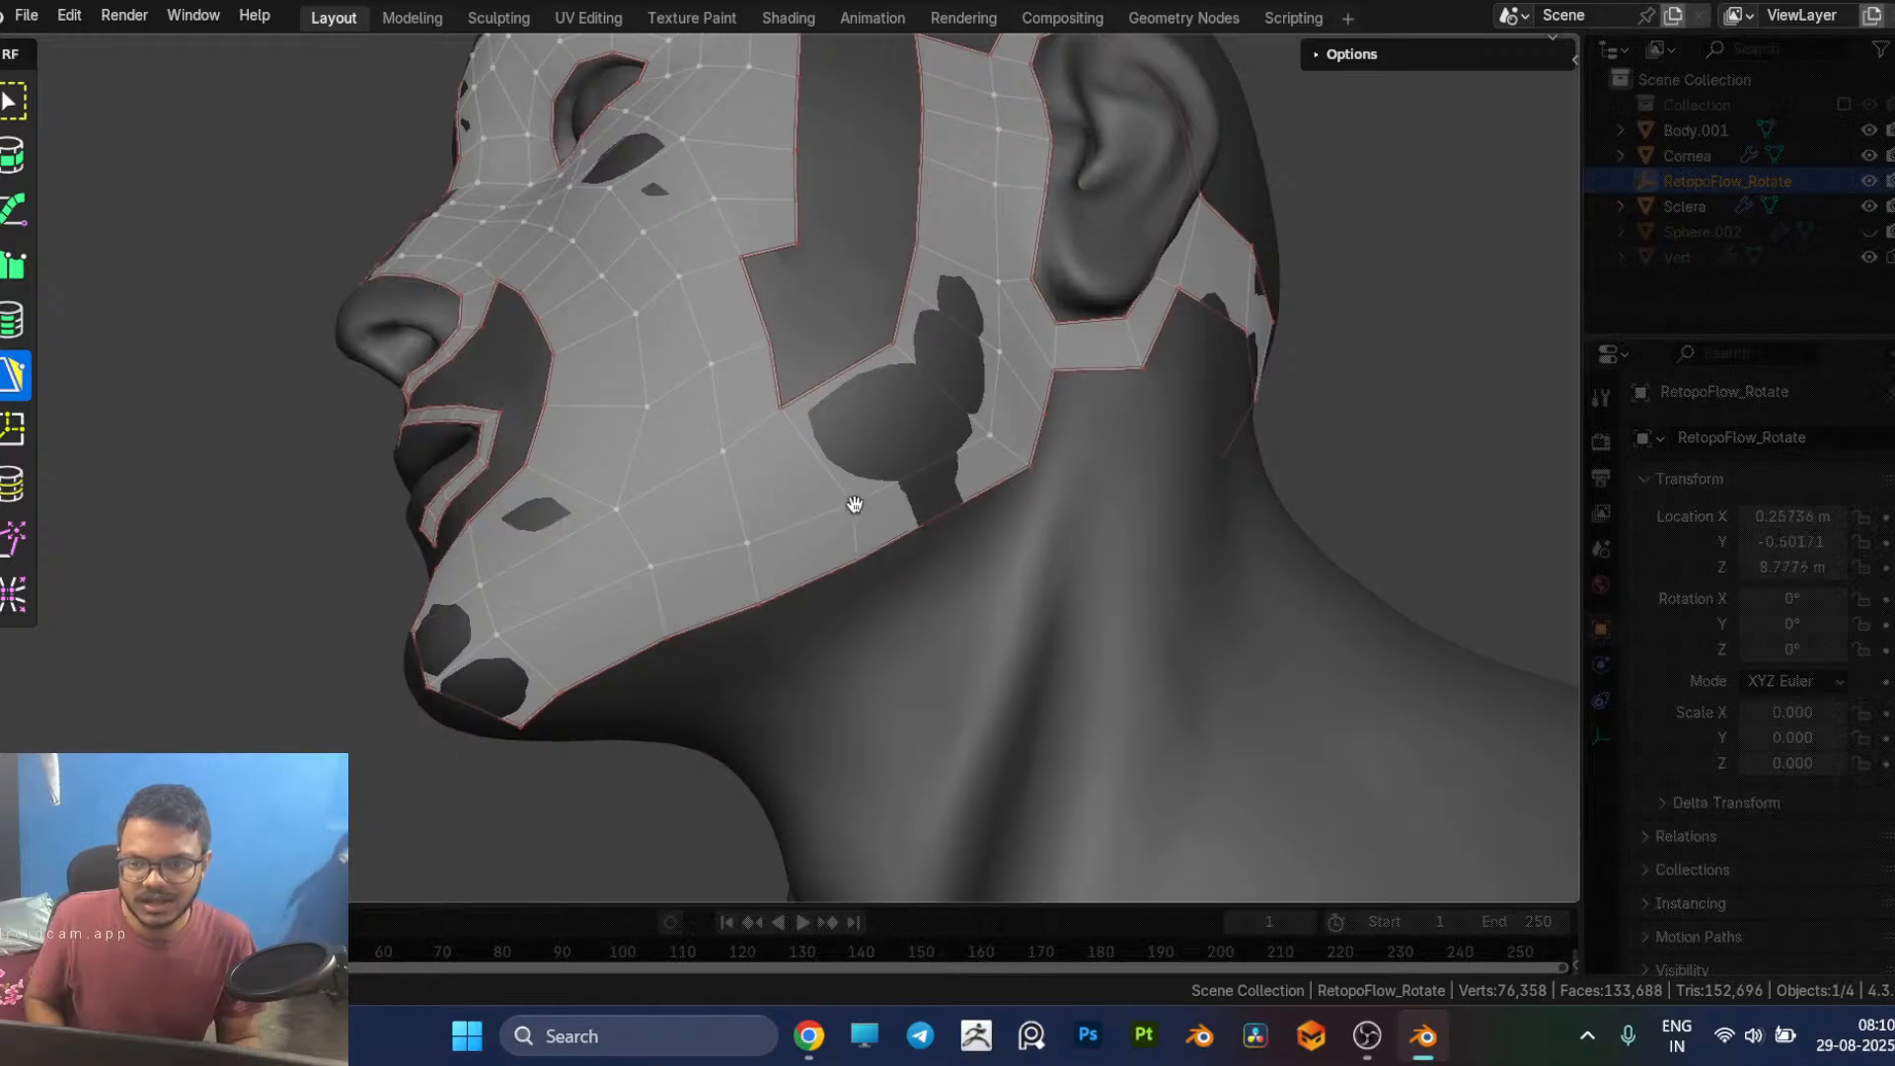
{"action": "left_click_drag", "start_coordinate": [855, 499], "coordinate": [834, 491]}
{"action": "left_click", "coordinate": [746, 535]}
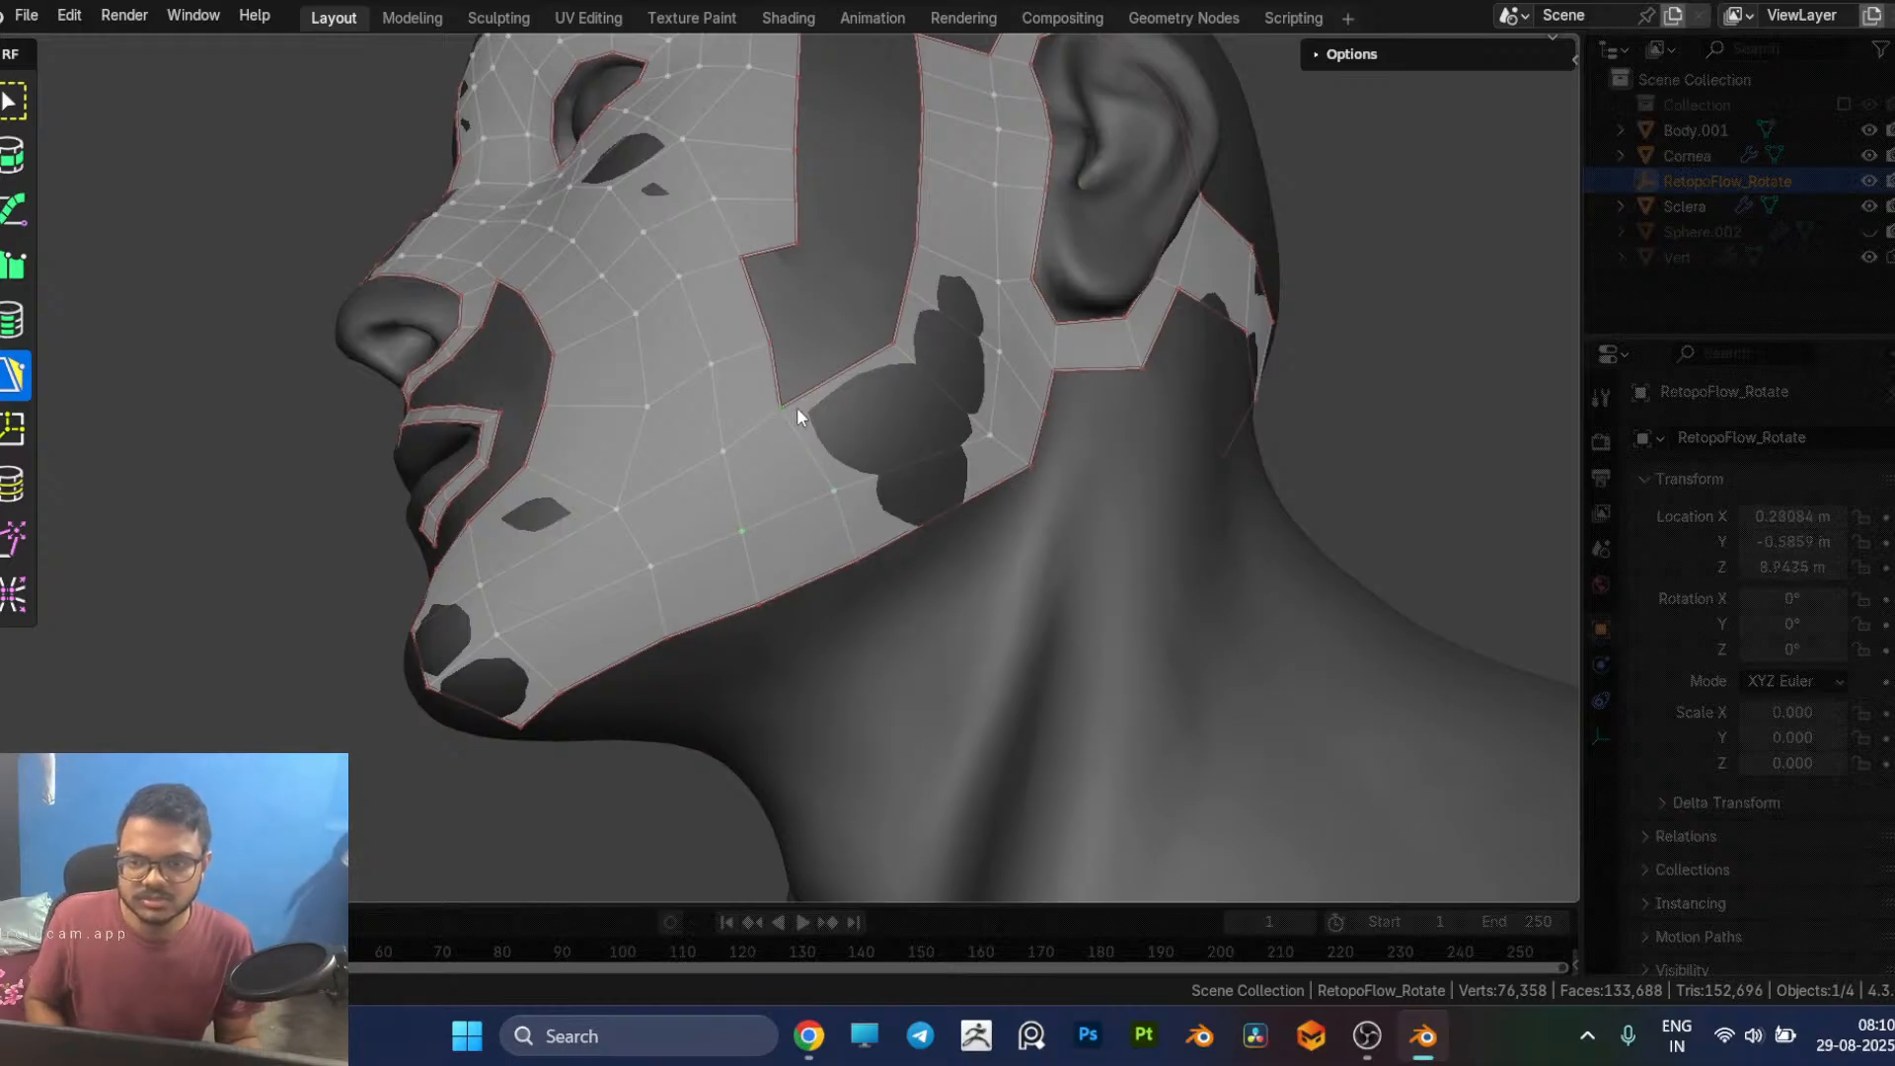
{"action": "middle_click_drag", "start_coordinate": [800, 413], "coordinate": [737, 500]}
Step: Fill a quad above the rear jaw strip edge and merge its free corner into the strip in front of the ear
{"action": "key", "text": "7"}
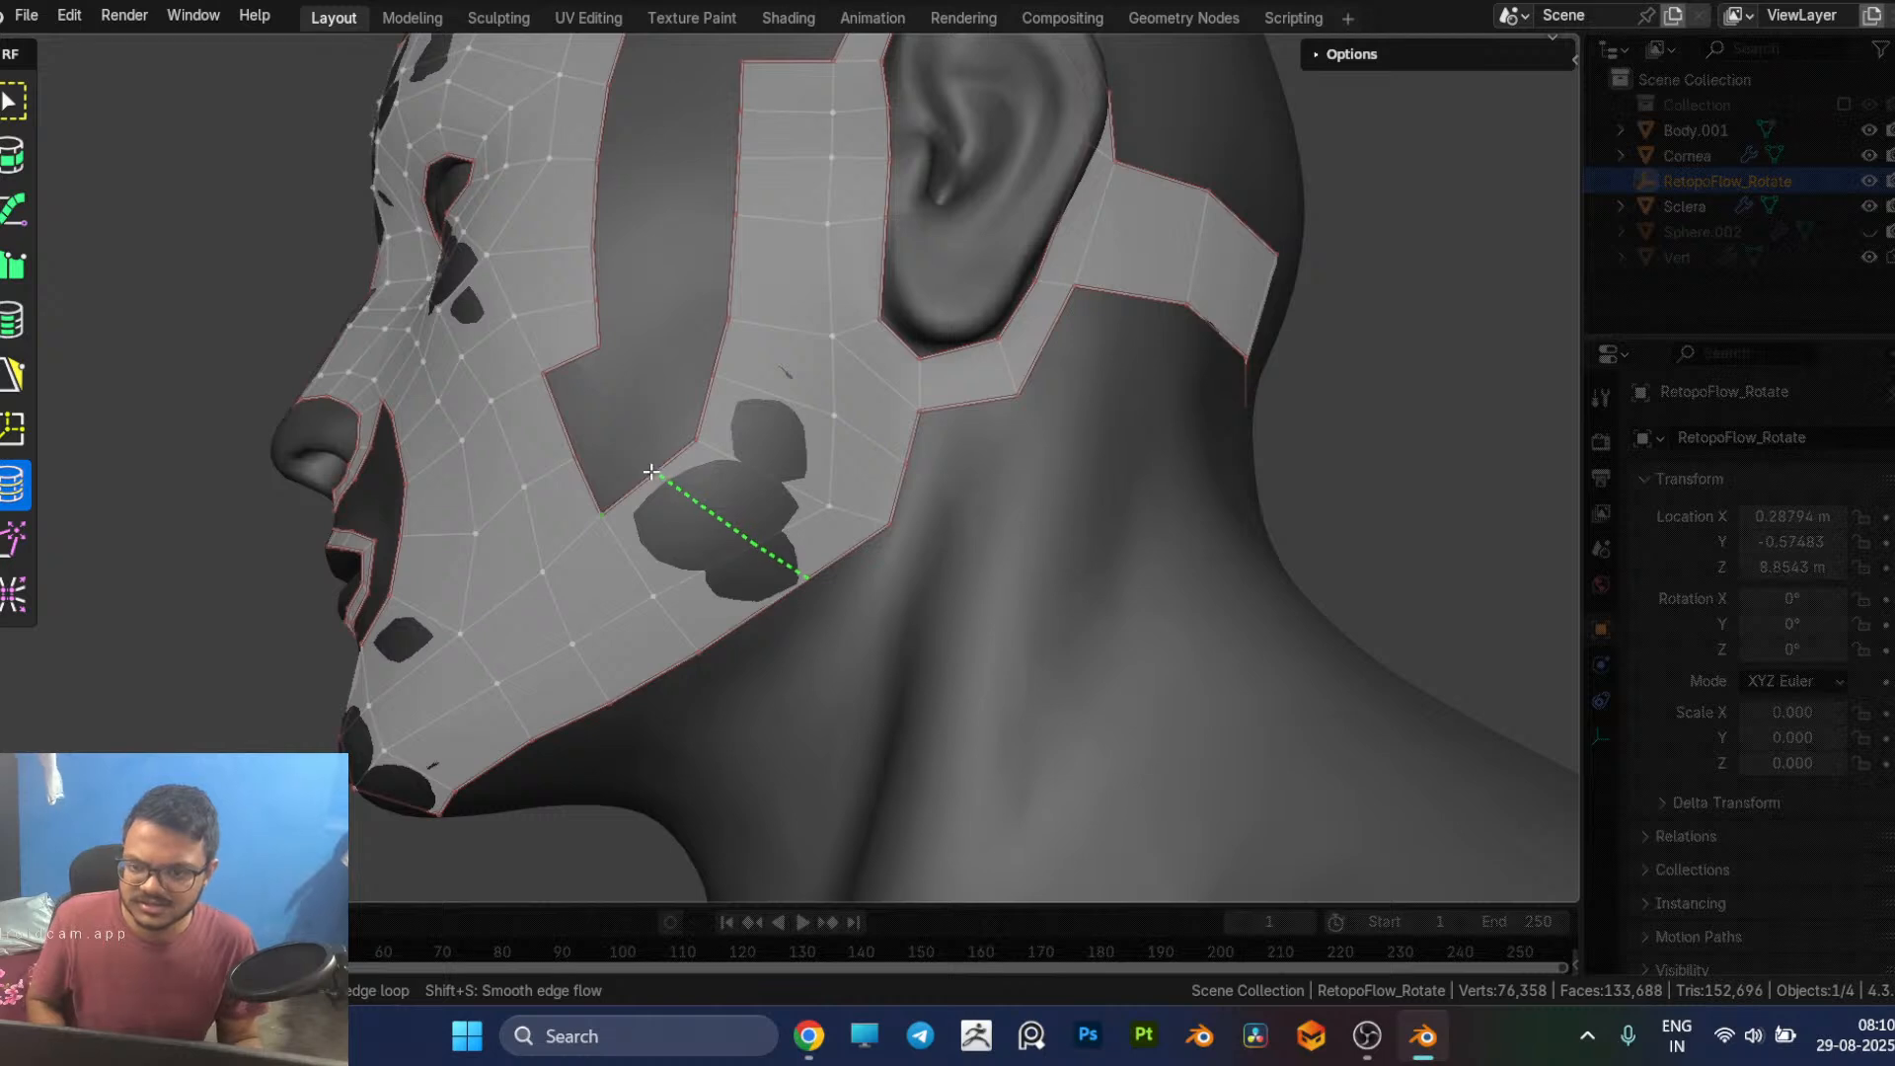
{"action": "middle_click_drag", "start_coordinate": [654, 474], "coordinate": [807, 519]}
{"action": "key", "text": "5"}
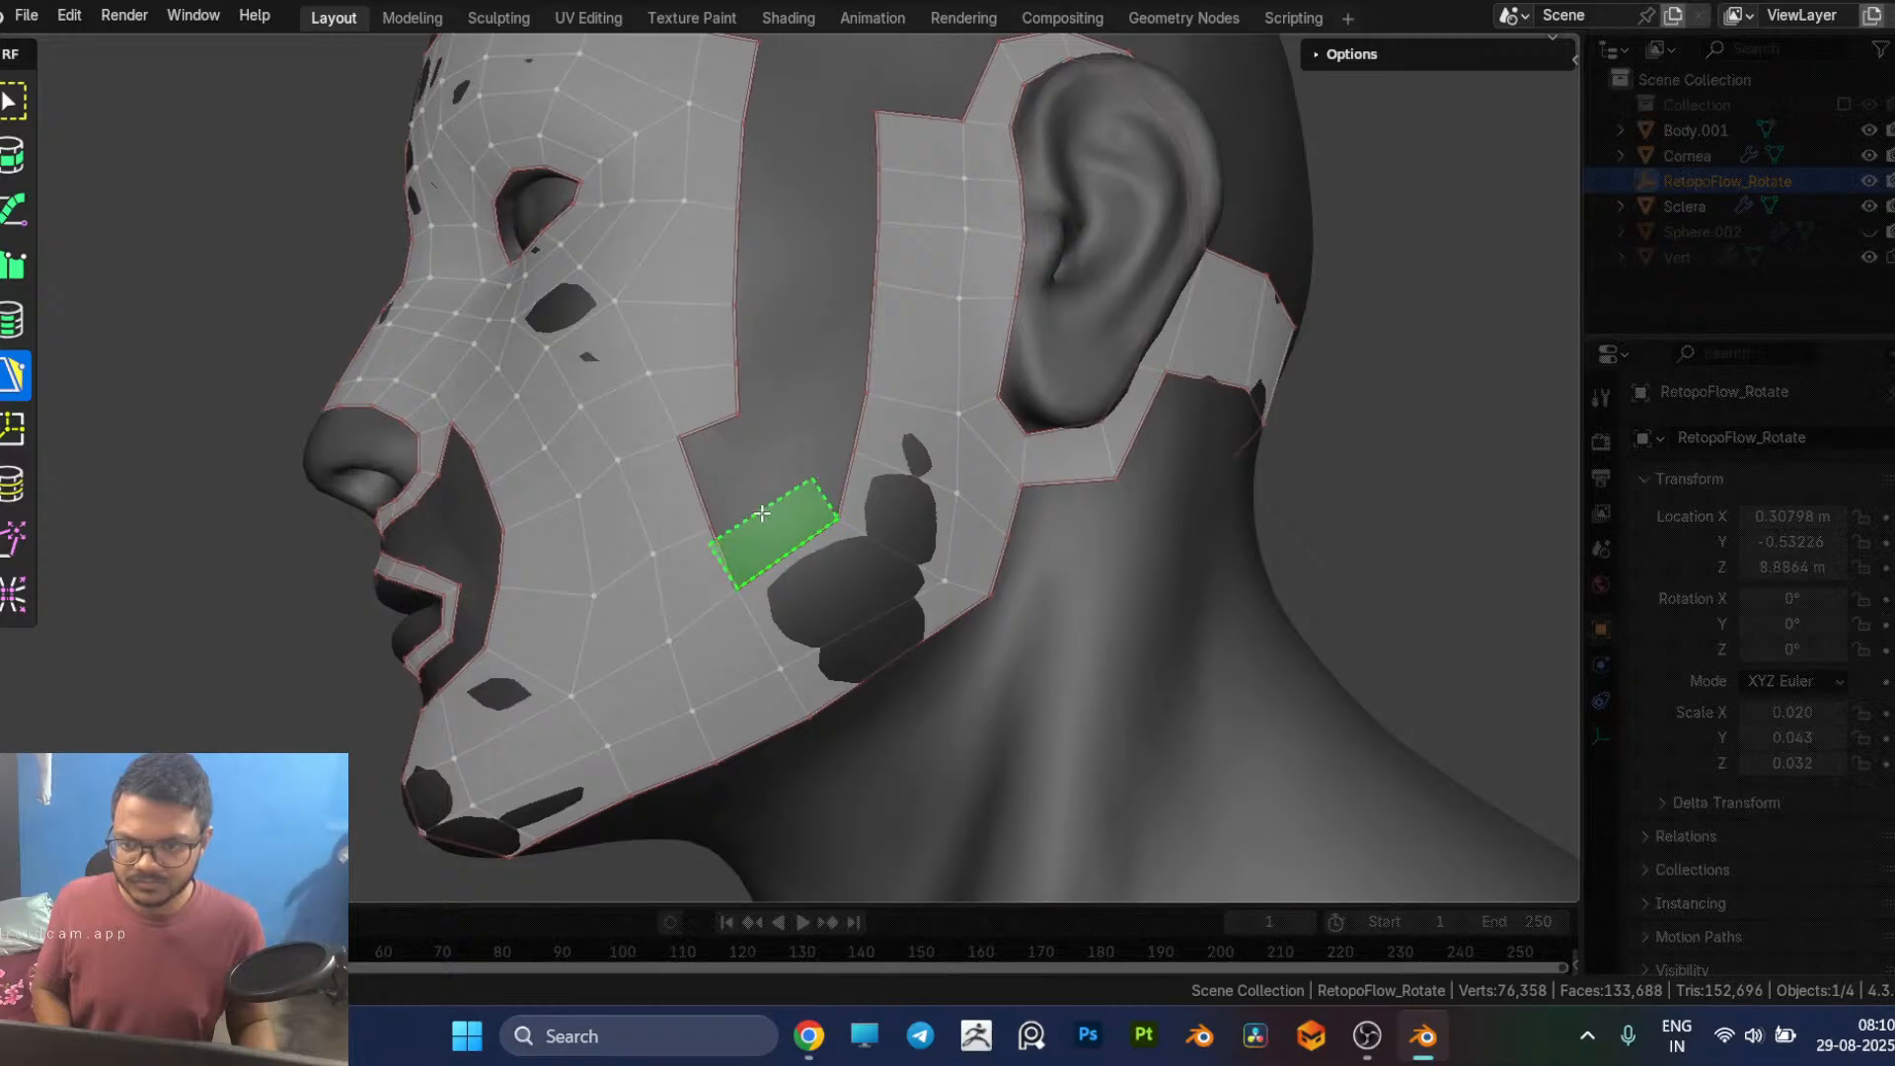
{"action": "left_click", "coordinate": [760, 503]}
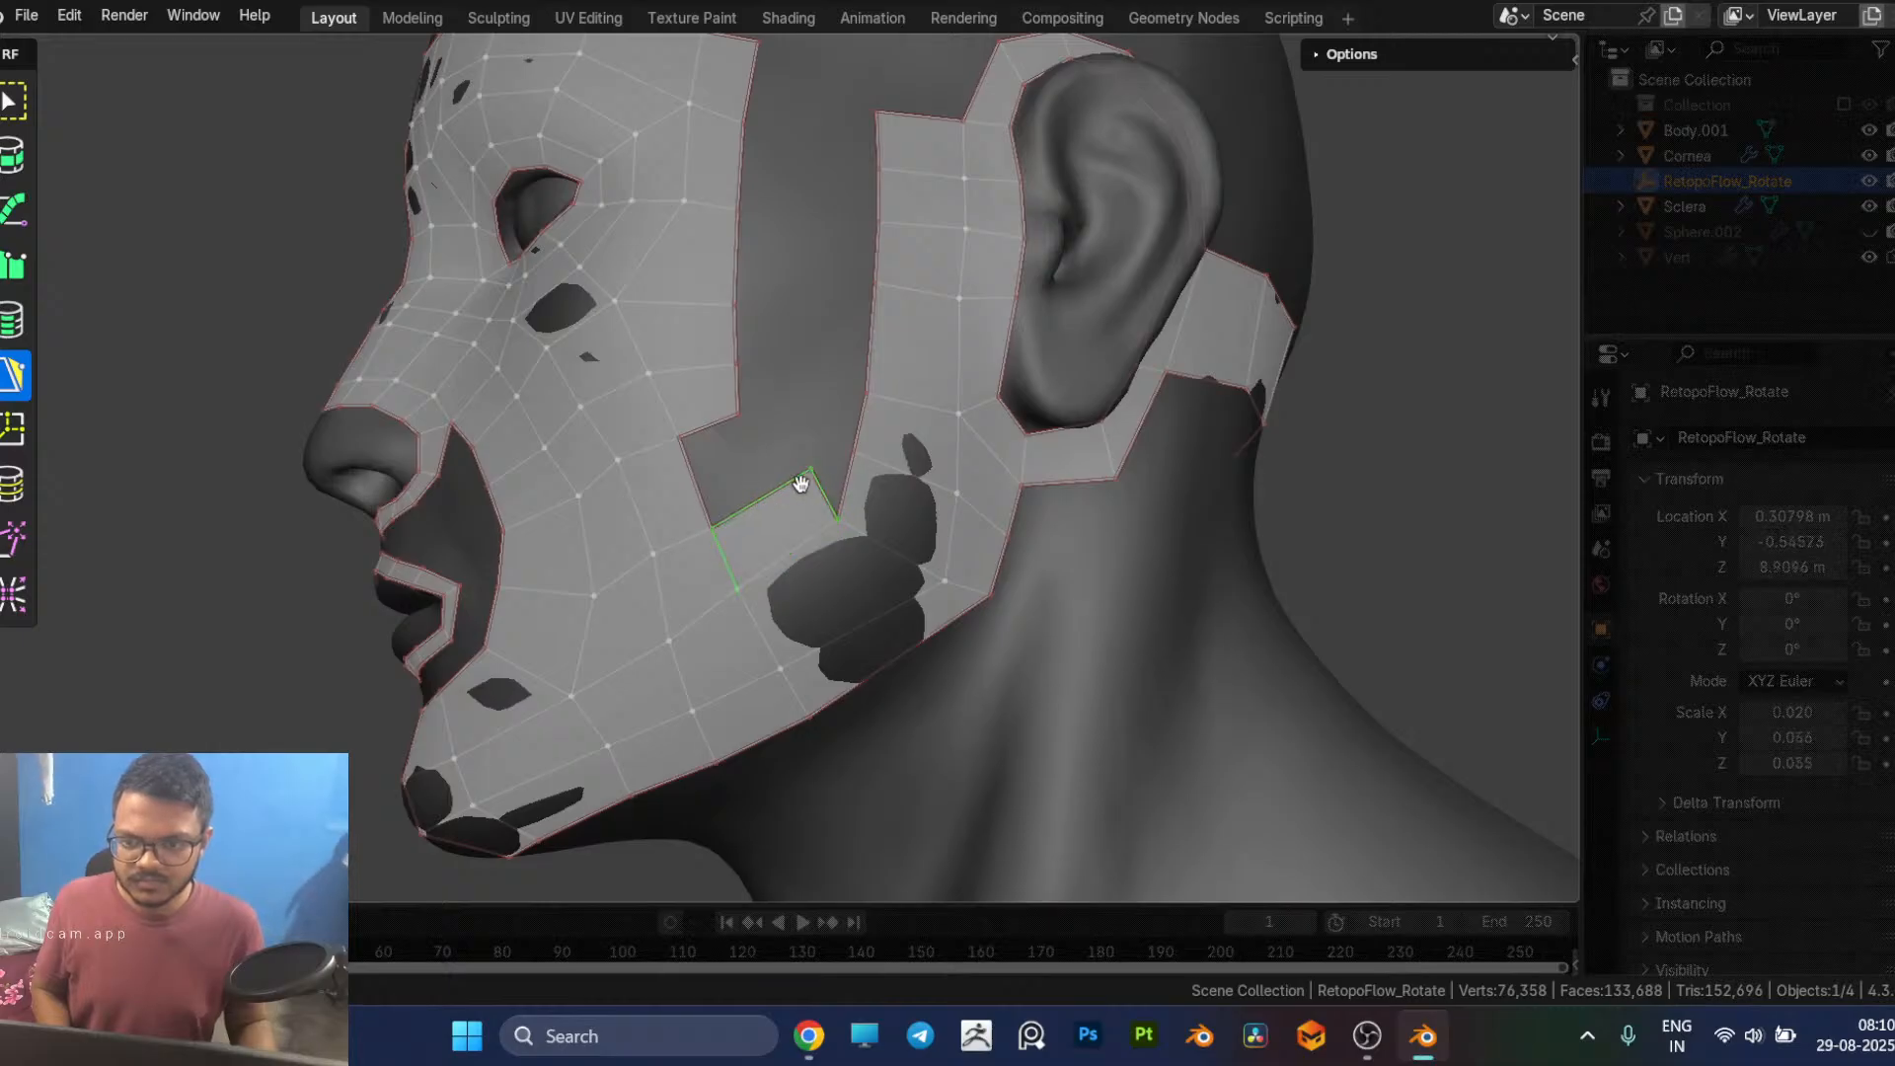
{"action": "mouse_move", "coordinate": [811, 470]}
{"action": "left_mouse_down"}
{"action": "mouse_move", "coordinate": [825, 440]}
{"action": "mouse_move", "coordinate": [839, 461]}
{"action": "left_mouse_up"}
{"action": "middle_click_drag", "start_coordinate": [839, 538], "coordinate": [744, 567]}
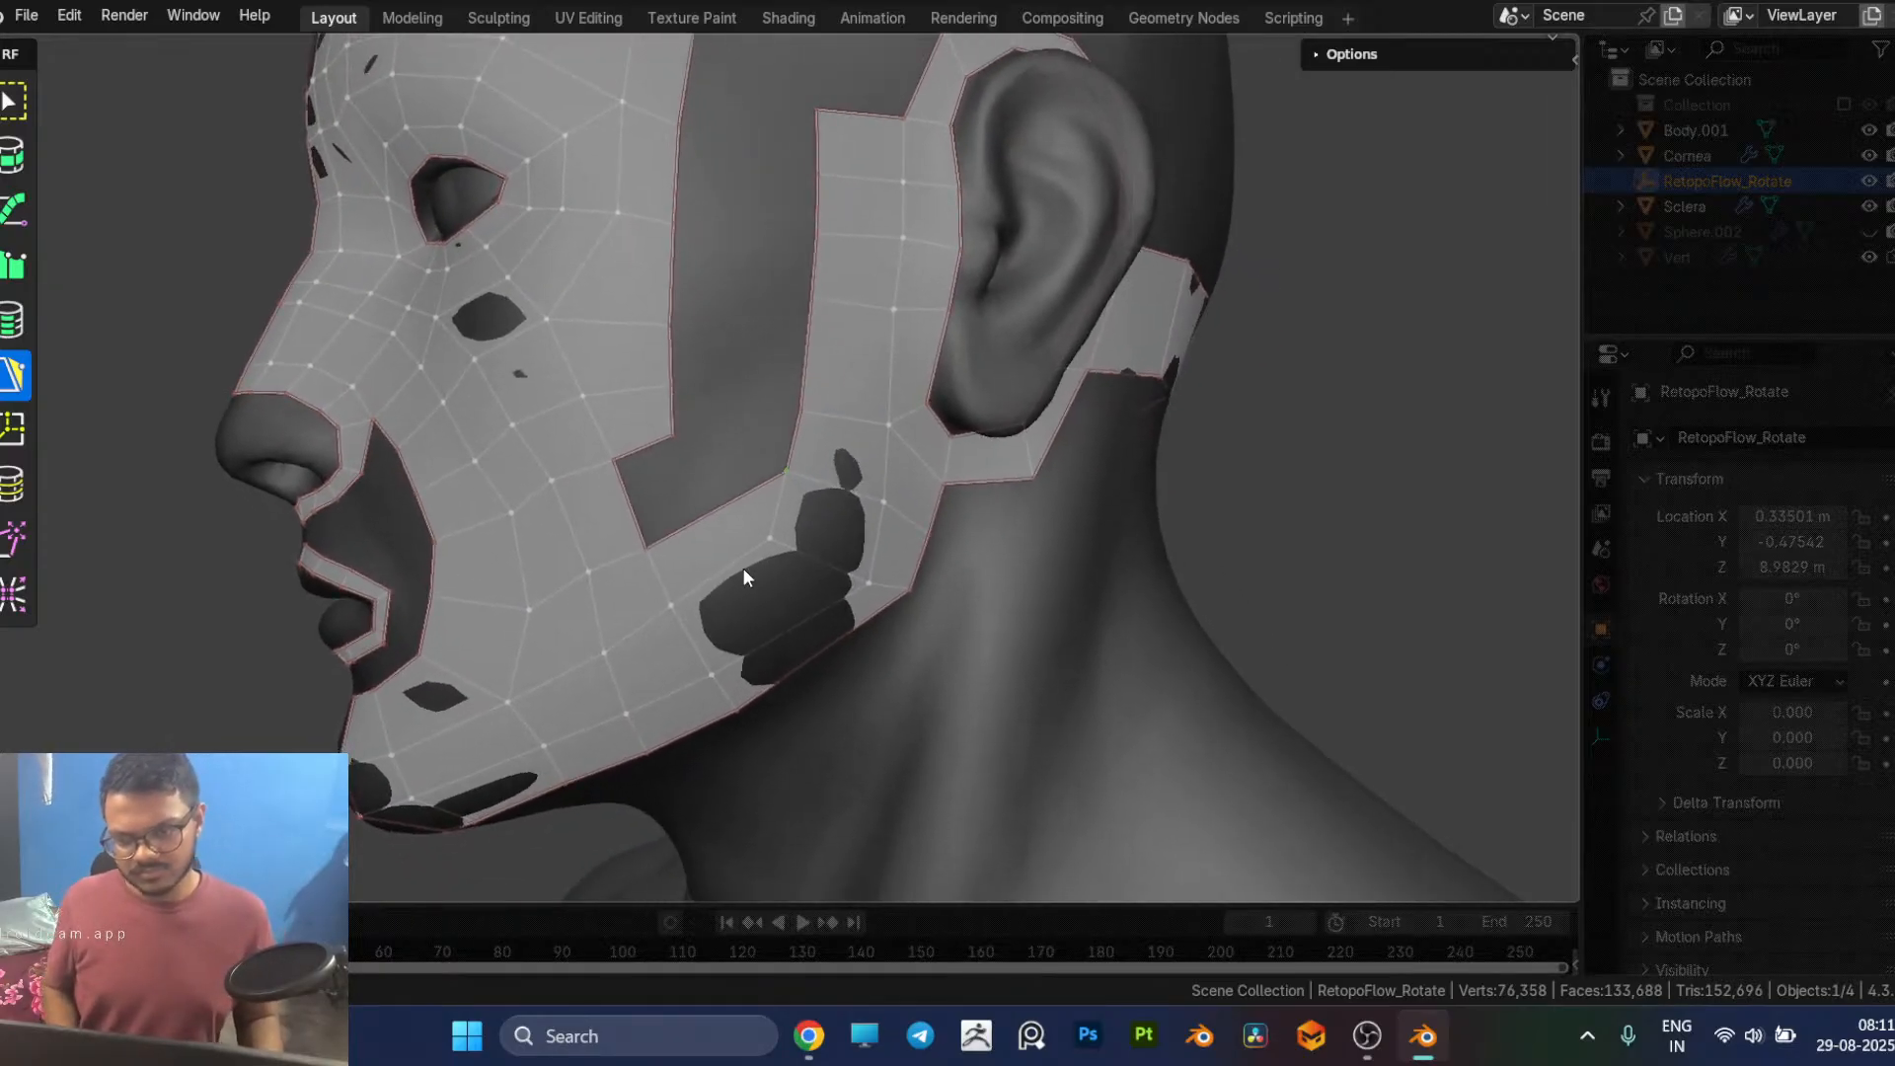
Step: Insert an edge loop across the new quad and the jaw strip, and fill the notch beside the outer cheek patch
{"action": "key", "text": "7"}
{"action": "key", "text": "5"}
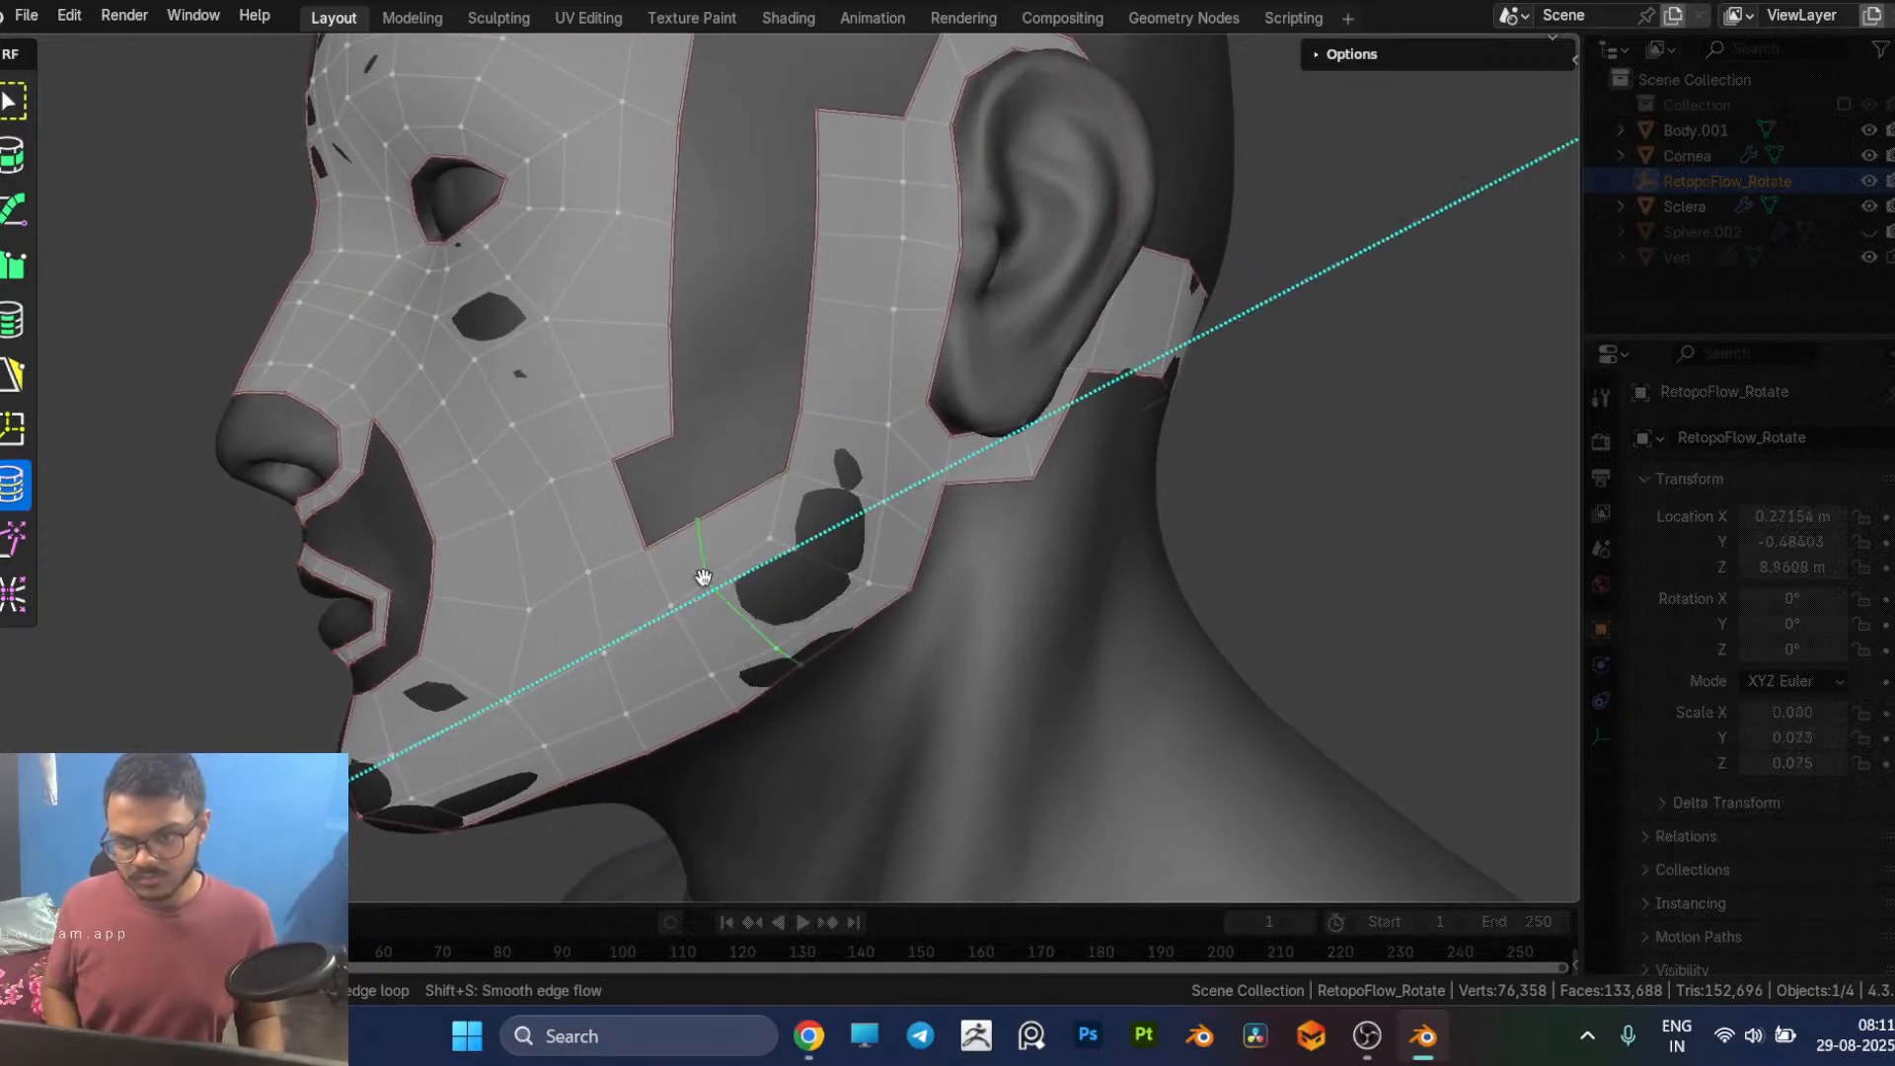
{"action": "left_click", "coordinate": [650, 456]}
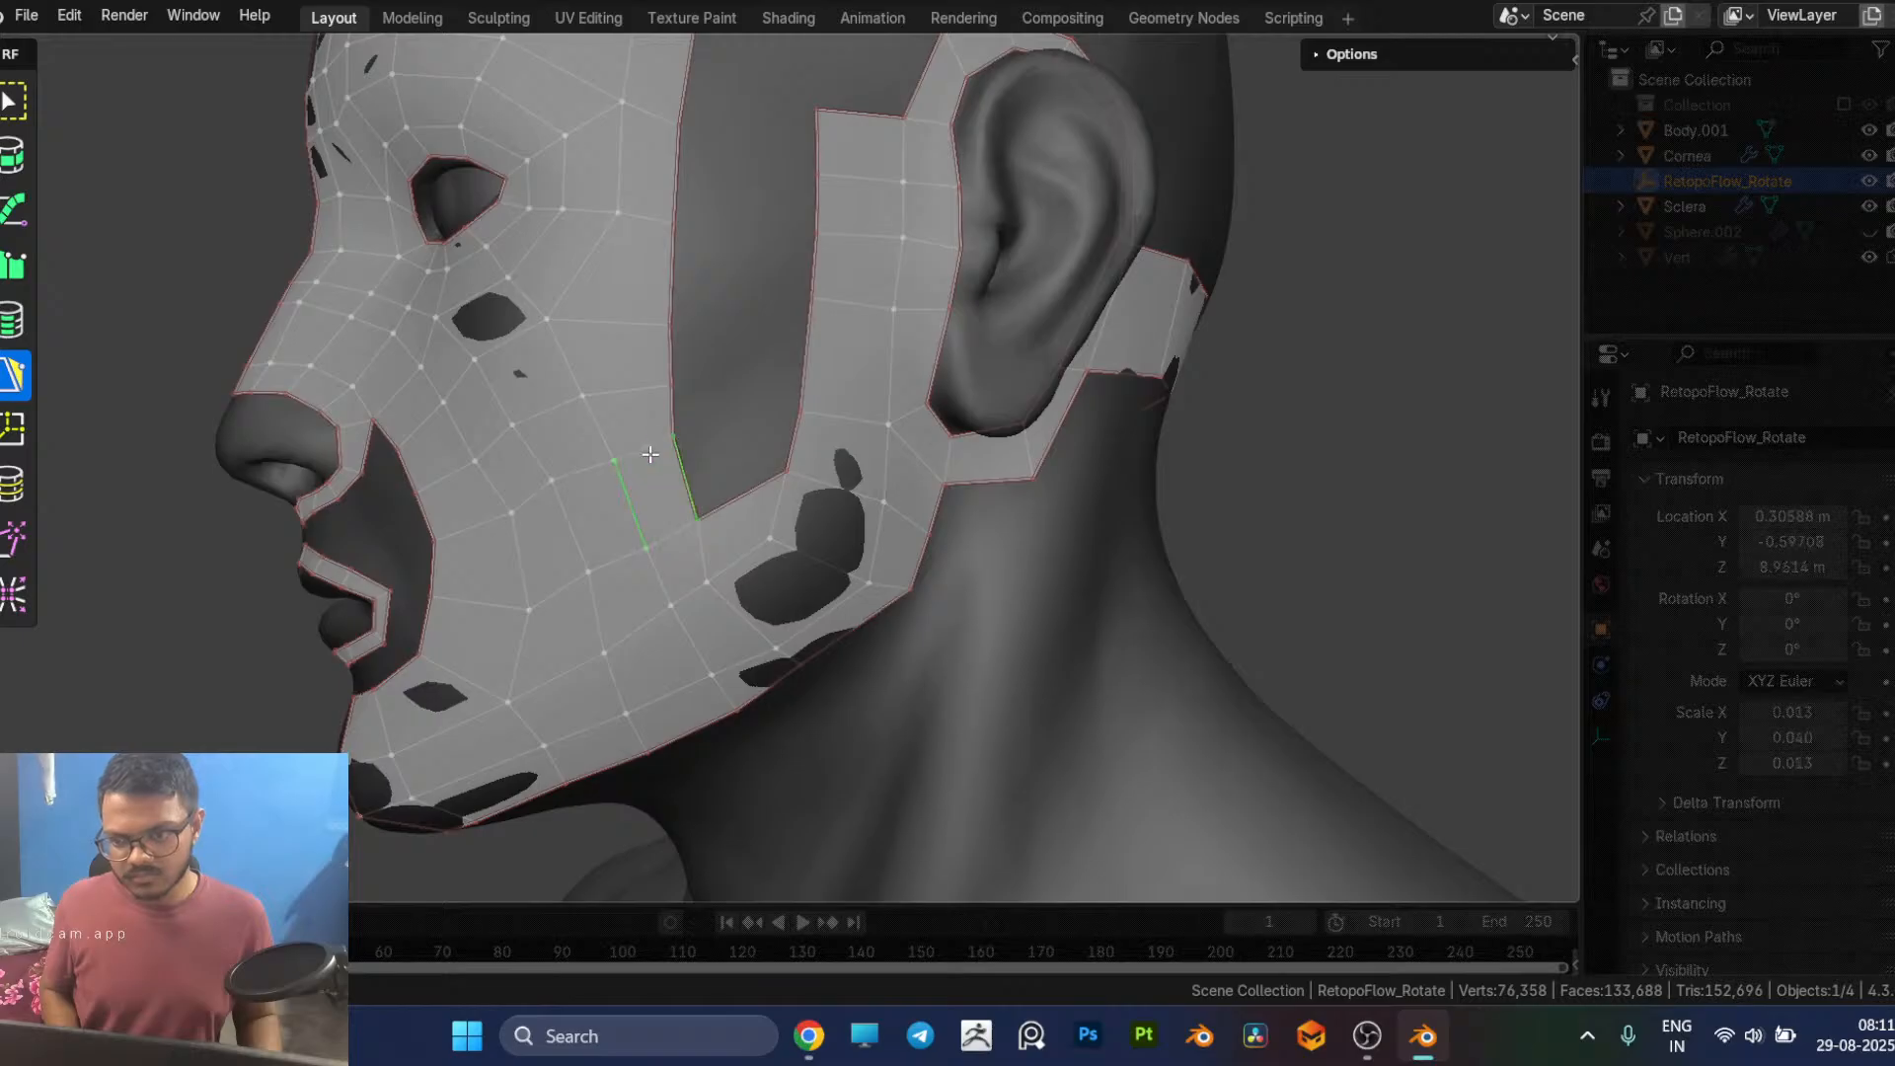
Step: Reposition the vertices near the jaw angle and fill the quad above them between the cheek patch and the ear strip
{"action": "left_click", "coordinate": [707, 575]}
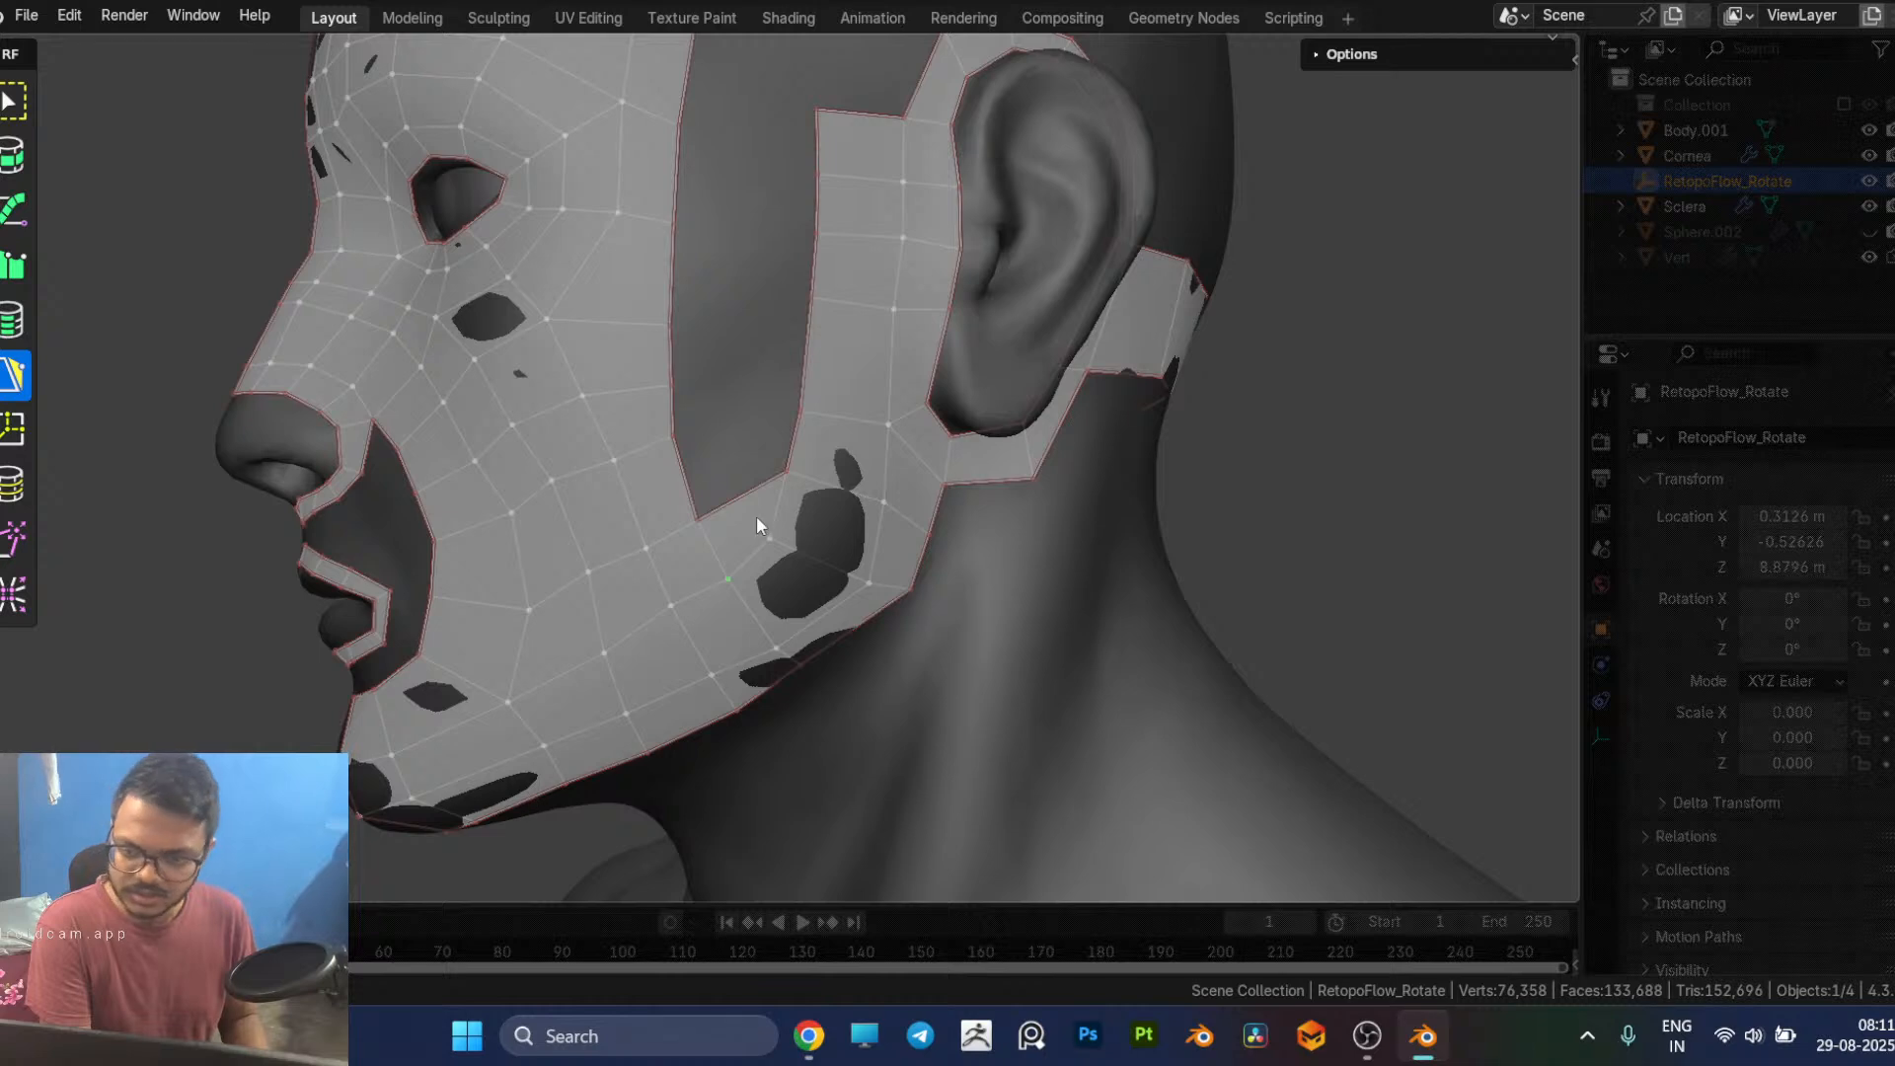
{"action": "left_click_drag", "start_coordinate": [780, 539], "coordinate": [805, 543]}
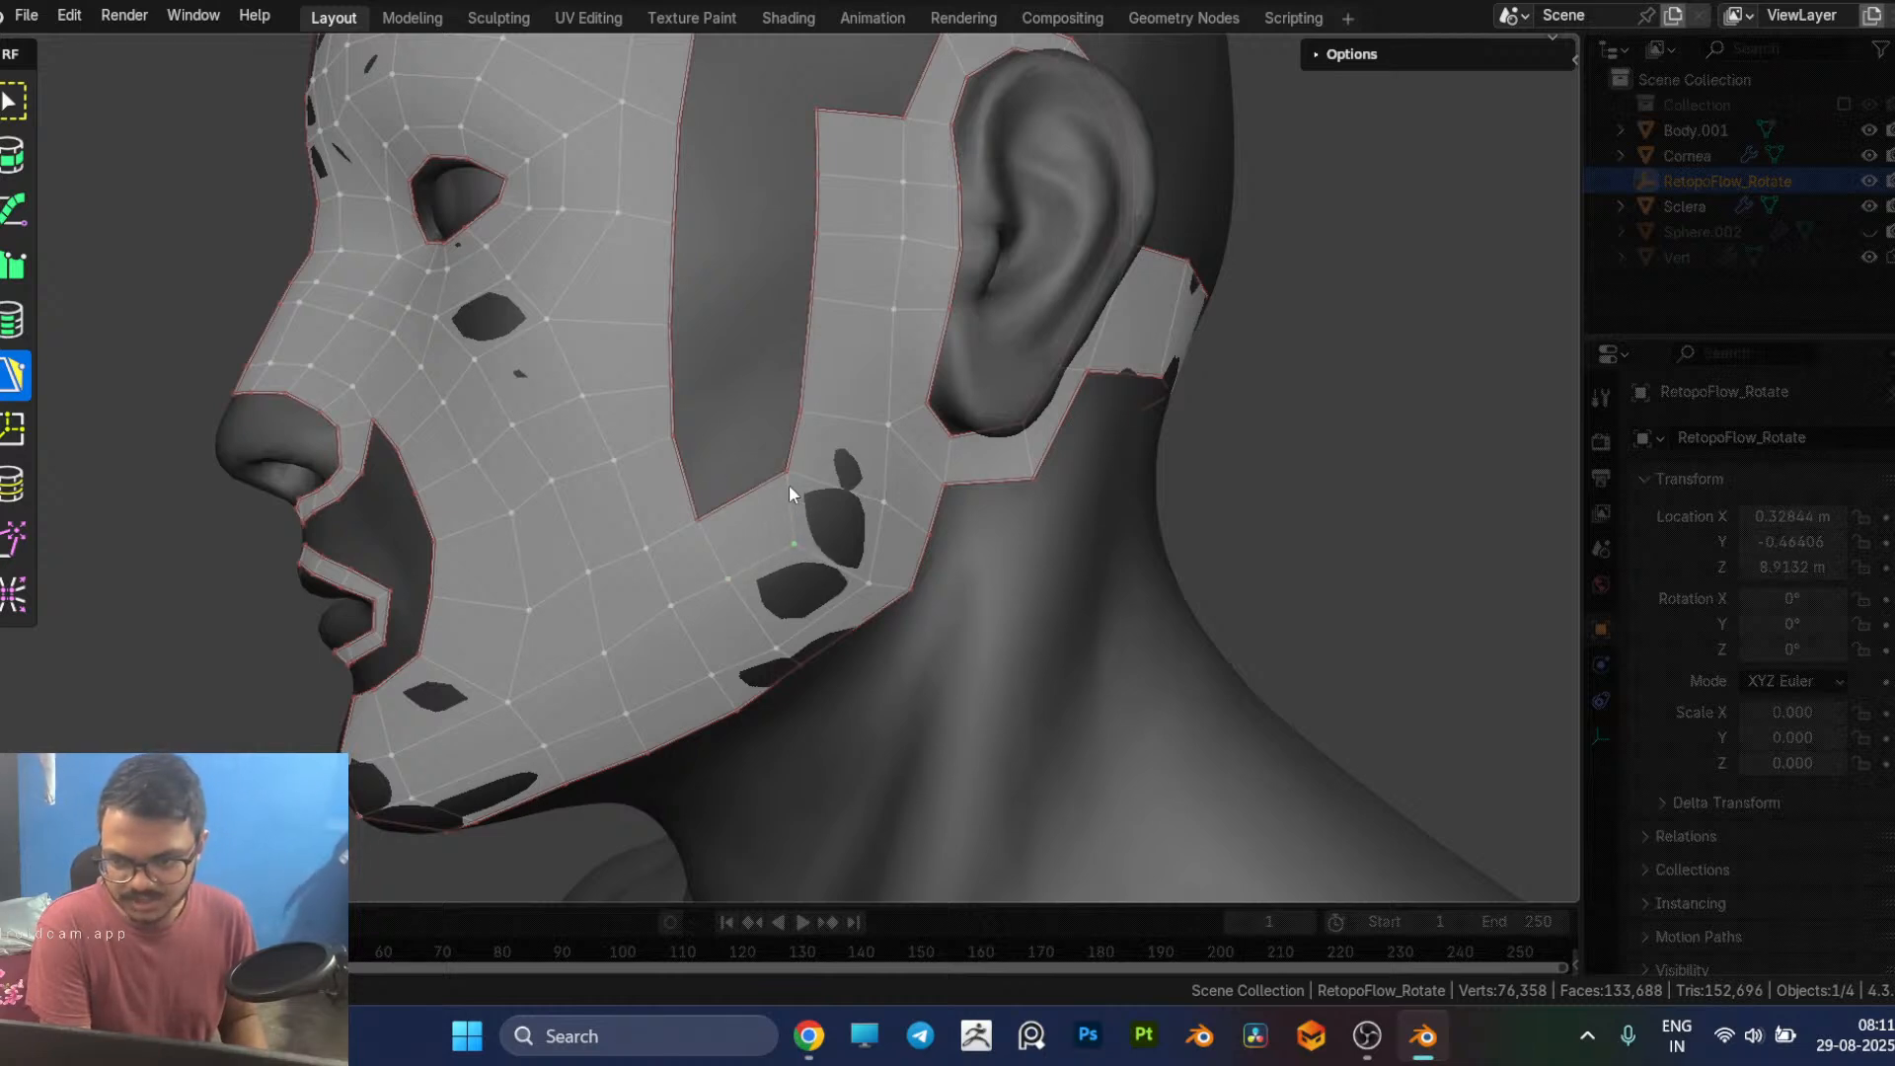
{"action": "left_click_drag", "start_coordinate": [787, 472], "coordinate": [801, 484]}
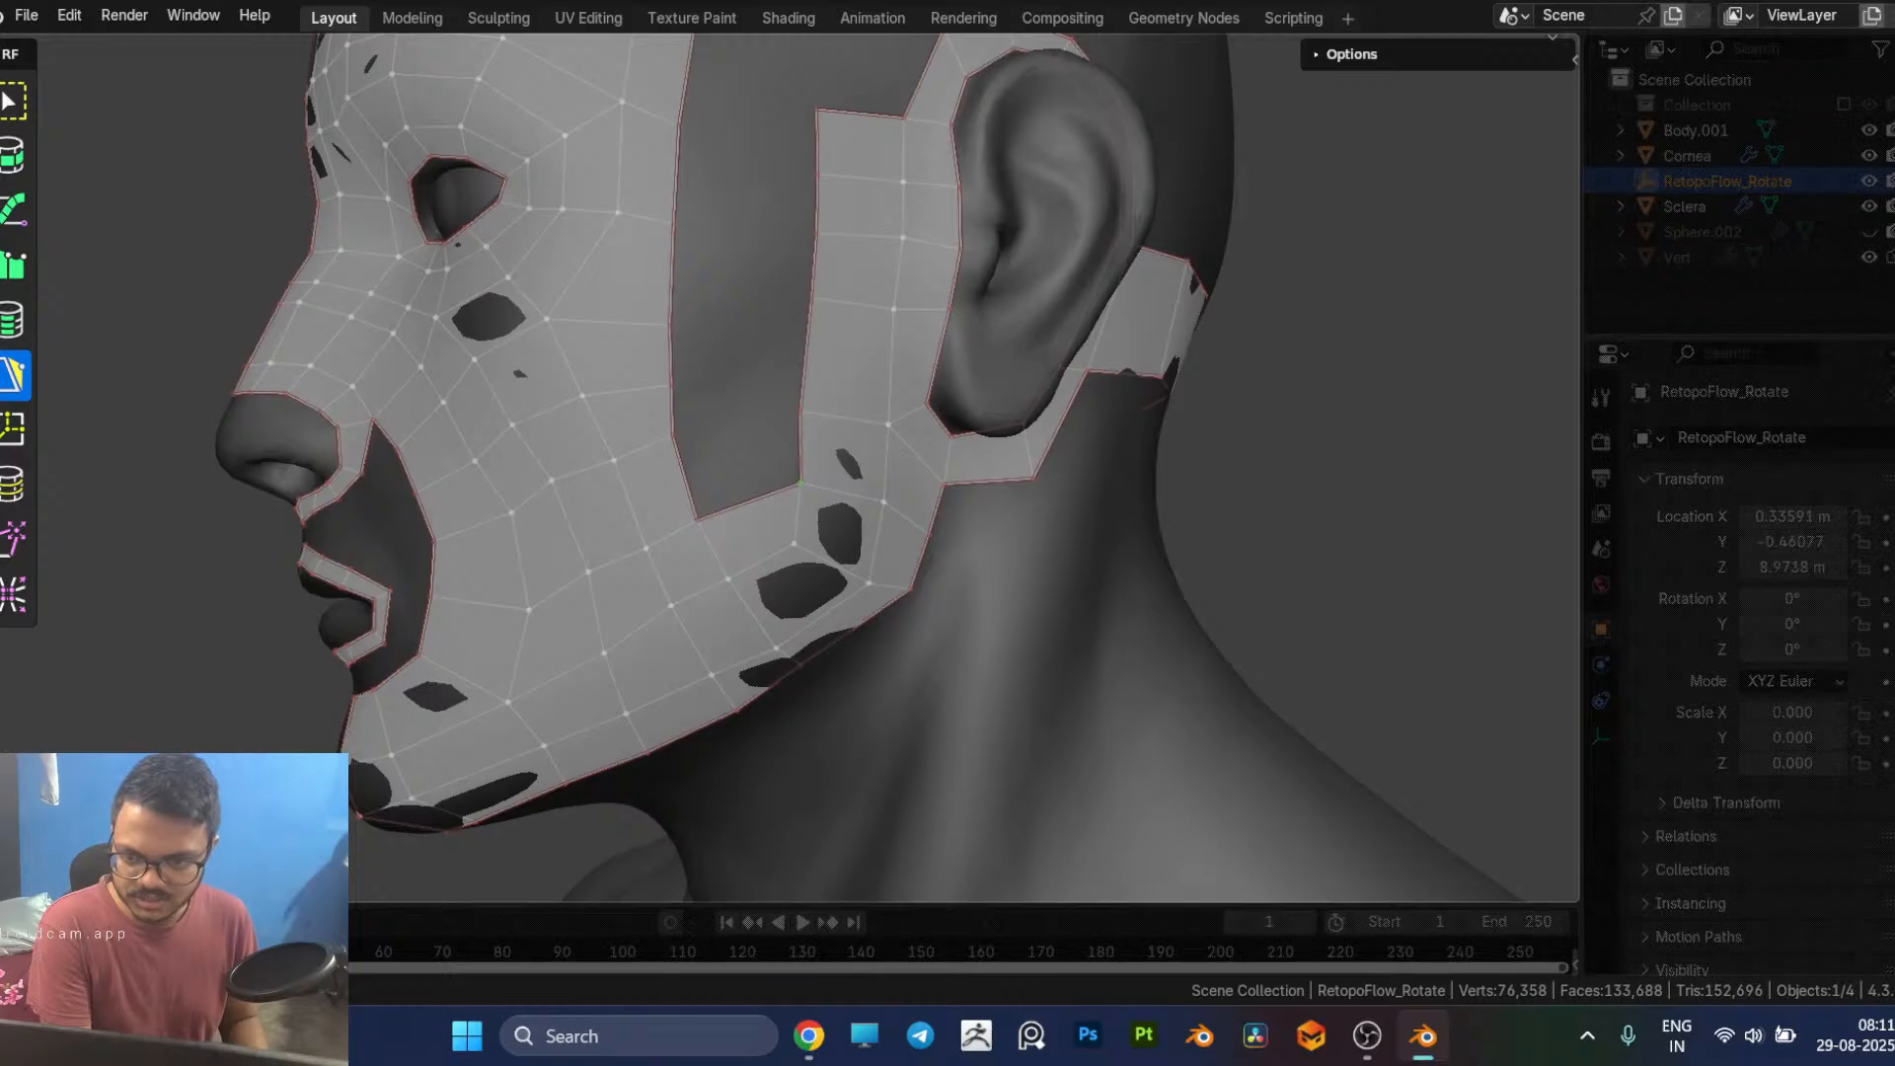
{"action": "left_click", "coordinate": [795, 445], "text": "ctrl"}
{"action": "middle_click_drag", "start_coordinate": [735, 380], "coordinate": [725, 471]}
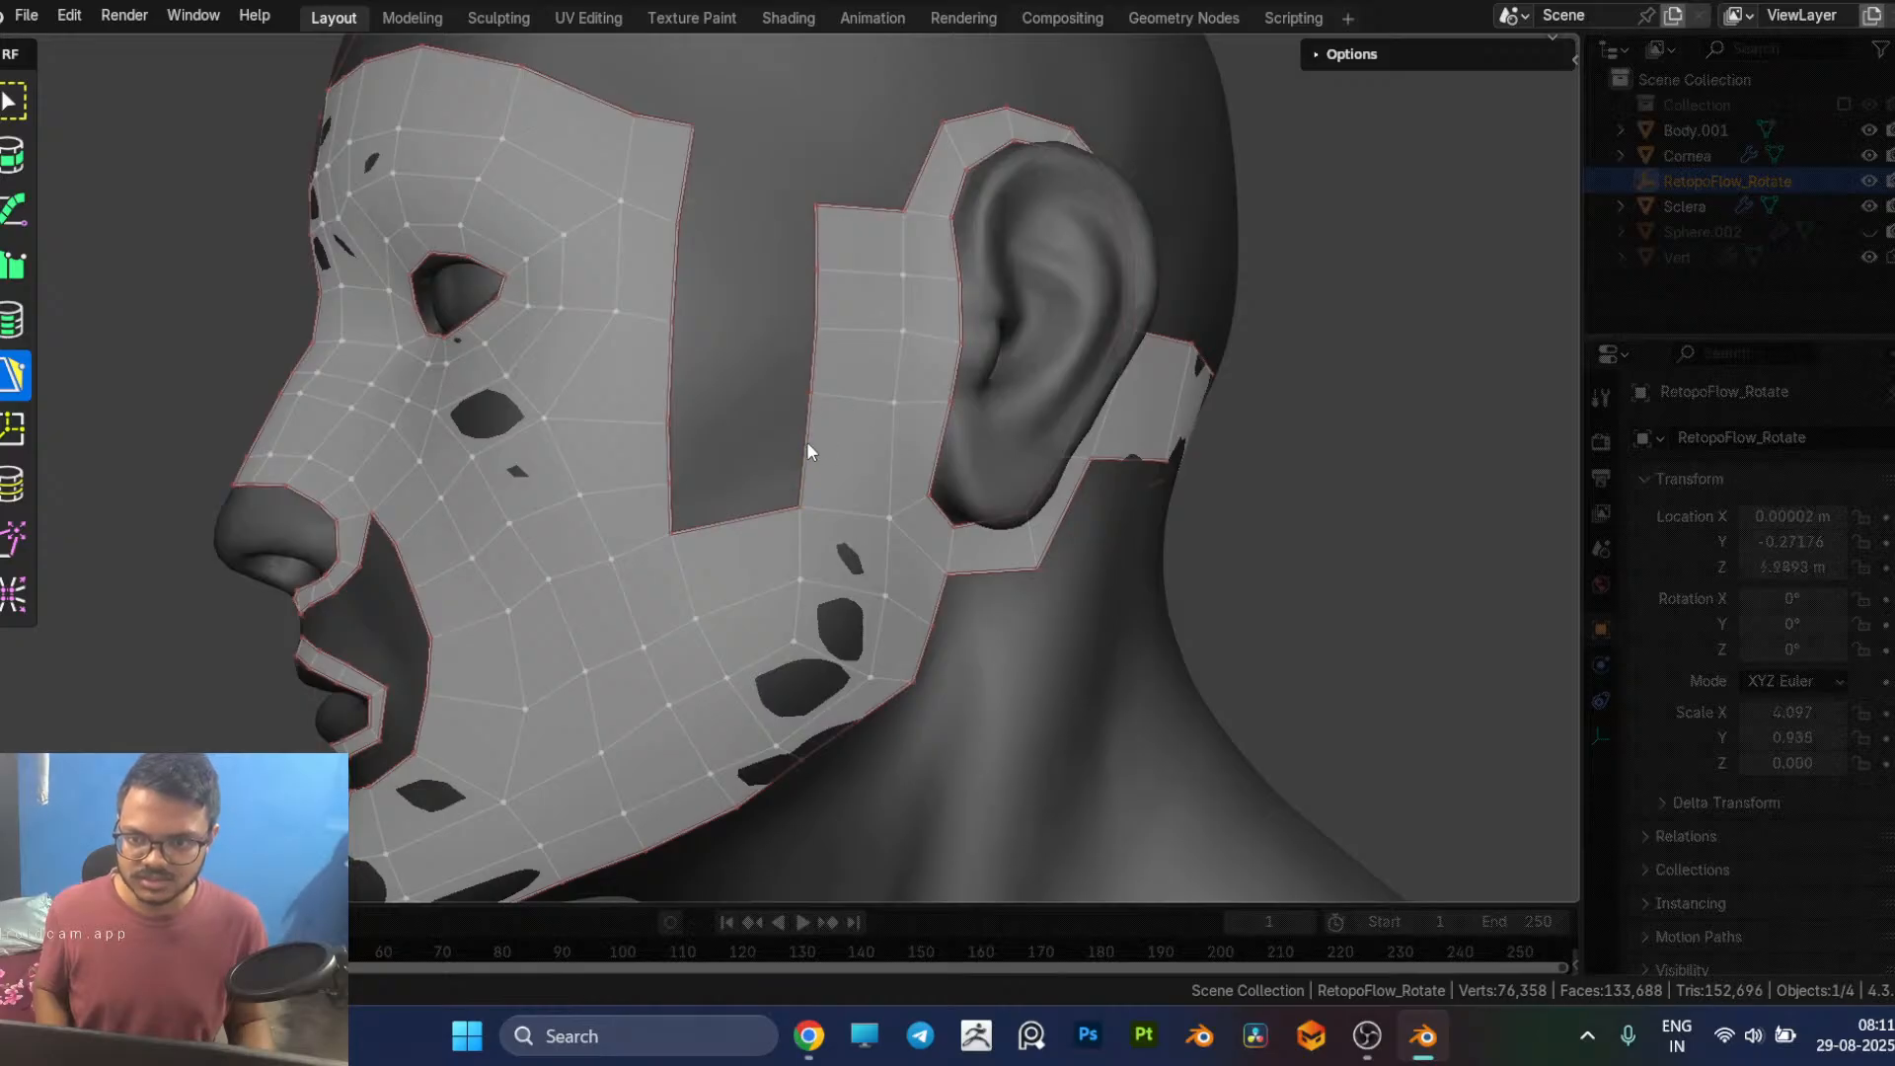
{"action": "left_click", "coordinate": [673, 507], "text": "ctrl"}
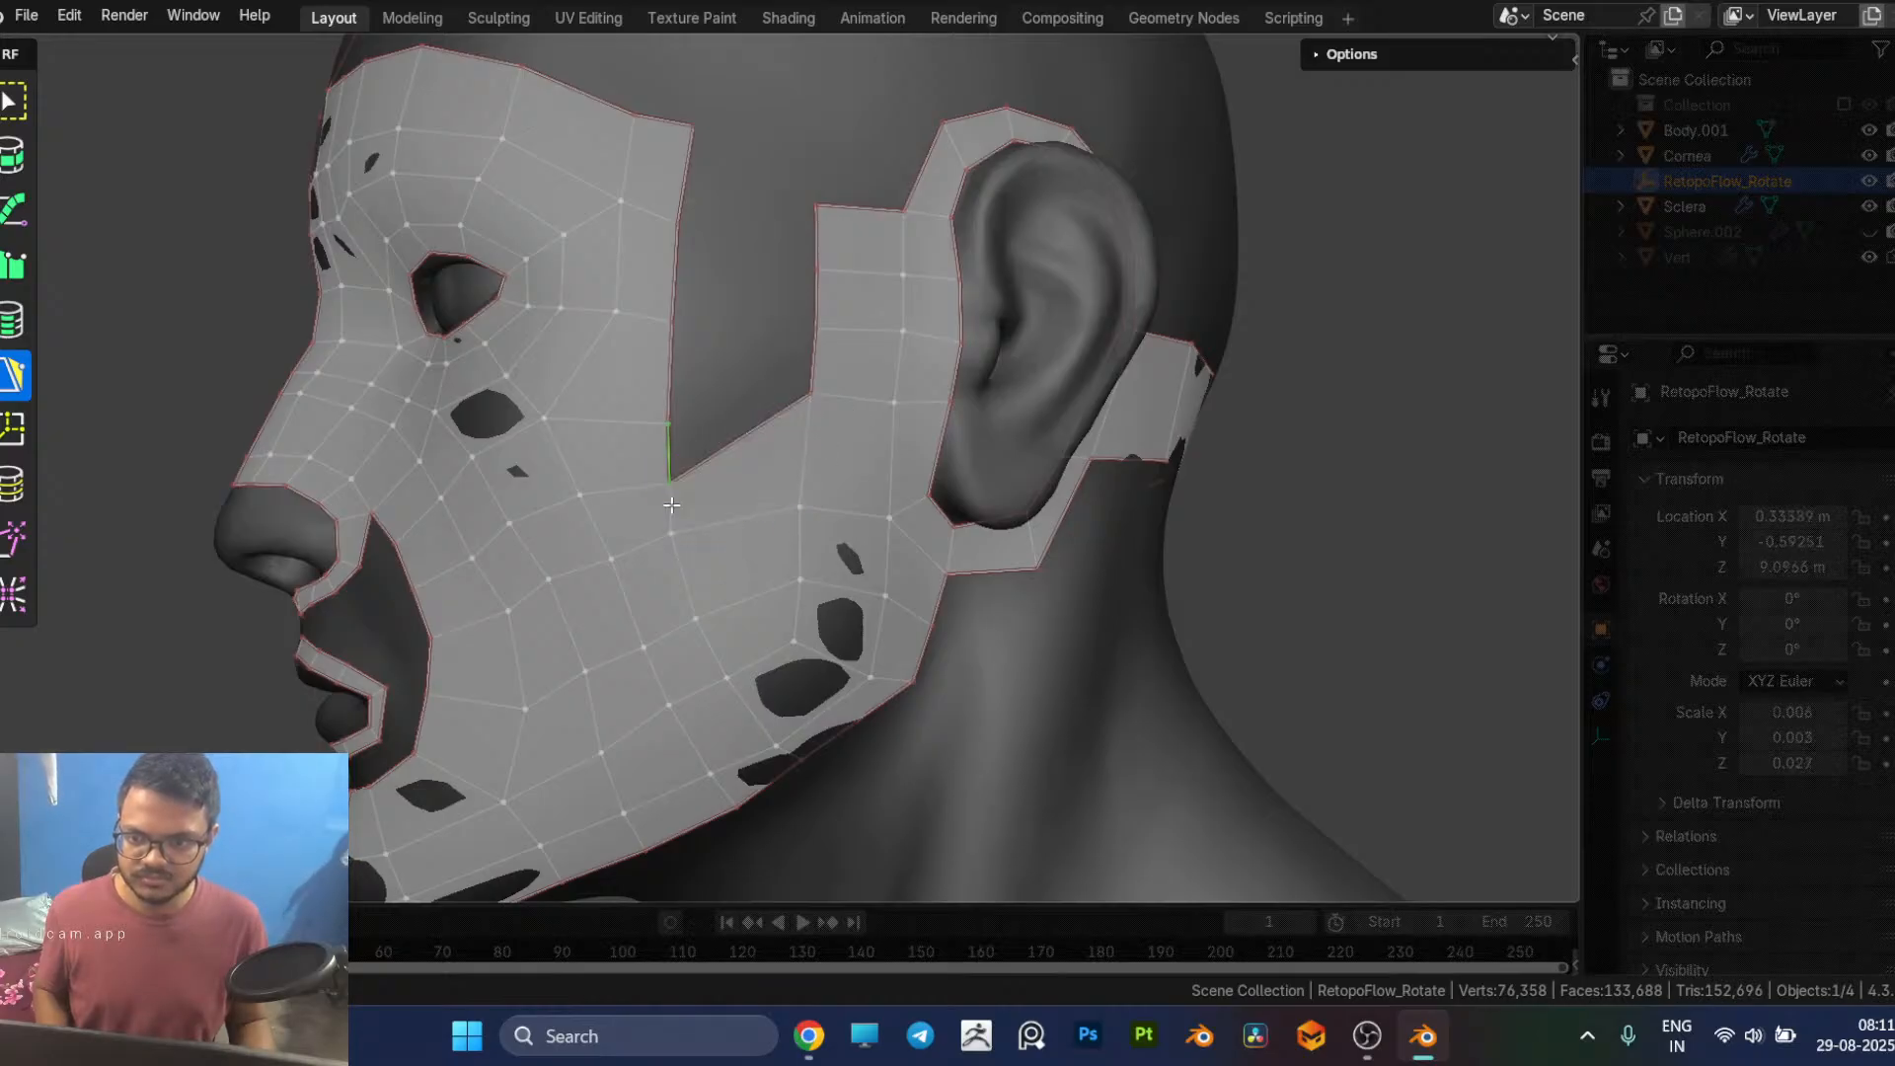
{"action": "left_click", "coordinate": [821, 353], "text": "ctrl"}
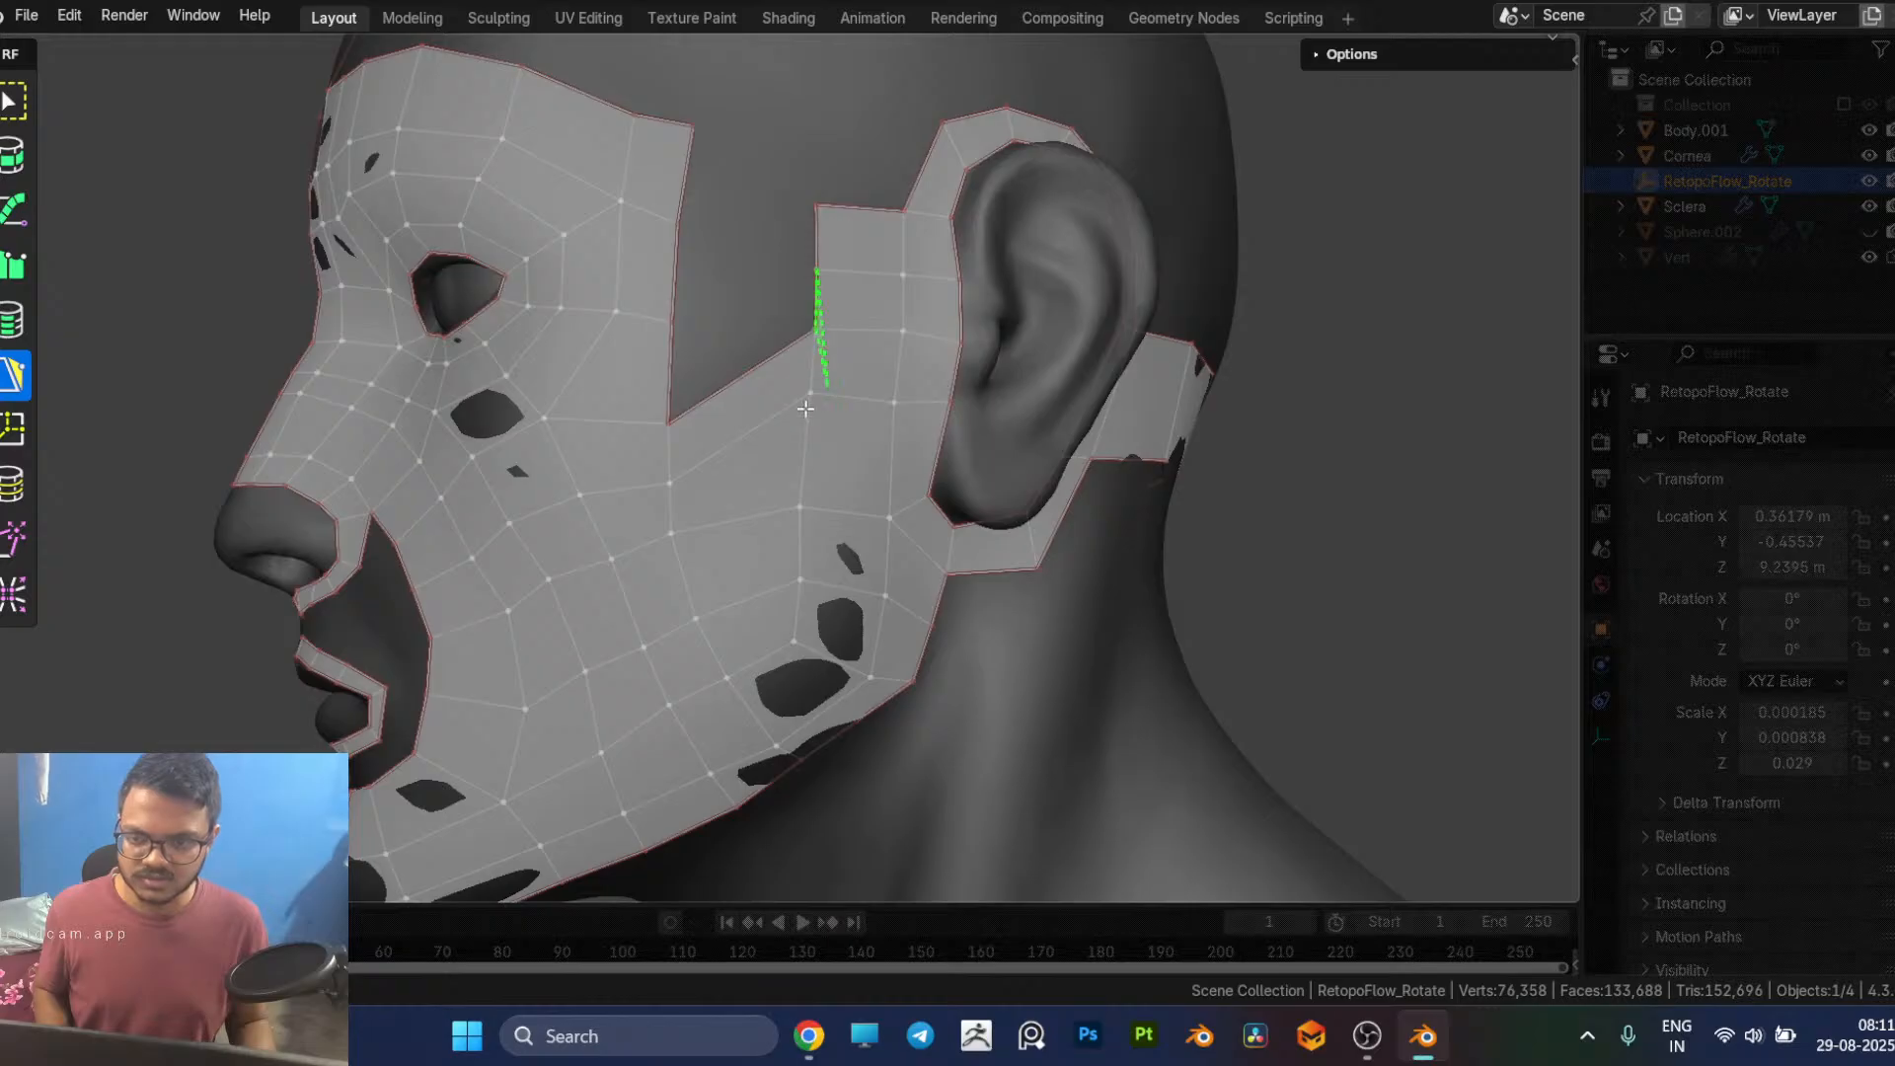
{"action": "key", "text": "ctrl+z"}
{"action": "key", "text": "ctrl+z"}
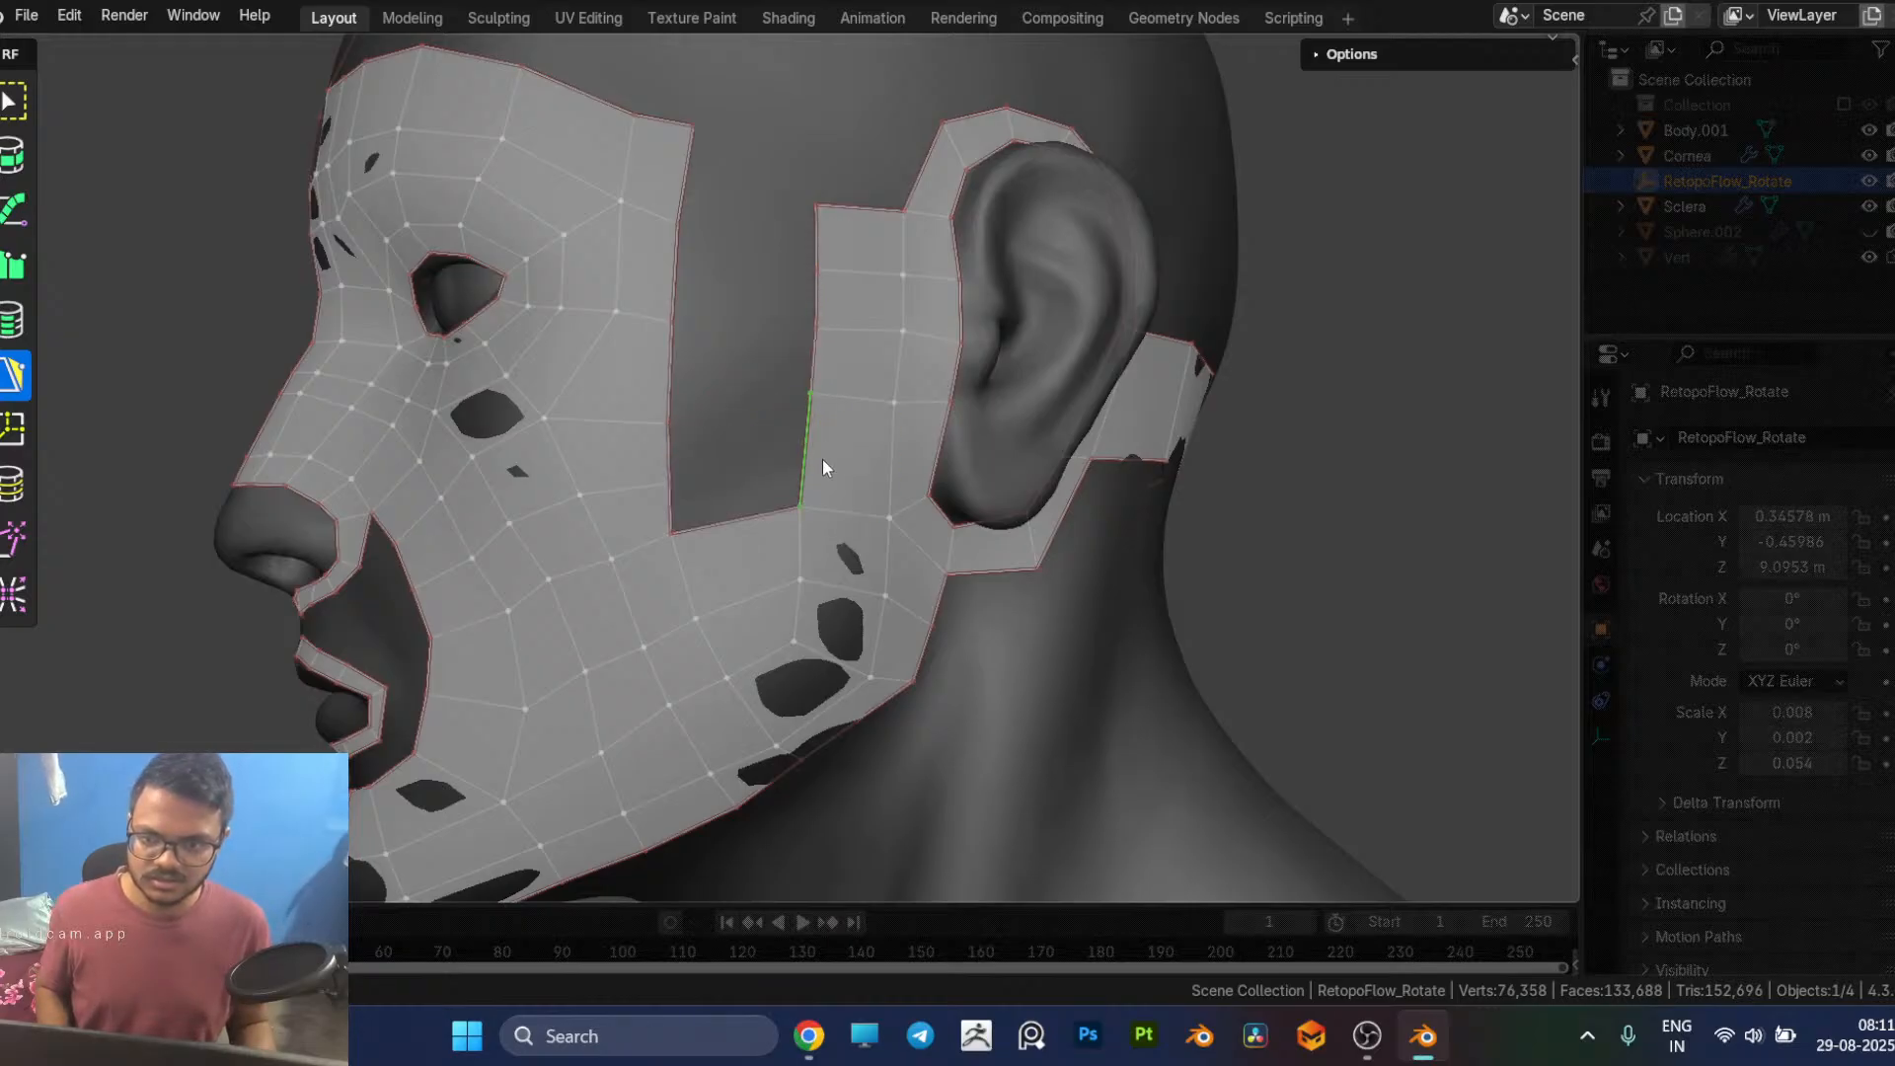
Step: Insert an edge loop across the lower strip in front of the ear and fill three quads upward between it and the cheek patch
{"action": "key", "text": "7"}
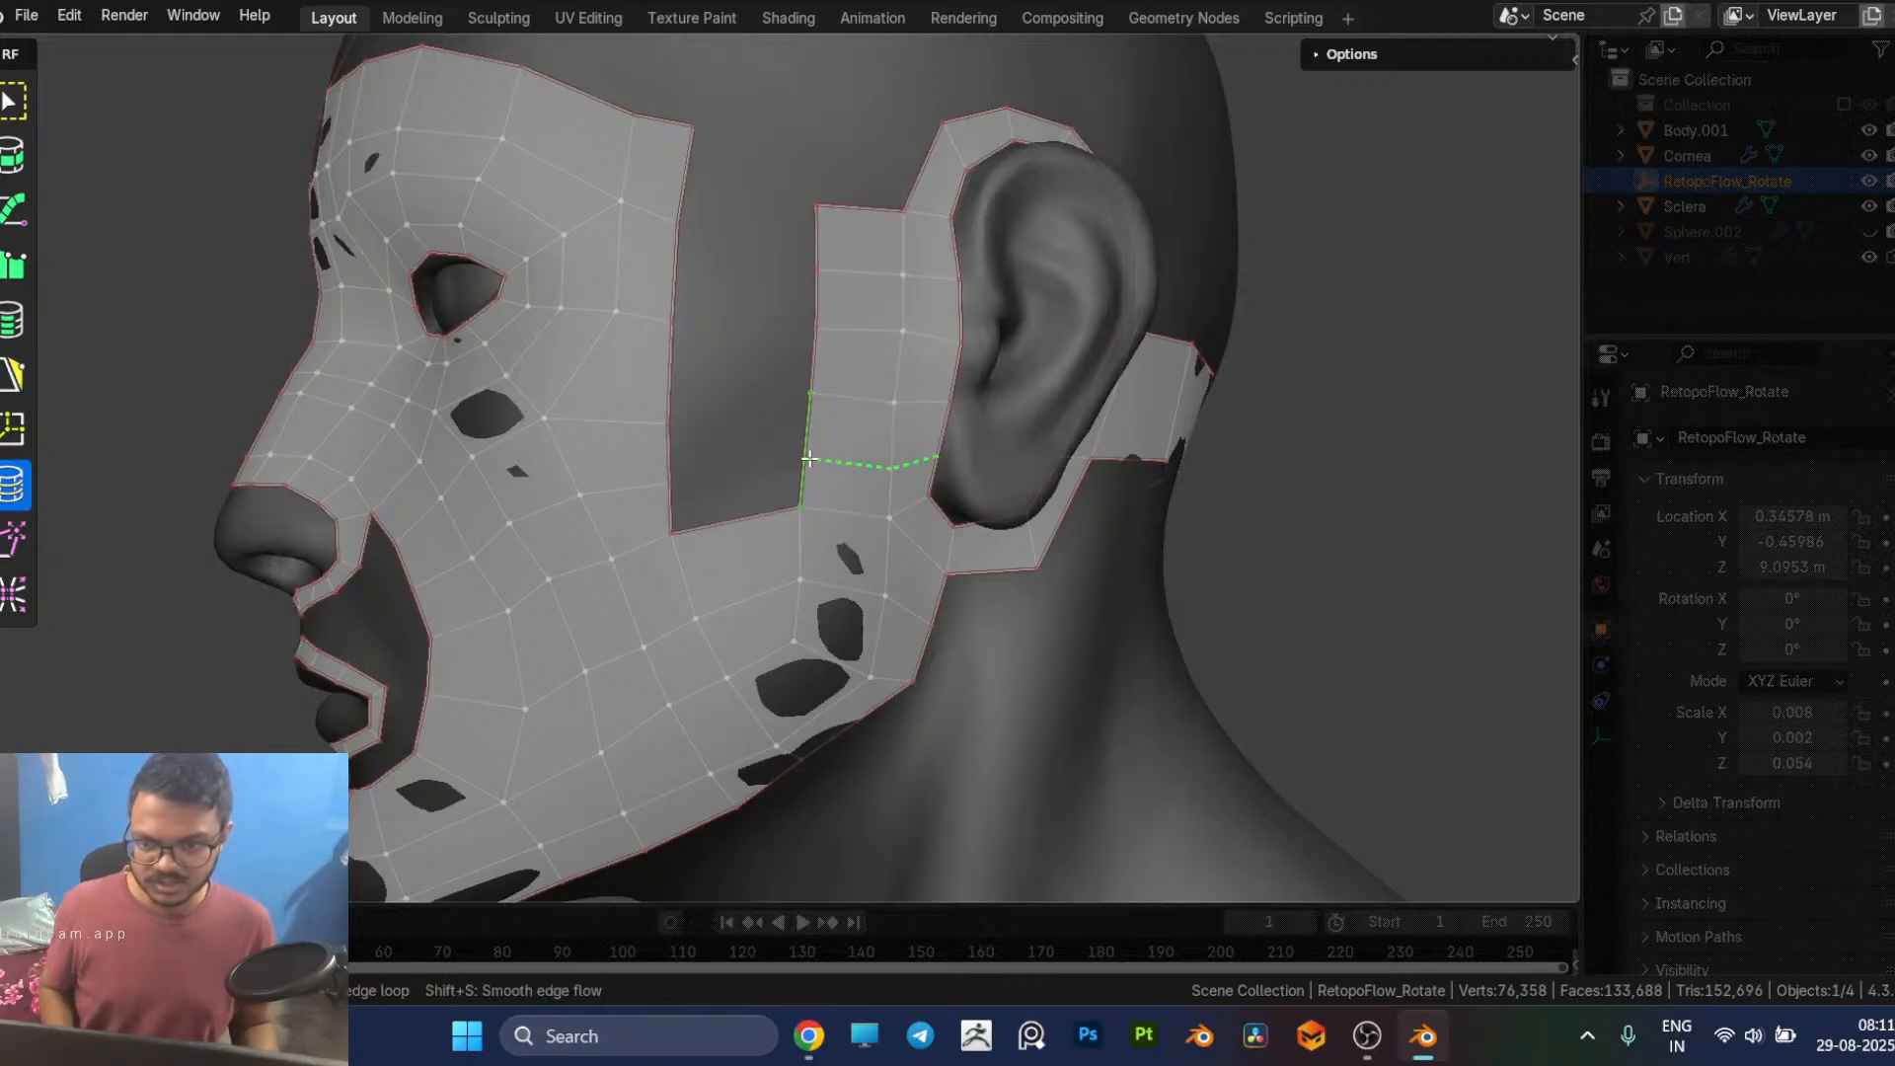
{"action": "key", "text": "5"}
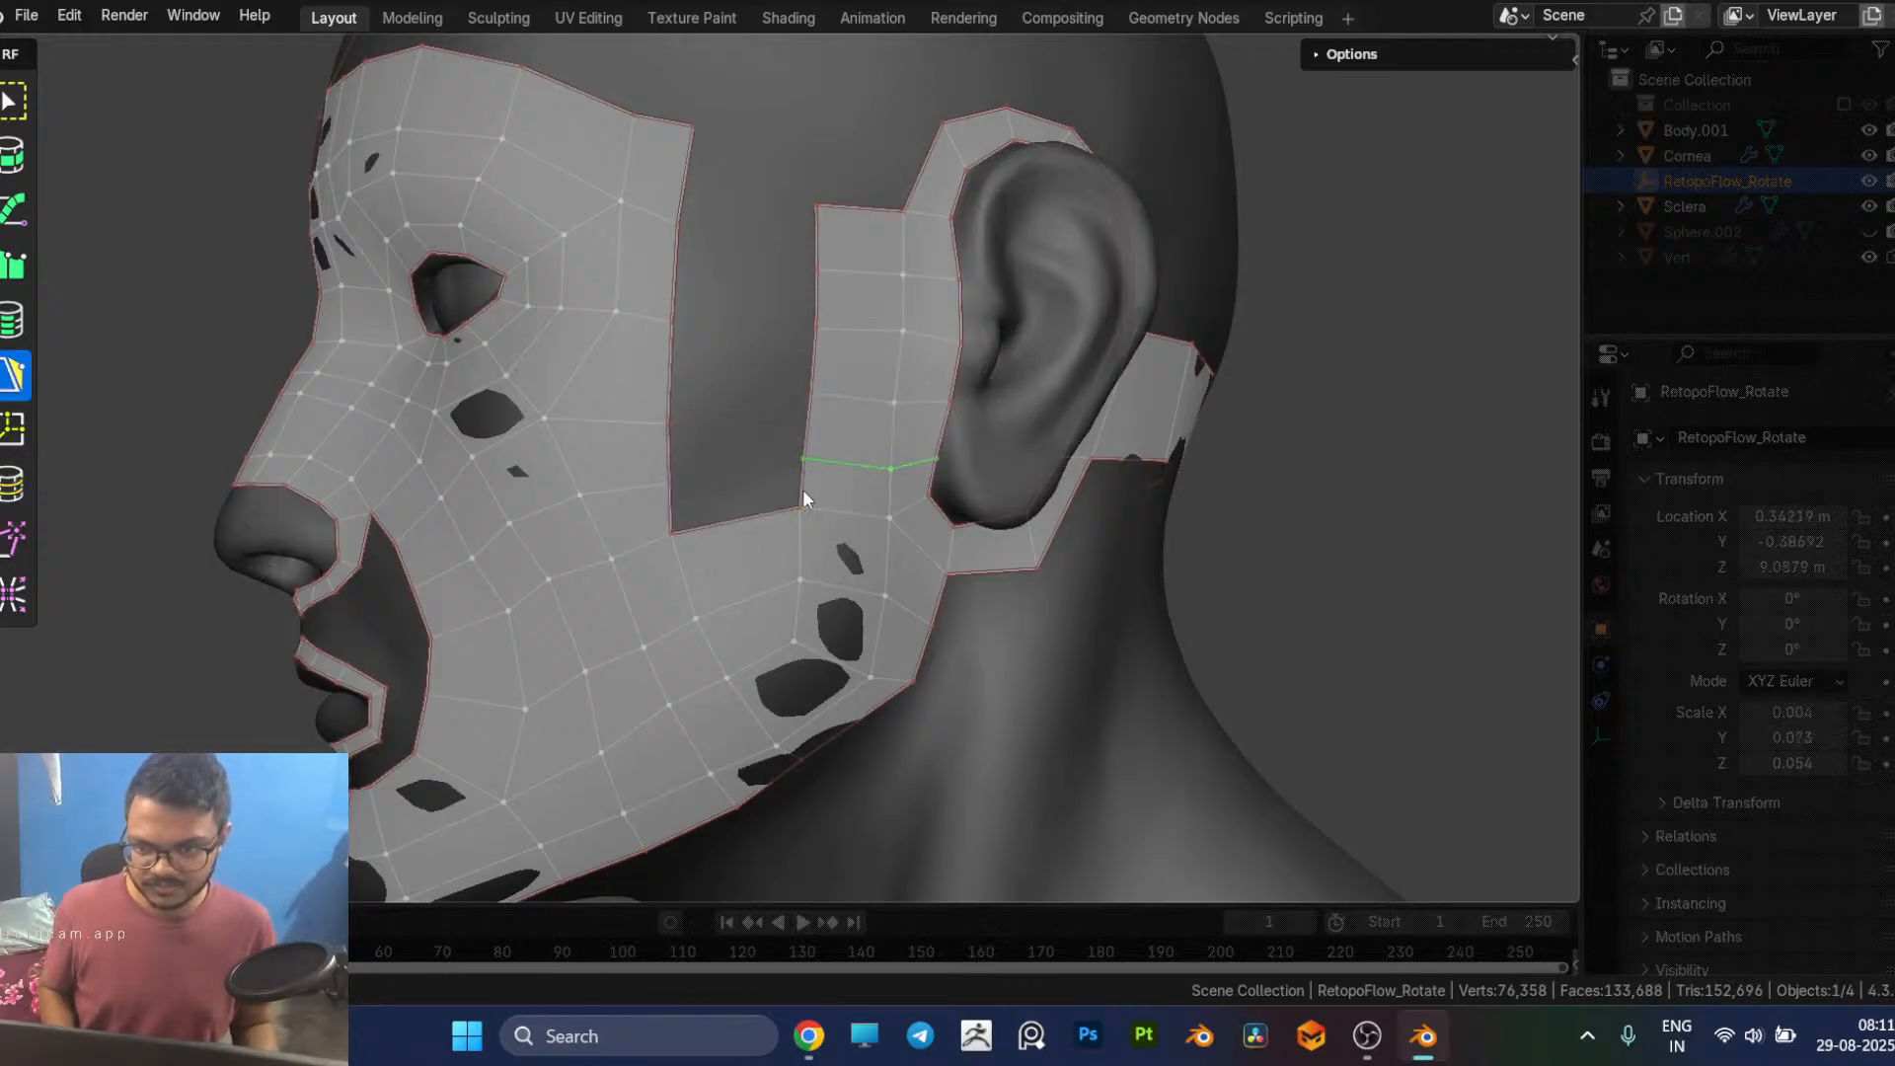
{"action": "left_click", "coordinate": [691, 488]}
{"action": "left_click", "coordinate": [750, 435]}
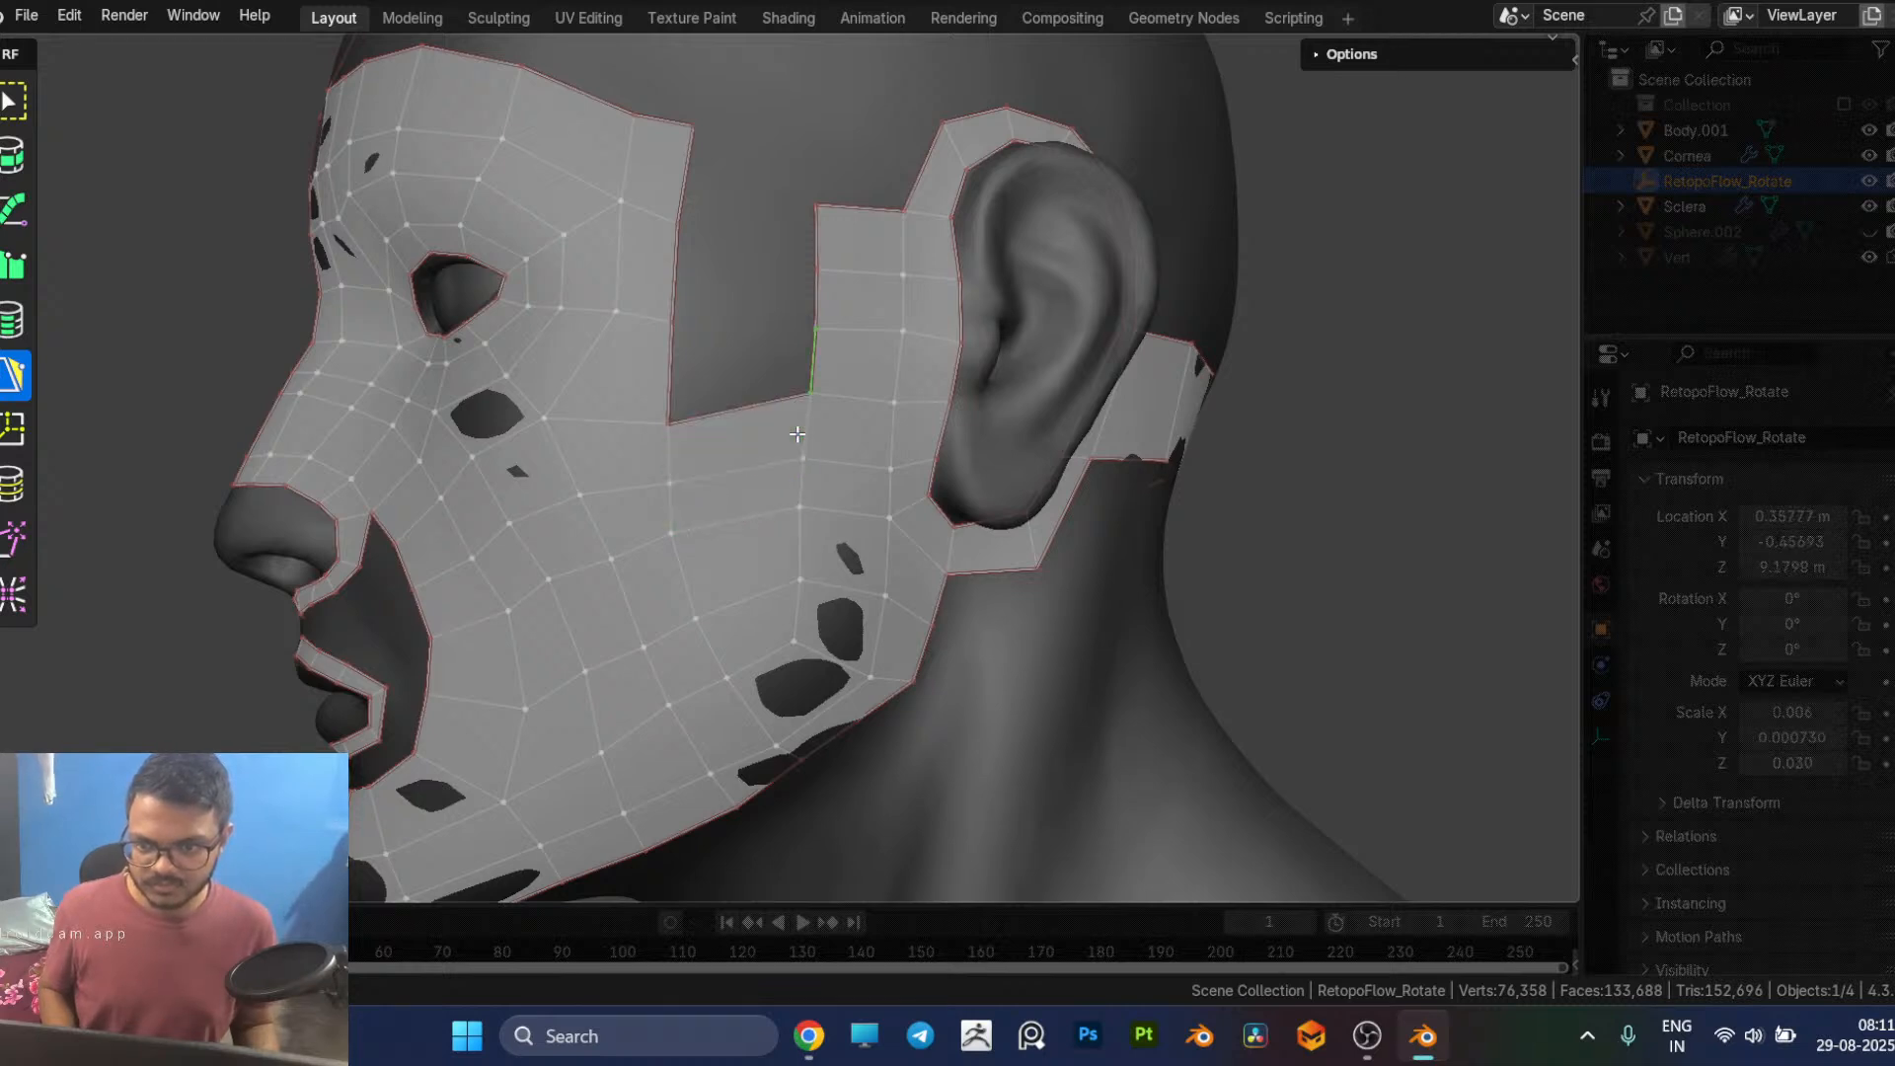
{"action": "left_click", "coordinate": [674, 322]}
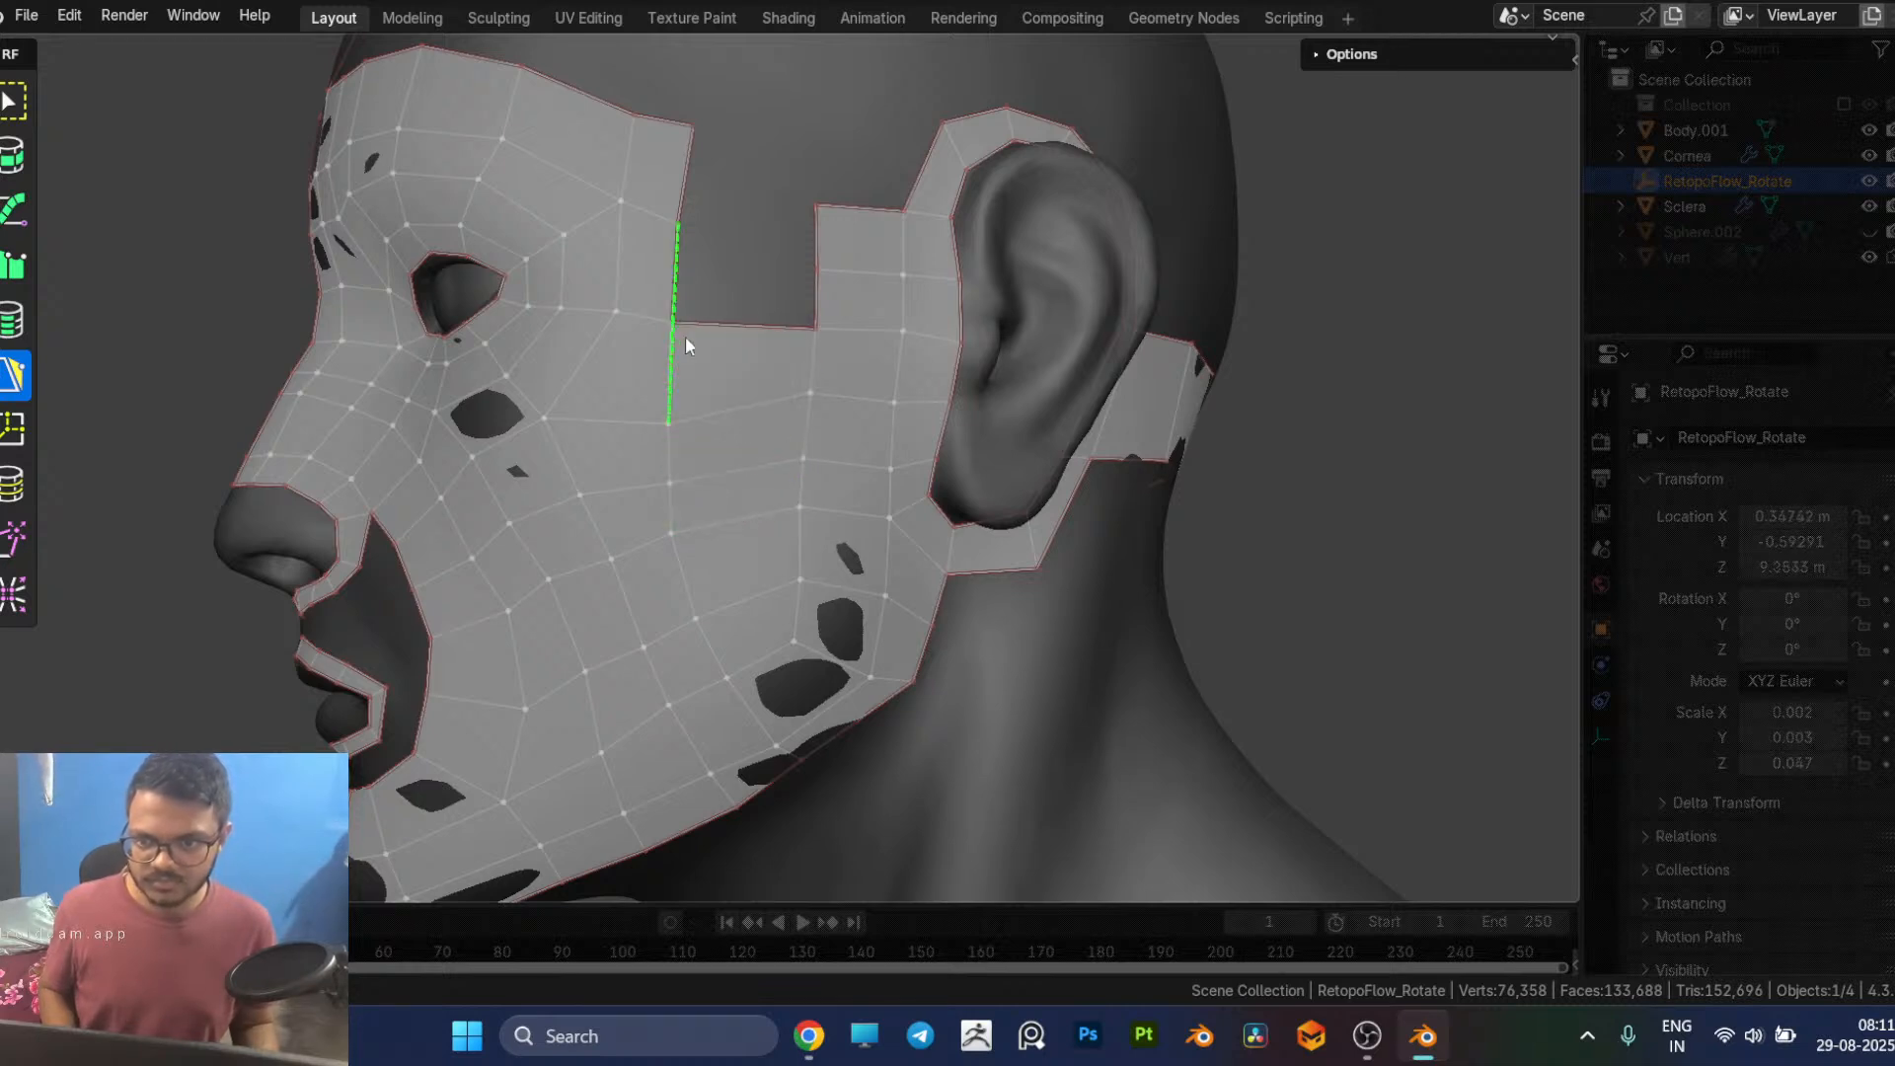
Step: Fill two stacked quads at the temple between the outer eye patch and the strip in front of the ear
{"action": "left_click", "coordinate": [811, 306]}
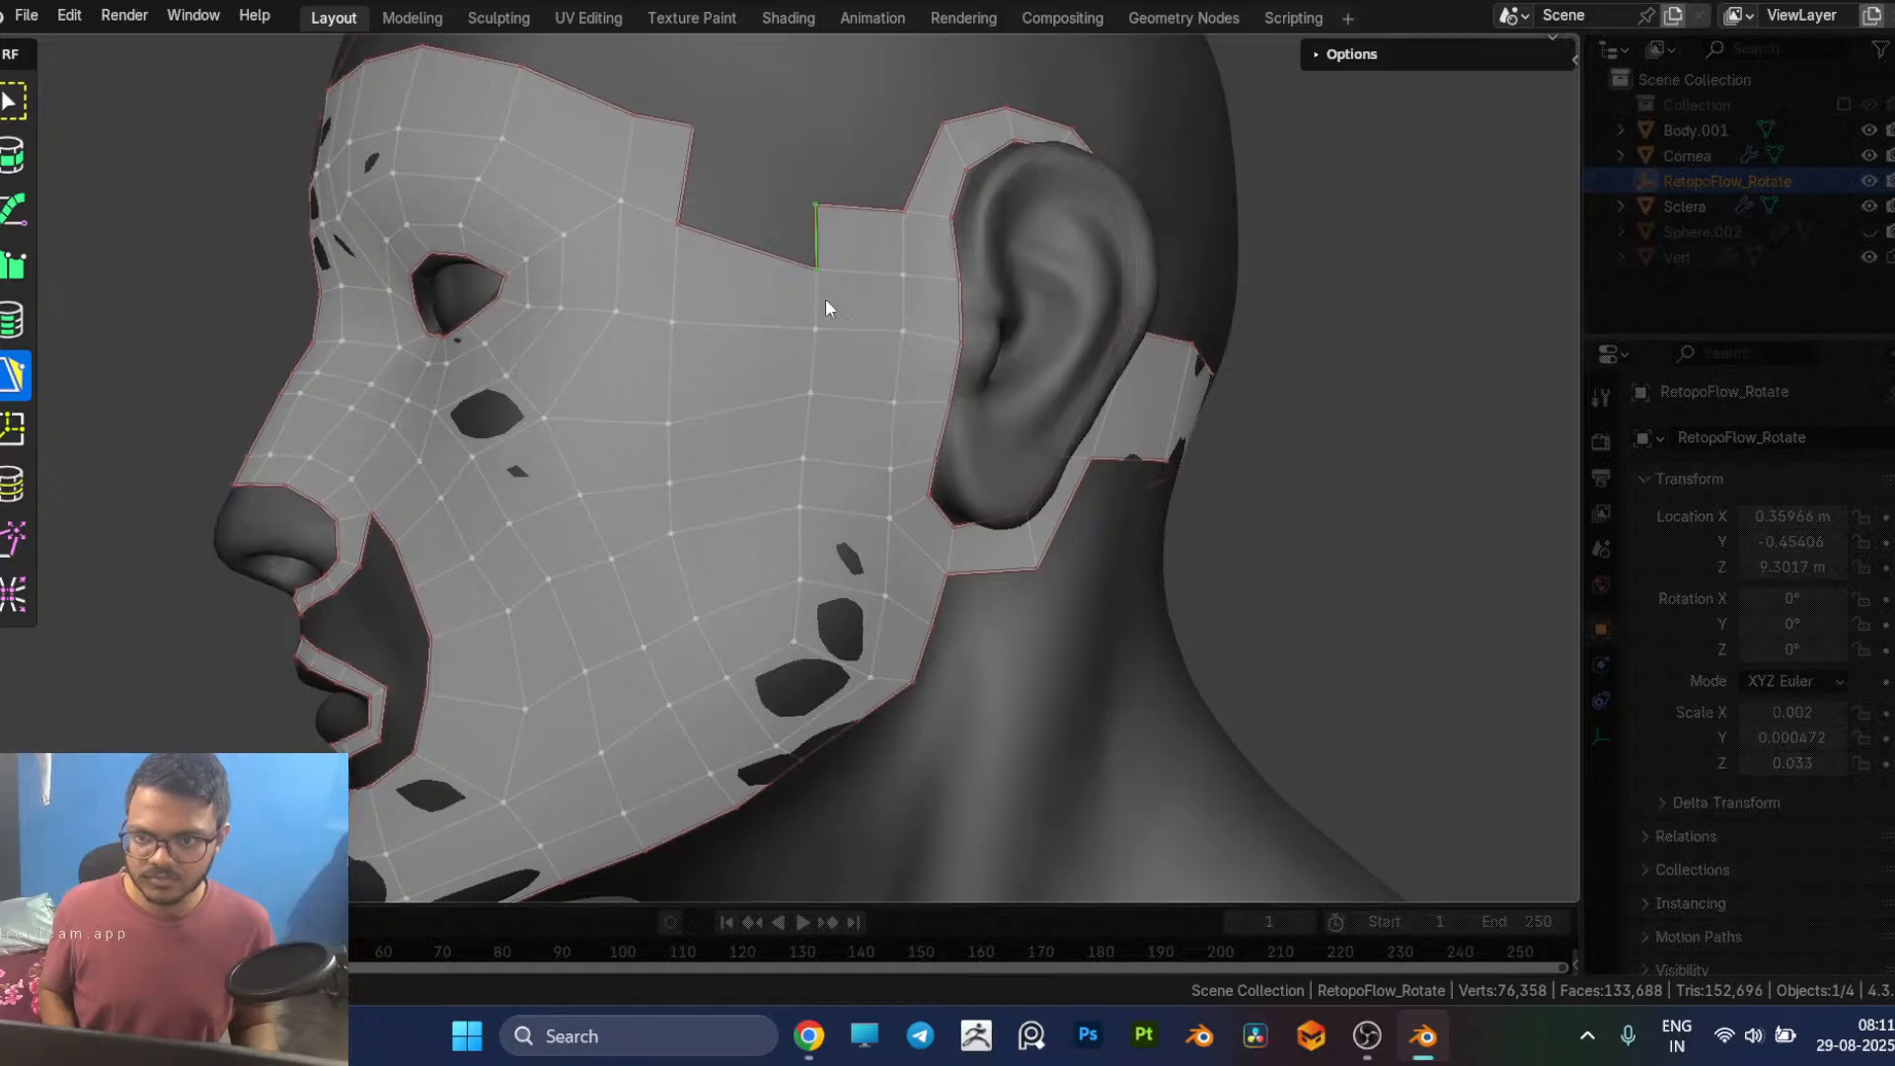
{"action": "left_click", "coordinate": [690, 188]}
{"action": "scroll", "coordinate": [858, 224], "scroll_direction": "down", "scroll_amount": 2}
{"action": "scroll", "coordinate": [928, 347], "scroll_direction": "down", "scroll_amount": 5}
{"action": "middle_click_drag", "start_coordinate": [927, 347], "coordinate": [784, 643]}
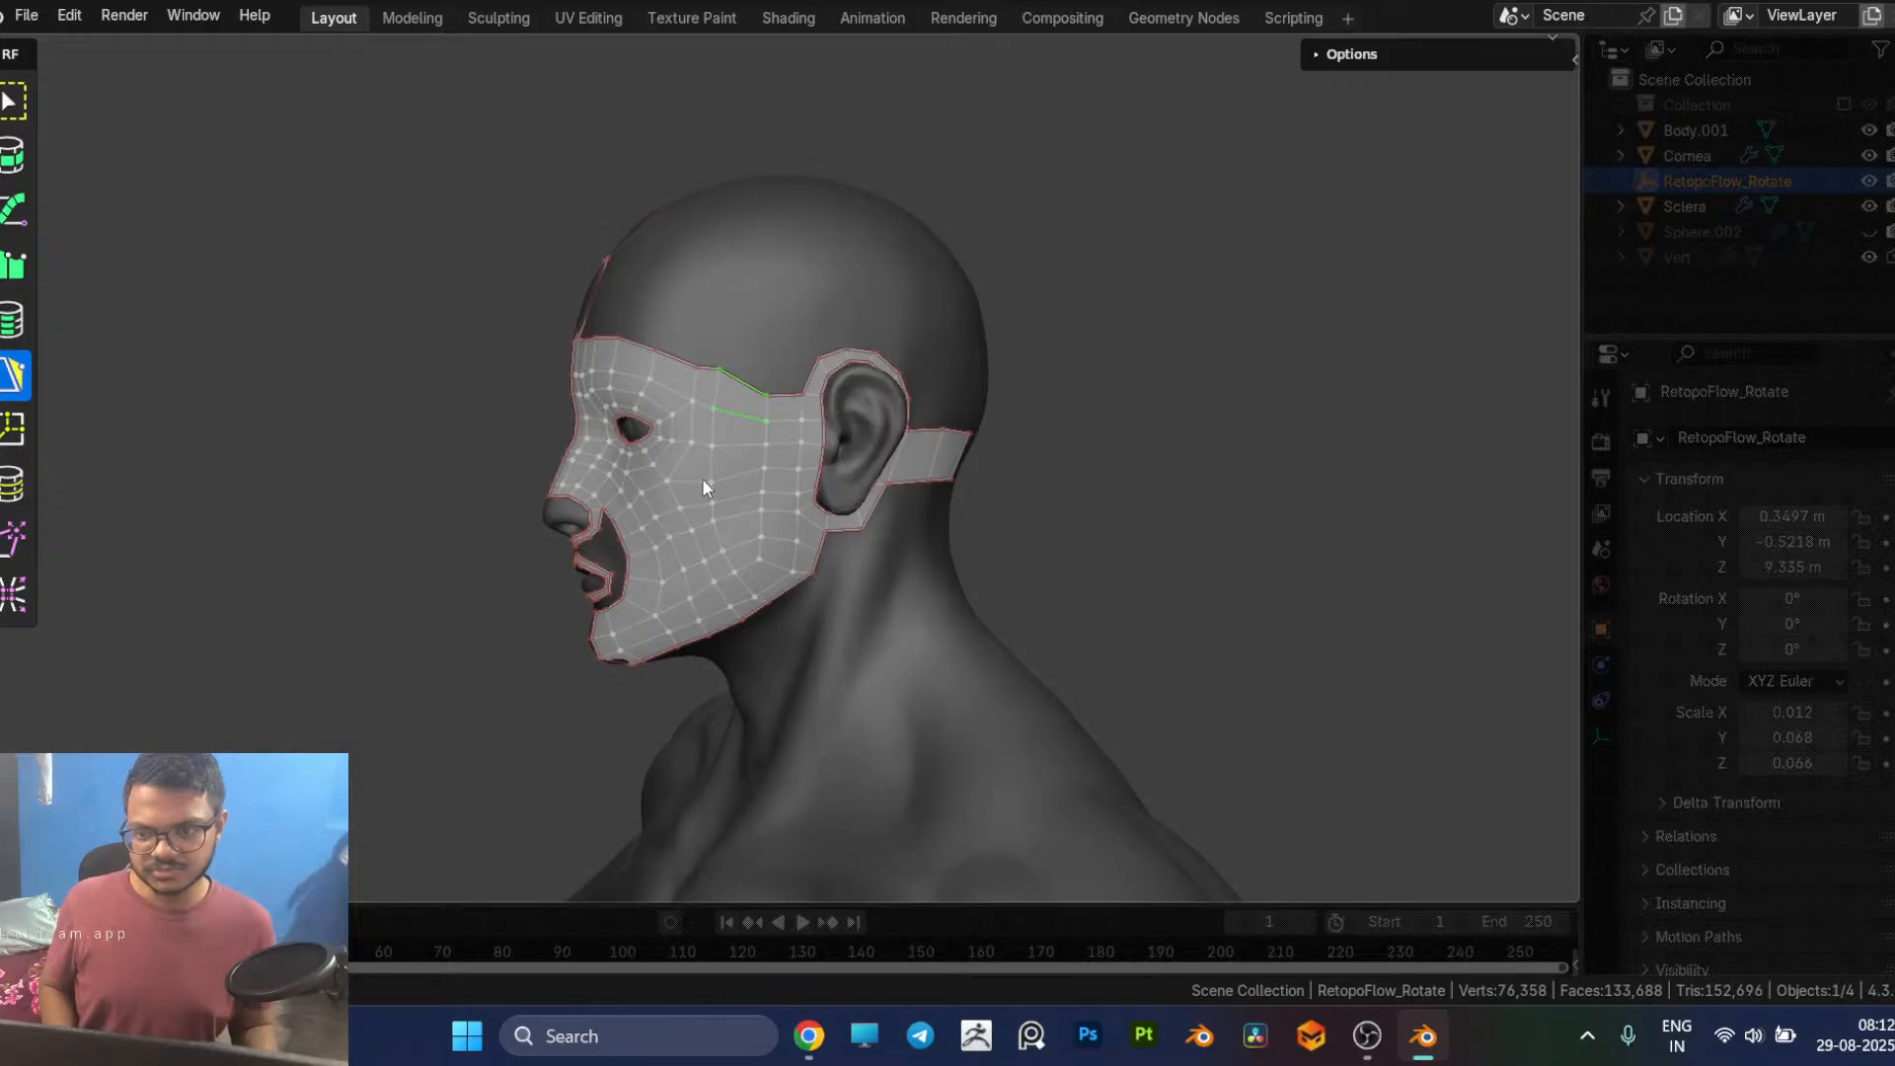
{"action": "scroll", "coordinate": [775, 520], "scroll_direction": "up", "scroll_amount": 2}
{"action": "middle_click_drag", "start_coordinate": [776, 519], "coordinate": [764, 415]}
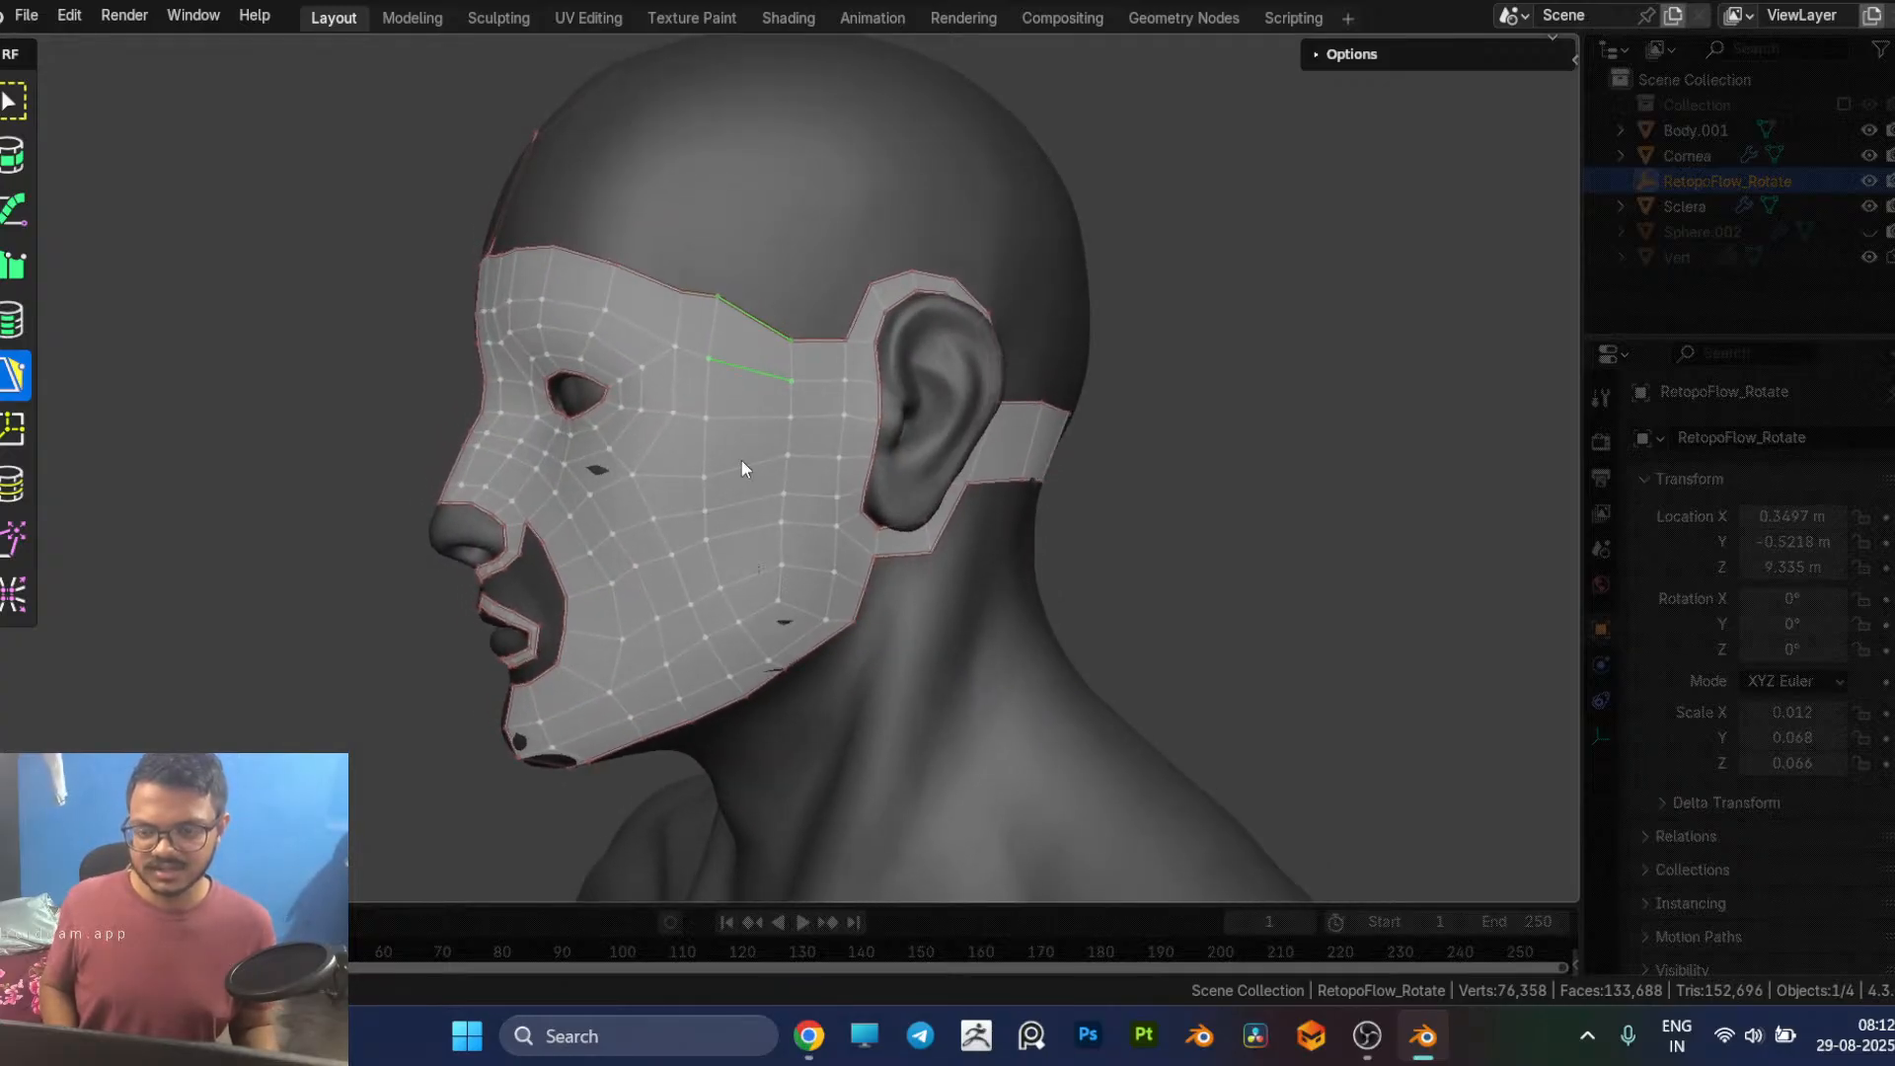
{"action": "middle_click_drag", "start_coordinate": [708, 584], "coordinate": [743, 583]}
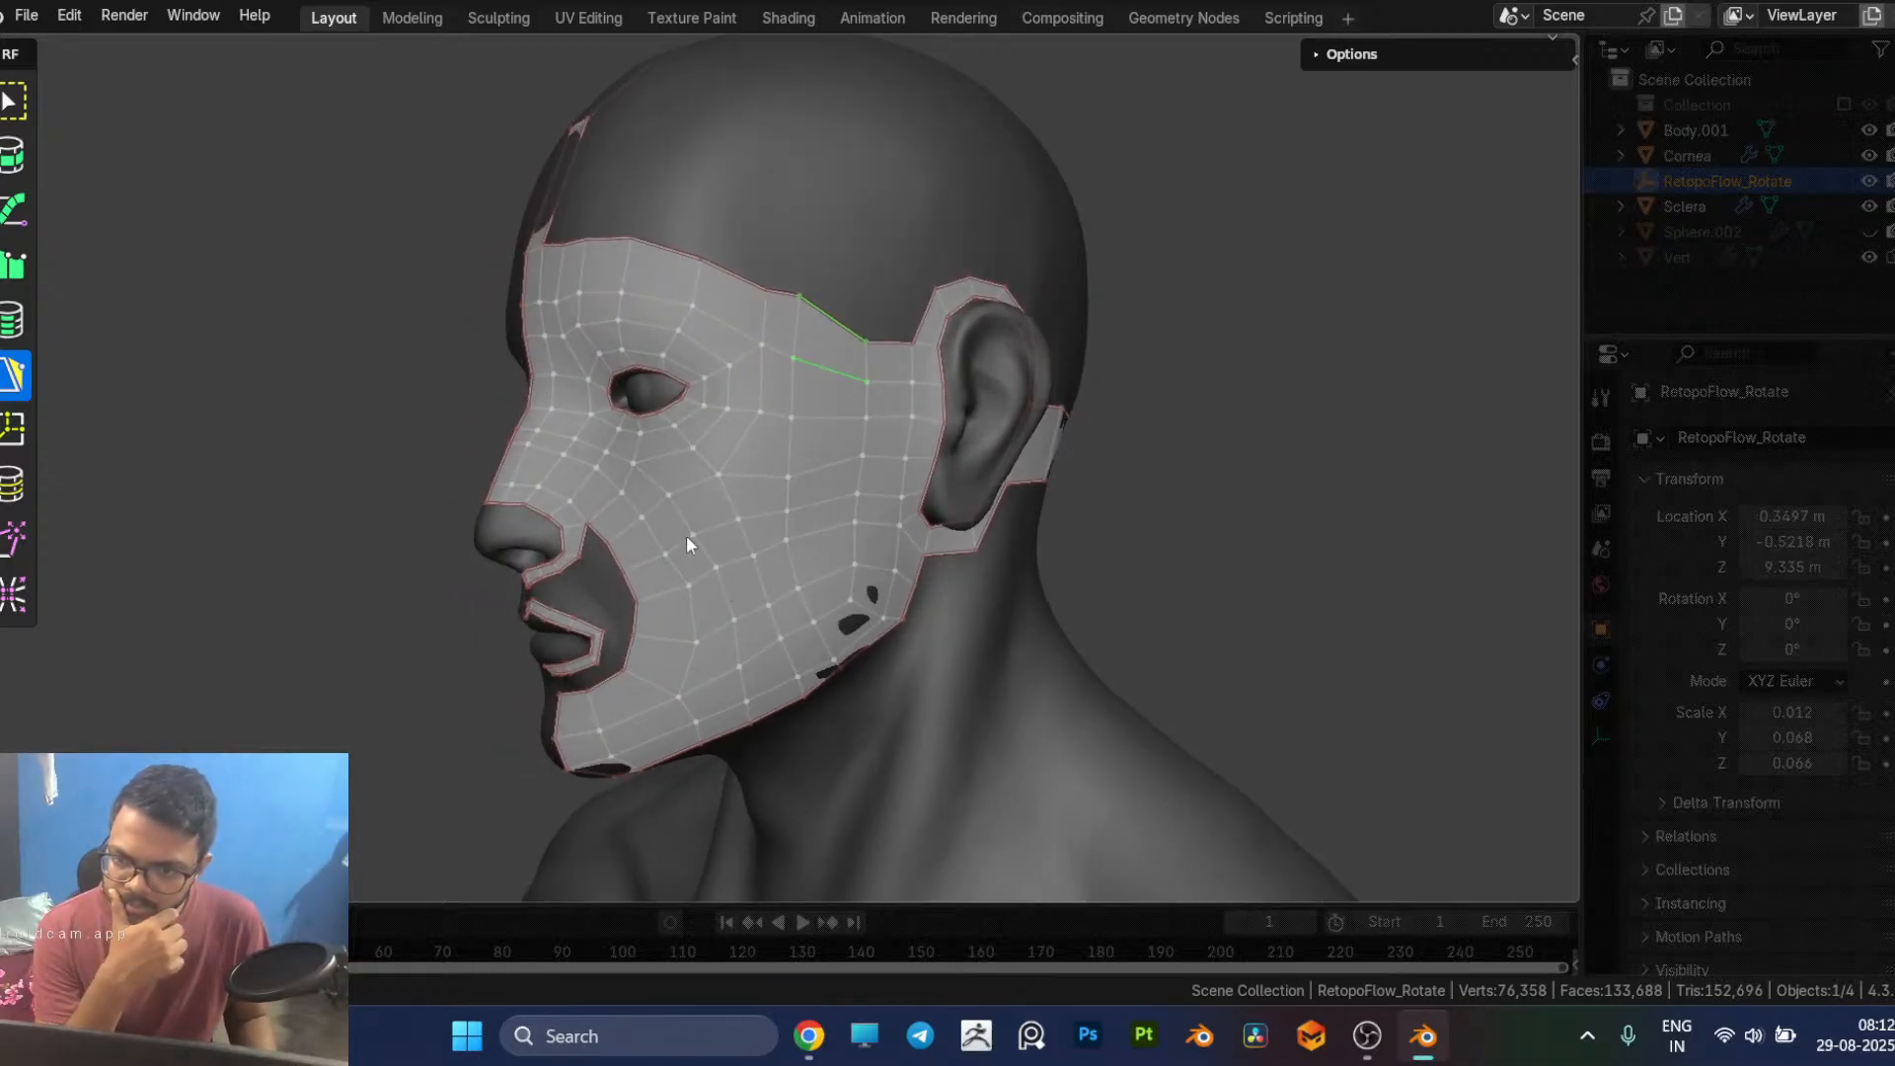
Step: Slide the vertical edge loop on the outer cheek back toward the strip in front of the ear
{"action": "middle_click_drag", "start_coordinate": [792, 499], "coordinate": [695, 464]}
{"action": "left_click", "coordinate": [679, 451]}
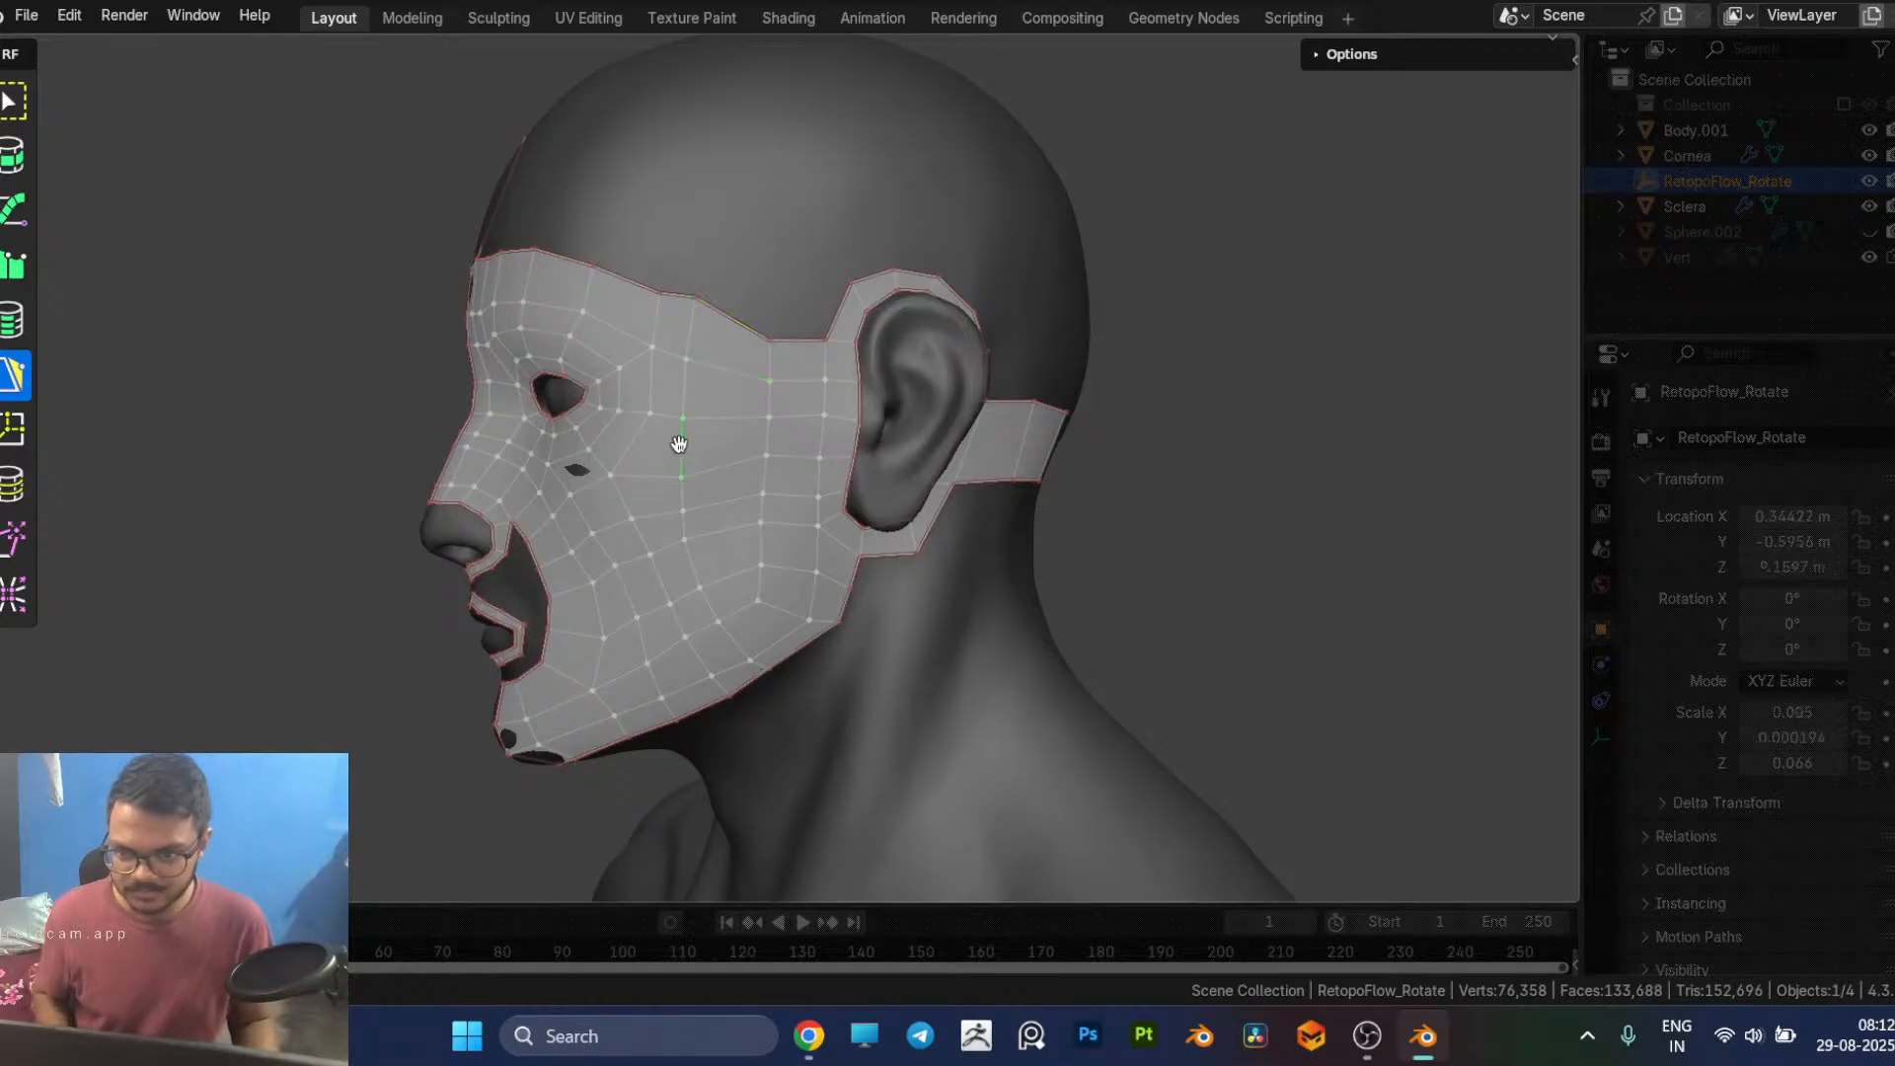
{"action": "left_click", "coordinate": [14, 319]}
{"action": "left_click", "coordinate": [687, 392]}
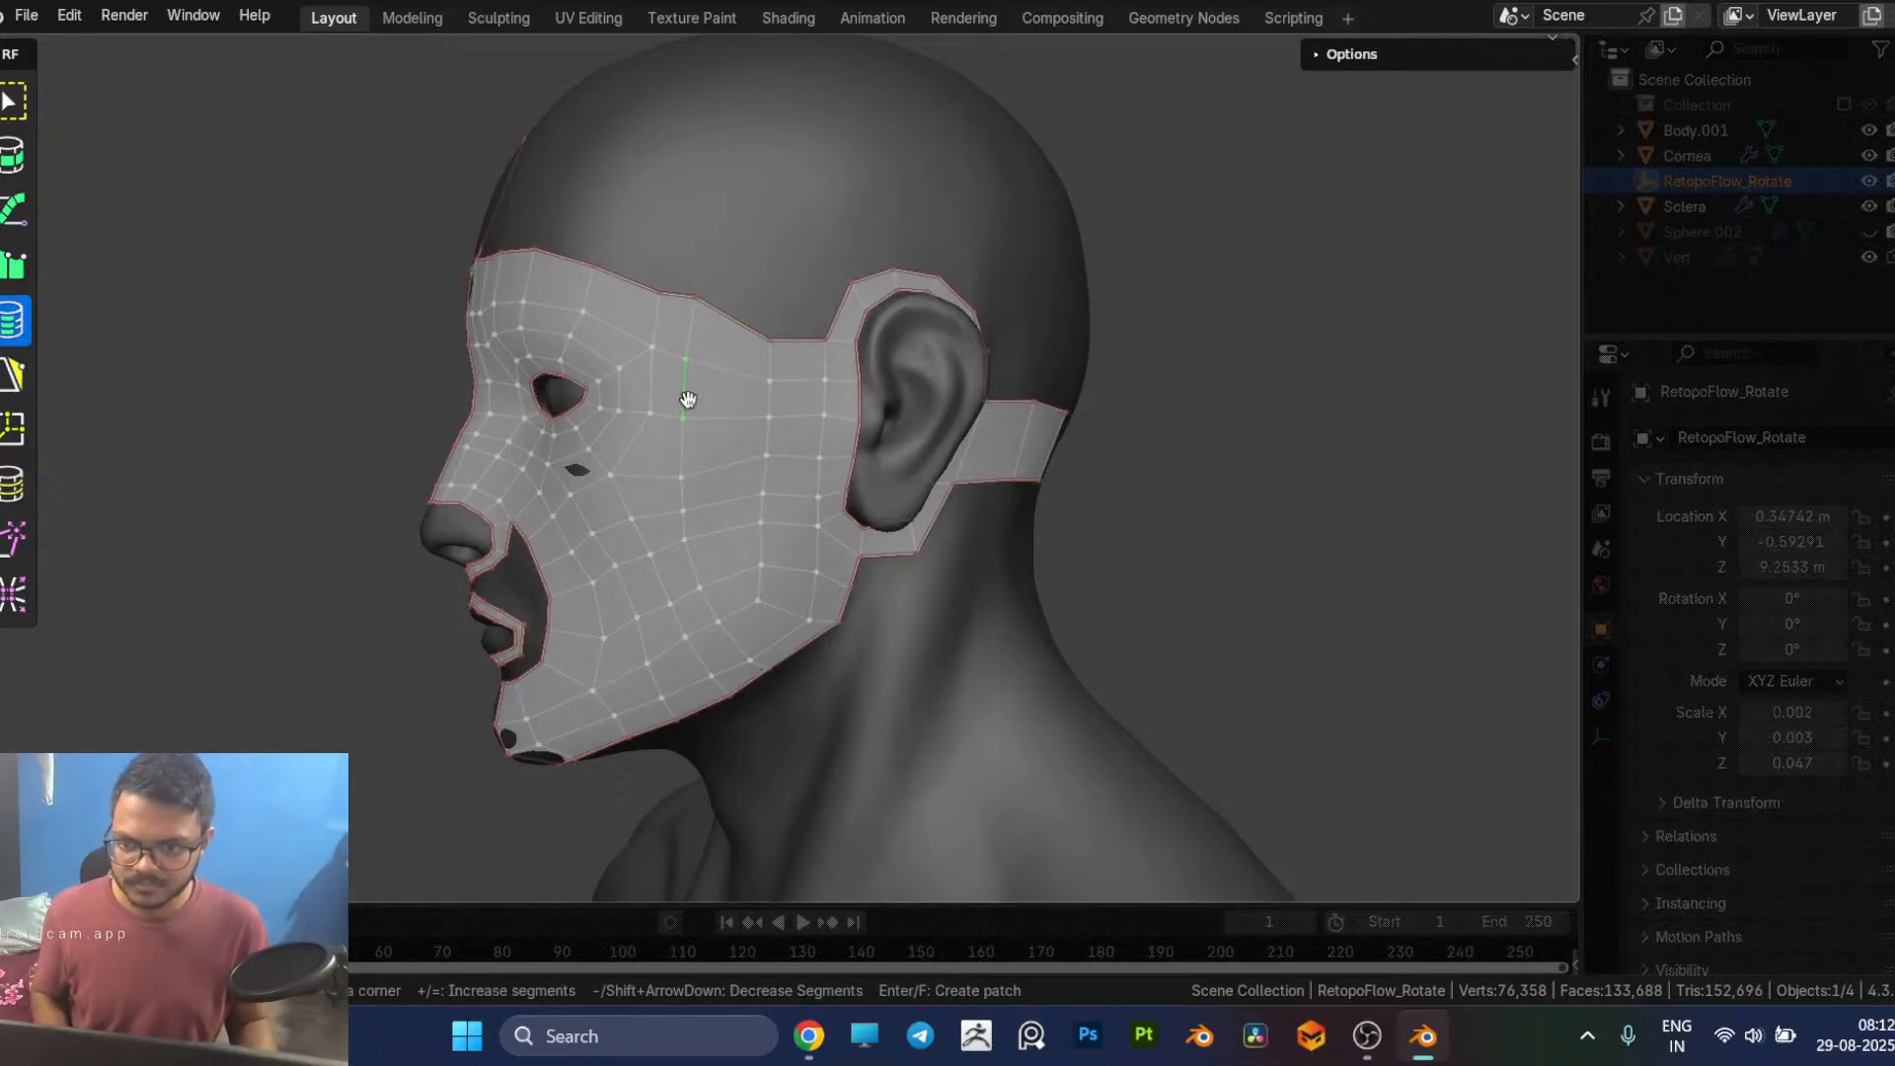
{"action": "left_click", "coordinate": [699, 324]}
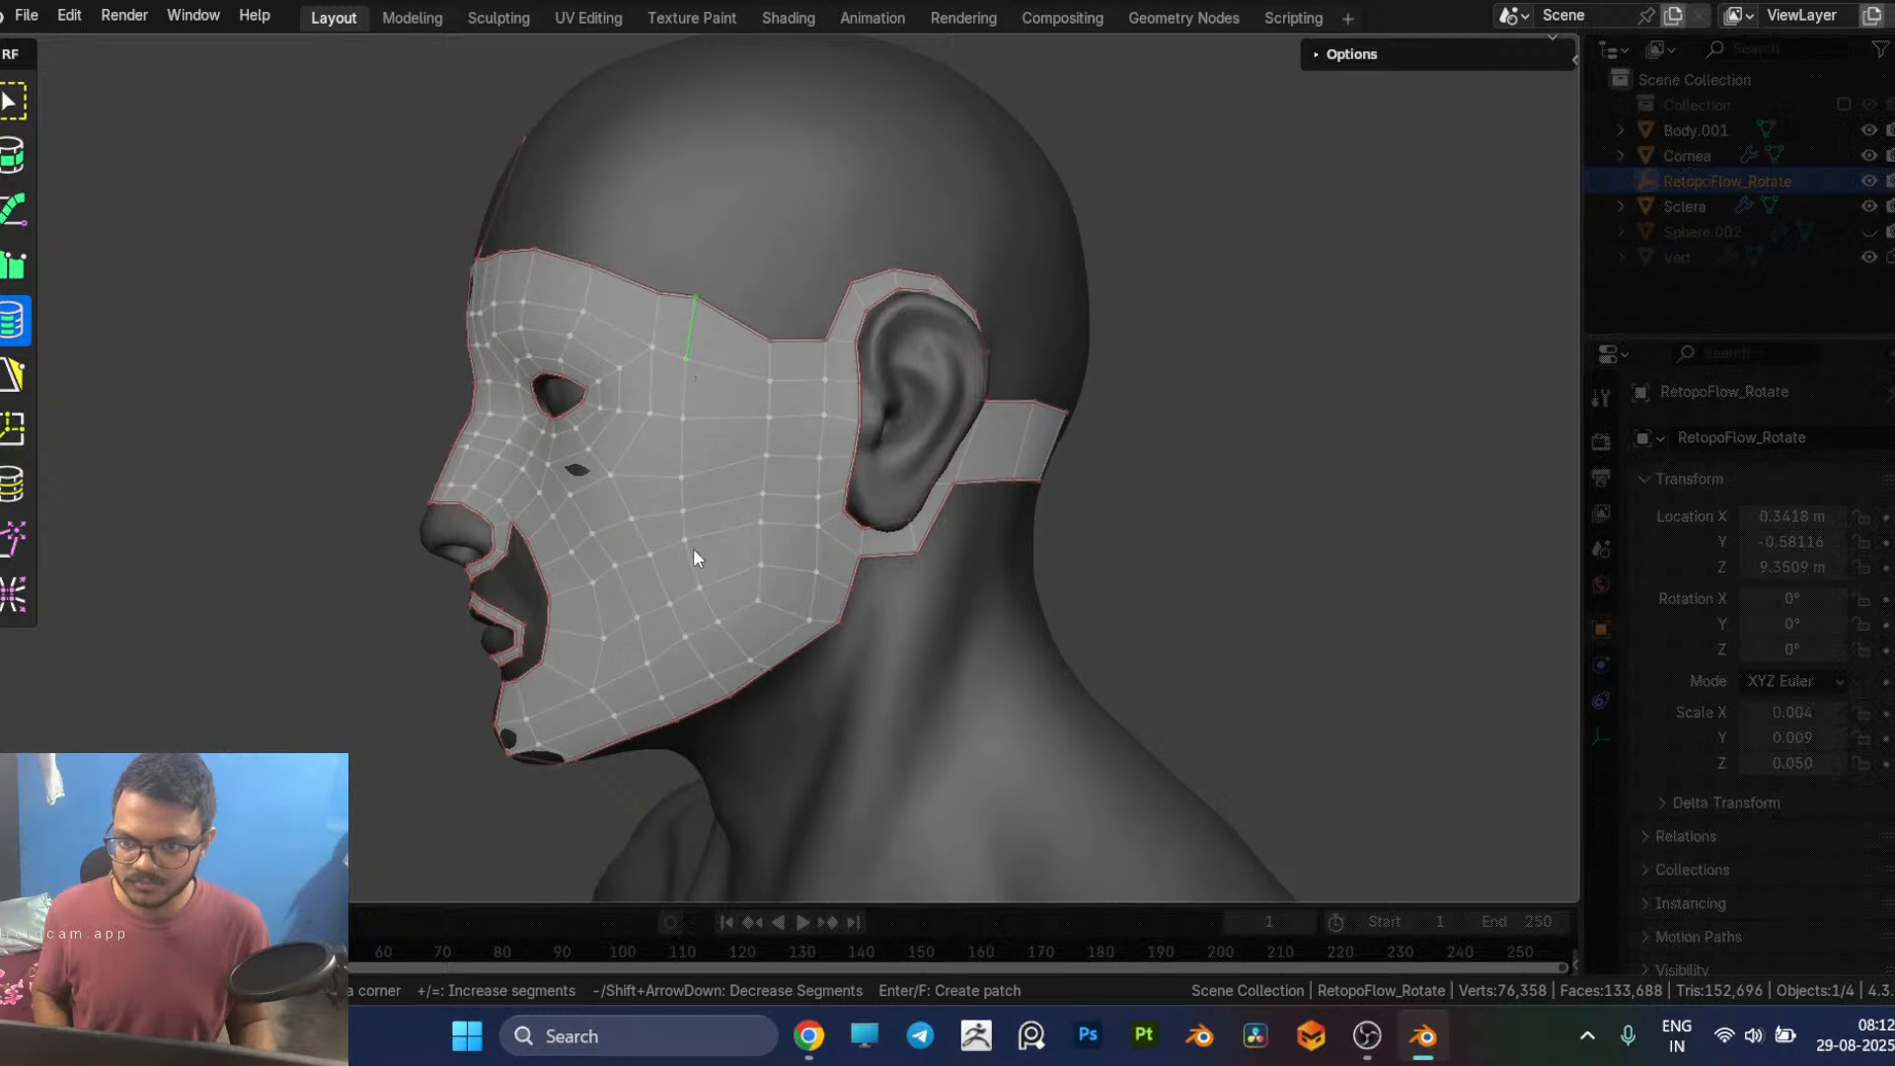
{"action": "left_click", "coordinate": [678, 440], "text": "shift"}
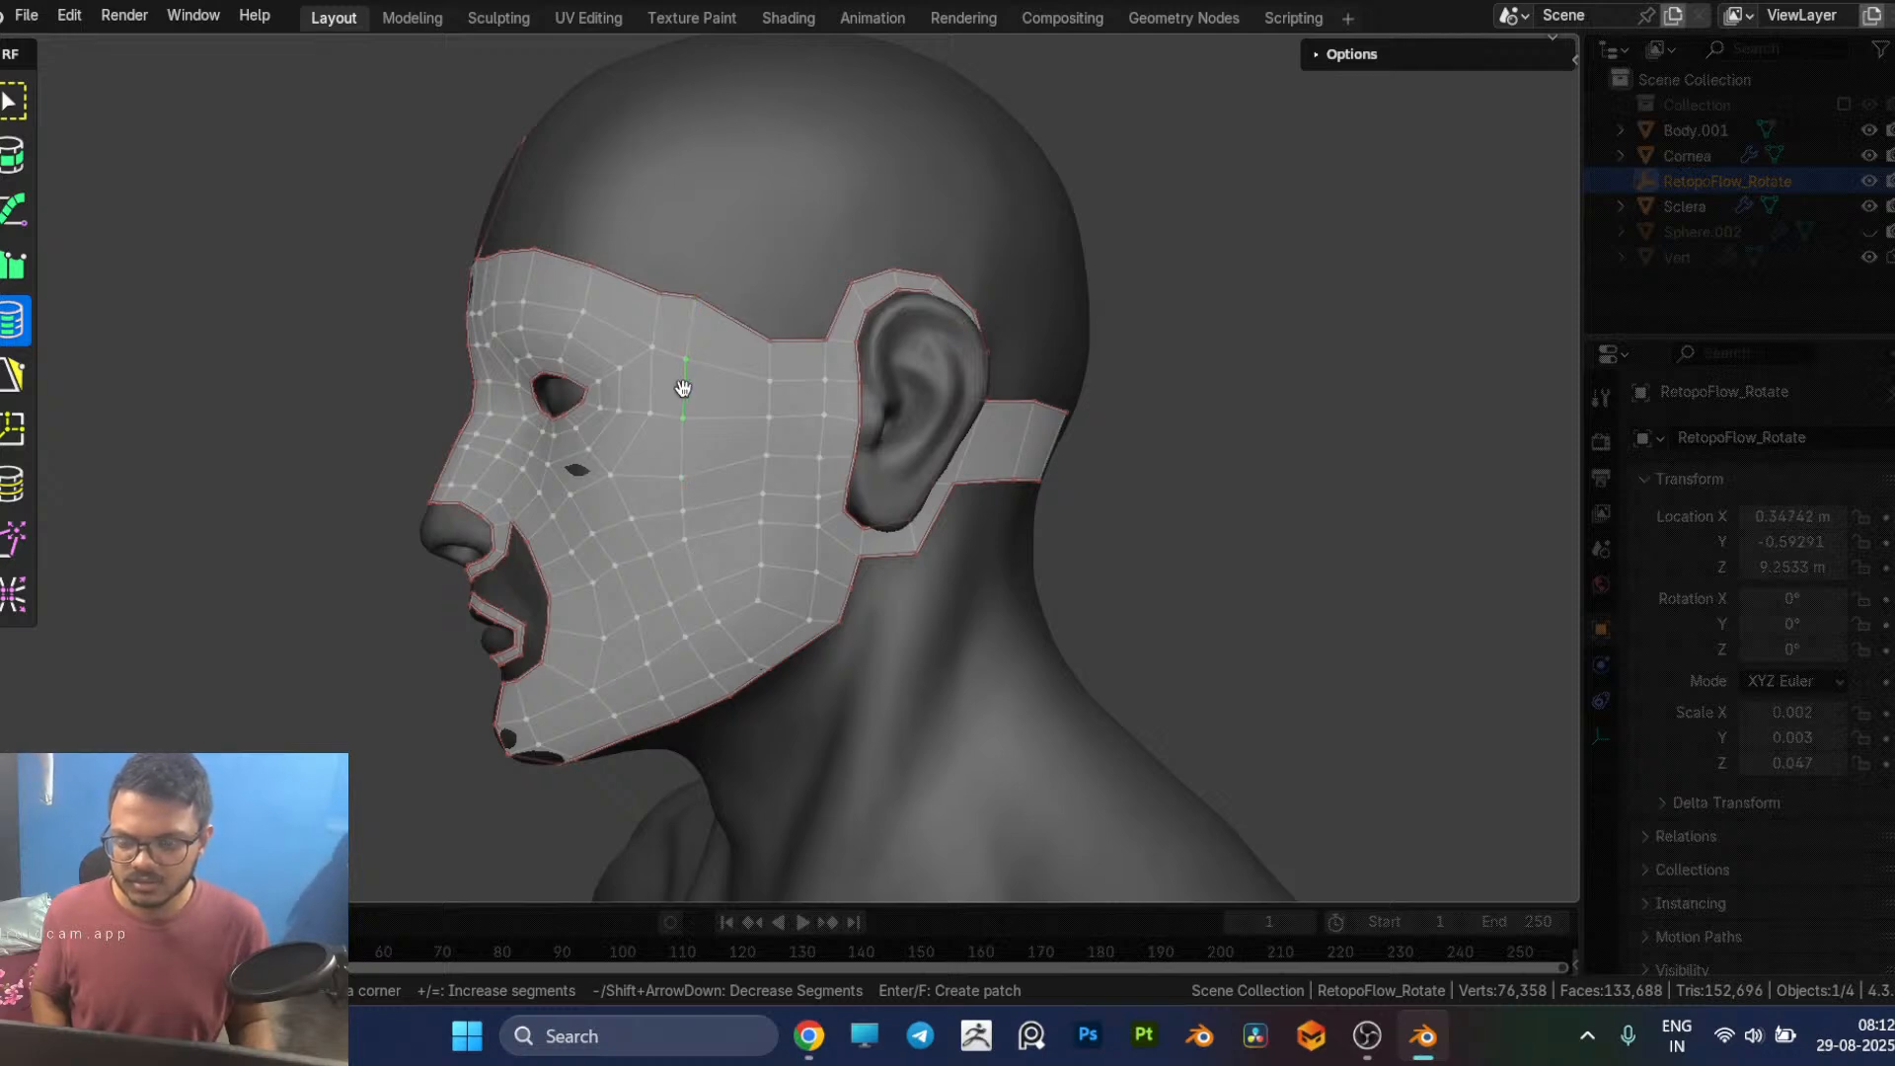
{"action": "left_click", "coordinate": [688, 325]}
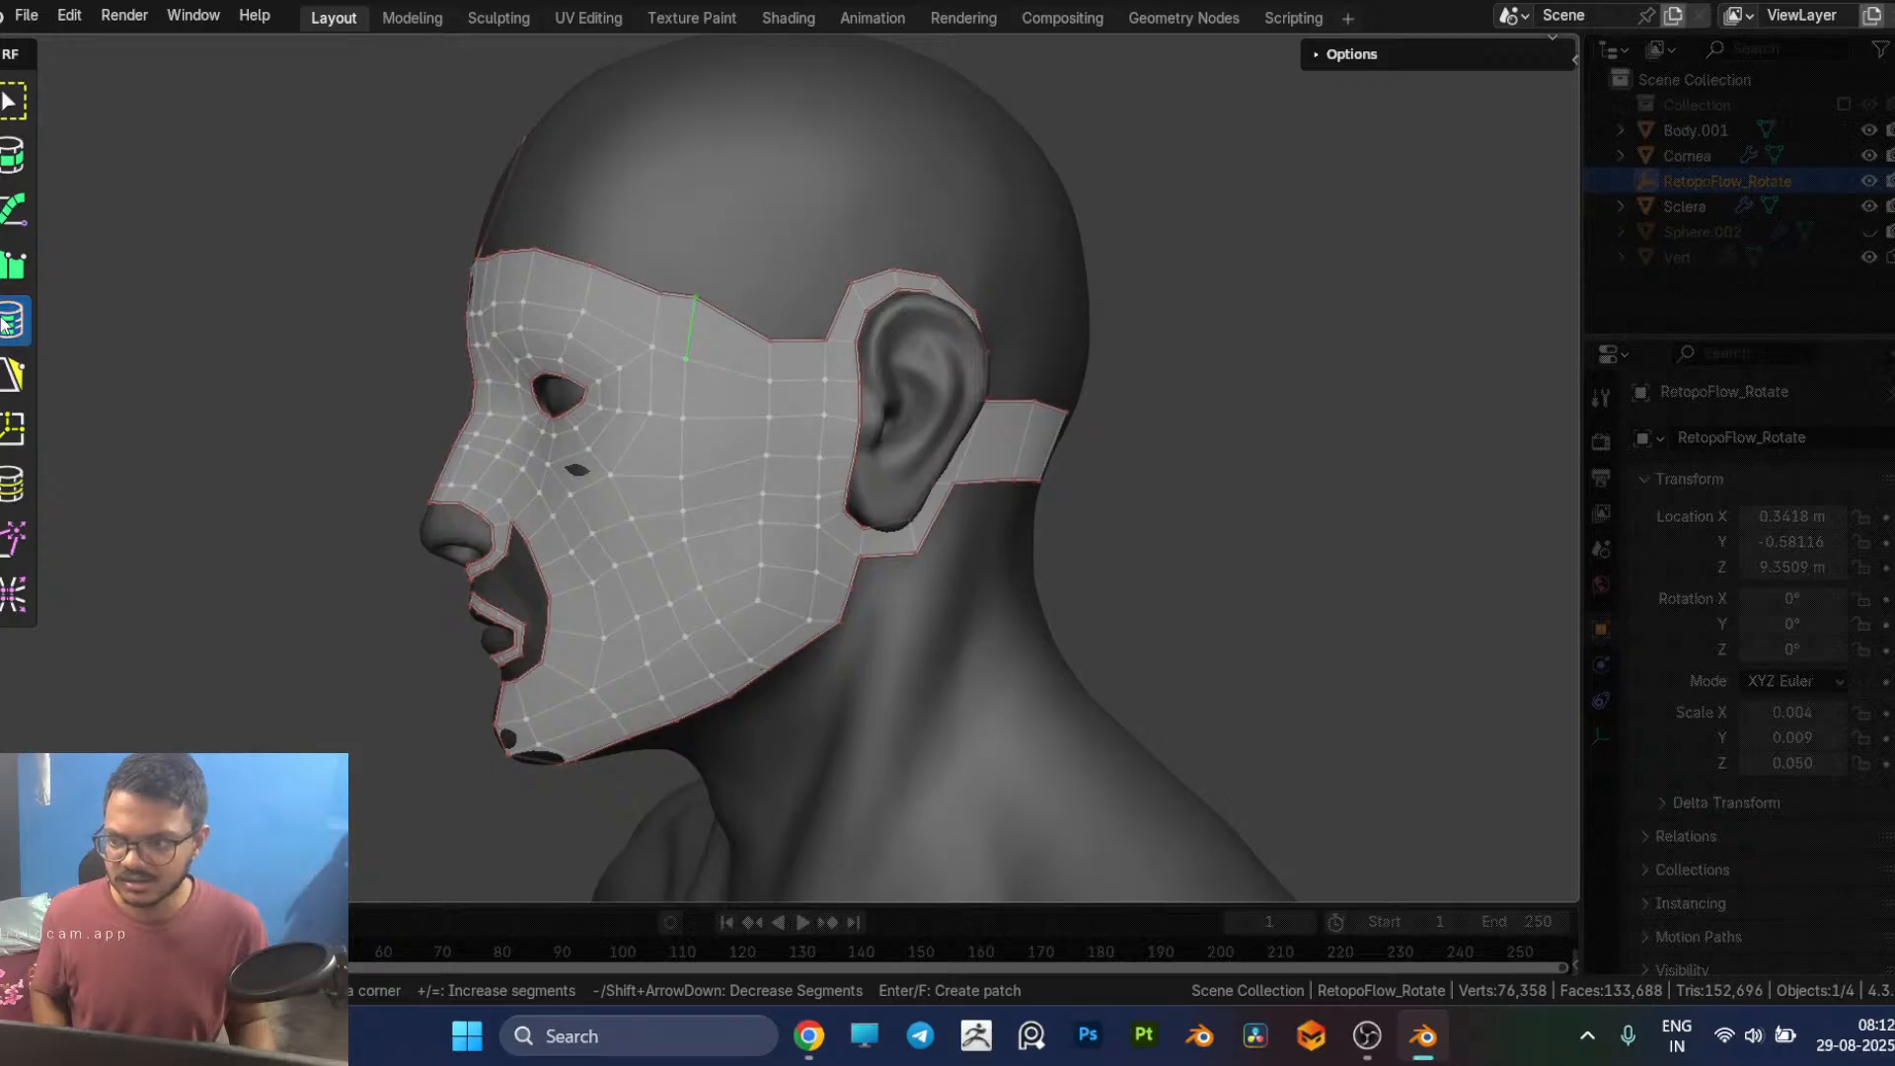
{"action": "key", "text": "7"}
{"action": "left_click", "coordinate": [693, 346]}
{"action": "left_click_drag", "start_coordinate": [683, 517], "coordinate": [733, 504]}
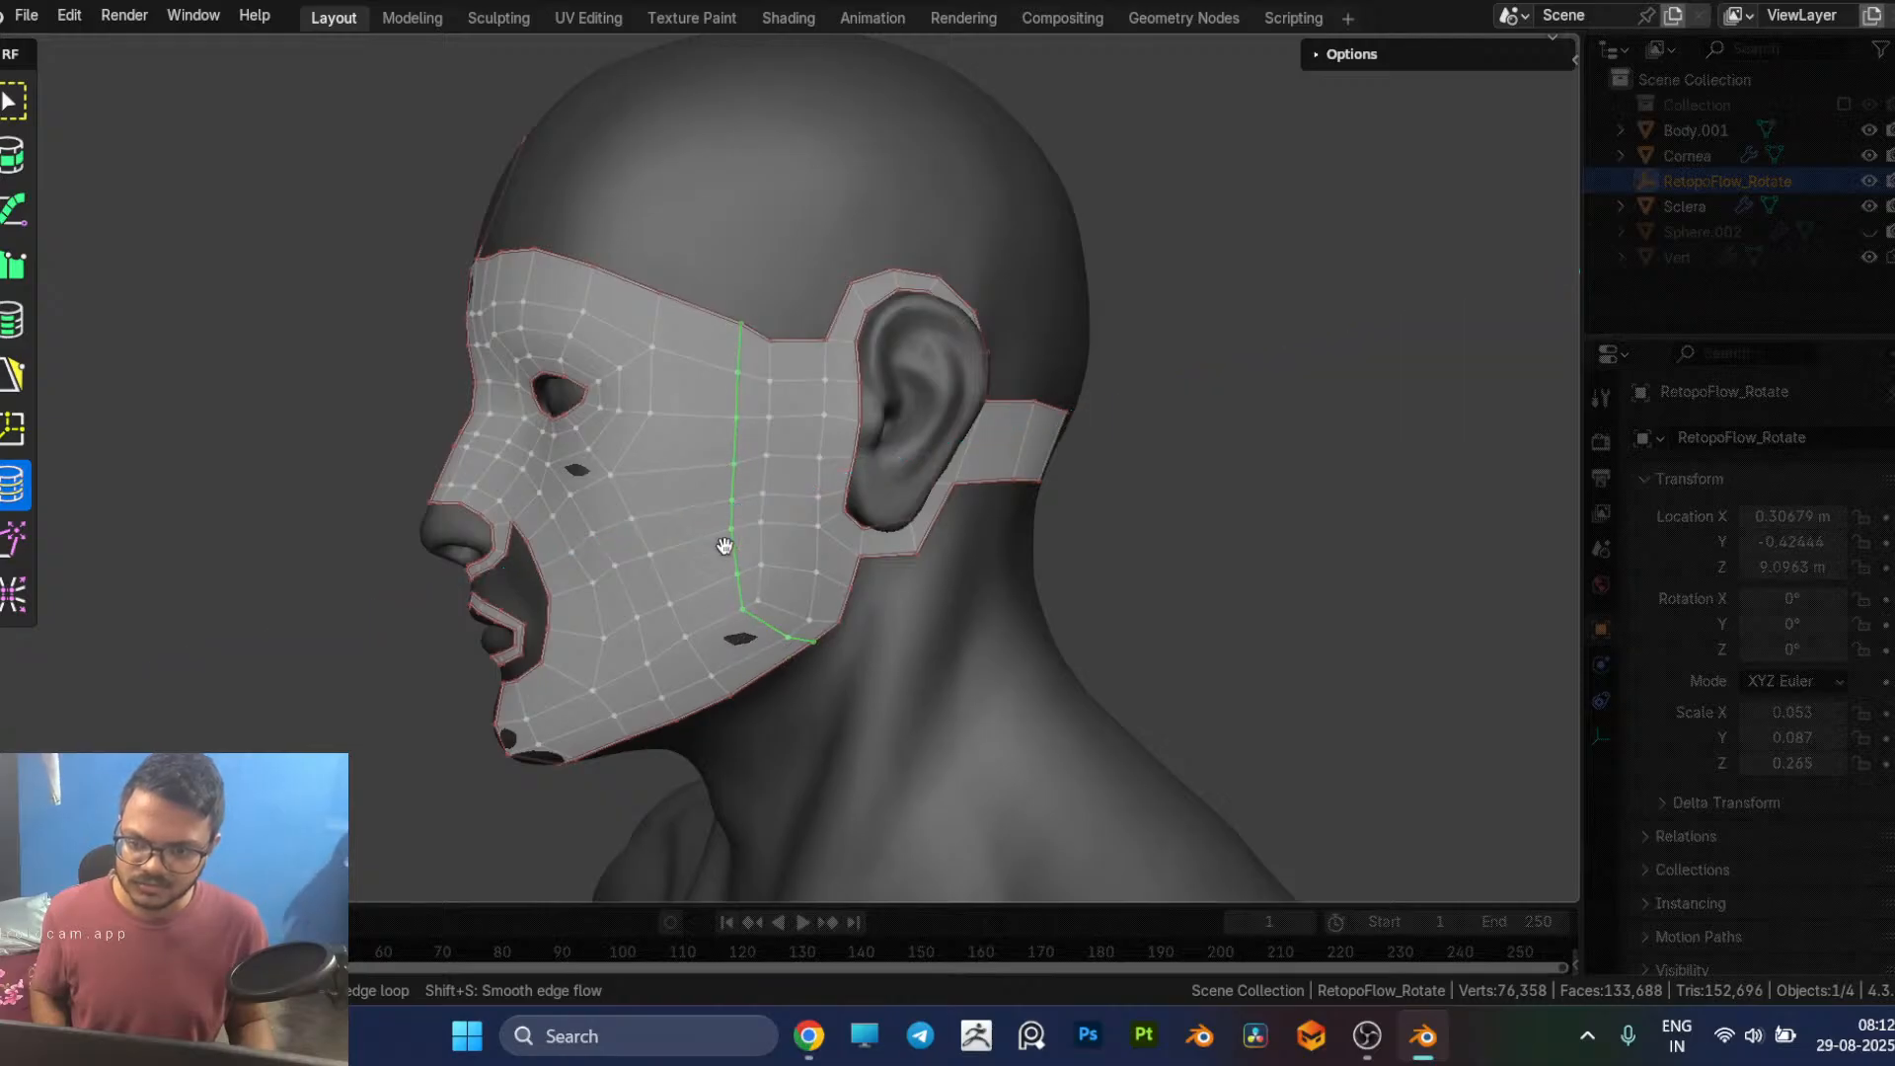
Step: Shift the loop's lower edges forward along the jaw and reposition the vertex just above them
{"action": "left_click", "coordinate": [771, 628]}
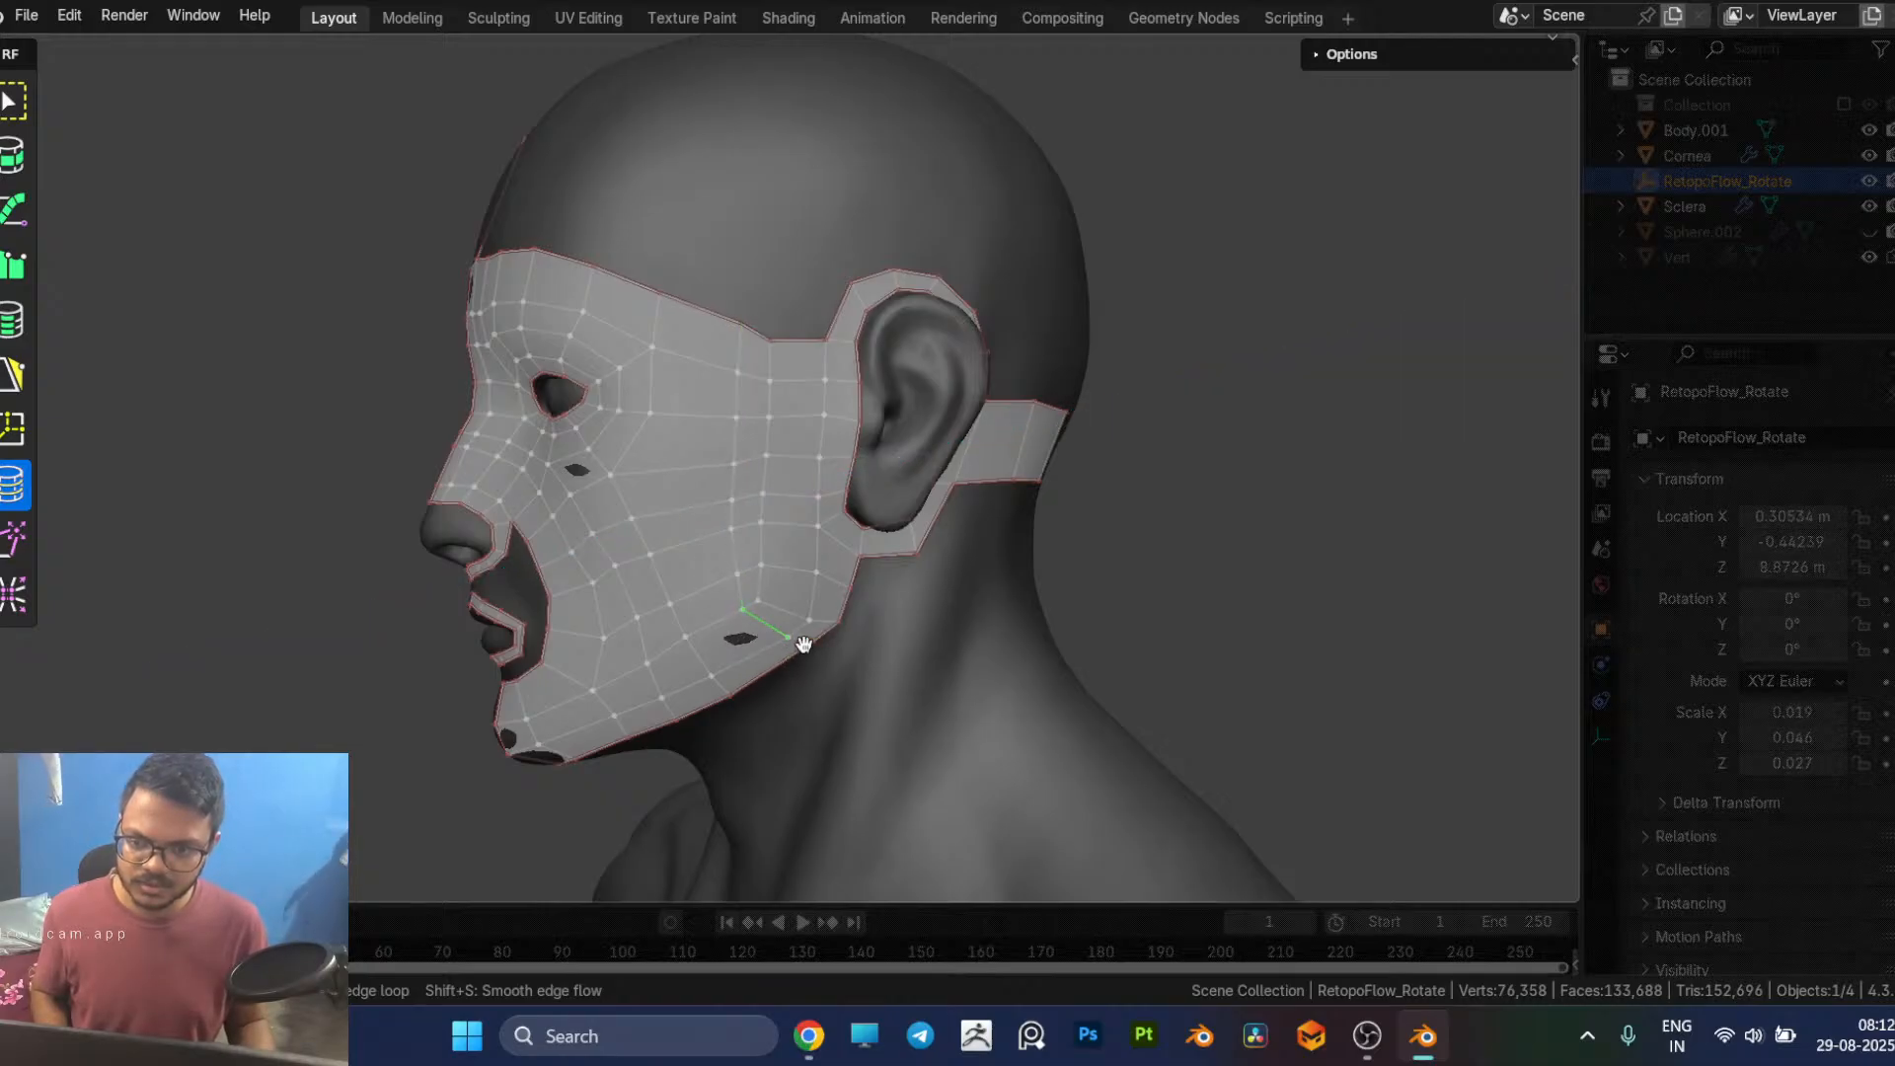
{"action": "left_click_drag", "start_coordinate": [766, 624], "coordinate": [748, 643]}
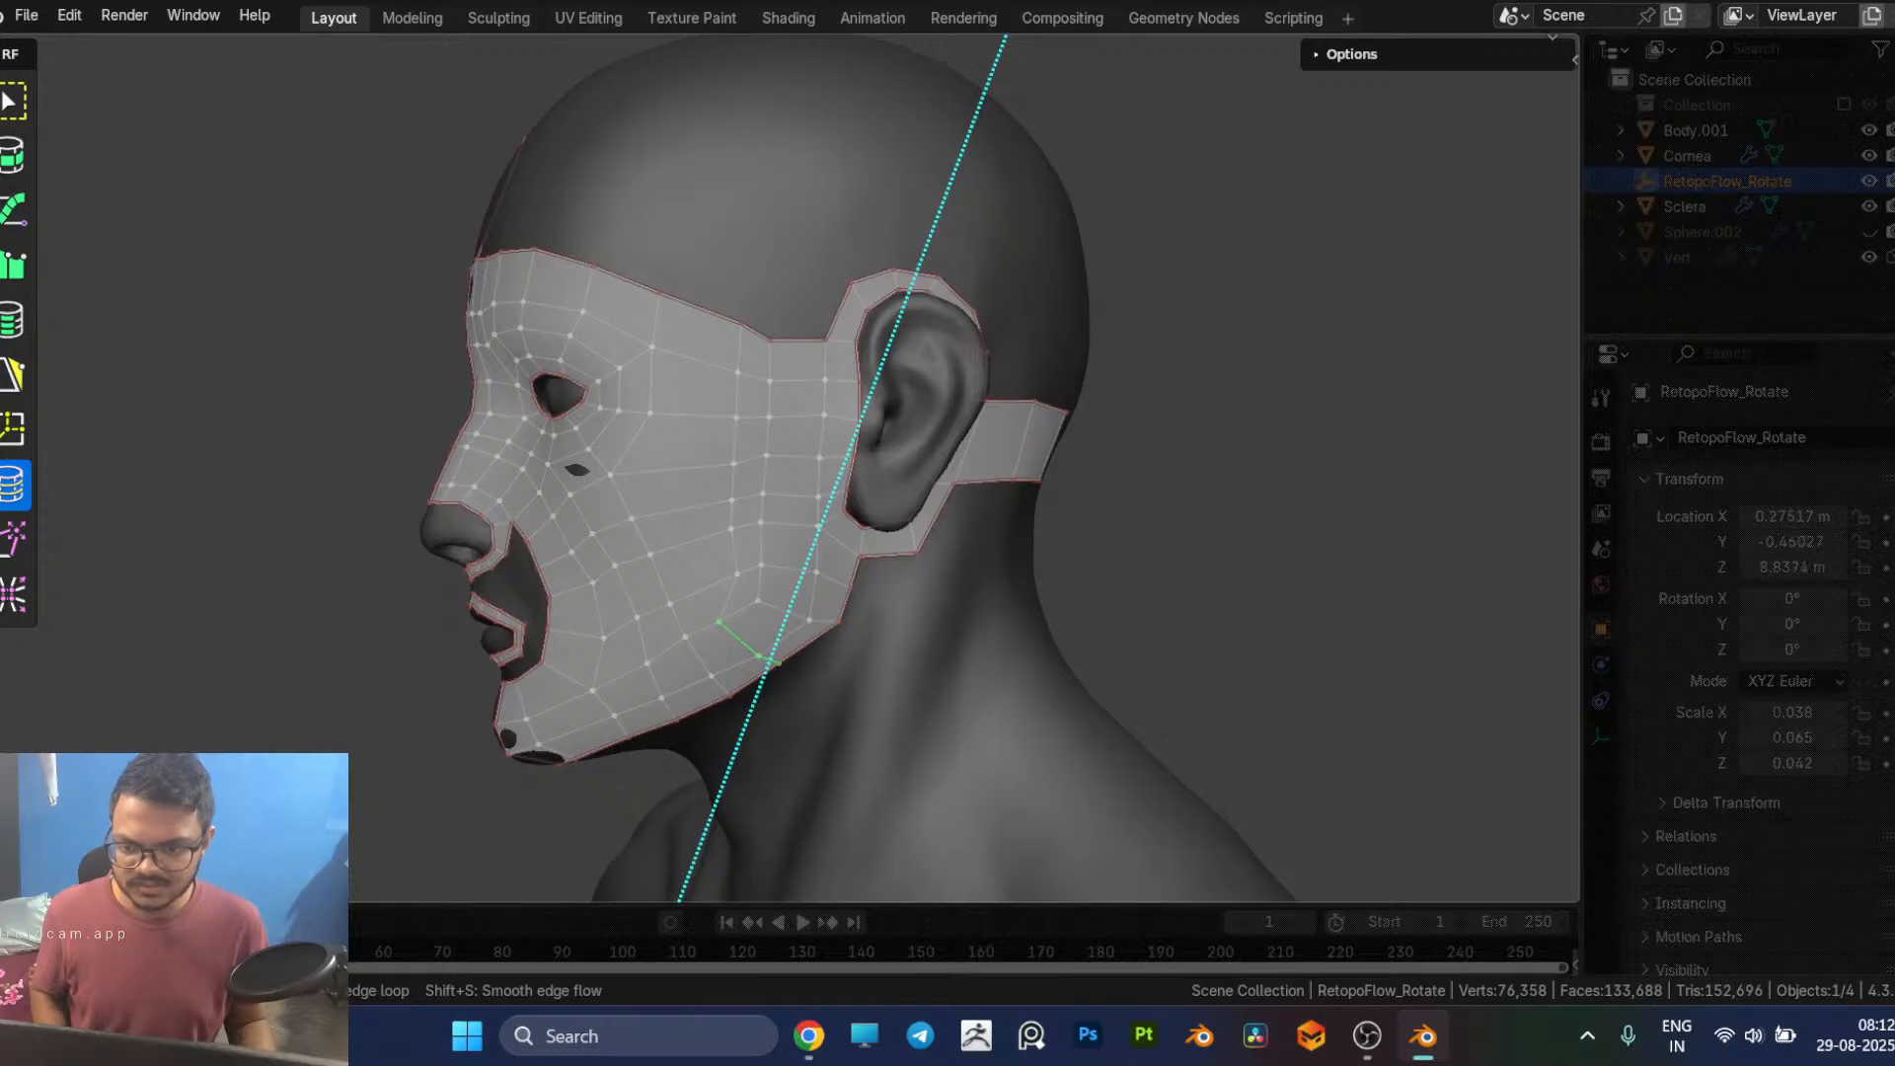
{"action": "key", "text": "5"}
{"action": "left_click", "coordinate": [731, 574]}
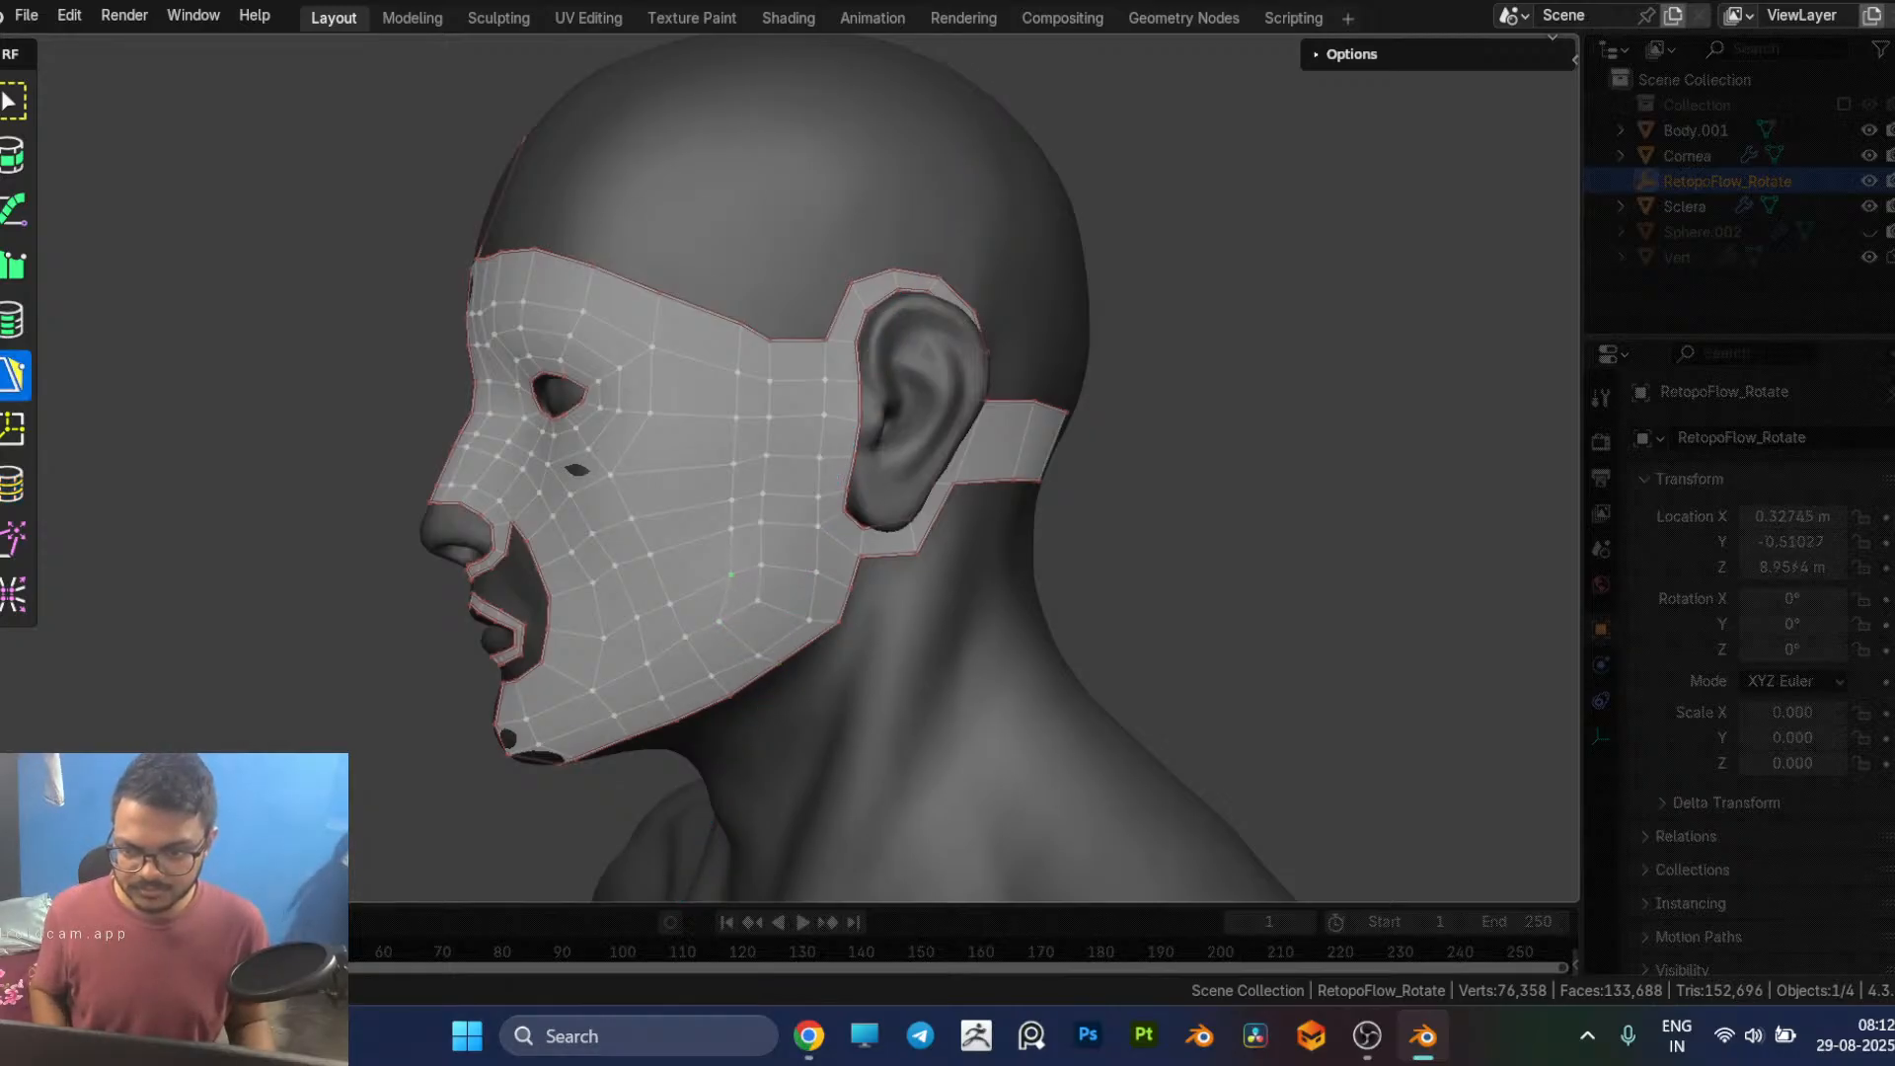
Step: Knife-cut a new edge line from the temple border down through the outer cheek, ending at the existing mid-cheek vertex
{"action": "middle_click_drag", "start_coordinate": [655, 287], "coordinate": [731, 513]}
{"action": "scroll", "coordinate": [766, 500], "scroll_direction": "up", "scroll_amount": 1}
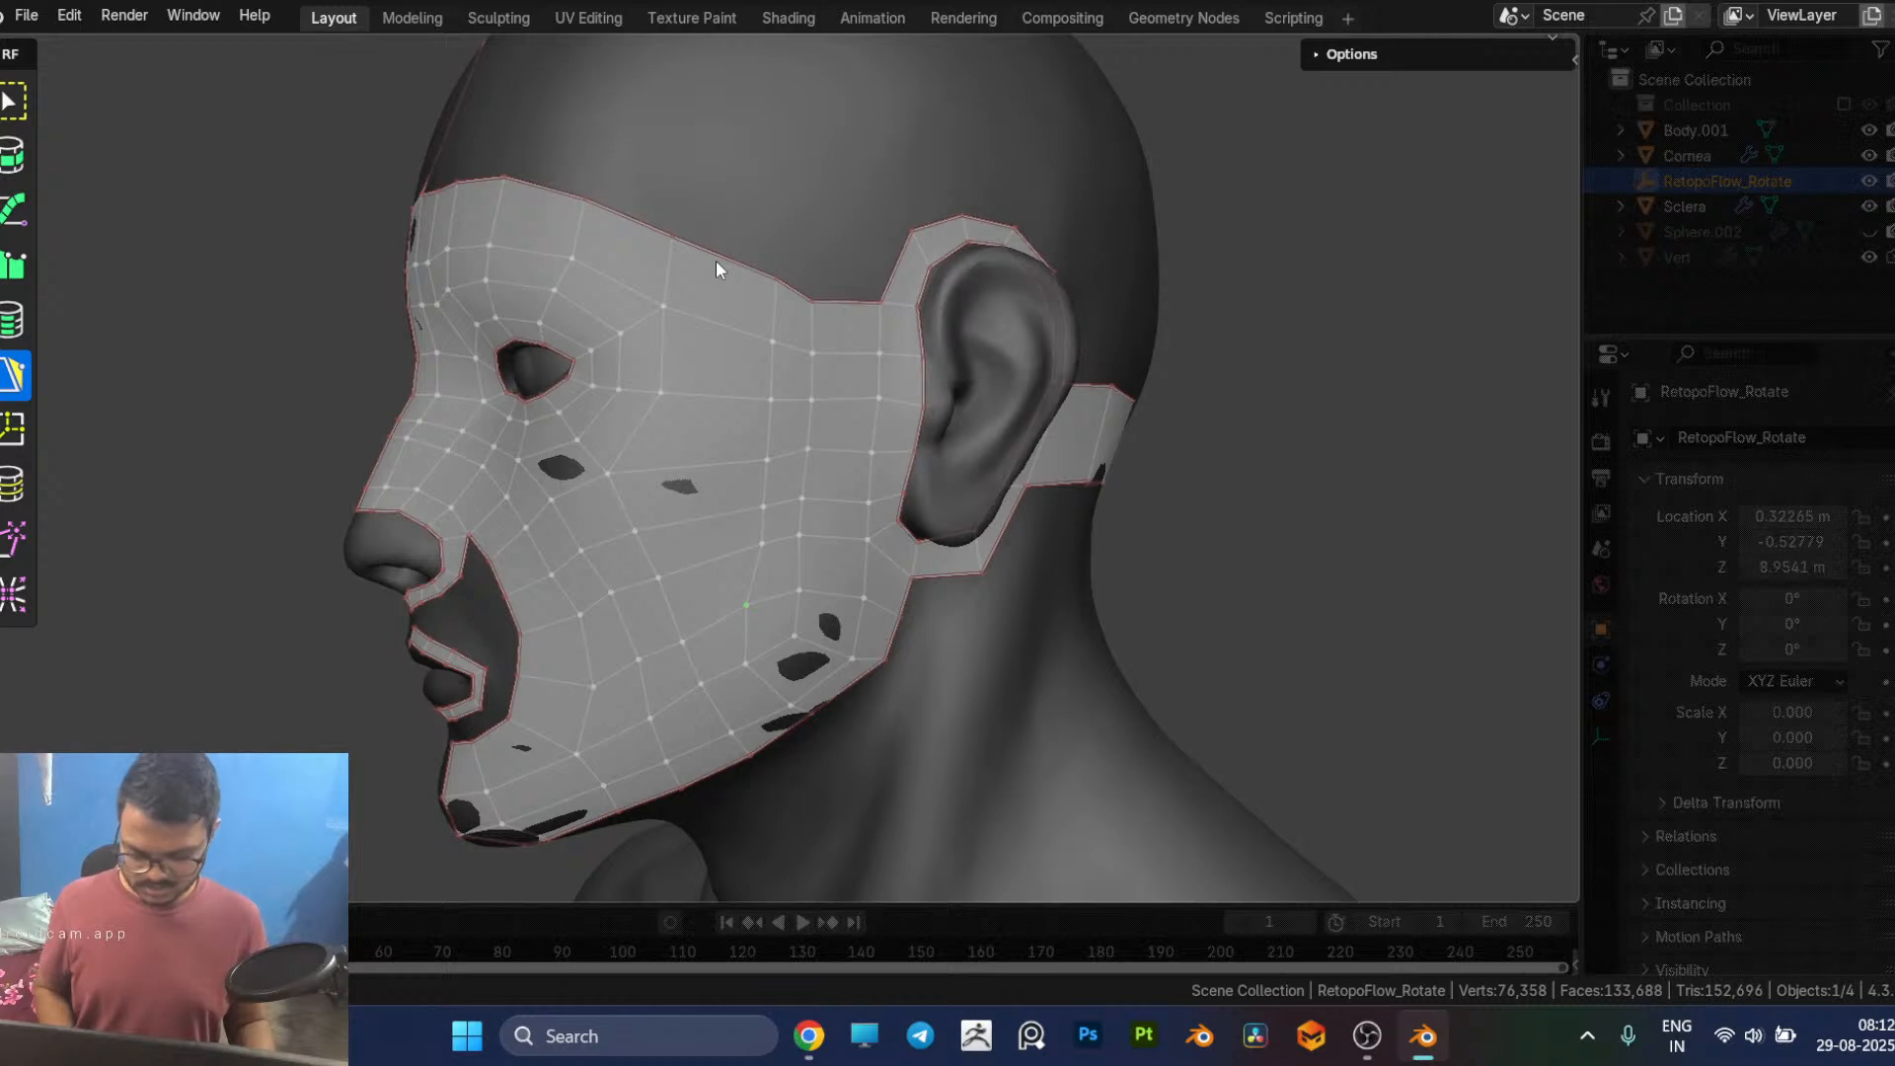
{"action": "key", "text": "k"}
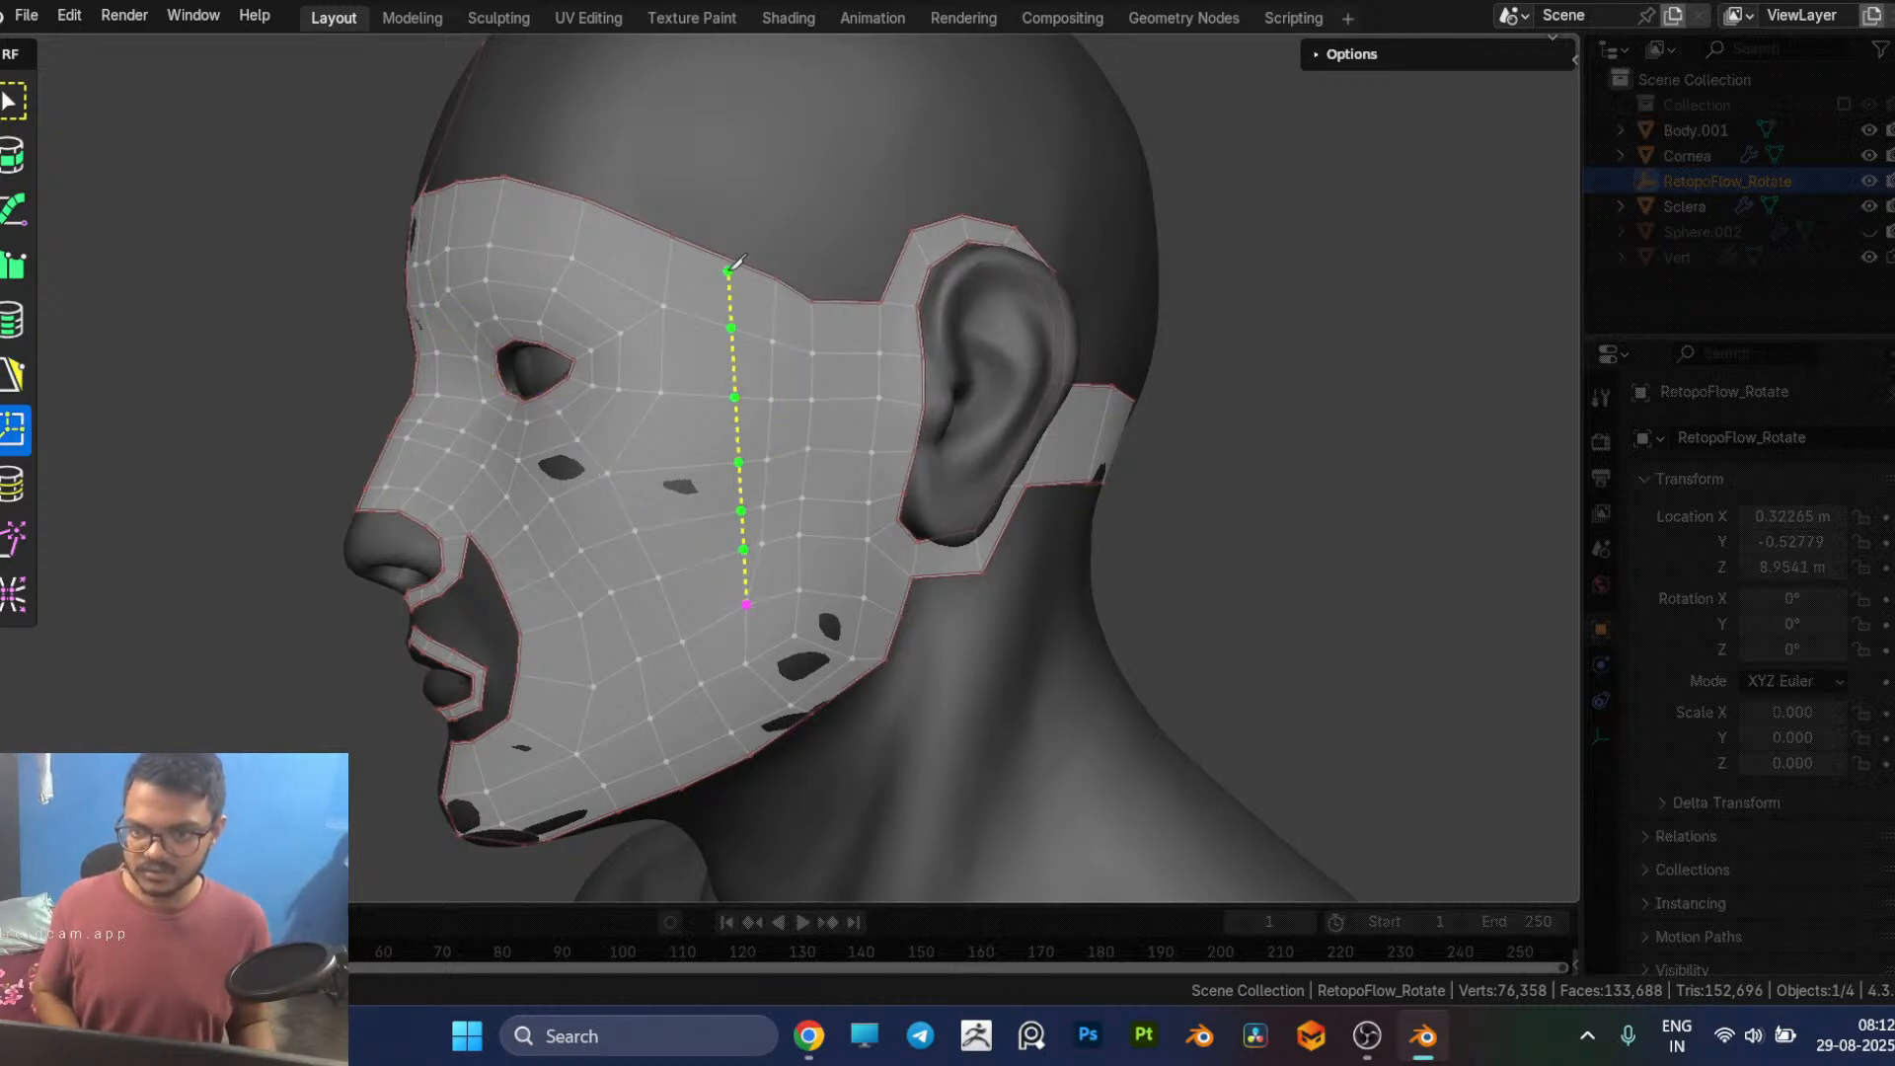
{"action": "key", "text": "Escape"}
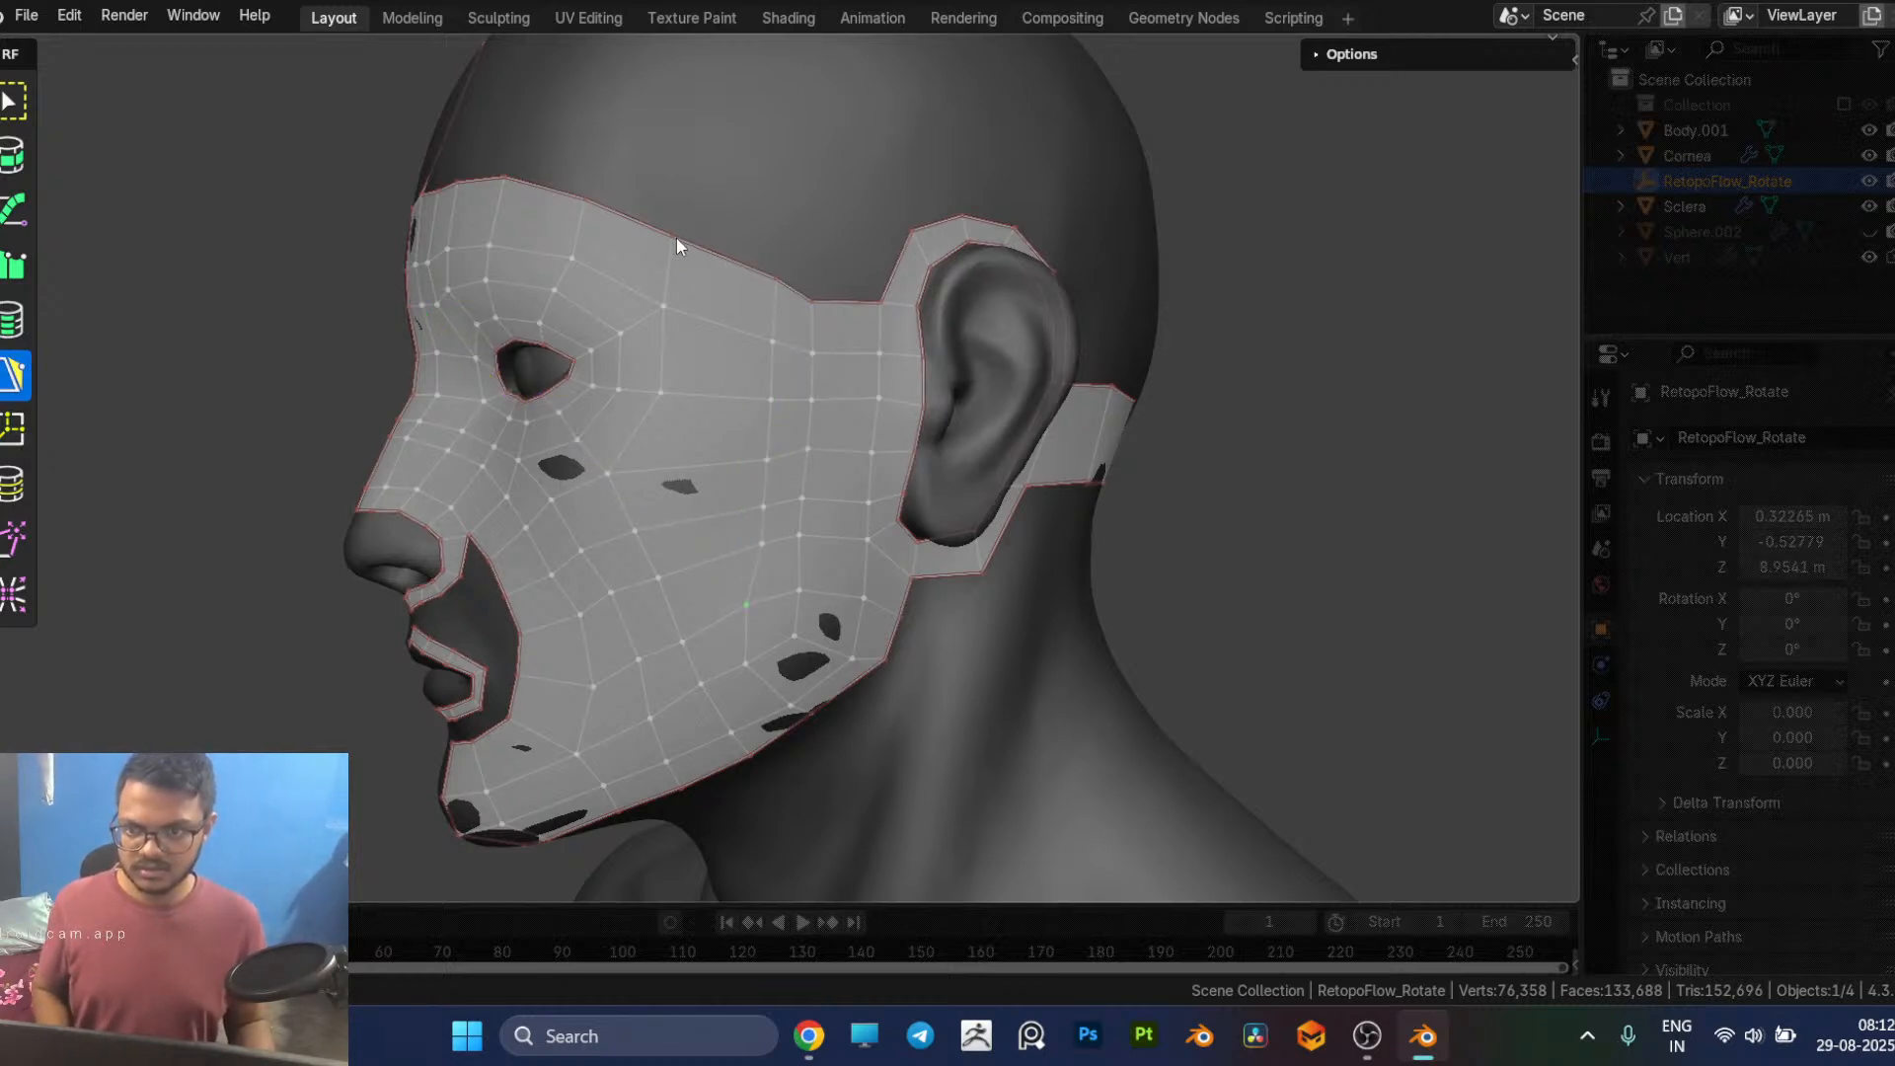
{"action": "key", "text": "k"}
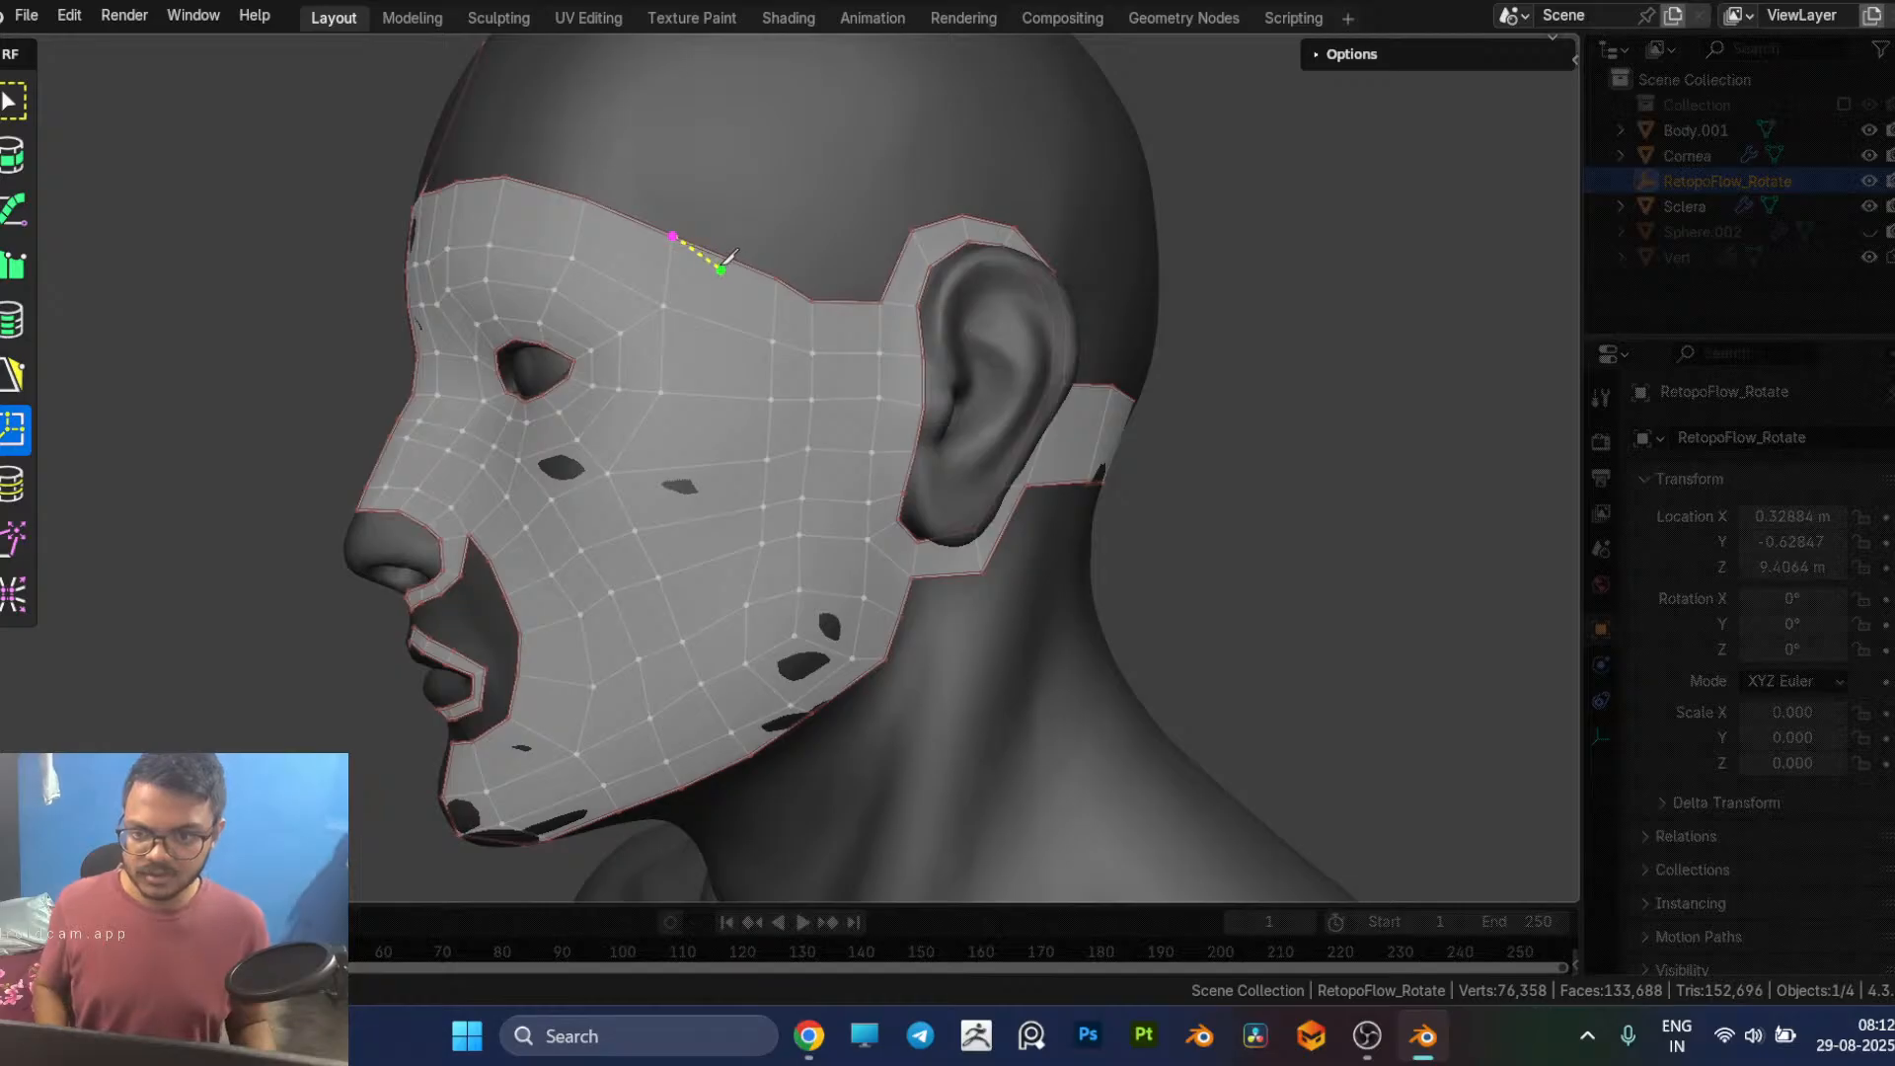
{"action": "left_click_drag", "start_coordinate": [726, 259], "coordinate": [724, 281]}
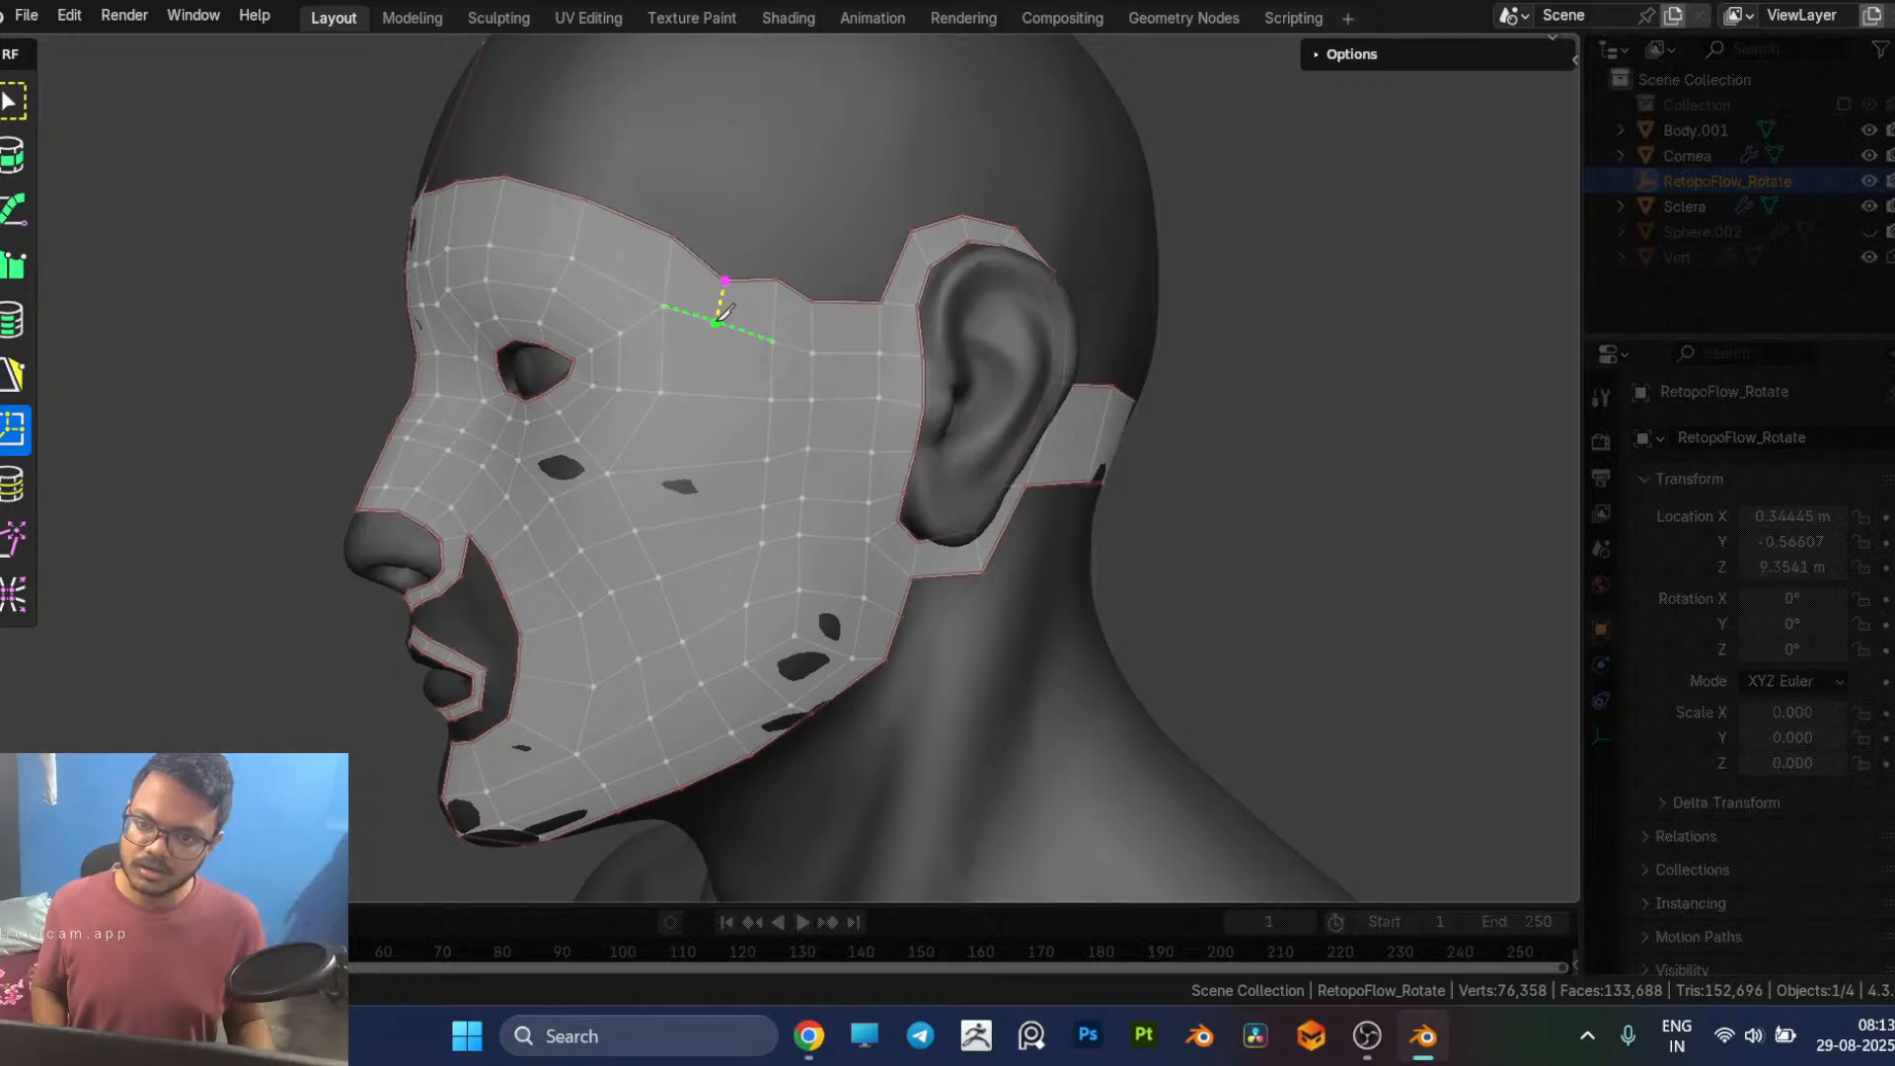
{"action": "left_click", "coordinate": [720, 328]}
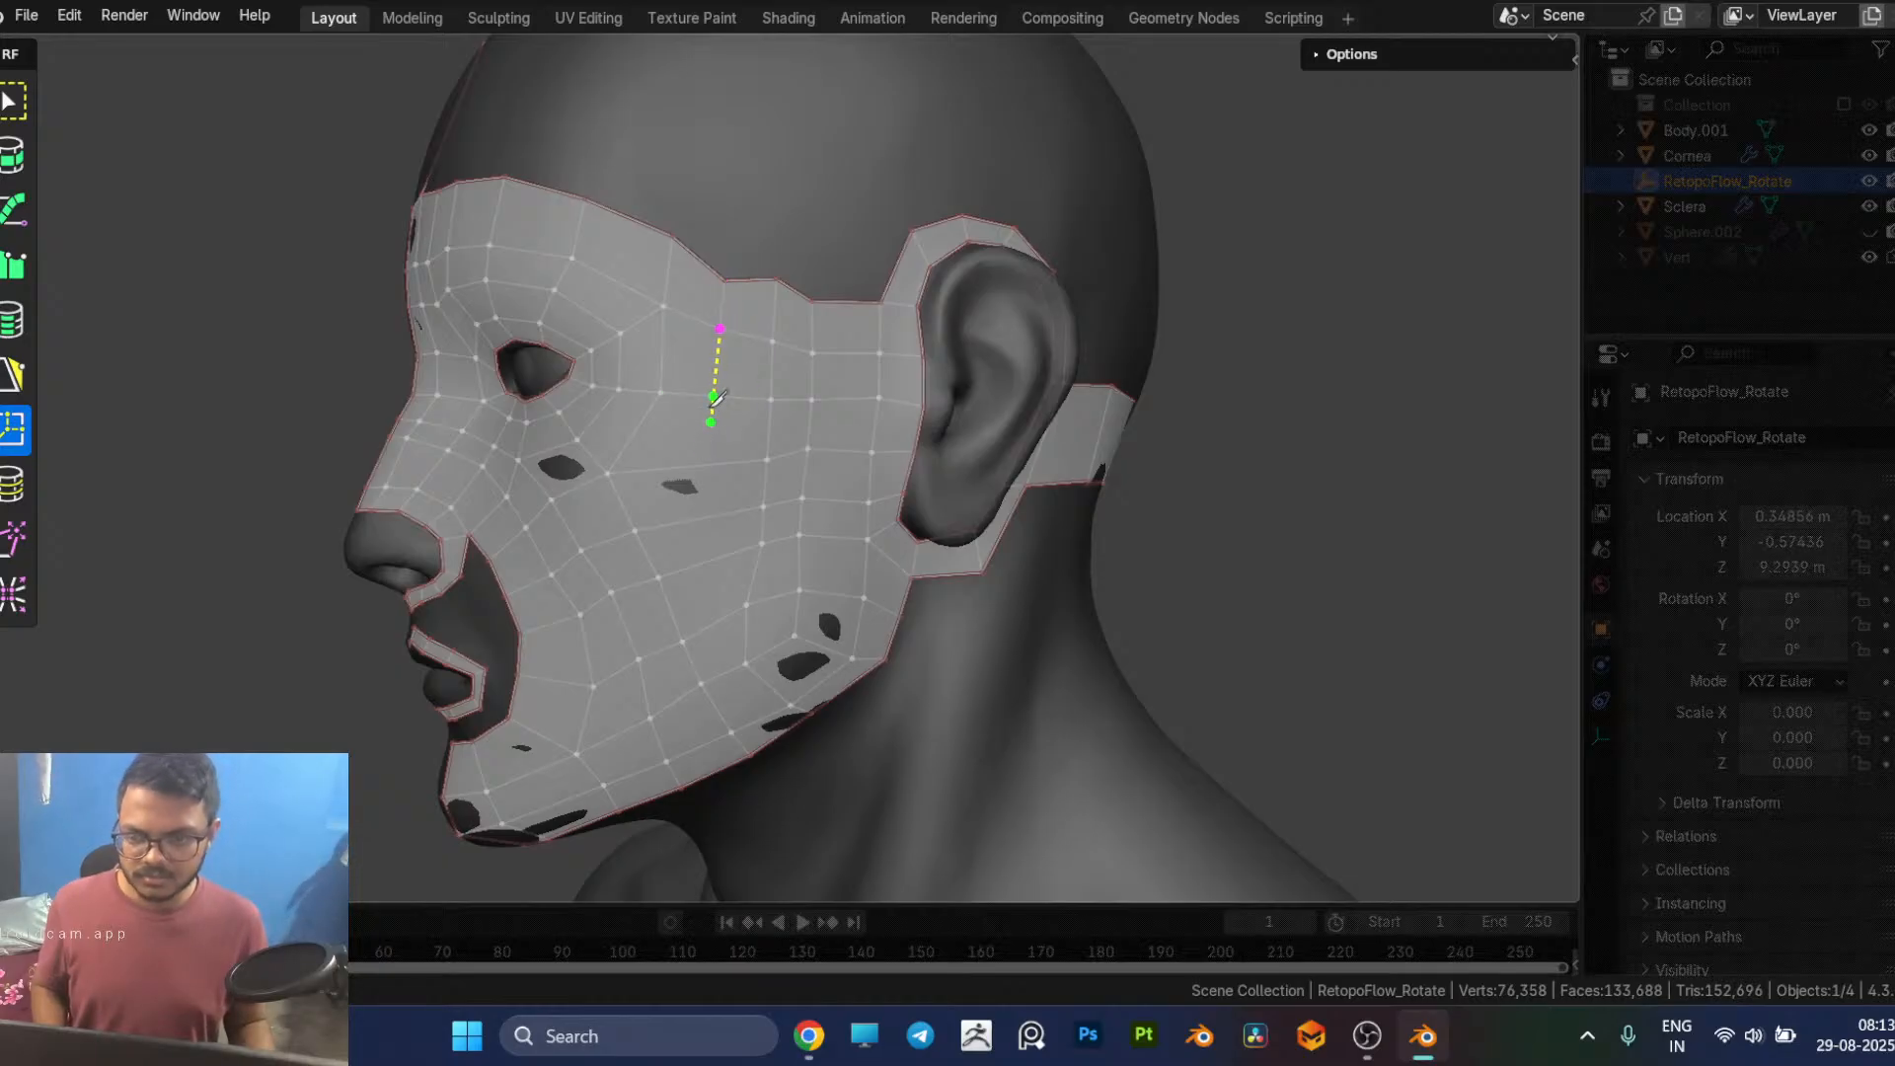
{"action": "left_click", "coordinate": [714, 431]}
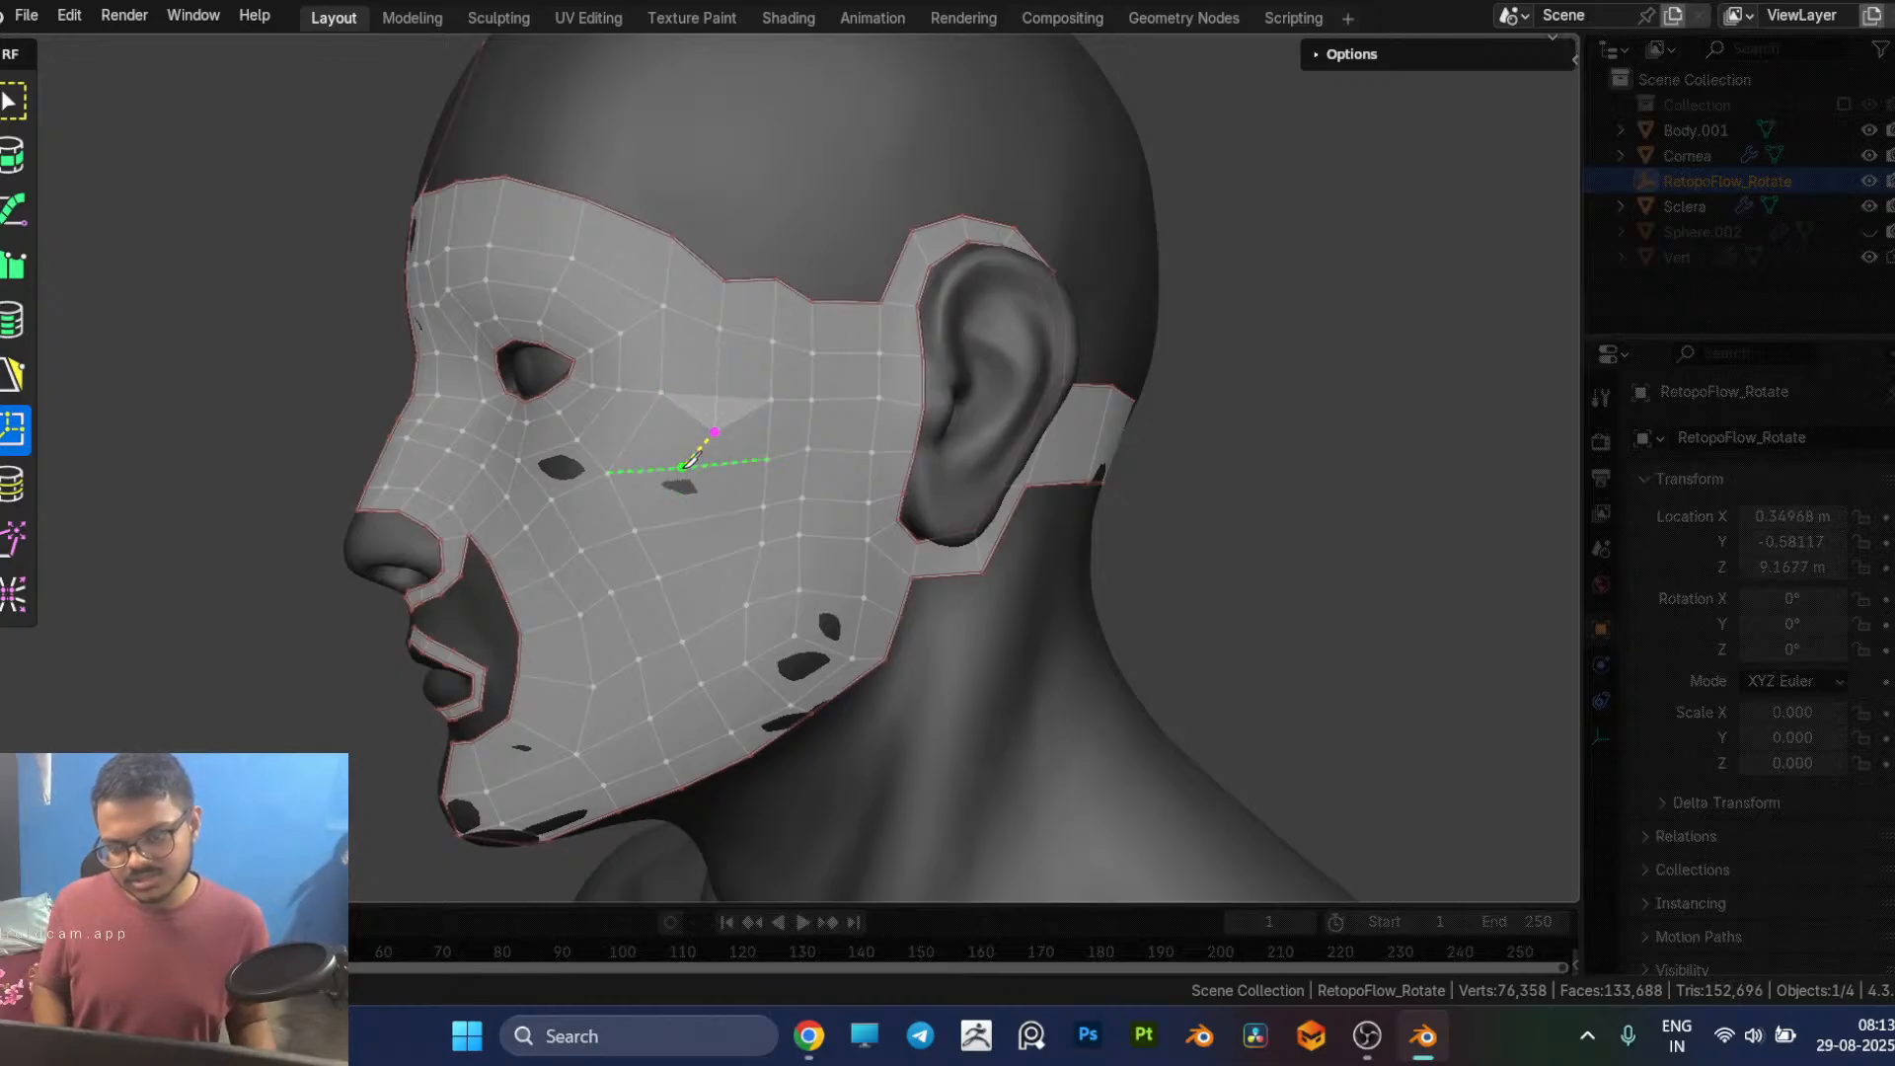
{"action": "left_click", "coordinate": [684, 466]}
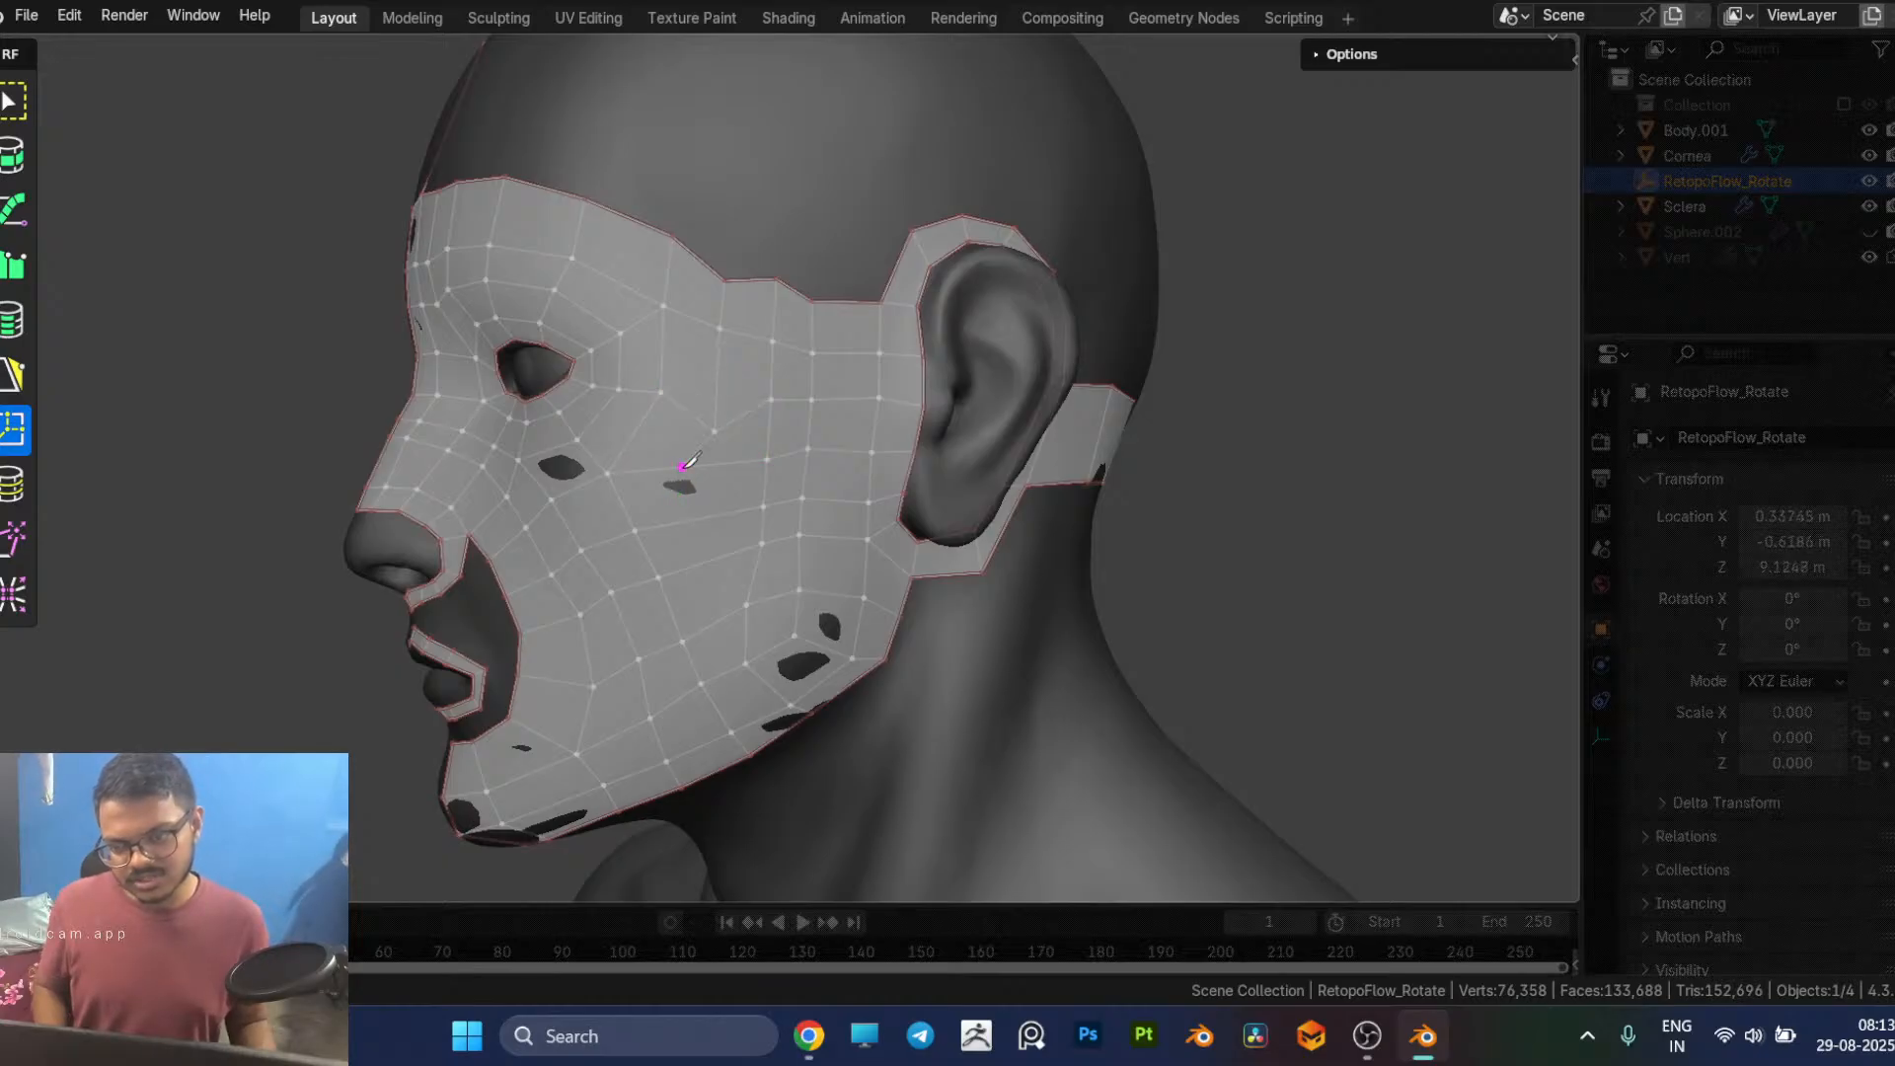
{"action": "left_click", "coordinate": [635, 531], "text": "ctrl"}
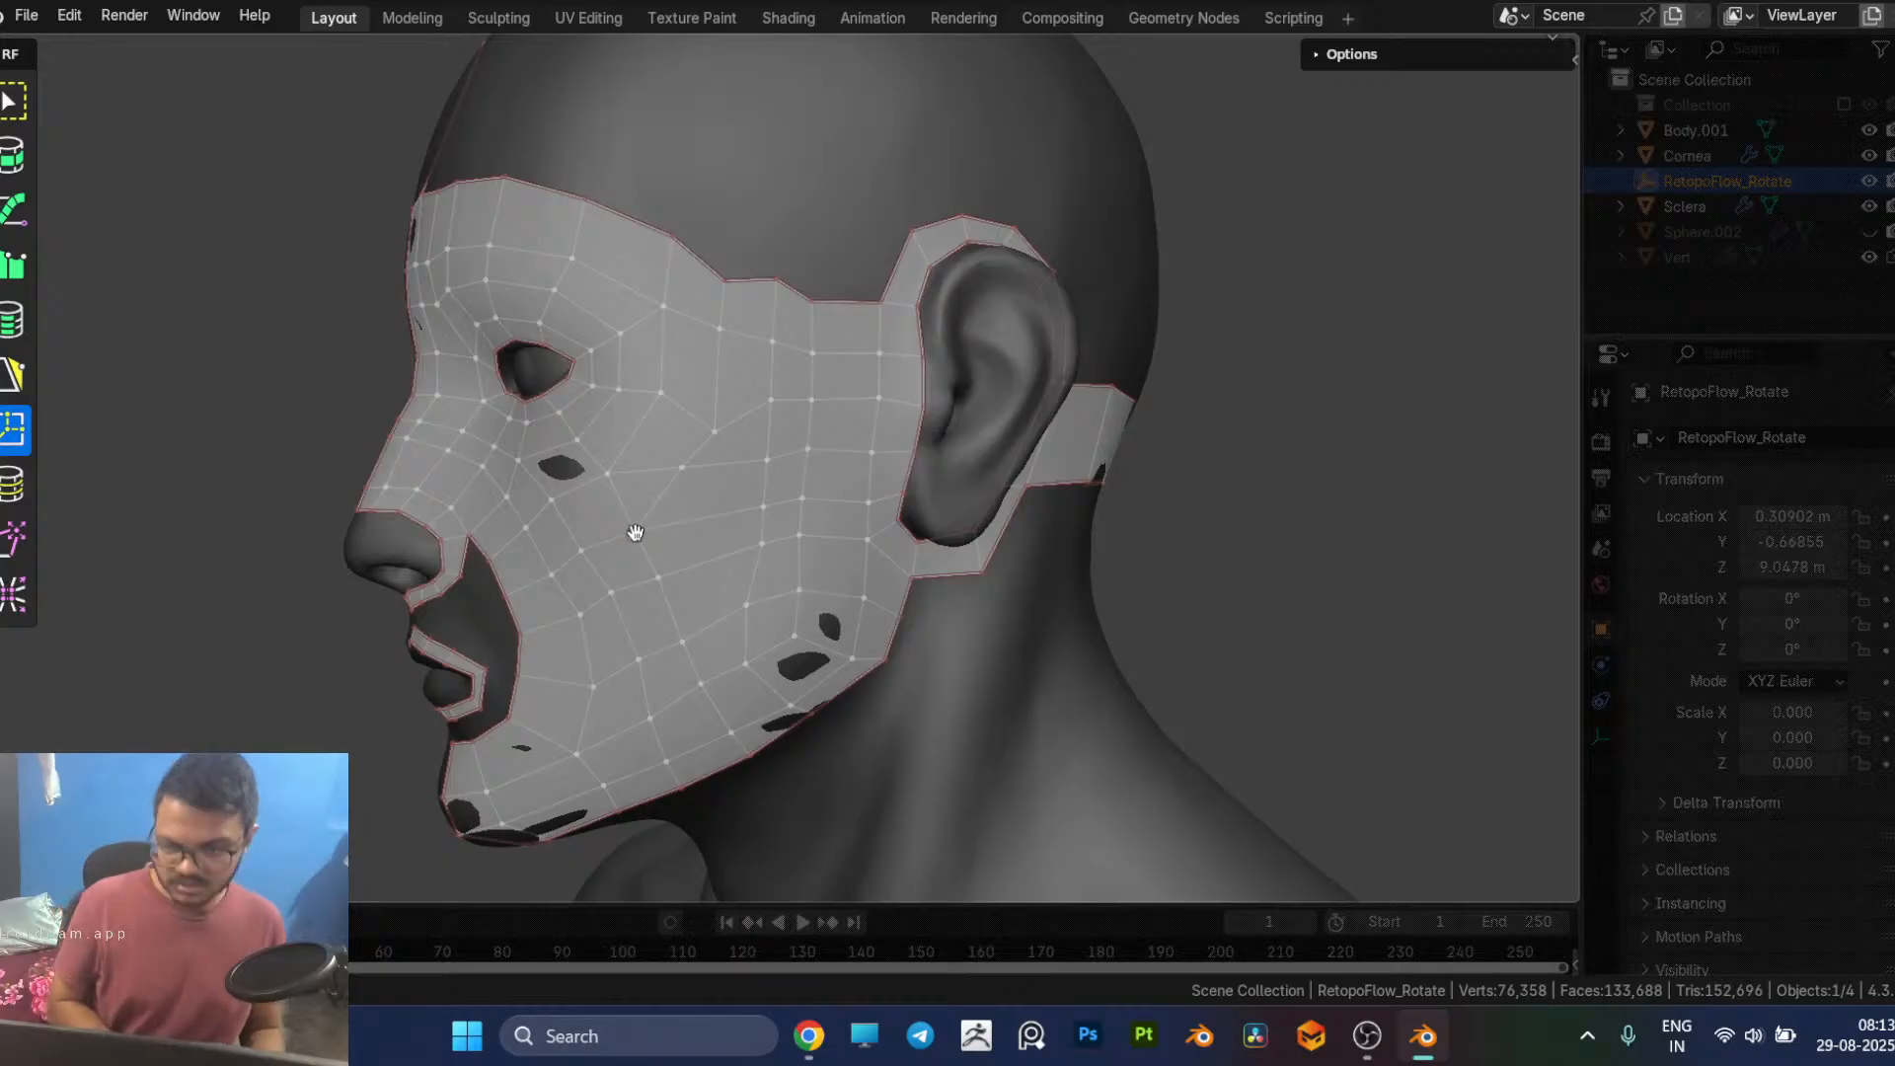
Step: Dissolve the horizontal row of edges running from the mid-cheek back to the ear border
{"action": "key", "text": "5"}
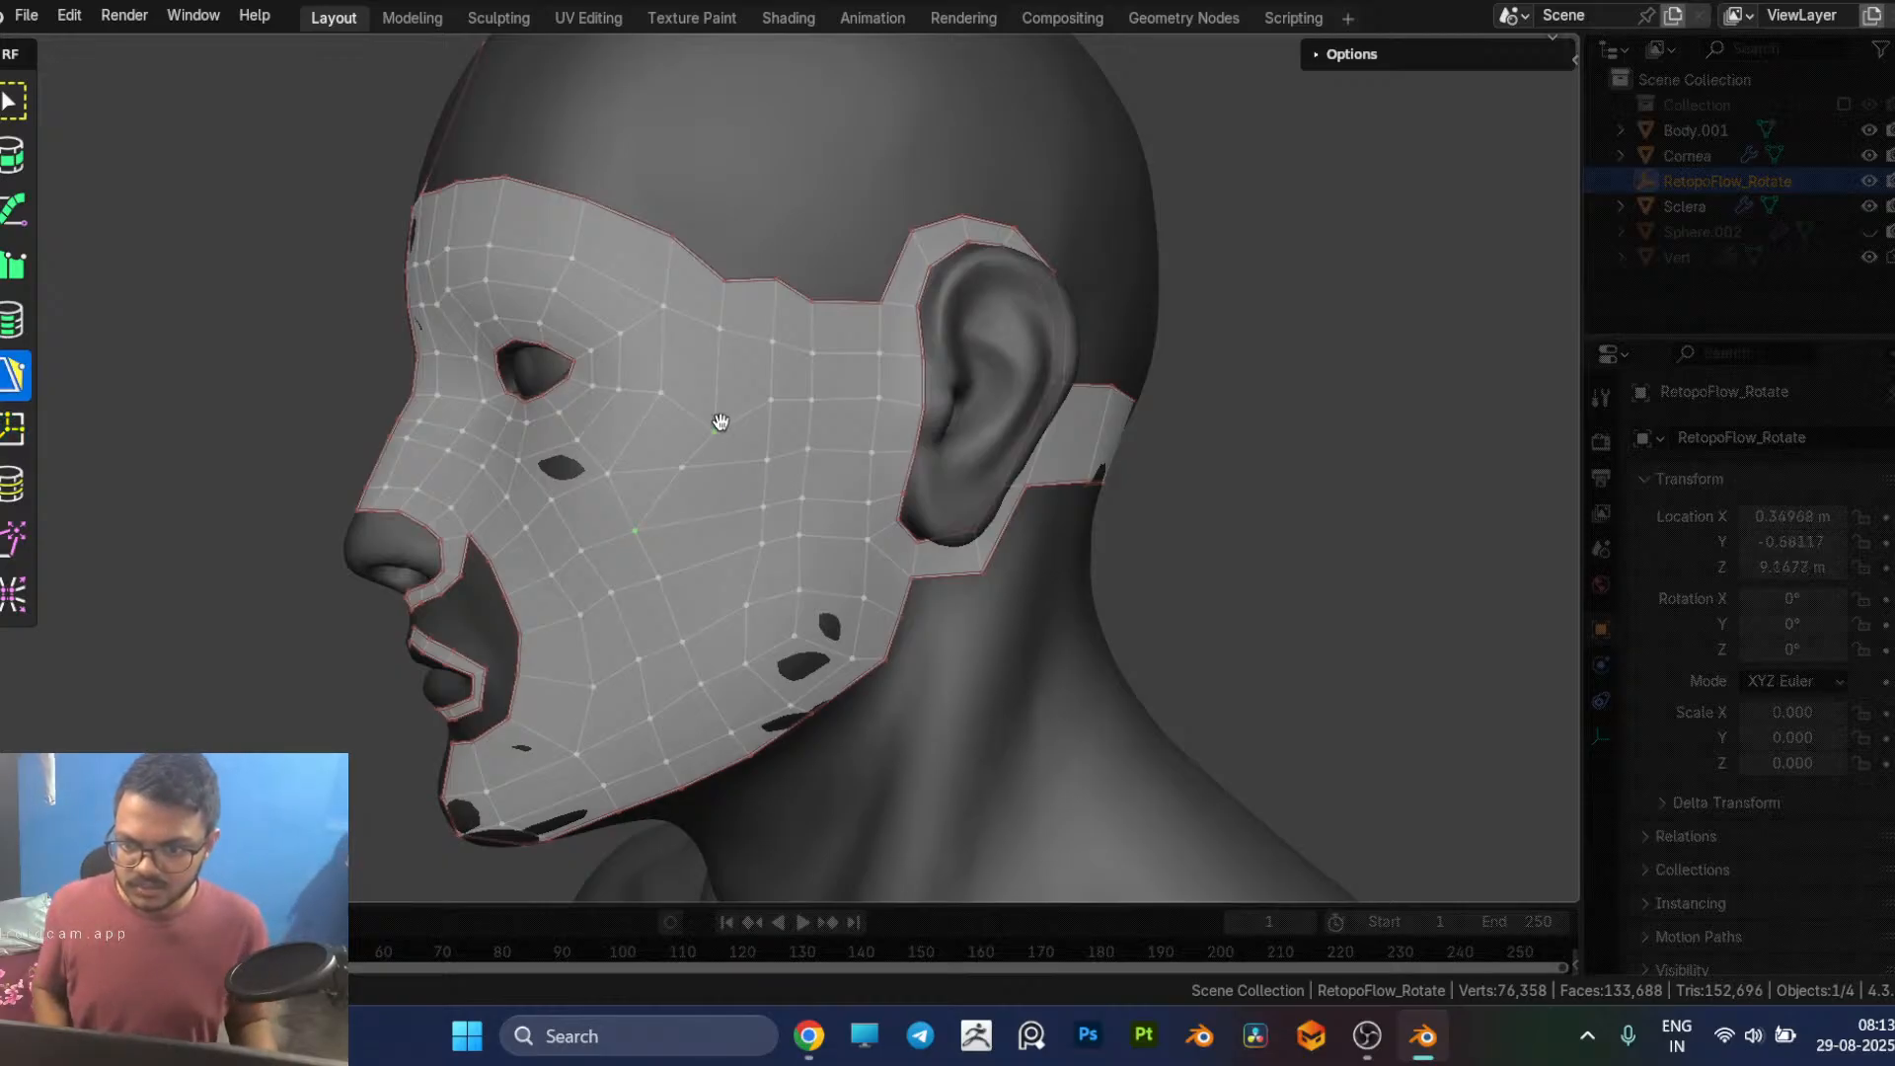
{"action": "middle_click_drag", "start_coordinate": [747, 466], "coordinate": [775, 465]}
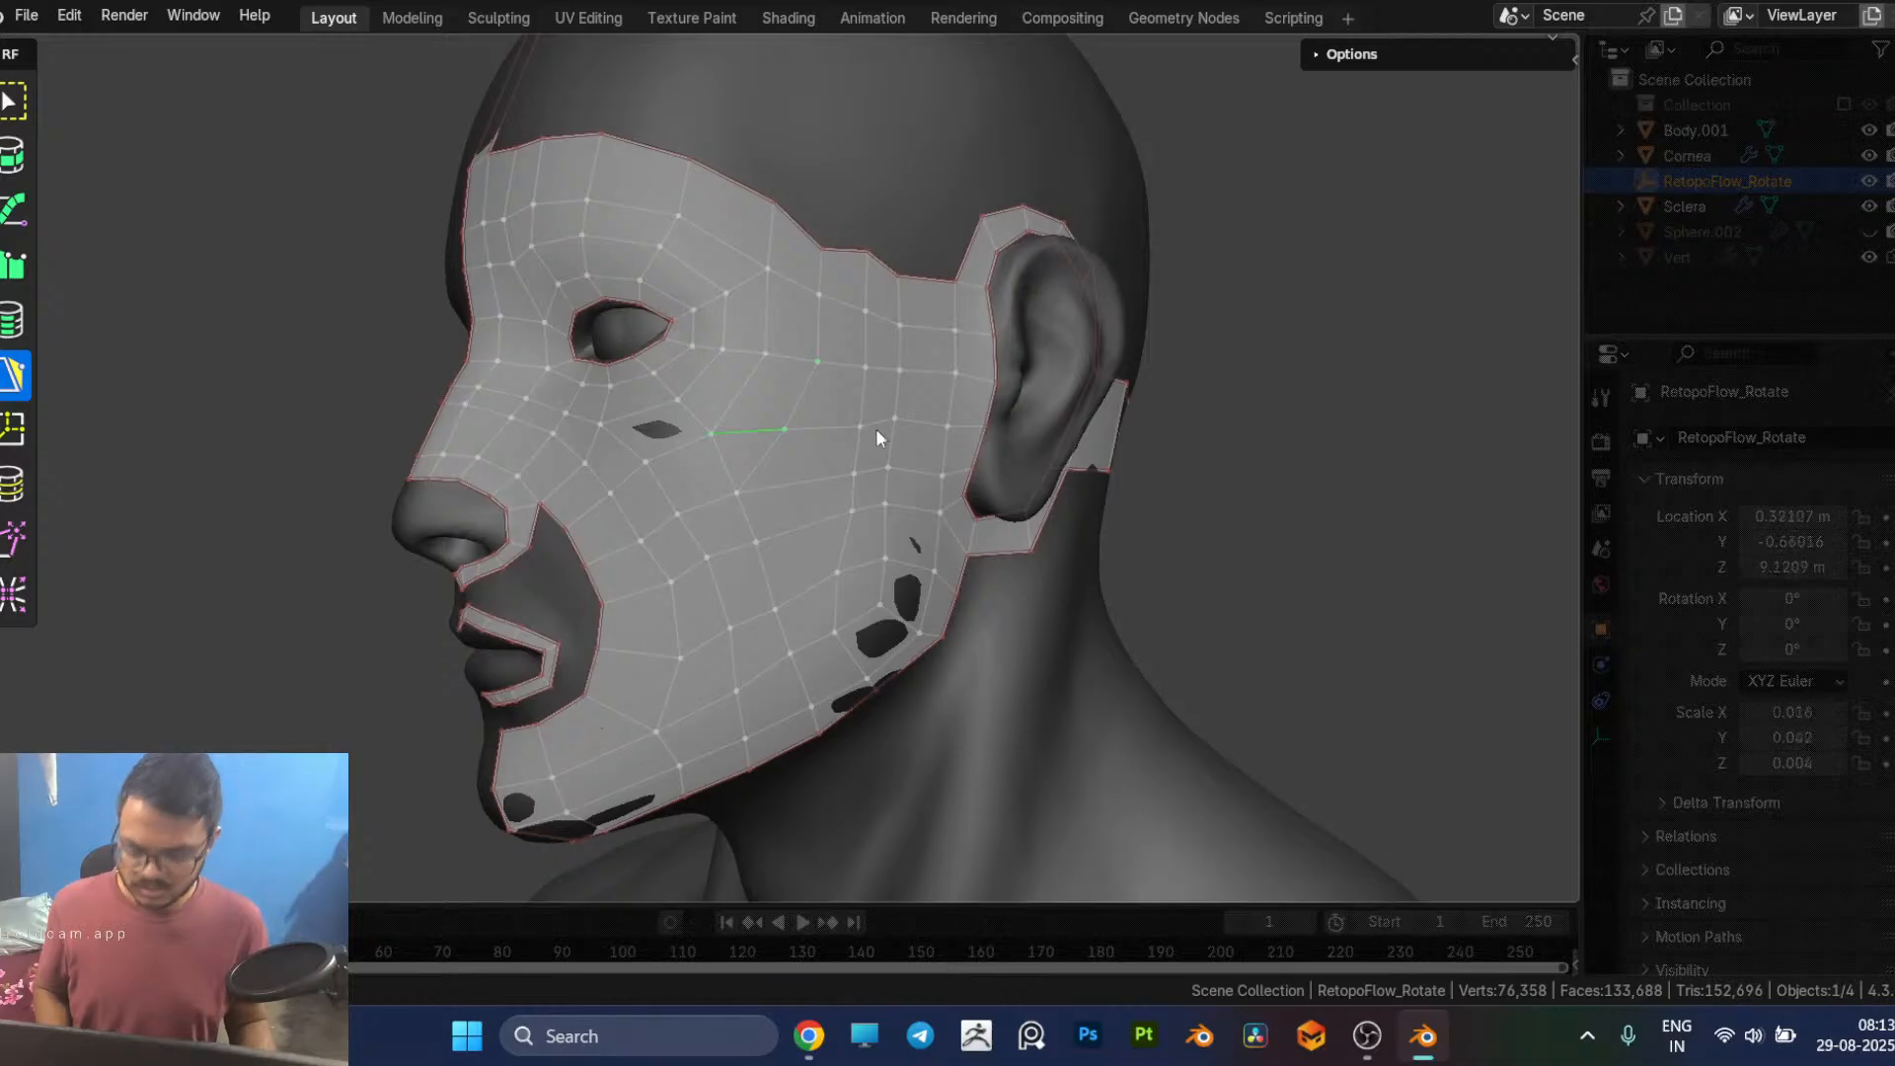
{"action": "key", "text": "x"}
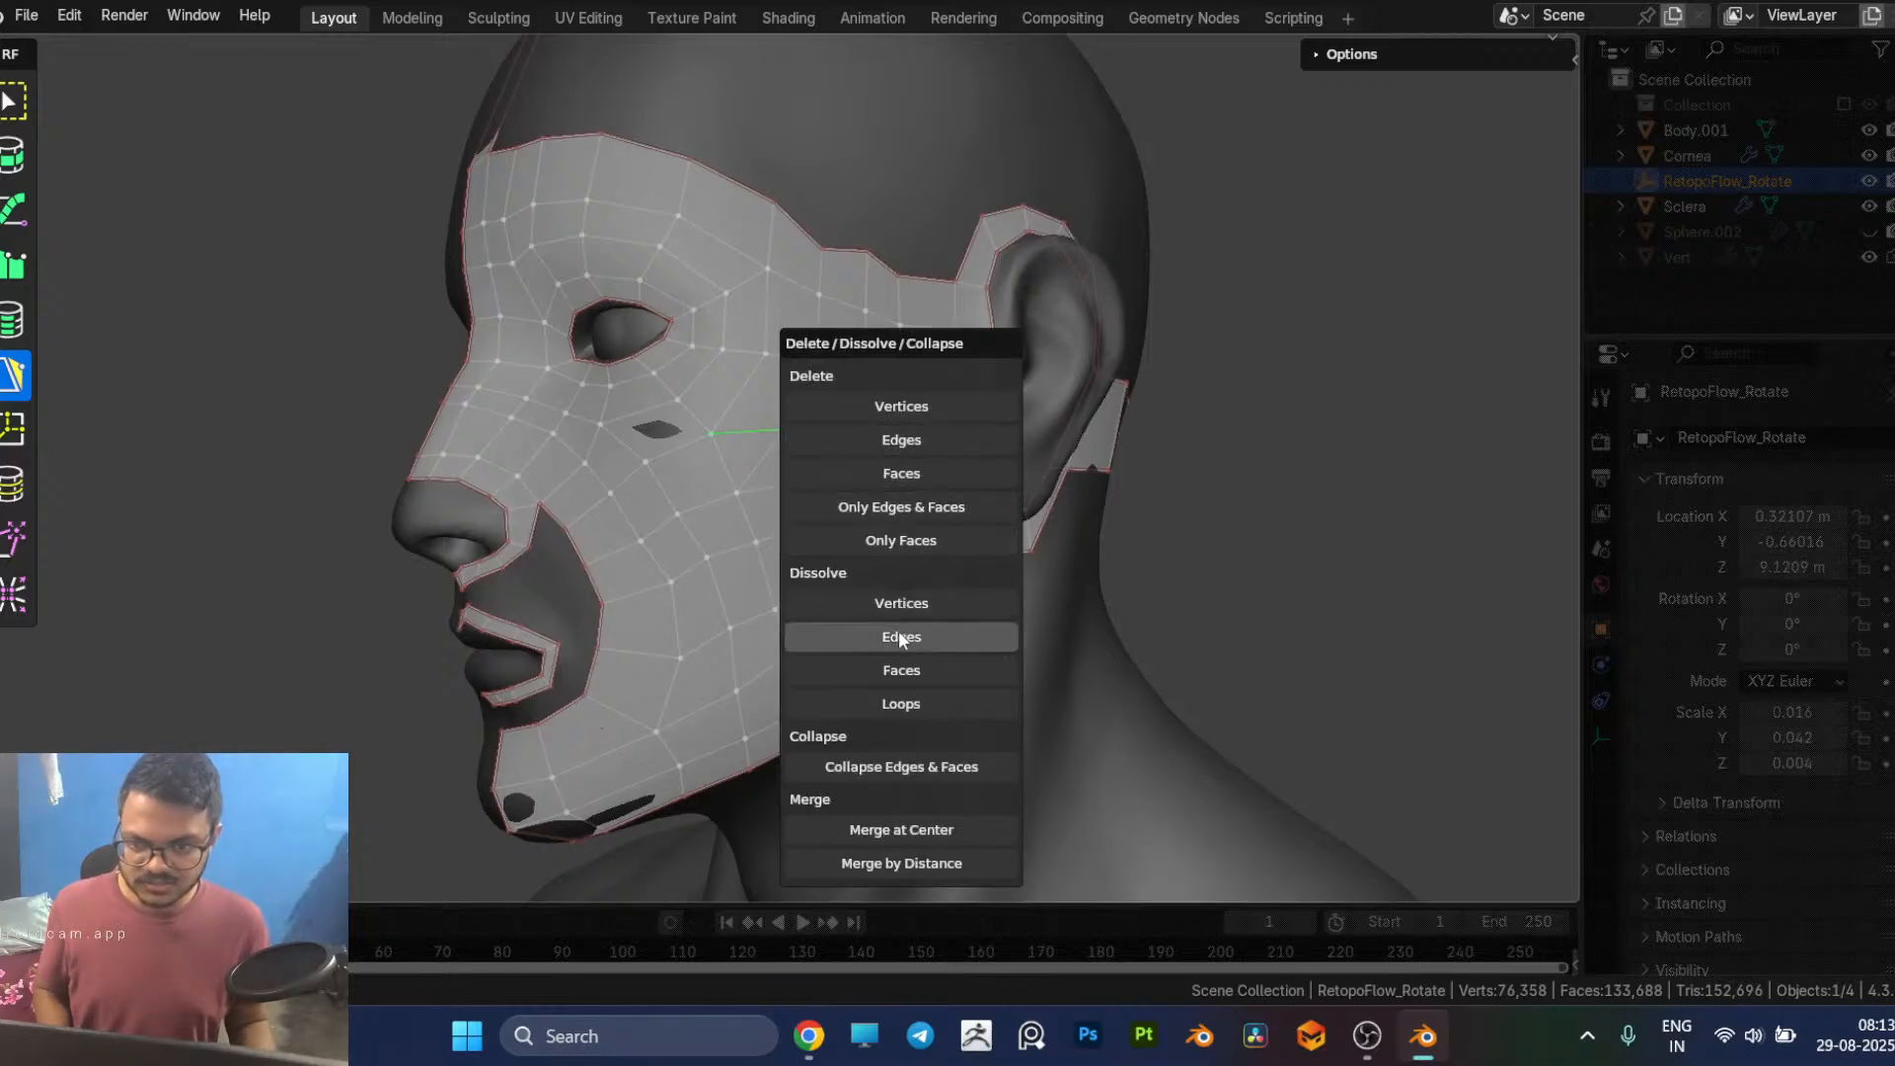
{"action": "left_click", "coordinate": [899, 638]}
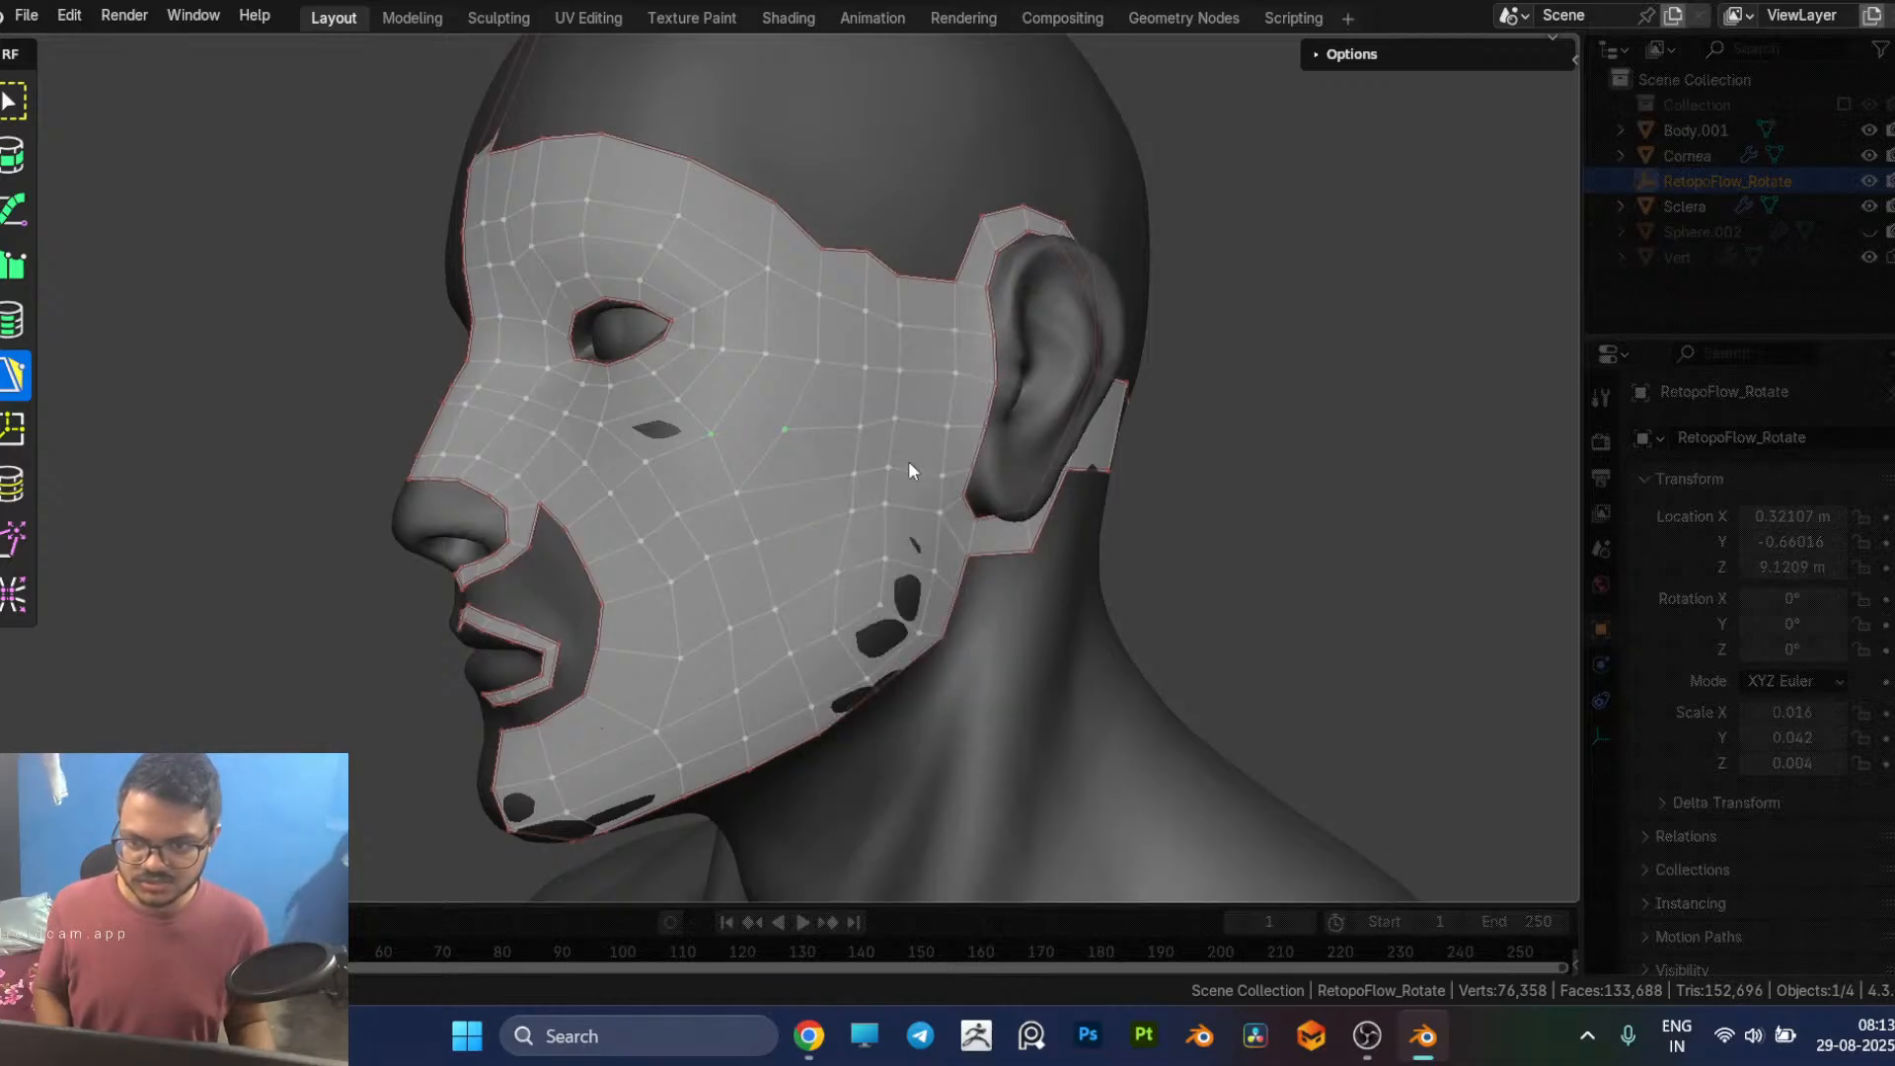
{"action": "middle_click_drag", "start_coordinate": [908, 470], "coordinate": [855, 467]}
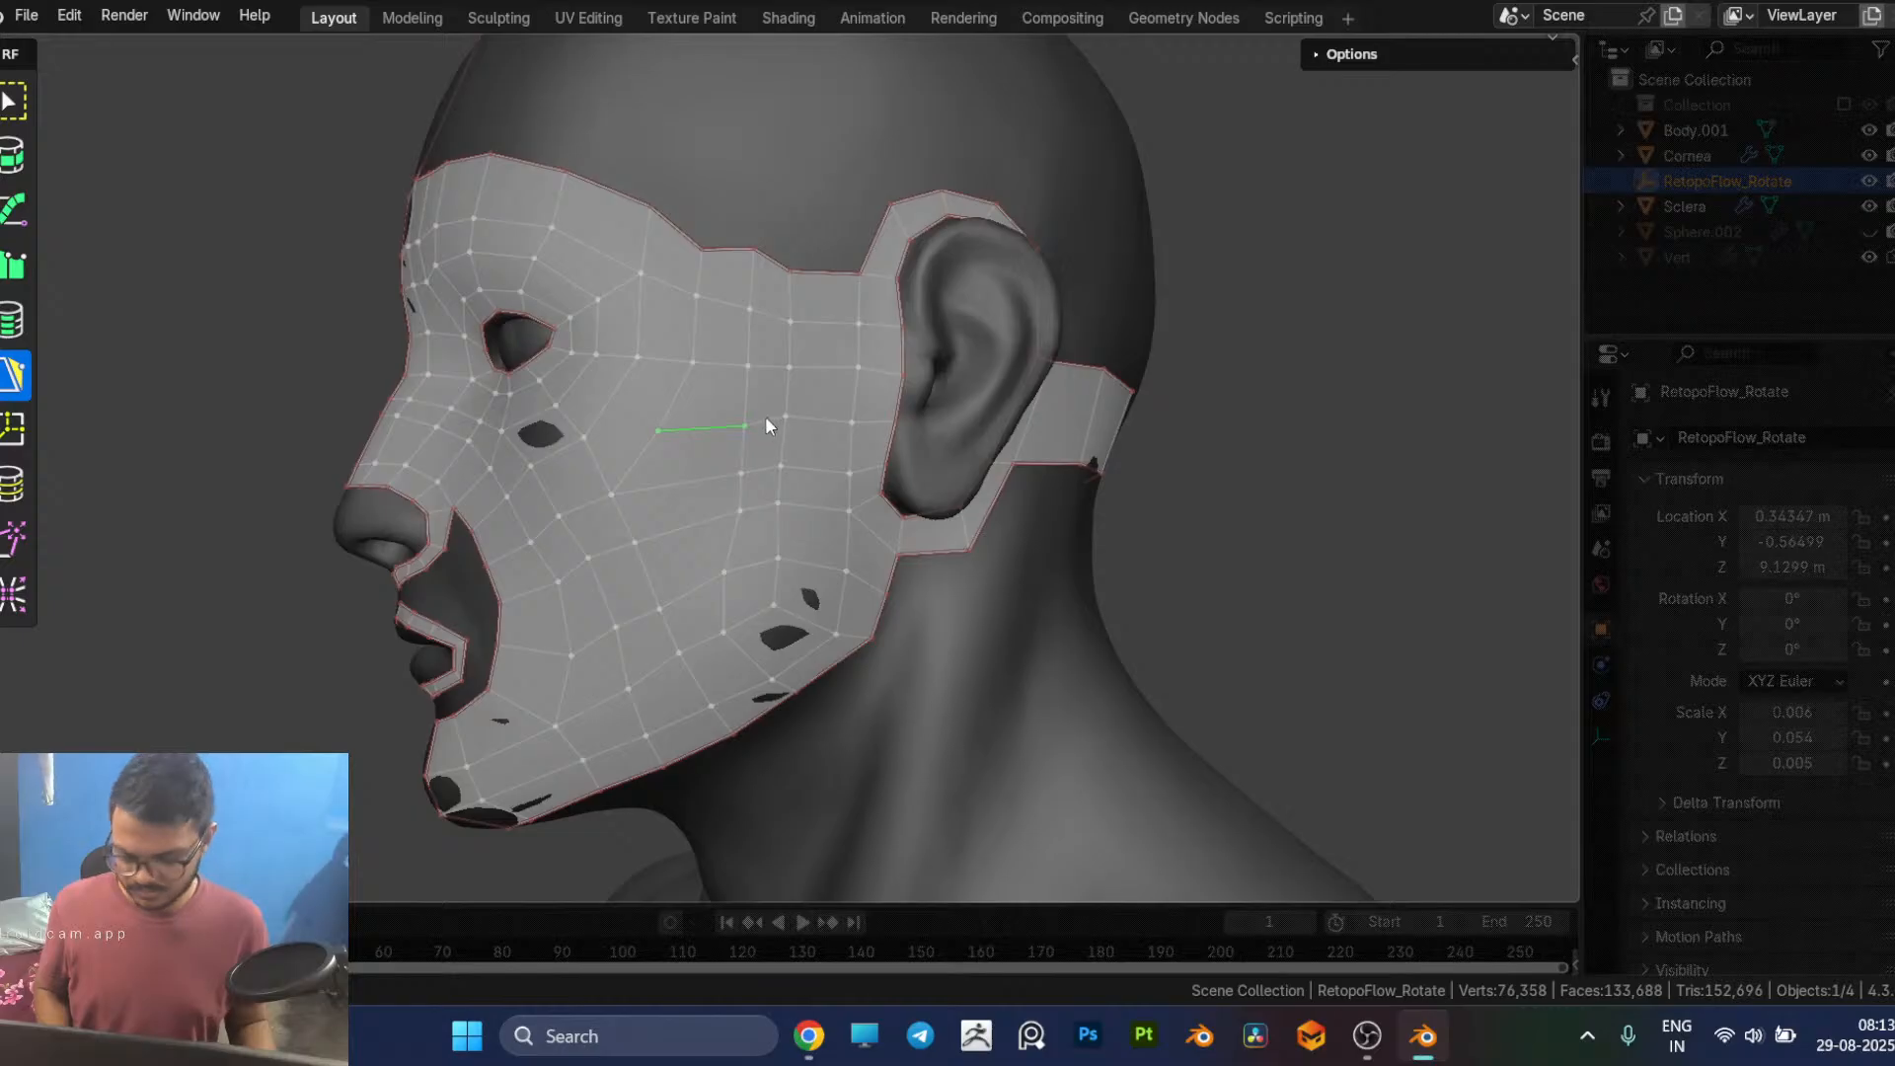
{"action": "left_click", "coordinate": [13, 485]}
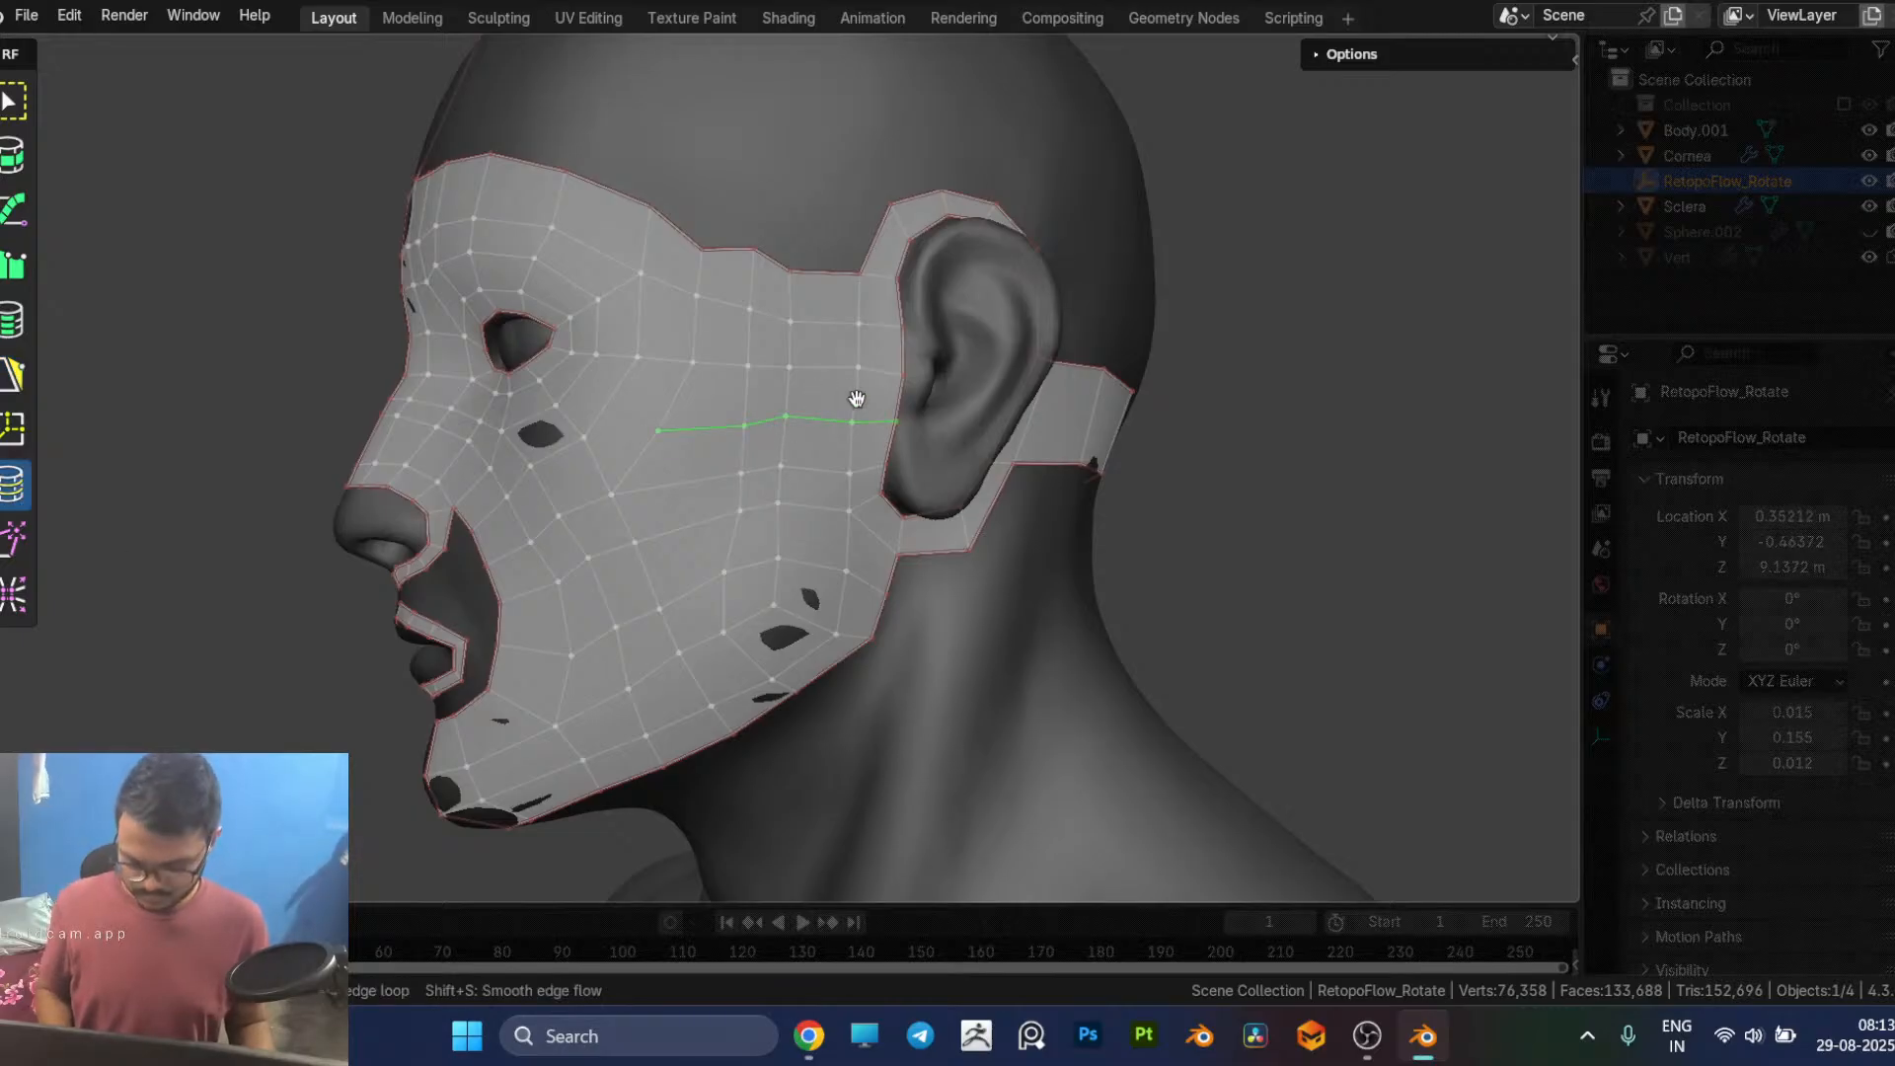
{"action": "key", "text": "x"}
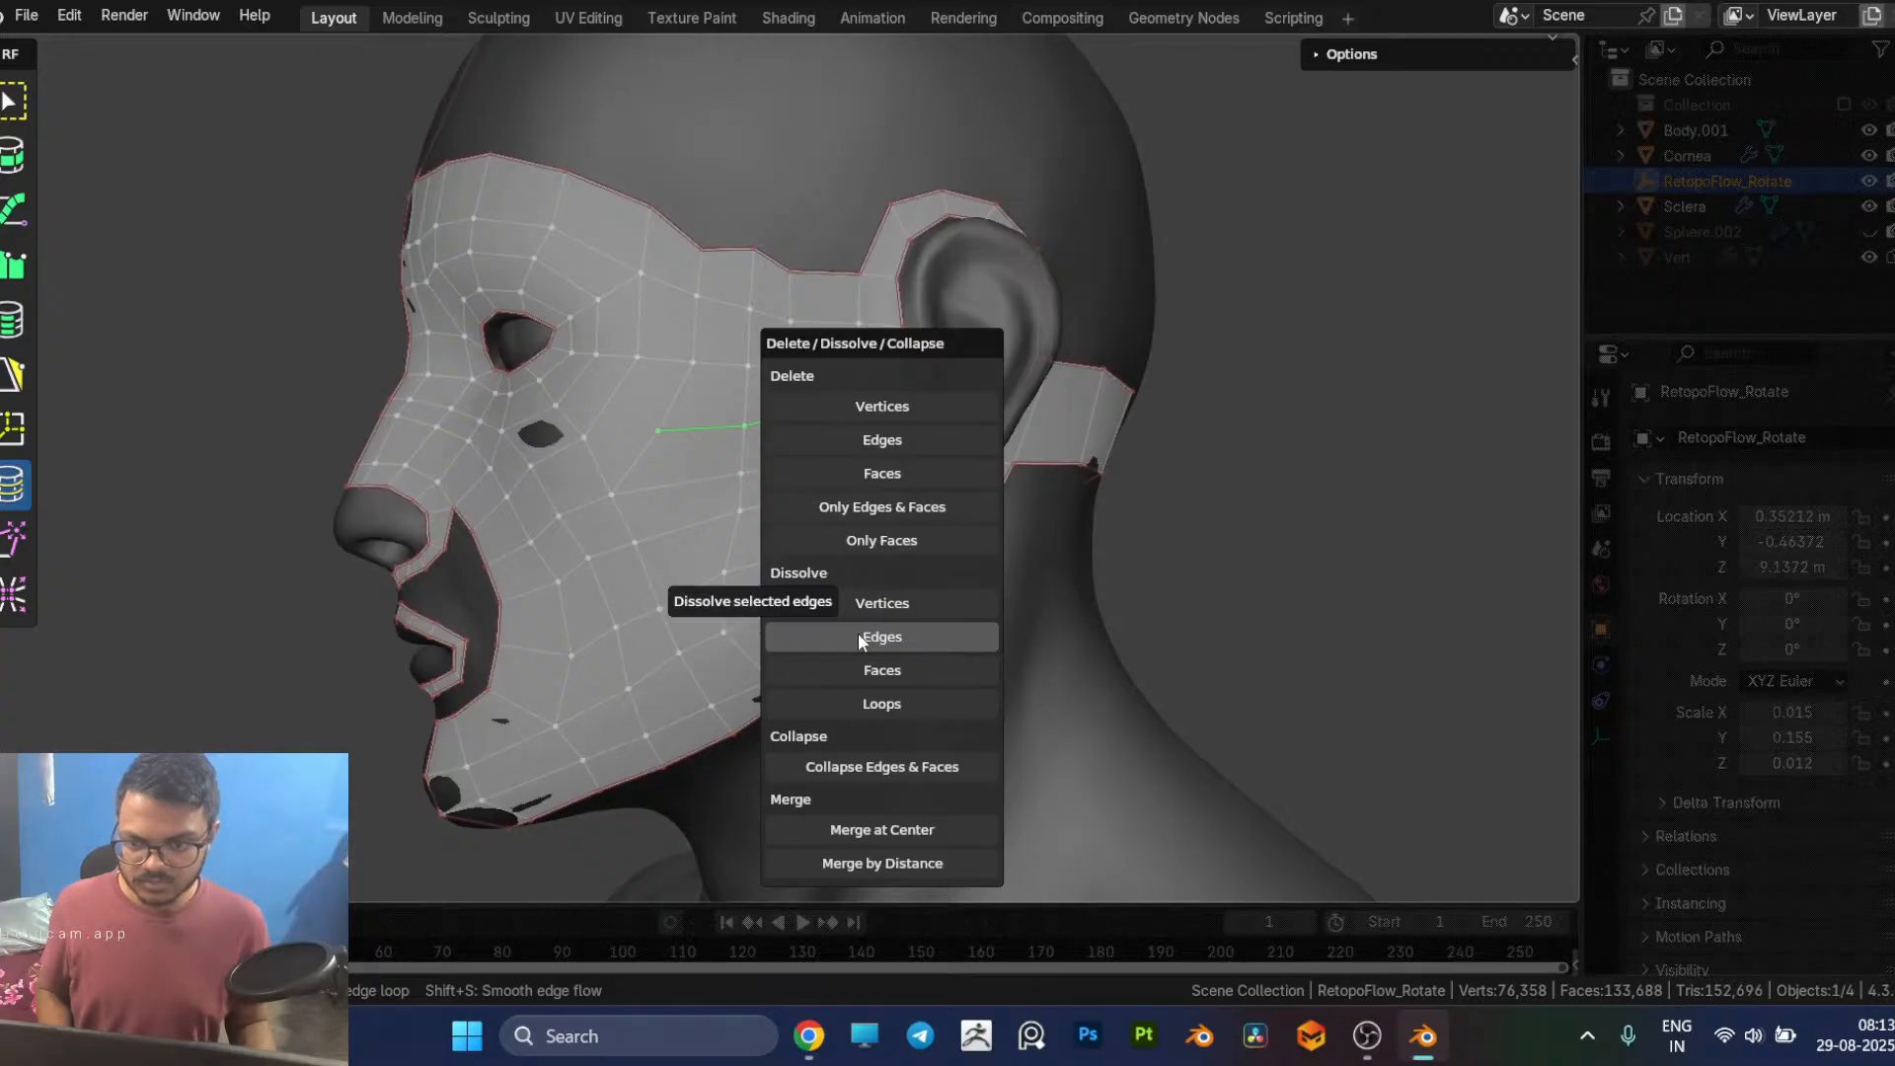
{"action": "left_click", "coordinate": [857, 634]}
Step: Reposition the cheek vertices below the outer eye corner to even out the surrounding quads
{"action": "middle_click_drag", "start_coordinate": [592, 494], "coordinate": [701, 494]}
{"action": "left_click_drag", "start_coordinate": [696, 514], "coordinate": [716, 449]}
{"action": "key", "text": "5"}
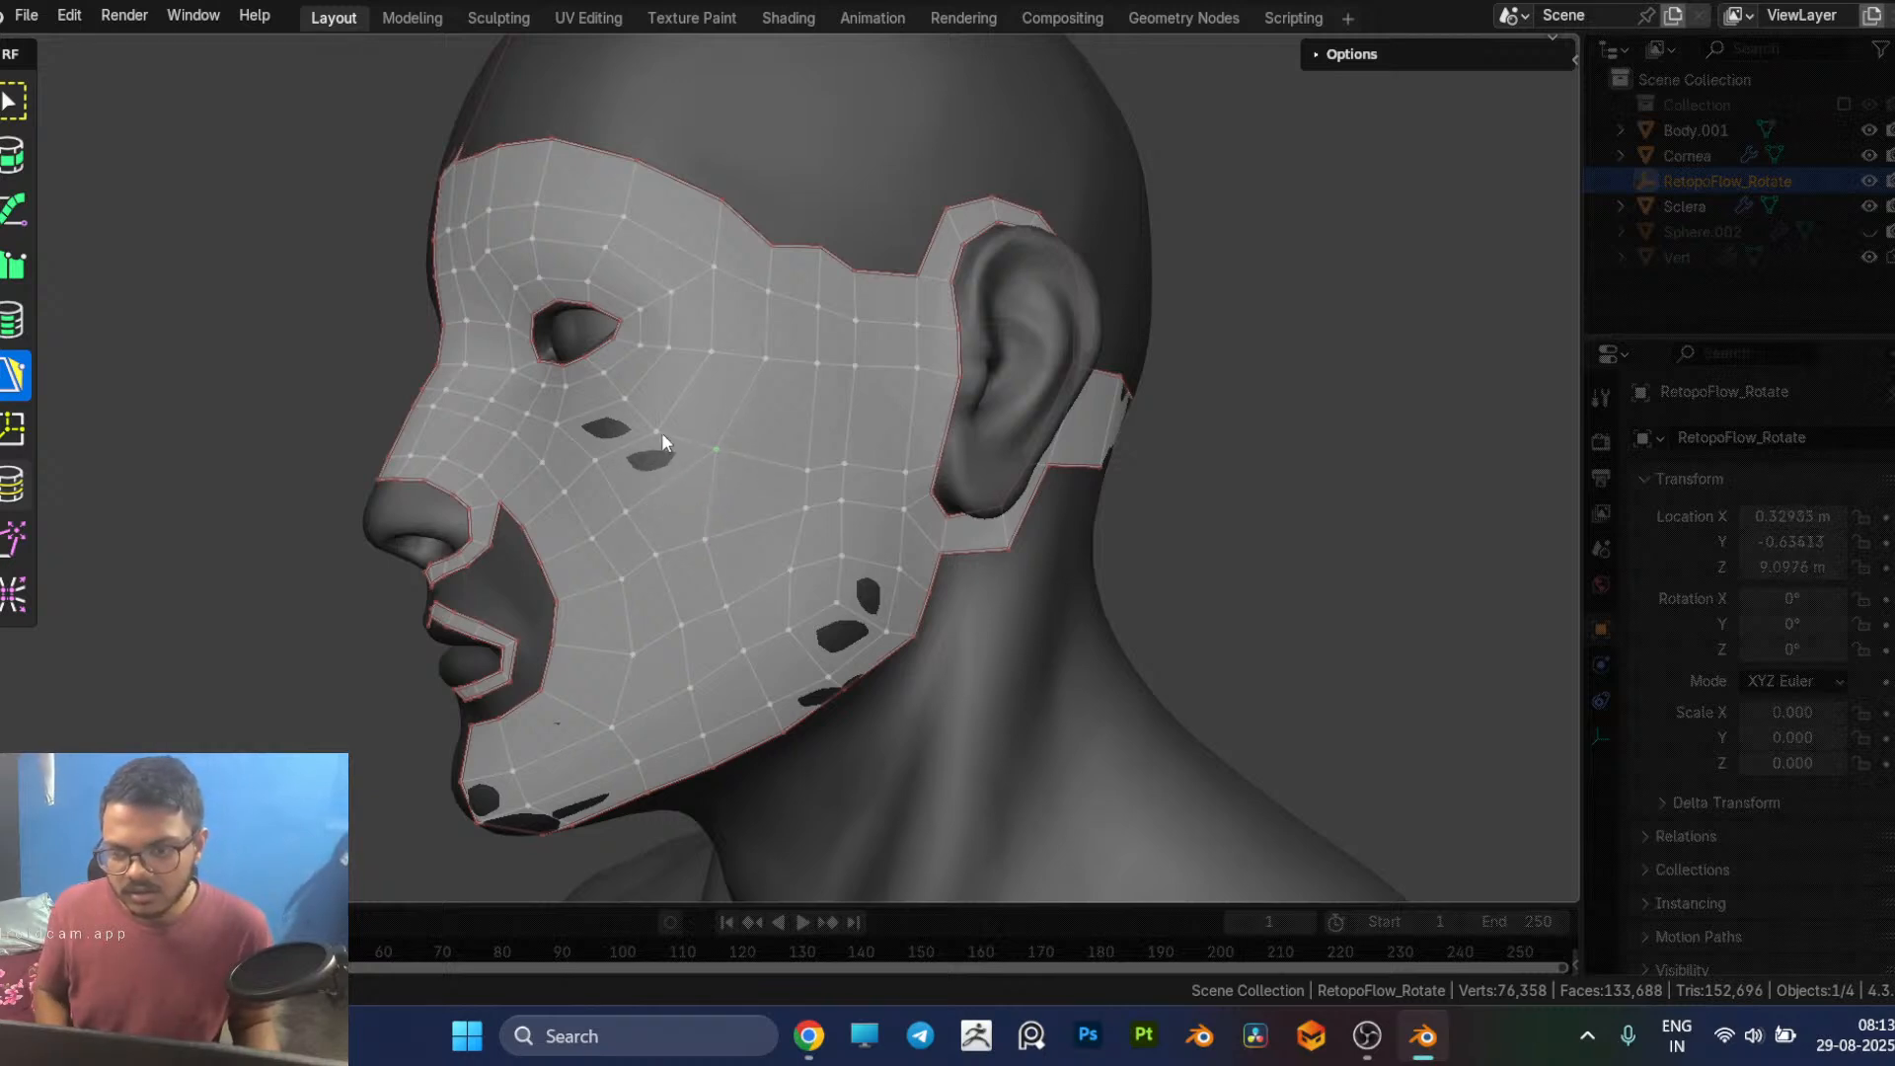
{"action": "middle_click_drag", "start_coordinate": [656, 428], "coordinate": [789, 494]}
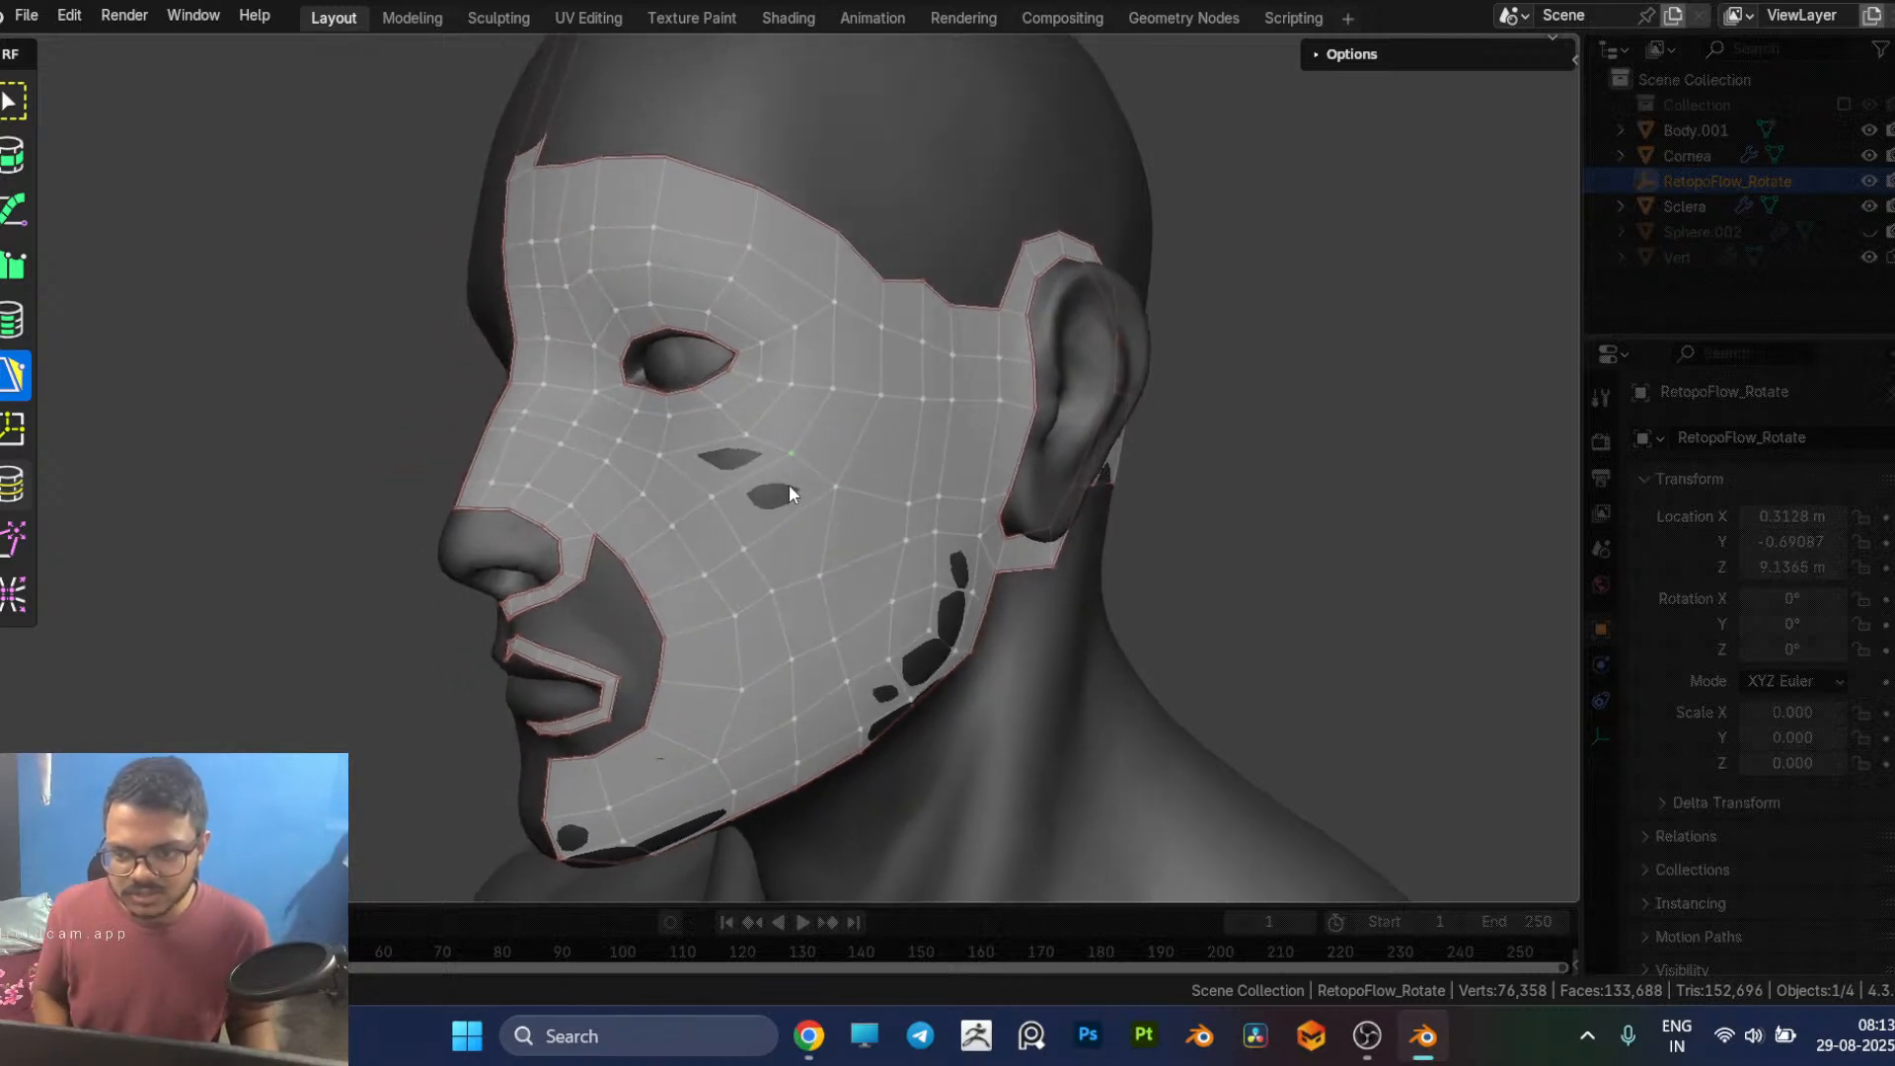
{"action": "left_click", "coordinate": [745, 430]}
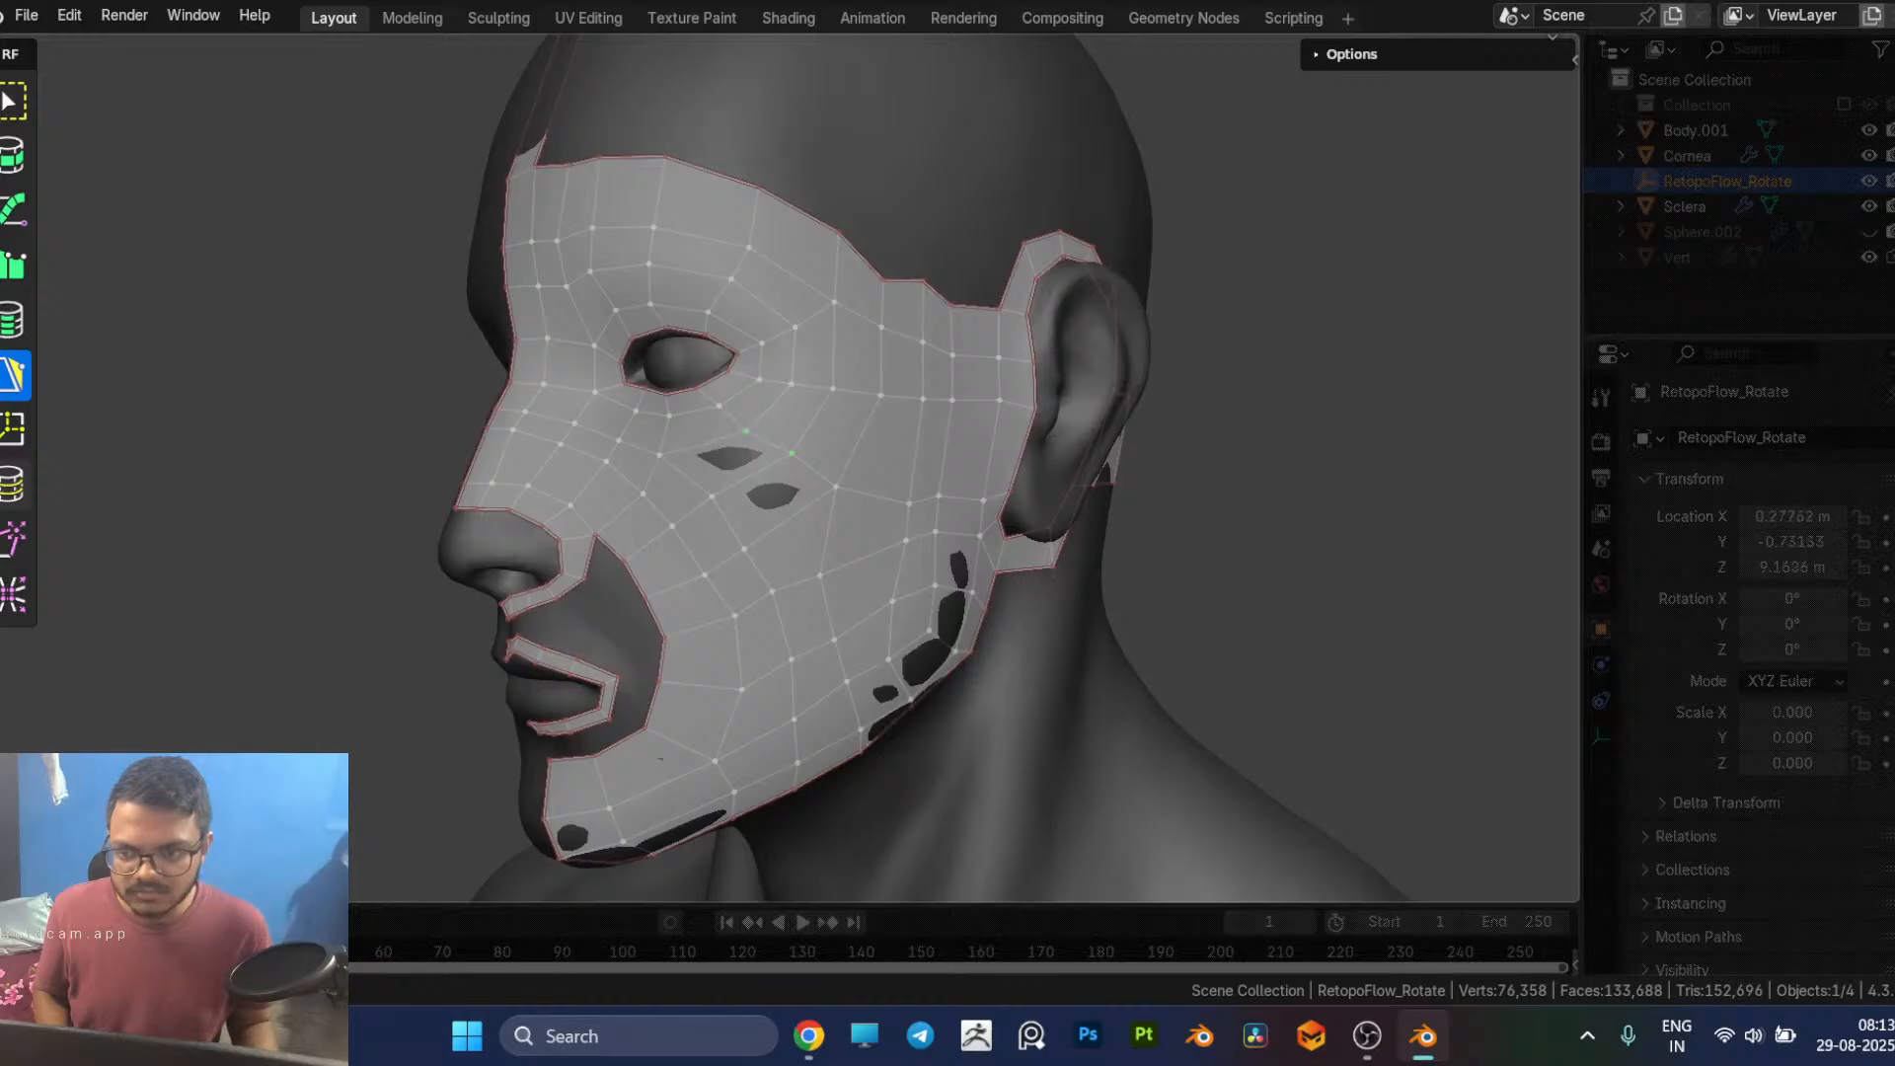
{"action": "middle_click_drag", "start_coordinate": [771, 585], "coordinate": [645, 553]}
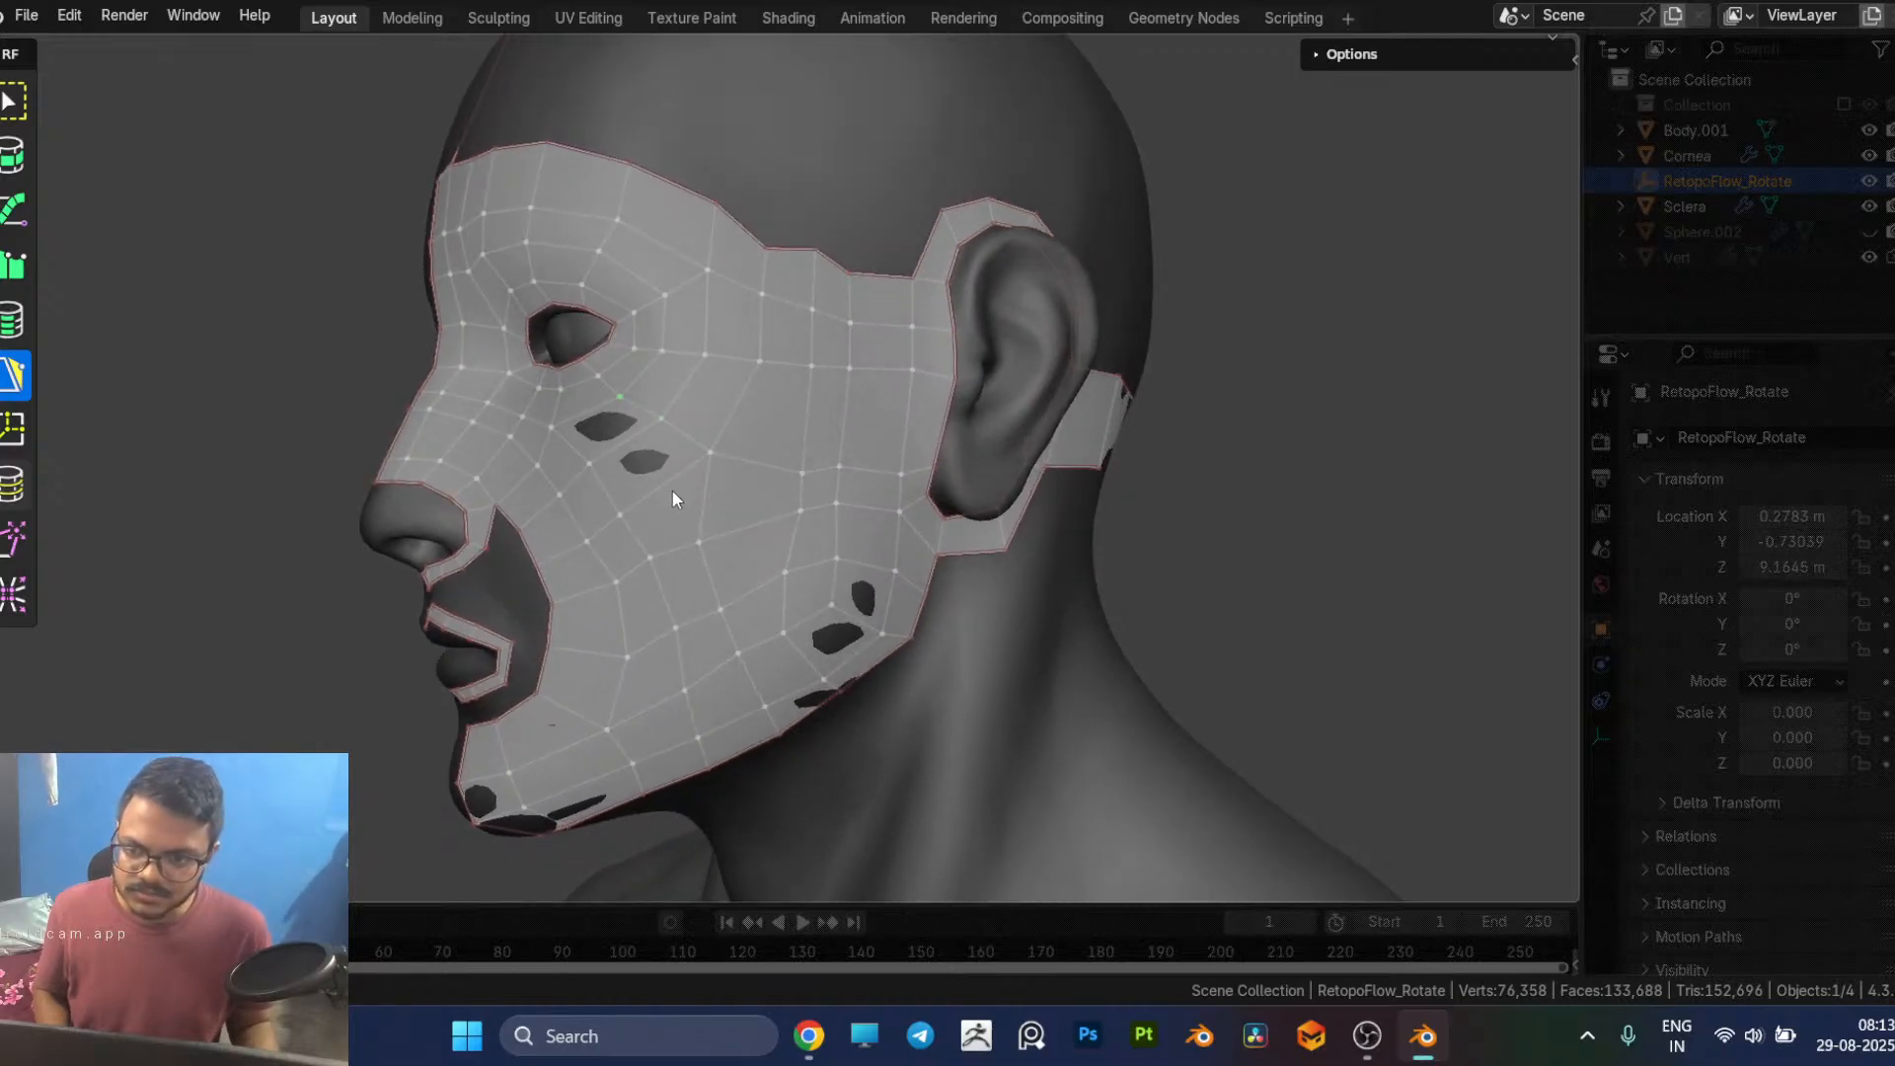
{"action": "left_click", "coordinate": [687, 453]}
Step: Delete the two stacked faces in the middle of the outer cheek, between the eye patch and the ear strip
{"action": "middle_click_drag", "start_coordinate": [778, 484], "coordinate": [642, 476]}
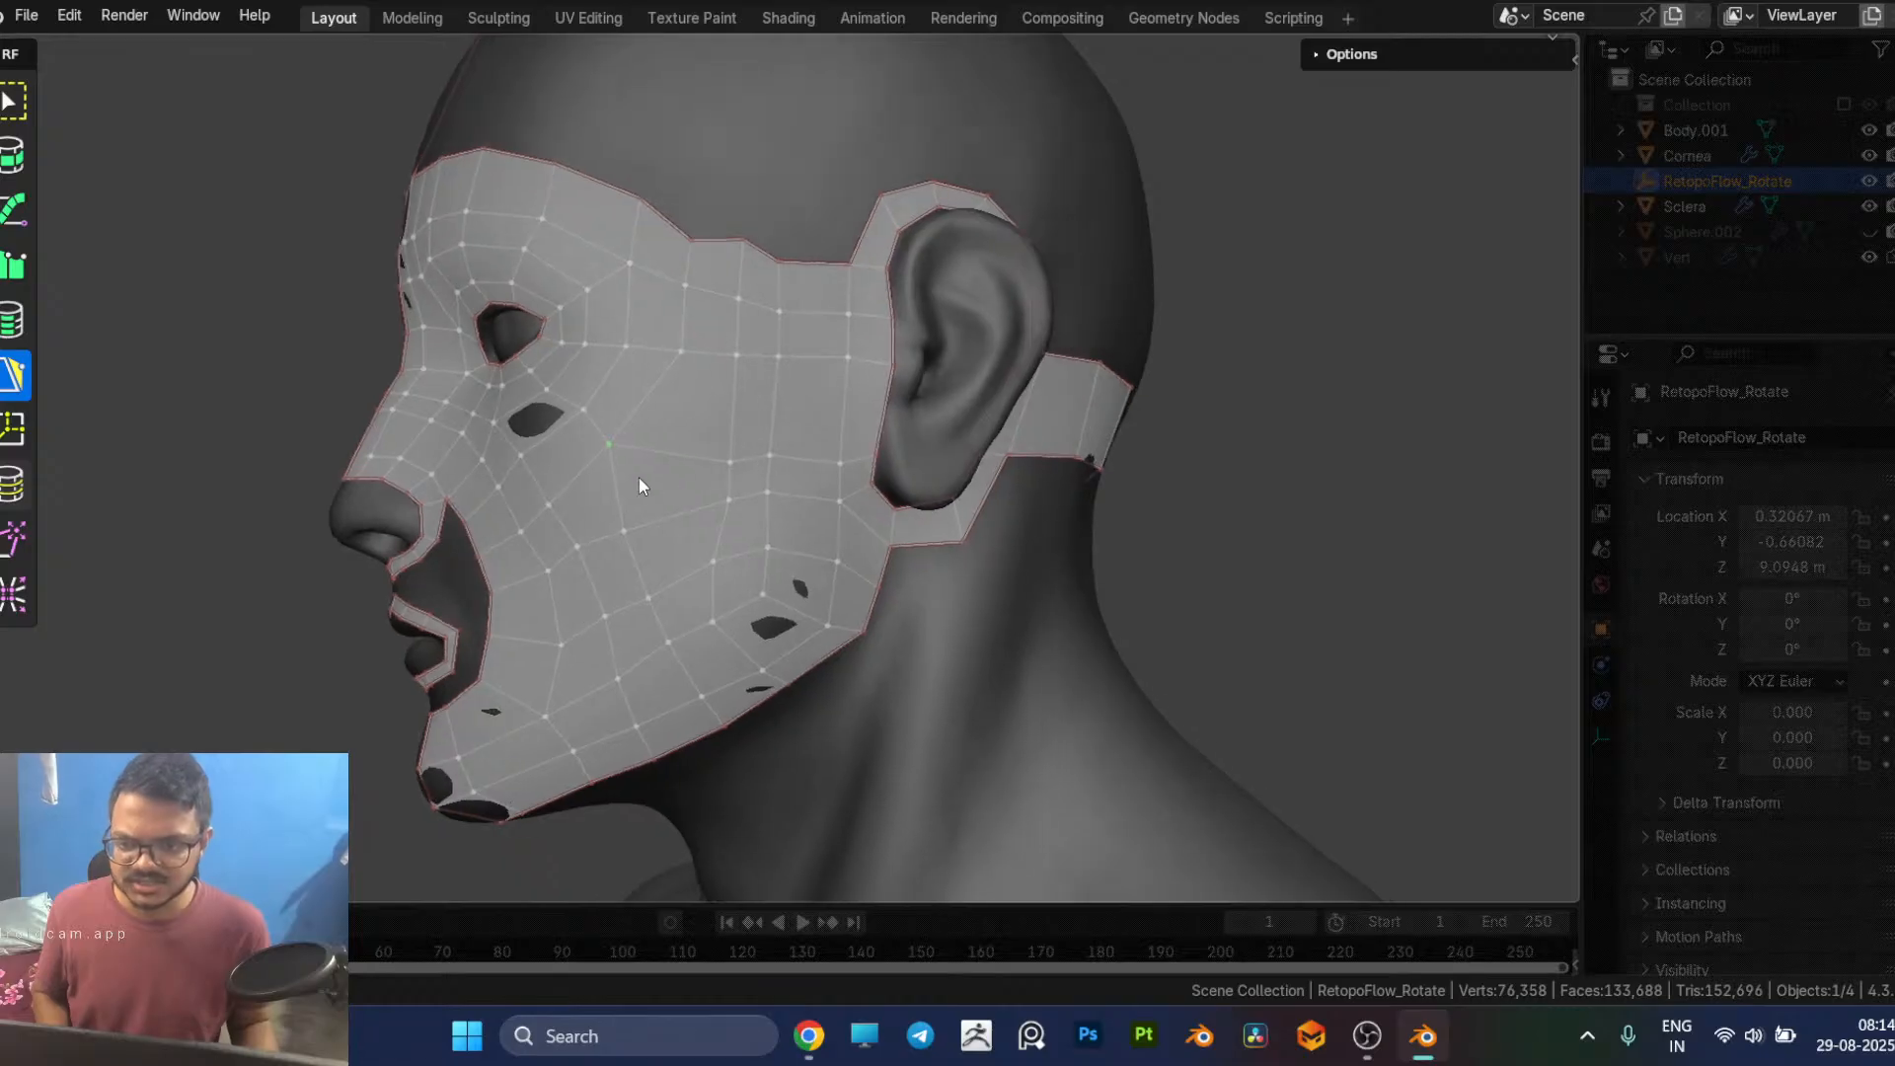
{"action": "left_click", "coordinate": [691, 480]}
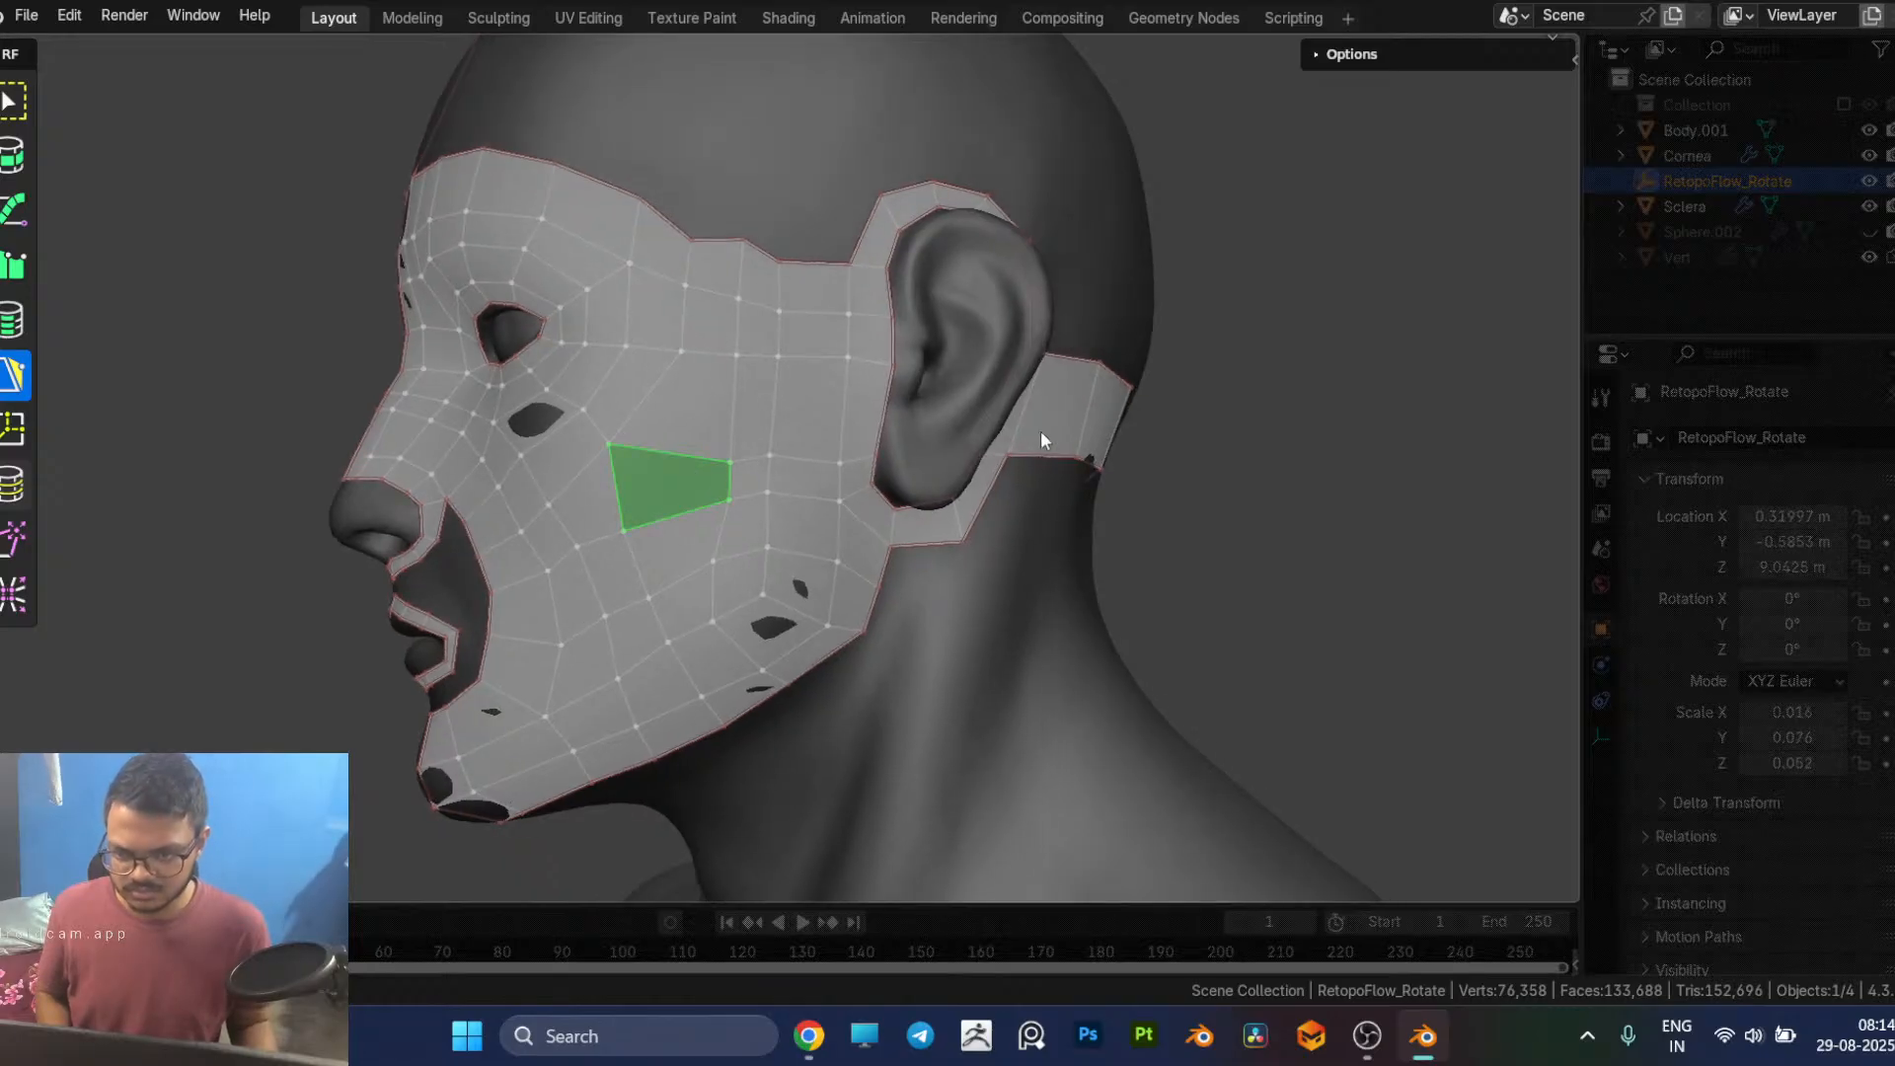
{"action": "key", "text": "x"}
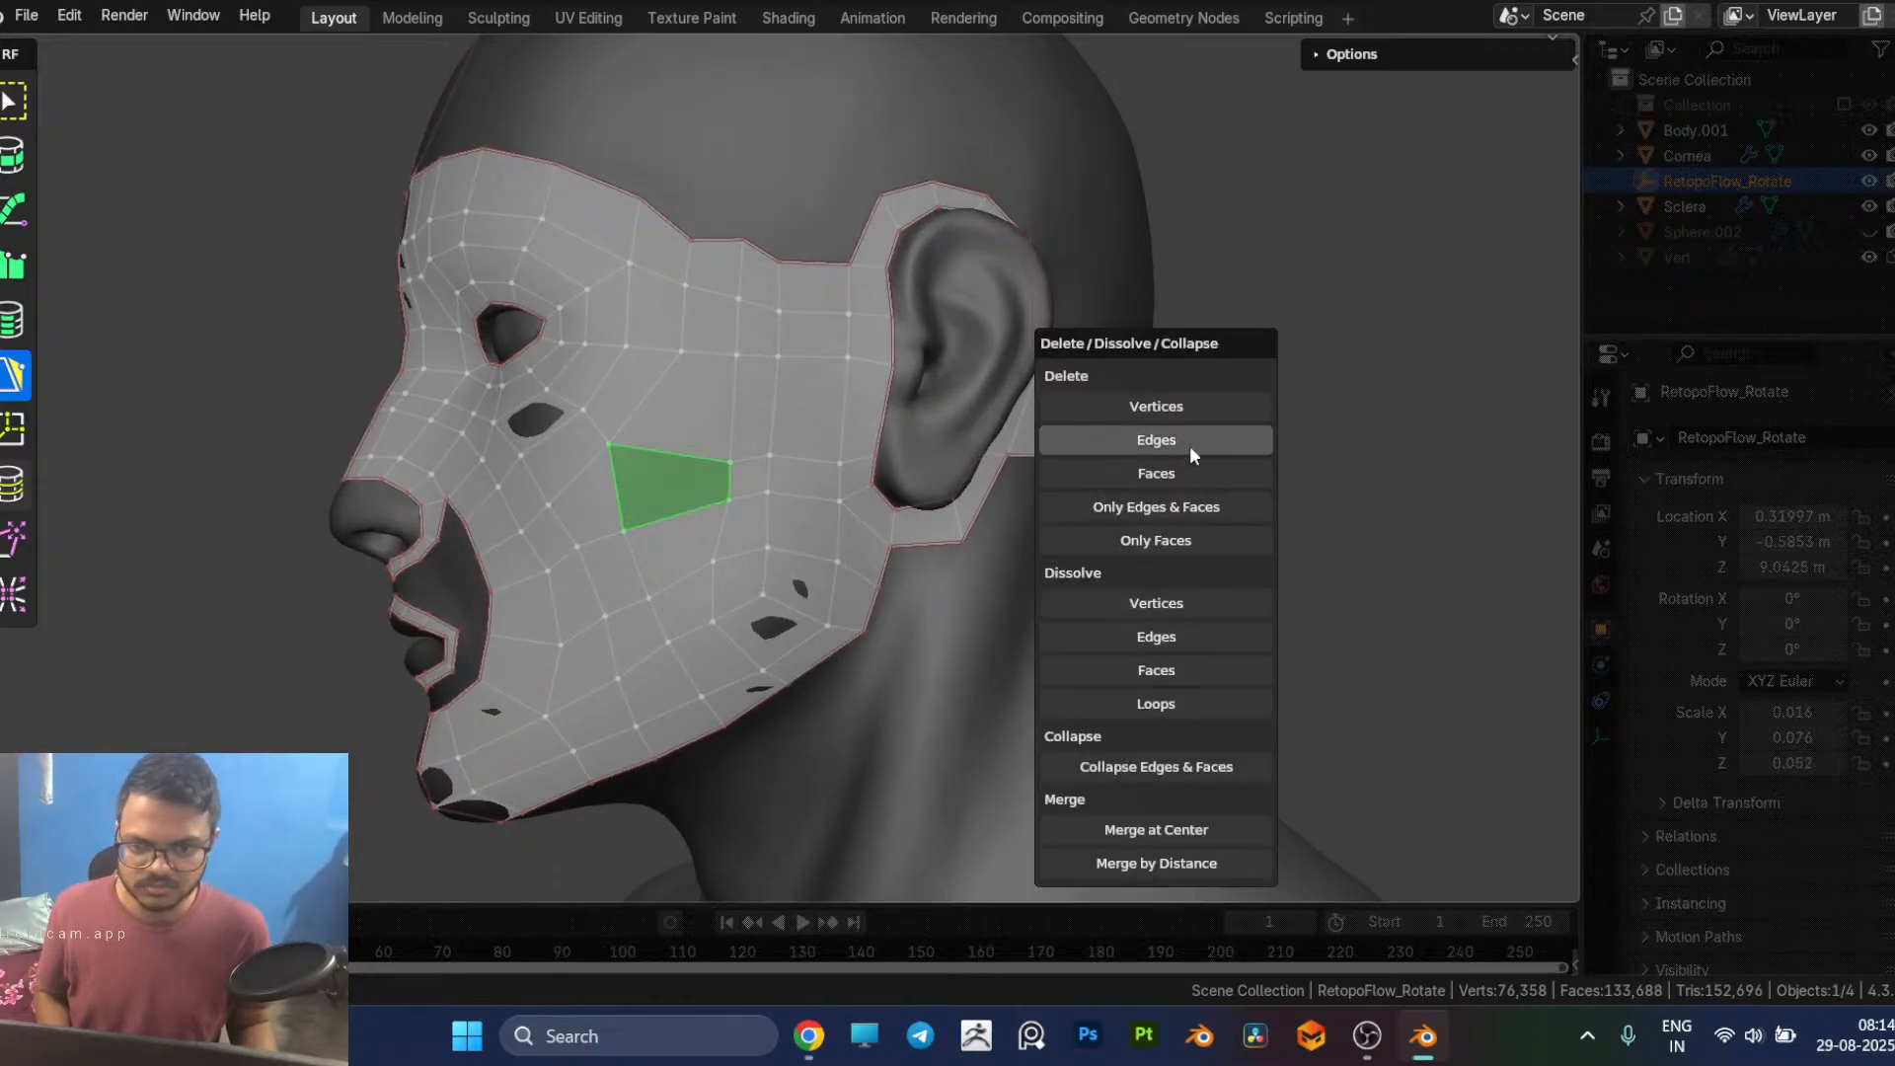
{"action": "left_click", "coordinate": [1195, 473]}
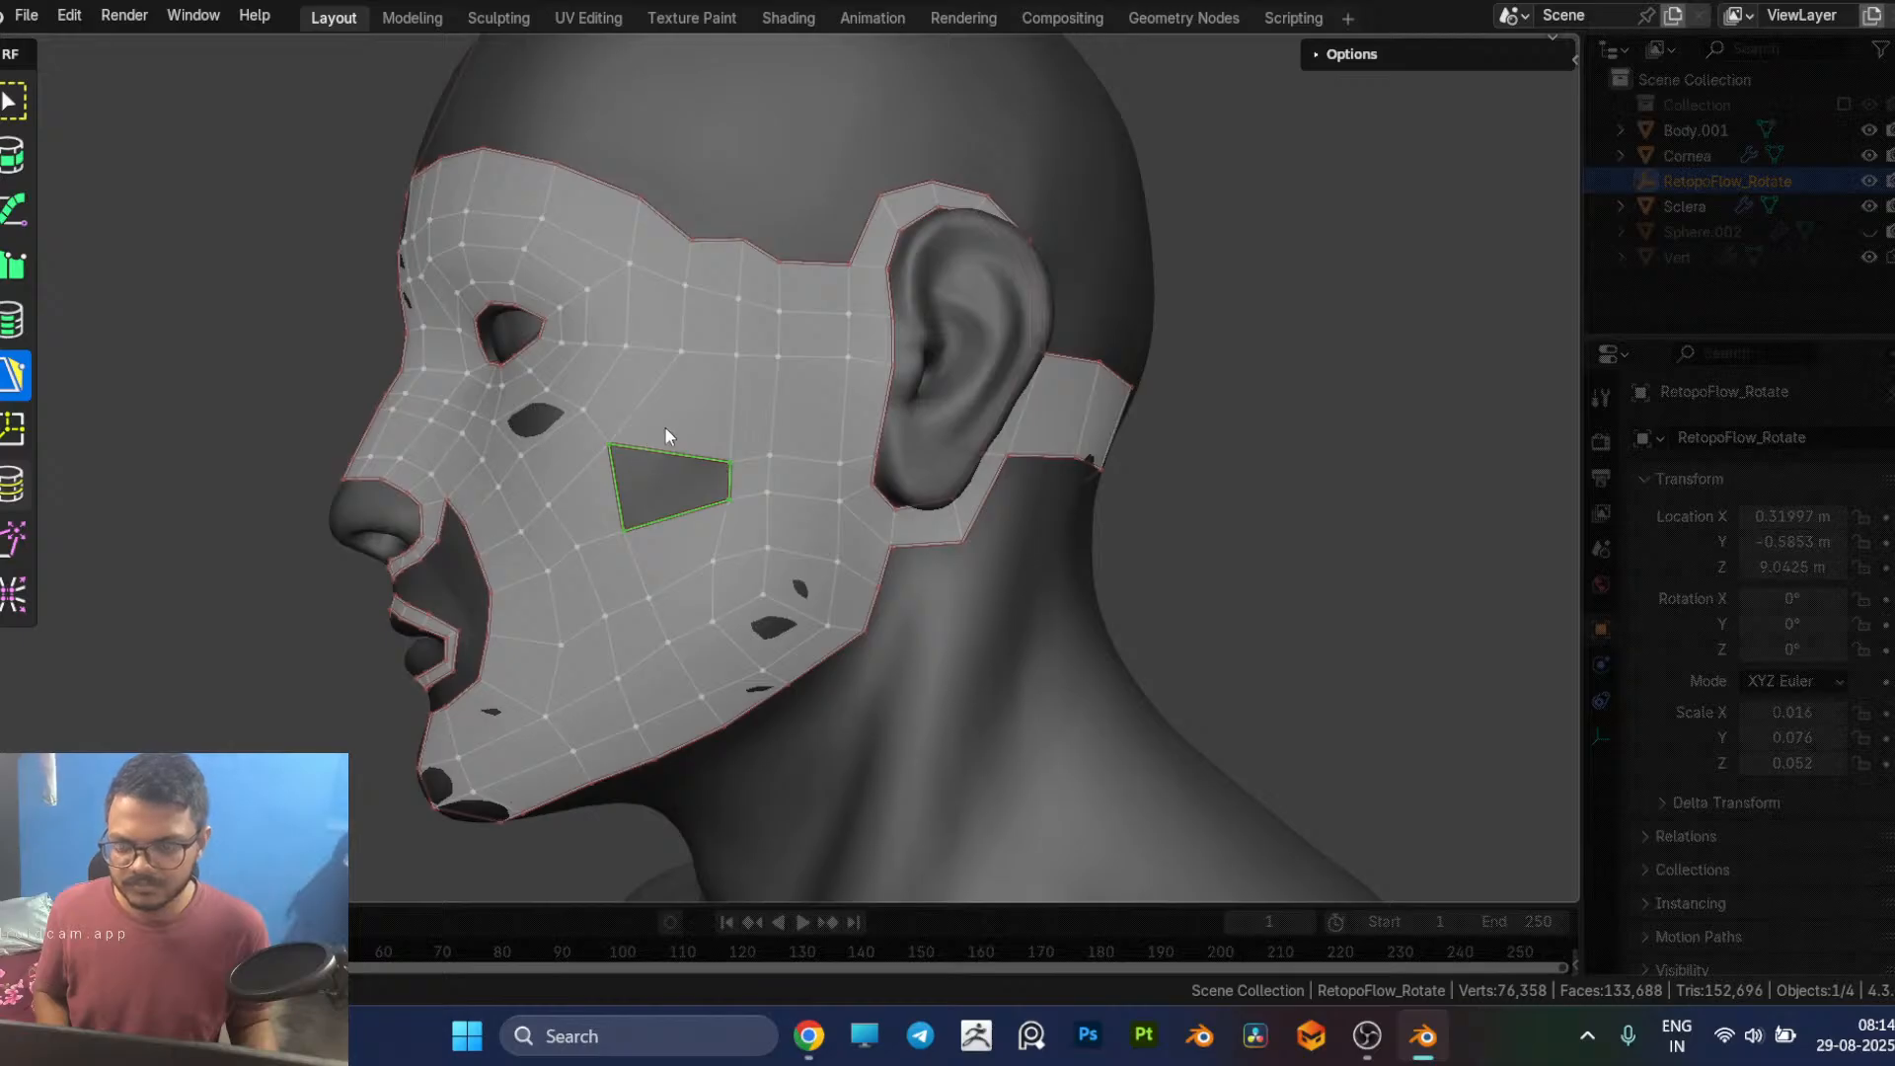
{"action": "key", "text": "x"}
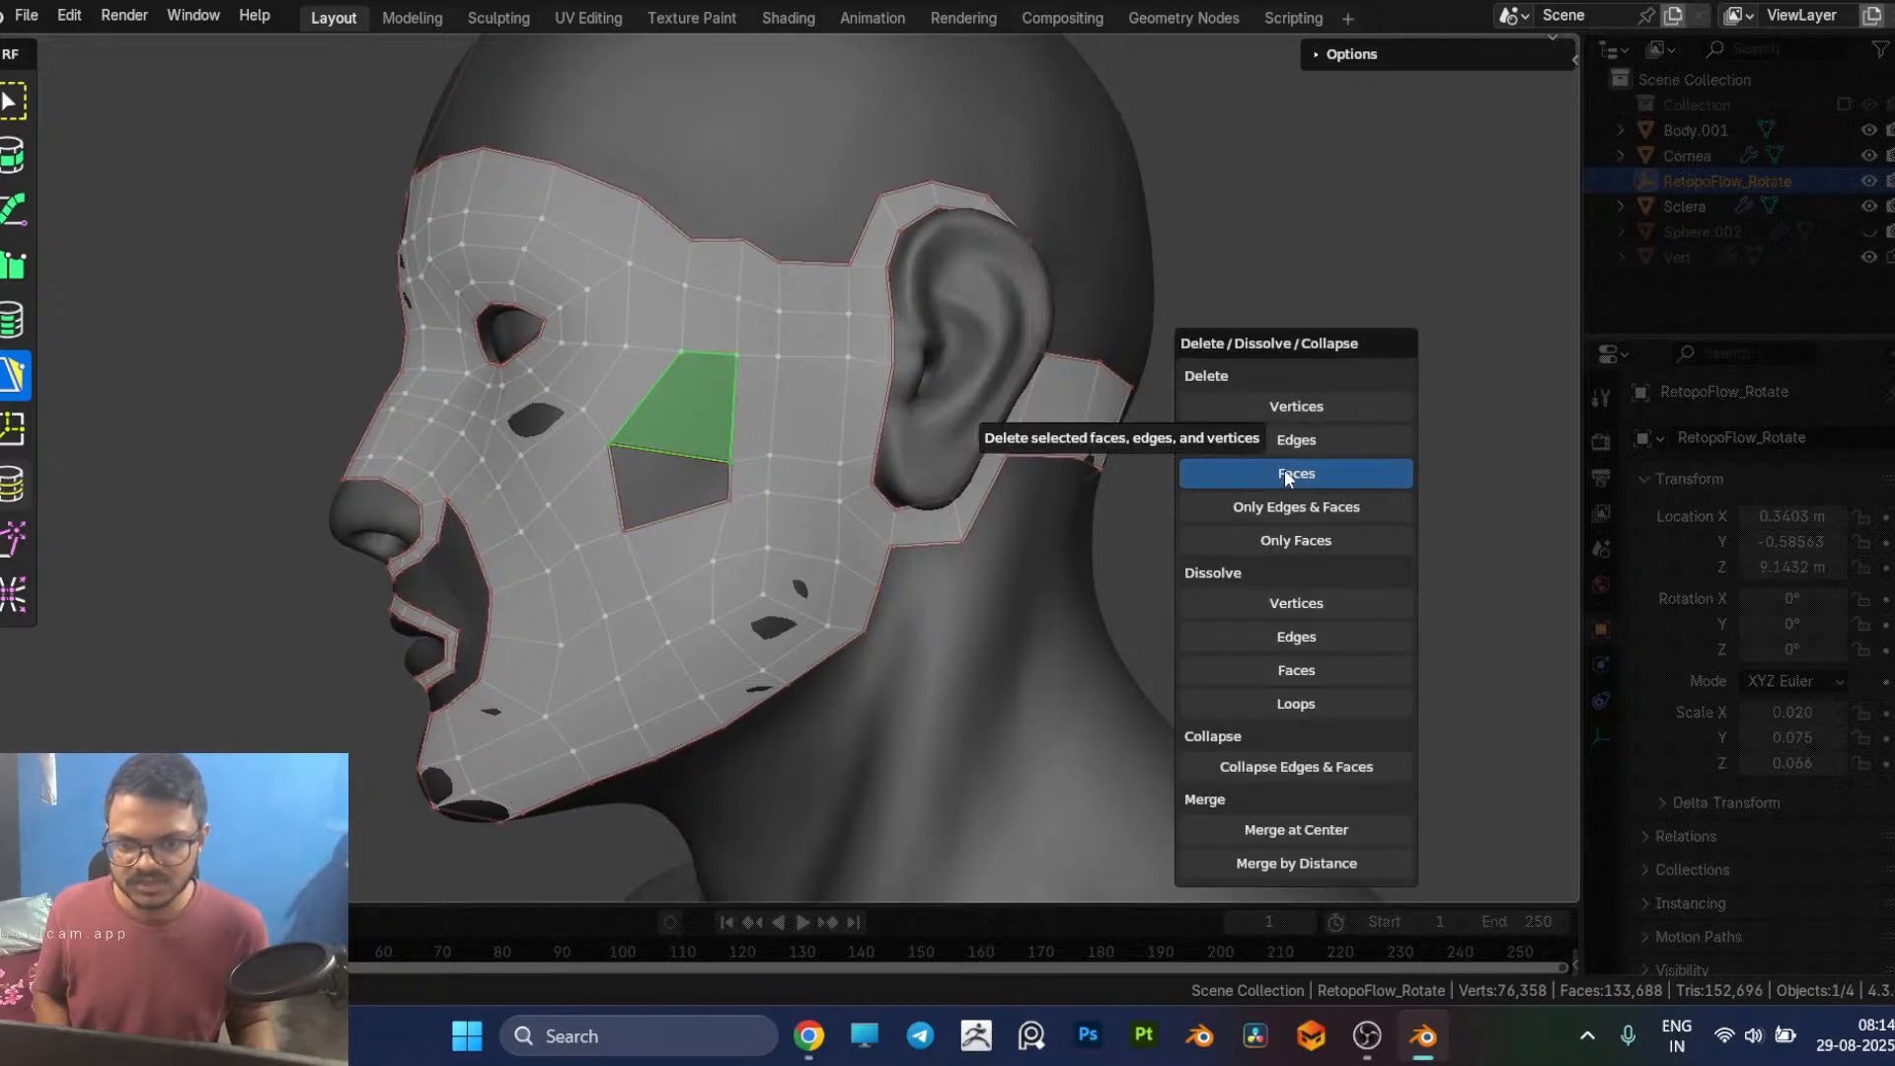
{"action": "left_click", "coordinate": [1284, 475]}
{"action": "left_click", "coordinate": [1117, 545]}
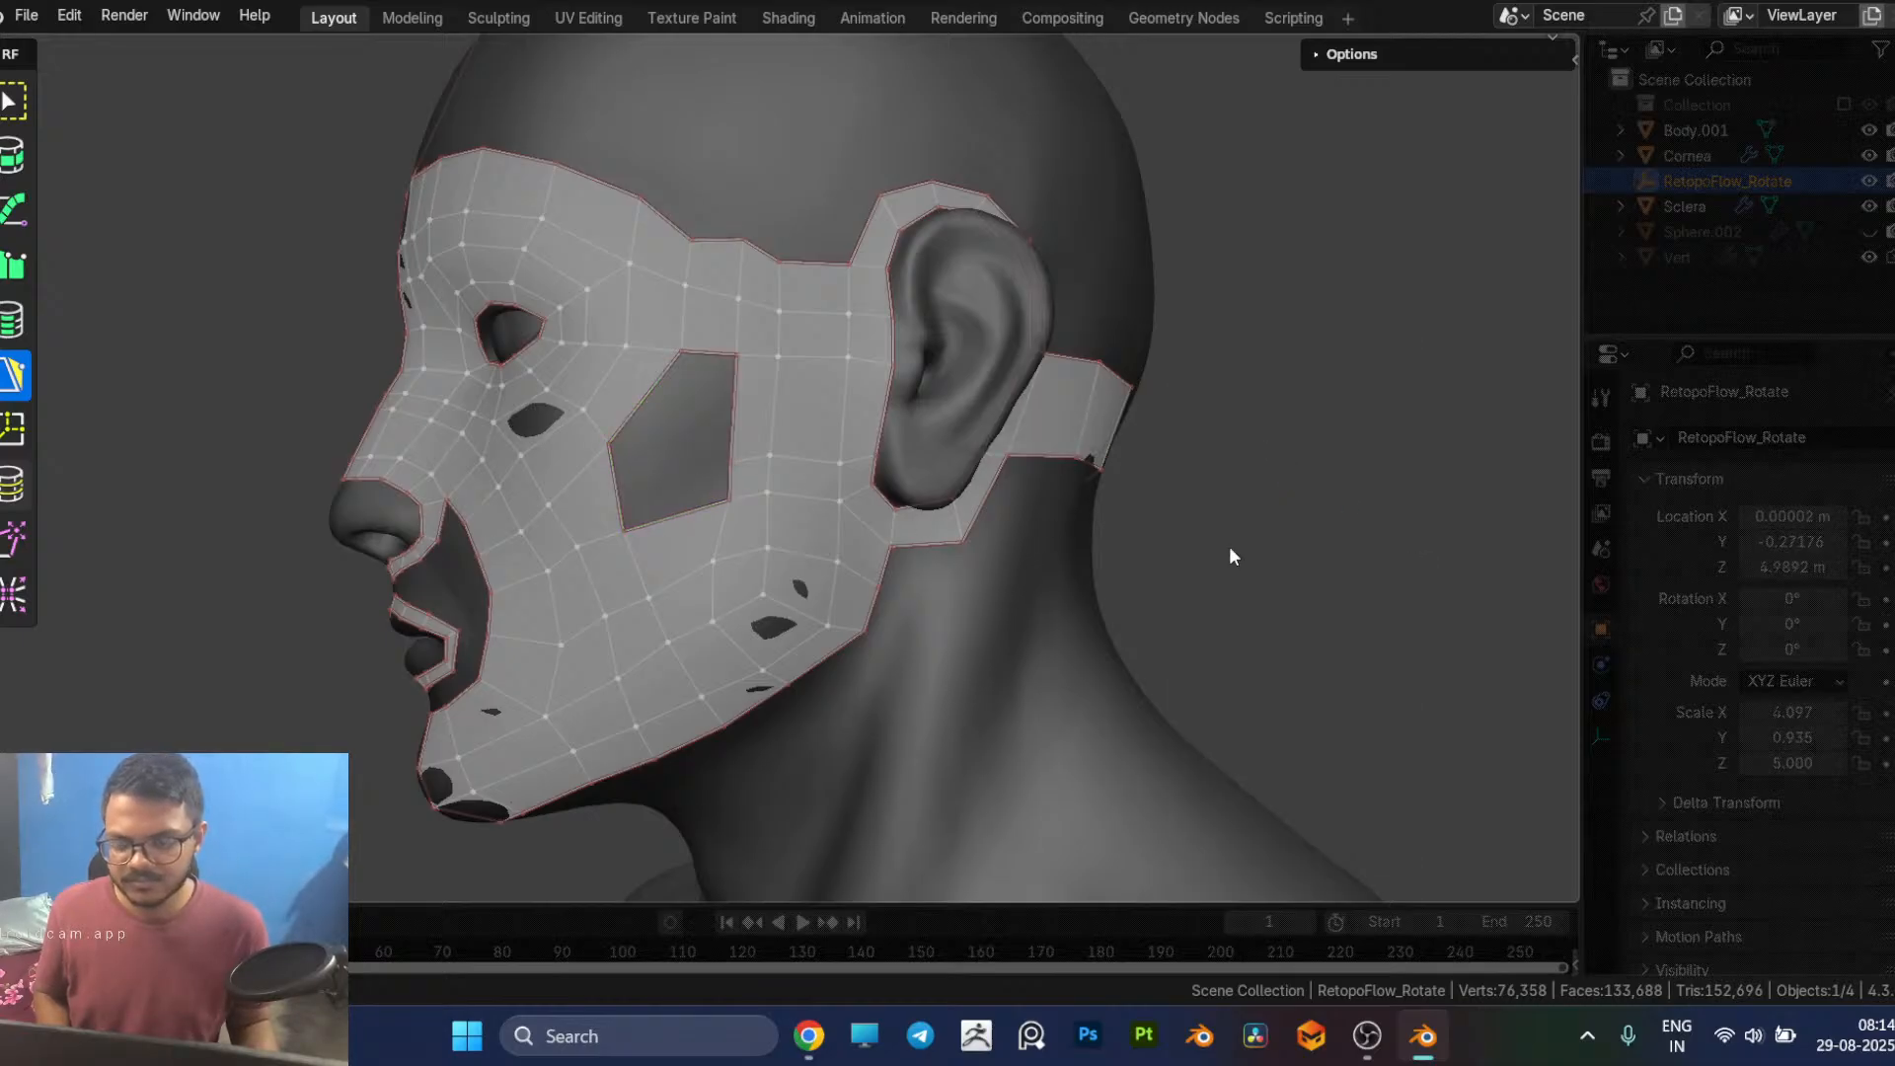
Step: Delete the cheek quad on the nose side of the gap to extend the opening forward
{"action": "middle_click_drag", "start_coordinate": [669, 428], "coordinate": [704, 435]}
{"action": "left_click", "coordinate": [692, 447]}
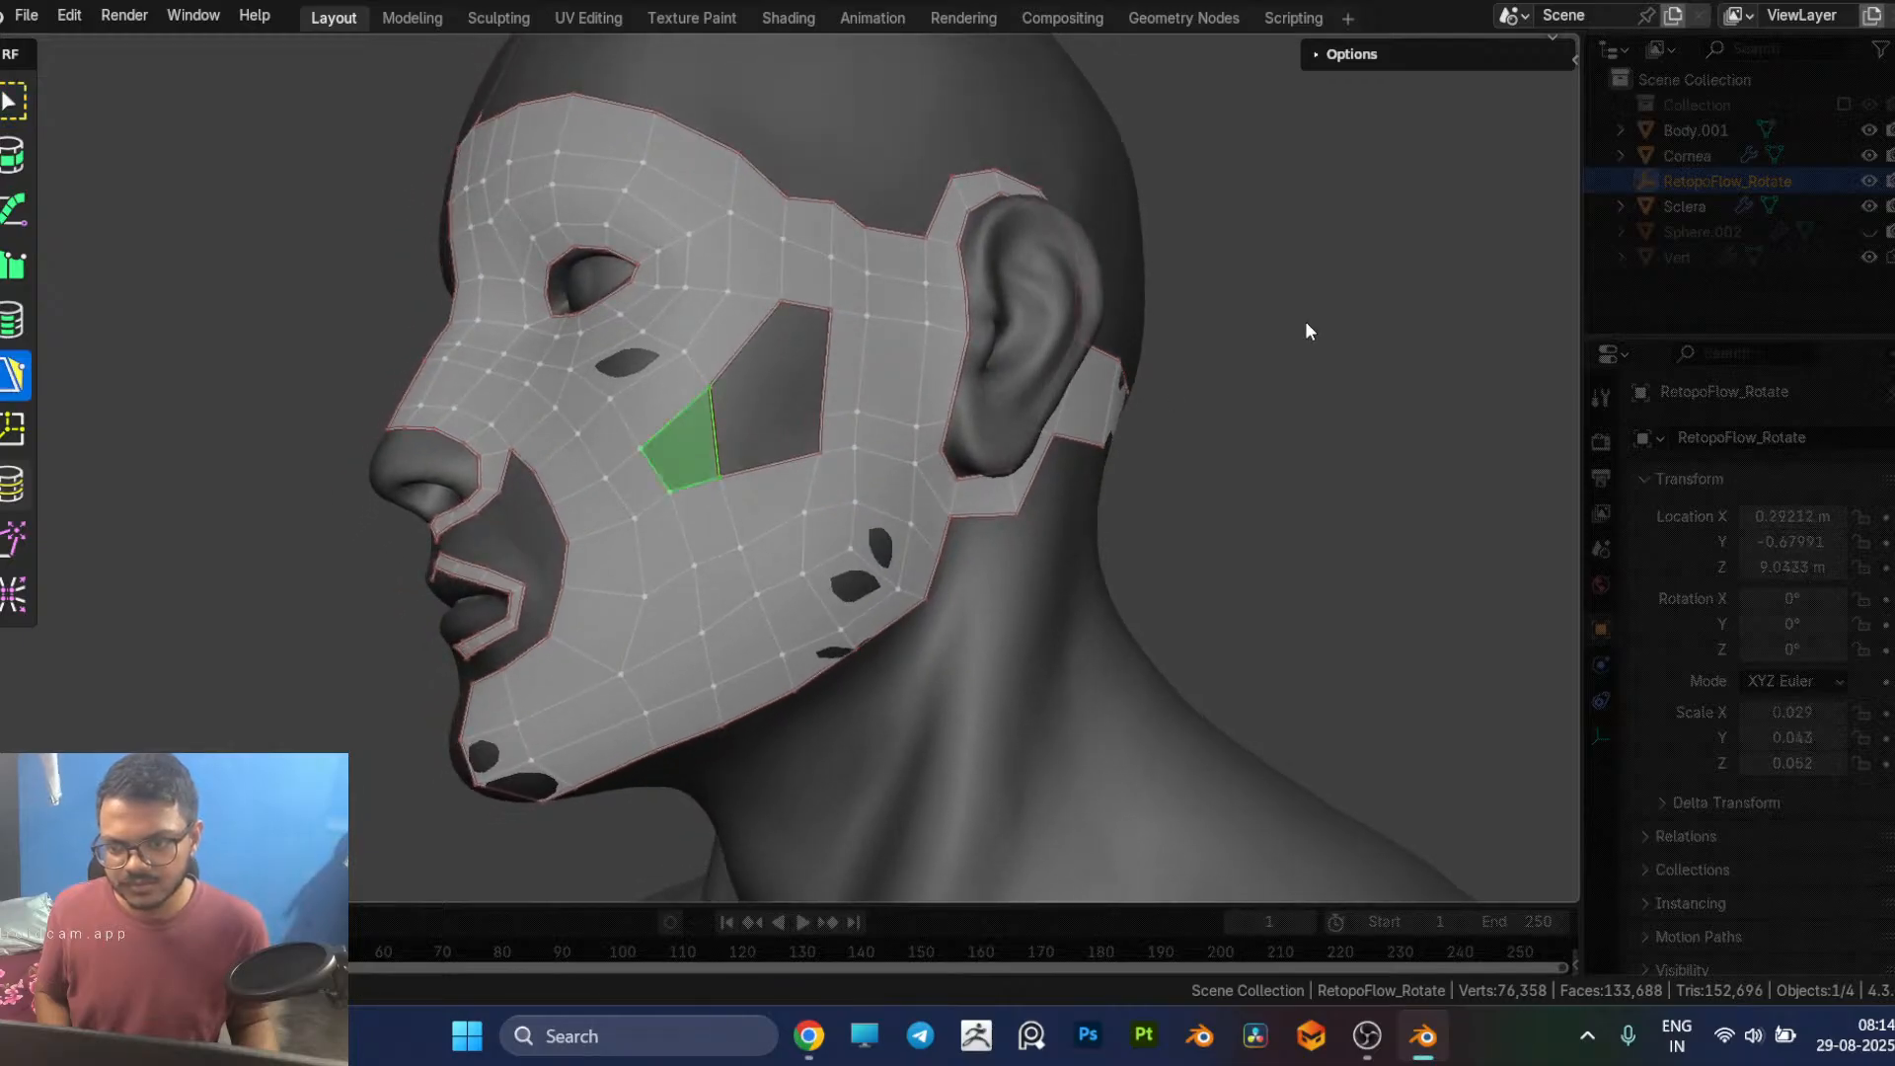
{"action": "key", "text": "x"}
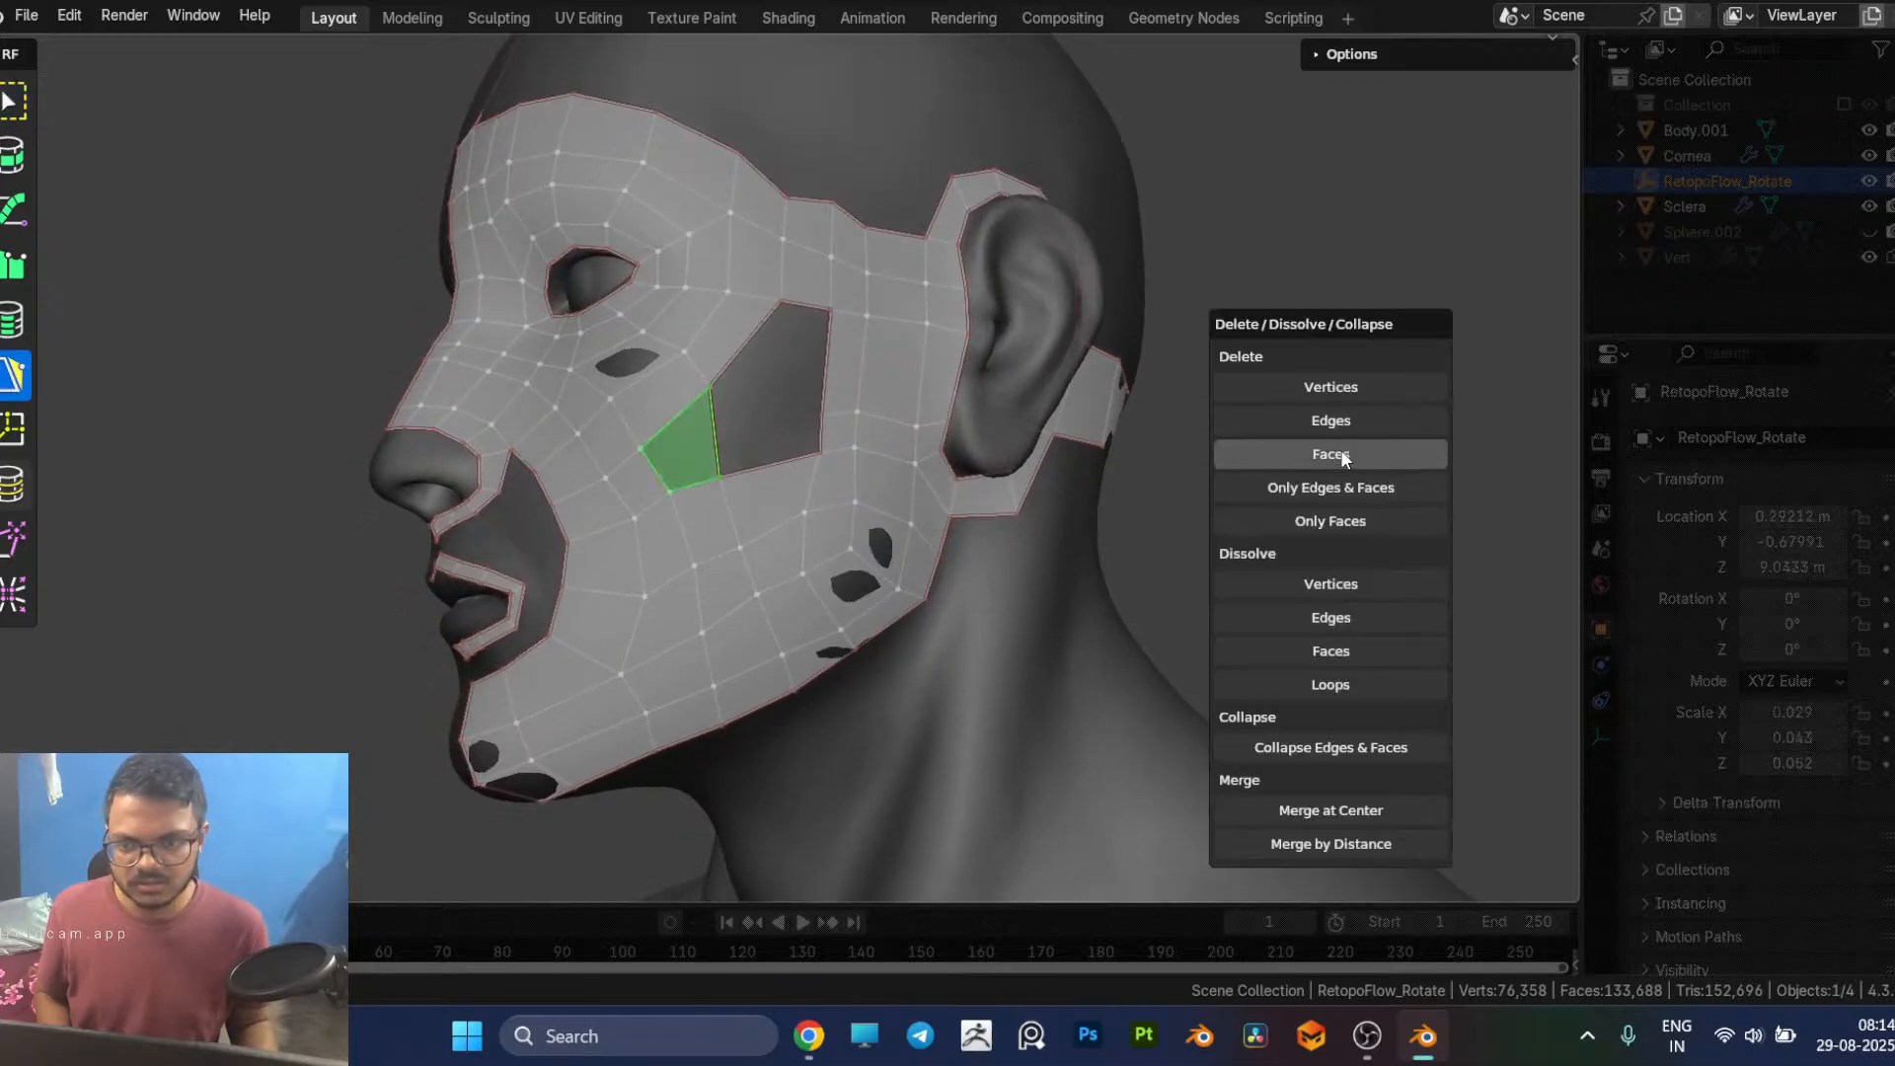
{"action": "left_click", "coordinate": [1341, 454]}
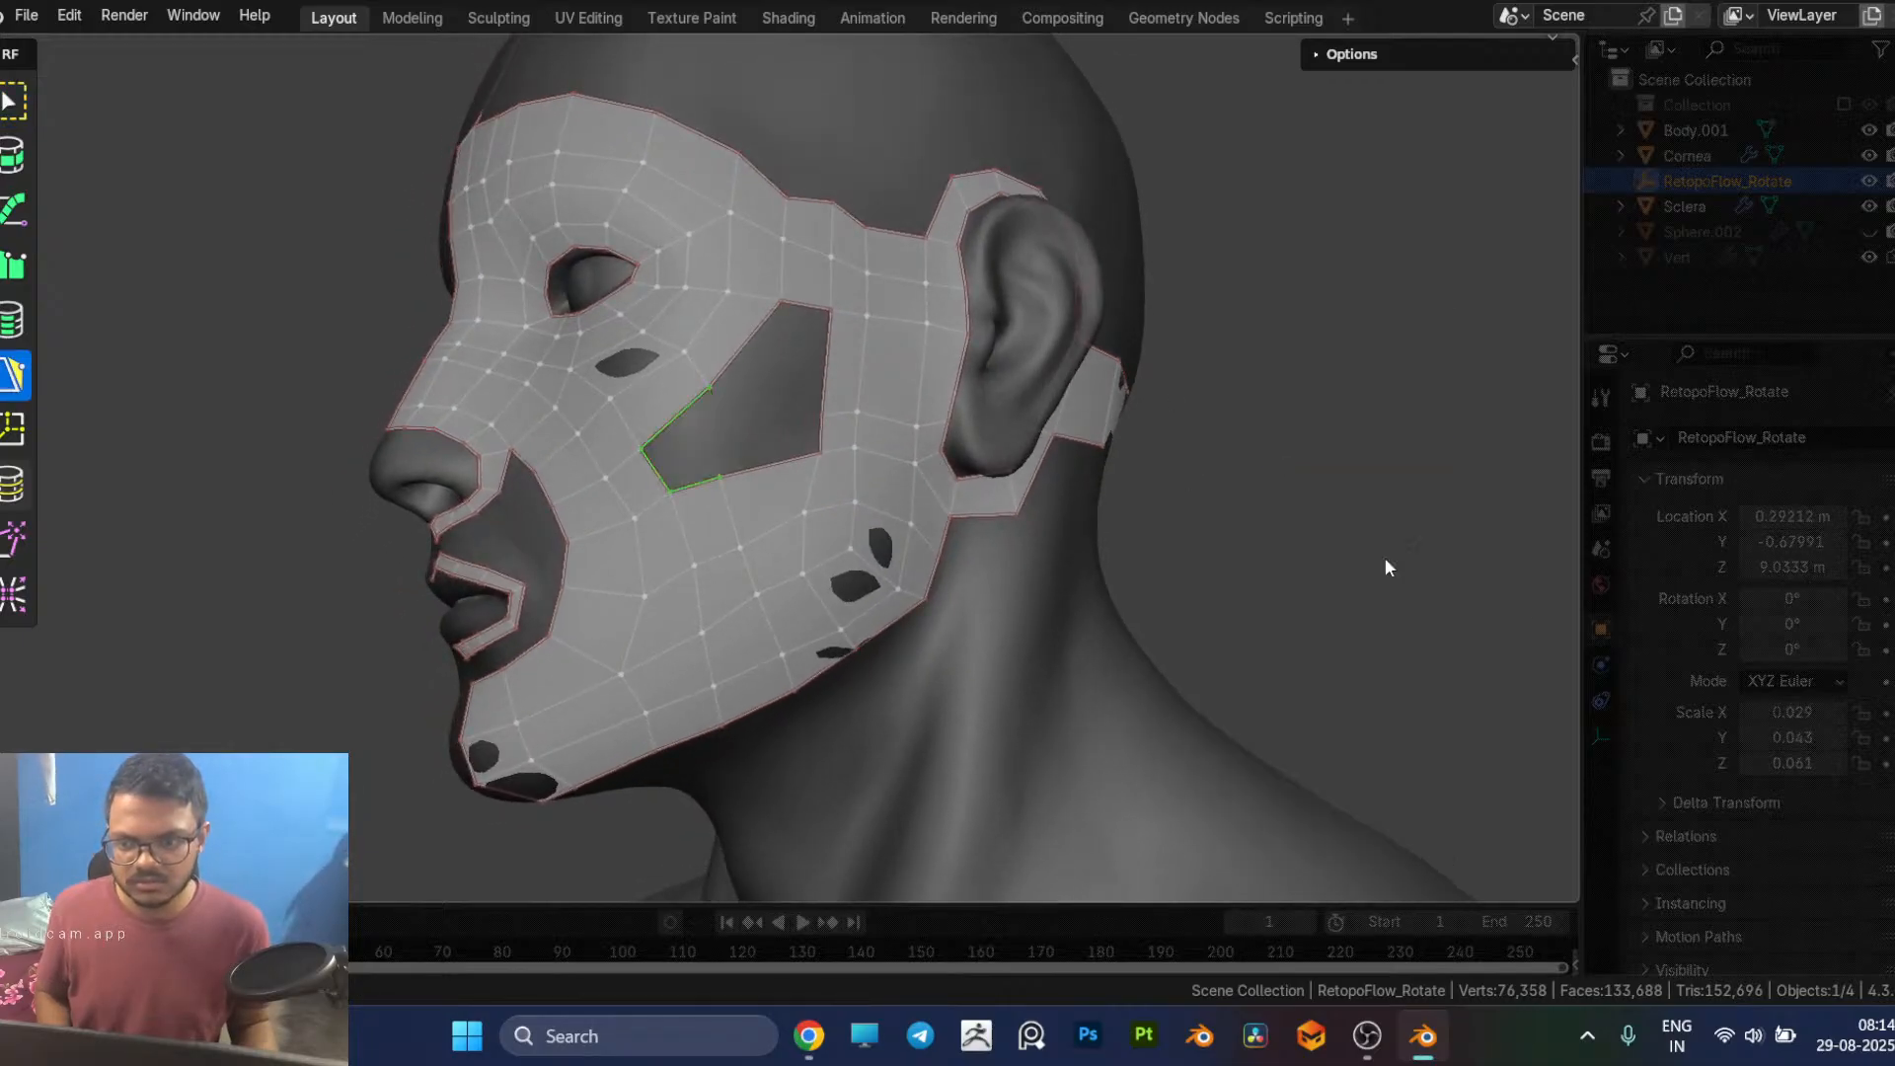
{"action": "left_click", "coordinate": [1343, 528]}
Step: Shift the temple corner vertex forward and reposition the upper border vertex above the outer brow
{"action": "middle_click_drag", "start_coordinate": [1305, 527], "coordinate": [1340, 531]}
{"action": "middle_click_drag", "start_coordinate": [1191, 485], "coordinate": [1145, 492]}
{"action": "middle_click_drag", "start_coordinate": [785, 282], "coordinate": [785, 304]}
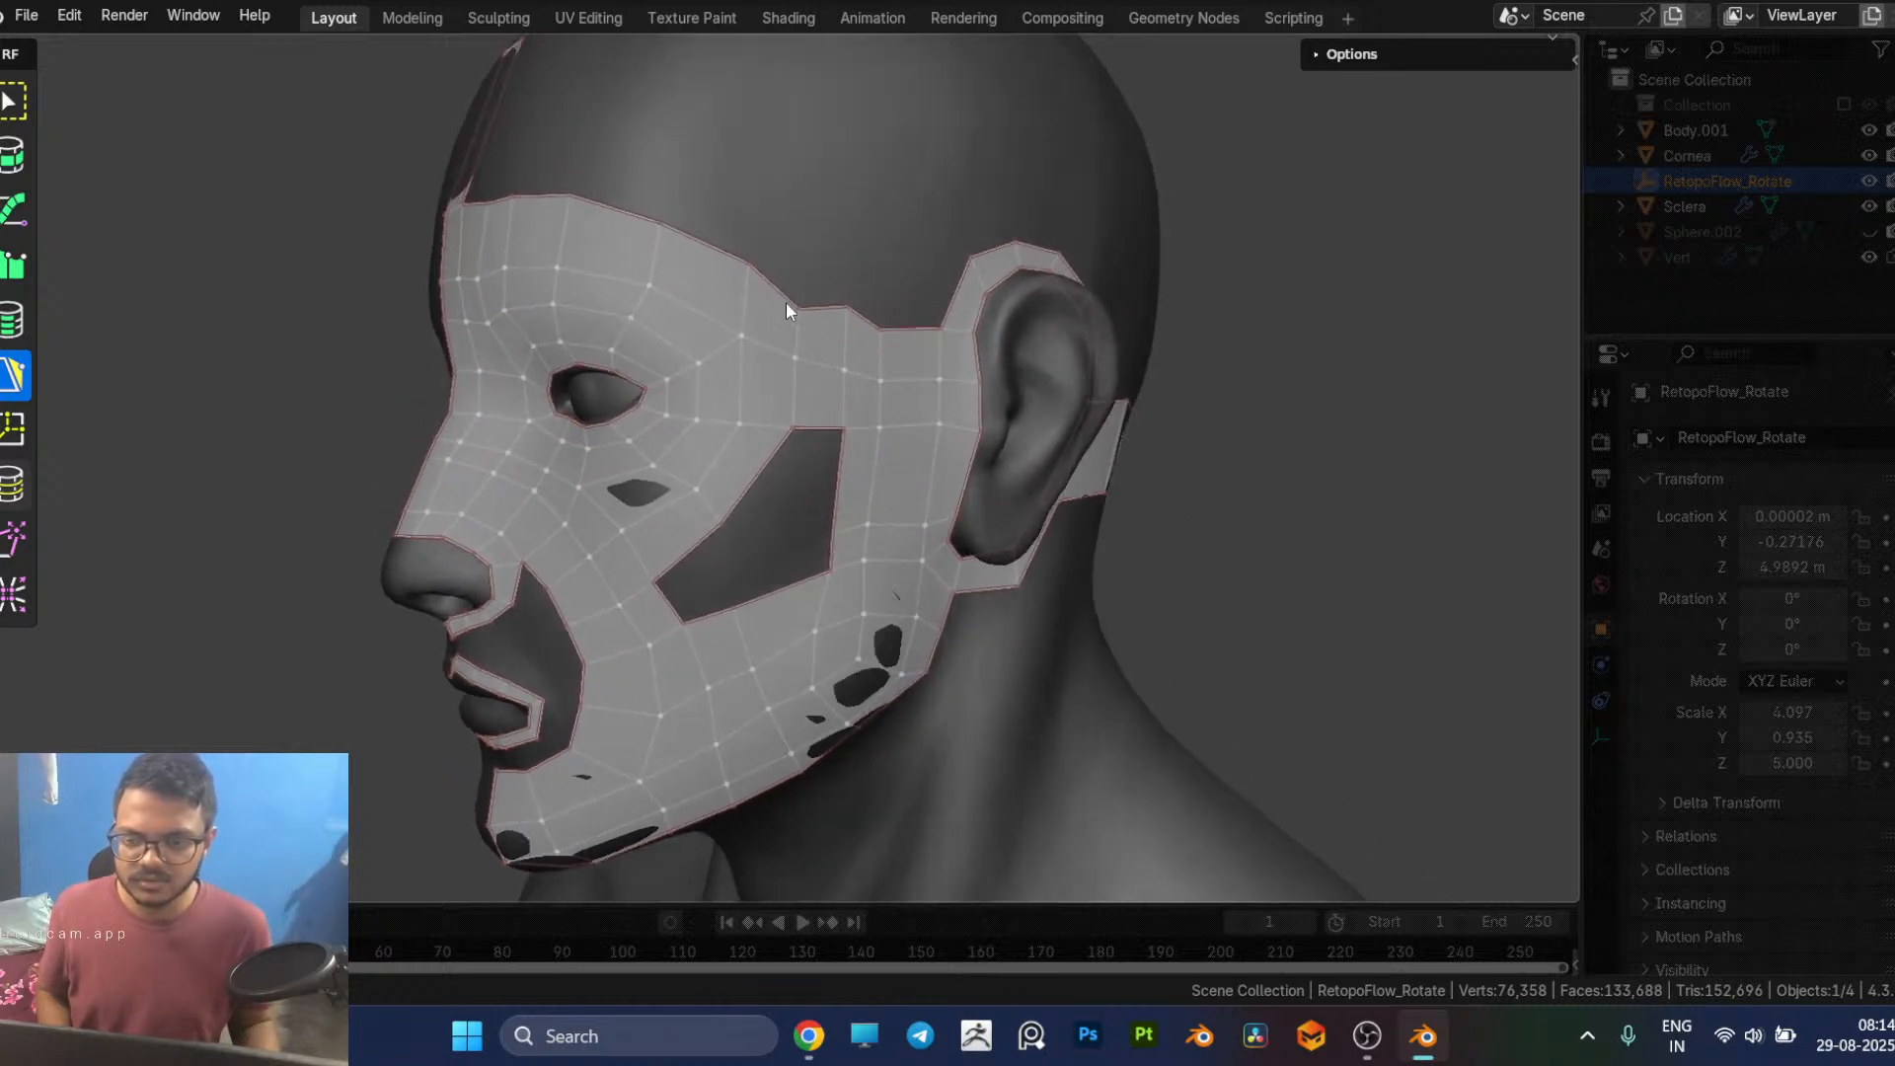
{"action": "left_click", "coordinate": [800, 308]}
{"action": "mouse_move", "coordinate": [800, 309]}
{"action": "left_mouse_down"}
{"action": "mouse_move", "coordinate": [747, 264]}
{"action": "mouse_move", "coordinate": [782, 310]}
{"action": "left_mouse_up"}
{"action": "mouse_move", "coordinate": [802, 314]}
{"action": "middle_mouse_down"}
{"action": "mouse_move", "coordinate": [842, 277]}
{"action": "mouse_move", "coordinate": [804, 312]}
{"action": "middle_mouse_up"}
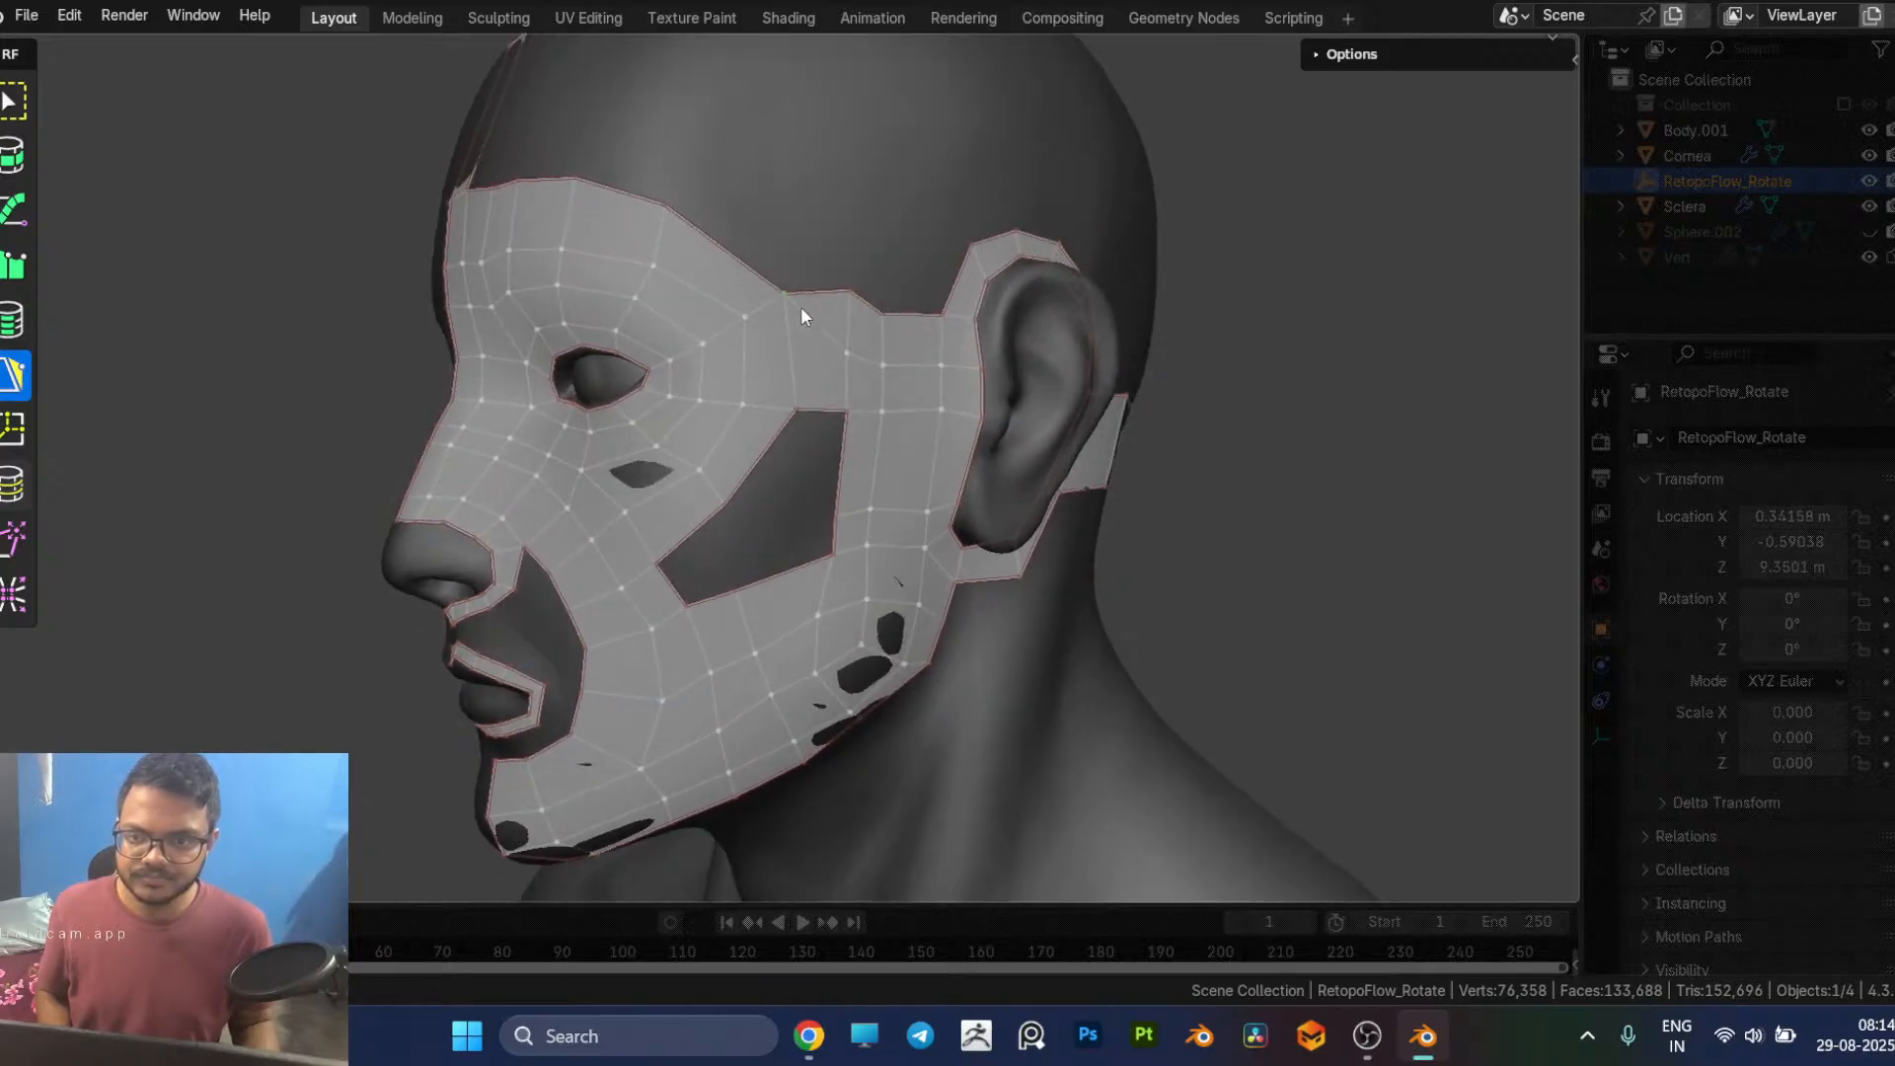
{"action": "left_click_drag", "start_coordinate": [665, 203], "coordinate": [695, 219]}
Step: Examine the eye and cheek loops from several angles and compare them with the facial retopology reference in the browser
{"action": "middle_click_drag", "start_coordinate": [718, 344], "coordinate": [813, 347]}
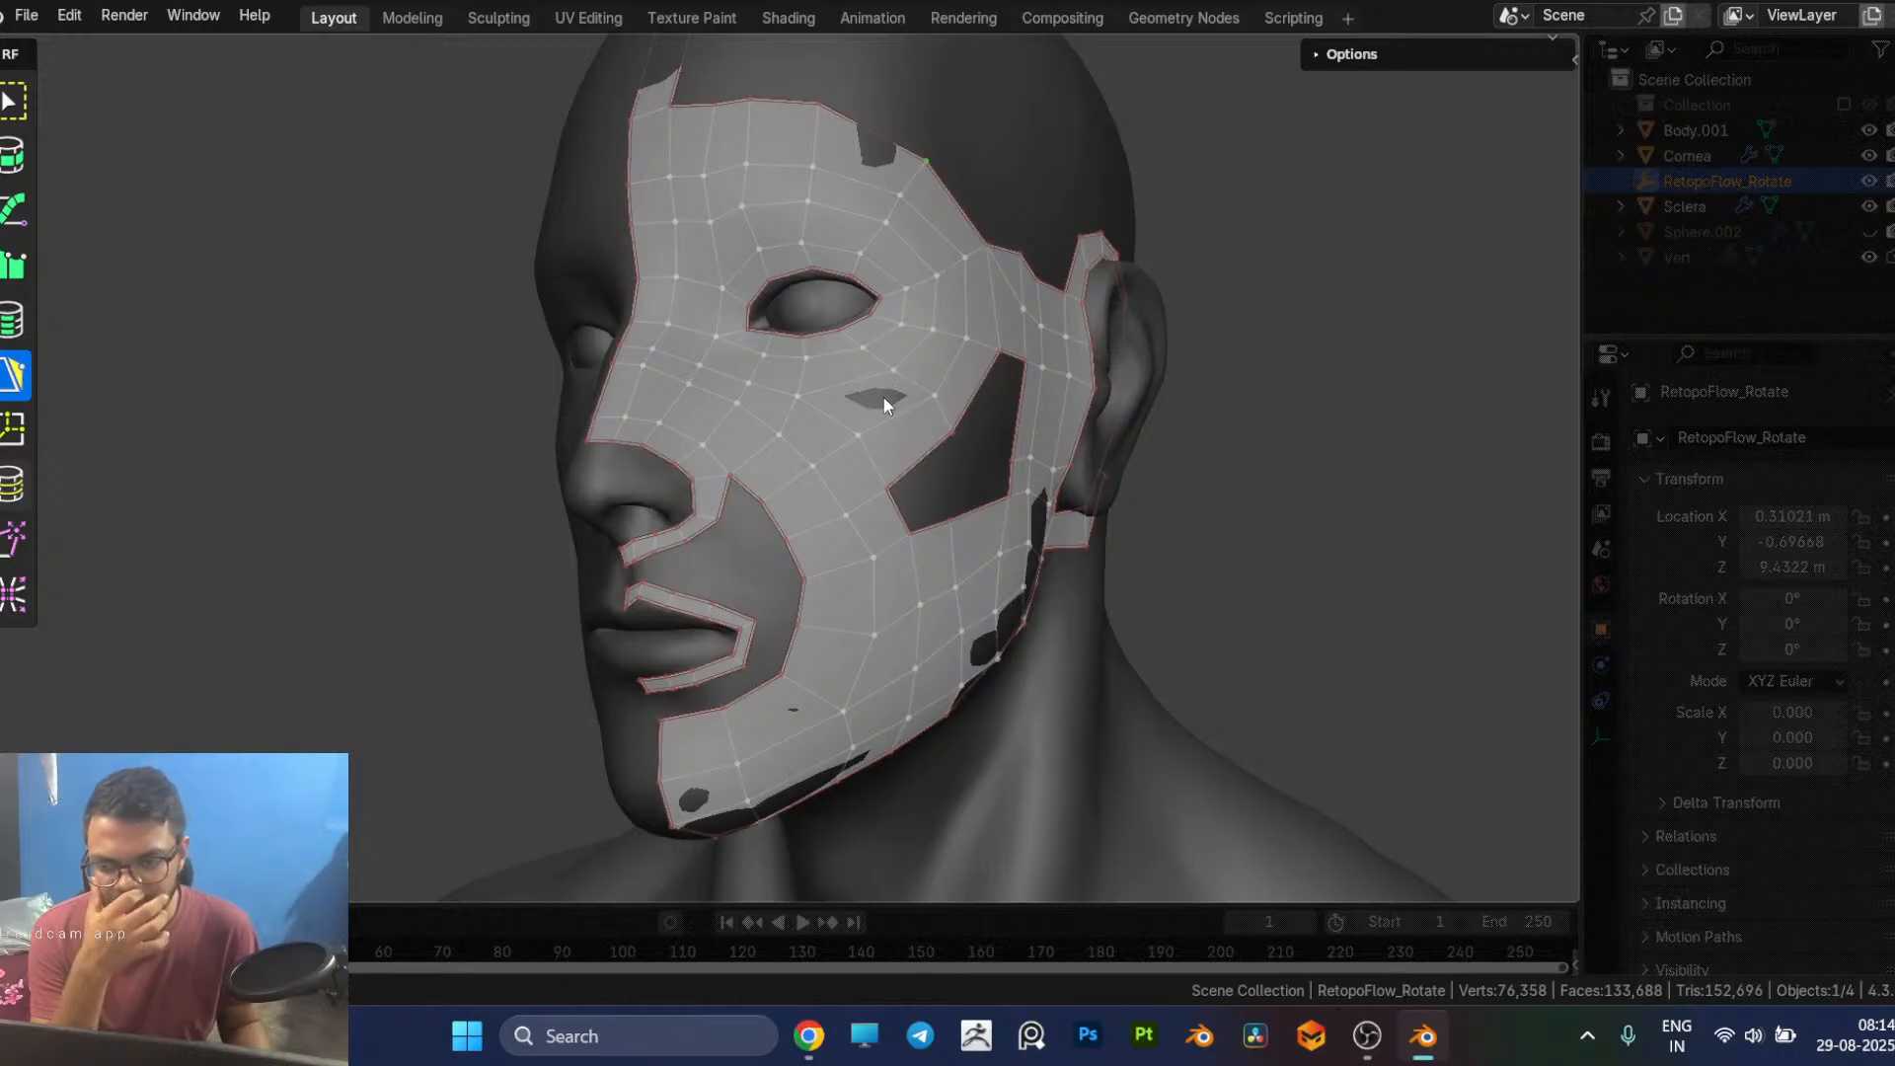
{"action": "middle_click_drag", "start_coordinate": [901, 401], "coordinate": [899, 404]}
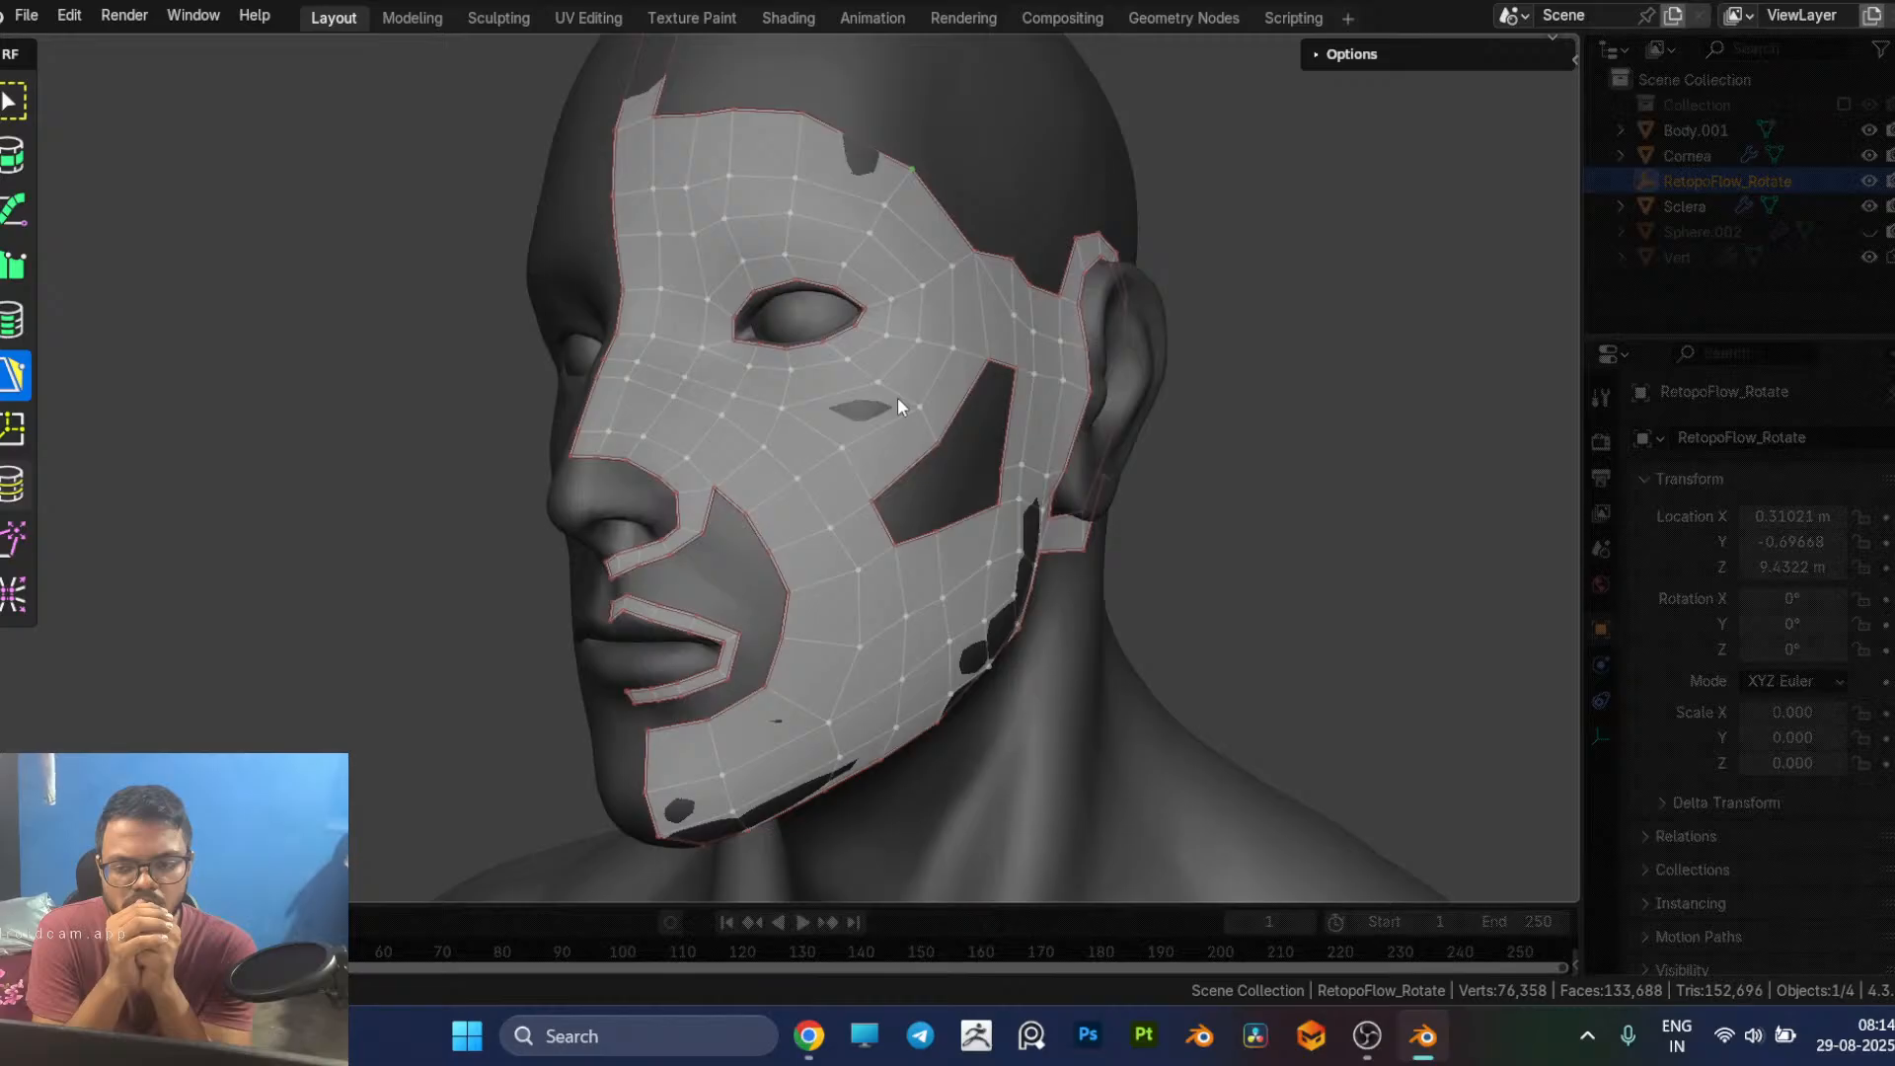
{"action": "middle_click_drag", "start_coordinate": [897, 397], "coordinate": [796, 418]}
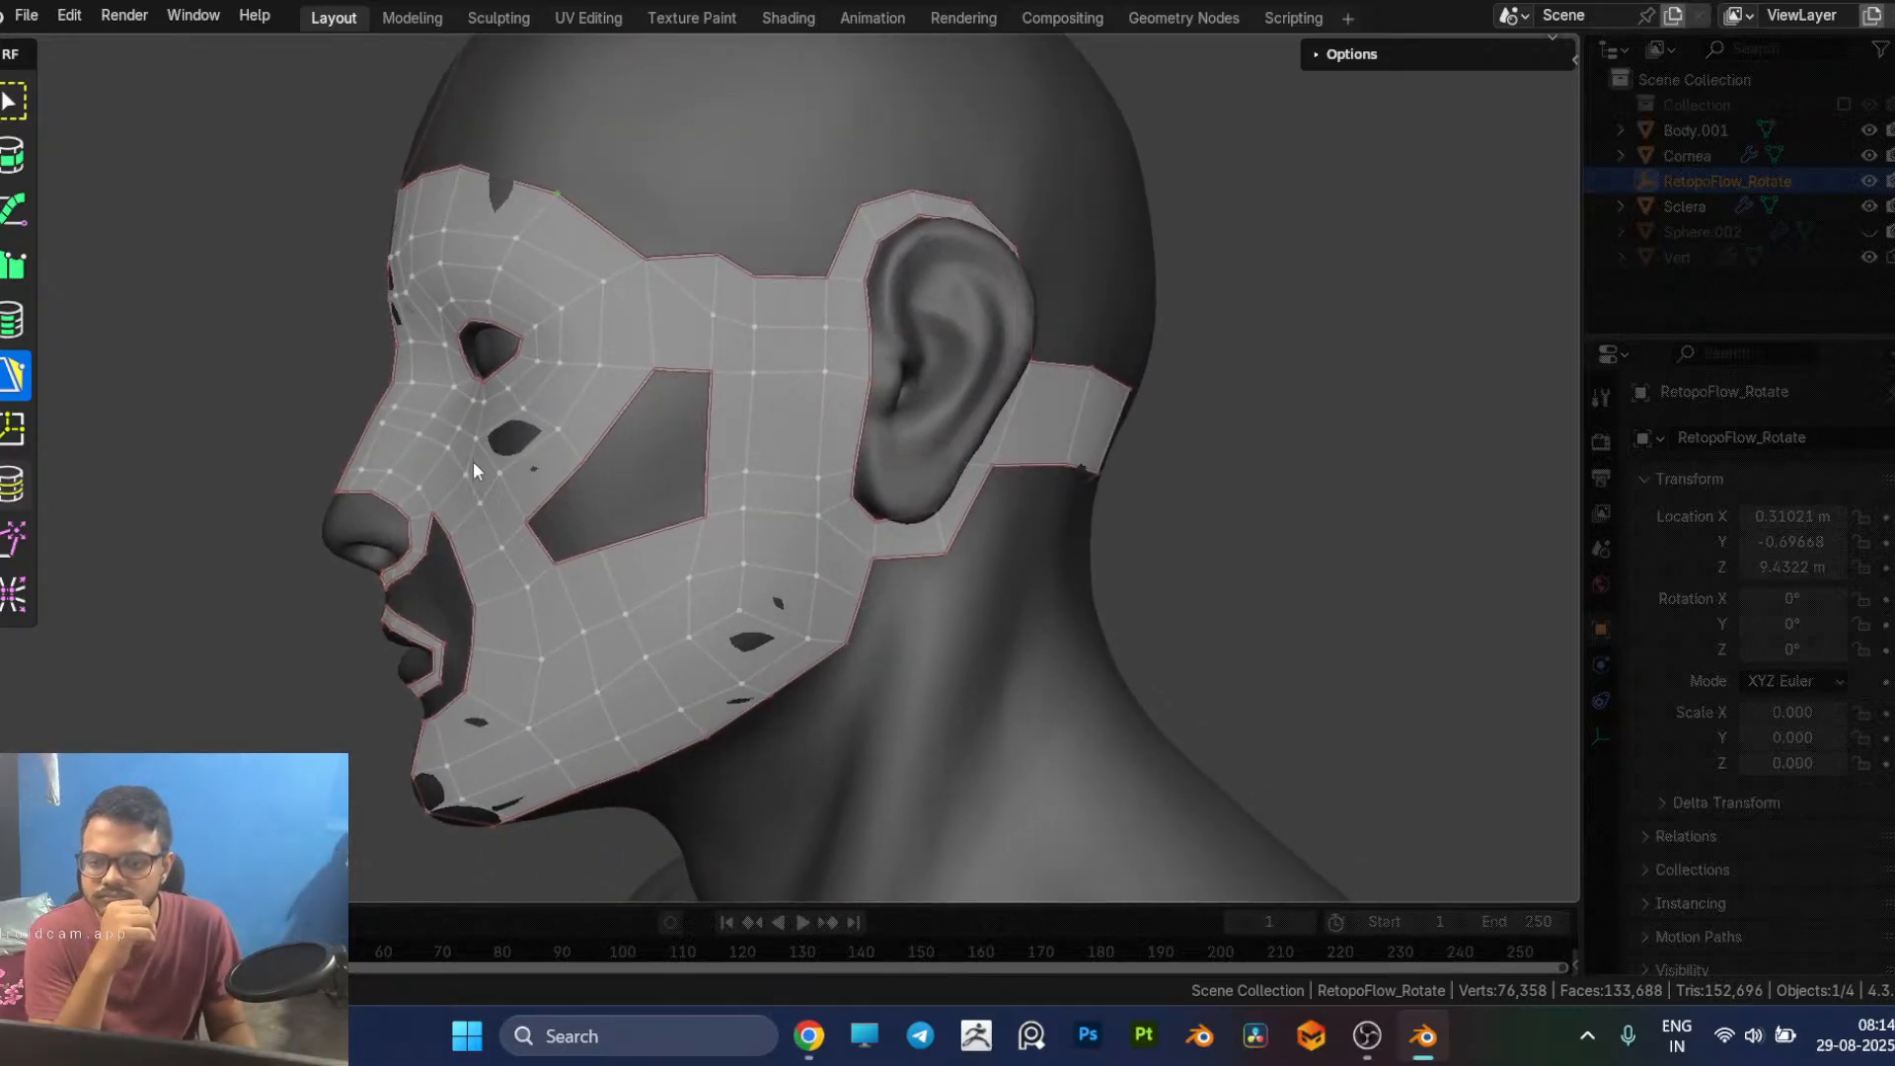
{"action": "middle_click_drag", "start_coordinate": [458, 465], "coordinate": [482, 314]}
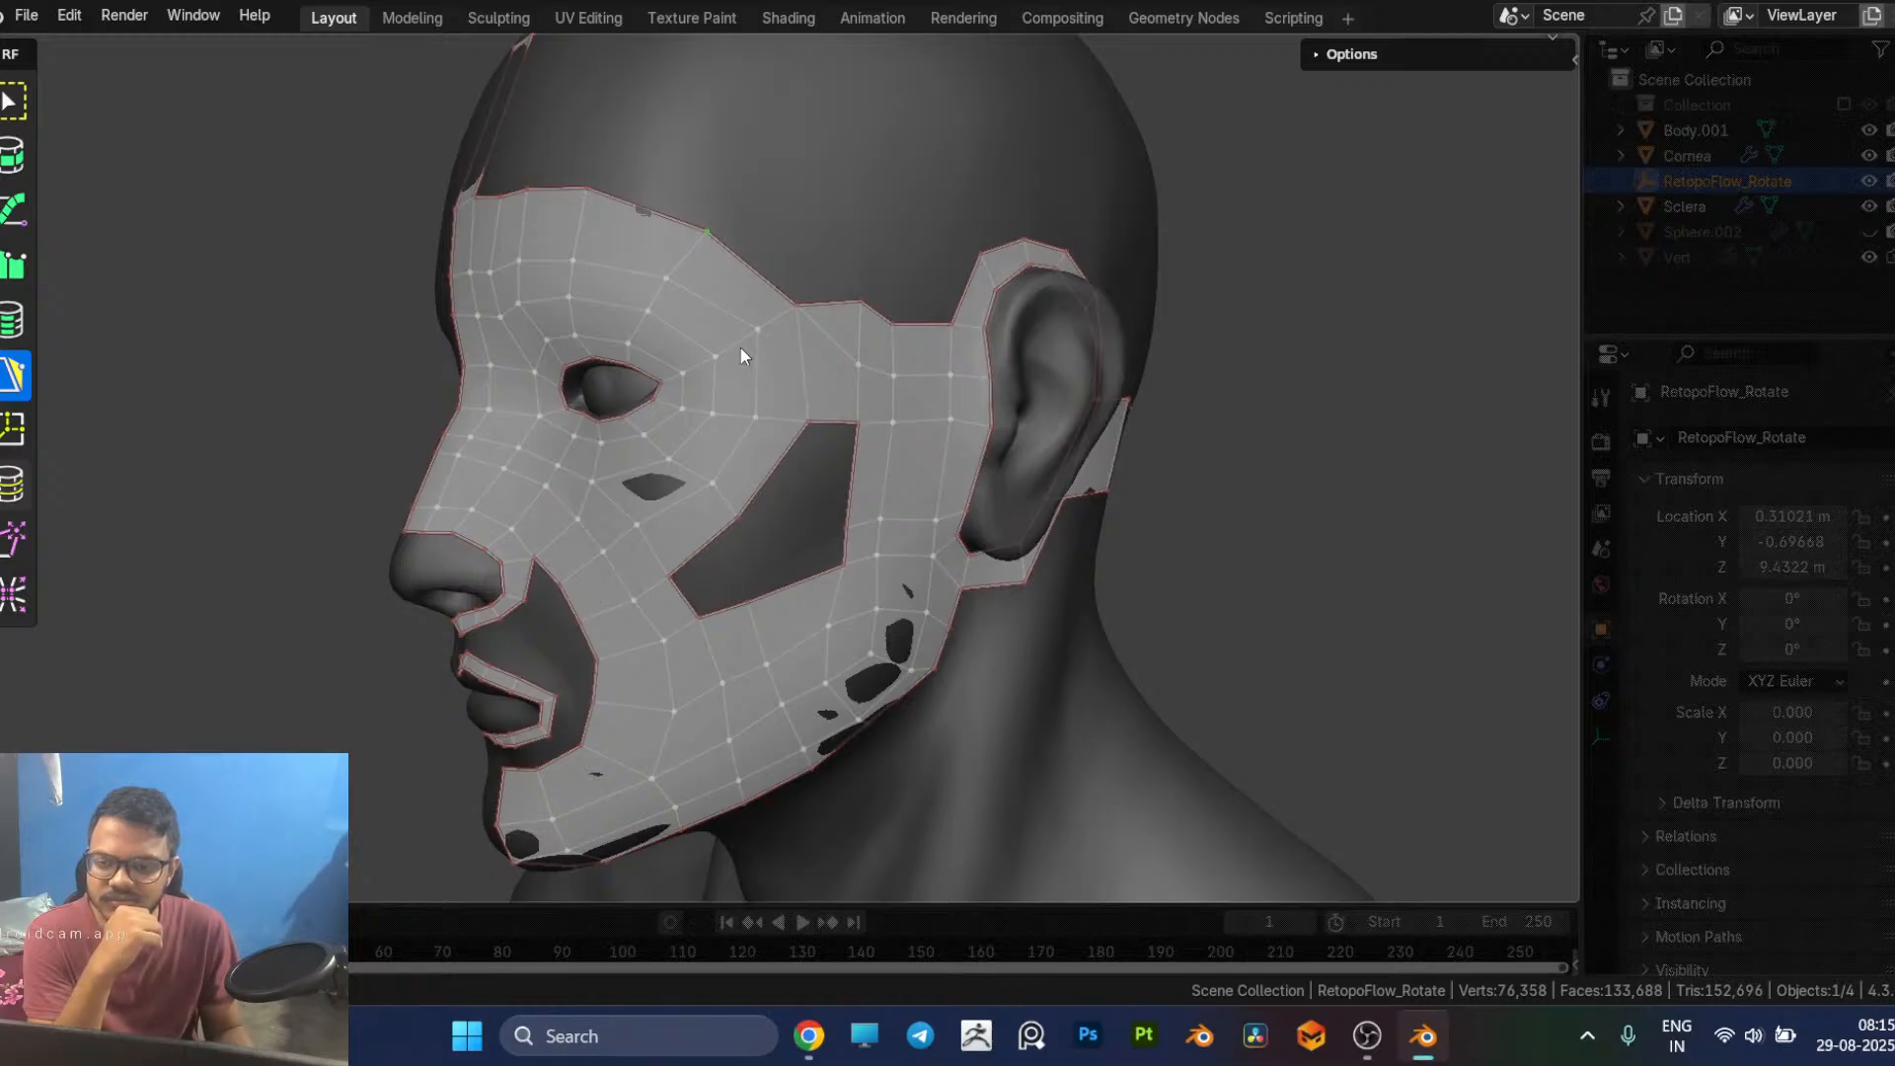
{"action": "key", "text": "alt+Tab"}
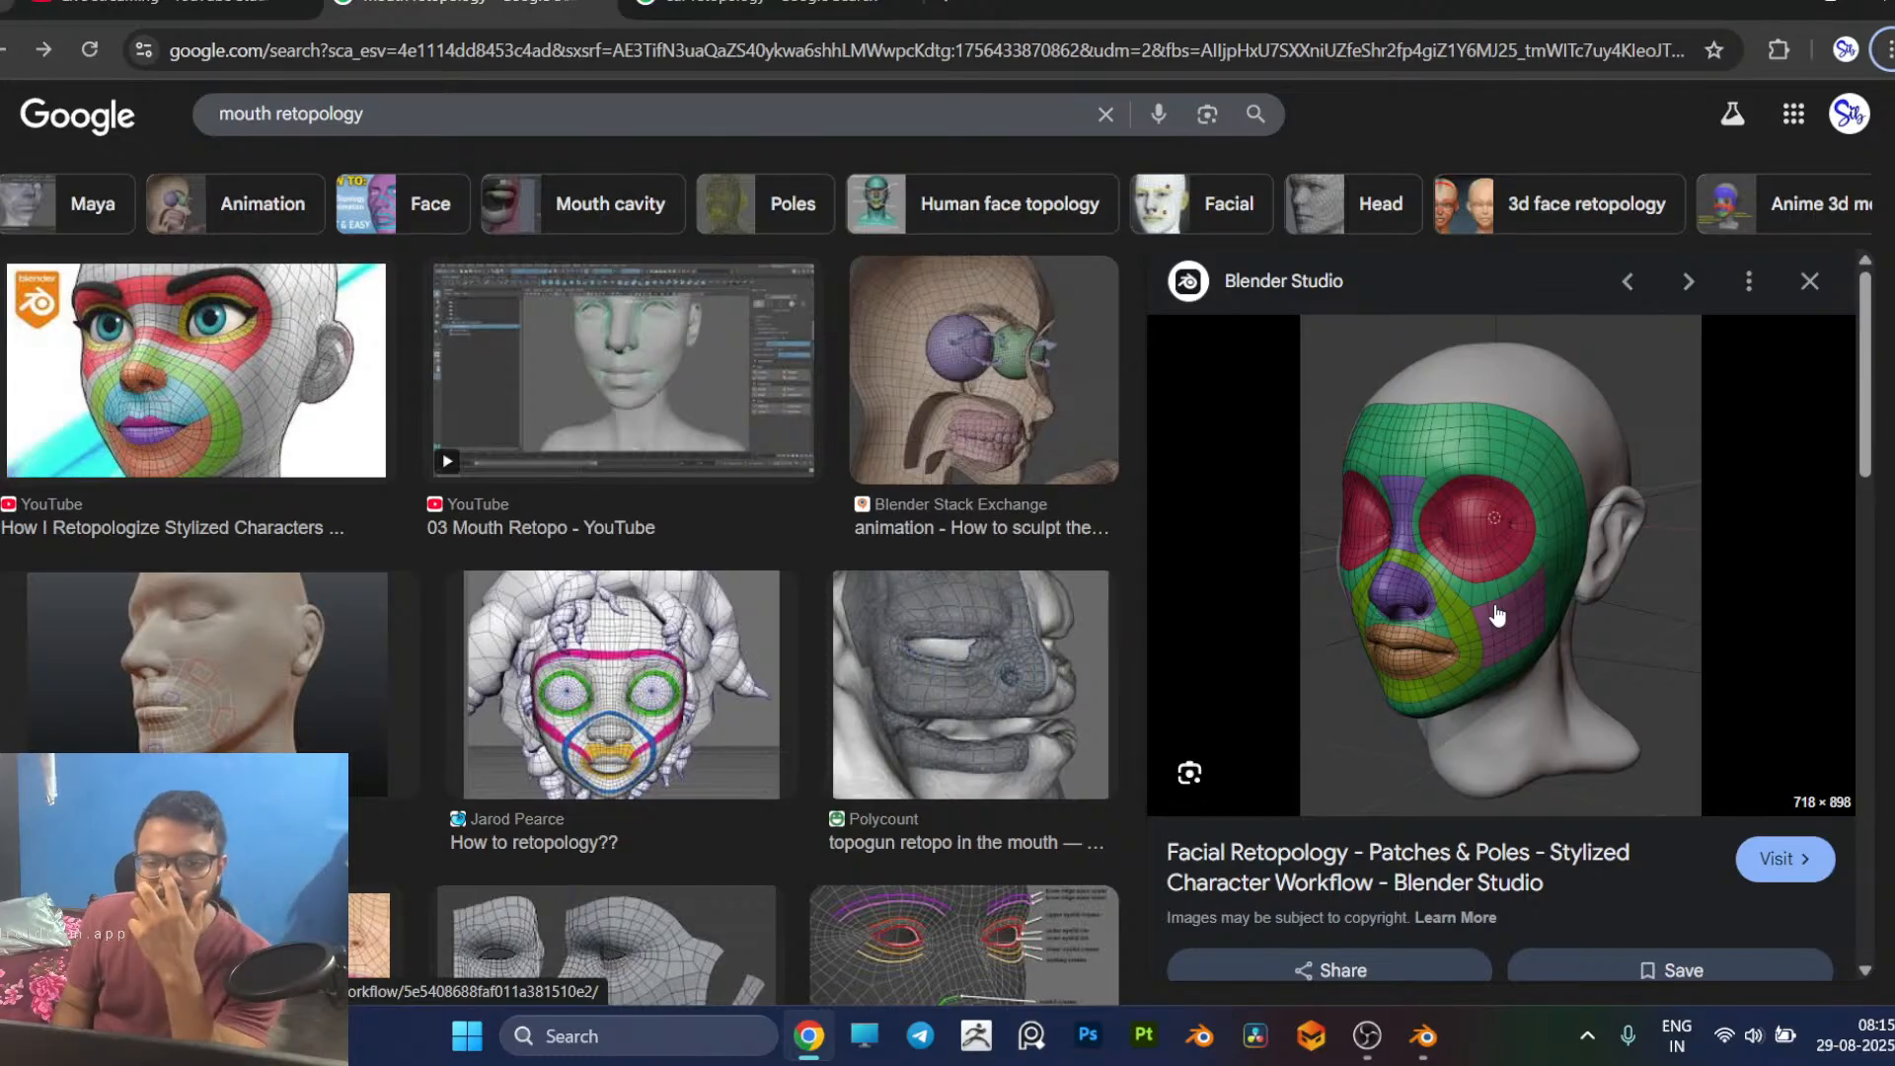
{"action": "key", "text": "alt+Tab"}
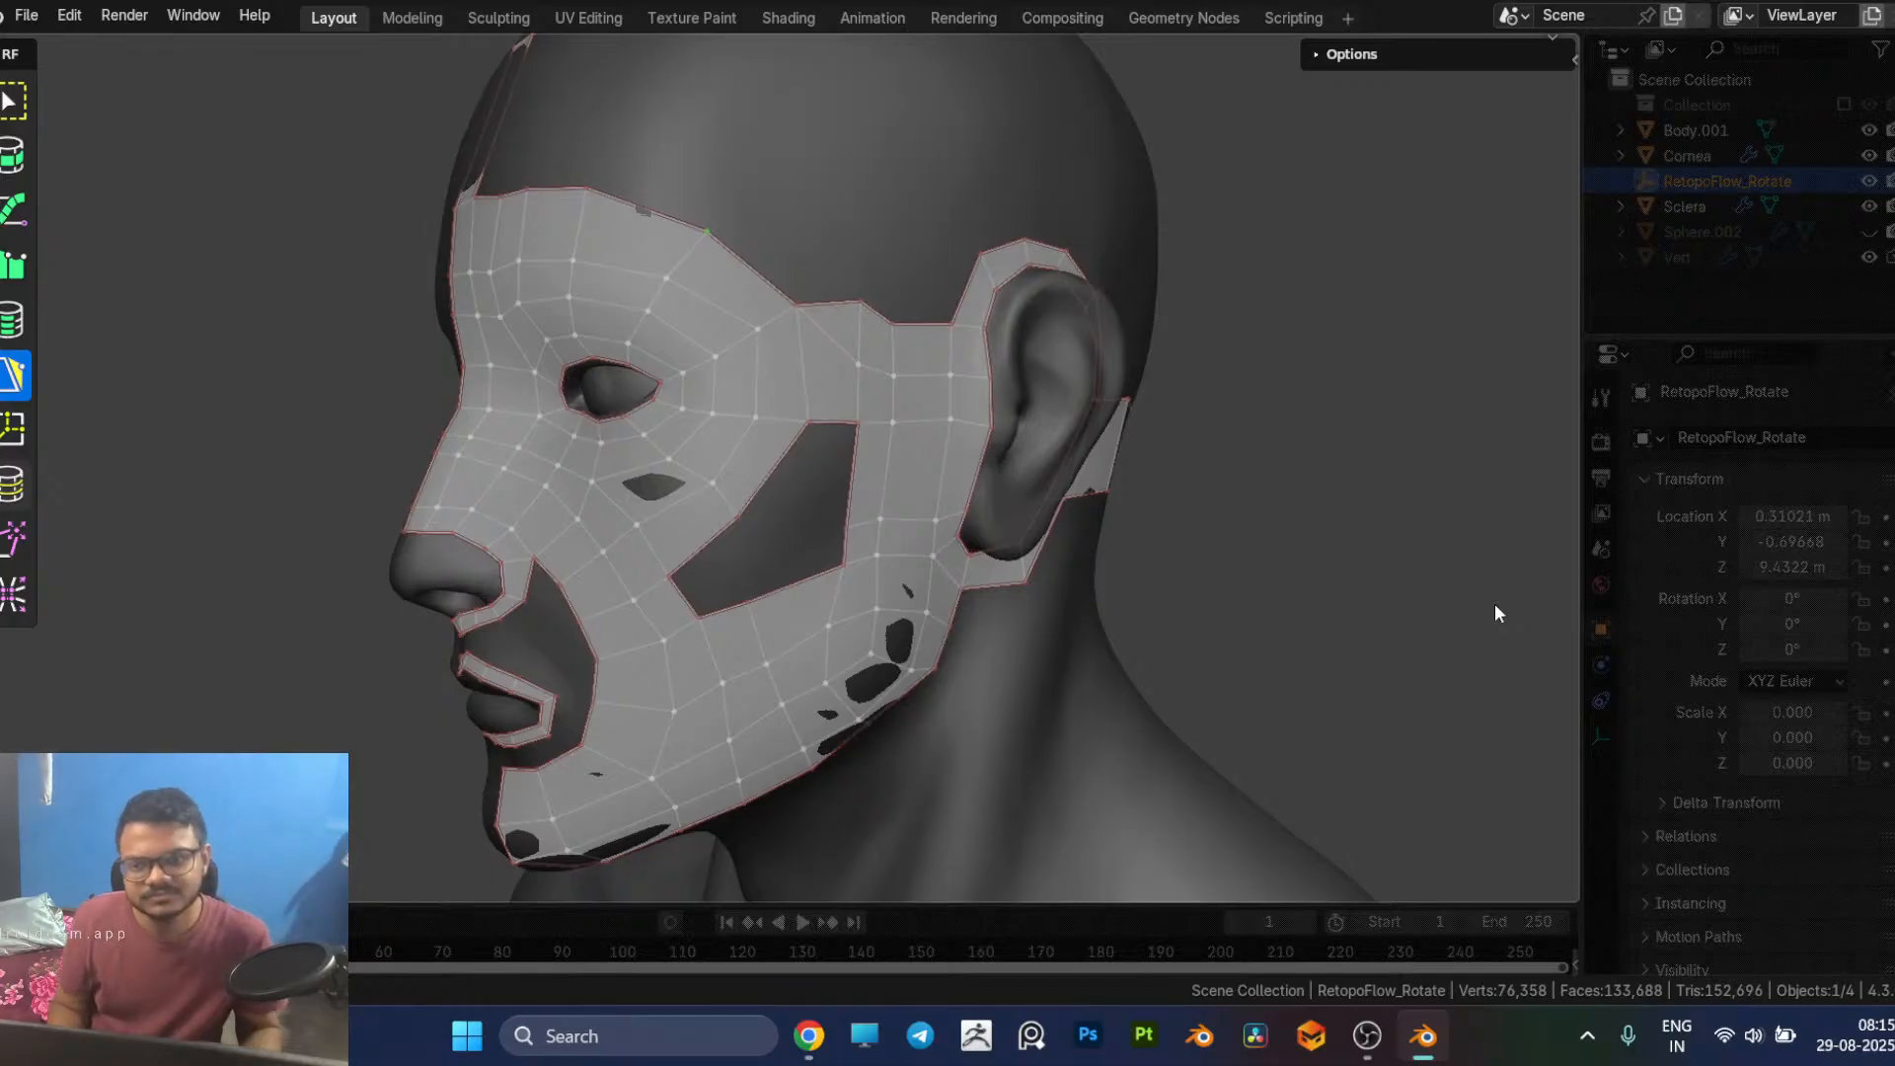
Step: Delete the temple faces that bridge the eye patch and the ear strip
{"action": "left_click", "coordinate": [829, 363]}
{"action": "left_click", "coordinate": [838, 322]}
{"action": "key", "text": "x"}
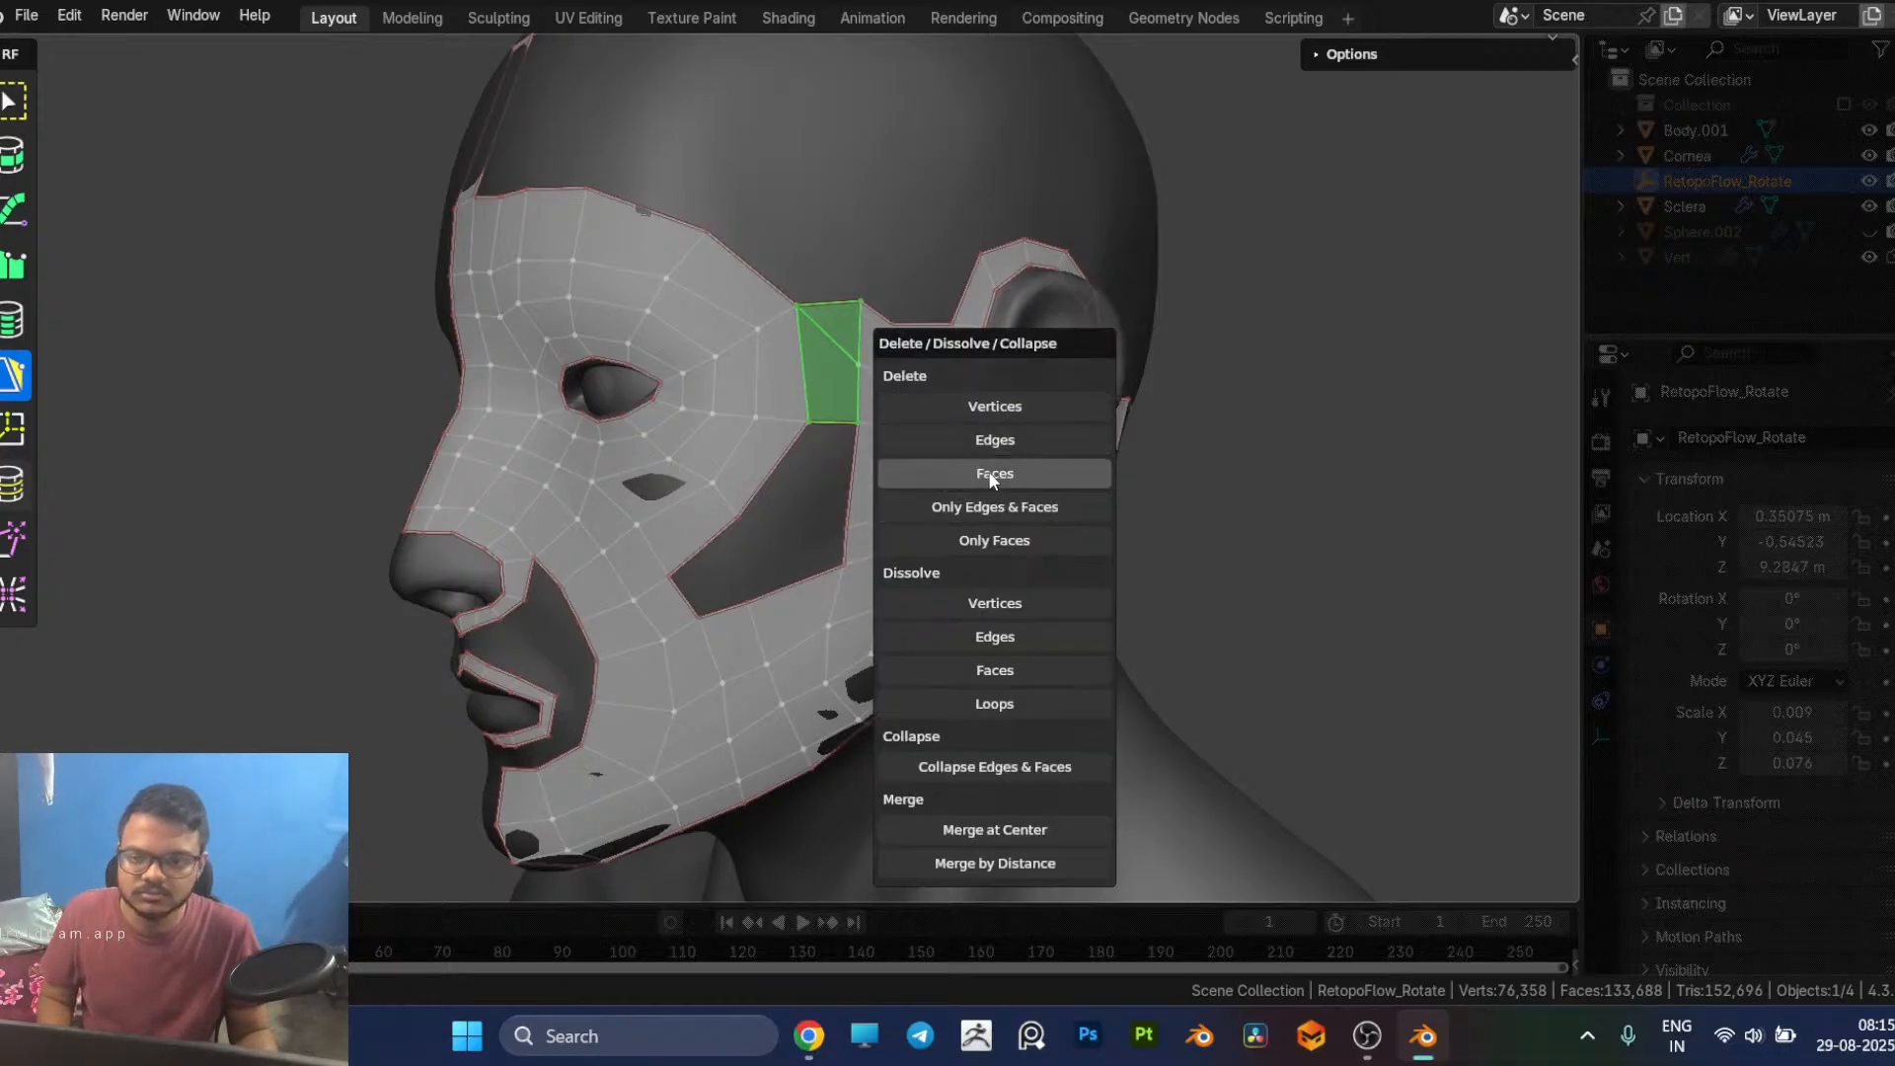
{"action": "left_click", "coordinate": [992, 473]}
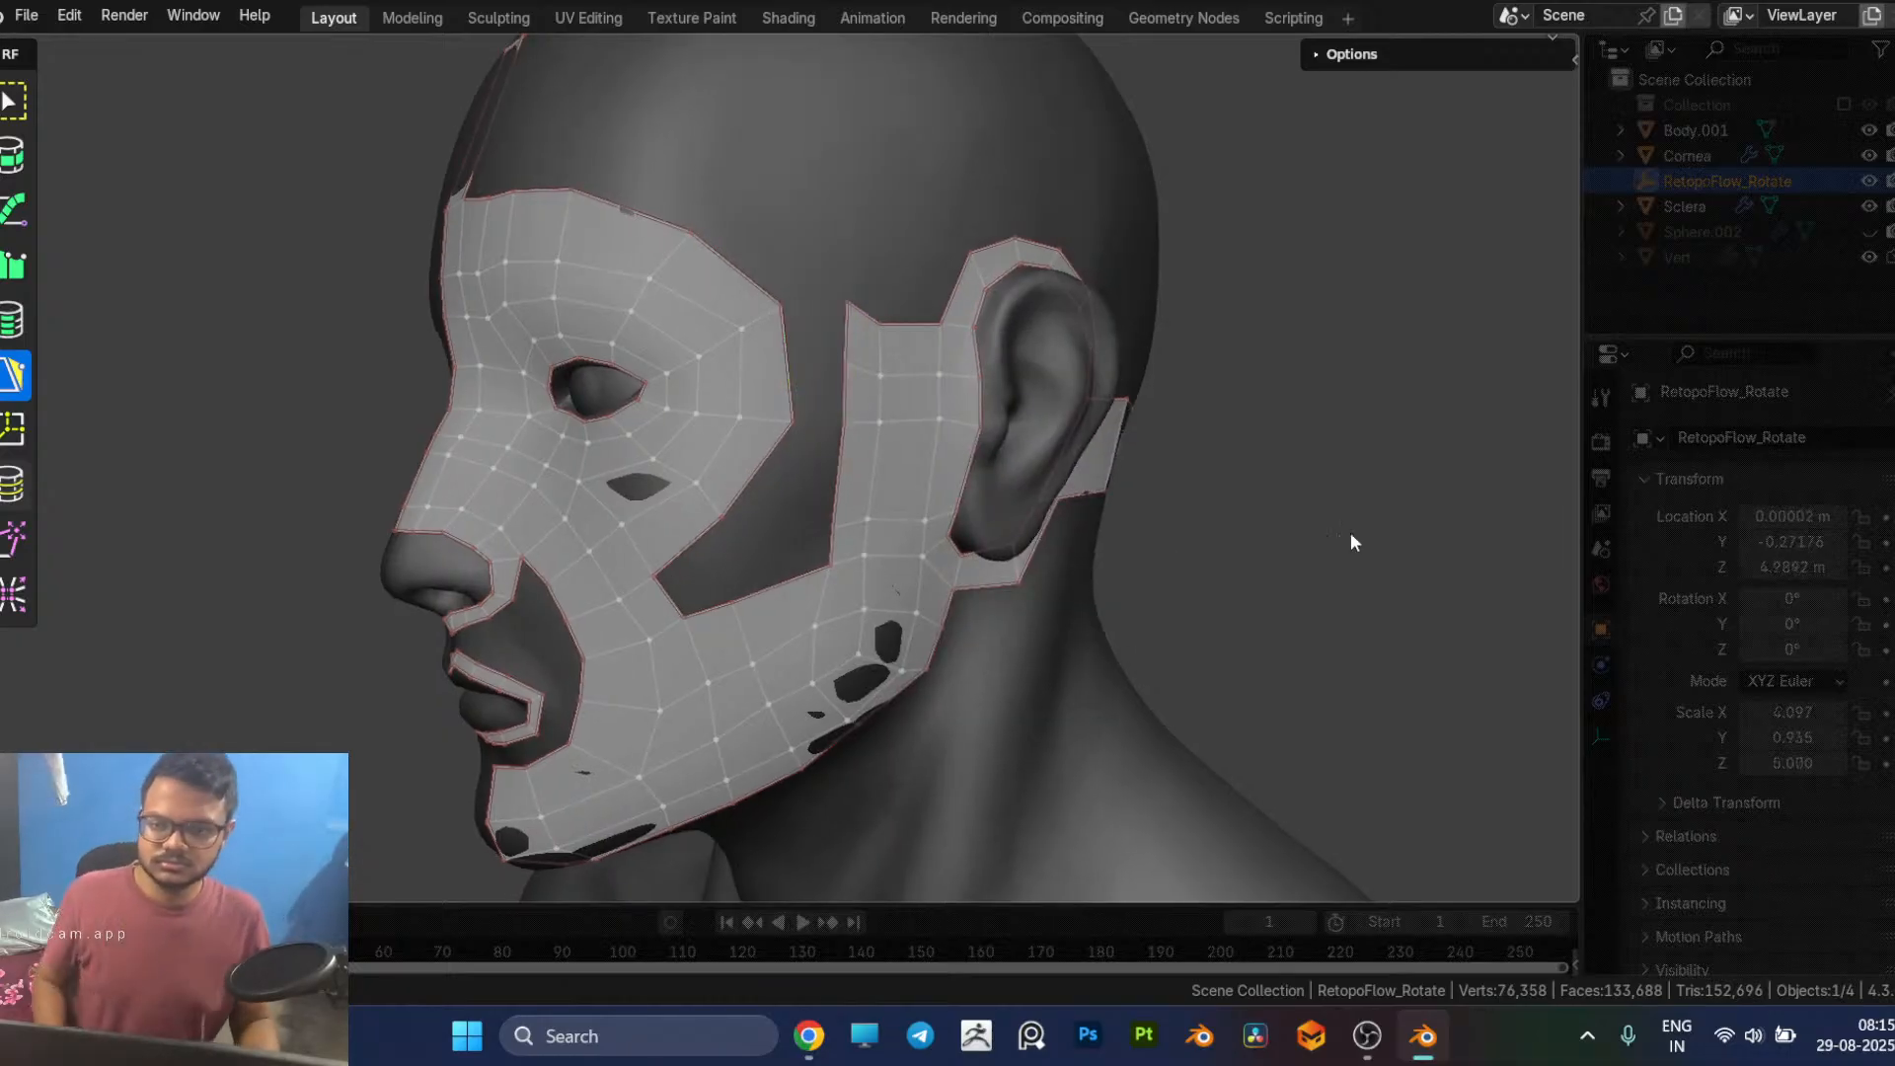
Step: Delete the vertices of the outermost loop around the eye patch, from the forehead down to the cheek
{"action": "middle_click_drag", "start_coordinate": [1214, 515], "coordinate": [1270, 528]}
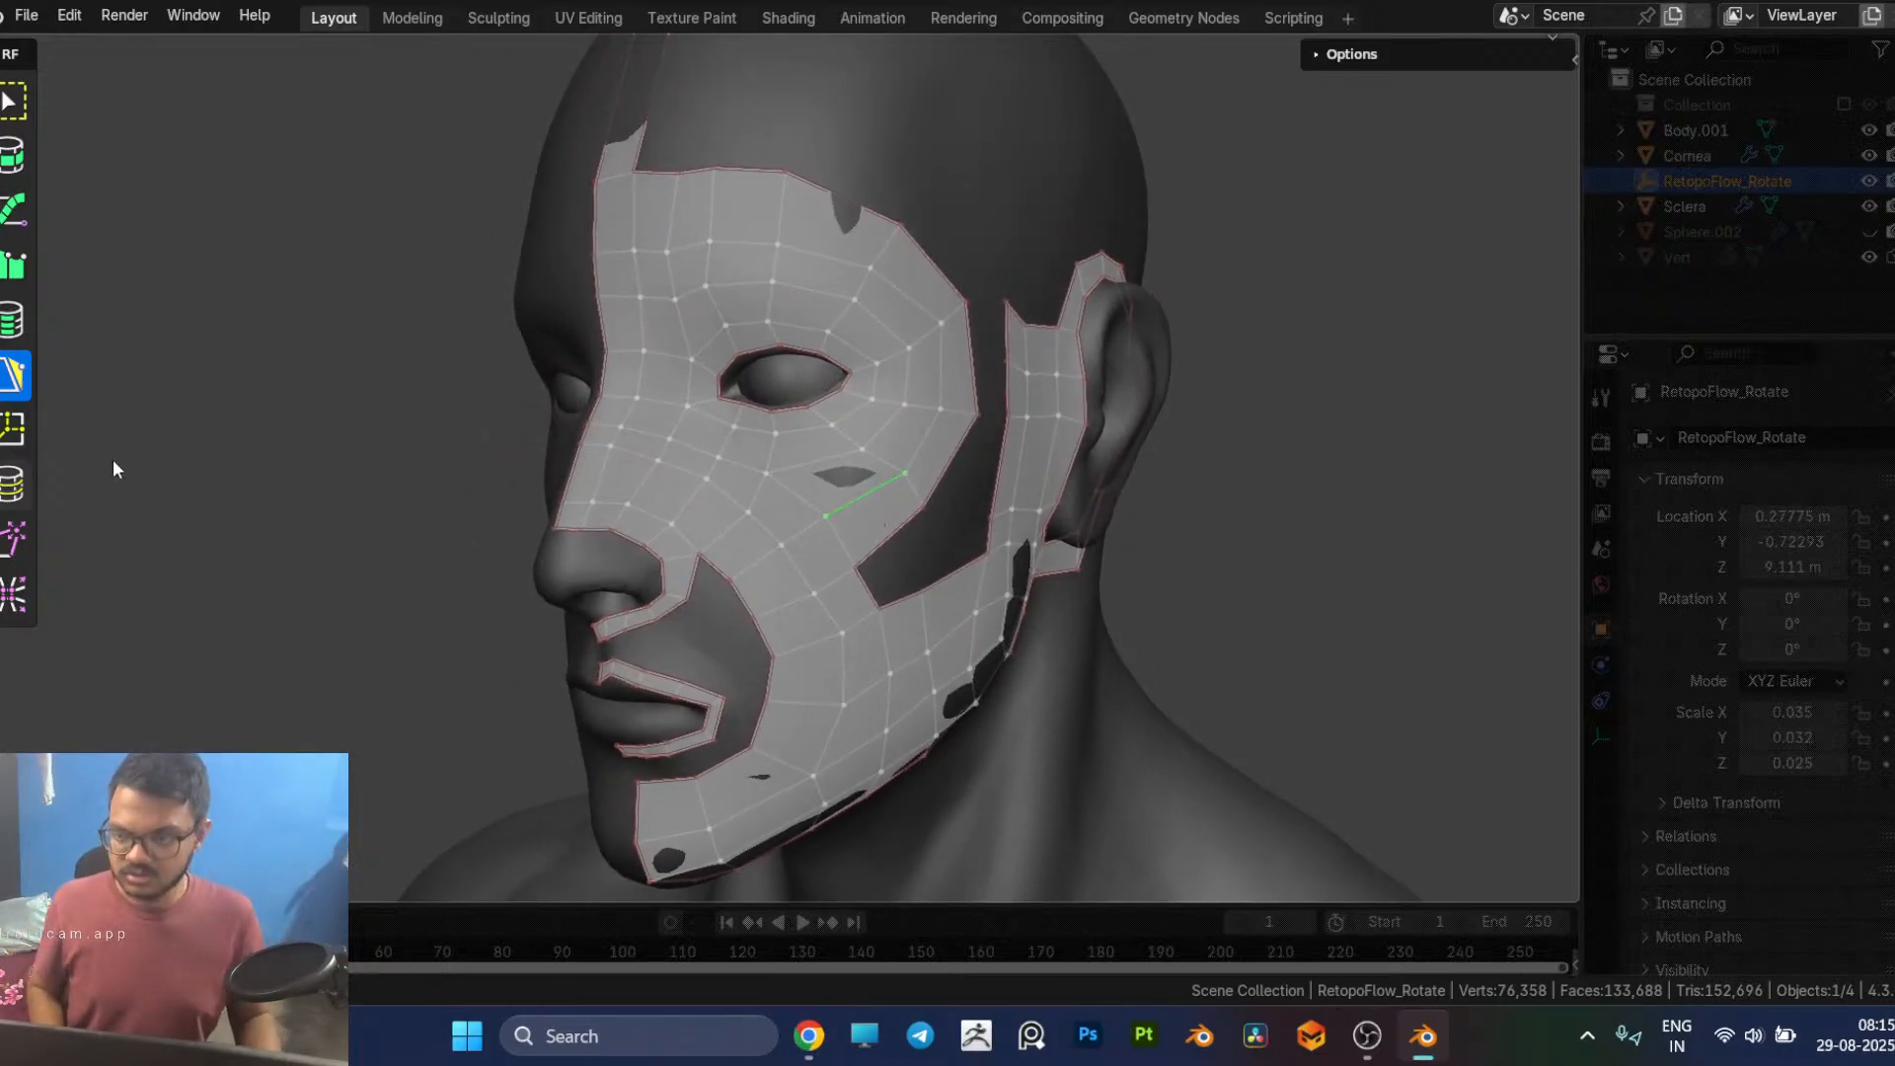
{"action": "left_click", "coordinate": [9, 493]}
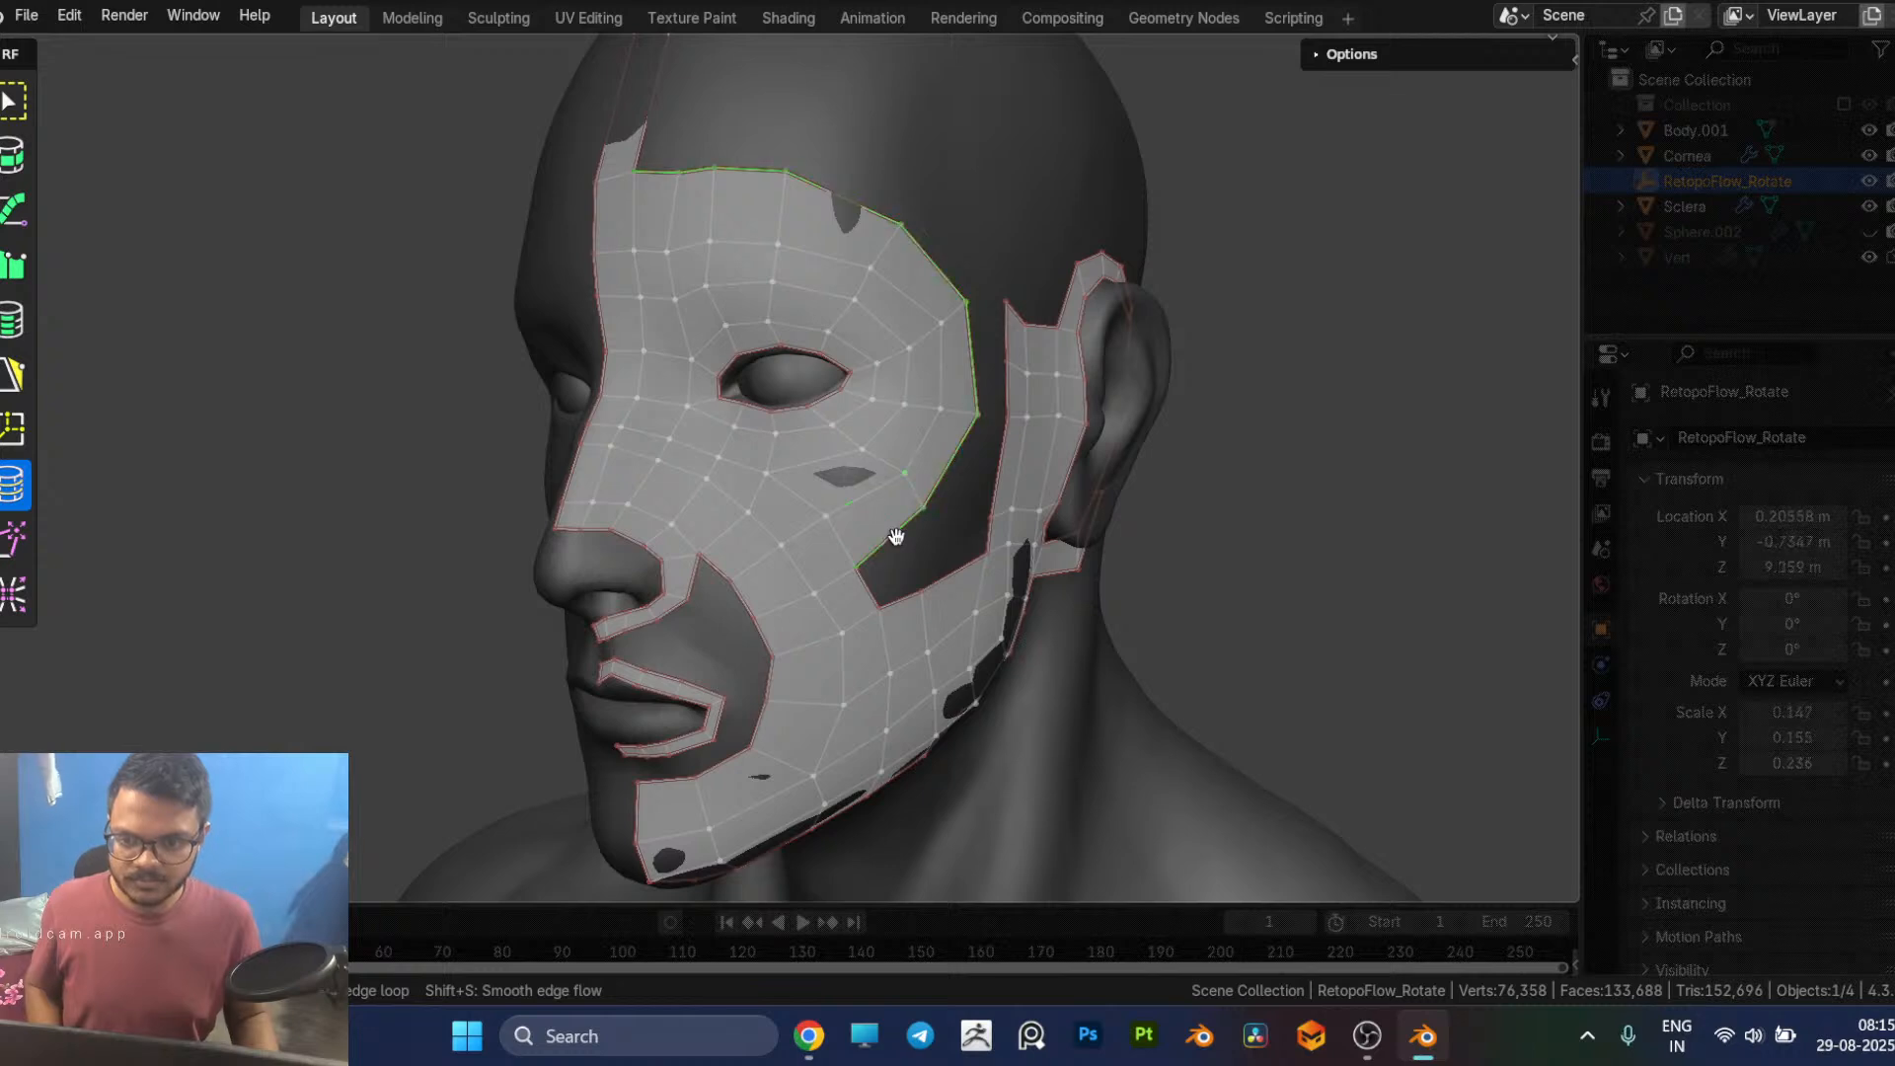
{"action": "key", "text": "x"}
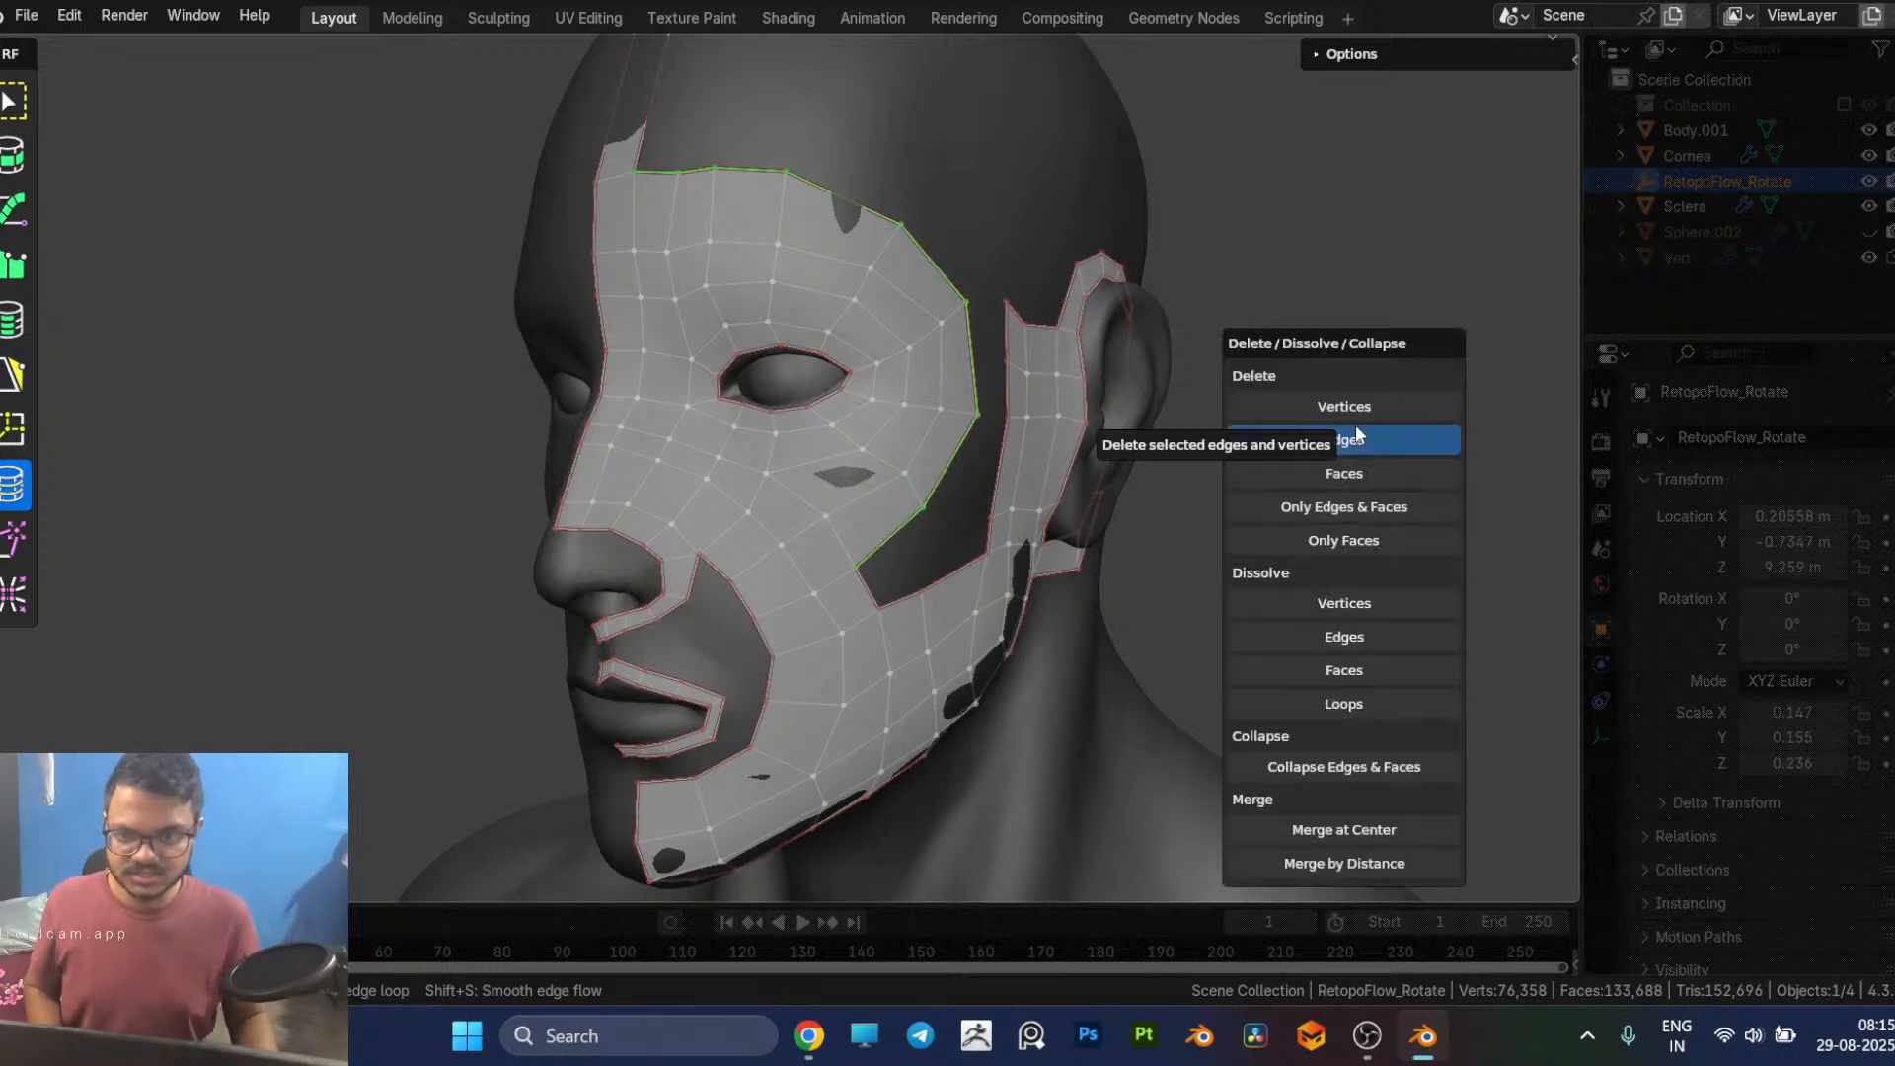
{"action": "left_click", "coordinate": [1354, 427]}
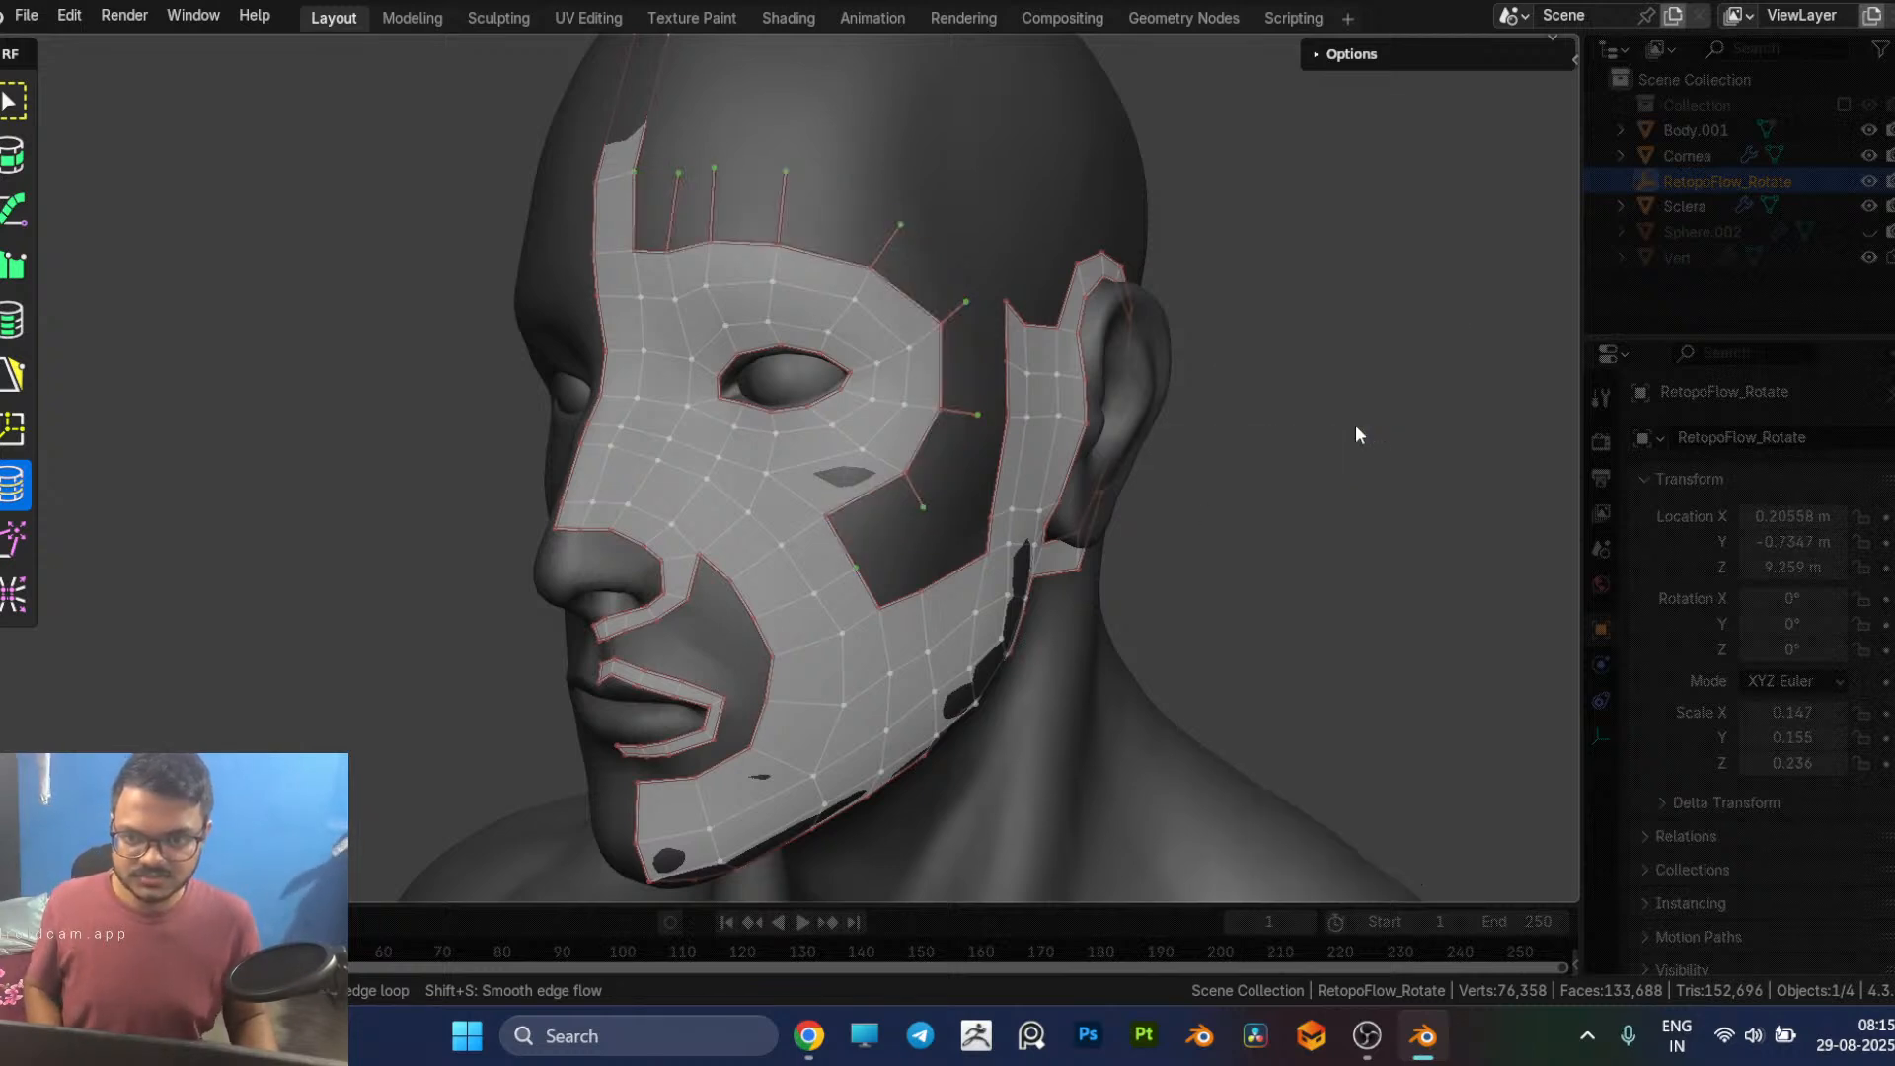
{"action": "key", "text": "ctrl+z"}
{"action": "key", "text": "x"}
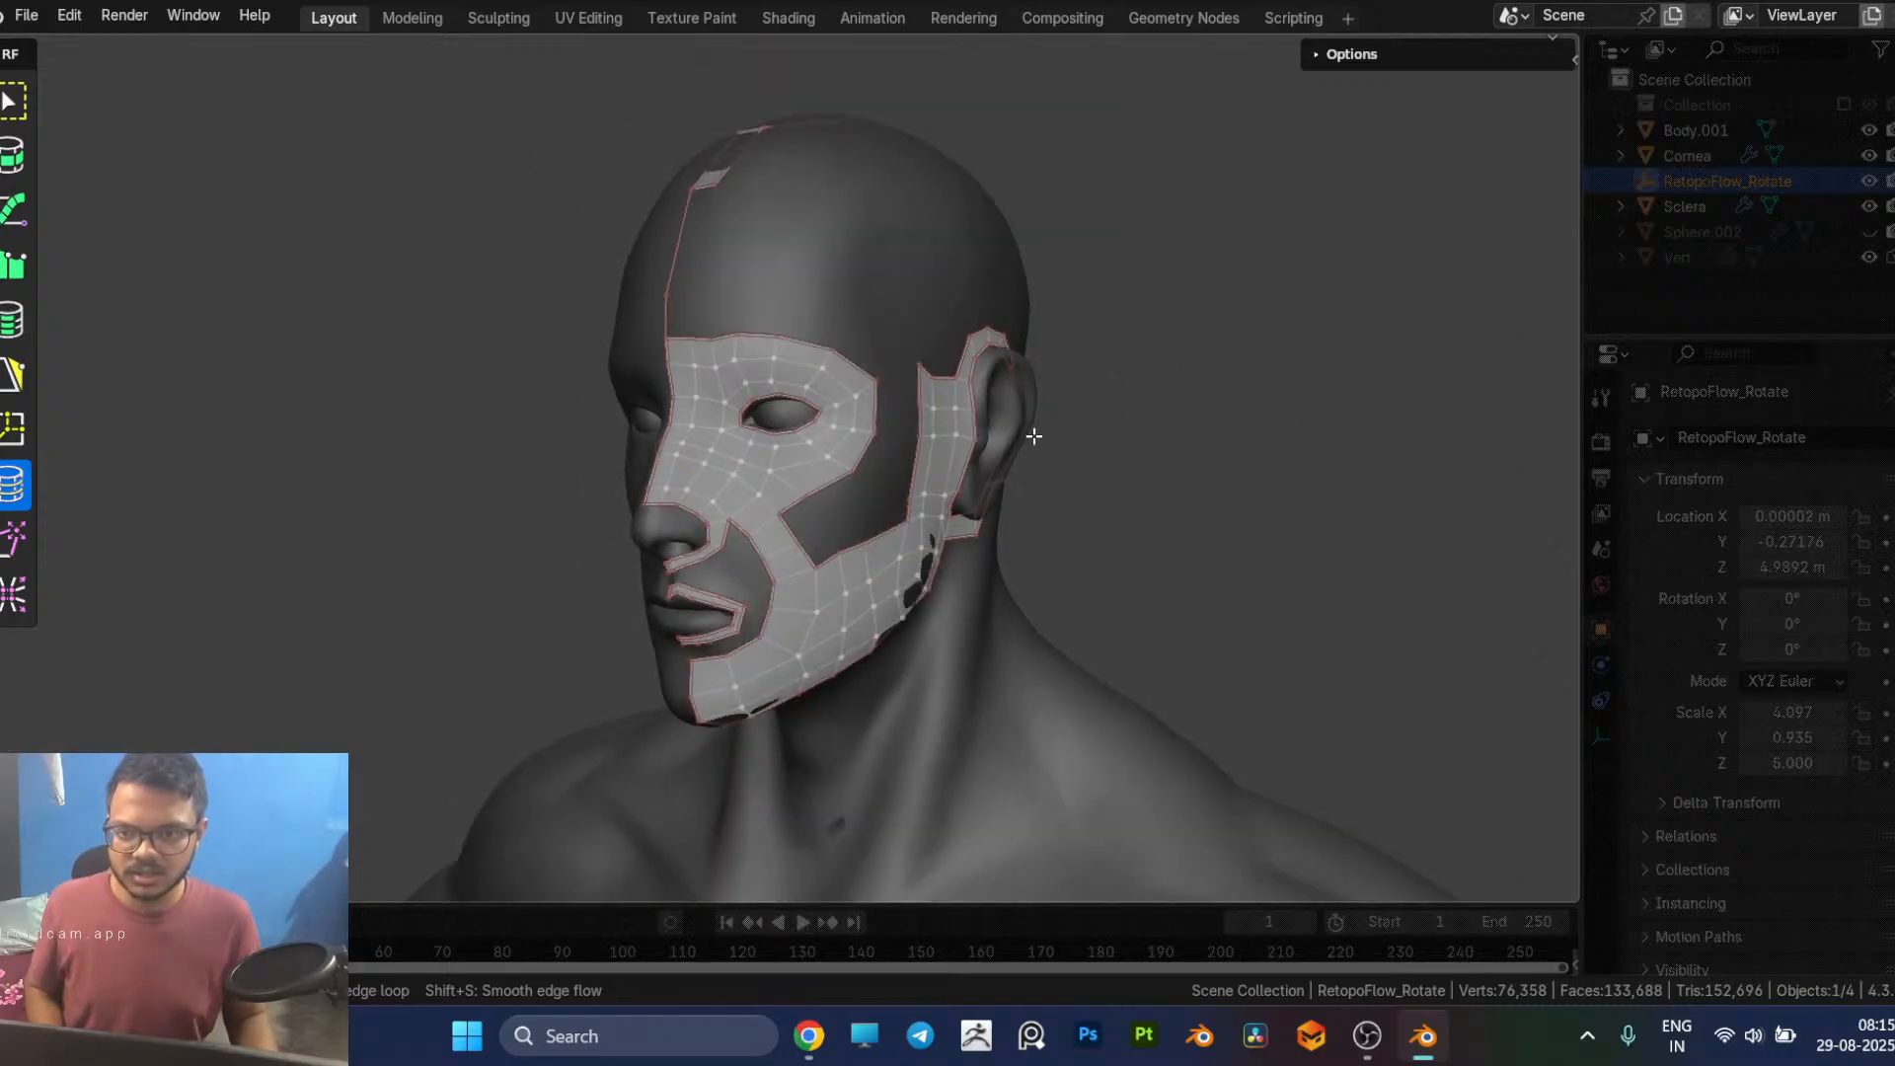
Step: Delete the long forehead midline edge that connects to the crown patch
{"action": "left_click", "coordinate": [676, 289]}
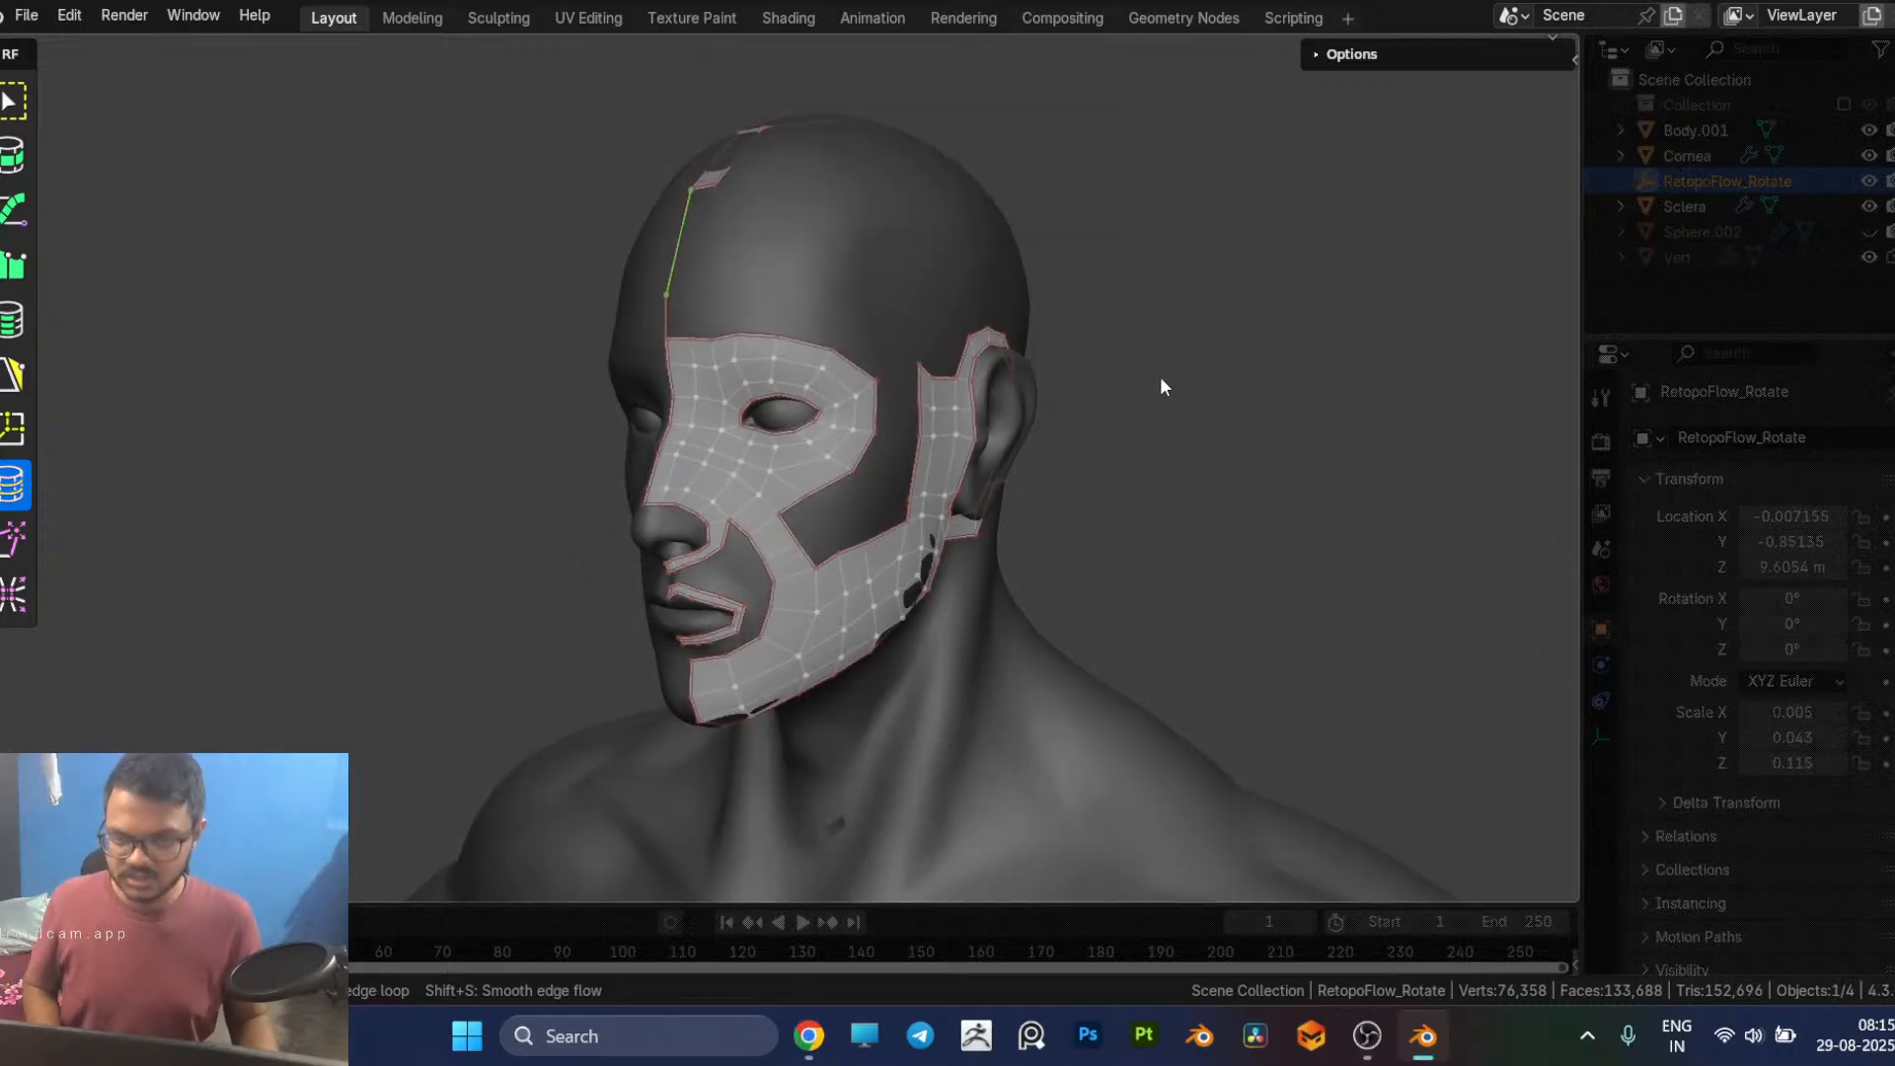
{"action": "key", "text": "x"}
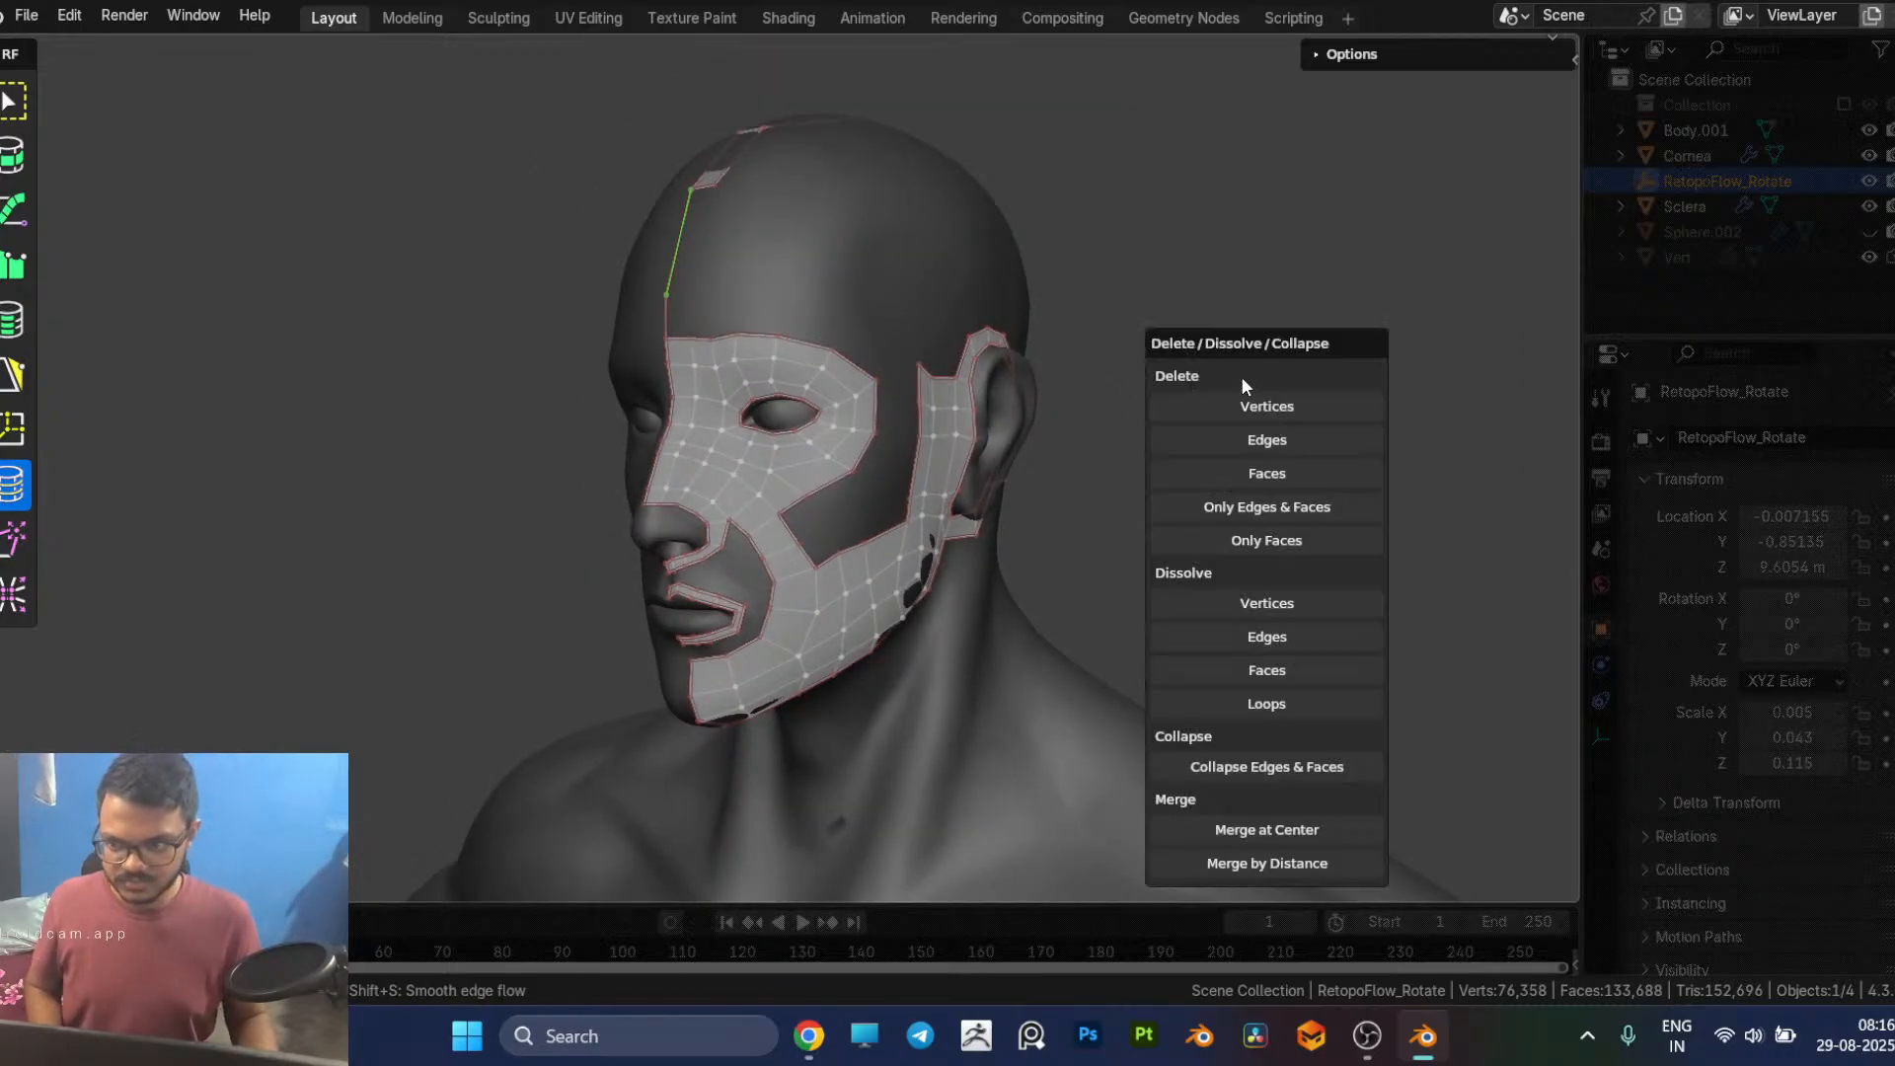
{"action": "left_click", "coordinate": [1254, 445]}
Step: Switch to the browser and check the live stream's analytics in YouTube Studio, then return to Blender
{"action": "key", "text": "alt+Tab"}
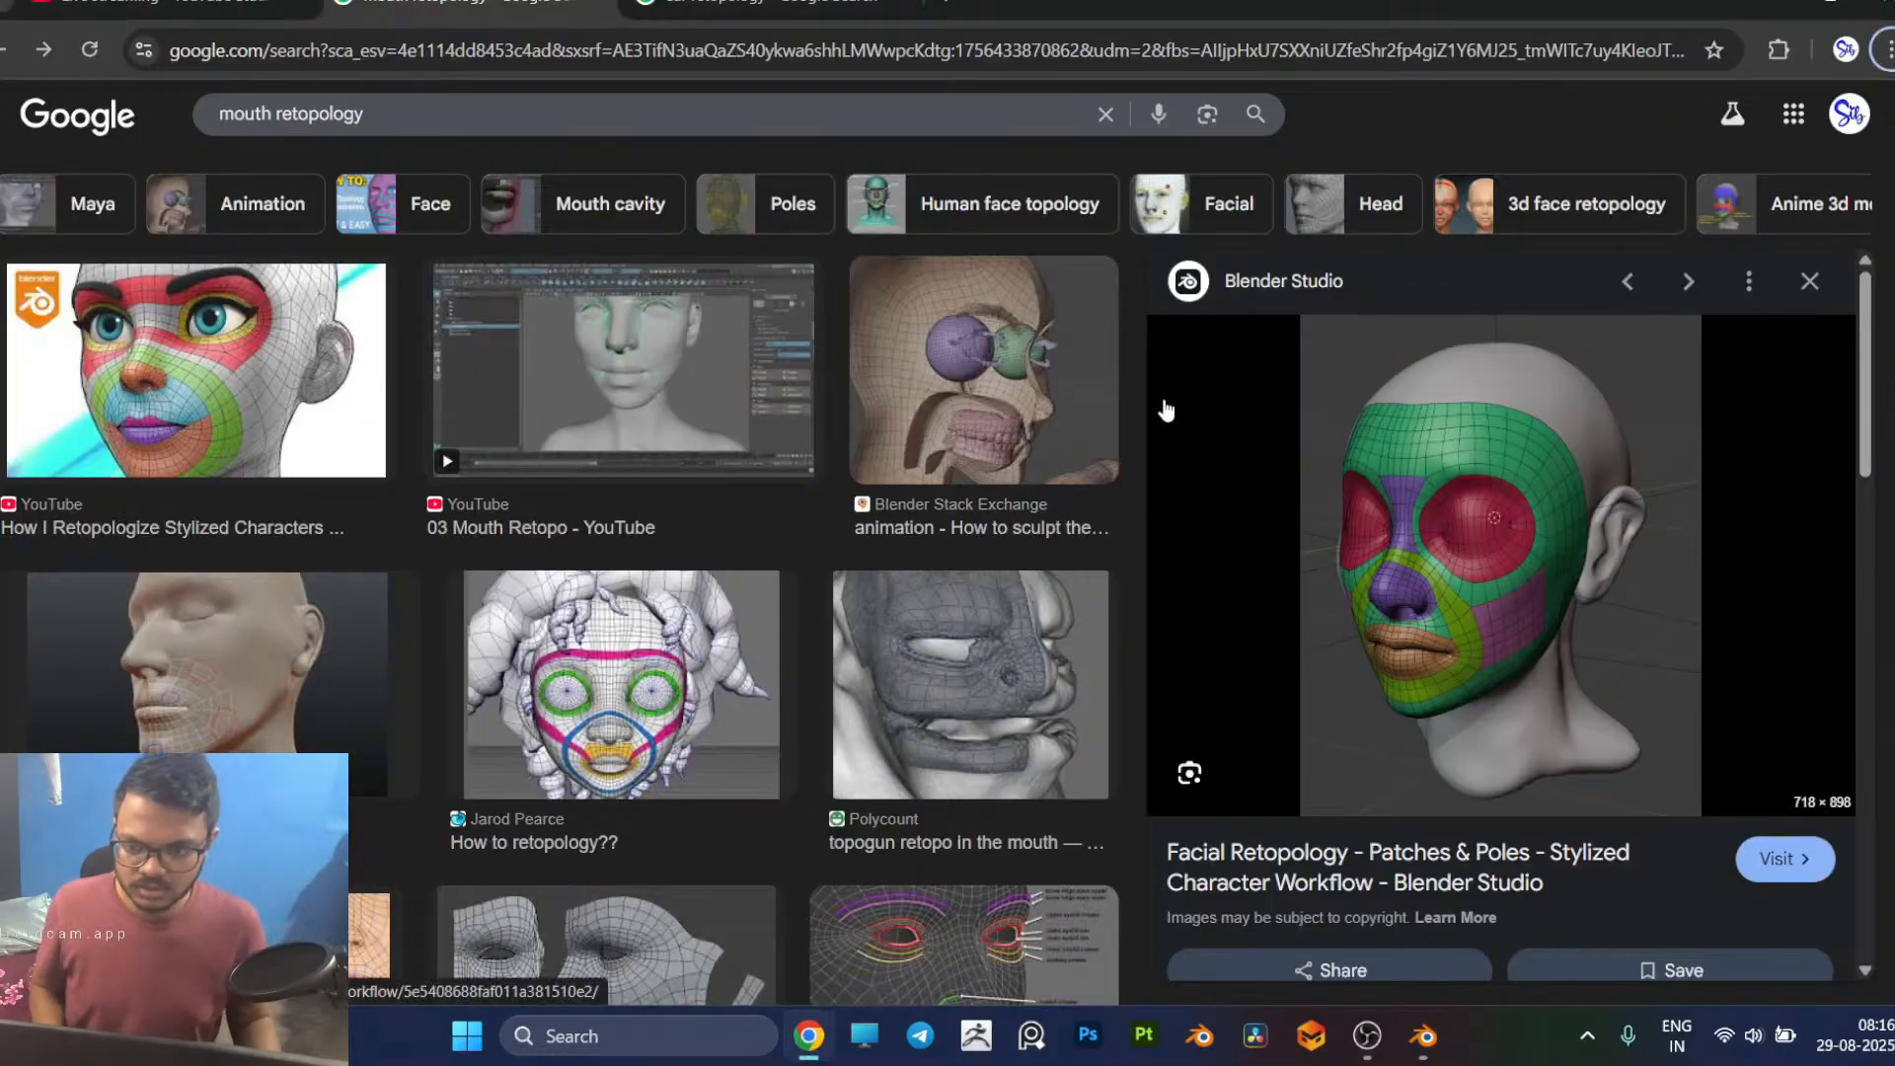
{"action": "left_click", "coordinate": [259, 15]}
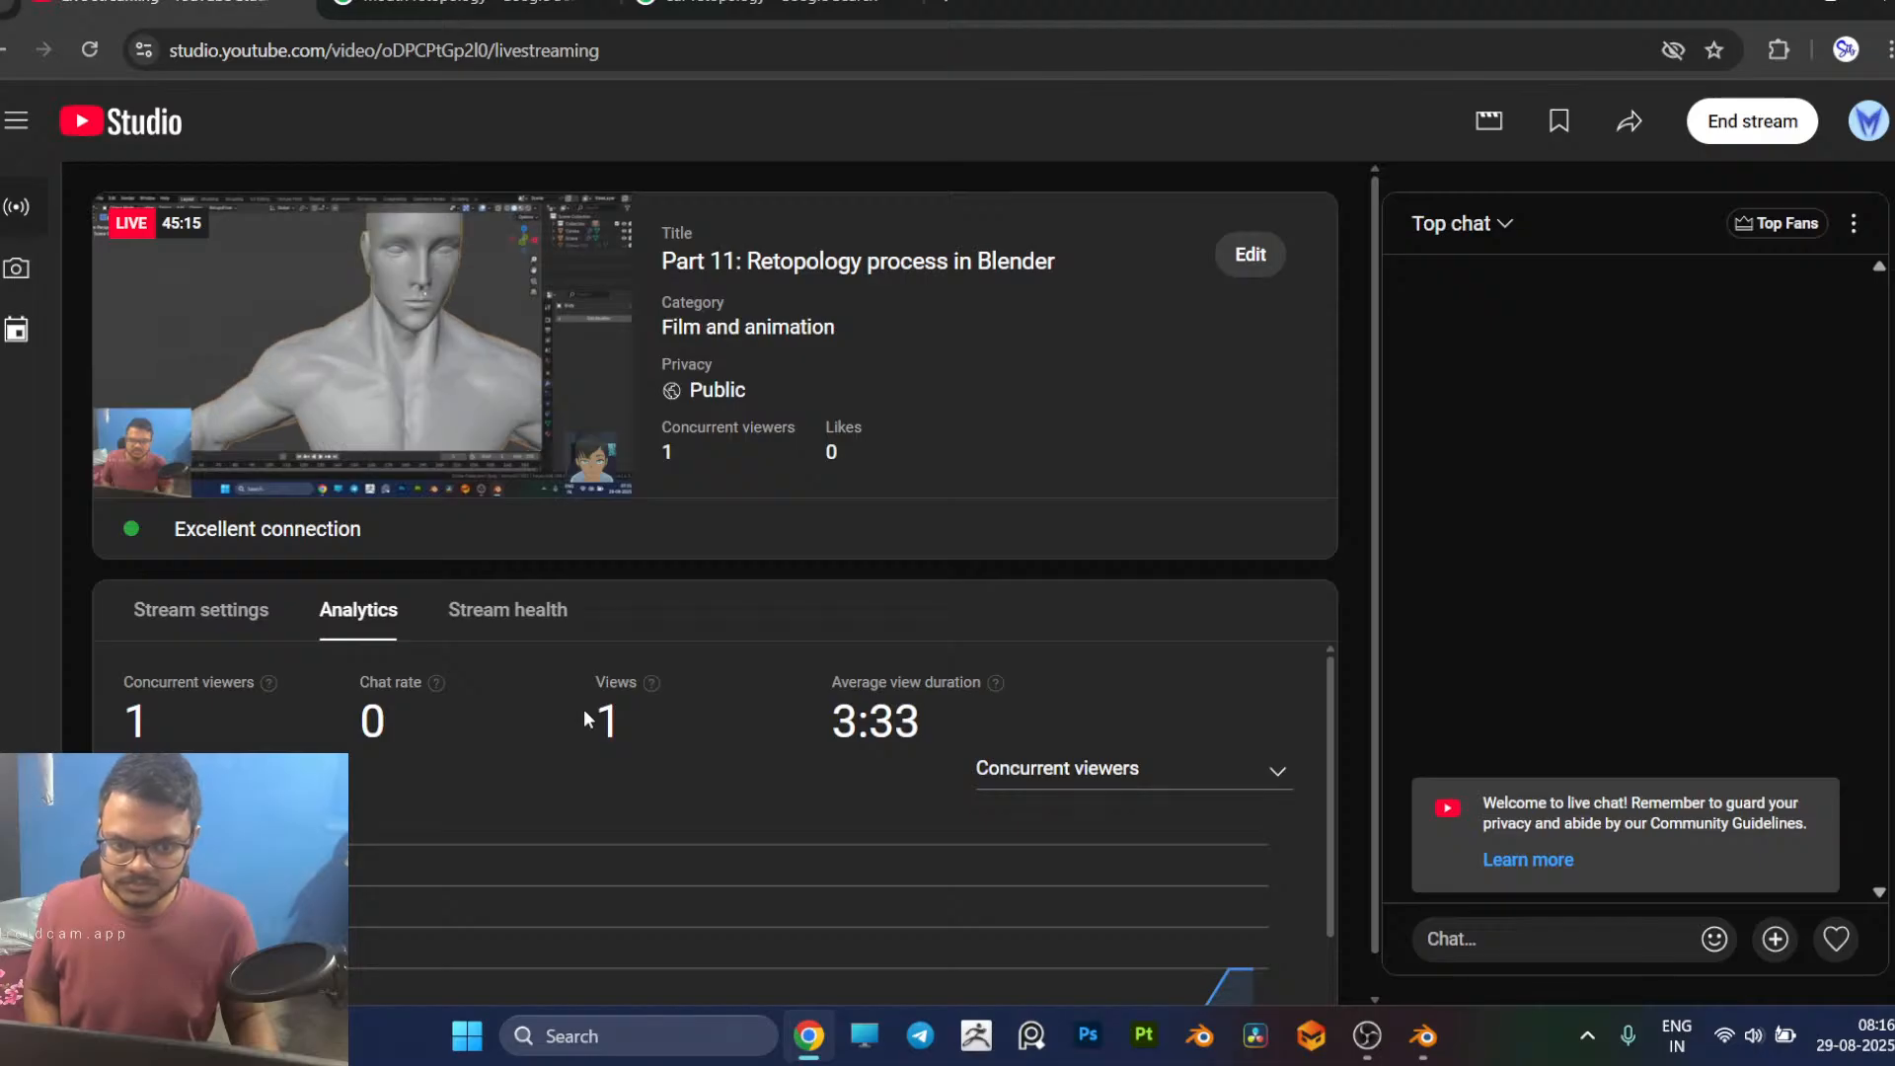
{"action": "scroll", "coordinate": [1175, 854], "scroll_direction": "down", "scroll_amount": 1}
{"action": "scroll", "coordinate": [1130, 813], "scroll_direction": "up", "scroll_amount": 1}
{"action": "scroll", "coordinate": [1130, 809], "scroll_direction": "down", "scroll_amount": 1}
{"action": "scroll", "coordinate": [1133, 810], "scroll_direction": "down", "scroll_amount": 1}
{"action": "scroll", "coordinate": [1133, 806], "scroll_direction": "up", "scroll_amount": 1}
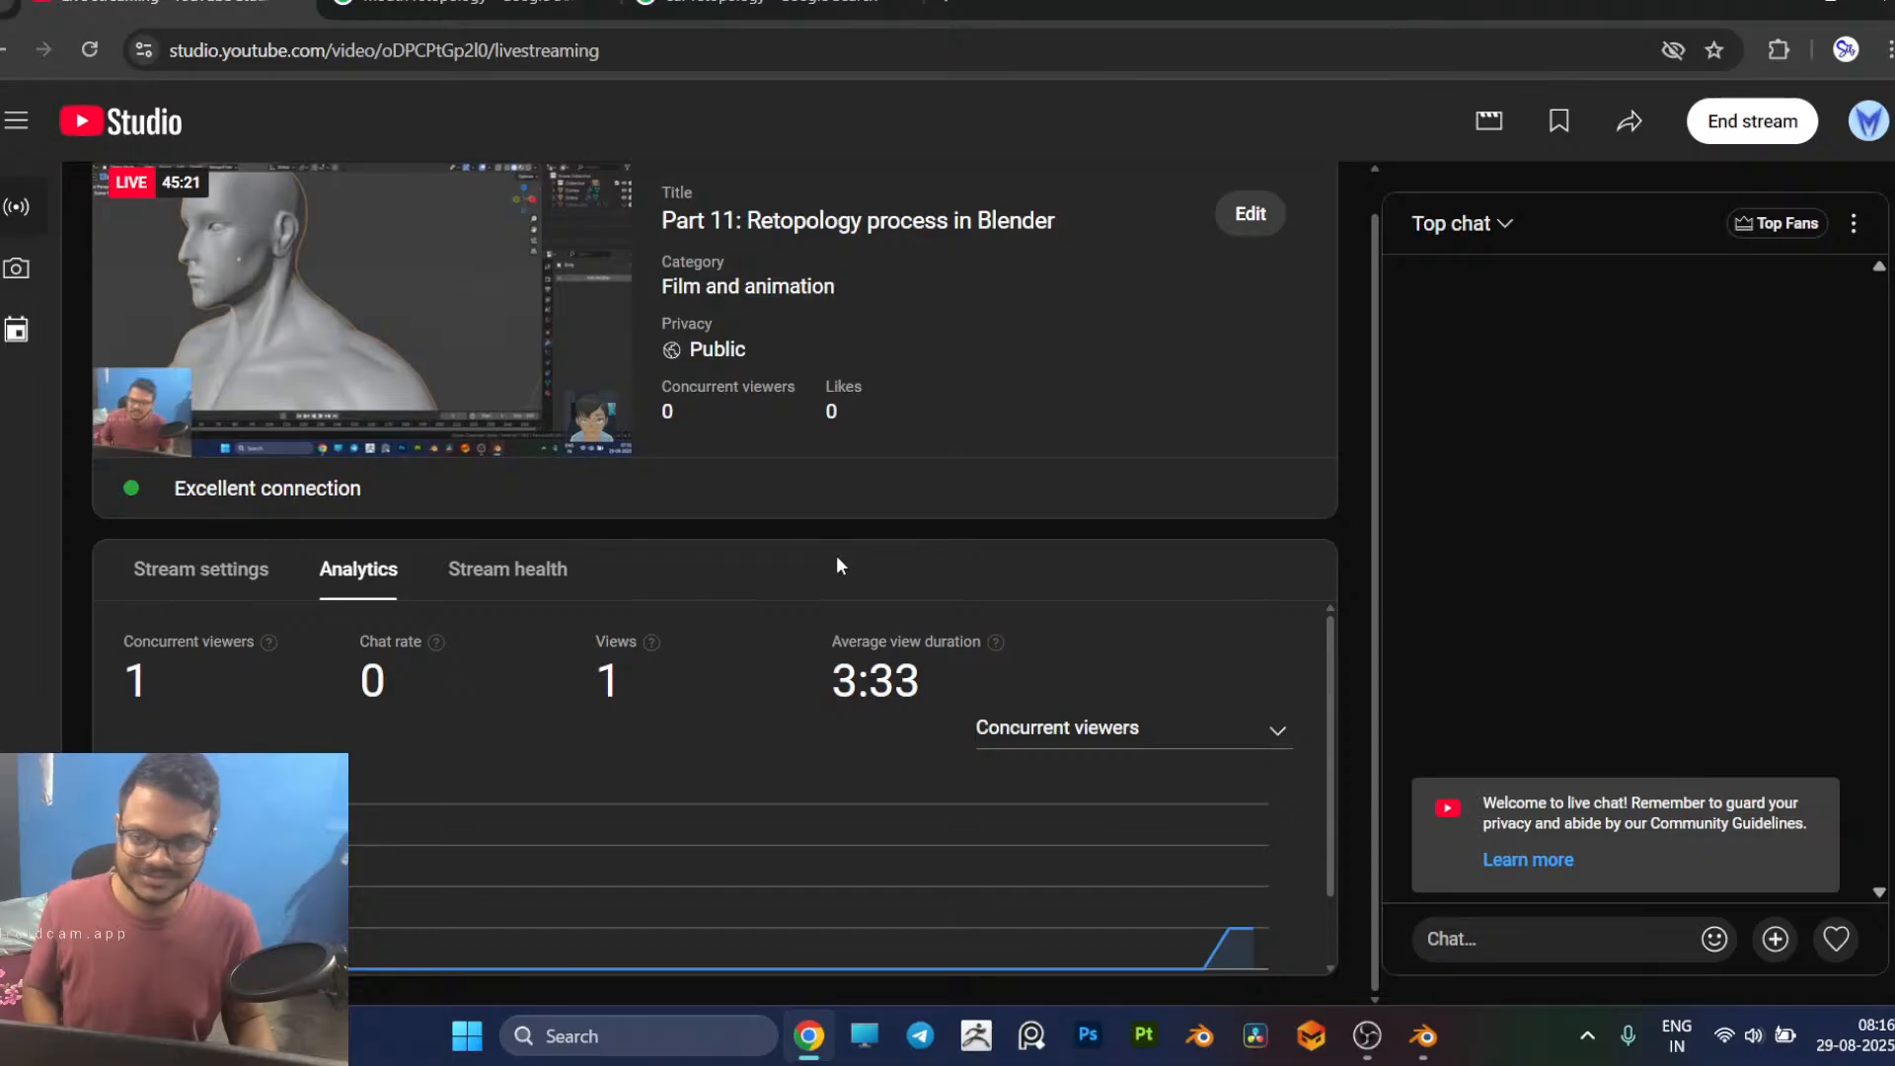
{"action": "key", "text": "alt+Tab"}
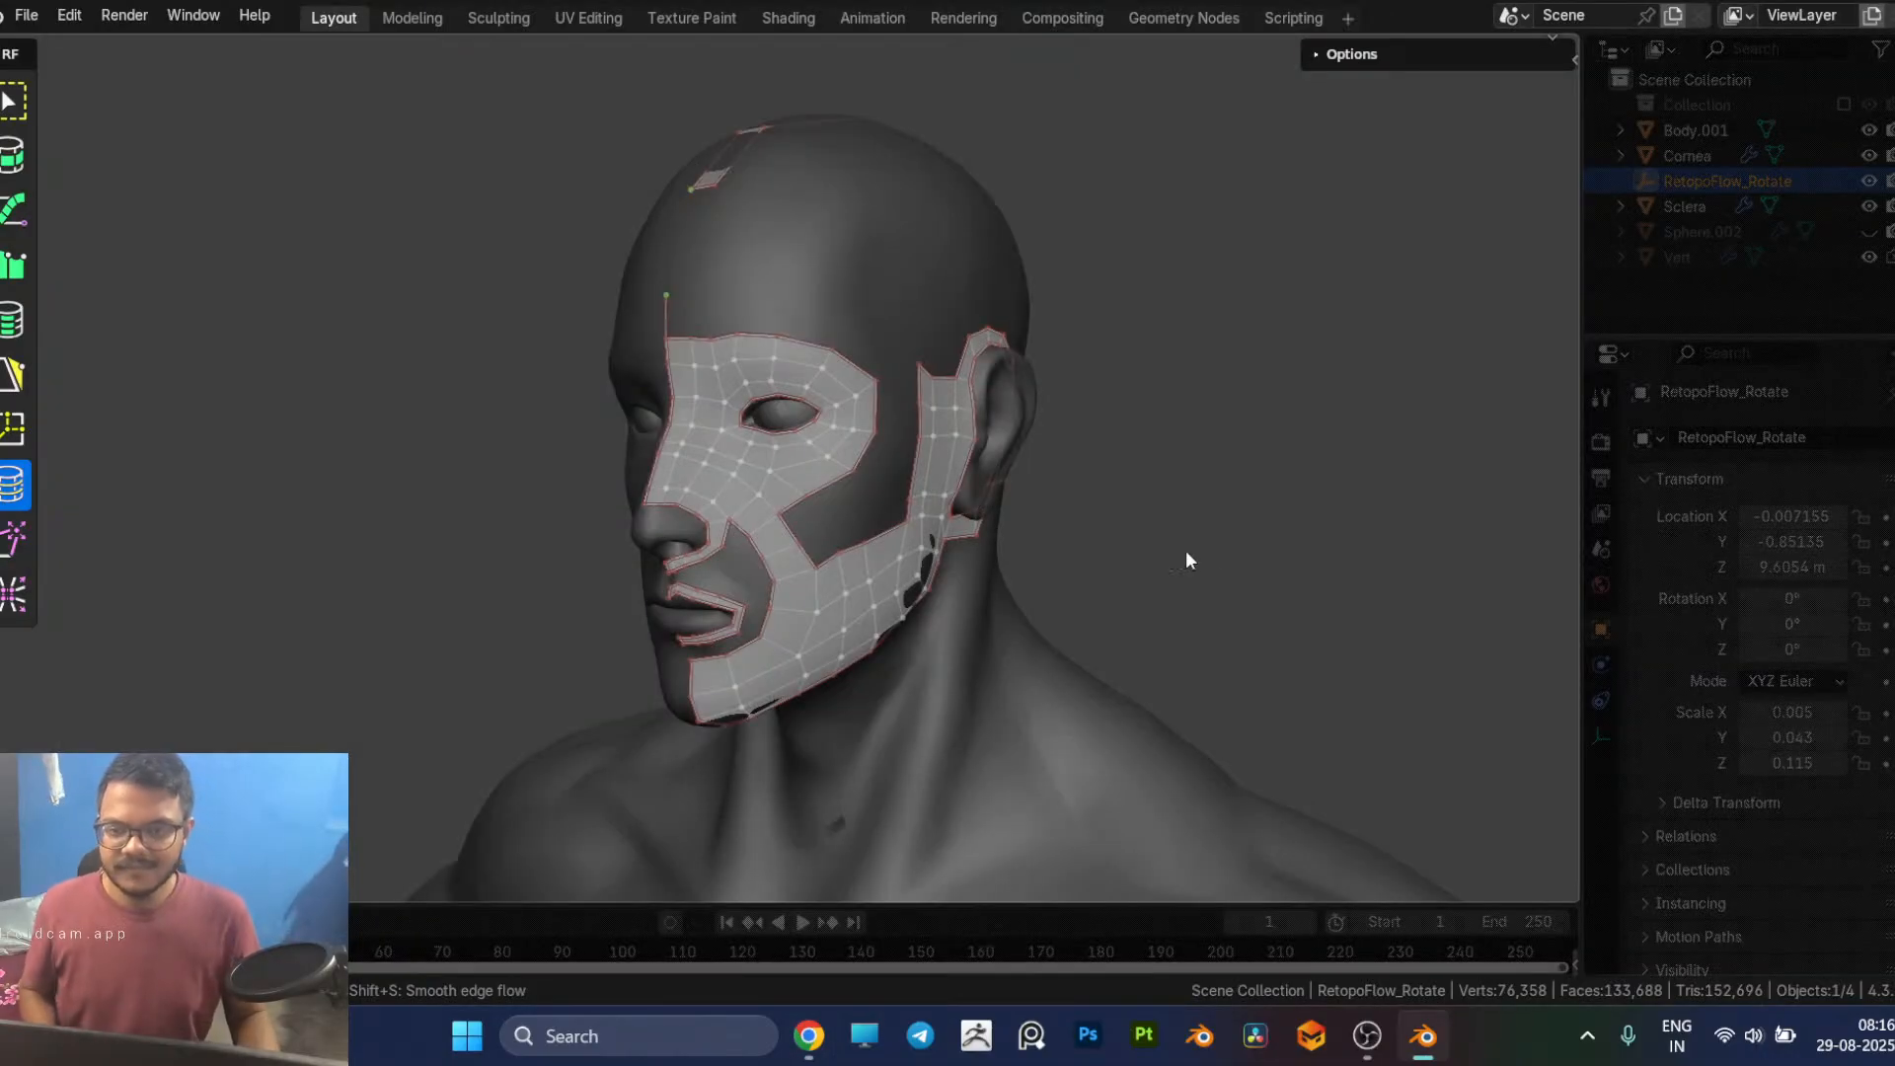
Step: Delete the leftover midline edge sticking up from the eye patch's top corner
{"action": "middle_click_drag", "start_coordinate": [1216, 537], "coordinate": [1242, 504]}
{"action": "left_click", "coordinate": [737, 309]}
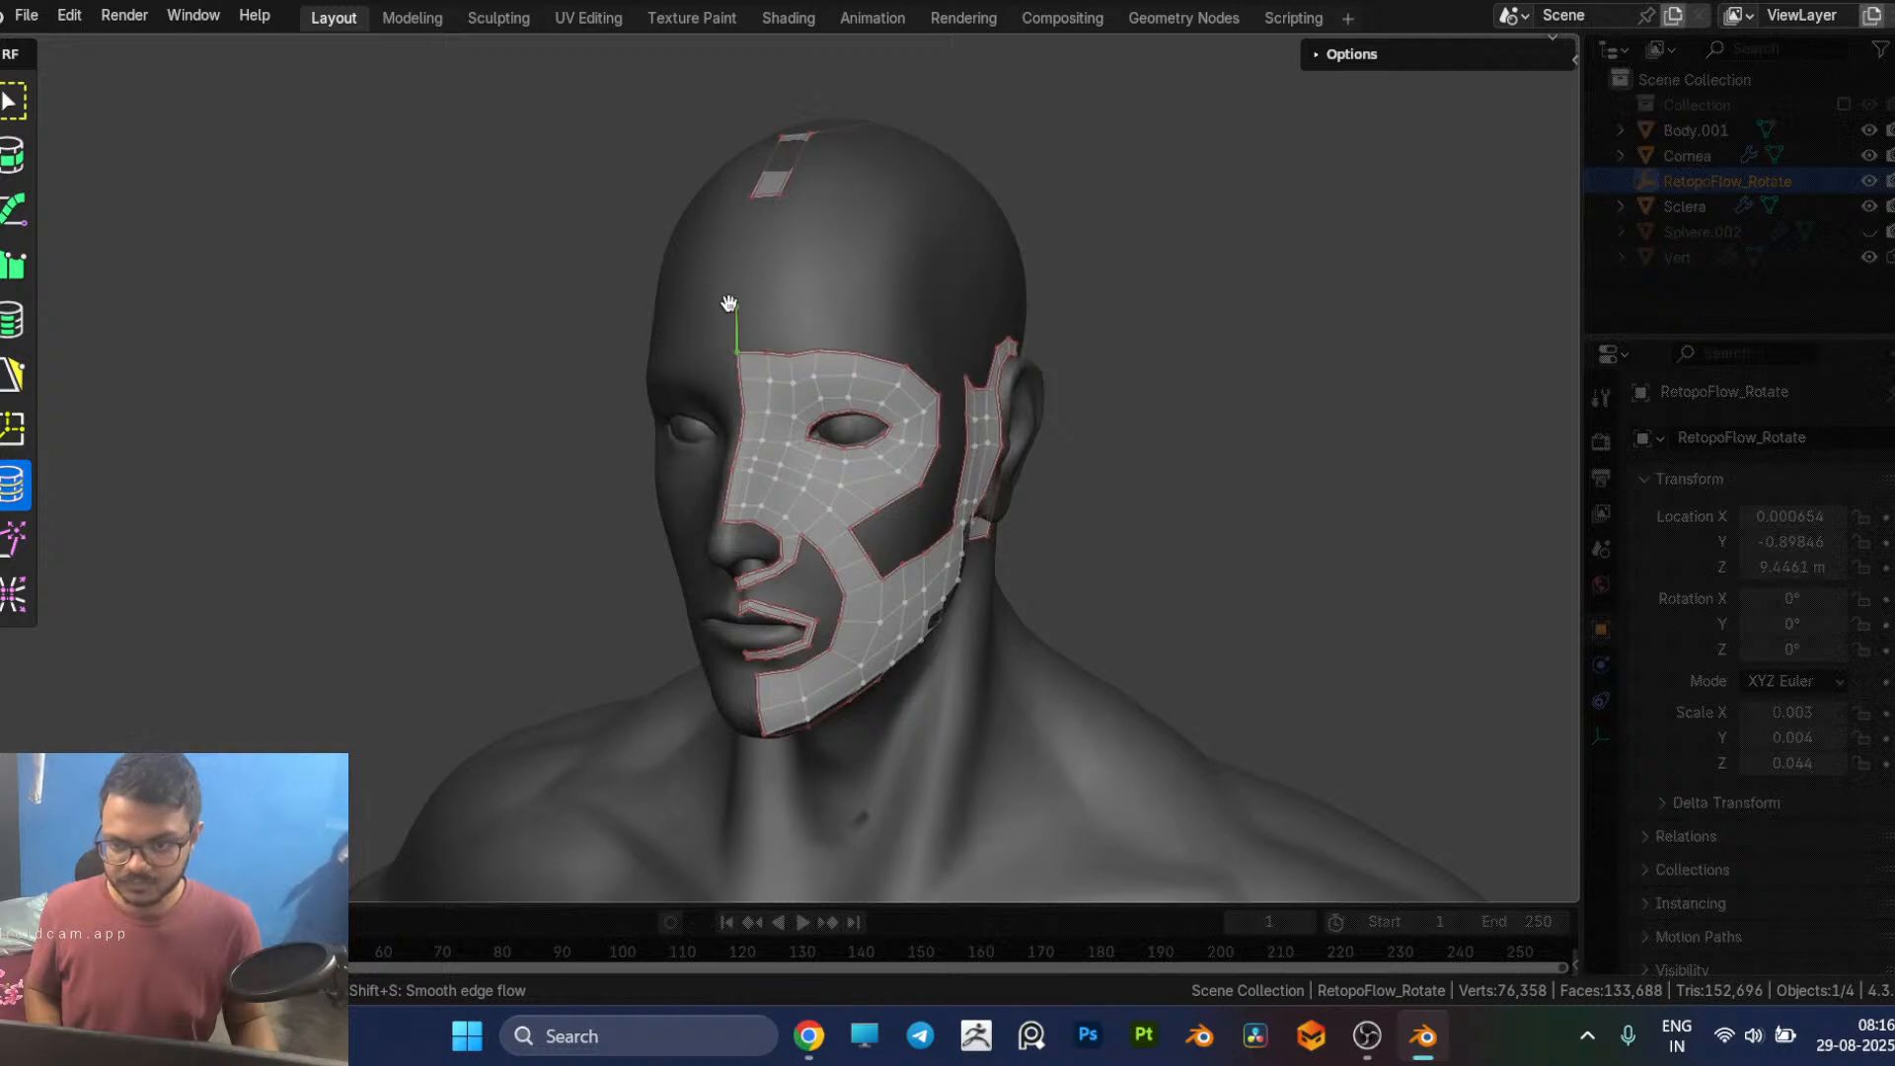
{"action": "key", "text": "x"}
{"action": "left_click", "coordinate": [1234, 426]}
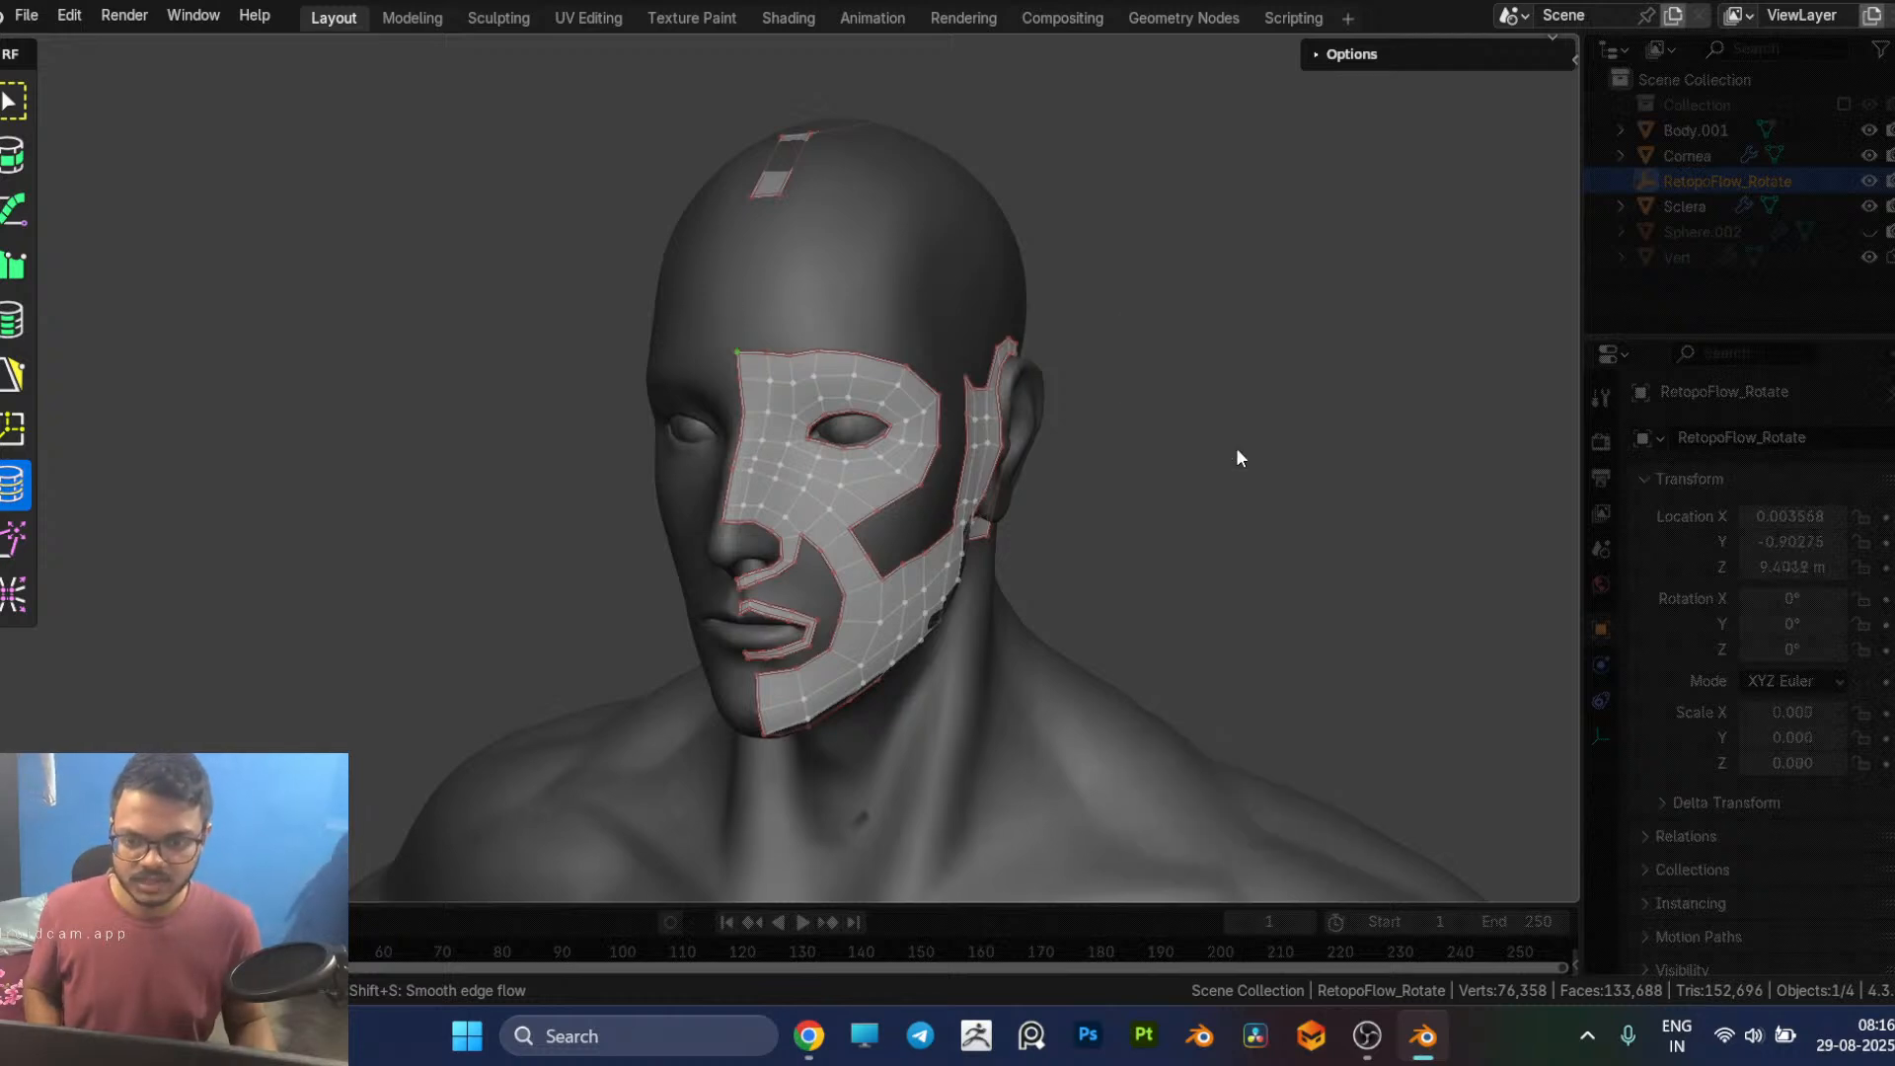
Step: Delete the quad at the eye patch's lower edge beside the nasolabial cheek strip
{"action": "middle_click_drag", "start_coordinate": [1248, 449], "coordinate": [831, 502]}
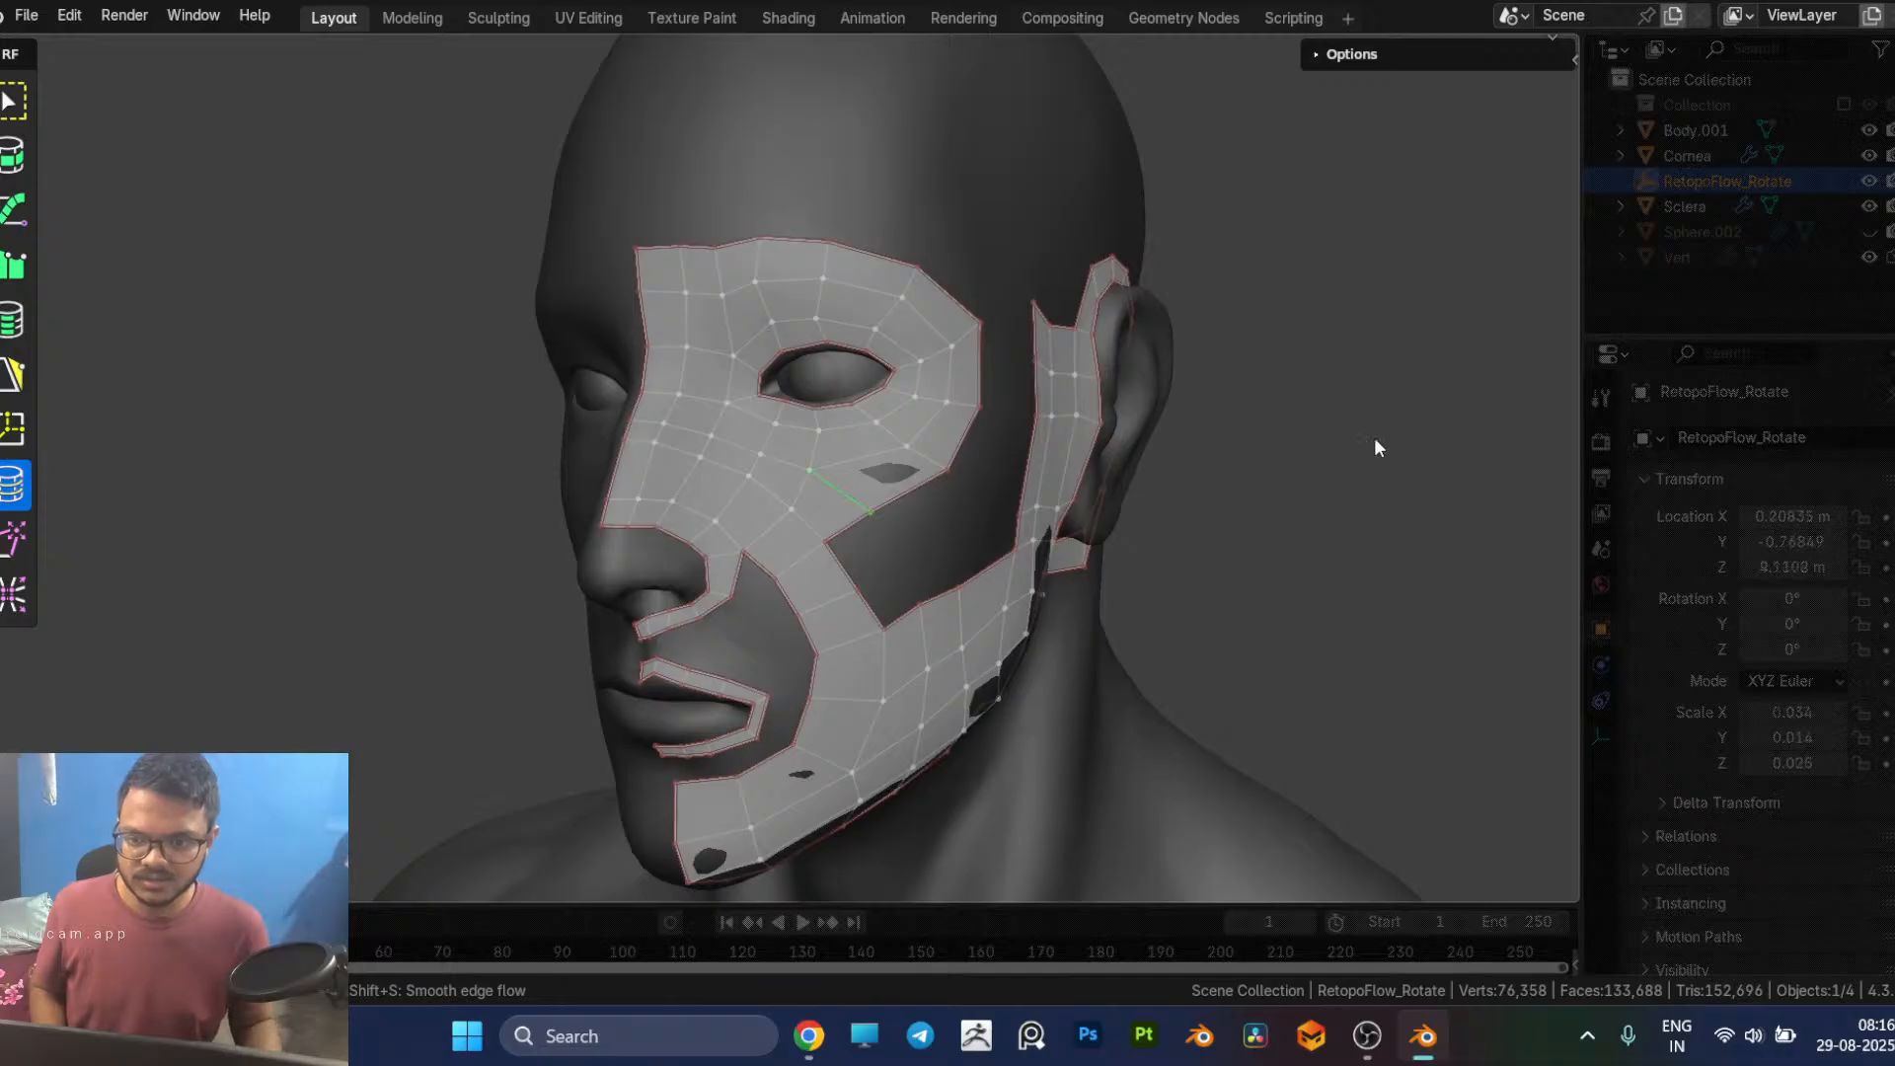
{"action": "left_click", "coordinate": [826, 505]}
{"action": "left_click", "coordinate": [837, 524]}
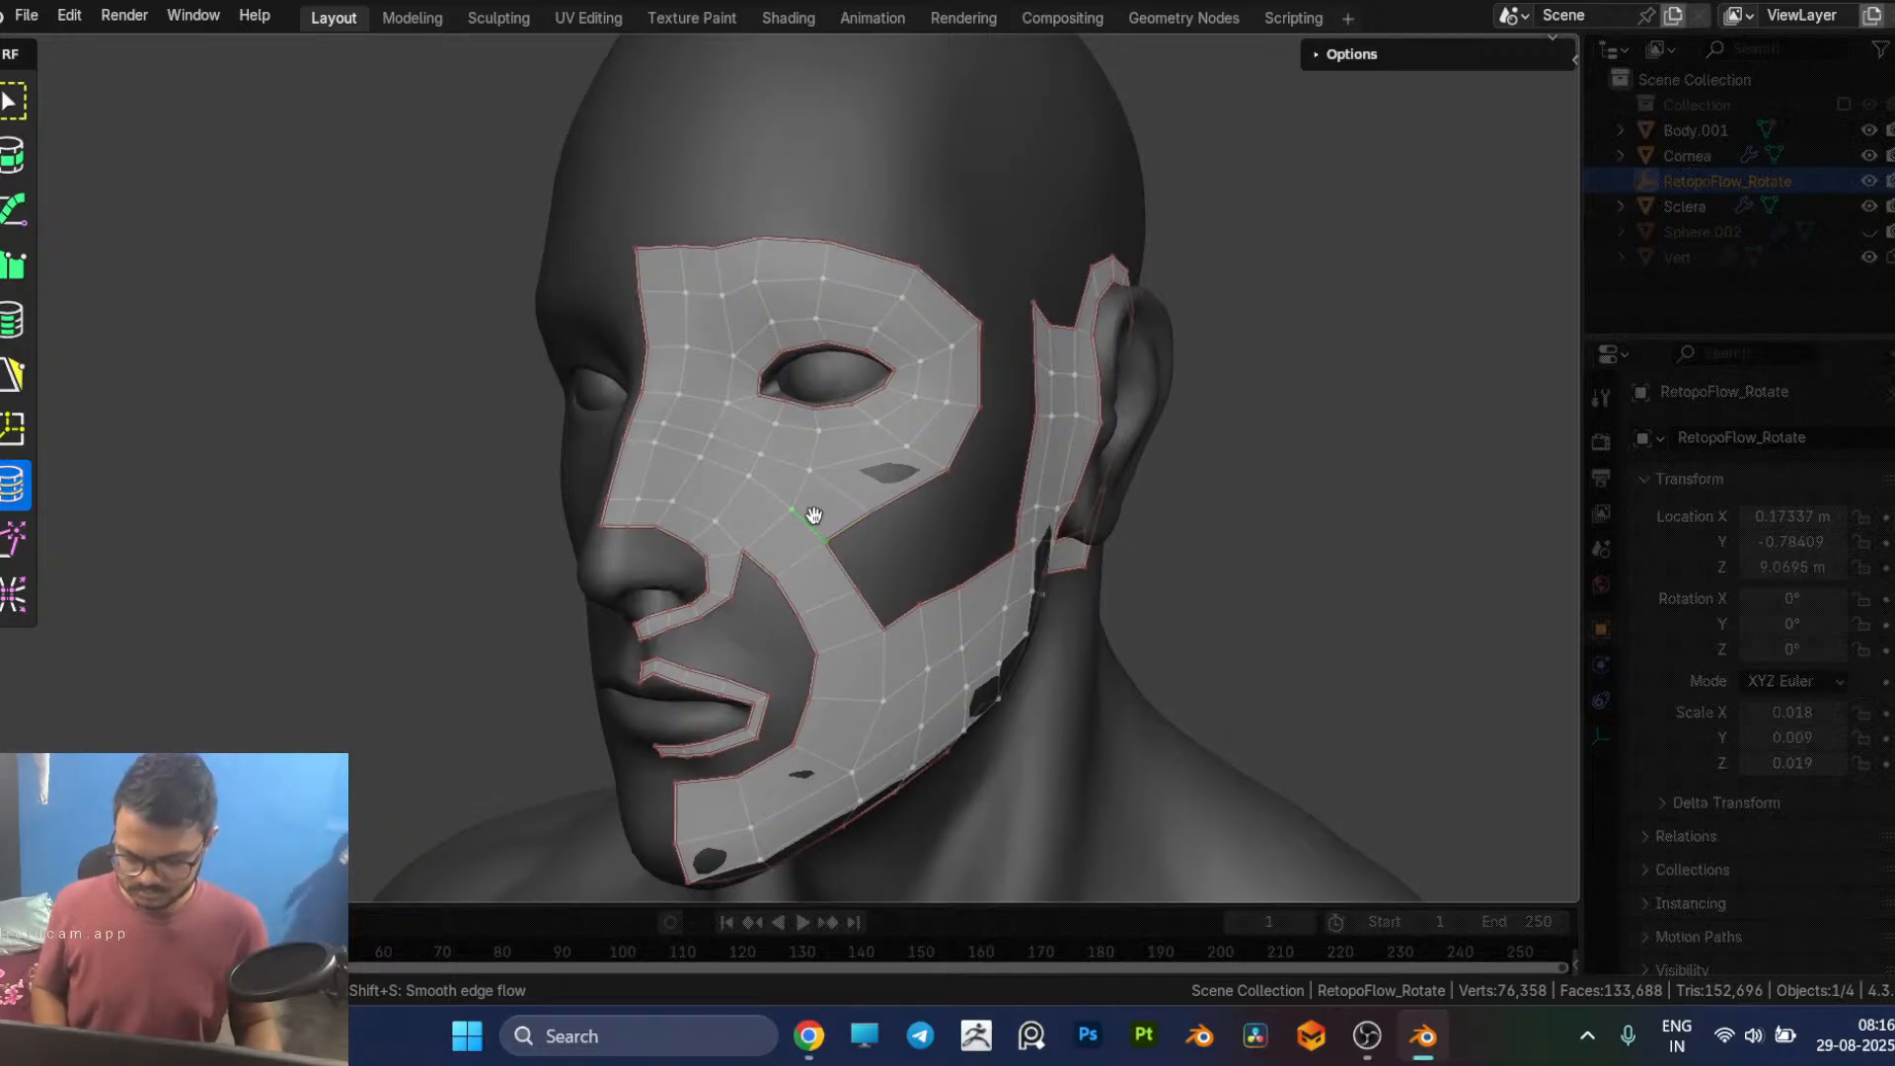
{"action": "key", "text": "5"}
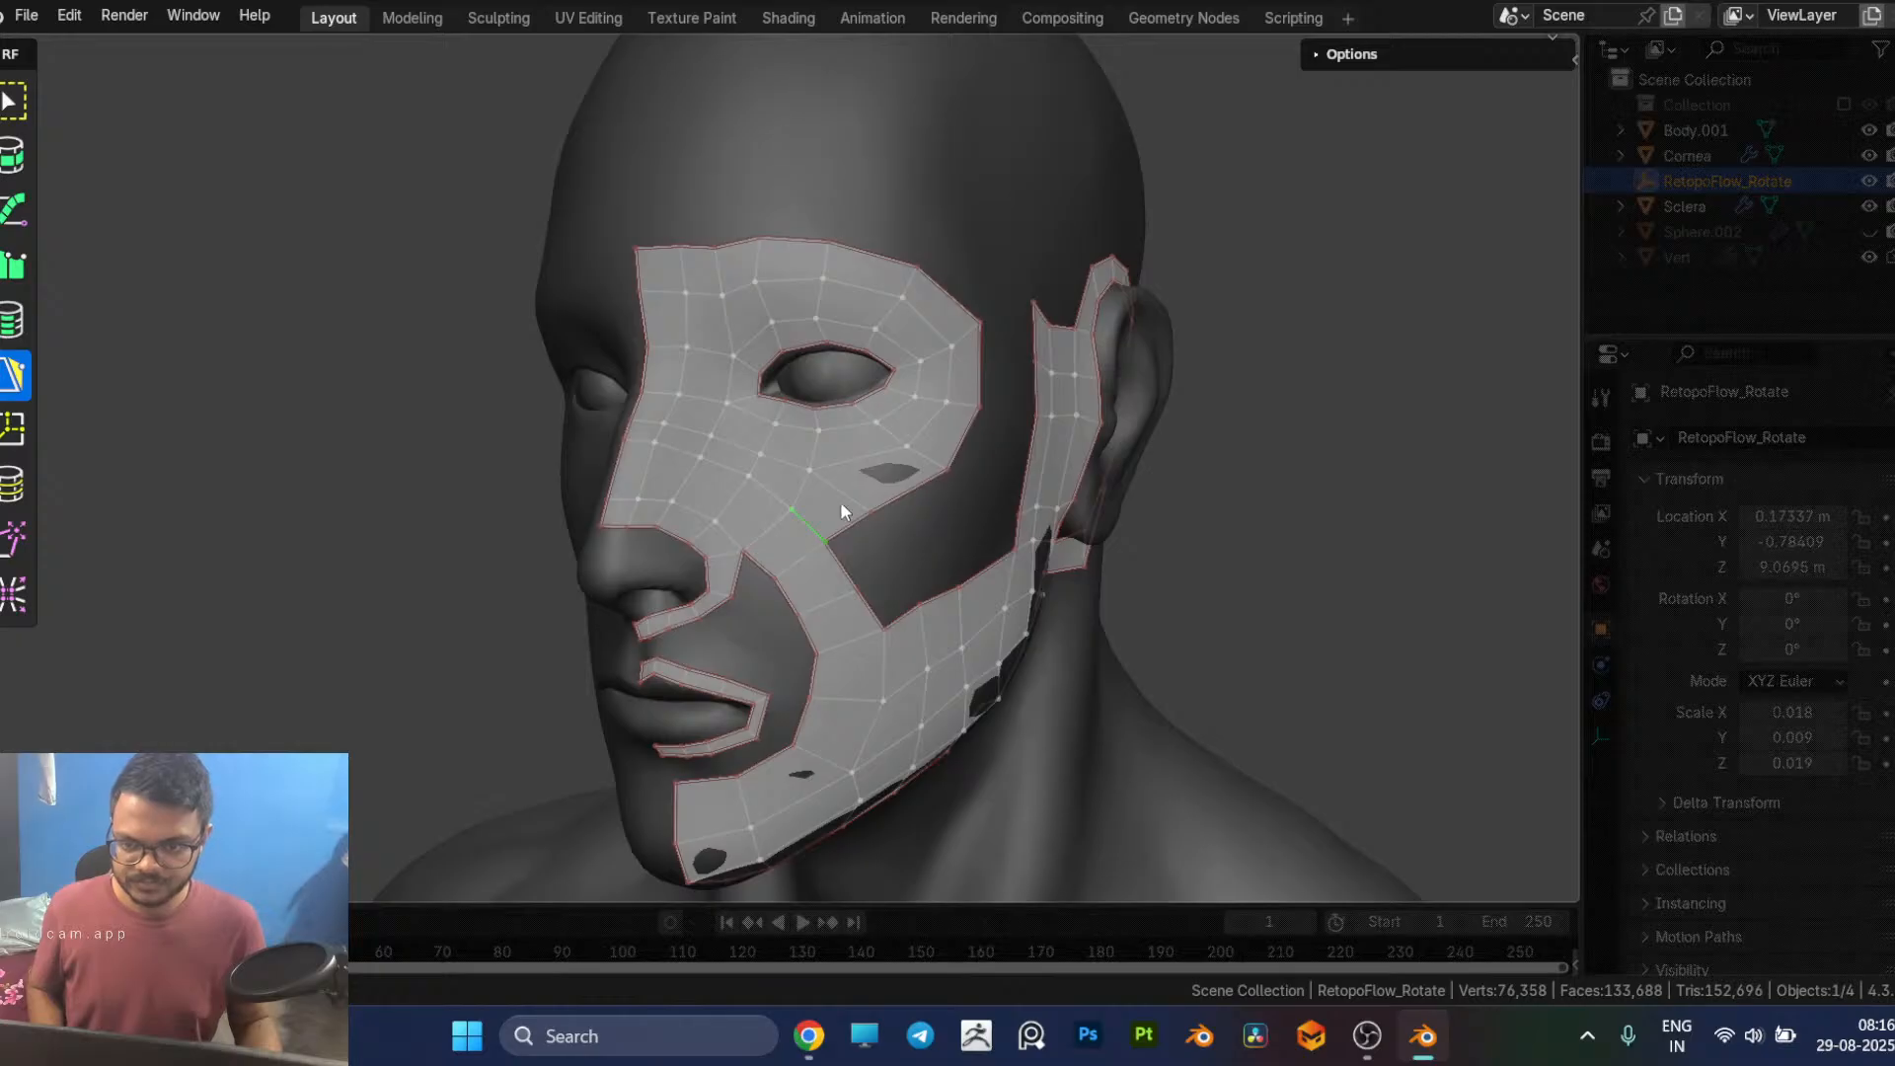
{"action": "left_click", "coordinate": [865, 511]}
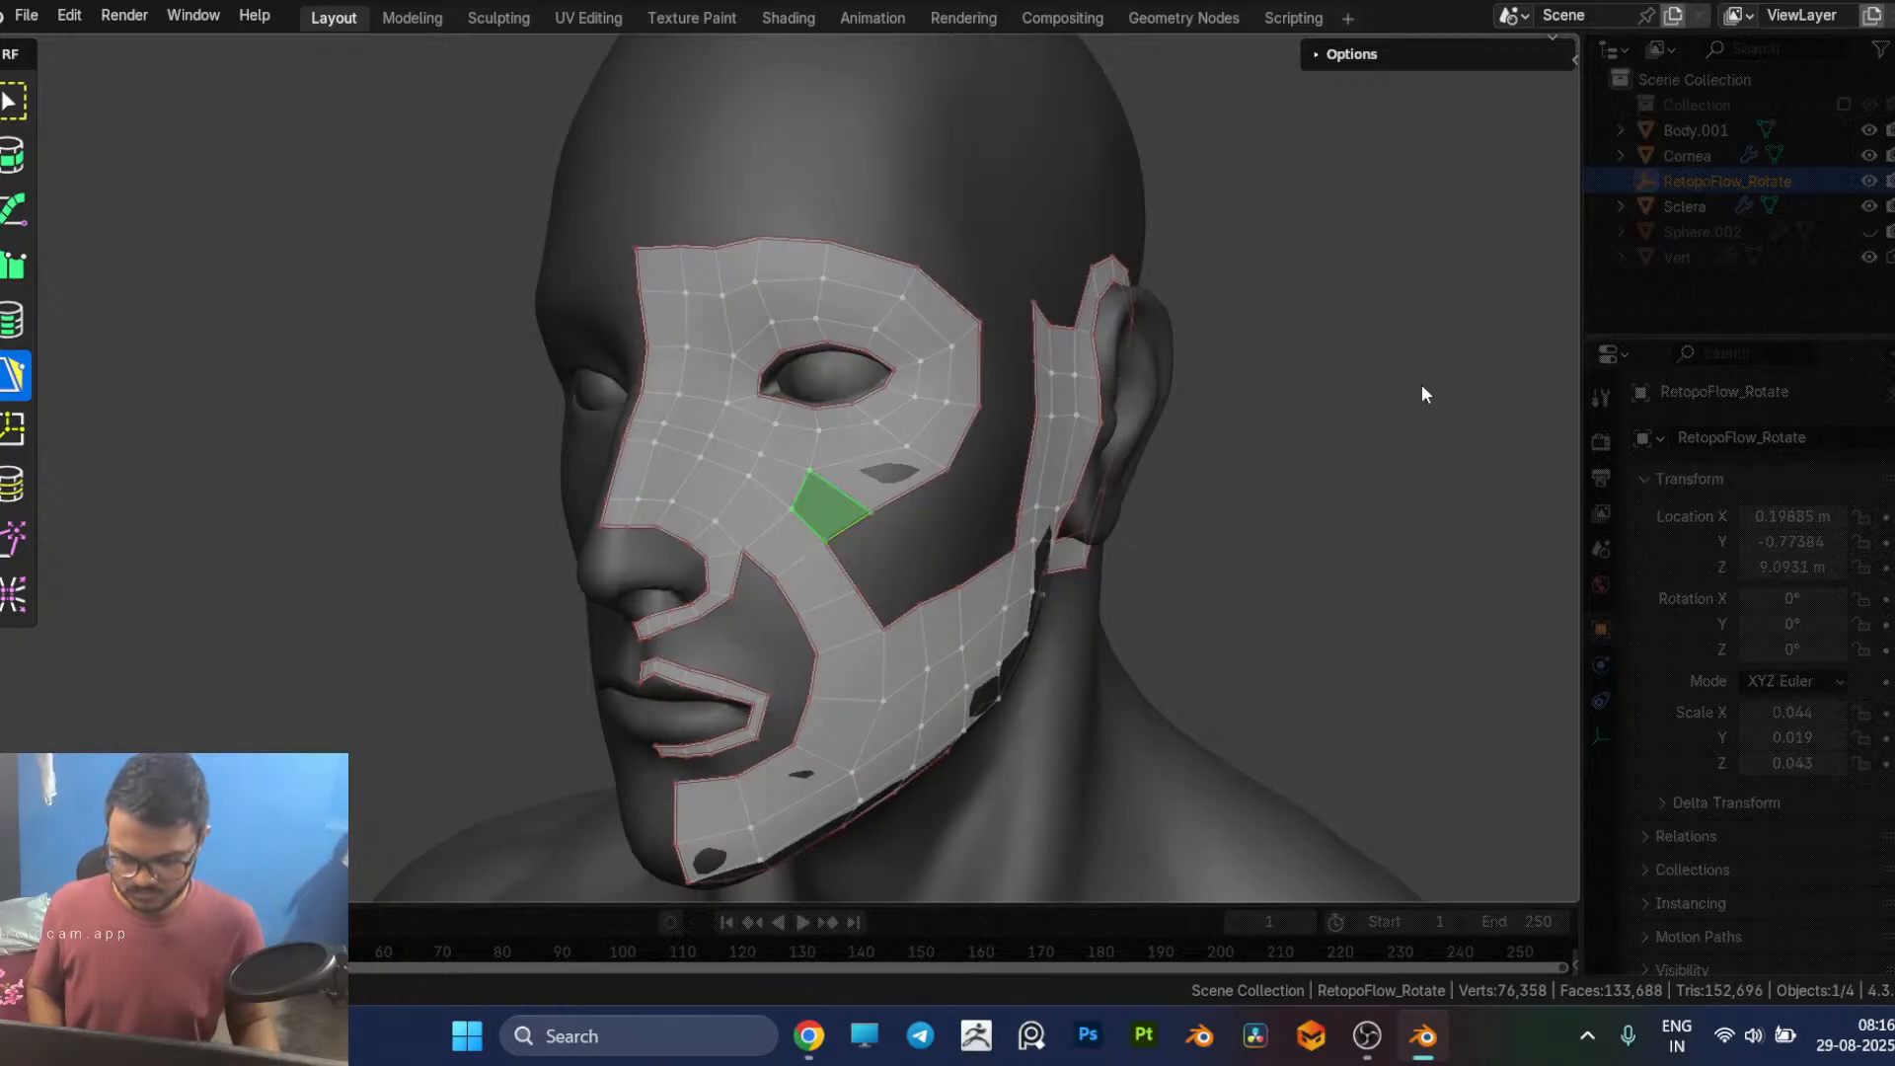
{"action": "key", "text": "x"}
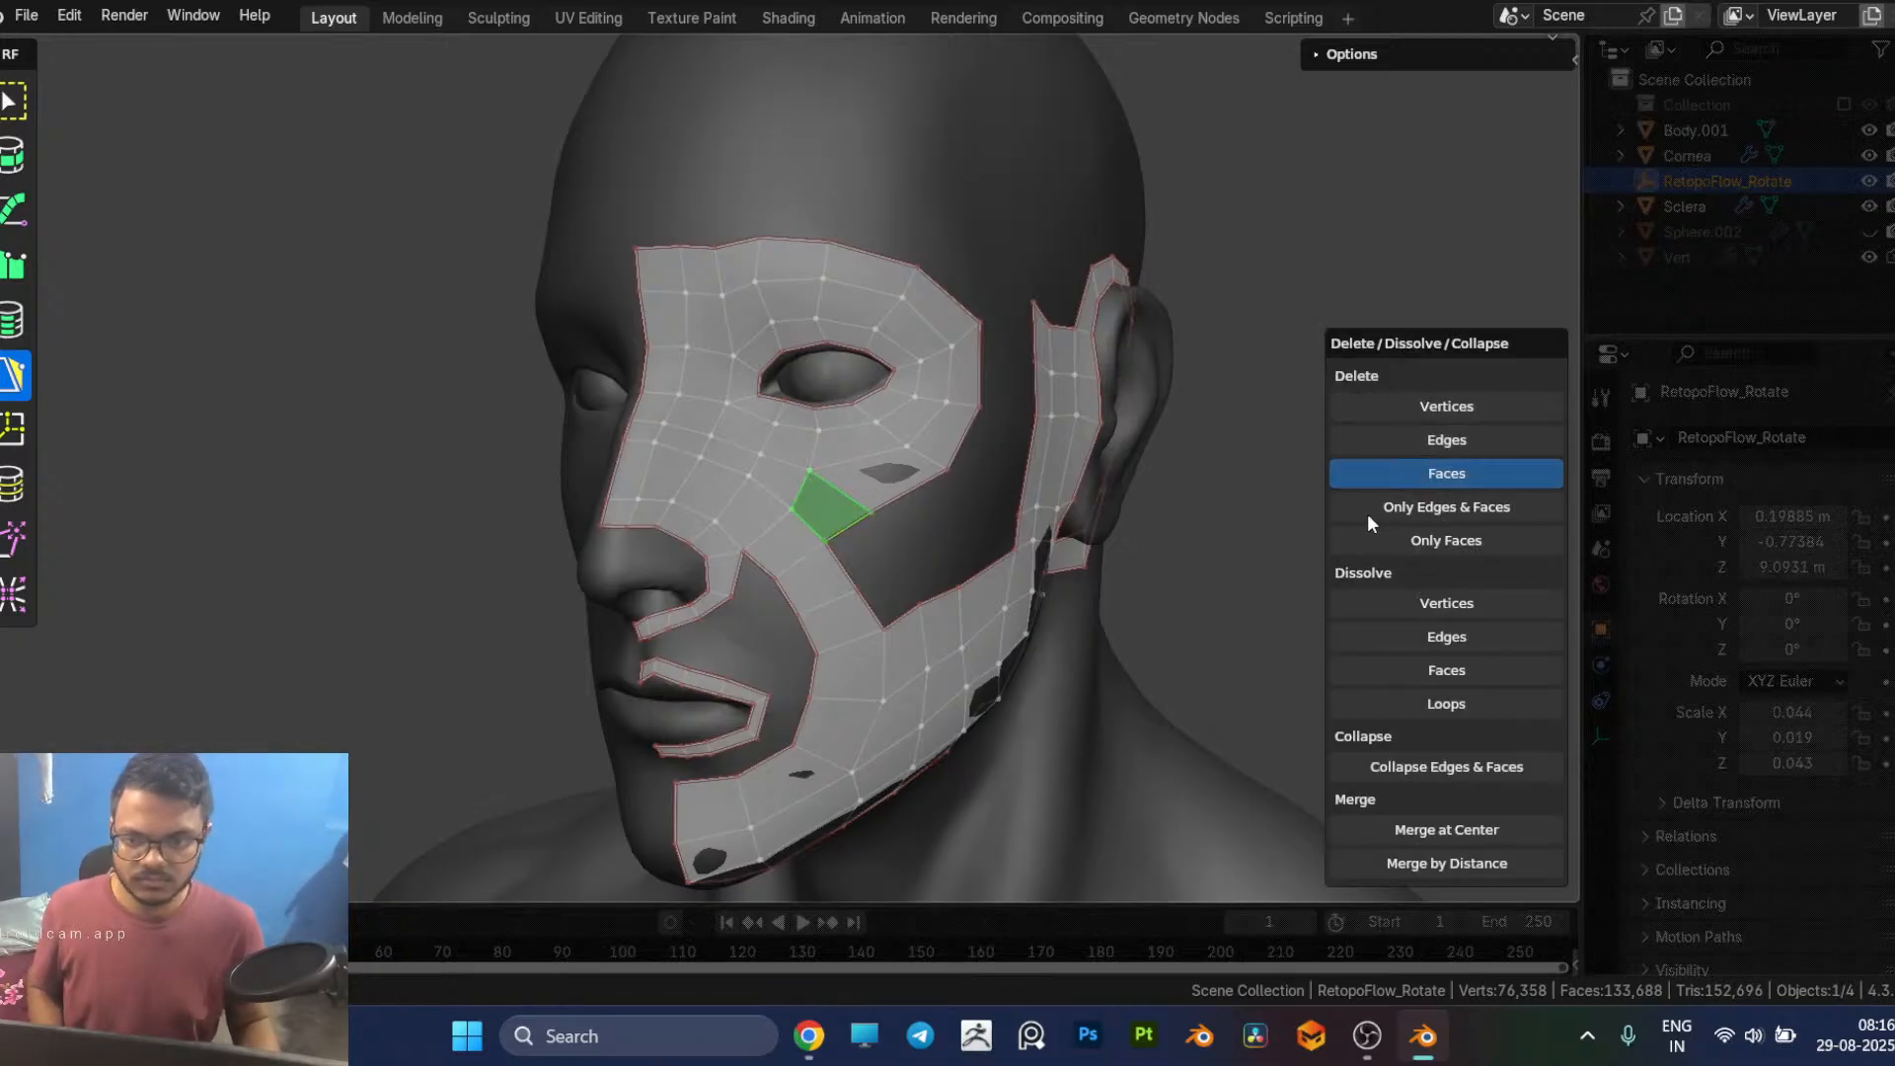
{"action": "left_click", "coordinate": [1382, 512]}
{"action": "middle_click_drag", "start_coordinate": [1340, 521], "coordinate": [1279, 514]}
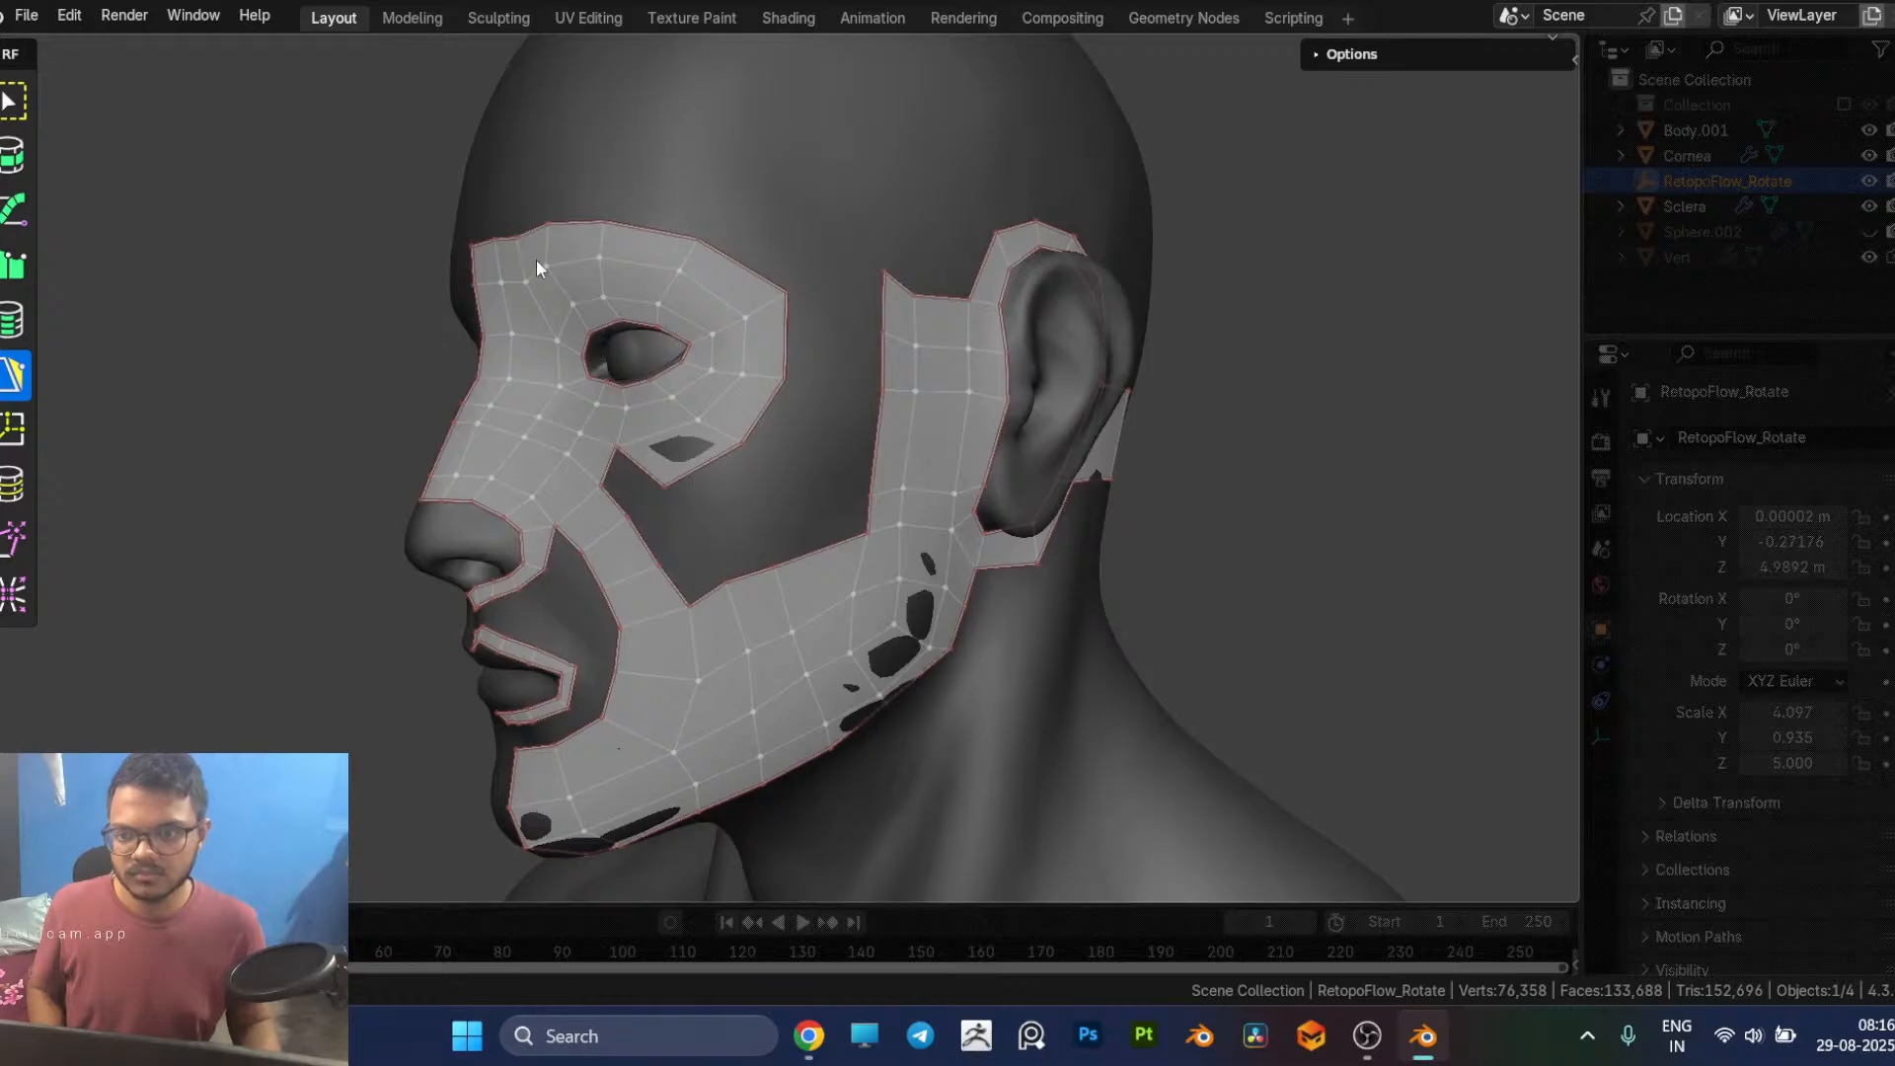
Step: Merge the eye patch's loose lower vertex into the cheek strip's corner and move the outer lower corner vertex slightly down the cheek
{"action": "left_click_drag", "start_coordinate": [661, 484], "coordinate": [603, 485]}
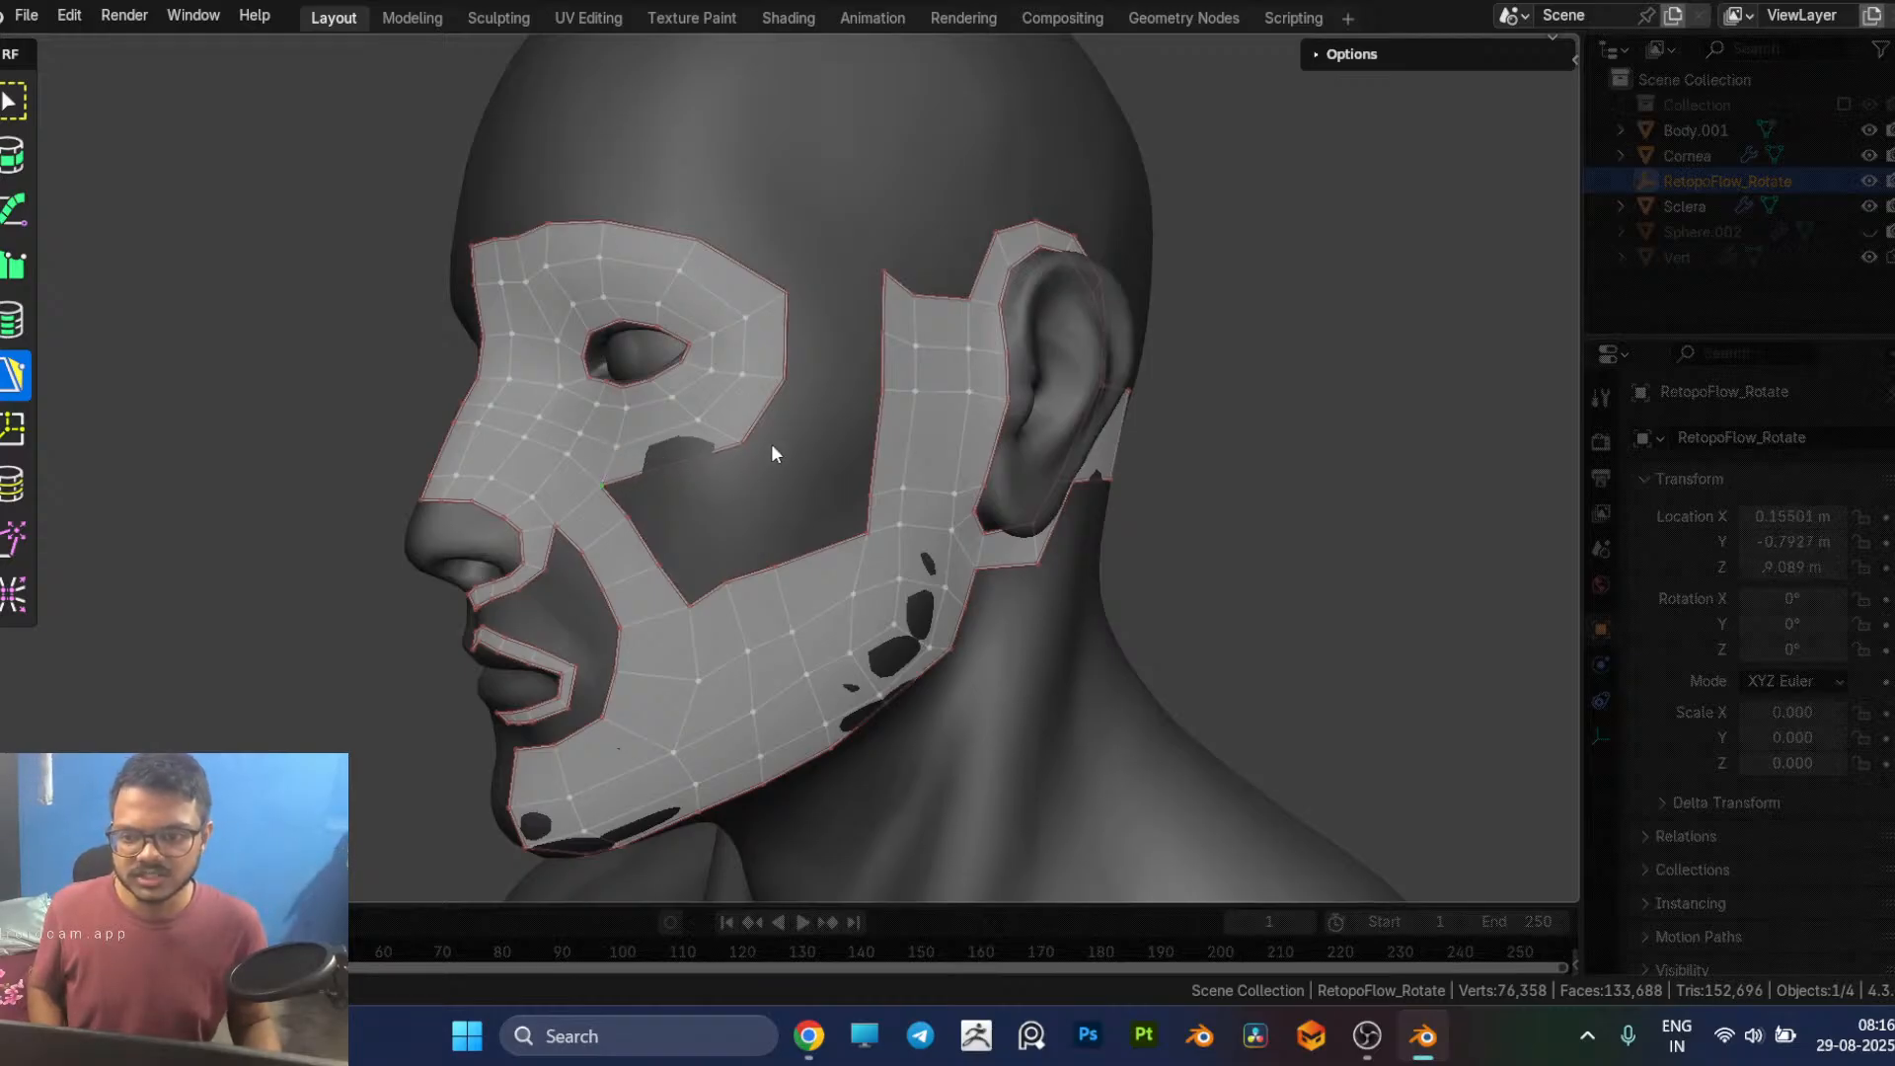
{"action": "left_click_drag", "start_coordinate": [740, 443], "coordinate": [717, 468]}
{"action": "middle_click_drag", "start_coordinate": [848, 415], "coordinate": [550, 325]}
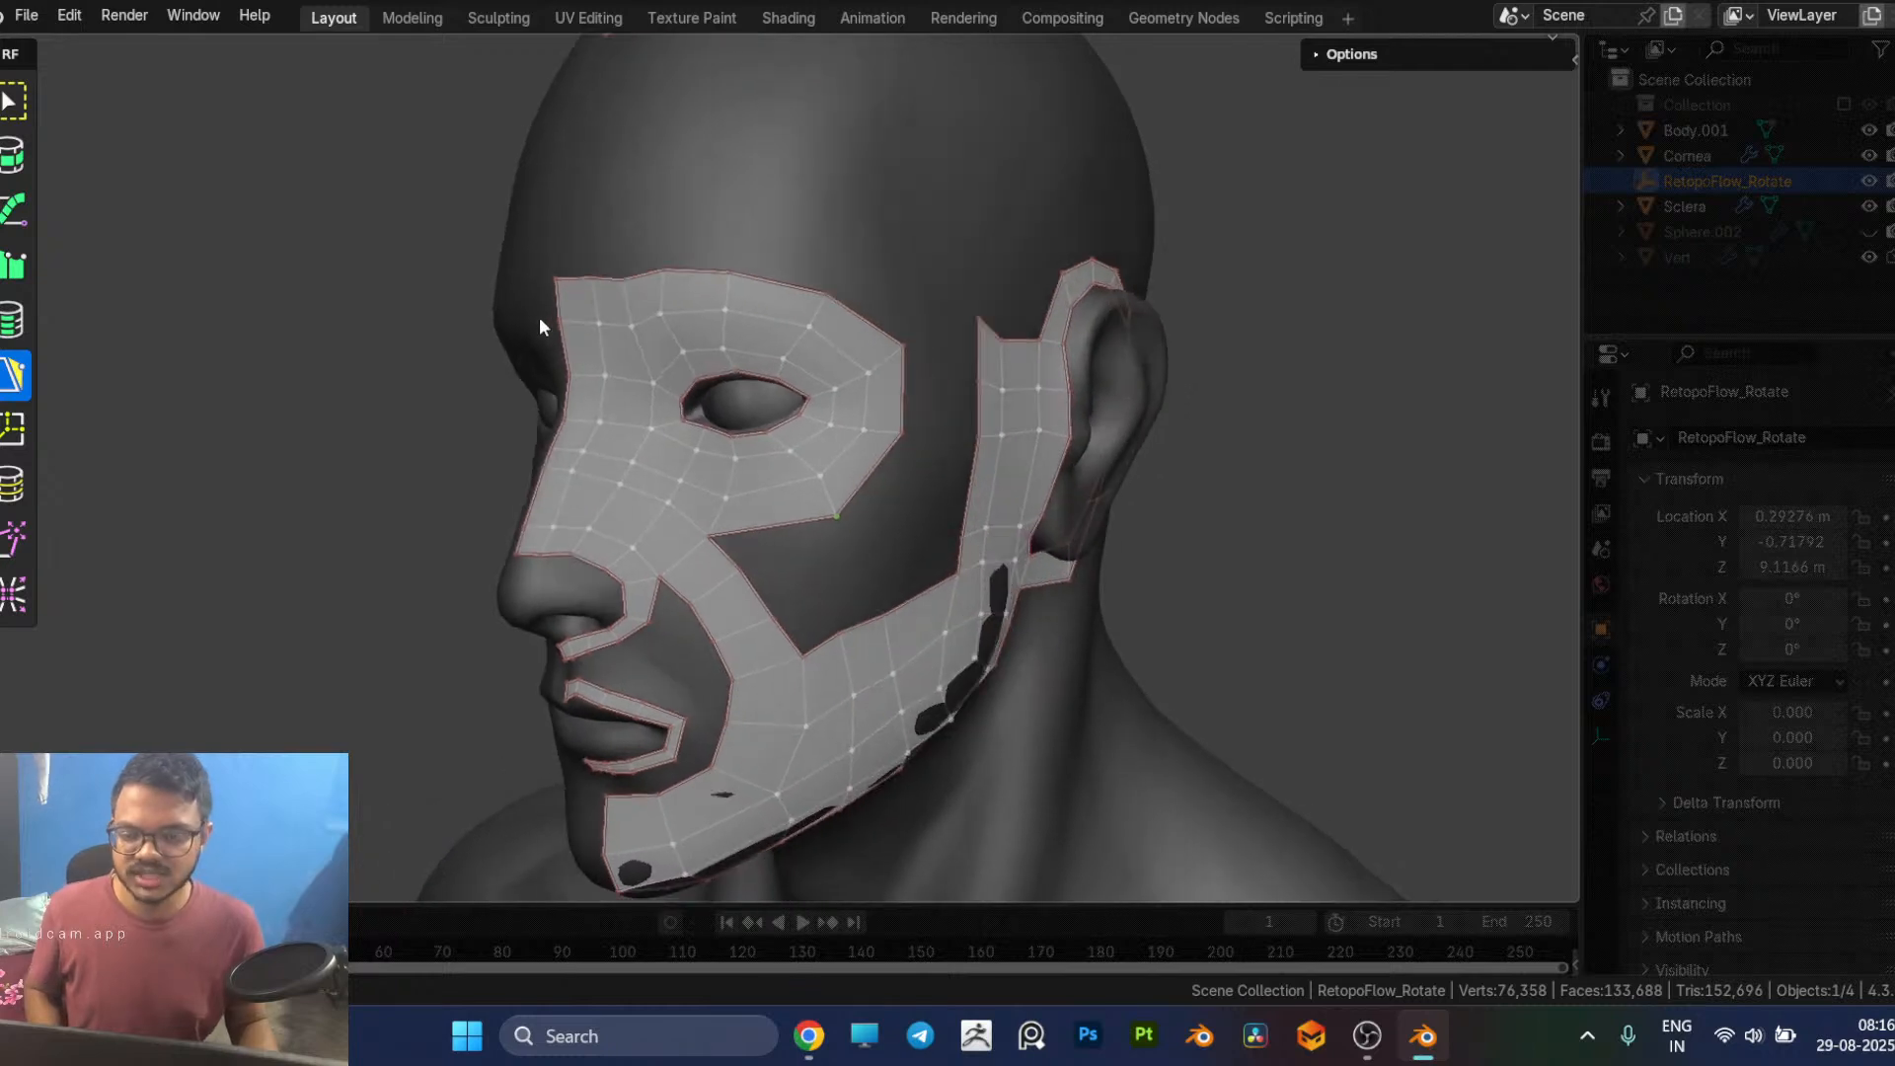
{"action": "middle_click_drag", "start_coordinate": [667, 493], "coordinate": [763, 247]}
{"action": "middle_click_drag", "start_coordinate": [814, 426], "coordinate": [800, 418]}
Step: Switch between the browser's mouth retopology image results and Blender to compare the cheek and eye edge flow with the references
{"action": "key", "text": "alt+Tab"}
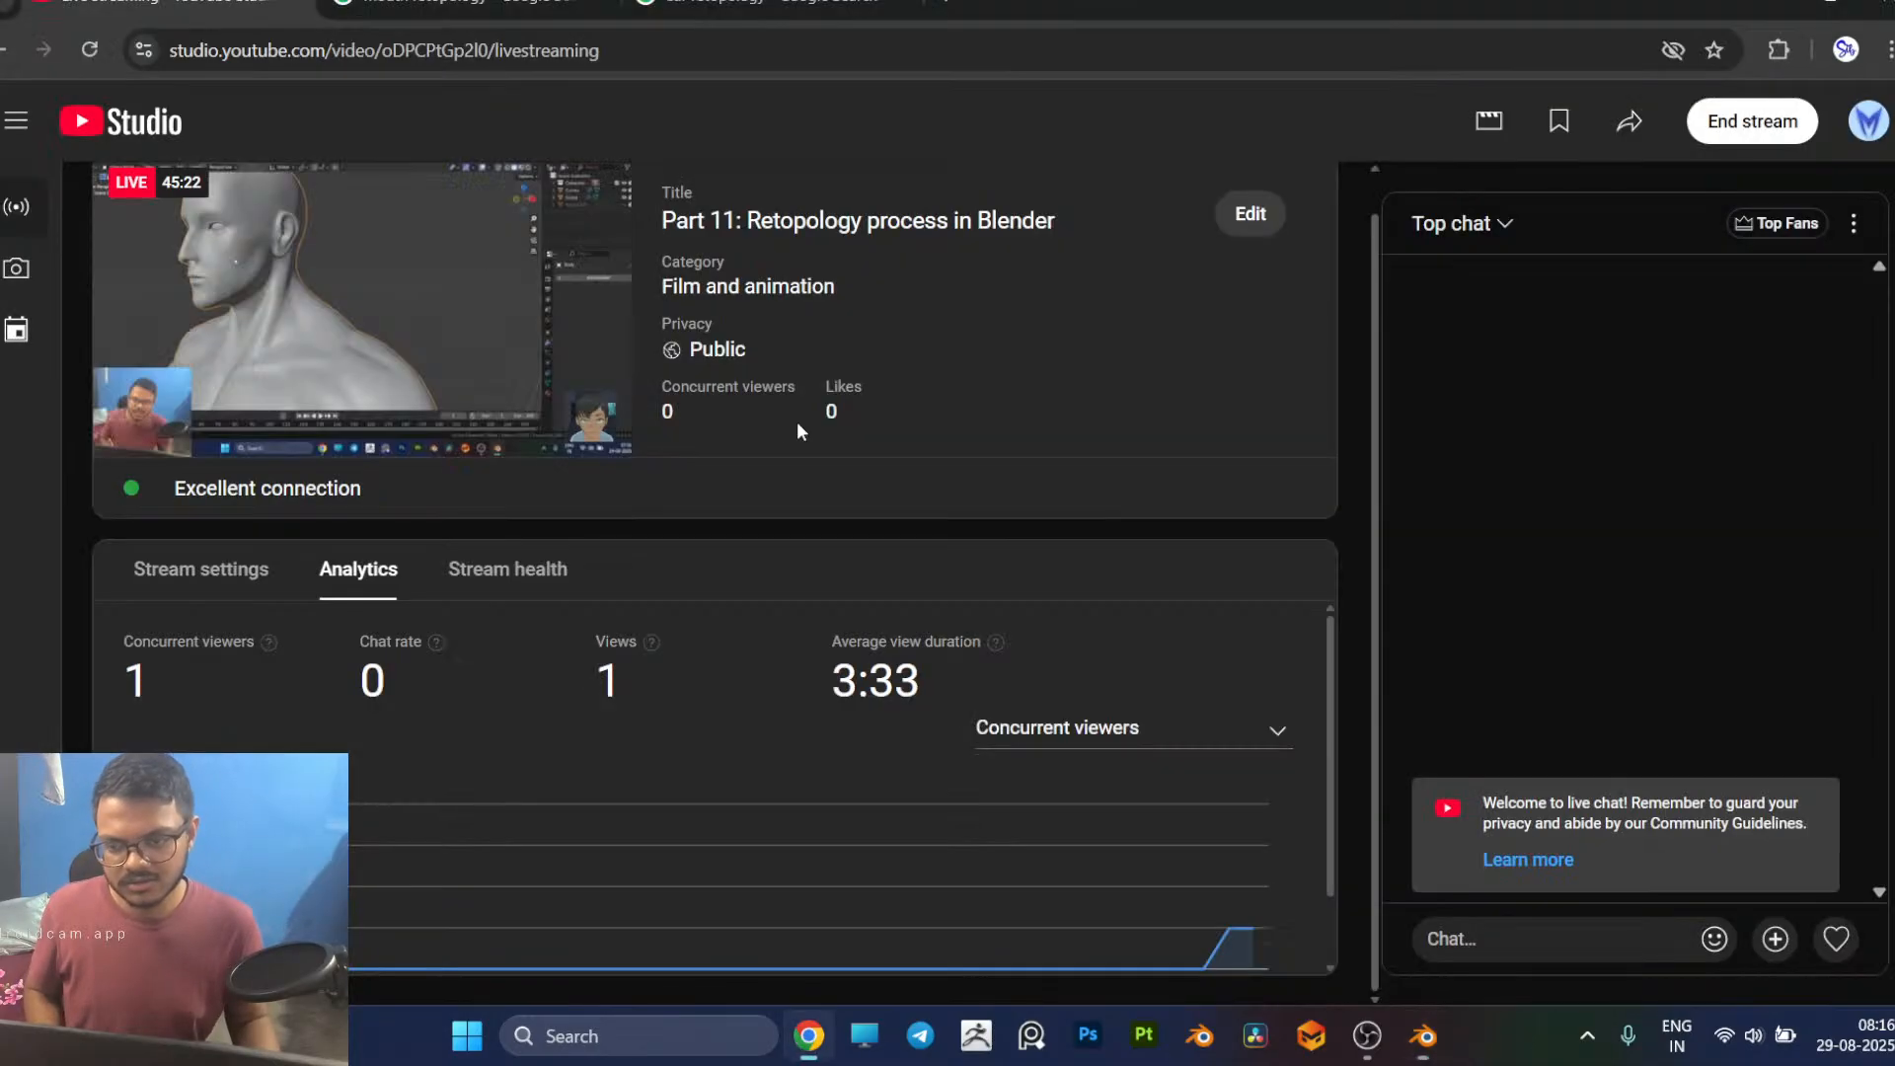
{"action": "left_click", "coordinate": [480, 5]}
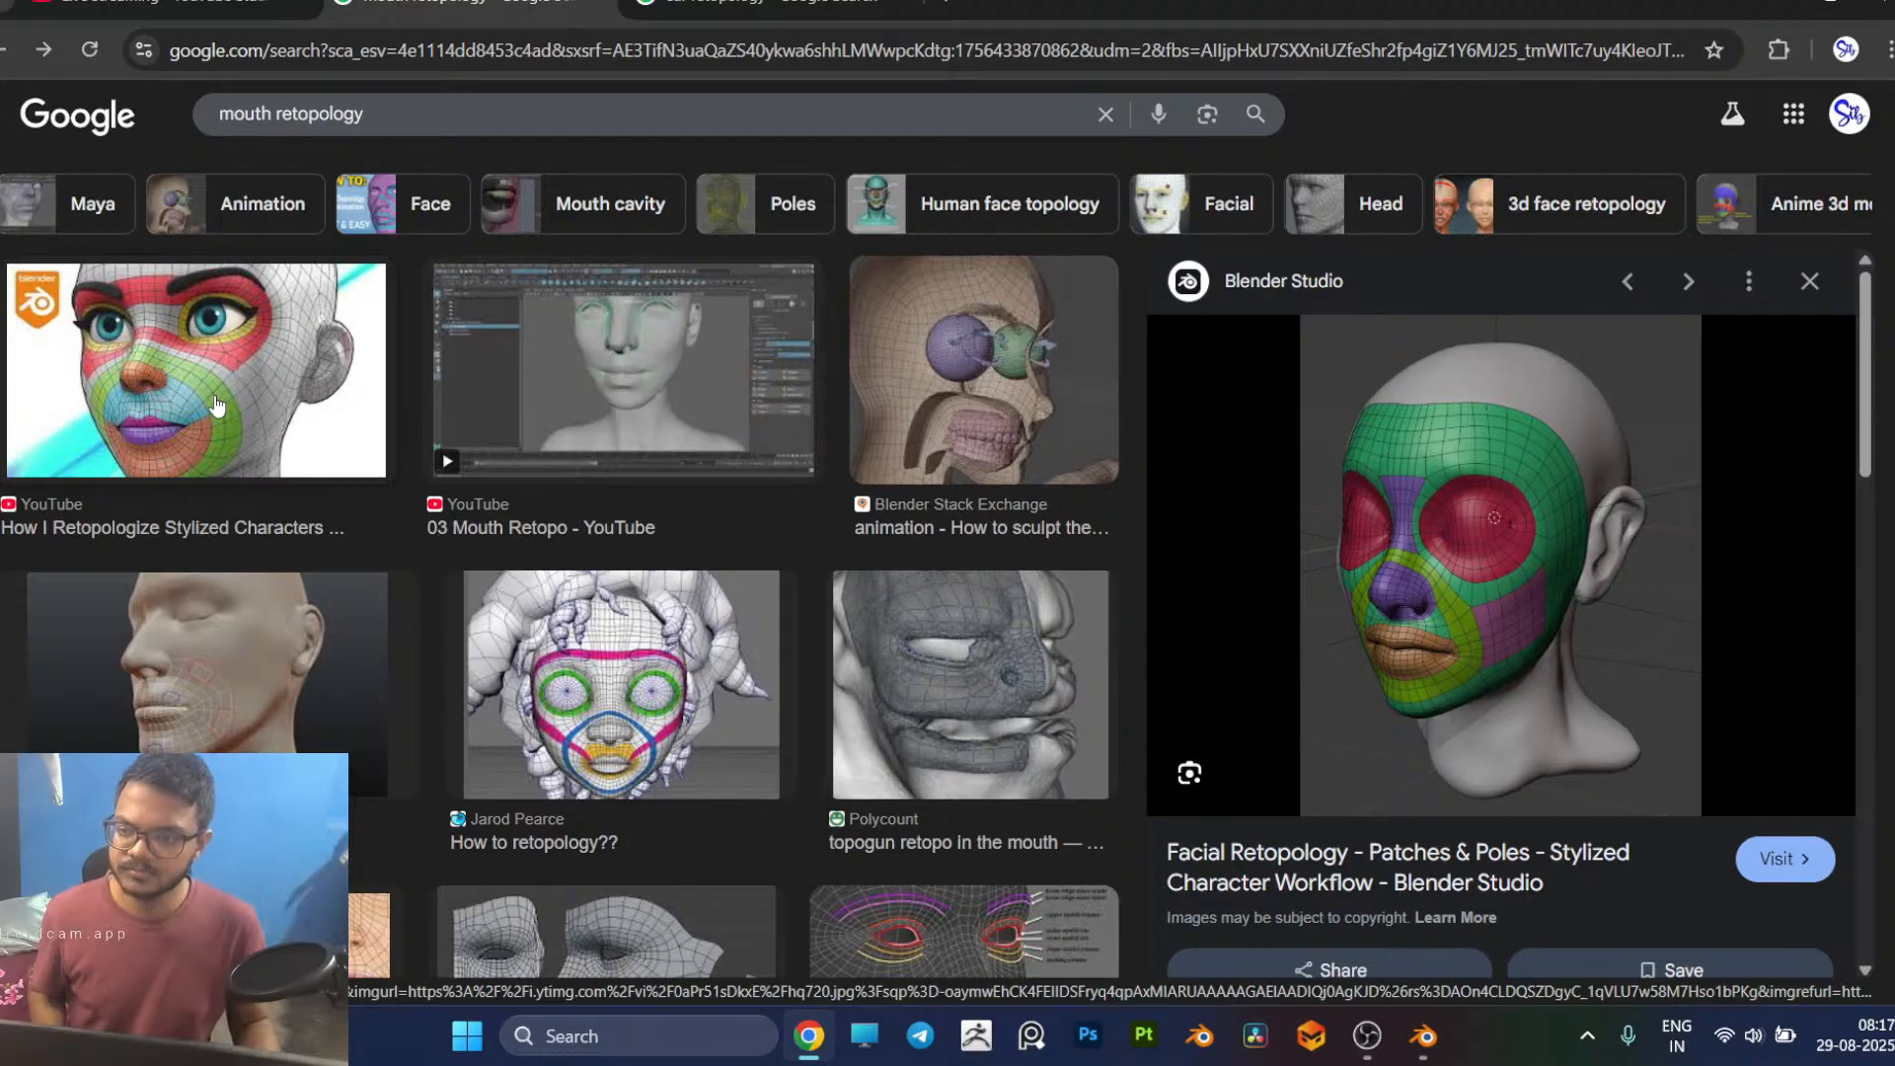
{"action": "key", "text": "alt+Tab"}
{"action": "middle_click_drag", "start_coordinate": [710, 345], "coordinate": [744, 366]}
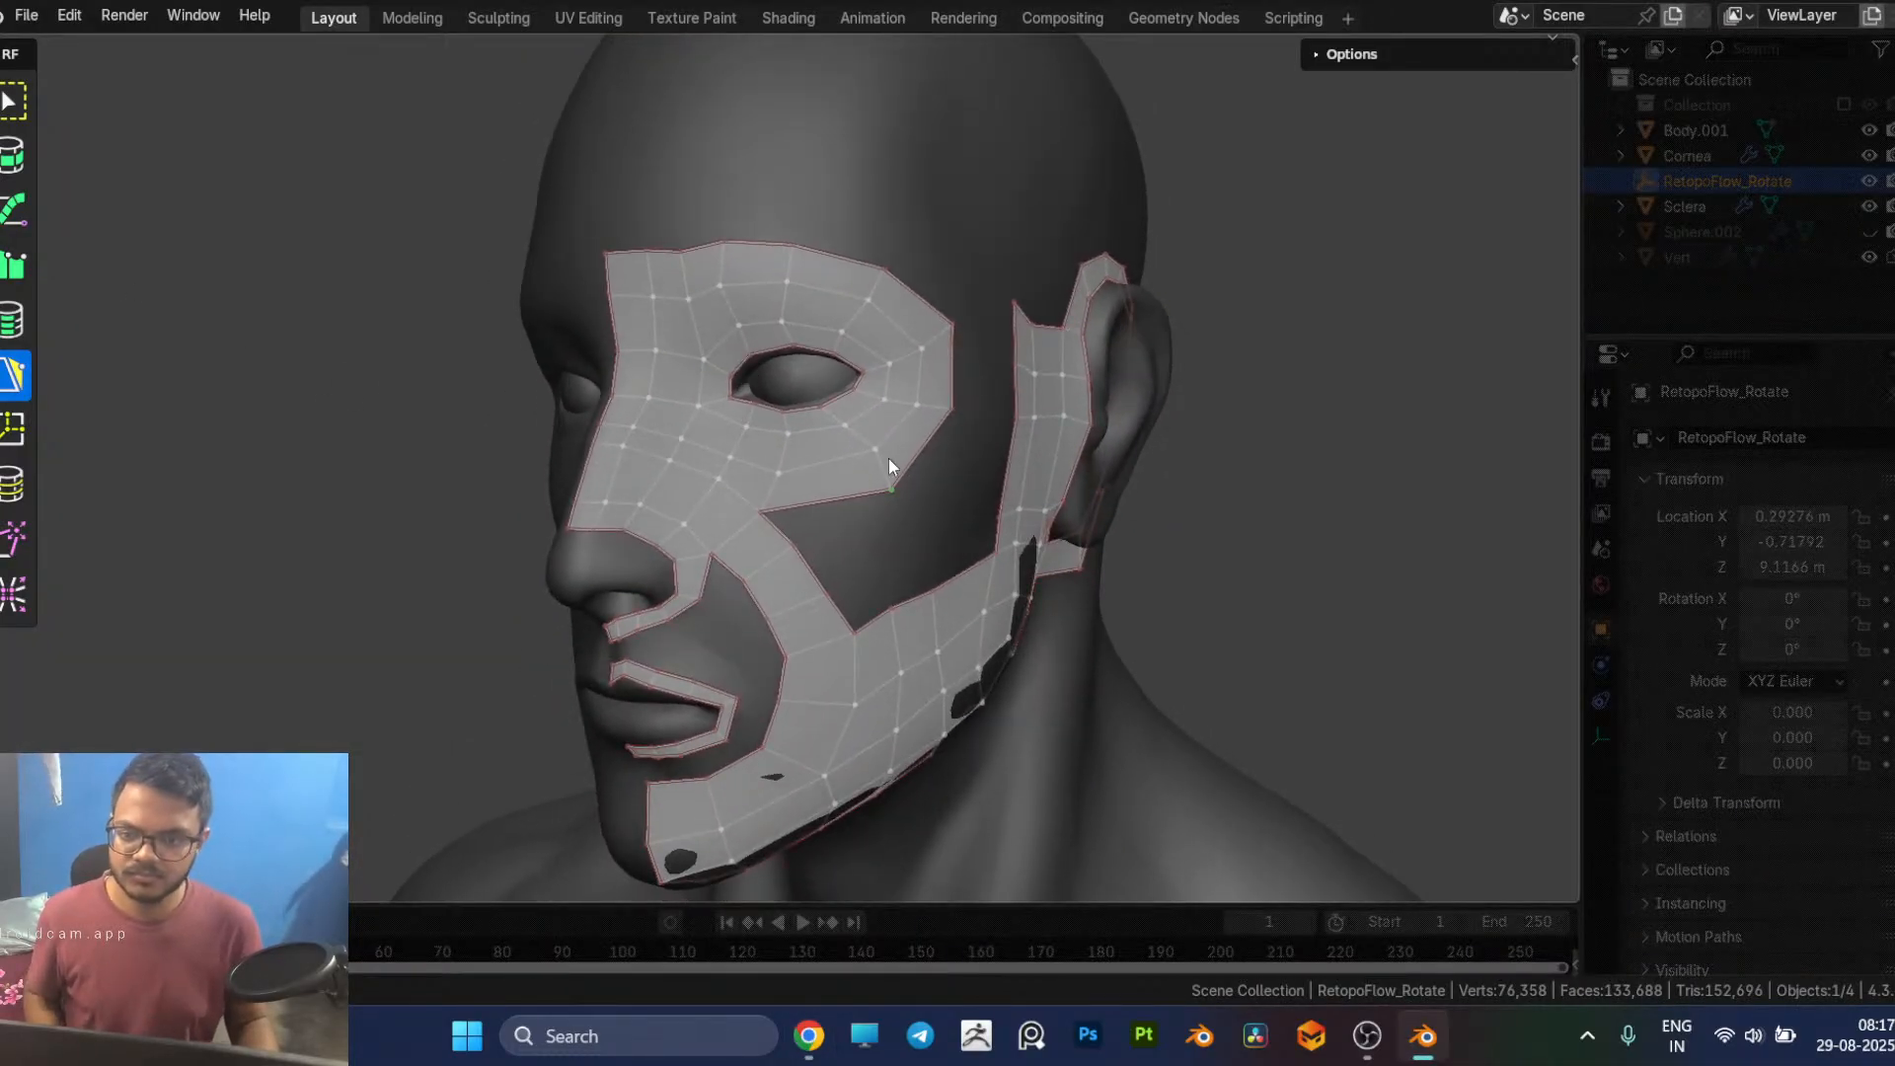
{"action": "key", "text": "alt+Tab"}
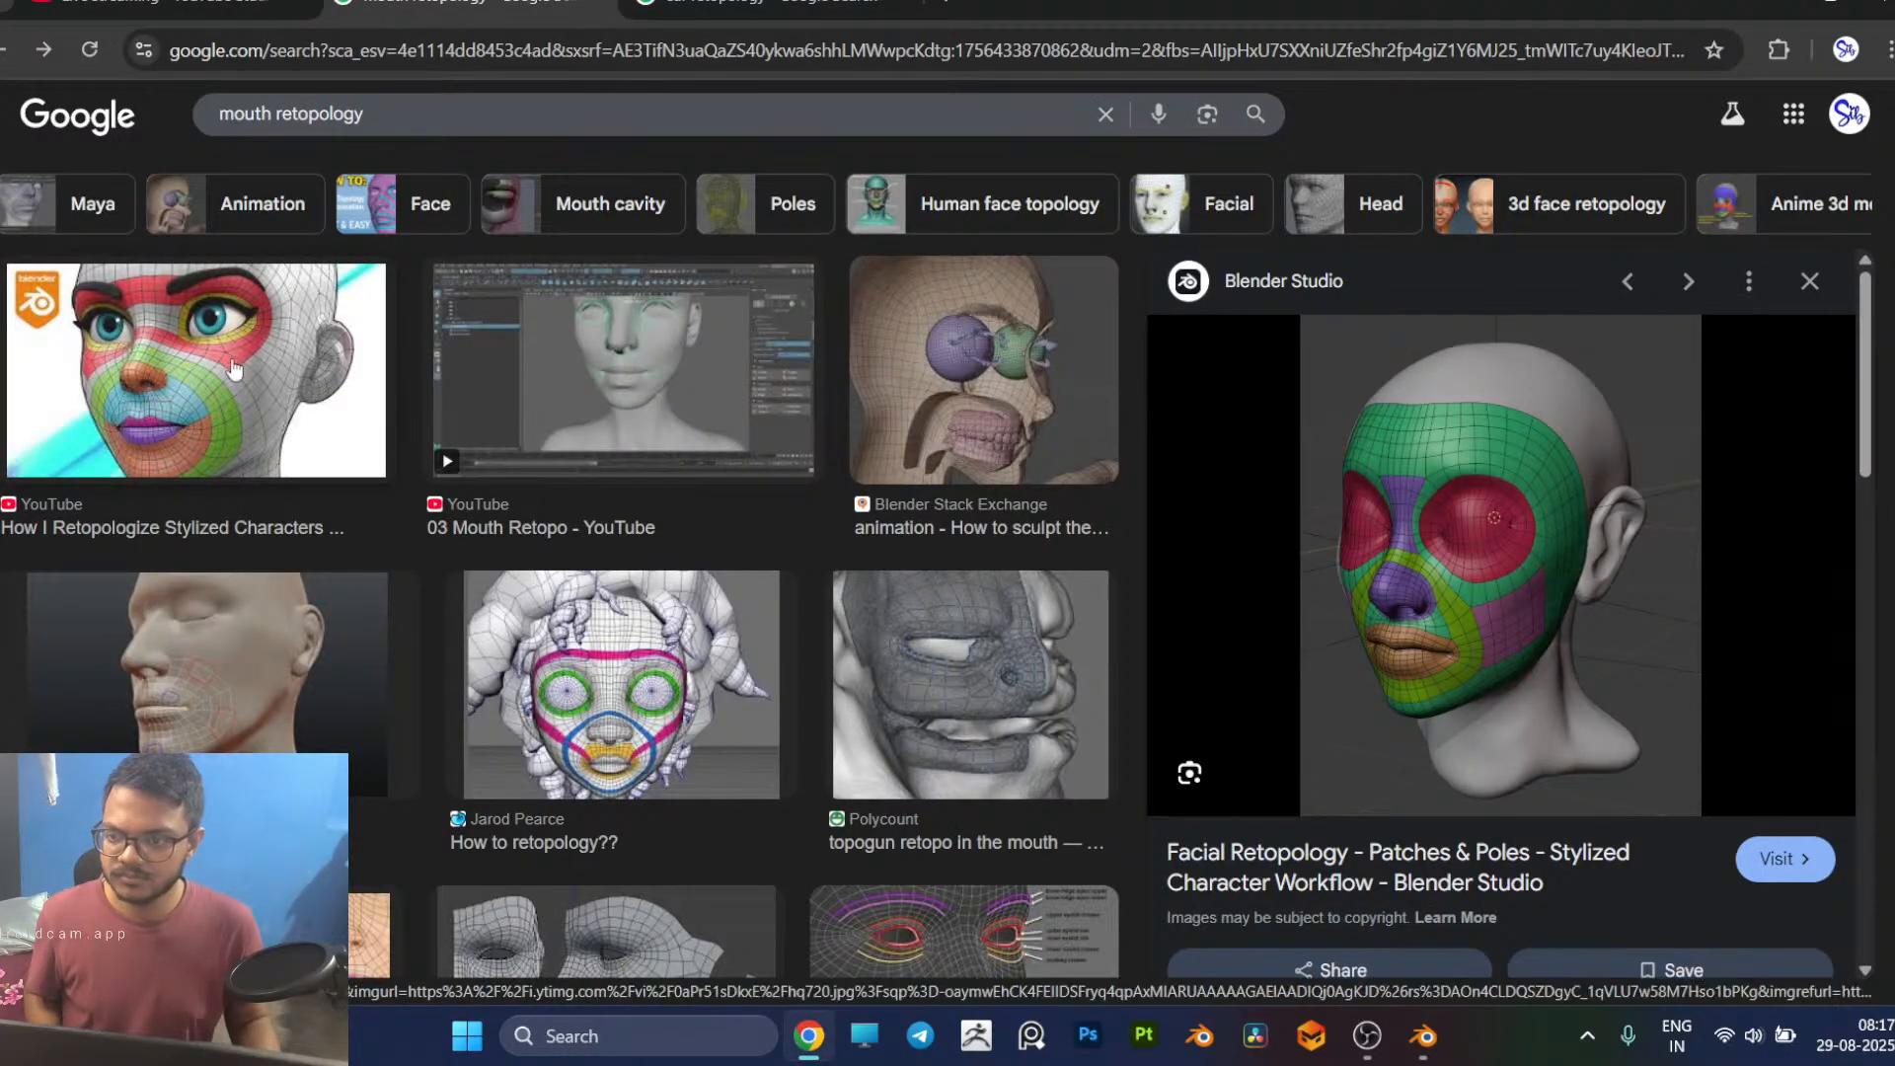
{"action": "key", "text": "alt+Tab"}
{"action": "middle_click_drag", "start_coordinate": [862, 585], "coordinate": [903, 549]}
{"action": "key", "text": "alt+Tab"}
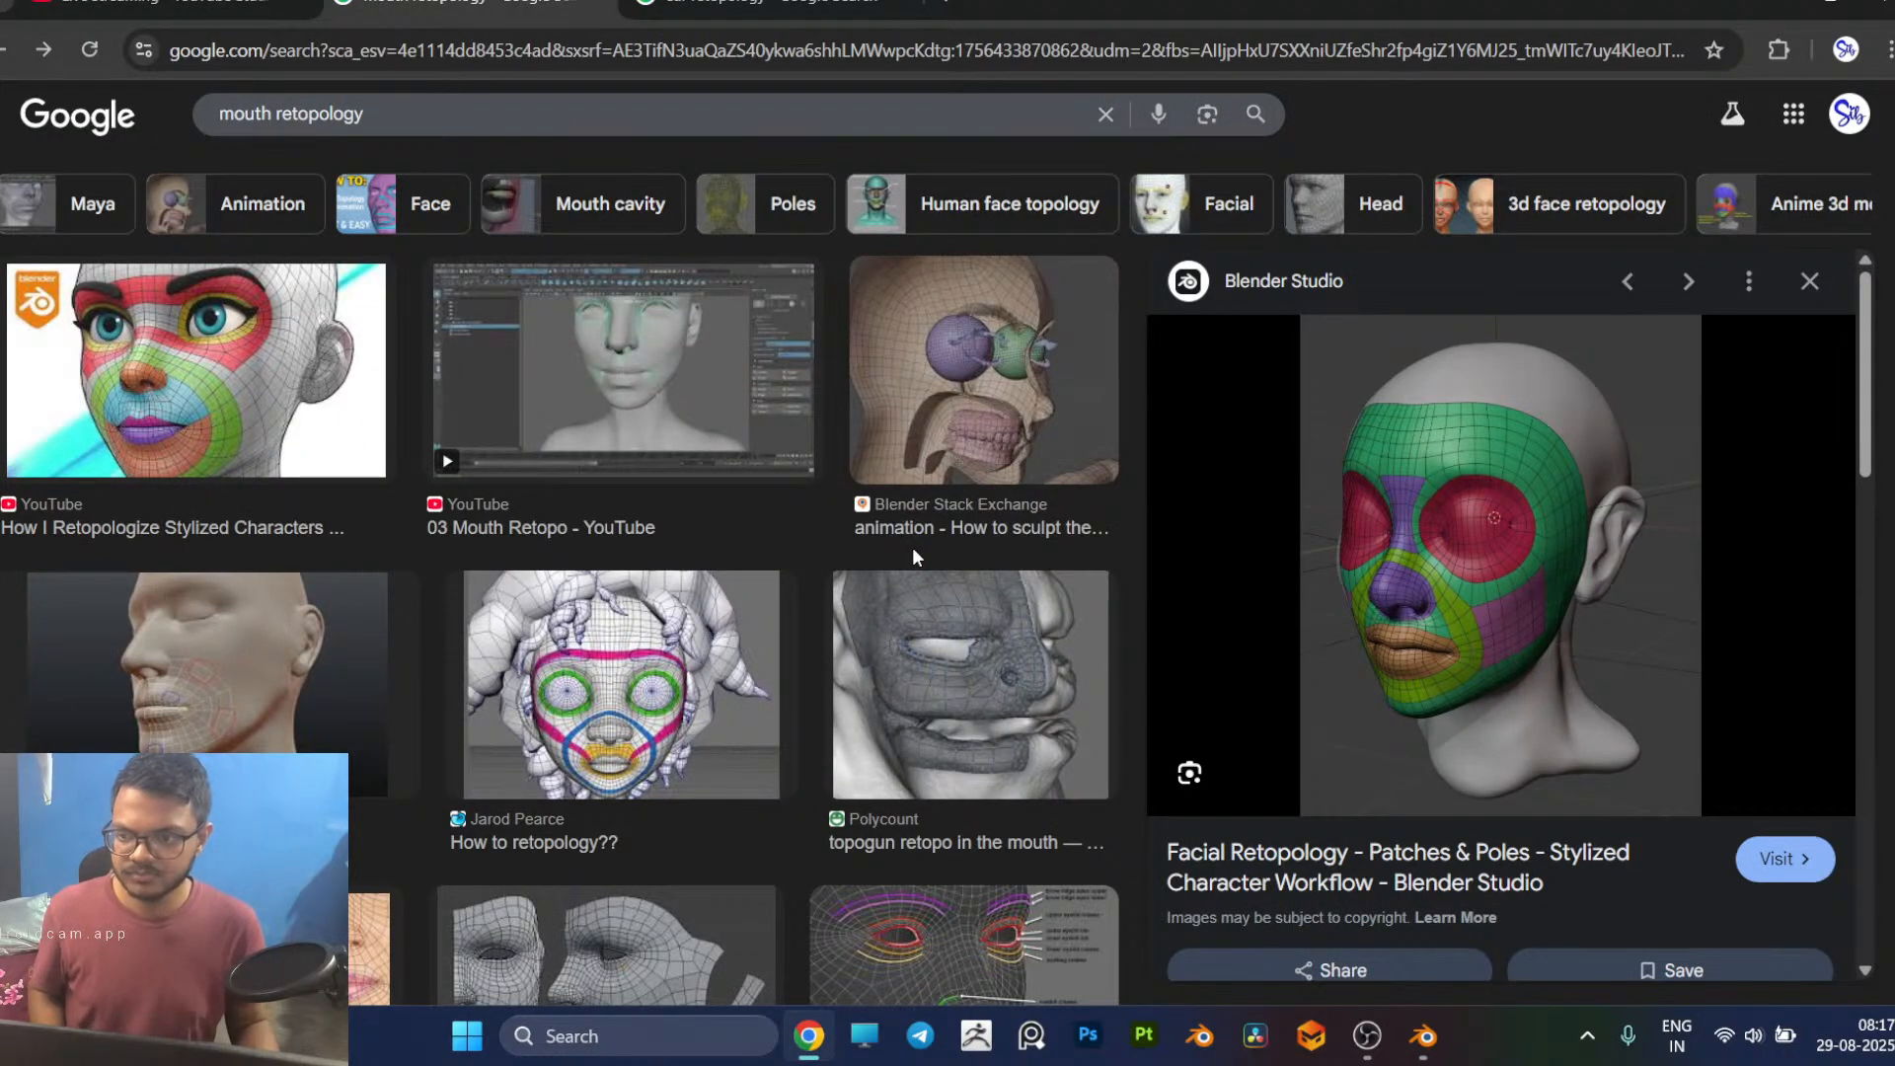
{"action": "key", "text": "alt+Tab"}
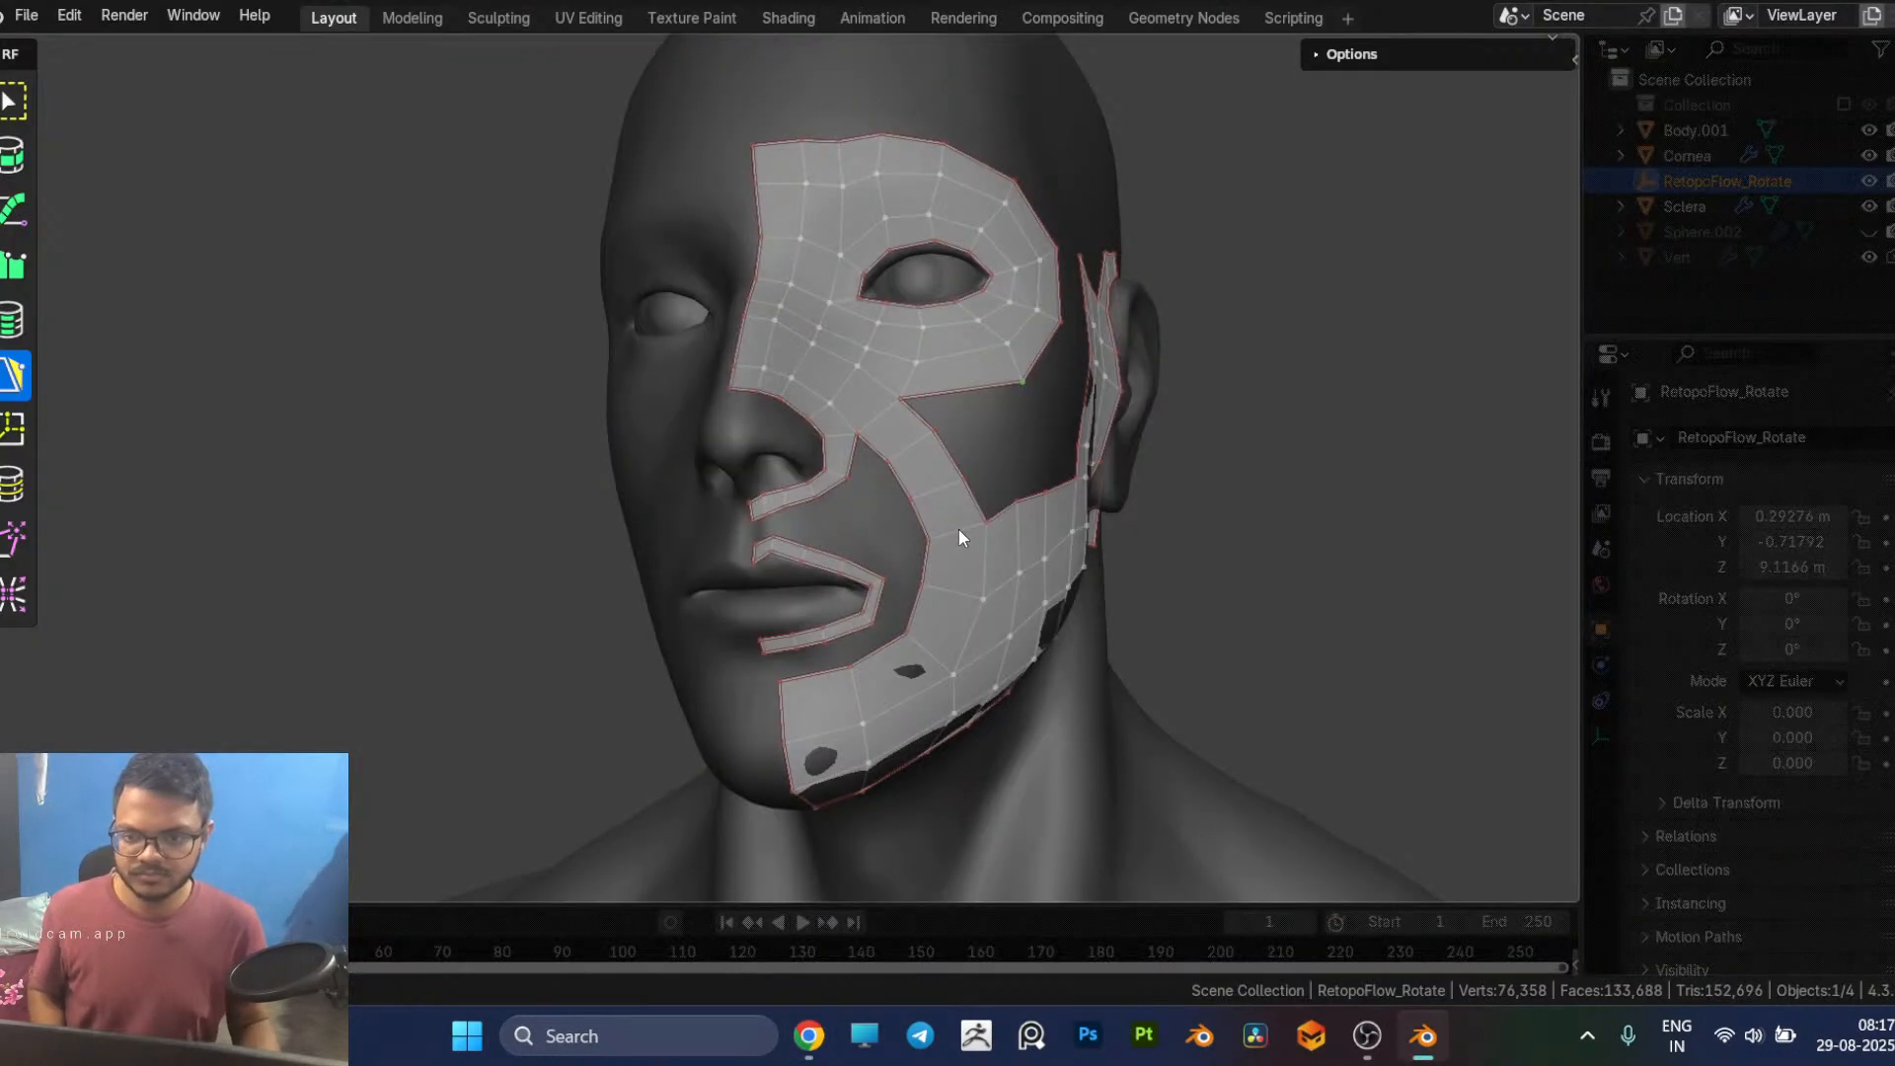
{"action": "key", "text": "7"}
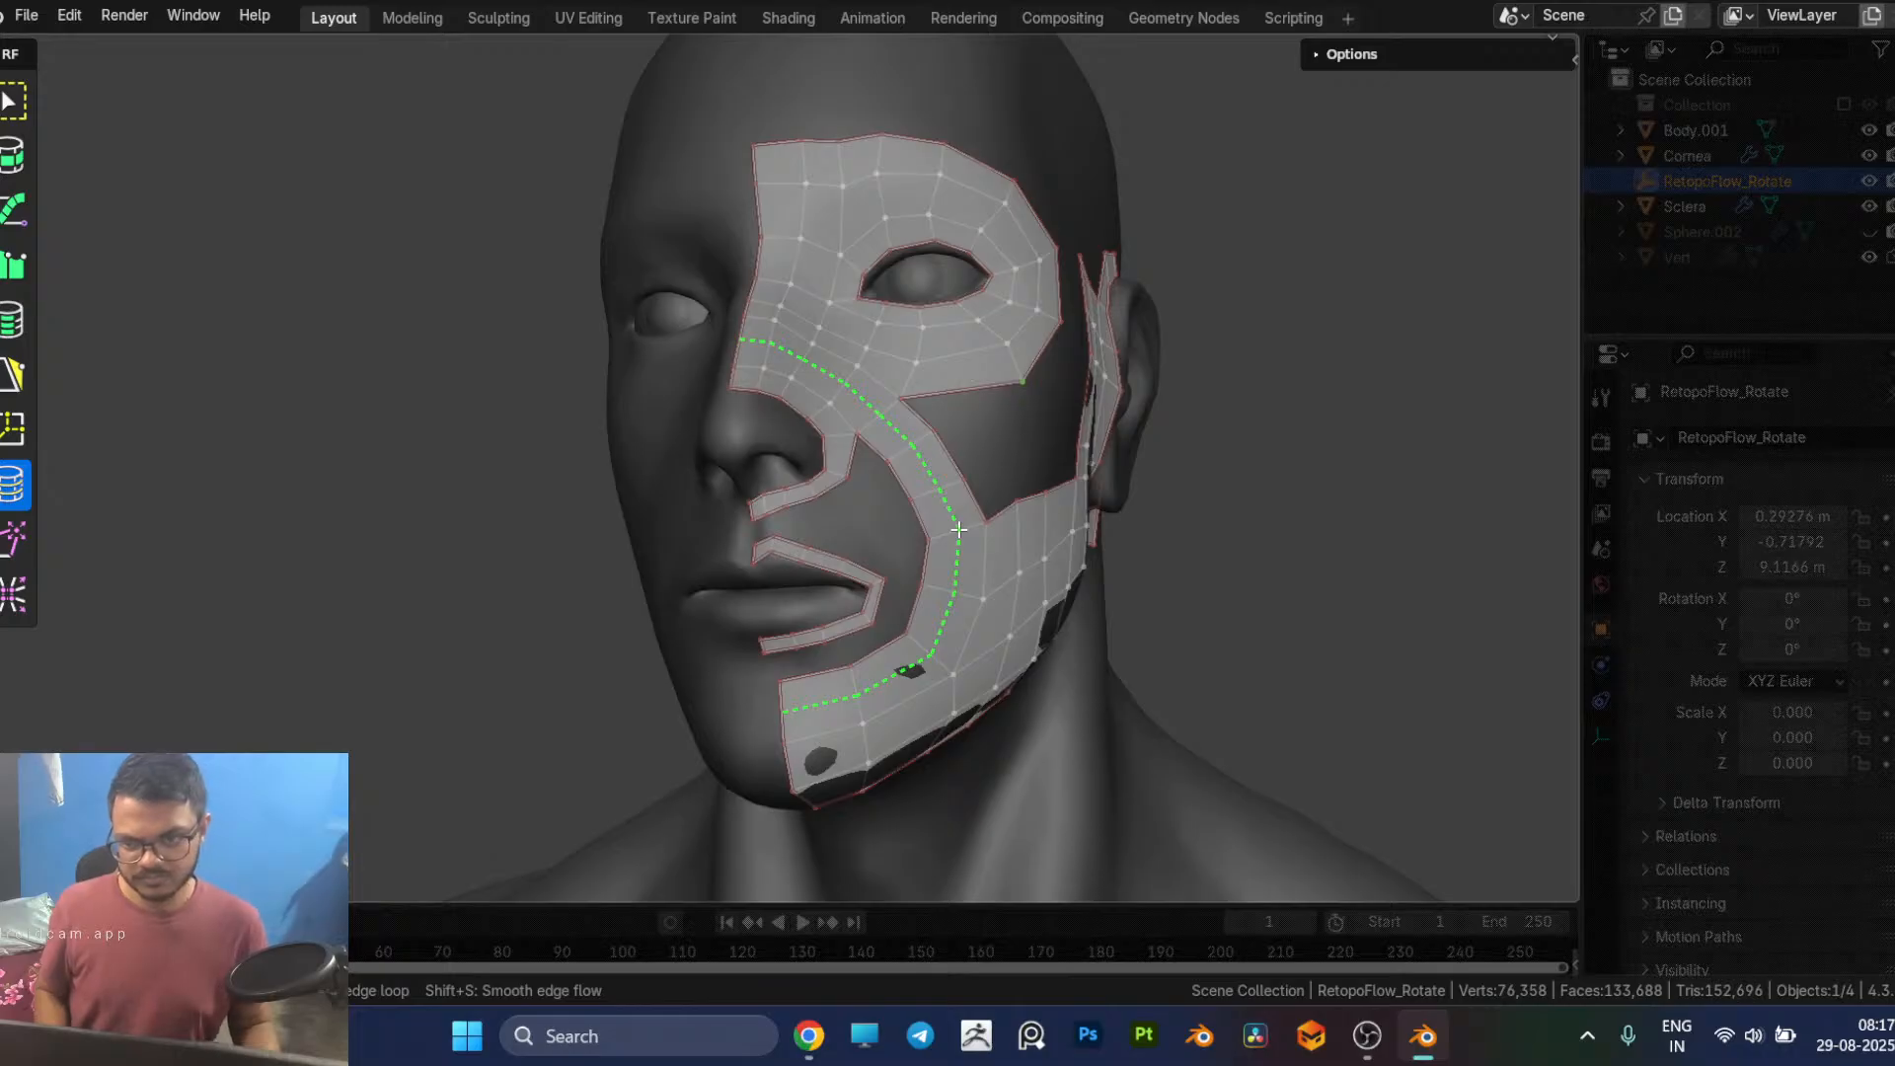
{"action": "key", "text": "5"}
{"action": "middle_click_drag", "start_coordinate": [969, 525], "coordinate": [1205, 491]}
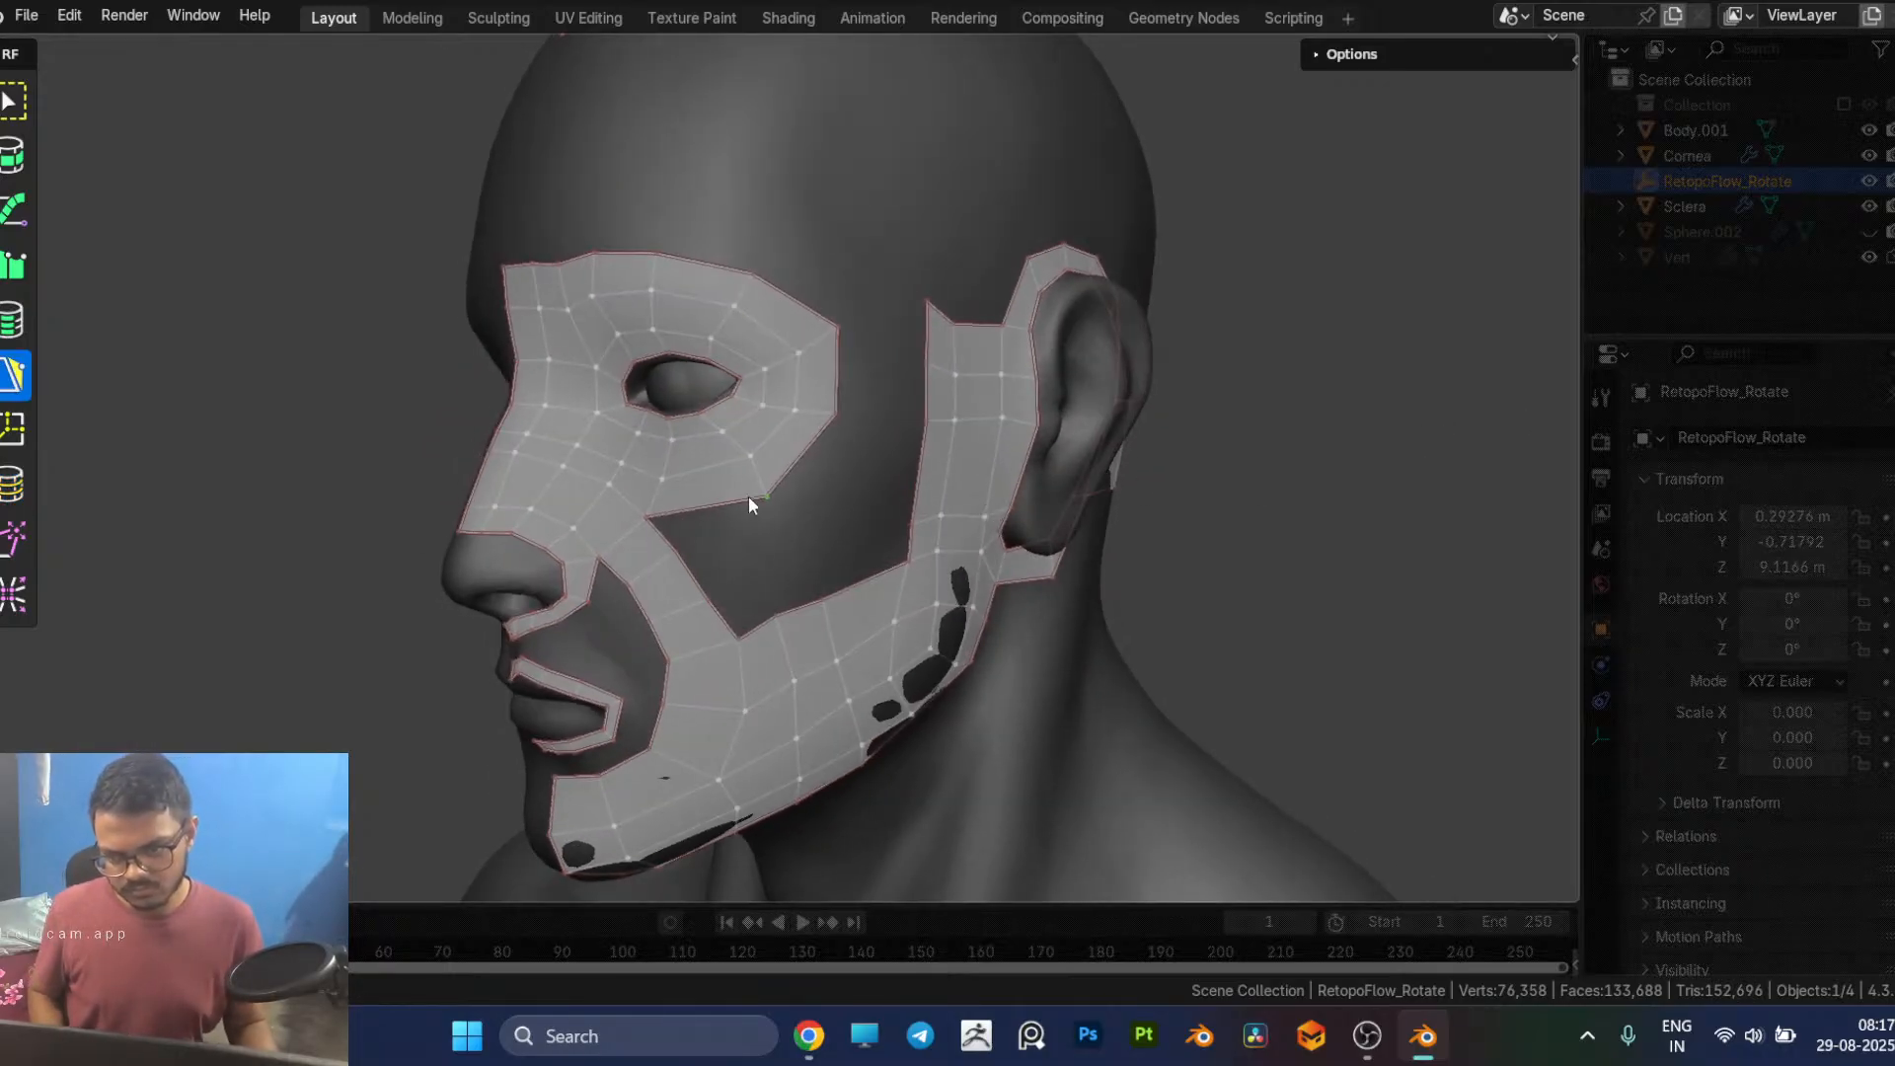
{"action": "middle_click_drag", "start_coordinate": [753, 529], "coordinate": [778, 512]}
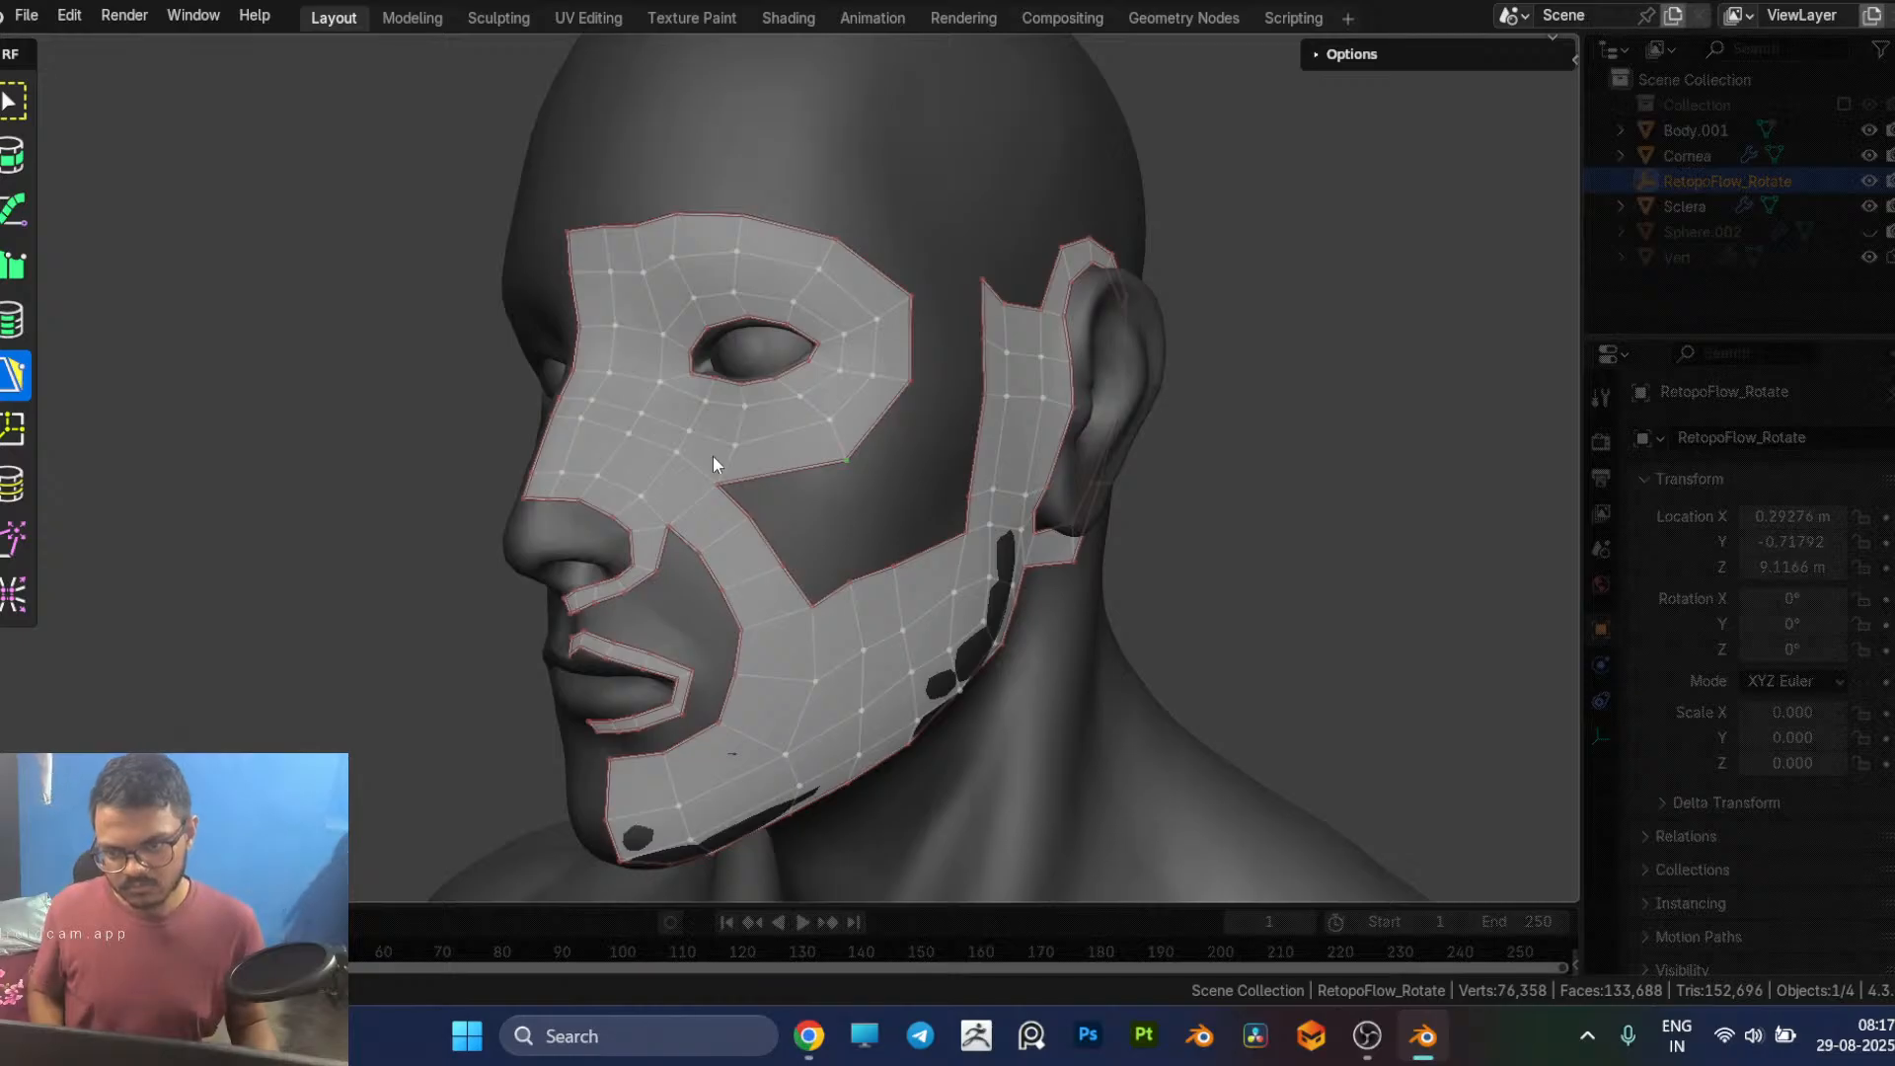
{"action": "key", "text": "alt+Tab"}
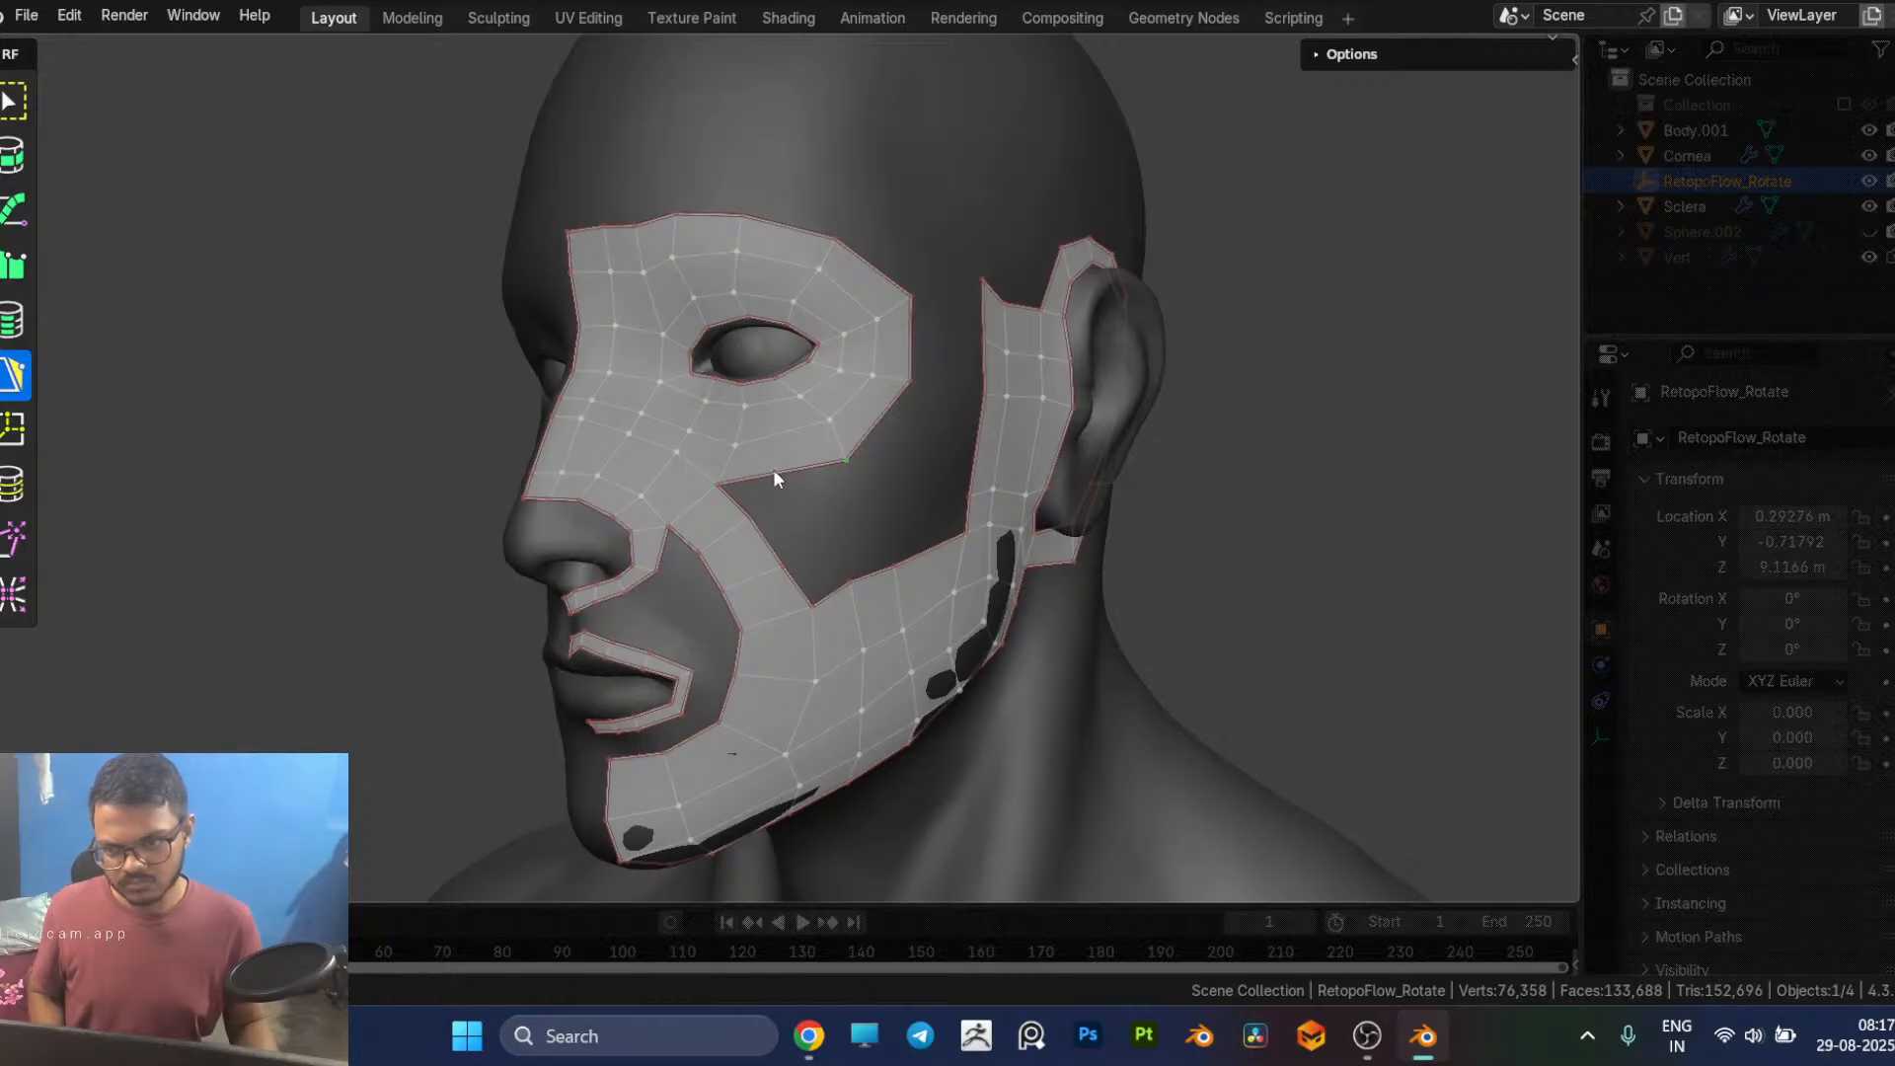
{"action": "middle_click_drag", "start_coordinate": [792, 462], "coordinate": [1053, 464]}
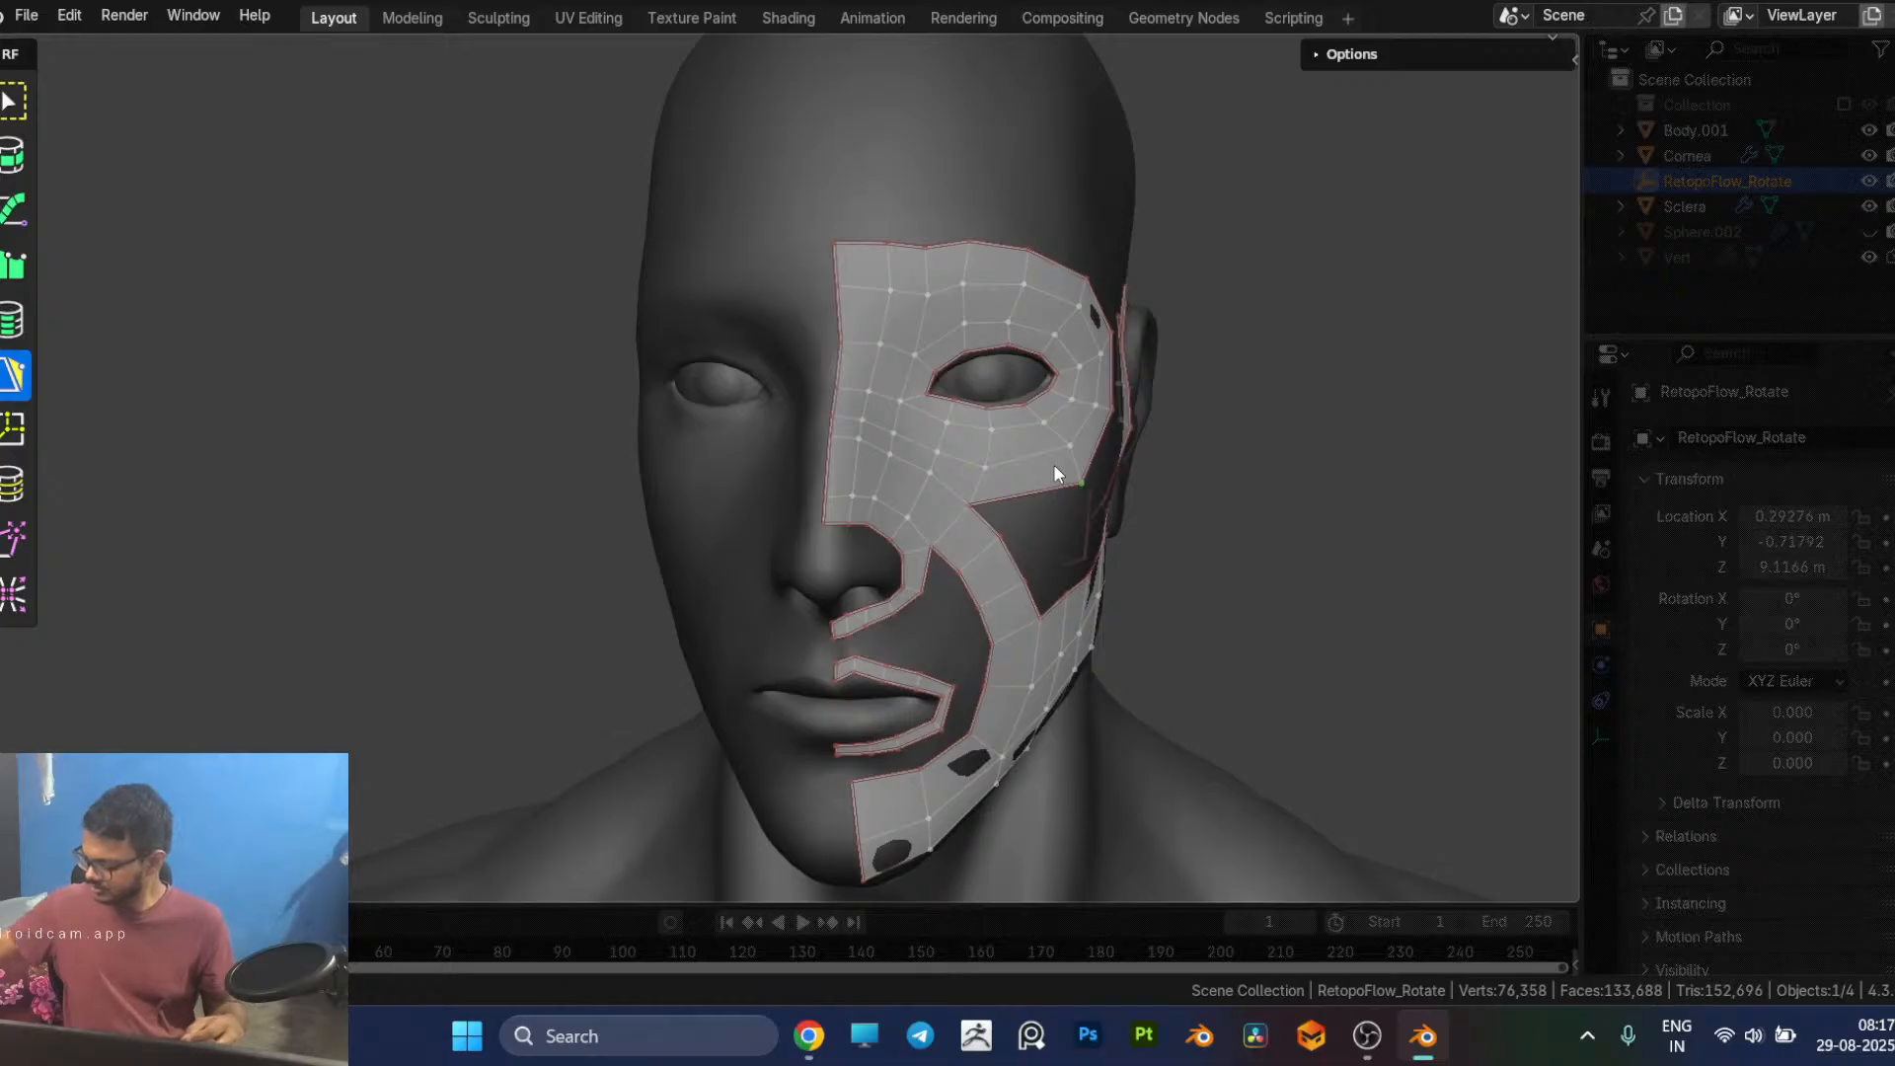
Step: Open the "How I Retopologize Stylized Characters in Blender" reference image in the browser and compare its face loops with the mesh in Blender
{"action": "key", "text": "alt+Tab"}
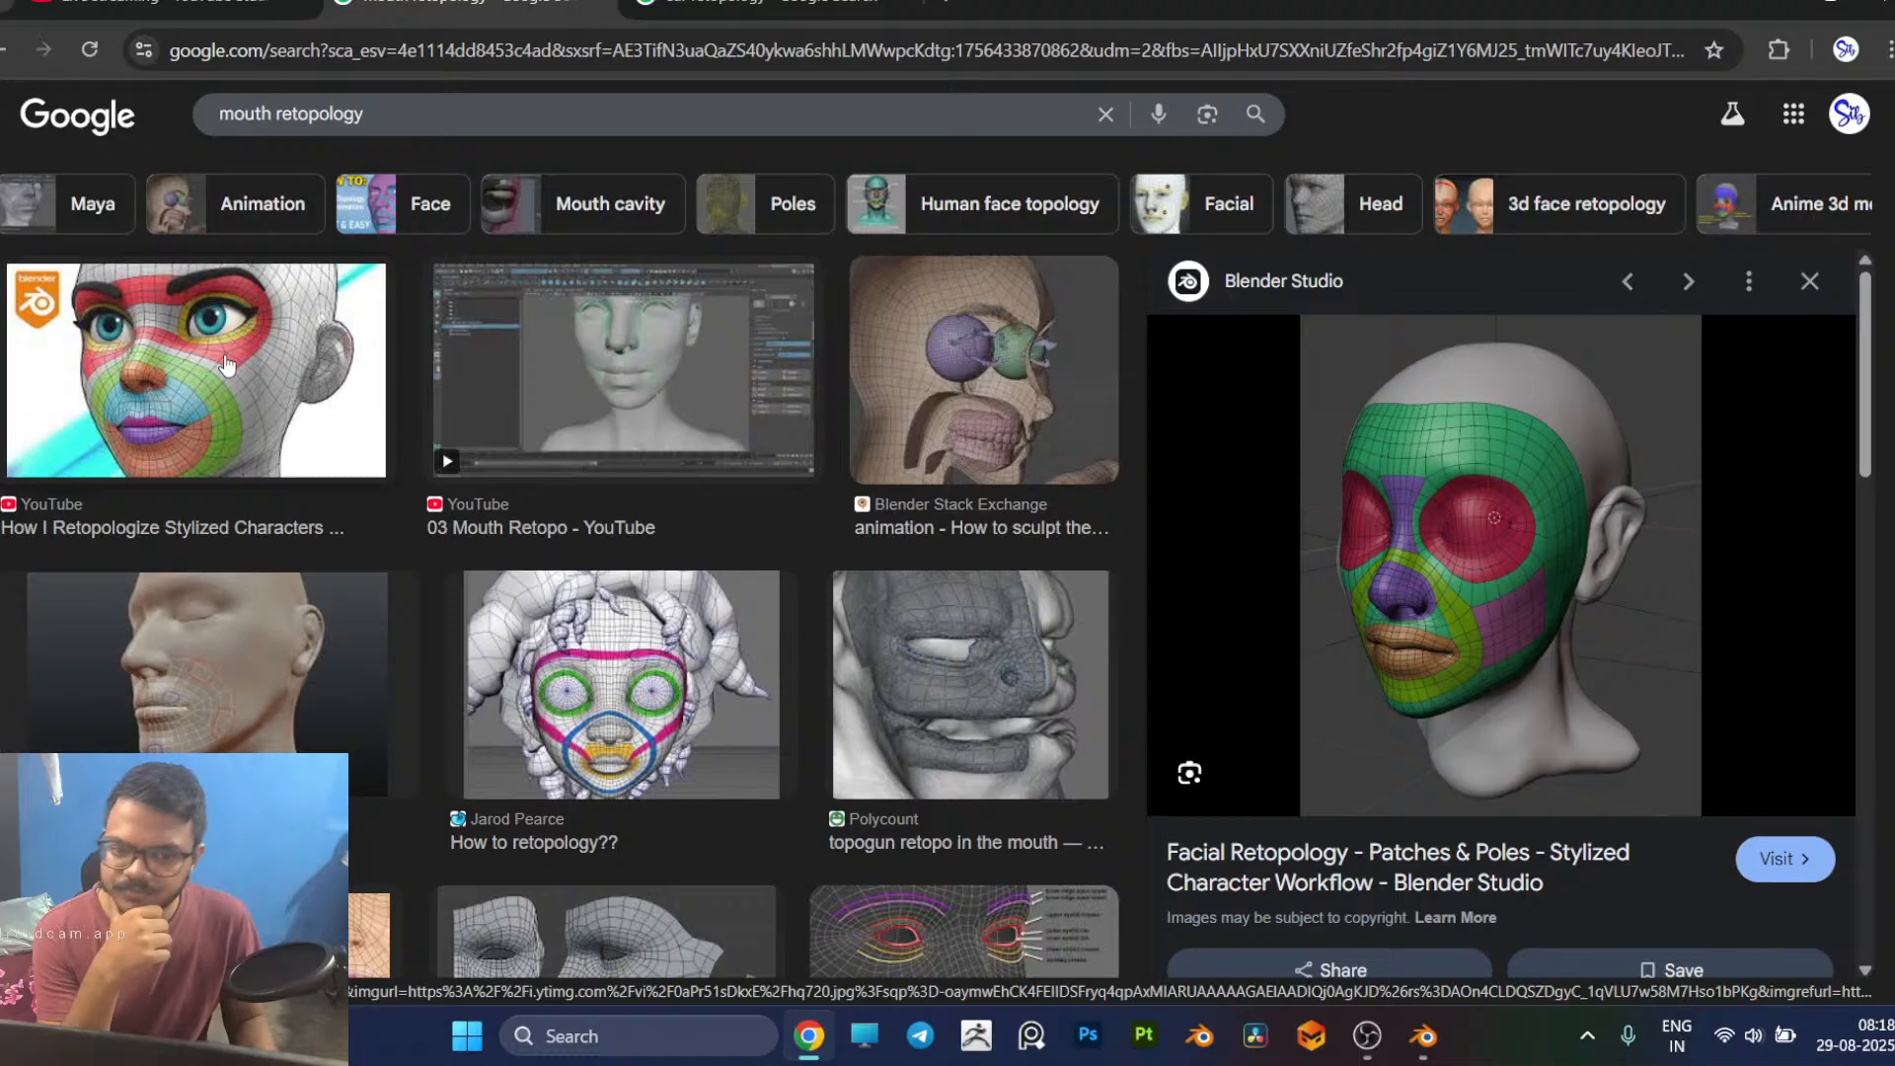
{"action": "left_click", "coordinate": [226, 365]}
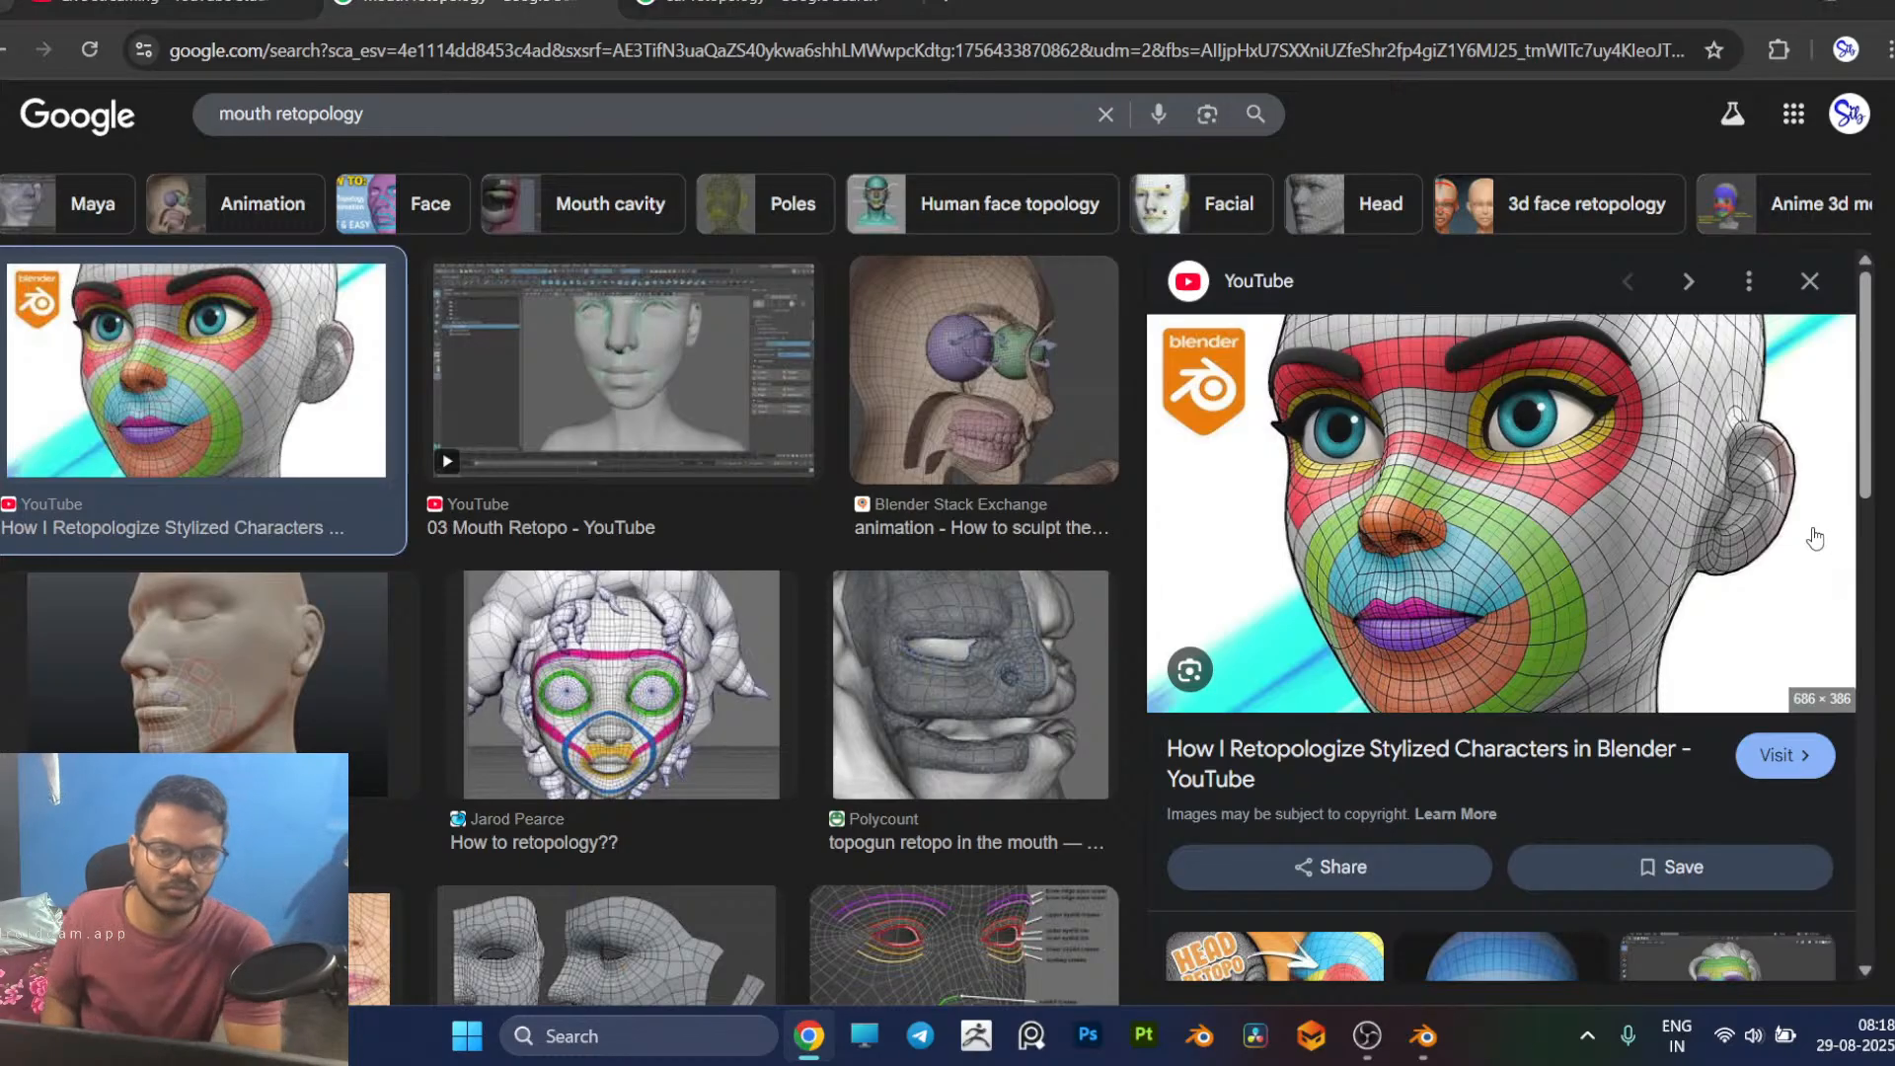
{"action": "key", "text": "alt+Tab"}
{"action": "middle_click_drag", "start_coordinate": [1372, 385], "coordinate": [1165, 495]}
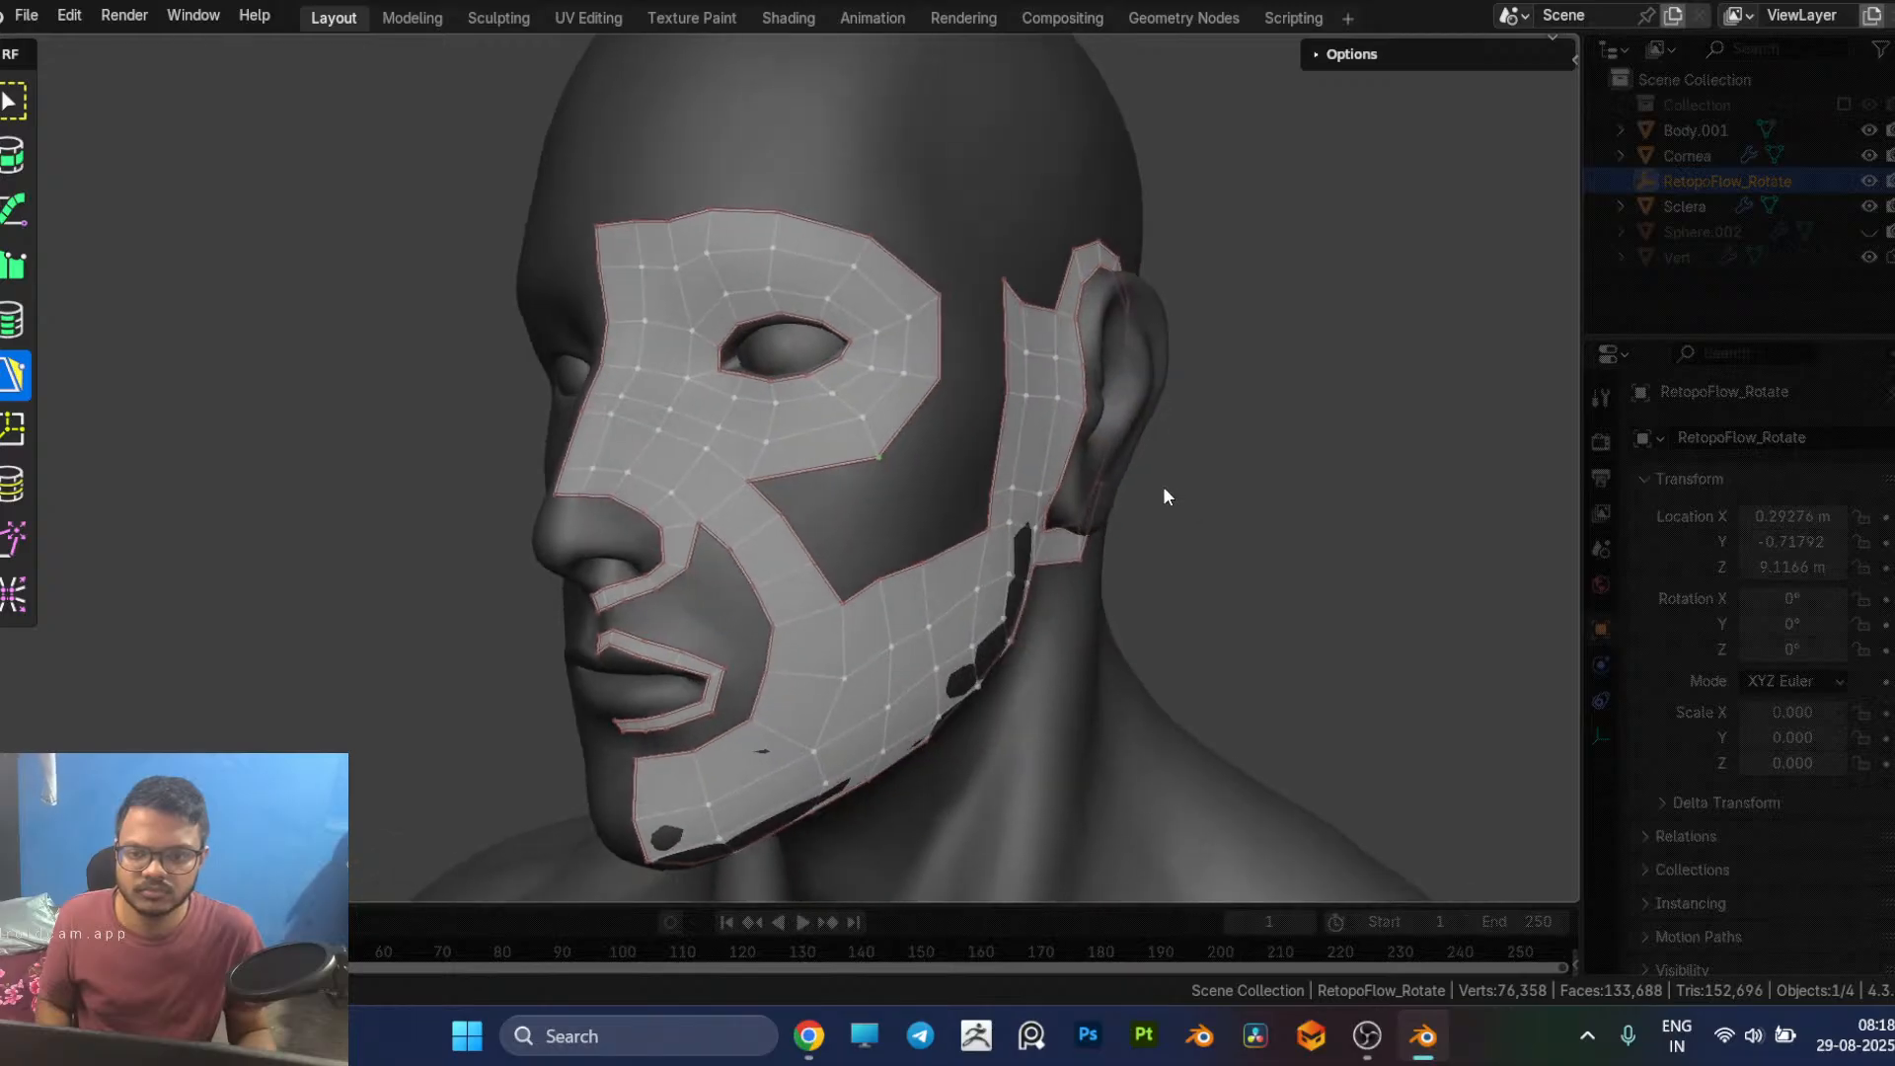
{"action": "key", "text": "alt+Tab"}
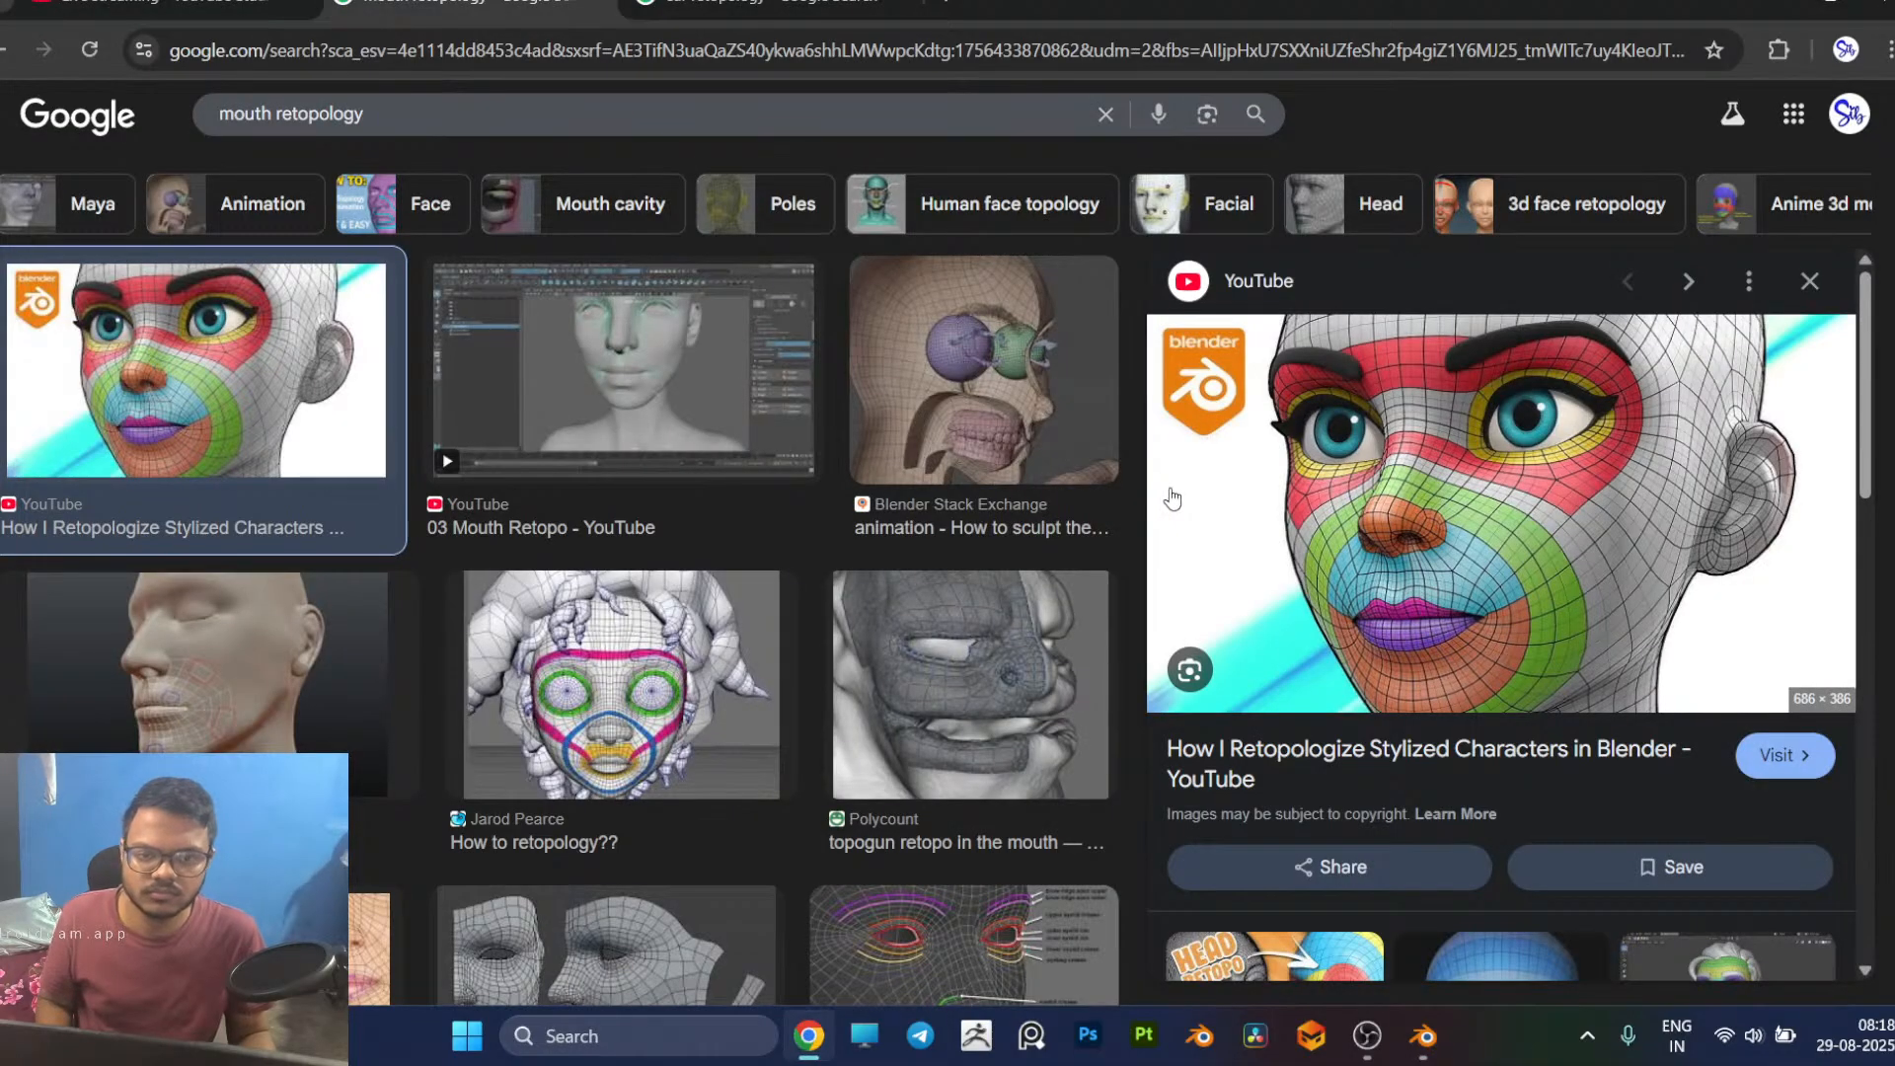
{"action": "key", "text": "alt+Tab"}
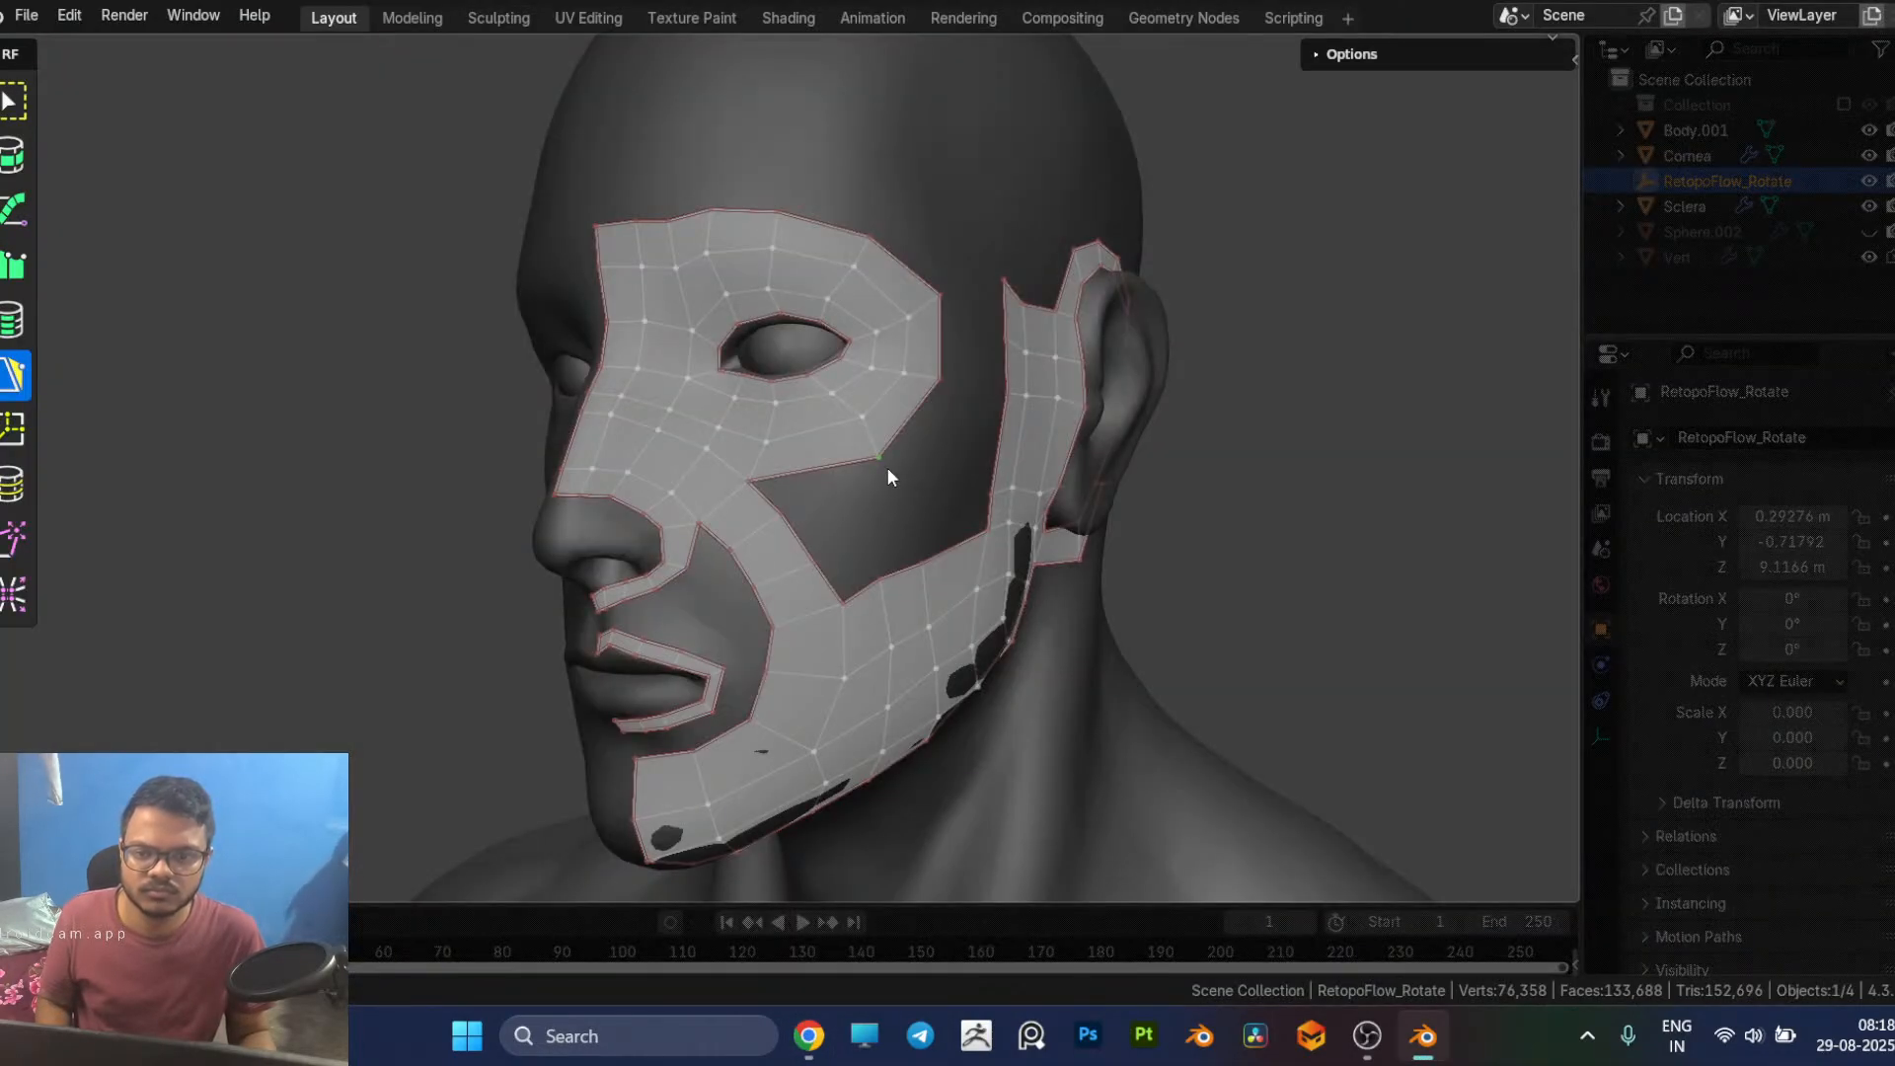
Step: Move the vertices at the inner corner of the cheek gap, below the eye, outward toward the ear
{"action": "middle_click_drag", "start_coordinate": [922, 482], "coordinate": [945, 525]}
{"action": "scroll", "coordinate": [909, 625], "scroll_direction": "up", "scroll_amount": 1}
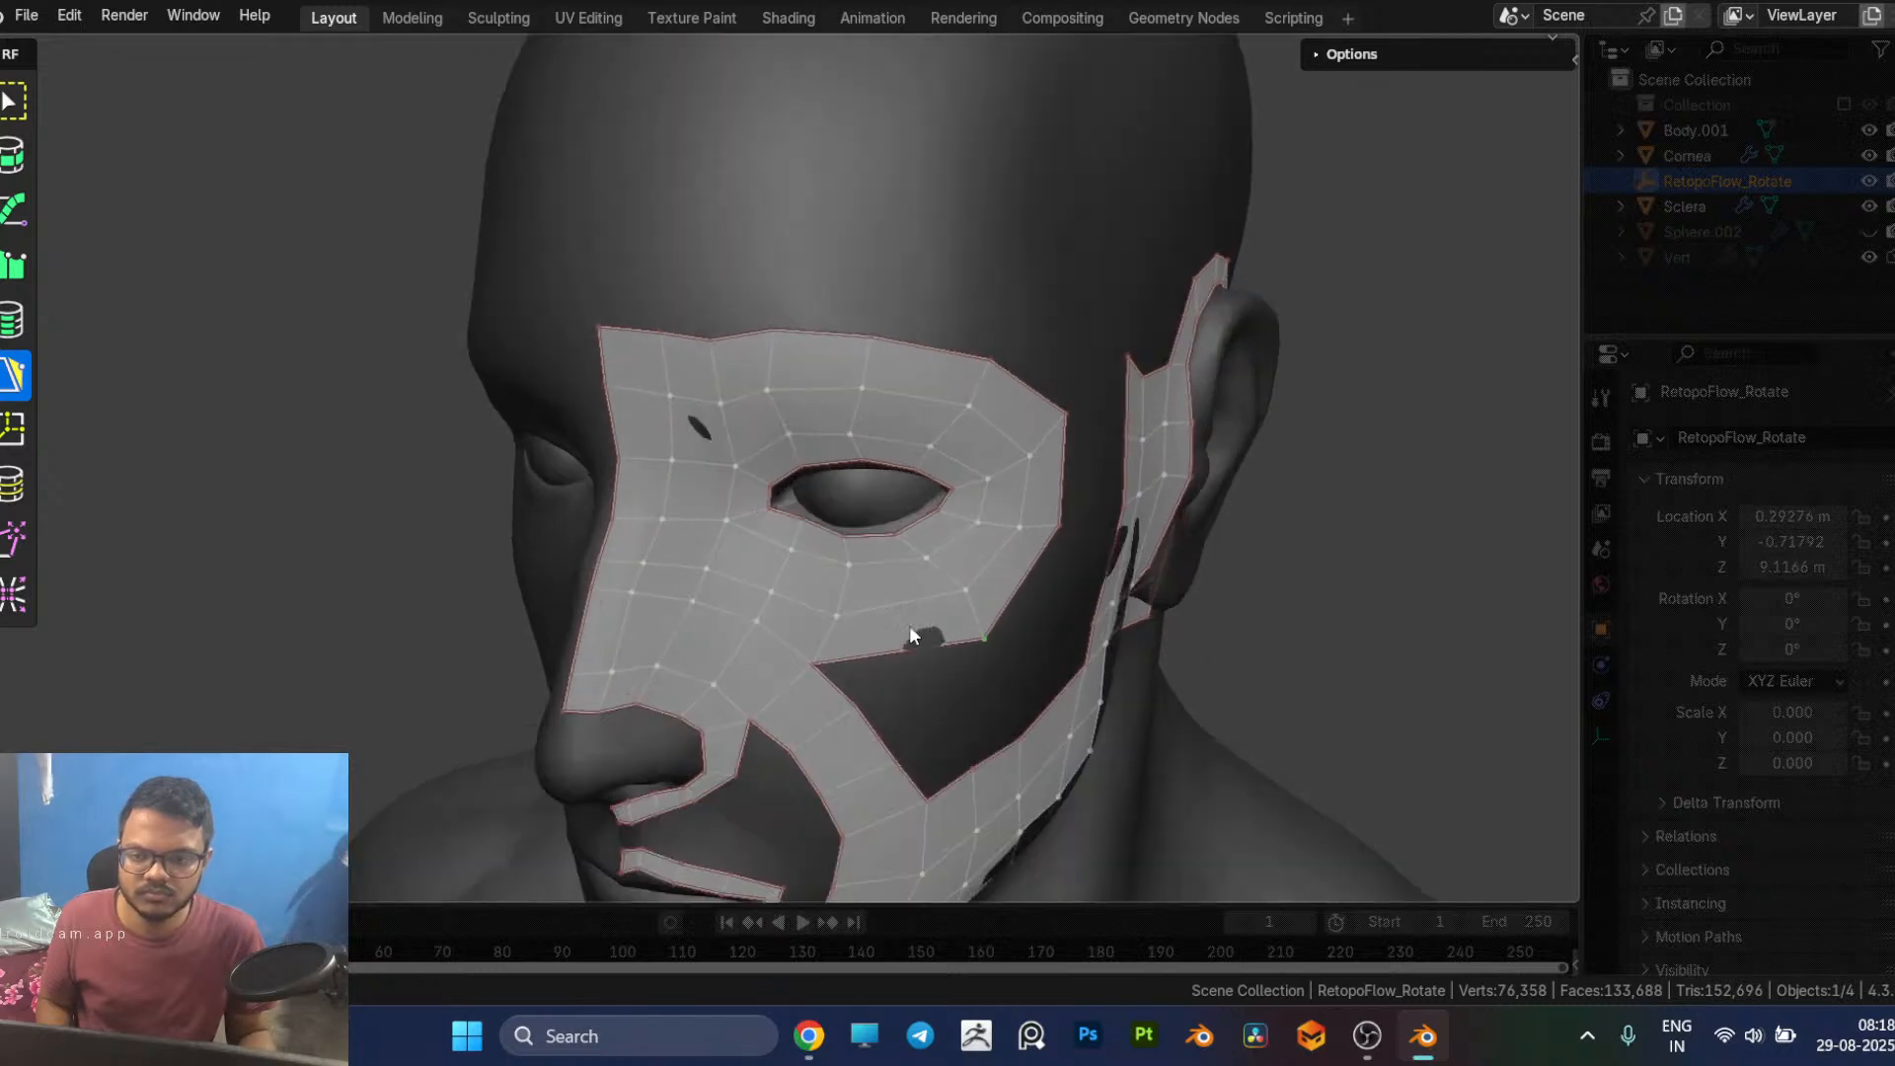
{"action": "middle_click_drag", "start_coordinate": [909, 614], "coordinate": [910, 556]}
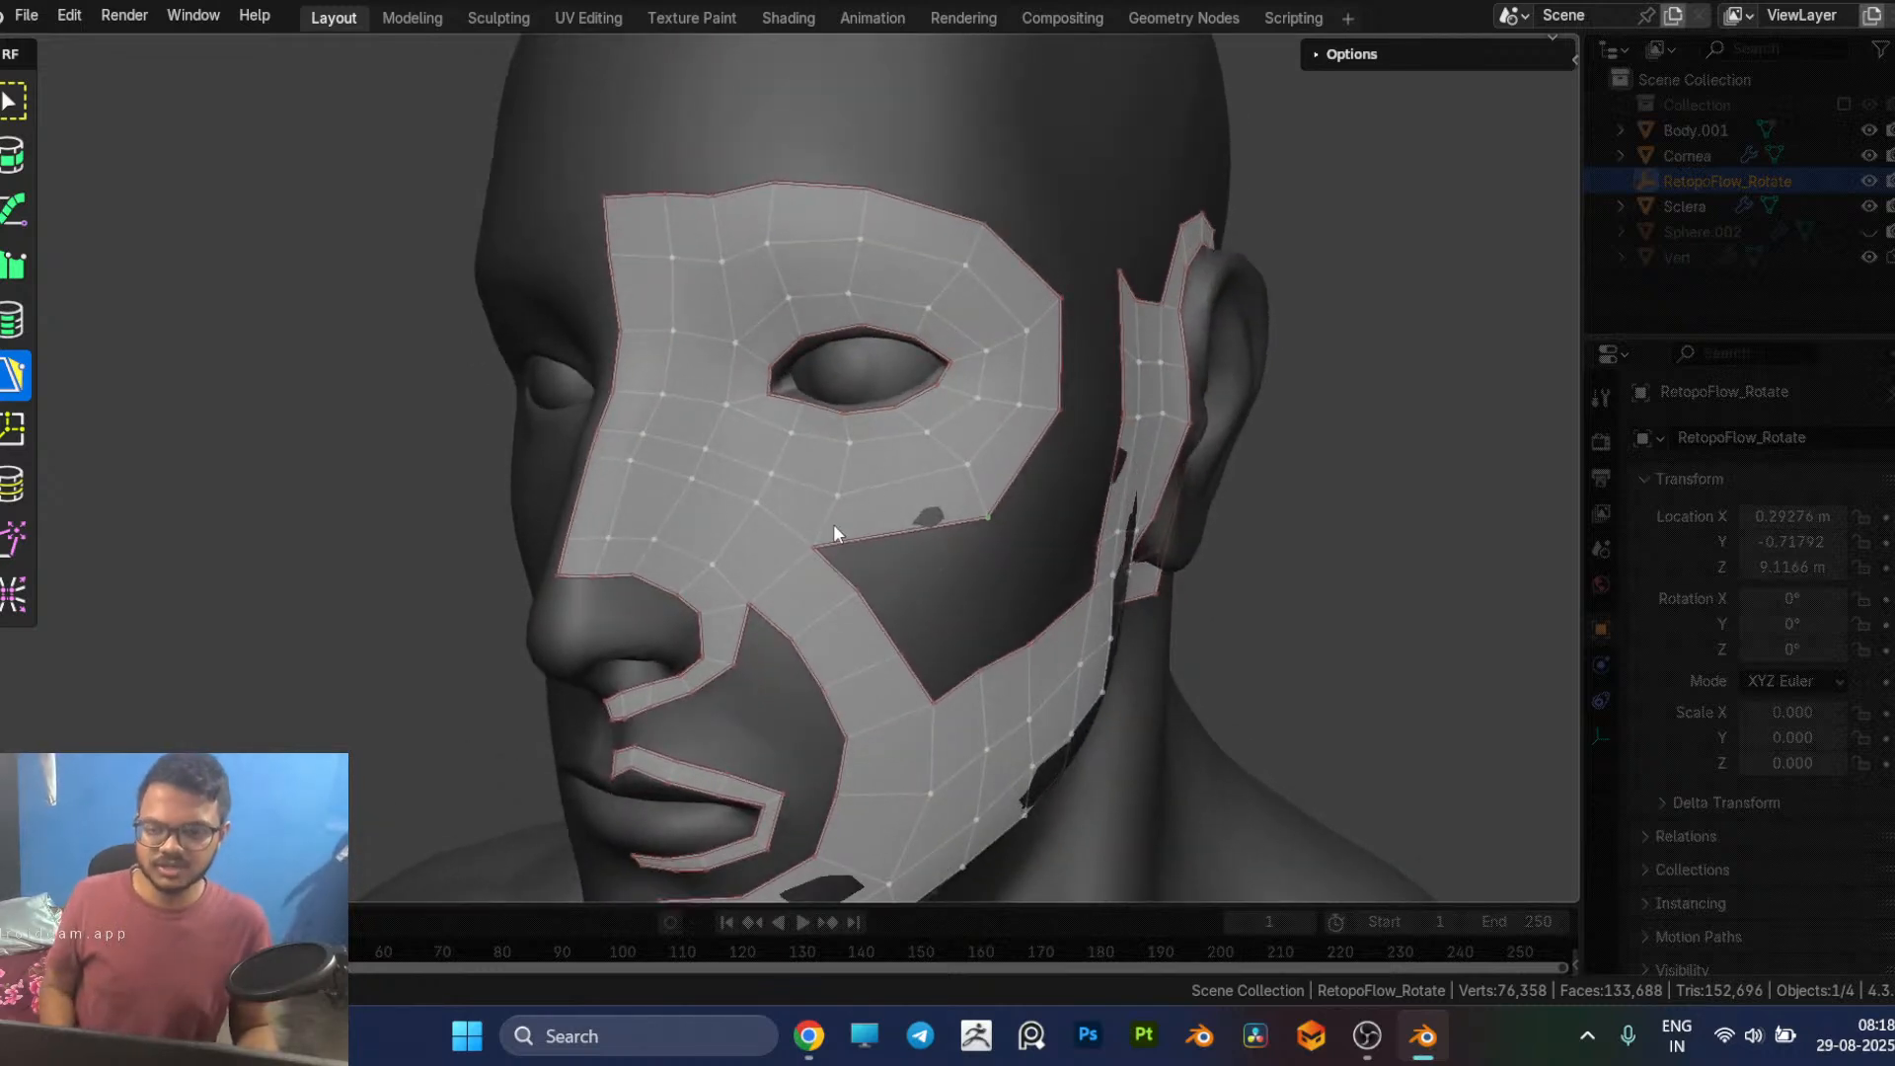
{"action": "left_click_drag", "start_coordinate": [815, 545], "coordinate": [864, 494]}
{"action": "key", "text": "8"}
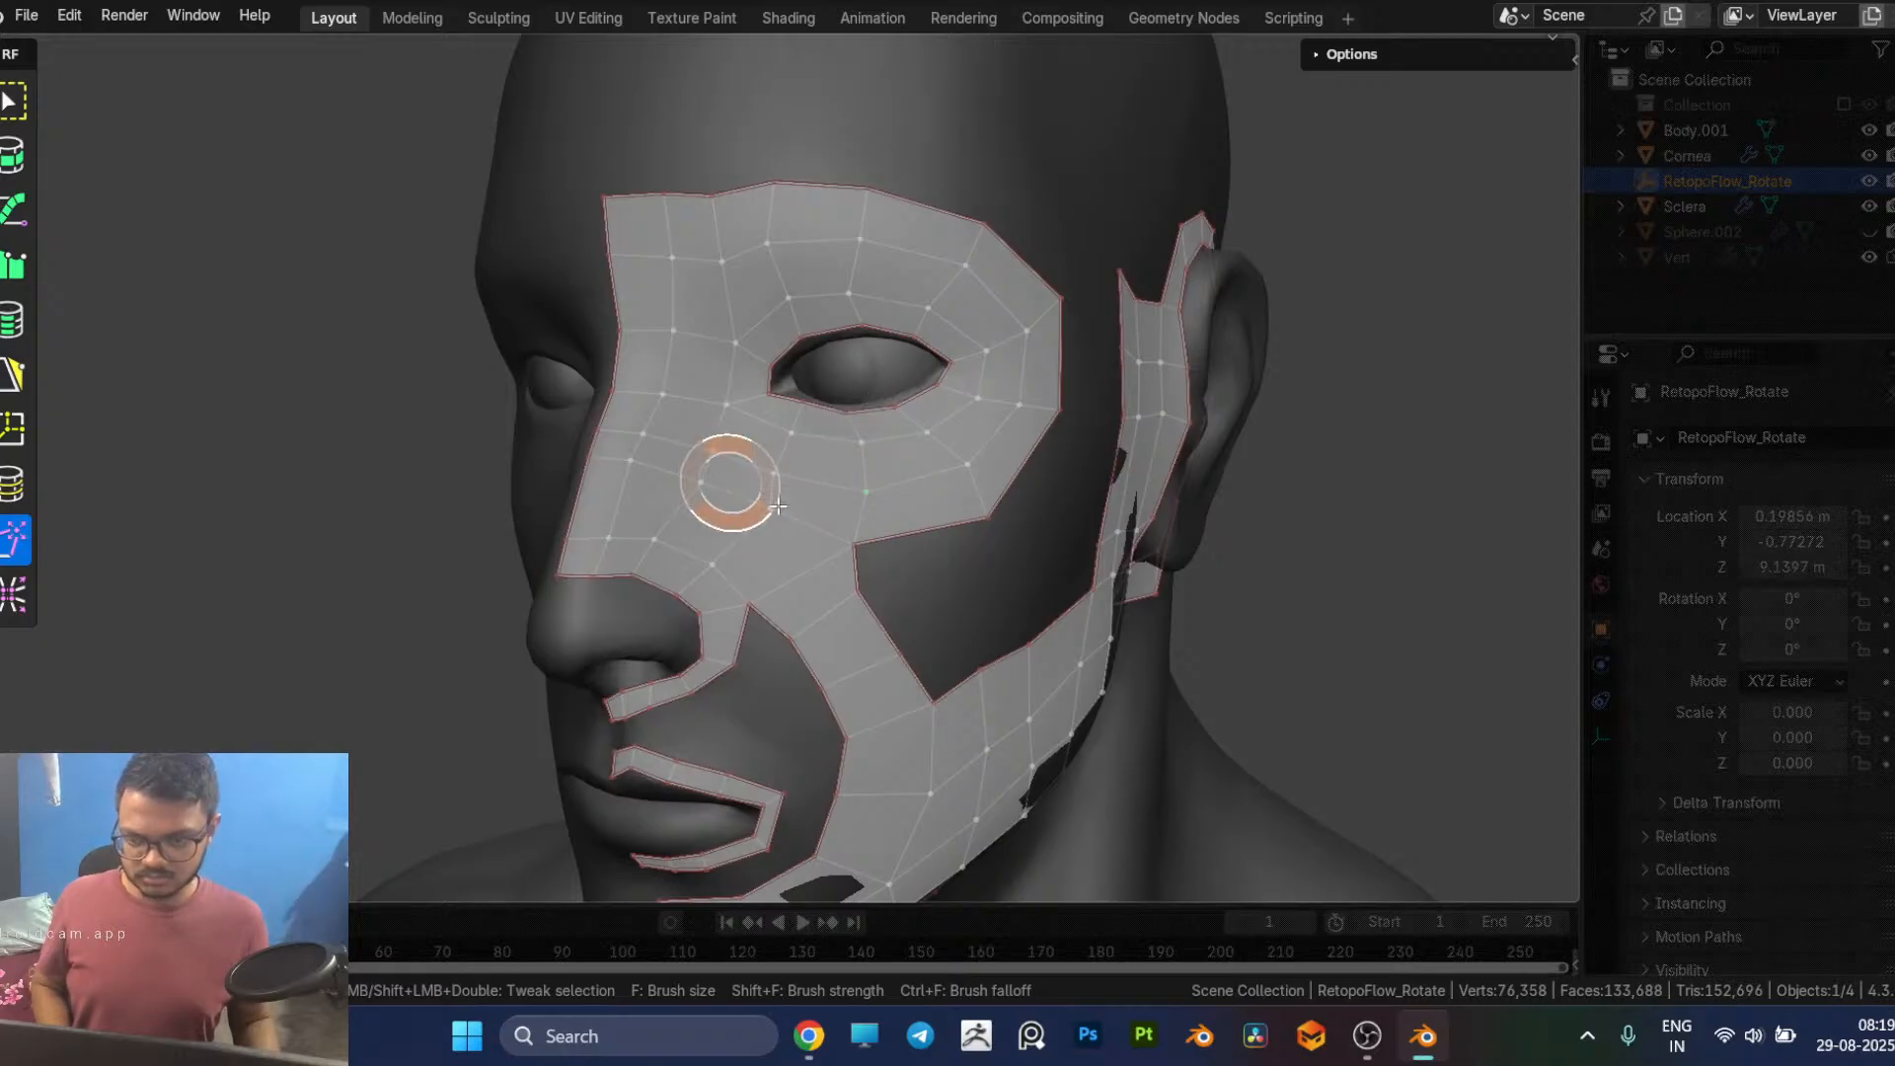
{"action": "middle_click_drag", "start_coordinate": [873, 518], "coordinate": [826, 509]}
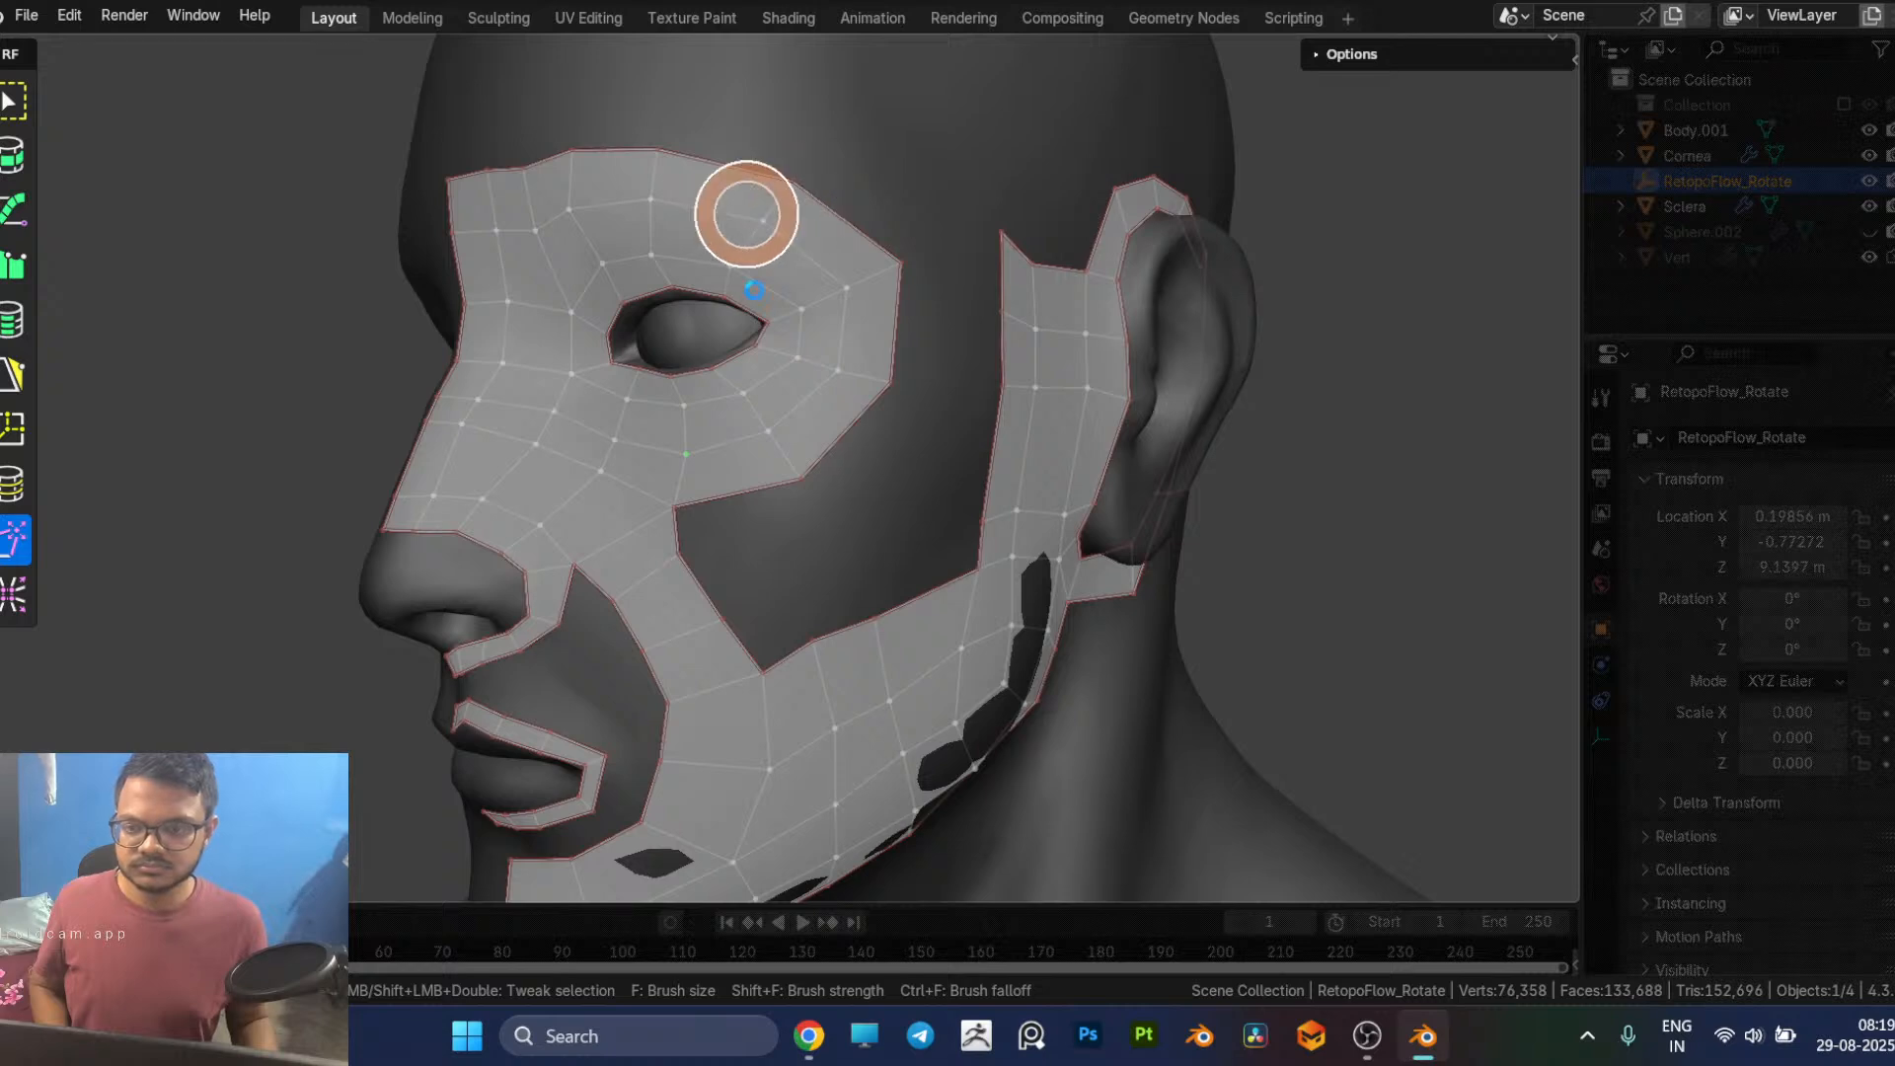
{"action": "key", "text": "5"}
{"action": "middle_click_drag", "start_coordinate": [793, 302], "coordinate": [772, 324]}
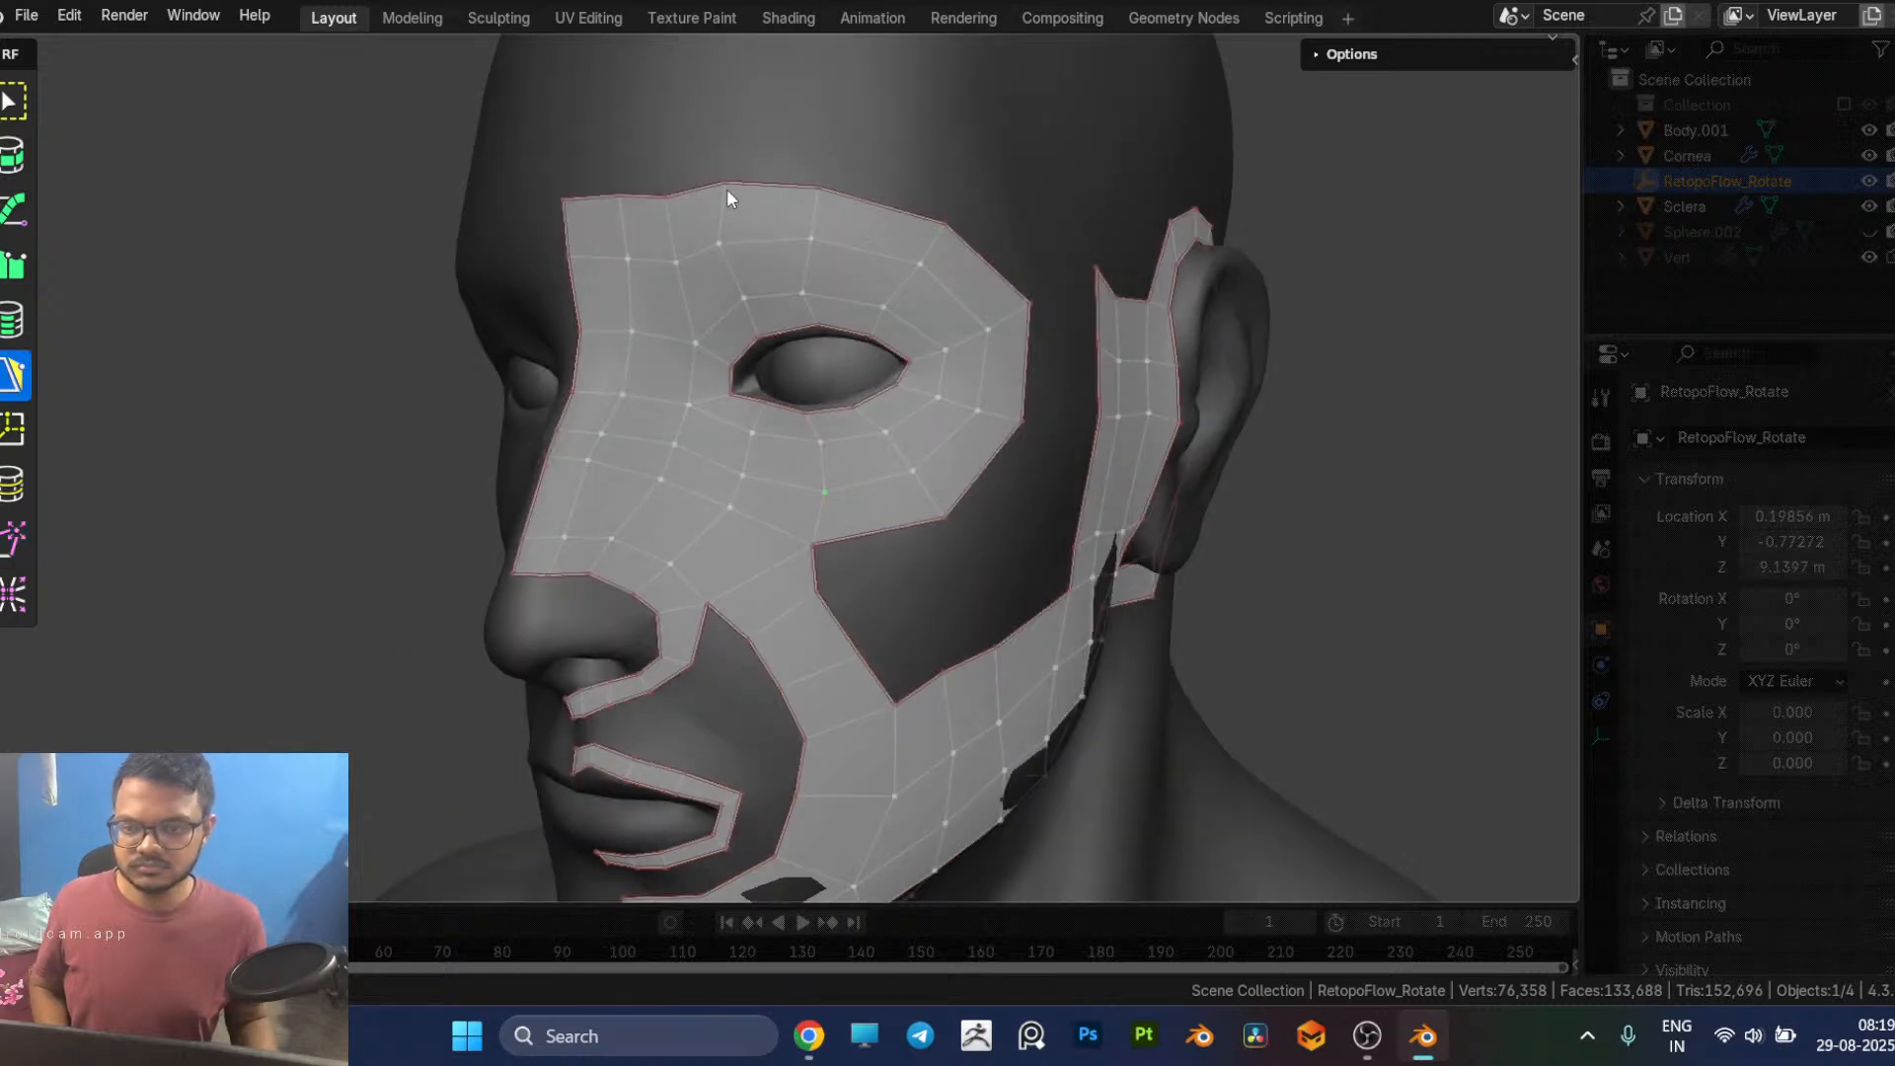
{"action": "key", "text": "8"}
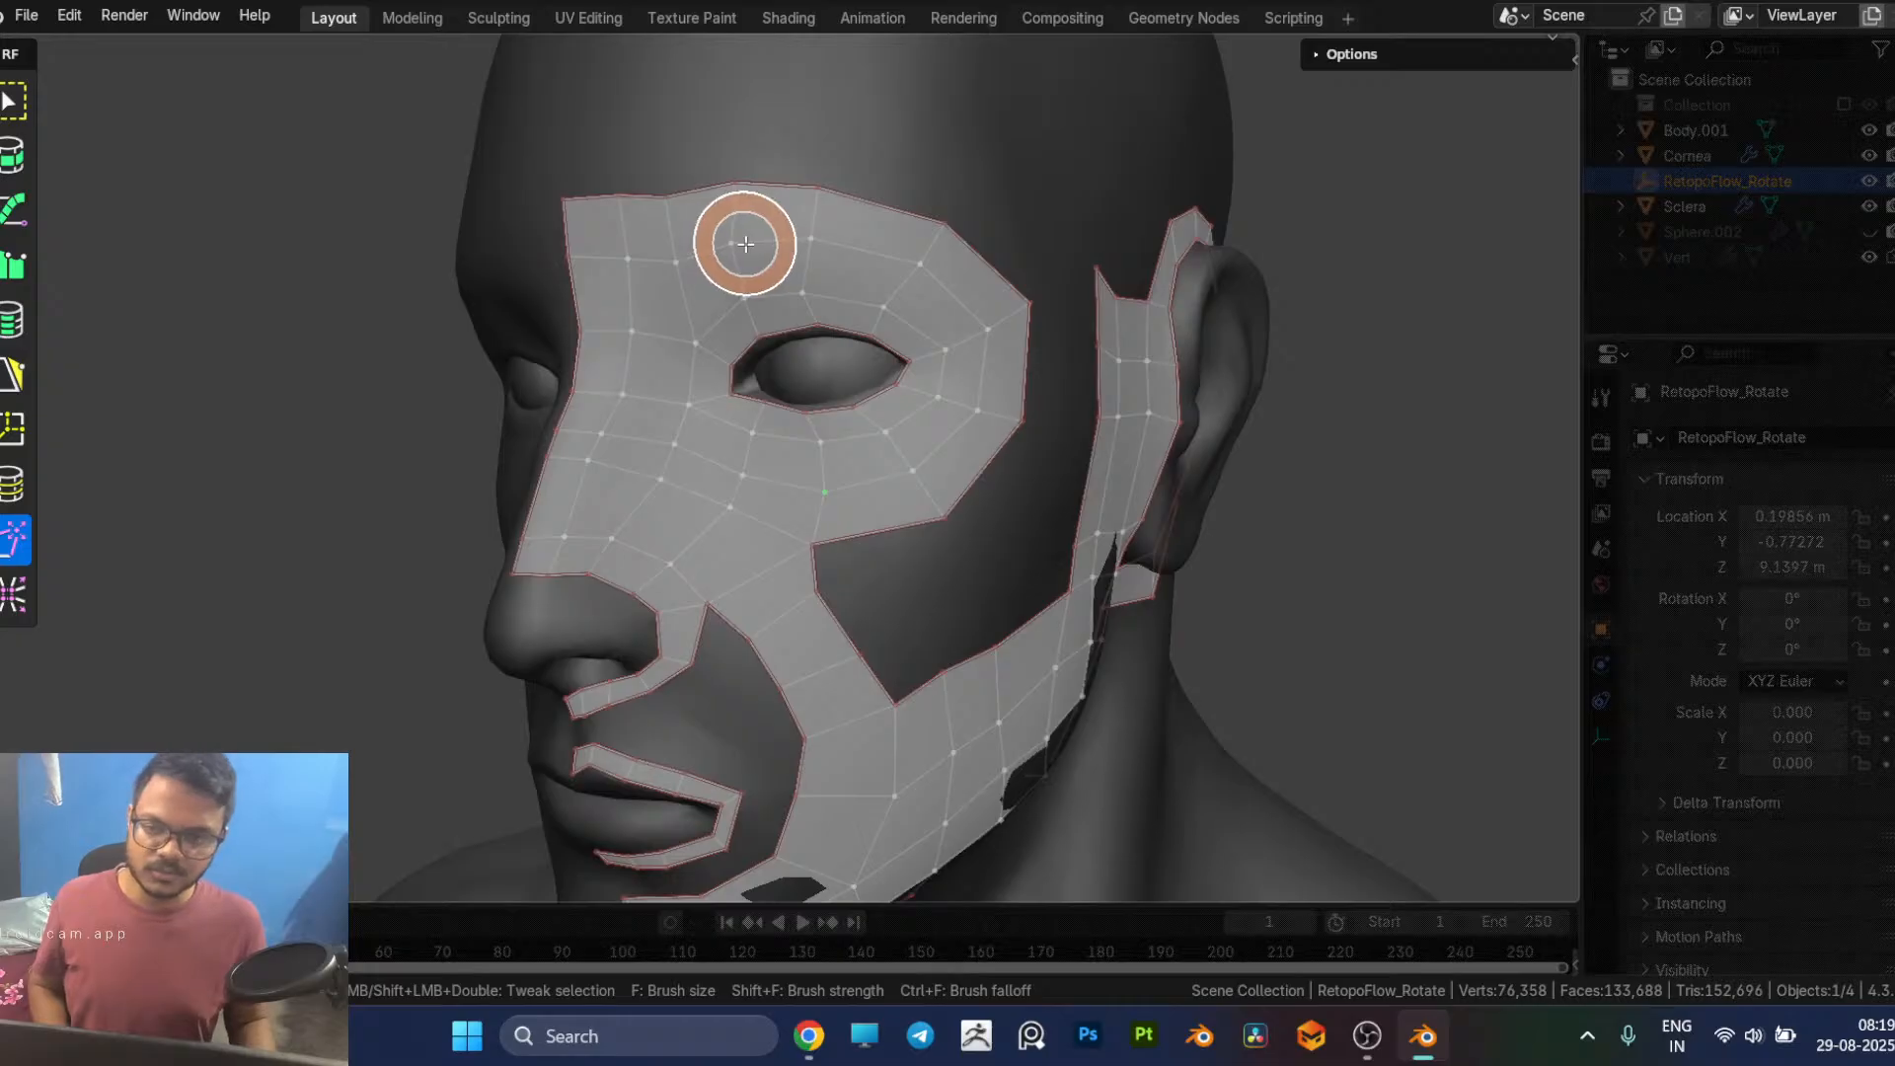
{"action": "key", "text": "5"}
{"action": "mouse_move", "coordinate": [857, 503]}
{"action": "middle_mouse_down"}
{"action": "mouse_move", "coordinate": [847, 482]}
{"action": "mouse_move", "coordinate": [980, 466]}
{"action": "middle_mouse_up"}
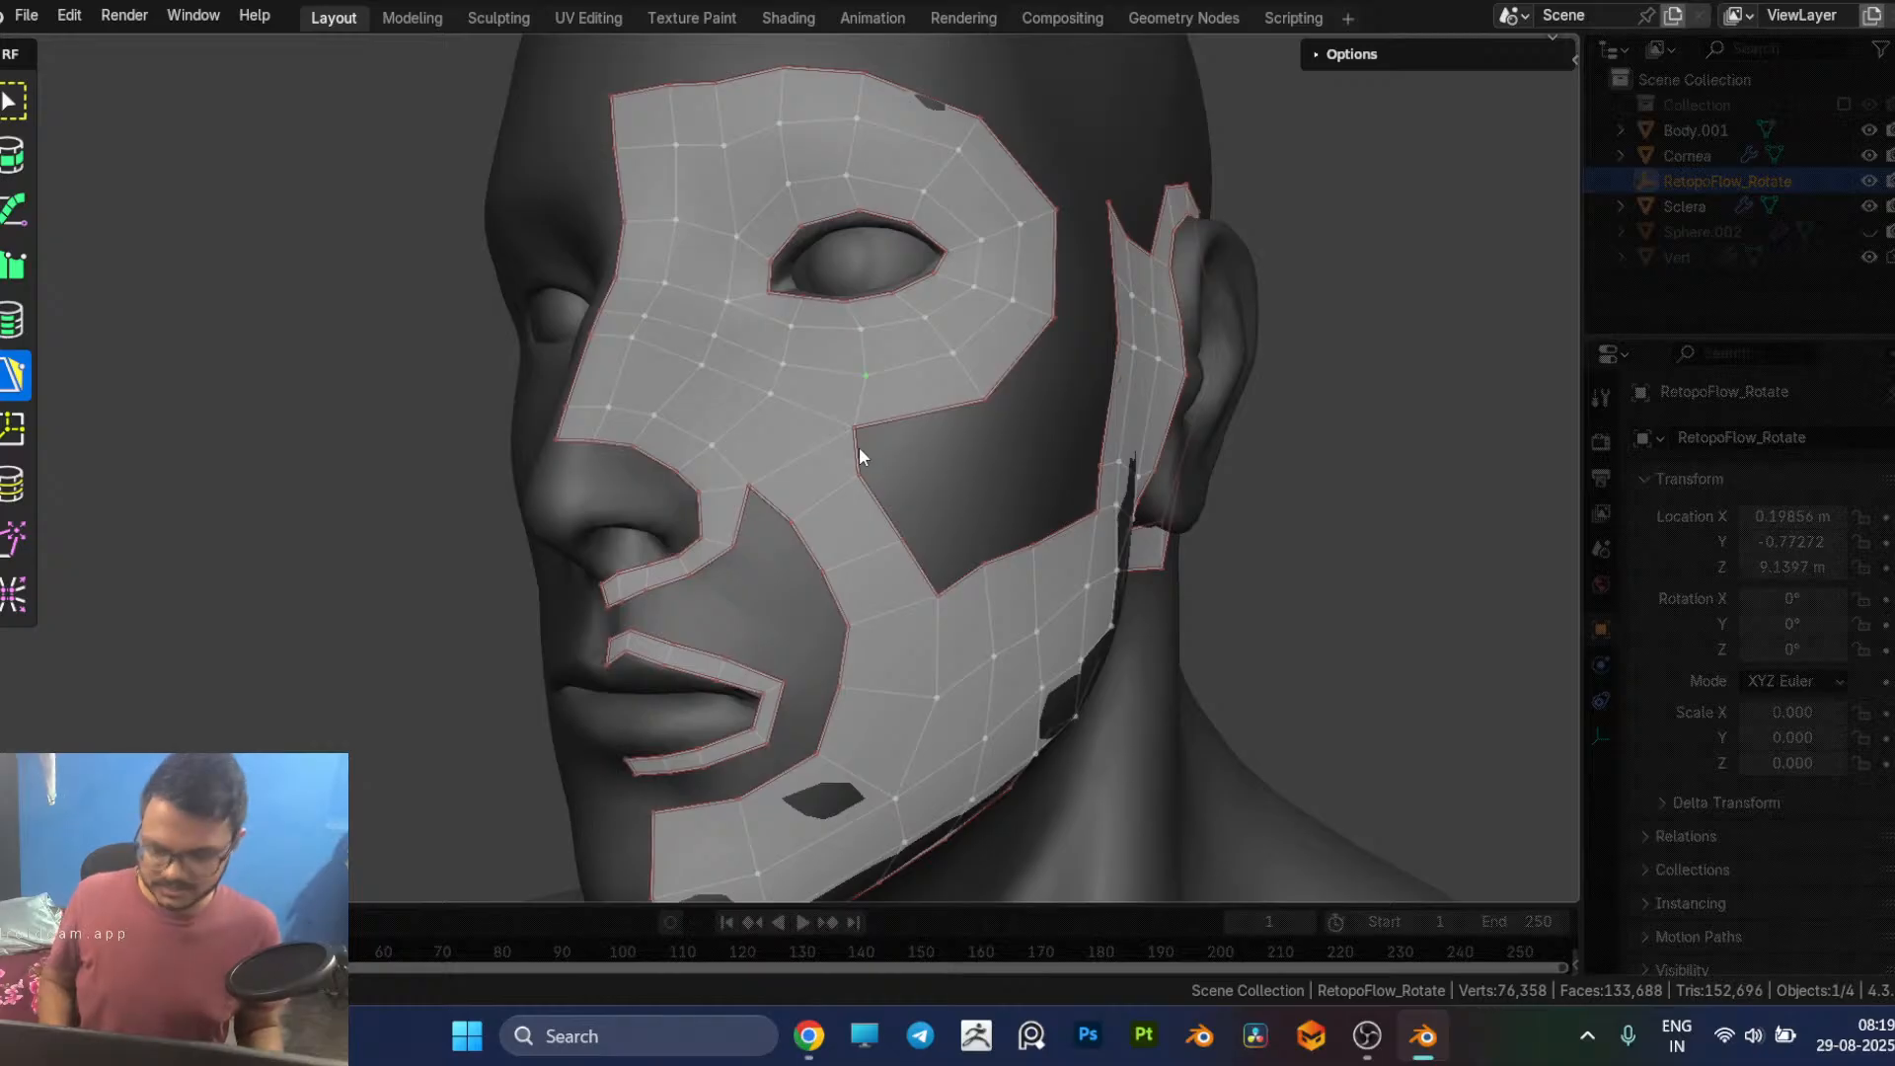
Step: Check the reference image in the browser, return to Blender and extrude the eye patch's top midline edge up the forehead
{"action": "key", "text": "alt+Tab"}
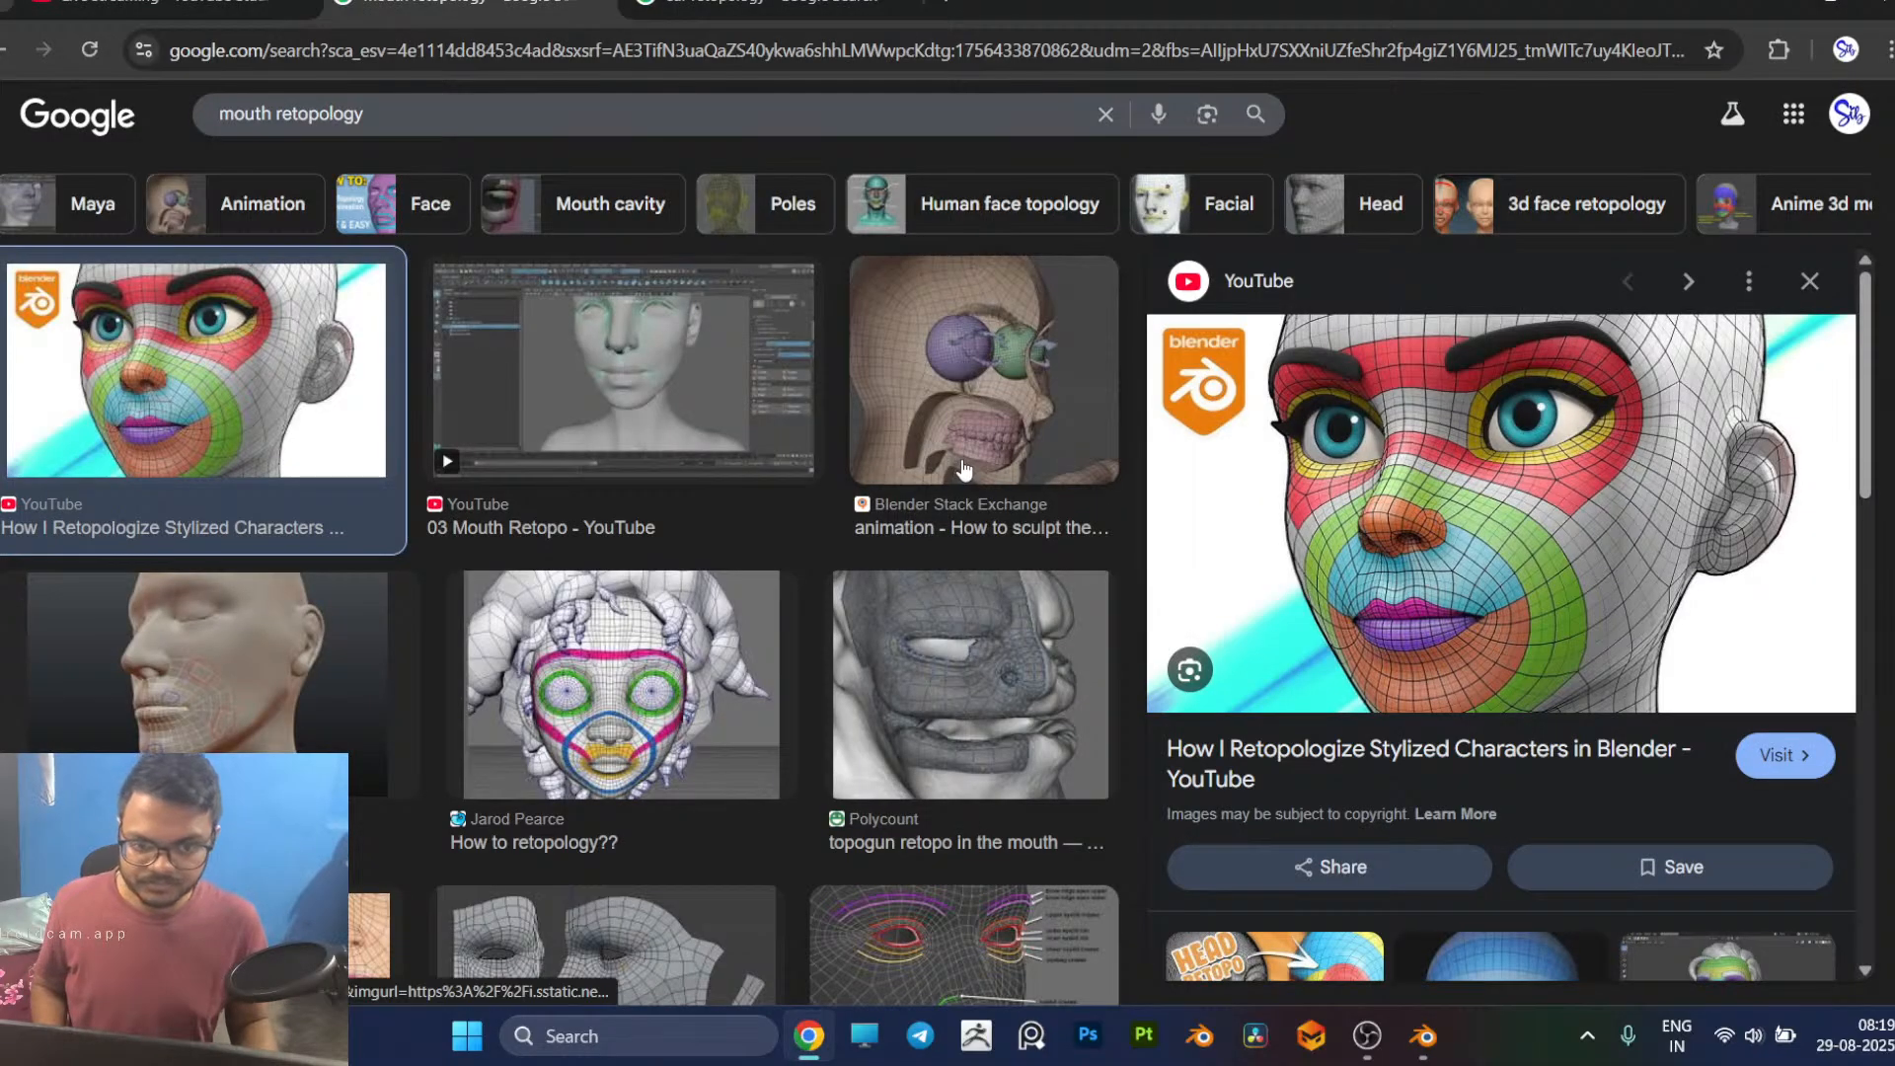
{"action": "key", "text": "alt+Tab"}
{"action": "middle_click_drag", "start_coordinate": [891, 466], "coordinate": [733, 291]}
{"action": "left_click_drag", "start_coordinate": [757, 283], "coordinate": [753, 286]}
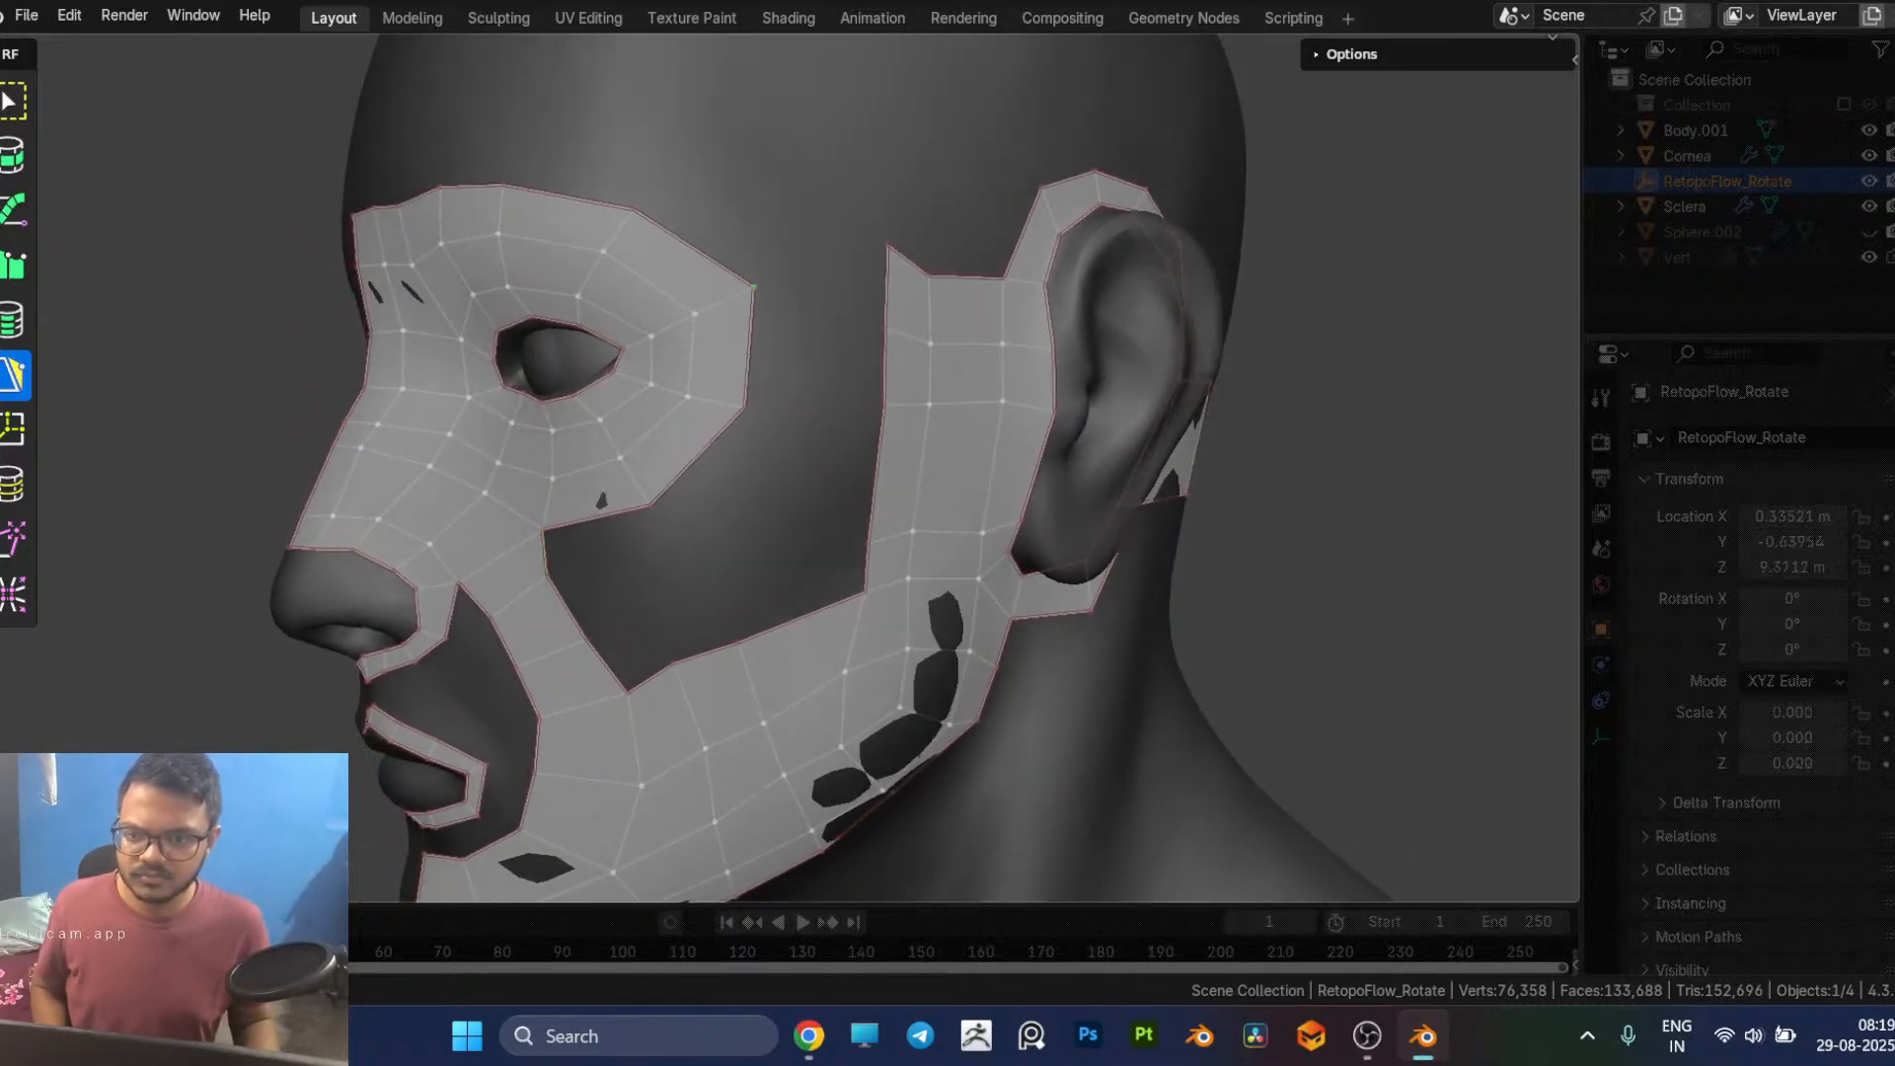
{"action": "middle_click_drag", "start_coordinate": [795, 305], "coordinate": [748, 305]}
{"action": "middle_click_drag", "start_coordinate": [577, 260], "coordinate": [722, 264]}
{"action": "left_click_drag", "start_coordinate": [709, 229], "coordinate": [705, 132]}
Step: Extend the eye patch with a new quad from its outer temple edge toward the ear and another from its lower outer edge
{"action": "middle_click_drag", "start_coordinate": [967, 375], "coordinate": [895, 377]}
{"action": "left_click_drag", "start_coordinate": [770, 352], "coordinate": [847, 370]}
{"action": "left_click_drag", "start_coordinate": [722, 542], "coordinate": [690, 554]}
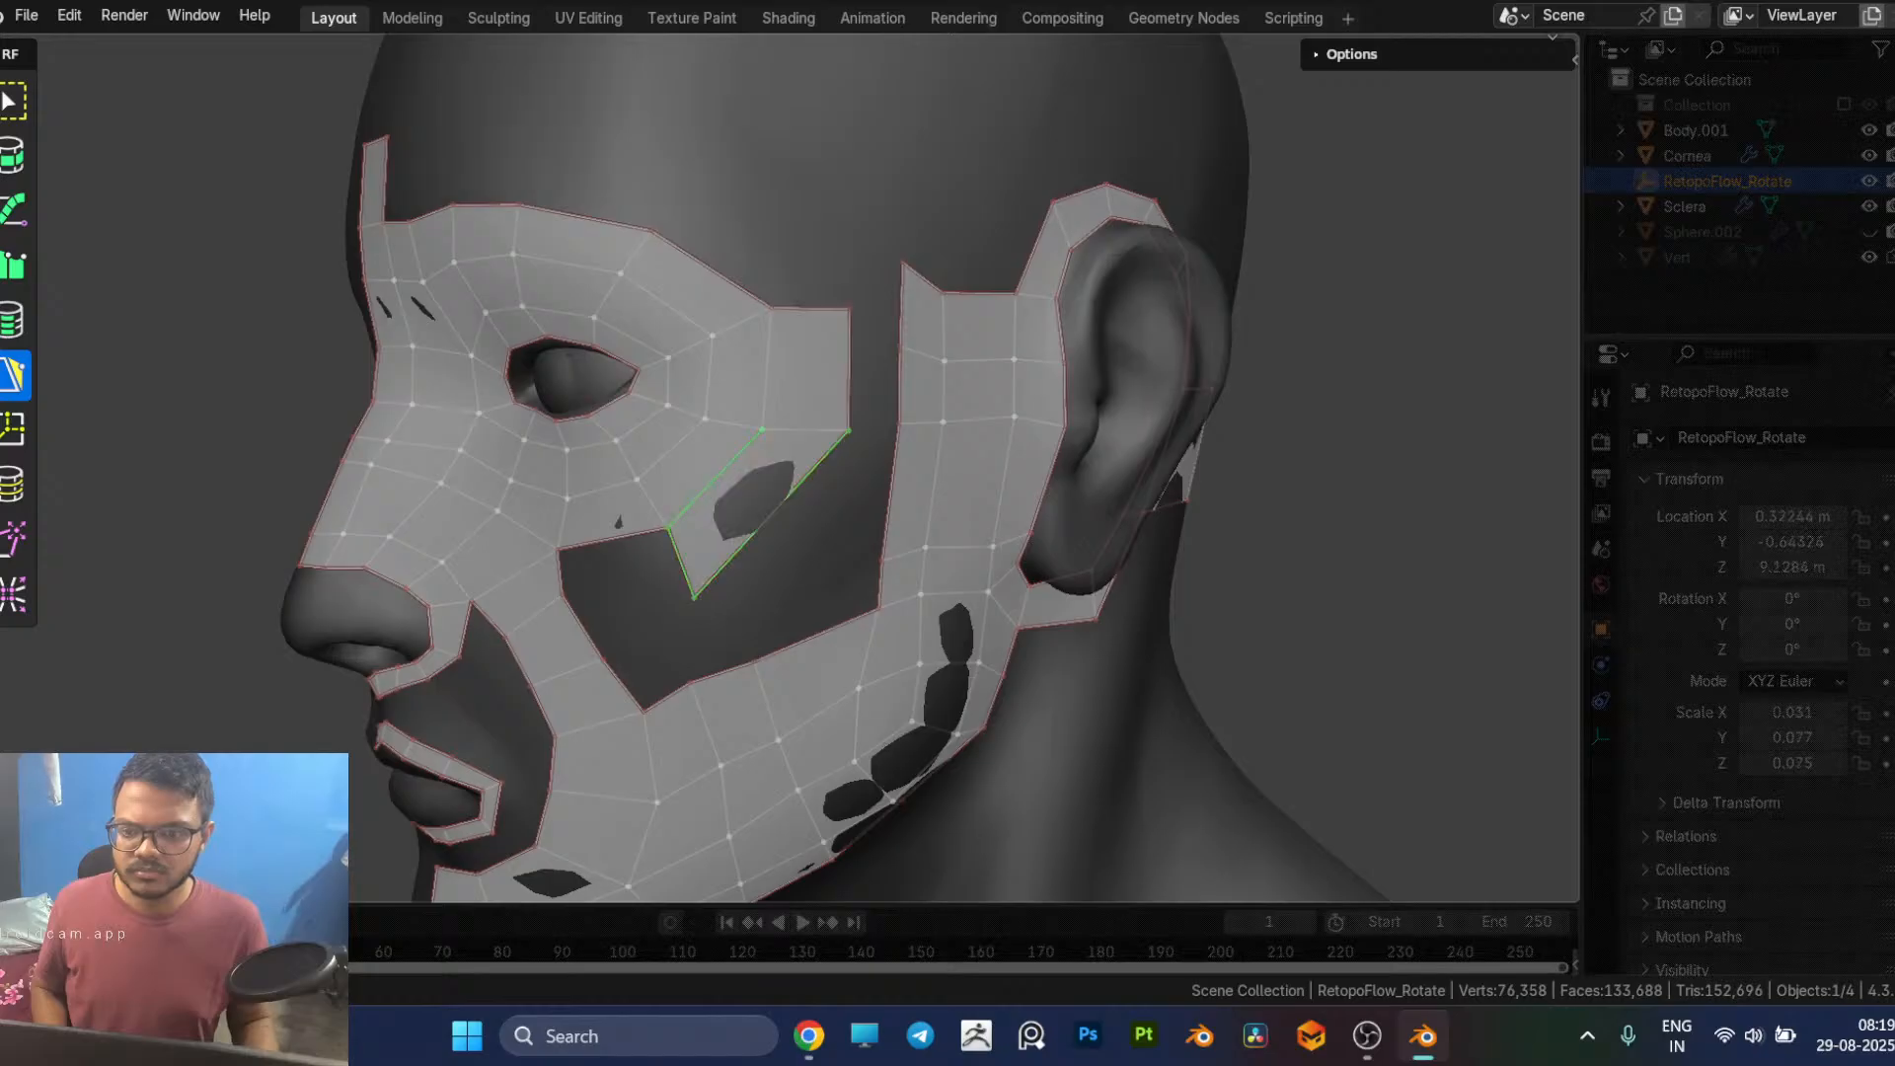
{"action": "middle_click_drag", "start_coordinate": [774, 543], "coordinate": [764, 494]}
{"action": "left_click", "coordinate": [745, 482]}
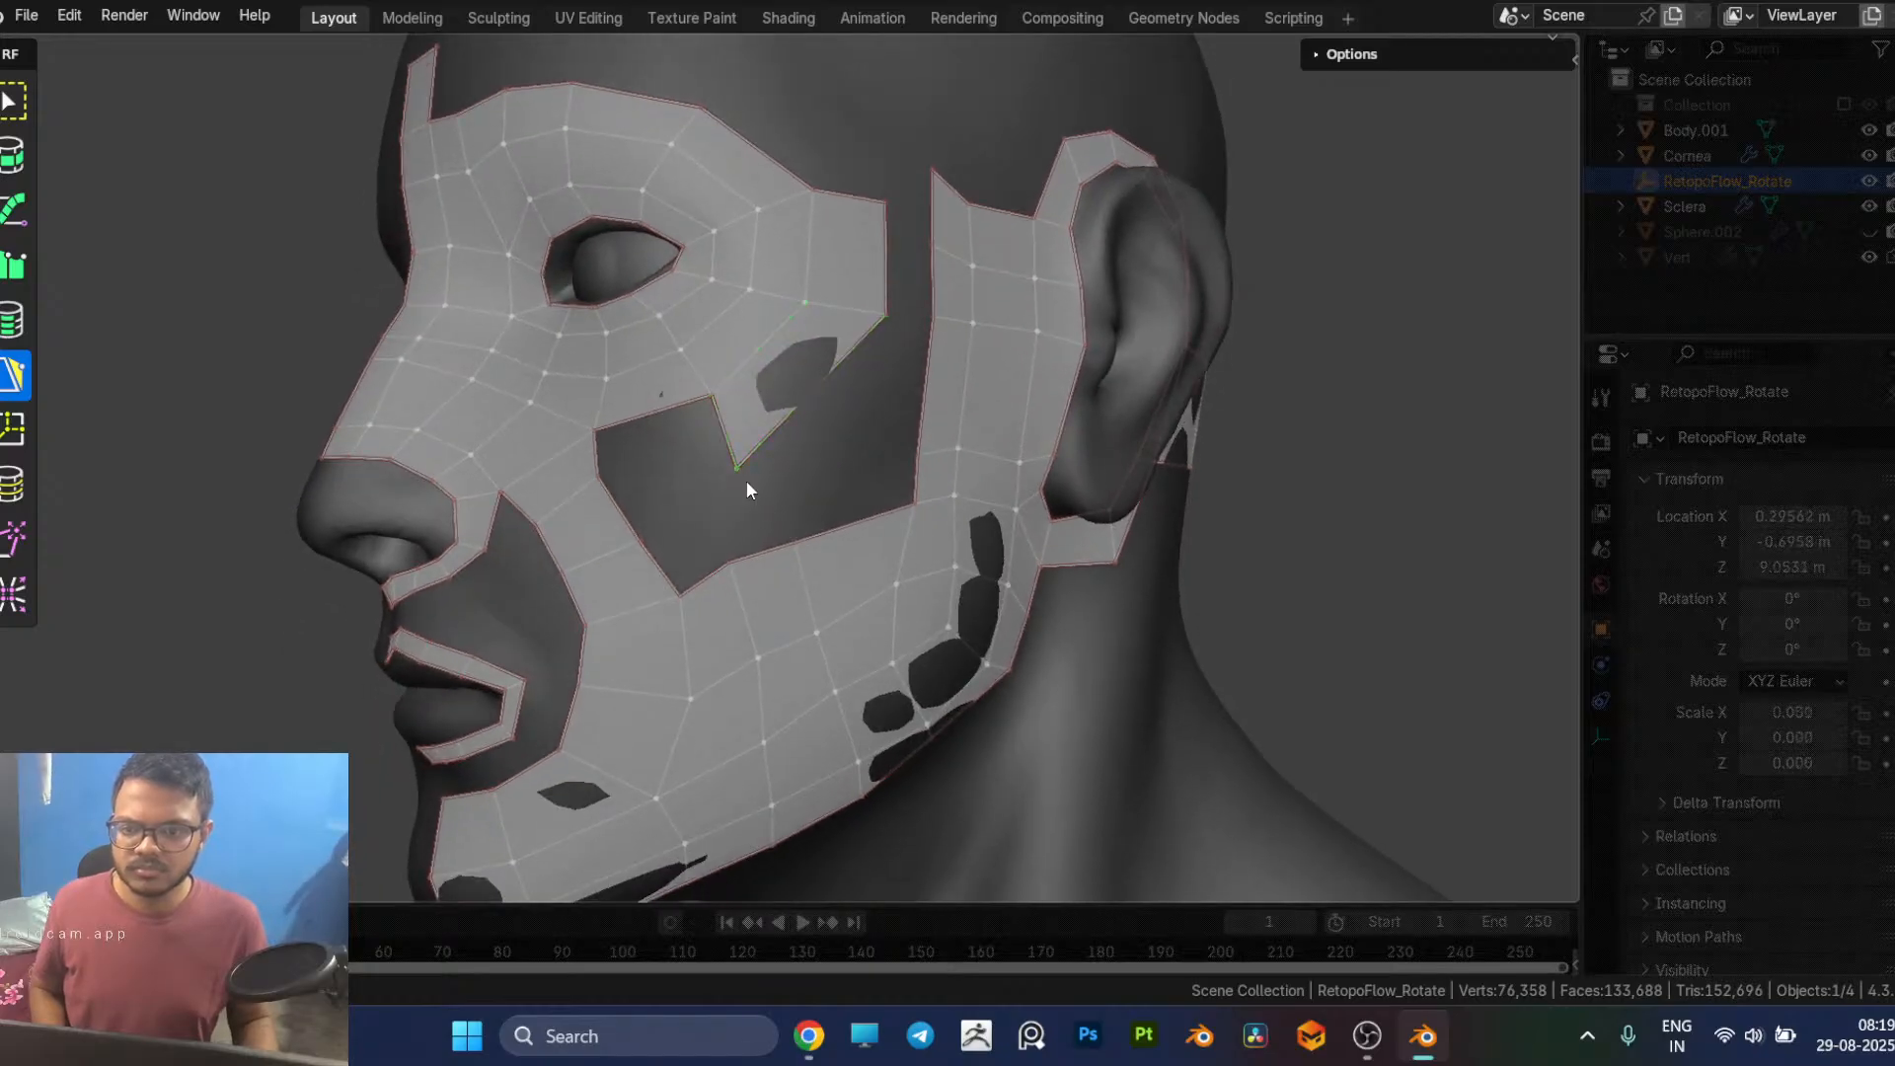
Step: Pull the lower corner vertex of the eye patch's new cheek quad upward and adjust the vertex at the cheek gap's inner edge
{"action": "left_click_drag", "start_coordinate": [745, 482], "coordinate": [755, 457]}
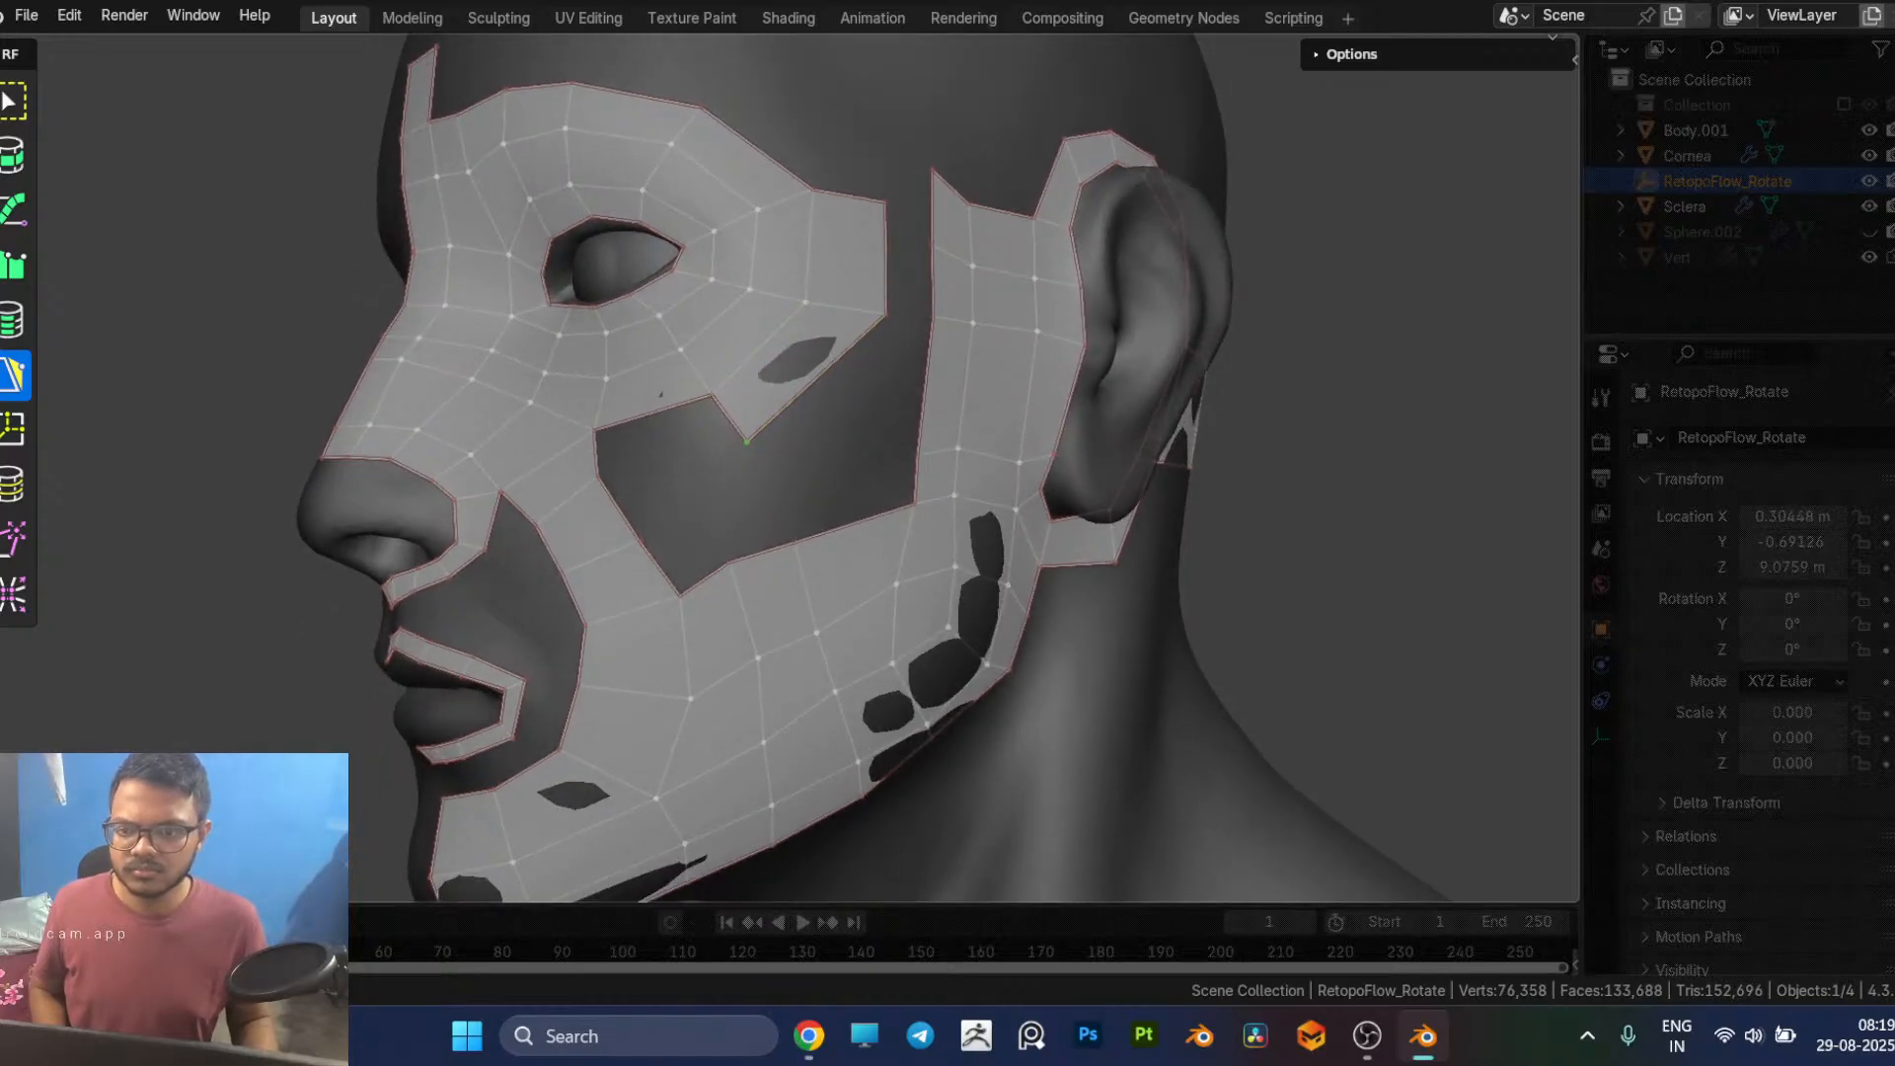
{"action": "left_click", "coordinate": [611, 503]}
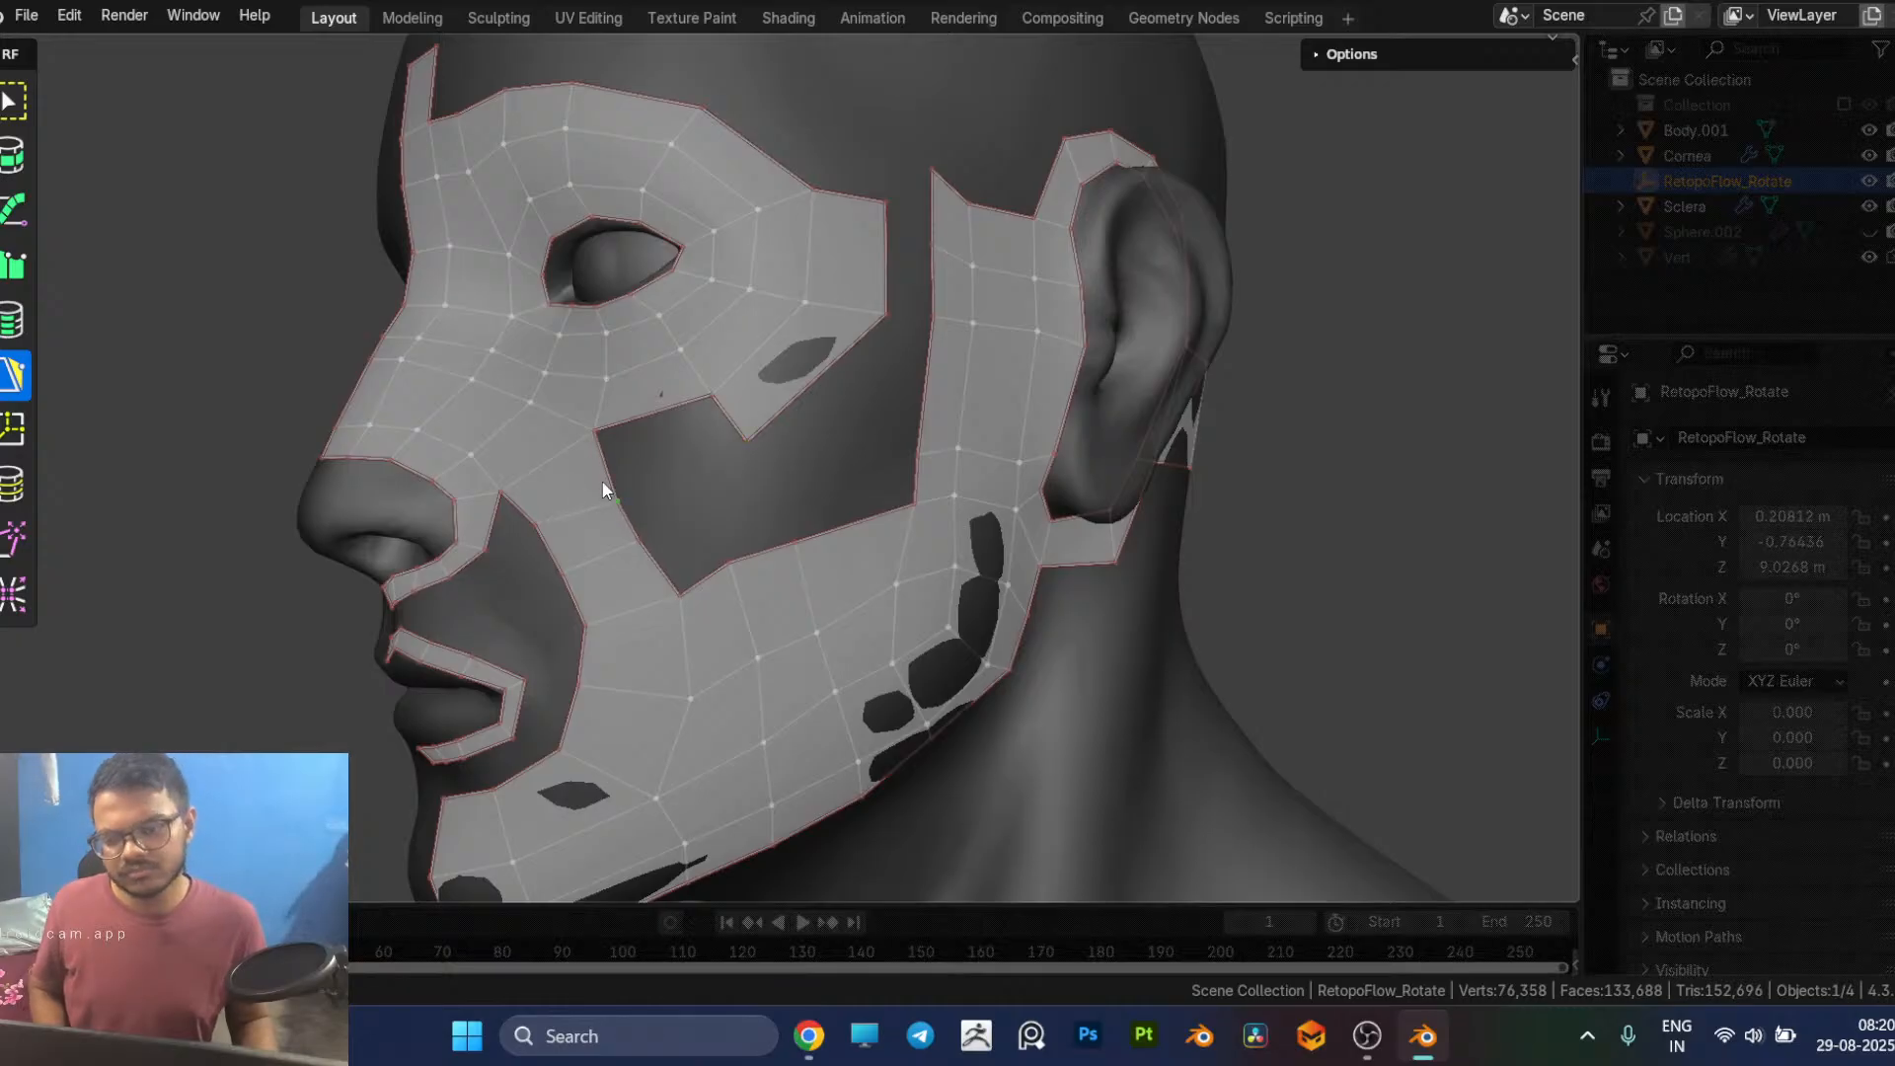
{"action": "left_click", "coordinate": [724, 426], "text": "ctrl"}
{"action": "middle_click_drag", "start_coordinate": [719, 516], "coordinate": [745, 420]}
Step: Dissolve the horizontal edge loop across the upper part of the strip in front of the ear
{"action": "left_click", "coordinate": [672, 355]}
{"action": "key", "text": "7"}
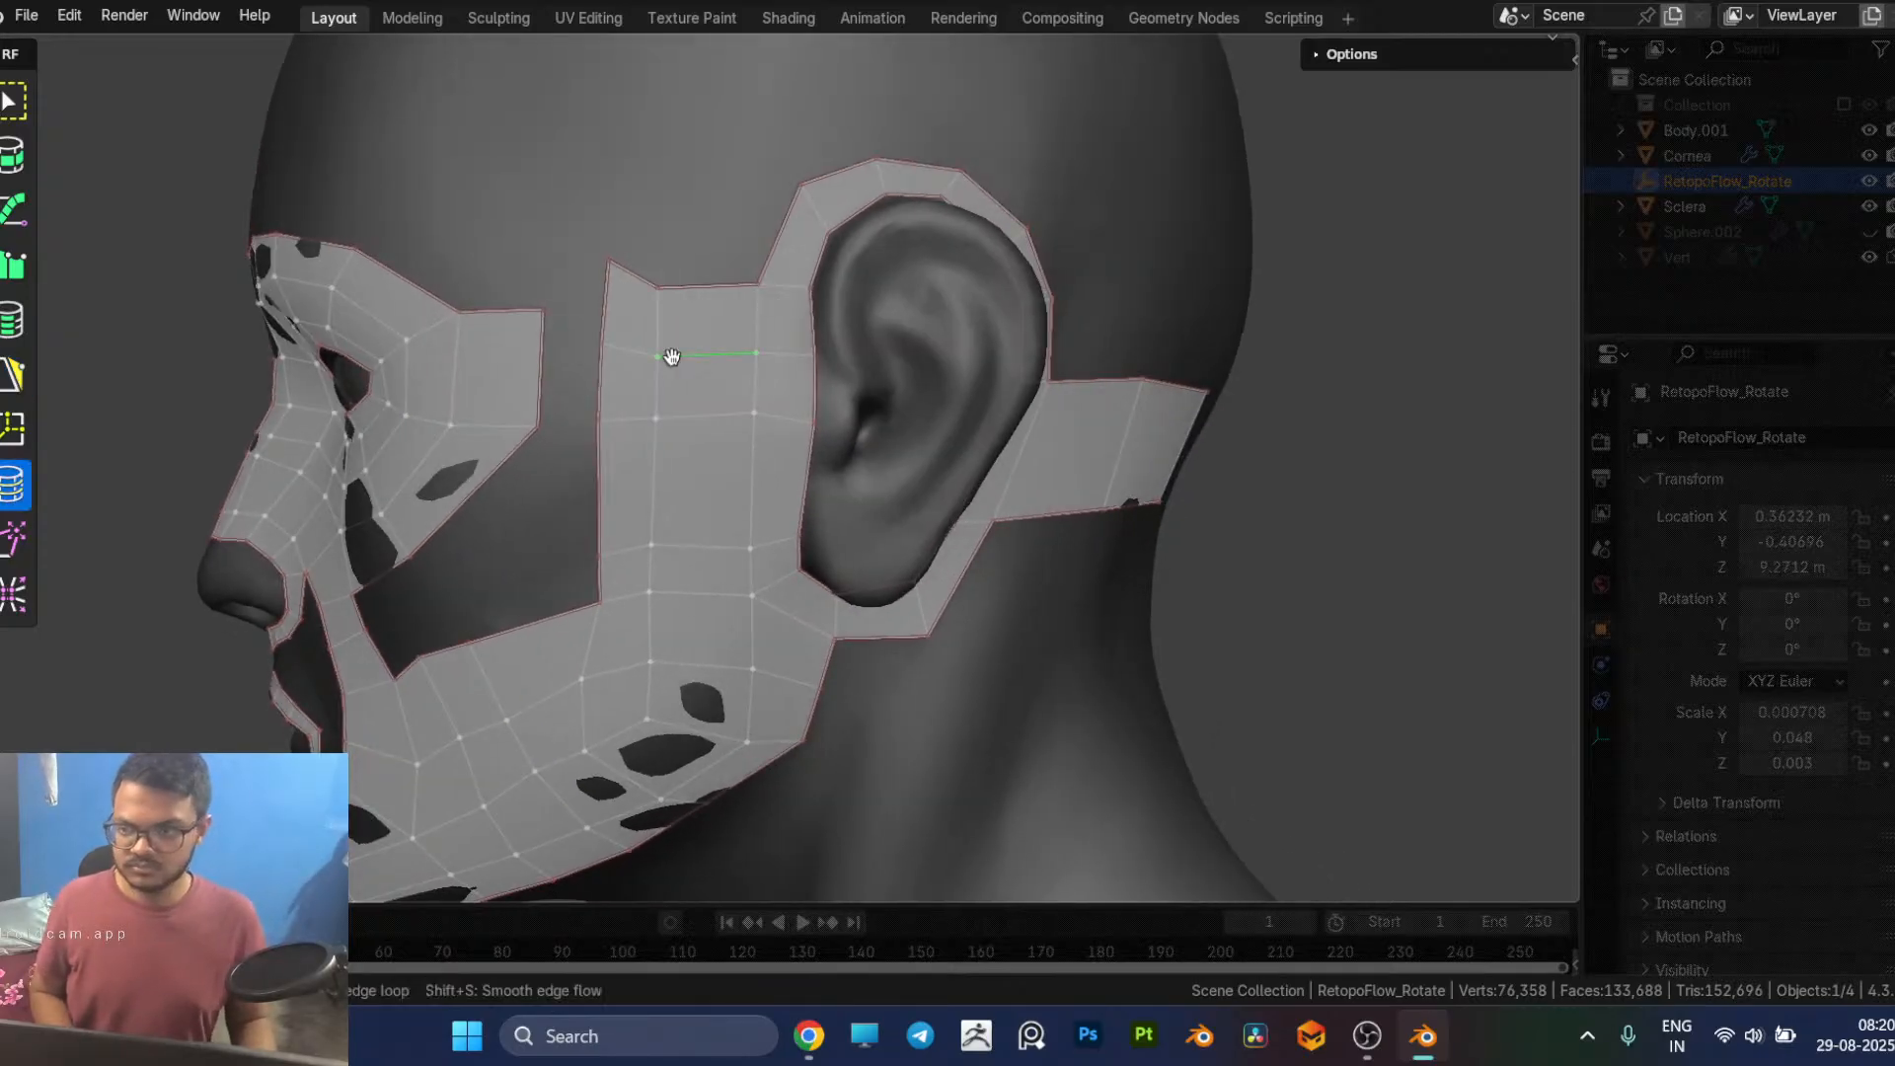
{"action": "double_click", "coordinate": [672, 355]}
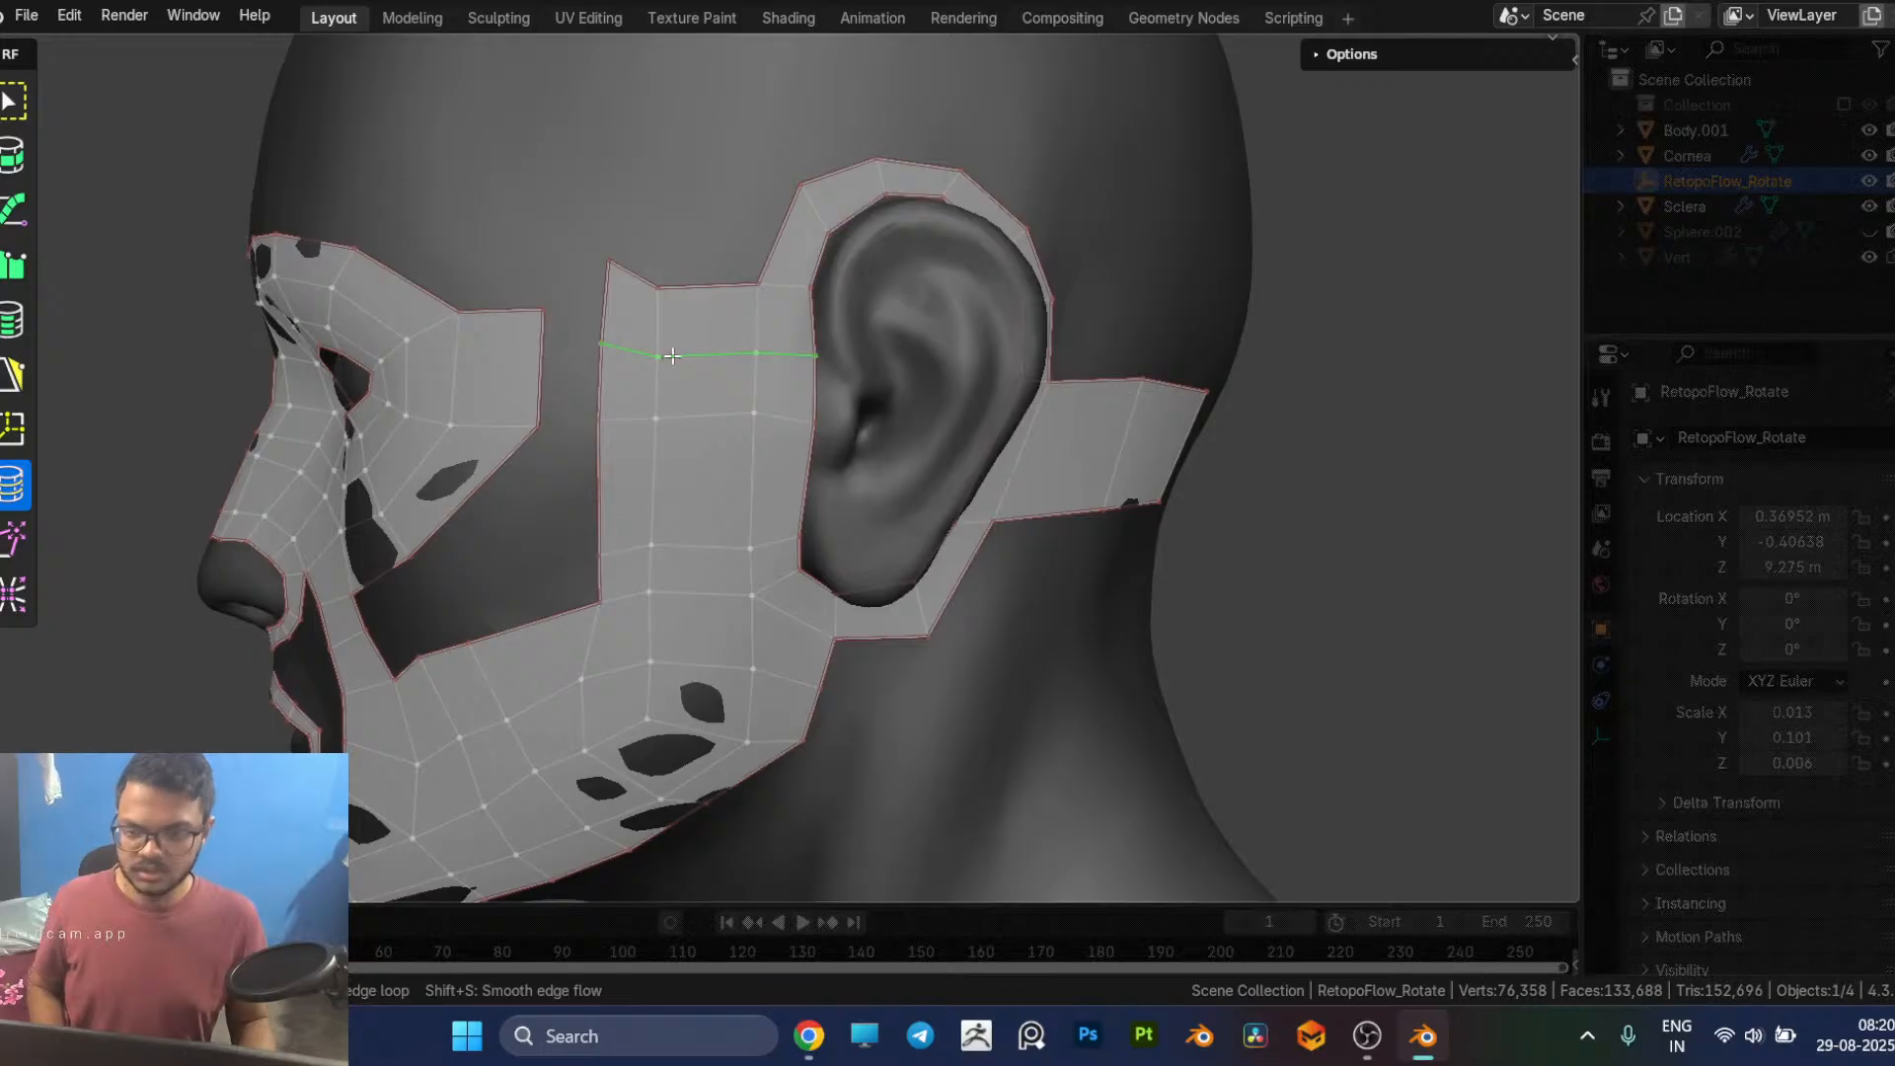
{"action": "key", "text": "x"}
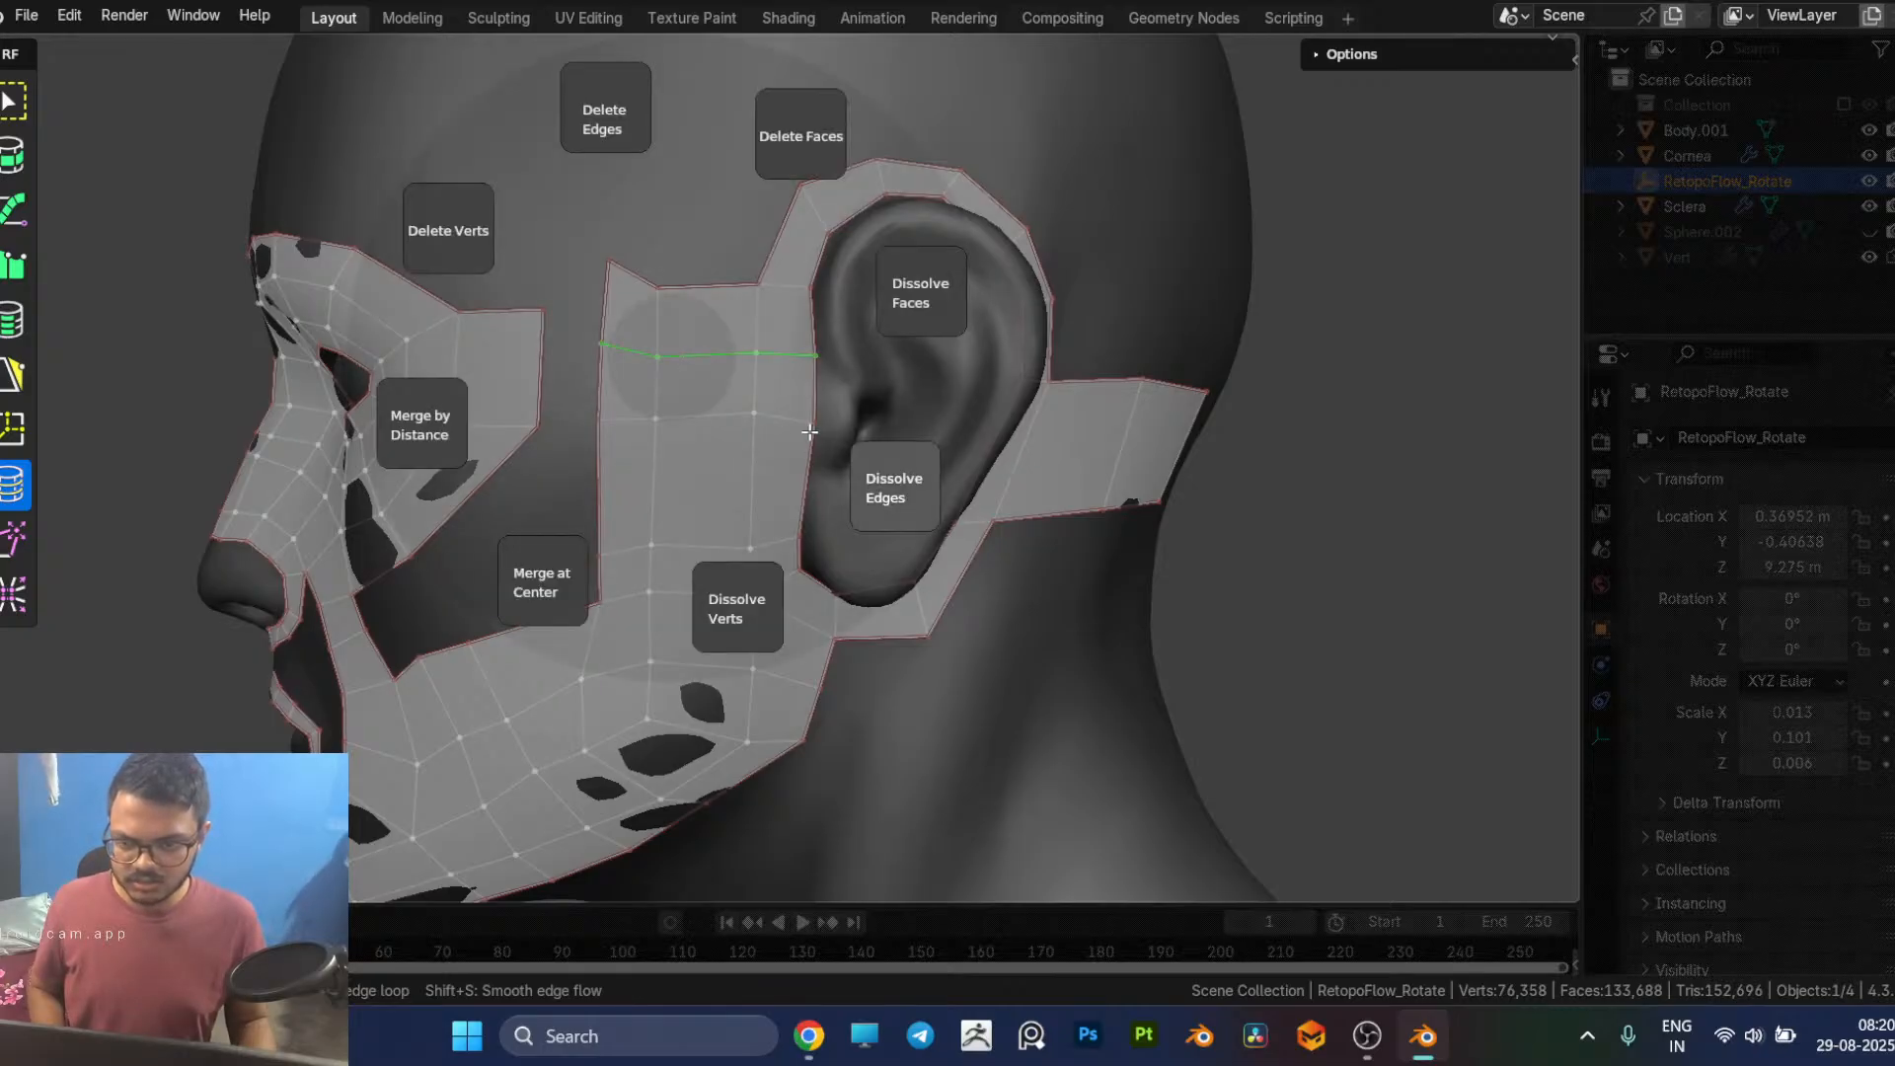
{"action": "left_click", "coordinate": [821, 440]}
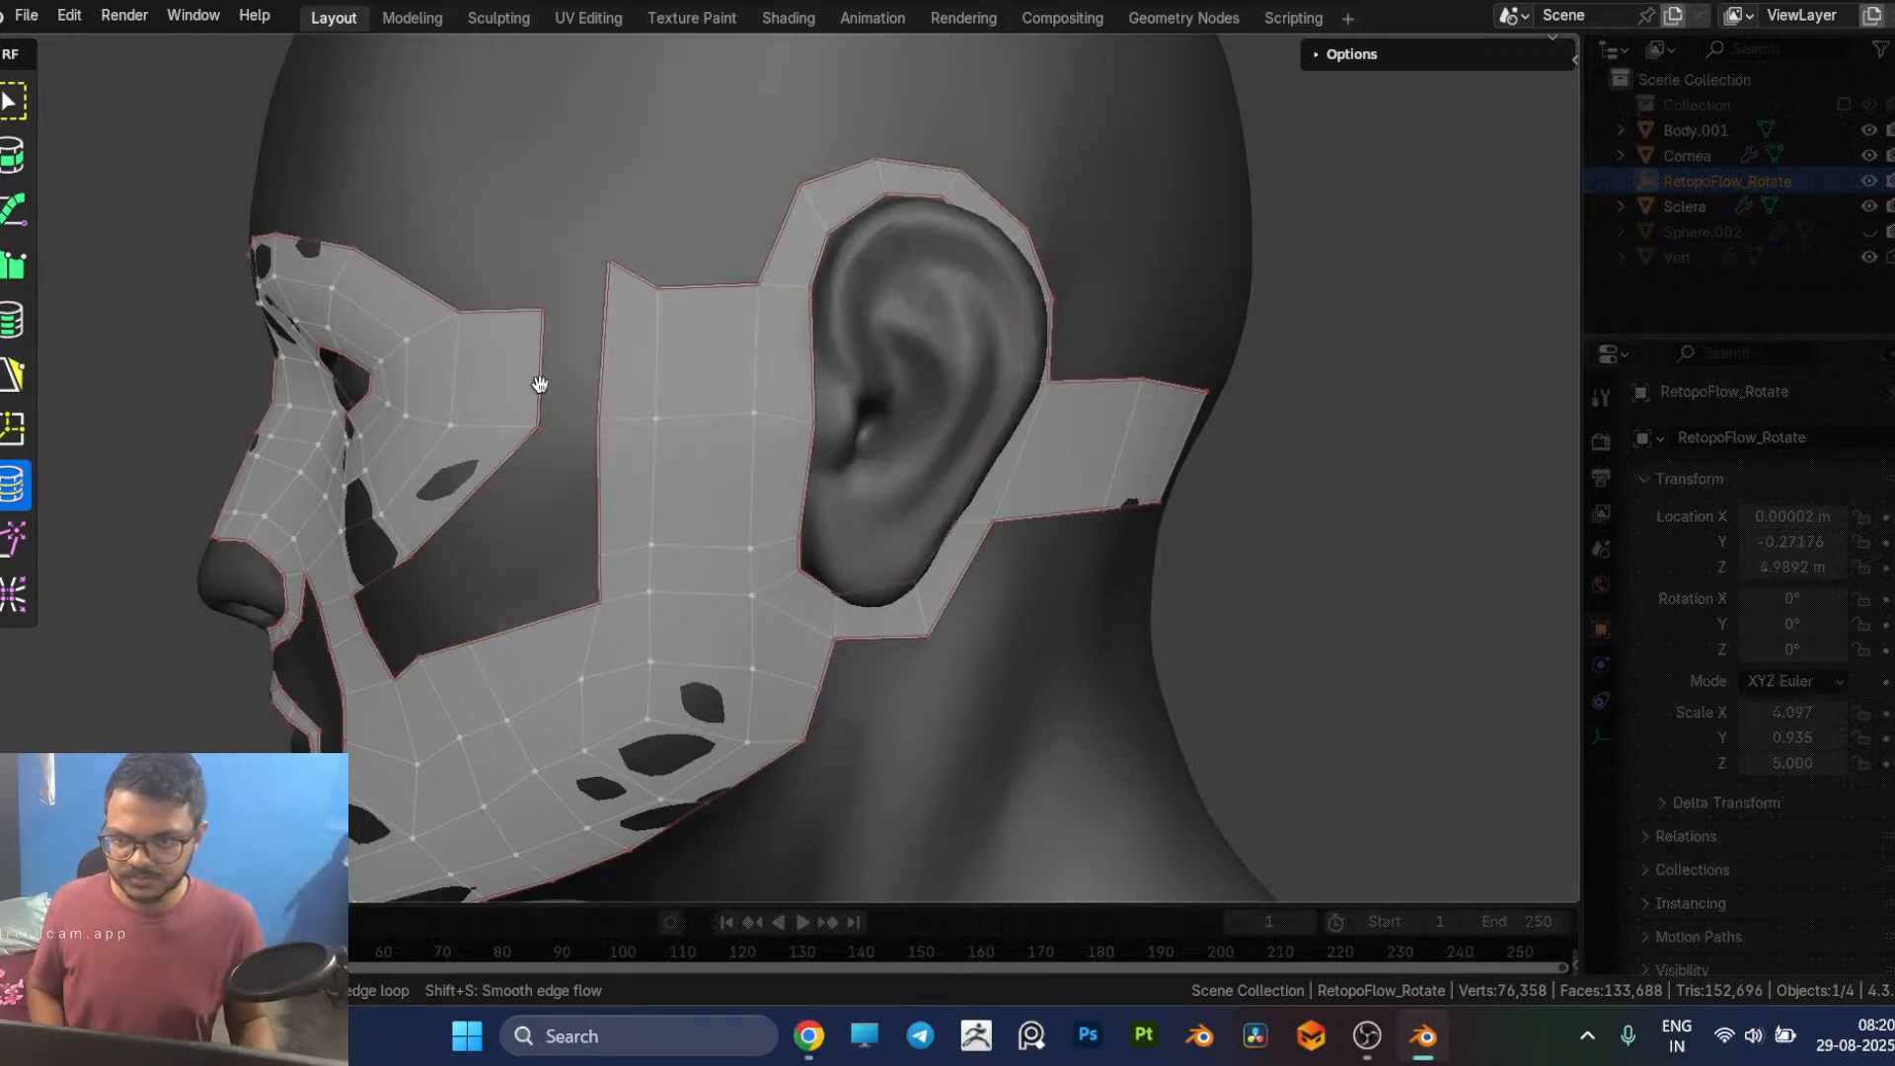
Step: Bridge the temple gap between the eye patch and the ear strip with a quad and lower its top vertex into line
{"action": "key", "text": "5"}
{"action": "left_click", "coordinate": [599, 361], "text": "ctrl"}
{"action": "left_click", "coordinate": [617, 271]}
{"action": "left_click_drag", "start_coordinate": [609, 266], "coordinate": [602, 301]}
{"action": "middle_click_drag", "start_coordinate": [646, 738], "coordinate": [695, 703]}
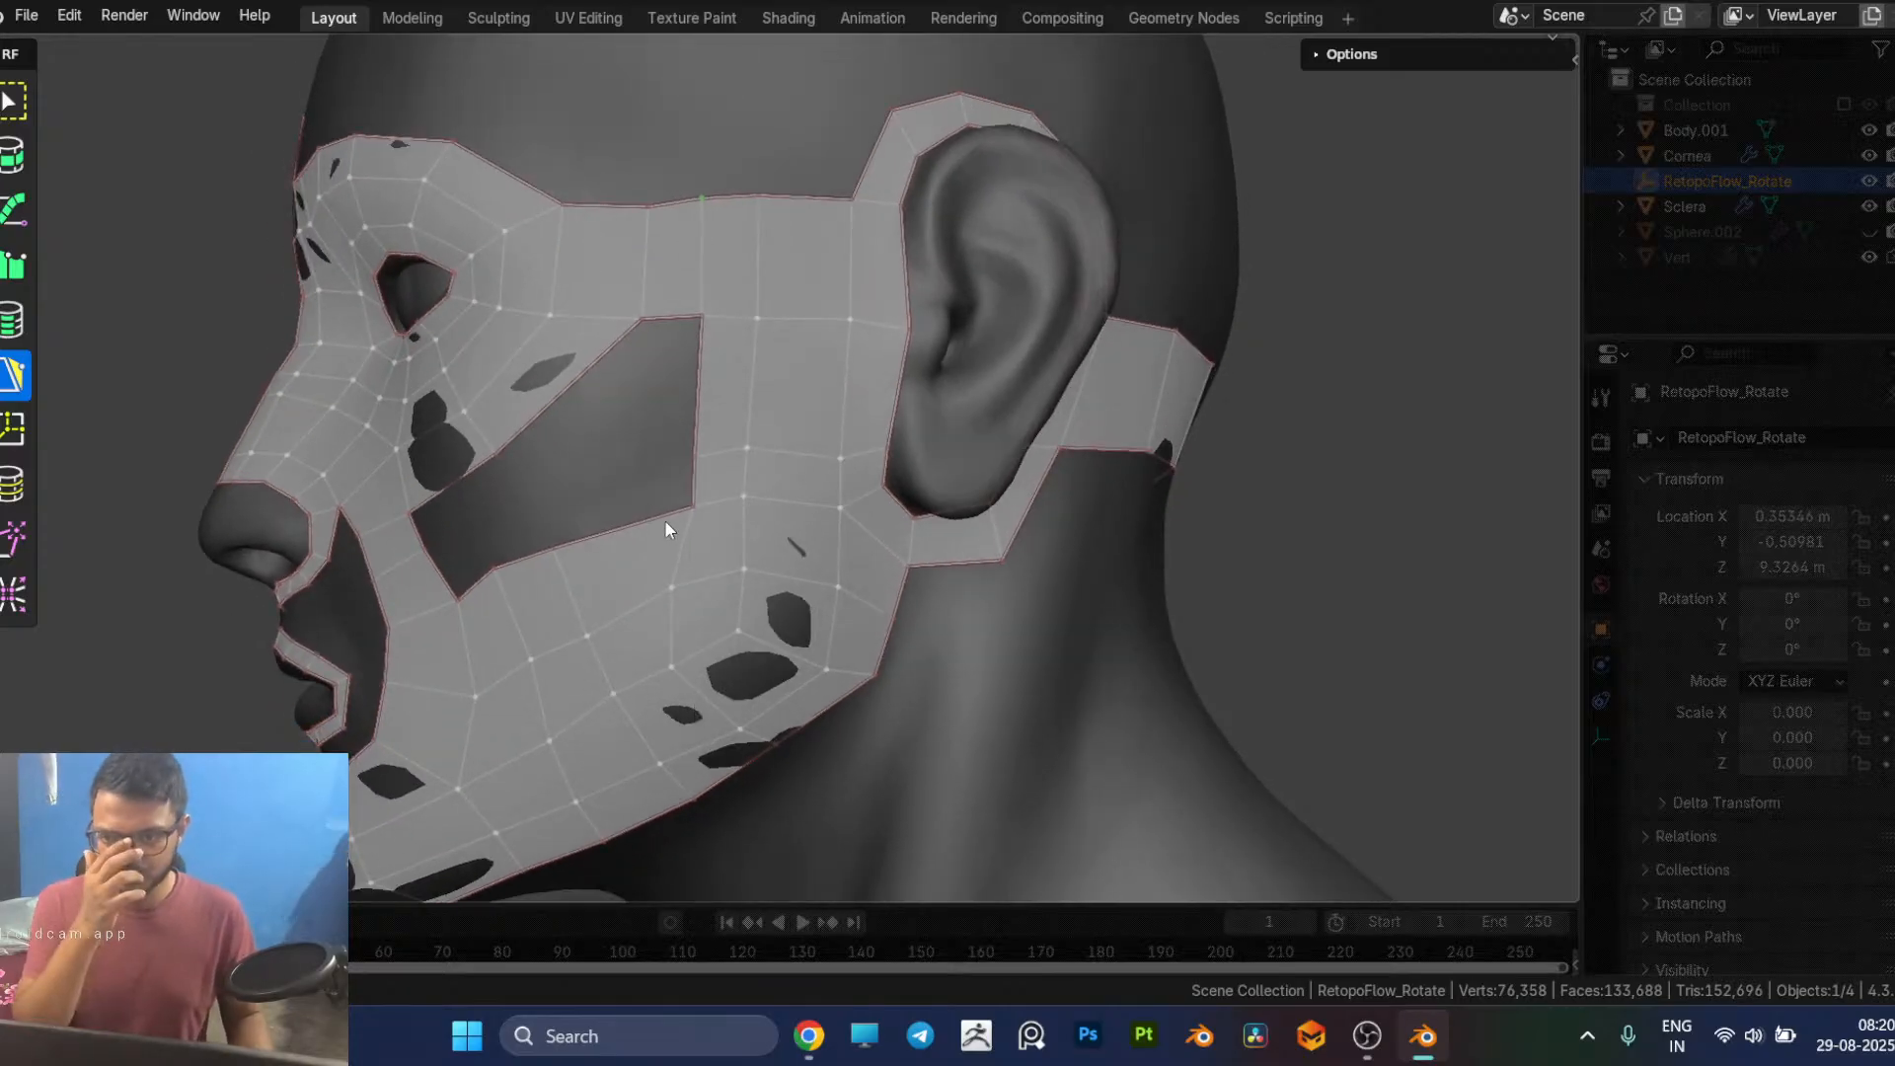
Step: Add a quad beneath the temple bridge along the ear strip and raise its free lower corner level with the strip
{"action": "left_click_drag", "start_coordinate": [664, 322], "coordinate": [676, 455]}
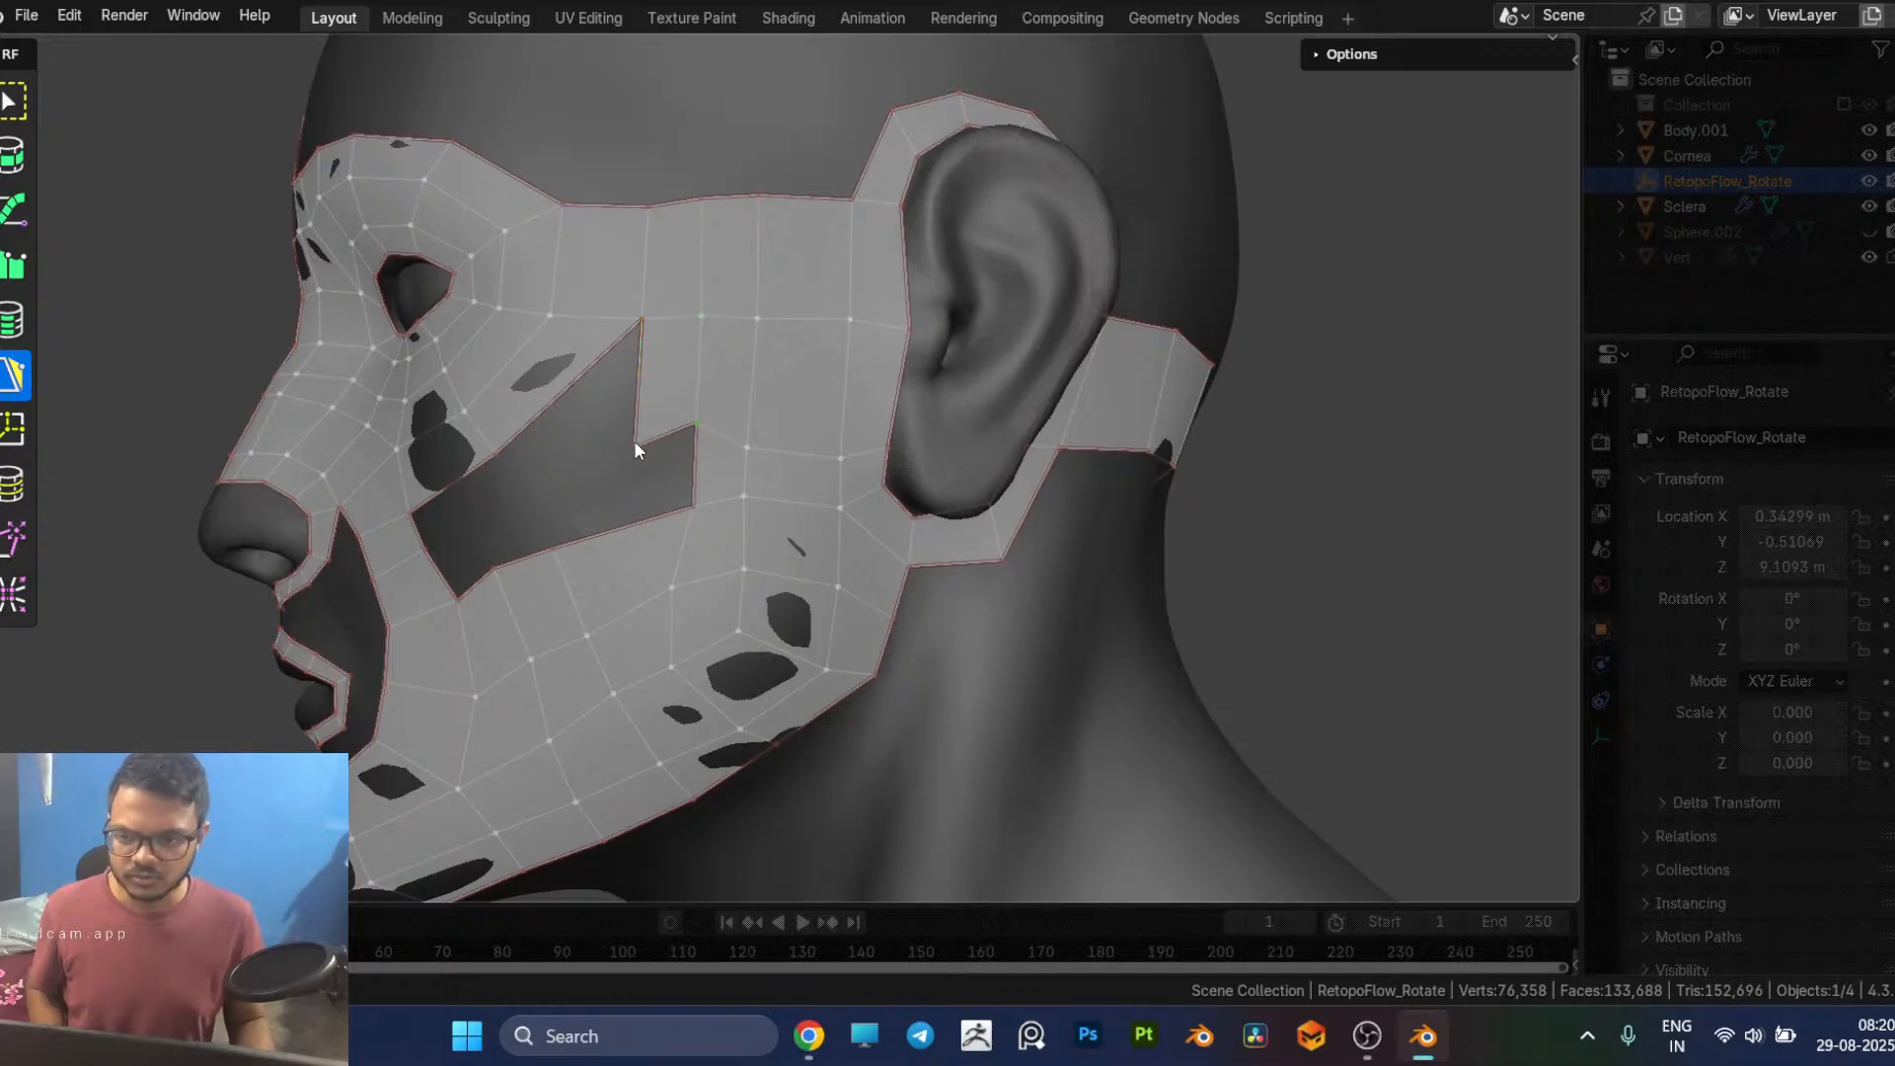
{"action": "left_click_drag", "start_coordinate": [633, 444], "coordinate": [644, 420]}
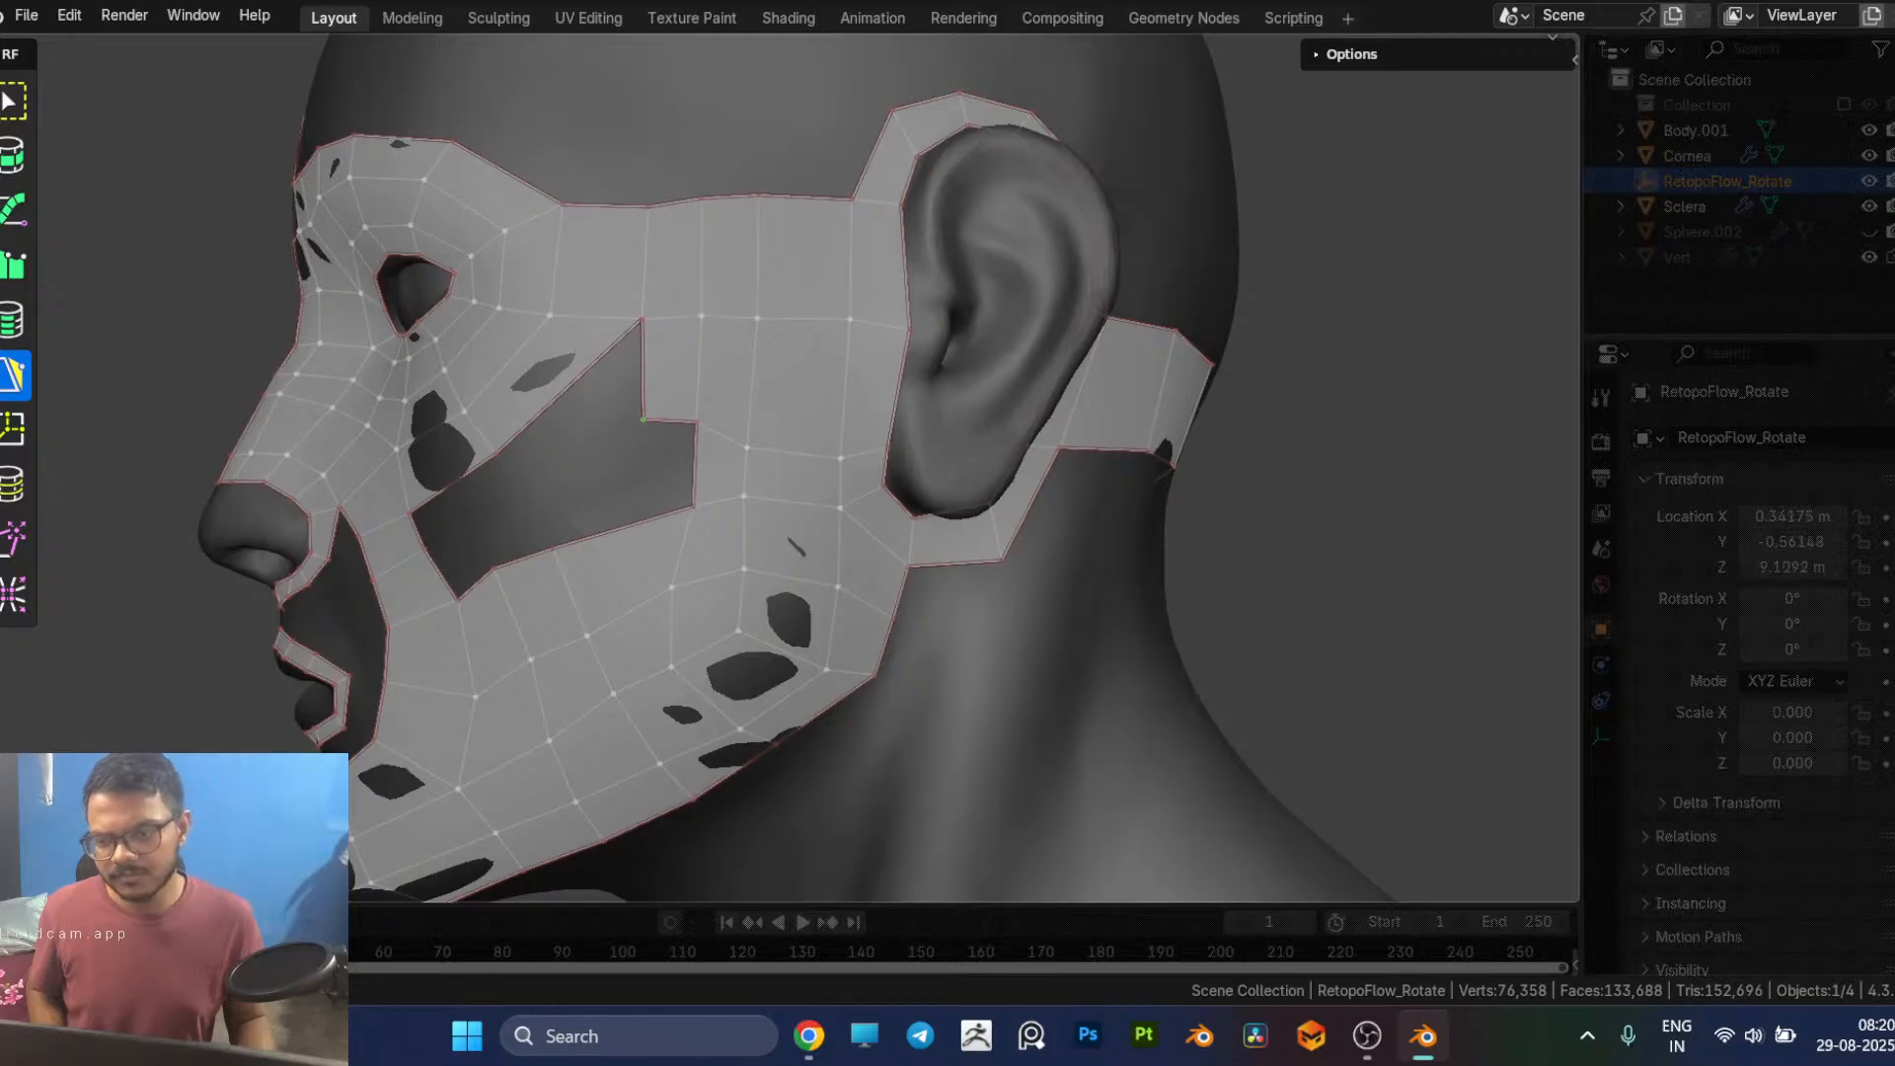
{"action": "middle_click_drag", "start_coordinate": [648, 410], "coordinate": [695, 396]}
{"action": "middle_click_drag", "start_coordinate": [785, 343], "coordinate": [946, 480]}
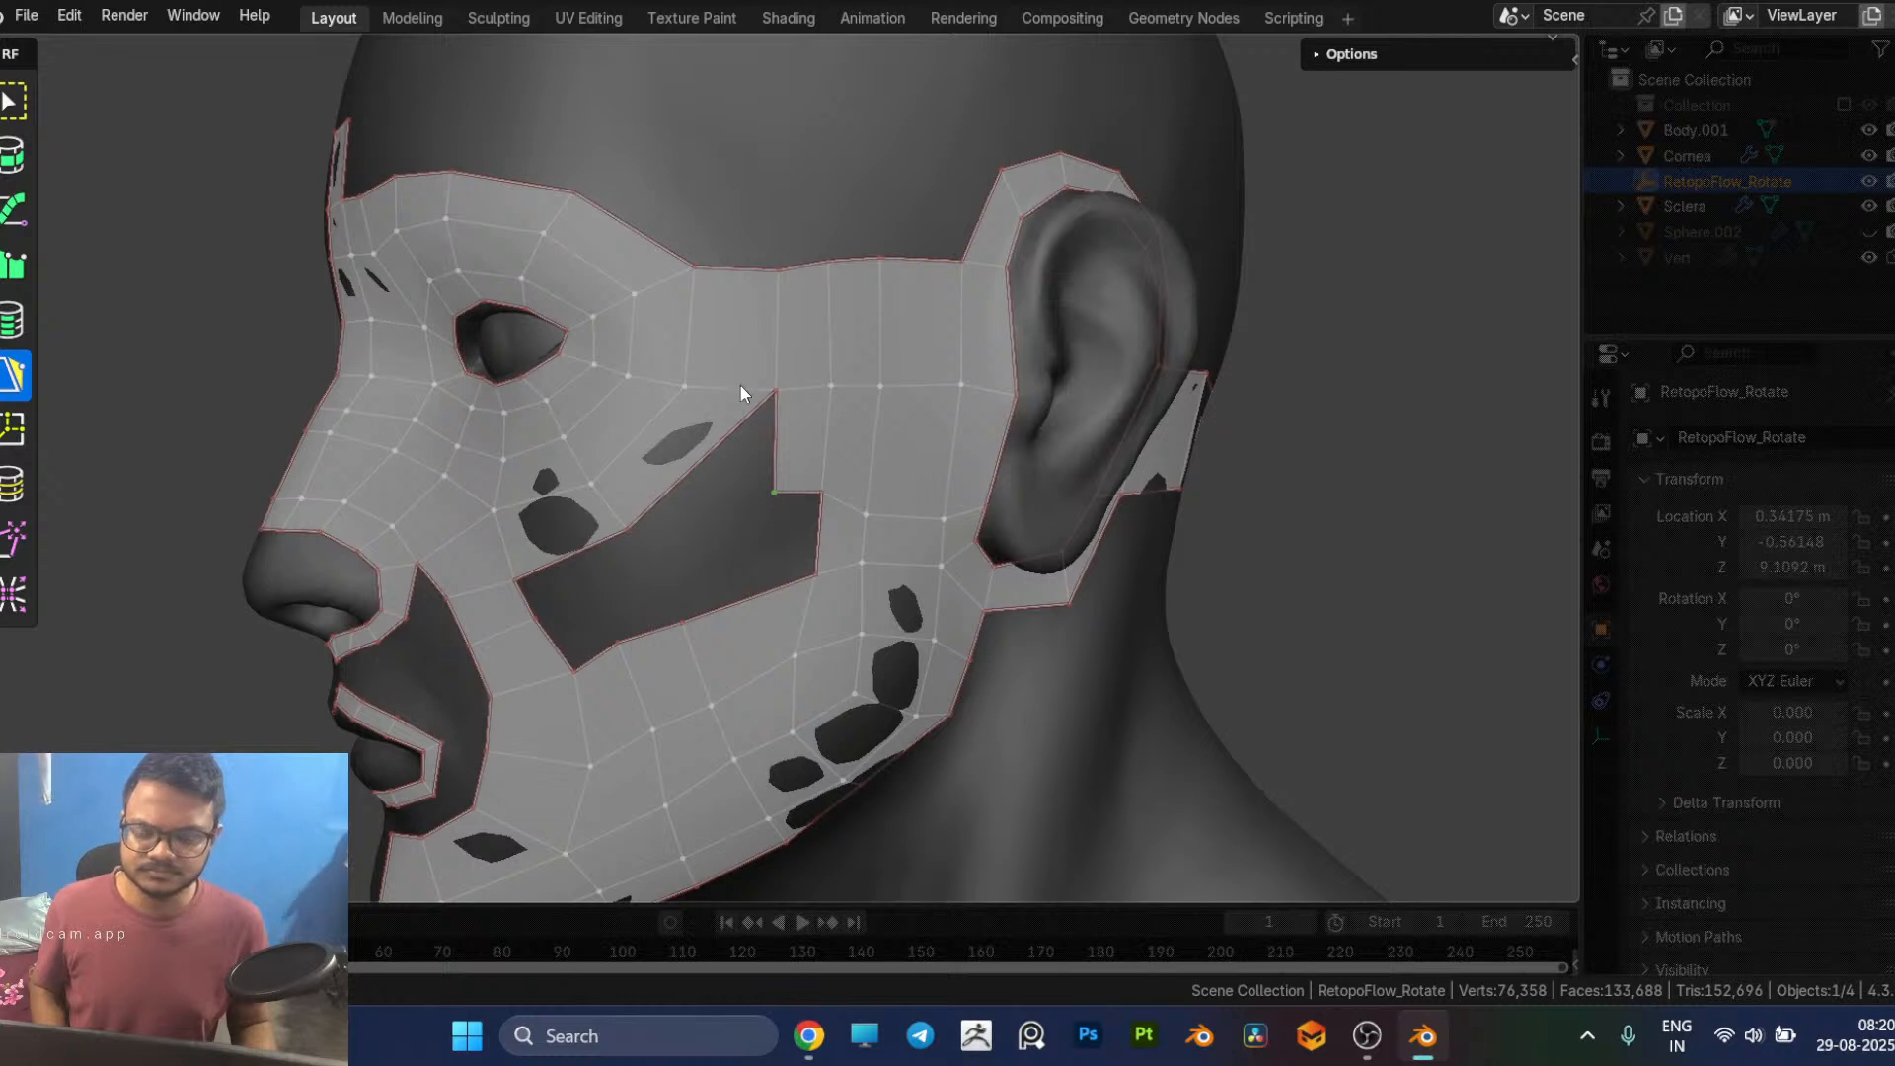
Step: Delete the slanted quad on the eye patch's lower outer side and refill the area with quads reaching the ear strip
{"action": "left_click", "coordinate": [680, 436]}
{"action": "key", "text": "x"}
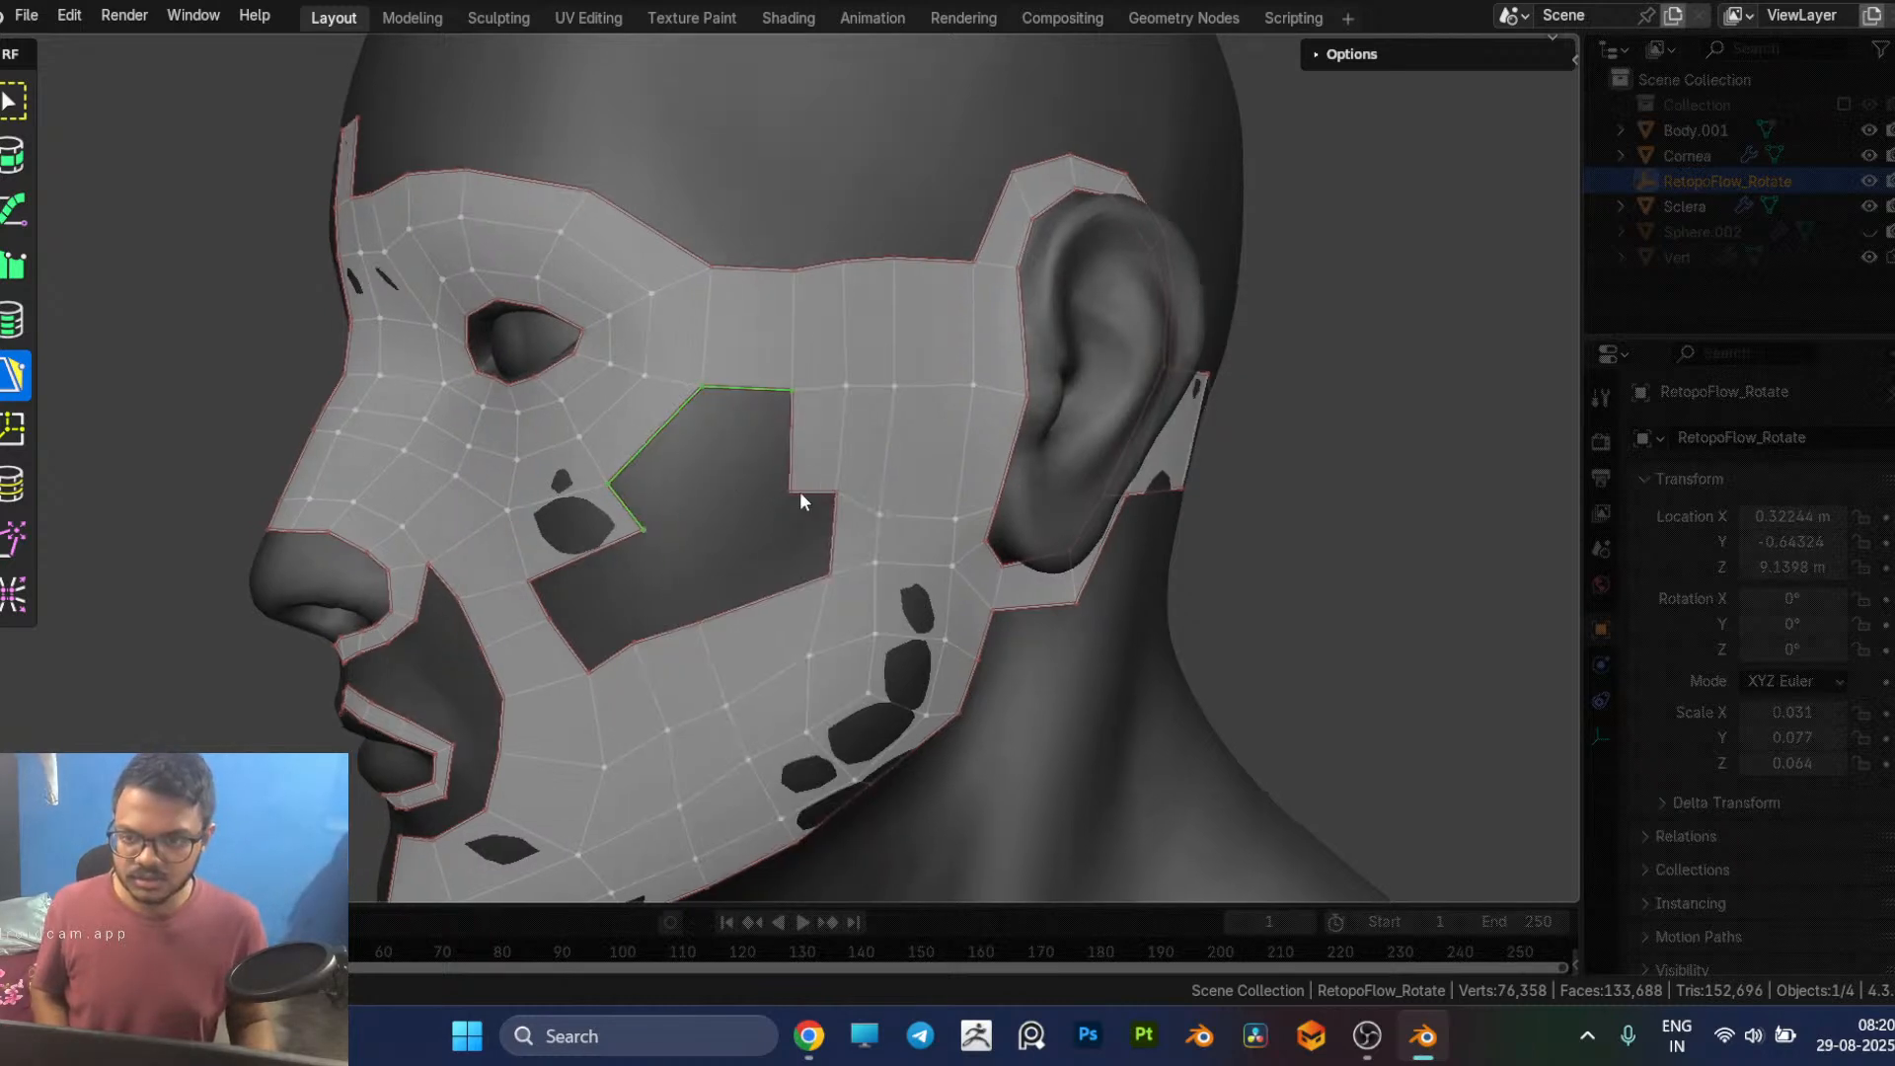
{"action": "mouse_move", "coordinate": [800, 492]}
{"action": "middle_mouse_down"}
{"action": "mouse_move", "coordinate": [935, 498]}
{"action": "mouse_move", "coordinate": [792, 471]}
{"action": "middle_mouse_up"}
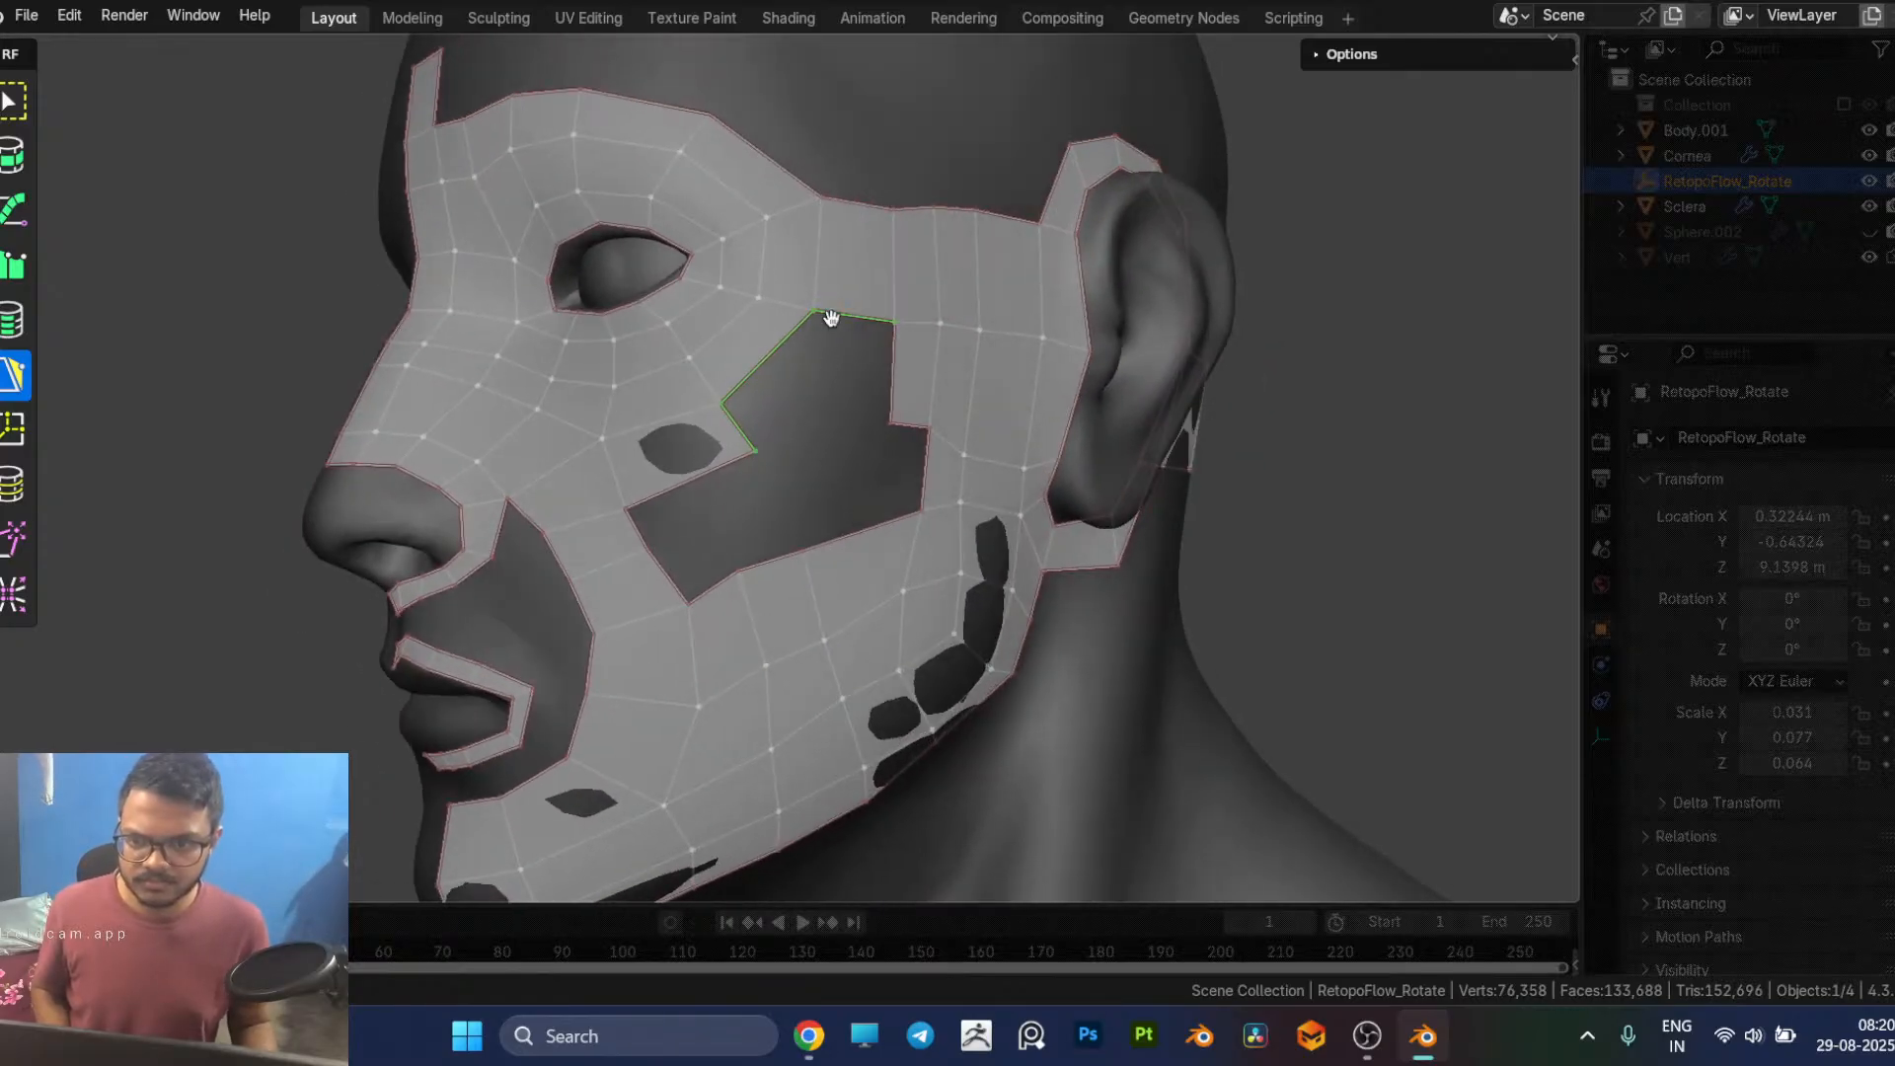
{"action": "middle_click_drag", "start_coordinate": [853, 368], "coordinate": [695, 481]}
{"action": "left_click", "coordinate": [628, 492]}
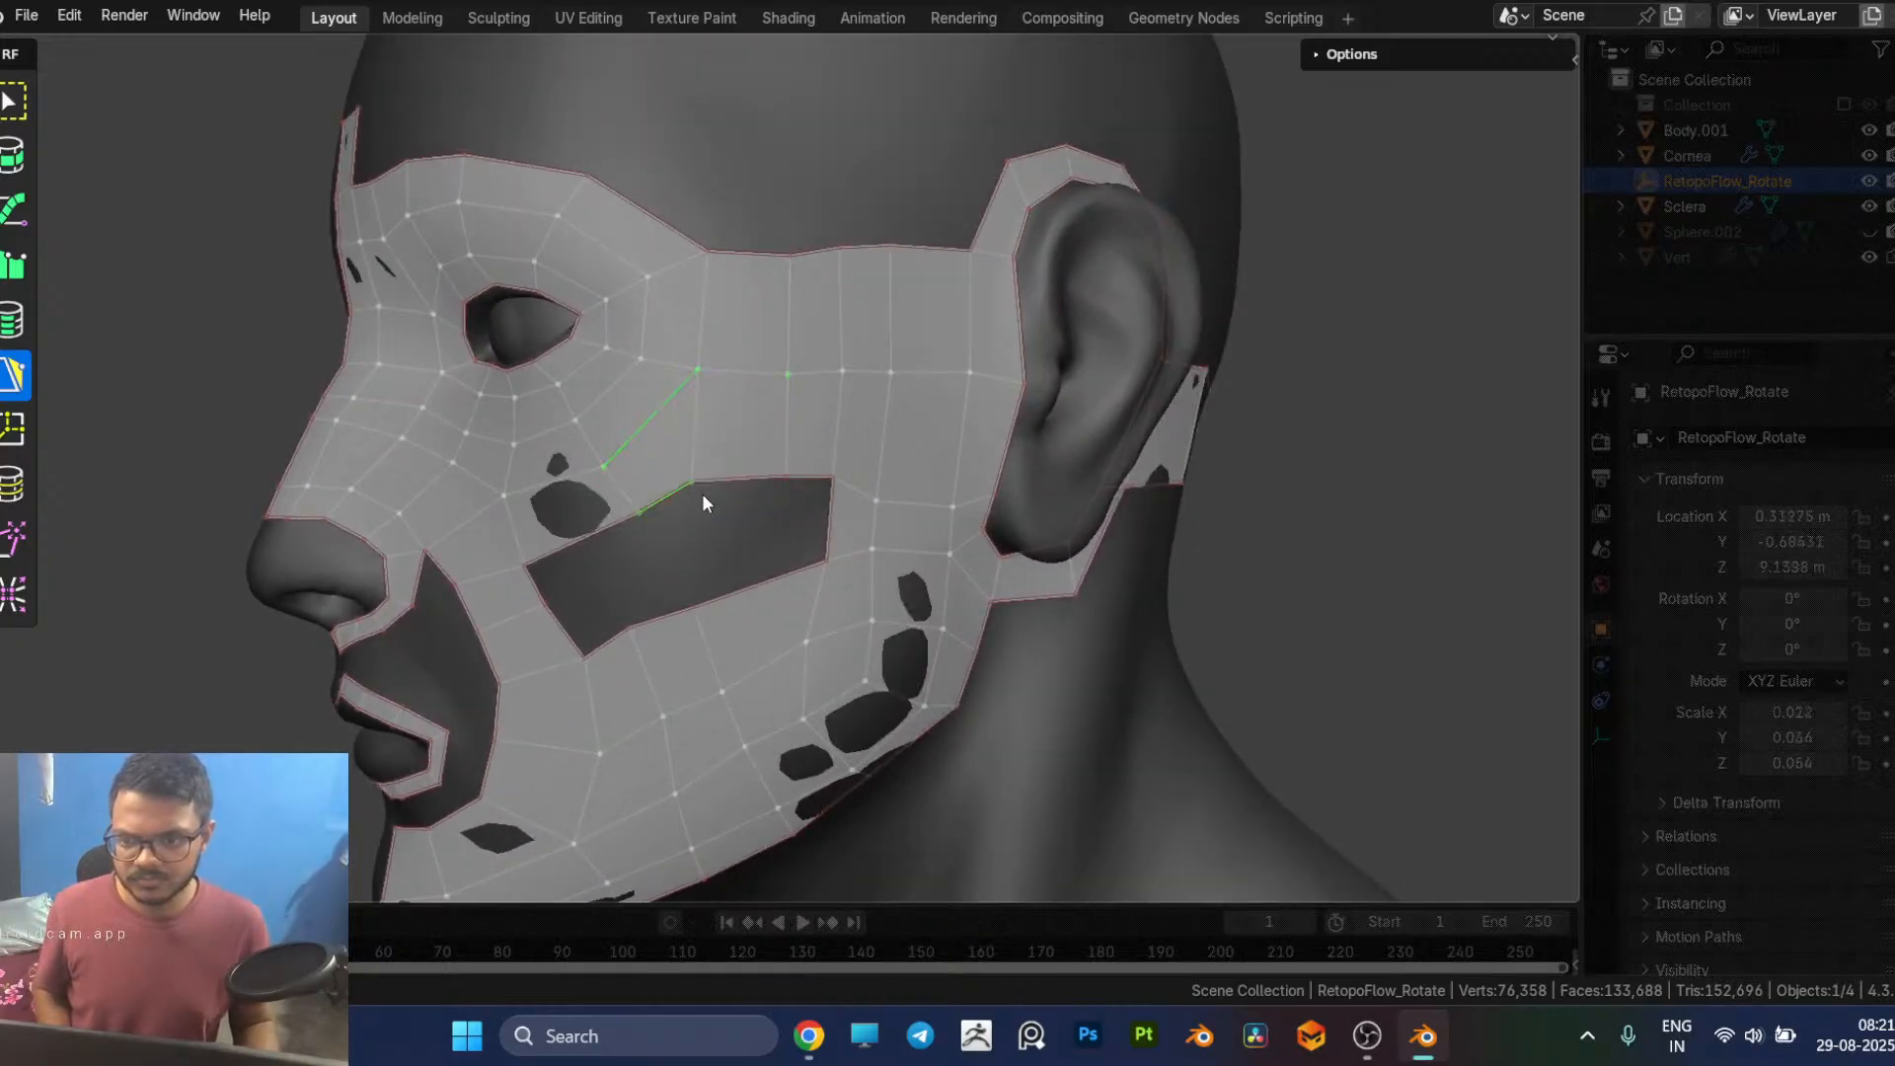
Step: Reposition the vertices along the upper border of the cheek gap to even out the new quads below the eye
{"action": "left_click_drag", "start_coordinate": [692, 481], "coordinate": [713, 481]}
{"action": "middle_click_drag", "start_coordinate": [731, 475], "coordinate": [742, 381]}
{"action": "middle_click_drag", "start_coordinate": [728, 488], "coordinate": [821, 424]}
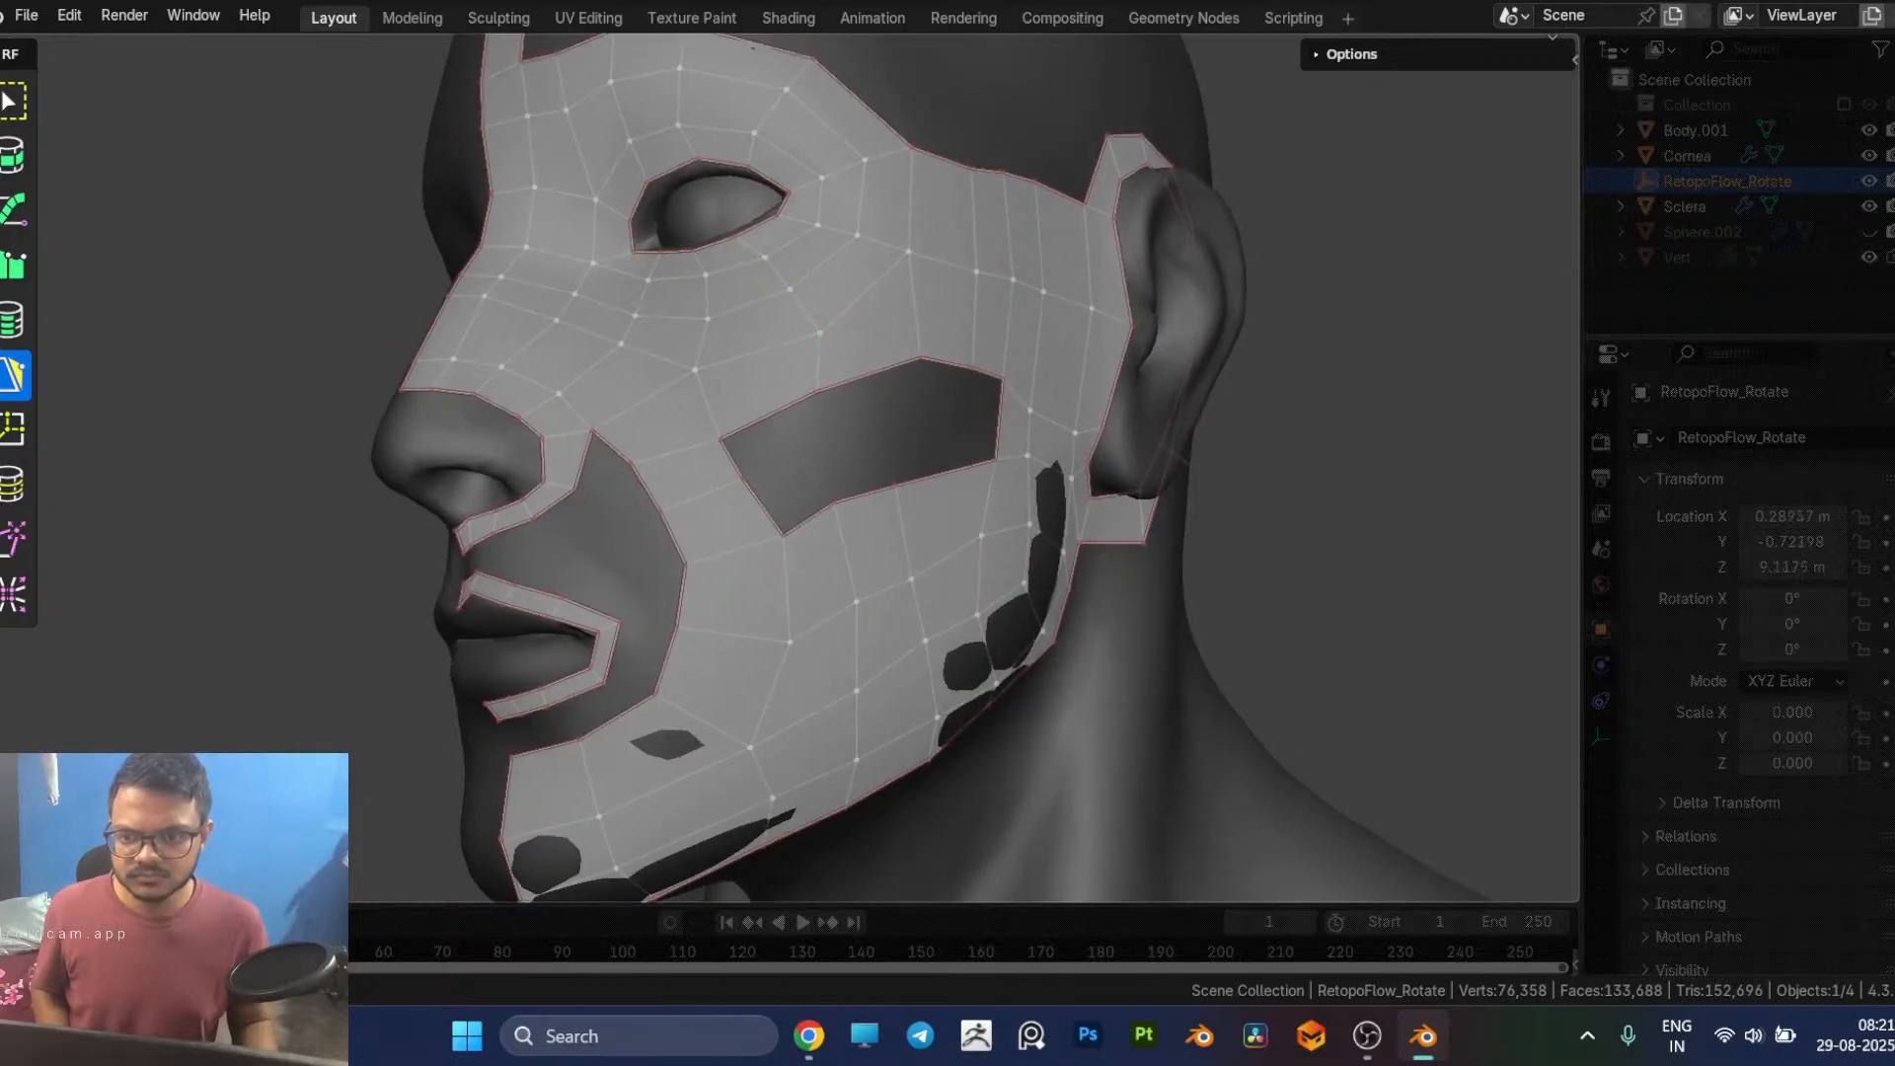
{"action": "middle_click_drag", "start_coordinate": [836, 490], "coordinate": [659, 586]}
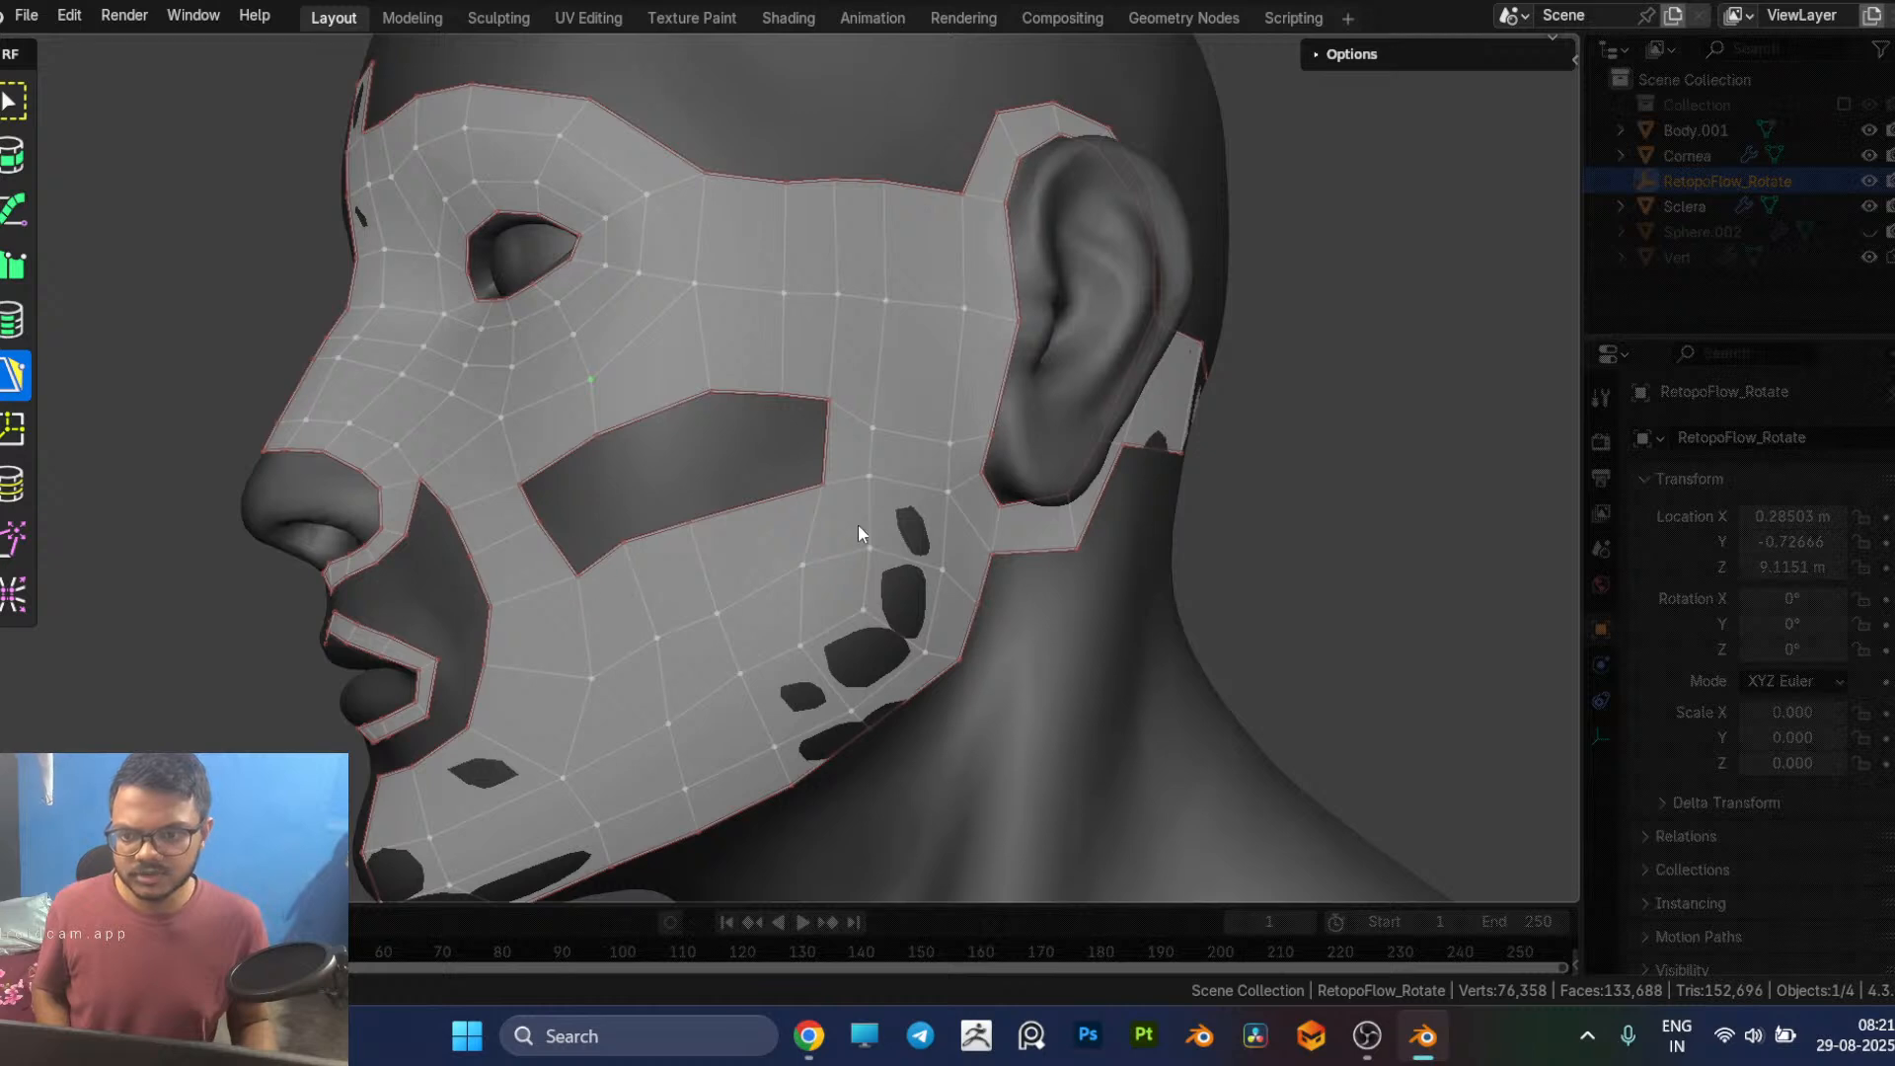
{"action": "middle_click_drag", "start_coordinate": [855, 535], "coordinate": [688, 426]}
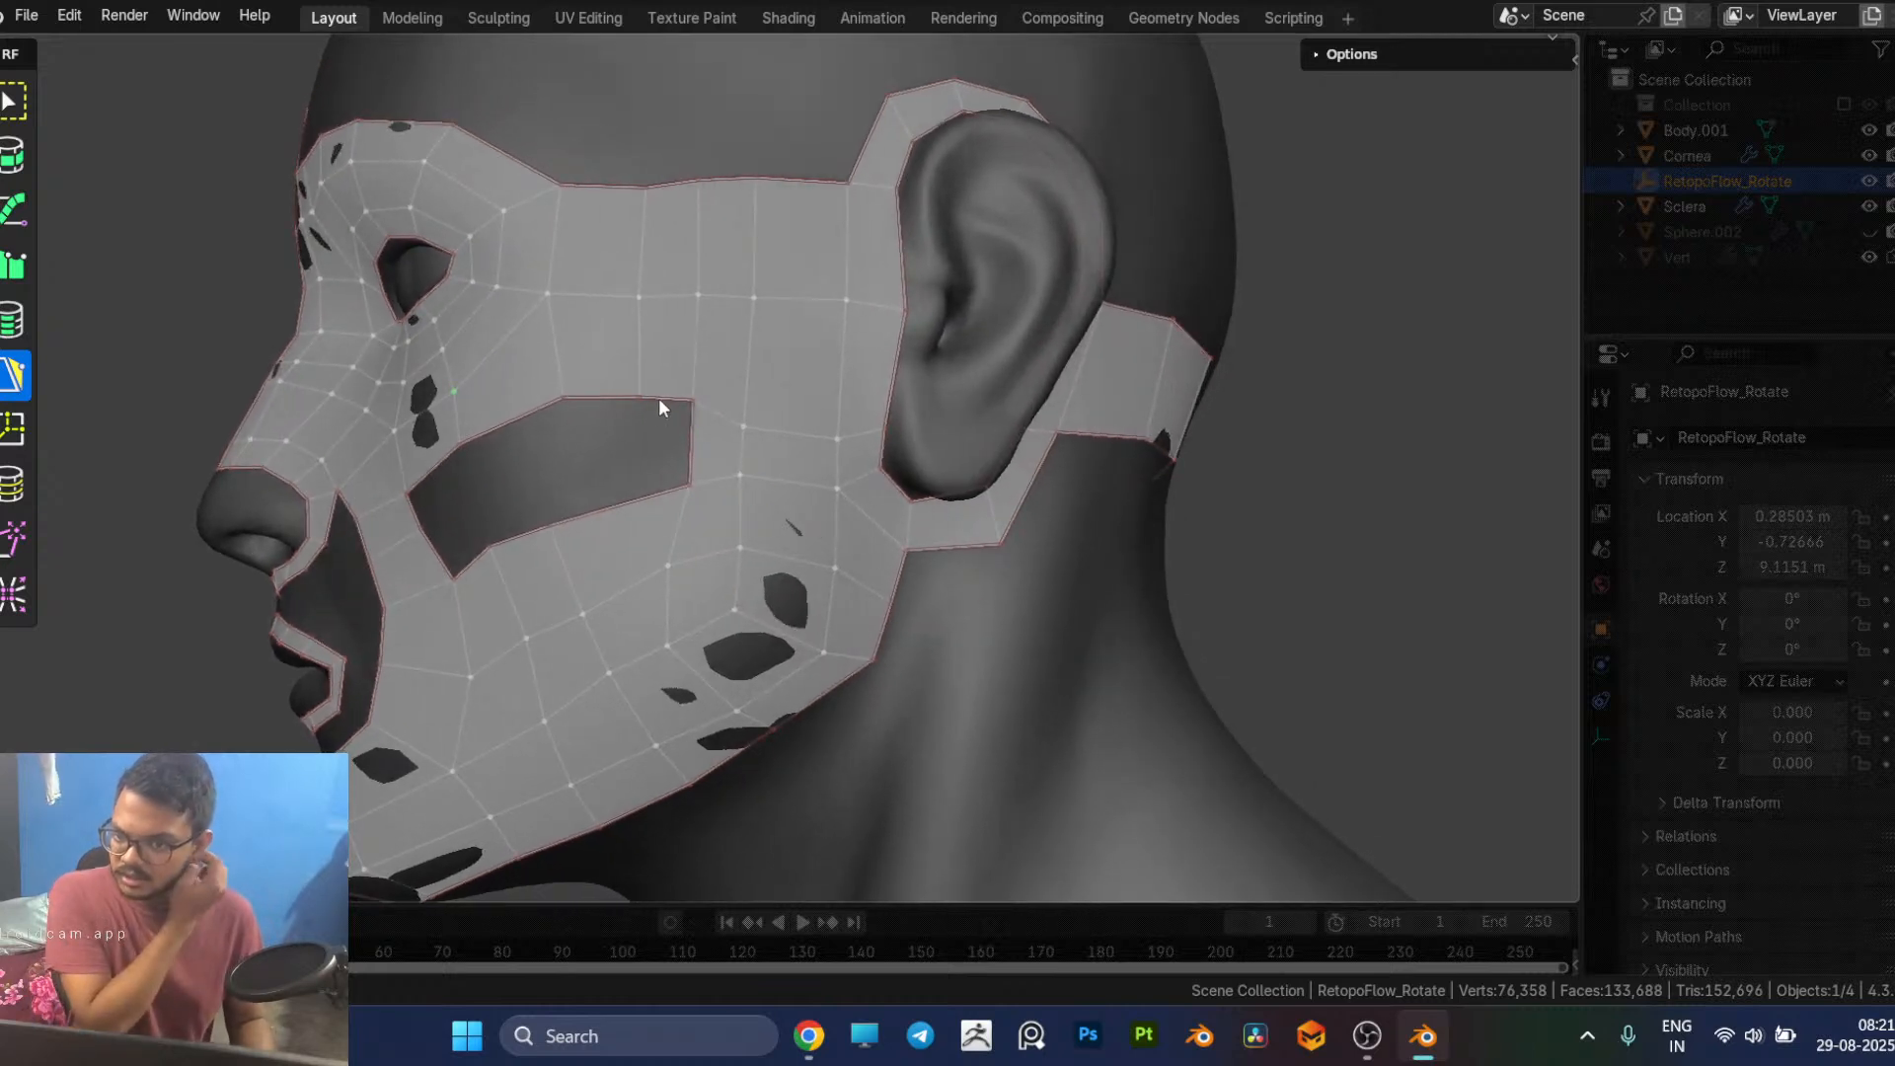
{"action": "middle_click_drag", "start_coordinate": [549, 493], "coordinate": [618, 474]}
{"action": "middle_click_drag", "start_coordinate": [742, 436], "coordinate": [703, 442]}
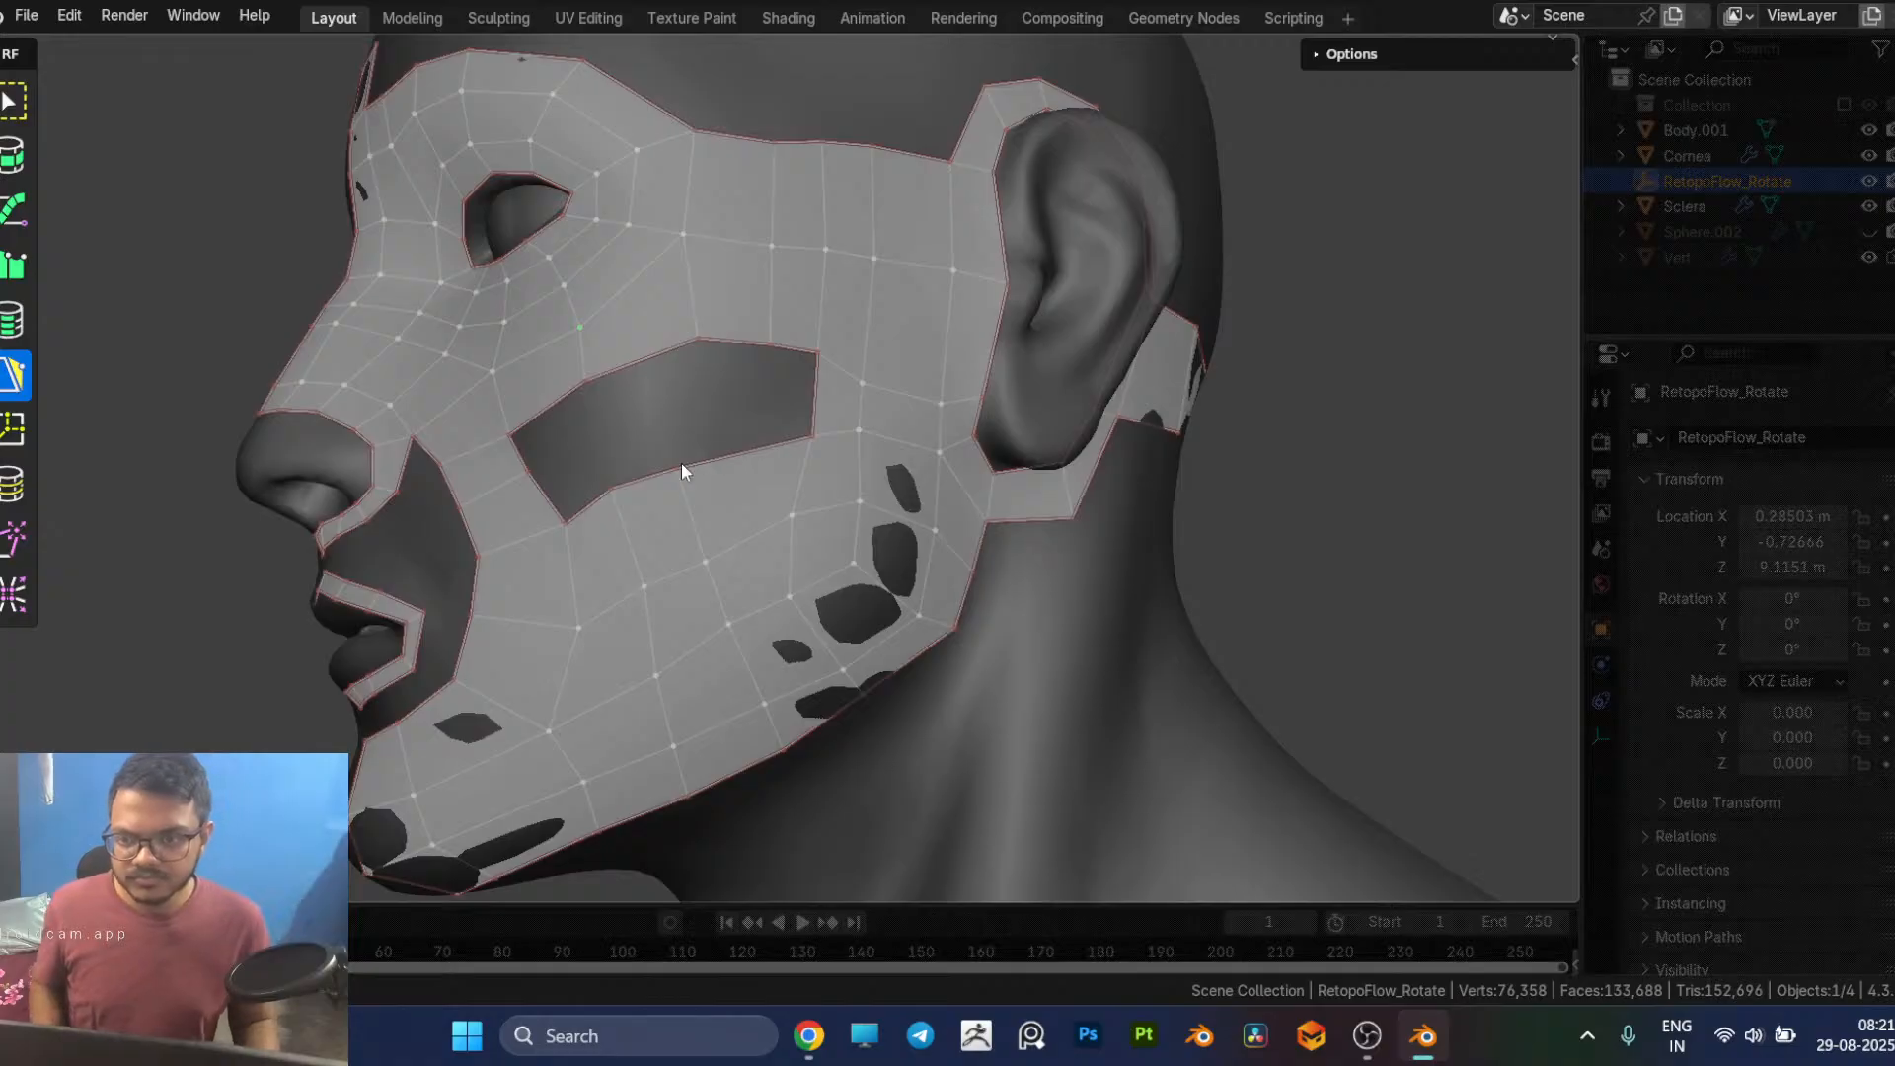
Step: Adjust the vertices along the cheek gap's lower border, moving its outer corner and the vertex below it toward the nose
{"action": "left_click", "coordinate": [677, 470]}
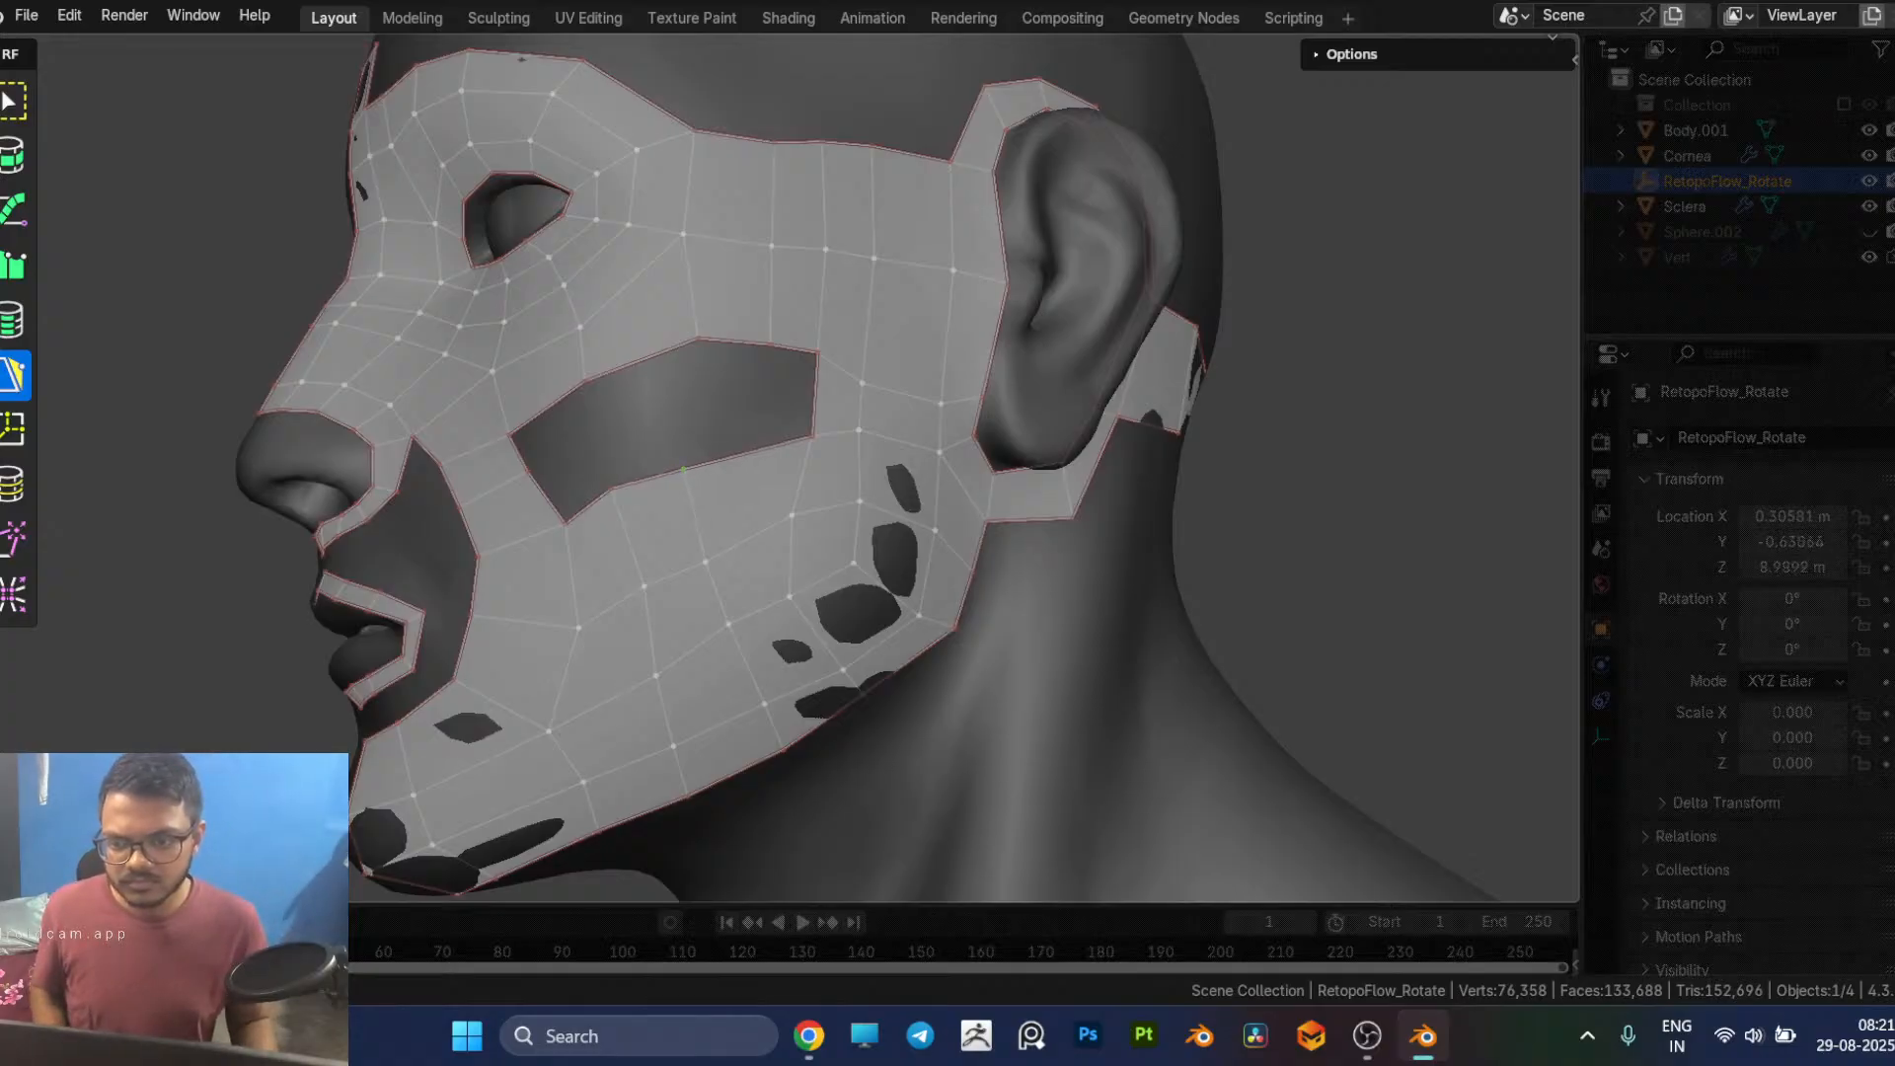
{"action": "middle_click_drag", "start_coordinate": [926, 460], "coordinate": [808, 472]}
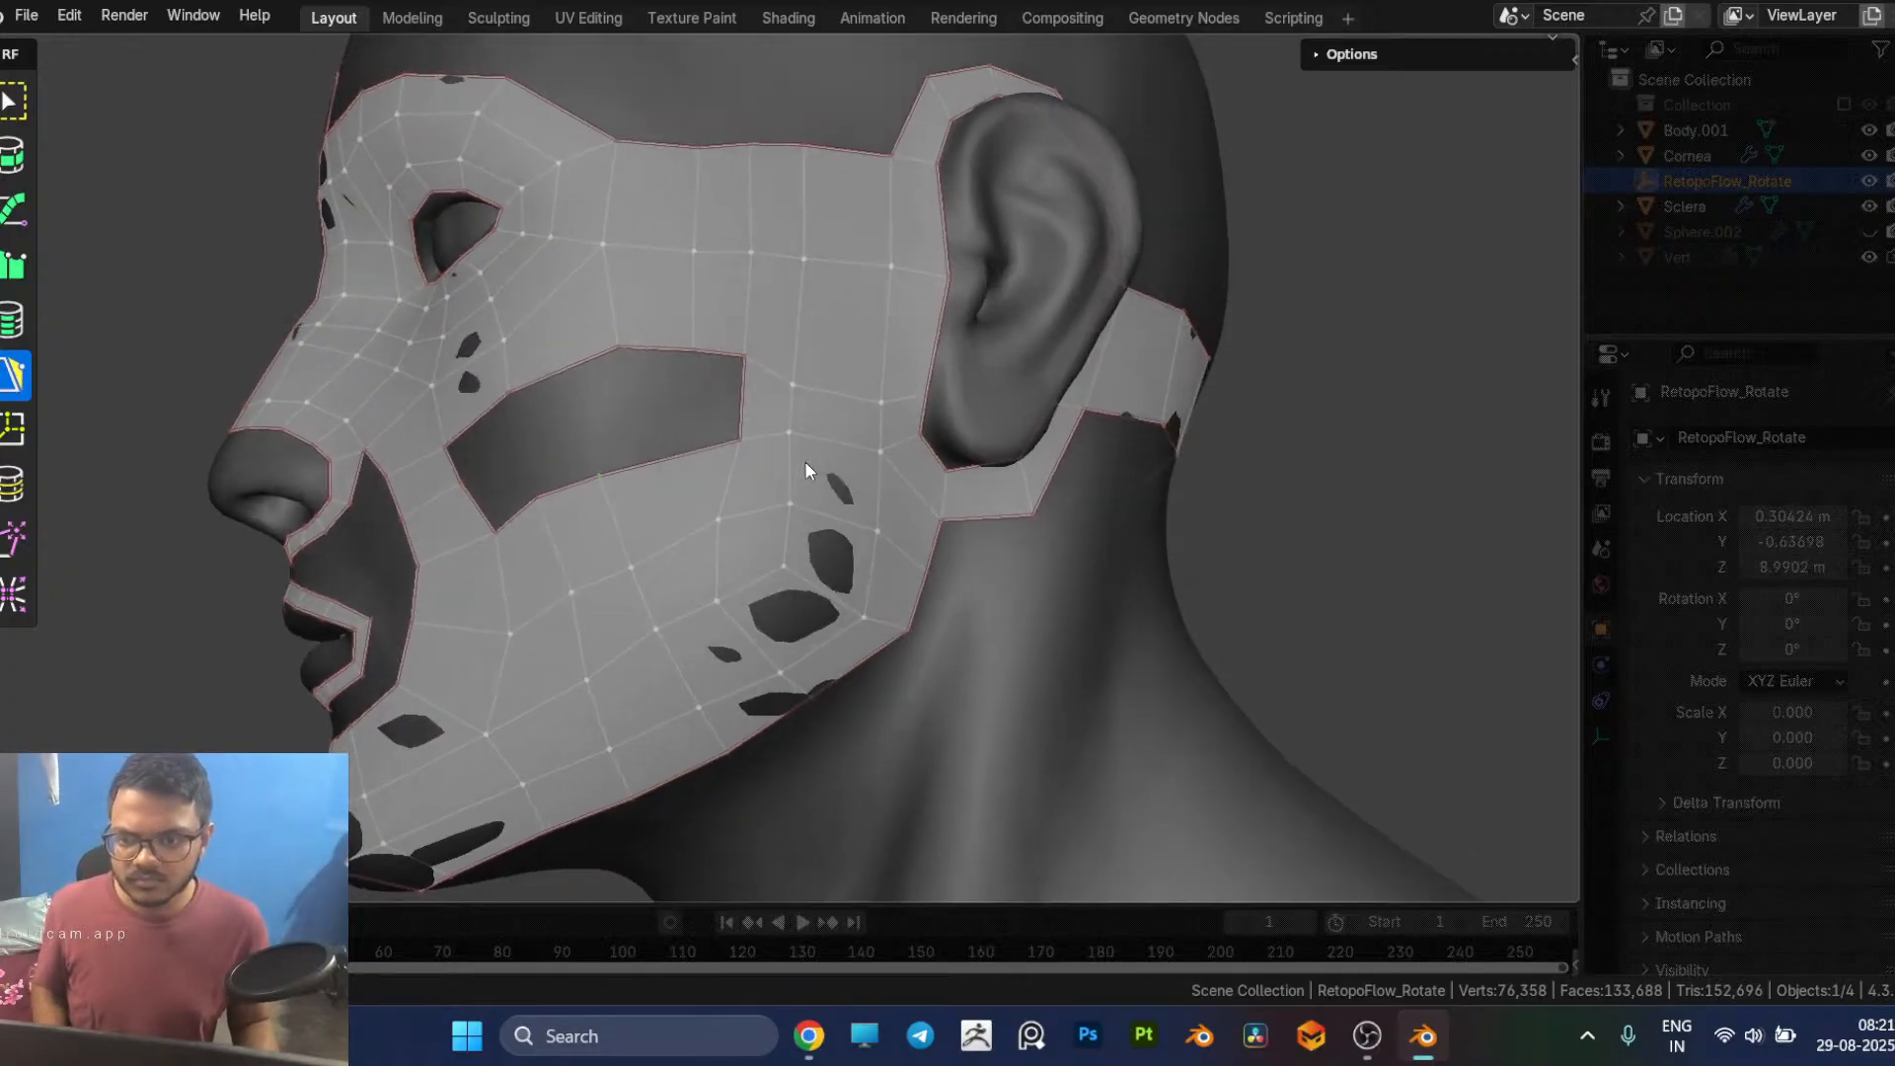
{"action": "left_click_drag", "start_coordinate": [742, 436], "coordinate": [693, 448]}
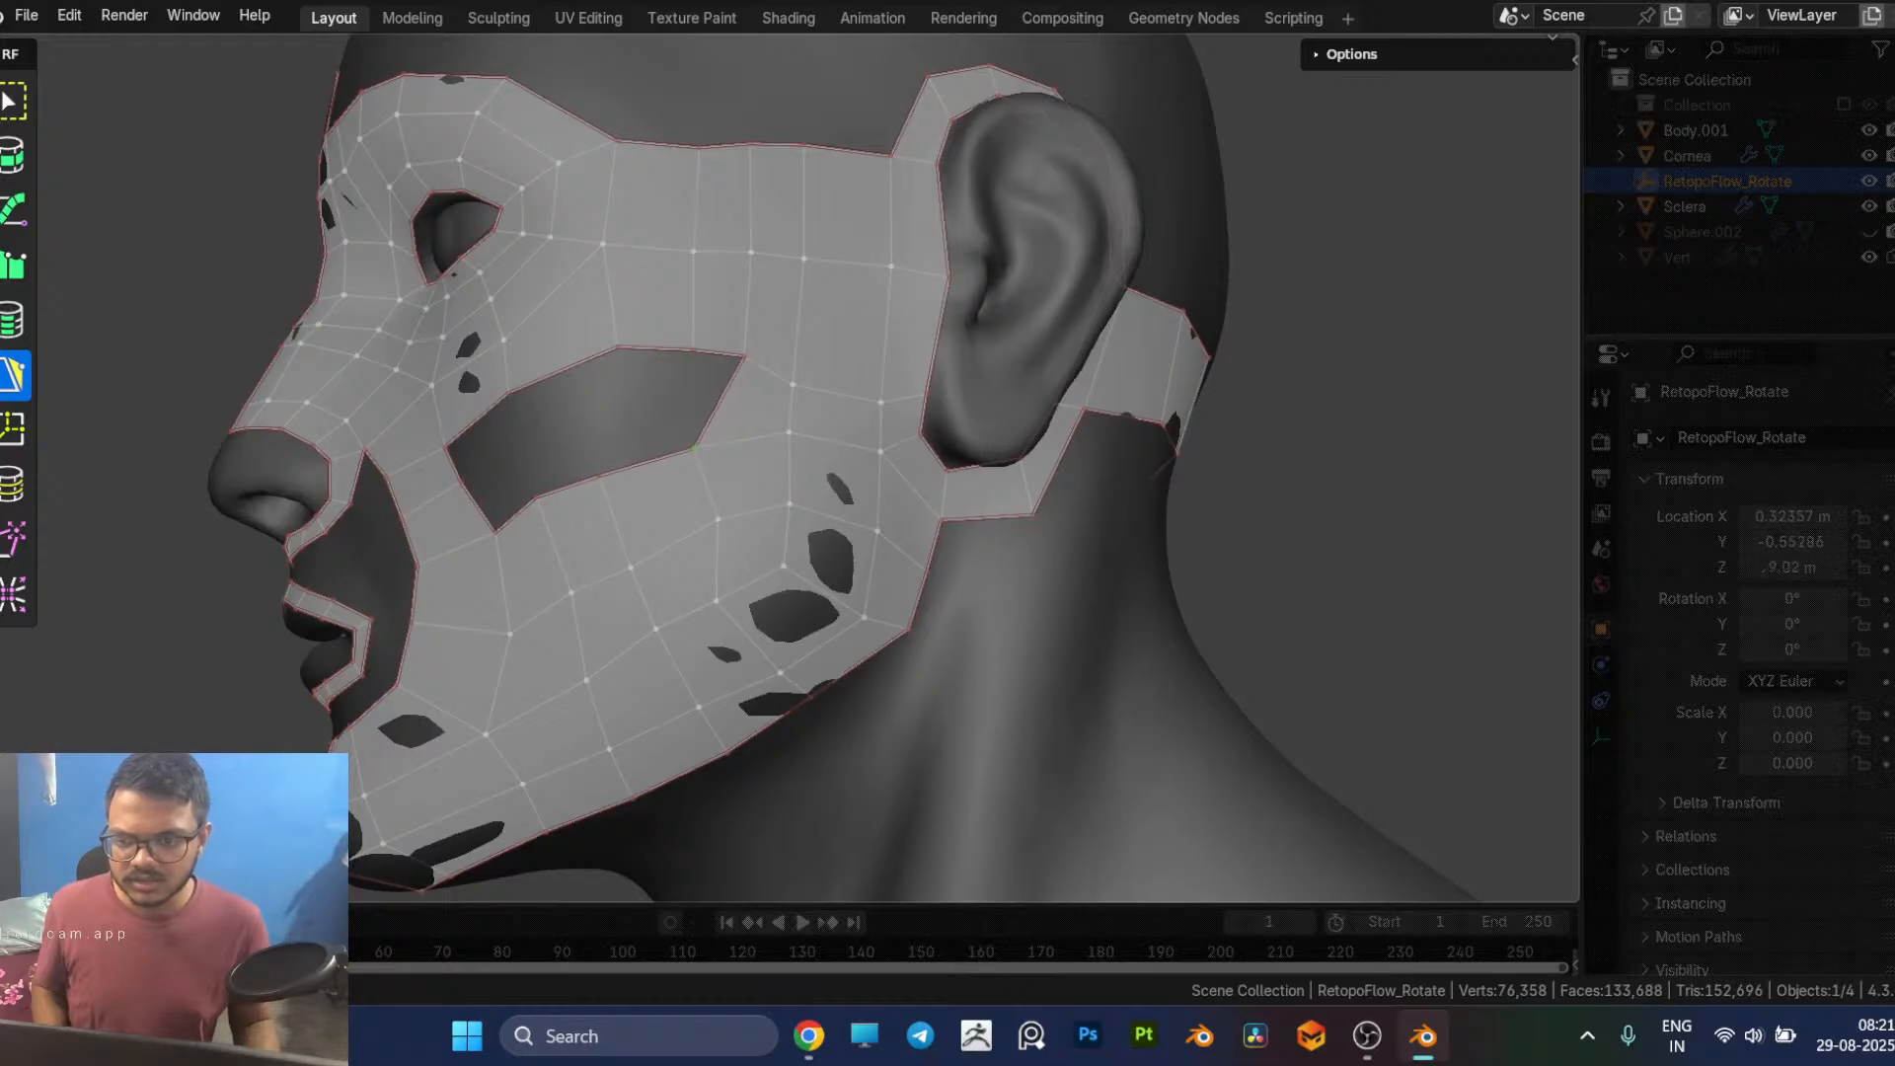
{"action": "left_click_drag", "start_coordinate": [715, 524], "coordinate": [699, 532]}
{"action": "middle_click_drag", "start_coordinate": [737, 531], "coordinate": [745, 501]}
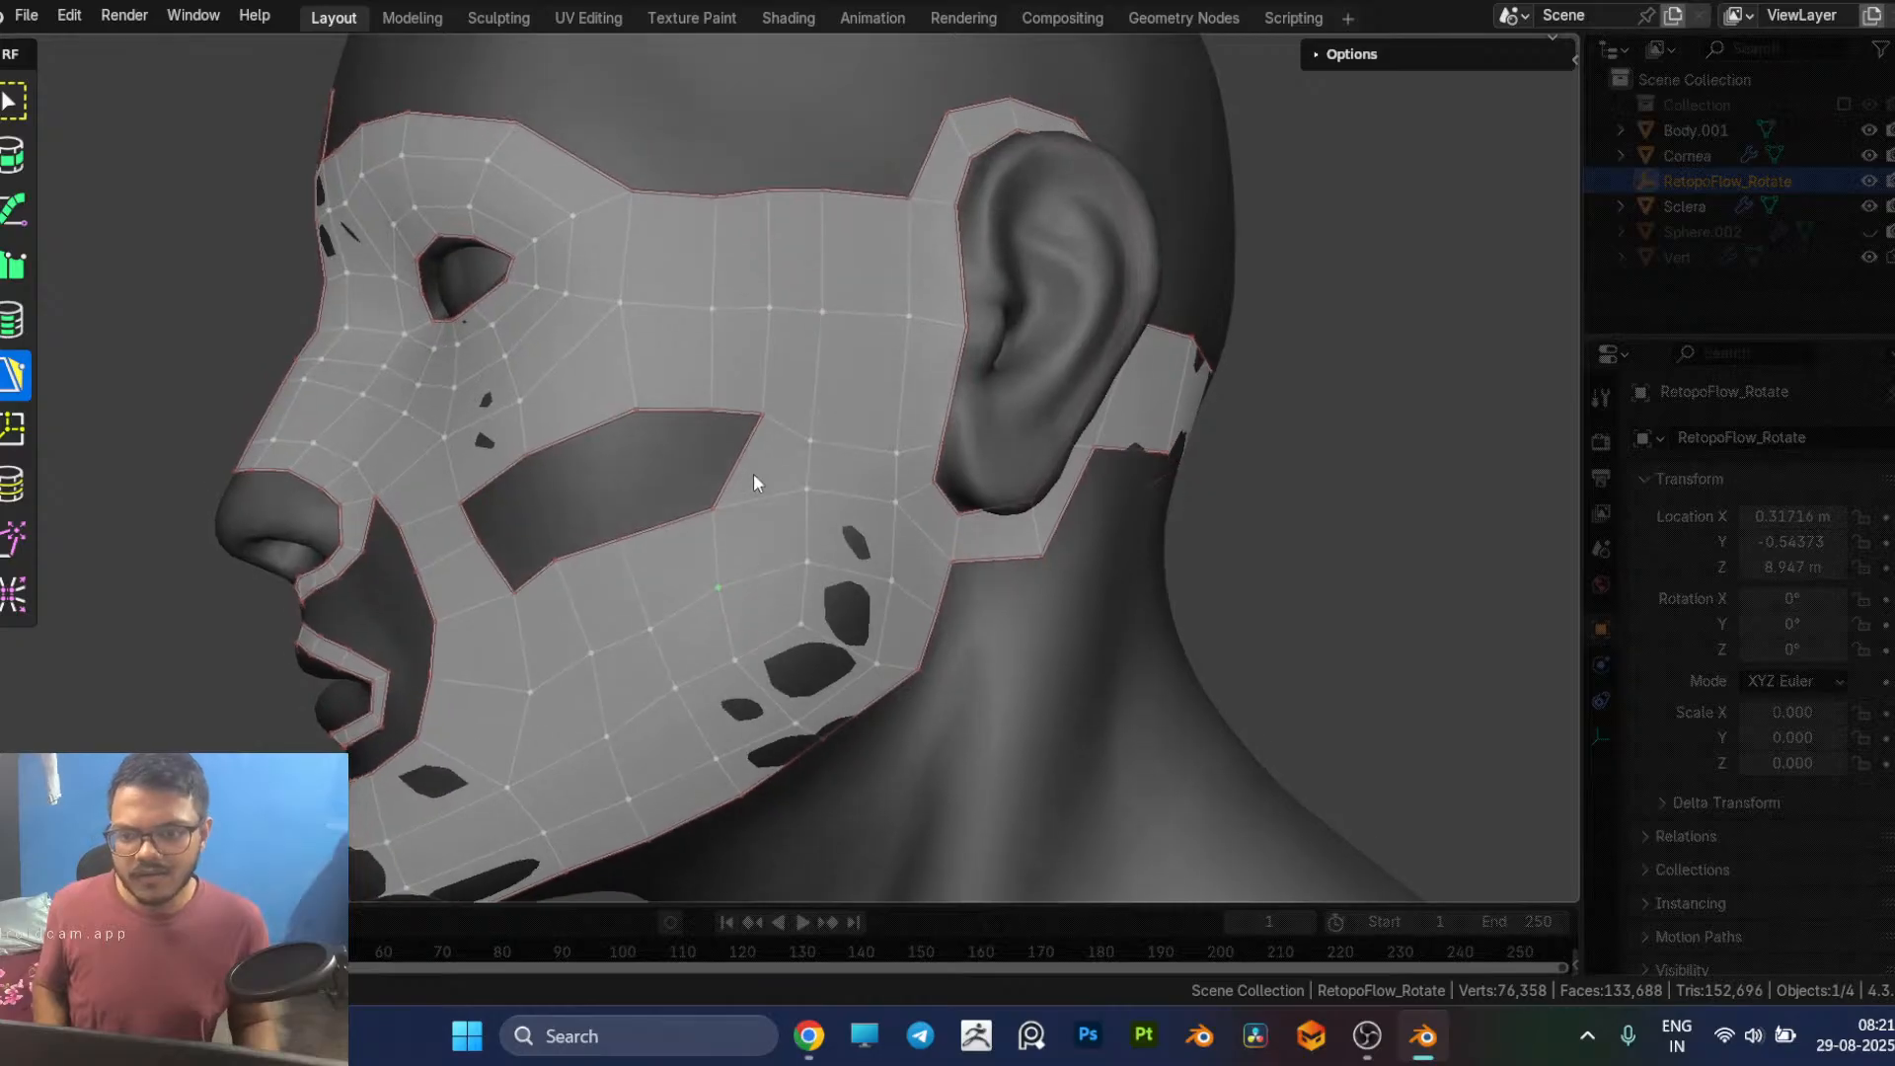
Step: Undo the move of the gap's upper outer corner and dissolve the vertical edge line running down the temple in front of it
{"action": "left_click_drag", "start_coordinate": [767, 412], "coordinate": [712, 411]}
{"action": "key", "text": "ctrl+z"}
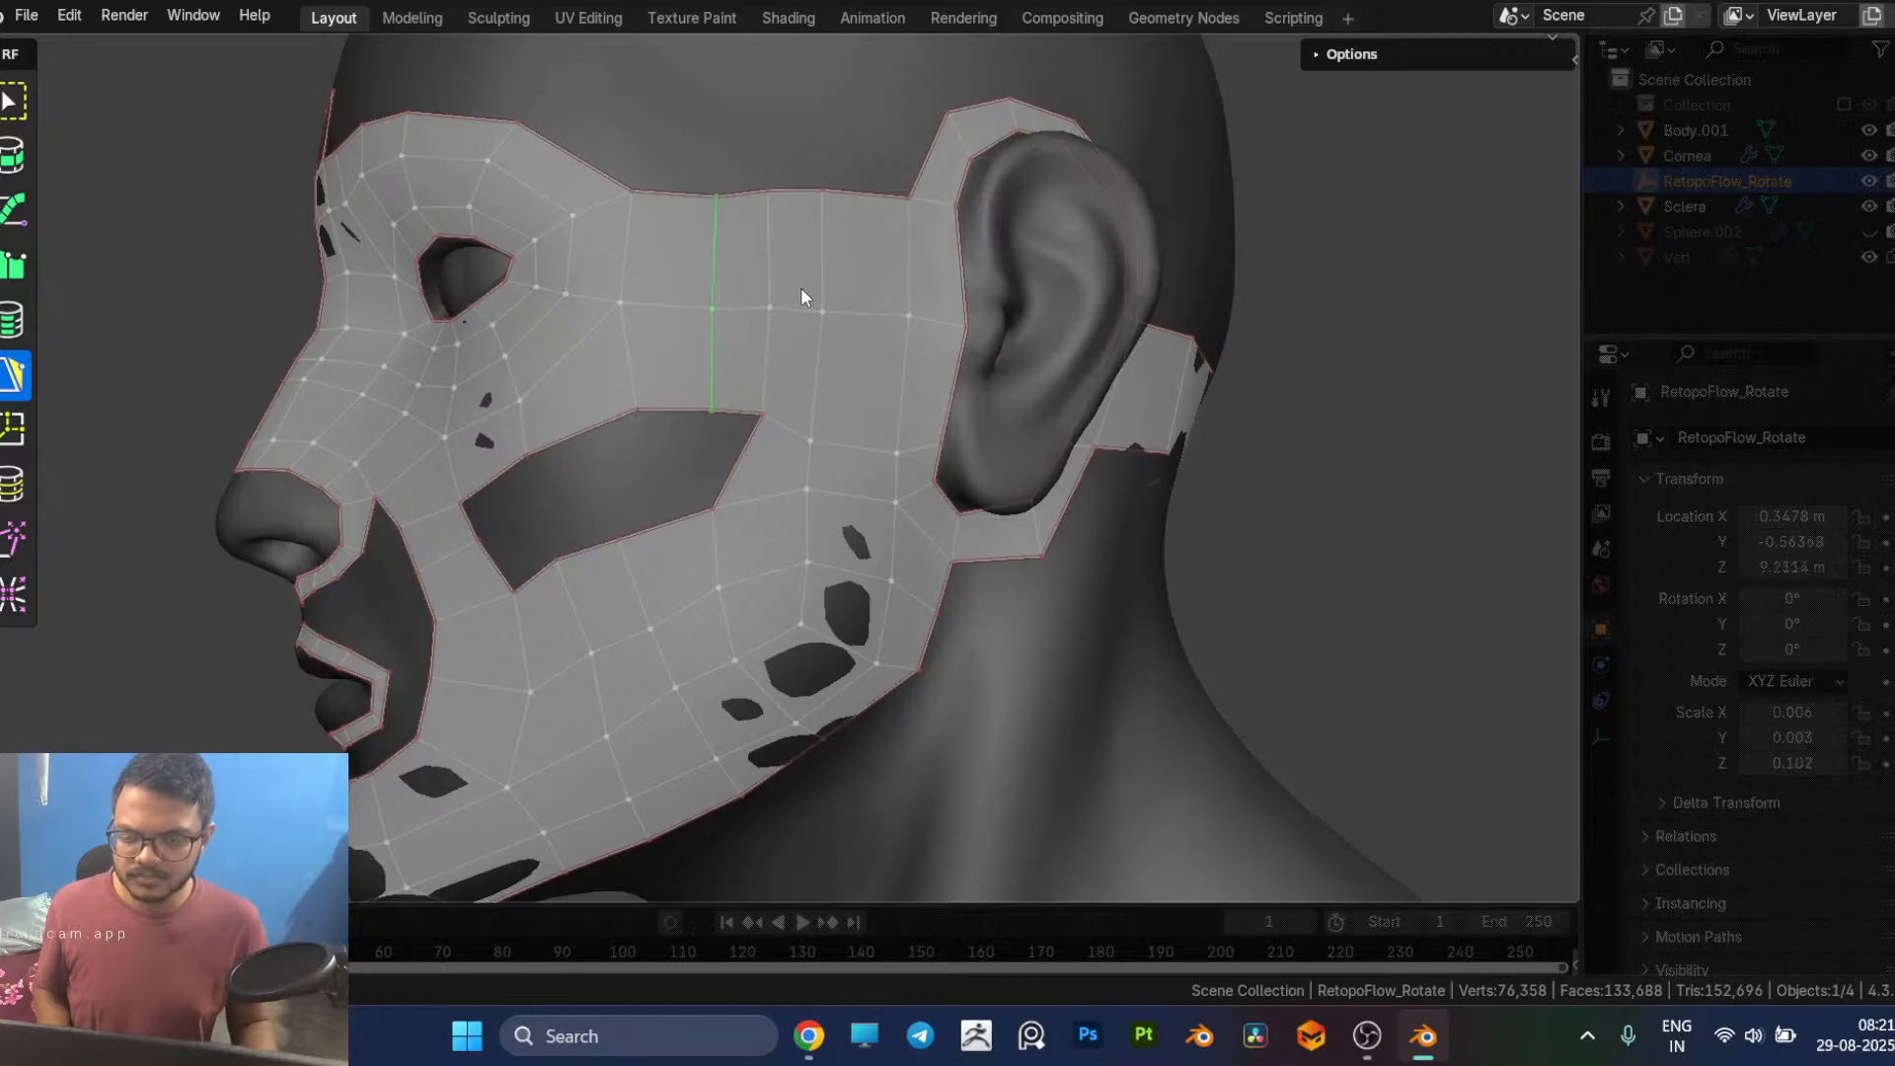
{"action": "key", "text": "x"}
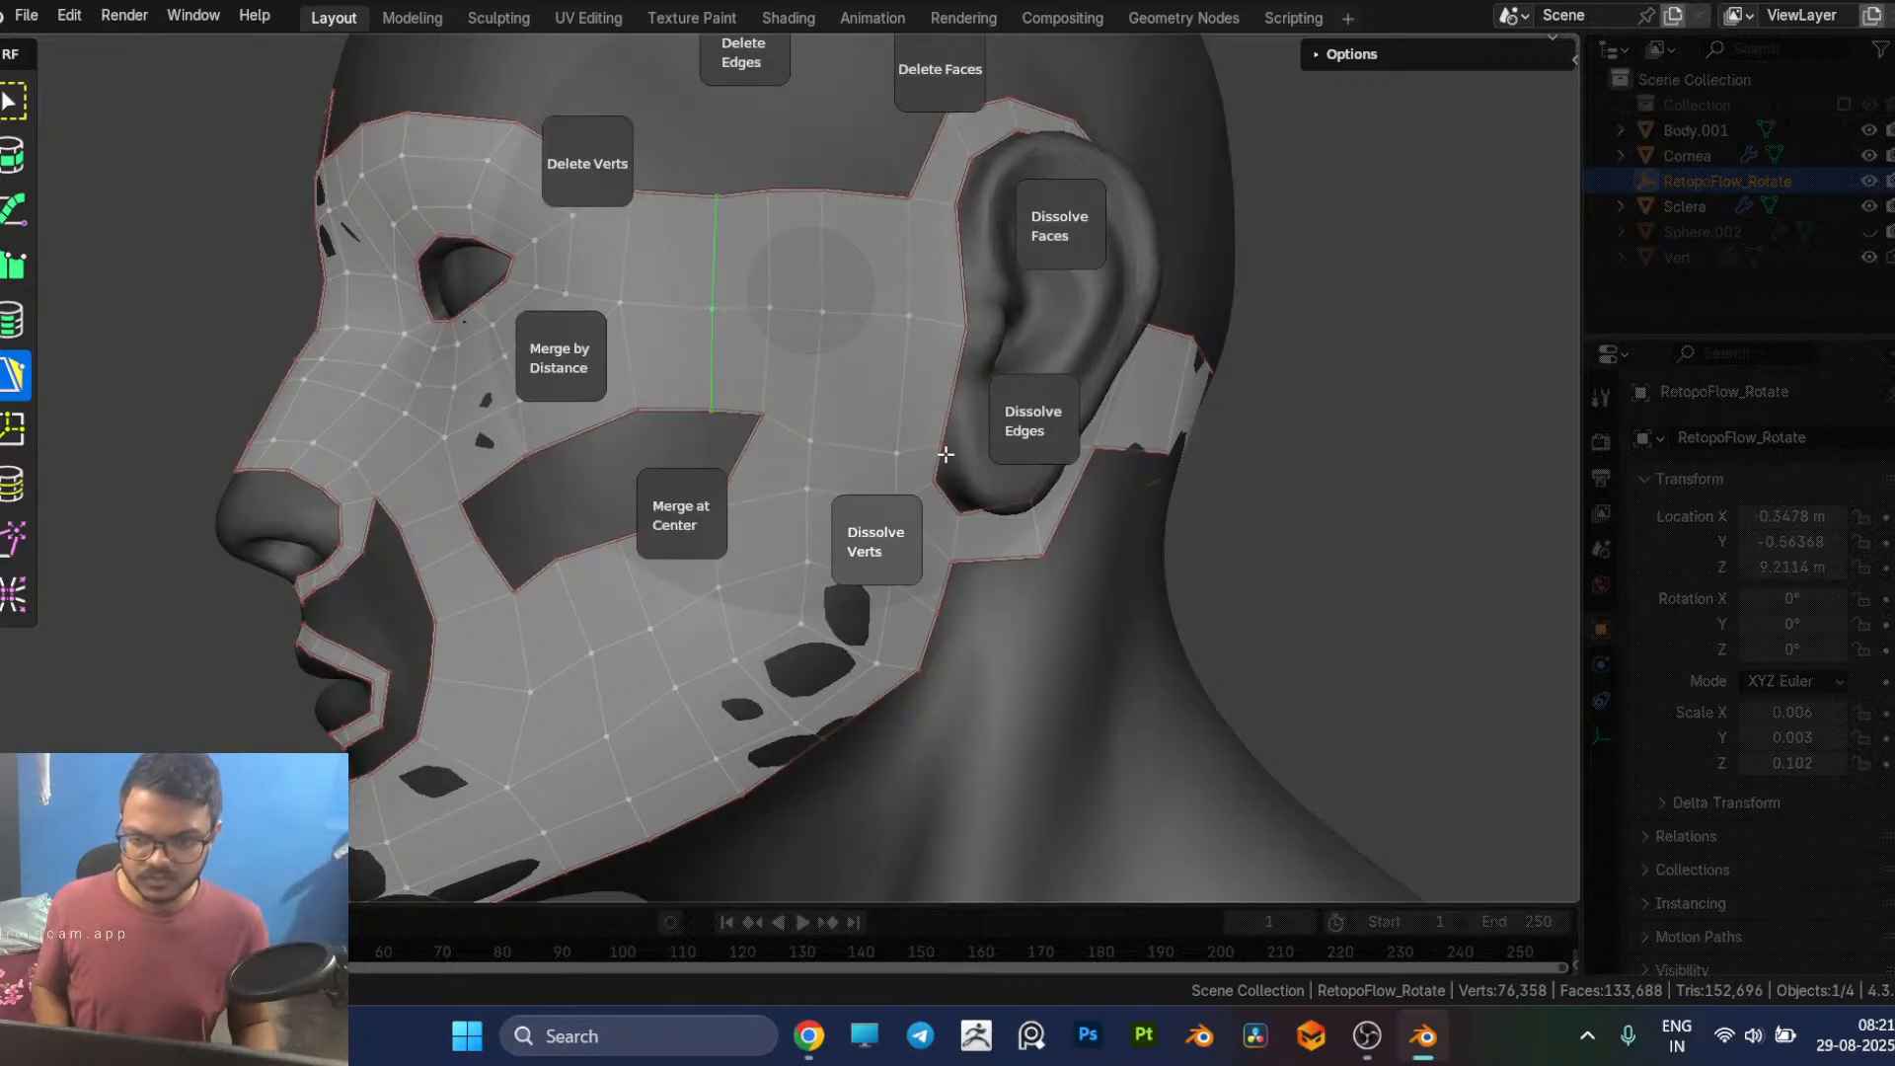
{"action": "left_click", "coordinate": [1027, 422]}
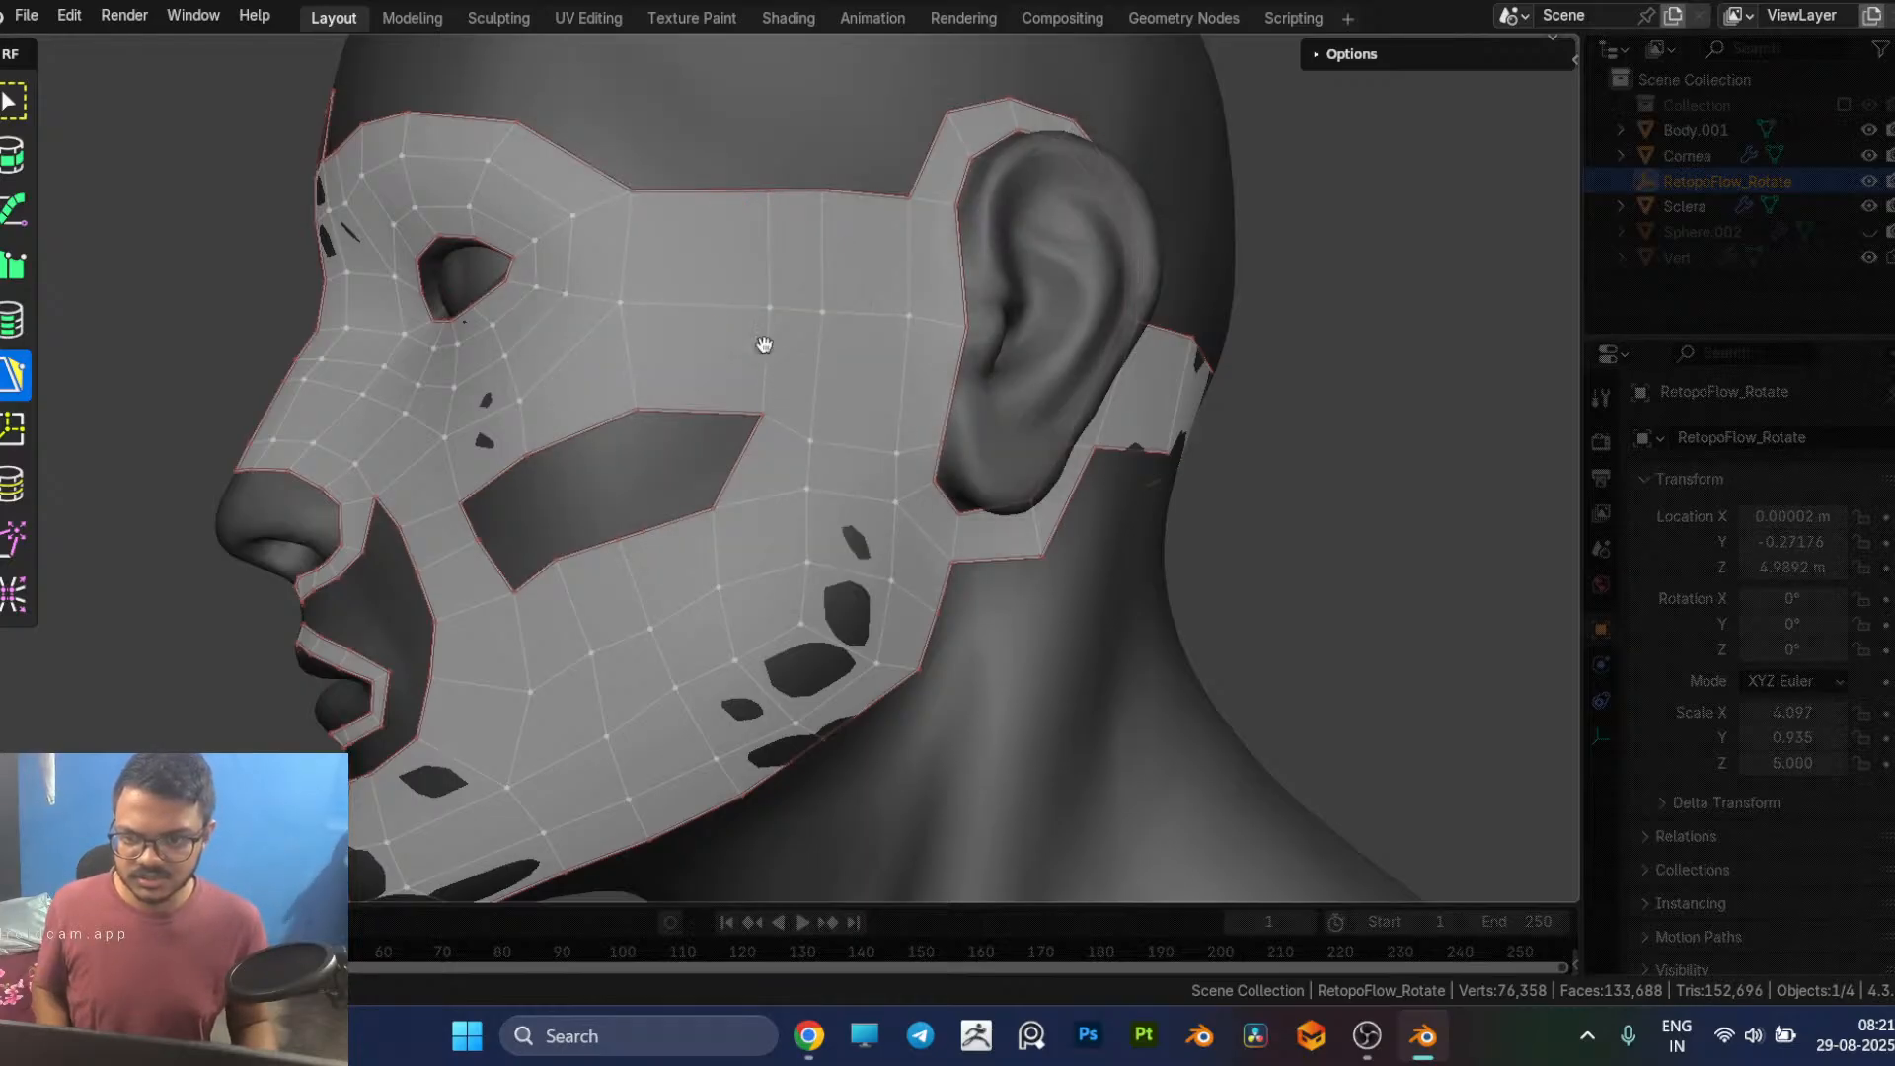
Step: Shift the remaining temple edge line's vertices toward the eye so that the column runs nearly vertical
{"action": "left_click", "coordinate": [766, 348]}
{"action": "key", "text": "g"}
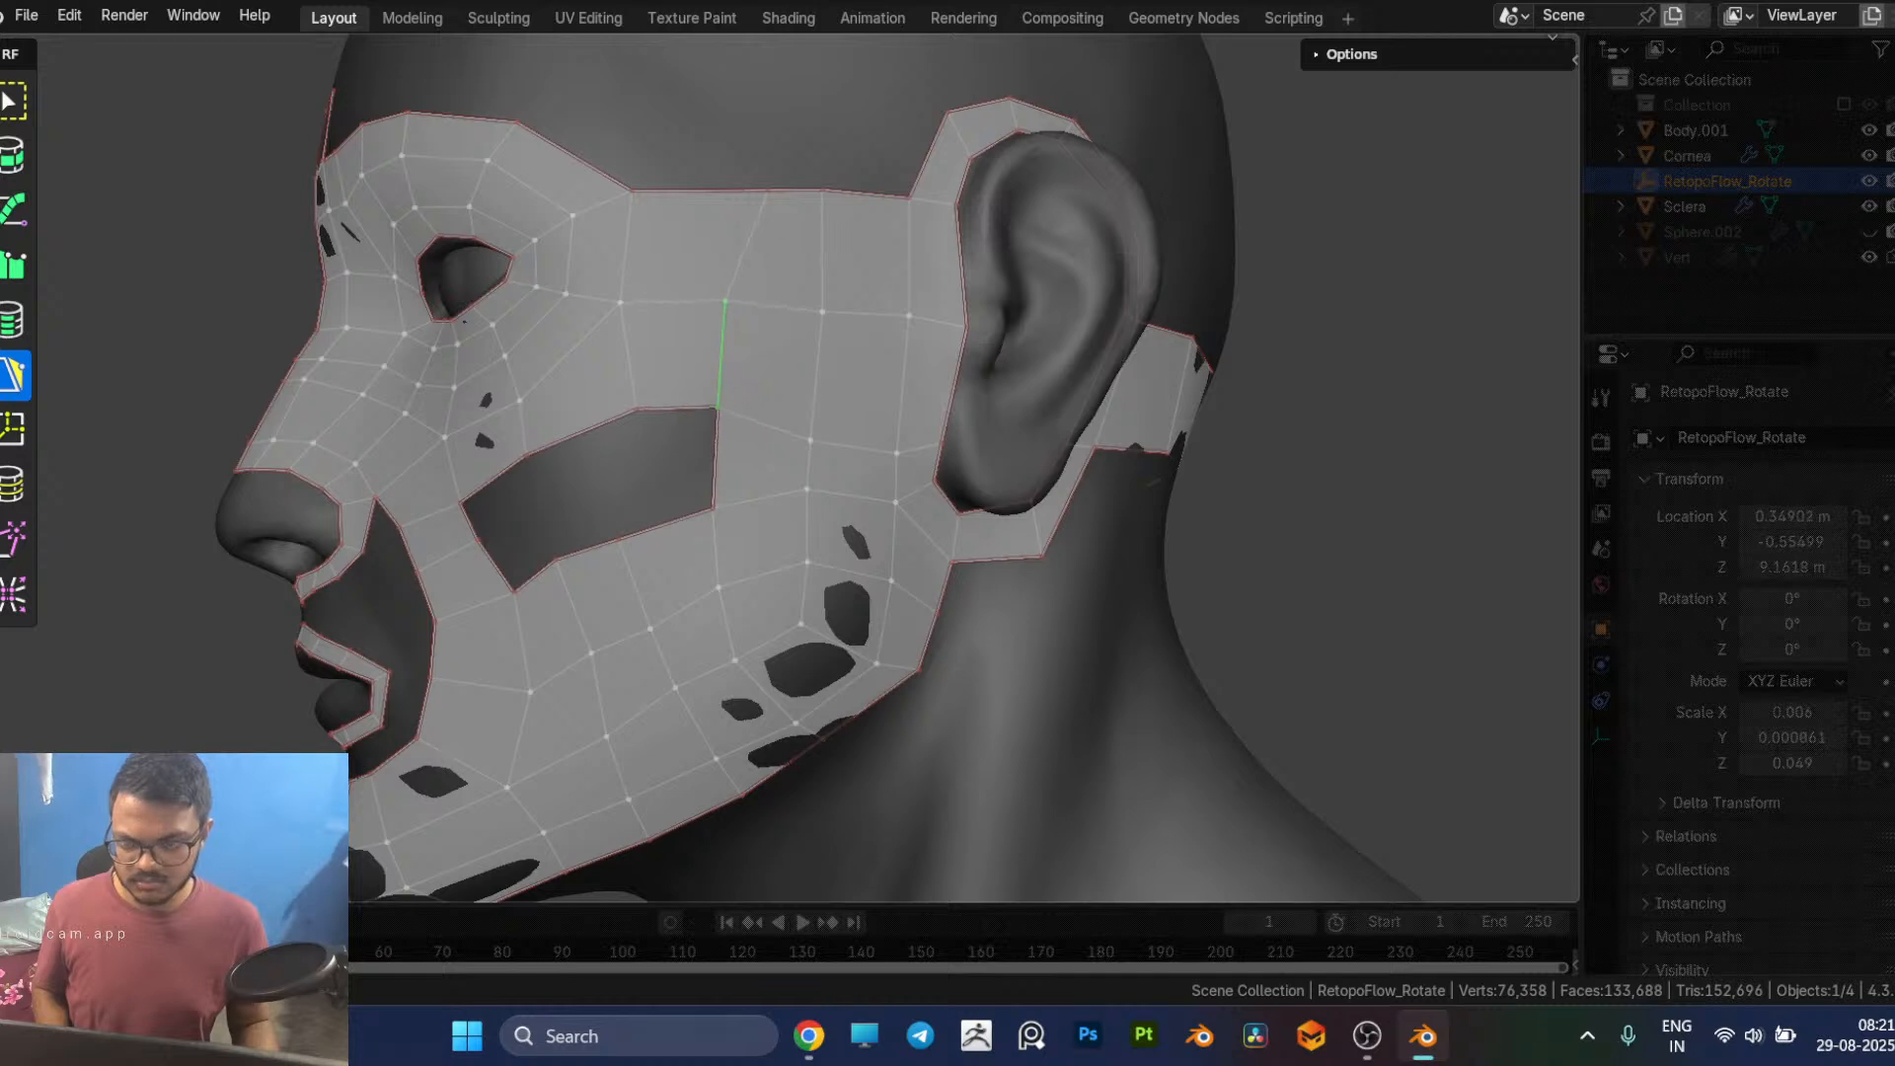
{"action": "left_click", "coordinate": [746, 191], "text": "ctrl"}
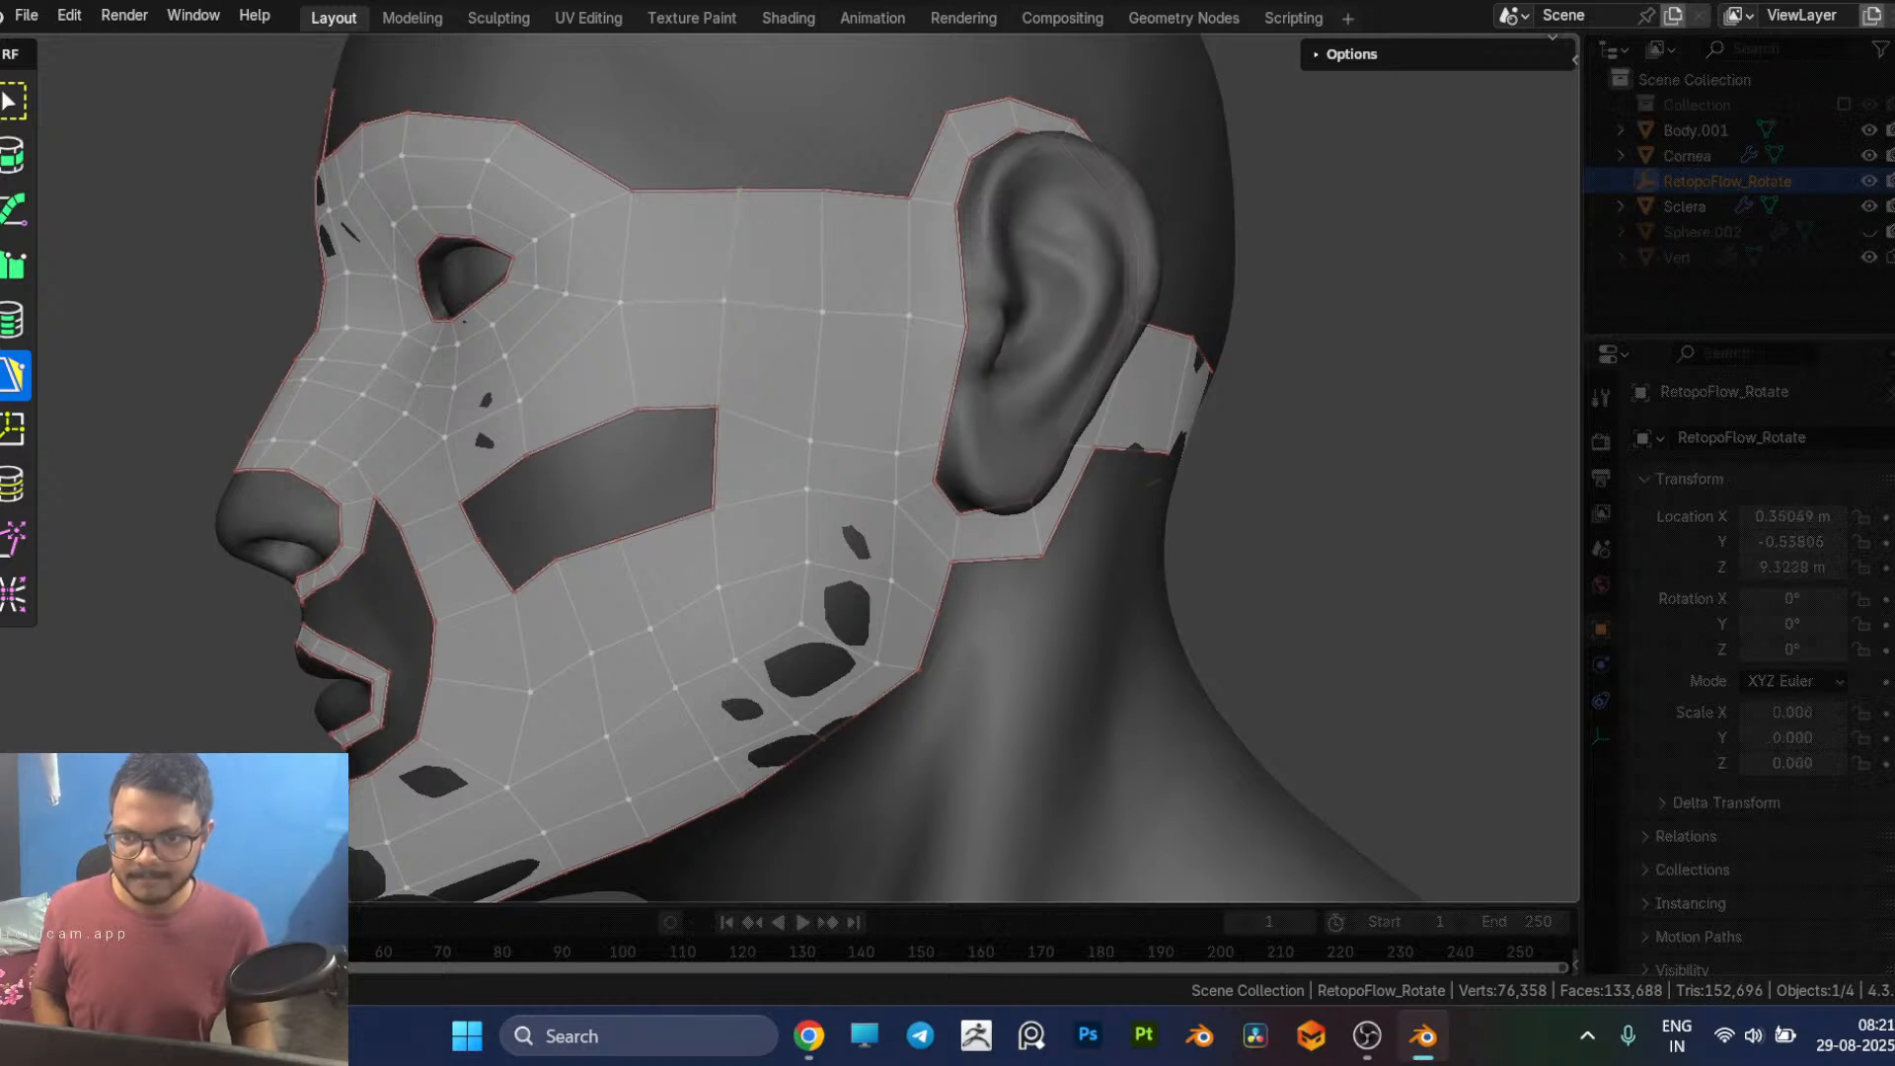
Step: Fill the outer part of the cheek gap with quads between its upper and lower borders, leaving the innermost opening
{"action": "middle_click_drag", "start_coordinate": [778, 424], "coordinate": [803, 399]}
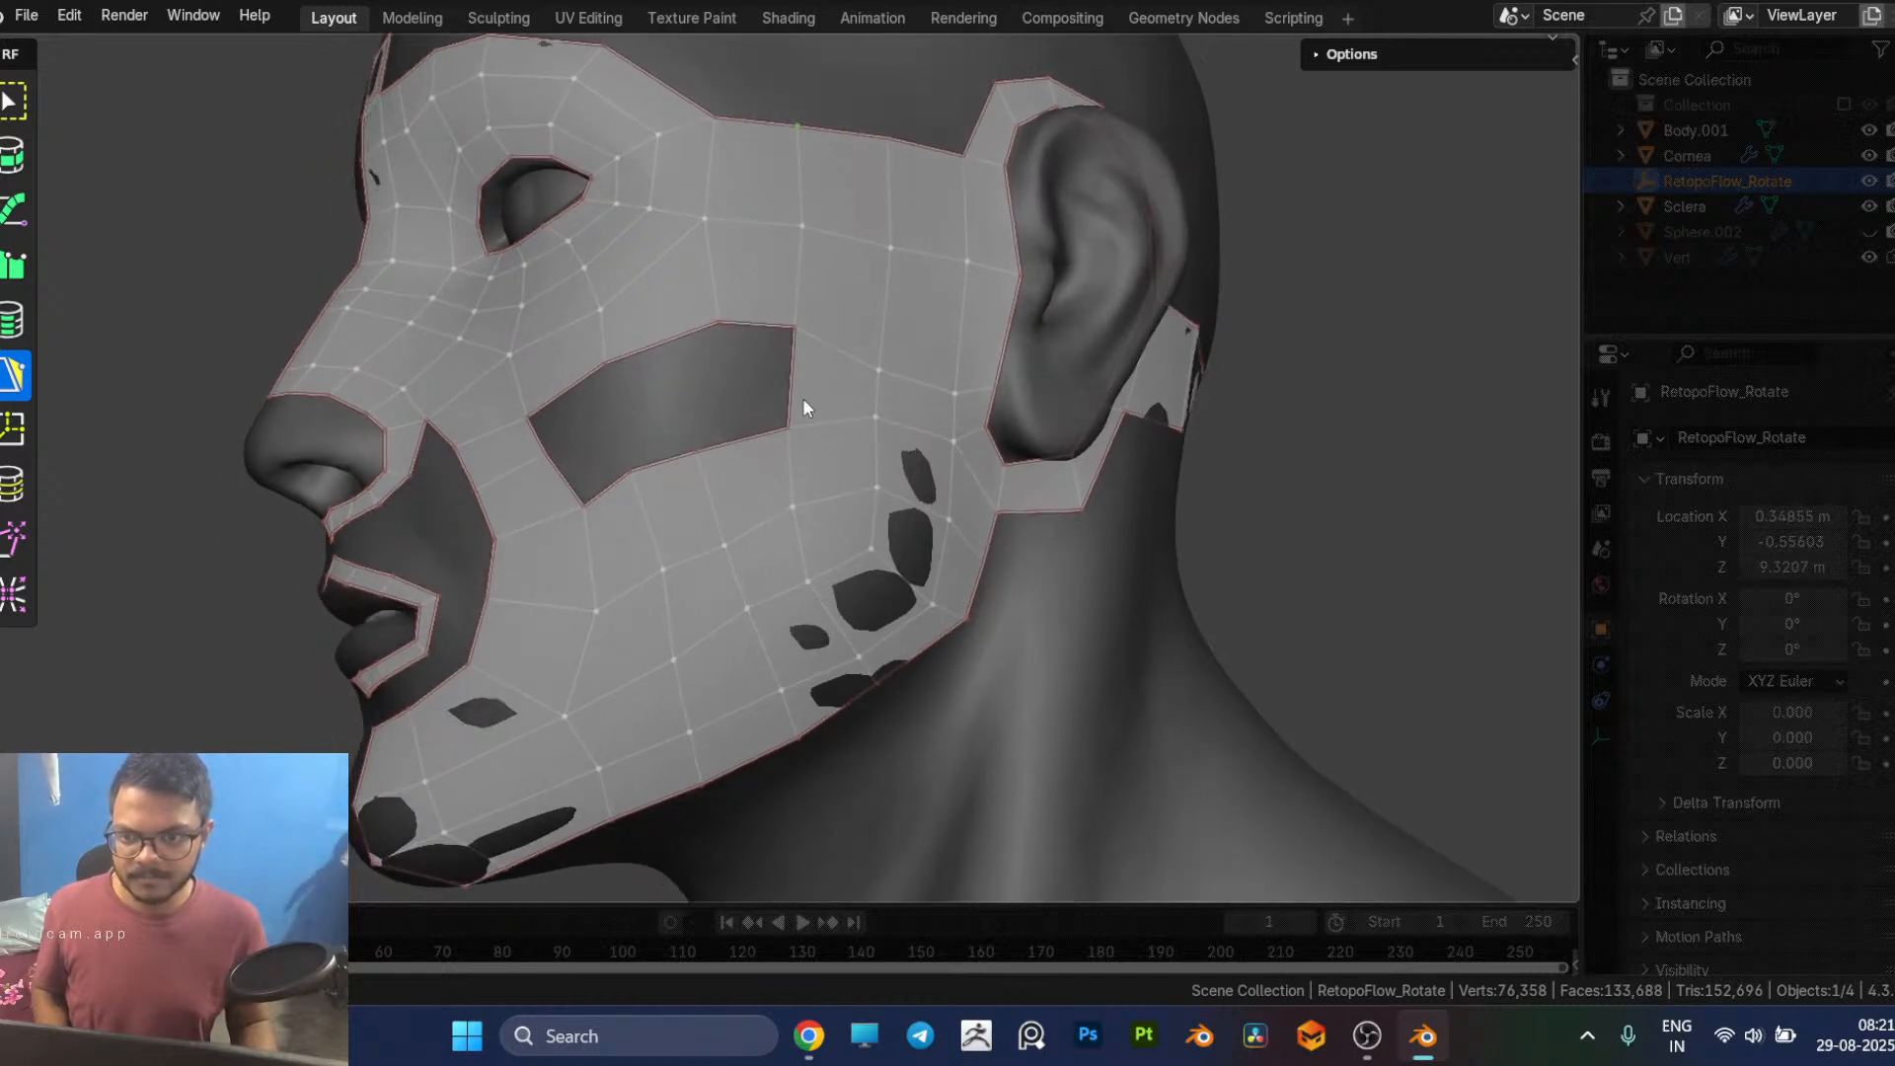
{"action": "left_click", "coordinate": [701, 449]}
{"action": "left_click", "coordinate": [750, 442]}
{"action": "left_click", "coordinate": [751, 339], "text": "ctrl"}
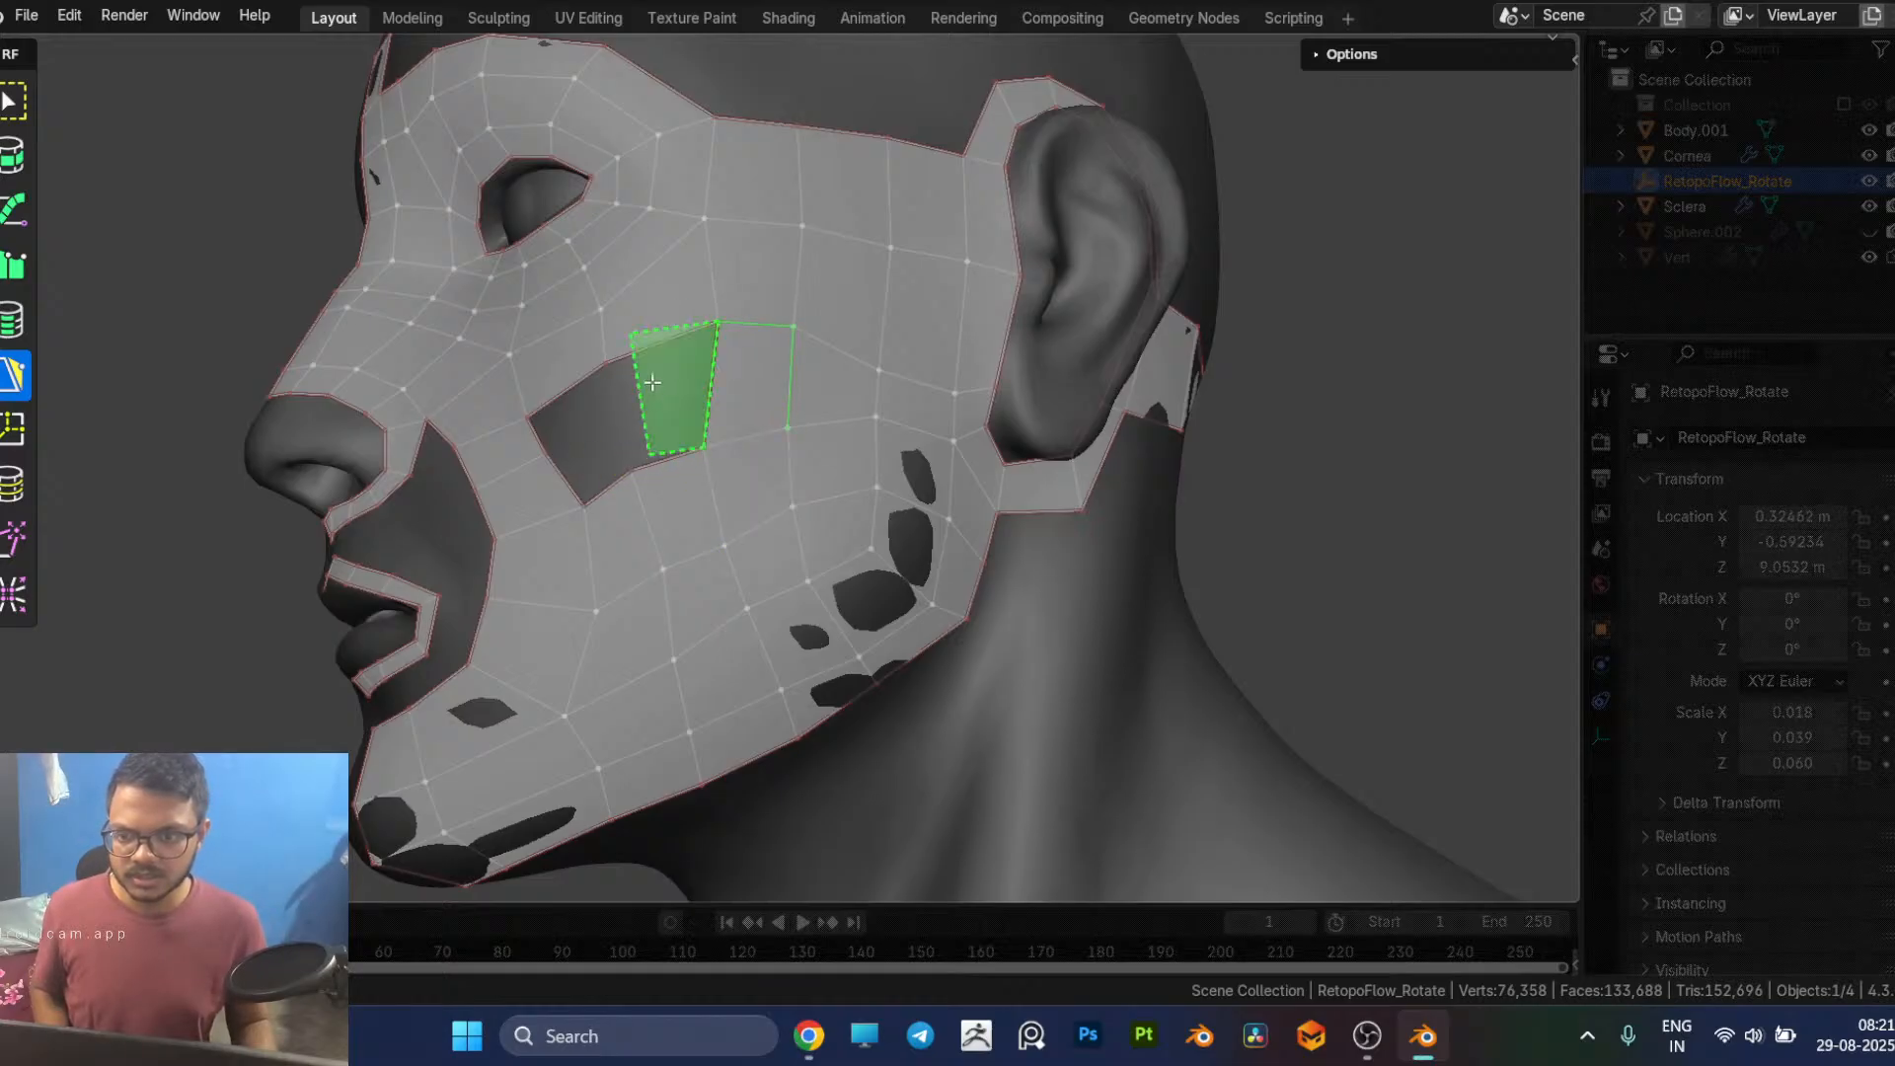
{"action": "mouse_move", "coordinate": [681, 484]}
{"action": "middle_mouse_down"}
{"action": "mouse_move", "coordinate": [706, 514]}
{"action": "mouse_move", "coordinate": [713, 481]}
{"action": "middle_mouse_up"}
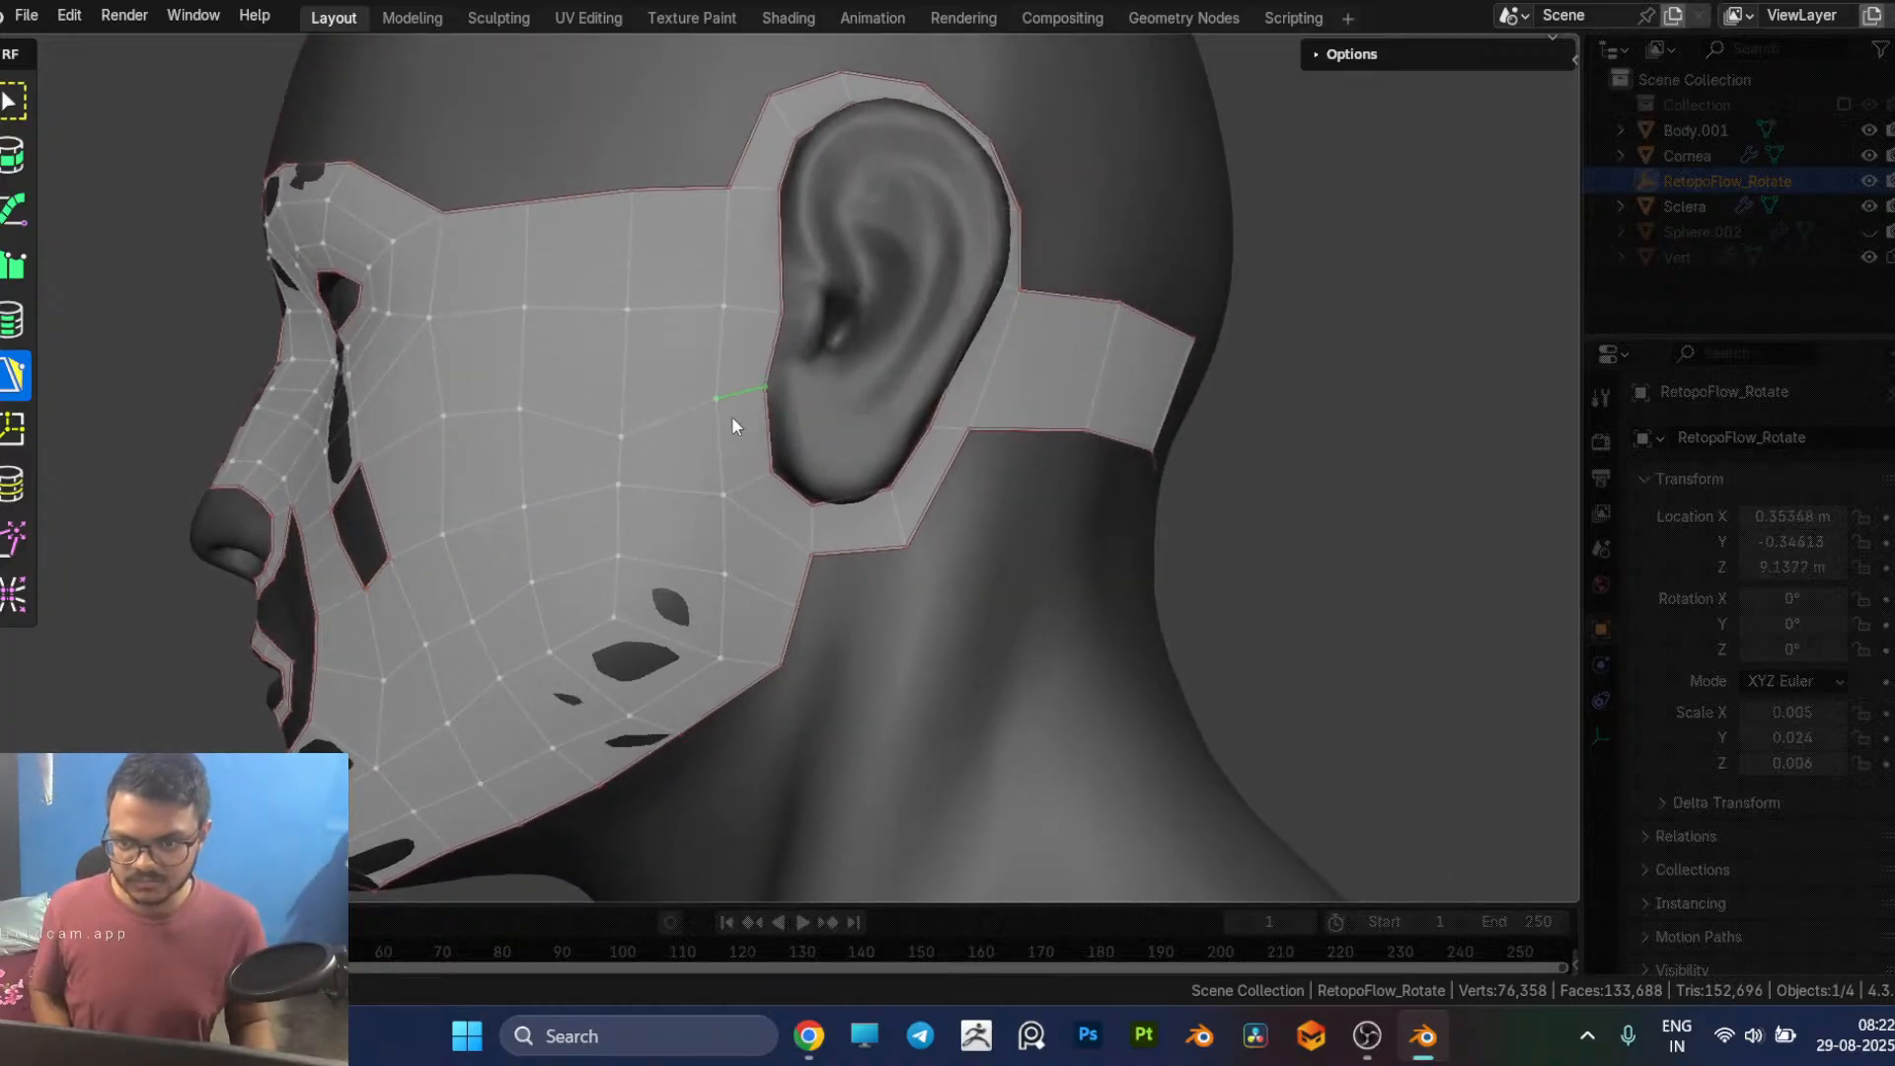
Step: Nudge the vertices of the two horizontal rows in front of the ear upward to even out the quad spacing
{"action": "left_click_drag", "start_coordinate": [620, 437], "coordinate": [624, 386]}
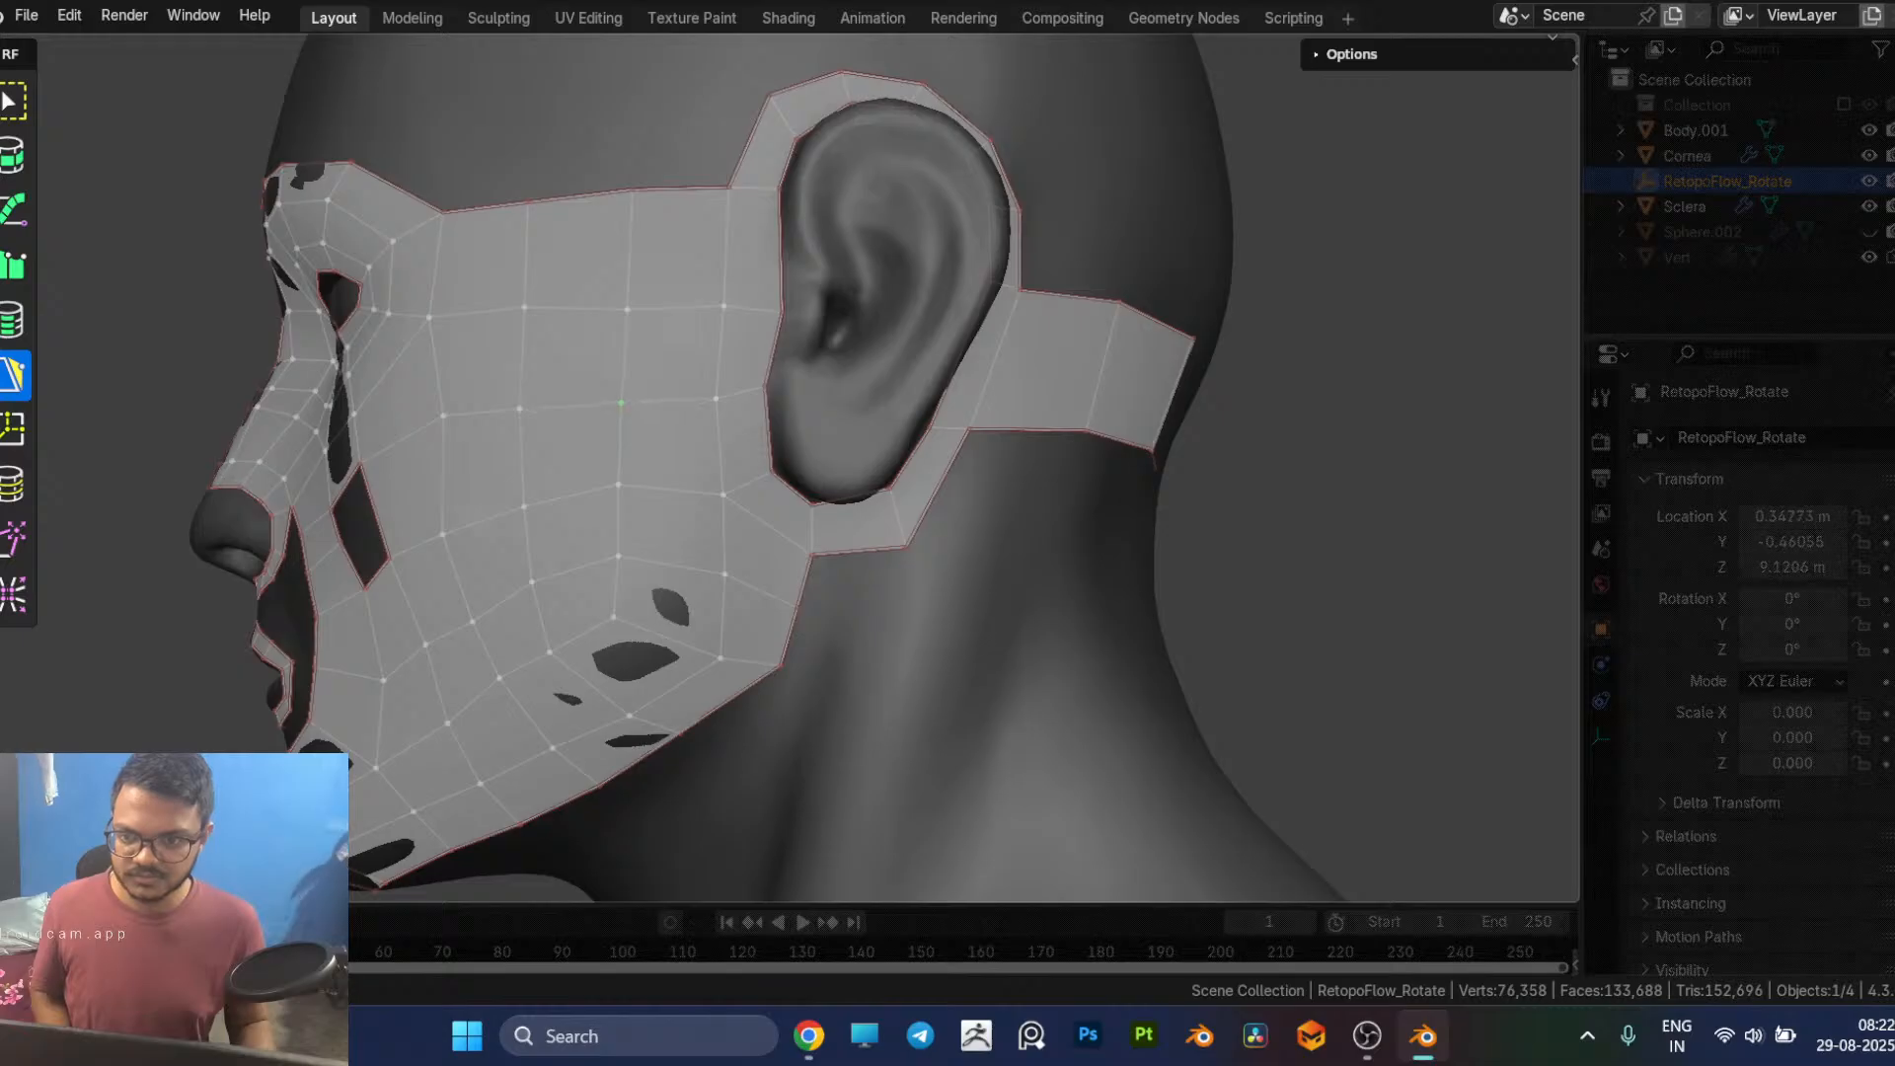
{"action": "left_click", "coordinate": [718, 399]}
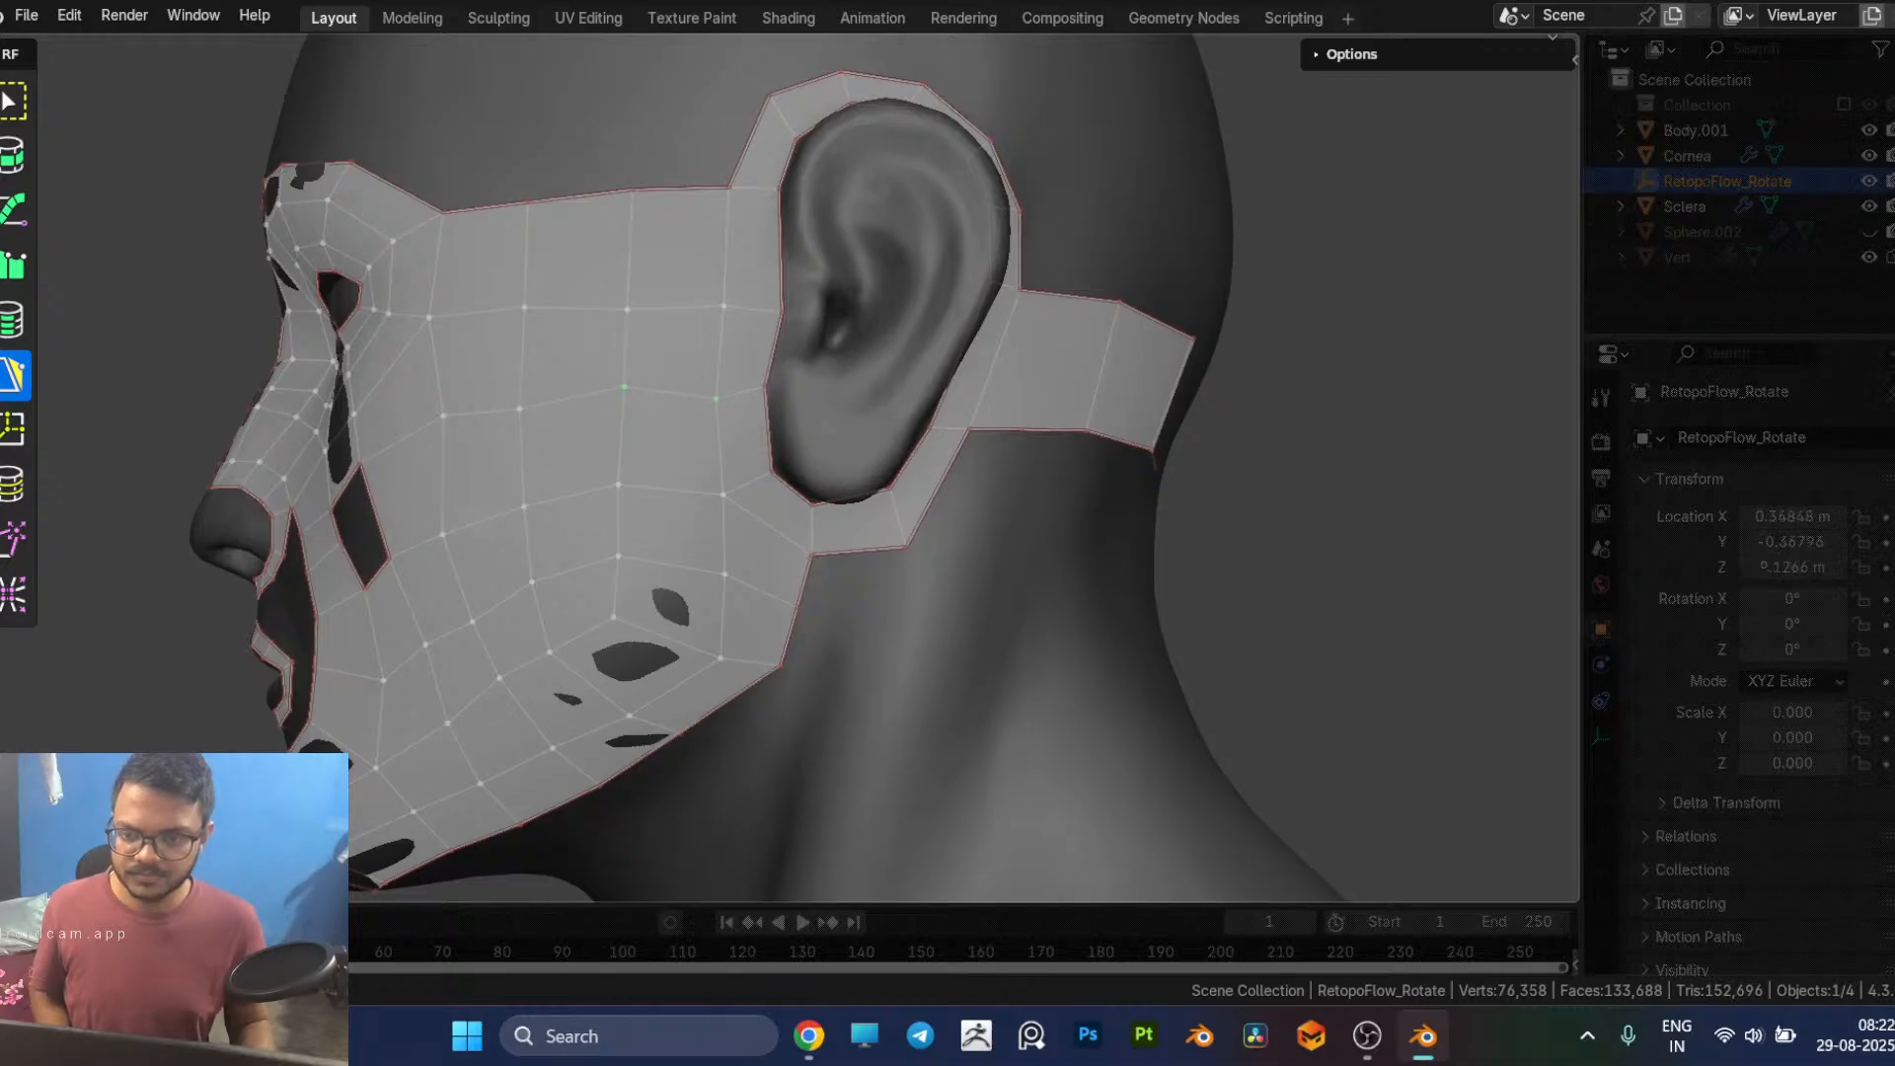
{"action": "middle_click_drag", "start_coordinate": [722, 394], "coordinate": [802, 331]}
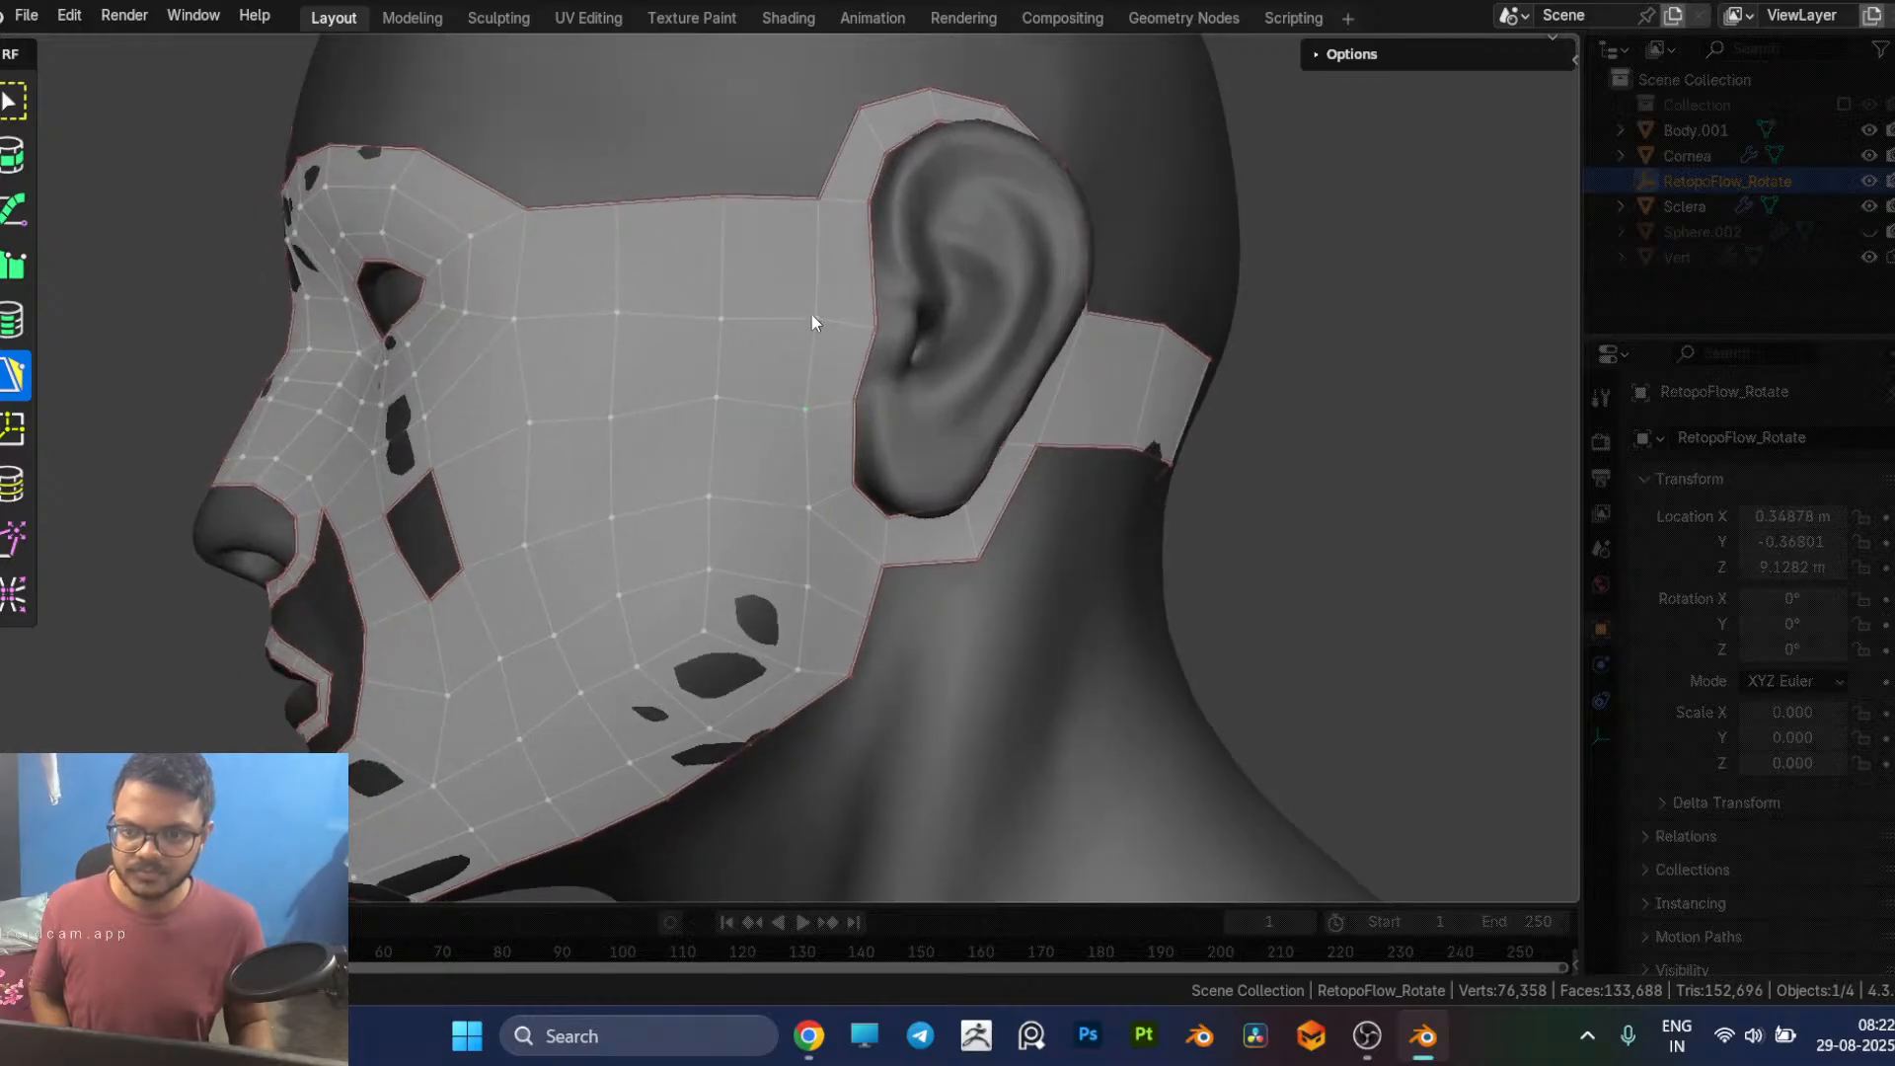
{"action": "left_click_drag", "start_coordinate": [812, 317], "coordinate": [807, 295]}
{"action": "left_click", "coordinate": [861, 297]}
Step: Fill the last four-sided hole in the cheek below the eye with a quad
{"action": "middle_click_drag", "start_coordinate": [756, 476], "coordinate": [791, 338]}
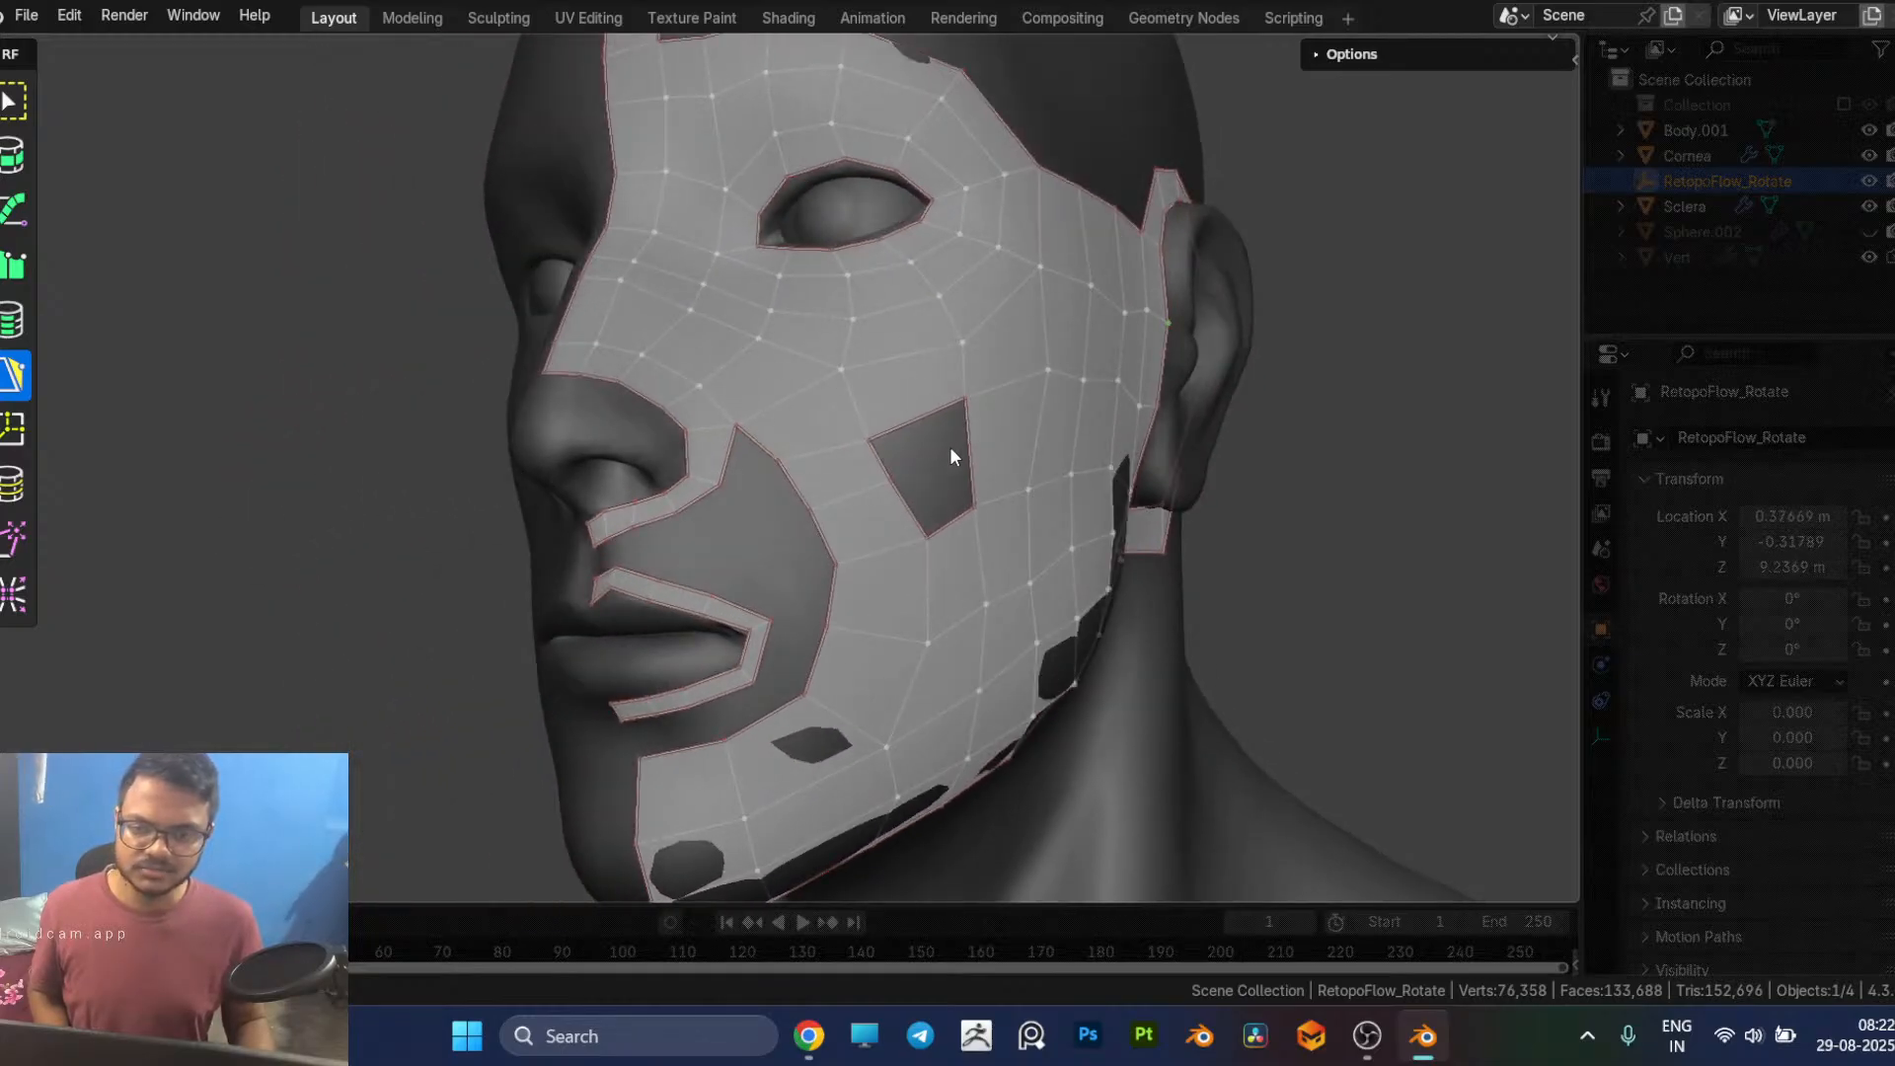
{"action": "middle_click_drag", "start_coordinate": [926, 462], "coordinate": [774, 419]}
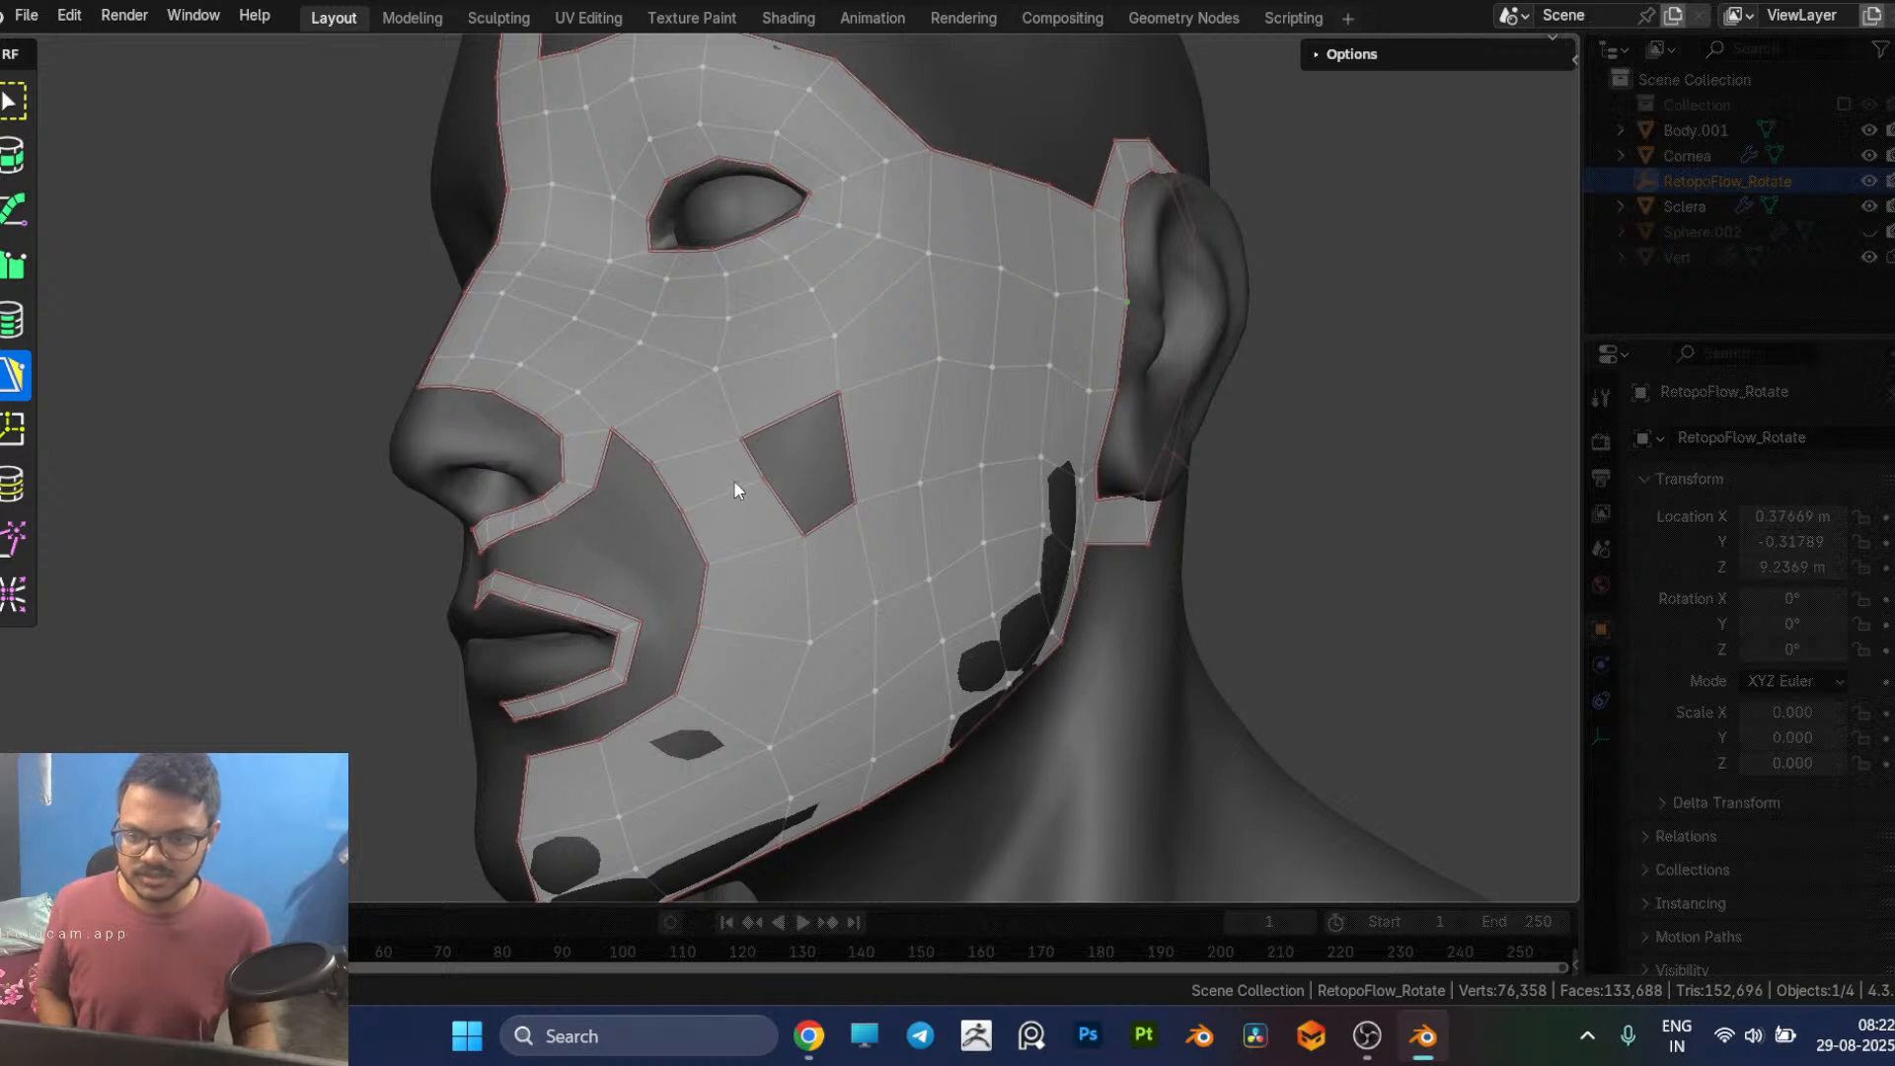
{"action": "left_click", "coordinate": [997, 436], "text": "ctrl"}
{"action": "key", "text": "x"}
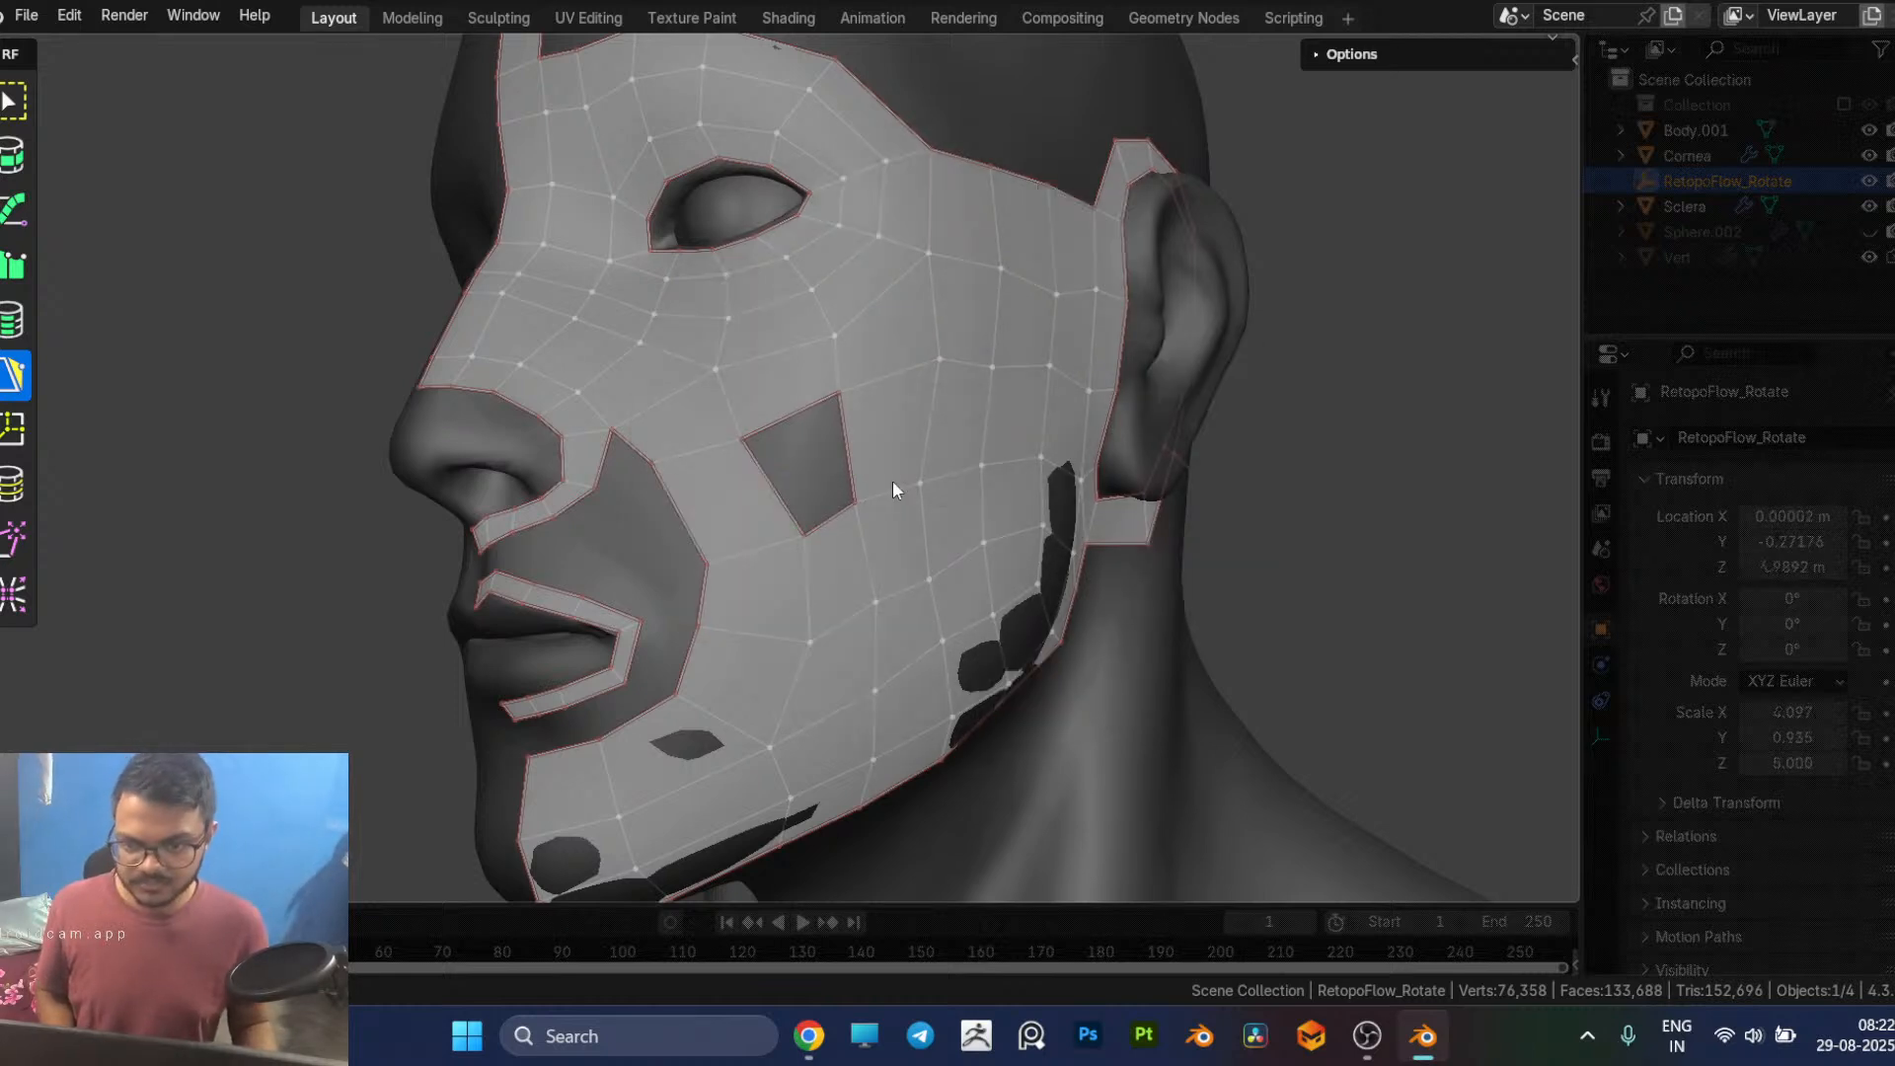
{"action": "left_click", "coordinate": [821, 515], "text": "ctrl"}
Step: Bridge the strip under the nose and the upper-lip strip with a quad at the face's midline
{"action": "scroll", "coordinate": [1374, 580], "scroll_direction": "down", "scroll_amount": 3}
{"action": "middle_click_drag", "start_coordinate": [1374, 579], "coordinate": [962, 554]}
{"action": "scroll", "coordinate": [960, 551], "scroll_direction": "up", "scroll_amount": 4}
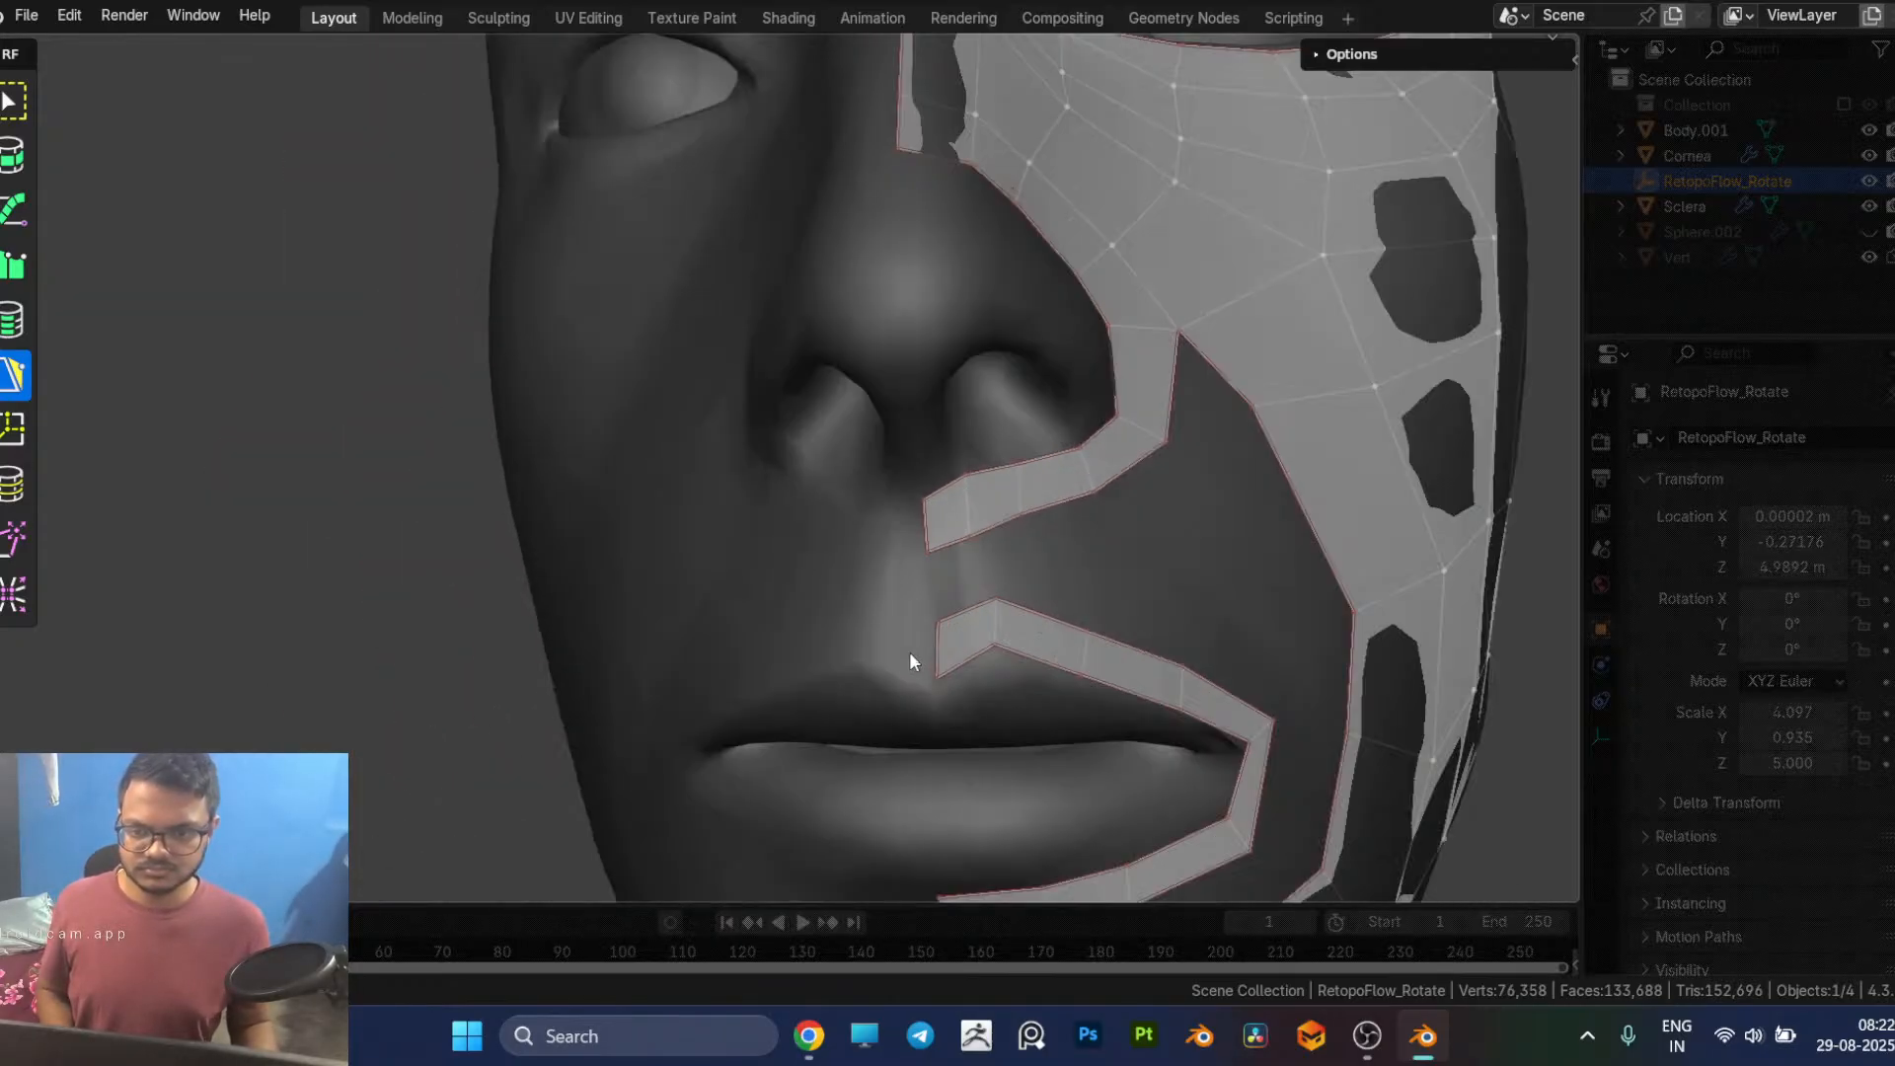
{"action": "scroll", "coordinate": [954, 565], "scroll_direction": "up", "scroll_amount": 2}
{"action": "middle_click_drag", "start_coordinate": [955, 568], "coordinate": [935, 534]}
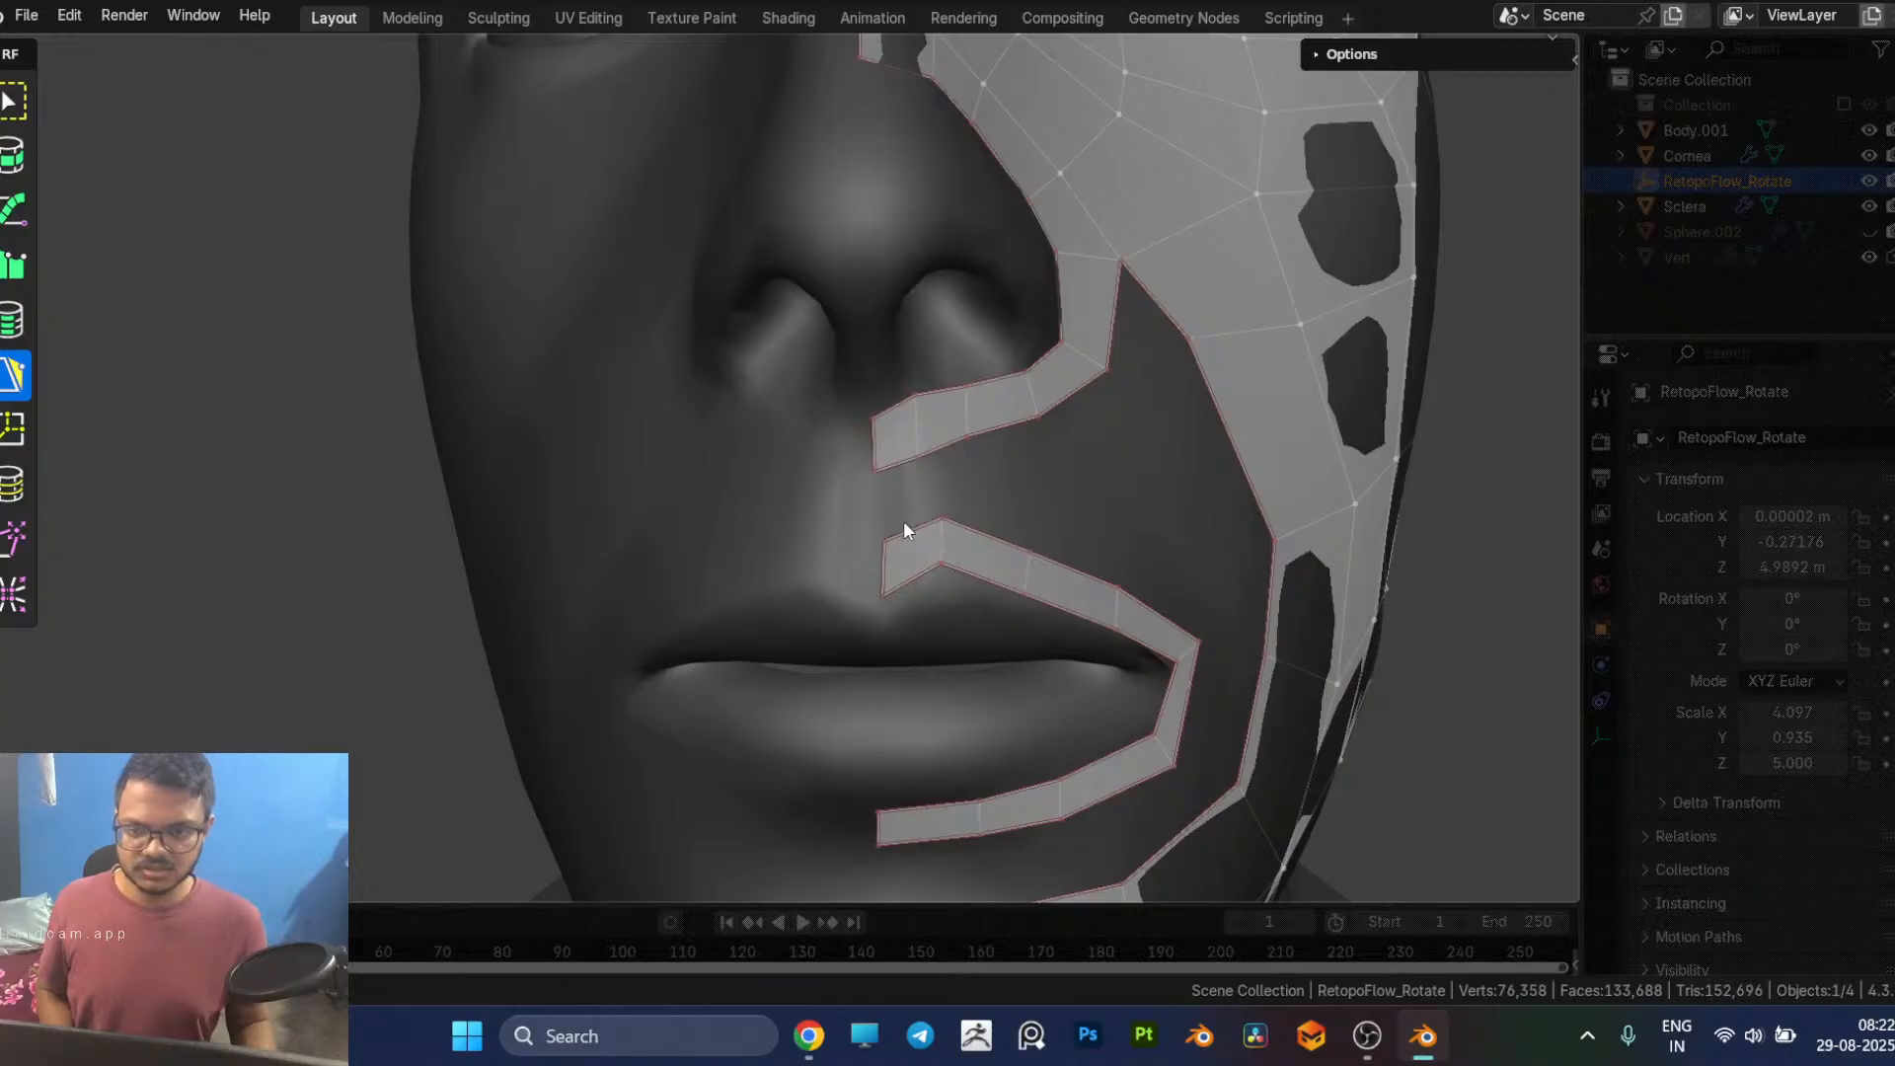
{"action": "left_click", "coordinate": [902, 461], "text": "ctrl"}
{"action": "middle_click_drag", "start_coordinate": [1068, 486], "coordinate": [1051, 490]}
Step: Extend a row of three quads along the upper-lip strip from the midline quad to the mouth corner
{"action": "key", "text": "alt+Tab"}
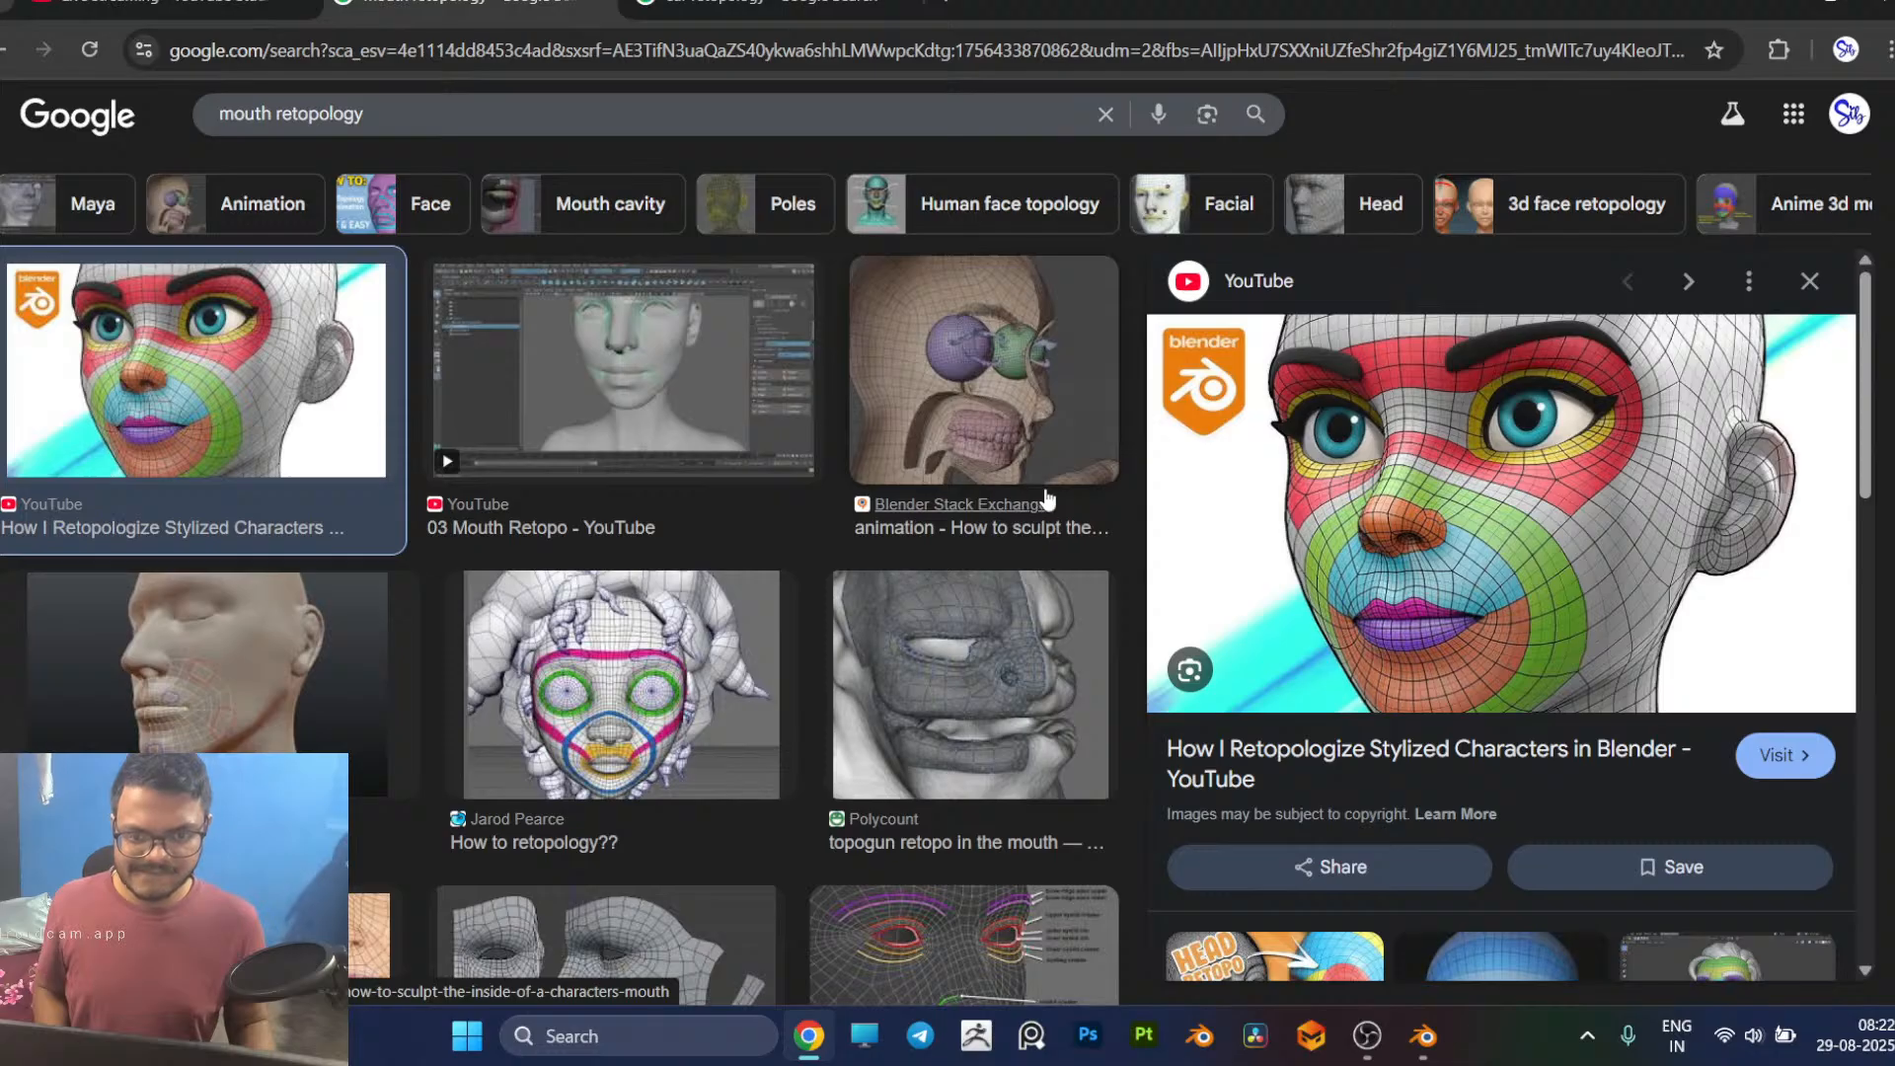
{"action": "key", "text": "alt+Tab"}
{"action": "middle_click_drag", "start_coordinate": [868, 483], "coordinate": [791, 497]}
{"action": "left_click", "coordinate": [302, 542]}
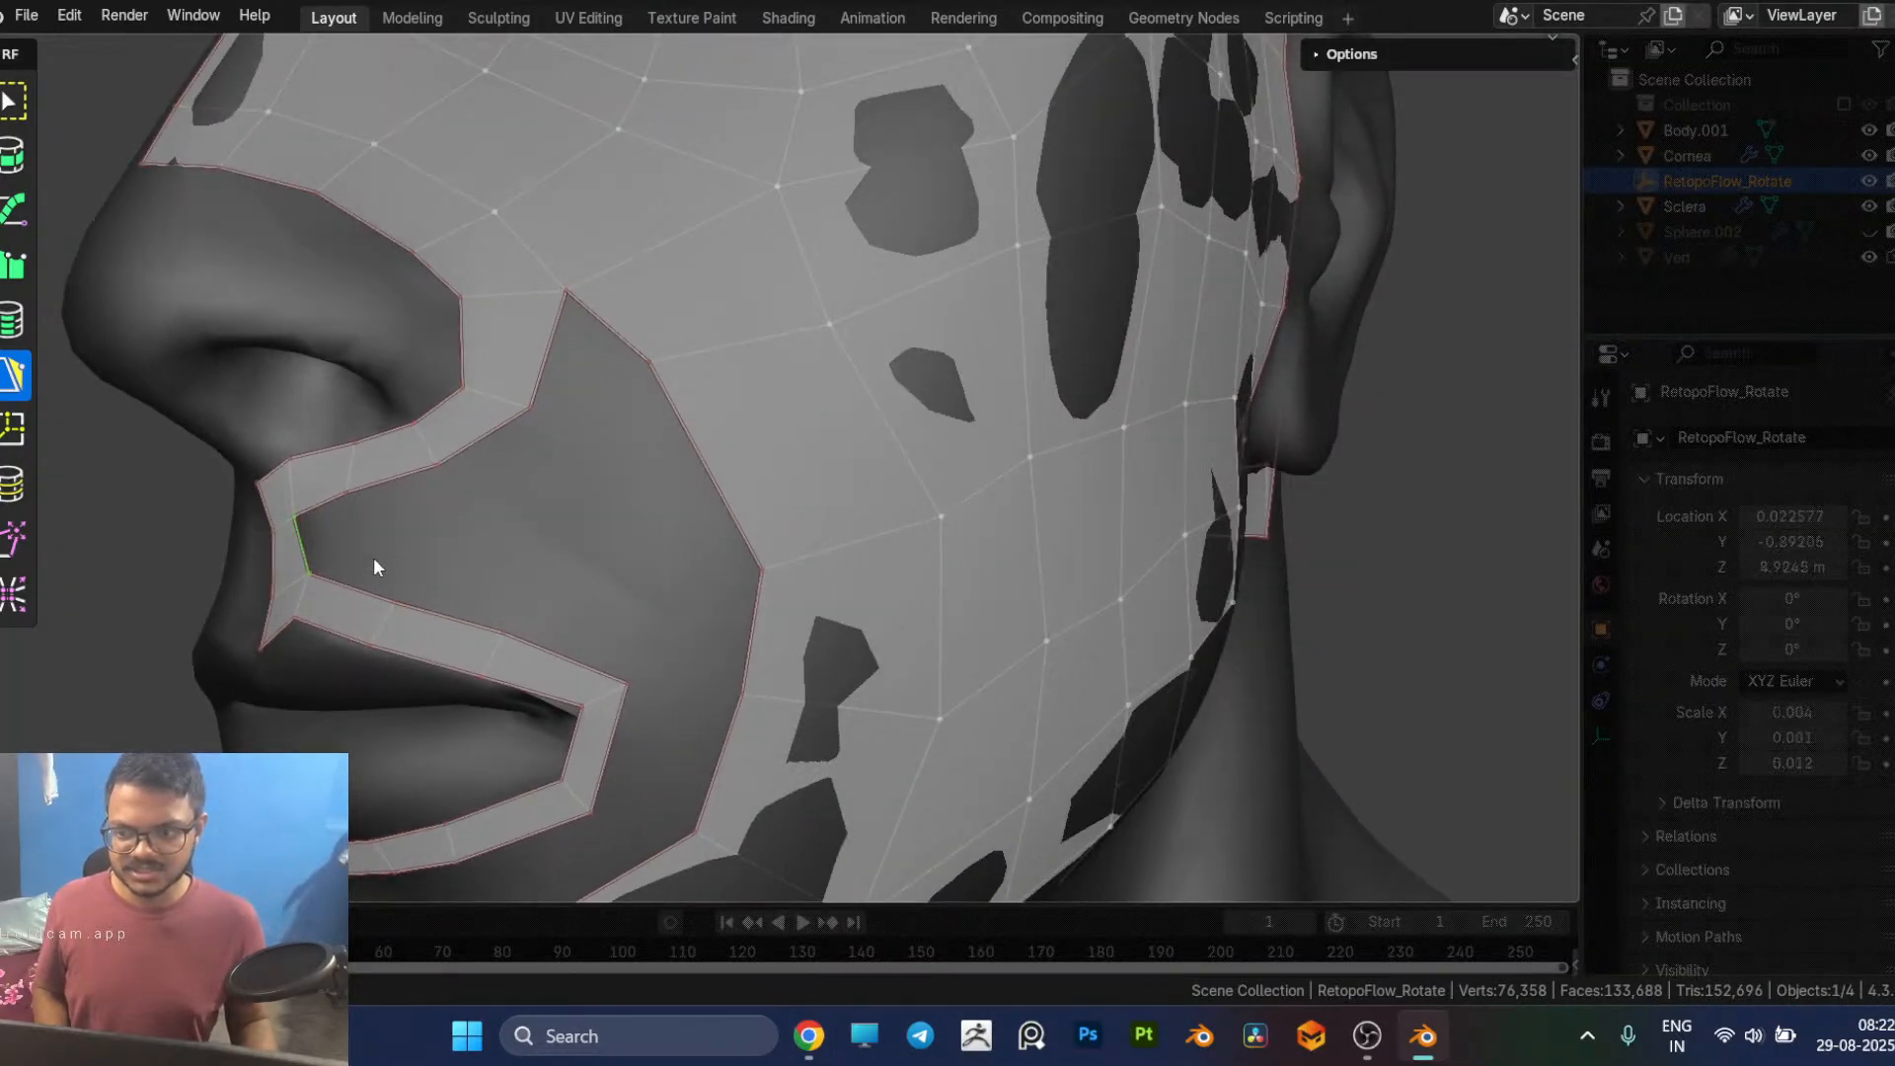
{"action": "left_click", "coordinate": [400, 568], "text": "ctrl"}
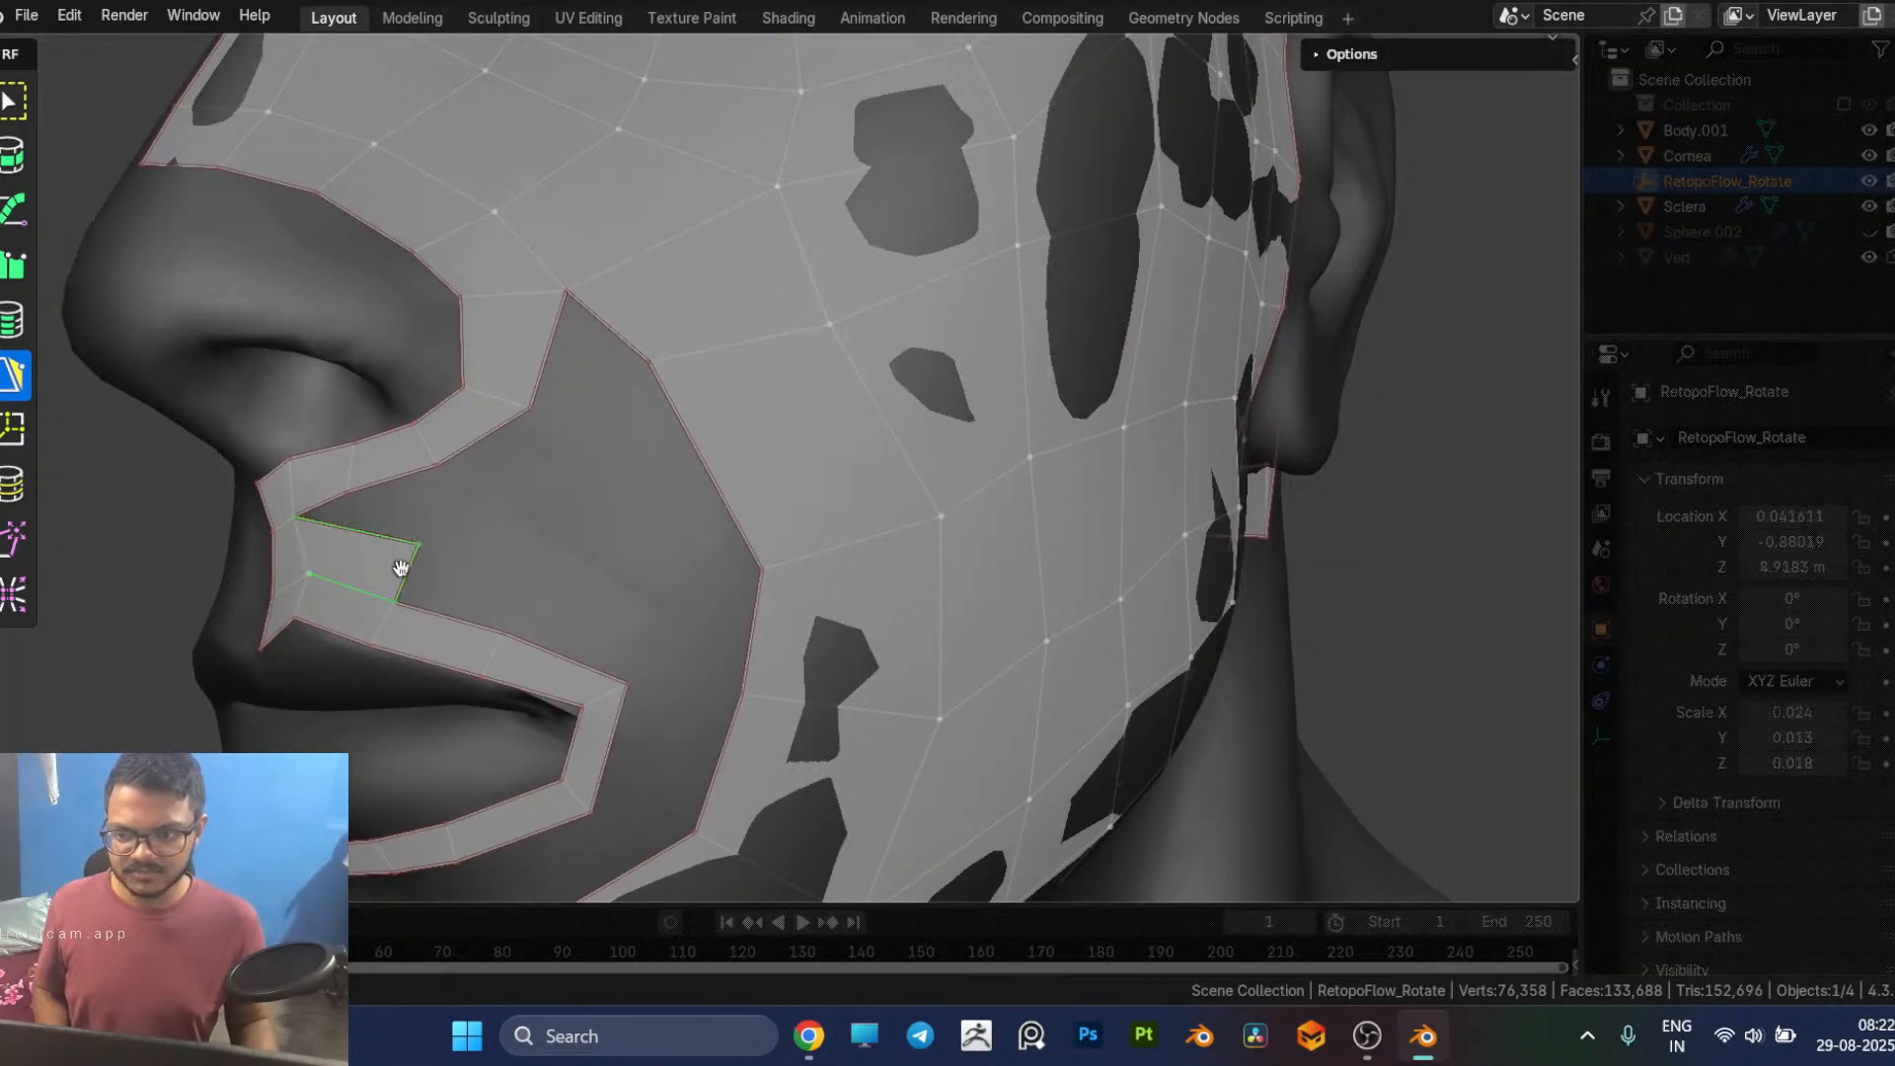
{"action": "left_click", "coordinate": [508, 600], "text": "ctrl"}
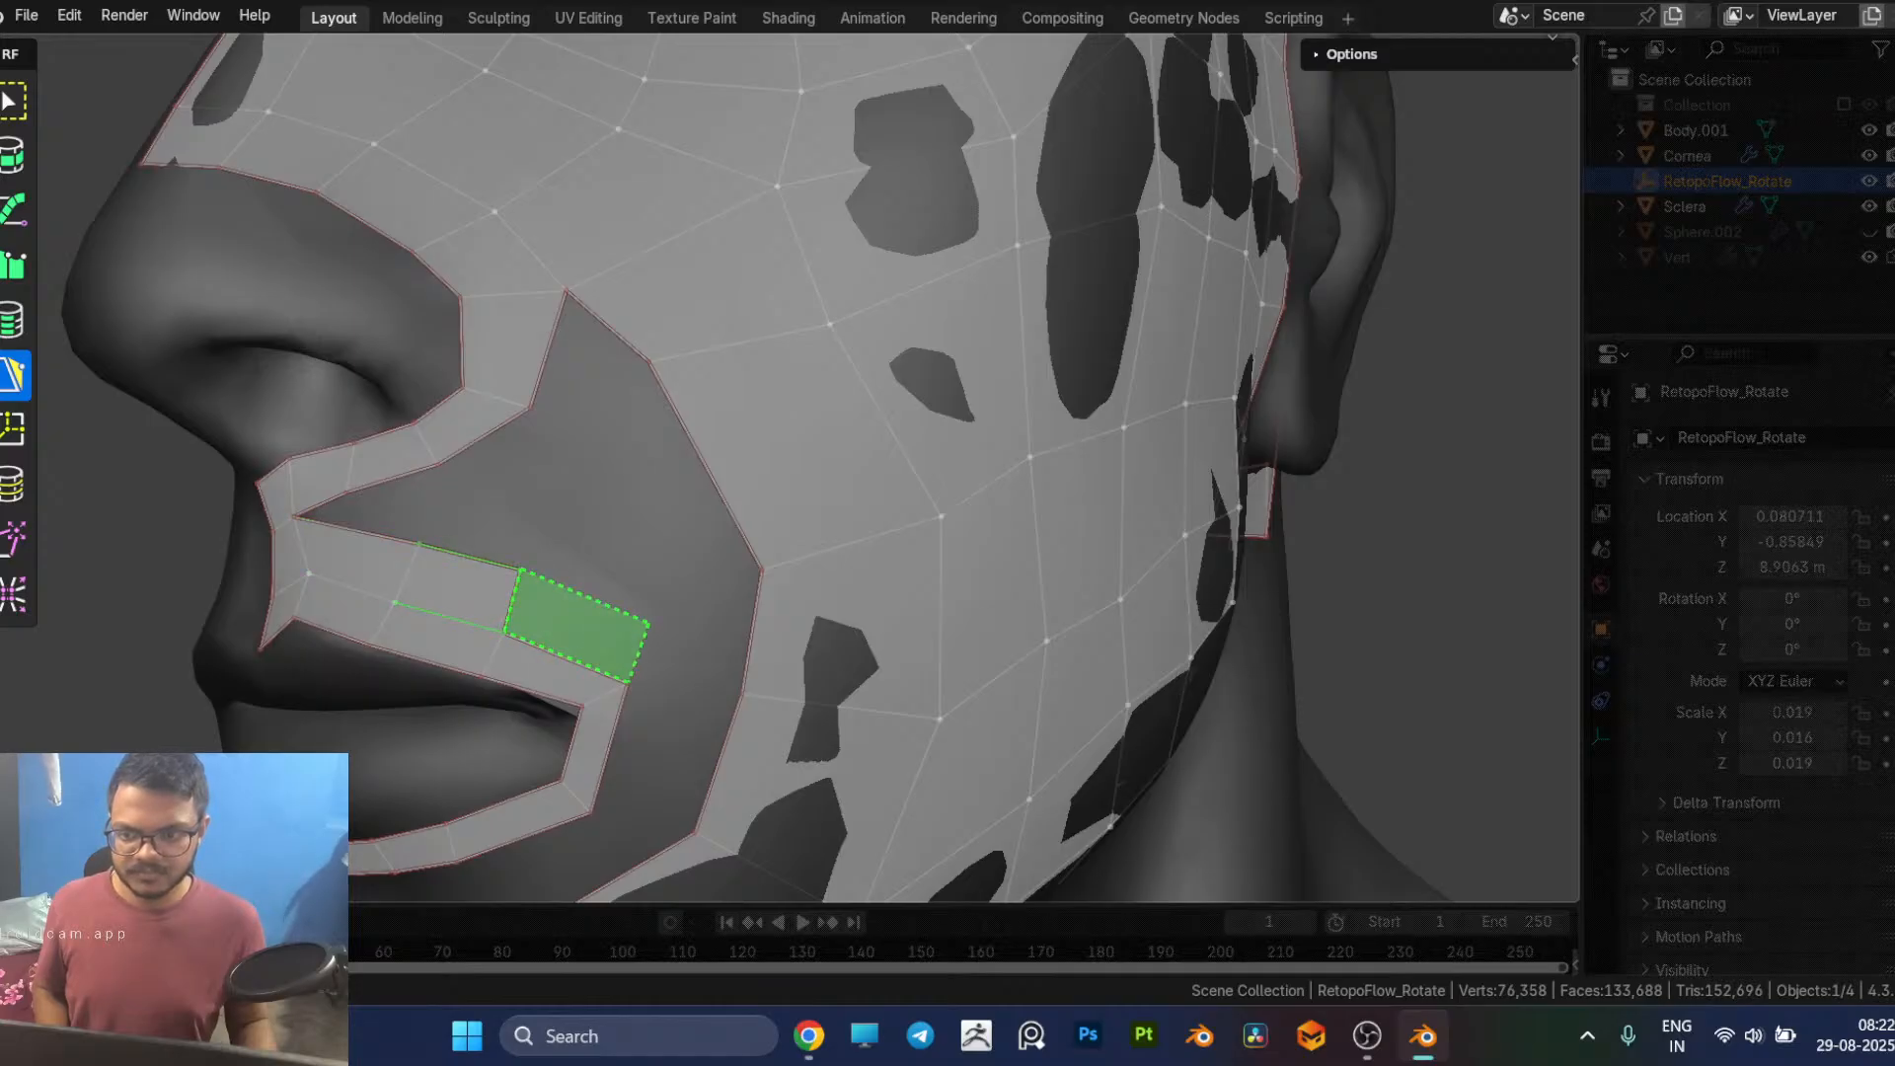
{"action": "left_click", "coordinate": [632, 652], "text": "ctrl"}
Step: Try to build another row of quads above the upper lip, starting at its outer end and joining the strip under the nose
{"action": "left_click", "coordinate": [612, 514], "text": "ctrl"}
{"action": "middle_click_drag", "start_coordinate": [612, 514], "coordinate": [754, 624]}
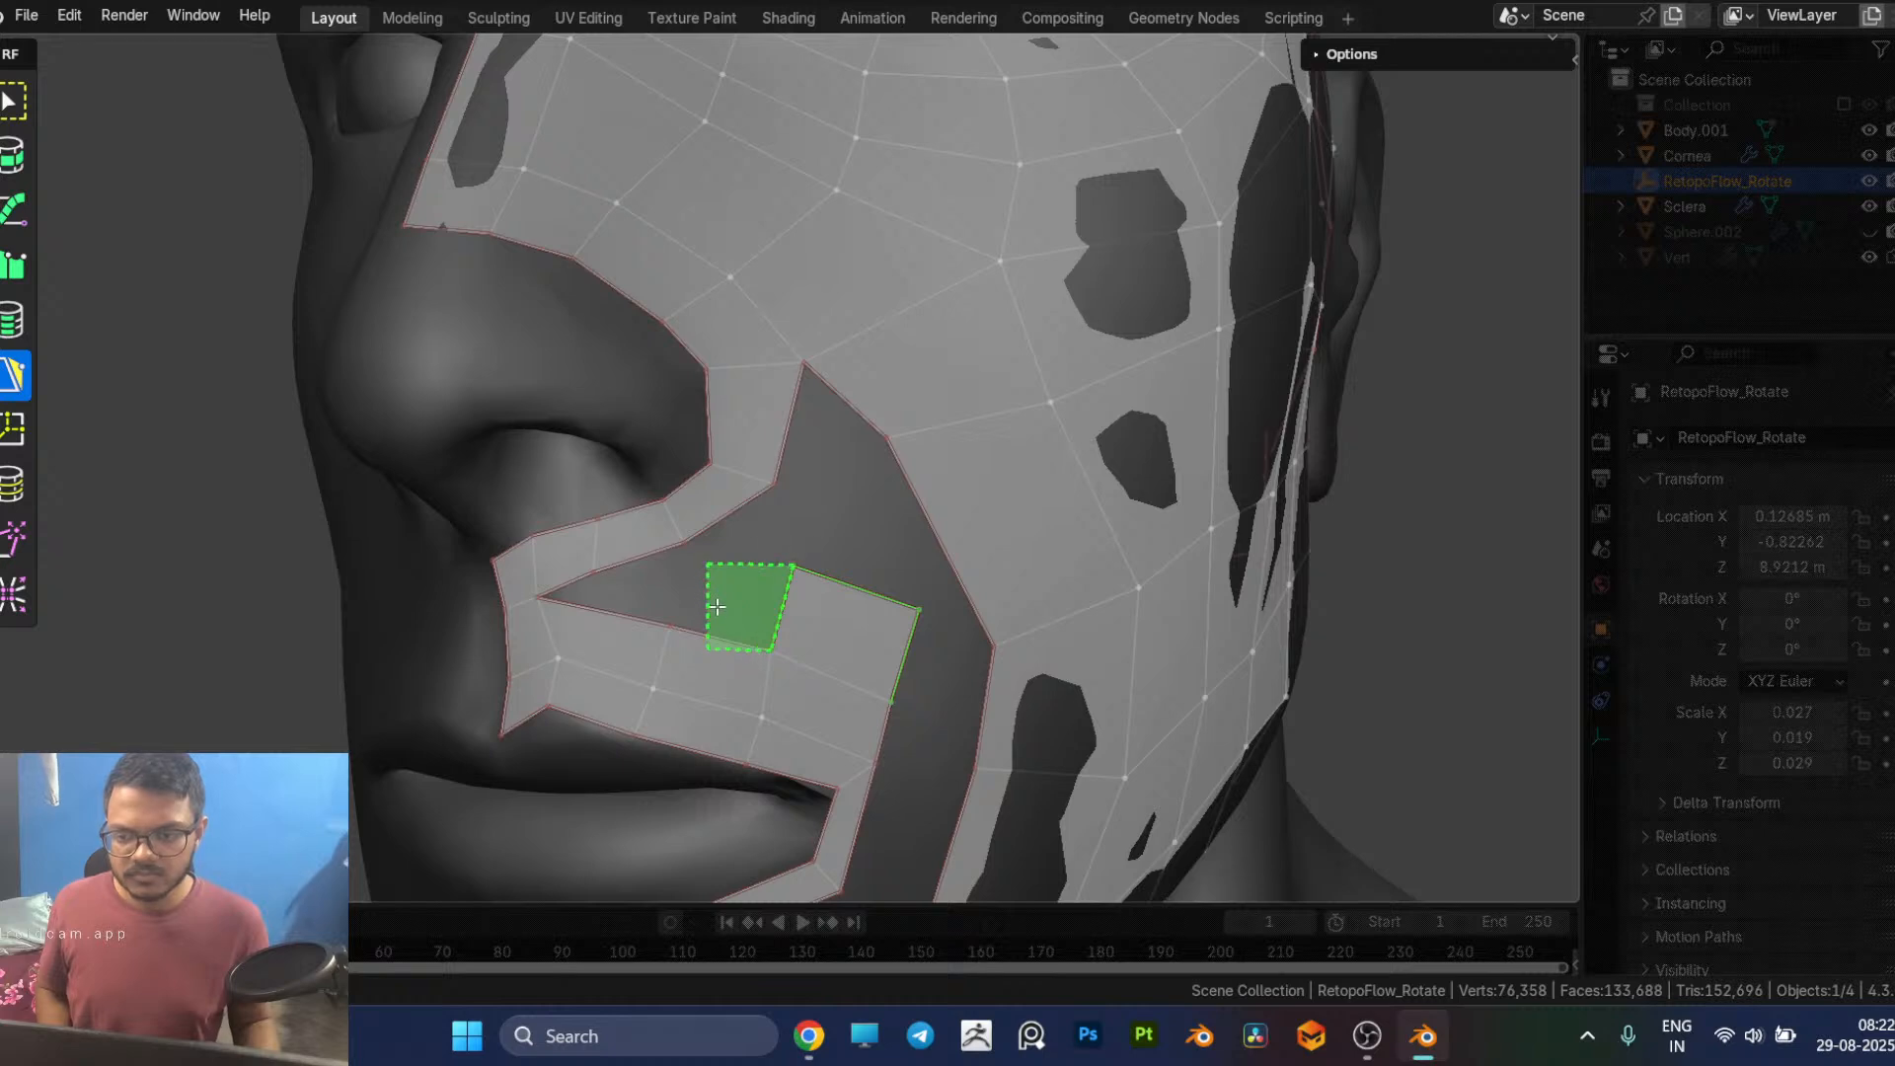
{"action": "middle_click_drag", "start_coordinate": [880, 592], "coordinate": [808, 536]}
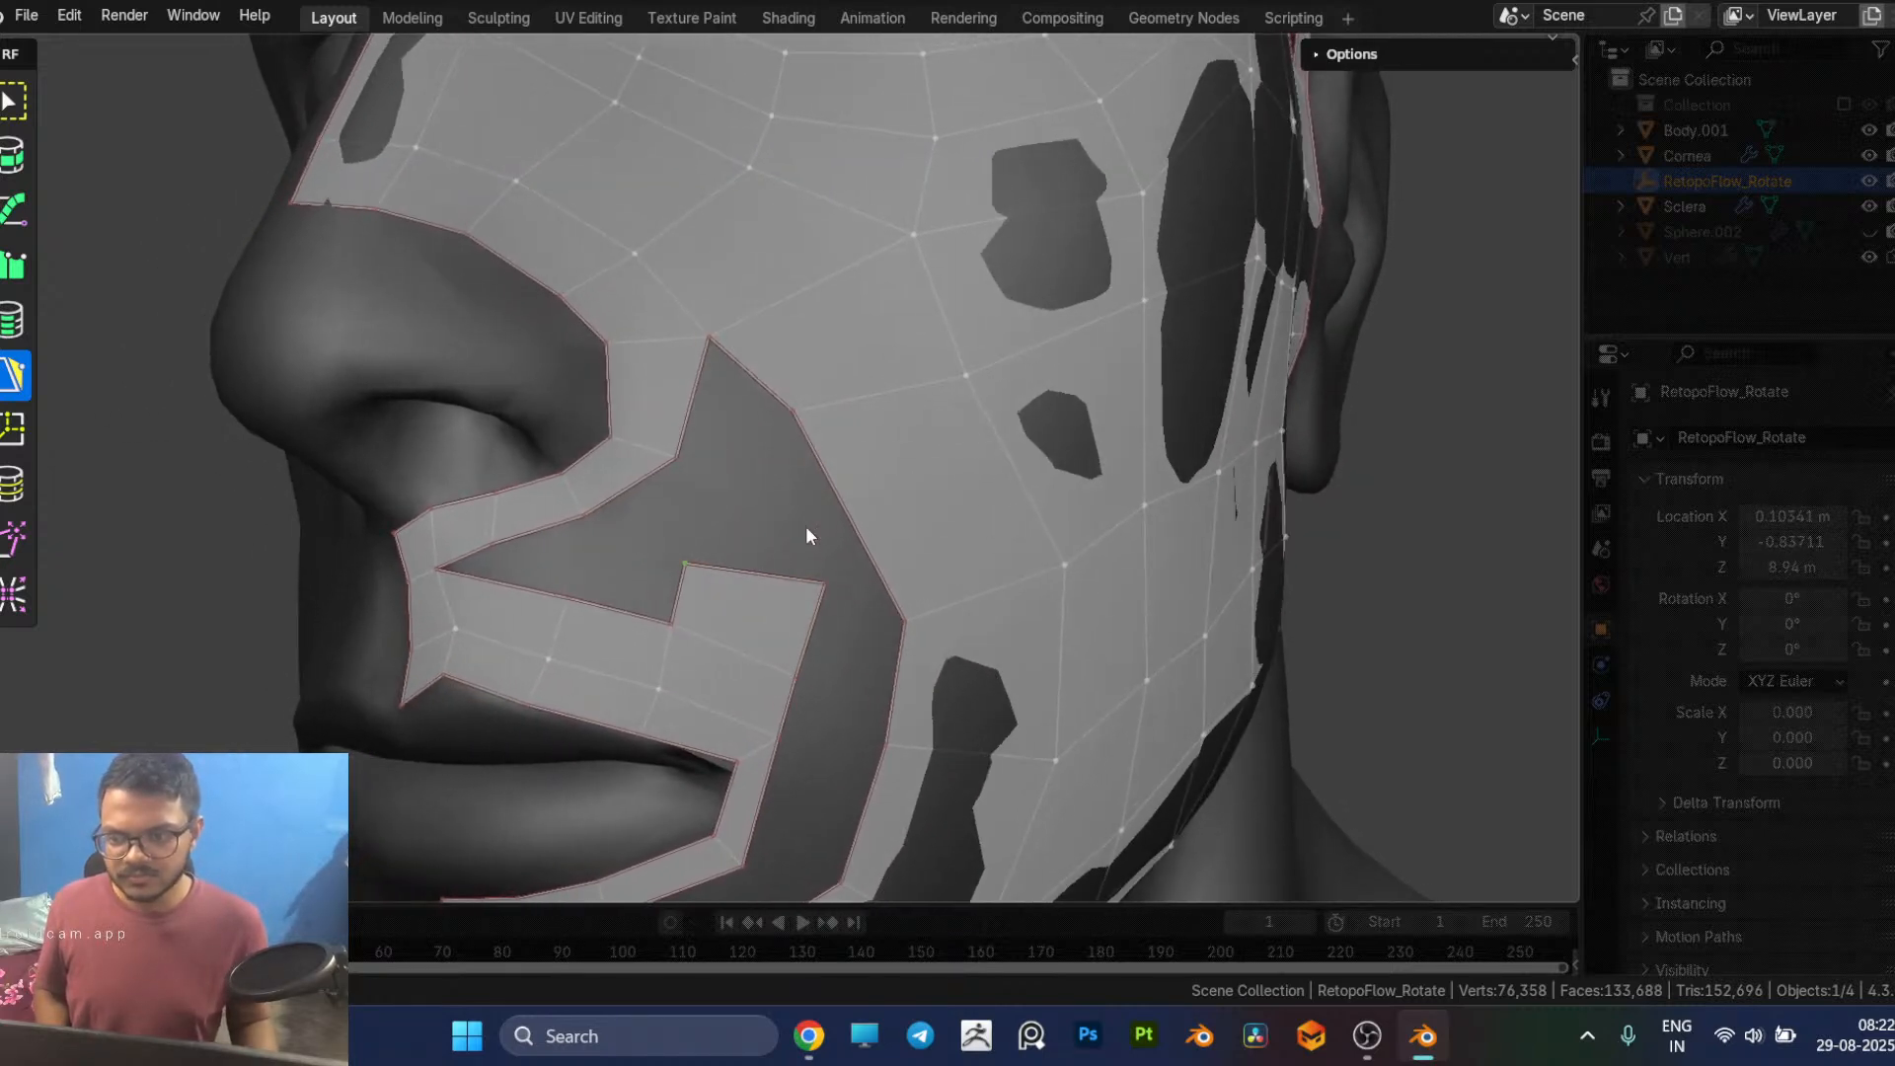
{"action": "left_click_drag", "start_coordinate": [493, 539], "coordinate": [509, 528]}
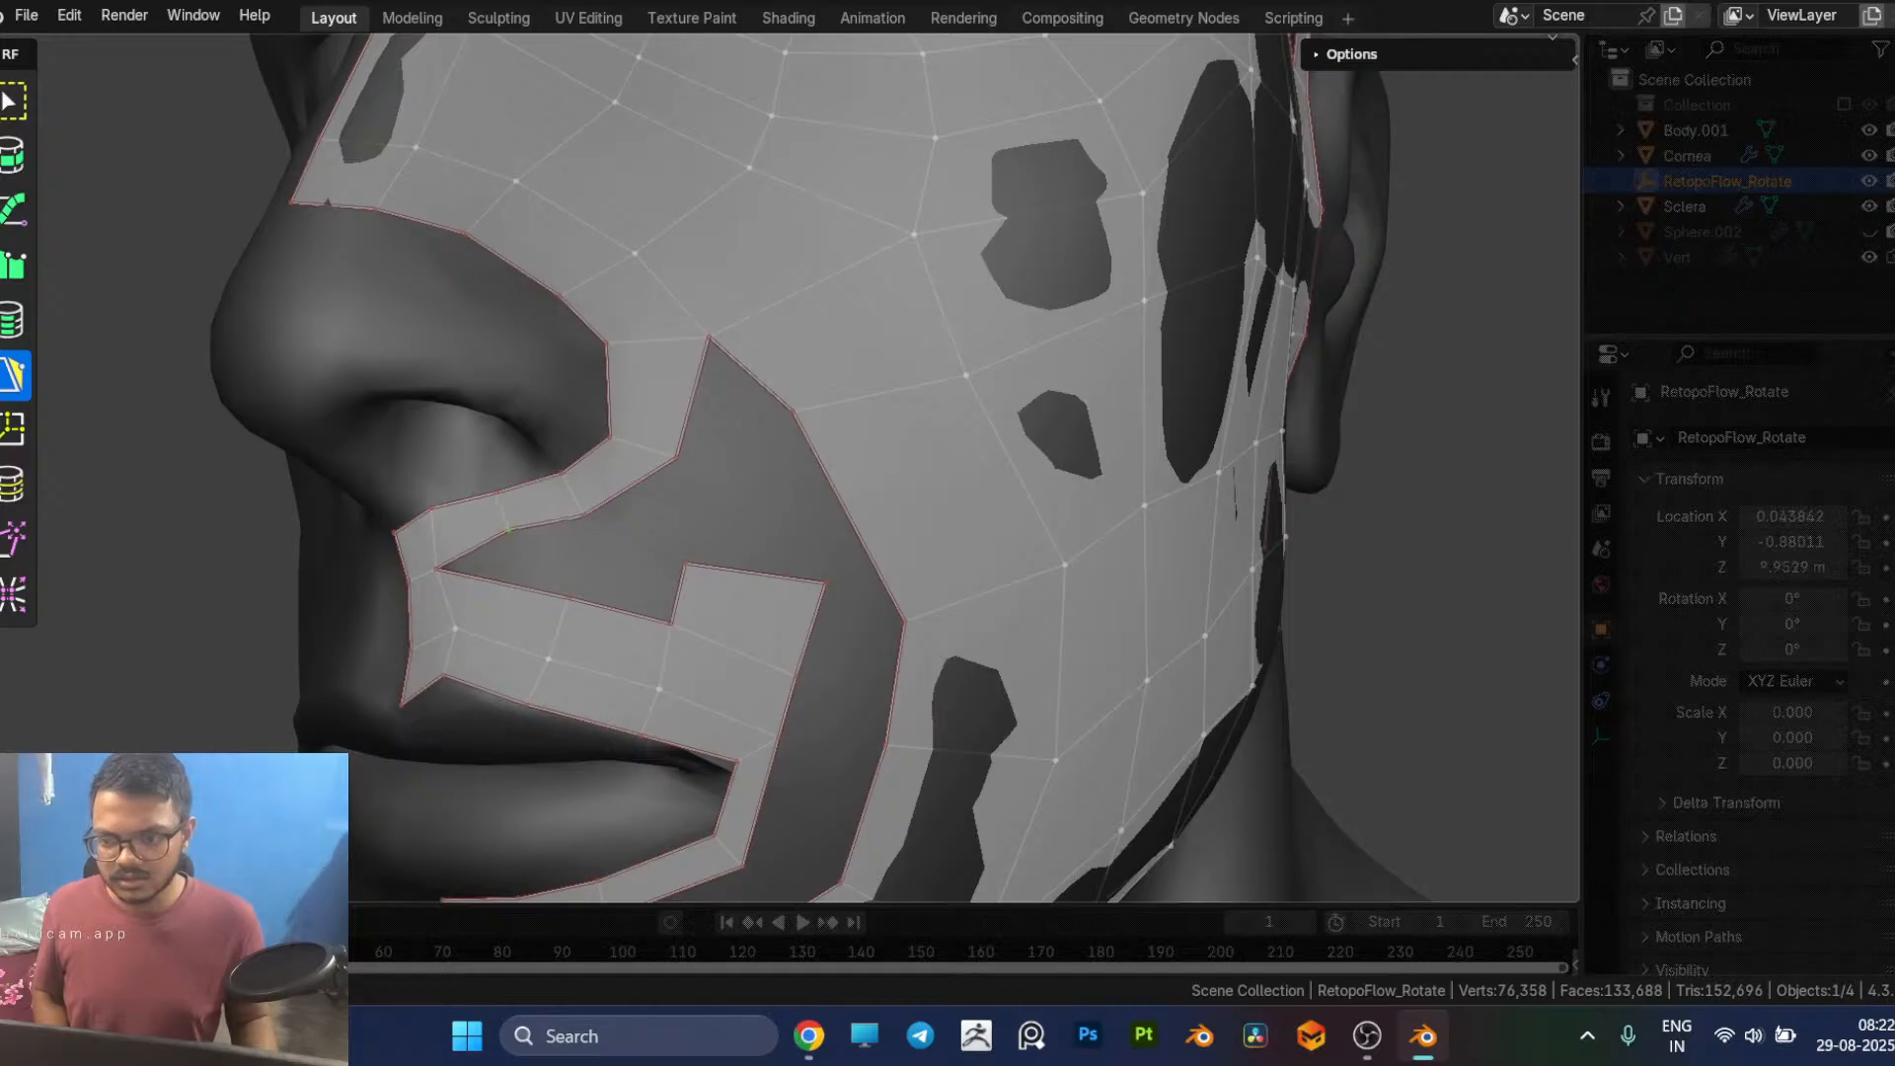
{"action": "left_click", "coordinate": [550, 564], "text": "ctrl"}
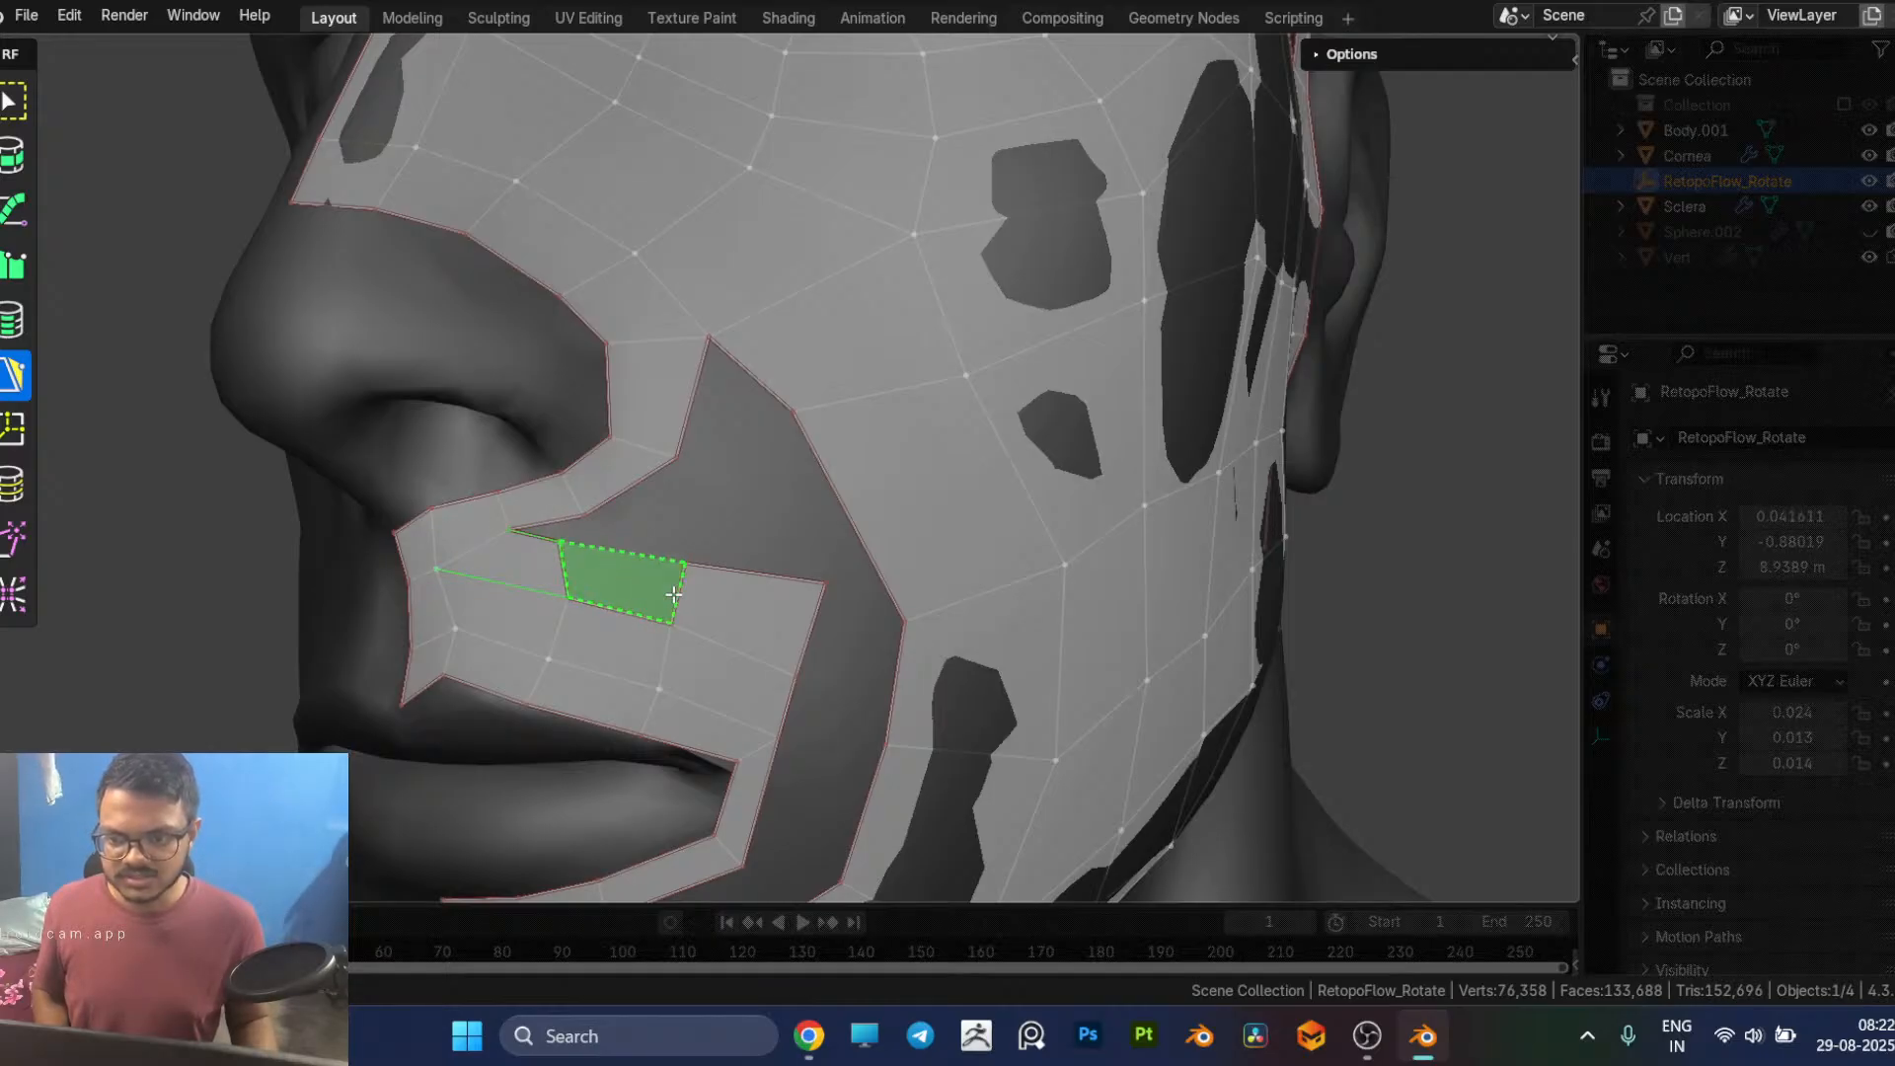
{"action": "left_click", "coordinate": [644, 586], "text": "ctrl"}
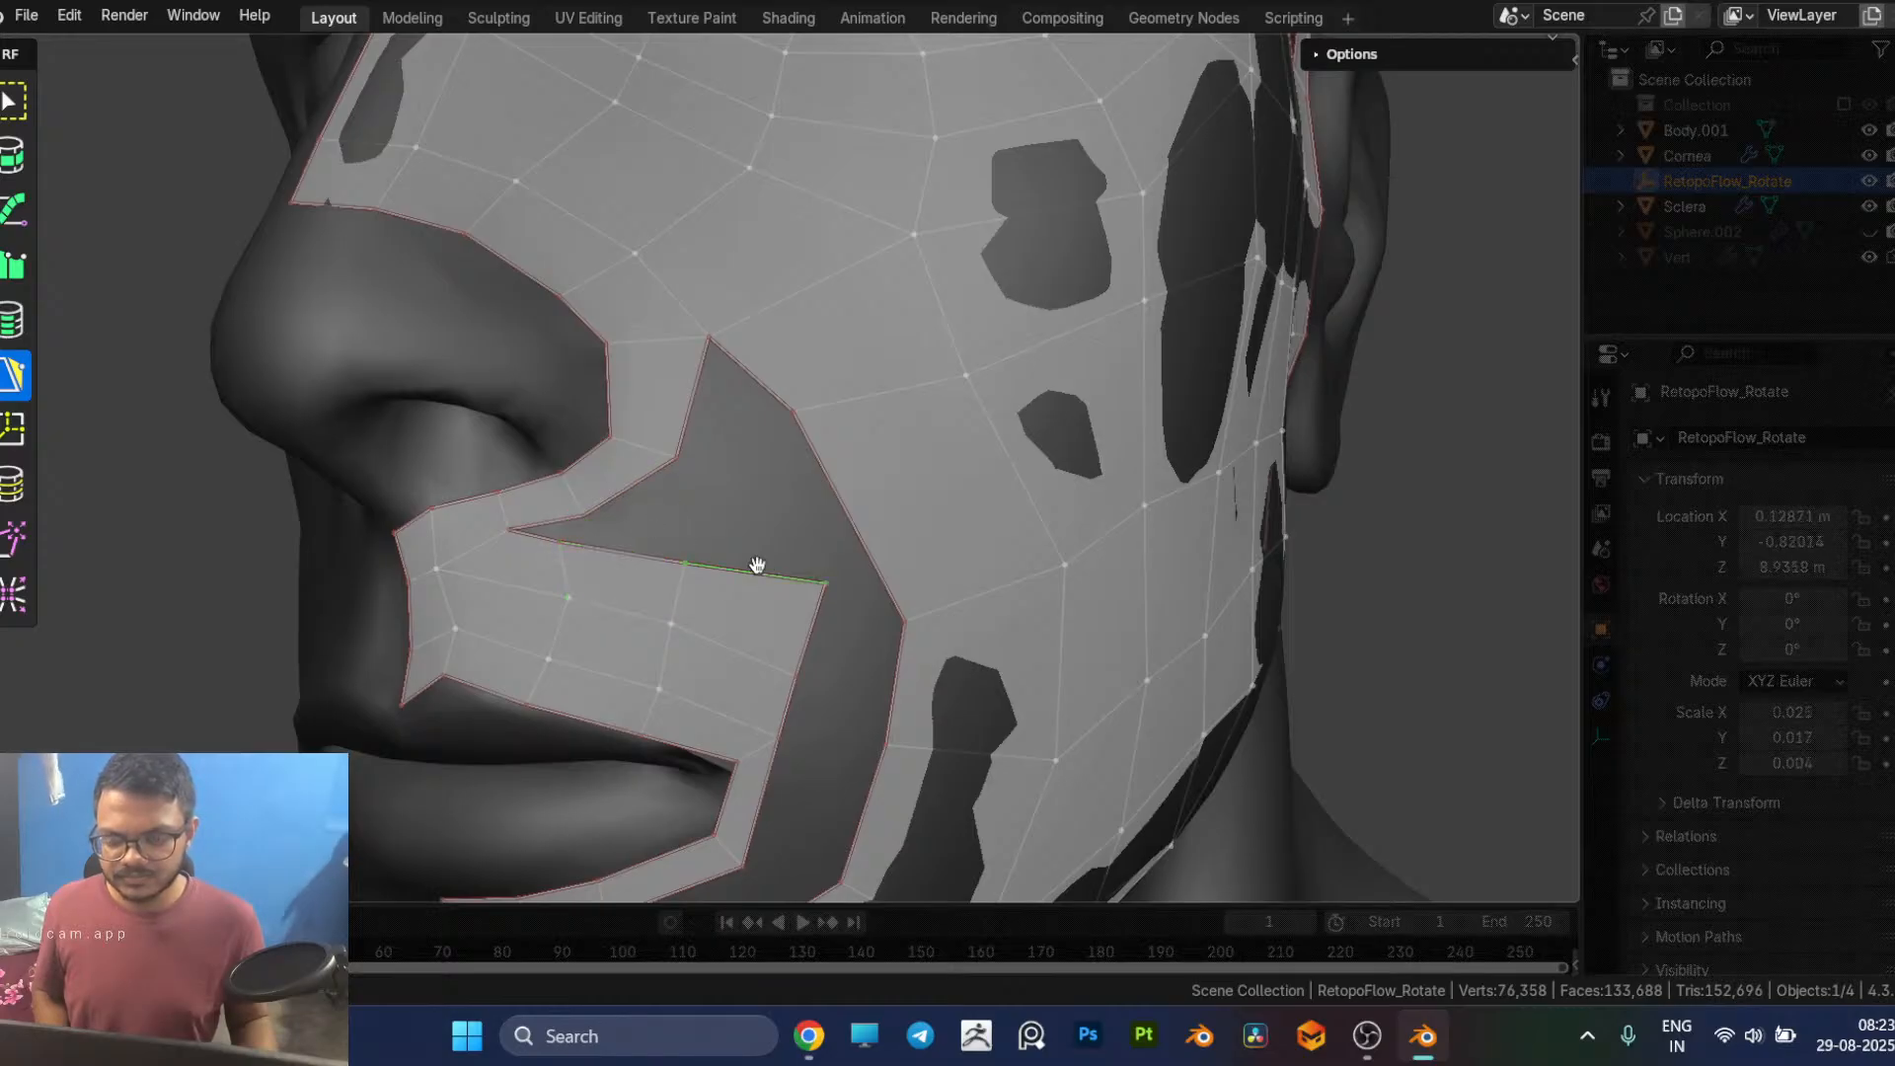
Step: Try lowering the new row's outer corner vertex and adding another row of quads back toward the strip under the nostril
{"action": "left_click_drag", "start_coordinate": [827, 591], "coordinate": [815, 642]}
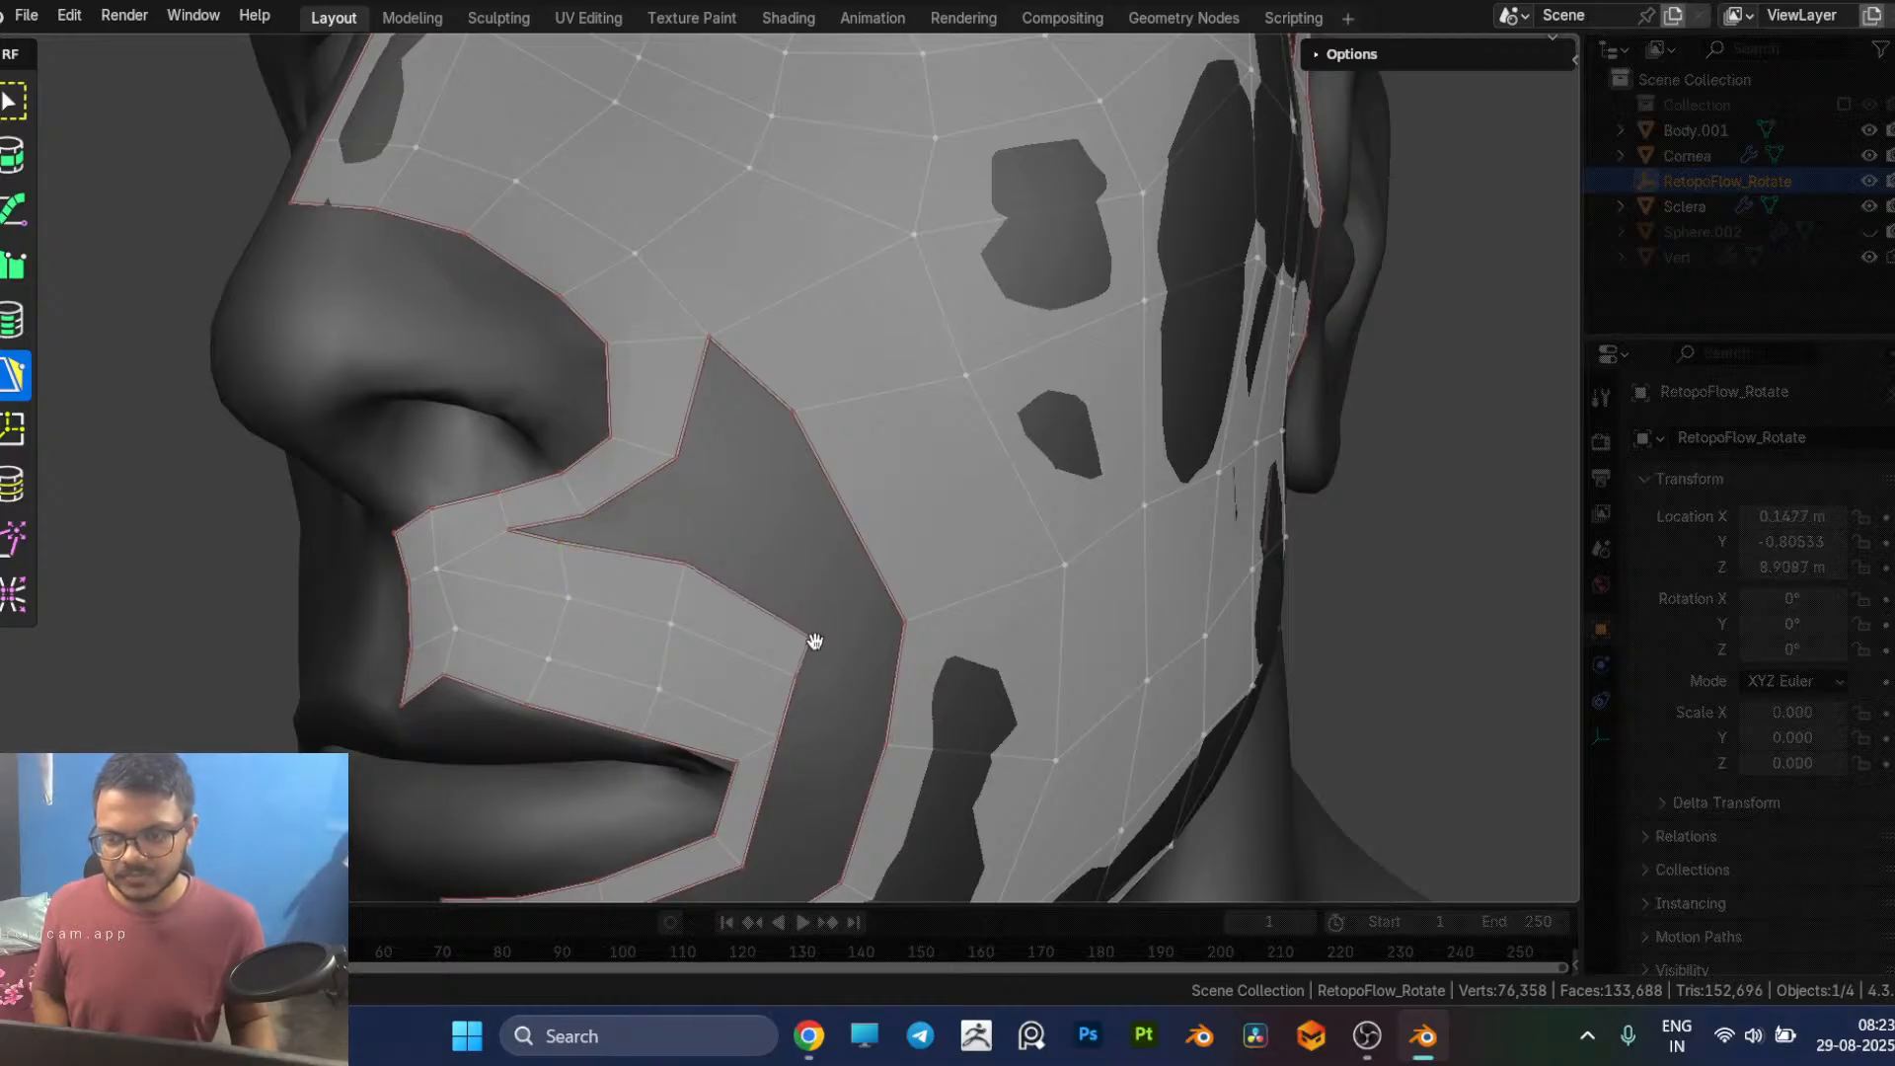
{"action": "left_click", "coordinate": [784, 582], "text": "ctrl"}
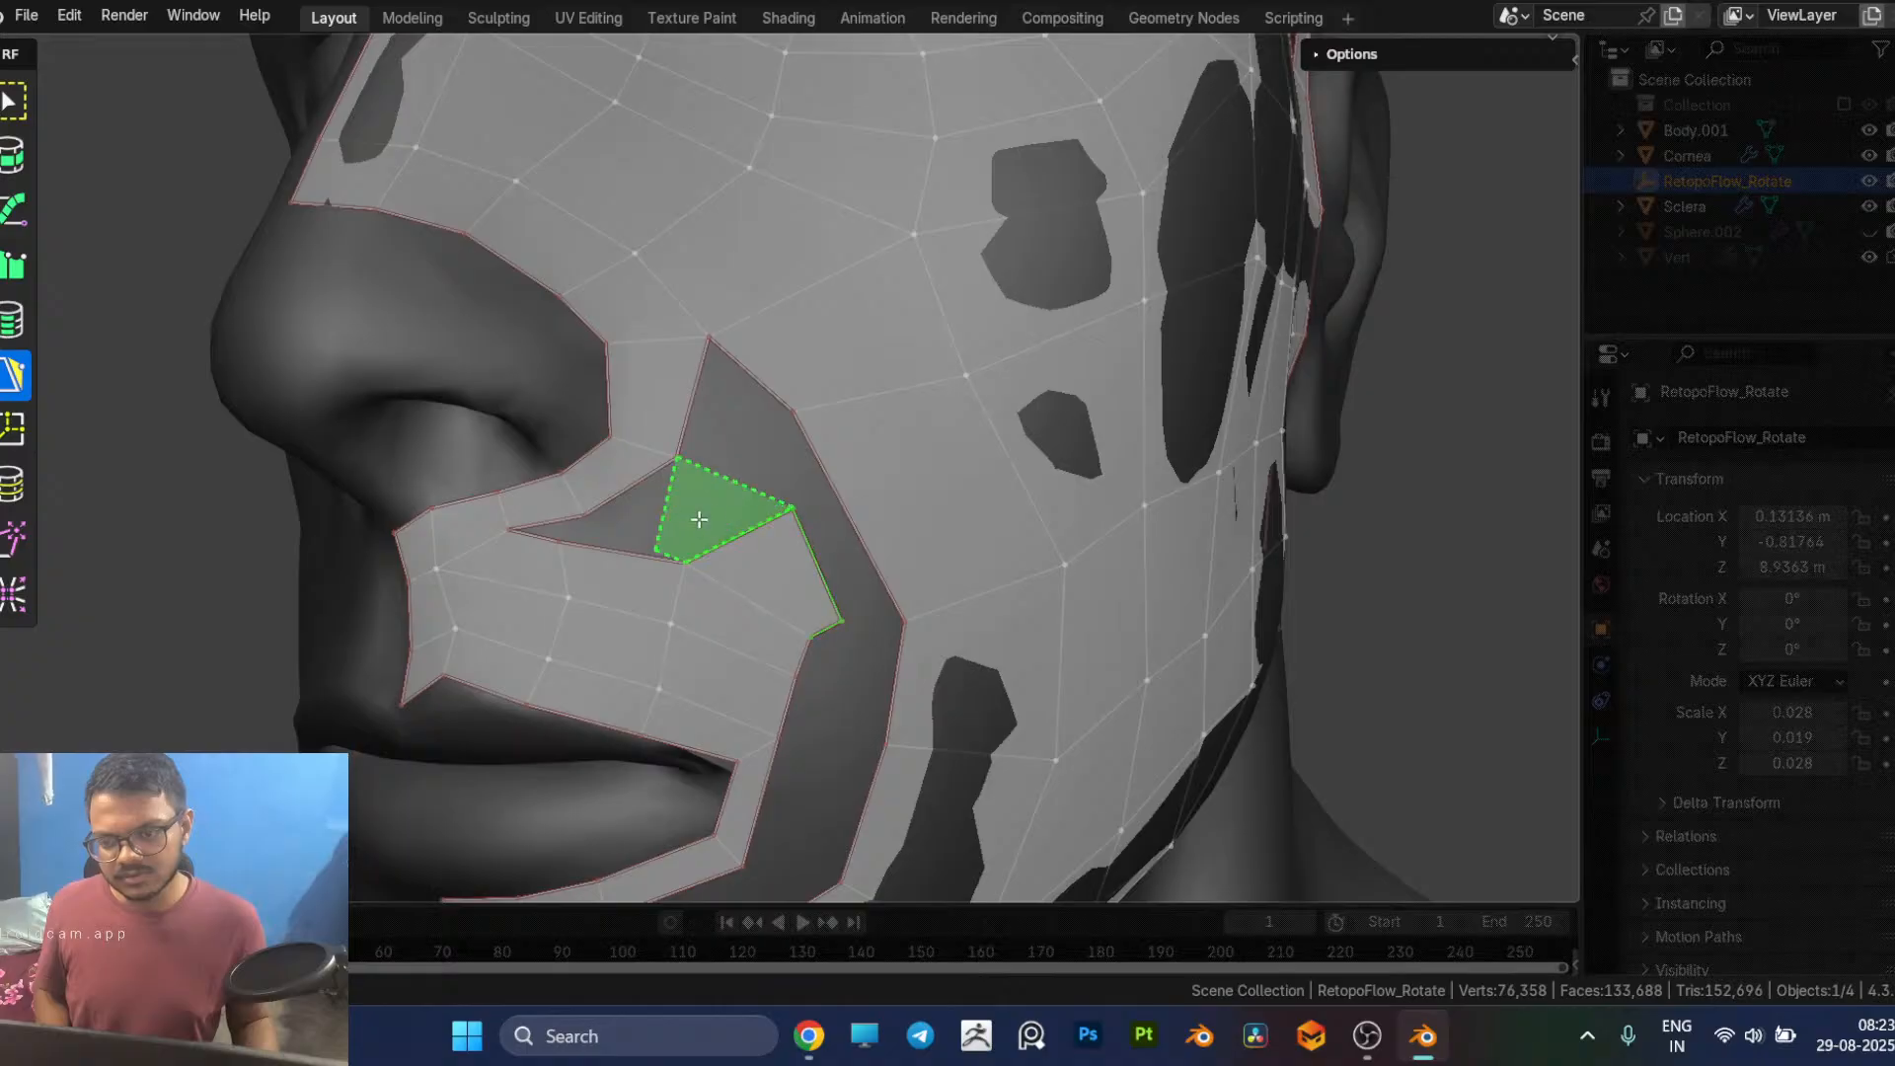
{"action": "left_click", "coordinate": [734, 504], "text": "ctrl"}
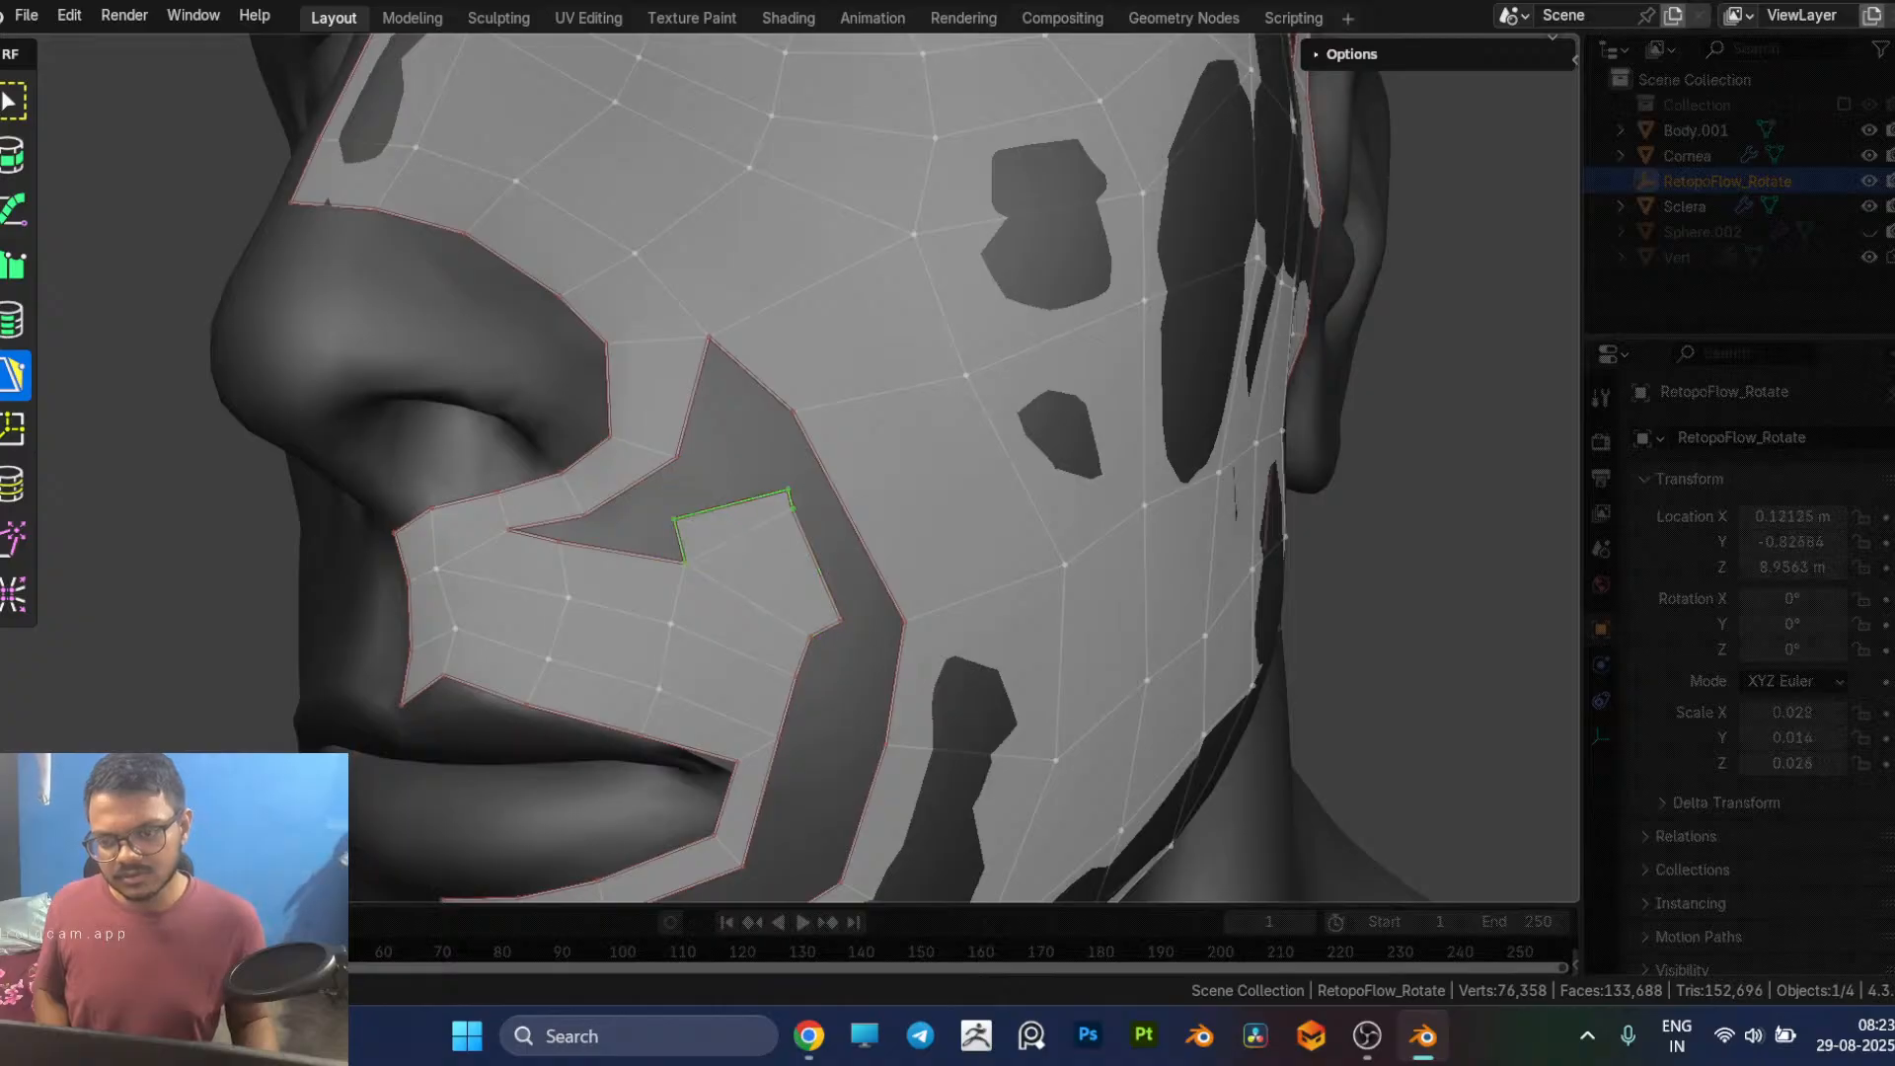
{"action": "left_click", "coordinate": [593, 530], "text": "ctrl"}
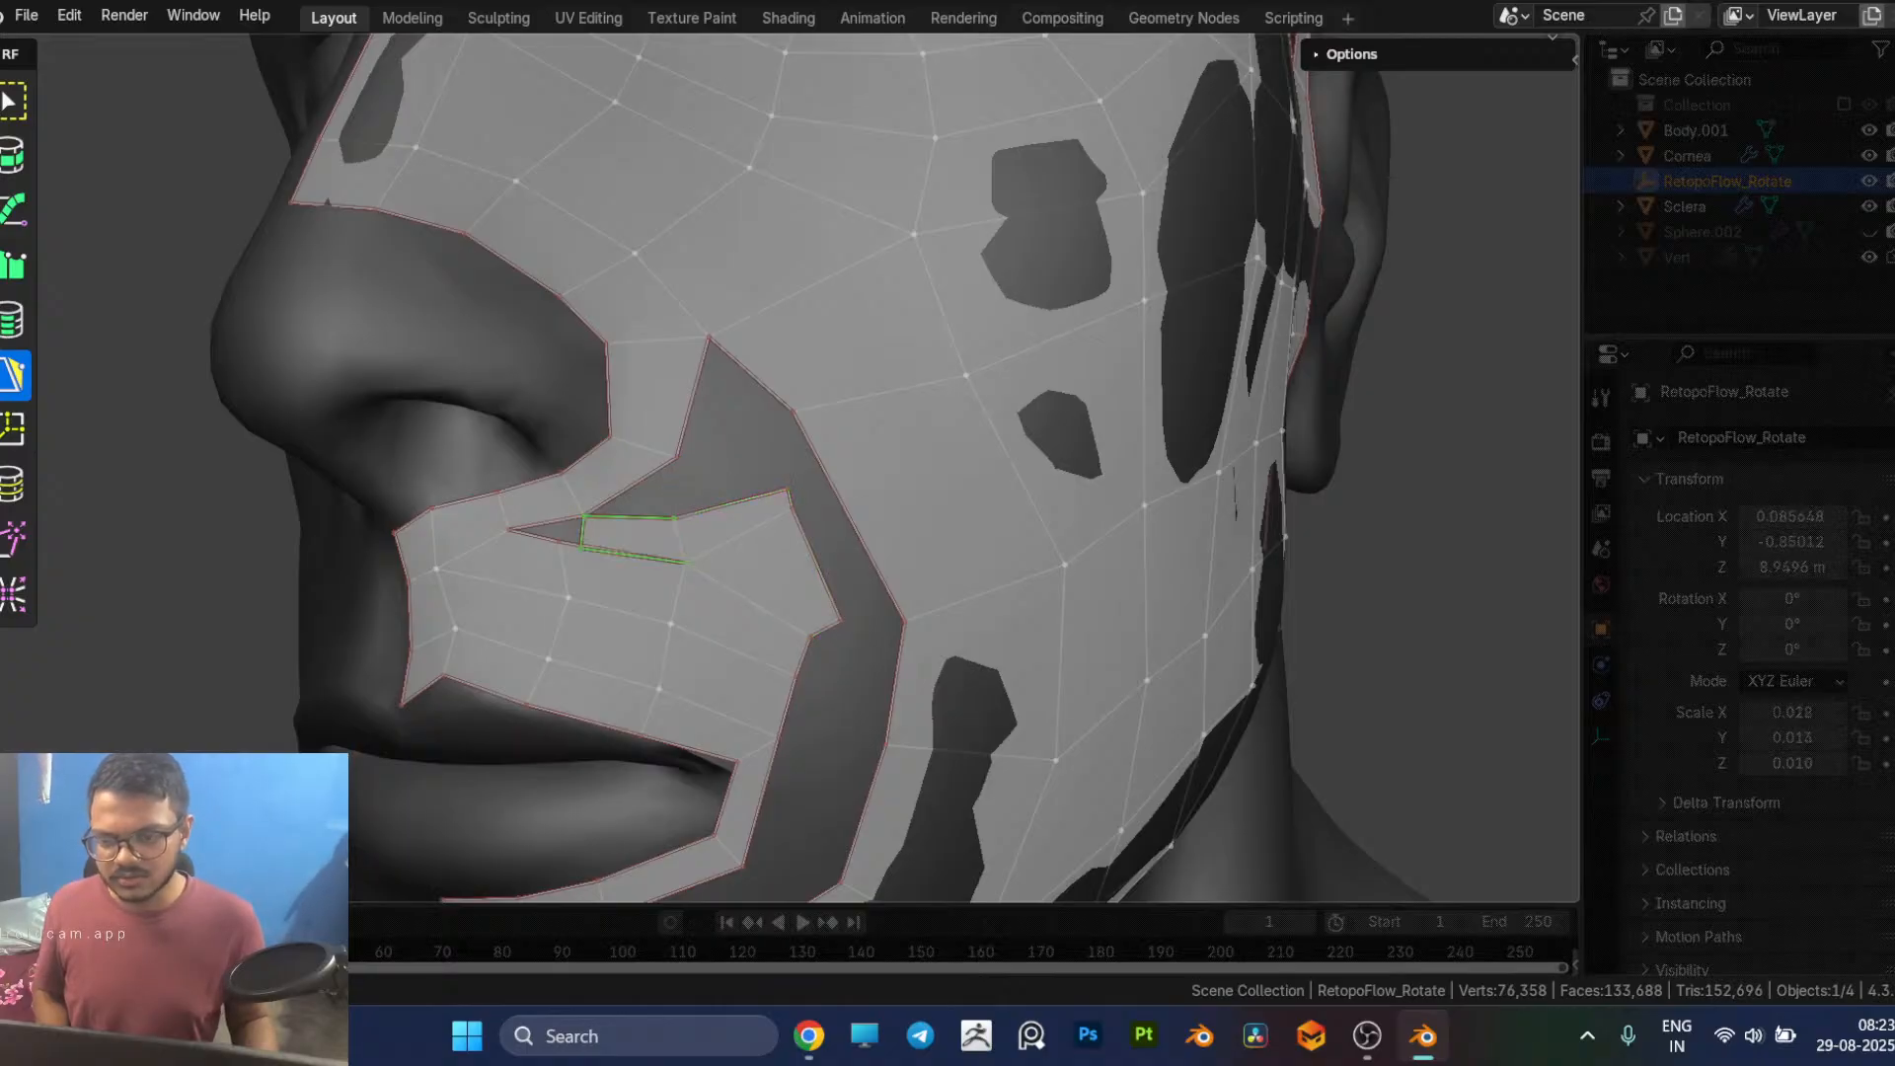
Step: Try to weld the row's vertex under the nostril to the newest quad's corner, closing the thin sliver between them
{"action": "scroll", "coordinate": [669, 597], "scroll_direction": "up", "scroll_amount": 3}
{"action": "middle_click_drag", "start_coordinate": [669, 596], "coordinate": [681, 577]}
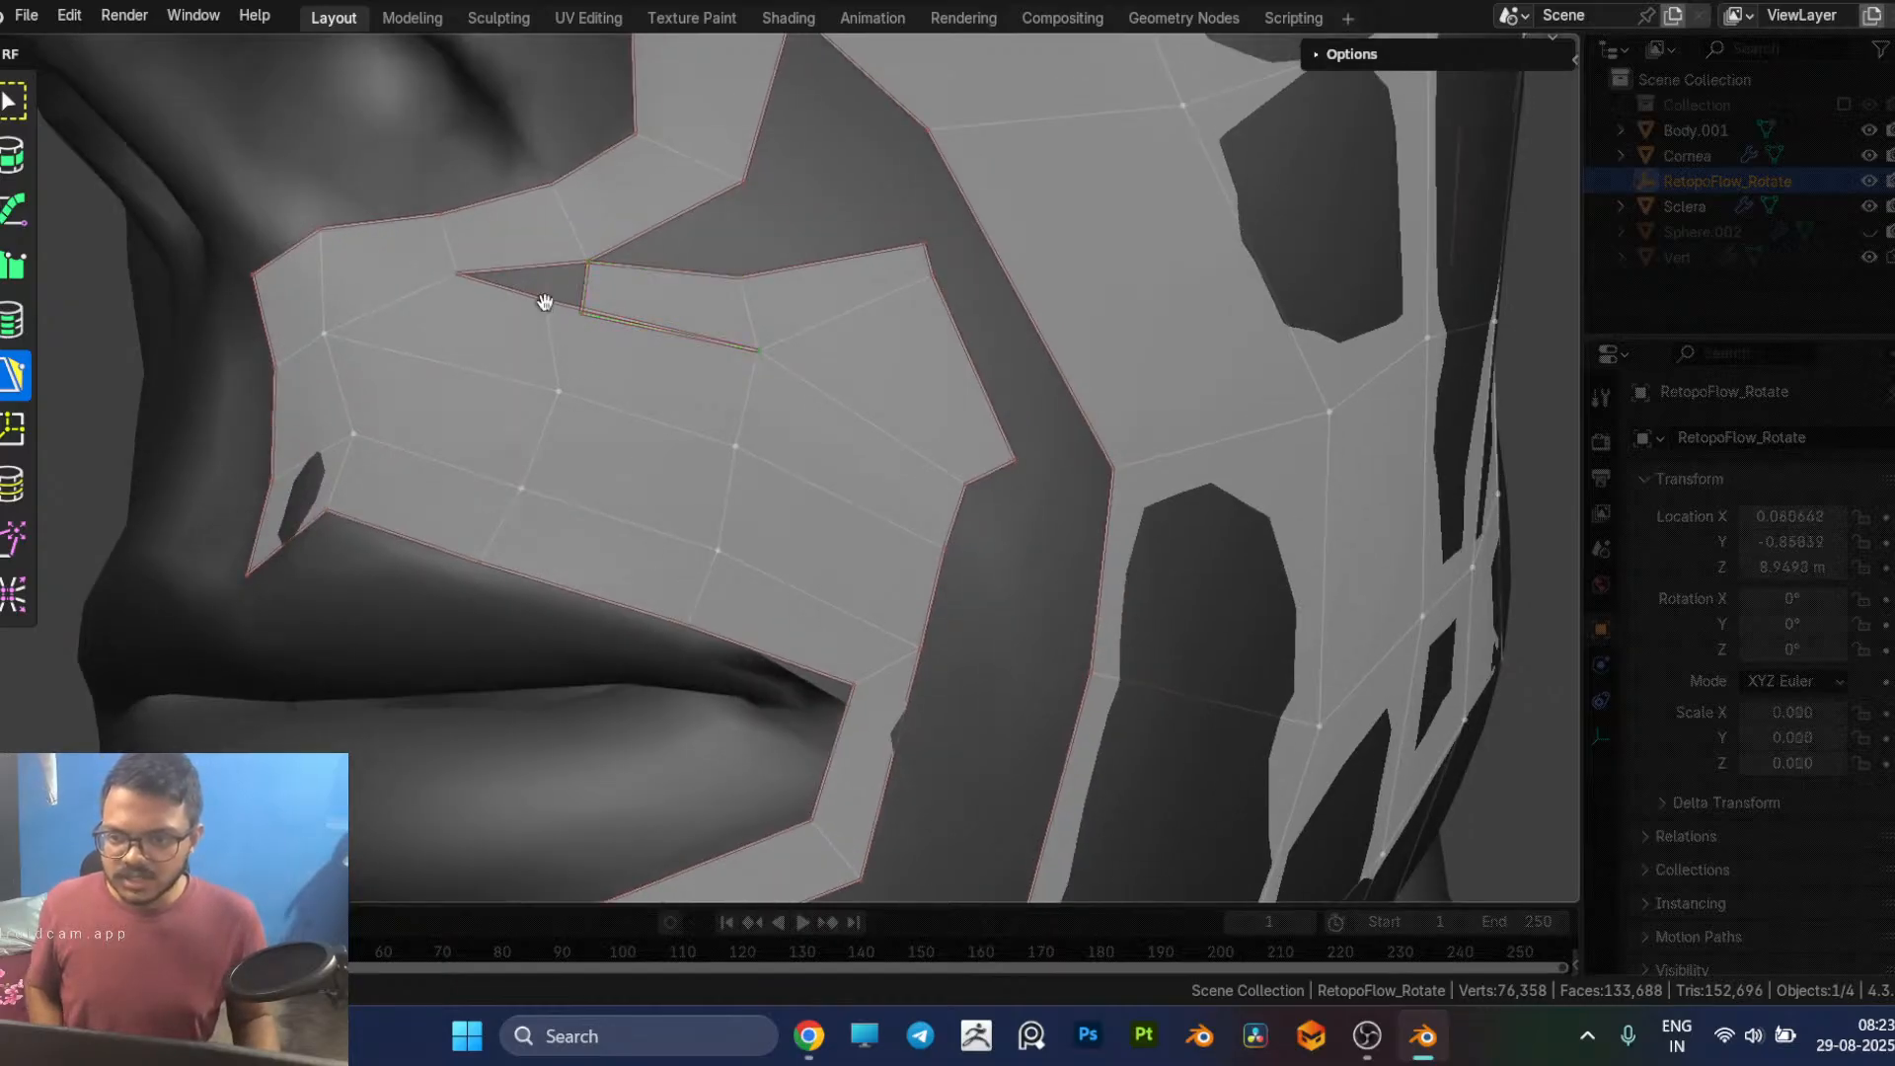
{"action": "left_click_drag", "start_coordinate": [545, 302], "coordinate": [581, 312]}
{"action": "scroll", "coordinate": [660, 347], "scroll_direction": "down", "scroll_amount": 2}
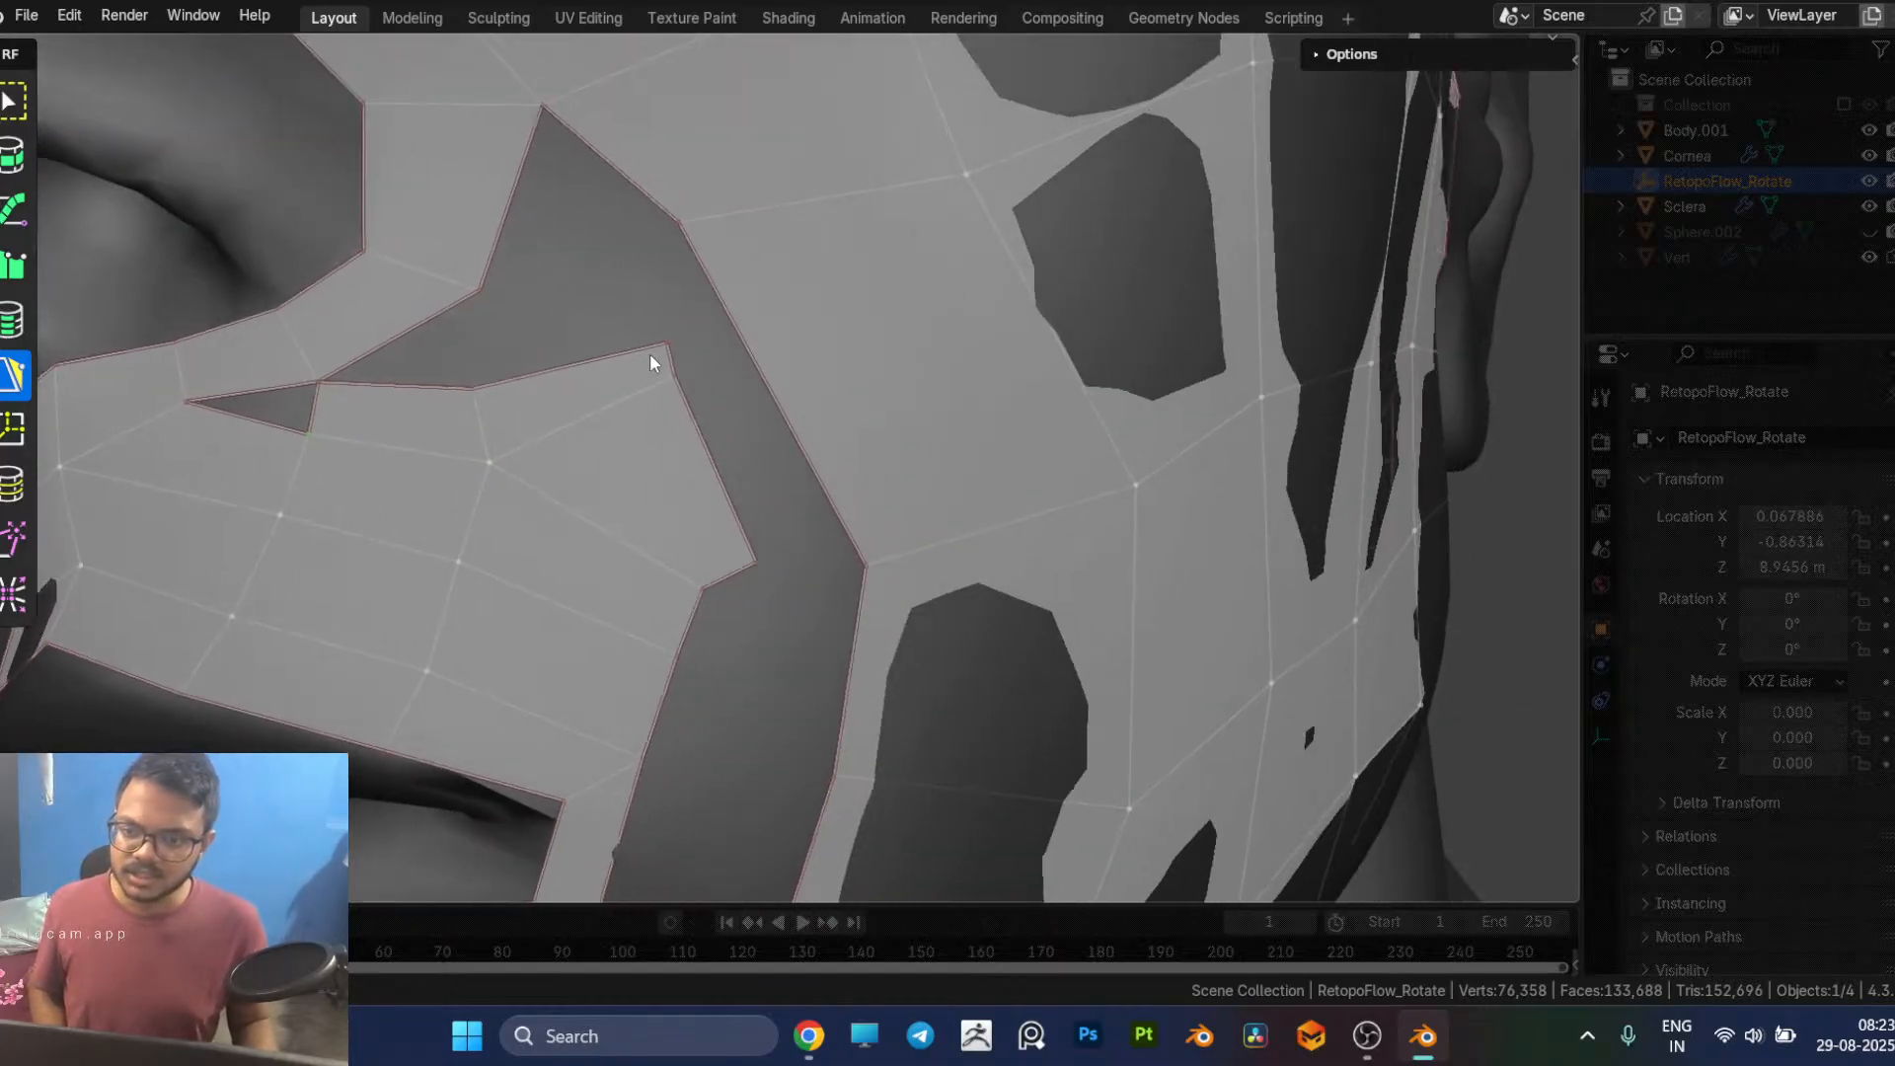
{"action": "scroll", "coordinate": [474, 448], "scroll_direction": "down", "scroll_amount": 3}
{"action": "scroll", "coordinate": [524, 464], "scroll_direction": "up", "scroll_amount": 5}
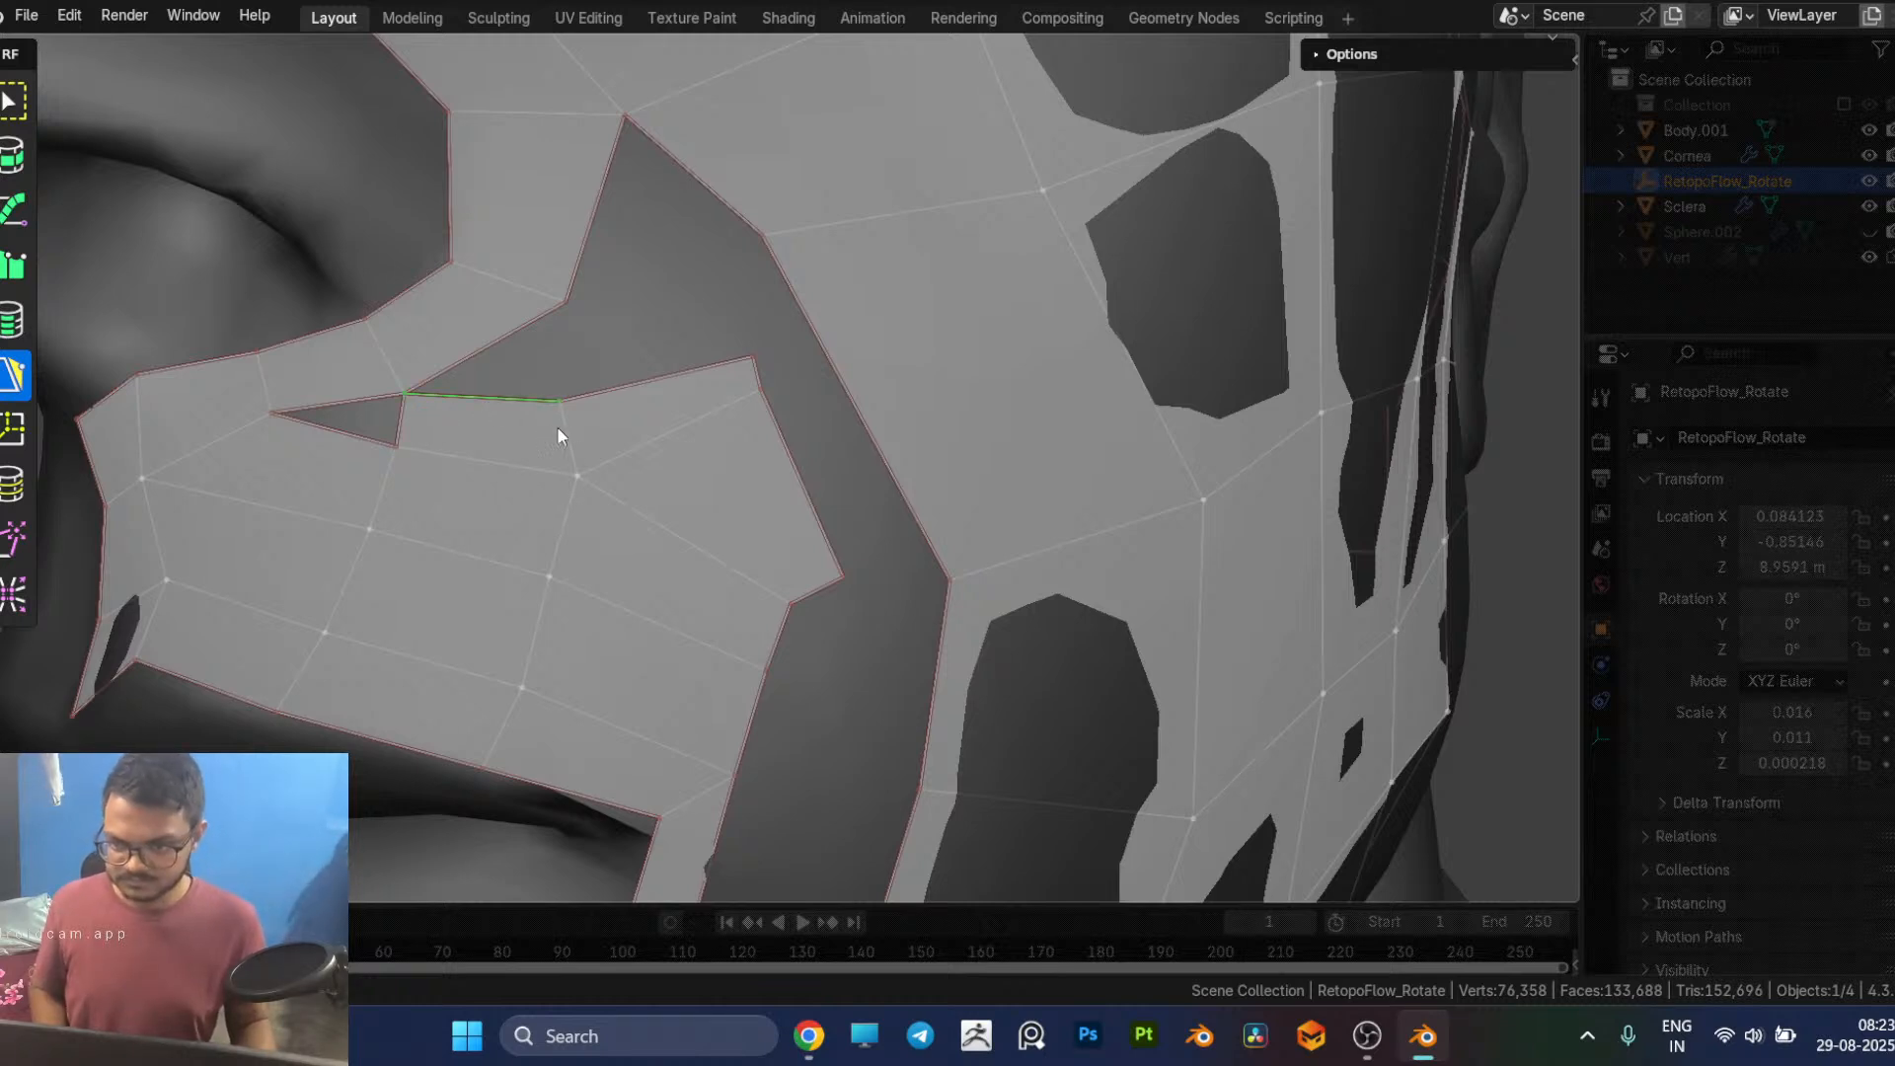
Step: Delete the narrow quad beside the small triangular hole under the nostril
{"action": "left_click", "coordinate": [456, 437]}
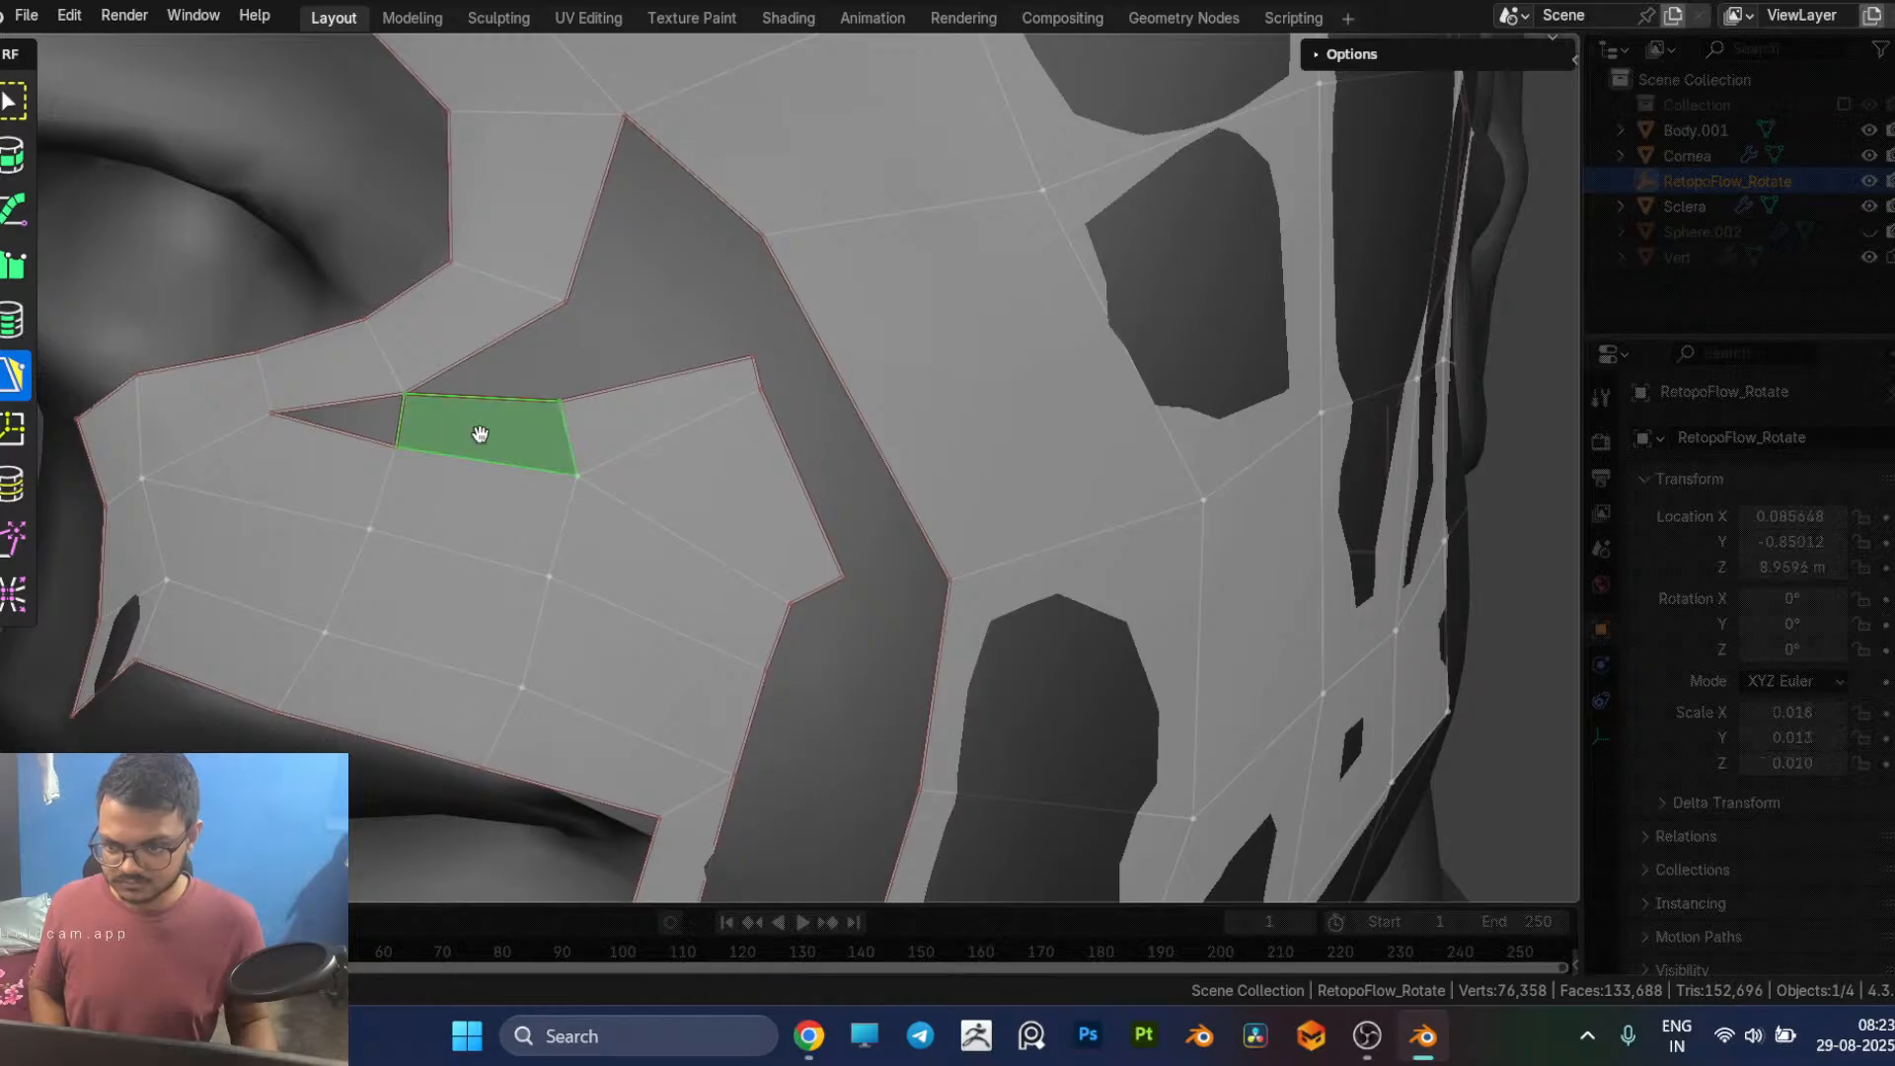
{"action": "key", "text": "ctrl+x"}
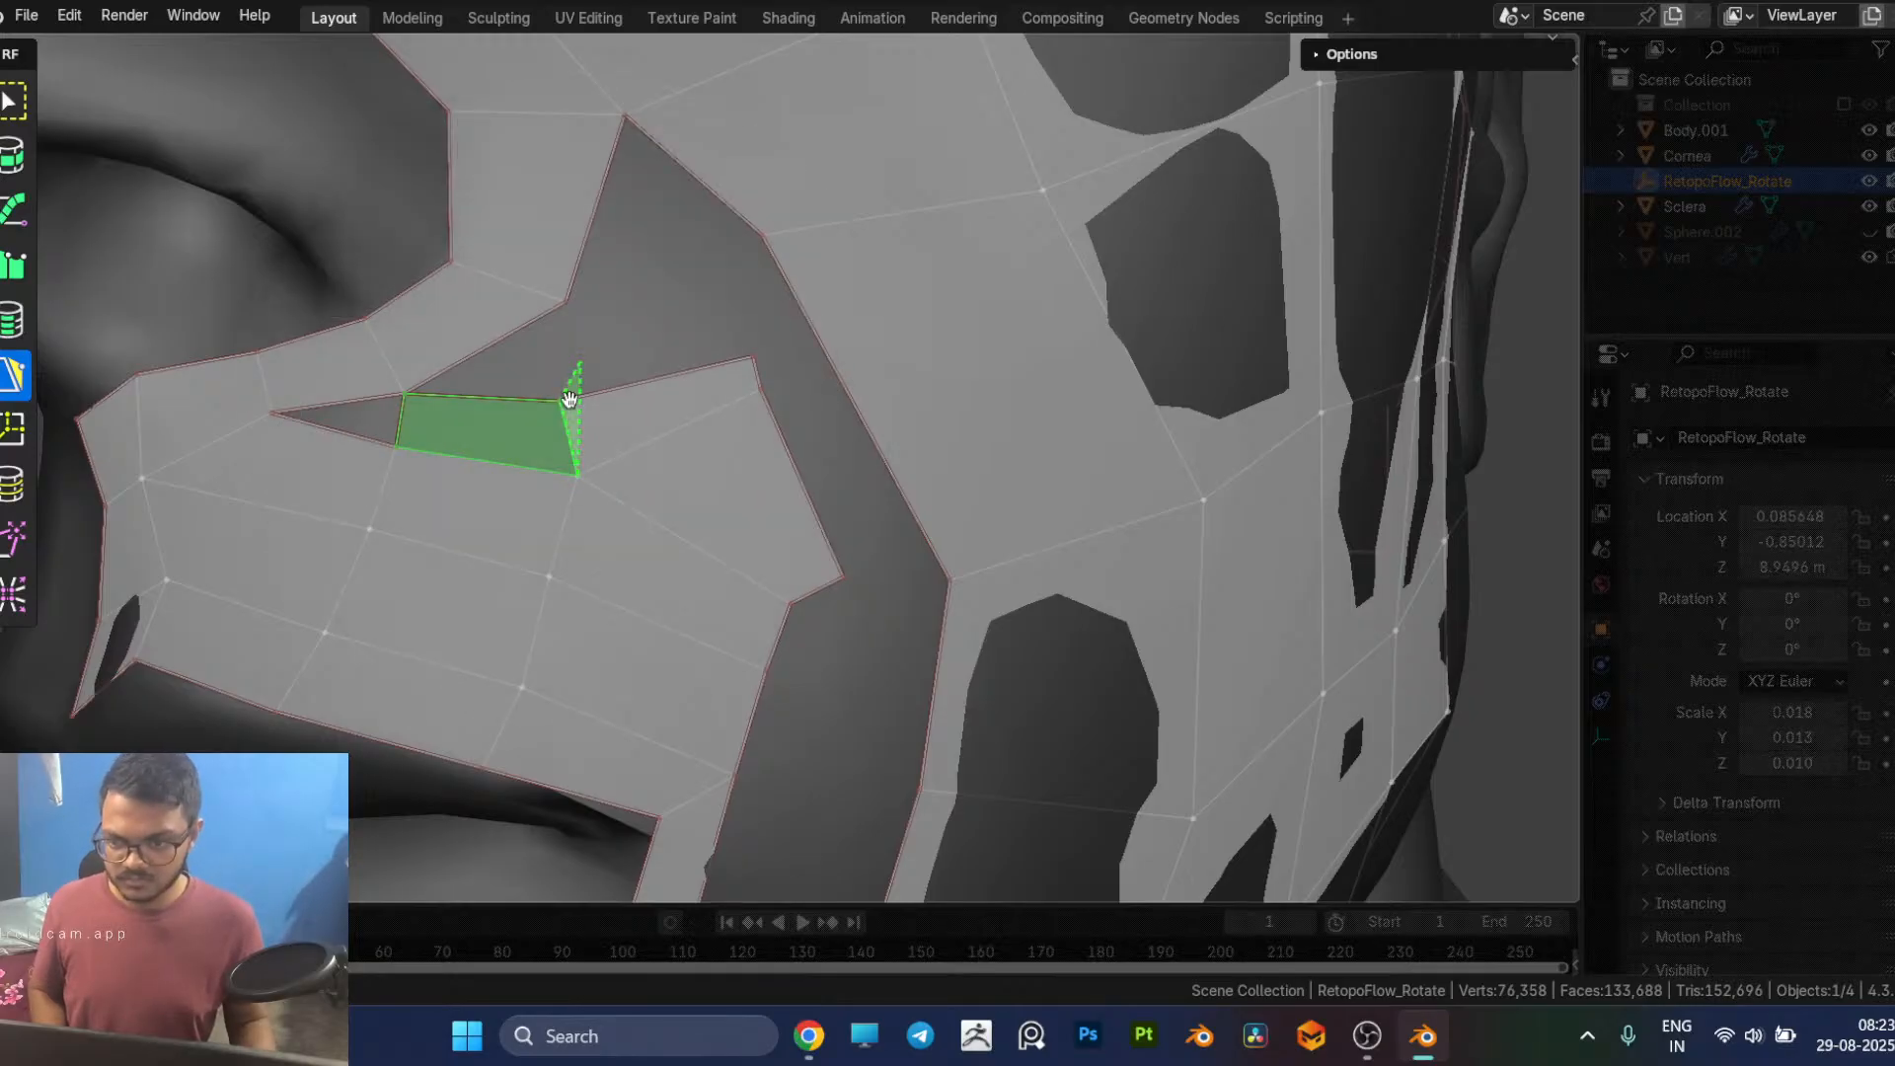
{"action": "key", "text": "x"}
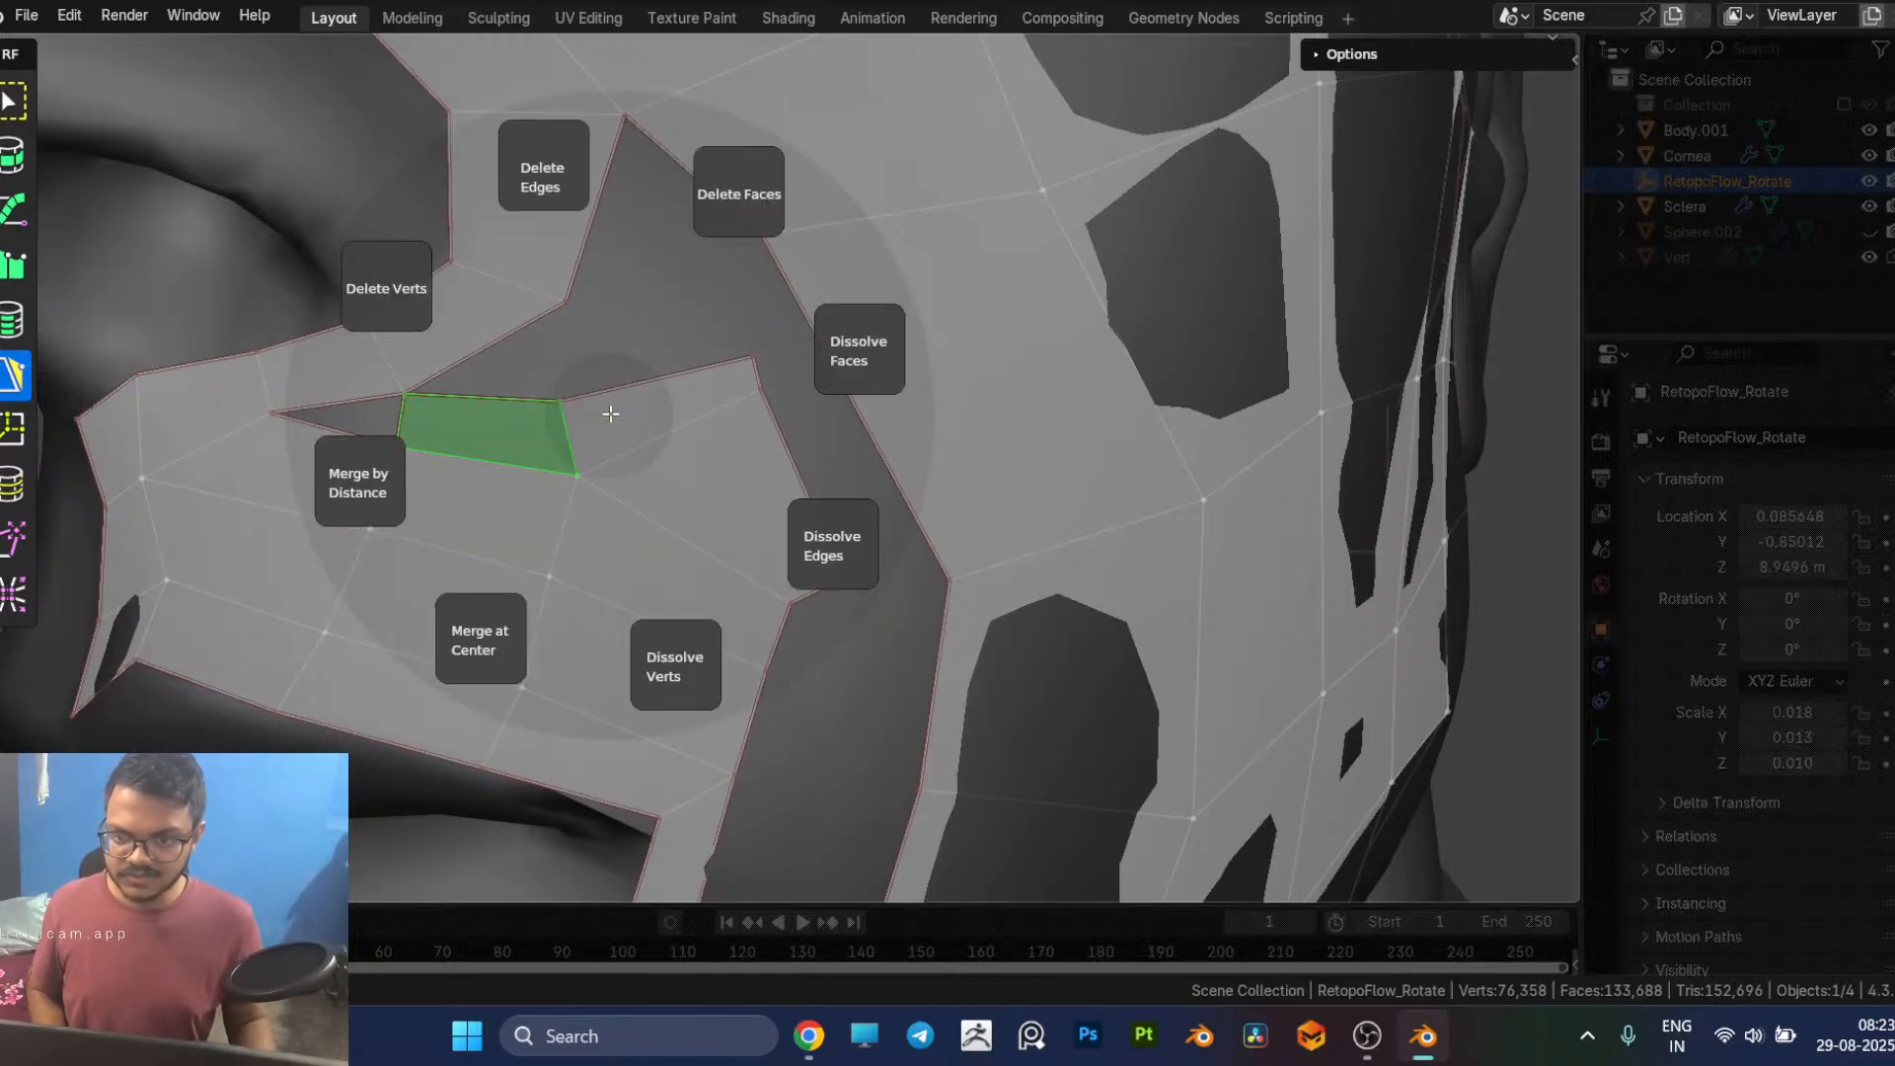
{"action": "left_click", "coordinate": [739, 193]}
Step: Try to close the triangular hole under the nostril by repositioning the adjoining vertices and refilling the deleted area with a quad
{"action": "left_click", "coordinate": [383, 409]}
{"action": "left_click", "coordinate": [426, 428], "text": "ctrl"}
{"action": "left_click_drag", "start_coordinate": [473, 468], "coordinate": [486, 397]}
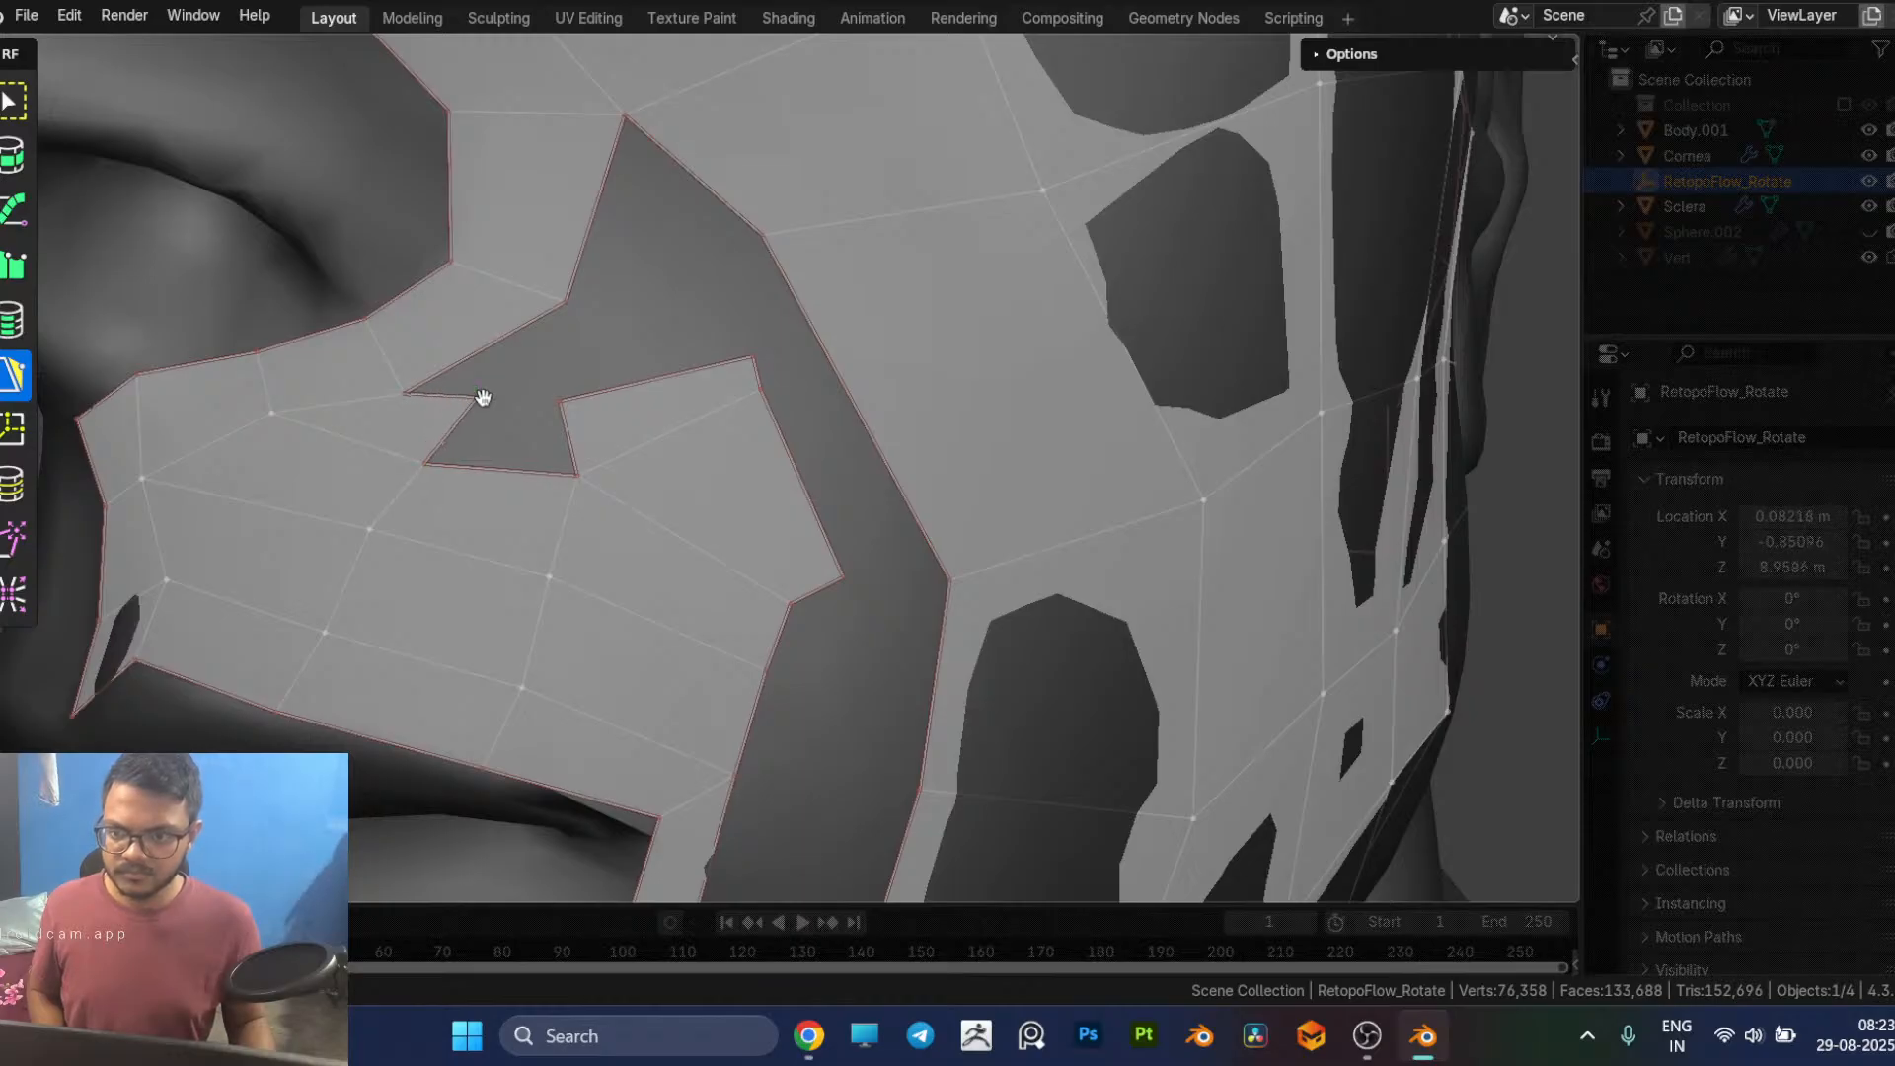
{"action": "left_click", "coordinate": [448, 437]}
{"action": "left_click", "coordinate": [563, 436], "text": "ctrl"}
{"action": "middle_click_drag", "start_coordinate": [765, 497], "coordinate": [1145, 593]}
{"action": "scroll", "coordinate": [678, 511], "scroll_direction": "down", "scroll_amount": 5}
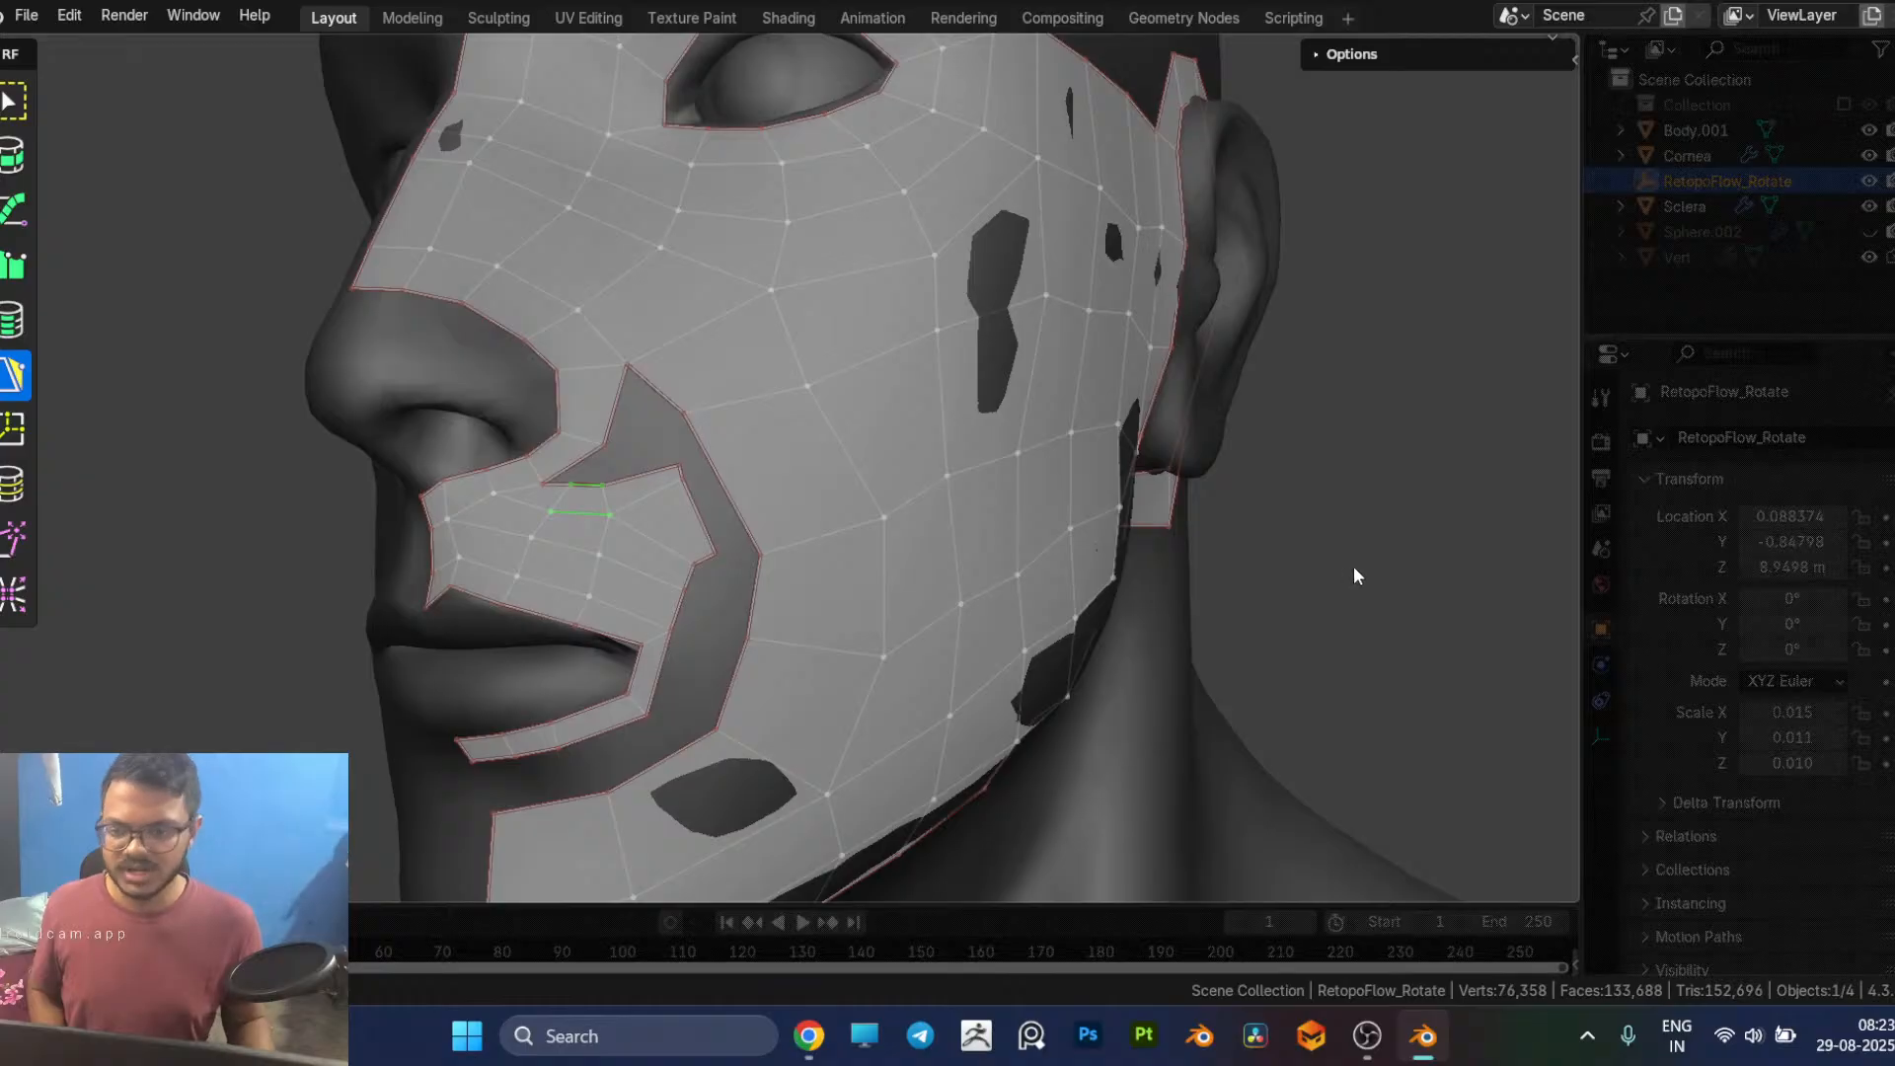
Step: Undo the repairs under the nostril and the extra outer quads, going back to the row with the lowered outer corner
{"action": "scroll", "coordinate": [691, 594], "scroll_direction": "up", "scroll_amount": 2}
{"action": "middle_click_drag", "start_coordinate": [653, 592], "coordinate": [687, 603]}
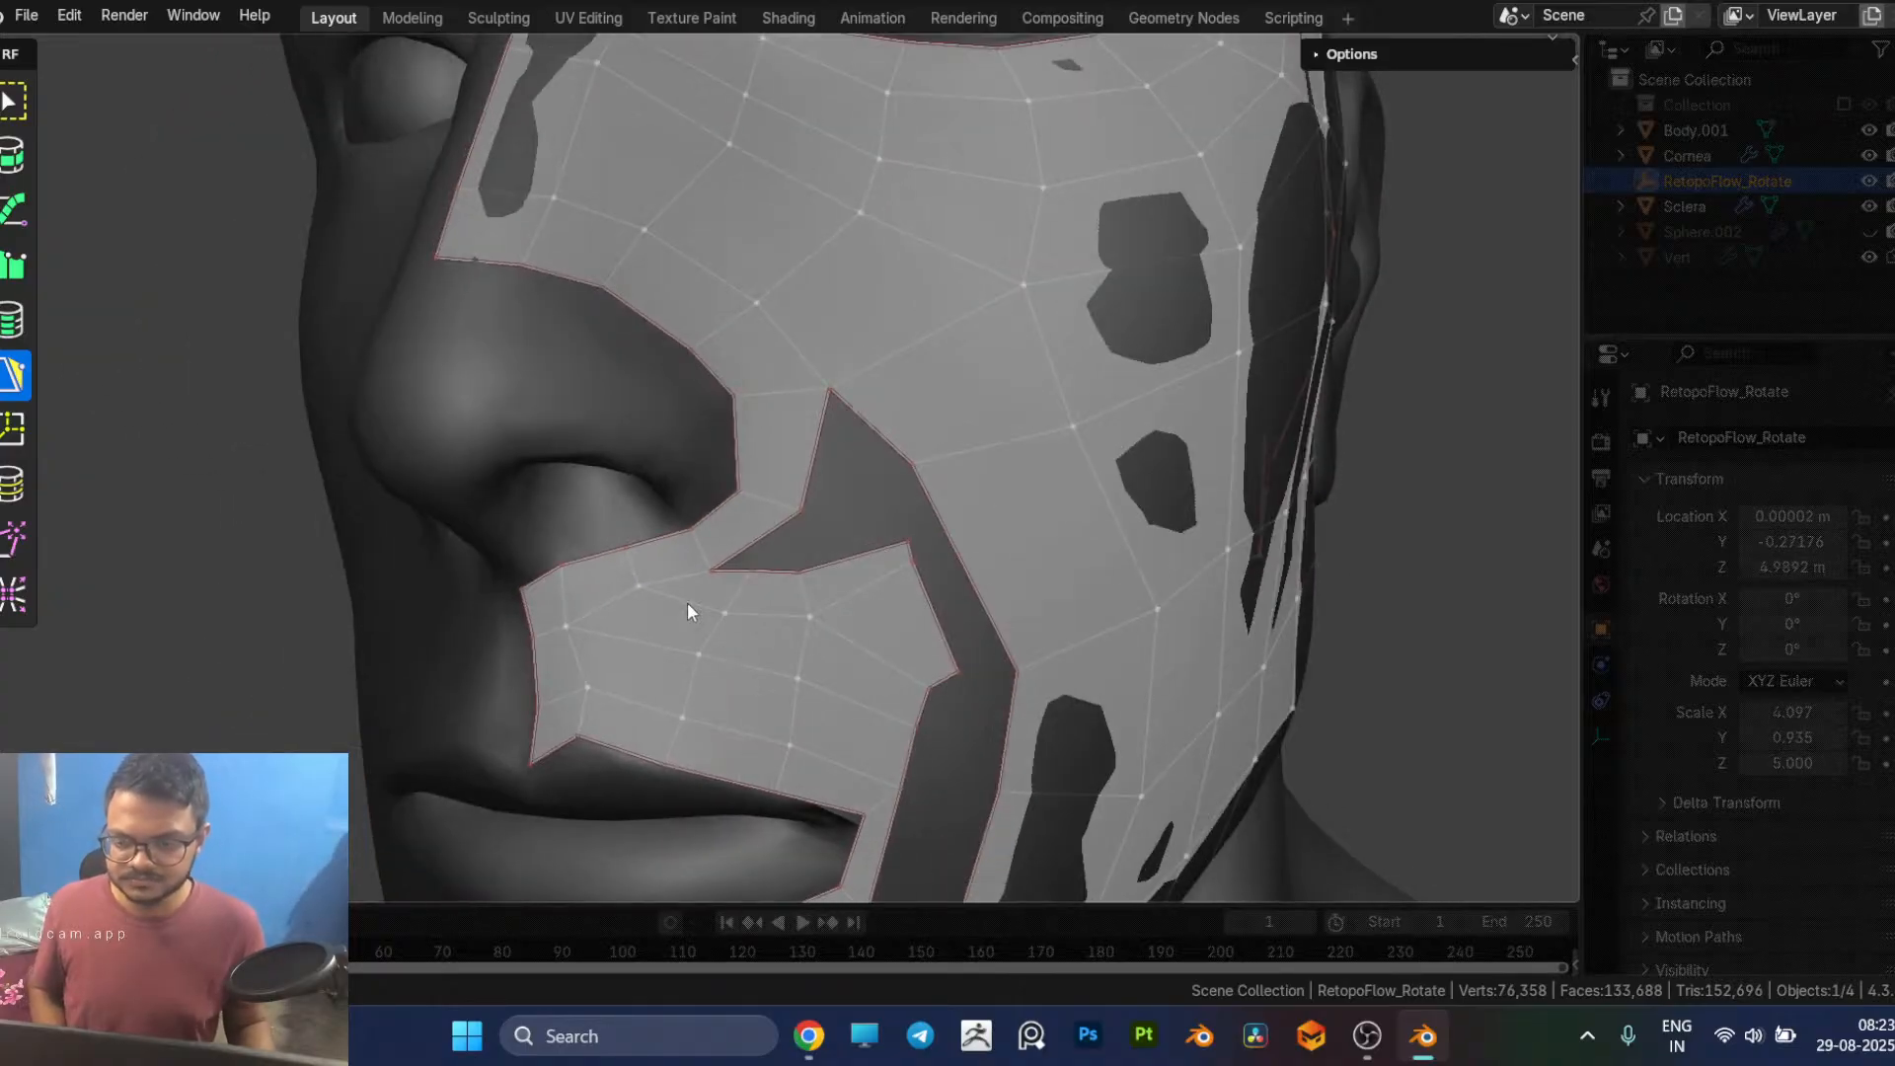
{"action": "key", "text": "ctrl+z"}
{"action": "key", "text": "ctrl+z"}
{"action": "key", "text": "ctrl+z"}
{"action": "key", "text": "ctrl+z"}
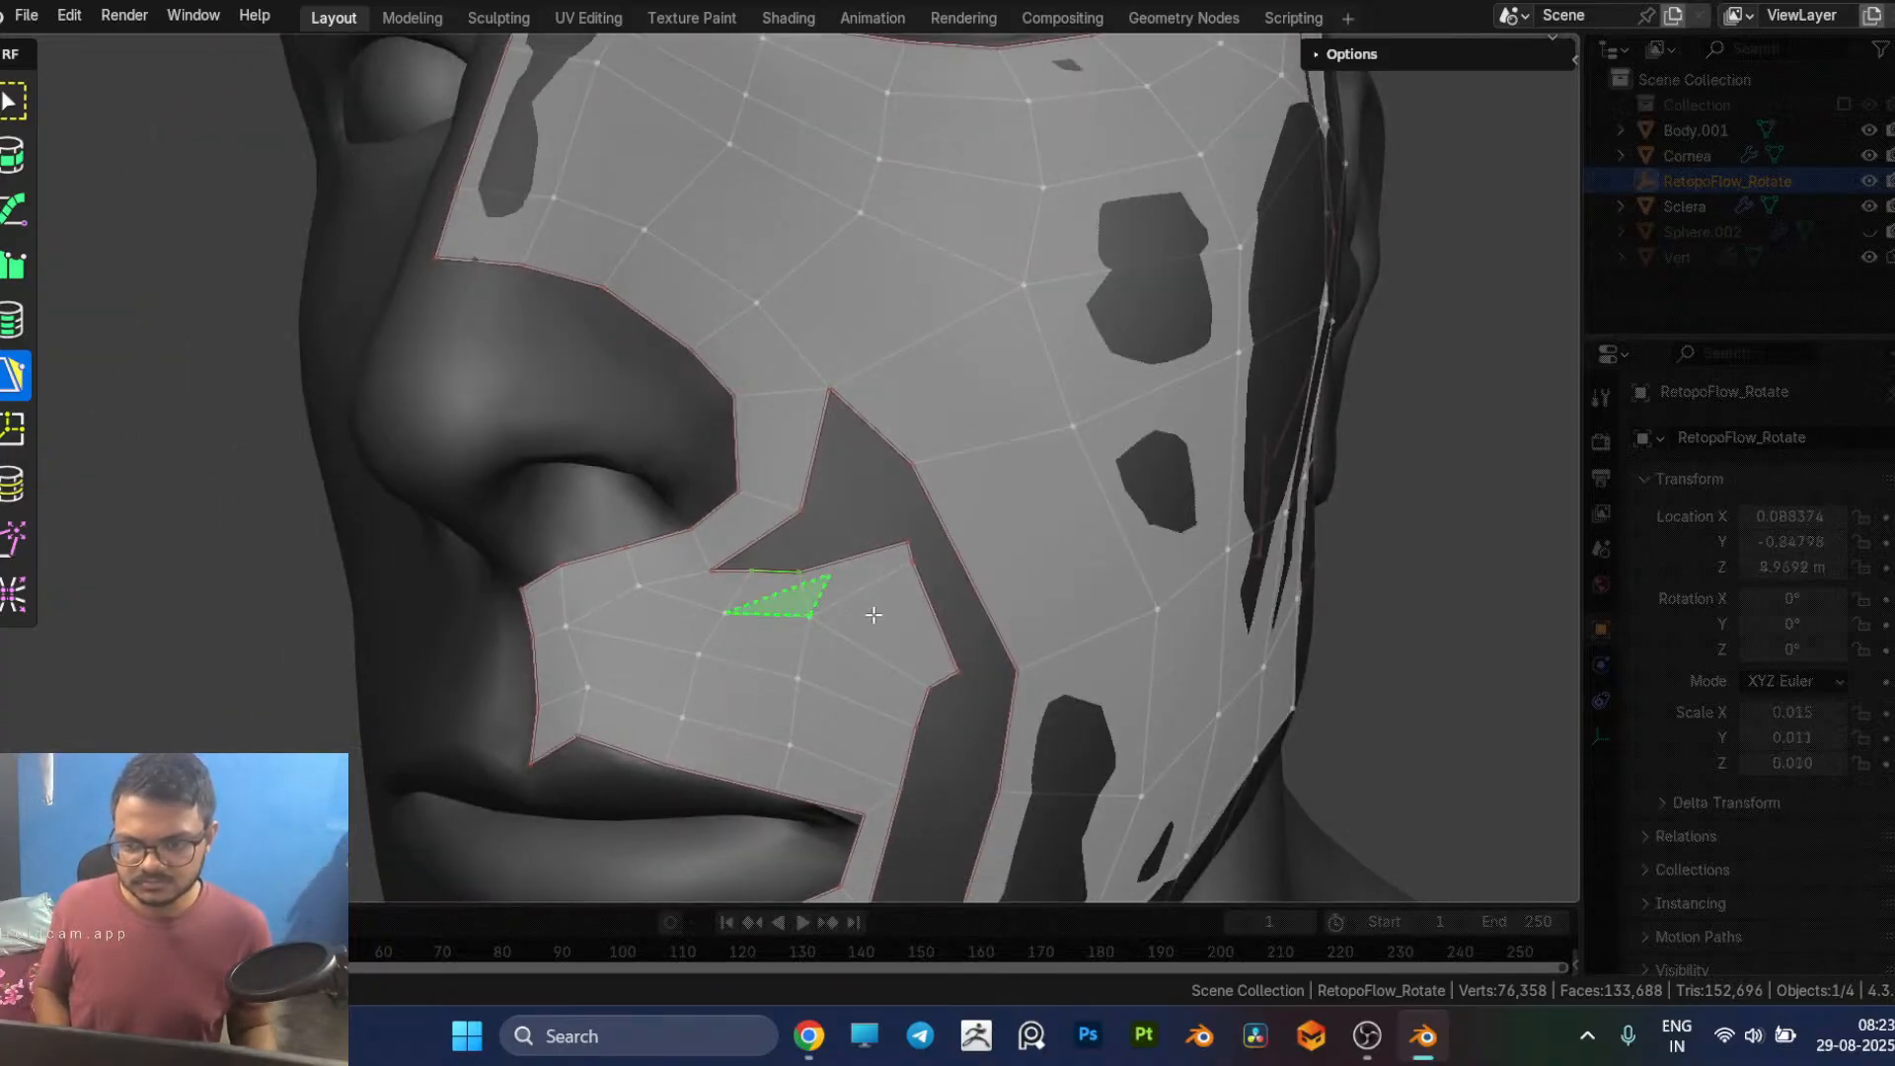
{"action": "key", "text": "ctrl+z"}
{"action": "key", "text": "ctrl+z"}
{"action": "key", "text": "ctrl+z"}
{"action": "key", "text": "ctrl+z"}
{"action": "key", "text": "ctrl+z"}
{"action": "key", "text": "ctrl+z"}
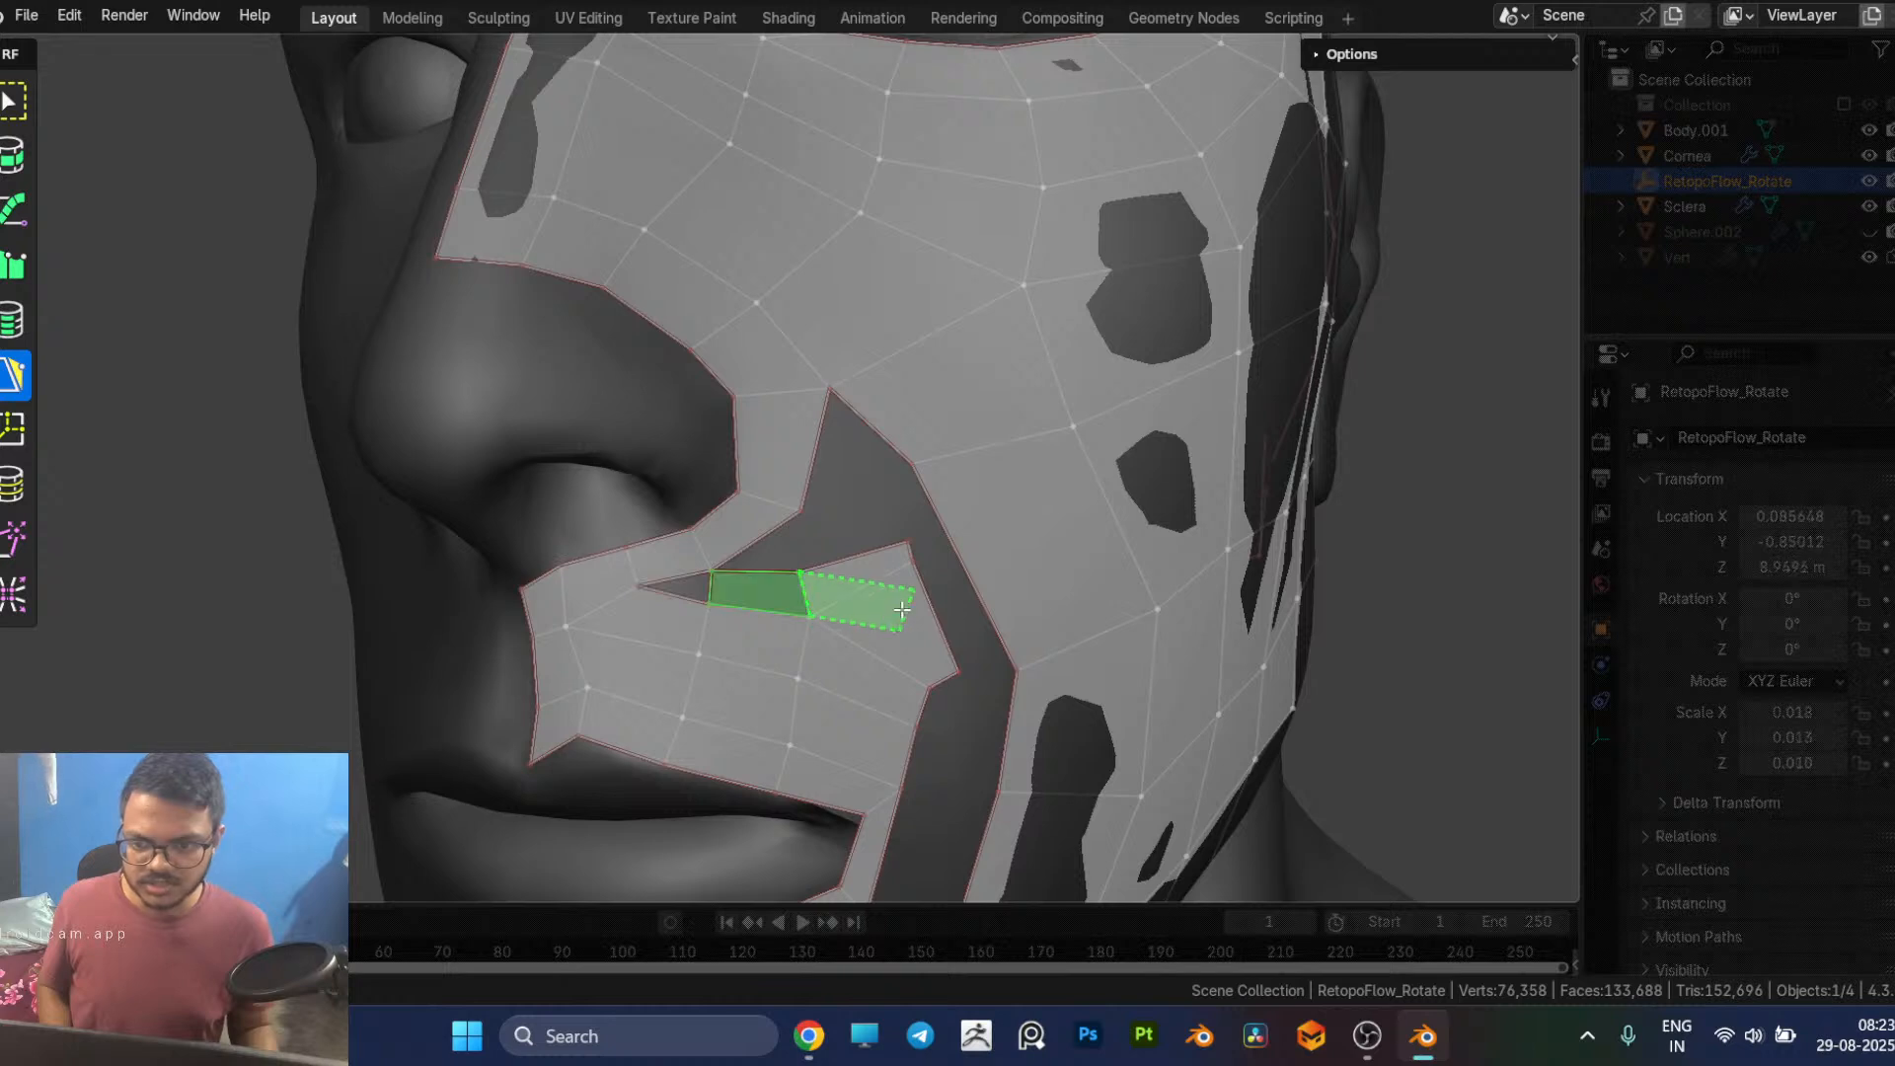
{"action": "key", "text": "ctrl+z"}
{"action": "key", "text": "ctrl+z"}
{"action": "key", "text": "ctrl+z"}
{"action": "key", "text": "ctrl+z"}
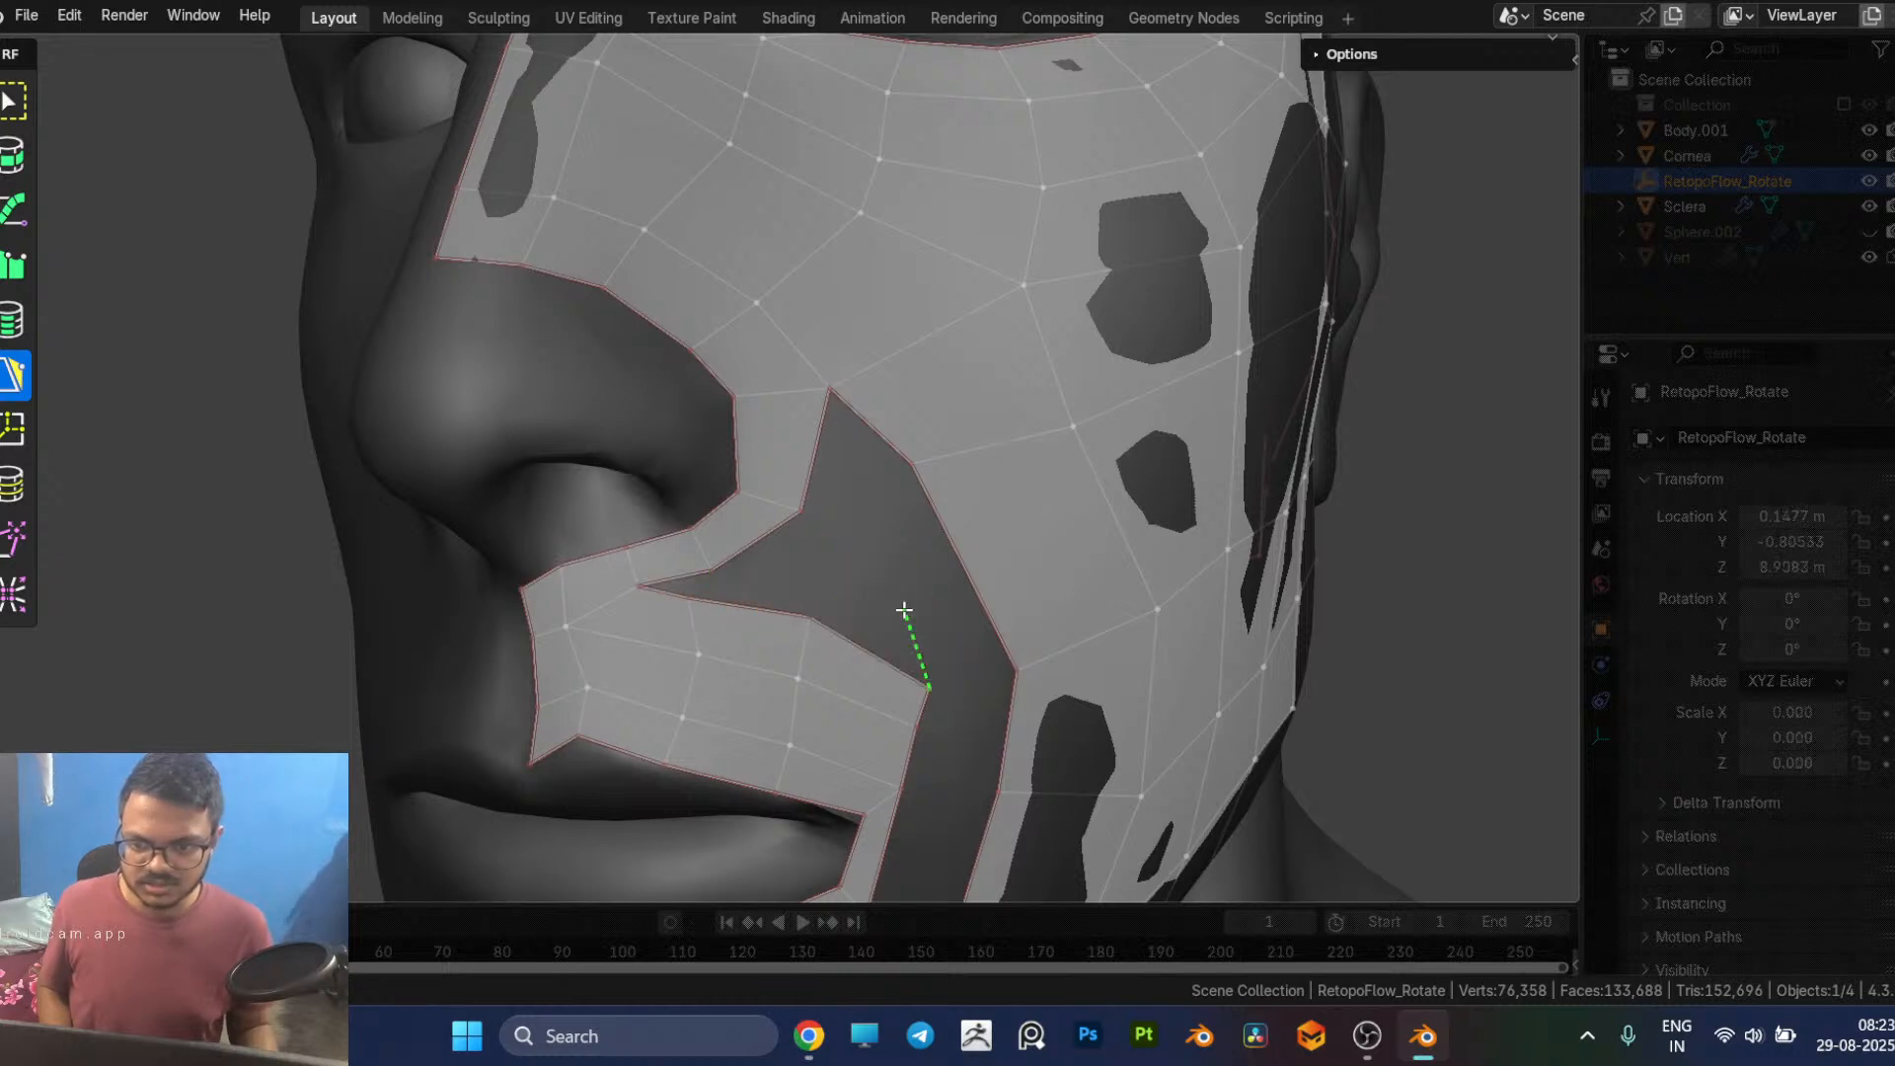
Step: Undo the remaining additional row above the upper lip, including its first quad at the outer end
{"action": "scroll", "coordinate": [657, 591], "scroll_direction": "down", "scroll_amount": 3}
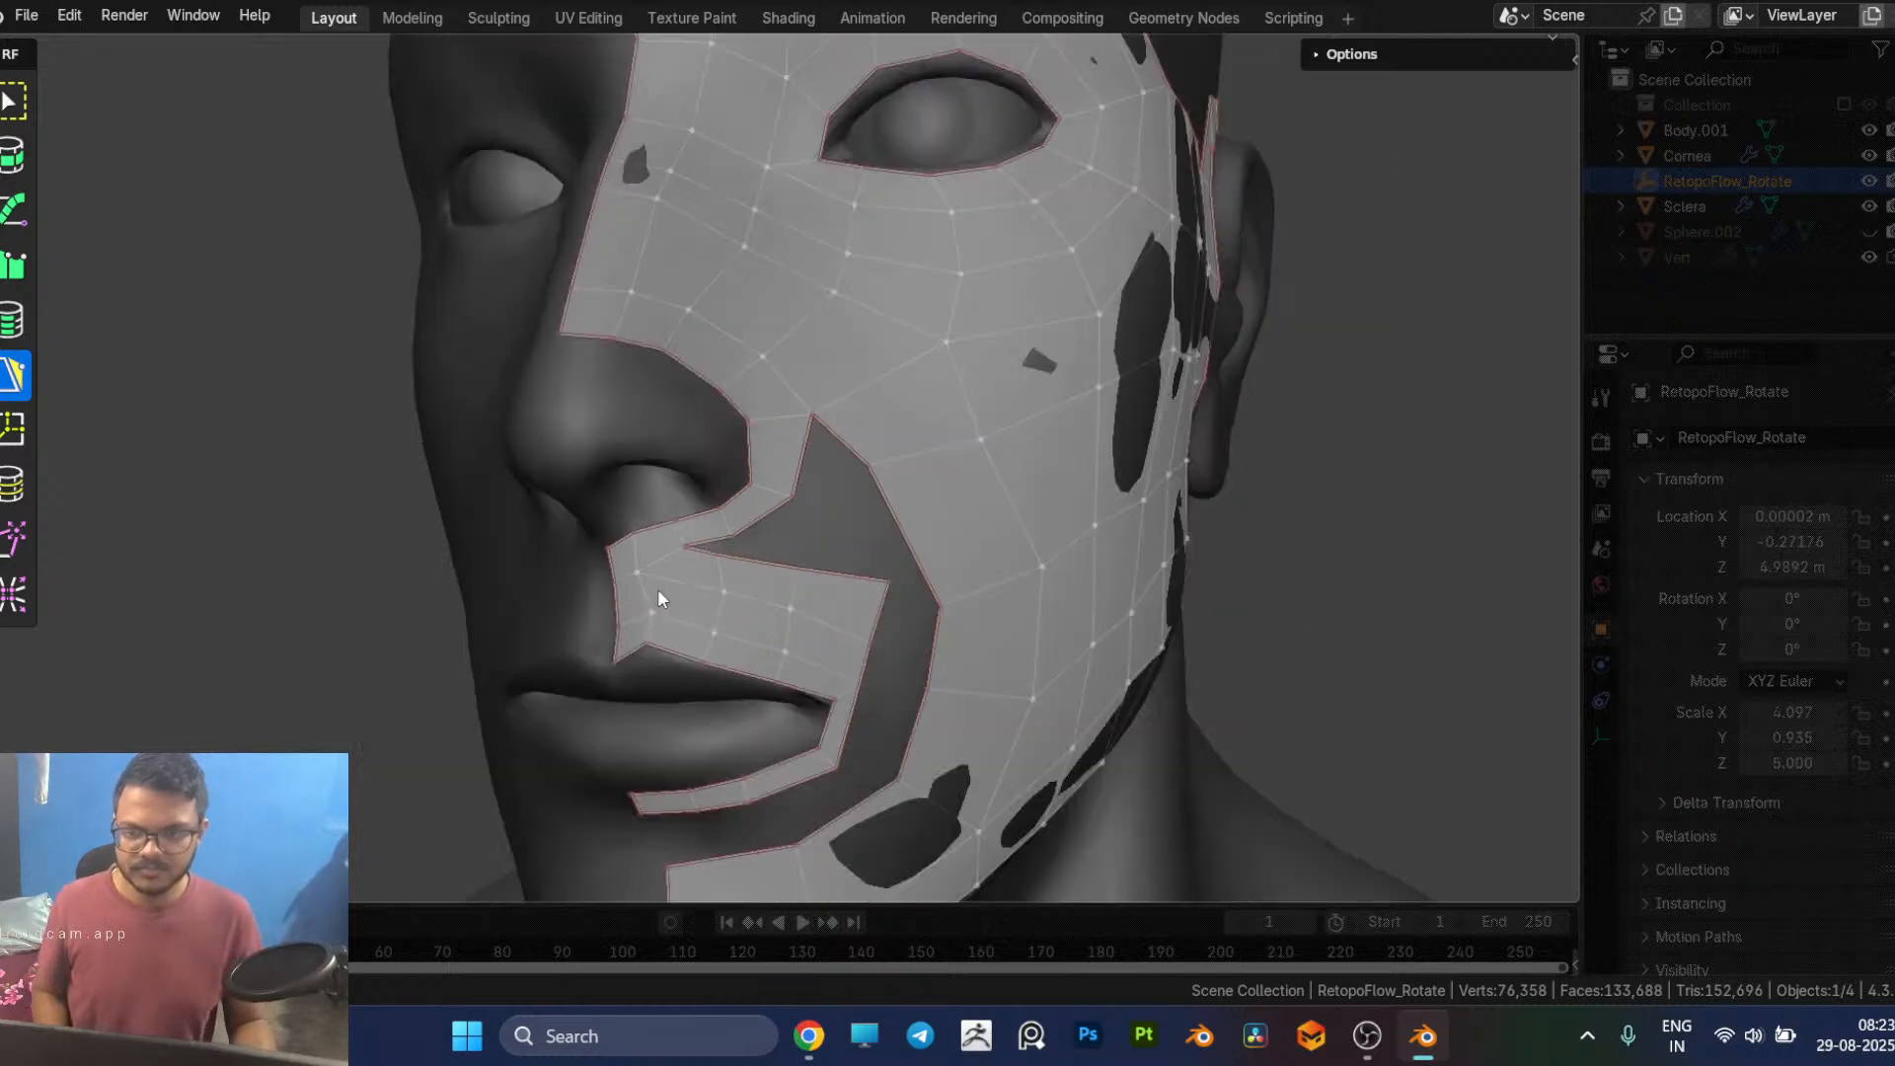
{"action": "scroll", "coordinate": [761, 612], "scroll_direction": "up", "scroll_amount": 6}
{"action": "middle_click_drag", "start_coordinate": [804, 492], "coordinate": [824, 471], "text": "shift"}
{"action": "key", "text": "ctrl+z"}
{"action": "key", "text": "ctrl+z"}
{"action": "key", "text": "ctrl+z"}
{"action": "key", "text": "ctrl+z"}
{"action": "key", "text": "ctrl+z"}
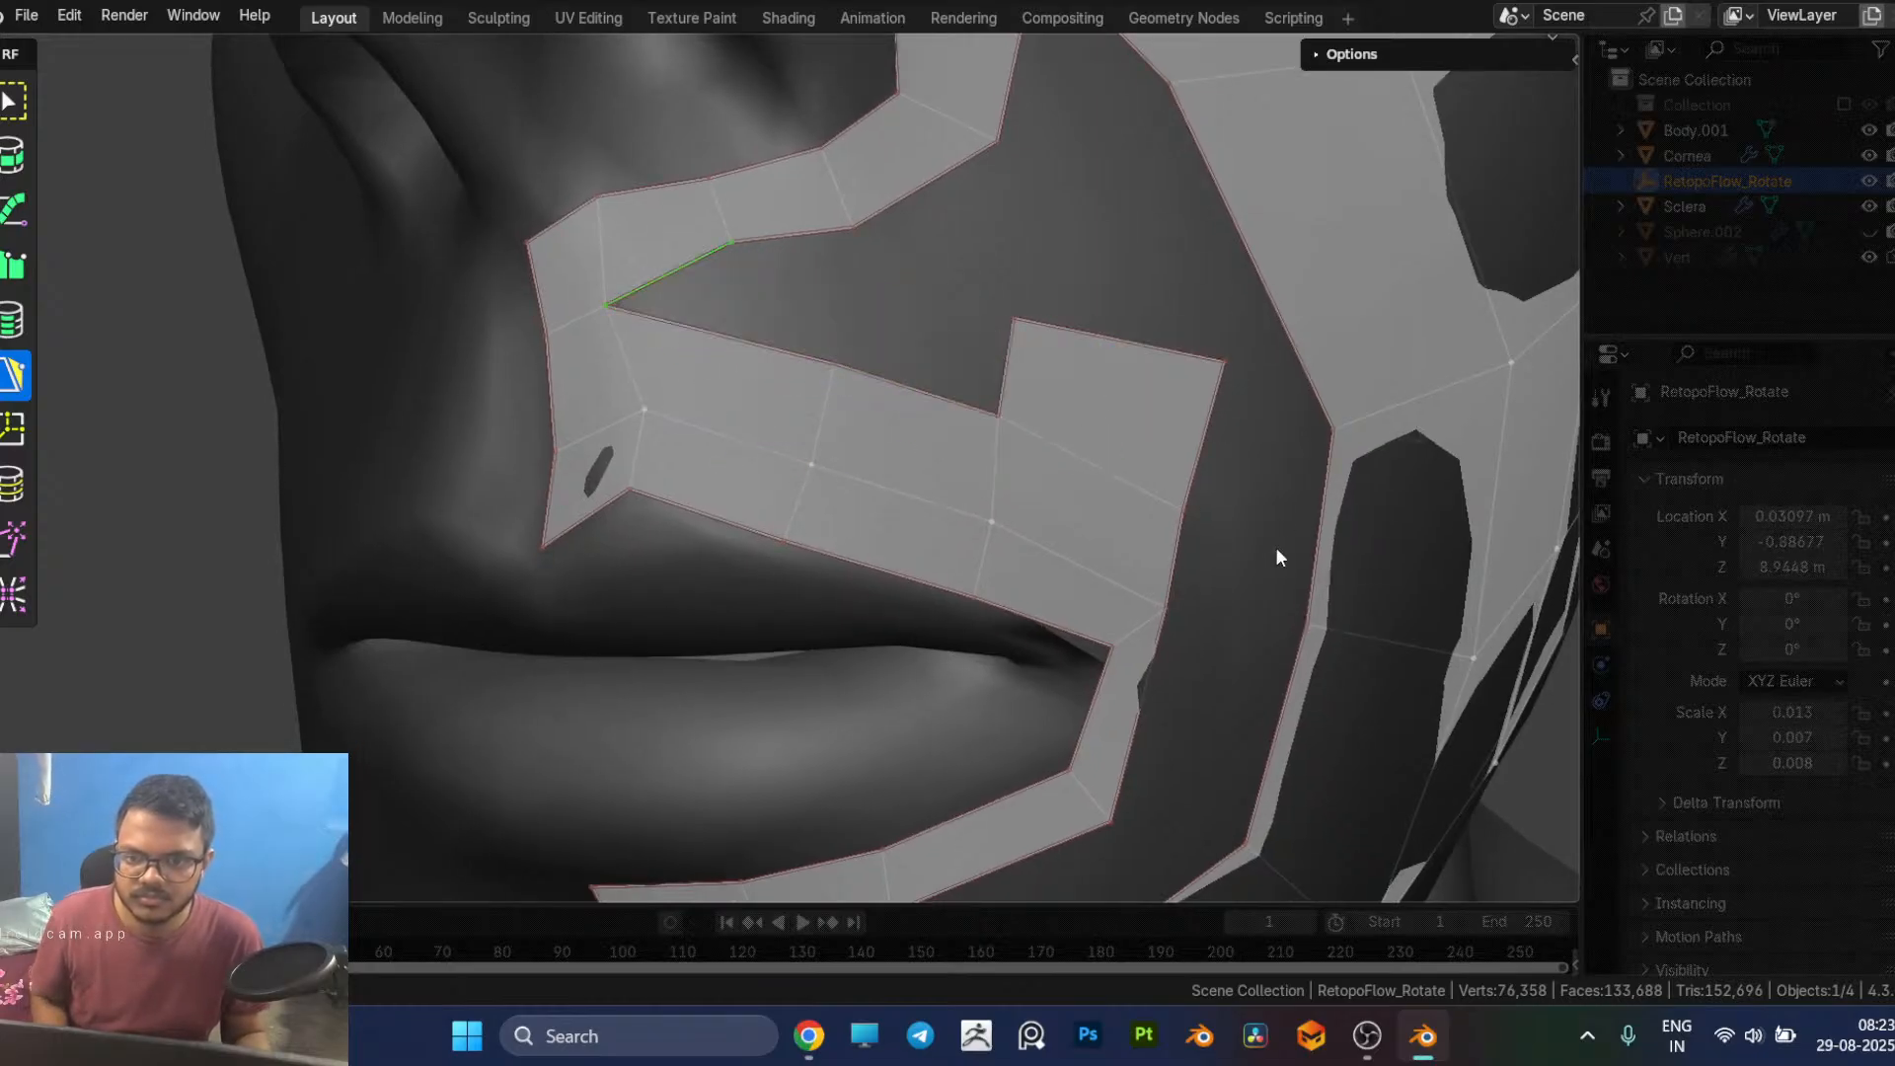
{"action": "scroll", "coordinate": [1283, 533], "scroll_direction": "down", "scroll_amount": 6}
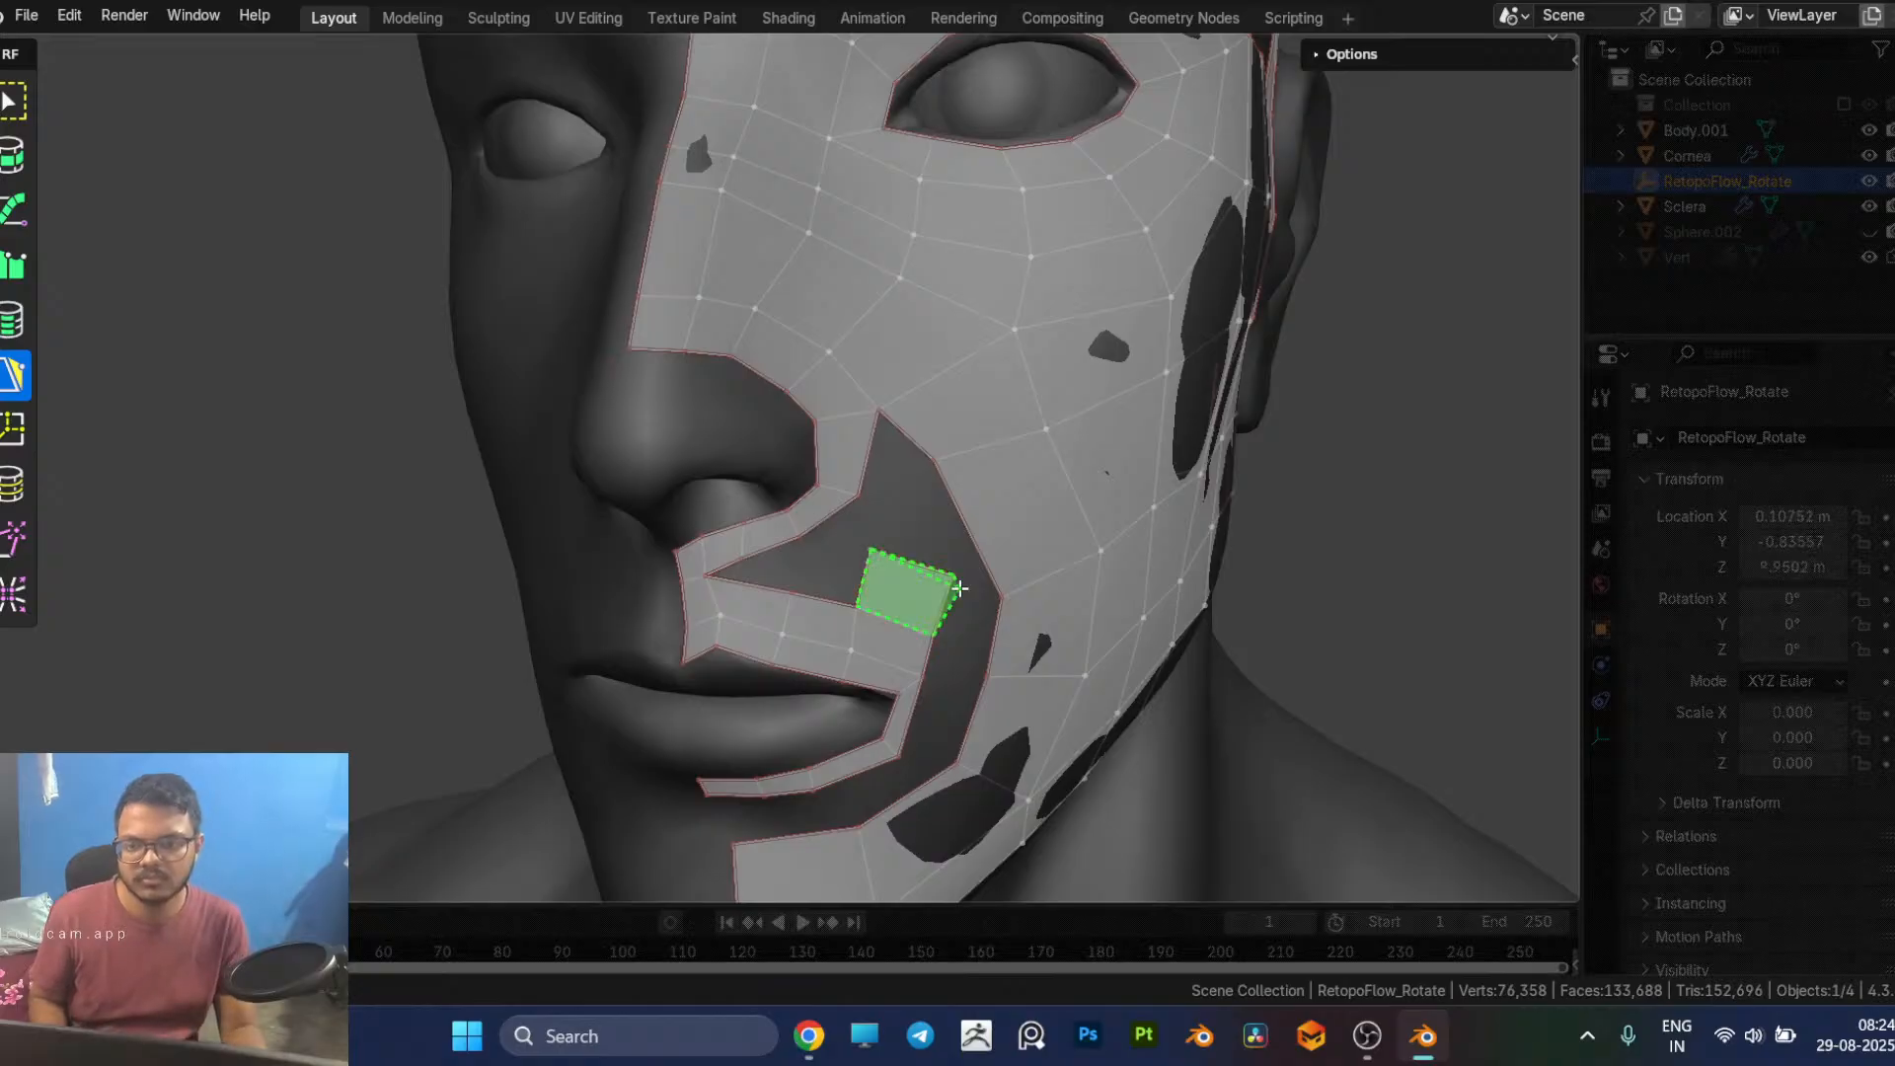
{"action": "key", "text": "ctrl+z"}
Step: Fill the pointed upper end of the opening beside the nostril with a quad between the nose strip and the cheek
{"action": "scroll", "coordinate": [889, 575], "scroll_direction": "down", "scroll_amount": 3}
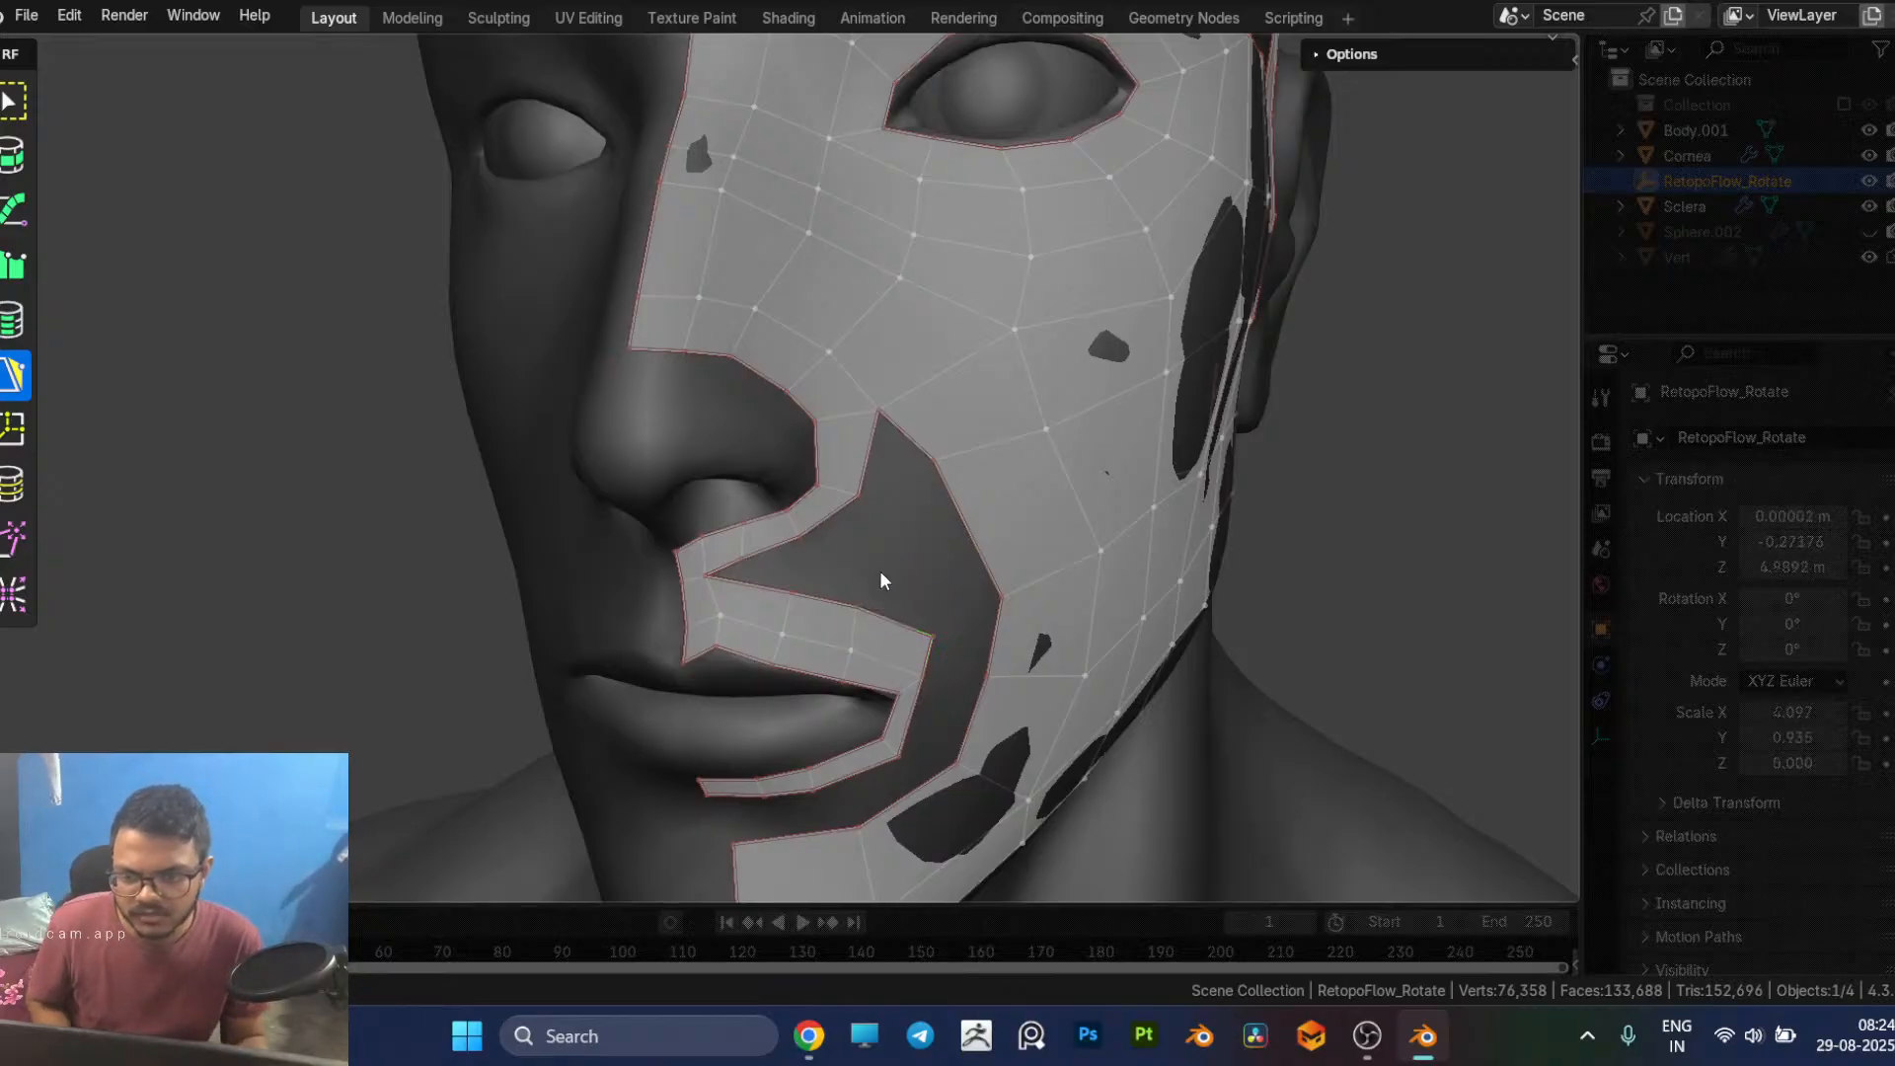
{"action": "scroll", "coordinate": [882, 568], "scroll_direction": "up", "scroll_amount": 6}
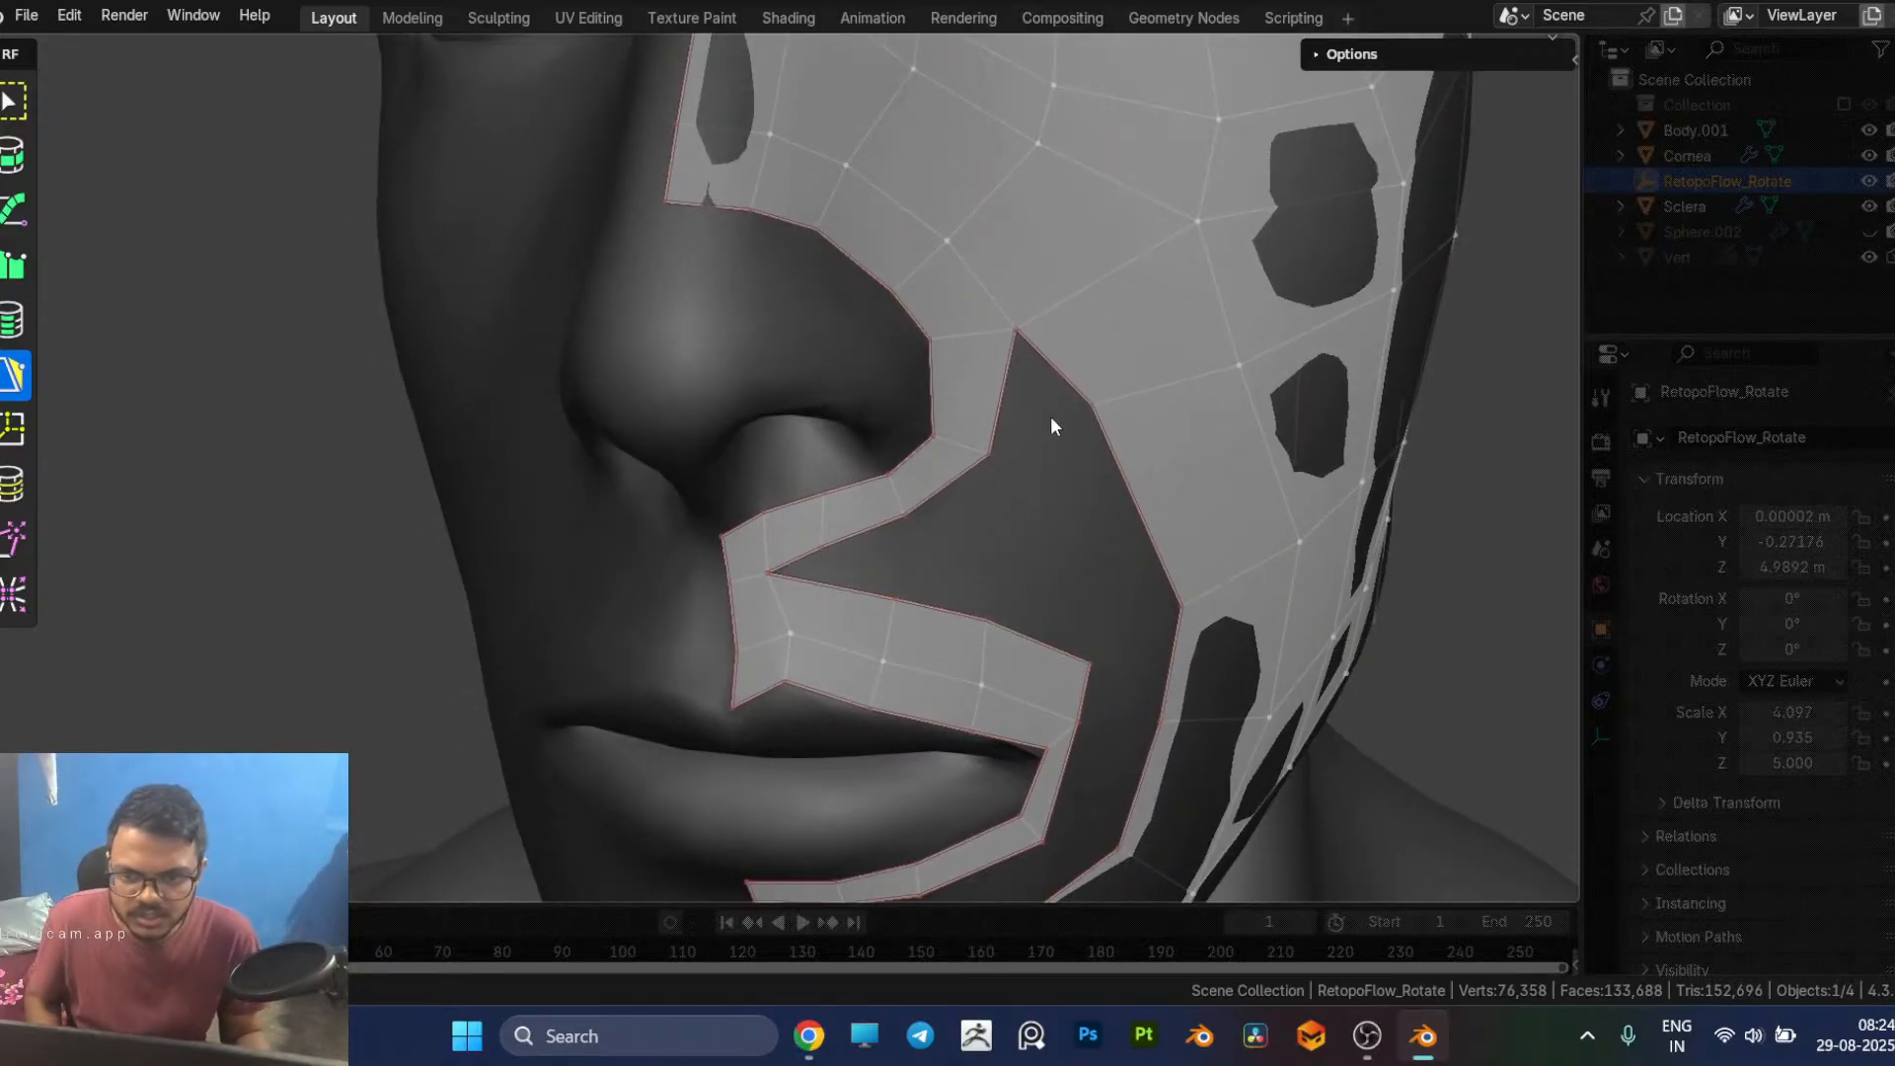
{"action": "middle_click_drag", "start_coordinate": [1041, 385], "coordinate": [855, 351]}
{"action": "left_click", "coordinate": [837, 380]}
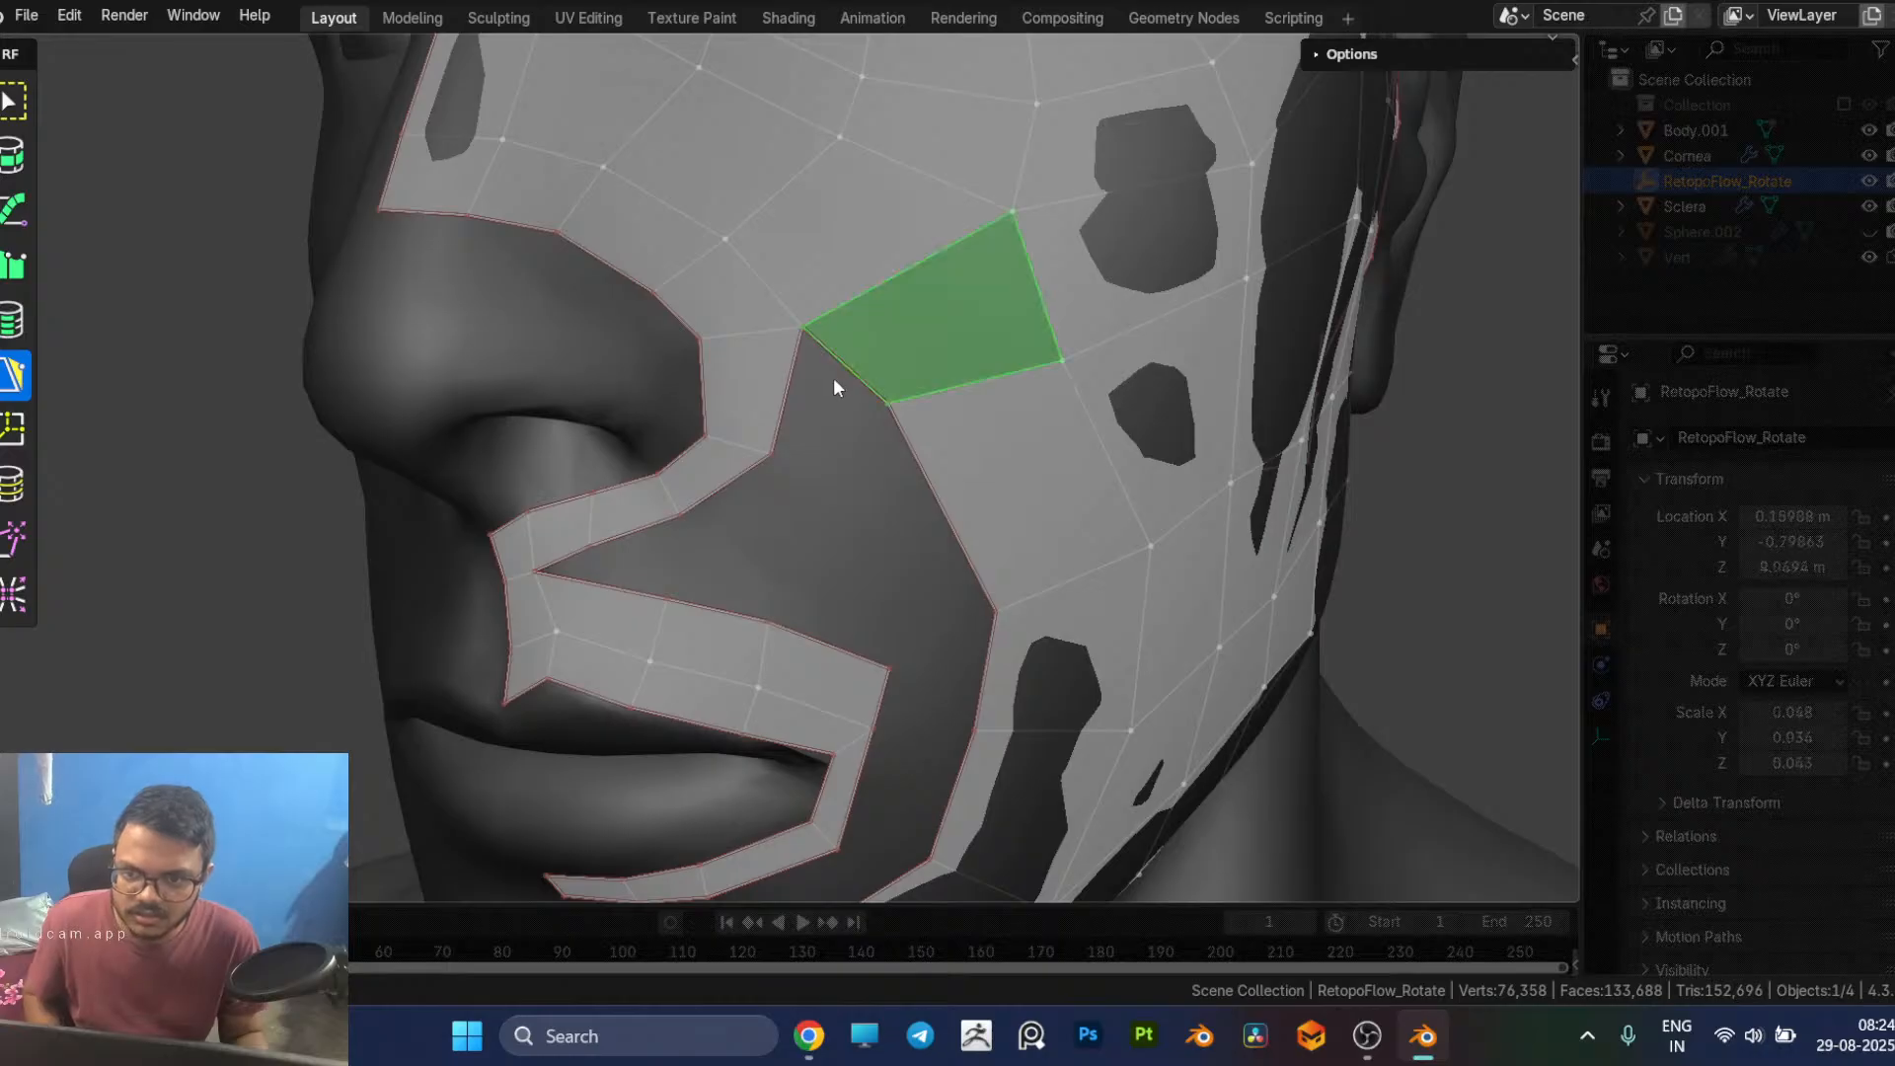
{"action": "left_click", "coordinate": [842, 365]}
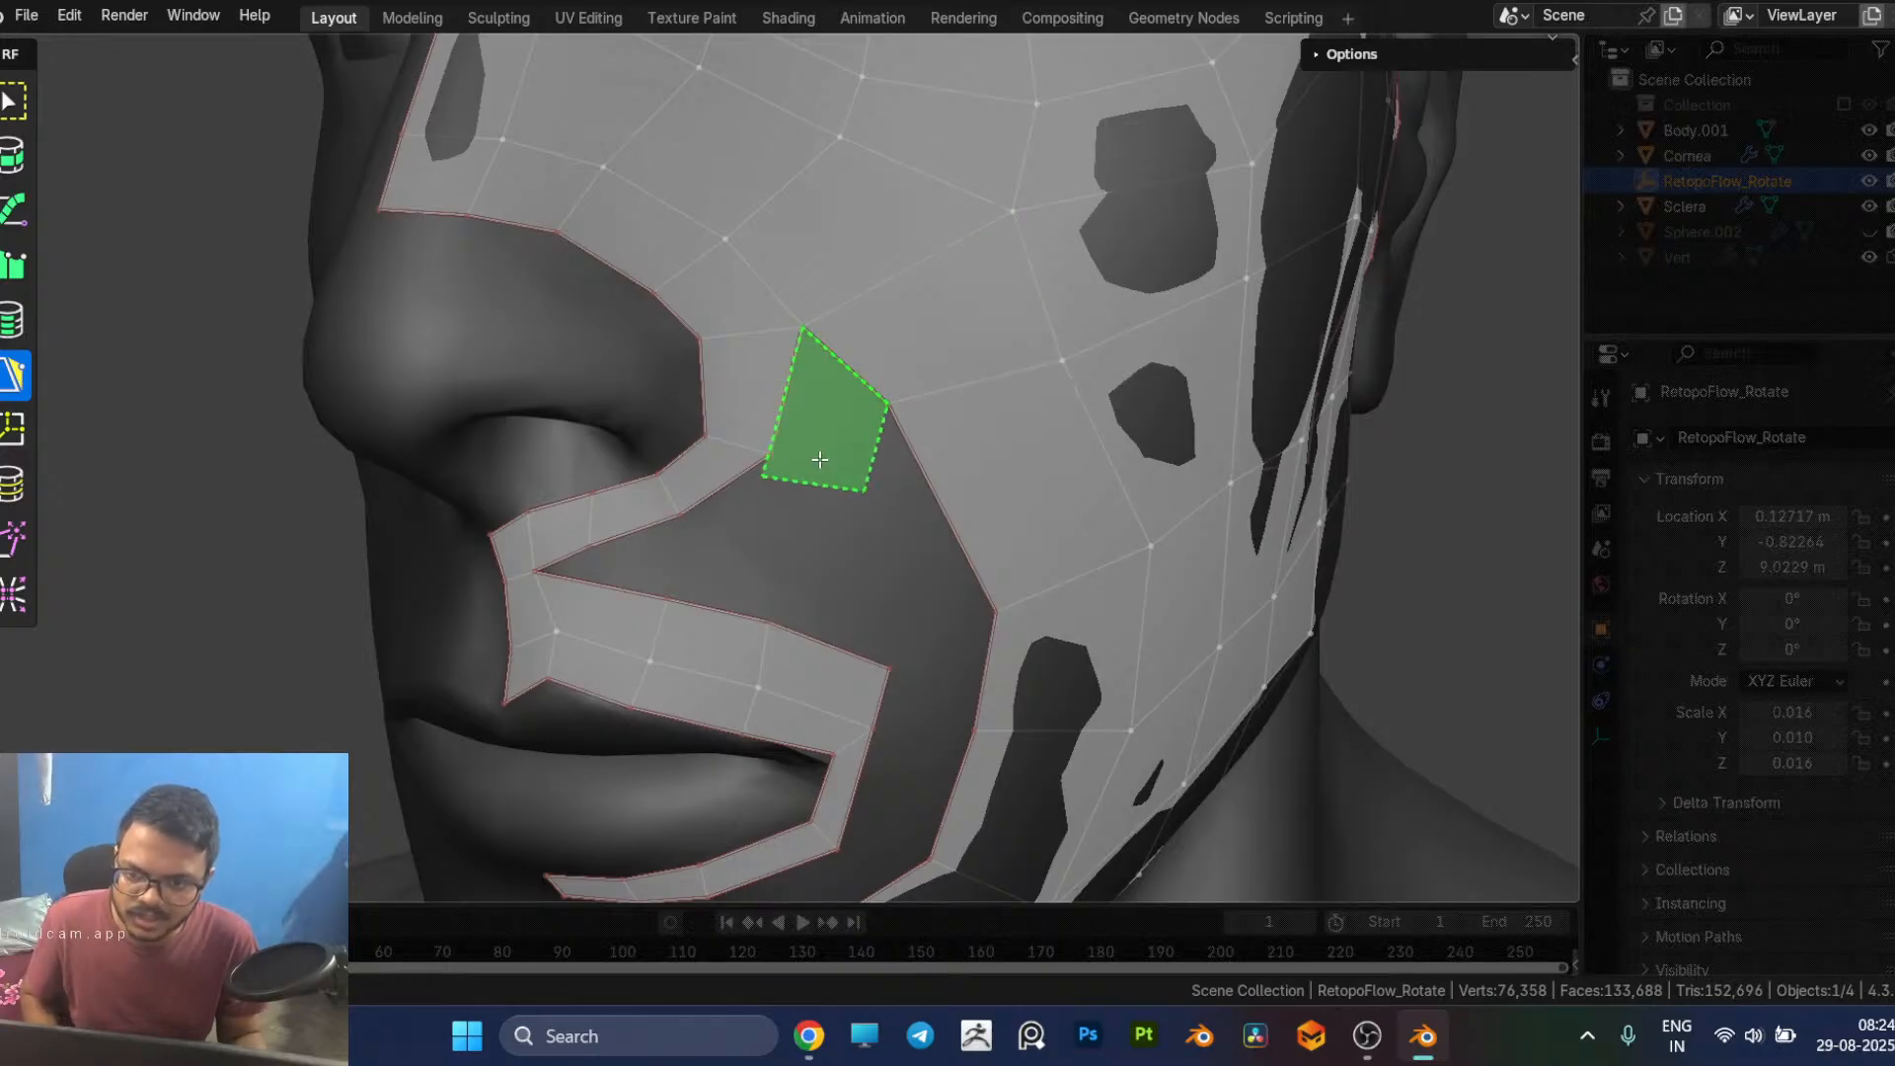
{"action": "left_click", "coordinate": [825, 443]}
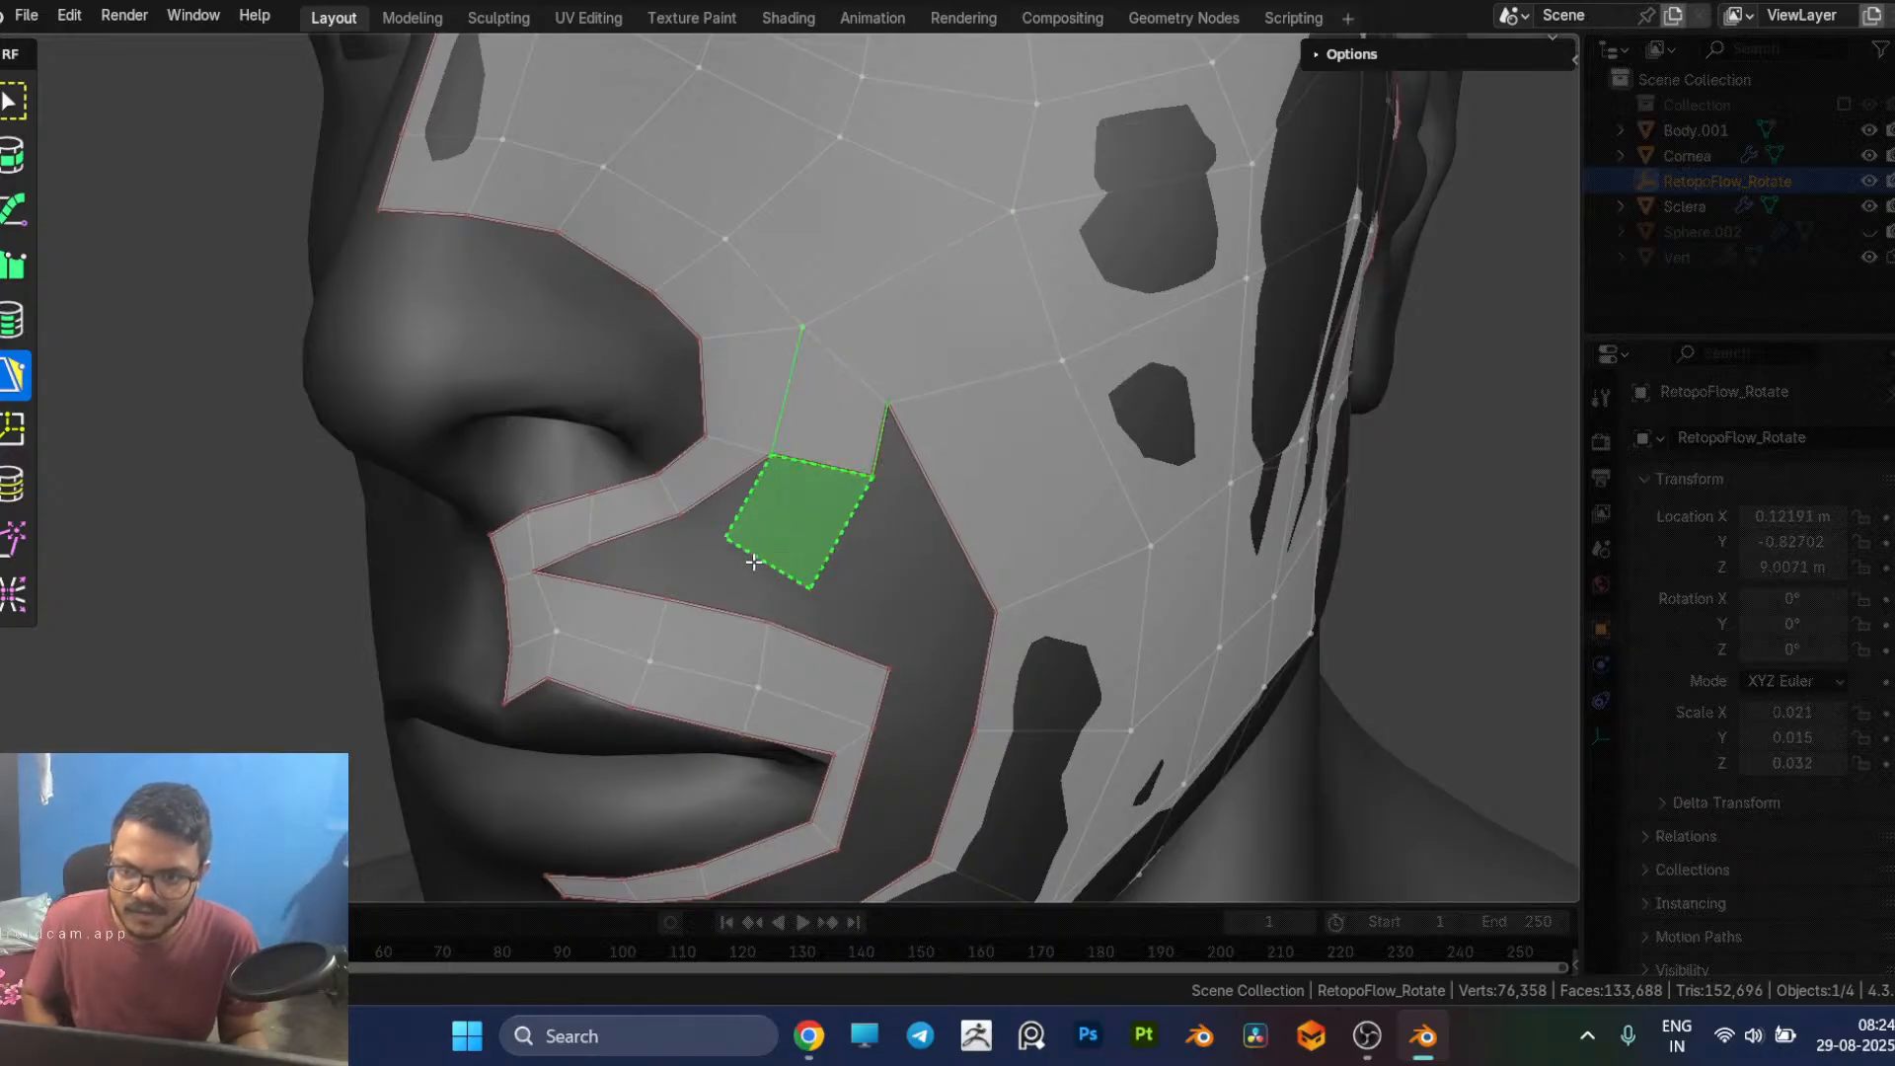
Step: Add a quad below the nose strip beside the nostril and reposition its lower vertex and the neighbouring vertex on the strip's lower edge
{"action": "left_click", "coordinate": [697, 545]}
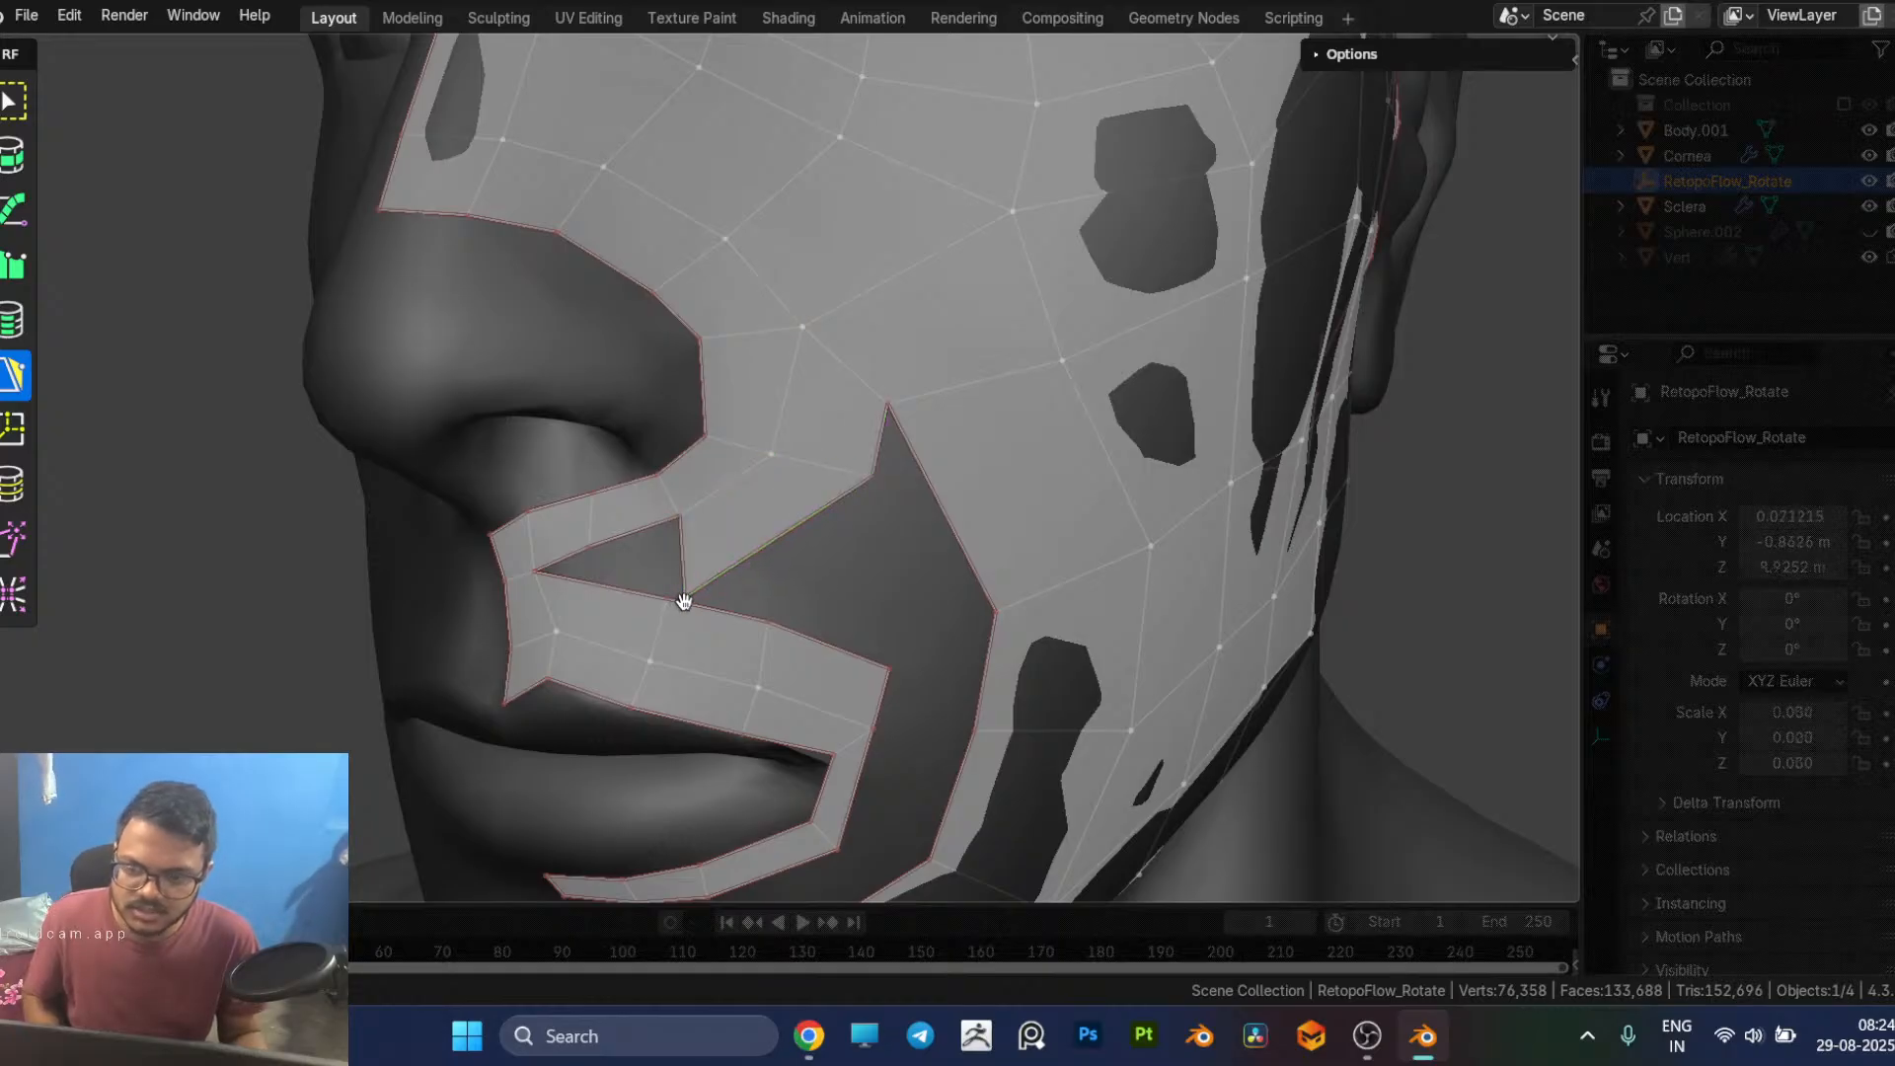
{"action": "left_click", "coordinate": [796, 520]}
{"action": "left_click_drag", "start_coordinate": [795, 521], "coordinate": [796, 545]}
{"action": "middle_click_drag", "start_coordinate": [818, 526], "coordinate": [846, 524]}
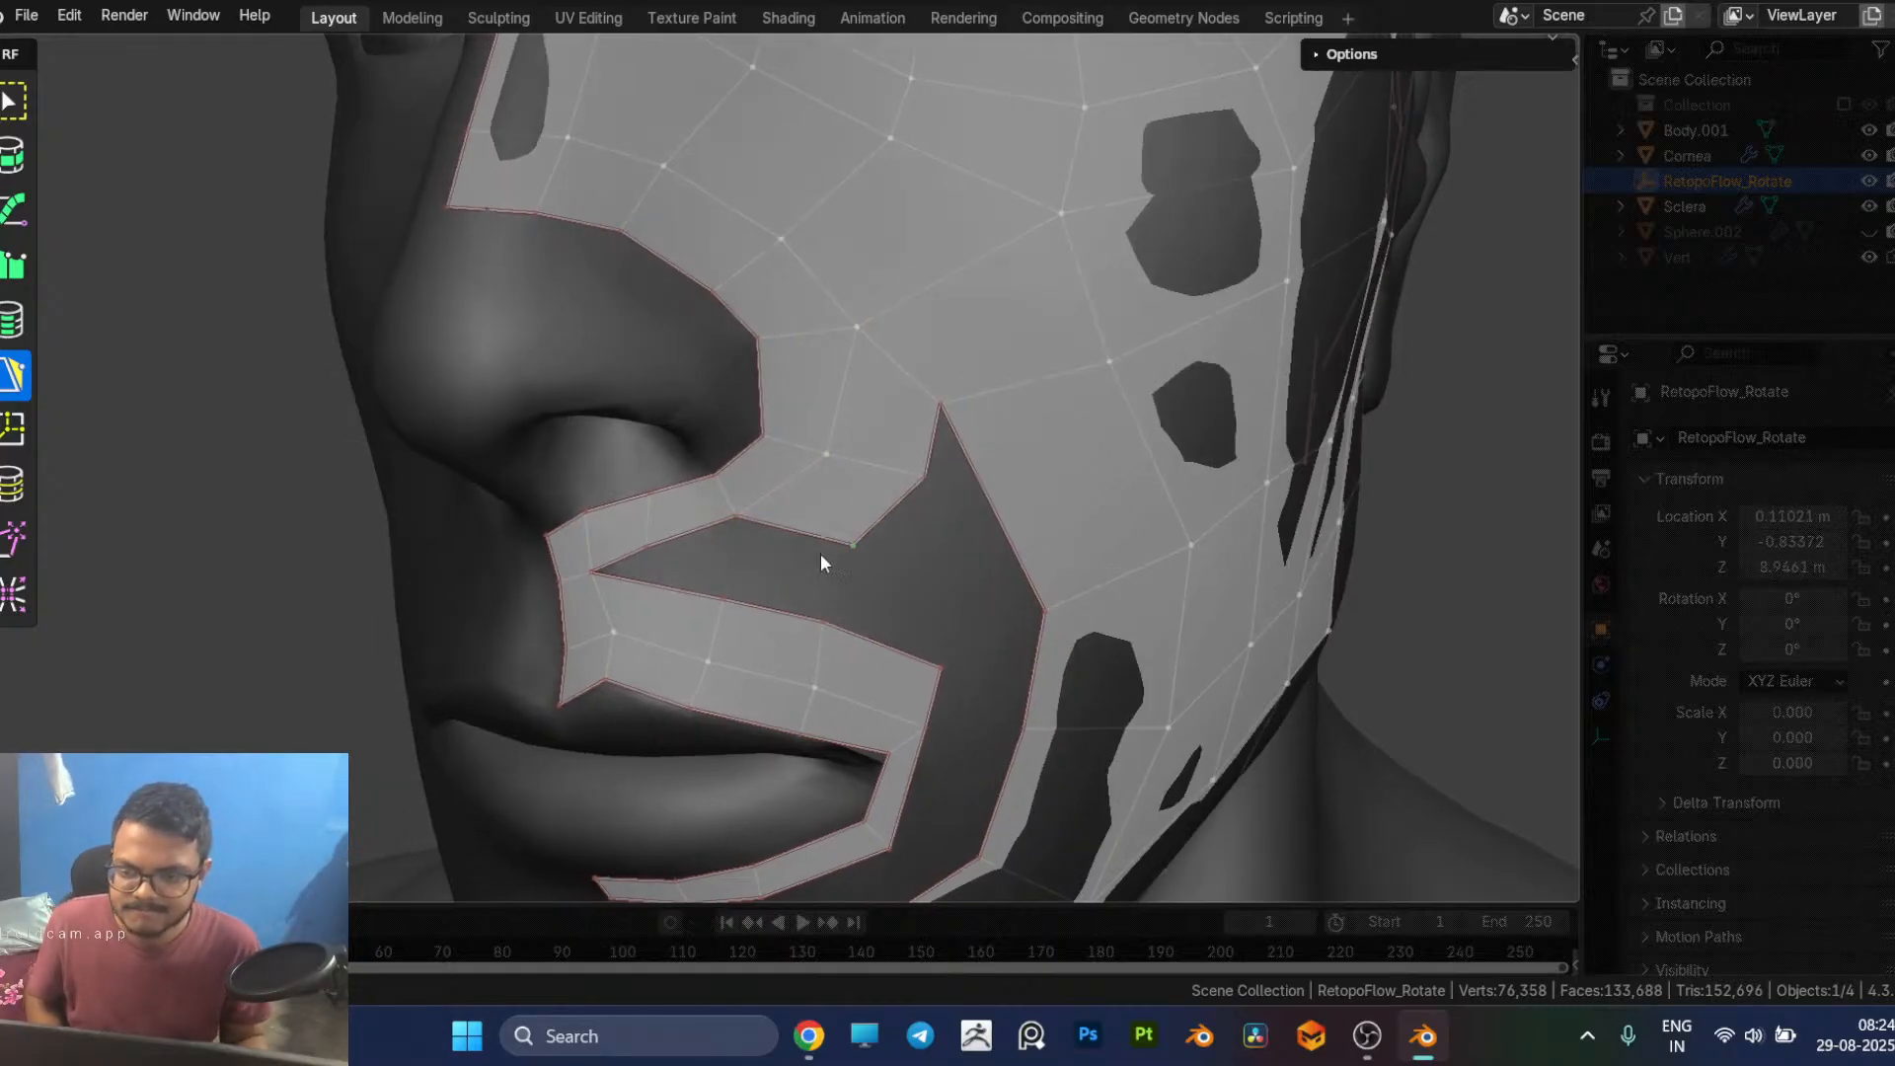
{"action": "left_click", "coordinate": [651, 541]}
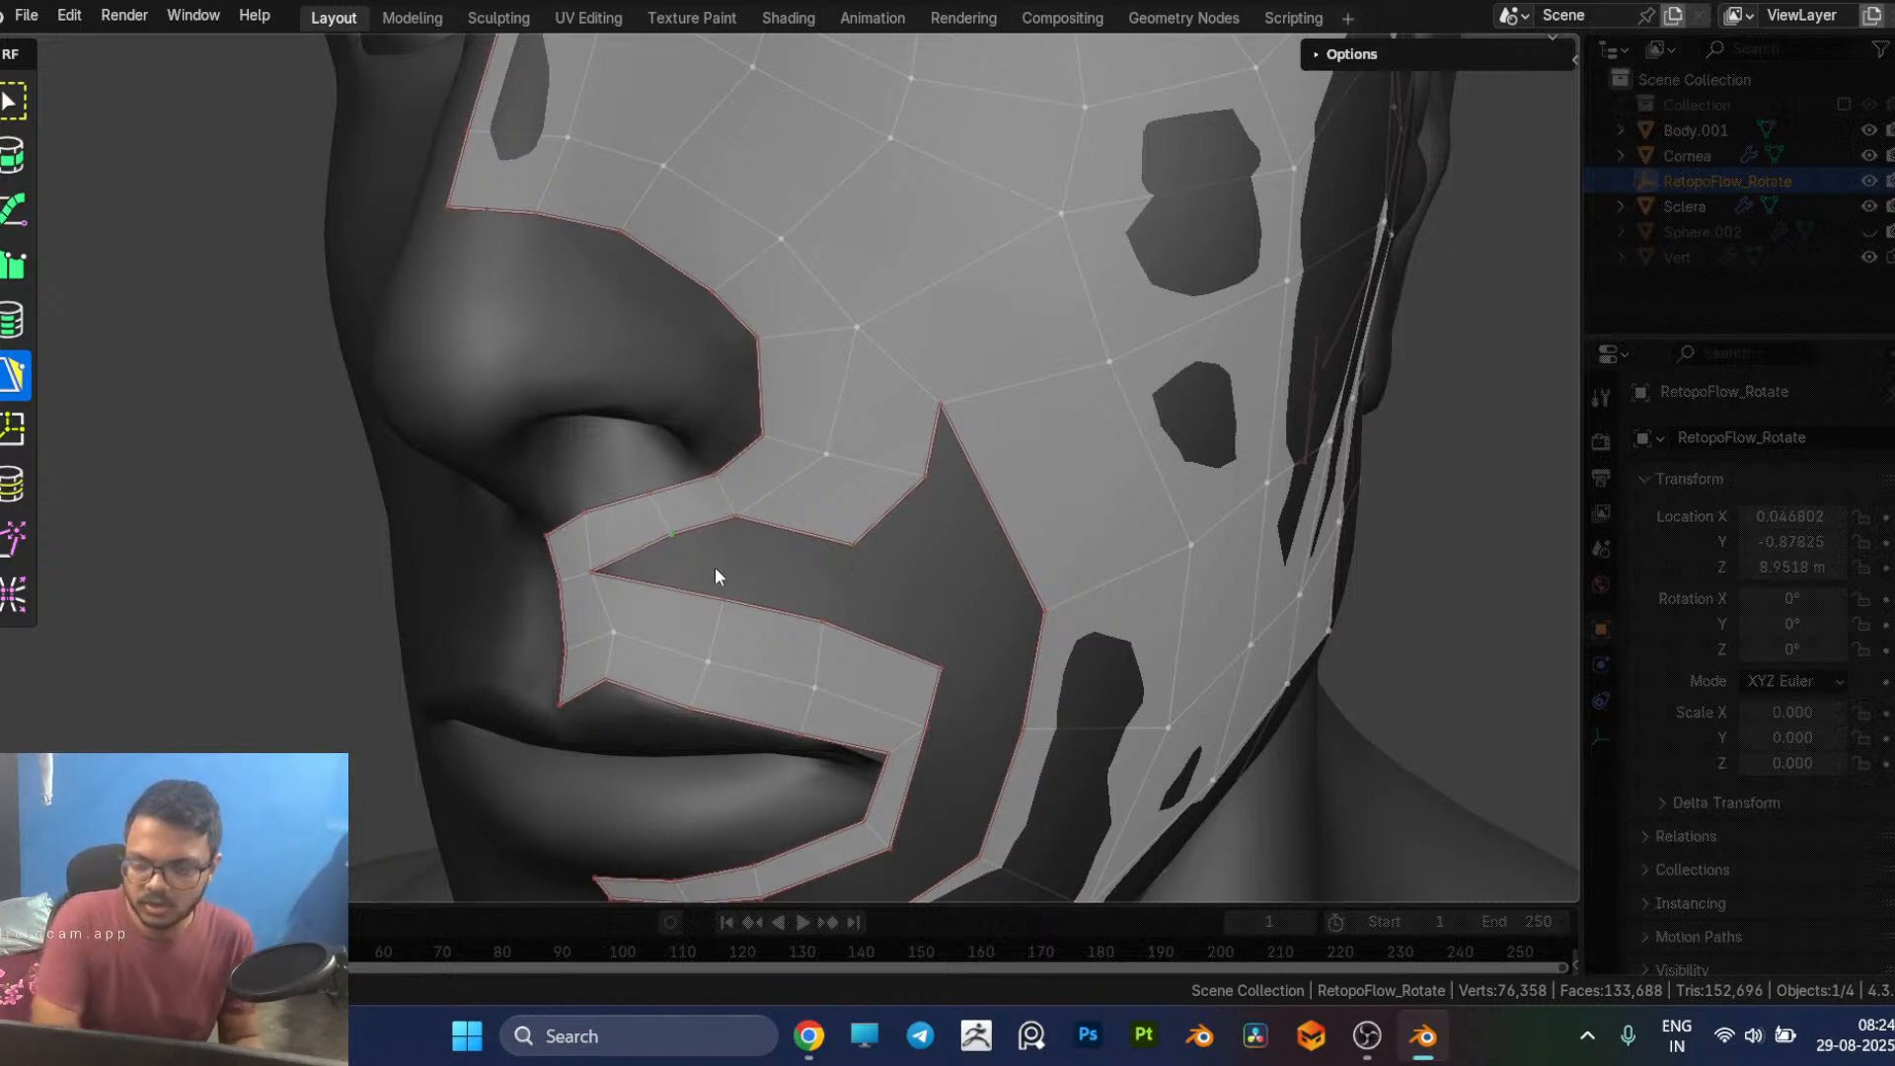
Step: Continue the outer row around the mouth corner with a quad beside the corner and another beneath it along the lower lip
{"action": "middle_click_drag", "start_coordinate": [960, 673], "coordinate": [939, 673]}
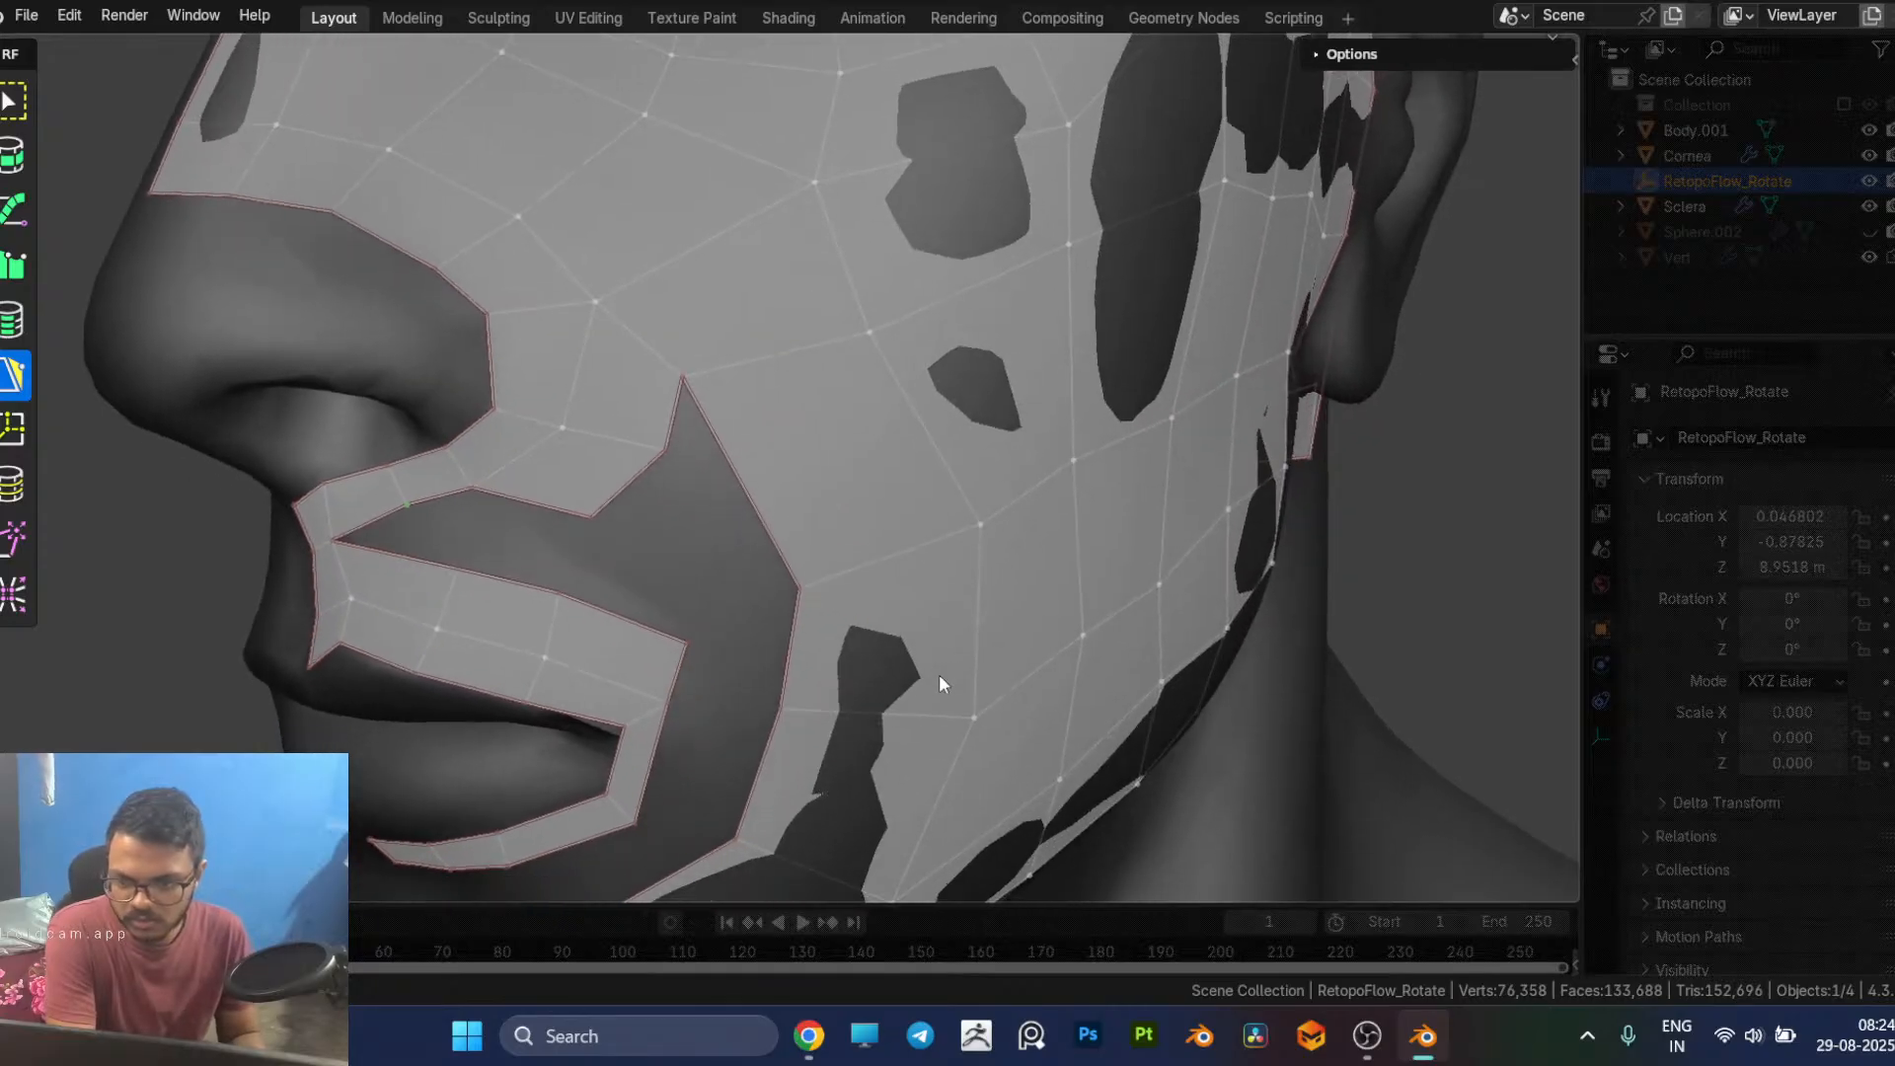
{"action": "left_click_drag", "start_coordinate": [691, 640], "coordinate": [727, 683]}
{"action": "middle_click_drag", "start_coordinate": [749, 779], "coordinate": [735, 747]}
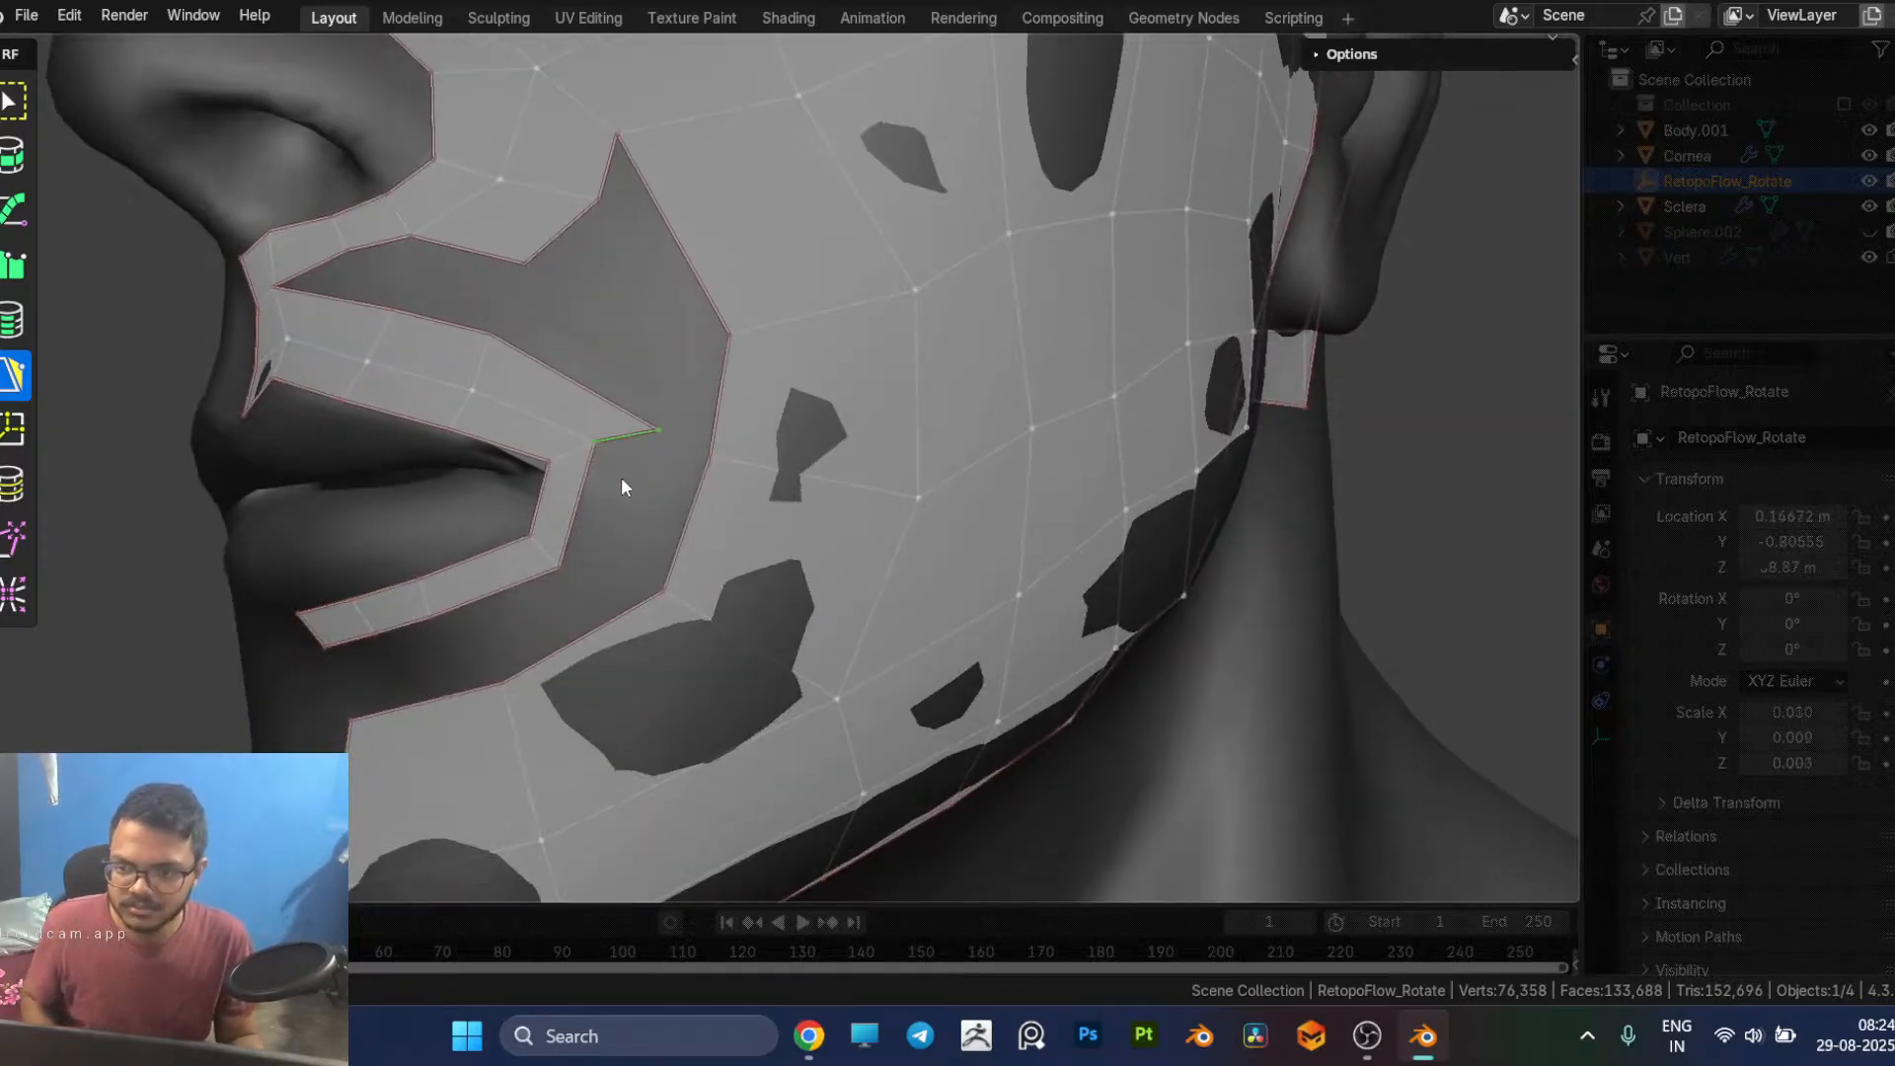
{"action": "left_click", "coordinate": [590, 576], "text": "ctrl"}
{"action": "middle_click_drag", "start_coordinate": [590, 569], "coordinate": [637, 549]}
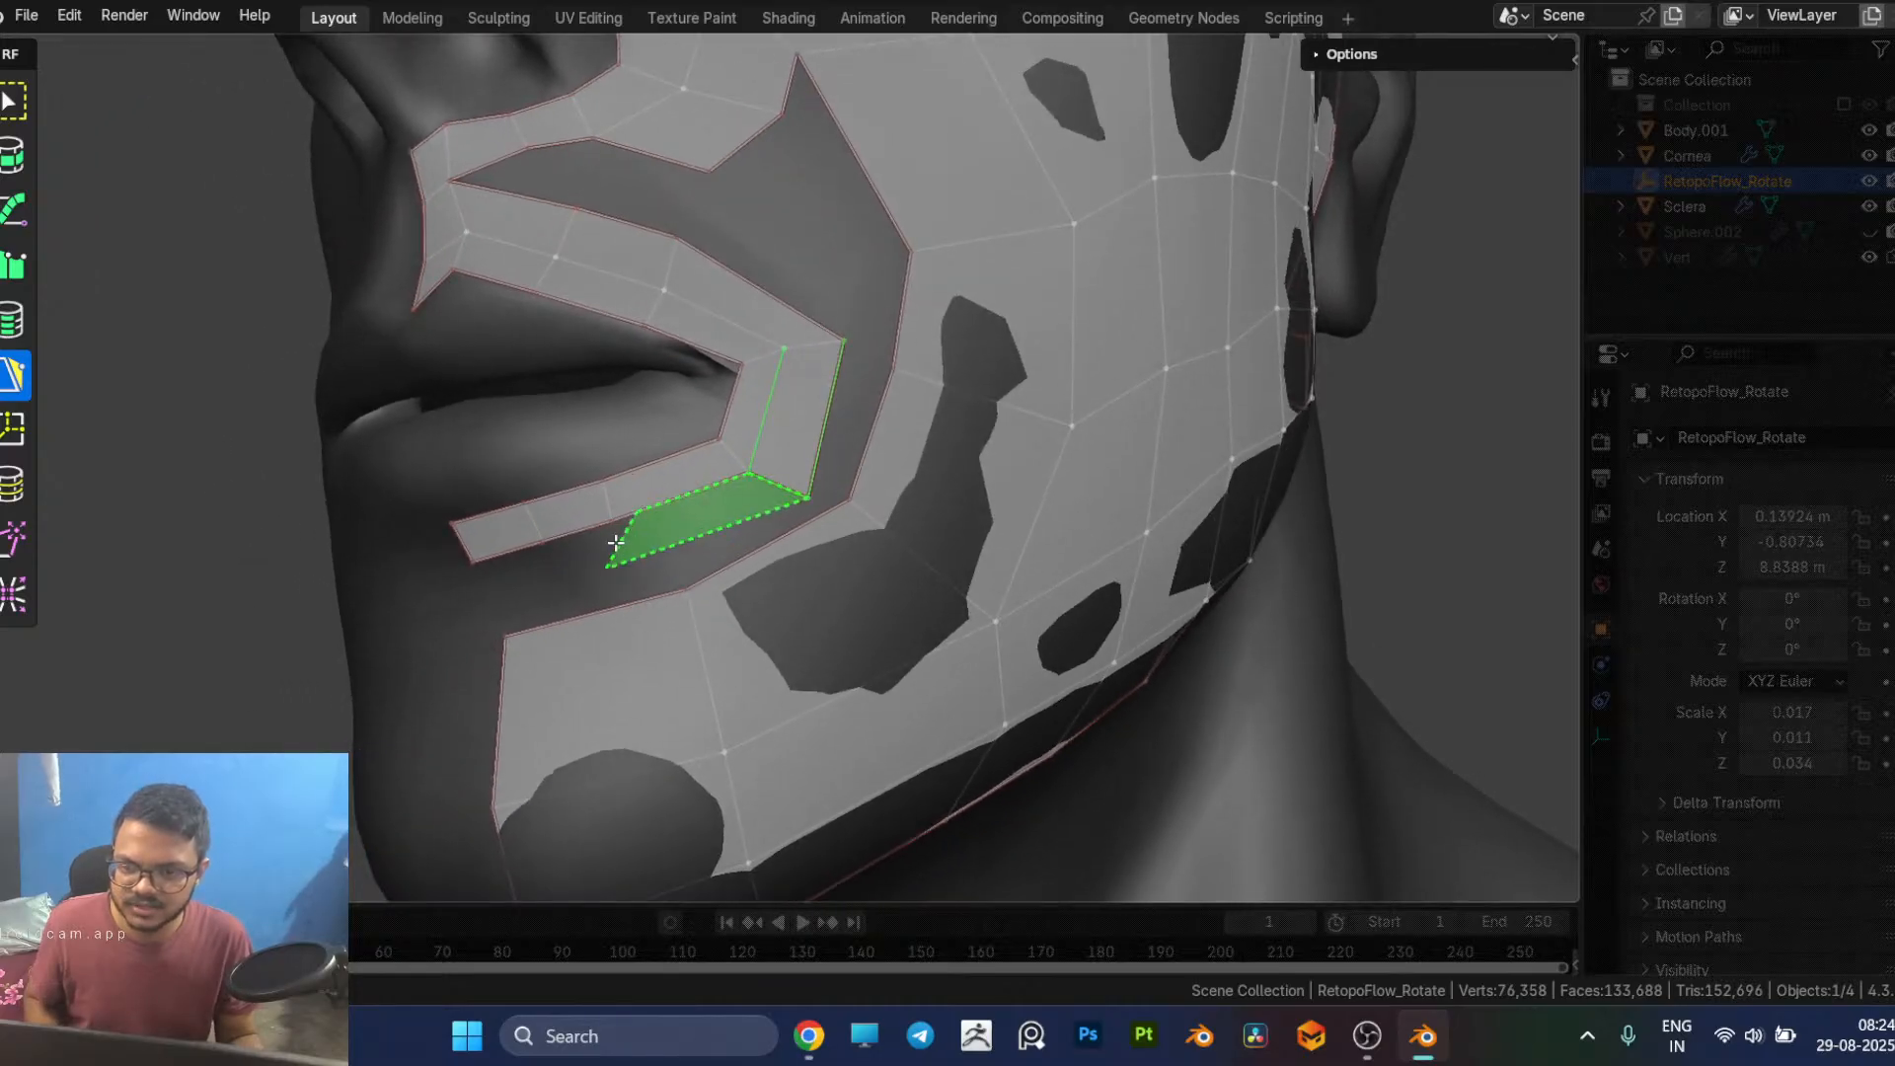
{"action": "left_click", "coordinate": [601, 551], "text": "ctrl"}
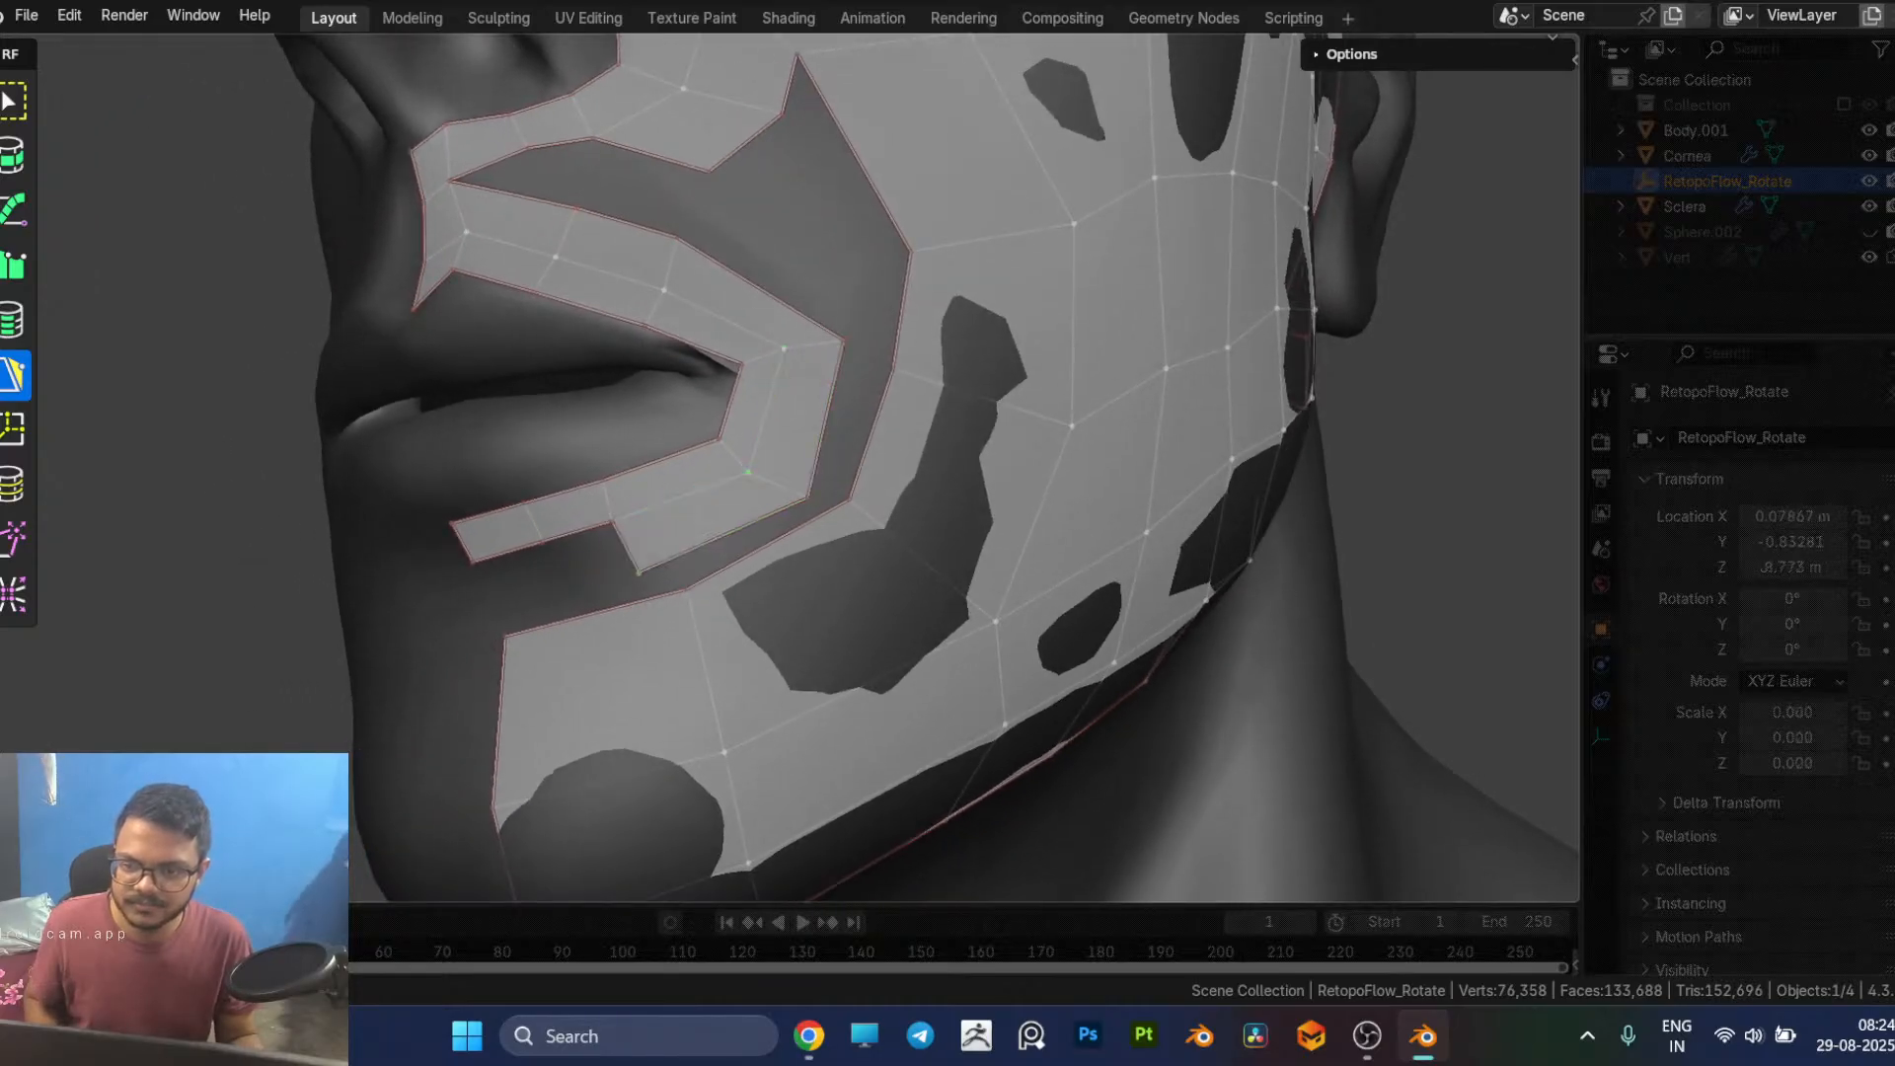
Step: Extend the outer row below the lower lip with two more quads up to the strip's open end near the face's midline
{"action": "middle_click_drag", "start_coordinate": [646, 569], "coordinate": [676, 543]}
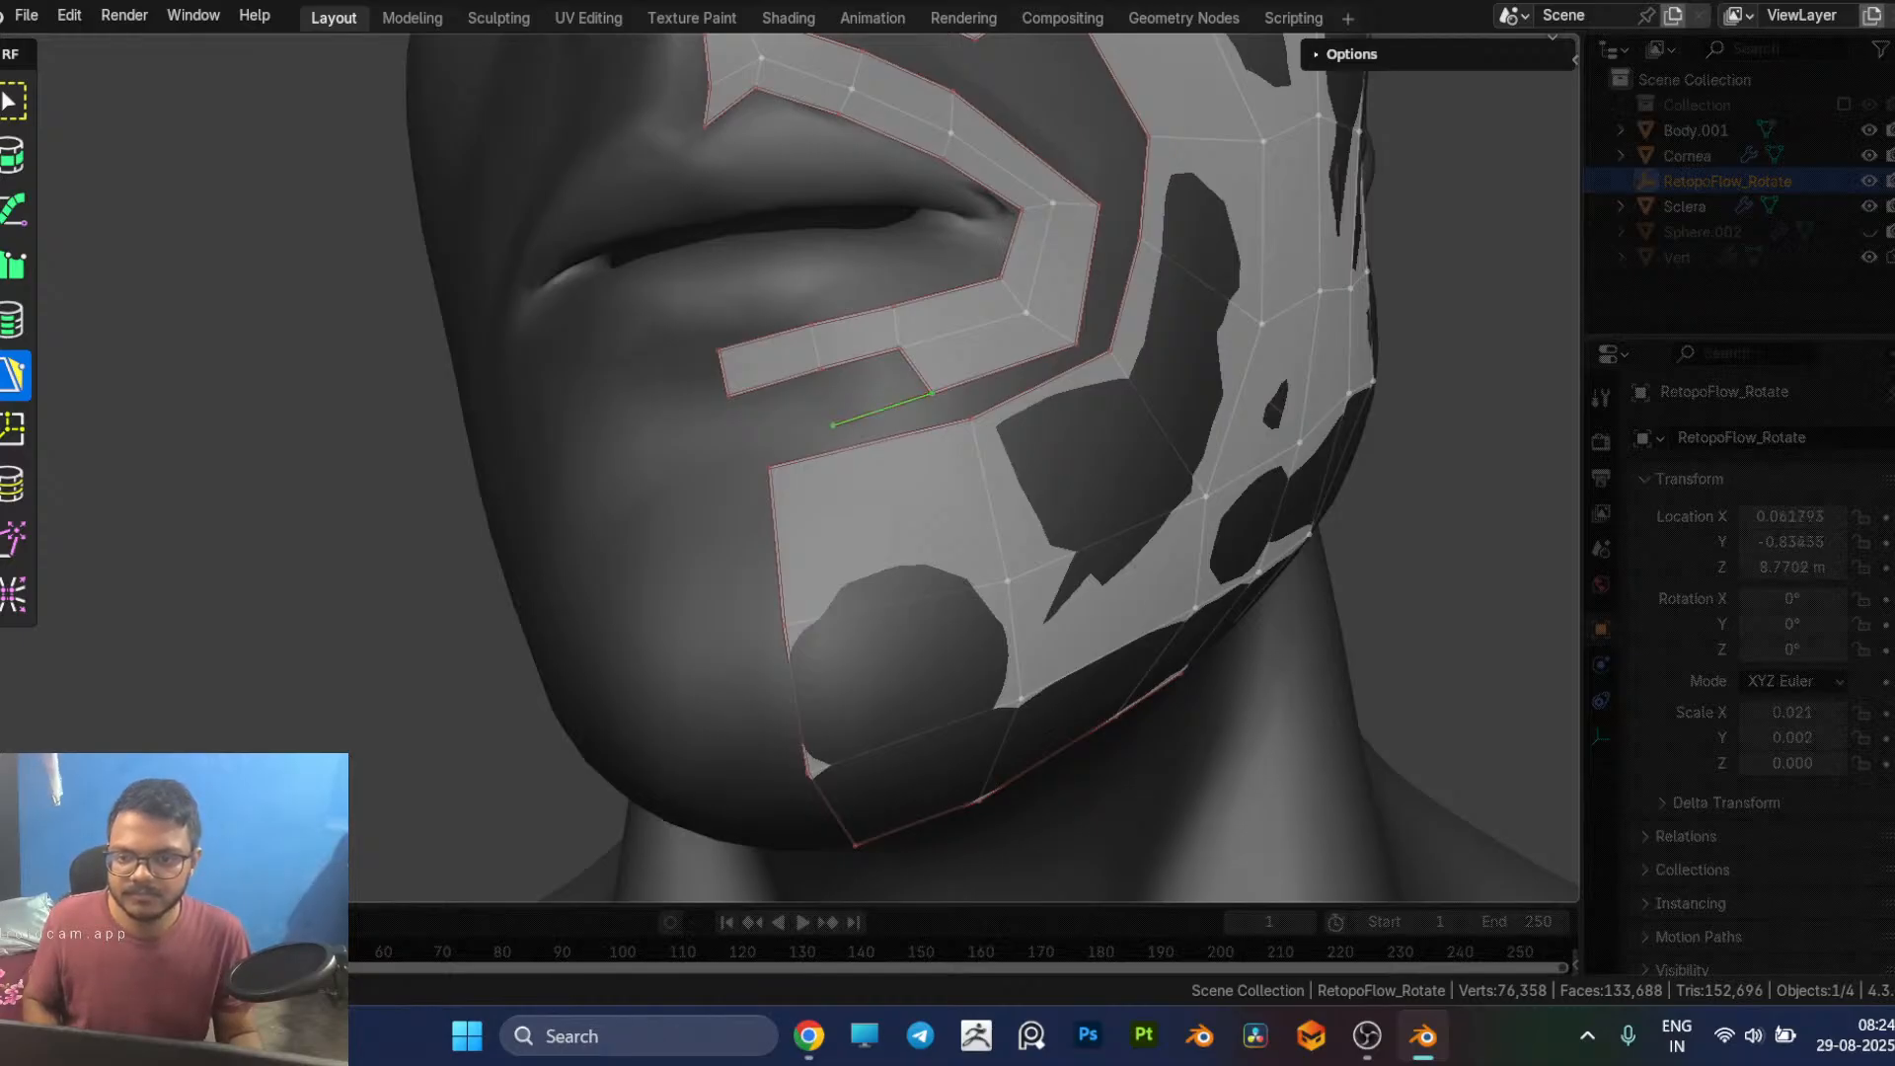
{"action": "left_click", "coordinate": [857, 397]}
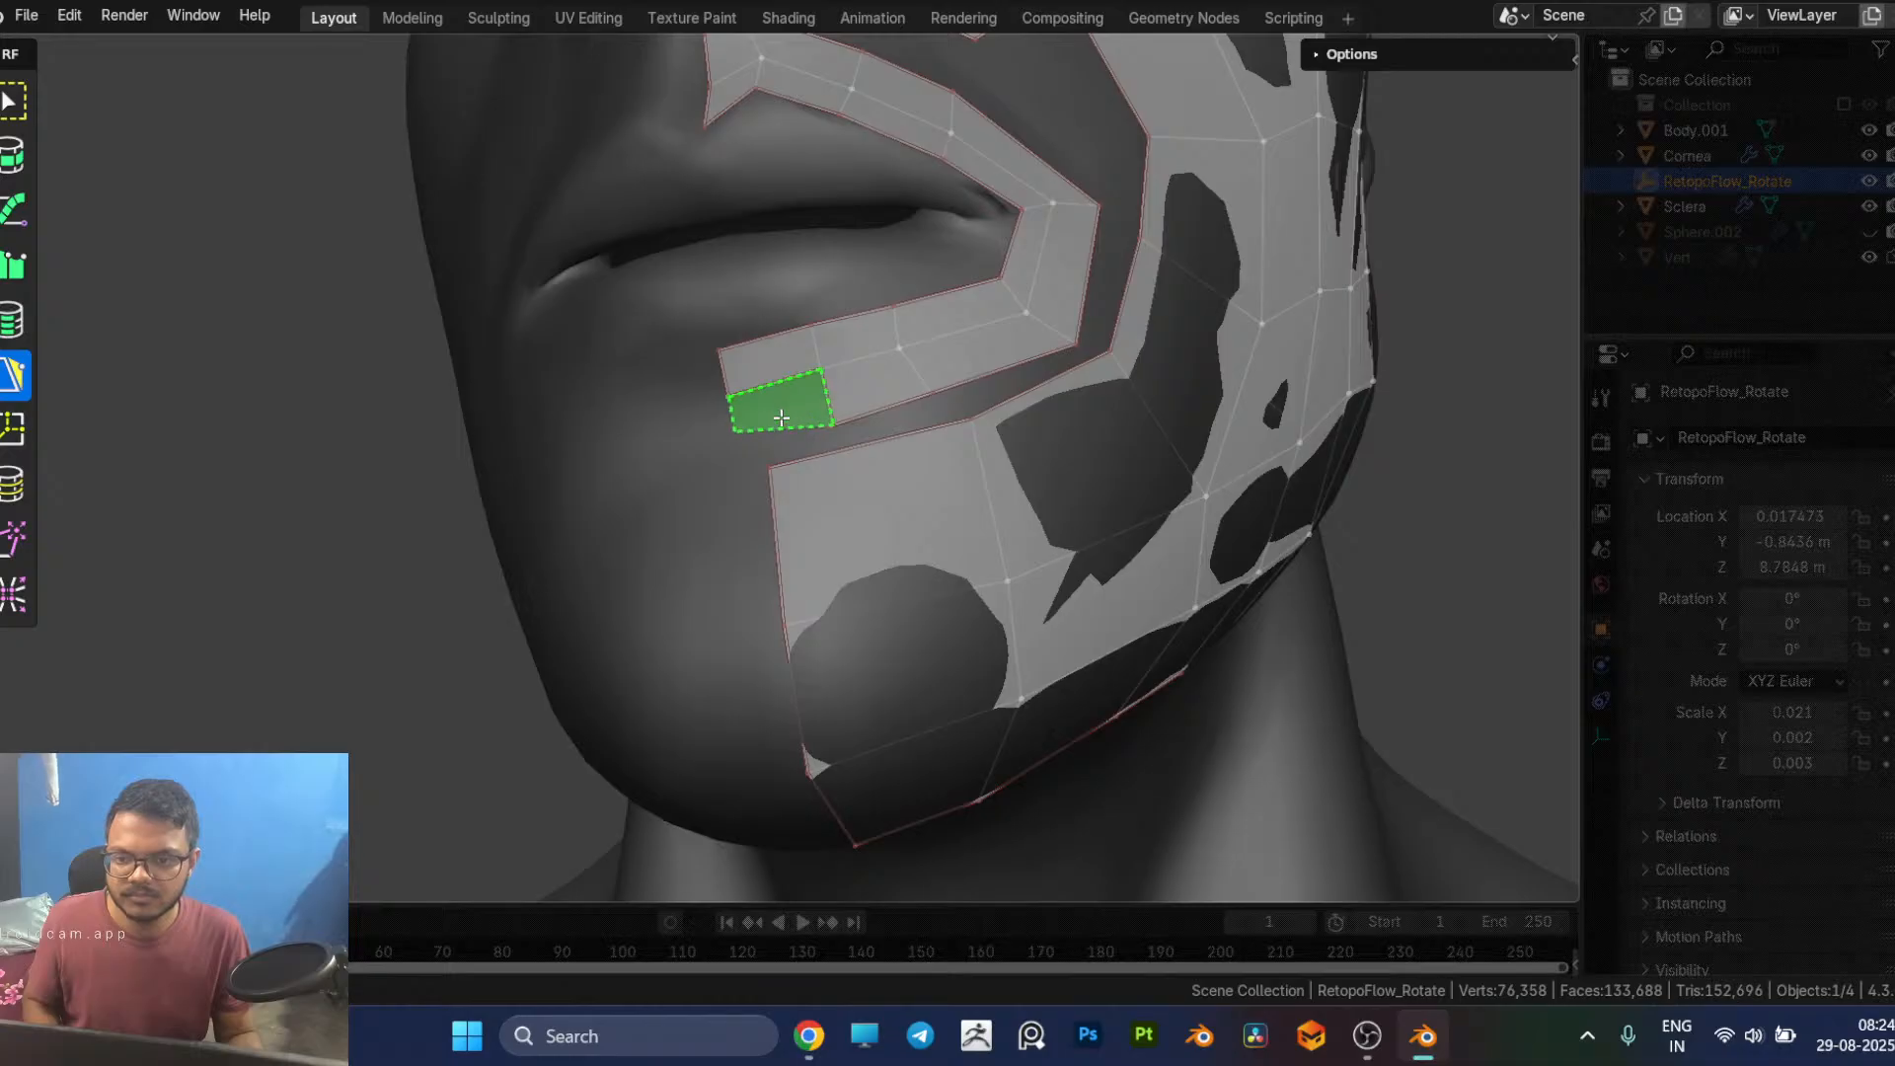
{"action": "left_click", "coordinate": [780, 412]}
{"action": "middle_click_drag", "start_coordinate": [863, 458], "coordinate": [829, 508]}
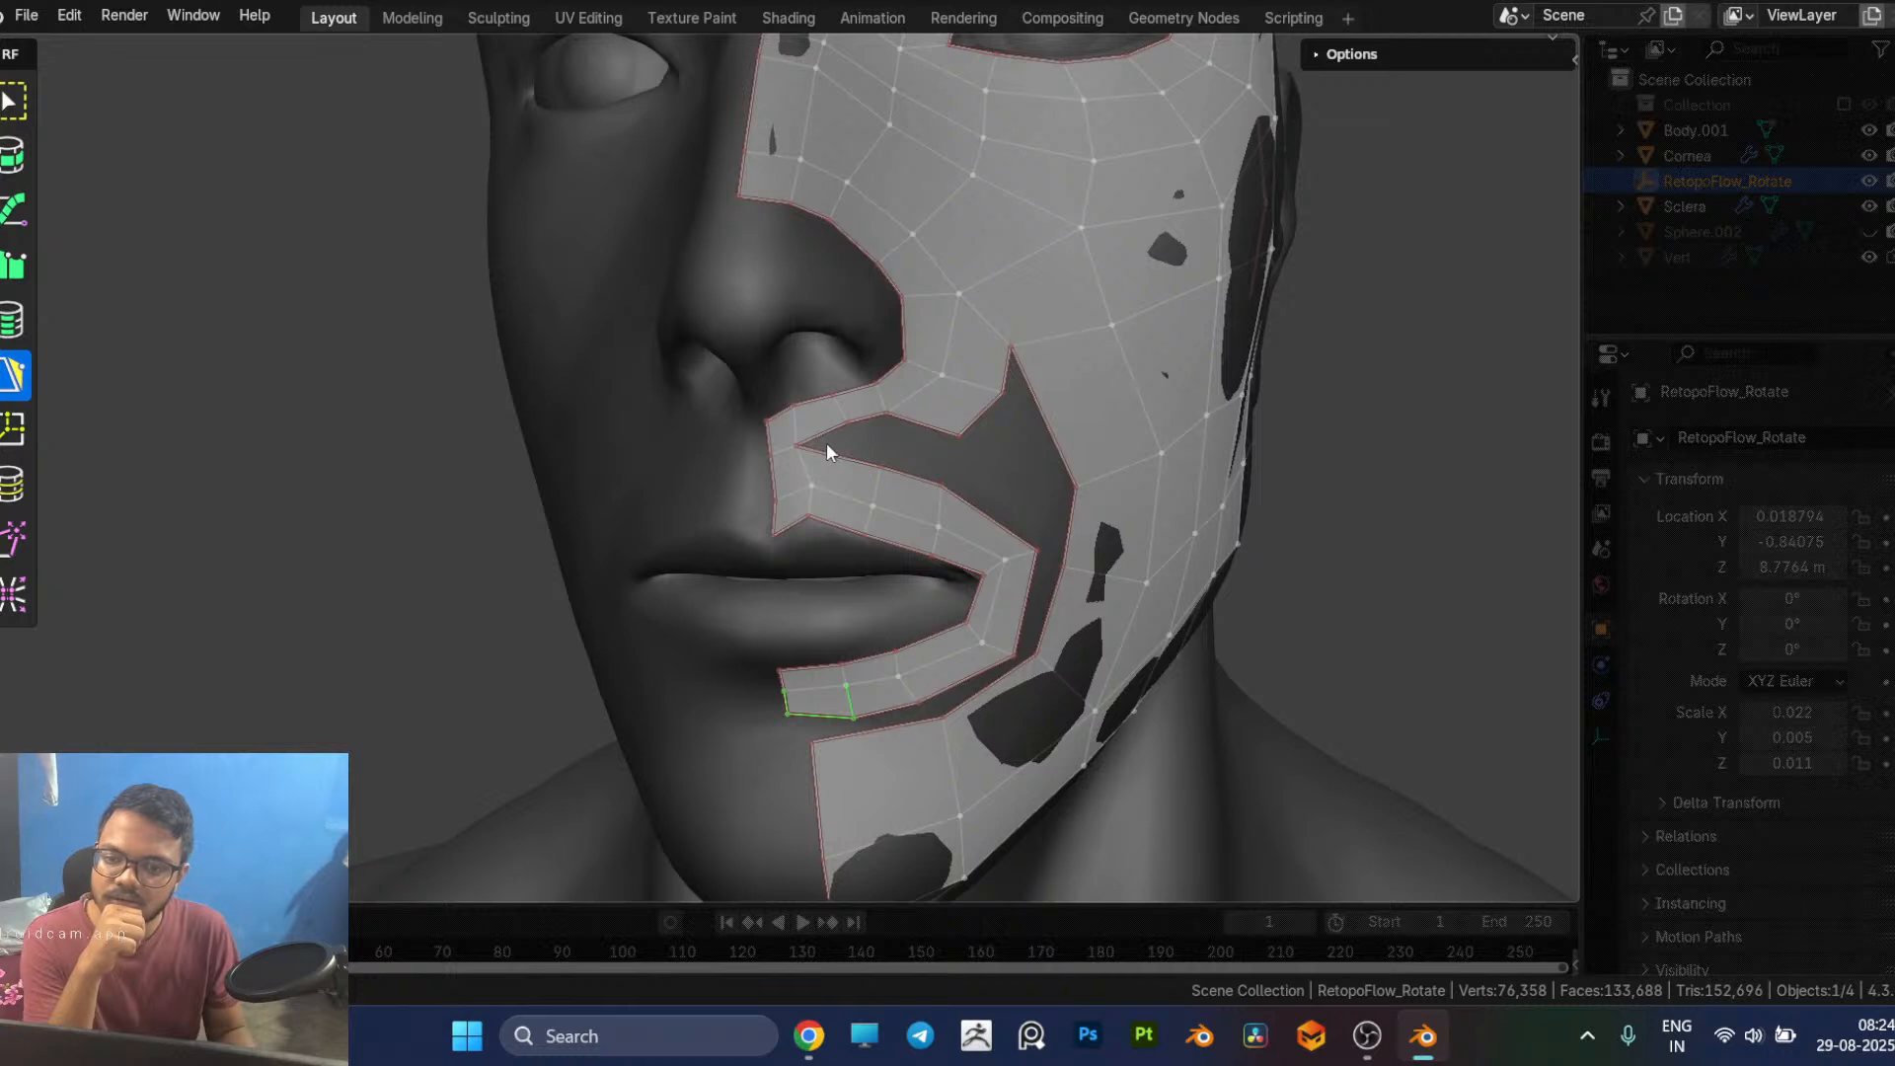
Step: Replace the innermost free quad of the upper-lip outer row with one reaching the nose strip, and adjust the row's neighbouring end vertex
{"action": "left_click", "coordinate": [868, 470]}
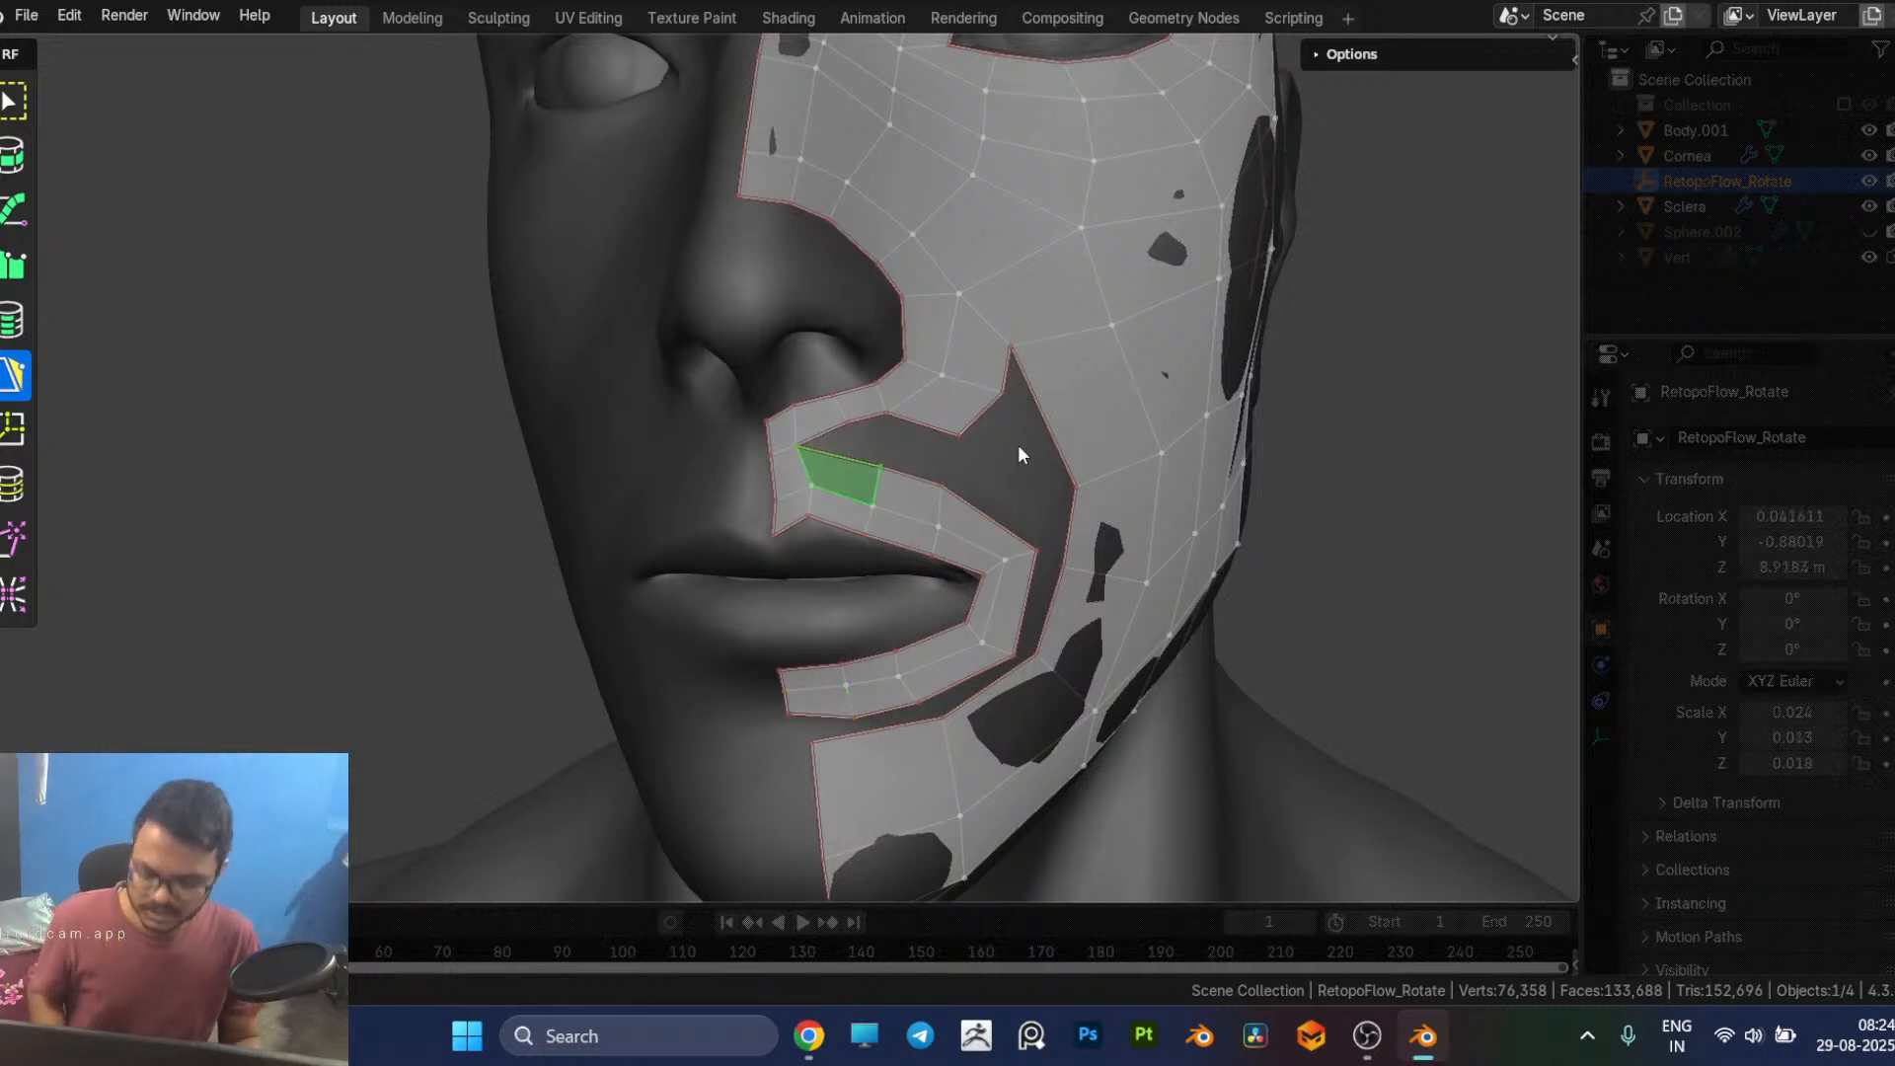
{"action": "key", "text": "x"}
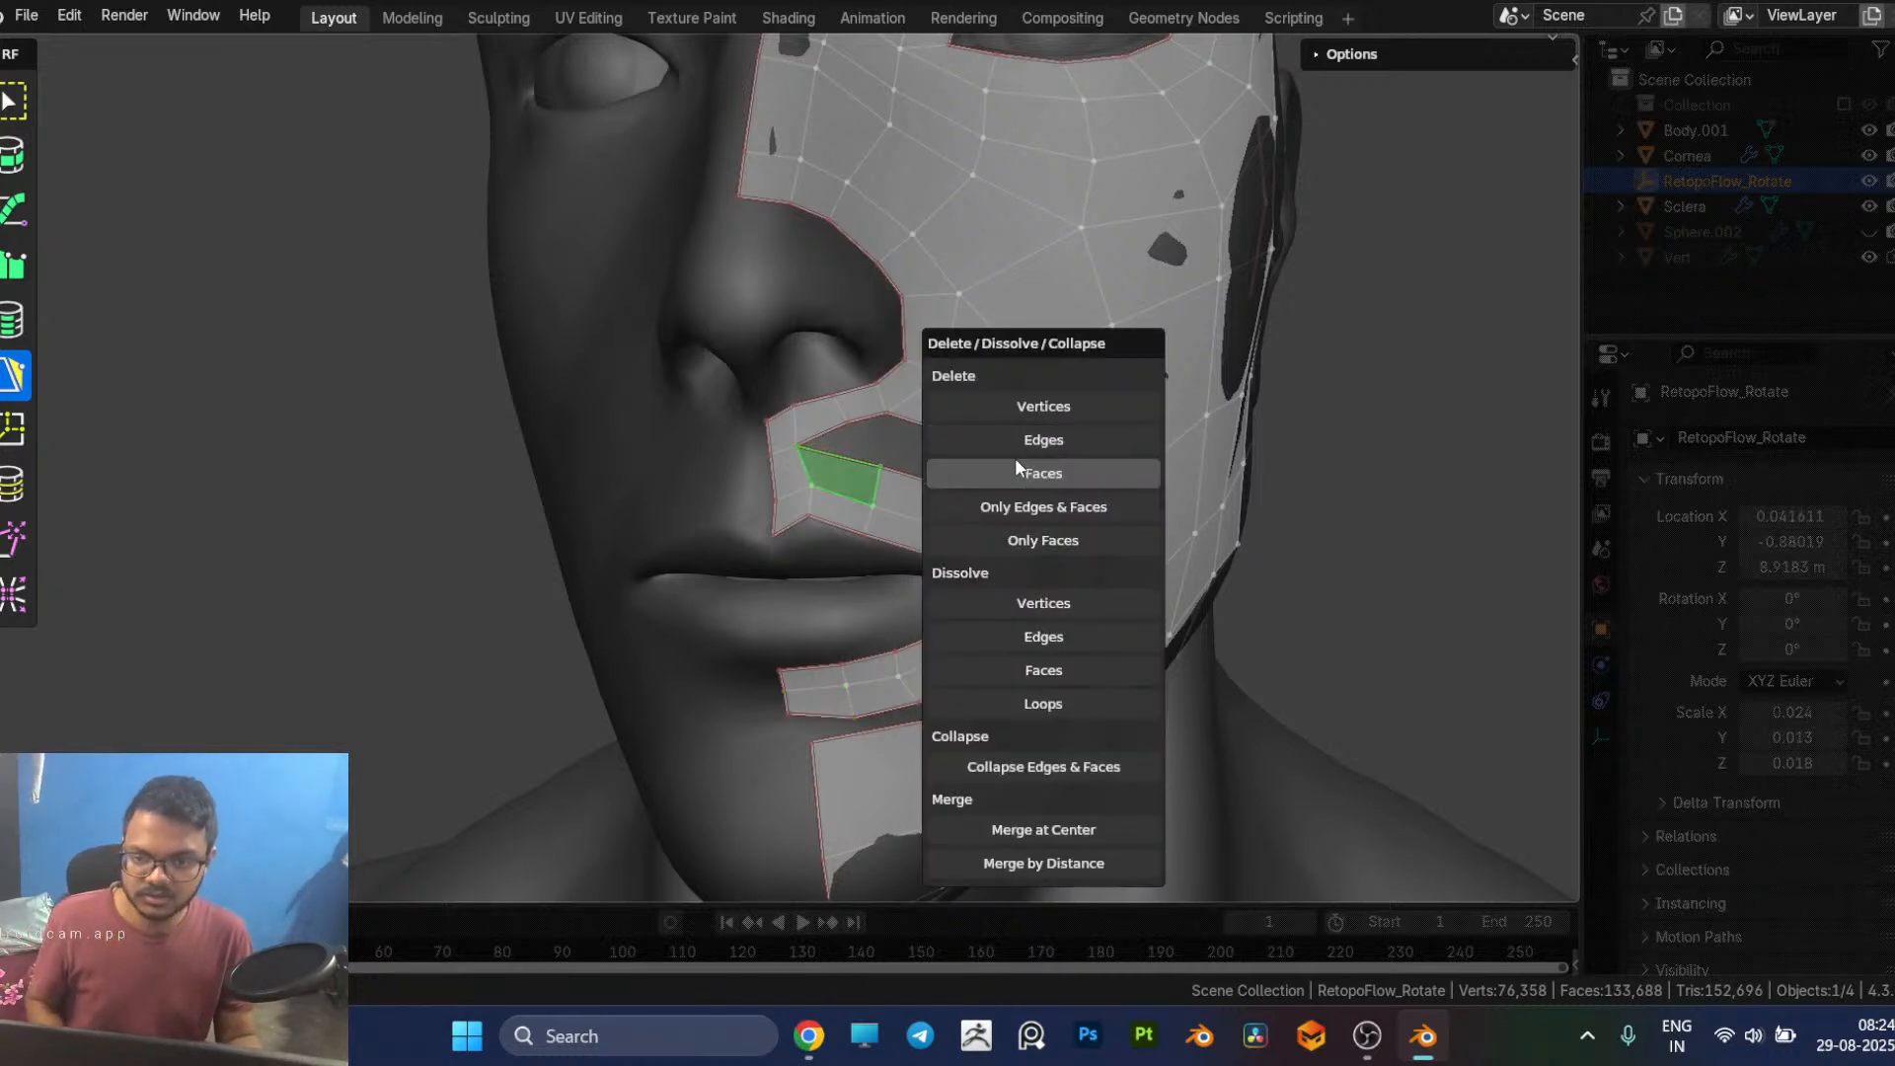
{"action": "left_click", "coordinate": [1020, 464]}
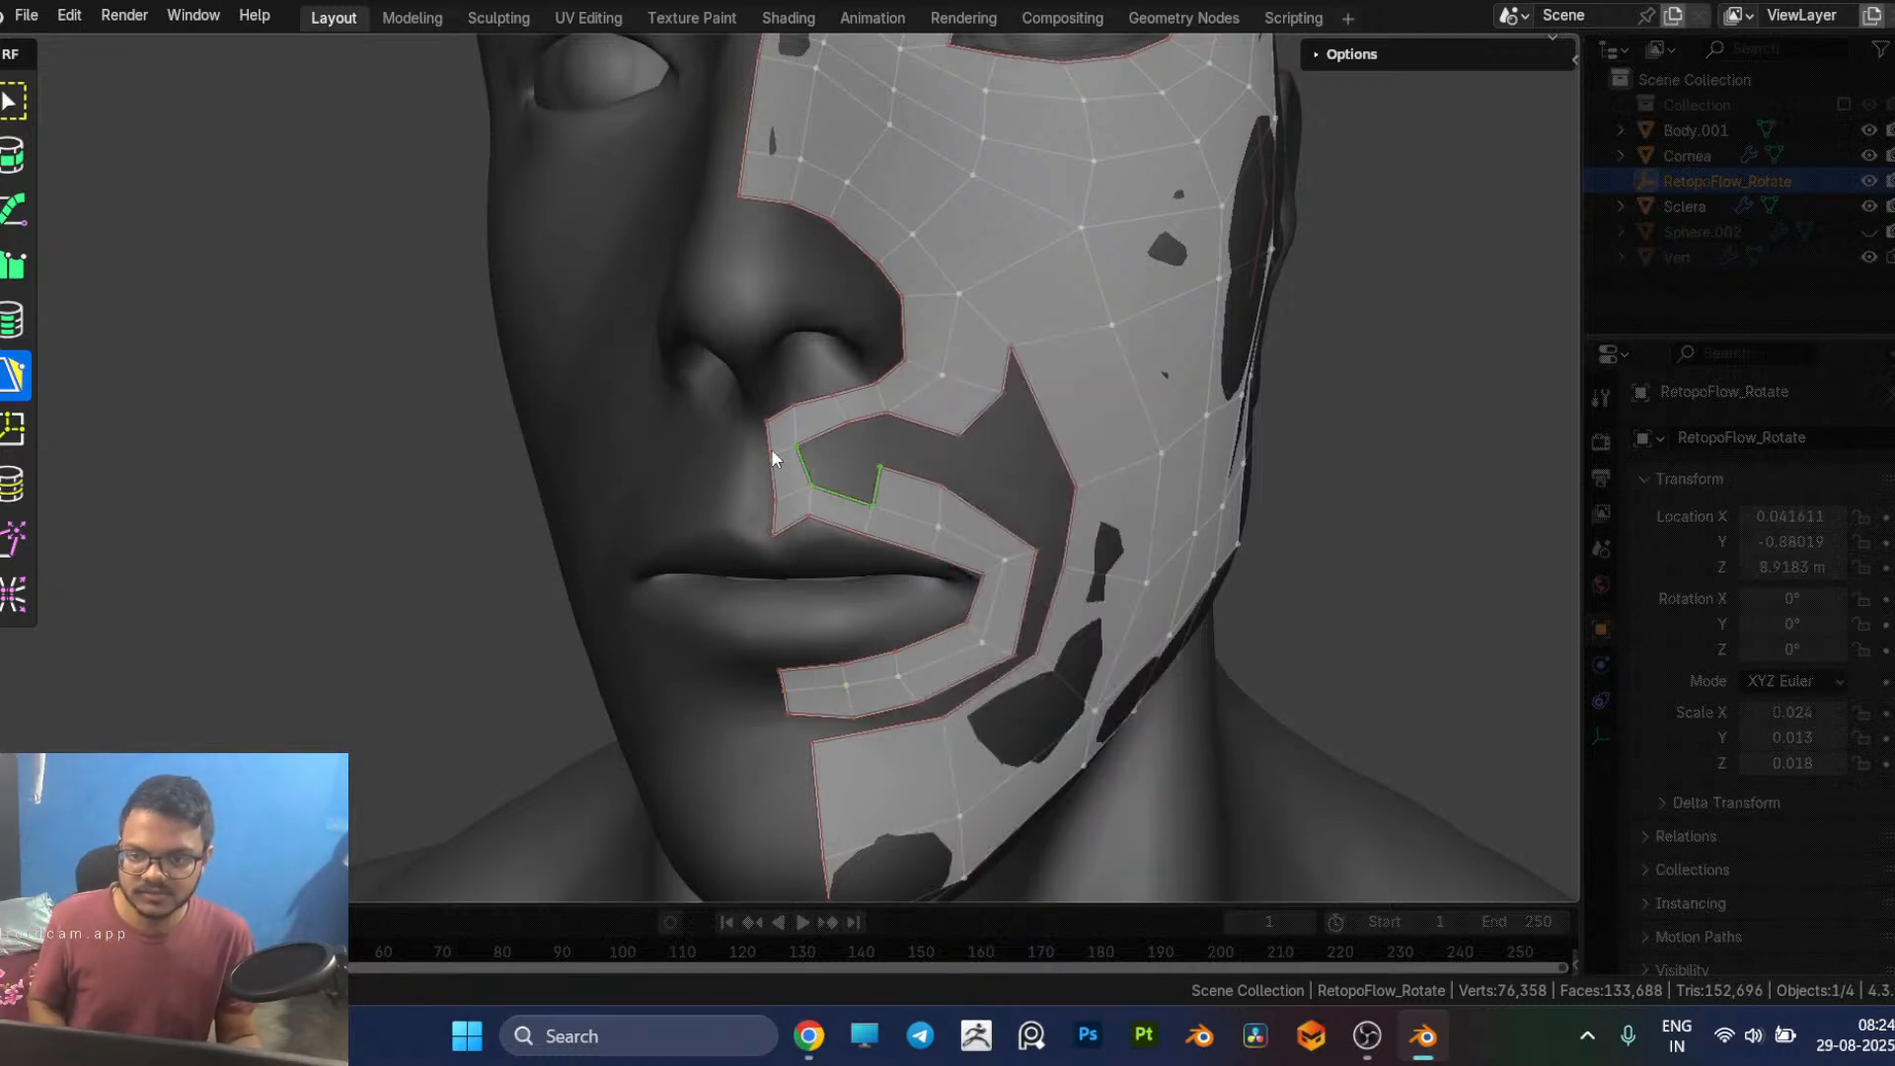
{"action": "left_click", "coordinate": [823, 432]}
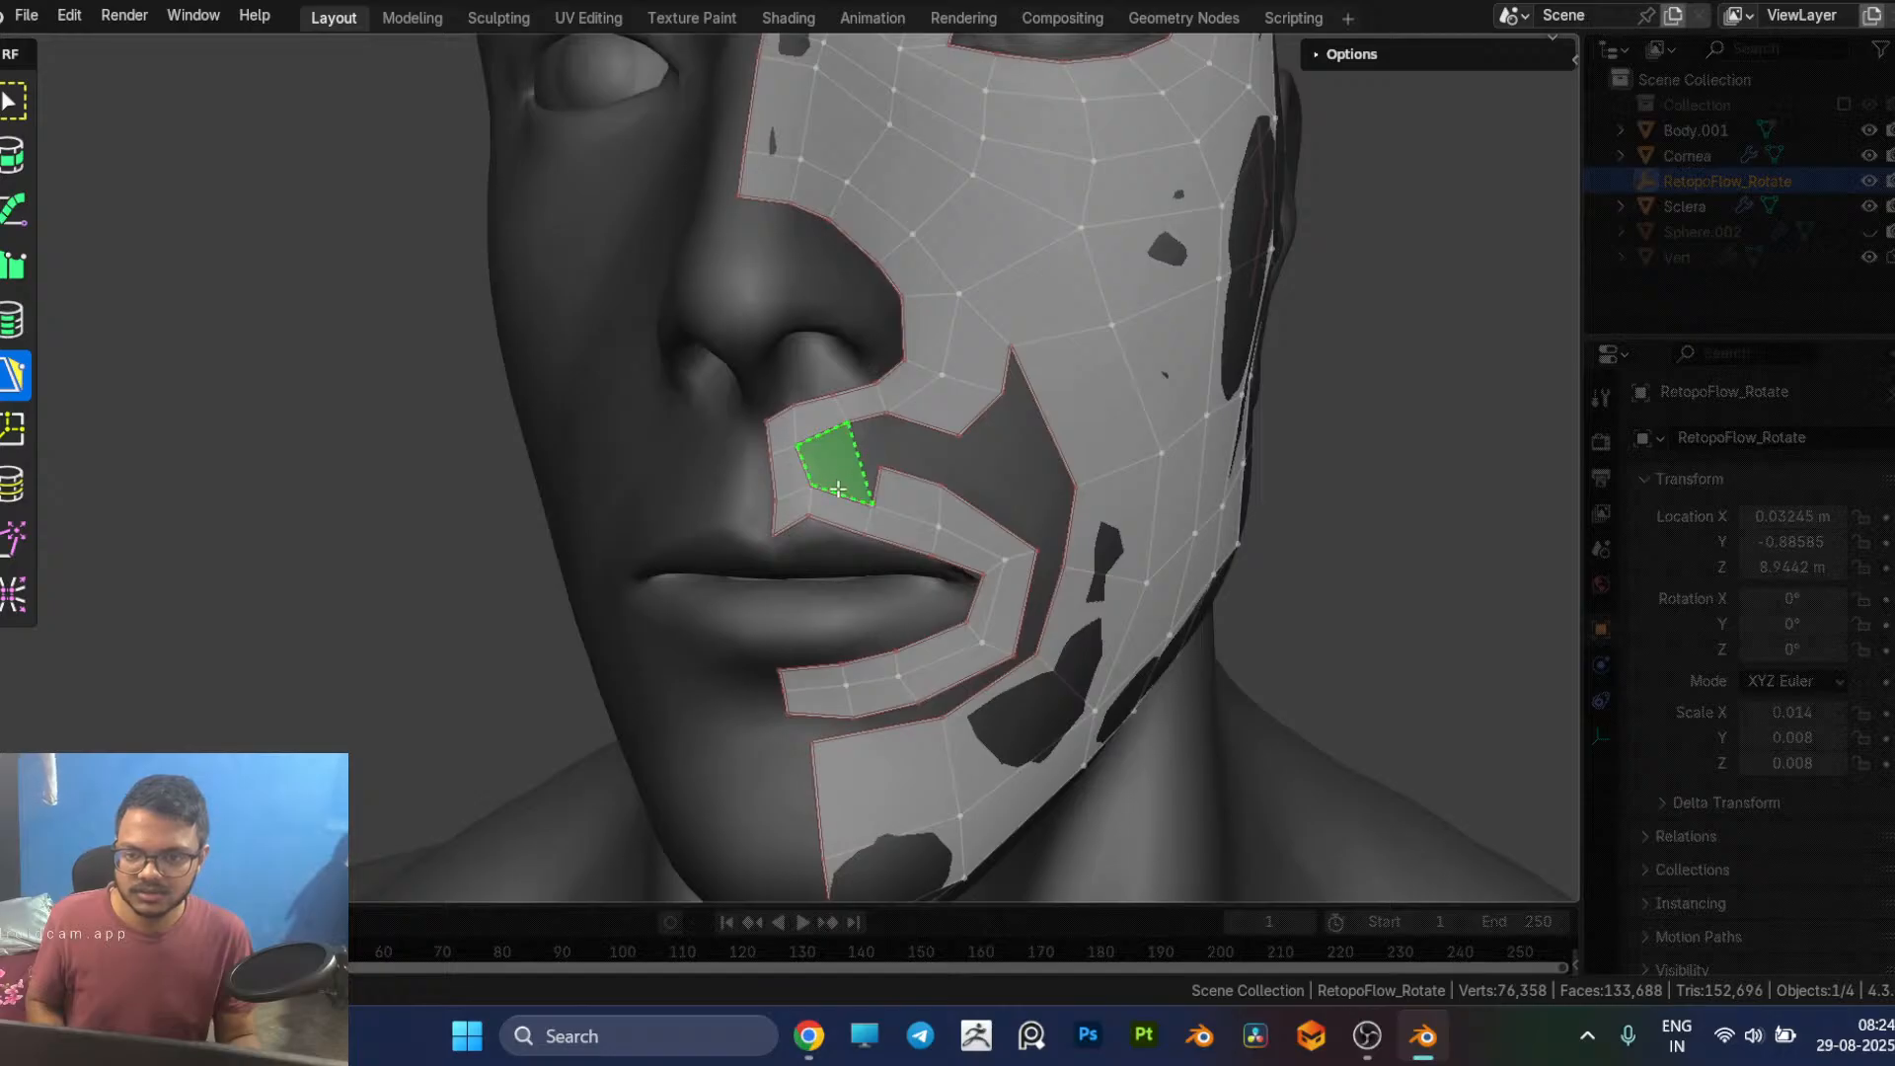
{"action": "left_click", "coordinate": [839, 489], "text": "ctrl"}
{"action": "middle_click_drag", "start_coordinate": [838, 490], "coordinate": [745, 524]}
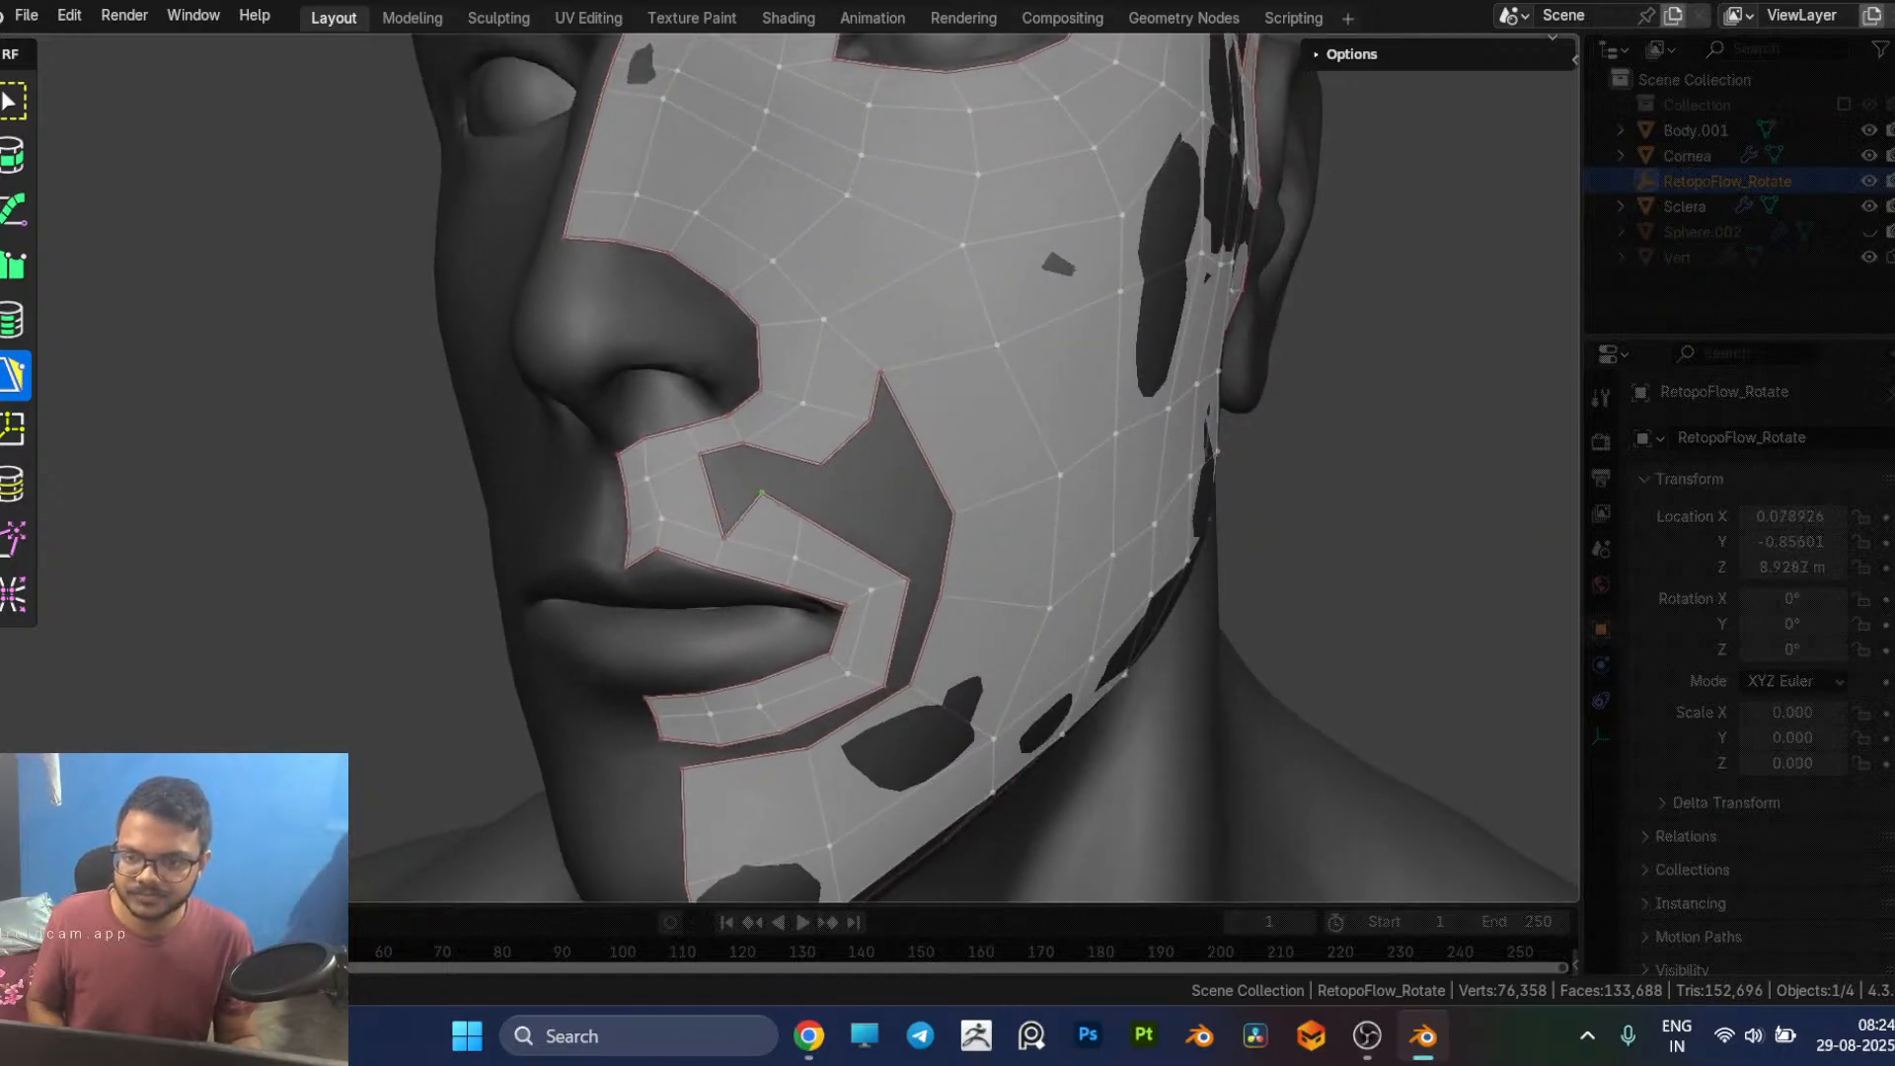
{"action": "middle_click_drag", "start_coordinate": [762, 500], "coordinate": [747, 515]}
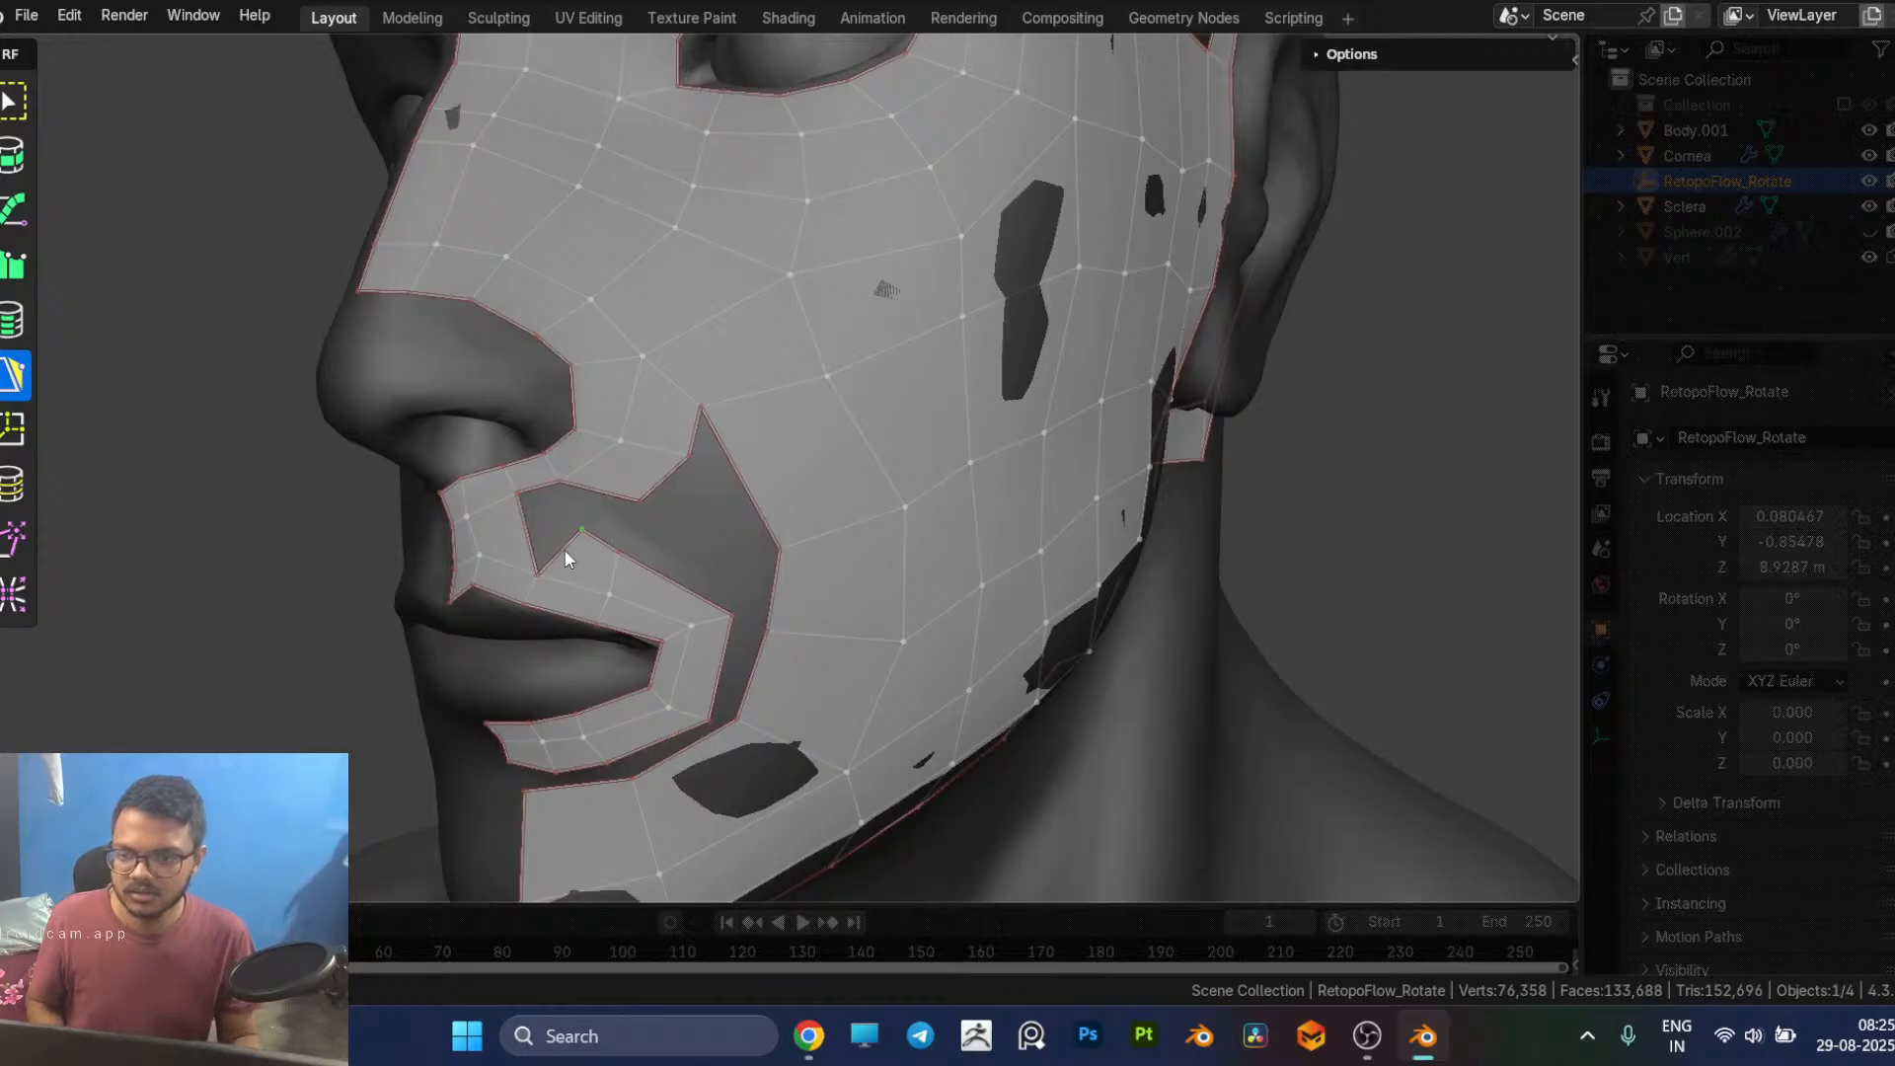
Step: Try to fill the gap between the nose strip and the upper-lip row with two adjoining quads
{"action": "left_click", "coordinate": [567, 554]}
{"action": "left_click", "coordinate": [549, 492]}
{"action": "left_click", "coordinate": [624, 528]}
{"action": "middle_click_drag", "start_coordinate": [627, 550], "coordinate": [620, 557]}
{"action": "left_click", "coordinate": [594, 531]}
{"action": "scroll", "coordinate": [613, 557], "scroll_direction": "down", "scroll_amount": 3}
{"action": "middle_click_drag", "start_coordinate": [946, 533], "coordinate": [884, 542]}
{"action": "scroll", "coordinate": [742, 551], "scroll_direction": "up", "scroll_amount": 5}
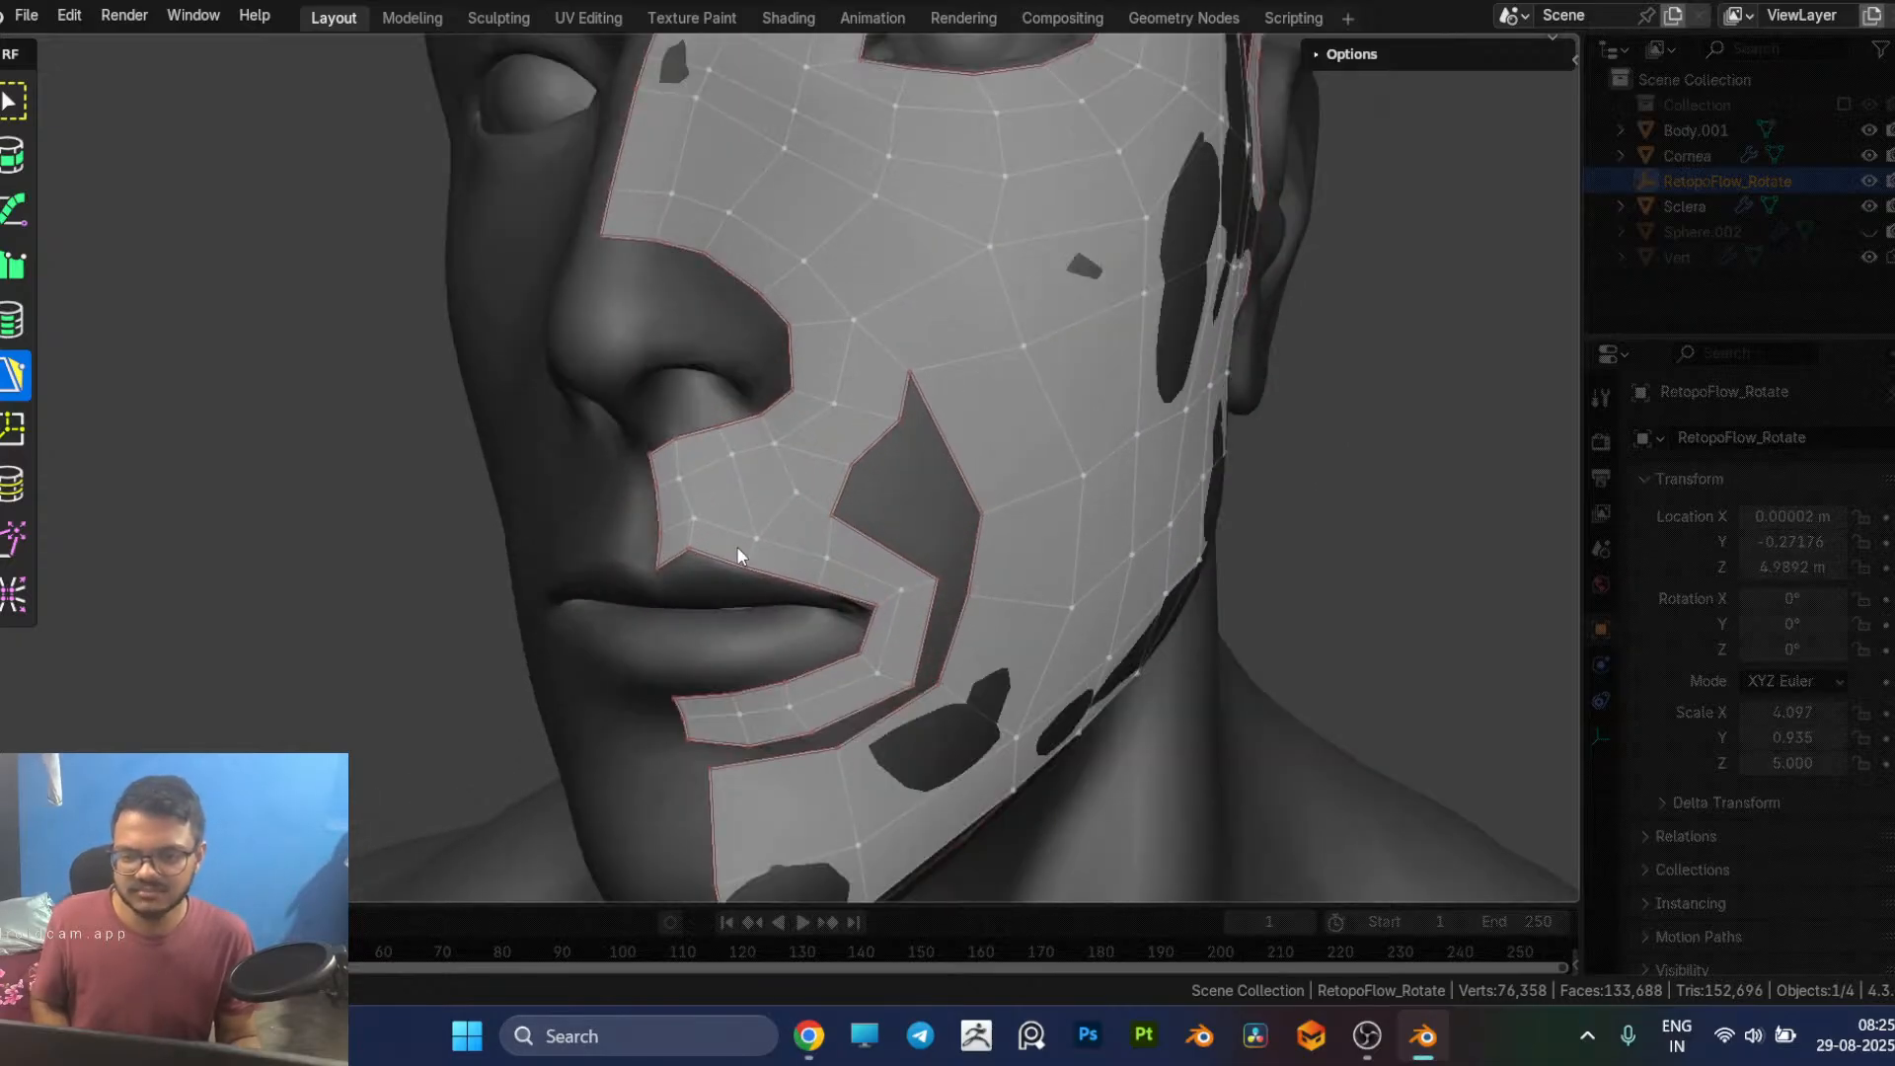
Step: Undo the quads just added between the nose strip and the upper-lip row
{"action": "key", "text": "ctrl+z"}
{"action": "key", "text": "ctrl+z"}
{"action": "key", "text": "ctrl+z"}
{"action": "key", "text": "ctrl+z"}
{"action": "key", "text": "ctrl+z"}
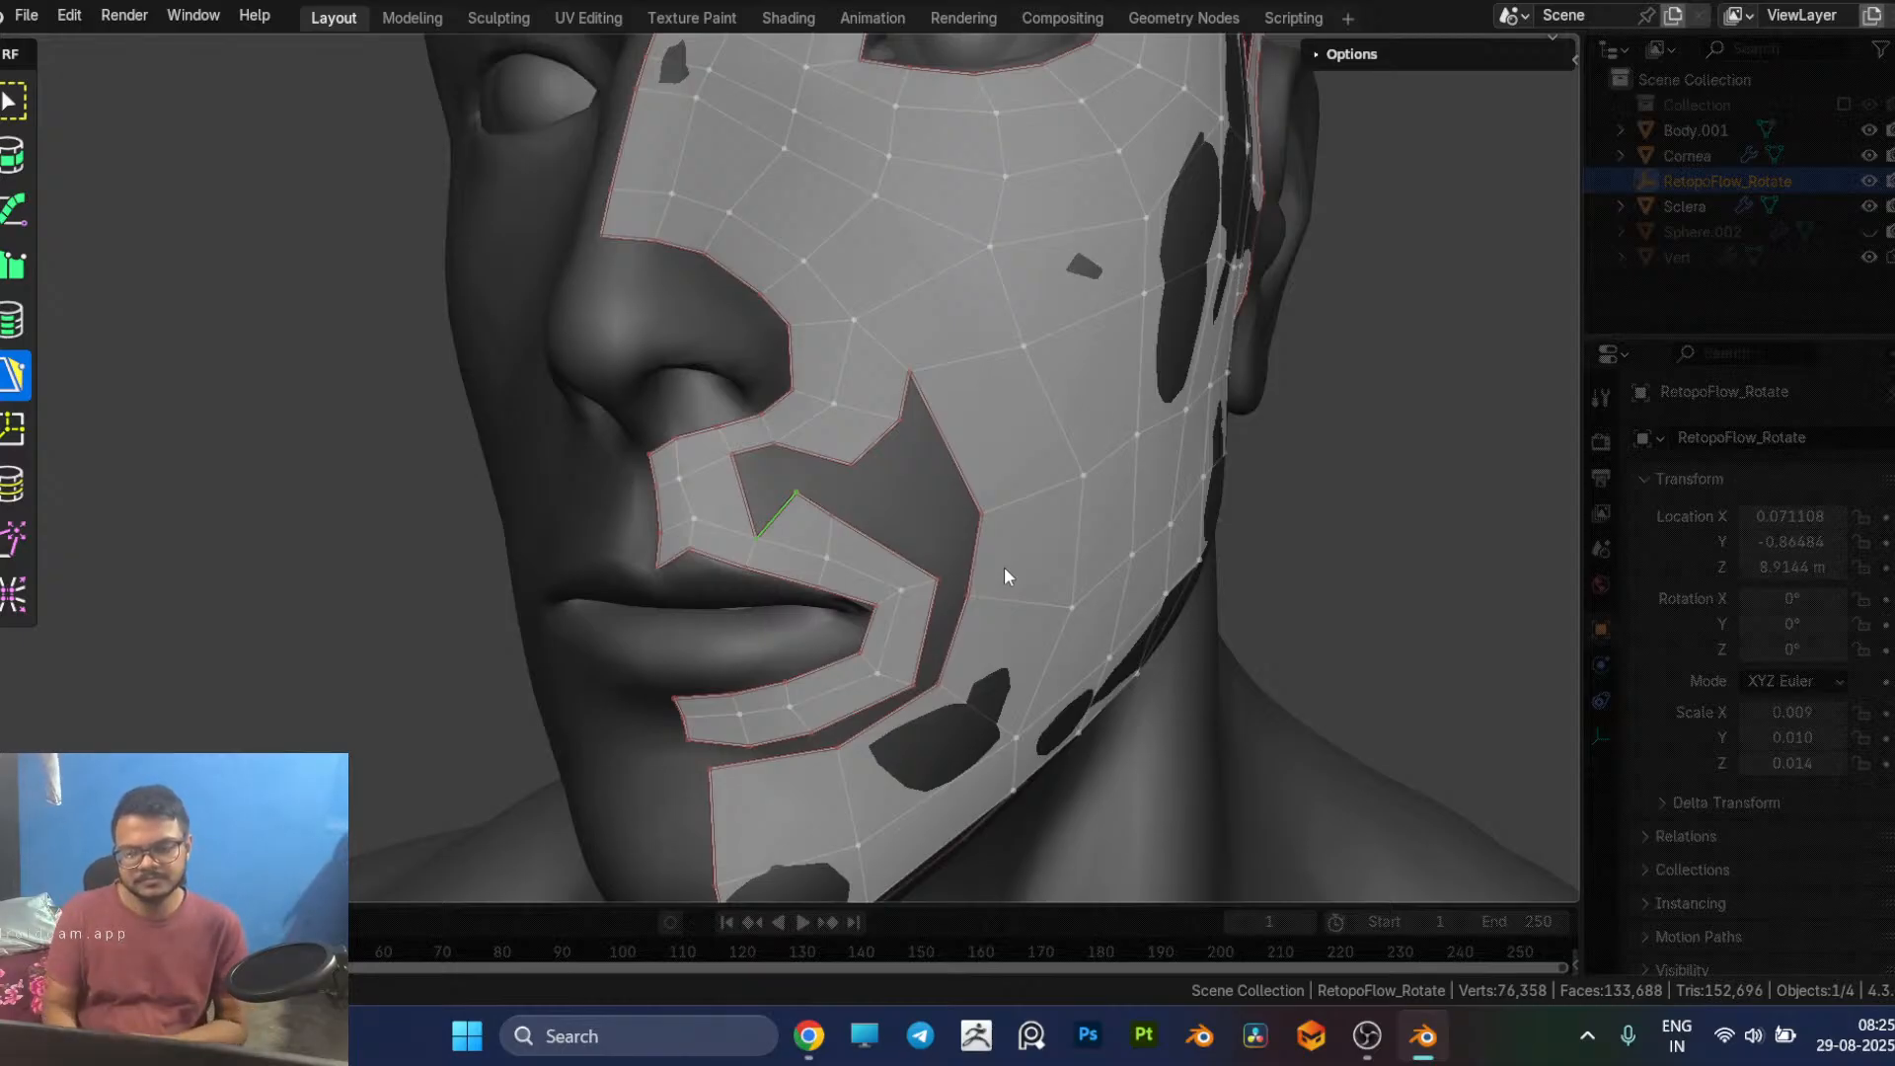
Step: Switch to the browser to study the mouth retopology reference image, and return to Blender
{"action": "key", "text": "alt+Tab"}
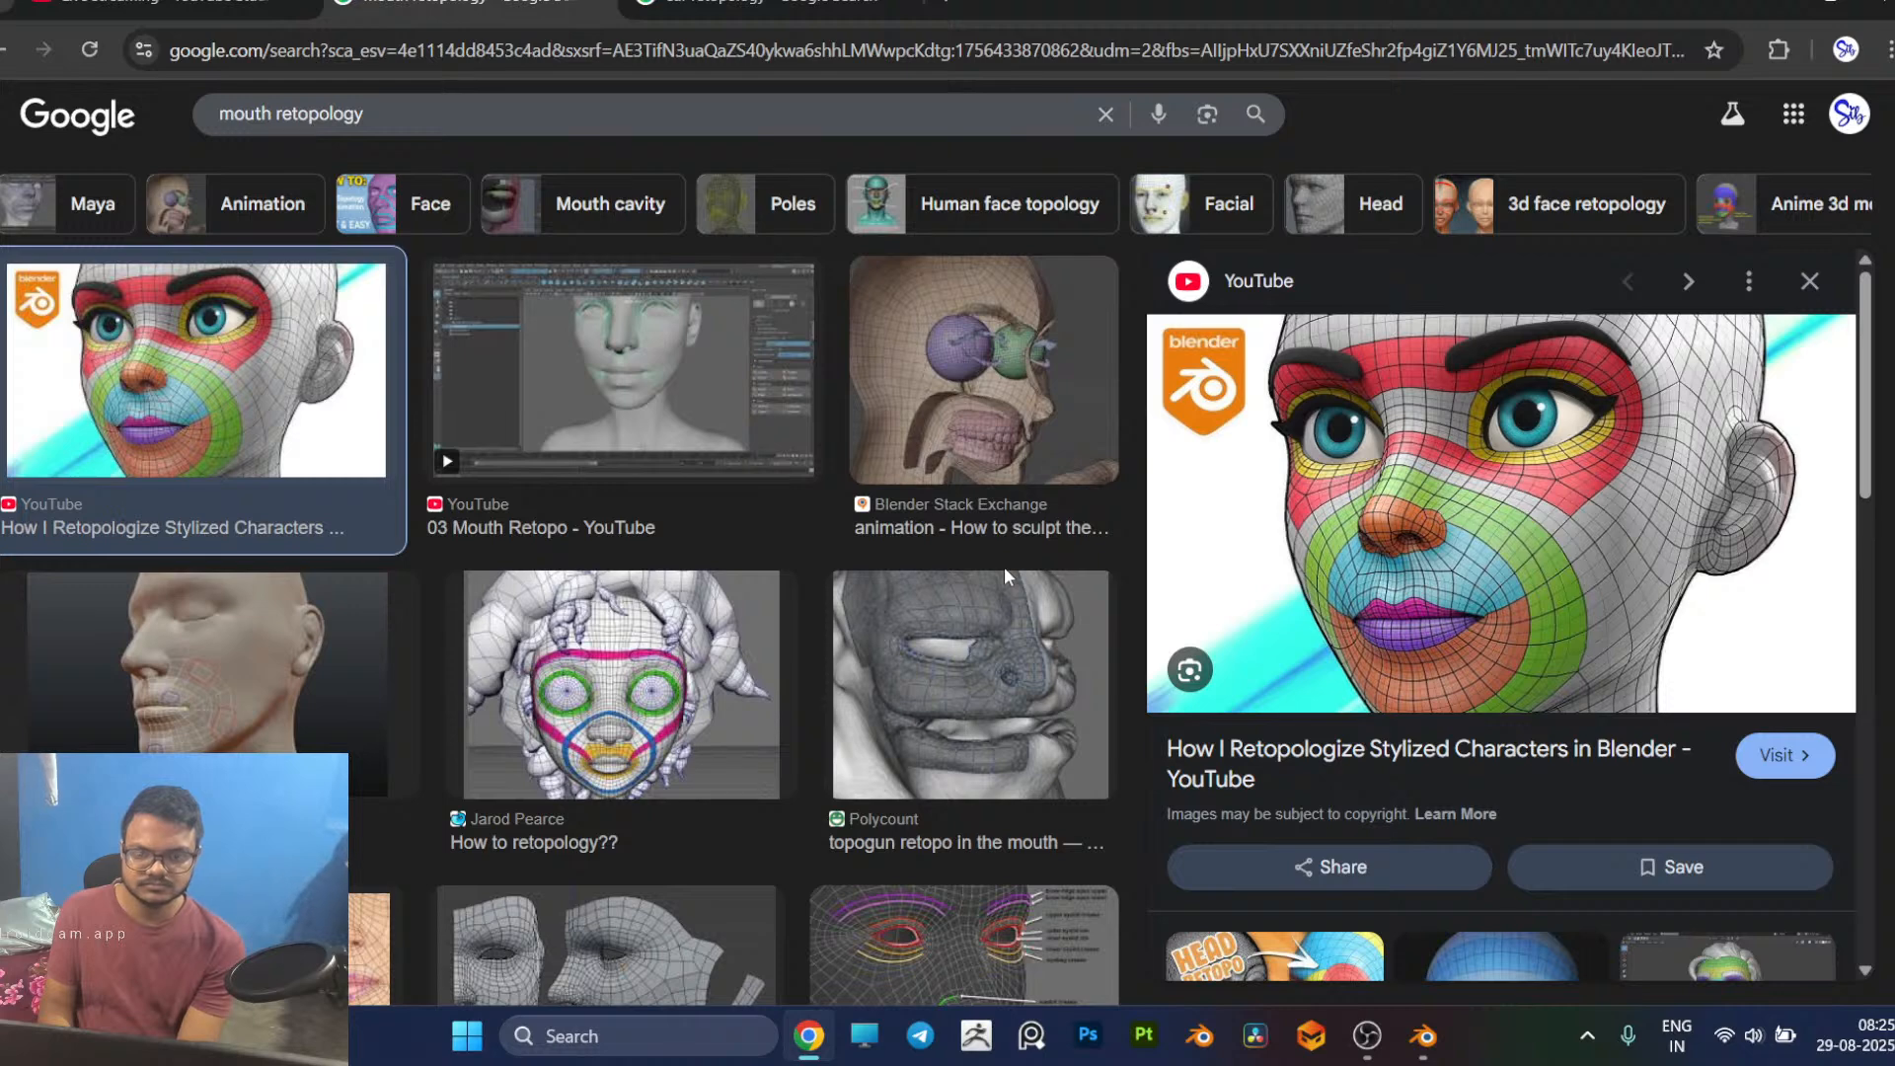
{"action": "key", "text": "alt+Tab"}
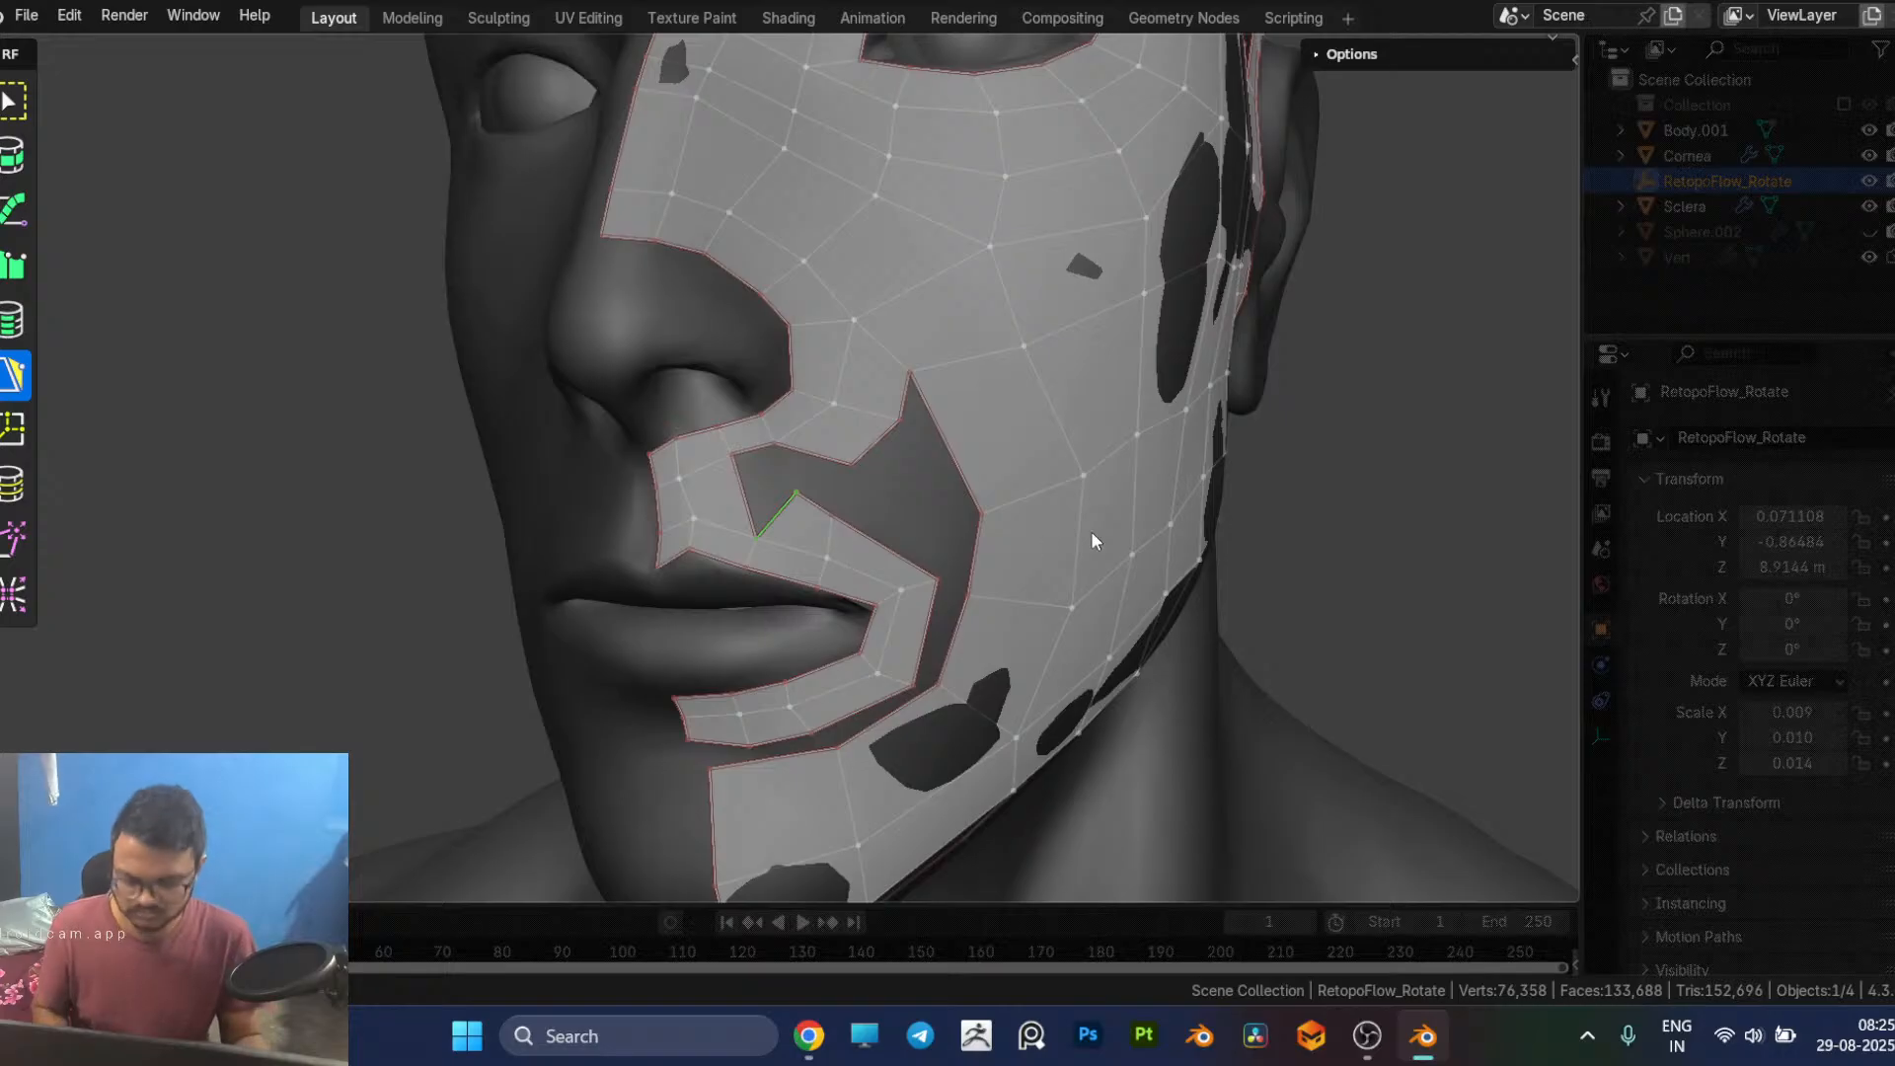
Step: Delete the next quad of the upper-lip outer row and fill a taller quad between the inner lip row and the nose strip
{"action": "left_click", "coordinate": [828, 539]}
{"action": "key", "text": "x"}
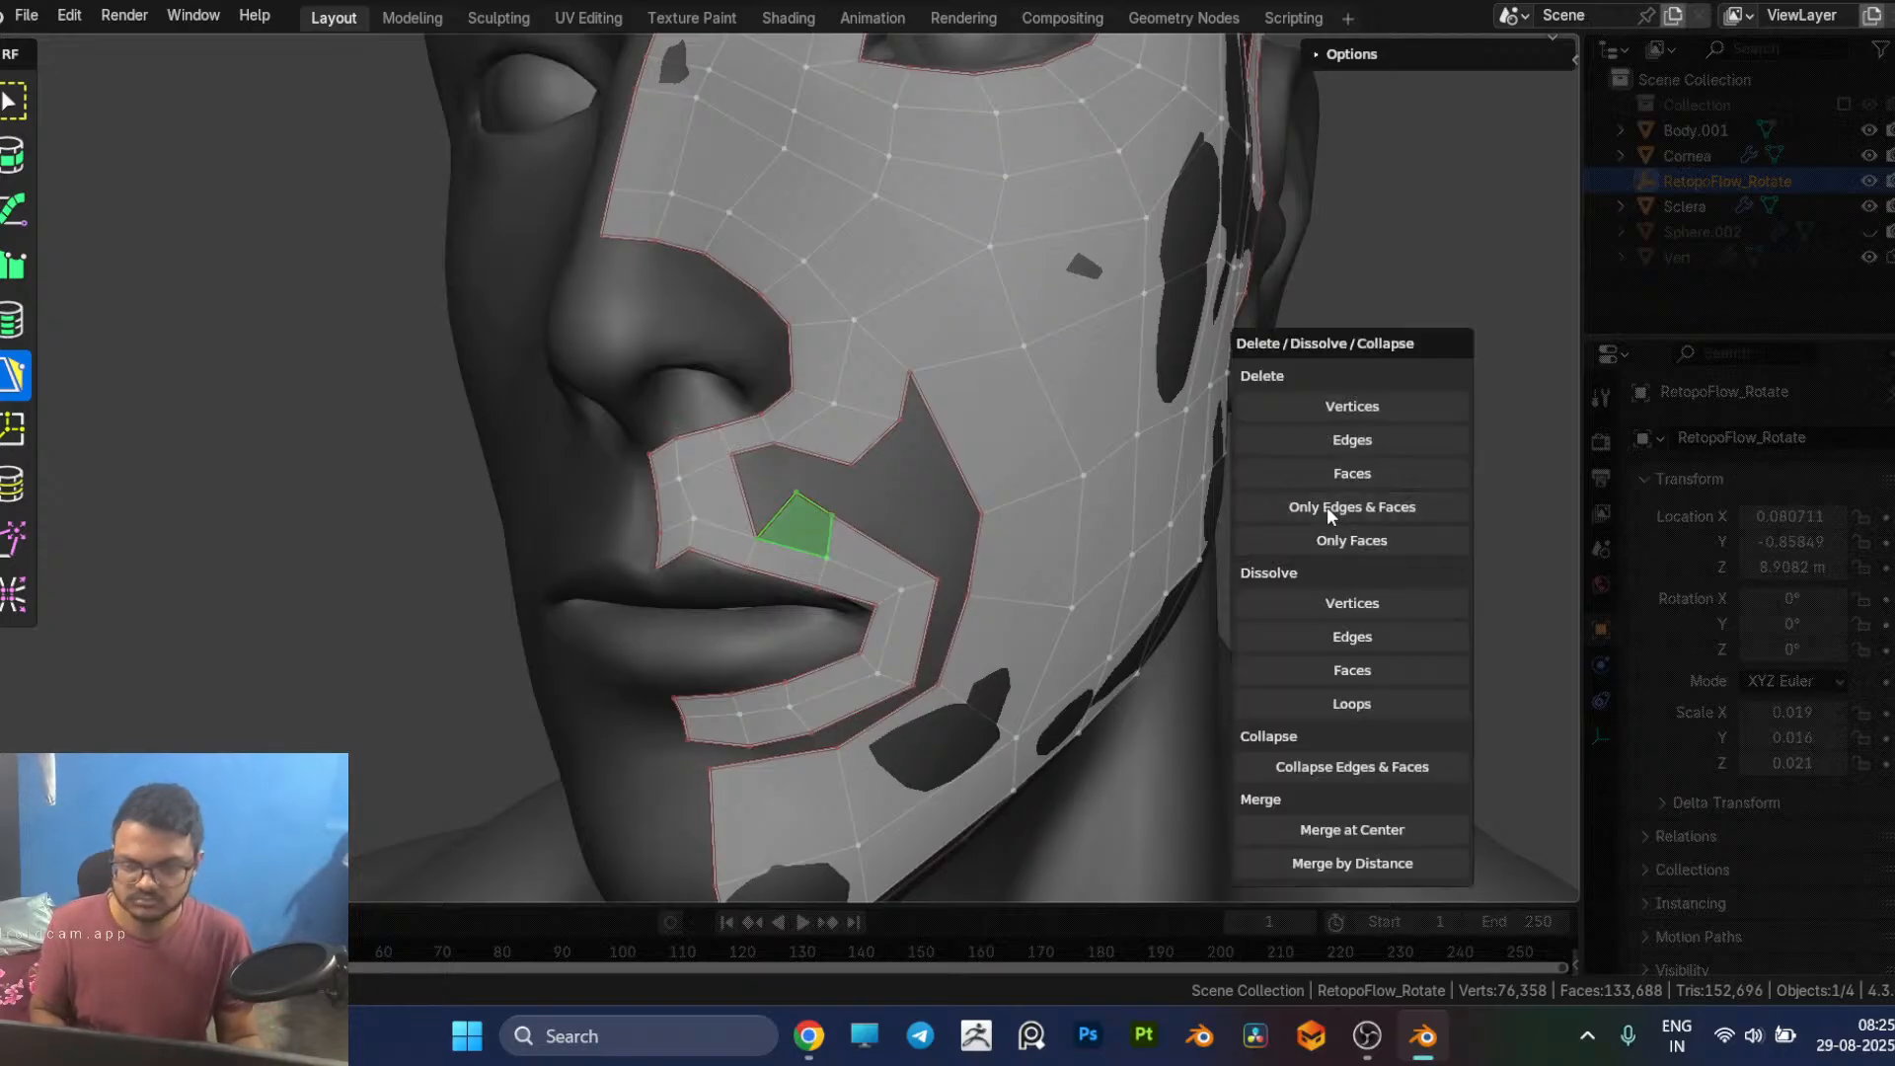
{"action": "left_click", "coordinate": [1342, 485]}
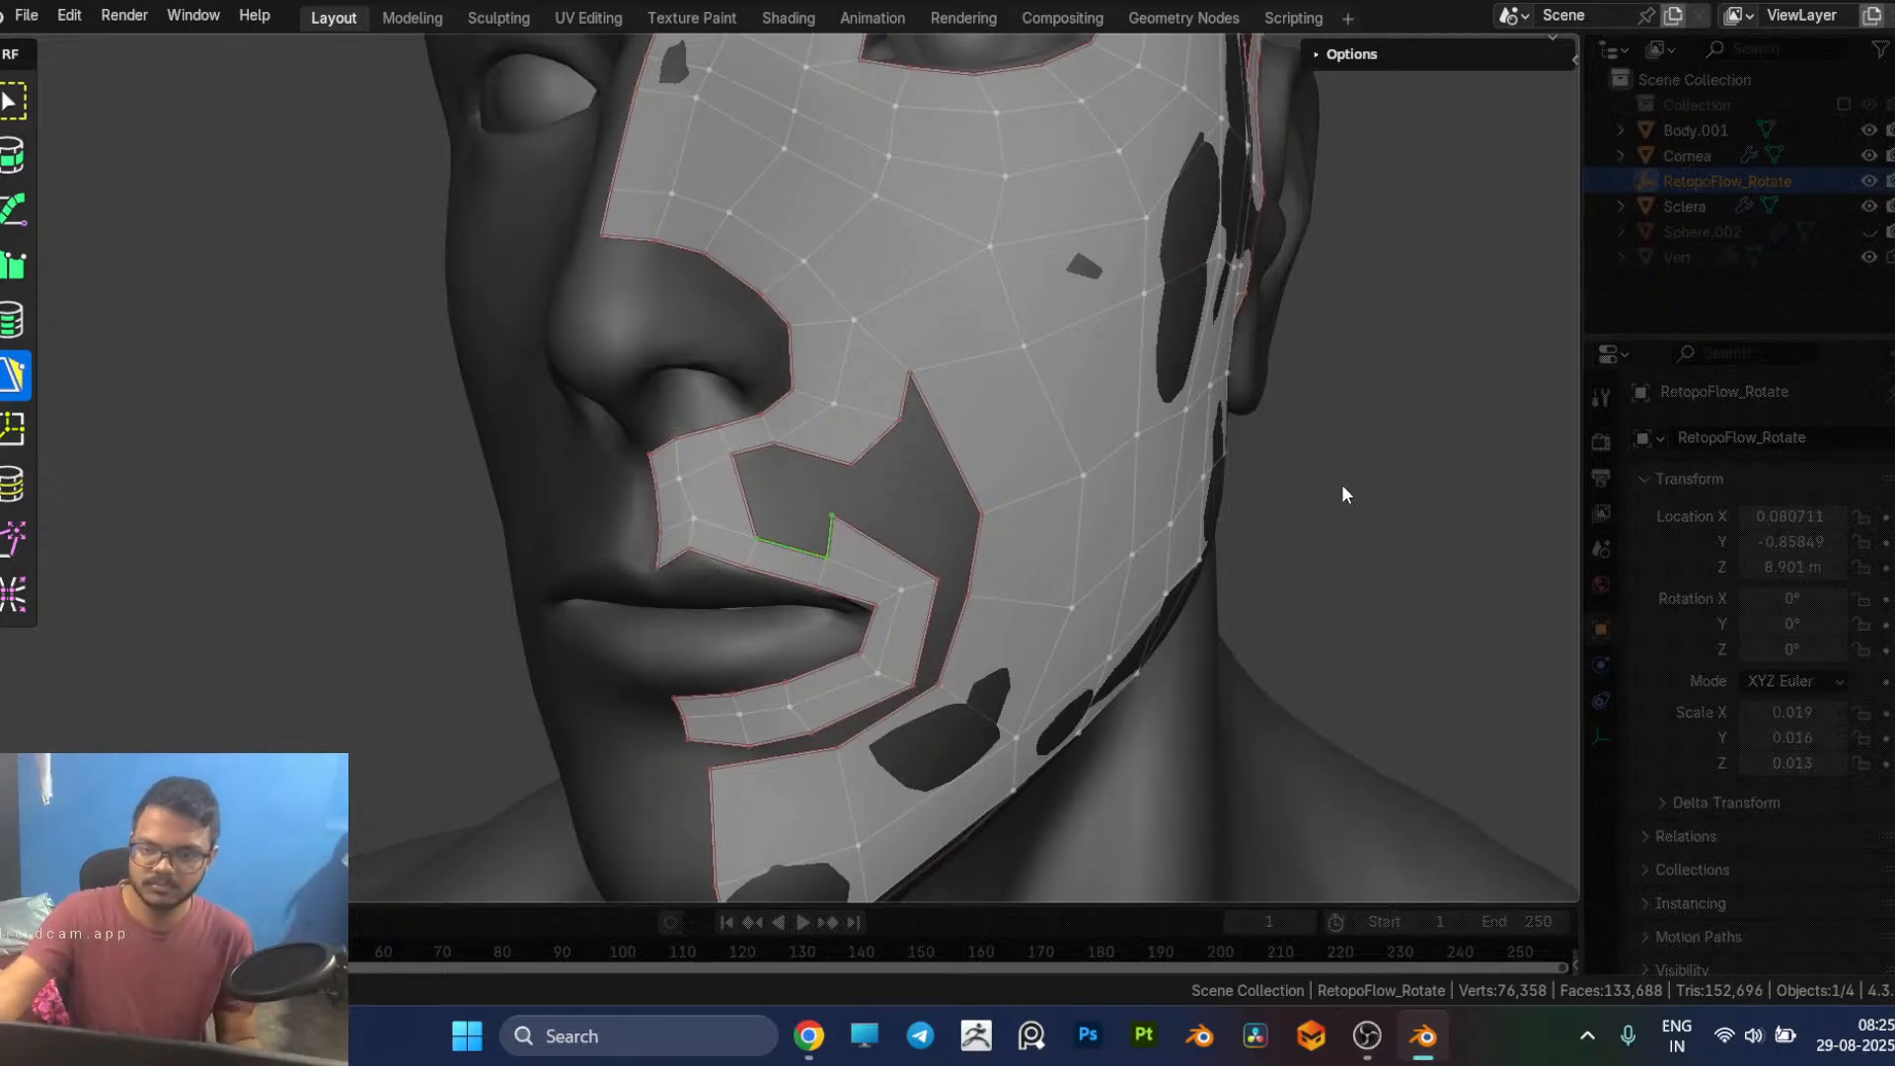
{"action": "left_click", "coordinate": [749, 454]}
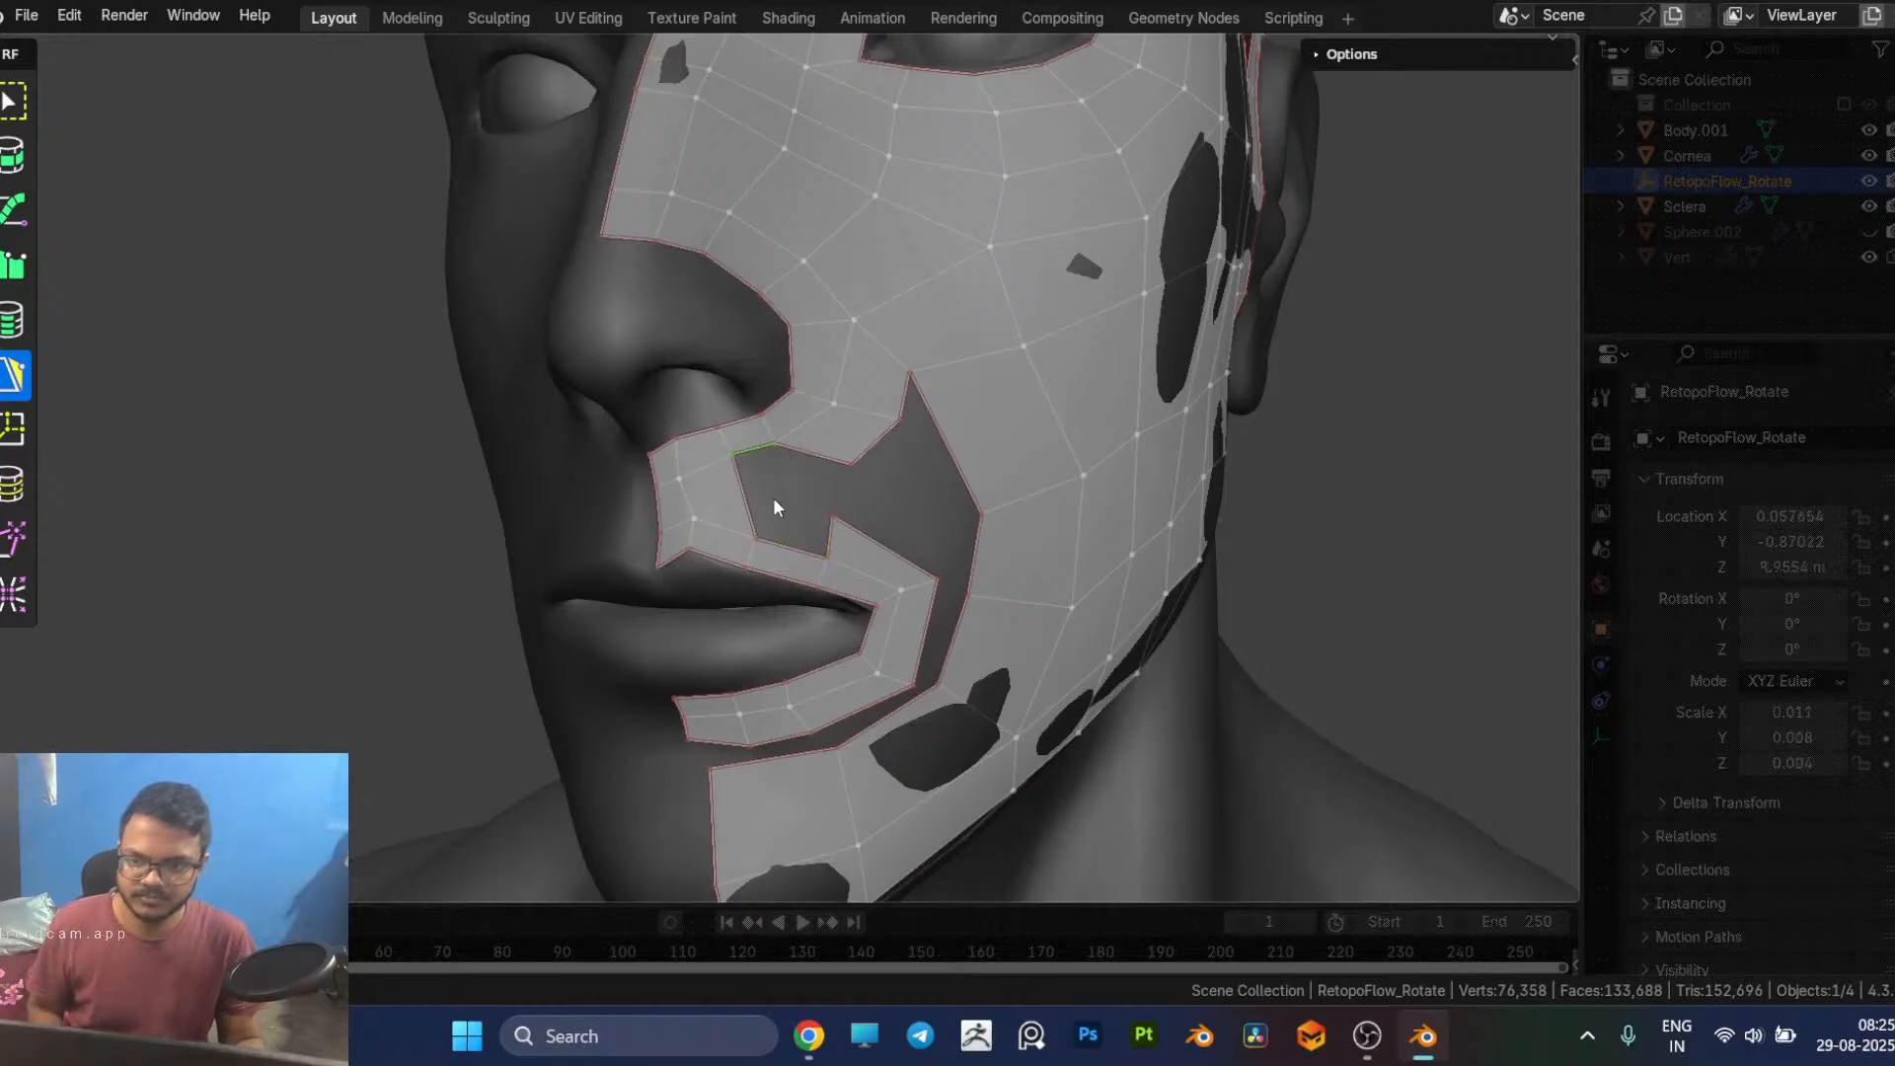
{"action": "left_click", "coordinate": [774, 538], "text": "ctrl"}
Step: Reposition the vertices around the new quad above the upper lip to even out its spacing with the adjoining faces
{"action": "middle_click_drag", "start_coordinate": [774, 538], "coordinate": [972, 625]}
{"action": "left_click_drag", "start_coordinate": [720, 505], "coordinate": [715, 503]}
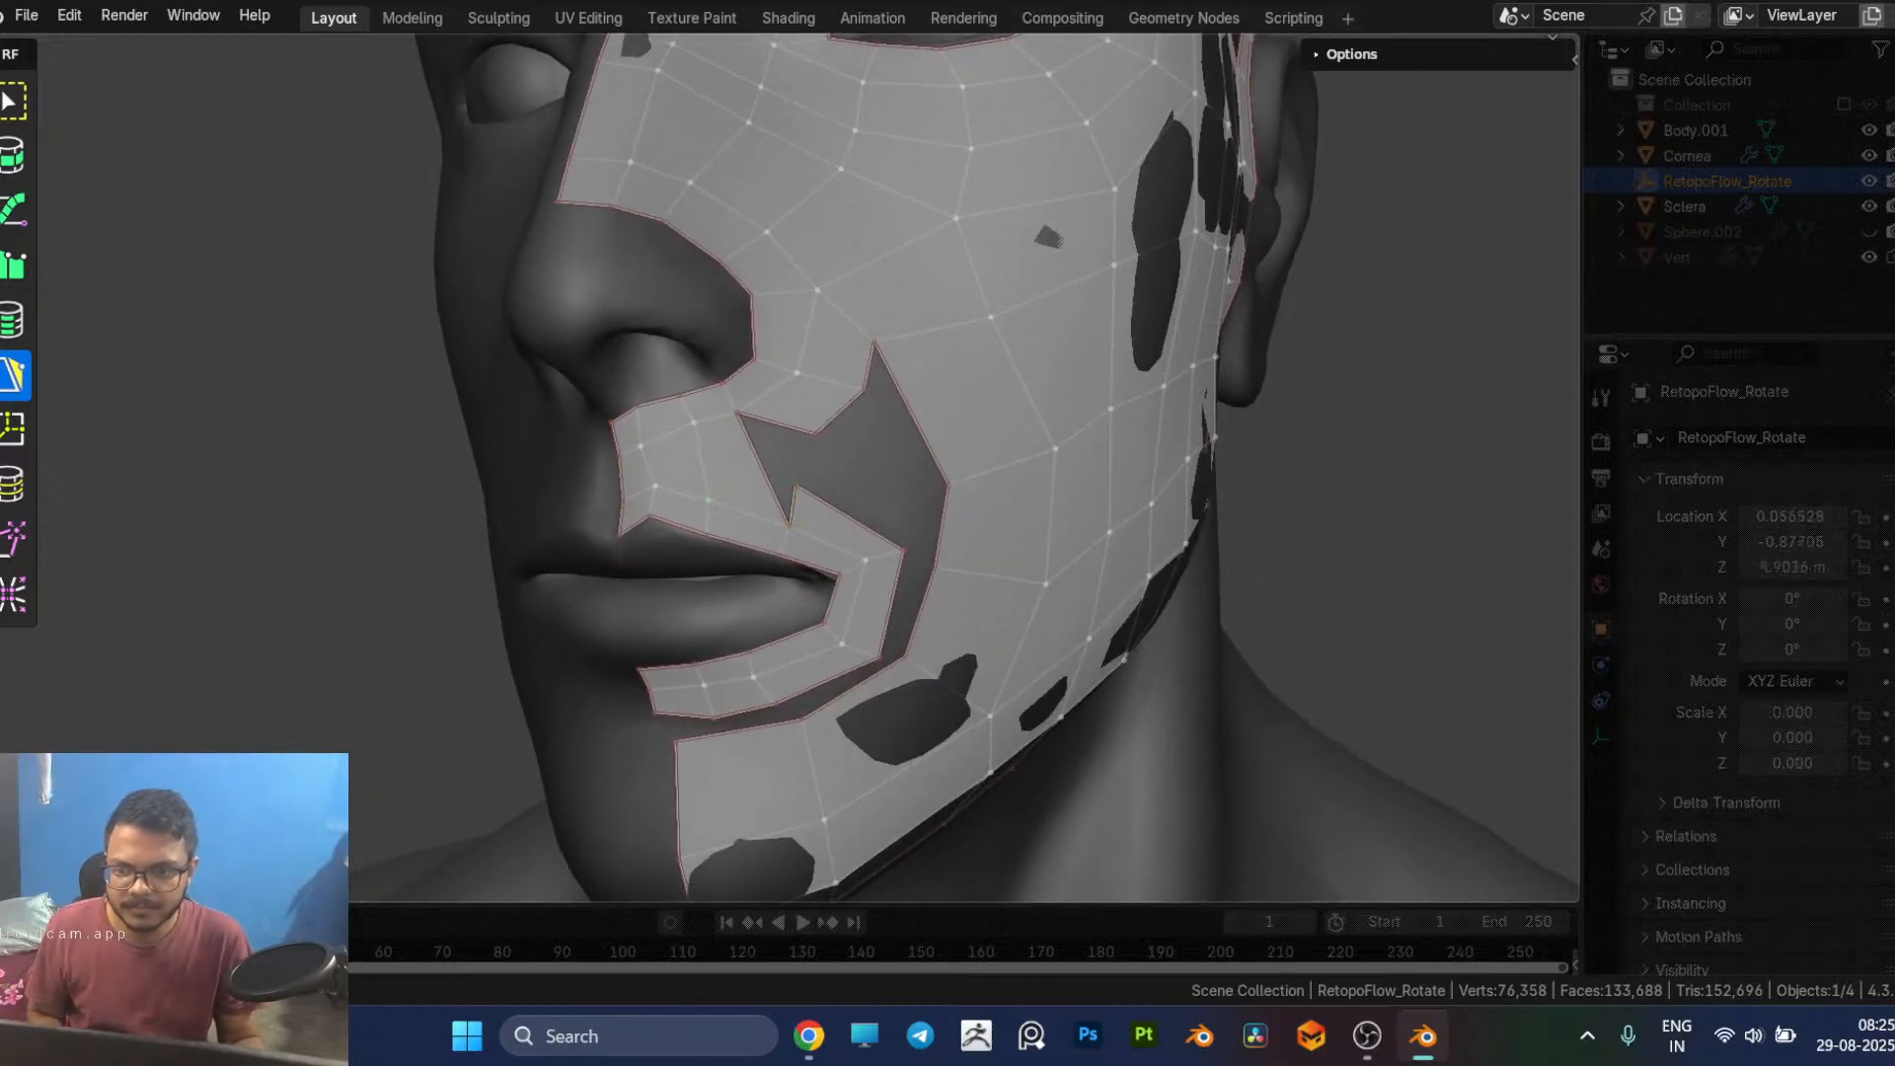
{"action": "middle_click_drag", "start_coordinate": [715, 503], "coordinate": [828, 520]}
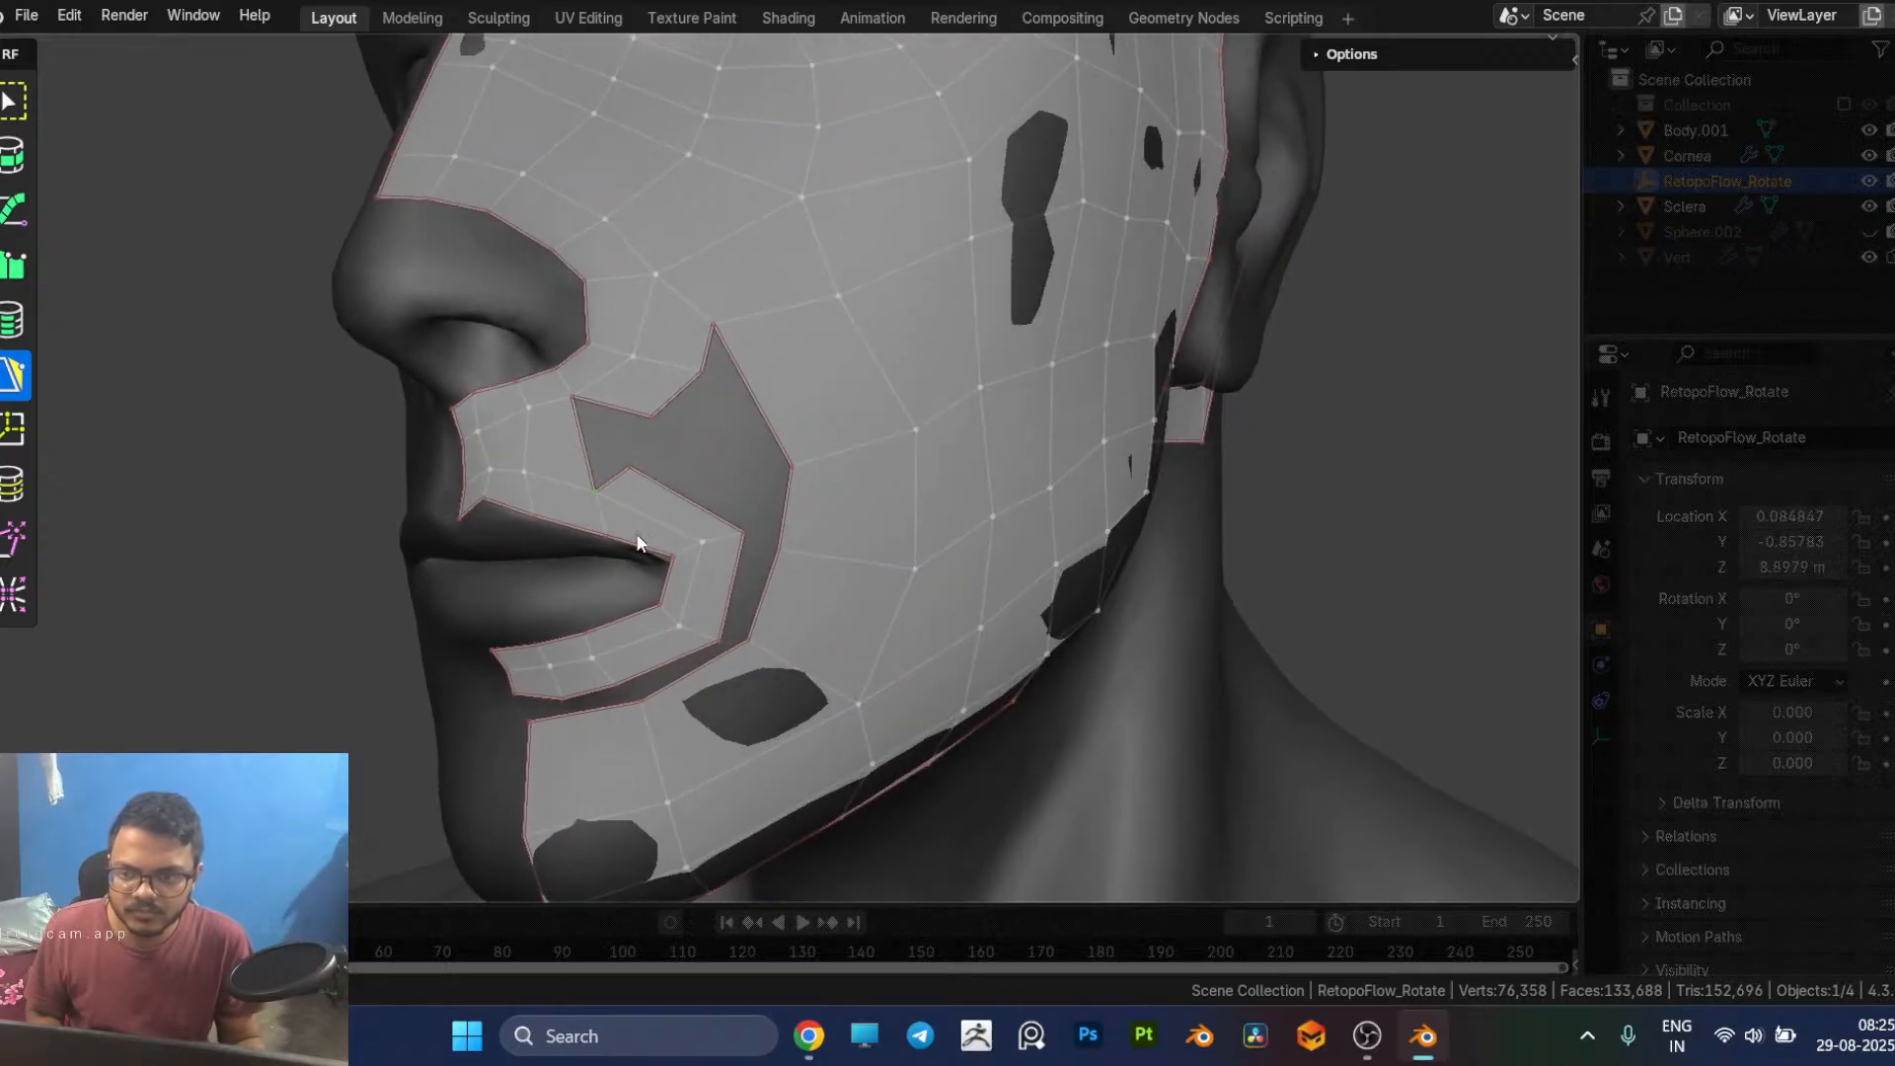
{"action": "middle_click_drag", "start_coordinate": [612, 513], "coordinate": [735, 527]}
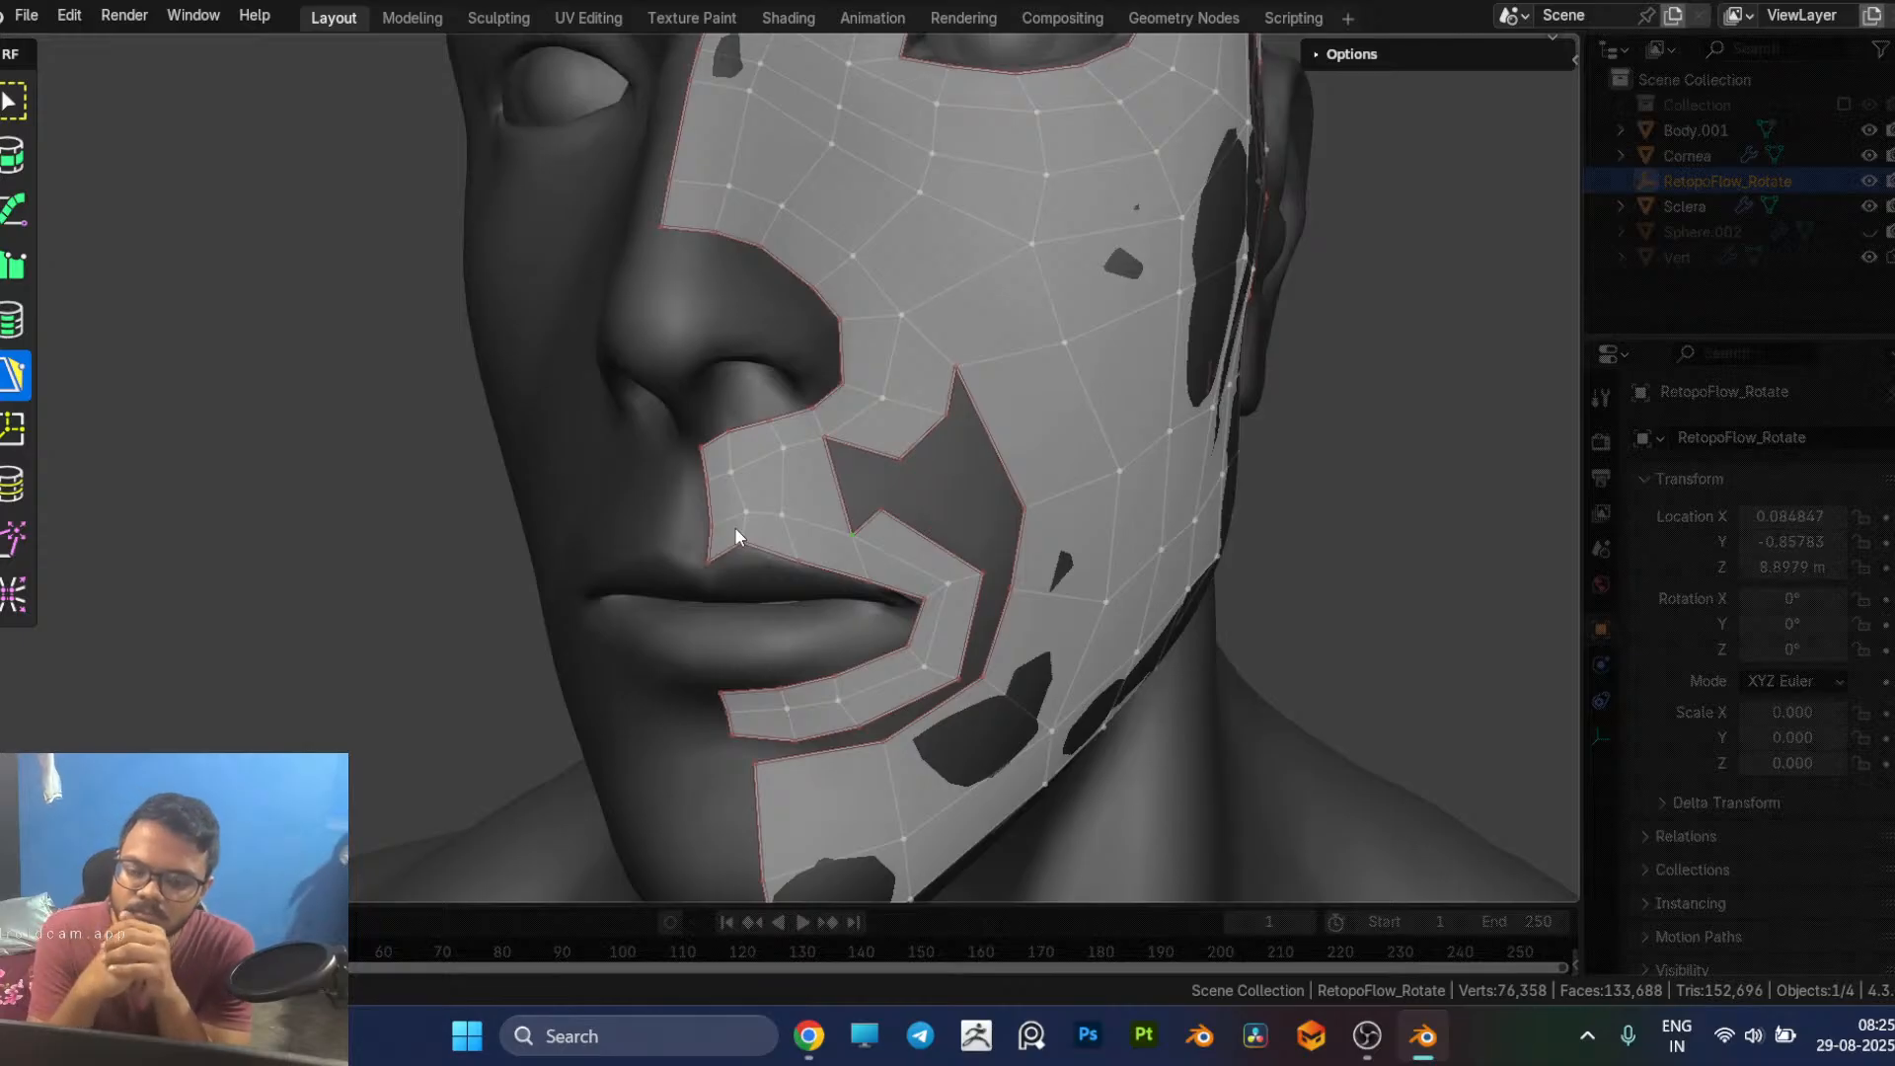
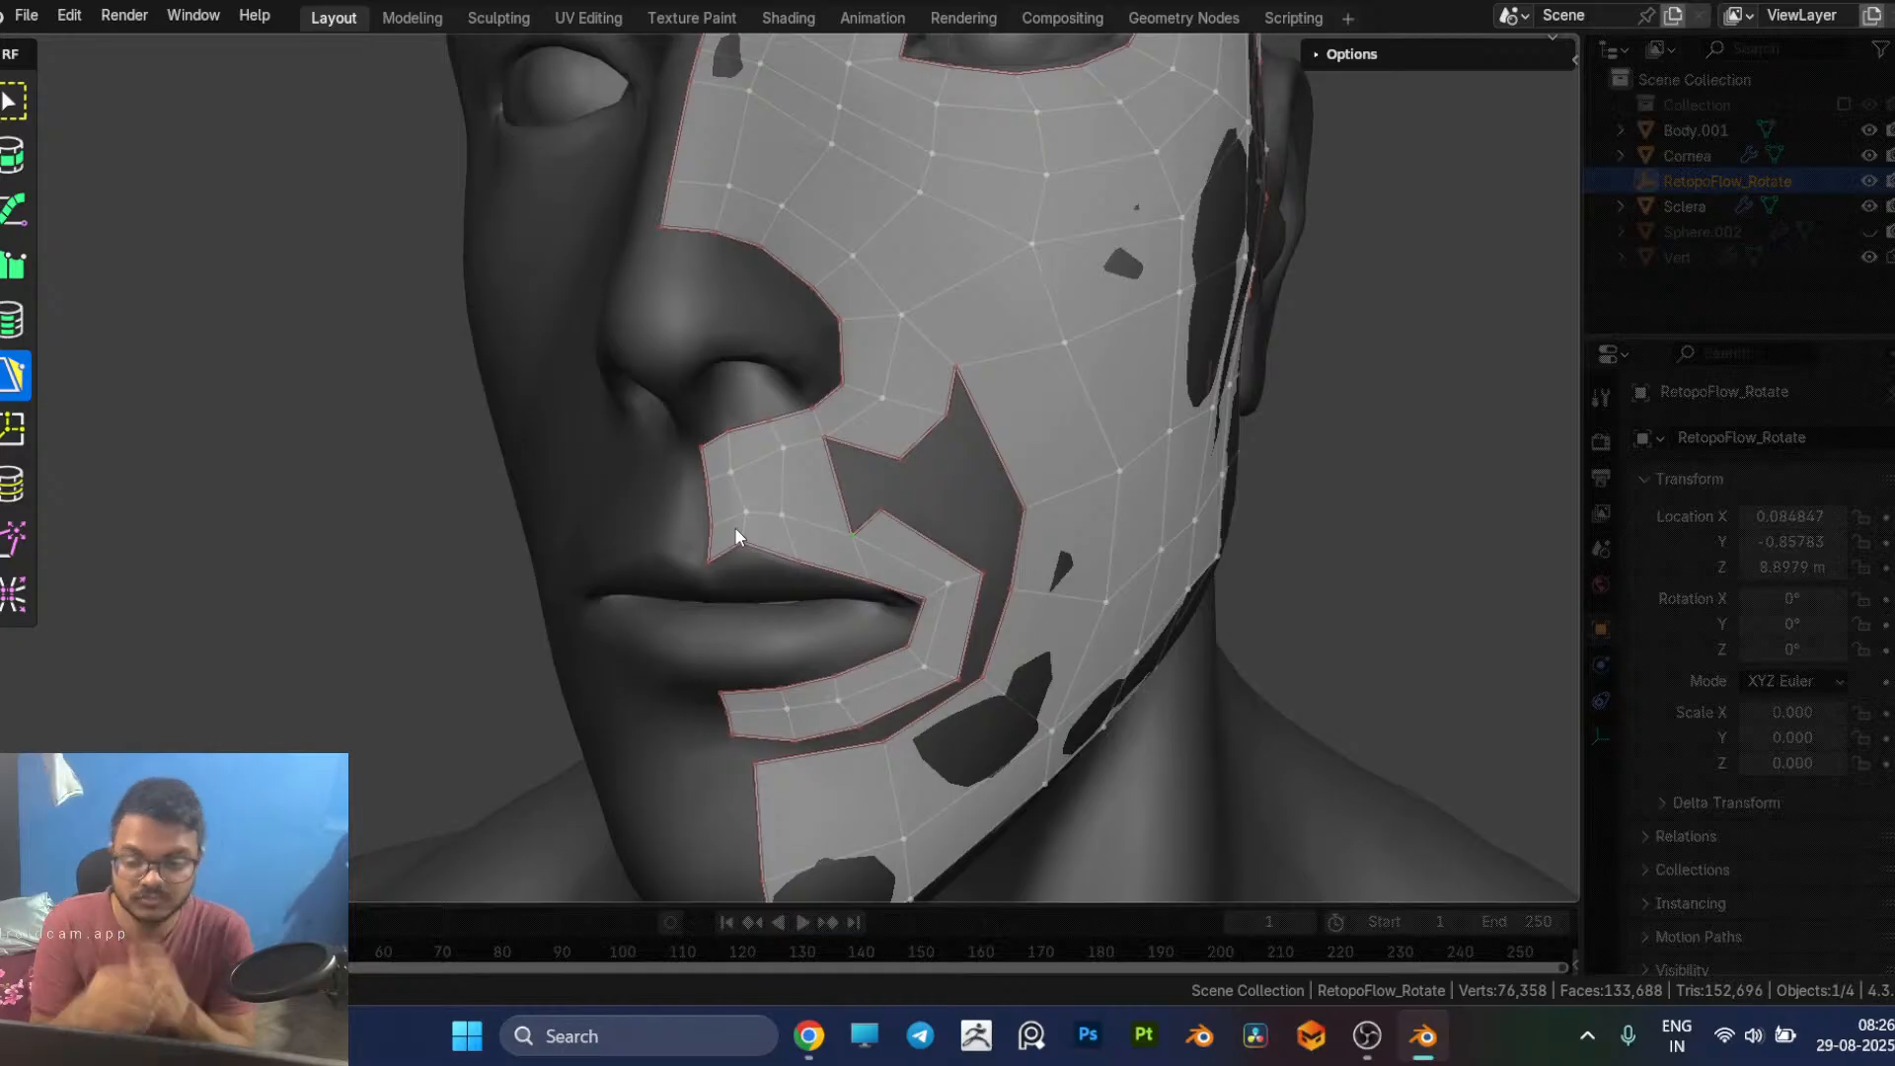
Step: Insert a horizontal edge loop through the tall quads between the nose strip and the upper lip, and even out its vertices
{"action": "key", "text": "7"}
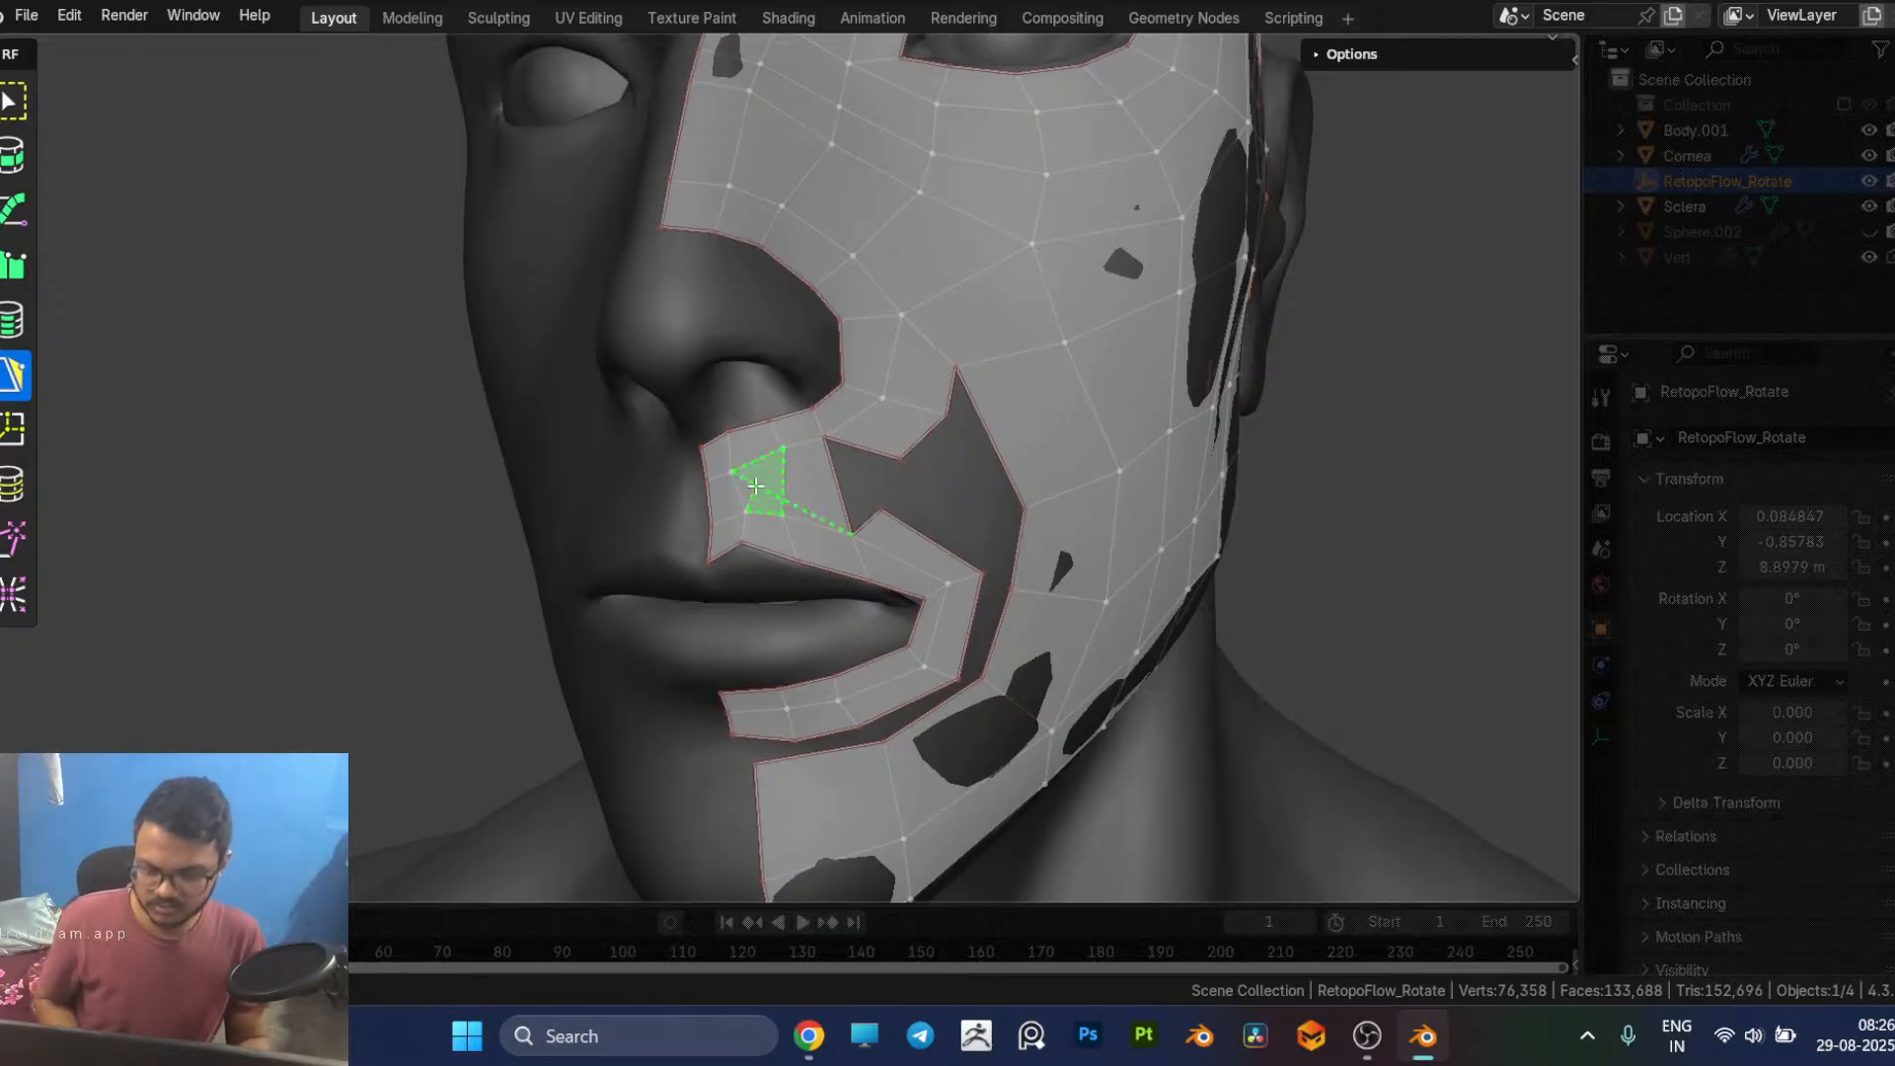
{"action": "left_click", "coordinate": [758, 486], "text": "ctrl"}
{"action": "key", "text": "5"}
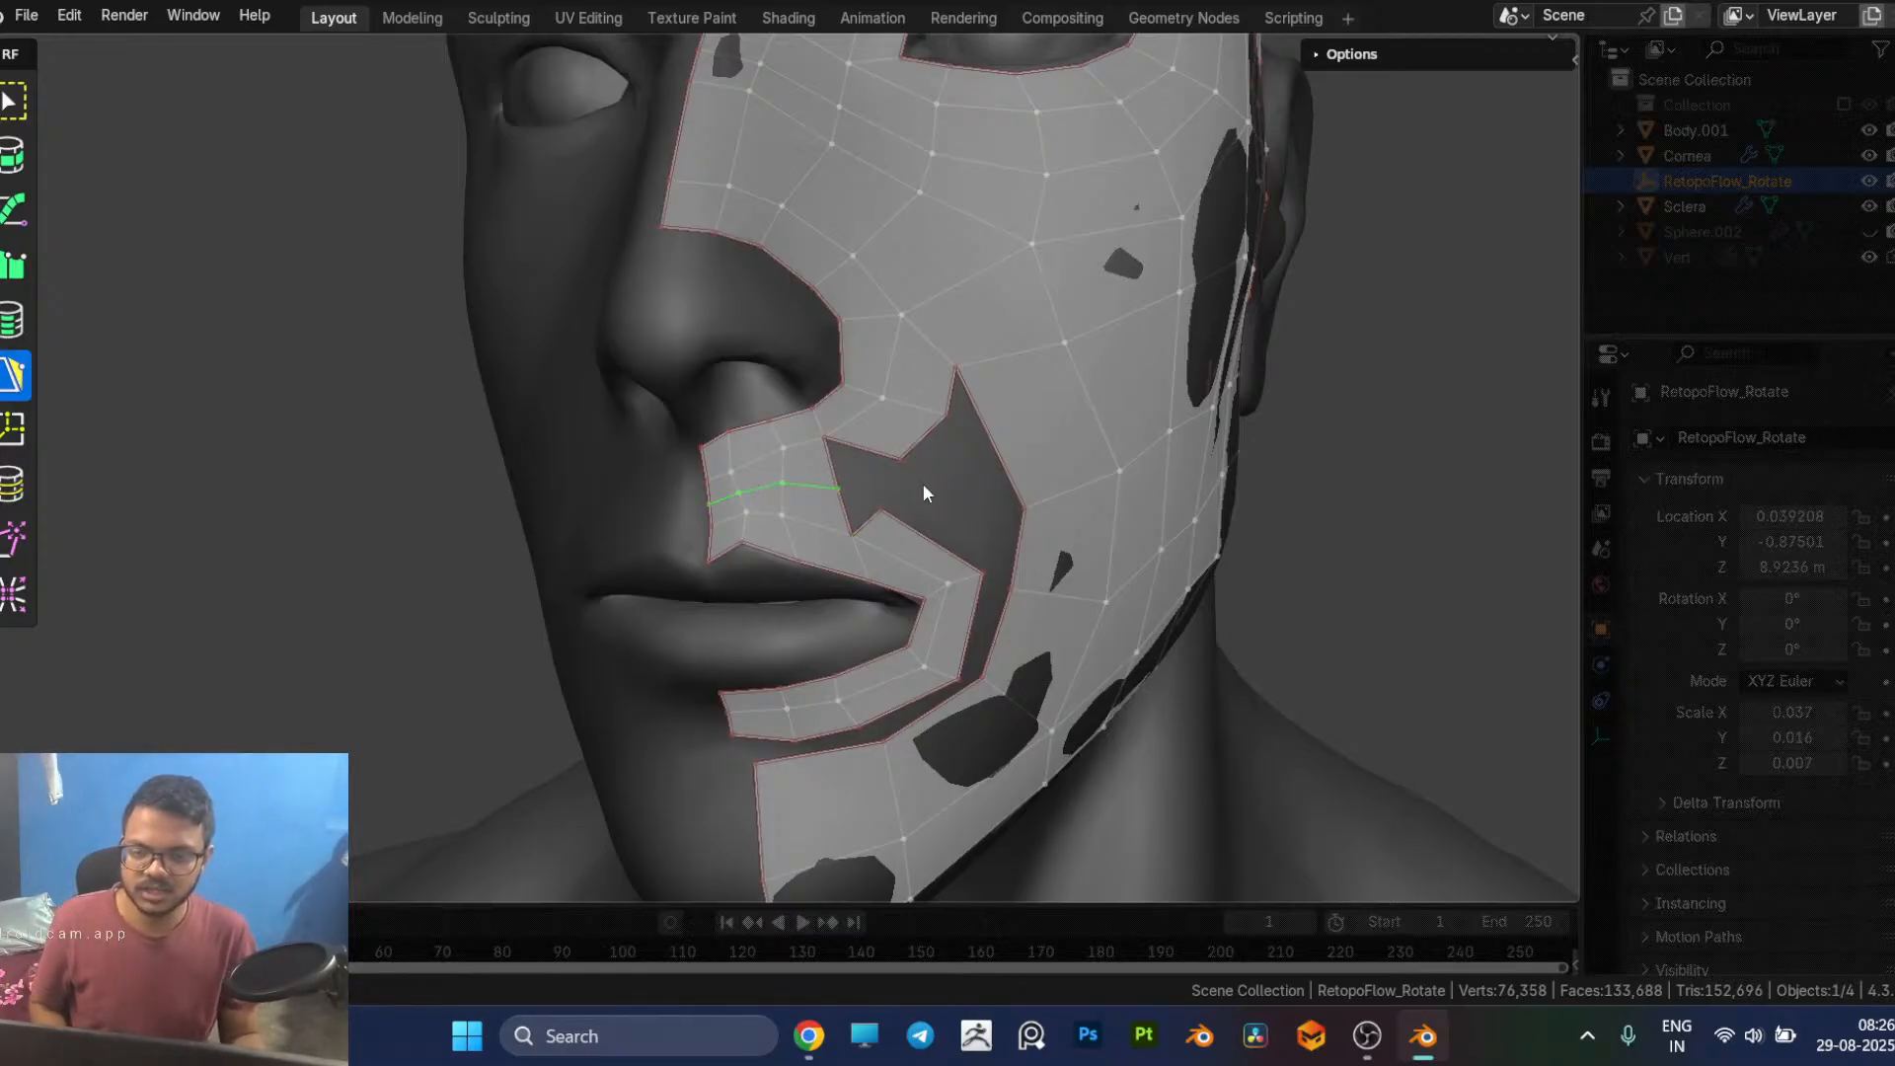
{"action": "middle_click_drag", "start_coordinate": [918, 484], "coordinate": [885, 496]}
{"action": "left_click", "coordinate": [801, 513]}
{"action": "left_click_drag", "start_coordinate": [806, 512], "coordinate": [760, 494]}
{"action": "middle_click_drag", "start_coordinate": [799, 488], "coordinate": [782, 530]}
{"action": "scroll", "coordinate": [736, 661], "scroll_direction": "down", "scroll_amount": 3}
{"action": "middle_click_drag", "start_coordinate": [756, 638], "coordinate": [737, 518]}
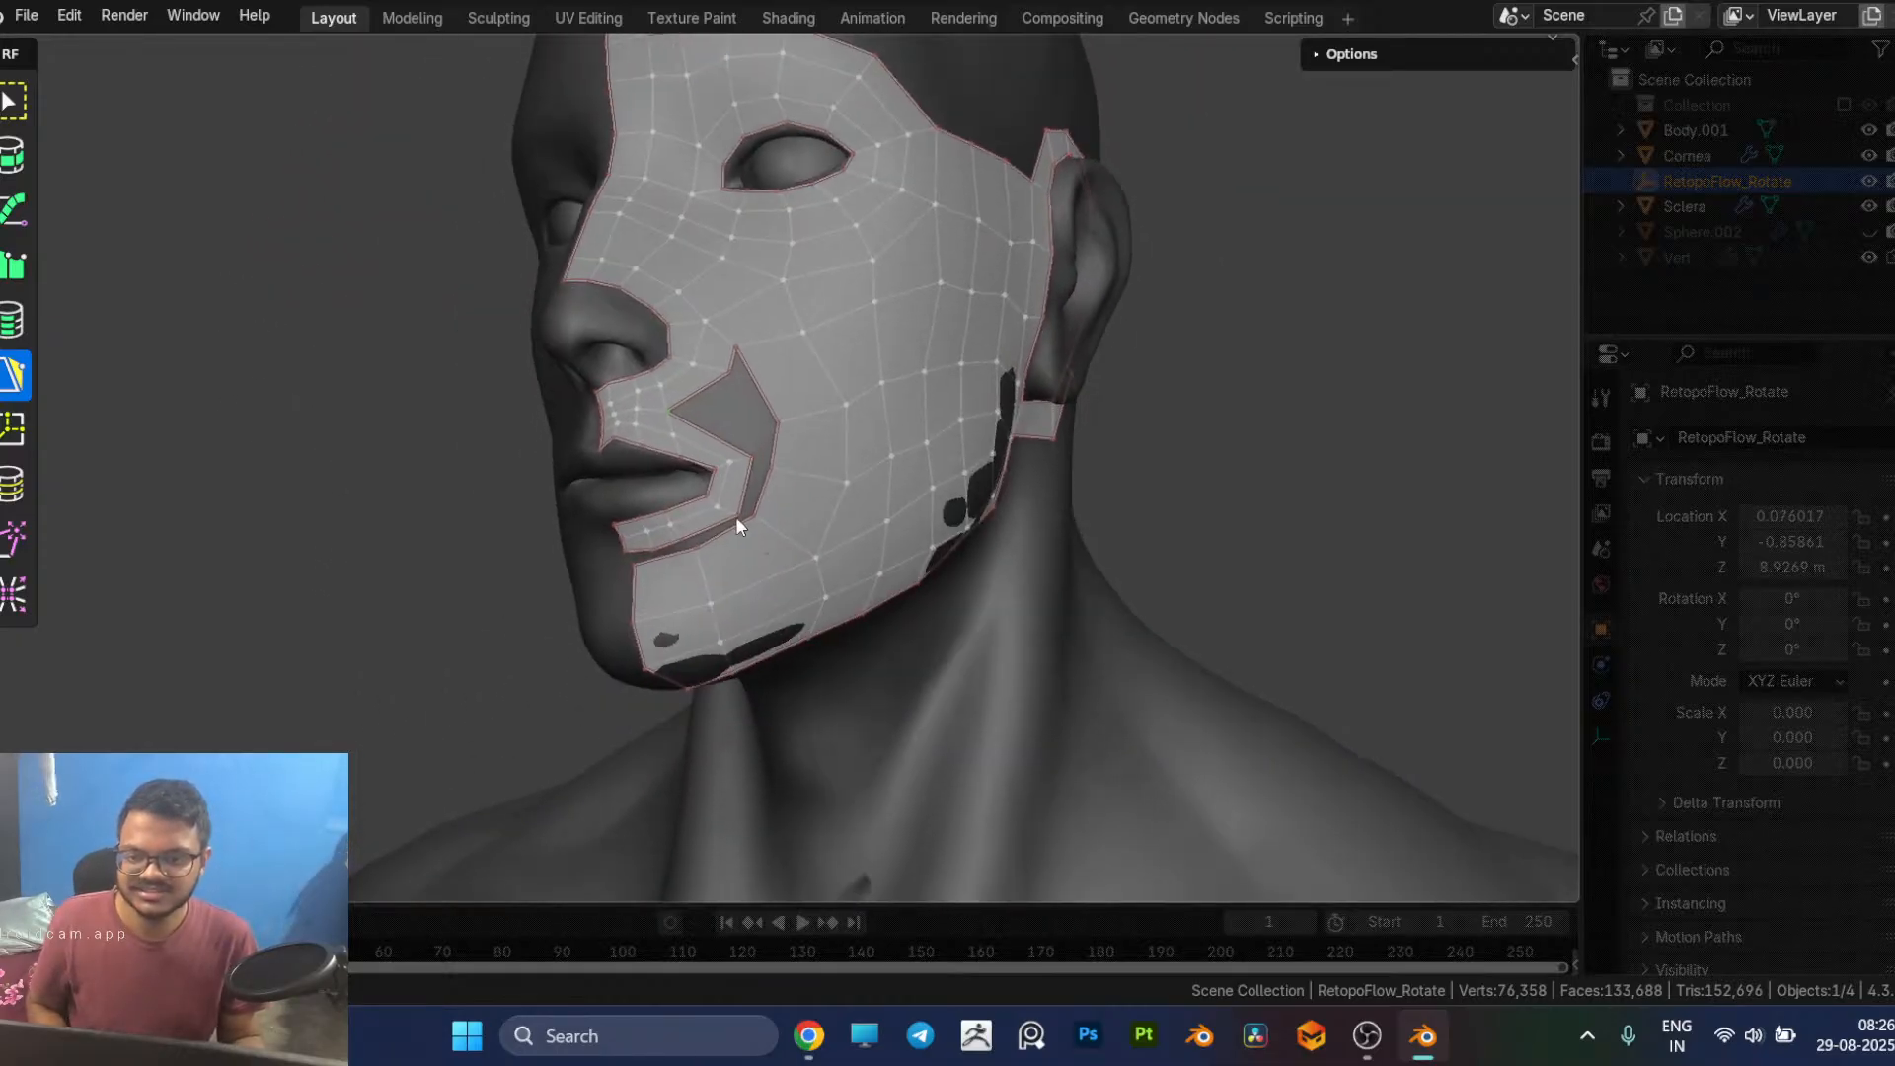
Step: Insert a cross edge loop through the upper-lip strip just before the mouth corner
{"action": "scroll", "coordinate": [737, 515], "scroll_direction": "up", "scroll_amount": 5}
{"action": "key", "text": "7"}
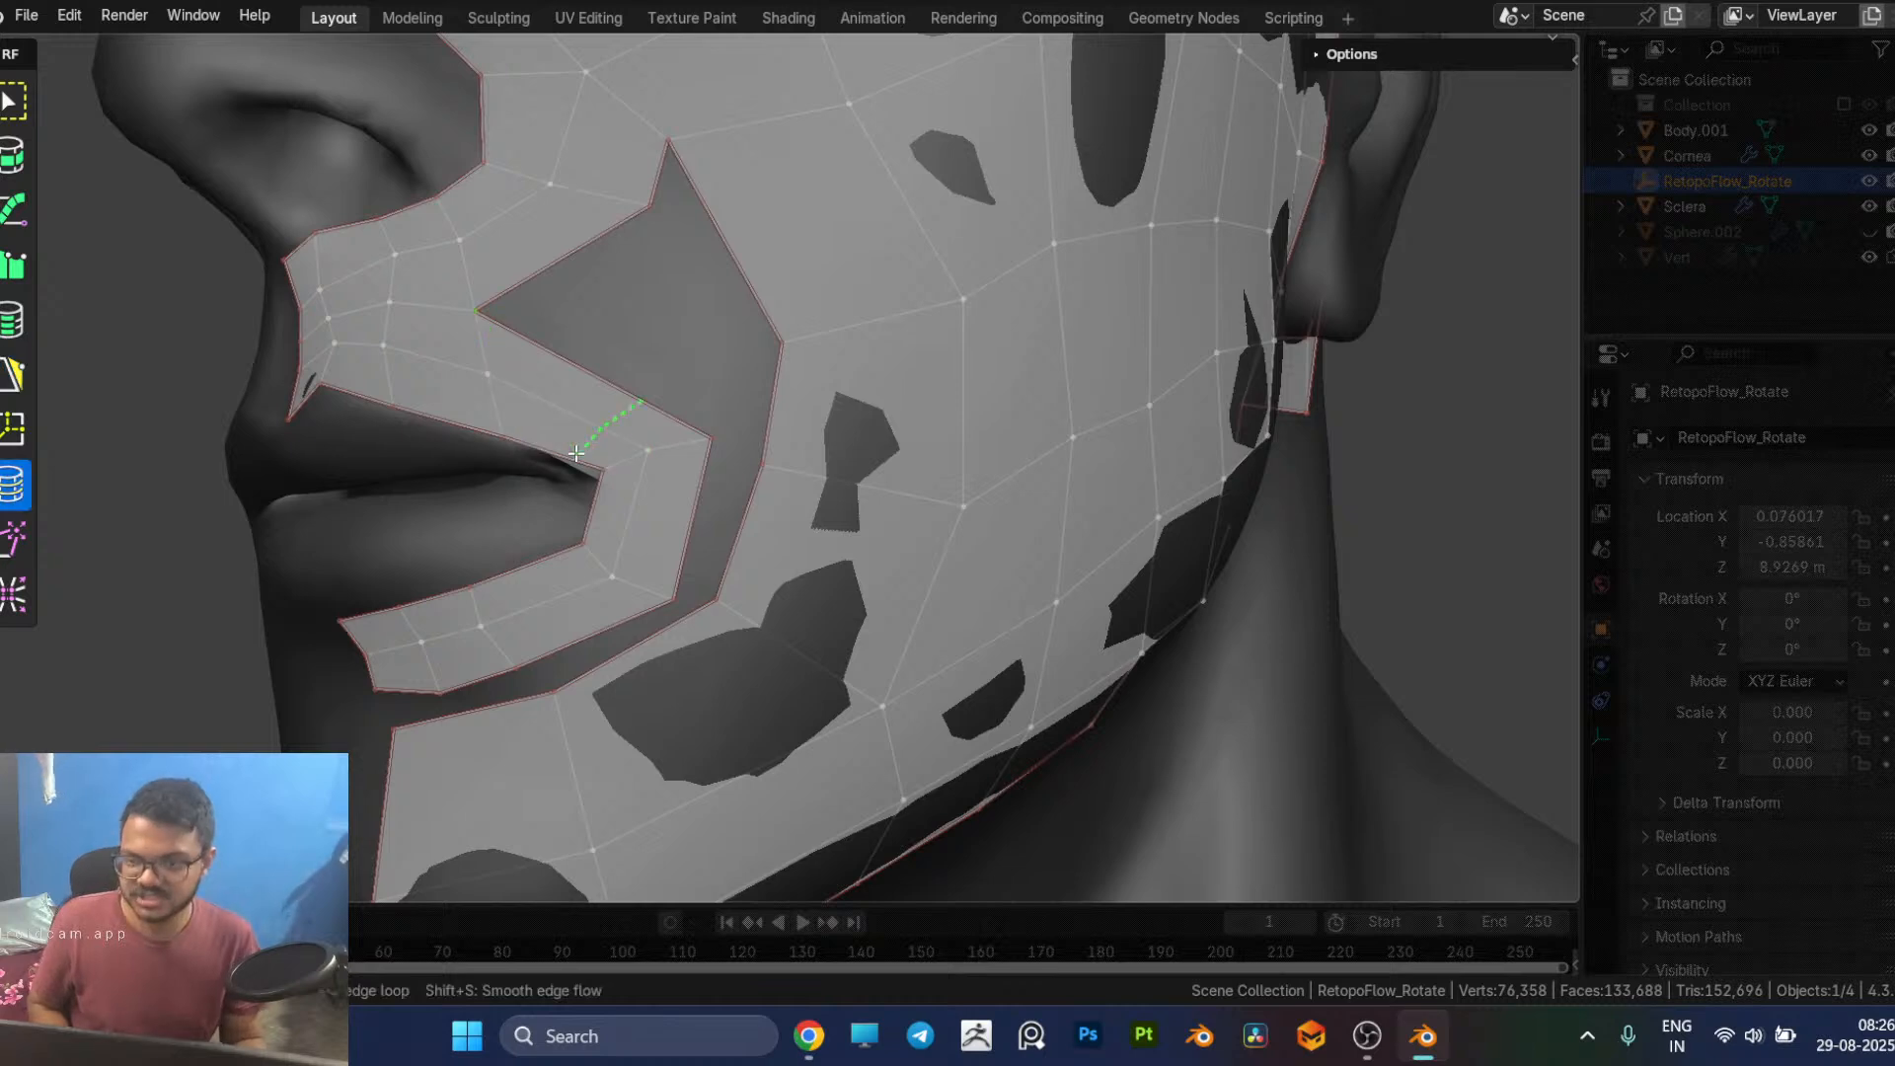
{"action": "key", "text": "5"}
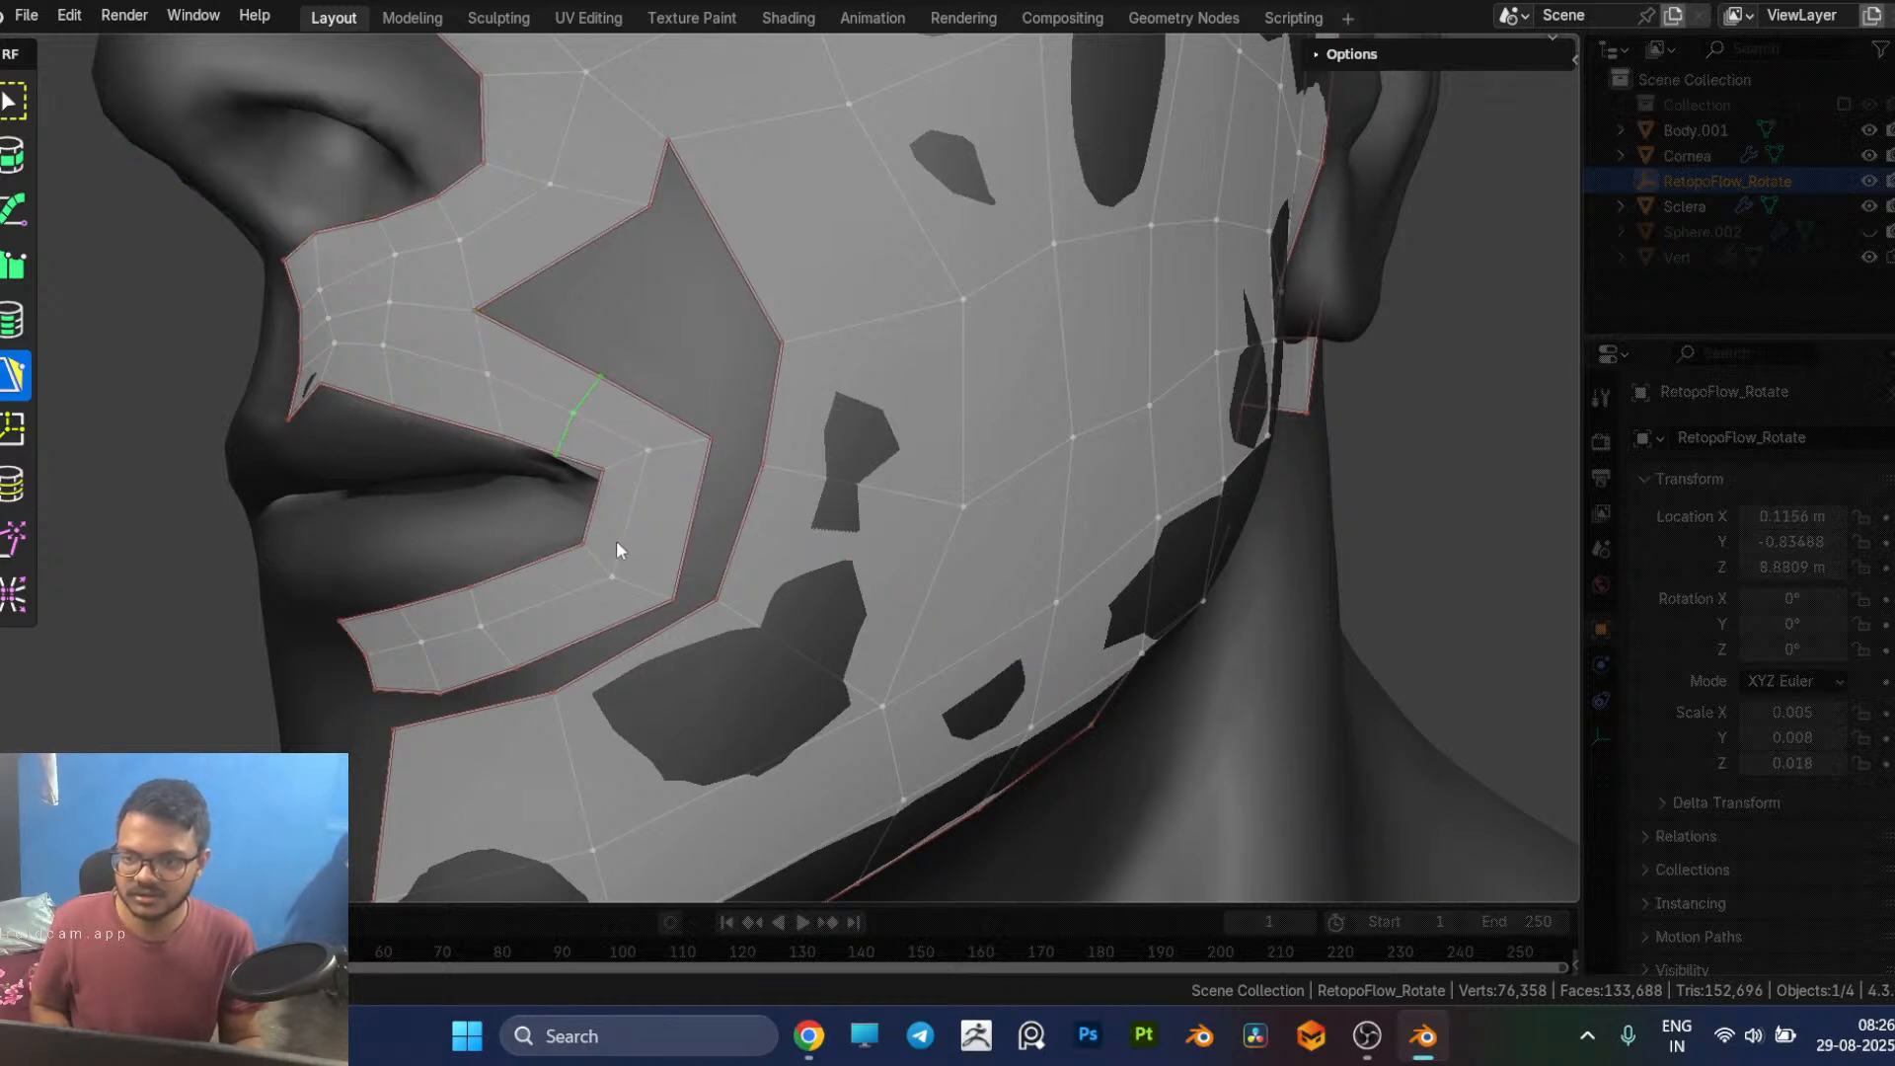
{"action": "middle_click_drag", "start_coordinate": [618, 539], "coordinate": [625, 540]}
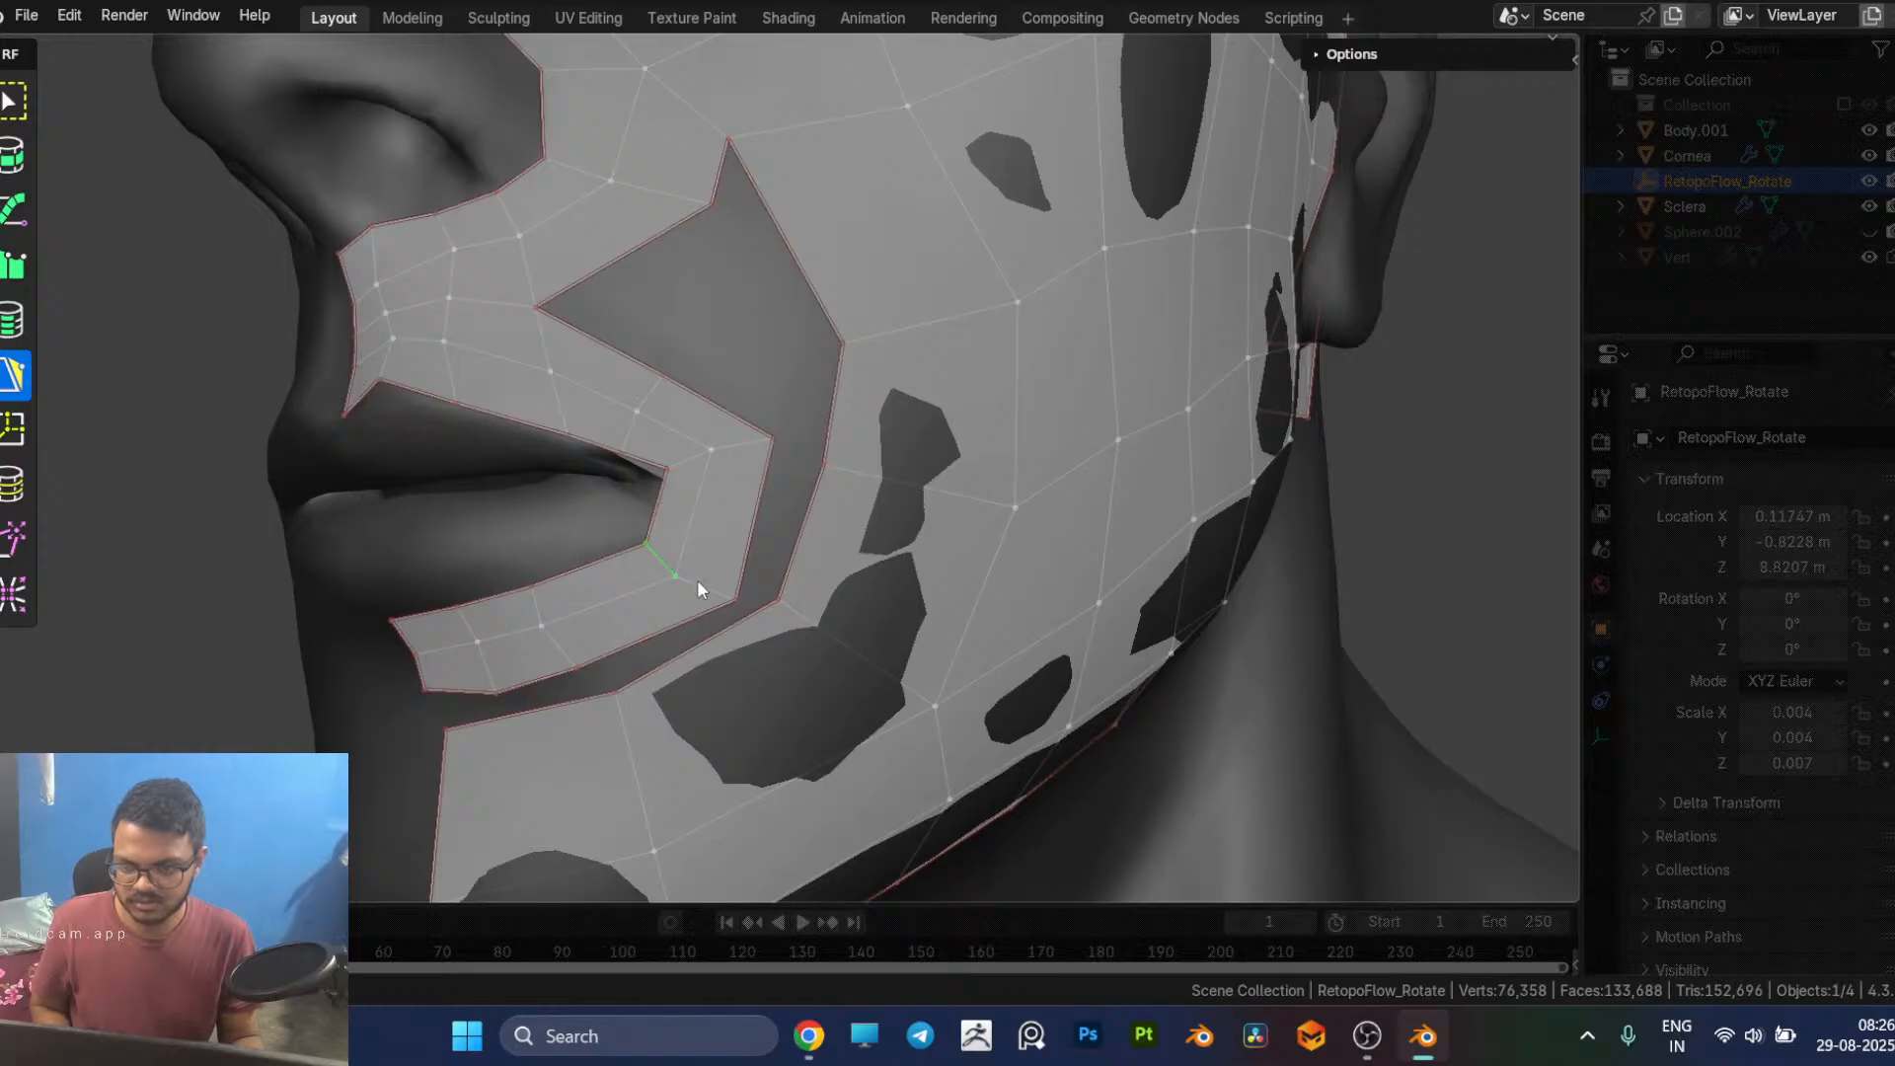
Step: Insert another cross edge loop through the mouth-corner strip and shift the neighbouring edge along the lower lip to make room
{"action": "key", "text": "7"}
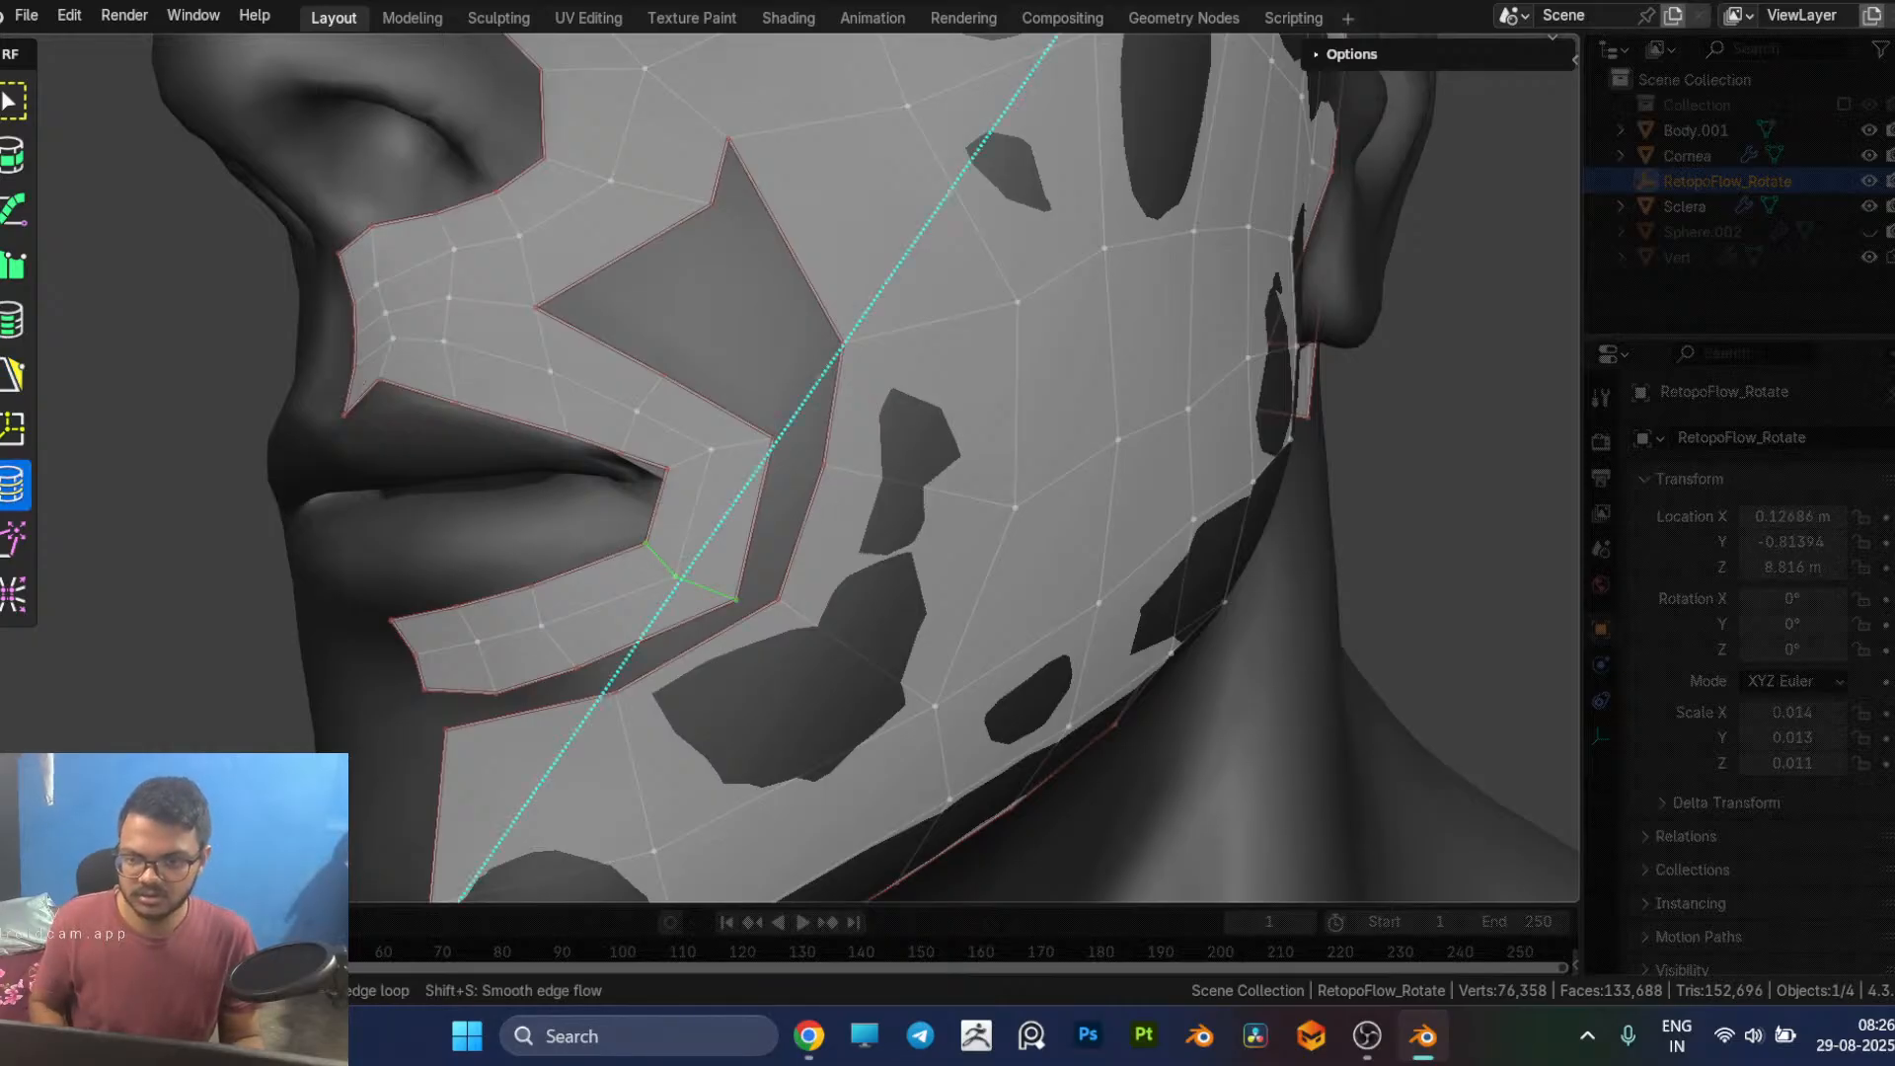
{"action": "right_click", "coordinate": [785, 535]}
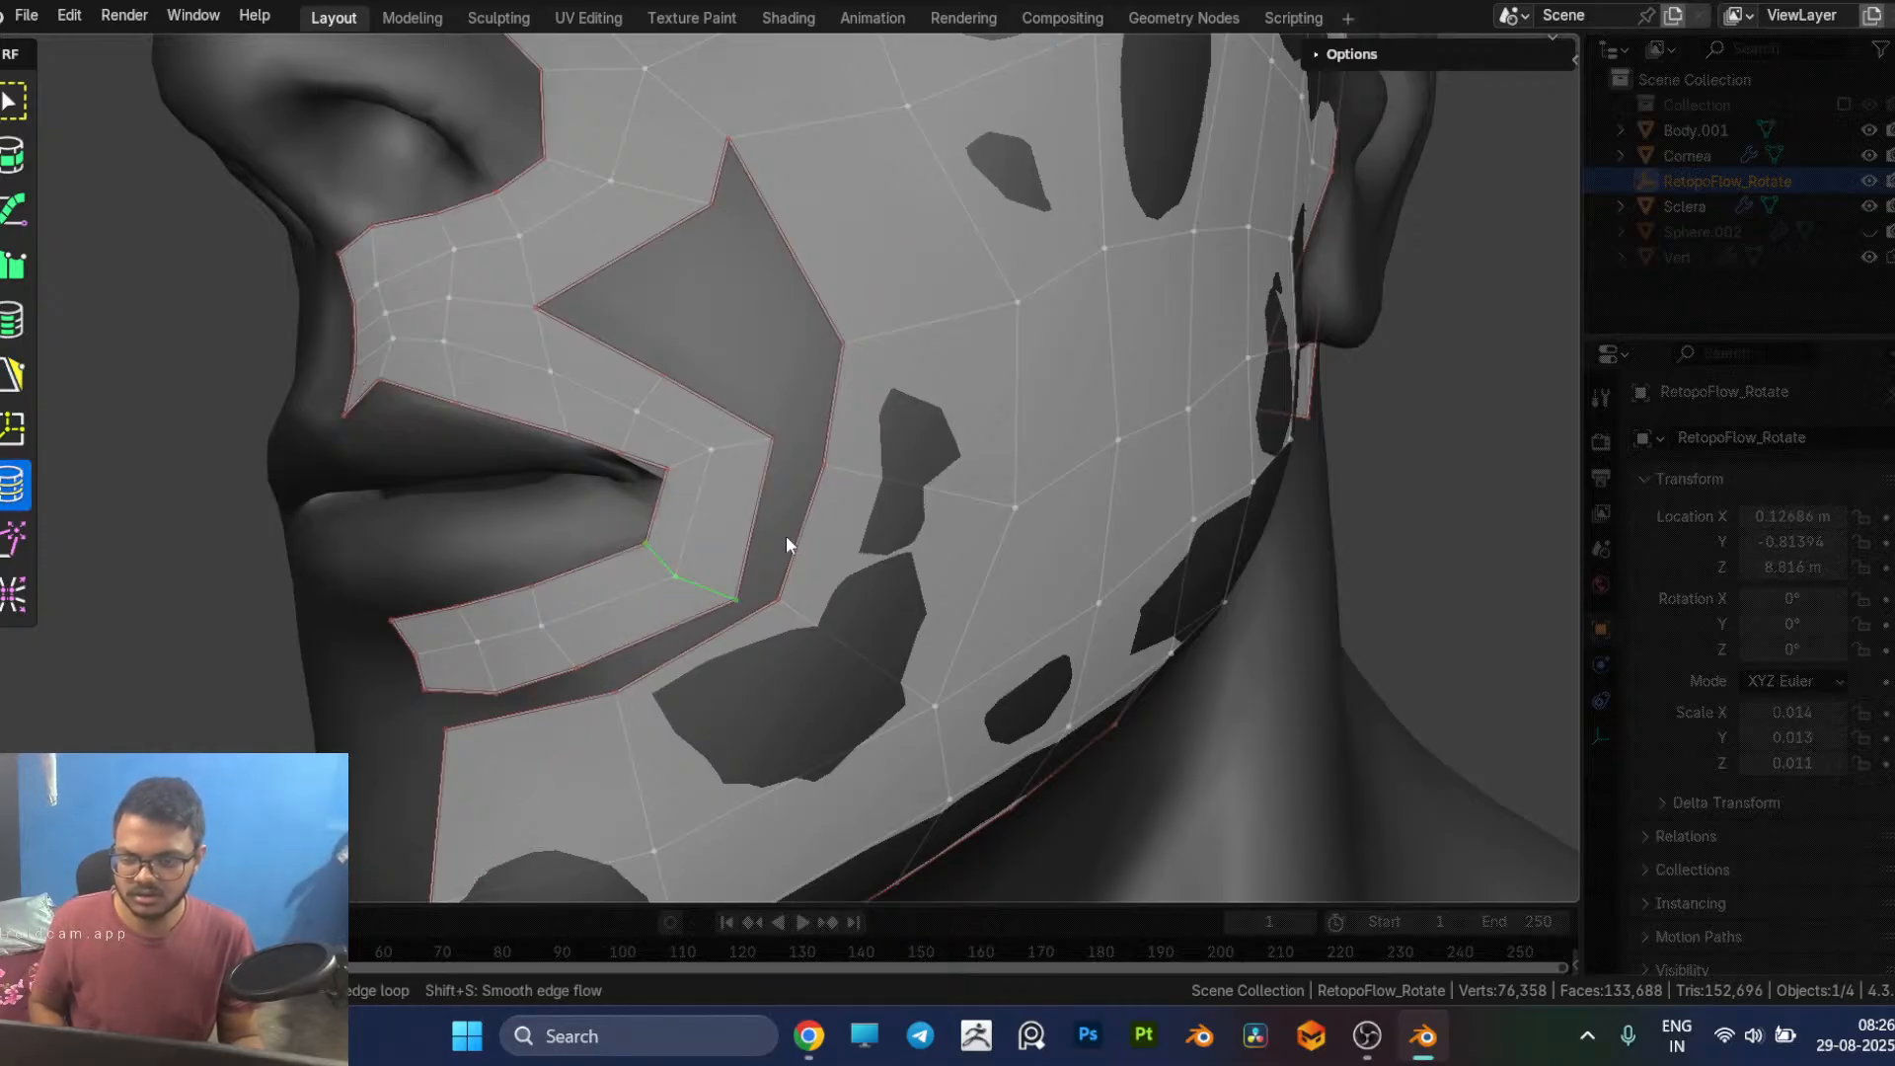
{"action": "left_click", "coordinate": [699, 503]}
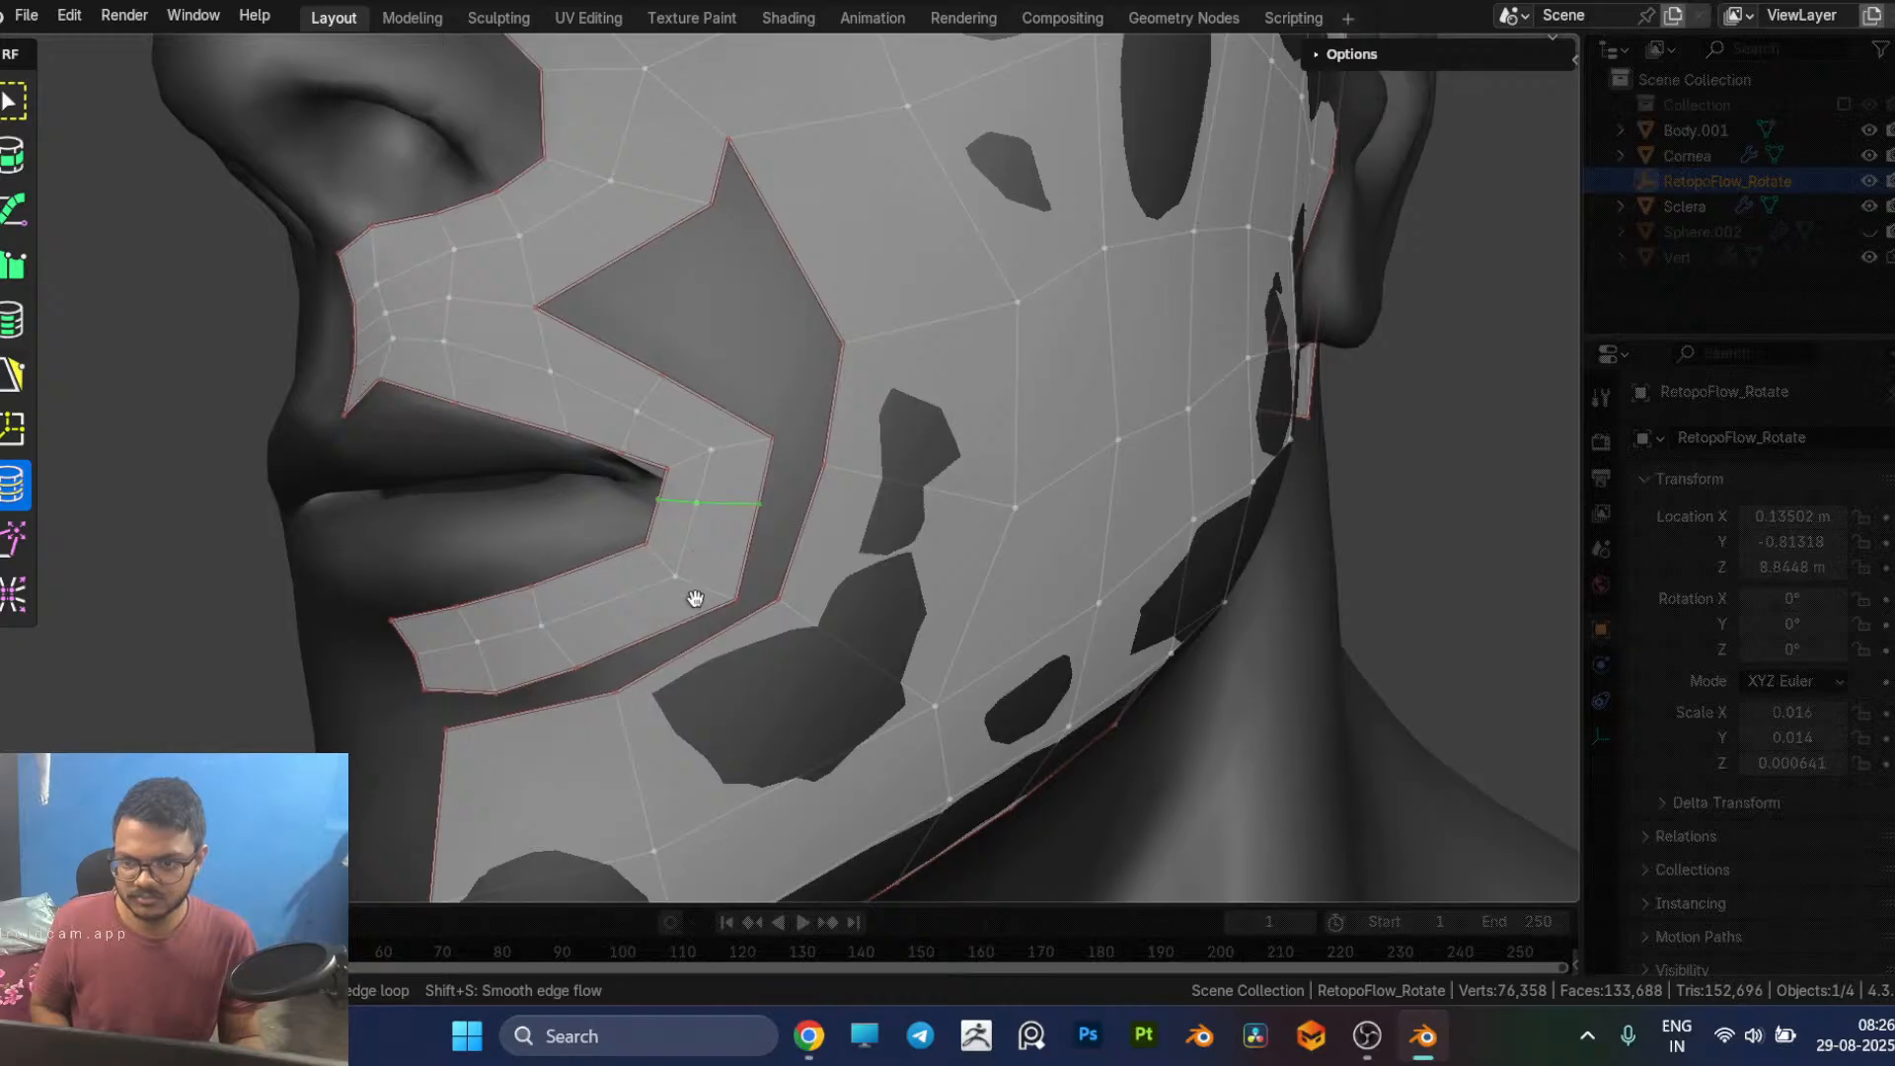
{"action": "left_click_drag", "start_coordinate": [726, 573], "coordinate": [736, 524]}
{"action": "key", "text": "5"}
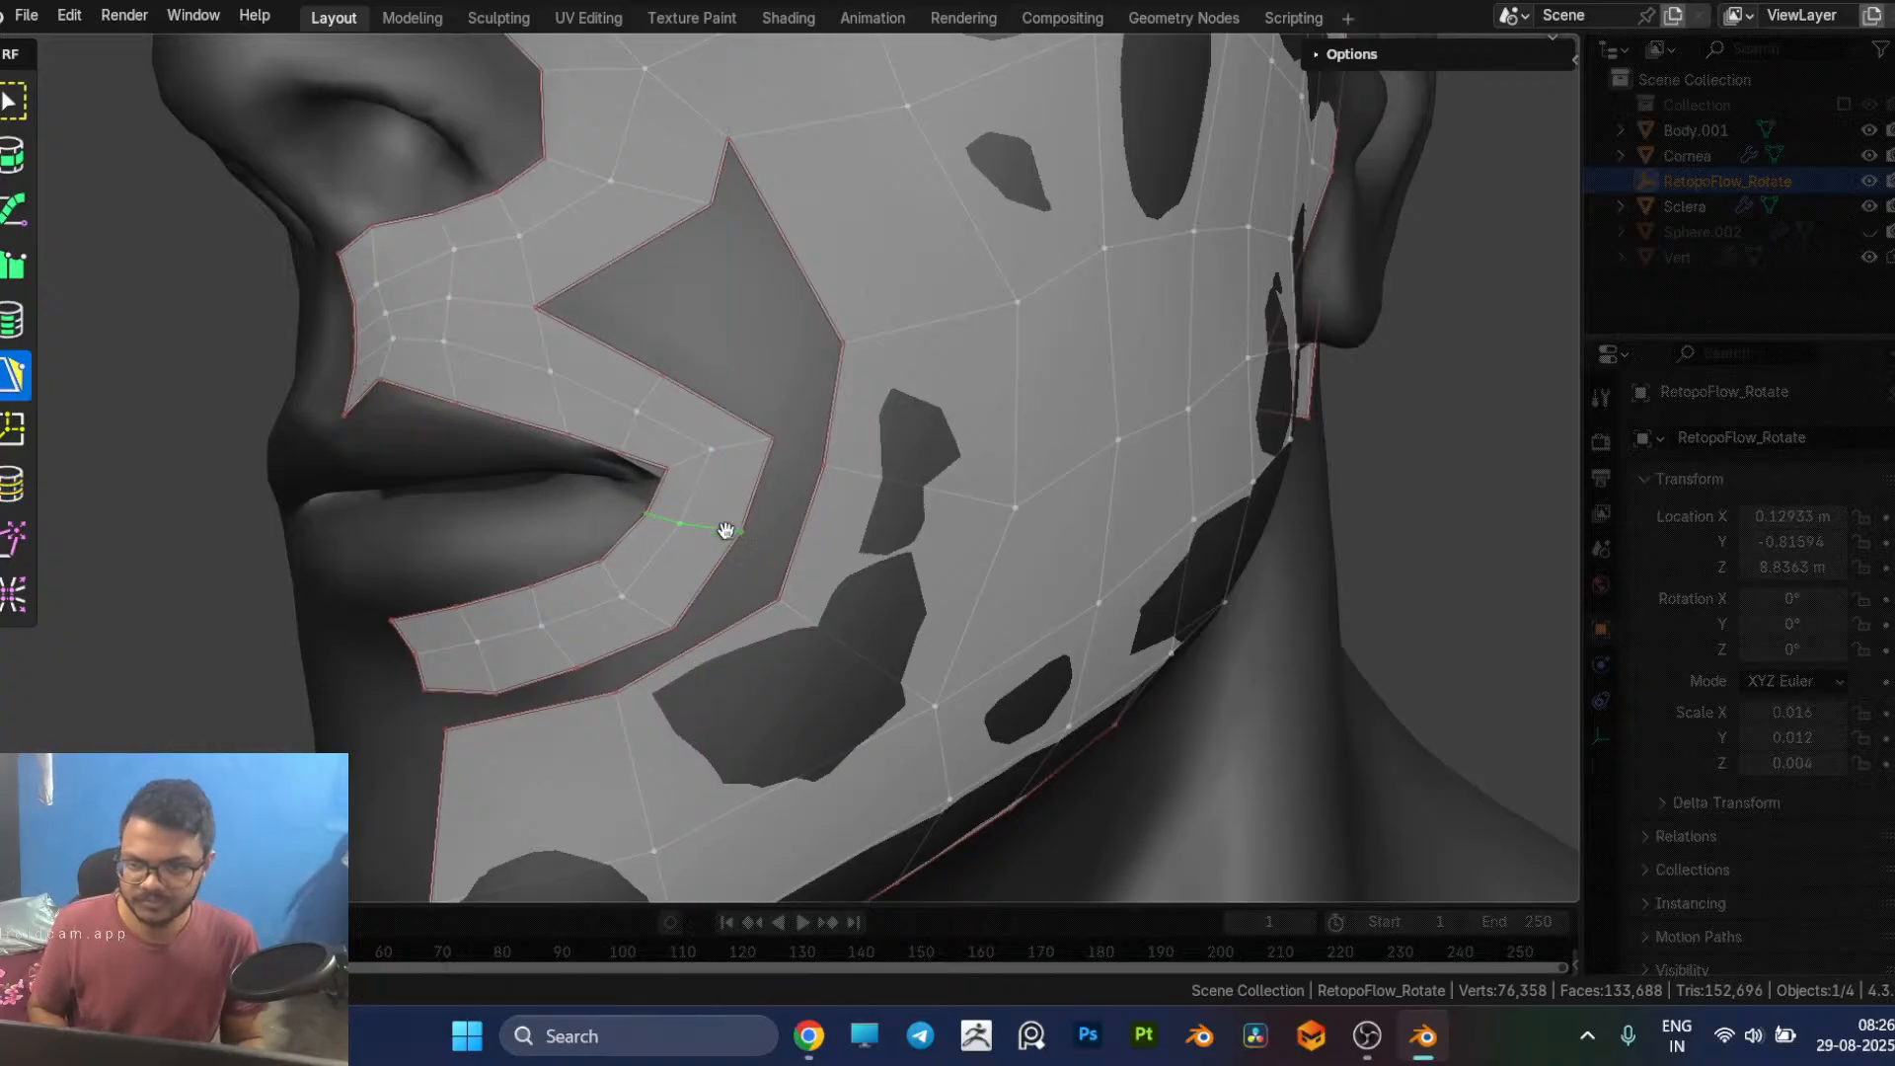
Step: Reposition the cross edges around the mouth corner so the quads fan evenly from the upper to the lower lip
{"action": "scroll", "coordinate": [699, 529], "scroll_direction": "up", "scroll_amount": 5}
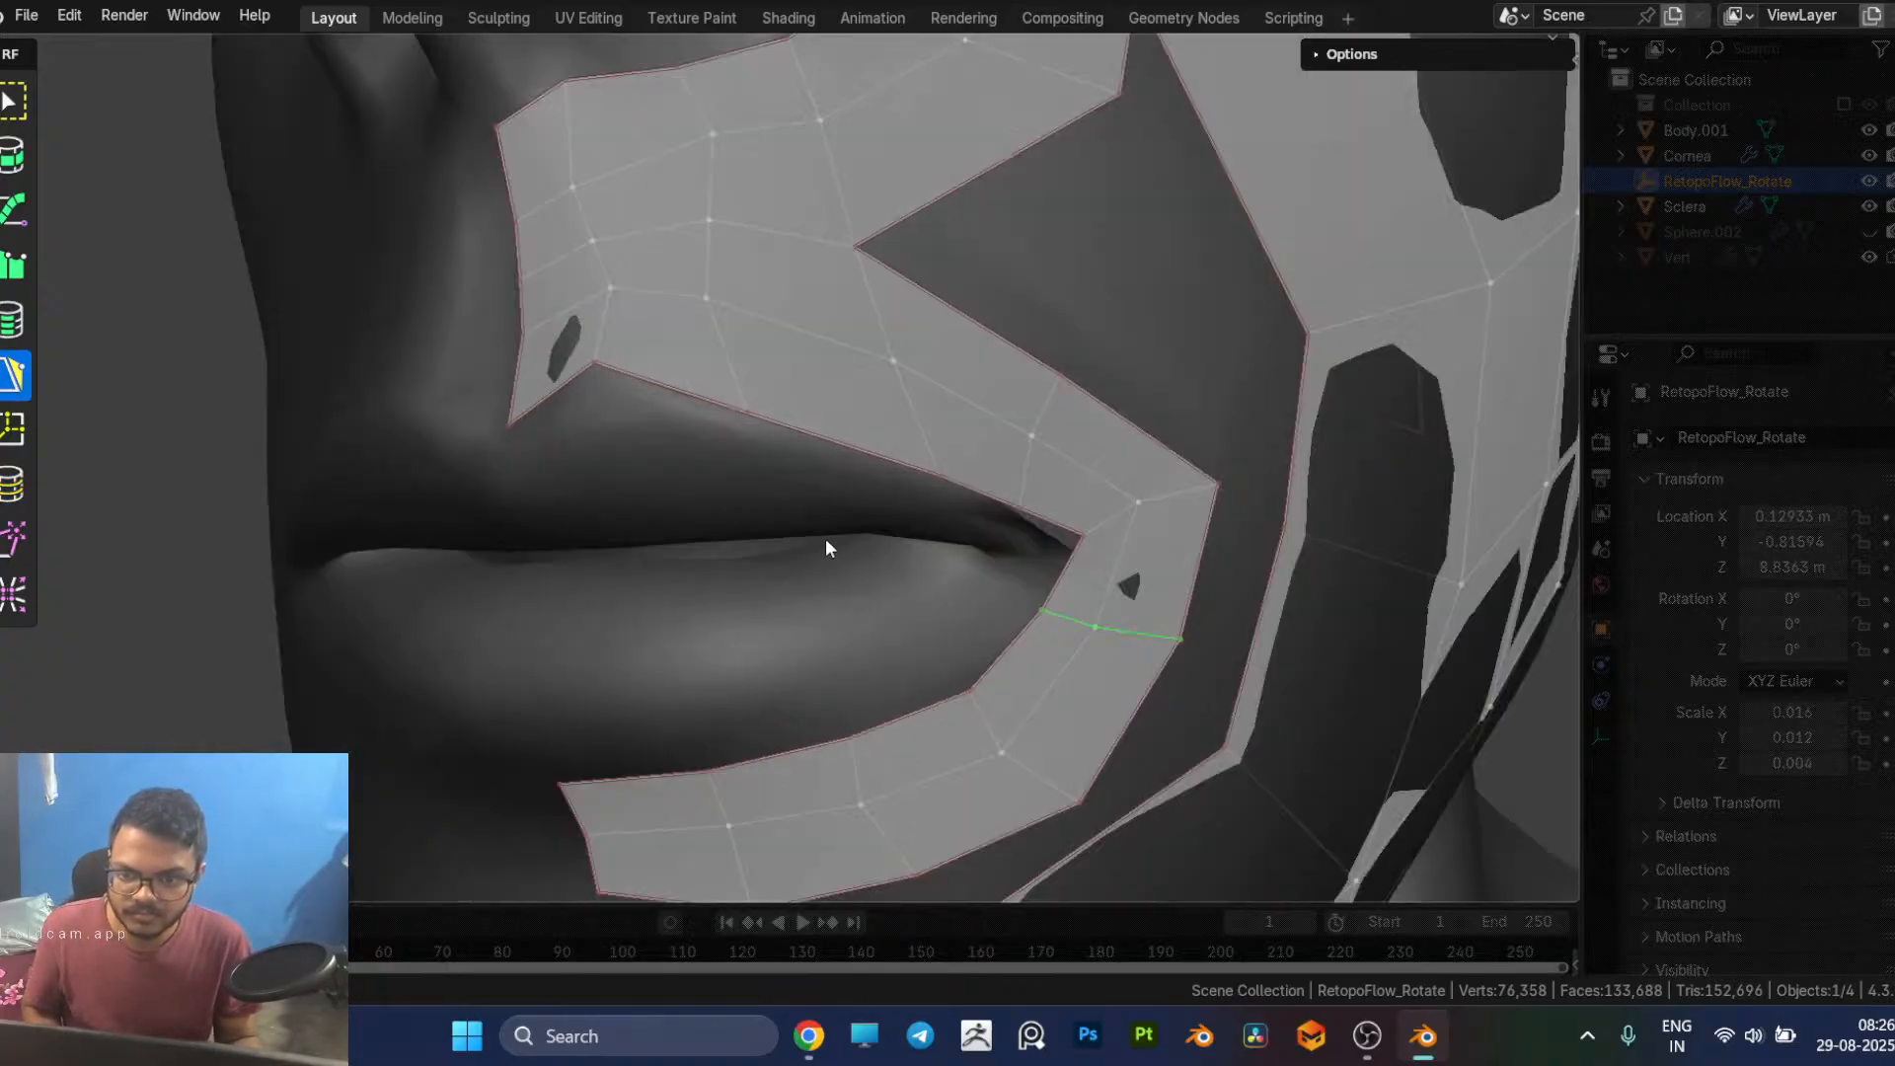
{"action": "middle_click_drag", "start_coordinate": [826, 537], "coordinate": [740, 491]}
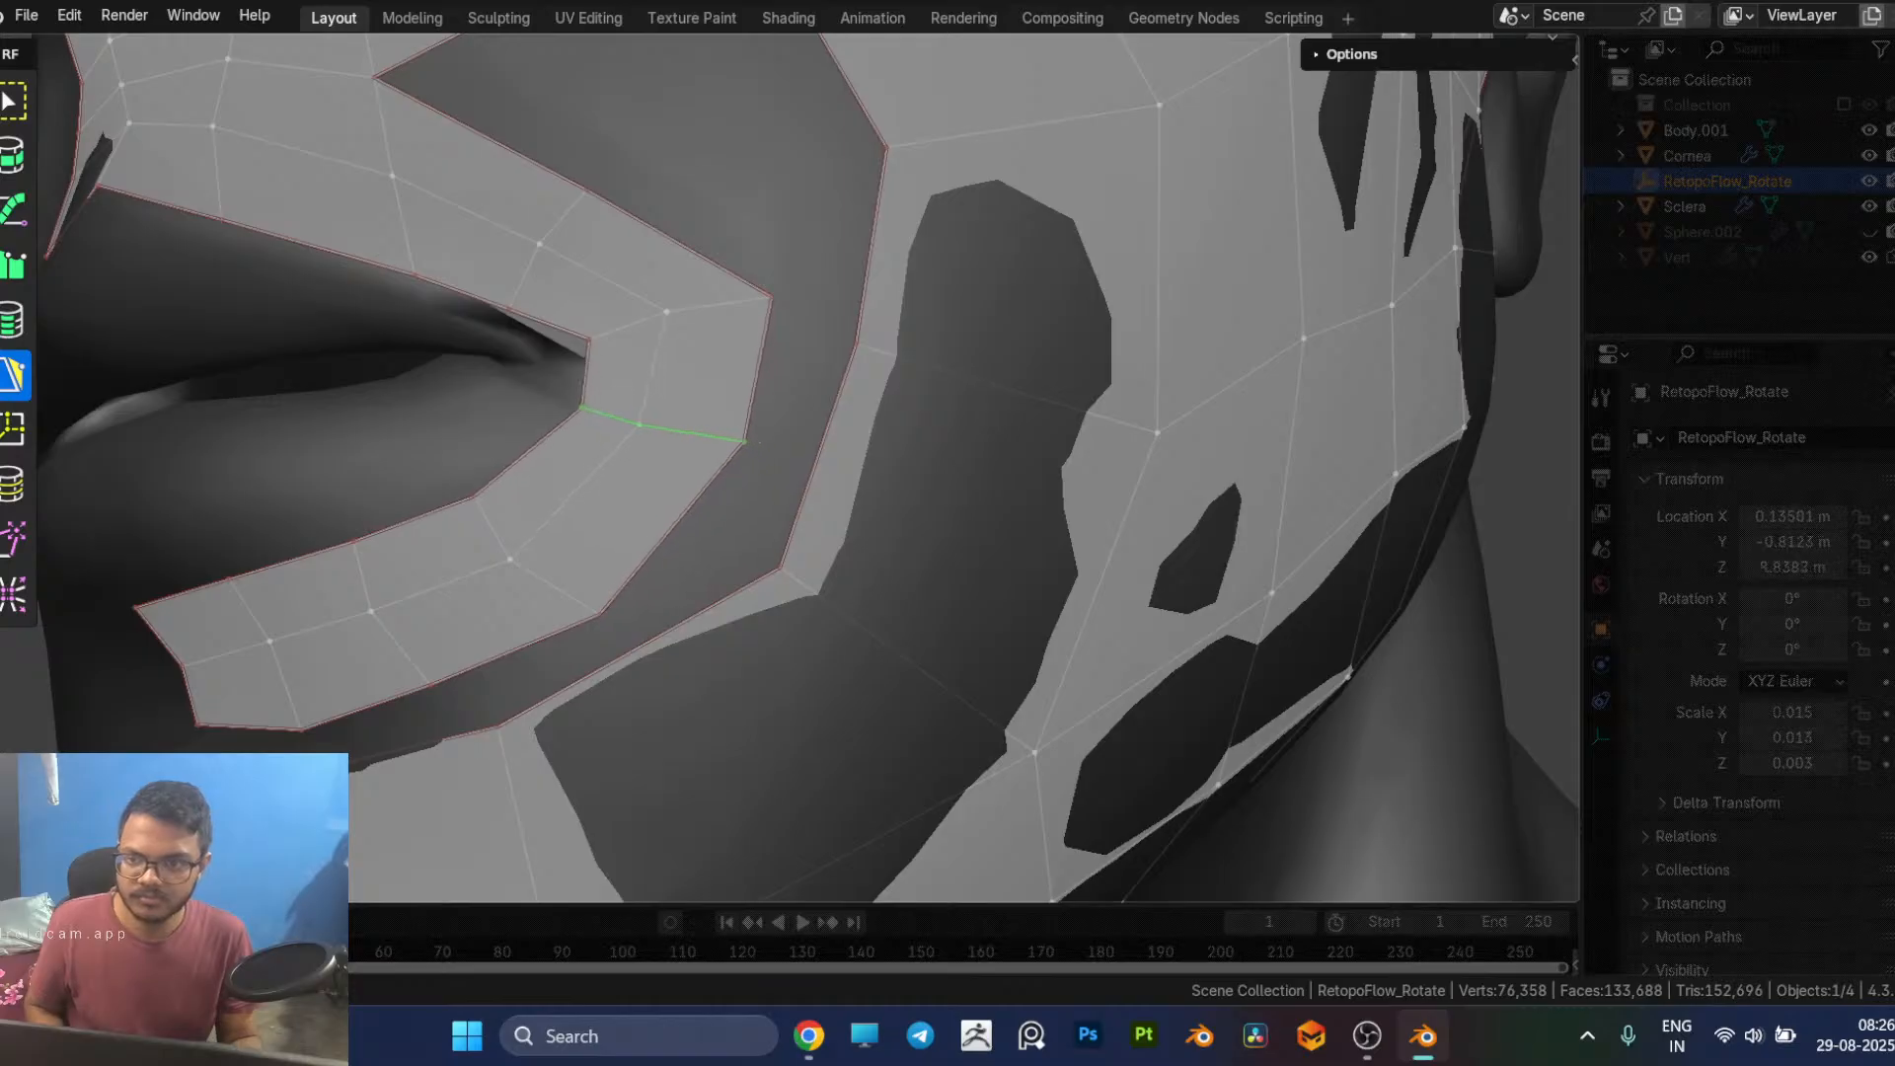
{"action": "middle_click_drag", "start_coordinate": [676, 437], "coordinate": [676, 442]}
{"action": "left_click", "coordinate": [673, 372]}
{"action": "left_click", "coordinate": [582, 394], "text": "shift"}
{"action": "key", "text": "g"}
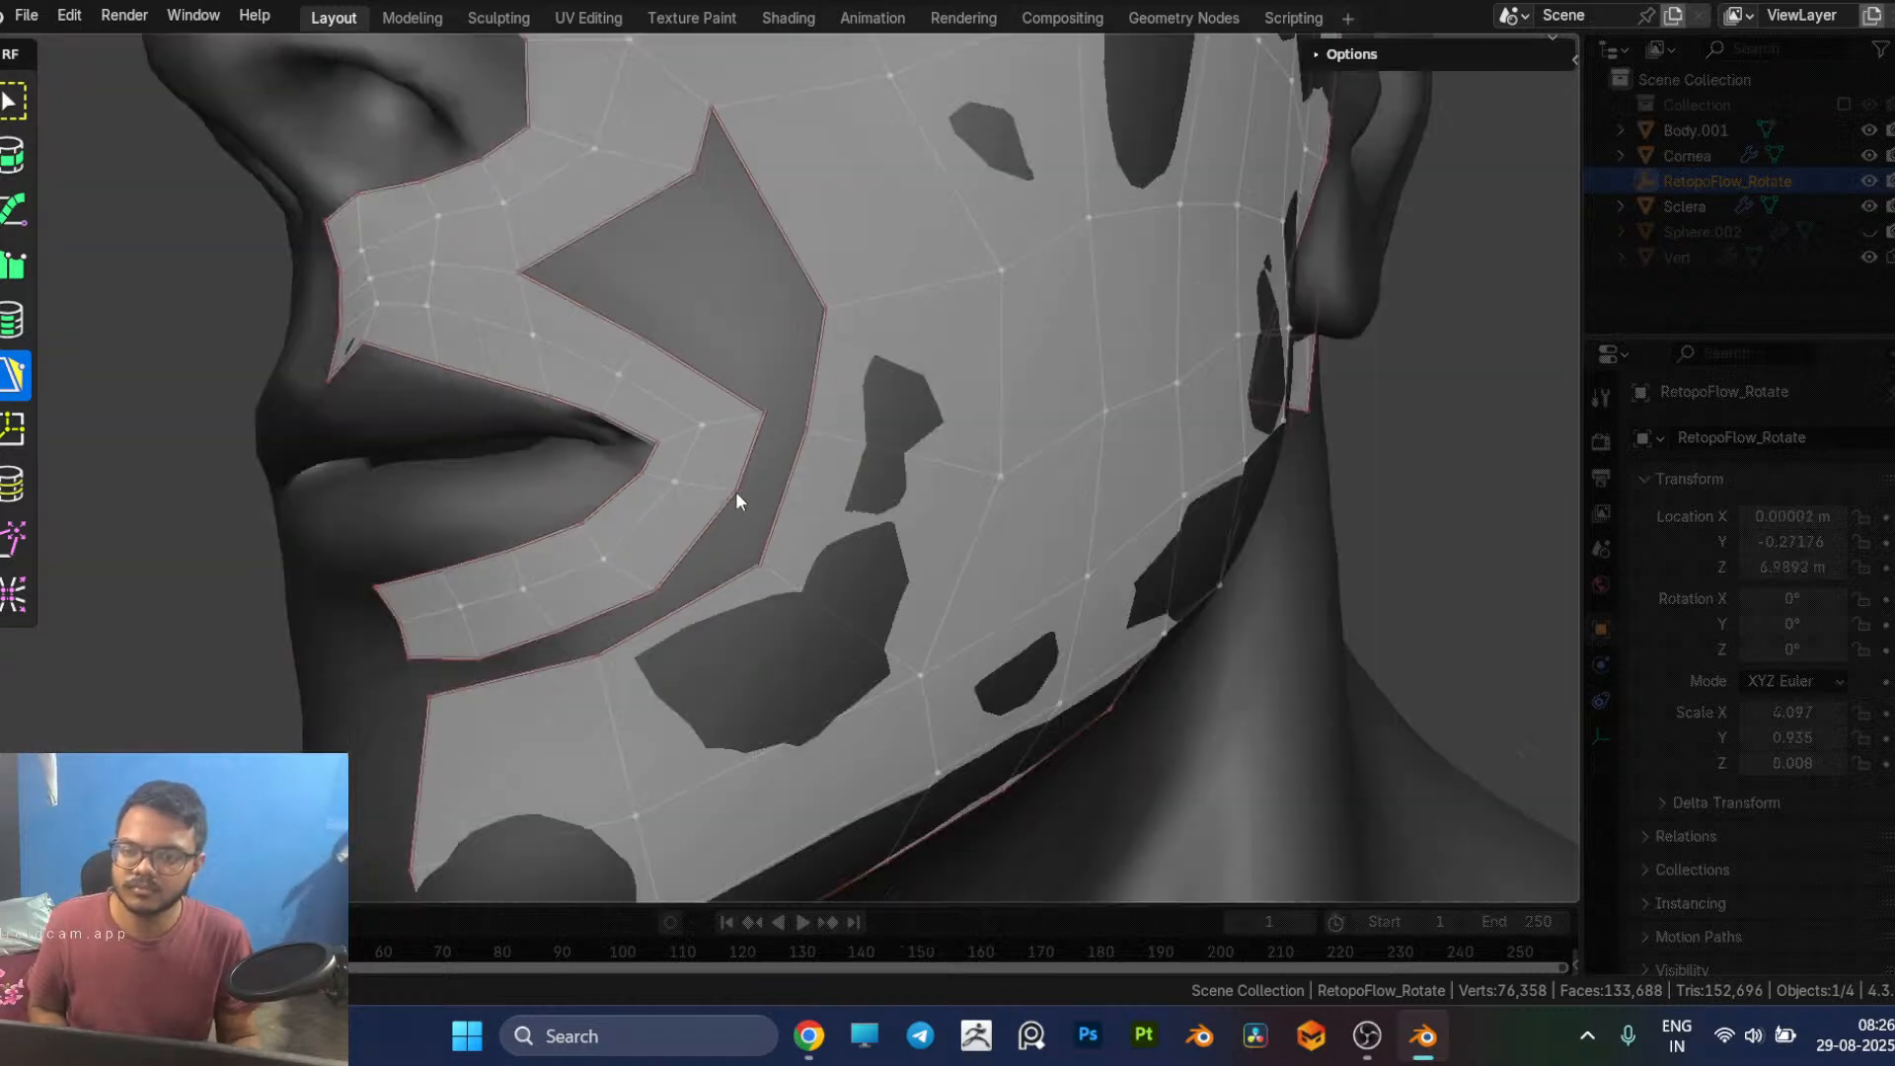
{"action": "scroll", "coordinate": [736, 489], "scroll_direction": "down", "scroll_amount": 2}
{"action": "middle_click_drag", "start_coordinate": [738, 494], "coordinate": [744, 513]}
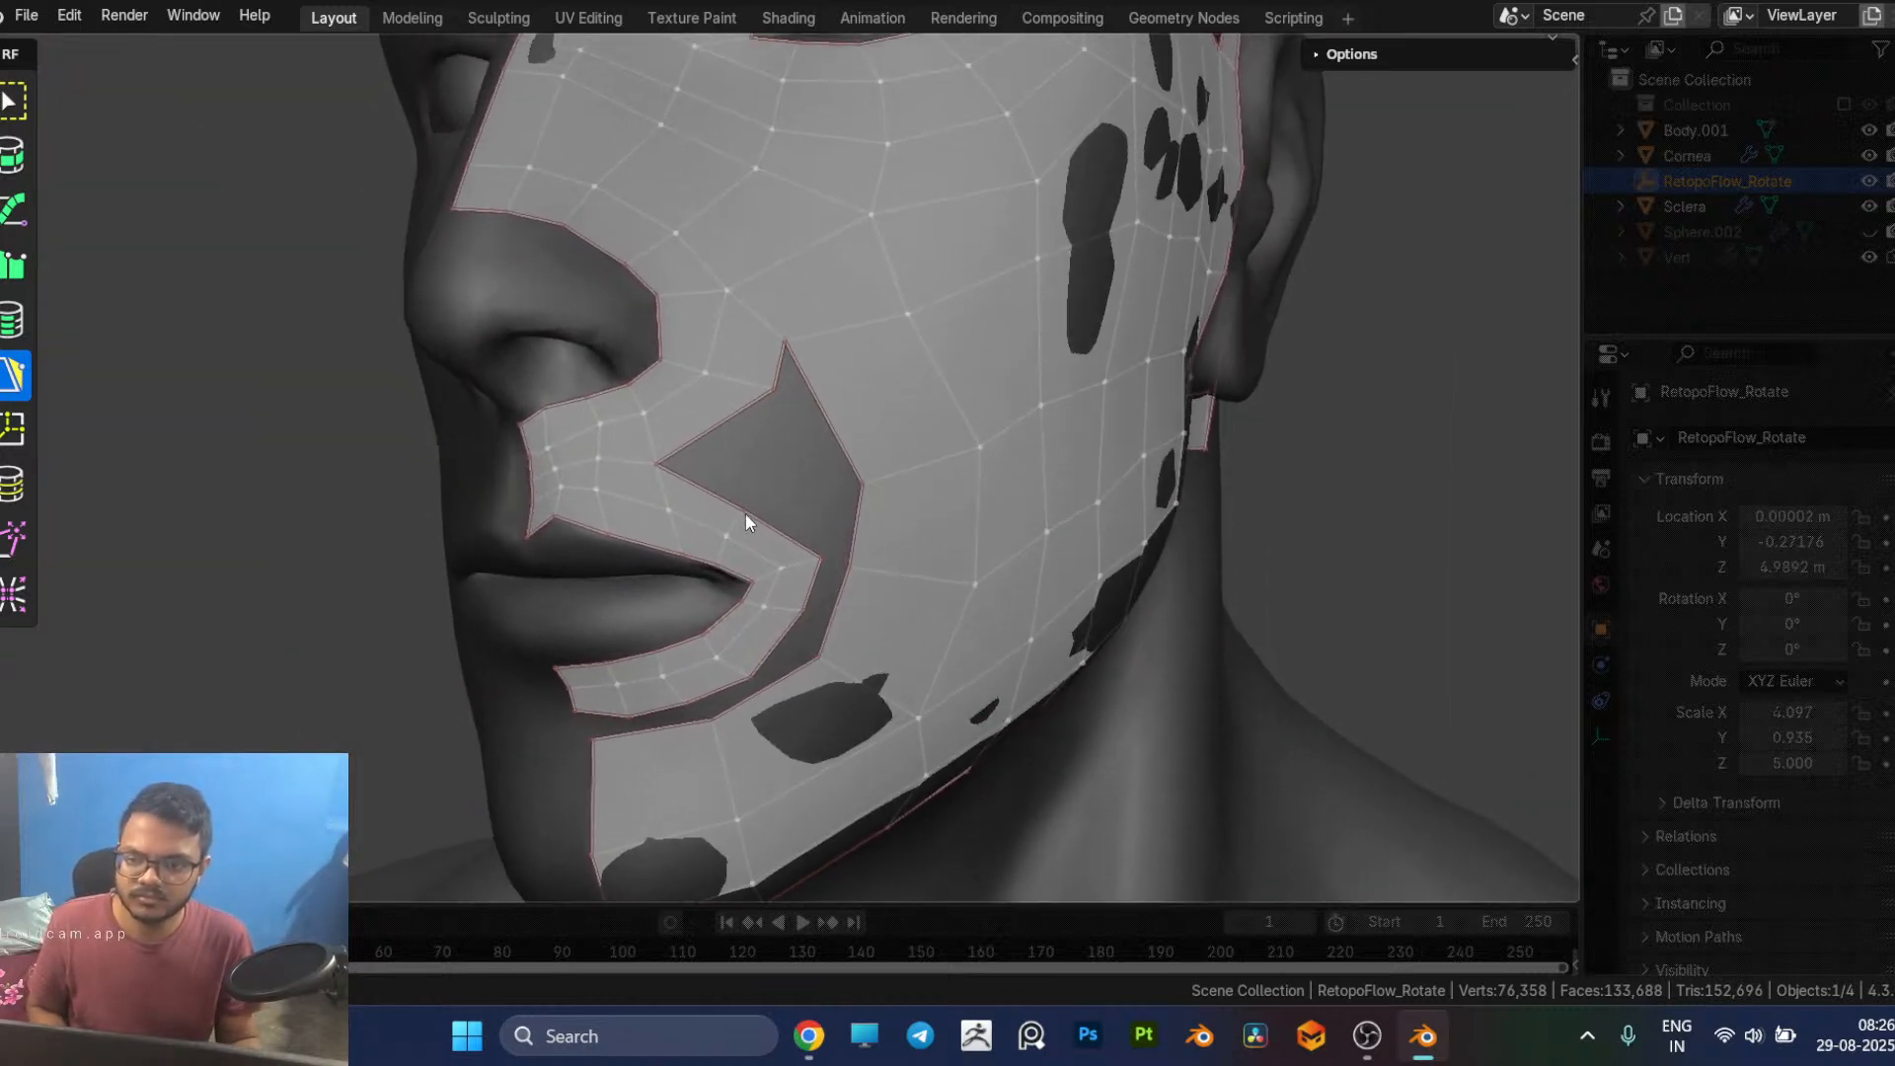
Step: Refine the vertices at the mouth corner and fill a quad between the nose strip and the upper-lip strip
{"action": "scroll", "coordinate": [759, 553], "scroll_direction": "down", "scroll_amount": 2}
{"action": "scroll", "coordinate": [748, 549], "scroll_direction": "up", "scroll_amount": 4}
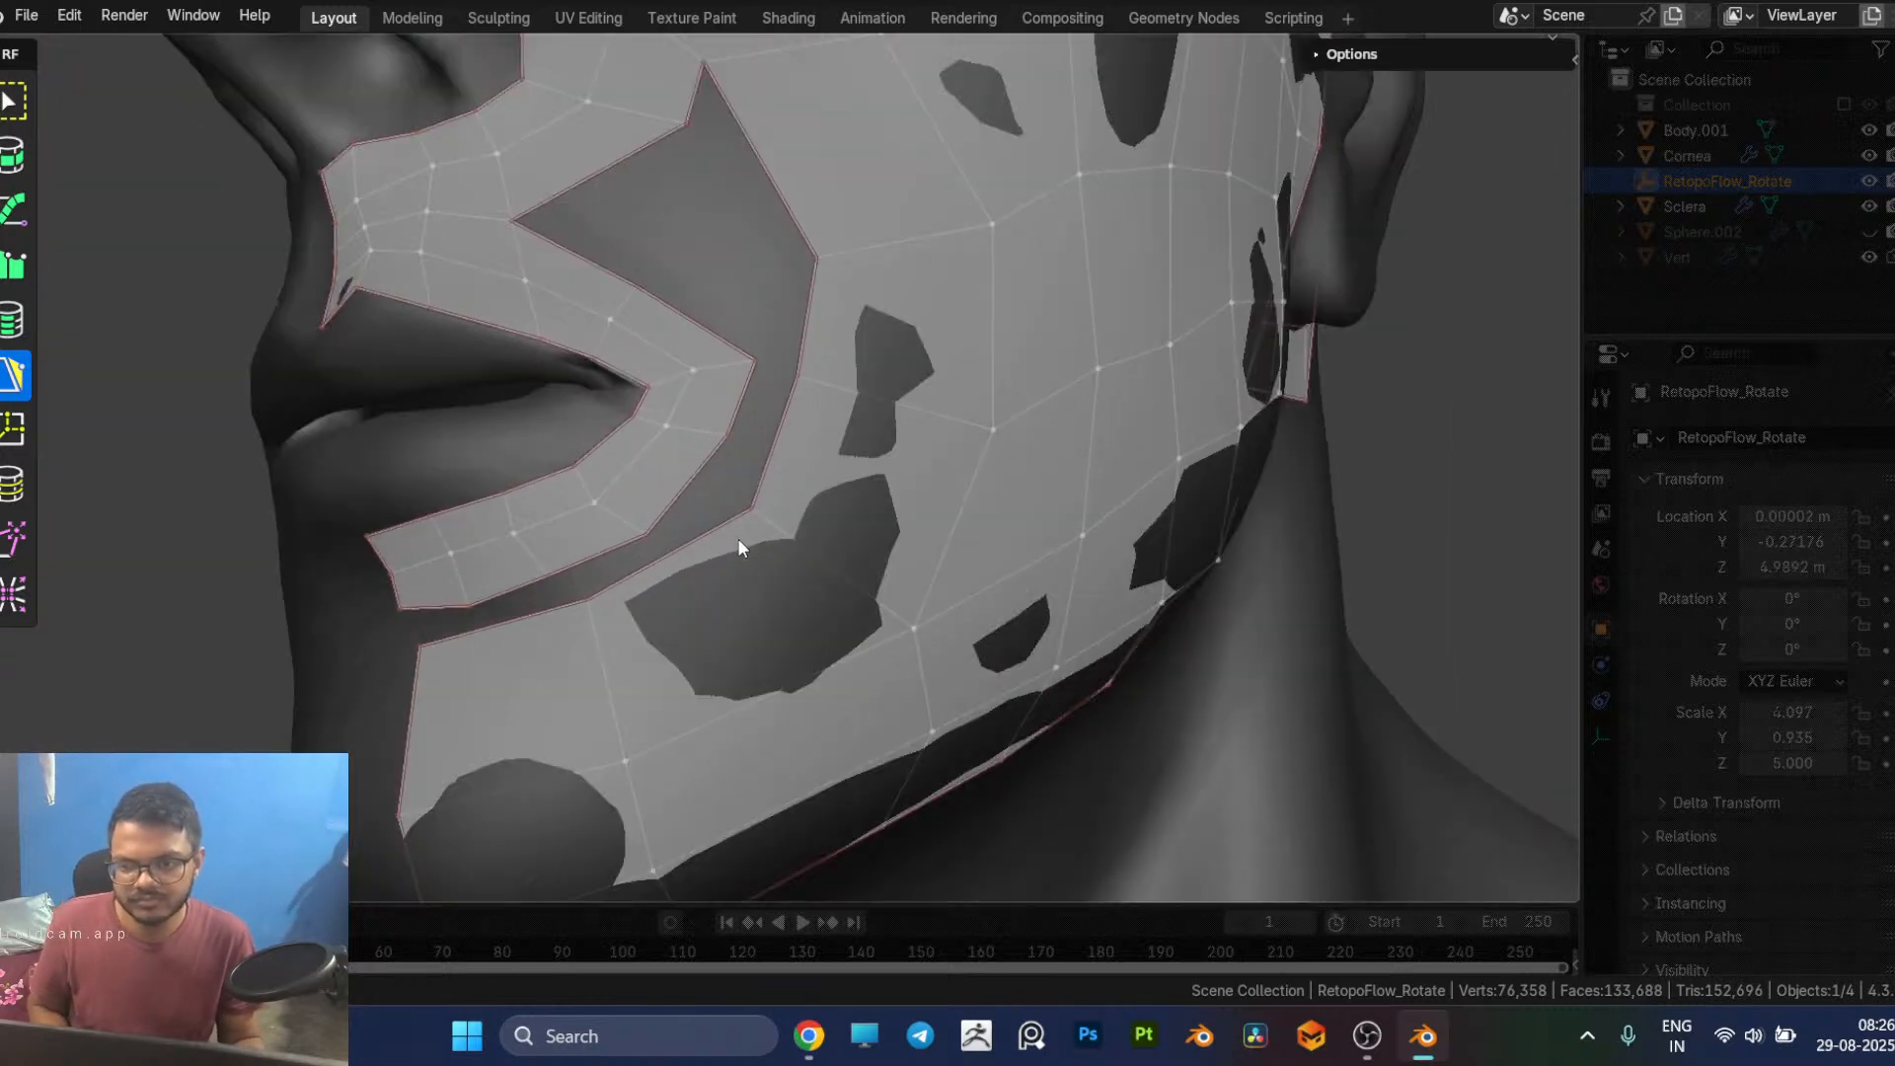
{"action": "left_click_drag", "start_coordinate": [719, 439], "coordinate": [671, 453]}
{"action": "left_click_drag", "start_coordinate": [689, 372], "coordinate": [769, 352]}
{"action": "middle_click_drag", "start_coordinate": [770, 353], "coordinate": [720, 506]}
{"action": "scroll", "coordinate": [773, 429], "scroll_direction": "down", "scroll_amount": 3}
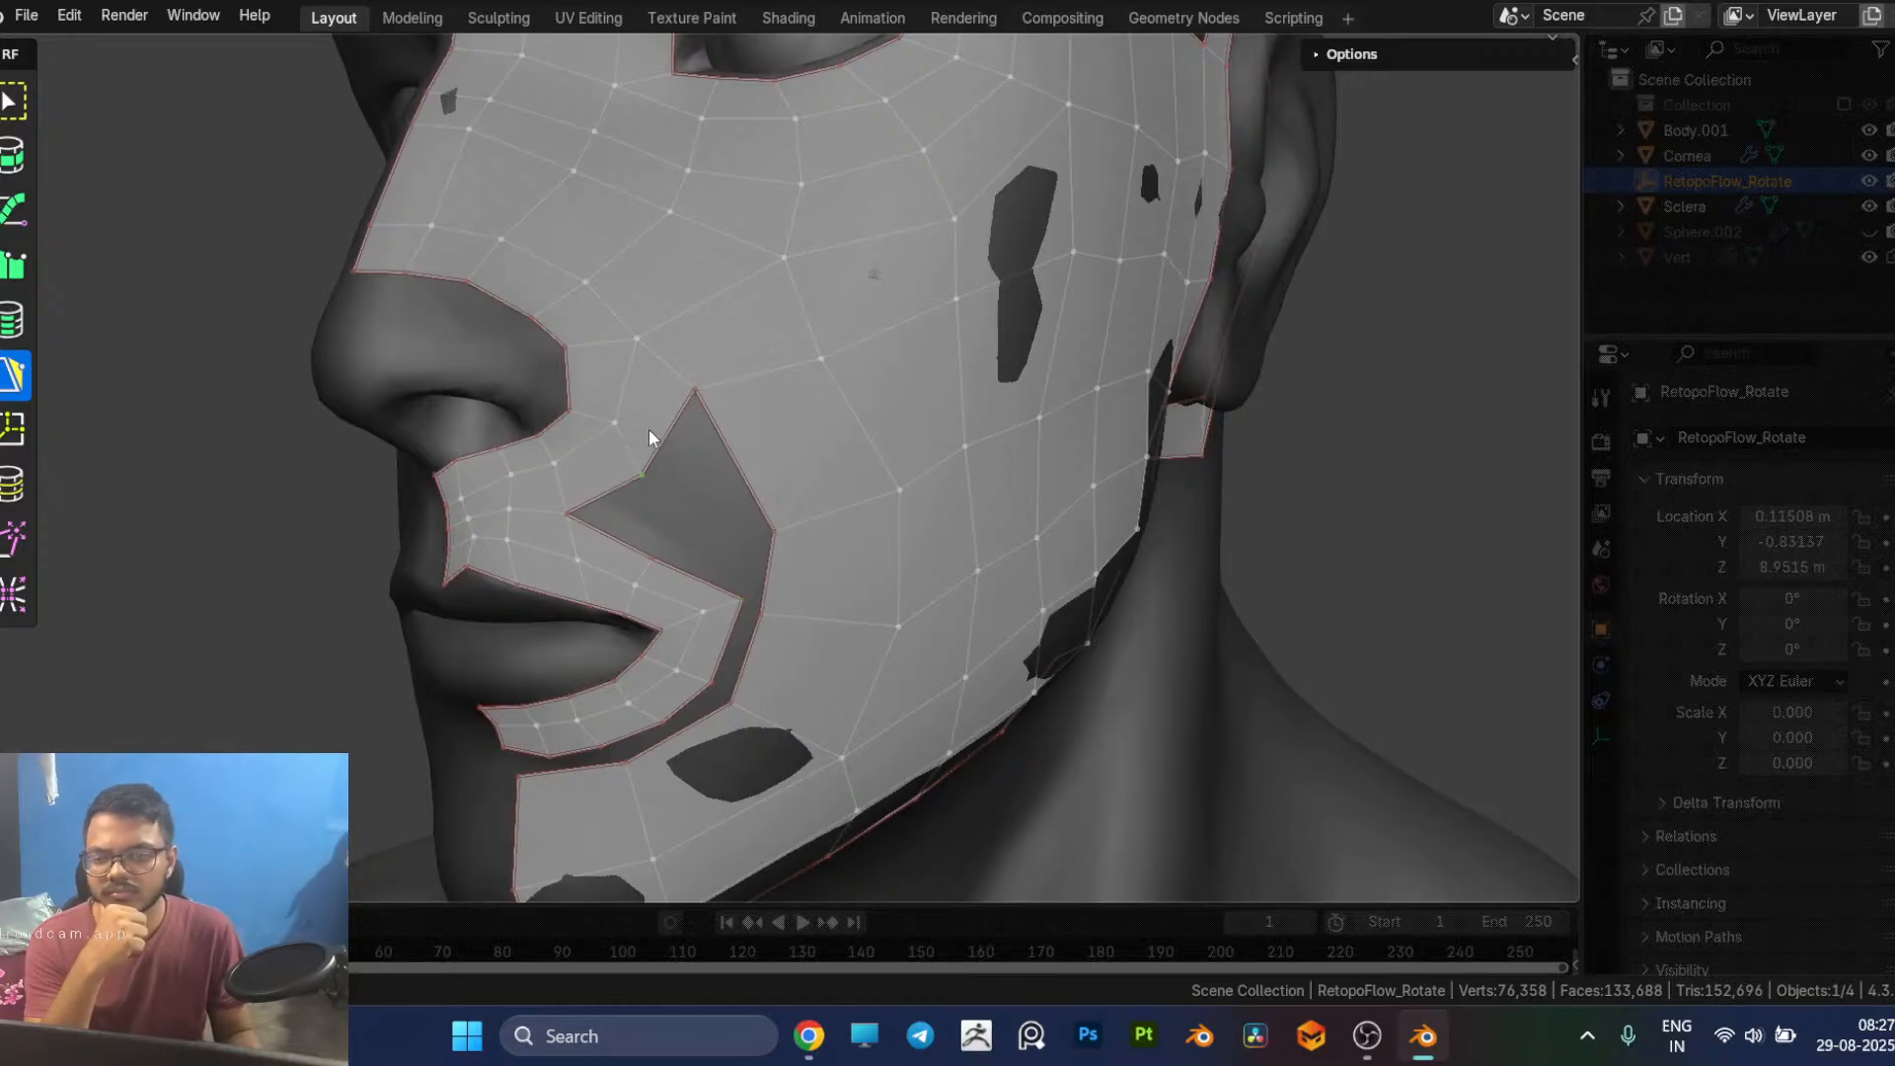
{"action": "left_click", "coordinate": [646, 513], "text": "ctrl"}
{"action": "left_click", "coordinate": [729, 461], "text": "ctrl"}
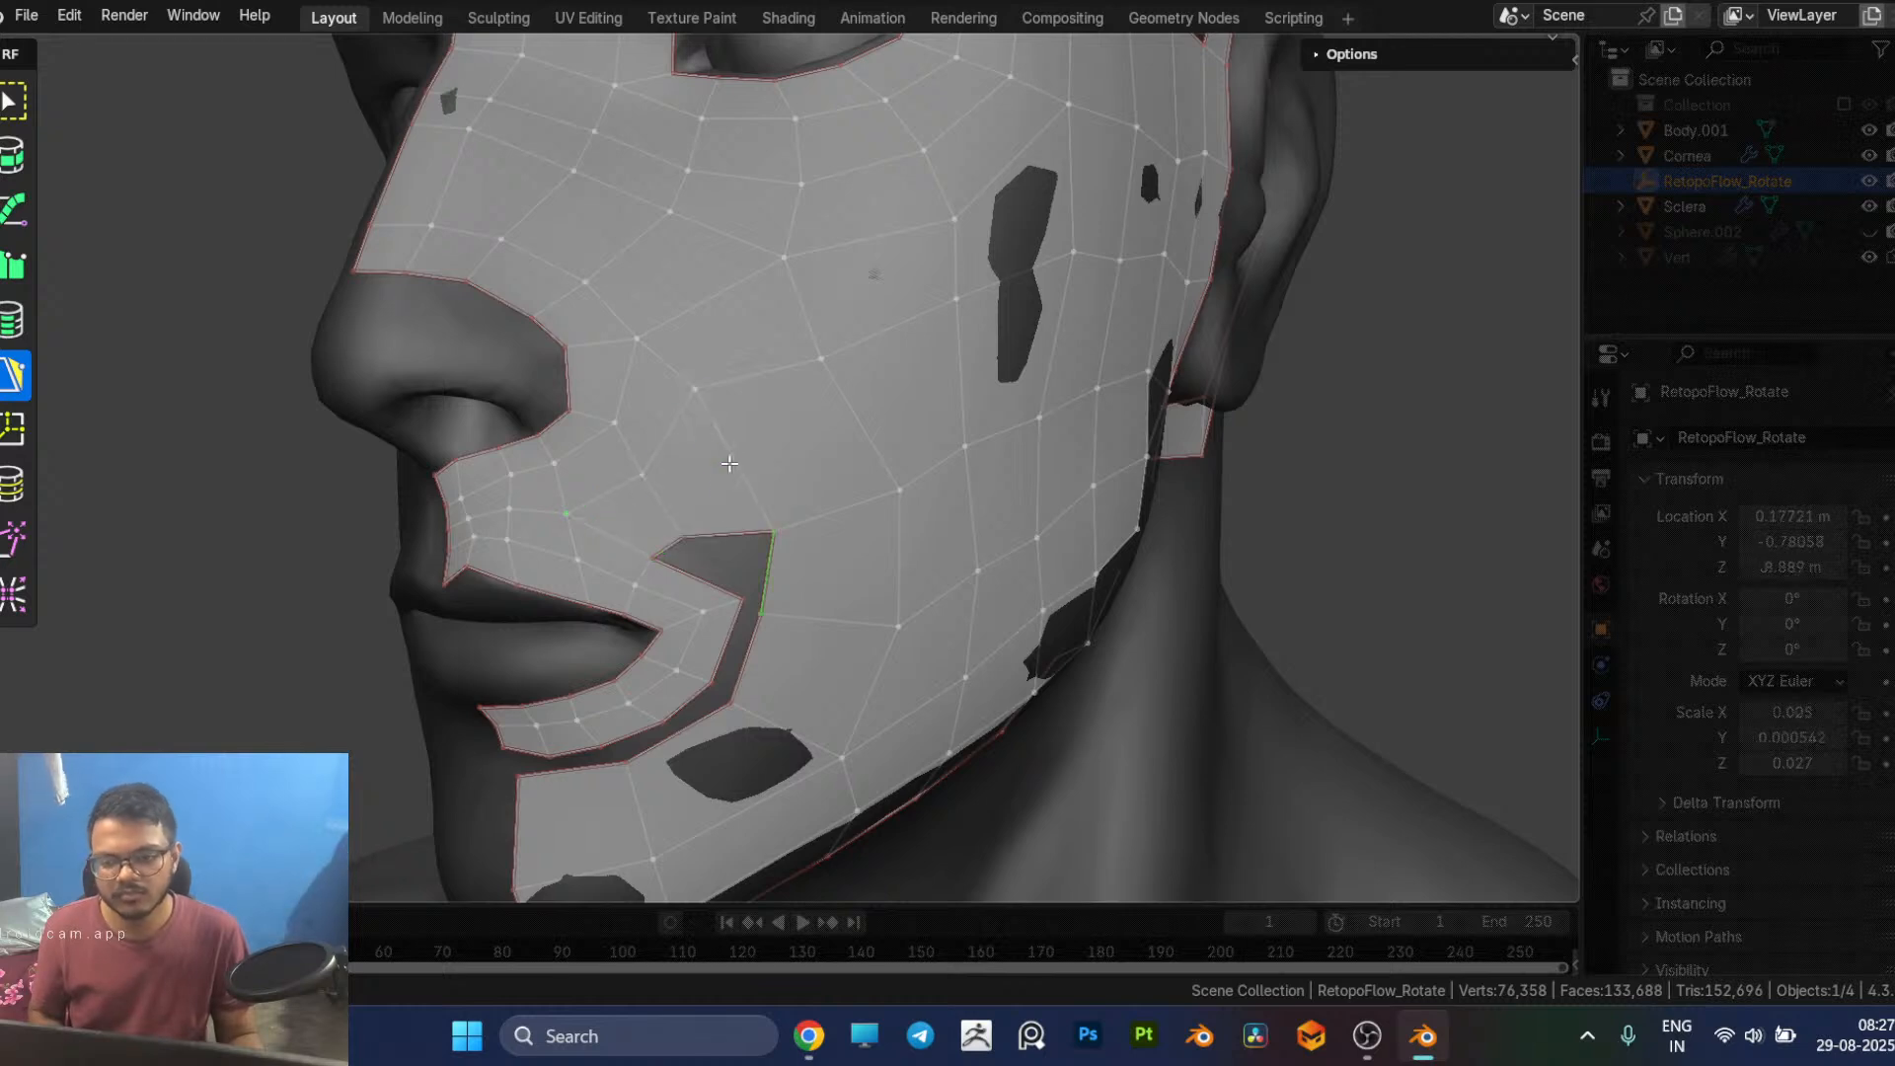
{"action": "middle_click_drag", "start_coordinate": [768, 550], "coordinate": [760, 546]}
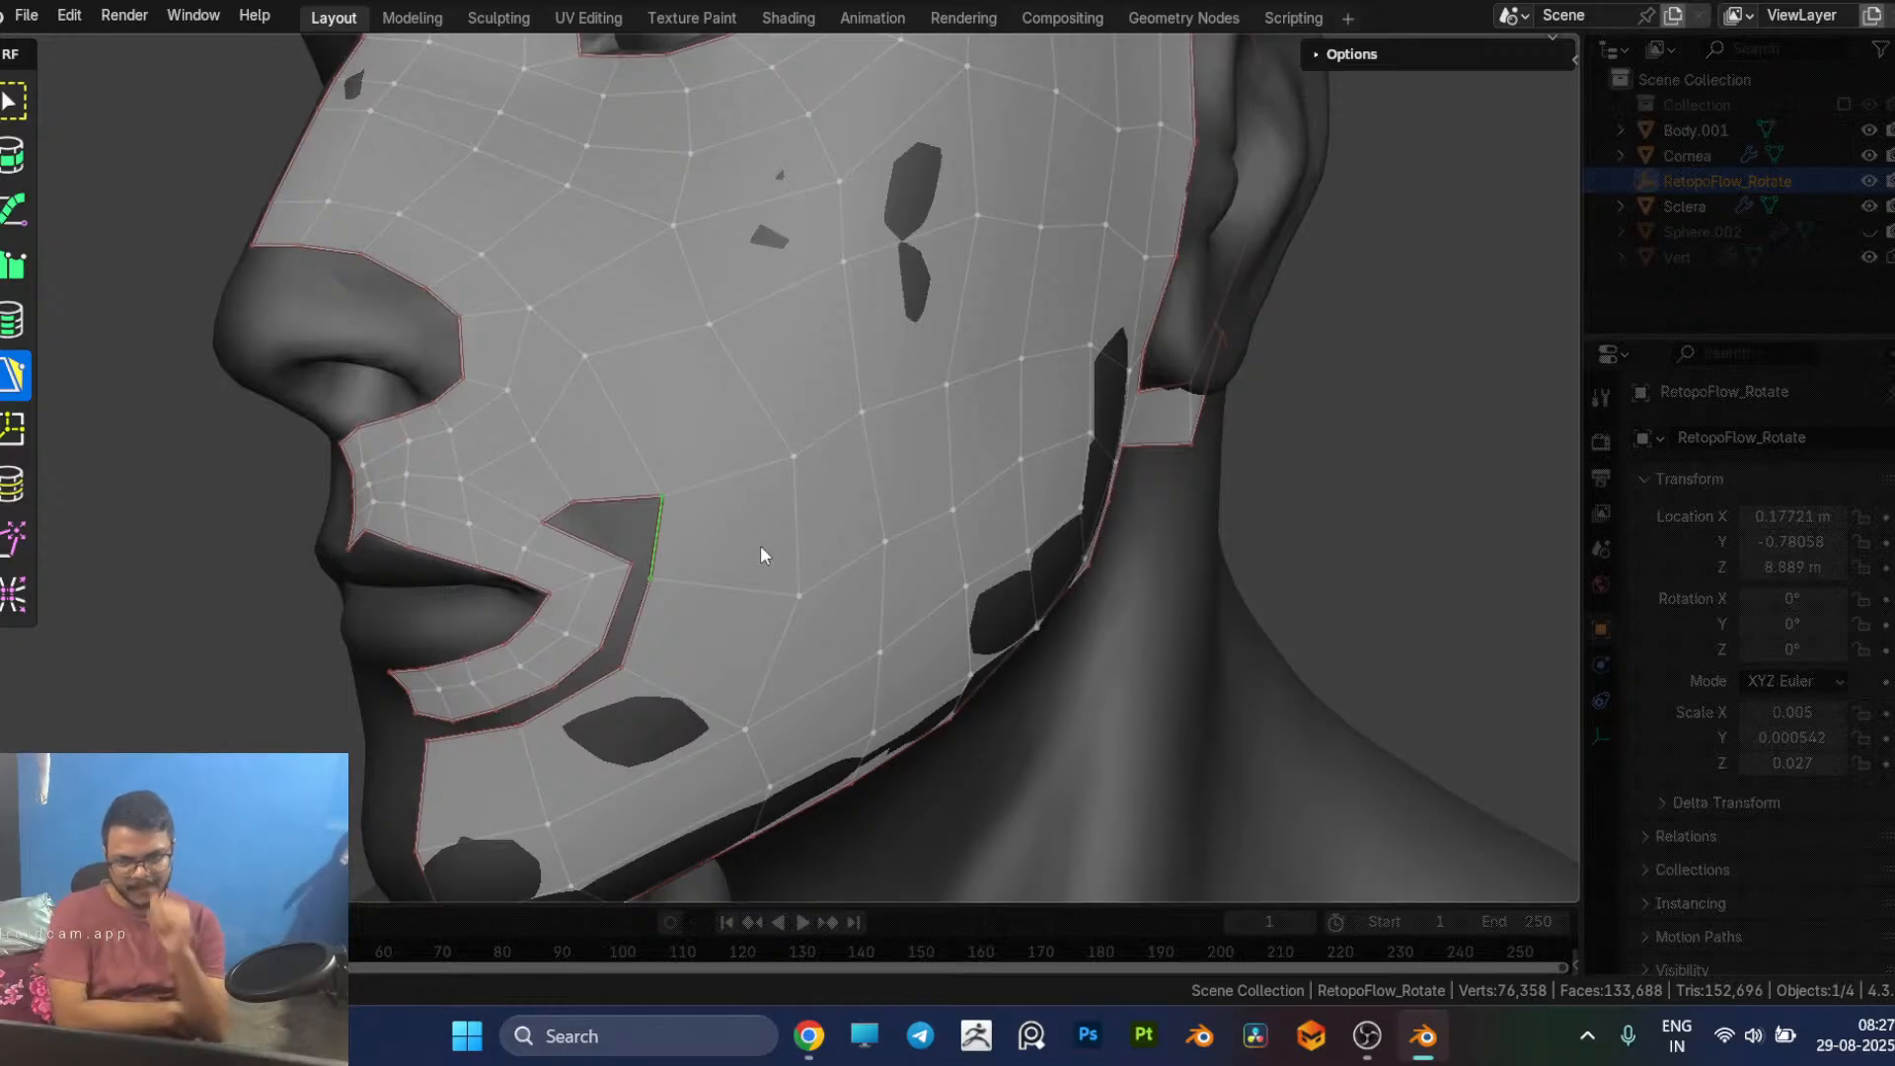
{"action": "key", "text": "ctrl+z"}
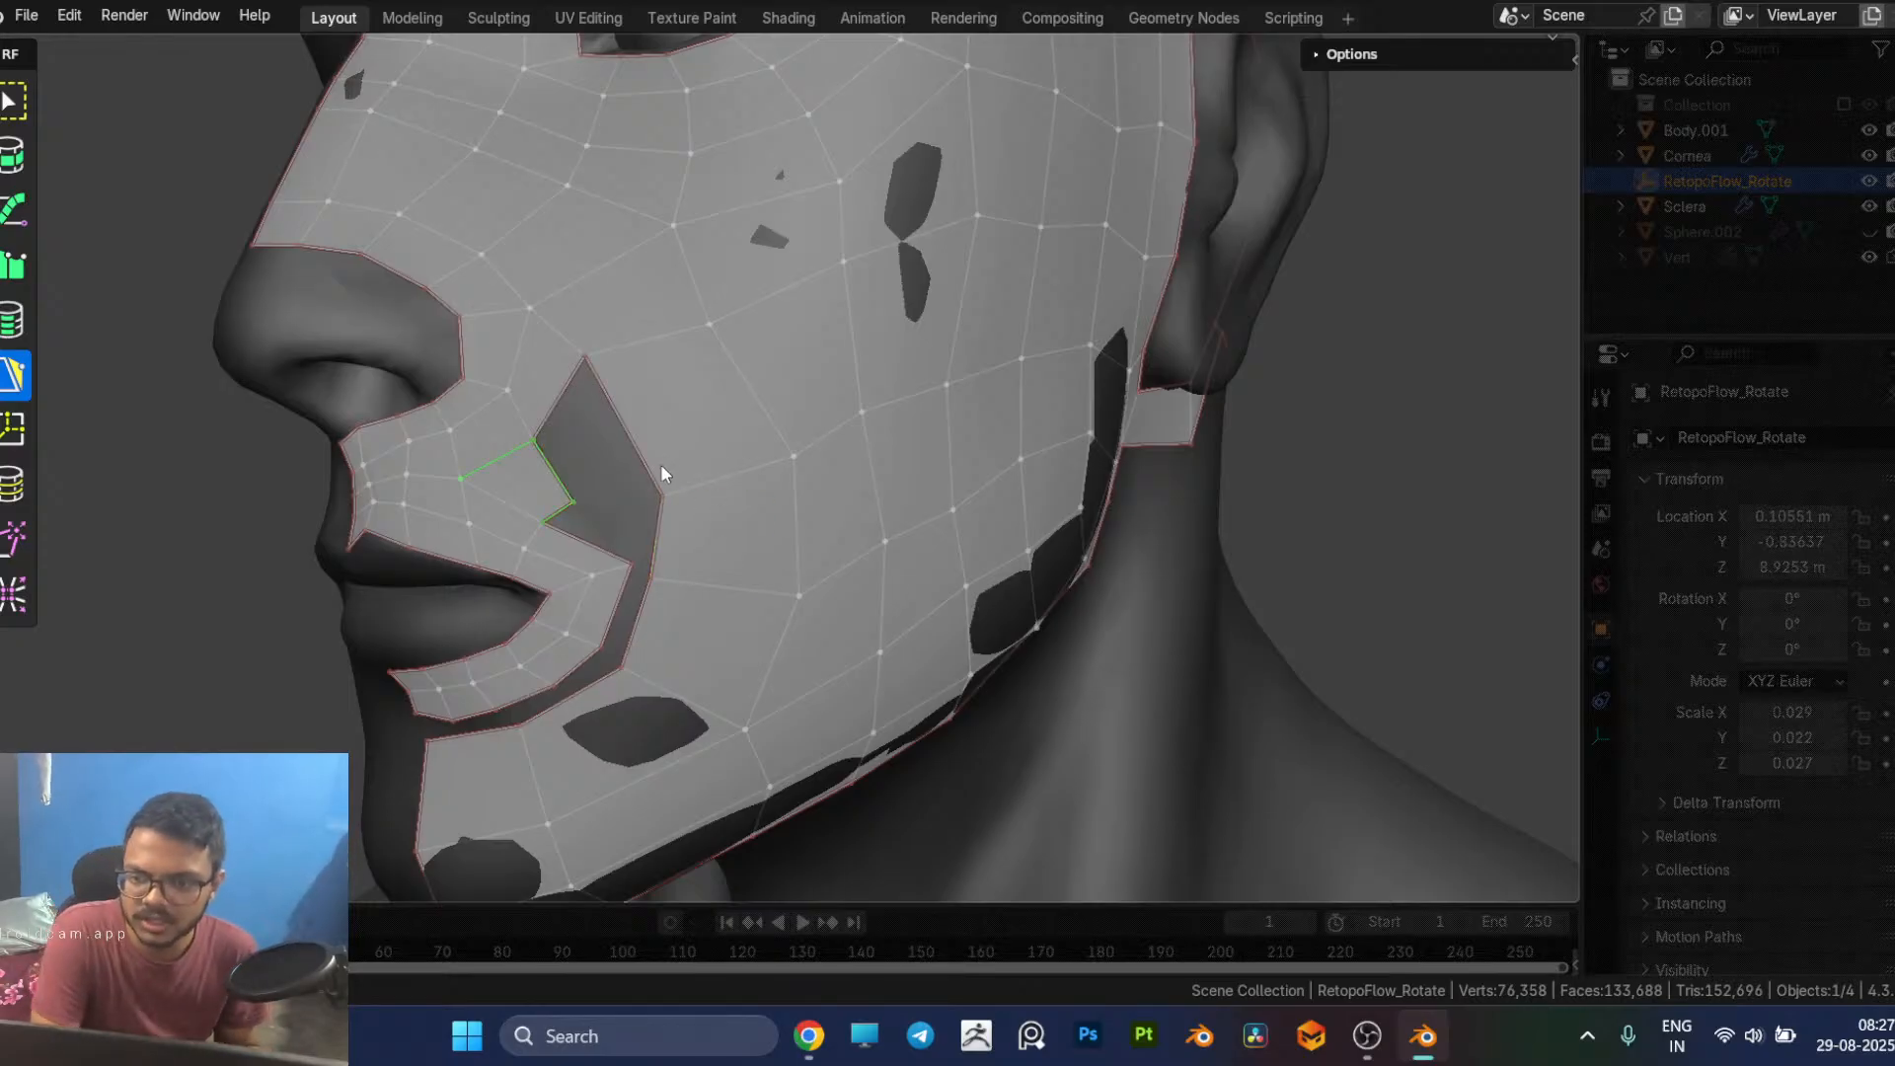
Step: Insert an edge loop across the cheek from the open gap to the ear, and slide the loop beneath it down to even the spacing
{"action": "key", "text": "7"}
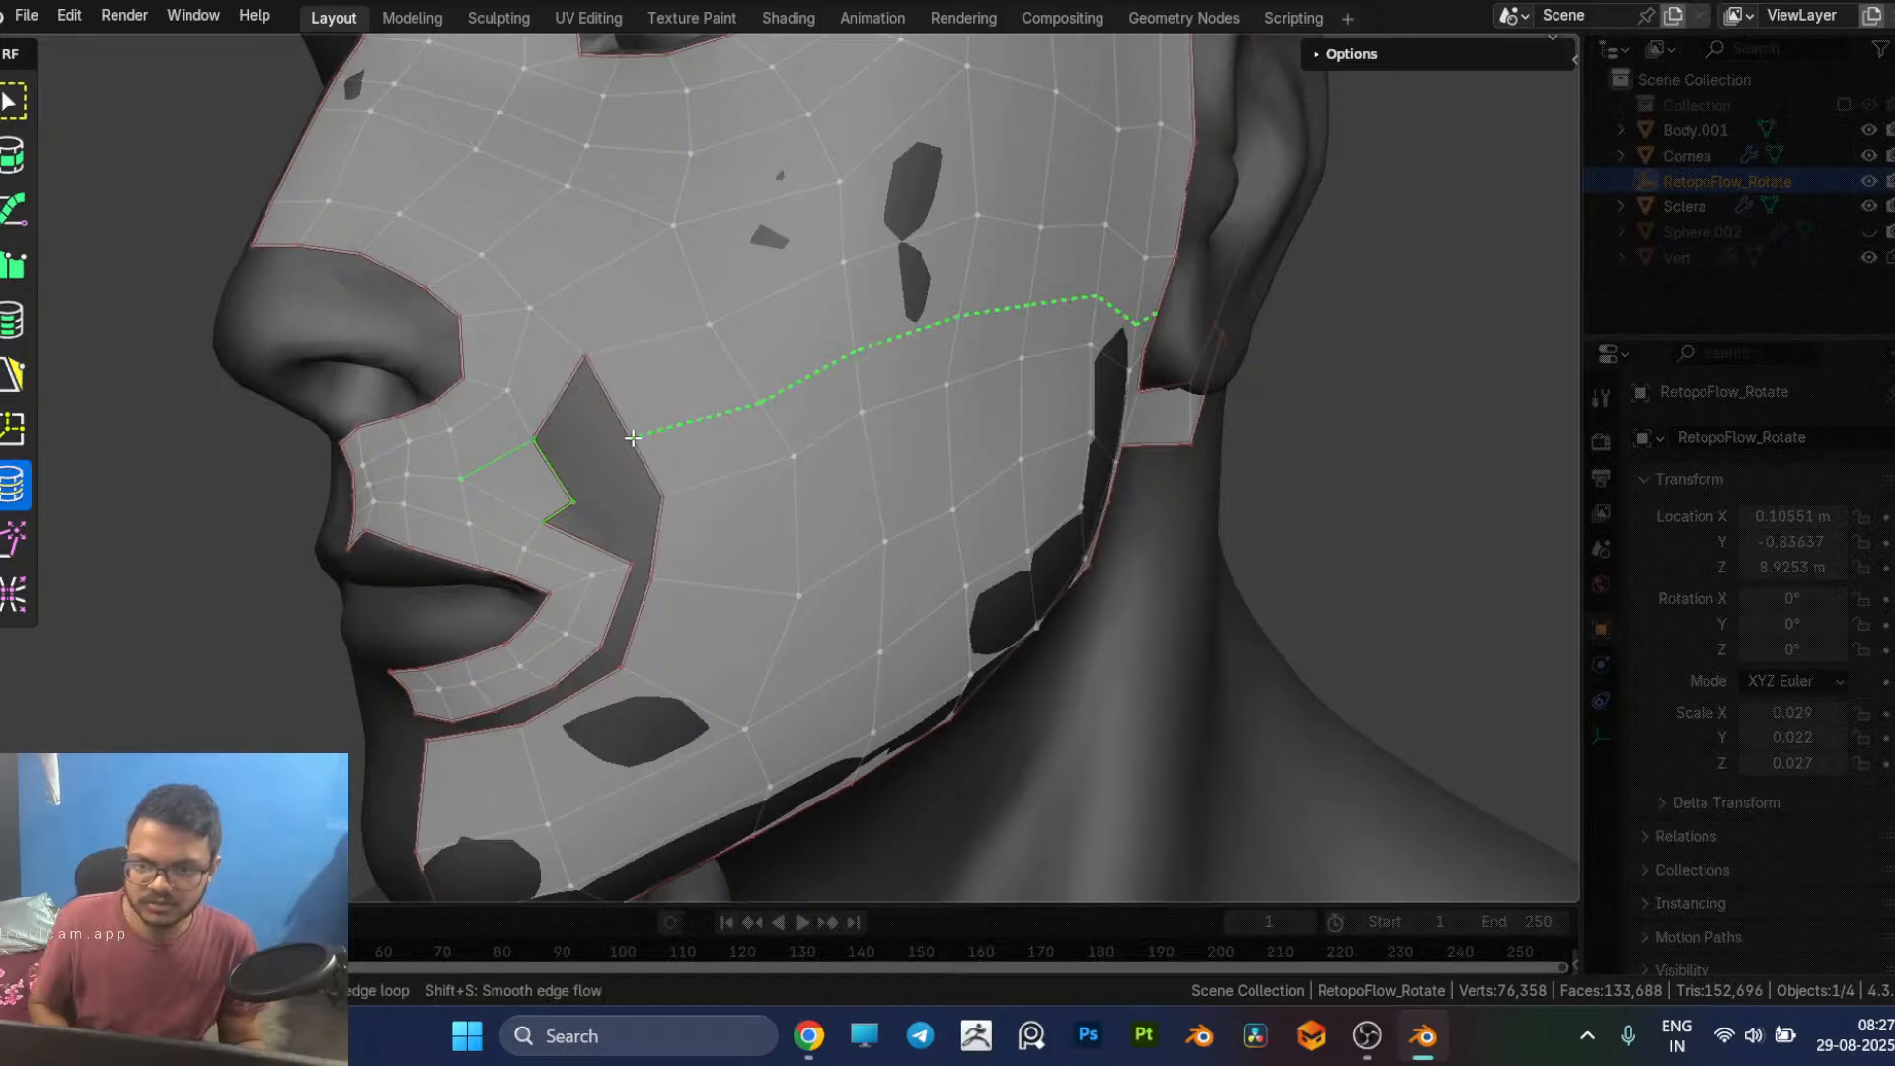
{"action": "left_click", "coordinate": [640, 449]}
{"action": "key", "text": "5"}
{"action": "mouse_move", "coordinate": [635, 448]}
{"action": "middle_mouse_down"}
{"action": "mouse_move", "coordinate": [669, 499]}
{"action": "mouse_move", "coordinate": [644, 437]}
{"action": "middle_mouse_up"}
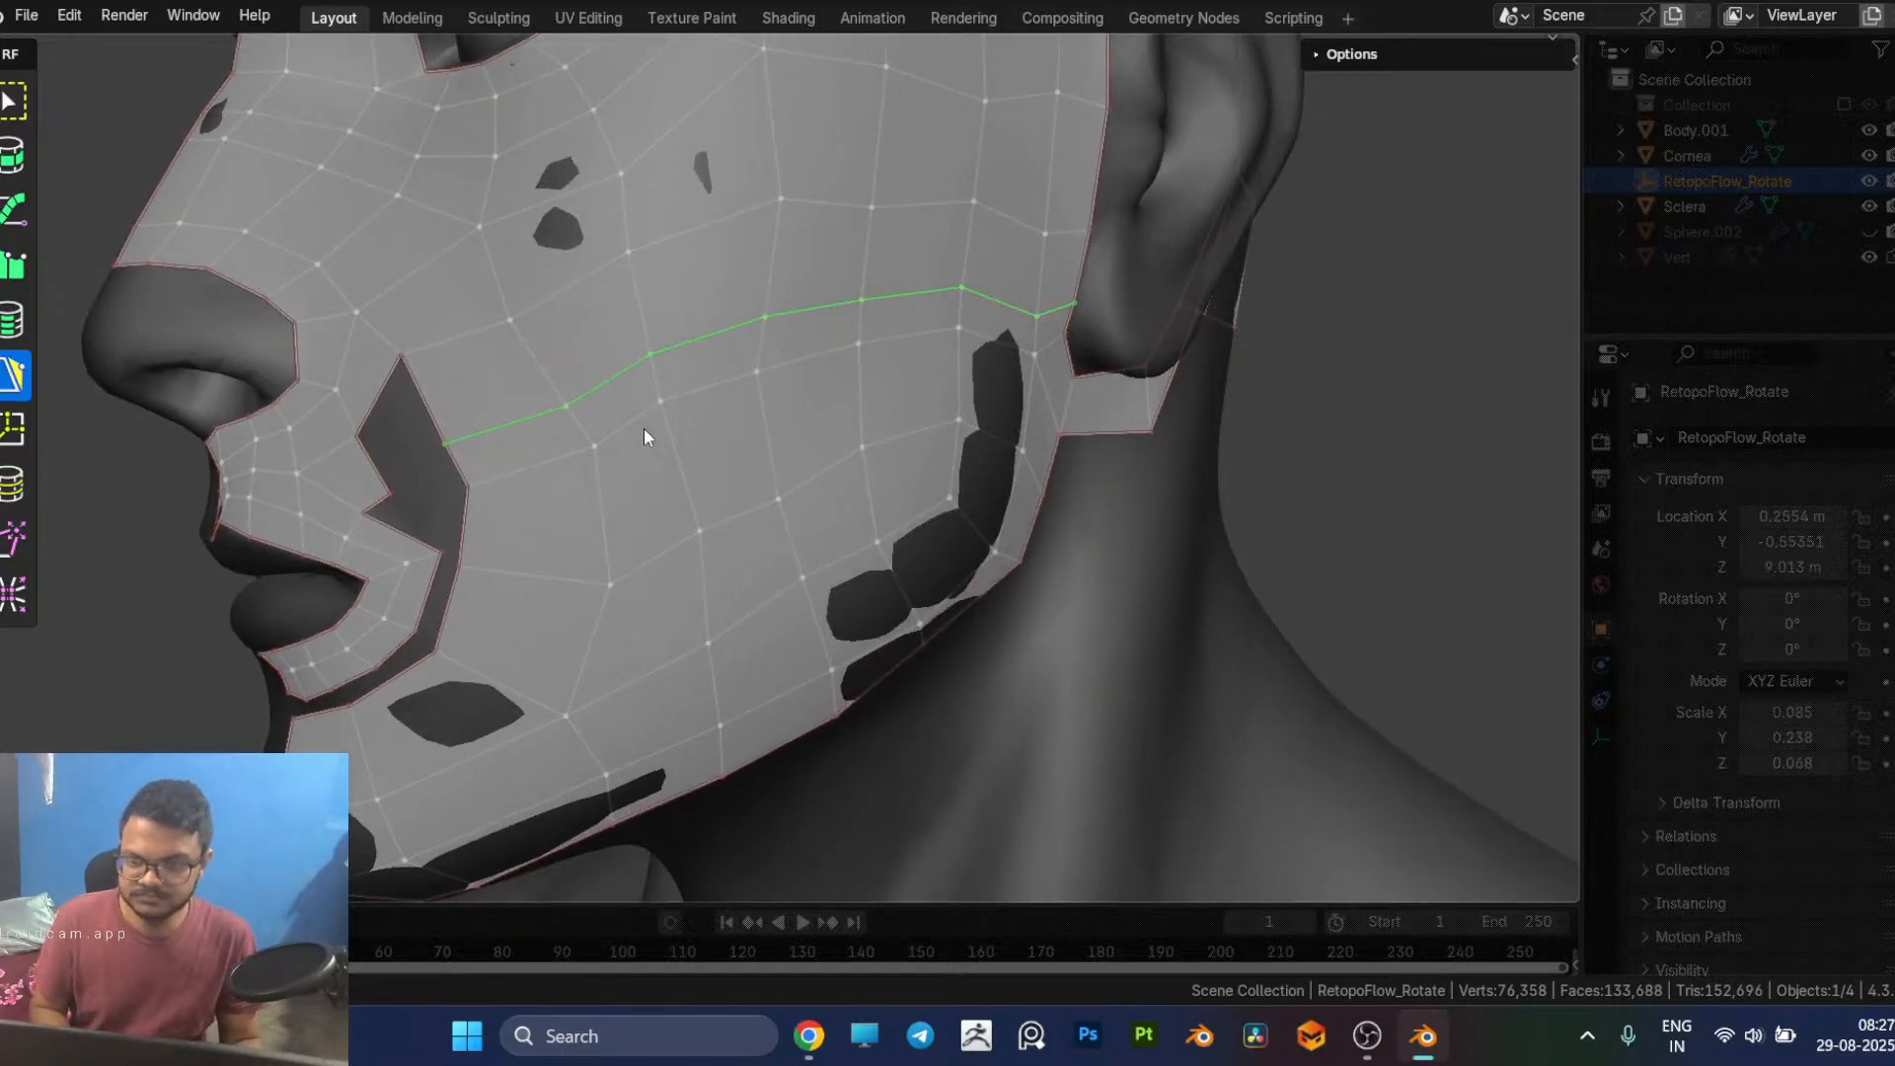
{"action": "key", "text": "7"}
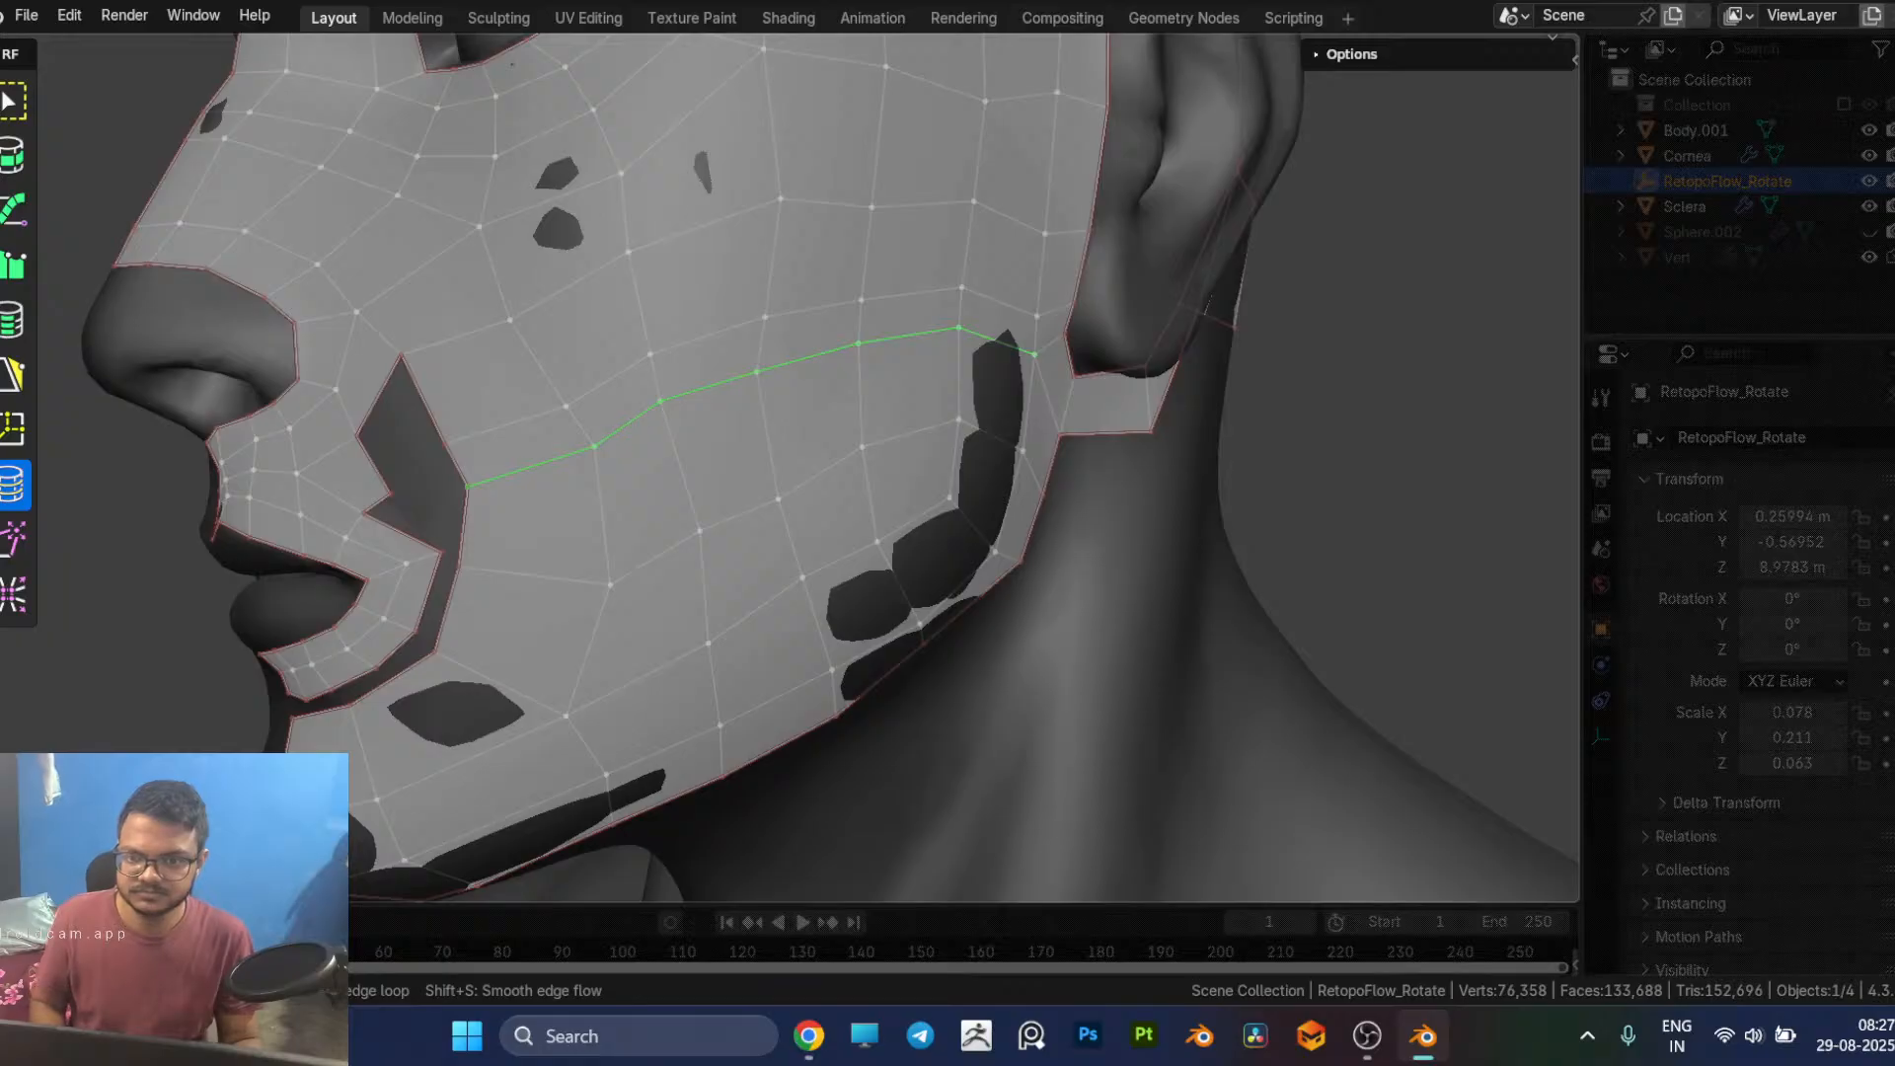
{"action": "middle_click_drag", "start_coordinate": [641, 438], "coordinate": [697, 551]}
{"action": "key", "text": "5"}
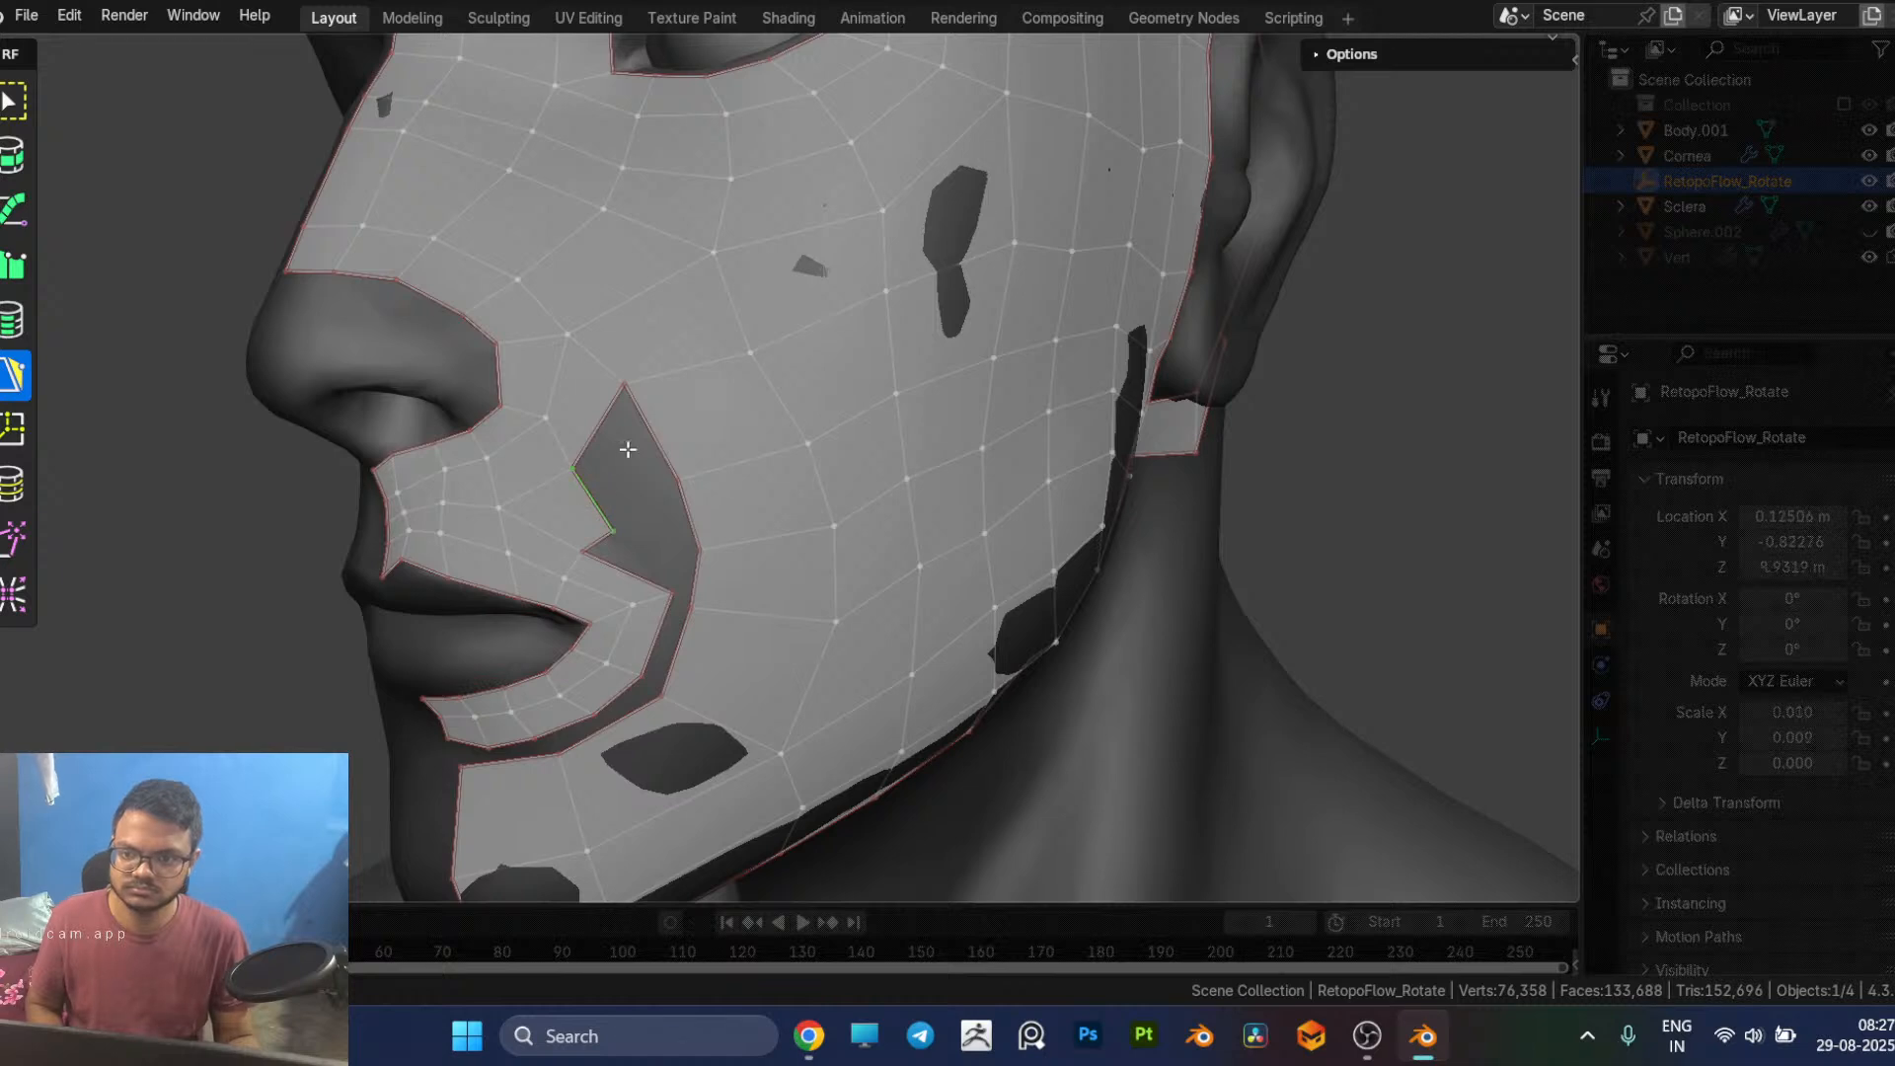
Step: Fill the upper end of the cheek gap with a quad joining the nose strip to the new cheek loop
{"action": "middle_click_drag", "start_coordinate": [620, 454], "coordinate": [580, 444]}
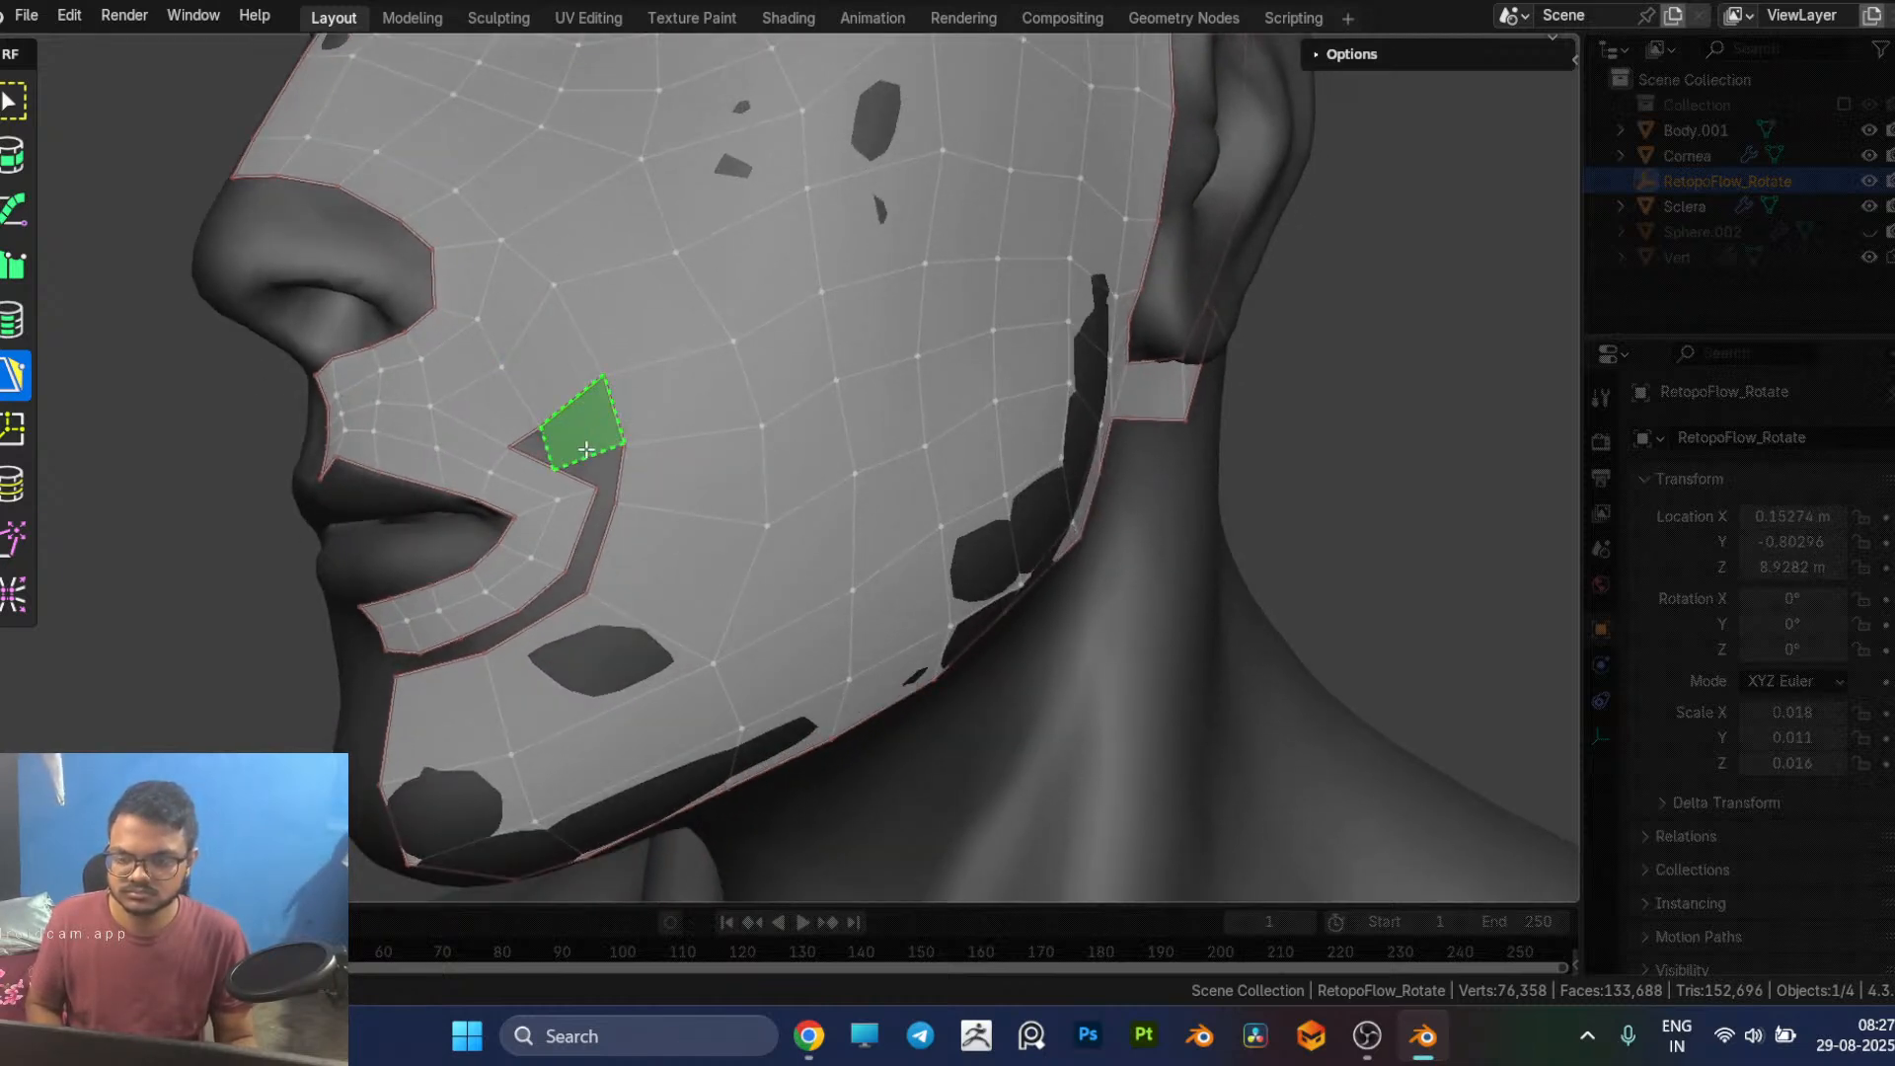
{"action": "middle_click_drag", "start_coordinate": [585, 448], "coordinate": [655, 470]}
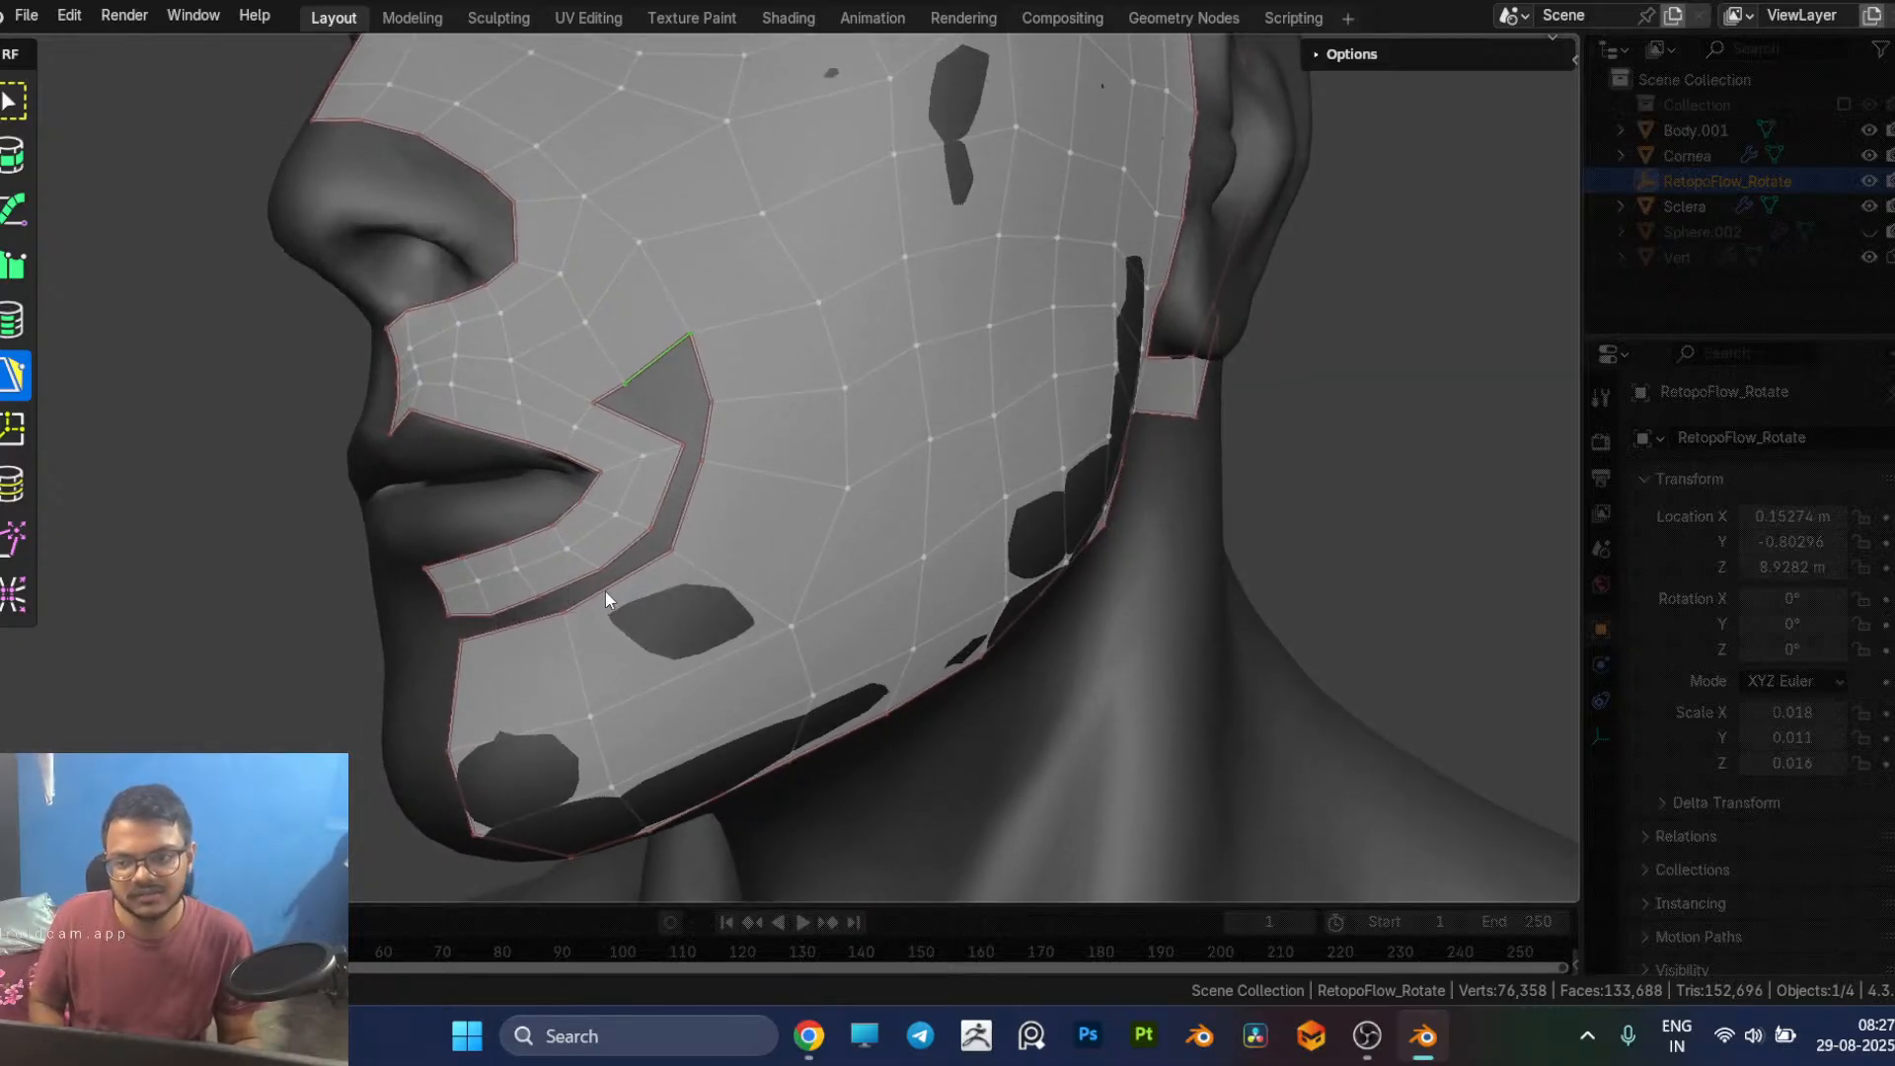
{"action": "middle_click_drag", "start_coordinate": [584, 590], "coordinate": [653, 572]}
Step: Switch to the browser to check the face-loop colours in the mouth retopology reference, and return to Blender
{"action": "key", "text": "alt+Tab"}
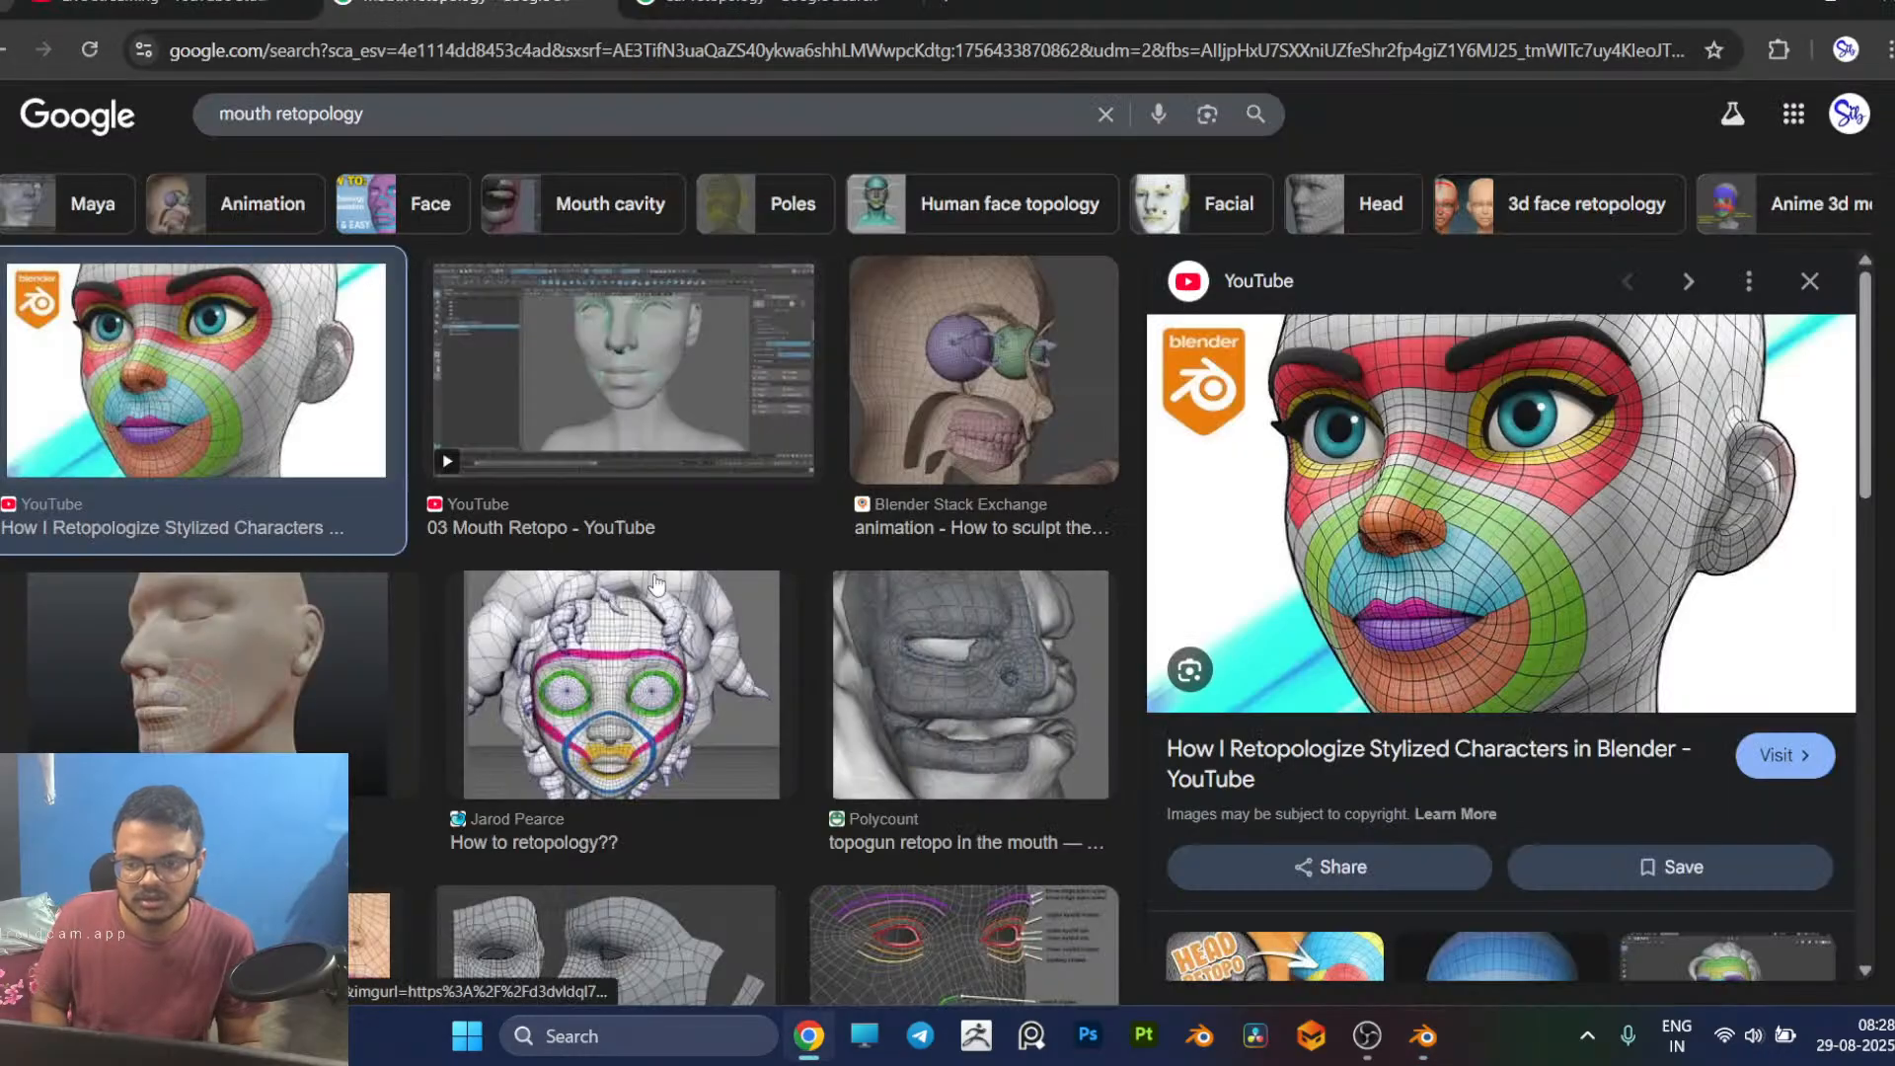
{"action": "key", "text": "alt+Tab"}
{"action": "middle_click_drag", "start_coordinate": [677, 559], "coordinate": [696, 624]}
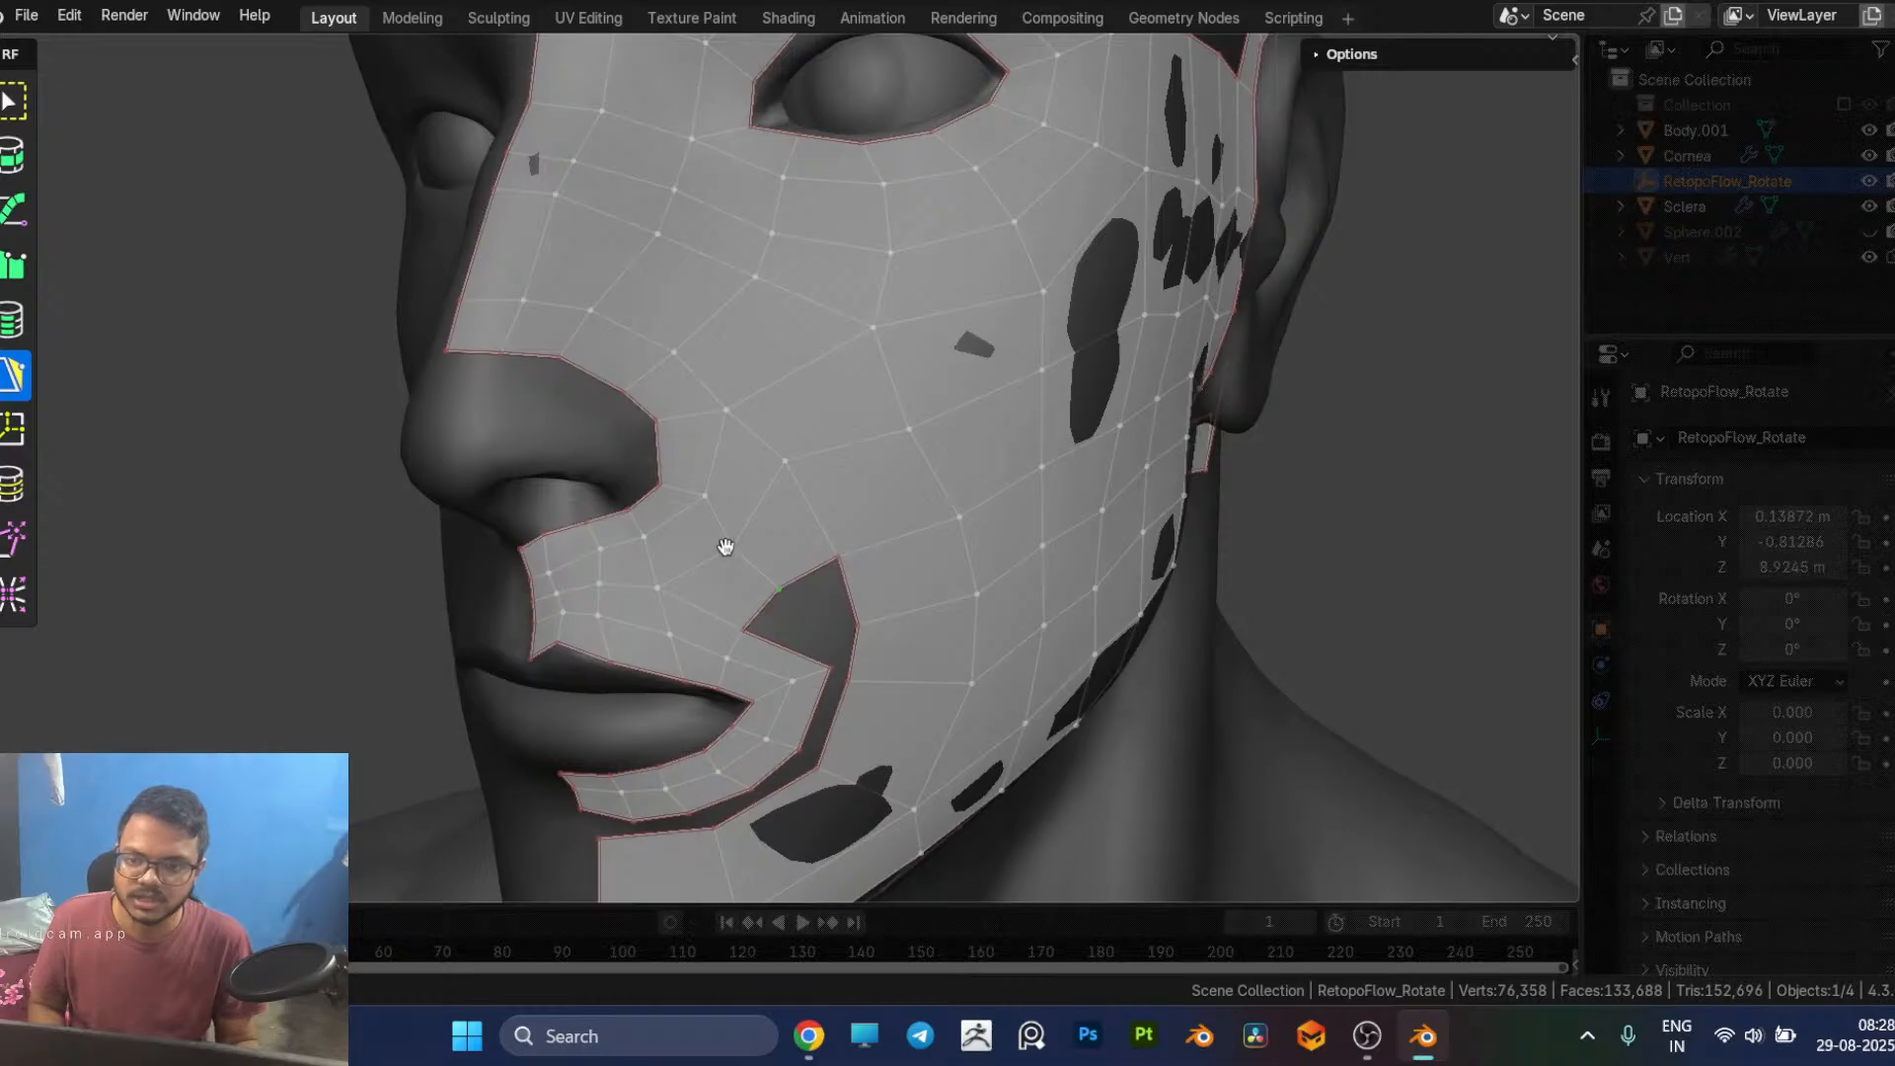
Step: Adjust the vertex between the nose strip and the open cheek gap, and examine the surrounding edge flow
{"action": "middle_click_drag", "start_coordinate": [835, 666], "coordinate": [606, 618]}
{"action": "scroll", "coordinate": [604, 618], "scroll_direction": "up", "scroll_amount": 4}
{"action": "scroll", "coordinate": [553, 620], "scroll_direction": "down", "scroll_amount": 4}
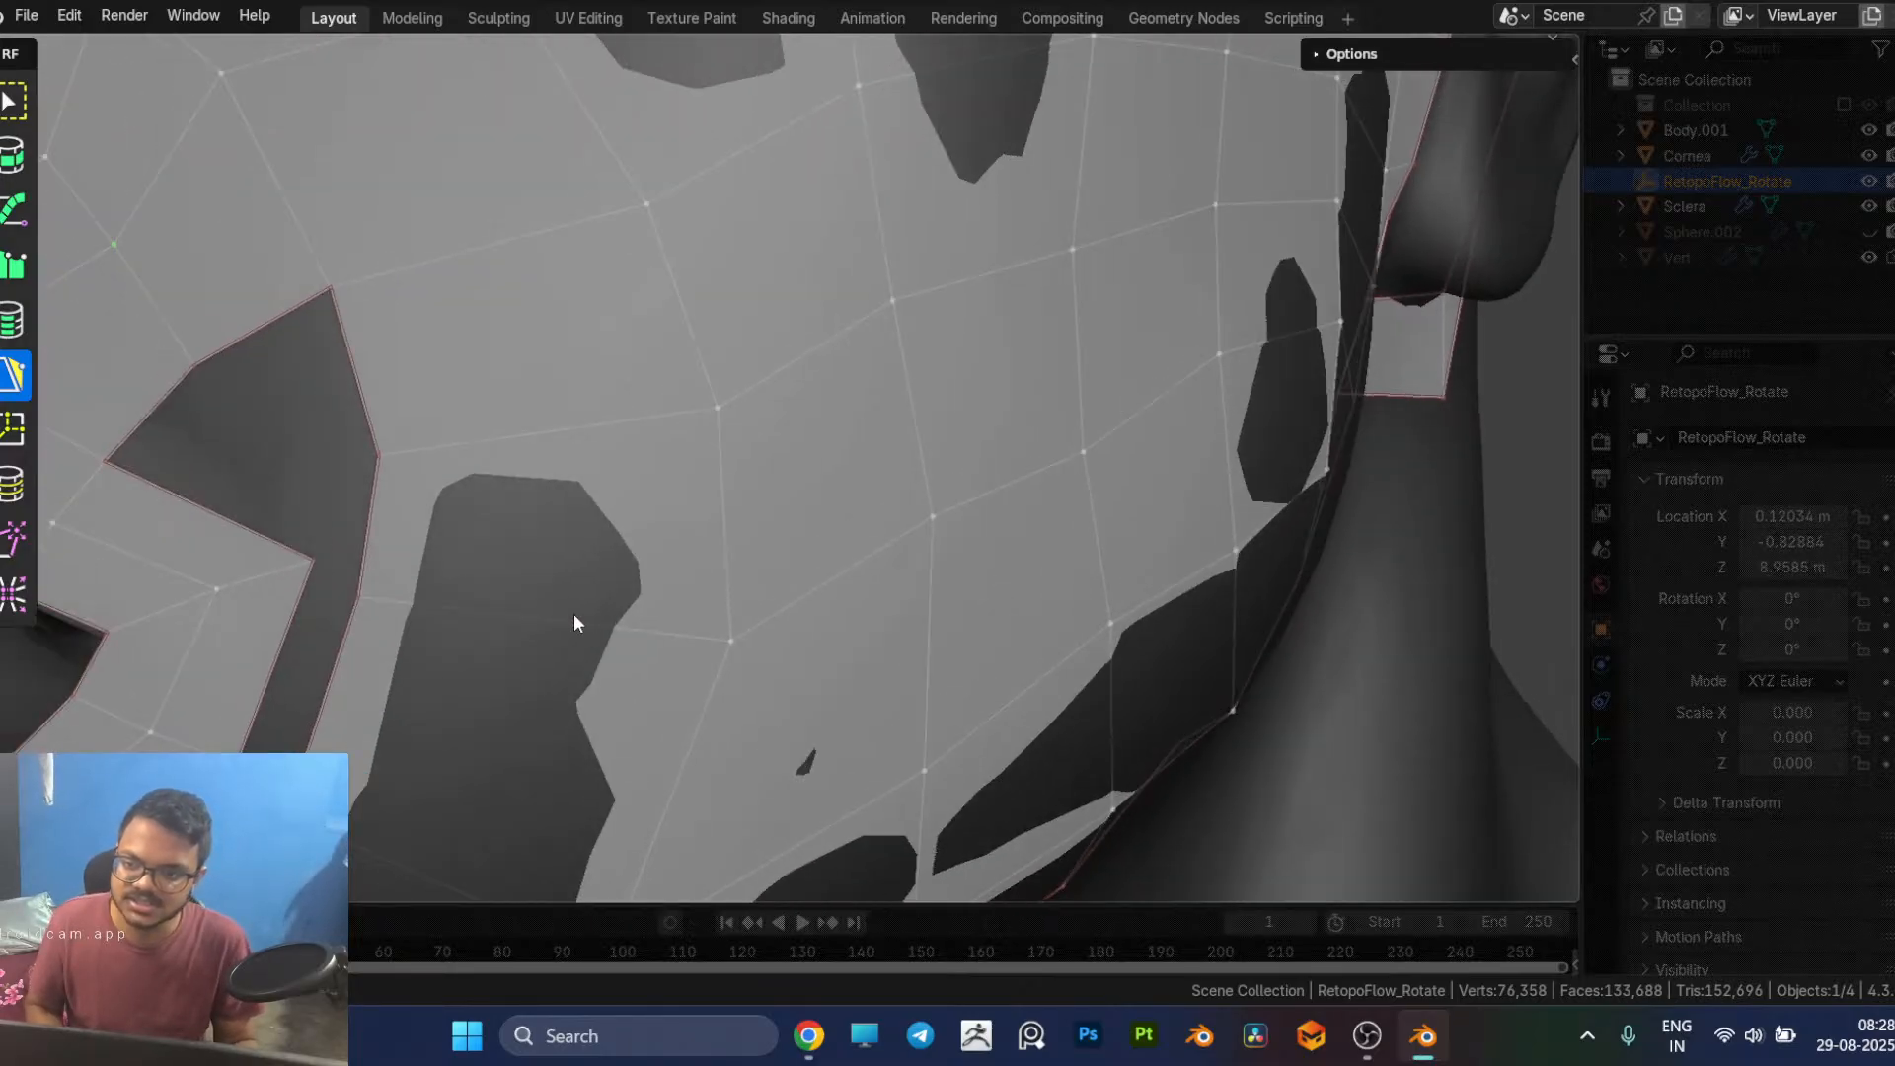
{"action": "scroll", "coordinate": [612, 597], "scroll_direction": "up", "scroll_amount": 1}
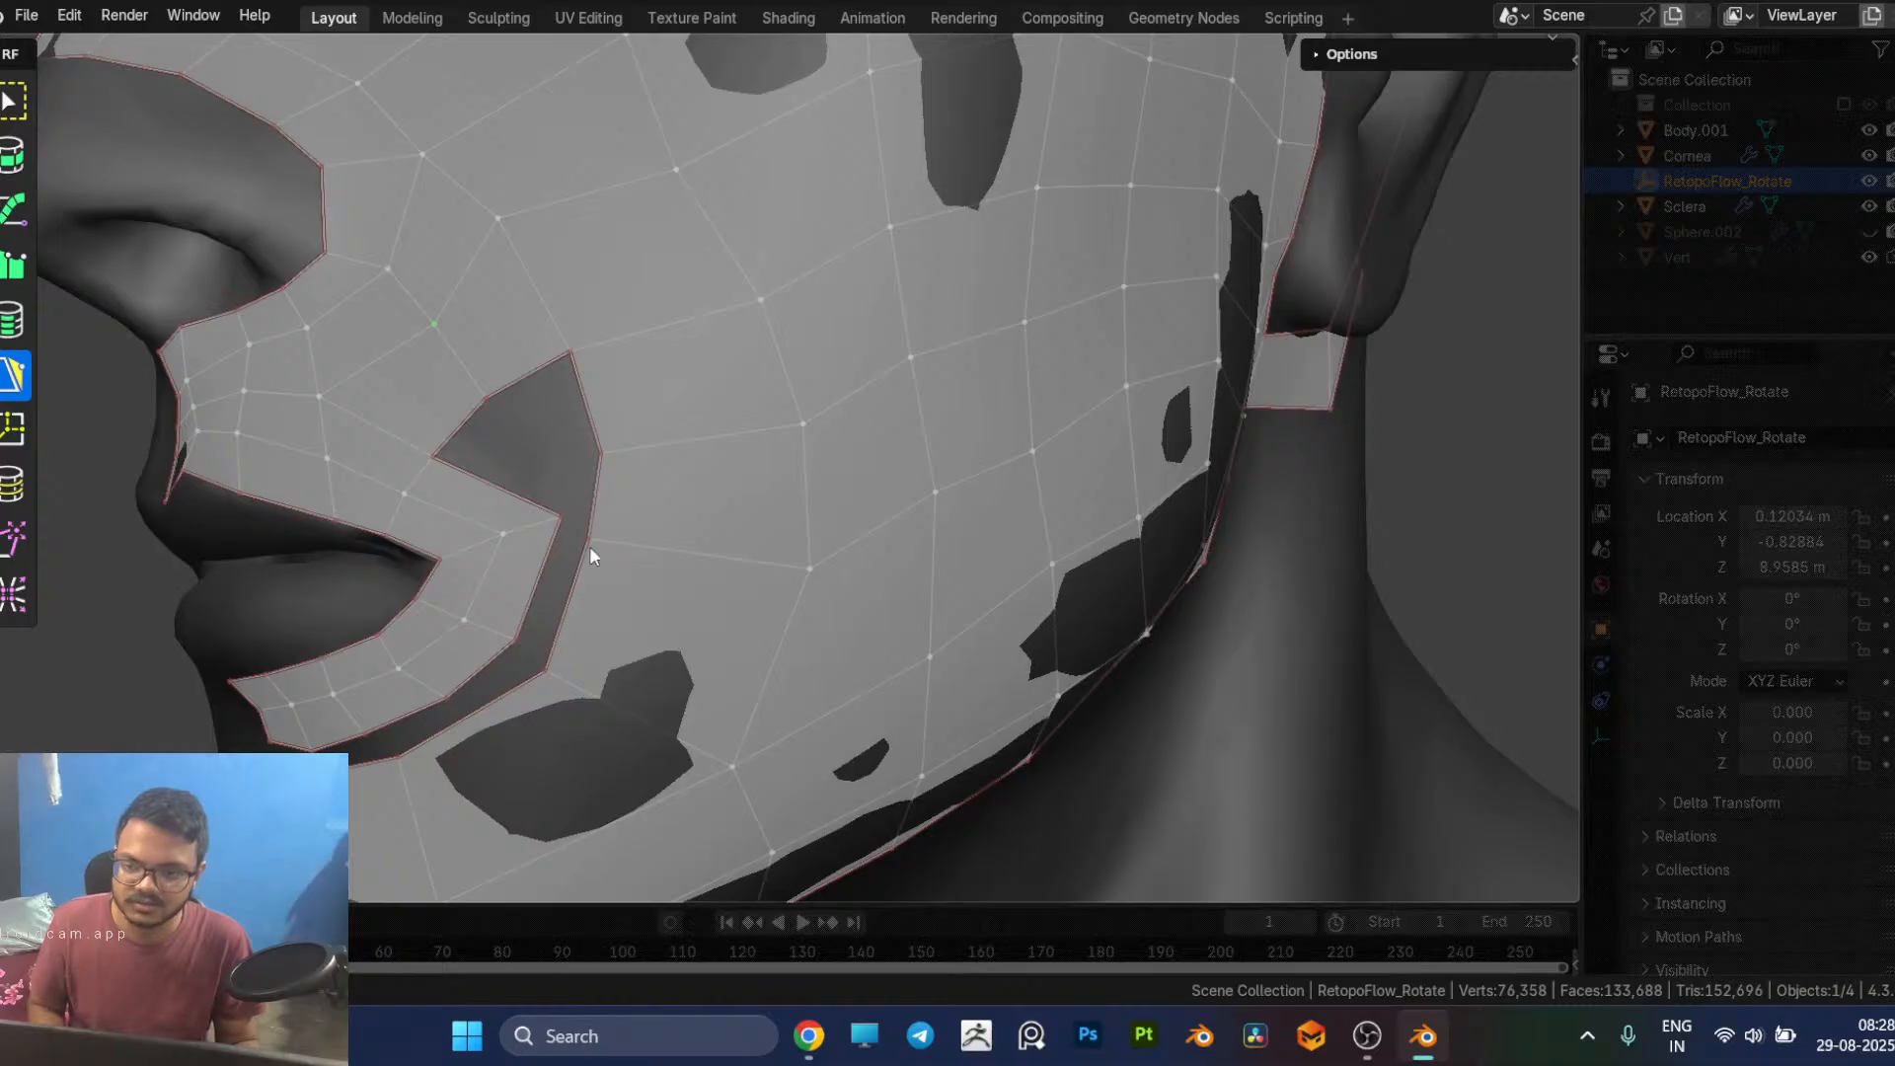
{"action": "scroll", "coordinate": [576, 521], "scroll_direction": "down", "scroll_amount": 5}
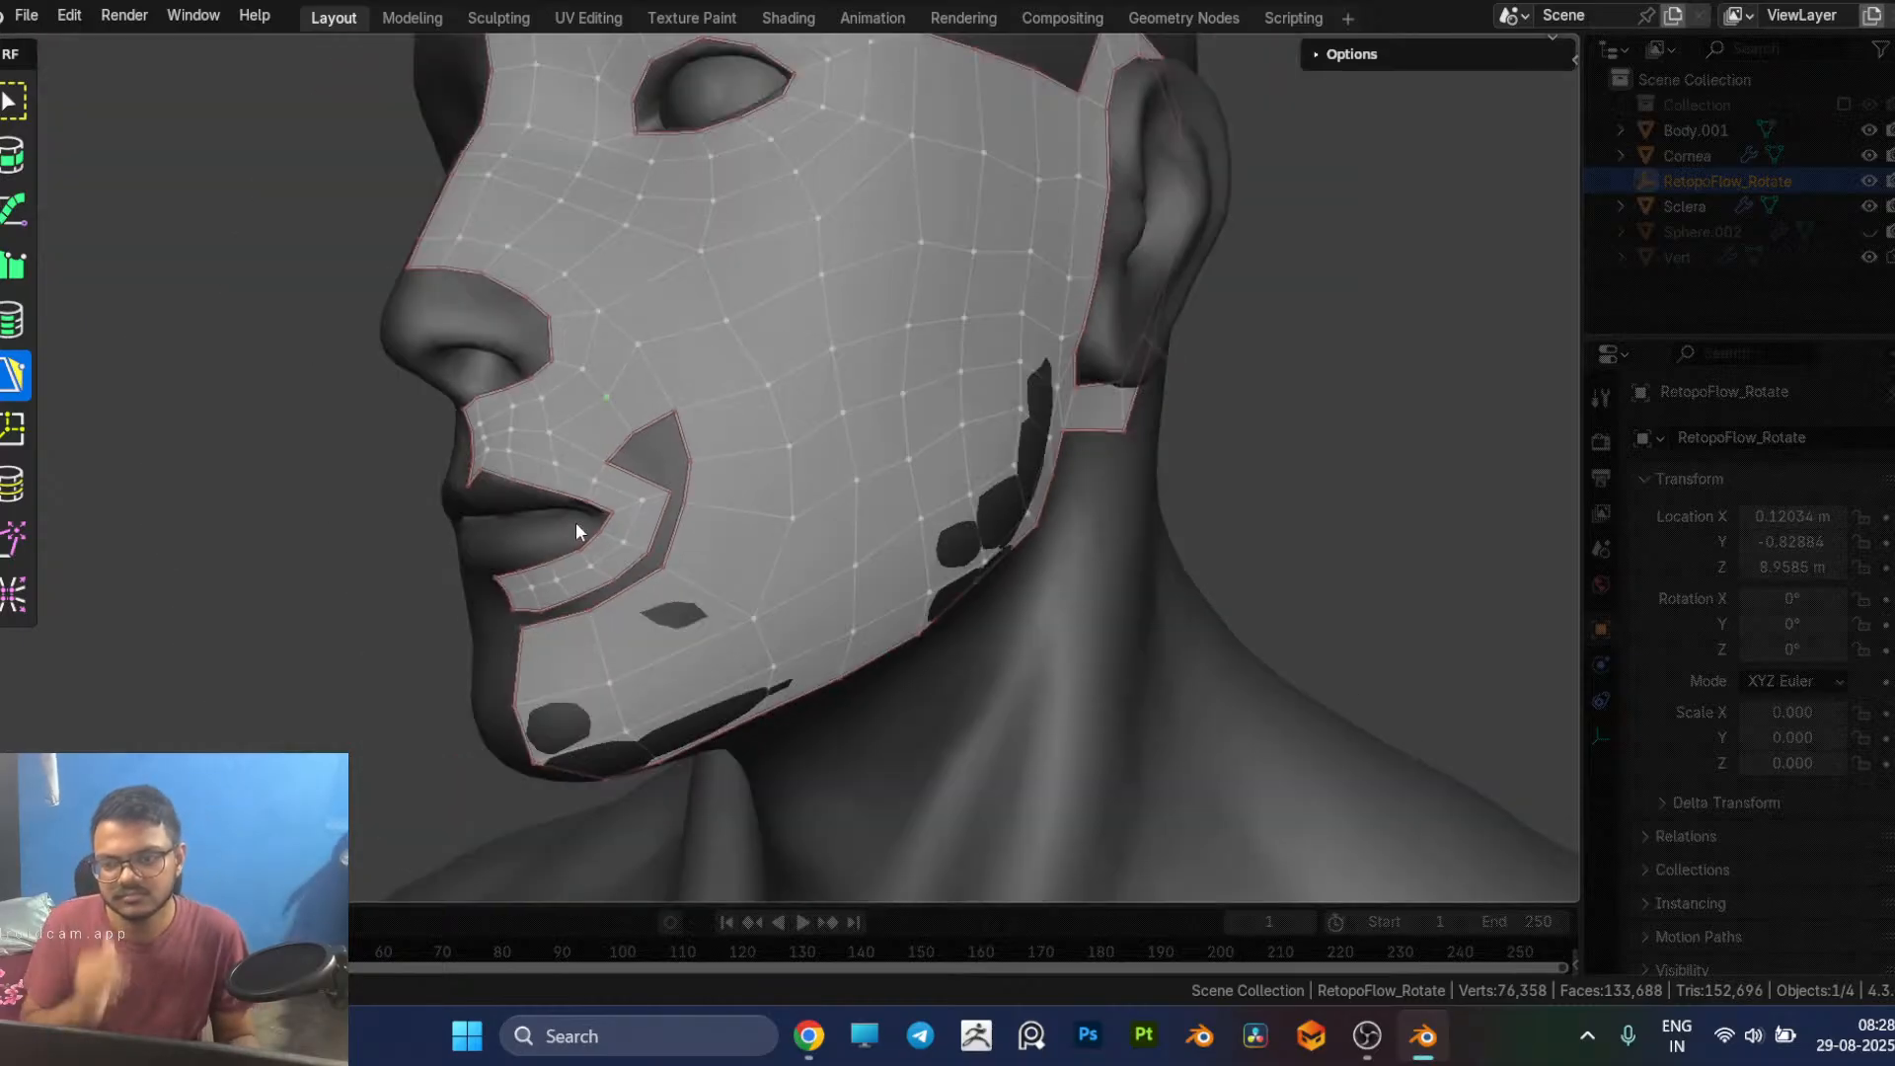
{"action": "middle_click_drag", "start_coordinate": [582, 528], "coordinate": [590, 517]}
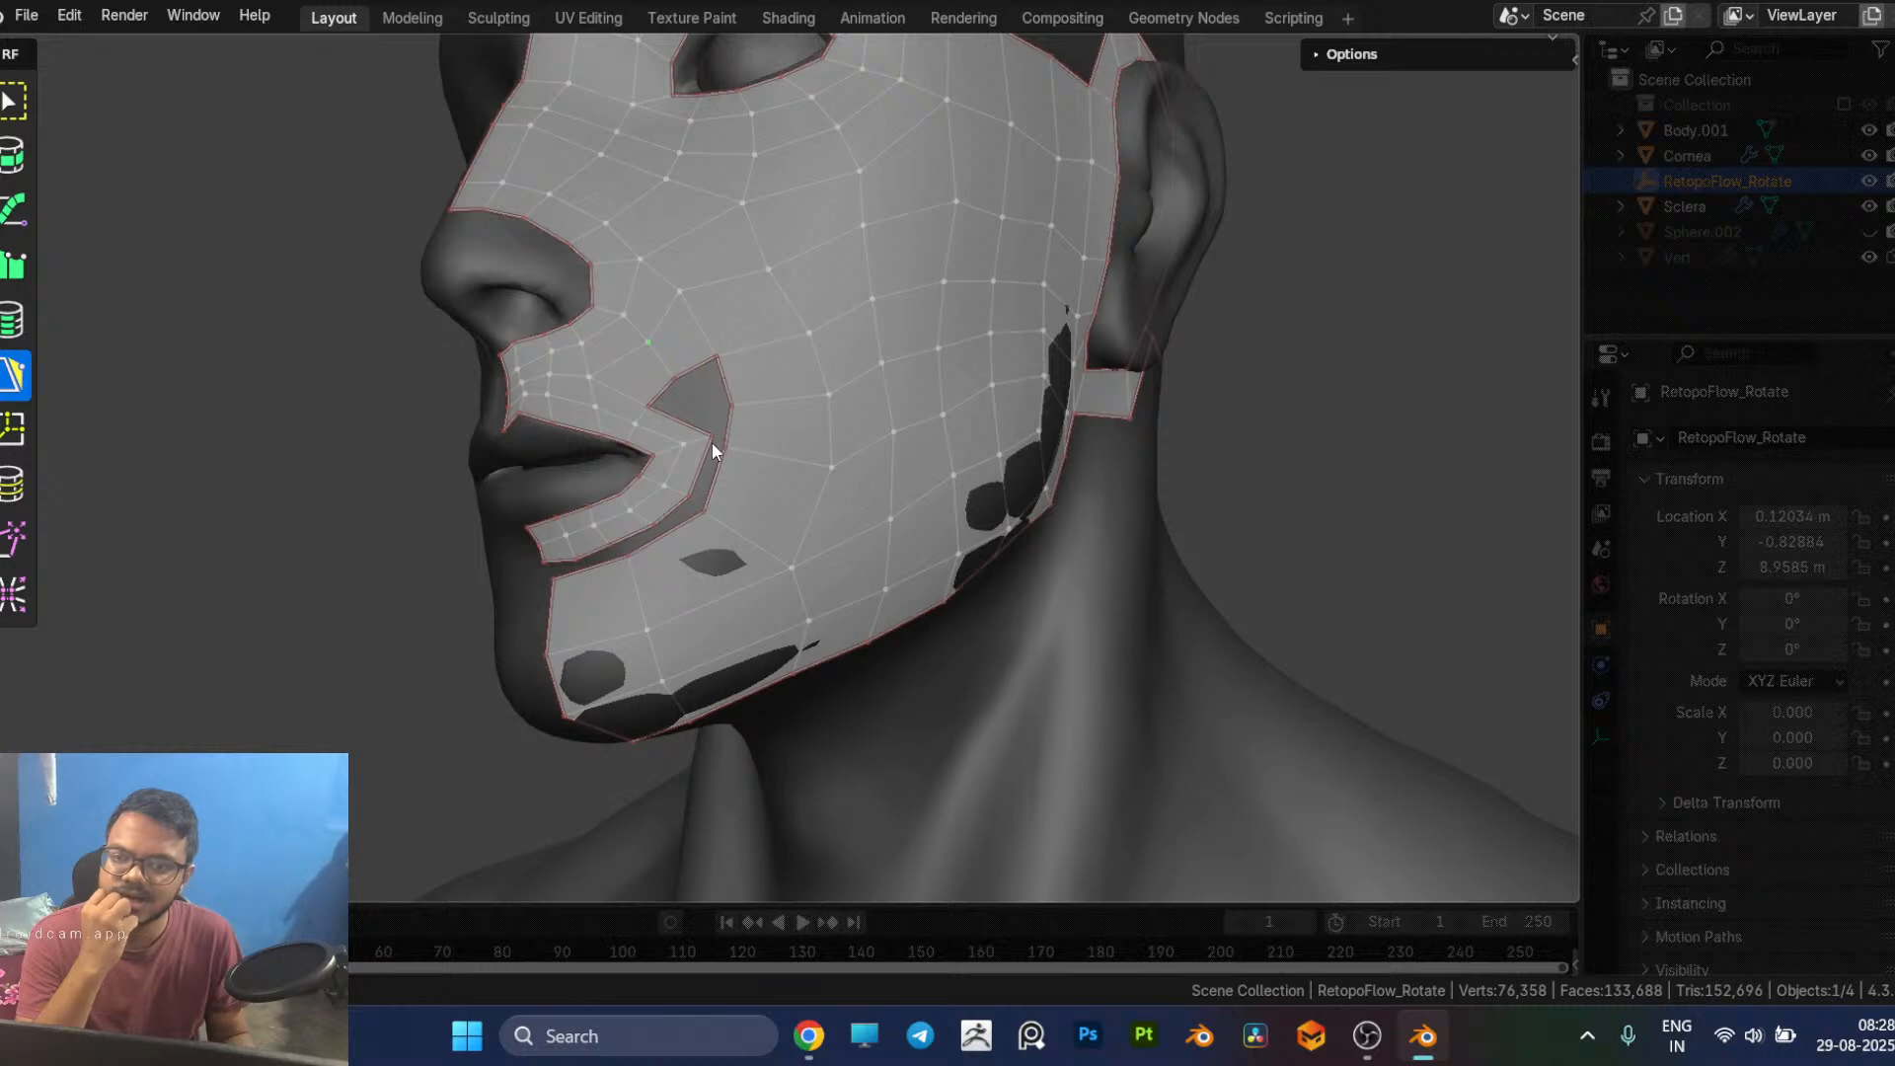
{"action": "scroll", "coordinate": [712, 449], "scroll_direction": "up", "scroll_amount": 6}
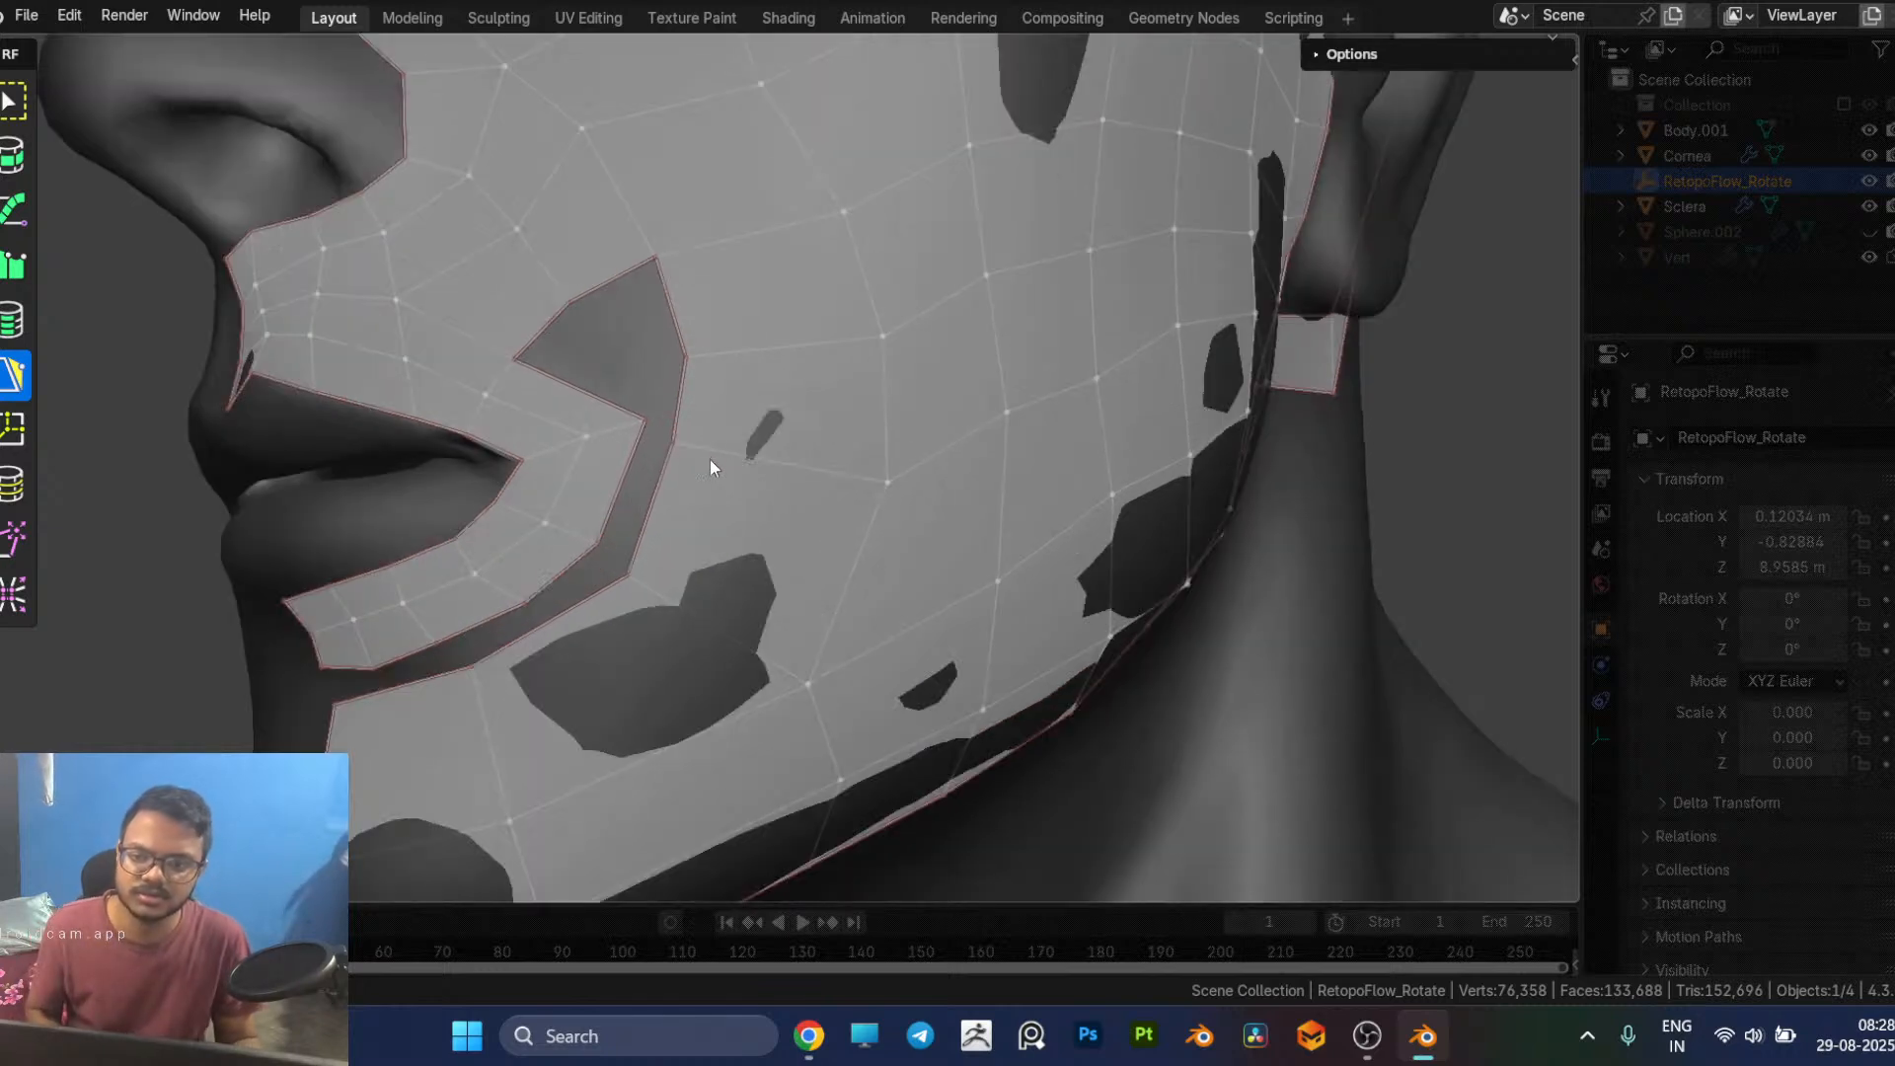
Step: Fill the remaining gap between the mouth-corner strip and the cheek with quads, closing it up to the nose strip
{"action": "left_click", "coordinate": [647, 501], "text": "ctrl"}
{"action": "middle_click_drag", "start_coordinate": [606, 493], "coordinate": [609, 502]}
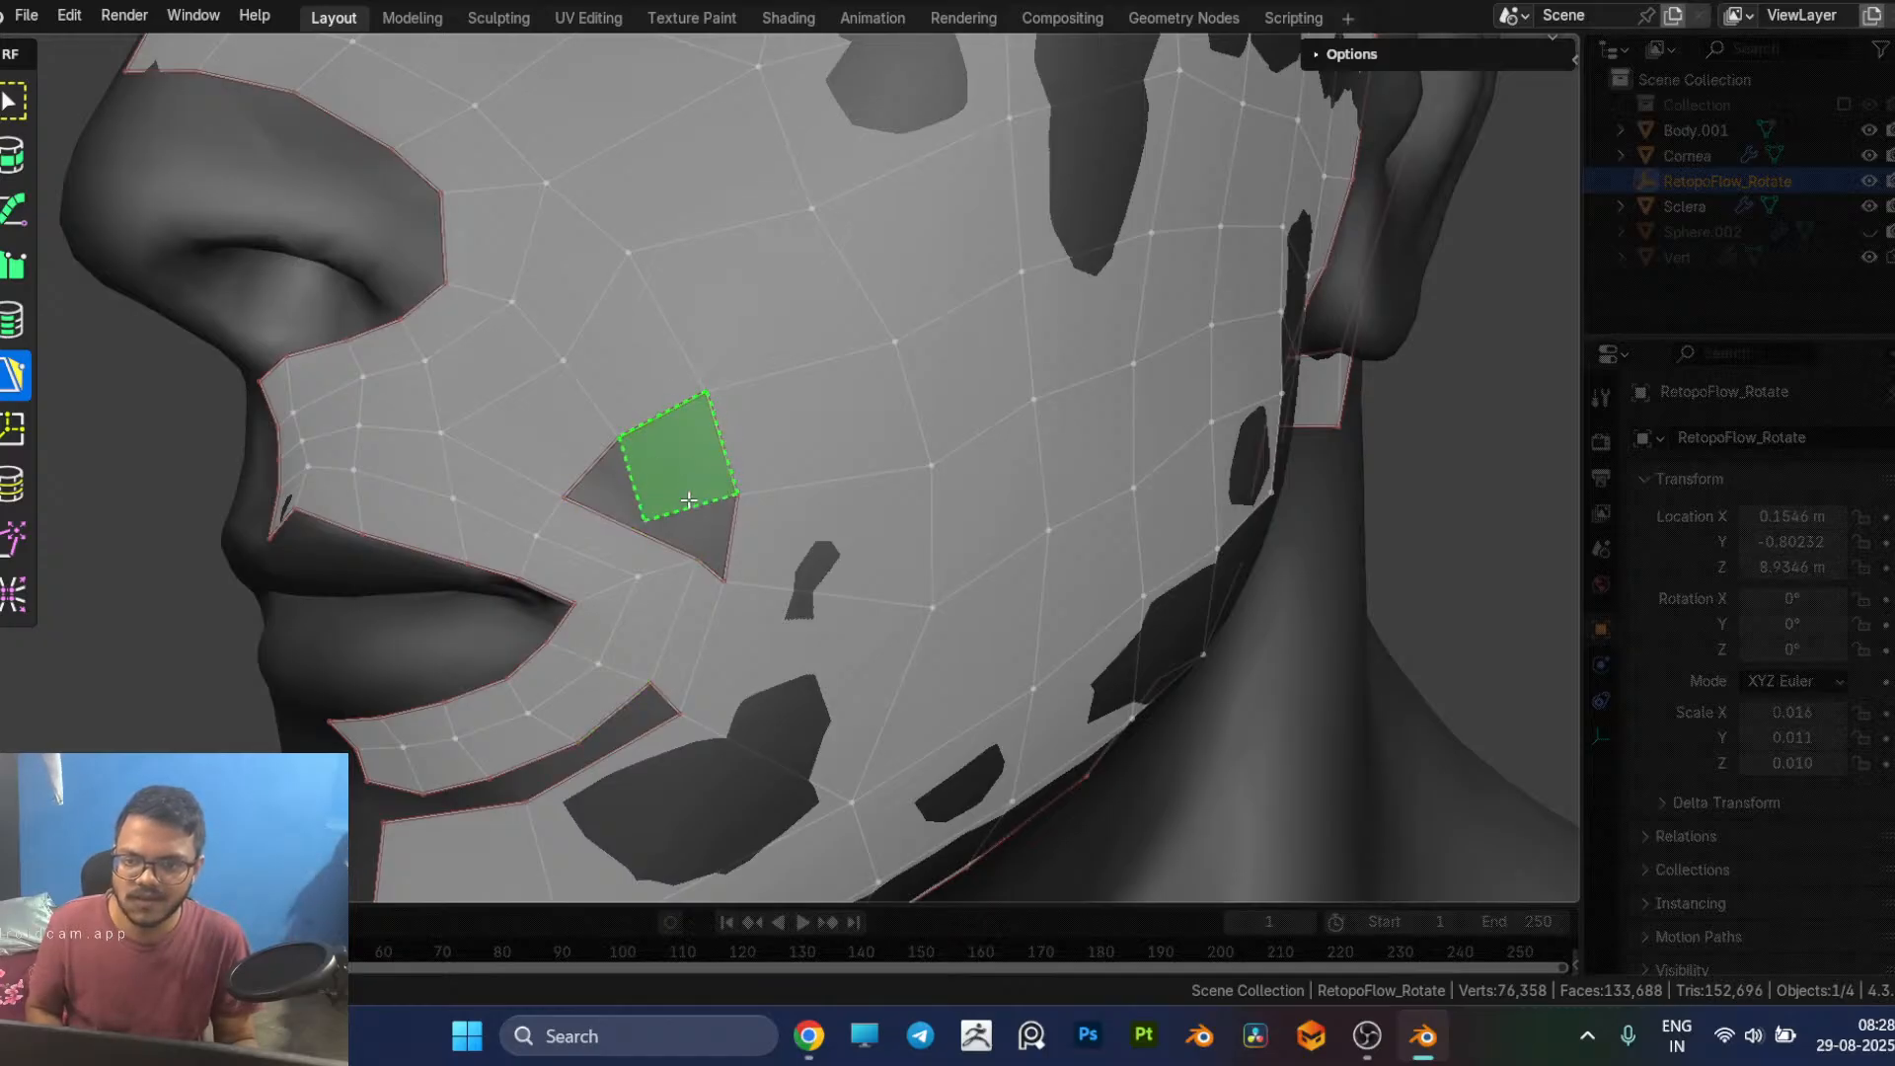
{"action": "left_click", "coordinate": [652, 514], "text": "ctrl"}
{"action": "left_click_drag", "start_coordinate": [647, 522], "coordinate": [699, 511]}
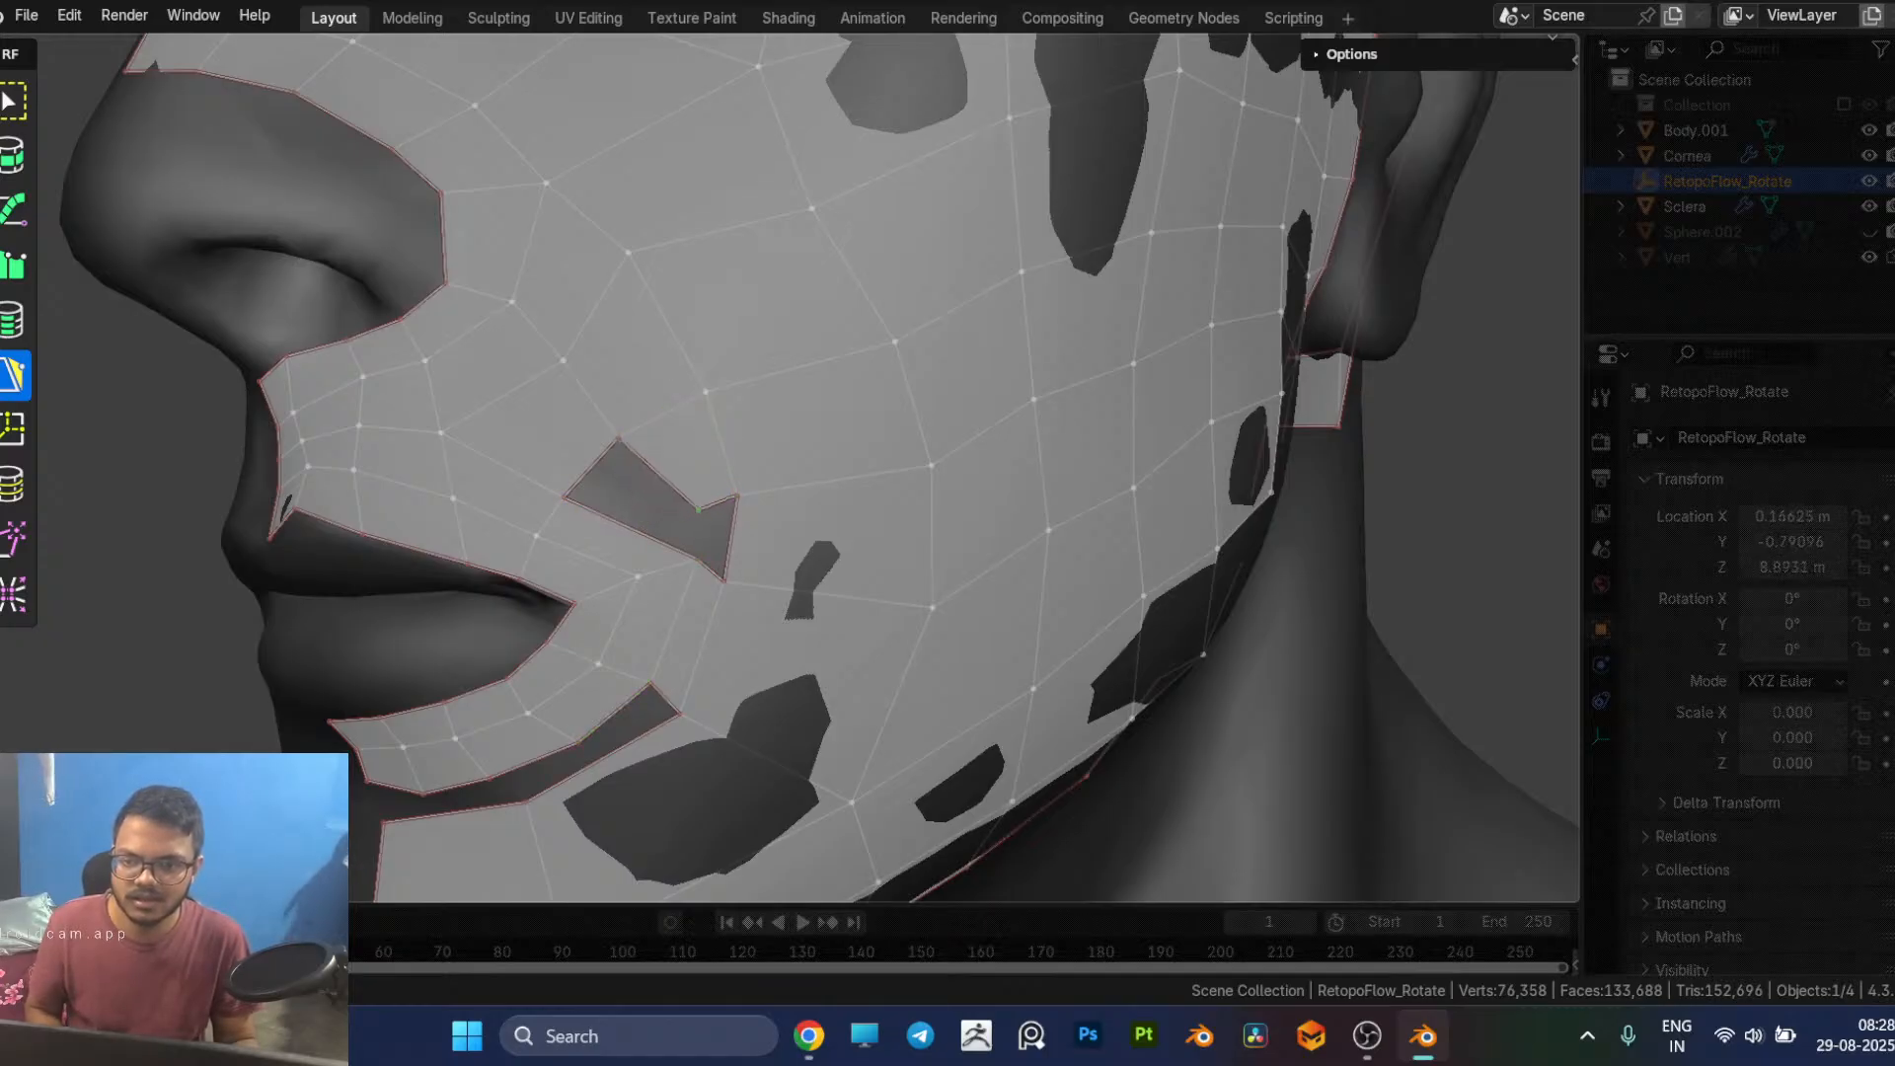
{"action": "left_click", "coordinate": [715, 563], "text": "ctrl"}
{"action": "left_click", "coordinate": [652, 502], "text": "ctrl"}
{"action": "middle_click_drag", "start_coordinate": [768, 525], "coordinate": [579, 541]}
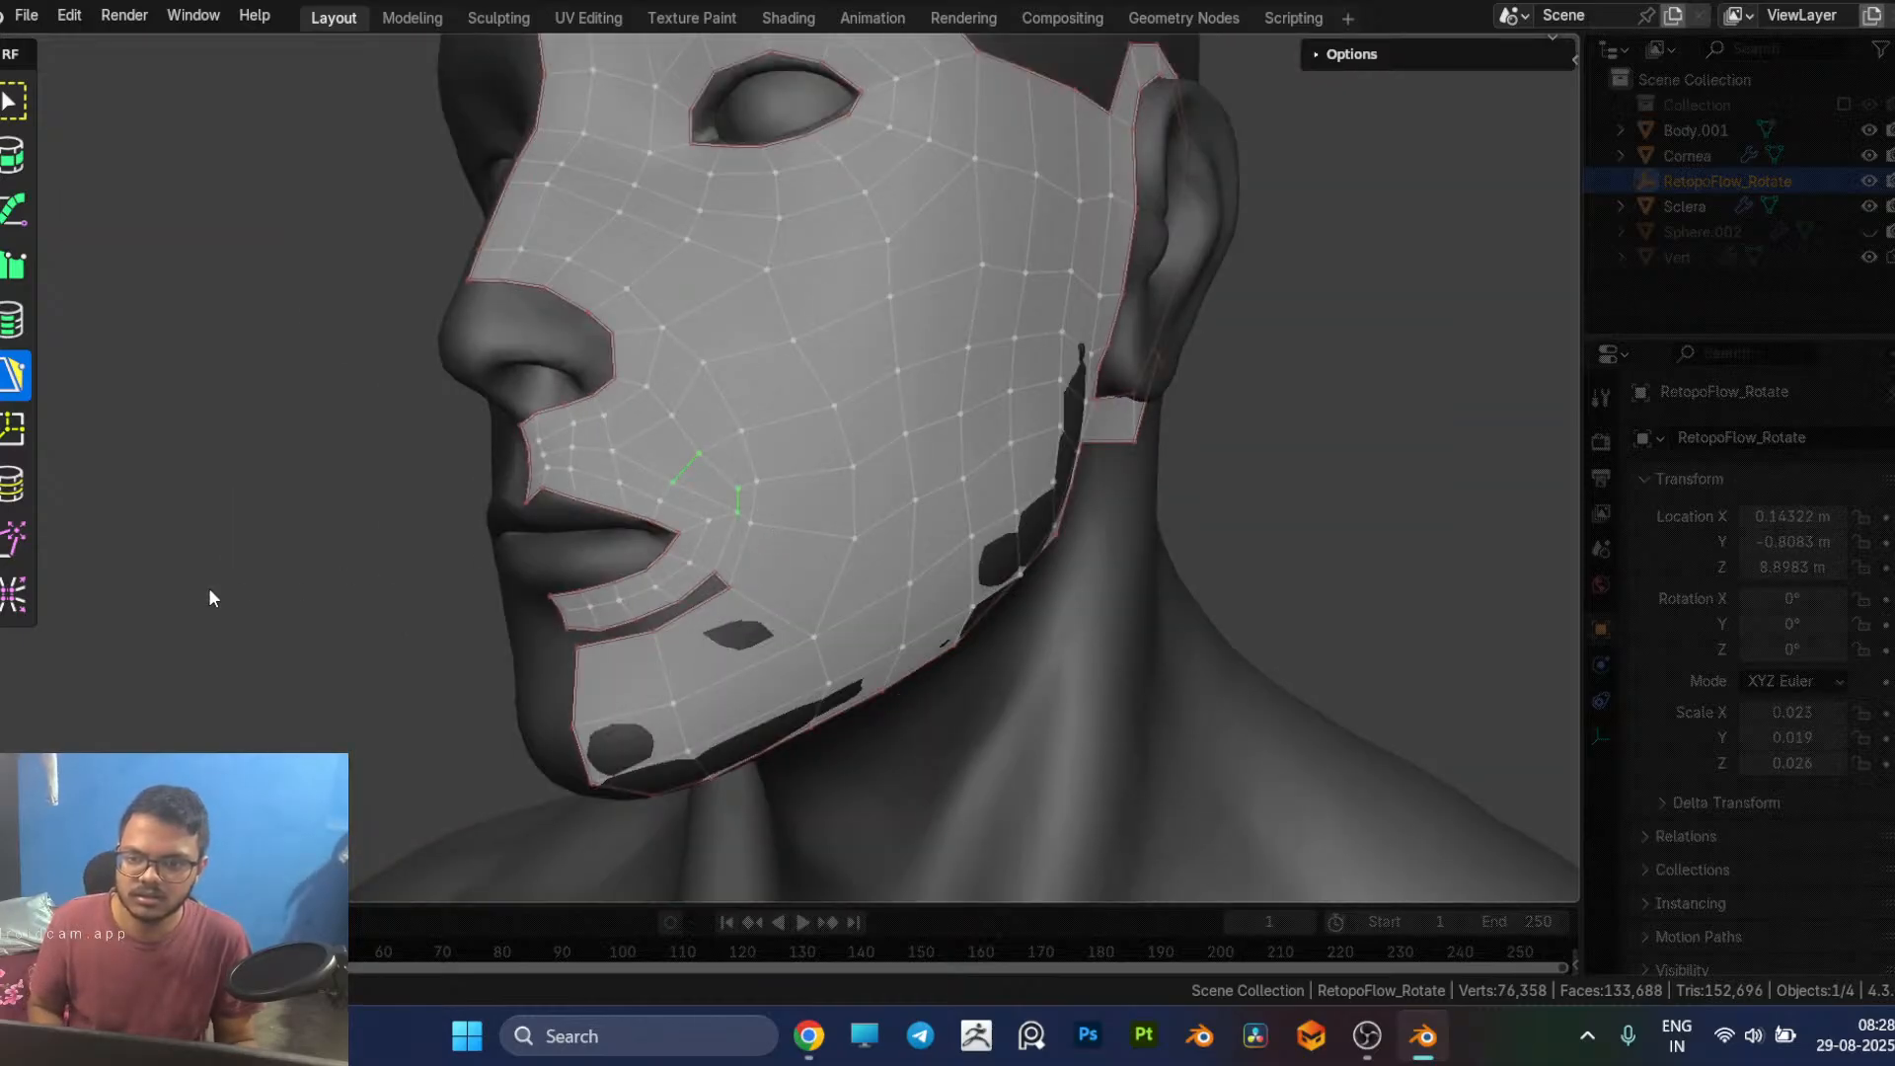
{"action": "middle_click_drag", "start_coordinate": [366, 642], "coordinate": [371, 637]}
{"action": "scroll", "coordinate": [681, 660], "scroll_direction": "up", "scroll_amount": 2}
{"action": "middle_click_drag", "start_coordinate": [682, 659], "coordinate": [809, 582]}
{"action": "middle_click_drag", "start_coordinate": [795, 487], "coordinate": [934, 513]}
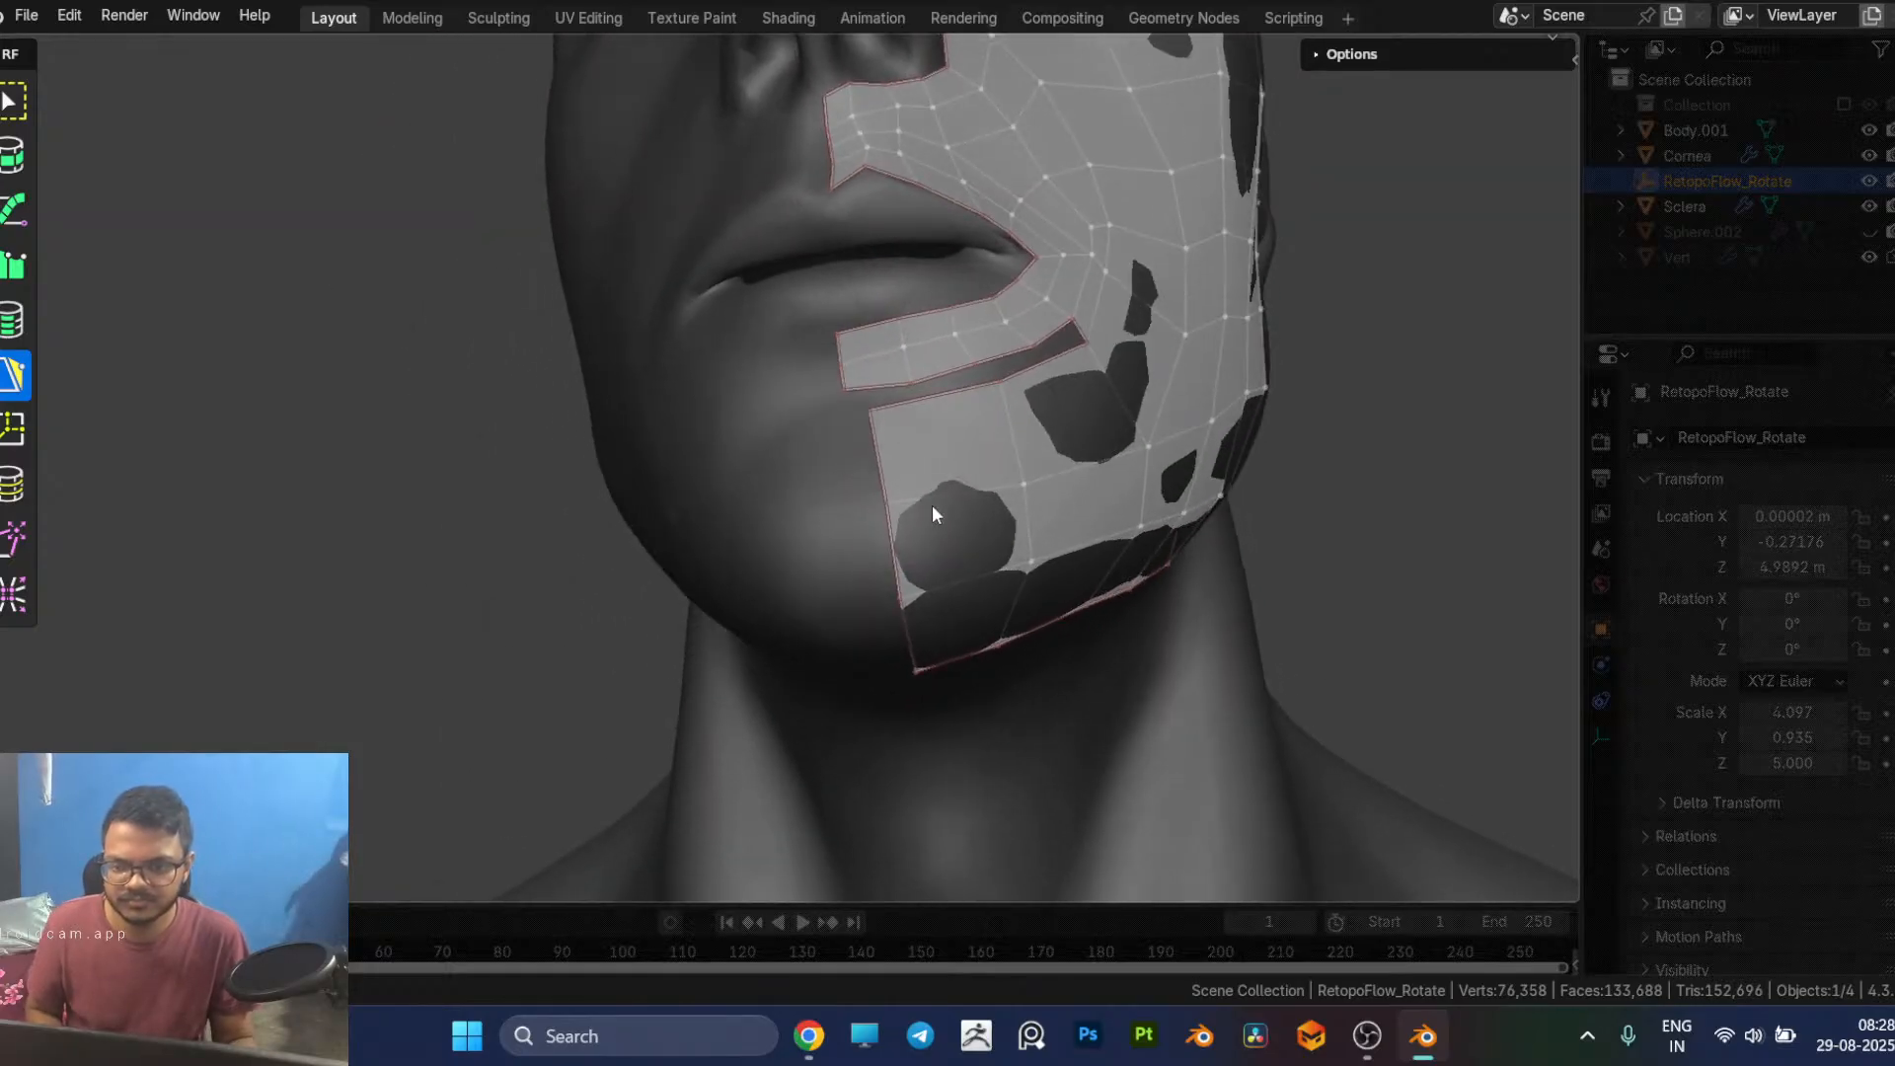
Step: Pull the chin patch's inner border vertices toward the face's centreline and insert a vertical edge loop through the chin
{"action": "left_click_drag", "start_coordinate": [887, 543], "coordinate": [859, 539]}
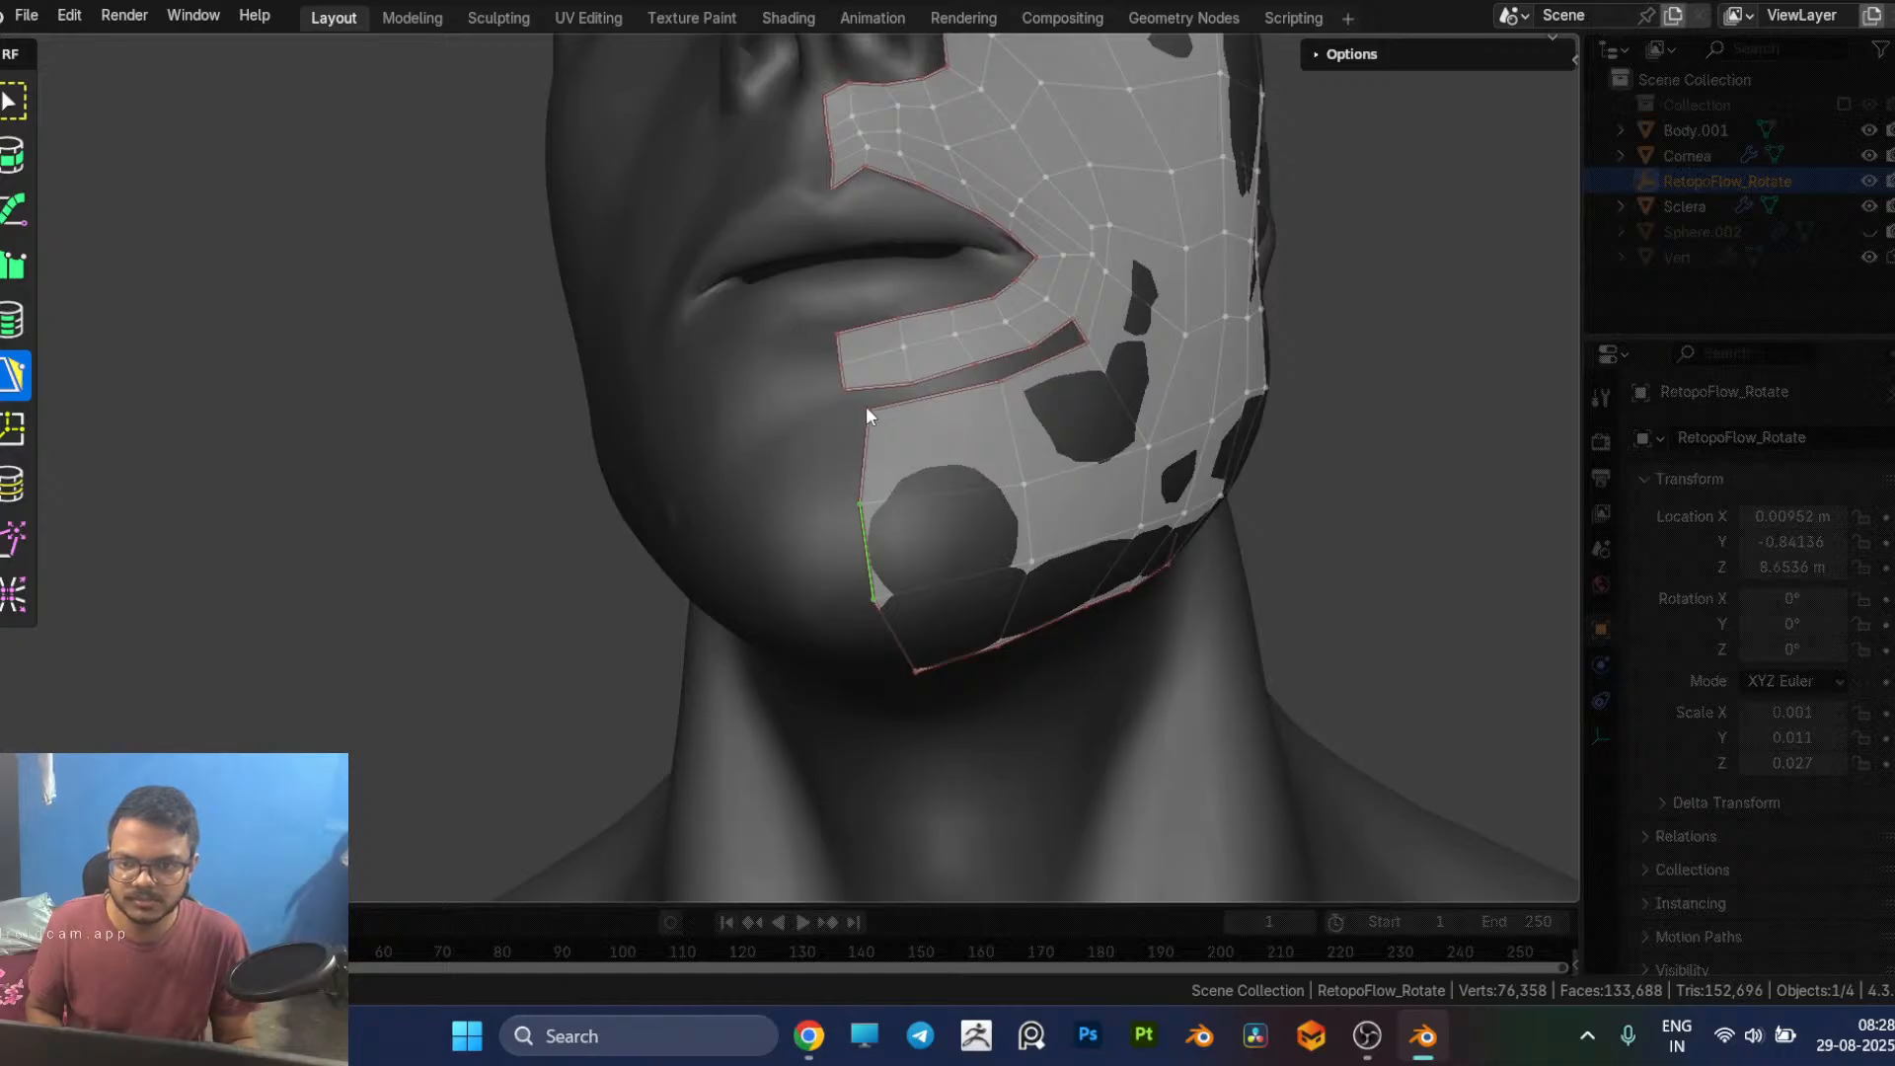
{"action": "left_click_drag", "start_coordinate": [867, 409], "coordinate": [854, 411]}
{"action": "key", "text": "7"}
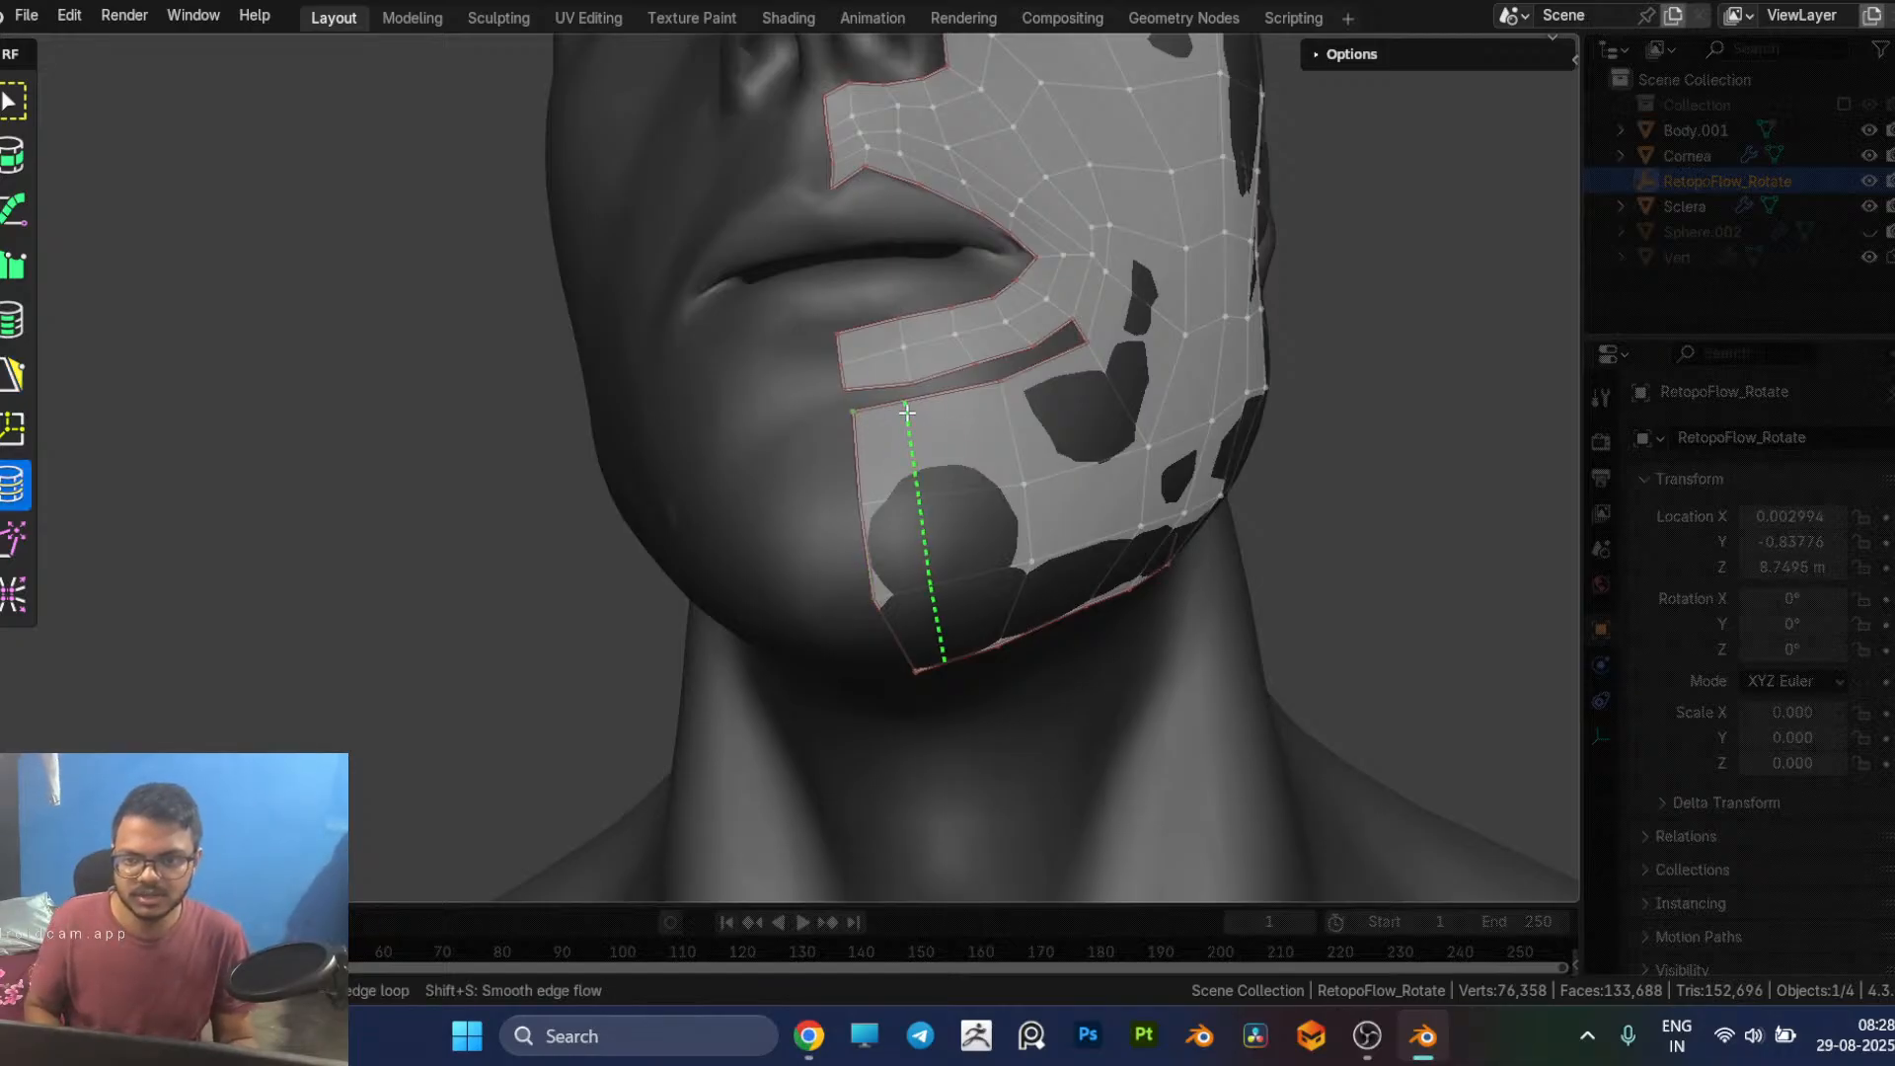
{"action": "left_click", "coordinate": [907, 412]}
Step: Fill the centreline end of the gap below the lower lip with a quad and adjust the neighbouring chin vertex
{"action": "left_click", "coordinate": [871, 404]}
{"action": "left_click", "coordinate": [876, 392], "text": "ctrl"}
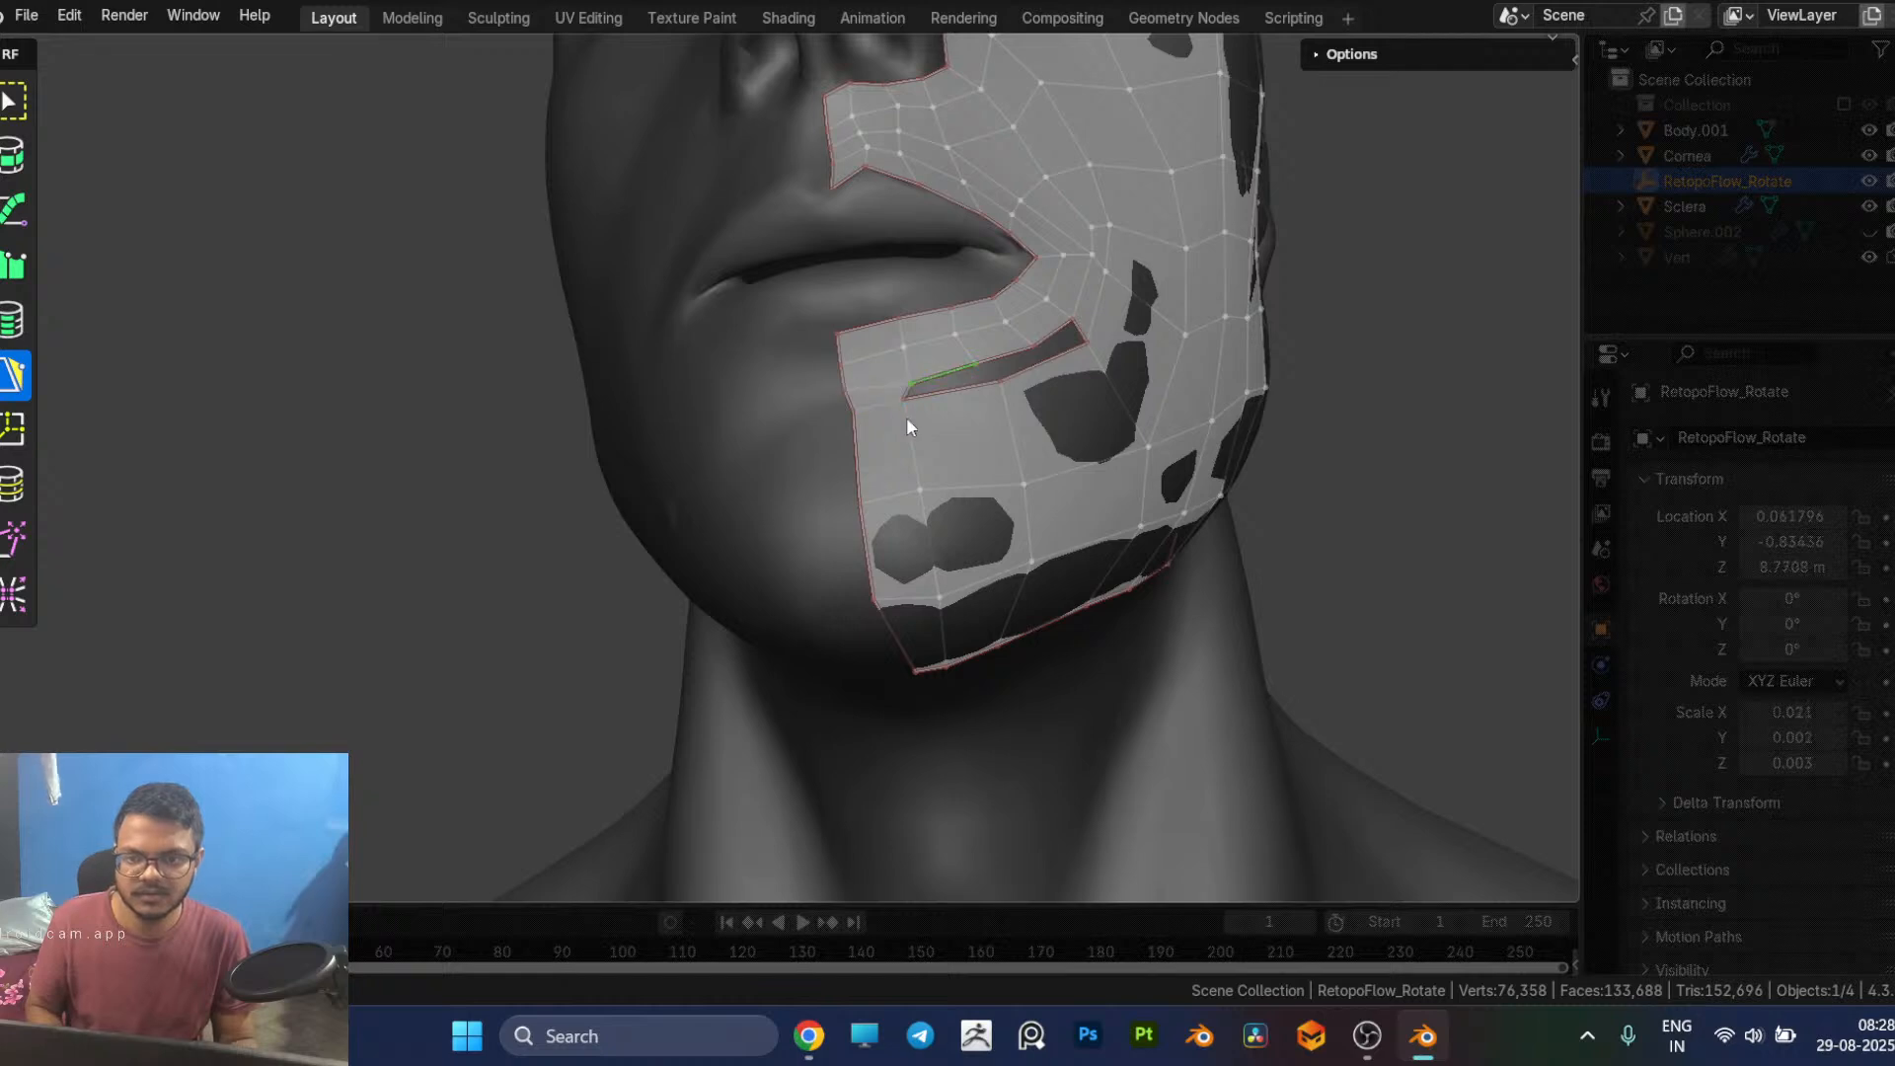
{"action": "middle_click_drag", "start_coordinate": [906, 419], "coordinate": [870, 431]}
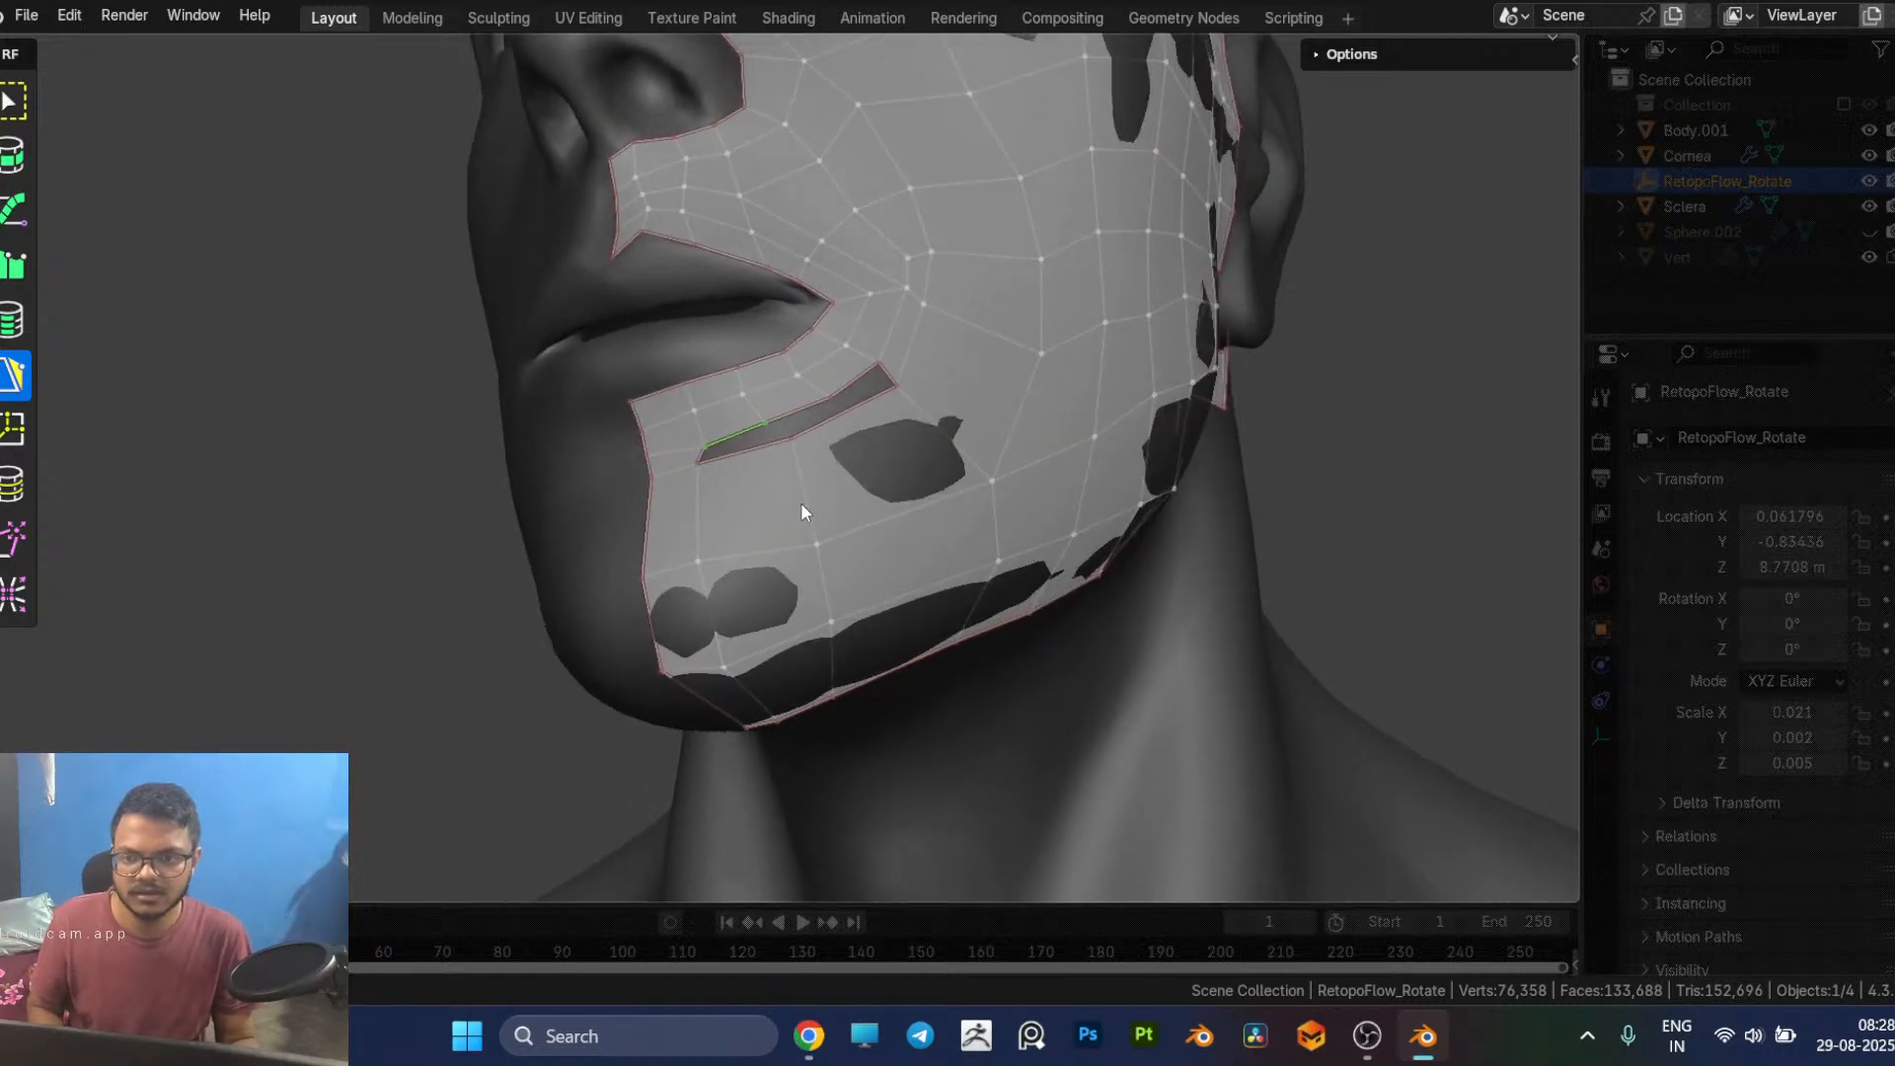
{"action": "mouse_move", "coordinate": [885, 498]}
{"action": "middle_mouse_down"}
{"action": "mouse_move", "coordinate": [873, 456]}
{"action": "mouse_move", "coordinate": [892, 495]}
{"action": "middle_mouse_up"}
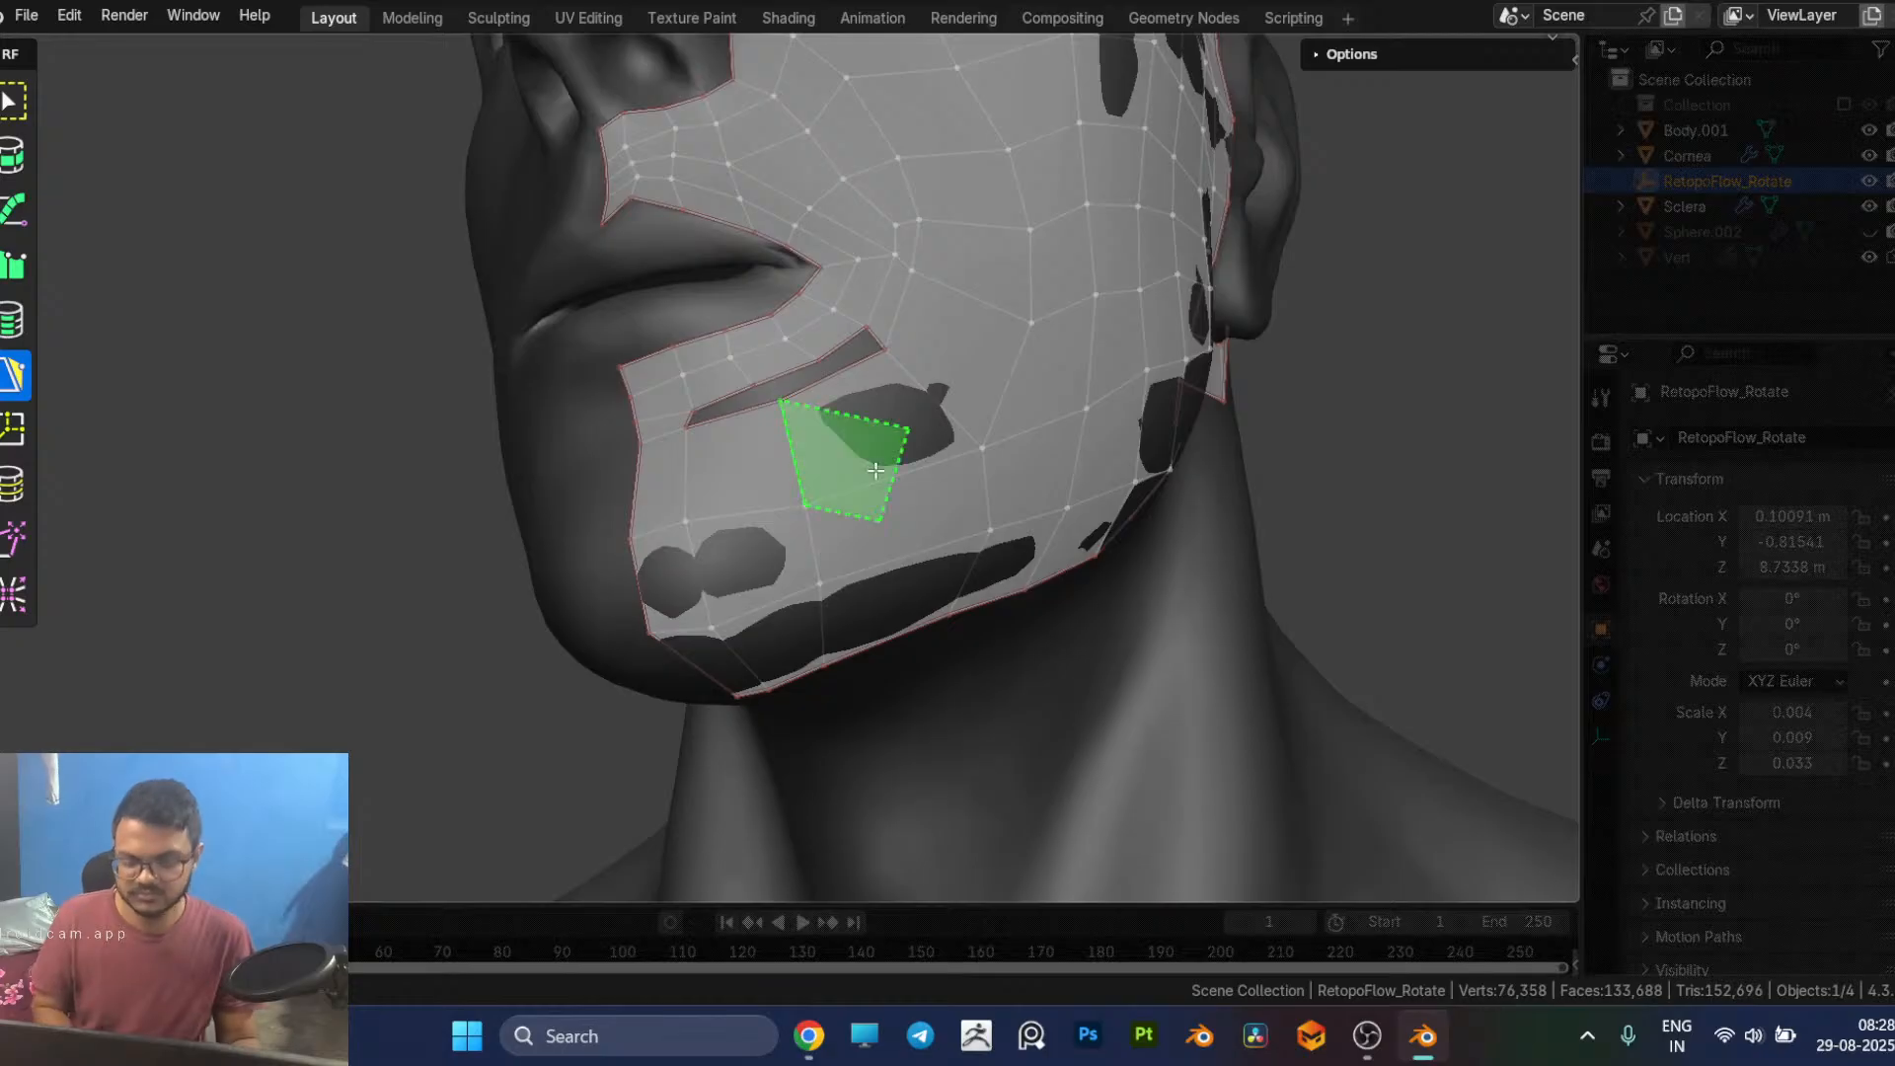
Step: Insert another vertical edge loop through the chin and fill the rest of the gap below the lower lip with quads
{"action": "key", "text": "7"}
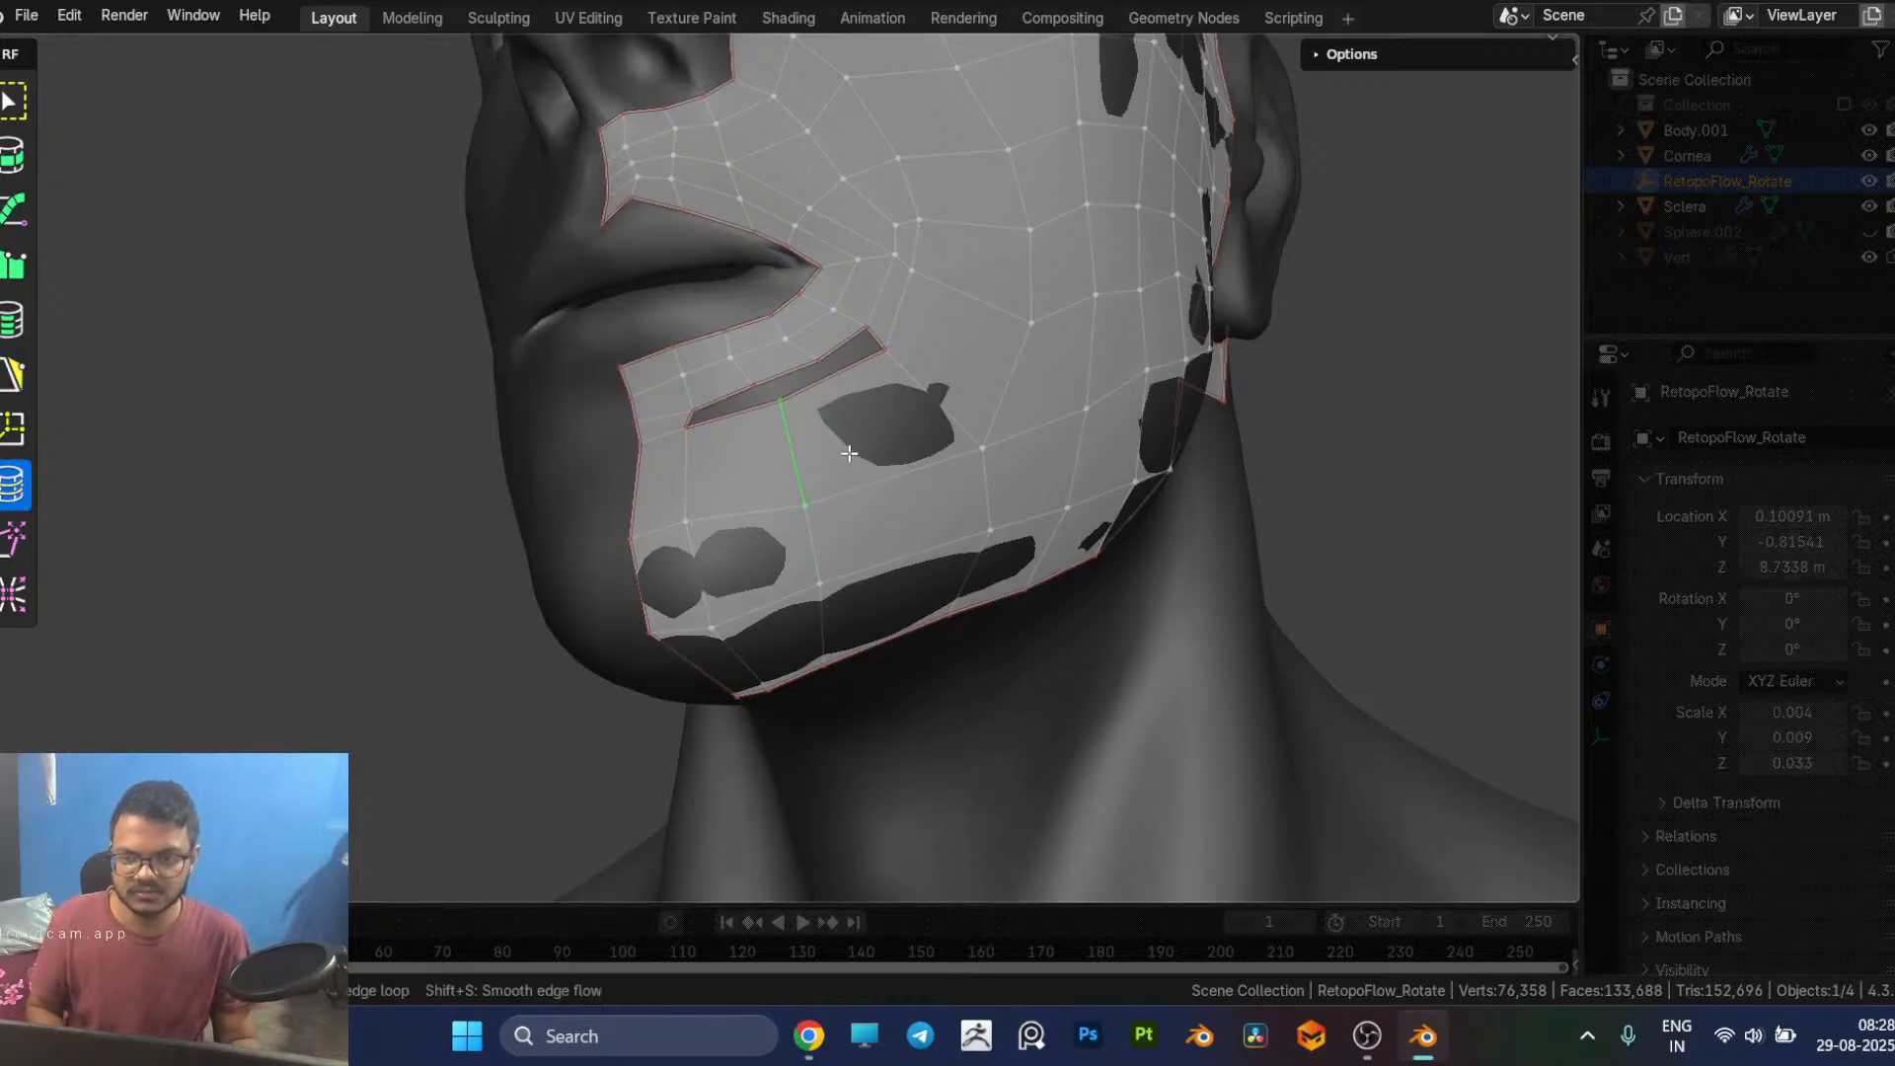
{"action": "left_click", "coordinate": [844, 397], "text": "ctrl"}
{"action": "key", "text": "5"}
{"action": "left_click", "coordinate": [841, 369]}
{"action": "left_click", "coordinate": [840, 347], "text": "ctrl"}
{"action": "left_click", "coordinate": [805, 388]}
{"action": "left_click", "coordinate": [788, 368], "text": "ctrl"}
{"action": "left_click", "coordinate": [775, 400]}
{"action": "left_click", "coordinate": [733, 396], "text": "ctrl"}
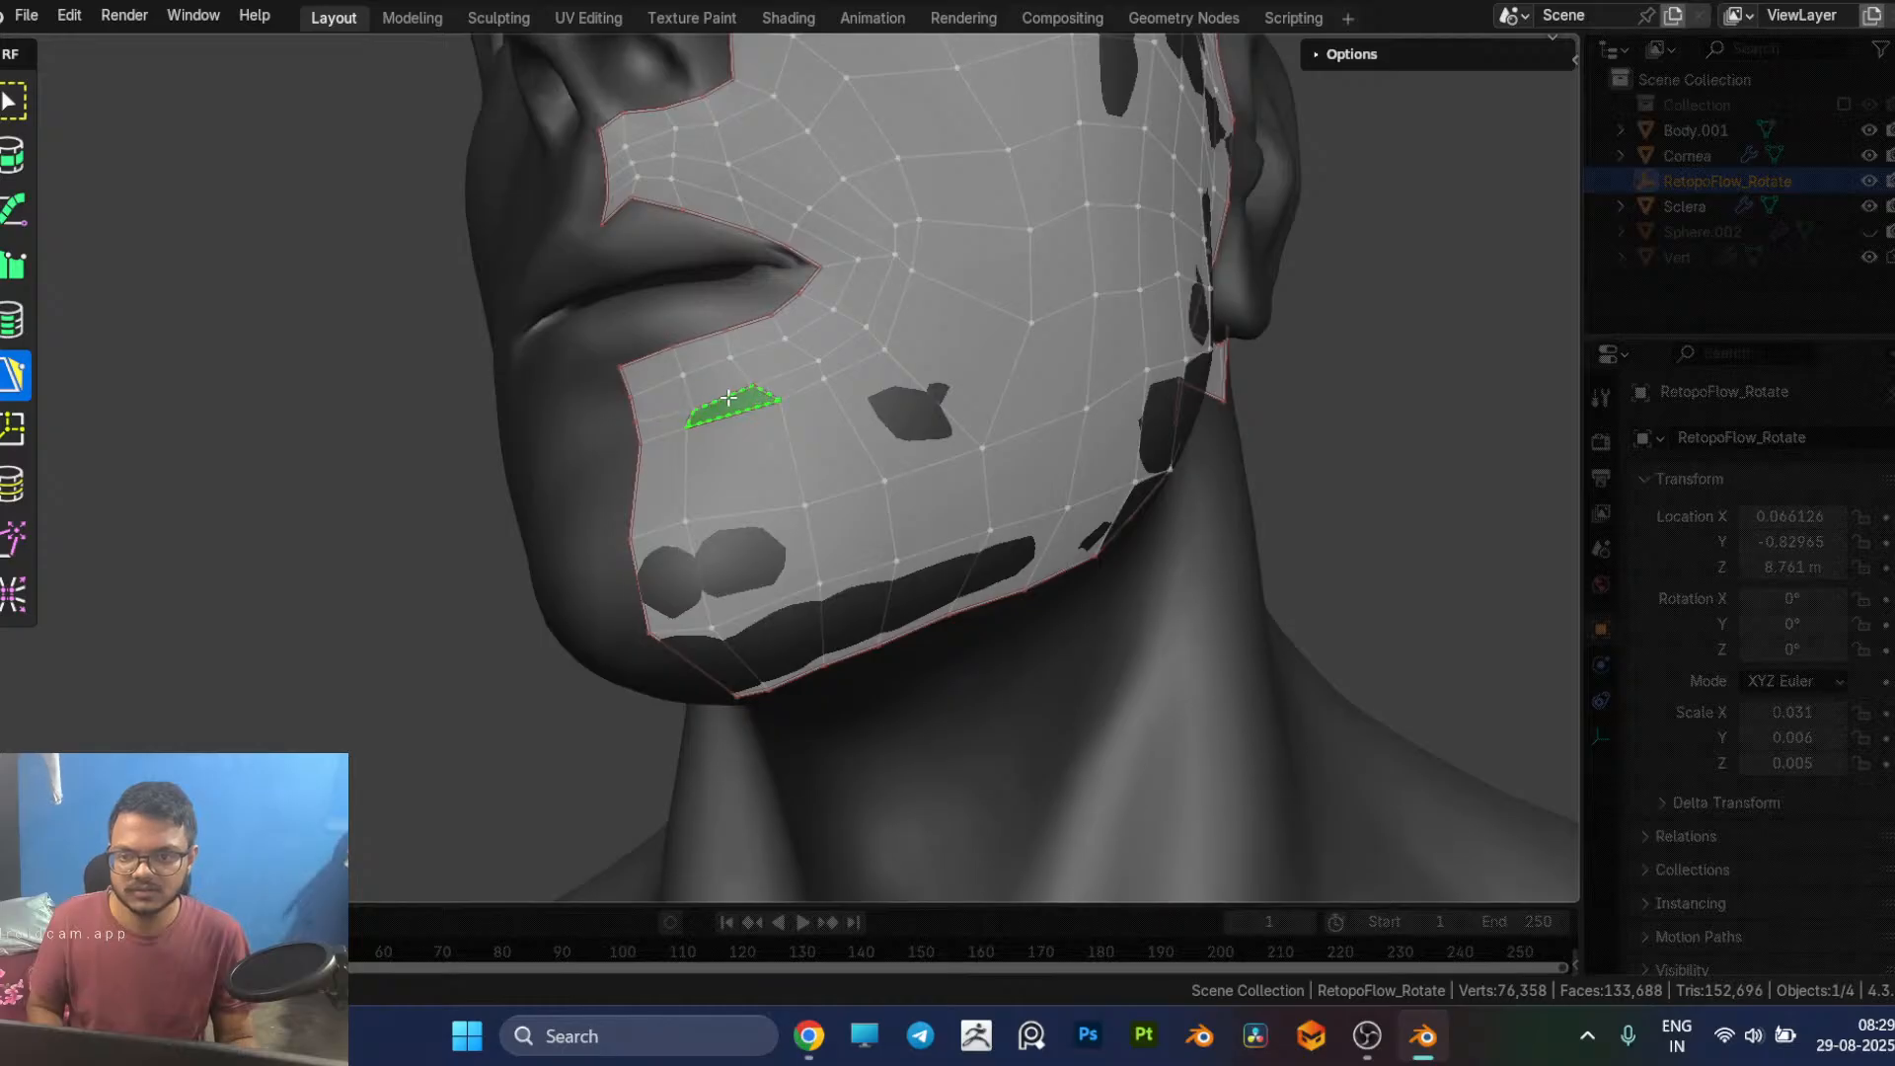
{"action": "left_click", "coordinate": [262, 621]}
Step: Relax the mesh below the mouth corner and along the chin with the Relax brush
{"action": "scroll", "coordinate": [583, 459], "scroll_direction": "down", "scroll_amount": 3}
{"action": "middle_click_drag", "start_coordinate": [592, 464], "coordinate": [602, 446]}
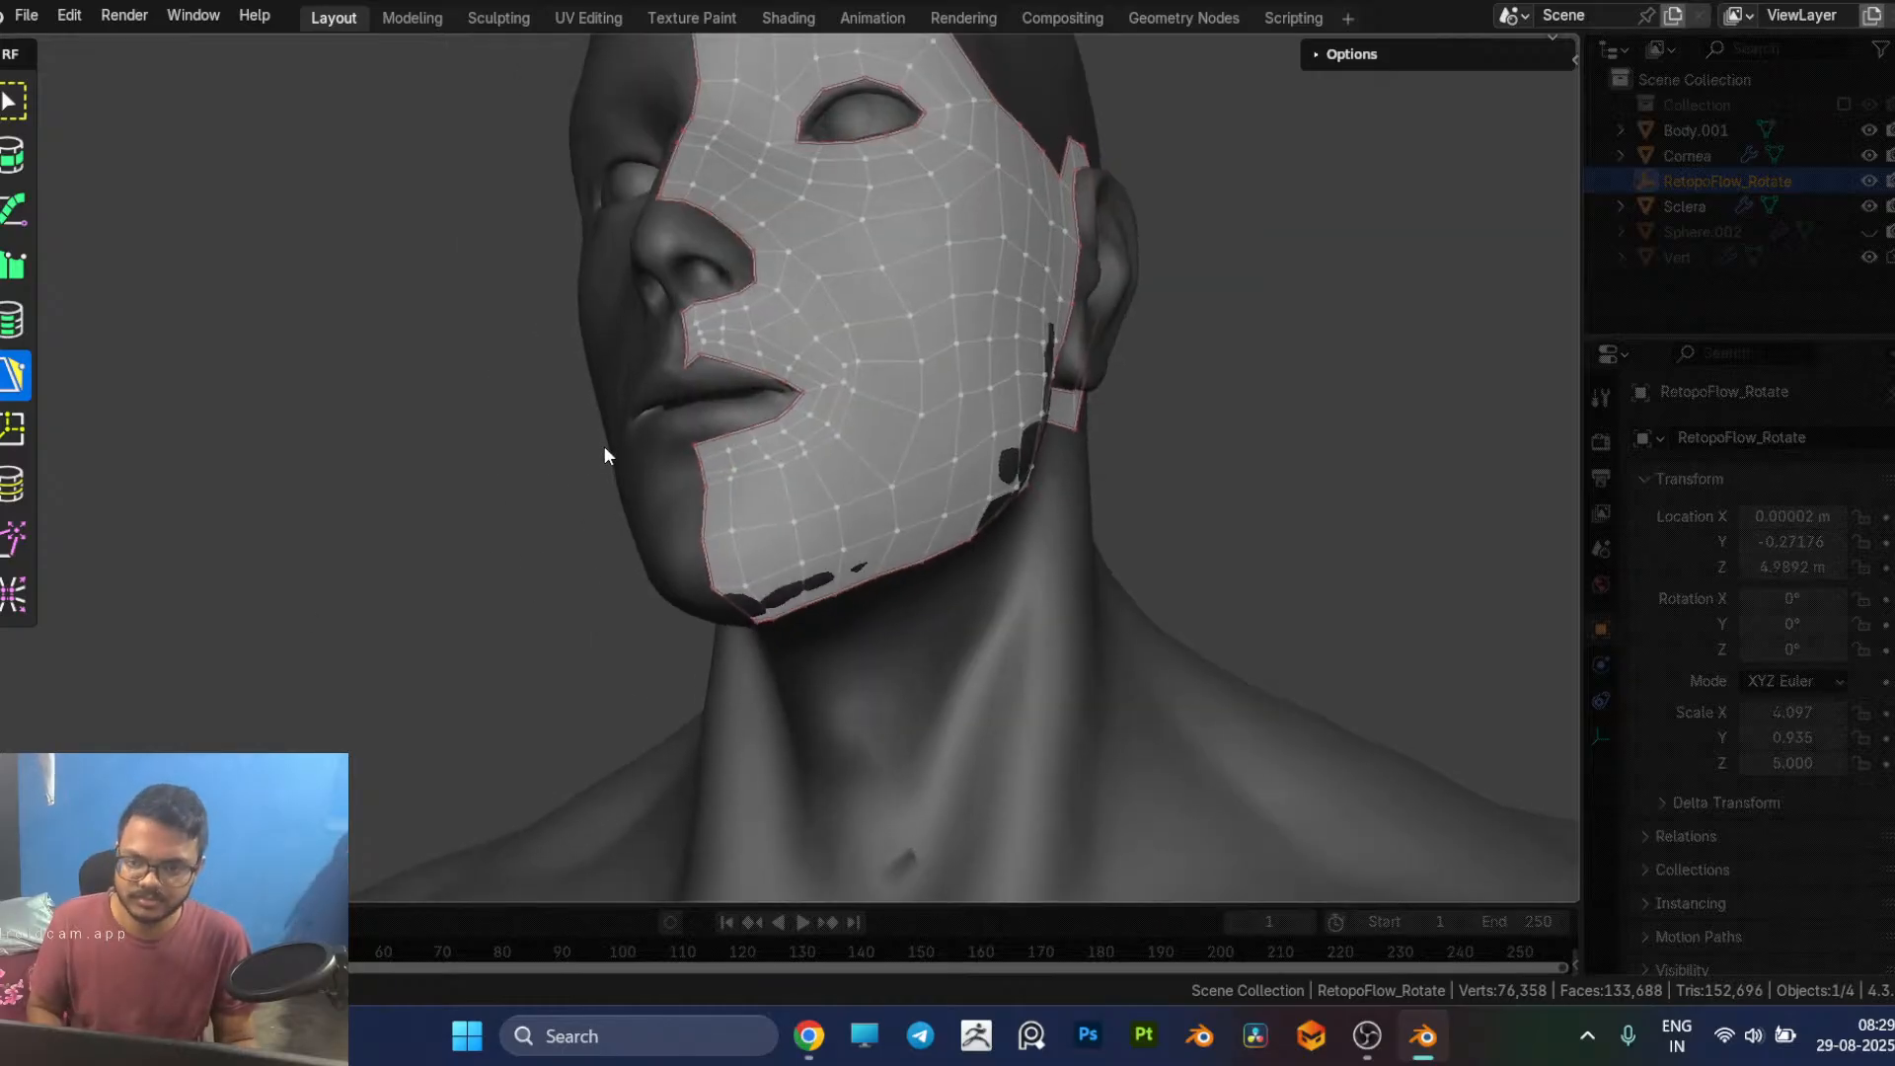
{"action": "scroll", "coordinate": [731, 438], "scroll_direction": "up", "scroll_amount": 1}
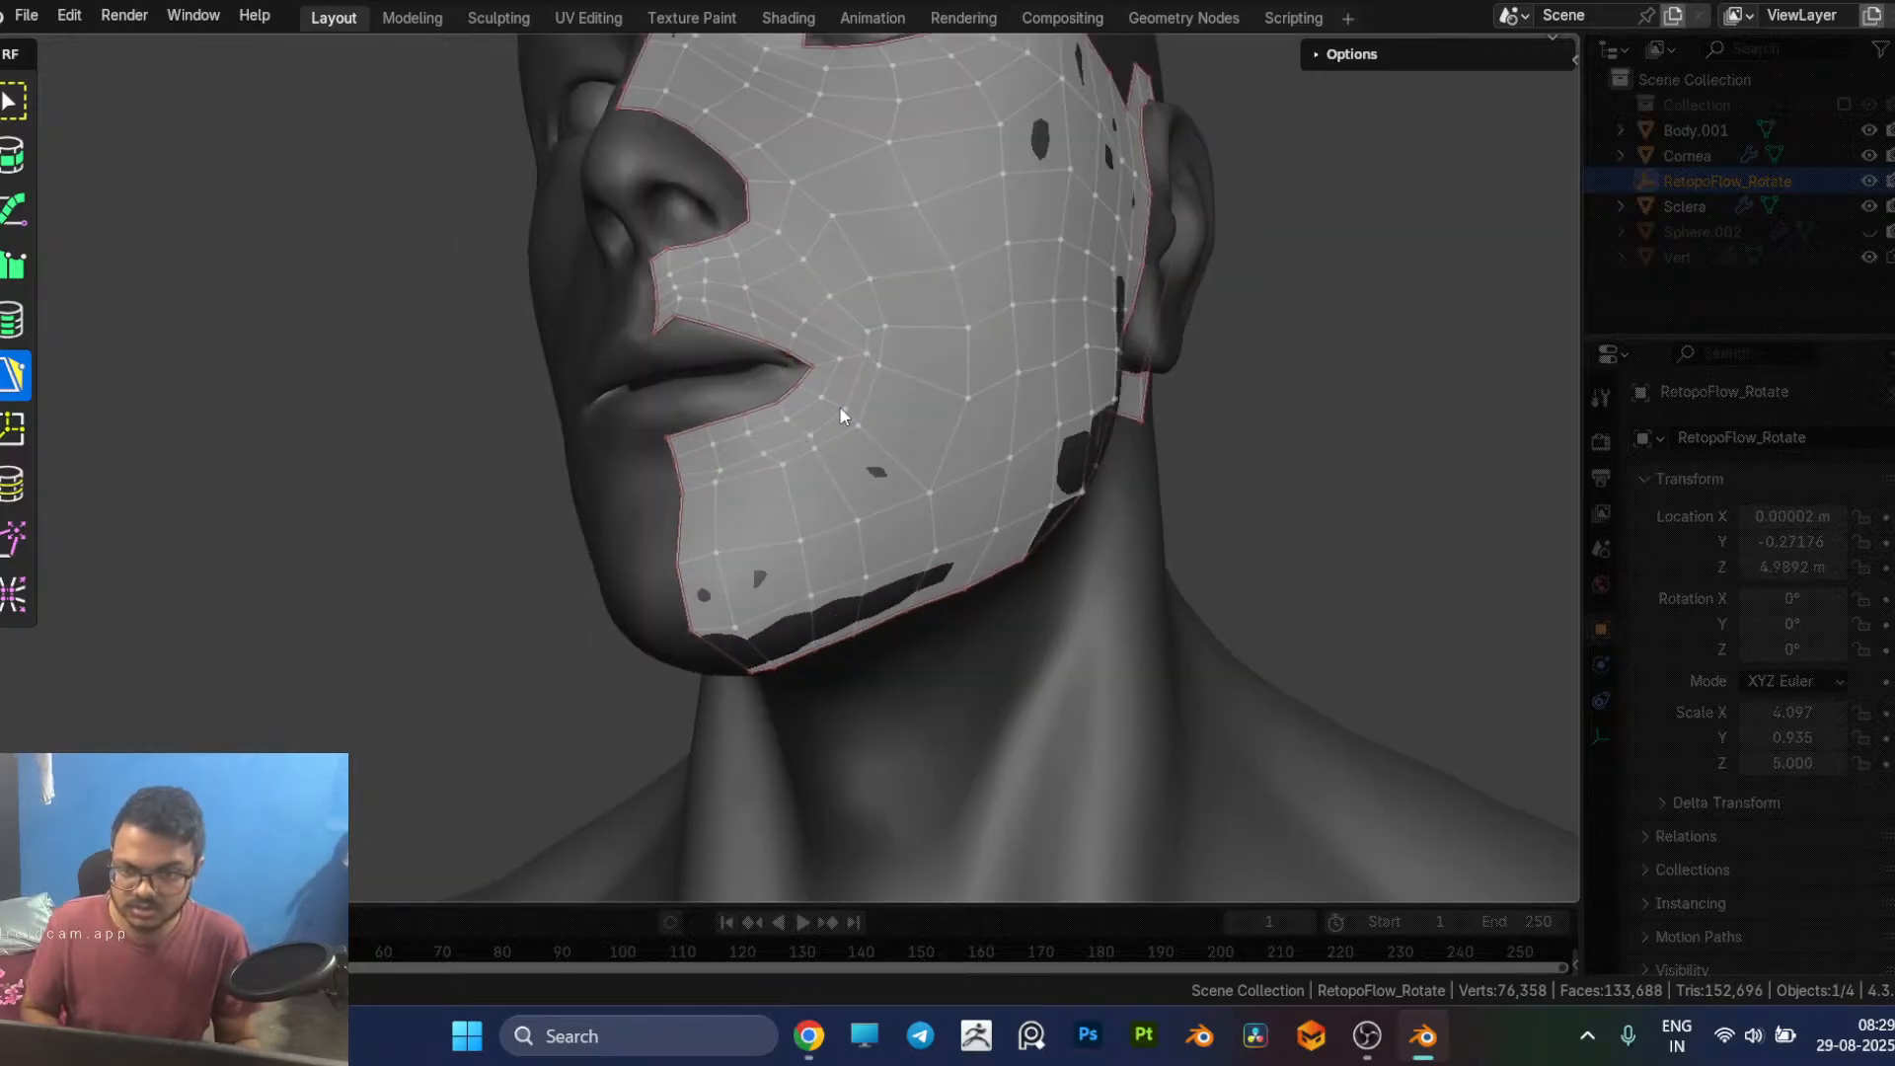
{"action": "key", "text": "9"}
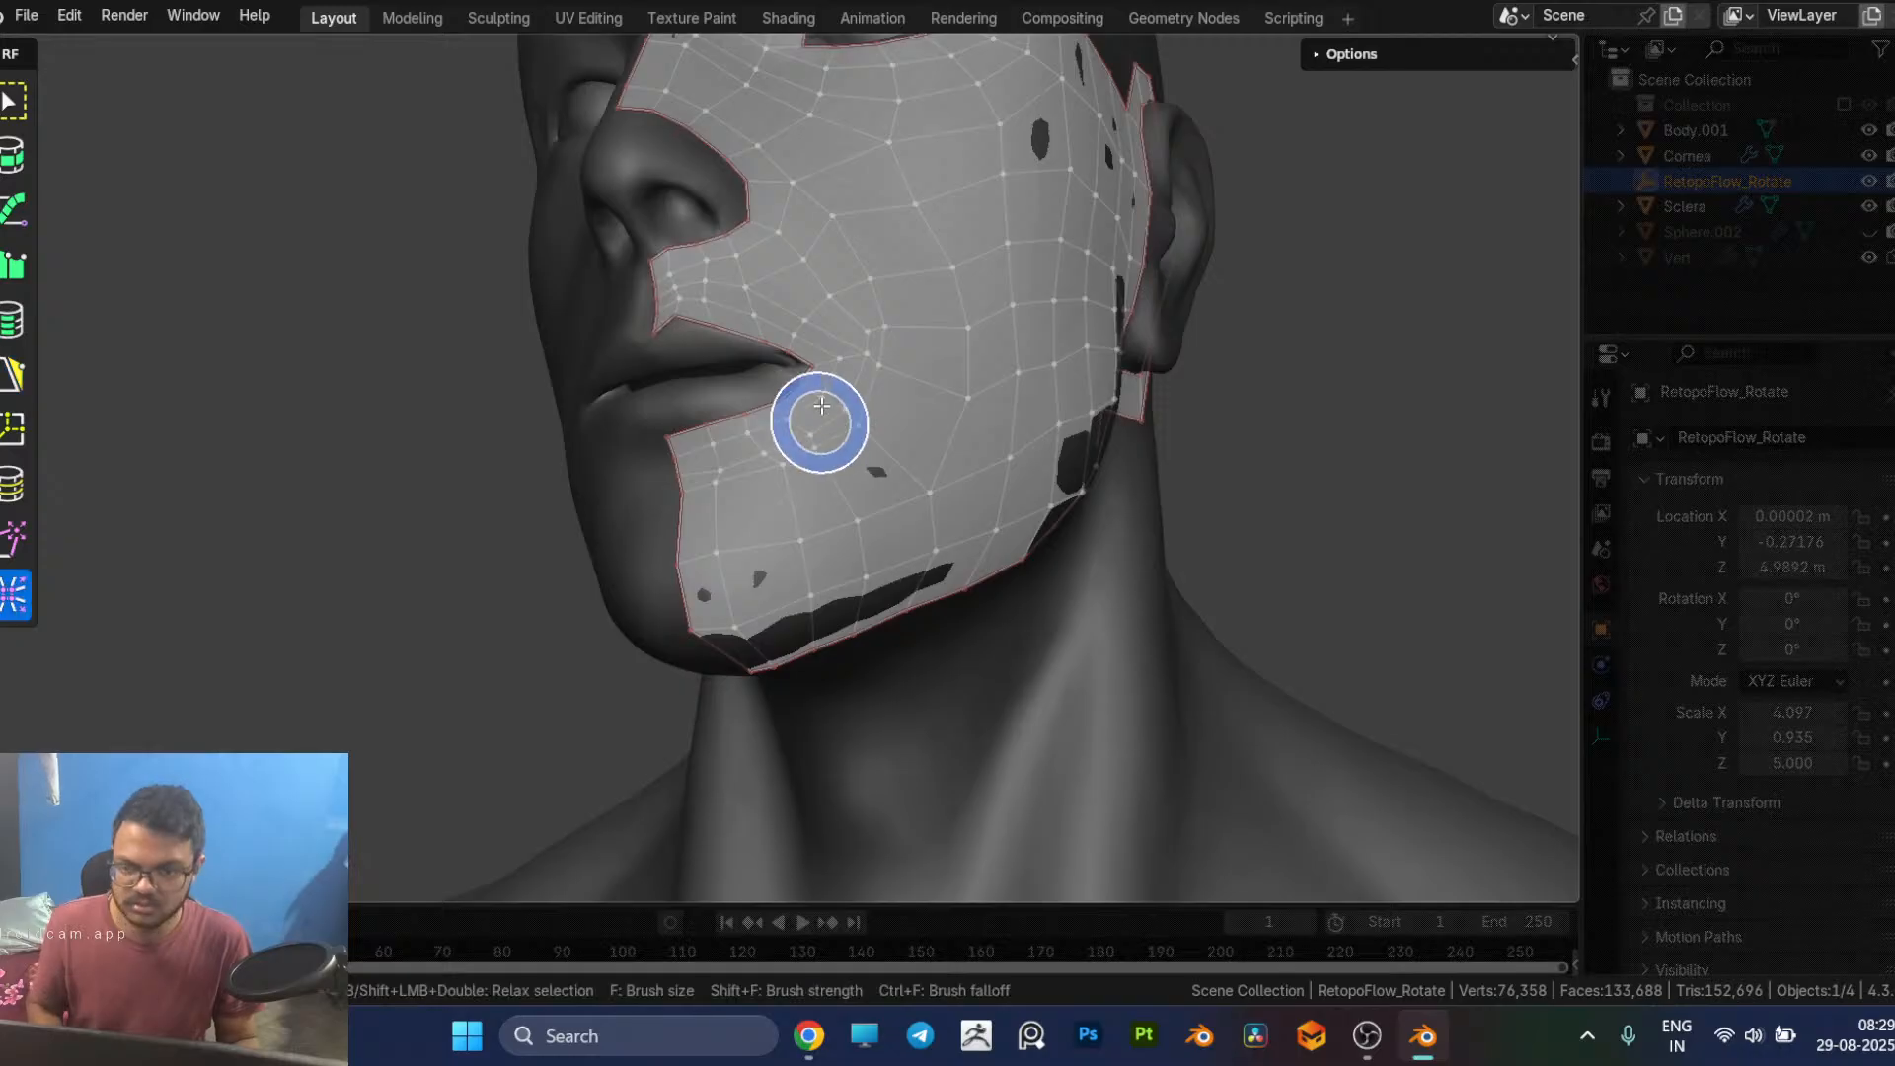
{"action": "left_click_drag", "start_coordinate": [750, 472], "coordinate": [656, 495]}
Step: Move the indented border vertex below the lower lip back toward the centreline and adjust the vertices around it
{"action": "key", "text": "5"}
{"action": "middle_click_drag", "start_coordinate": [661, 566], "coordinate": [832, 581]}
{"action": "scroll", "coordinate": [832, 580], "scroll_direction": "up", "scroll_amount": 1}
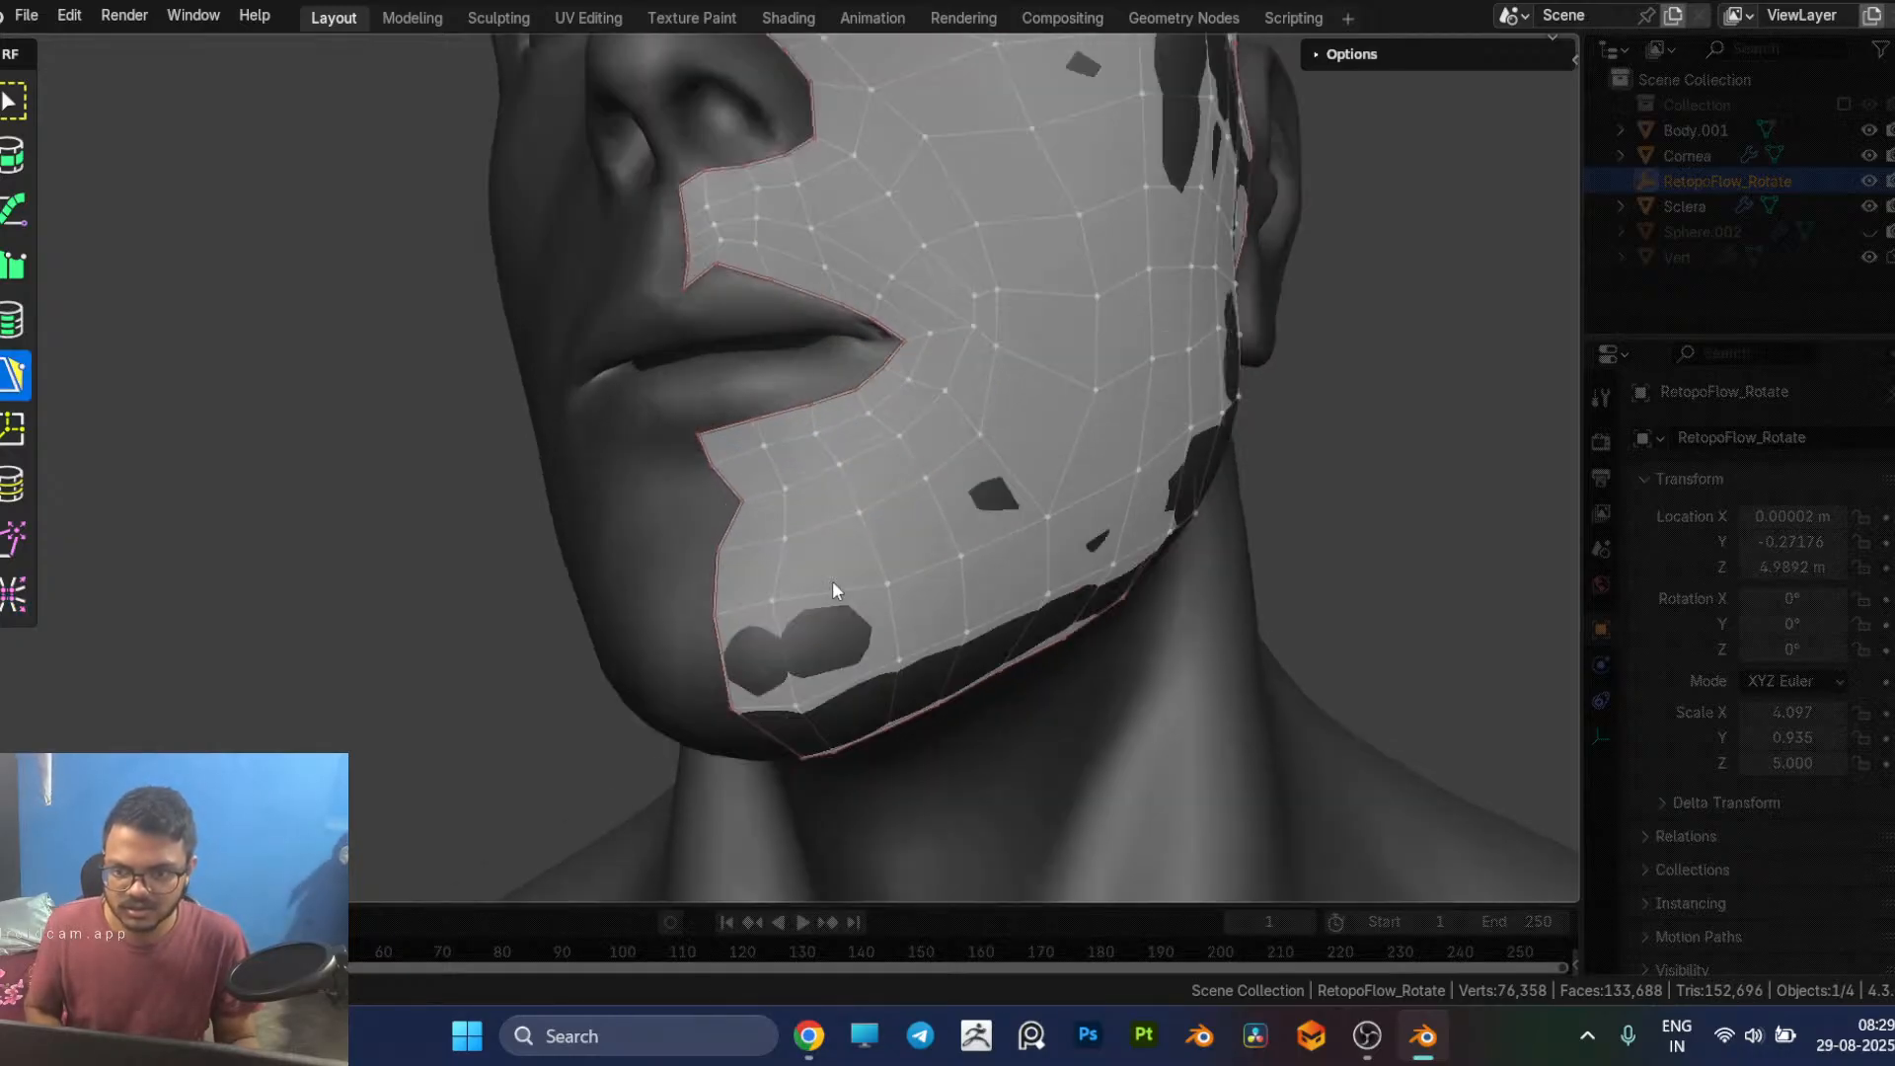
{"action": "left_click_drag", "start_coordinate": [742, 501], "coordinate": [708, 505]}
{"action": "middle_click_drag", "start_coordinate": [785, 541], "coordinate": [845, 555]}
Step: Inspect the edge flow around the mouth and jaw, and delete the cheek vertex just above and outside the mouth corner
{"action": "scroll", "coordinate": [942, 595], "scroll_direction": "down", "scroll_amount": 4}
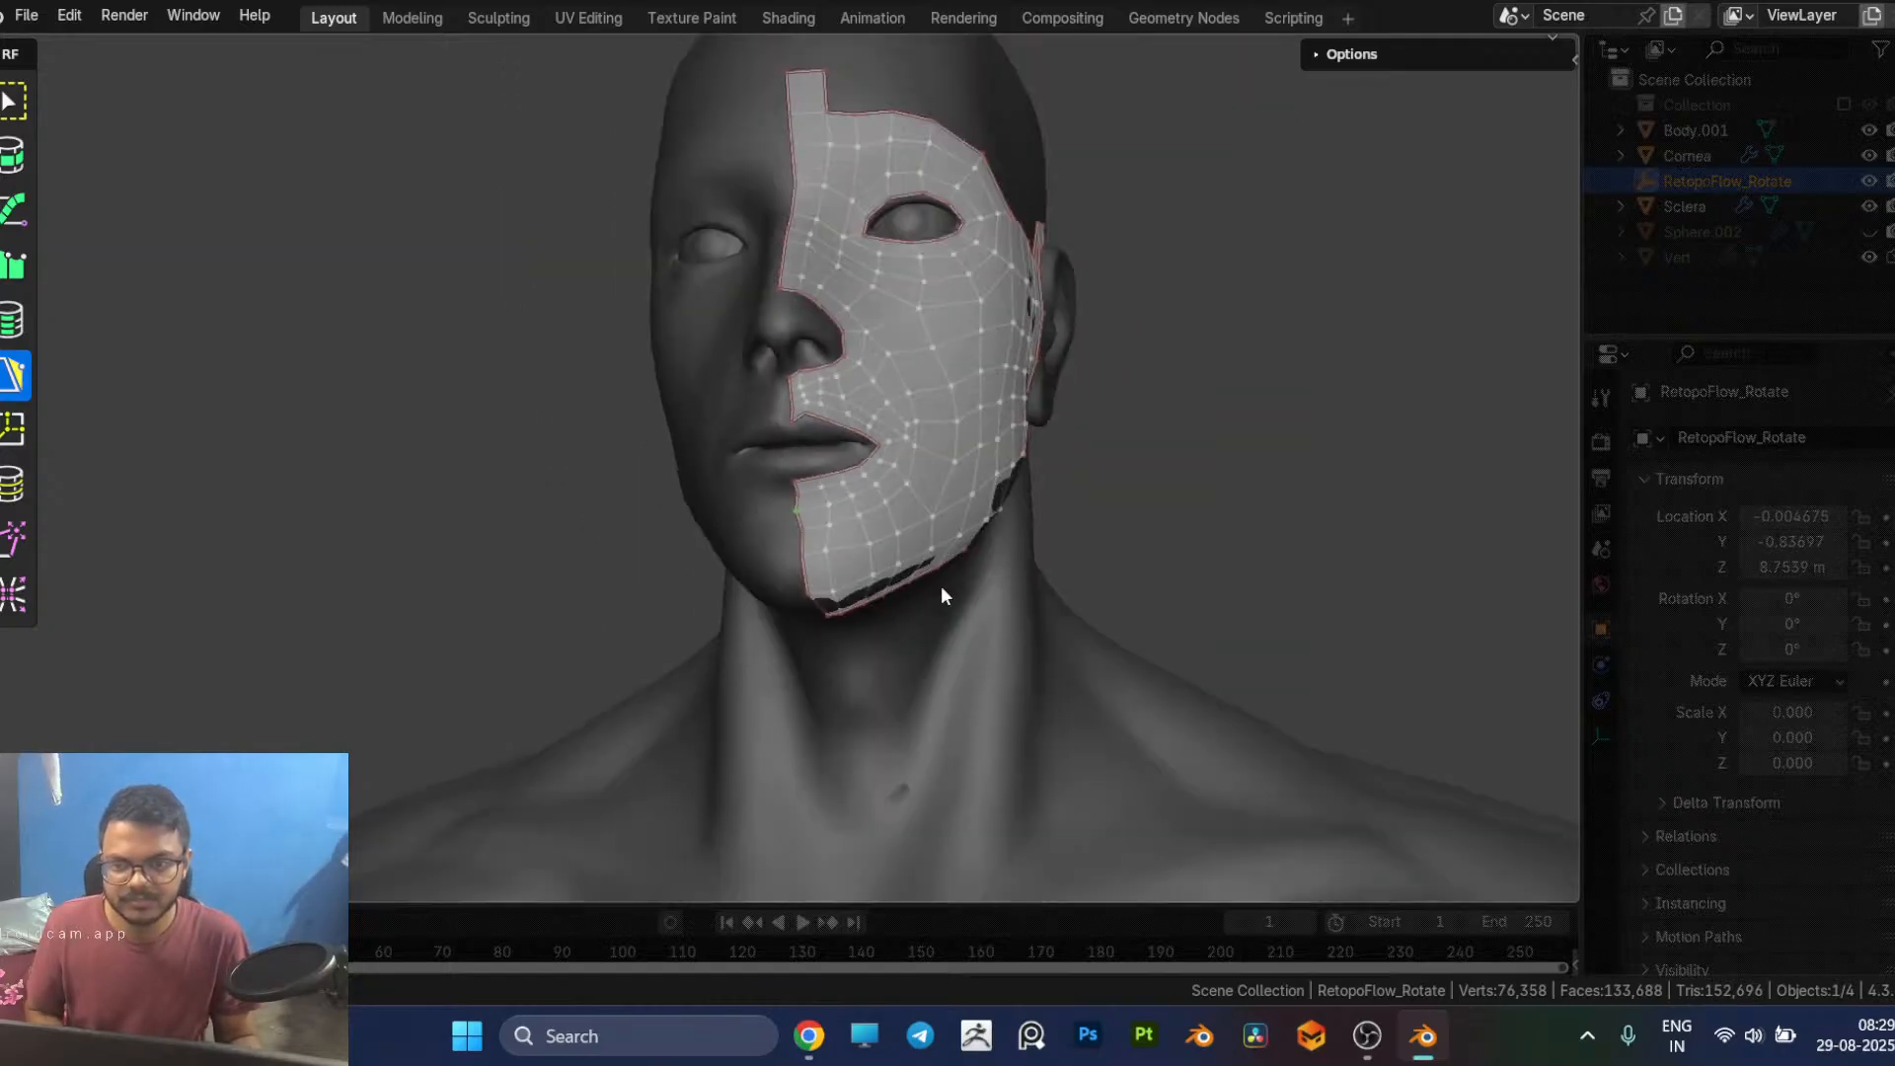
{"action": "middle_click_drag", "start_coordinate": [1129, 470], "coordinate": [1009, 518]}
{"action": "scroll", "coordinate": [513, 579], "scroll_direction": "up", "scroll_amount": 3}
{"action": "middle_click_drag", "start_coordinate": [513, 579], "coordinate": [681, 483], "text": "shift"}
{"action": "middle_click_drag", "start_coordinate": [826, 610], "coordinate": [857, 583]}
{"action": "scroll", "coordinate": [857, 586], "scroll_direction": "up", "scroll_amount": 2}
{"action": "middle_click_drag", "start_coordinate": [663, 437], "coordinate": [687, 443]}
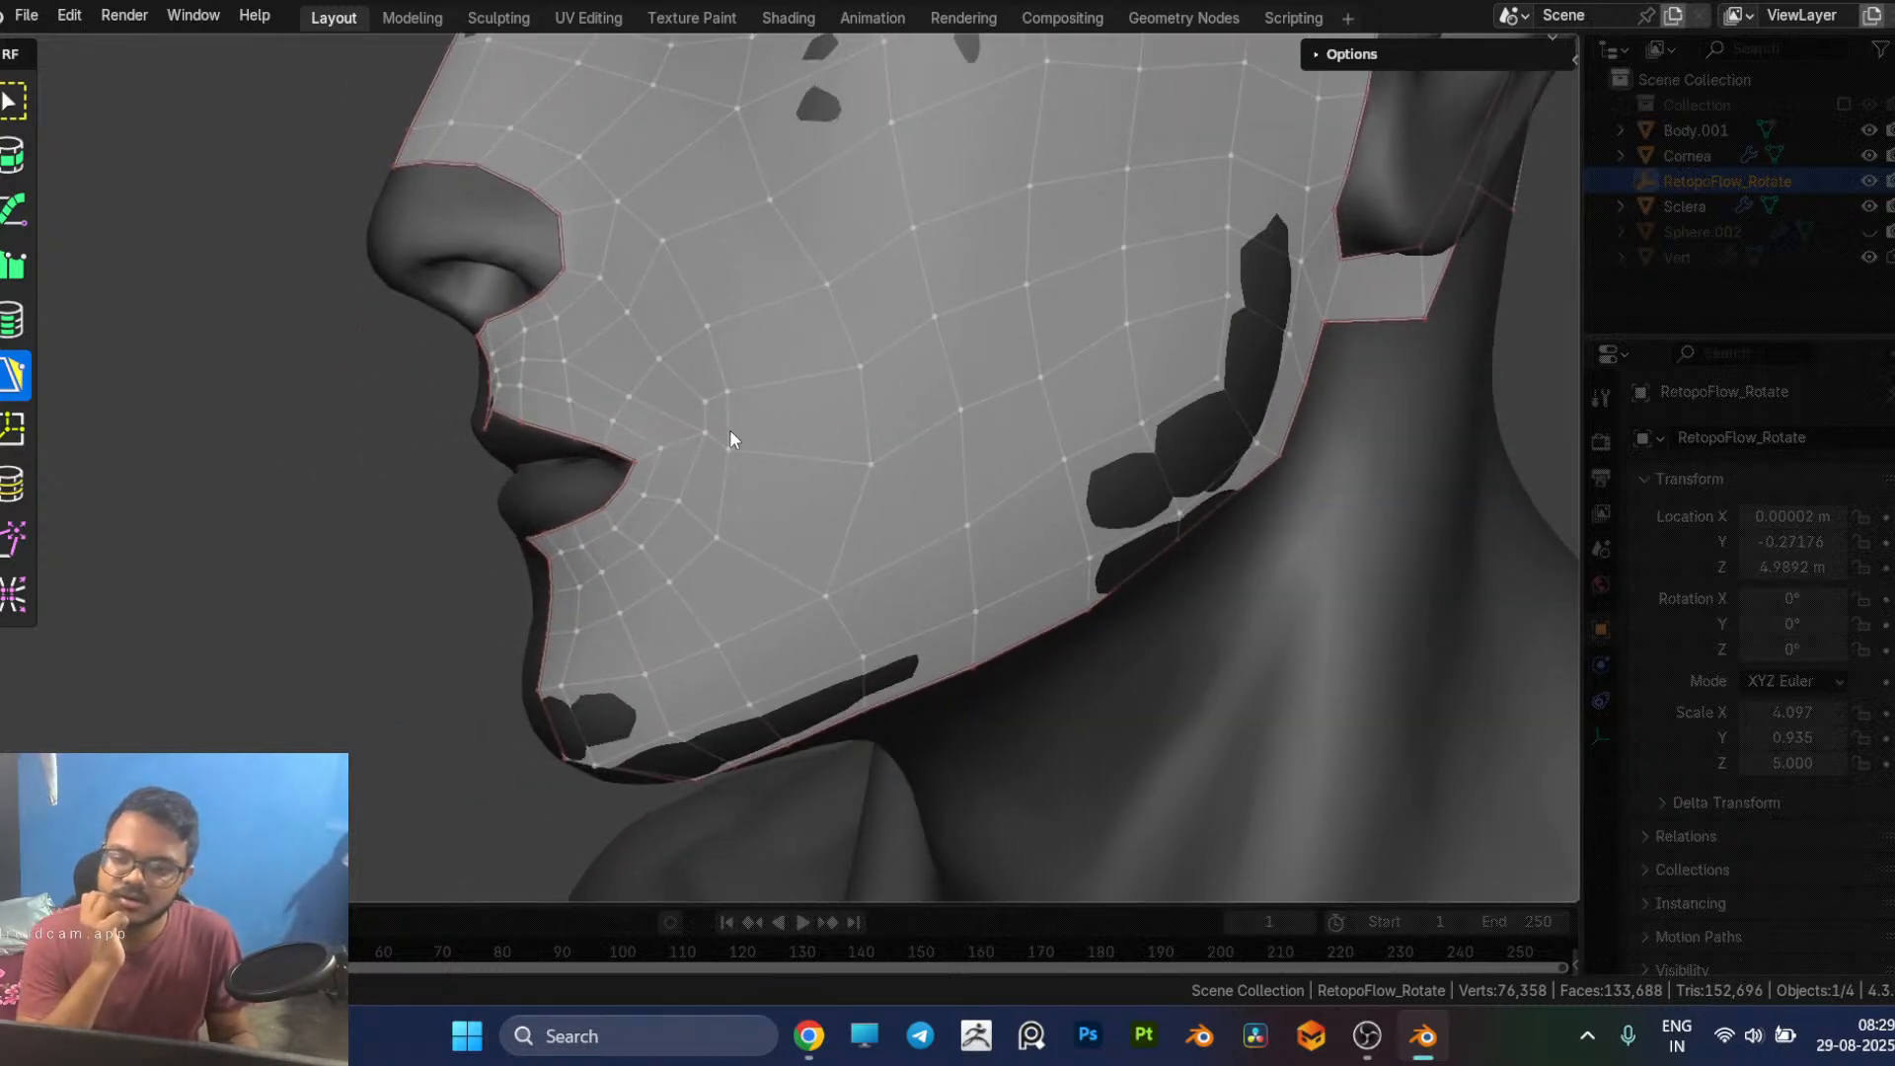
{"action": "left_click", "coordinate": [706, 406]}
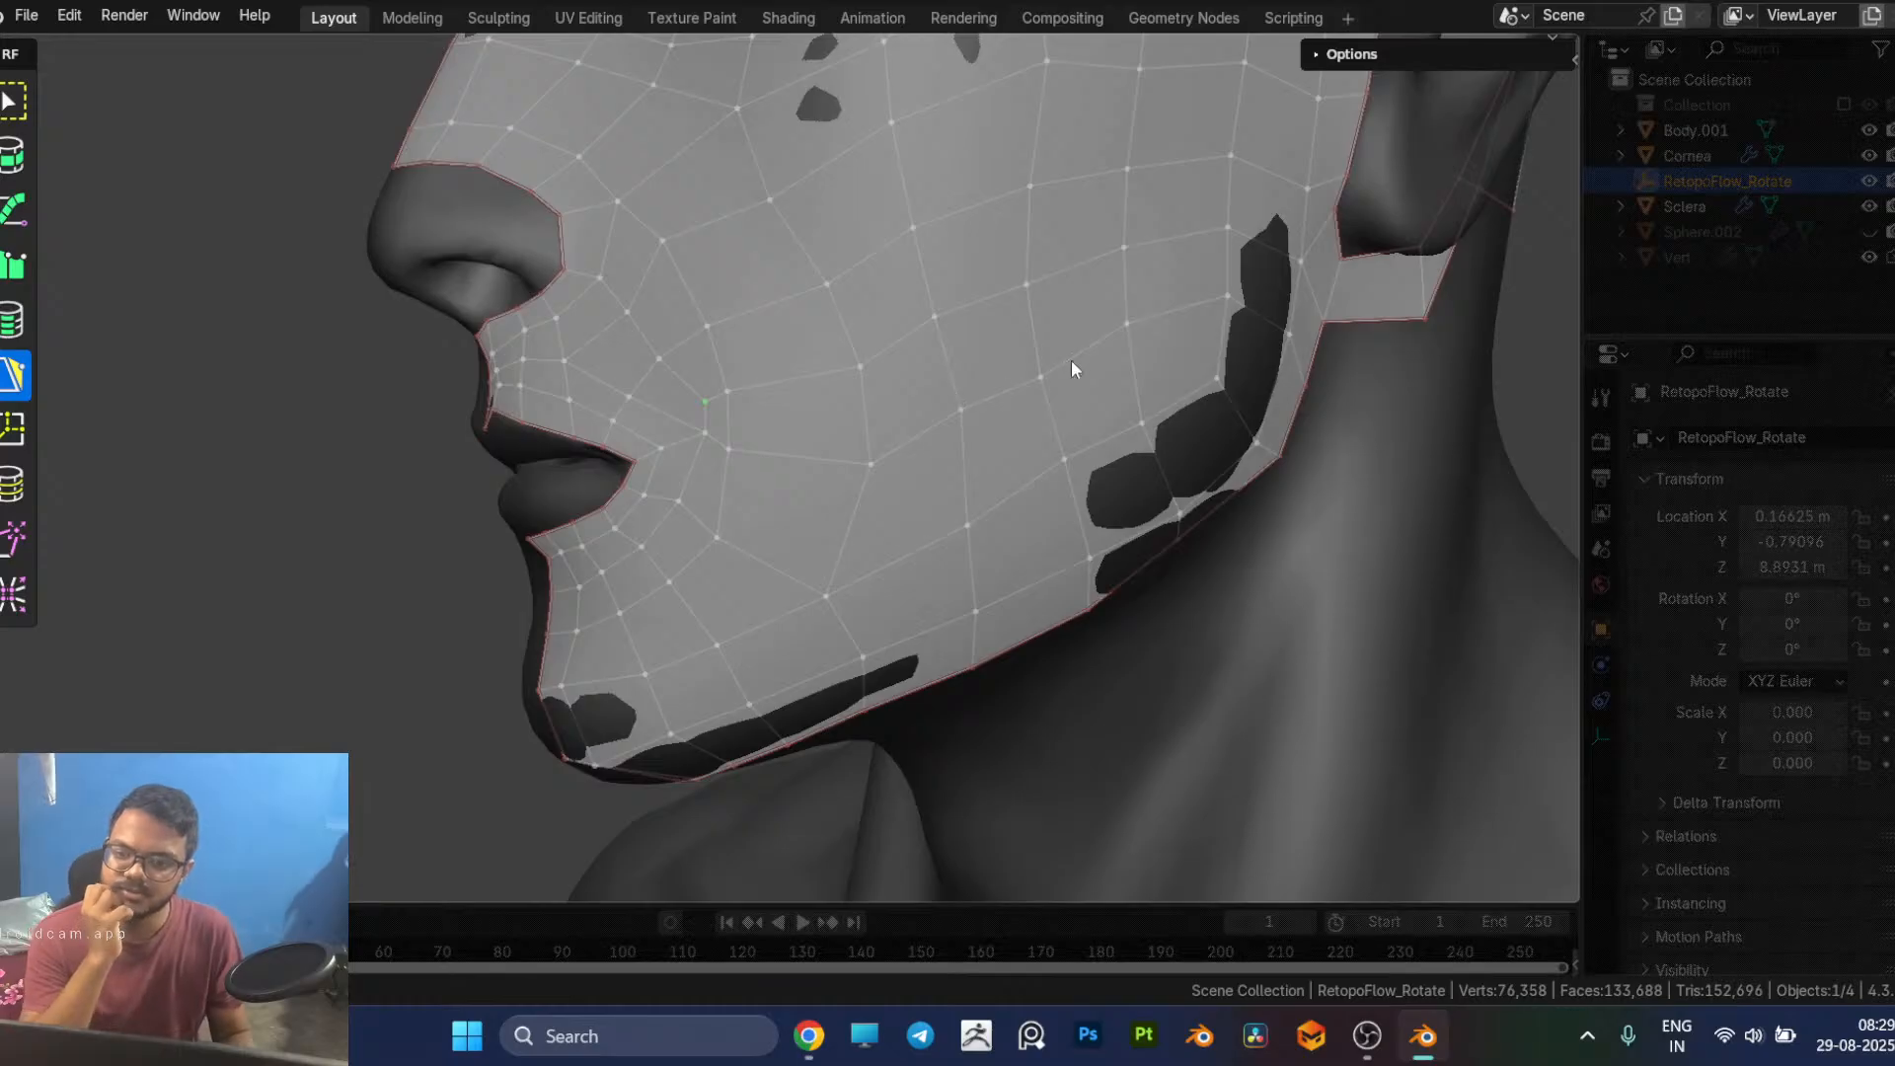
{"action": "key", "text": "x"}
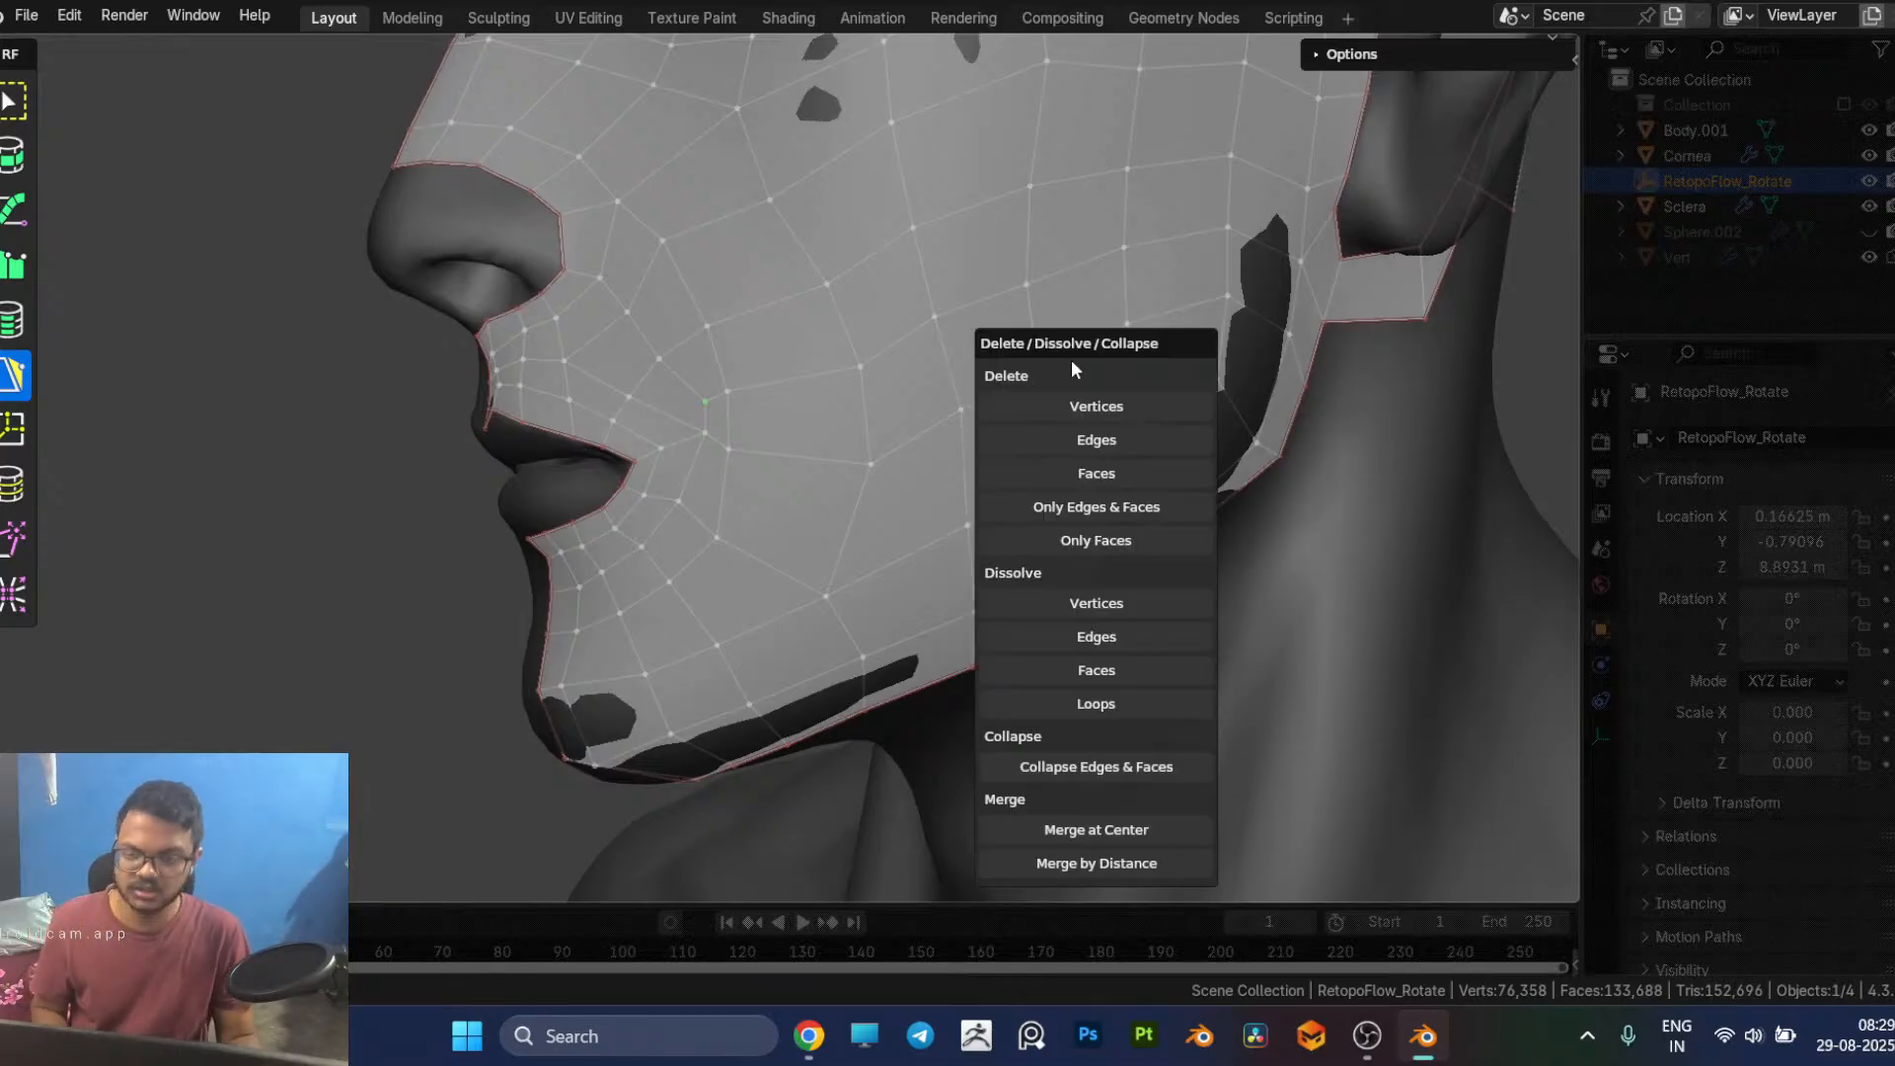
{"action": "left_click", "coordinate": [1116, 407]}
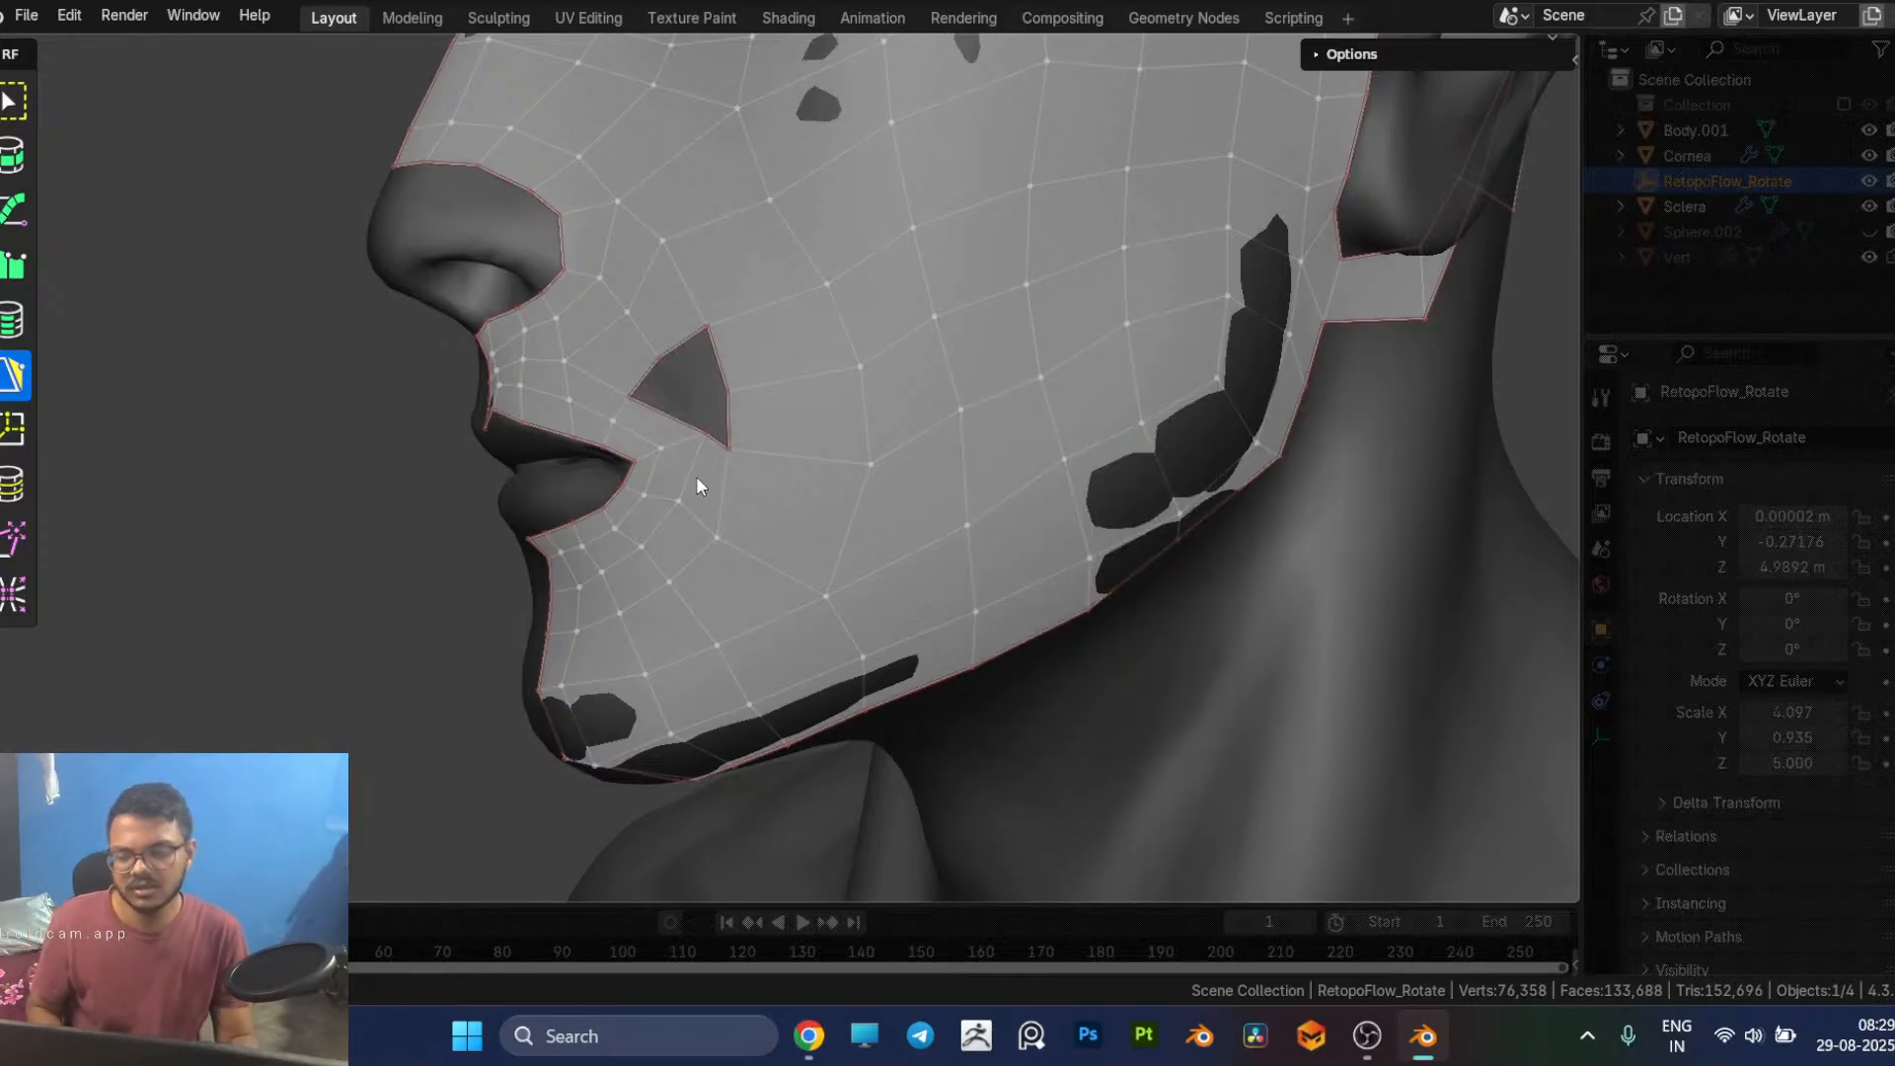
Step: Try to build a quad from the lower edge of the cheek hole and merge its free vertex into the hole's outer border
{"action": "left_click", "coordinate": [700, 441]}
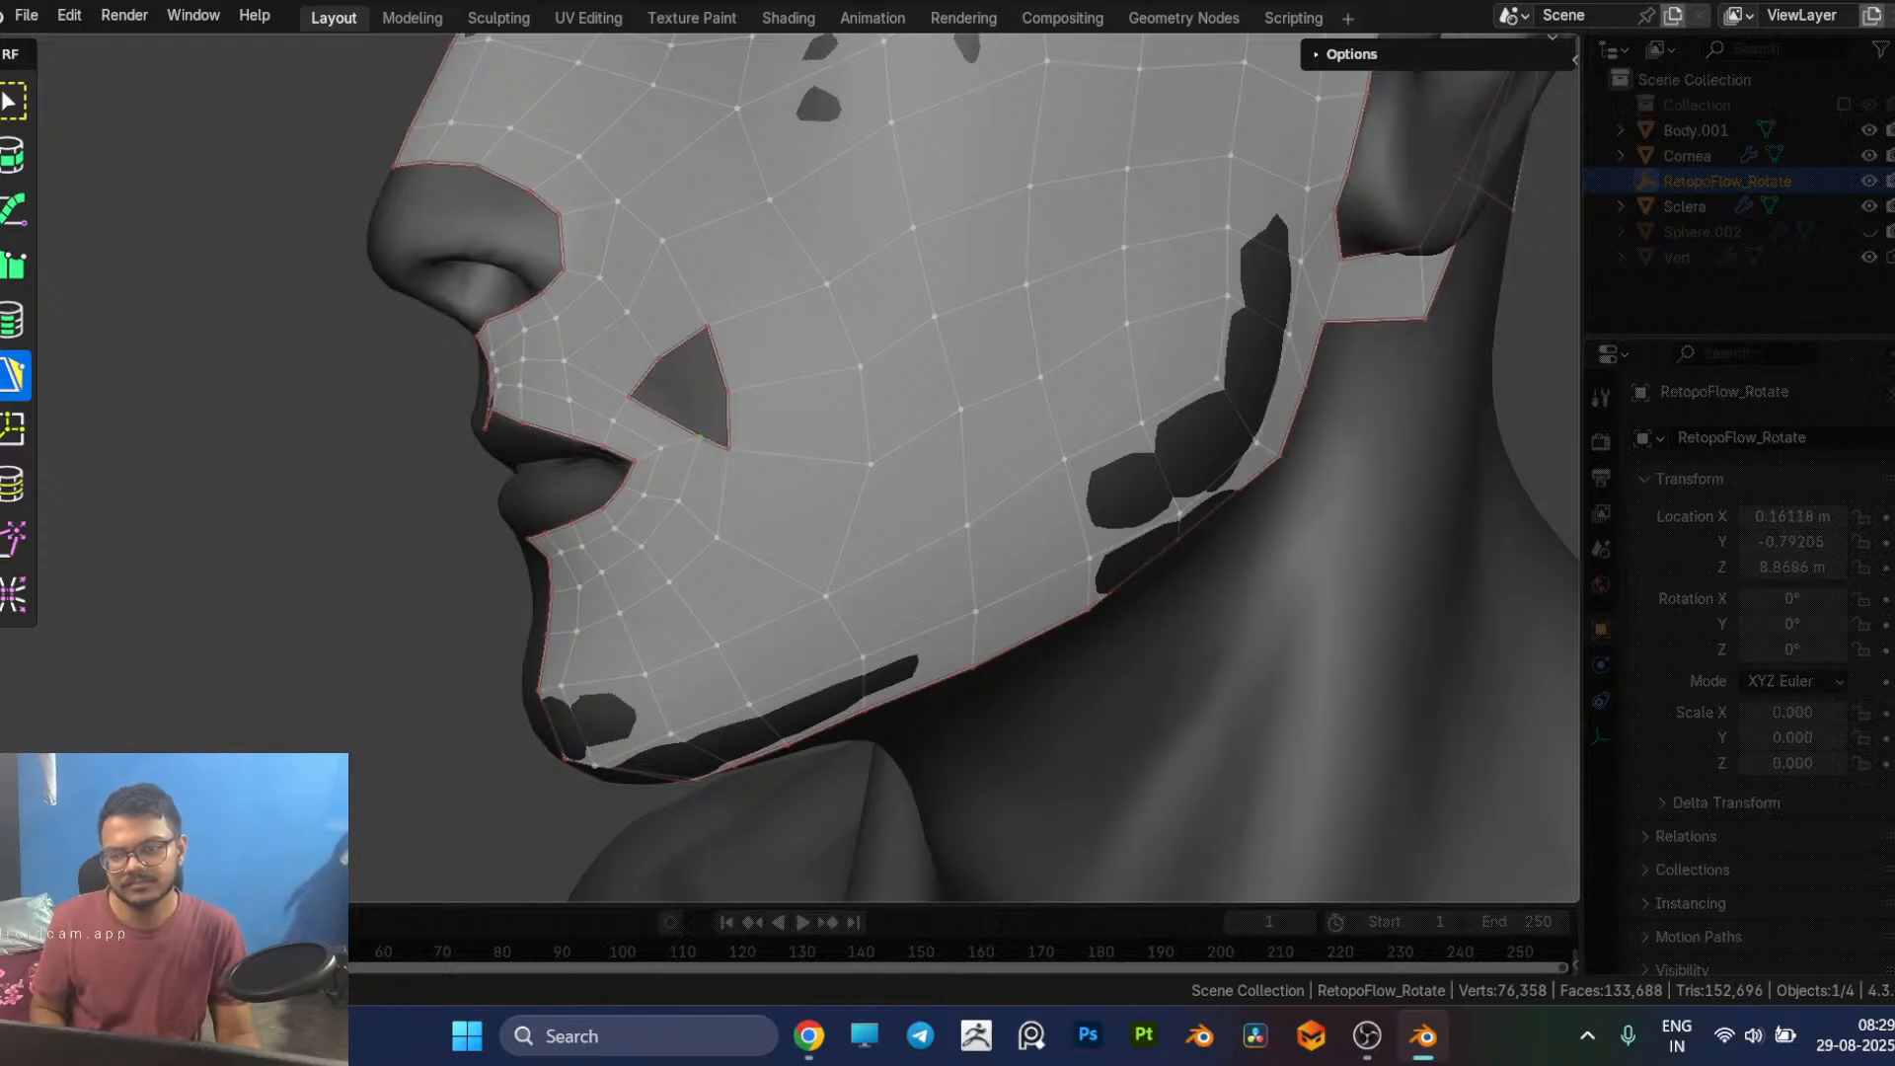
{"action": "middle_click_drag", "start_coordinate": [660, 359], "coordinate": [679, 365]}
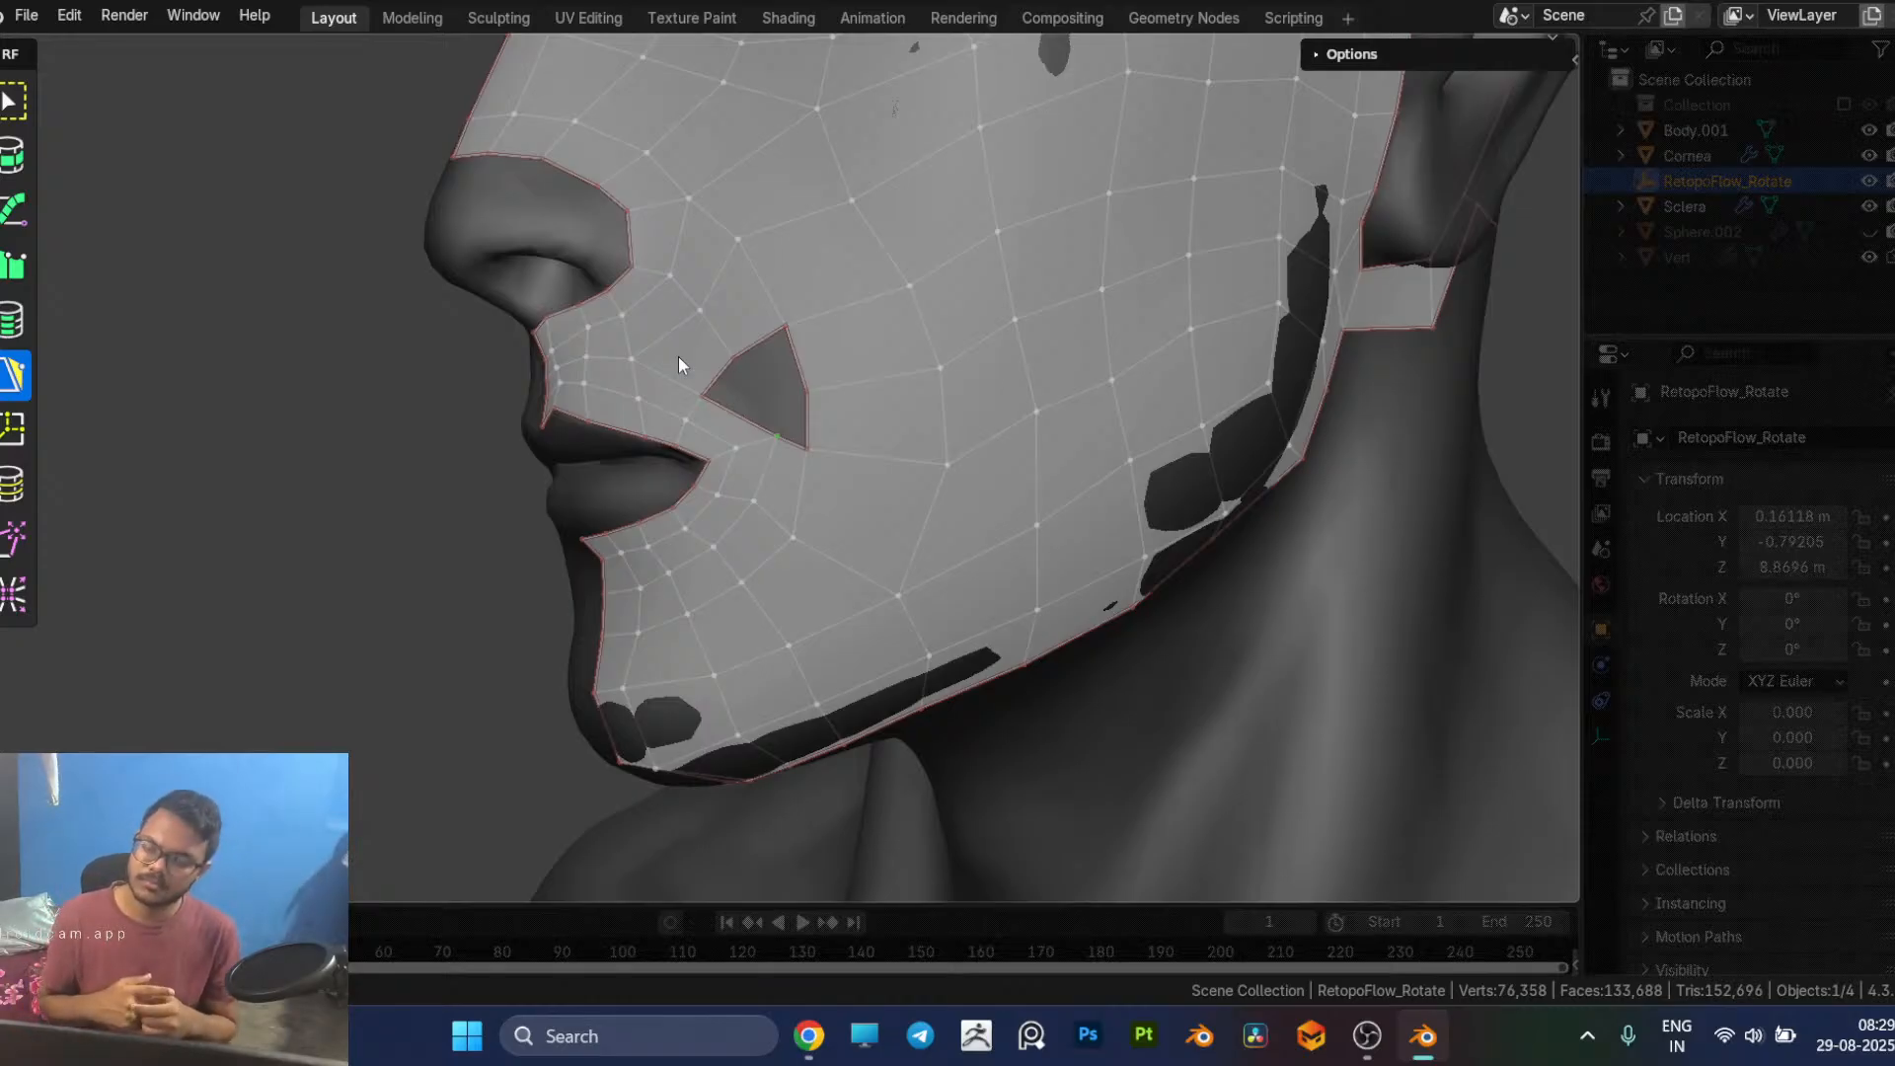
{"action": "scroll", "coordinate": [678, 357], "scroll_direction": "down", "scroll_amount": 3}
{"action": "mouse_move", "coordinate": [872, 632]}
{"action": "middle_mouse_down"}
{"action": "mouse_move", "coordinate": [924, 614]}
{"action": "mouse_move", "coordinate": [899, 620]}
{"action": "middle_mouse_up"}
{"action": "scroll", "coordinate": [898, 620], "scroll_direction": "up", "scroll_amount": 2}
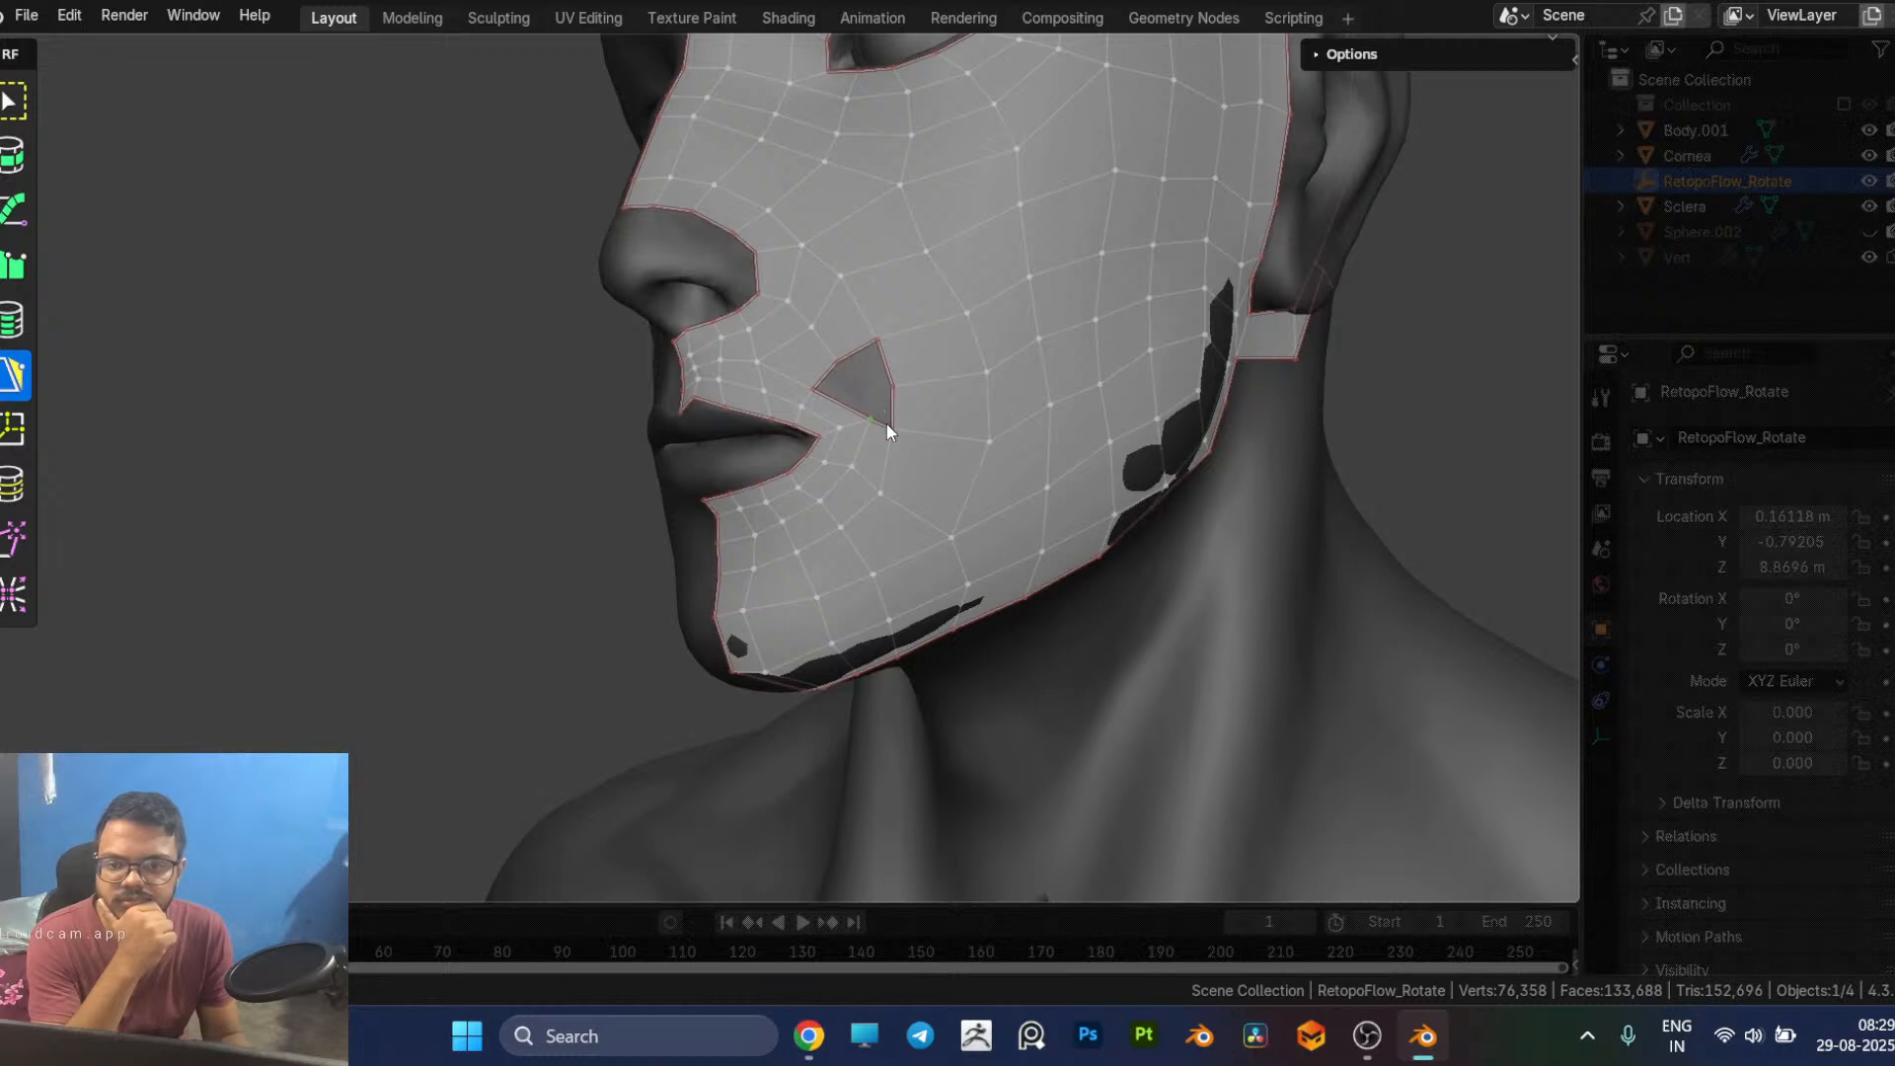
{"action": "mouse_move", "coordinate": [881, 431]}
{"action": "middle_mouse_down"}
{"action": "mouse_move", "coordinate": [869, 441]}
{"action": "mouse_move", "coordinate": [902, 434]}
{"action": "middle_mouse_up"}
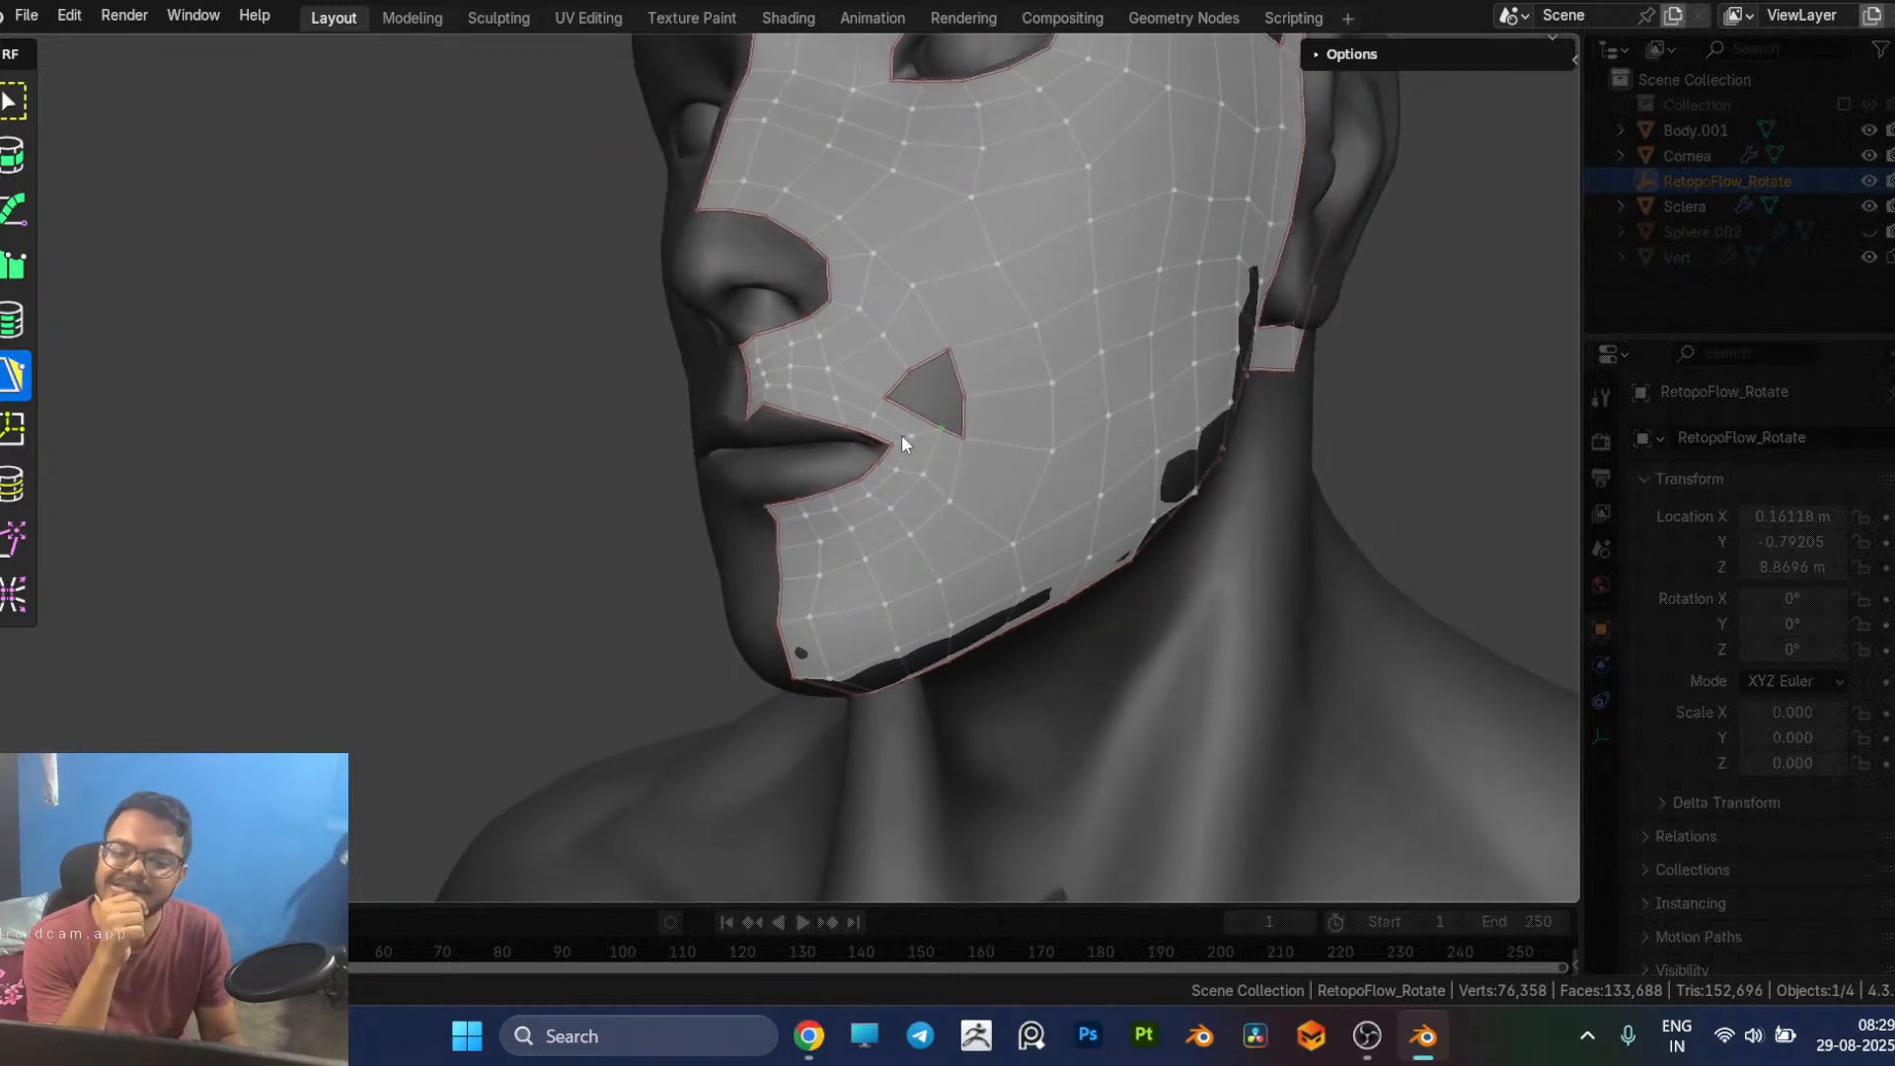
{"action": "scroll", "coordinate": [902, 434], "scroll_direction": "up", "scroll_amount": 4}
{"action": "middle_click_drag", "start_coordinate": [1092, 317], "coordinate": [973, 348], "text": "shift"}
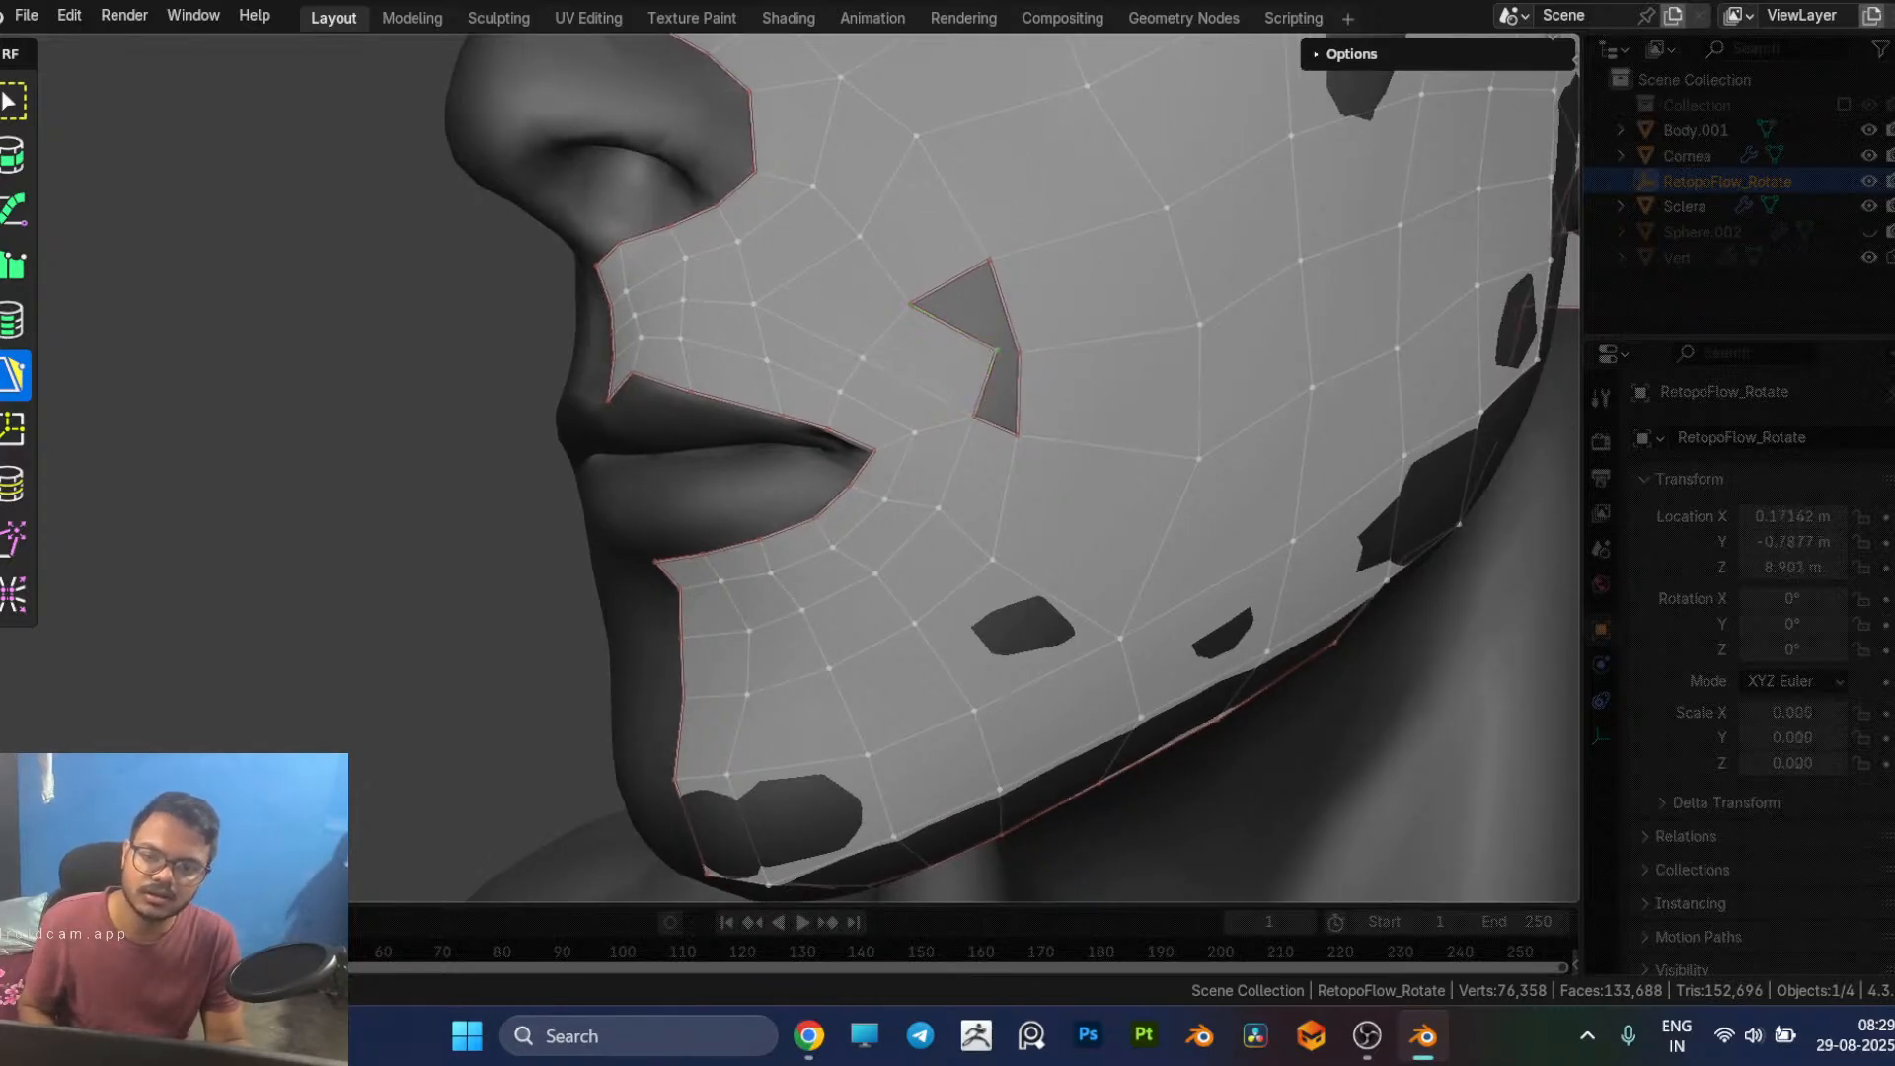
{"action": "left_click_drag", "start_coordinate": [1000, 411], "coordinate": [1018, 433]}
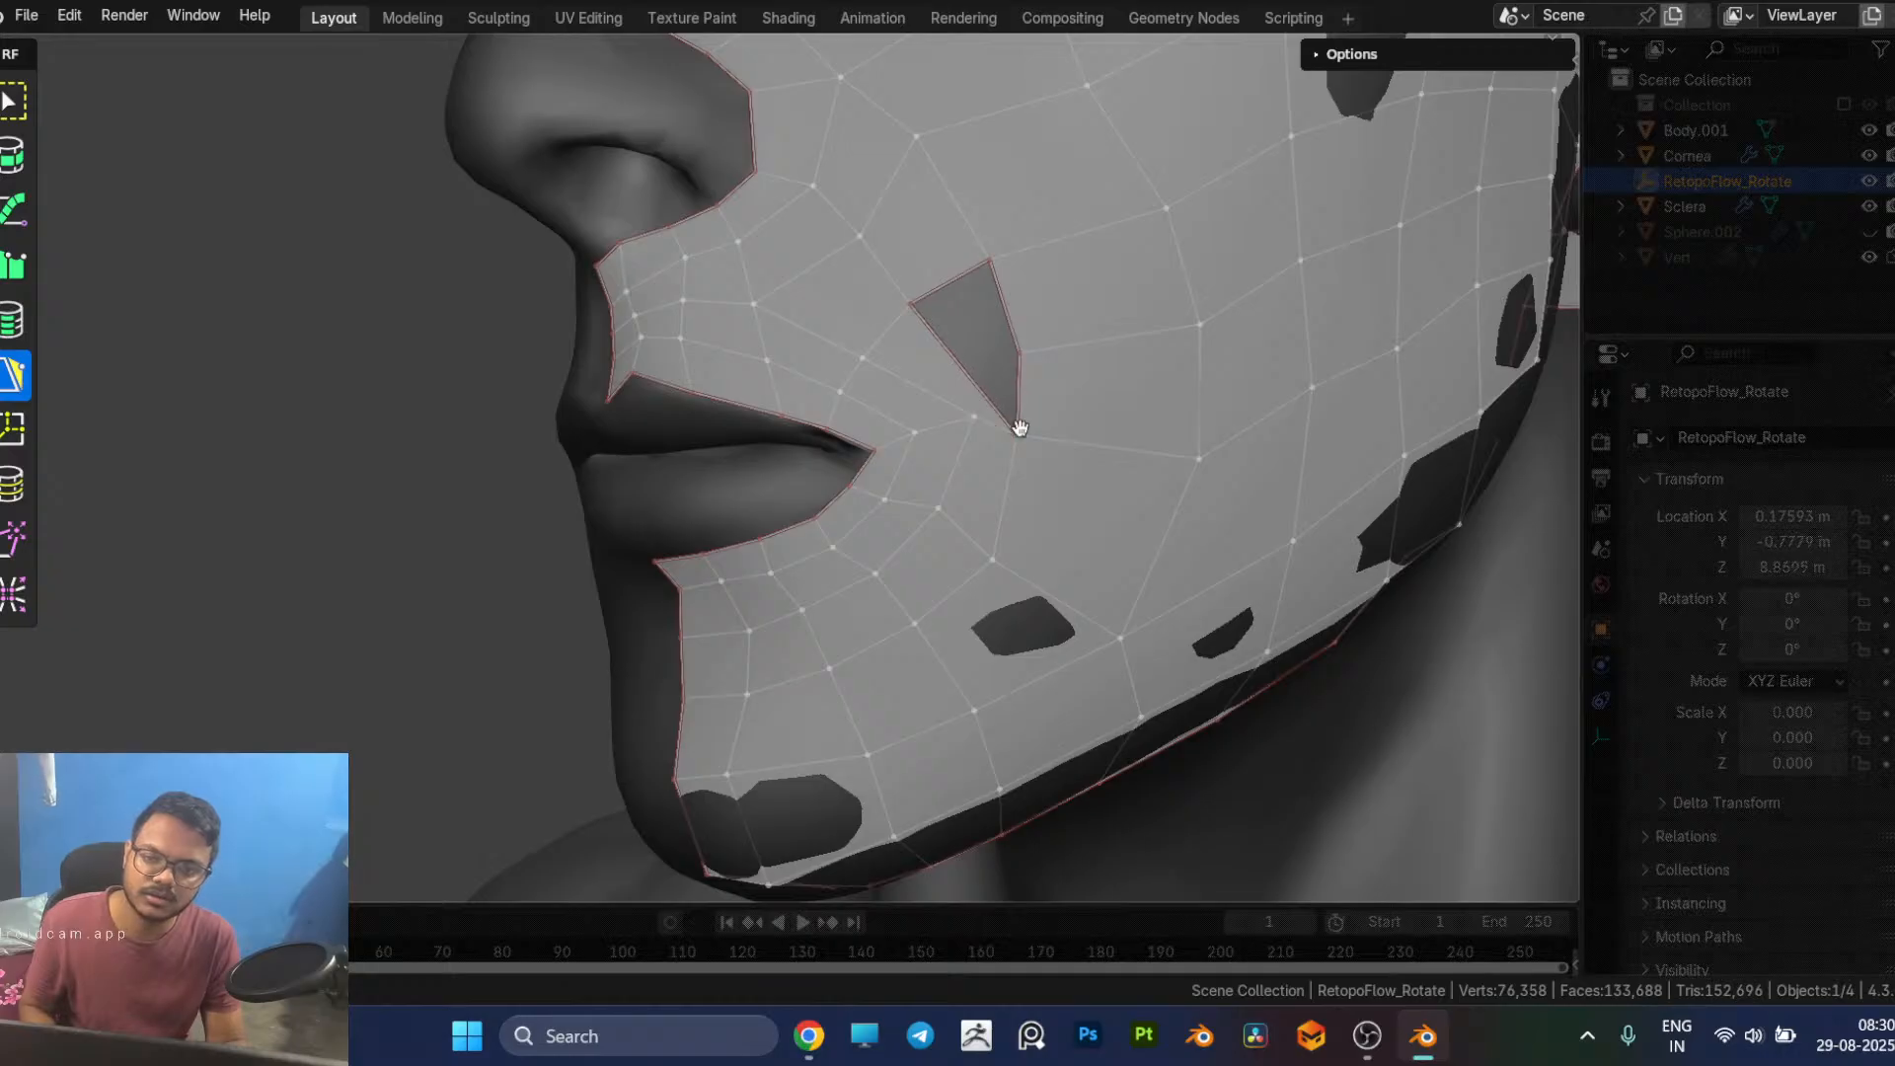
Step: Try to reshape the outer border of the remaining cheek hole and close it with a single quad
{"action": "middle_click_drag", "start_coordinate": [1072, 477], "coordinate": [944, 494]}
{"action": "scroll", "coordinate": [977, 490], "scroll_direction": "down", "scroll_amount": 3}
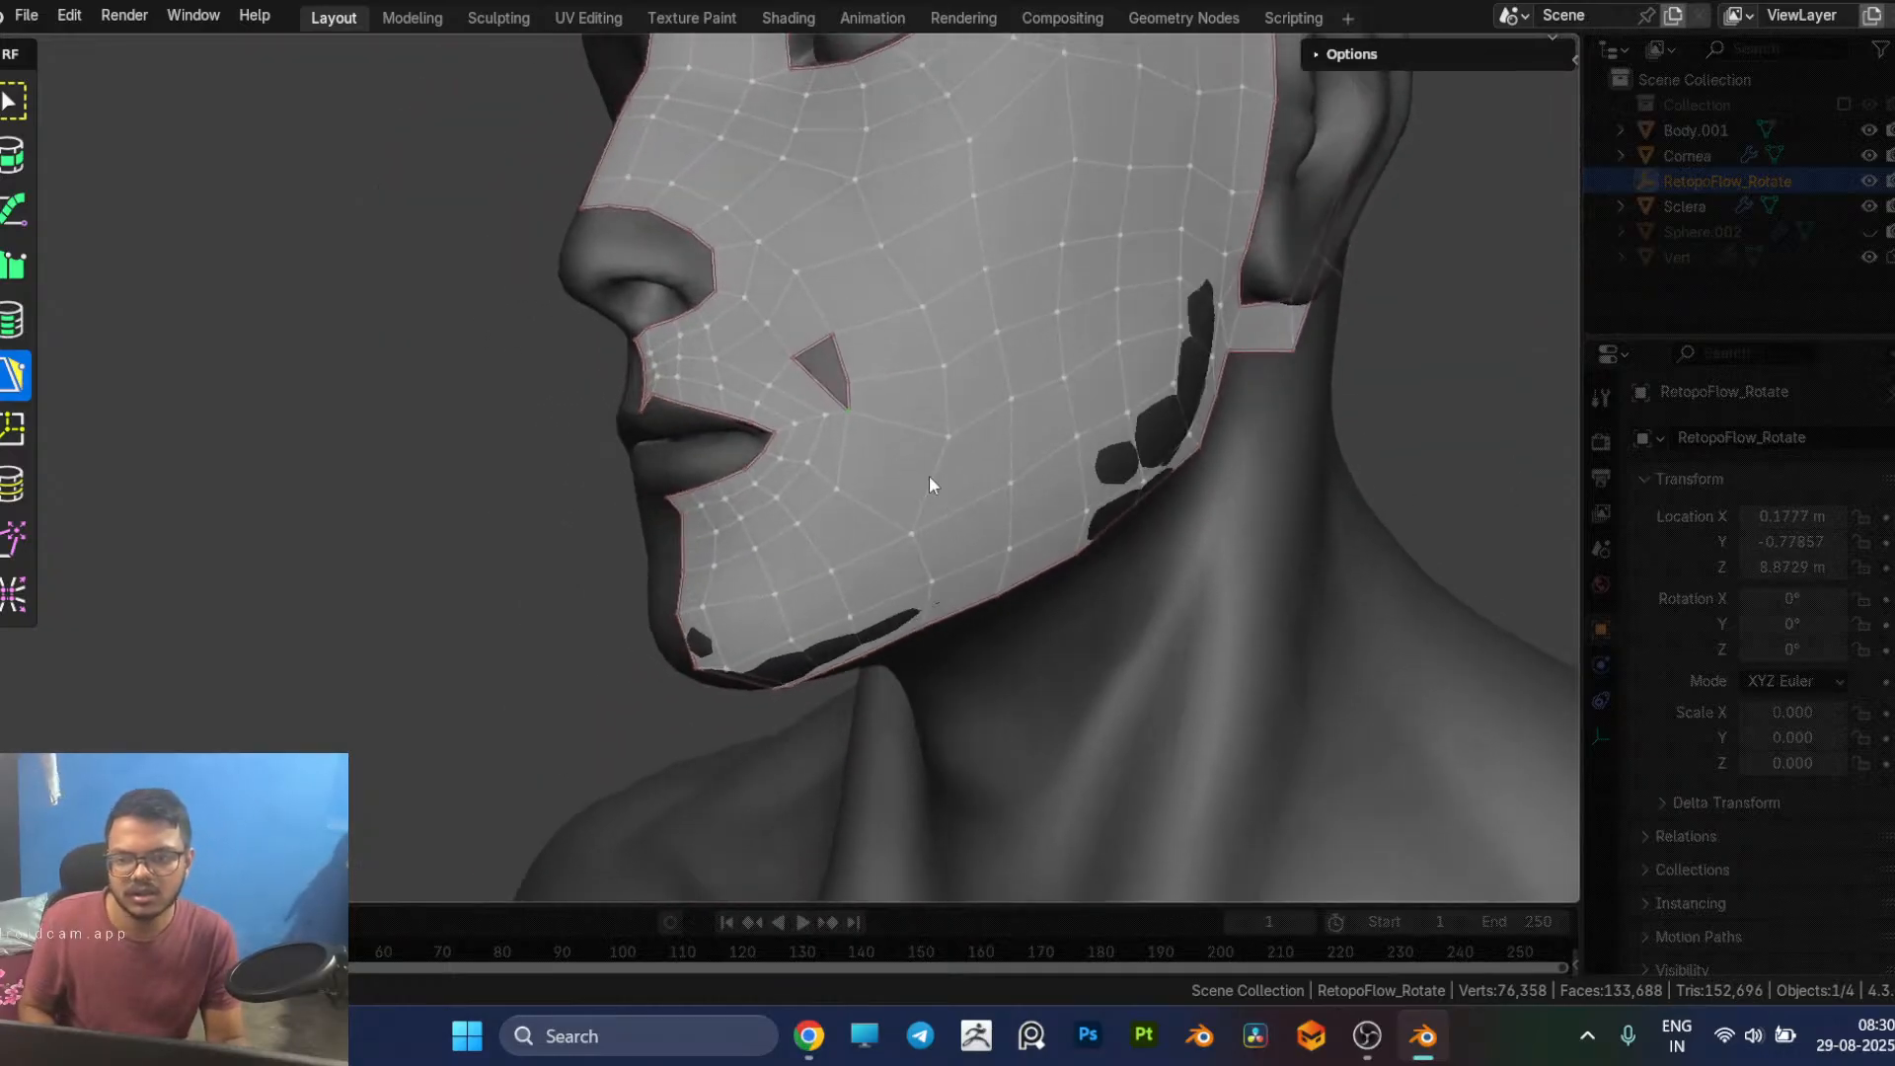
{"action": "left_click_drag", "start_coordinate": [849, 411], "coordinate": [871, 371]}
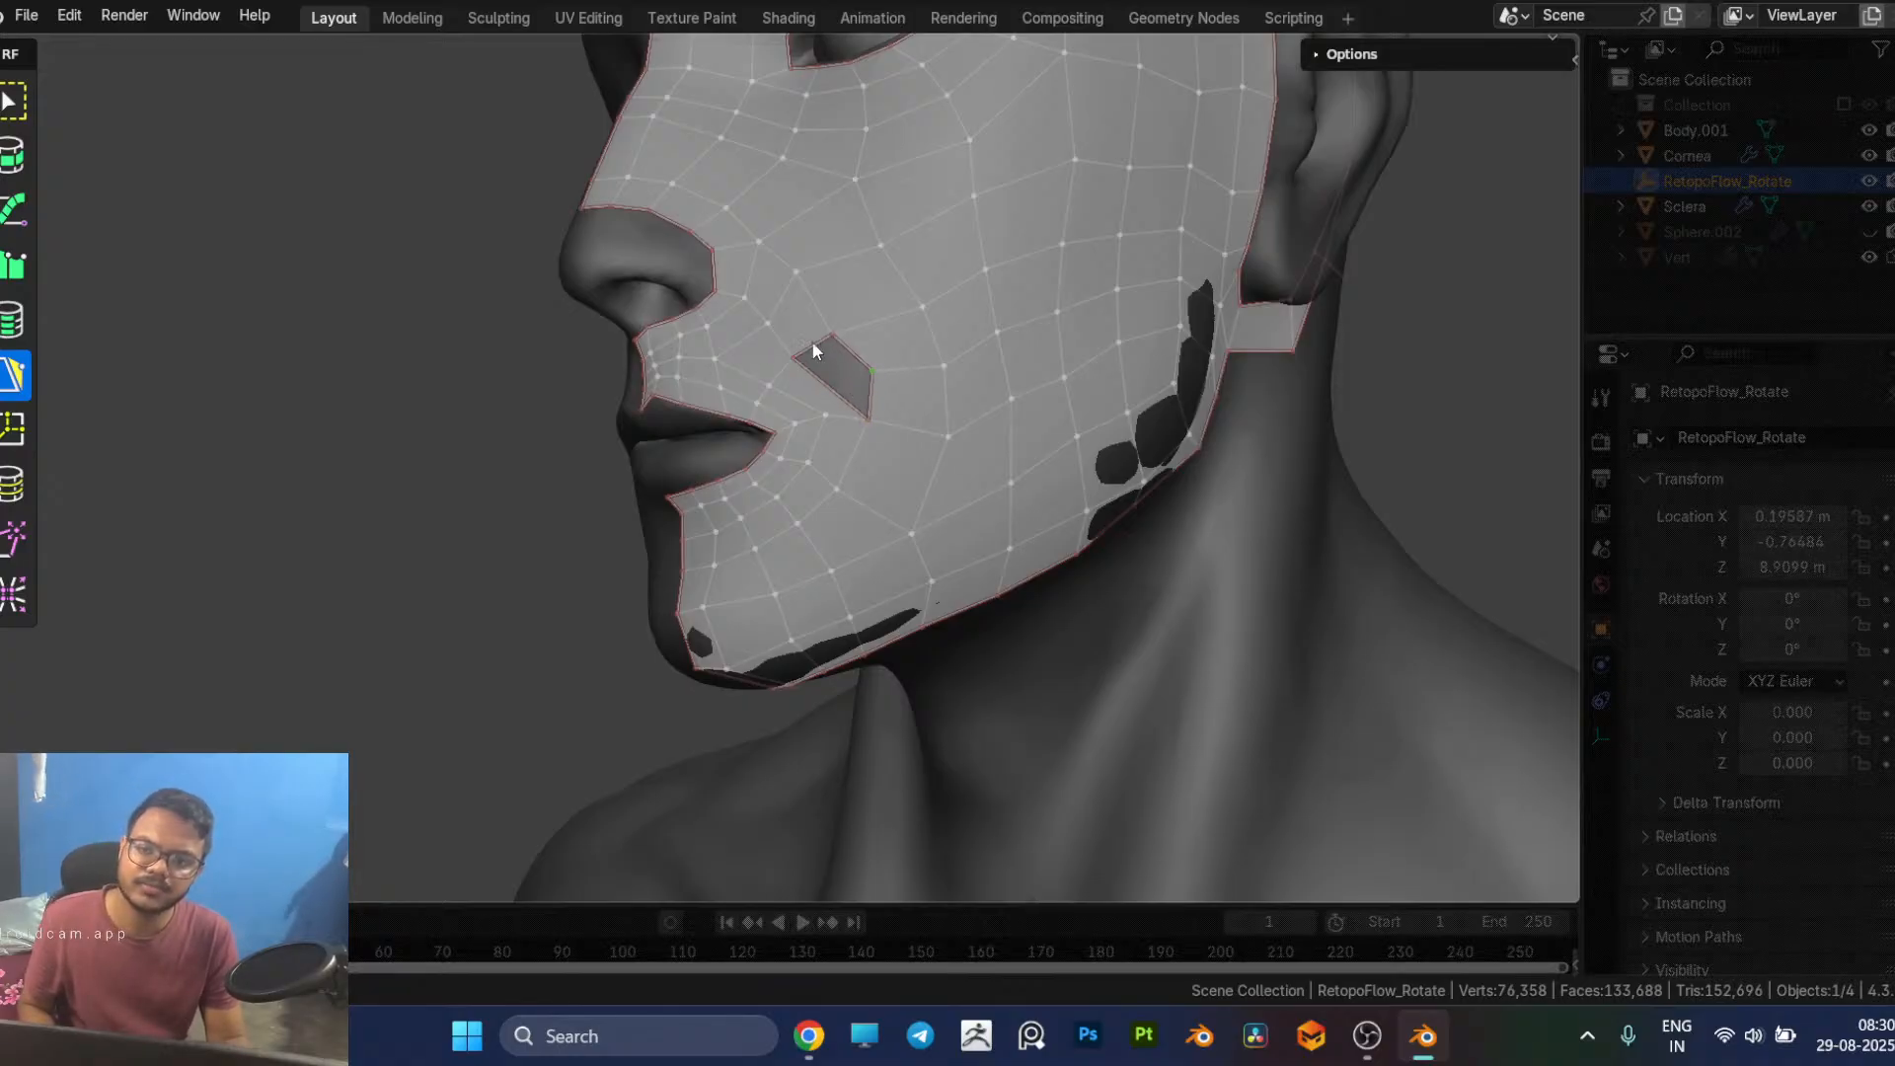
{"action": "left_click", "coordinate": [874, 386], "text": "ctrl"}
{"action": "left_click", "coordinate": [1362, 414]}
{"action": "scroll", "coordinate": [950, 549], "scroll_direction": "down", "scroll_amount": 1}
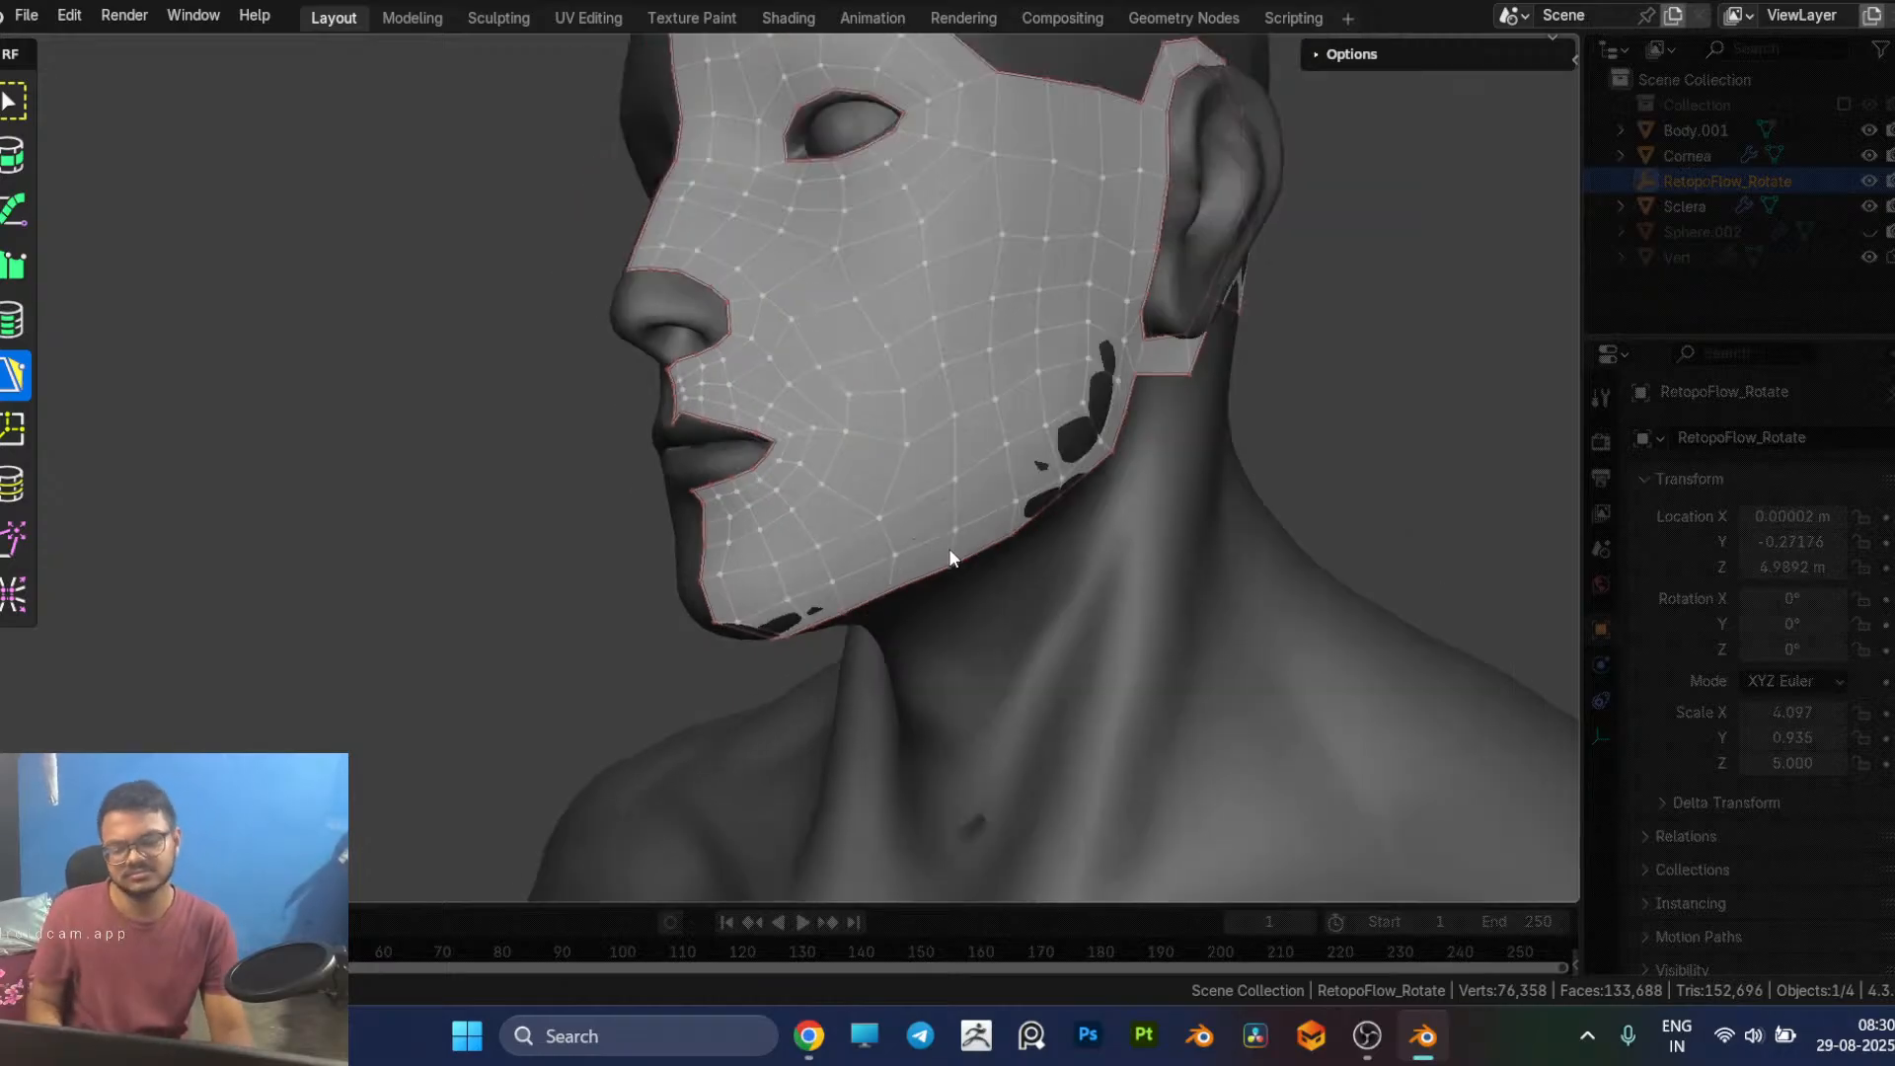
{"action": "scroll", "coordinate": [950, 549], "scroll_direction": "up", "scroll_amount": 1}
Step: Undo the attempted fill and vertex changes back to the open hole beside the mouth corner
{"action": "key", "text": "ctrl+z"}
{"action": "key", "text": "ctrl+z"}
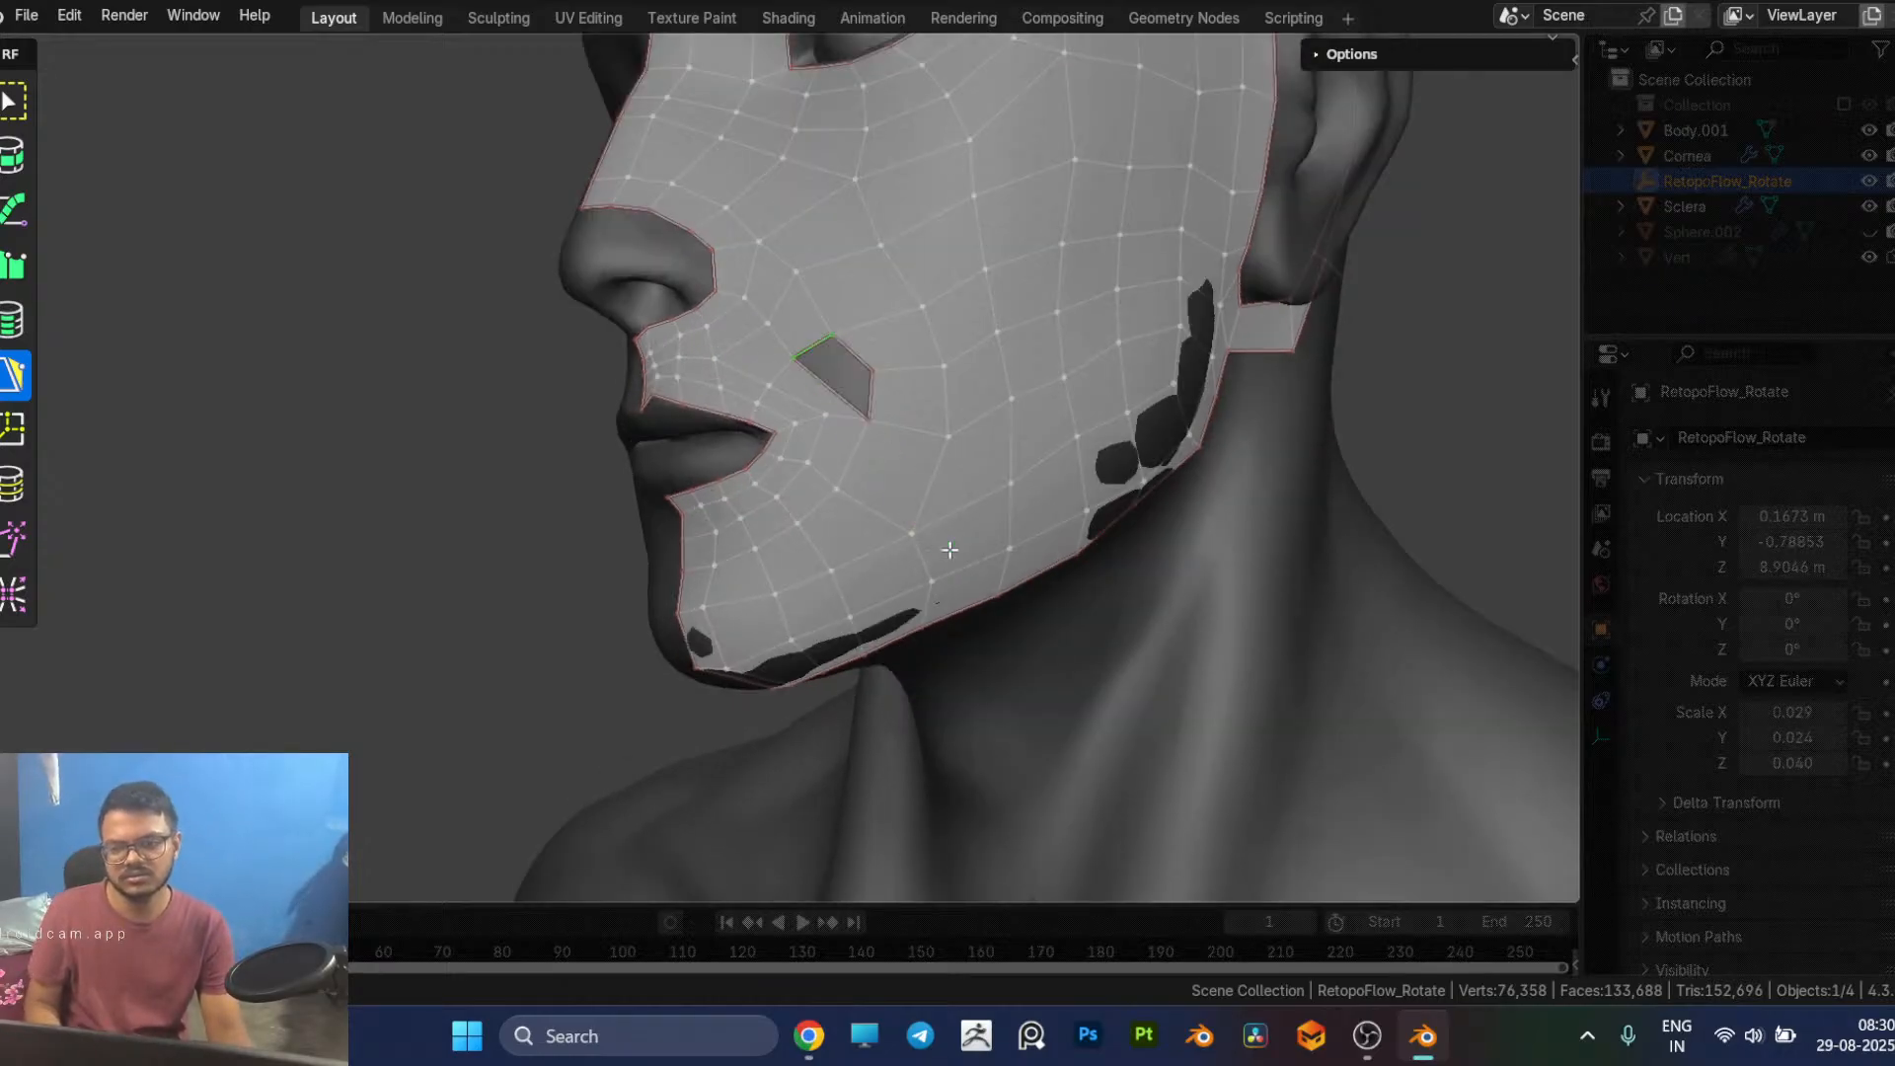
{"action": "key", "text": "ctrl+z"}
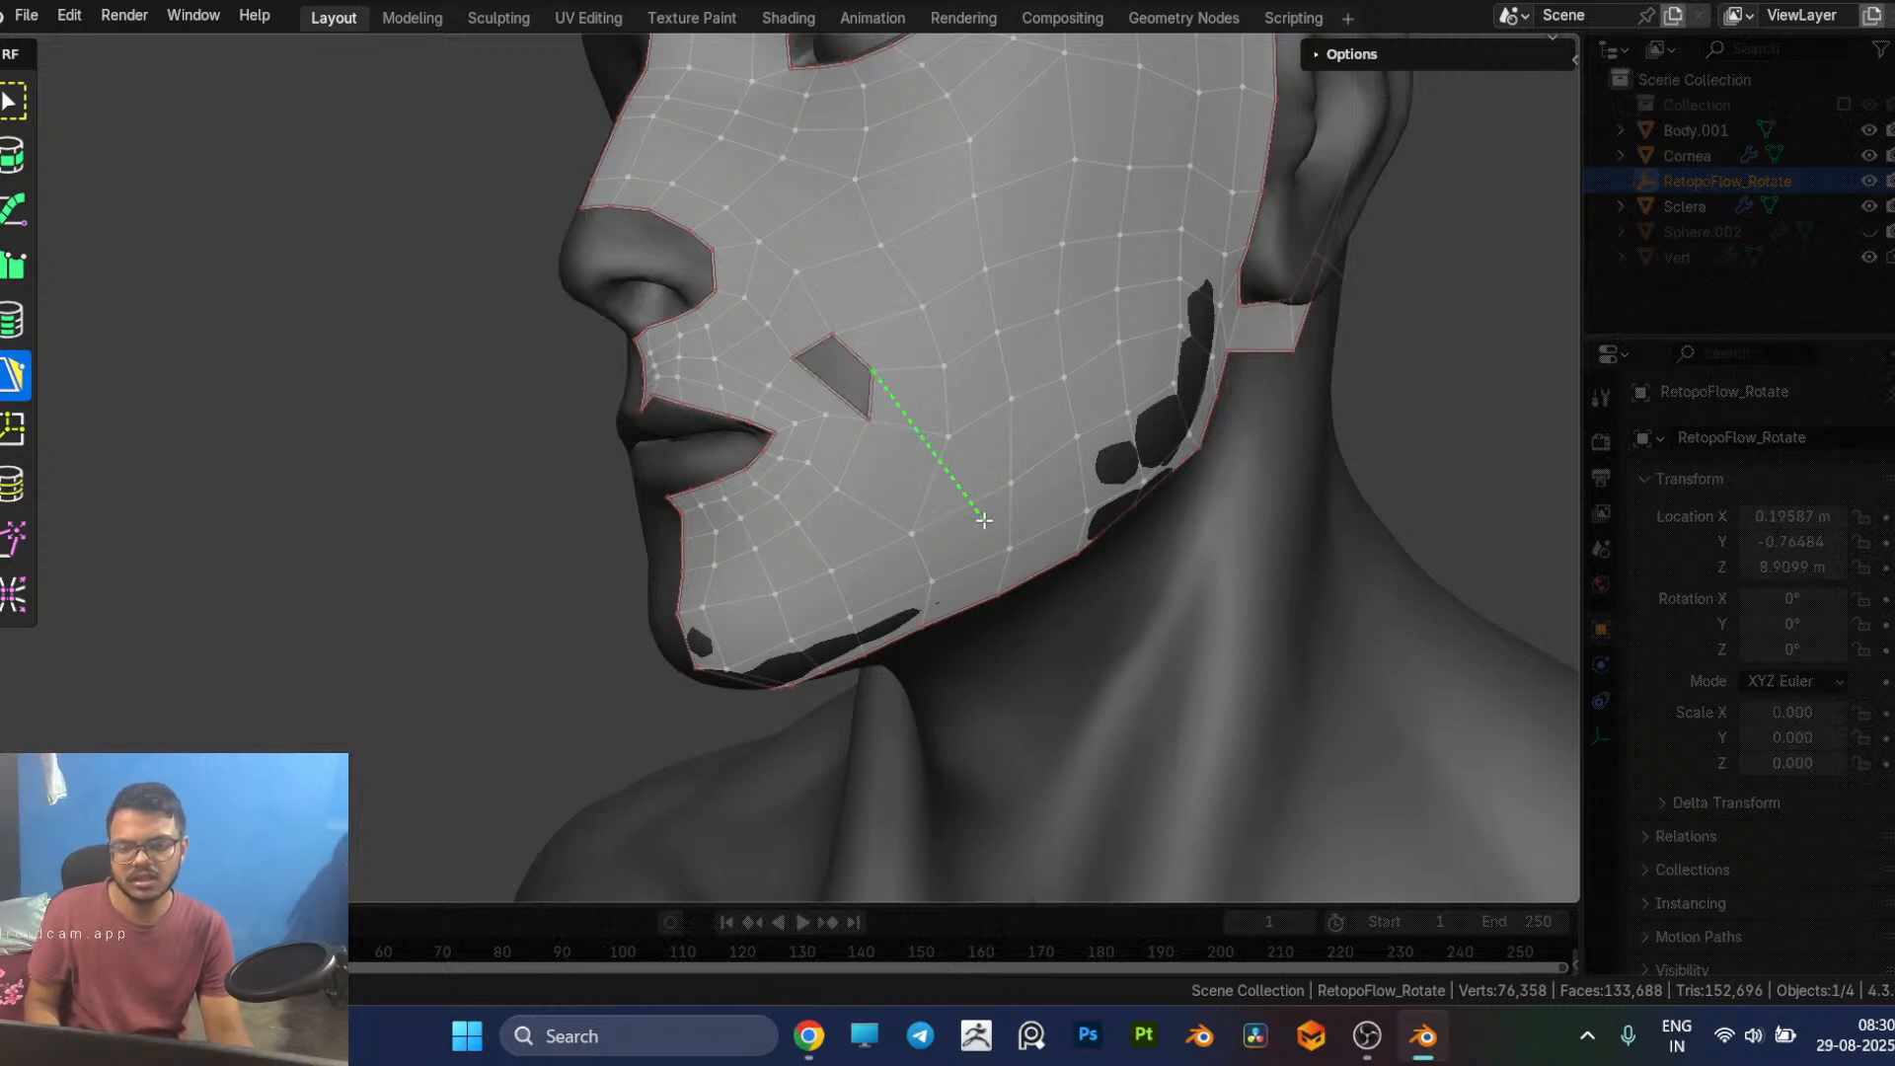
{"action": "key", "text": "ctrl+z"}
{"action": "key", "text": "ctrl+z"}
{"action": "key", "text": "ctrl+z"}
{"action": "key", "text": "ctrl+z"}
{"action": "key", "text": "ctrl+z"}
{"action": "key", "text": "ctrl+z"}
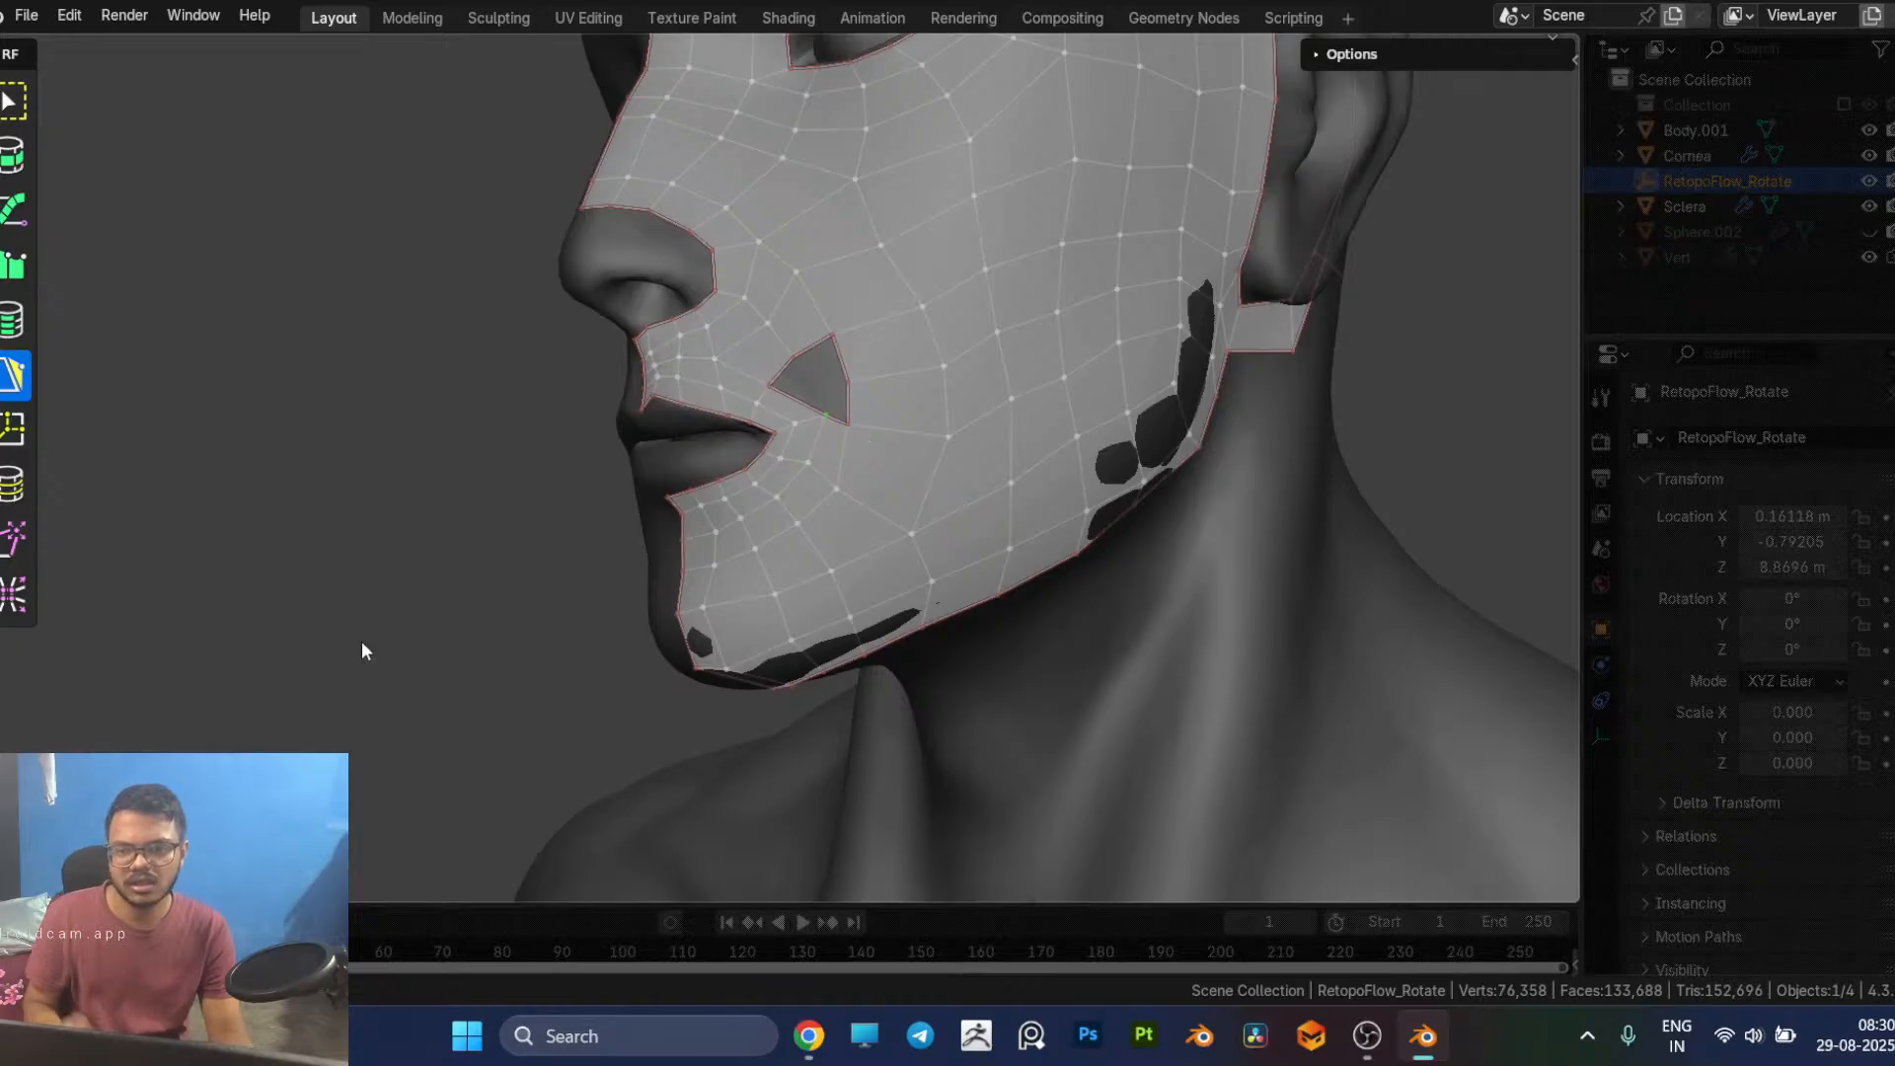
{"action": "key", "text": "ctrl+z"}
{"action": "key", "text": "ctrl+z"}
{"action": "key", "text": "ctrl+z"}
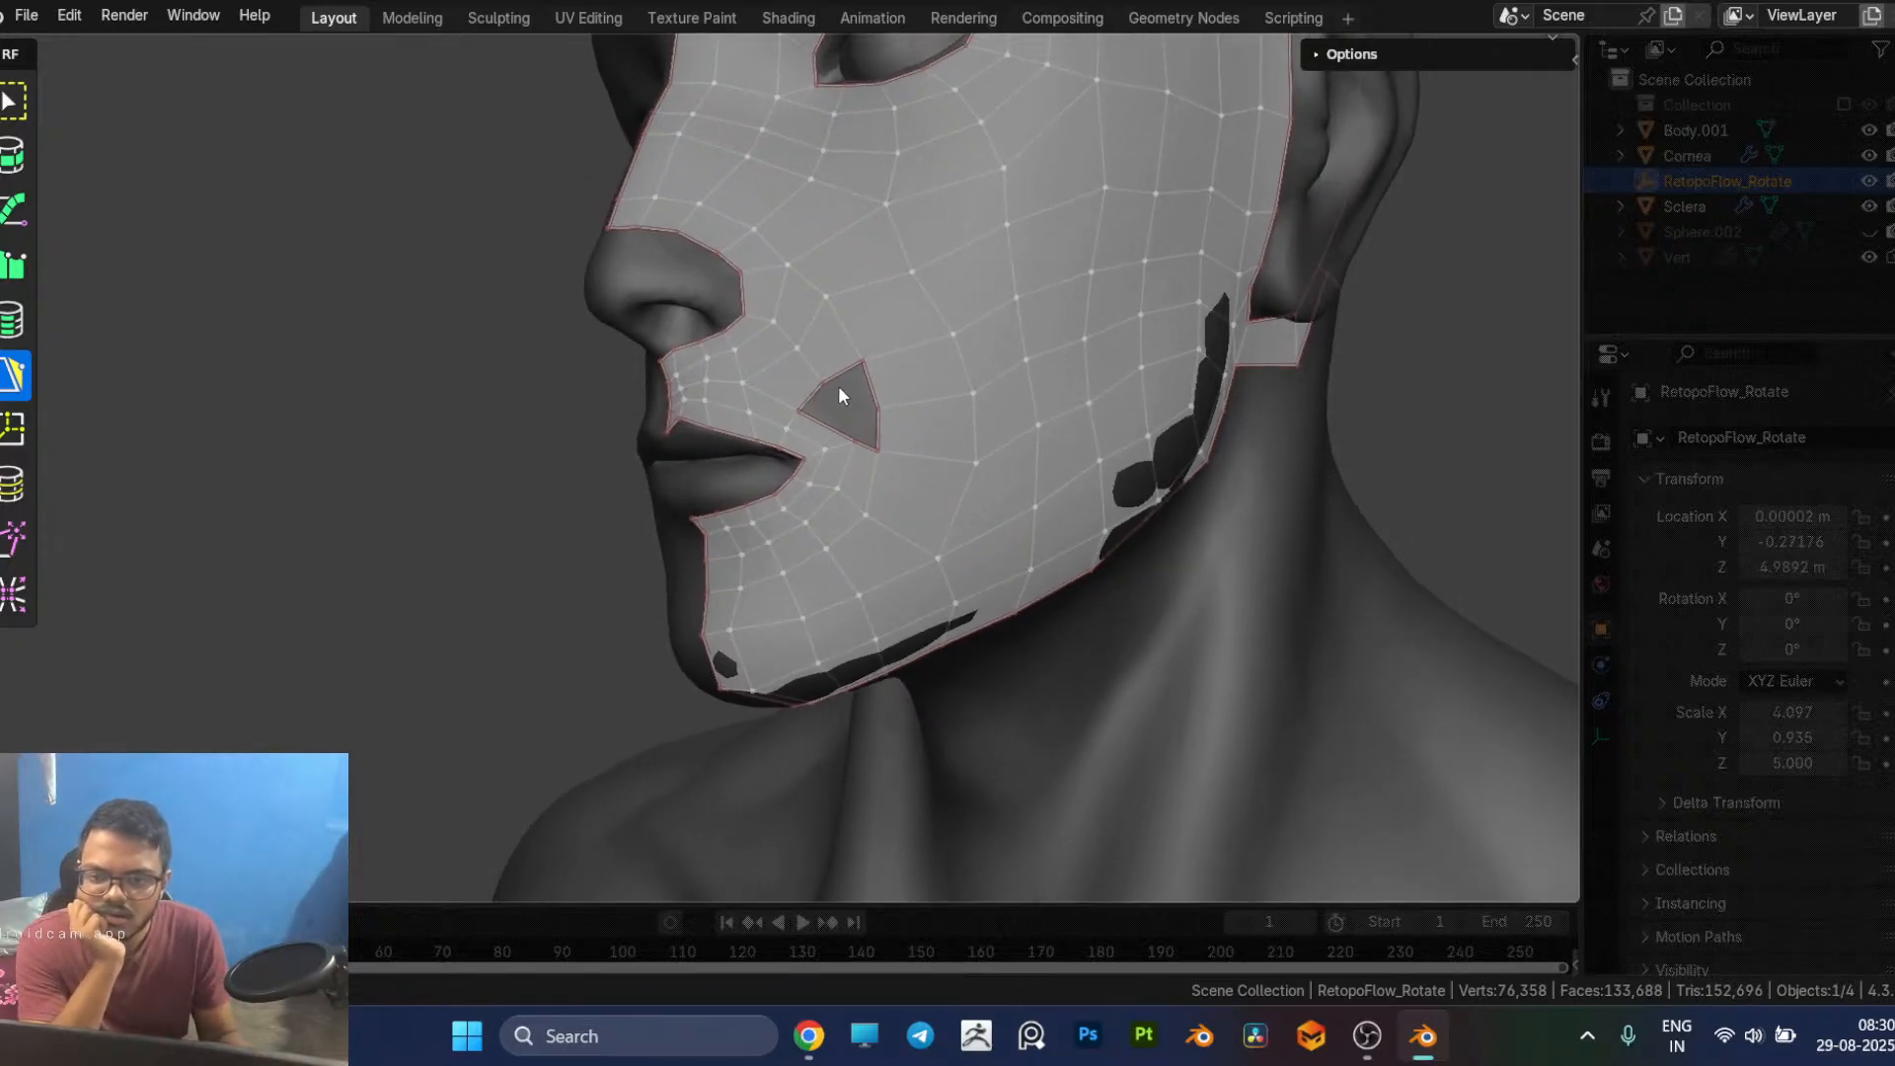
{"action": "key", "text": "ctrl+z"}
{"action": "key", "text": "ctrl+z"}
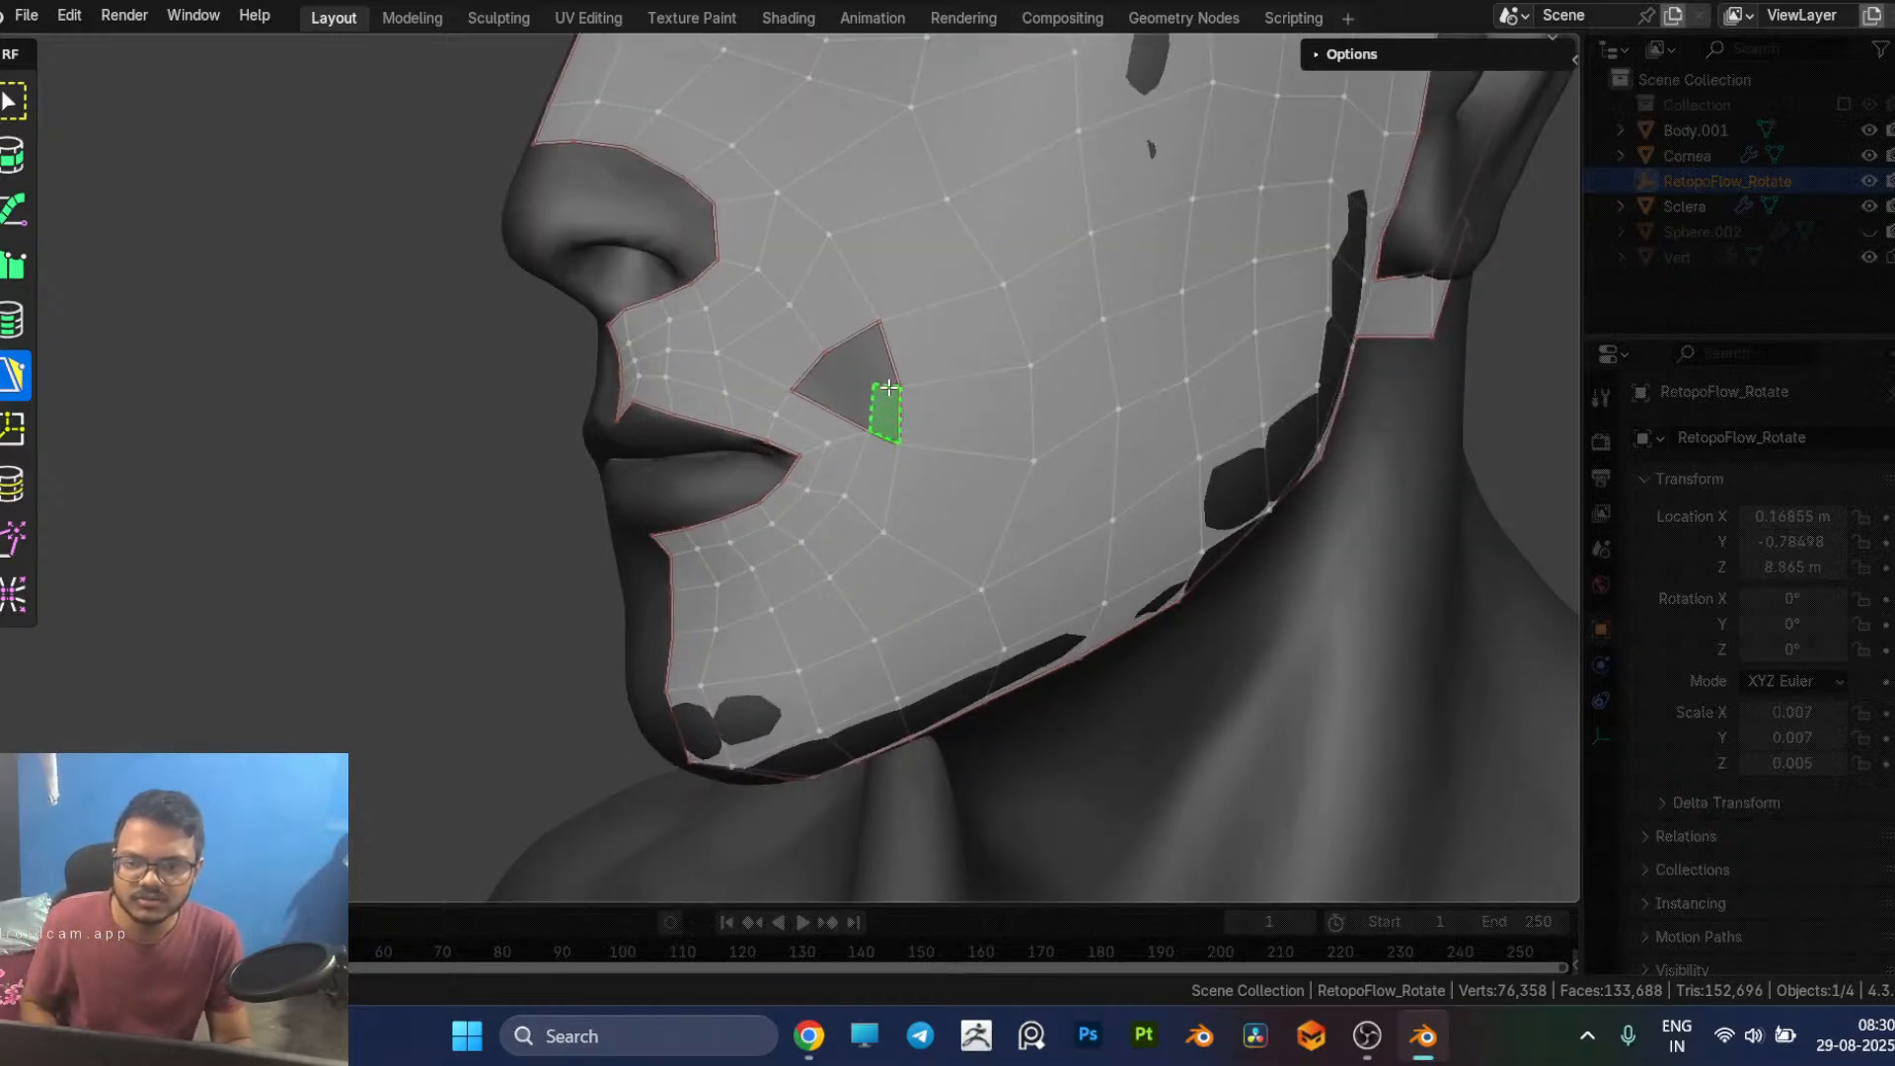
Step: Rebuild the cheek side of the hole with quads and merge their extra border vertex to narrow the opening
{"action": "left_click", "coordinate": [861, 333]}
{"action": "key", "text": "ctrl+z"}
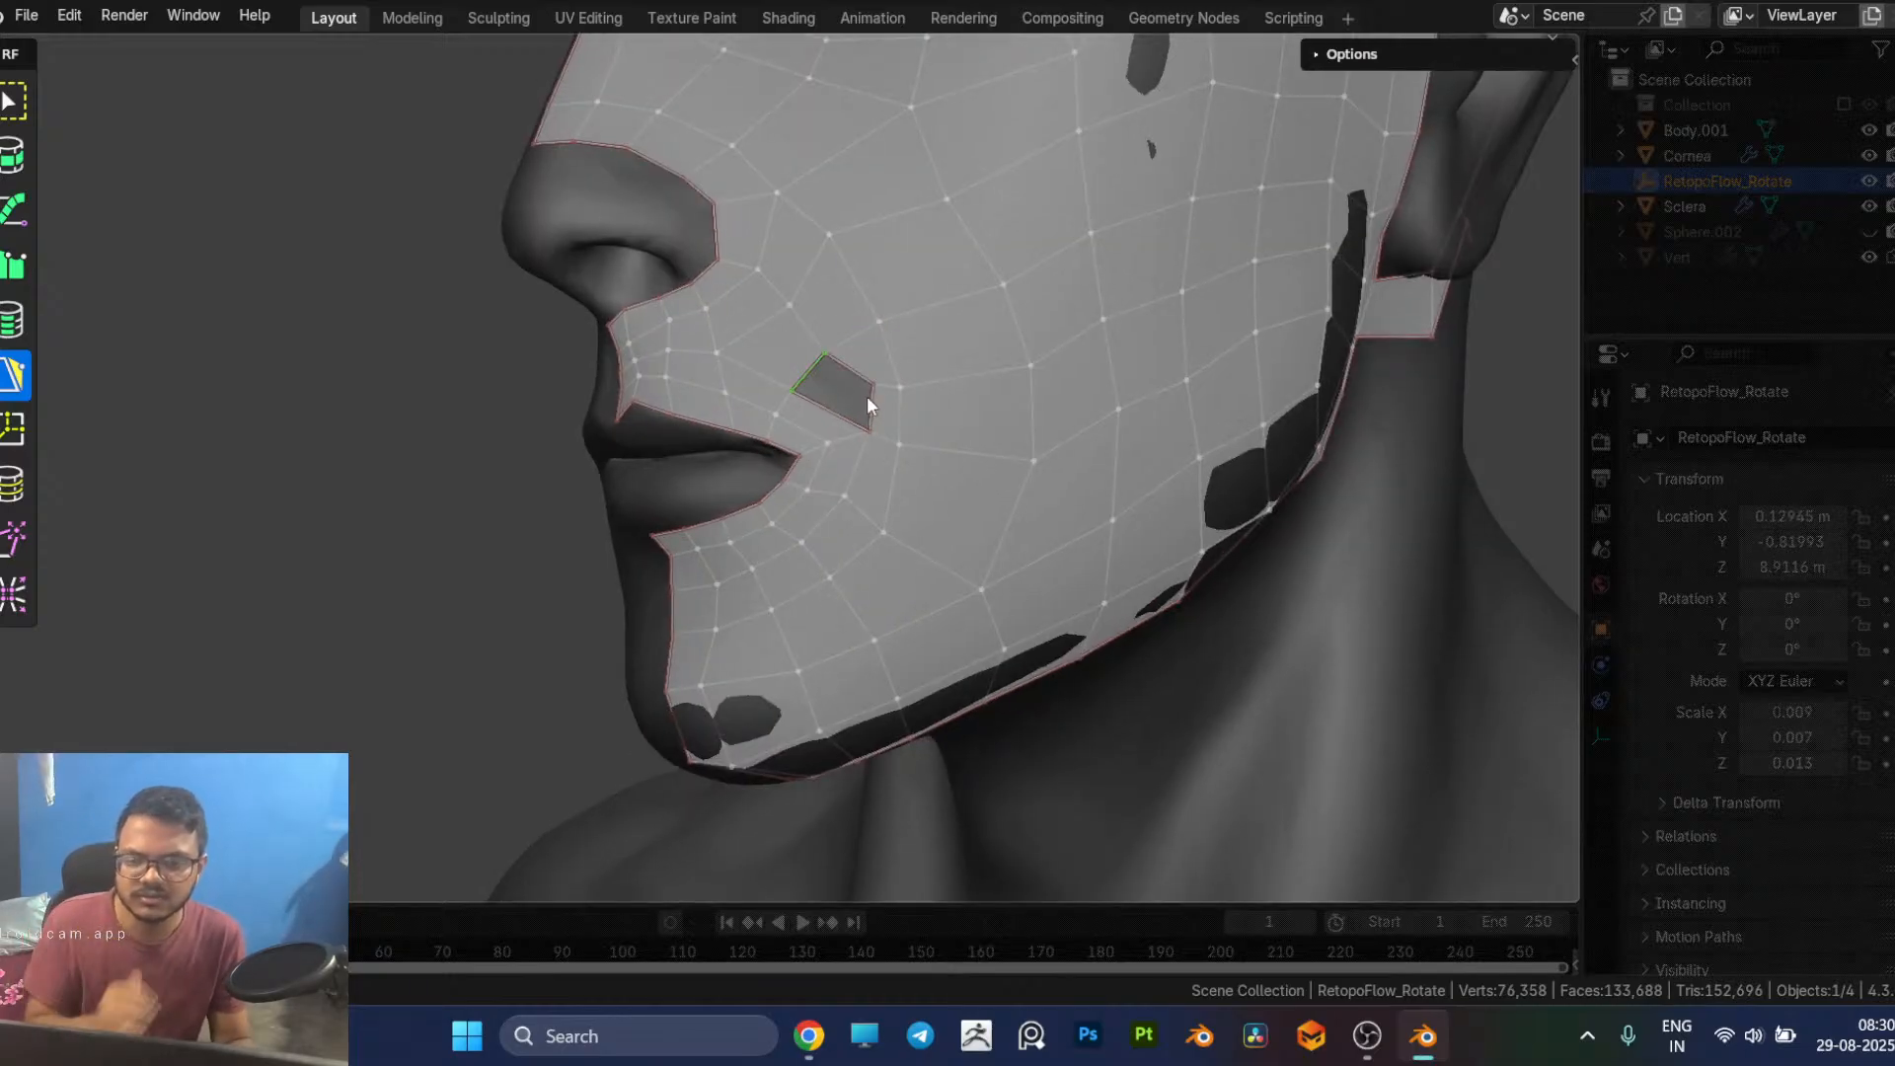
{"action": "left_click_drag", "start_coordinate": [862, 388], "coordinate": [855, 391]}
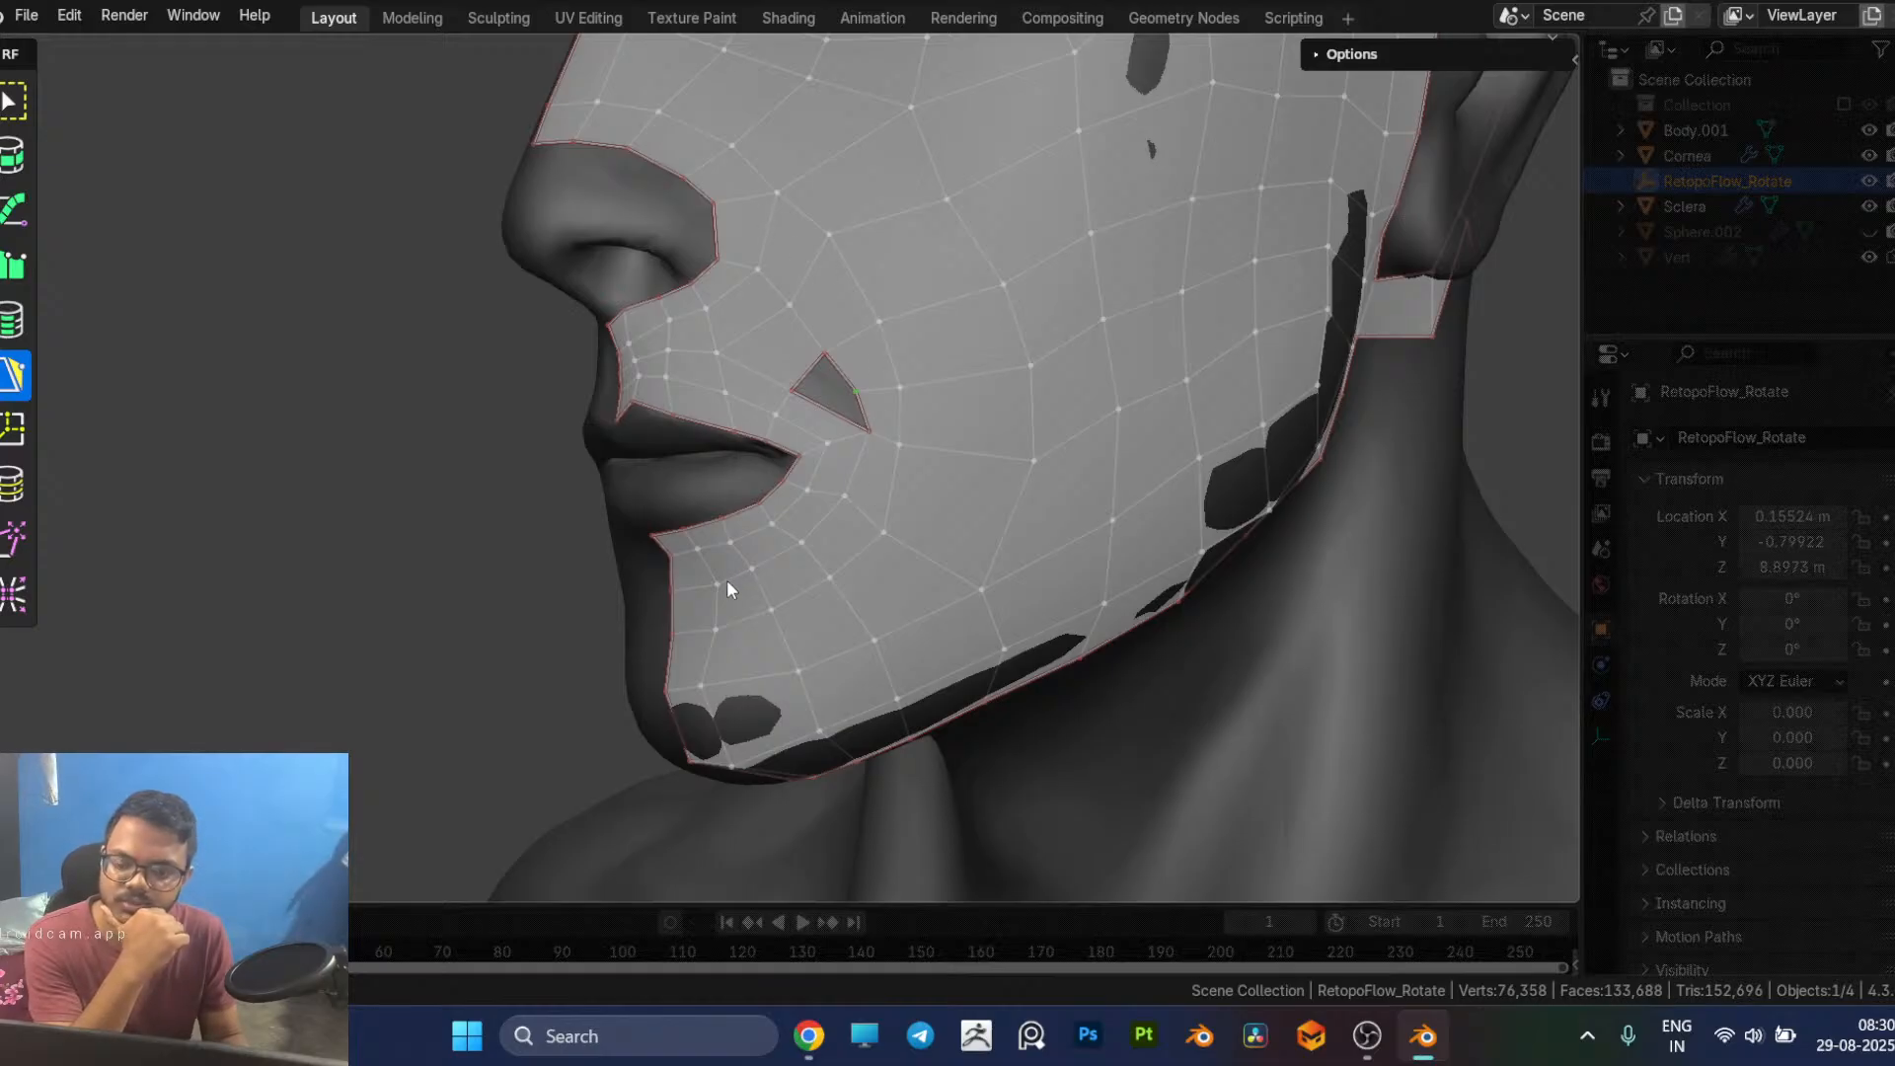
{"action": "left_click", "coordinate": [834, 393]}
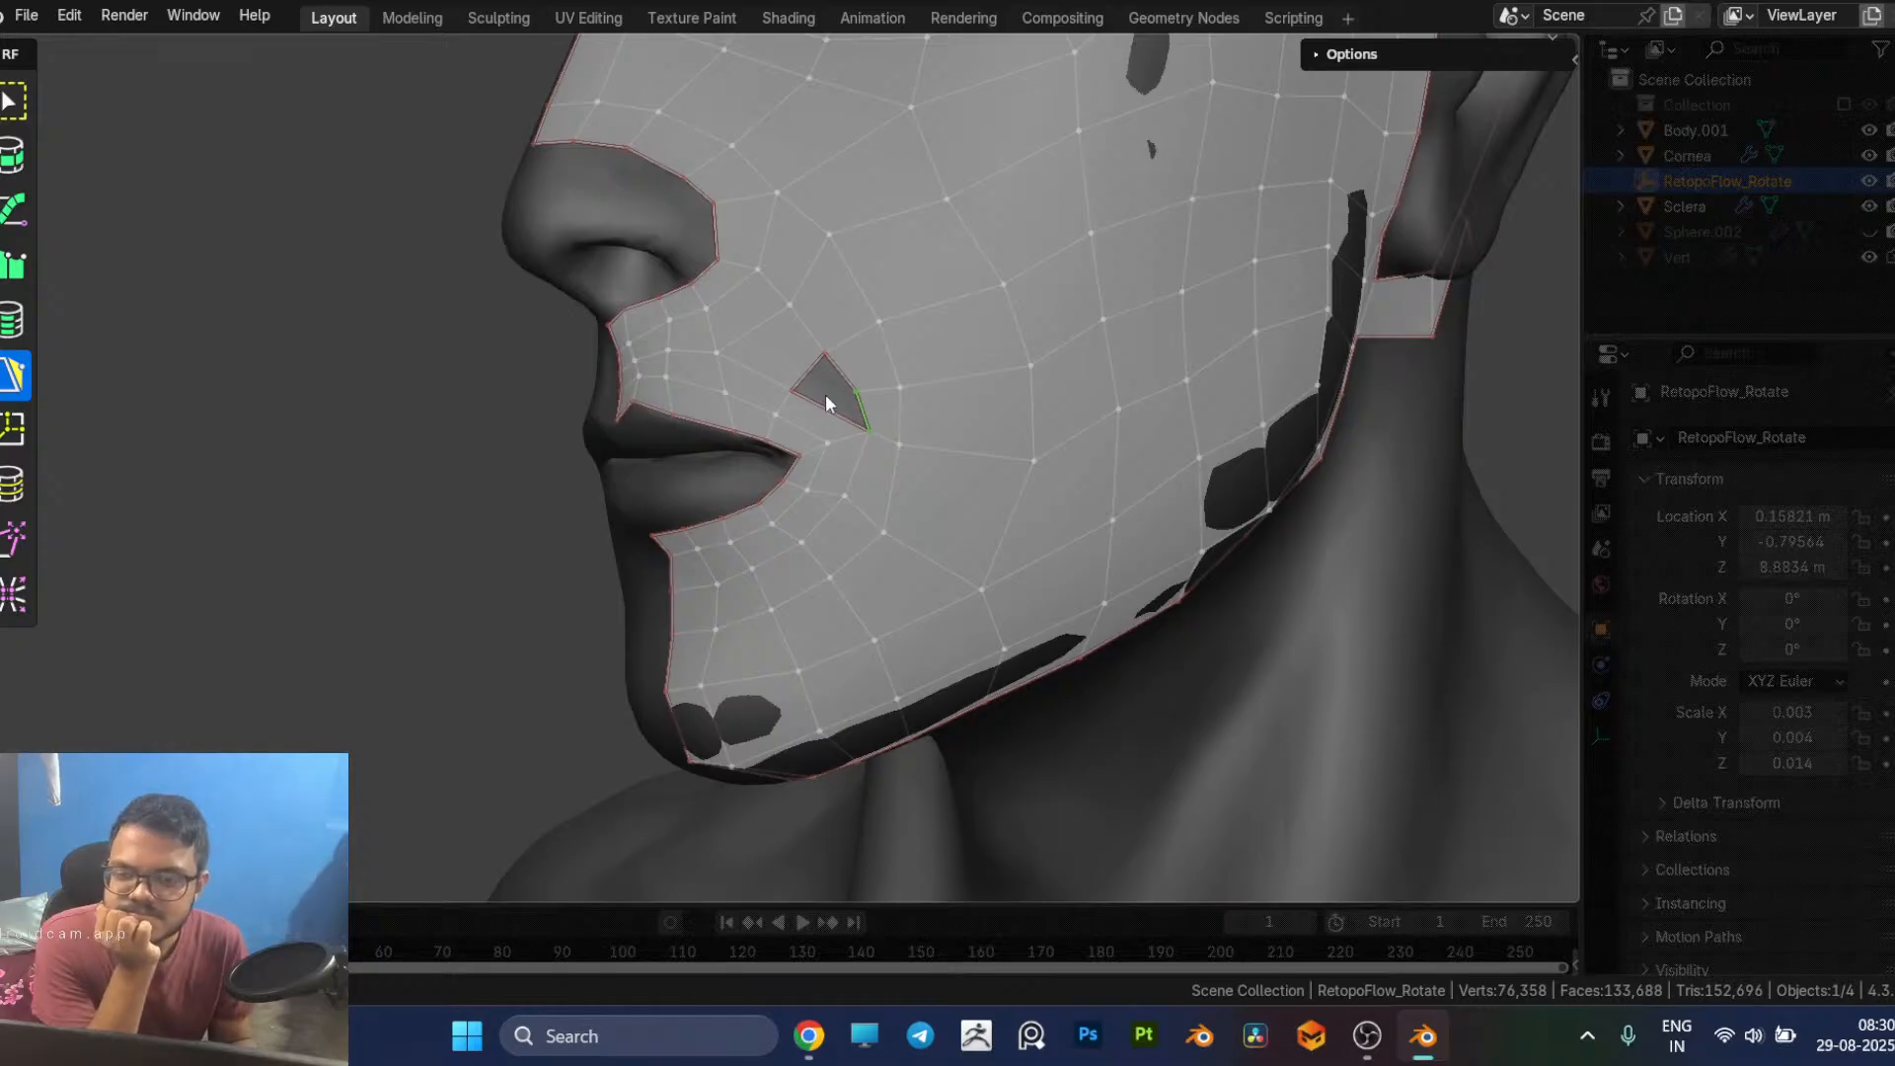
Step: Delete the face bordering the remaining hole on its nose side
{"action": "left_click", "coordinate": [786, 358], "text": "ctrl"}
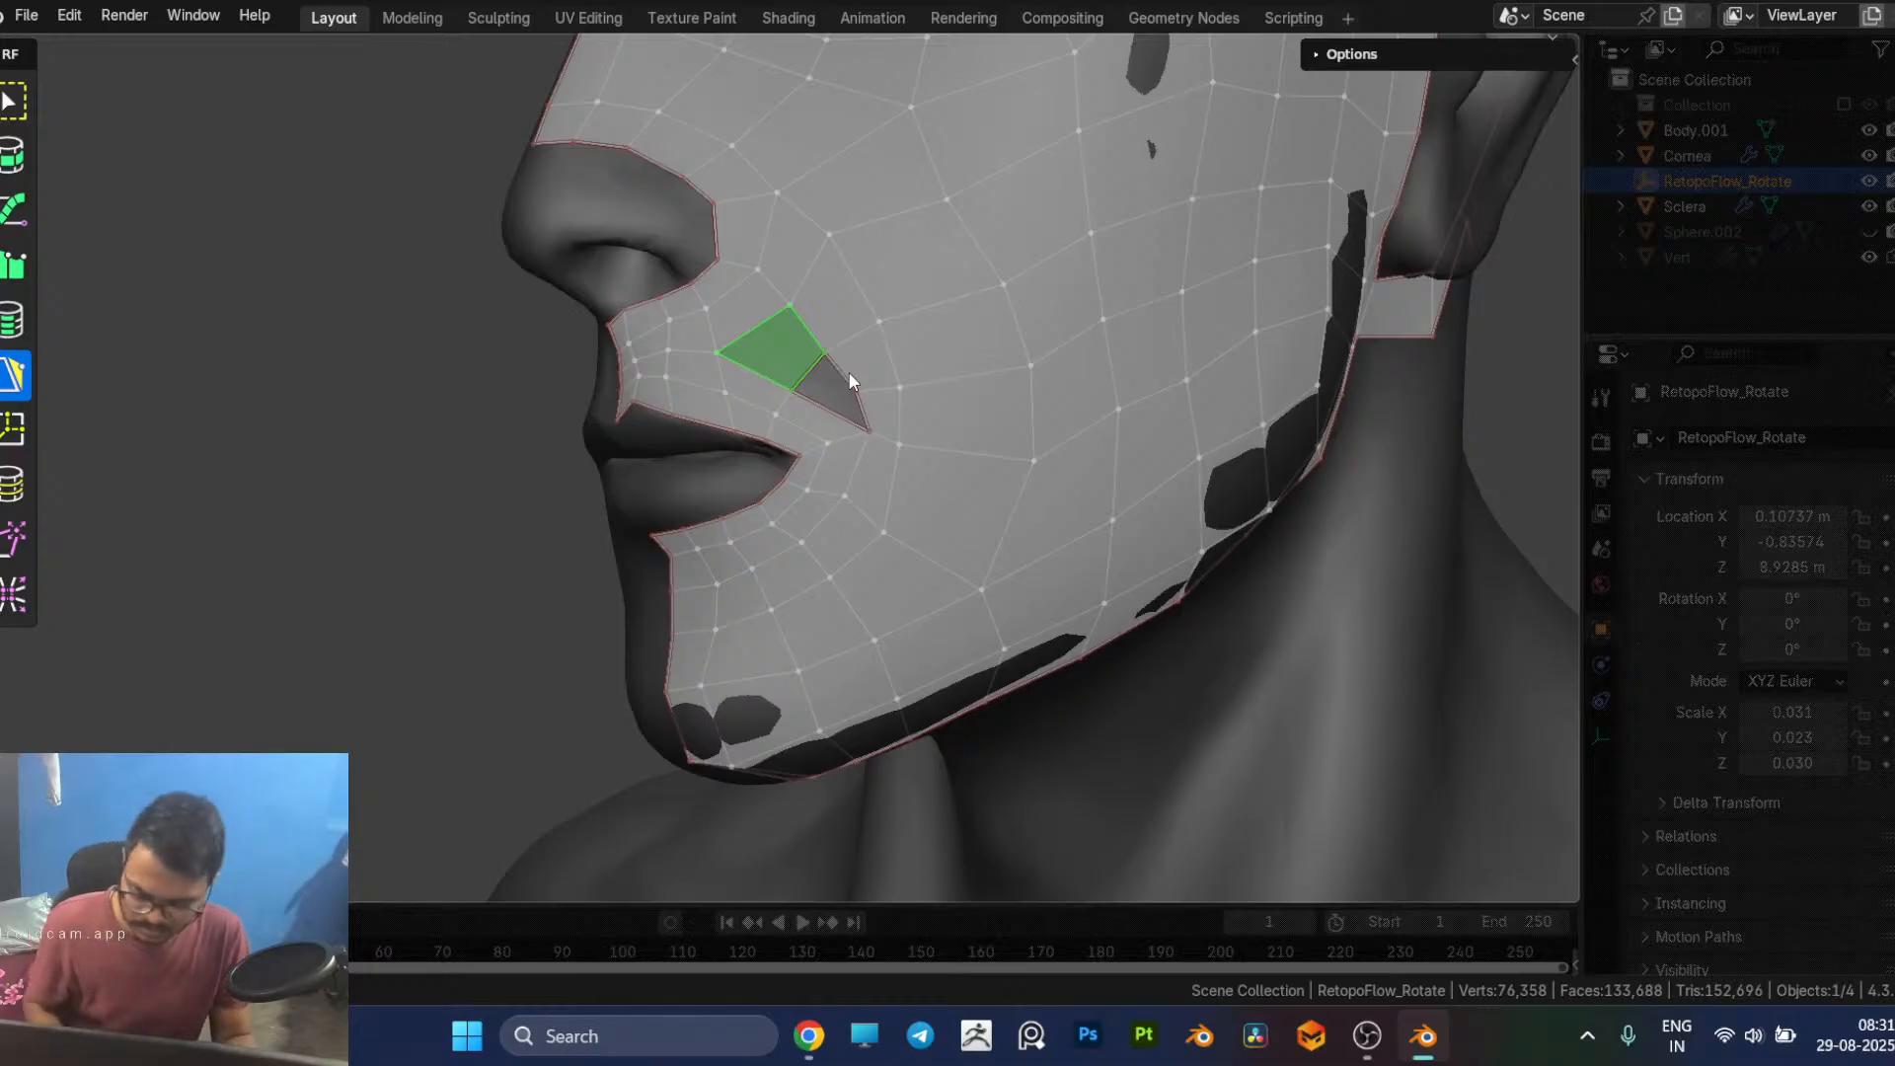
{"action": "key", "text": "x"}
{"action": "left_click", "coordinate": [912, 476]}
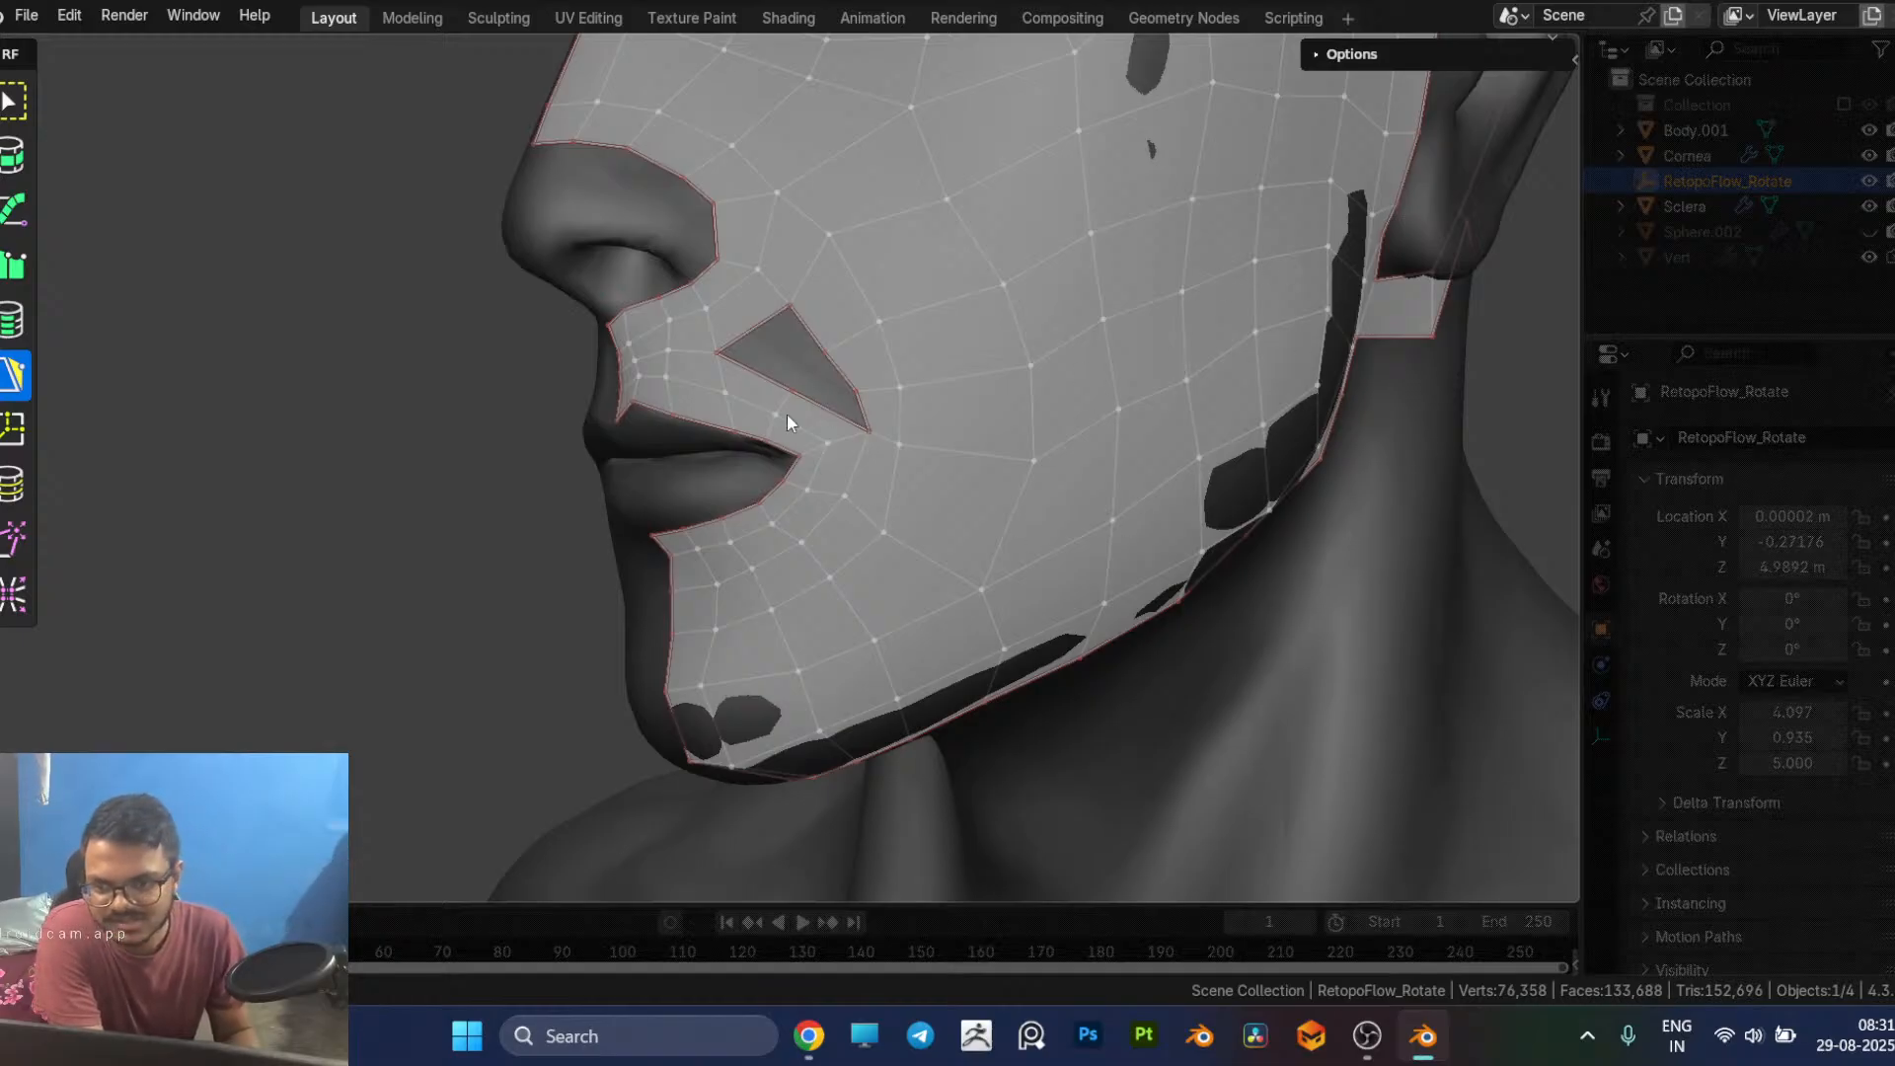
Step: Dissolve the edge loop running from the cheek side of the open hole across the cheek to the ear
{"action": "middle_click_drag", "start_coordinate": [1070, 422], "coordinate": [908, 419]}
{"action": "middle_click_drag", "start_coordinate": [766, 348], "coordinate": [909, 346]}
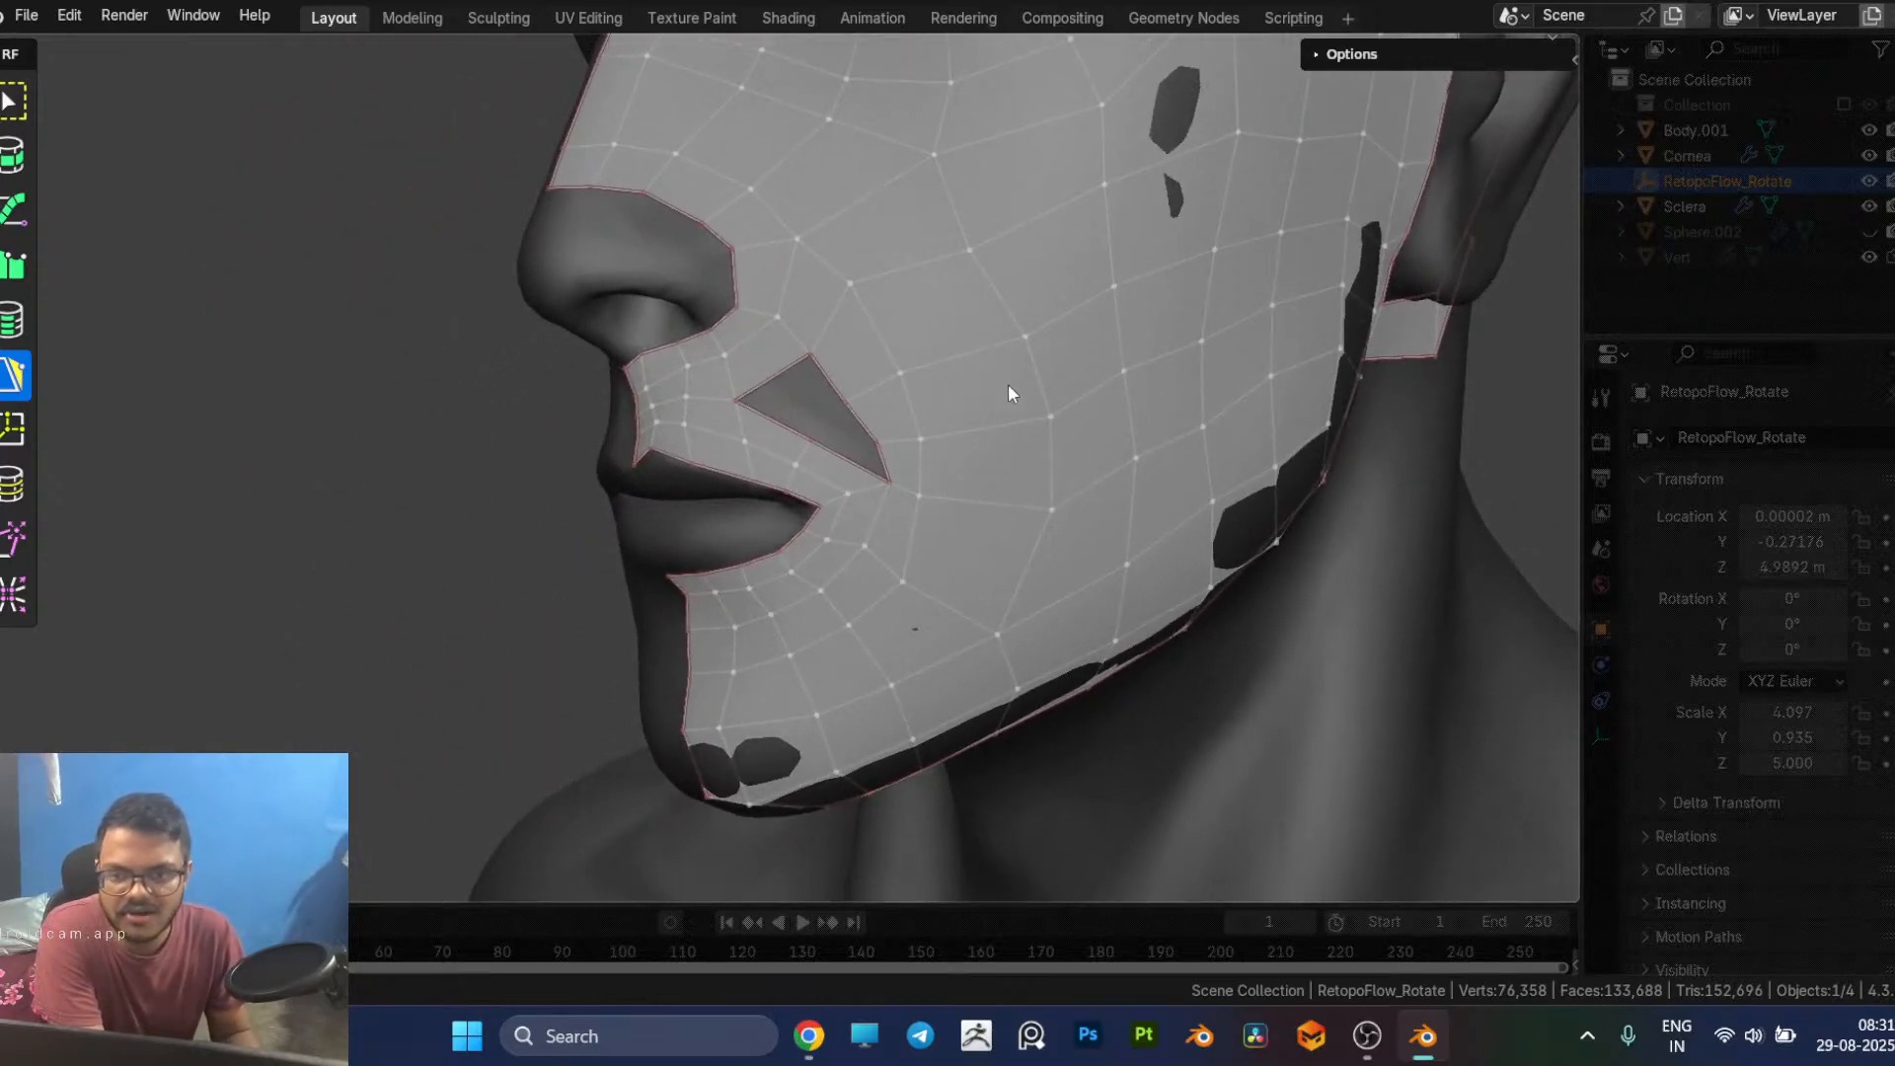
{"action": "middle_click_drag", "start_coordinate": [1009, 383], "coordinate": [991, 385]}
{"action": "middle_click_drag", "start_coordinate": [899, 288], "coordinate": [1122, 139]}
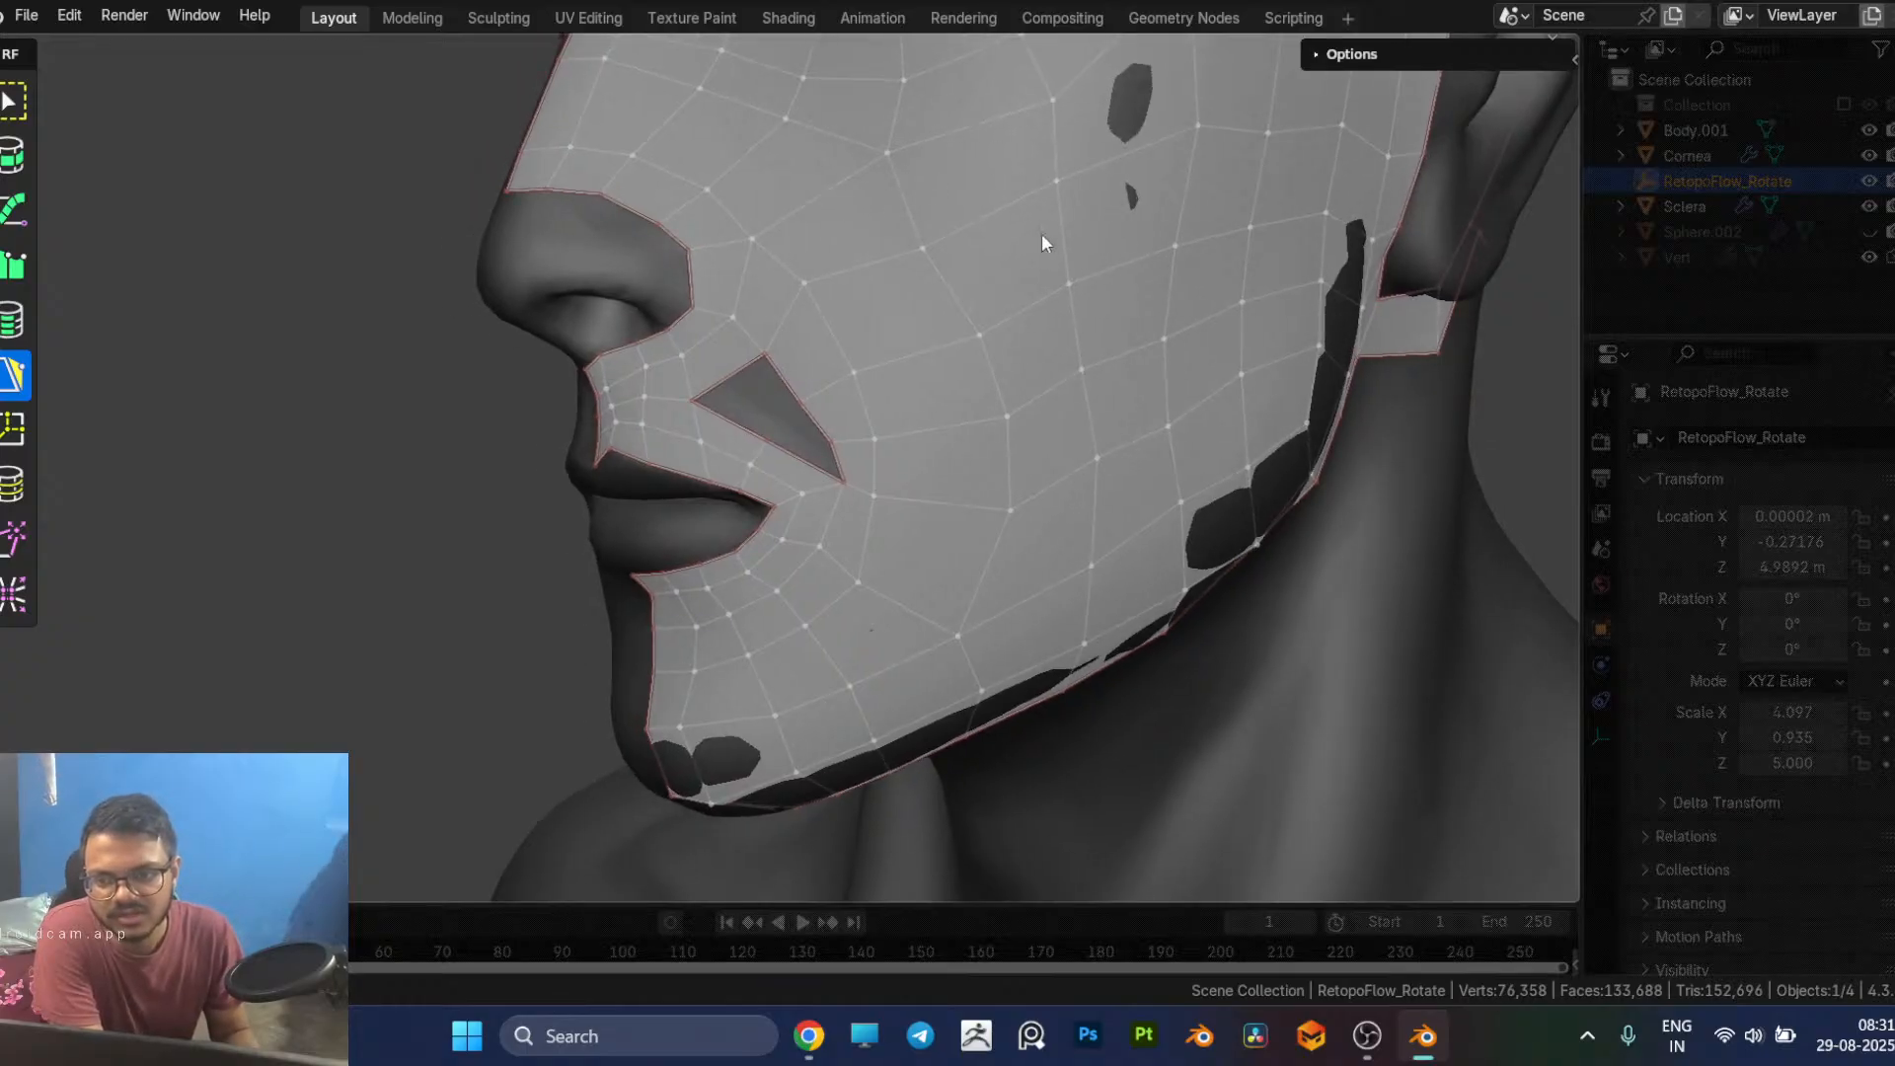
{"action": "left_click", "coordinate": [779, 379]}
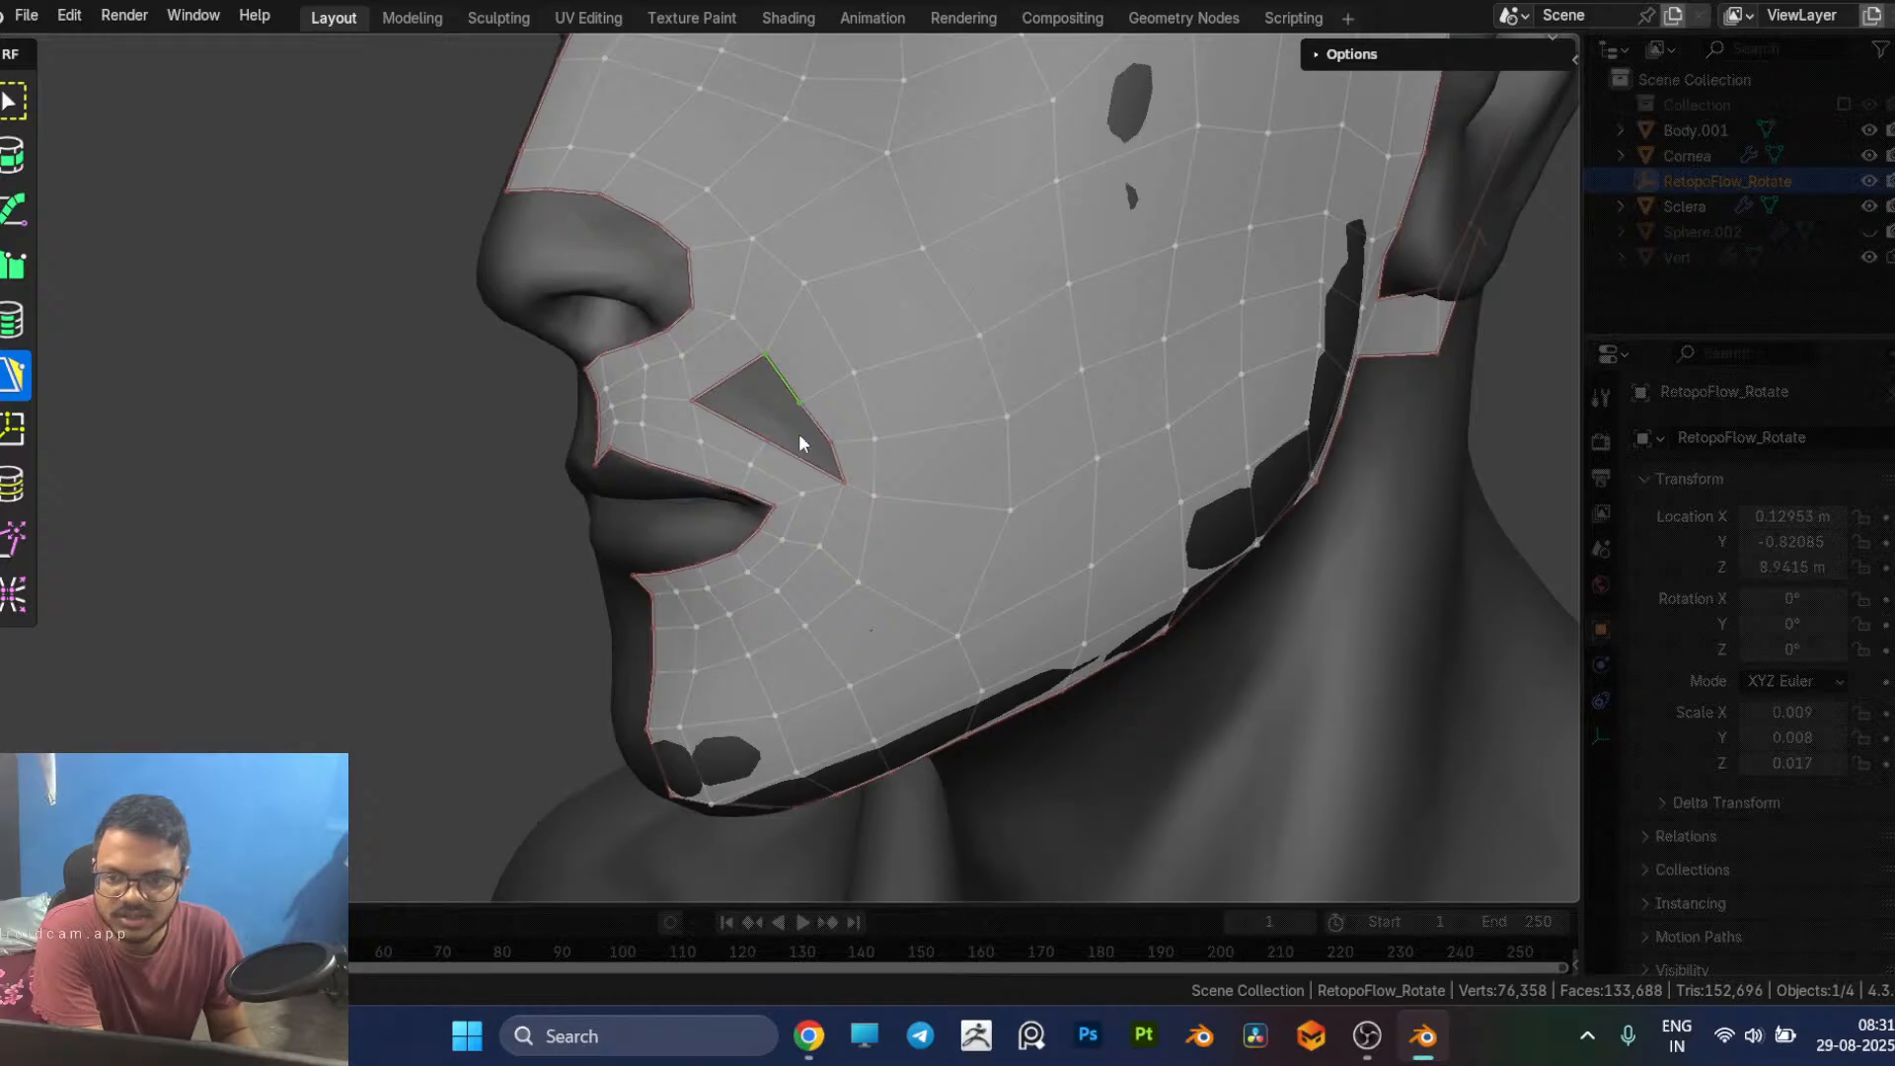
{"action": "left_click", "coordinate": [906, 355]}
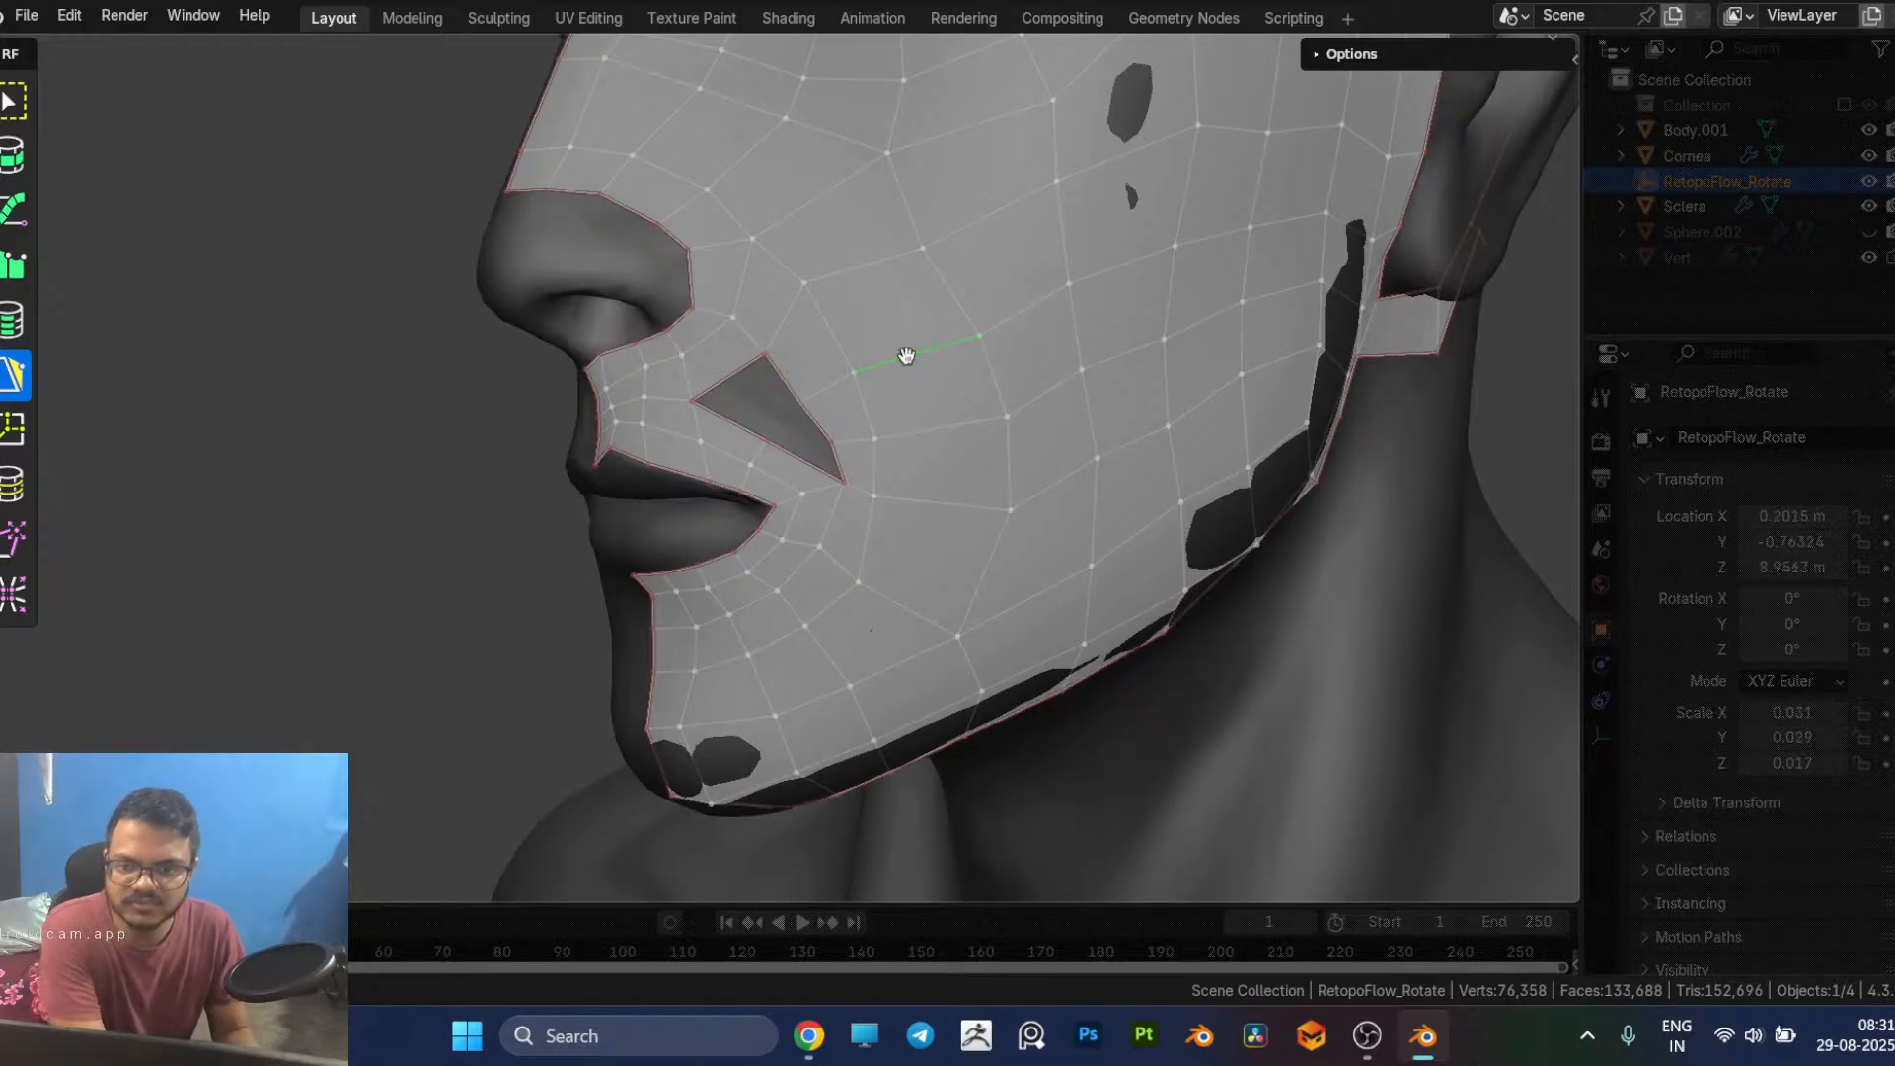
{"action": "key", "text": "6"}
{"action": "double_click", "coordinate": [963, 343]}
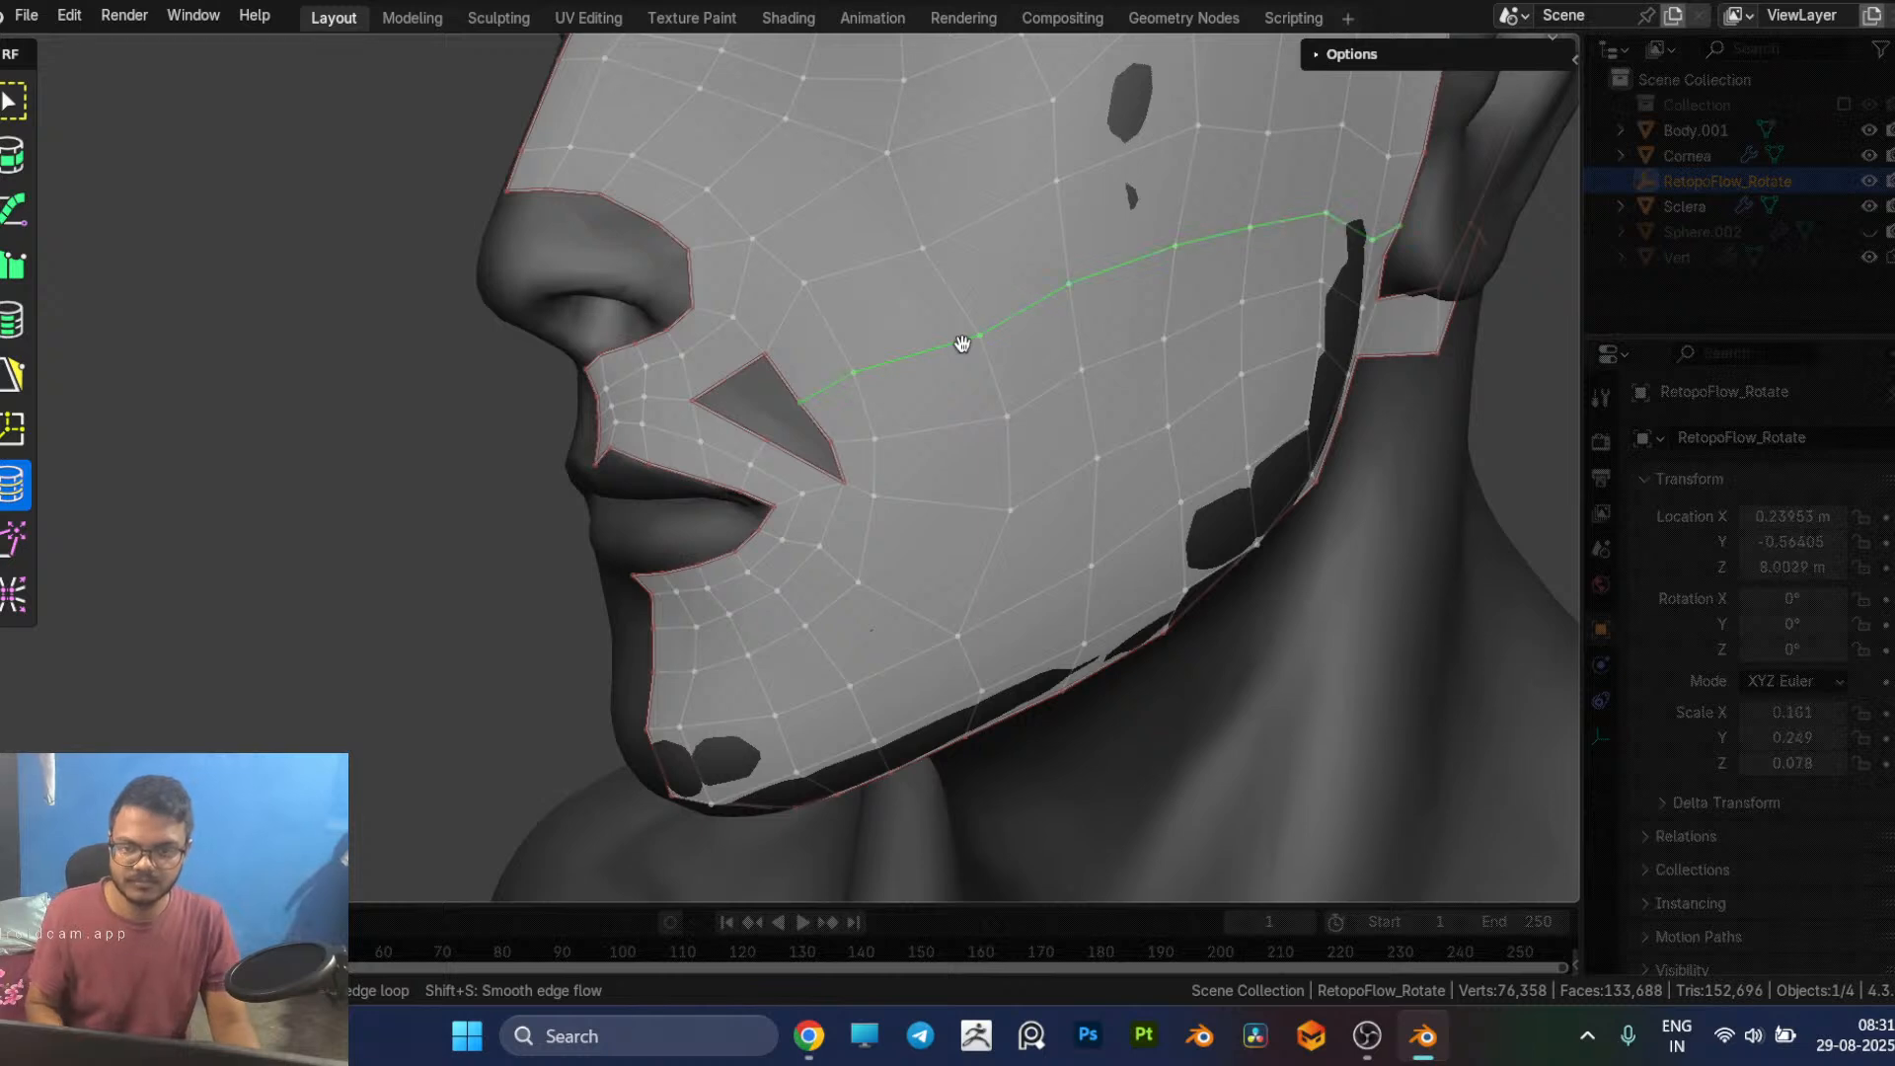
{"action": "key", "text": "x"}
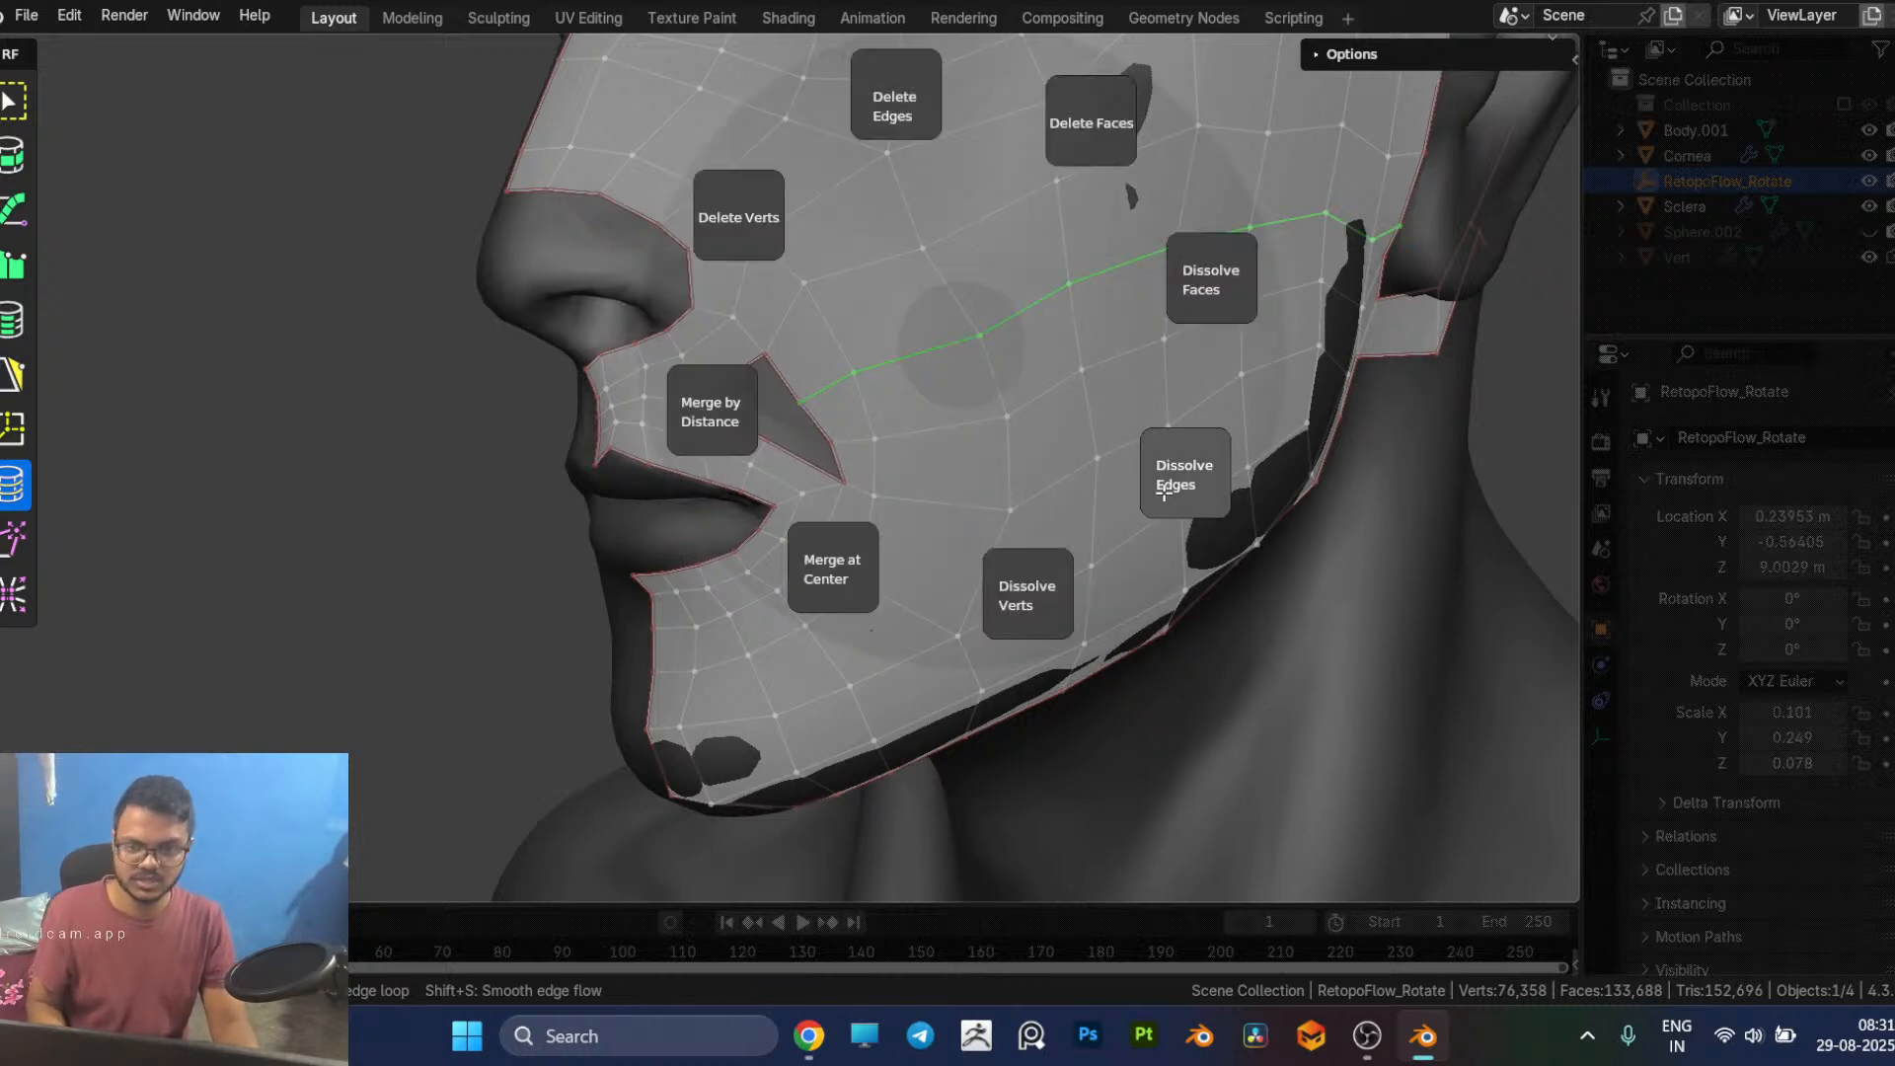
{"action": "left_click", "coordinate": [1164, 495]}
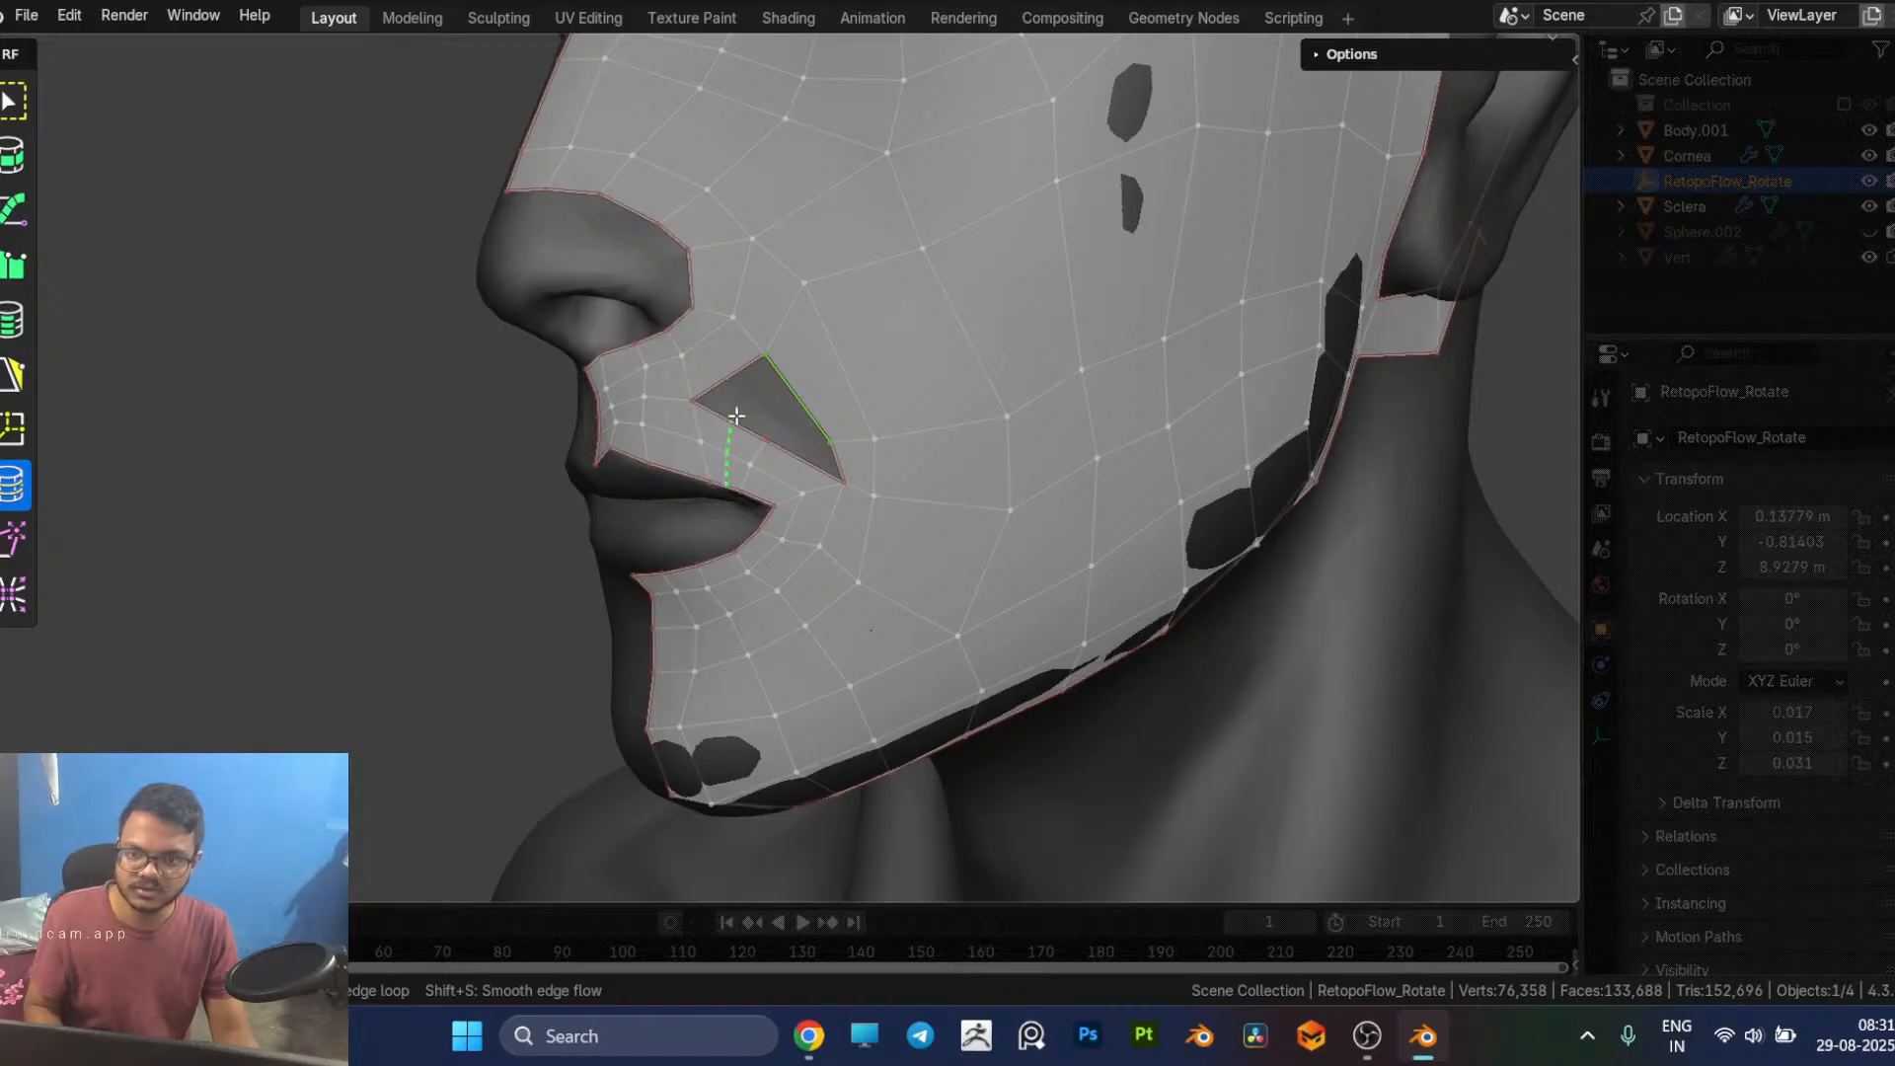
Step: Fill the nose-side part of the reshaped hole with a quad, leaving a small triangular gap near the mouth corner
{"action": "key", "text": "5"}
{"action": "left_click", "coordinate": [739, 413], "text": "ctrl"}
{"action": "middle_click_drag", "start_coordinate": [801, 422], "coordinate": [885, 430]}
{"action": "scroll", "coordinate": [795, 443], "scroll_direction": "up", "scroll_amount": 2}
{"action": "mouse_move", "coordinate": [831, 505]}
{"action": "middle_mouse_down", "text": "shift"}
{"action": "mouse_move", "coordinate": [916, 512]}
{"action": "mouse_move", "coordinate": [816, 526]}
{"action": "mouse_move", "coordinate": [827, 488]}
{"action": "middle_mouse_up", "text": "shift"}
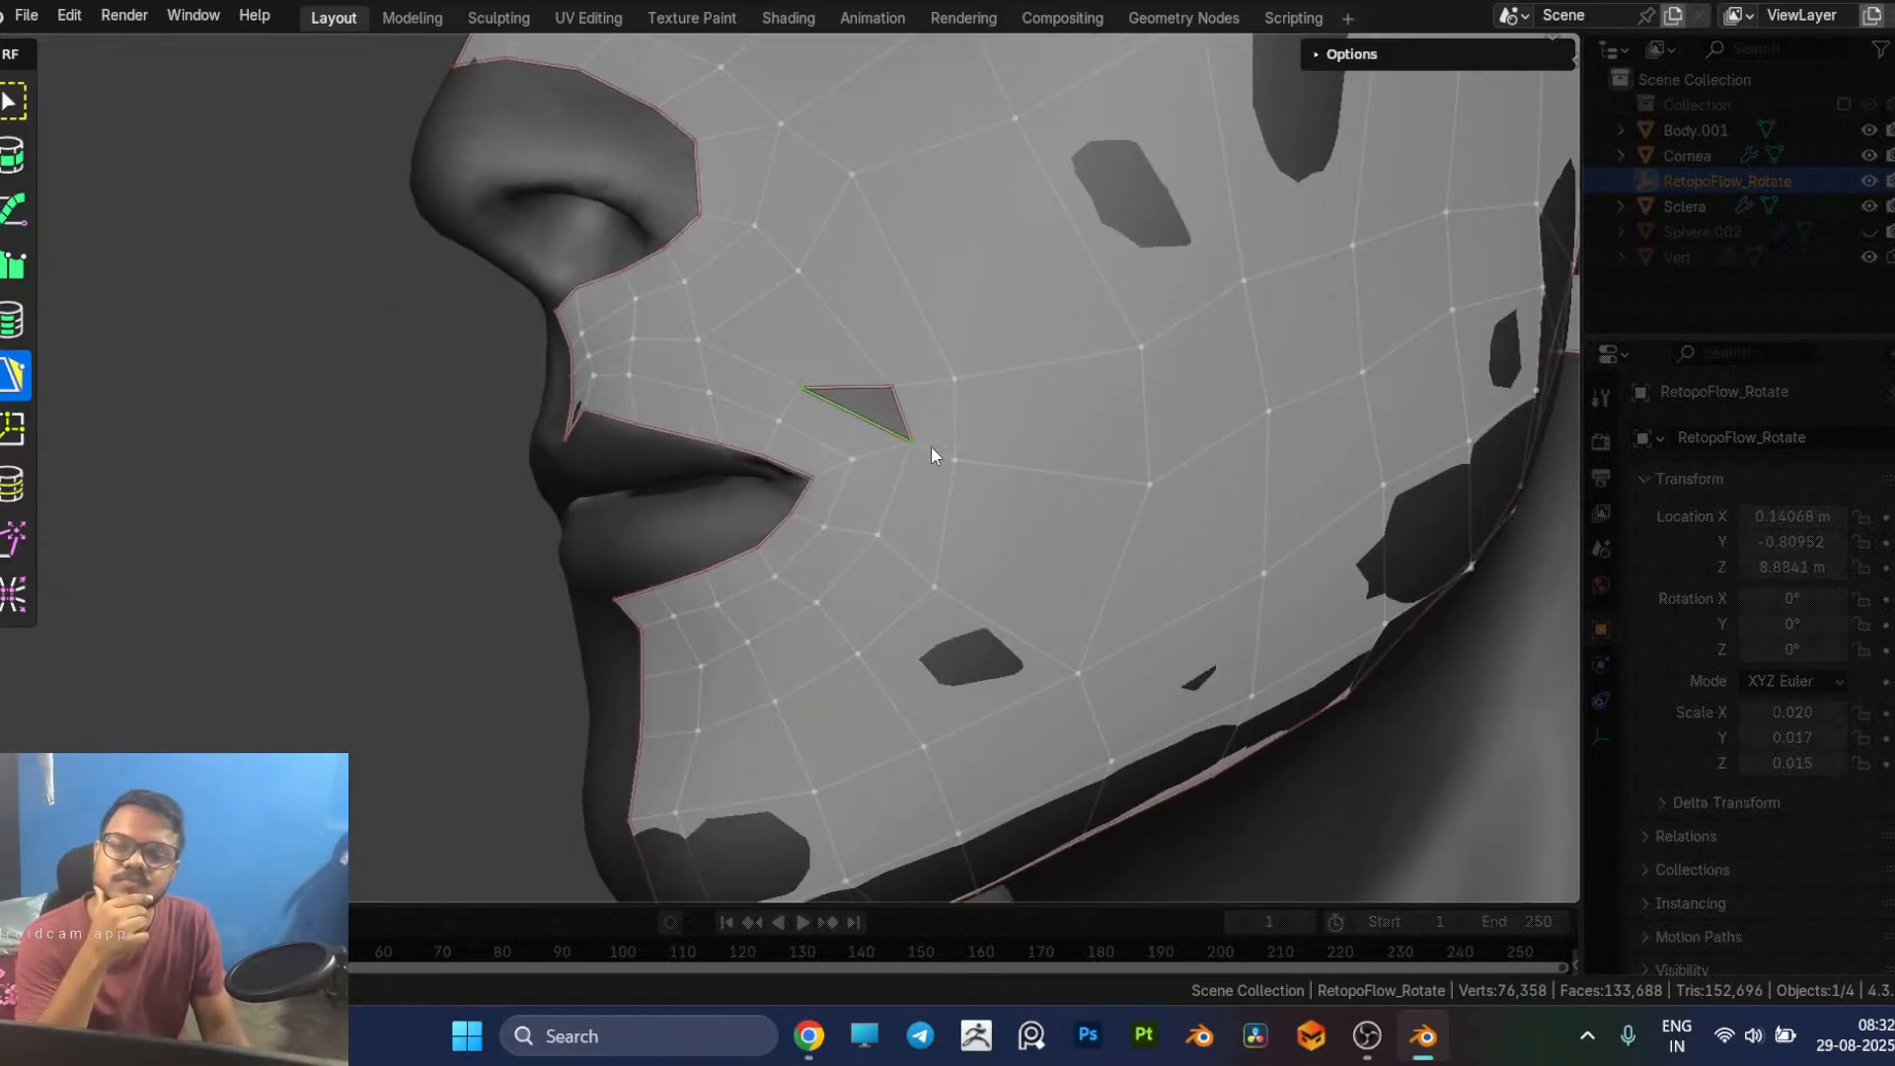
Step: Undo the quad fill and the dissolving of the cheek edge loop
{"action": "key", "text": "ctrl"}
{"action": "key", "text": "ctrl+z"}
{"action": "key", "text": "ctrl+z"}
{"action": "key", "text": "ctrl+z"}
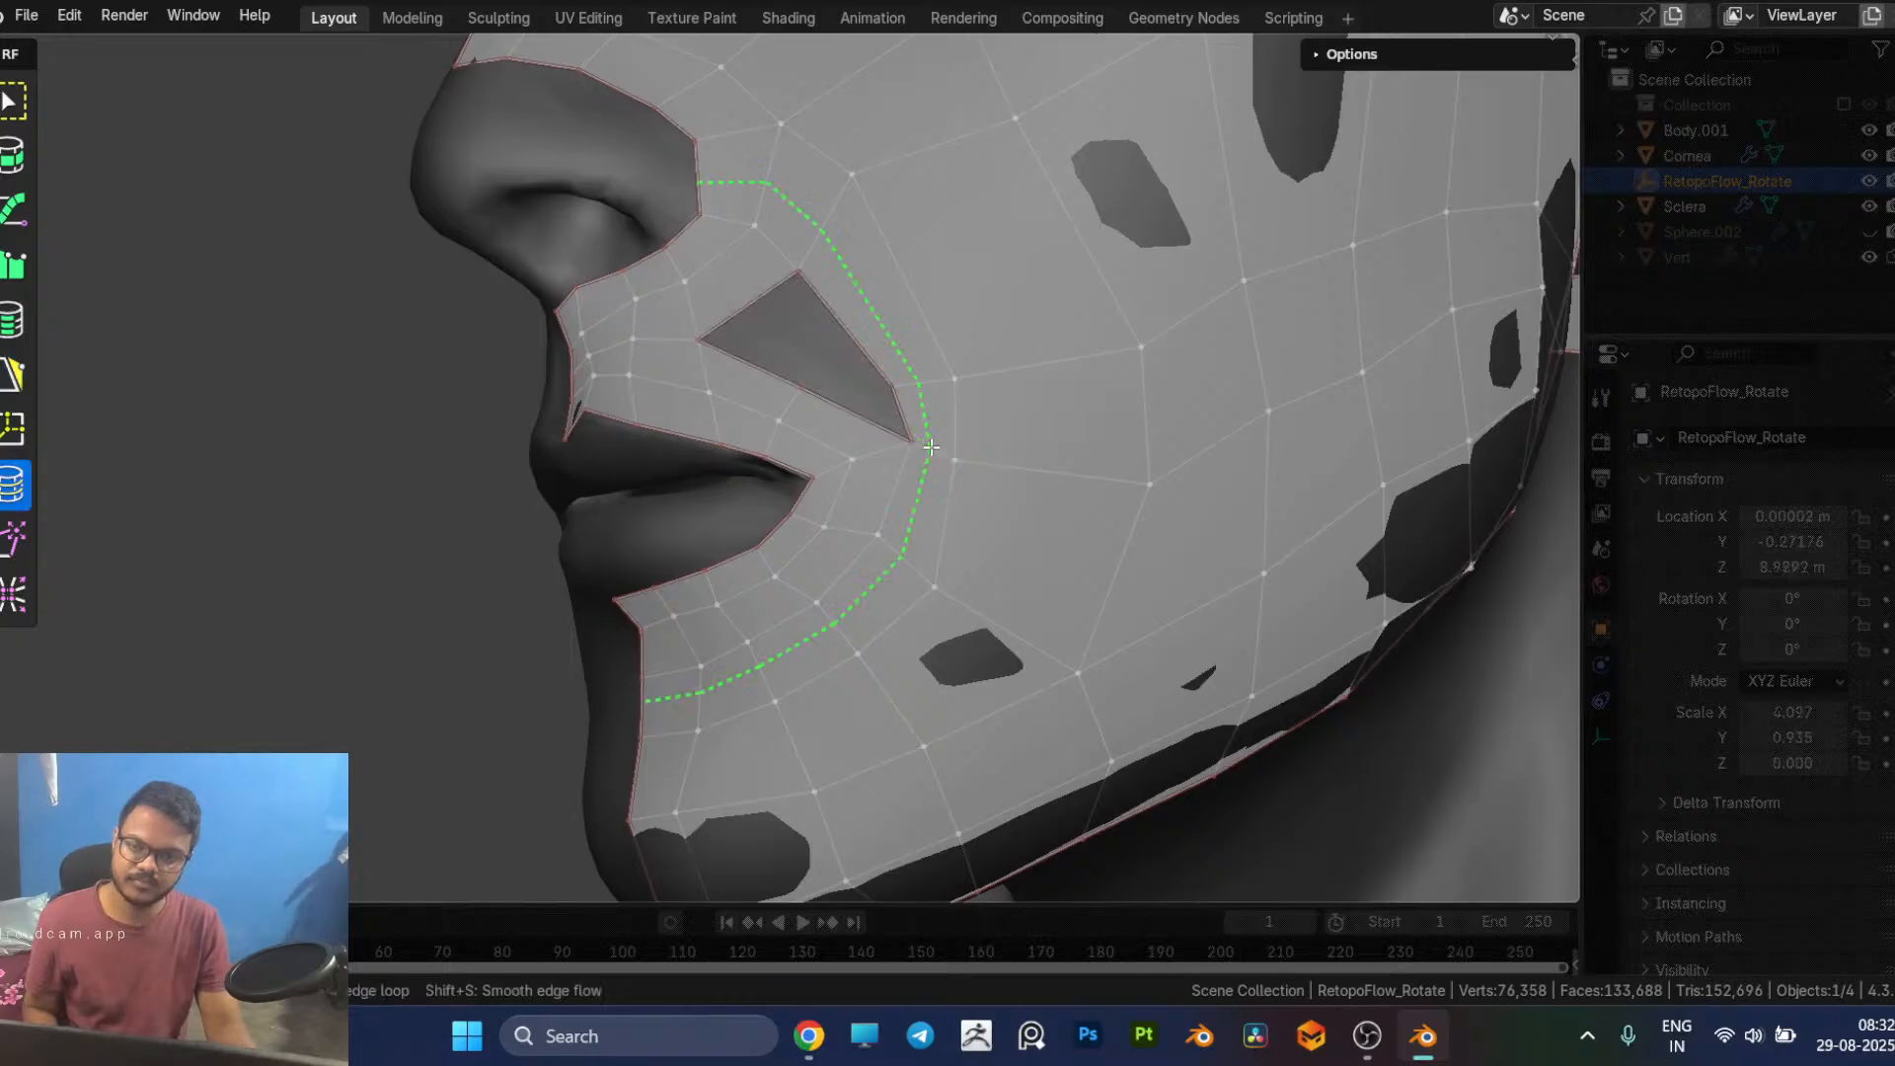
Step: Fill the nose-side end of the hole with a quad built from its upper cheek border edge
{"action": "left_click", "coordinate": [847, 394]}
{"action": "left_click", "coordinate": [815, 315]}
{"action": "key", "text": "ctrl"}
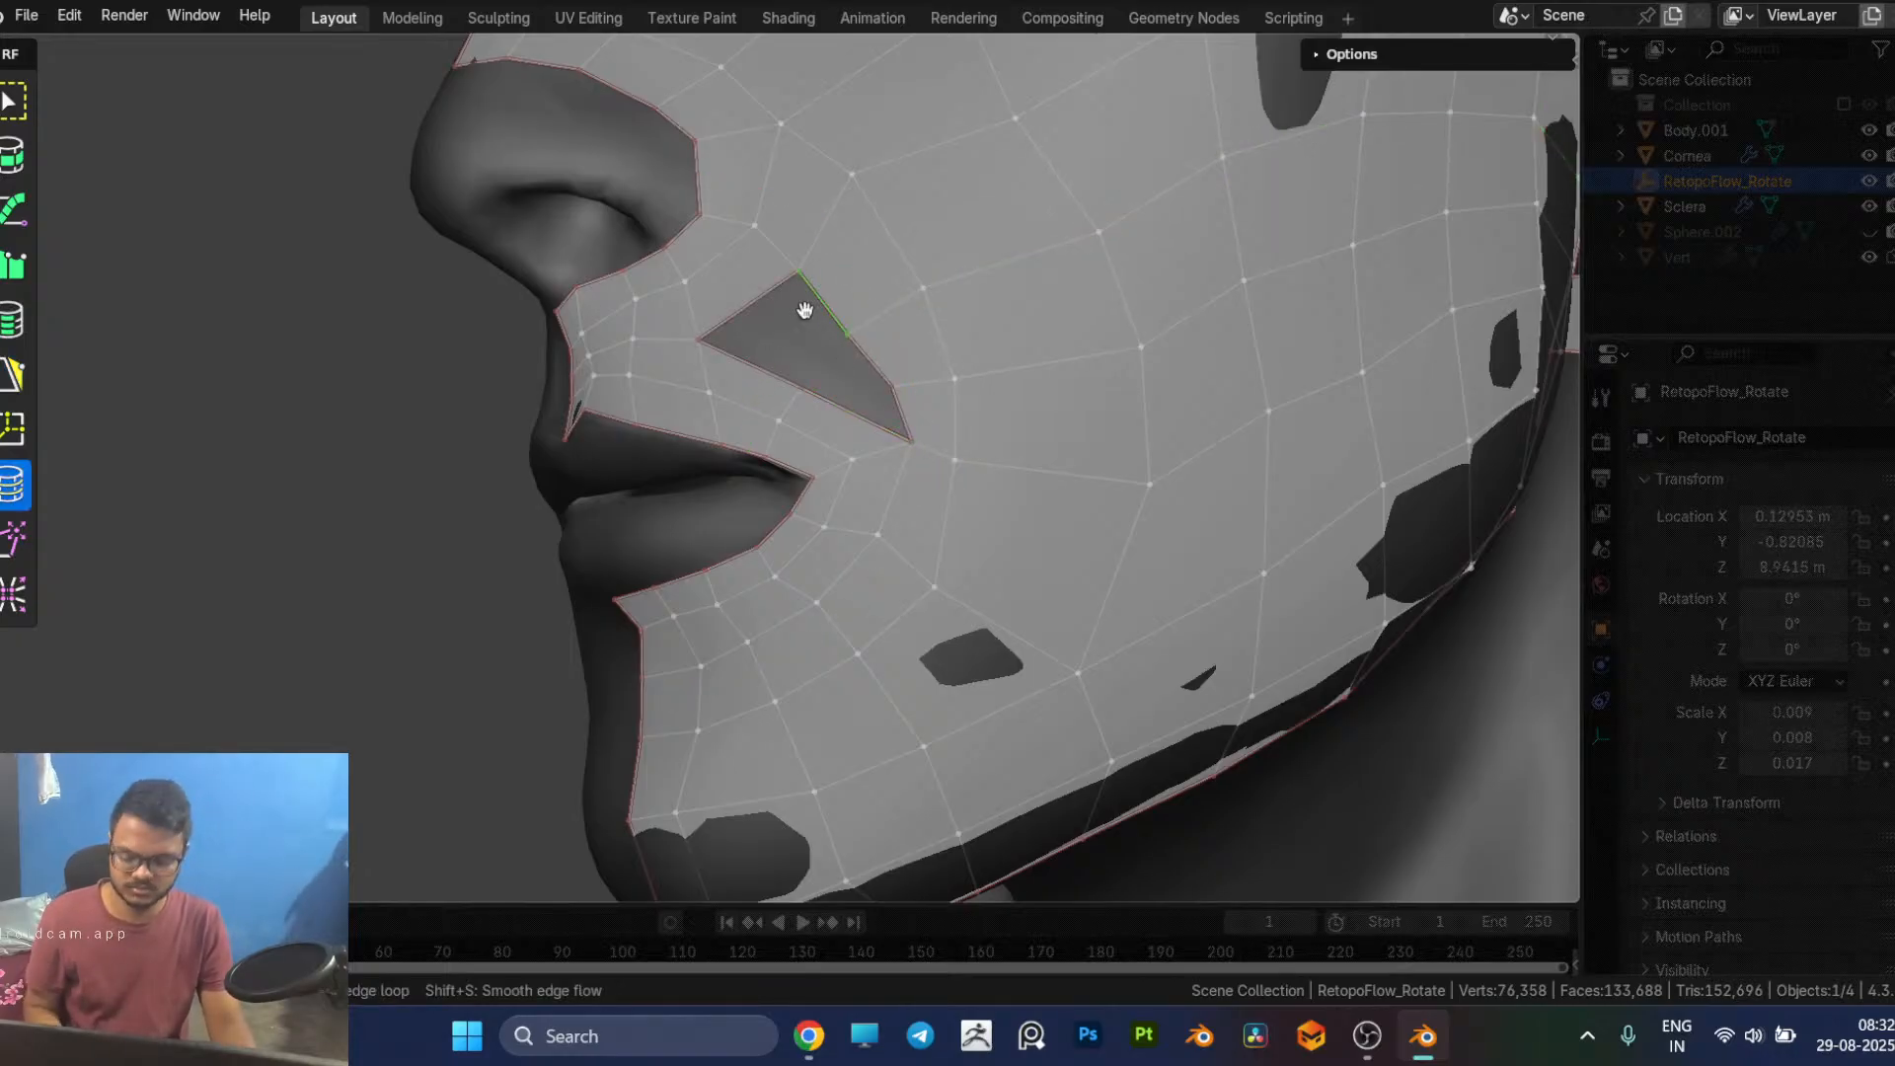
{"action": "key", "text": "5"}
{"action": "scroll", "coordinate": [872, 362], "scroll_direction": "down", "scroll_amount": 5}
{"action": "key", "text": "ctrl"}
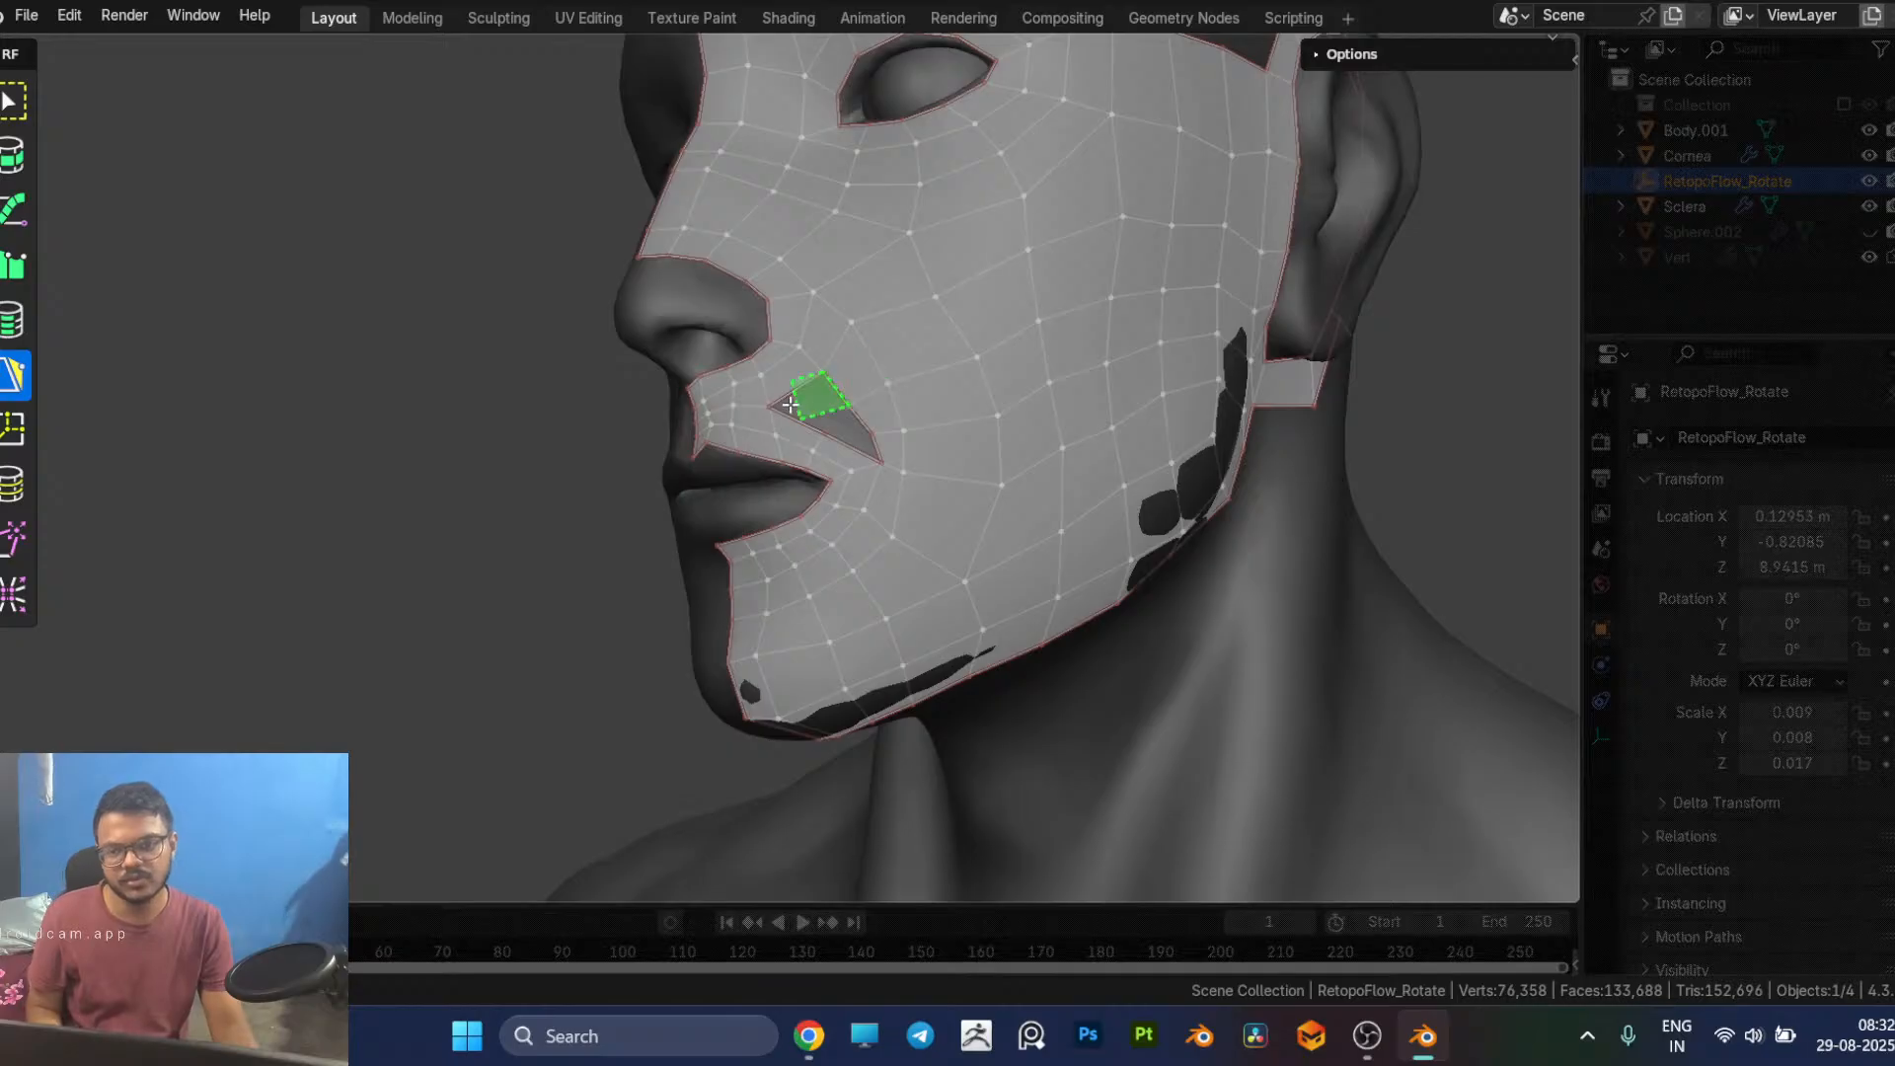
{"action": "left_click", "coordinate": [794, 405], "text": "ctrl"}
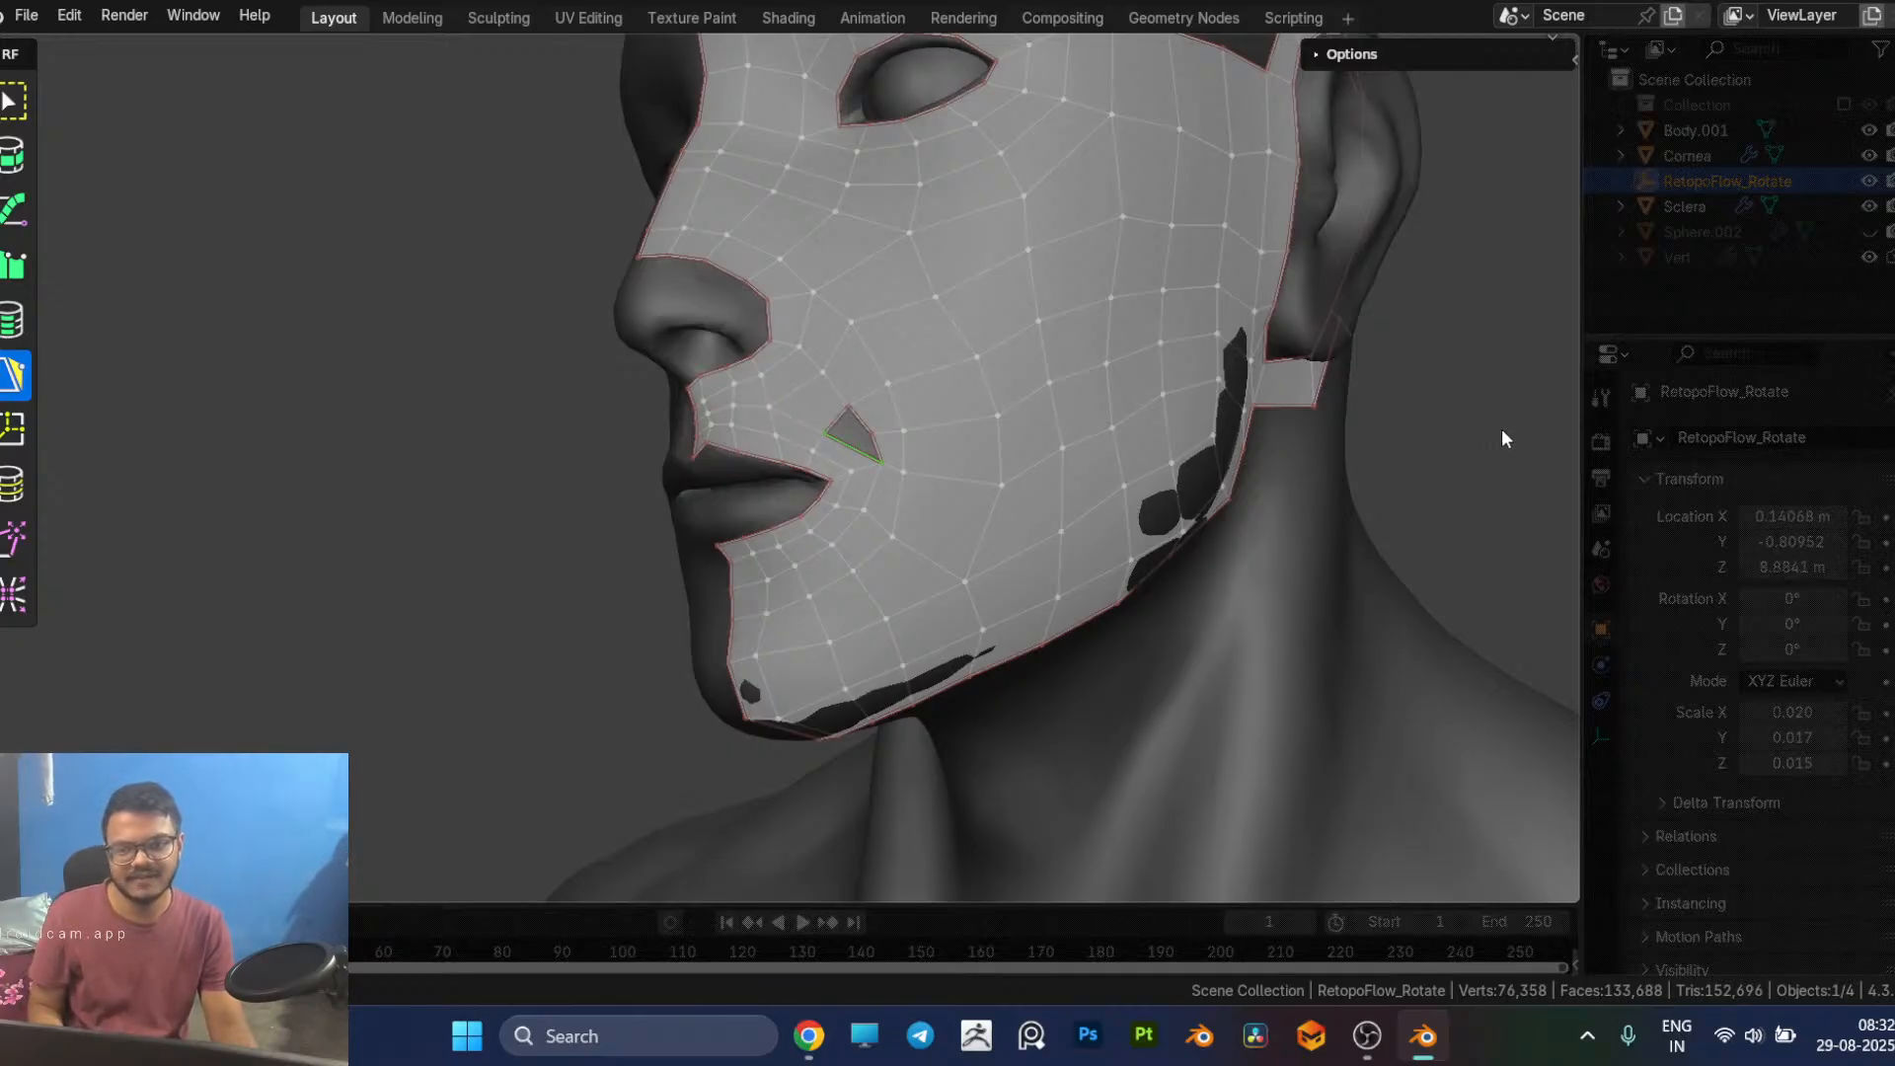
Step: Try inserting an edge loop from the upper lip near the mouth corner to the hole's lower border
{"action": "scroll", "coordinate": [1081, 561], "scroll_direction": "up", "scroll_amount": 1}
{"action": "scroll", "coordinate": [1086, 604], "scroll_direction": "up", "scroll_amount": 2}
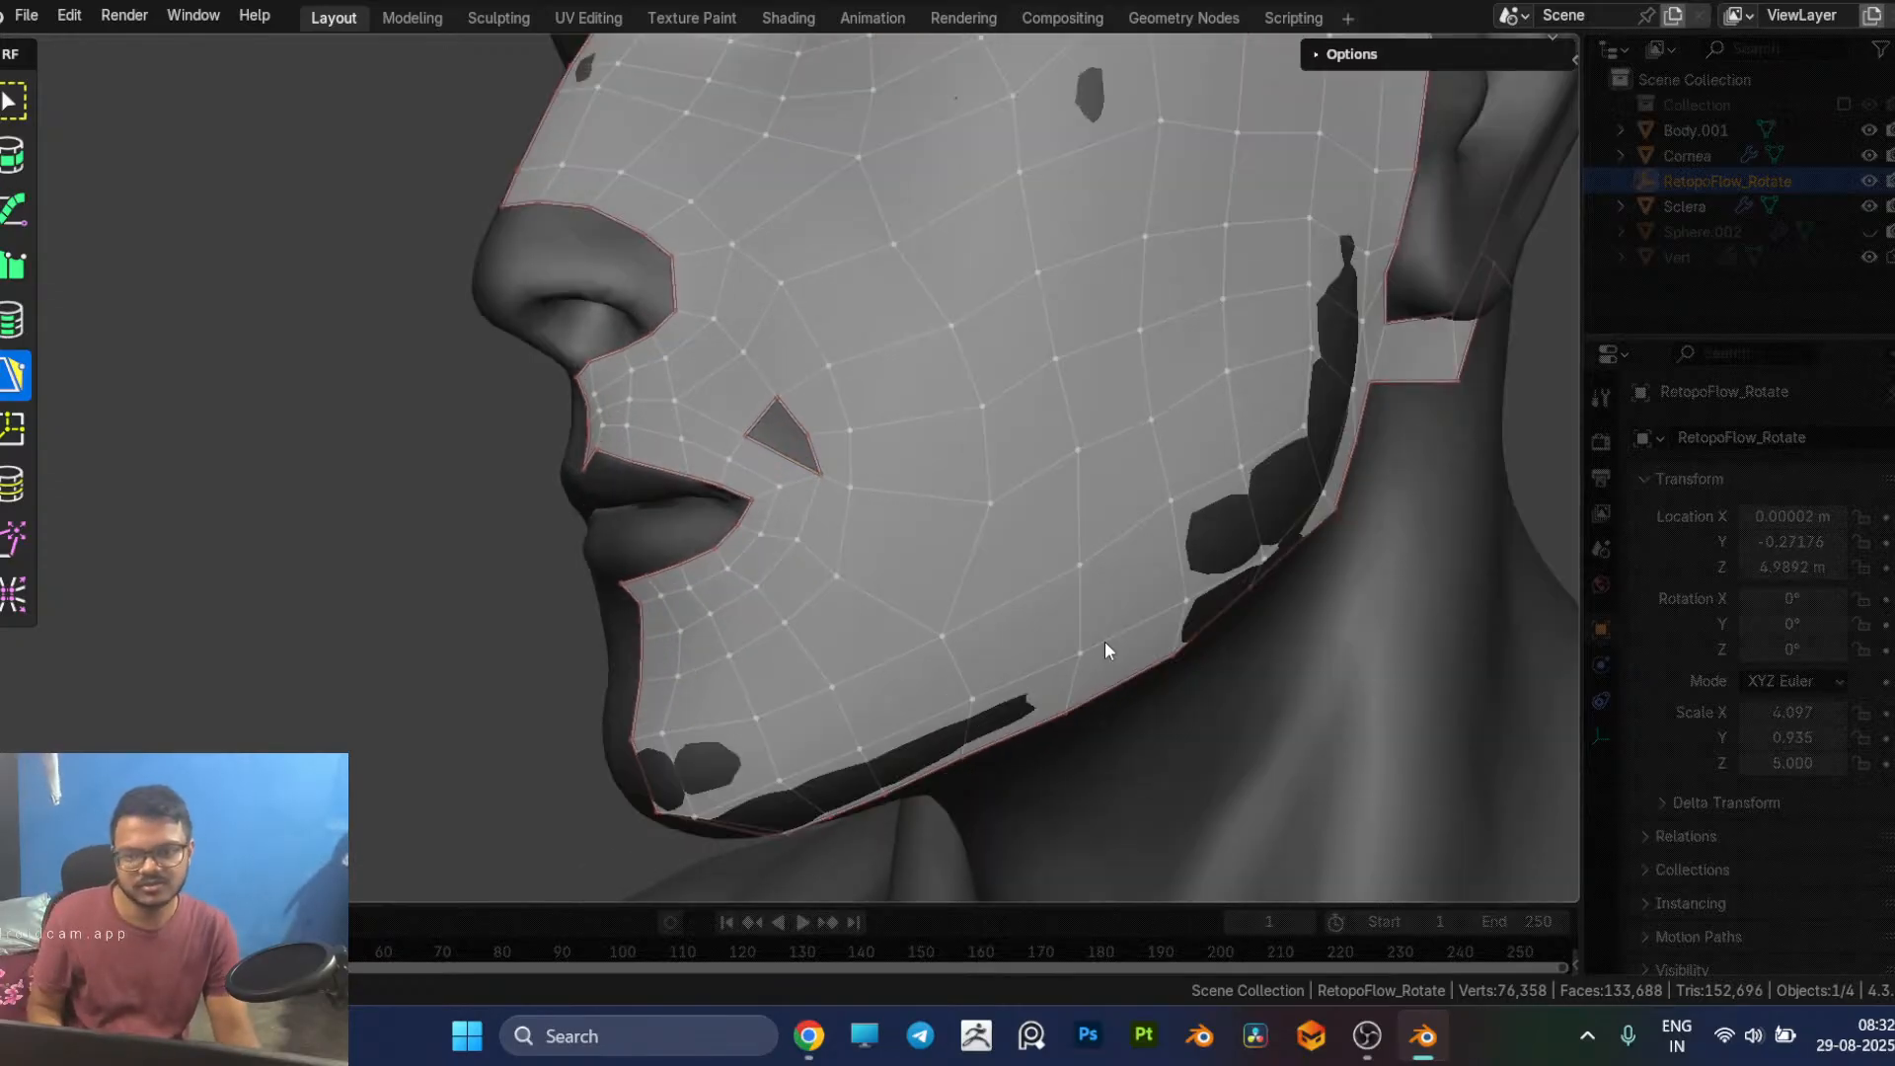
{"action": "scroll", "coordinate": [909, 583], "scroll_direction": "down", "scroll_amount": 1}
{"action": "scroll", "coordinate": [895, 590], "scroll_direction": "up", "scroll_amount": 3}
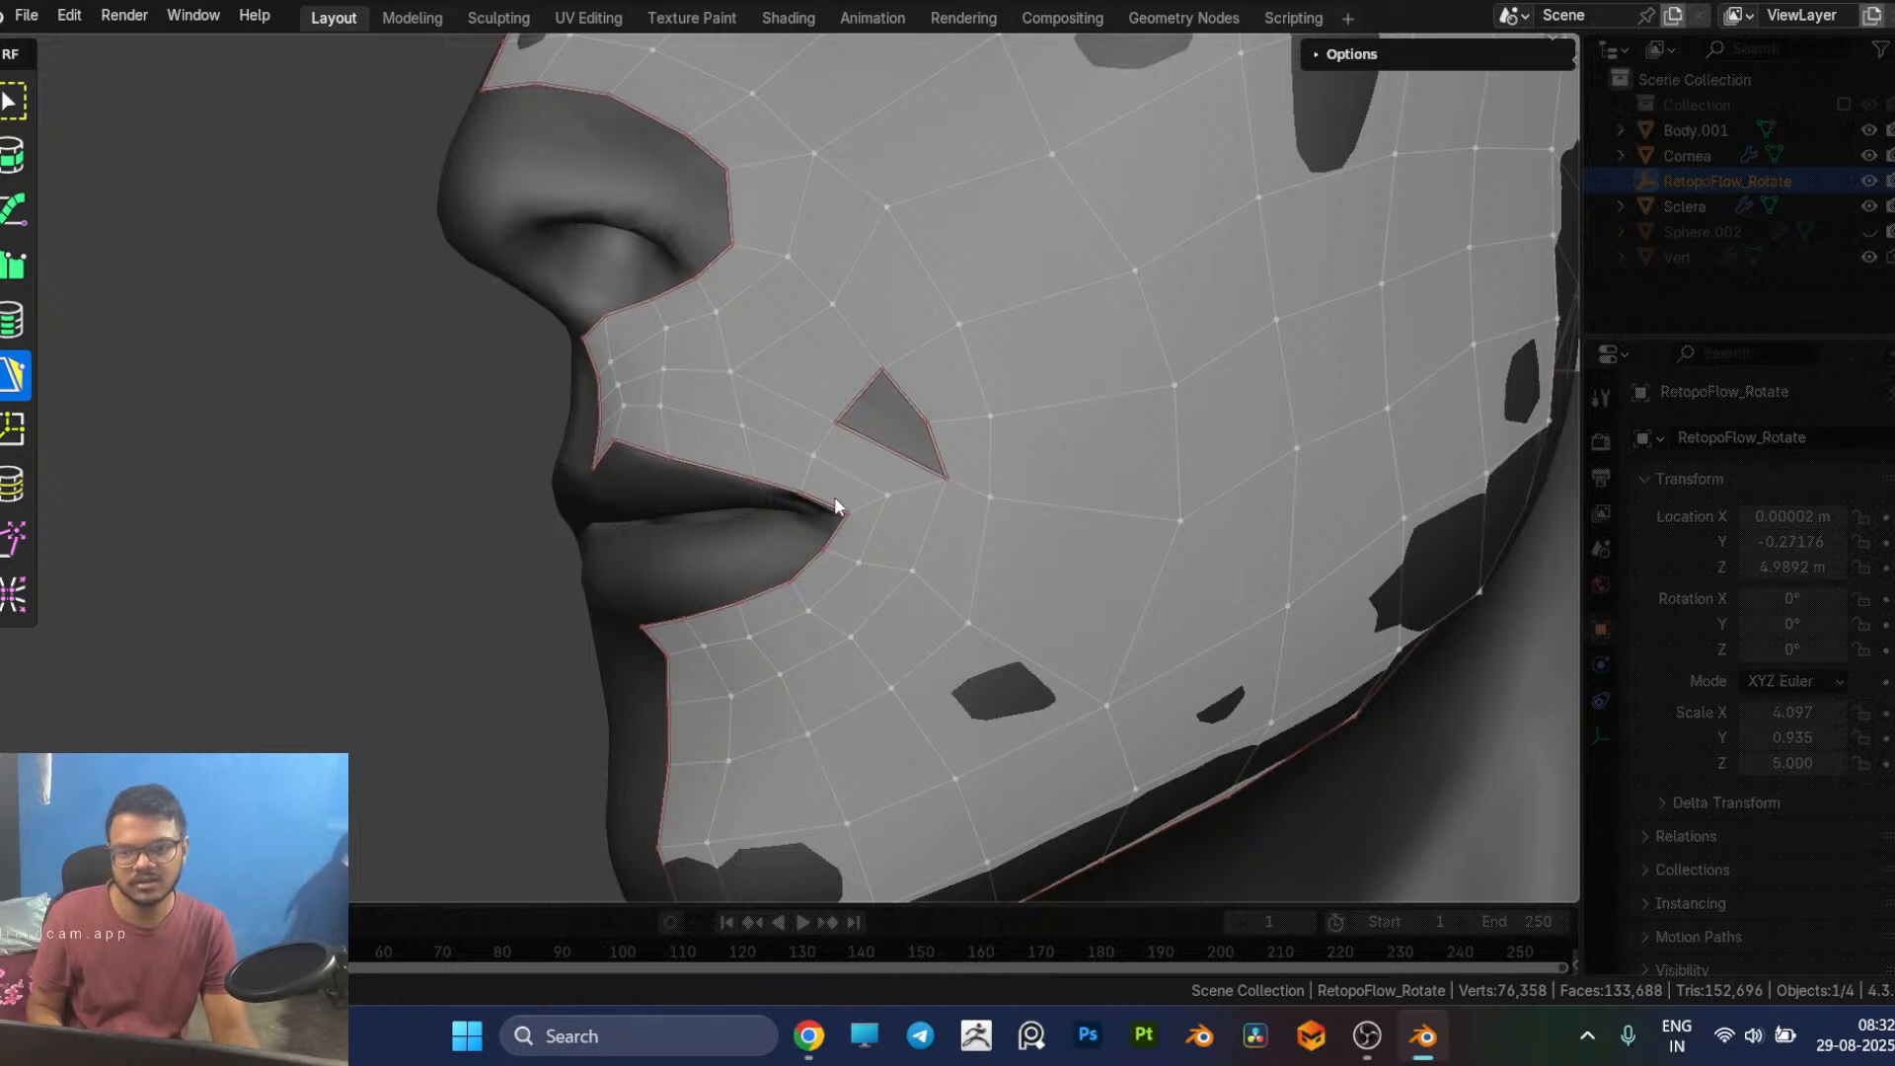
{"action": "scroll", "coordinate": [913, 491], "scroll_direction": "down", "scroll_amount": 5}
{"action": "scroll", "coordinate": [1135, 464], "scroll_direction": "up", "scroll_amount": 5}
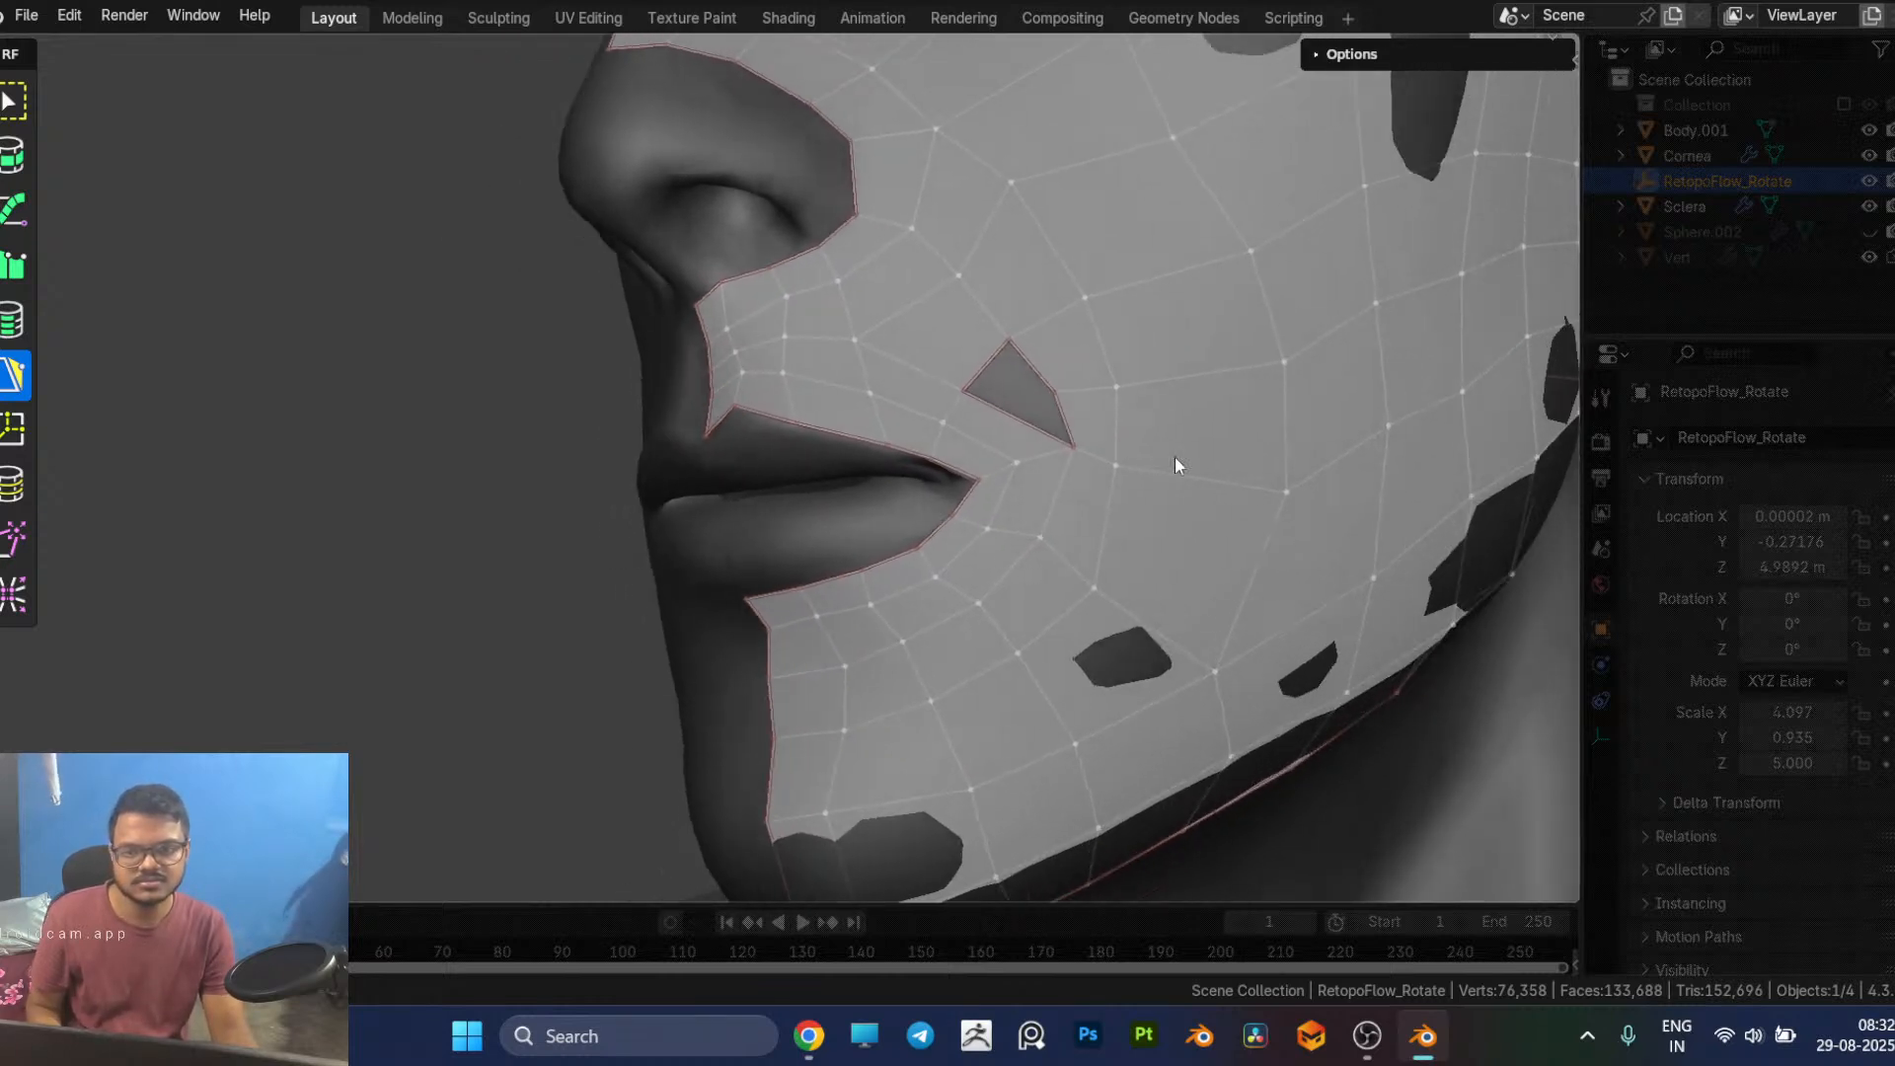
{"action": "key", "text": "7"}
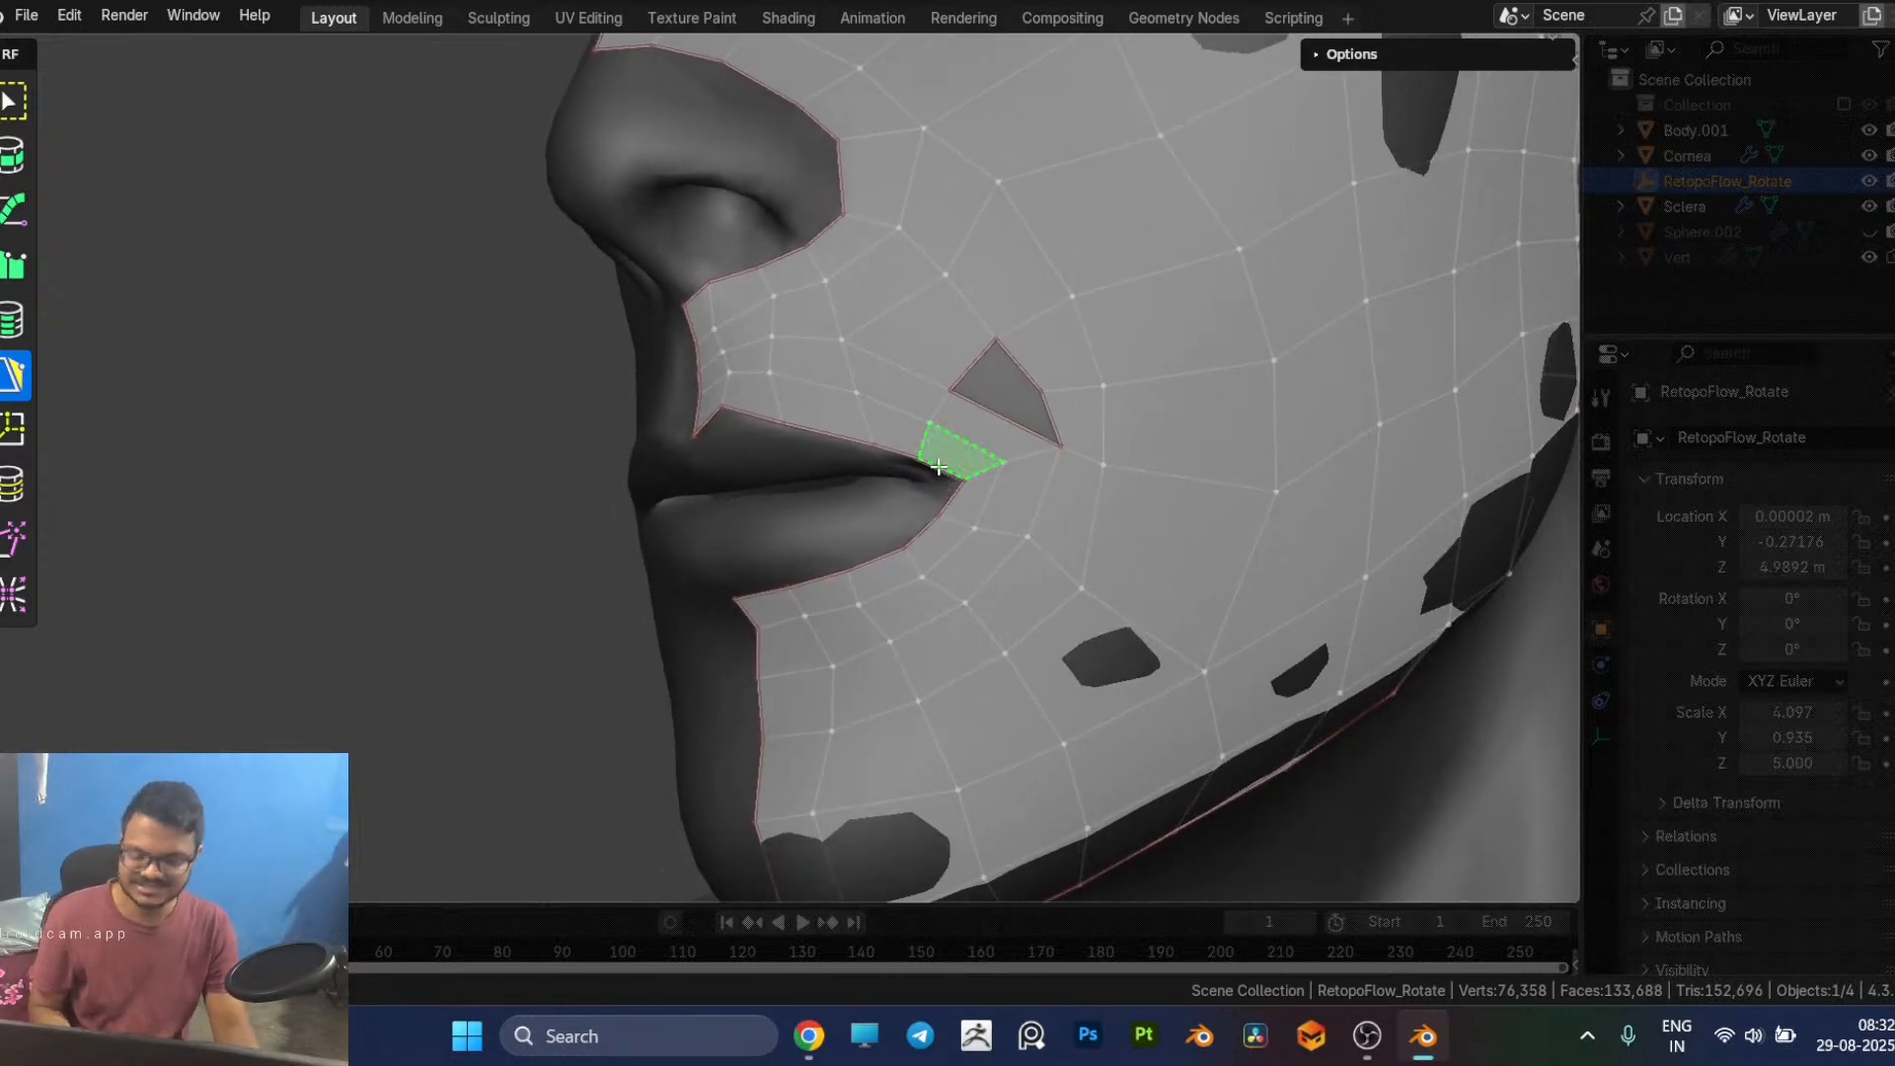
{"action": "key", "text": "5"}
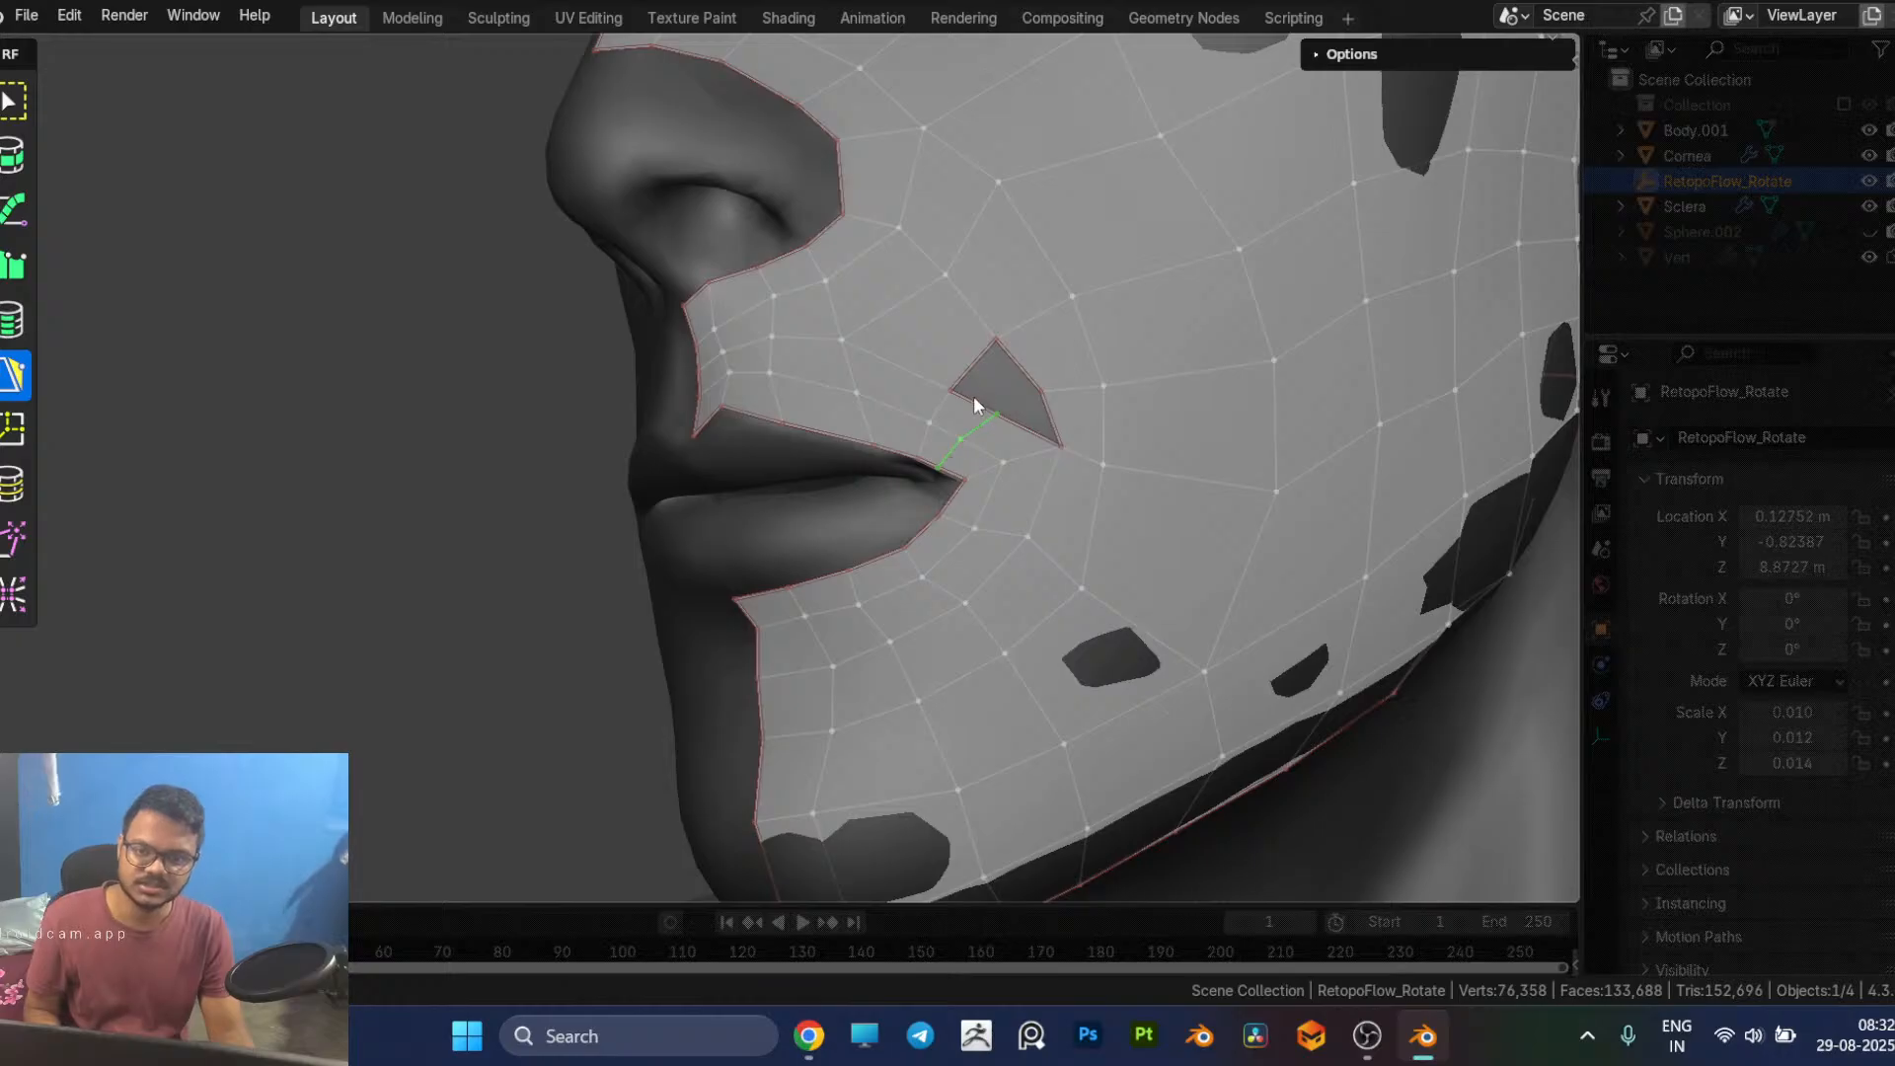
{"action": "left_click", "coordinate": [1008, 368]}
{"action": "middle_click_drag", "start_coordinate": [1050, 468], "coordinate": [1041, 468]}
{"action": "key", "text": "ctrl+z"}
{"action": "key", "text": "ctrl+z"}
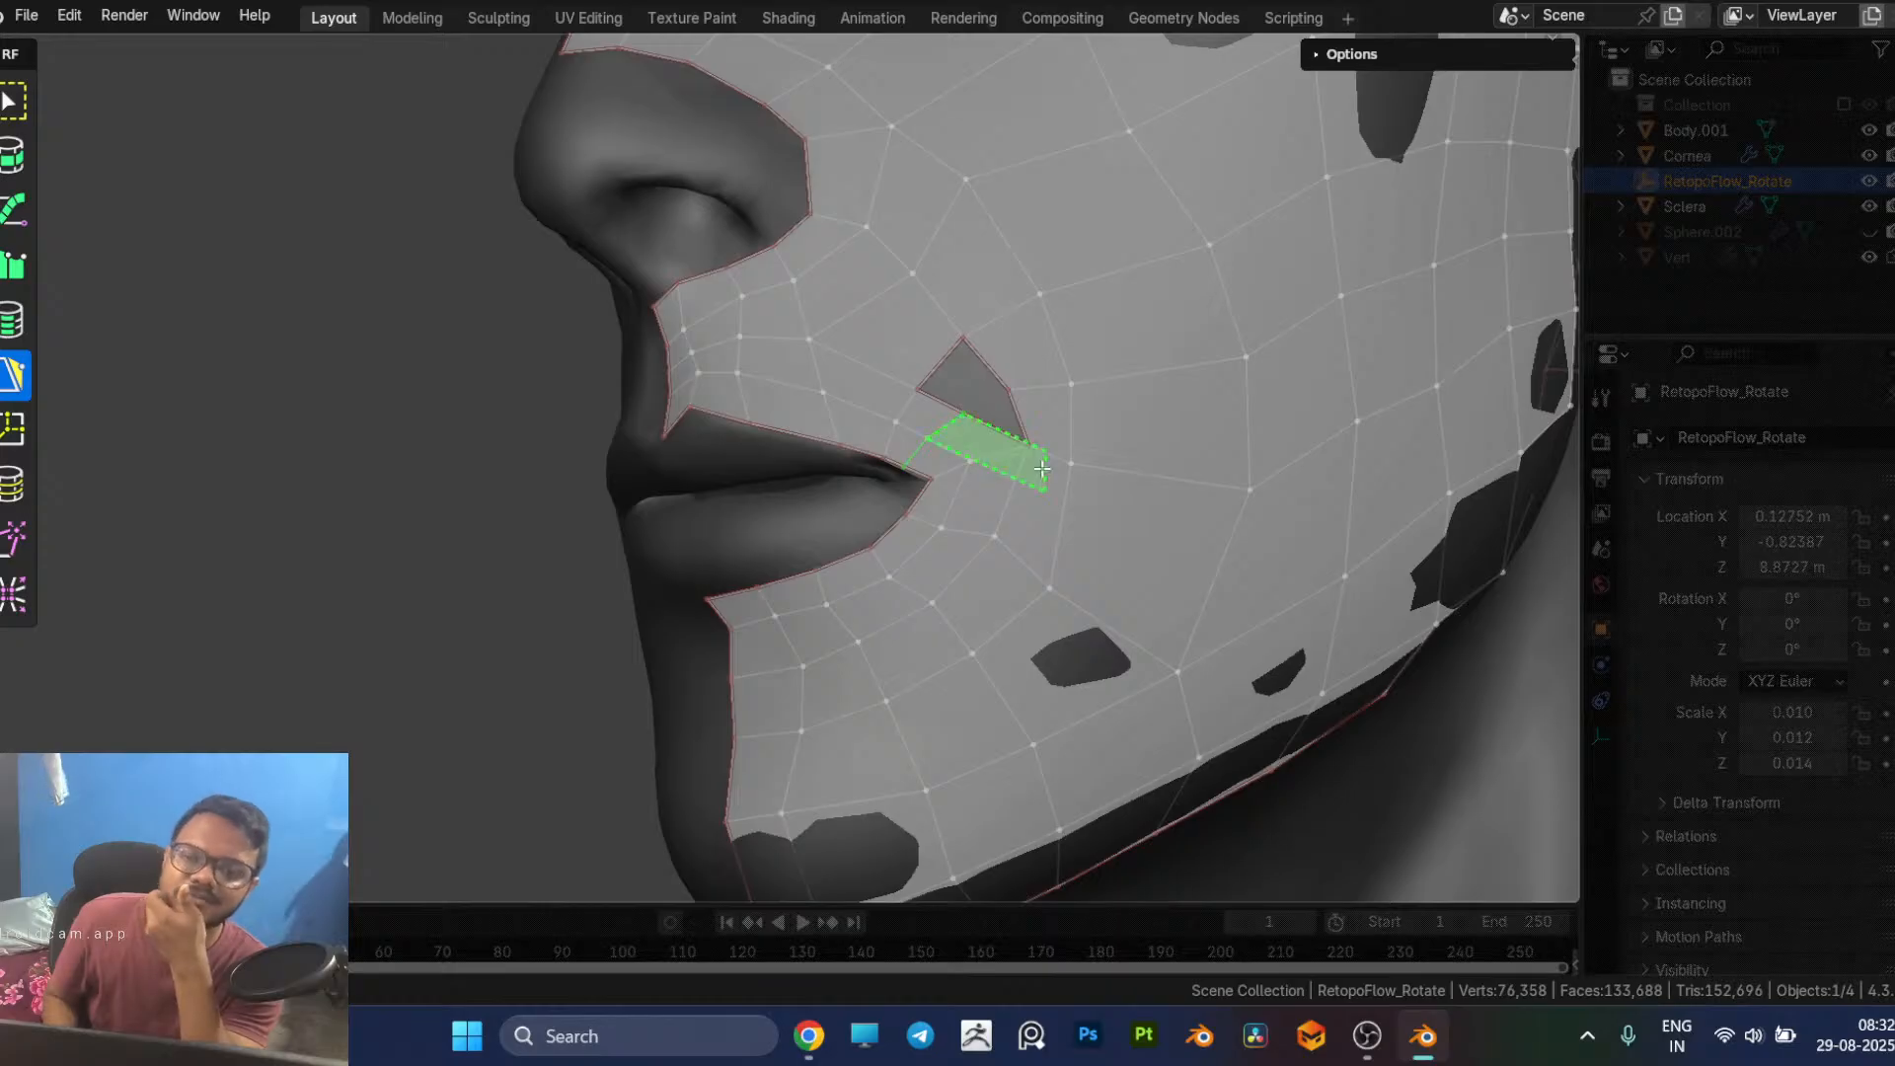
Step: Try to square up the hole by merging the adjacent cheek vertices with its lower corner and its cheek-side border vertex
{"action": "key", "text": "7"}
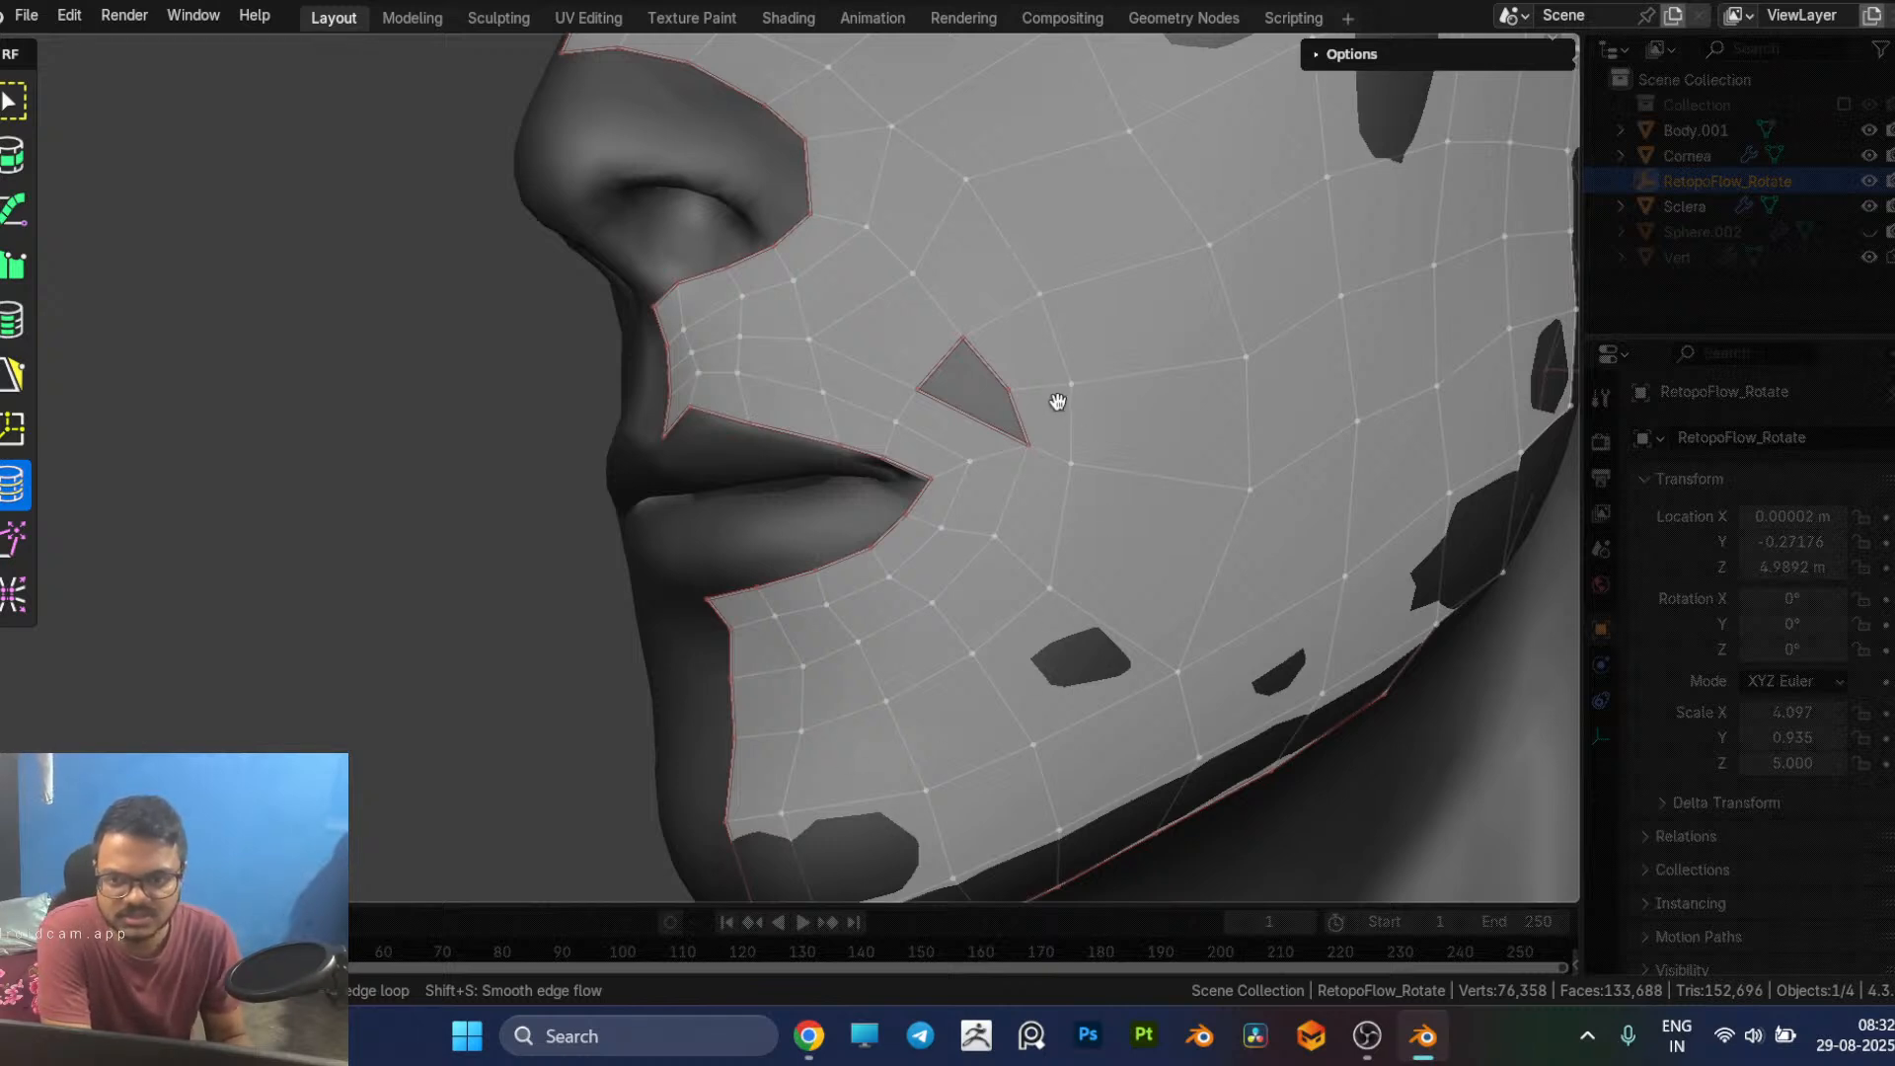
{"action": "scroll", "coordinate": [872, 694], "scroll_direction": "down", "scroll_amount": 2}
{"action": "mouse_move", "coordinate": [873, 694]}
{"action": "middle_mouse_down"}
{"action": "mouse_move", "coordinate": [946, 697]}
{"action": "mouse_move", "coordinate": [879, 702]}
{"action": "middle_mouse_up"}
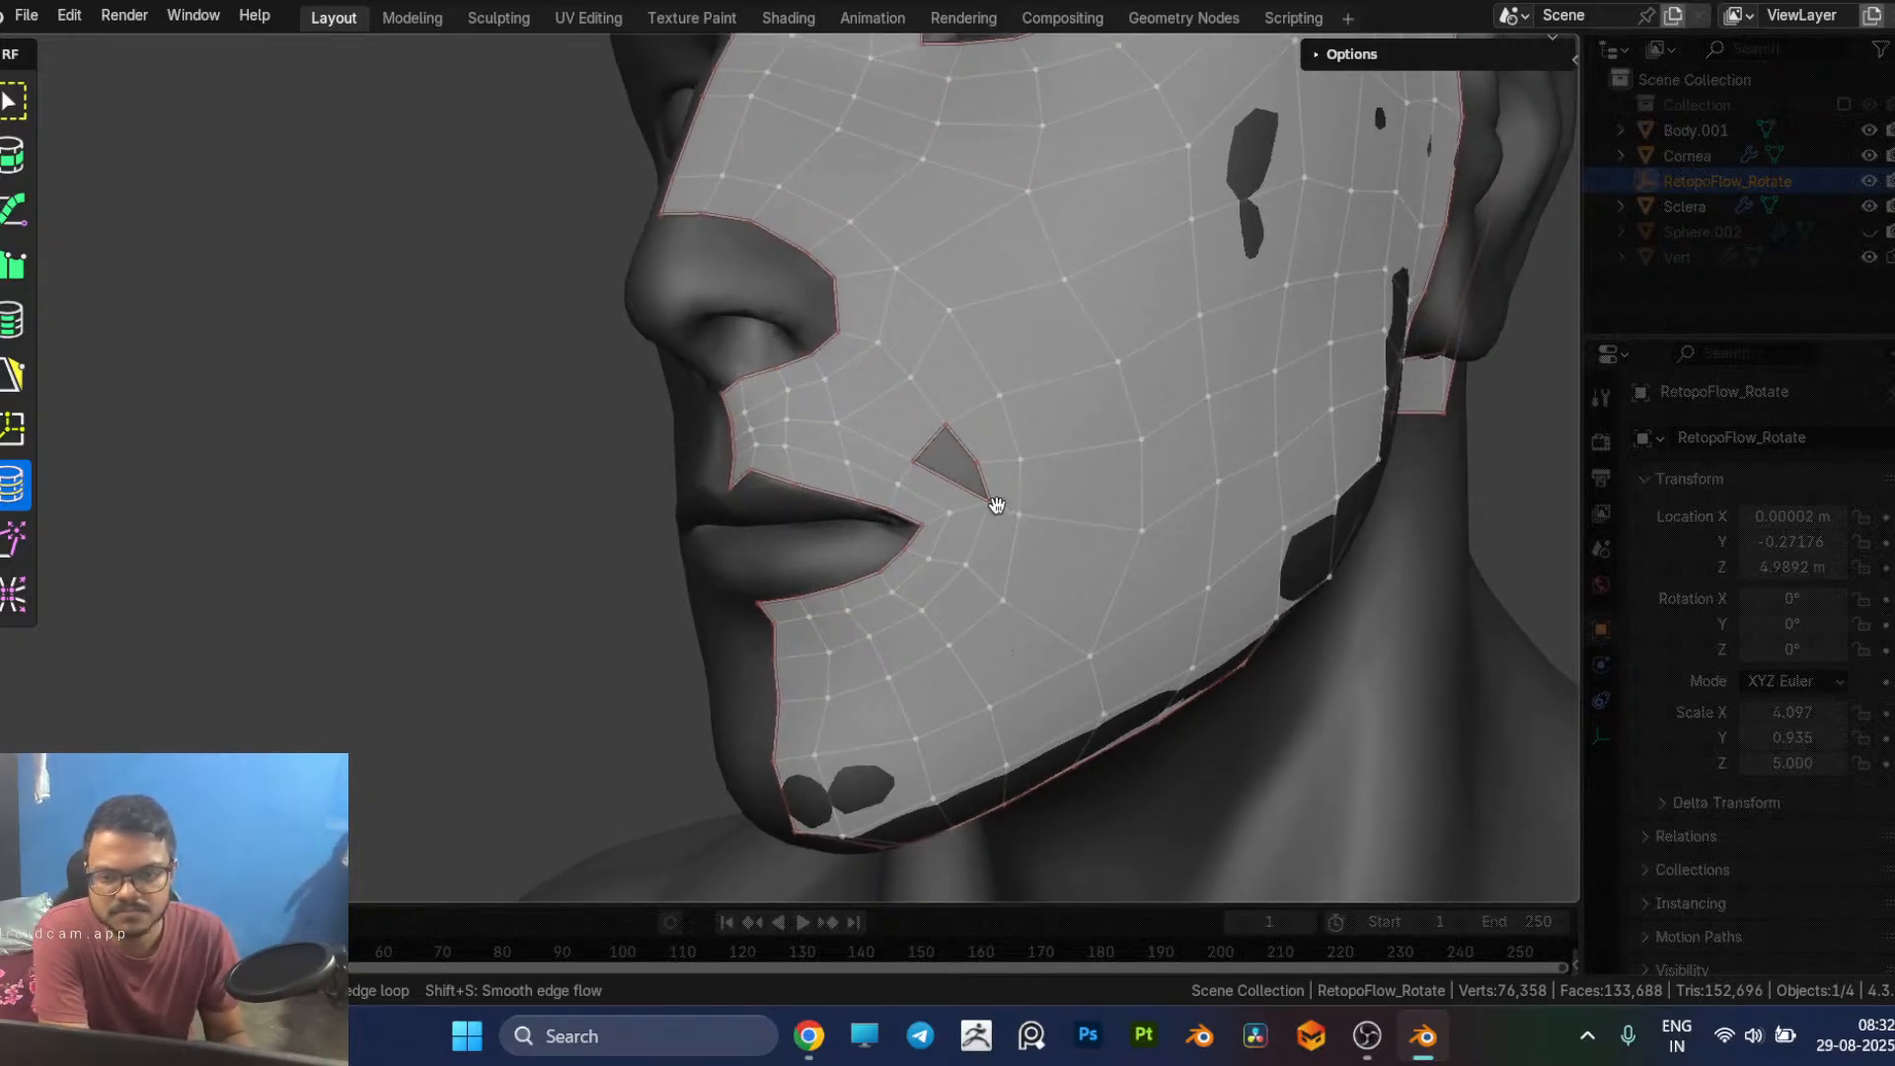
{"action": "left_click", "coordinate": [1022, 523]}
{"action": "key", "text": "g"}
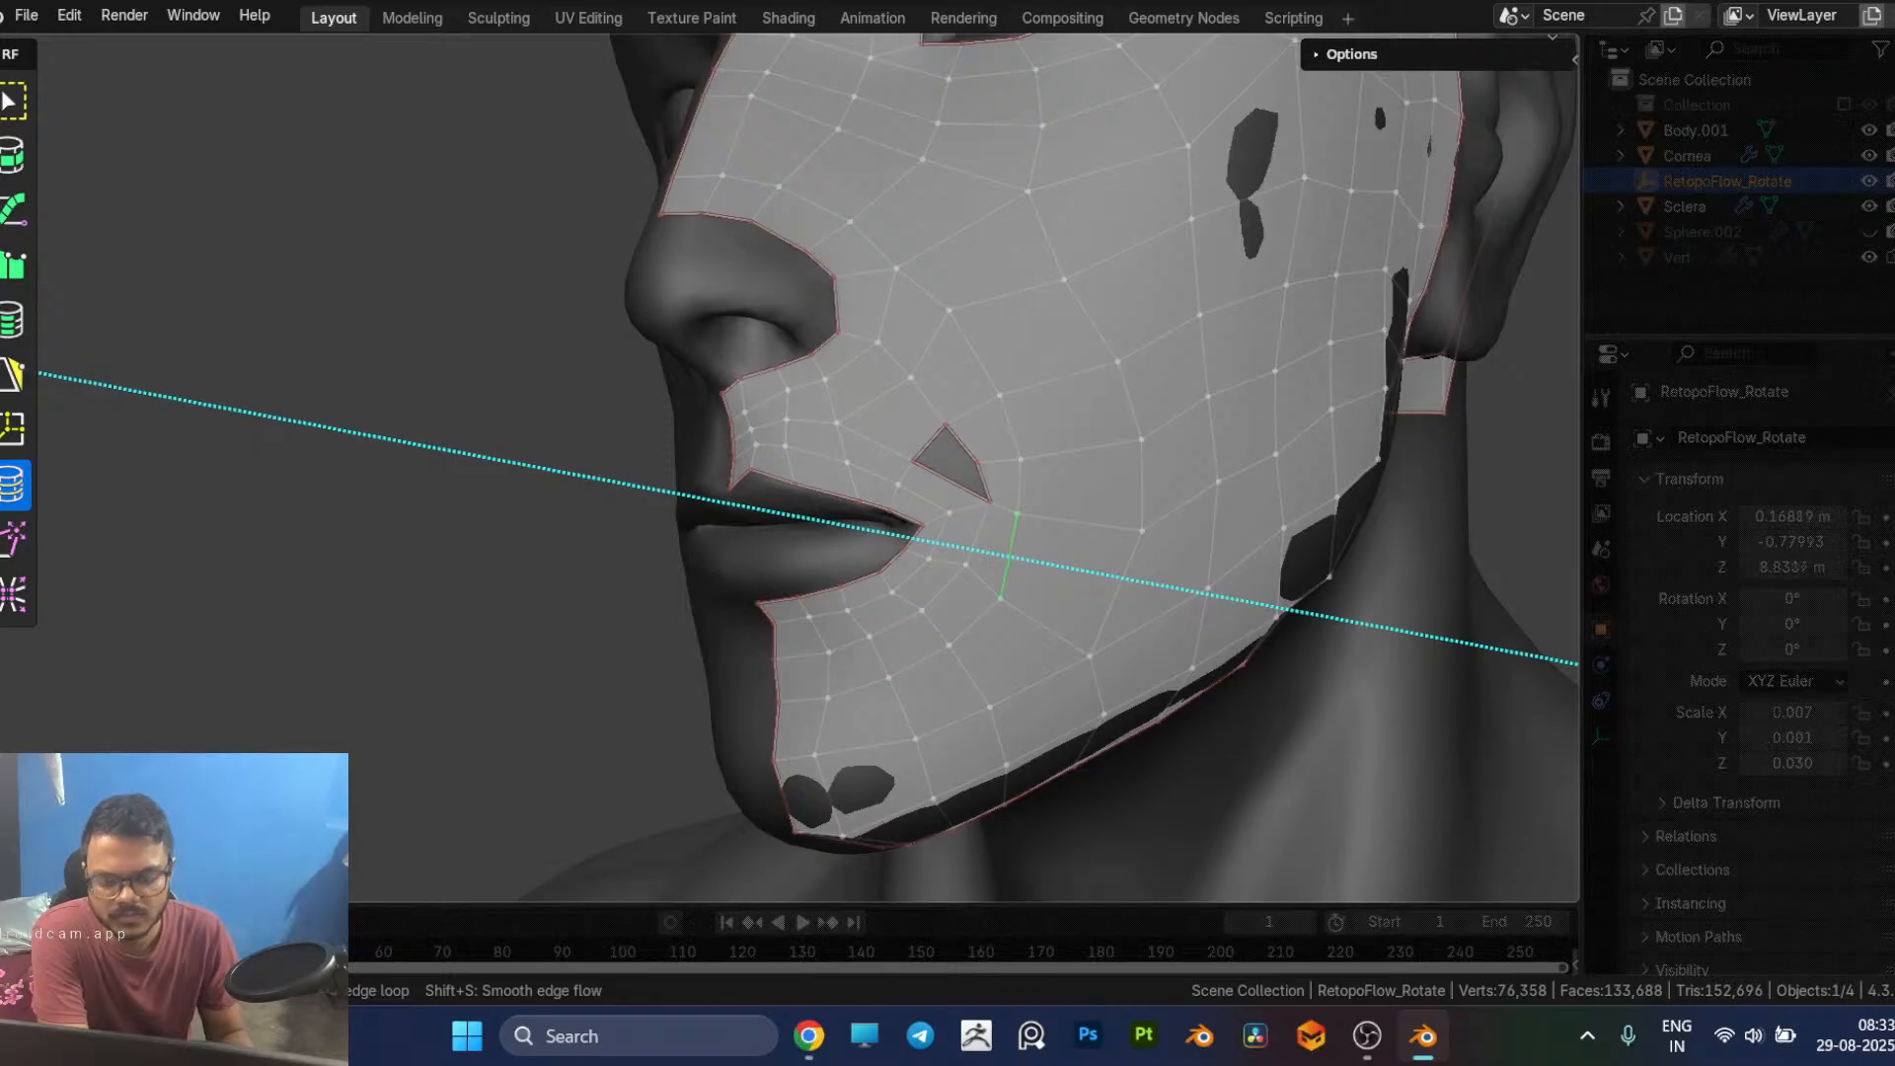
{"action": "left_click", "coordinate": [1020, 519]}
{"action": "key", "text": "5"}
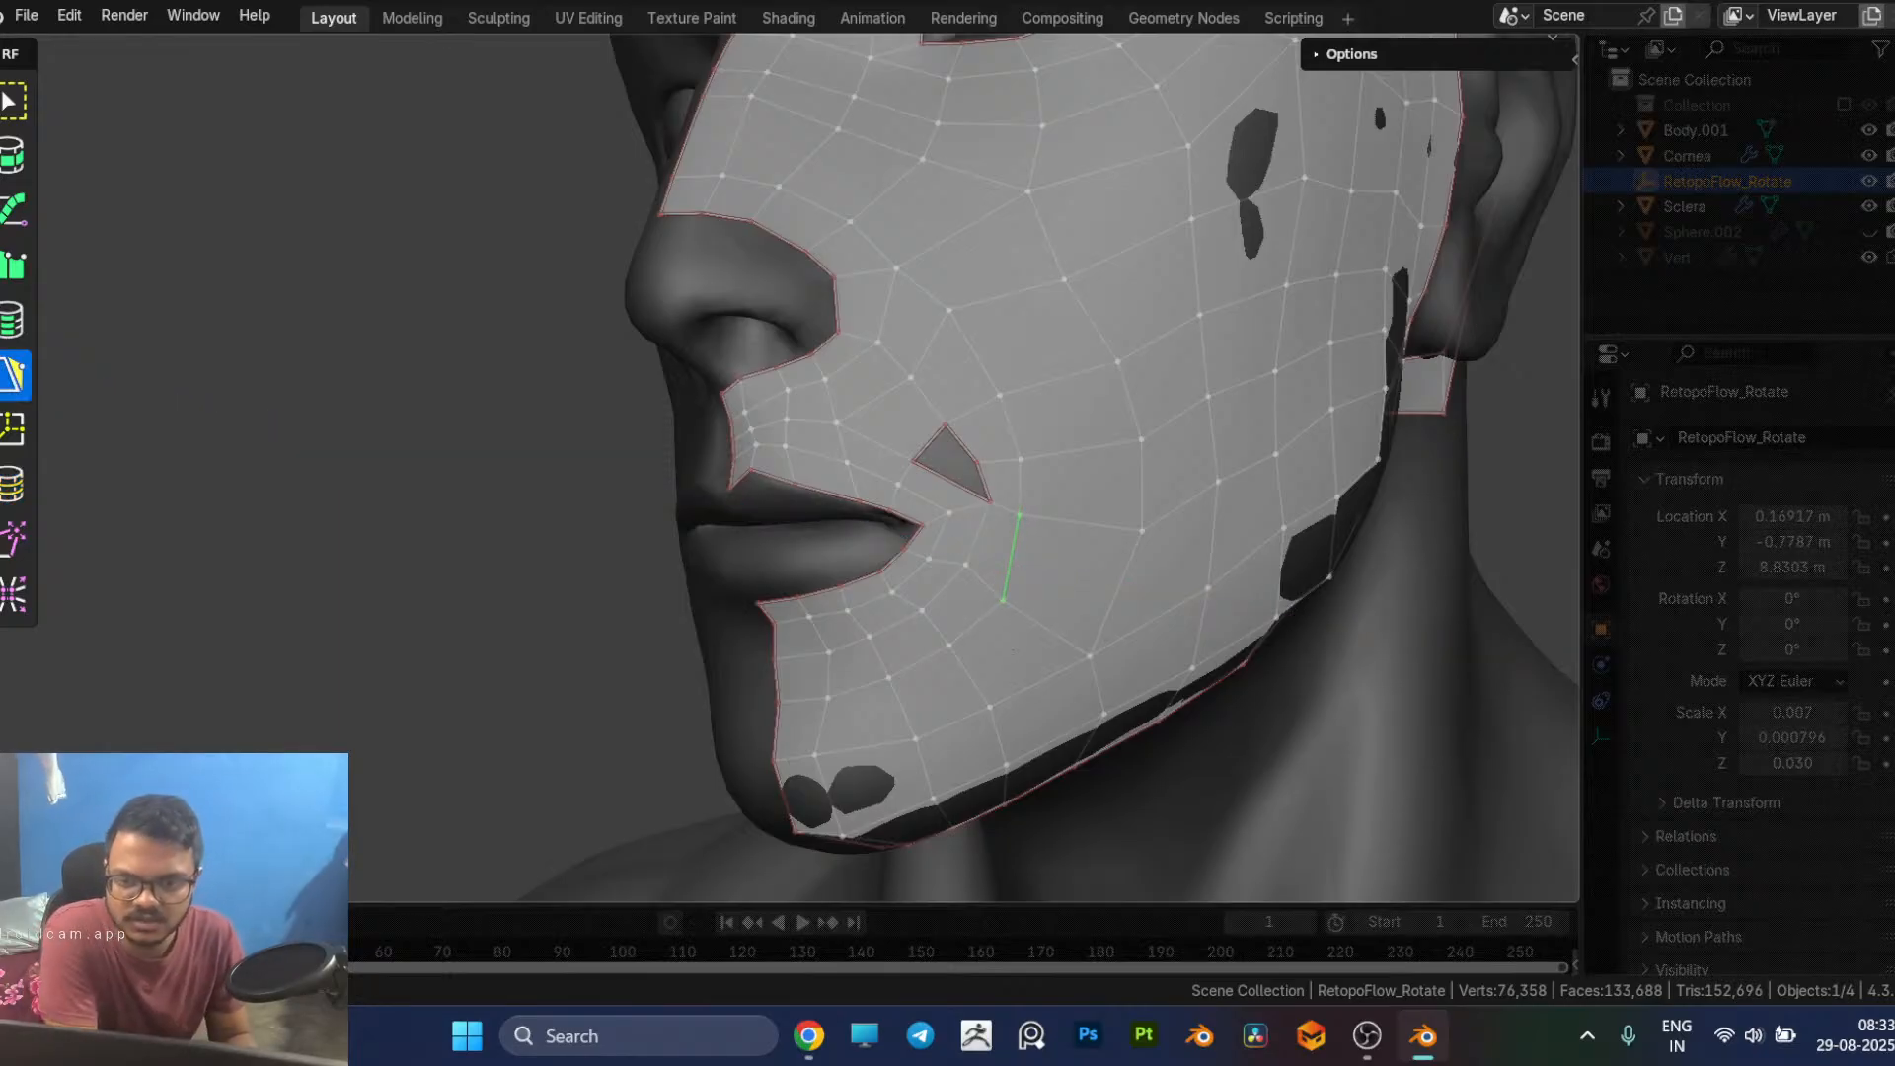
{"action": "left_click", "coordinate": [1019, 513]}
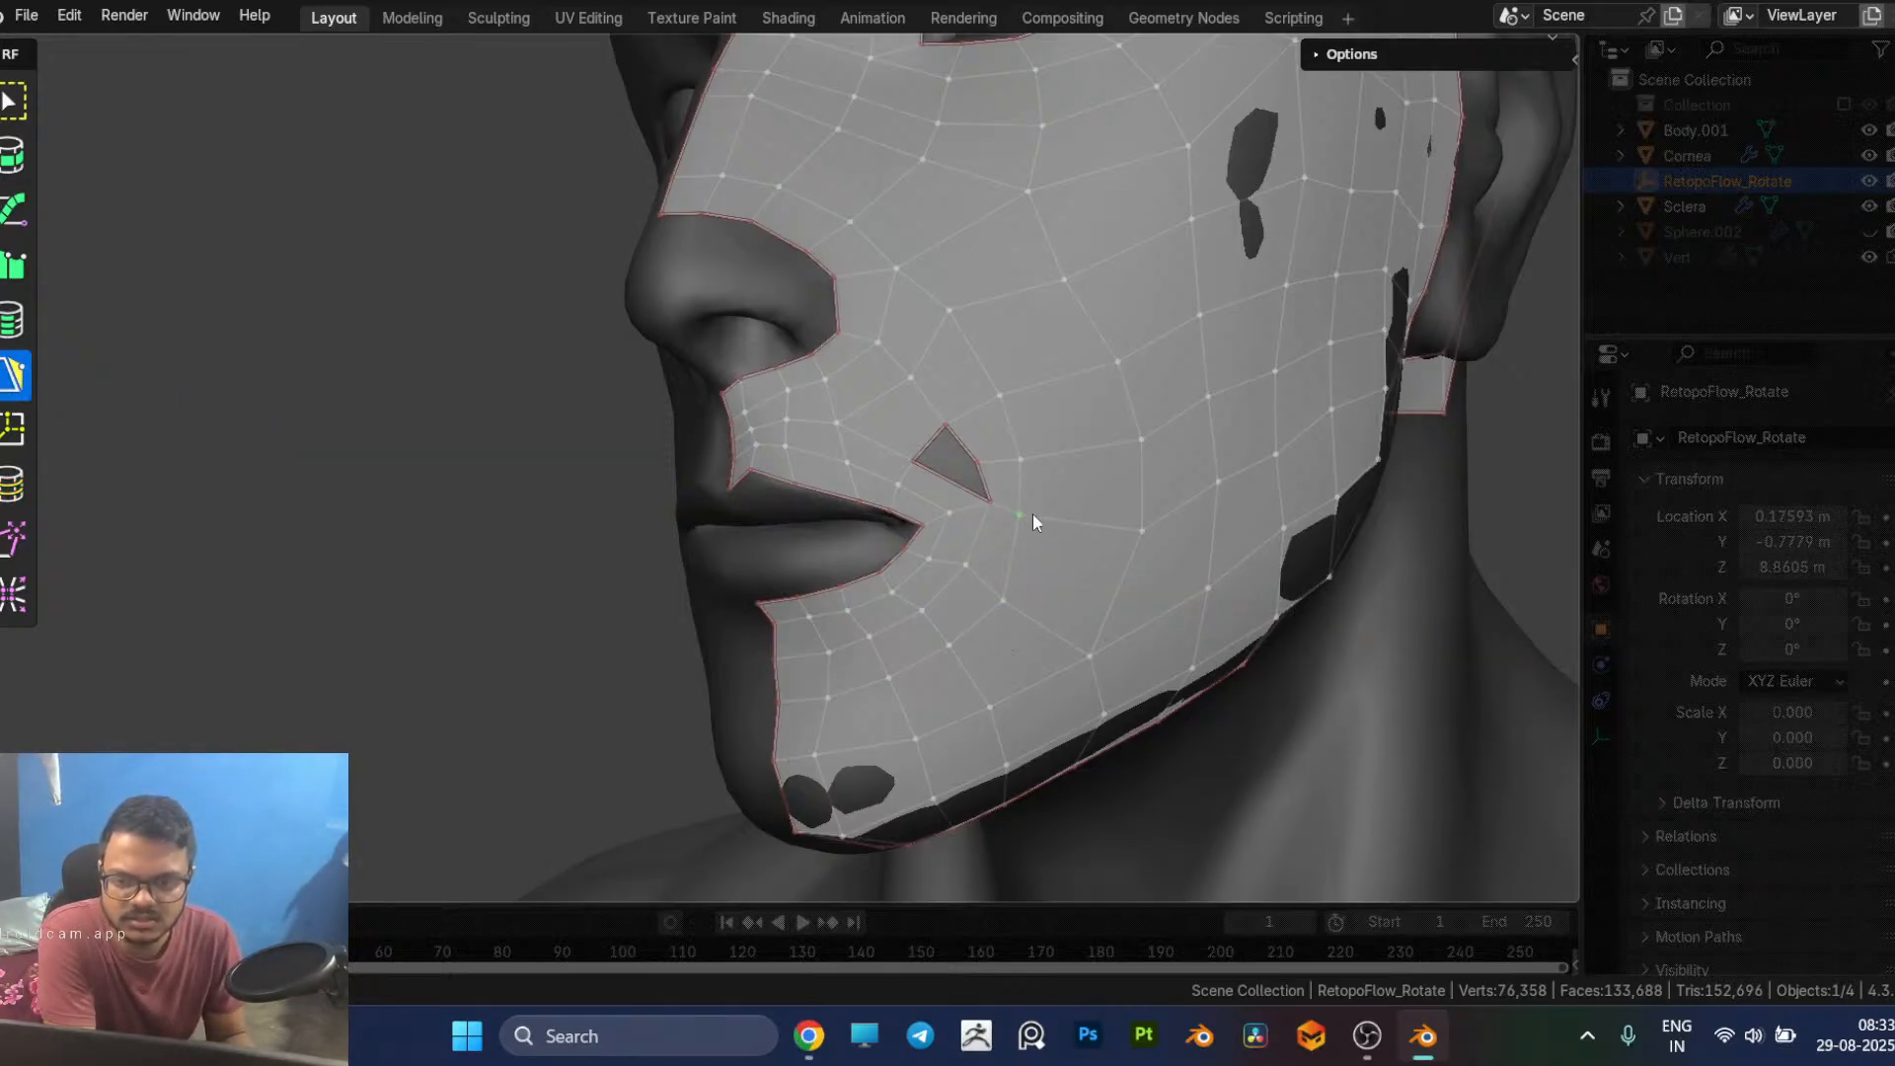
{"action": "left_click_drag", "start_coordinate": [1032, 514], "coordinate": [1000, 501]}
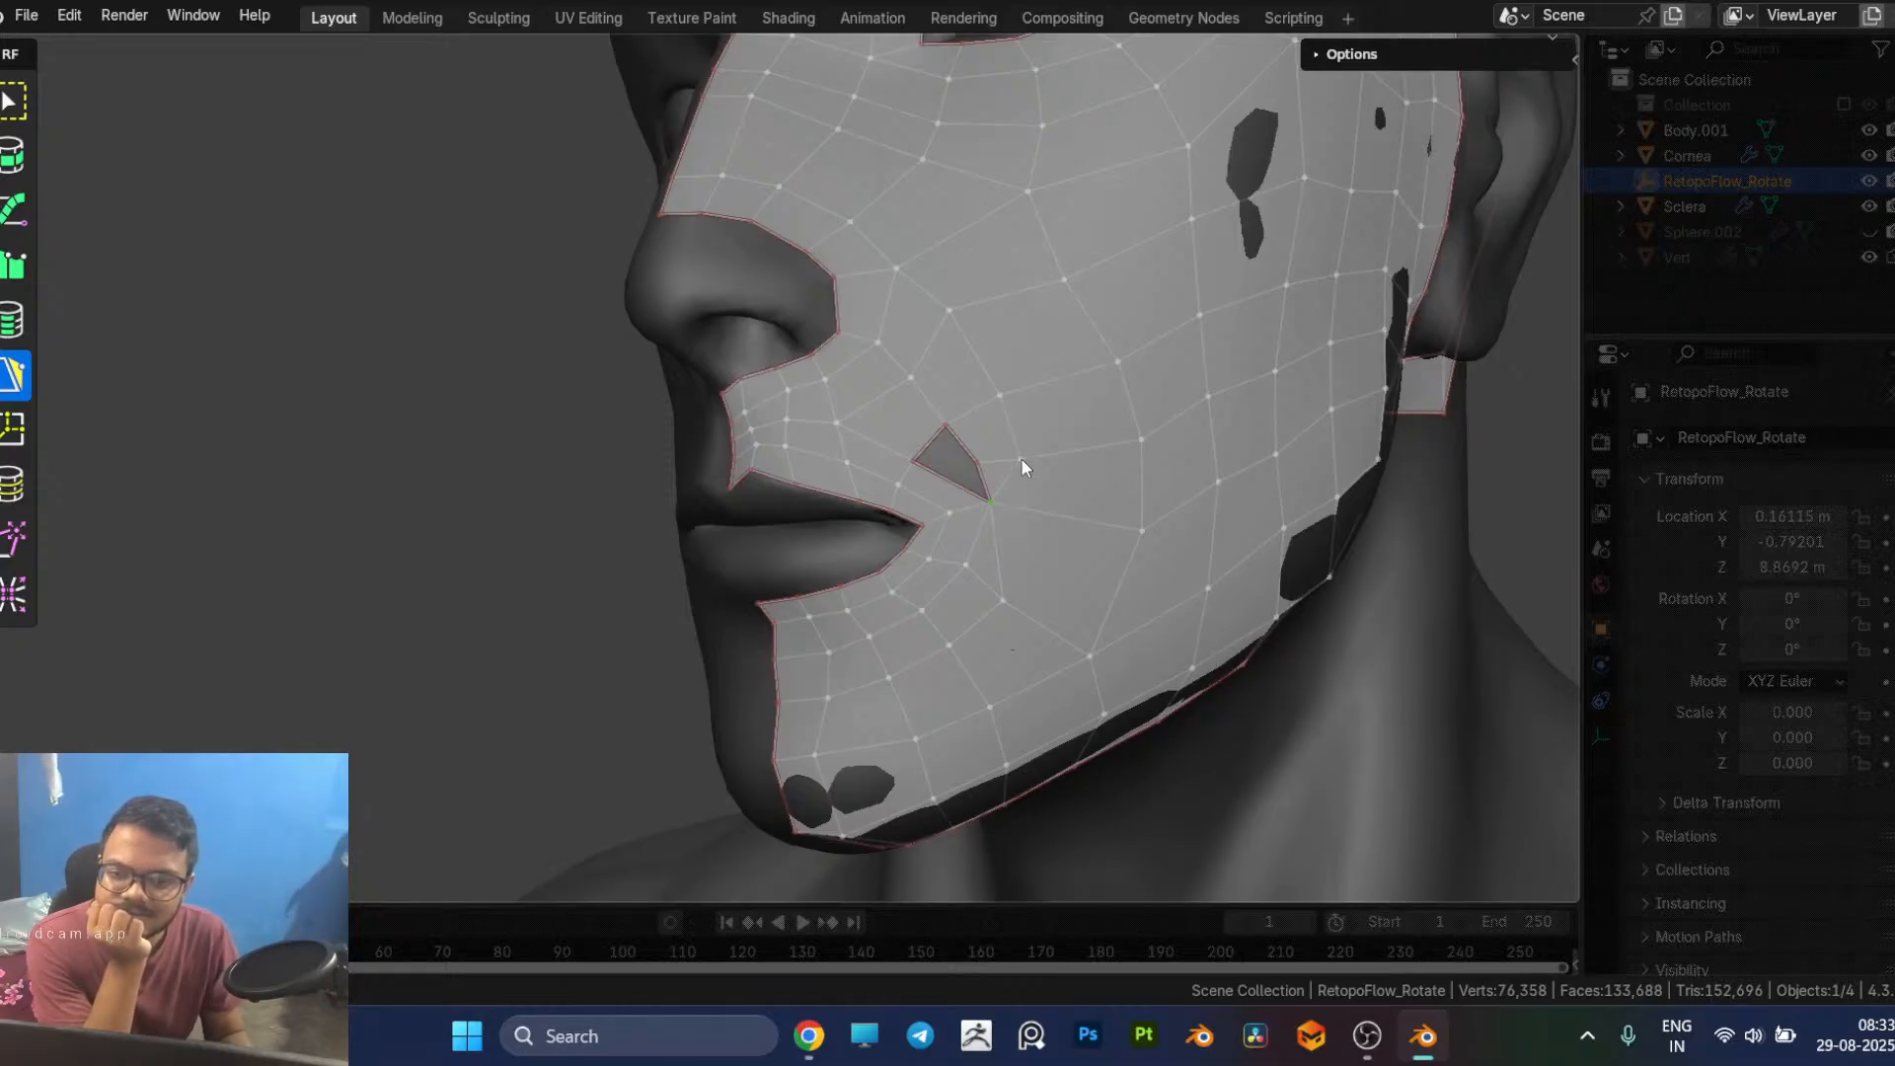
{"action": "left_click_drag", "start_coordinate": [974, 461], "coordinate": [1017, 460]}
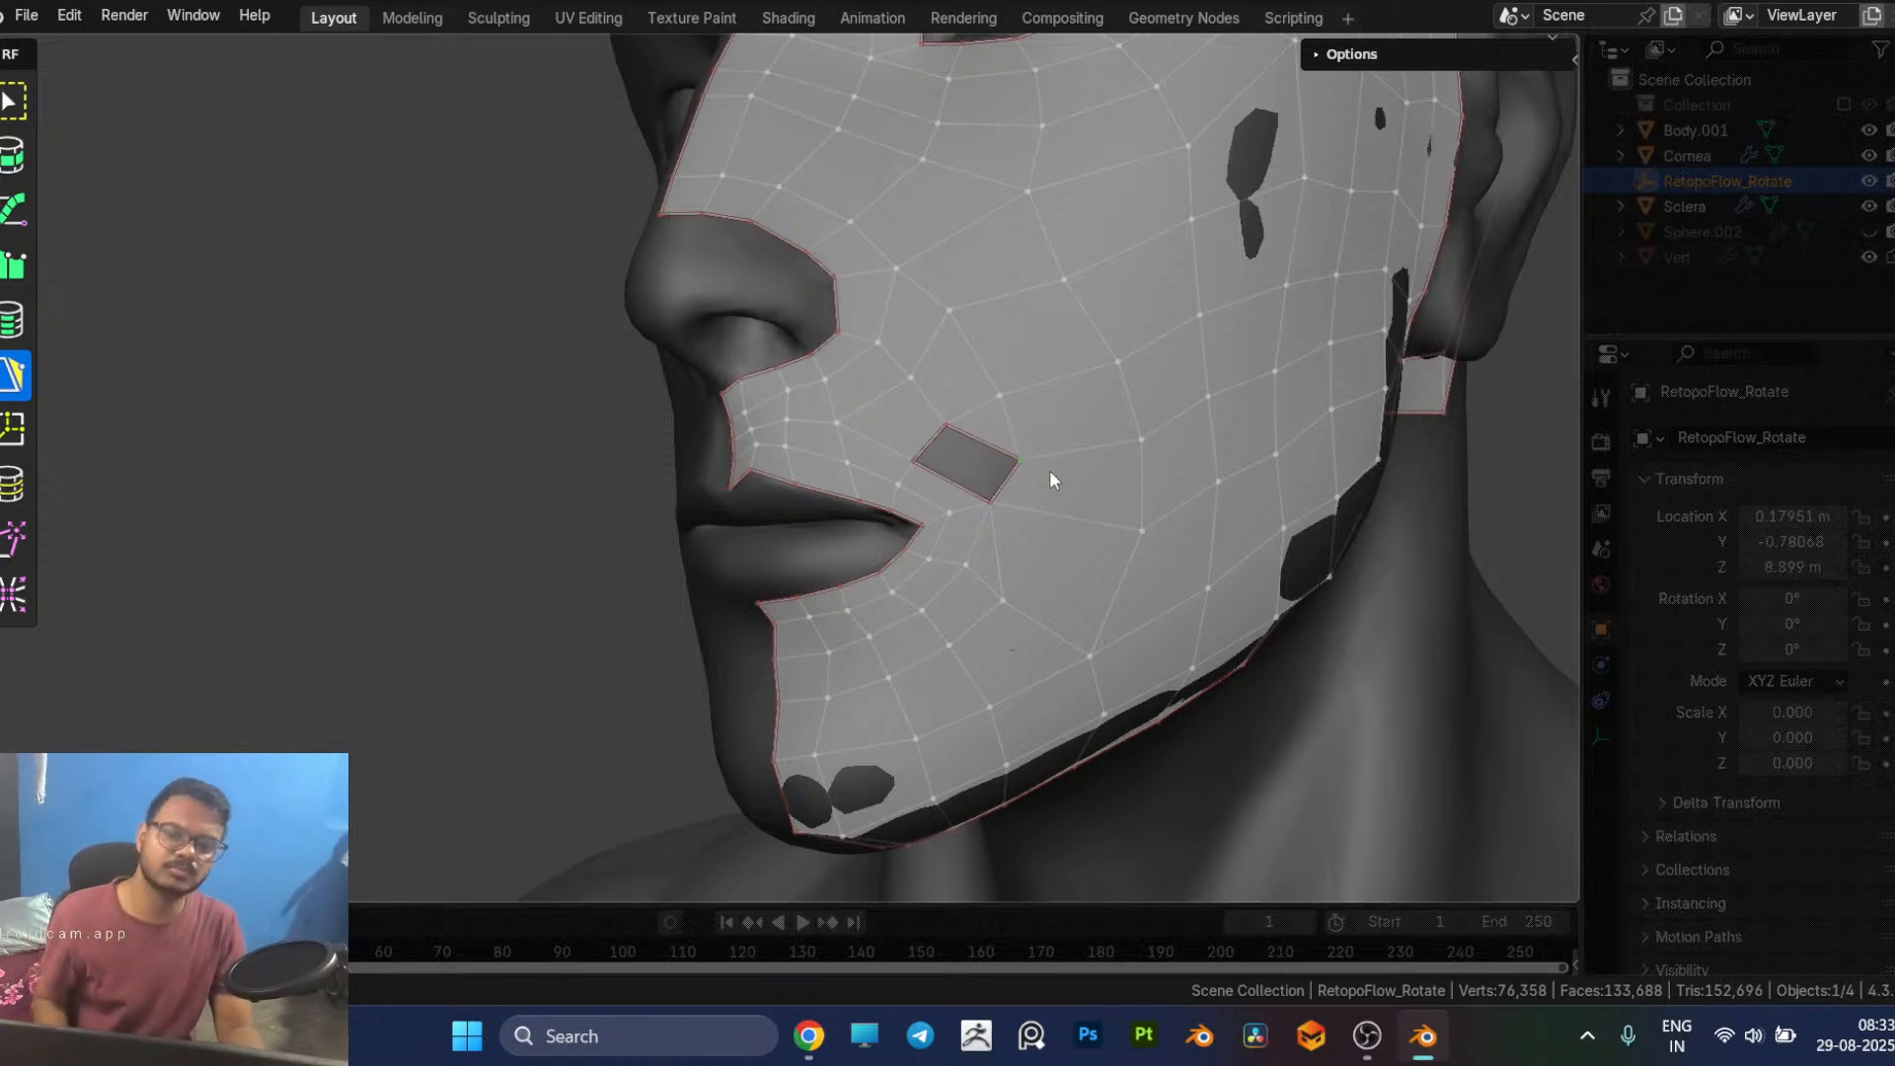
Step: Undo the vertex merges and the edge adjustment around the small hole beside the mouth corner
{"action": "key", "text": "ctrl+z"}
{"action": "key", "text": "ctrl+z"}
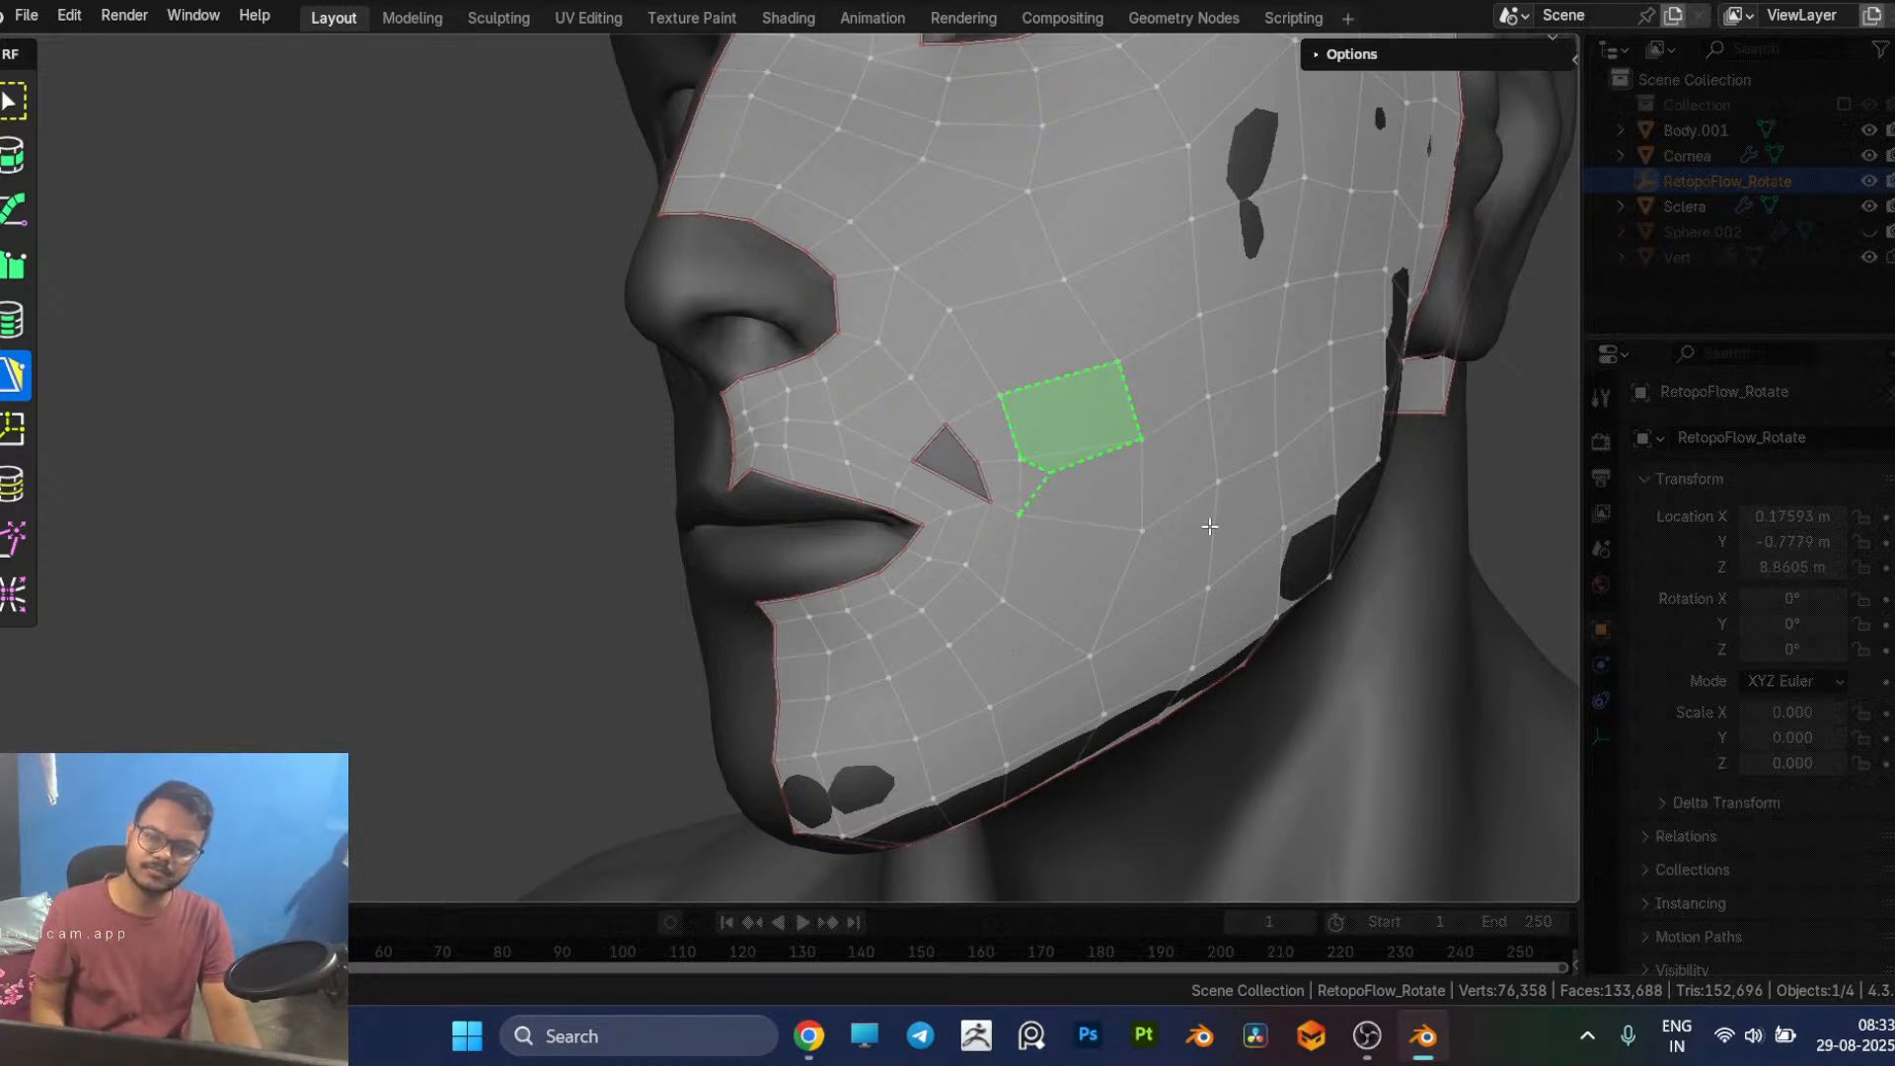
{"action": "key", "text": "ctrl+z"}
{"action": "key", "text": "ctrl+z"}
{"action": "key", "text": "ctrl+z"}
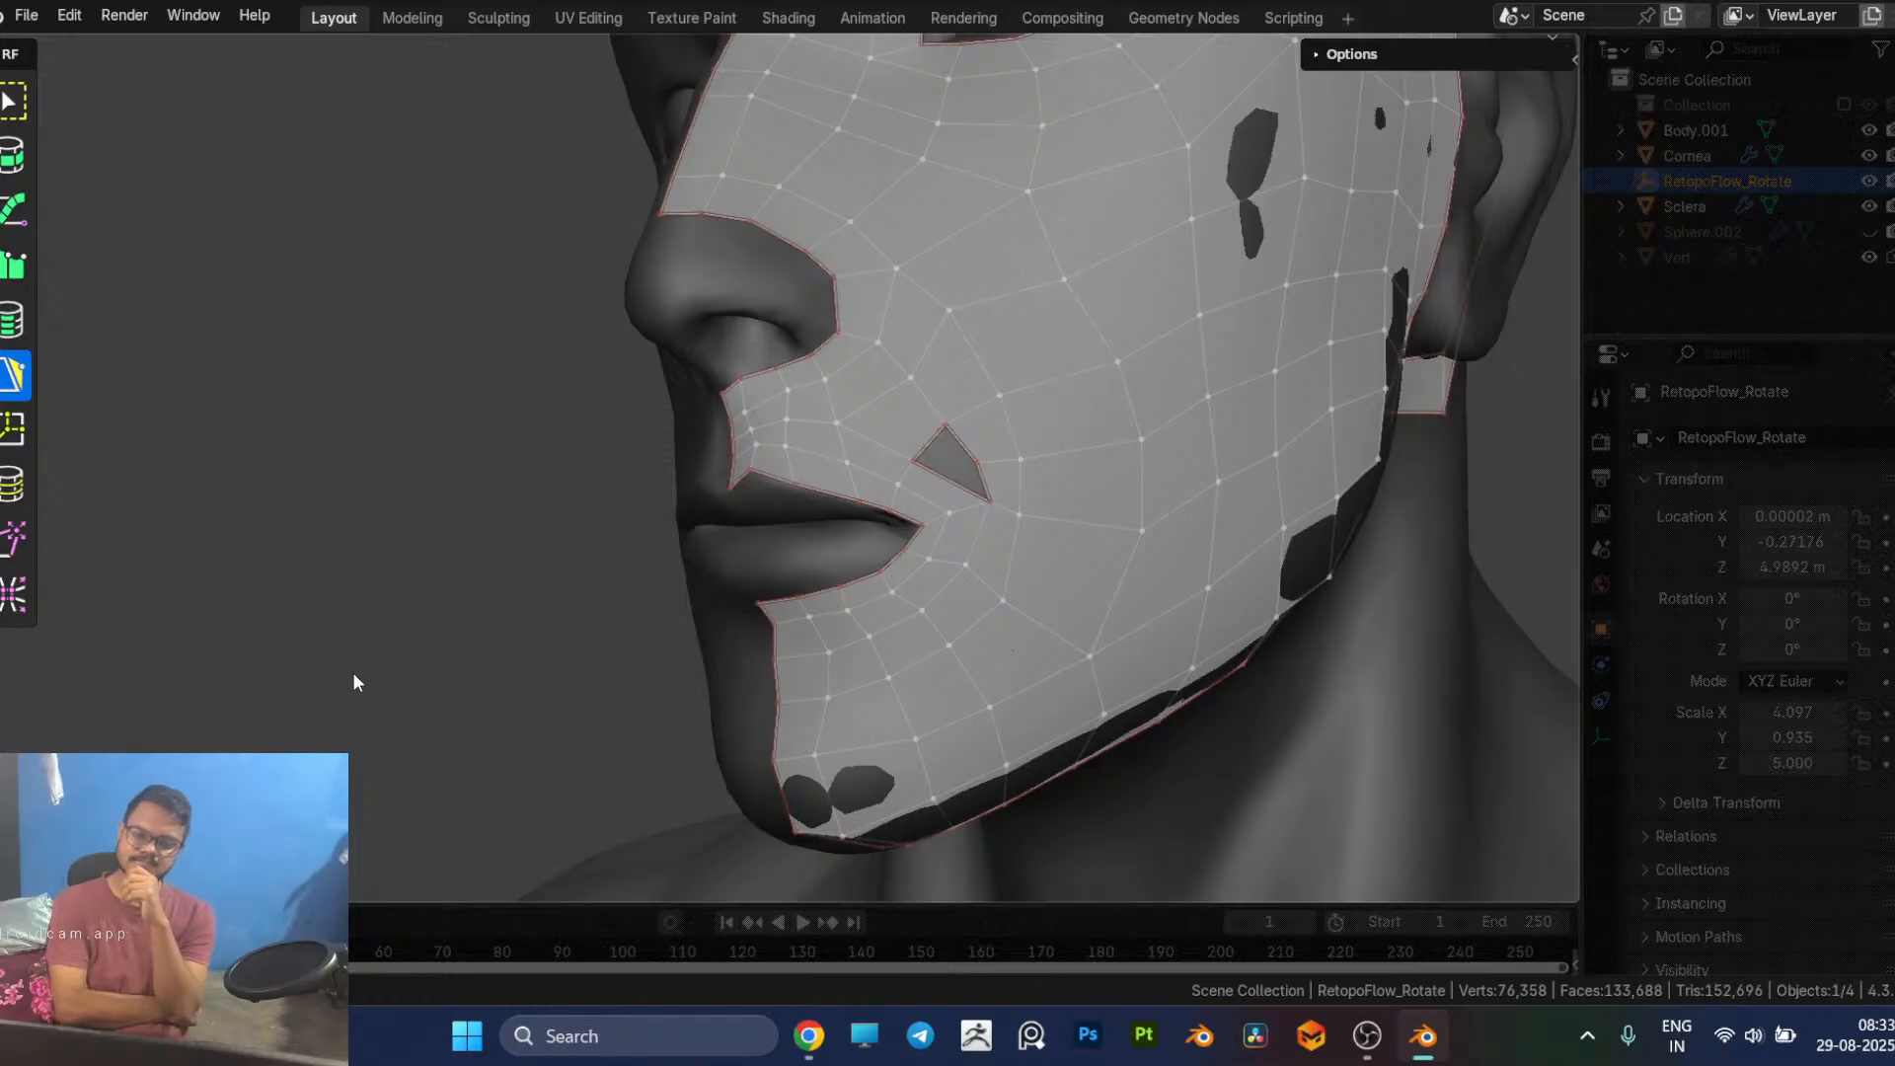
Step: Check the live stream's analytics and stream health in YouTube Studio in the browser and return to Blender
{"action": "key", "text": "alt+Tab"}
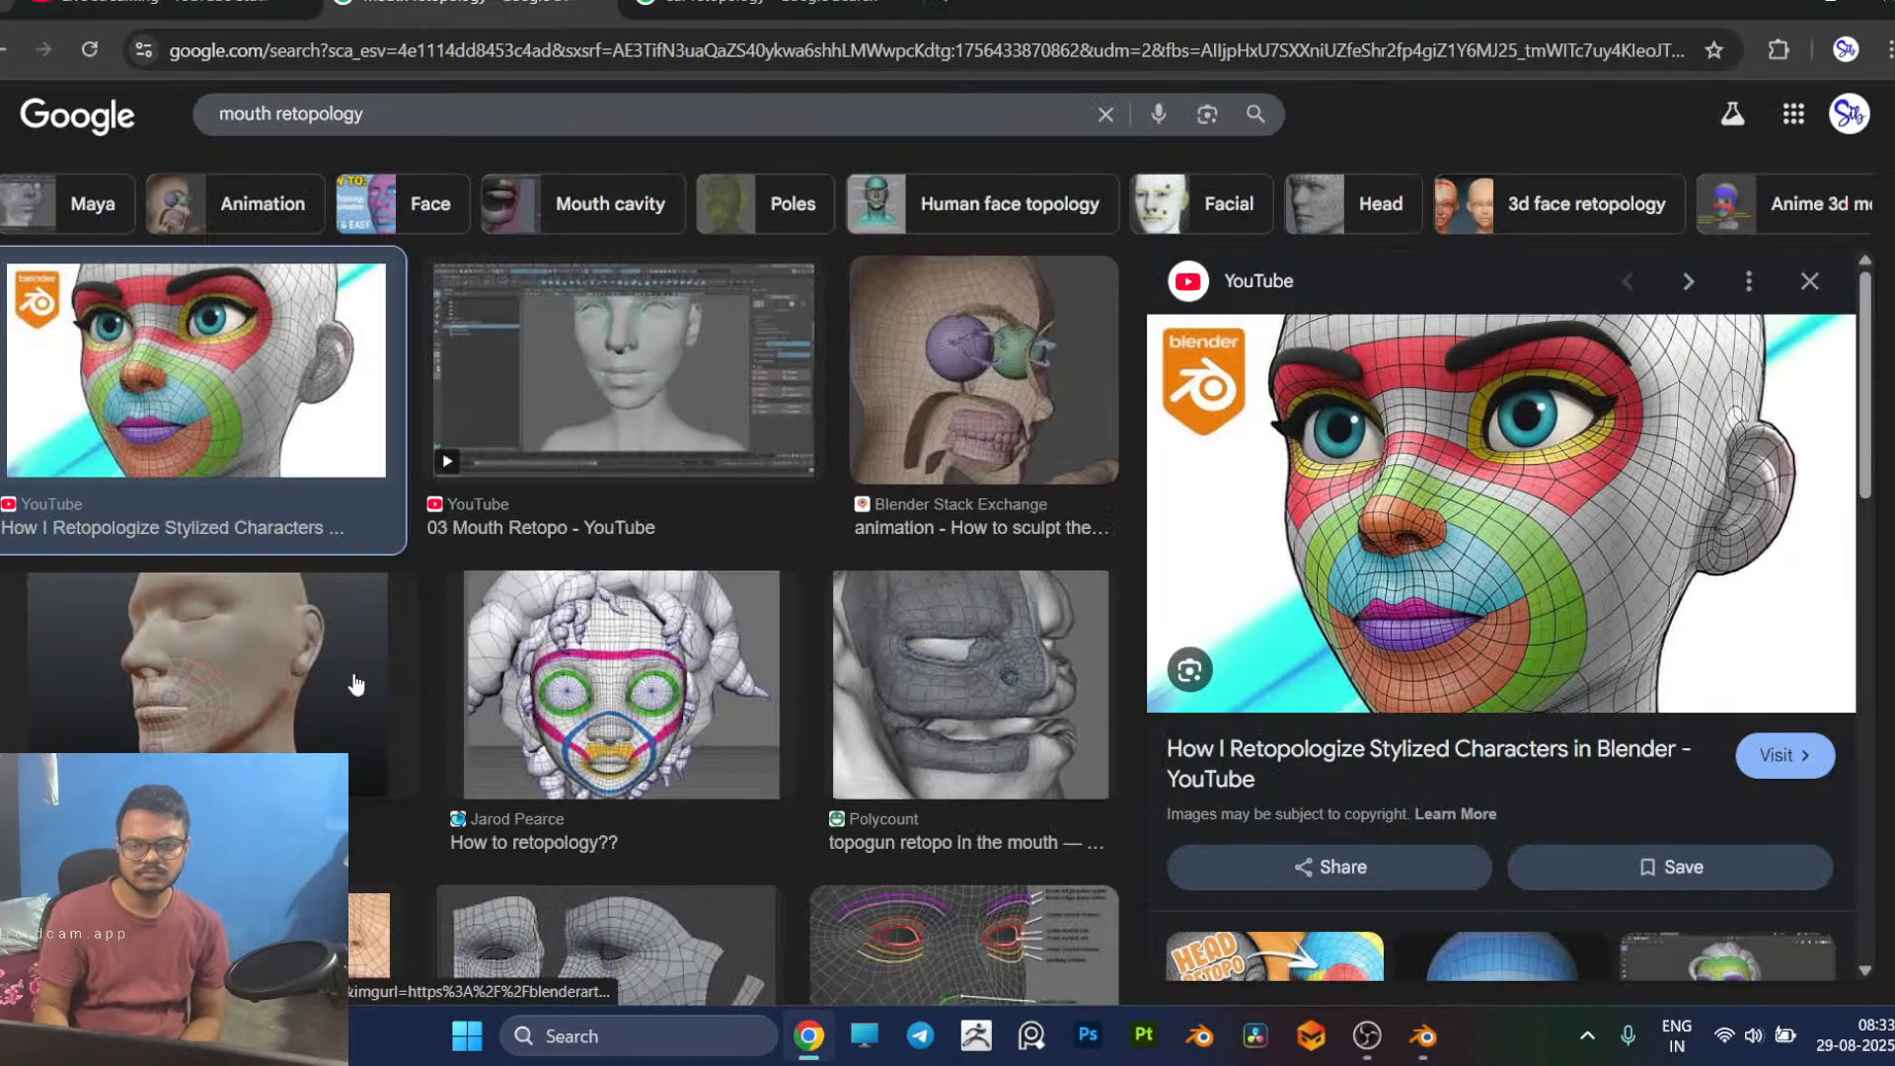
{"action": "left_click", "coordinate": [99, 6]}
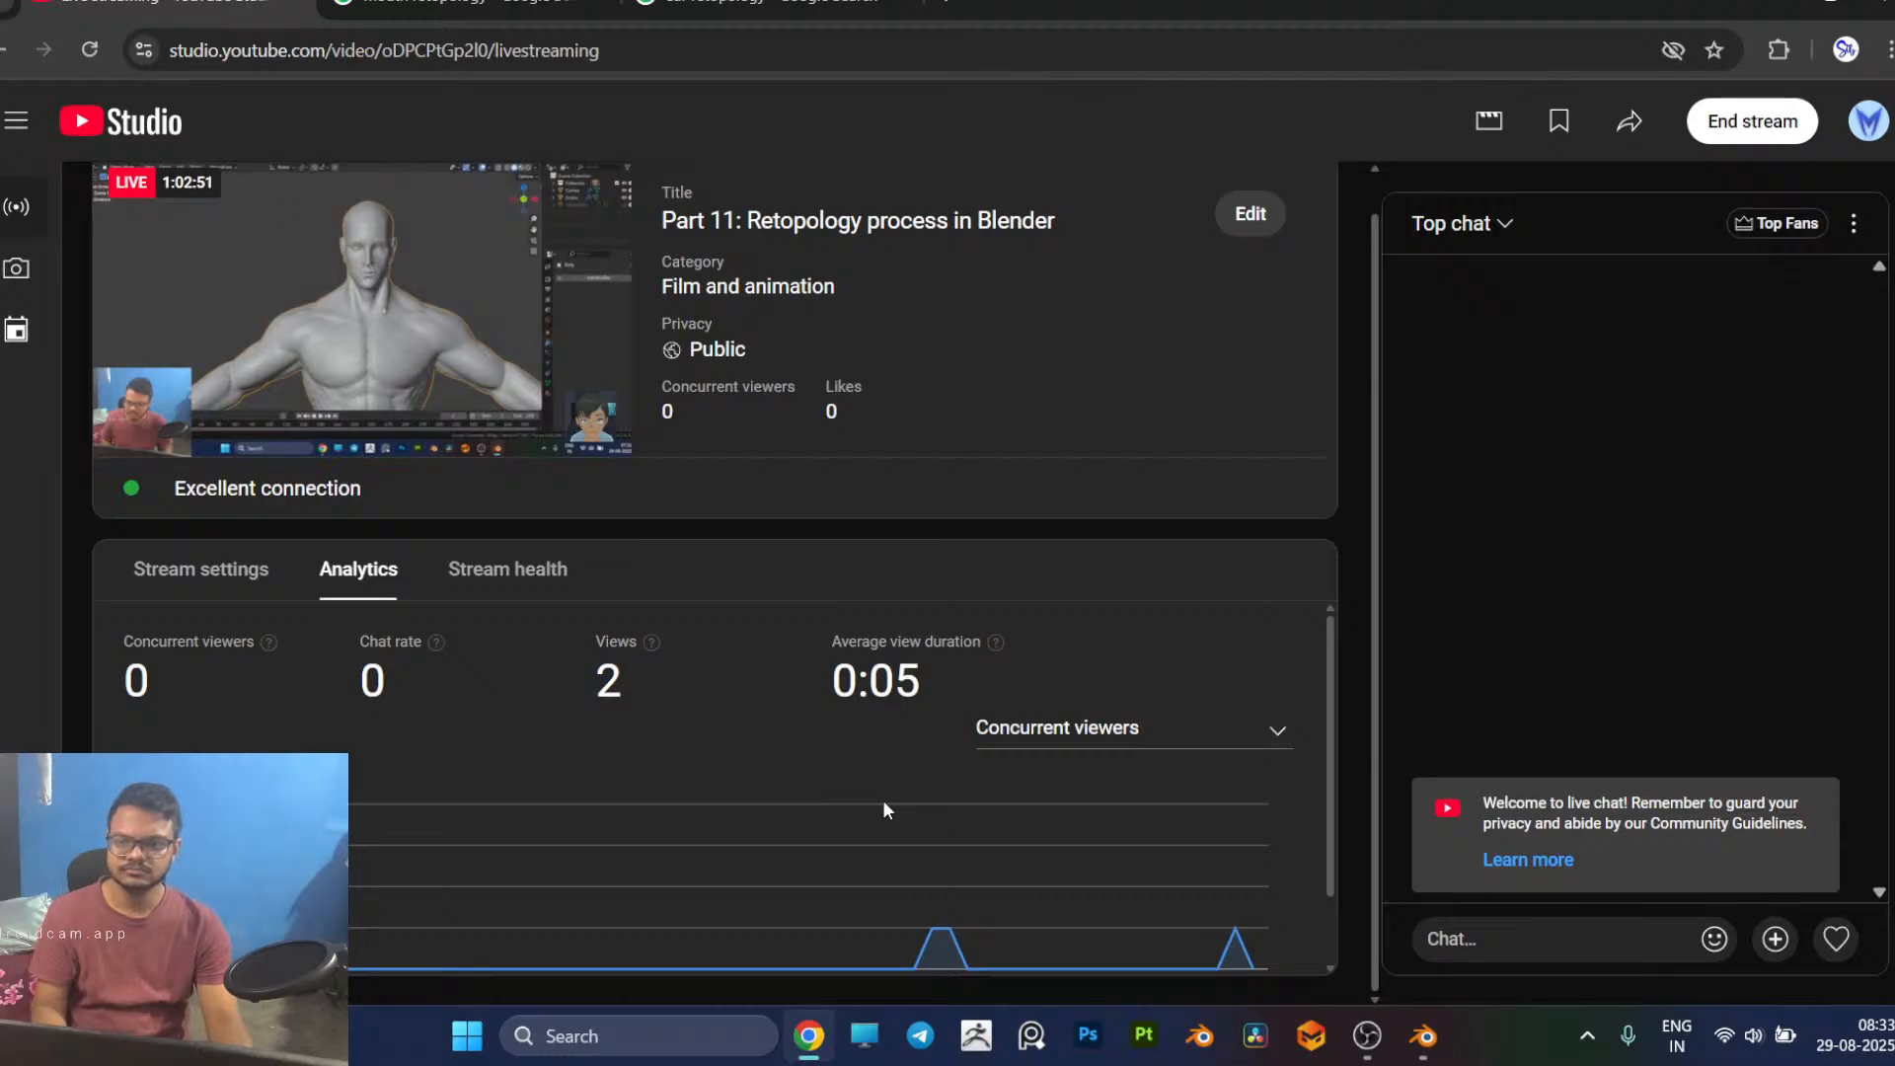
{"action": "left_click", "coordinate": [1229, 736]}
{"action": "left_click", "coordinate": [1227, 739]}
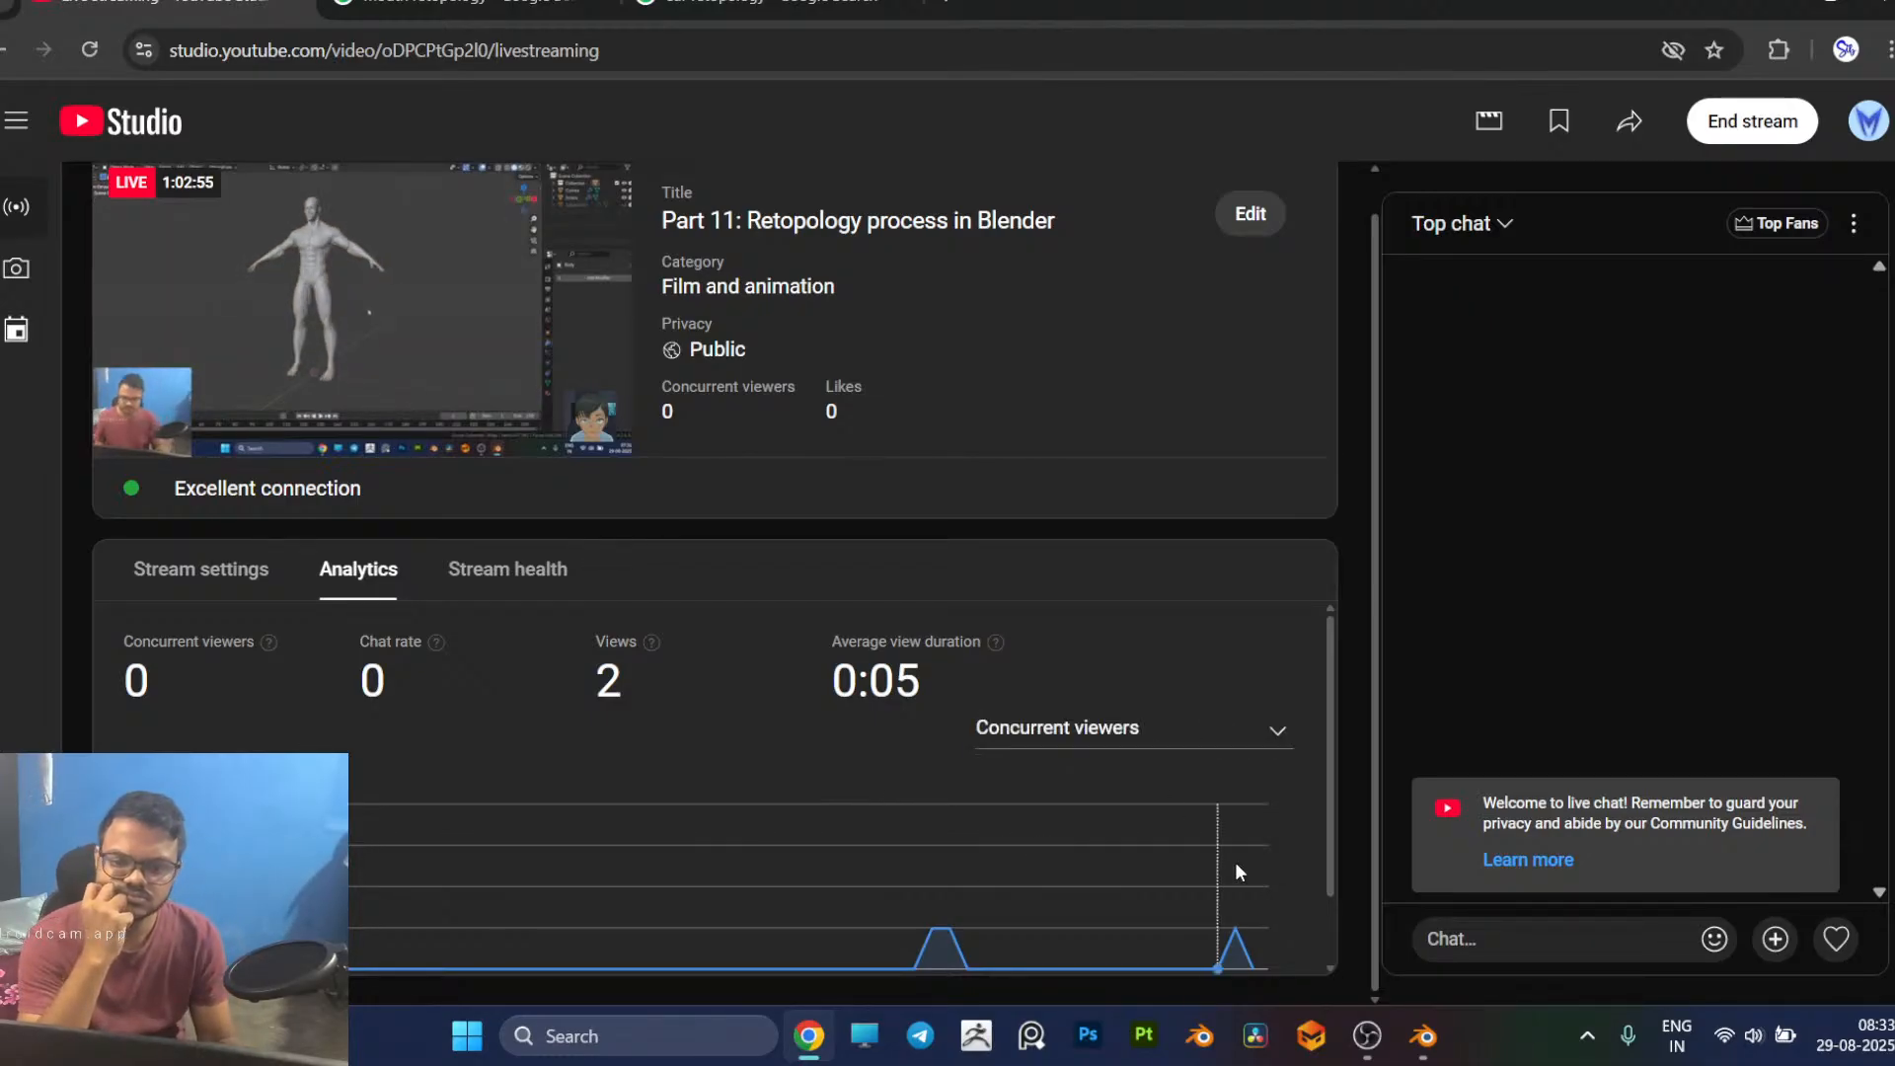
{"action": "mouse_move", "coordinate": [1240, 889]}
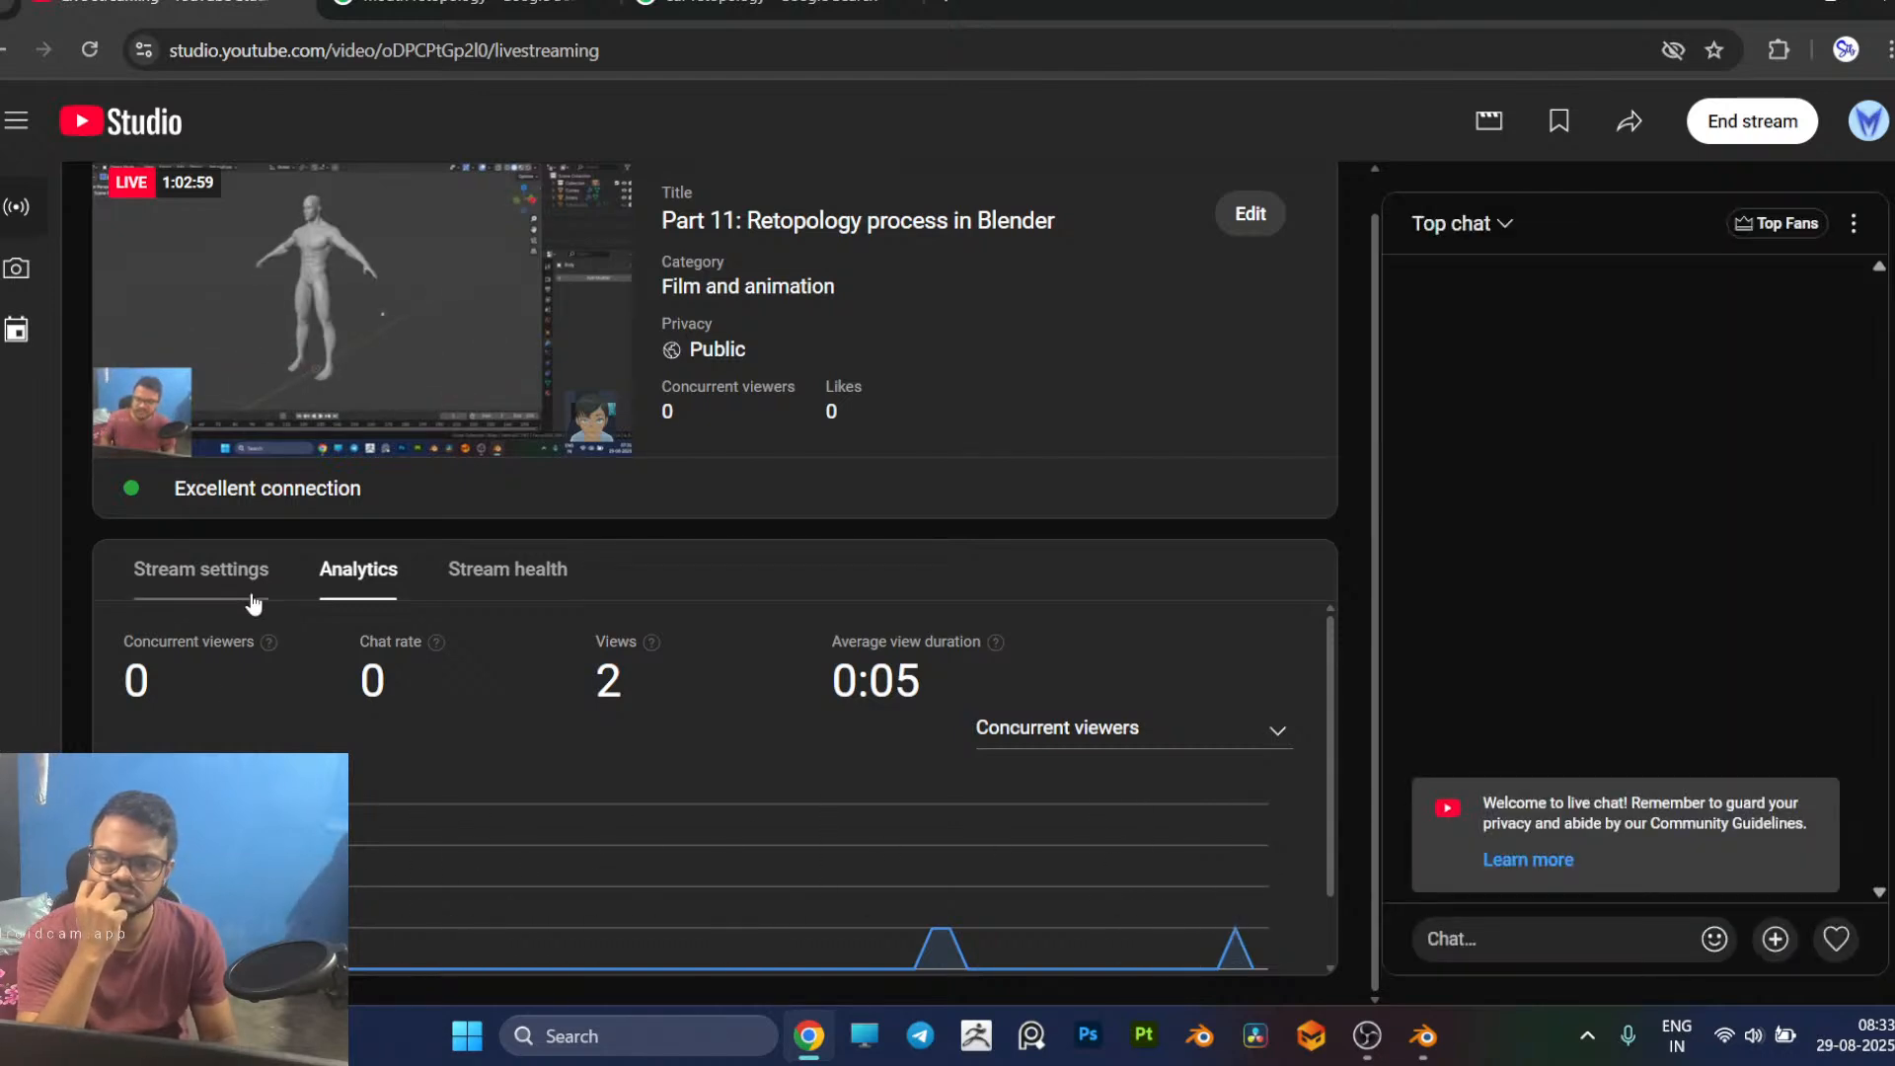
{"action": "left_click", "coordinate": [478, 572]}
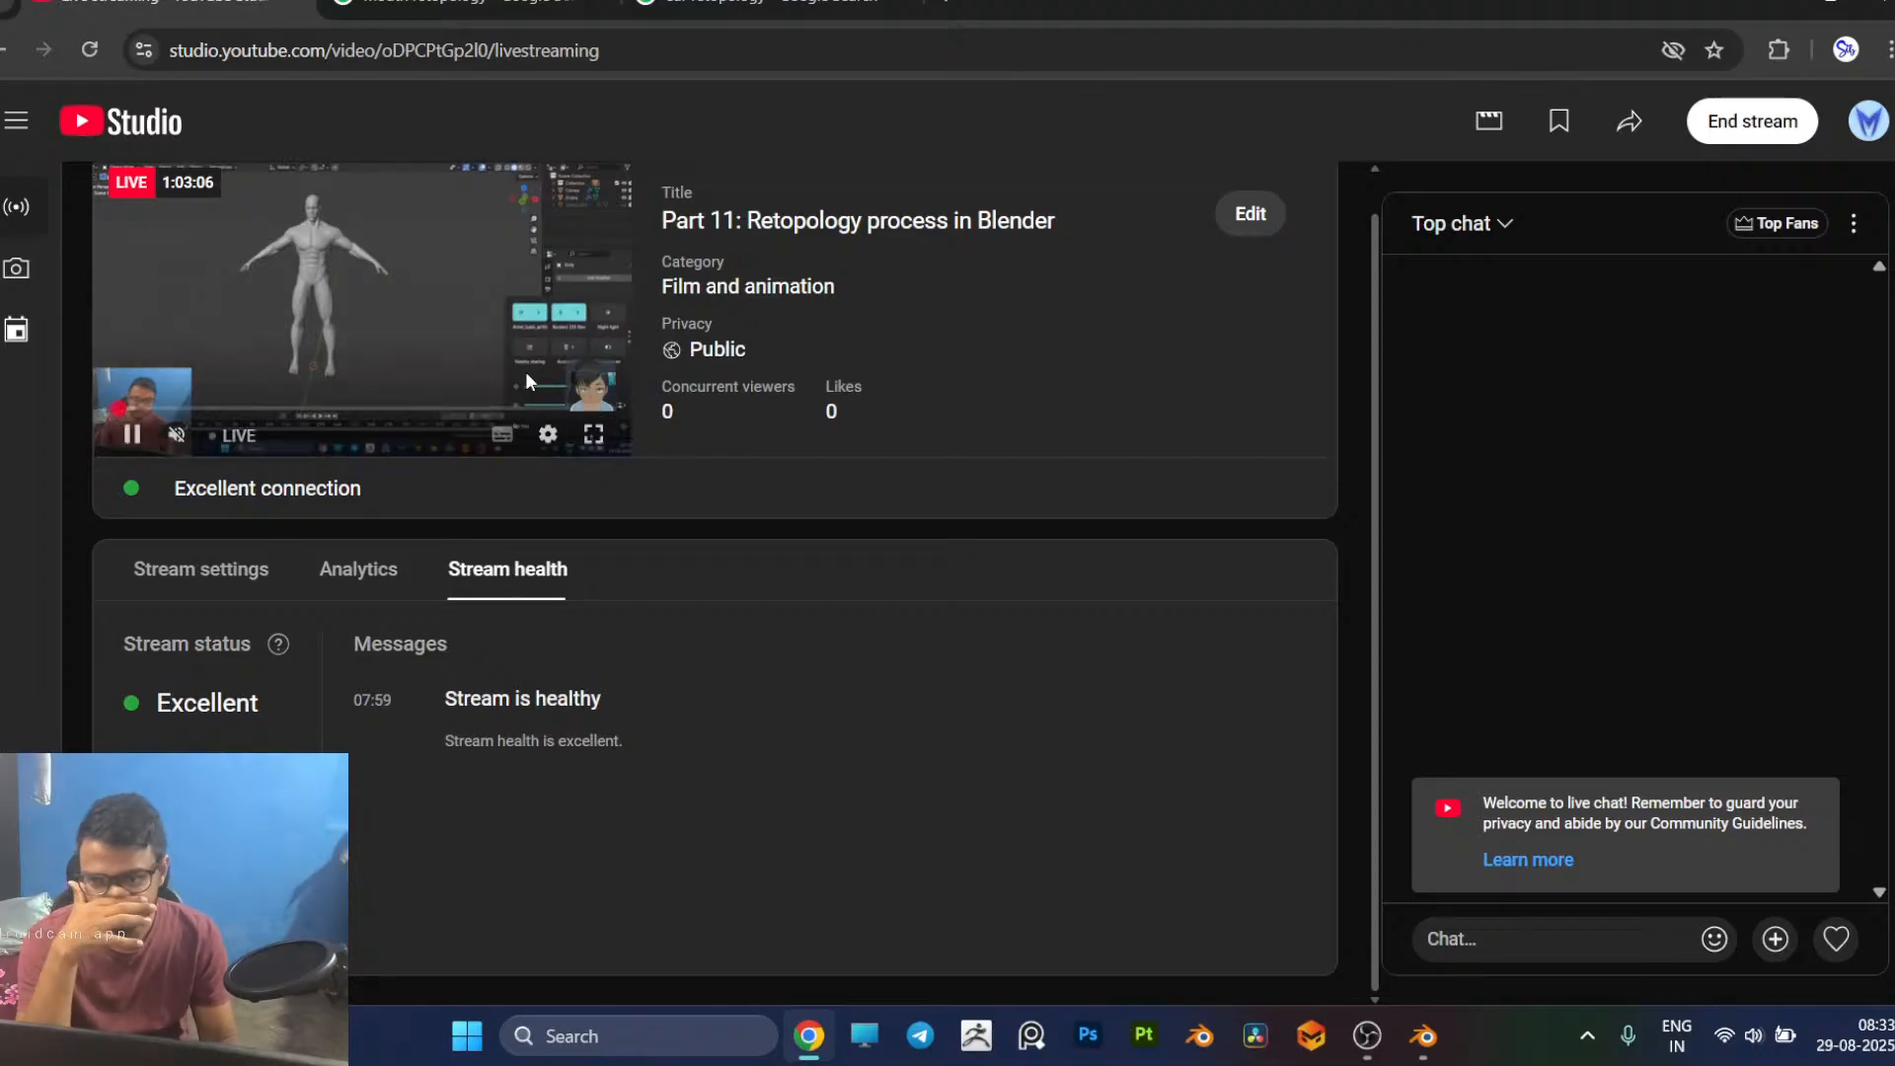
{"action": "left_click_drag", "start_coordinate": [525, 406], "coordinate": [620, 415]}
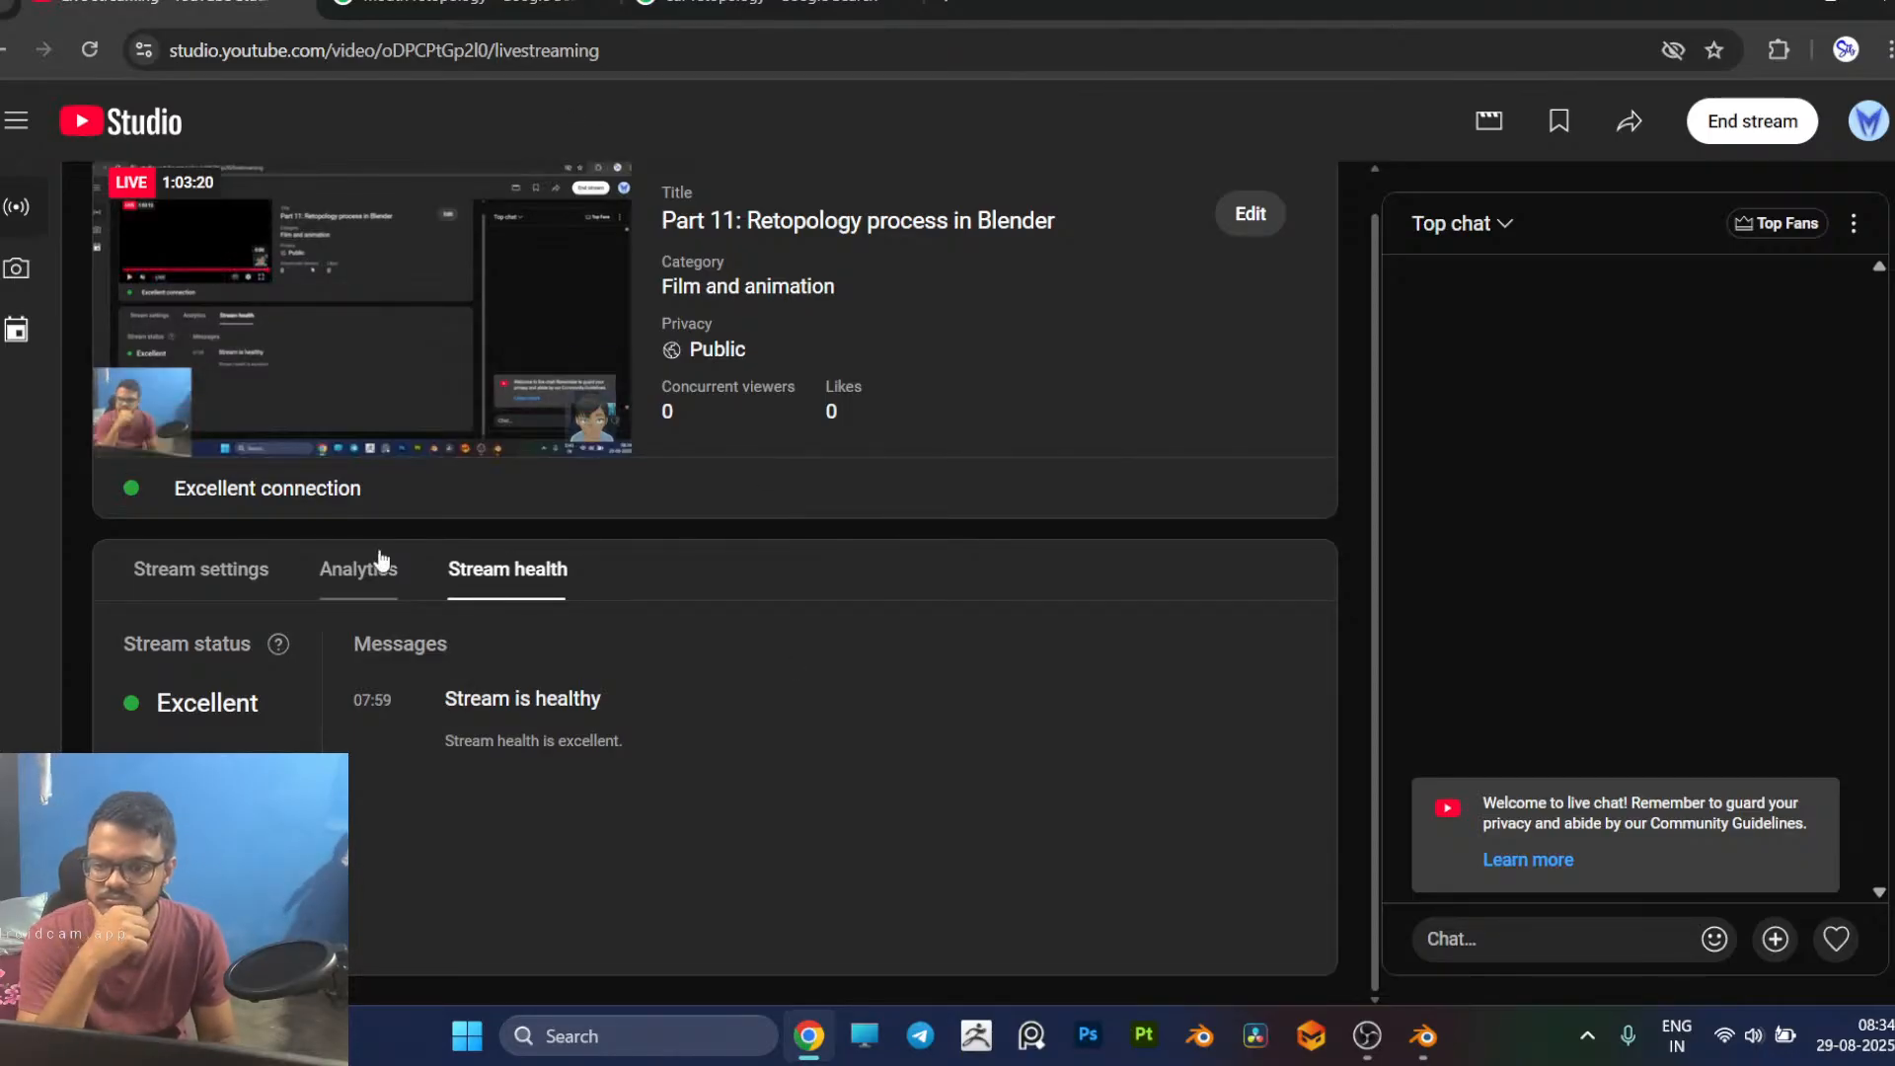
{"action": "left_click", "coordinate": [384, 565]}
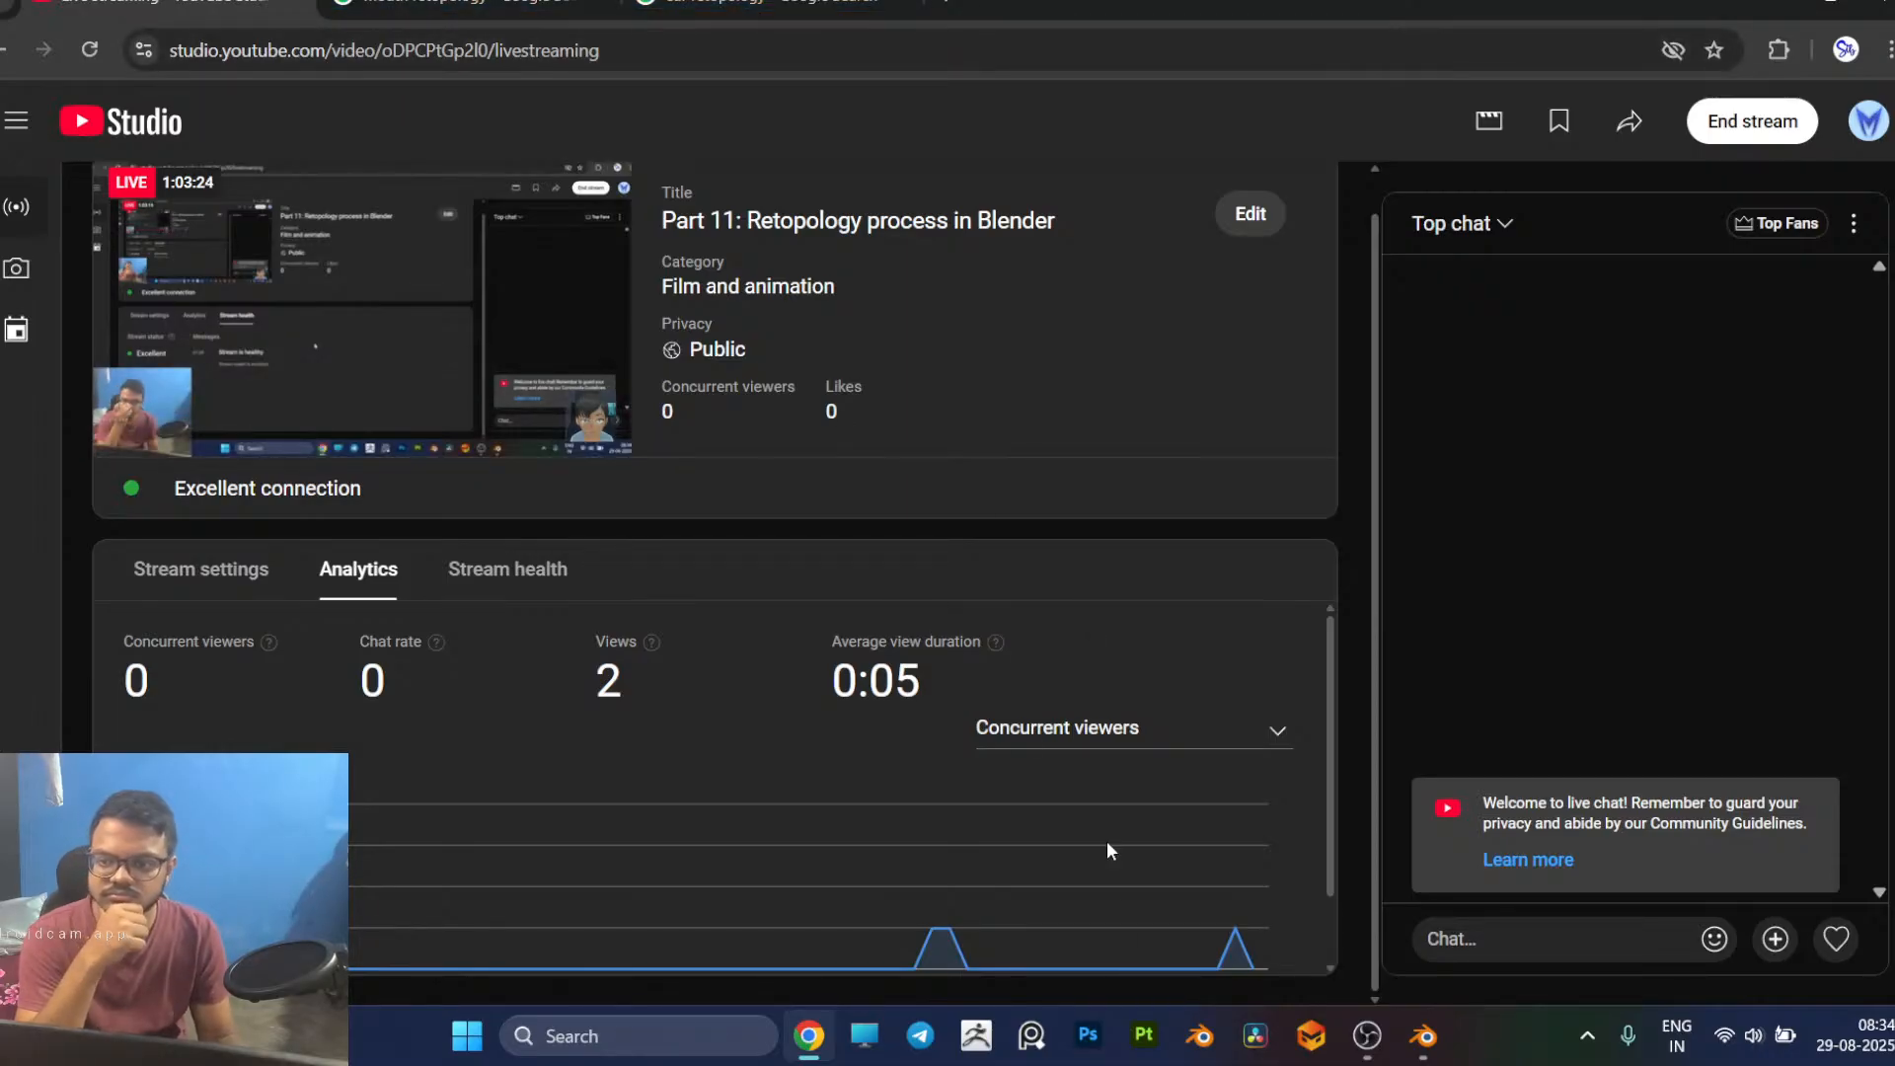
{"action": "left_click", "coordinate": [1414, 1037]}
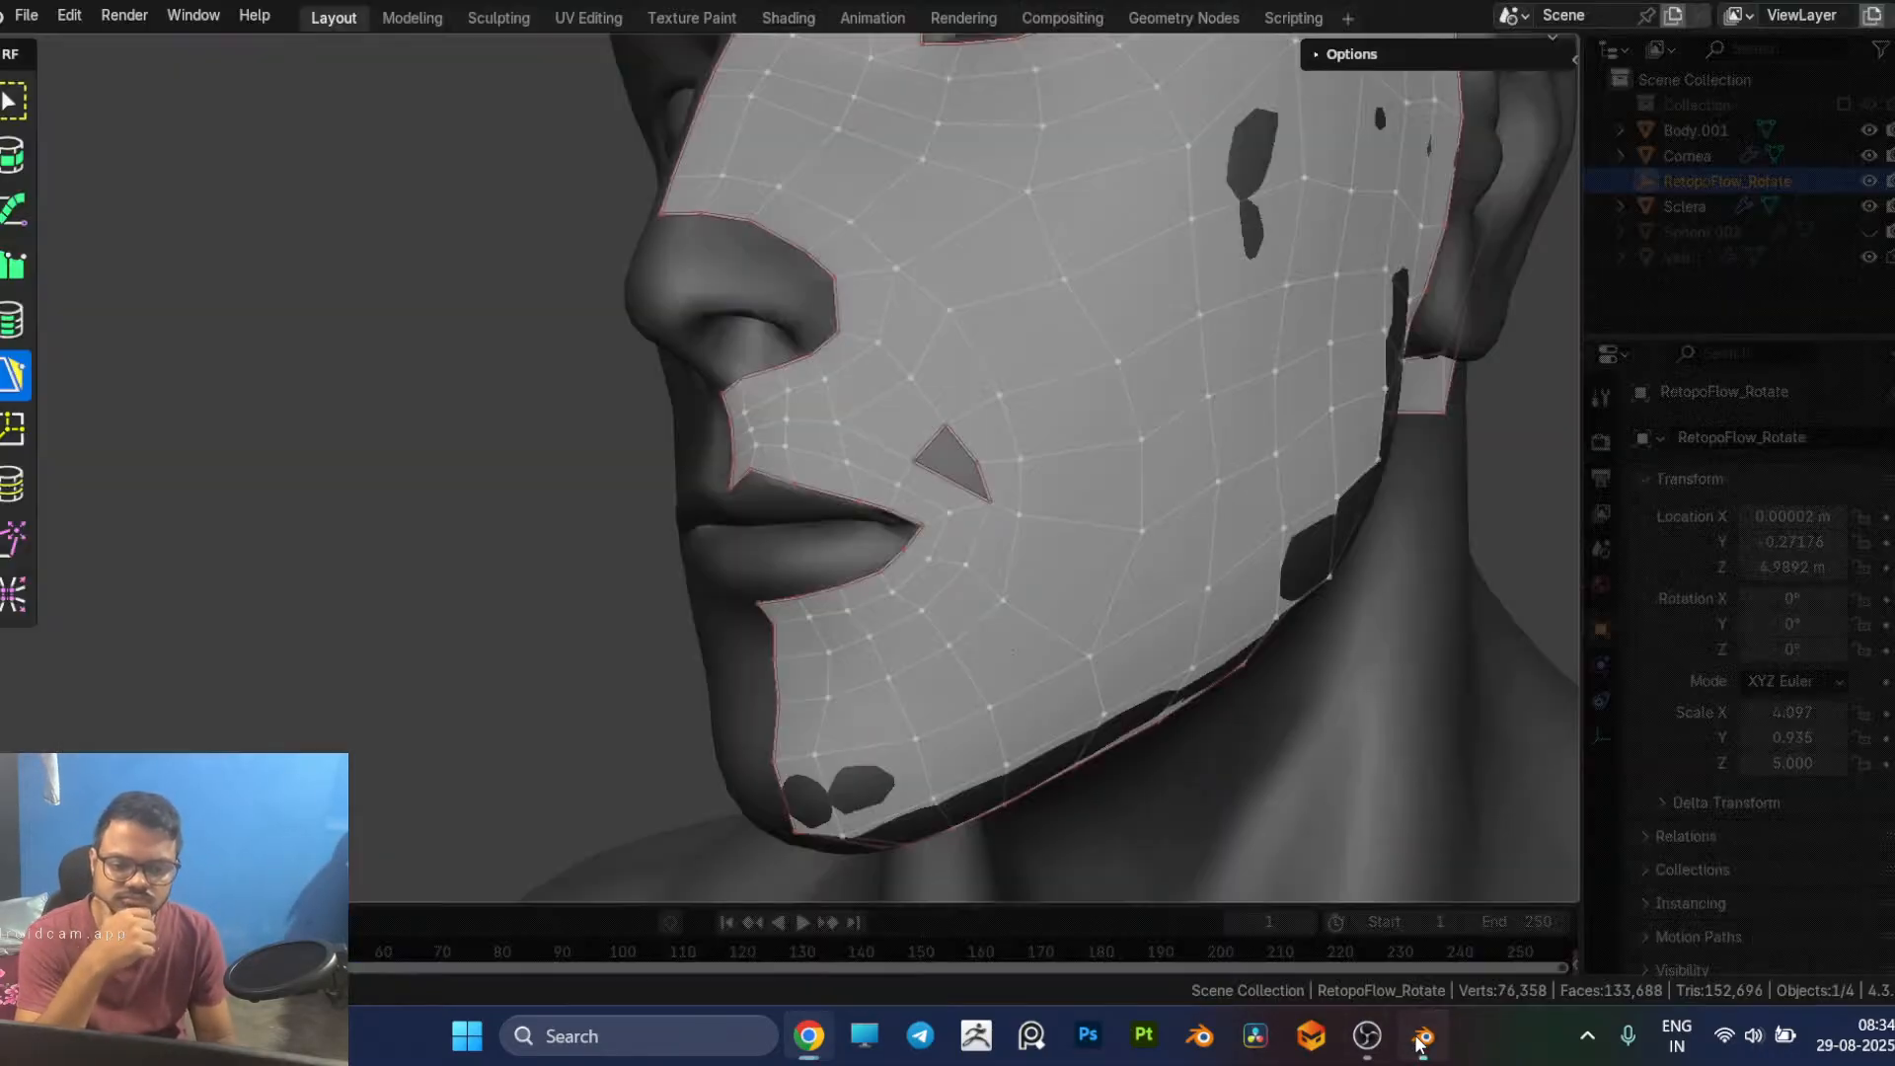
Step: Examine the head retopology from the side and front, then the full body sculpt around it
{"action": "scroll", "coordinate": [867, 605], "scroll_direction": "down", "scroll_amount": 2}
{"action": "middle_click_drag", "start_coordinate": [1039, 574], "coordinate": [965, 607]}
{"action": "scroll", "coordinate": [965, 607], "scroll_direction": "down", "scroll_amount": 5}
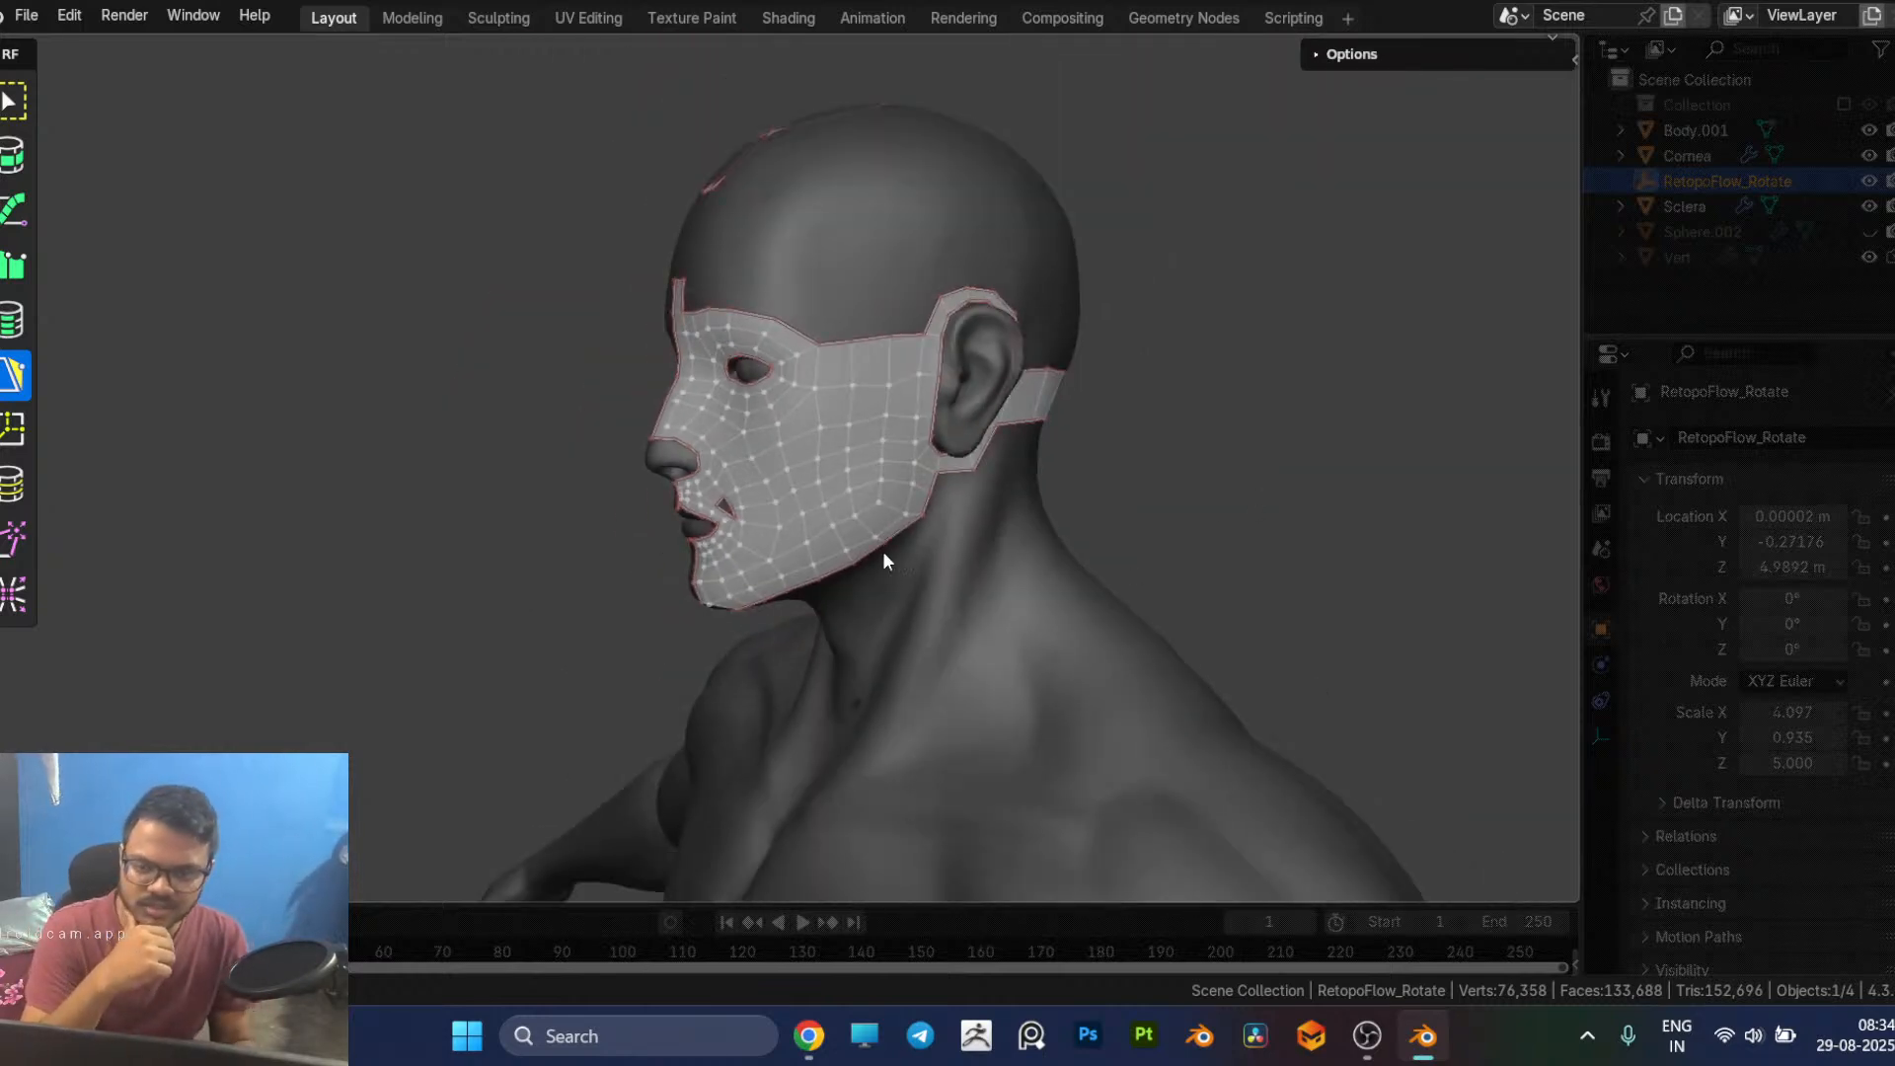
{"action": "scroll", "coordinate": [887, 559], "scroll_direction": "down", "scroll_amount": 2}
{"action": "middle_click_drag", "start_coordinate": [926, 537], "coordinate": [1052, 537]}
{"action": "scroll", "coordinate": [1049, 543], "scroll_direction": "down", "scroll_amount": 1}
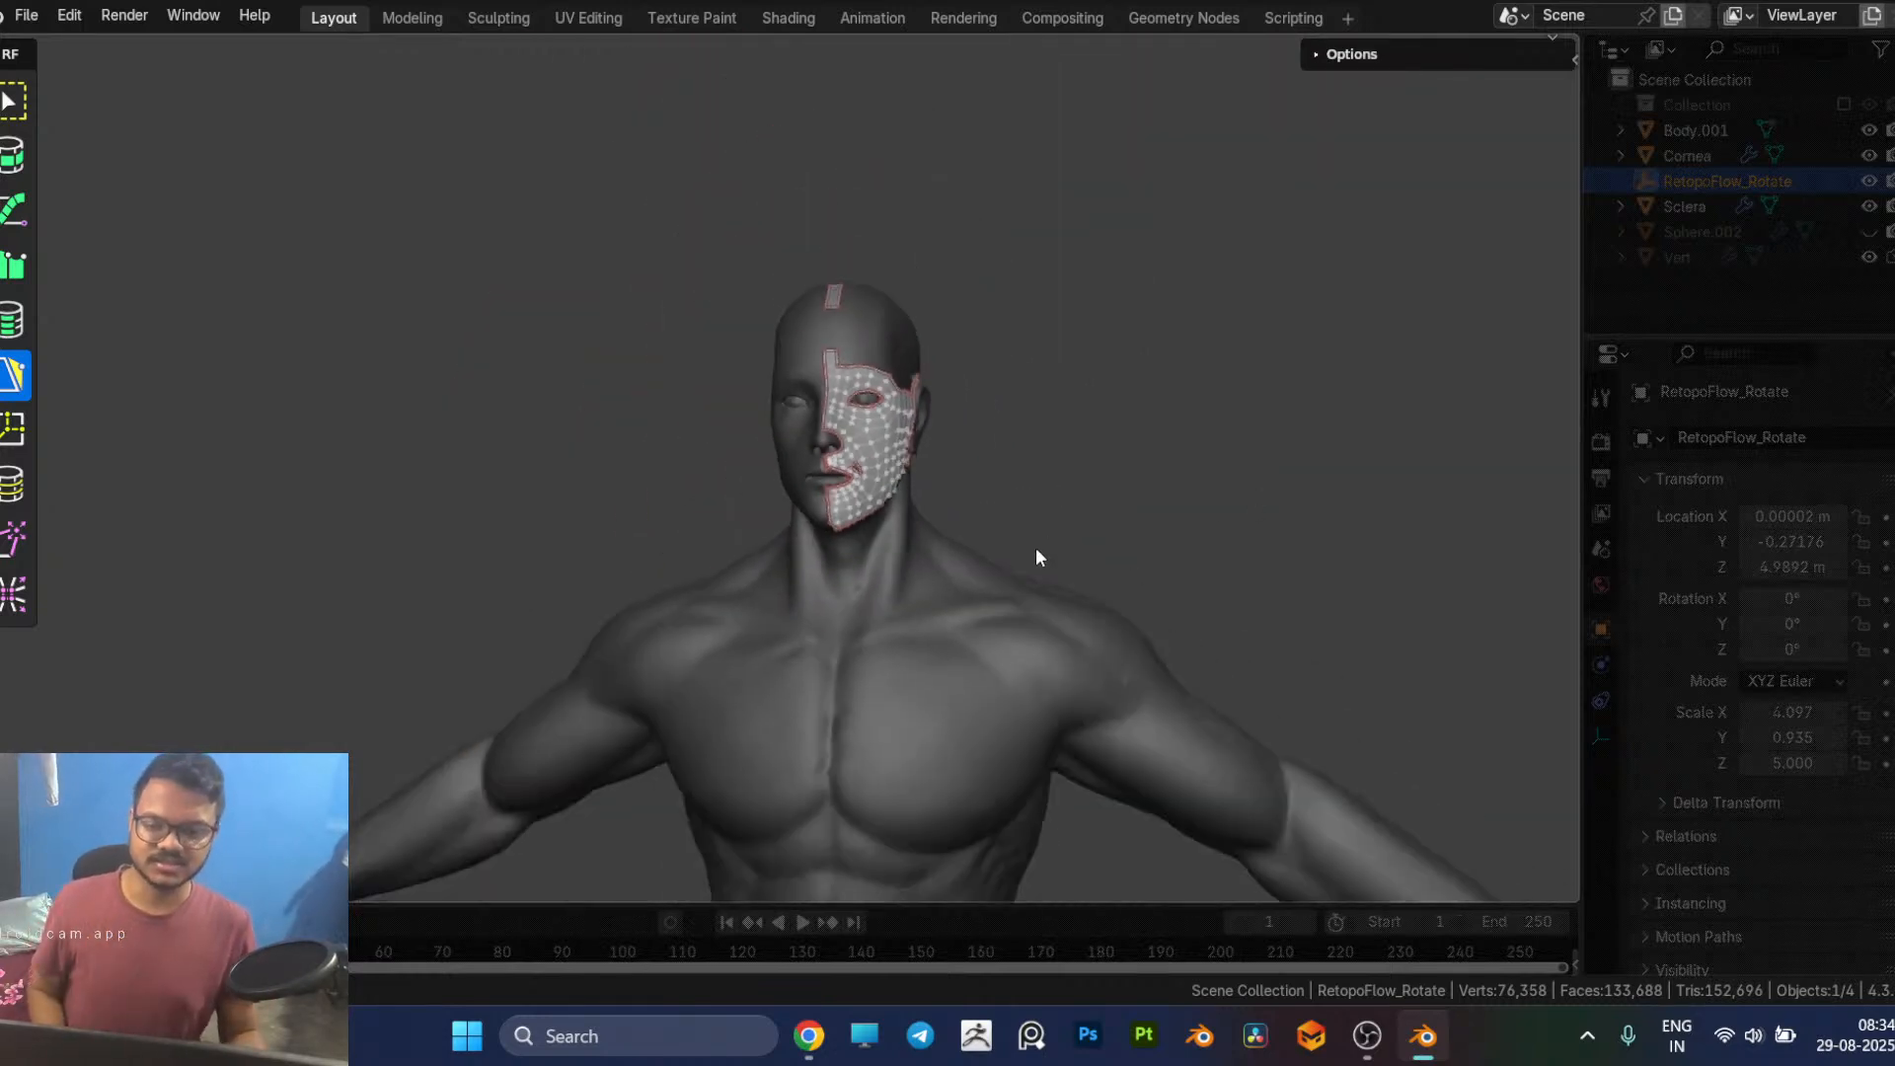
{"action": "scroll", "coordinate": [1048, 536], "scroll_direction": "down", "scroll_amount": 2}
{"action": "middle_click_drag", "start_coordinate": [964, 656], "coordinate": [1064, 472], "text": "shift"}
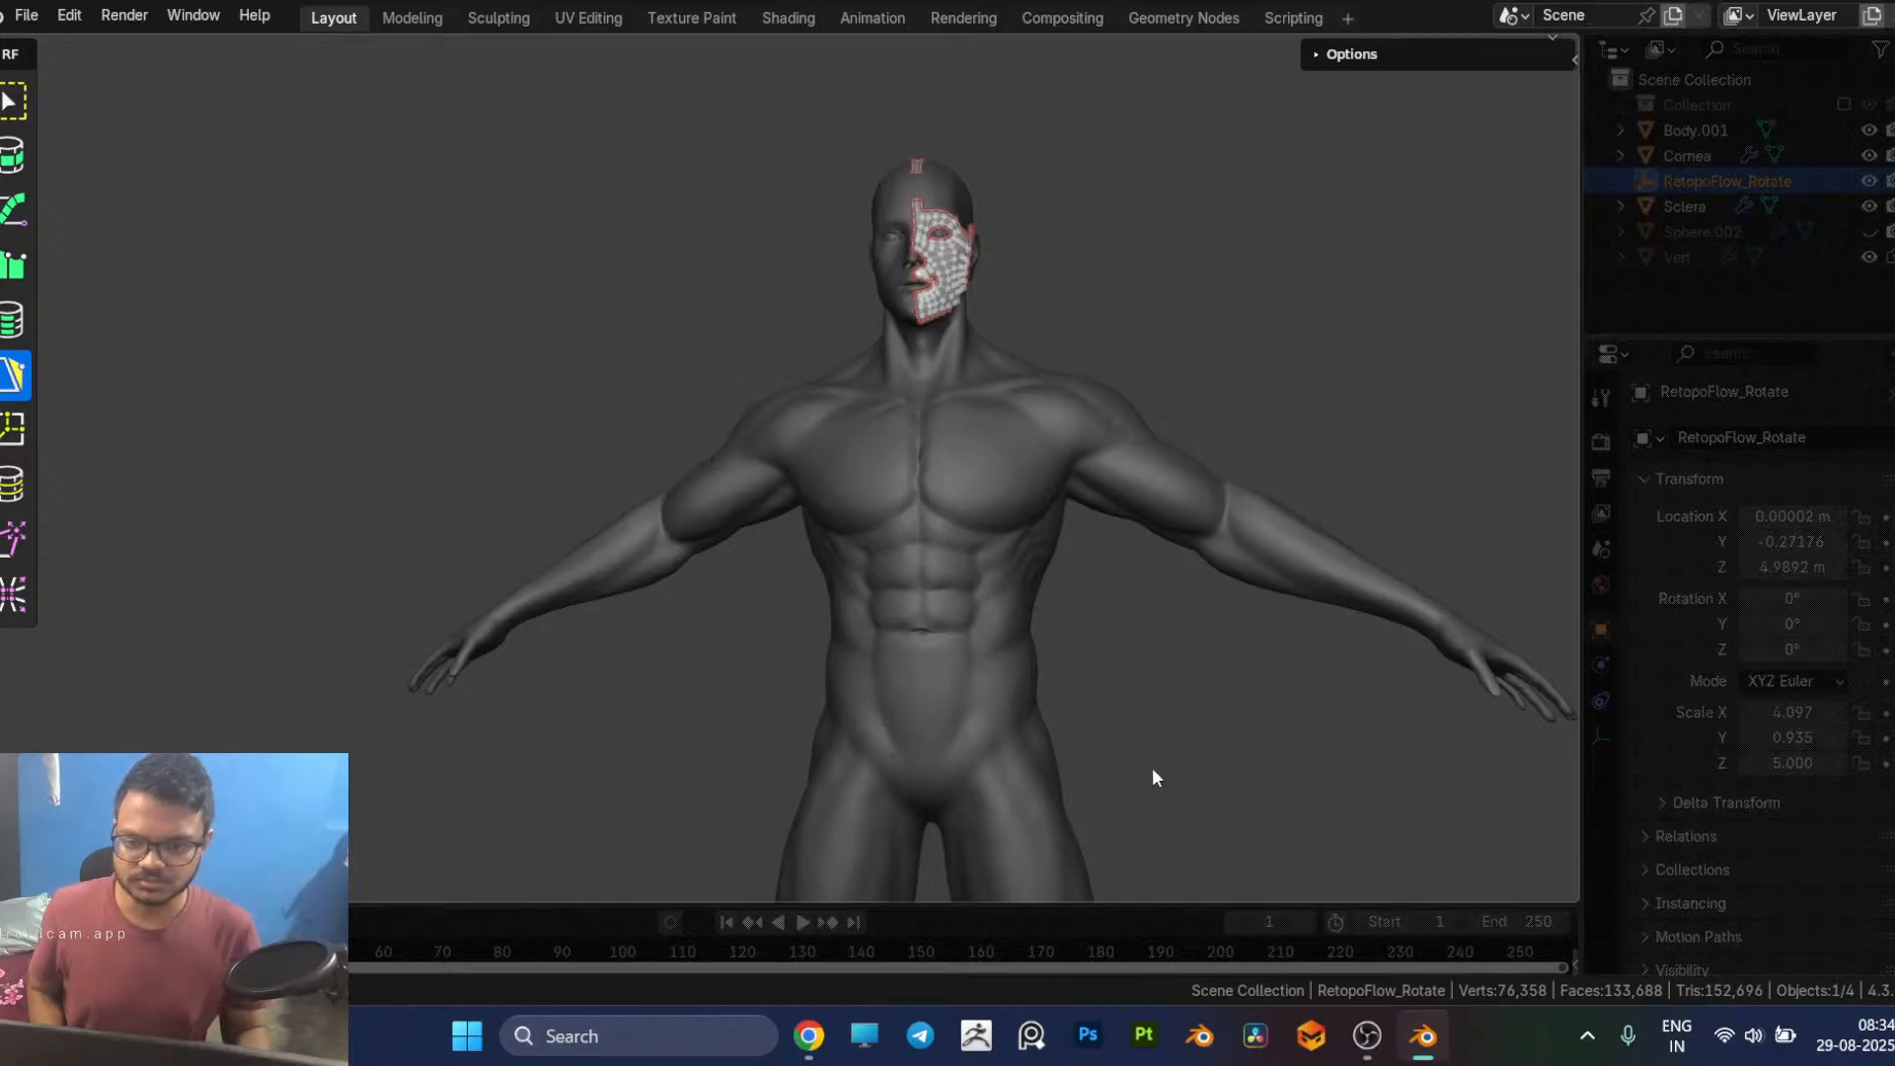
{"action": "middle_click_drag", "start_coordinate": [1058, 699], "coordinate": [1045, 606], "text": "shift"}
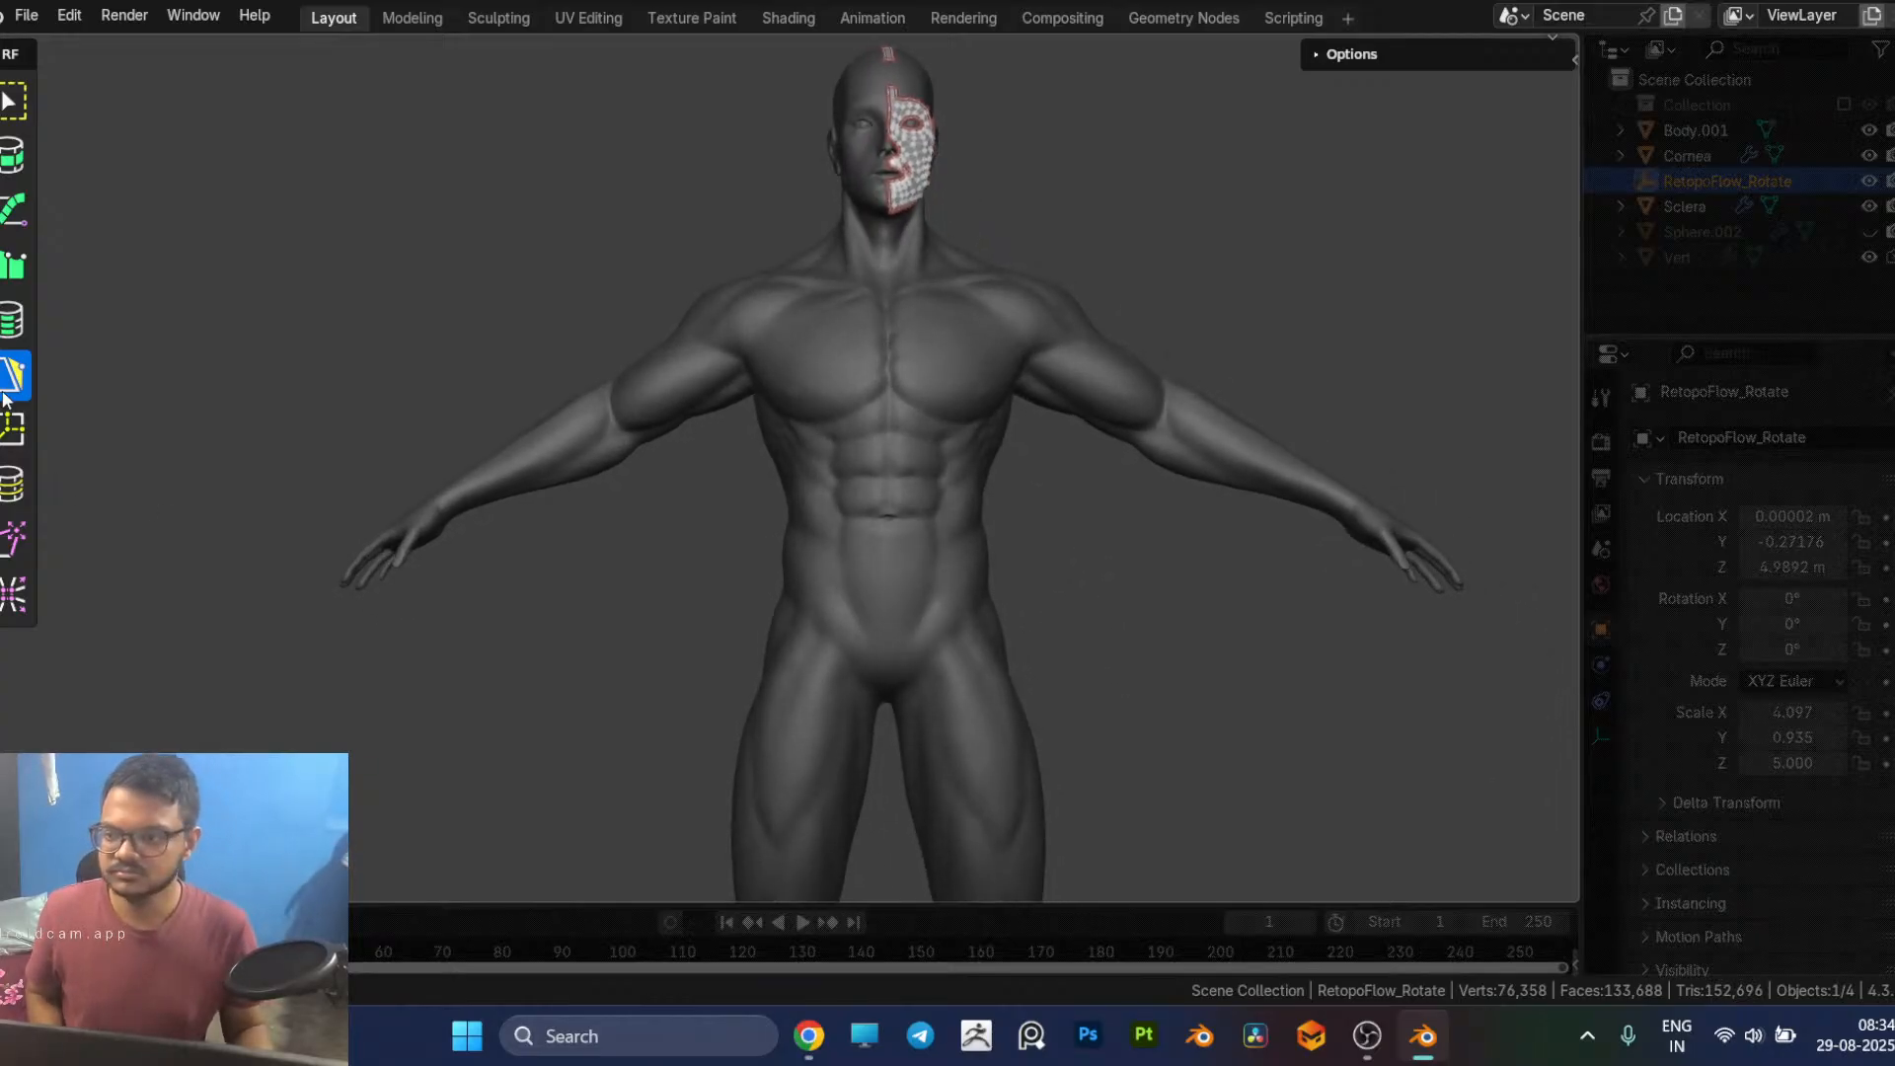
Step: Use the Contours tool to cut a 16-segment ring around the waist from the back of the body
{"action": "left_click", "coordinate": [12, 319]}
{"action": "middle_click_drag", "start_coordinate": [1076, 551], "coordinate": [997, 534], "text": "shift"}
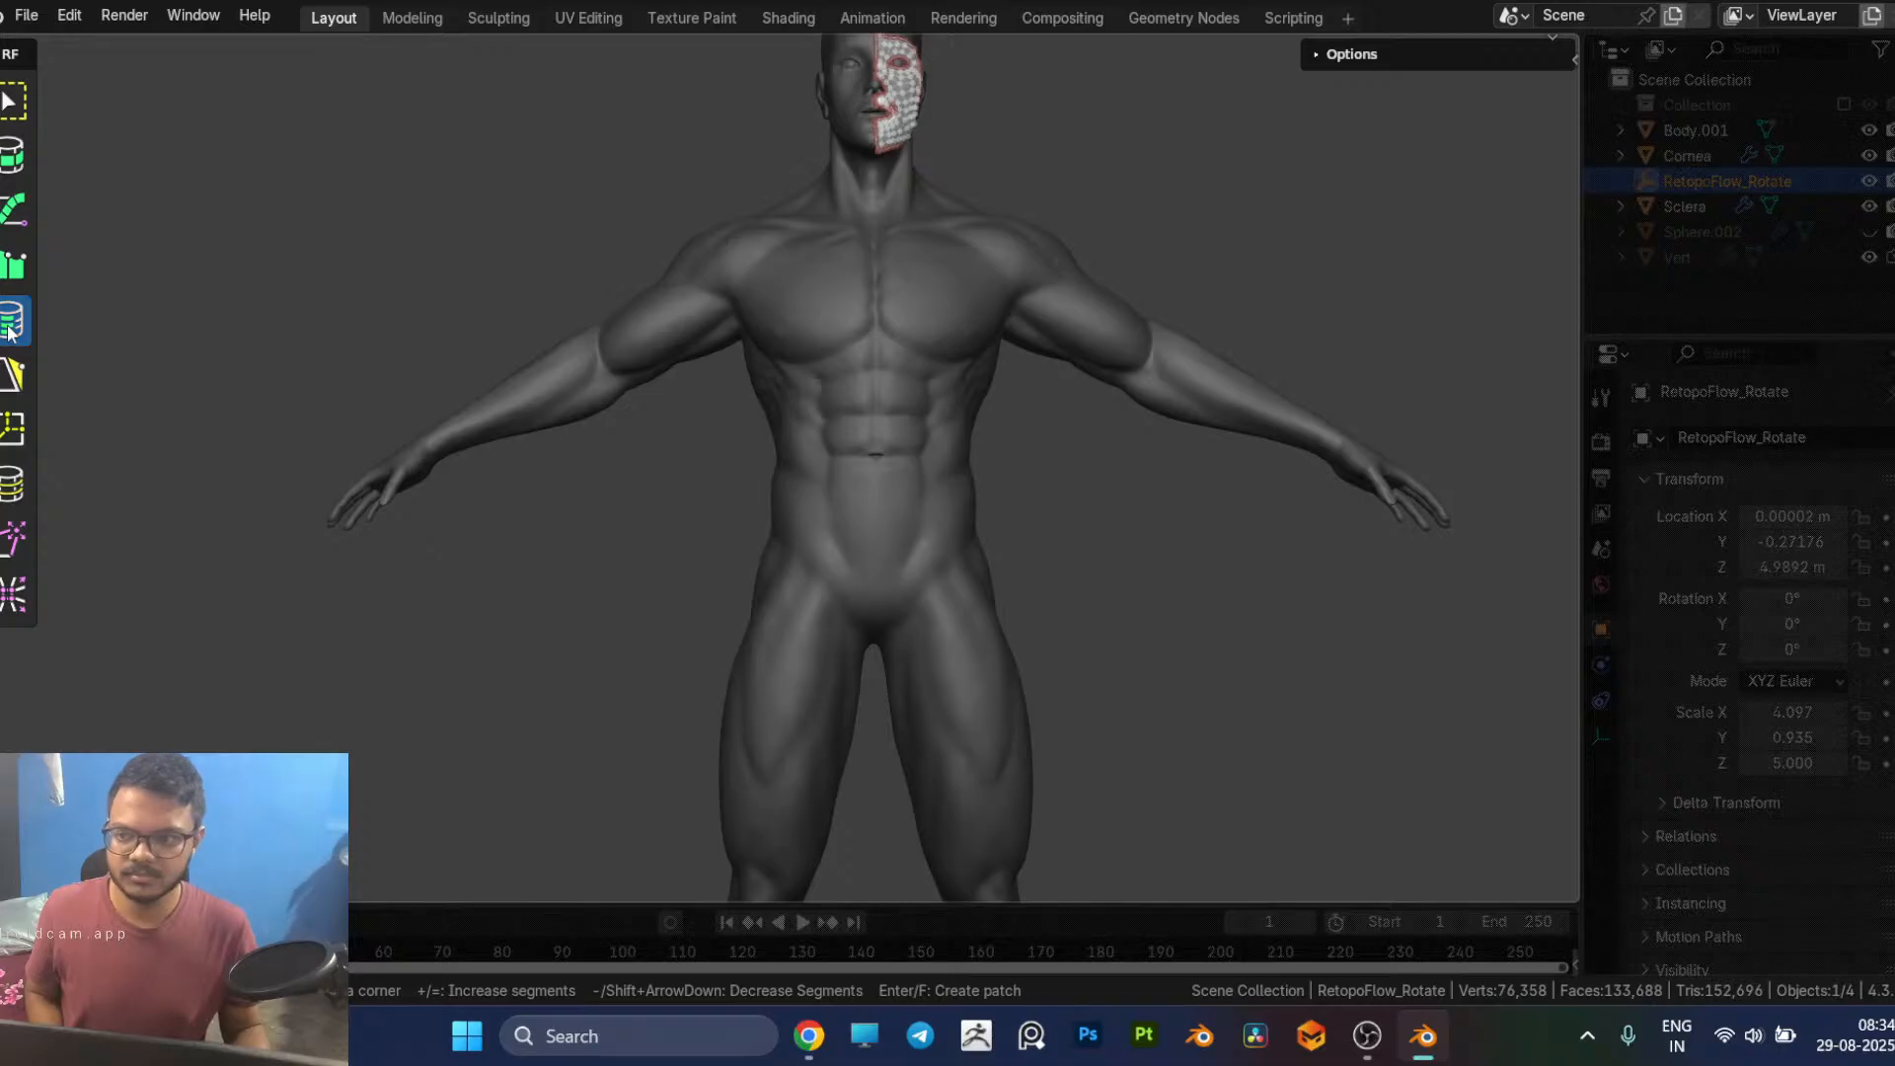
{"action": "left_click", "coordinate": [12, 155]}
{"action": "mouse_move", "coordinate": [714, 487]}
{"action": "left_mouse_down"}
{"action": "mouse_move", "coordinate": [1286, 482]}
{"action": "mouse_move", "coordinate": [1215, 475]}
{"action": "mouse_move", "coordinate": [683, 590]}
{"action": "left_mouse_up"}
{"action": "mouse_move", "coordinate": [963, 721]}
{"action": "middle_mouse_down", "text": "shift"}
{"action": "mouse_move", "coordinate": [944, 585]}
{"action": "mouse_move", "coordinate": [1003, 626]}
{"action": "mouse_move", "coordinate": [986, 589]}
{"action": "mouse_move", "coordinate": [657, 583]}
{"action": "mouse_move", "coordinate": [491, 605]}
{"action": "mouse_move", "coordinate": [562, 576]}
{"action": "mouse_move", "coordinate": [542, 567]}
{"action": "mouse_move", "coordinate": [653, 462]}
{"action": "middle_mouse_up", "text": "shift"}
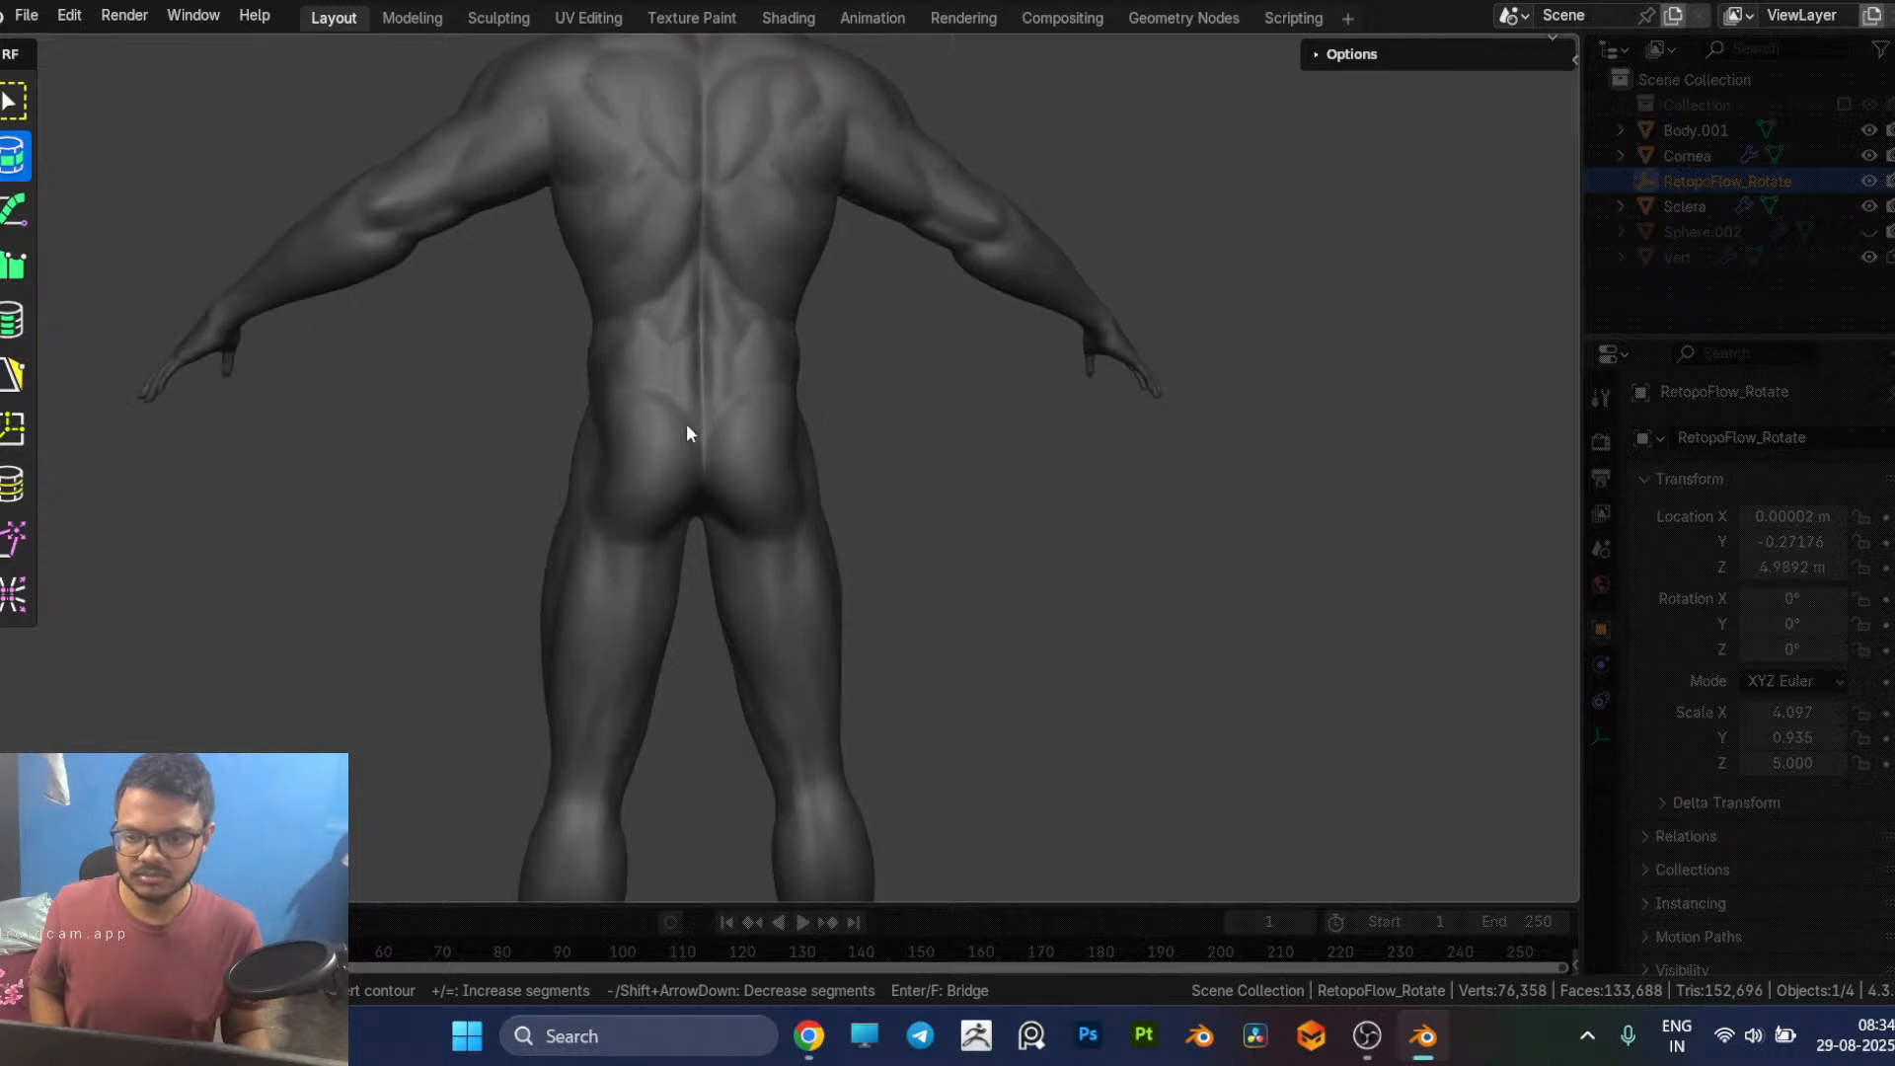
{"action": "scroll", "coordinate": [829, 472], "scroll_direction": "up", "scroll_amount": 2}
{"action": "left_click_drag", "start_coordinate": [444, 386], "coordinate": [1013, 378]}
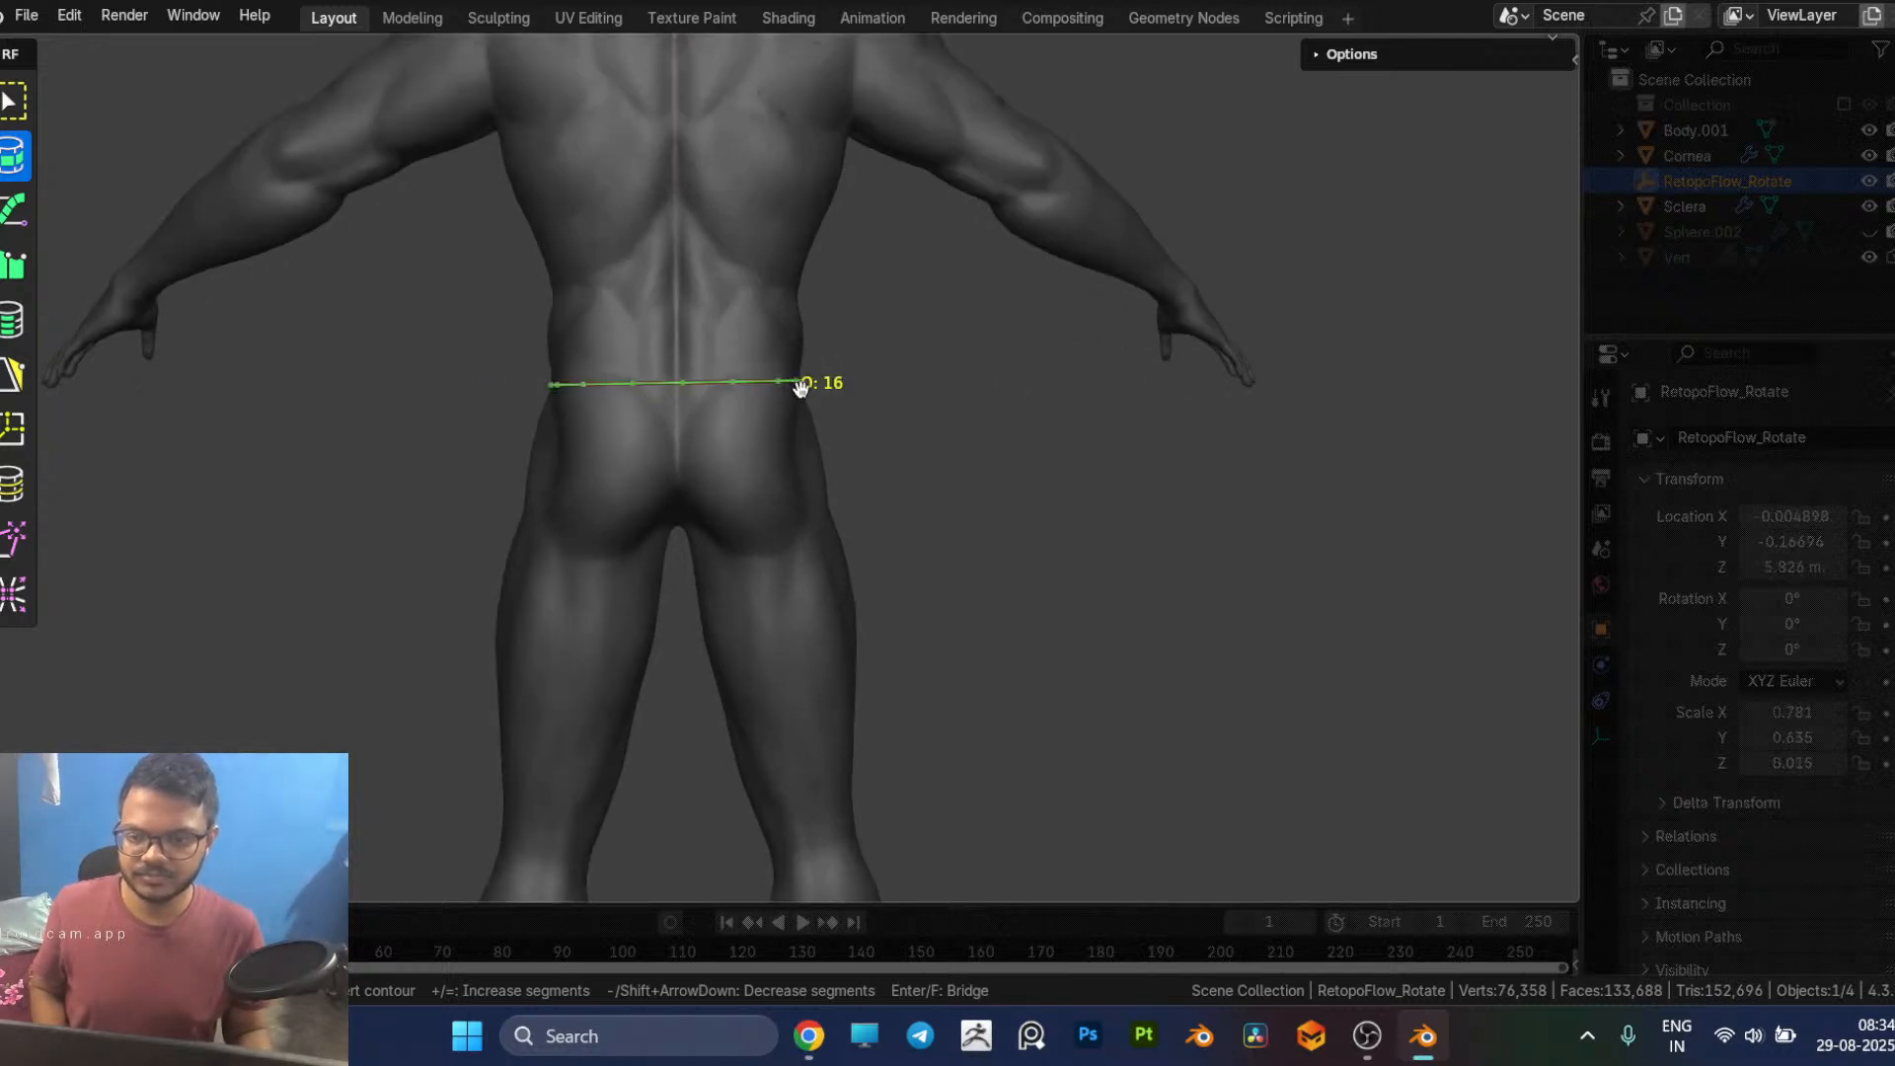
Step: Add two more 16-segment contours around the abdomen and just beneath the chest, extending the torso mesh up from the waist
{"action": "middle_click_drag", "start_coordinate": [274, 596], "coordinate": [796, 598]}
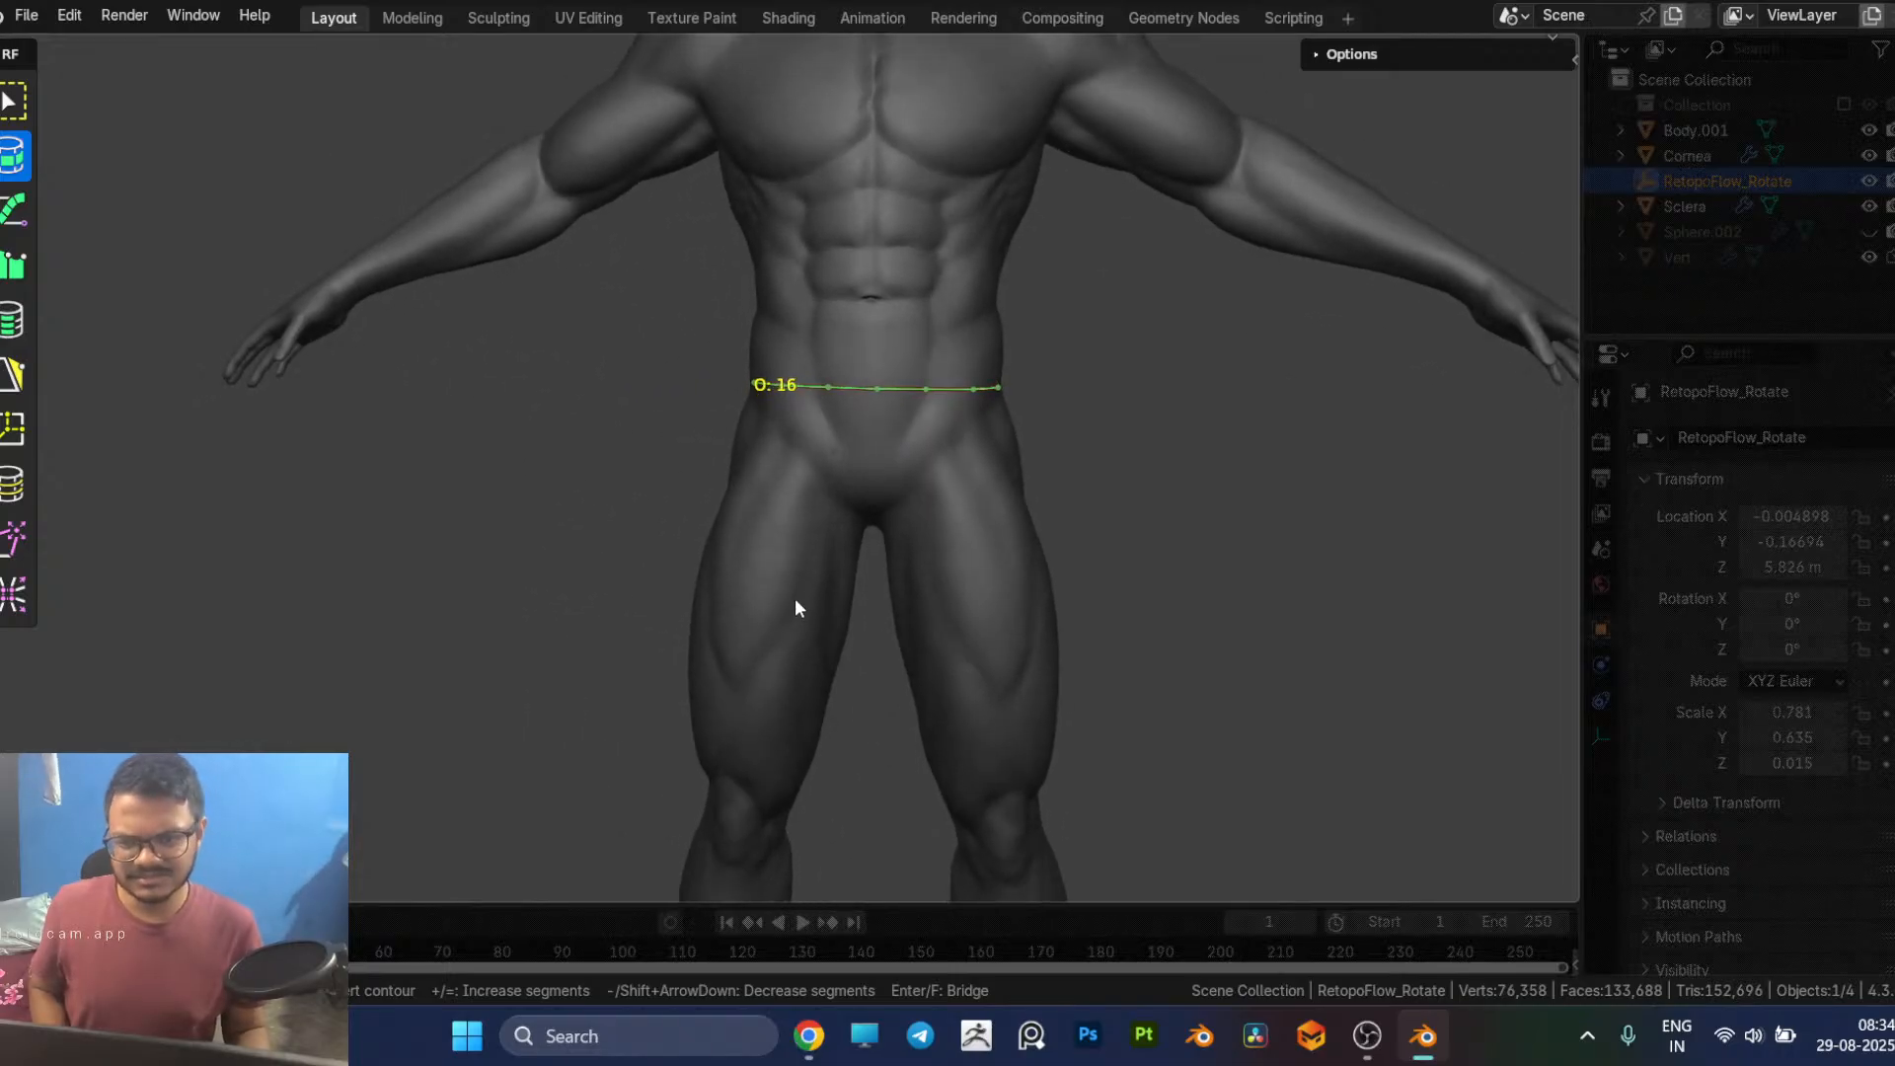
{"action": "middle_click_drag", "start_coordinate": [936, 484], "coordinate": [914, 562], "text": "shift"}
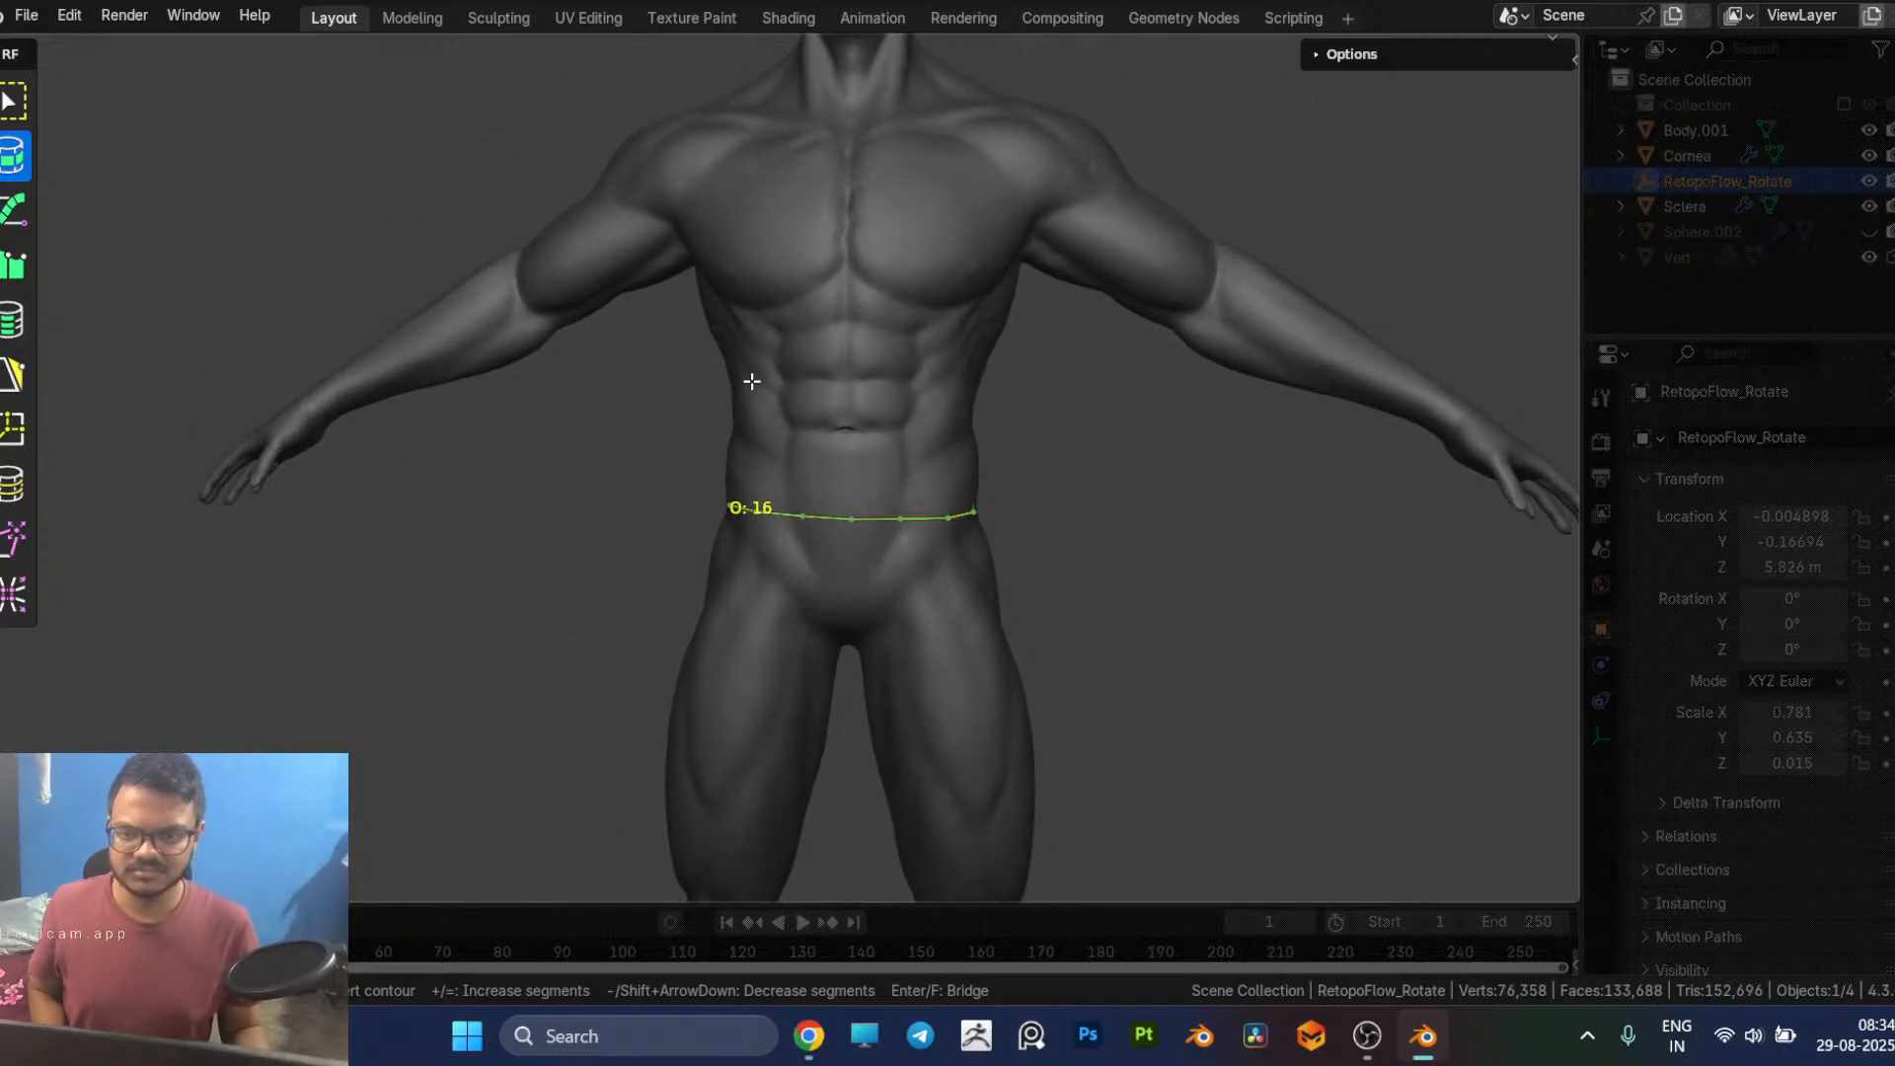
{"action": "left_click_drag", "start_coordinate": [731, 394], "coordinate": [1073, 397]}
{"action": "middle_click_drag", "start_coordinate": [1073, 397], "coordinate": [1089, 491], "text": "shift"}
{"action": "mouse_move", "coordinate": [1054, 387]}
{"action": "left_mouse_down"}
{"action": "mouse_move", "coordinate": [787, 411]}
{"action": "mouse_move", "coordinate": [651, 392]}
{"action": "left_mouse_up"}
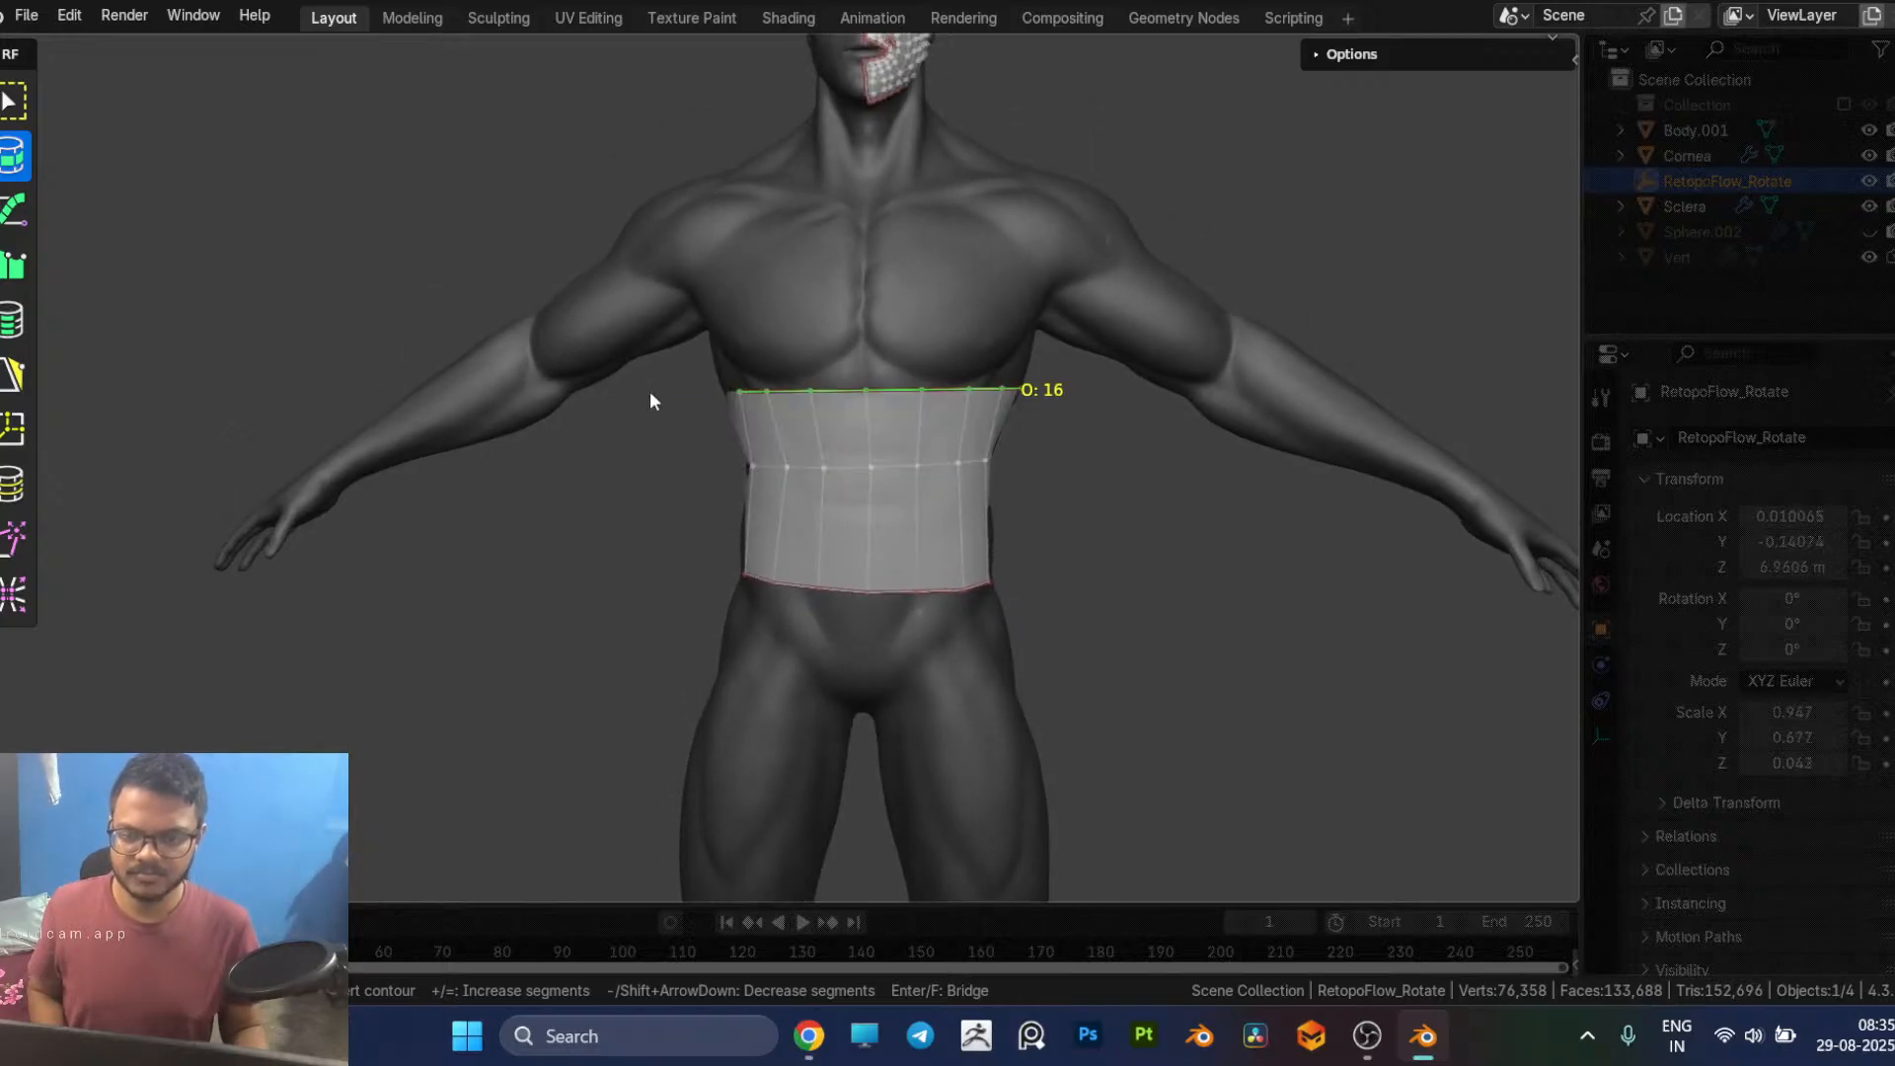
Step: Cut a contour around the upper thigh just below the buttock and reduce it to 12 segments
{"action": "middle_click_drag", "start_coordinate": [908, 466], "coordinate": [926, 553], "text": "shift"}
{"action": "mouse_move", "coordinate": [718, 429]}
{"action": "left_mouse_down"}
{"action": "mouse_move", "coordinate": [1086, 429]}
{"action": "mouse_move", "coordinate": [529, 652]}
{"action": "left_mouse_up"}
{"action": "mouse_move", "coordinate": [825, 627]}
{"action": "middle_mouse_down"}
{"action": "mouse_move", "coordinate": [580, 576]}
{"action": "mouse_move", "coordinate": [337, 611]}
{"action": "middle_mouse_up"}
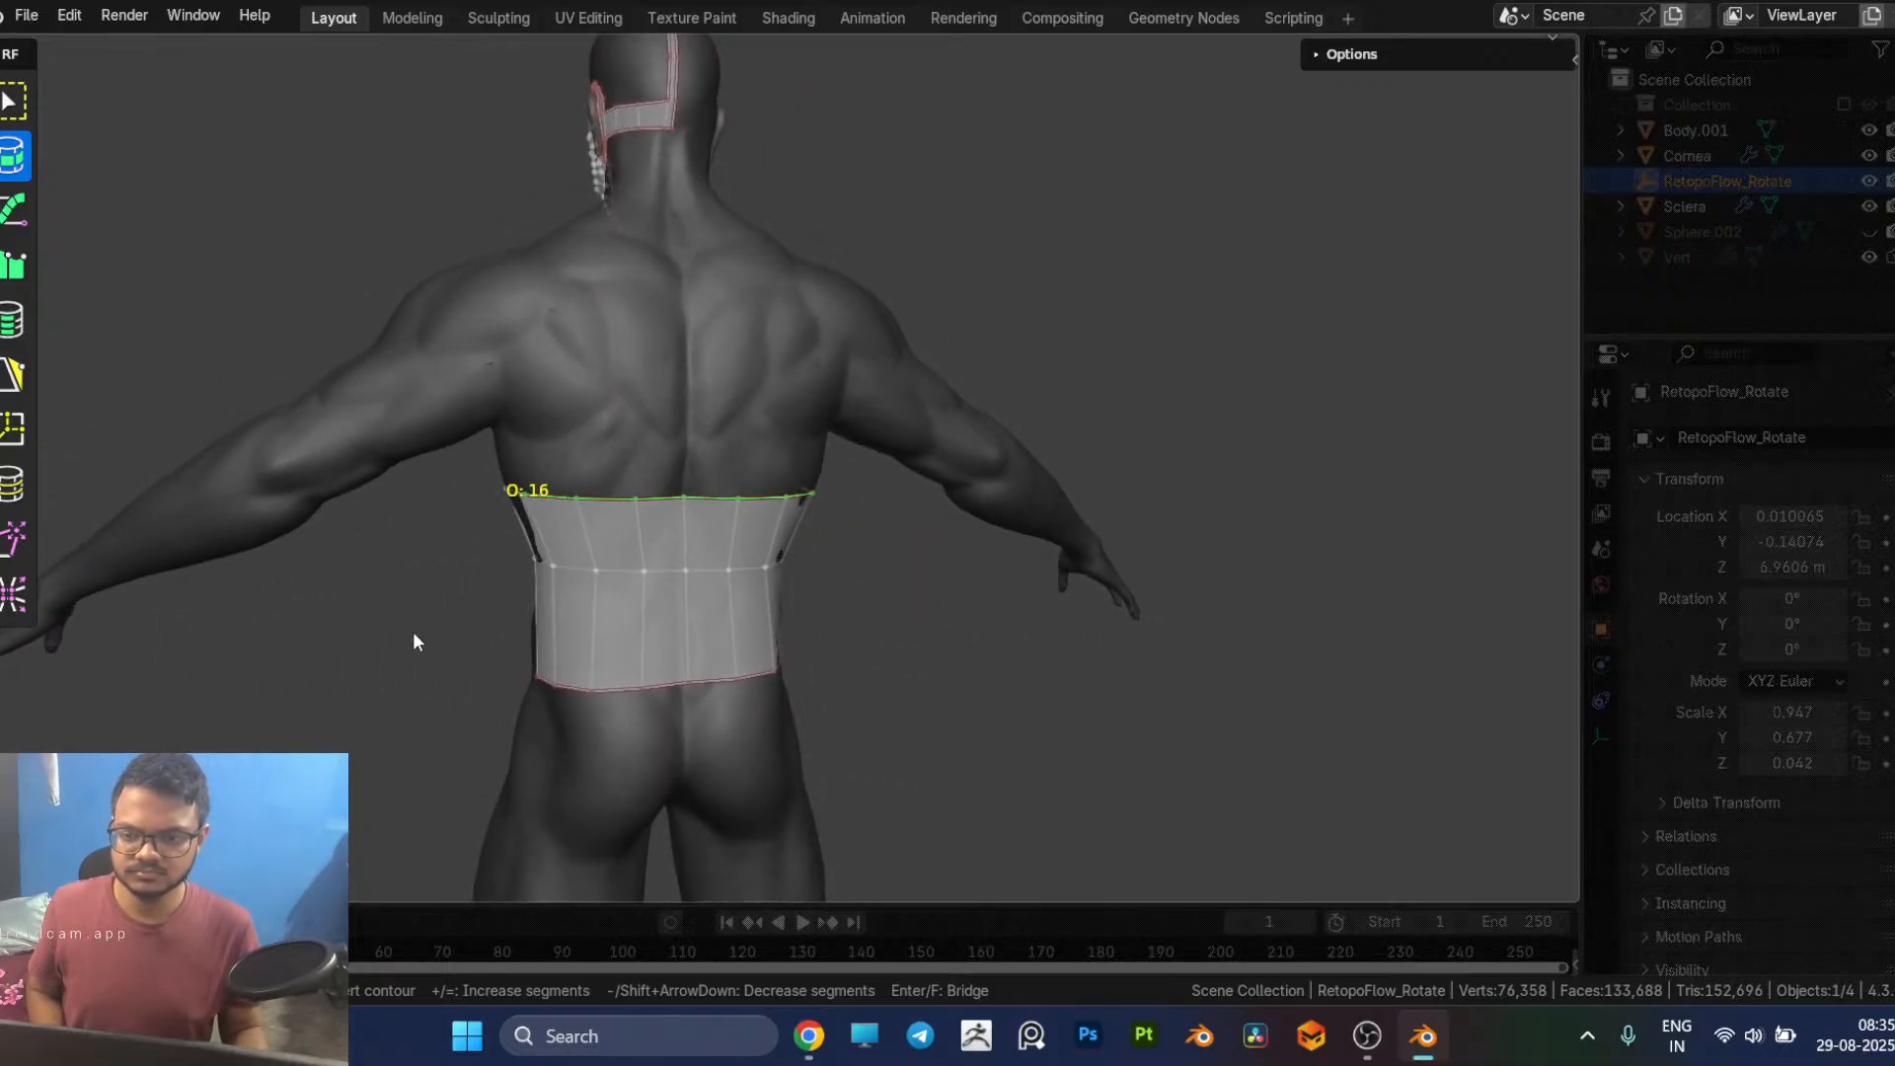
{"action": "middle_click_drag", "start_coordinate": [590, 621], "coordinate": [667, 320], "text": "shift"}
{"action": "middle_click_drag", "start_coordinate": [677, 603], "coordinate": [604, 449], "text": "shift"}
{"action": "scroll", "coordinate": [511, 479], "scroll_direction": "up", "scroll_amount": 2}
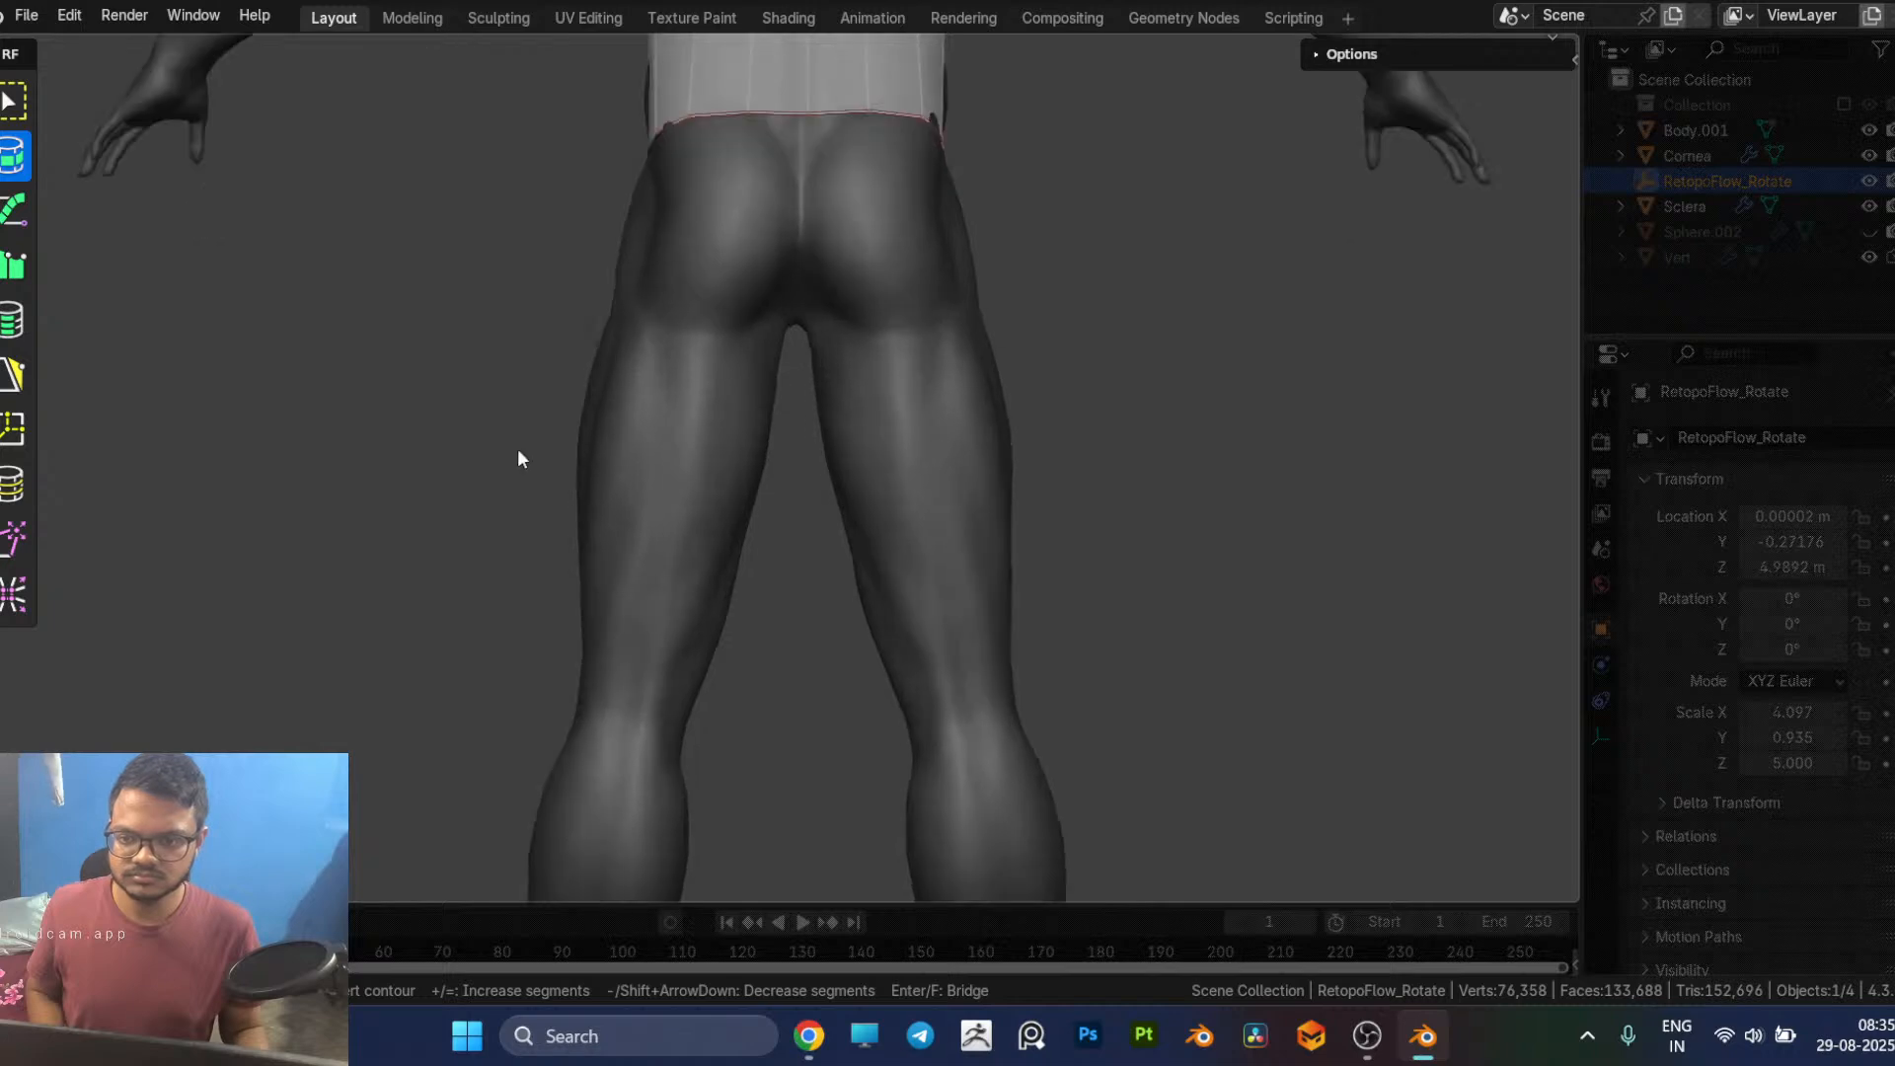
{"action": "left_click_drag", "start_coordinate": [577, 323], "coordinate": [797, 351]}
{"action": "scroll", "coordinate": [742, 355], "scroll_direction": "down", "scroll_amount": 1}
{"action": "key", "text": "equal"}
{"action": "key", "text": "minus"}
{"action": "key", "text": "minus"}
{"action": "key", "text": "minus"}
{"action": "key", "text": "minus"}
{"action": "key", "text": "minus"}
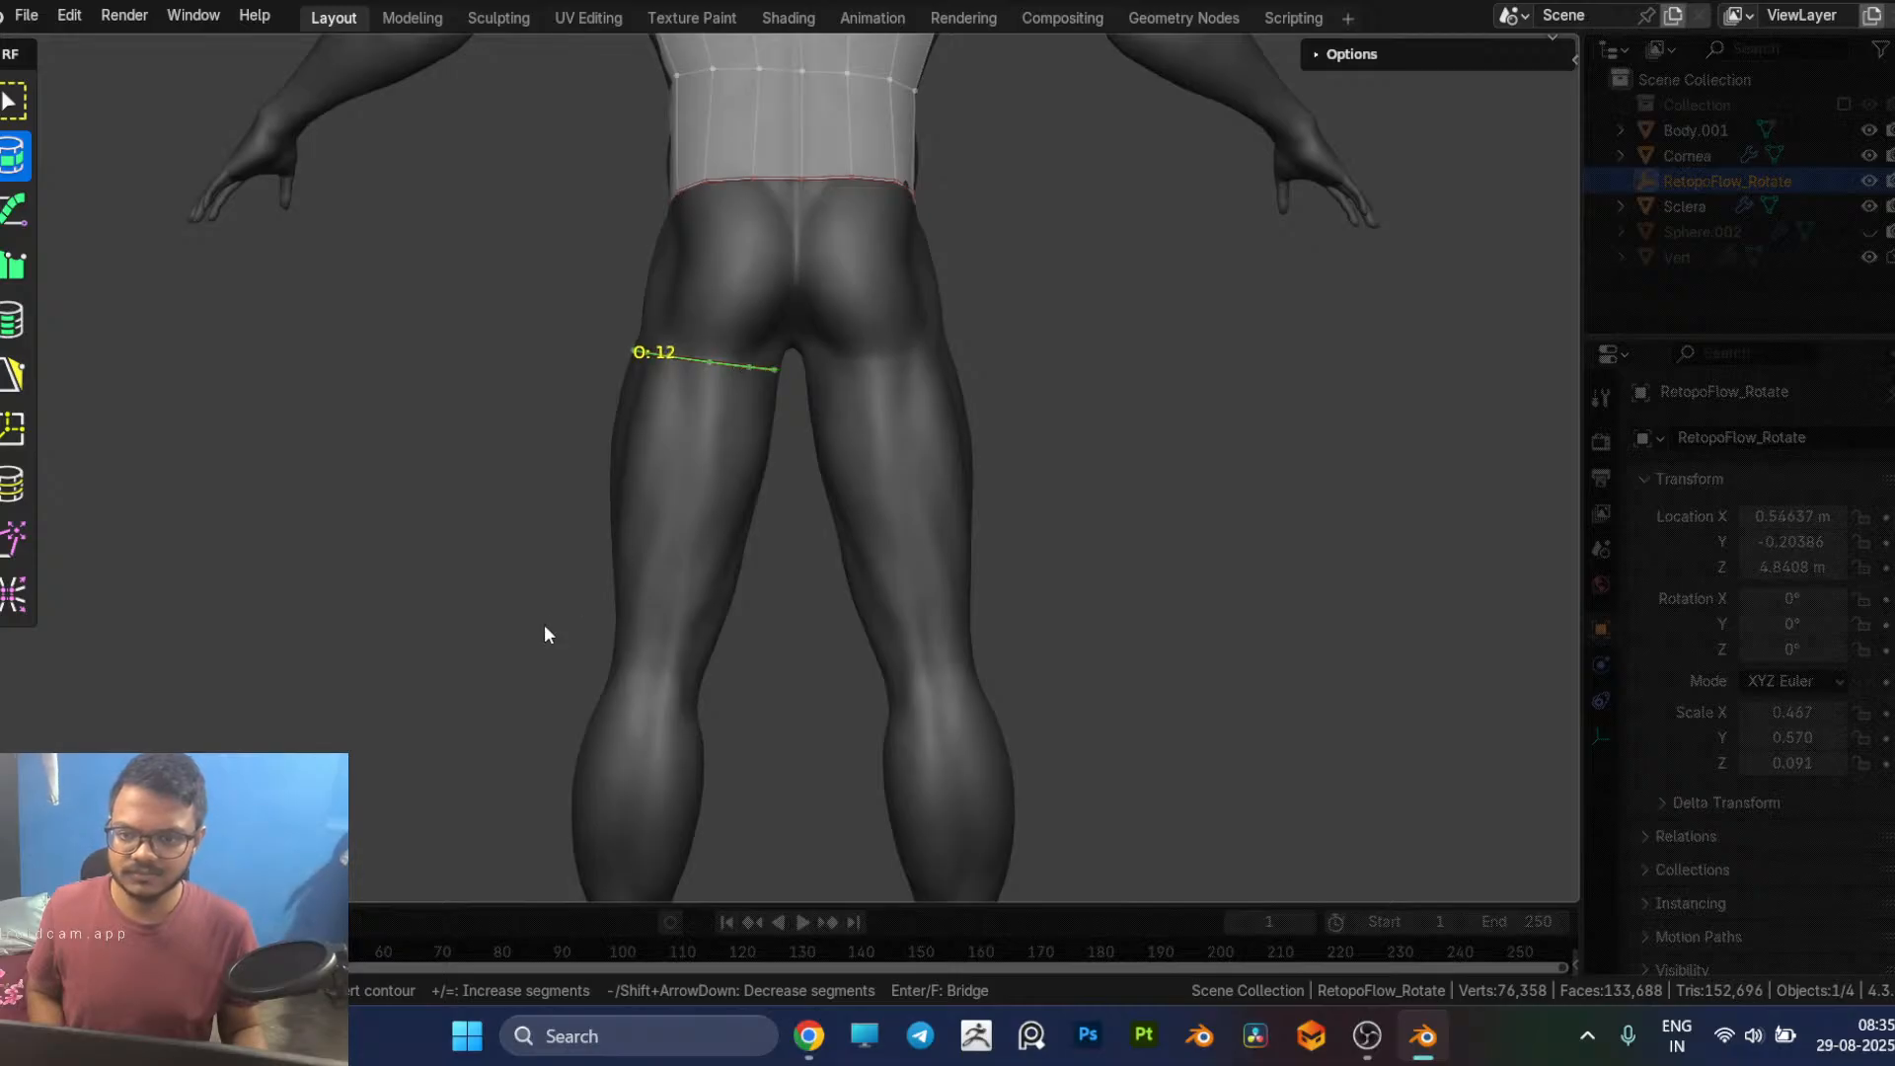
Step: Extend the leg mesh from the thigh to the ankle with five contours above and below the knee, across the calf and at the ankle
{"action": "left_click_drag", "start_coordinate": [582, 624], "coordinate": [776, 622]}
{"action": "middle_click_drag", "start_coordinate": [744, 659], "coordinate": [831, 481], "text": "shift"}
{"action": "left_click_drag", "start_coordinate": [681, 475], "coordinate": [839, 499]}
{"action": "middle_click_drag", "start_coordinate": [825, 507], "coordinate": [859, 468], "text": "shift"}
{"action": "left_click_drag", "start_coordinate": [693, 439], "coordinate": [875, 449]}
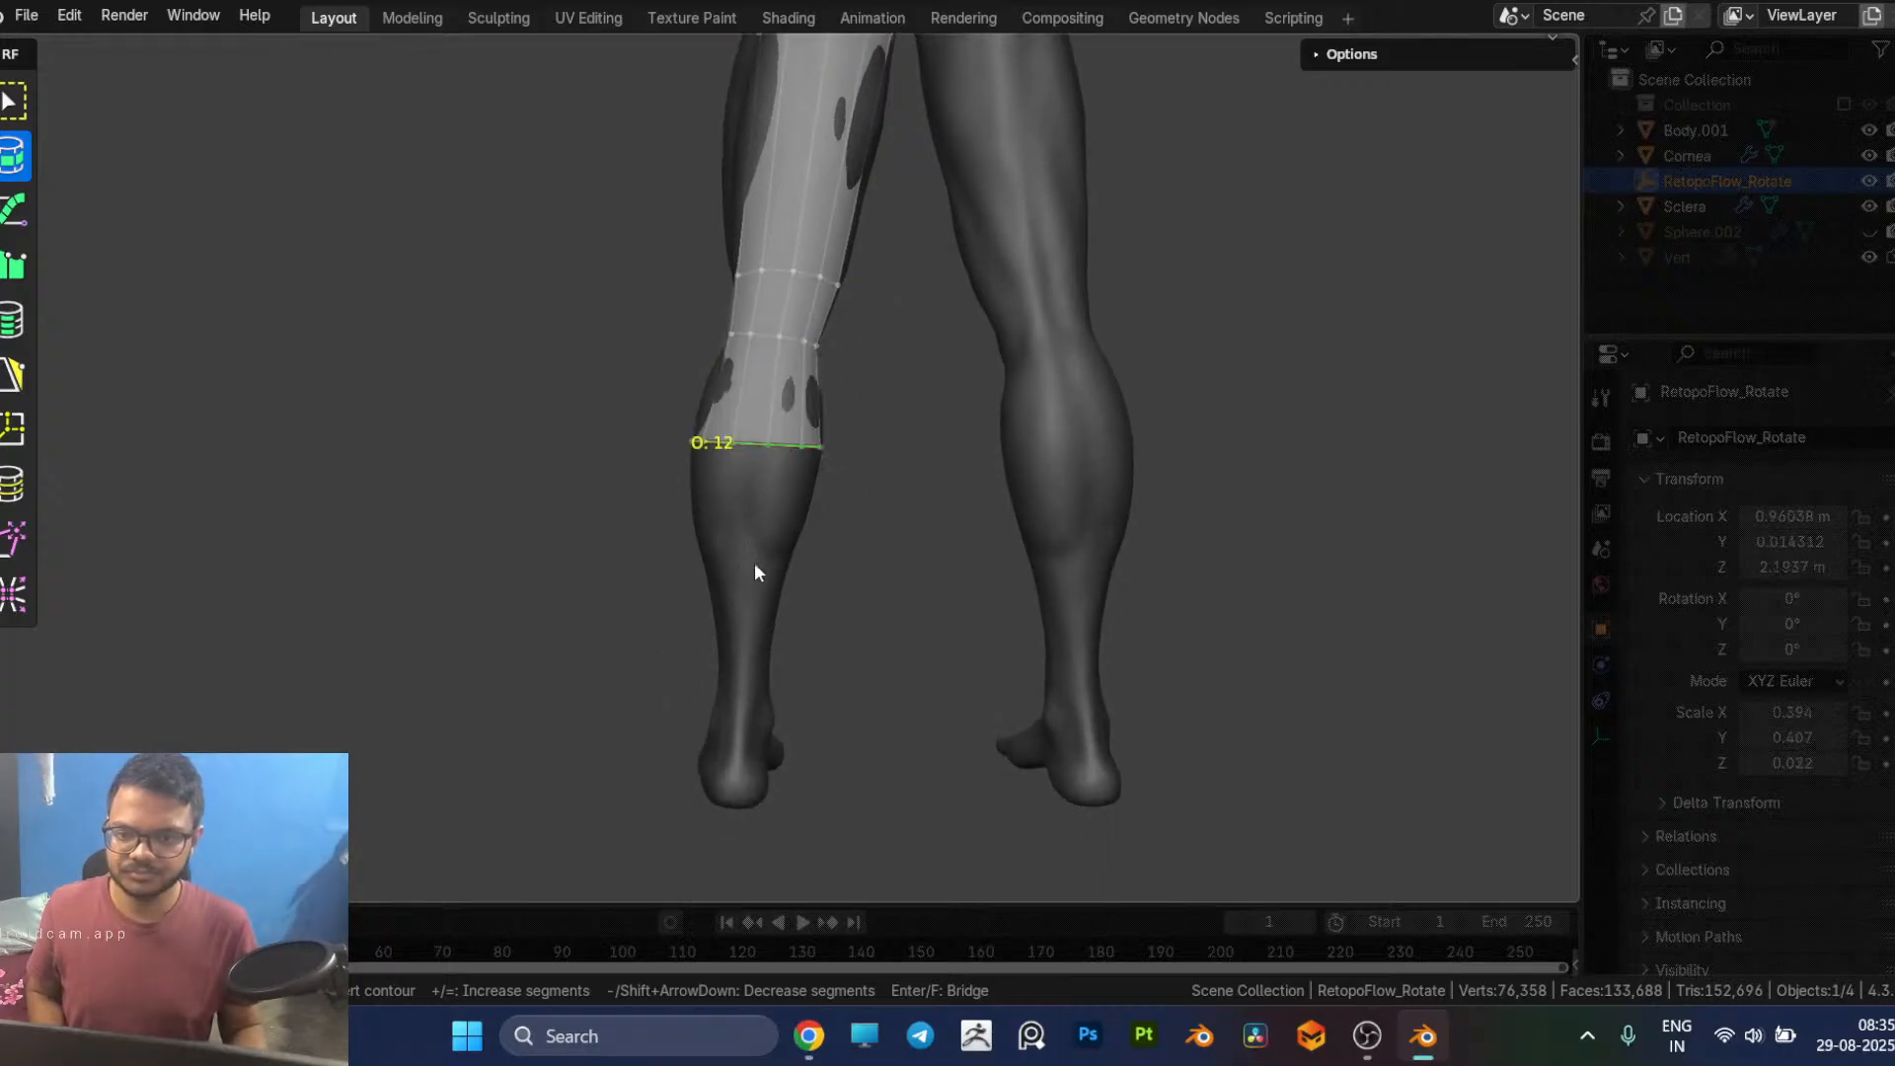
{"action": "left_click_drag", "start_coordinate": [707, 561], "coordinate": [844, 589]}
{"action": "middle_click_drag", "start_coordinate": [833, 644], "coordinate": [822, 565], "text": "shift"}
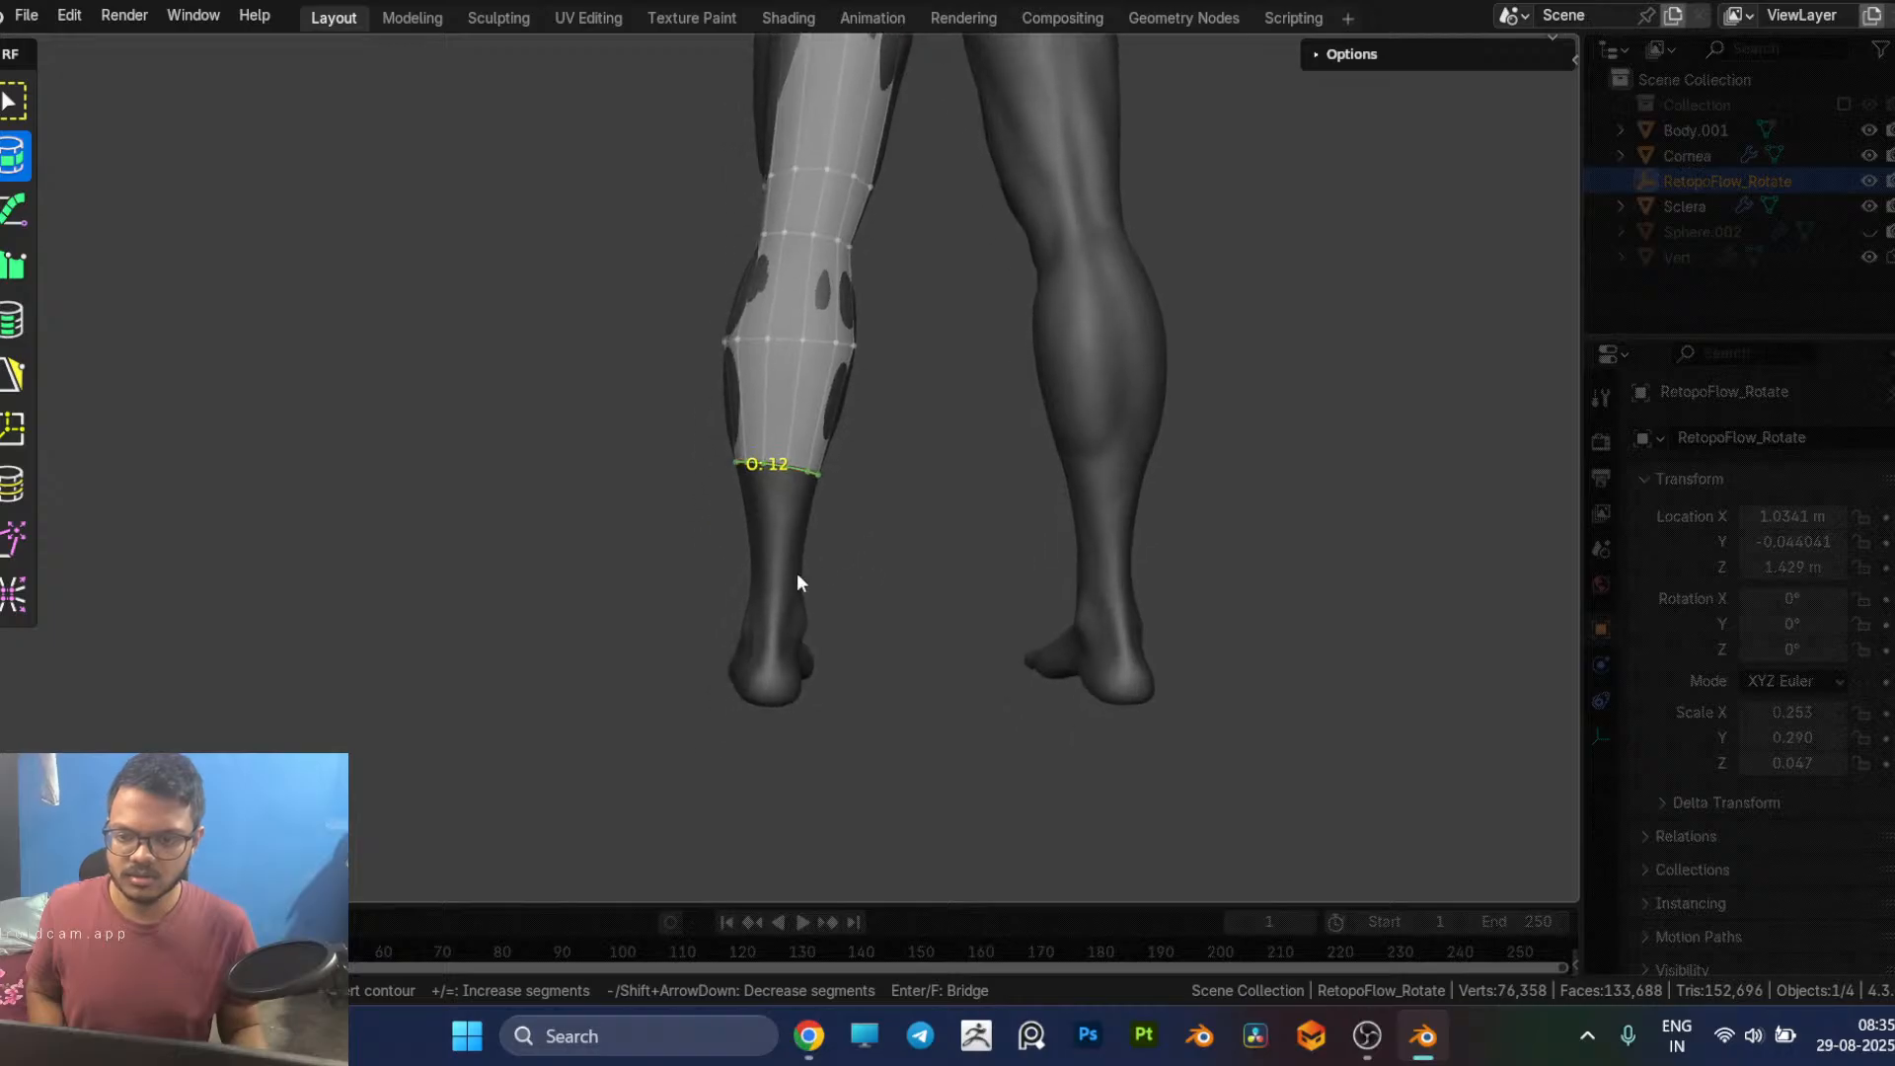
{"action": "left_click_drag", "start_coordinate": [733, 589], "coordinate": [855, 585]}
Step: Cut a contour around the upper arm below the shoulder and reduce it to 12 segments
{"action": "mouse_move", "coordinate": [573, 559]}
{"action": "middle_mouse_down"}
{"action": "mouse_move", "coordinate": [1142, 579]}
{"action": "mouse_move", "coordinate": [947, 428]}
{"action": "mouse_move", "coordinate": [922, 423]}
{"action": "mouse_move", "coordinate": [892, 489]}
{"action": "mouse_move", "coordinate": [934, 772]}
{"action": "middle_mouse_up"}
{"action": "middle_click_drag", "start_coordinate": [928, 494], "coordinate": [779, 766], "text": "shift"}
{"action": "scroll", "coordinate": [888, 535], "scroll_direction": "up", "scroll_amount": 1}
{"action": "middle_click_drag", "start_coordinate": [857, 477], "coordinate": [856, 630], "text": "shift"}
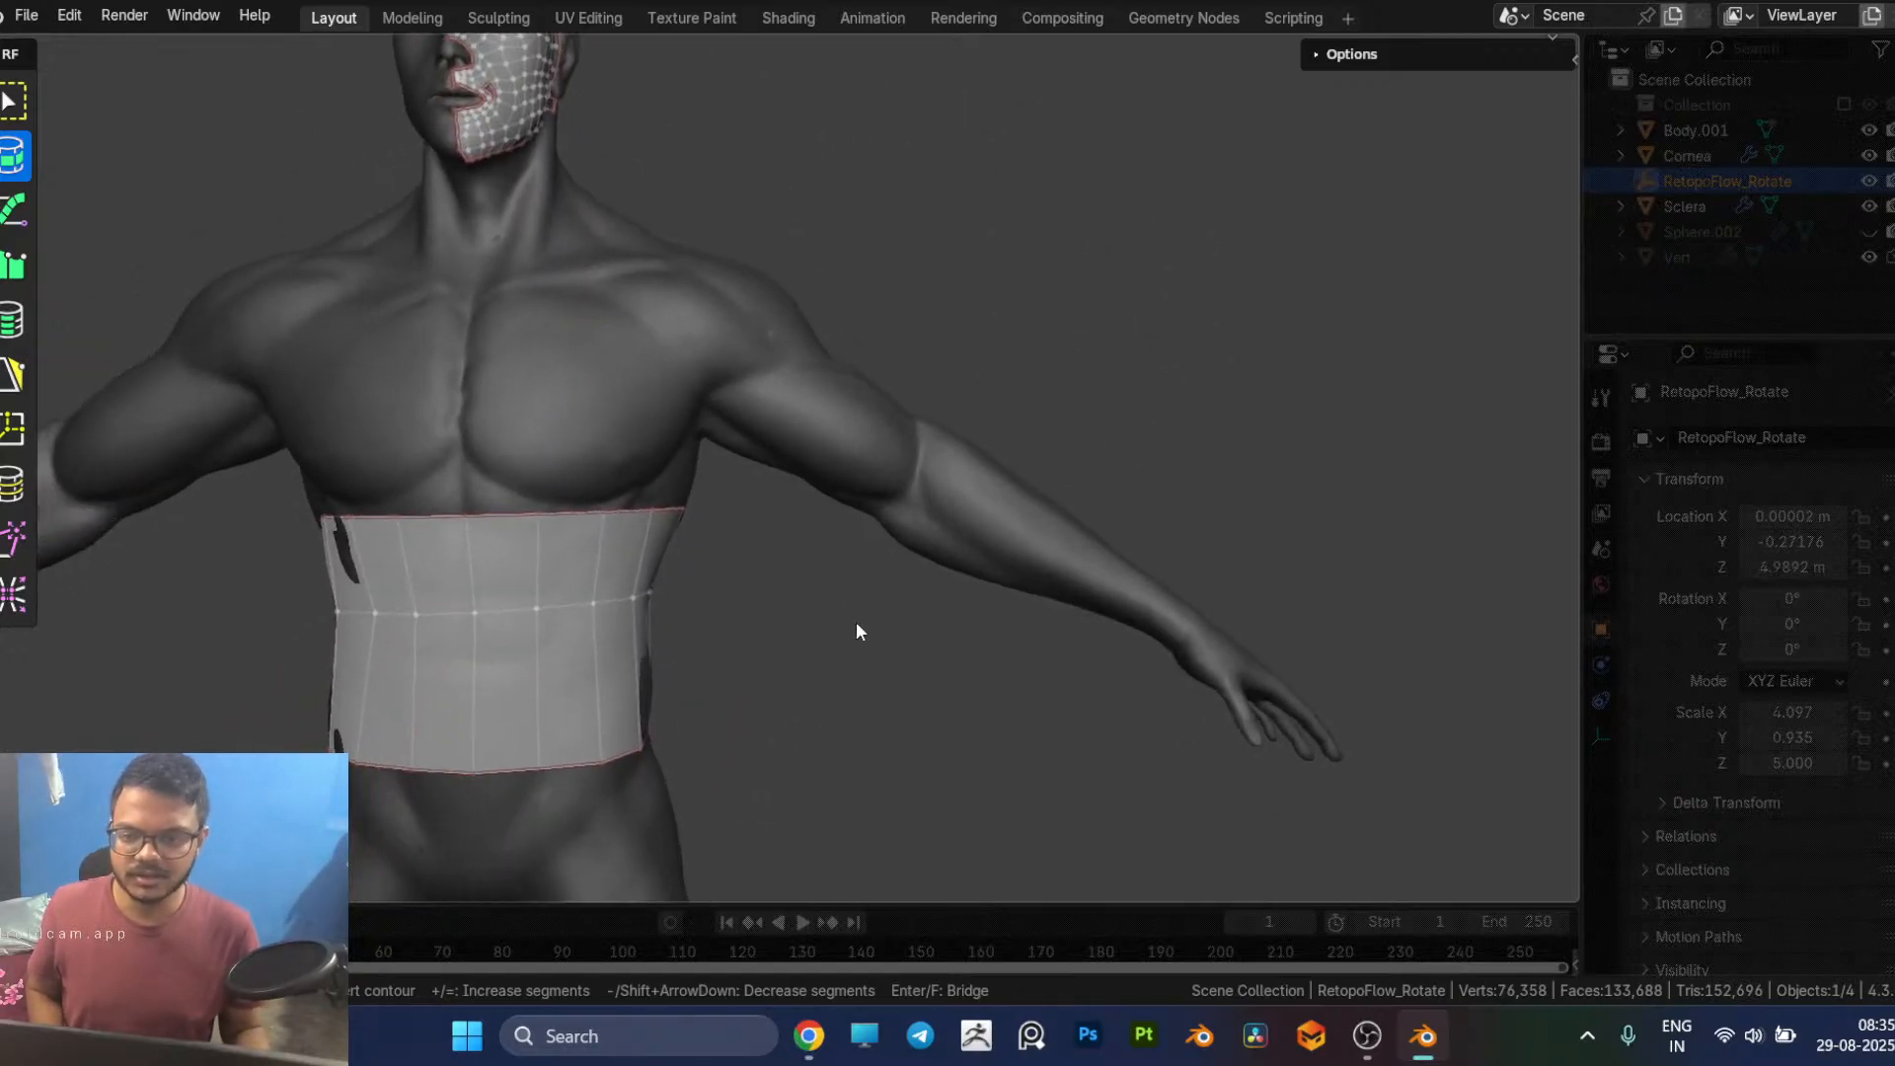
{"action": "left_click_drag", "start_coordinate": [709, 457], "coordinate": [859, 296]}
{"action": "key", "text": "equal"}
{"action": "key", "text": "minus"}
{"action": "key", "text": "minus"}
{"action": "key", "text": "minus"}
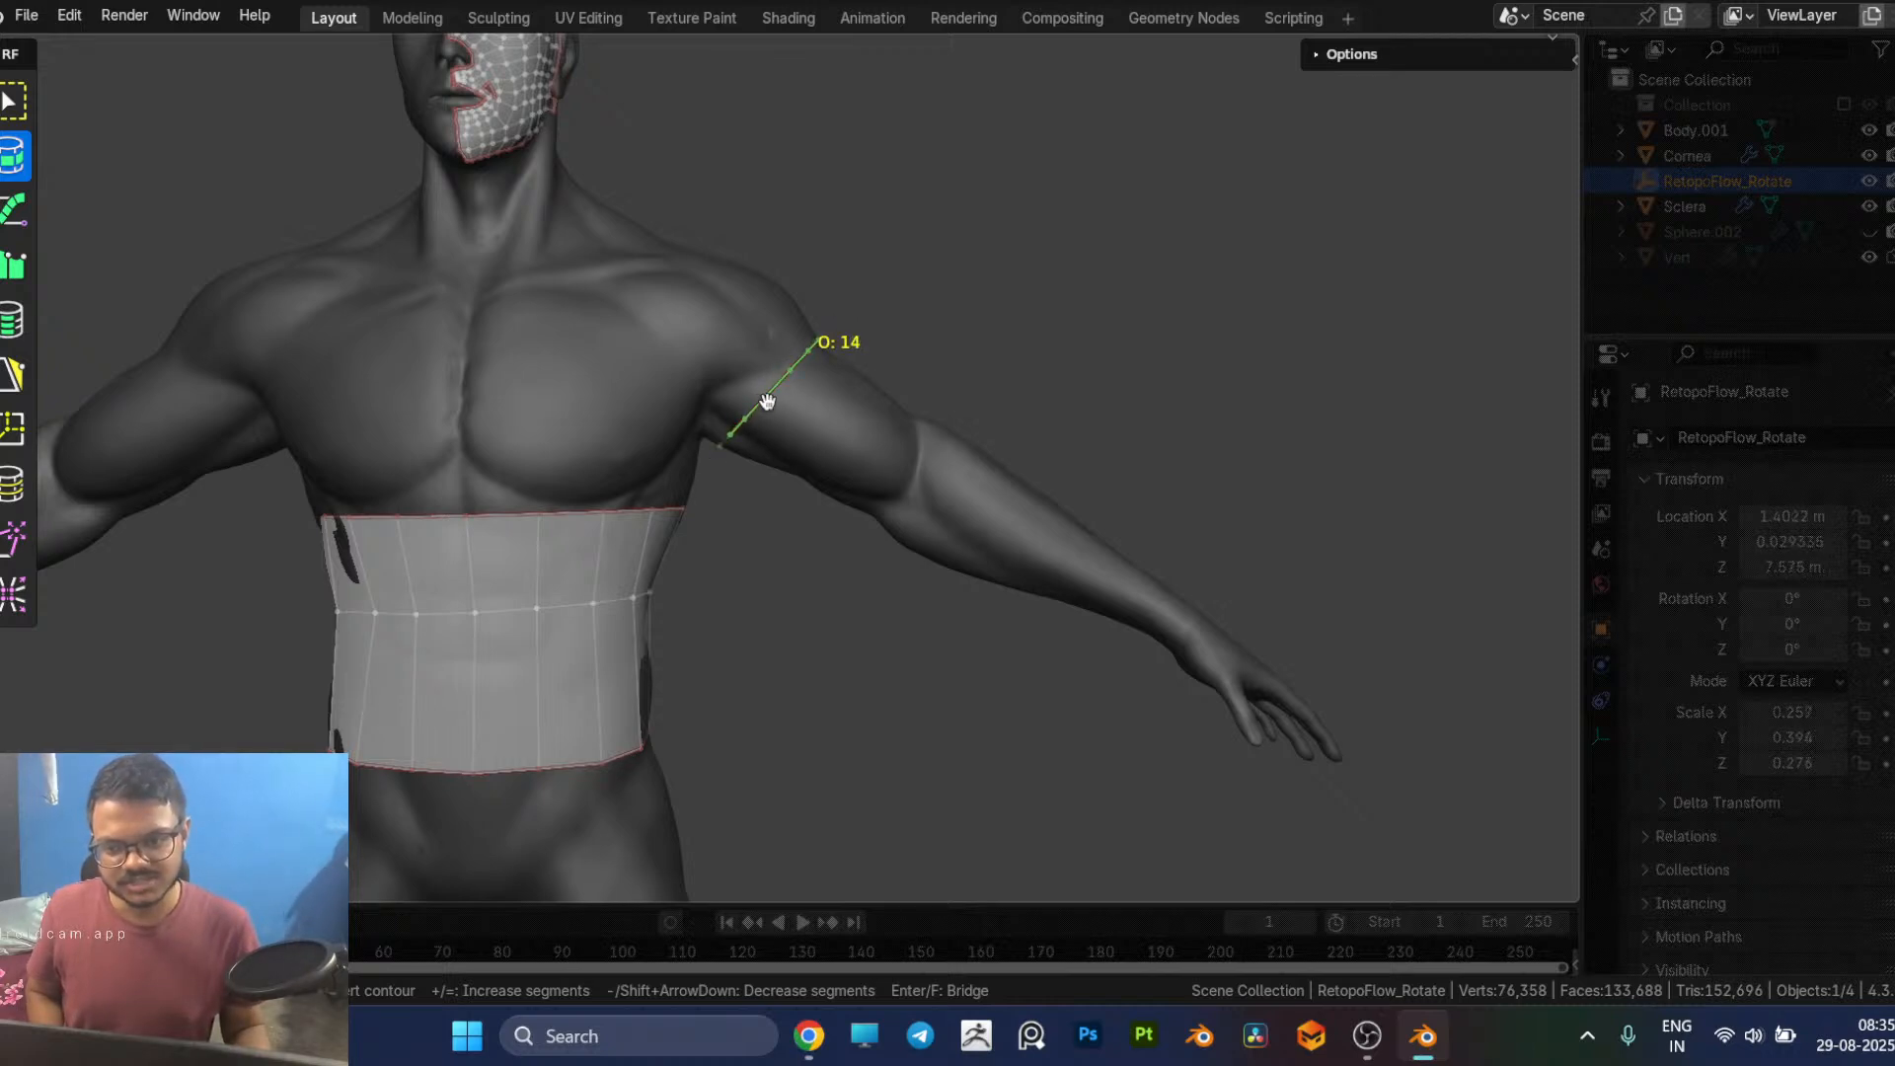
{"action": "key", "text": "minus"}
{"action": "key", "text": "minus"}
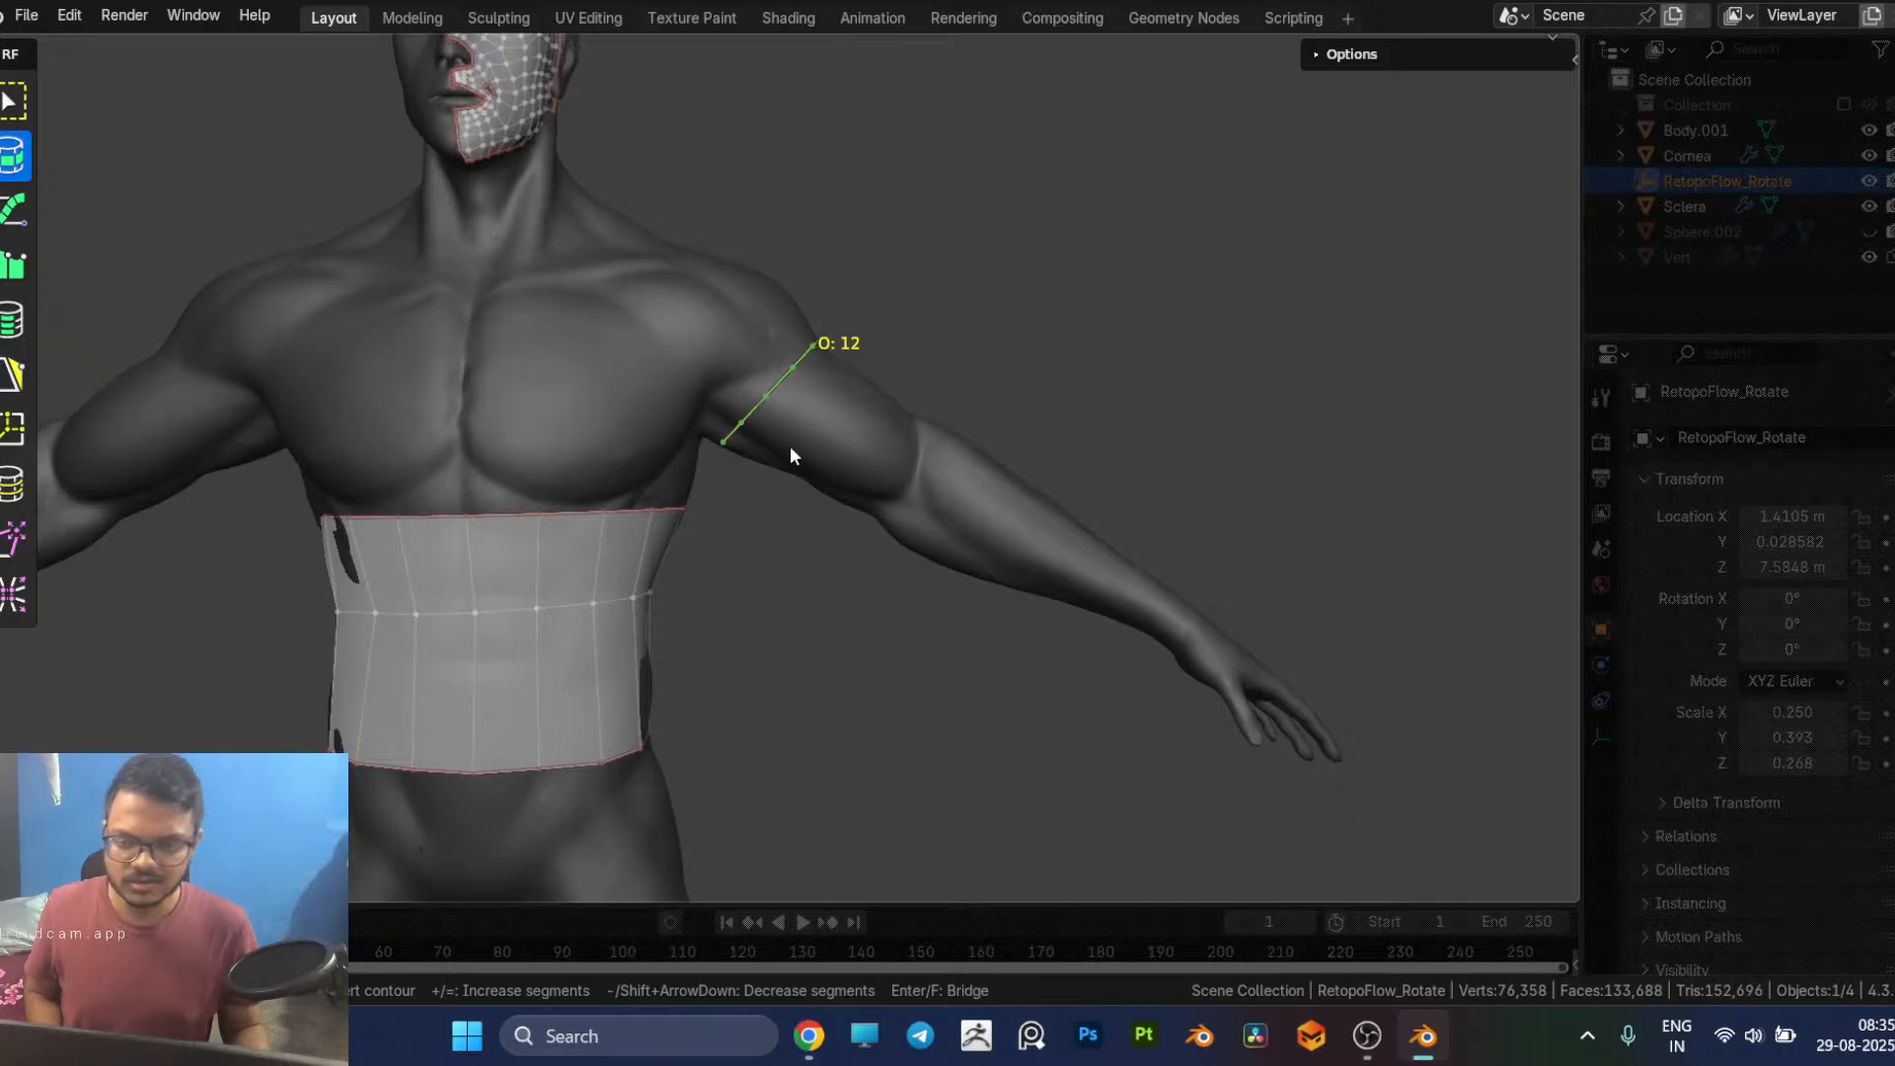
Step: Extend the arm mesh from the upper arm to the wrist with five contours around the elbow, forearm and wrist
{"action": "left_click_drag", "start_coordinate": [836, 528], "coordinate": [939, 389]}
{"action": "mouse_move", "coordinate": [915, 530]}
{"action": "middle_mouse_down"}
{"action": "mouse_move", "coordinate": [846, 496]}
{"action": "mouse_move", "coordinate": [808, 592]}
{"action": "mouse_move", "coordinate": [875, 535]}
{"action": "mouse_move", "coordinate": [907, 534]}
{"action": "middle_mouse_up"}
{"action": "left_click_drag", "start_coordinate": [885, 563], "coordinate": [980, 431], "text": "ctrl"}
{"action": "middle_click_drag", "start_coordinate": [969, 571], "coordinate": [895, 500], "text": "shift"}
{"action": "left_click_drag", "start_coordinate": [868, 513], "coordinate": [956, 388], "text": "ctrl"}
{"action": "middle_click_drag", "start_coordinate": [945, 639], "coordinate": [887, 481], "text": "shift"}
{"action": "left_click_drag", "start_coordinate": [928, 432], "coordinate": [974, 343], "text": "ctrl"}
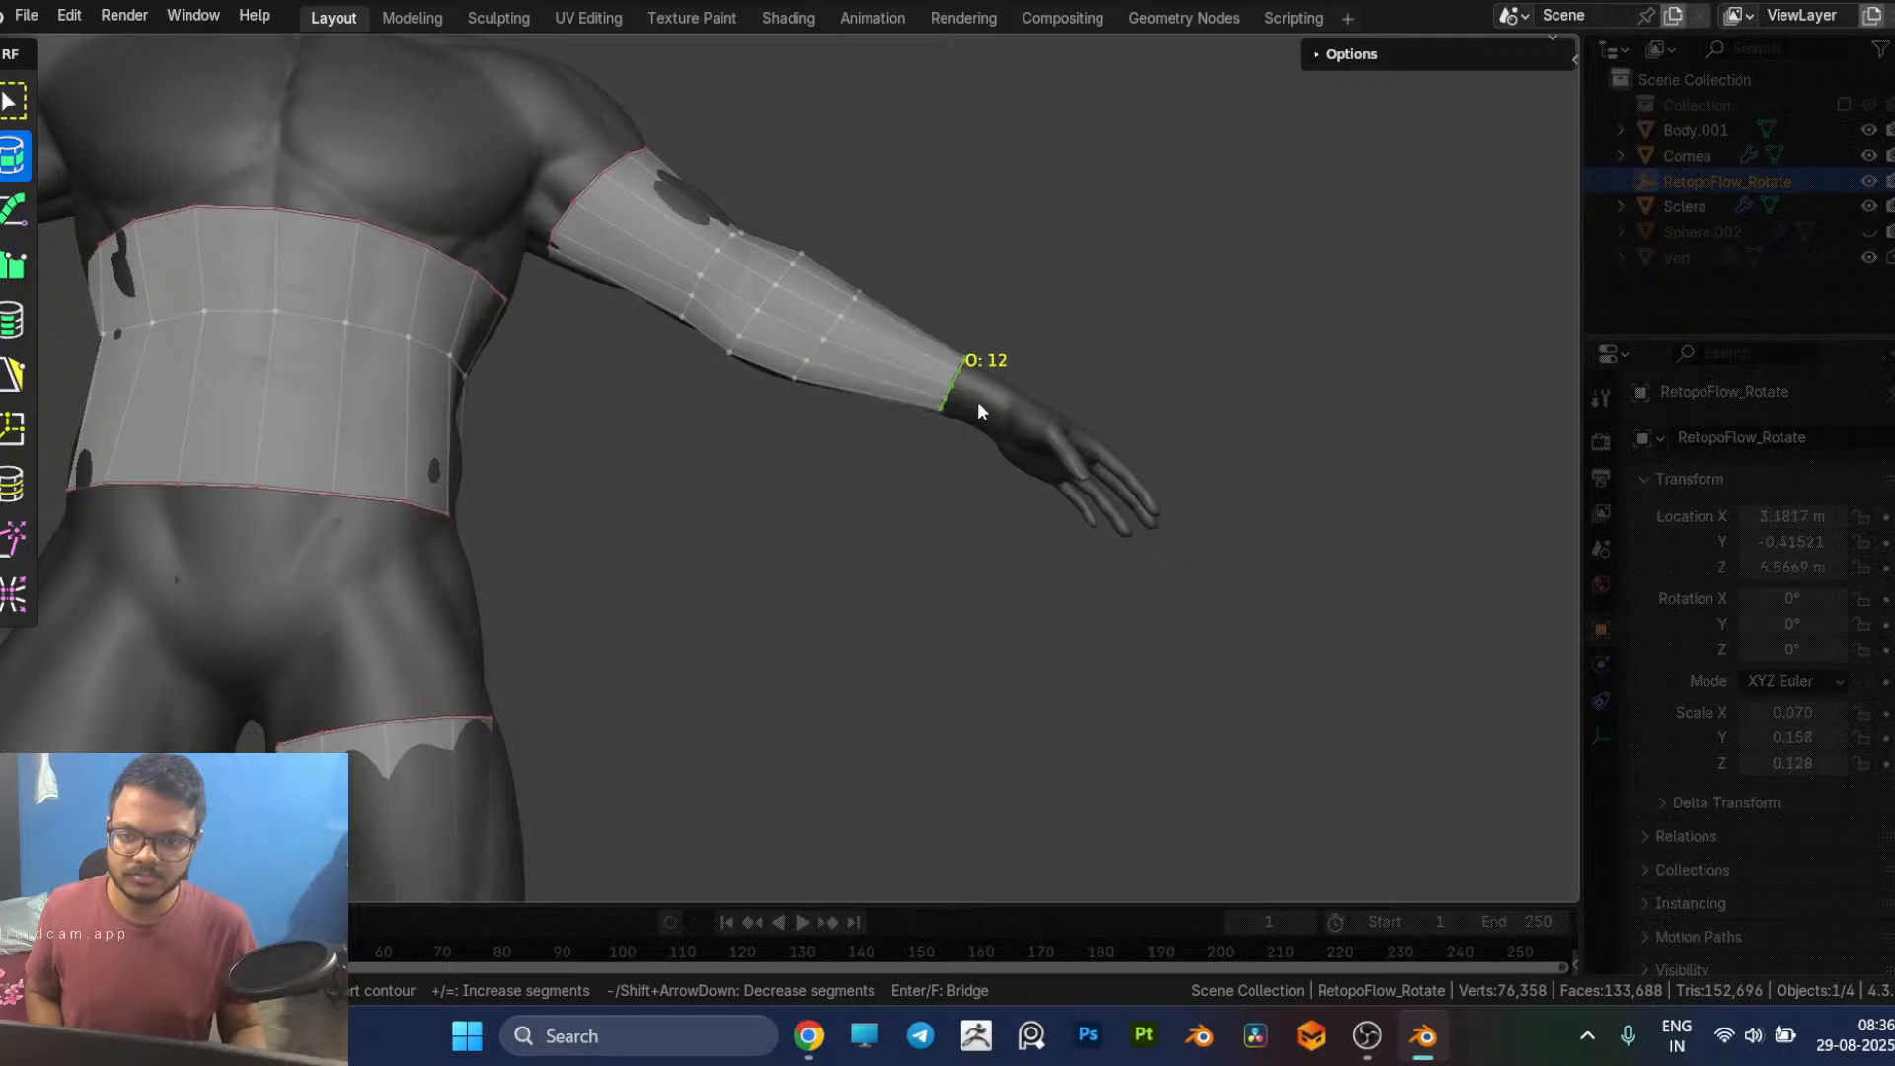
{"action": "left_click_drag", "start_coordinate": [970, 443], "coordinate": [1022, 341], "text": "ctrl"}
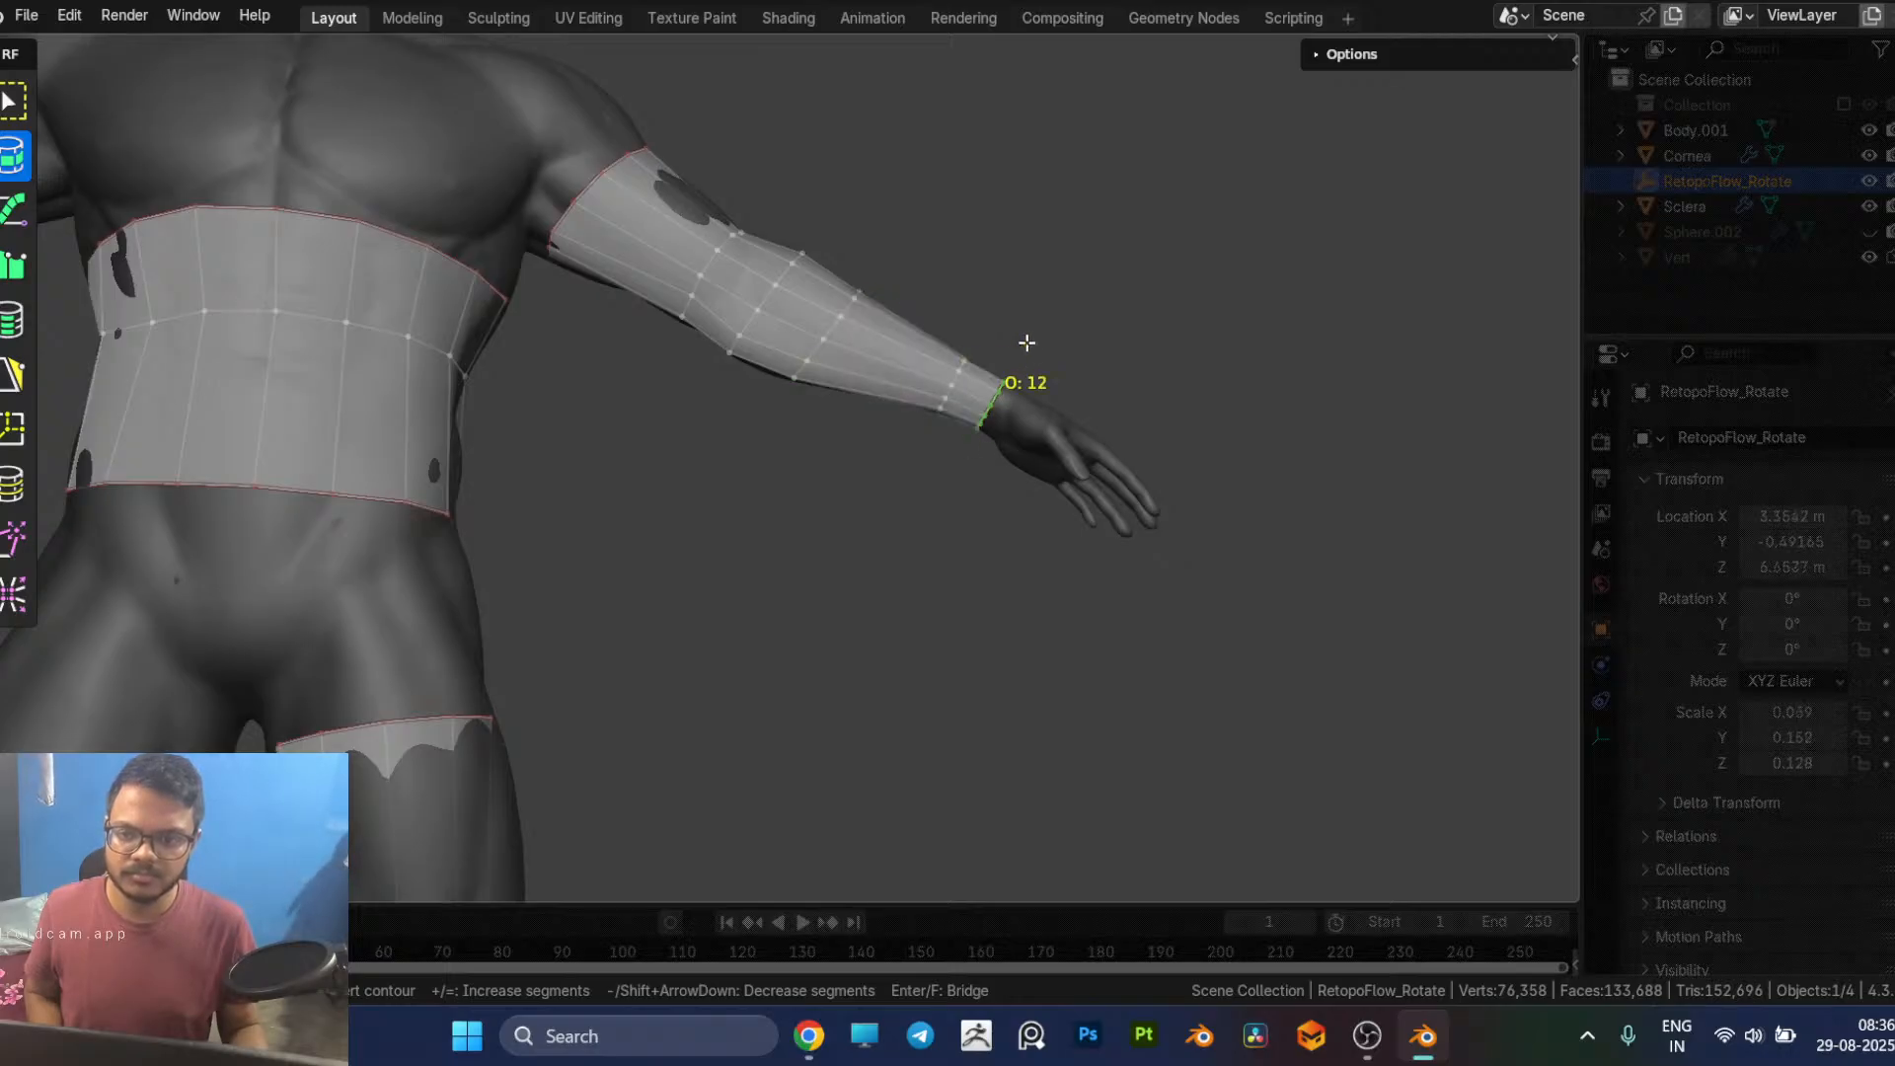
Step: Switch to PolyPen and examine the gaps between the torso, arm and leg meshes around the armpit, chest and hips
{"action": "scroll", "coordinate": [1095, 326], "scroll_direction": "down", "scroll_amount": 2}
{"action": "mouse_move", "coordinate": [1117, 339]}
{"action": "middle_mouse_down"}
{"action": "mouse_move", "coordinate": [974, 440]}
{"action": "mouse_move", "coordinate": [584, 431]}
{"action": "mouse_move", "coordinate": [910, 488]}
{"action": "mouse_move", "coordinate": [1032, 439]}
{"action": "mouse_move", "coordinate": [823, 468]}
{"action": "mouse_move", "coordinate": [962, 535]}
{"action": "mouse_move", "coordinate": [1114, 344]}
{"action": "middle_mouse_up"}
{"action": "middle_click_drag", "start_coordinate": [881, 509], "coordinate": [685, 379]}
{"action": "scroll", "coordinate": [671, 346], "scroll_direction": "up", "scroll_amount": 4}
{"action": "middle_click_drag", "start_coordinate": [1074, 527], "coordinate": [1049, 530]}
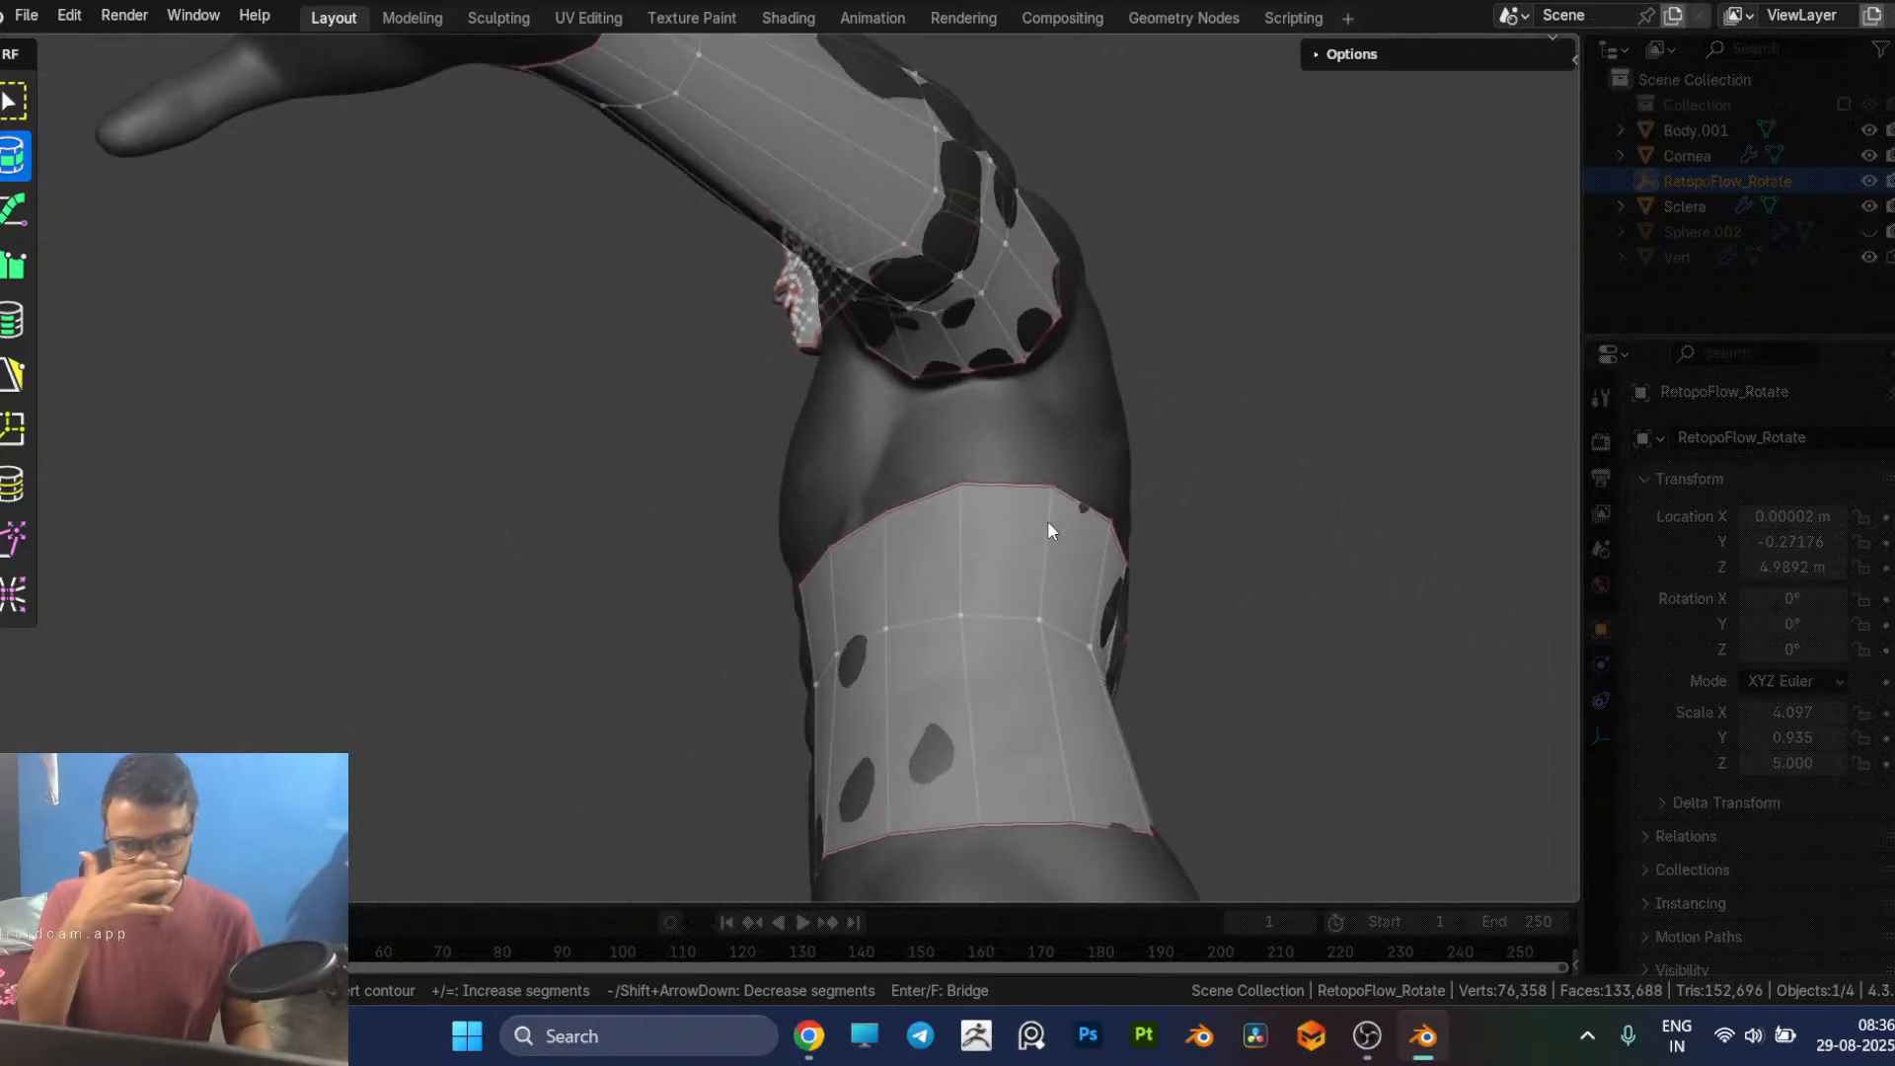
{"action": "key", "text": "5"}
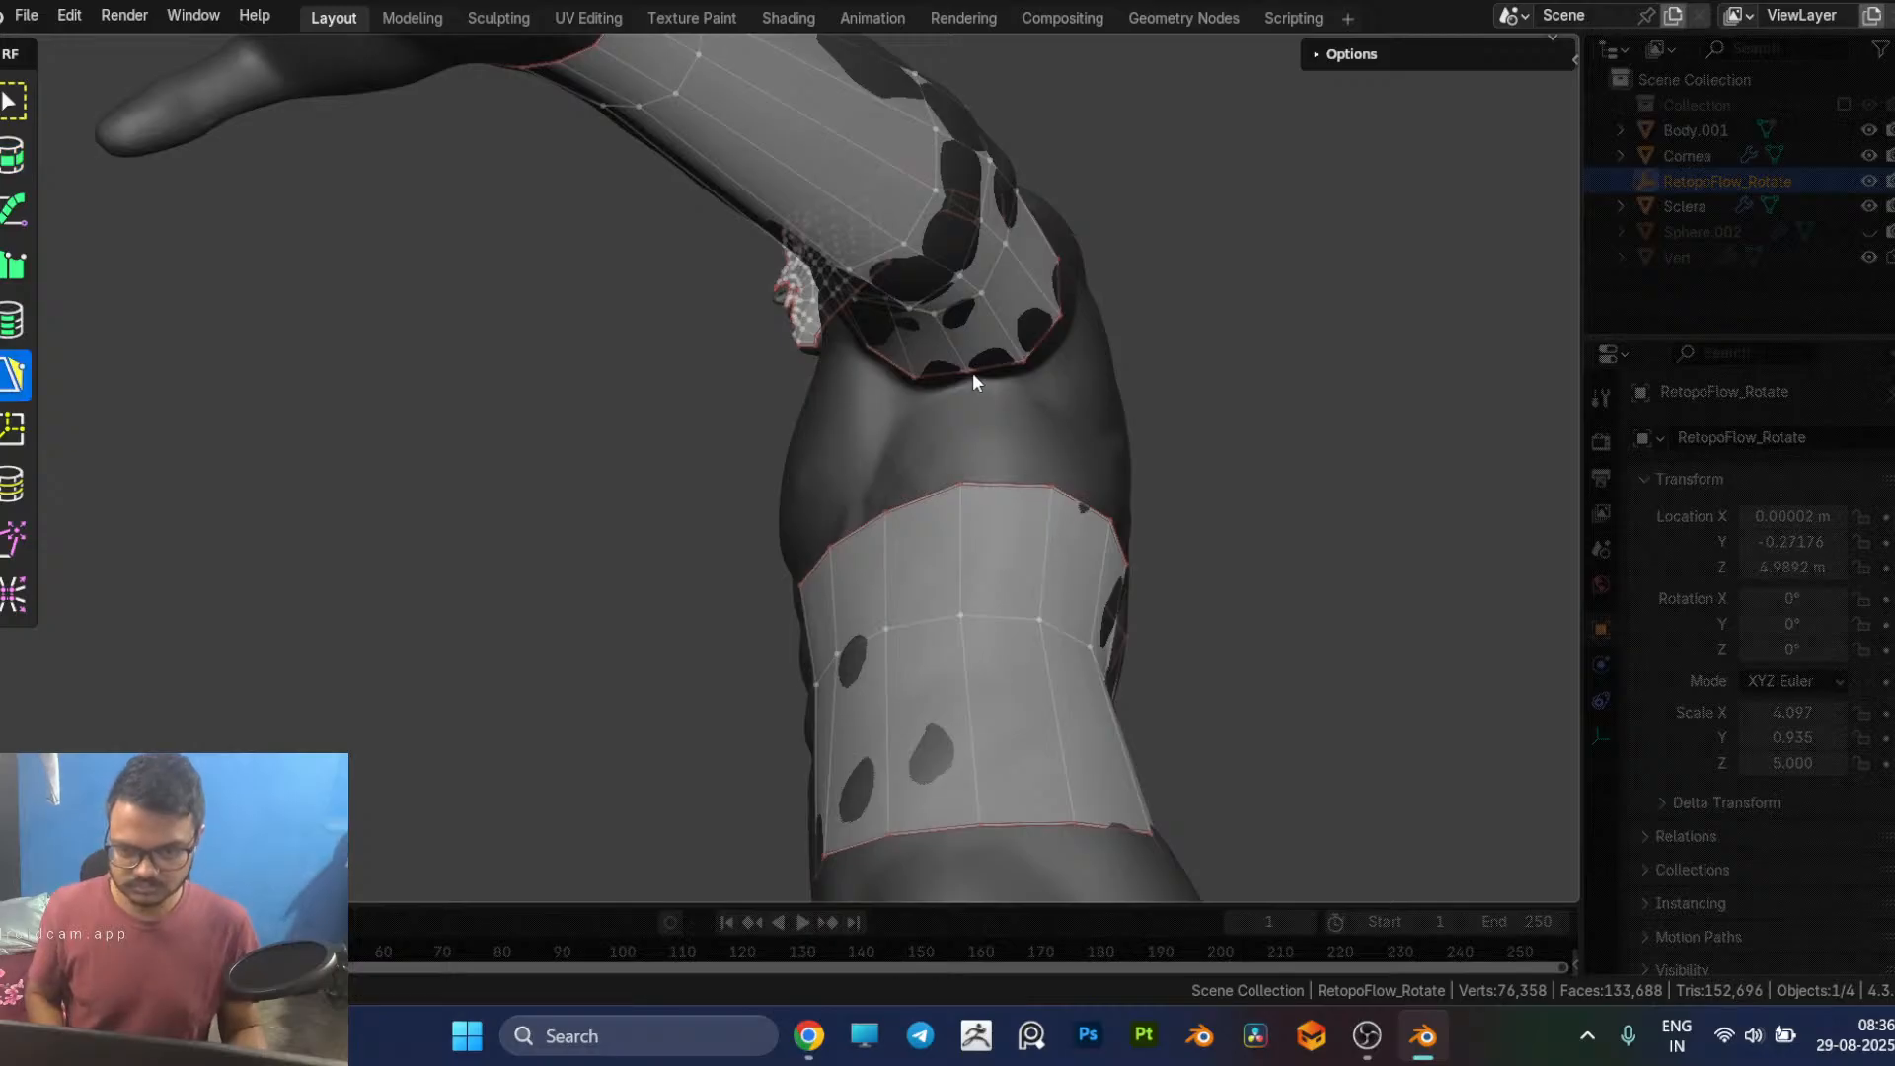
{"action": "middle_click_drag", "start_coordinate": [1004, 397], "coordinate": [995, 723]}
{"action": "scroll", "coordinate": [1049, 415], "scroll_direction": "up", "scroll_amount": 1}
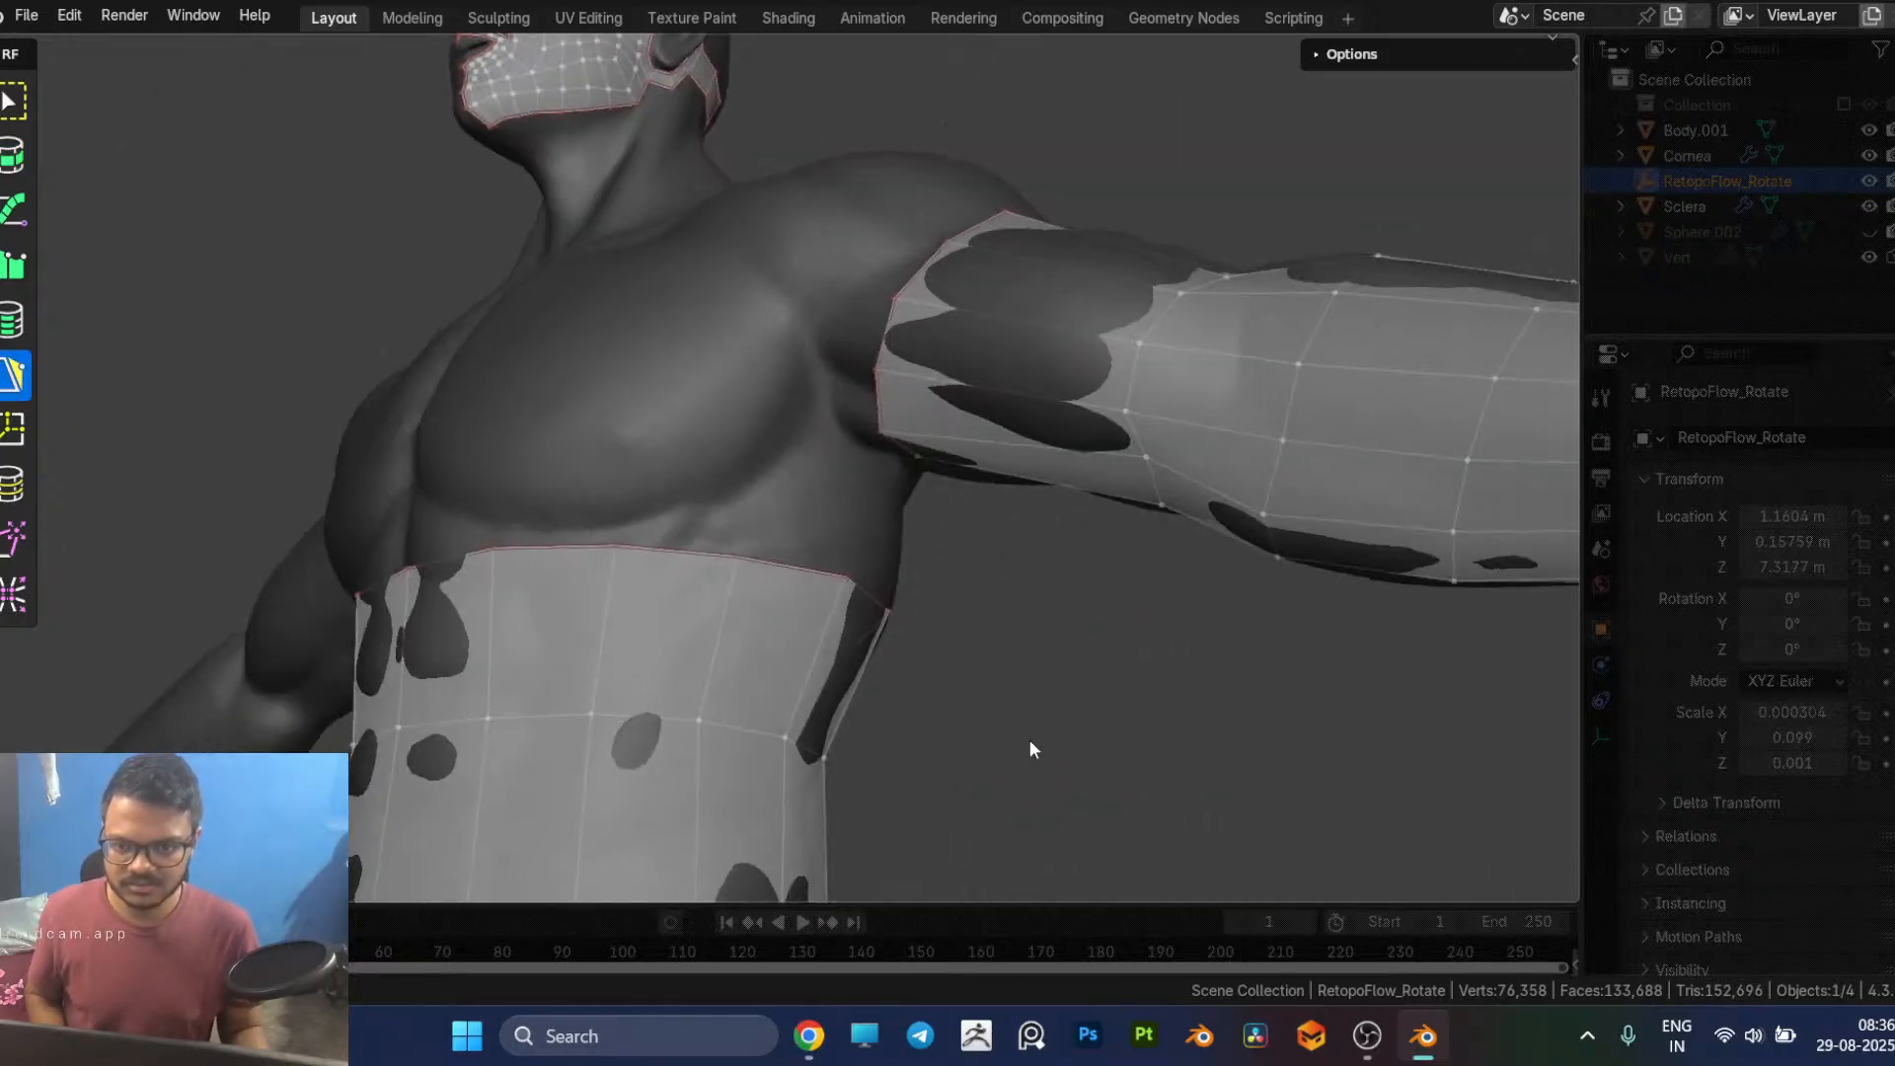
{"action": "scroll", "coordinate": [813, 510], "scroll_direction": "down", "scroll_amount": 3}
{"action": "middle_click_drag", "start_coordinate": [813, 509], "coordinate": [888, 518]}
{"action": "middle_click_drag", "start_coordinate": [827, 716], "coordinate": [1005, 377], "text": "shift"}
{"action": "middle_click_drag", "start_coordinate": [1055, 501], "coordinate": [1082, 560]}
{"action": "scroll", "coordinate": [1087, 572], "scroll_direction": "up", "scroll_amount": 1}
{"action": "middle_click_drag", "start_coordinate": [1008, 401], "coordinate": [1039, 456]}
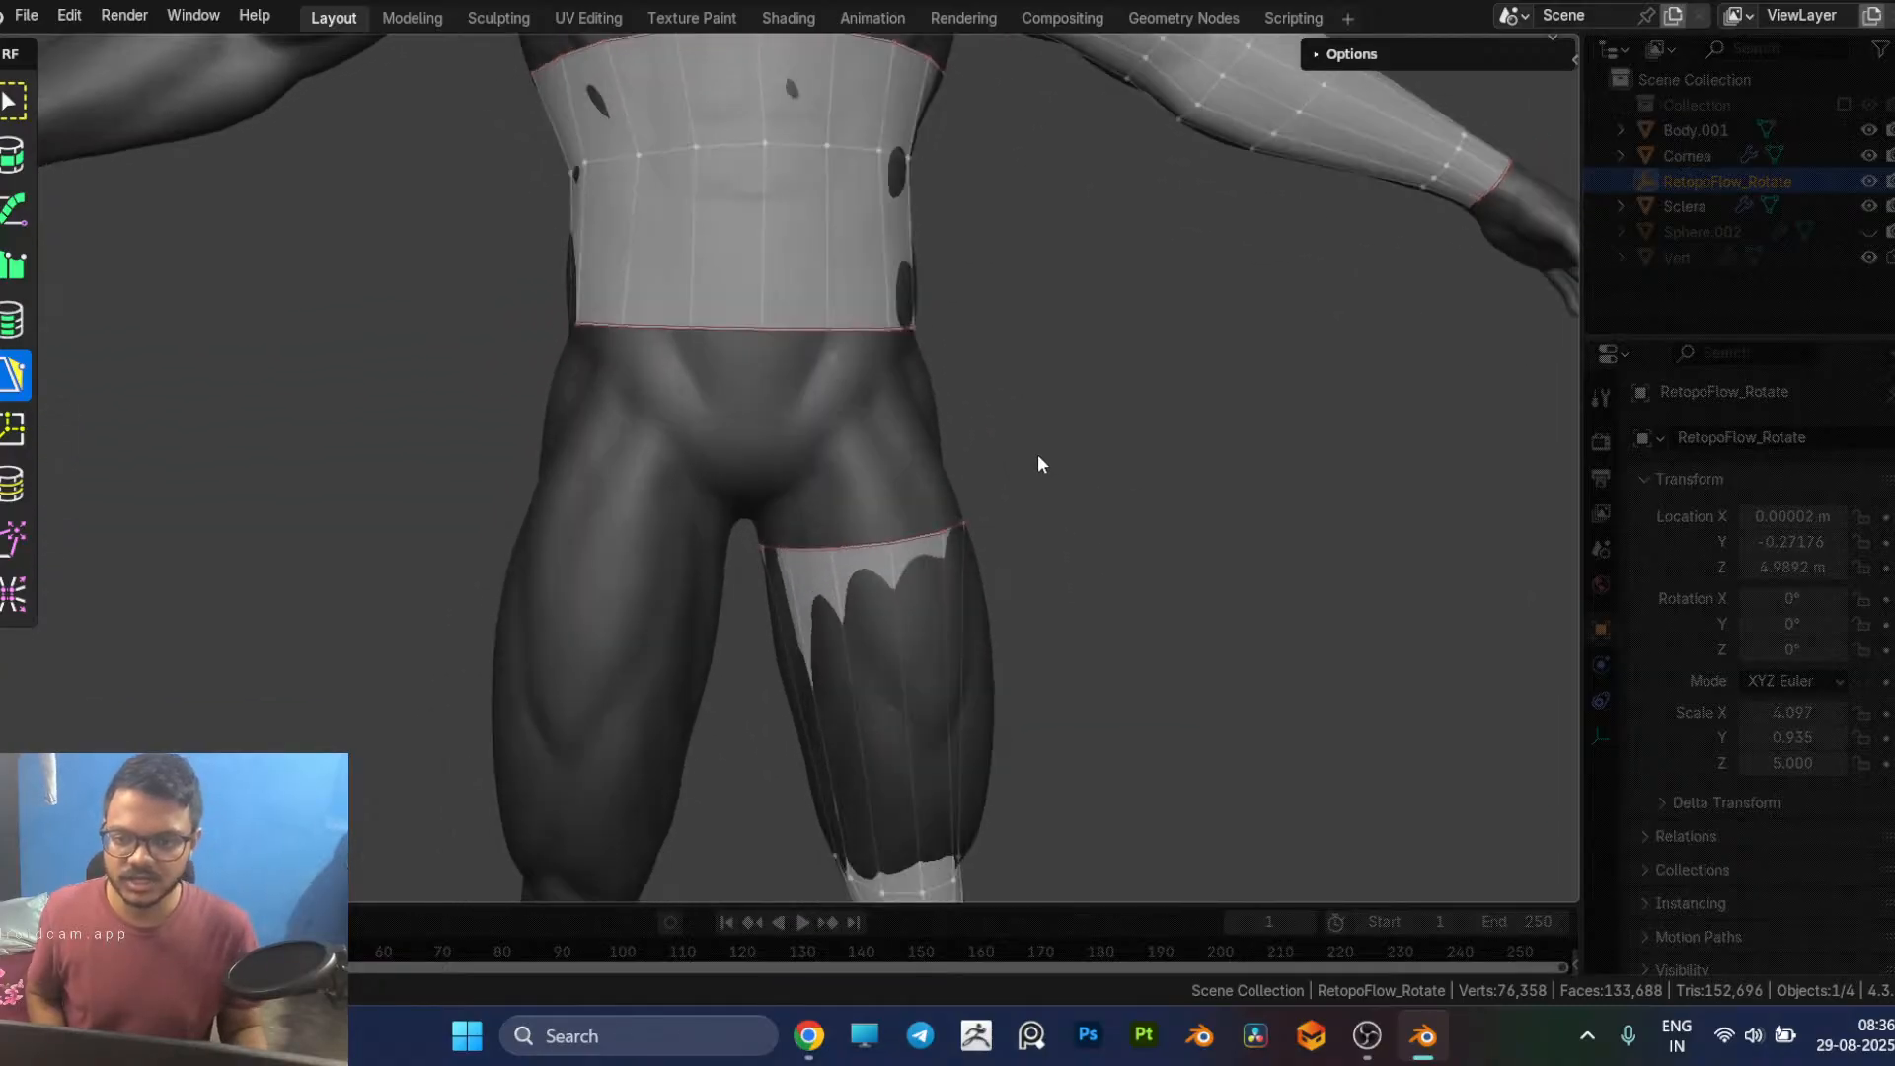
{"action": "scroll", "coordinate": [1003, 361], "scroll_direction": "down", "scroll_amount": 3}
{"action": "middle_click_drag", "start_coordinate": [997, 314], "coordinate": [997, 681], "text": "shift"}
{"action": "middle_click_drag", "start_coordinate": [1058, 366], "coordinate": [858, 361]}
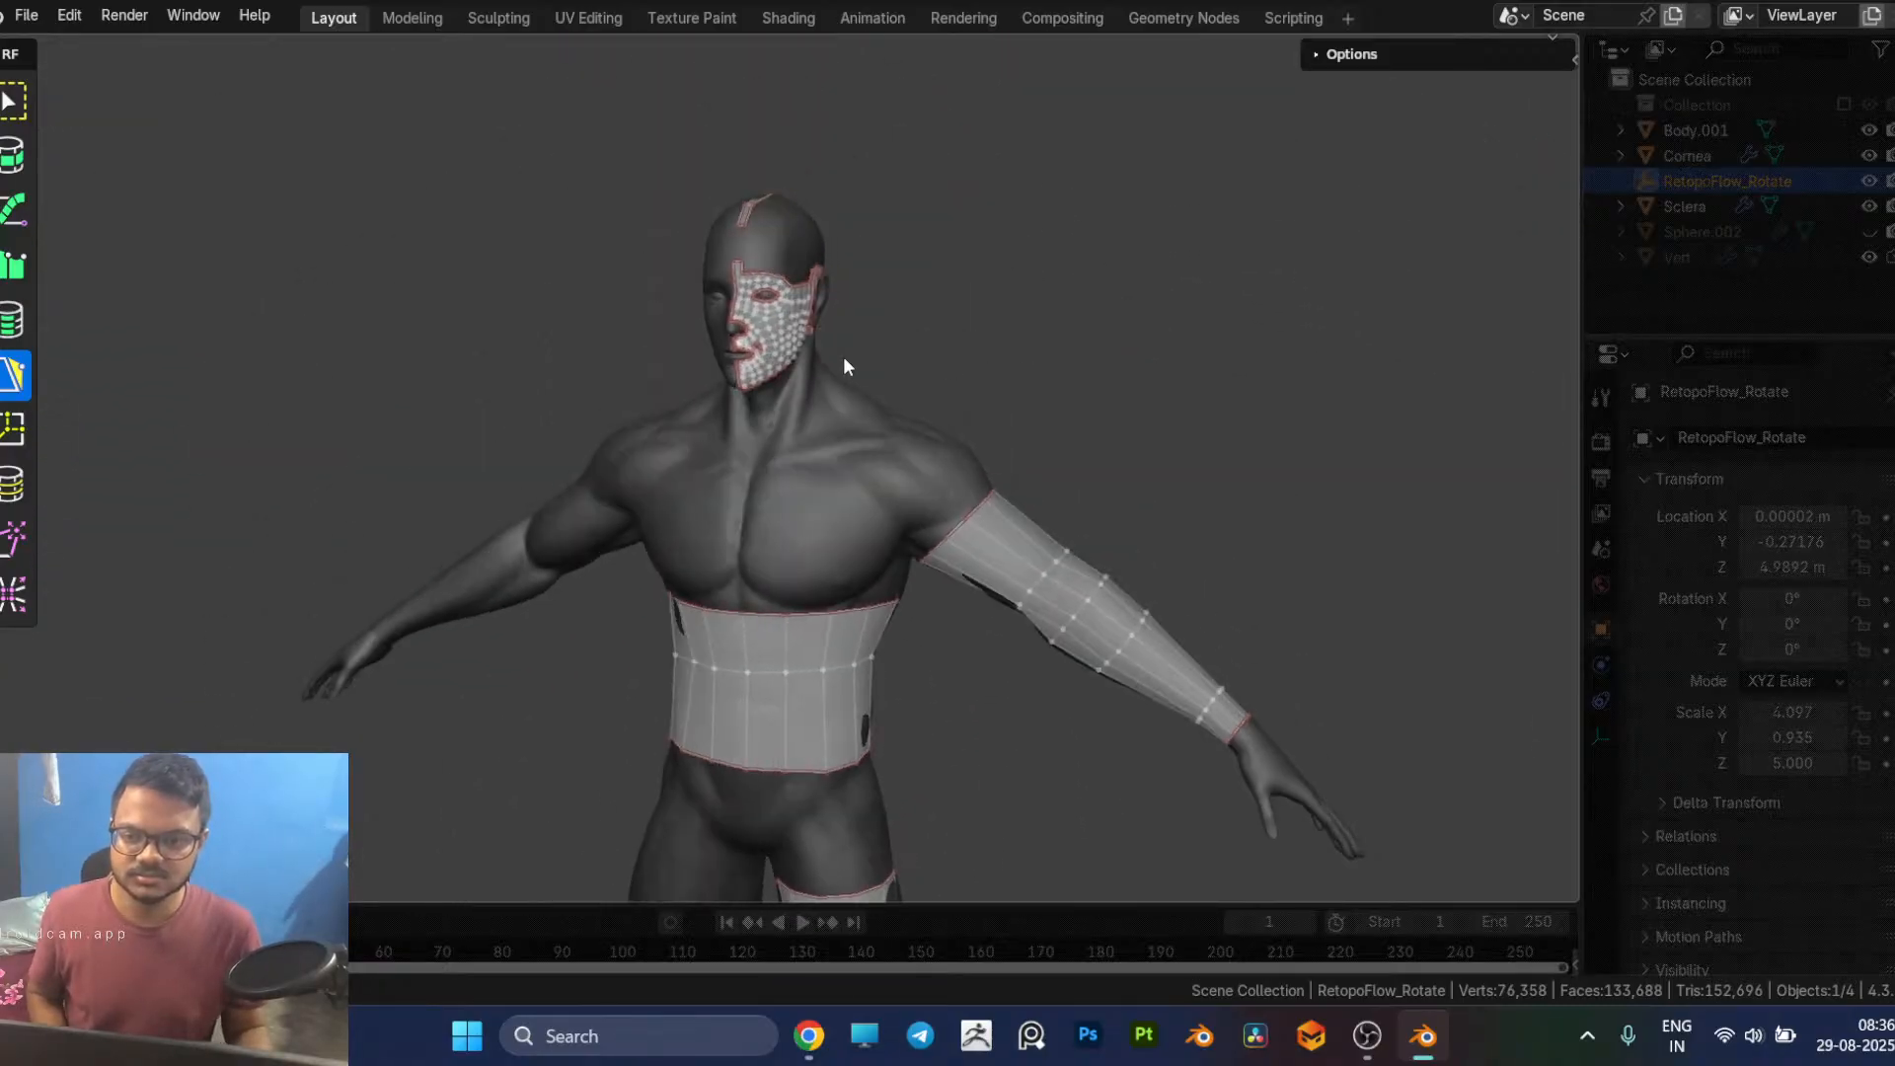
Step: Delete the vertices of the upper cheek-side border edge of the small hole beside the mouth corner
{"action": "scroll", "coordinate": [857, 369], "scroll_direction": "up", "scroll_amount": 3}
{"action": "middle_click_drag", "start_coordinate": [909, 199], "coordinate": [938, 563], "text": "shift"}
{"action": "scroll", "coordinate": [1029, 551], "scroll_direction": "up", "scroll_amount": 2}
{"action": "scroll", "coordinate": [395, 612], "scroll_direction": "up", "scroll_amount": 2}
{"action": "middle_click_drag", "start_coordinate": [407, 610], "coordinate": [851, 516], "text": "shift"}
{"action": "middle_click_drag", "start_coordinate": [851, 515], "coordinate": [868, 588]}
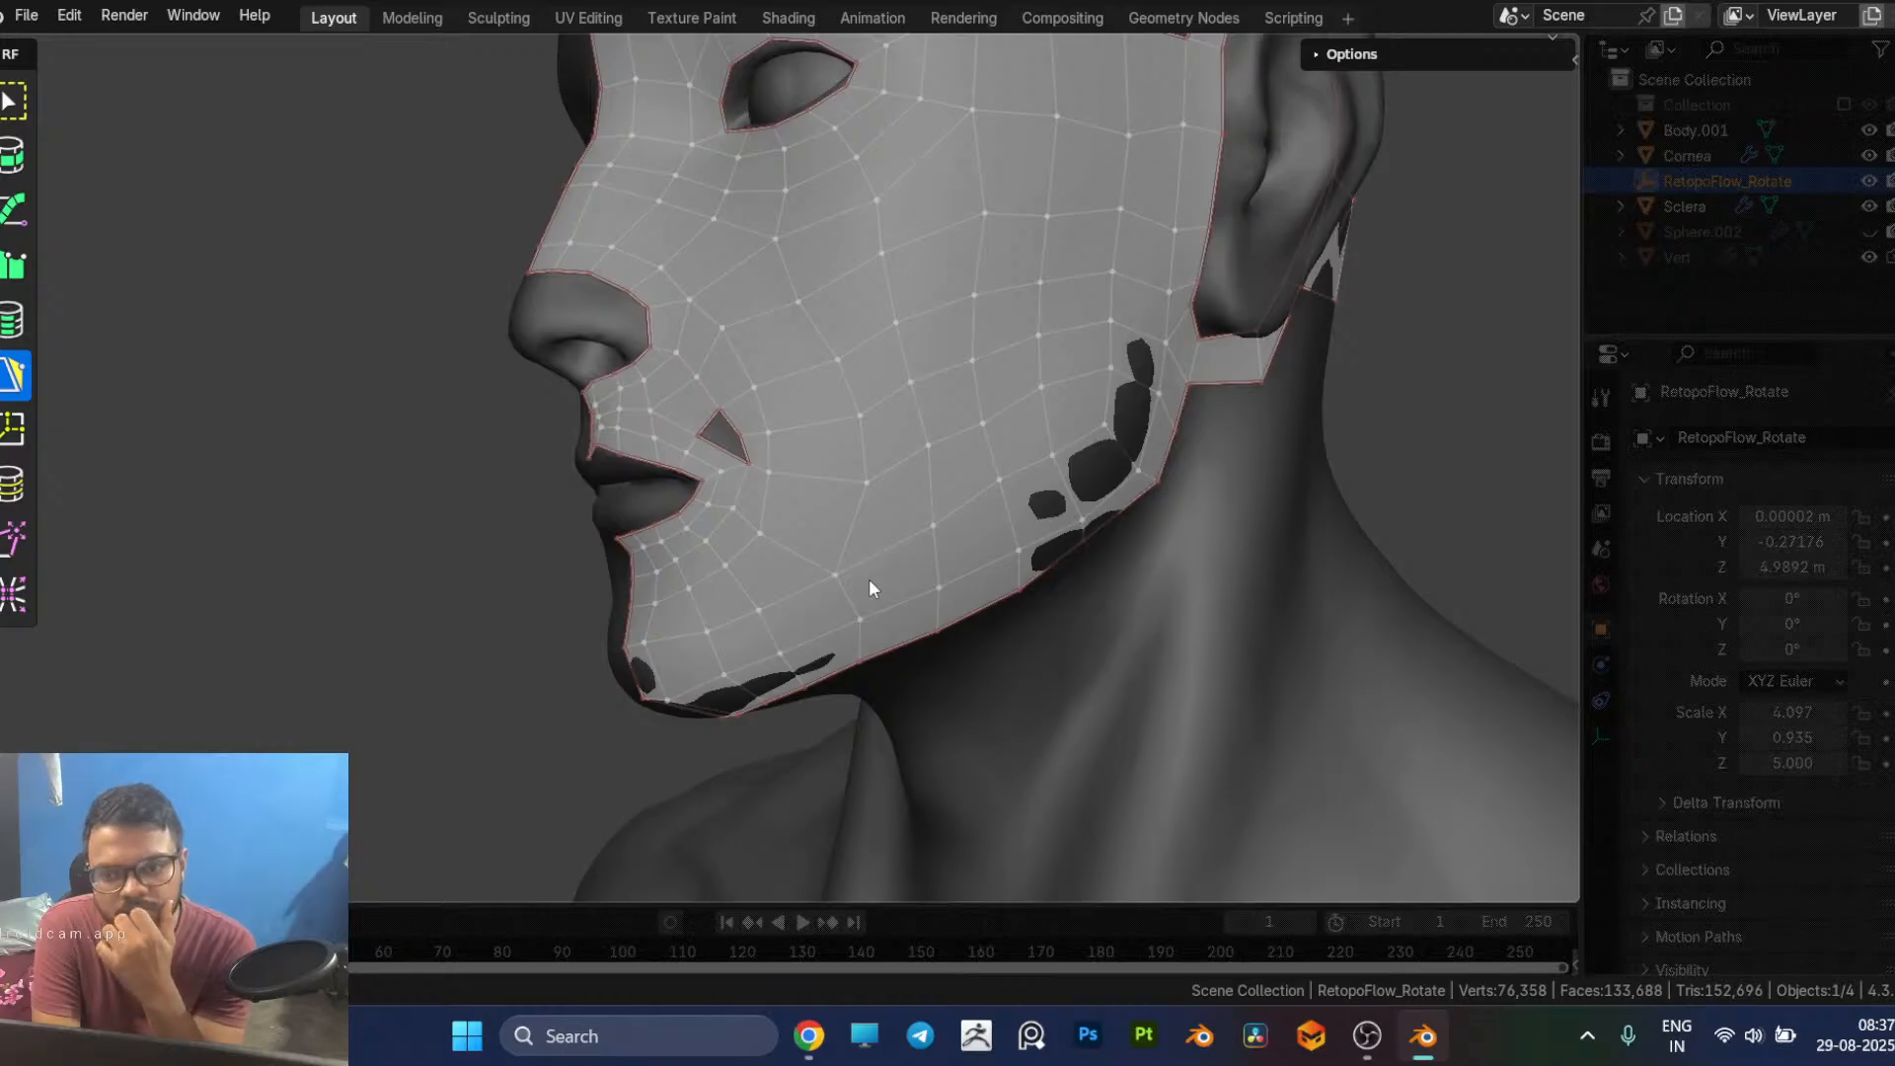
{"action": "scroll", "coordinate": [869, 578], "scroll_direction": "up", "scroll_amount": 2}
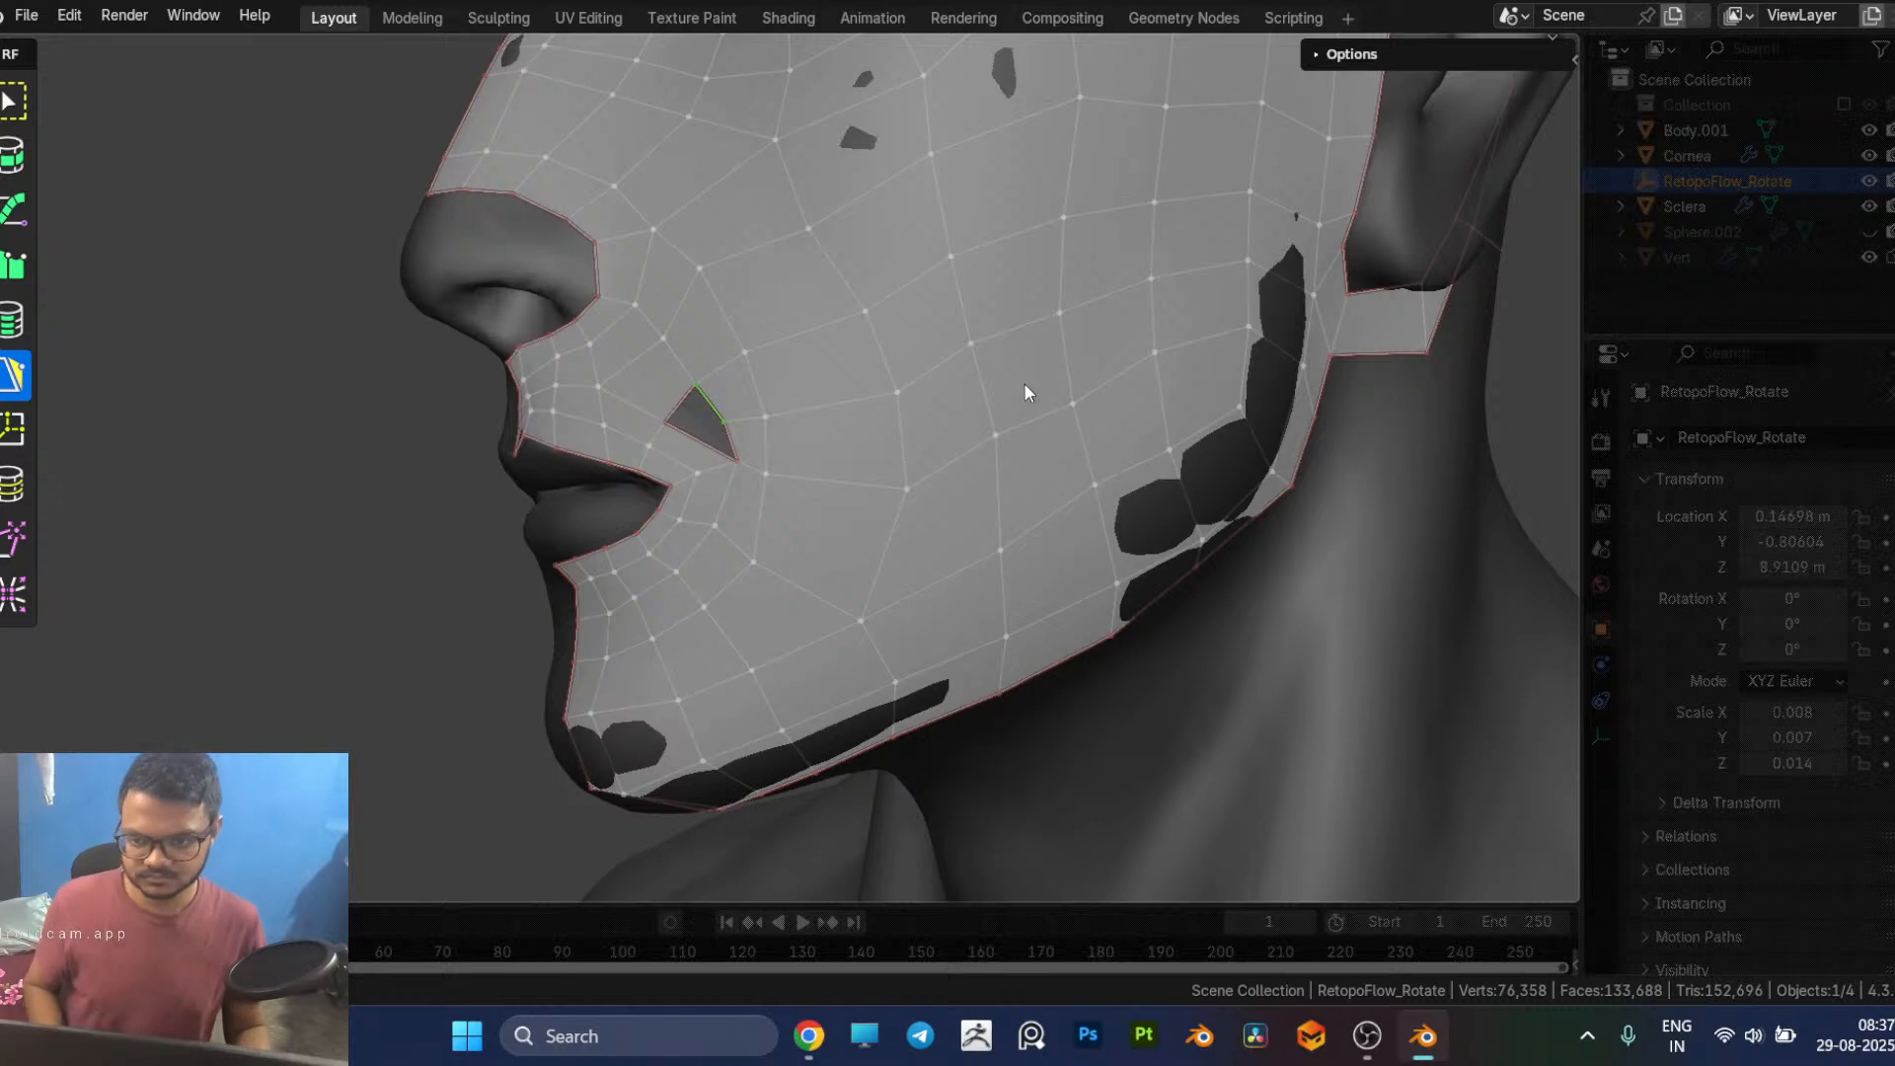
{"action": "key", "text": "x"}
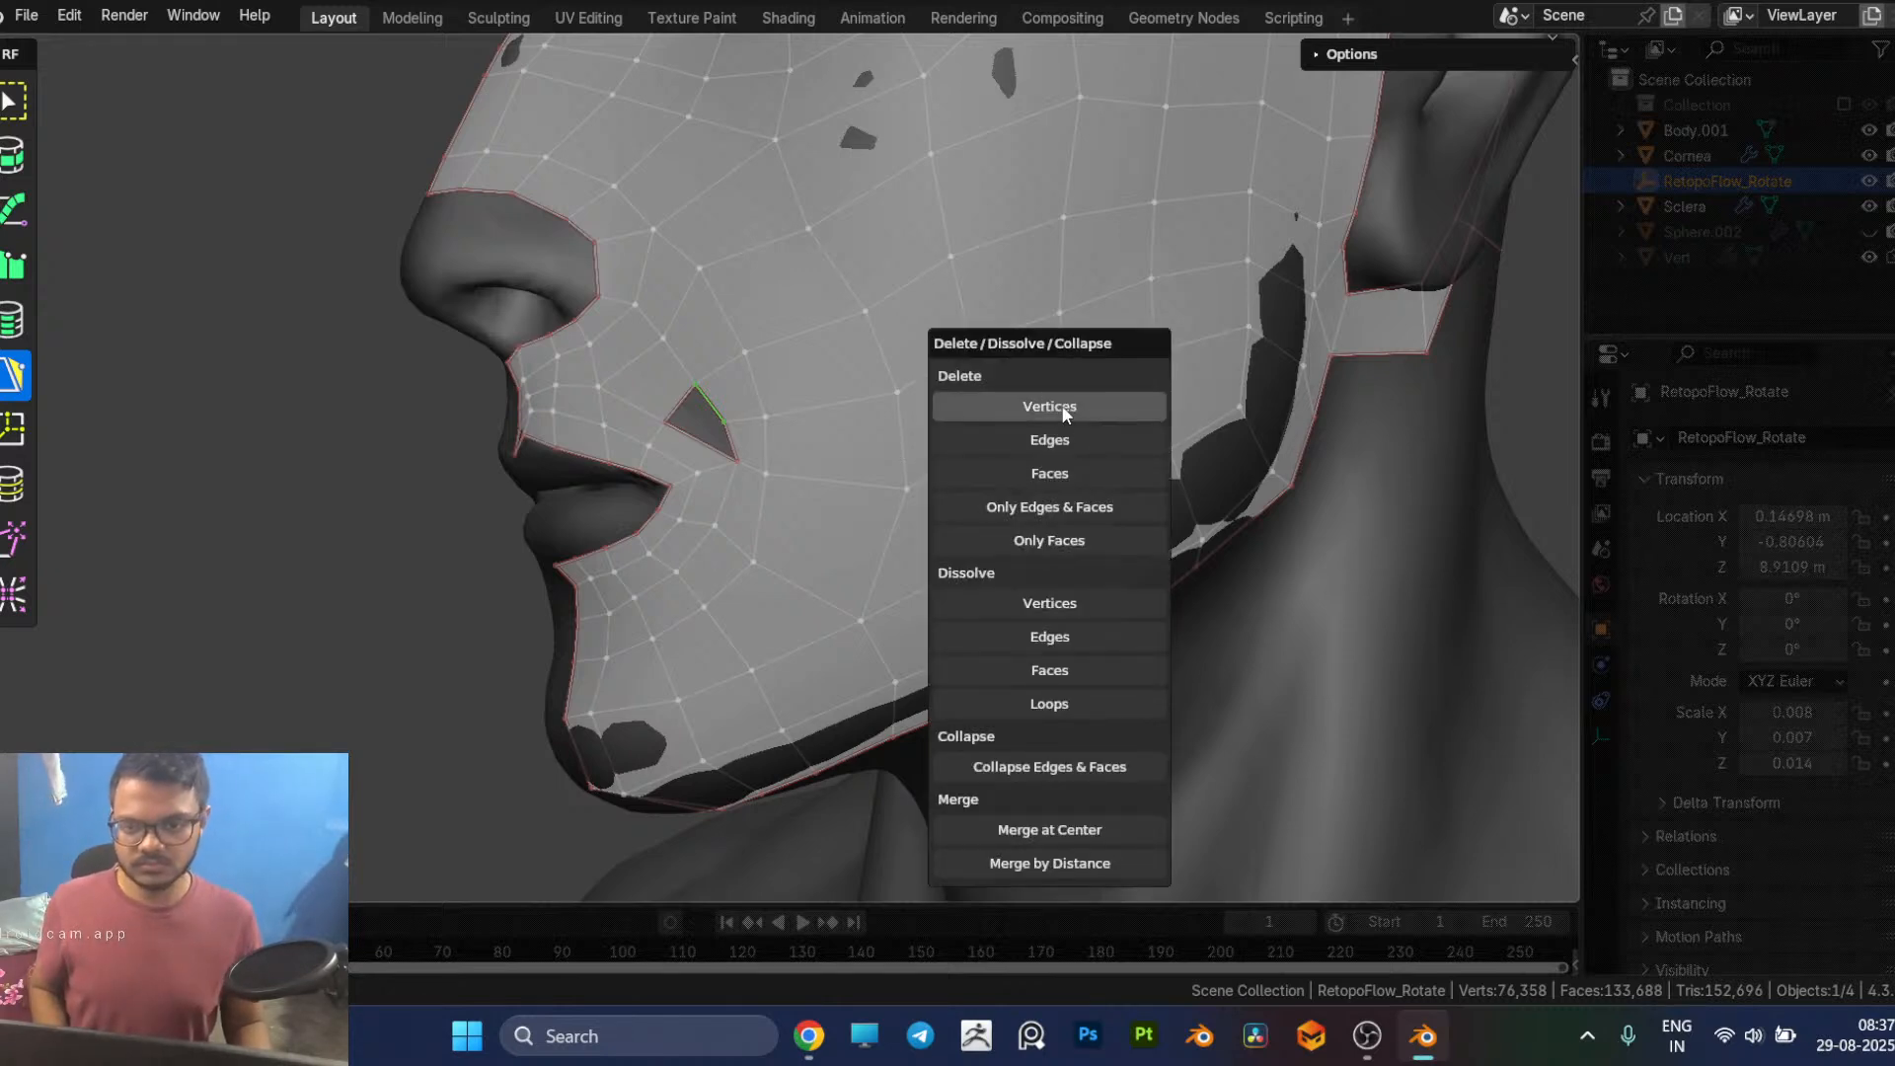
{"action": "left_click", "coordinate": [1062, 413]}
Step: Move the middle vertex of the enlarged hole's lower border upward, away from the upper lip
{"action": "scroll", "coordinate": [426, 531], "scroll_direction": "down", "scroll_amount": 3}
{"action": "middle_click_drag", "start_coordinate": [419, 534], "coordinate": [470, 550]}
{"action": "scroll", "coordinate": [514, 576], "scroll_direction": "up", "scroll_amount": 3}
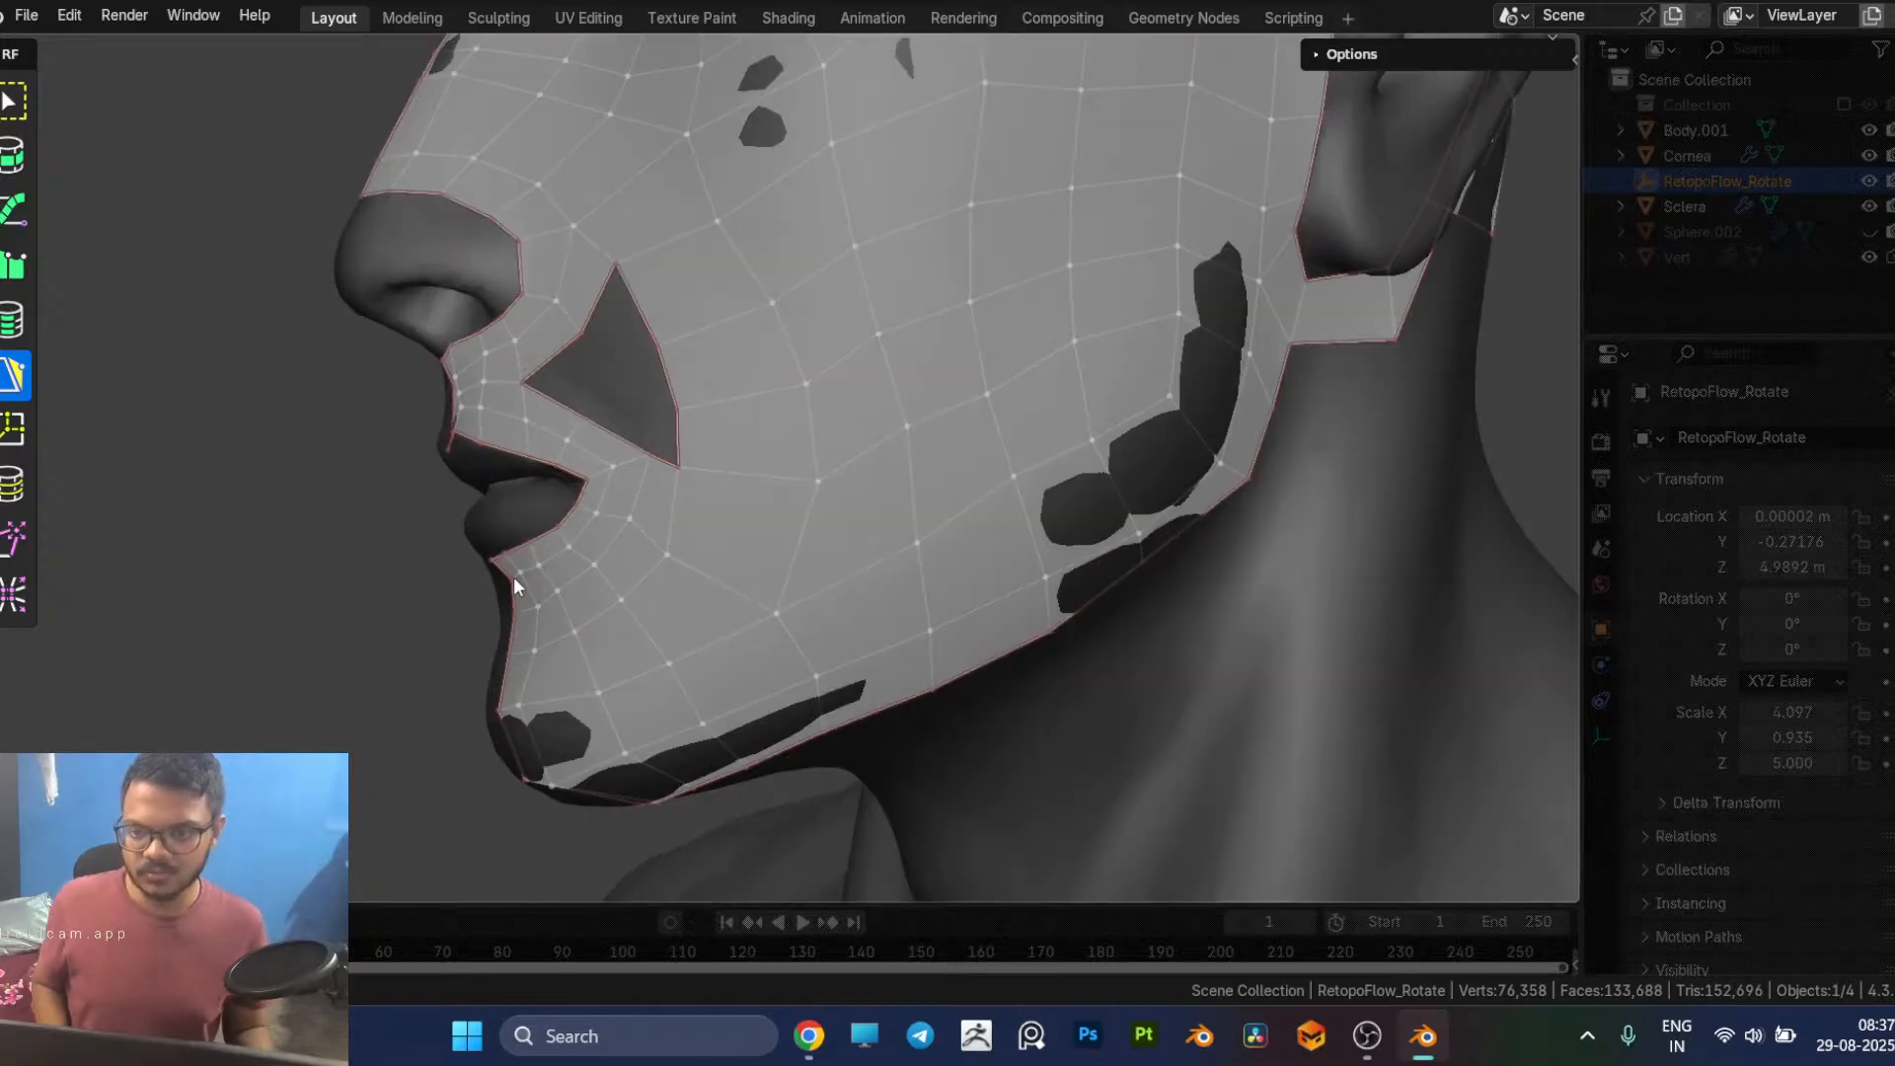
{"action": "middle_click_drag", "start_coordinate": [654, 435], "coordinate": [993, 456], "text": "shift"}
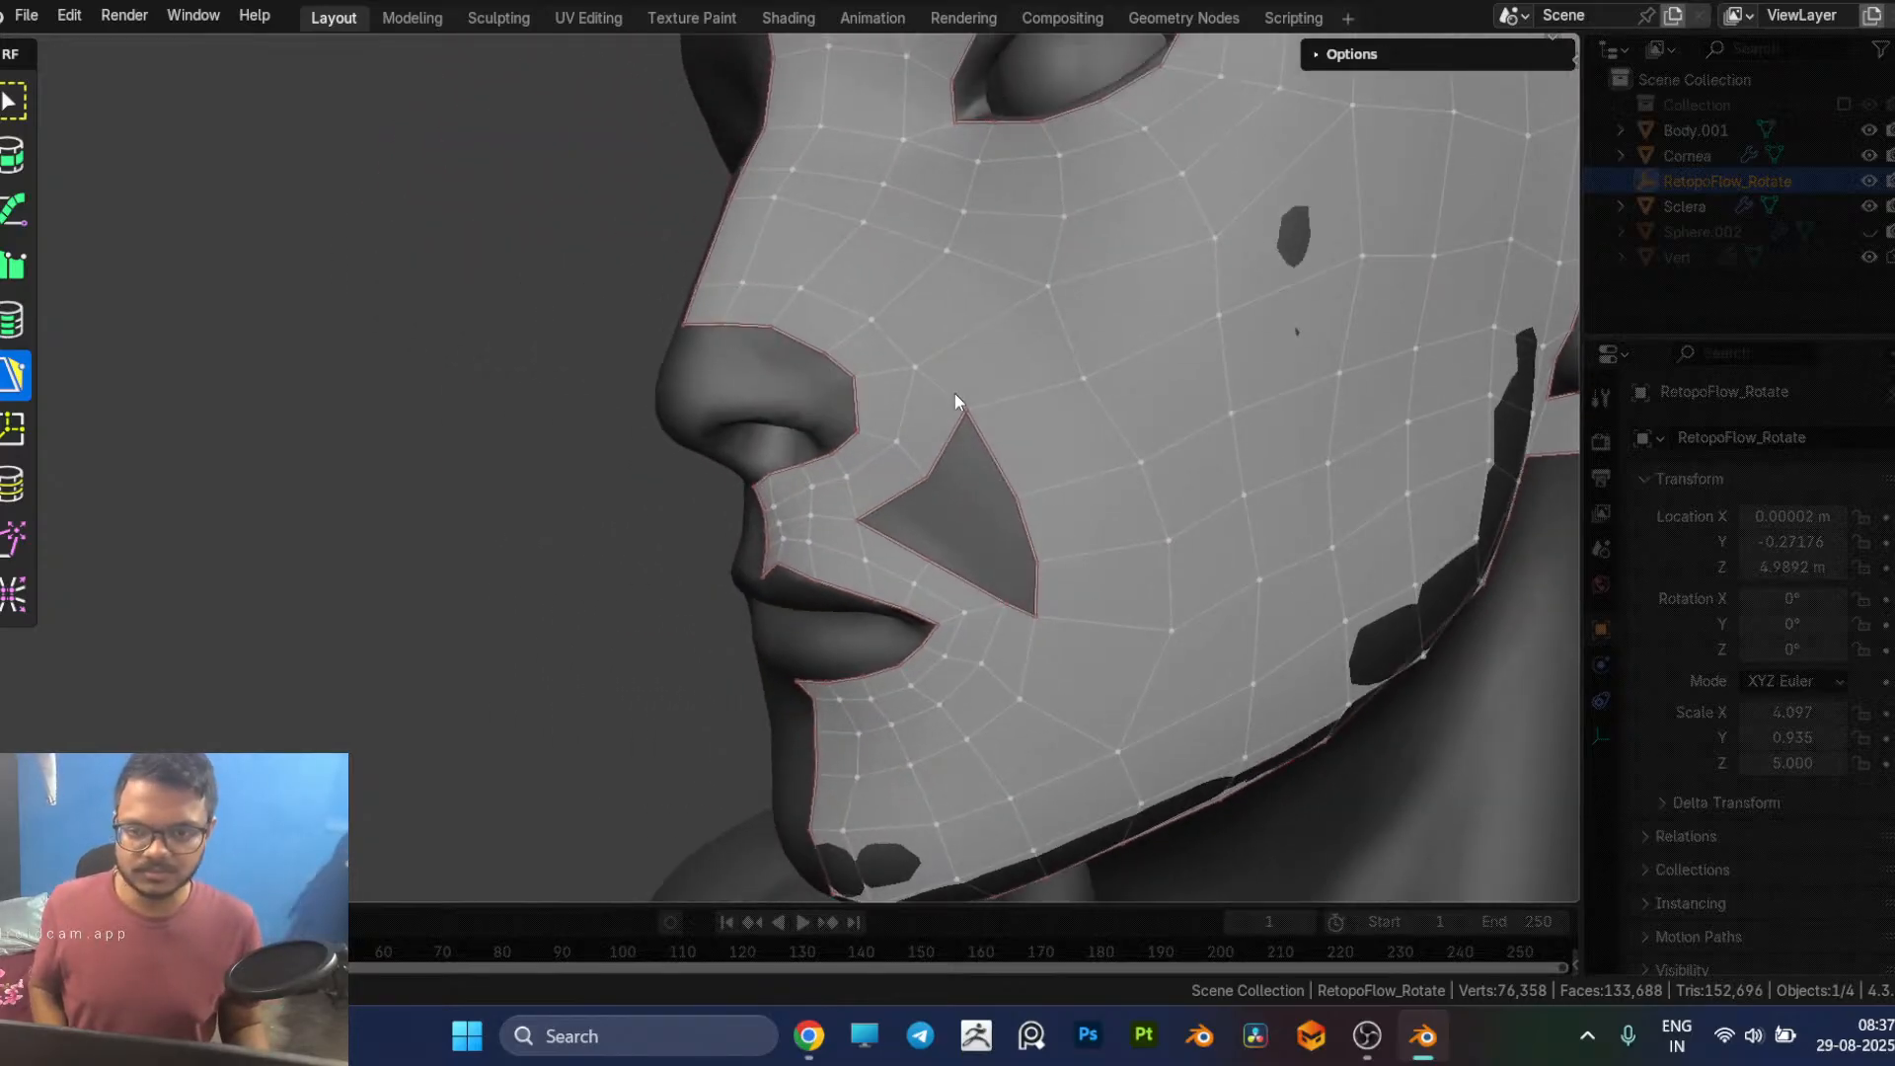
{"action": "middle_click_drag", "start_coordinate": [1136, 703], "coordinate": [1019, 422]}
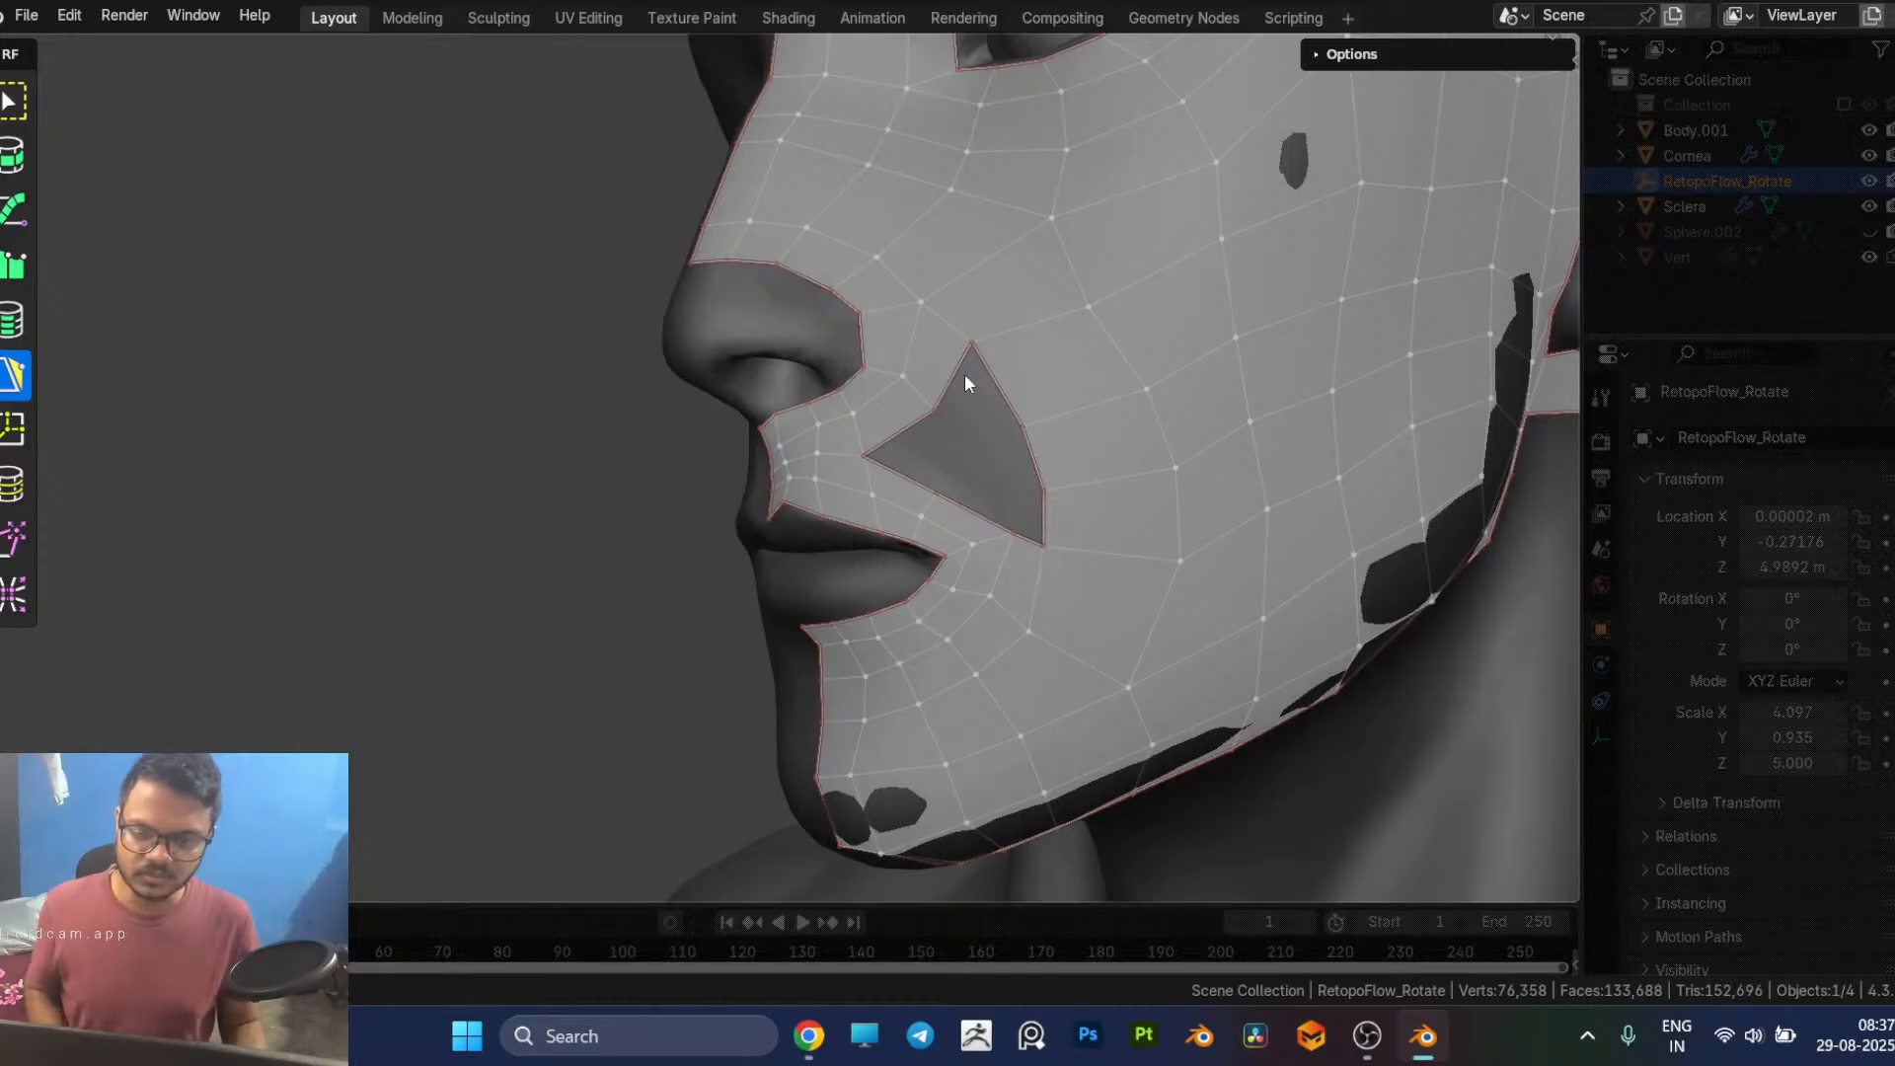
{"action": "middle_click_drag", "start_coordinate": [1105, 438], "coordinate": [1069, 435]}
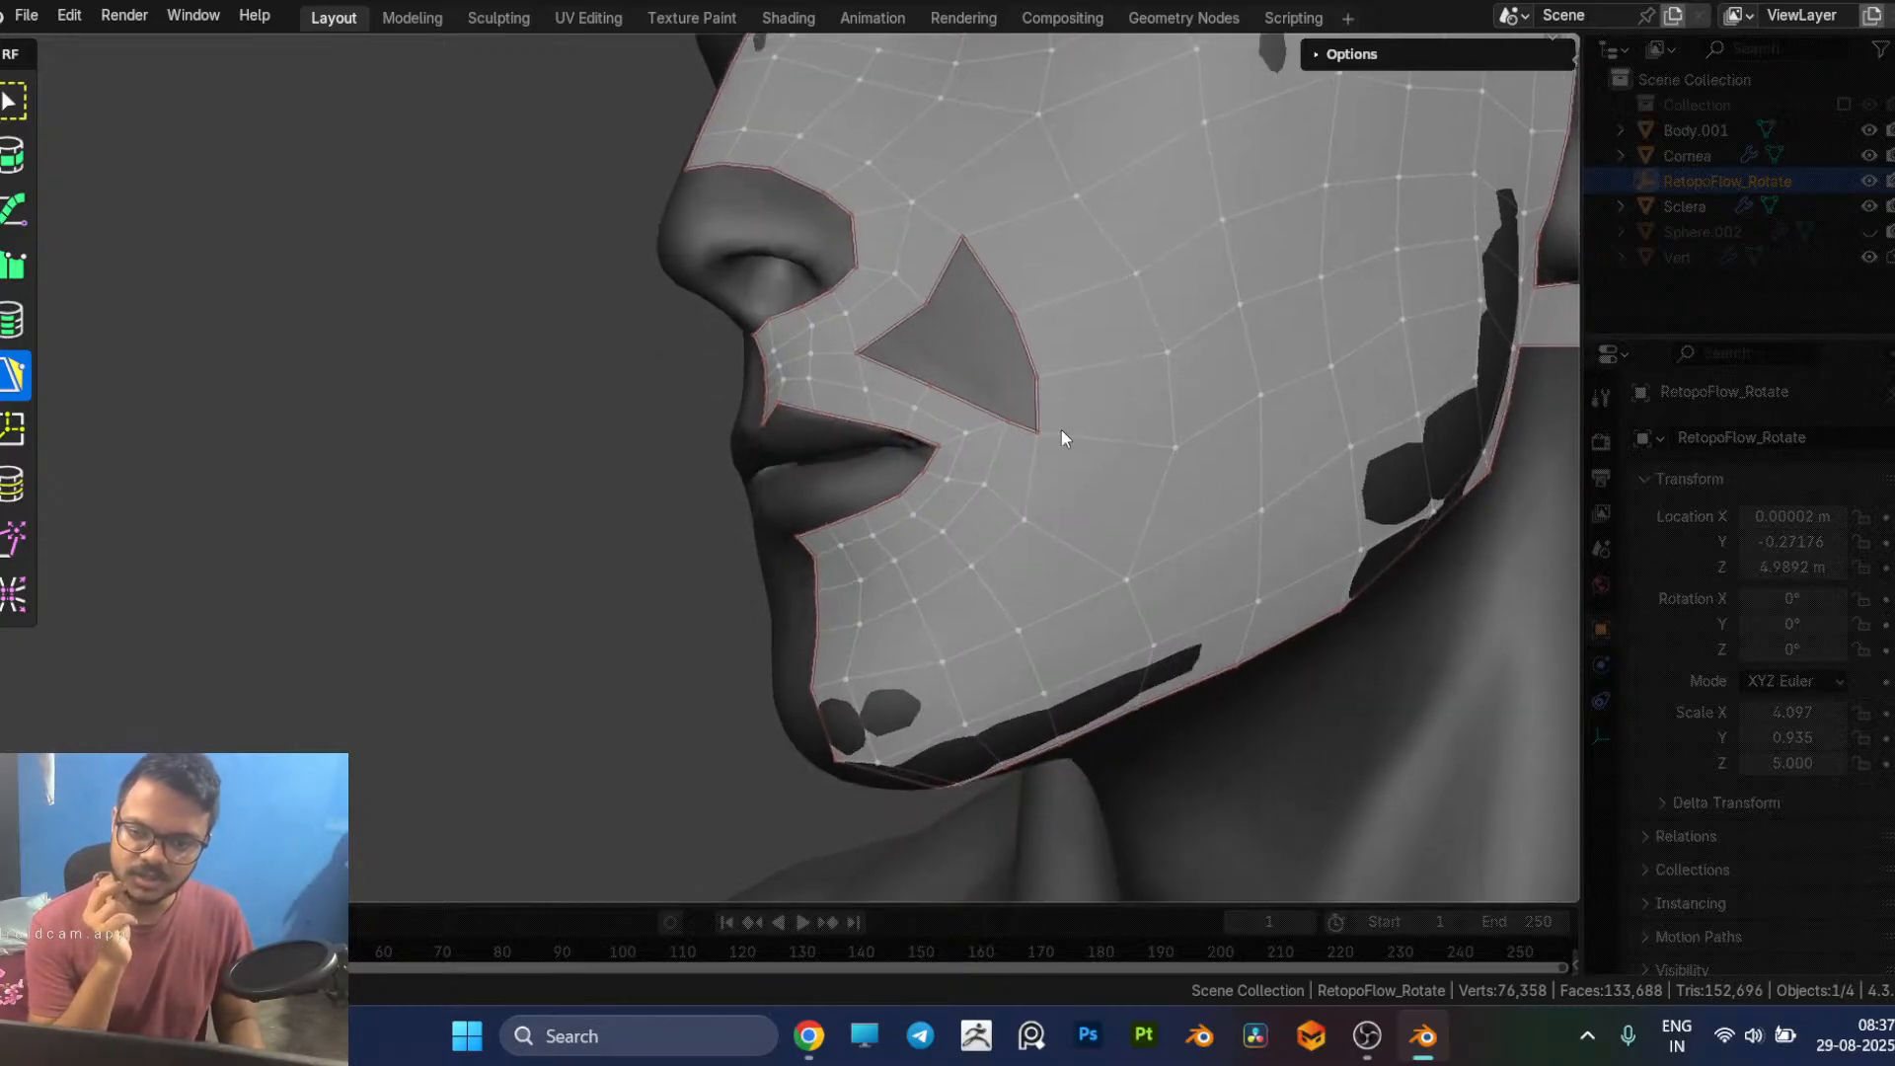
{"action": "left_click_drag", "start_coordinate": [932, 386], "coordinate": [929, 360]}
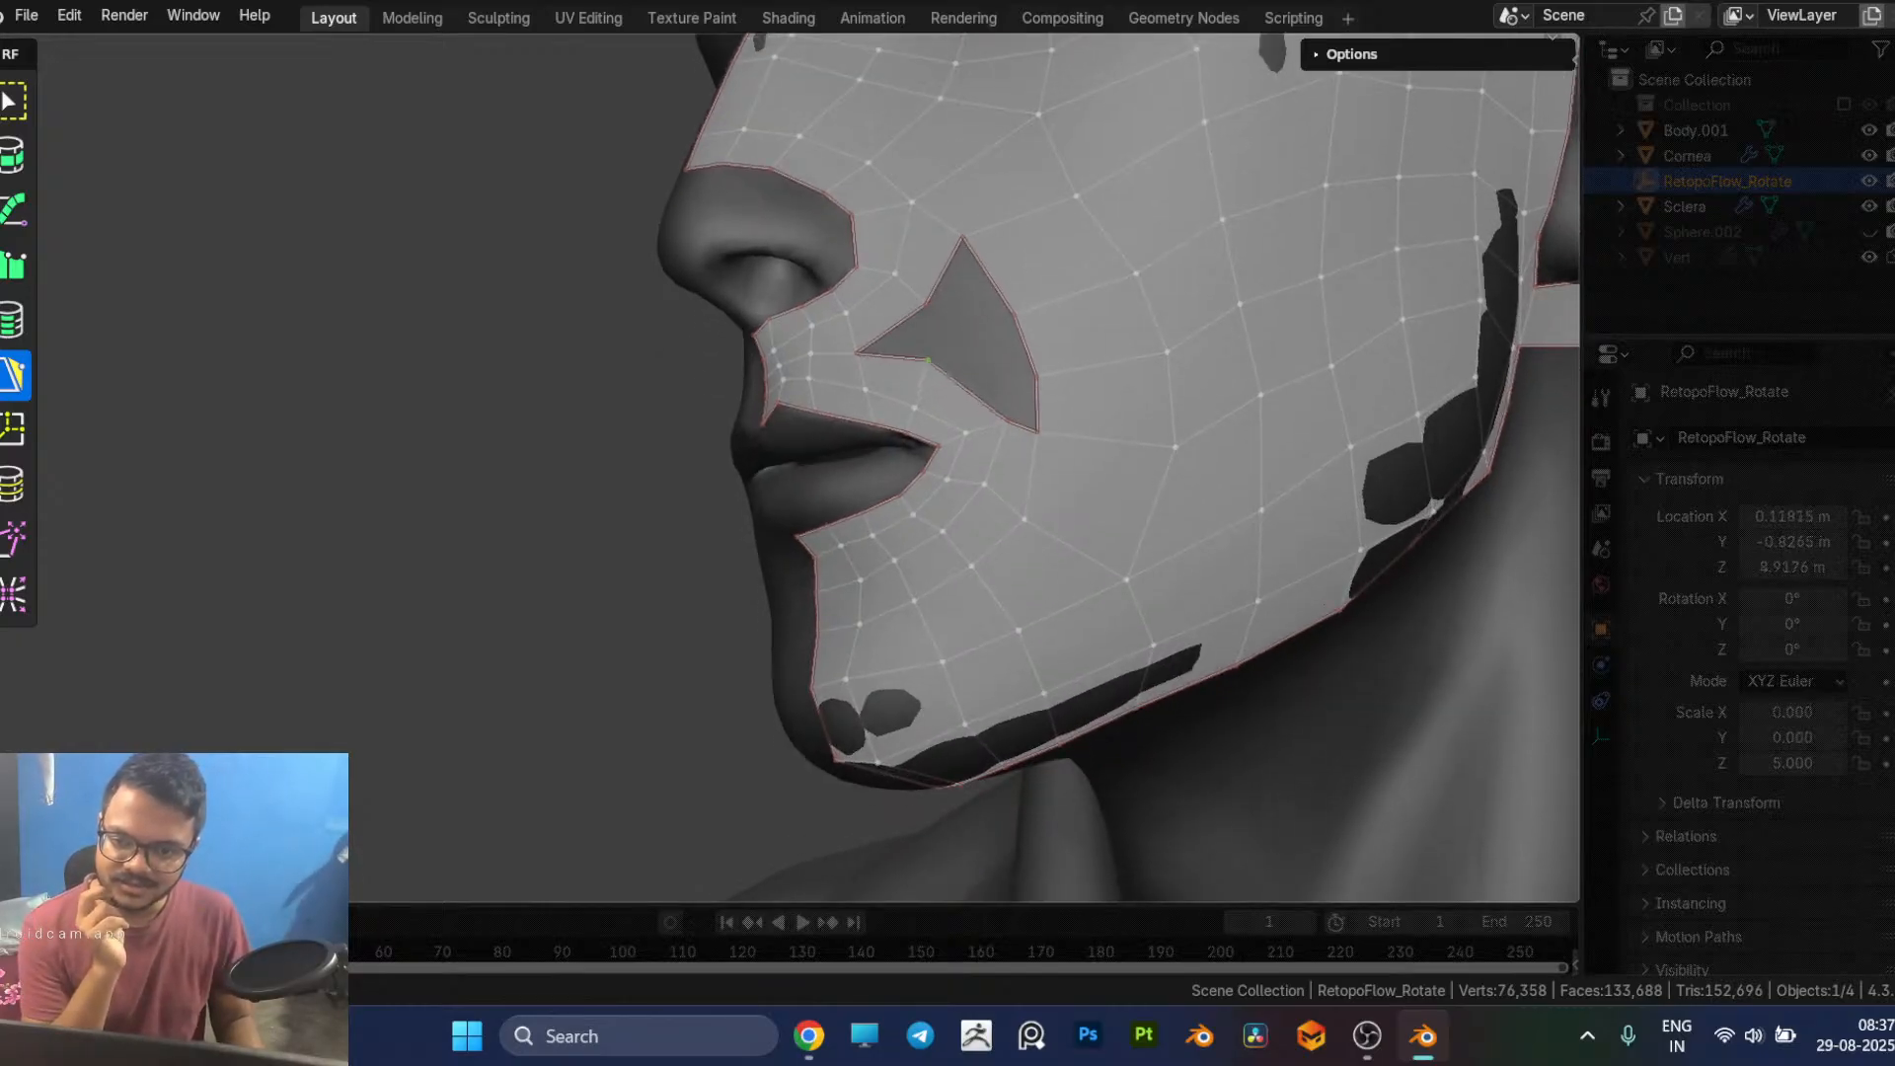
{"action": "middle_click_drag", "start_coordinate": [1003, 405], "coordinate": [1028, 424]}
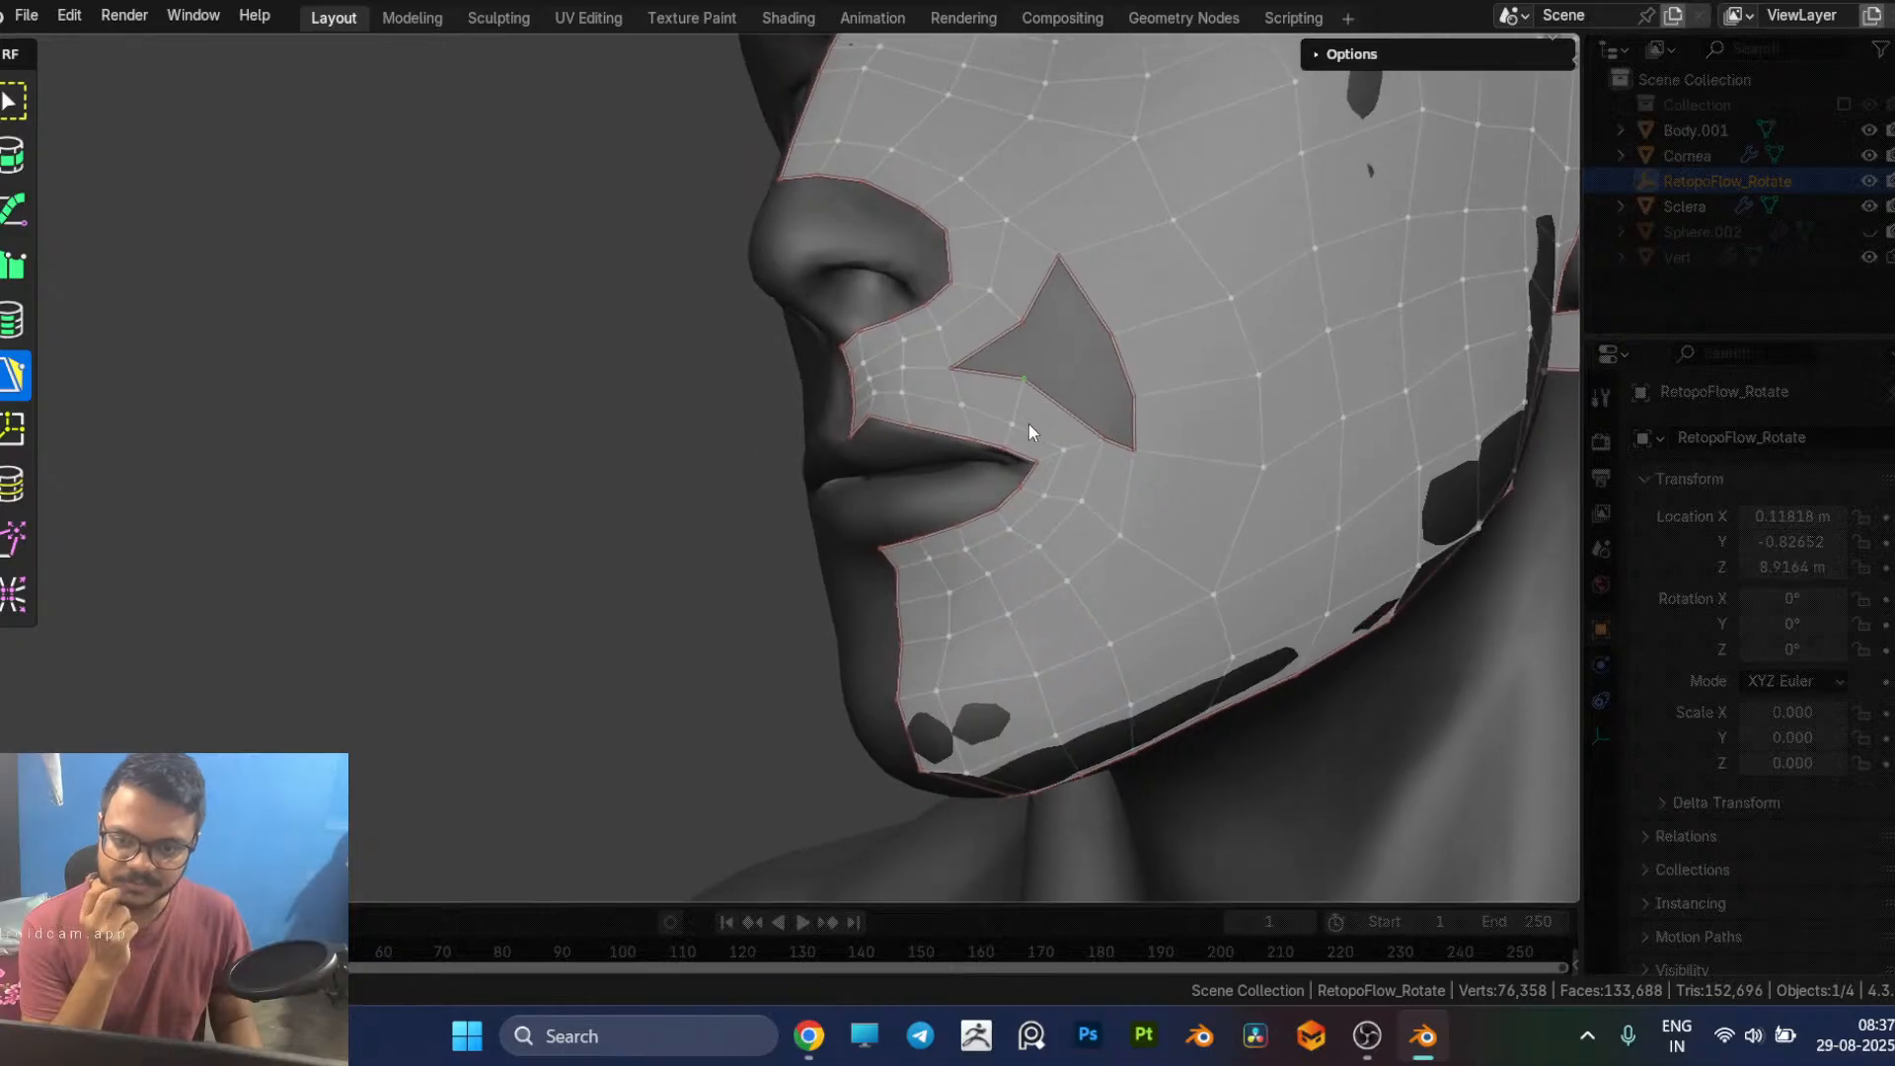
{"action": "left_click", "coordinate": [1013, 422]}
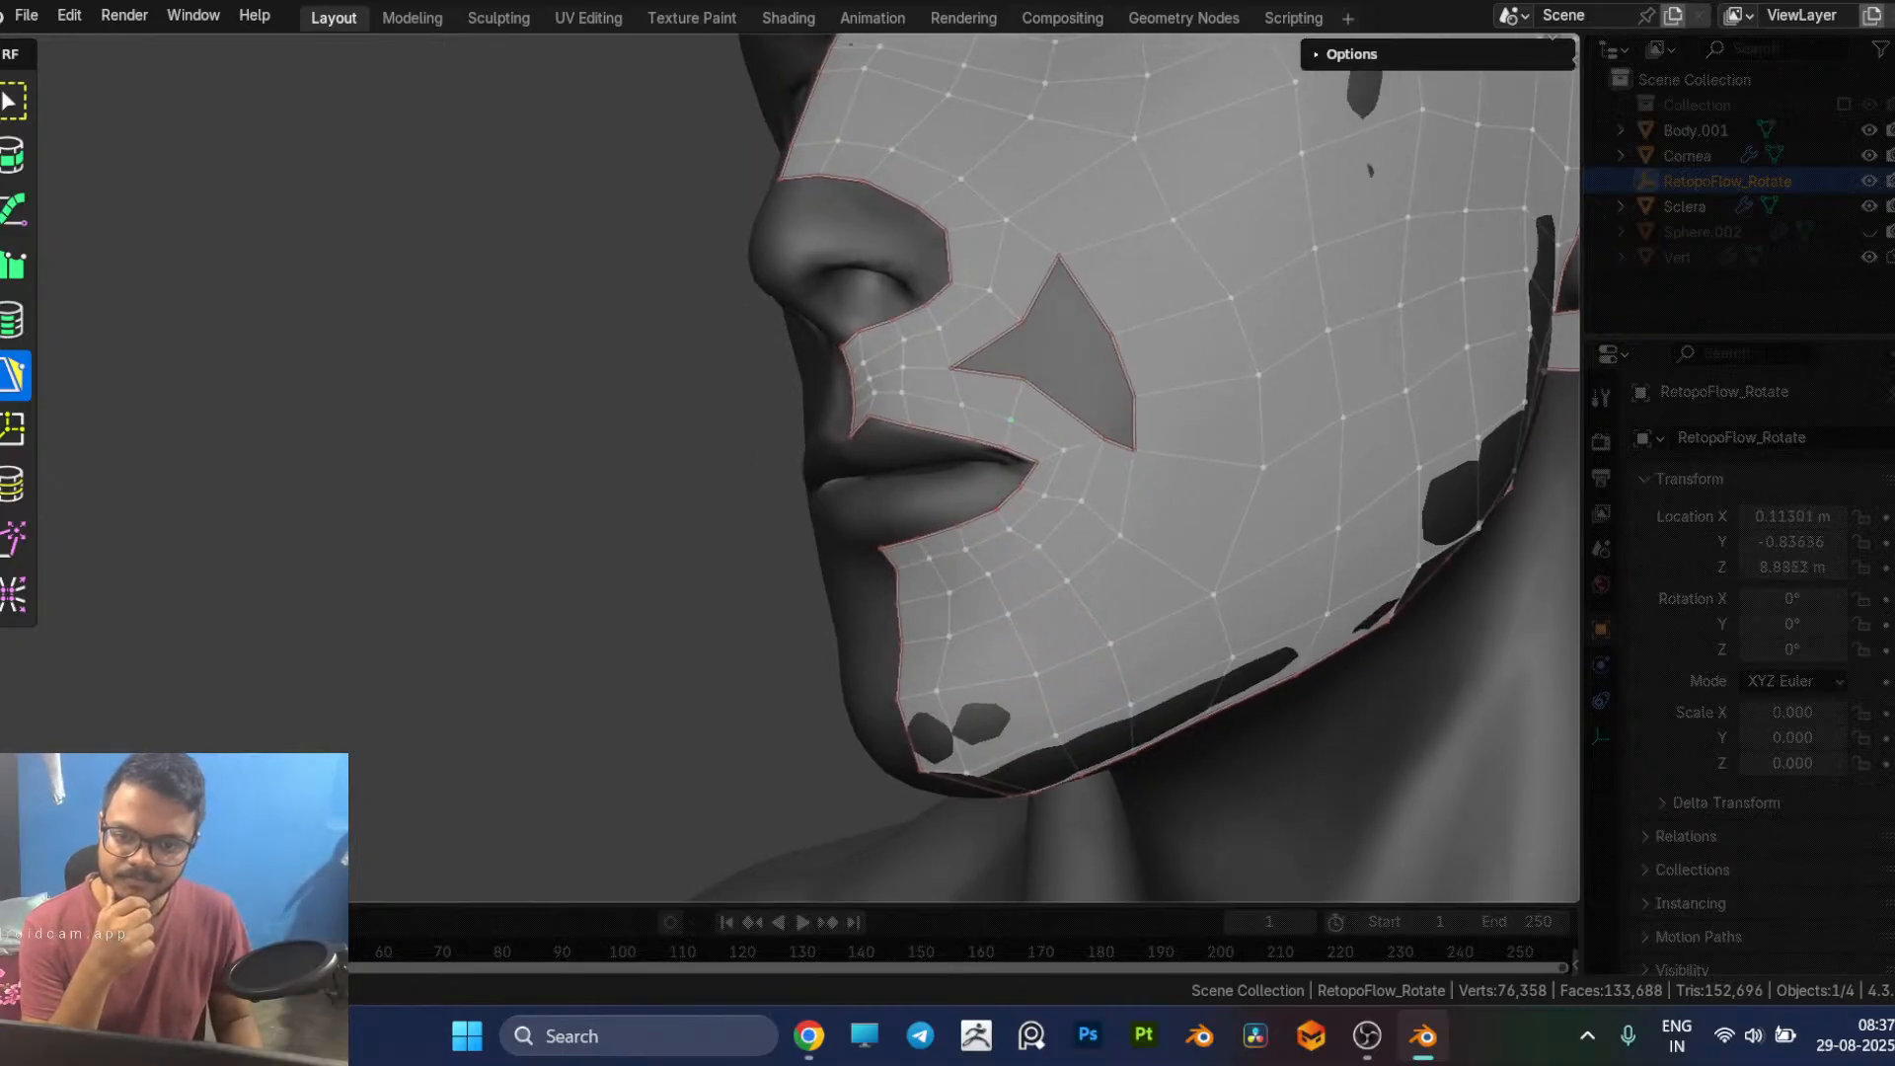
Step: Try to close the pointed nose-side corner of the hole beside the mouth corner with PolyPen
{"action": "mouse_move", "coordinate": [1016, 411]}
{"action": "middle_mouse_down"}
{"action": "mouse_move", "coordinate": [1082, 431]}
{"action": "mouse_move", "coordinate": [1041, 430]}
{"action": "middle_mouse_up"}
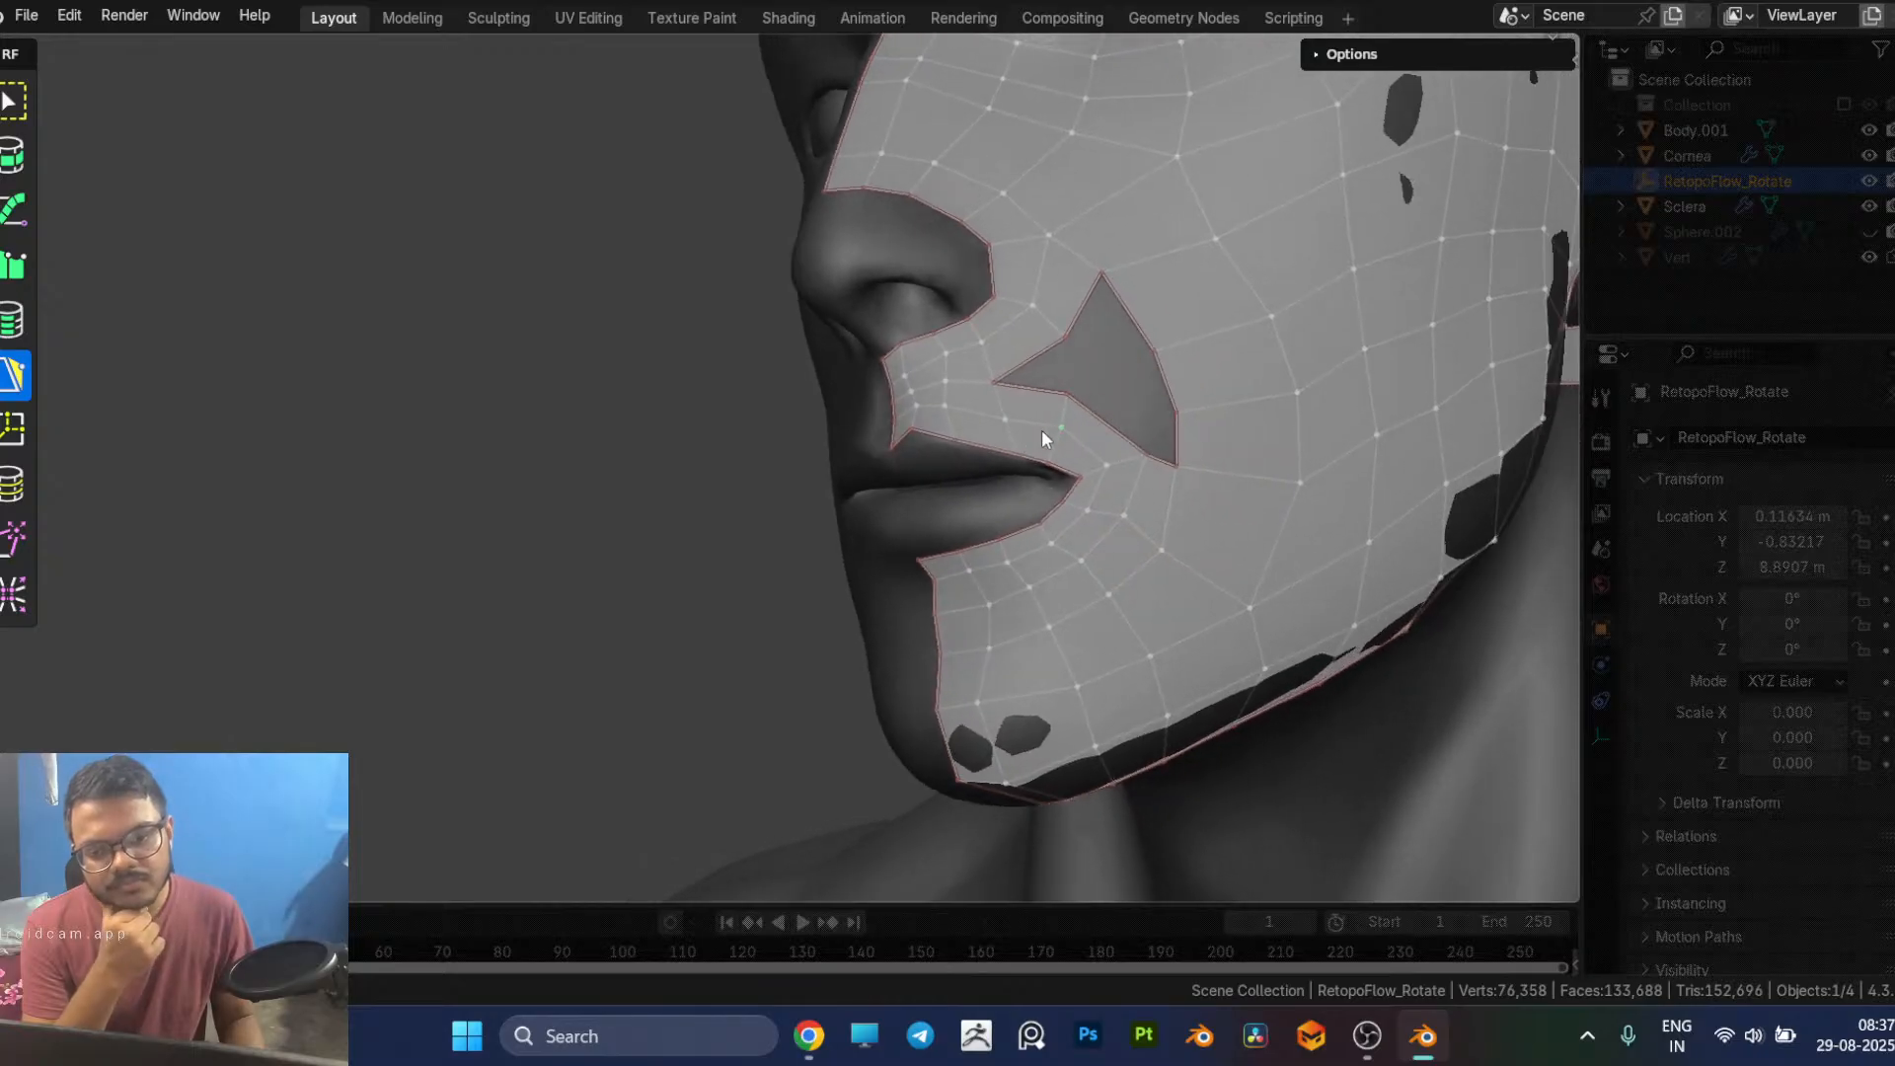
{"action": "mouse_move", "coordinate": [1063, 341]}
{"action": "left_mouse_down"}
{"action": "mouse_move", "coordinate": [1067, 393]}
{"action": "mouse_move", "coordinate": [1057, 360]}
{"action": "left_mouse_up"}
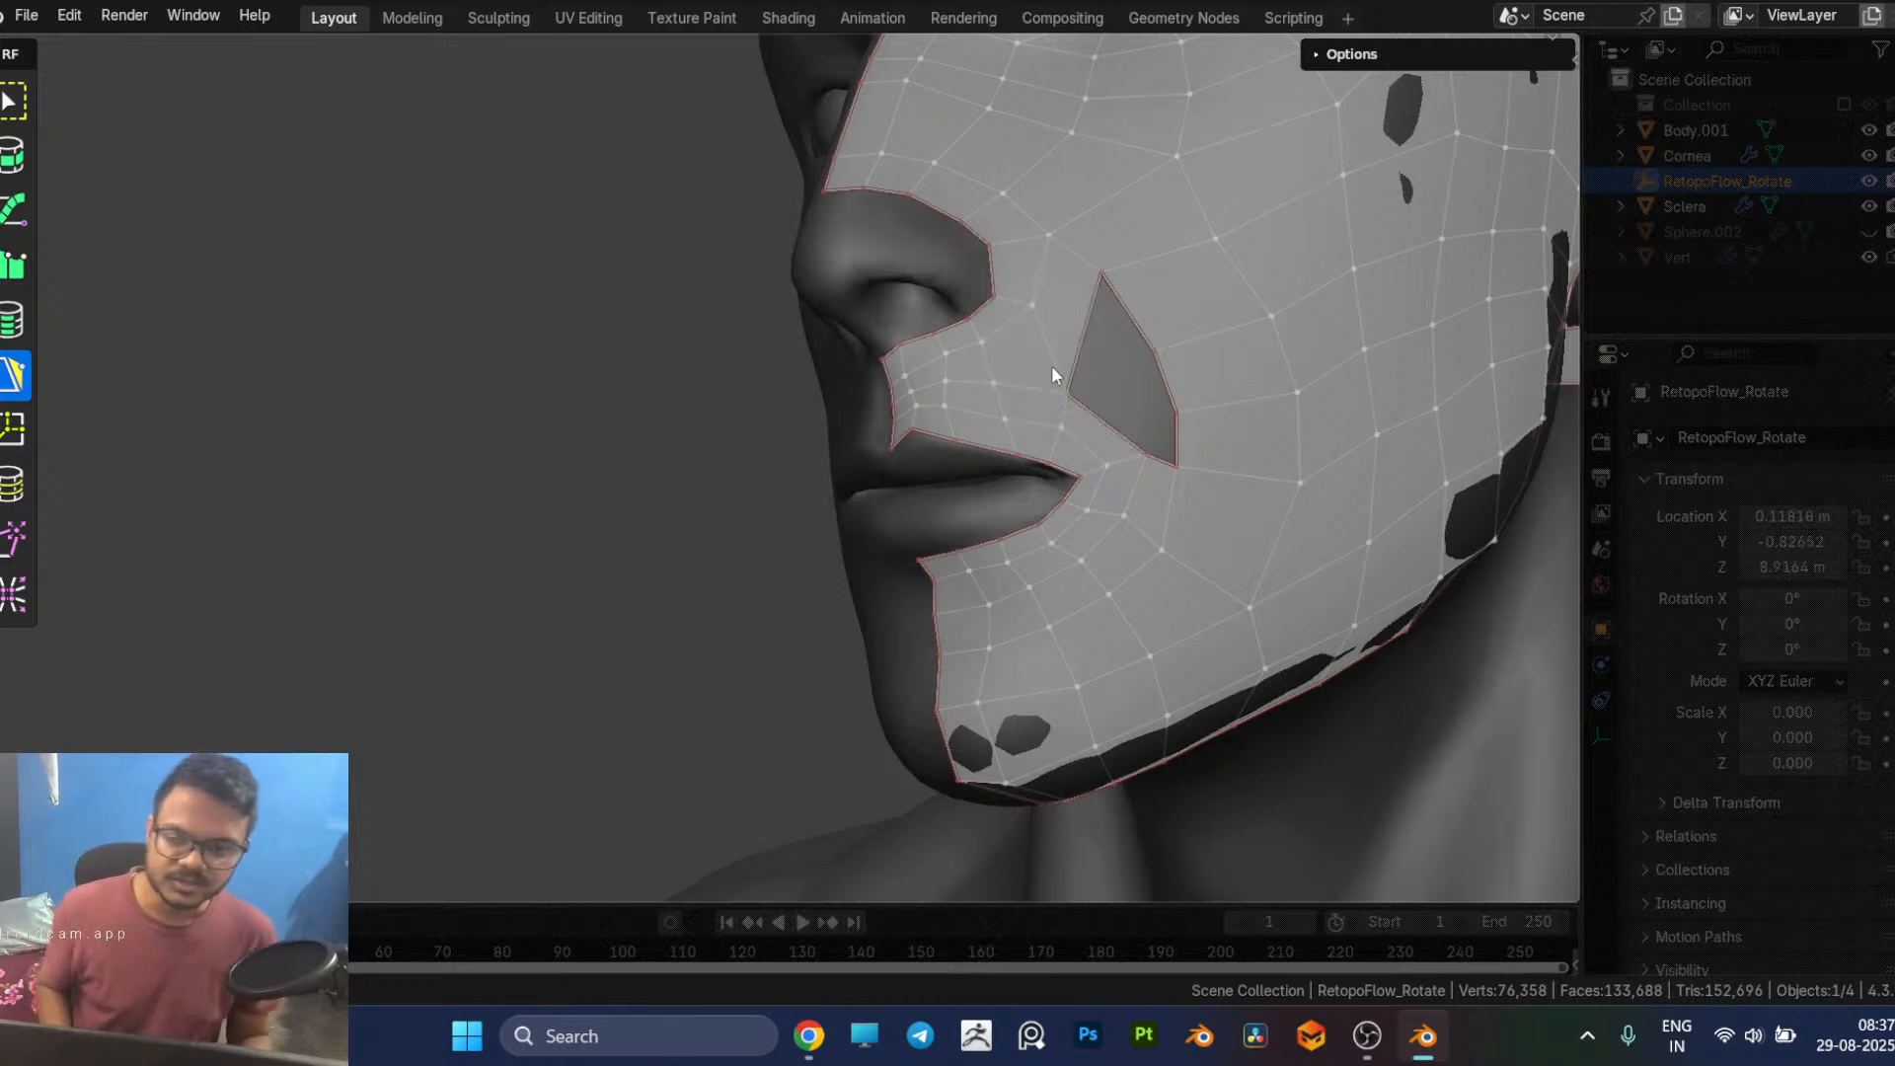
{"action": "key", "text": "ctrl+z"}
{"action": "key", "text": "ctrl+z"}
{"action": "key", "text": "ctrl+z"}
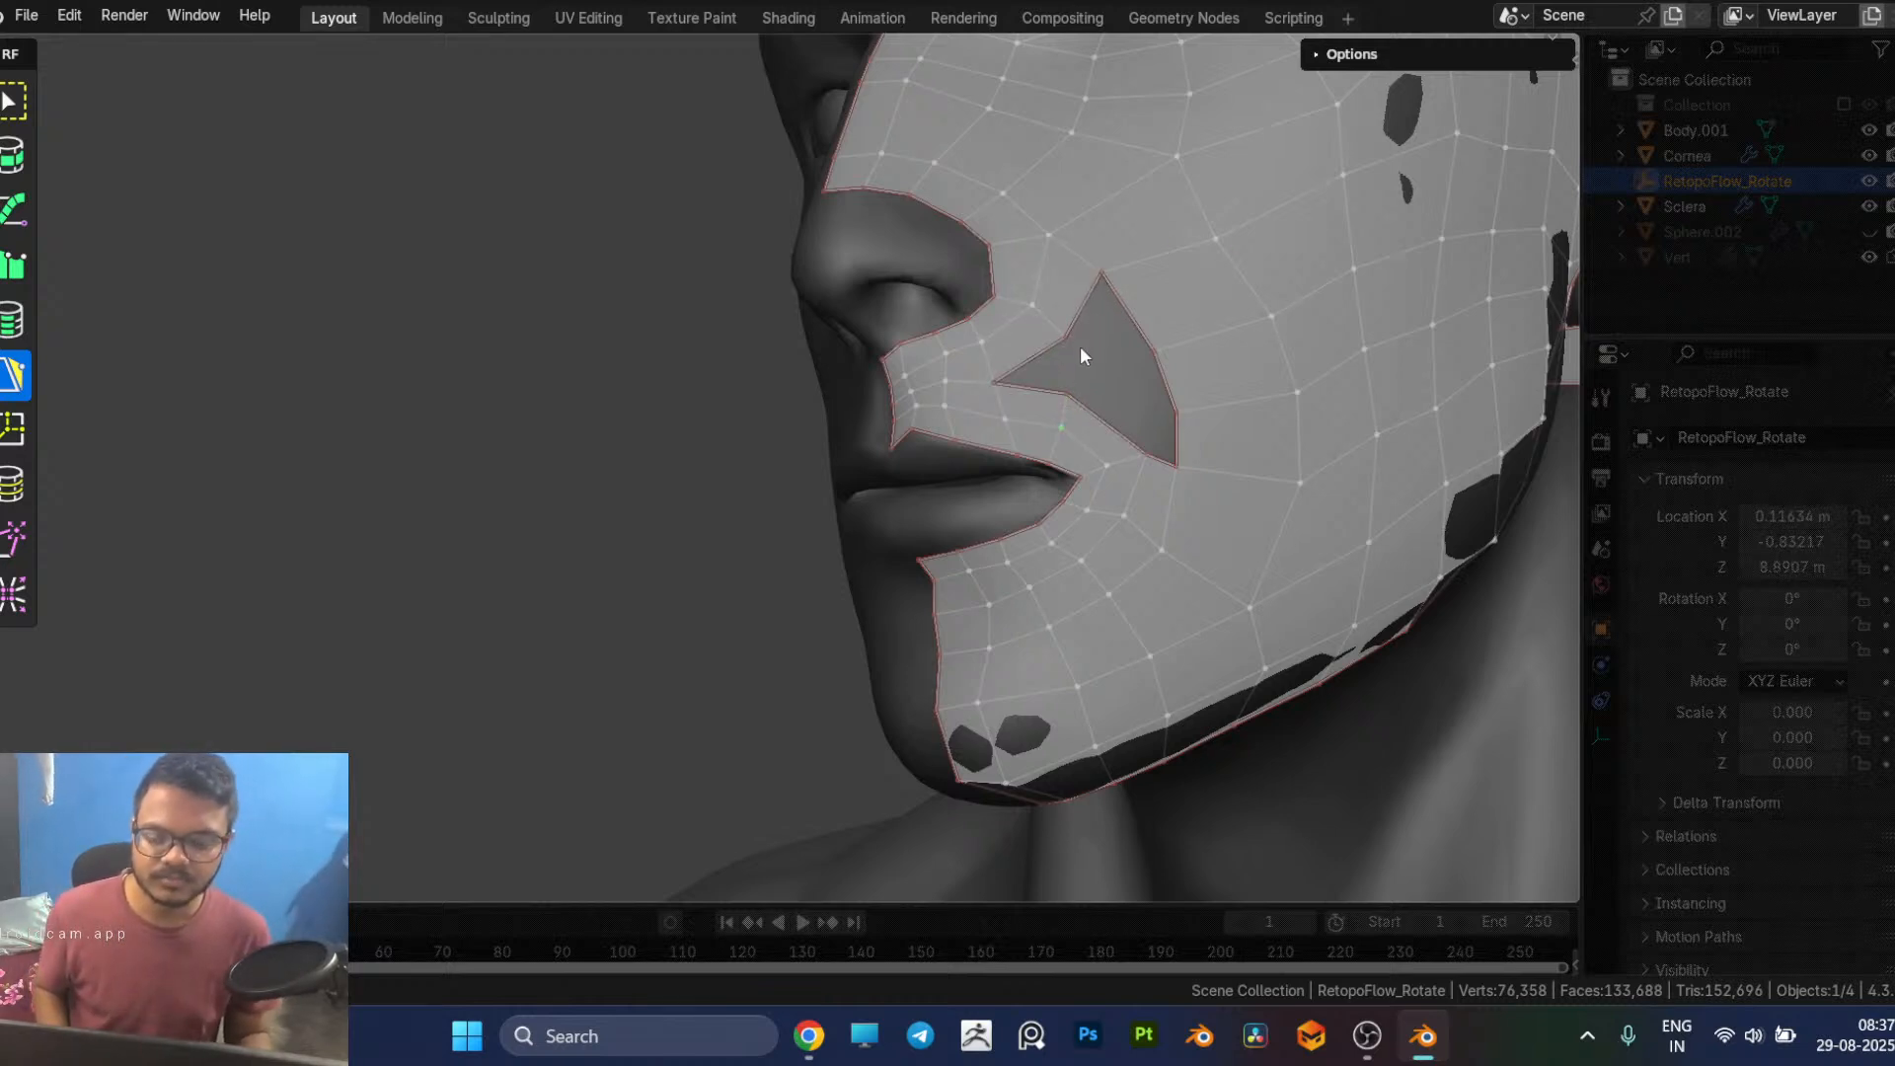
Step: Move the middle vertex of the hole's nose-side border down toward the hole's pointed front corner
{"action": "left_click", "coordinate": [1041, 375]}
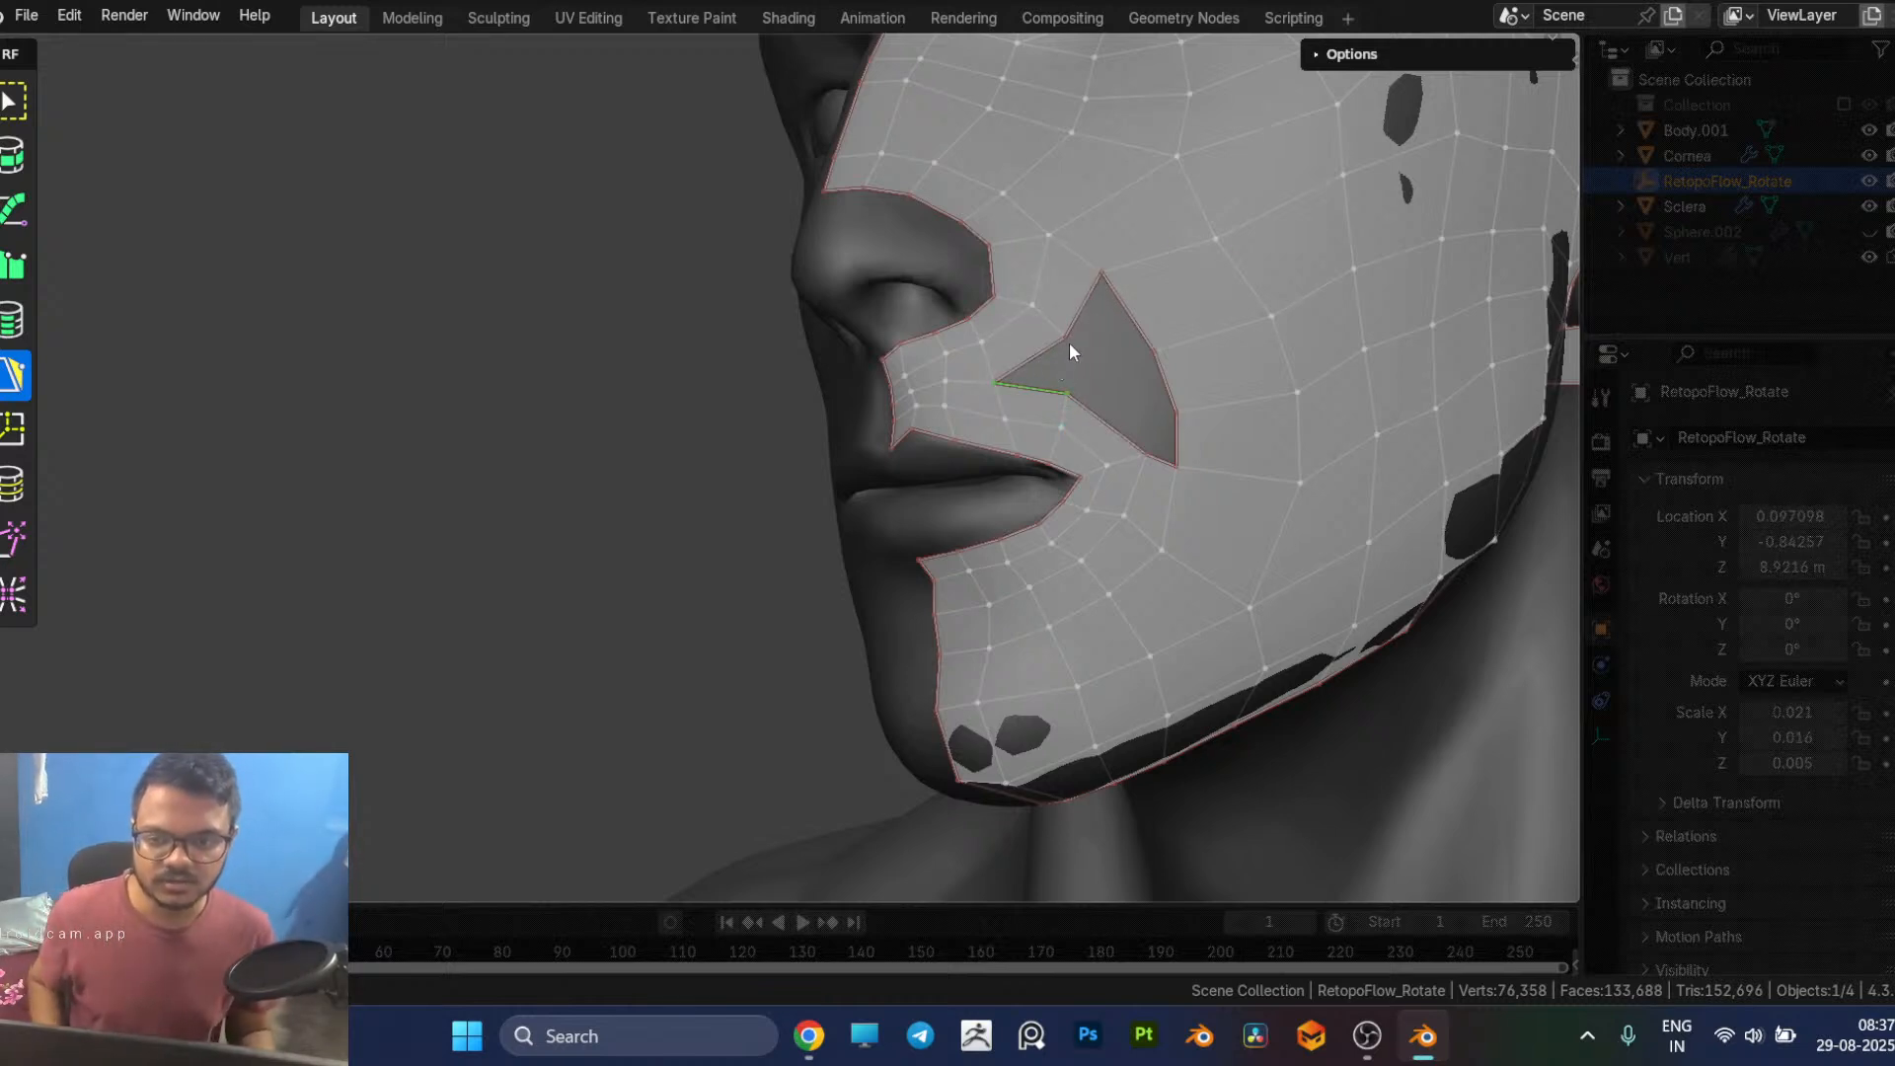
{"action": "left_click", "coordinate": [1069, 336], "text": "ctrl"}
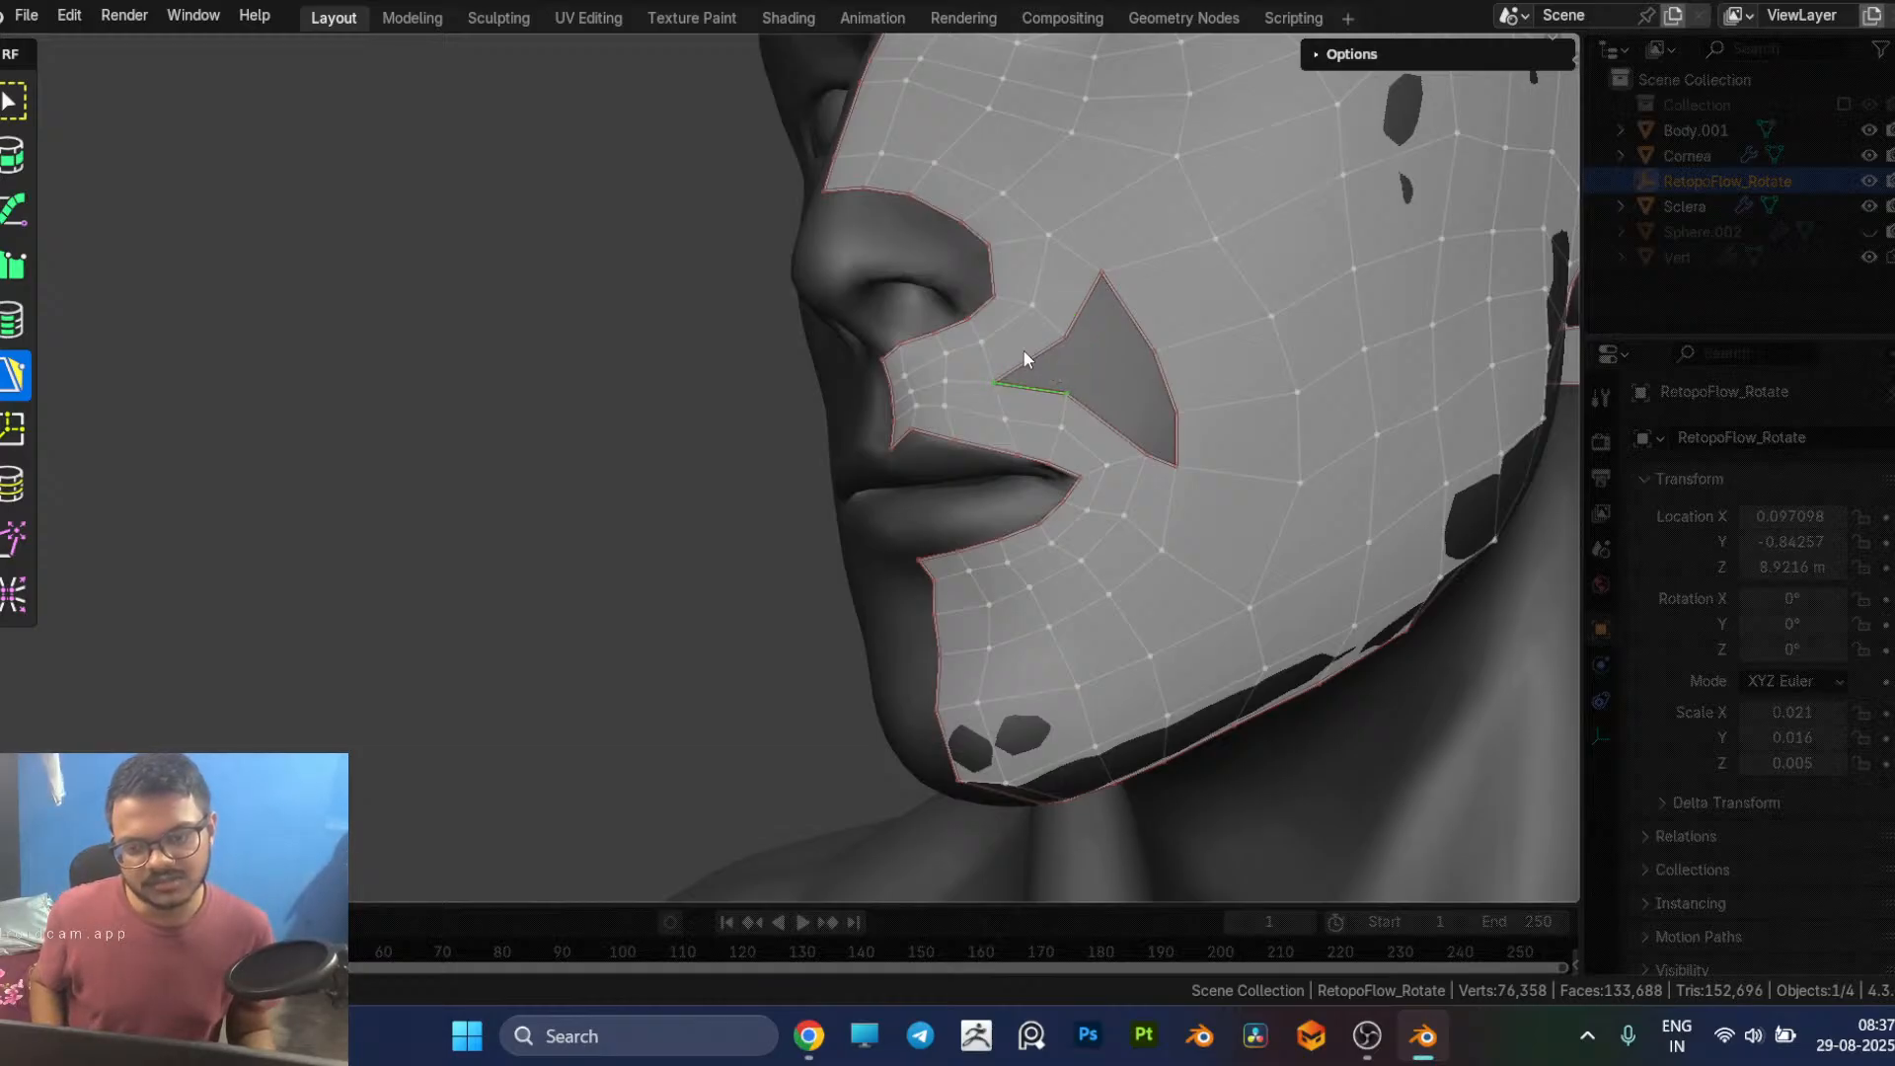
{"action": "middle_click_drag", "start_coordinate": [1028, 357], "coordinate": [1099, 434]}
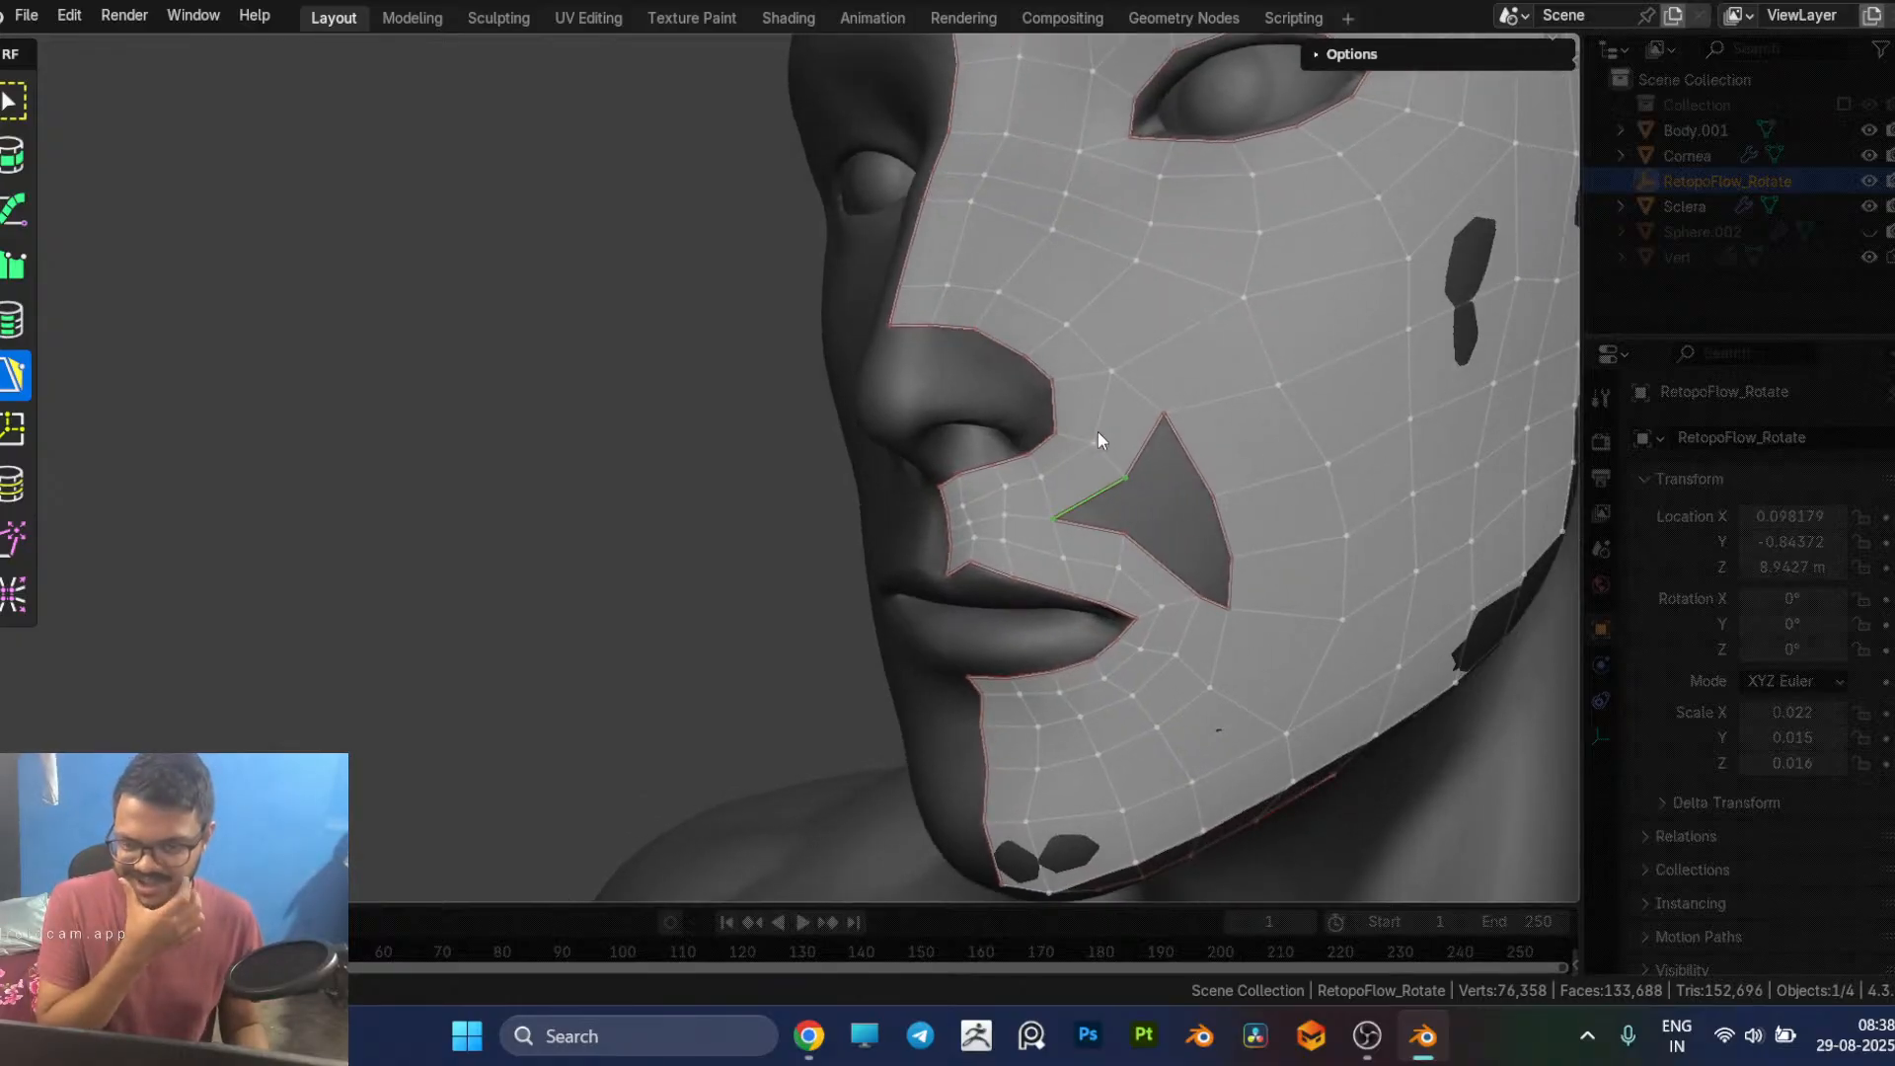
{"action": "left_click", "coordinate": [1032, 514]}
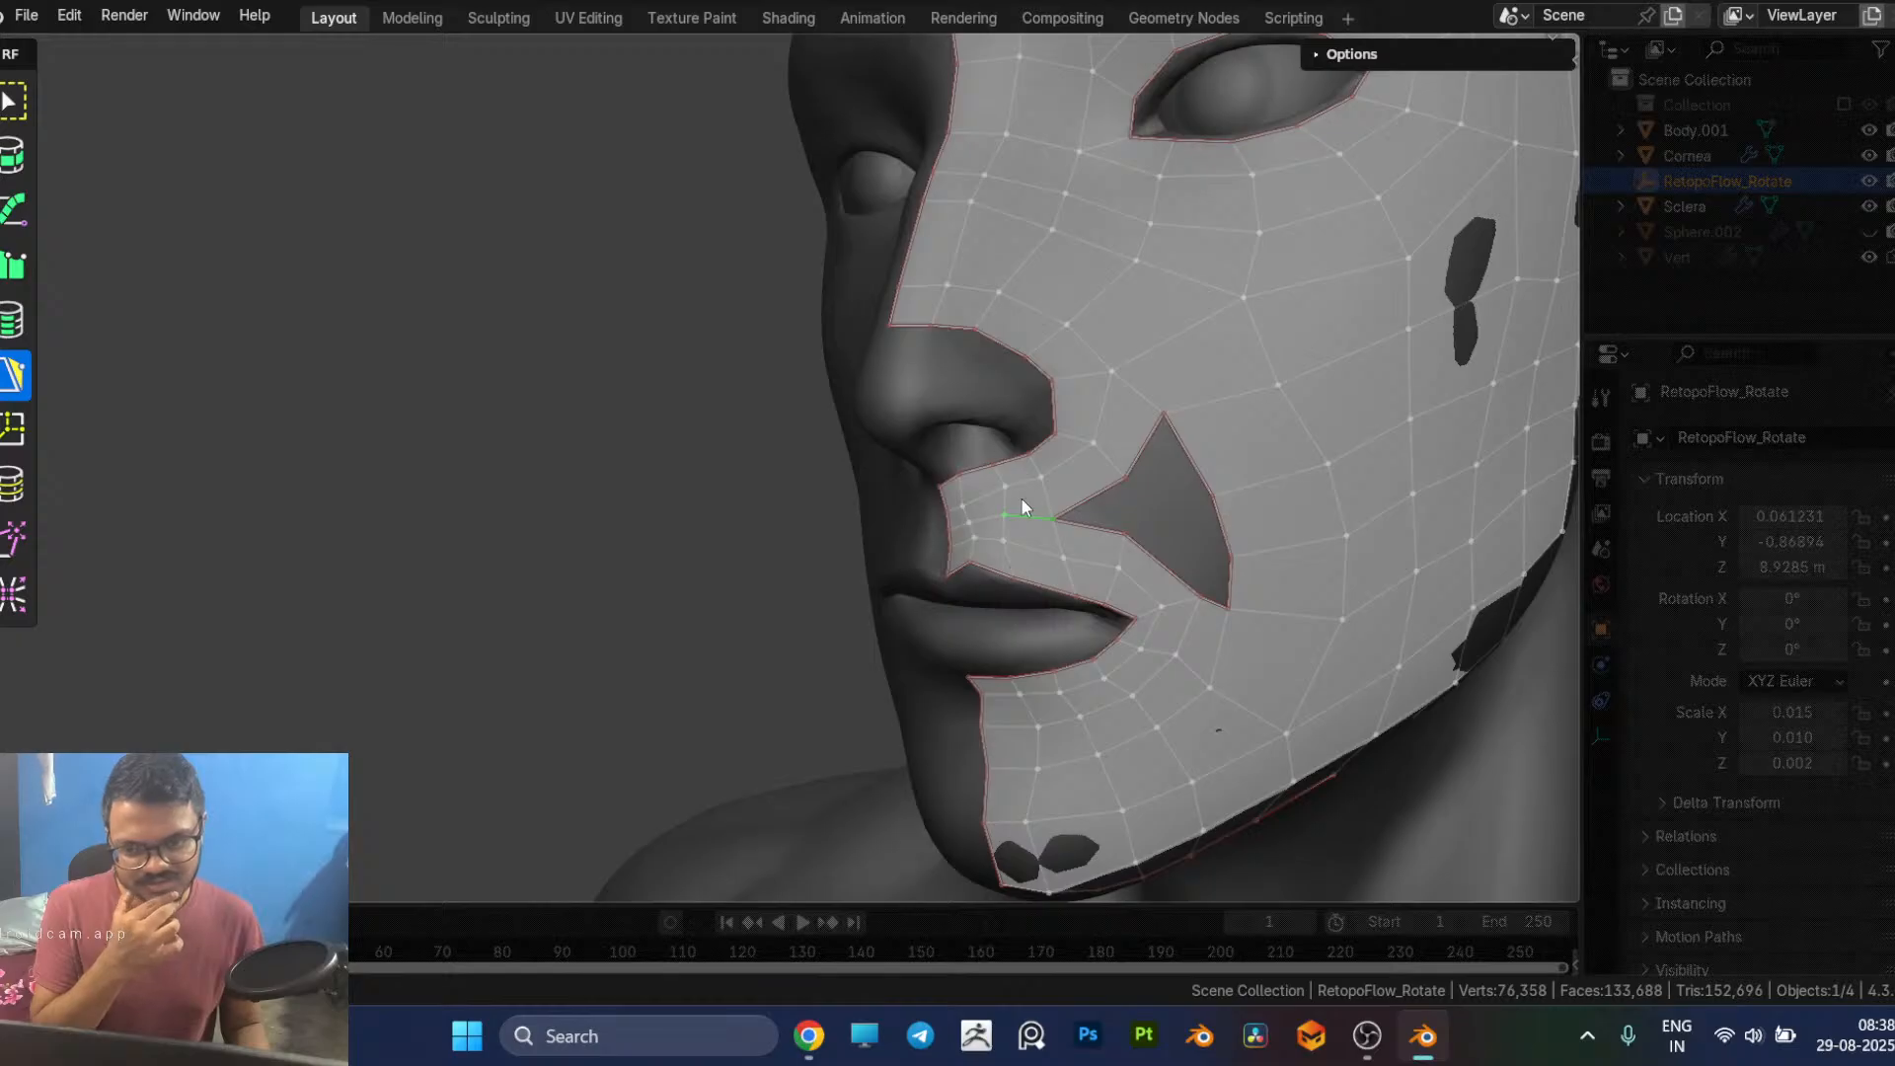
{"action": "middle_click_drag", "start_coordinate": [1038, 535], "coordinate": [979, 506]}
{"action": "left_click", "coordinate": [861, 431]}
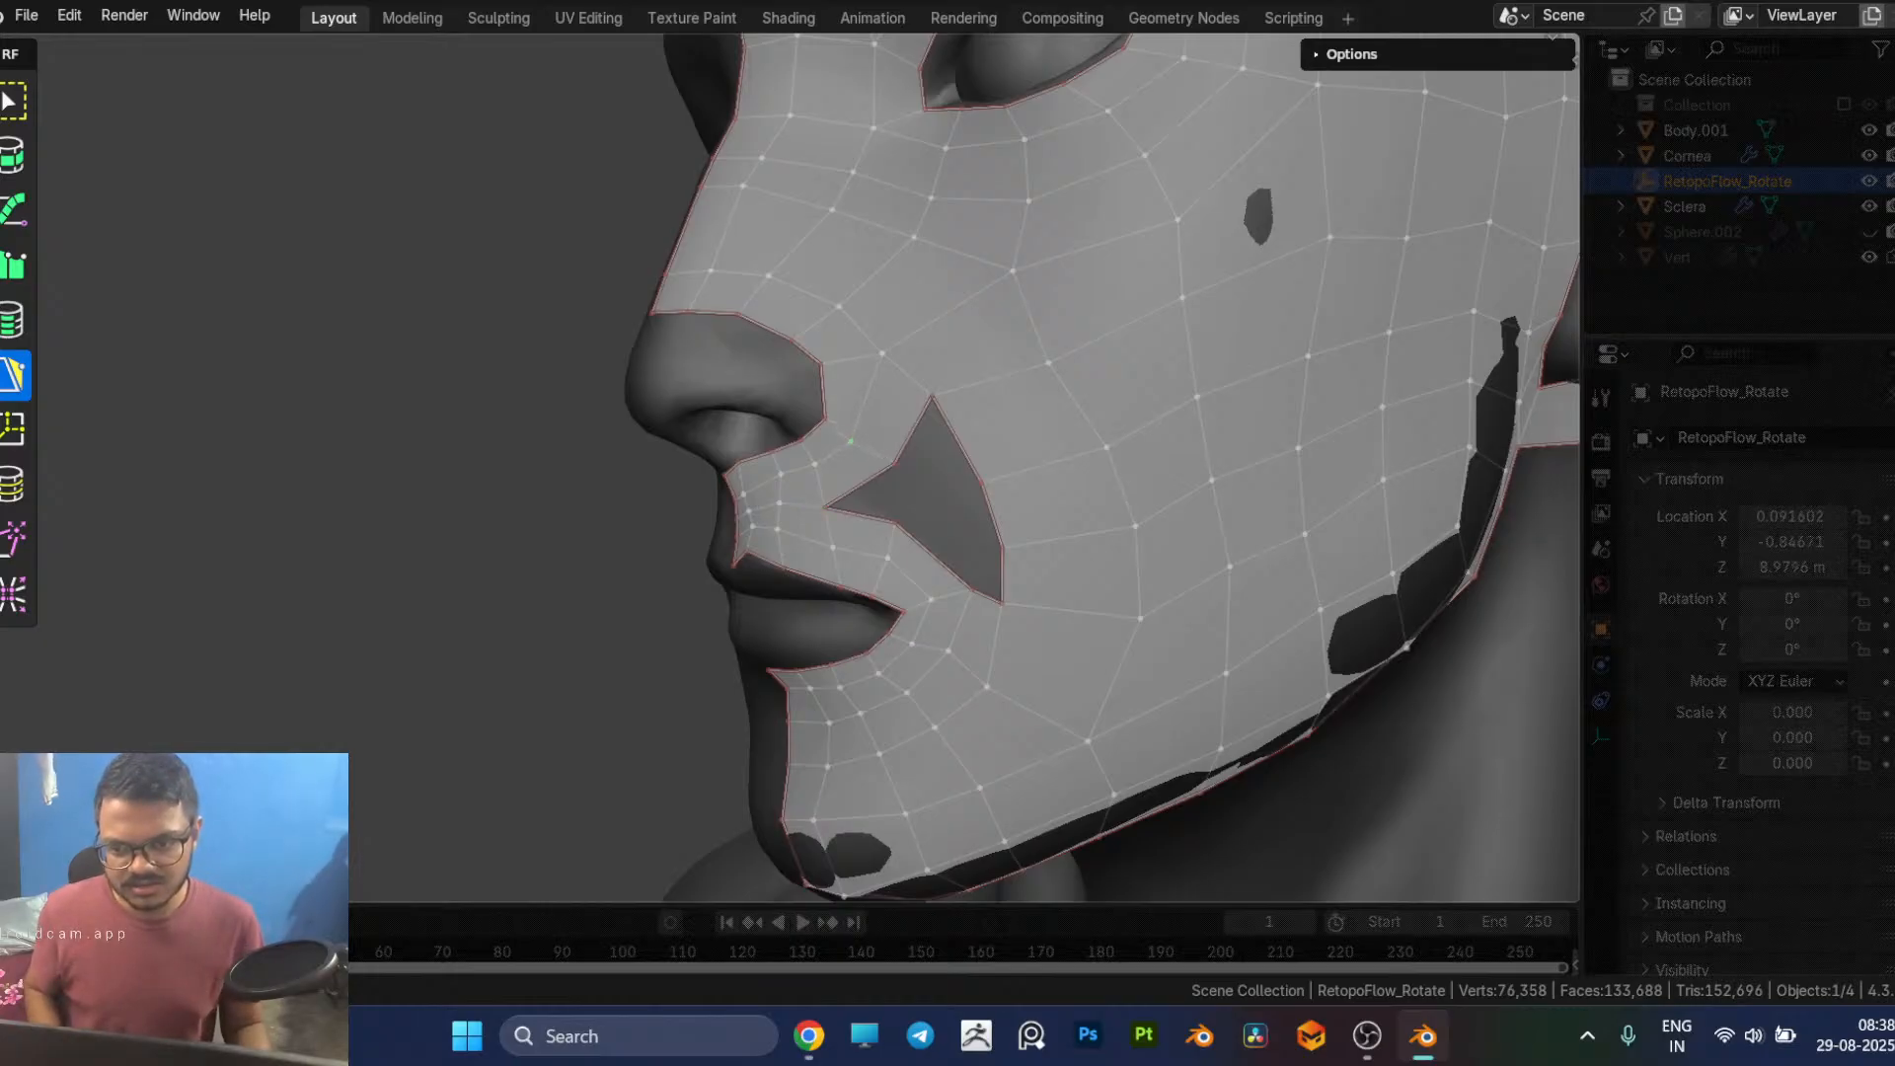
{"action": "left_click_drag", "start_coordinate": [890, 465], "coordinate": [870, 482]}
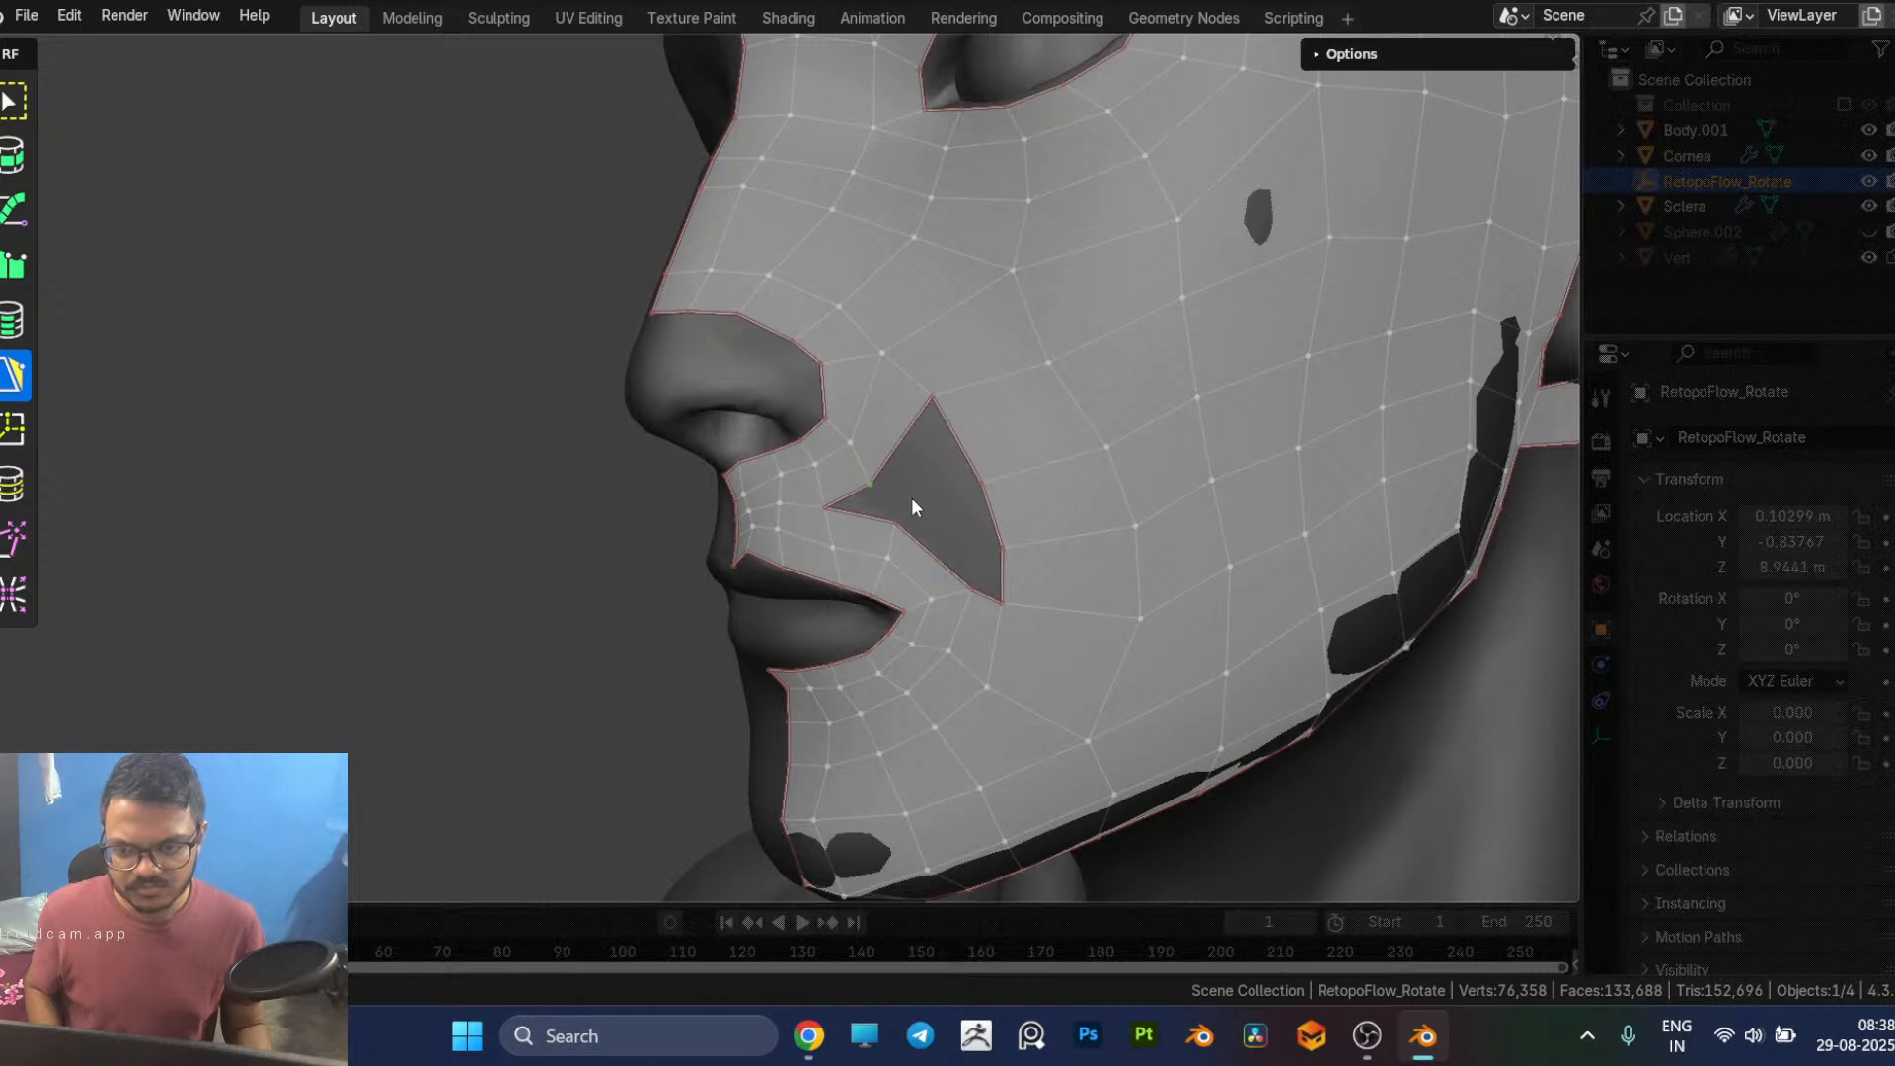
{"action": "middle_click_drag", "start_coordinate": [903, 495], "coordinate": [873, 503]}
{"action": "left_click", "coordinate": [831, 503]}
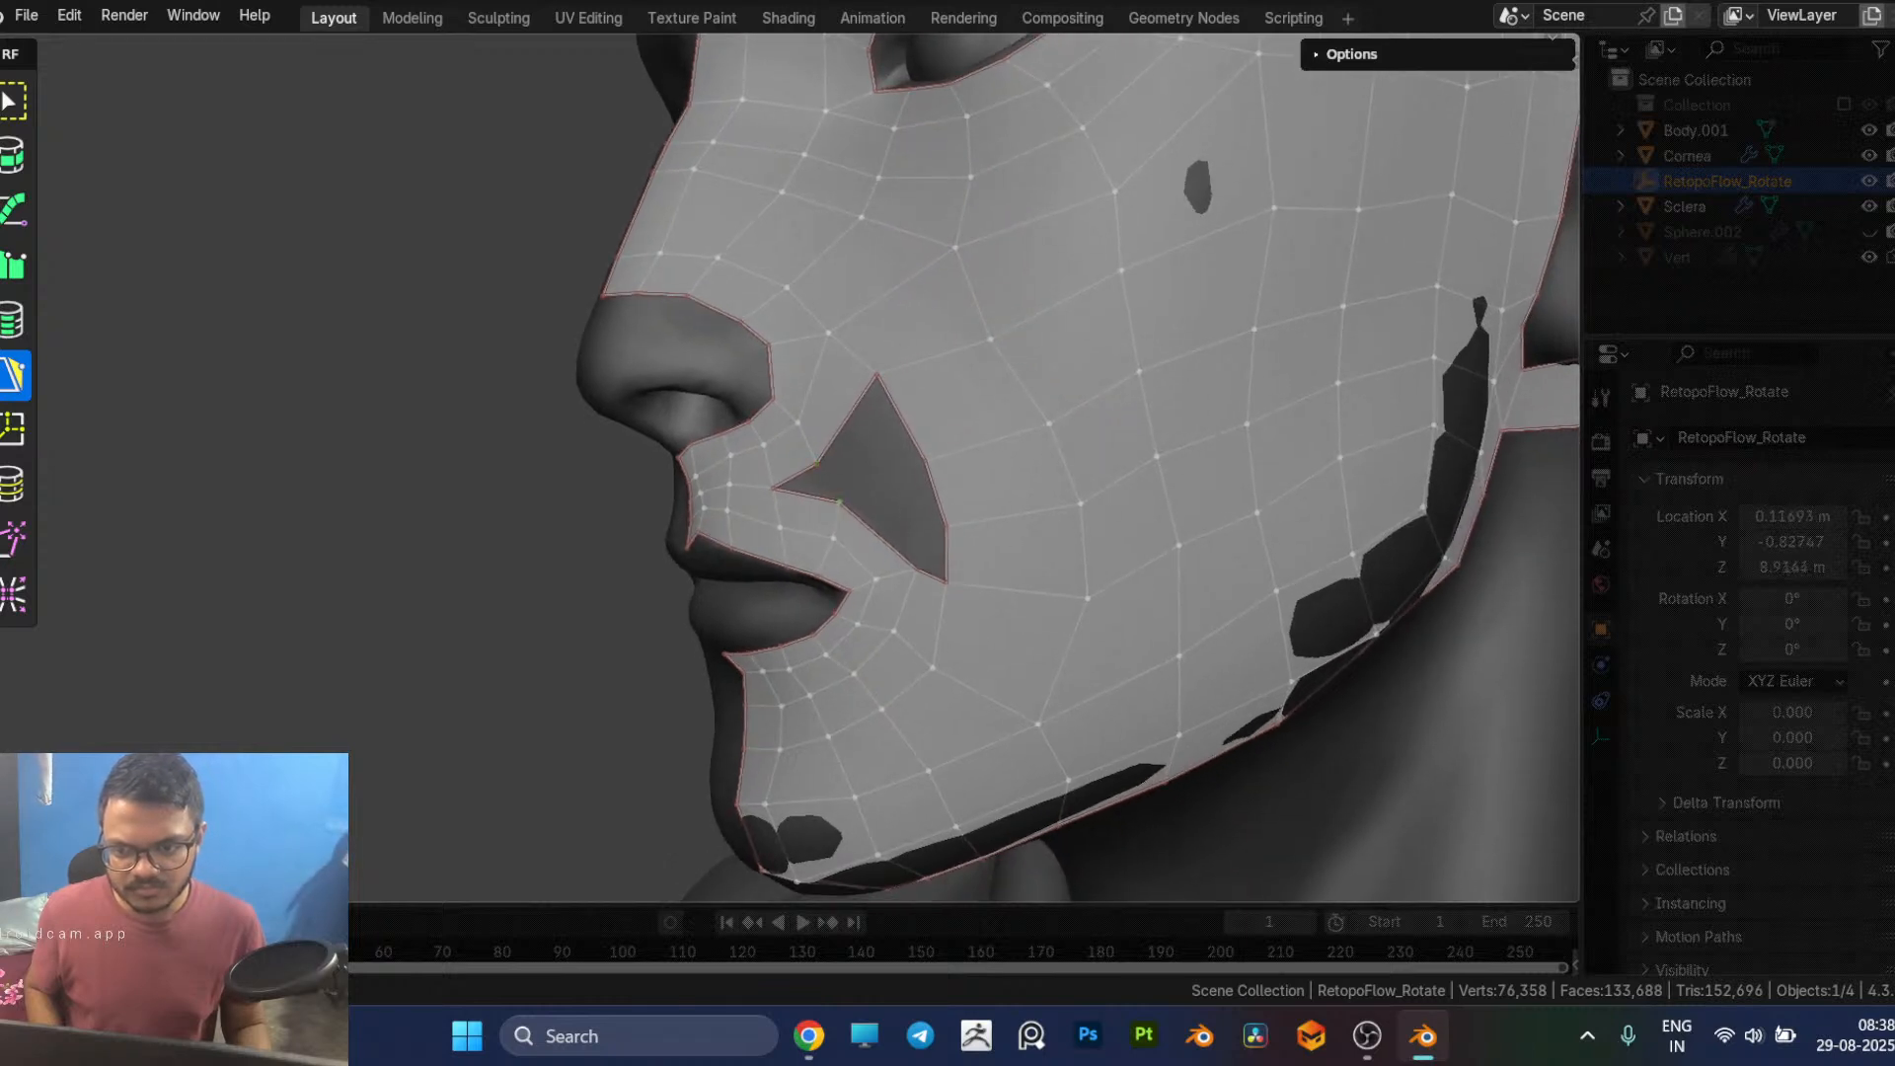
{"action": "middle_click_drag", "start_coordinate": [908, 453], "coordinate": [930, 450]}
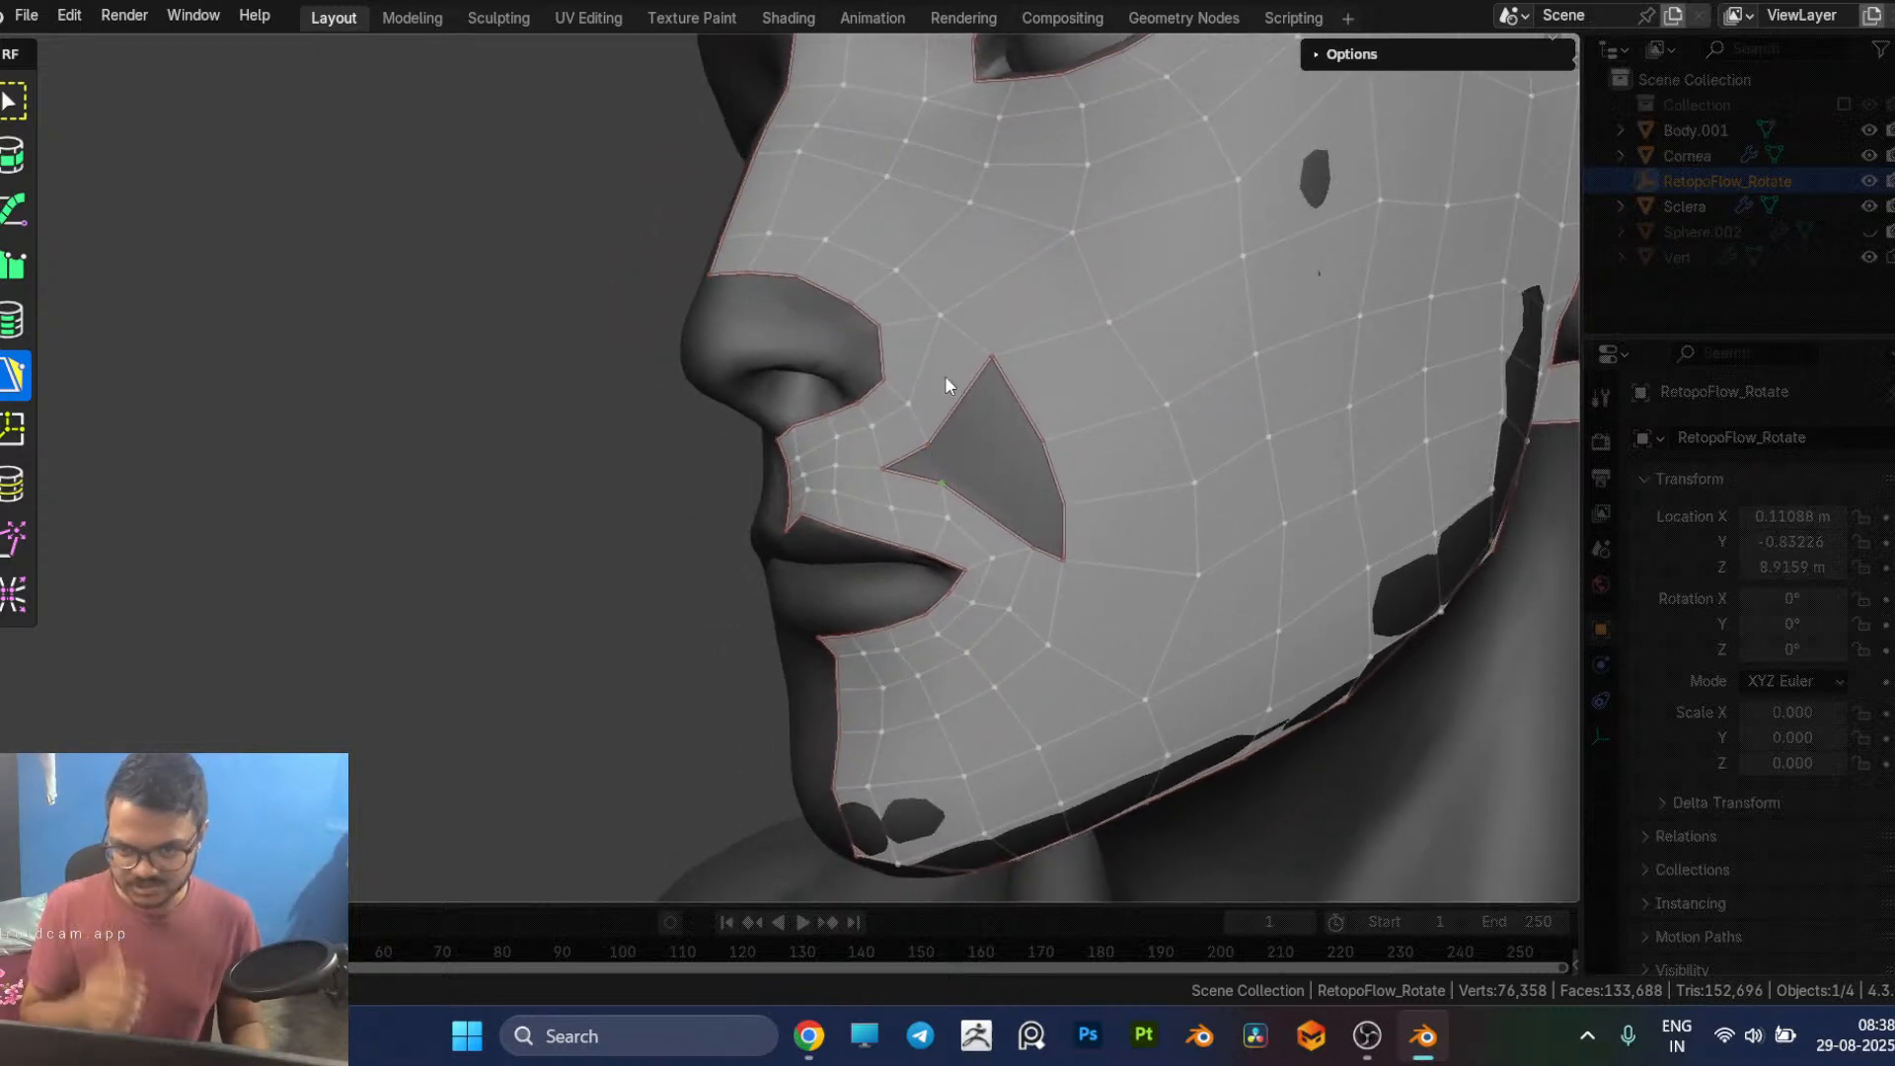
Step: Insert an edge loop between the nostril border and the hole's nose-side edge, and return to PolyPen
{"action": "key", "text": "7"}
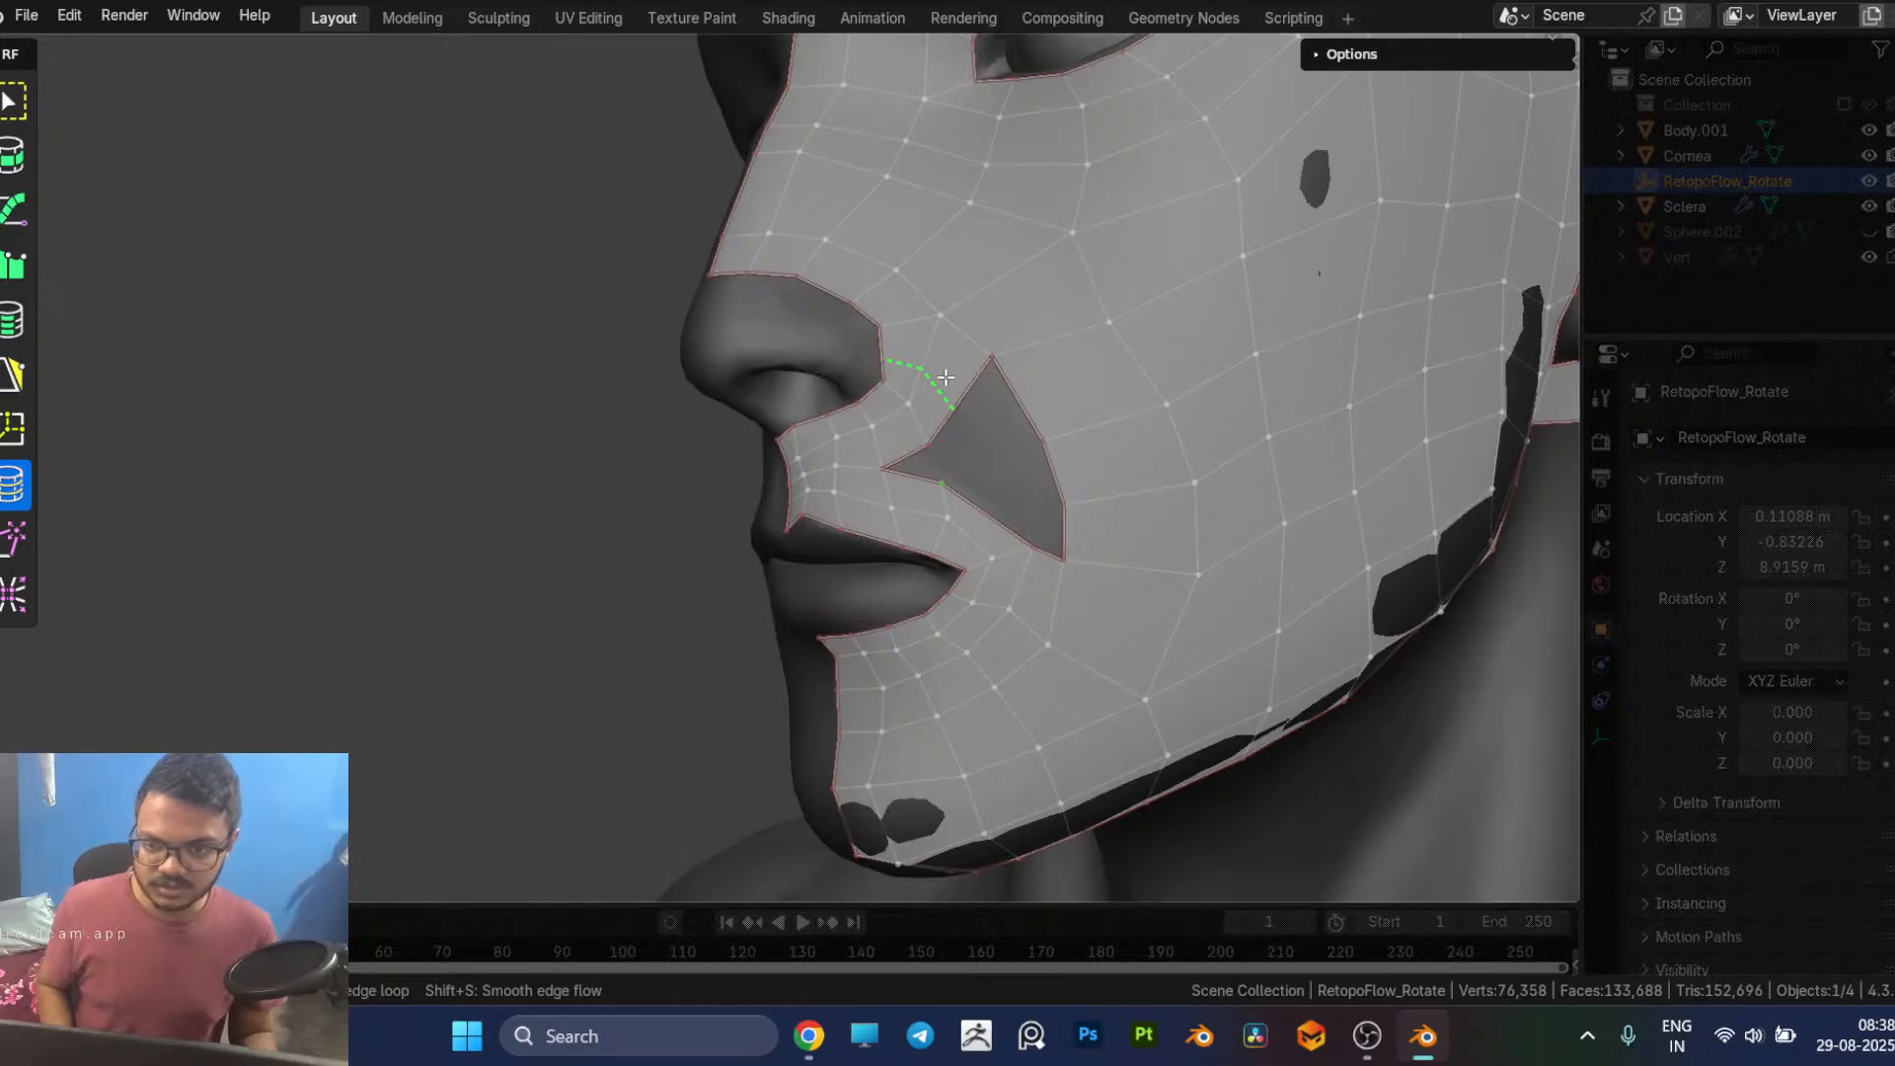
{"action": "left_click", "coordinate": [949, 380], "text": "ctrl"}
{"action": "key", "text": "5"}
{"action": "middle_click_drag", "start_coordinate": [1028, 466], "coordinate": [1029, 450]}
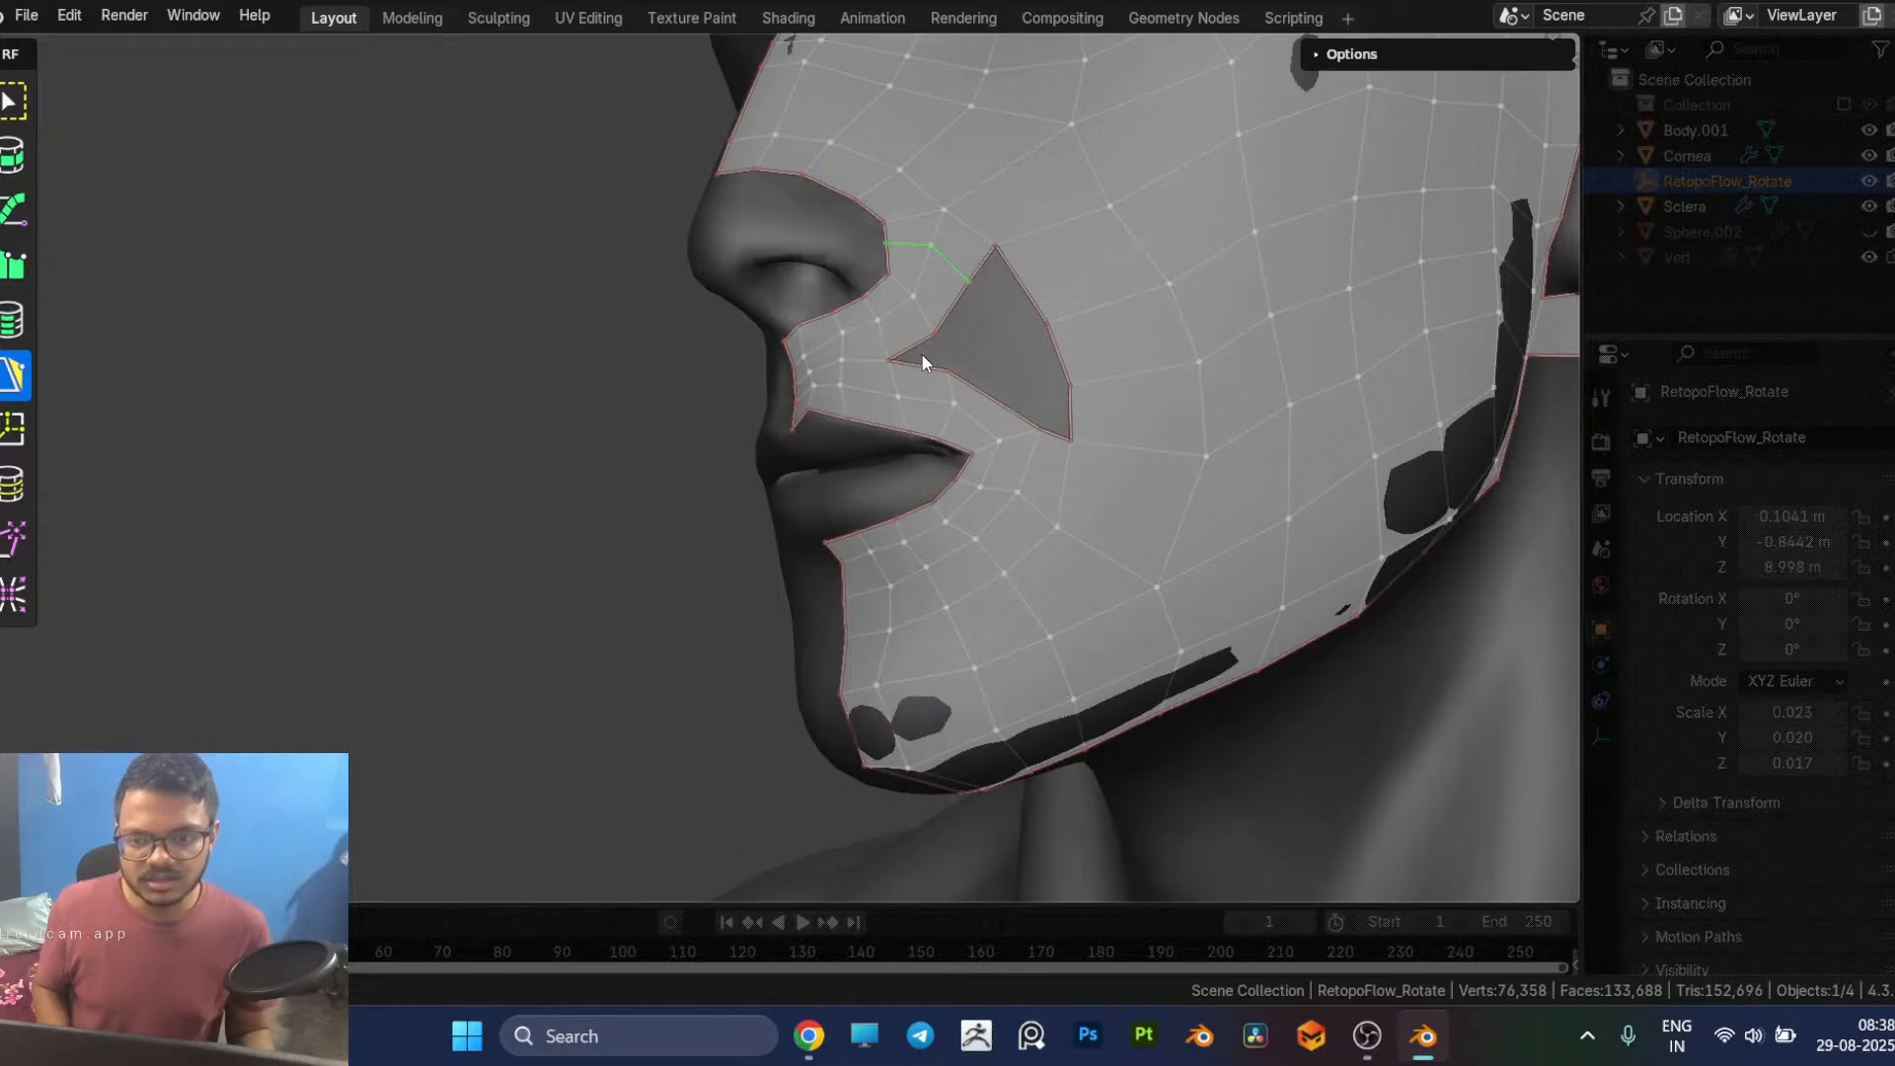
{"action": "left_click", "coordinate": [981, 271]}
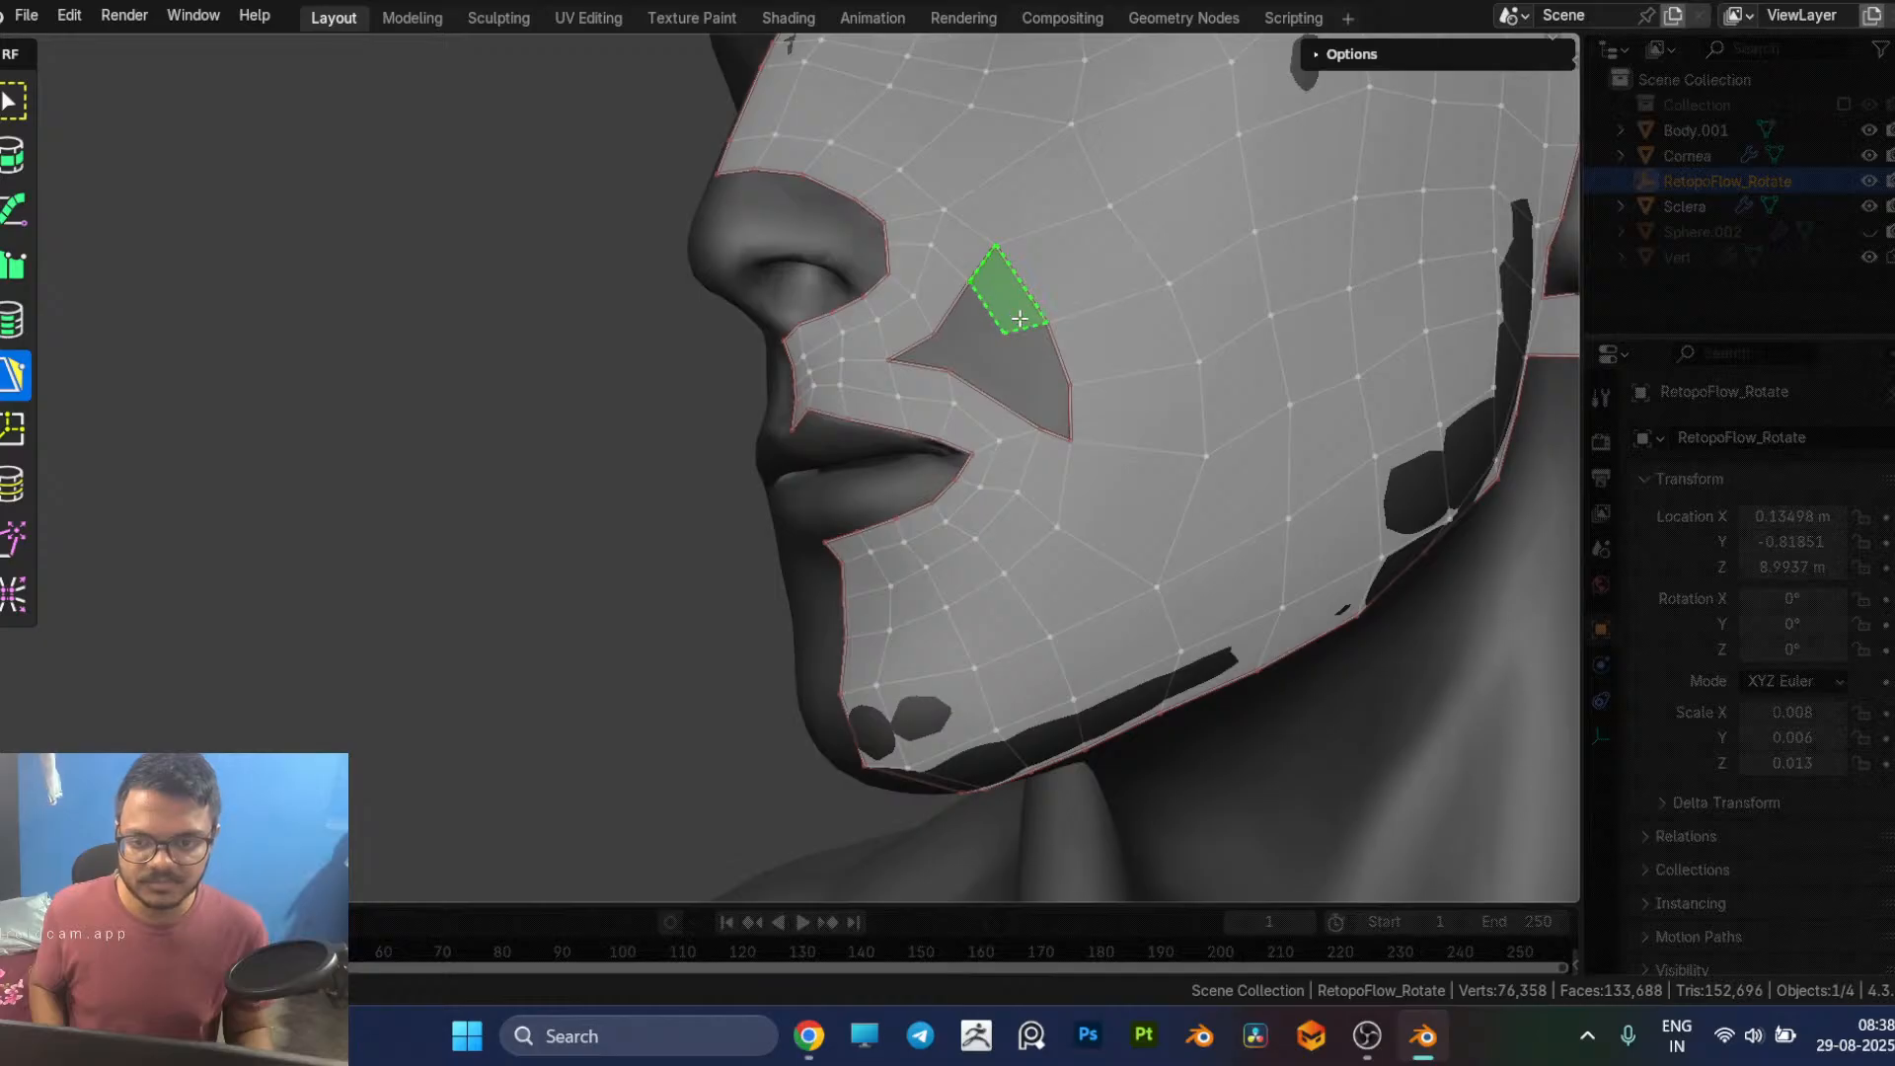
{"action": "key", "text": "ctrl+z"}
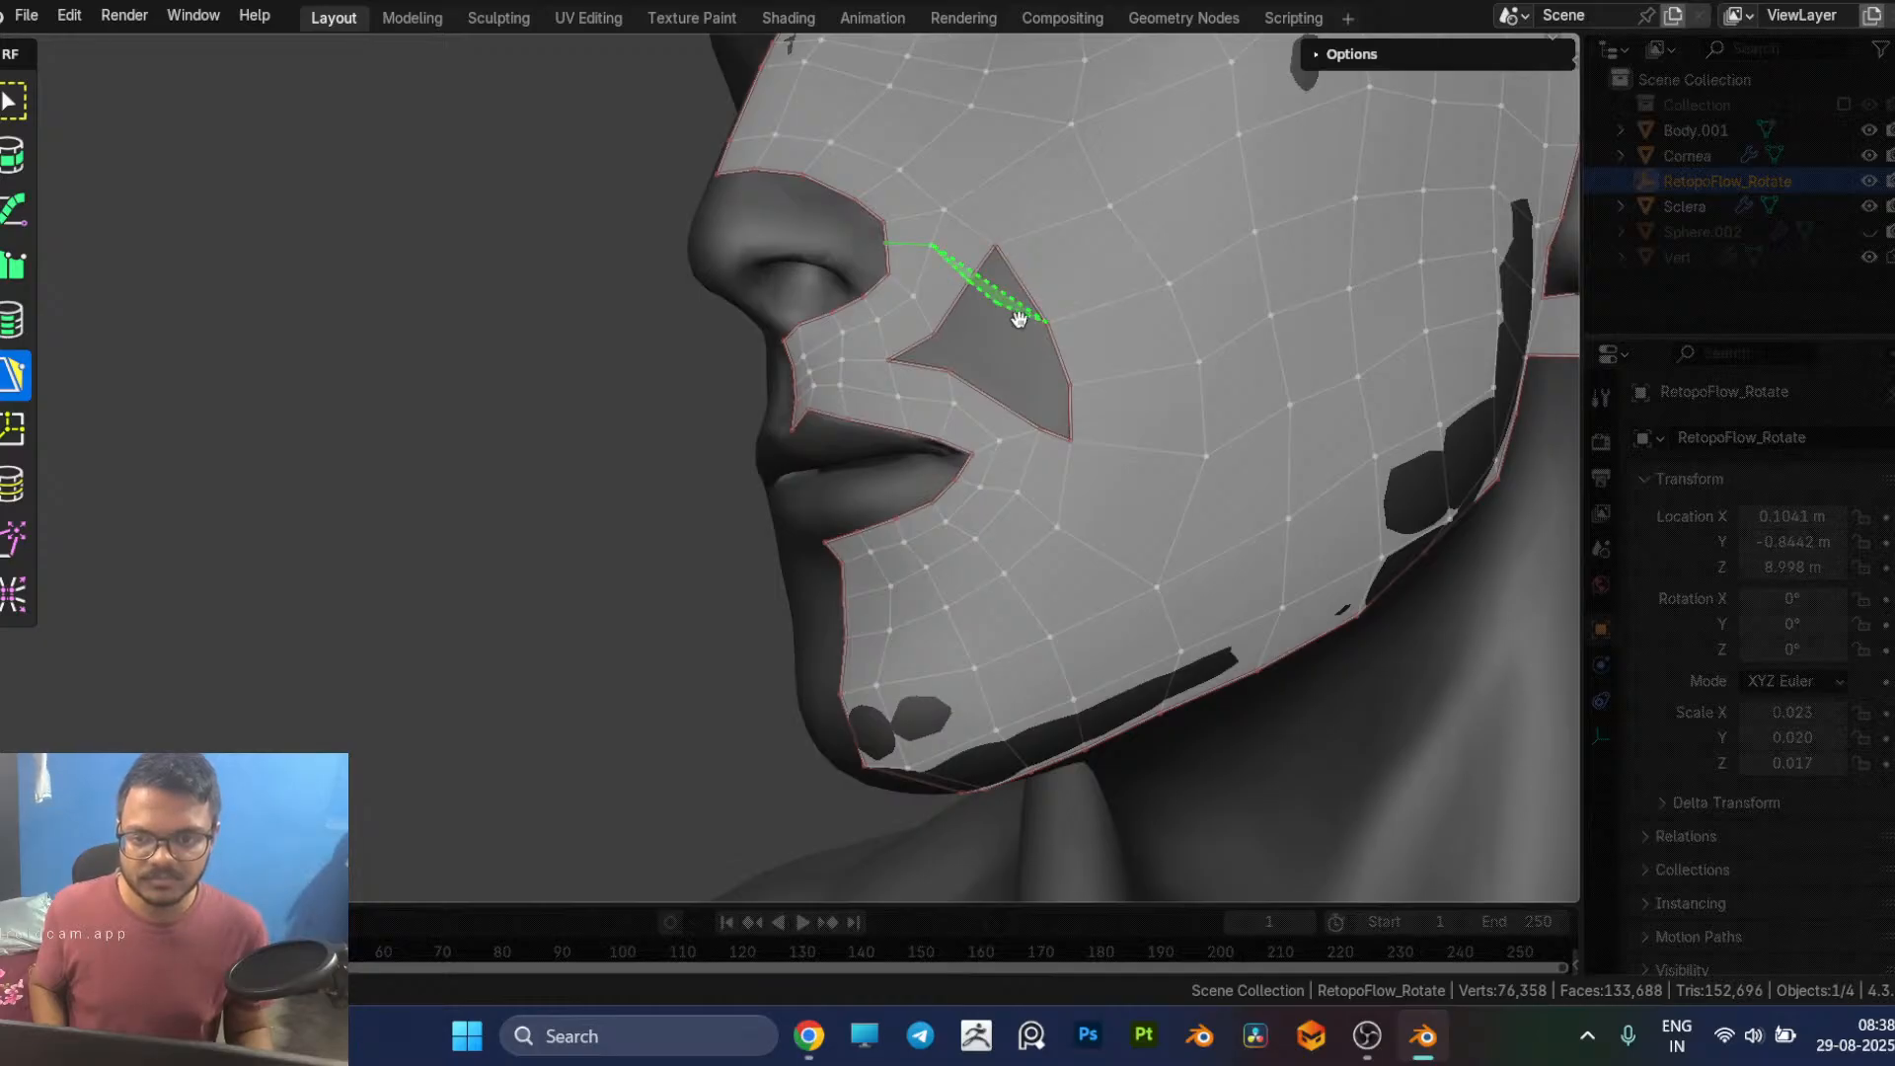
{"action": "key", "text": "7"}
{"action": "key", "text": "ctrl+z"}
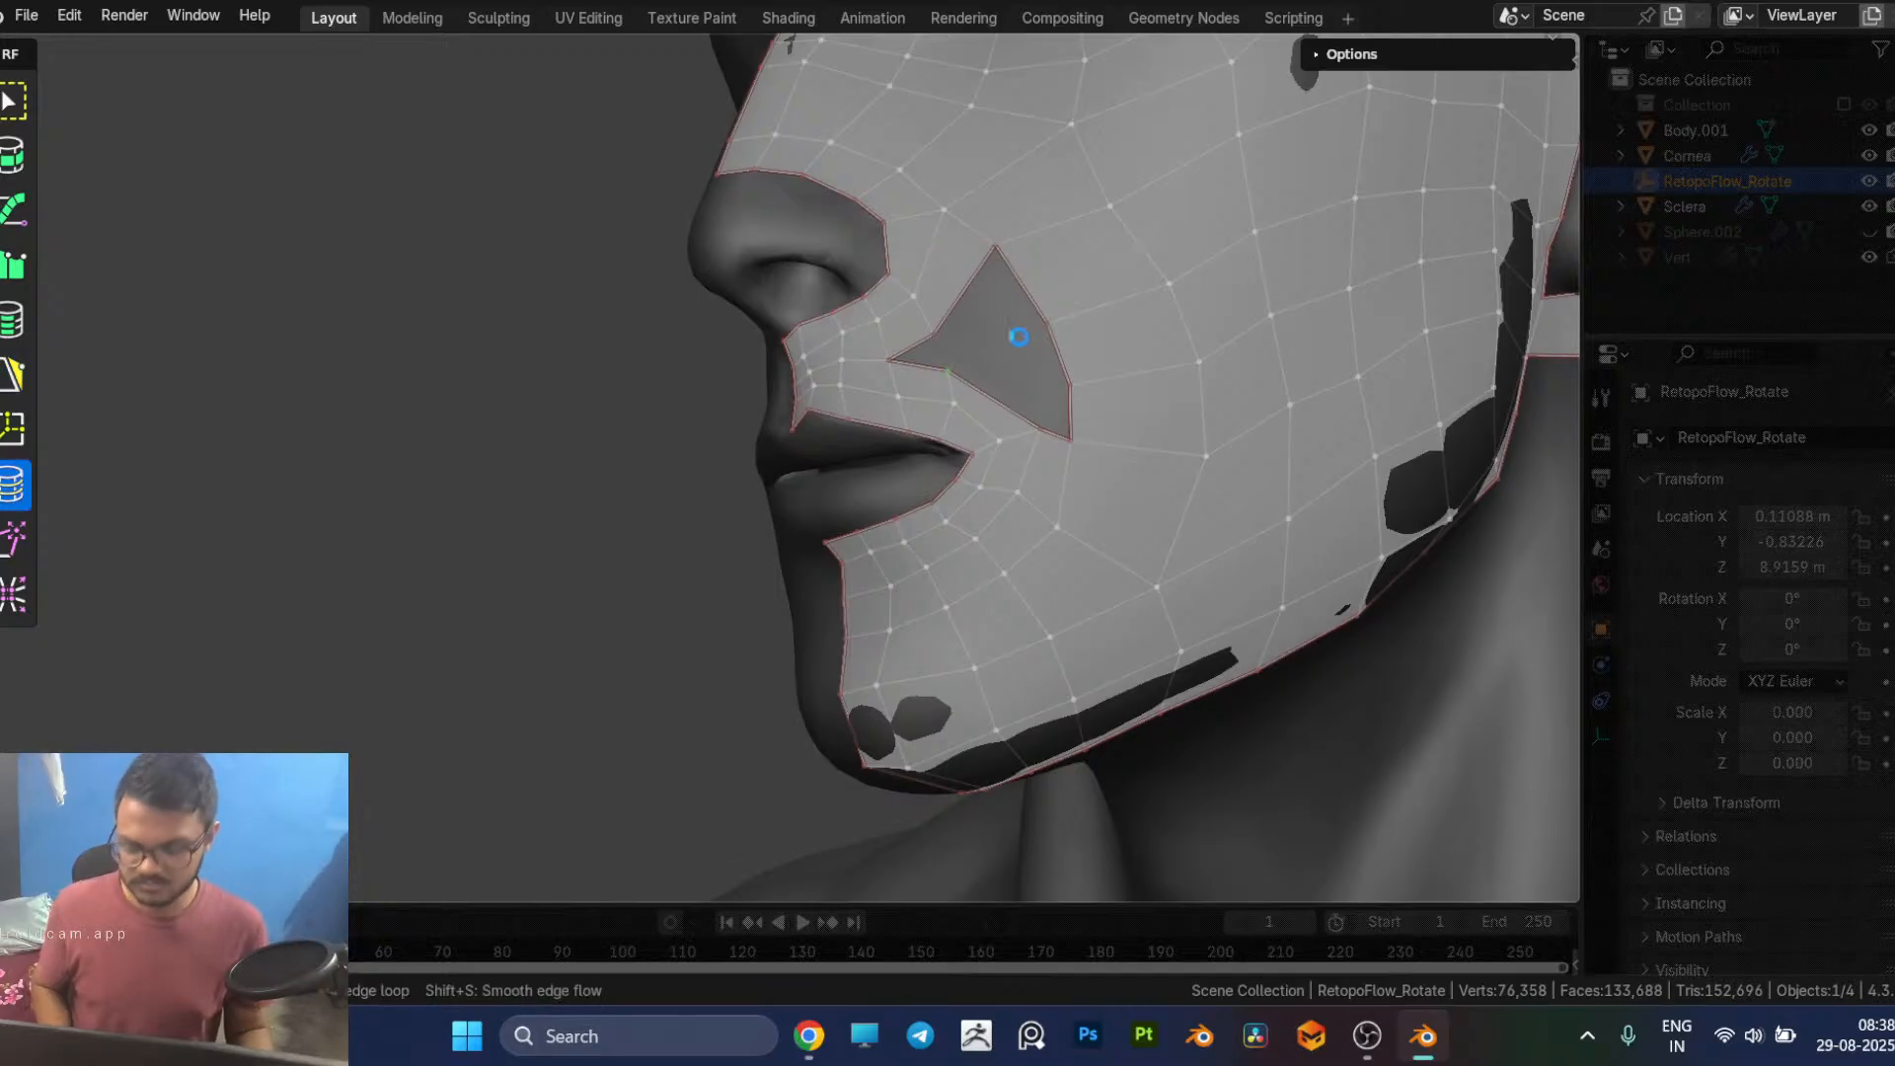
{"action": "key", "text": "5"}
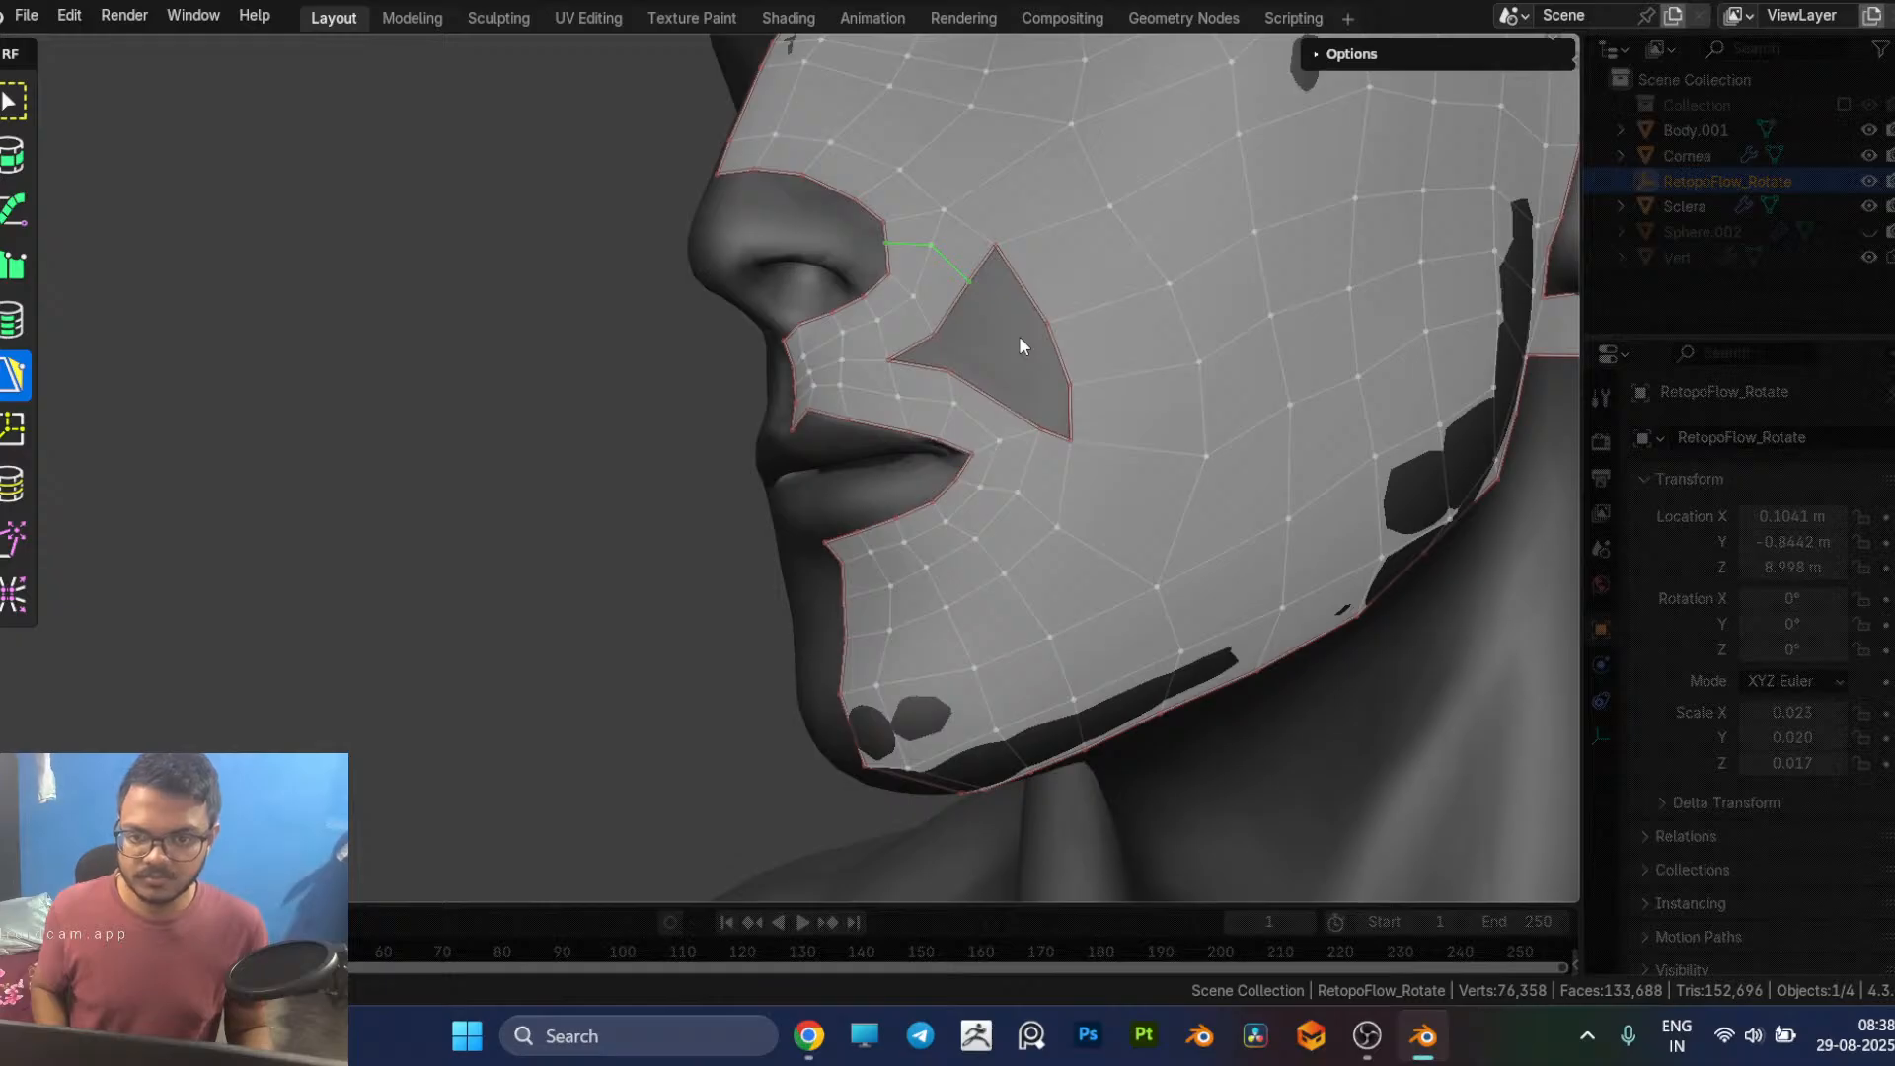
Step: Fill the cheek side of the hole with quads from its upper corner down toward the mouth corner
{"action": "left_click", "coordinate": [1027, 331]}
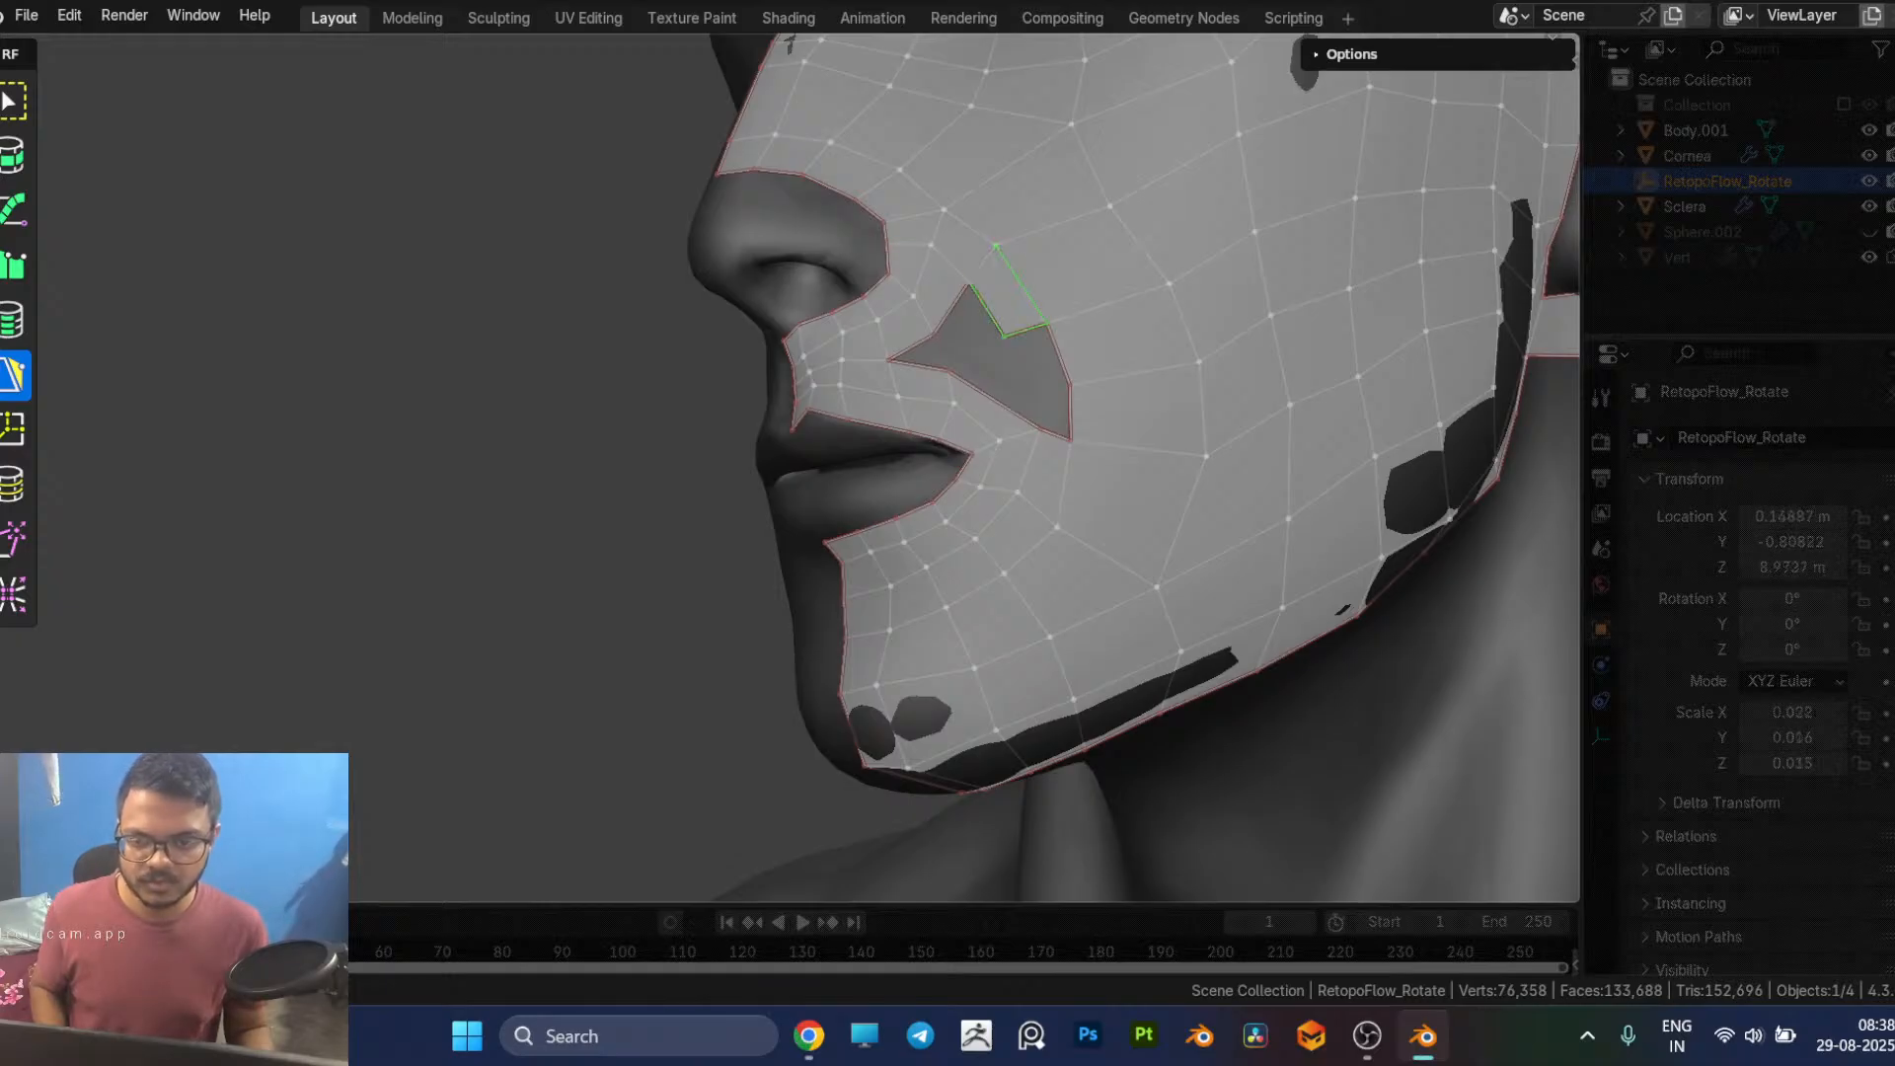
{"action": "left_click", "coordinate": [1050, 395]}
{"action": "key", "text": "ctrl+z"}
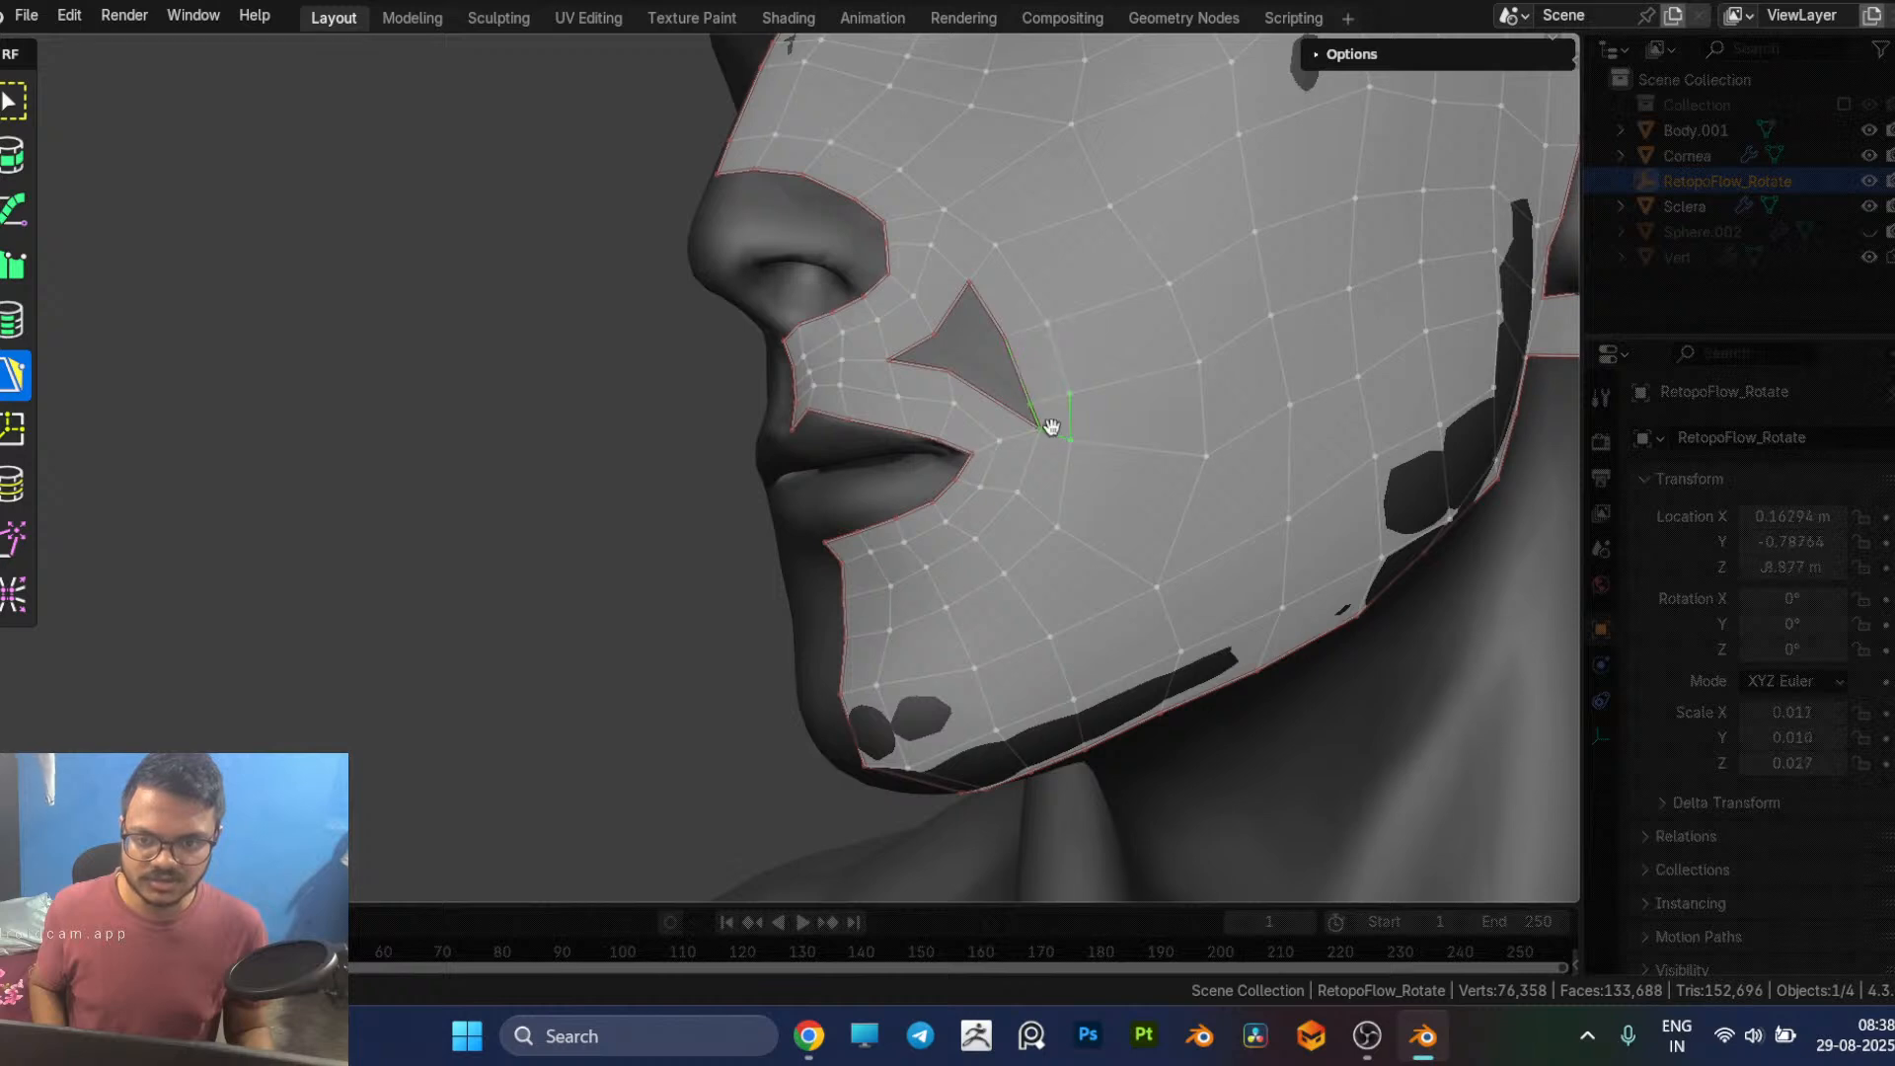
{"action": "key", "text": "ctrl+z"}
{"action": "key", "text": "ctrl+z"}
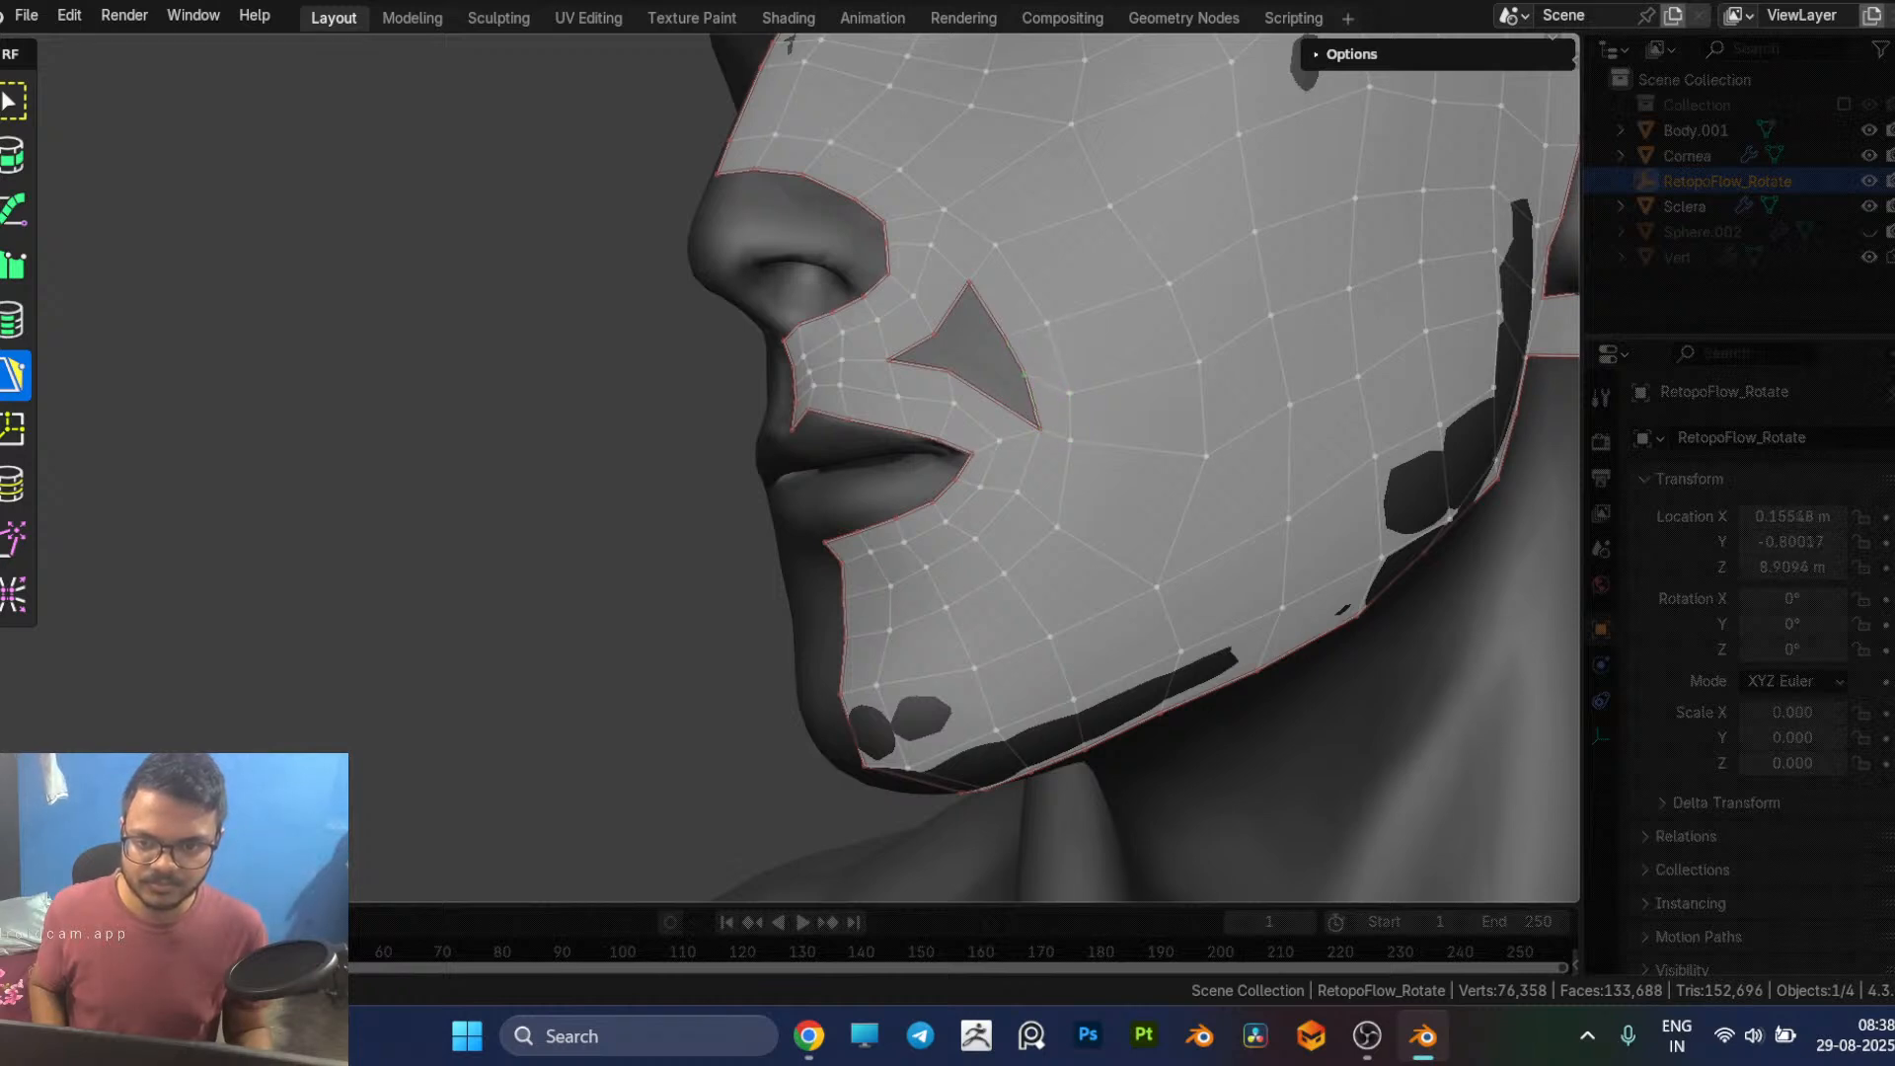
Step: Add a quad above the hole's lower border edge and merge its outer corner into the adjacent cheek-side vertex
{"action": "left_click", "coordinate": [990, 384]}
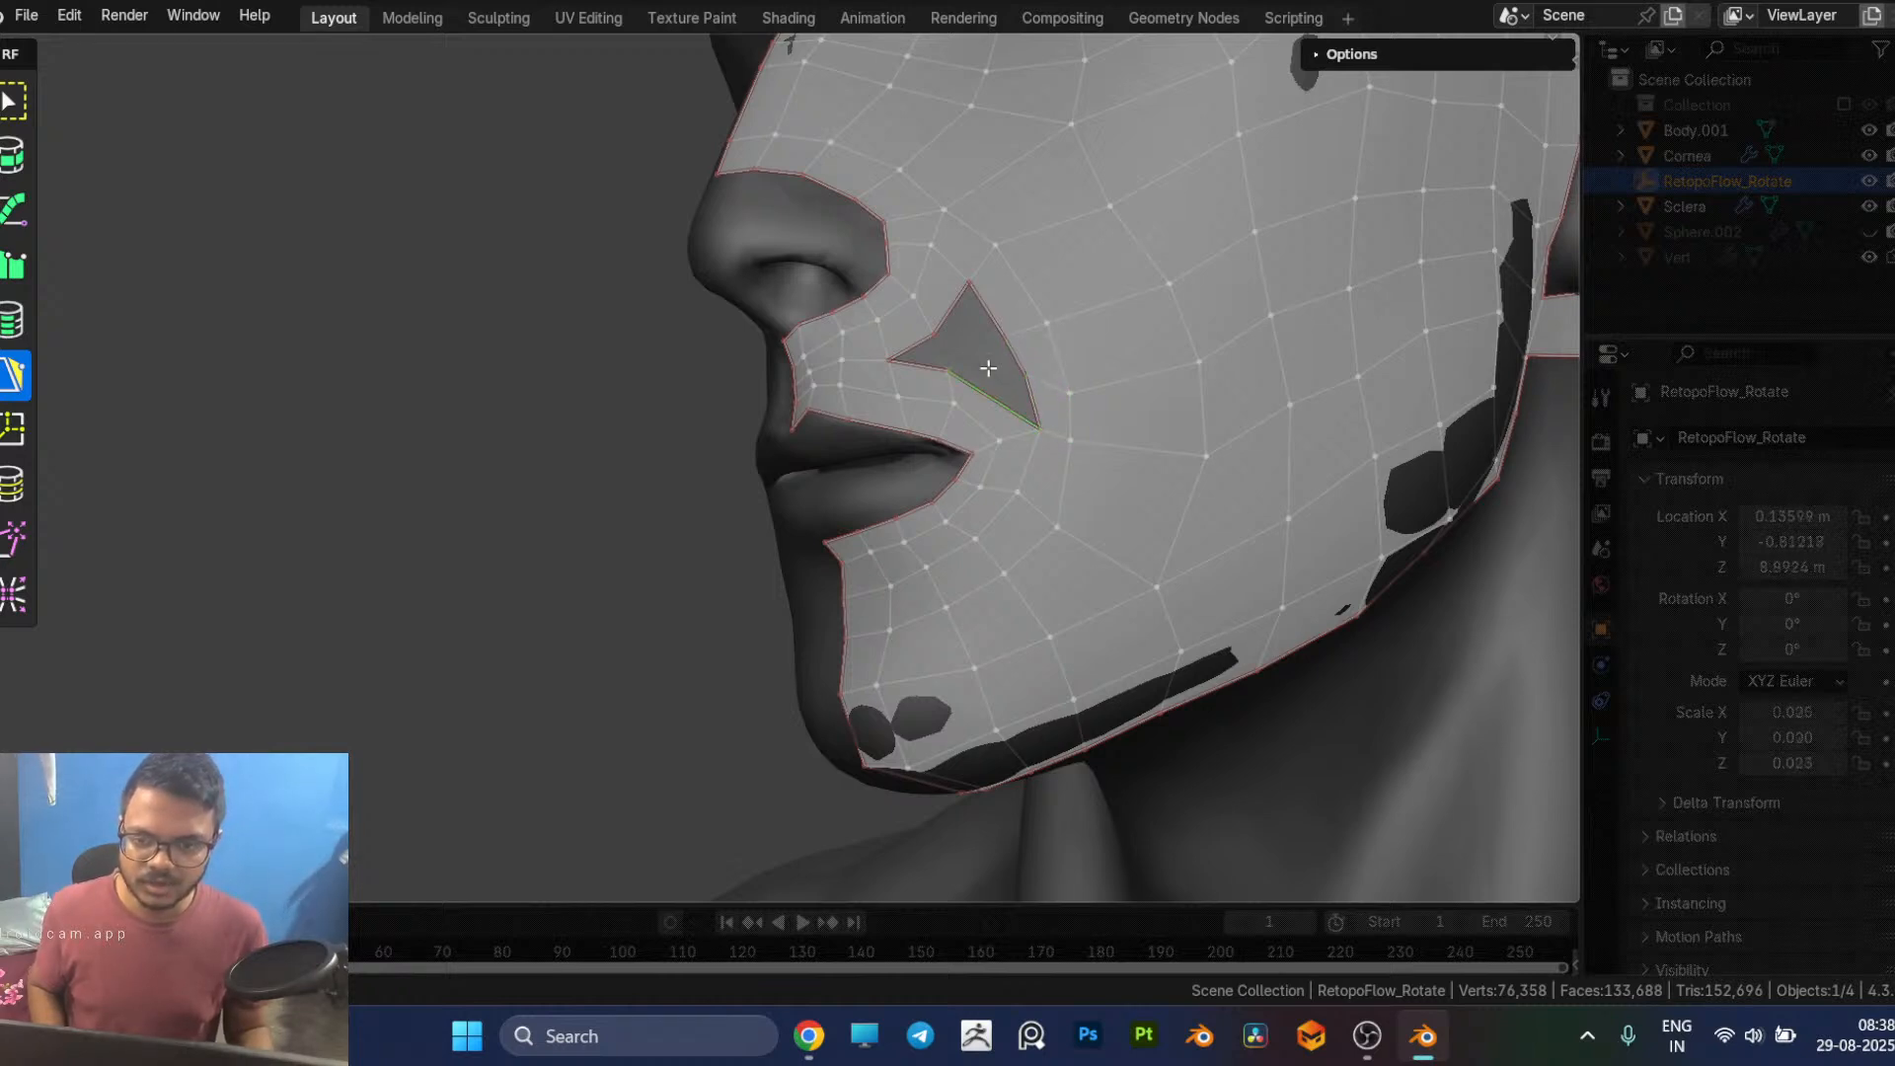
{"action": "left_click", "coordinate": [1047, 354], "text": "ctrl"}
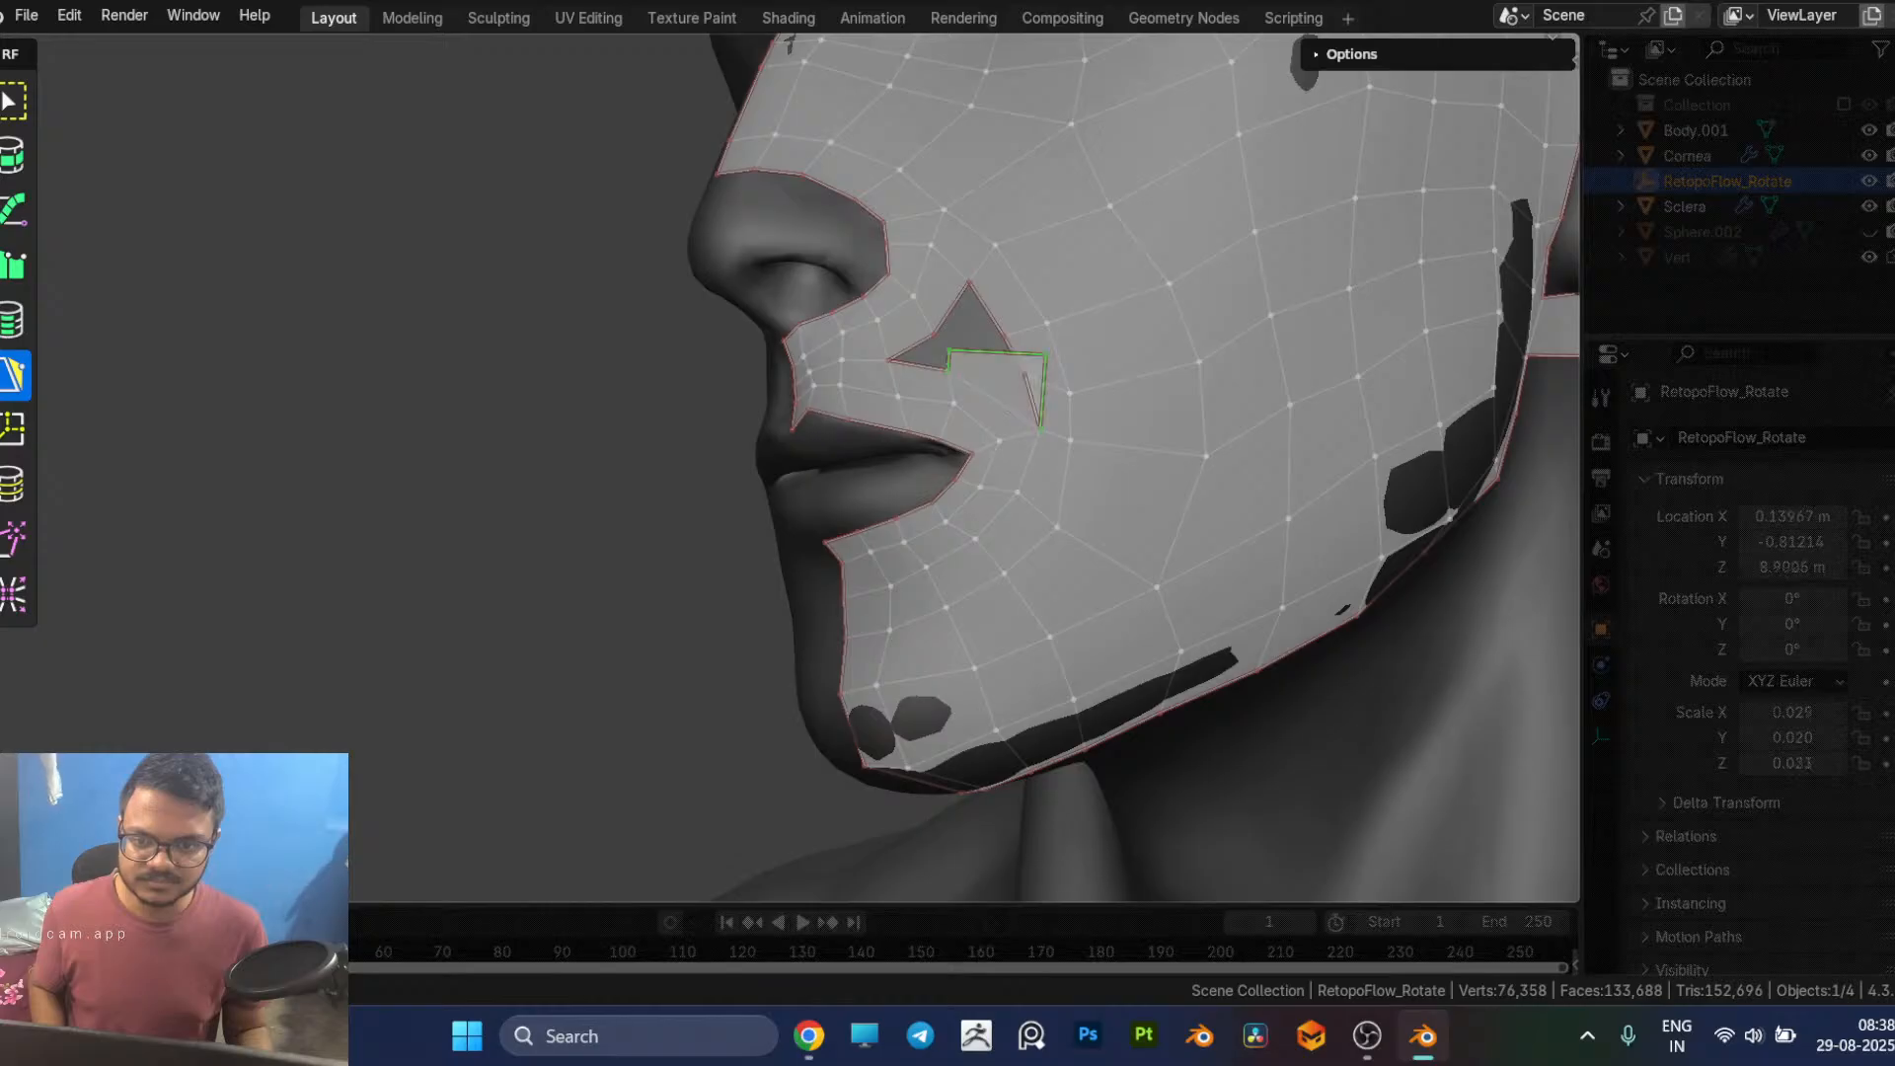
{"action": "left_click", "coordinate": [1052, 355]}
{"action": "left_click_drag", "start_coordinate": [1052, 355], "coordinate": [1024, 369]}
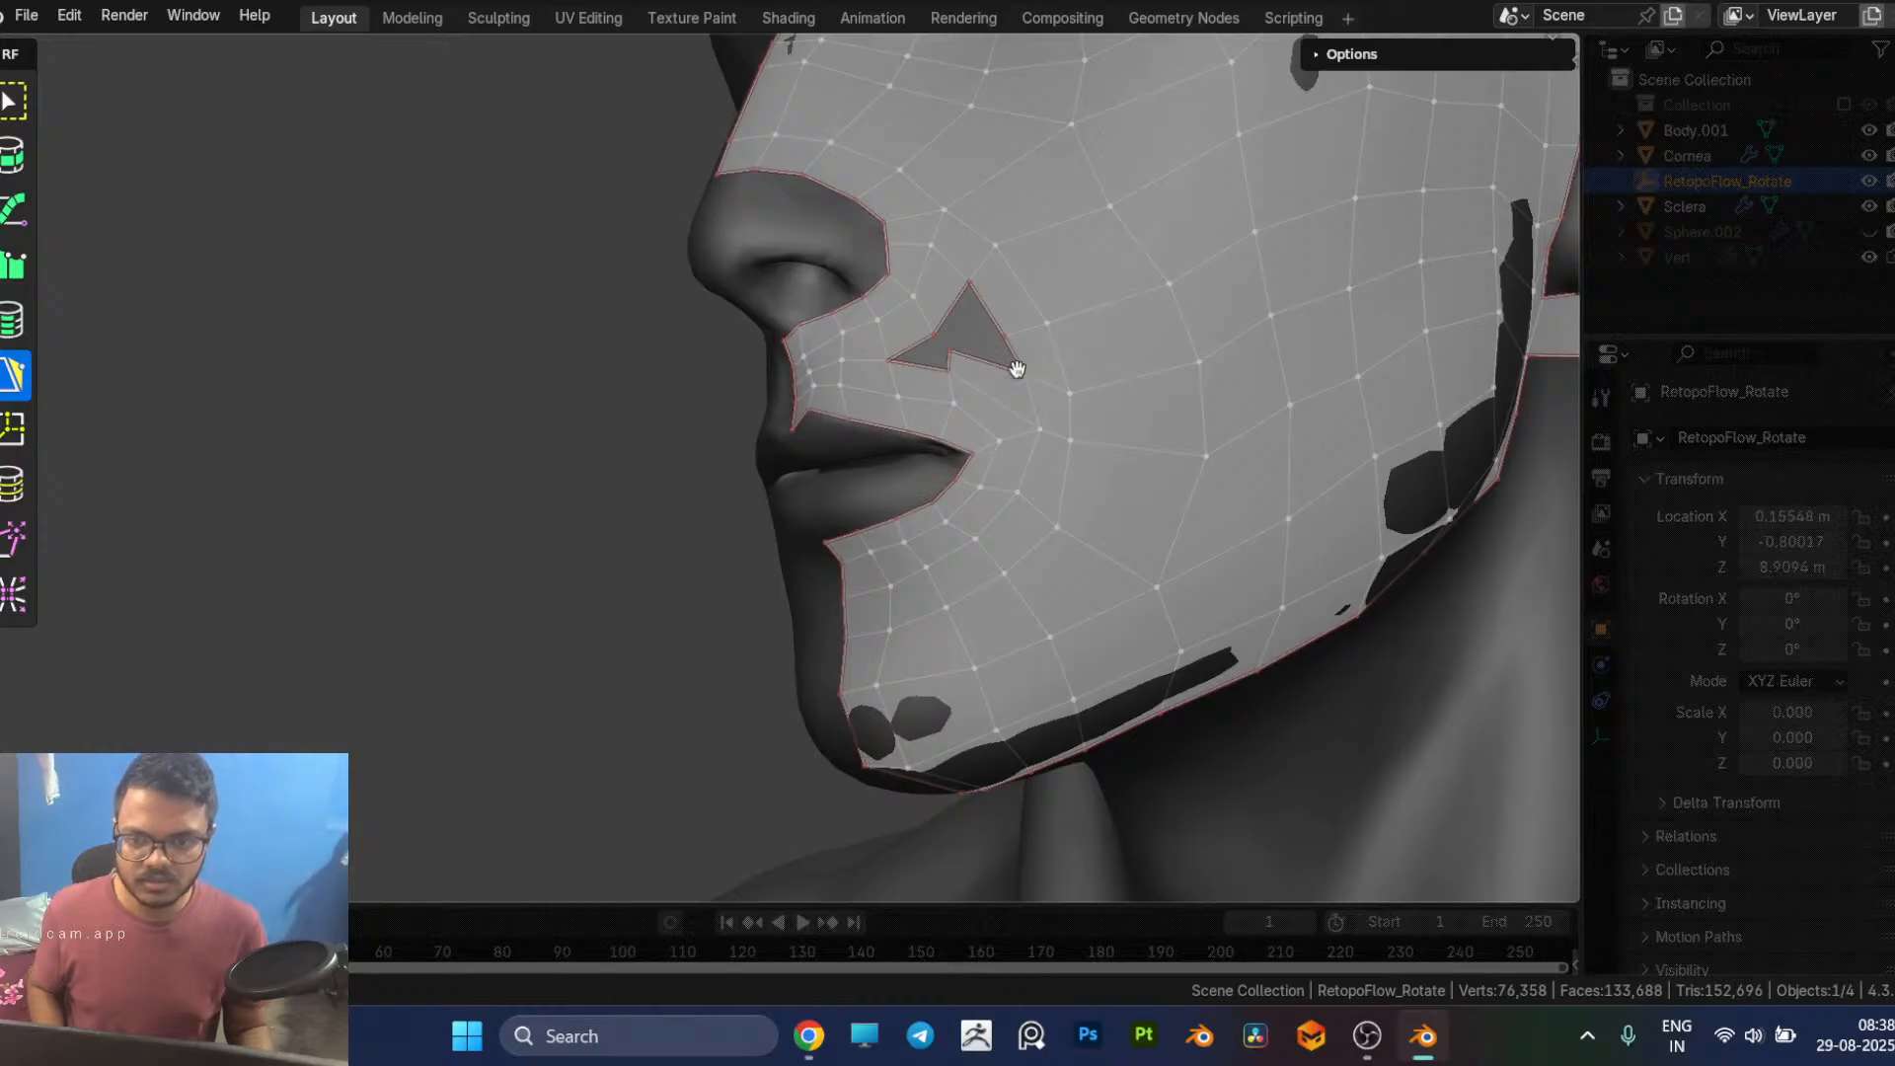
Step: Fill the hole's pointed nose-side corner with a quad and merge its free corner into the nose-side border vertex
{"action": "left_click", "coordinate": [948, 347]}
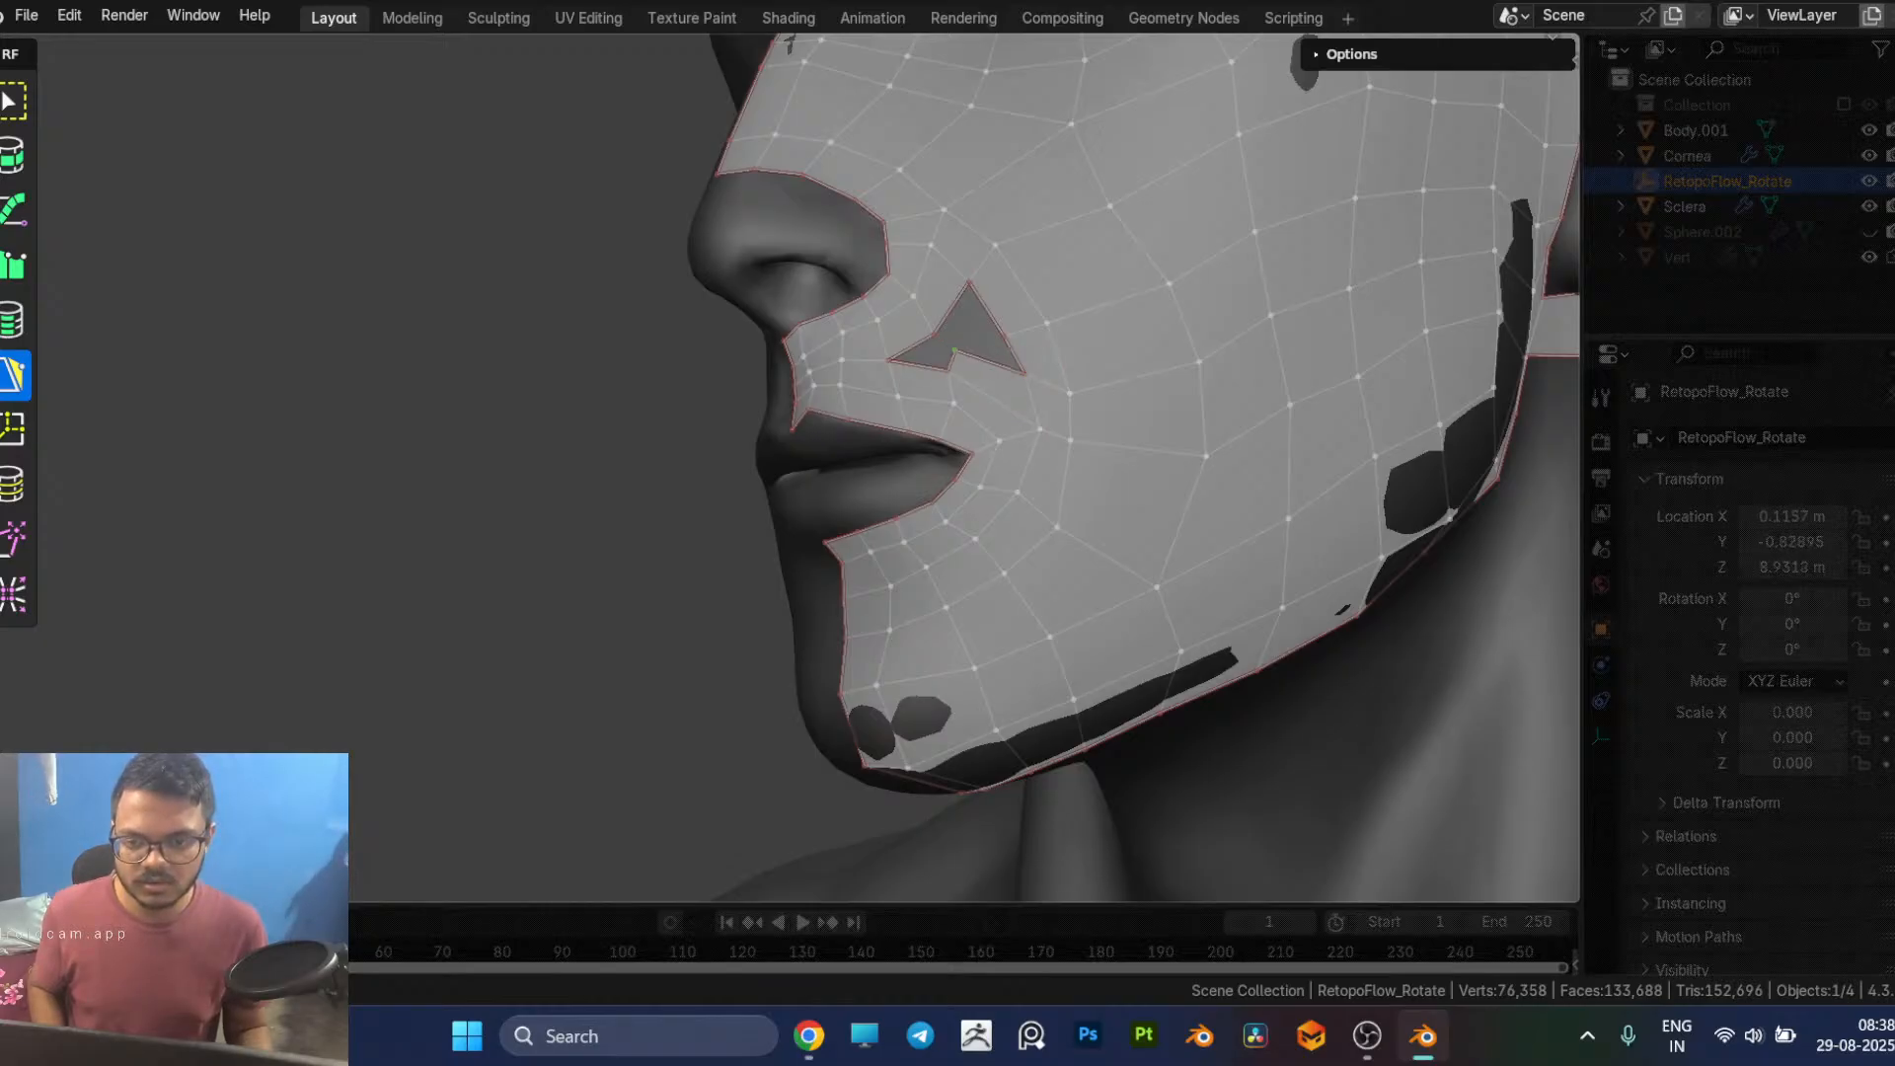
{"action": "left_click", "coordinate": [977, 358]}
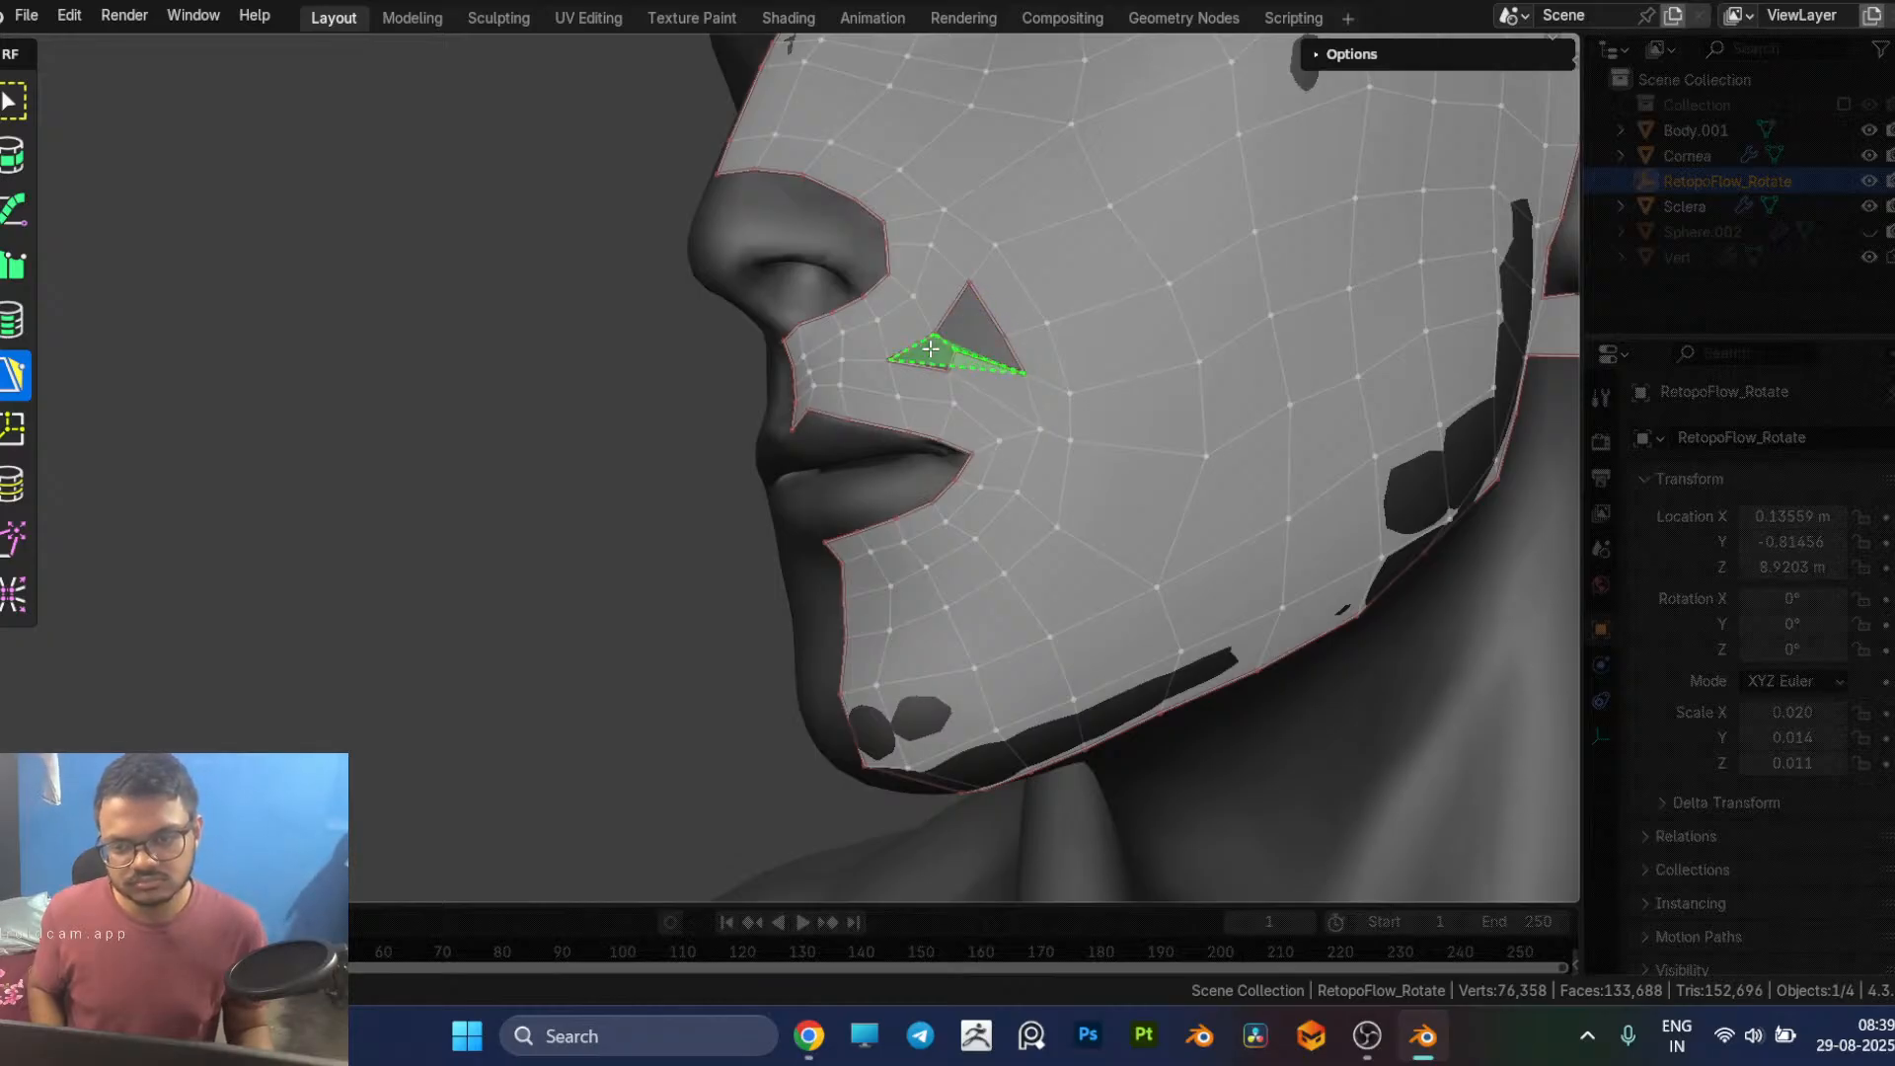
{"action": "left_click", "coordinate": [949, 363]}
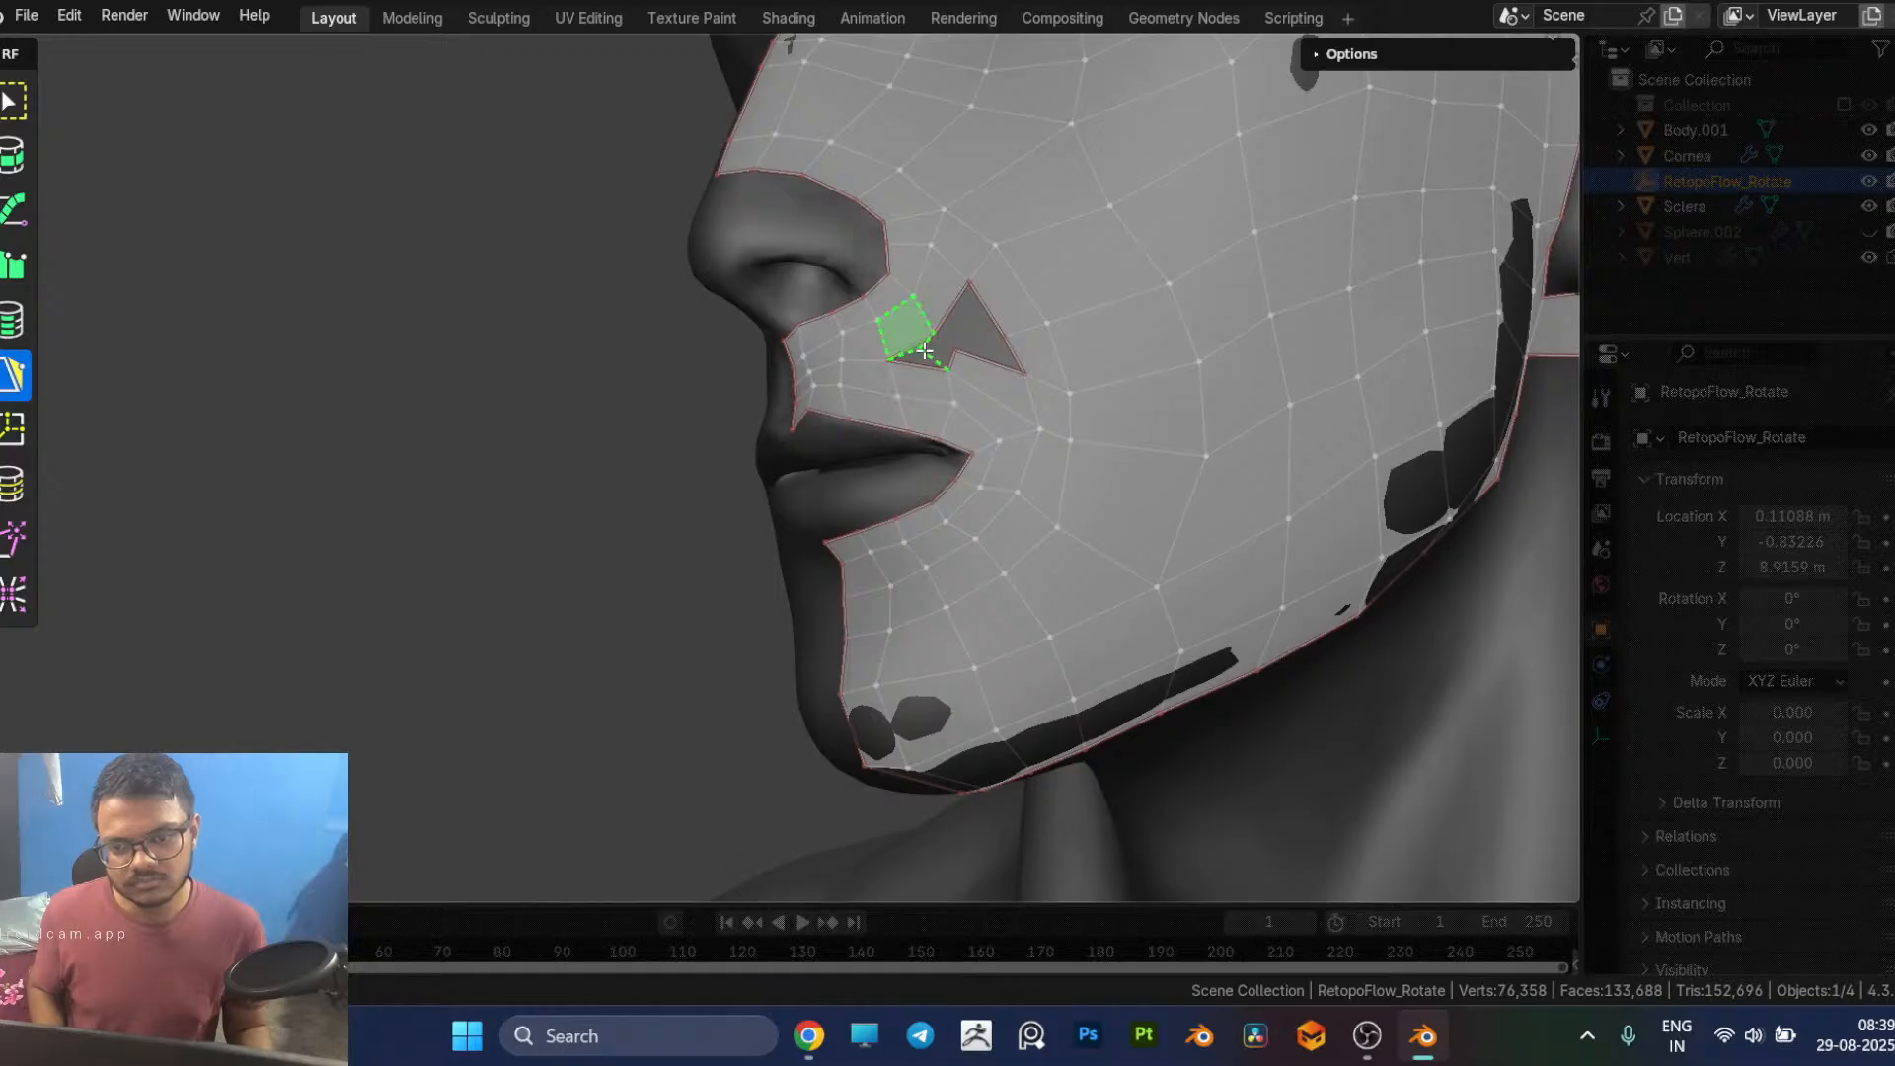
{"action": "left_click", "coordinate": [940, 321], "text": "ctrl"}
{"action": "left_click_drag", "start_coordinate": [939, 320], "coordinate": [934, 335]}
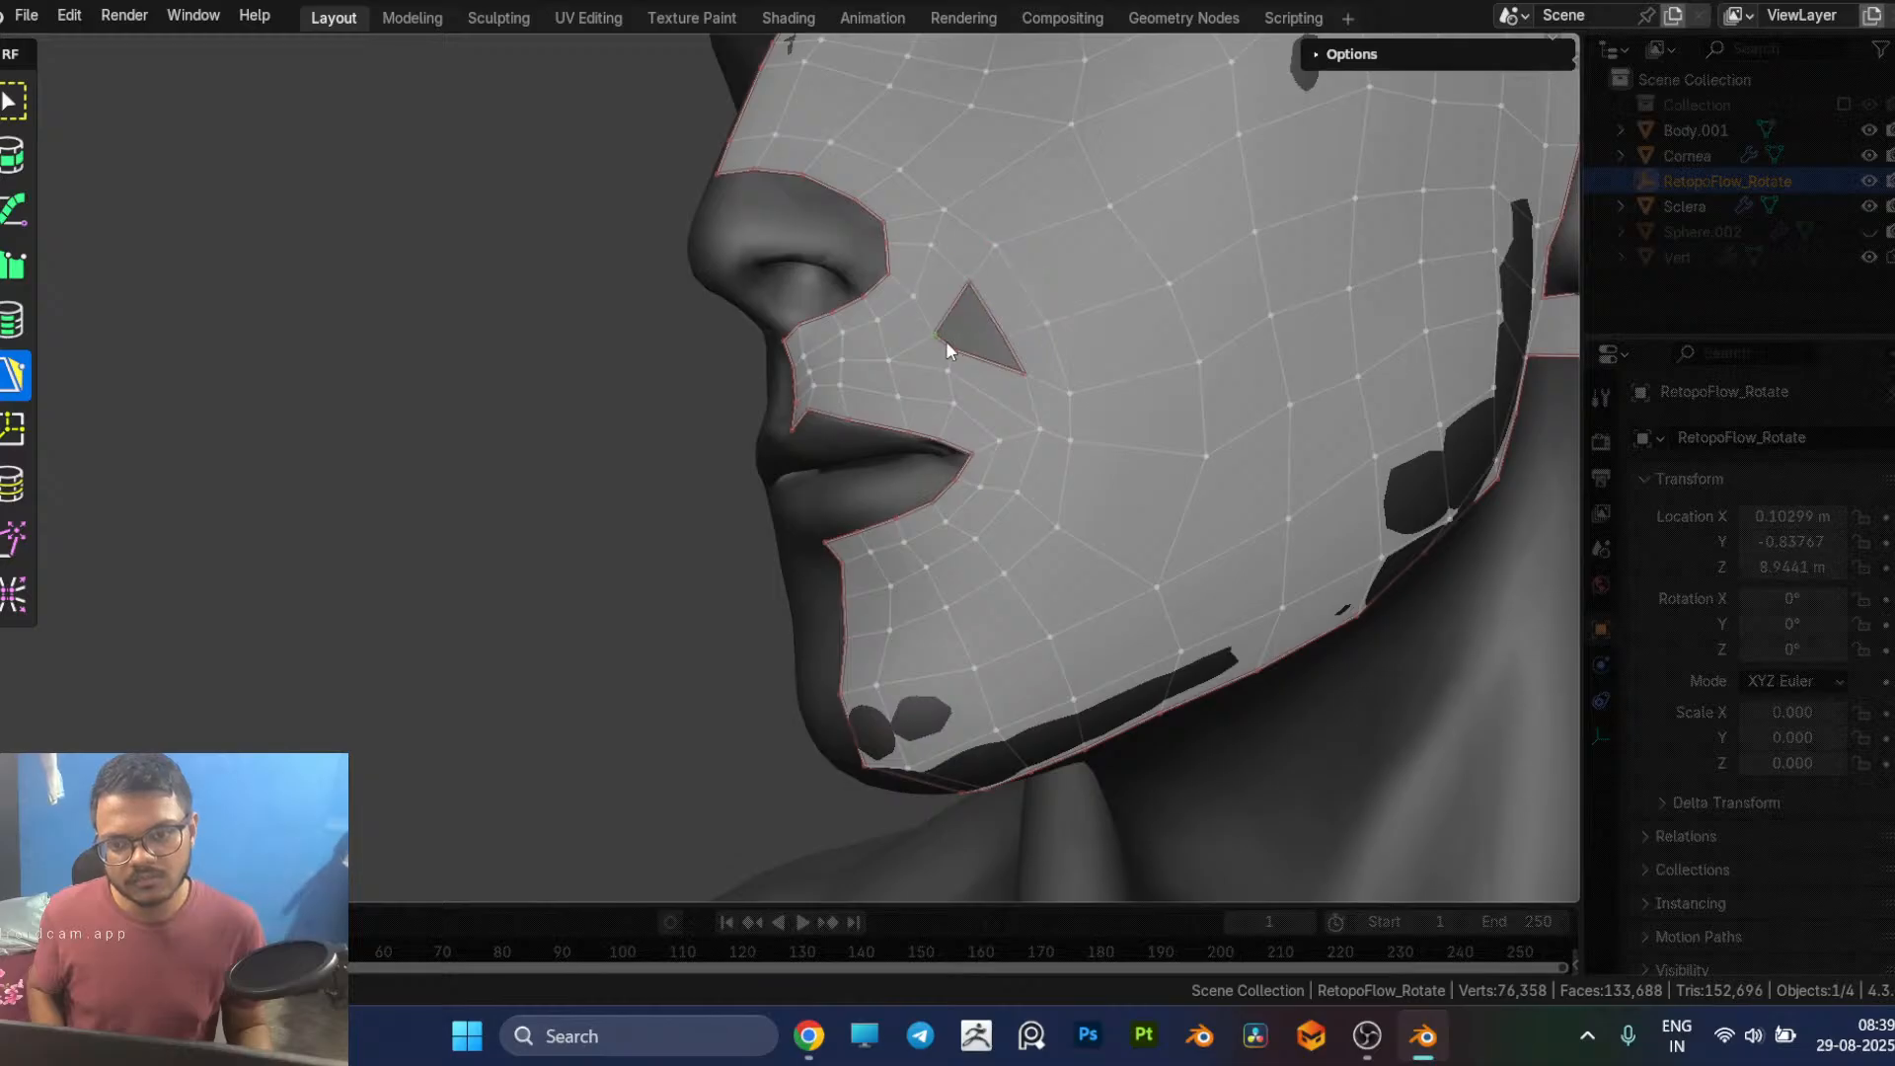
Step: Fill the upper part of the remaining hole with a face, leaving a small triangular gap above the mouth corner
{"action": "middle_click_drag", "start_coordinate": [966, 321], "coordinate": [1025, 425]}
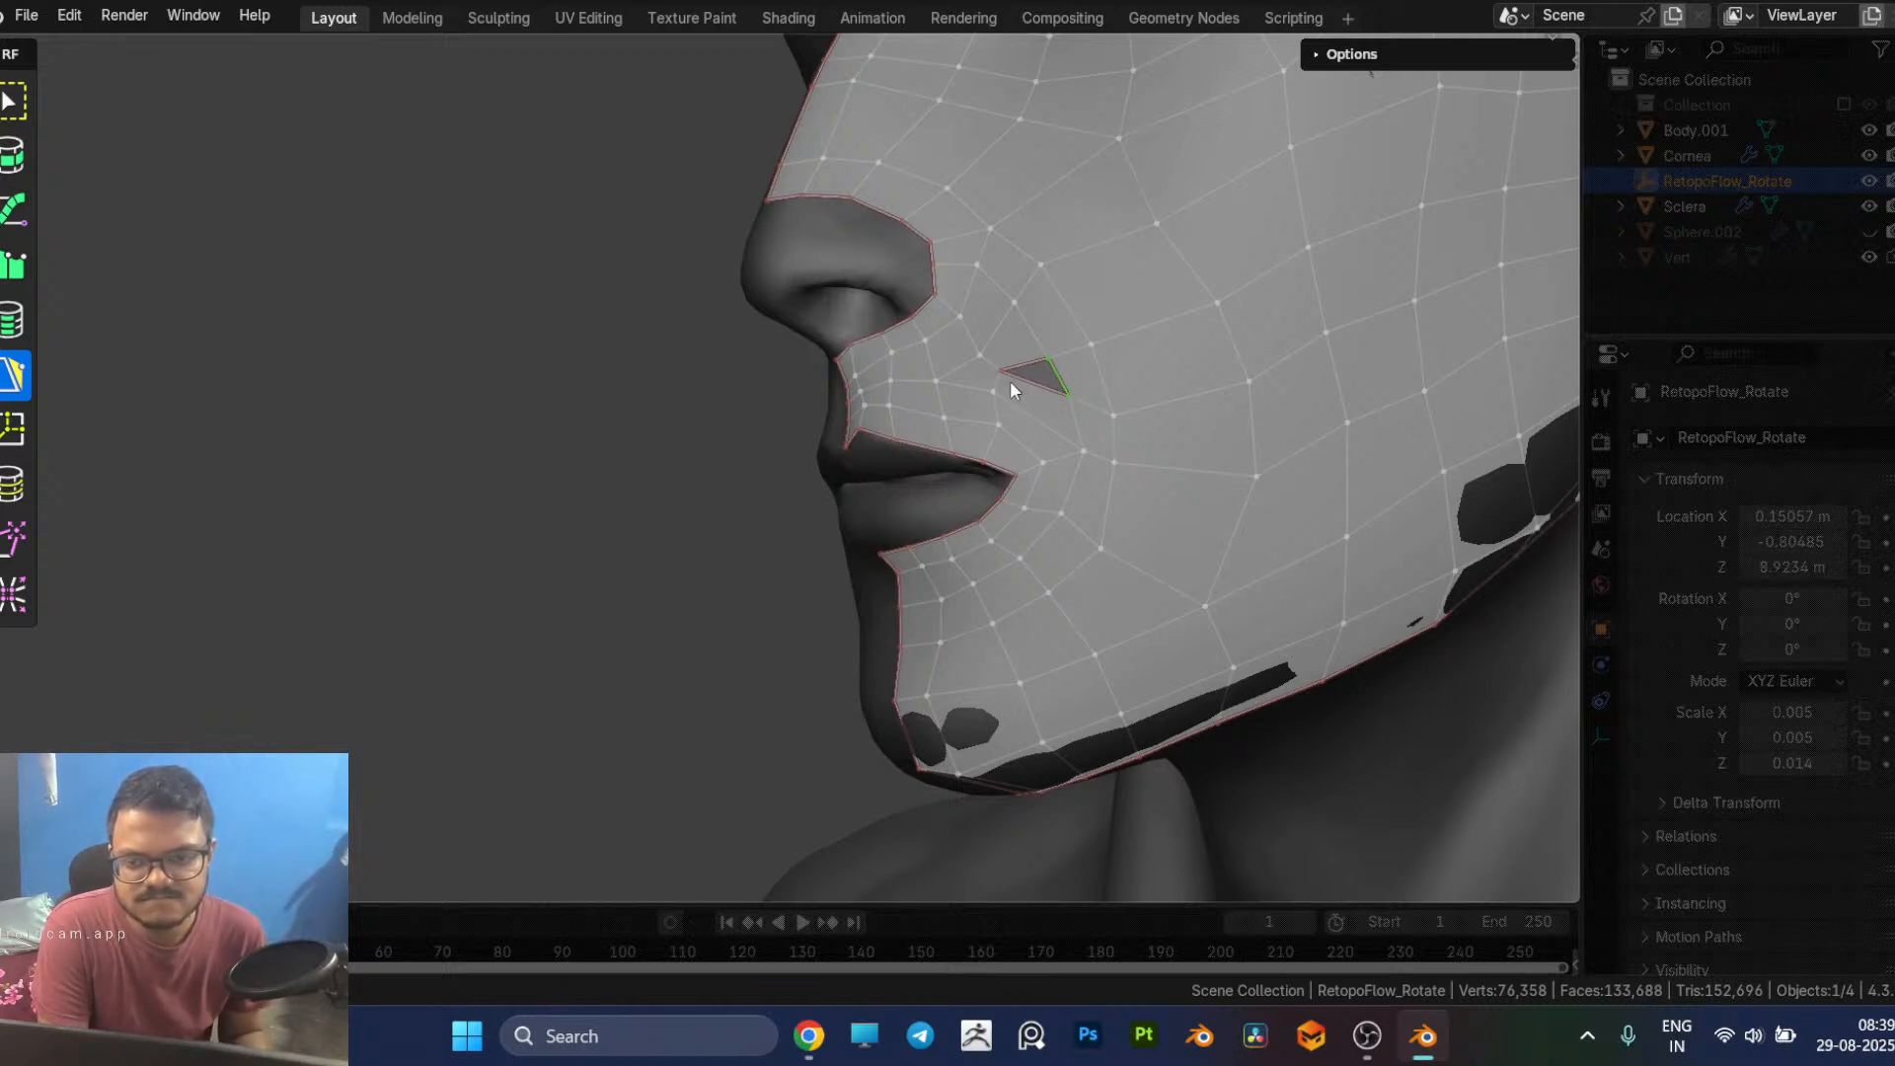
{"action": "scroll", "coordinate": [1009, 381], "scroll_direction": "up", "scroll_amount": 2}
{"action": "middle_click_drag", "start_coordinate": [1010, 381], "coordinate": [1069, 451]}
{"action": "scroll", "coordinate": [1062, 443], "scroll_direction": "down", "scroll_amount": 2}
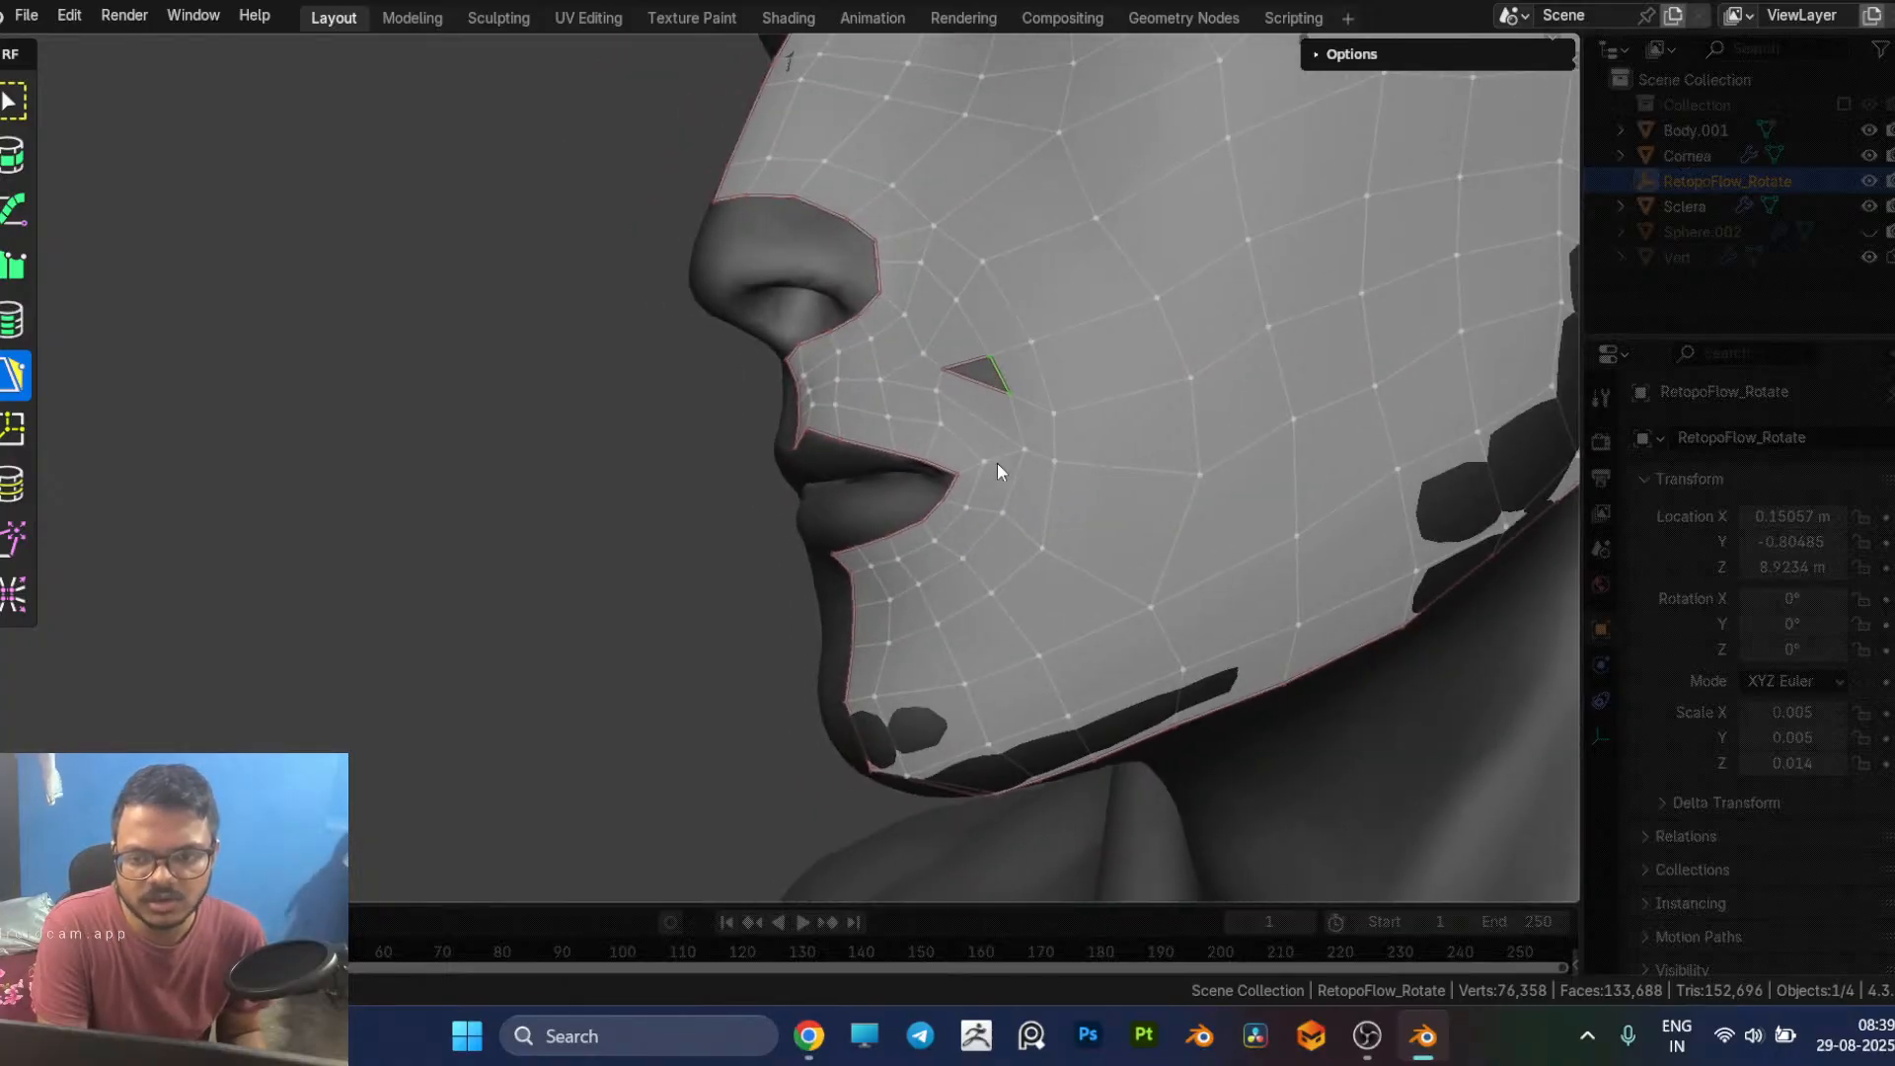
Step: Insert an edge loop from the upper lip border near the mouth corner up to the triangular gap's lower edge
{"action": "scroll", "coordinate": [1069, 457], "scroll_direction": "up", "scroll_amount": 2}
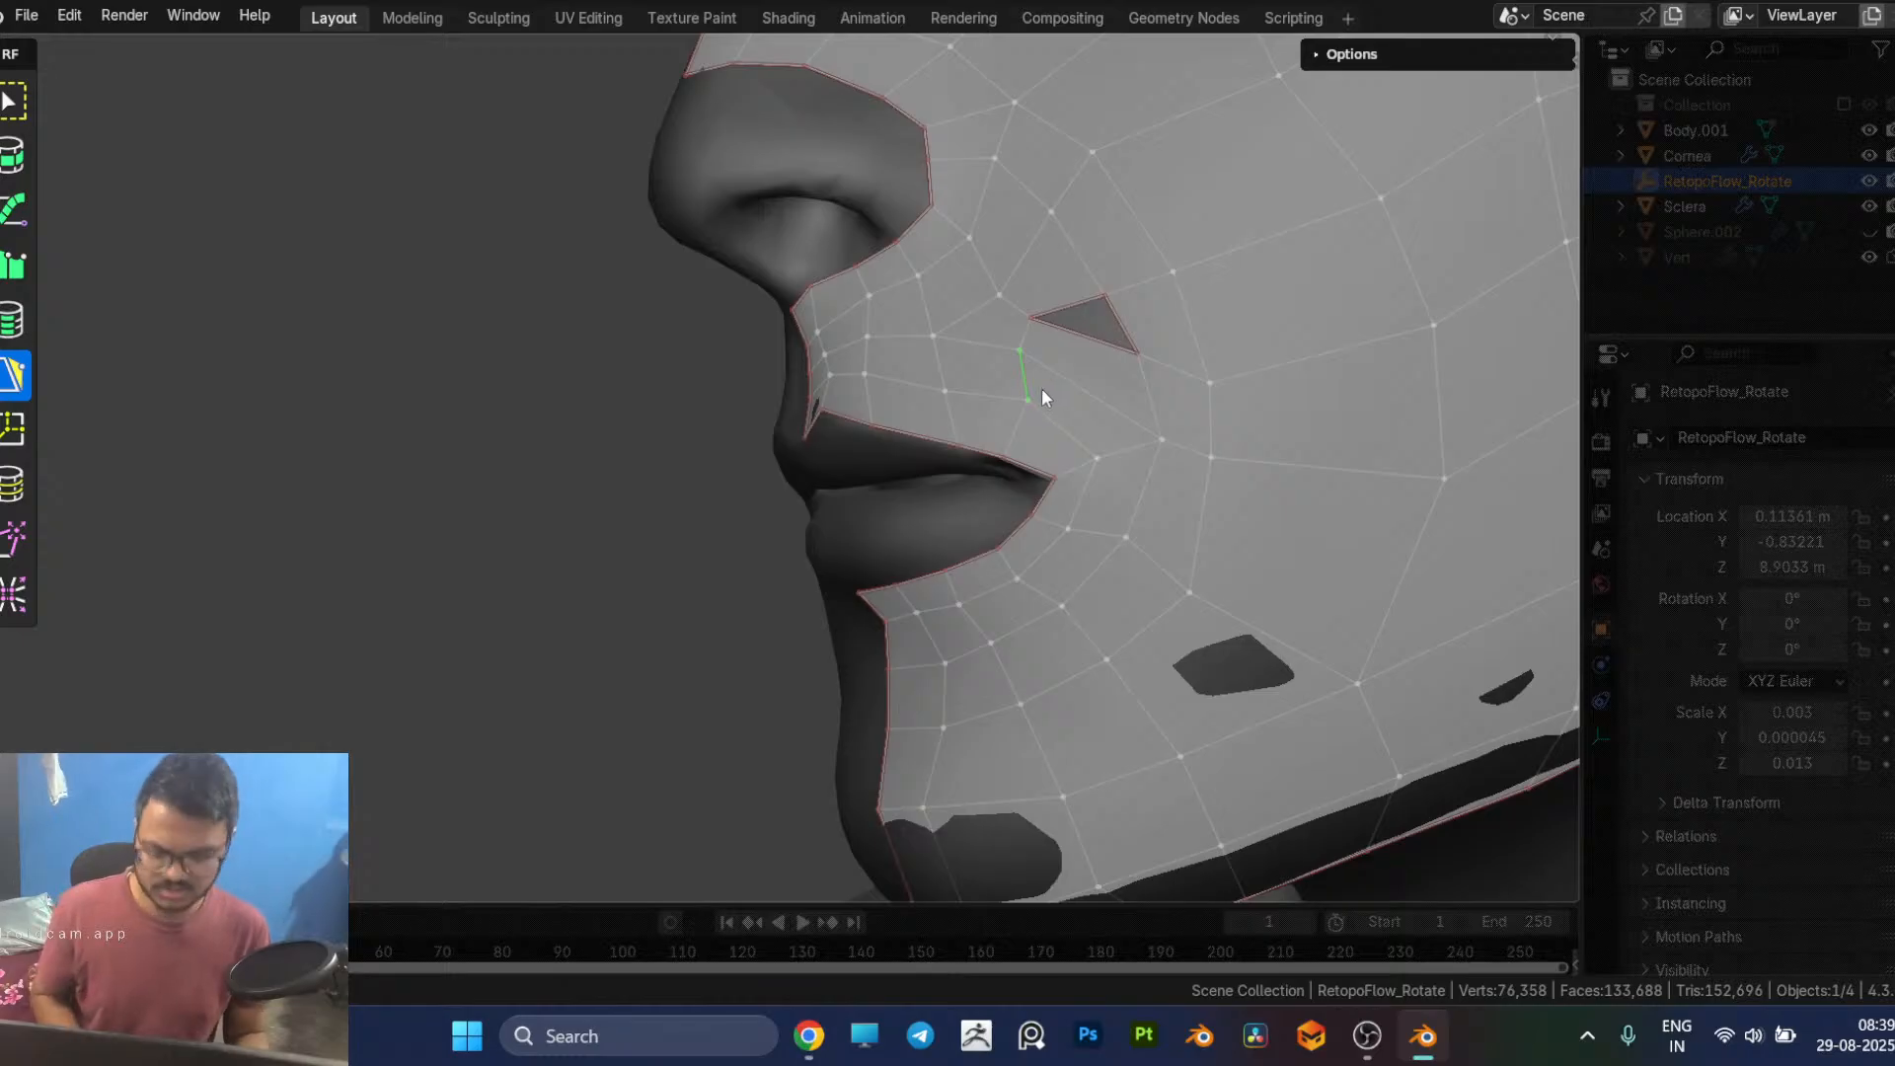
{"action": "key", "text": "7"}
{"action": "left_click_drag", "start_coordinate": [1042, 404], "coordinate": [1045, 408]}
{"action": "middle_click_drag", "start_coordinate": [1076, 386], "coordinate": [1078, 389]}
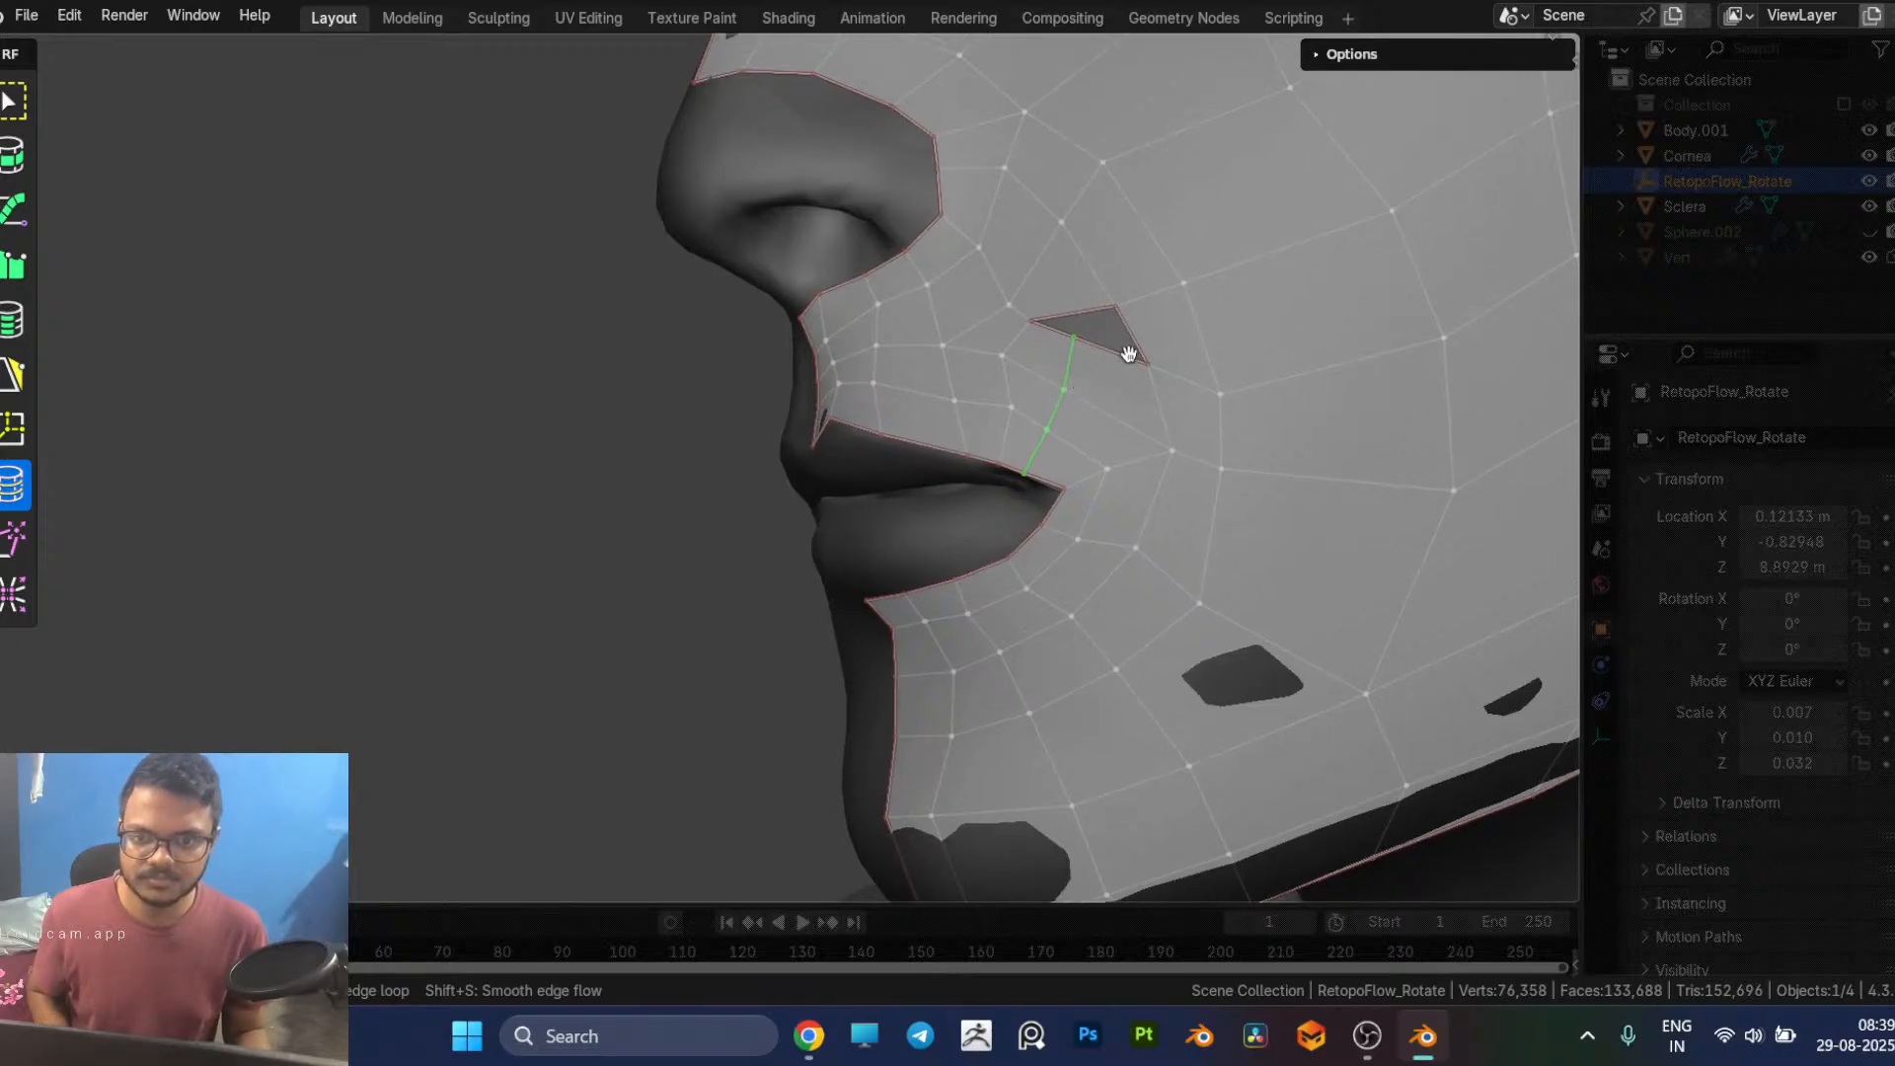
Step: Close the remaining triangular gap above the mouth corner with PolyPen using the inserted loop's end vertex
{"action": "key", "text": "5"}
{"action": "left_click", "coordinate": [1065, 339], "text": "ctrl"}
{"action": "left_click", "coordinate": [1074, 339], "text": "ctrl"}
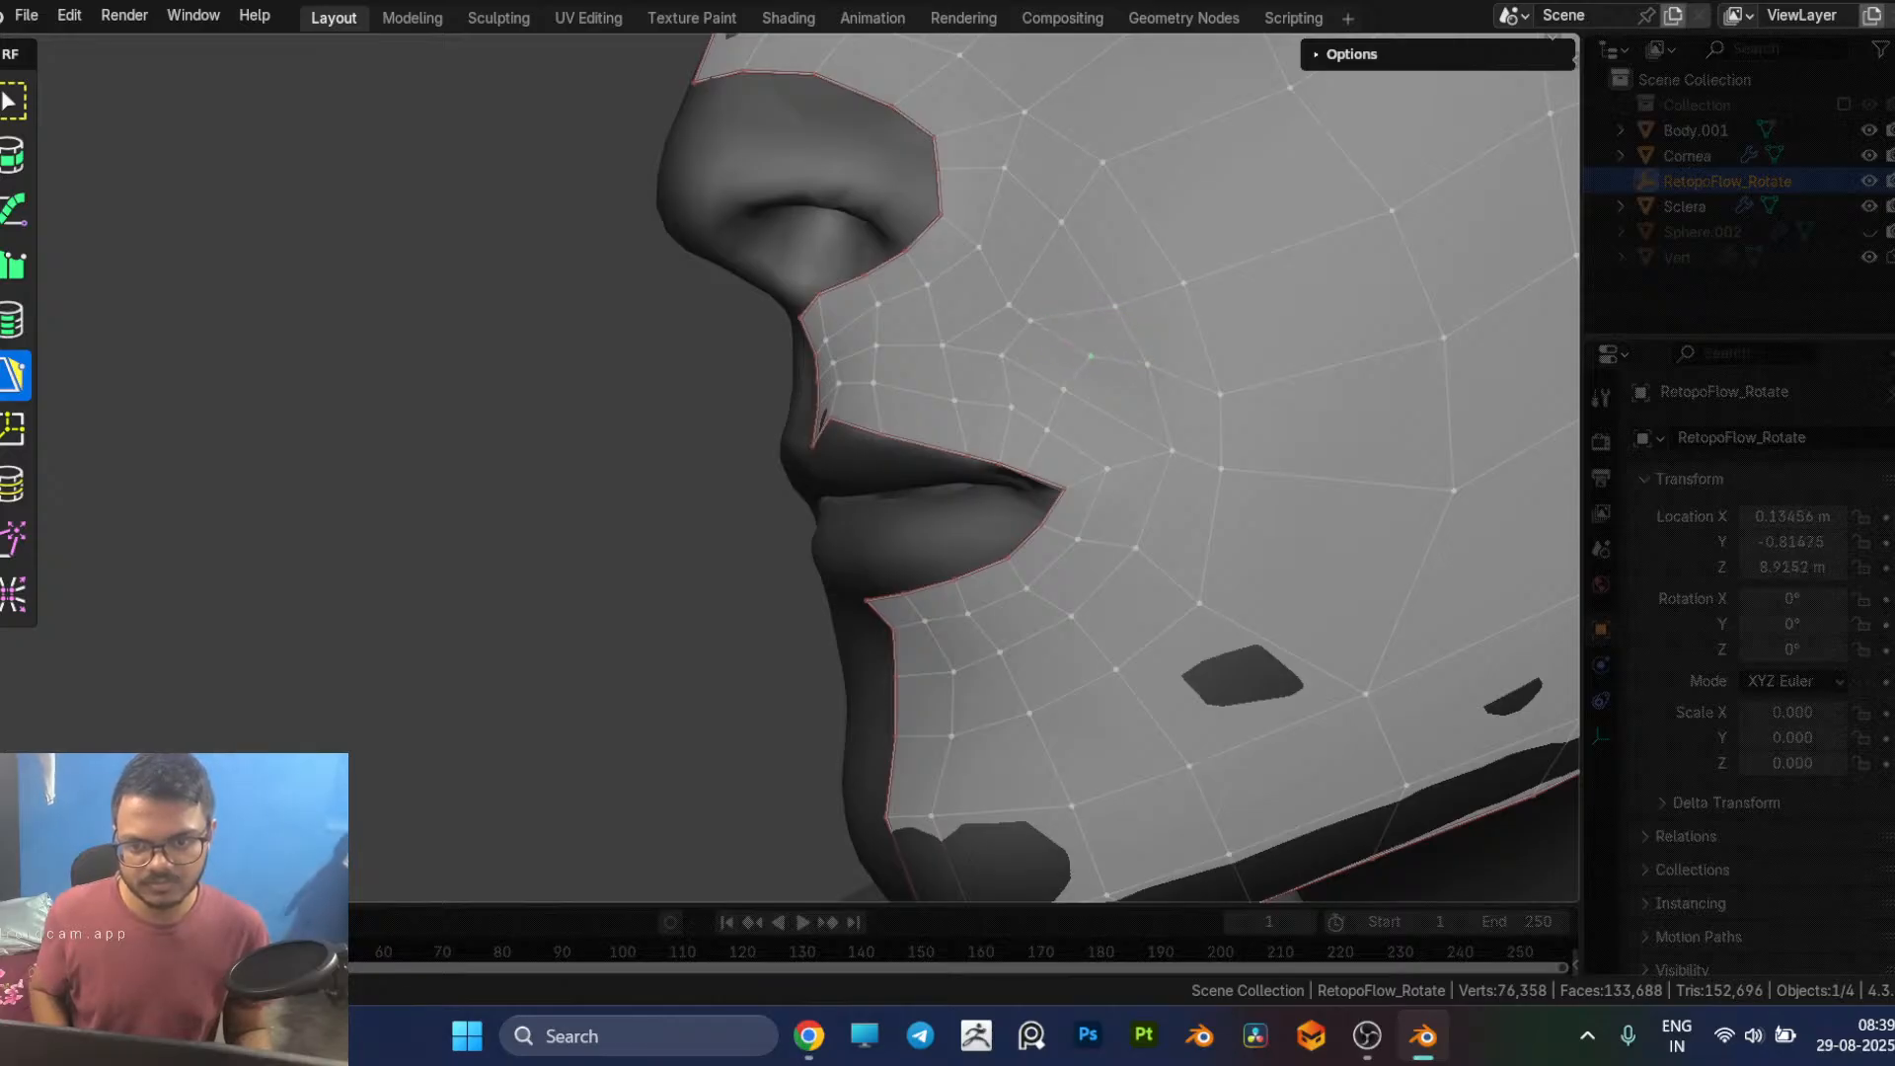
{"action": "mouse_move", "coordinate": [1105, 425]}
{"action": "middle_mouse_down"}
{"action": "mouse_move", "coordinate": [1157, 441]}
{"action": "mouse_move", "coordinate": [1128, 437]}
{"action": "middle_mouse_up"}
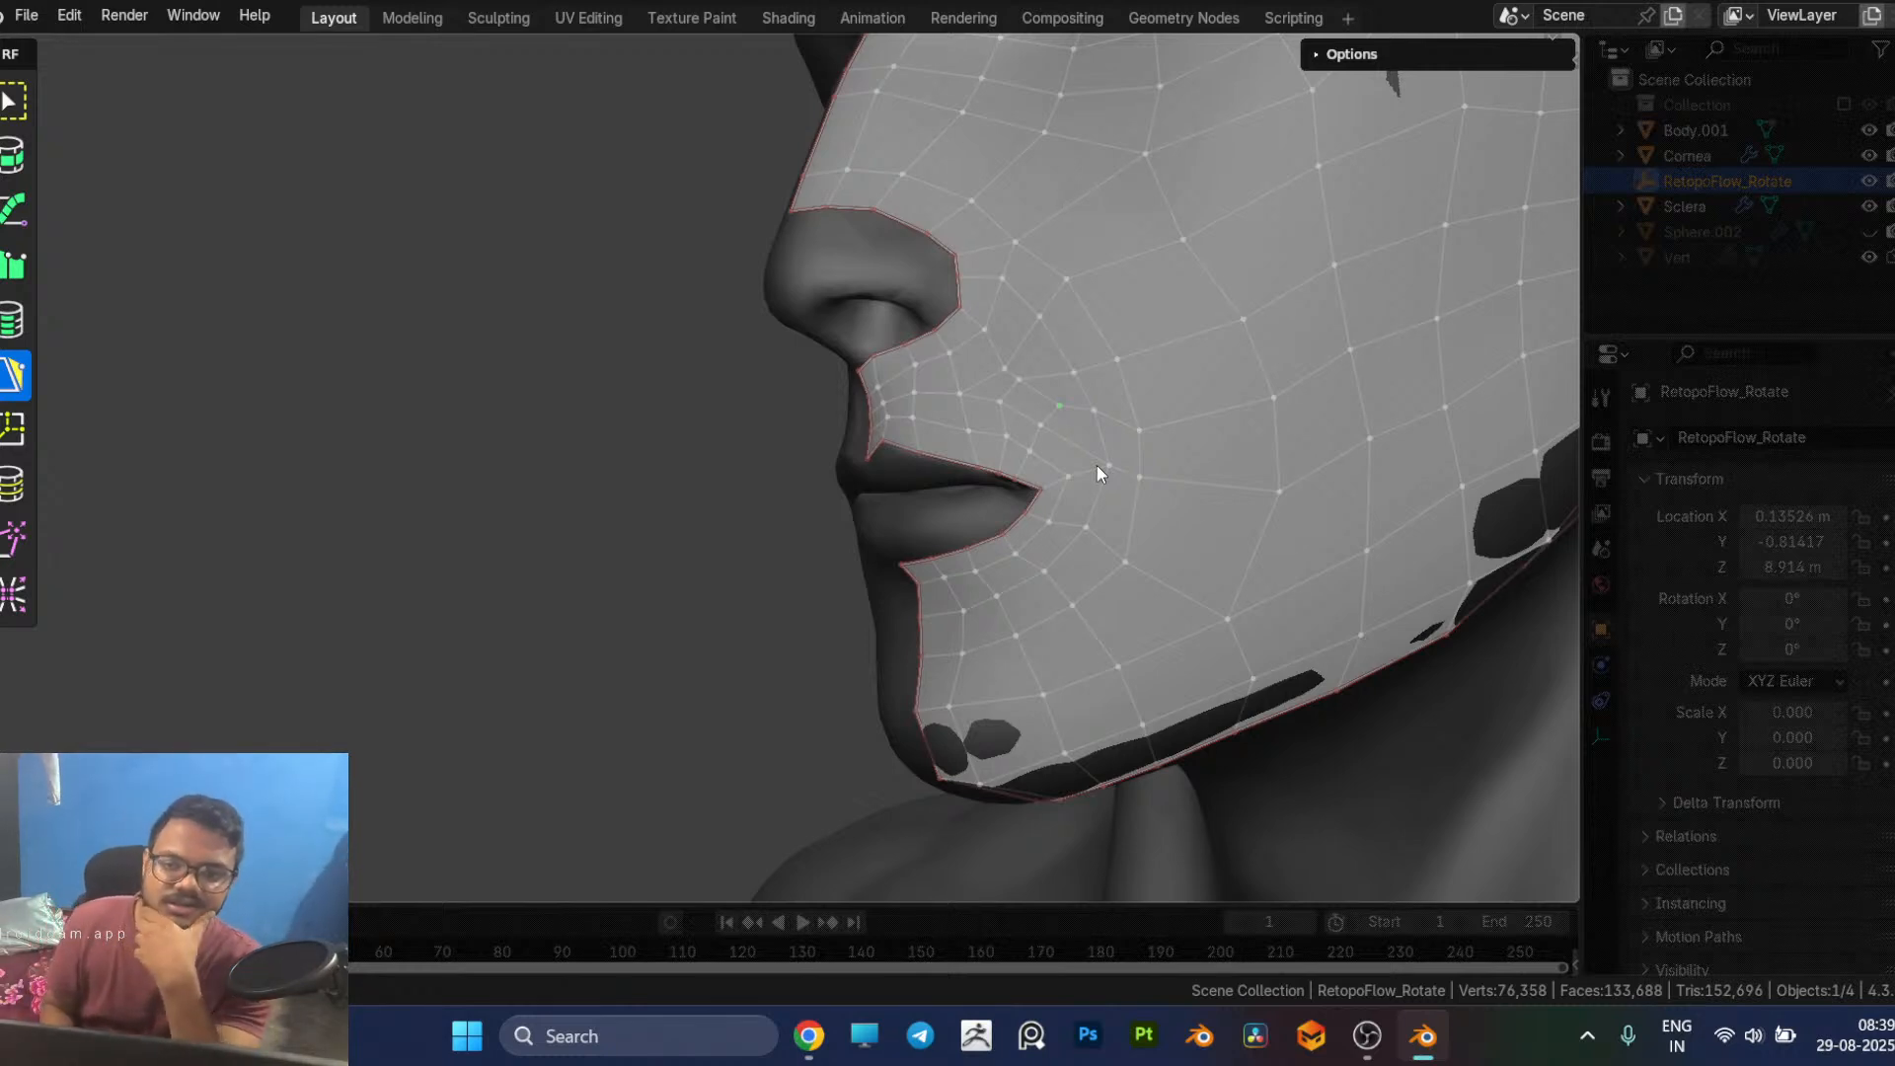
Step: Nudge the new vertex above the mouth corner and relax the surrounding topology with the Relax brush
{"action": "key", "text": "g"}
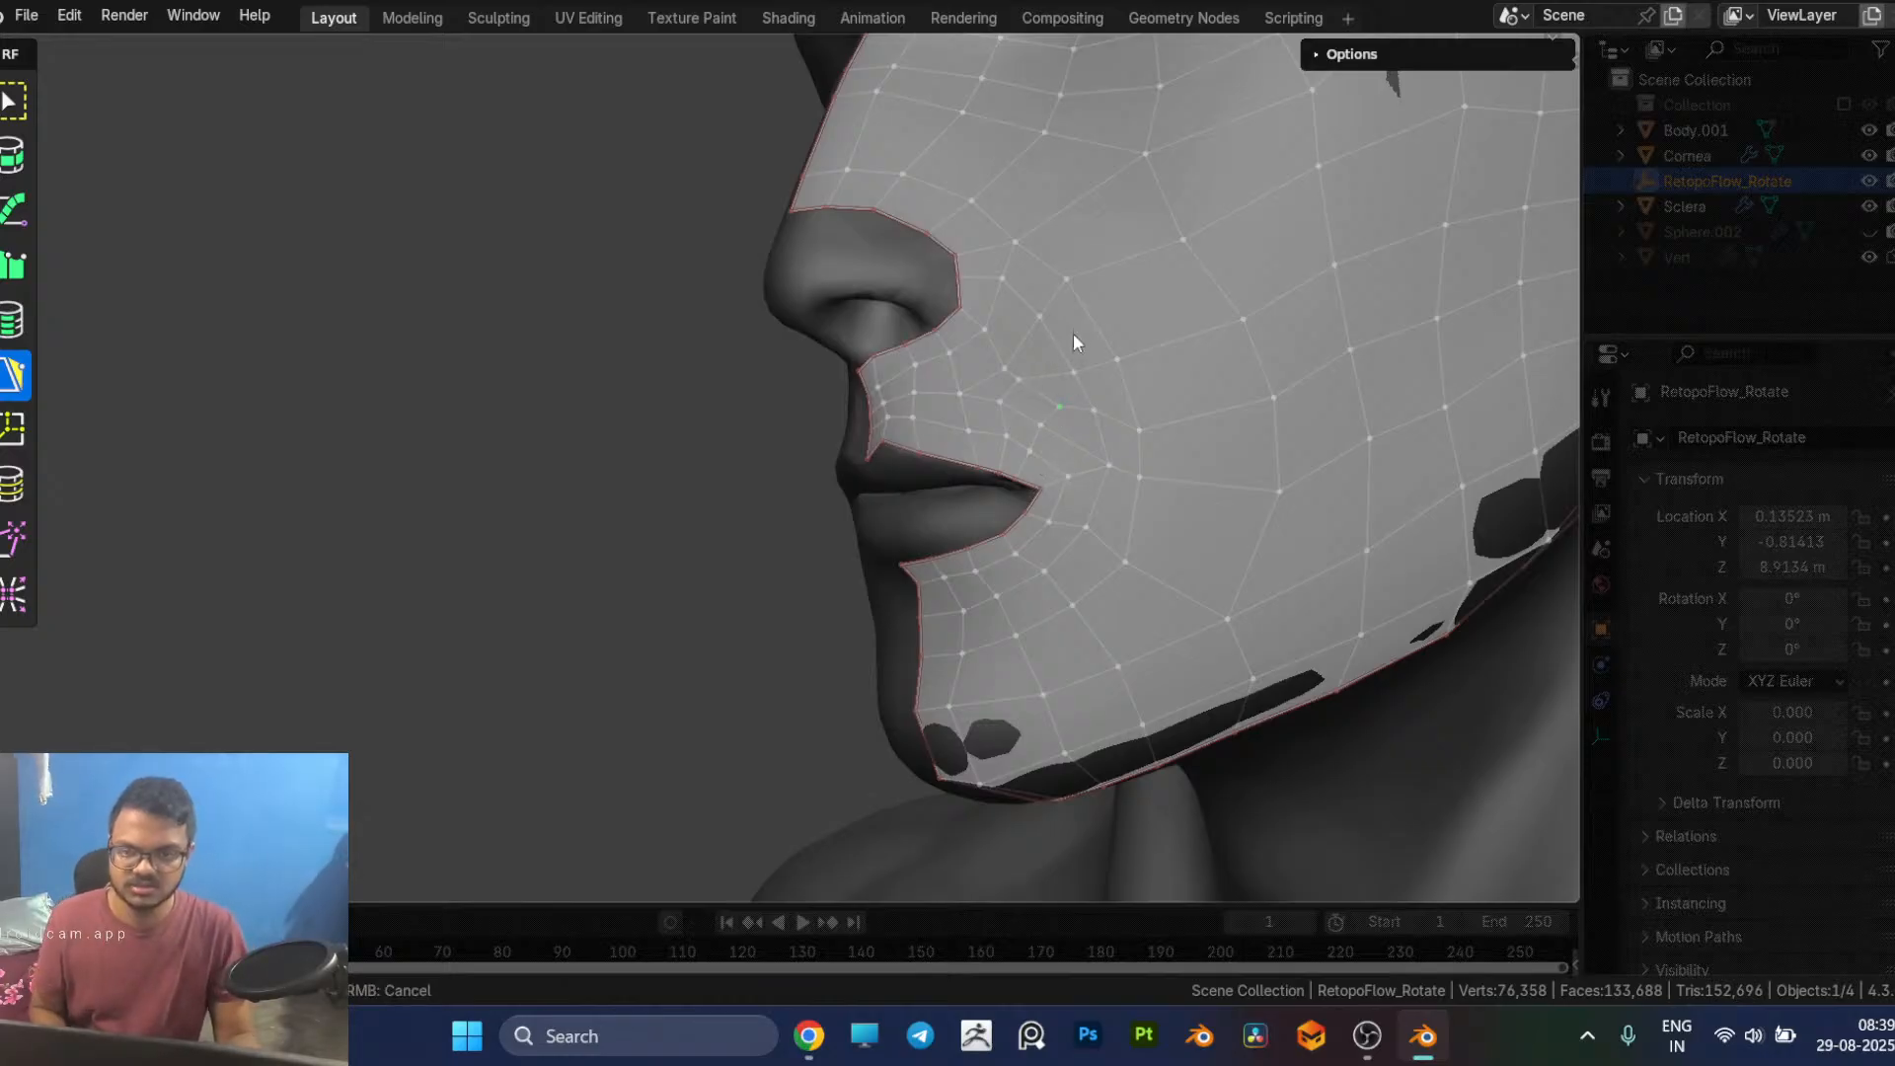
{"action": "key", "text": "9"}
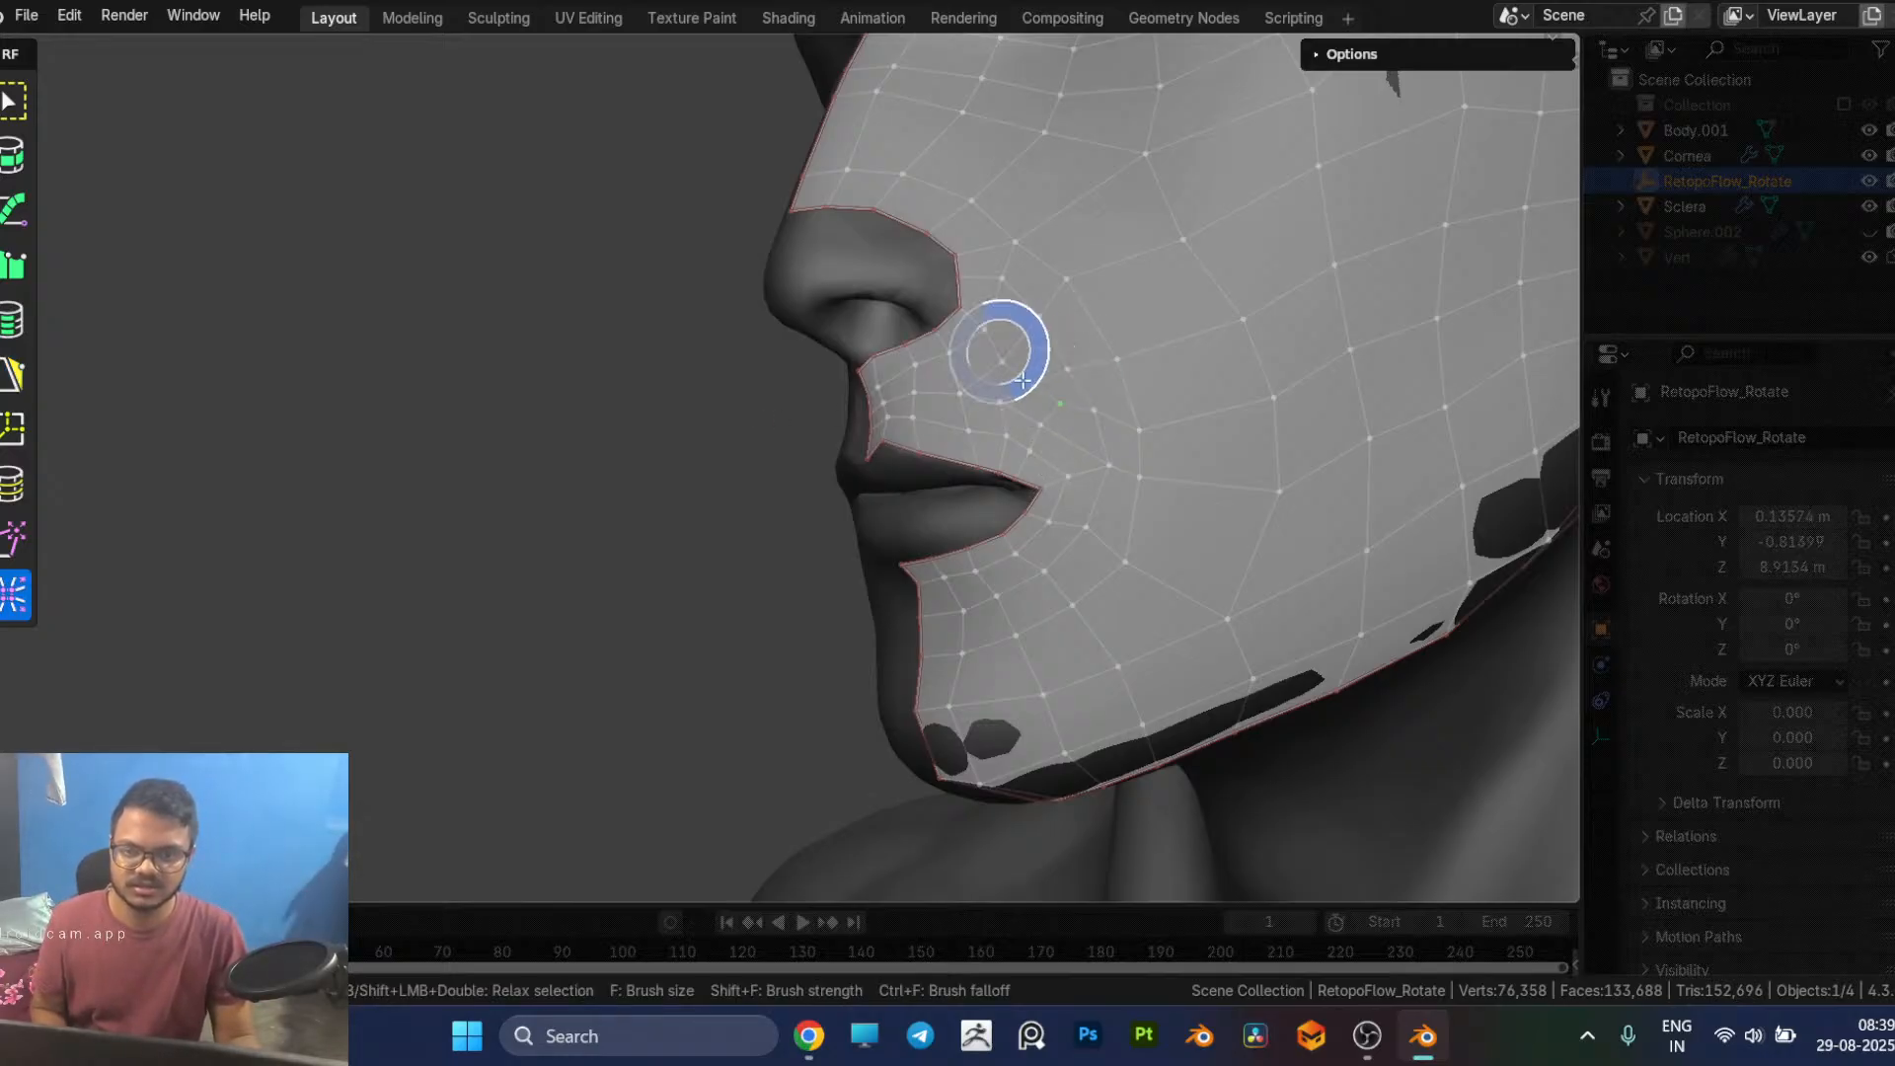
{"action": "mouse_move", "coordinate": [1044, 394]}
{"action": "left_mouse_down"}
{"action": "mouse_move", "coordinate": [1016, 415]}
{"action": "mouse_move", "coordinate": [1070, 368]}
{"action": "mouse_move", "coordinate": [1058, 398]}
{"action": "mouse_move", "coordinate": [1100, 423]}
{"action": "left_mouse_up"}
{"action": "key", "text": "5"}
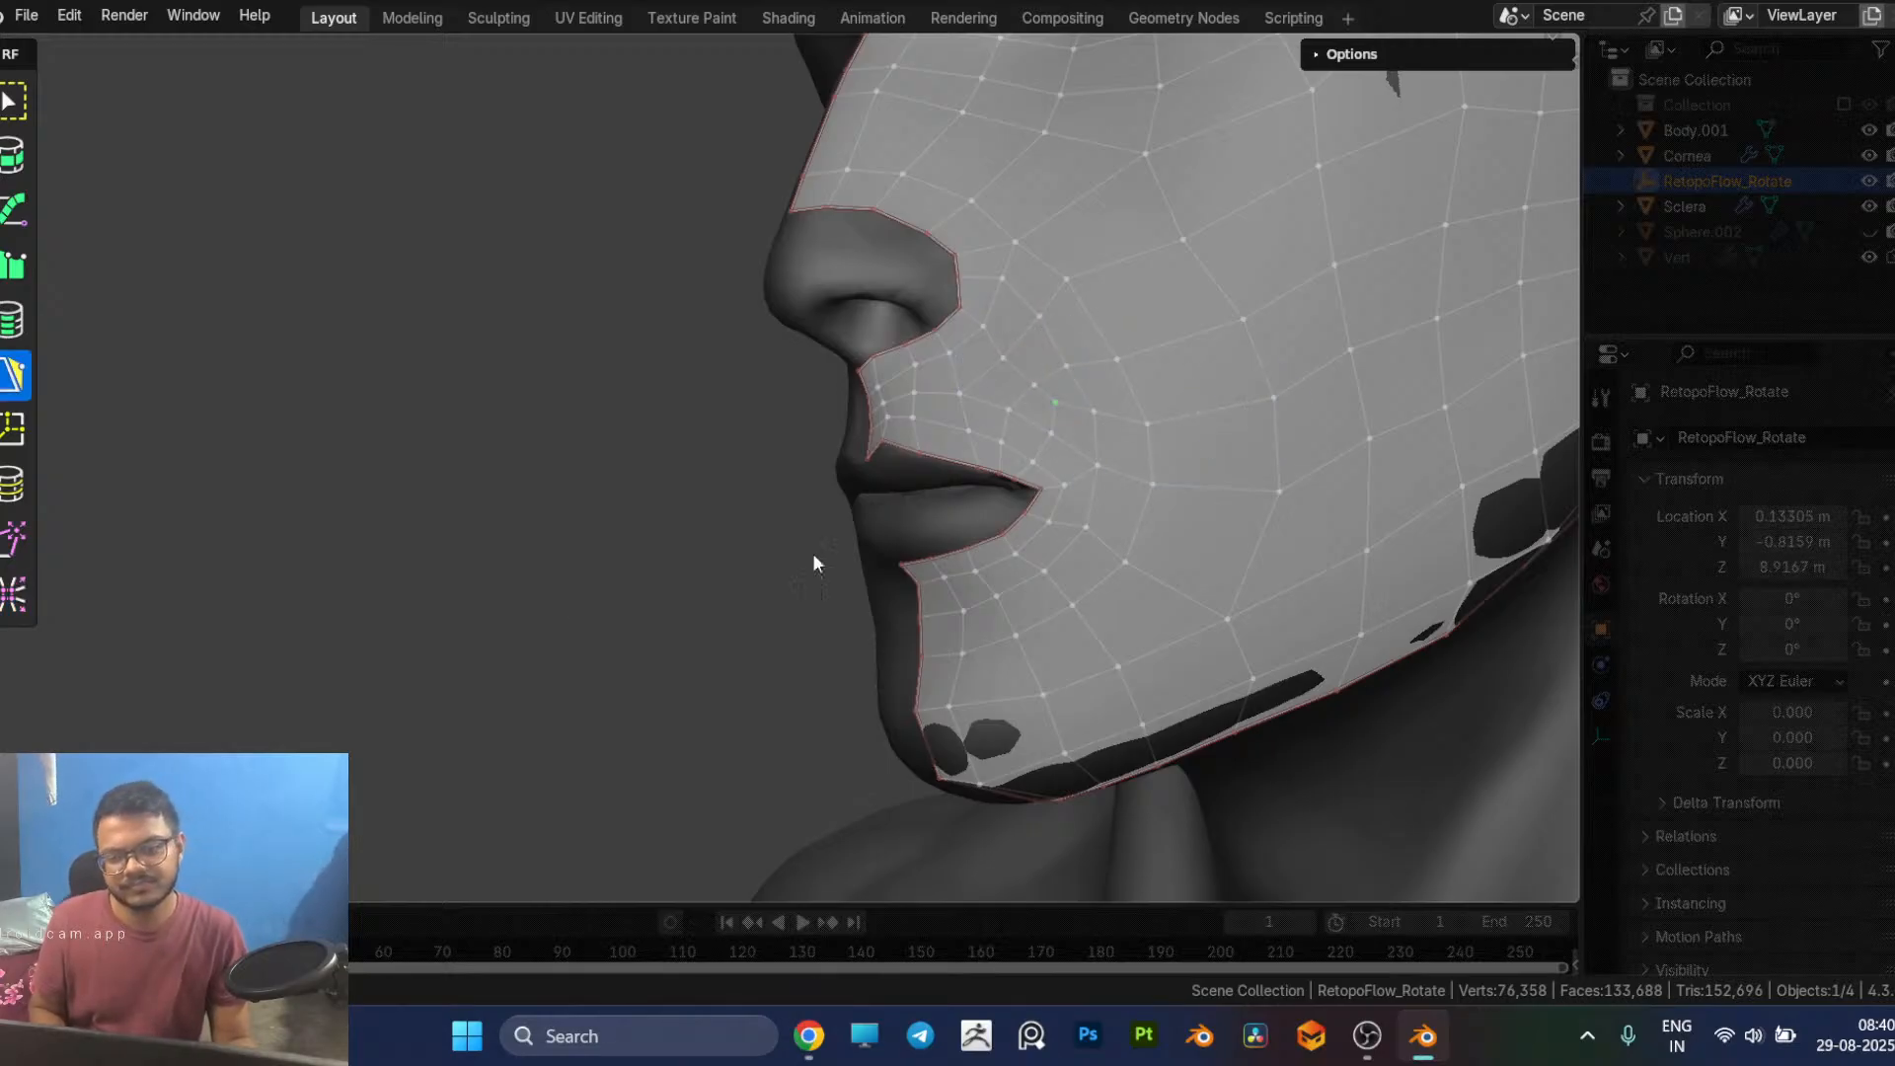
Step: Undo the recent relaxing, loop insertion and fills until the full hole beside the mouth corner is open again
{"action": "scroll", "coordinate": [887, 537], "scroll_direction": "down", "scroll_amount": 5}
{"action": "middle_click_drag", "start_coordinate": [484, 612], "coordinate": [521, 612]}
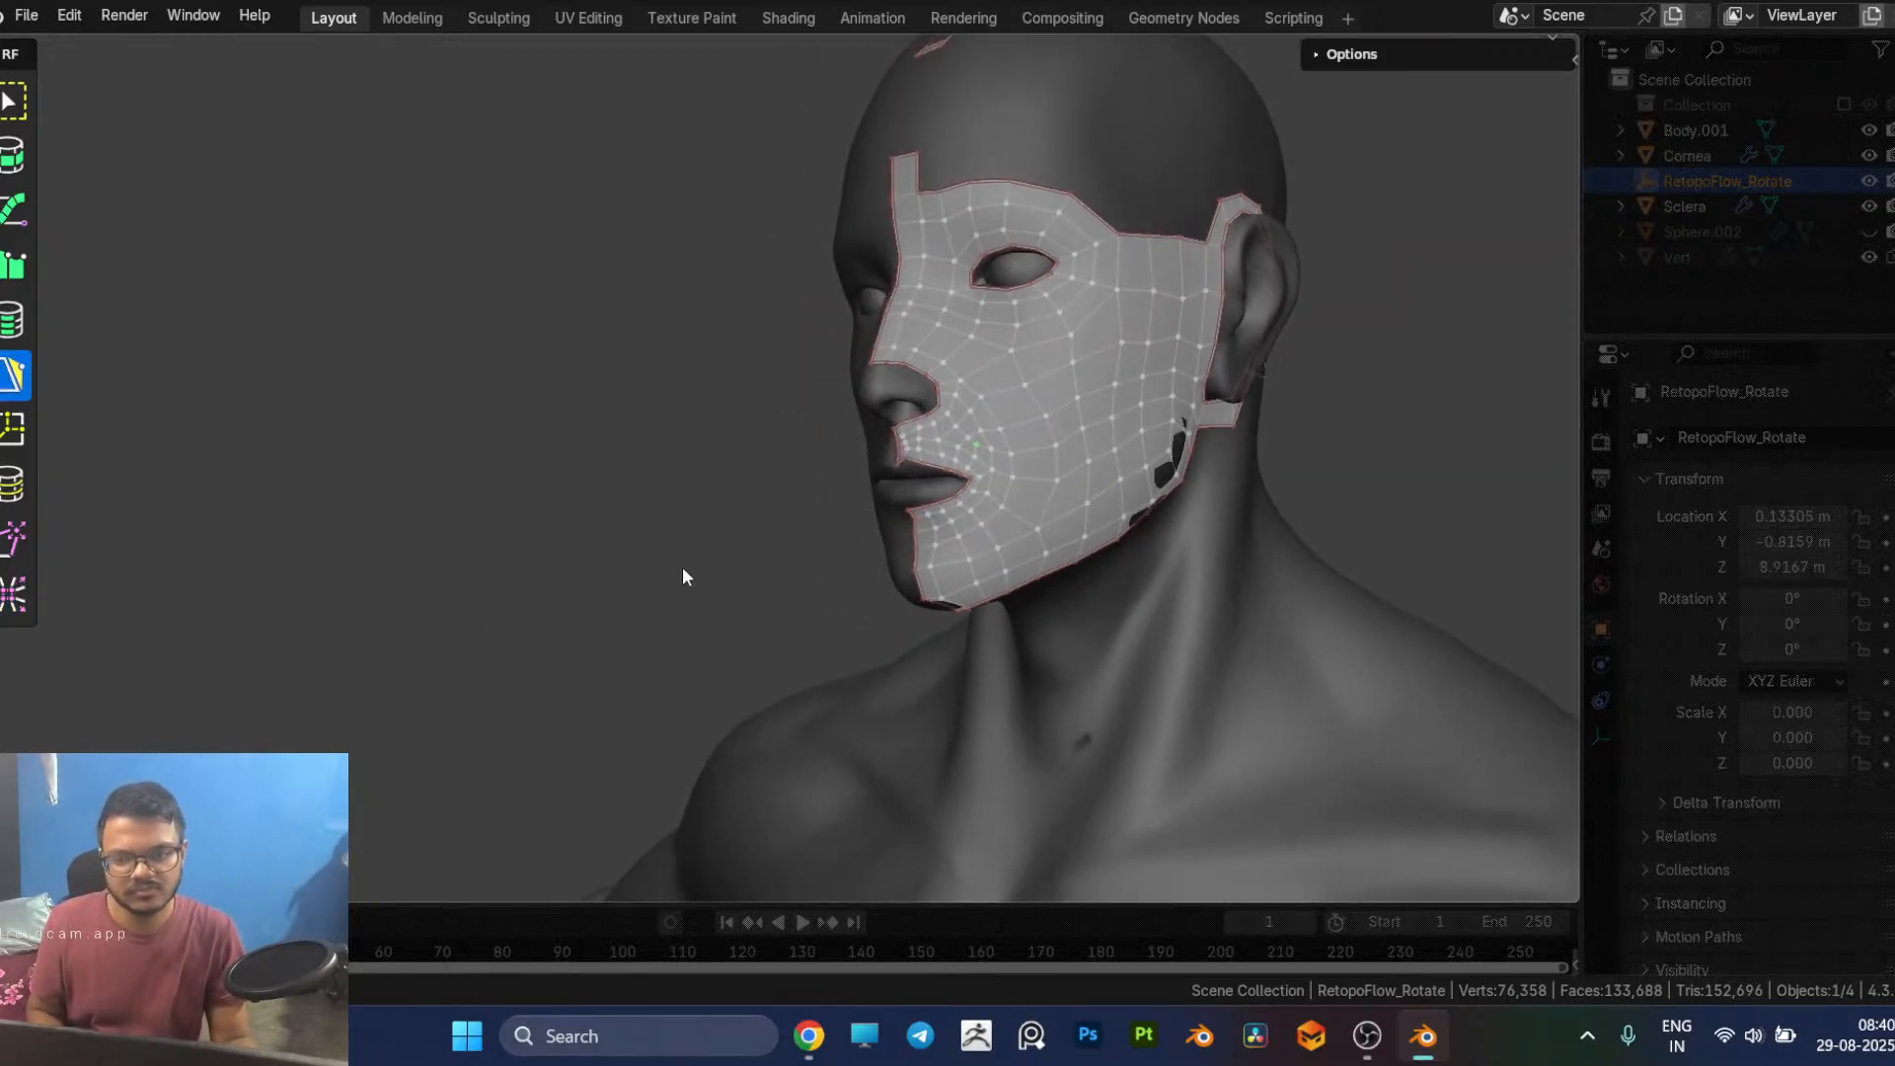
{"action": "scroll", "coordinate": [679, 572], "scroll_direction": "up", "scroll_amount": 5}
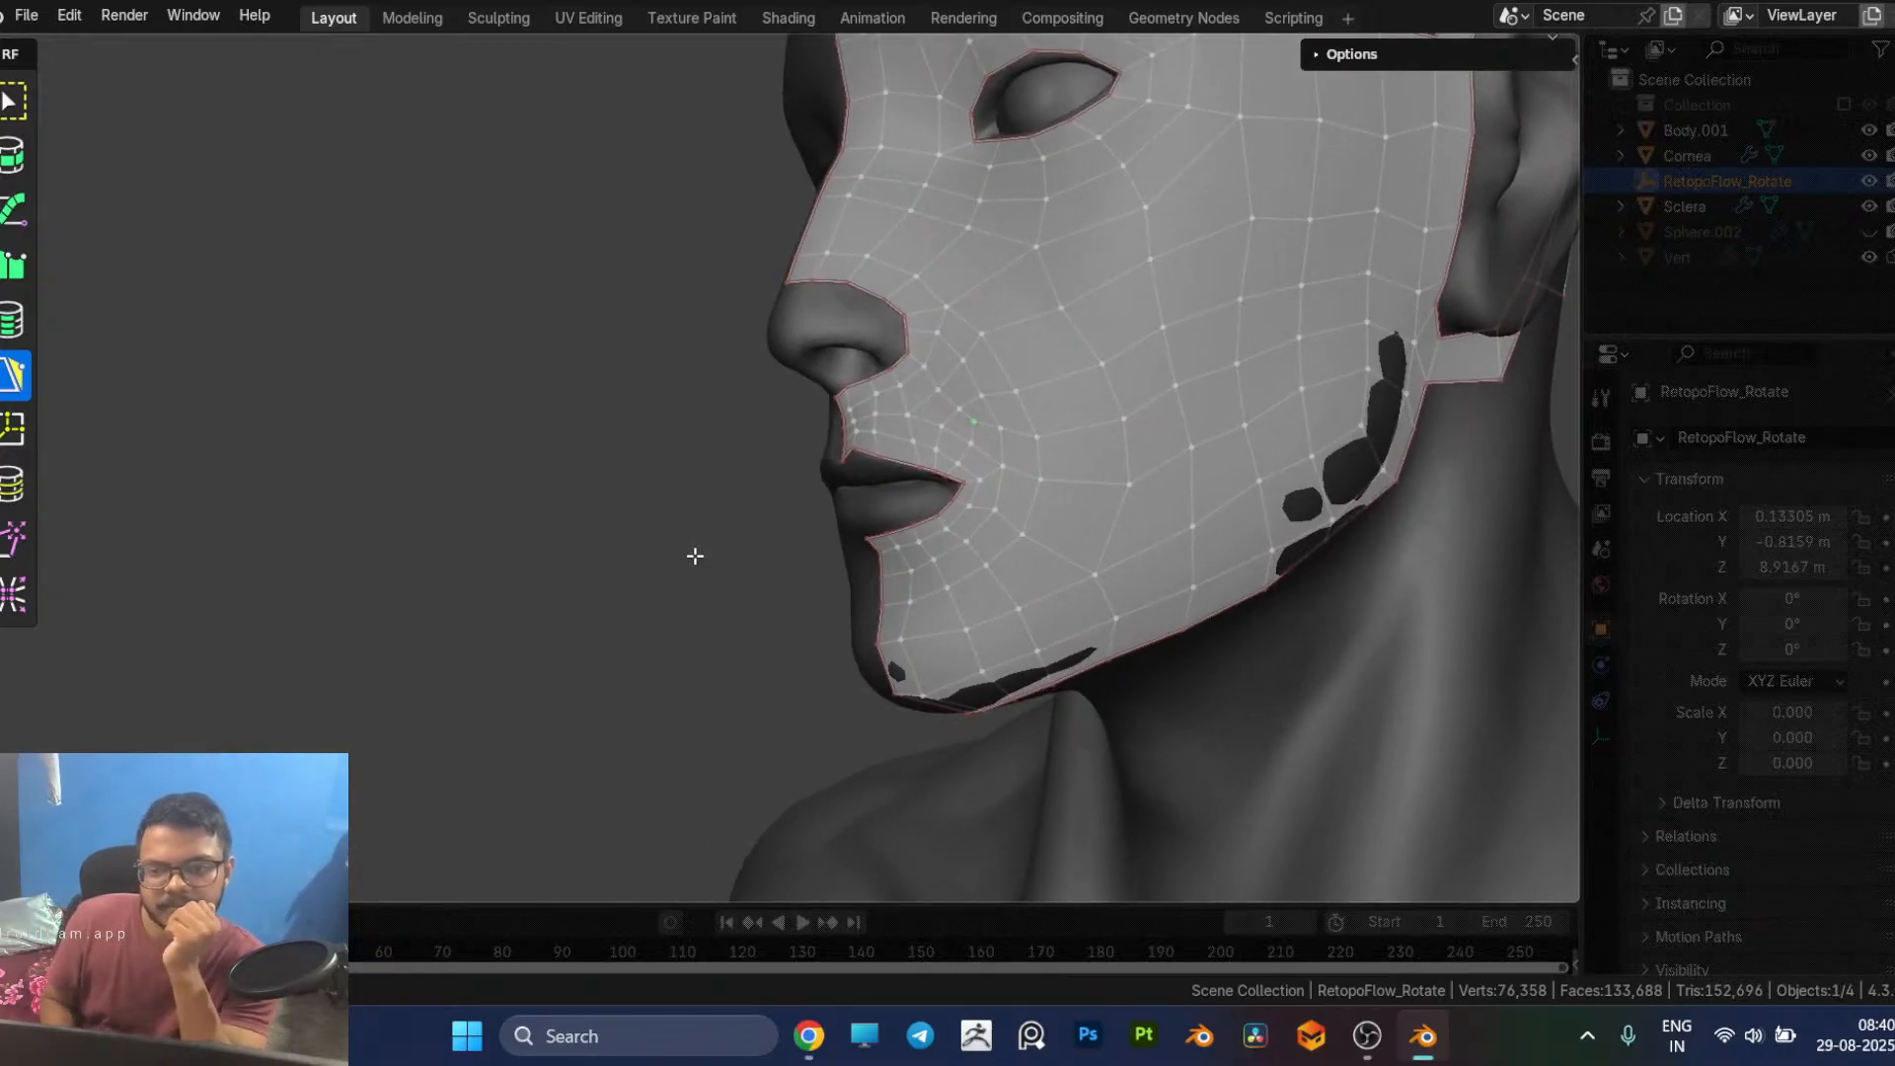
{"action": "key", "text": "9"}
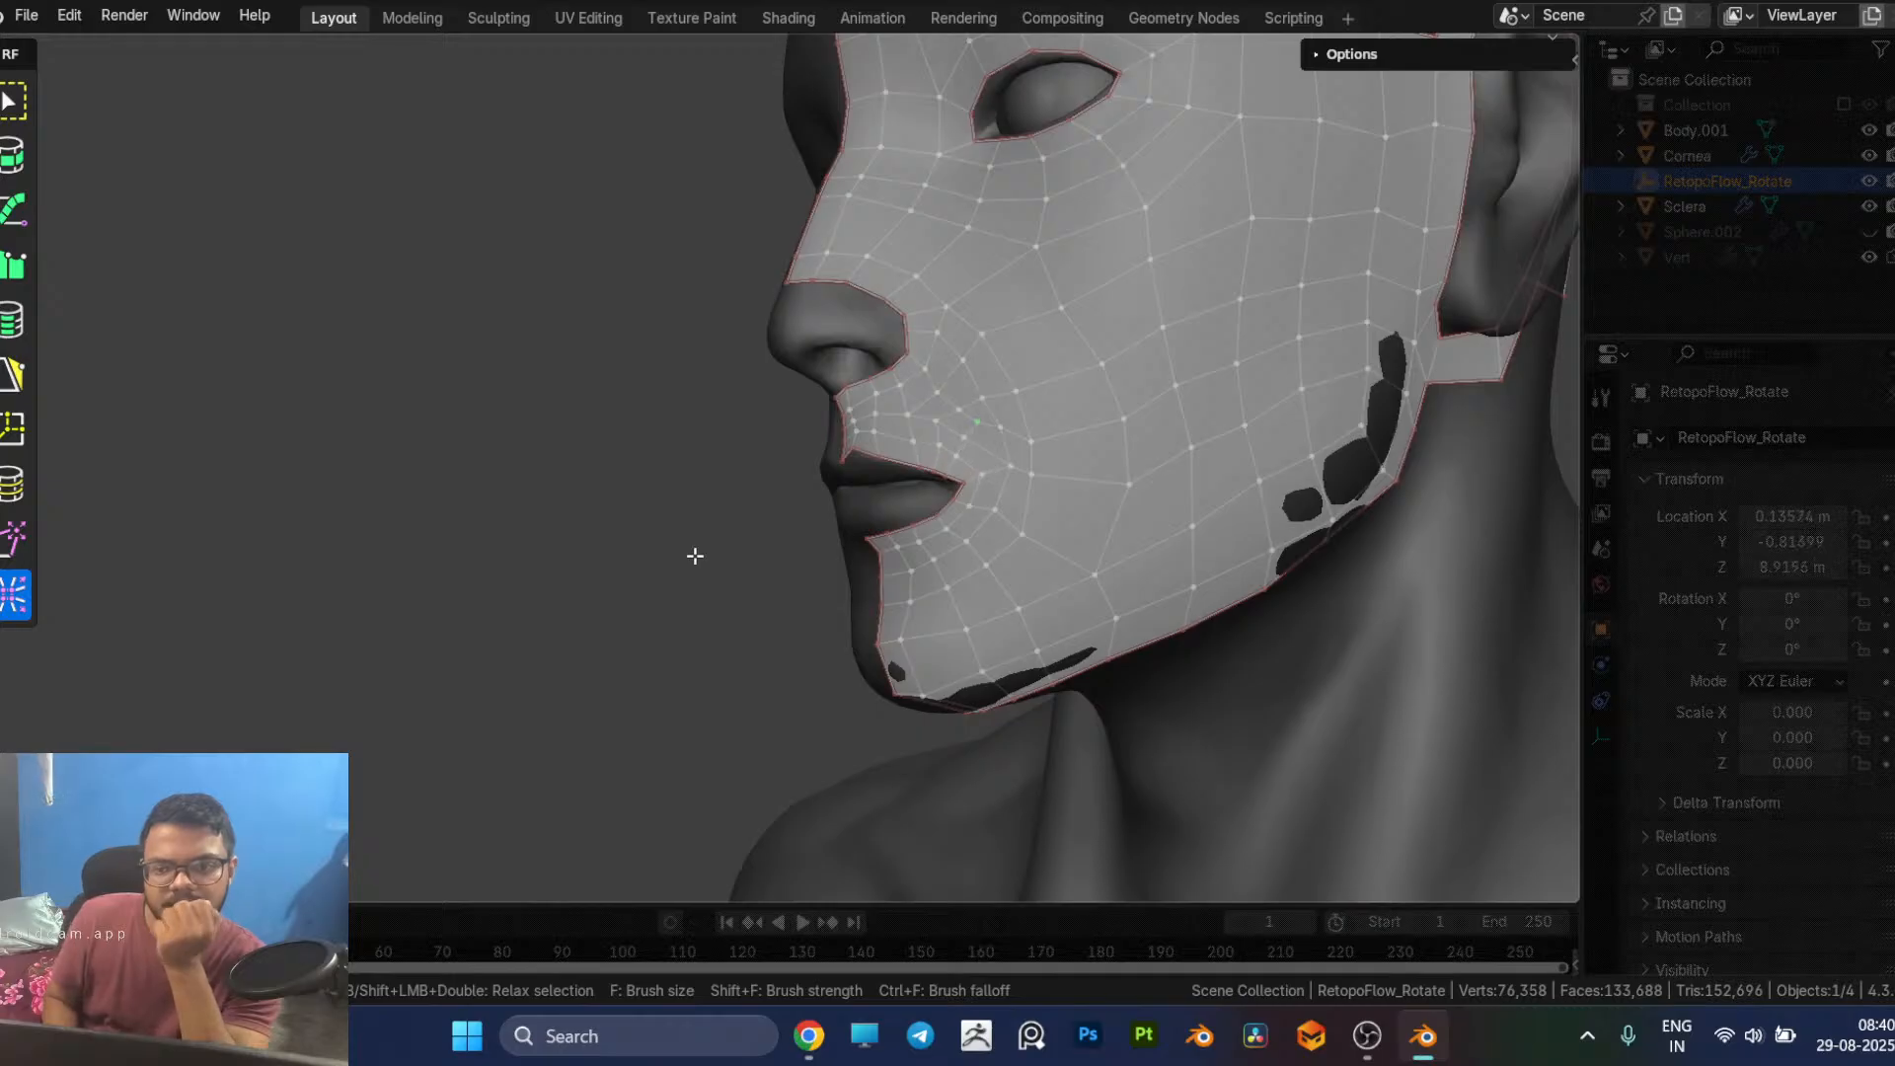
{"action": "key", "text": "5"}
{"action": "key", "text": "ctrl+z"}
{"action": "key", "text": "ctrl+z"}
{"action": "key", "text": "ctrl+z"}
{"action": "key", "text": "ctrl+z"}
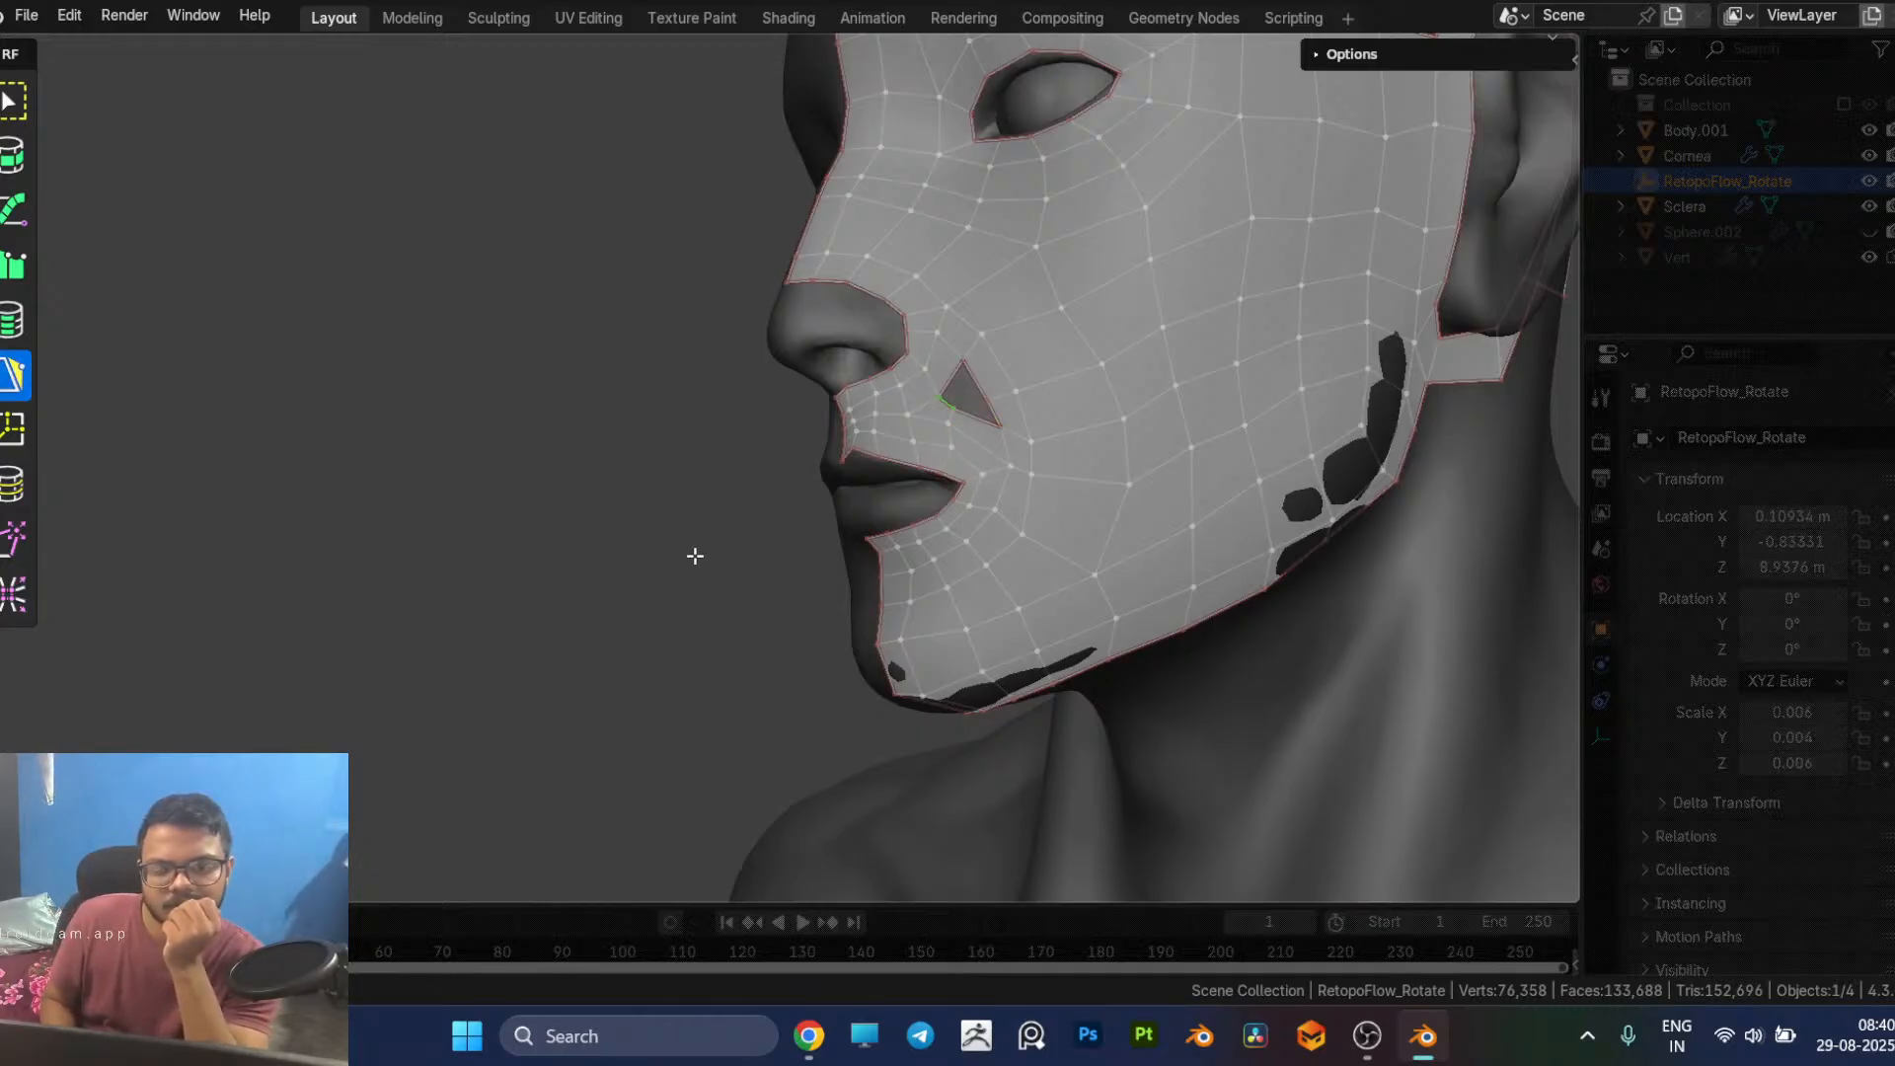
{"action": "key", "text": "ctrl+z"}
{"action": "key", "text": "ctrl+z"}
{"action": "key", "text": "ctrl+shift+z"}
{"action": "key", "text": "ctrl+shift+z"}
{"action": "key", "text": "ctrl+shift+z"}
{"action": "key", "text": "ctrl+shift+z"}
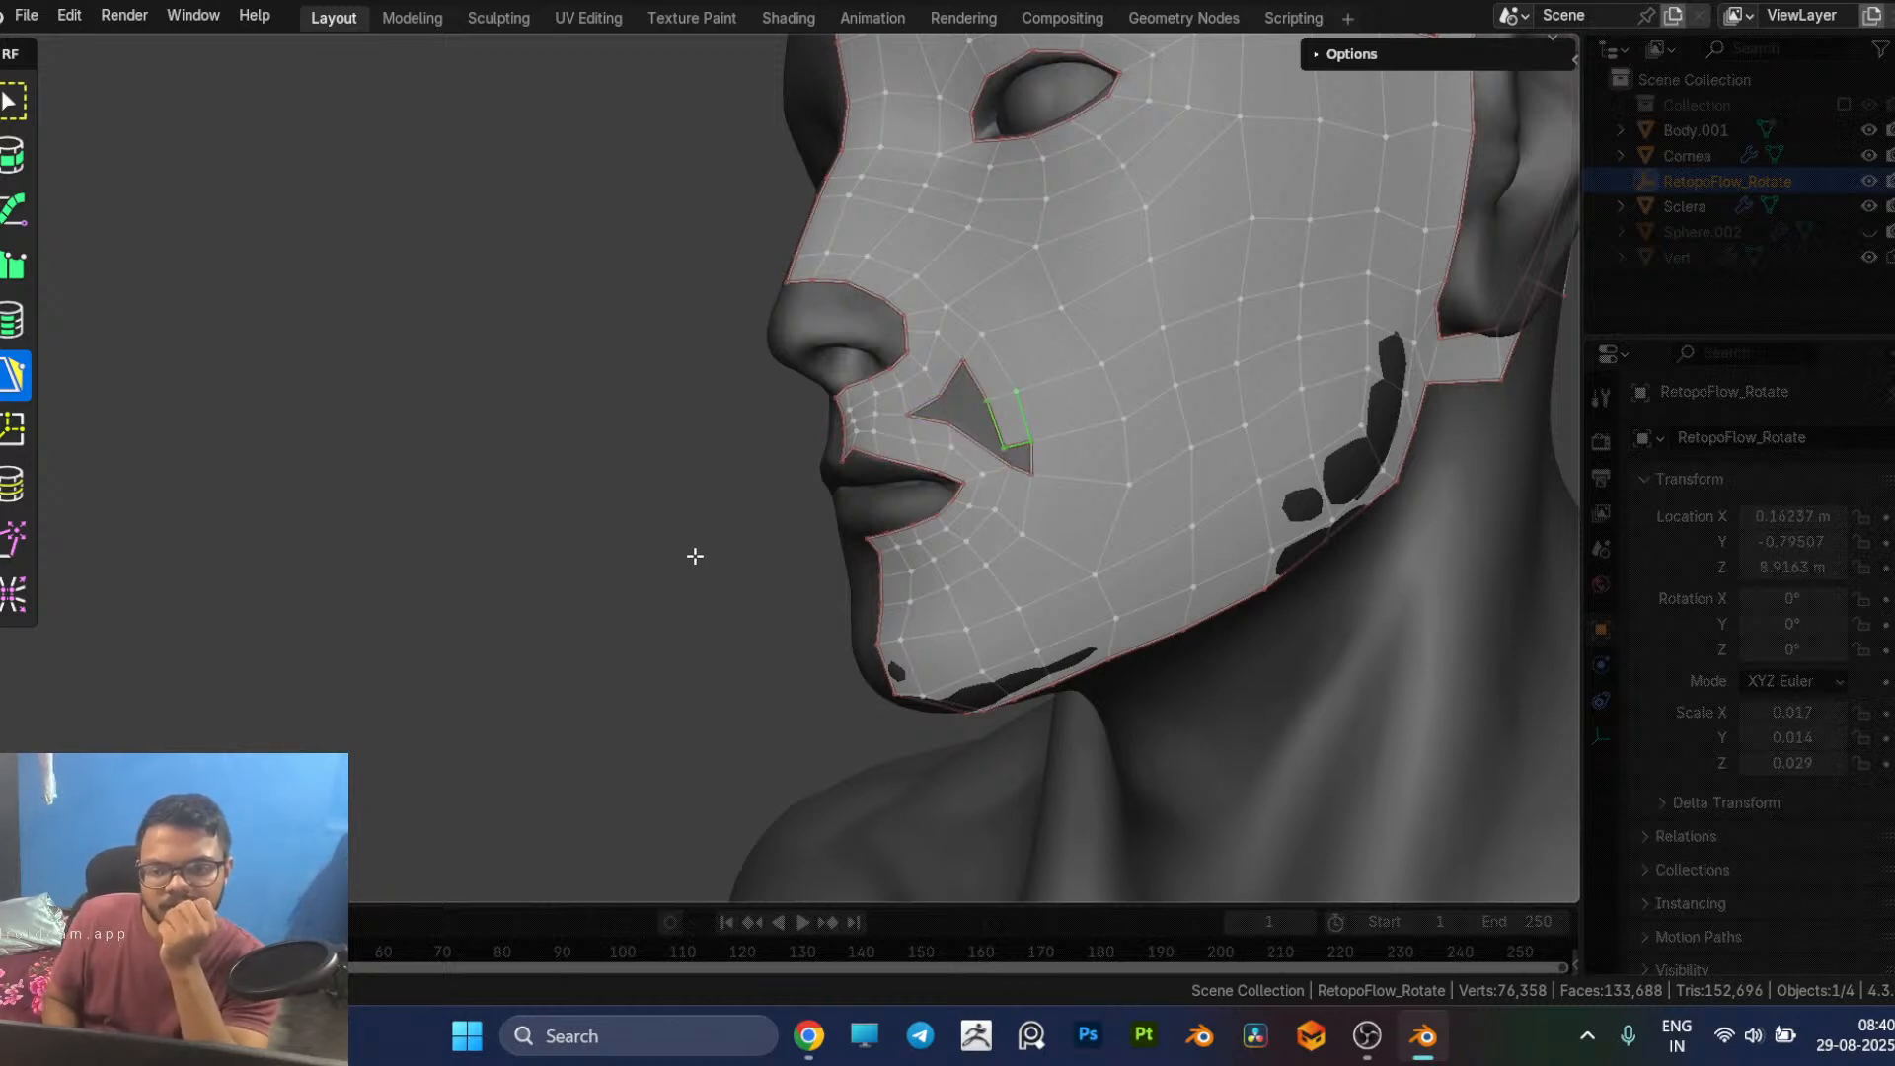
{"action": "key", "text": "ctrl+z"}
{"action": "key", "text": "ctrl+z"}
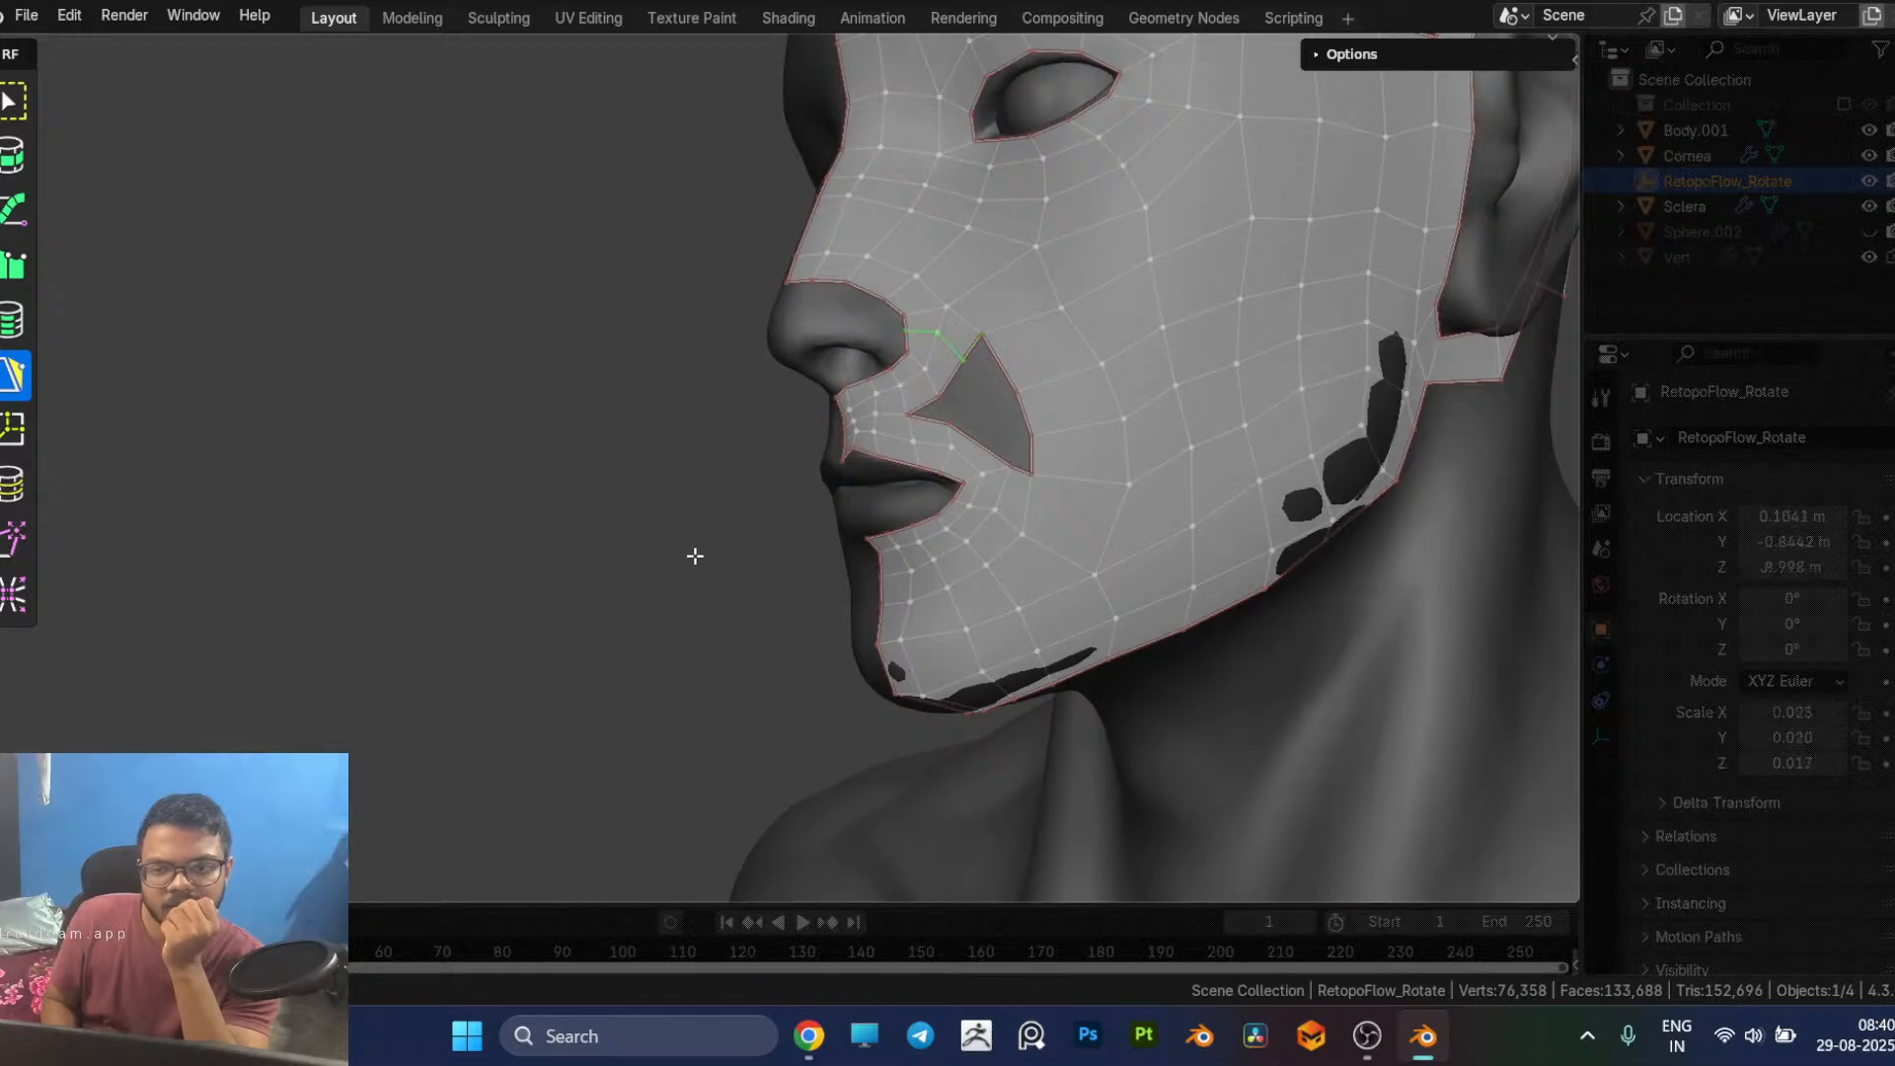
{"action": "key", "text": "7"}
{"action": "key", "text": "ctrl+z"}
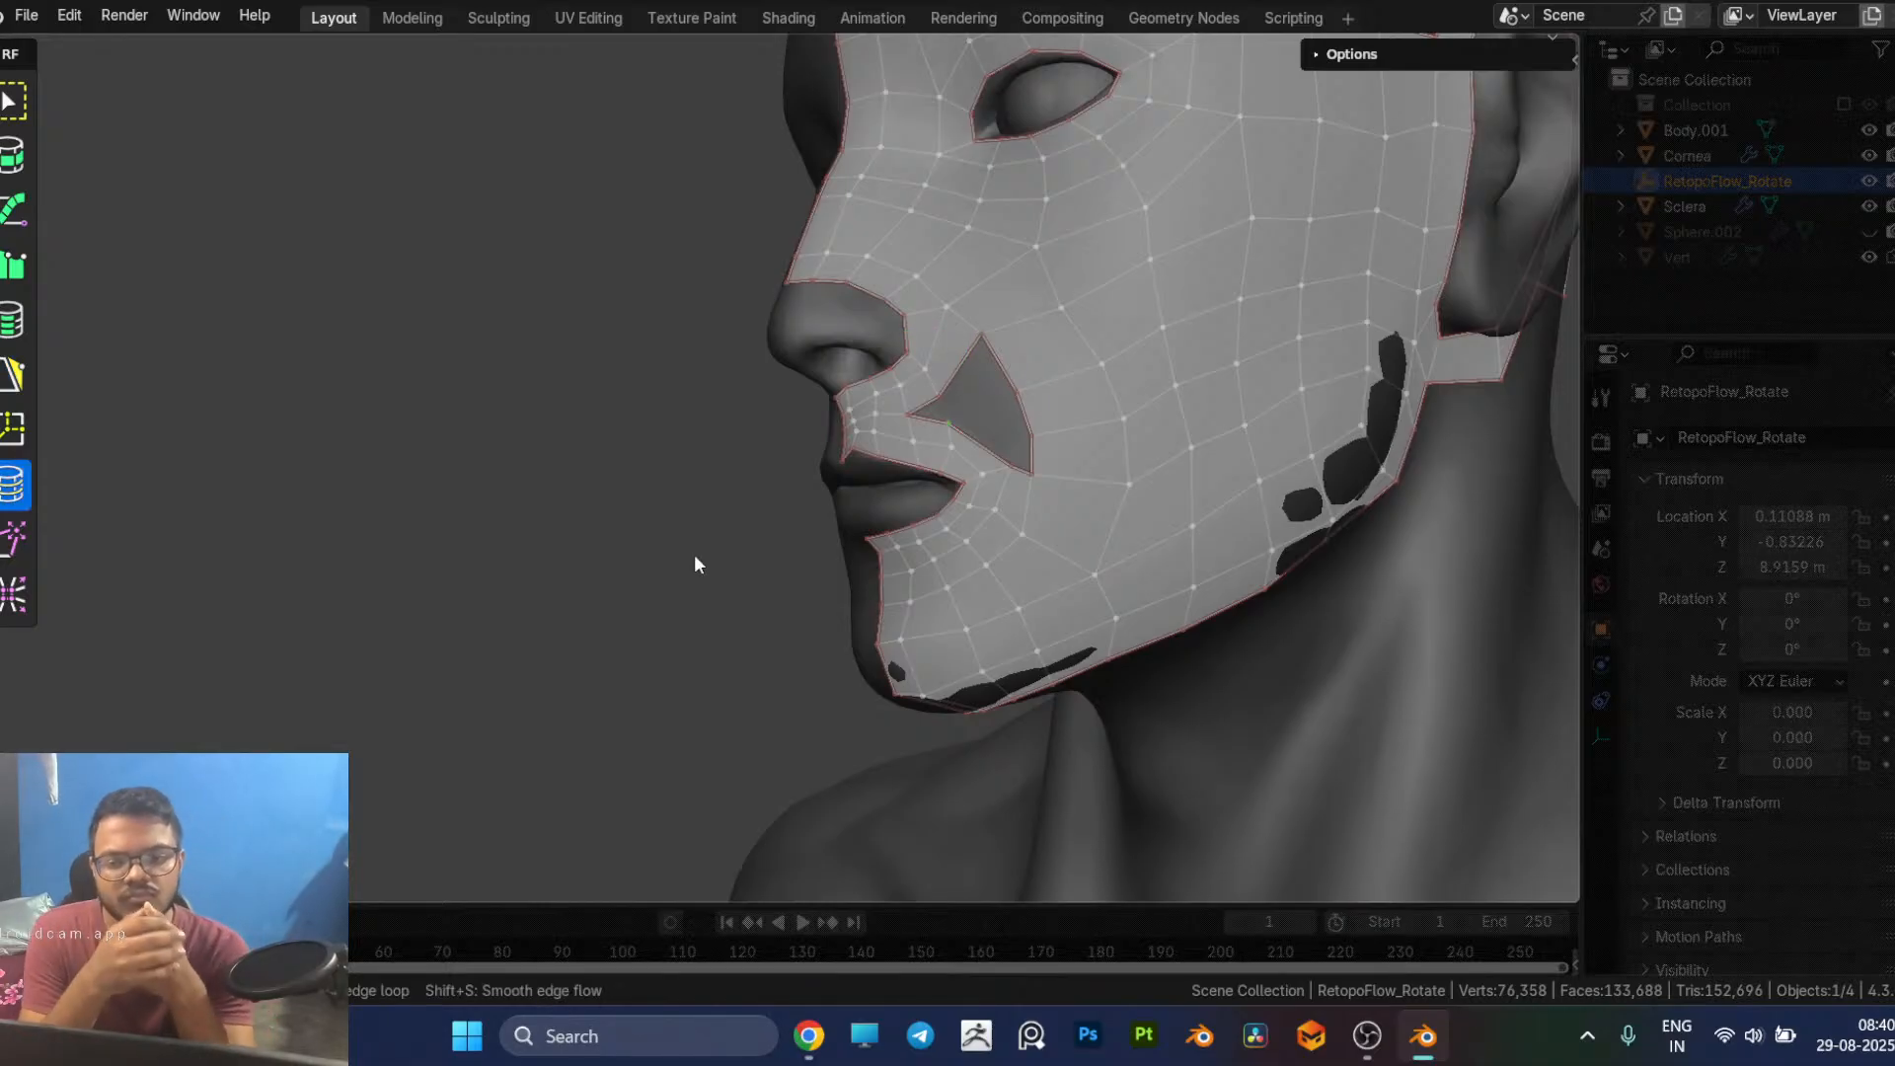
{"action": "key", "text": "5"}
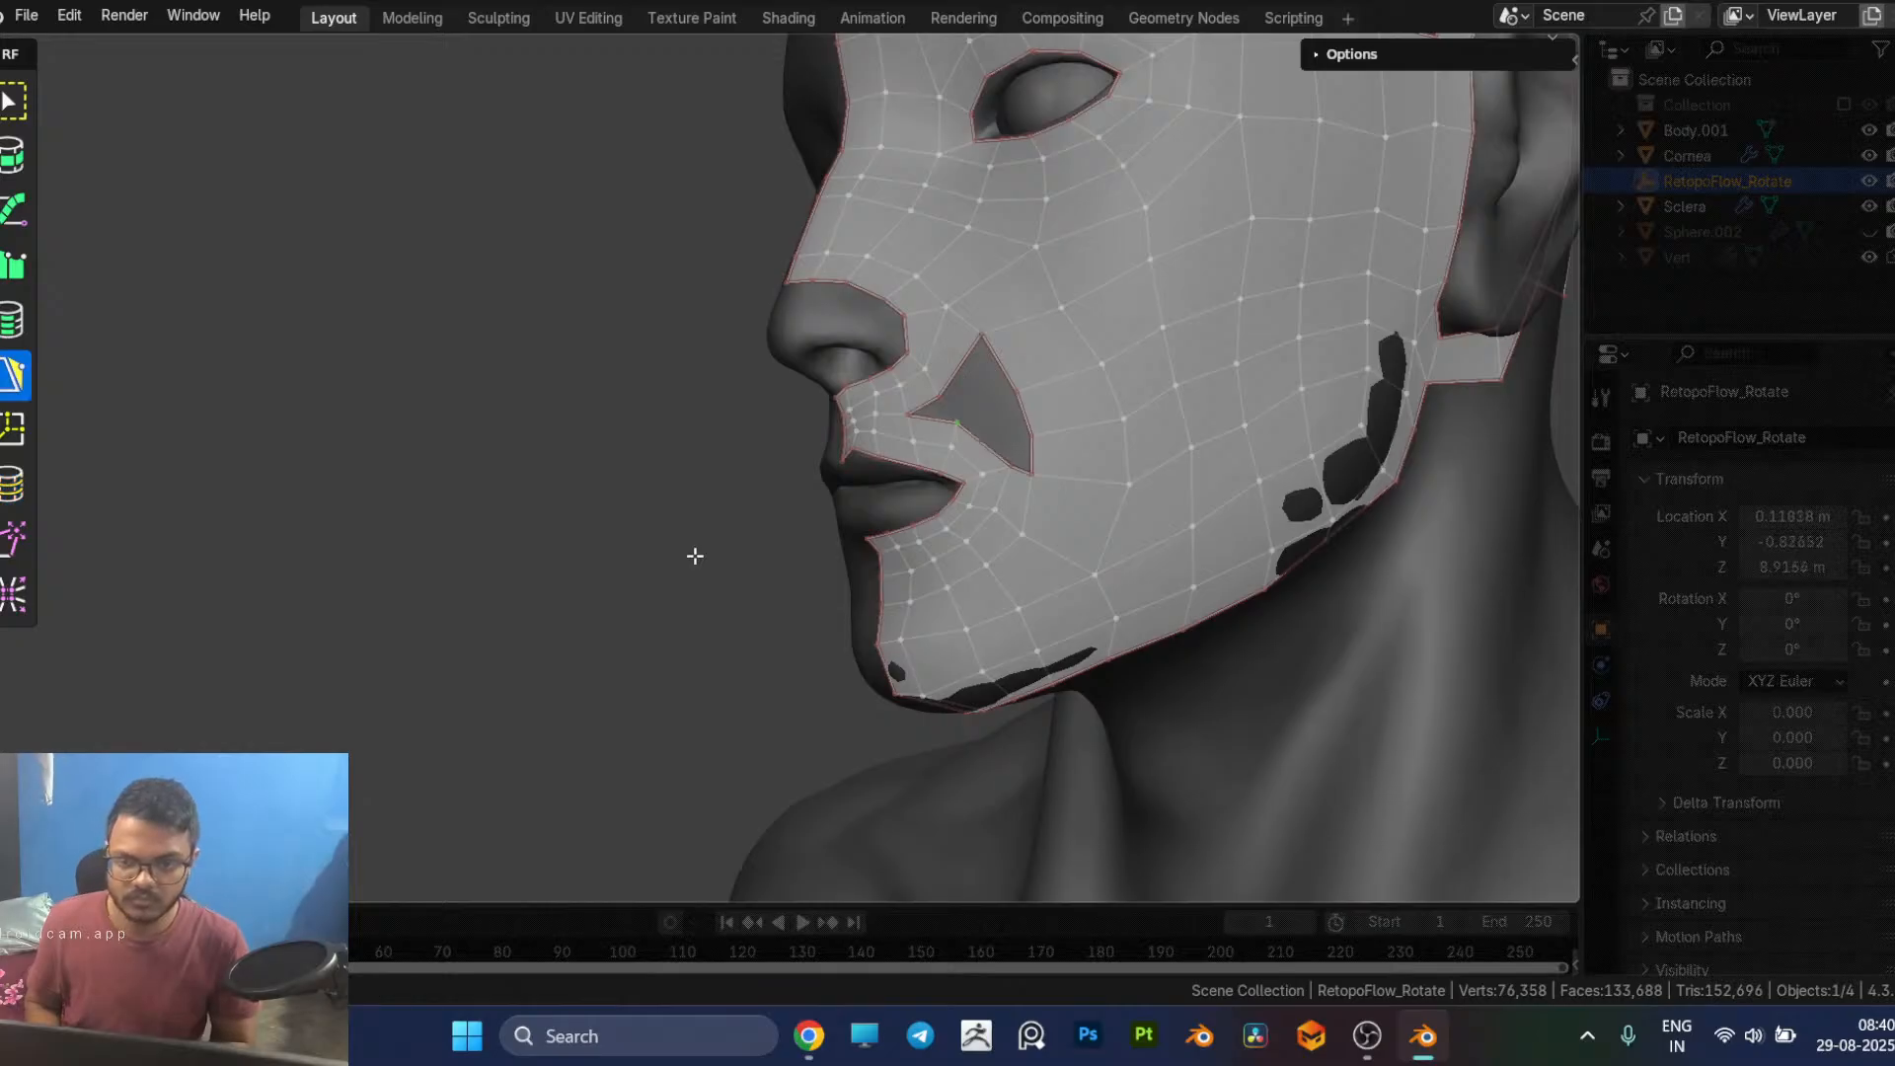
{"action": "key", "text": "ctrl+z"}
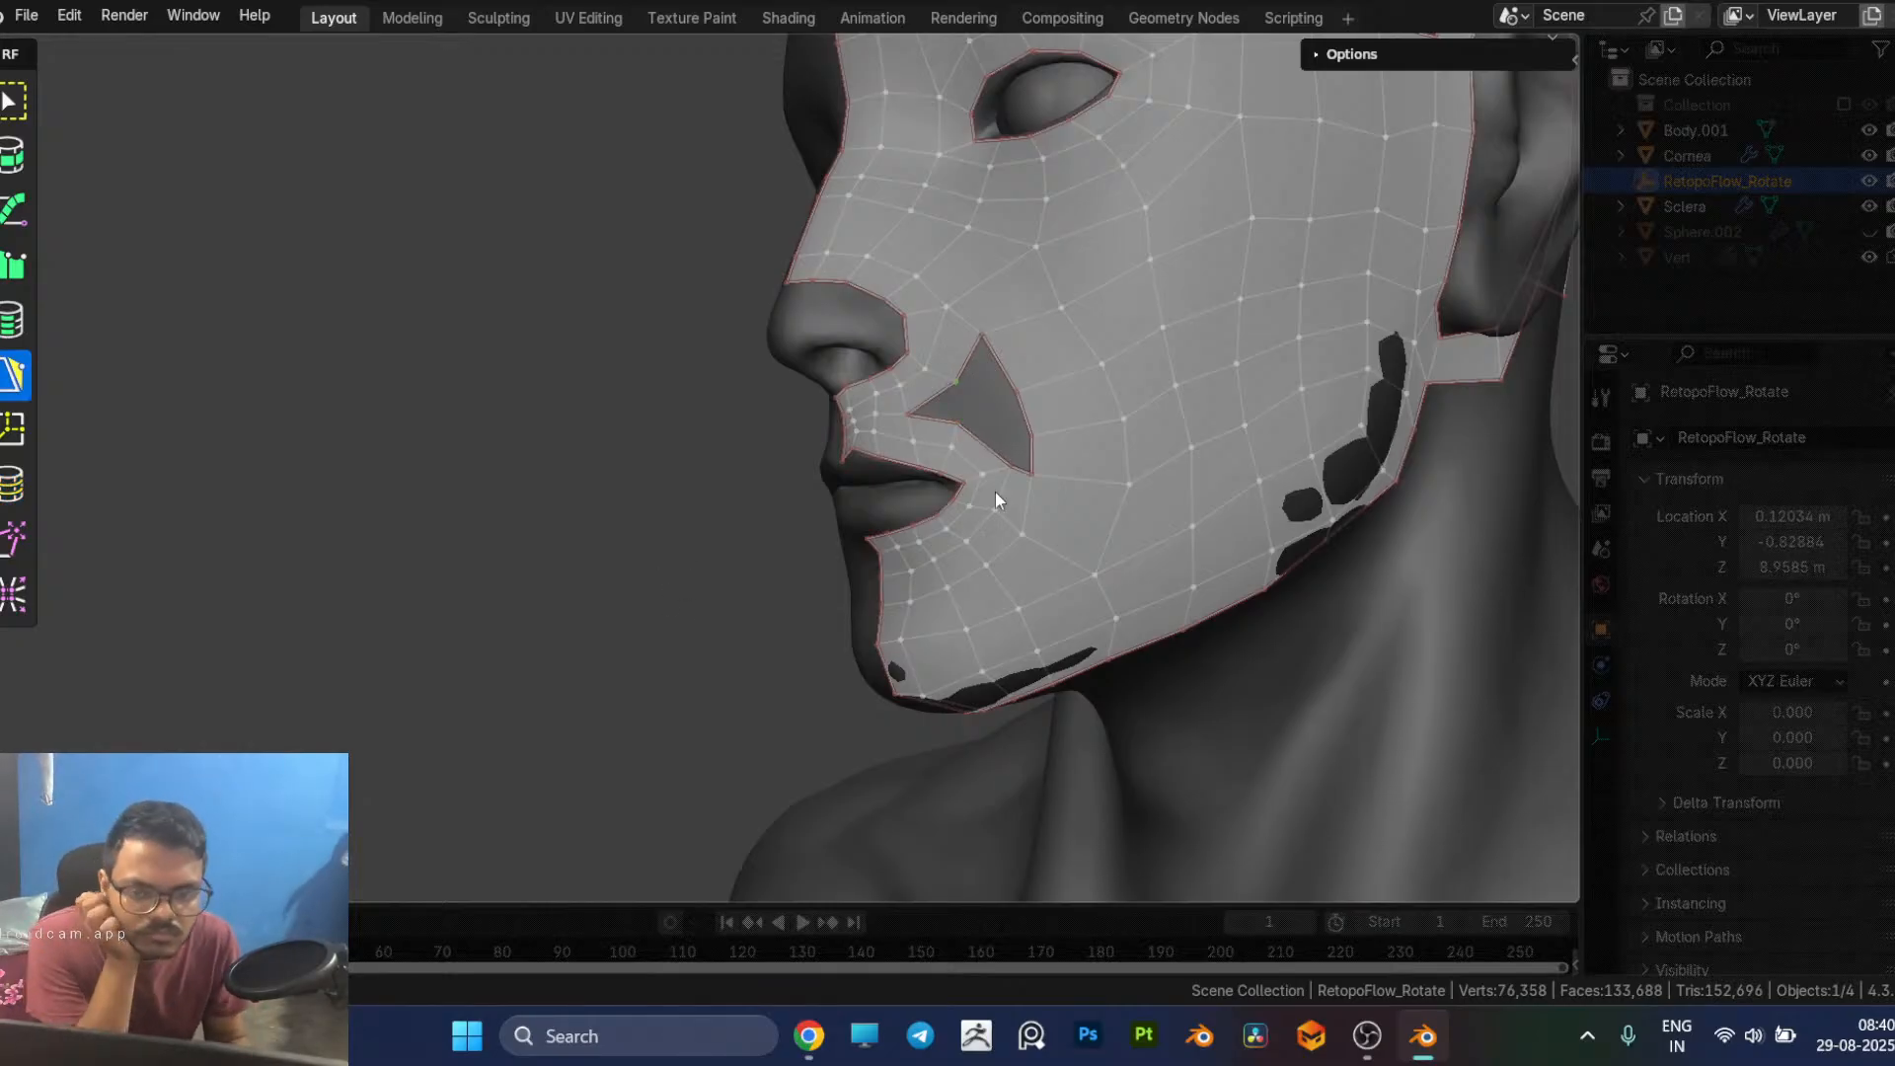
Step: Select the edge loop running across the cheek from the hole's outer border to the earlobe and dissolve its edges
{"action": "middle_click_drag", "start_coordinate": [1155, 464], "coordinate": [1113, 472]}
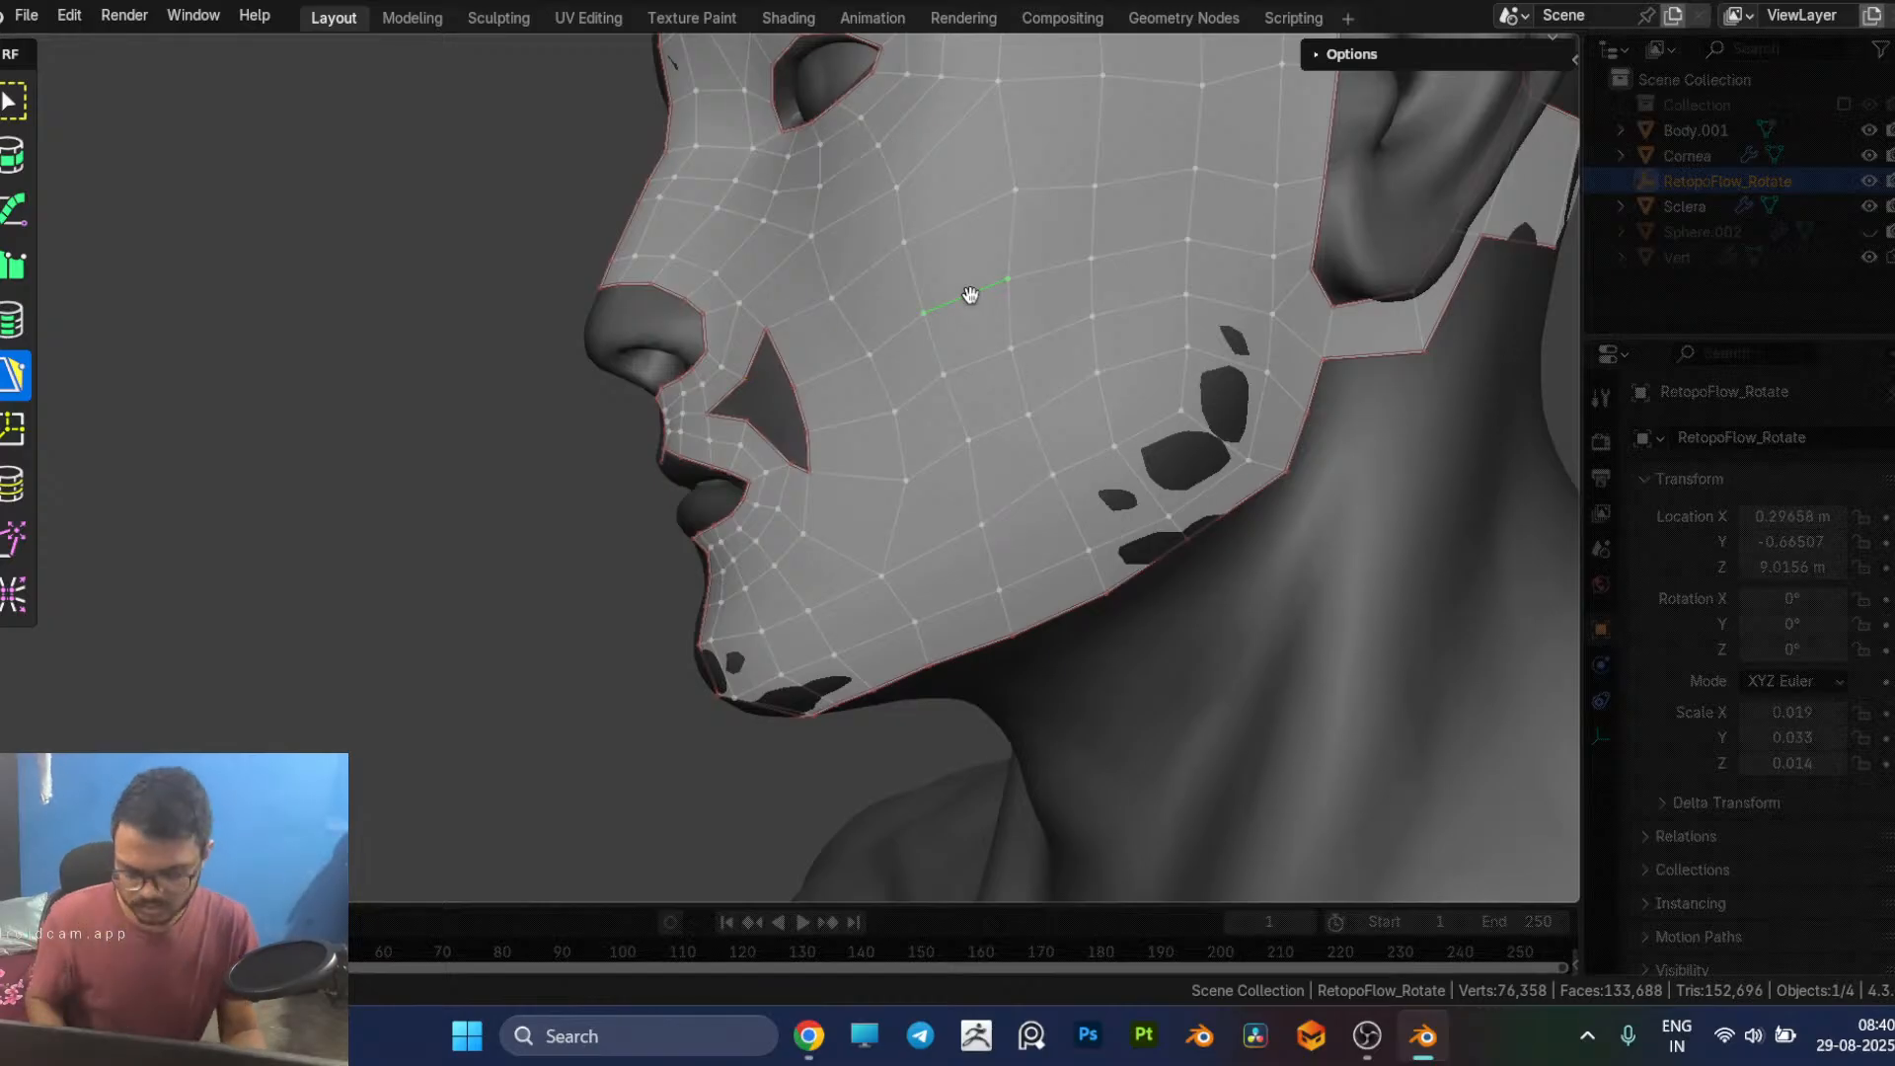
{"action": "key", "text": "7"}
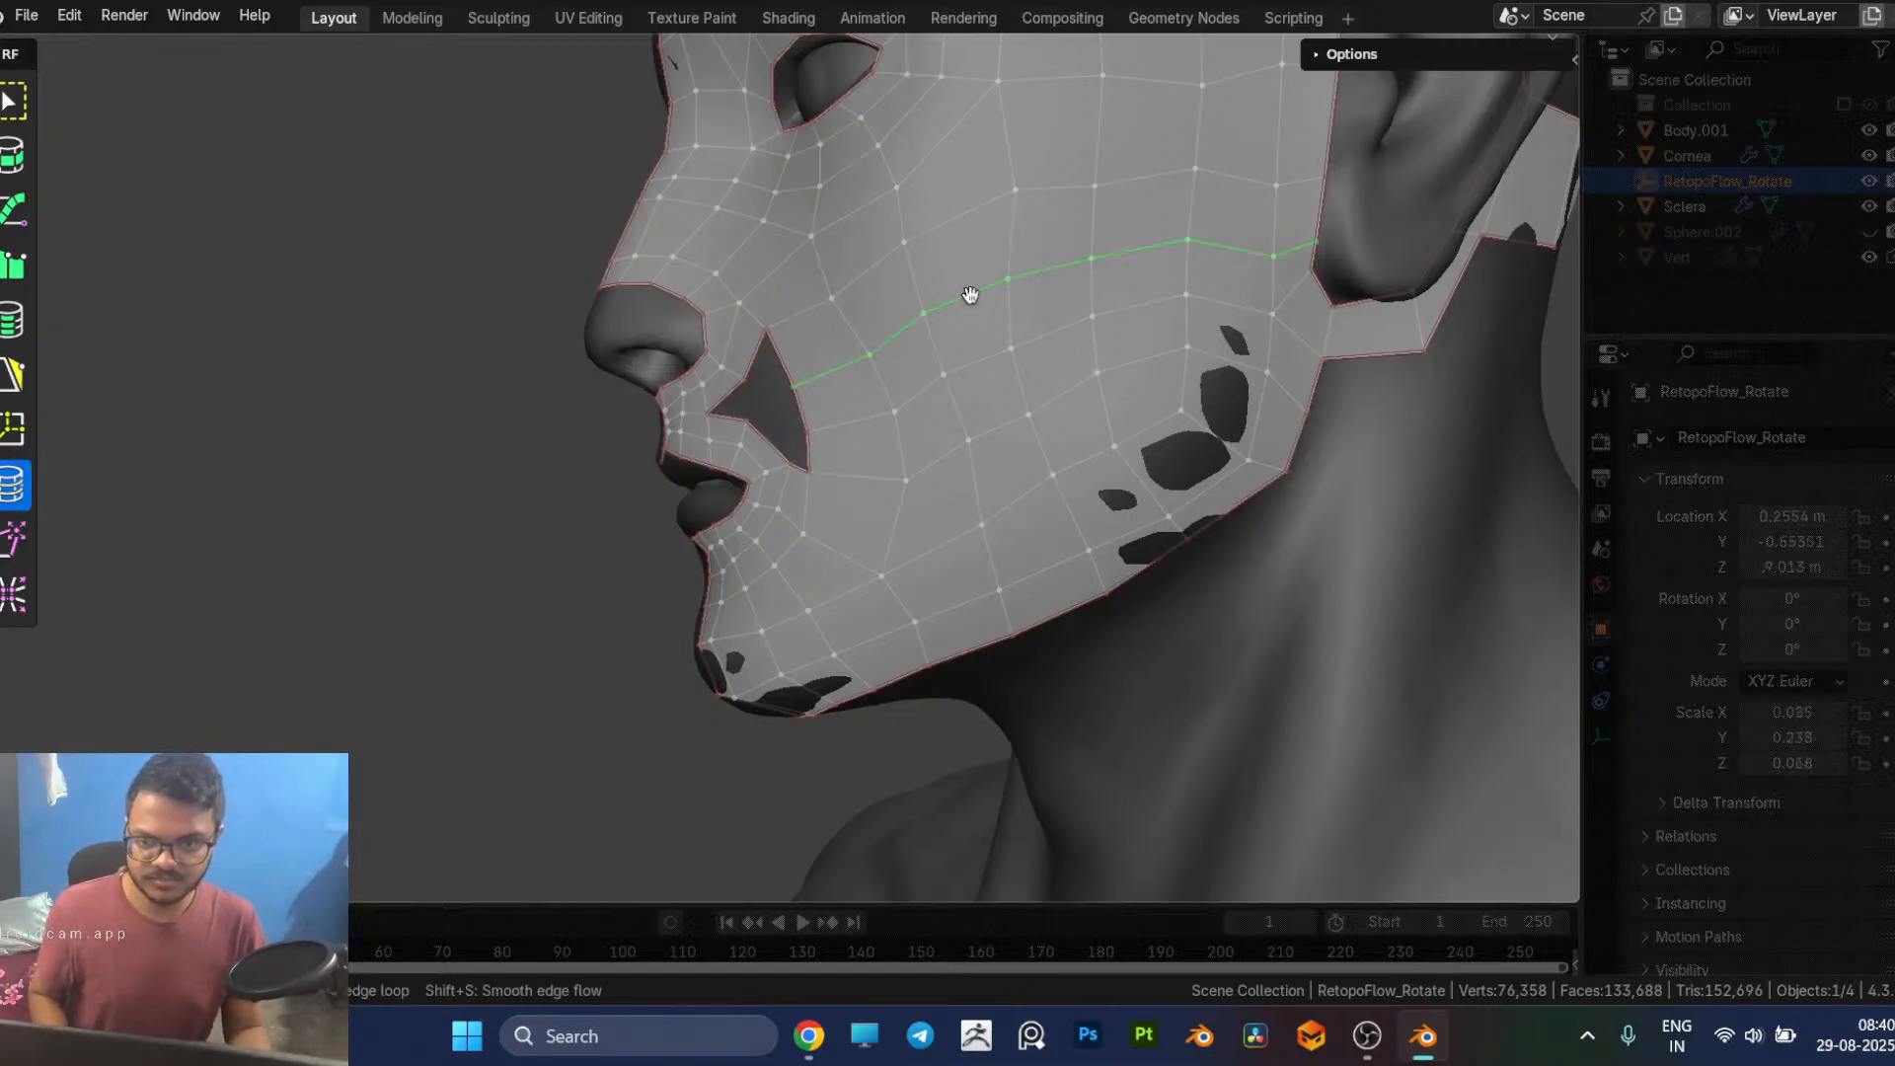
{"action": "key", "text": "x"}
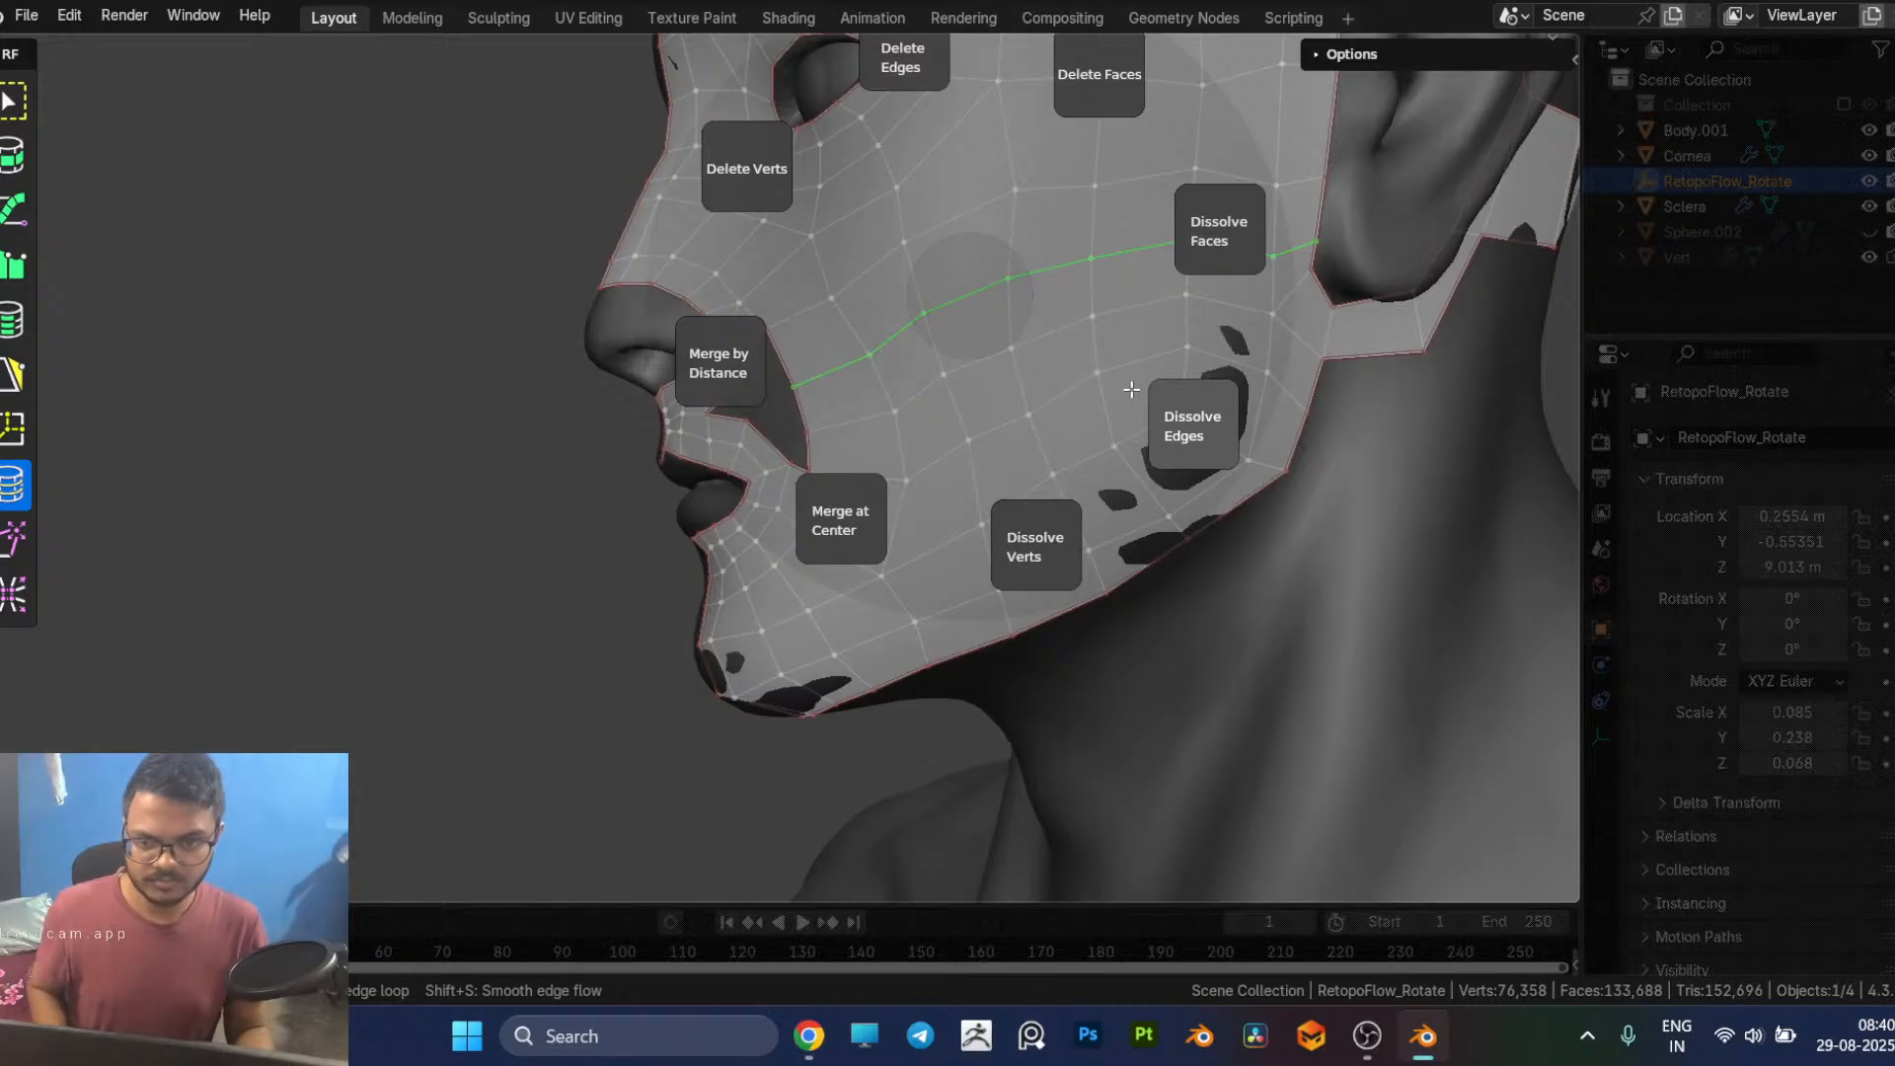
{"action": "left_click", "coordinate": [1131, 389]}
{"action": "middle_click_drag", "start_coordinate": [1034, 407], "coordinate": [1076, 406]}
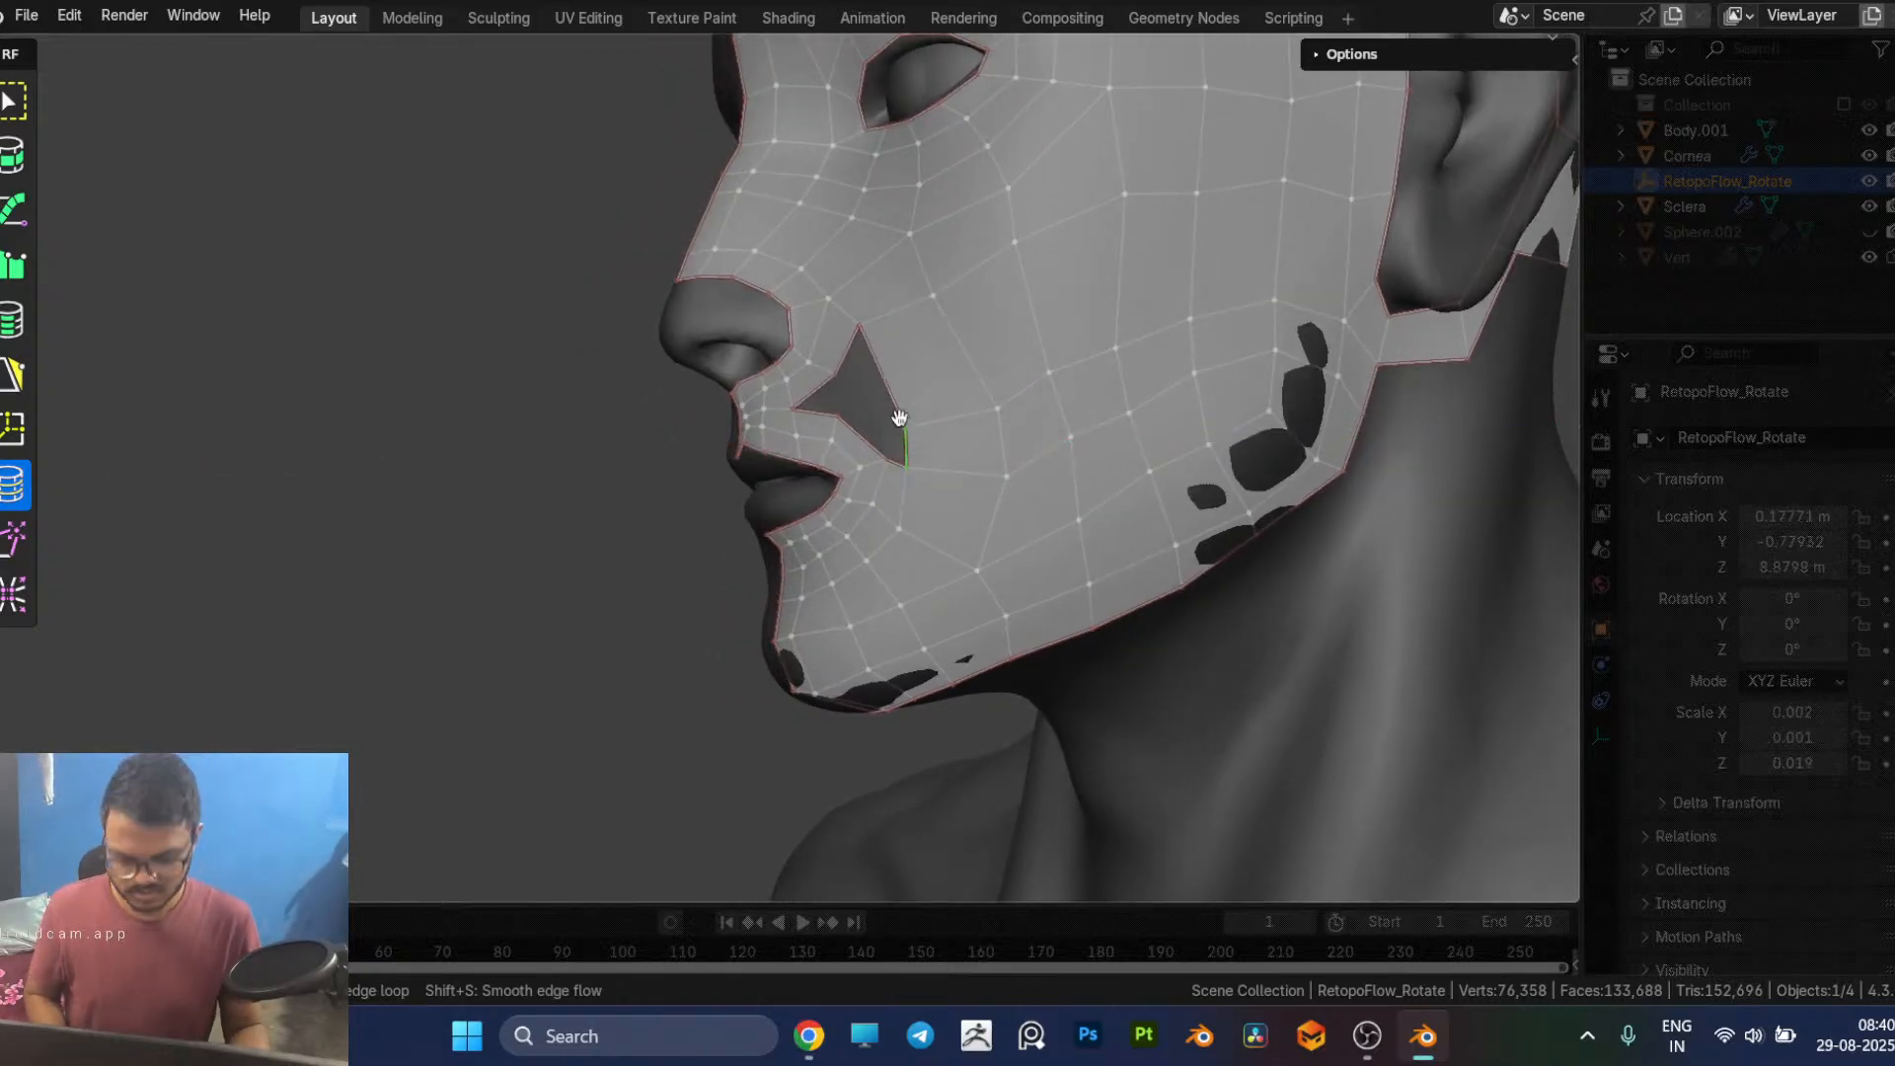
Step: Try to fill the lower part of the hole with a triangular PolyPen face, then undo it
{"action": "key", "text": "5"}
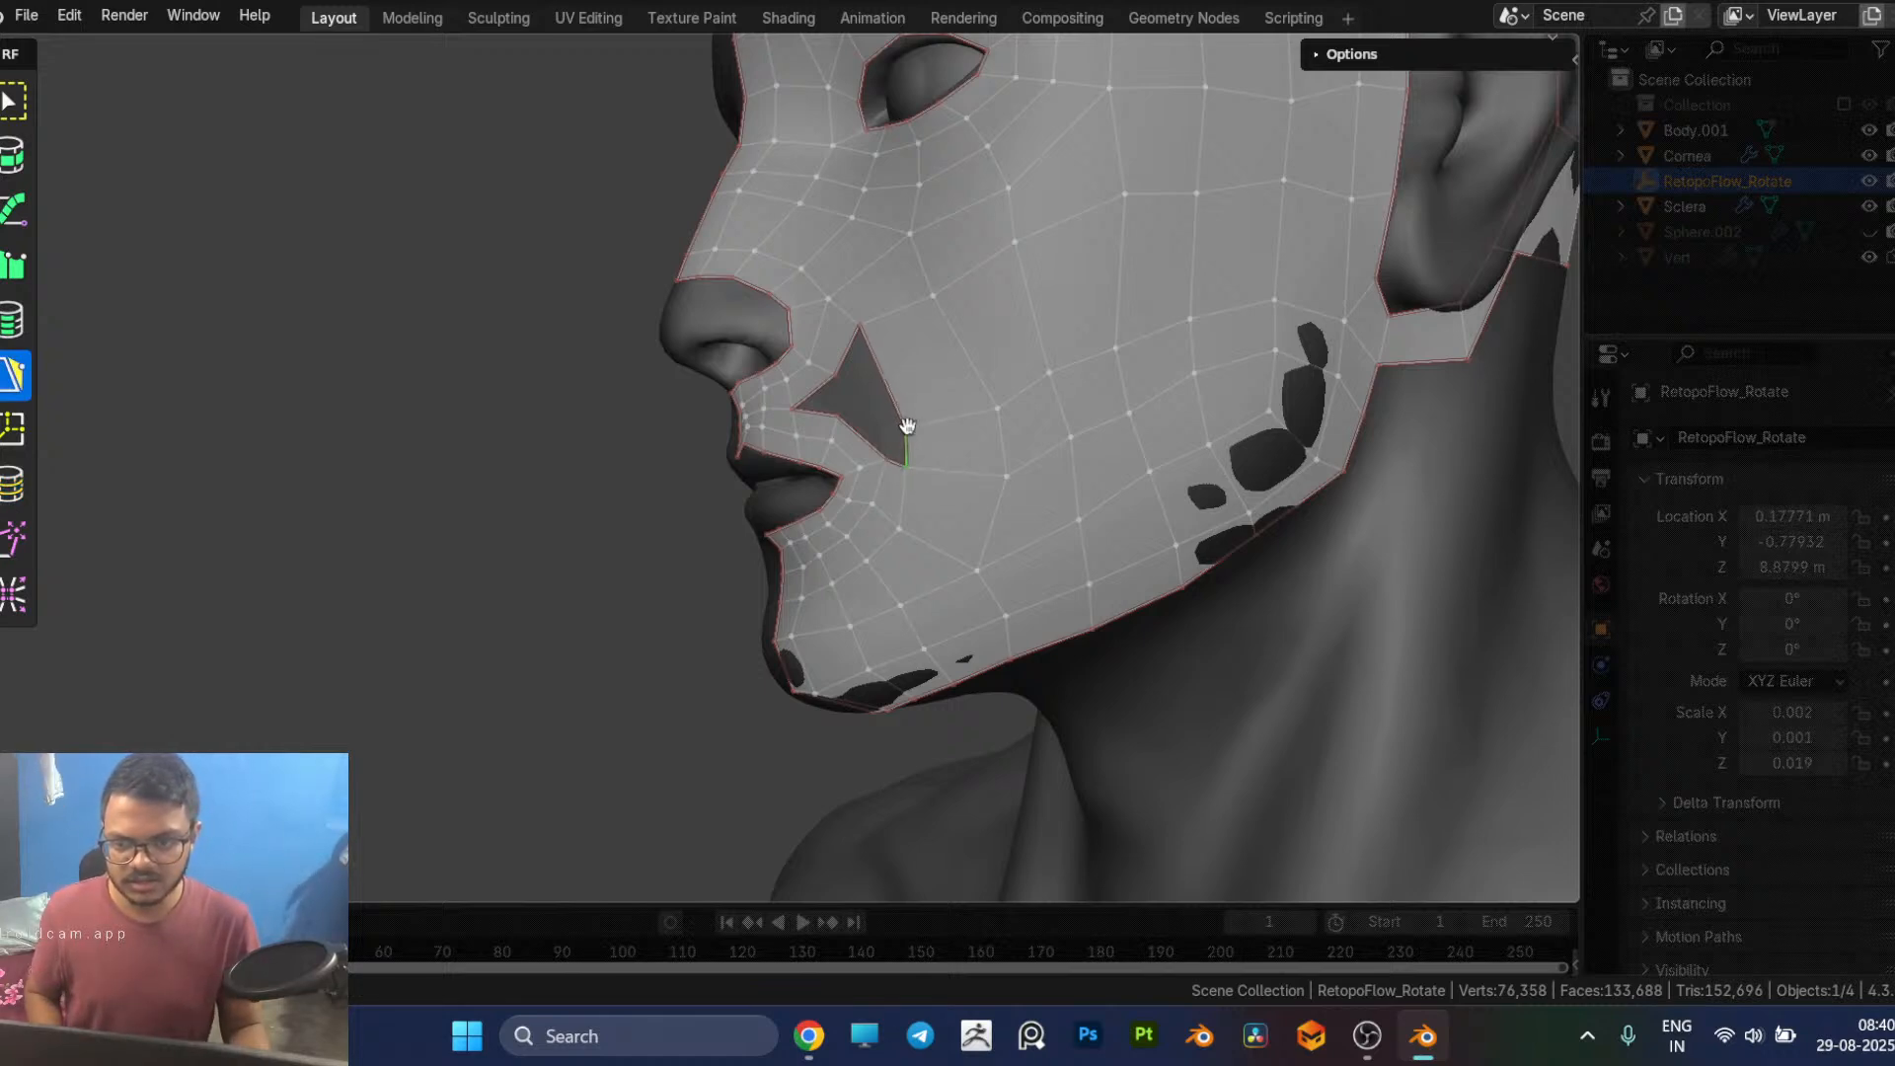
{"action": "middle_click_drag", "start_coordinate": [939, 402], "coordinate": [1069, 372]}
{"action": "middle_click_drag", "start_coordinate": [1057, 372], "coordinate": [1047, 369]}
{"action": "left_click", "coordinate": [996, 414]}
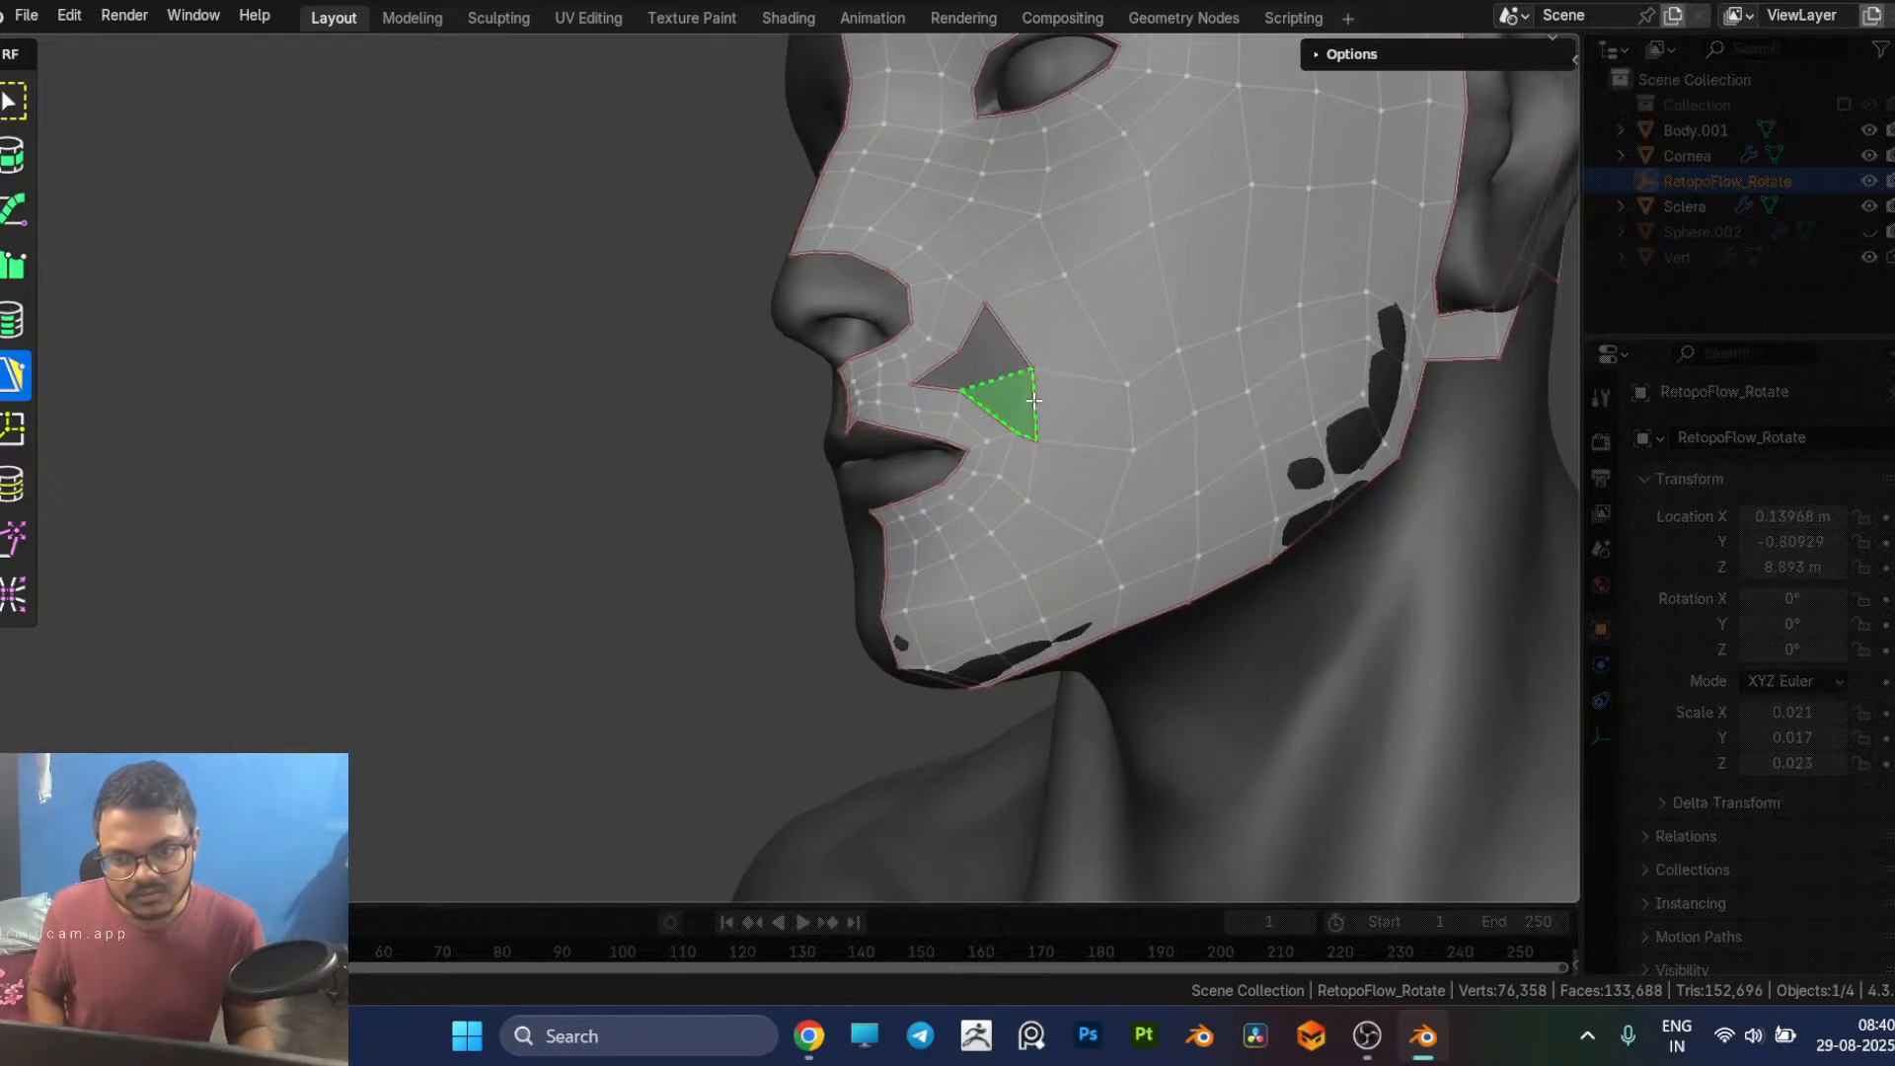
{"action": "left_click", "coordinate": [1033, 398]}
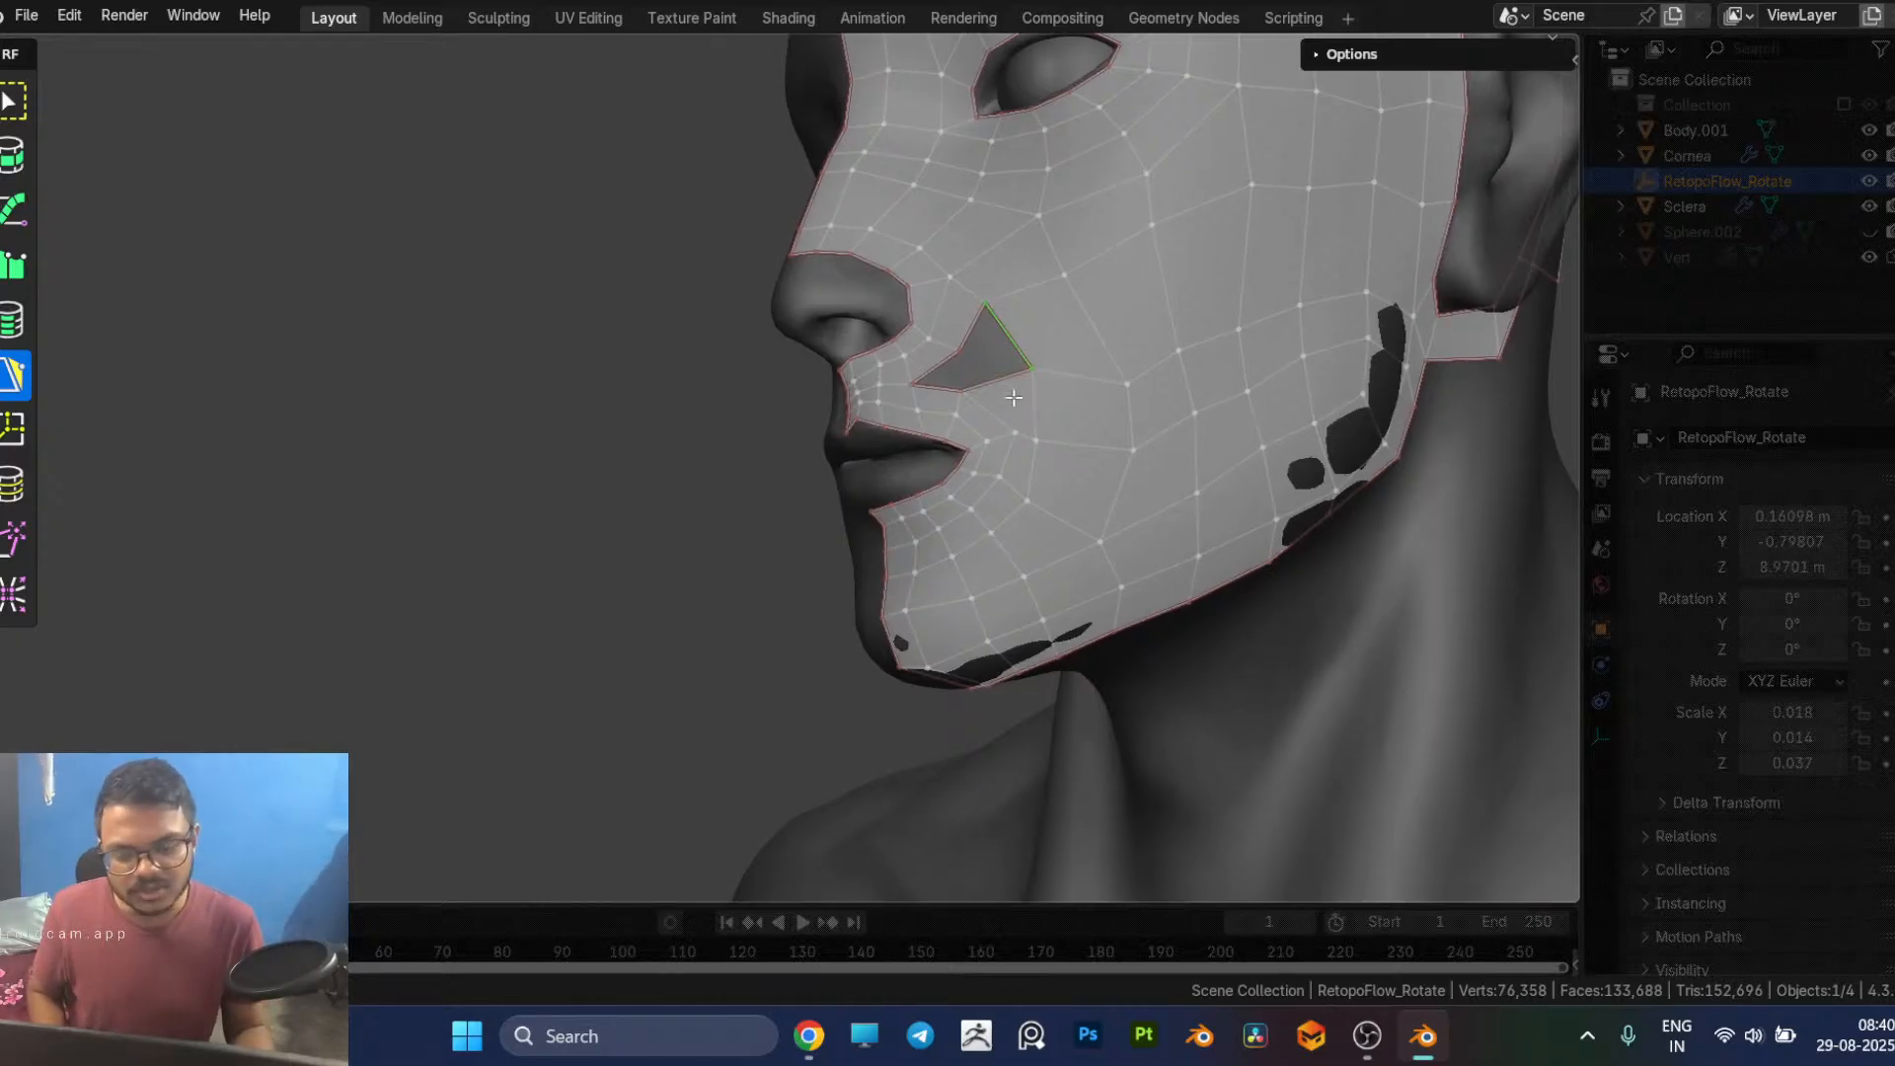
{"action": "key", "text": "ctrl+z"}
Step: Add two PolyPen quads along the hole's cheek-side border and merge the second quad's outer corner into the hole's lowest border vertex
{"action": "left_click", "coordinate": [1034, 440]}
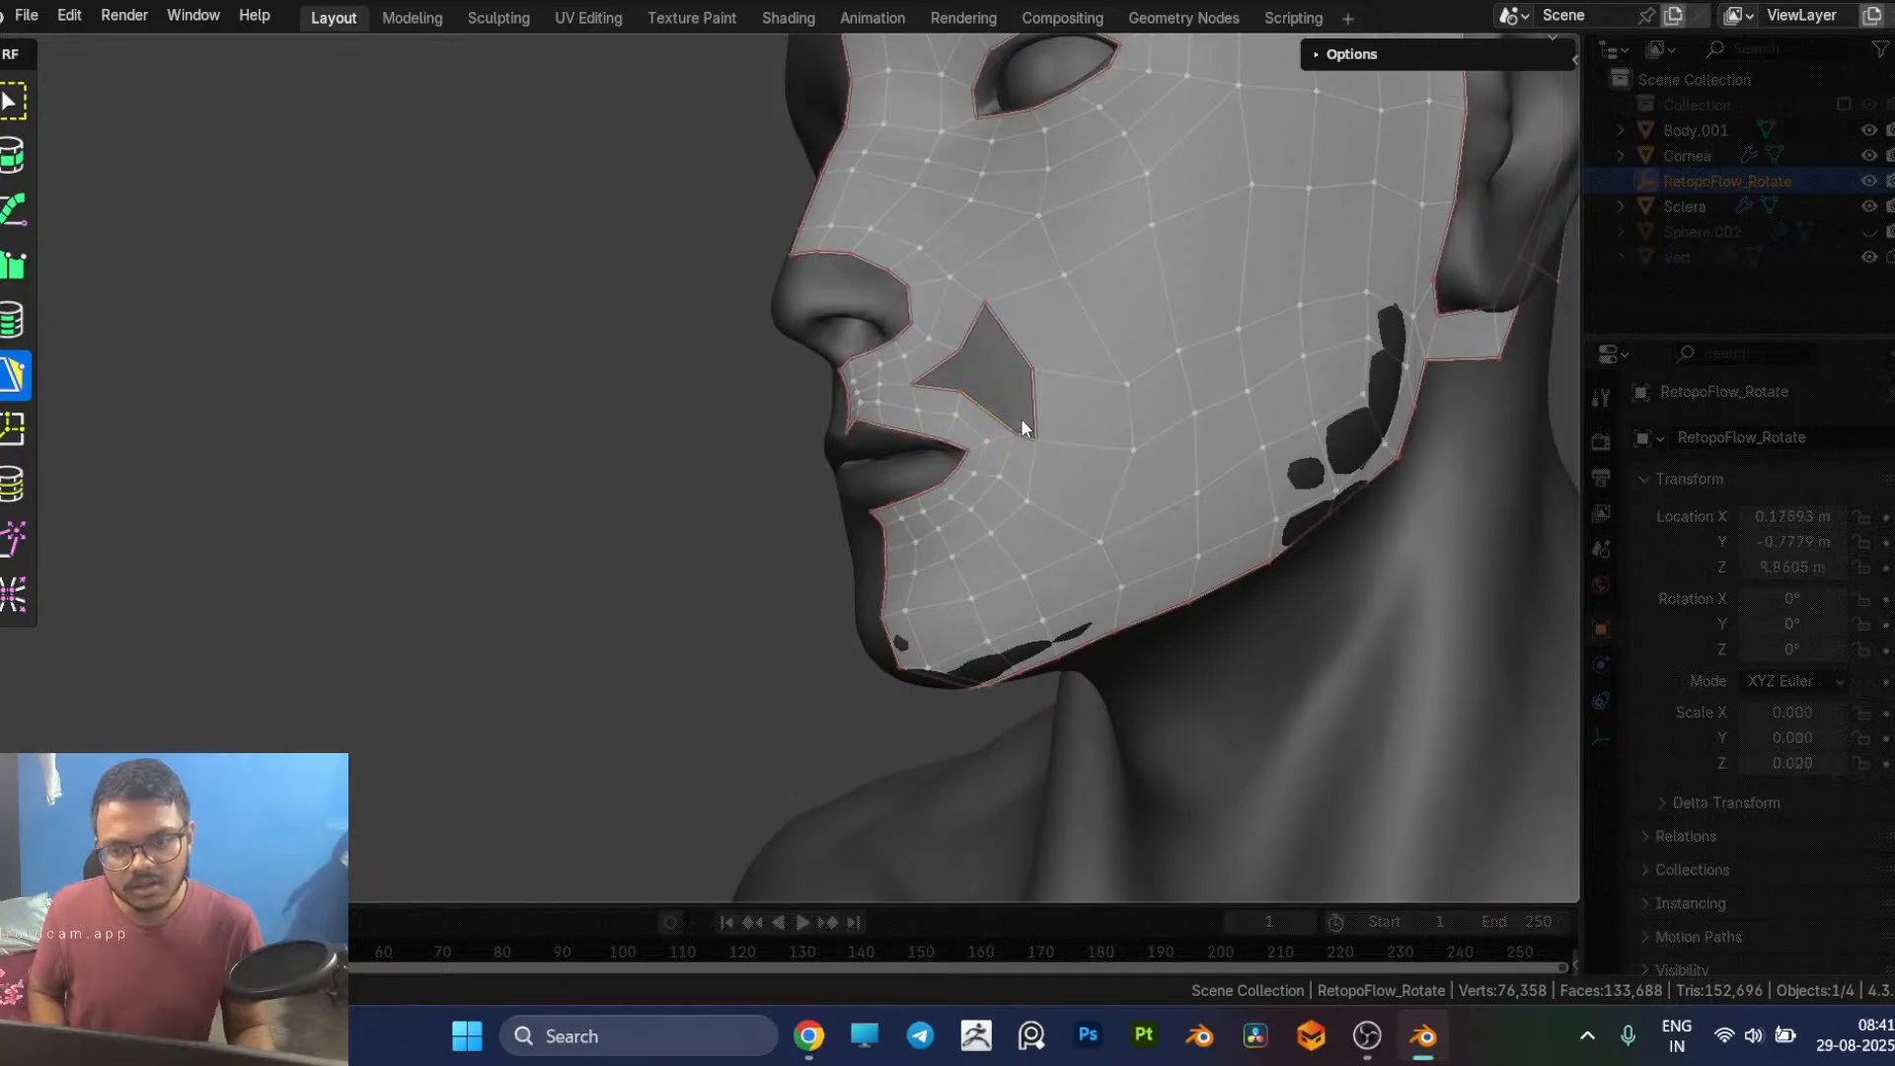
{"action": "left_click", "coordinate": [973, 326]}
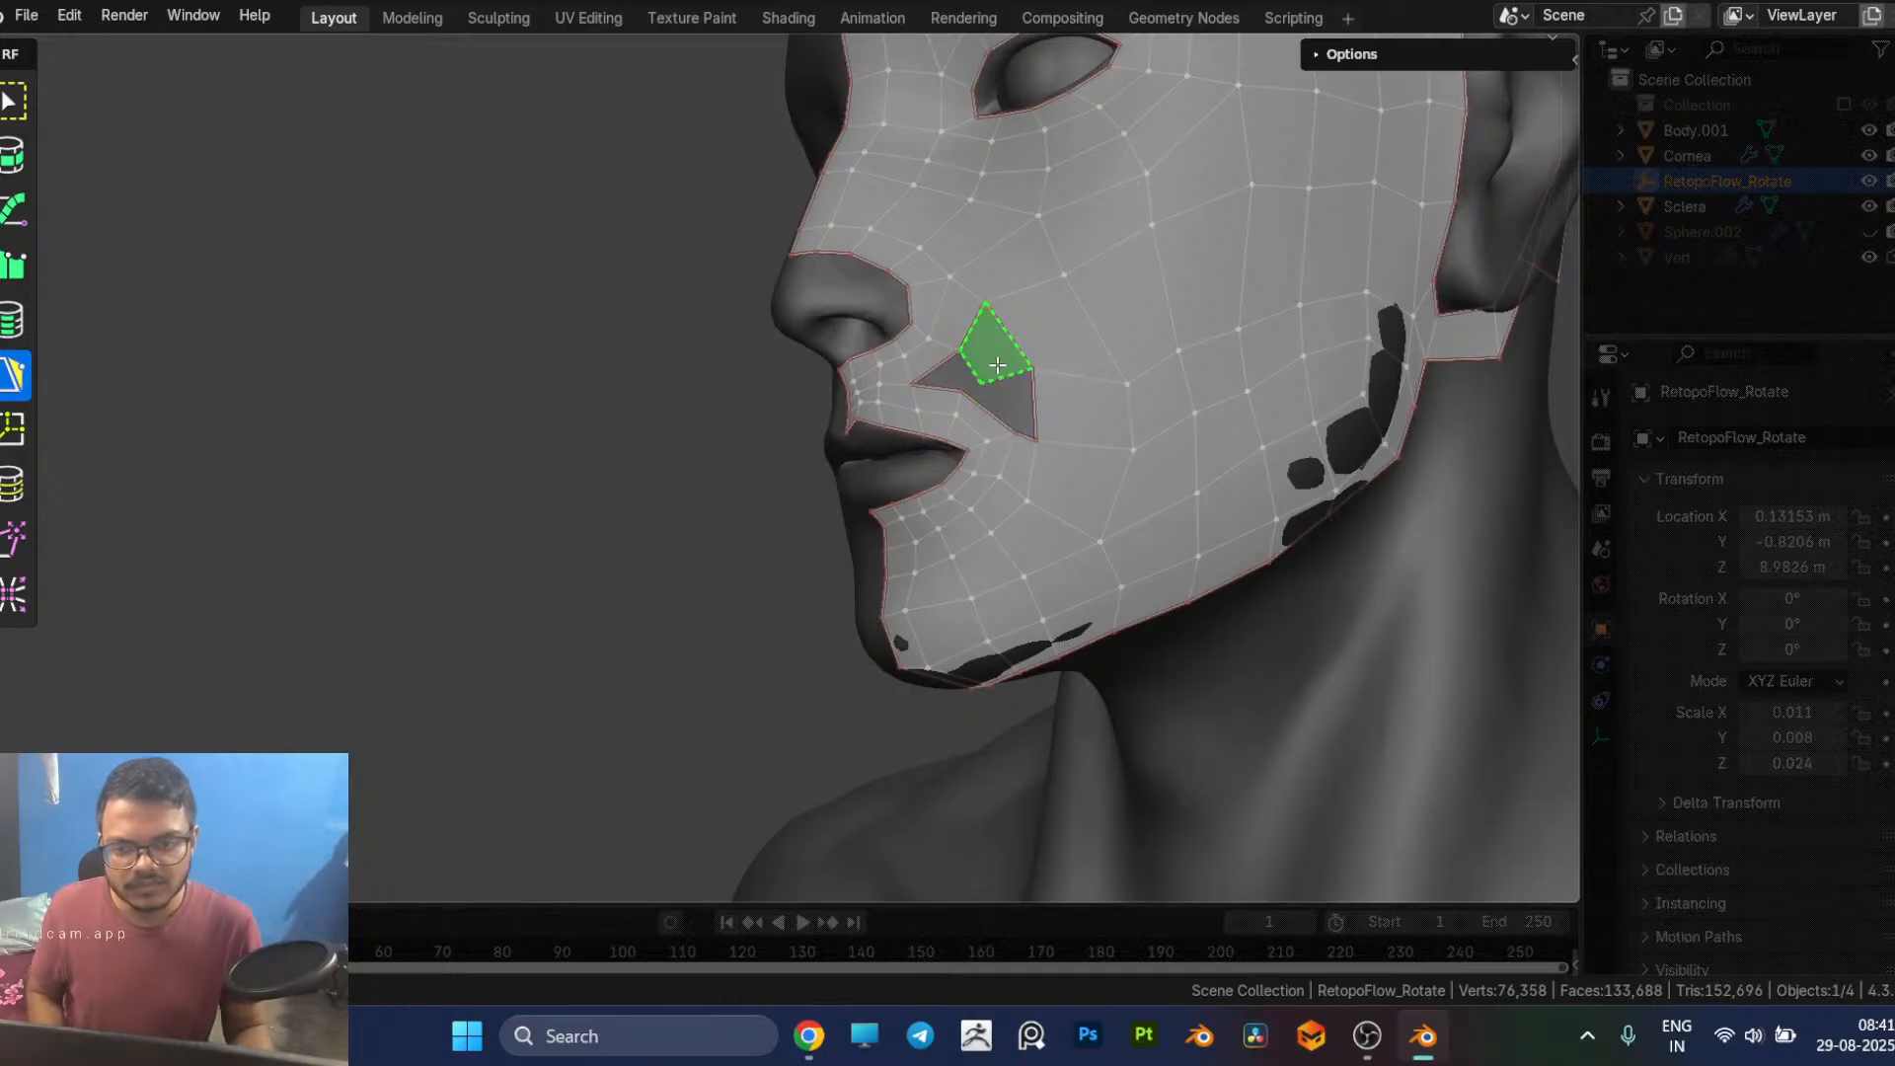
{"action": "left_click", "coordinate": [997, 365]}
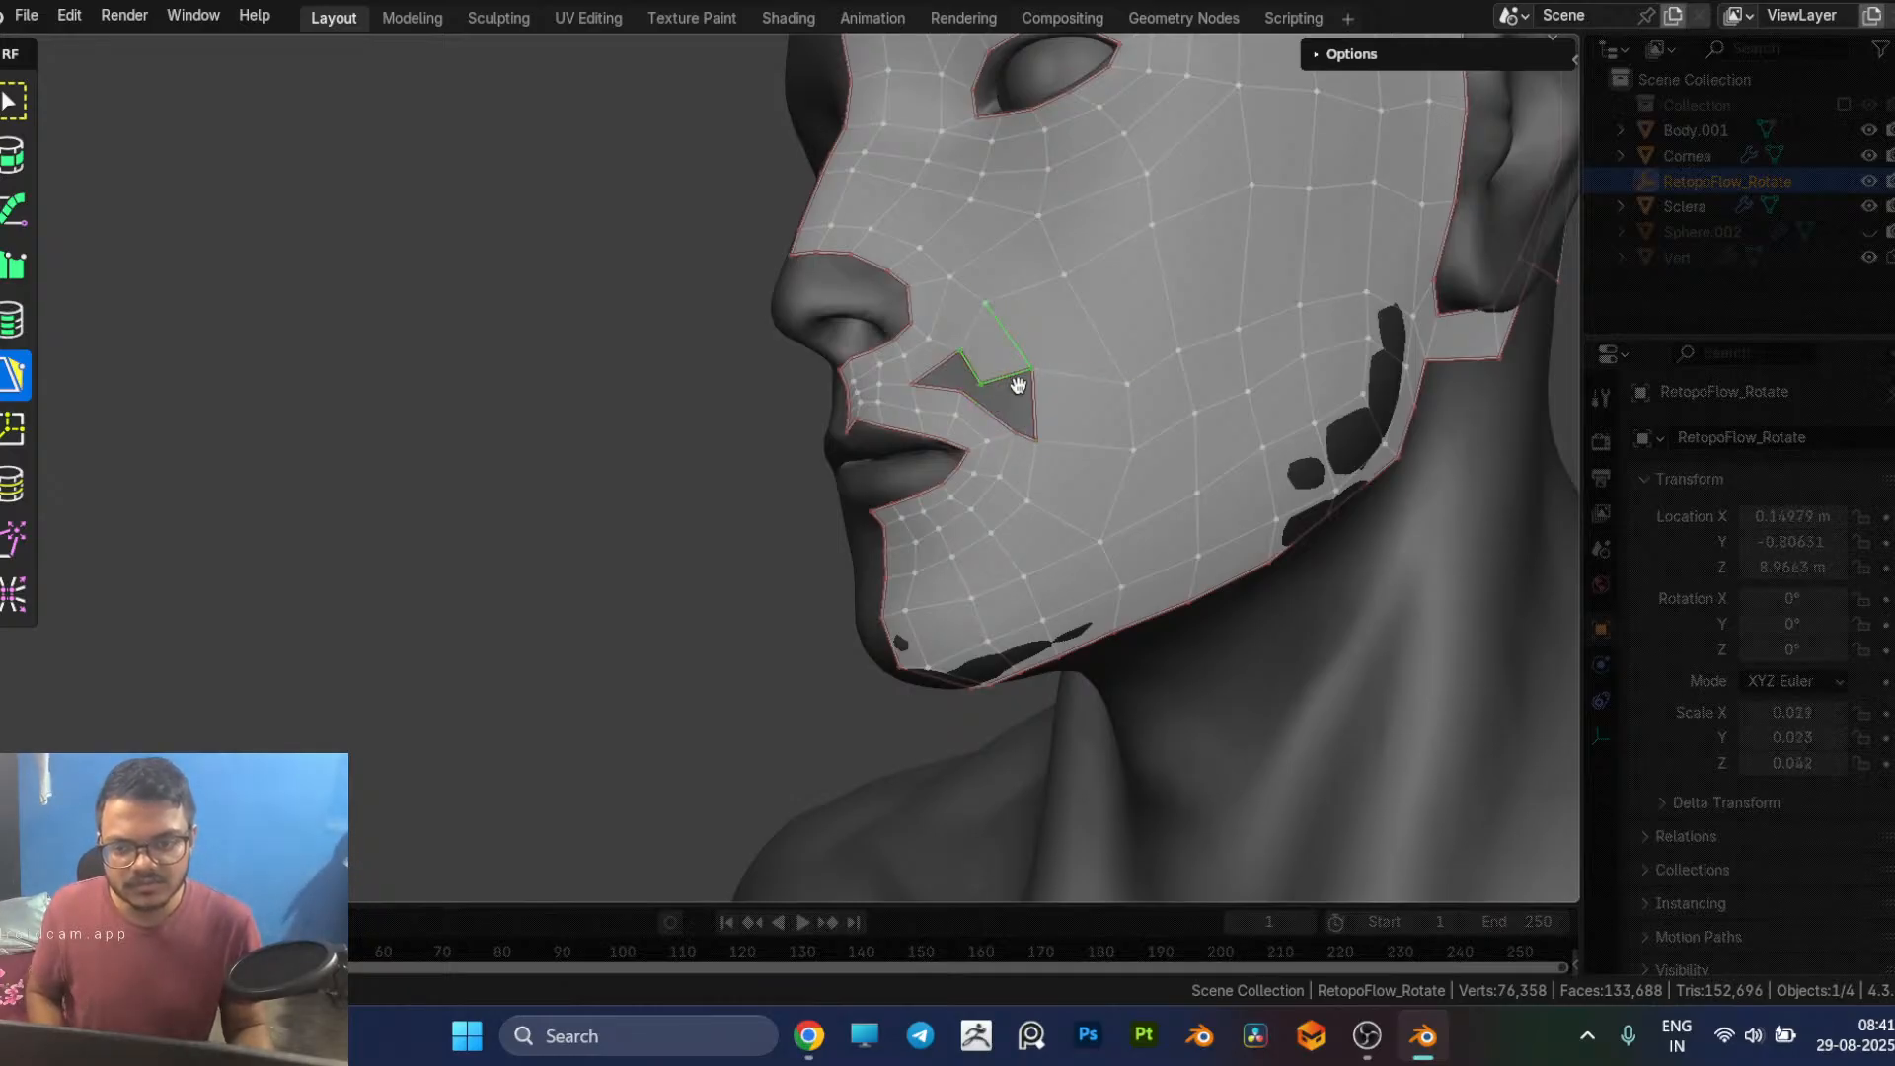
{"action": "left_click", "coordinate": [1039, 435], "text": "ctrl"}
{"action": "left_click_drag", "start_coordinate": [1063, 423], "coordinate": [1039, 442]}
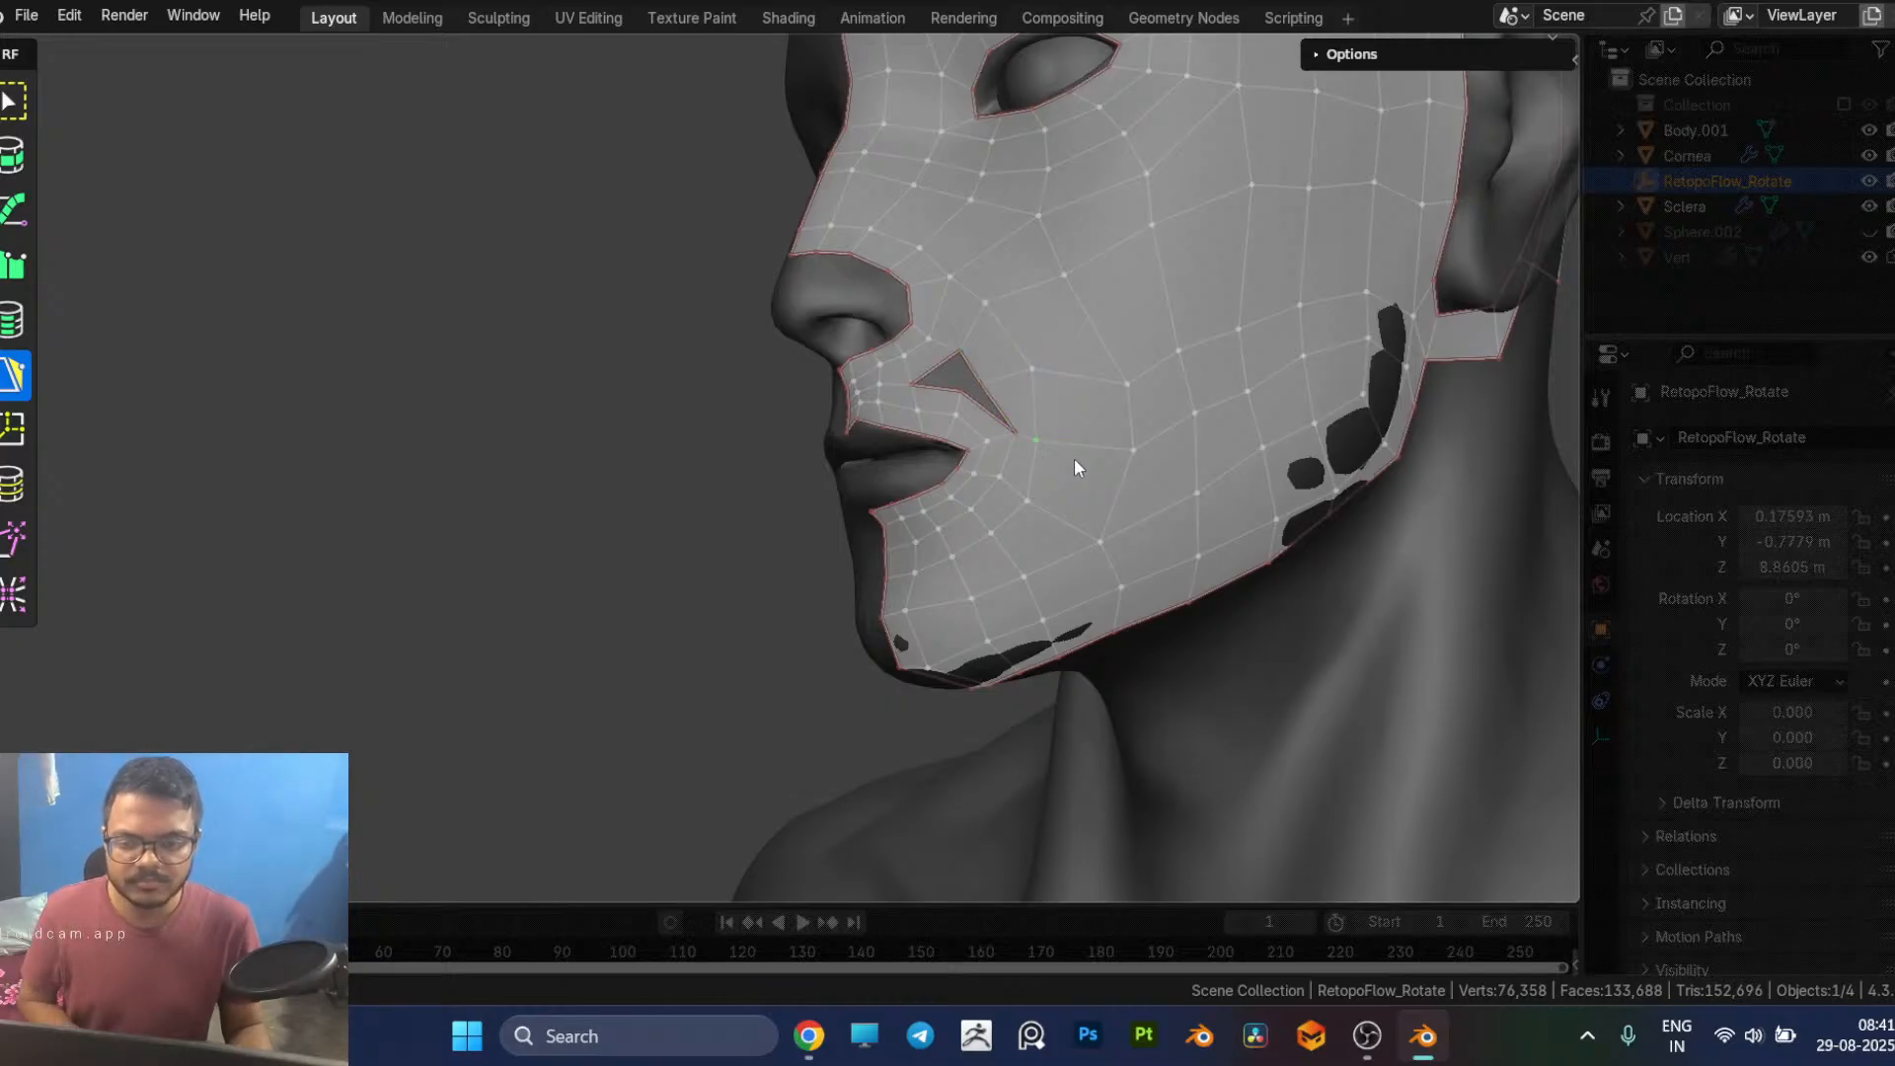
Step: Merge the lower quad's free inner corner into the mouth-side border vertex, closing the lower part of the hole
{"action": "middle_click_drag", "start_coordinate": [1074, 458], "coordinate": [1045, 476]}
{"action": "mouse_move", "coordinate": [1025, 471]}
{"action": "left_mouse_down"}
{"action": "mouse_move", "coordinate": [1042, 468]}
{"action": "mouse_move", "coordinate": [1005, 480]}
{"action": "left_mouse_up"}
{"action": "middle_click_drag", "start_coordinate": [1080, 479], "coordinate": [955, 464]}
{"action": "left_click_drag", "start_coordinate": [925, 443], "coordinate": [949, 443]}
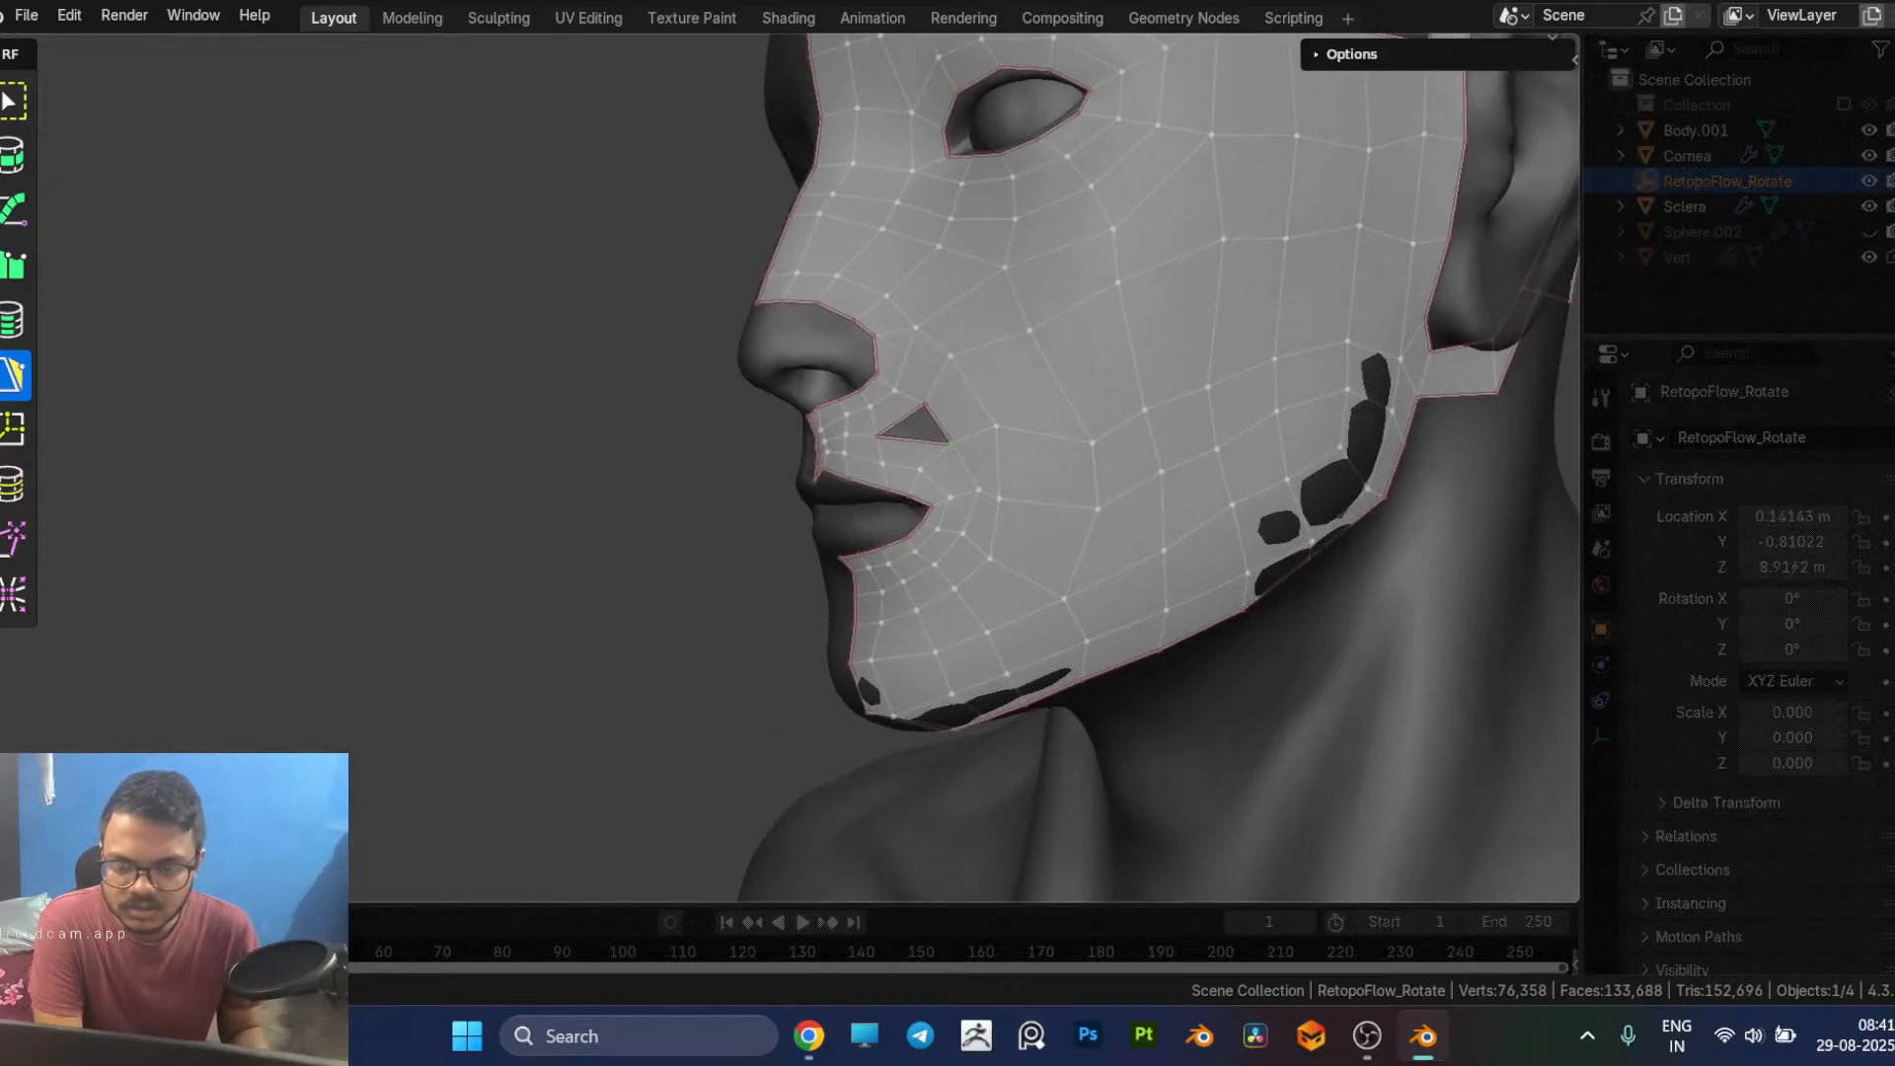
{"action": "middle_click_drag", "start_coordinate": [938, 502], "coordinate": [949, 499]}
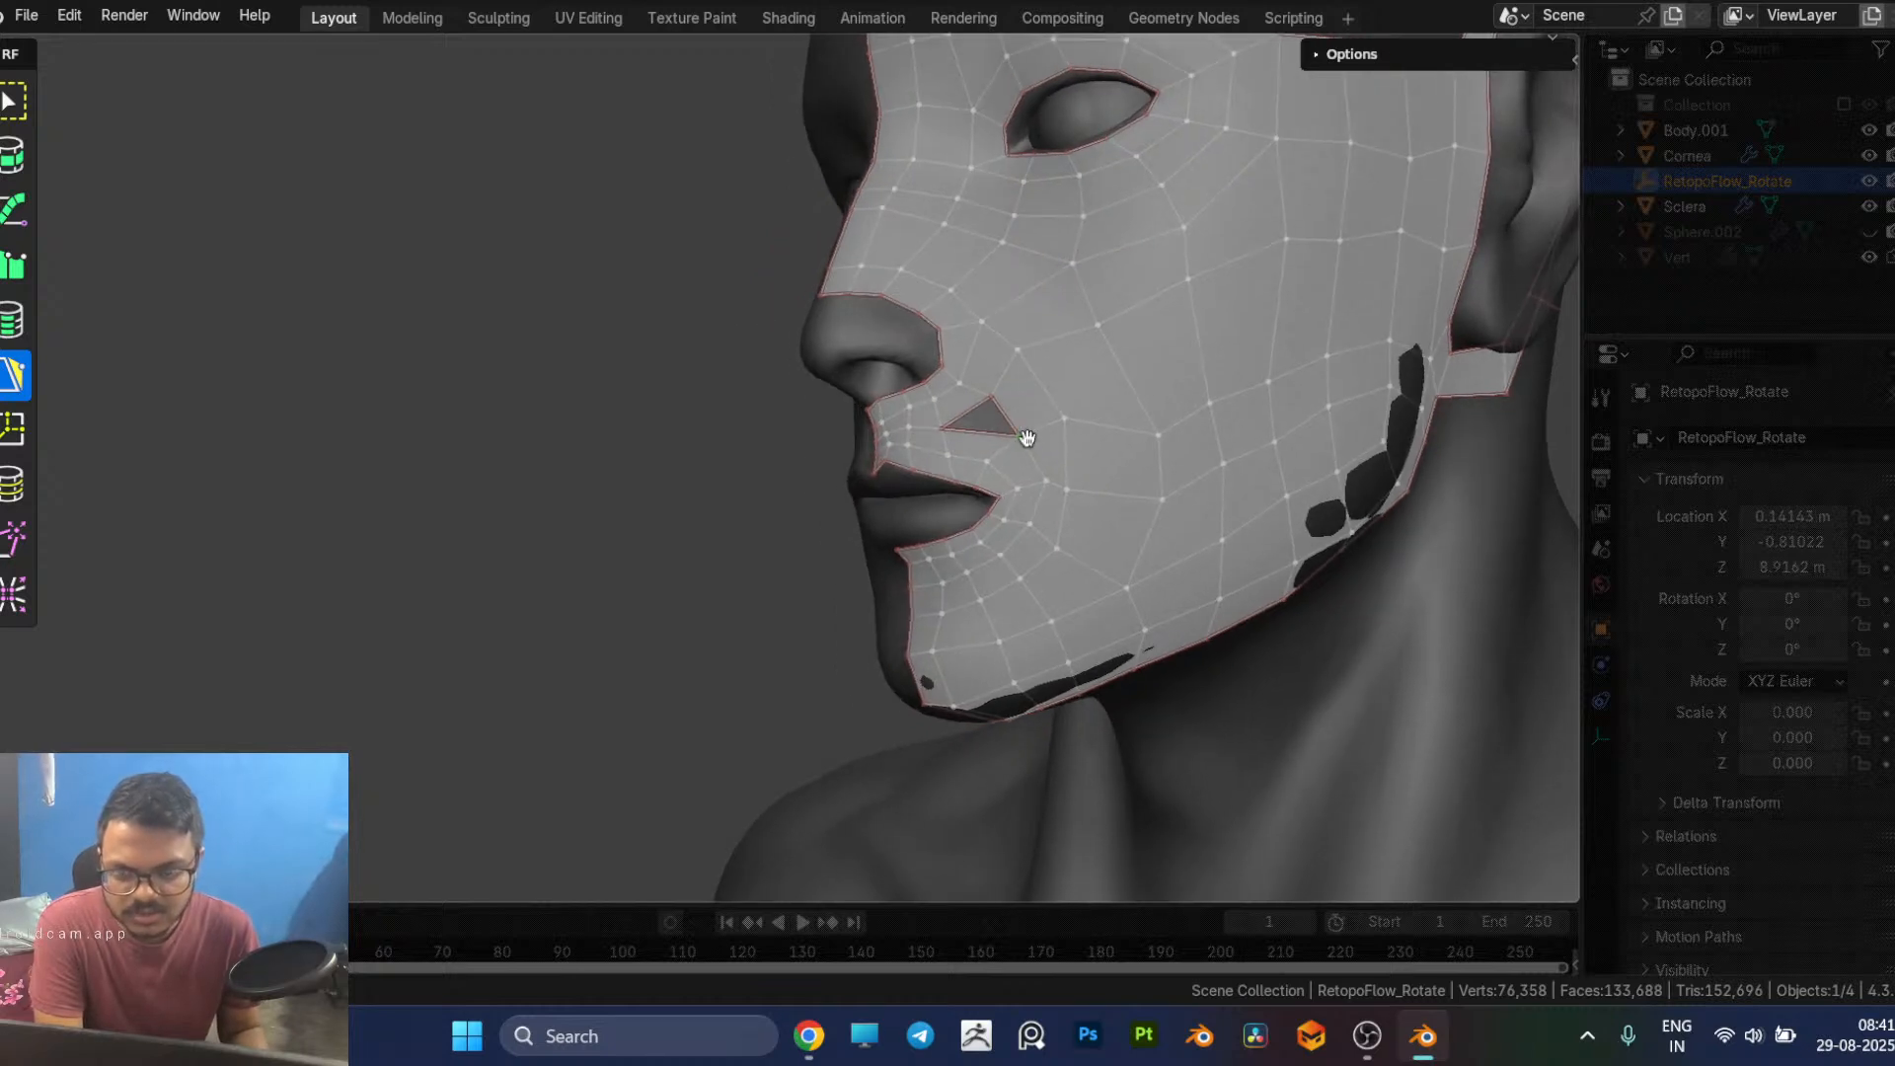
{"action": "left_click_drag", "start_coordinate": [1023, 440], "coordinate": [1014, 434]}
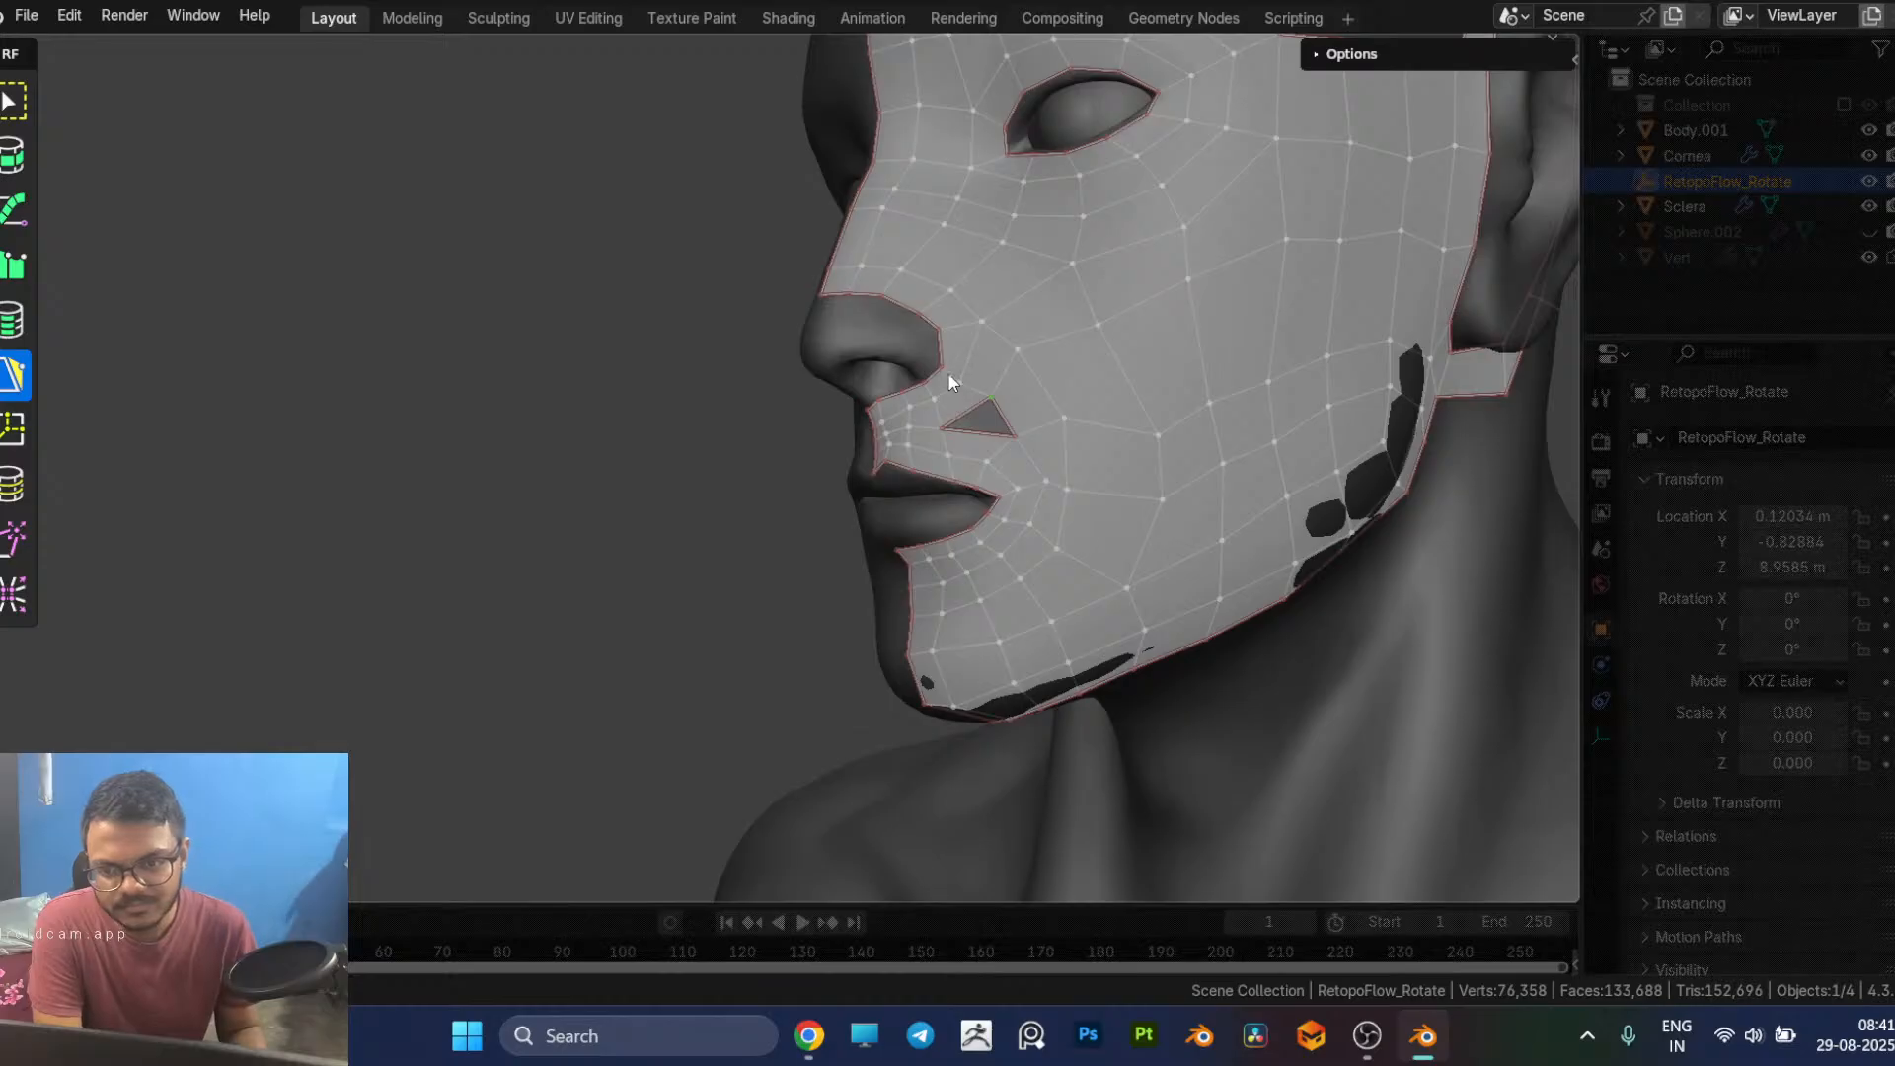
Step: Move the cheek vertices between the remaining gap and the earlobe upward to even out the spacing where the loop was dissolved
{"action": "left_click_drag", "start_coordinate": [959, 381], "coordinate": [1020, 353]}
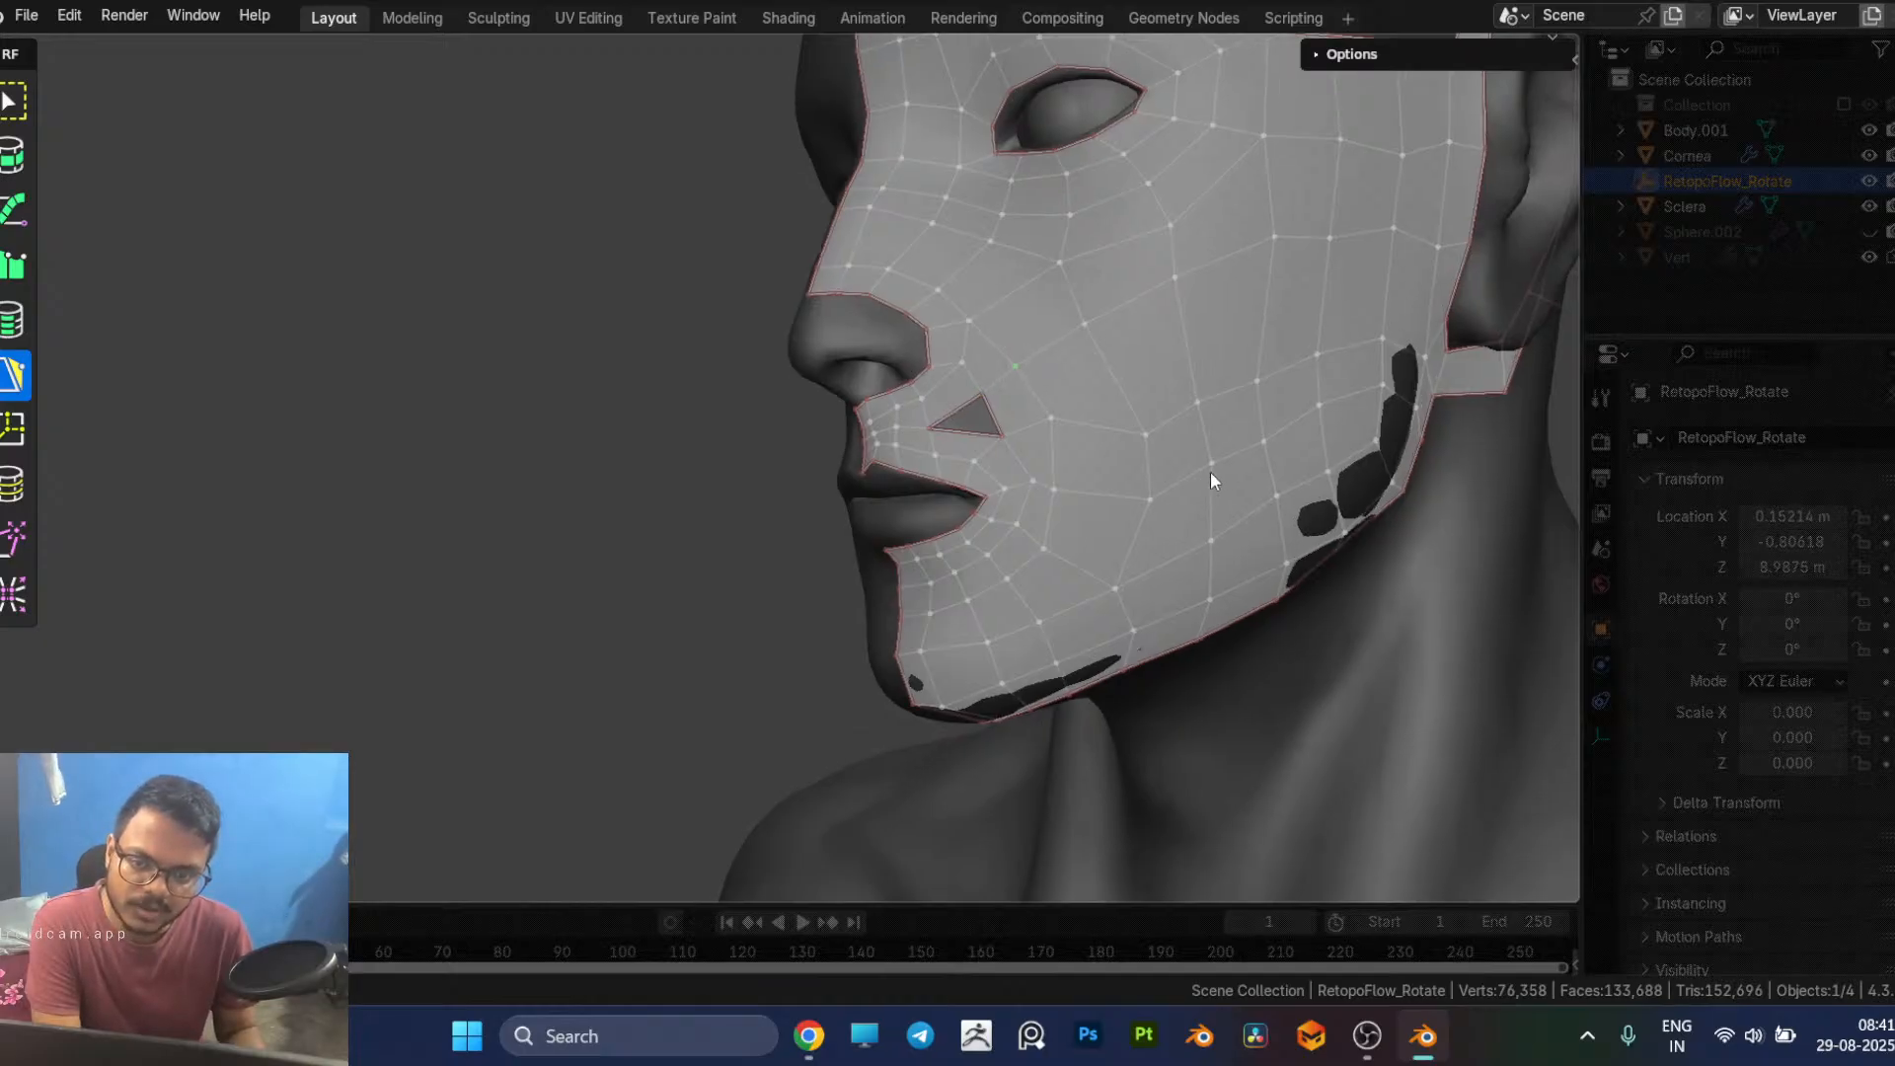
{"action": "middle_click_drag", "start_coordinate": [1219, 474], "coordinate": [1188, 271]}
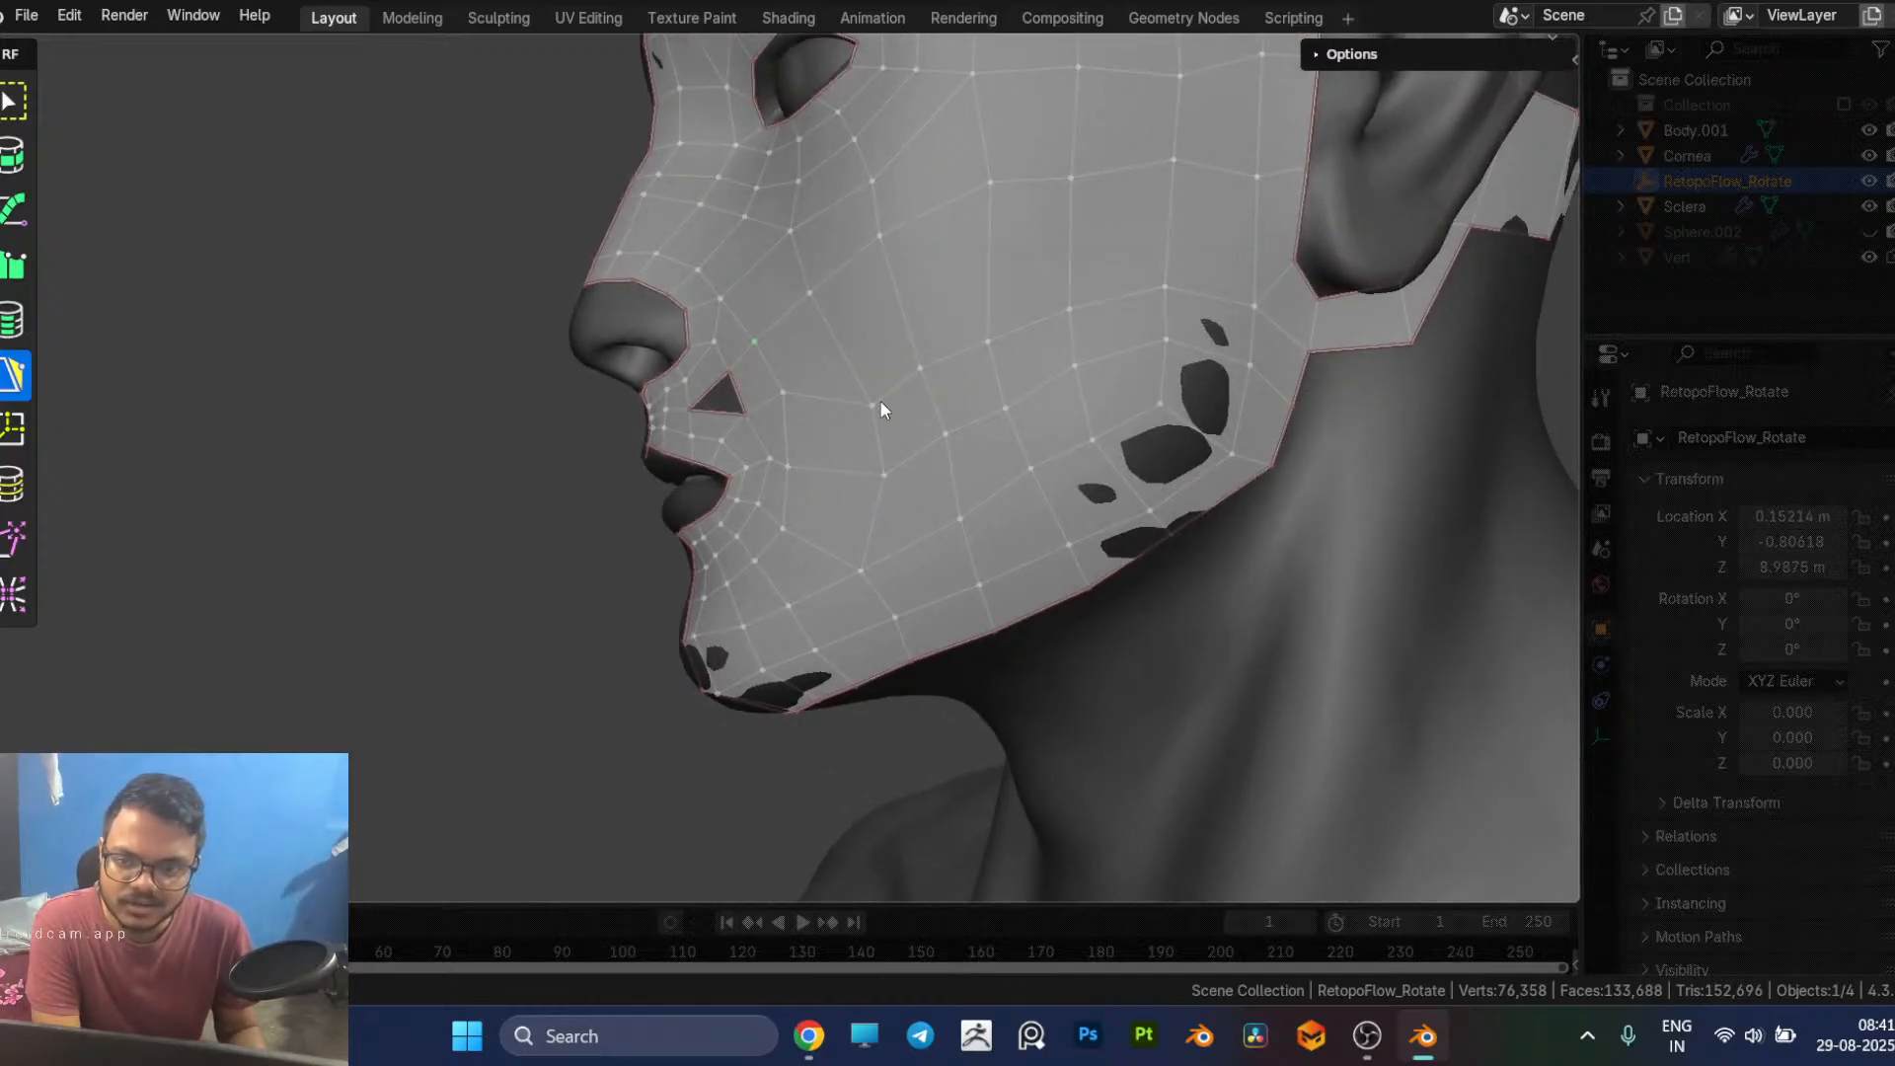
{"action": "left_click_drag", "start_coordinate": [874, 403], "coordinate": [1181, 255]}
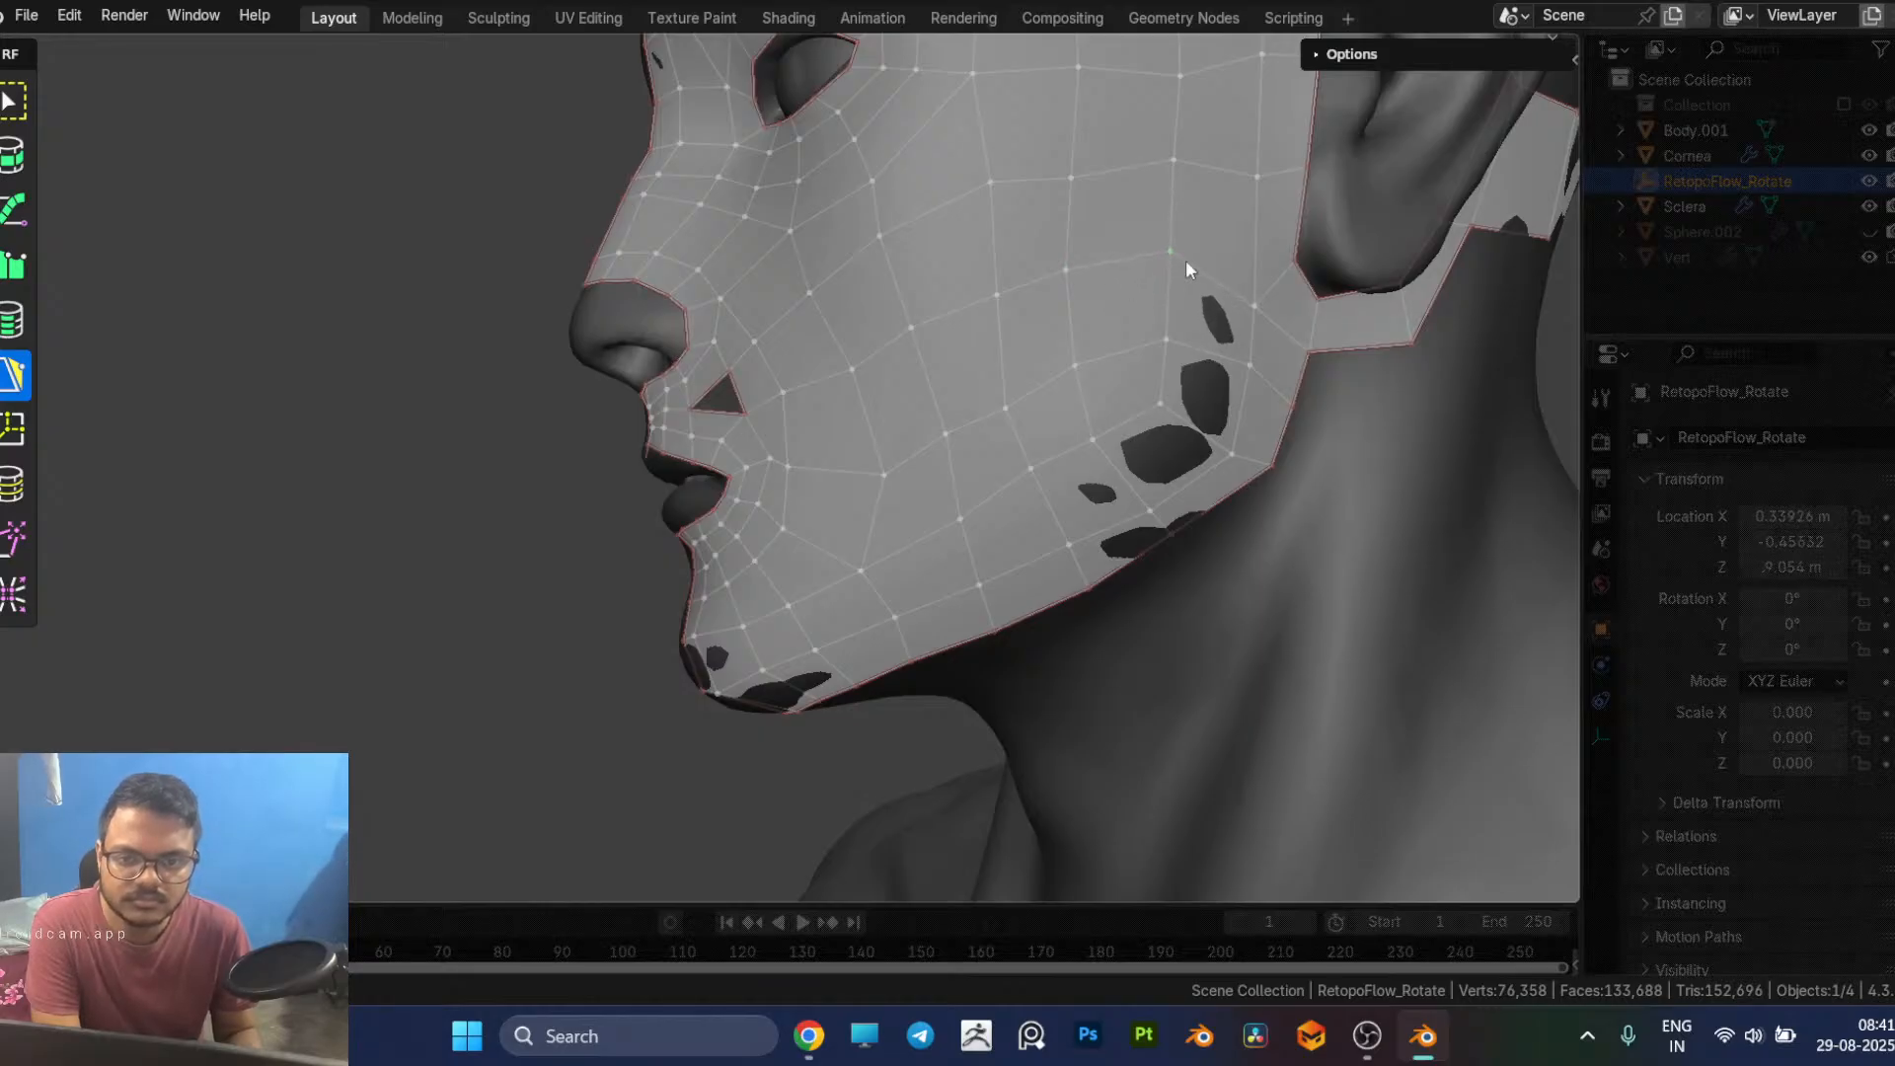
{"action": "middle_click_drag", "start_coordinate": [1180, 256], "coordinate": [1148, 263]}
{"action": "middle_click_drag", "start_coordinate": [999, 244], "coordinate": [1080, 387]}
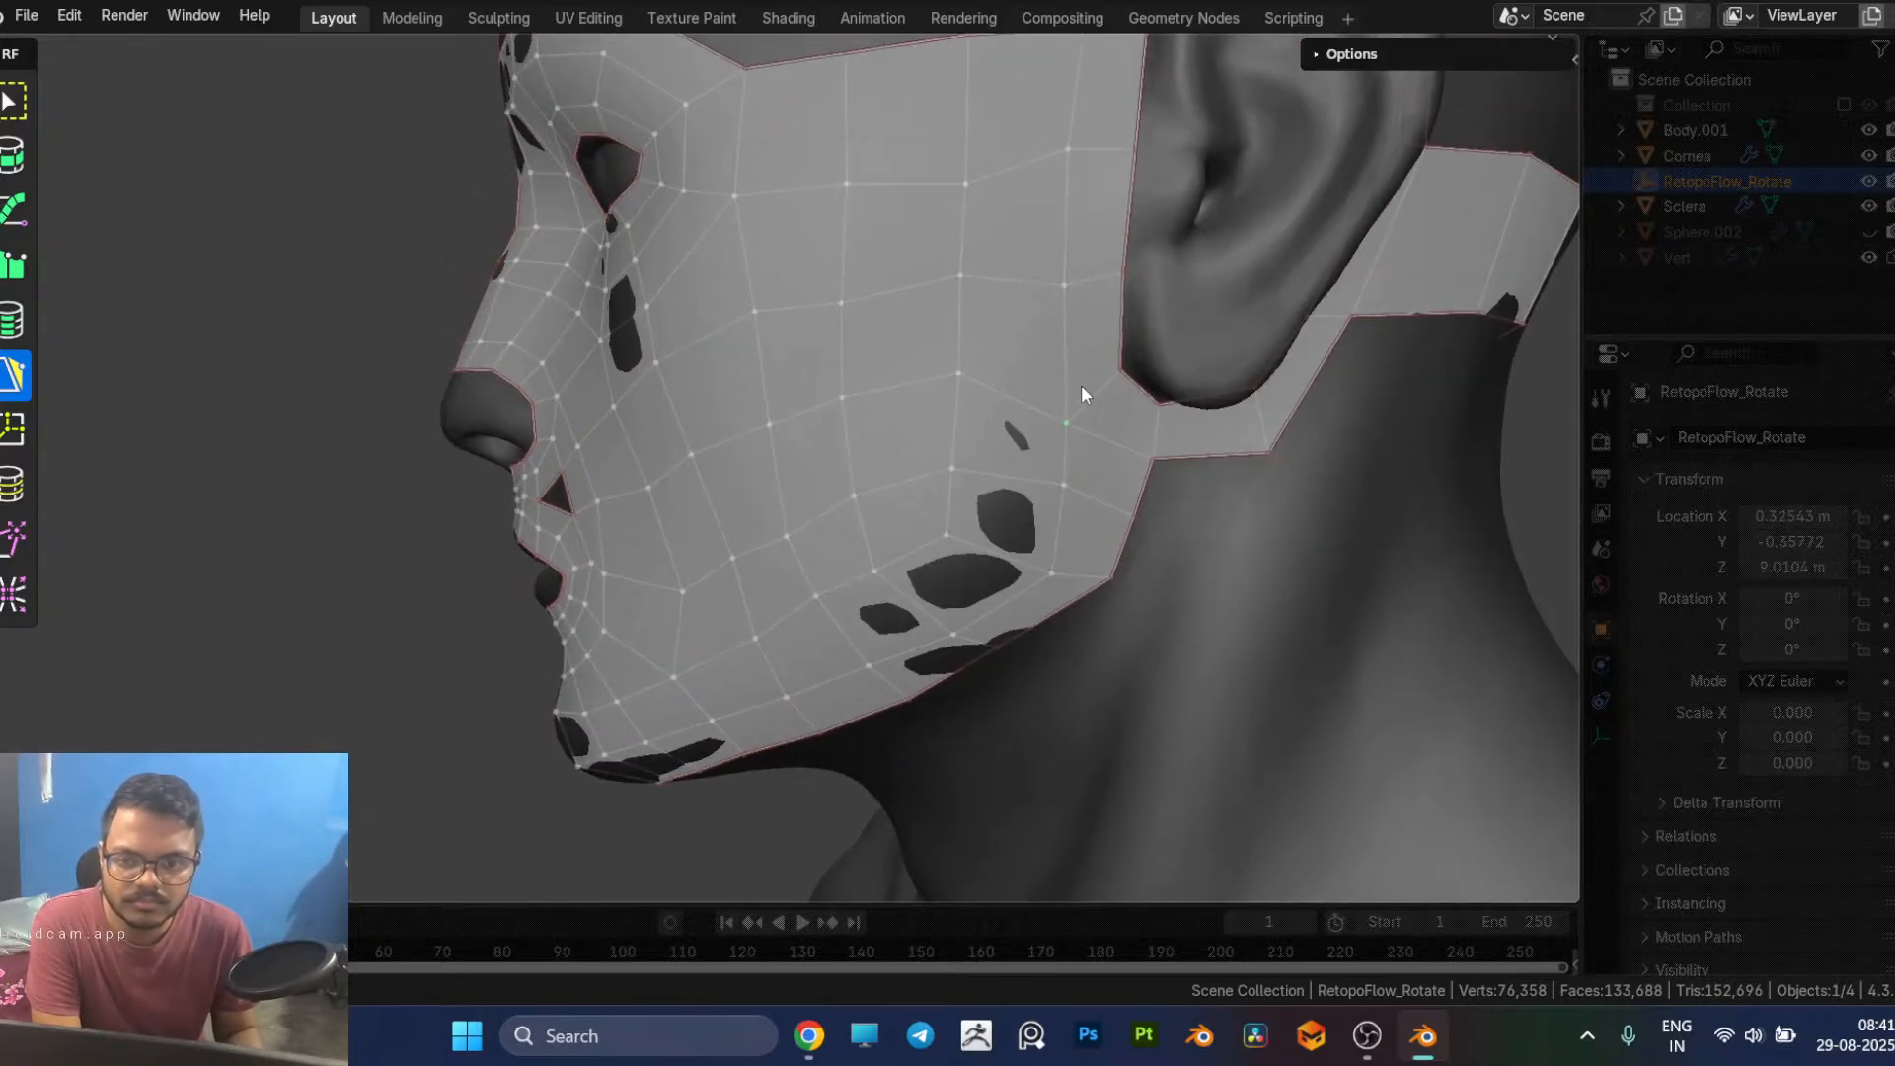
{"action": "left_click_drag", "start_coordinate": [1083, 419], "coordinate": [1074, 370]}
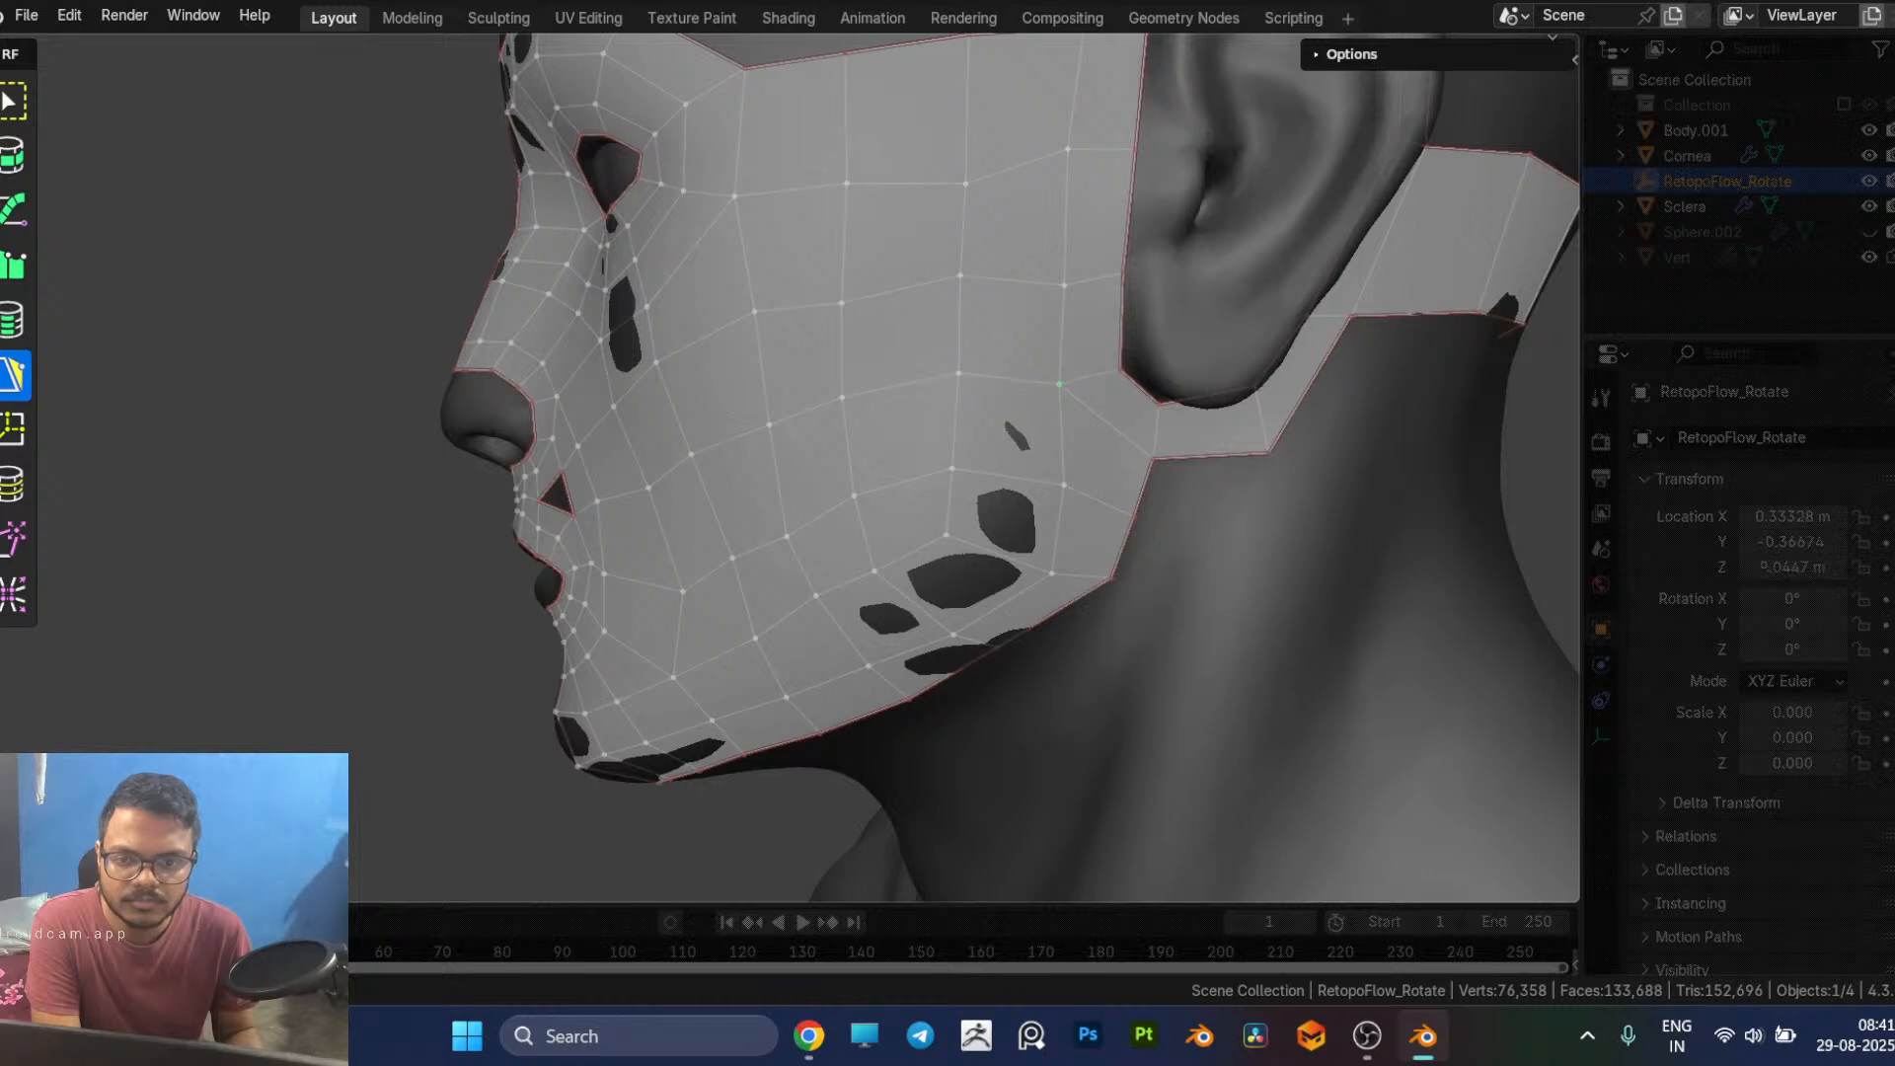
{"action": "middle_click_drag", "start_coordinate": [1078, 392], "coordinate": [1251, 440]}
{"action": "middle_click_drag", "start_coordinate": [921, 529], "coordinate": [1034, 387]}
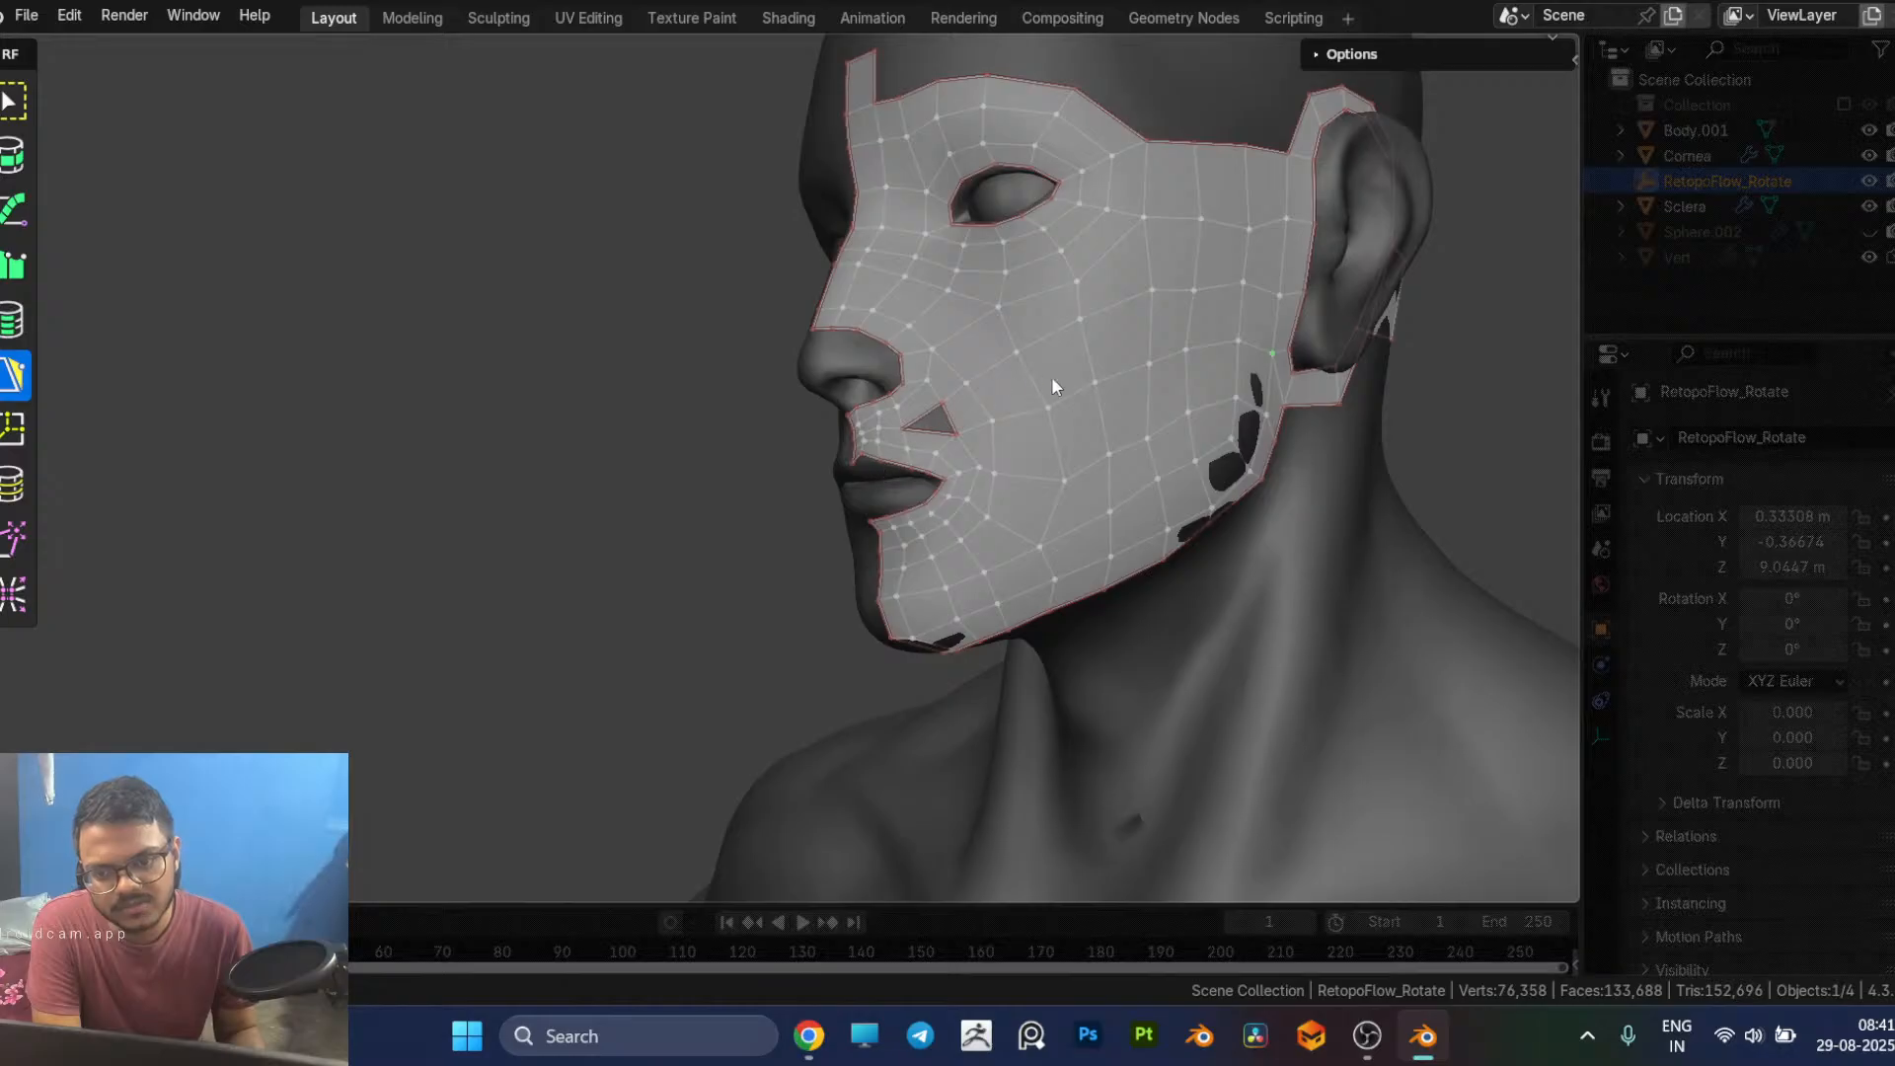
Step: Delete the quad directly below the triangular hole between the nostril and the mouth corner
{"action": "scroll", "coordinate": [951, 449], "scroll_direction": "up", "scroll_amount": 2}
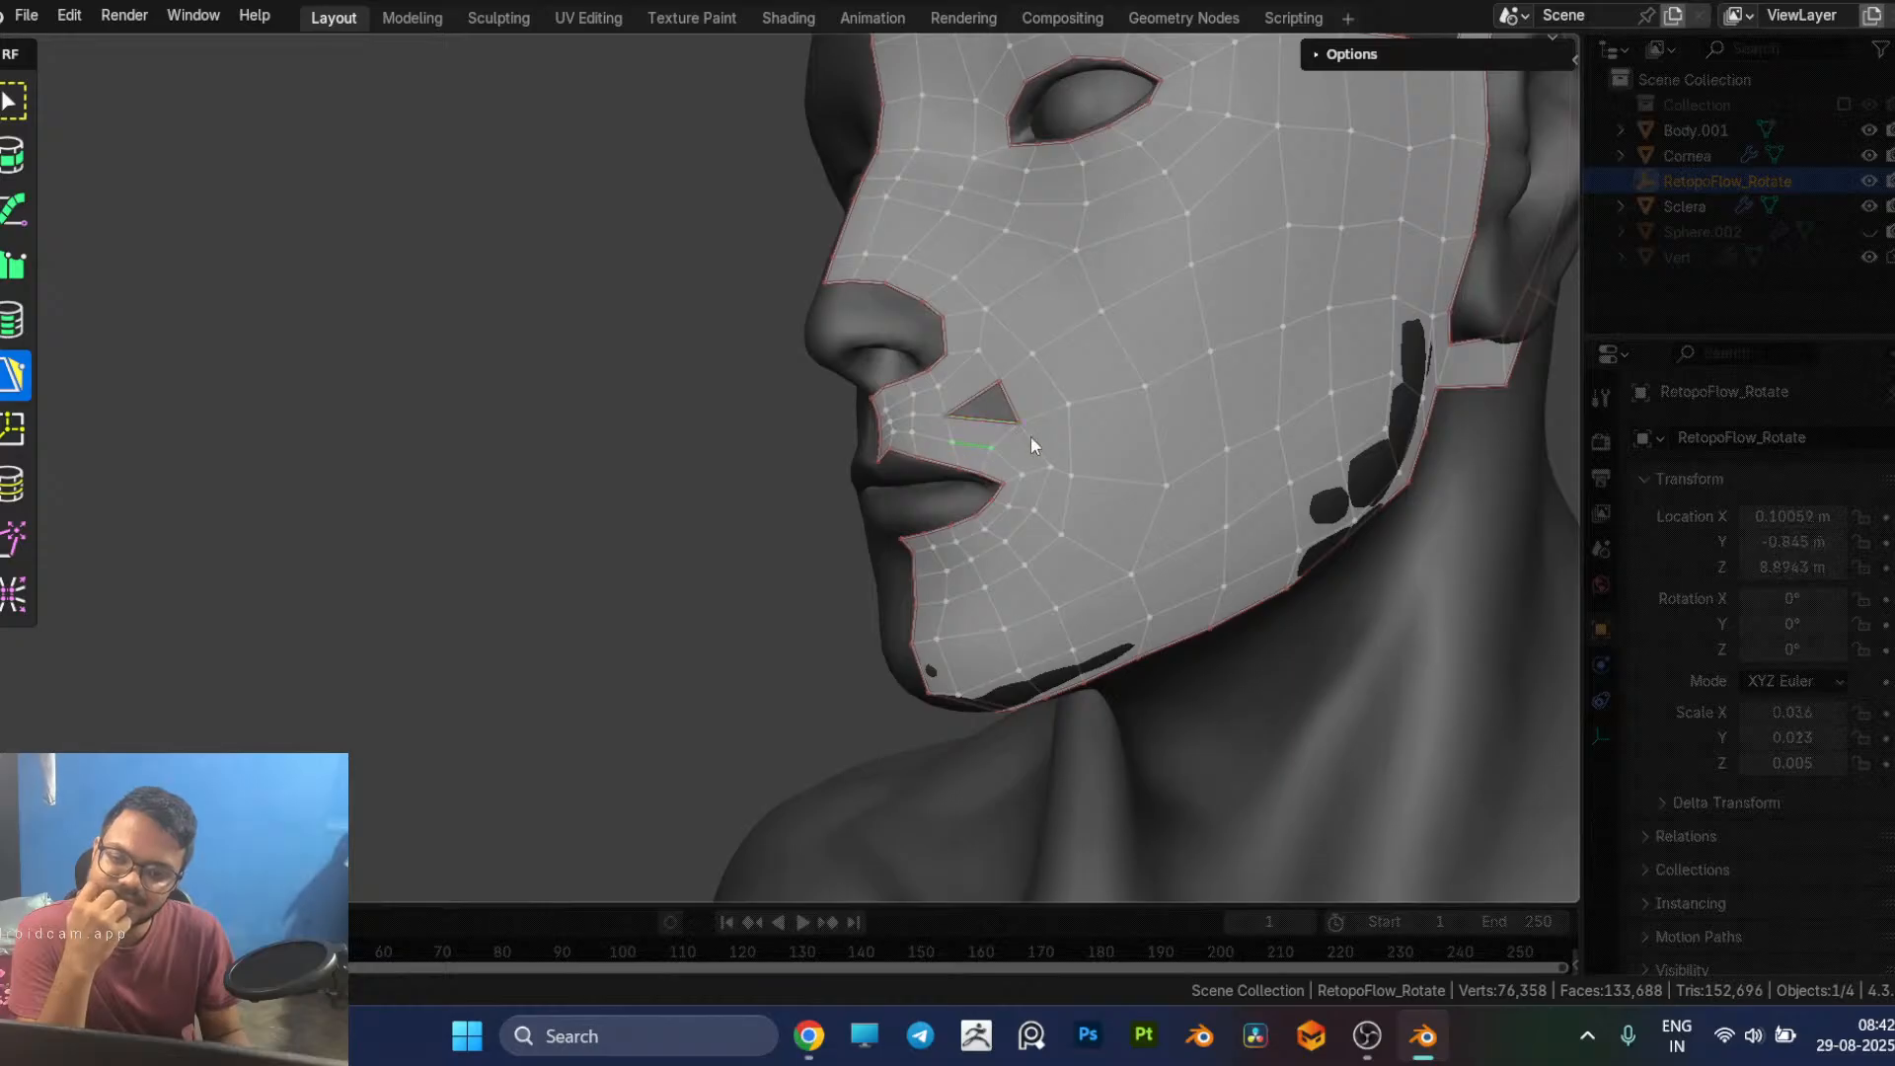
{"action": "scroll", "coordinate": [1064, 452], "scroll_direction": "up", "scroll_amount": 2}
{"action": "scroll", "coordinate": [1046, 460], "scroll_direction": "up", "scroll_amount": 2}
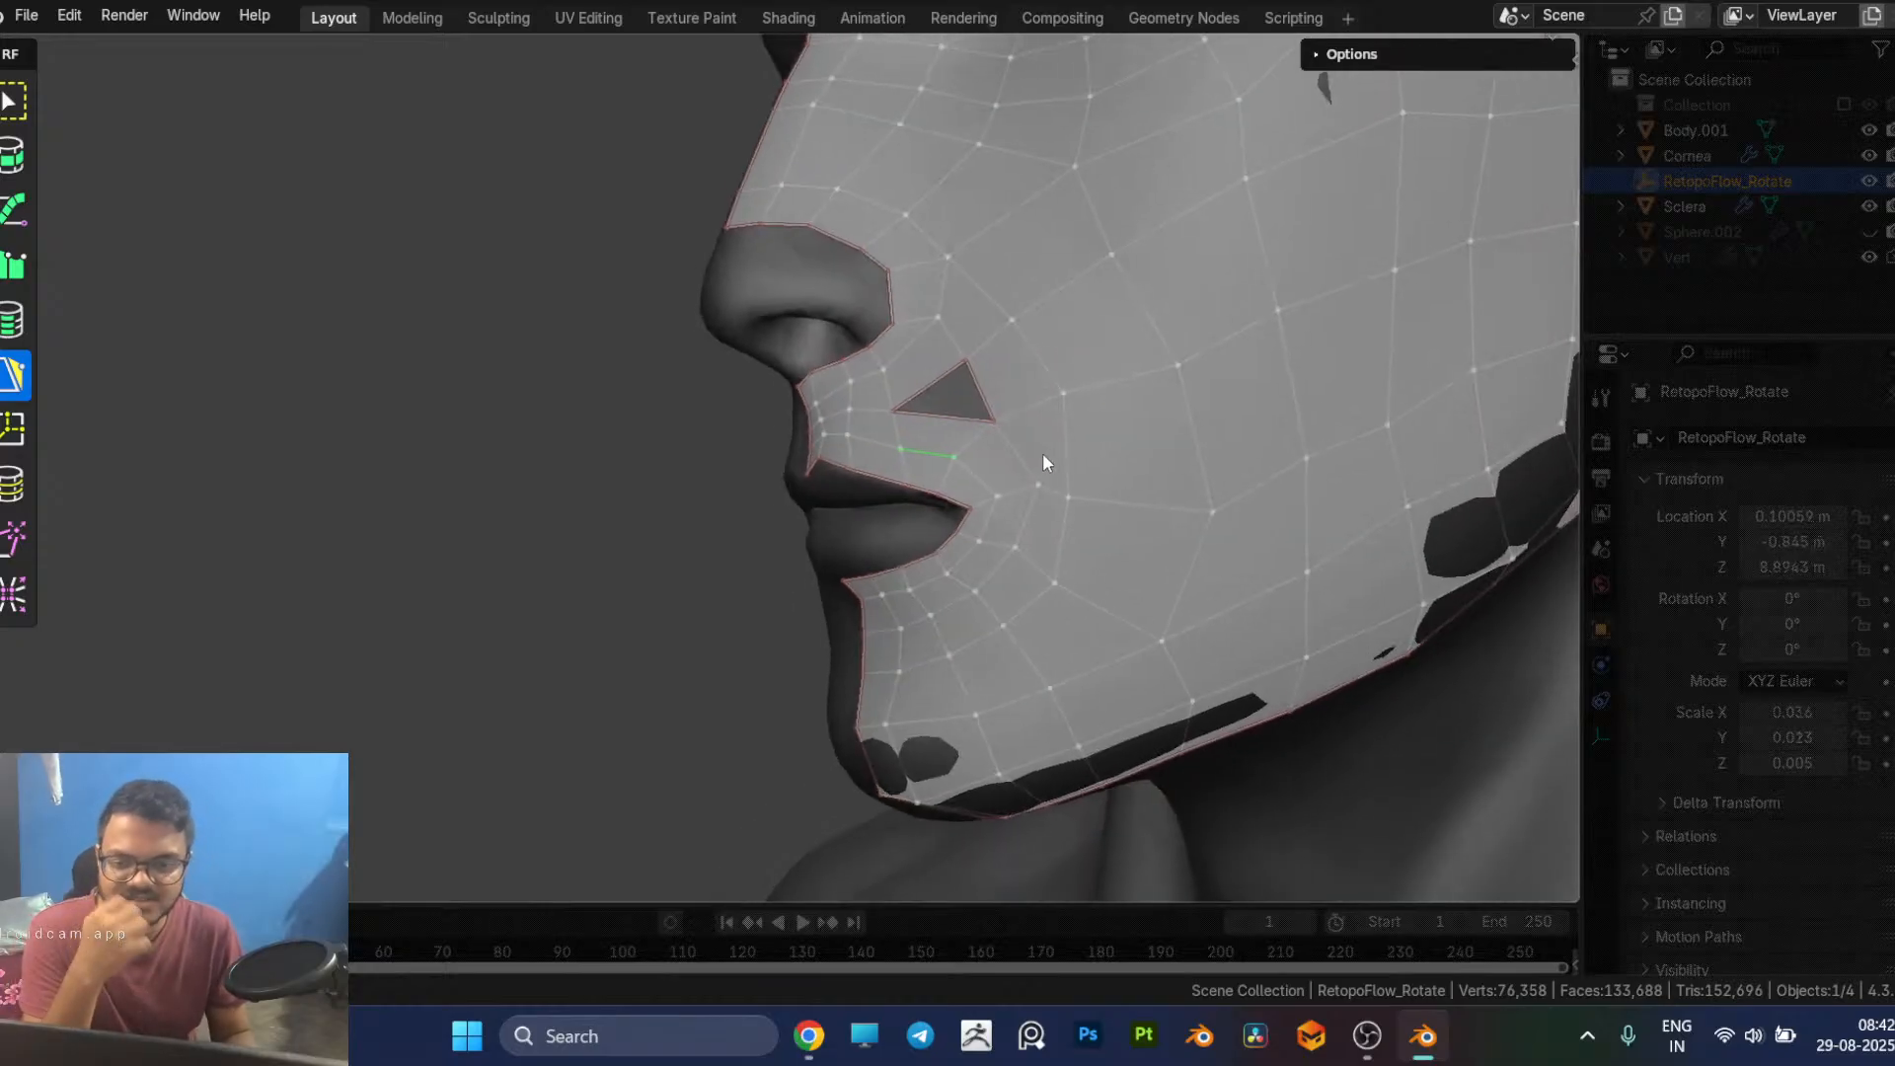
{"action": "left_click", "coordinate": [933, 434]}
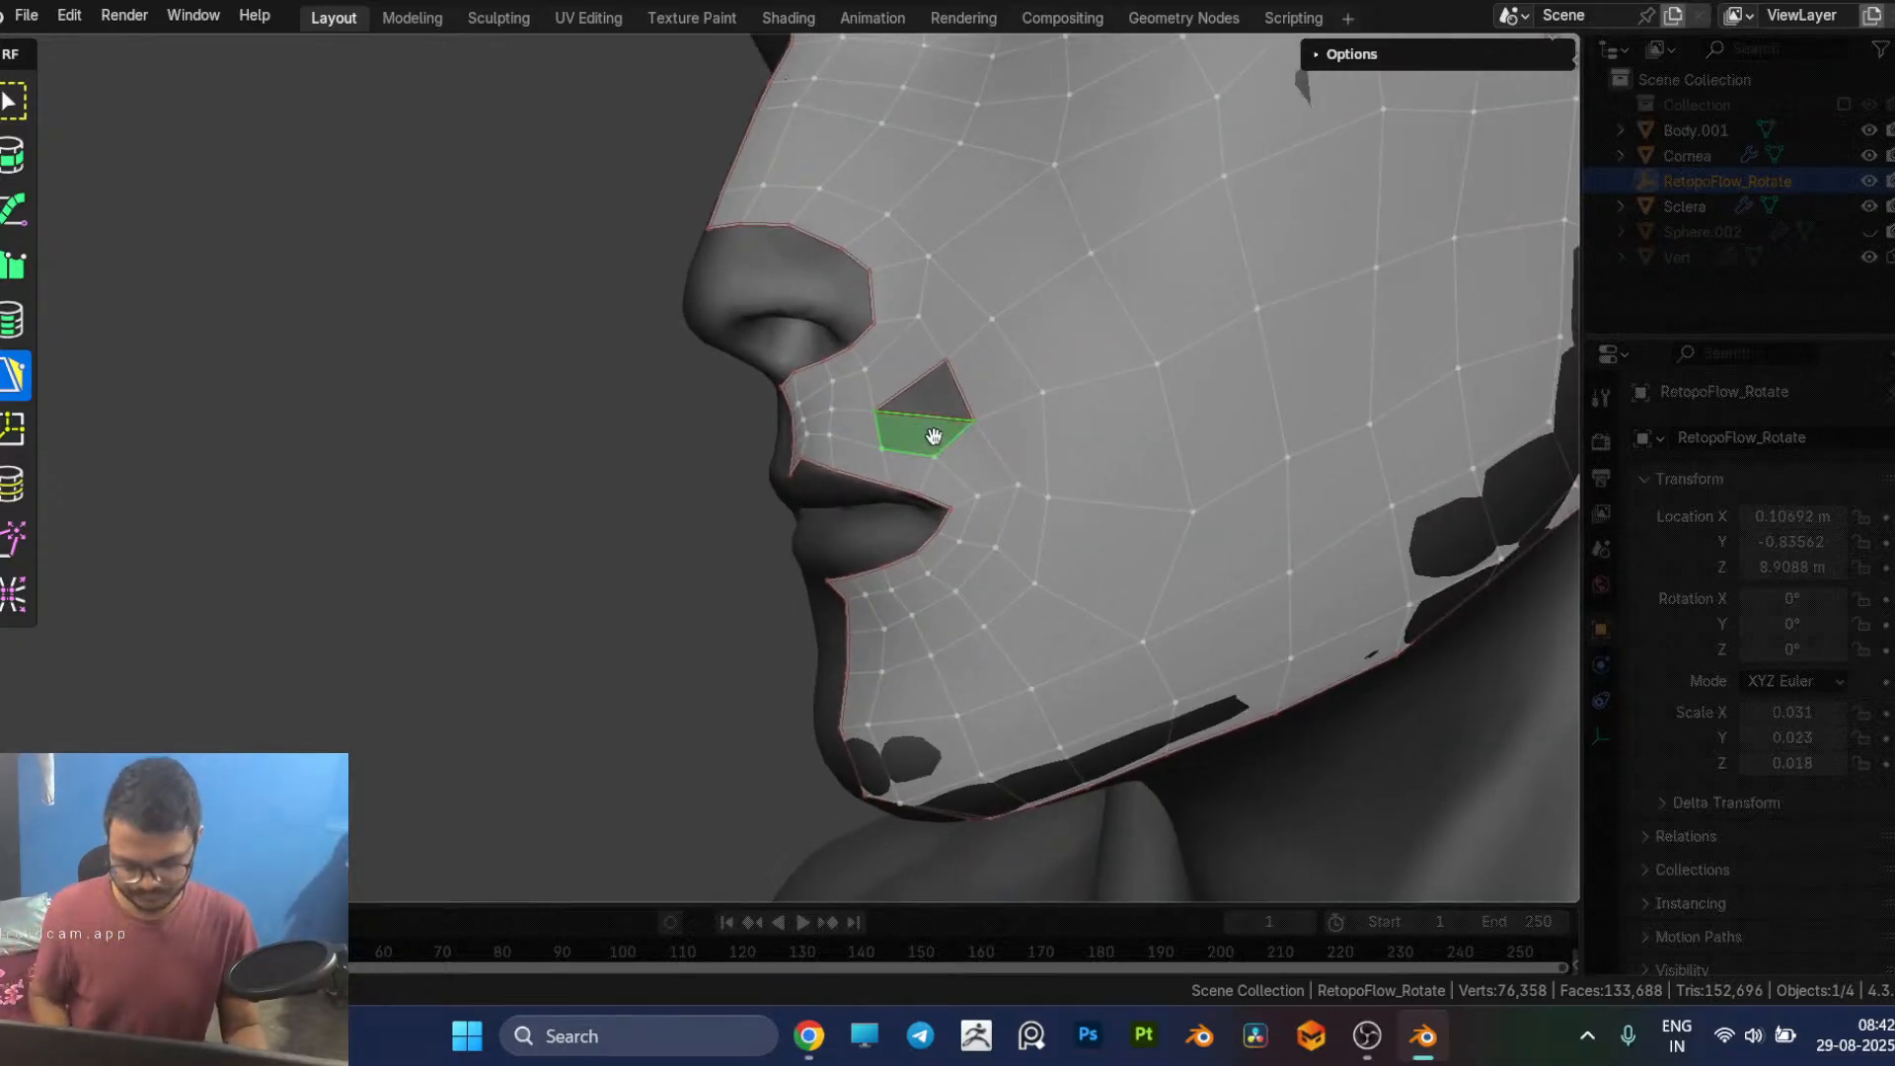
{"action": "key", "text": "x"}
{"action": "left_click", "coordinate": [956, 472]}
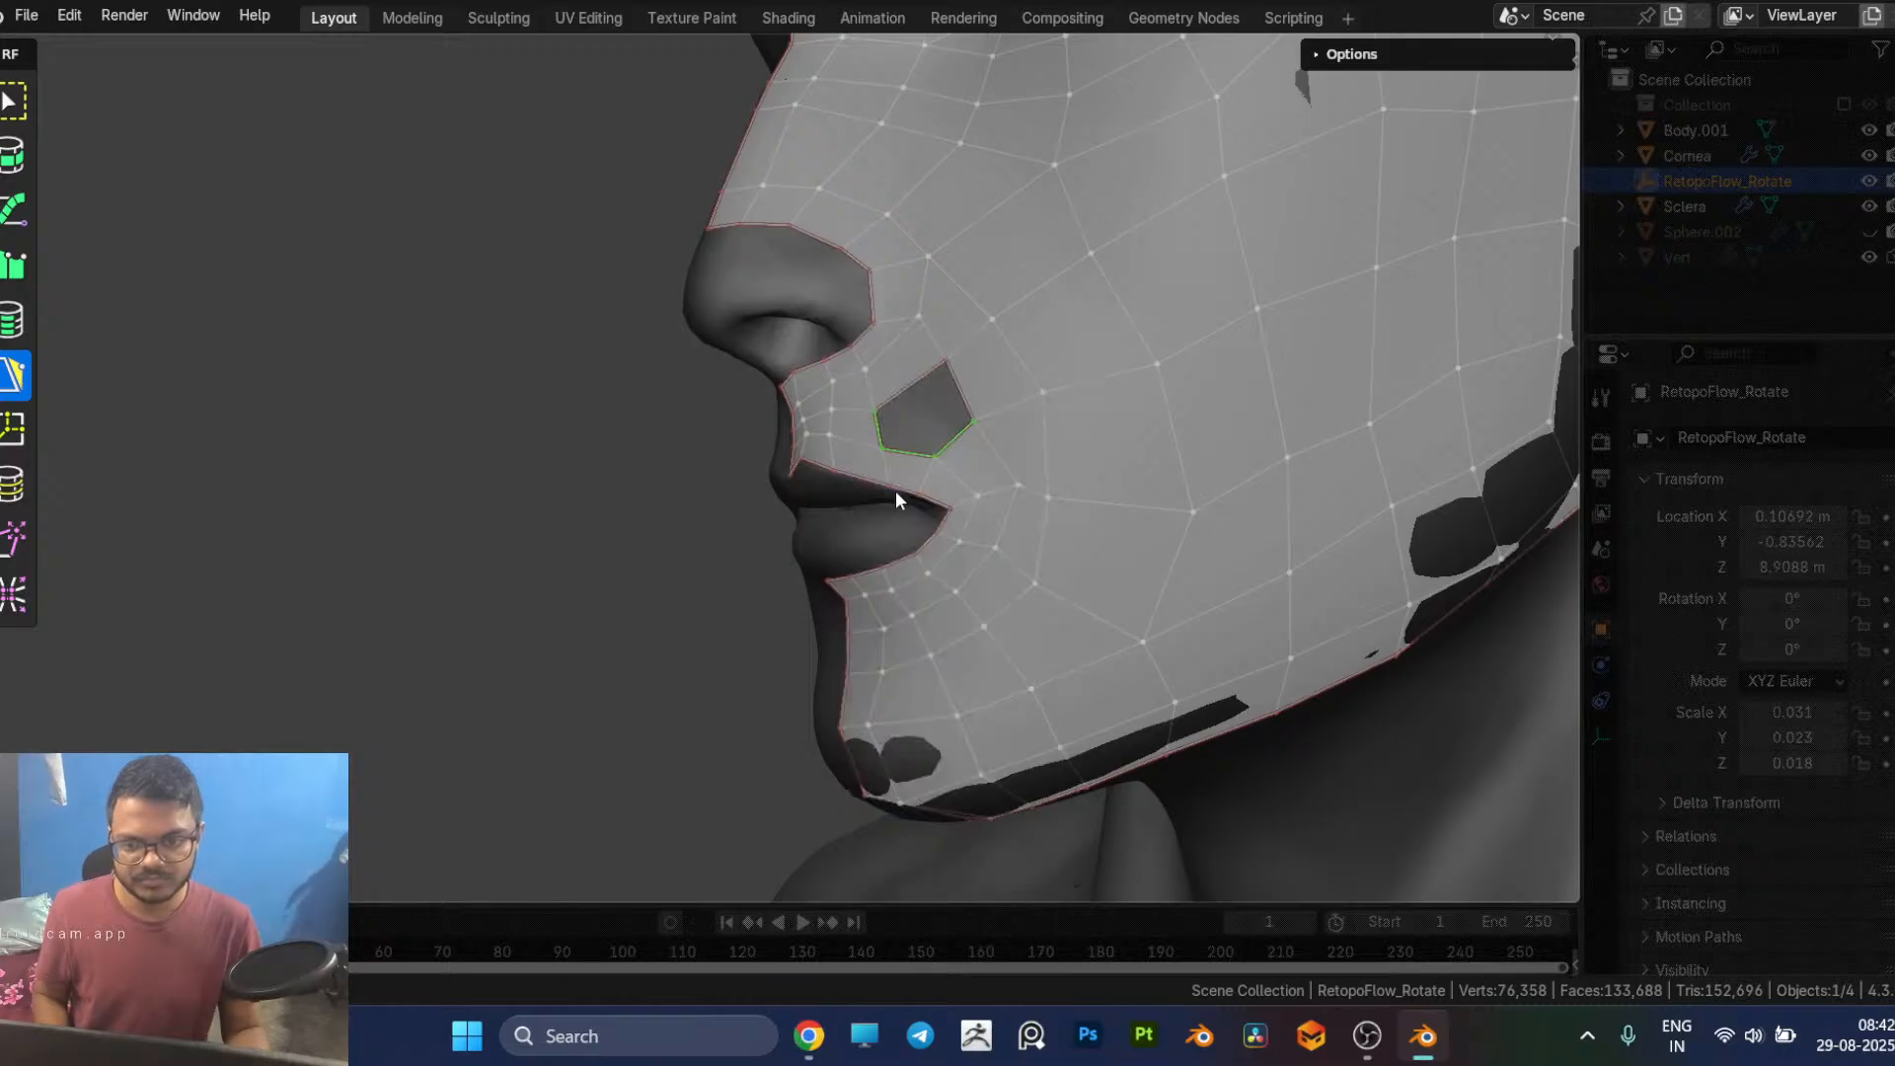
Step: Merge the hole's cheek-side border vertices and its lower border vertices, narrowing the hole to a thin triangle
{"action": "scroll", "coordinate": [911, 504], "scroll_direction": "up", "scroll_amount": 1}
{"action": "scroll", "coordinate": [1006, 420], "scroll_direction": "down", "scroll_amount": 3}
{"action": "middle_click_drag", "start_coordinate": [1016, 424], "coordinate": [948, 435]}
{"action": "scroll", "coordinate": [958, 429], "scroll_direction": "up", "scroll_amount": 2}
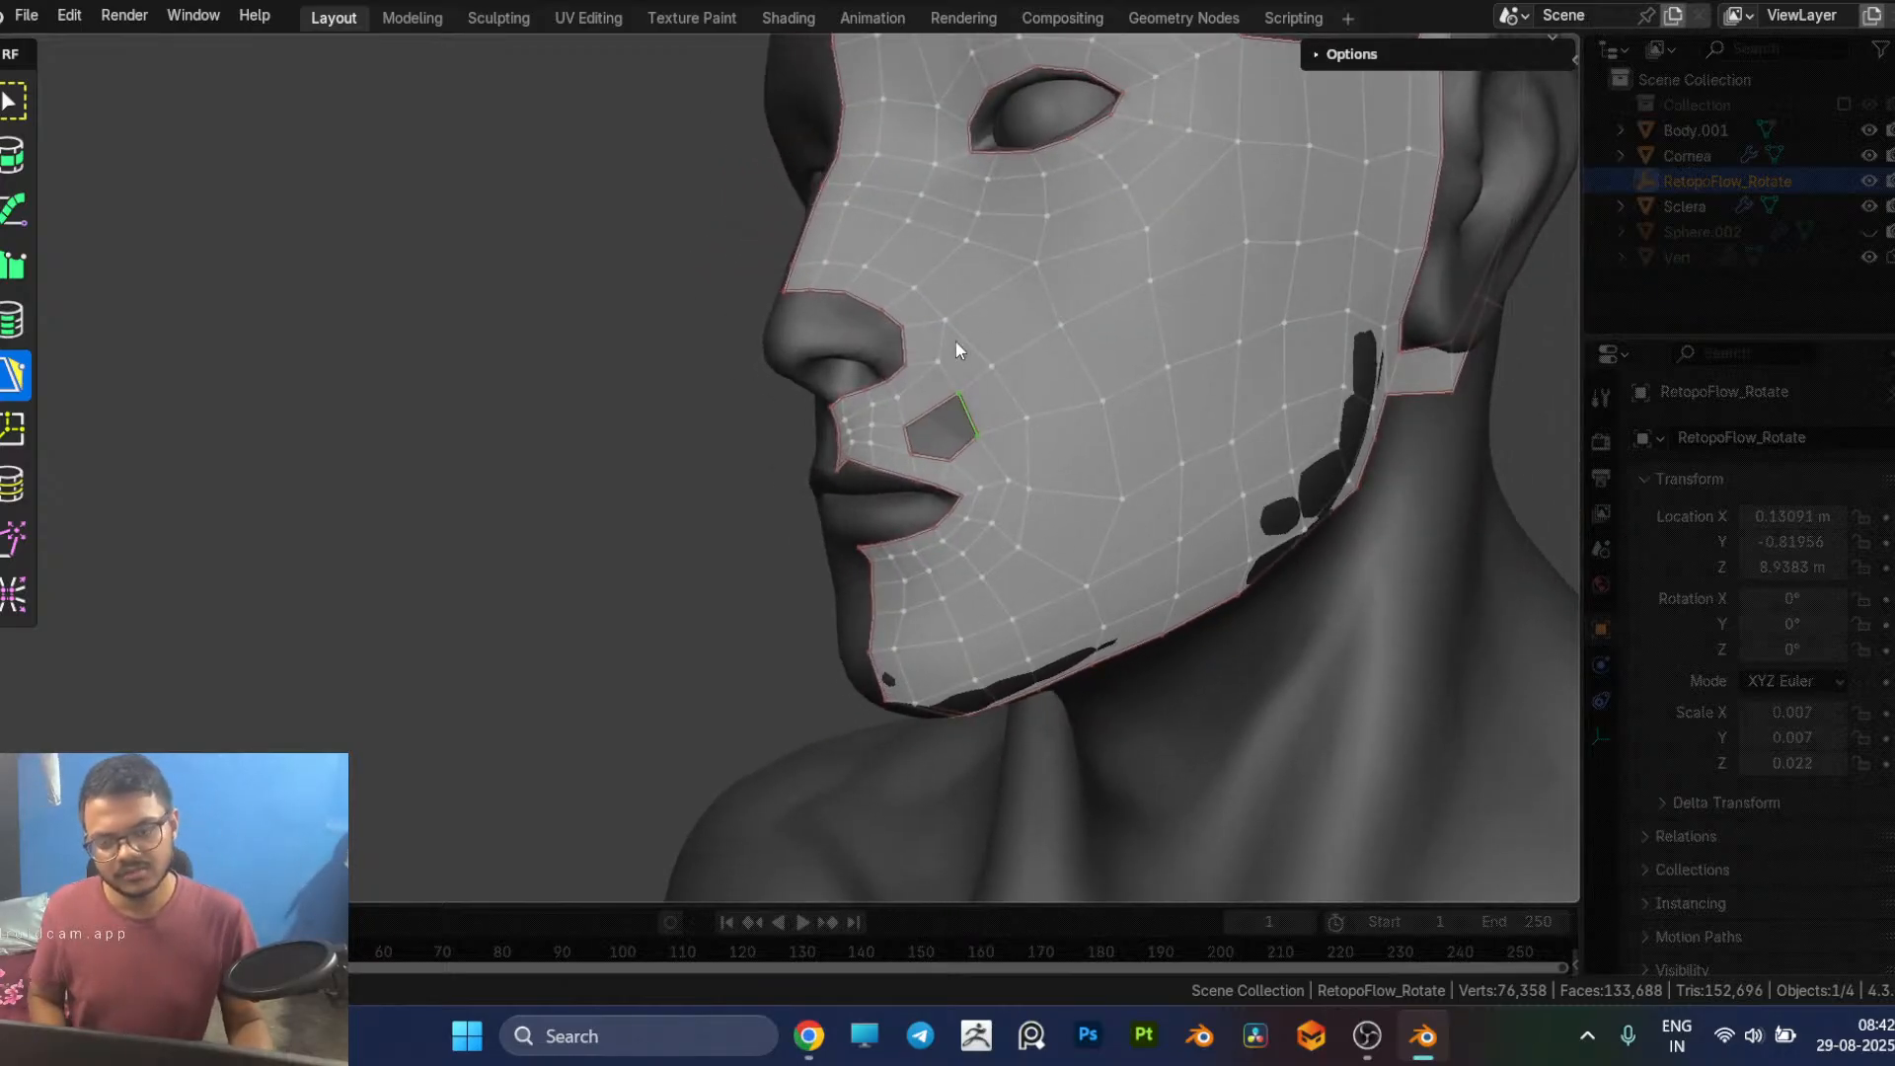
{"action": "middle_click_drag", "start_coordinate": [979, 425], "coordinate": [990, 421]}
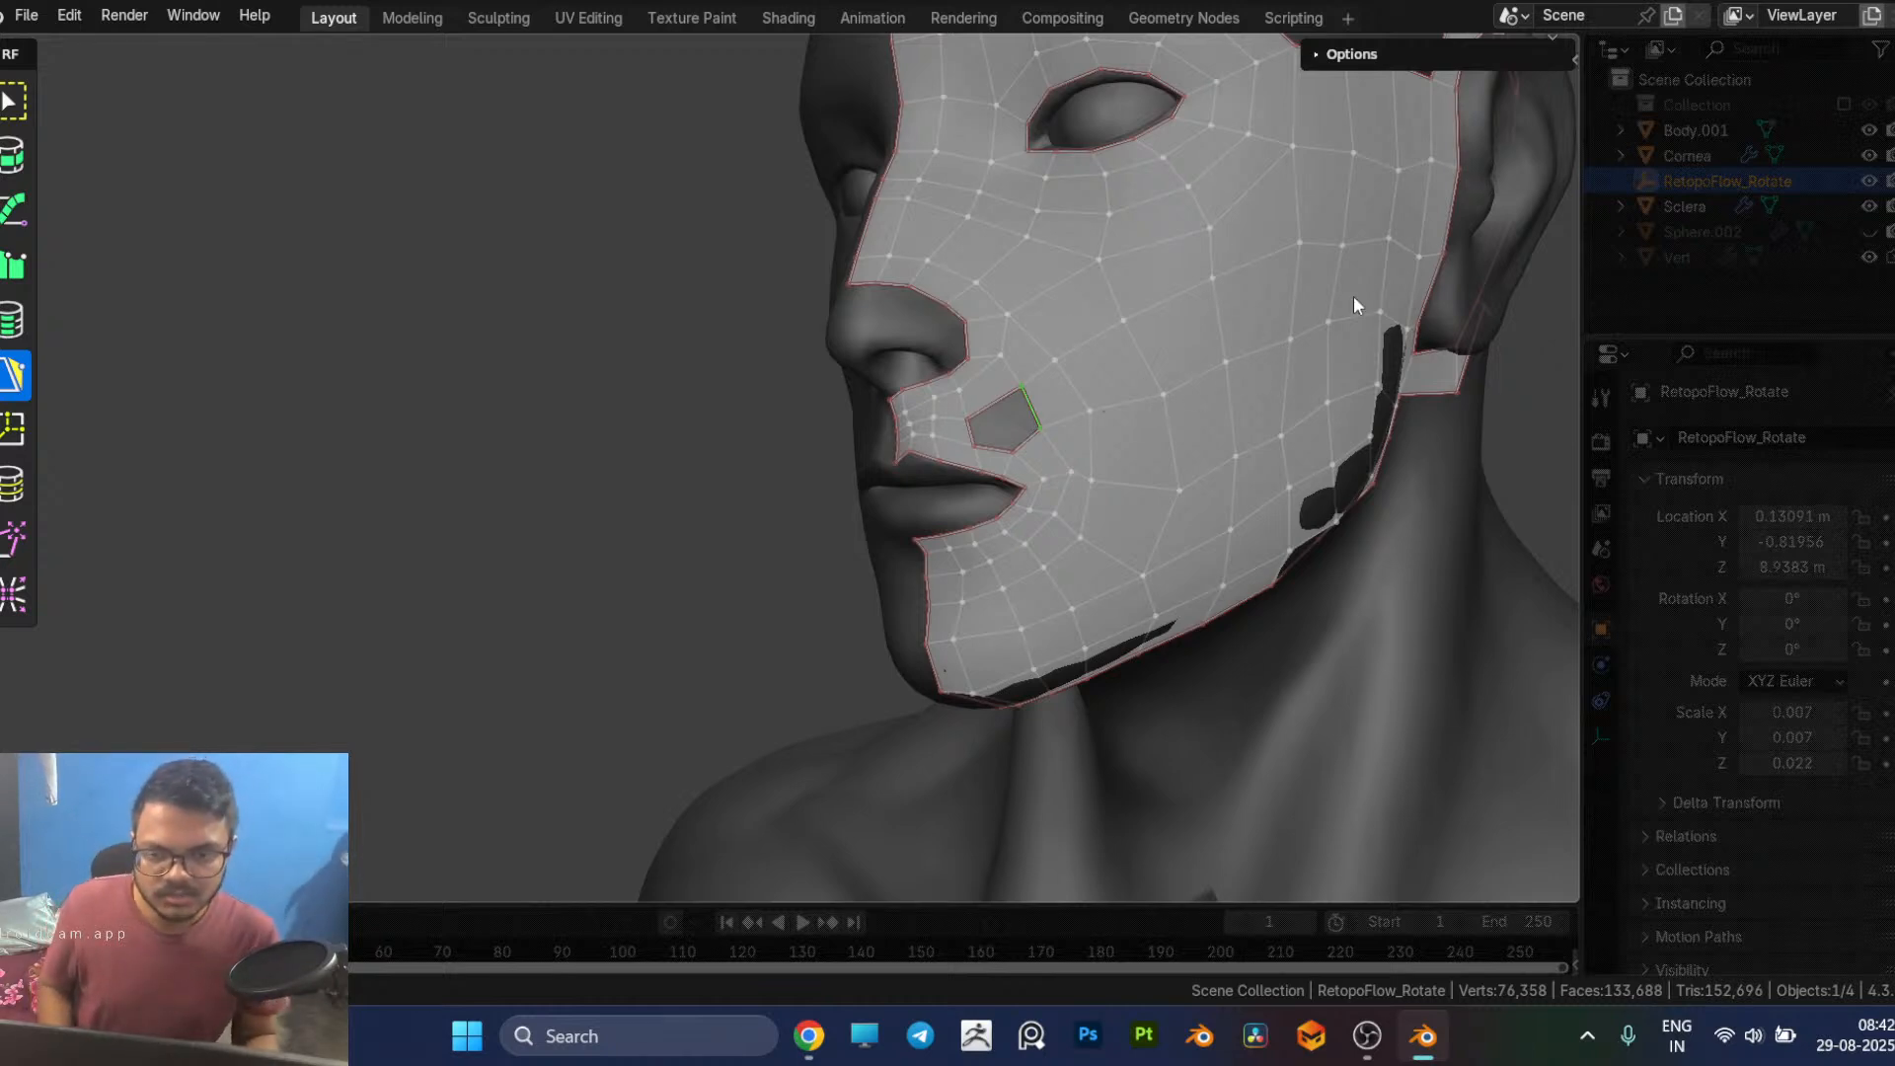
{"action": "middle_click_drag", "start_coordinate": [981, 444], "coordinate": [1045, 389]}
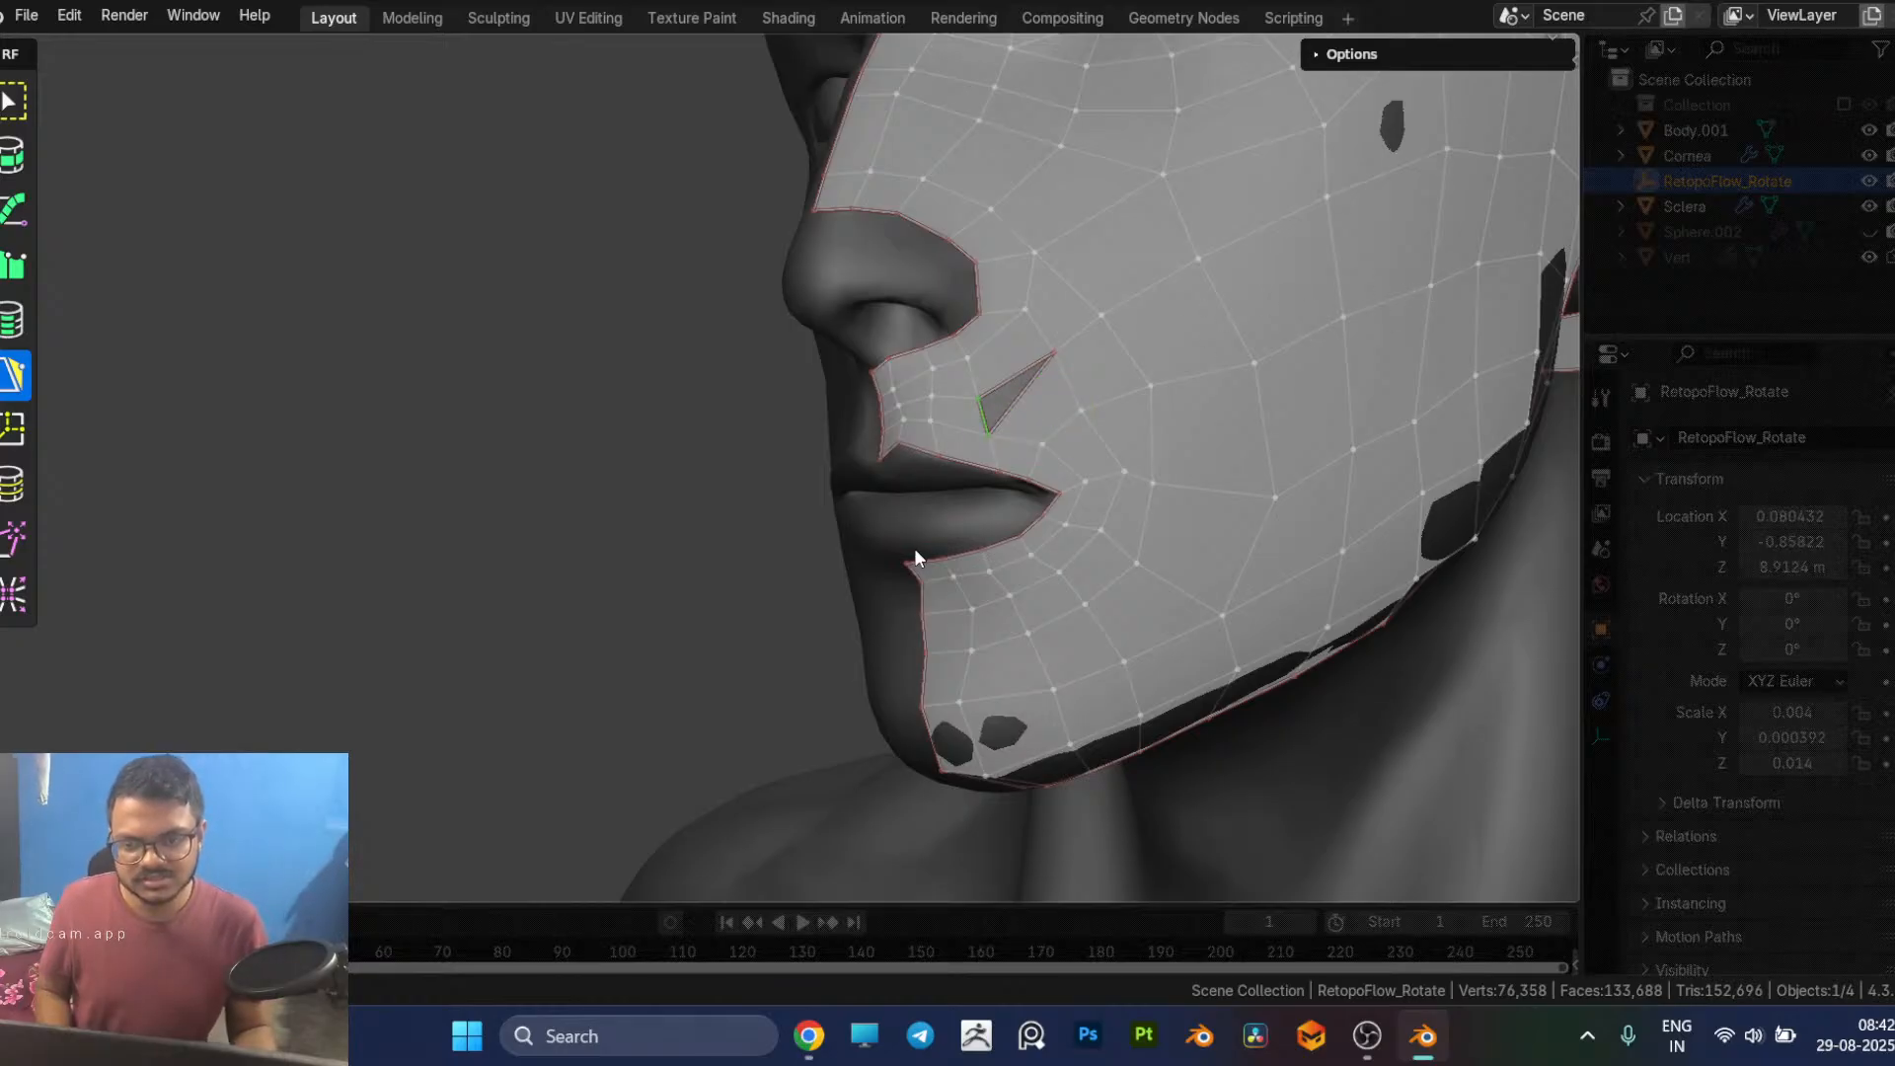
Step: Merge the thin triangle's lower lip-side vertex into the vertex above it, closing the hole completely
{"action": "mouse_move", "coordinate": [989, 432]}
{"action": "left_mouse_down"}
{"action": "mouse_move", "coordinate": [982, 397]}
{"action": "mouse_move", "coordinate": [981, 413]}
{"action": "left_mouse_up"}
{"action": "middle_click_drag", "start_coordinate": [981, 413], "coordinate": [1061, 429]}
{"action": "middle_click_drag", "start_coordinate": [1092, 502], "coordinate": [1040, 531]}
{"action": "scroll", "coordinate": [1041, 530], "scroll_direction": "up", "scroll_amount": 2}
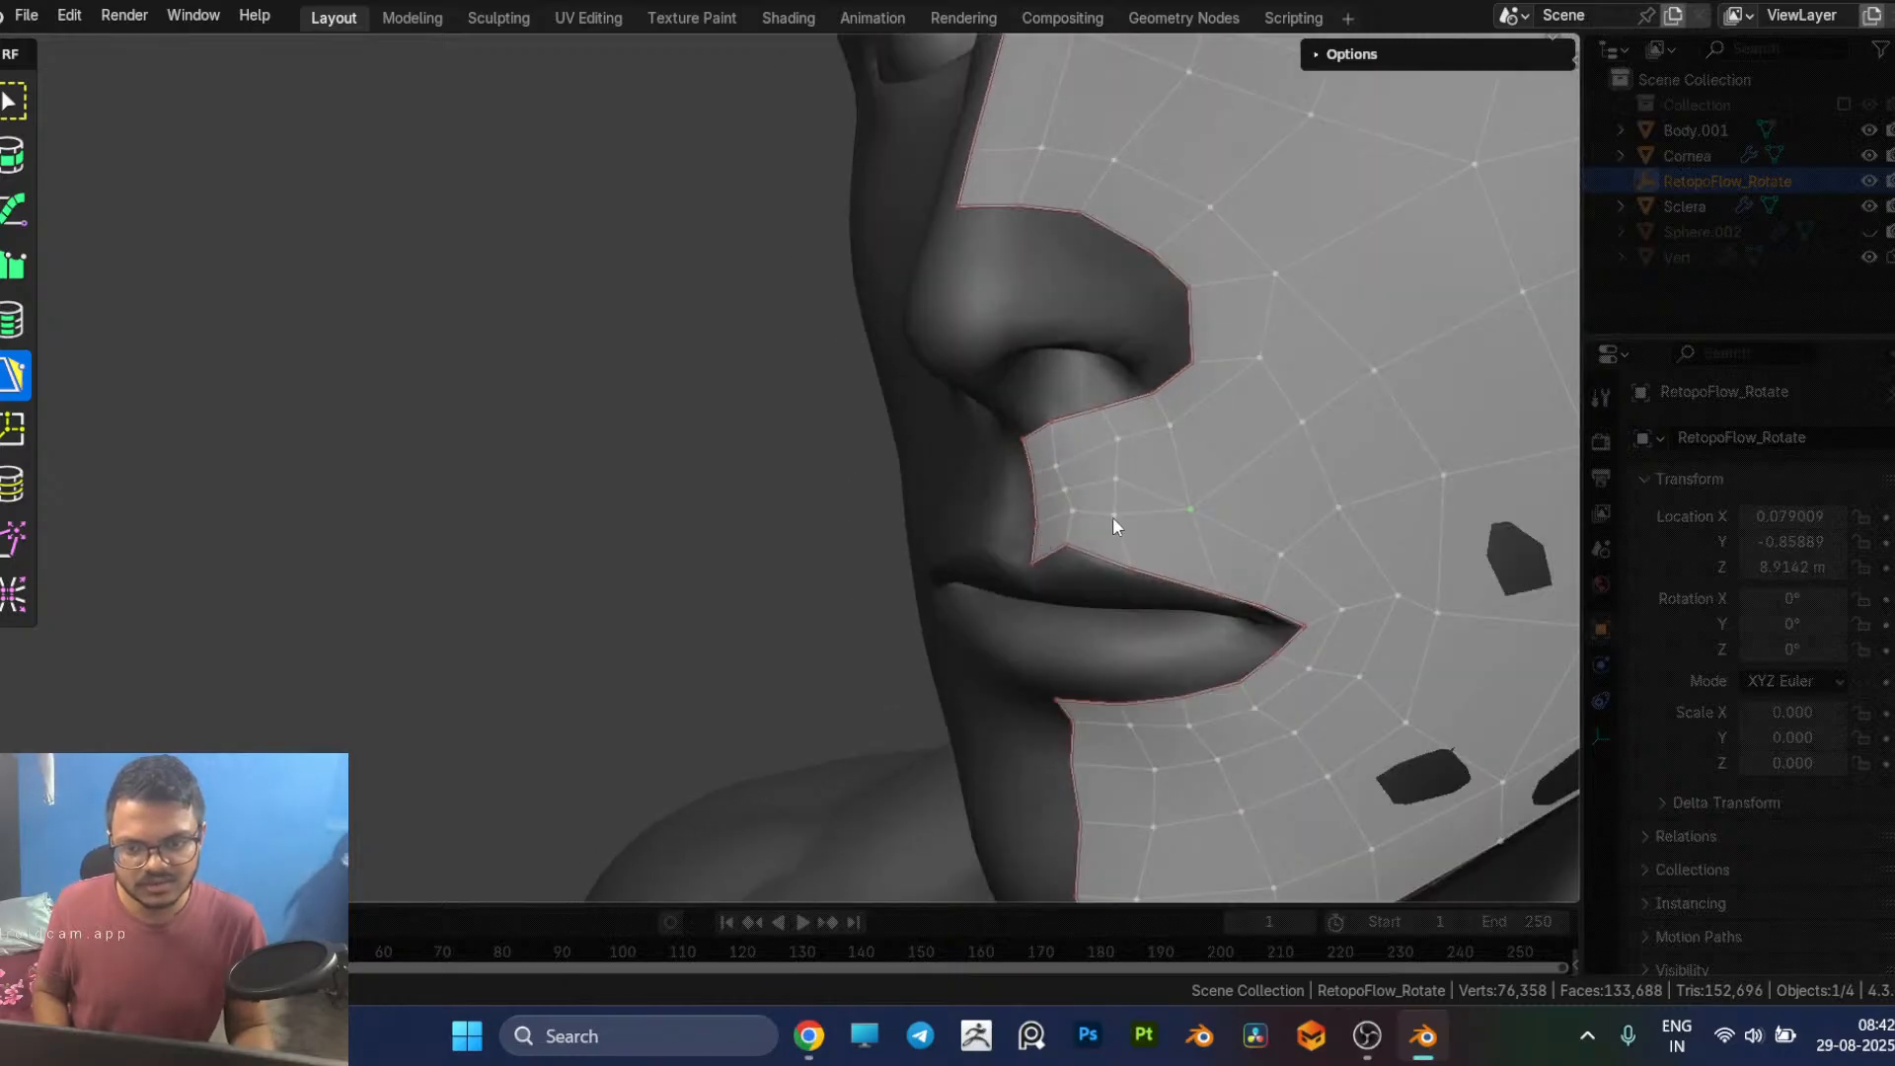
Step: Reposition the upper-lip vertices between the nose and the face's centre line to even out the quad rows
{"action": "left_click_drag", "start_coordinate": [1112, 518], "coordinate": [1114, 501]}
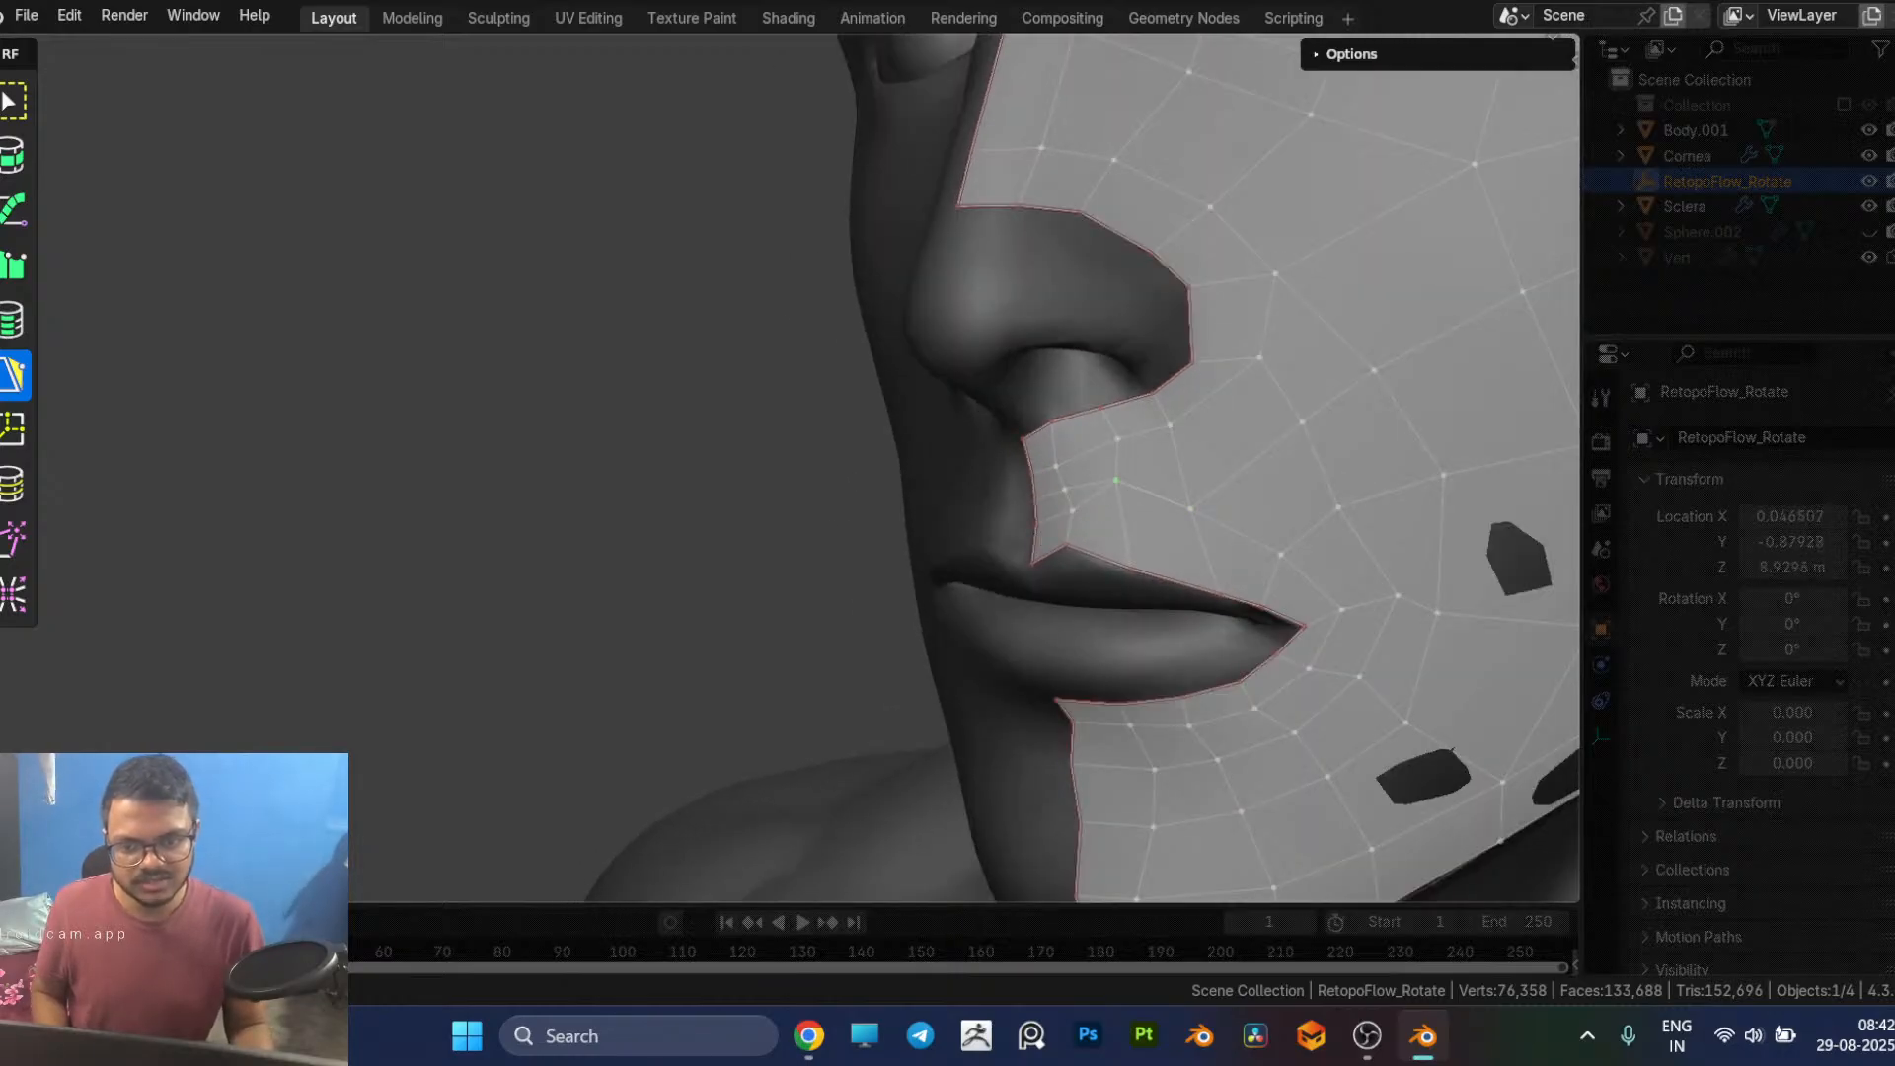
{"action": "left_click", "coordinate": [1070, 511]}
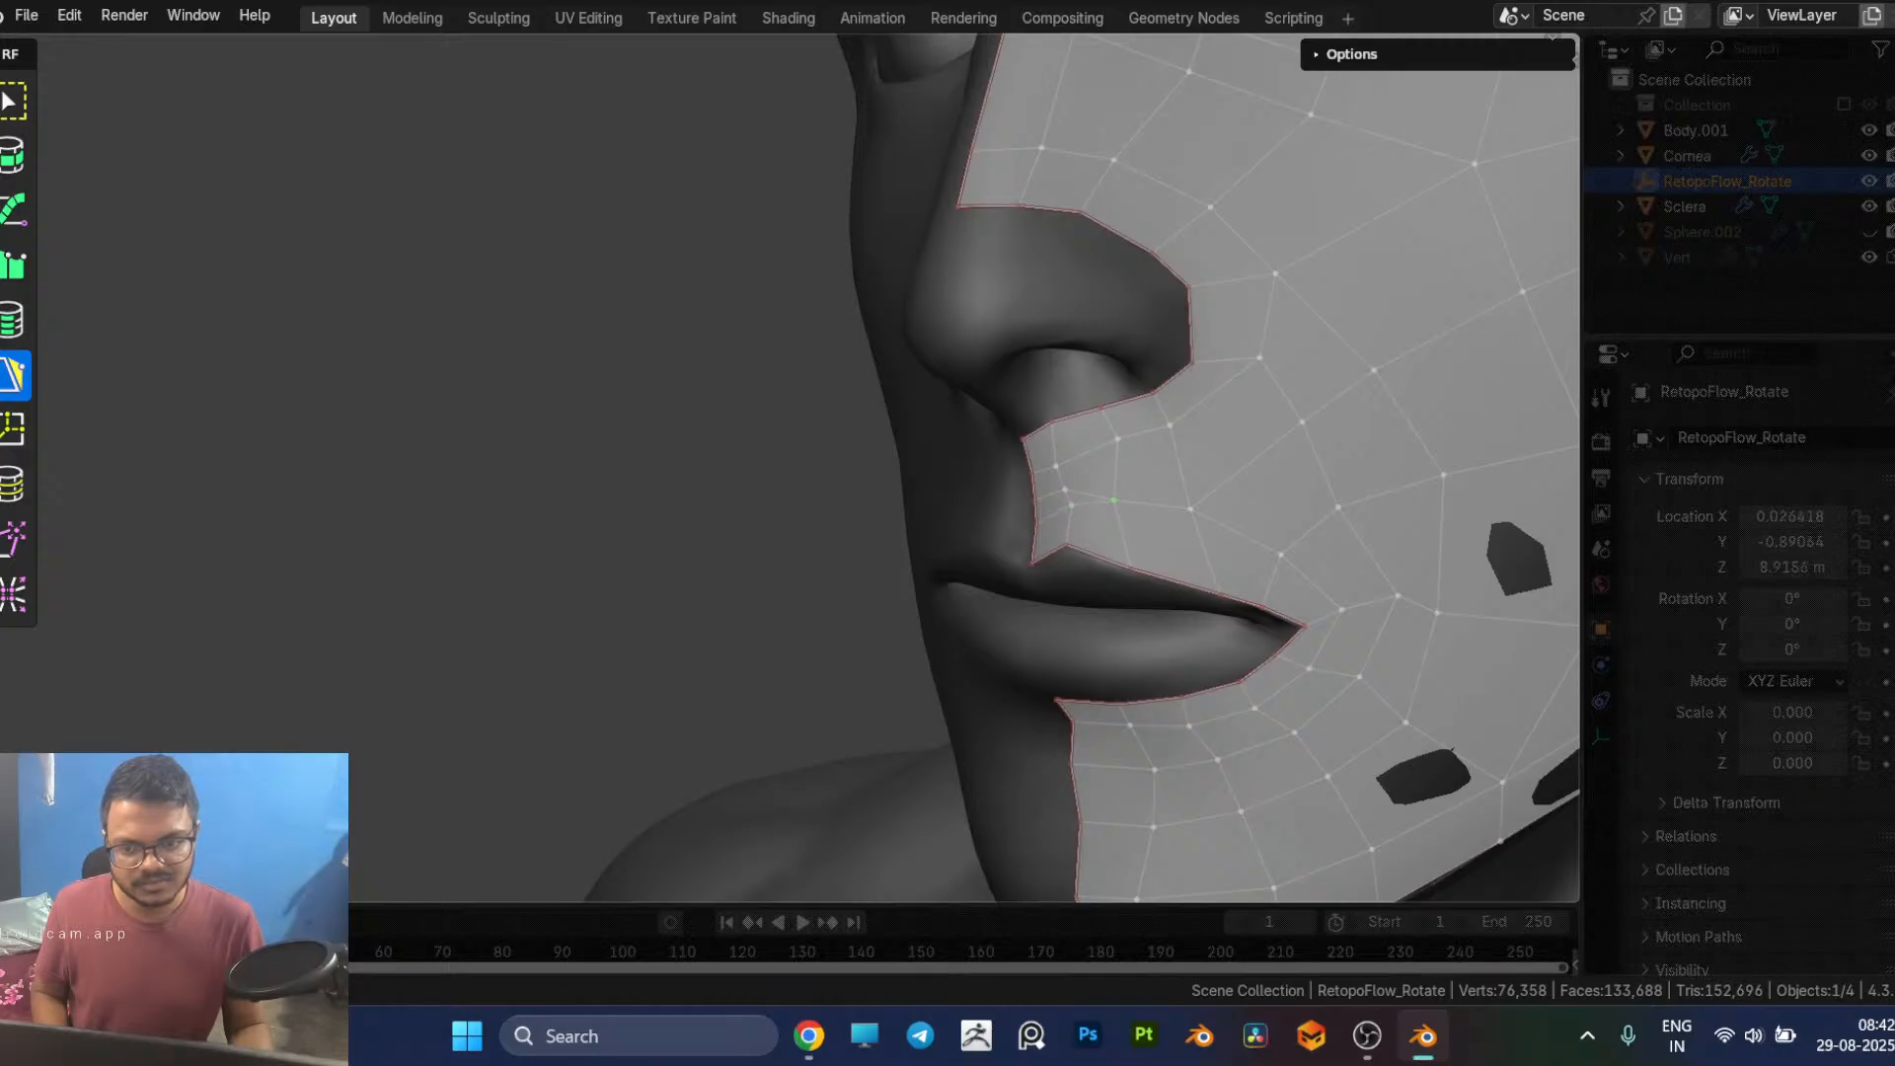
{"action": "left_click_drag", "start_coordinate": [1065, 490], "coordinate": [1035, 514]}
{"action": "scroll", "coordinate": [1181, 530], "scroll_direction": "down", "scroll_amount": 5}
{"action": "middle_click_drag", "start_coordinate": [1180, 529], "coordinate": [1142, 518]}
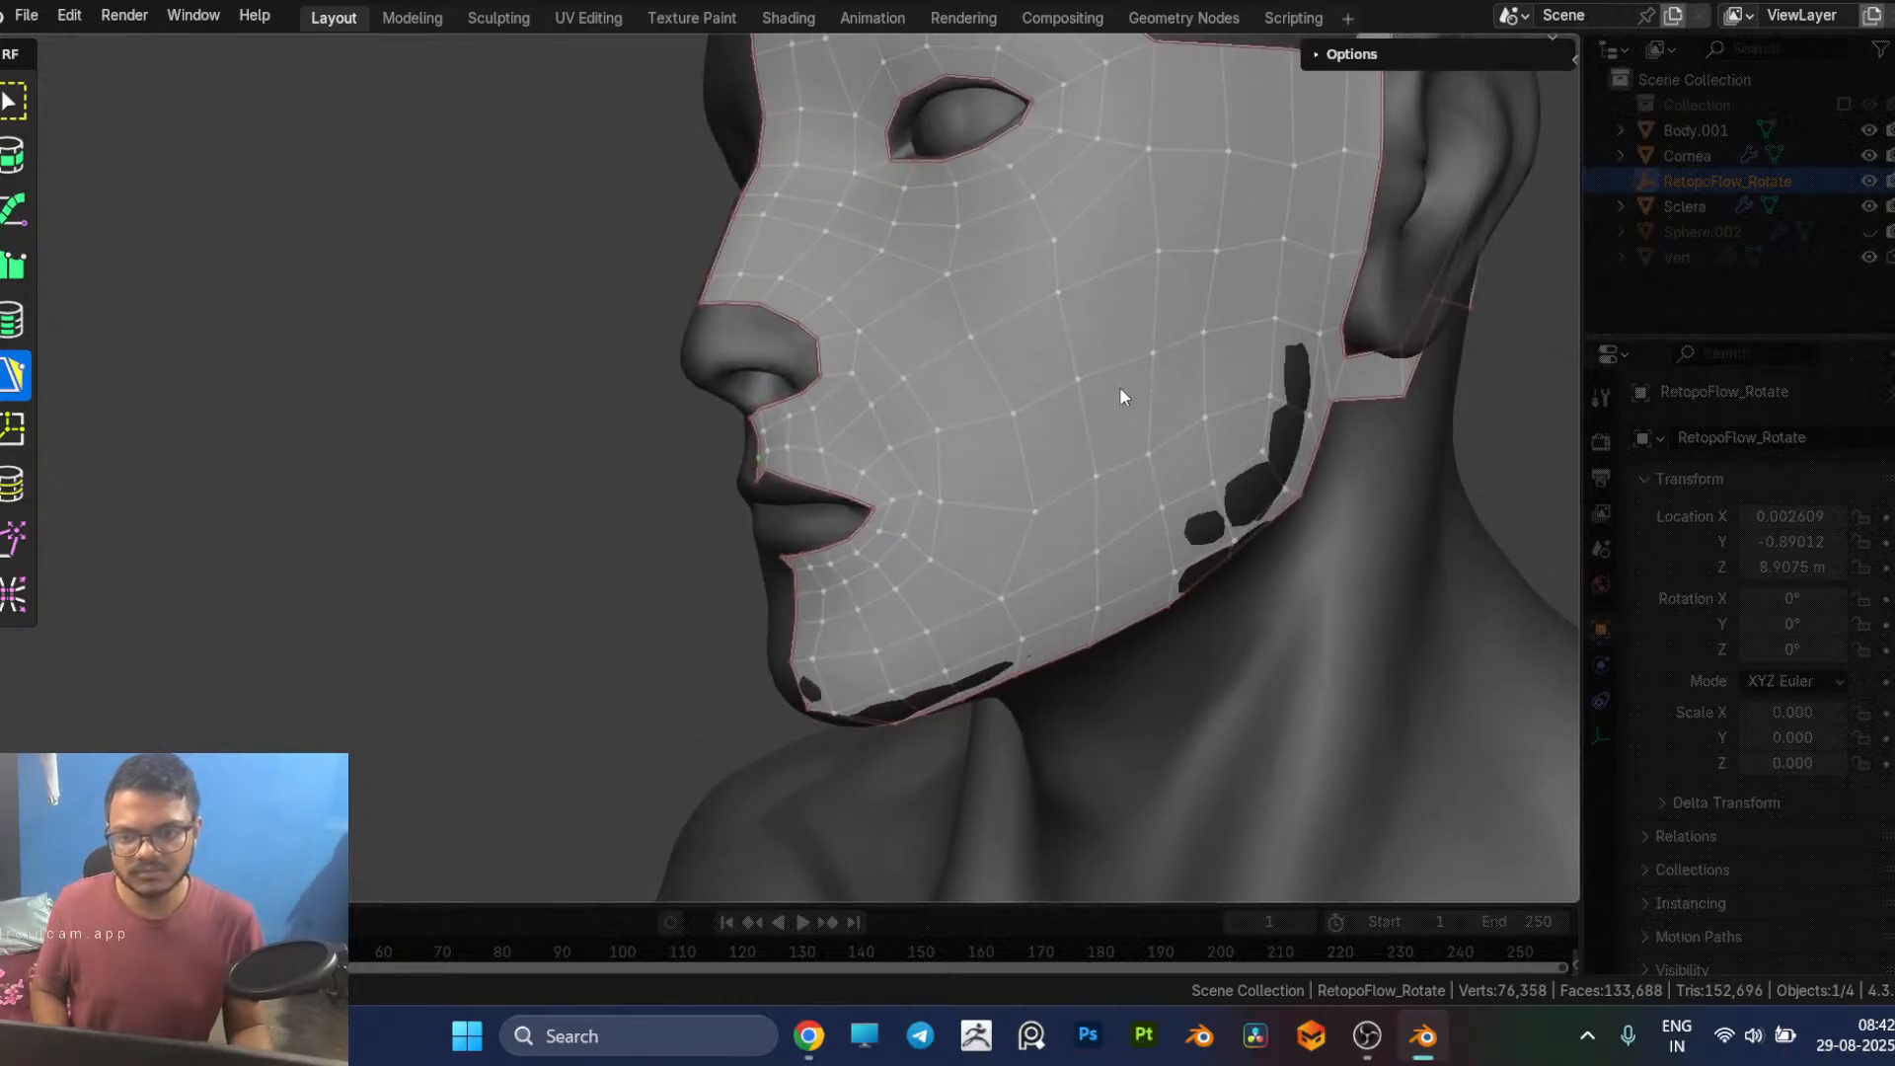
{"action": "middle_click_drag", "start_coordinate": [971, 525], "coordinate": [1043, 535]}
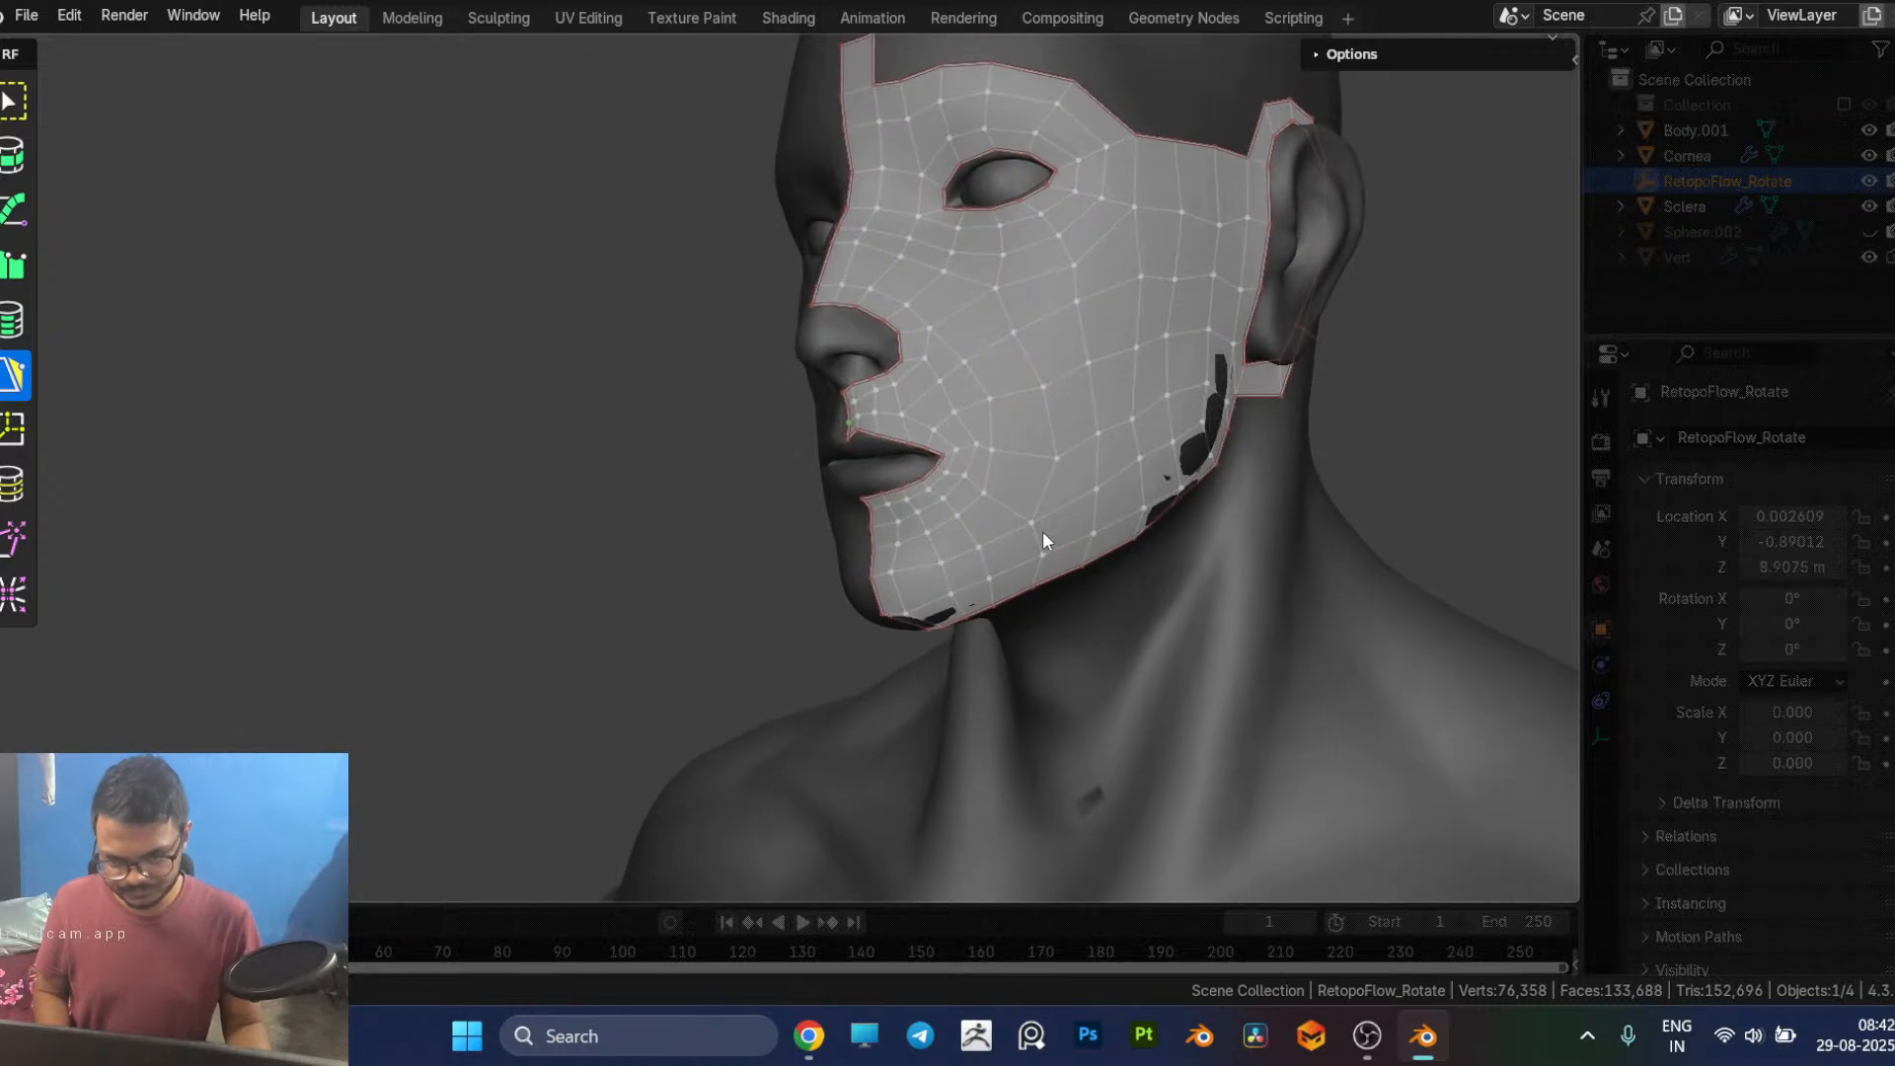
Step: Smooth the cheek topology beside the mouth and nose with the Relax brush, then return to PolyPen
{"action": "key", "text": "9"}
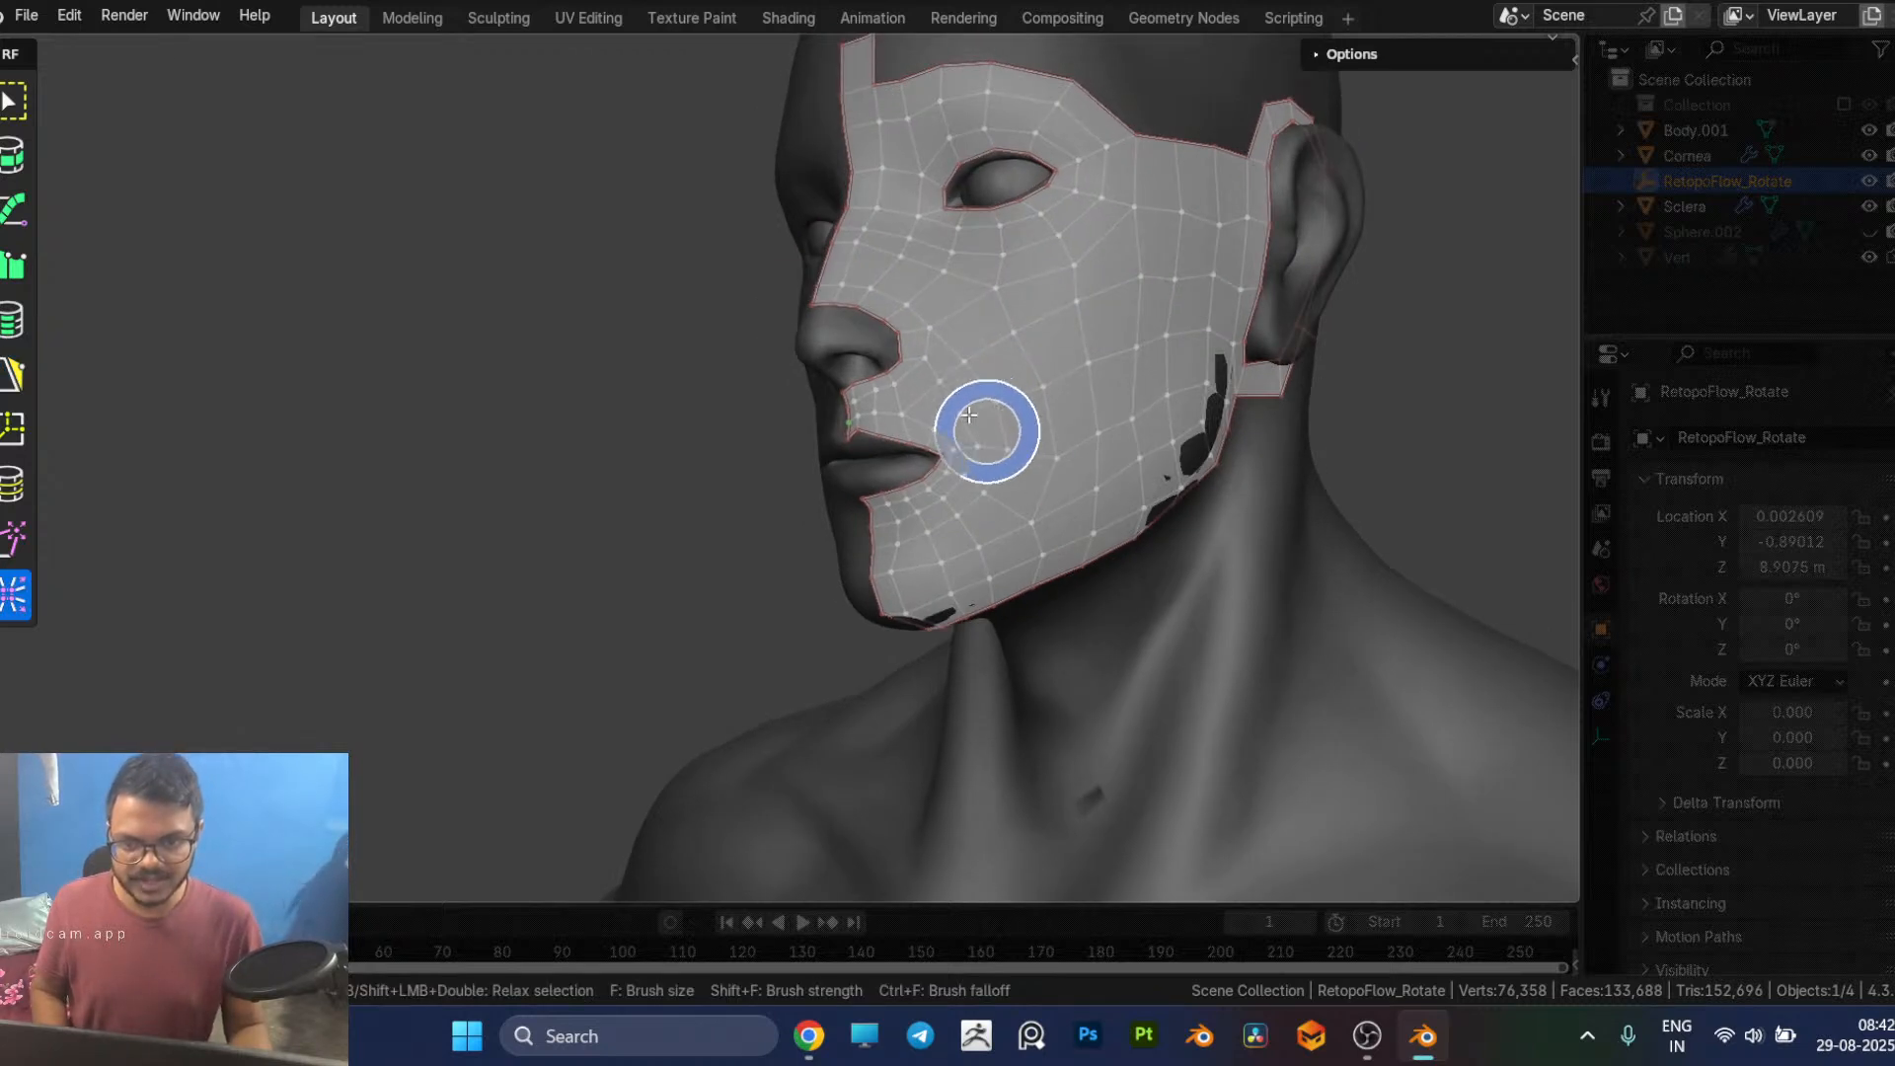
{"action": "left_click_drag", "start_coordinate": [945, 393], "coordinate": [936, 338]}
{"action": "scroll", "coordinate": [1215, 504], "scroll_direction": "up", "scroll_amount": 6}
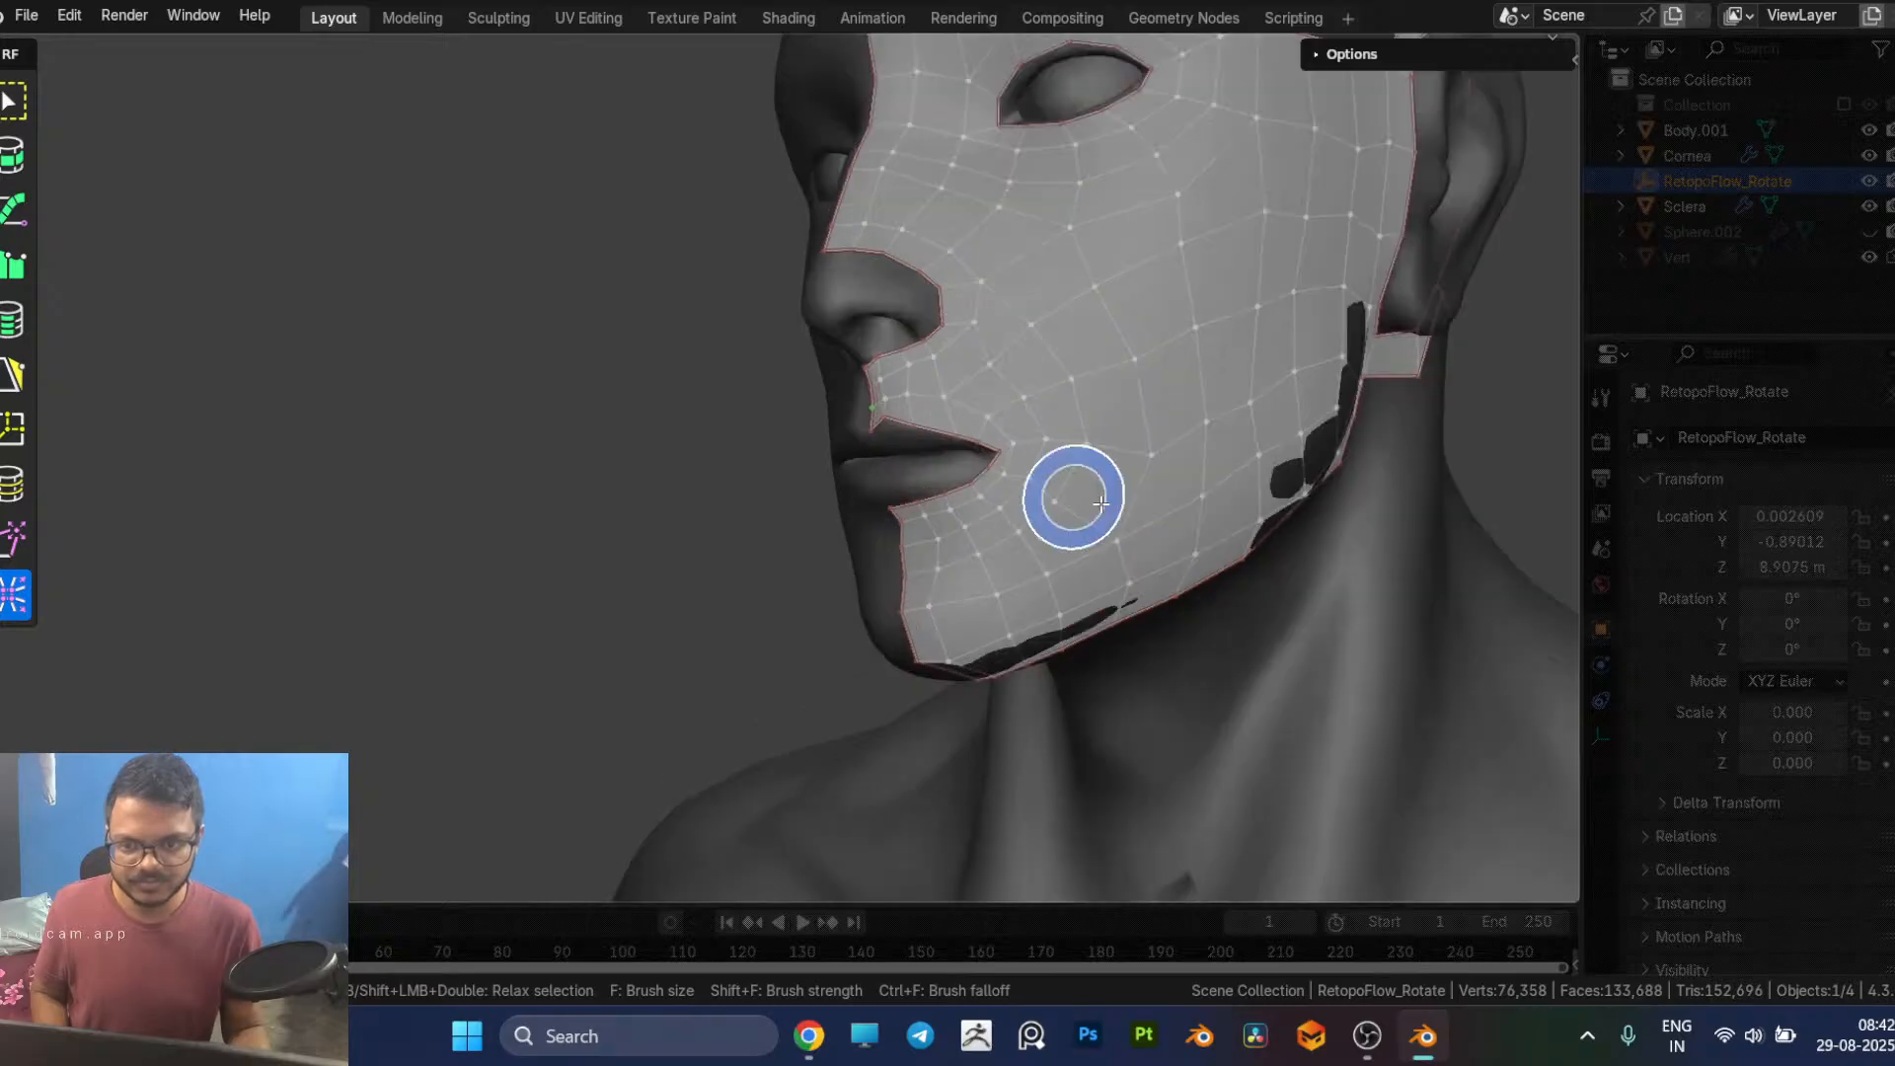
{"action": "middle_click_drag", "start_coordinate": [1215, 503], "coordinate": [1142, 524]}
{"action": "scroll", "coordinate": [1145, 532], "scroll_direction": "up", "scroll_amount": 3}
{"action": "key", "text": "5"}
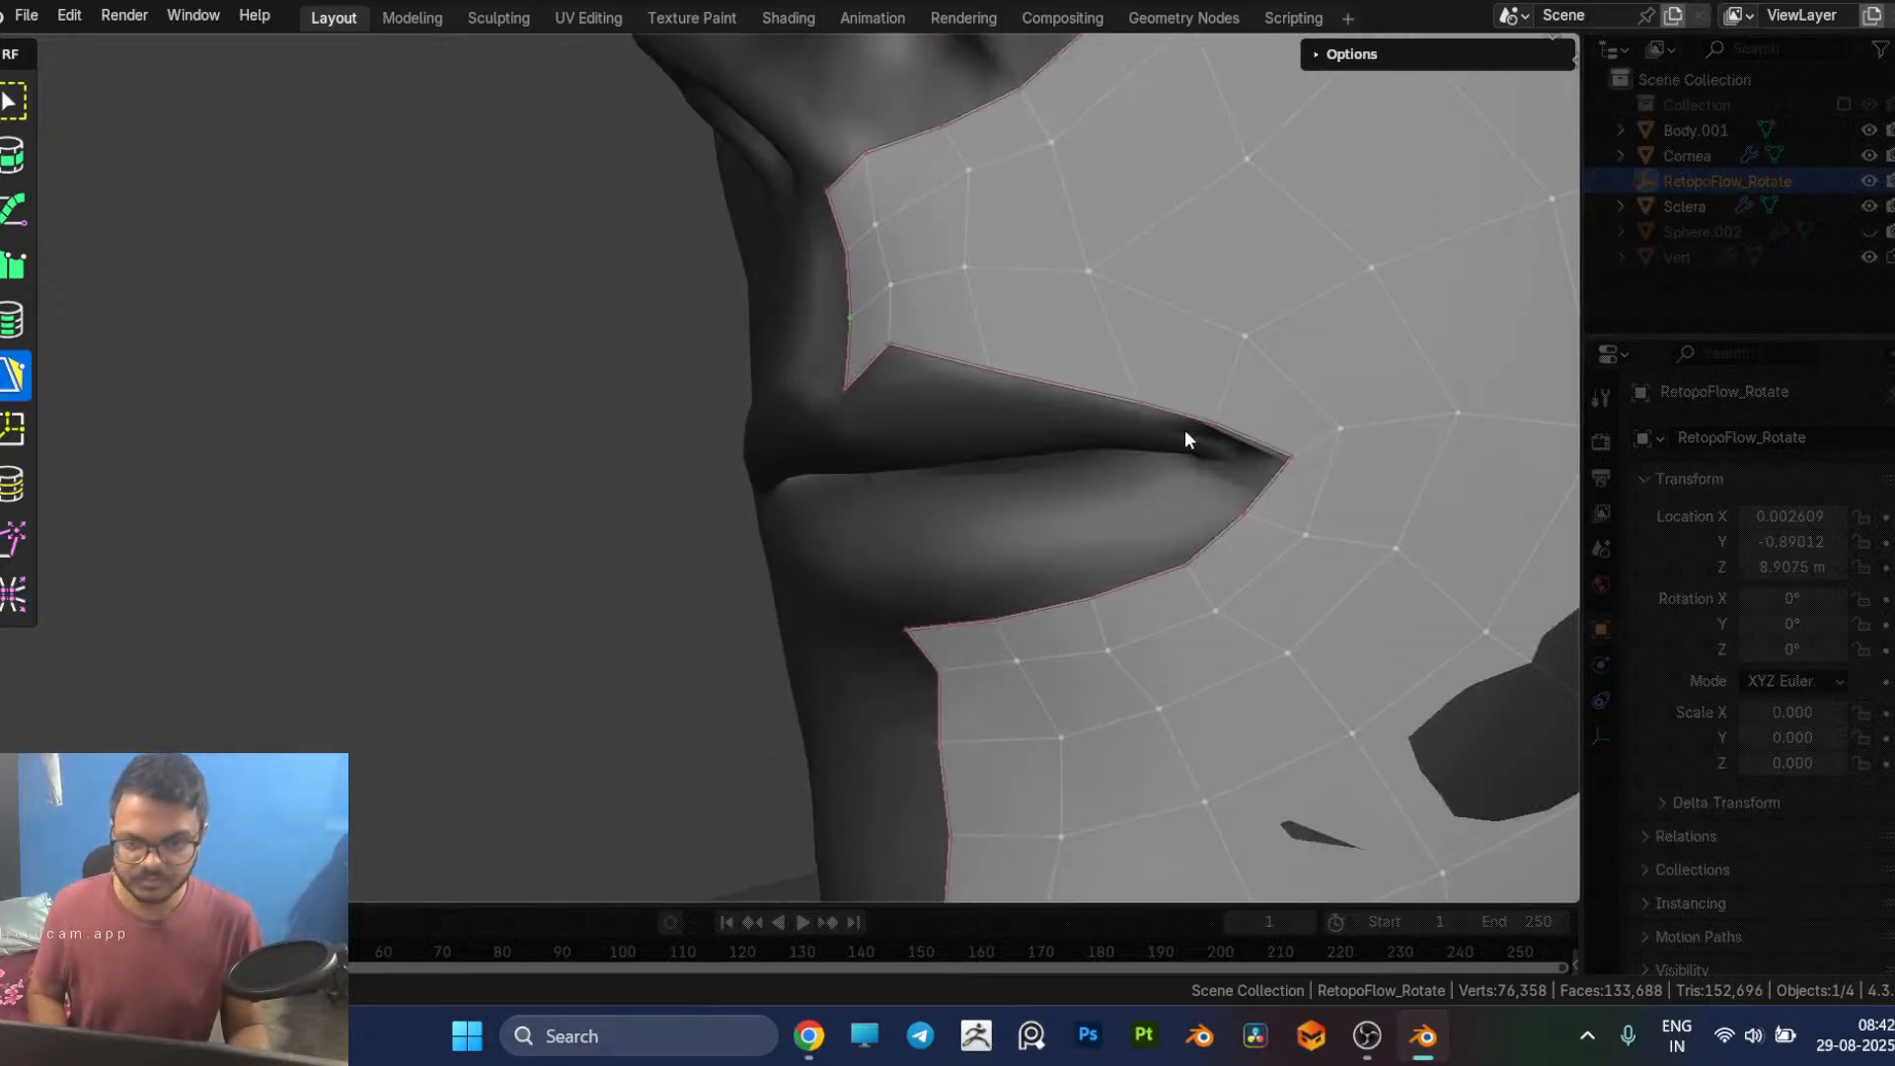
Step: Move the vertices beside the mouth corner, next to the nostril and below the eye to even out the surrounding quads
{"action": "scroll", "coordinate": [1323, 444], "scroll_direction": "down", "scroll_amount": 4}
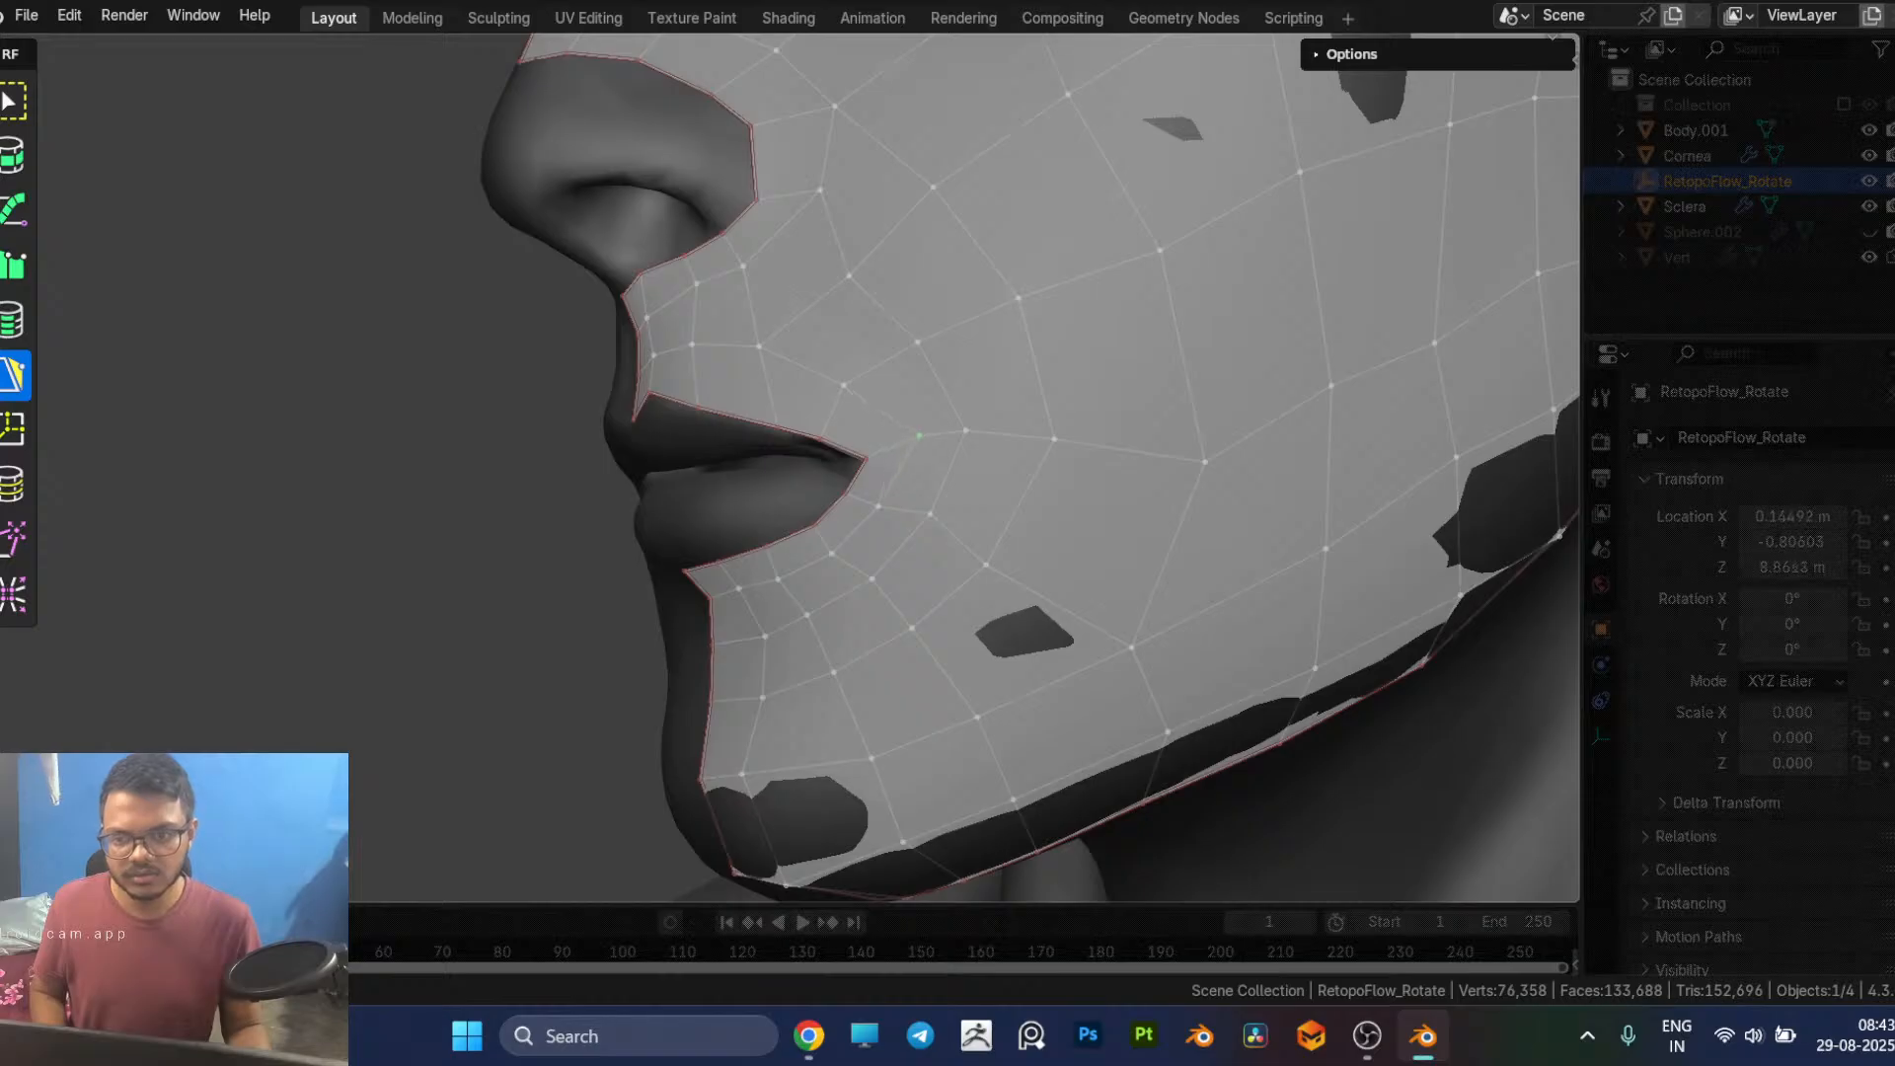
{"action": "middle_click_drag", "start_coordinate": [815, 241], "coordinate": [961, 284]}
{"action": "left_click_drag", "start_coordinate": [956, 299], "coordinate": [939, 320]}
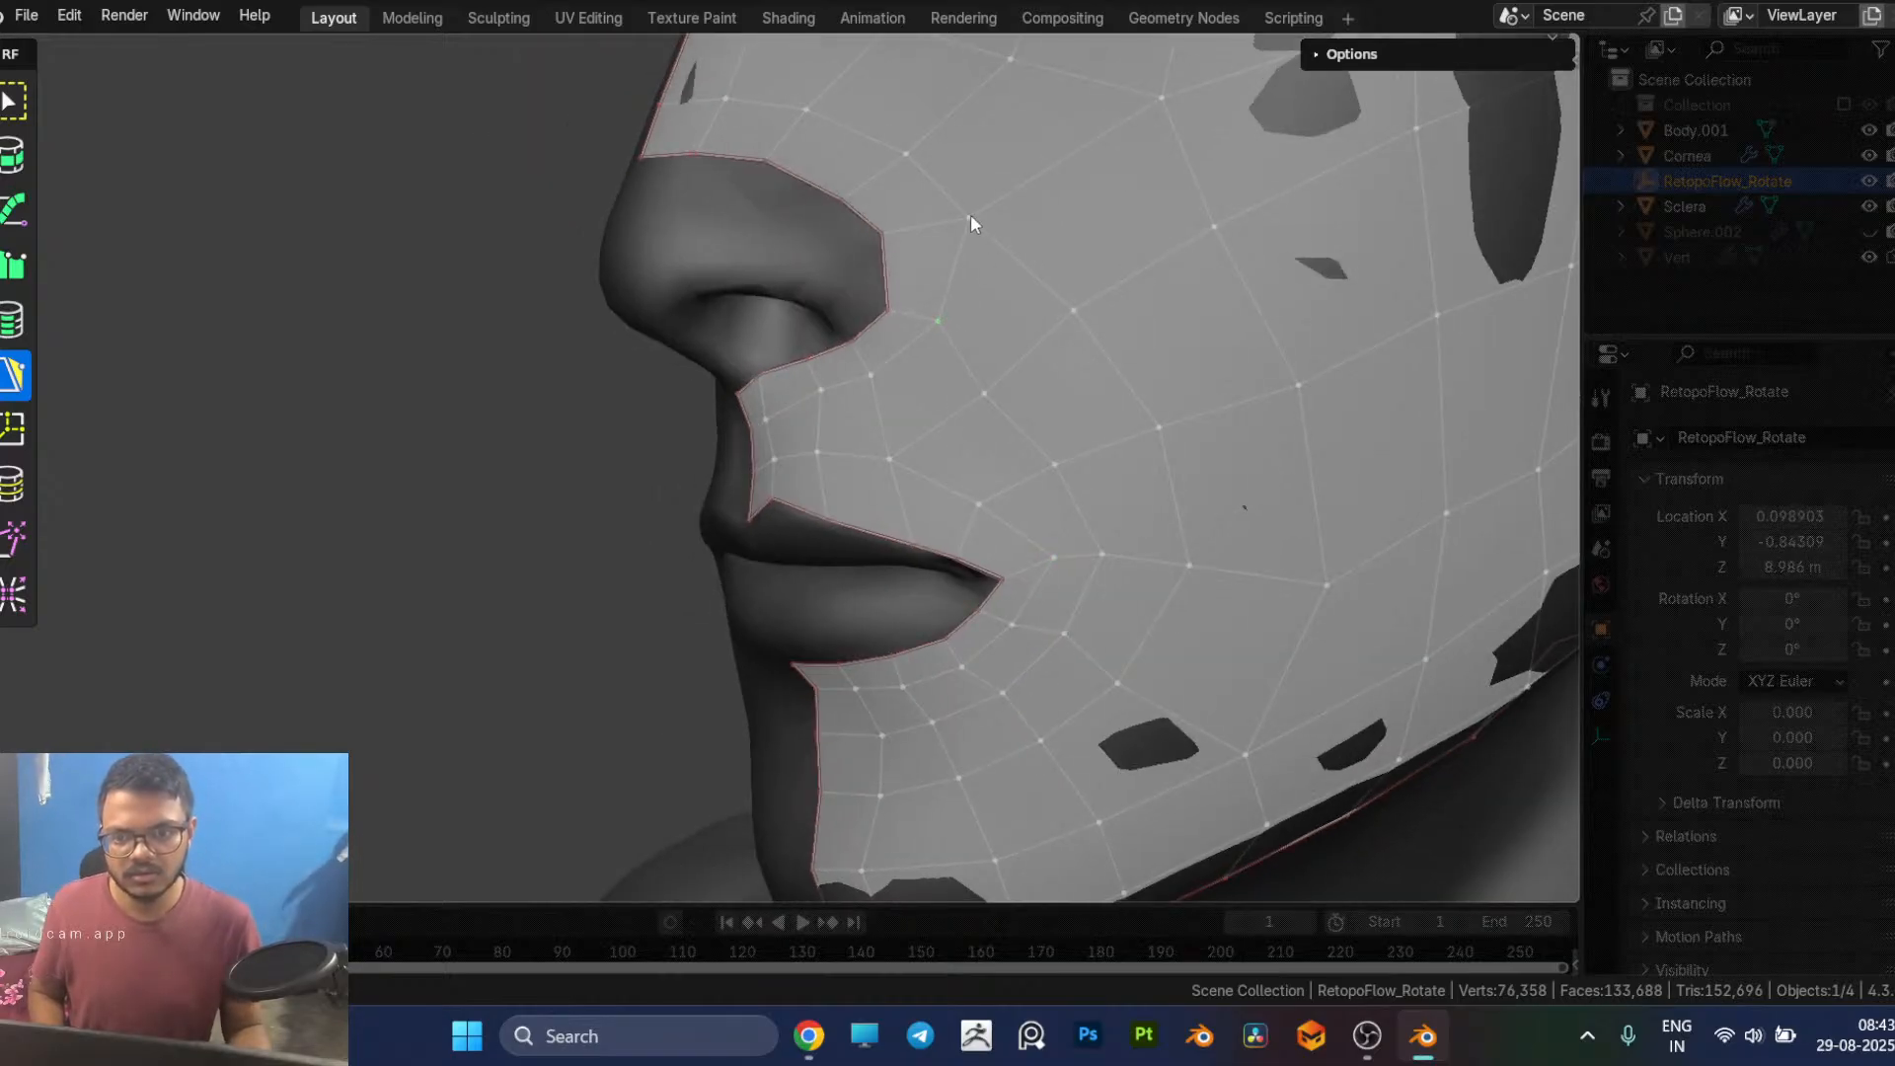
{"action": "scroll", "coordinate": [1009, 316], "scroll_direction": "down", "scroll_amount": 4}
{"action": "middle_click_drag", "start_coordinate": [1017, 327], "coordinate": [900, 350]}
{"action": "left_click_drag", "start_coordinate": [818, 292], "coordinate": [807, 297]}
{"action": "mouse_move", "coordinate": [904, 397]}
{"action": "middle_mouse_down"}
{"action": "mouse_move", "coordinate": [901, 383]}
{"action": "mouse_move", "coordinate": [890, 424]}
{"action": "middle_mouse_up"}
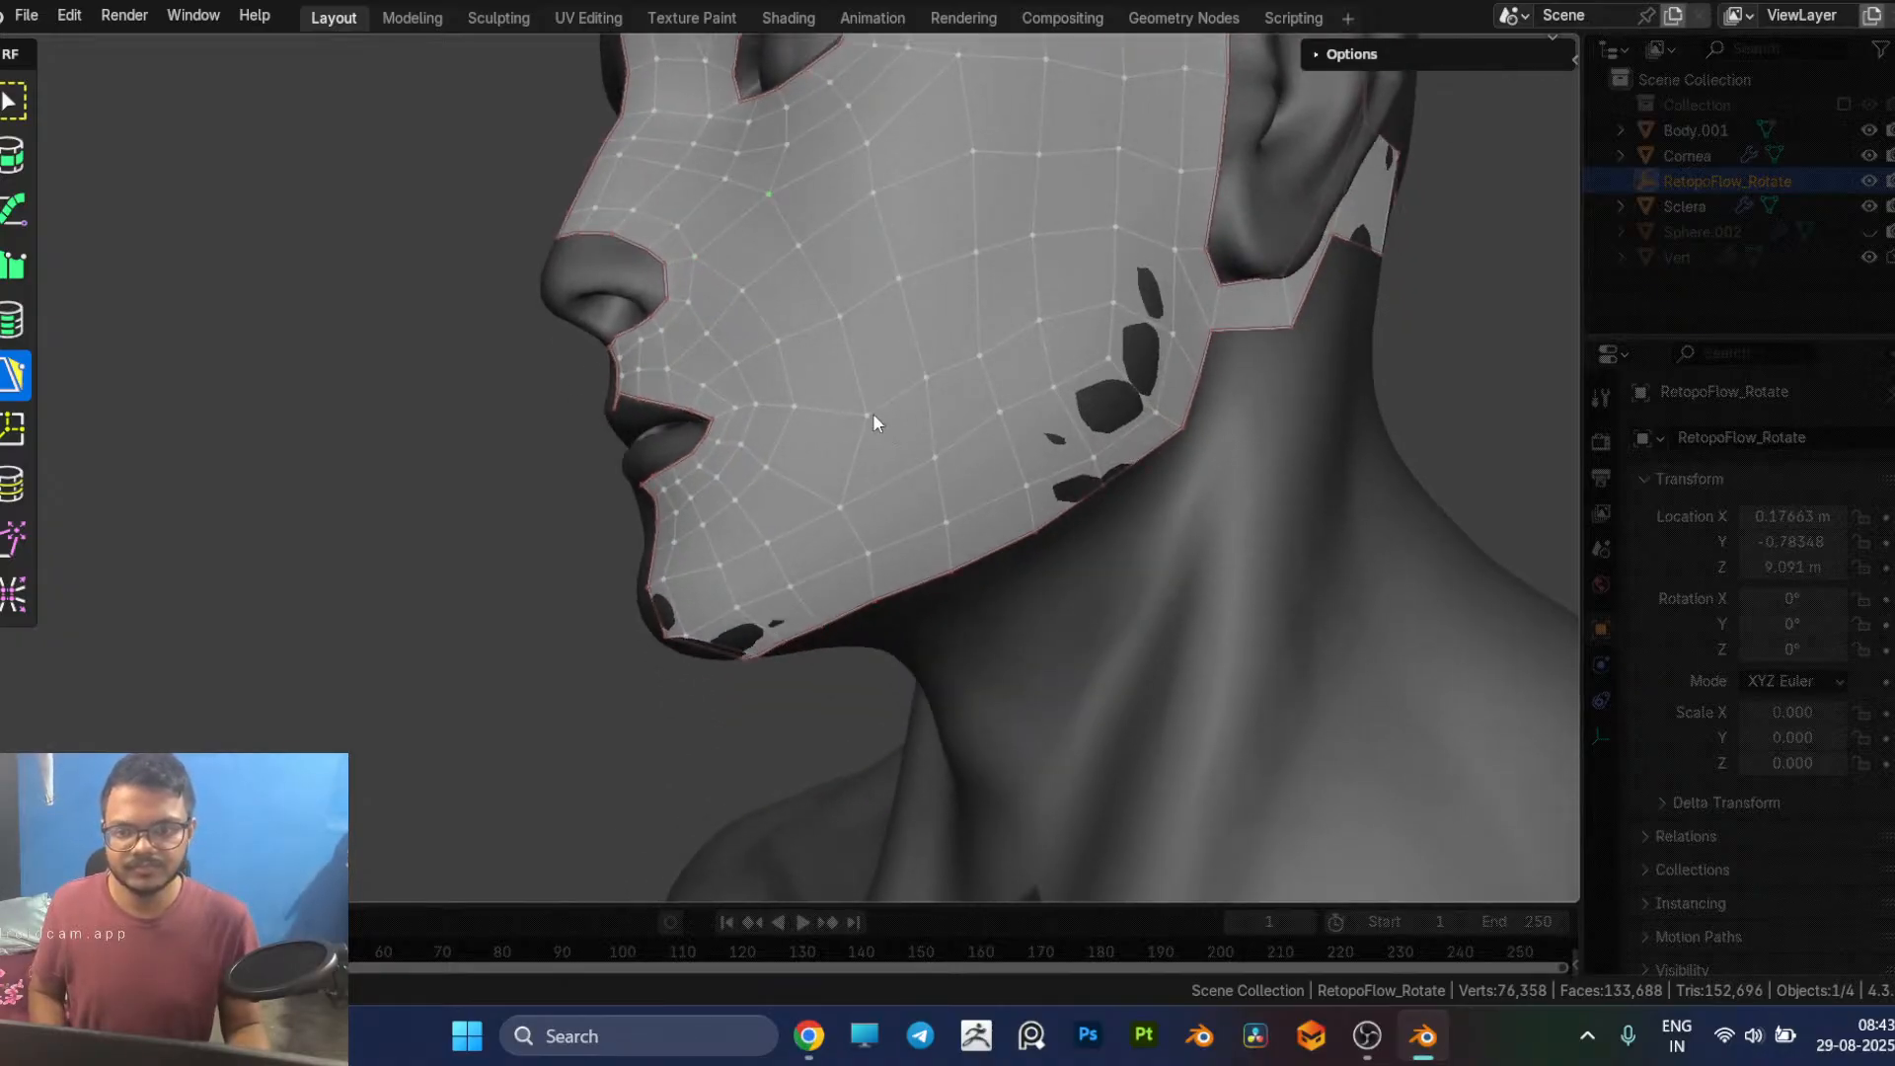
Step: Move the lower-cheek vertices between the mouth corner and the jawline to space the quad loops evenly
{"action": "scroll", "coordinate": [994, 385], "scroll_direction": "down", "scroll_amount": 3}
{"action": "mouse_move", "coordinate": [994, 385]}
{"action": "middle_mouse_down"}
{"action": "mouse_move", "coordinate": [936, 377]}
{"action": "mouse_move", "coordinate": [948, 394]}
{"action": "mouse_move", "coordinate": [1023, 388]}
{"action": "middle_mouse_up"}
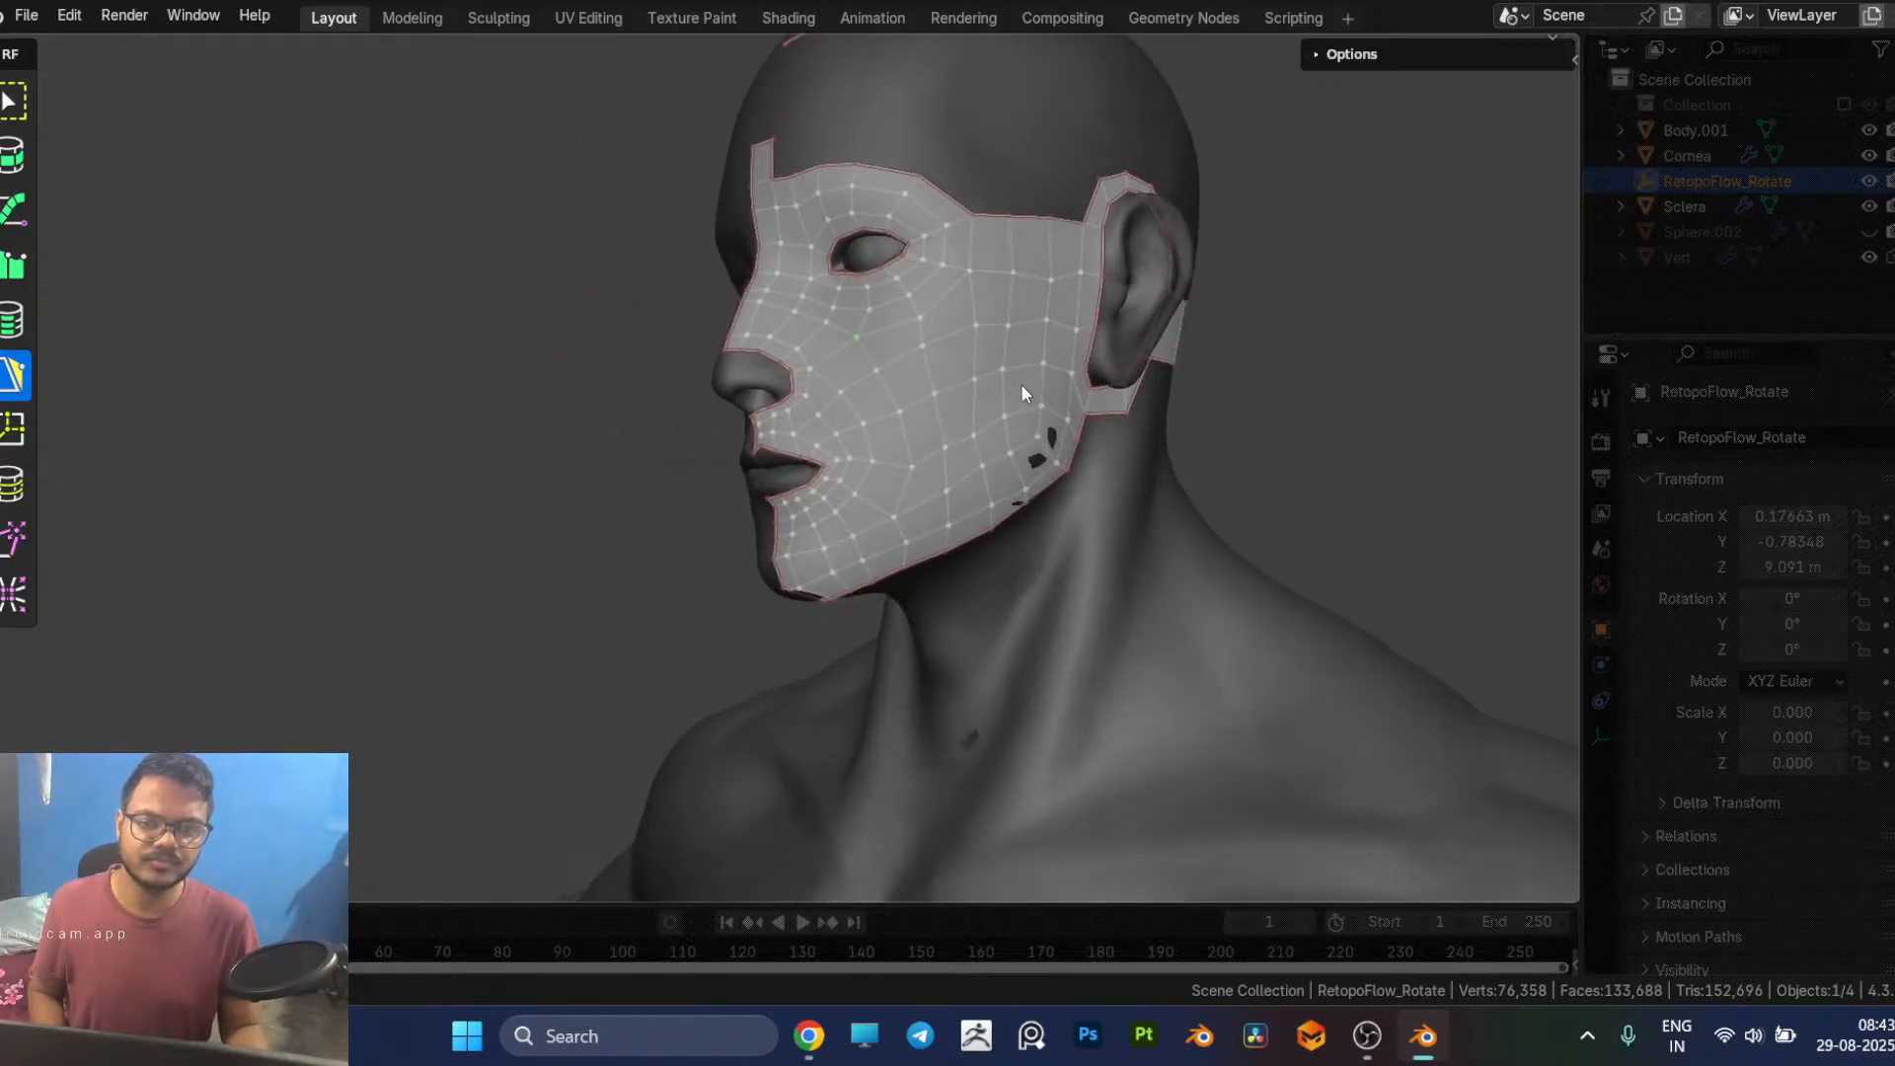
{"action": "scroll", "coordinate": [977, 444], "scroll_direction": "up", "scroll_amount": 2}
{"action": "scroll", "coordinate": [932, 483], "scroll_direction": "up", "scroll_amount": 3}
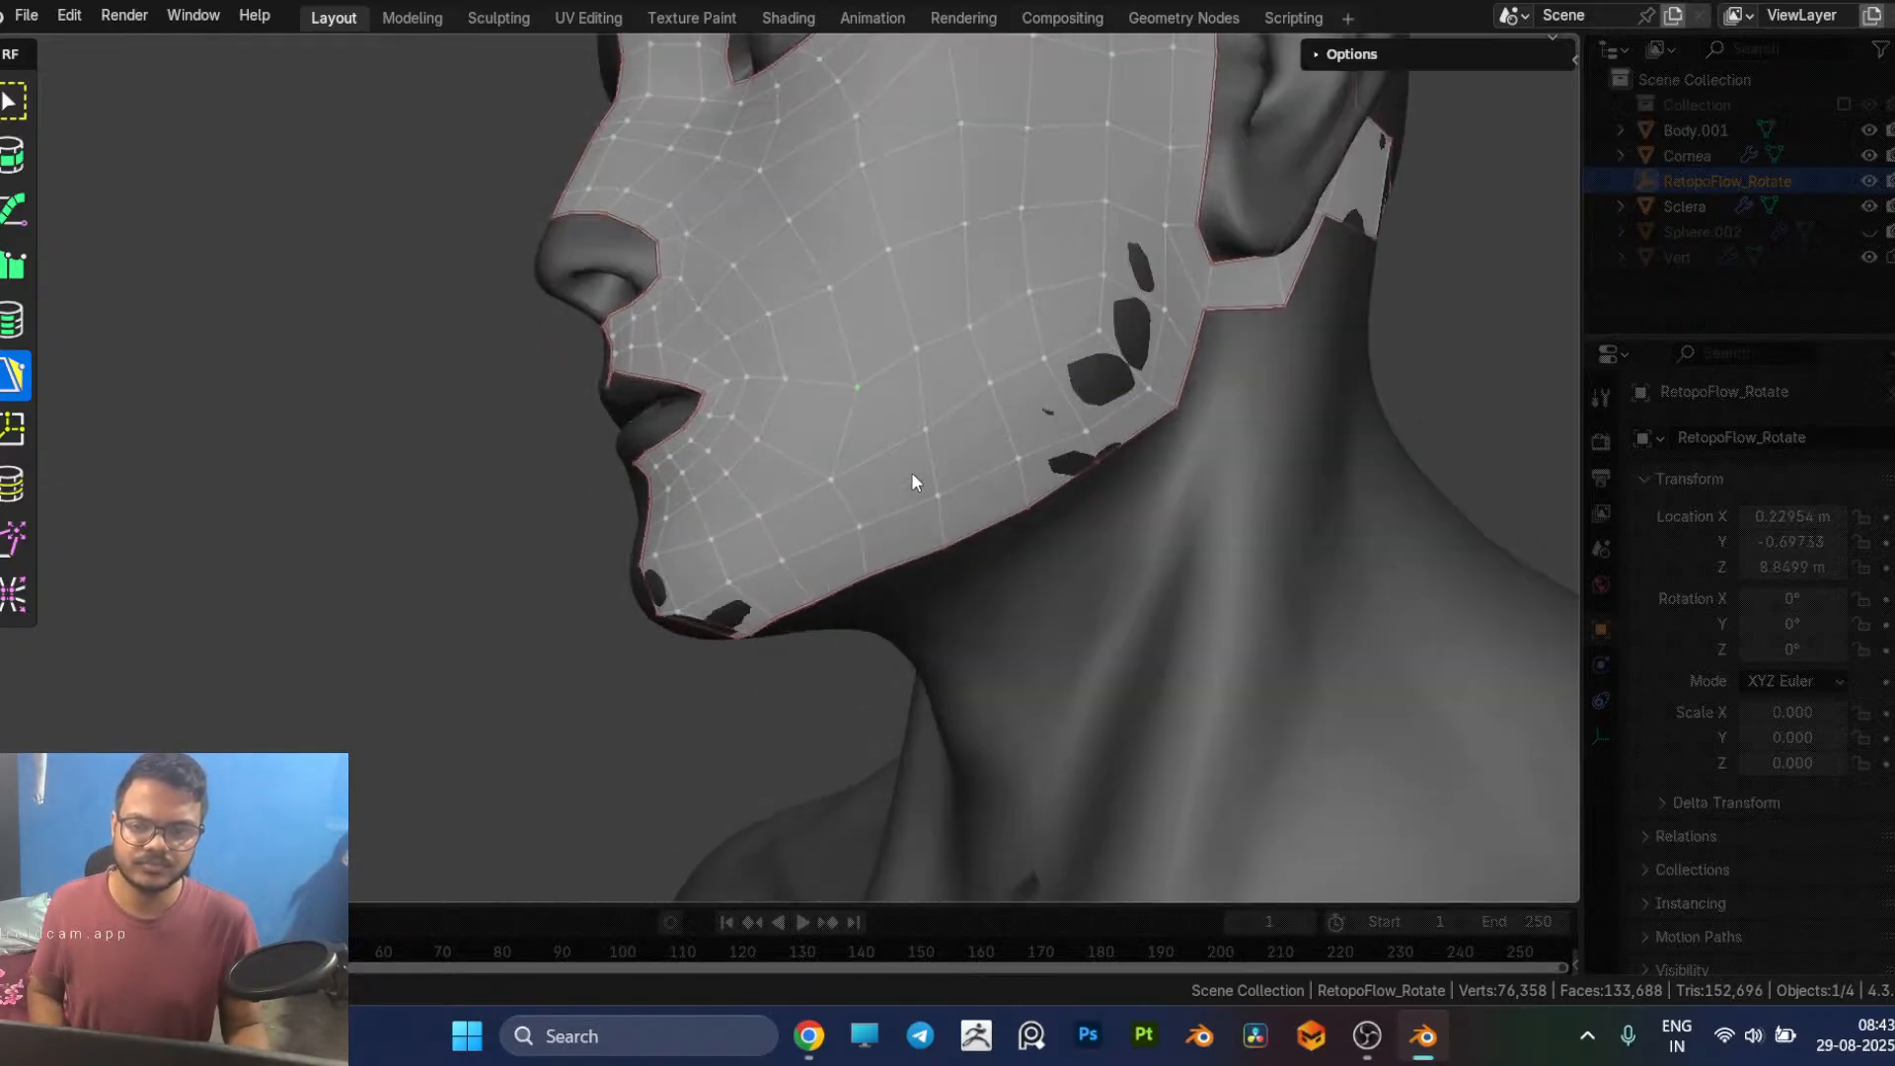
{"action": "left_click_drag", "start_coordinate": [859, 388], "coordinate": [853, 366]}
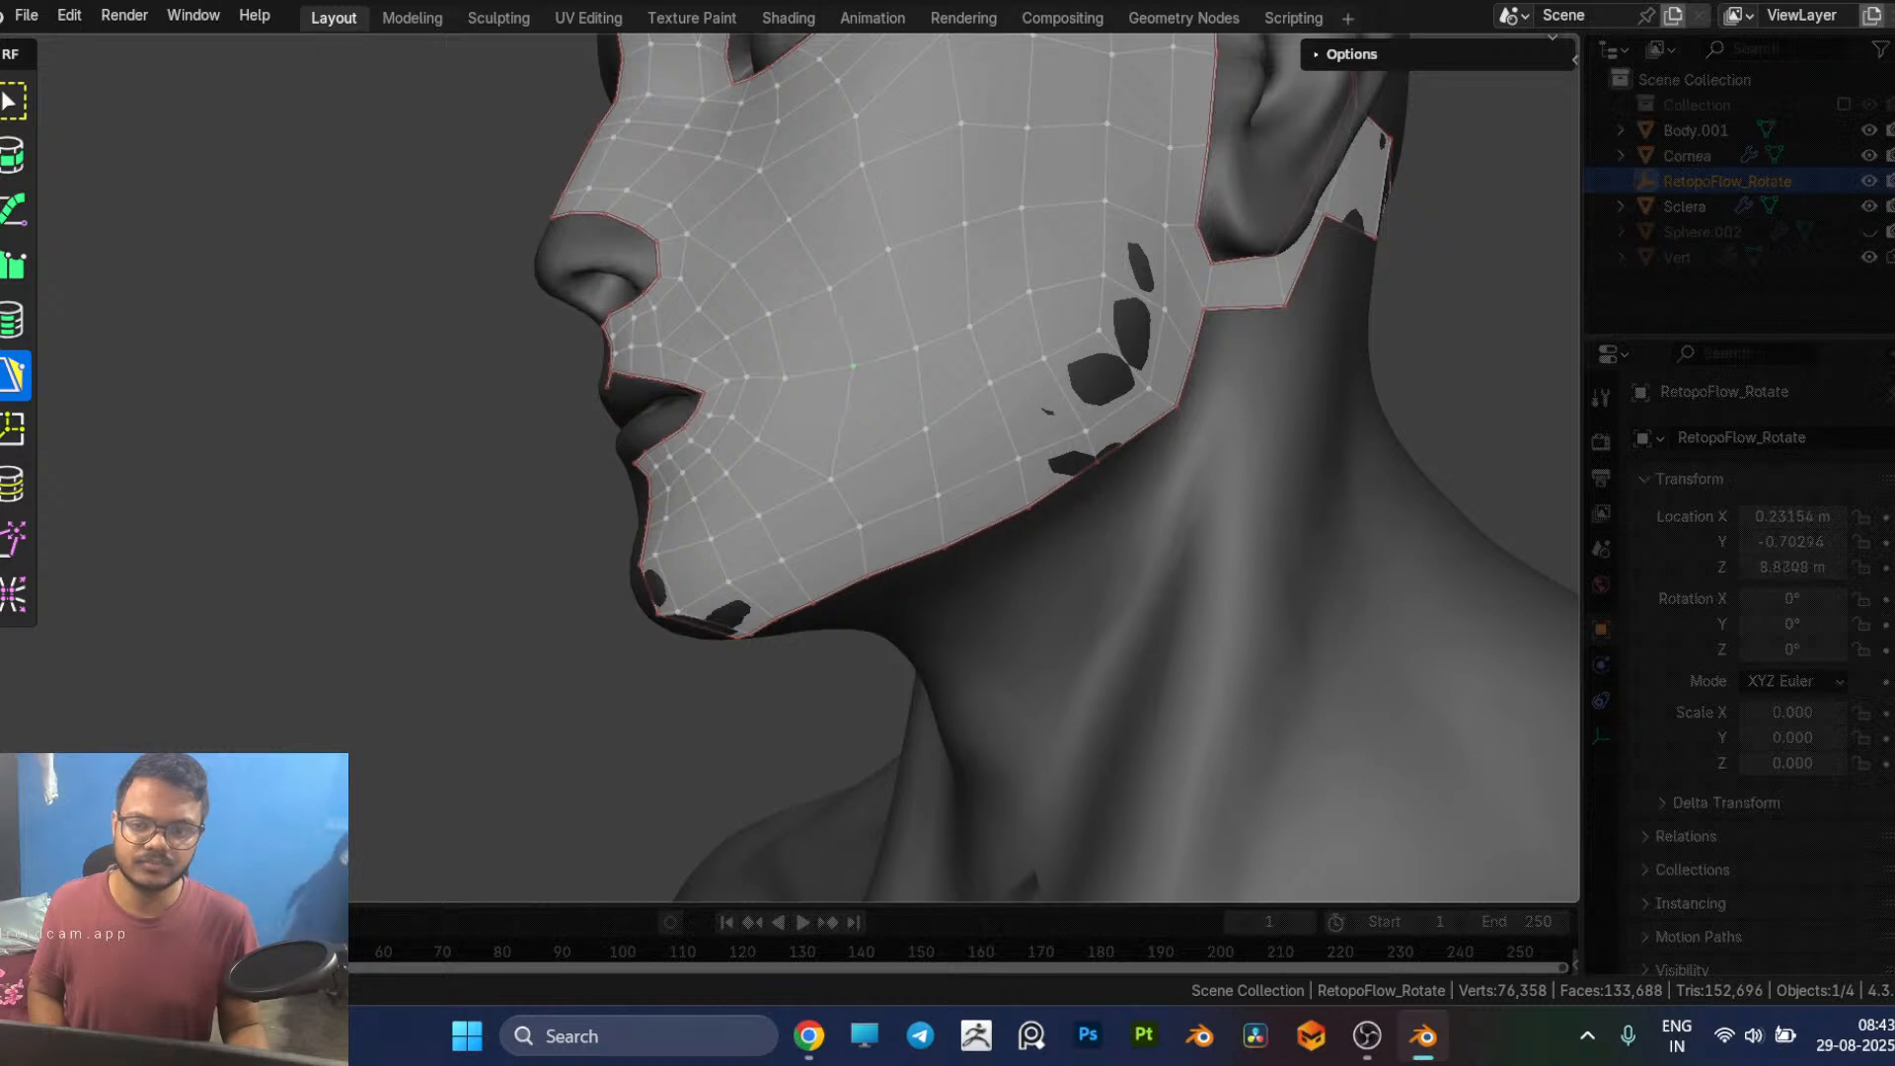
{"action": "left_click_drag", "start_coordinate": [828, 480], "coordinate": [838, 455]}
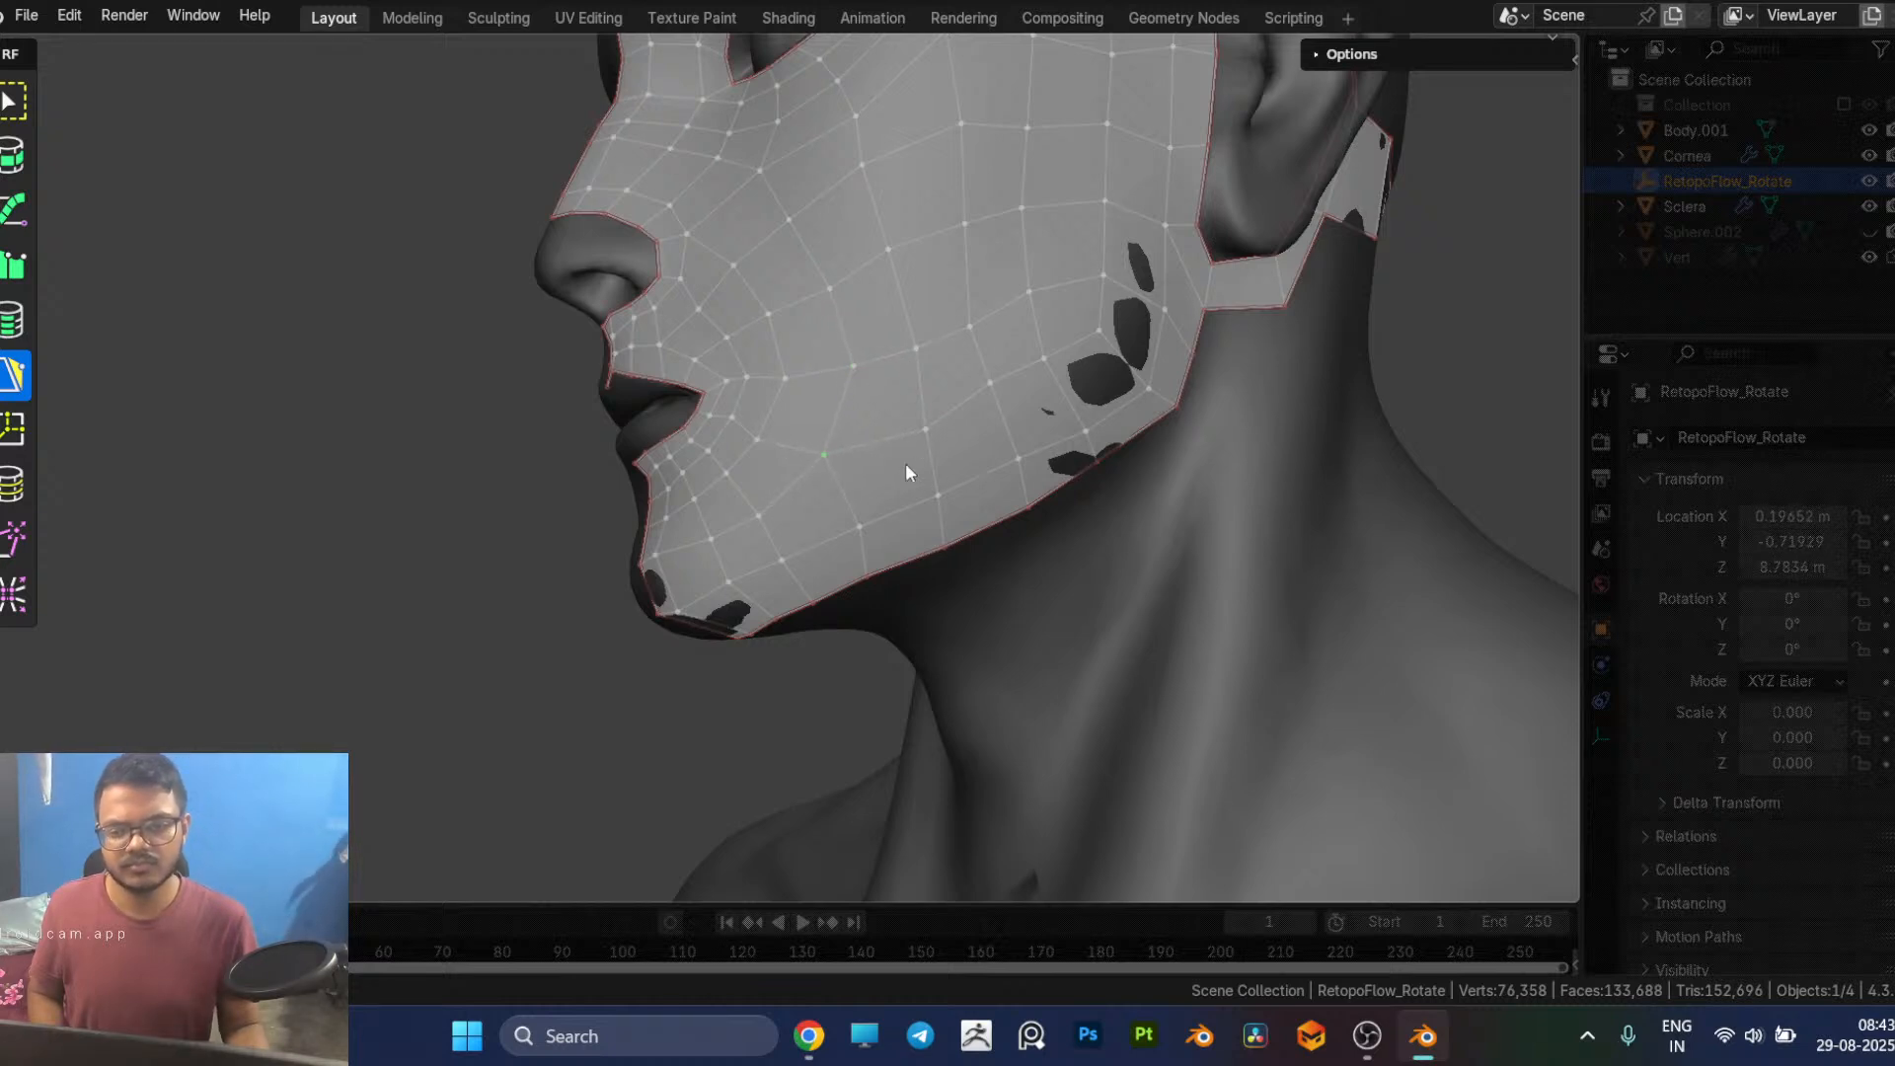
{"action": "left_click_drag", "start_coordinate": [862, 528], "coordinate": [852, 524]}
{"action": "middle_click_drag", "start_coordinate": [890, 498], "coordinate": [865, 485]}
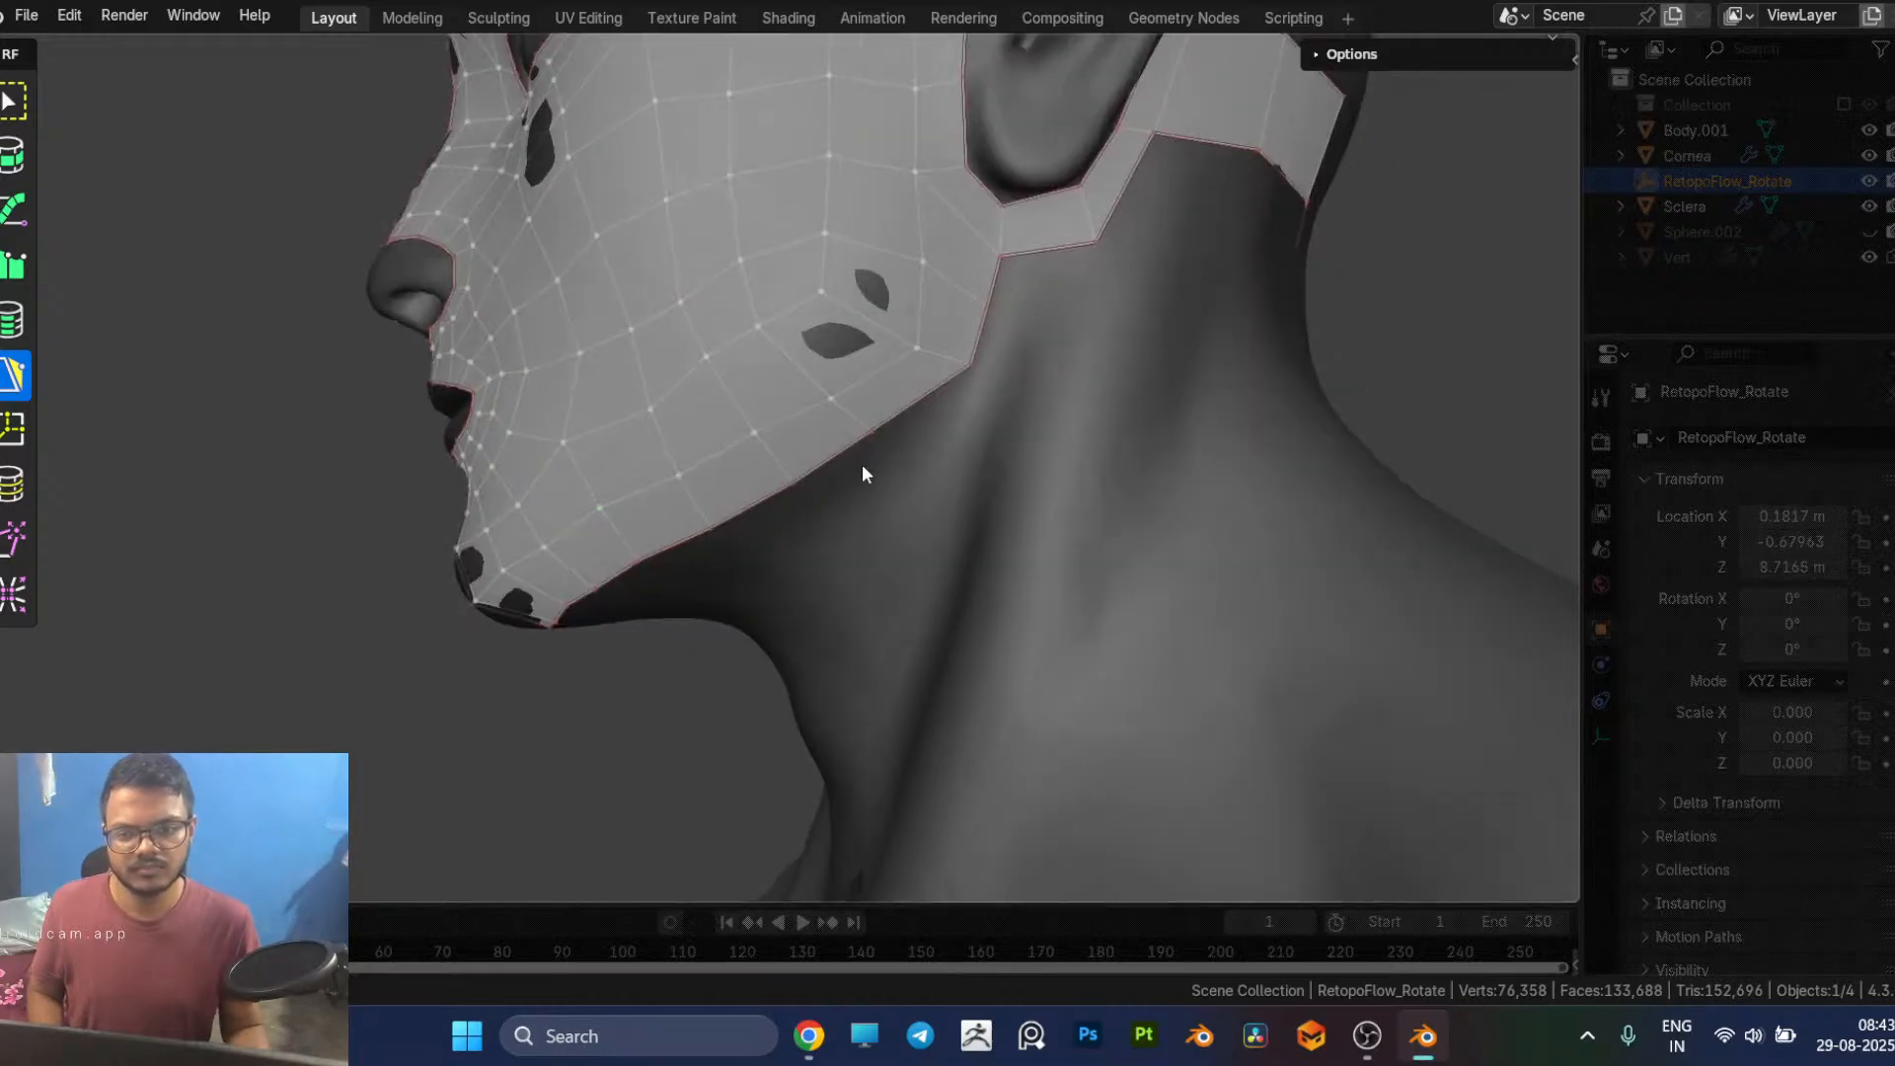
Step: Shift the vertices at the jaw corner below the earlobe toward the cheek to even out the jawline quads
{"action": "left_click_drag", "start_coordinate": [827, 399], "coordinate": [809, 393]}
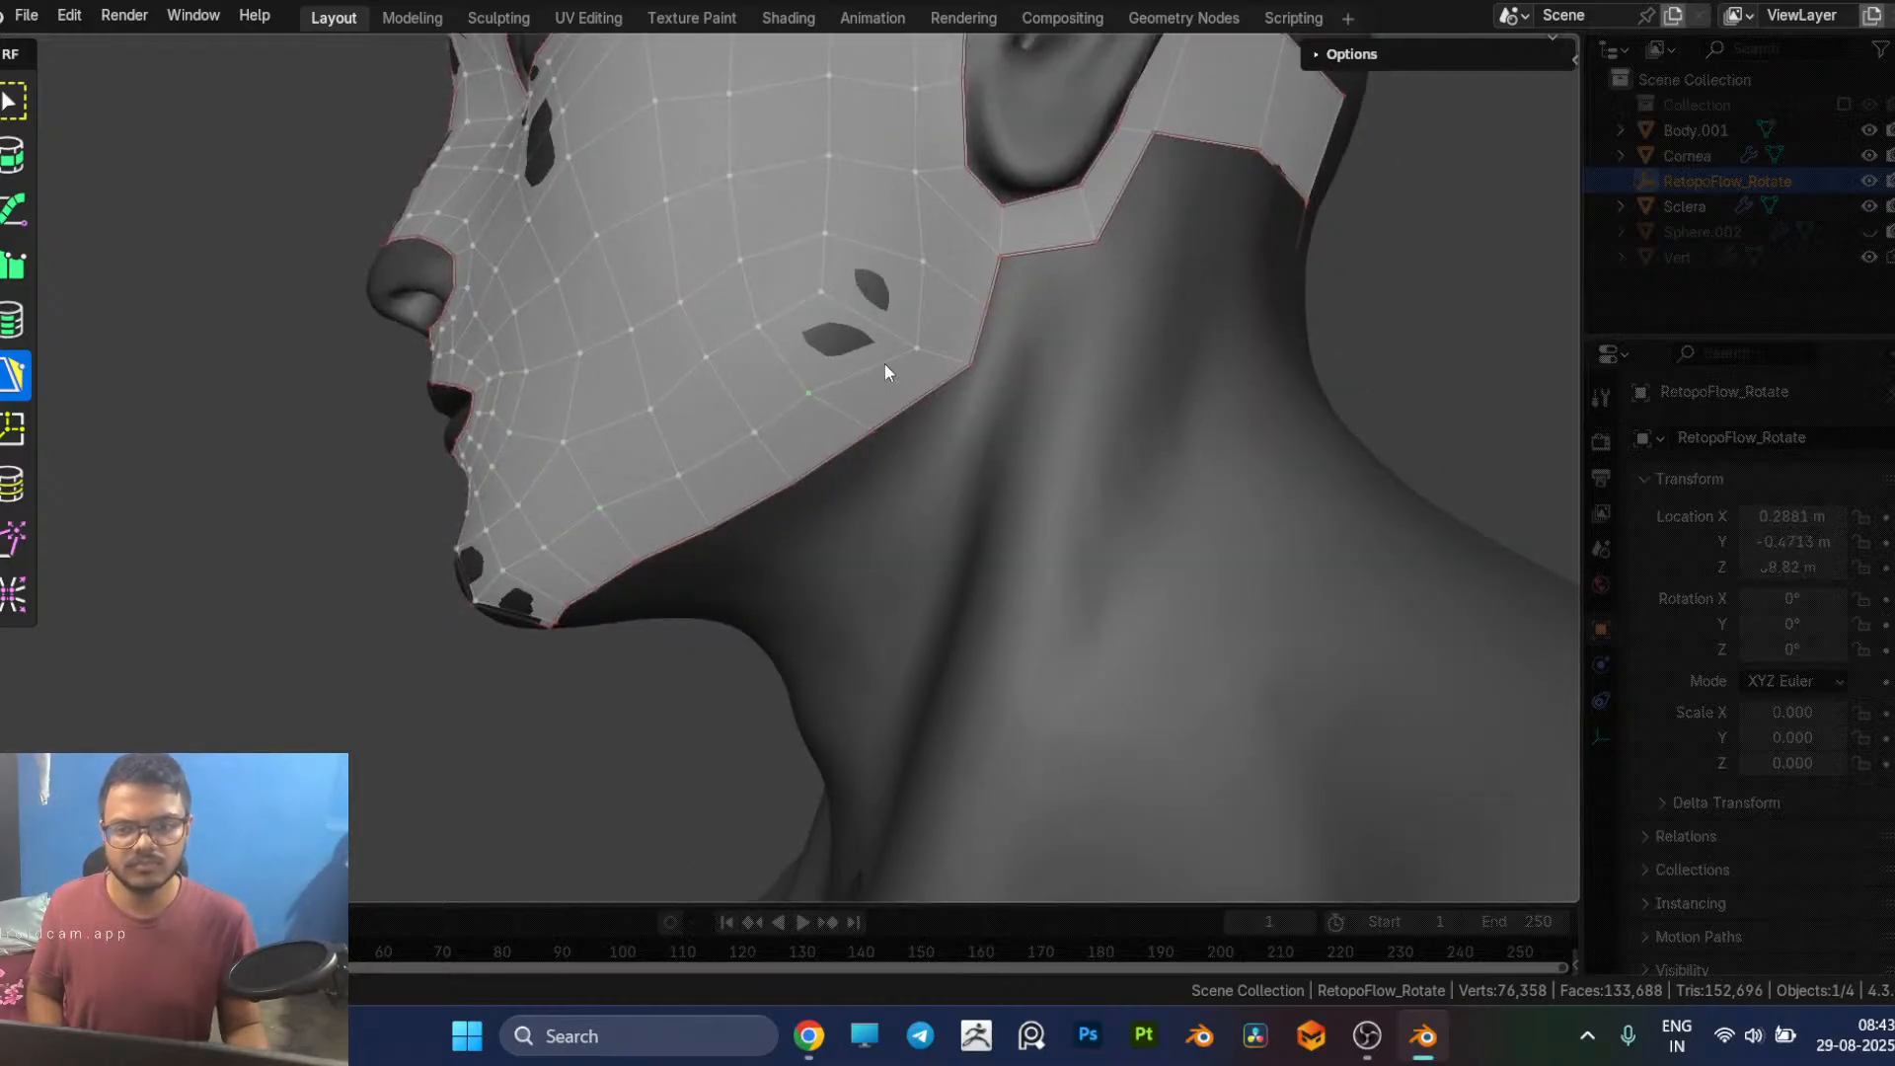
{"action": "left_click_drag", "start_coordinate": [918, 332], "coordinate": [896, 336]}
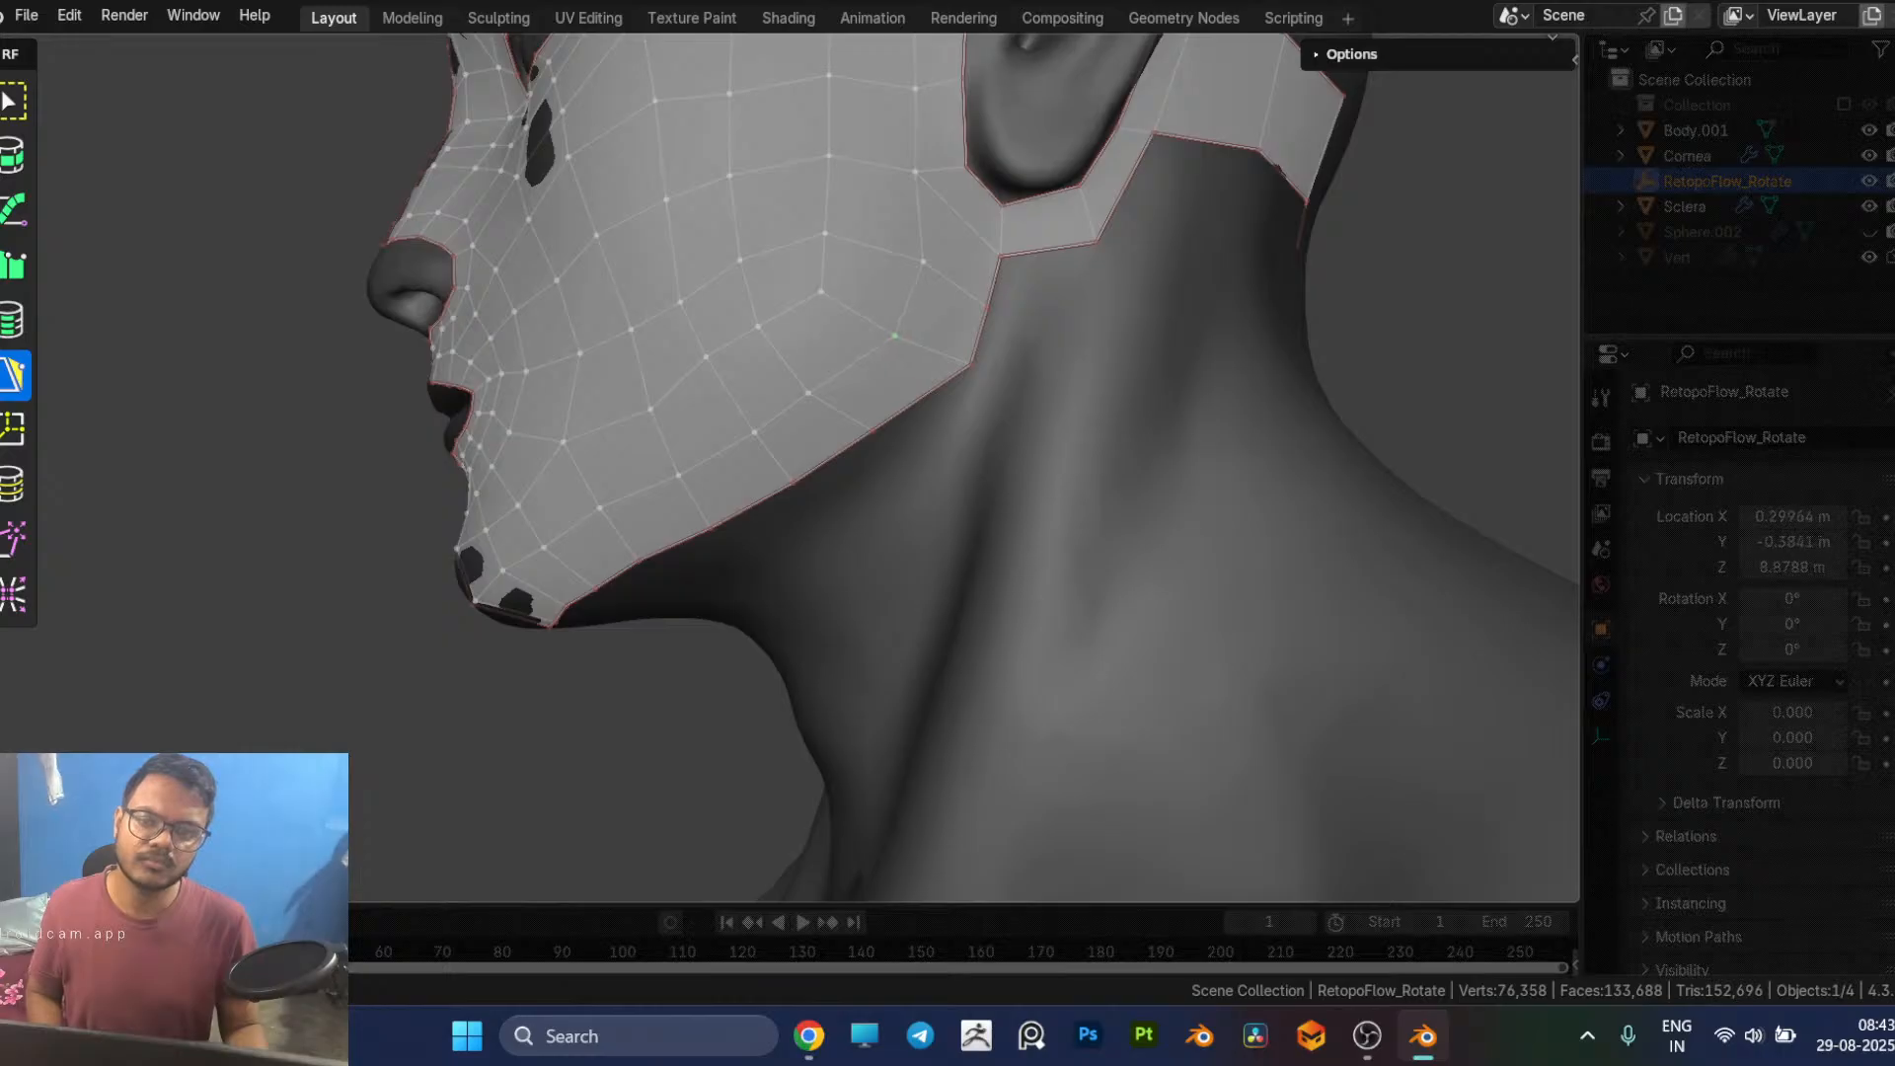
{"action": "scroll", "coordinate": [897, 358], "scroll_direction": "down", "scroll_amount": 4}
{"action": "mouse_move", "coordinate": [896, 357]}
{"action": "middle_mouse_down"}
{"action": "mouse_move", "coordinate": [999, 383]}
{"action": "mouse_move", "coordinate": [1017, 448]}
{"action": "mouse_move", "coordinate": [943, 424]}
{"action": "middle_mouse_up"}
{"action": "key", "text": "e"}
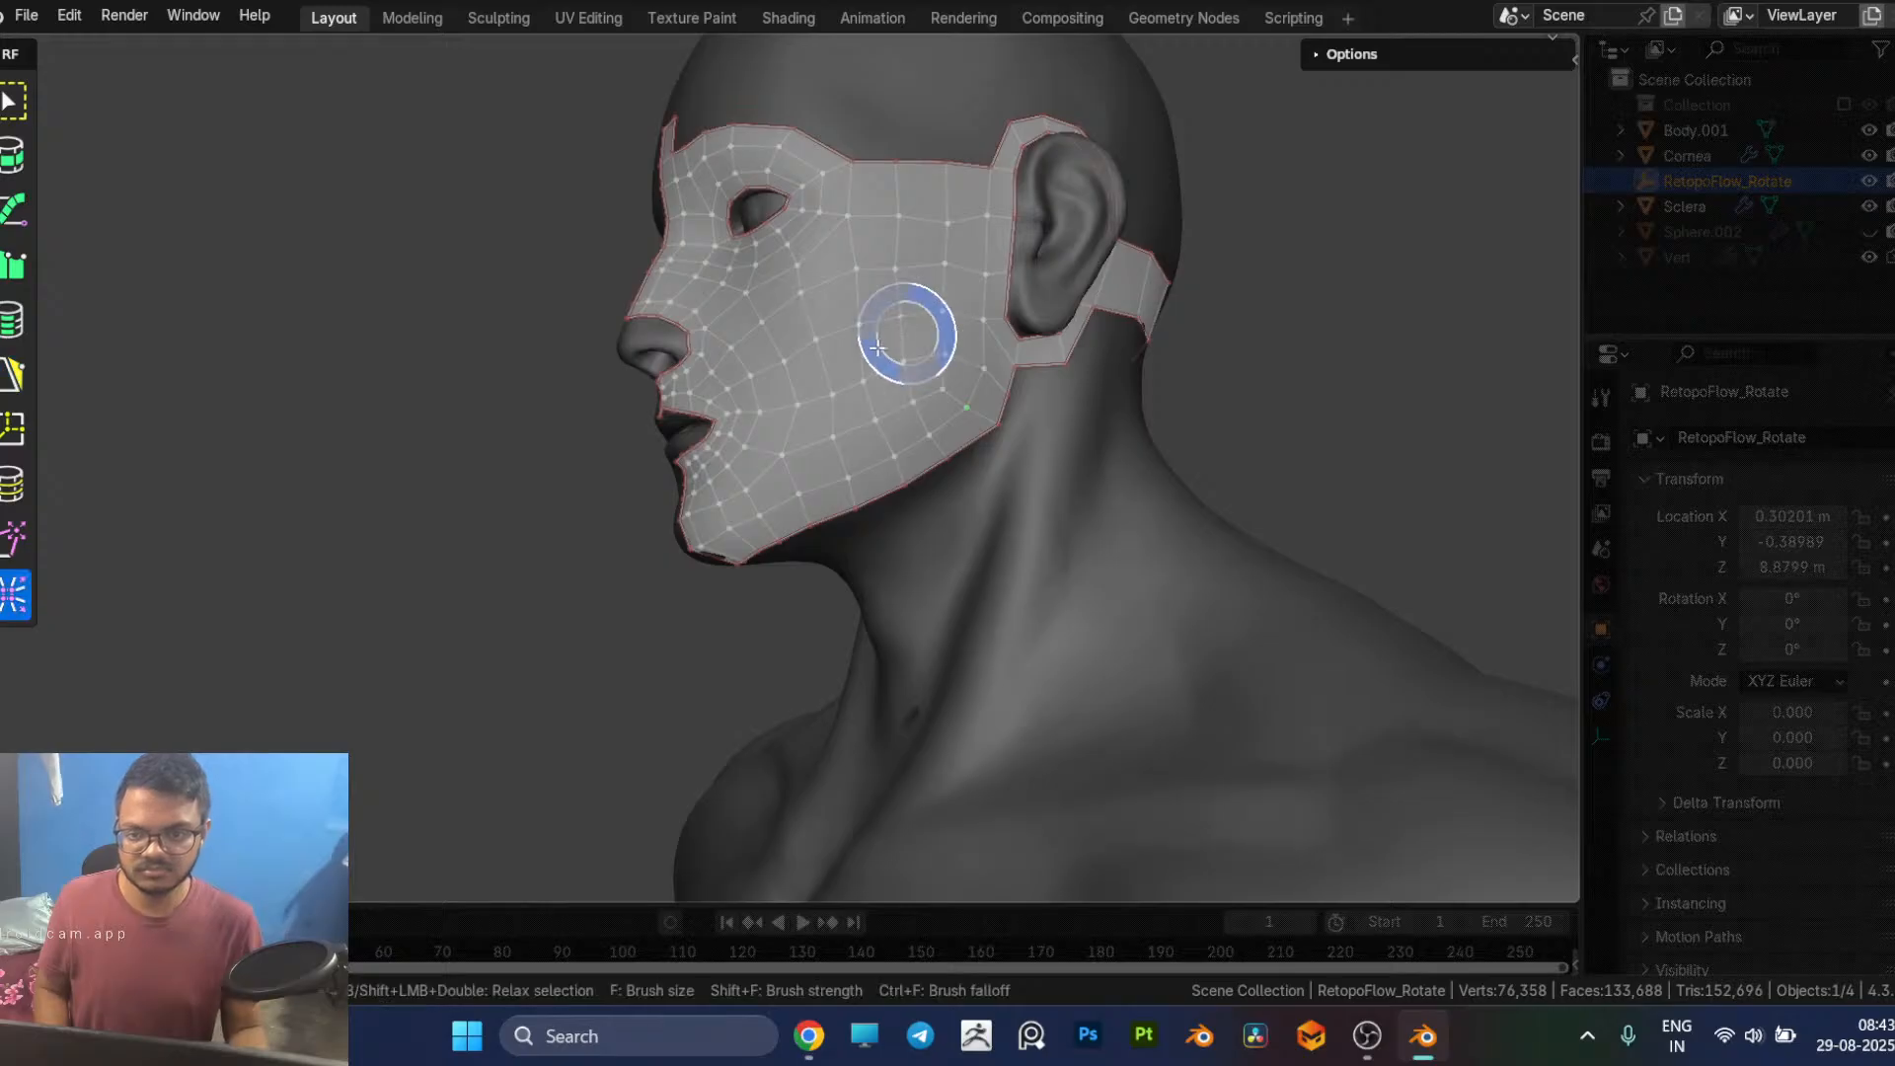
{"action": "key", "text": "5"}
{"action": "mouse_move", "coordinate": [876, 330]}
{"action": "middle_mouse_down"}
{"action": "mouse_move", "coordinate": [809, 359]}
{"action": "mouse_move", "coordinate": [906, 337]}
{"action": "middle_mouse_up"}
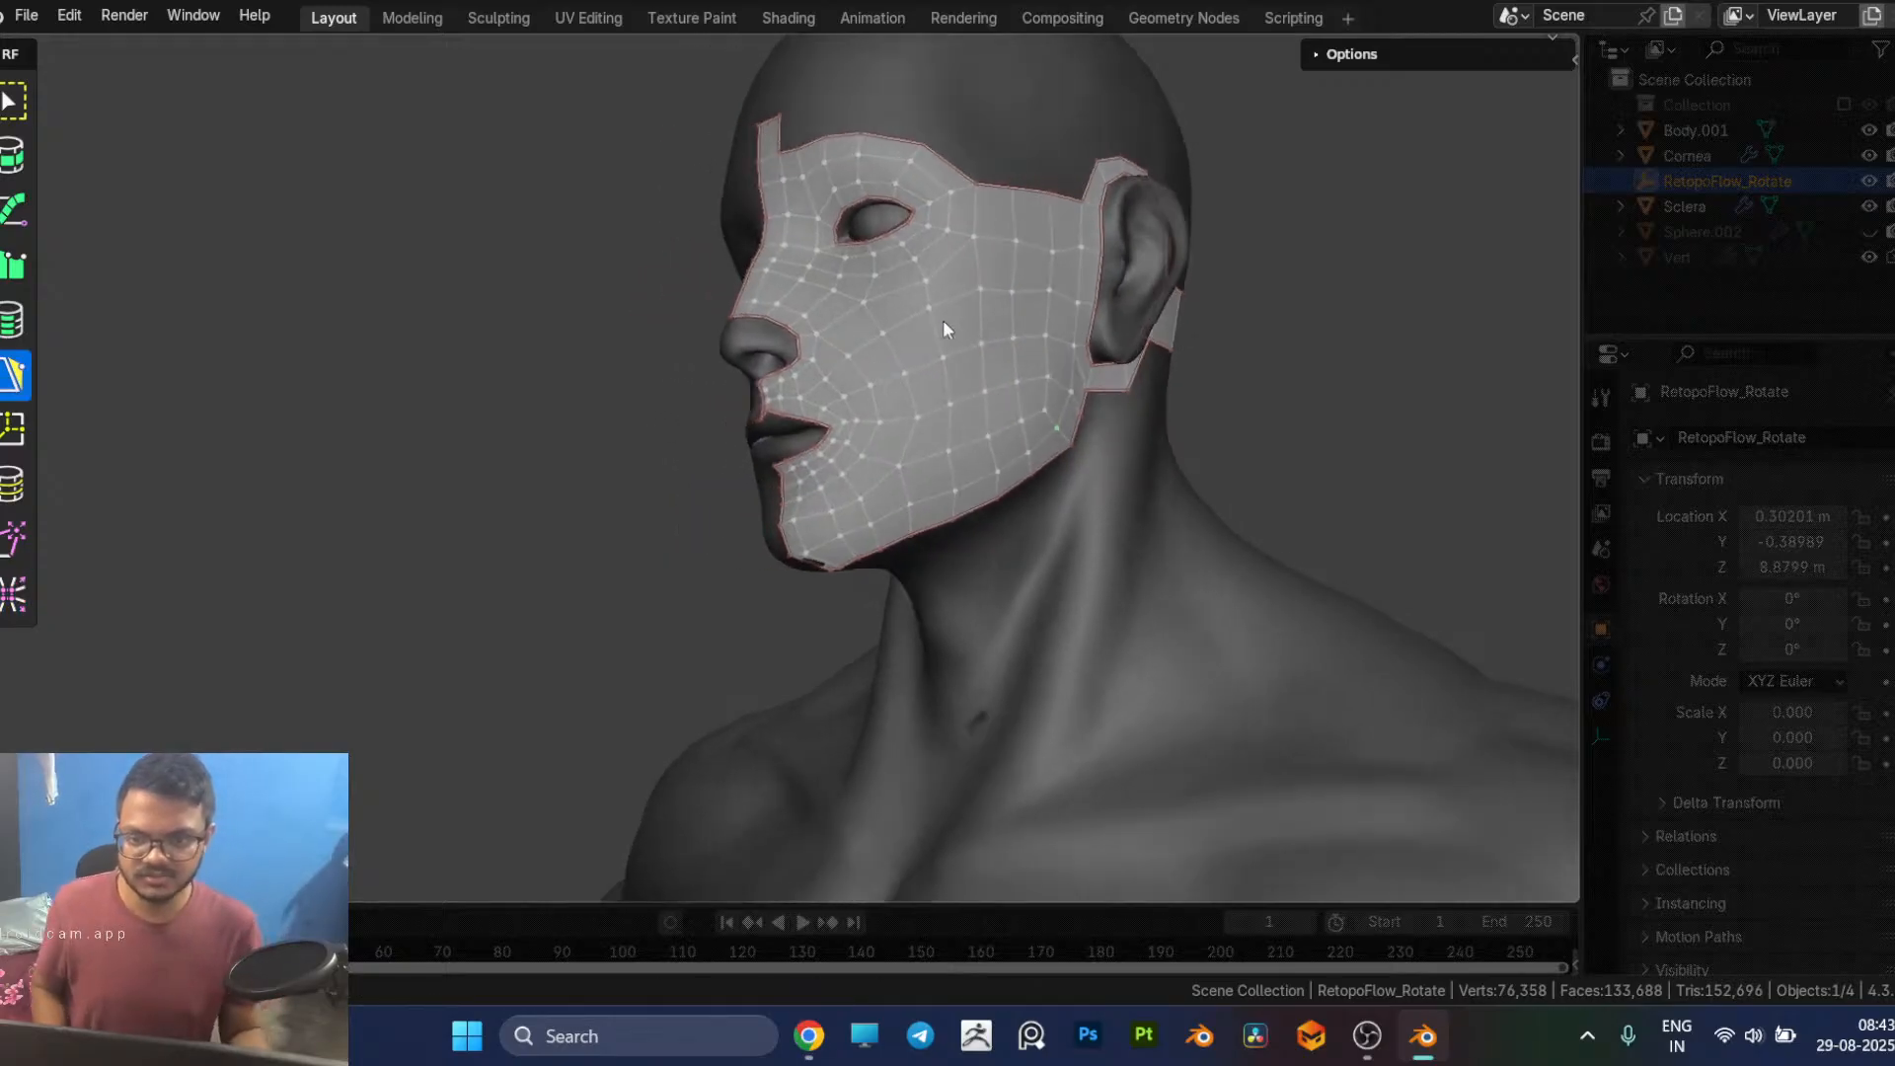
Step: Add a PolyPen quad from the upper lip's centre edge onto the strip between the nostrils and narrow its free end
{"action": "middle_click_drag", "start_coordinate": [963, 429], "coordinate": [1142, 423]}
{"action": "scroll", "coordinate": [1003, 451], "scroll_direction": "up", "scroll_amount": 5}
{"action": "scroll", "coordinate": [1151, 444], "scroll_direction": "up", "scroll_amount": 4}
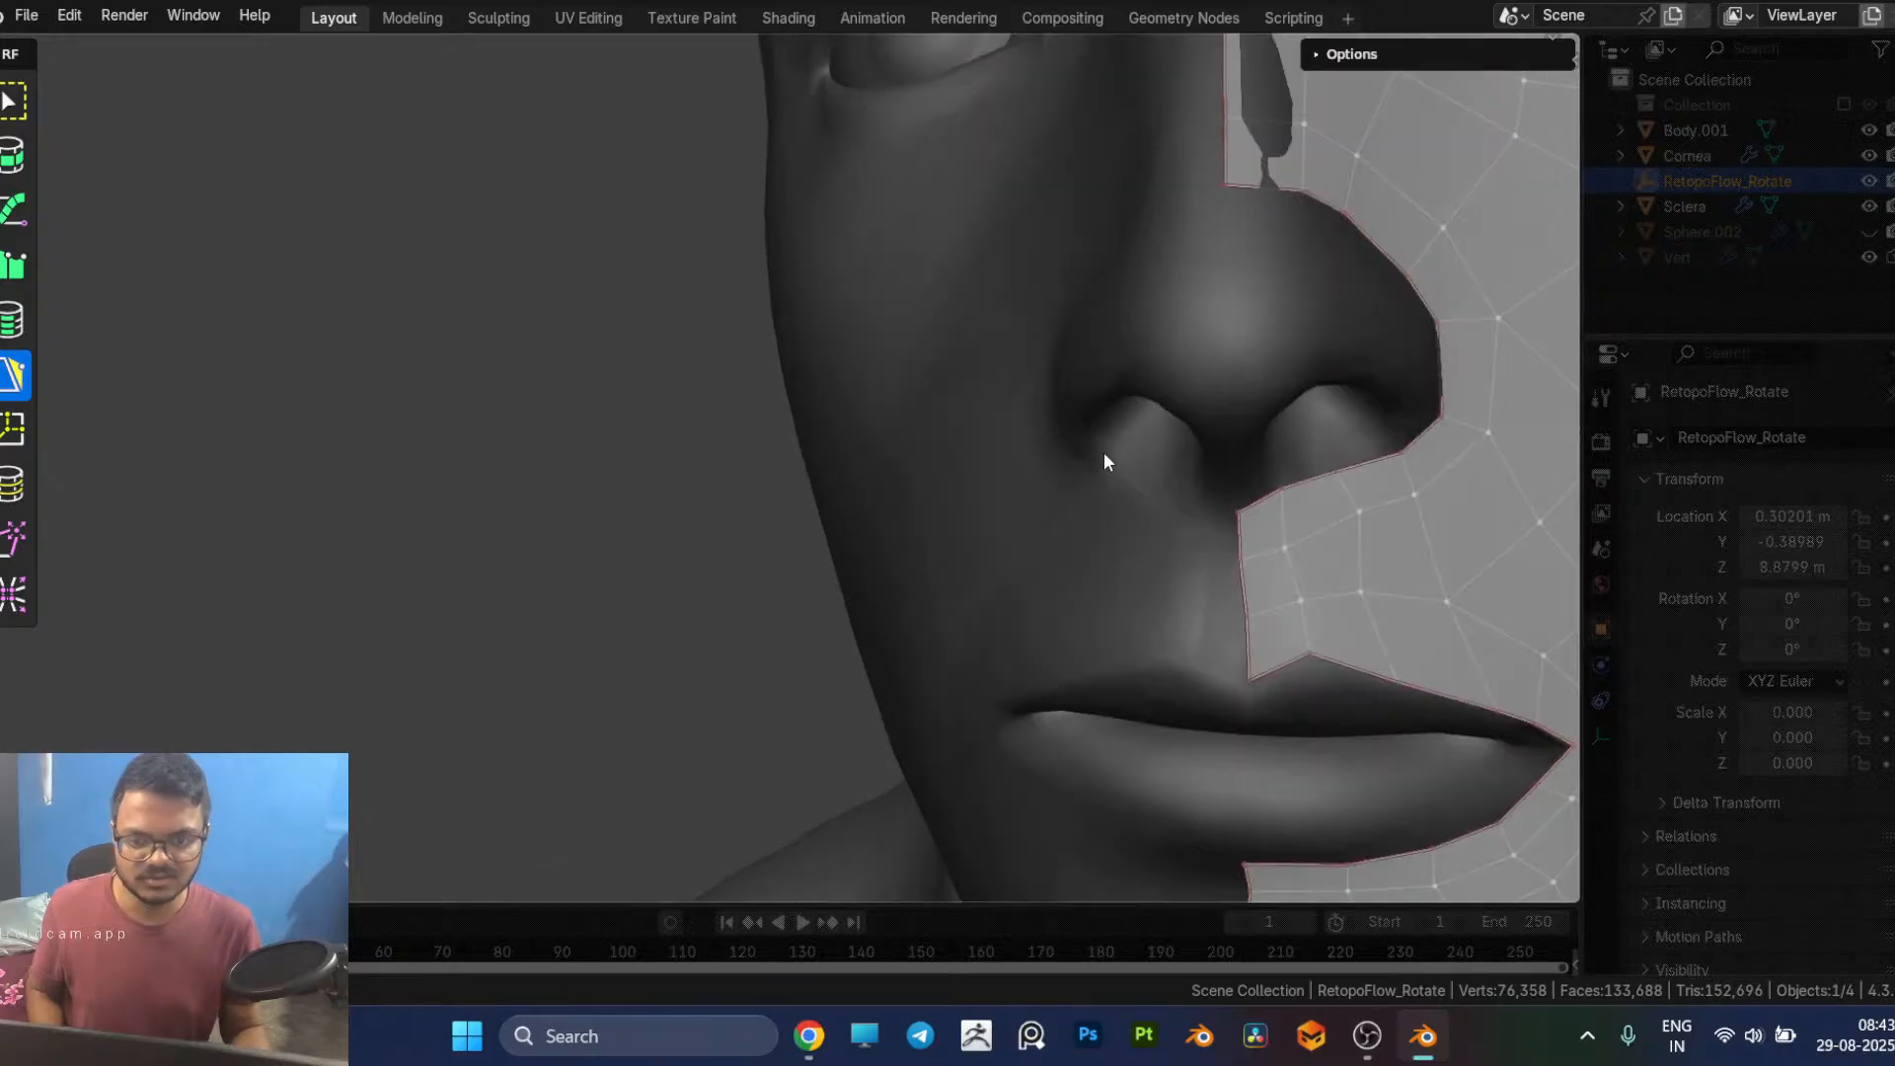
{"action": "scroll", "coordinate": [964, 514], "scroll_direction": "up", "scroll_amount": 2}
{"action": "middle_click_drag", "start_coordinate": [964, 514], "coordinate": [1028, 389]}
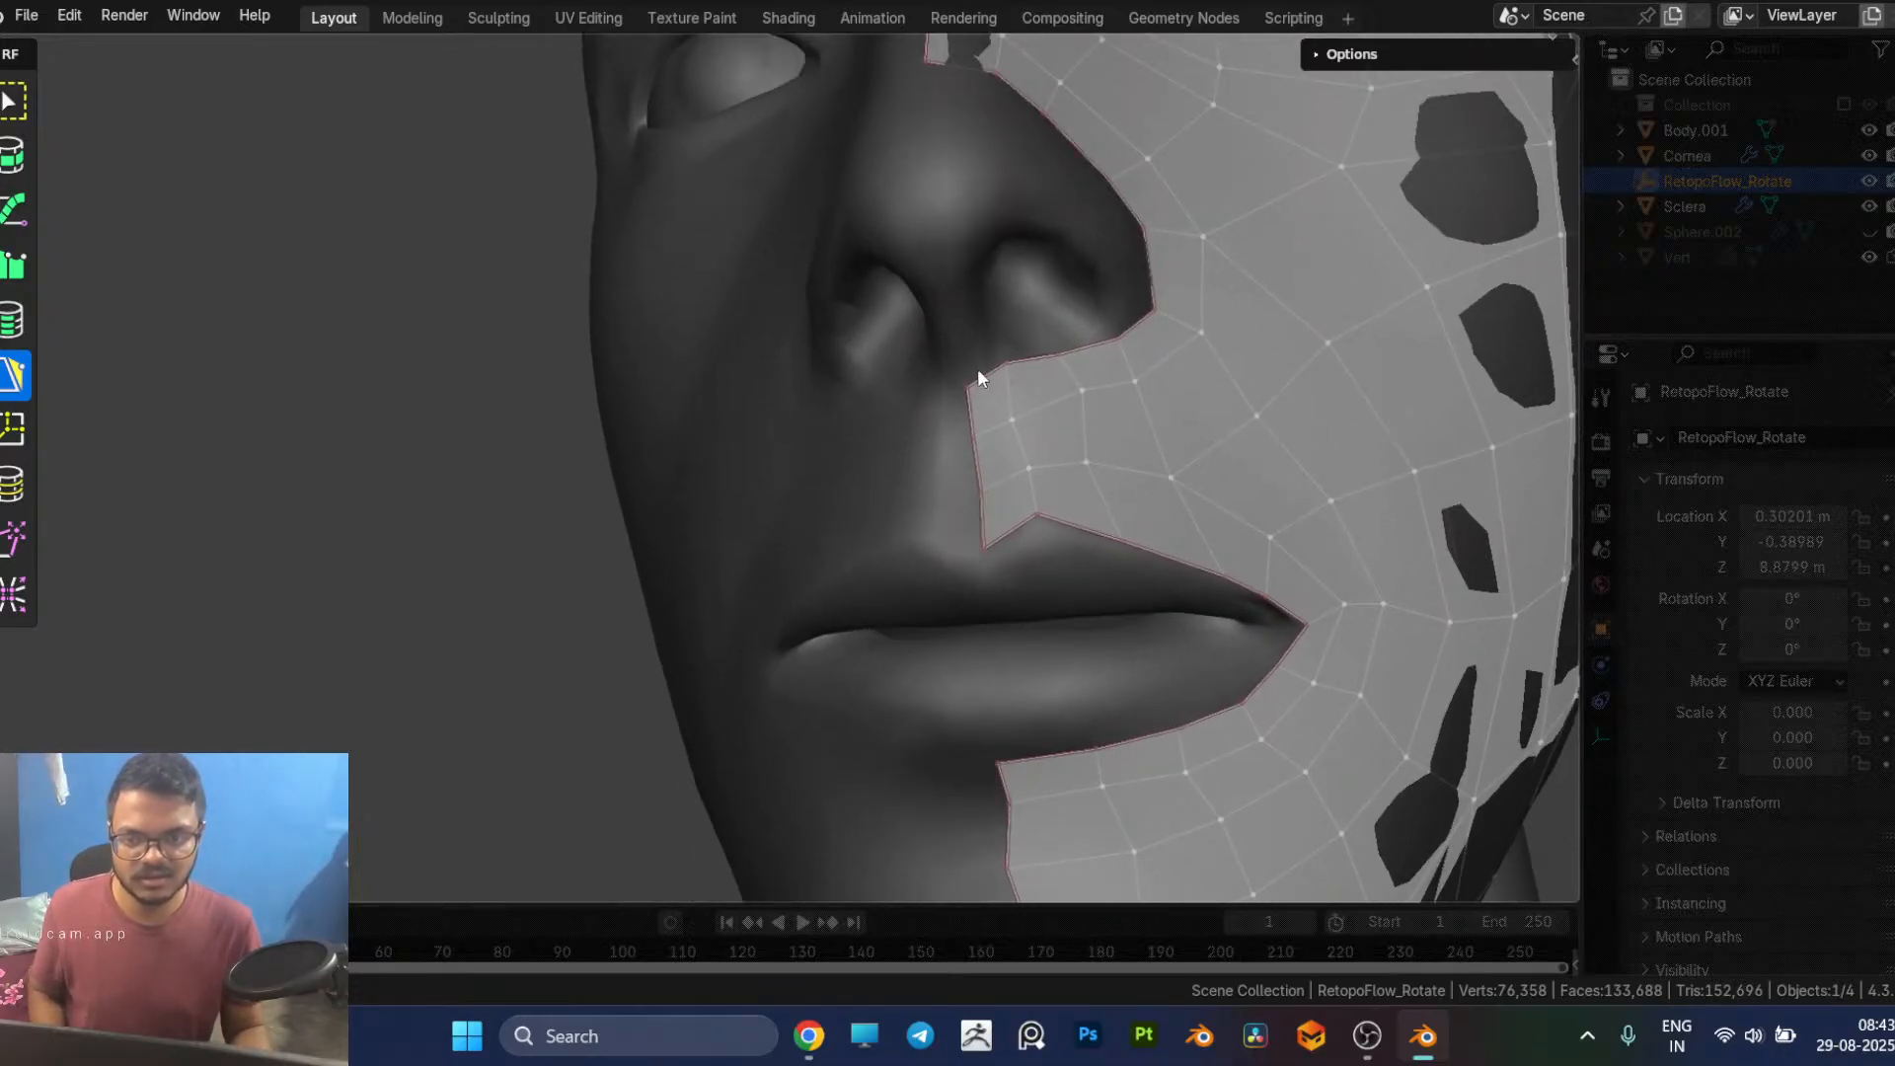
{"action": "left_click", "coordinate": [962, 320]}
{"action": "left_click_drag", "start_coordinate": [962, 320], "coordinate": [973, 313]}
{"action": "middle_click_drag", "start_coordinate": [1023, 362], "coordinate": [856, 432]}
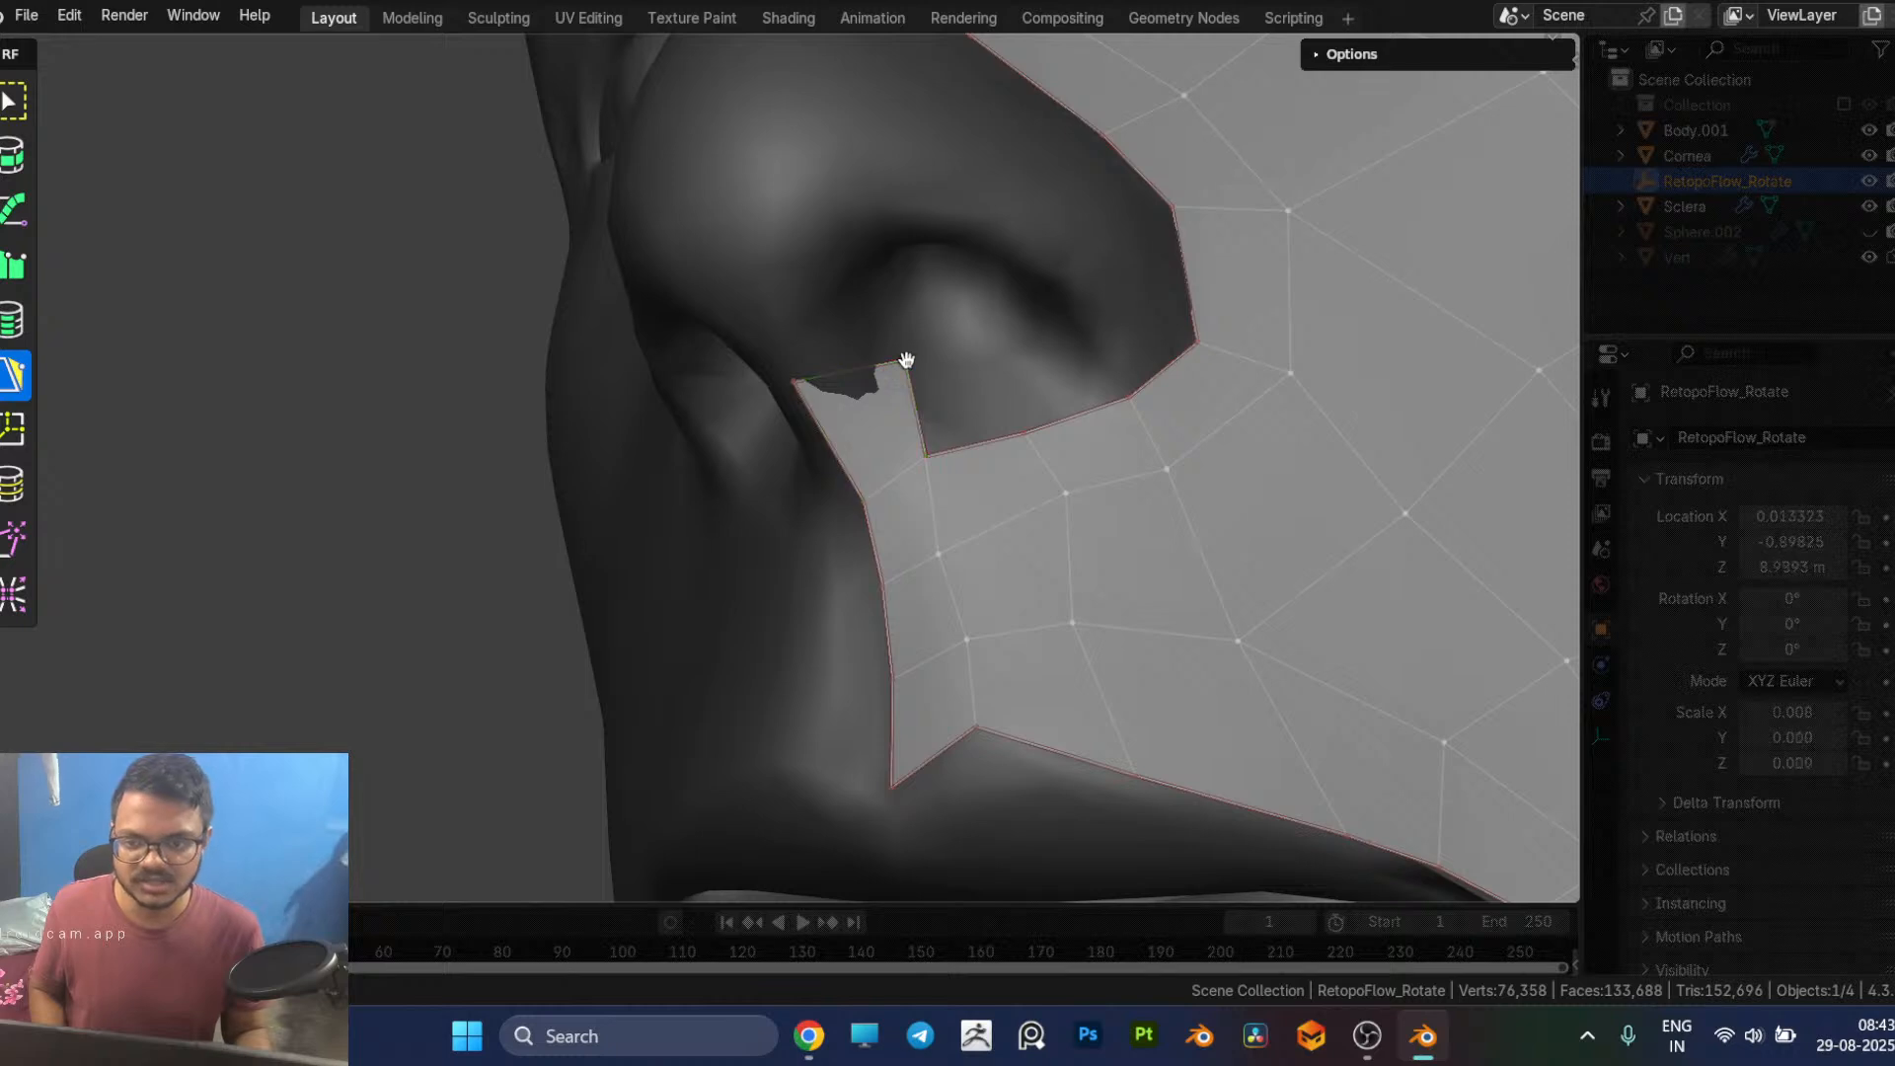
{"action": "left_click_drag", "start_coordinate": [902, 361], "coordinate": [862, 375]}
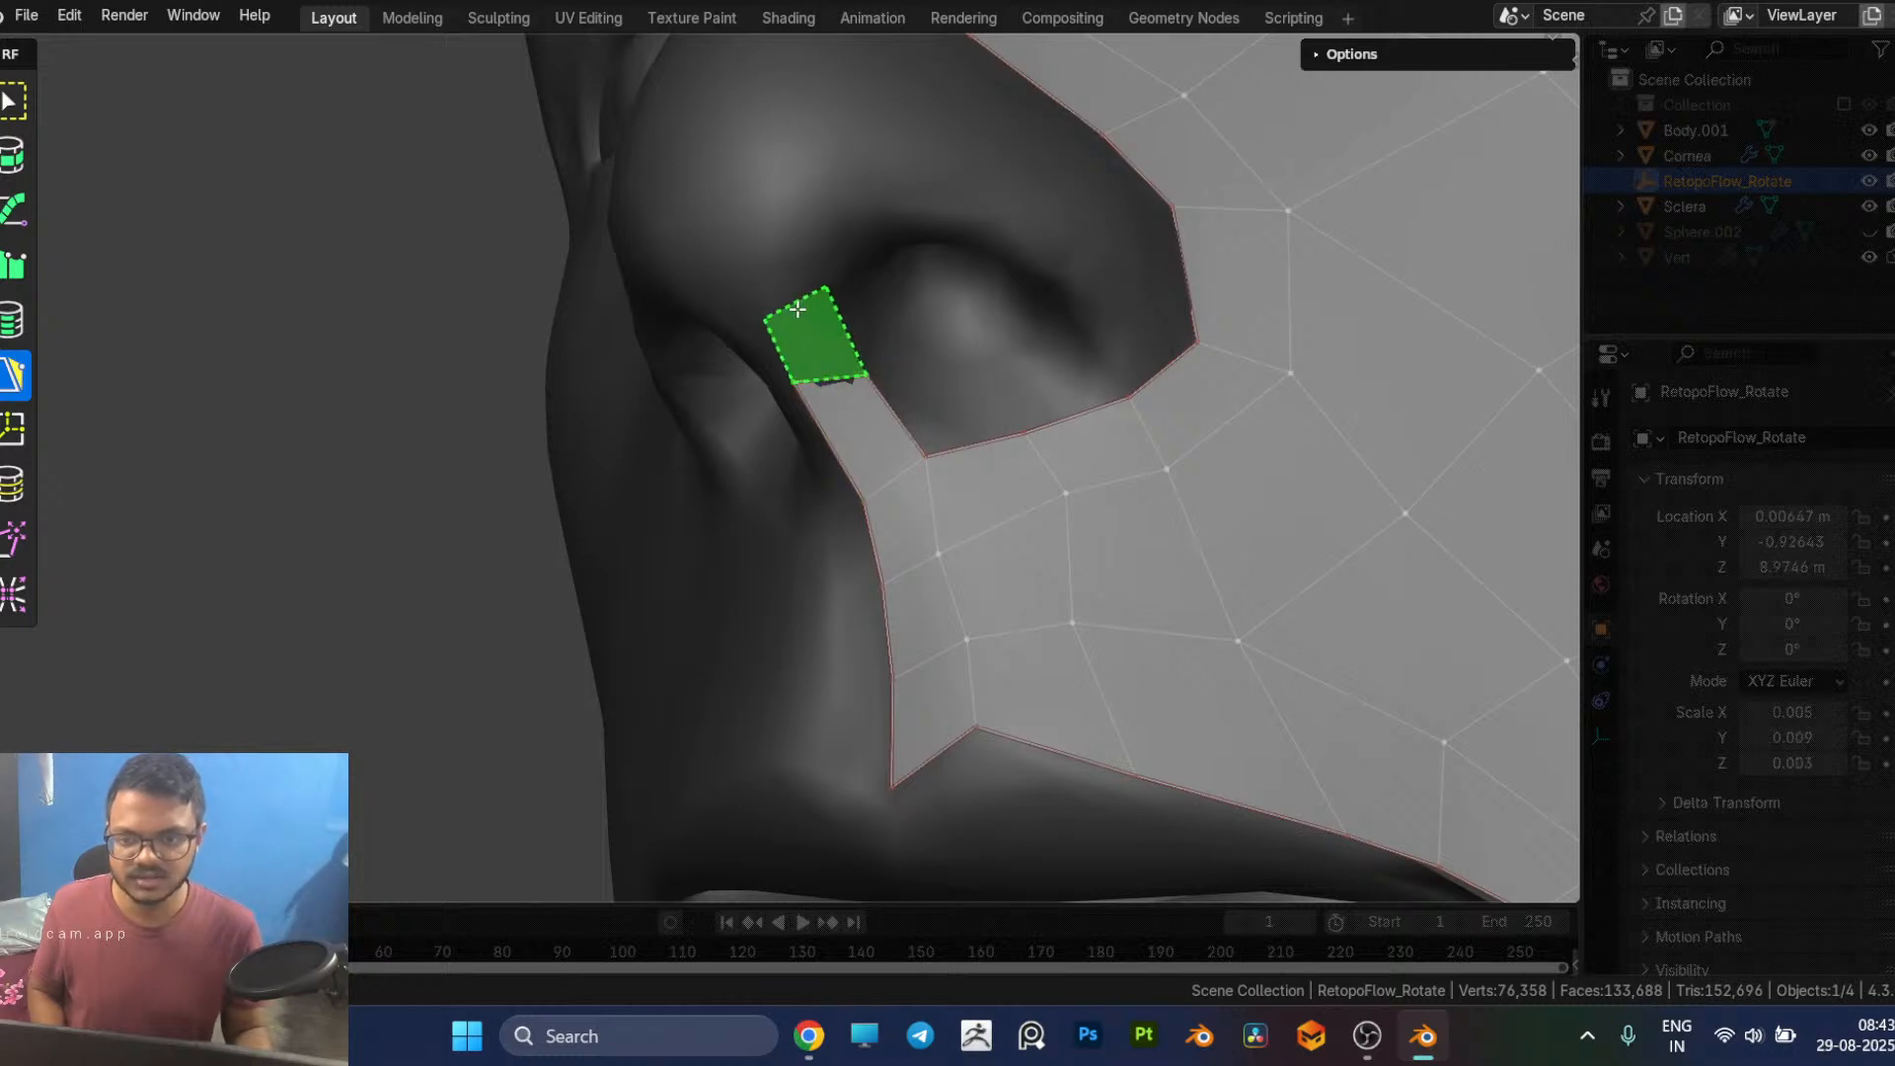
Step: Extend the nose bridge strip with a PolyPen quad down toward the nose tip along the centre line
{"action": "middle_click_drag", "start_coordinate": [826, 372], "coordinate": [1044, 347]}
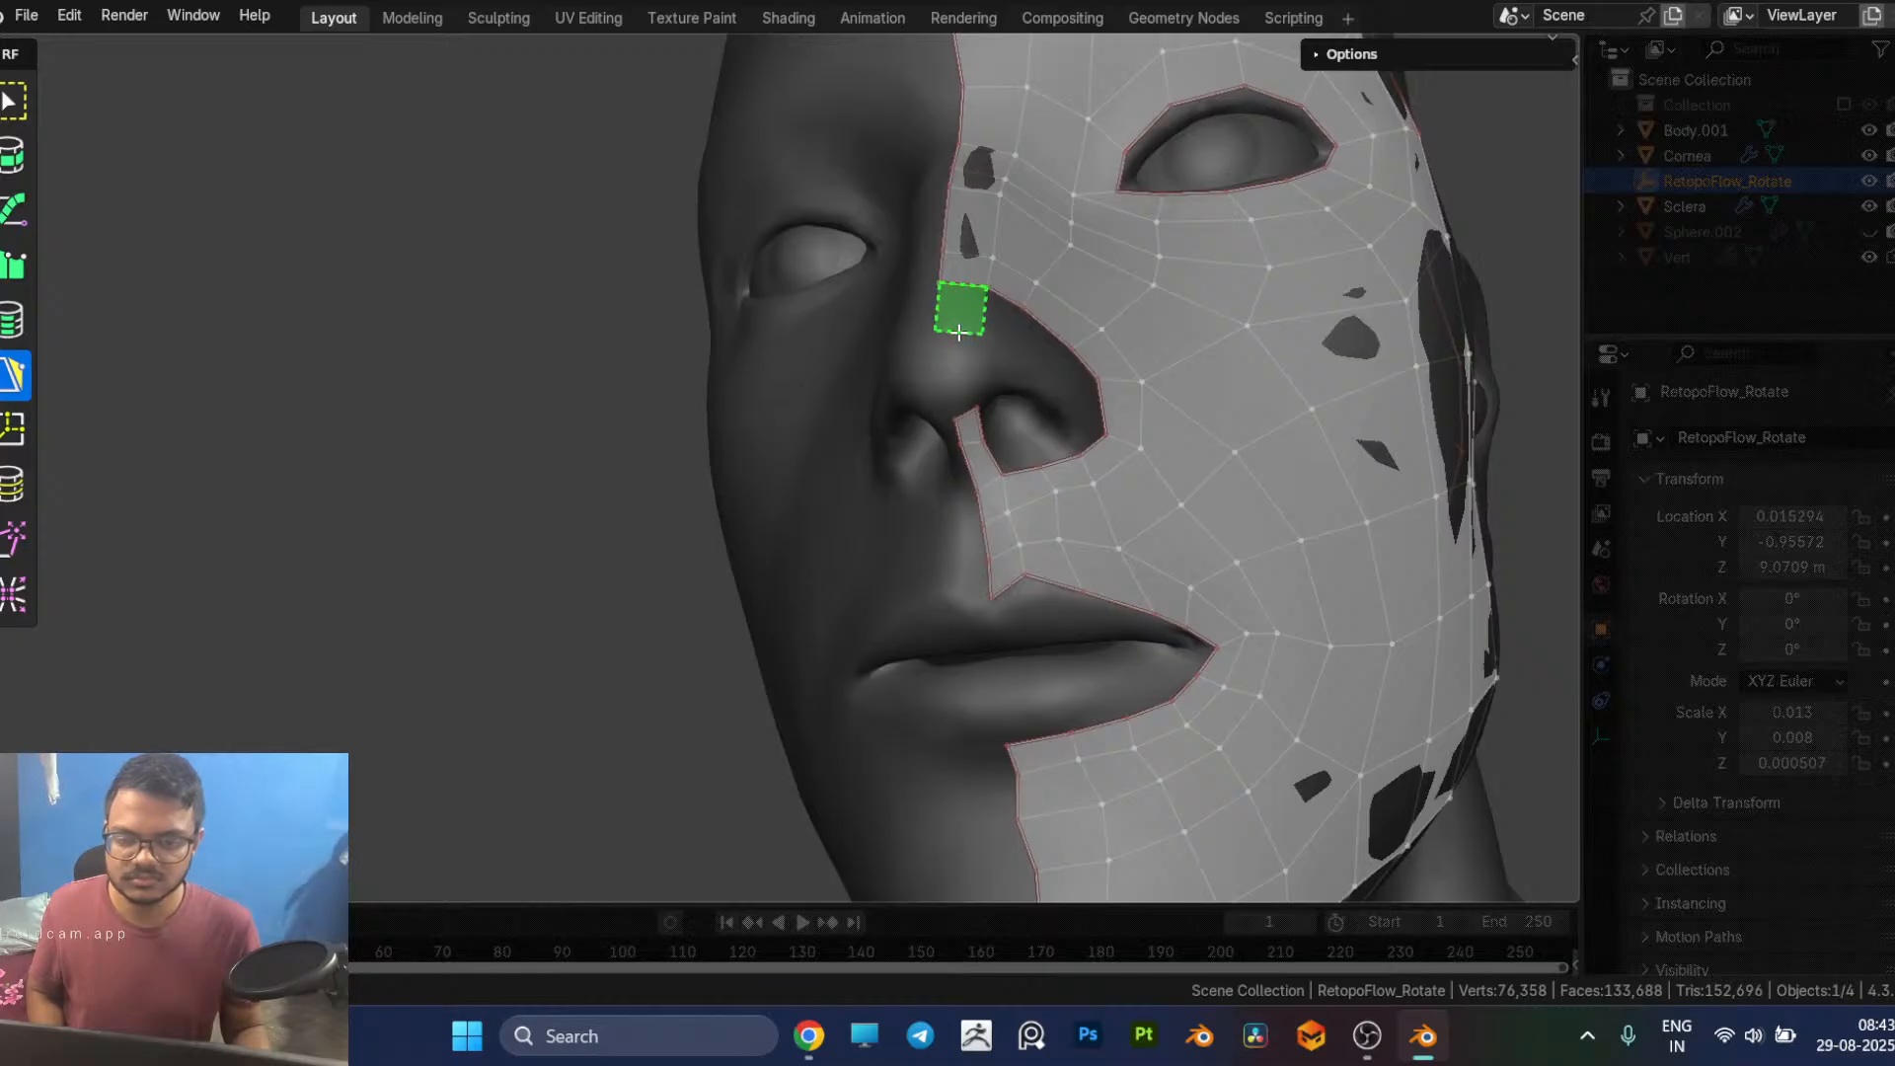
{"action": "left_click", "coordinate": [960, 310]}
{"action": "middle_click_drag", "start_coordinate": [960, 310], "coordinate": [1172, 601]}
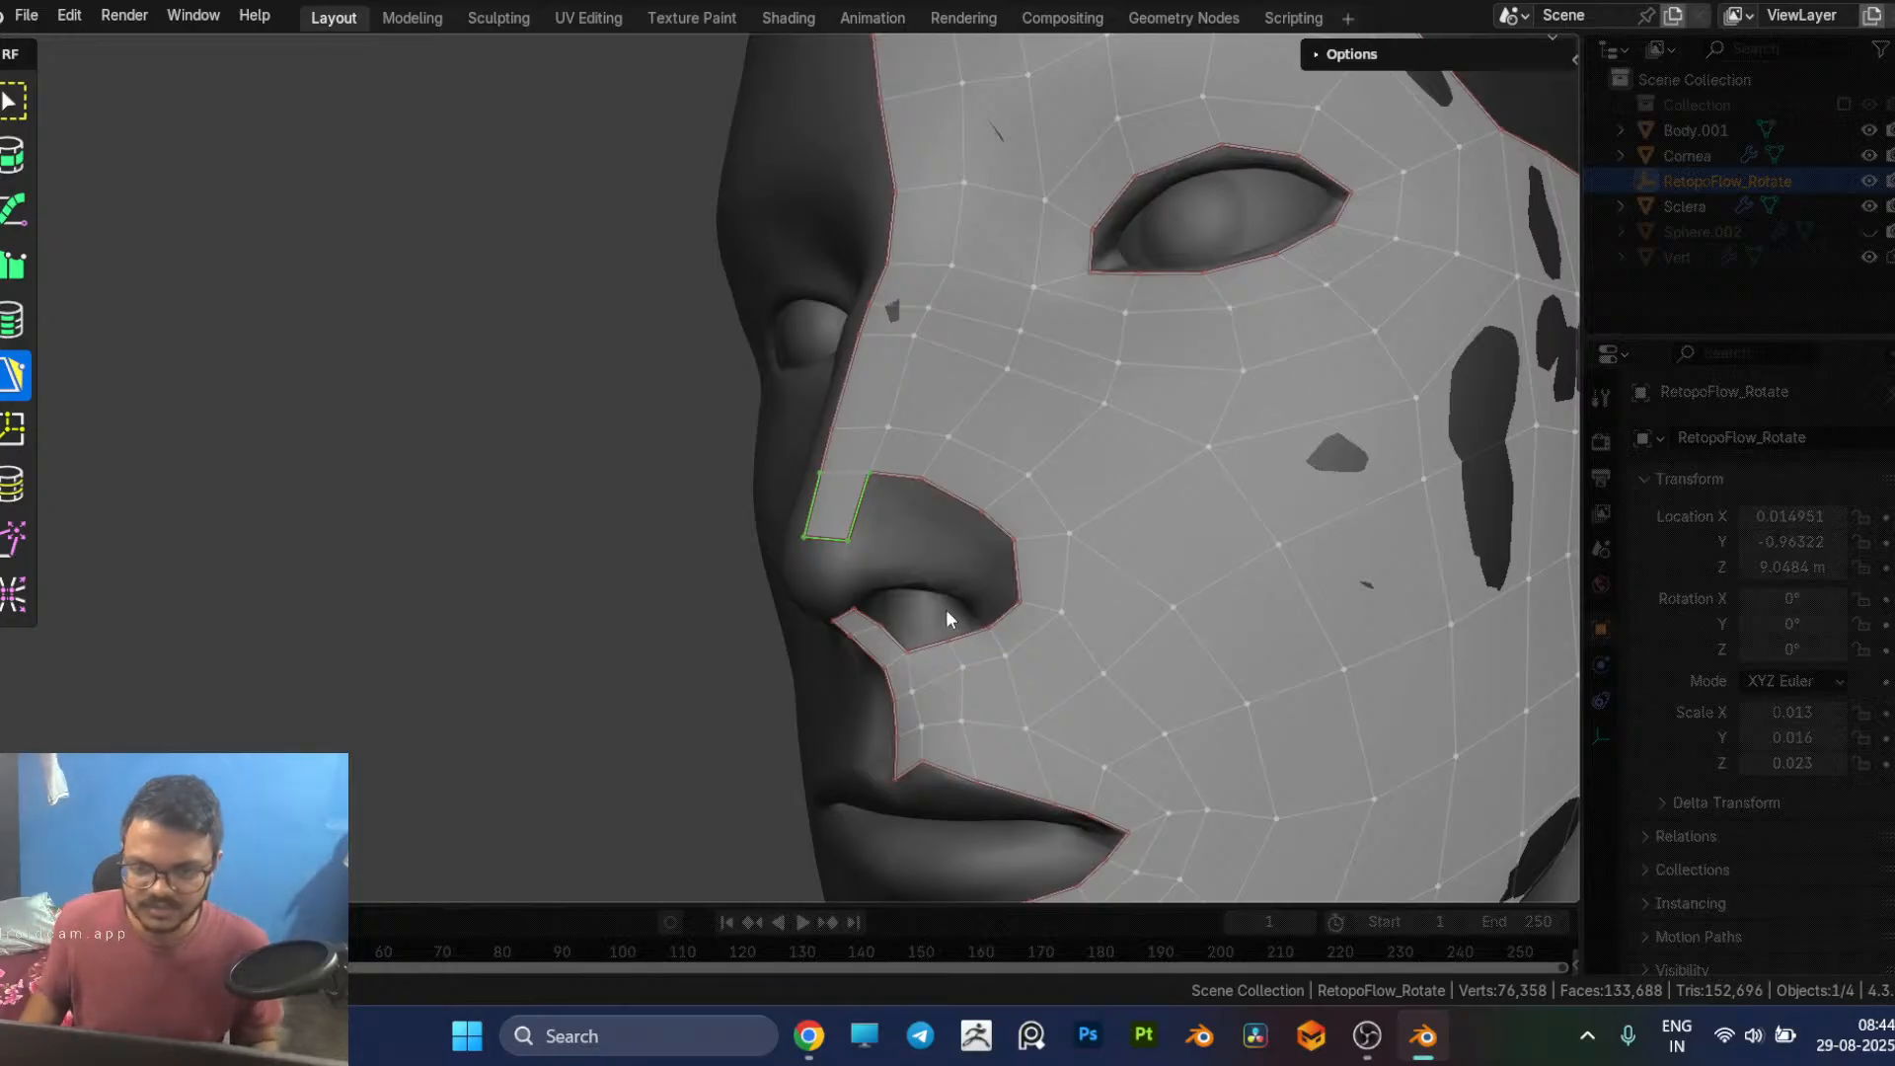
Step: Add a strip of PolyPen quads along the upper nostril rim from the outer nostril wing toward the nose tip
{"action": "middle_click_drag", "start_coordinate": [1070, 634], "coordinate": [1069, 572]}
{"action": "left_click", "coordinate": [995, 605]}
{"action": "scroll", "coordinate": [1070, 567], "scroll_direction": "up", "scroll_amount": 2}
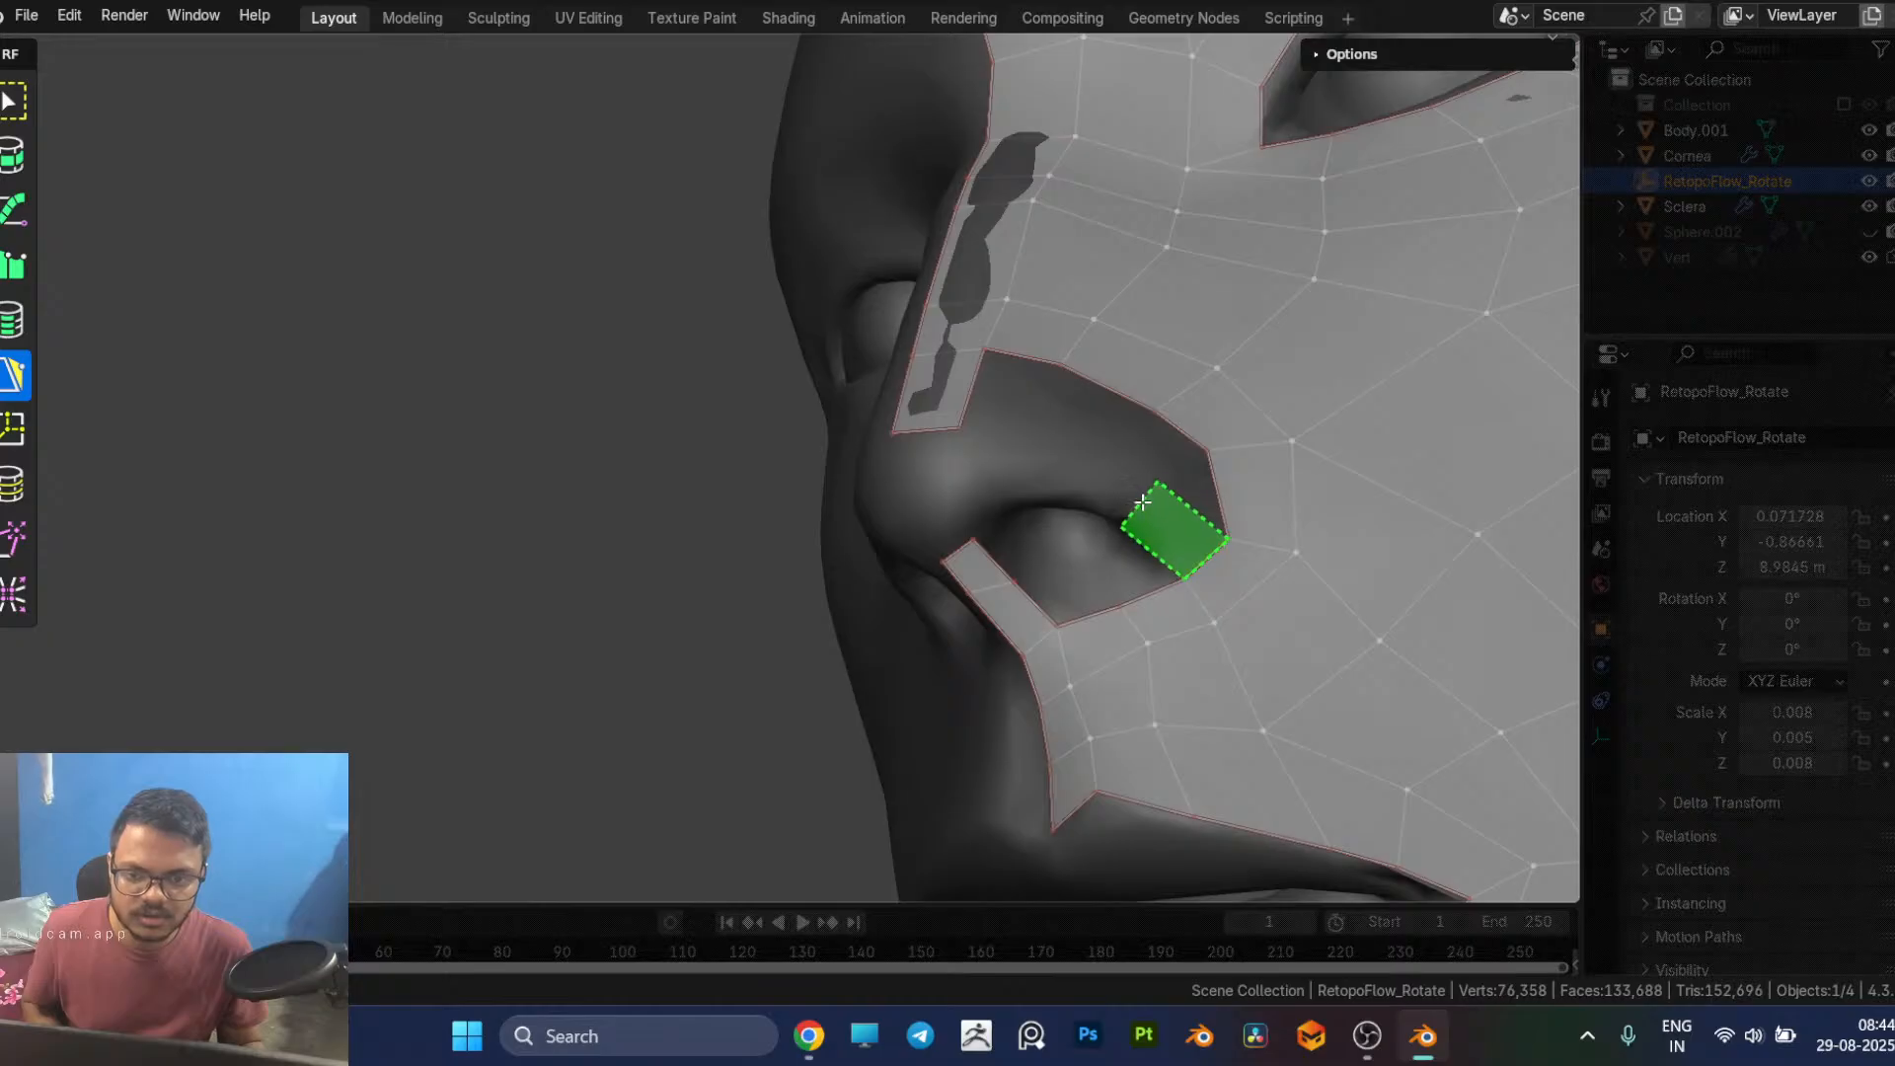
{"action": "left_click", "coordinate": [1060, 443]}
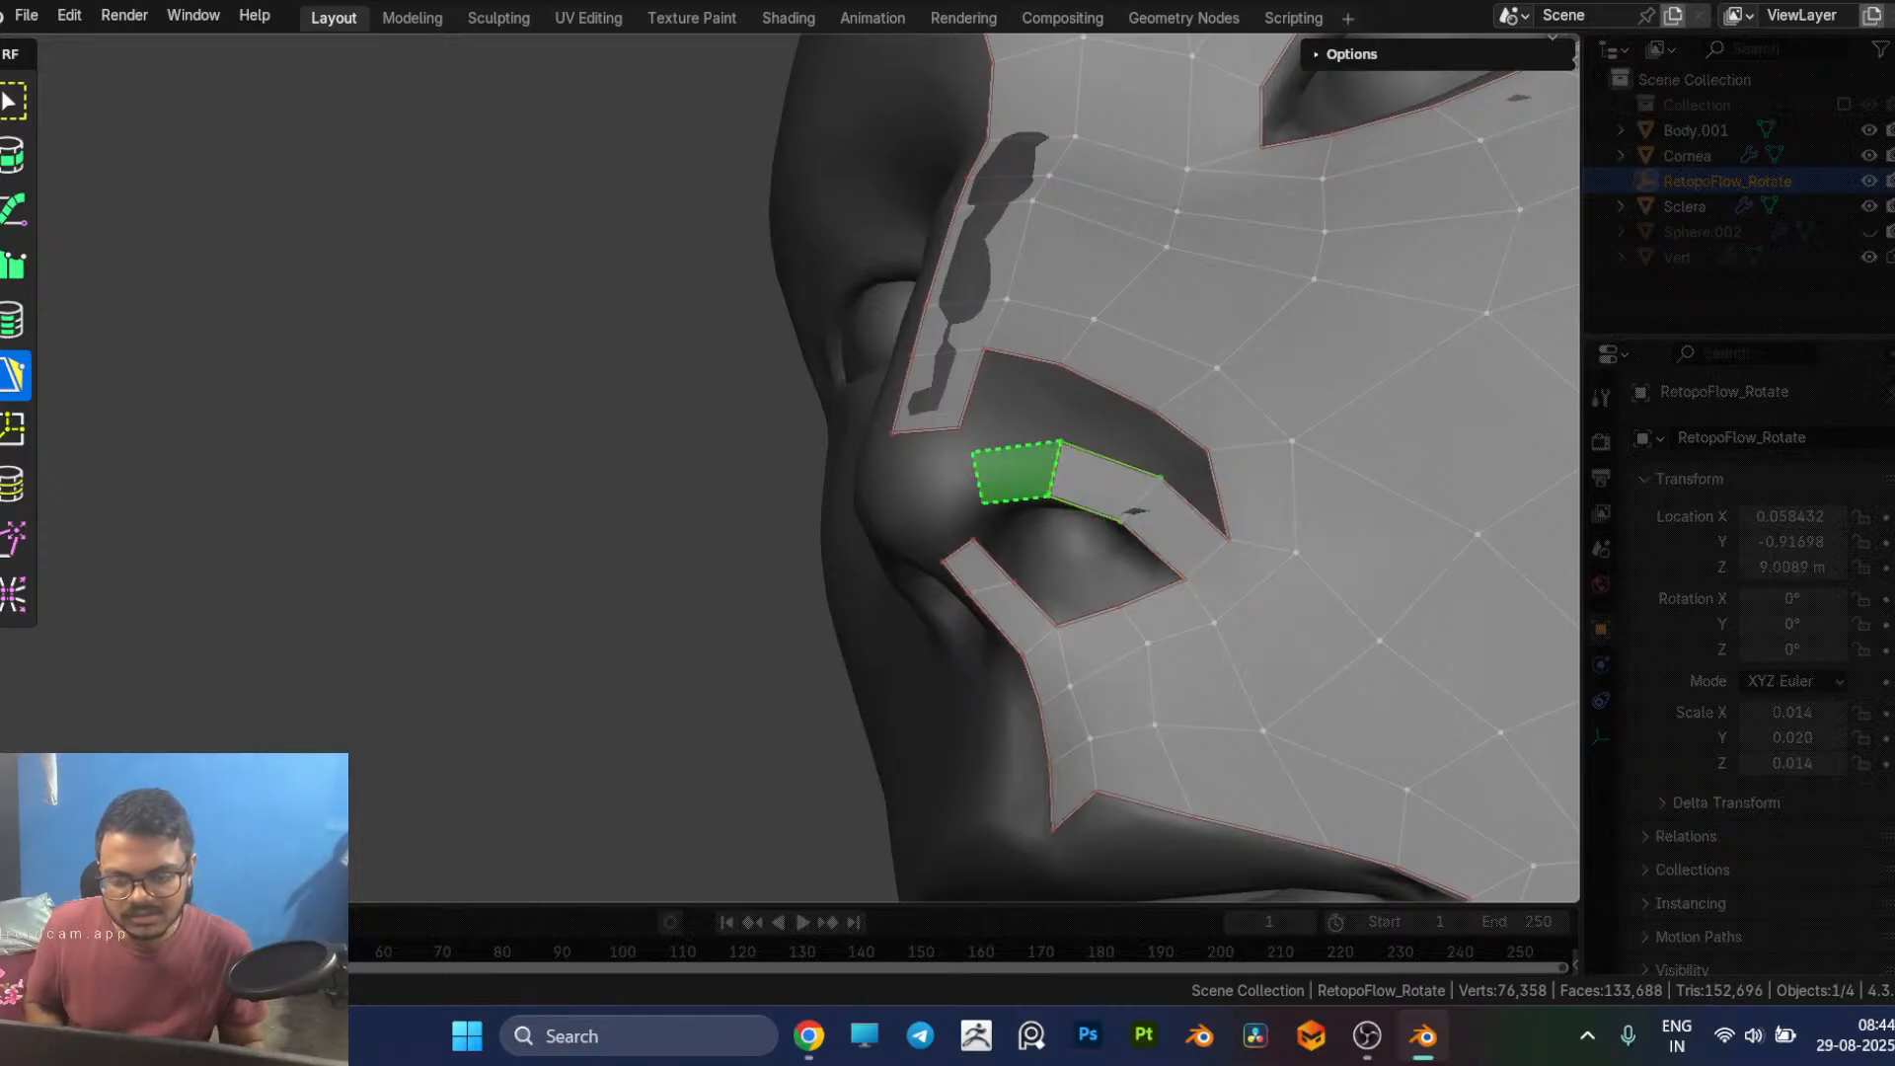
{"action": "left_click", "coordinate": [962, 482]}
{"action": "left_click", "coordinate": [927, 503]}
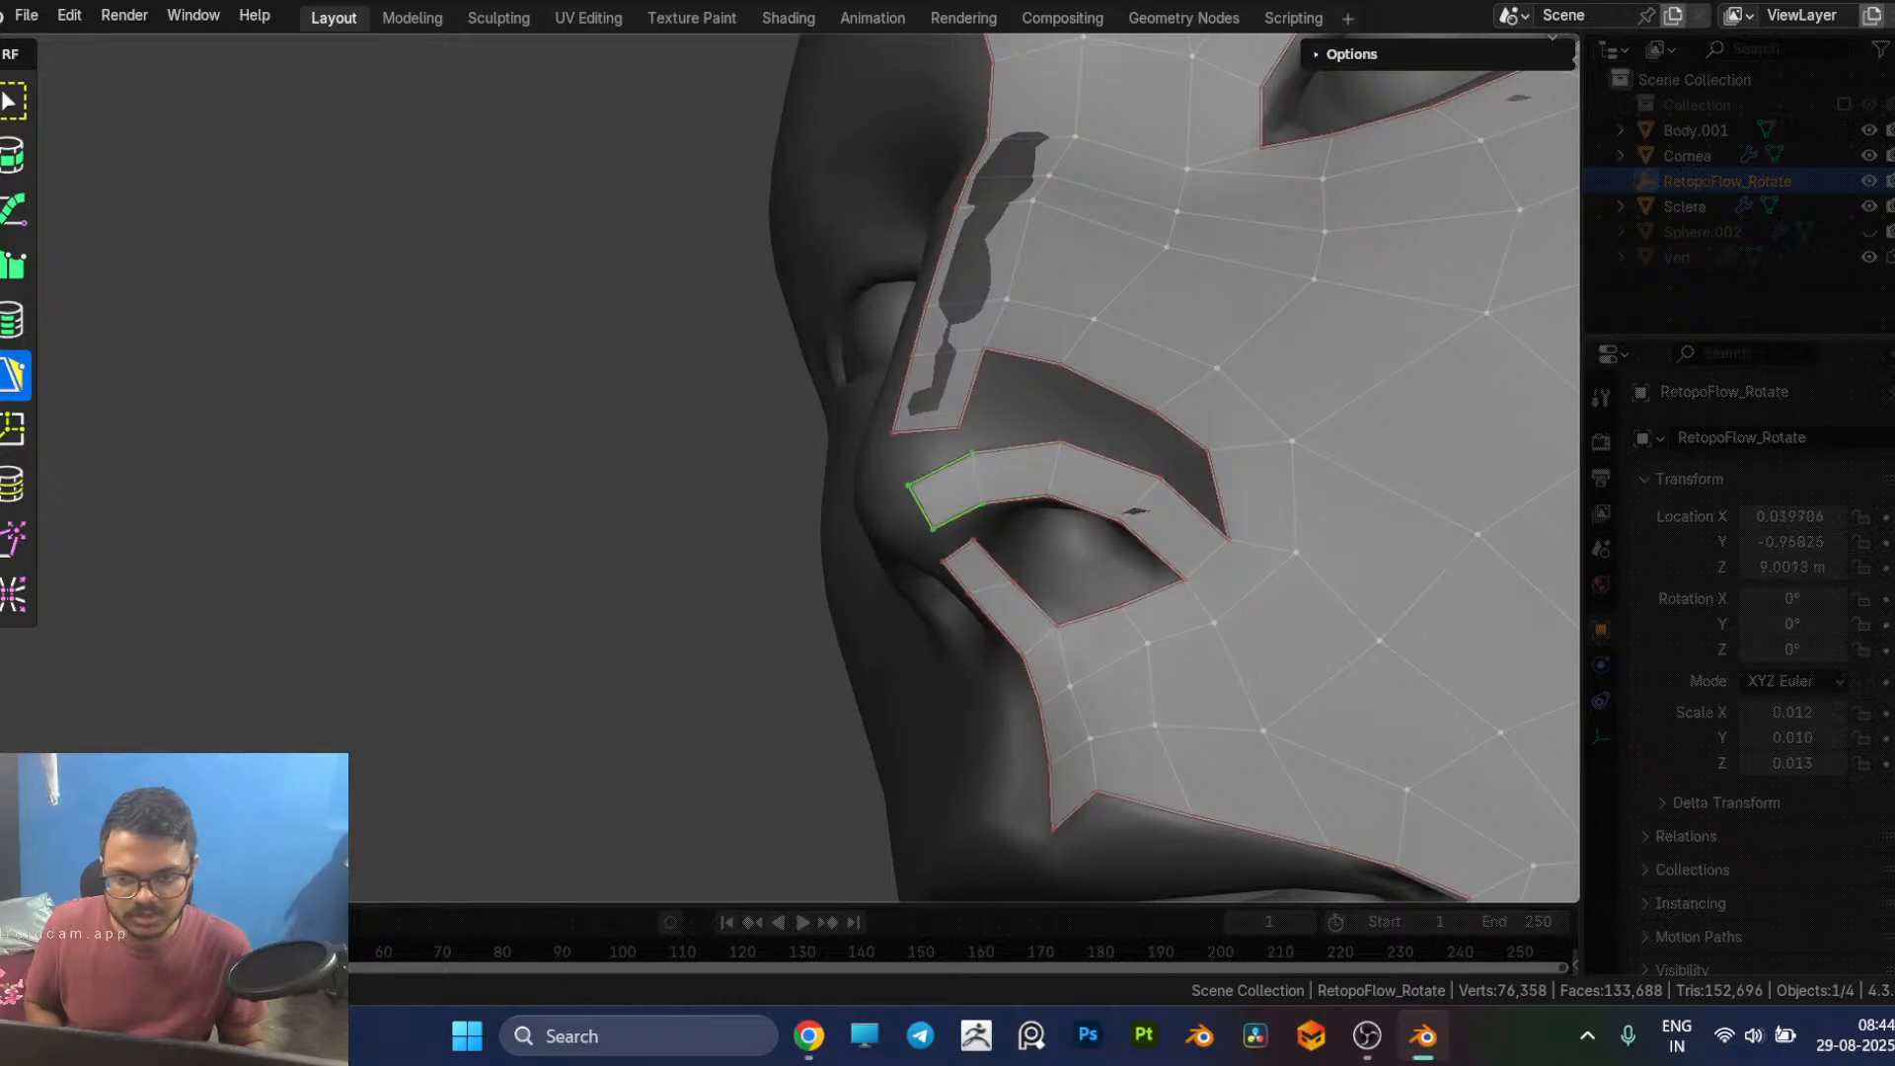
Step: Merge the strip's free end vertices onto the strip between the nostrils to close the quad ring around the nostril
{"action": "left_click_drag", "start_coordinate": [940, 533], "coordinate": [974, 539]}
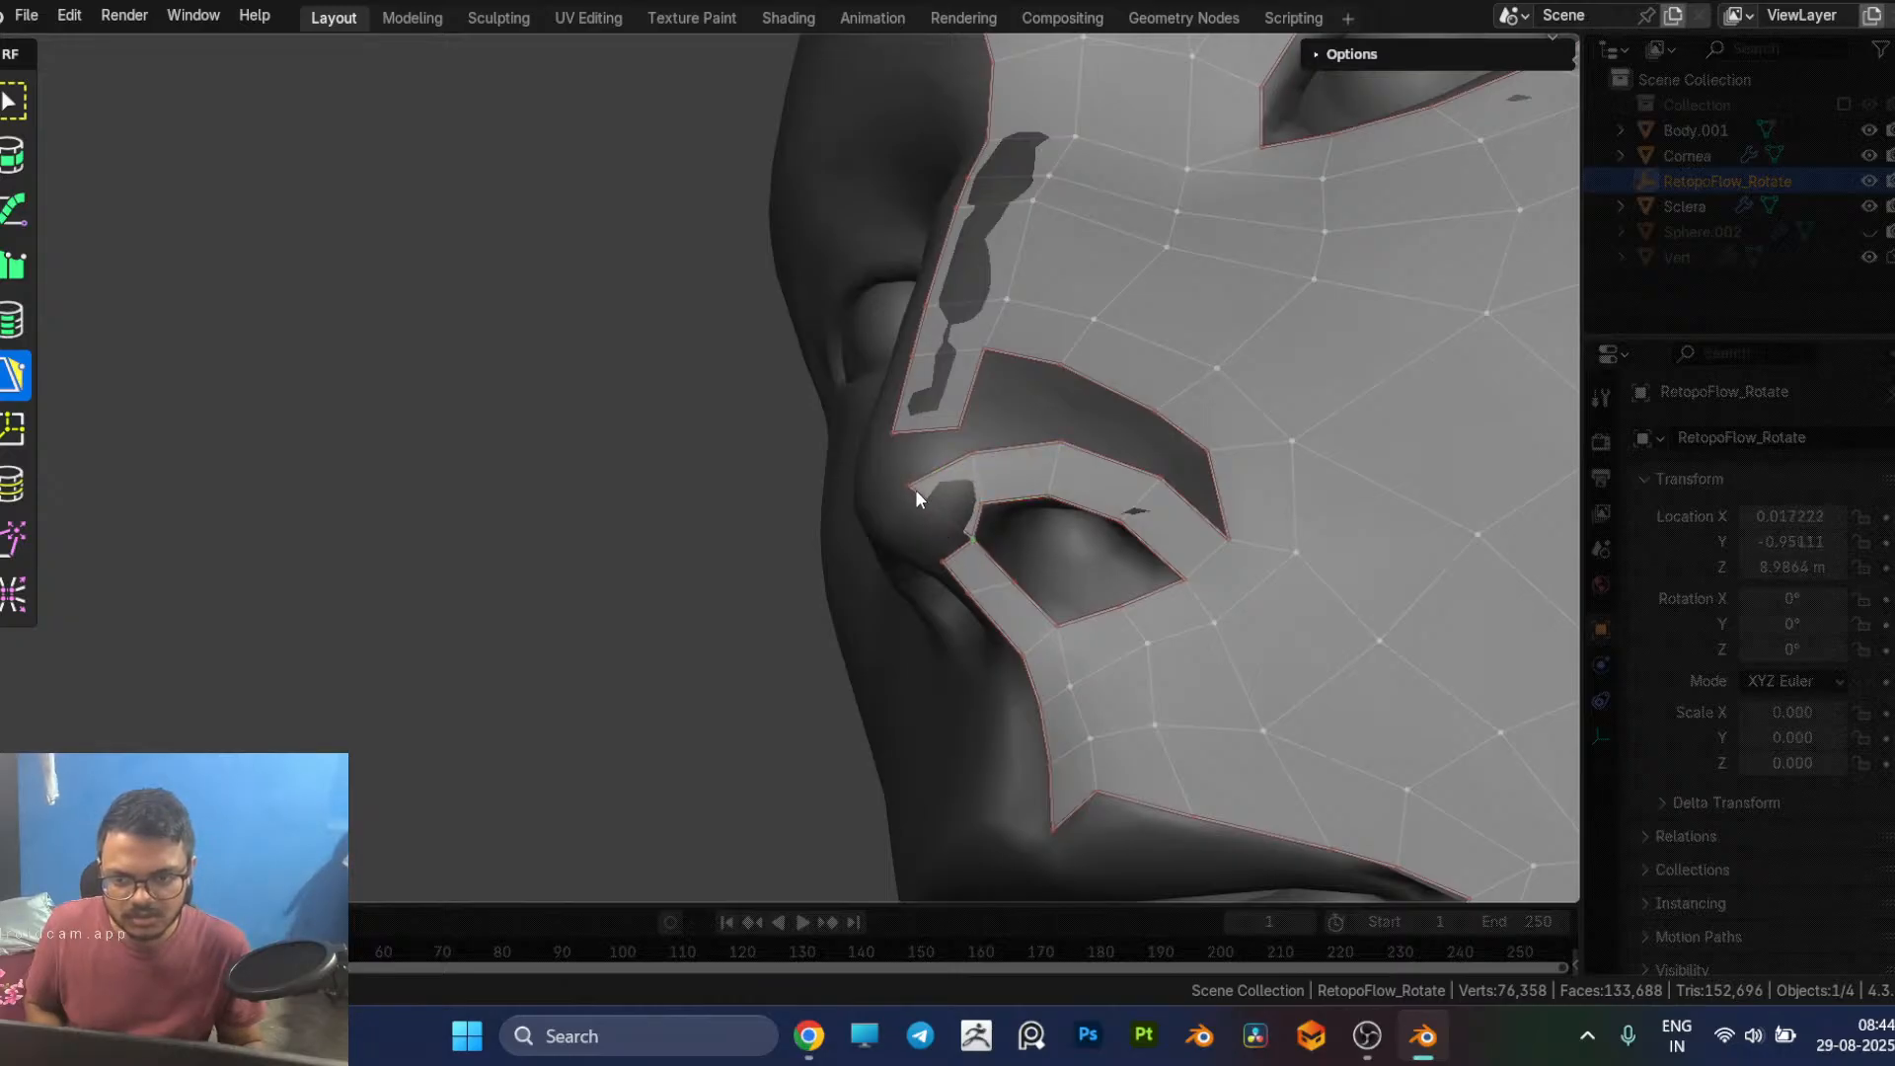
{"action": "left_click_drag", "start_coordinate": [906, 485], "coordinate": [943, 561]}
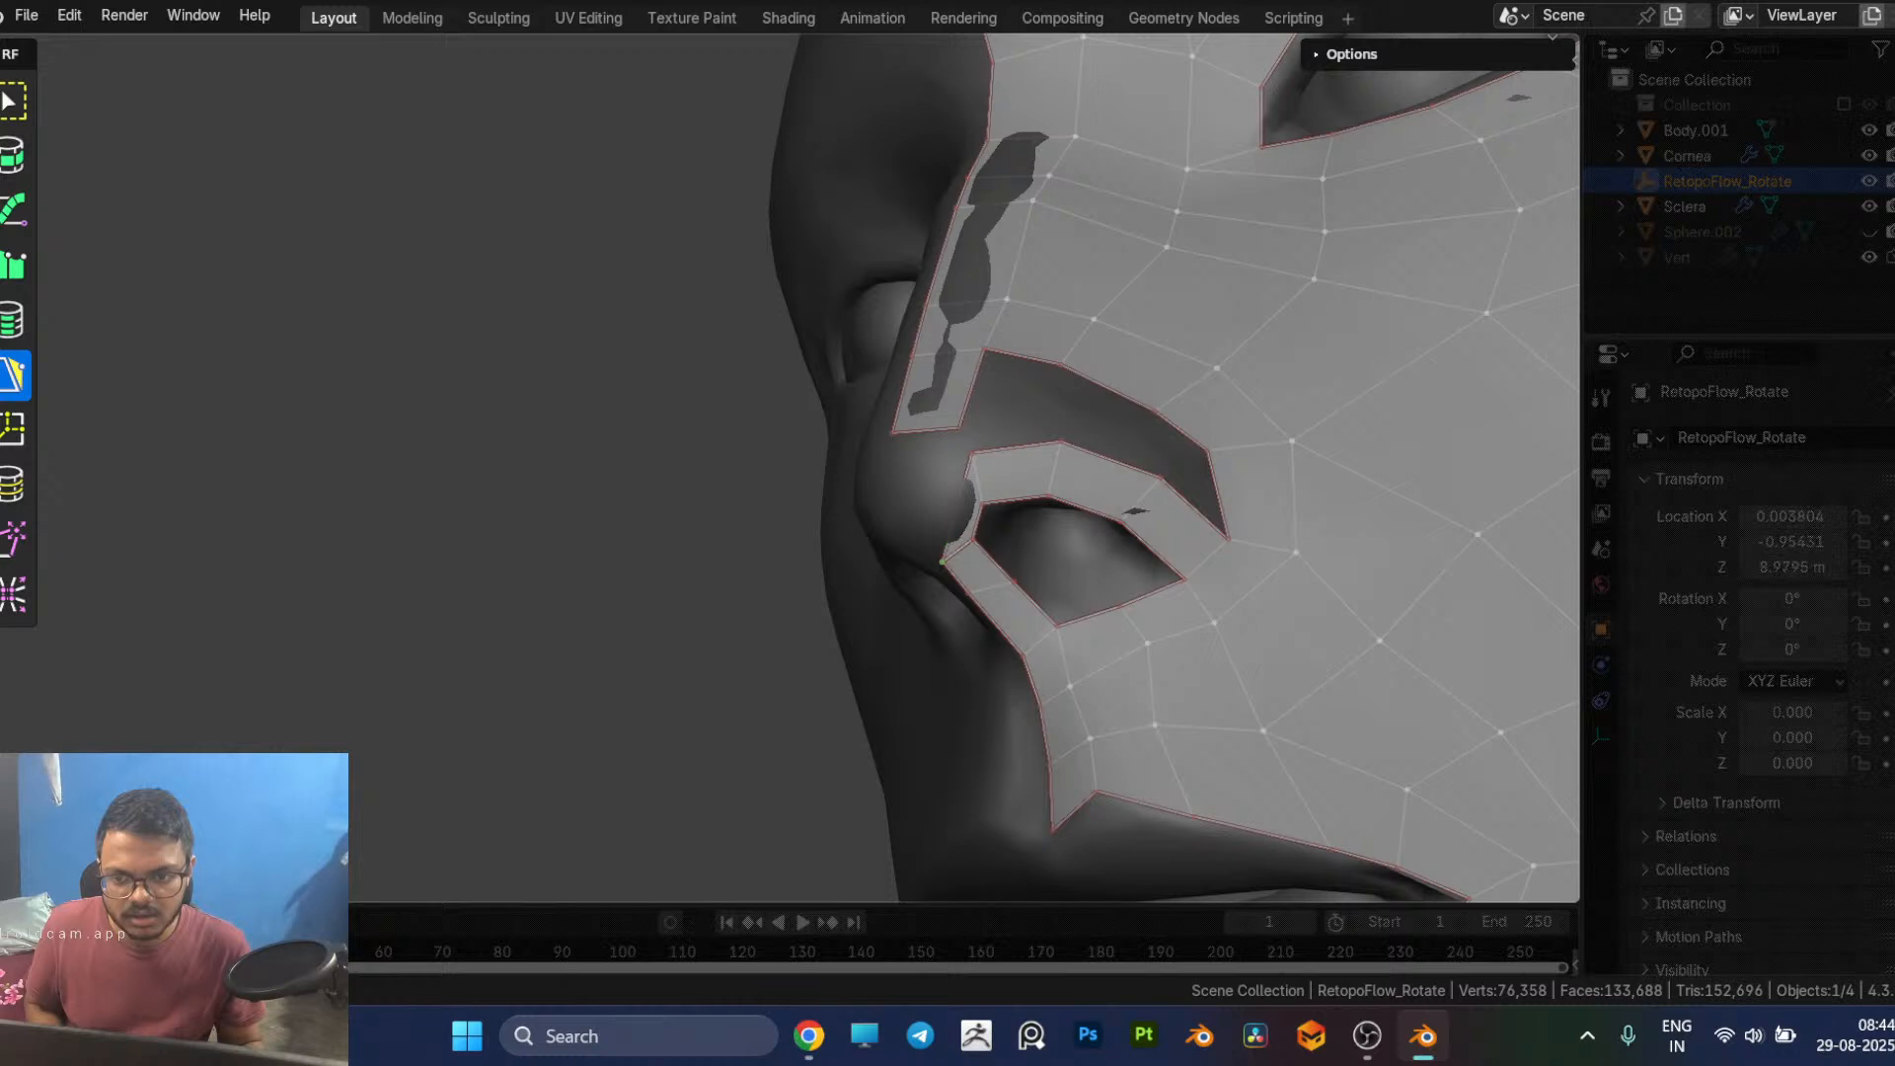
{"action": "middle_click_drag", "start_coordinate": [994, 516], "coordinate": [967, 496]}
{"action": "mouse_move", "coordinate": [853, 442]}
{"action": "left_mouse_down"}
{"action": "mouse_move", "coordinate": [831, 405]}
{"action": "mouse_move", "coordinate": [837, 430]}
{"action": "left_mouse_up"}
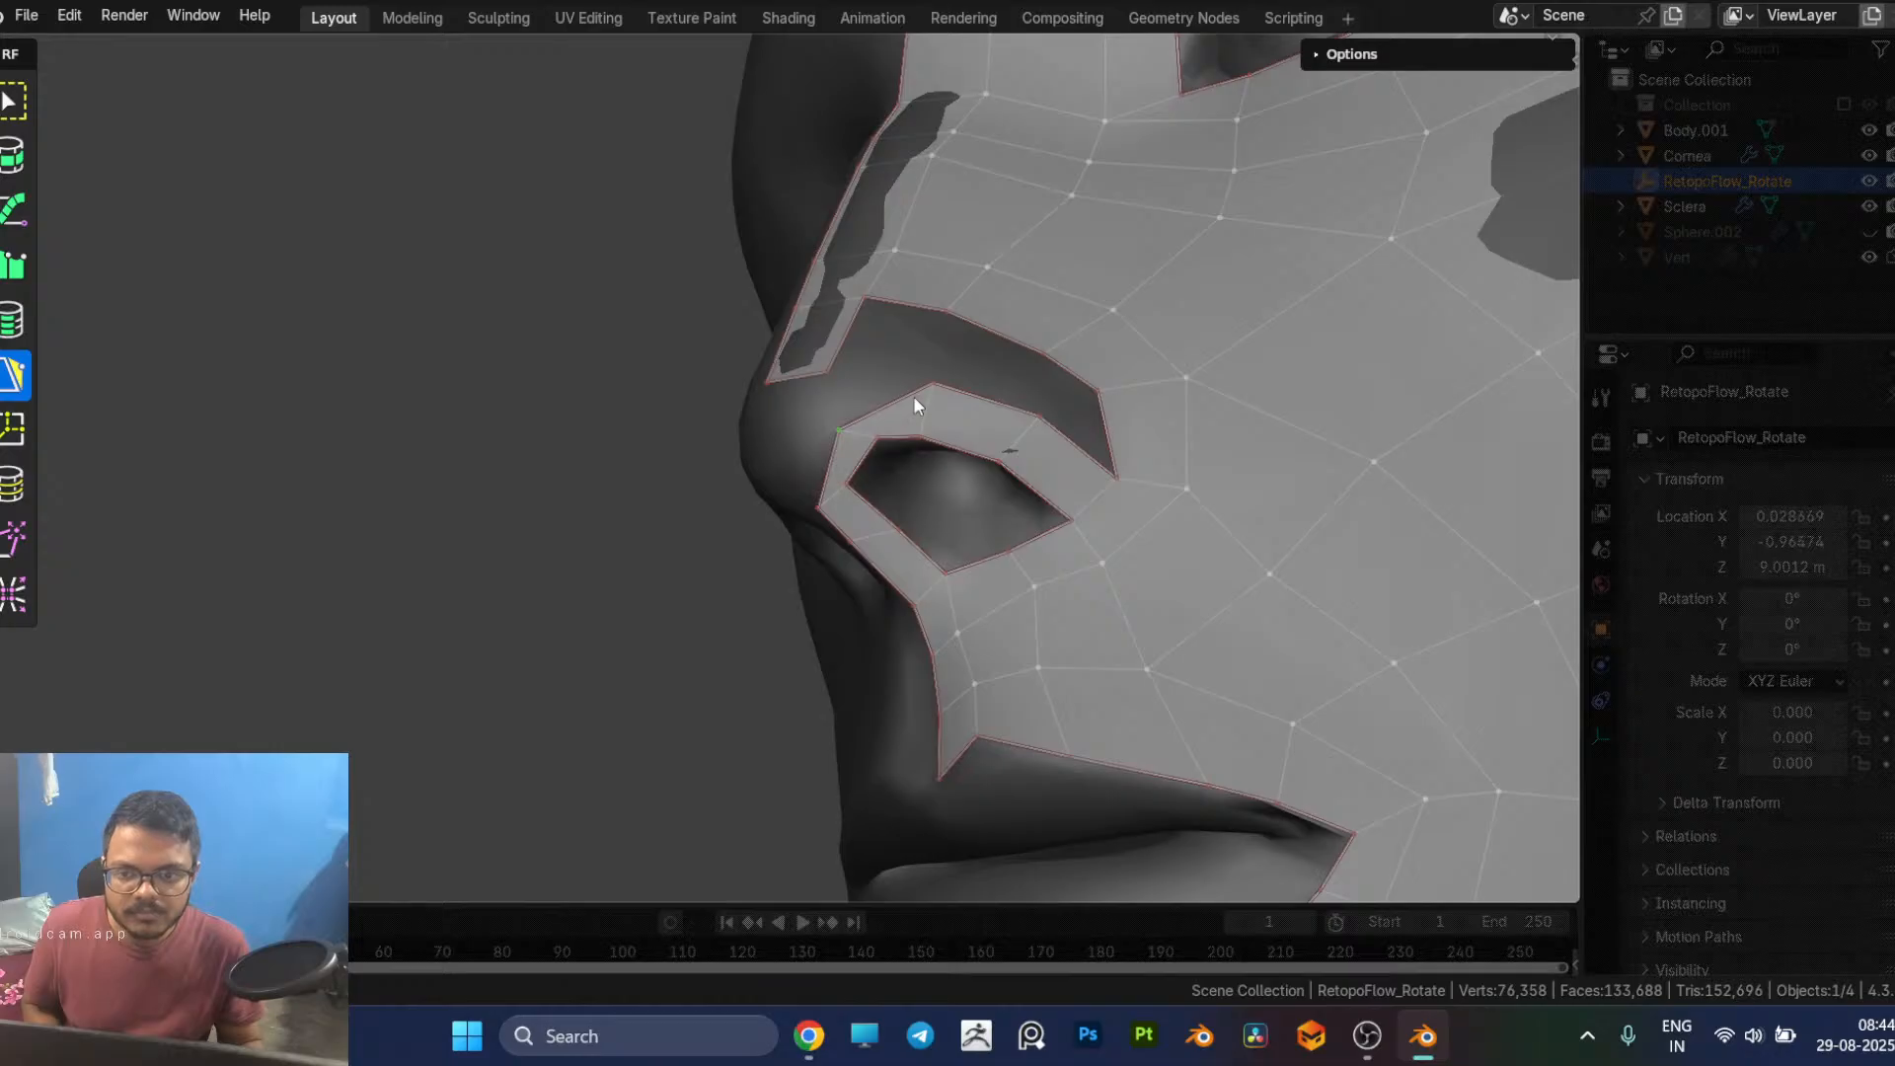
Step: Move the upper outer and inner vertices of the nostril ring to follow the nostril rim with even spacing
{"action": "left_click_drag", "start_coordinate": [928, 387], "coordinate": [908, 380]}
{"action": "left_click_drag", "start_coordinate": [950, 460], "coordinate": [1023, 444]}
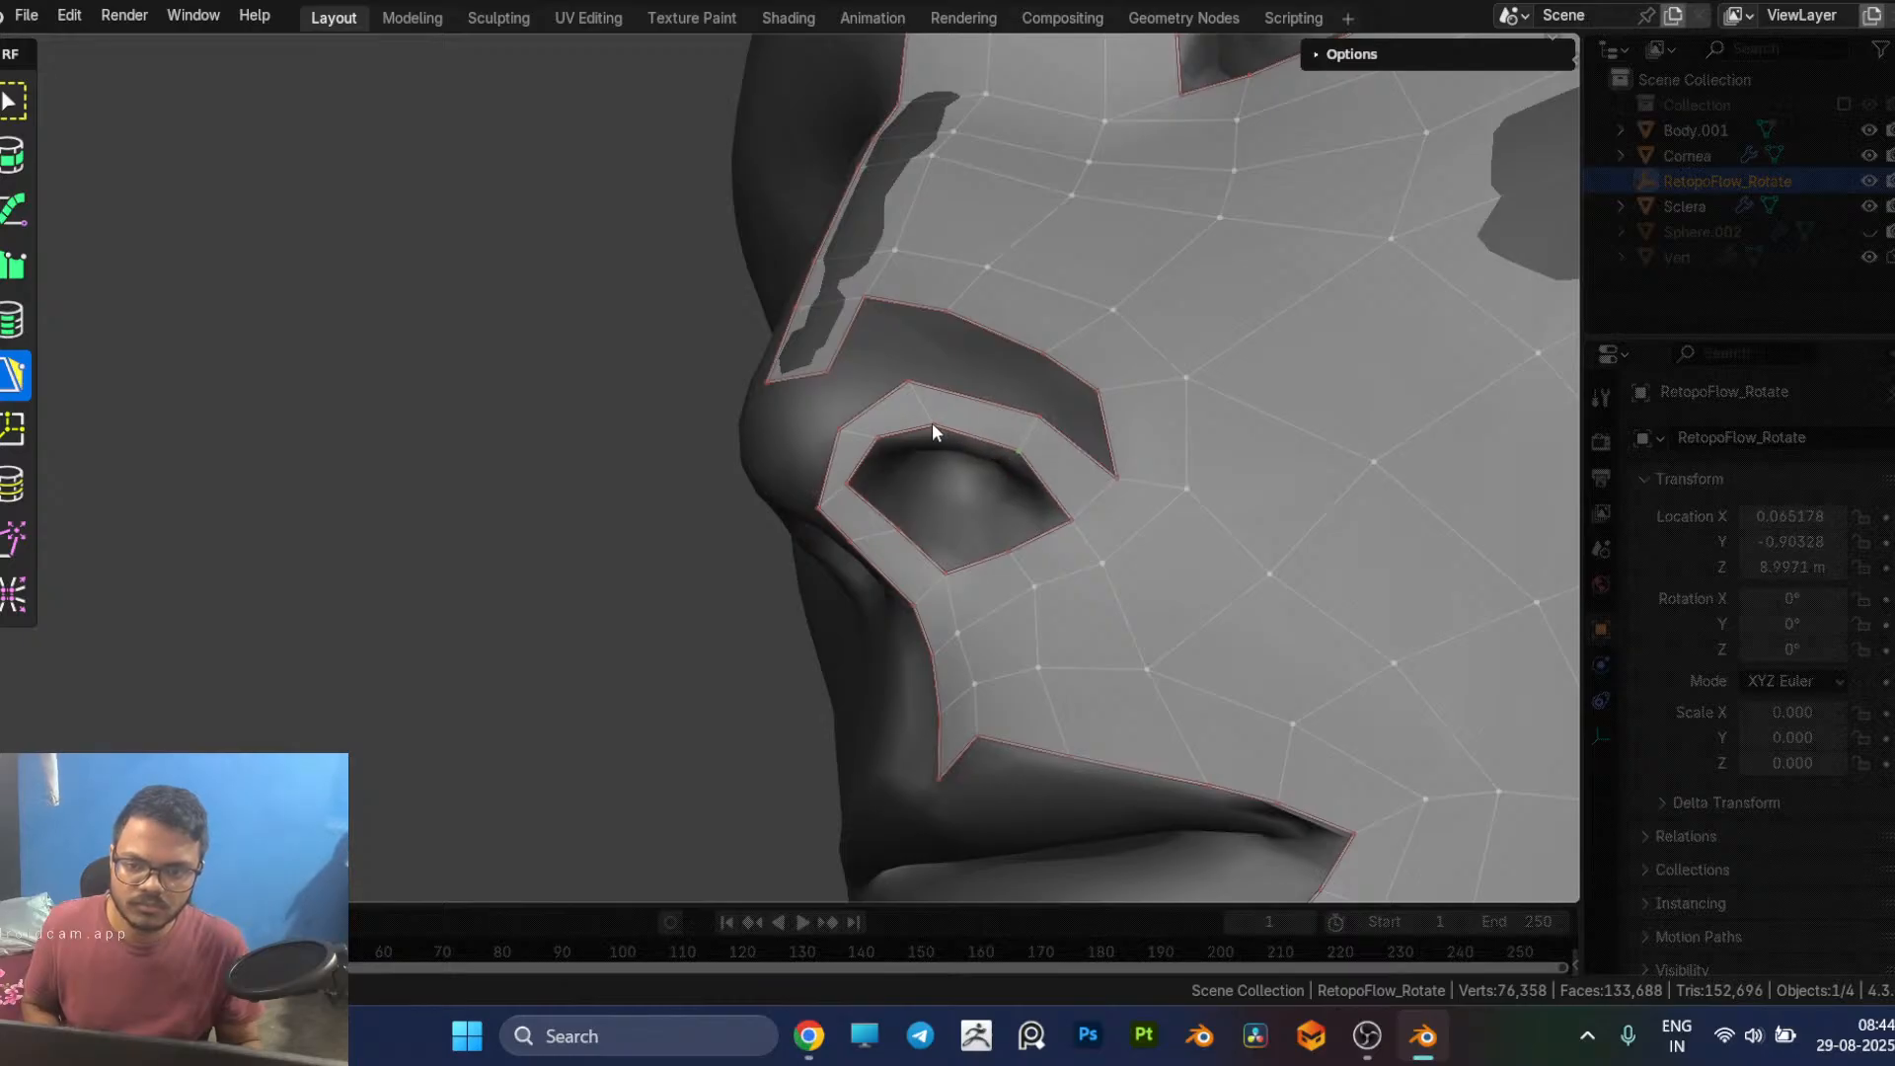
{"action": "middle_click_drag", "start_coordinate": [939, 428], "coordinate": [1033, 569]}
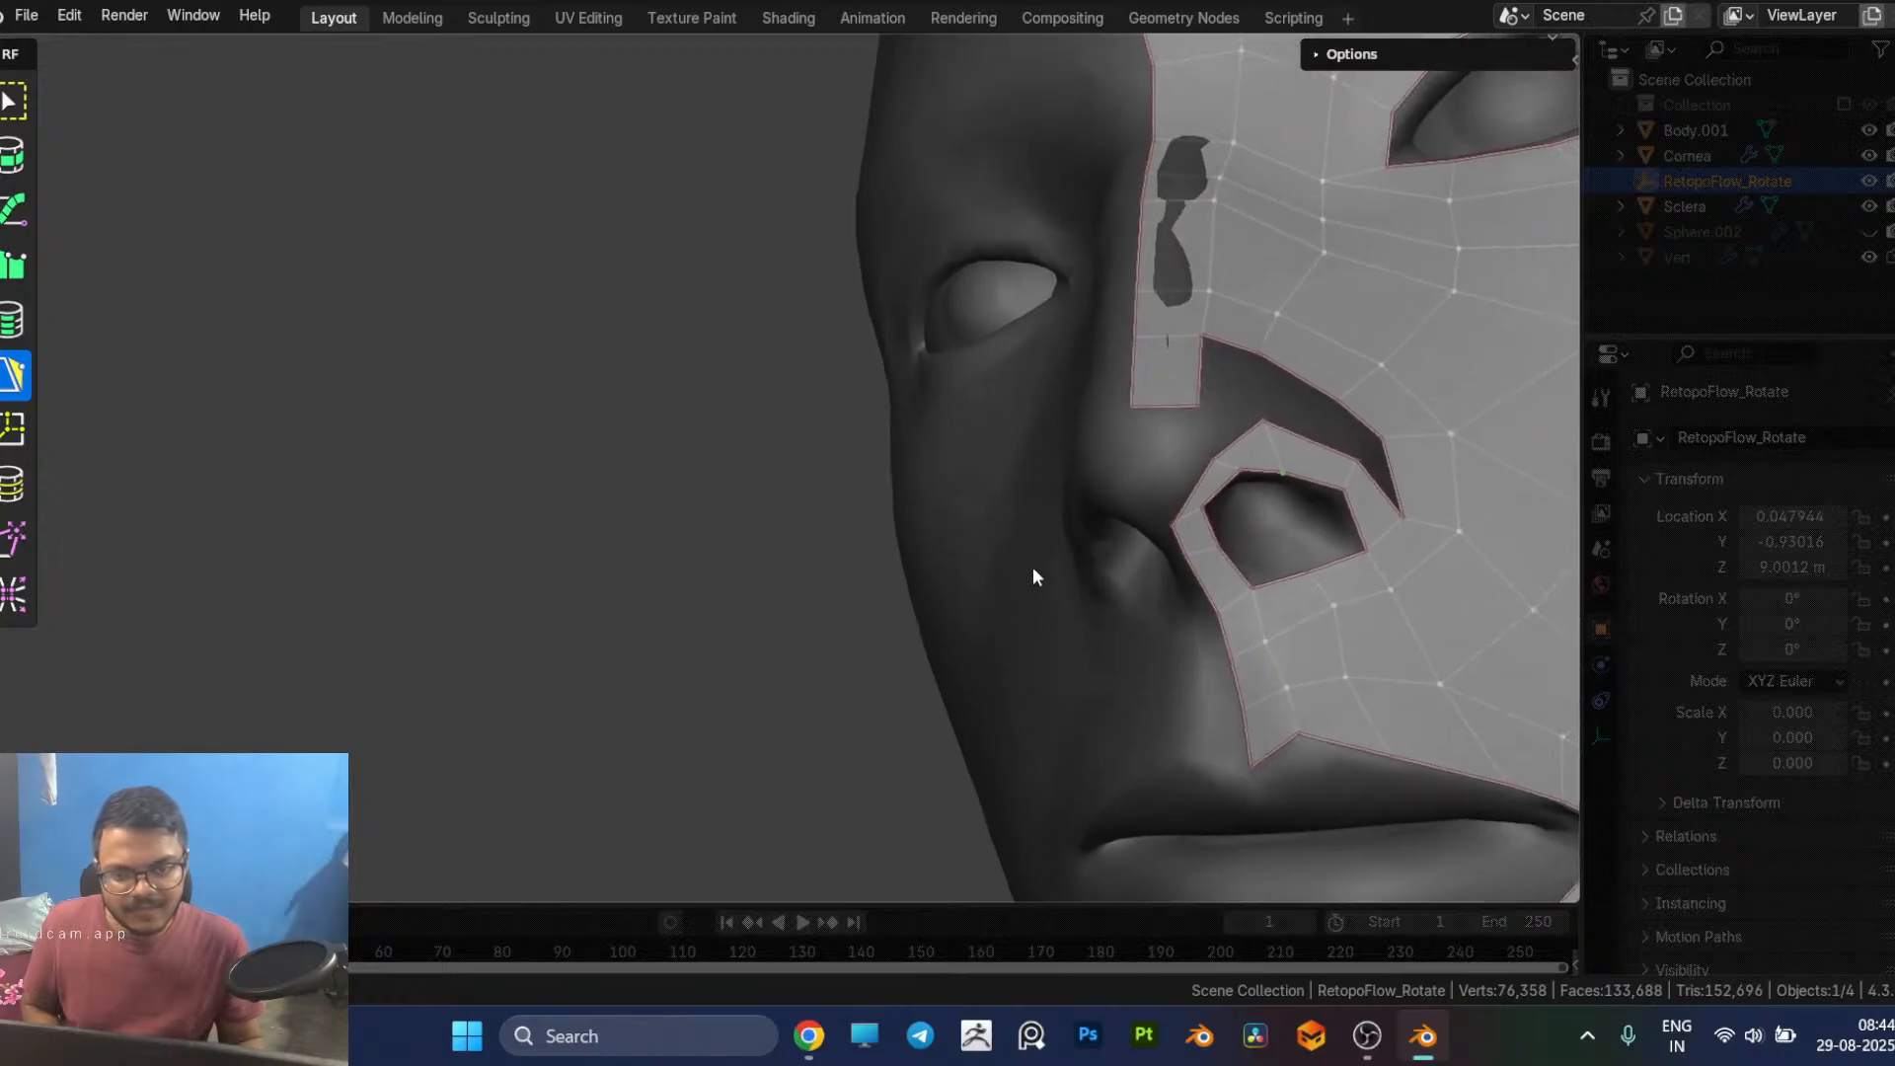
Step: Bridge the front of the nostril ring to the end of the nose bridge strip with two quads over the nose tip
{"action": "left_click", "coordinate": [1187, 495]}
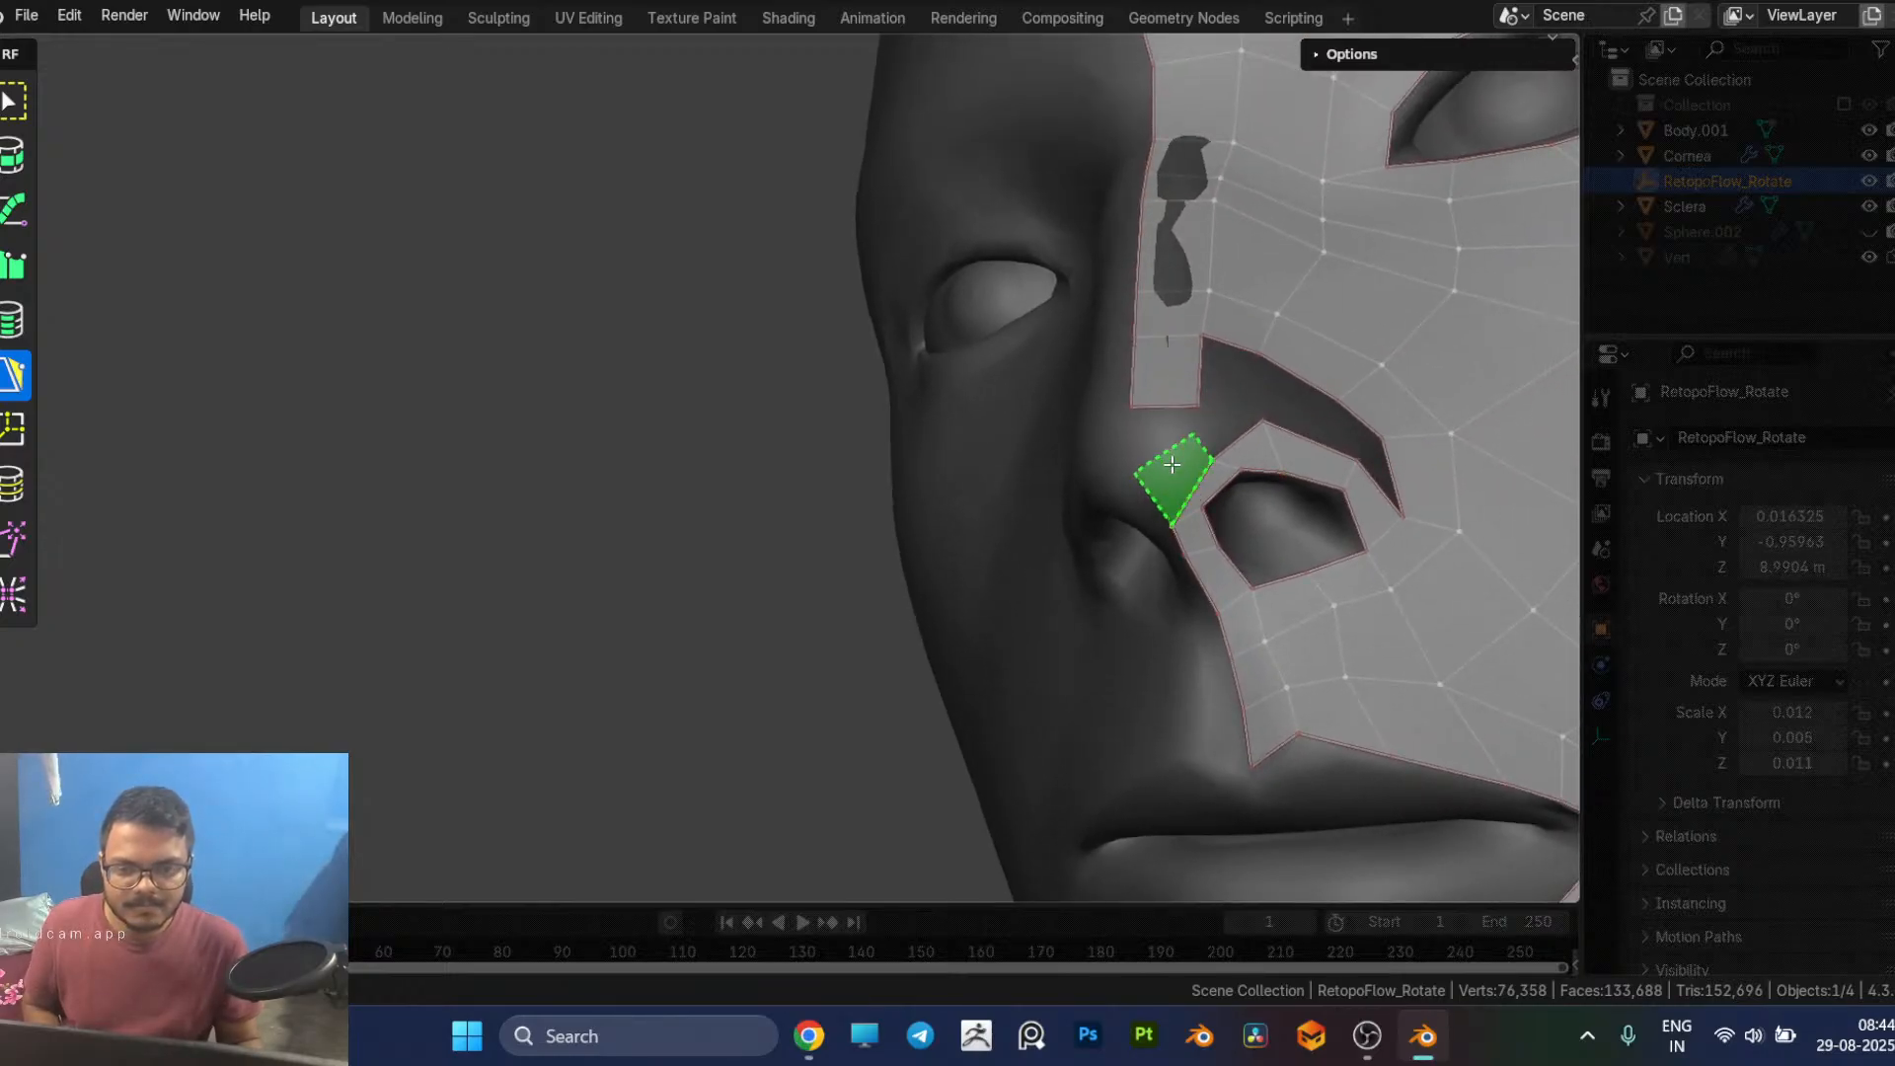
{"action": "left_click", "coordinate": [1173, 462]}
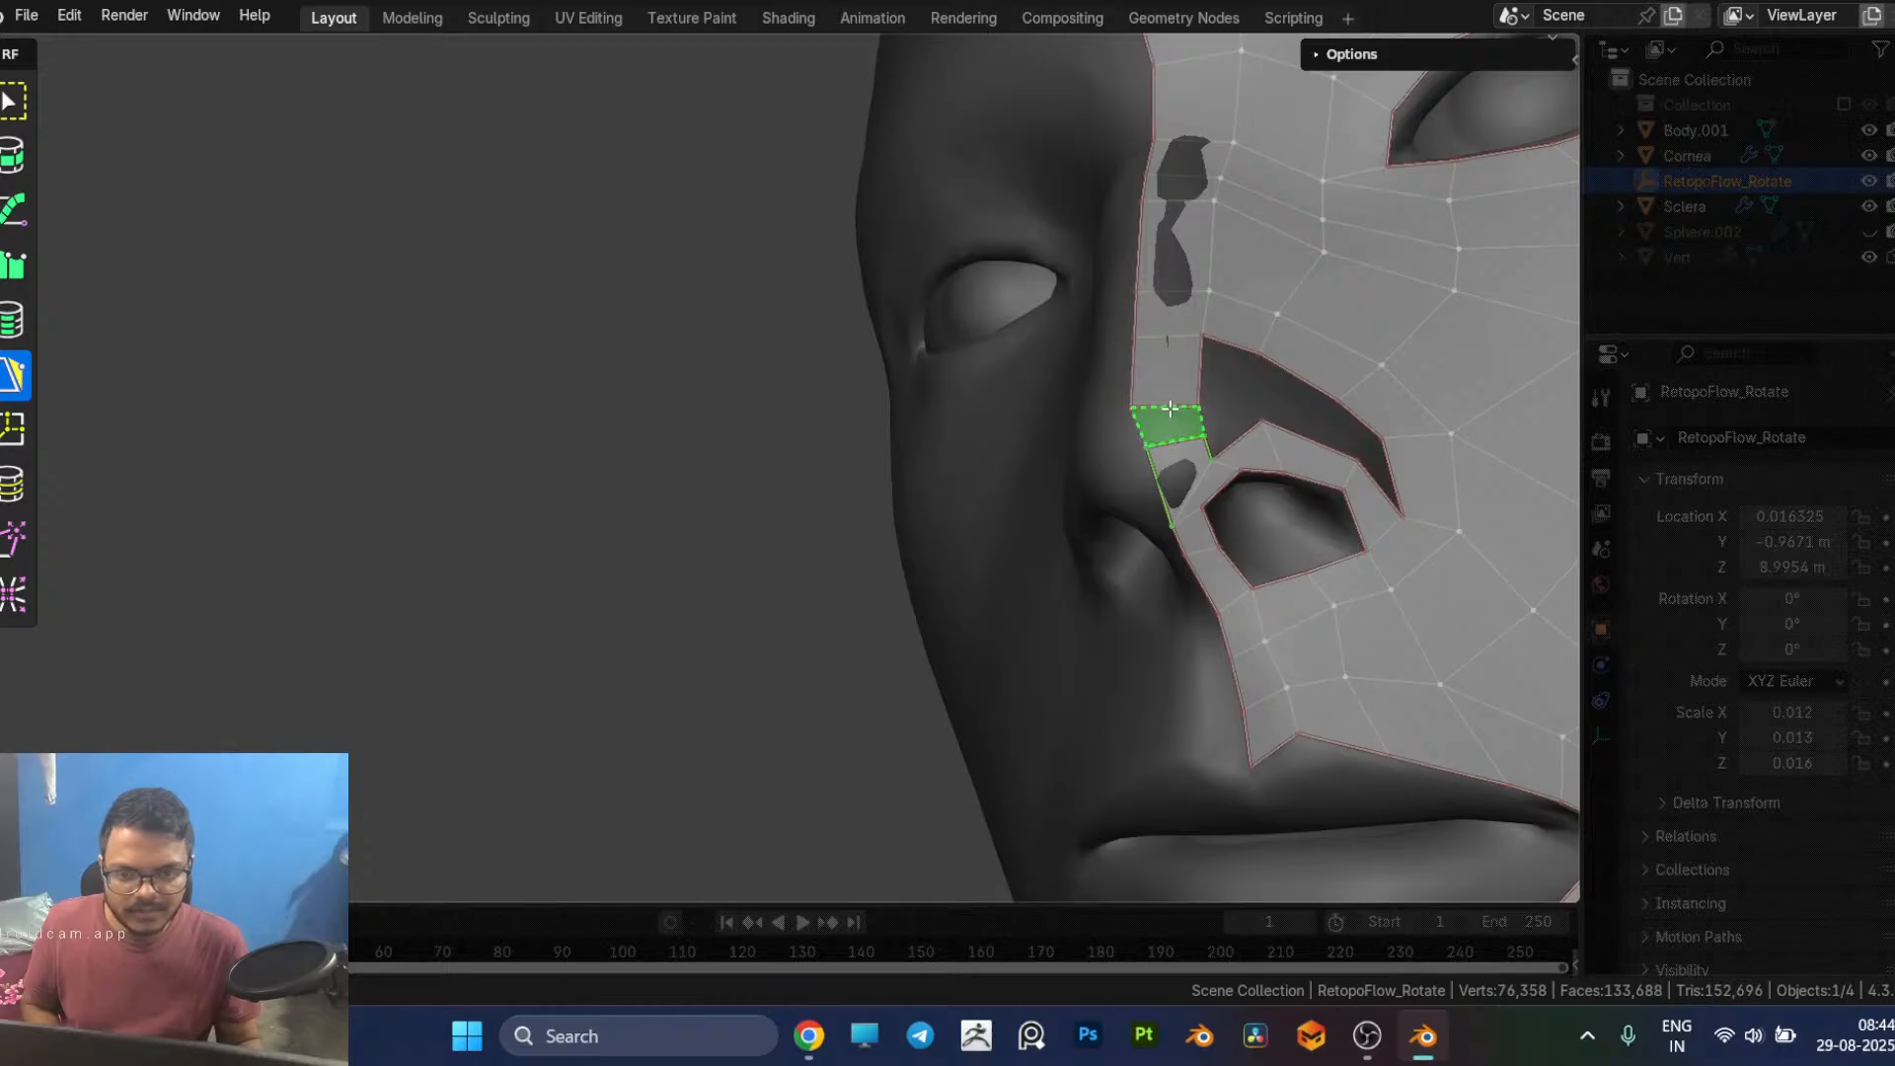
{"action": "left_click", "coordinate": [1170, 408]}
{"action": "middle_click_drag", "start_coordinate": [1214, 500], "coordinate": [1282, 673]}
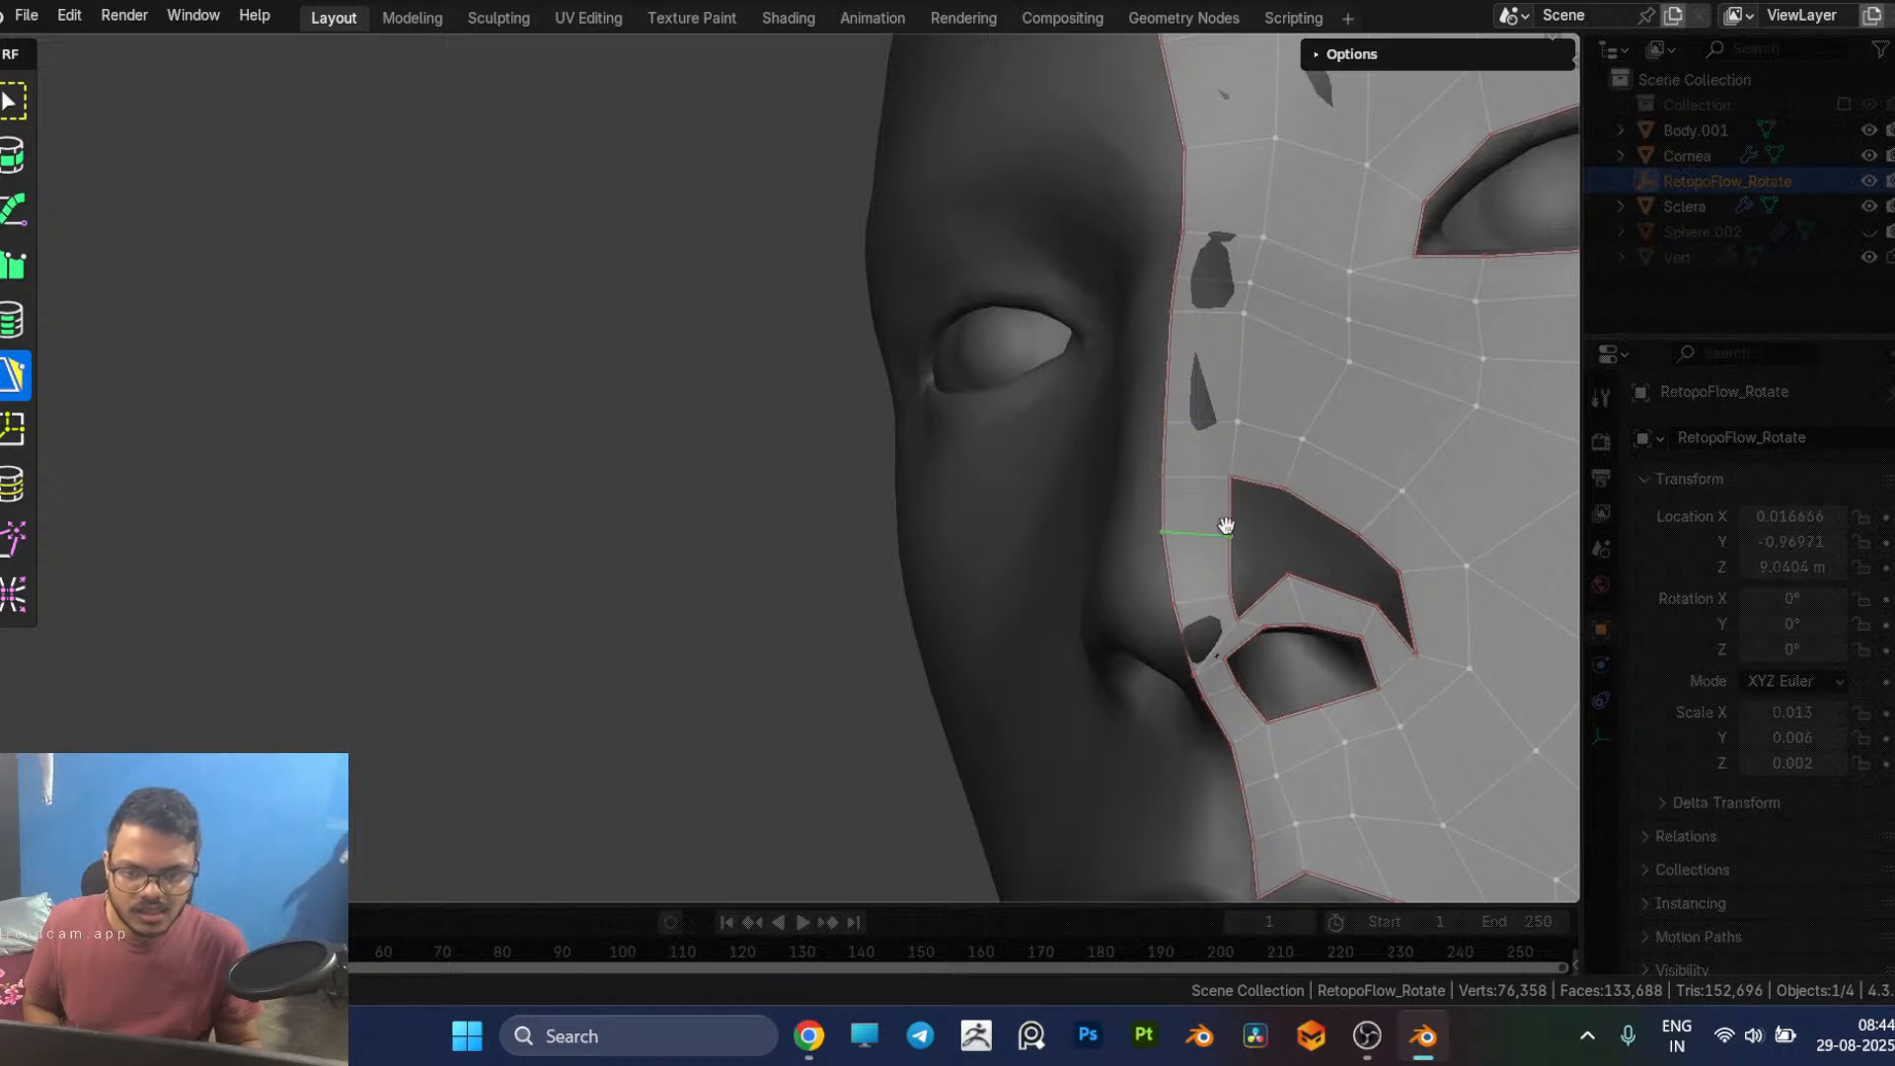
Step: Fill the gap between the nostril ring and the side of the nose with quads, working from the nose tip toward the cheek
{"action": "middle_click_drag", "start_coordinate": [1260, 567], "coordinate": [1224, 570]}
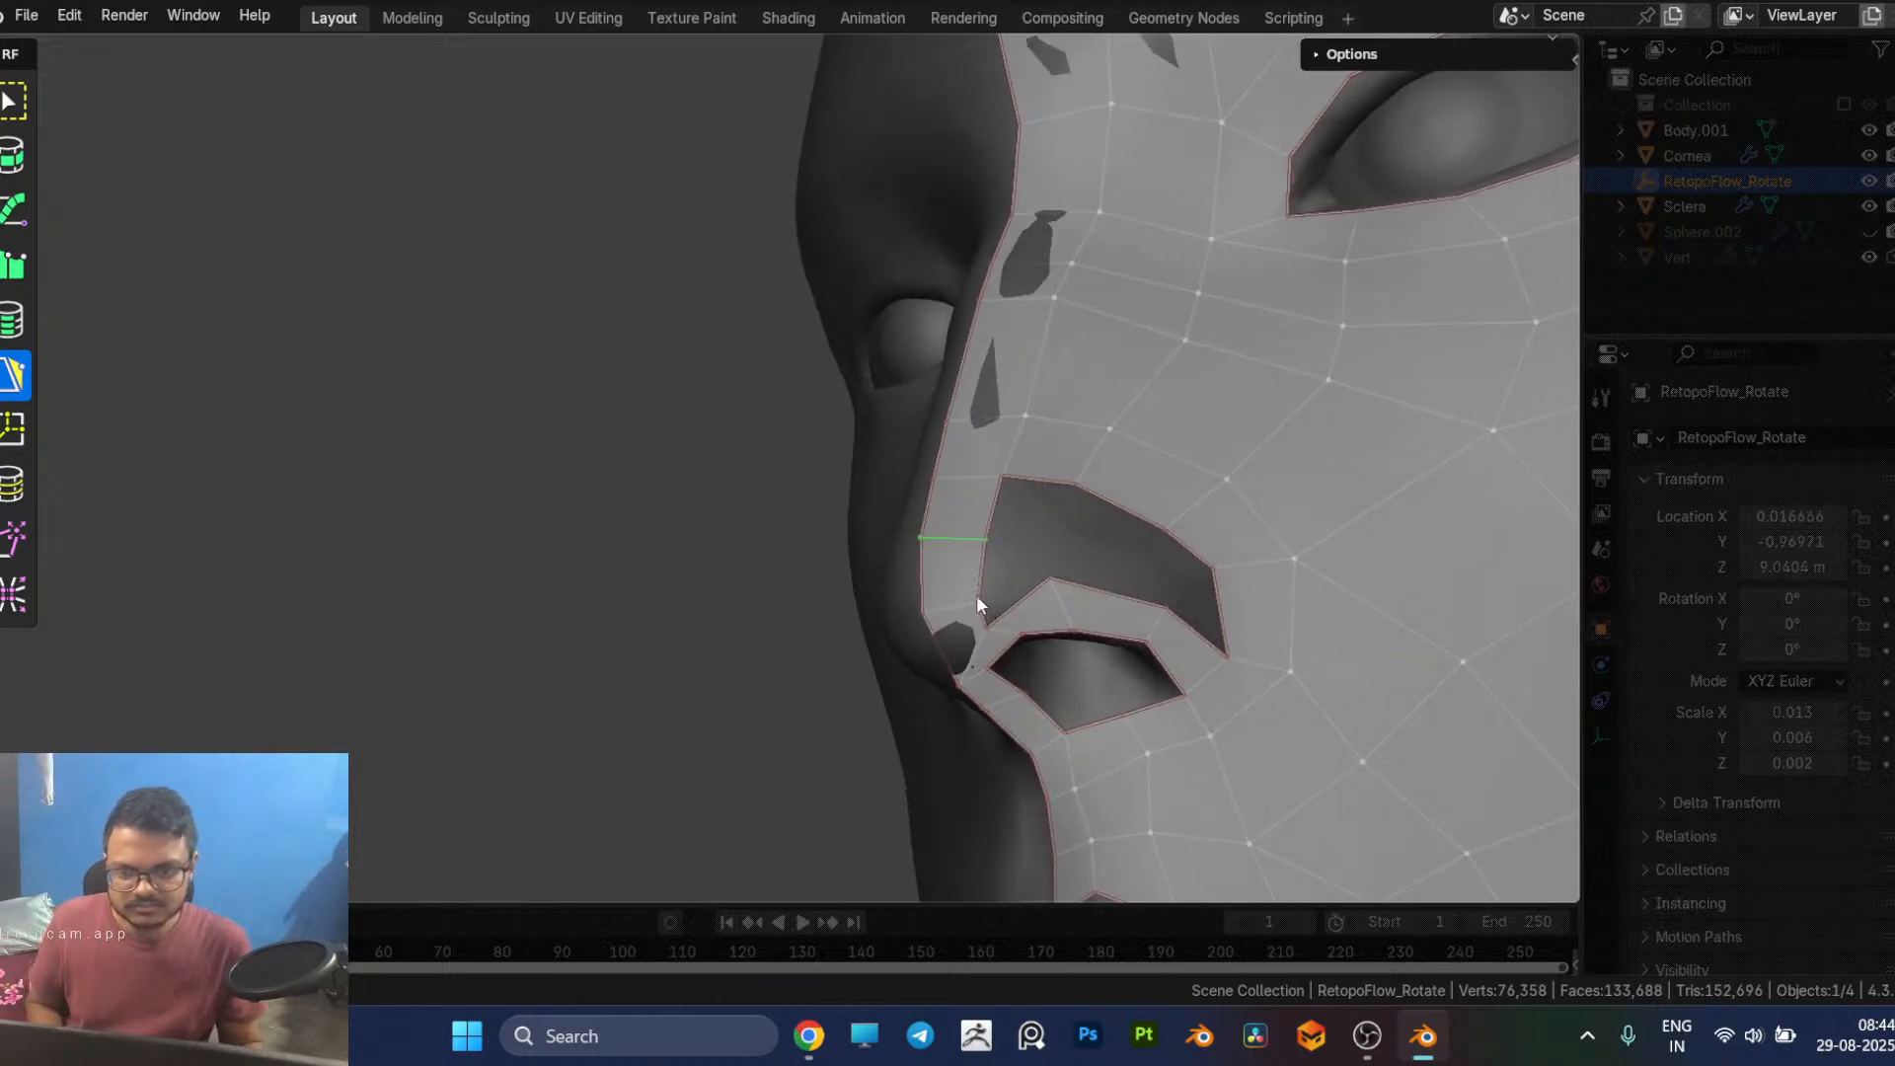
{"action": "left_click_drag", "start_coordinate": [977, 597], "coordinate": [971, 580]}
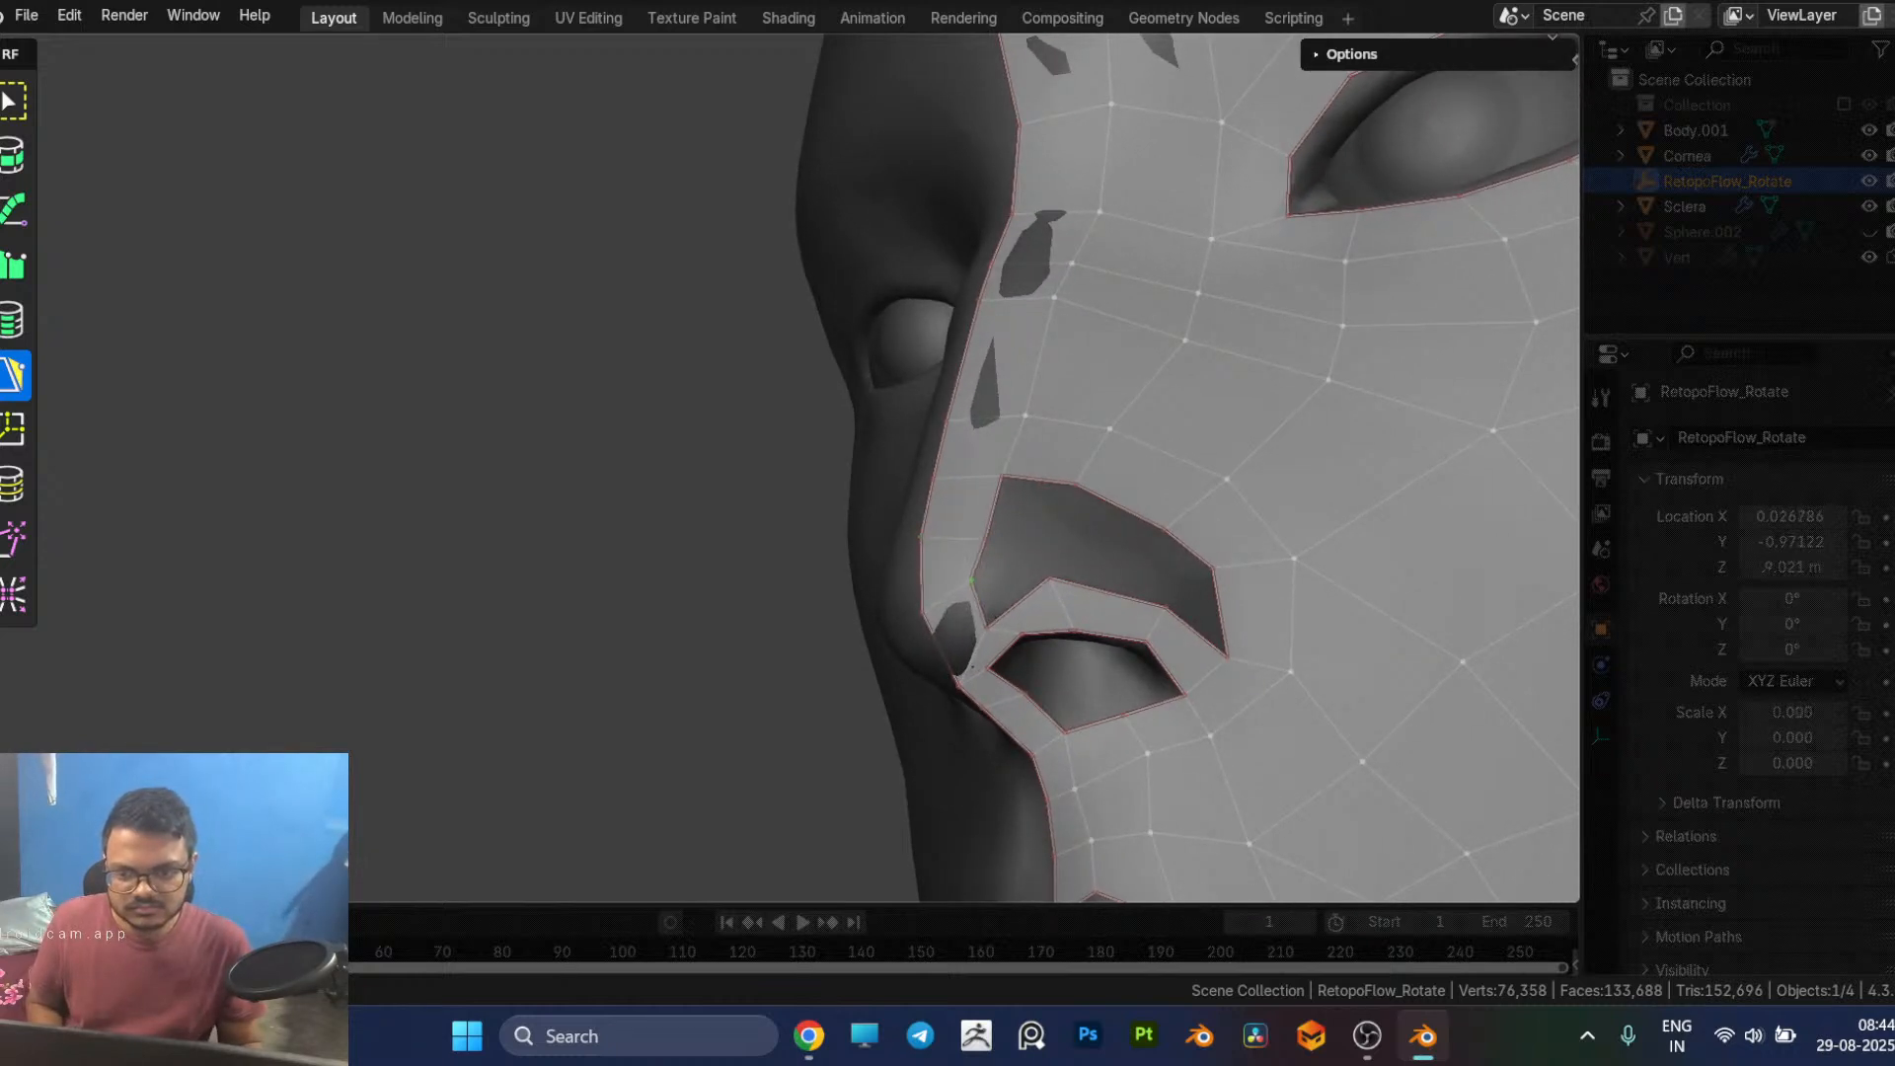
{"action": "left_click", "coordinate": [1015, 594], "text": "ctrl"}
{"action": "middle_click_drag", "start_coordinate": [1014, 589], "coordinate": [701, 614]}
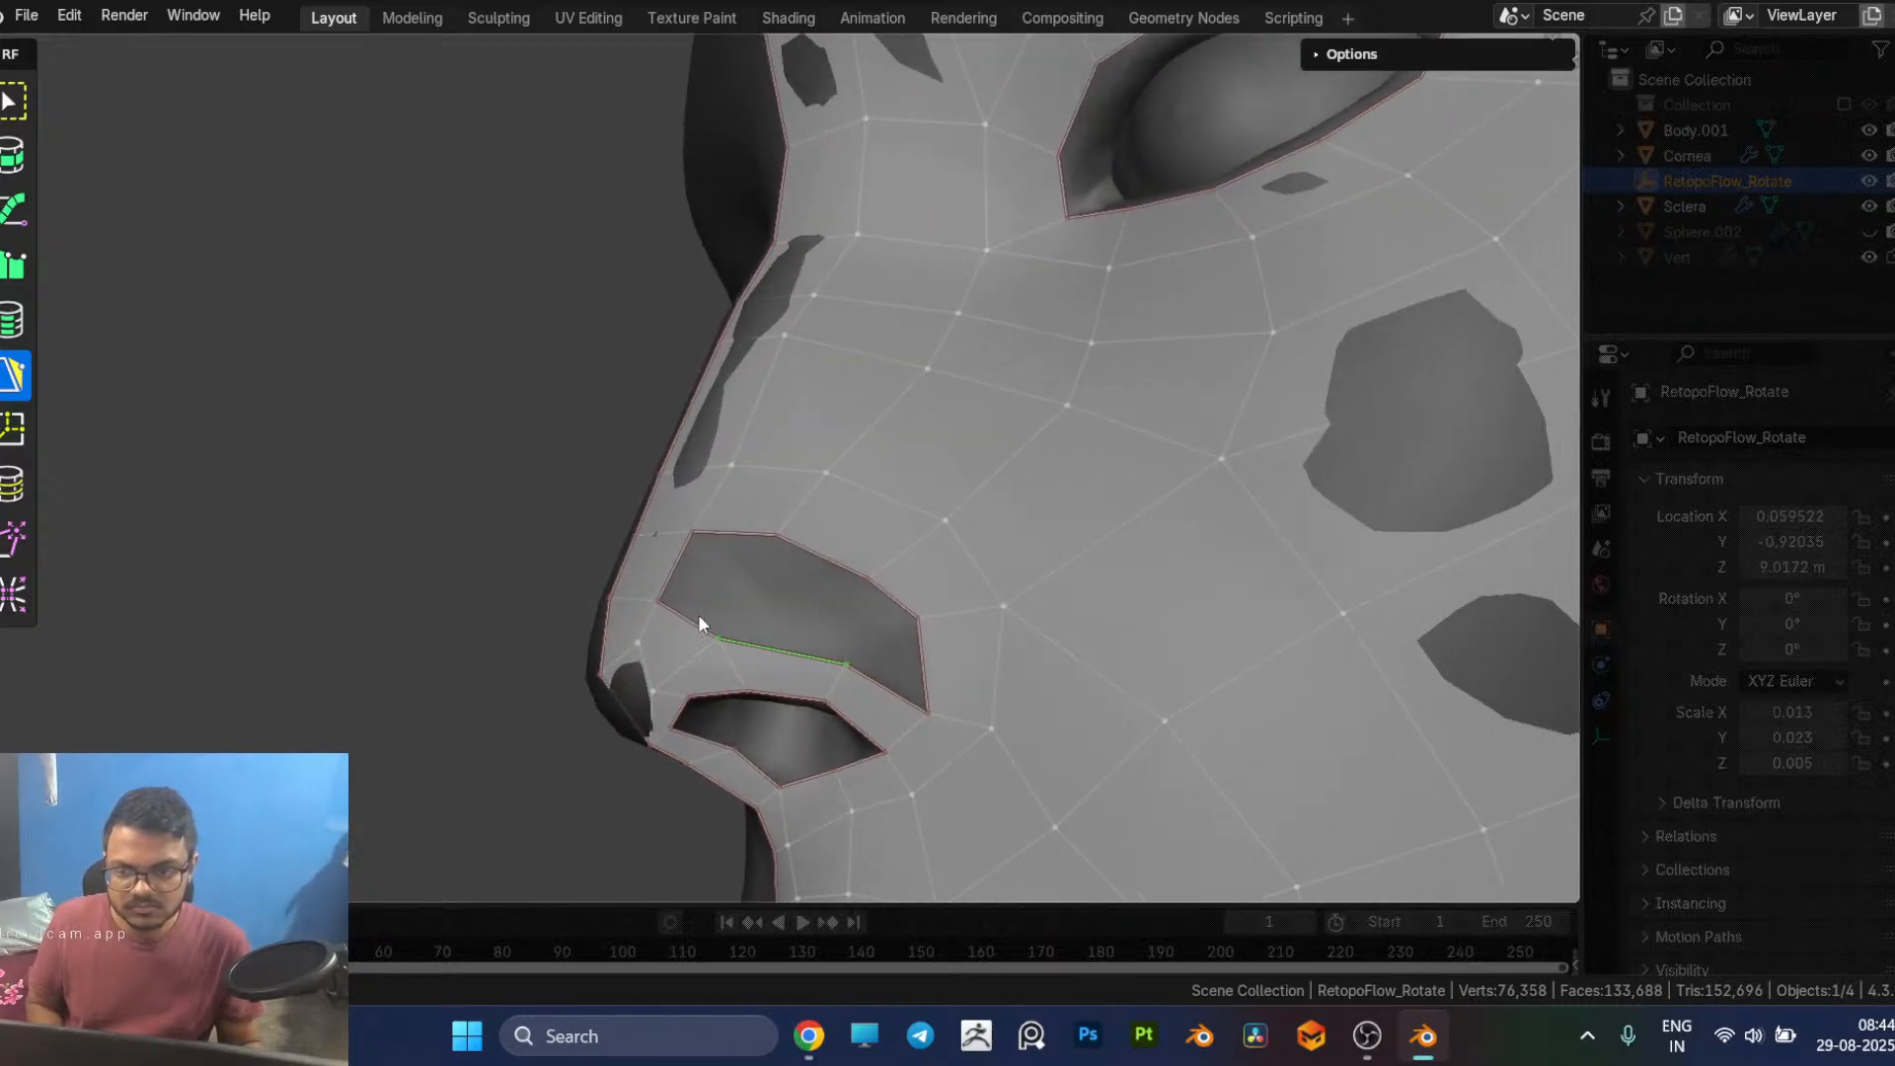
{"action": "left_click", "coordinate": [732, 539], "text": "ctrl"}
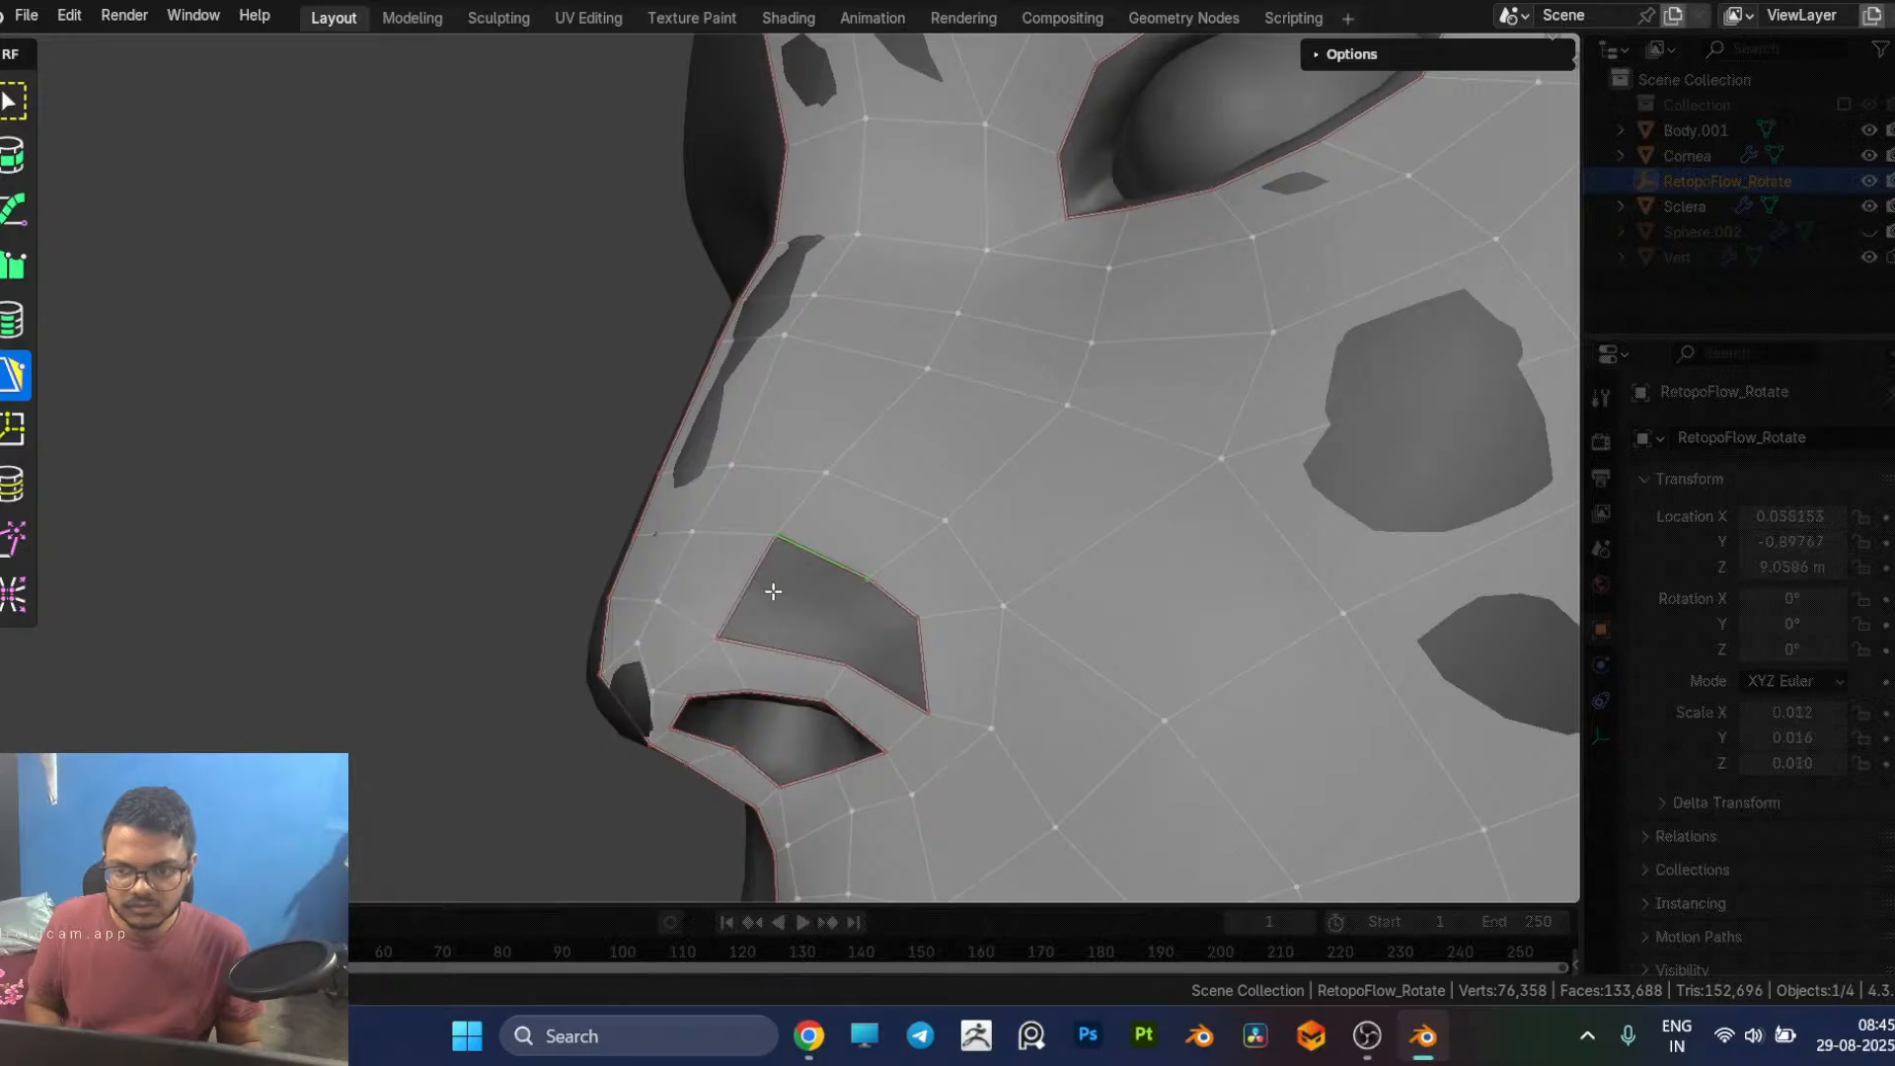
{"action": "left_click", "coordinate": [775, 639], "text": "ctrl"}
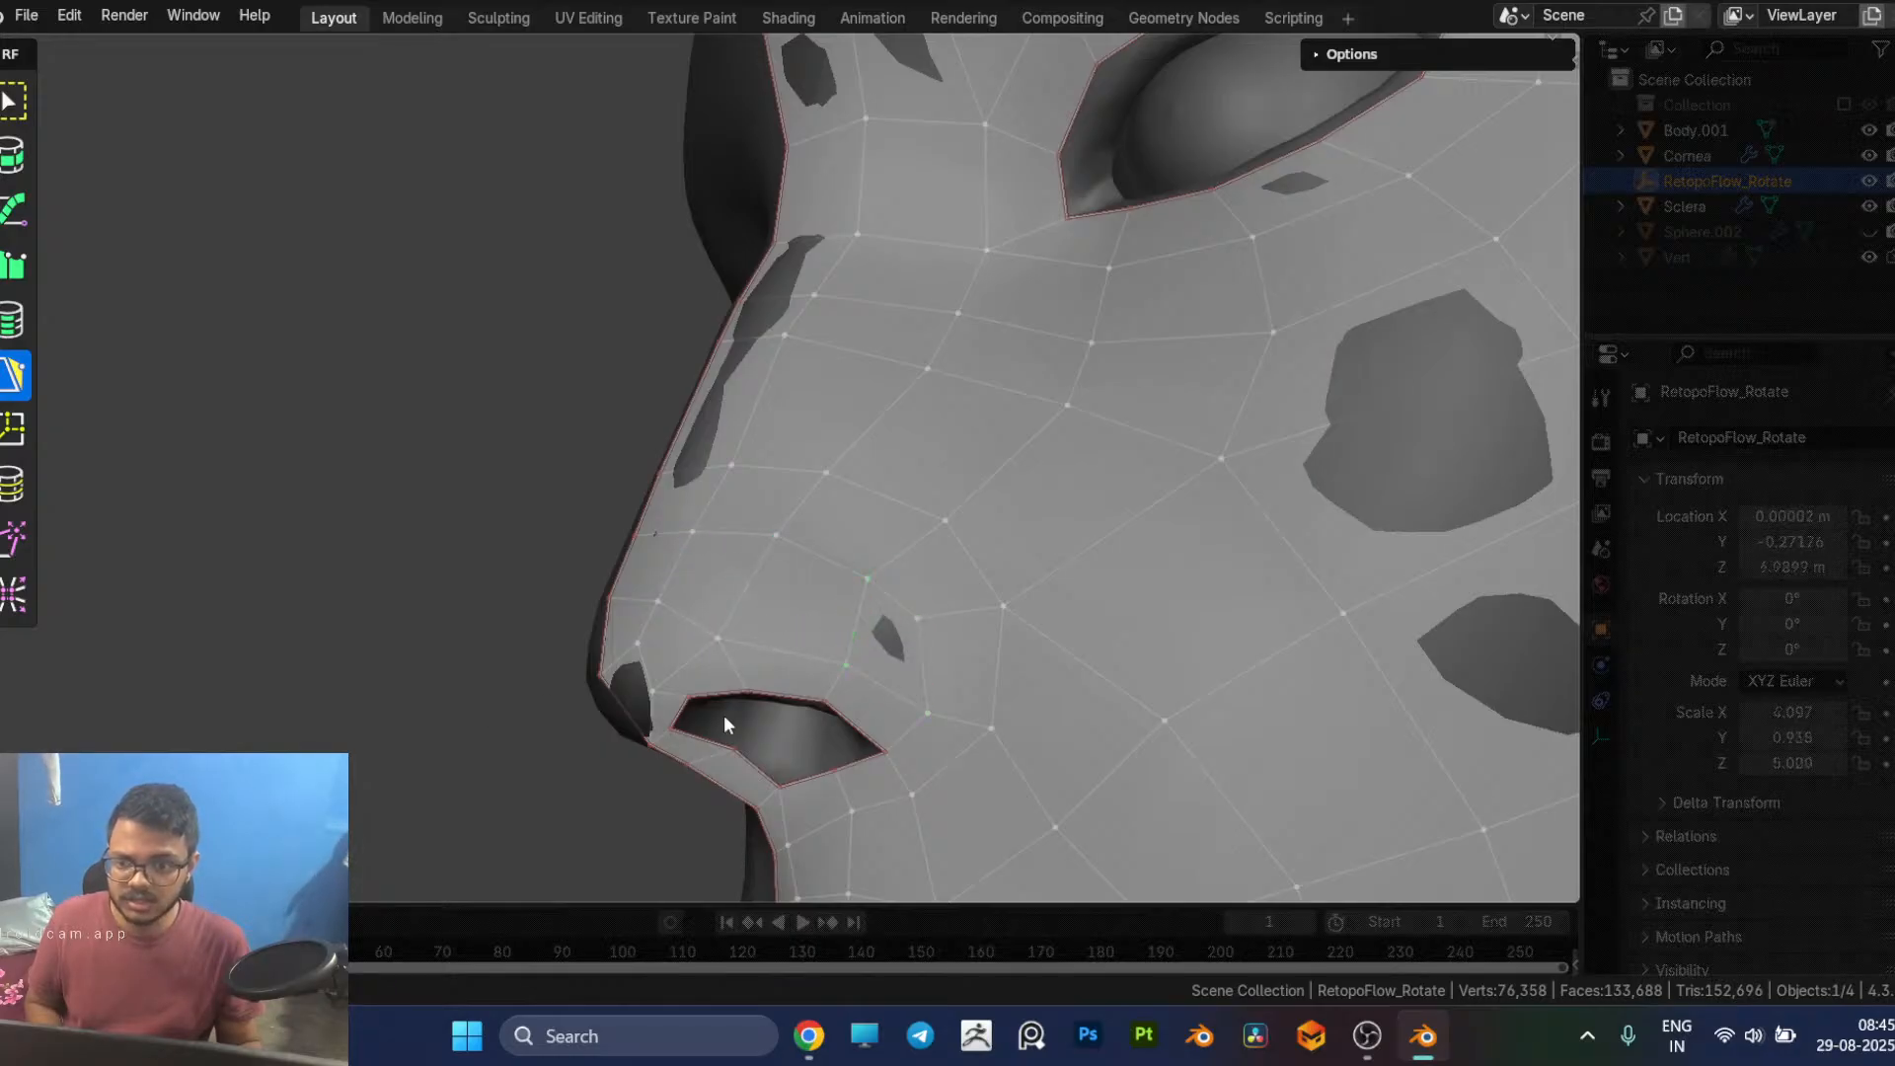
Step: Insert a vertex into the centre-line edge on the underside of the nose tip beside the nostril ring
{"action": "scroll", "coordinate": [572, 723], "scroll_direction": "down", "scroll_amount": 3}
{"action": "middle_click_drag", "start_coordinate": [572, 723], "coordinate": [697, 709]}
{"action": "middle_click_drag", "start_coordinate": [1082, 681], "coordinate": [1181, 709]}
{"action": "scroll", "coordinate": [1080, 672], "scroll_direction": "up", "scroll_amount": 4}
{"action": "scroll", "coordinate": [1180, 700], "scroll_direction": "up", "scroll_amount": 2}
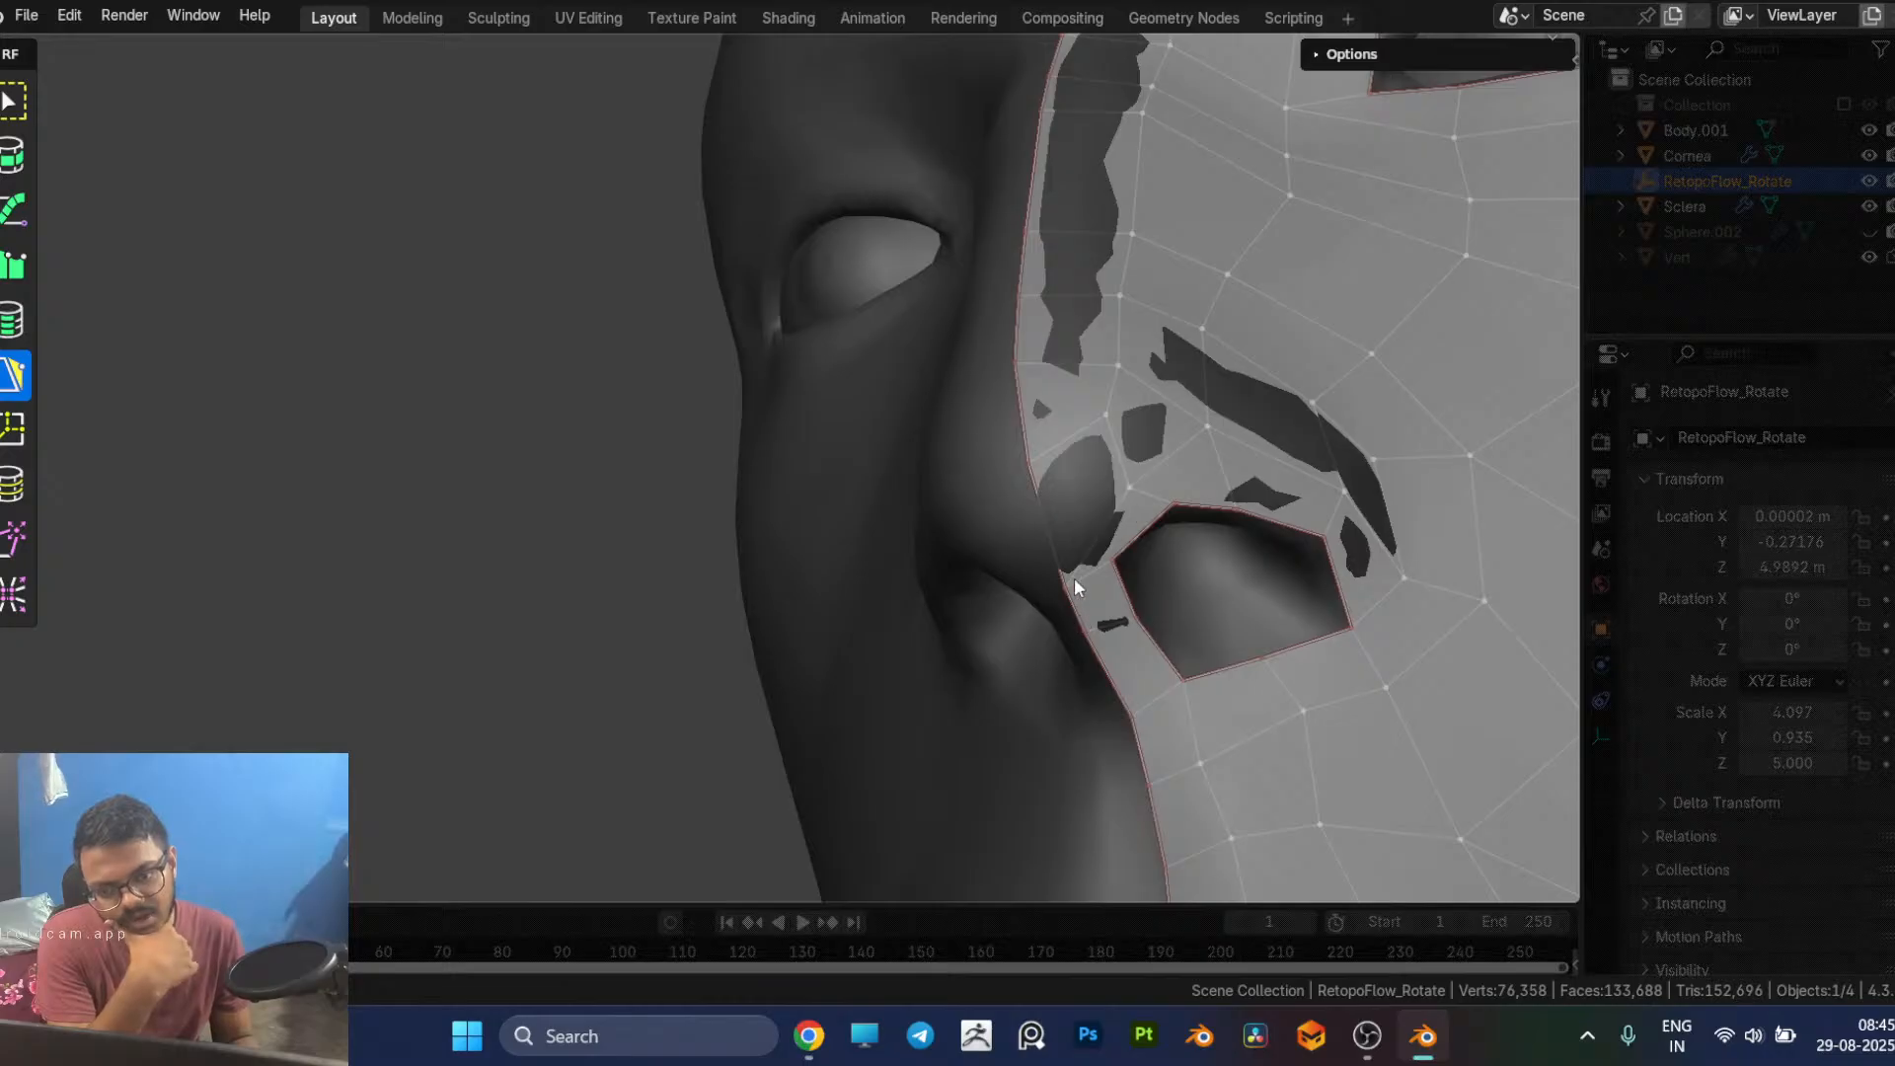
{"action": "left_click", "coordinate": [1127, 486]}
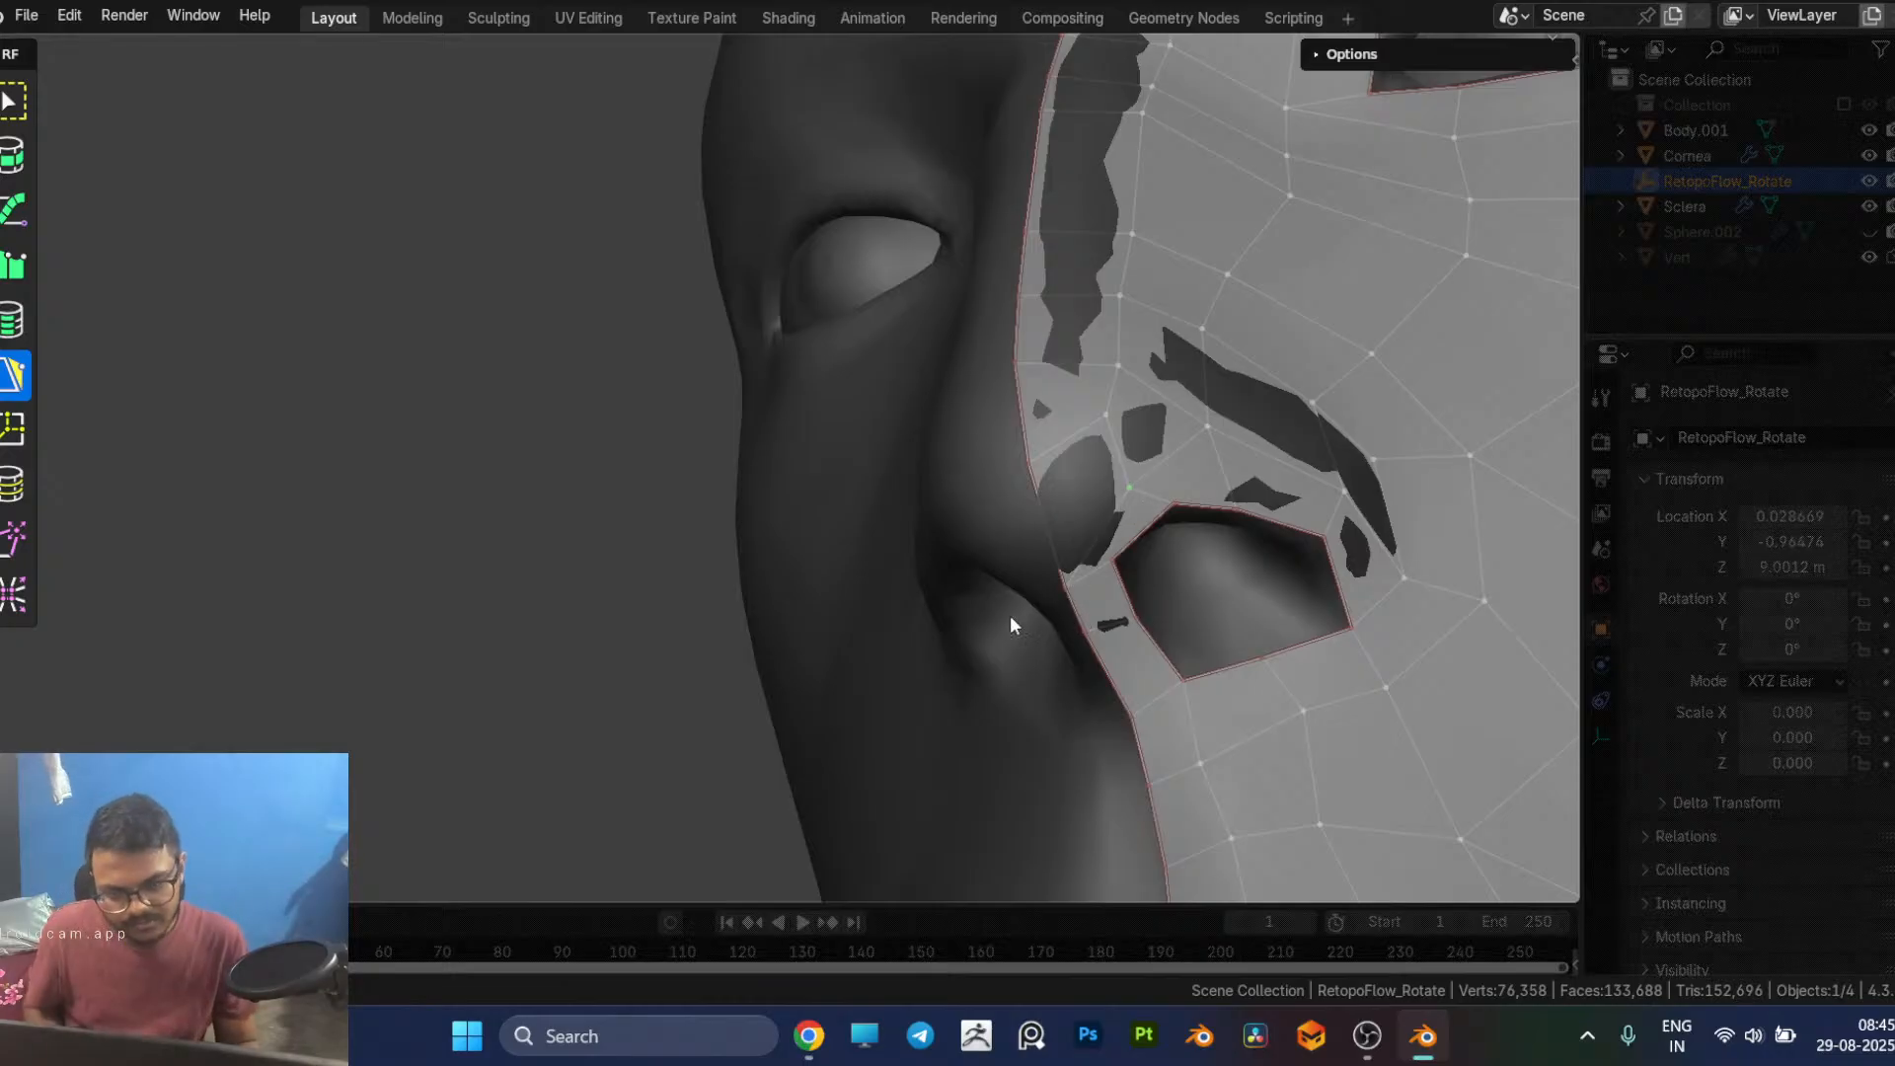
{"action": "left_click", "coordinate": [1049, 539], "text": "ctrl"}
{"action": "middle_click_drag", "start_coordinate": [1150, 598], "coordinate": [1073, 593]}
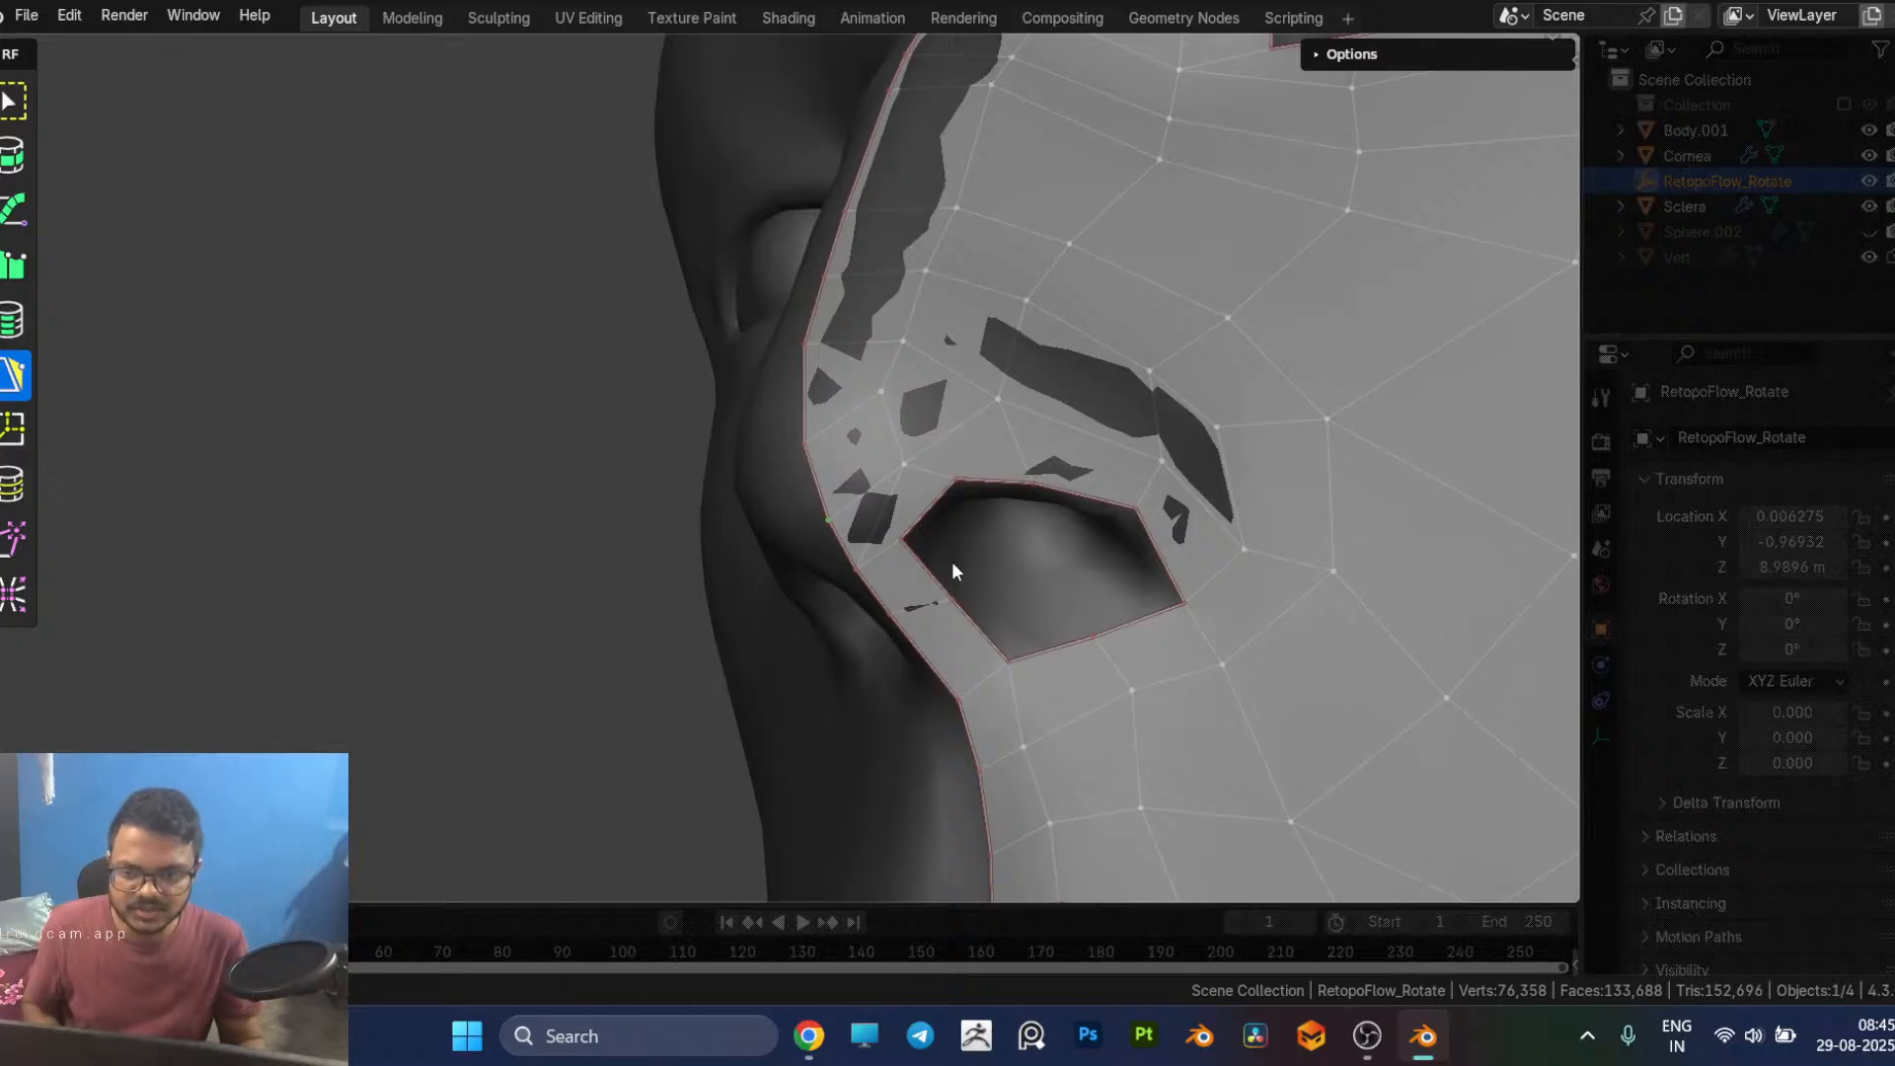
Step: Dissolve the diagonal edge under the nose tip and the short edge leading to the front of the nostril rim
{"action": "left_click_drag", "start_coordinate": [905, 538], "coordinate": [904, 459]}
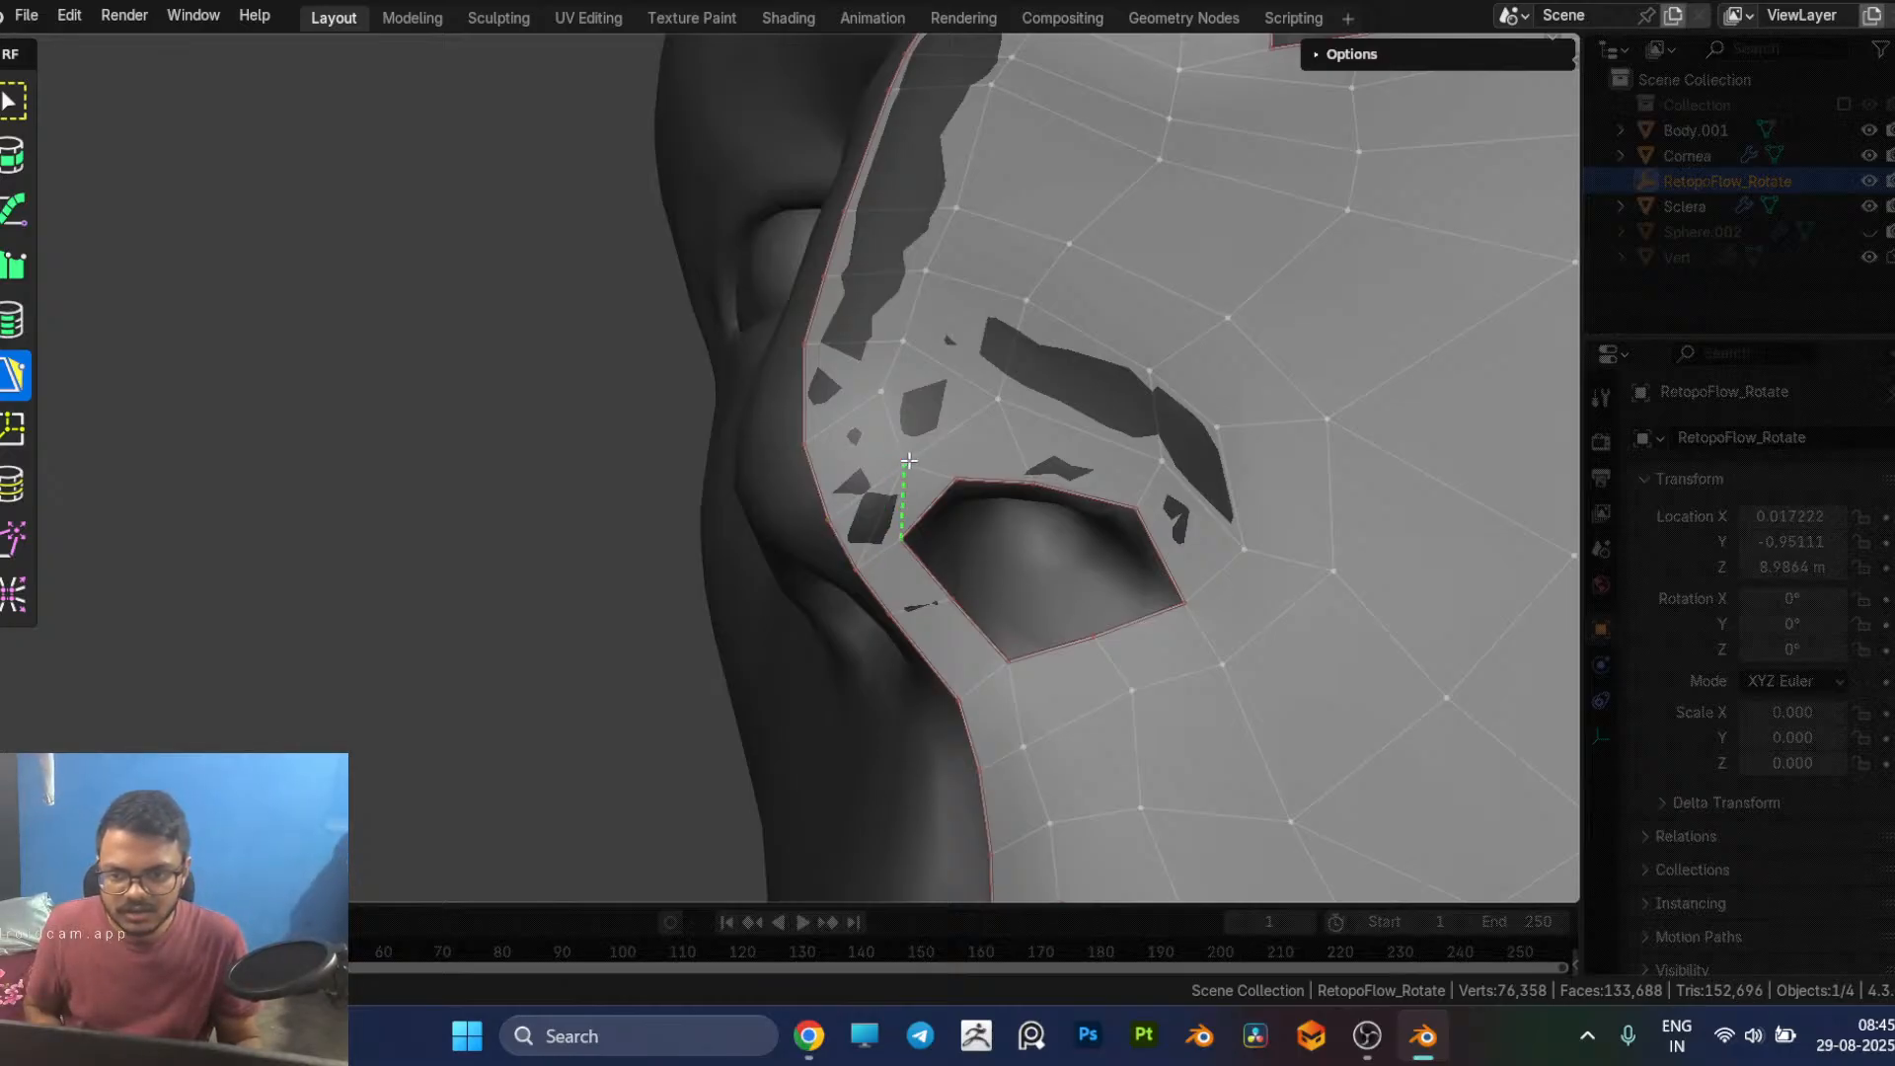
{"action": "left_click", "coordinate": [877, 520]}
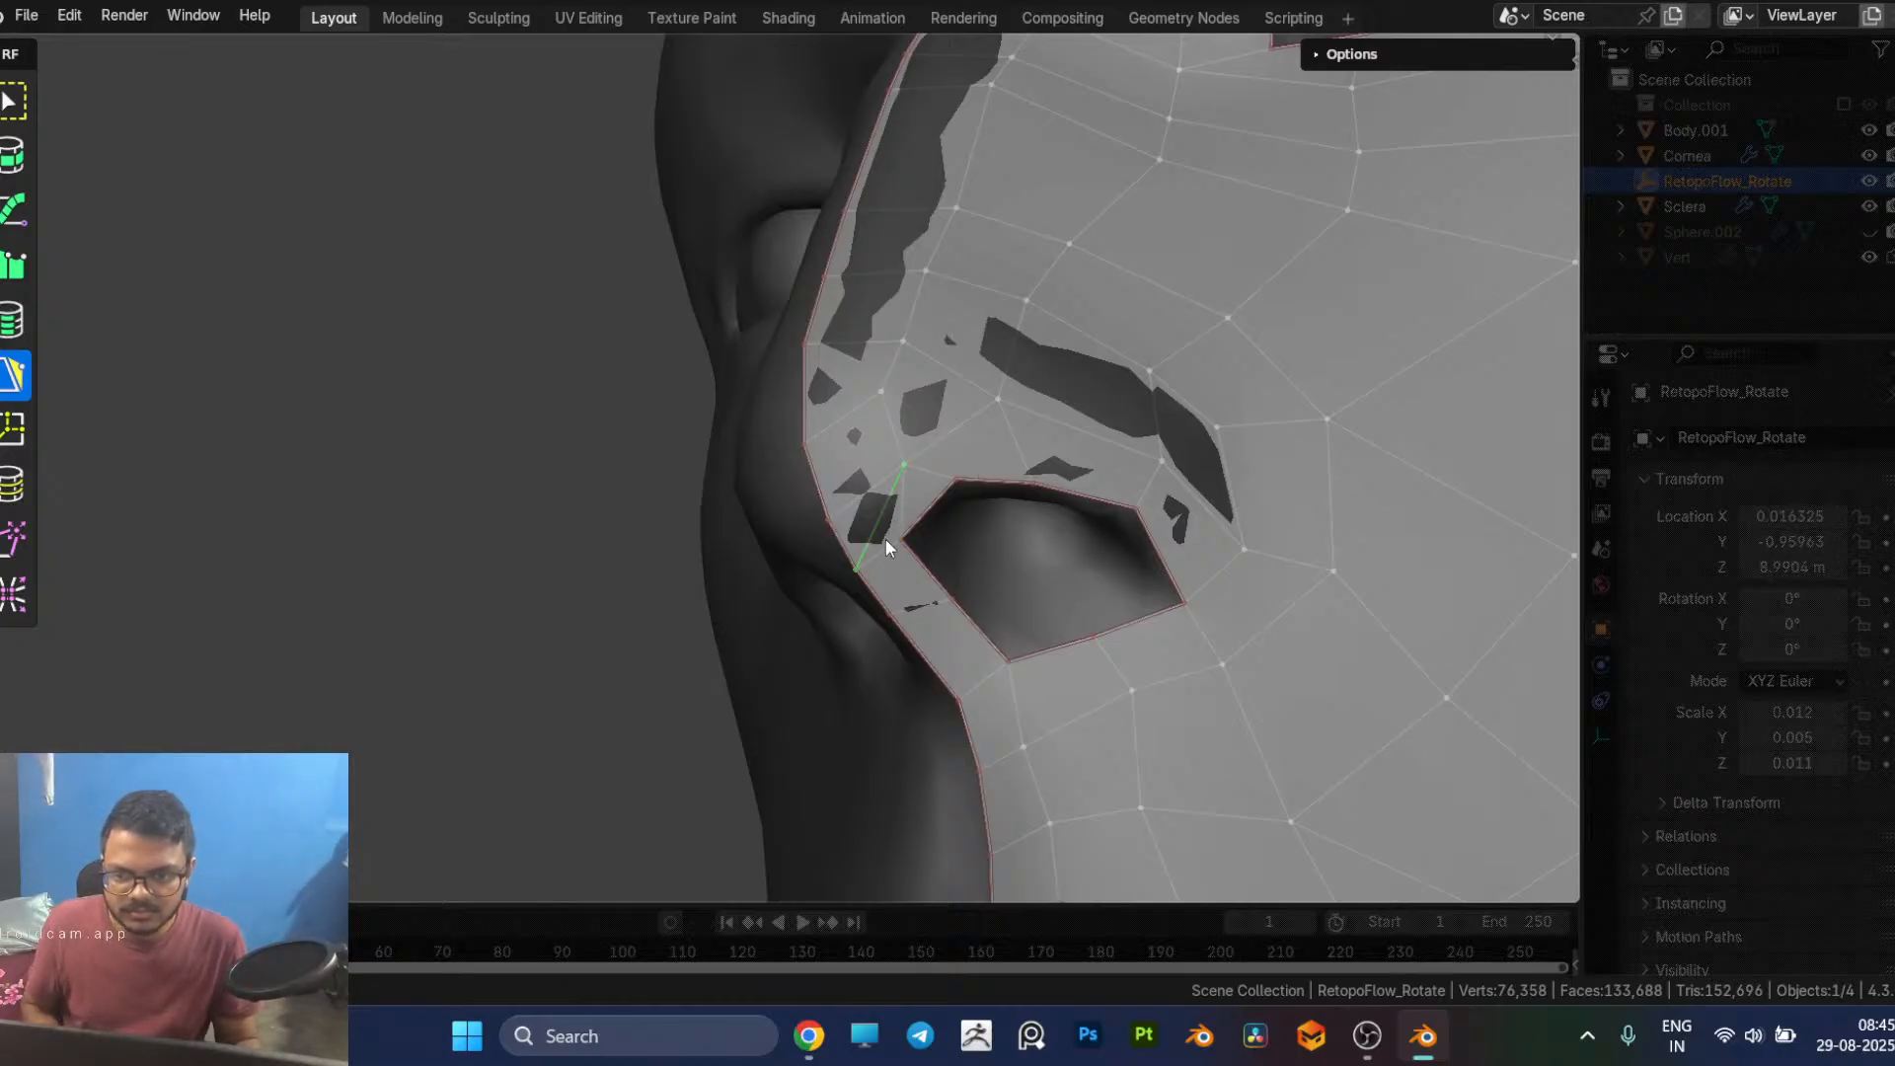
{"action": "key", "text": "x"}
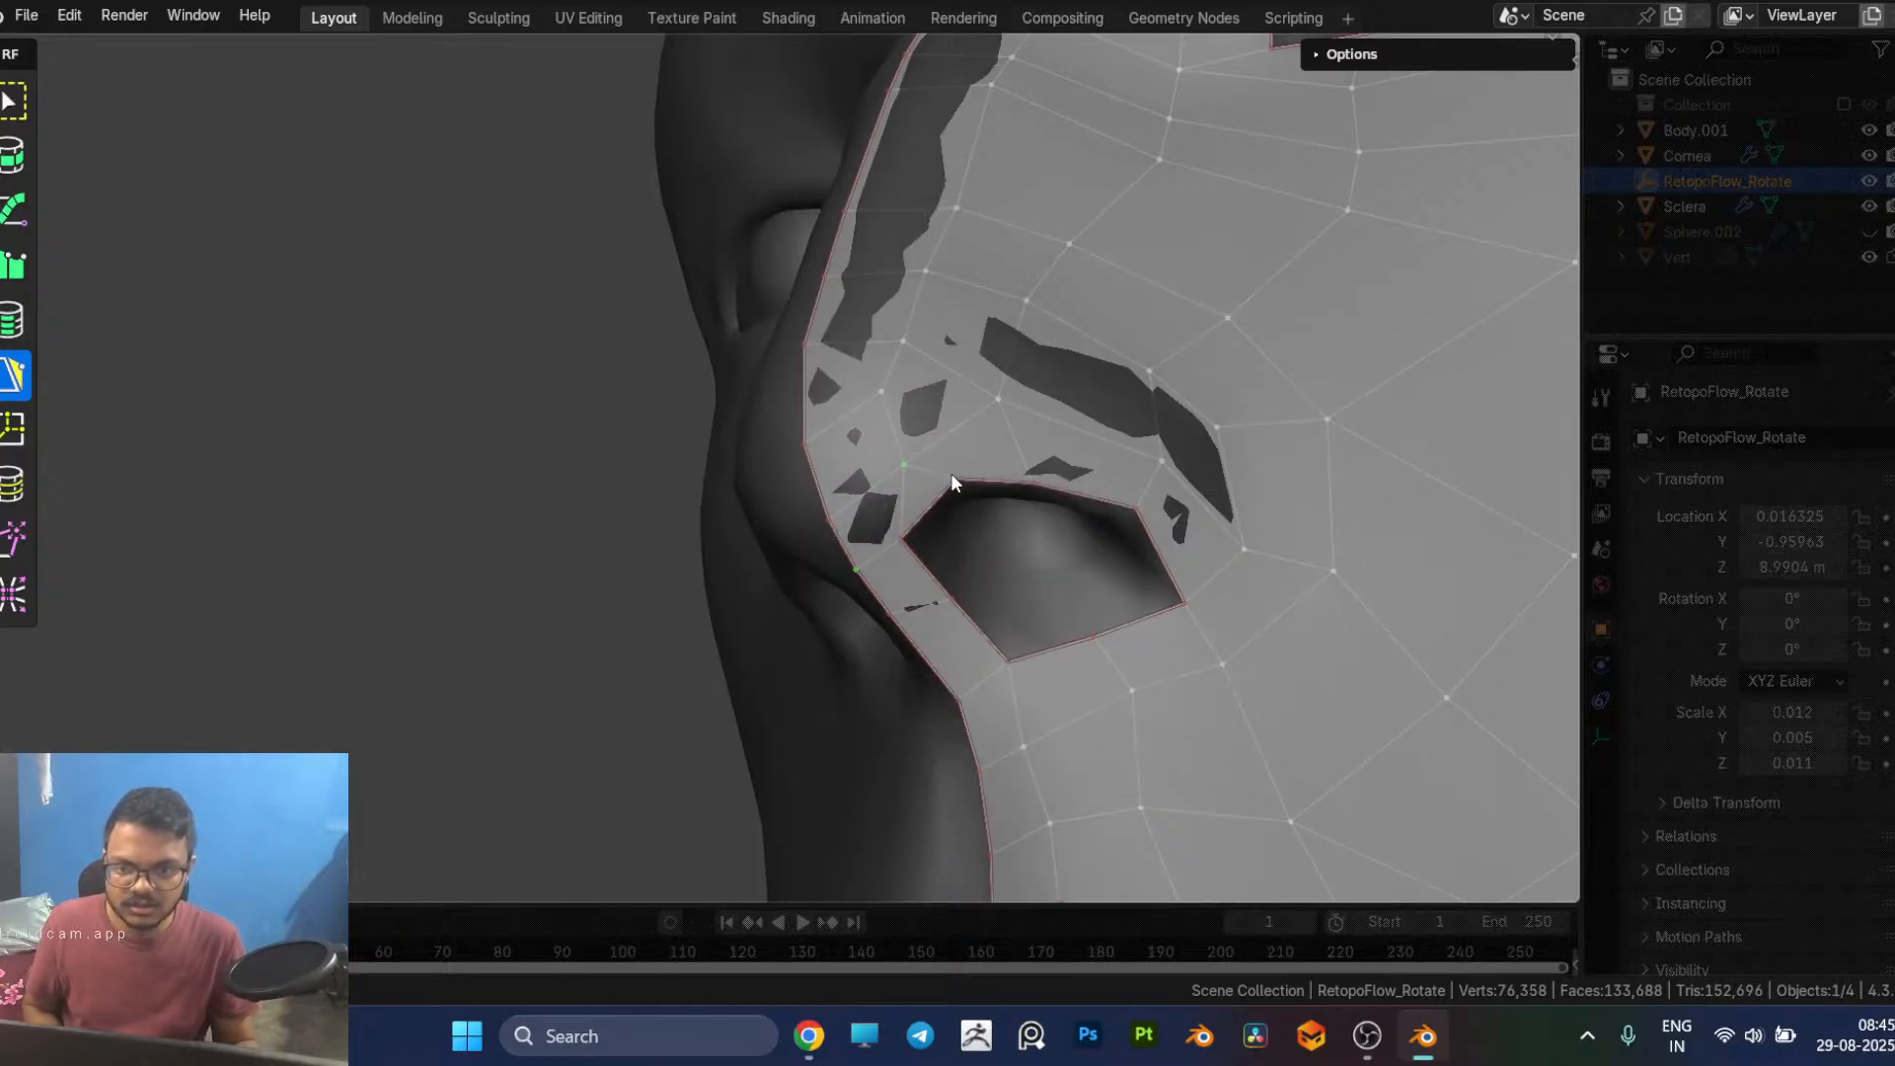
{"action": "left_click", "coordinate": [954, 479]}
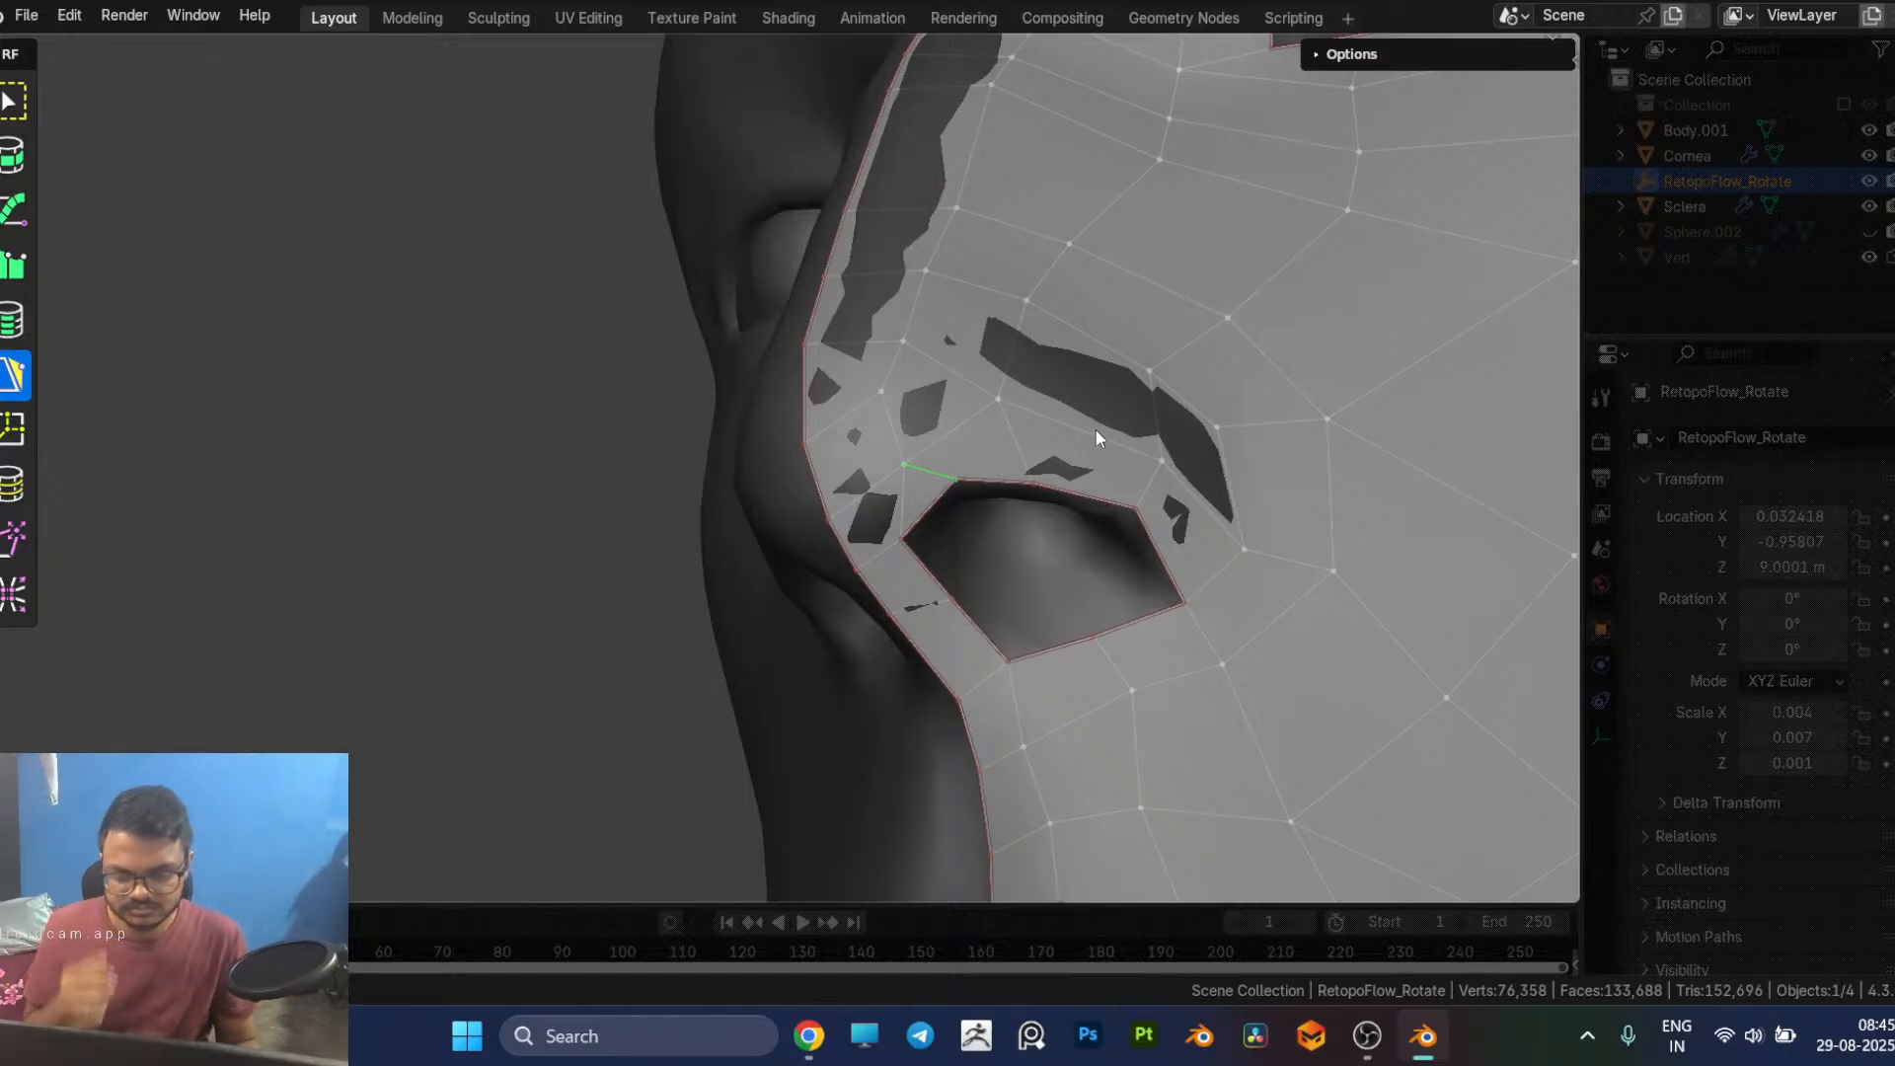
{"action": "key", "text": "x"}
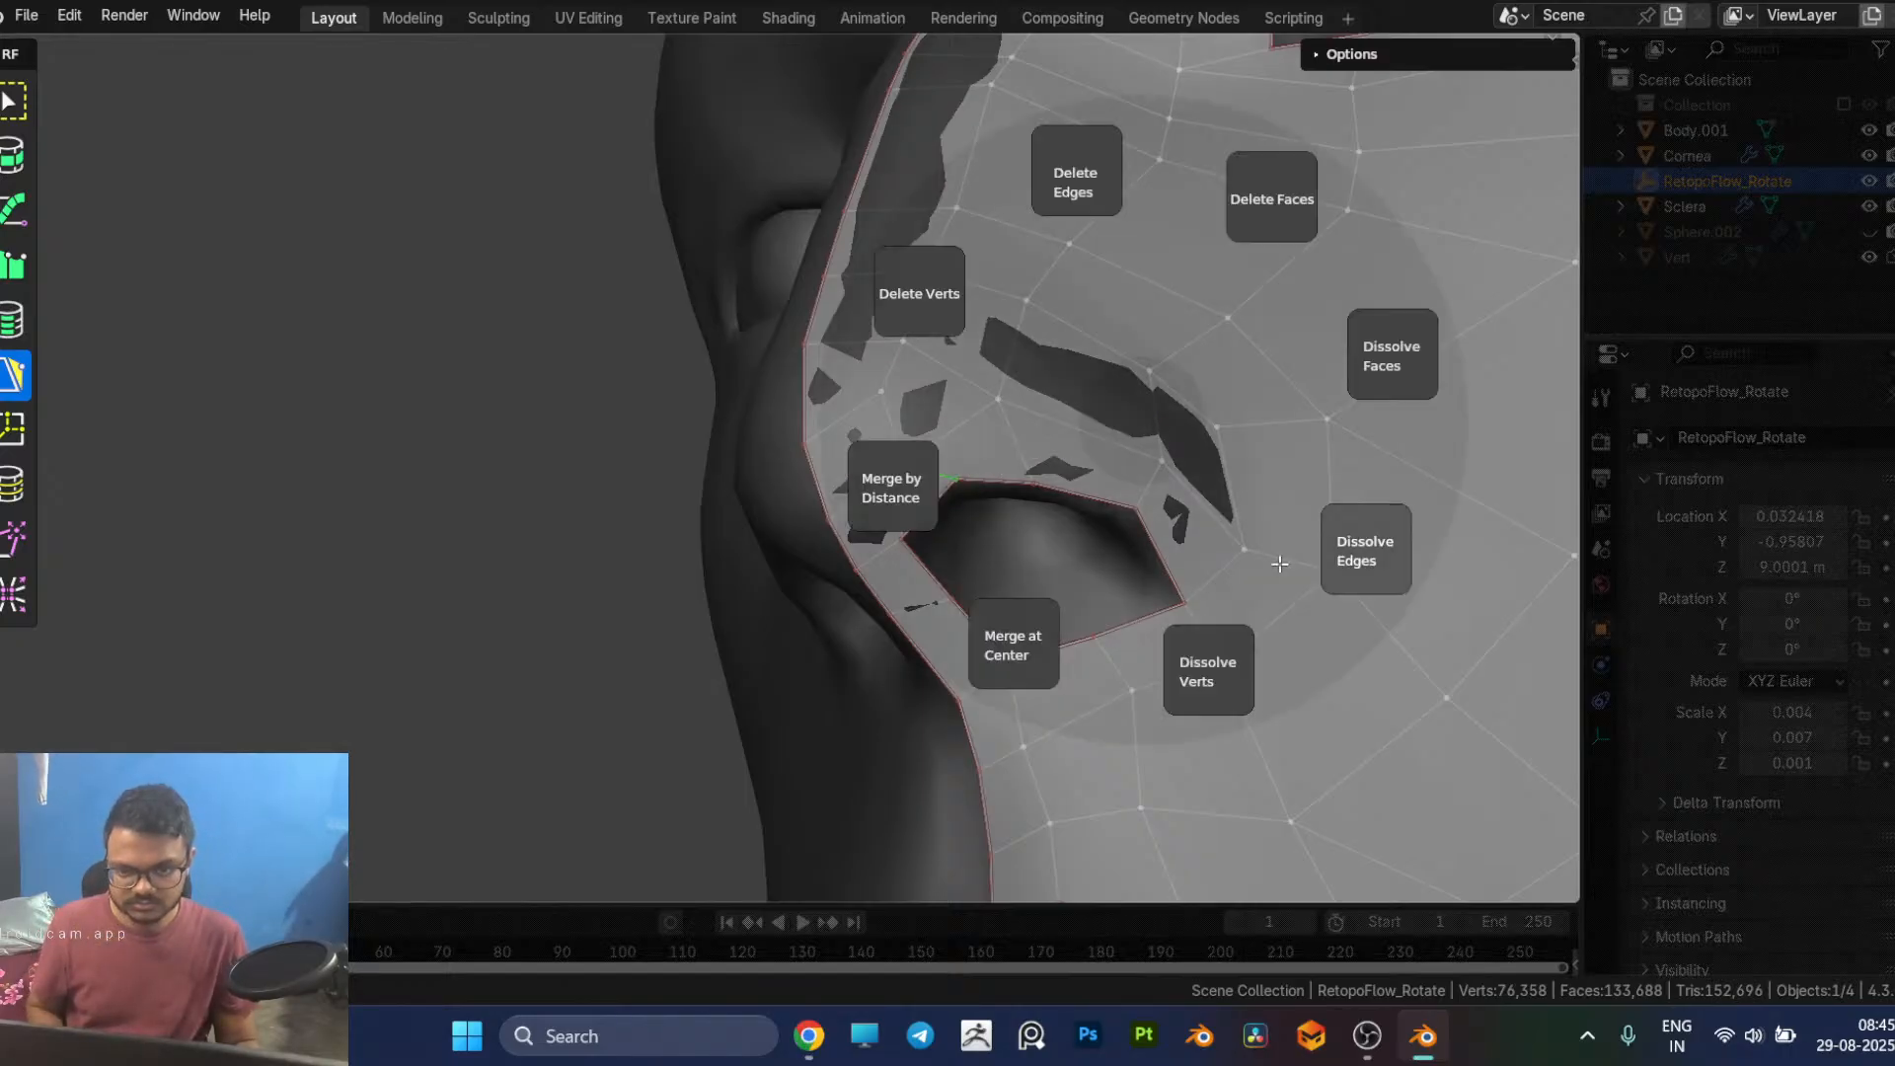
{"action": "left_click", "coordinate": [1281, 563]}
Step: Shift the upper and inner vertices of the nostril opening to even out its rim
{"action": "middle_click_drag", "start_coordinate": [1193, 566], "coordinate": [833, 410]}
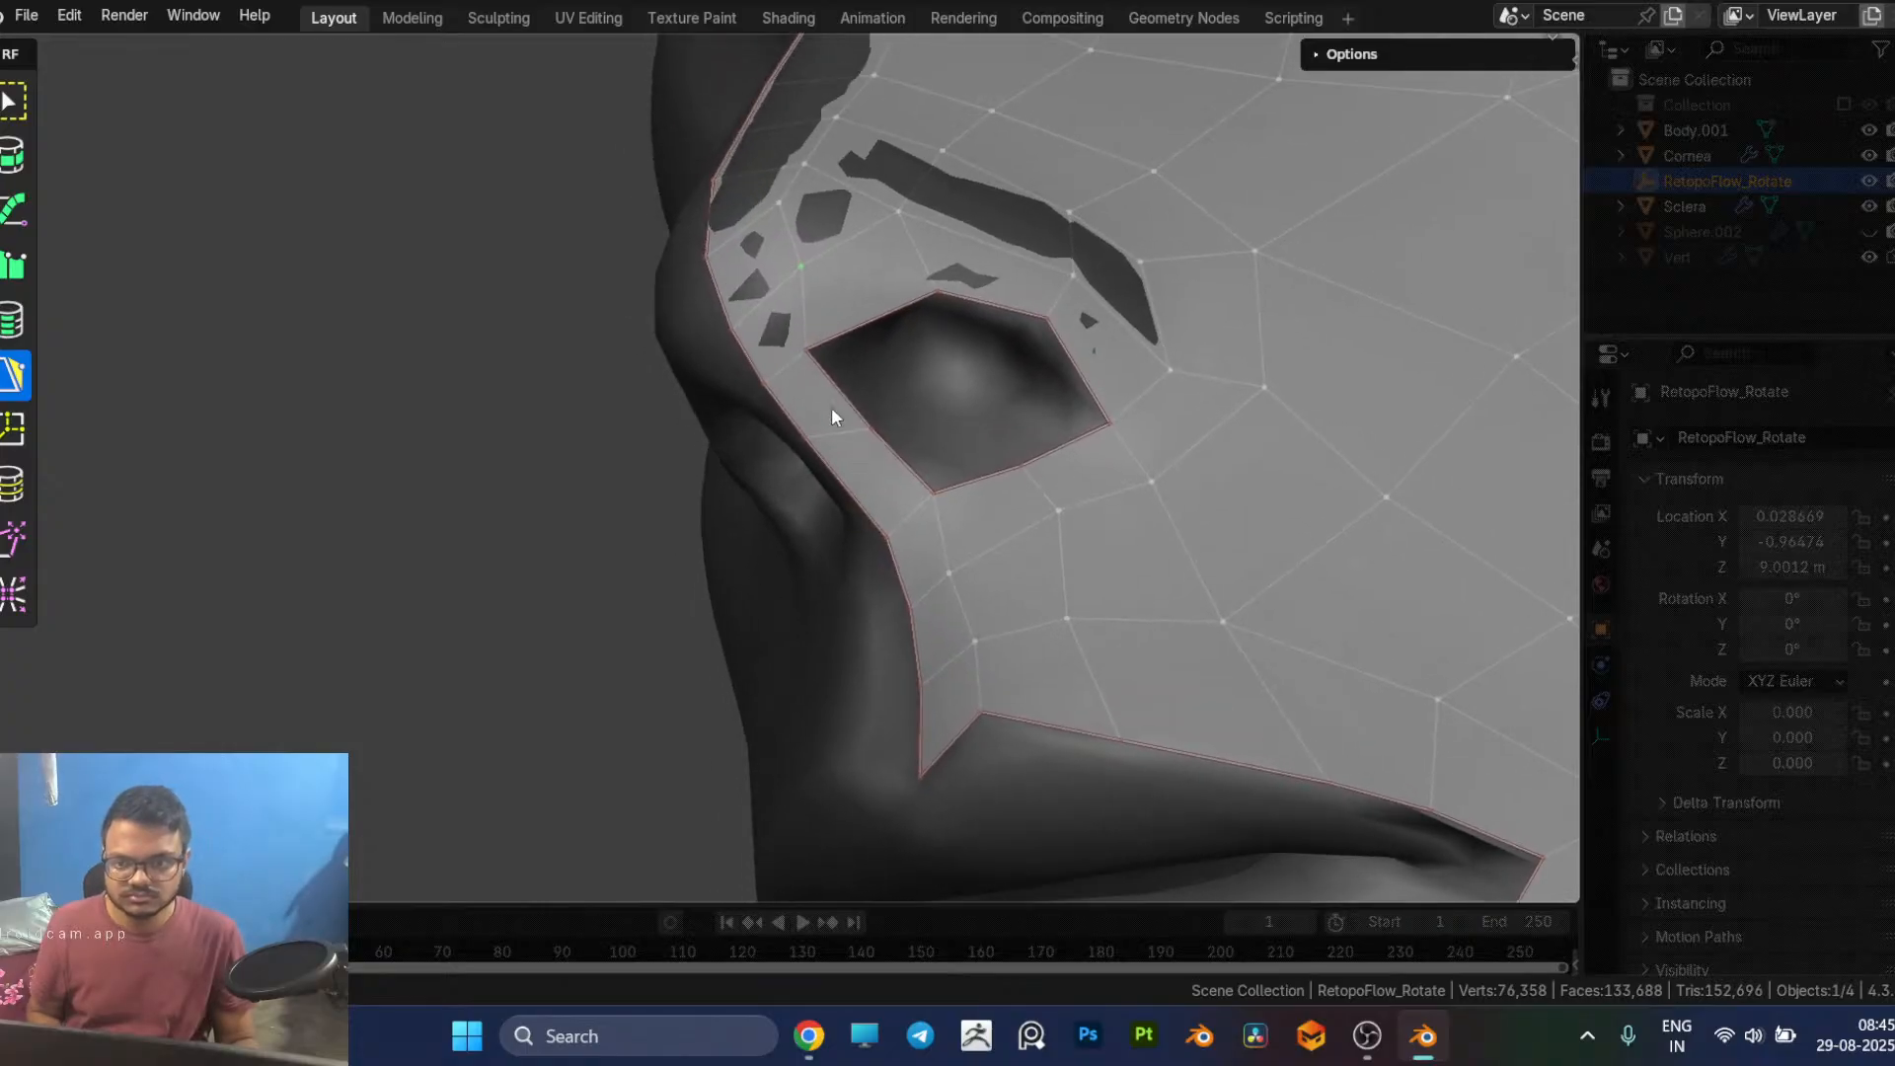
{"action": "left_click_drag", "start_coordinate": [810, 347], "coordinate": [818, 318]}
{"action": "left_click_drag", "start_coordinate": [938, 294], "coordinate": [904, 291]}
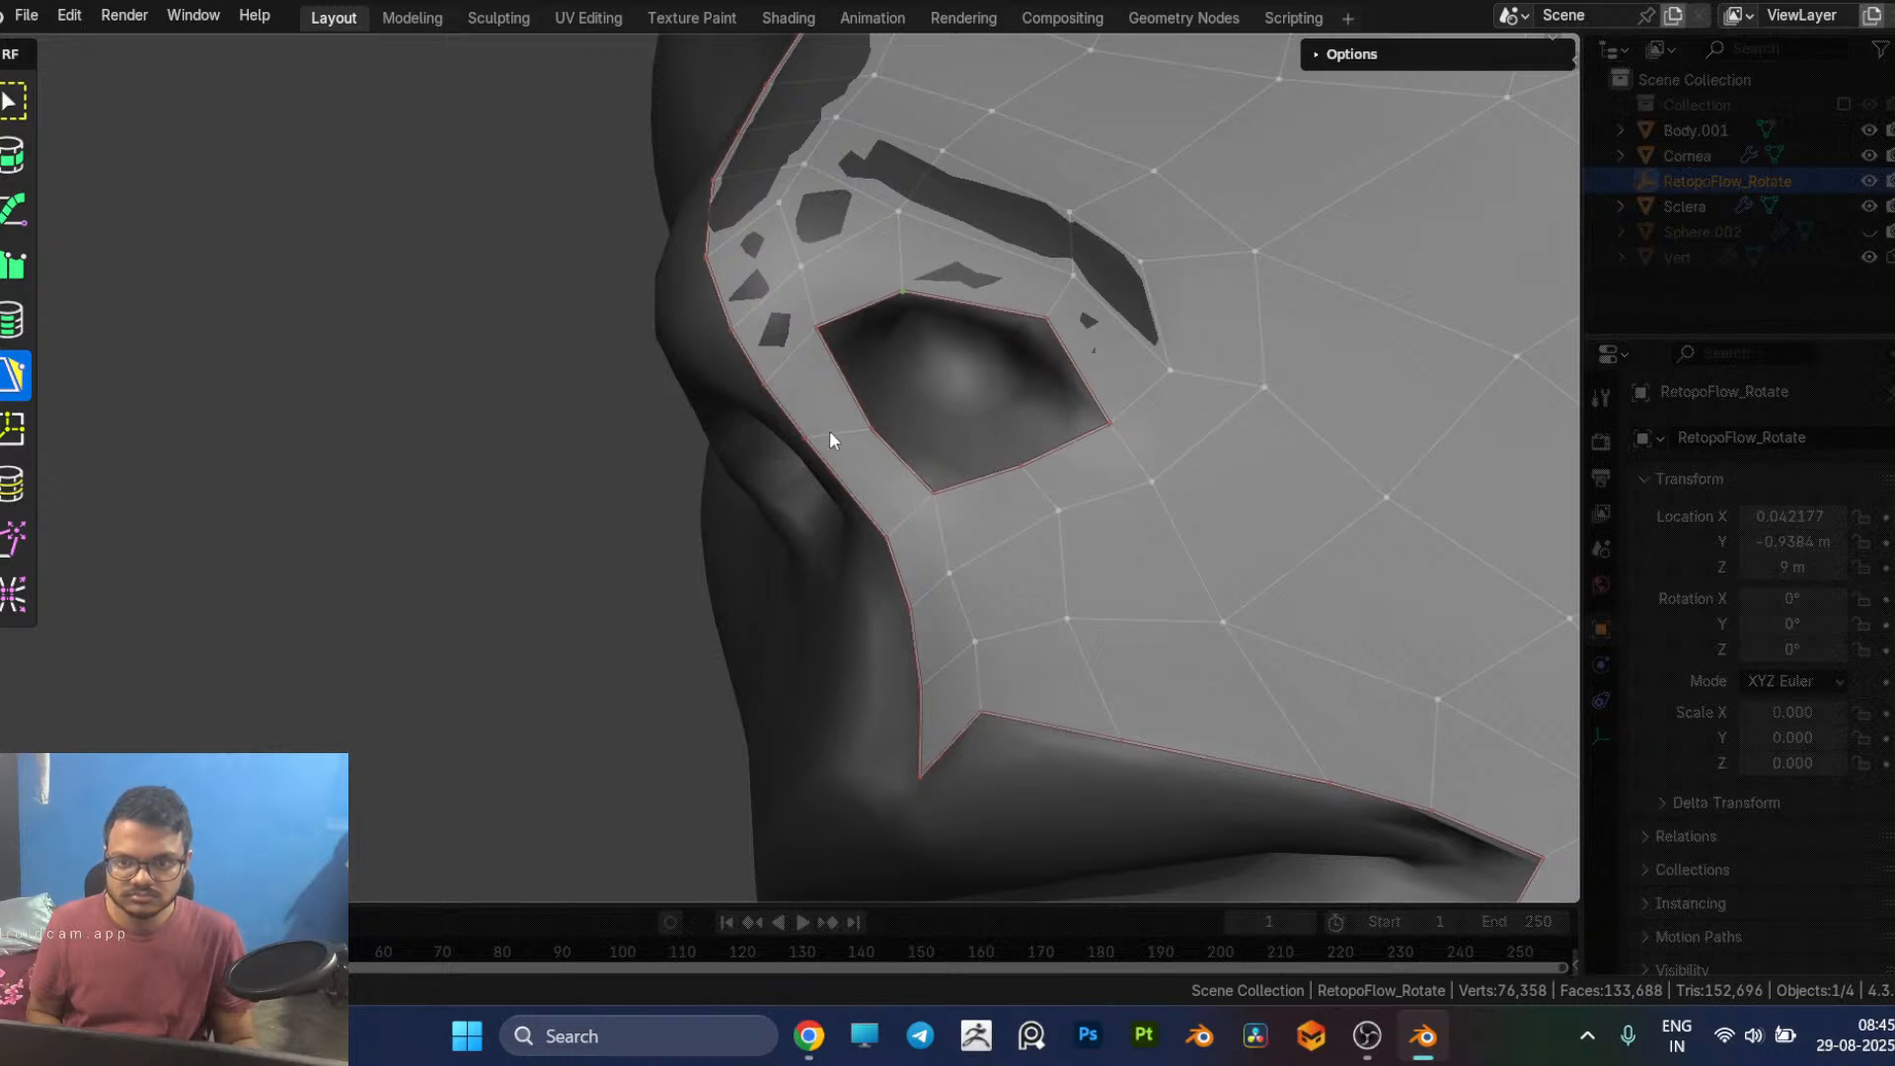
{"action": "left_click_drag", "start_coordinate": [816, 437], "coordinate": [866, 428]}
{"action": "middle_click_drag", "start_coordinate": [934, 443], "coordinate": [933, 438]}
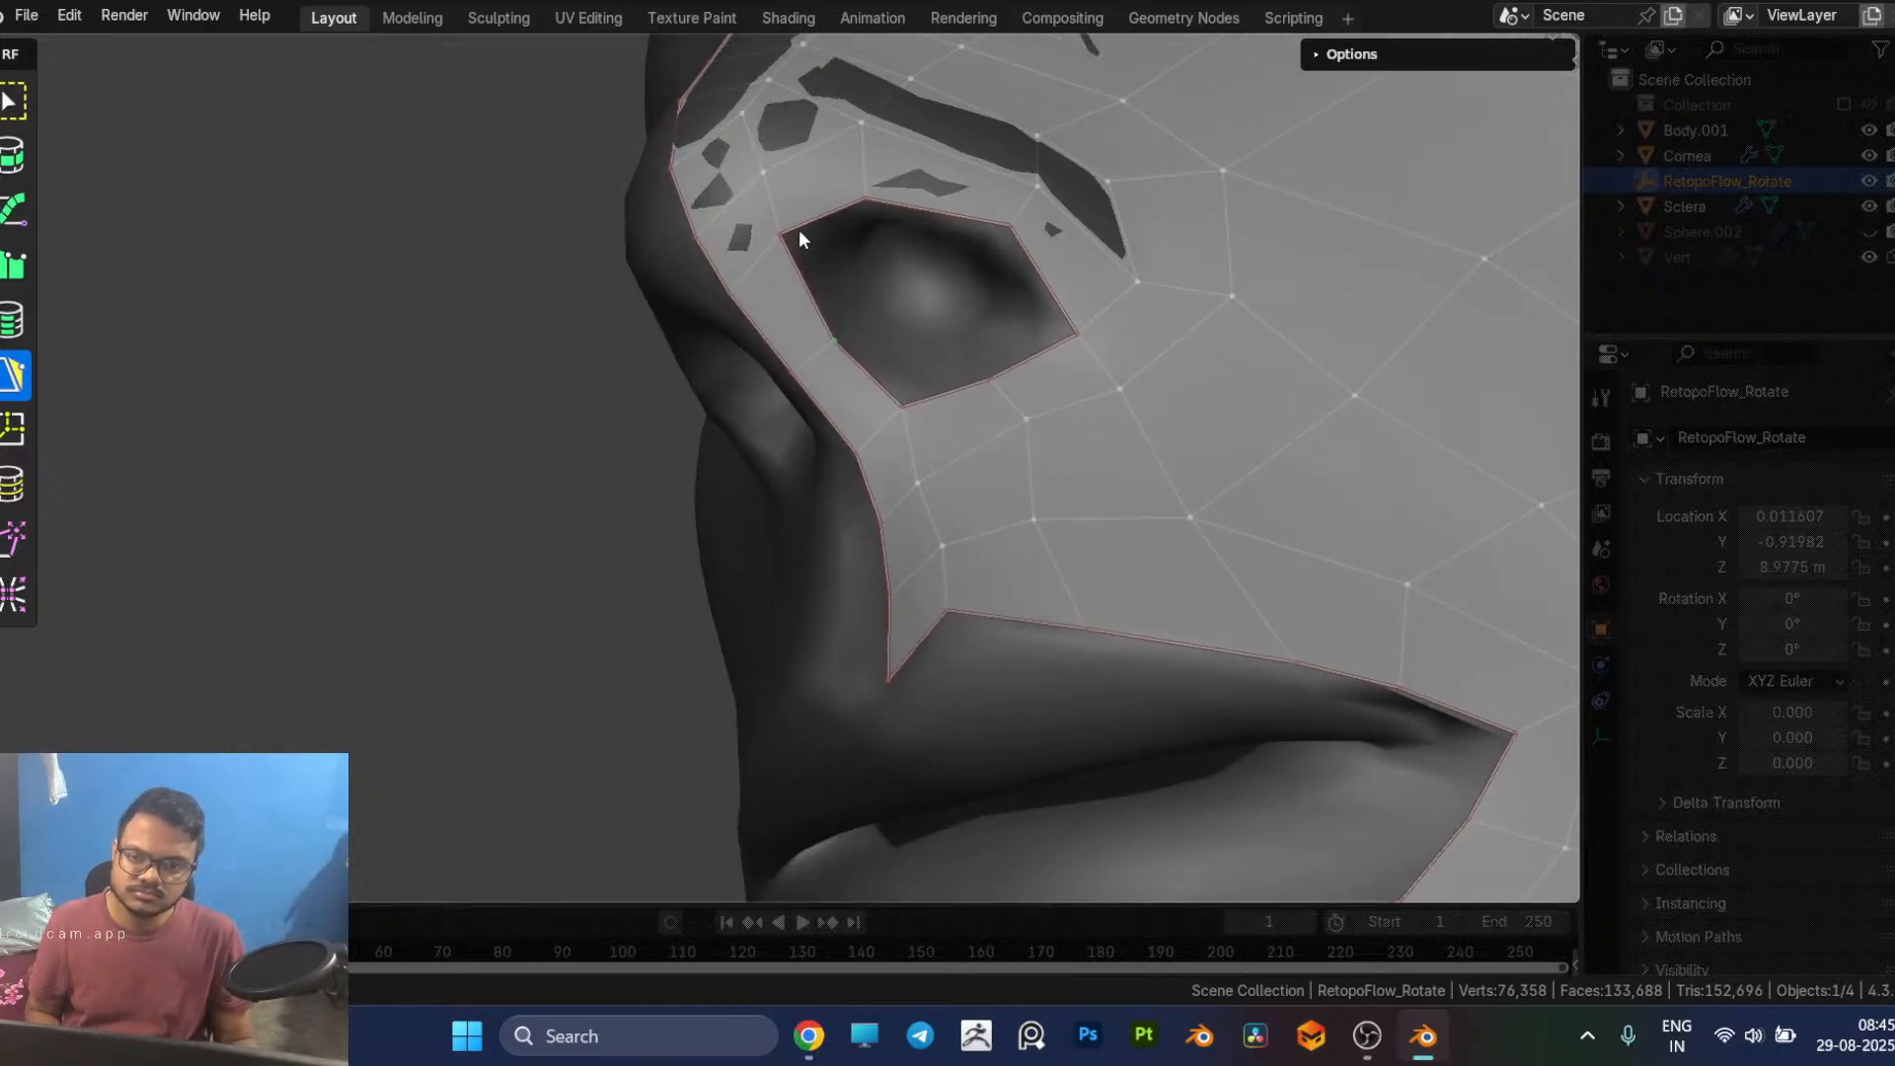
Step: Extend quads inward from the front and inner edges of the nostril opening and join their shared corner
{"action": "left_click", "coordinate": [845, 222]}
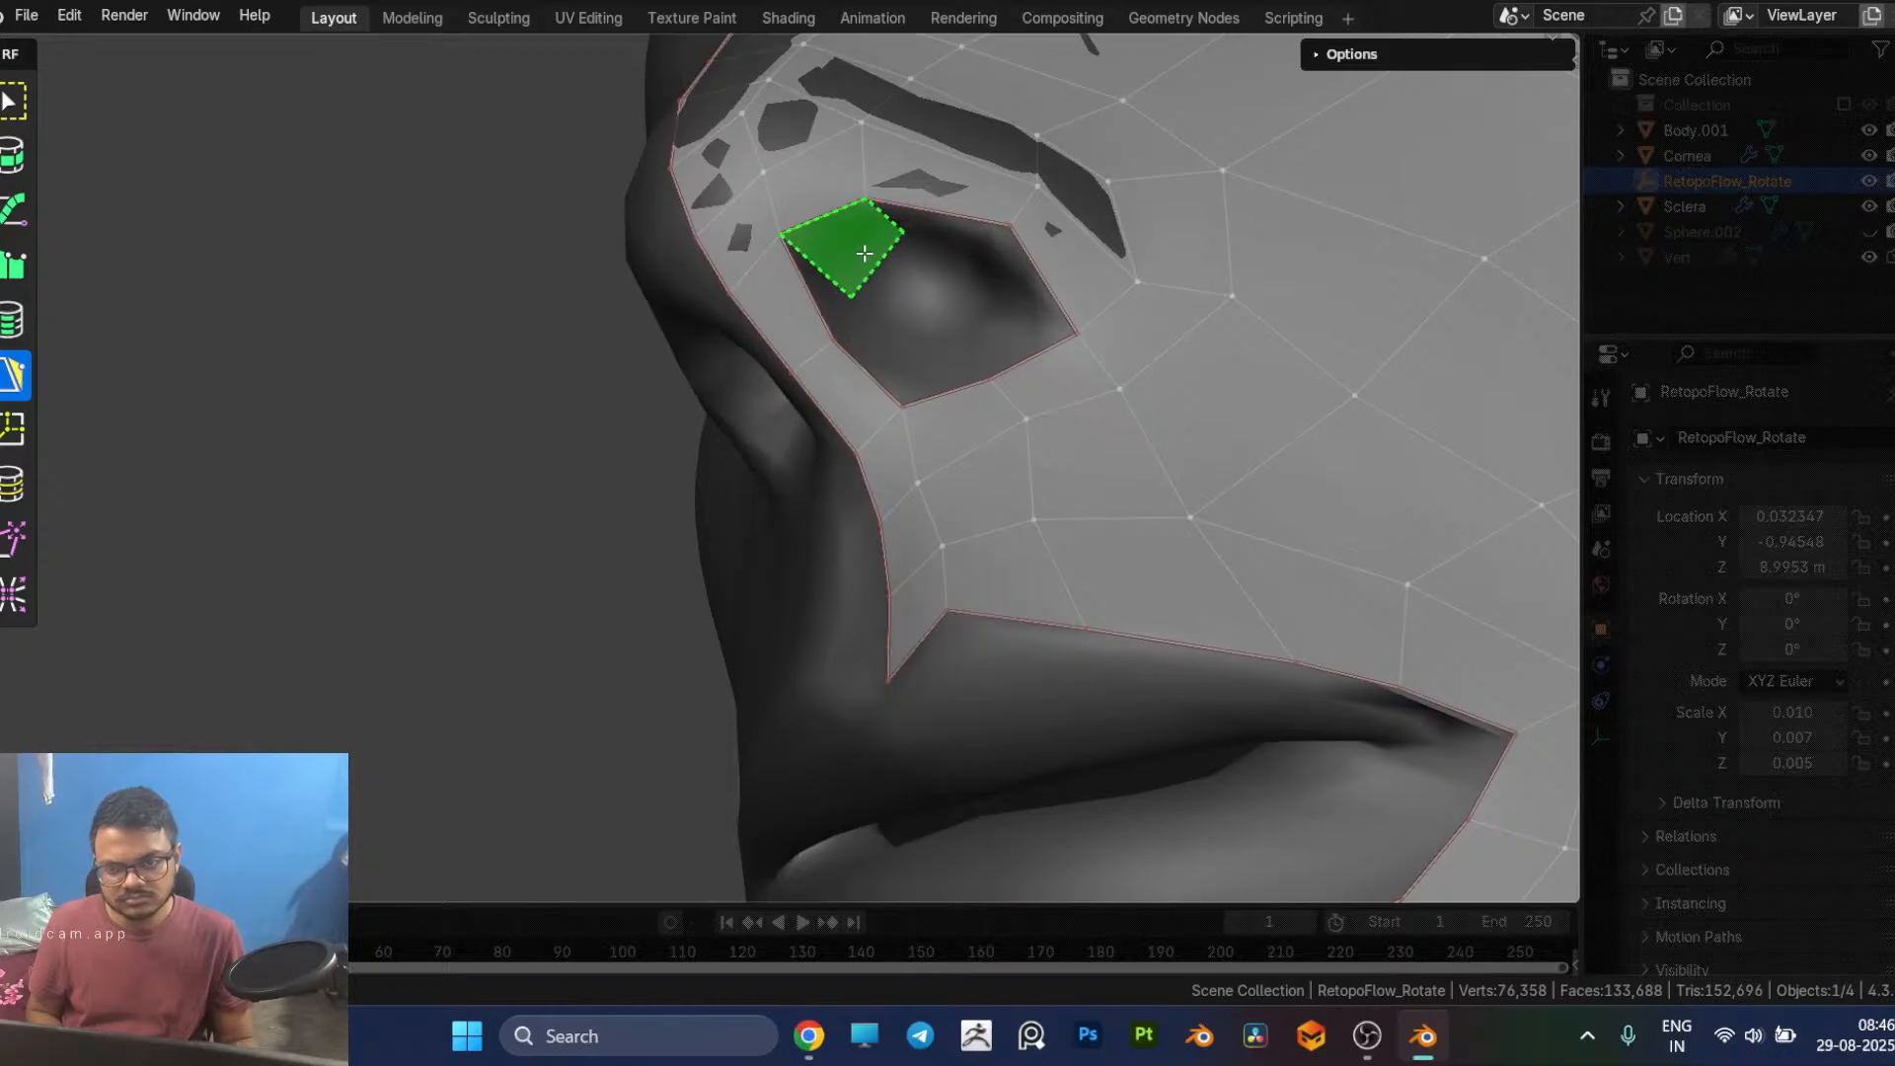
{"action": "left_click", "coordinate": [880, 253]}
{"action": "middle_click_drag", "start_coordinate": [983, 348], "coordinate": [985, 422]}
{"action": "left_click", "coordinate": [920, 540]}
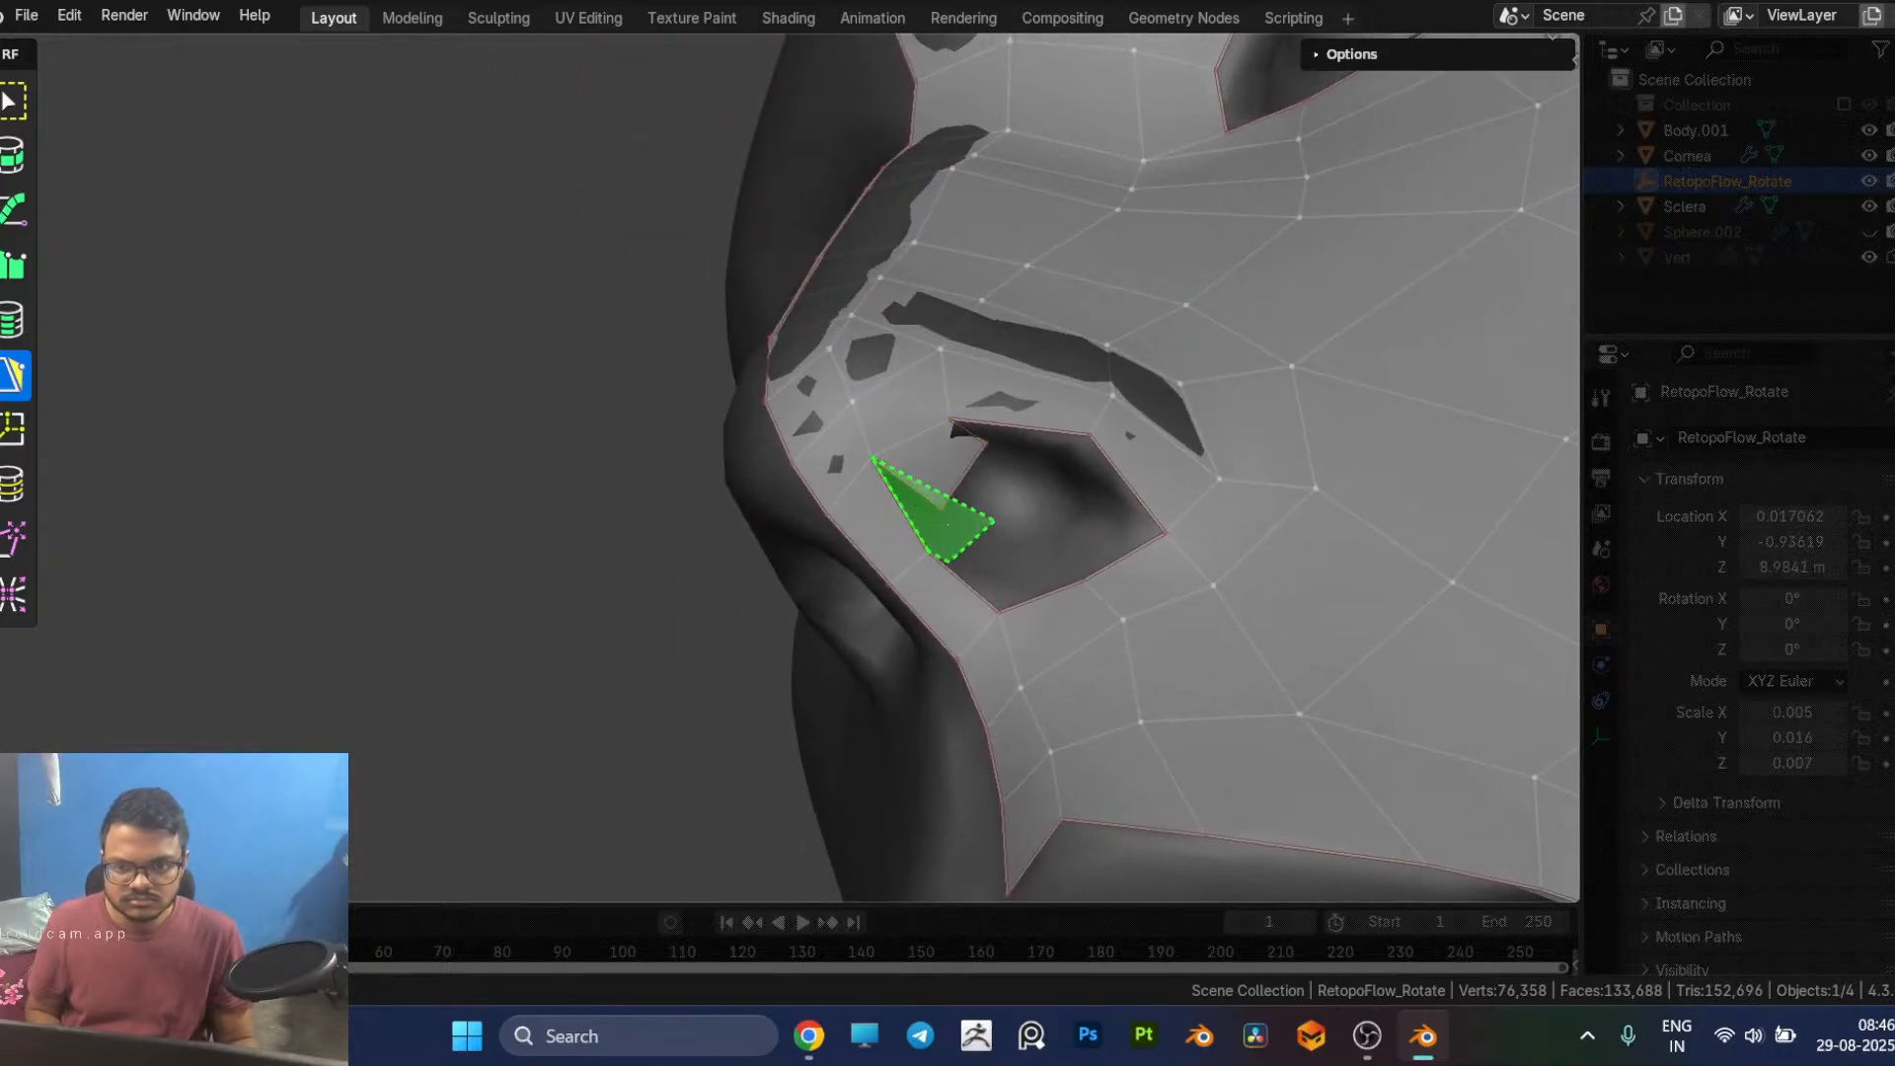
{"action": "left_click", "coordinate": [938, 524], "text": "ctrl"}
{"action": "mouse_move", "coordinate": [999, 523]}
{"action": "left_mouse_down"}
{"action": "mouse_move", "coordinate": [941, 508]}
{"action": "mouse_move", "coordinate": [950, 556]}
{"action": "mouse_move", "coordinate": [974, 533]}
{"action": "left_mouse_up"}
Step: Continue the inner nostril ring with quads along the lower rim, merging the adjoining corner vertices
{"action": "left_click", "coordinate": [974, 594]}
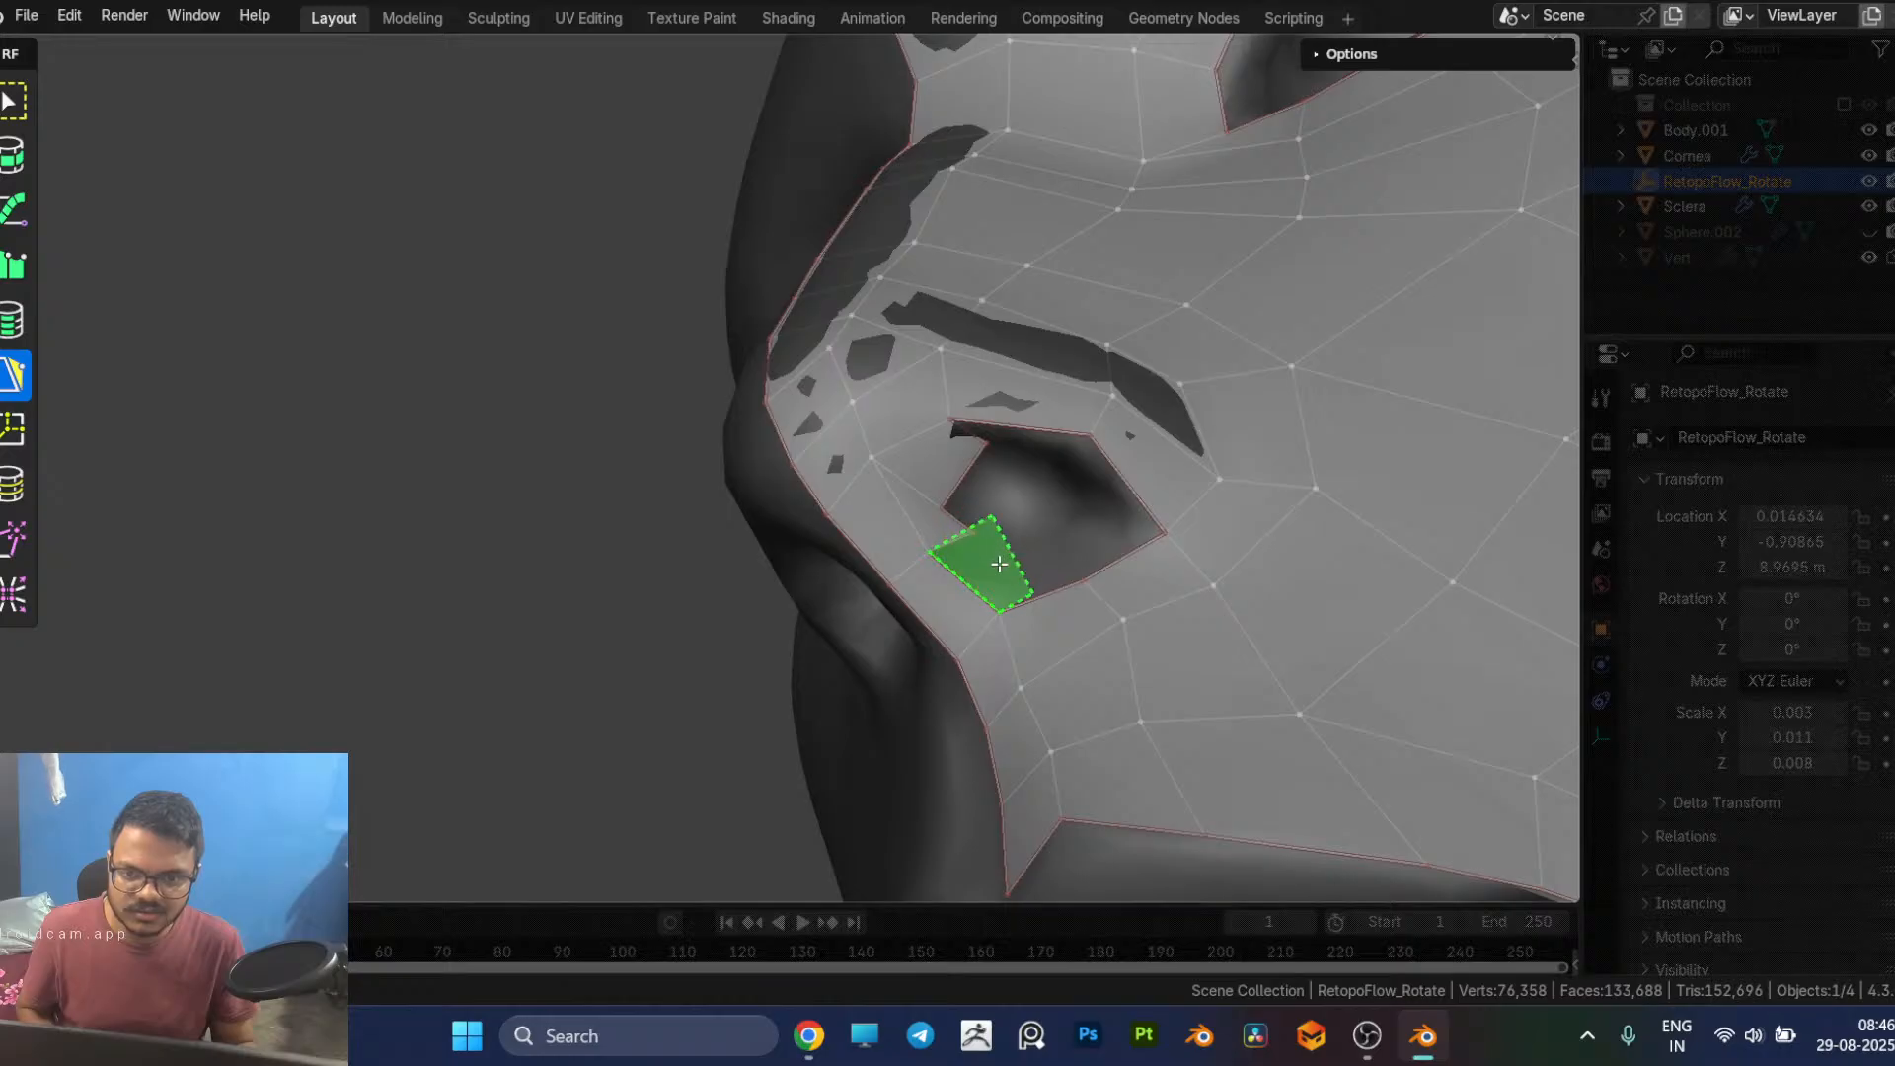
{"action": "left_click", "coordinate": [995, 549]}
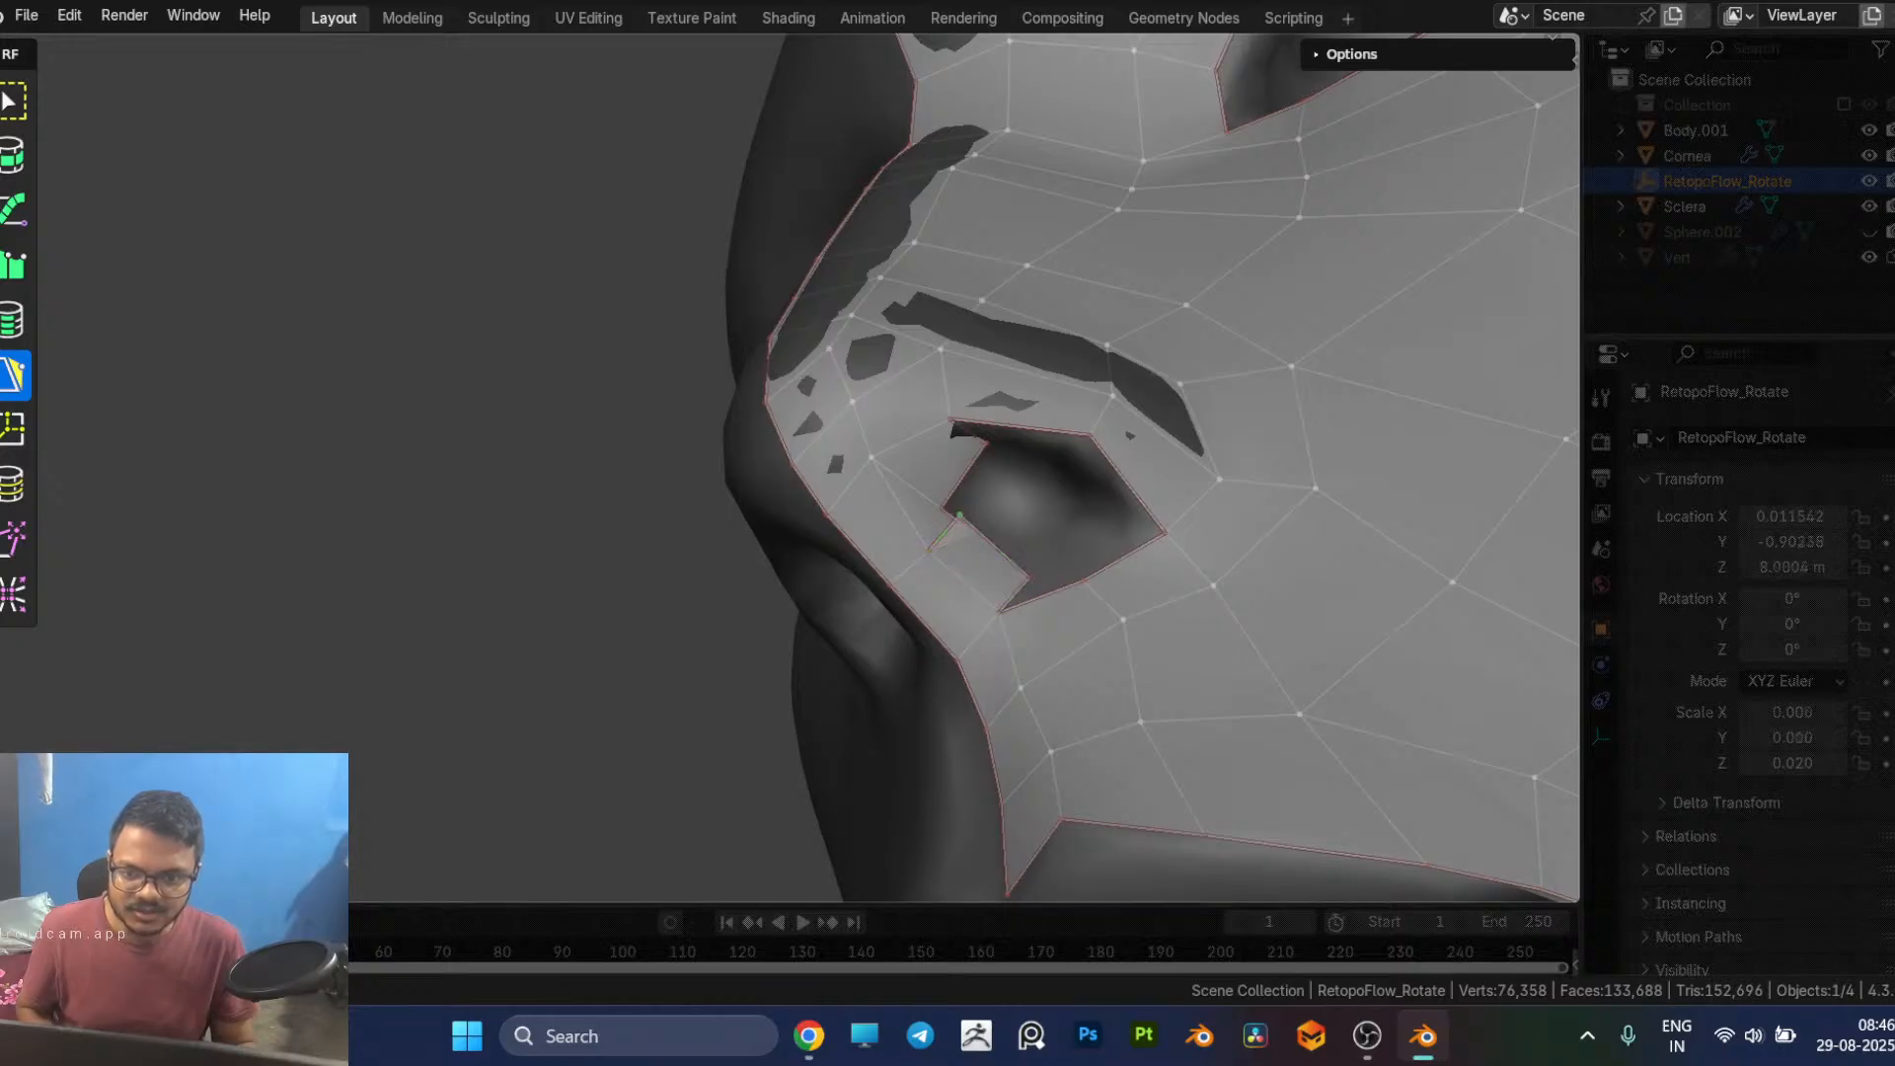
{"action": "mouse_move", "coordinate": [974, 533]}
{"action": "left_mouse_down"}
{"action": "mouse_move", "coordinate": [964, 518]}
{"action": "mouse_move", "coordinate": [1027, 573]}
{"action": "mouse_move", "coordinate": [995, 552]}
{"action": "left_mouse_up"}
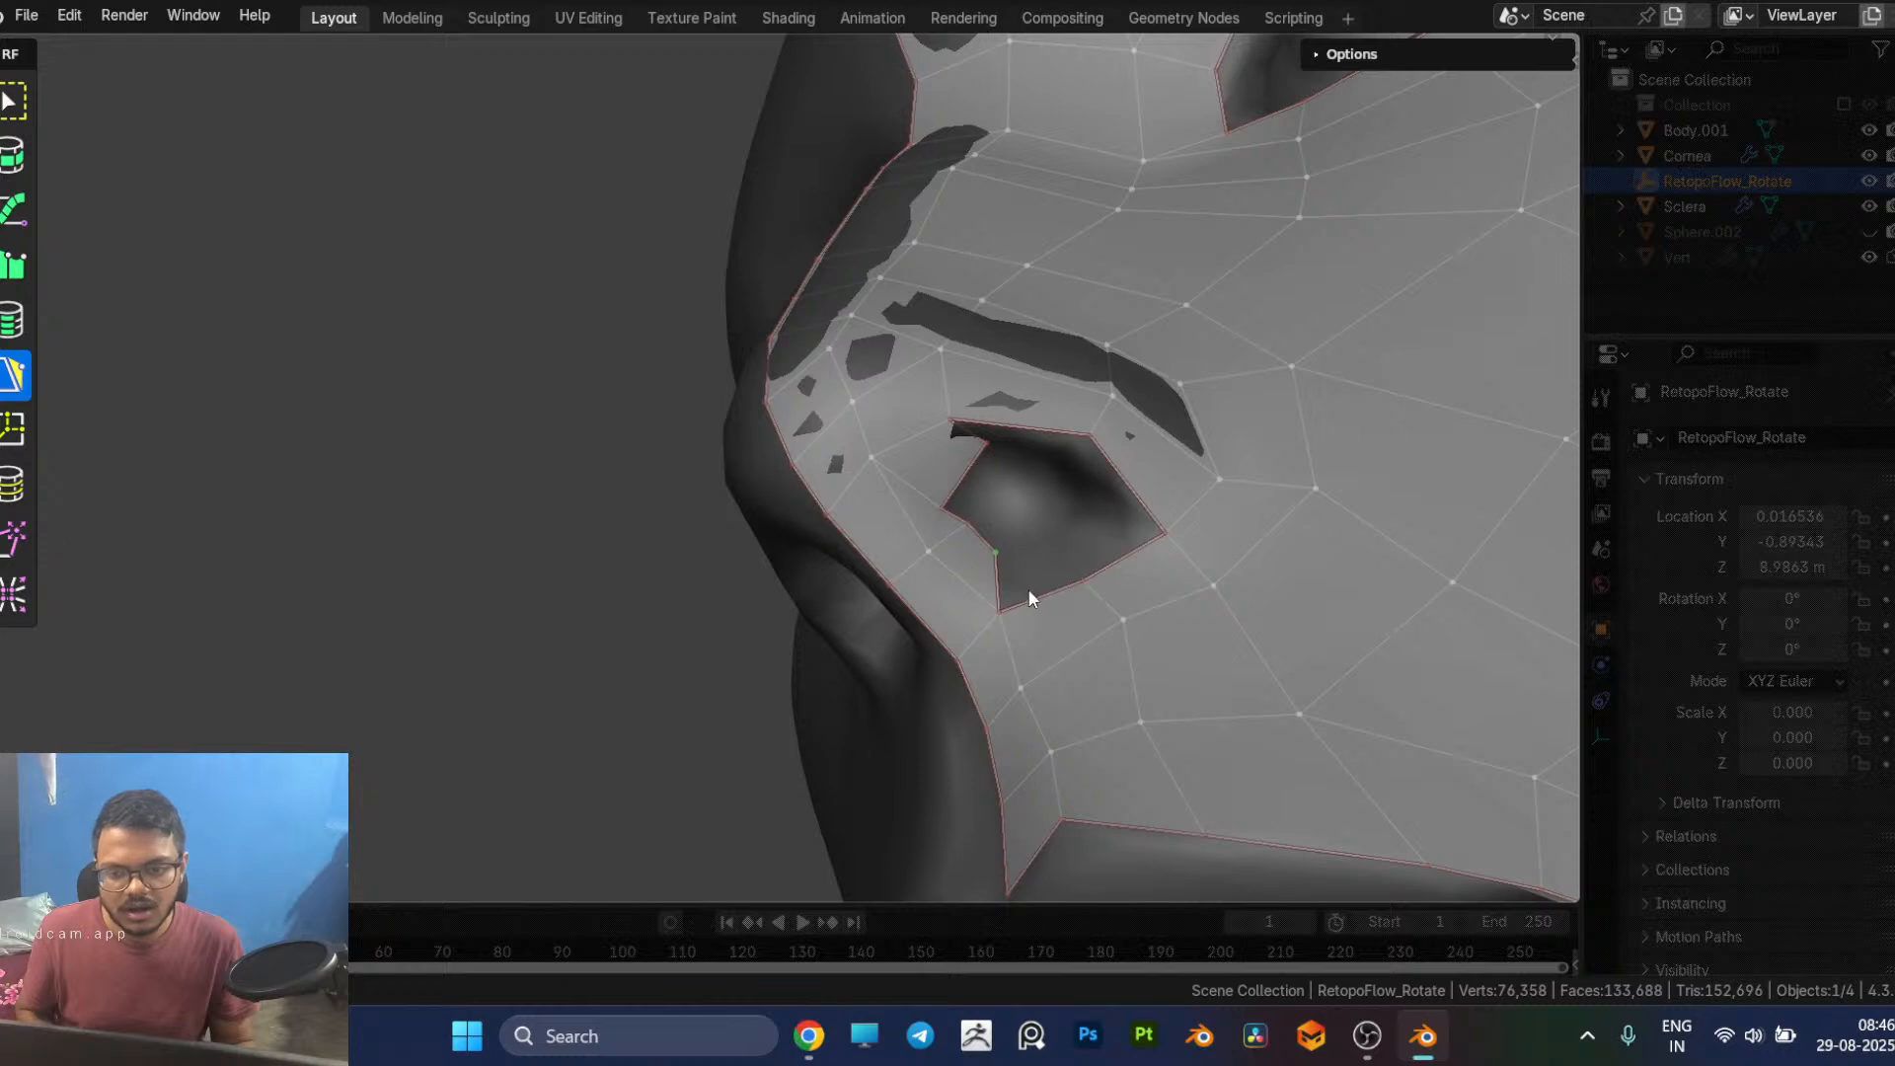
{"action": "left_click", "coordinate": [1071, 534]}
{"action": "left_click", "coordinate": [1117, 541]}
{"action": "left_click_drag", "start_coordinate": [1130, 546], "coordinate": [1044, 537]}
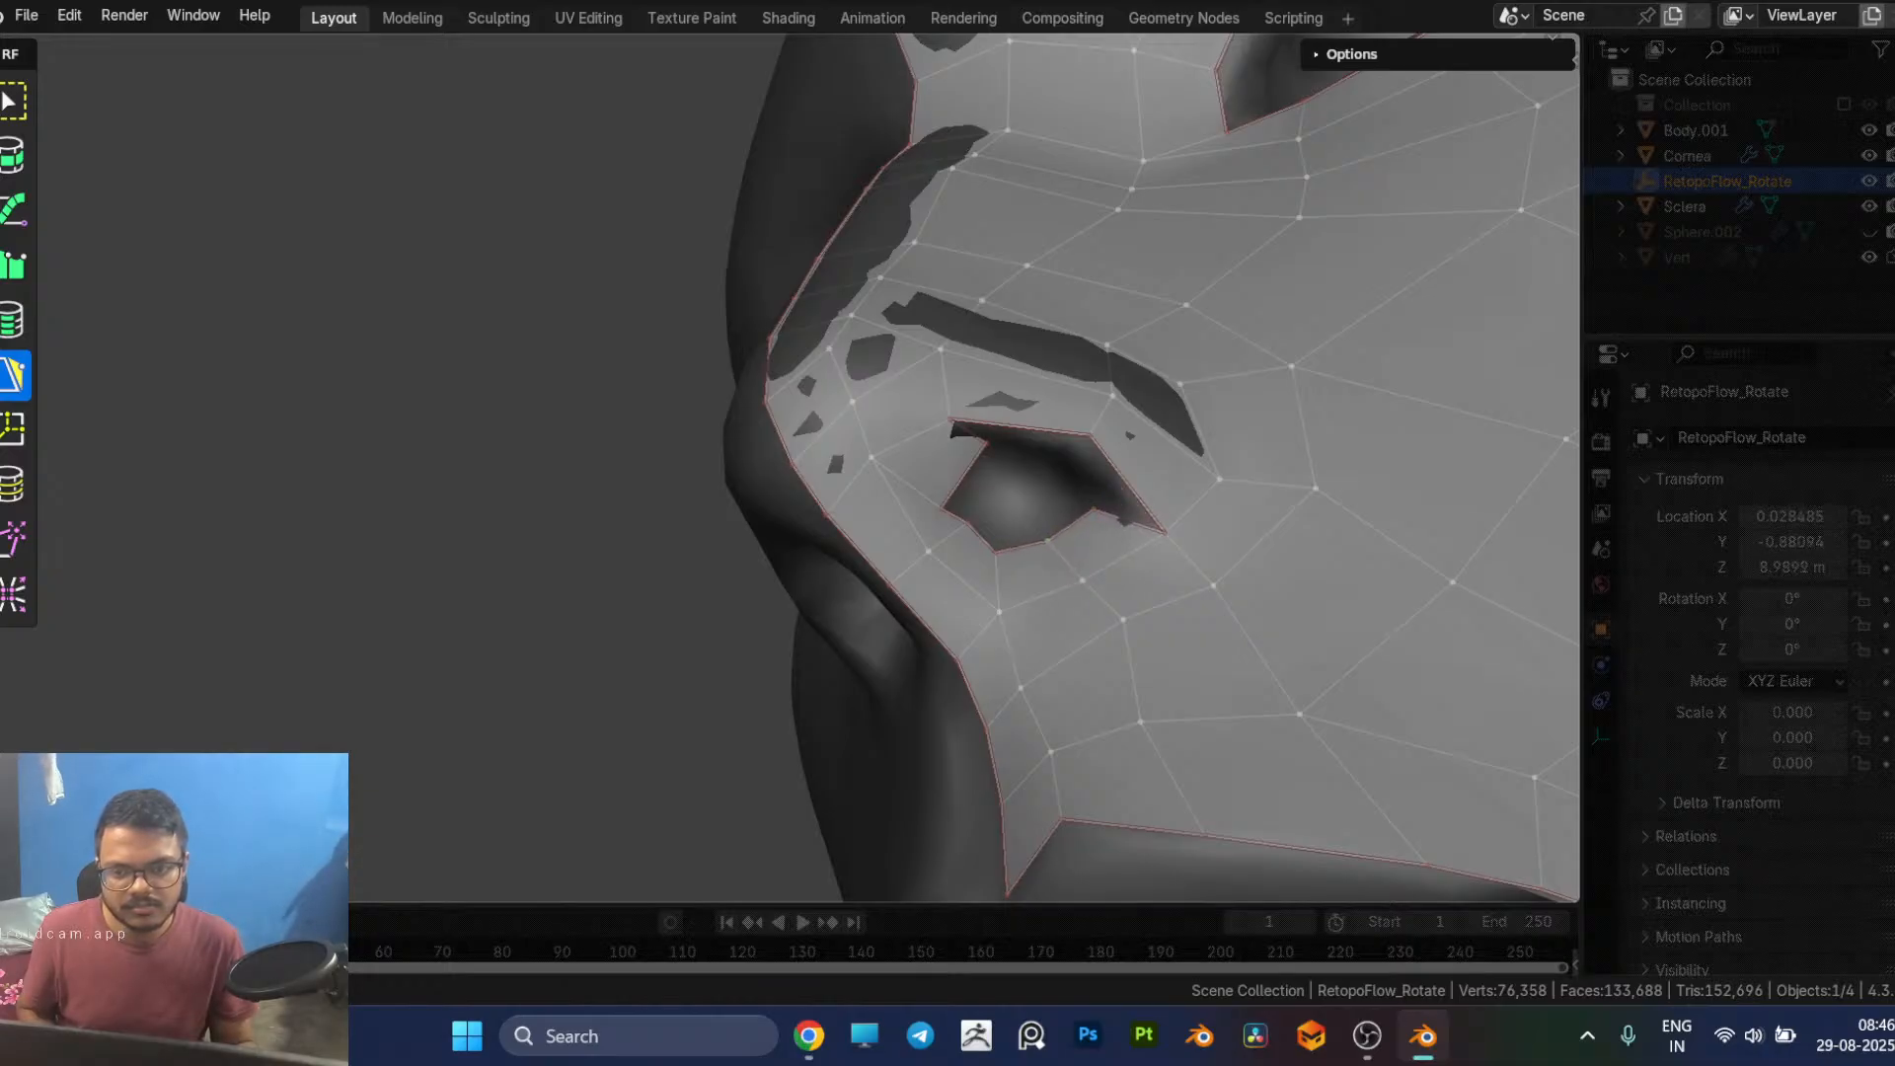
{"action": "mouse_move", "coordinate": [1057, 537]}
{"action": "middle_mouse_down"}
{"action": "mouse_move", "coordinate": [1024, 329]}
{"action": "mouse_move", "coordinate": [1093, 575]}
{"action": "mouse_move", "coordinate": [1085, 560]}
{"action": "middle_mouse_up"}
{"action": "left_click_drag", "start_coordinate": [1022, 578], "coordinate": [1000, 603]}
Step: Add inward quads at the nostril's upper and outer rim and merge their corners to close the inner ring
{"action": "left_click", "coordinate": [1057, 546]}
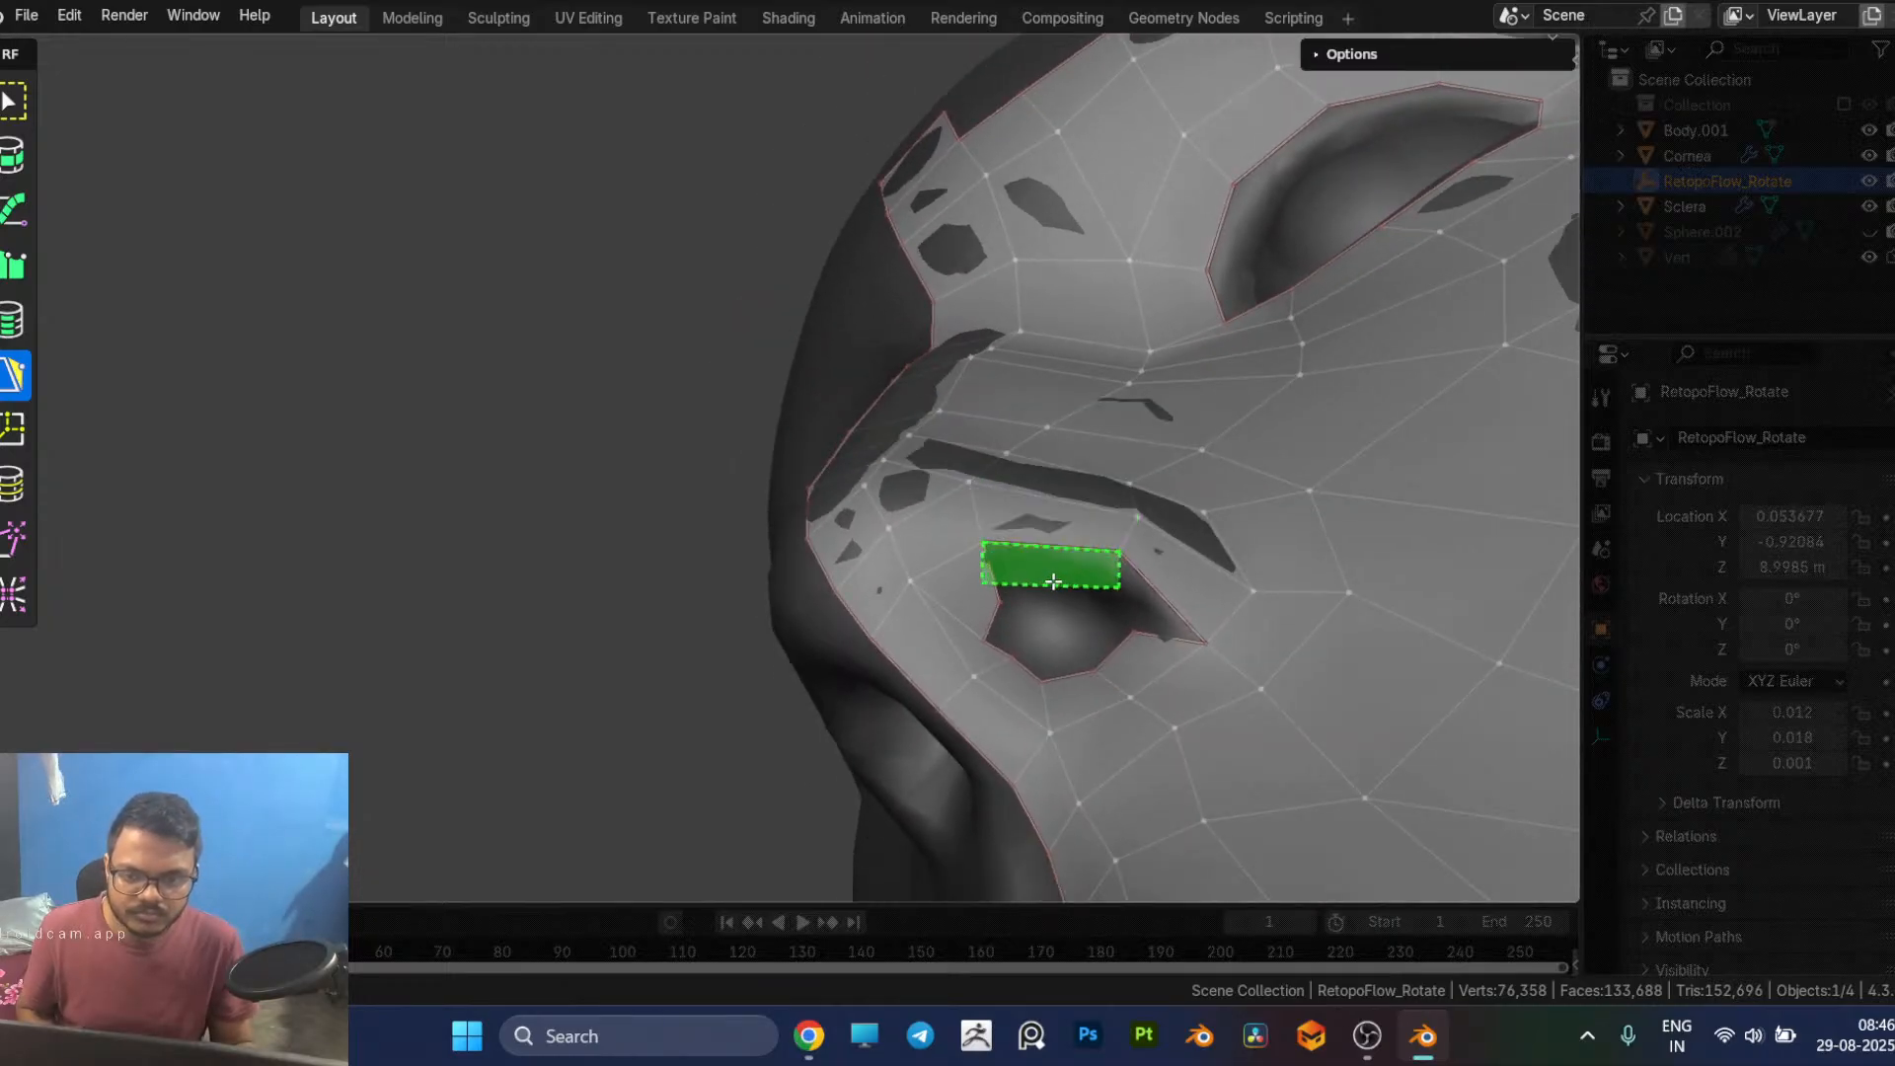
{"action": "left_click", "coordinate": [1058, 582], "text": "ctrl"}
{"action": "left_click_drag", "start_coordinate": [1126, 592], "coordinate": [1099, 604]}
{"action": "left_click", "coordinate": [1164, 635]}
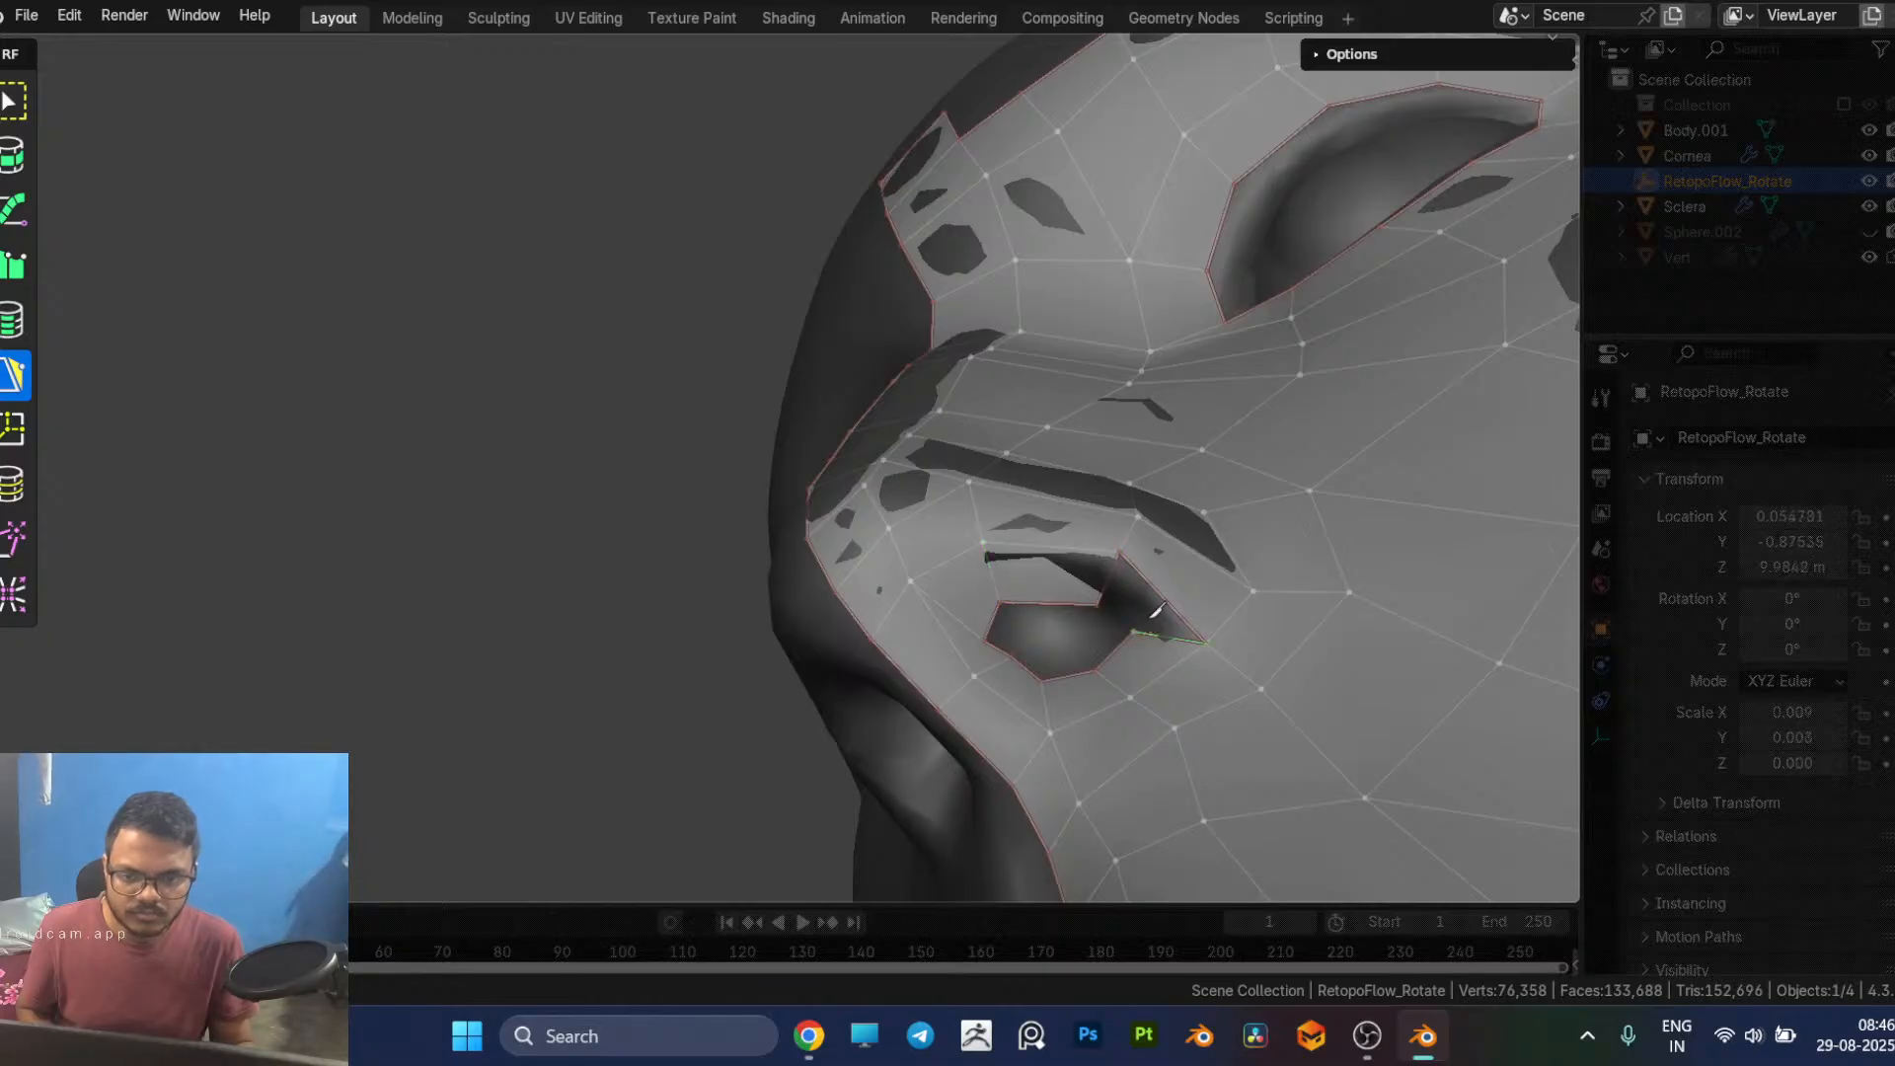
{"action": "left_click", "coordinate": [1142, 637], "text": "ctrl"}
{"action": "left_click_drag", "start_coordinate": [1133, 637], "coordinate": [1100, 644]}
{"action": "middle_click_drag", "start_coordinate": [1100, 643], "coordinate": [1032, 592]}
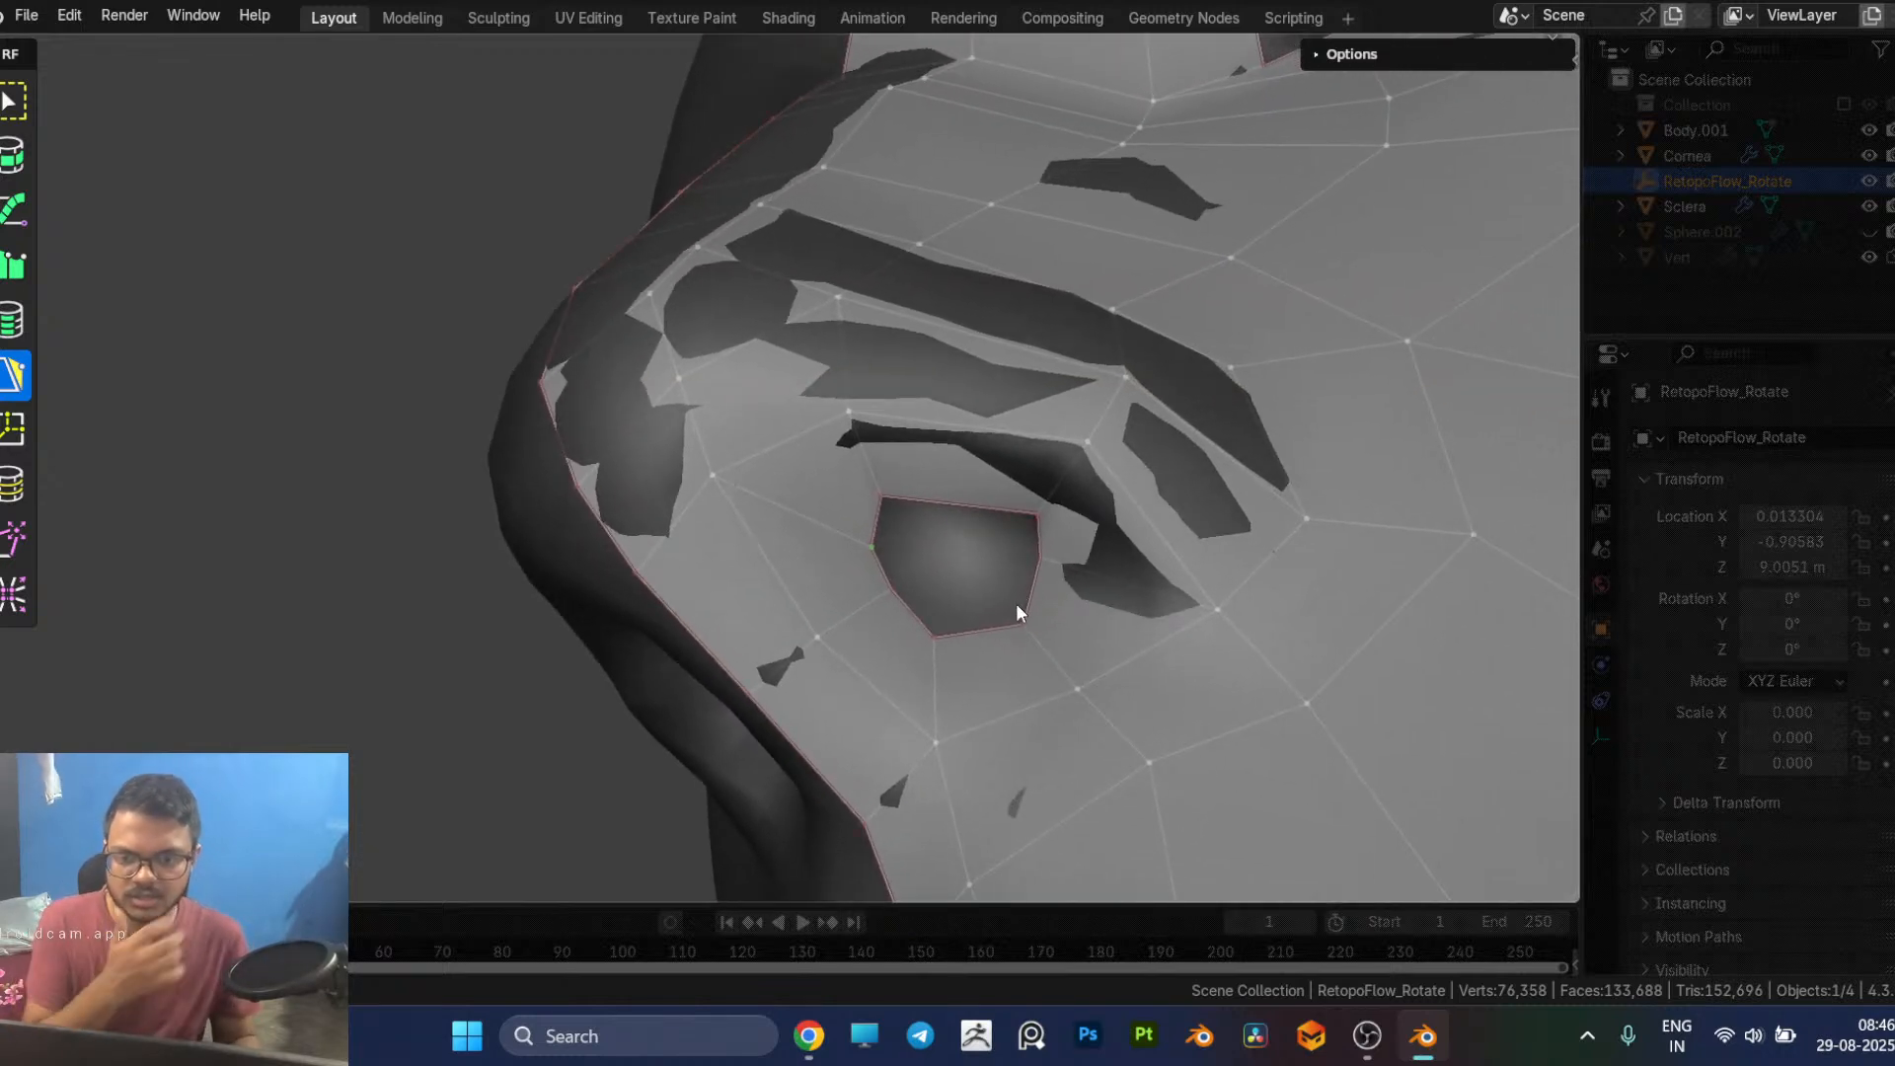
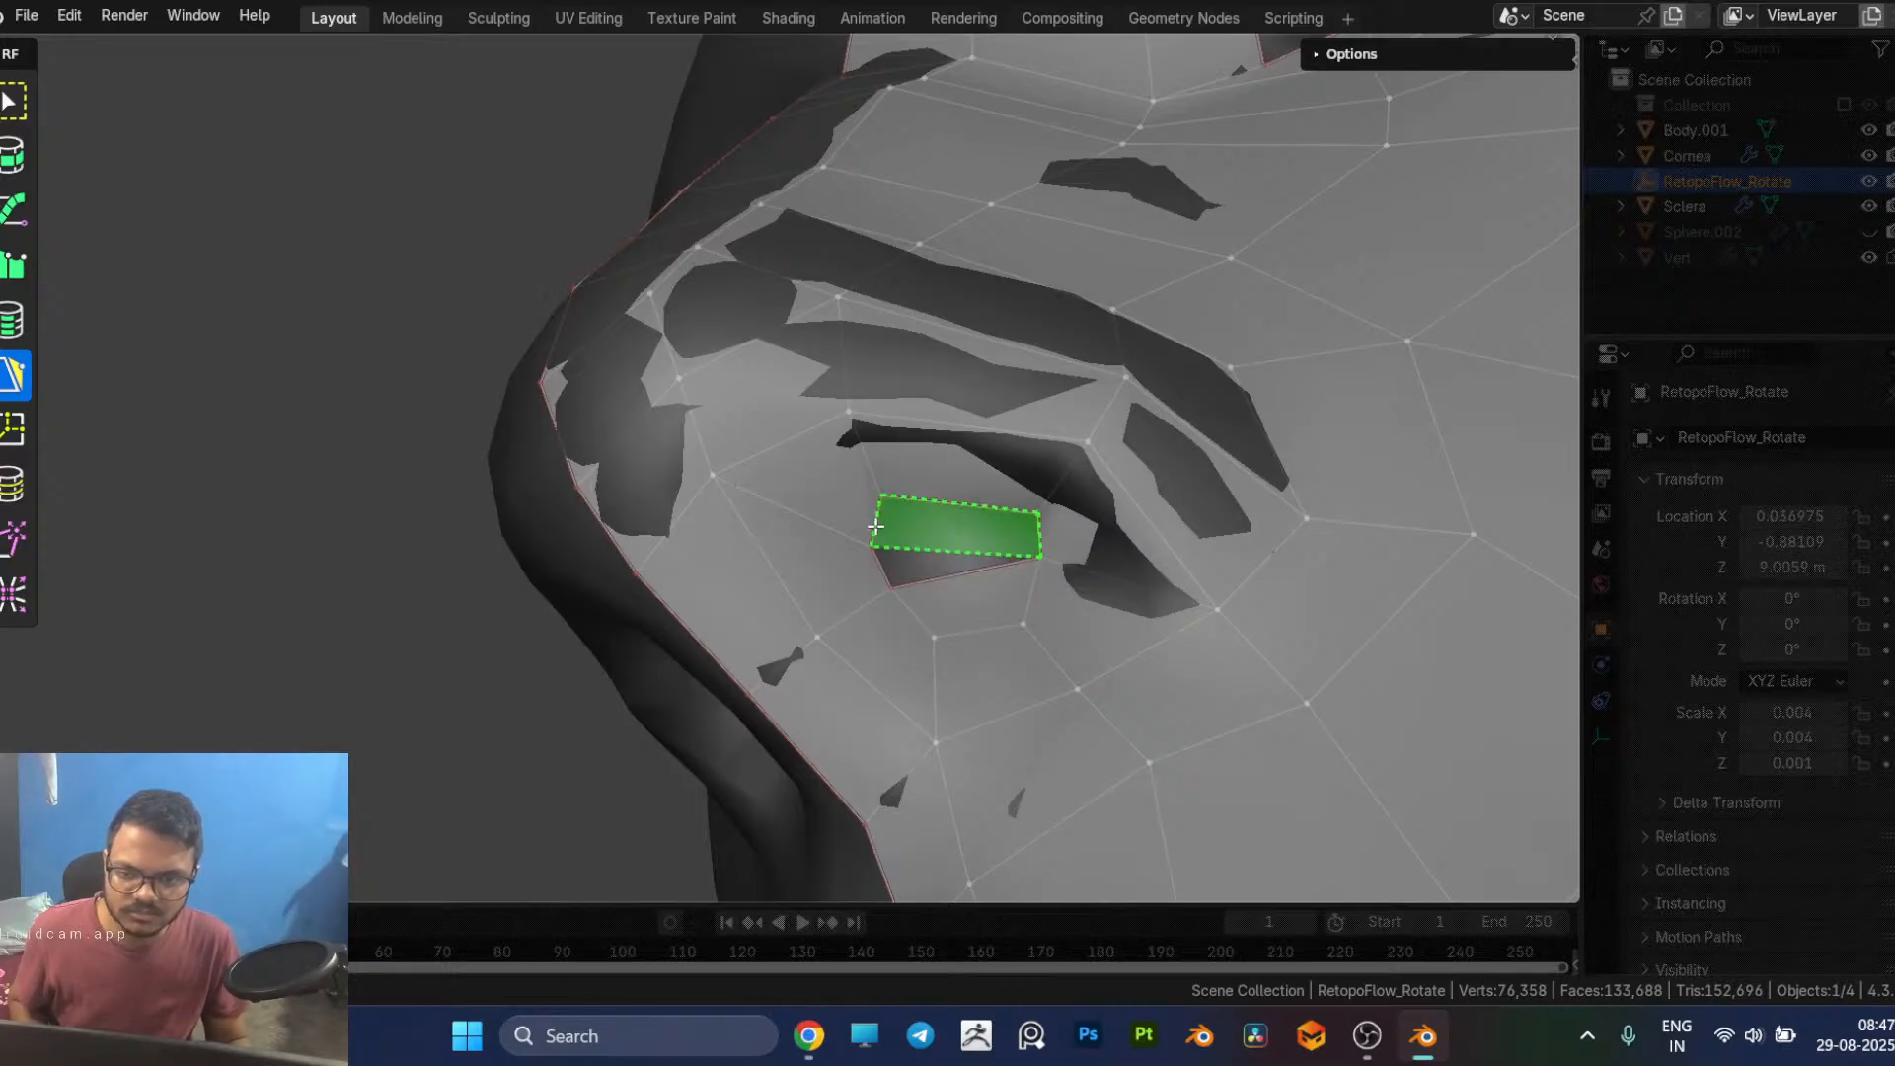
Step: Fill the small remaining hole in the retopology mesh with a quad and merge its loose corner onto the existing vertex
{"action": "left_click", "coordinate": [918, 547]}
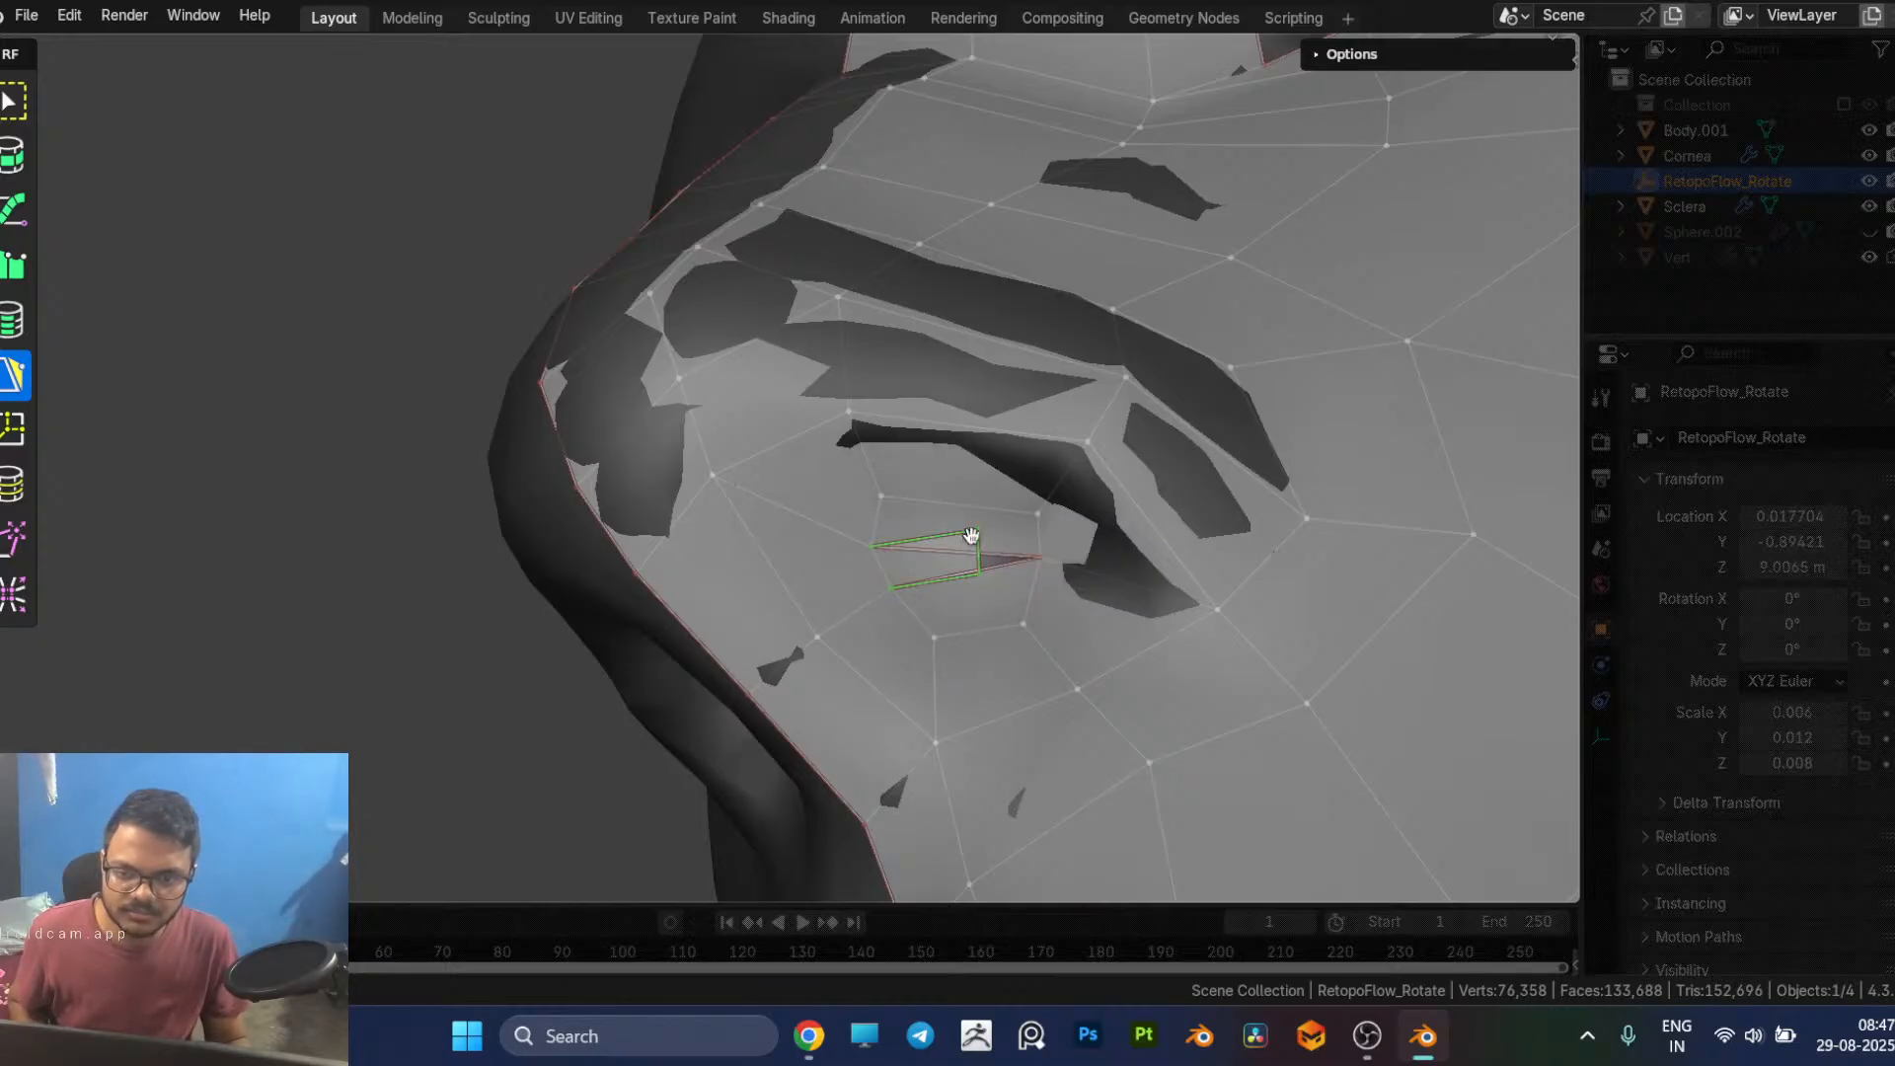
{"action": "left_click_drag", "start_coordinate": [977, 531], "coordinate": [1039, 558]}
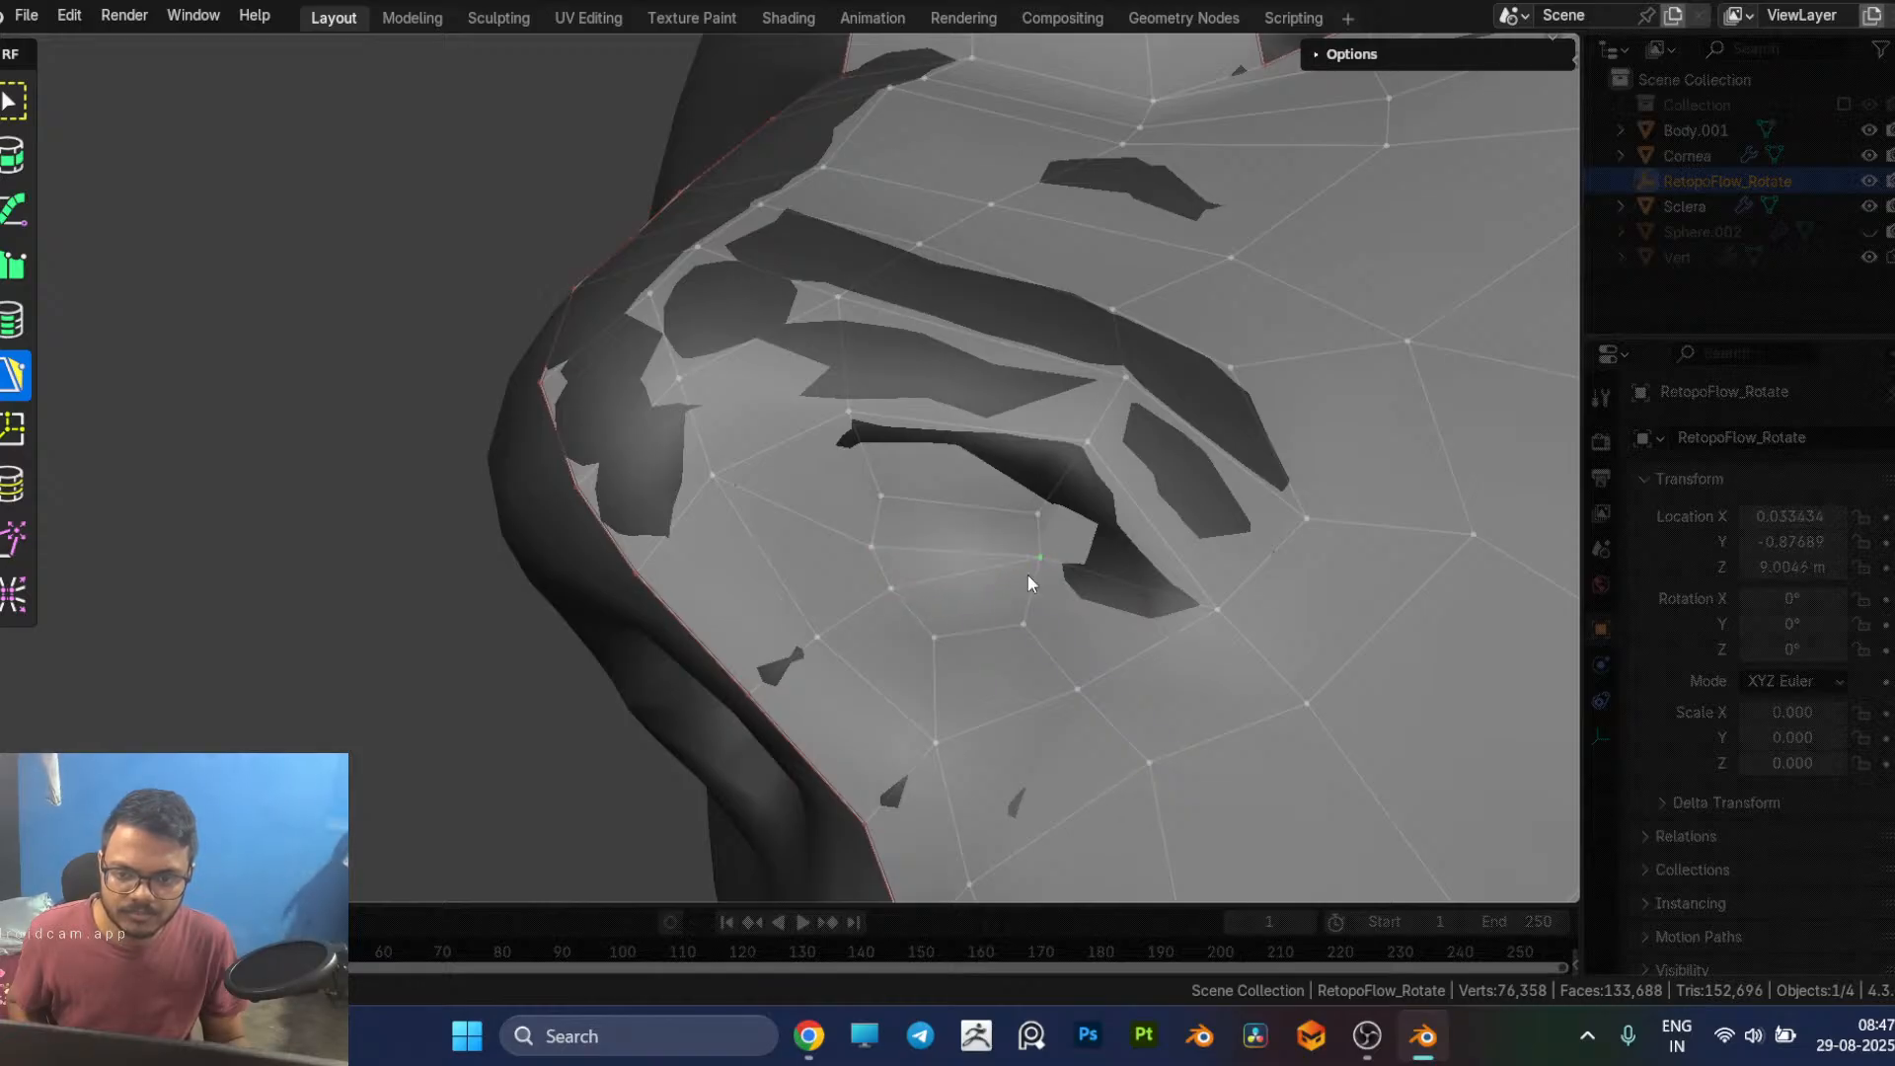
{"action": "scroll", "coordinate": [1027, 558], "scroll_direction": "down", "scroll_amount": 5}
{"action": "middle_click_drag", "start_coordinate": [707, 474], "coordinate": [1075, 513]}
{"action": "scroll", "coordinate": [839, 562], "scroll_direction": "down", "scroll_amount": 5}
Step: Switch to Chrome, search Google Images for "neck retopology" and open the Blender Artists Head Topology image as reference
{"action": "left_click", "coordinate": [801, 1039]}
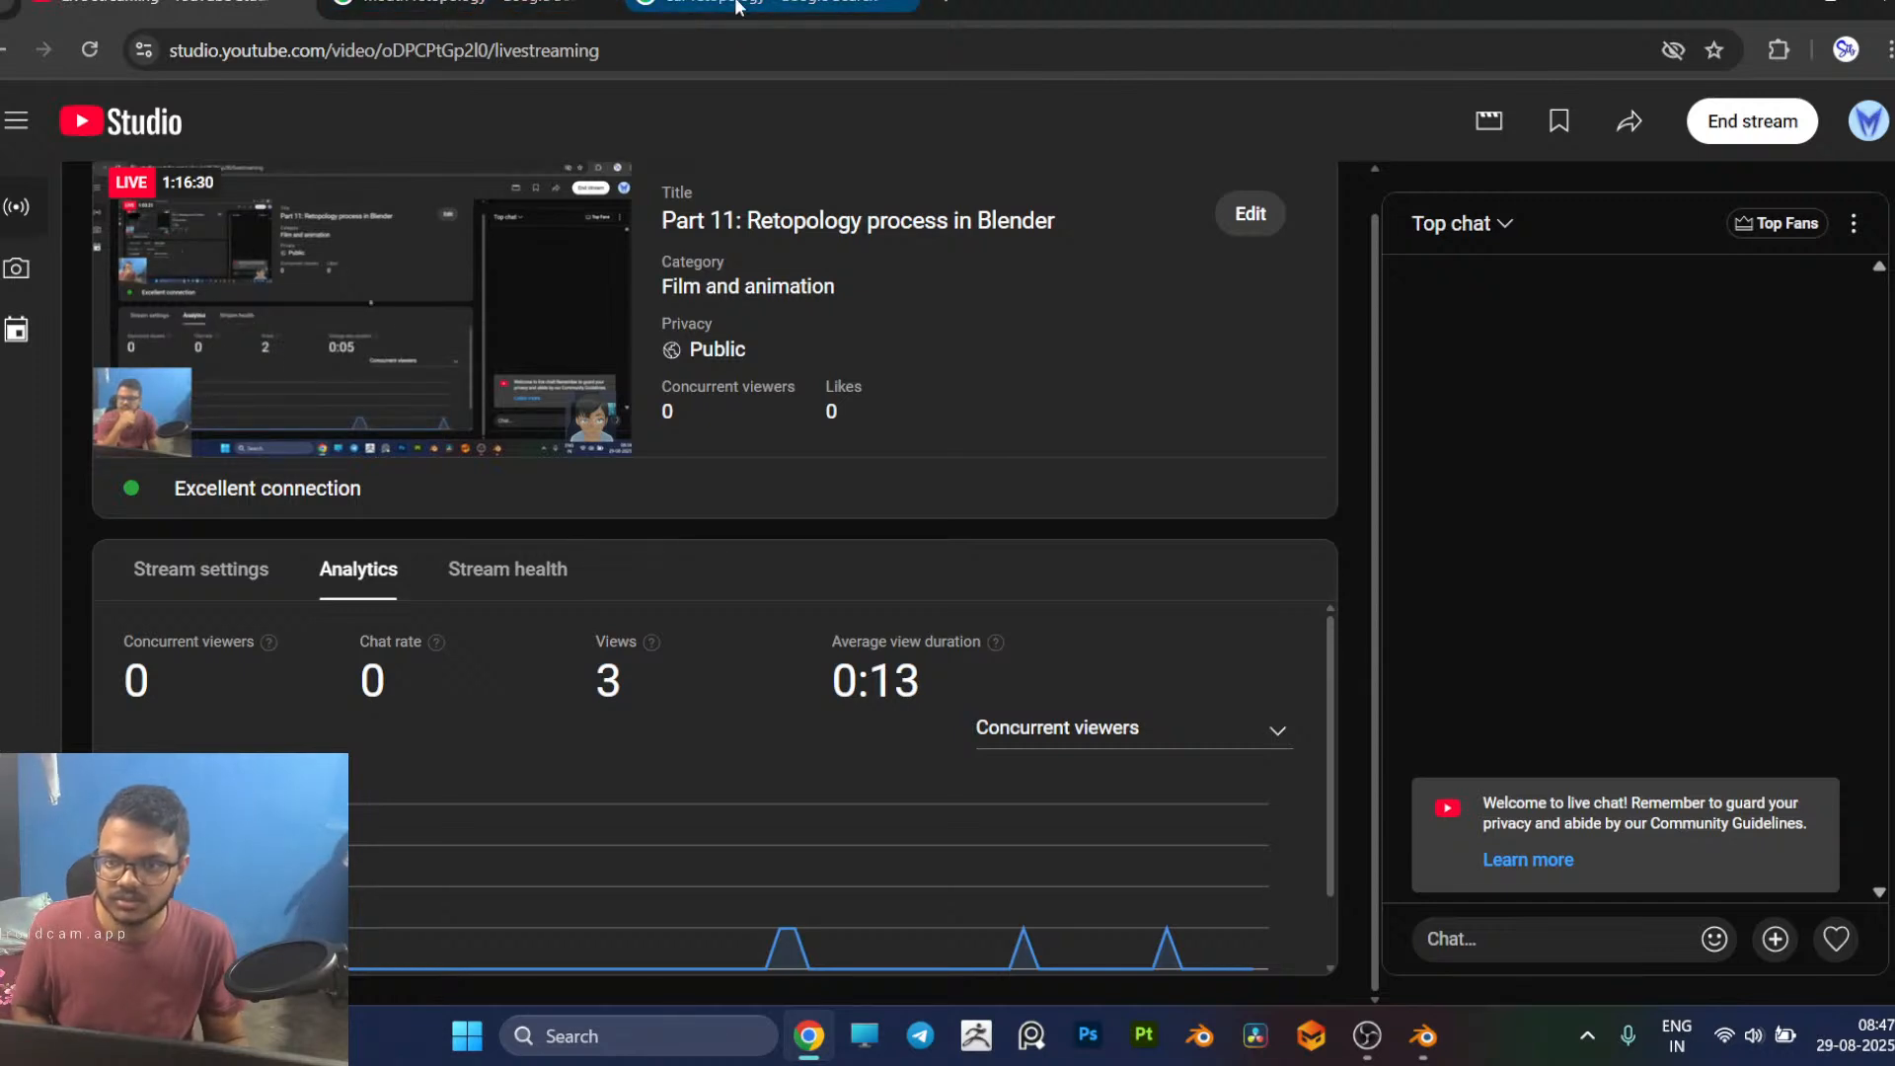
{"action": "left_click", "coordinate": [684, 3]}
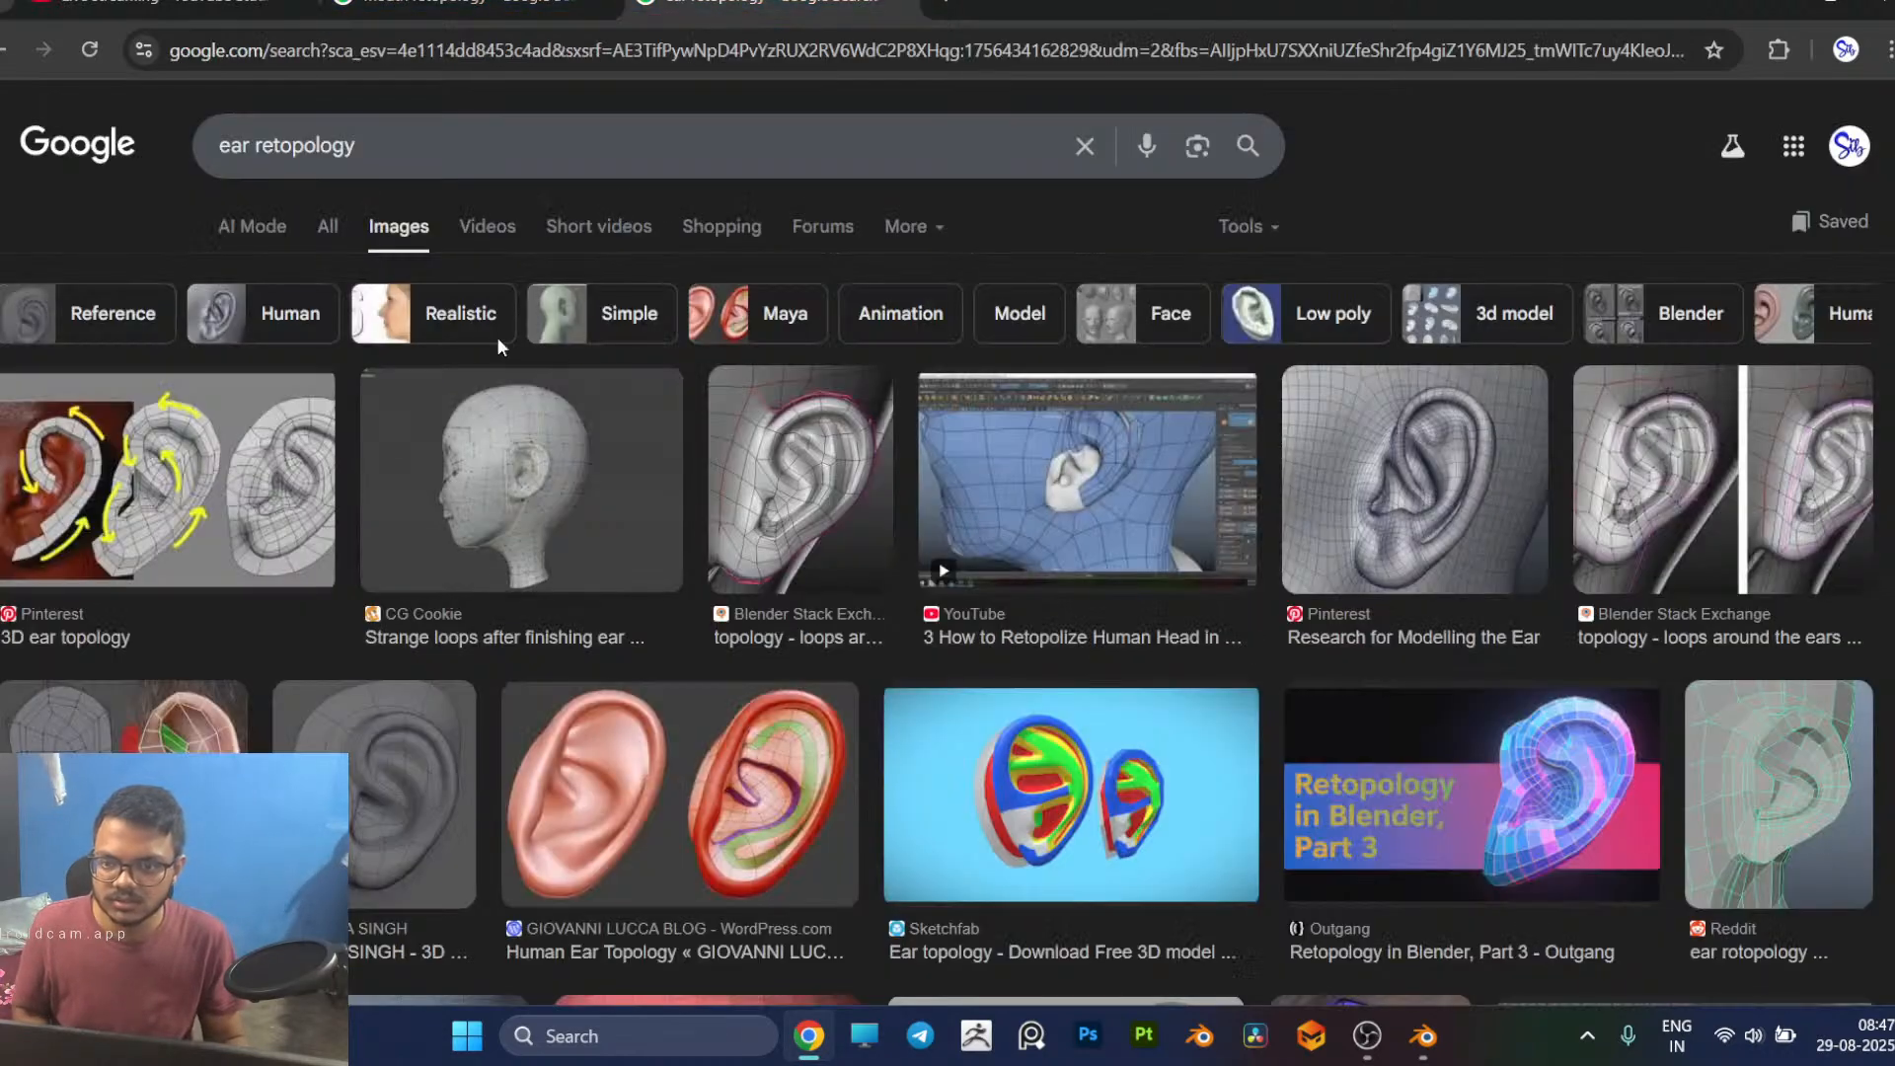
{"action": "double_click", "coordinate": [395, 156]}
{"action": "key", "text": "Left"}
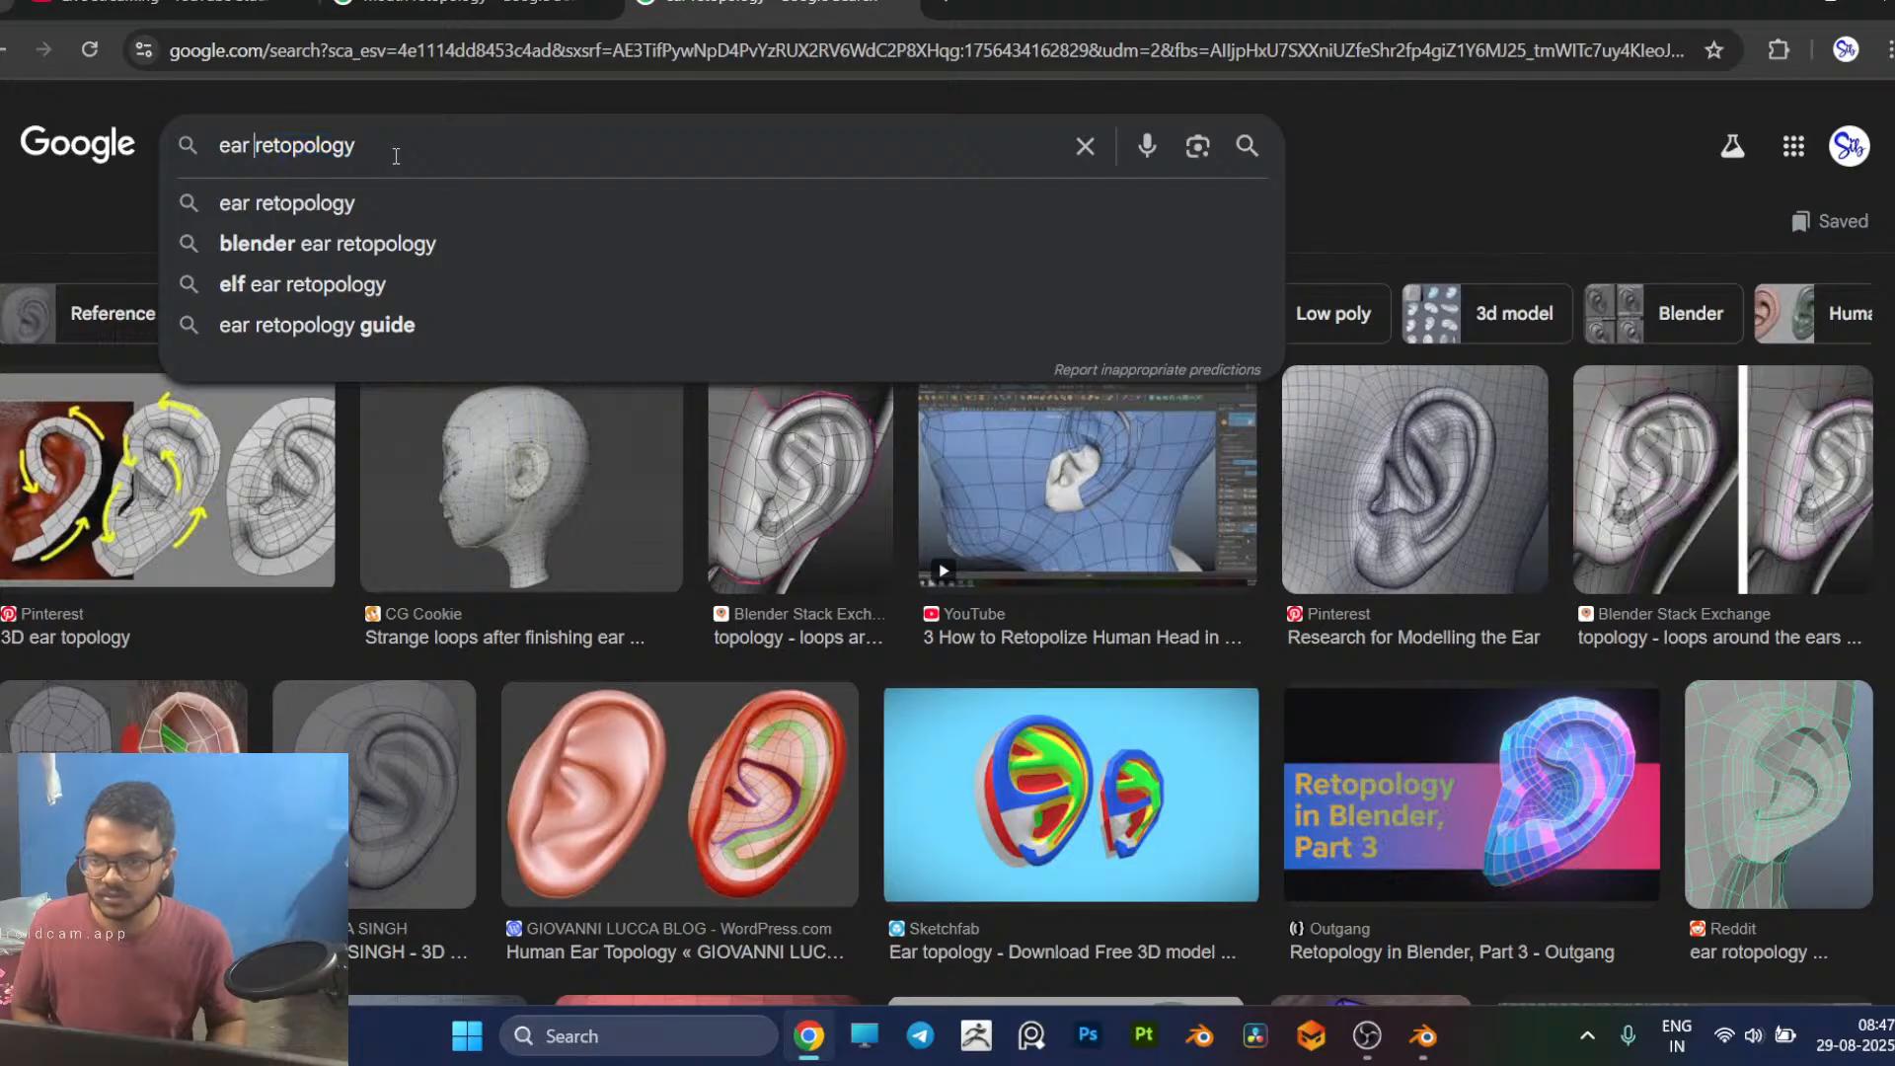
{"action": "key", "text": "BackSpace"}
{"action": "key", "text": "BackSpace"}
{"action": "key", "text": "BackSpace"}
{"action": "type", "text": "neck"}
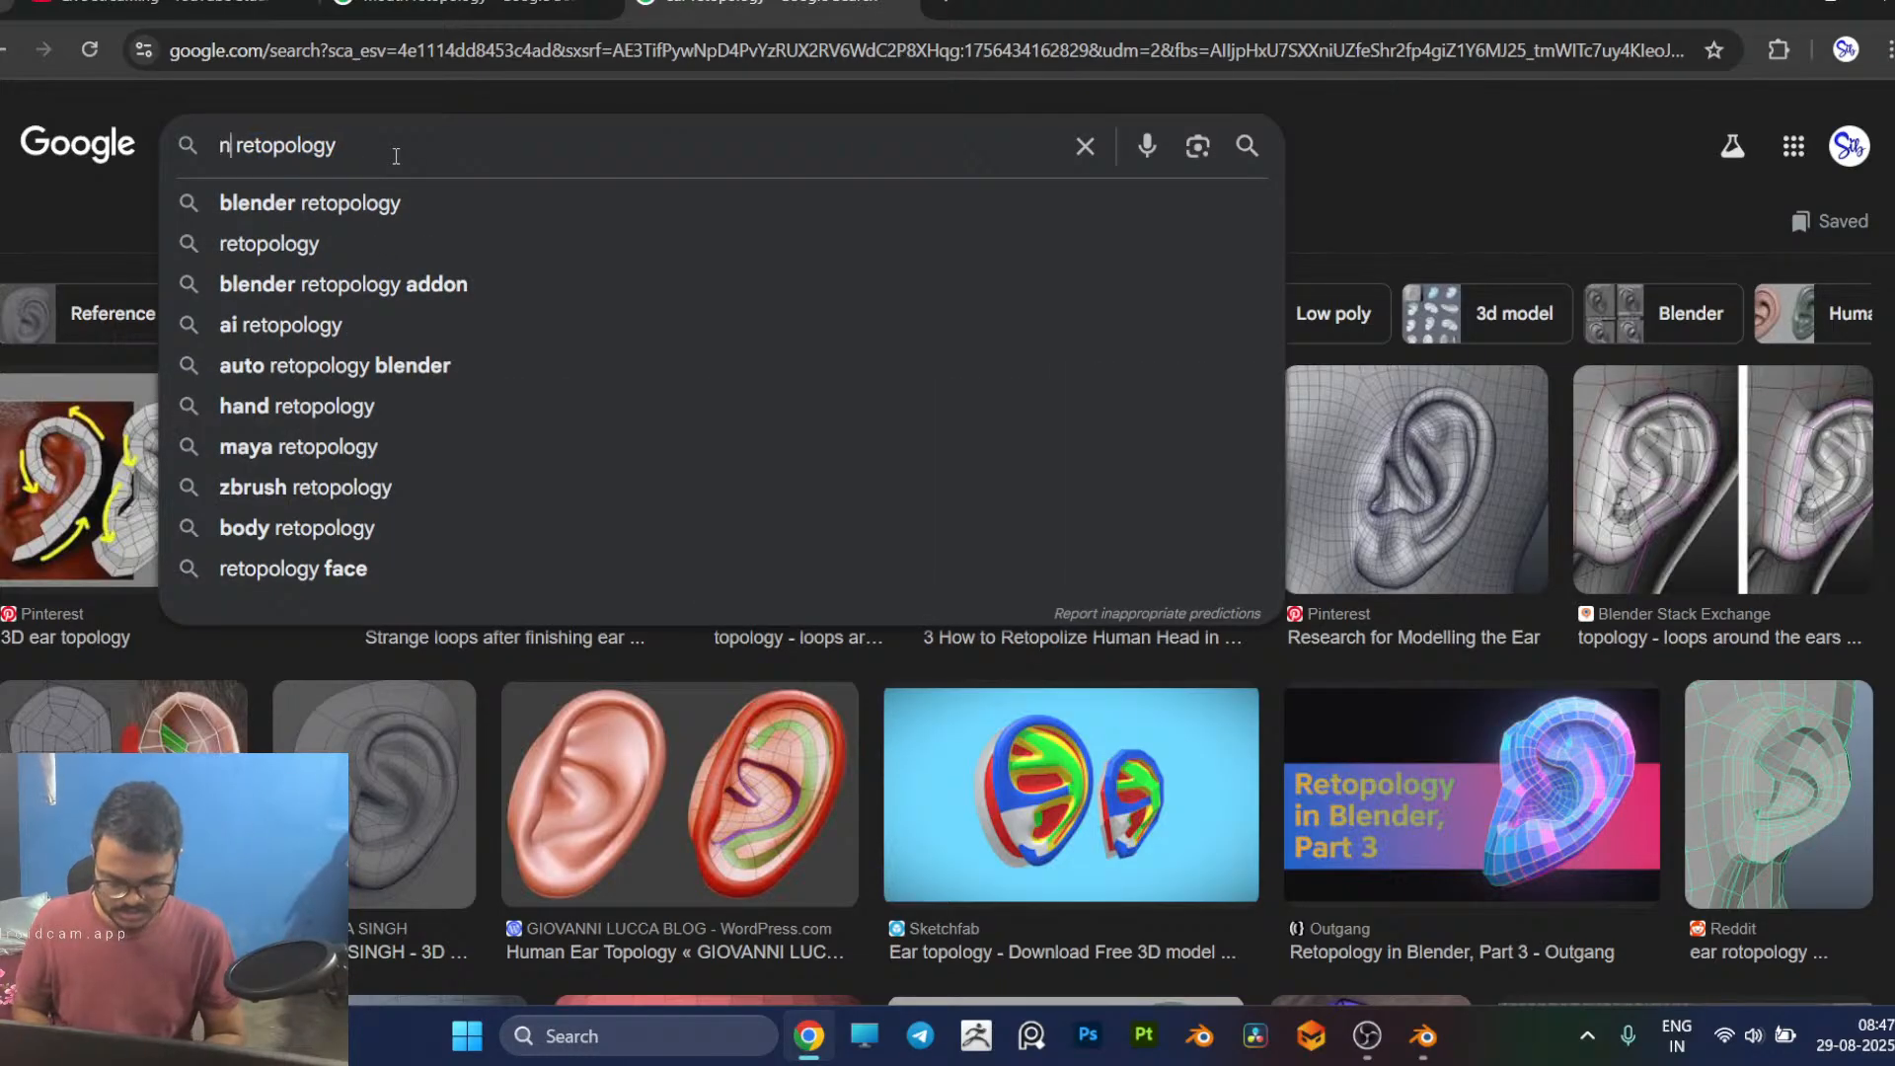
{"action": "key", "text": "Return"}
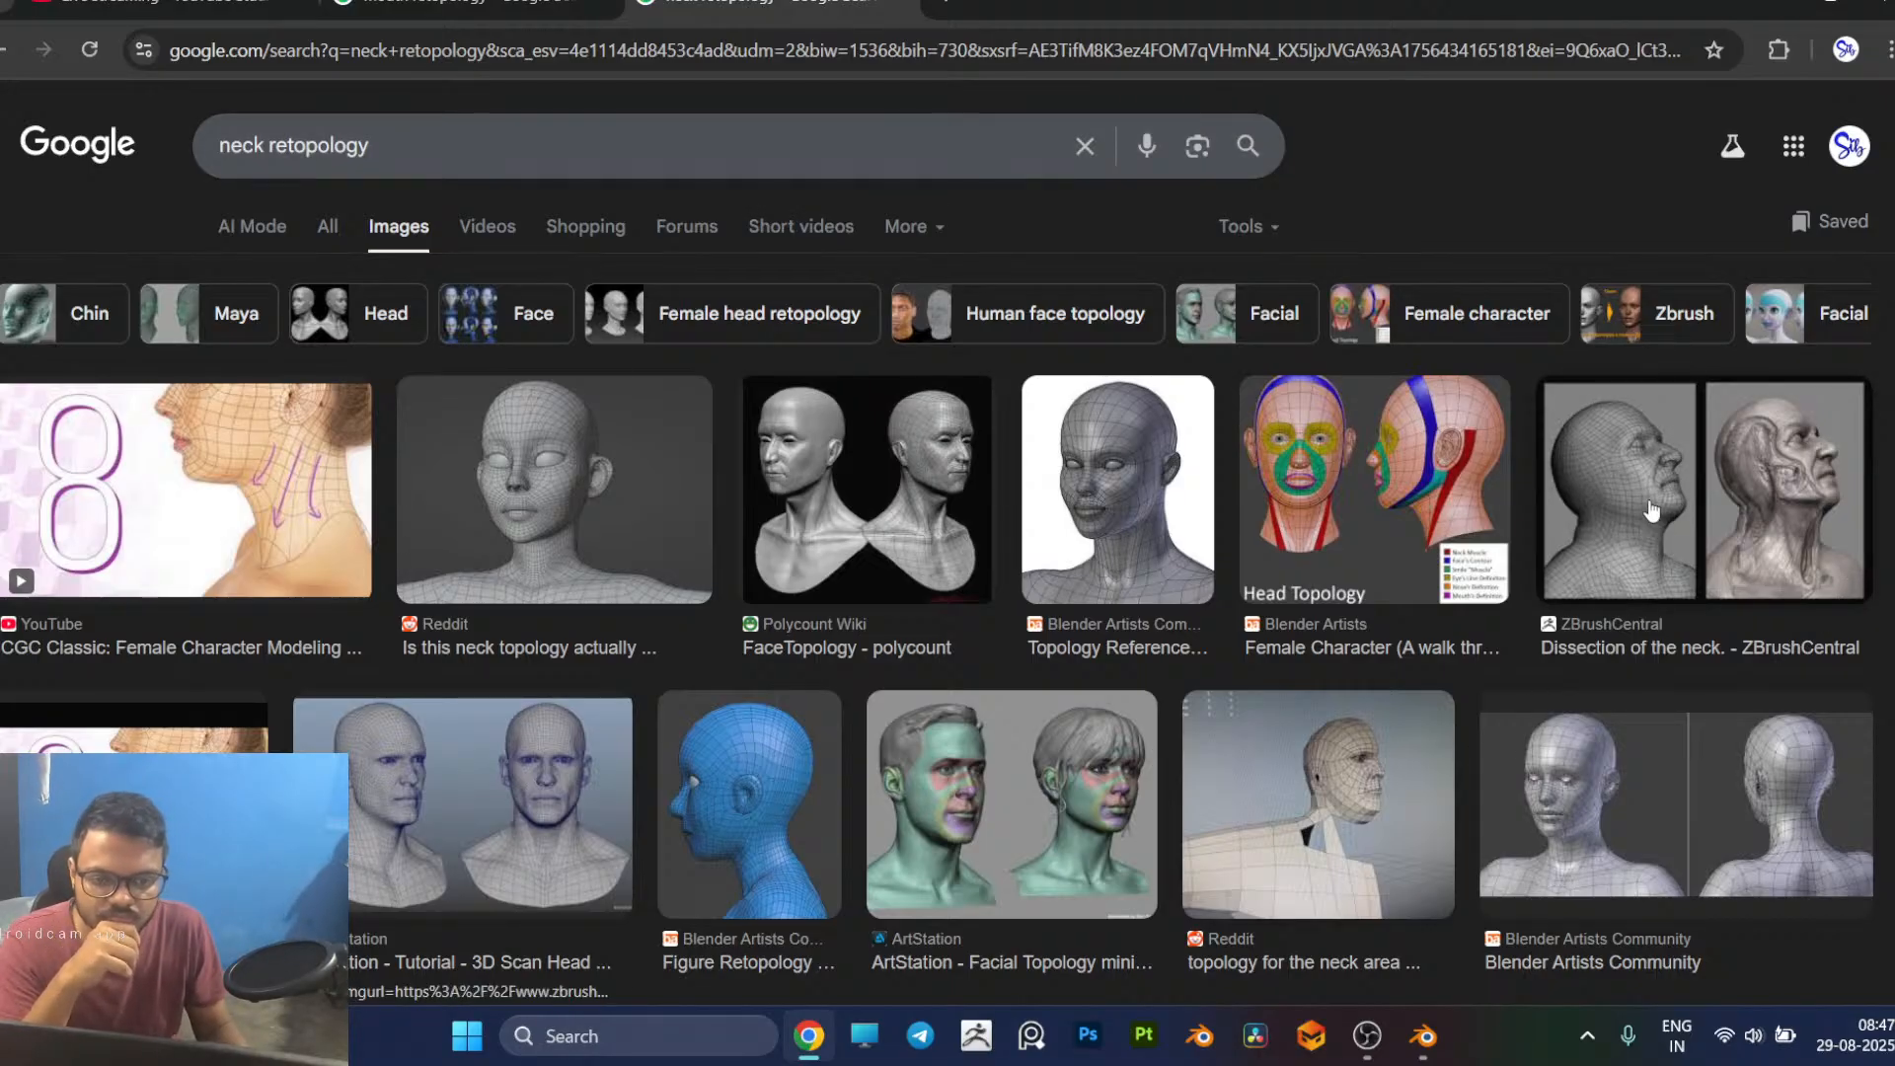
{"action": "left_click", "coordinate": [1622, 472]}
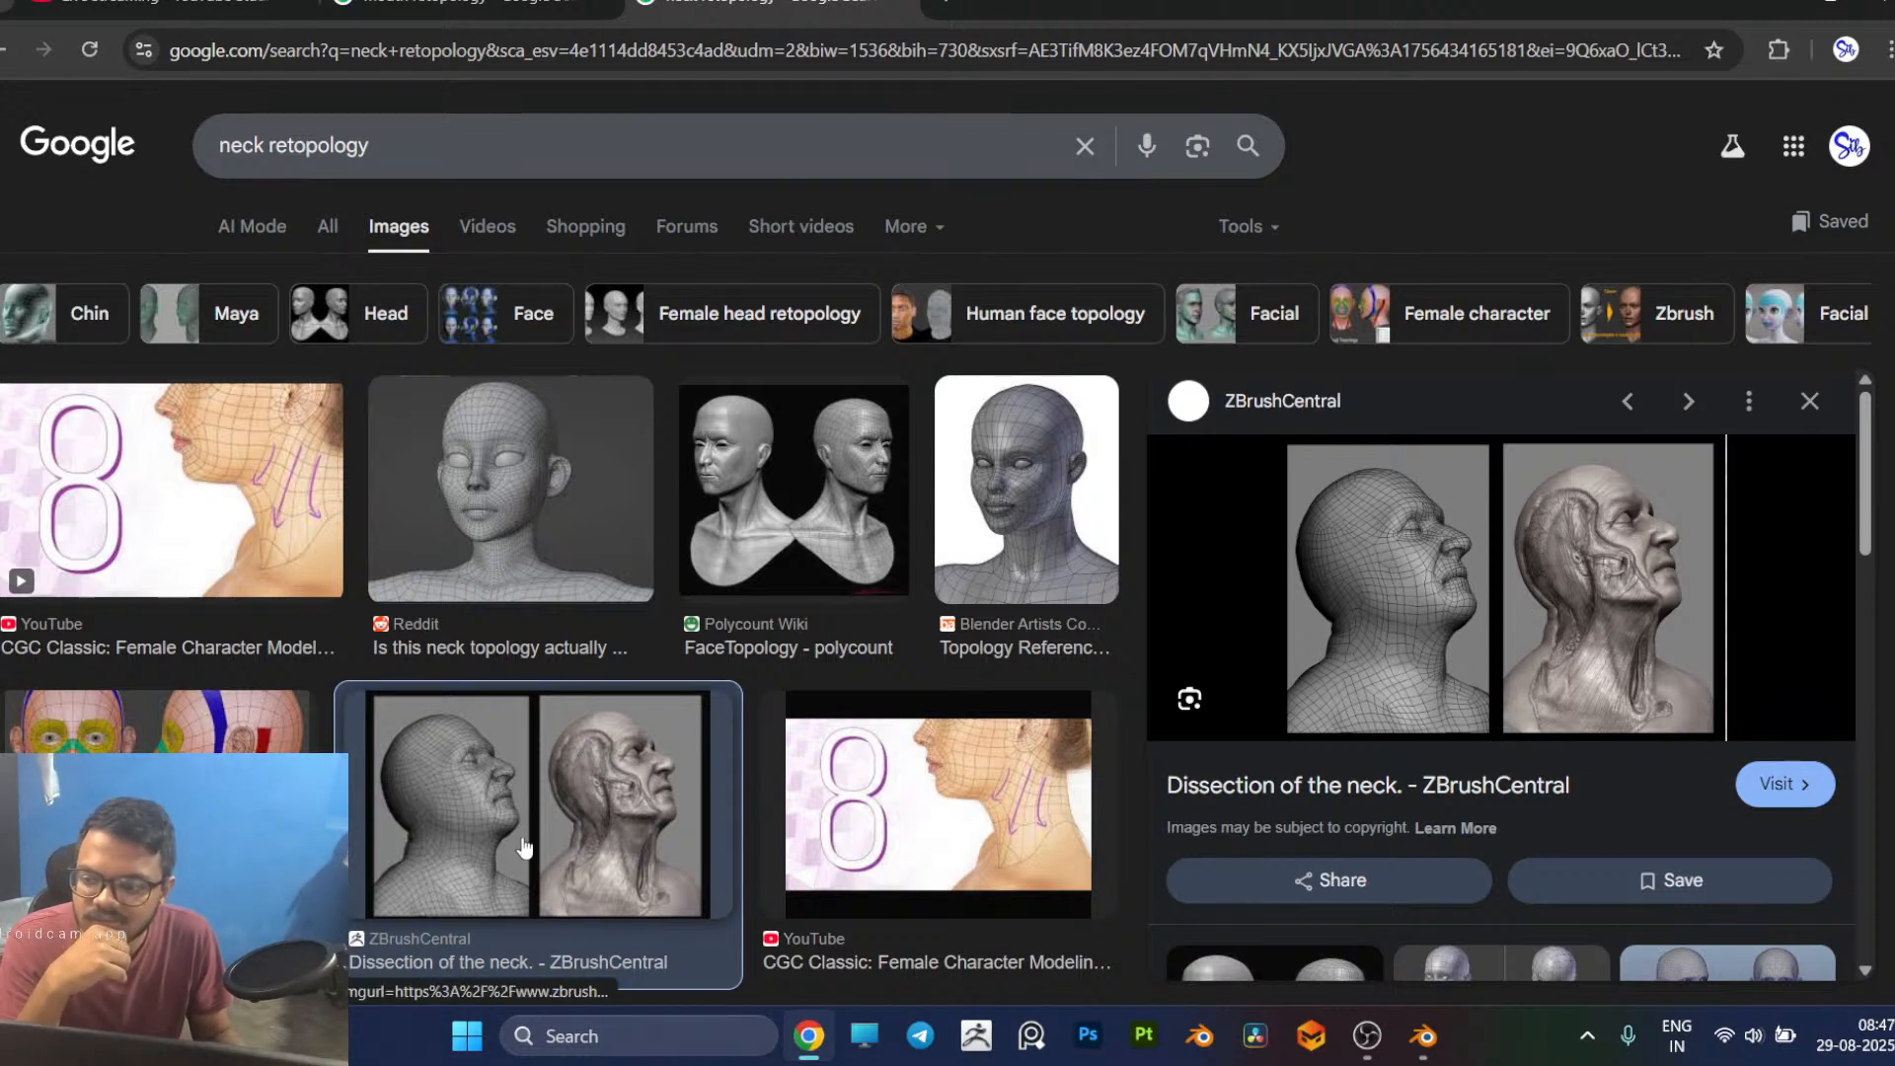
{"action": "left_click", "coordinate": [236, 829]}
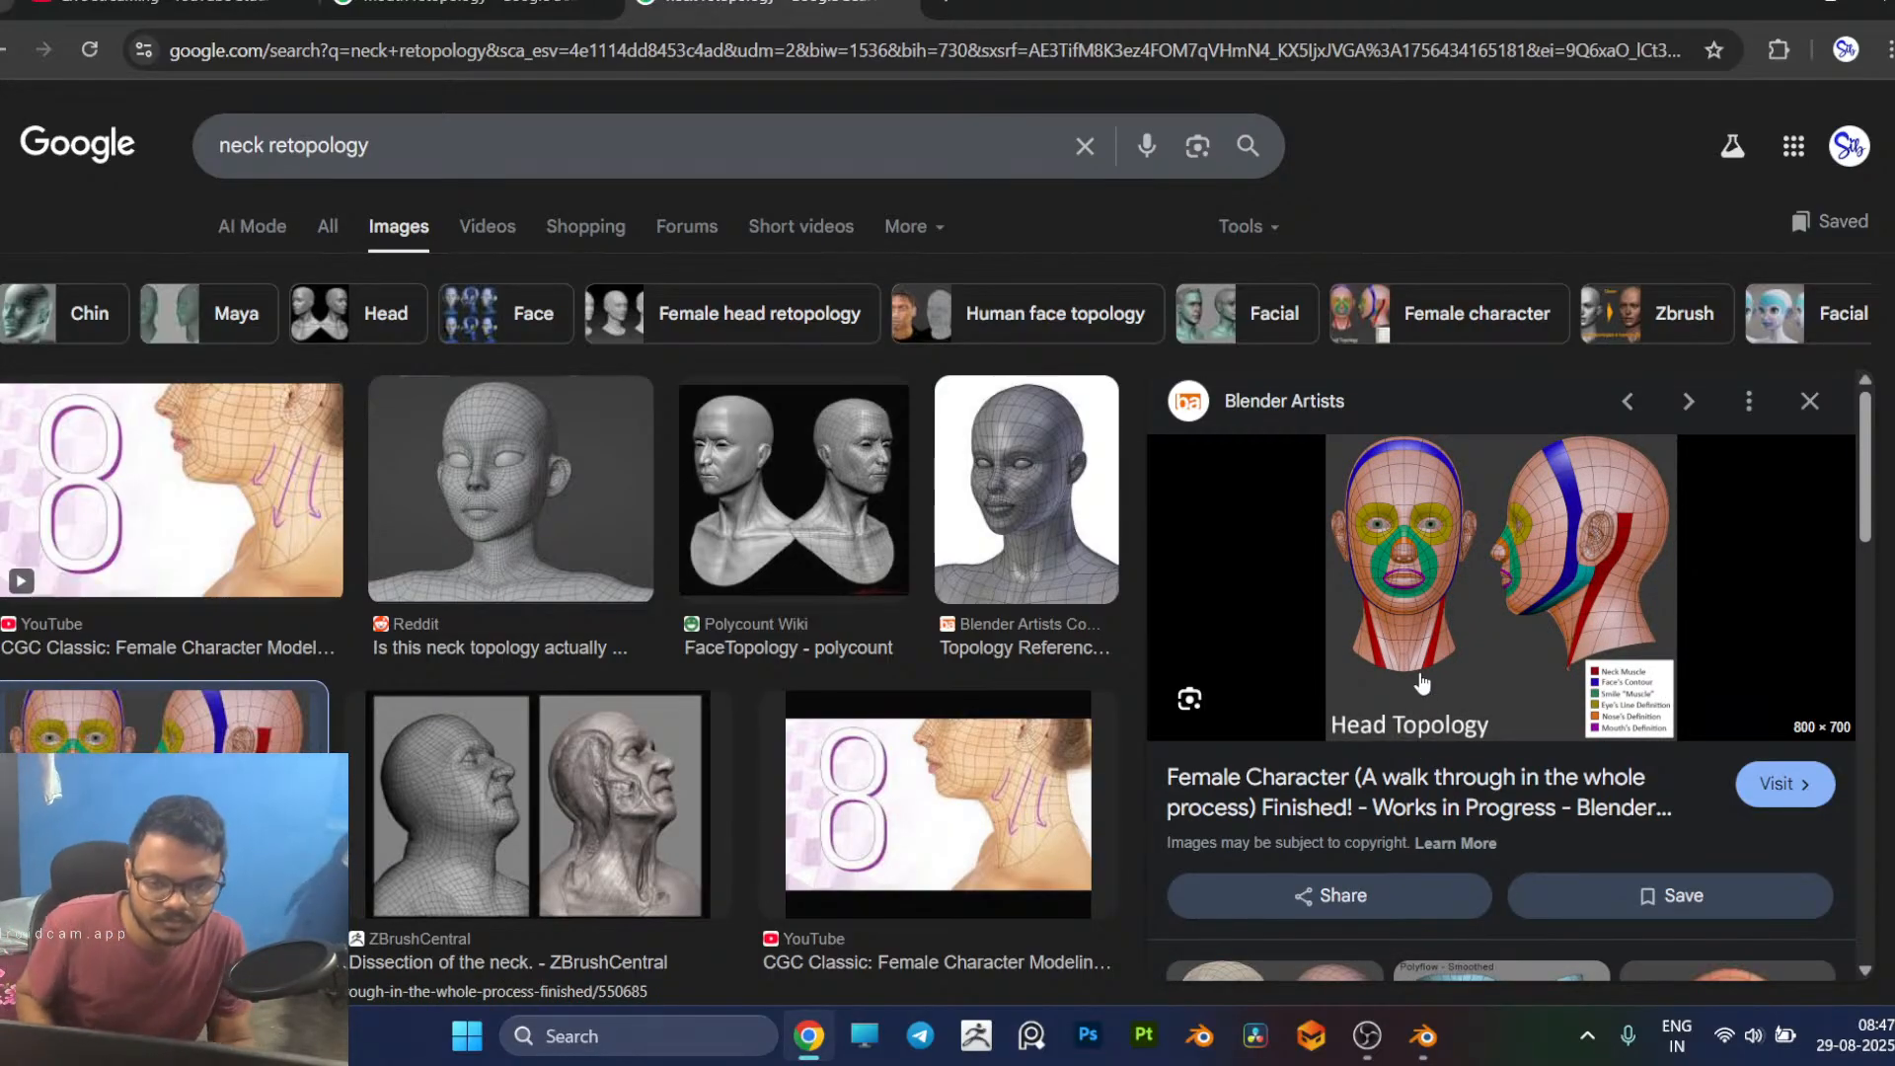
Step: Switch back to Blender, try a narrow vertical quad on the front of the neck and undo it after checking the reference
{"action": "key", "text": "alt+Tab"}
{"action": "middle_click_drag", "start_coordinate": [1157, 597], "coordinate": [804, 649]}
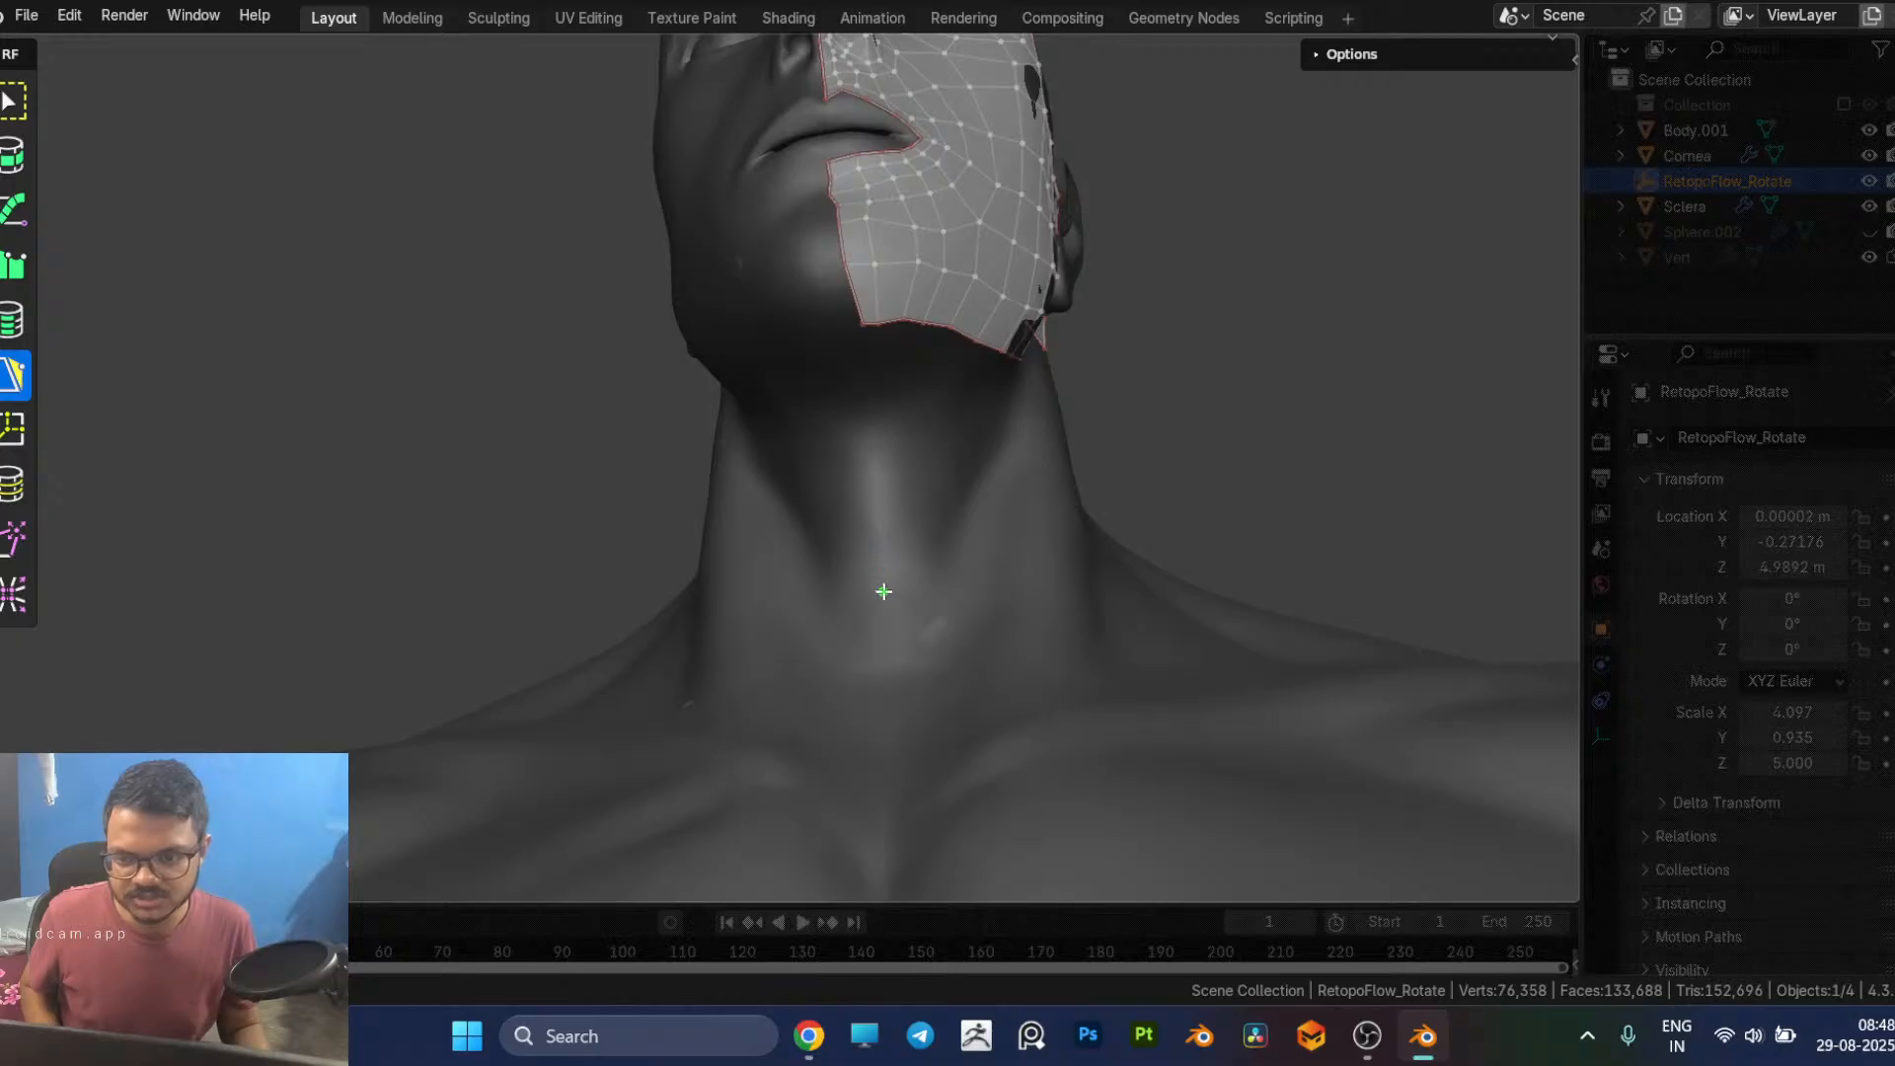
{"action": "mouse_move", "coordinate": [882, 592]}
{"action": "left_mouse_down"}
{"action": "mouse_move", "coordinate": [909, 589]}
{"action": "mouse_move", "coordinate": [889, 514]}
{"action": "left_mouse_up"}
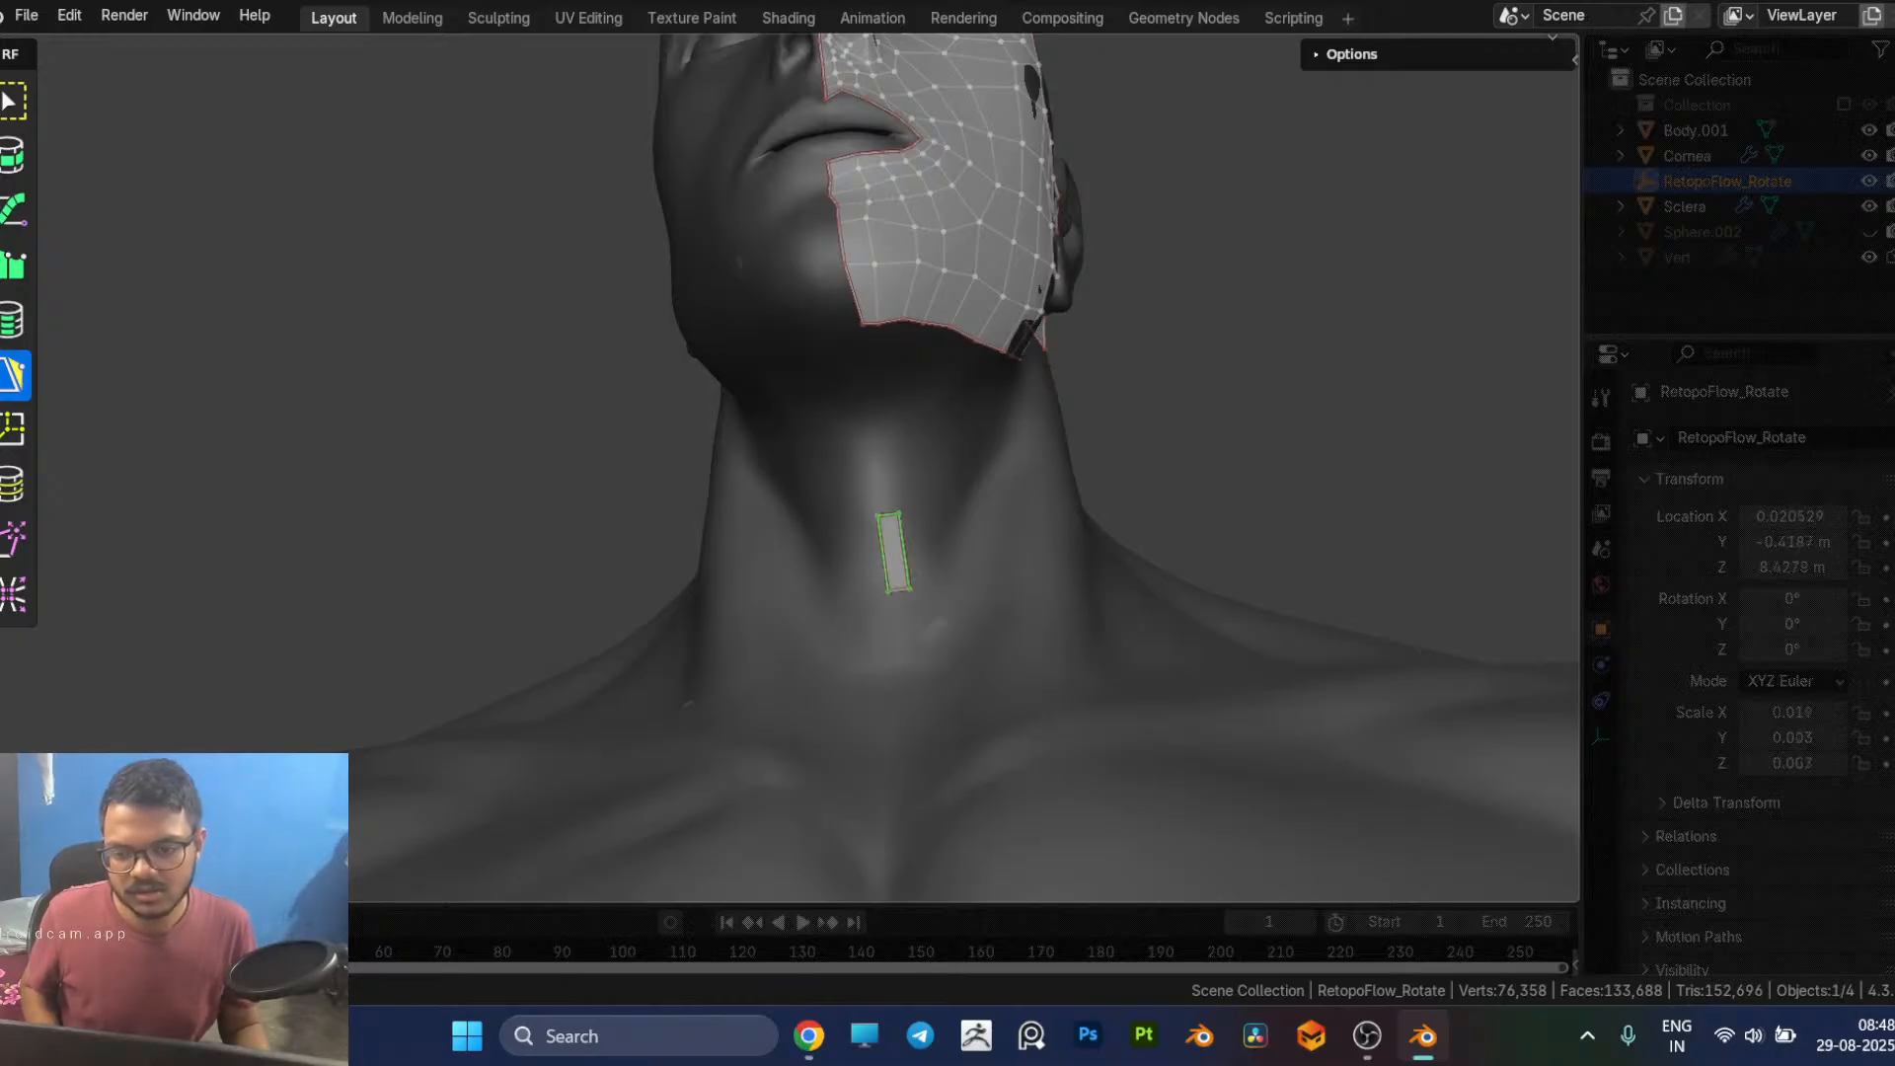
{"action": "key", "text": "alt+Tab"}
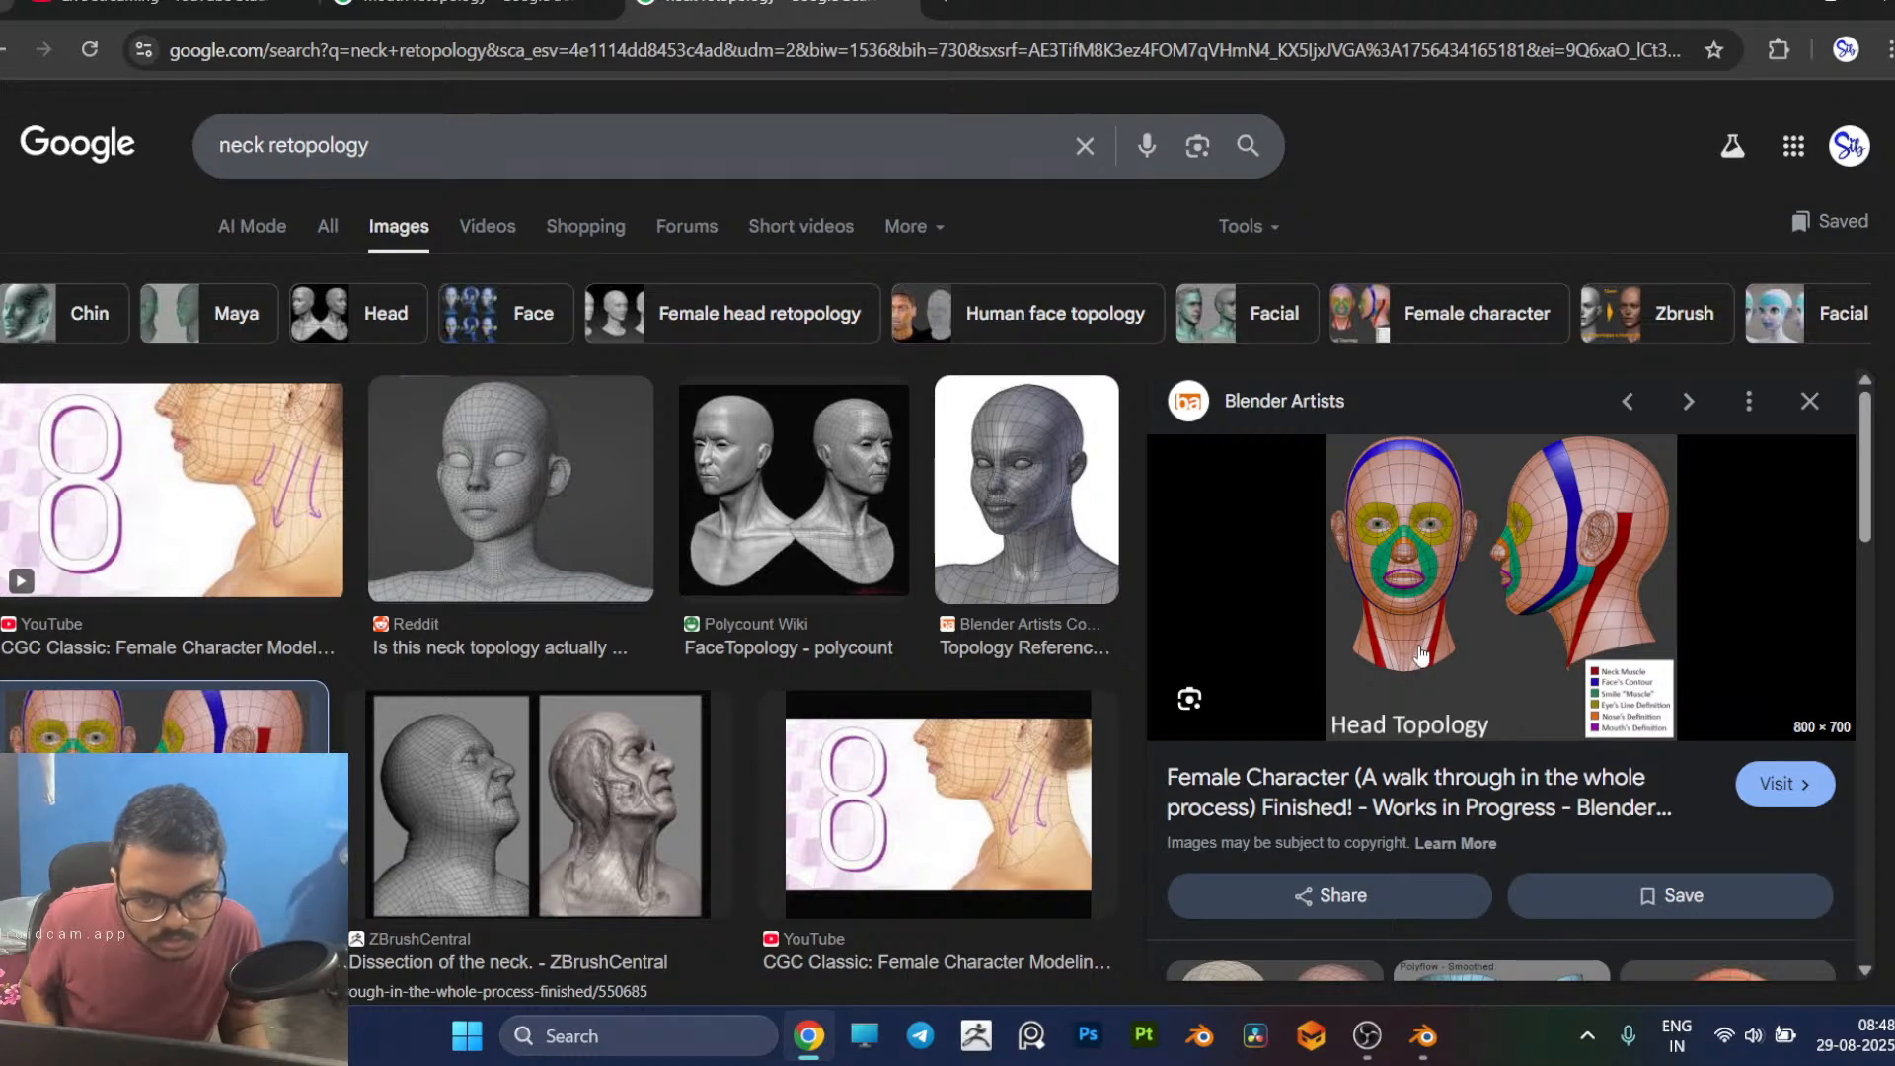
{"action": "key", "text": "alt+Tab"}
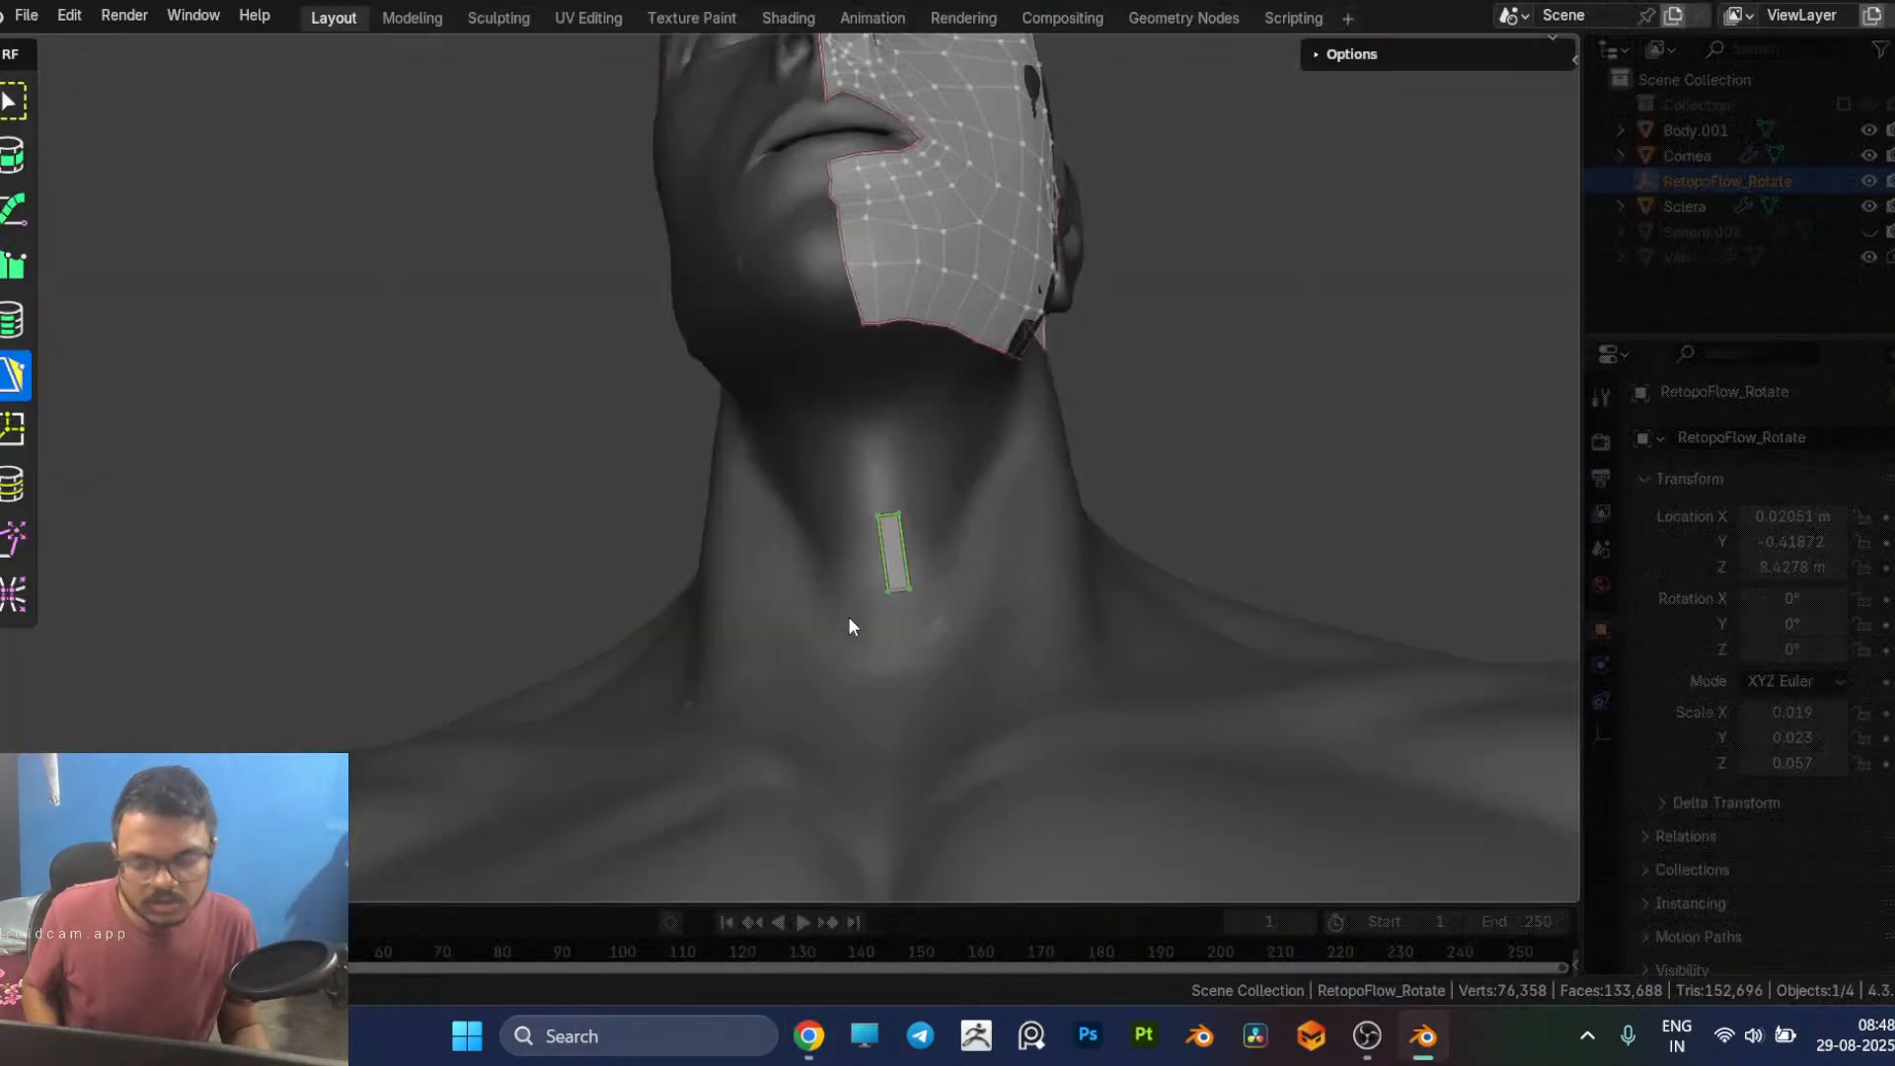
{"action": "key", "text": "ctrl+z"}
{"action": "key", "text": "ctrl+z"}
{"action": "key", "text": "ctrl+z"}
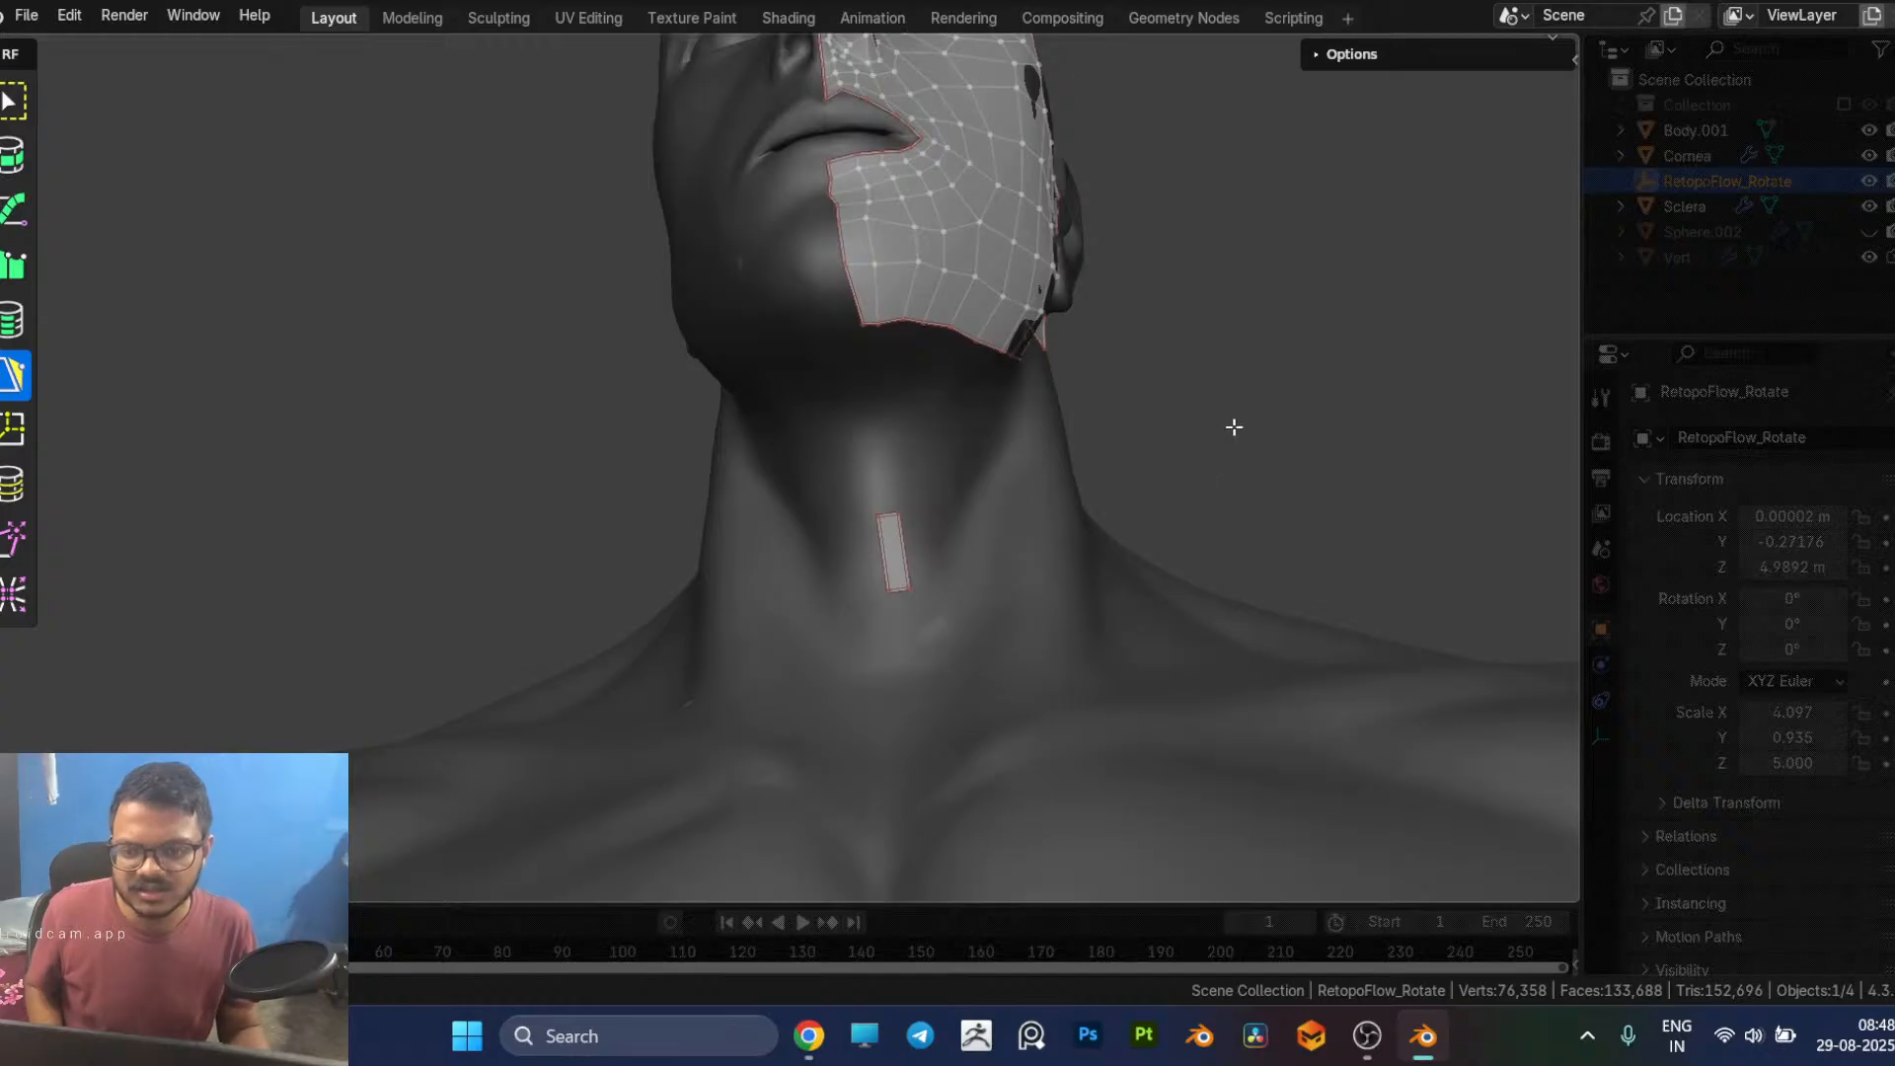
Step: Try extending a quad down from the rear of the jawline, compare it with the neck reference and undo it
{"action": "middle_click_drag", "start_coordinate": [1054, 346], "coordinate": [1054, 340]}
{"action": "middle_click_drag", "start_coordinate": [1151, 385], "coordinate": [948, 432]}
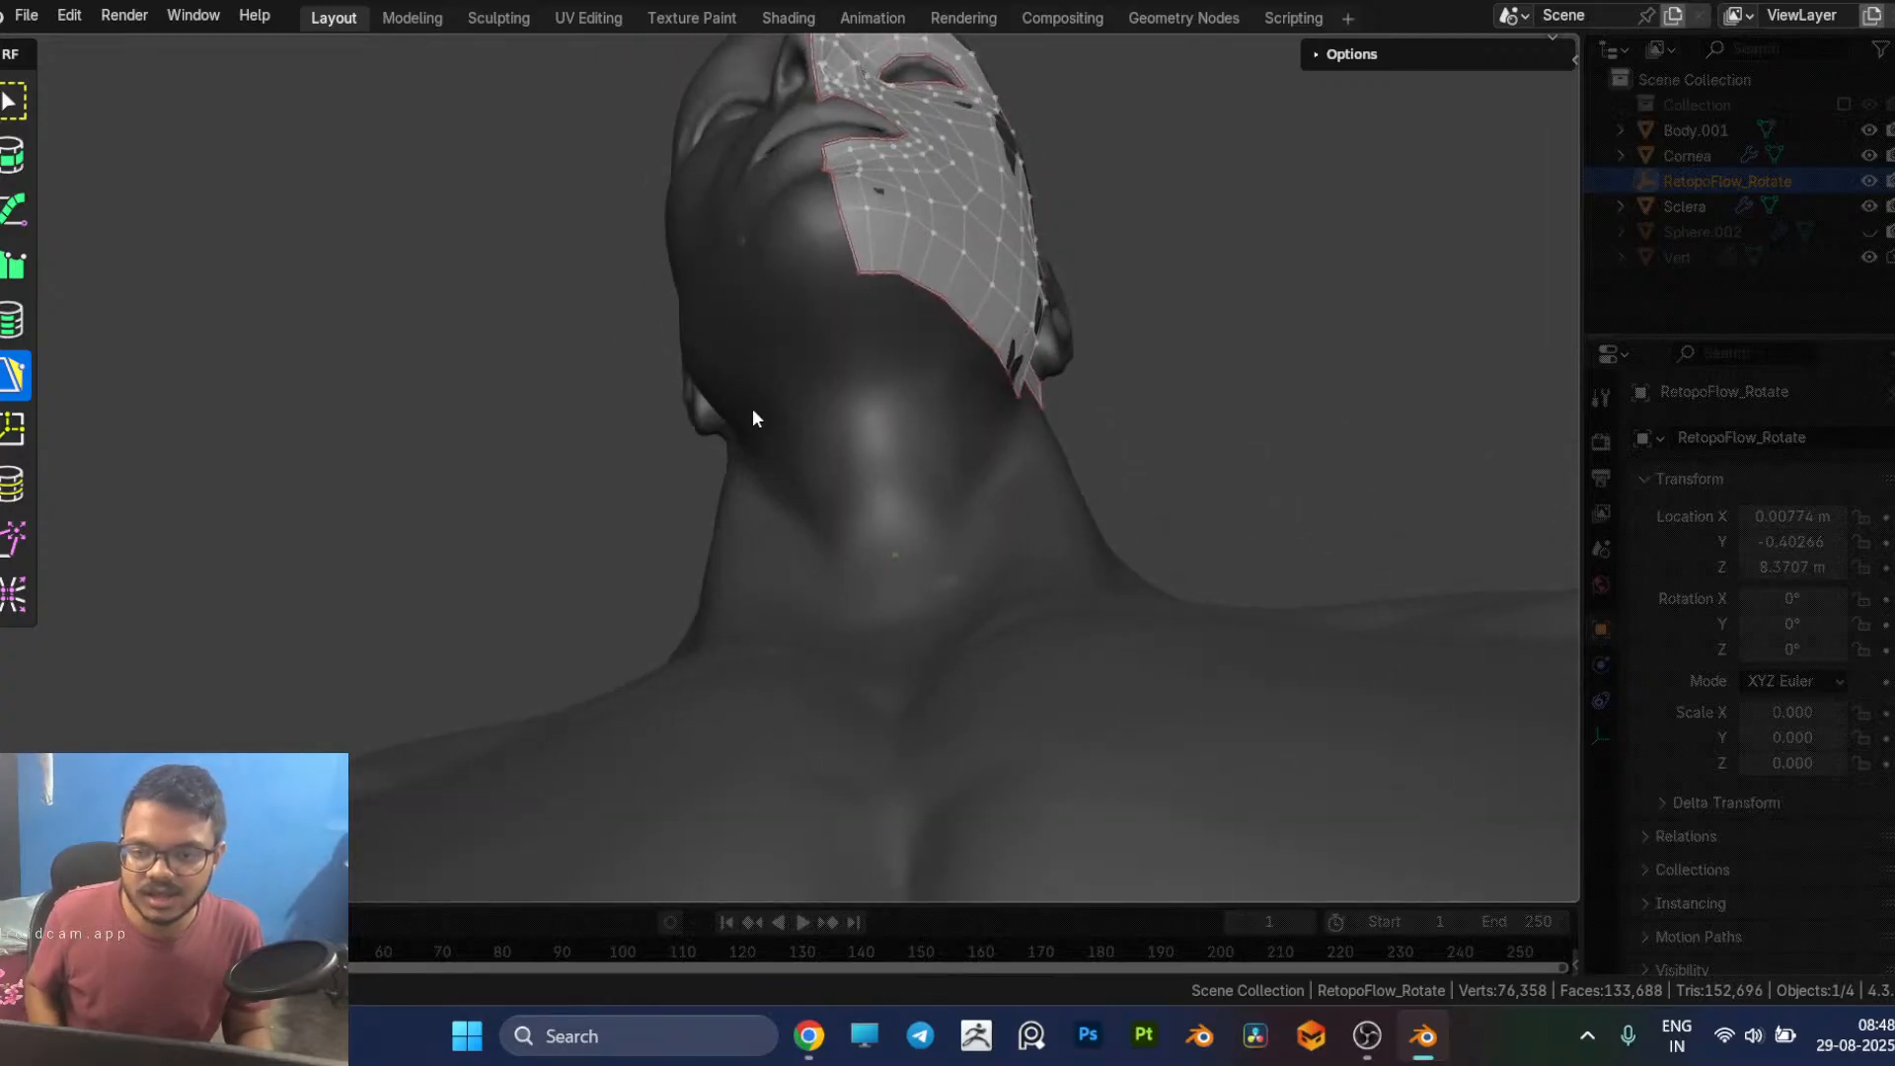
{"action": "middle_click_drag", "start_coordinate": [889, 336], "coordinate": [958, 413]}
{"action": "left_click", "coordinate": [893, 262]}
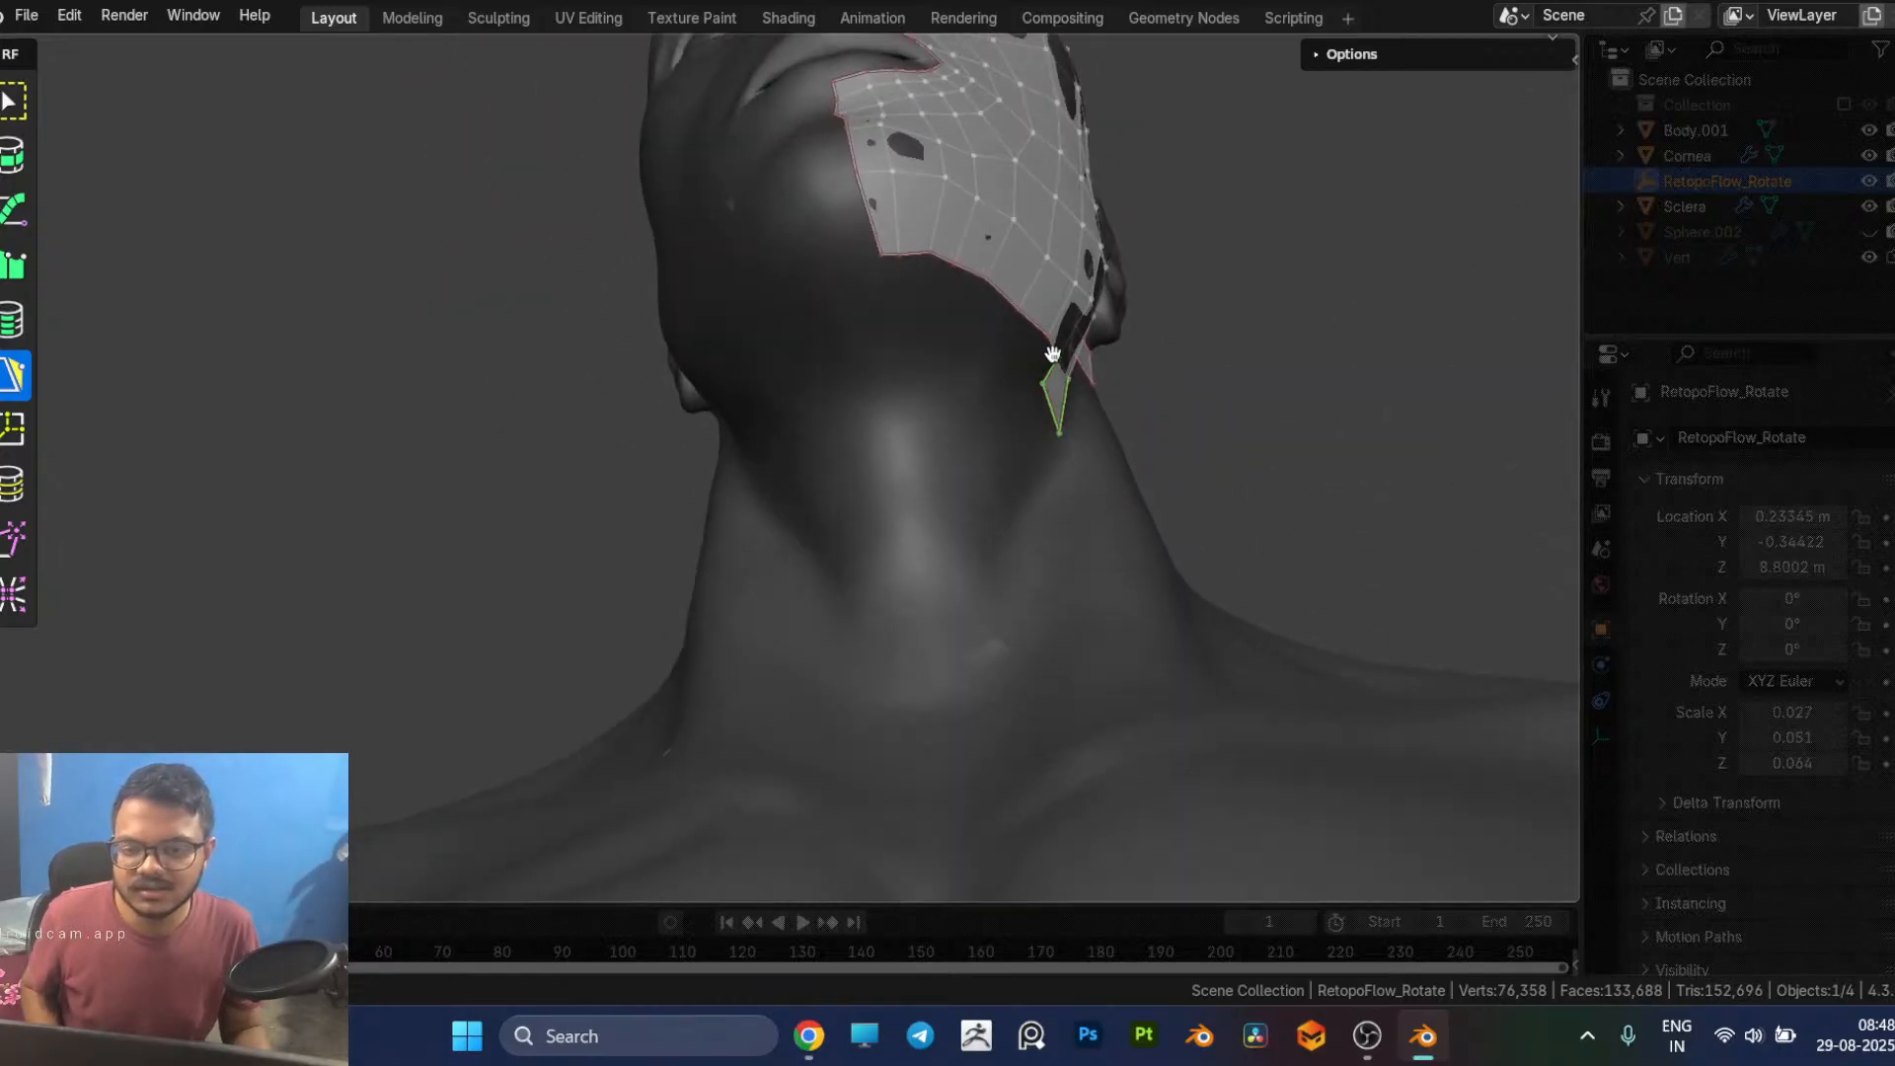
{"action": "mouse_move", "coordinate": [794, 411]}
{"action": "middle_mouse_down"}
{"action": "mouse_move", "coordinate": [884, 428]}
{"action": "mouse_move", "coordinate": [922, 402]}
{"action": "mouse_move", "coordinate": [918, 305]}
{"action": "mouse_move", "coordinate": [885, 345]}
{"action": "mouse_move", "coordinate": [1027, 296]}
{"action": "mouse_move", "coordinate": [1015, 318]}
{"action": "mouse_move", "coordinate": [816, 385]}
{"action": "middle_mouse_up"}
{"action": "left_click_drag", "start_coordinate": [775, 396], "coordinate": [793, 394]}
{"action": "key", "text": "alt+Tab"}
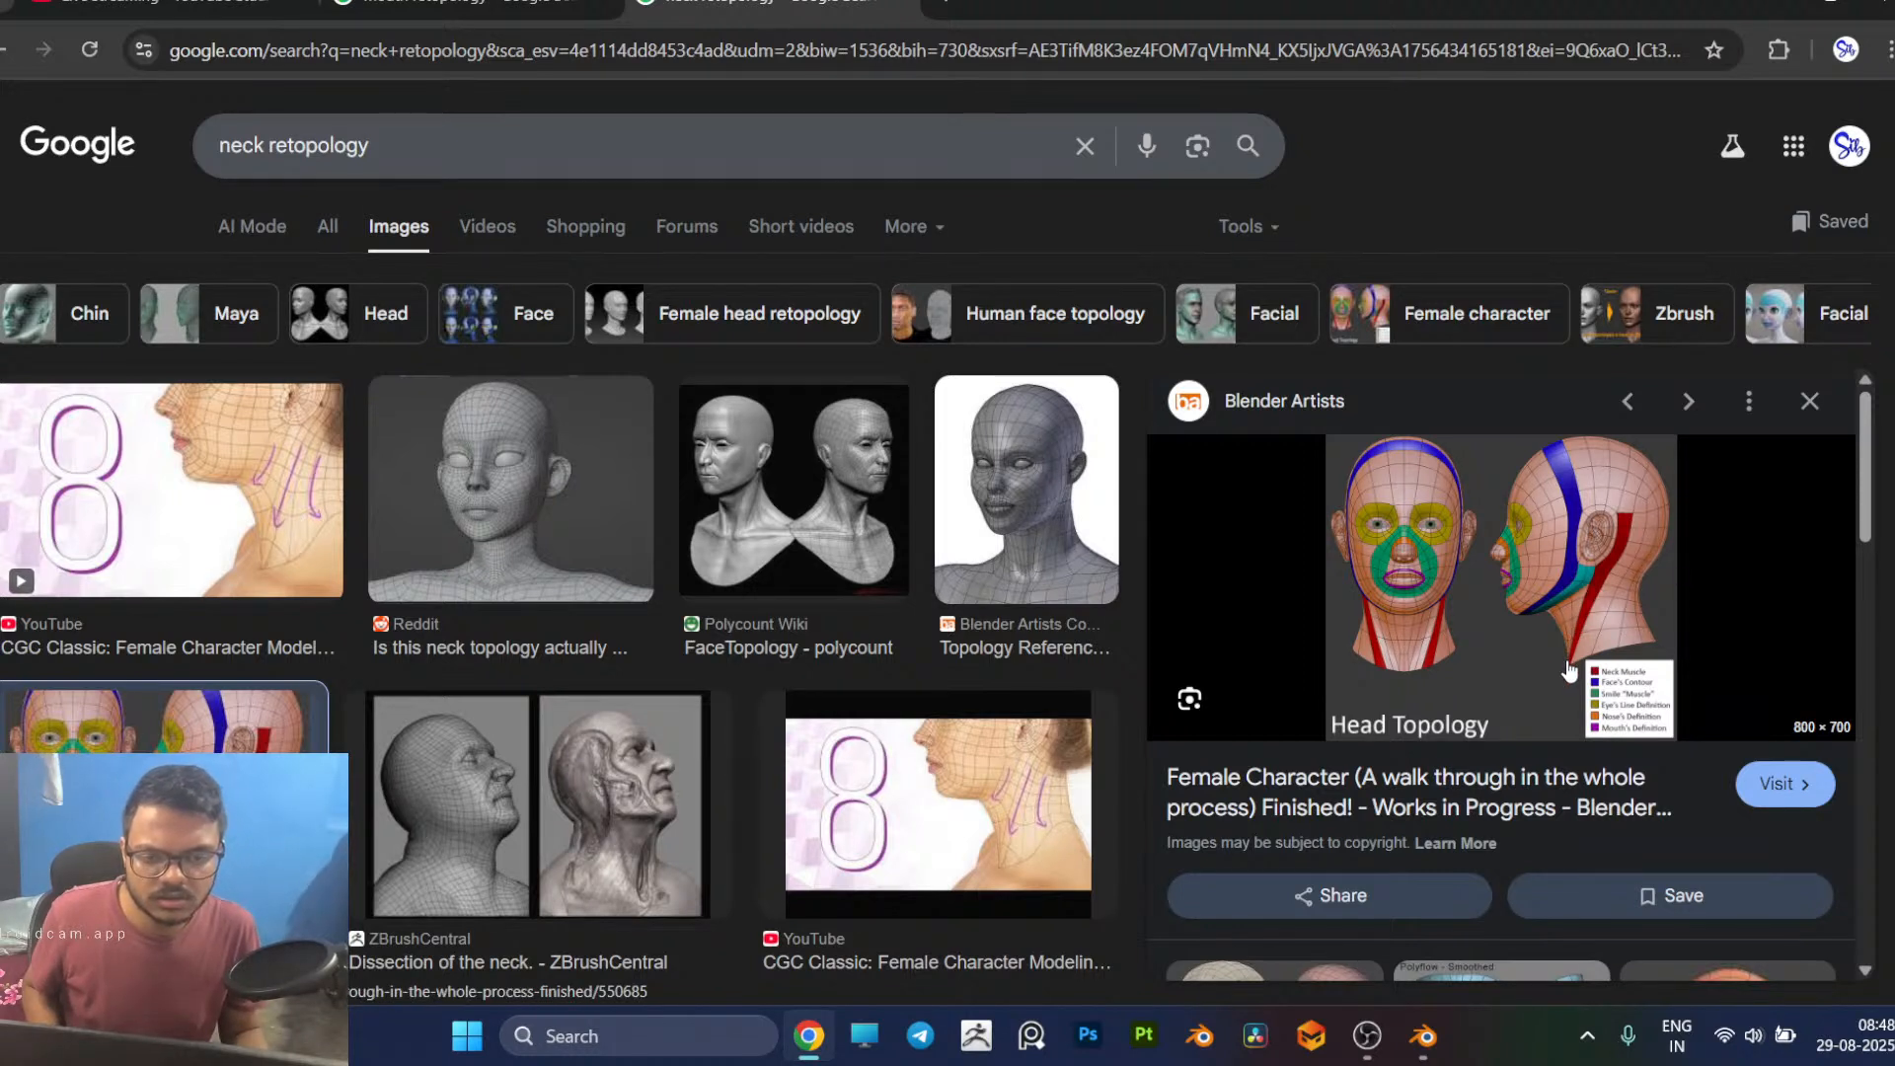
{"action": "key", "text": "alt+Tab"}
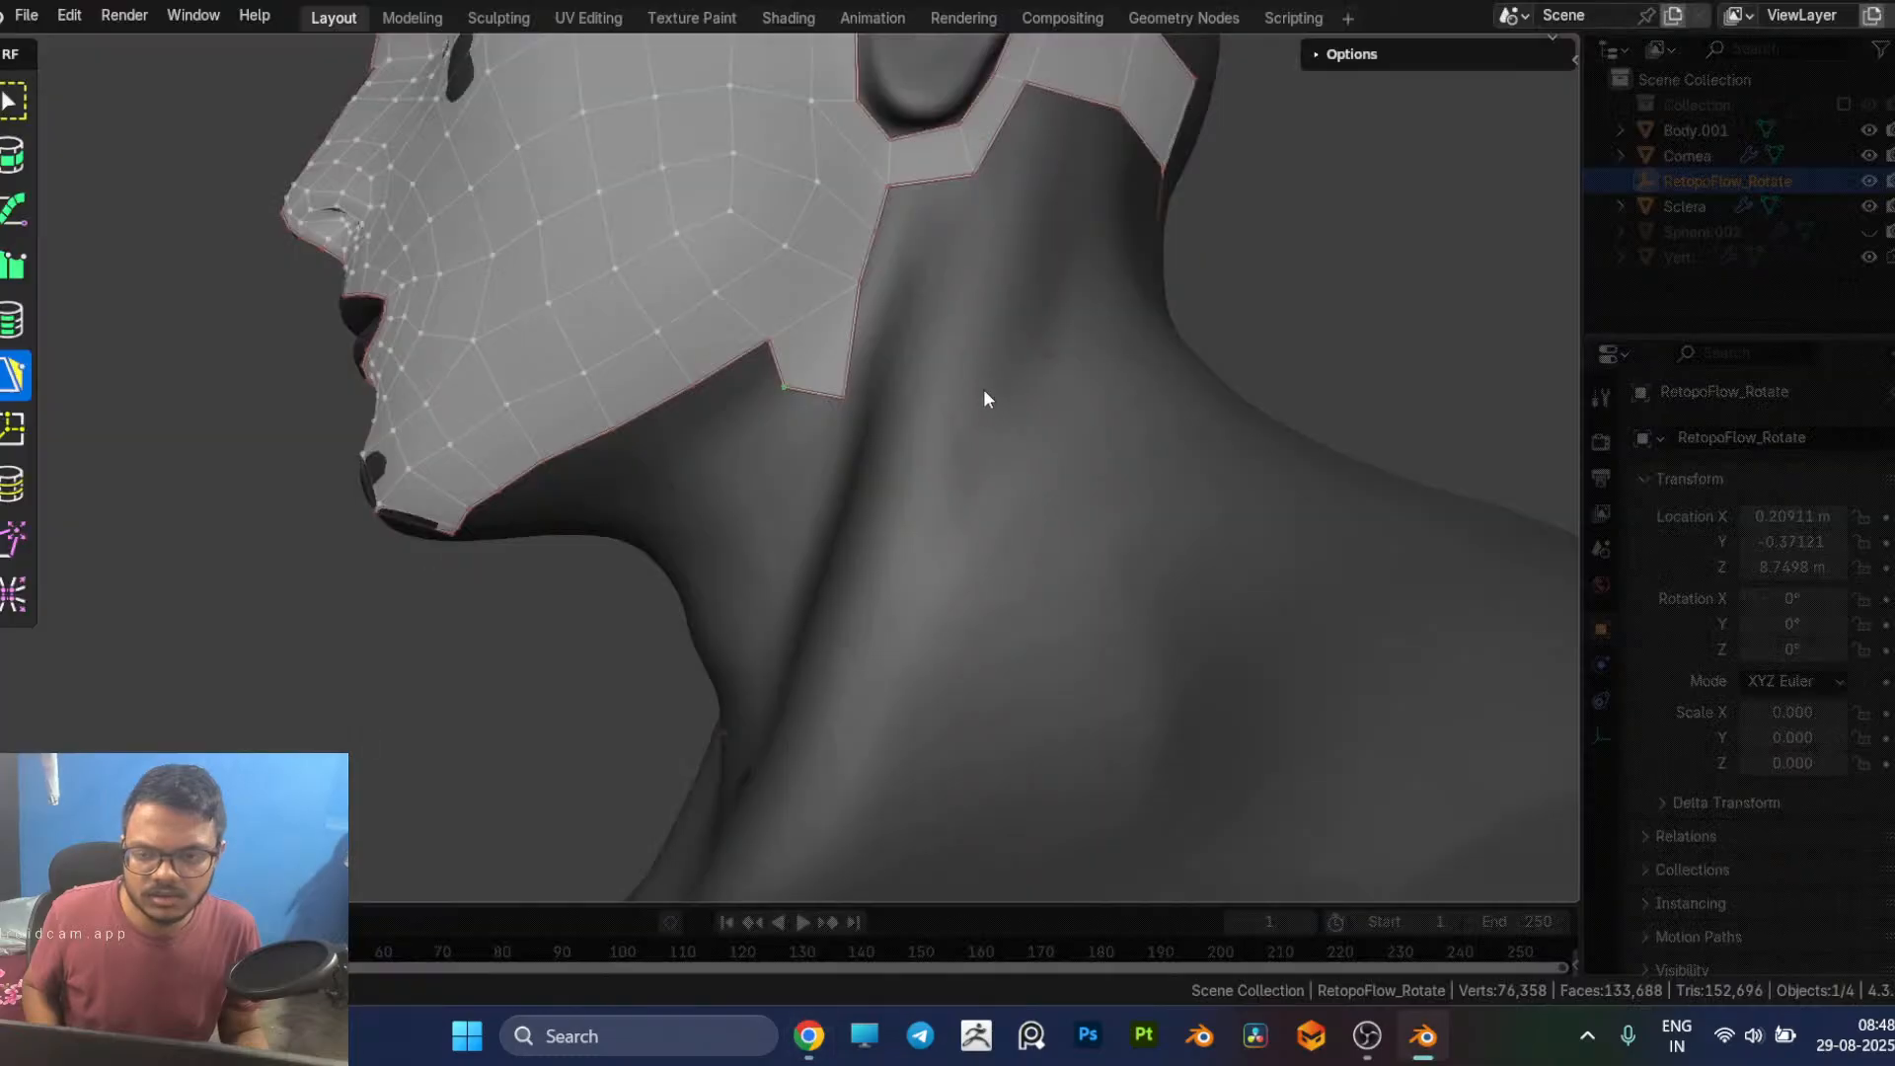
{"action": "key", "text": "ctrl+z"}
{"action": "key", "text": "ctrl+z"}
{"action": "key", "text": "ctrl+z"}
{"action": "key", "text": "ctrl+z"}
{"action": "key", "text": "ctrl+z"}
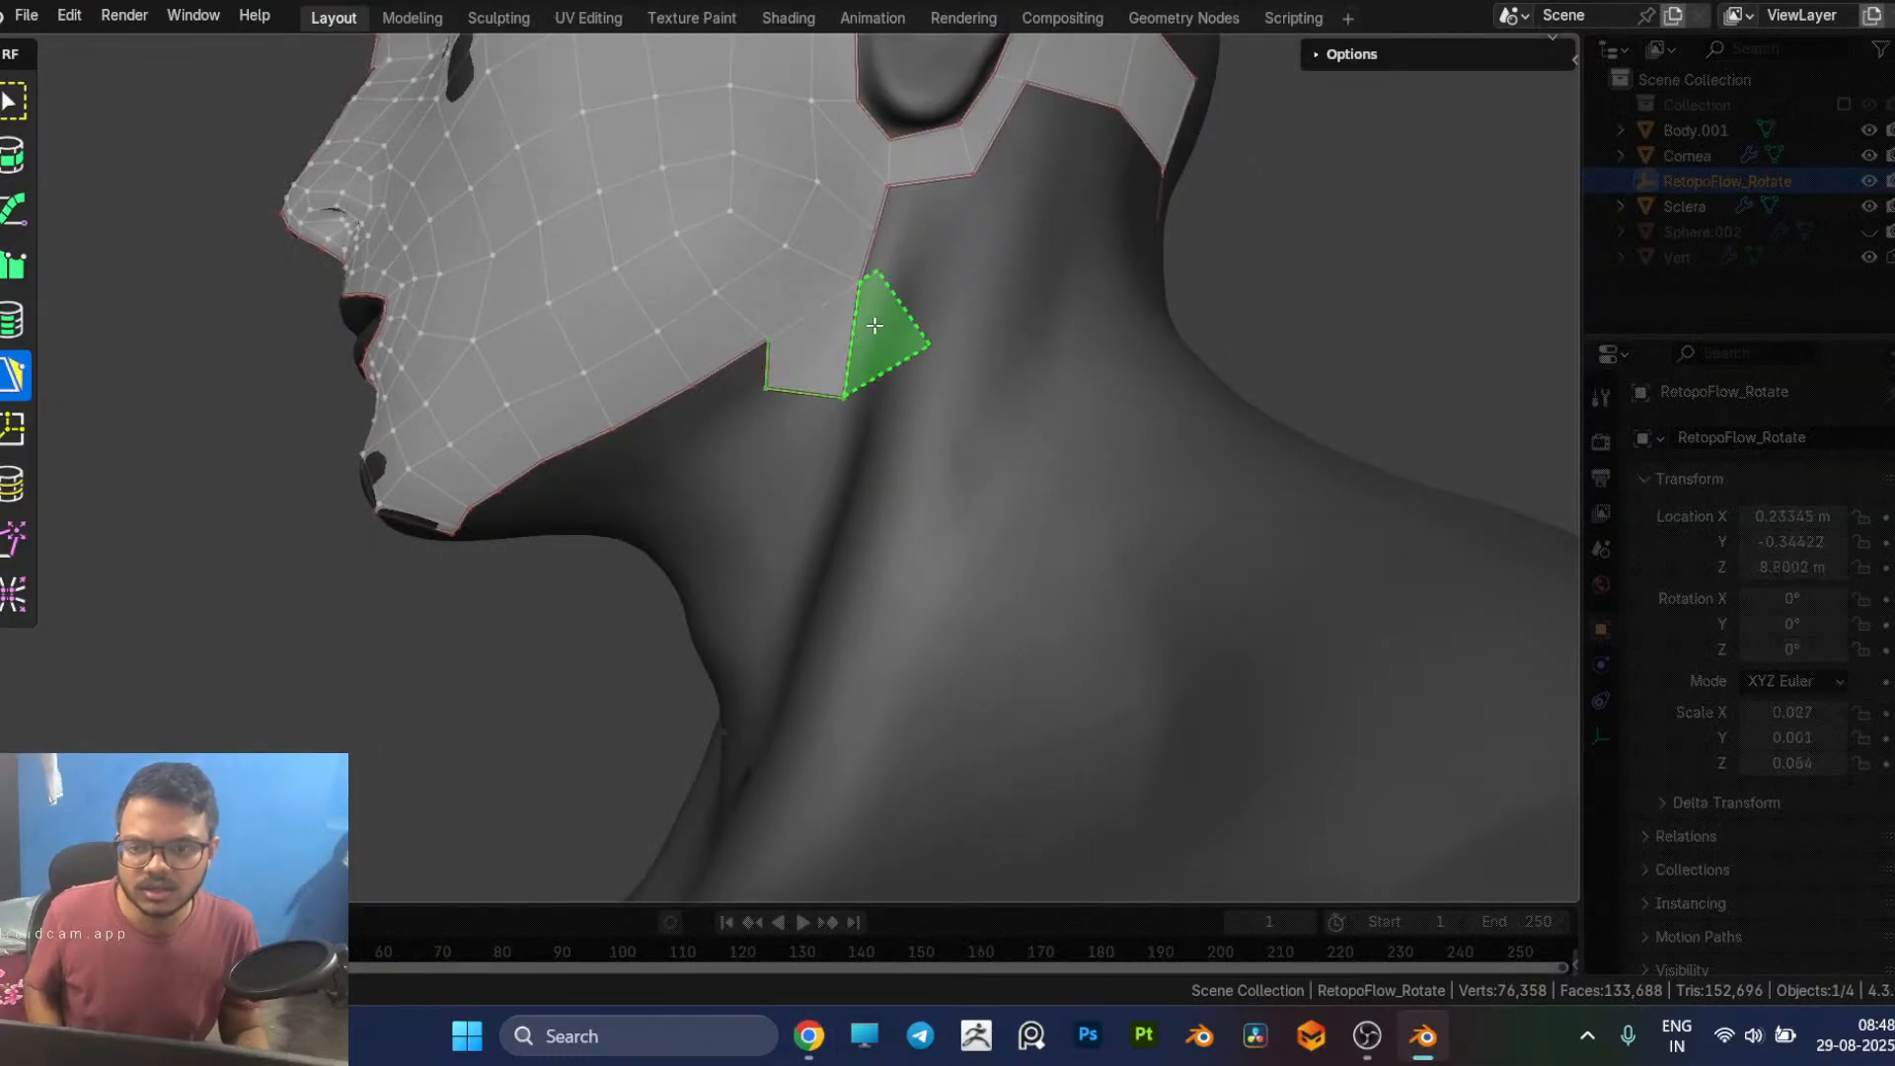
Step: Add a quad below the earlobe at the rear edge of the face mesh and adjust its lower rear corner
{"action": "left_click", "coordinate": [918, 246]}
{"action": "left_click", "coordinate": [925, 246], "text": "ctrl"}
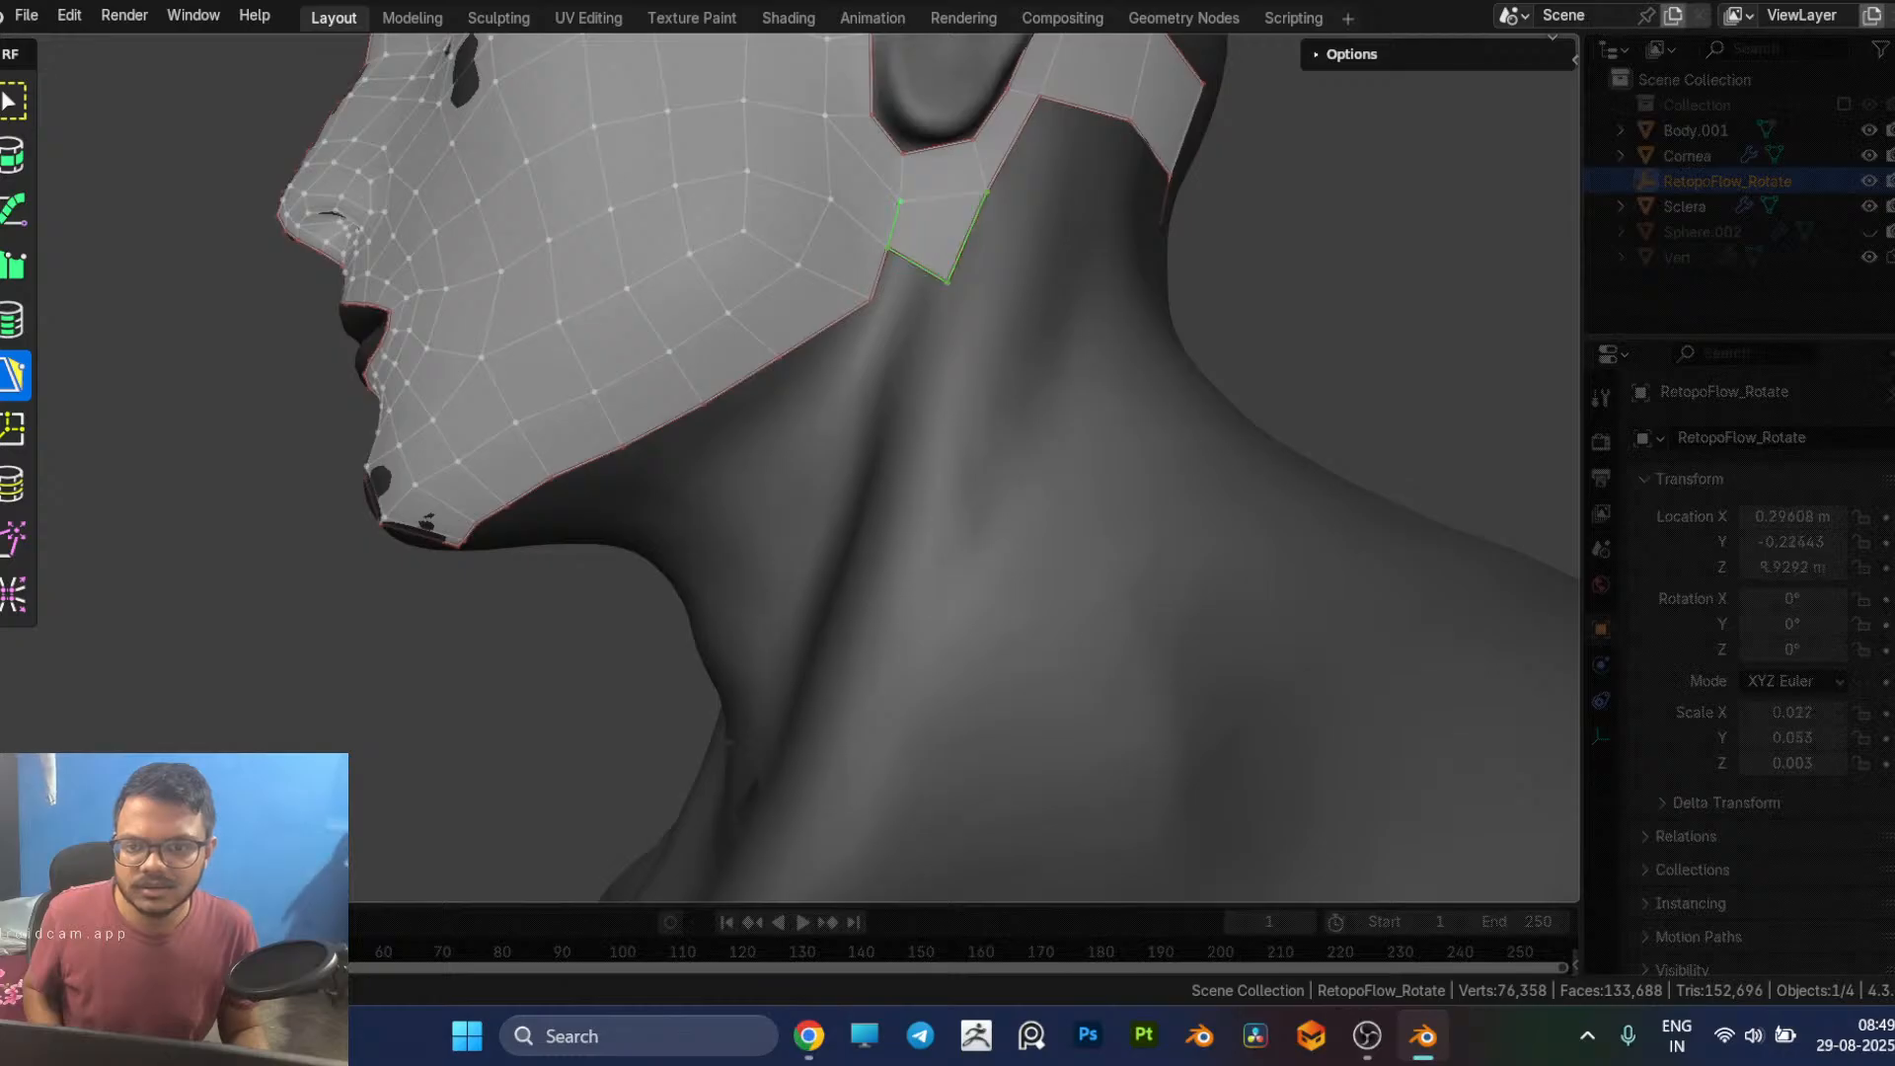
{"action": "left_click_drag", "start_coordinate": [901, 313], "coordinate": [951, 314], "text": "ctrl"}
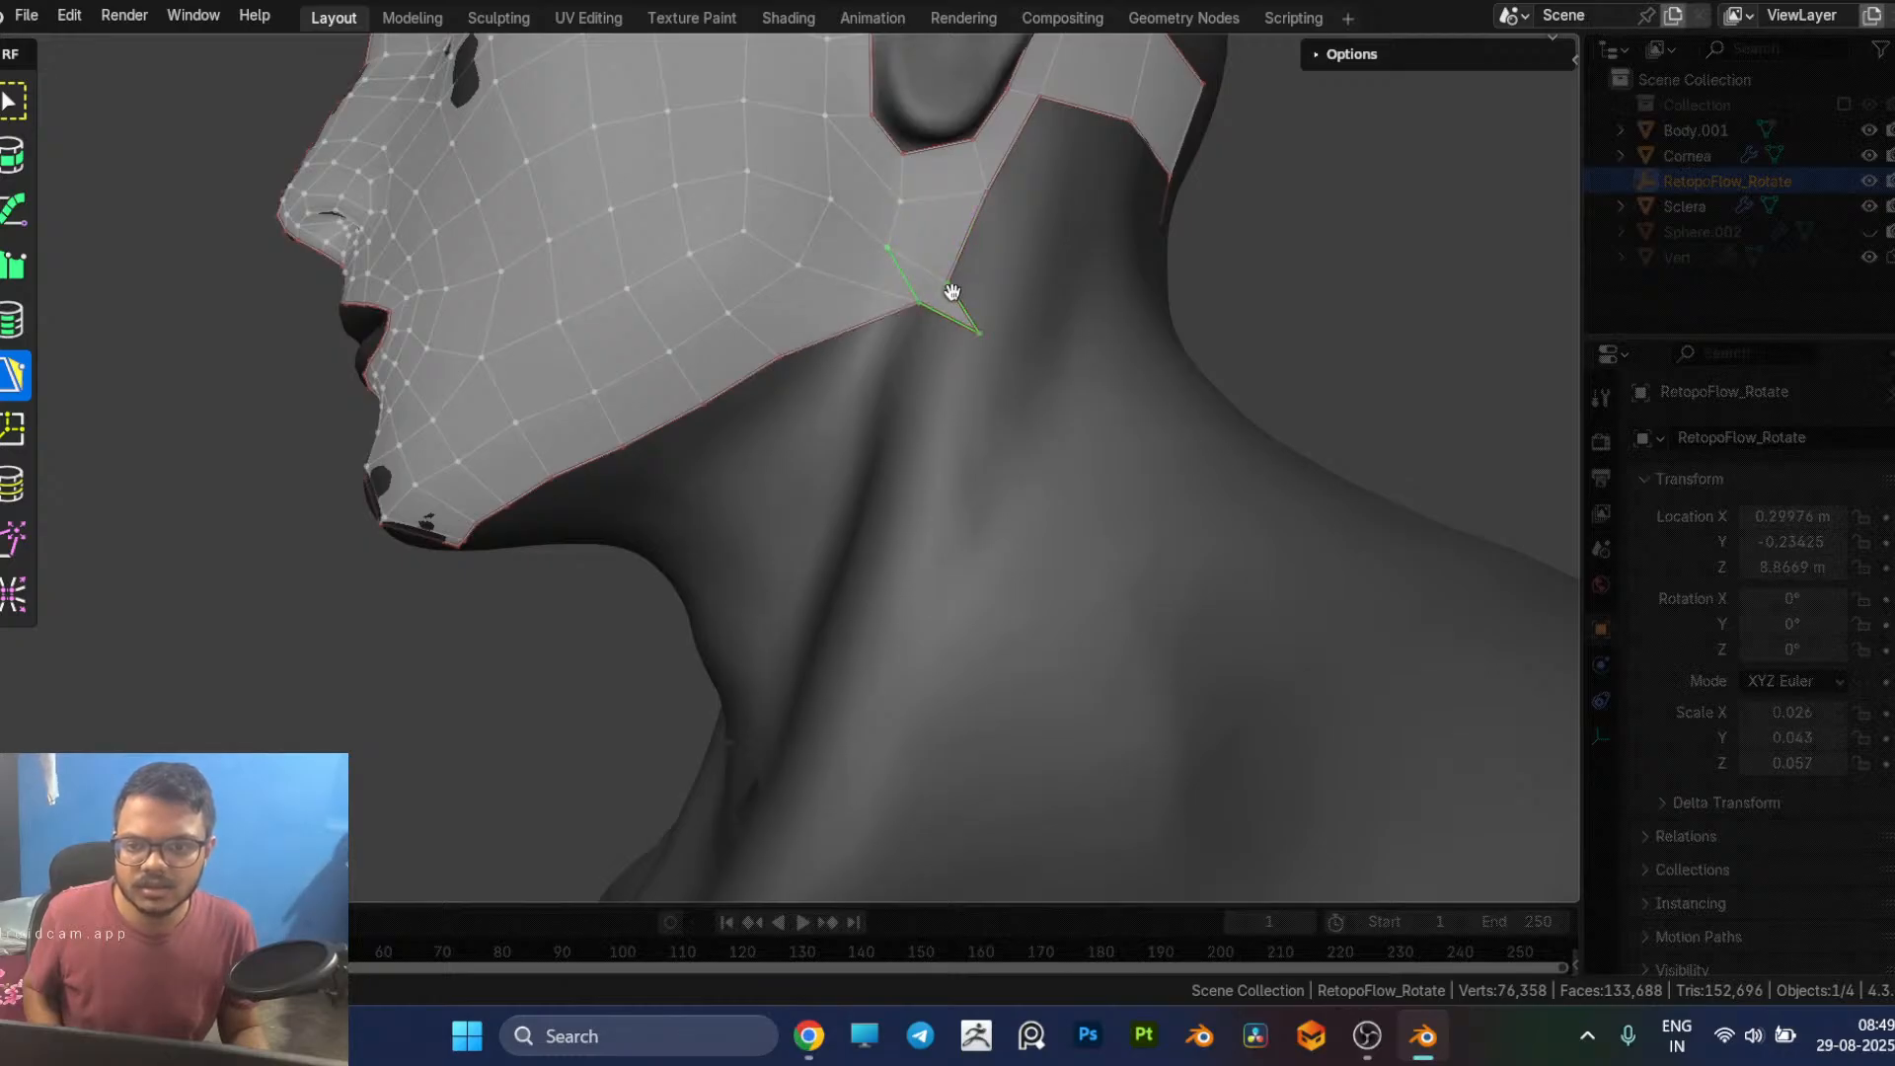
{"action": "key", "text": "ctrl+z"}
{"action": "middle_click_drag", "start_coordinate": [995, 321], "coordinate": [1009, 336]}
{"action": "mouse_move", "coordinate": [991, 256]}
{"action": "left_mouse_down"}
{"action": "mouse_move", "coordinate": [999, 223]}
{"action": "mouse_move", "coordinate": [959, 306]}
{"action": "mouse_move", "coordinate": [991, 279]}
{"action": "left_mouse_up"}
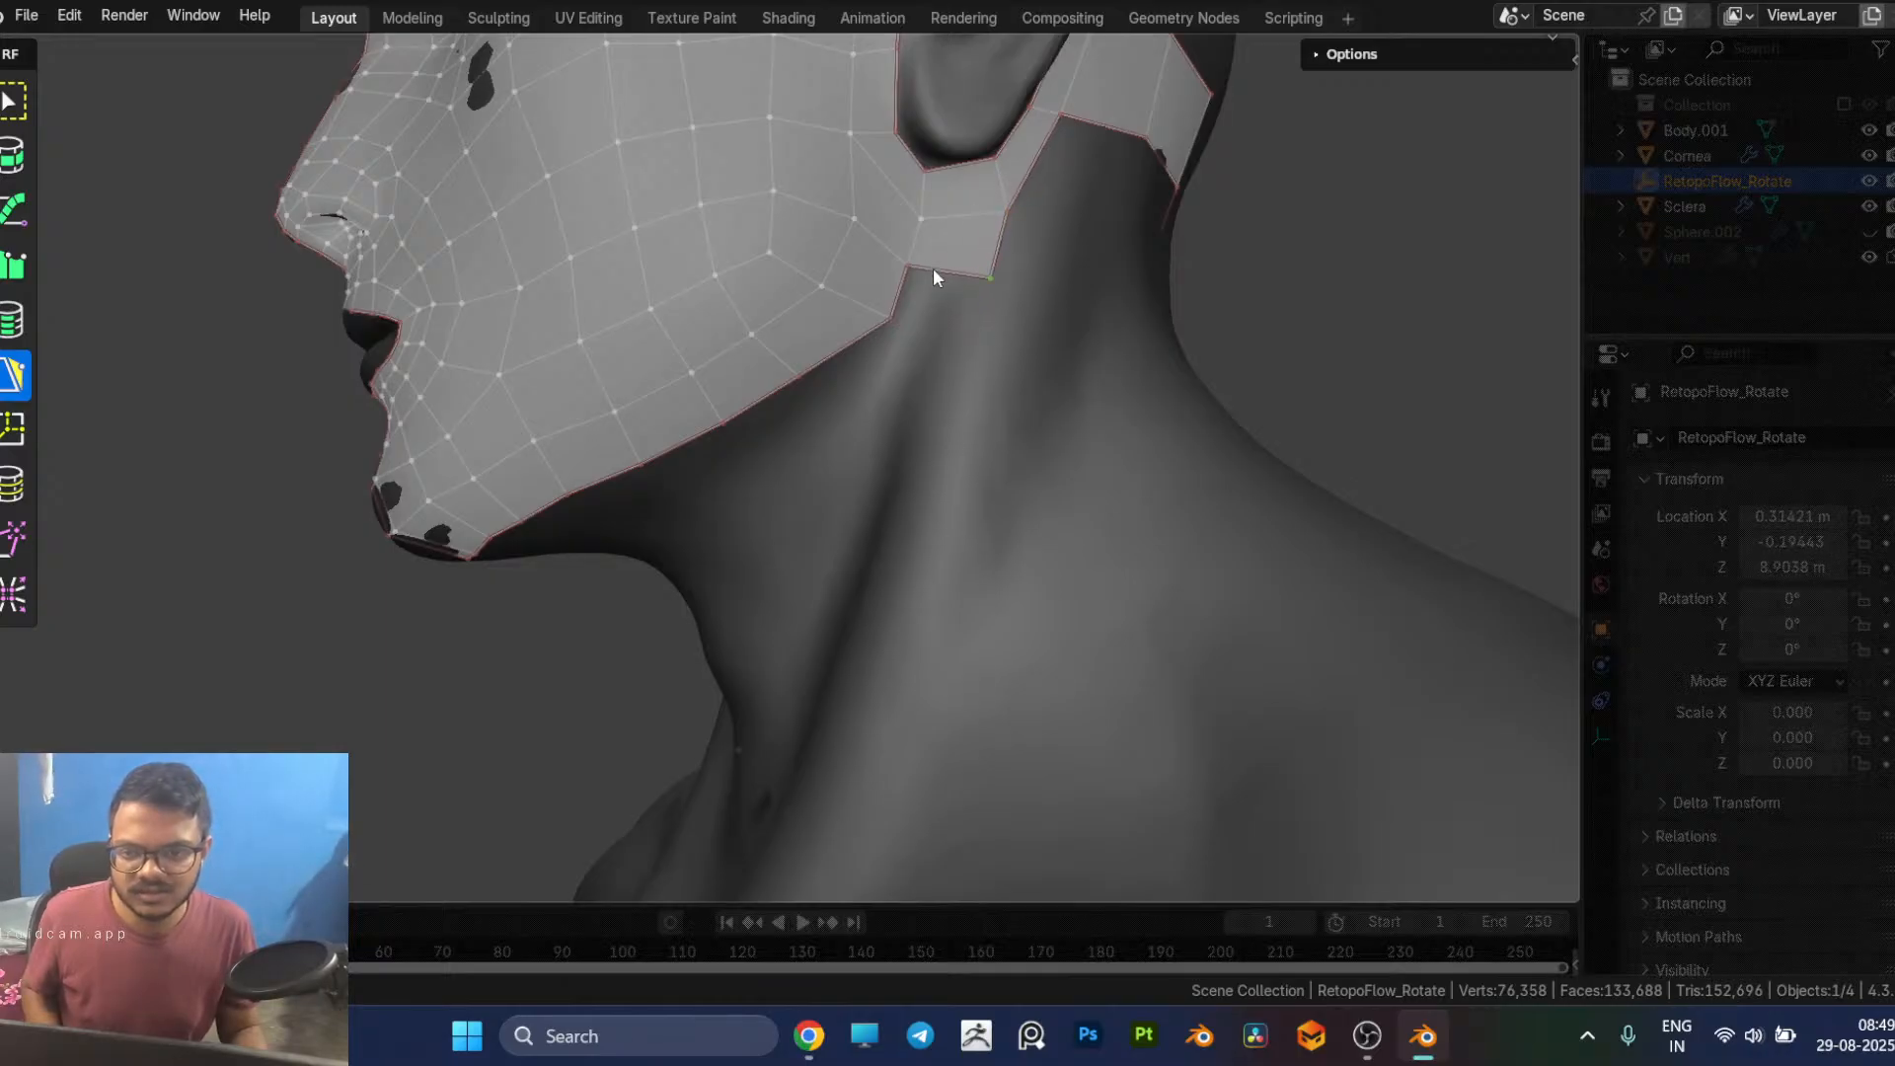
Step: Add another quad beneath it, joined to the rear corner of the jawline mesh
{"action": "left_click", "coordinate": [934, 329], "text": "ctrl"}
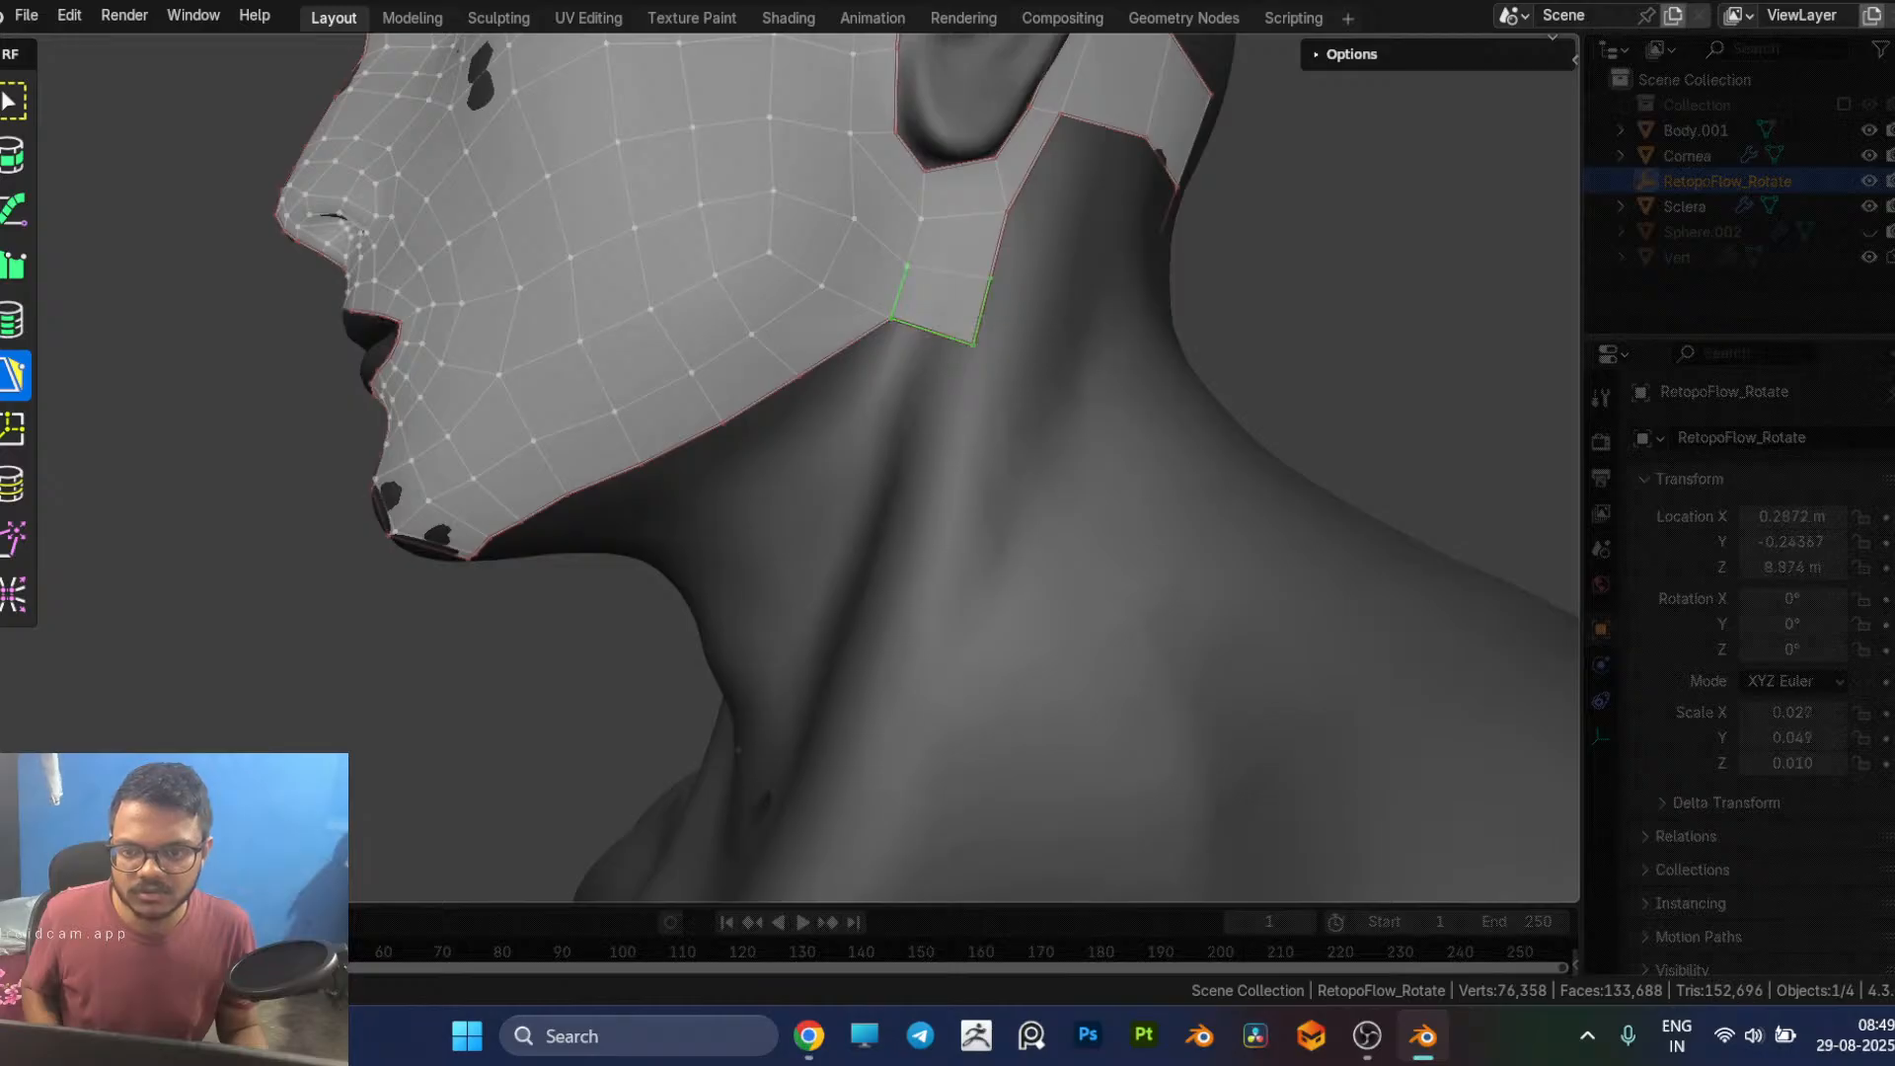
{"action": "left_click", "coordinate": [933, 333], "text": "ctrl"}
{"action": "middle_click_drag", "start_coordinate": [991, 369], "coordinate": [1018, 384]}
{"action": "left_click_drag", "start_coordinate": [1008, 365], "coordinate": [1000, 357]}
{"action": "middle_click_drag", "start_coordinate": [1030, 364], "coordinate": [1072, 353]}
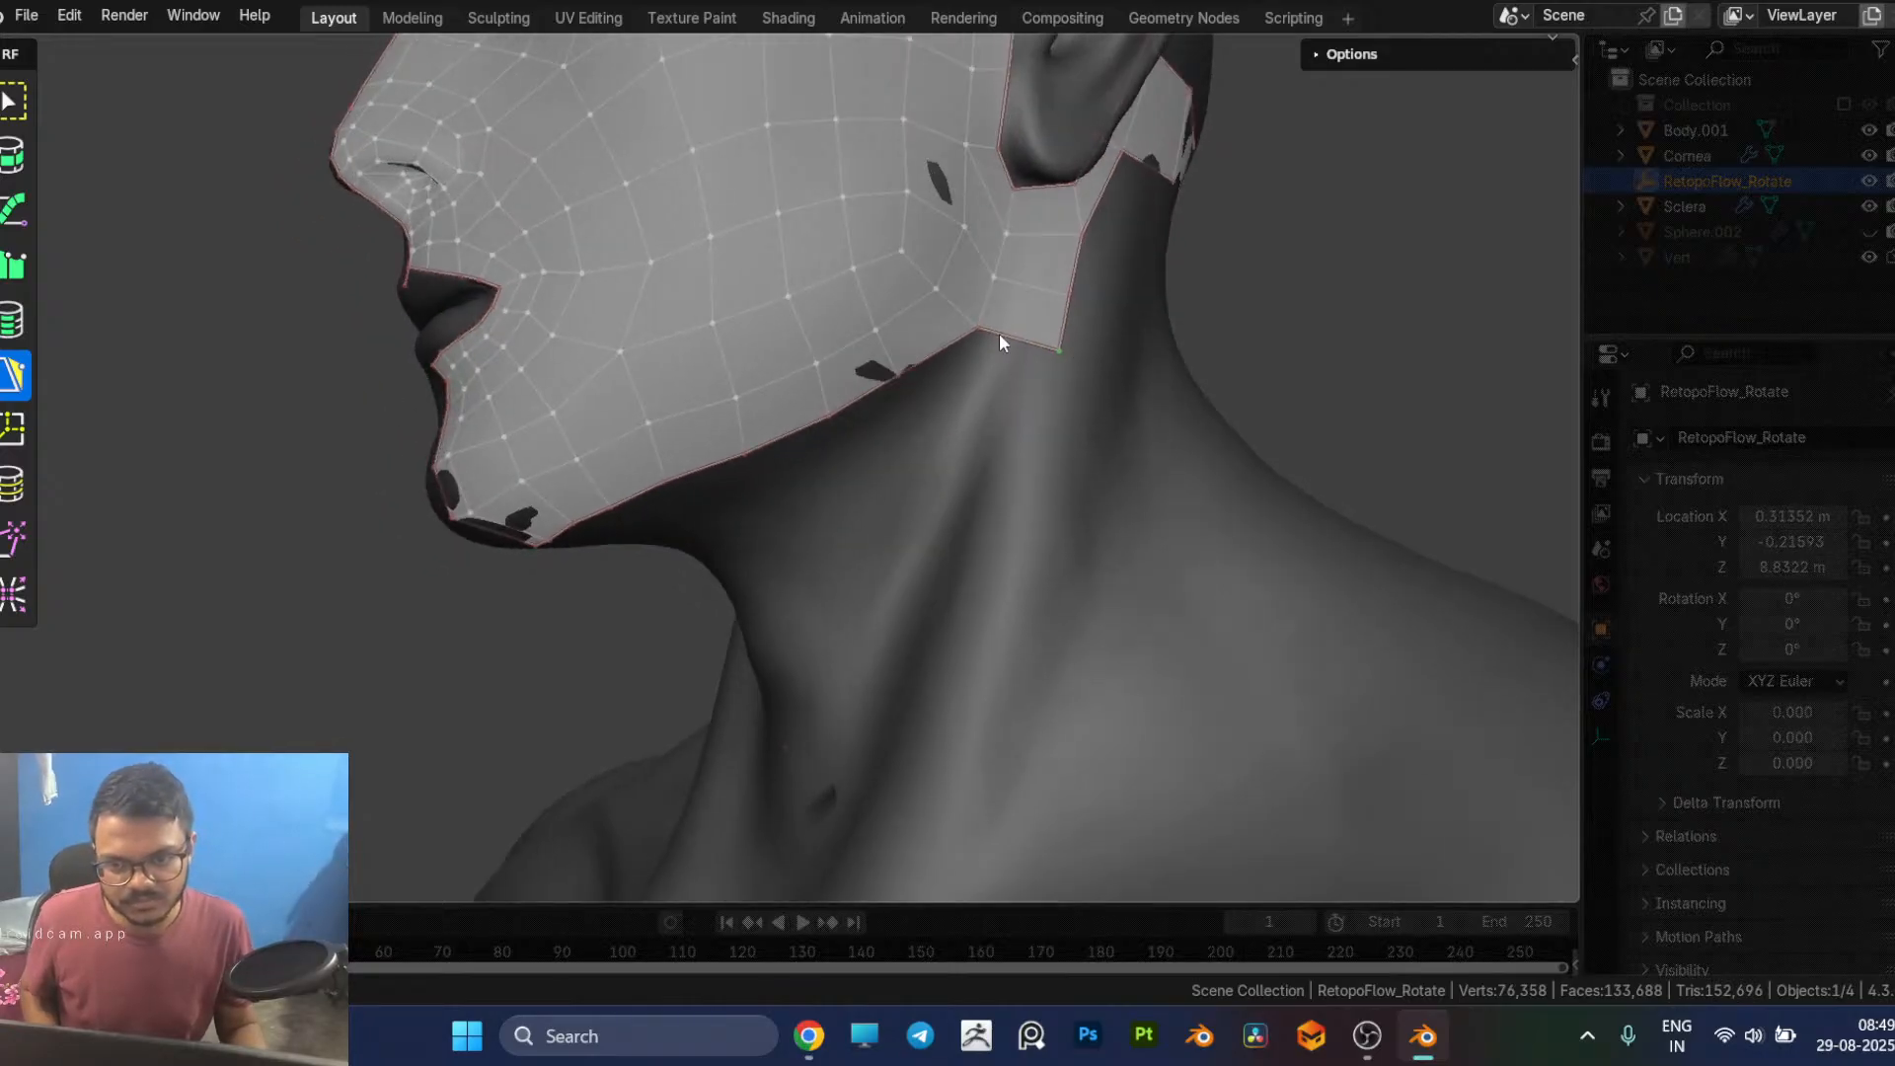
Step: Extend the strip below the ear with one more quad on the neck and shift its lower corners toward the throat
{"action": "left_click", "coordinate": [1002, 403], "text": "ctrl"}
{"action": "mouse_move", "coordinate": [1045, 389]}
{"action": "middle_mouse_down"}
{"action": "mouse_move", "coordinate": [1052, 460]}
{"action": "mouse_move", "coordinate": [1122, 510]}
{"action": "mouse_move", "coordinate": [1064, 405]}
{"action": "middle_mouse_up"}
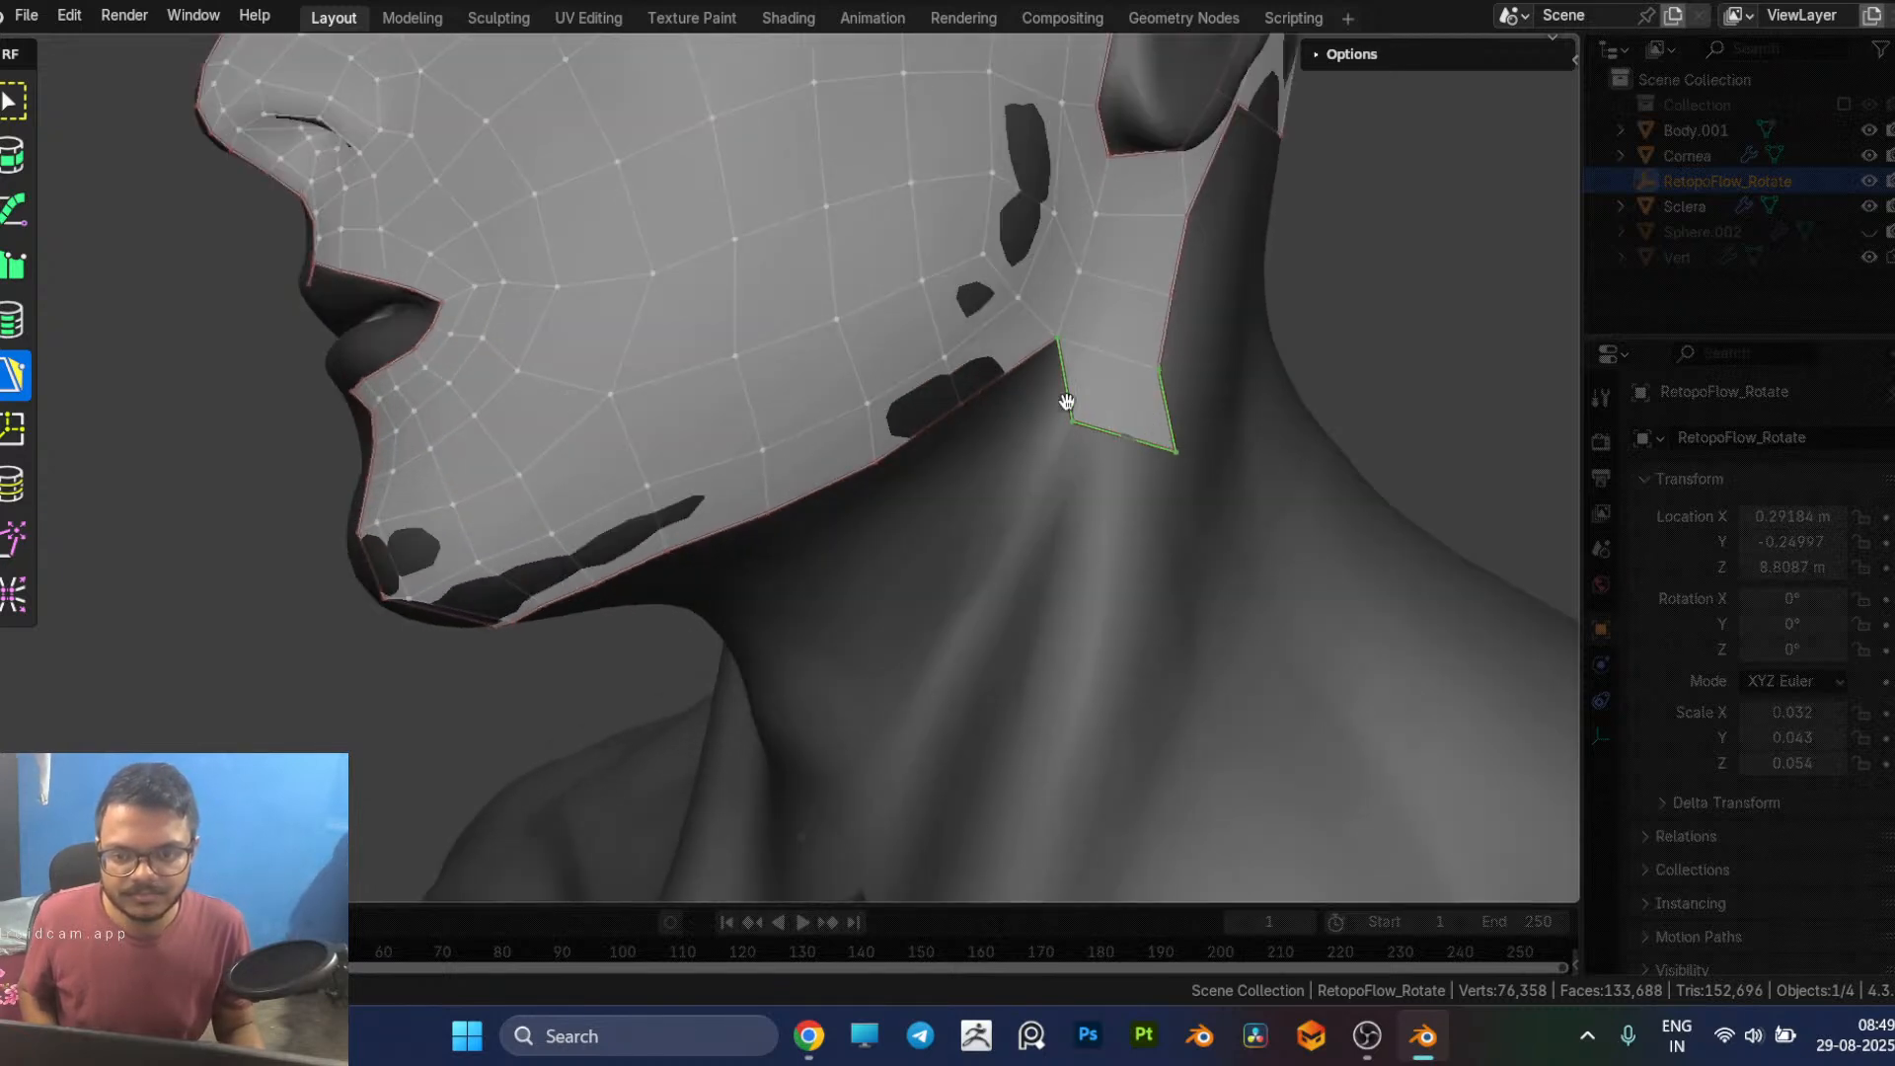
{"action": "left_click_drag", "start_coordinate": [1075, 424], "coordinate": [1042, 431]}
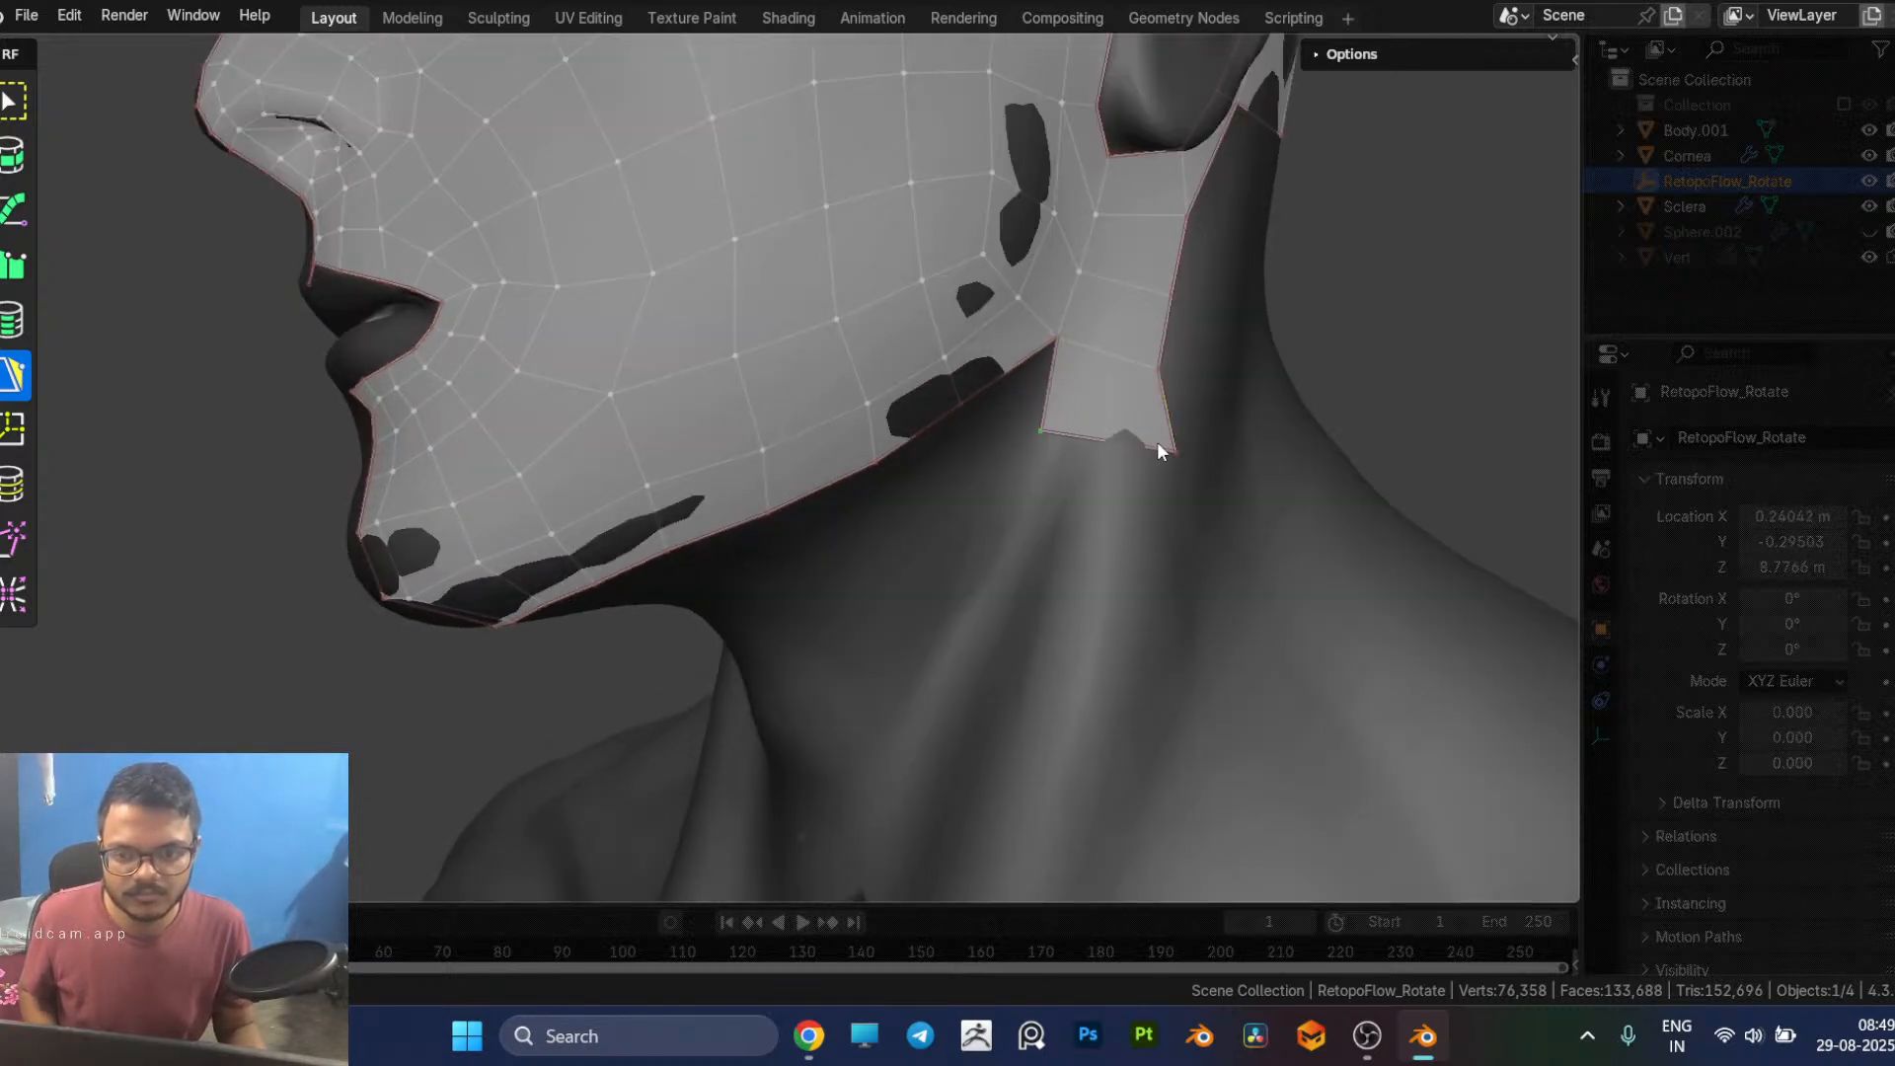
{"action": "left_click_drag", "start_coordinate": [1175, 450], "coordinate": [1147, 459]}
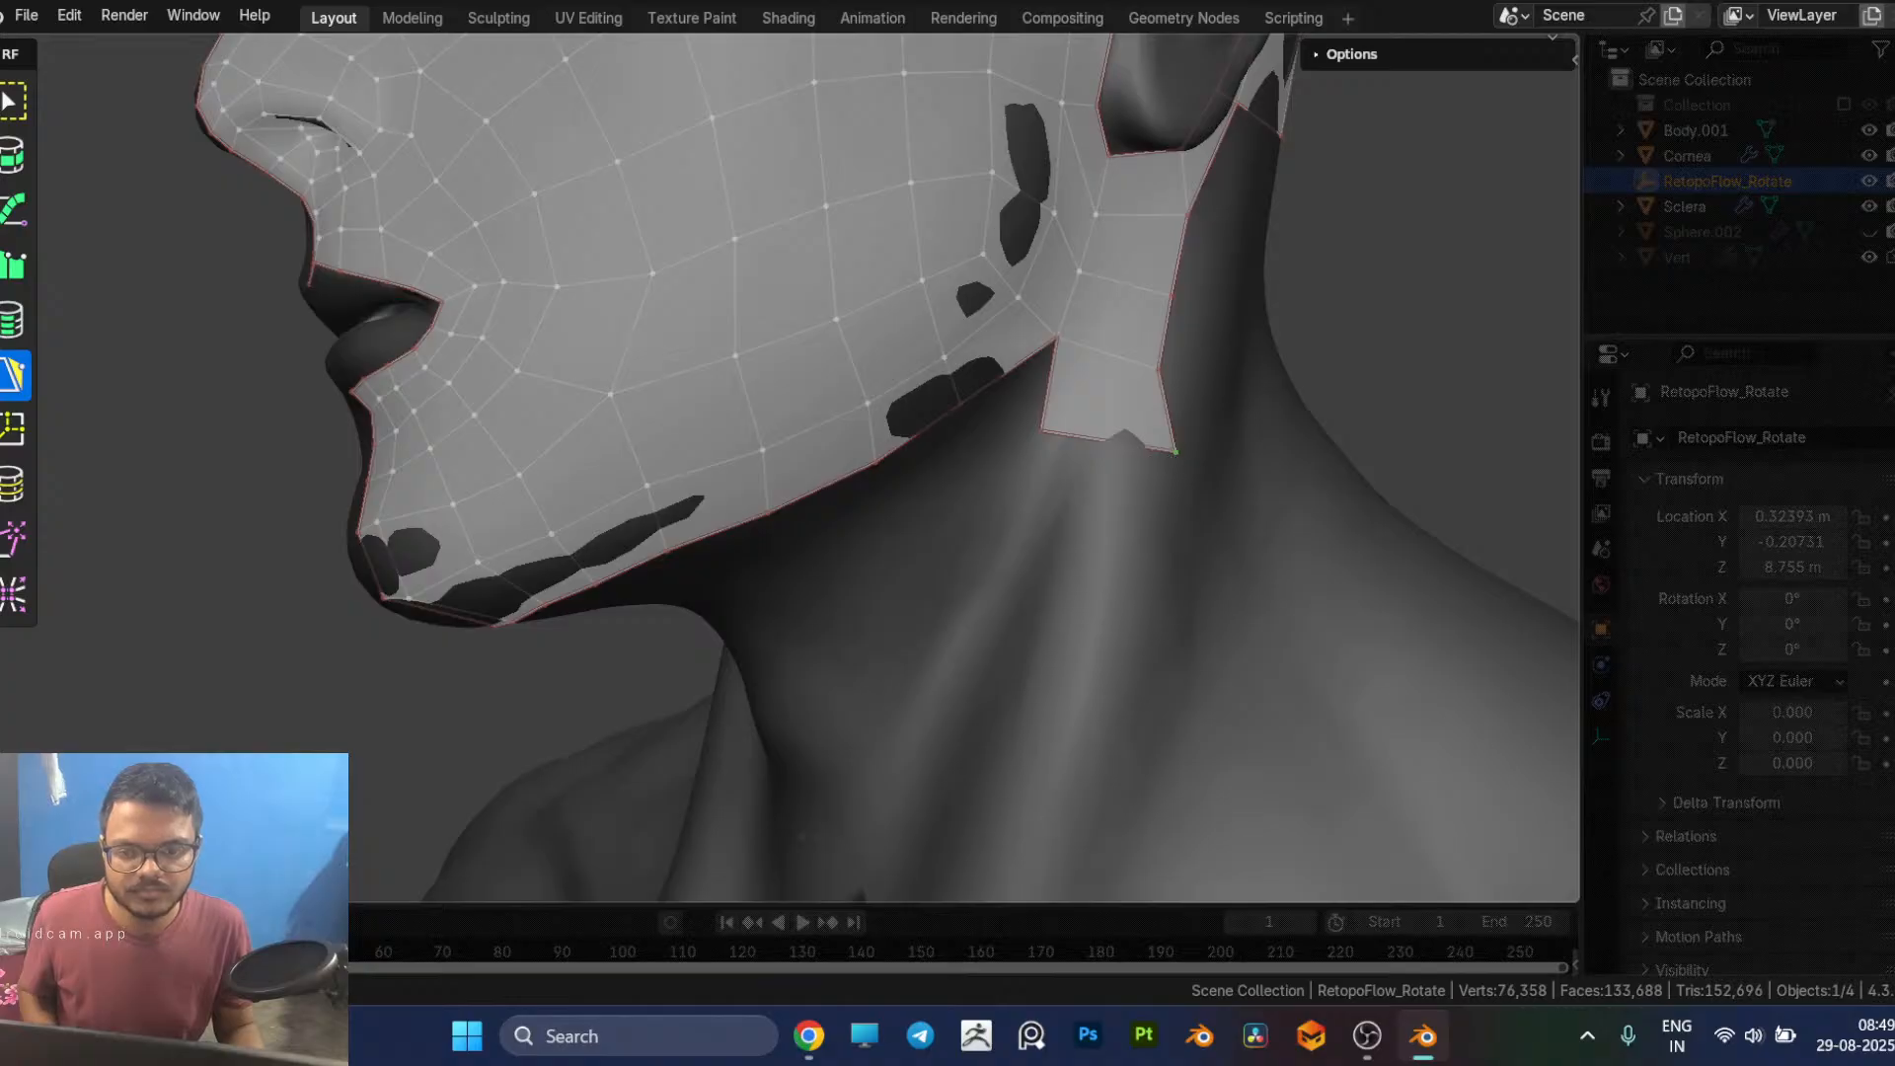
Step: Extend the strip with one long quad along the side neck muscle toward the collarbone, checking it against the reference
{"action": "scroll", "coordinate": [1163, 494], "scroll_direction": "down", "scroll_amount": 2}
{"action": "middle_click_drag", "start_coordinate": [1163, 494], "coordinate": [1245, 356]}
{"action": "middle_click_drag", "start_coordinate": [1181, 474], "coordinate": [1037, 491]}
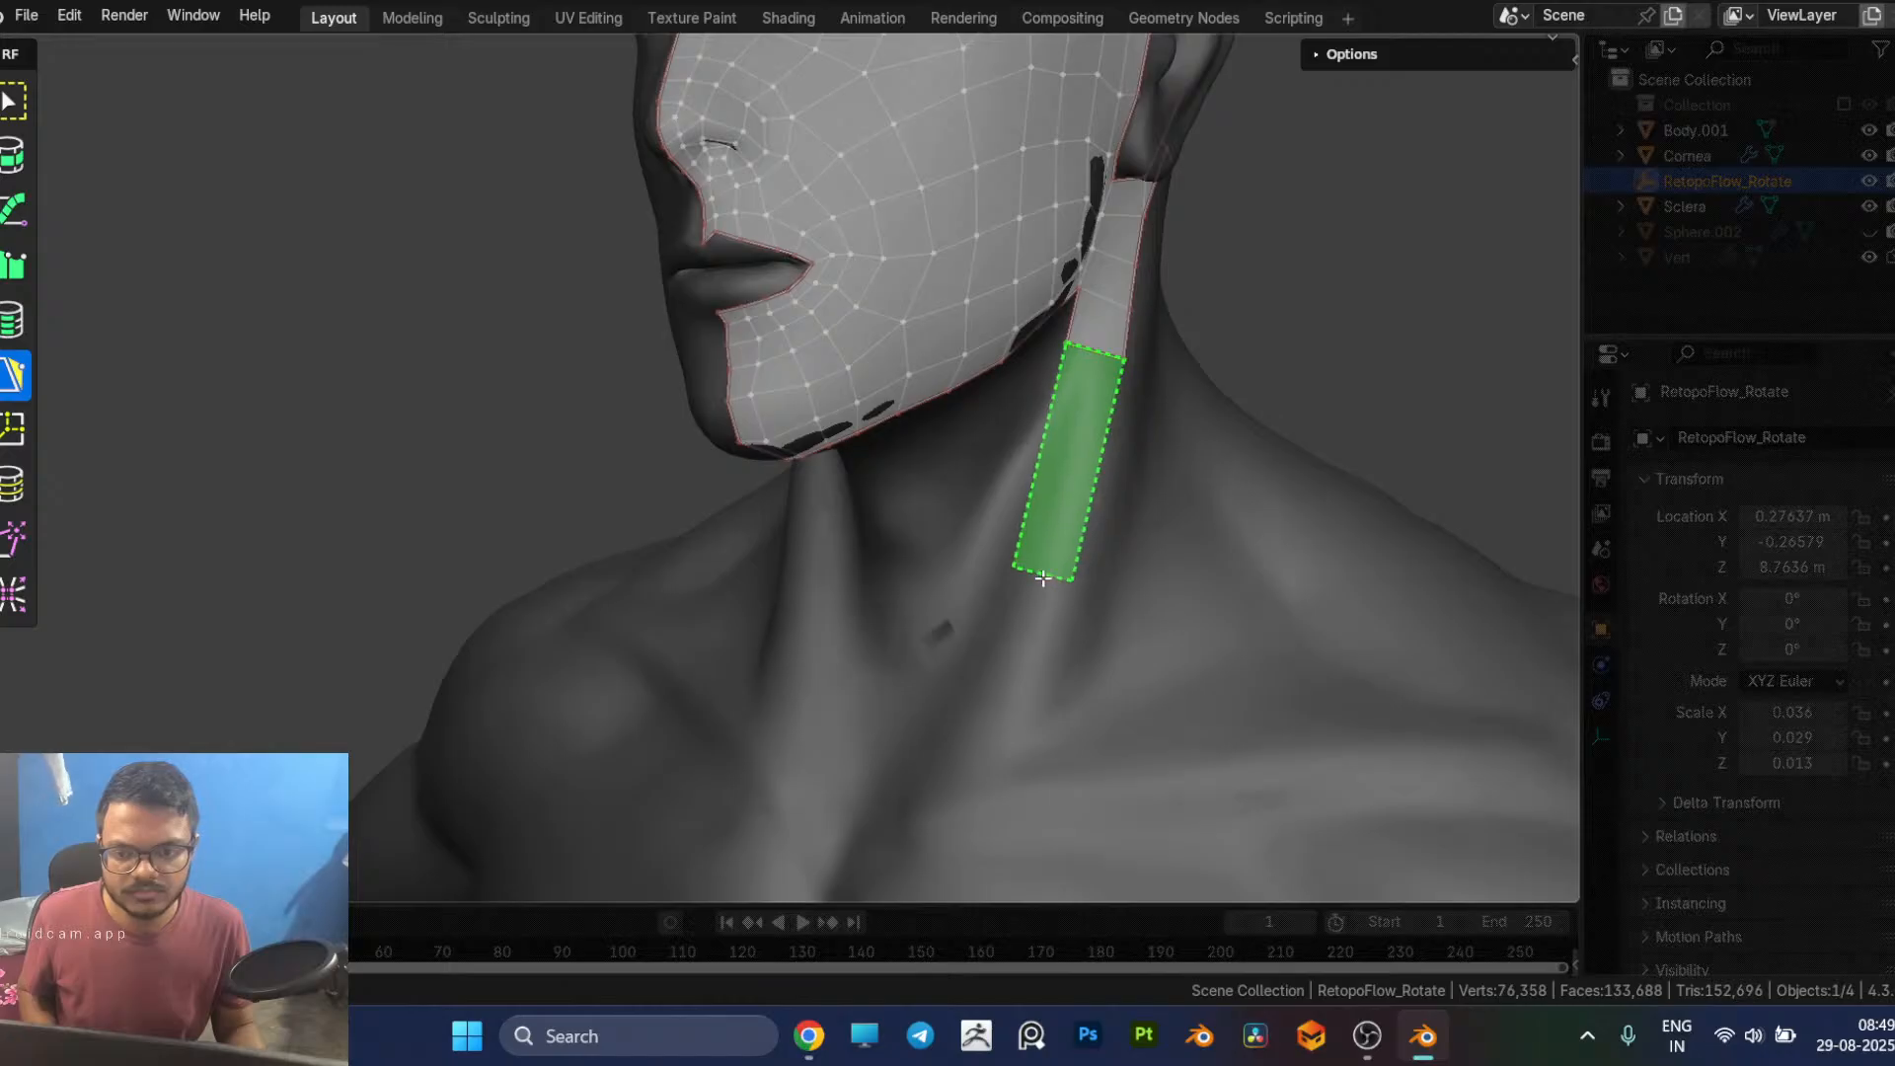
{"action": "left_click", "coordinate": [1002, 696]}
{"action": "middle_click_drag", "start_coordinate": [1064, 599], "coordinate": [1084, 429]}
{"action": "middle_click_drag", "start_coordinate": [1114, 524], "coordinate": [1057, 531]}
{"action": "key", "text": "alt+Tab"}
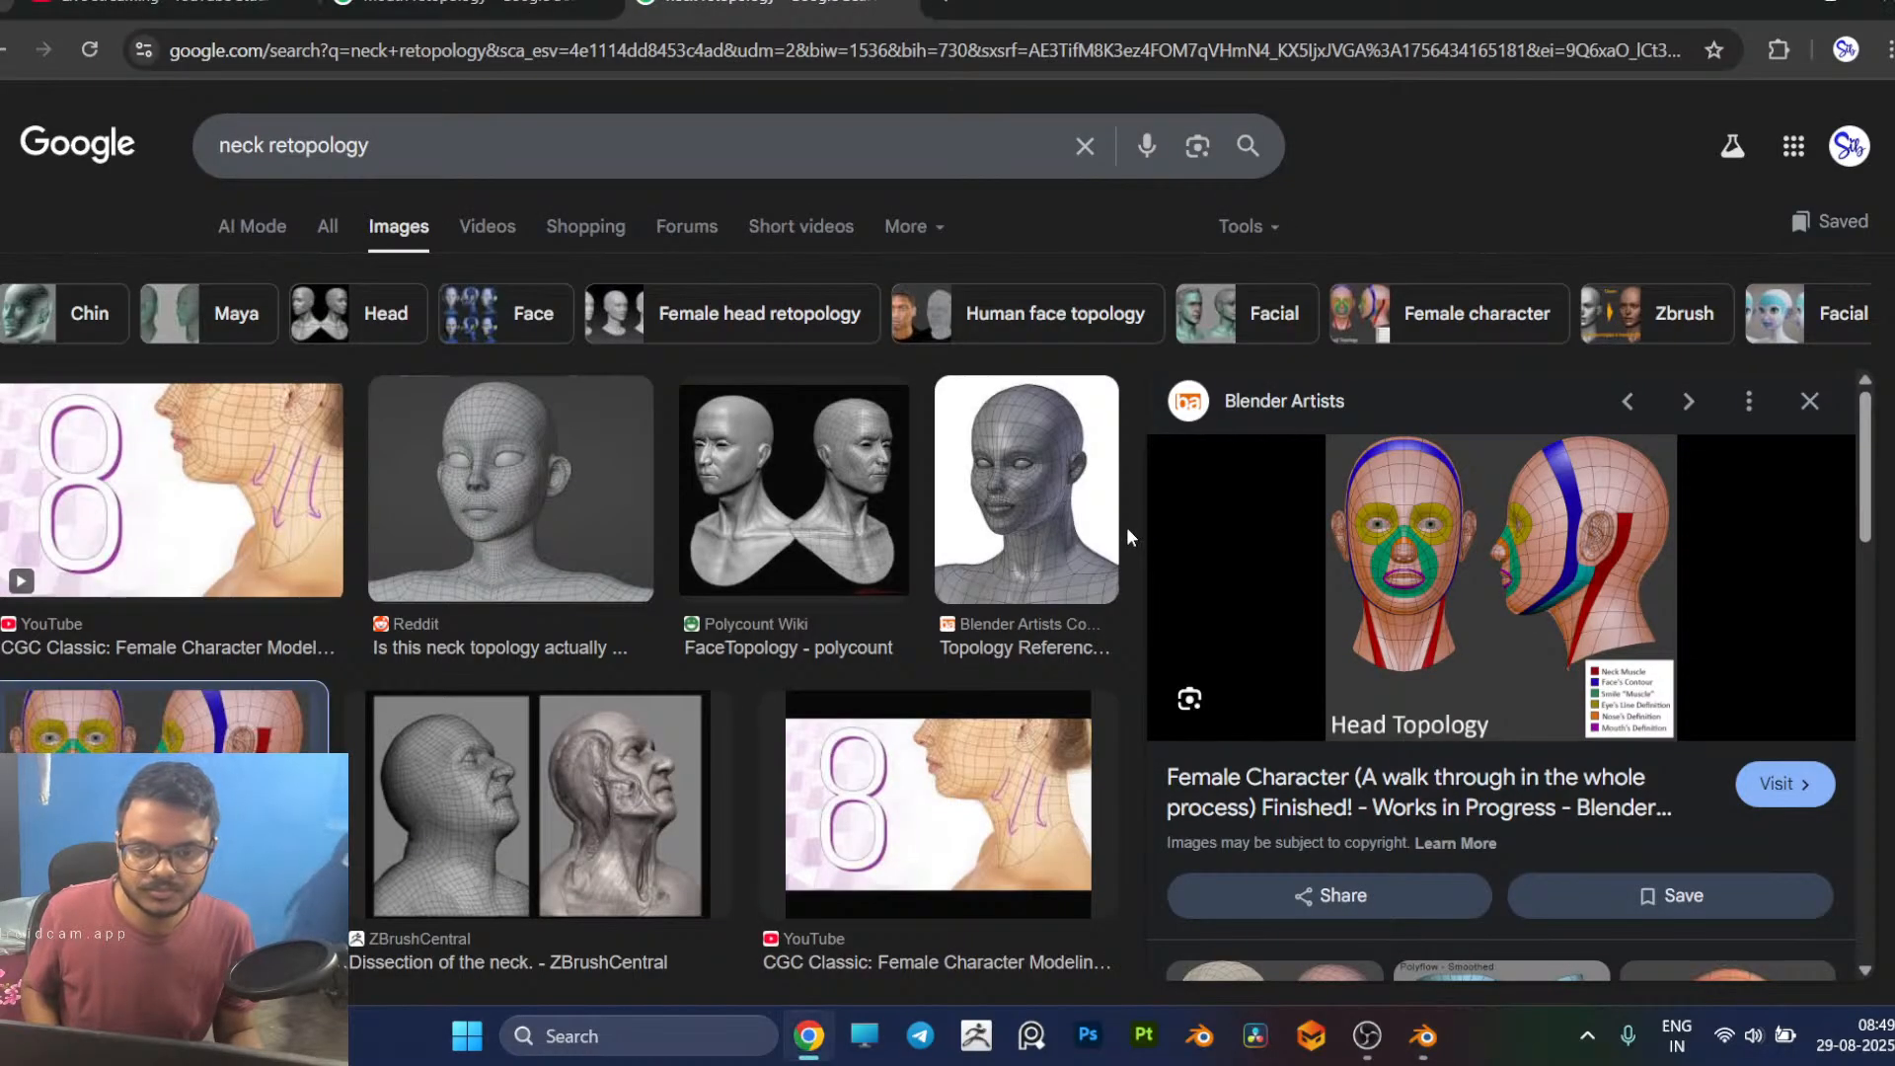
{"action": "key", "text": "alt+Tab"}
Step: Build a narrow strip of quads from the chin's lower edge, under the jaw and down the centre of the throat
{"action": "middle_click_drag", "start_coordinate": [1133, 529], "coordinate": [1076, 385]}
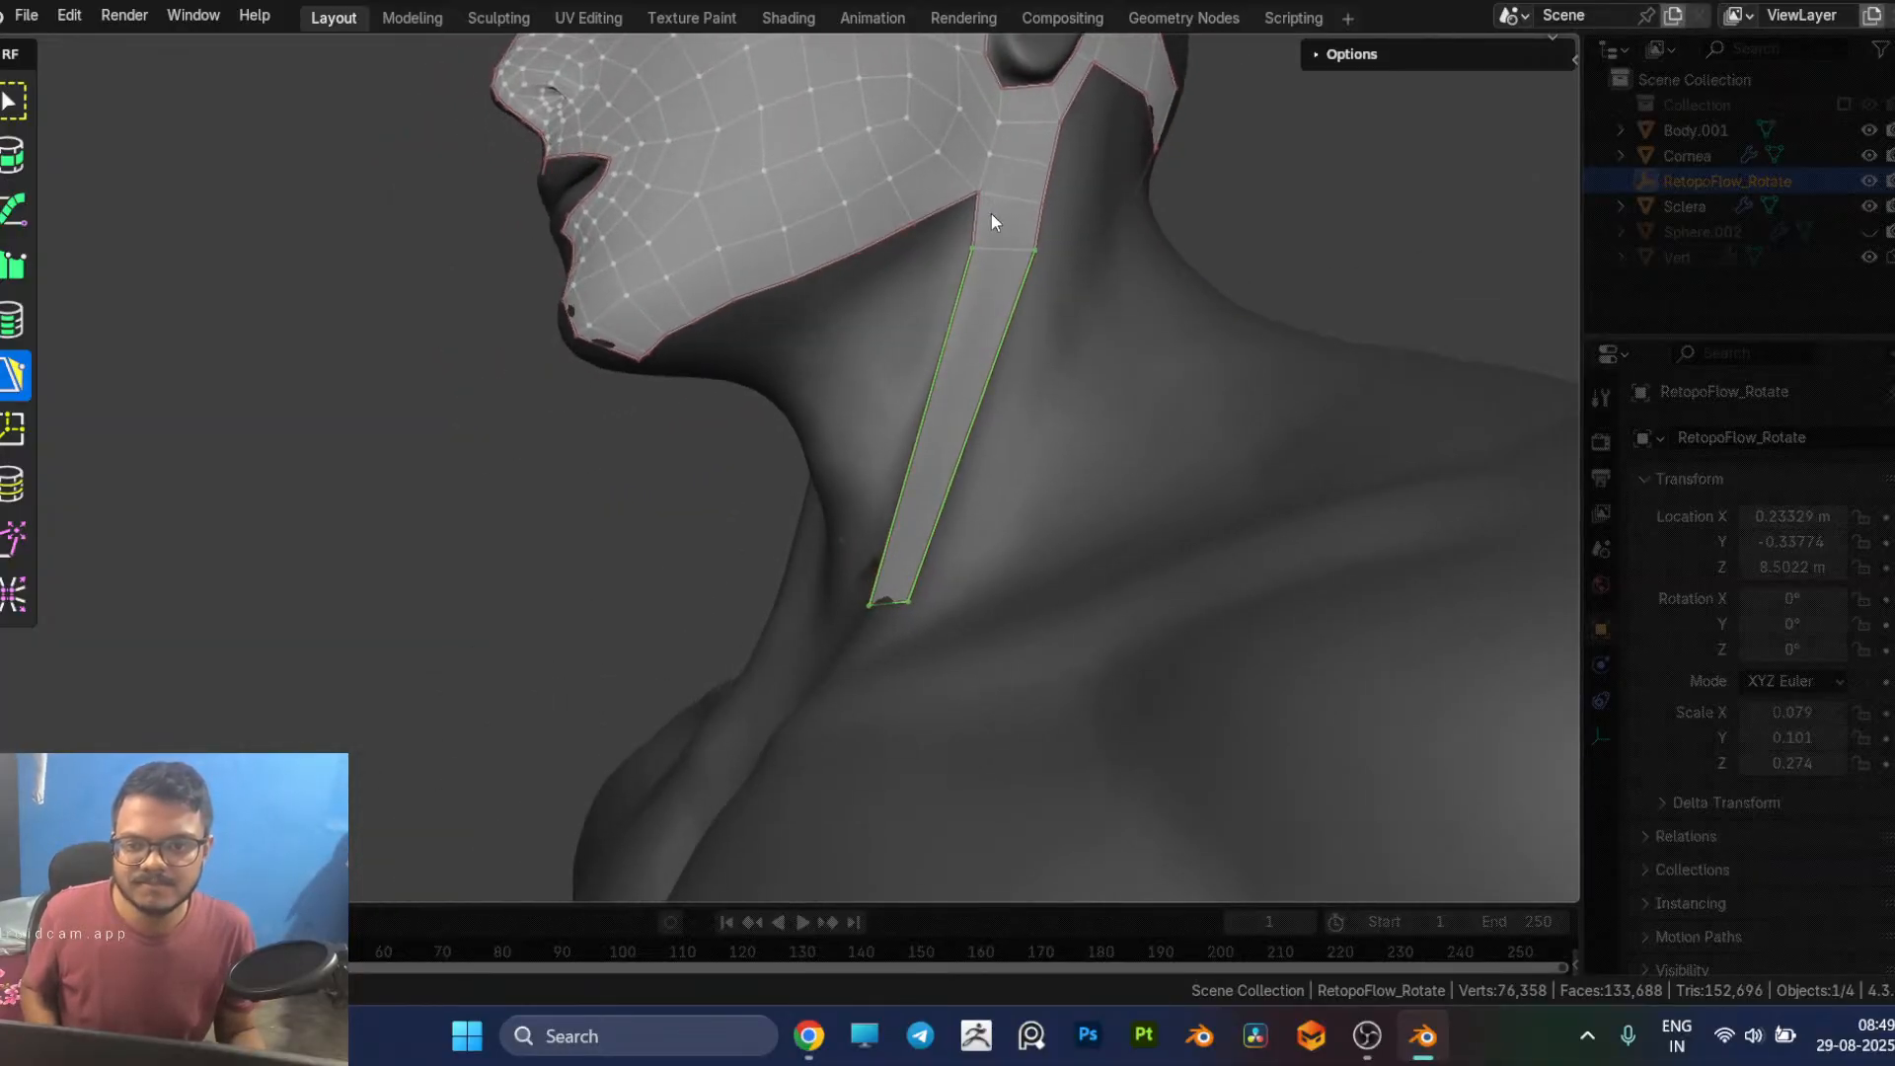
{"action": "middle_click_drag", "start_coordinate": [816, 351], "coordinate": [1016, 317]}
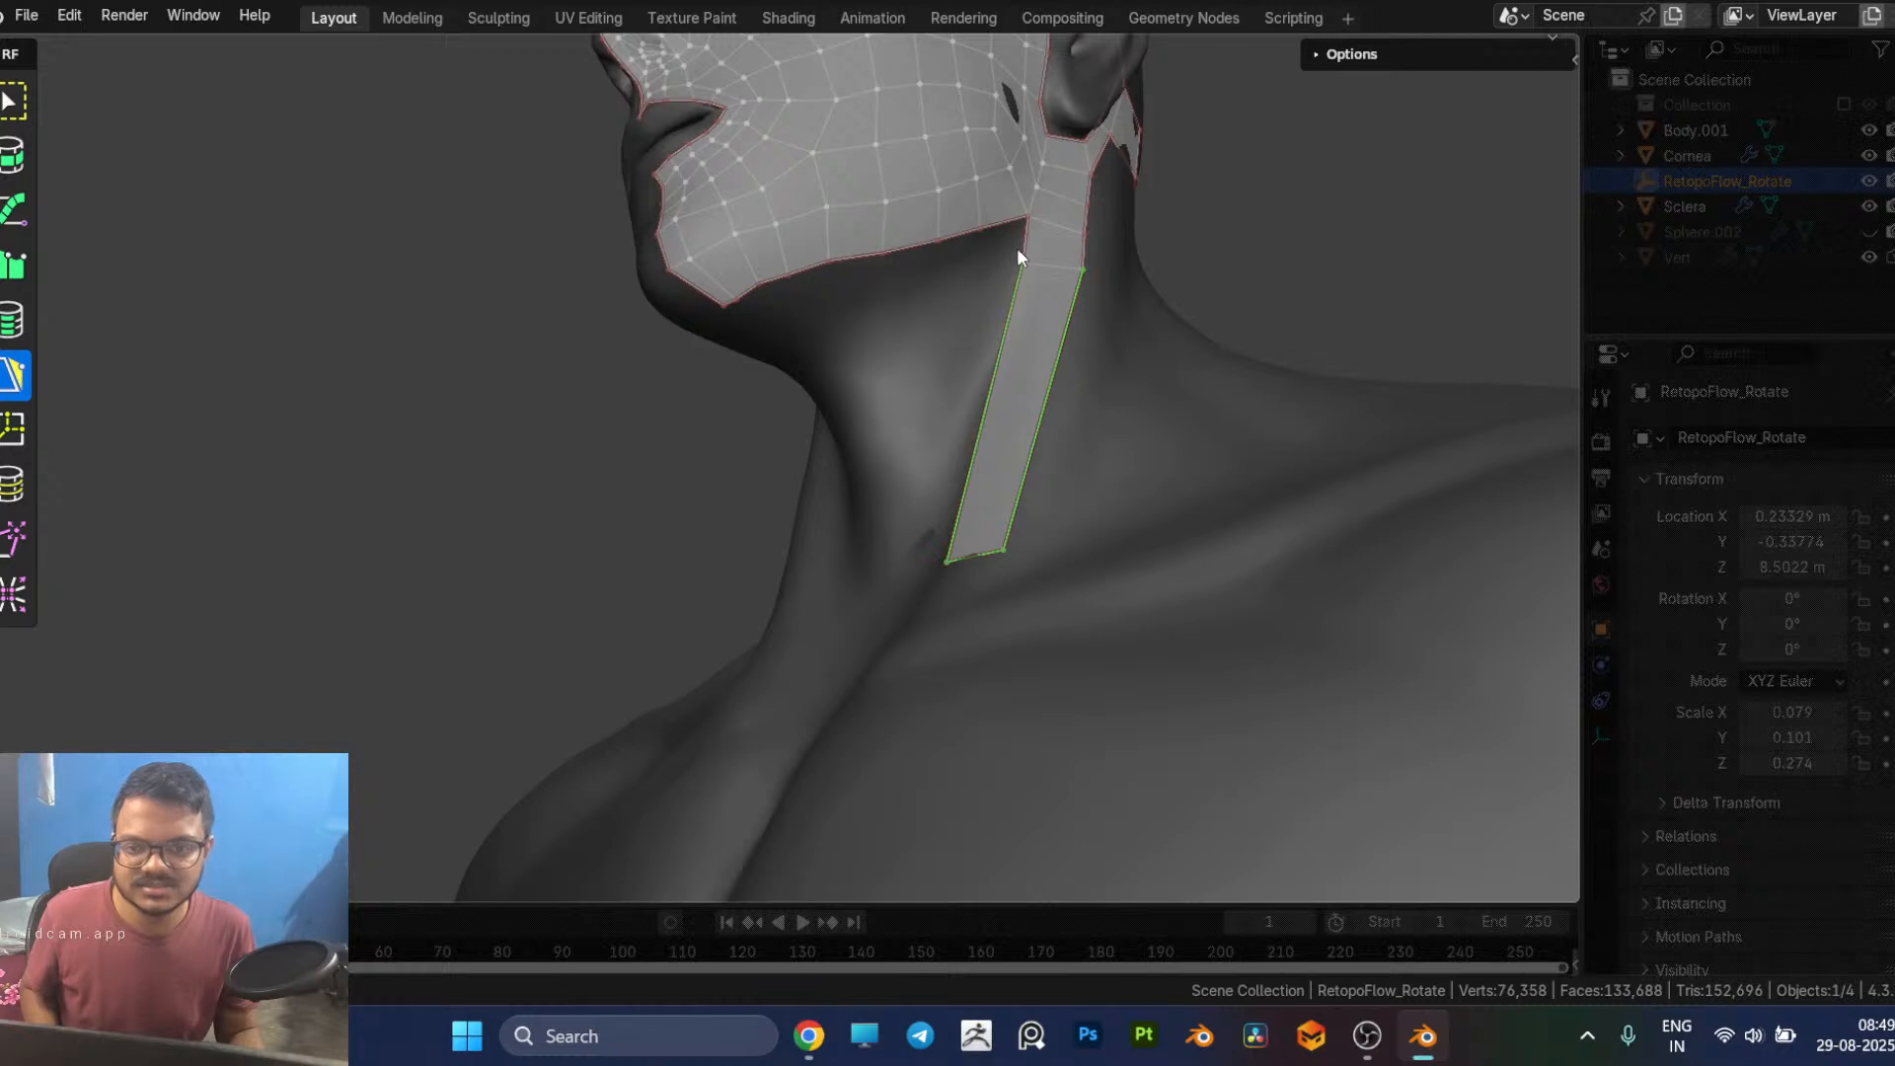
{"action": "middle_click_drag", "start_coordinate": [892, 326], "coordinate": [964, 211]}
{"action": "left_click", "coordinate": [957, 160]}
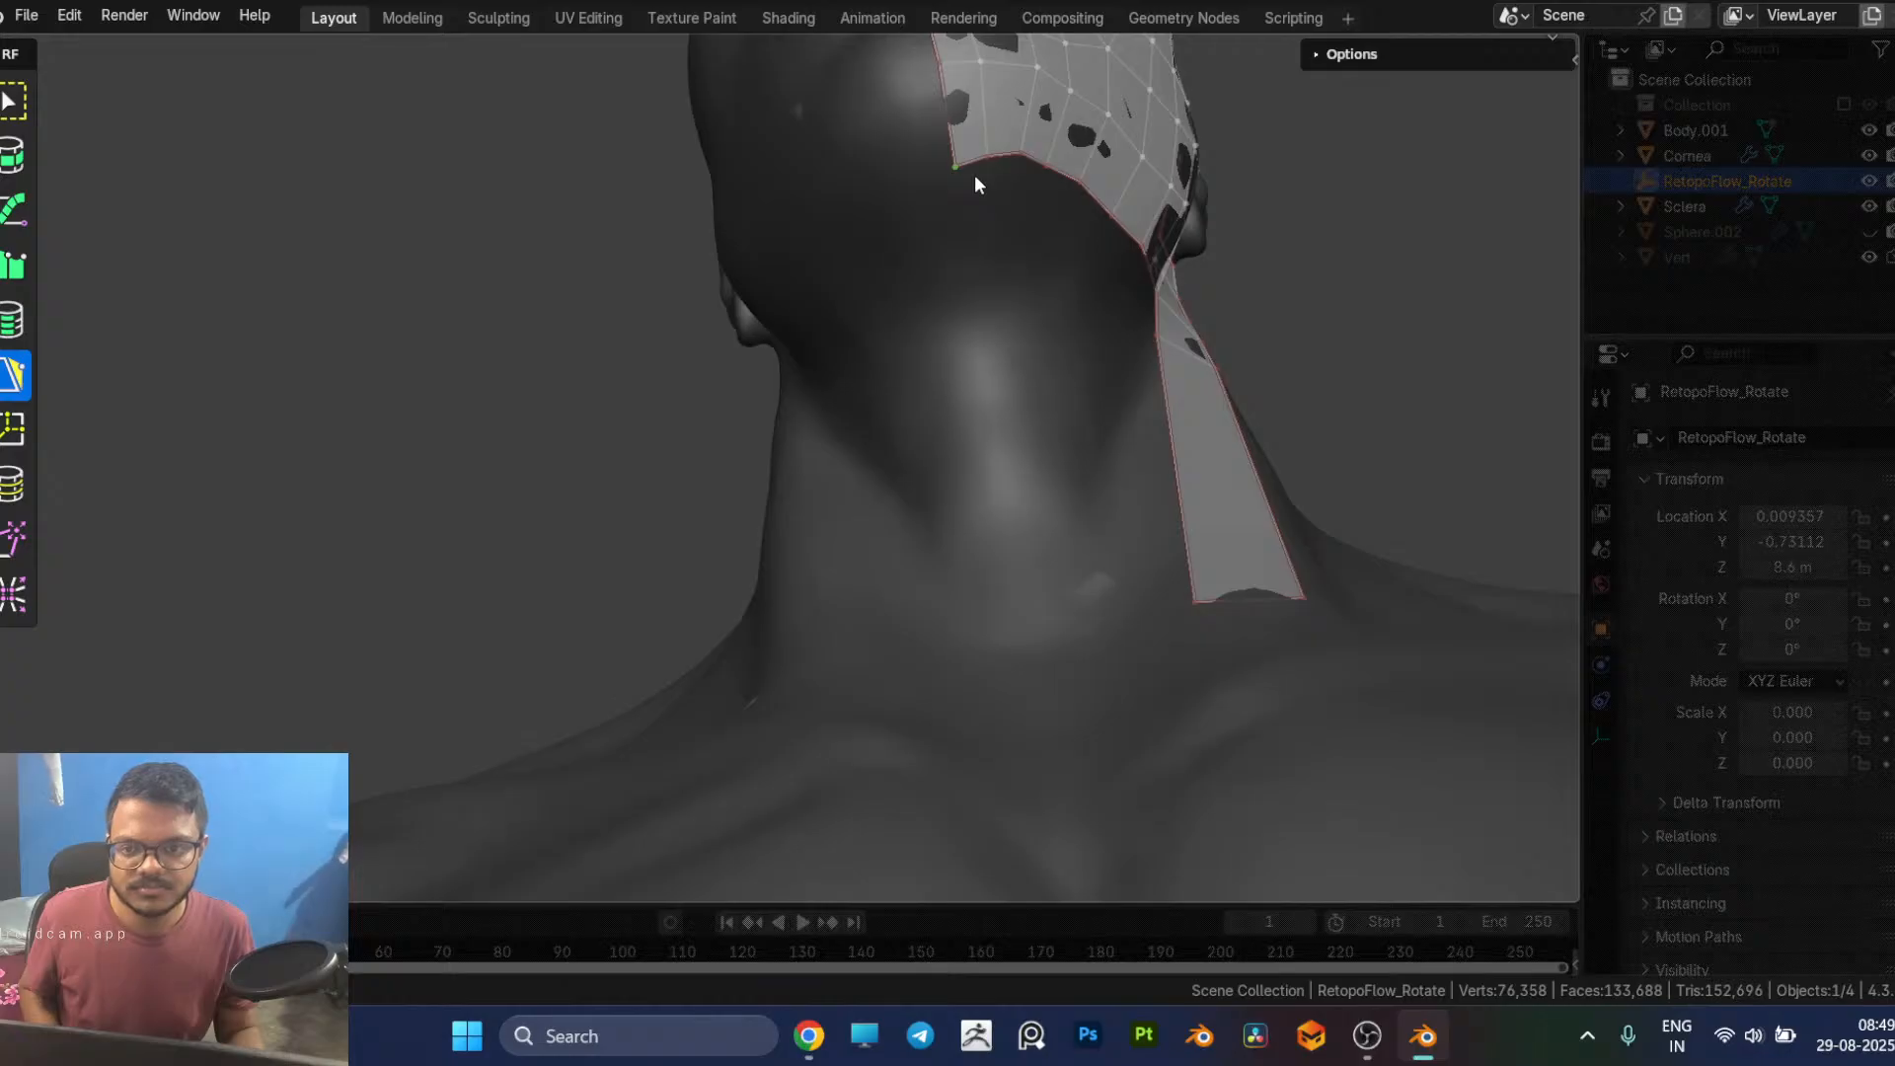
{"action": "left_click_drag", "start_coordinate": [969, 164], "coordinate": [1031, 624]}
{"action": "middle_click_drag", "start_coordinate": [1037, 579], "coordinate": [914, 622]}
{"action": "middle_click_drag", "start_coordinate": [908, 456], "coordinate": [804, 411]}
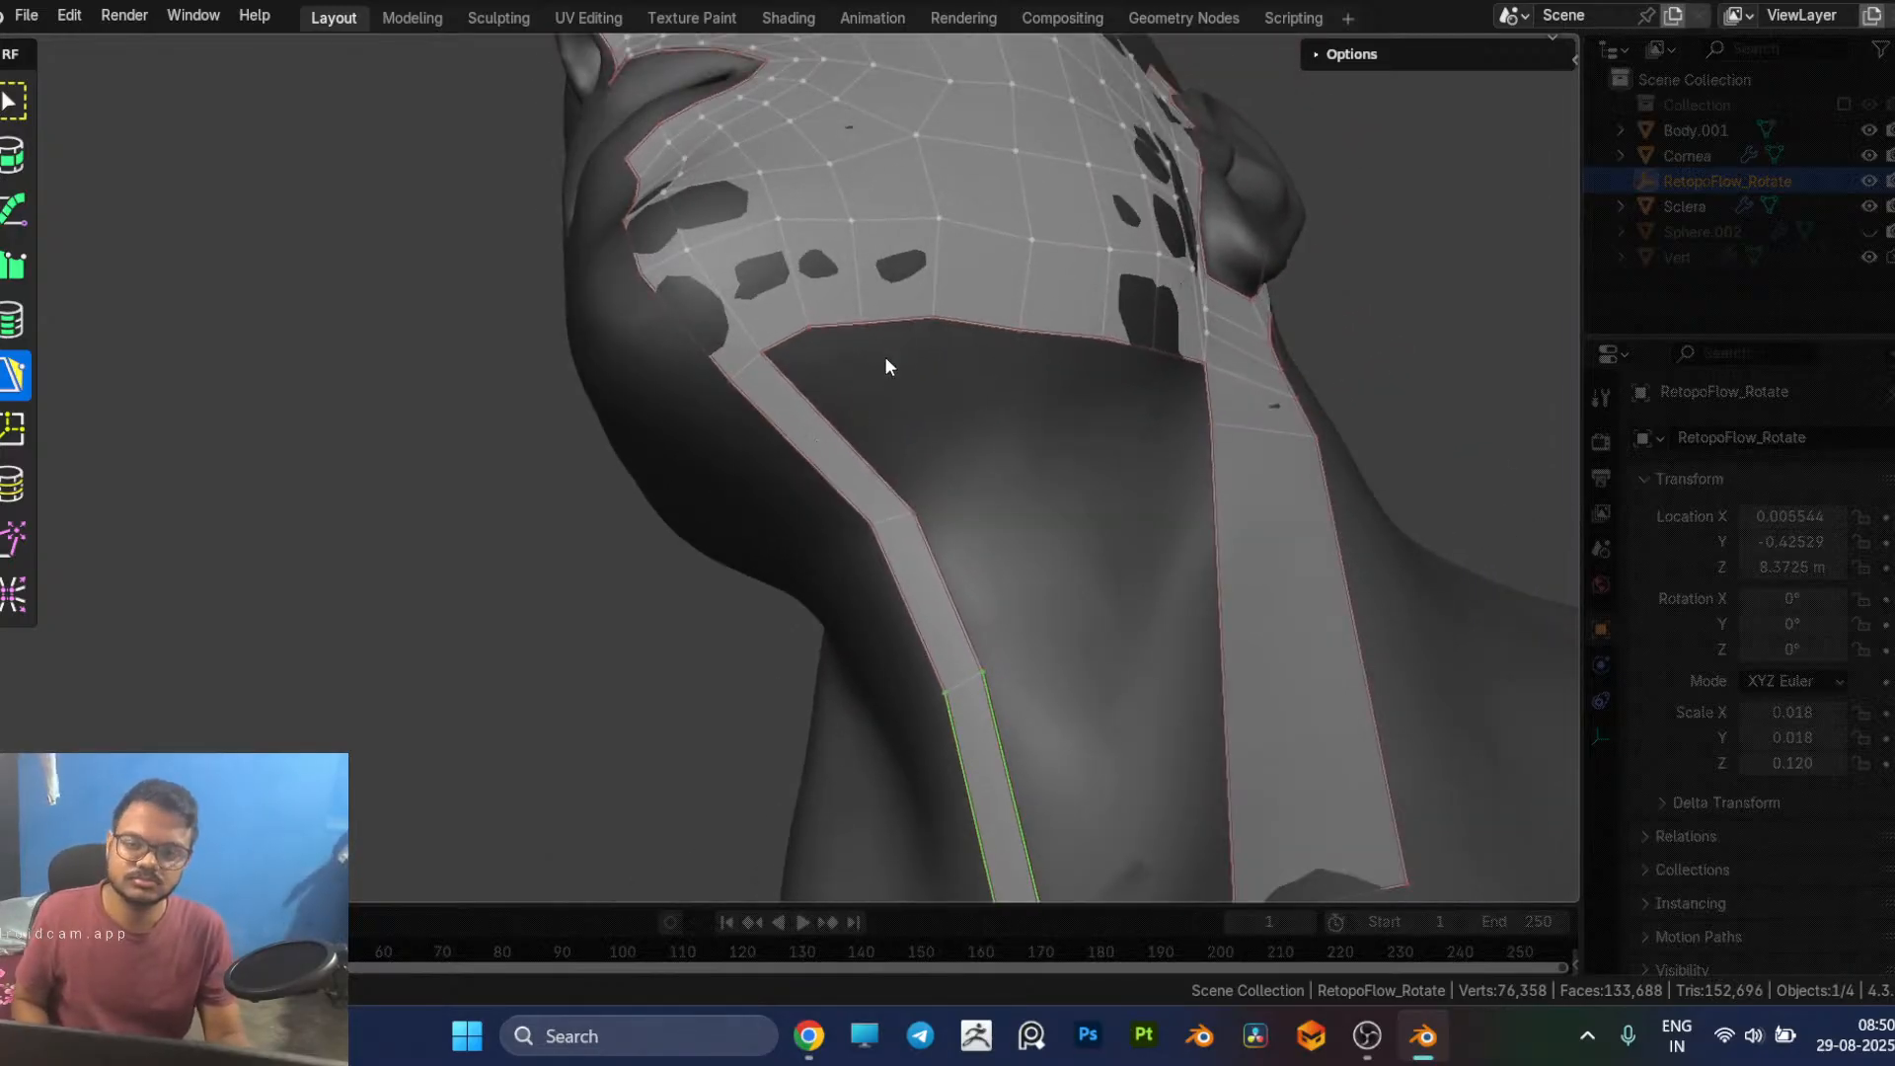
{"action": "middle_click_drag", "start_coordinate": [862, 454], "coordinate": [1007, 424]}
Step: Check the neck retopology reference images in the browser, including the head topology diagram, and return to Blender
{"action": "key", "text": "alt+Tab"}
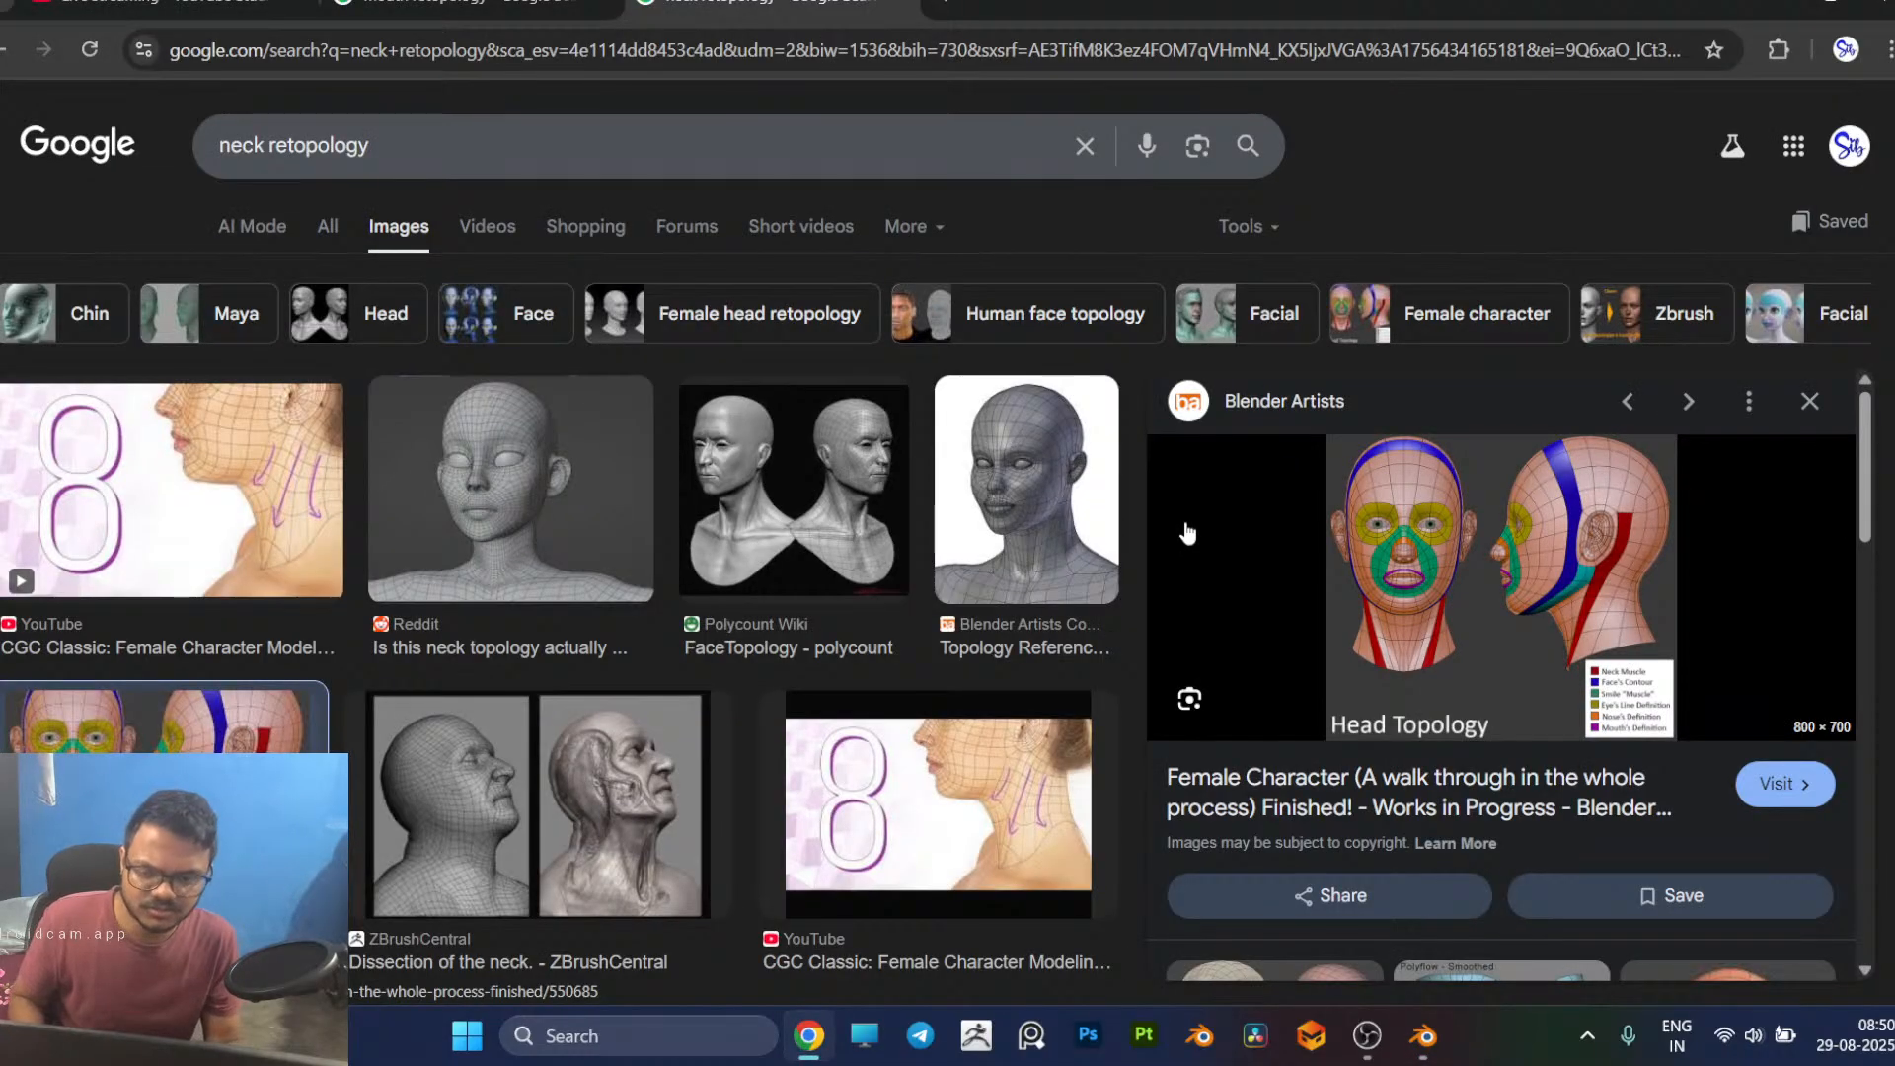
{"action": "scroll", "coordinate": [1188, 533], "scroll_direction": "down", "scroll_amount": 2}
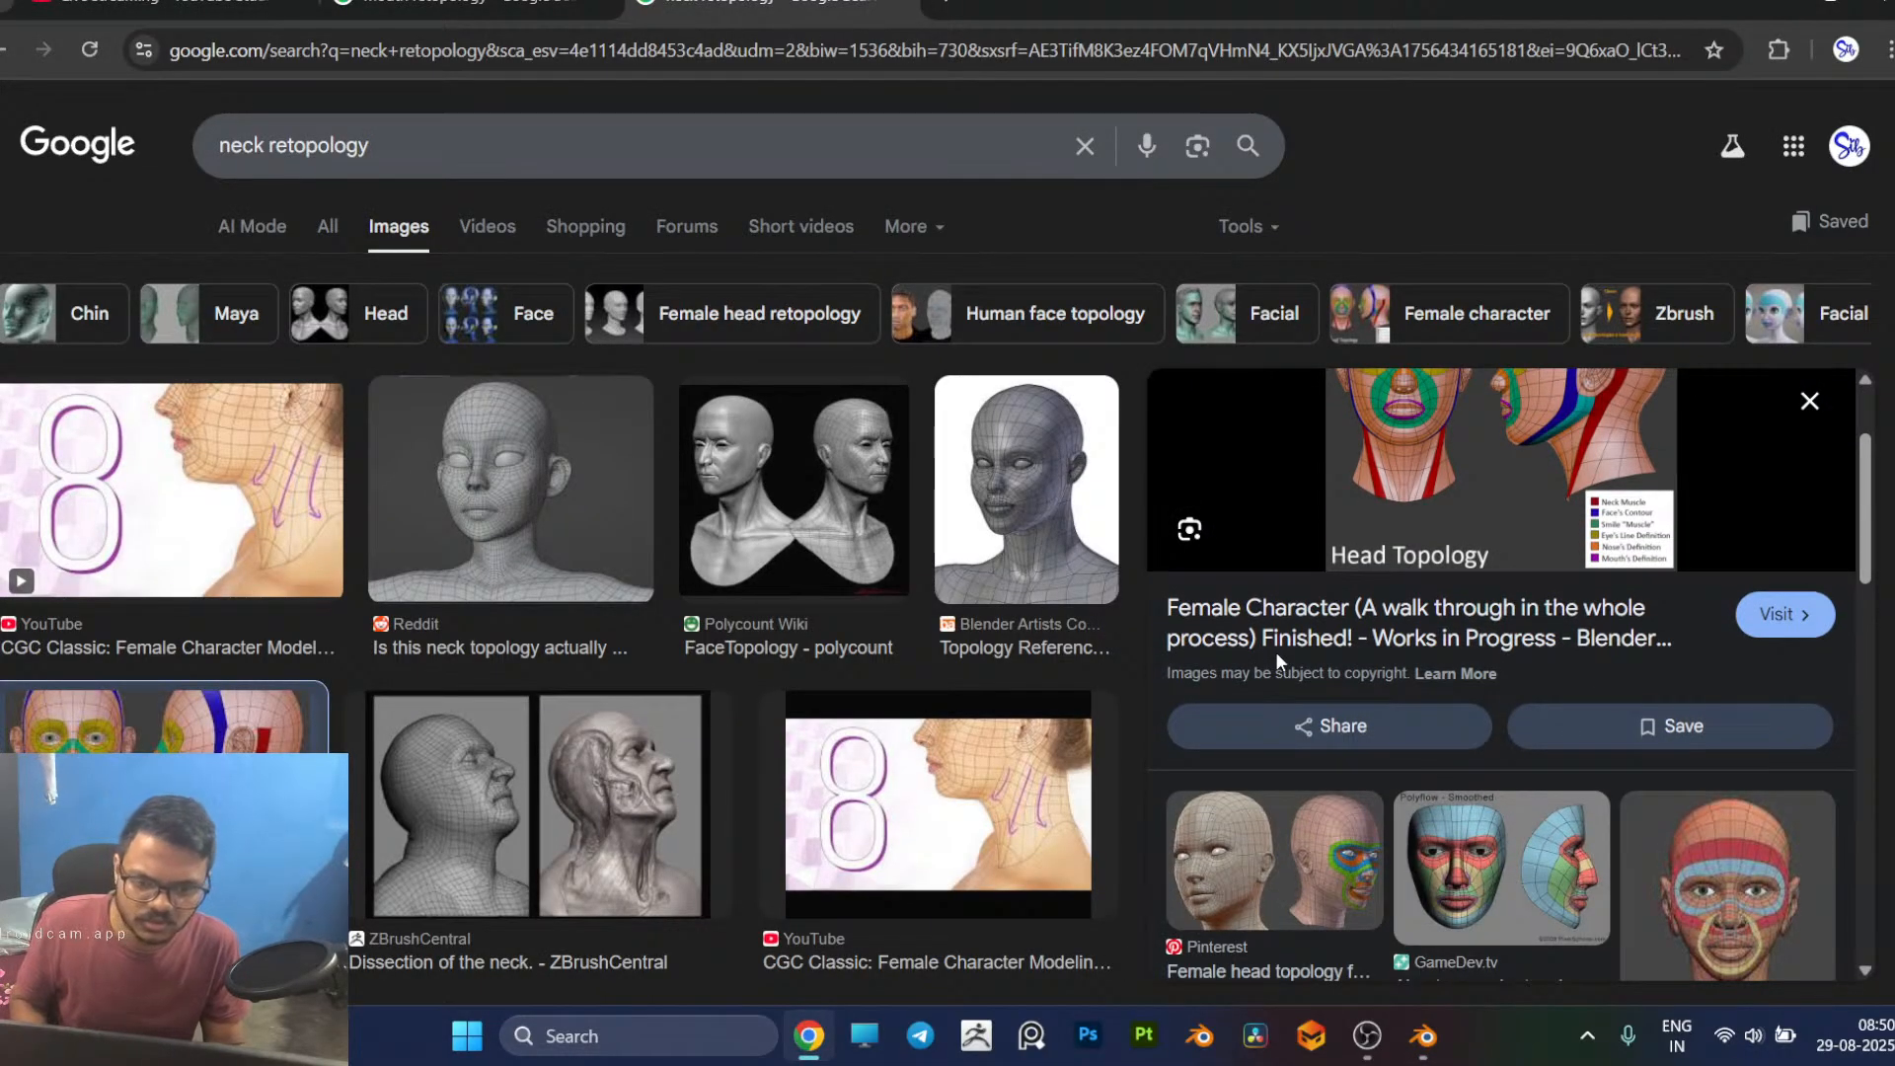
{"action": "scroll", "coordinate": [1484, 805], "scroll_direction": "down", "scroll_amount": 1}
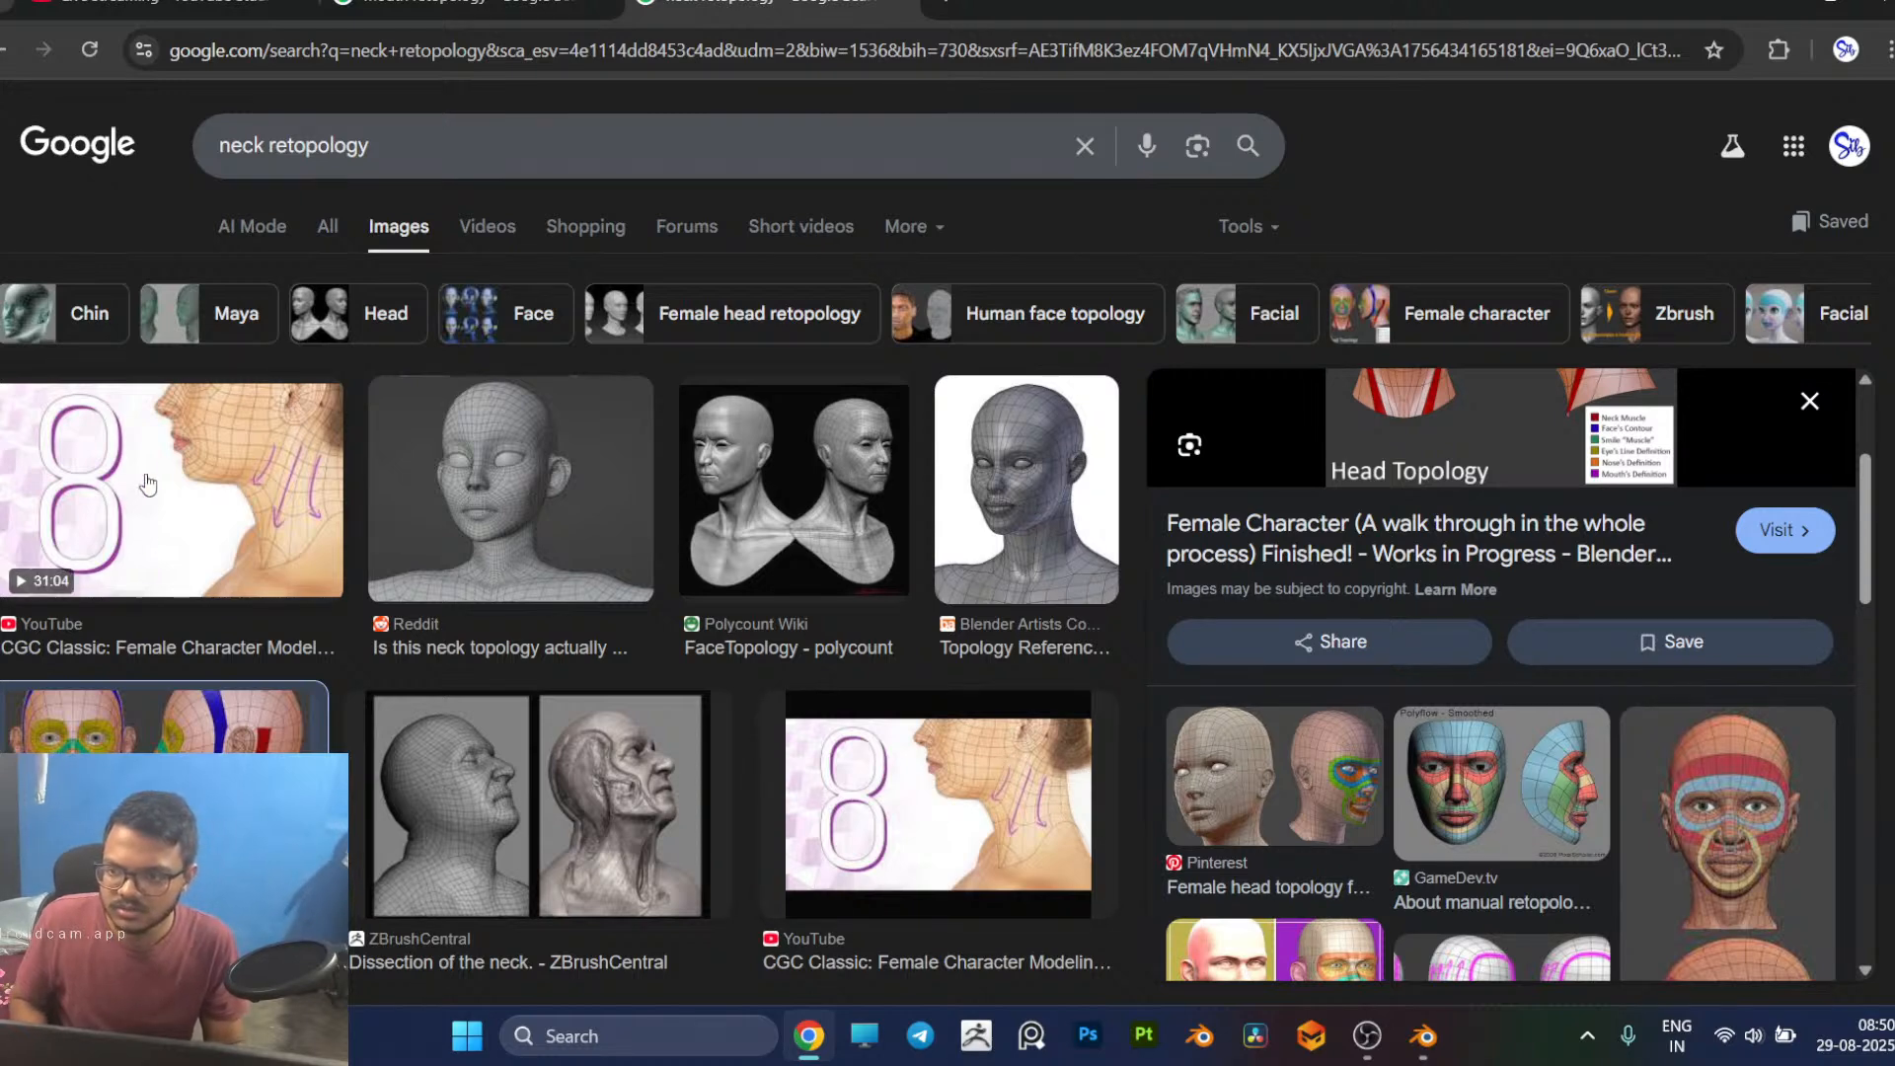
{"action": "key", "text": "alt+Tab"}
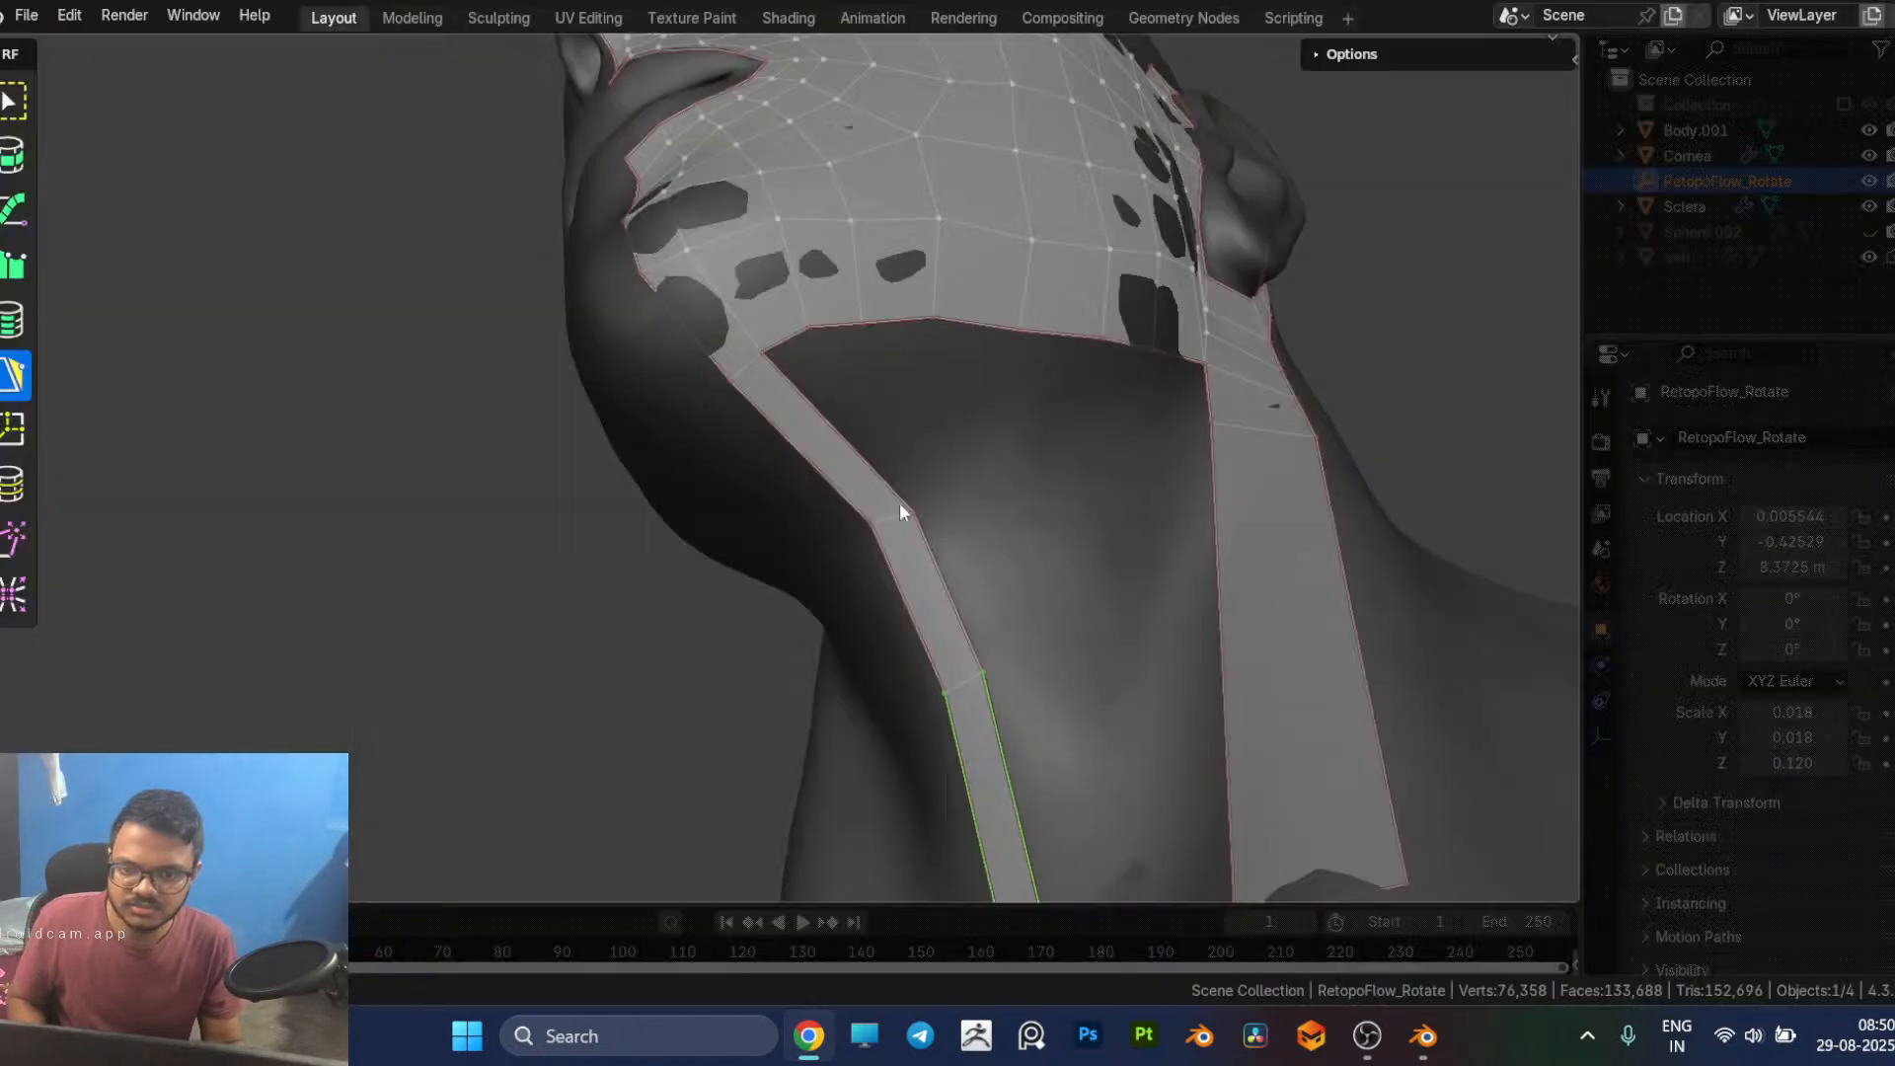
Step: Add a quad below the jaw edge, cut two edge loops across the under-chin strip, and bridge the quad to them
{"action": "middle_click_drag", "start_coordinate": [860, 306], "coordinate": [630, 361]}
{"action": "left_click", "coordinate": [636, 358]}
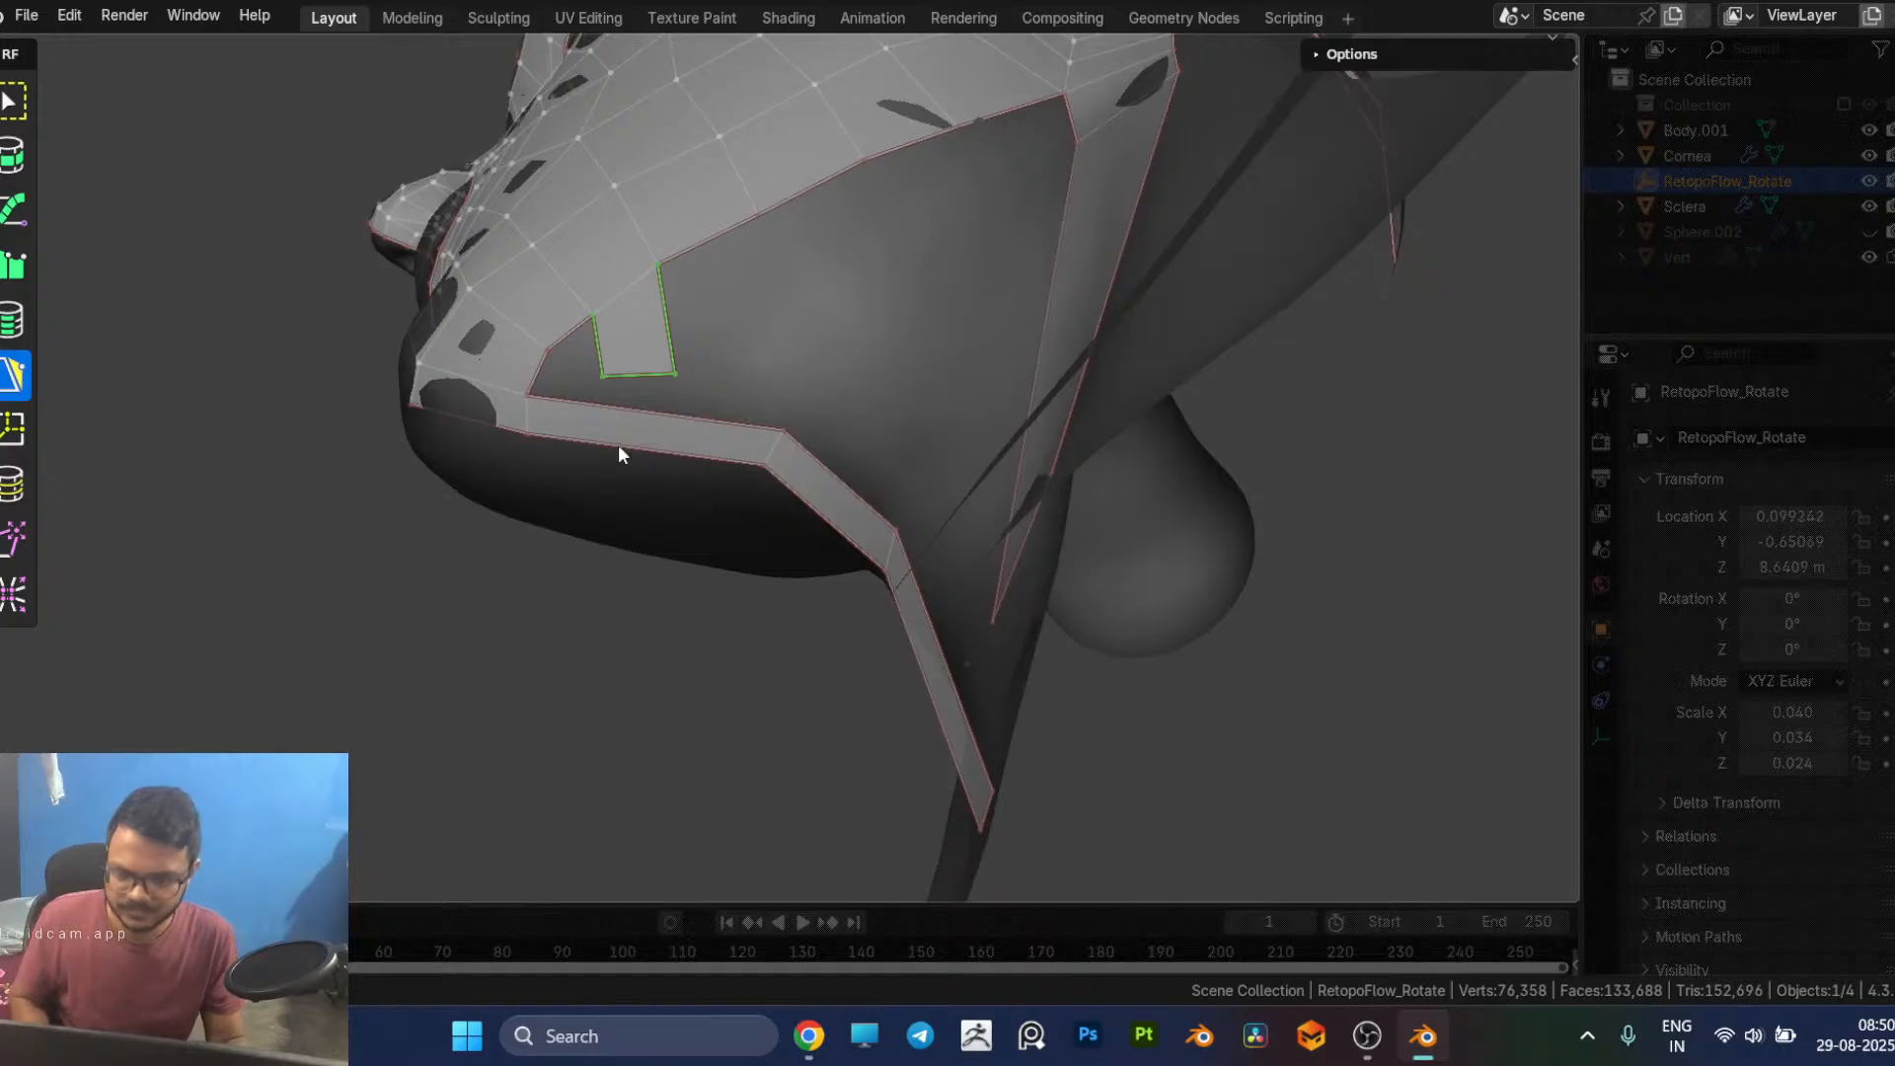
{"action": "key", "text": "7"}
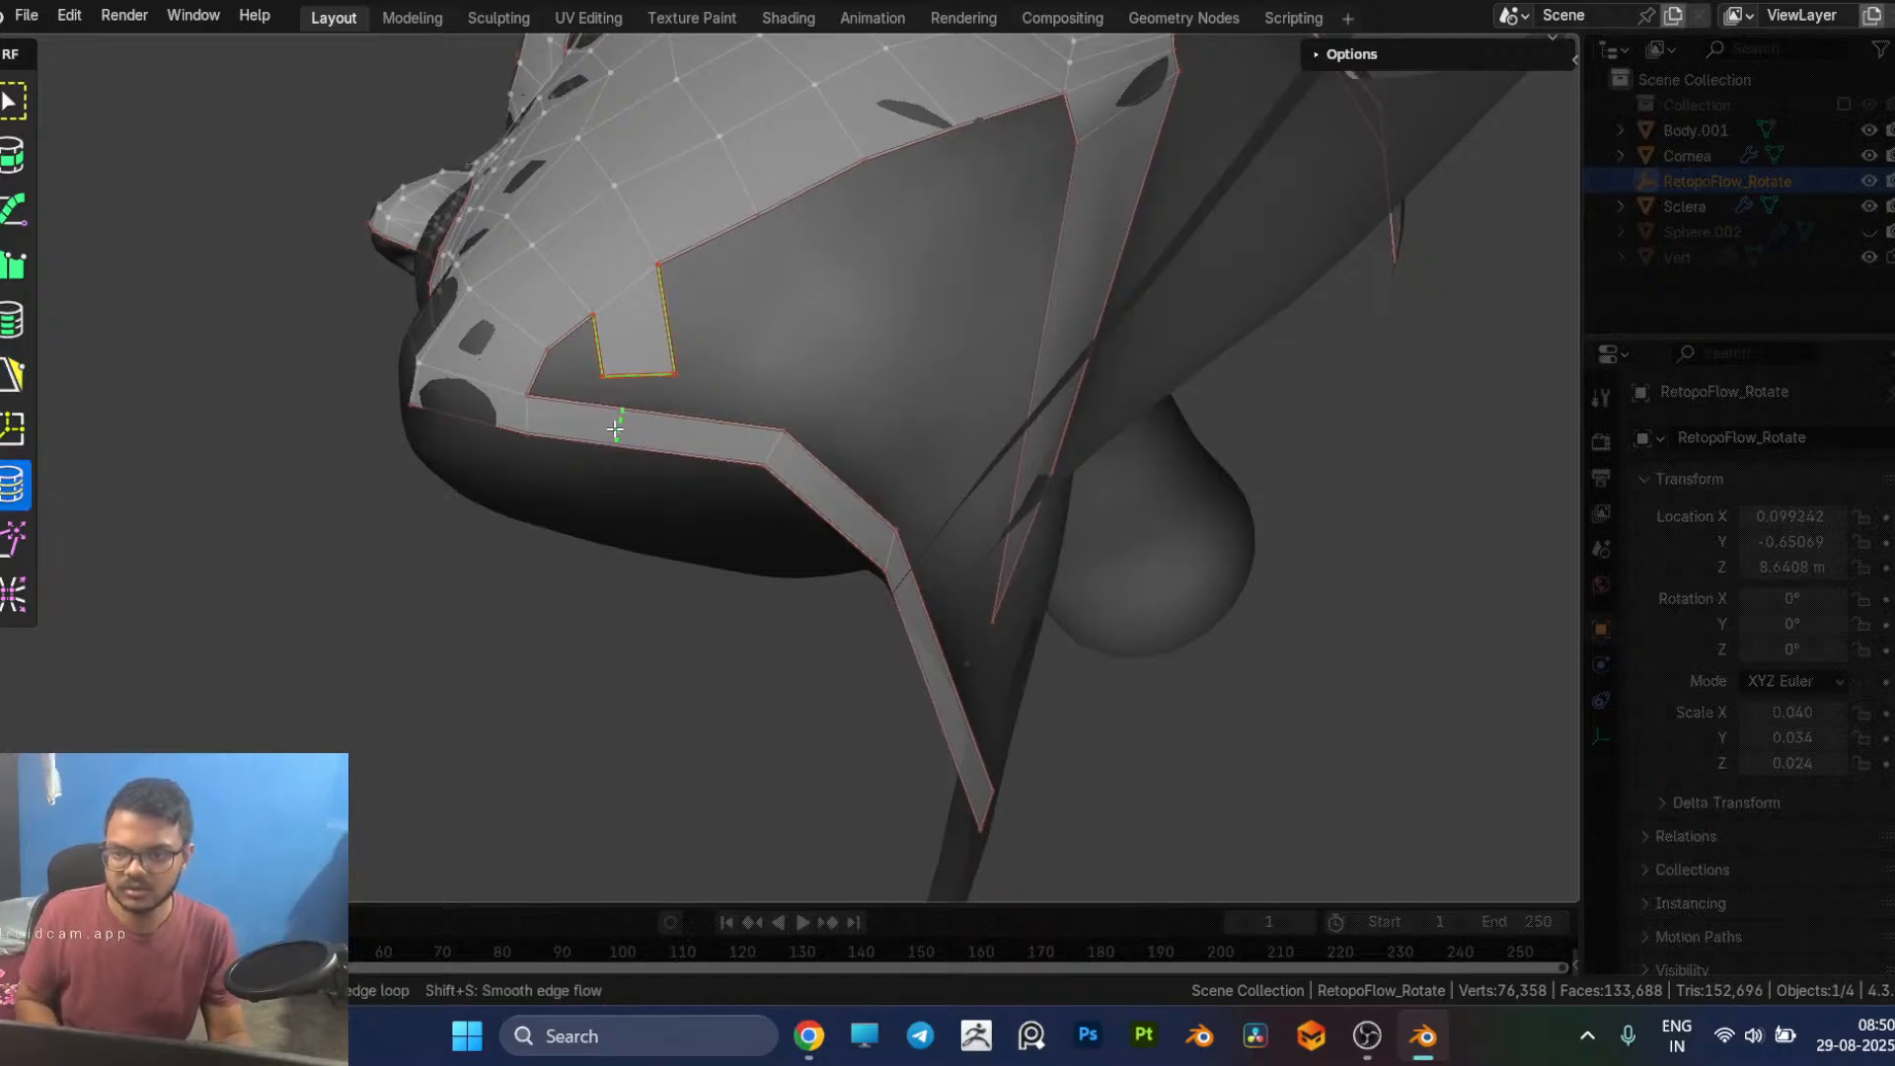
{"action": "left_click", "coordinate": [592, 431]}
{"action": "key", "text": "5"}
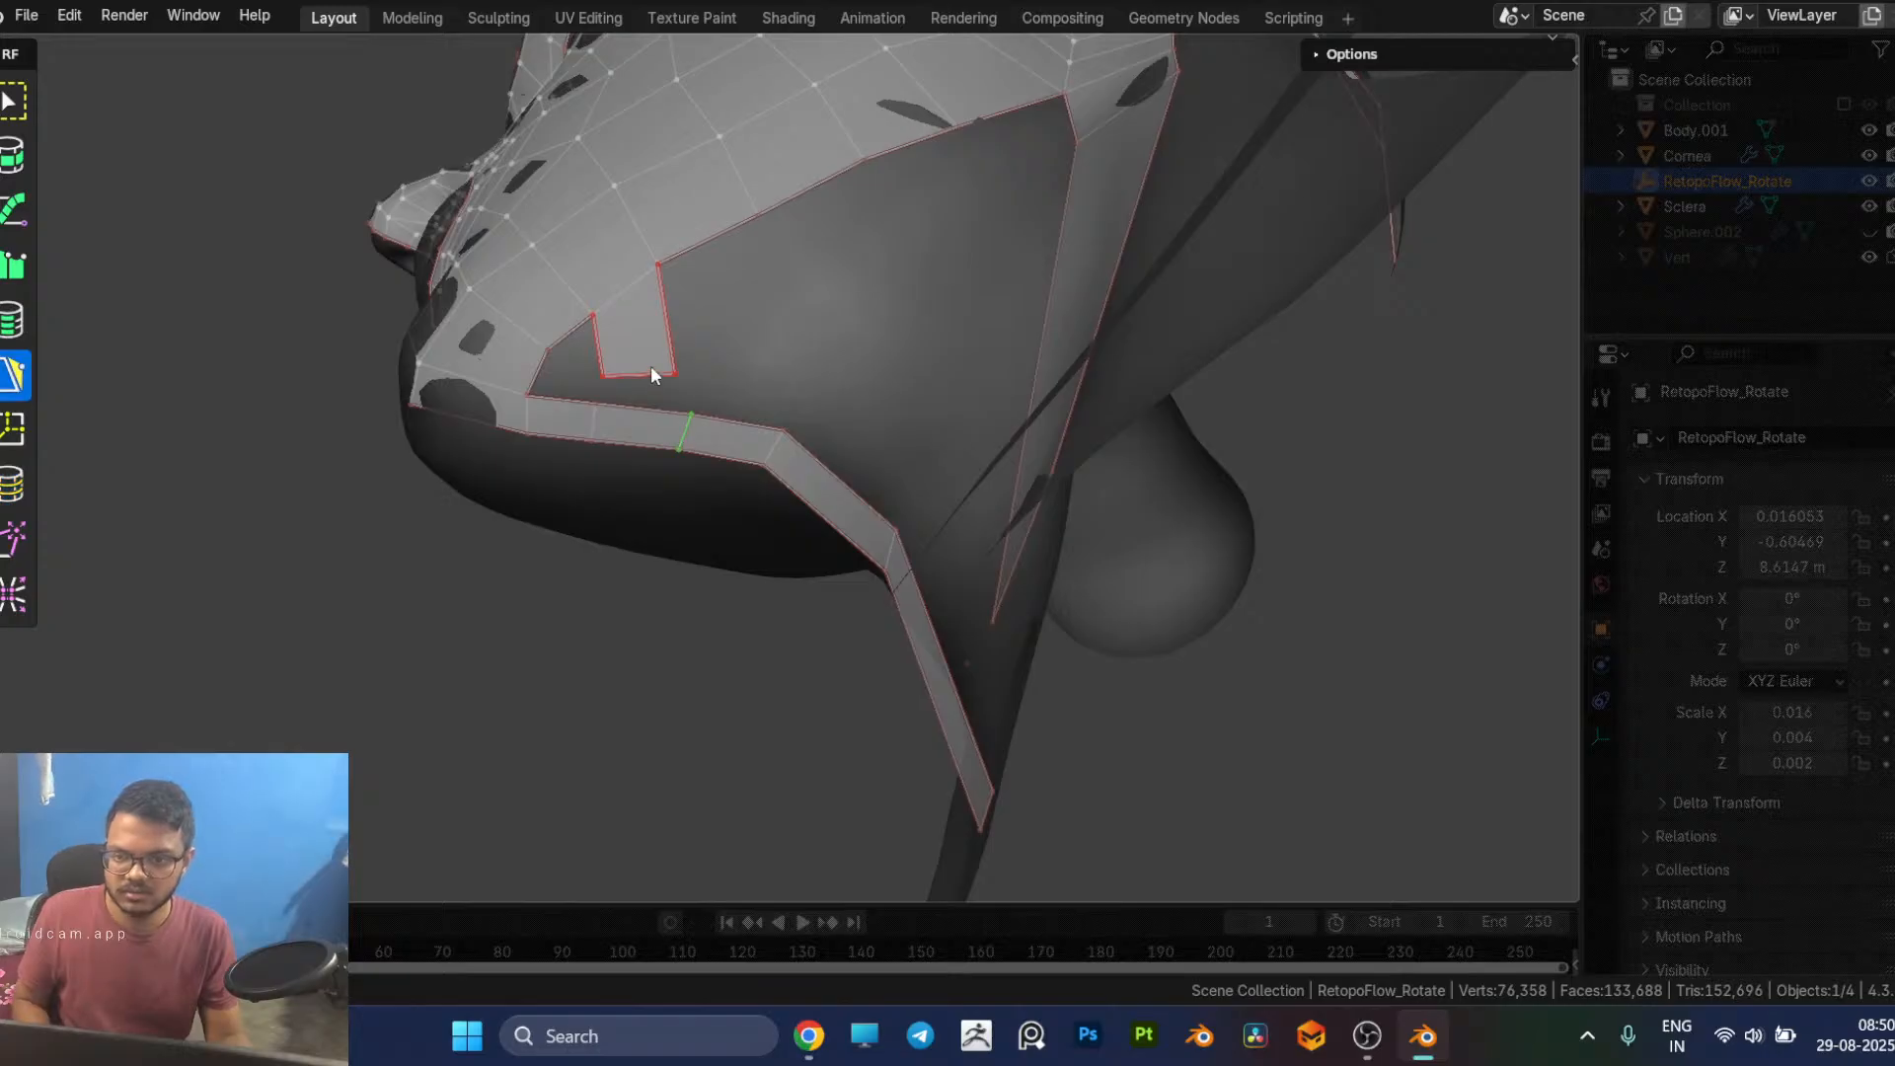
{"action": "left_click", "coordinate": [644, 411]}
{"action": "left_click", "coordinate": [644, 410], "text": "ctrl"}
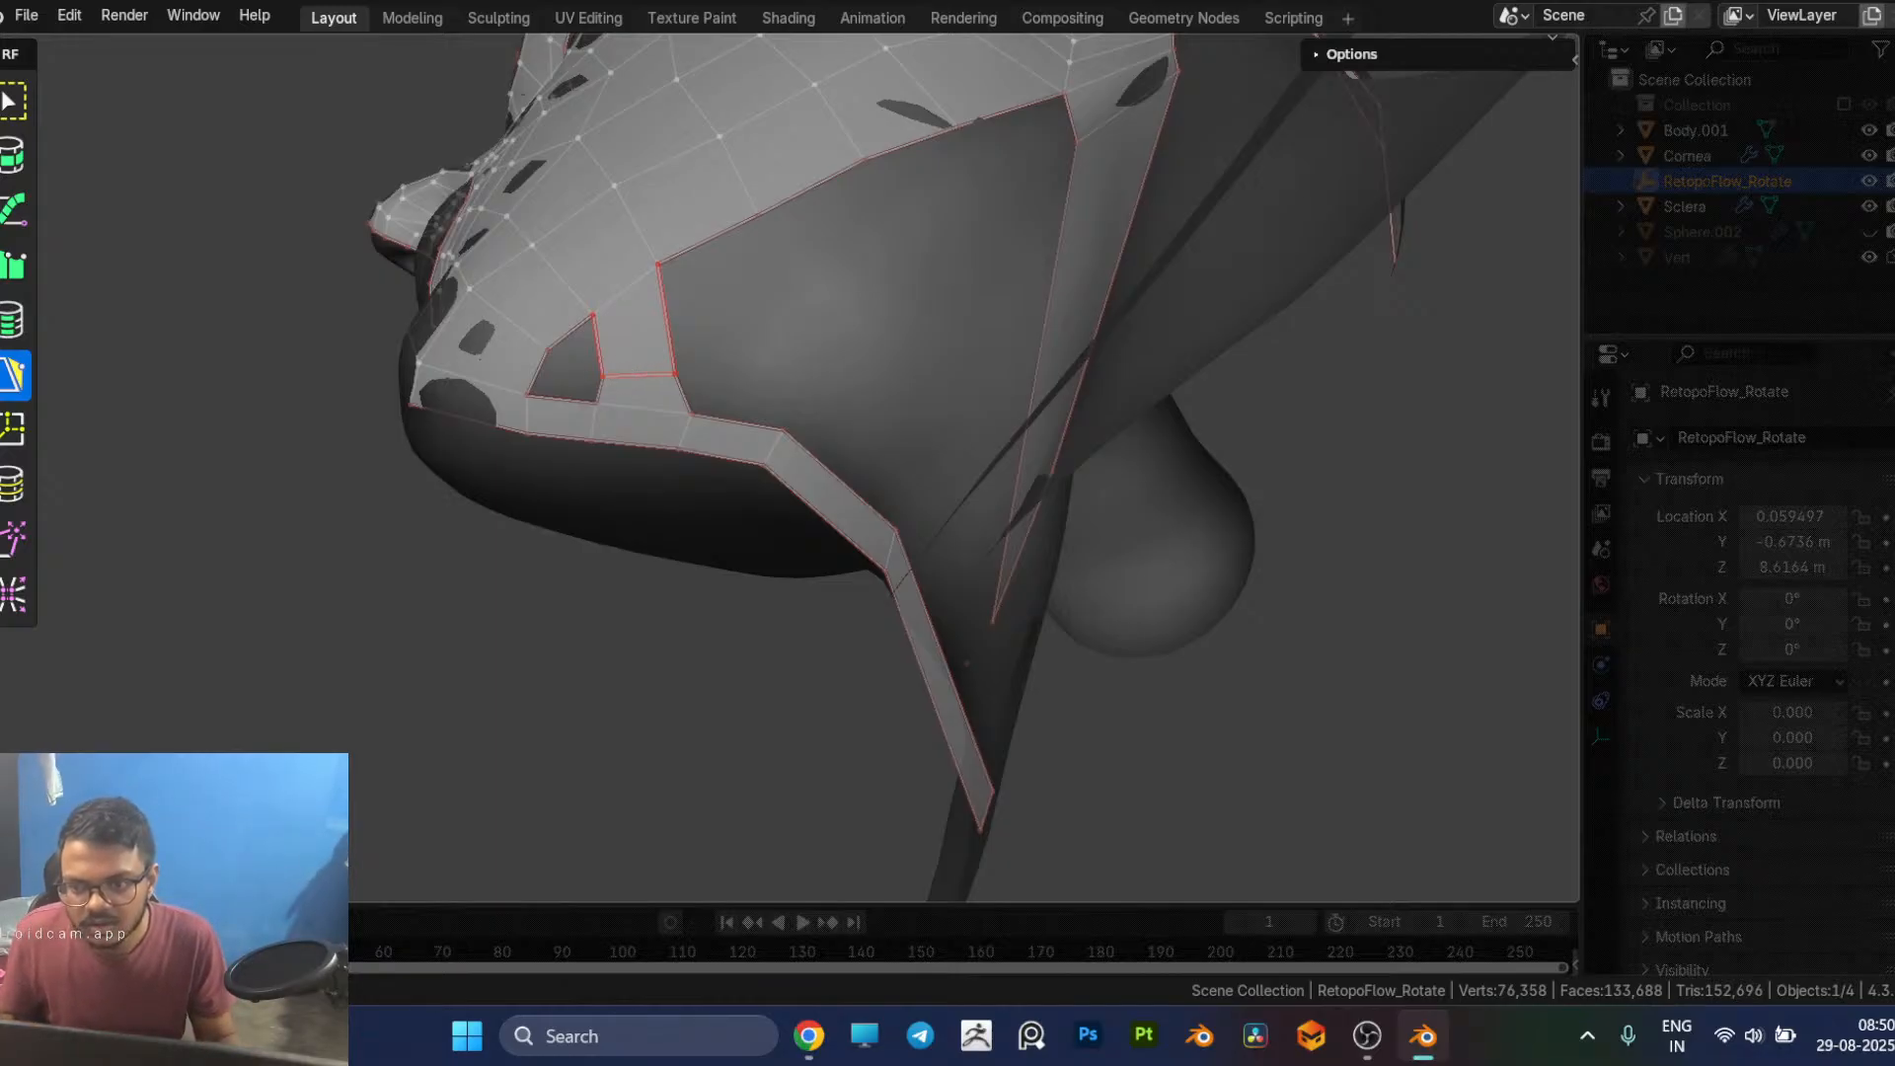
Step: Delete the two bridging faces below the jaw edge and rebuild them as quads reaching the under-chin strip
{"action": "left_click", "coordinate": [629, 340]}
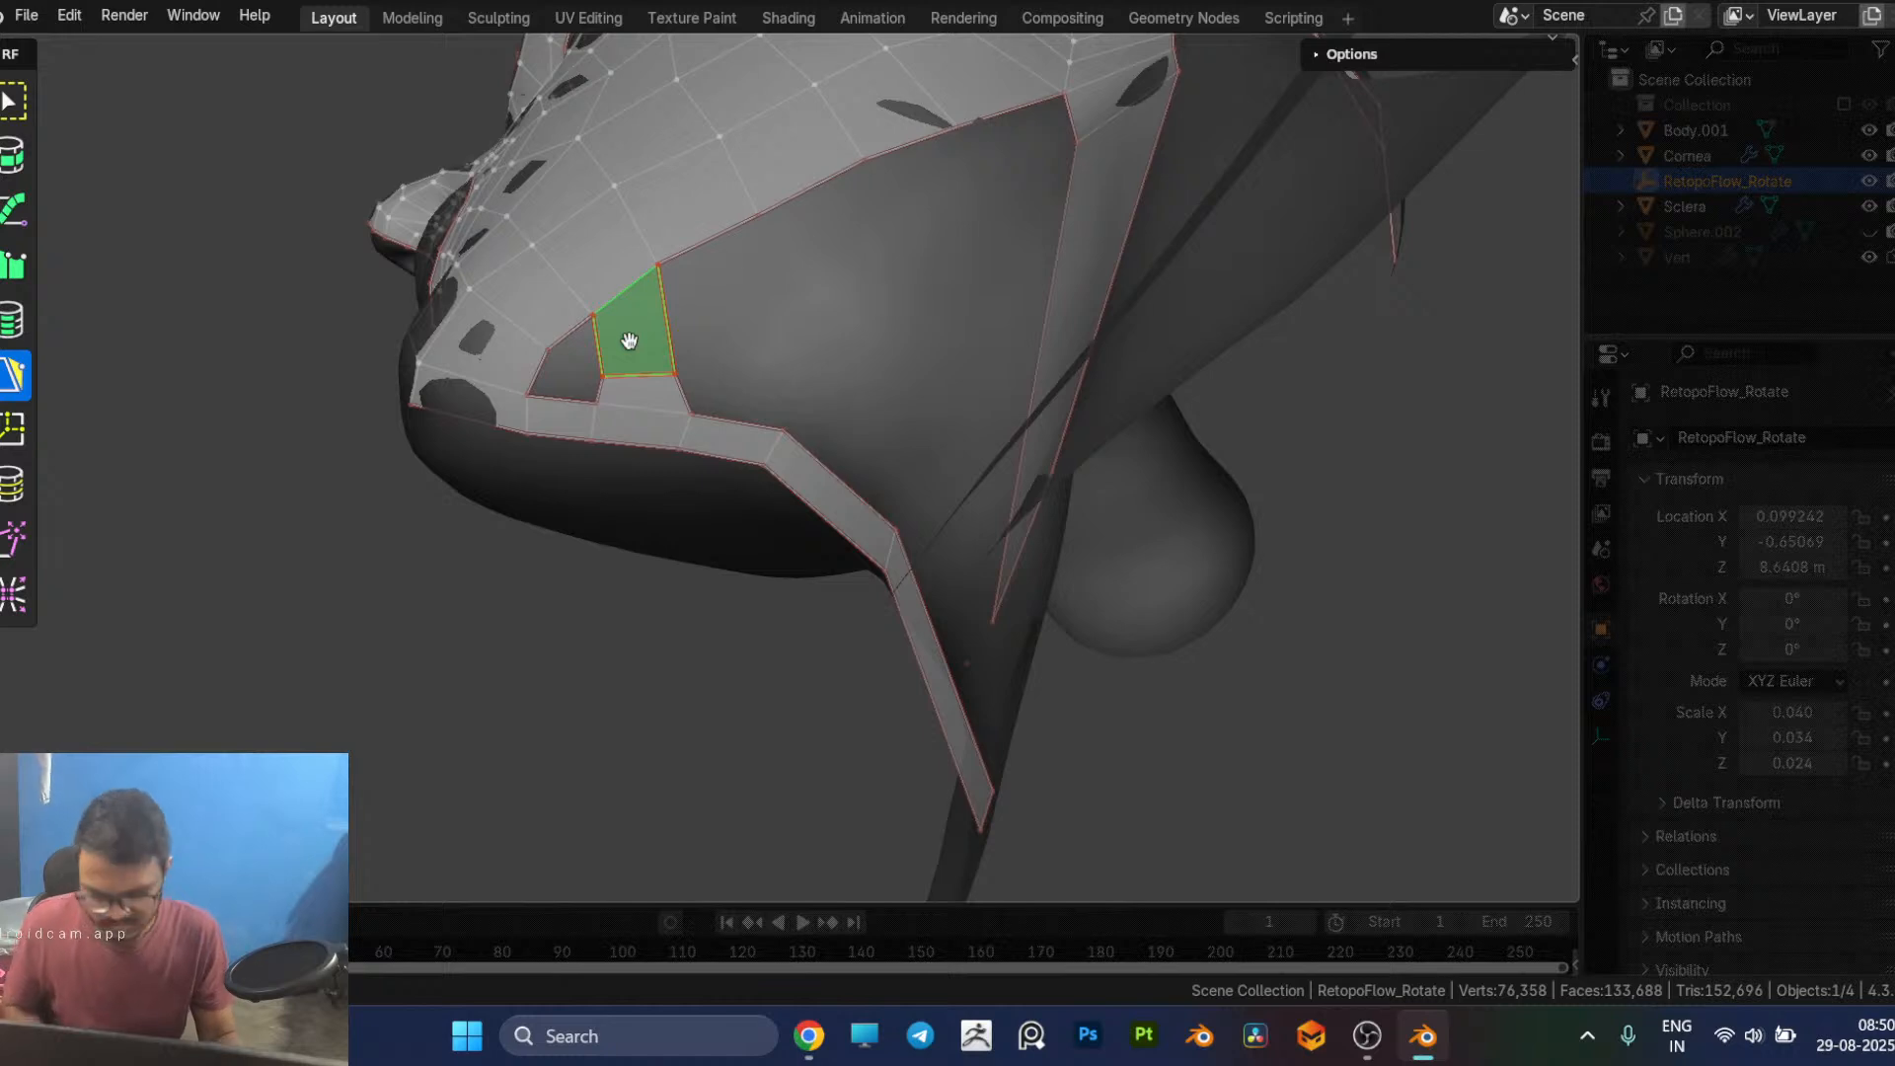
{"action": "key", "text": "x"}
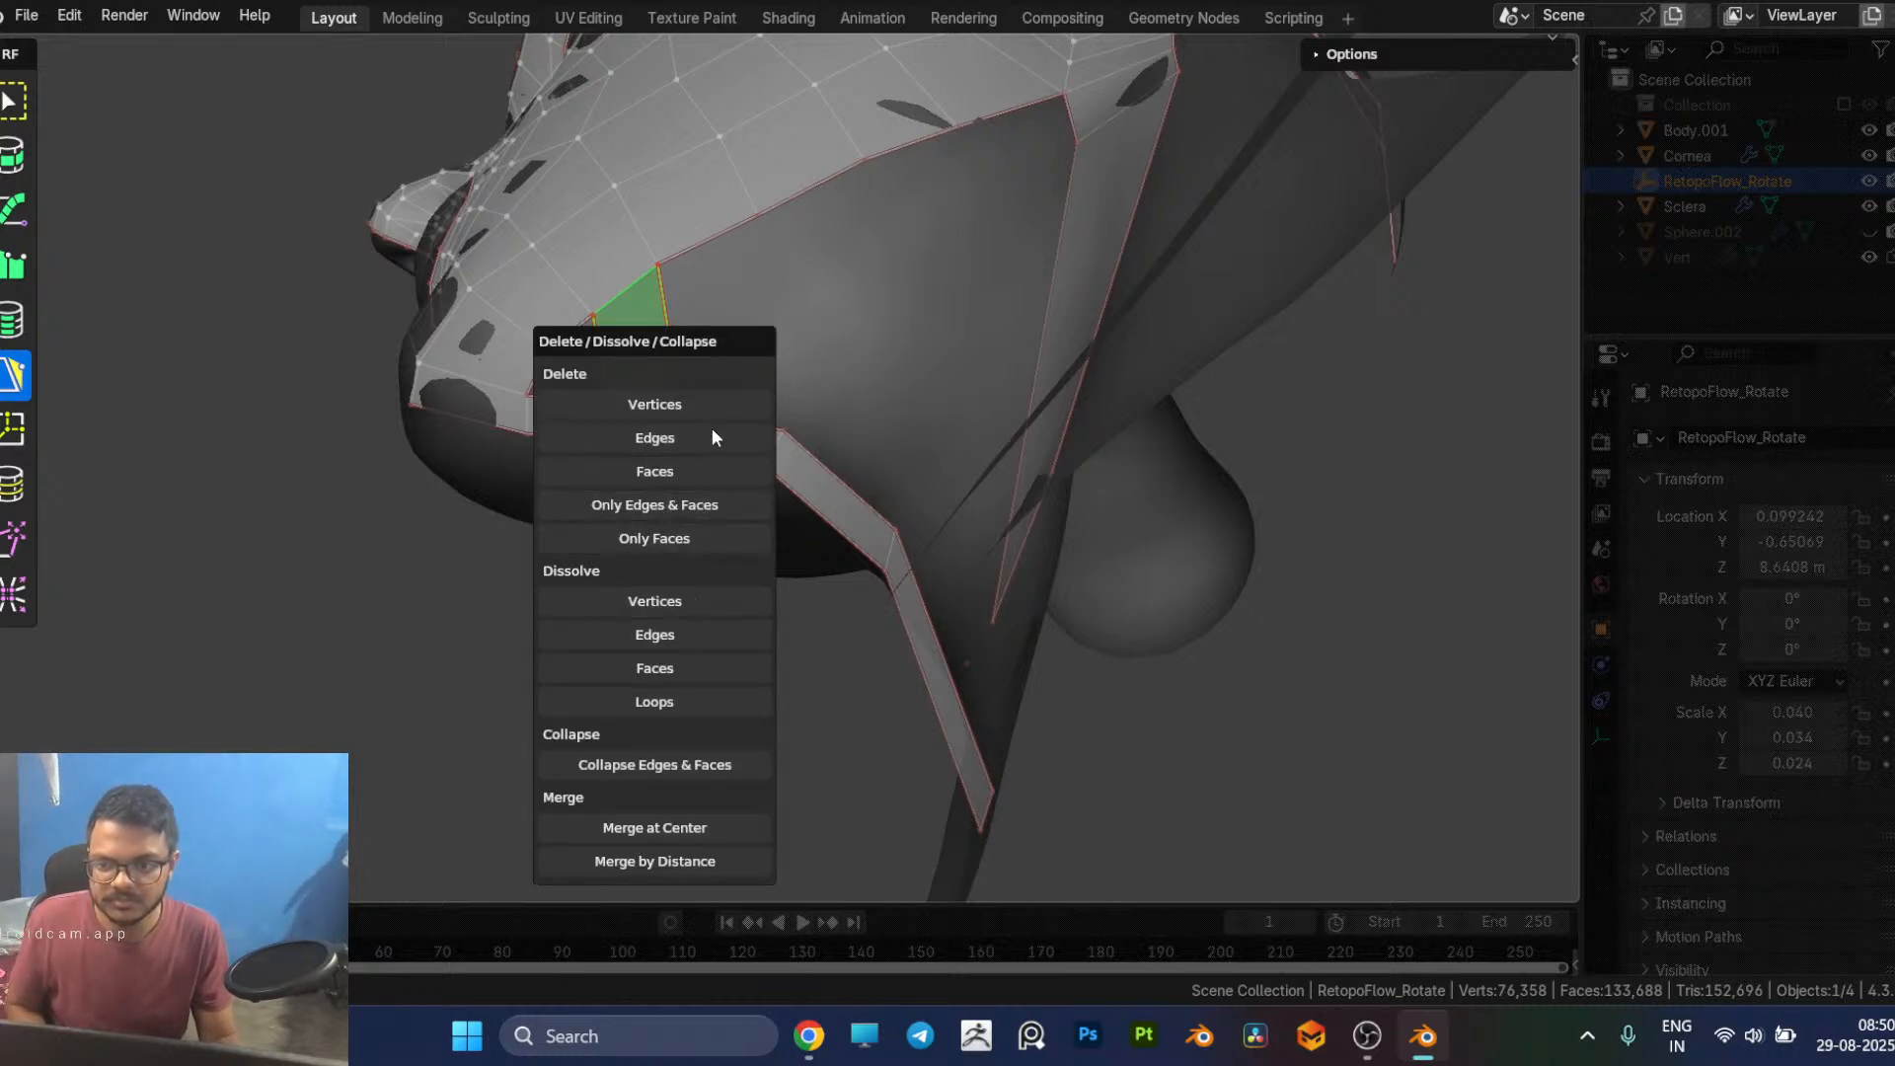
{"action": "left_click", "coordinate": [684, 468]}
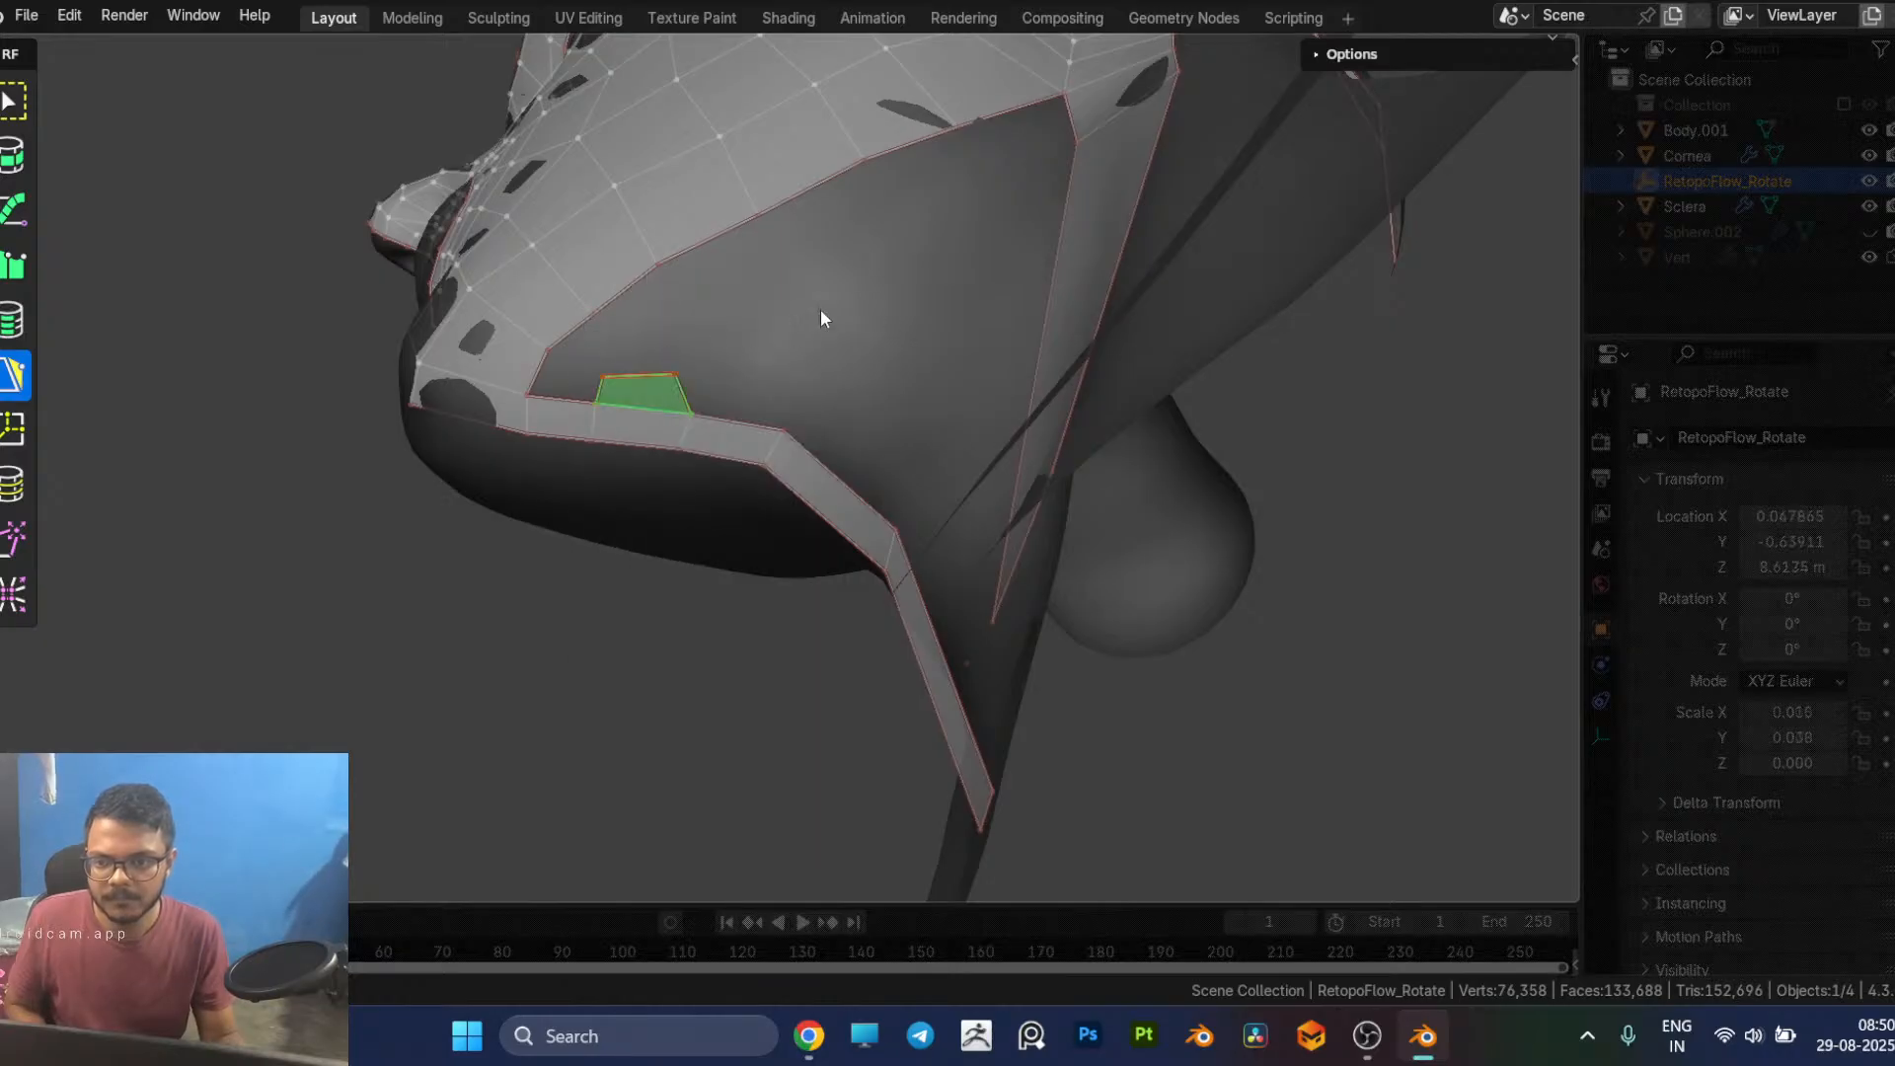
{"action": "key", "text": "x"}
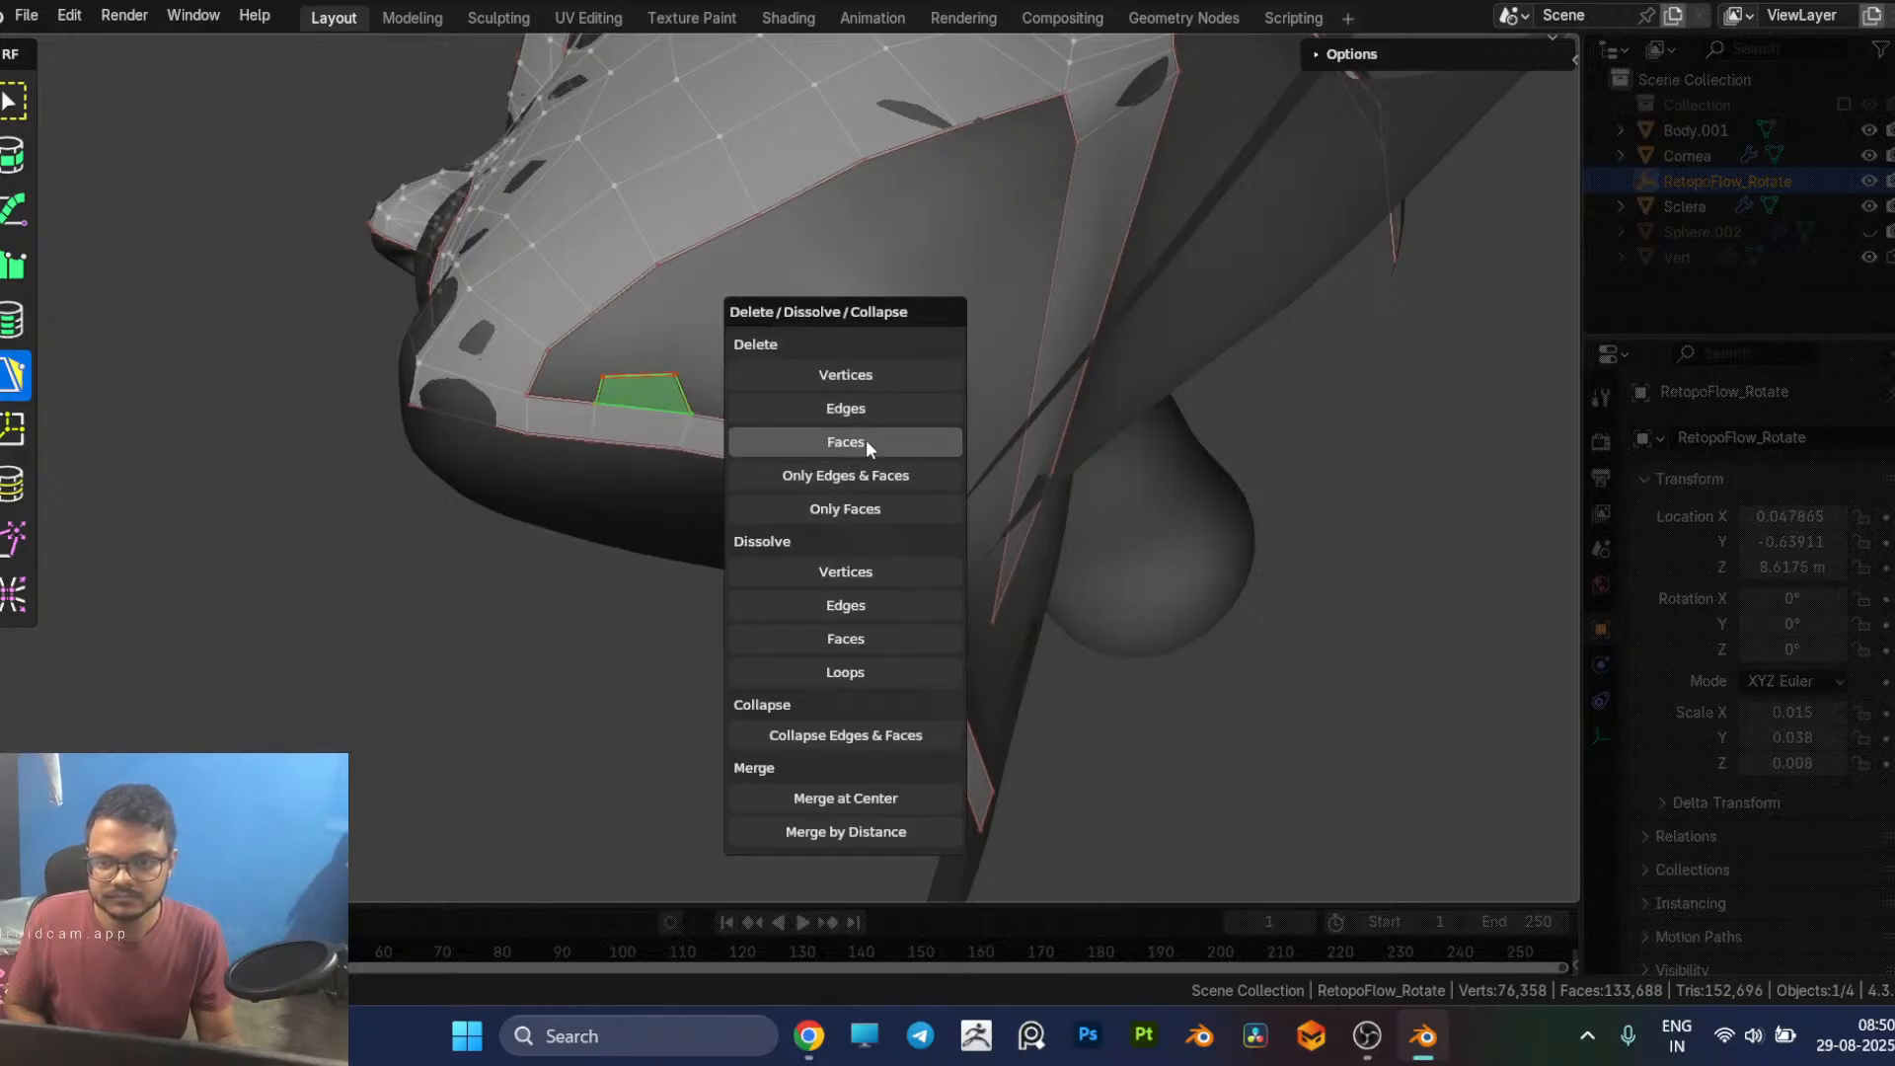
{"action": "left_click", "coordinate": [867, 444]}
{"action": "left_click", "coordinate": [651, 355], "text": "ctrl"}
{"action": "left_click", "coordinate": [638, 290], "text": "ctrl"}
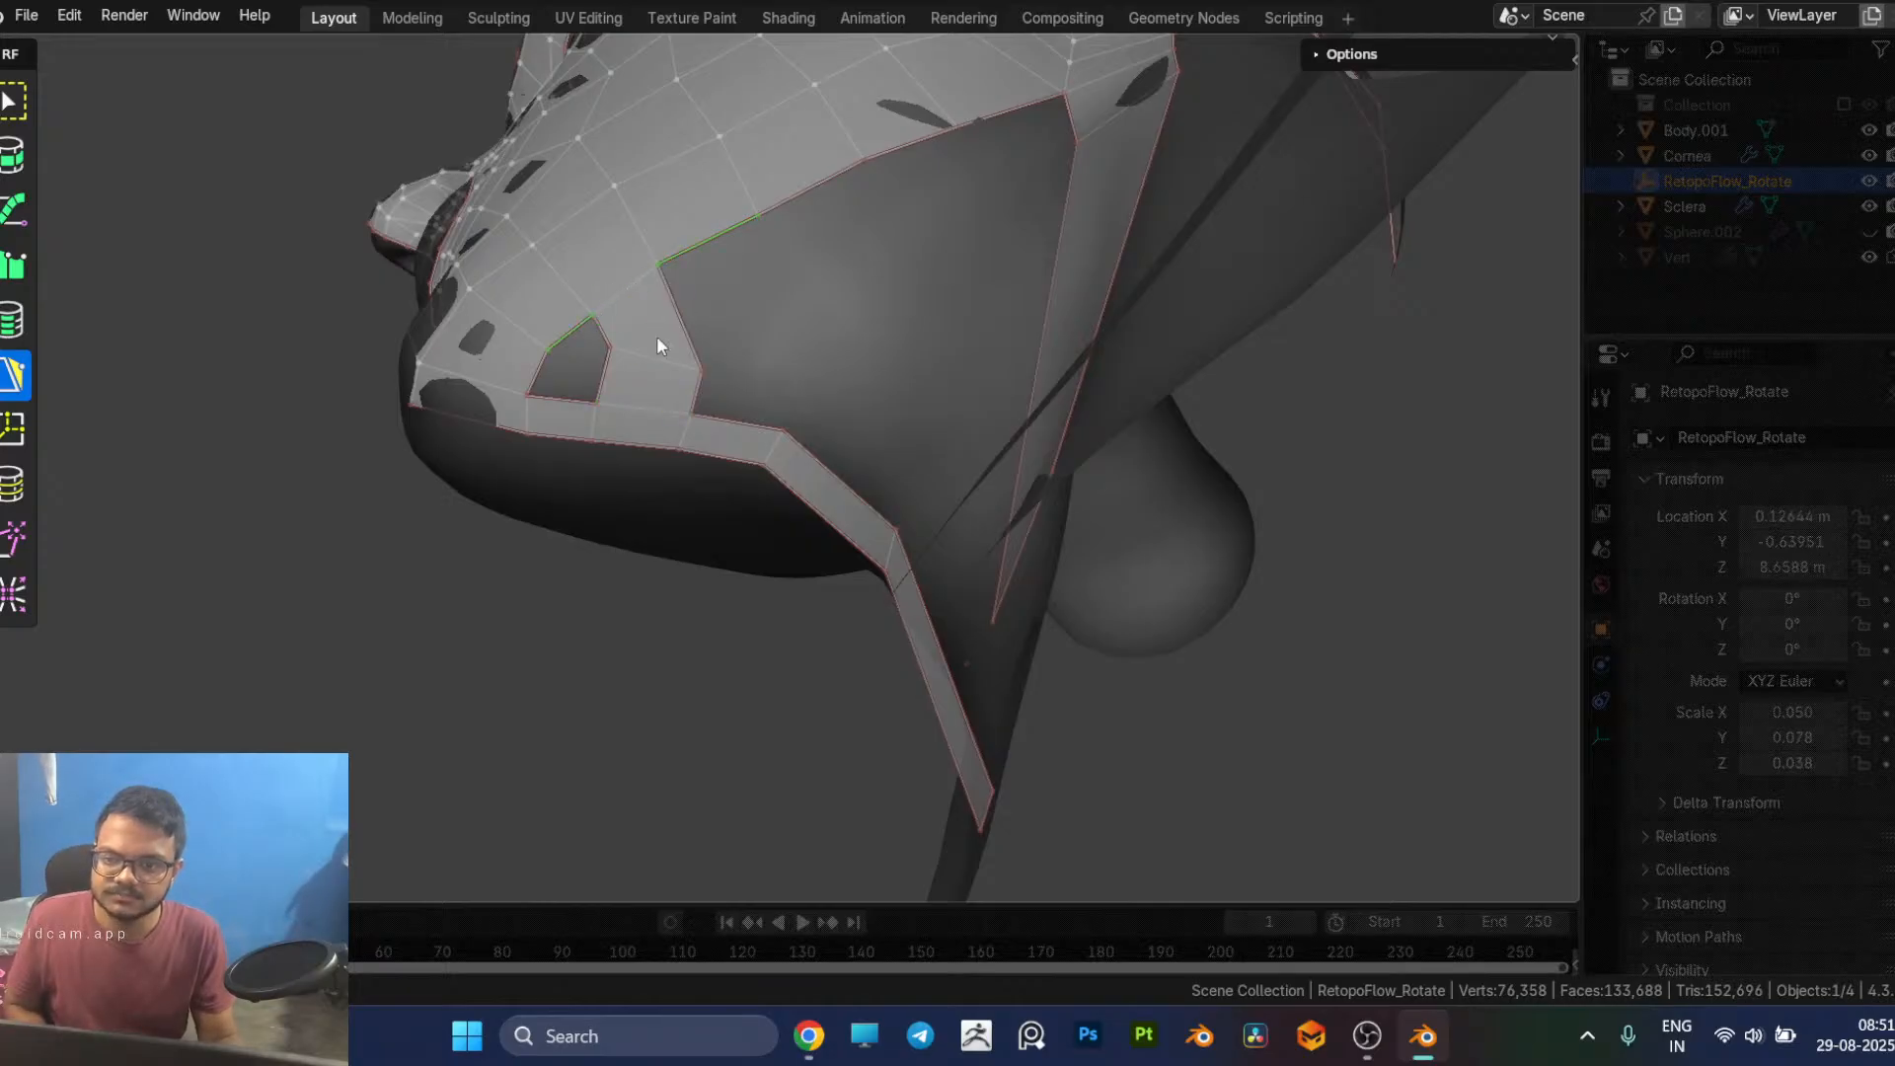
Step: Adjust the bridge's rear vertex and add two more quads behind it, joining the jaw edge to the under-chin strip
{"action": "middle_click_drag", "start_coordinate": [638, 365], "coordinate": [690, 380]}
{"action": "left_click_drag", "start_coordinate": [733, 343], "coordinate": [720, 338]}
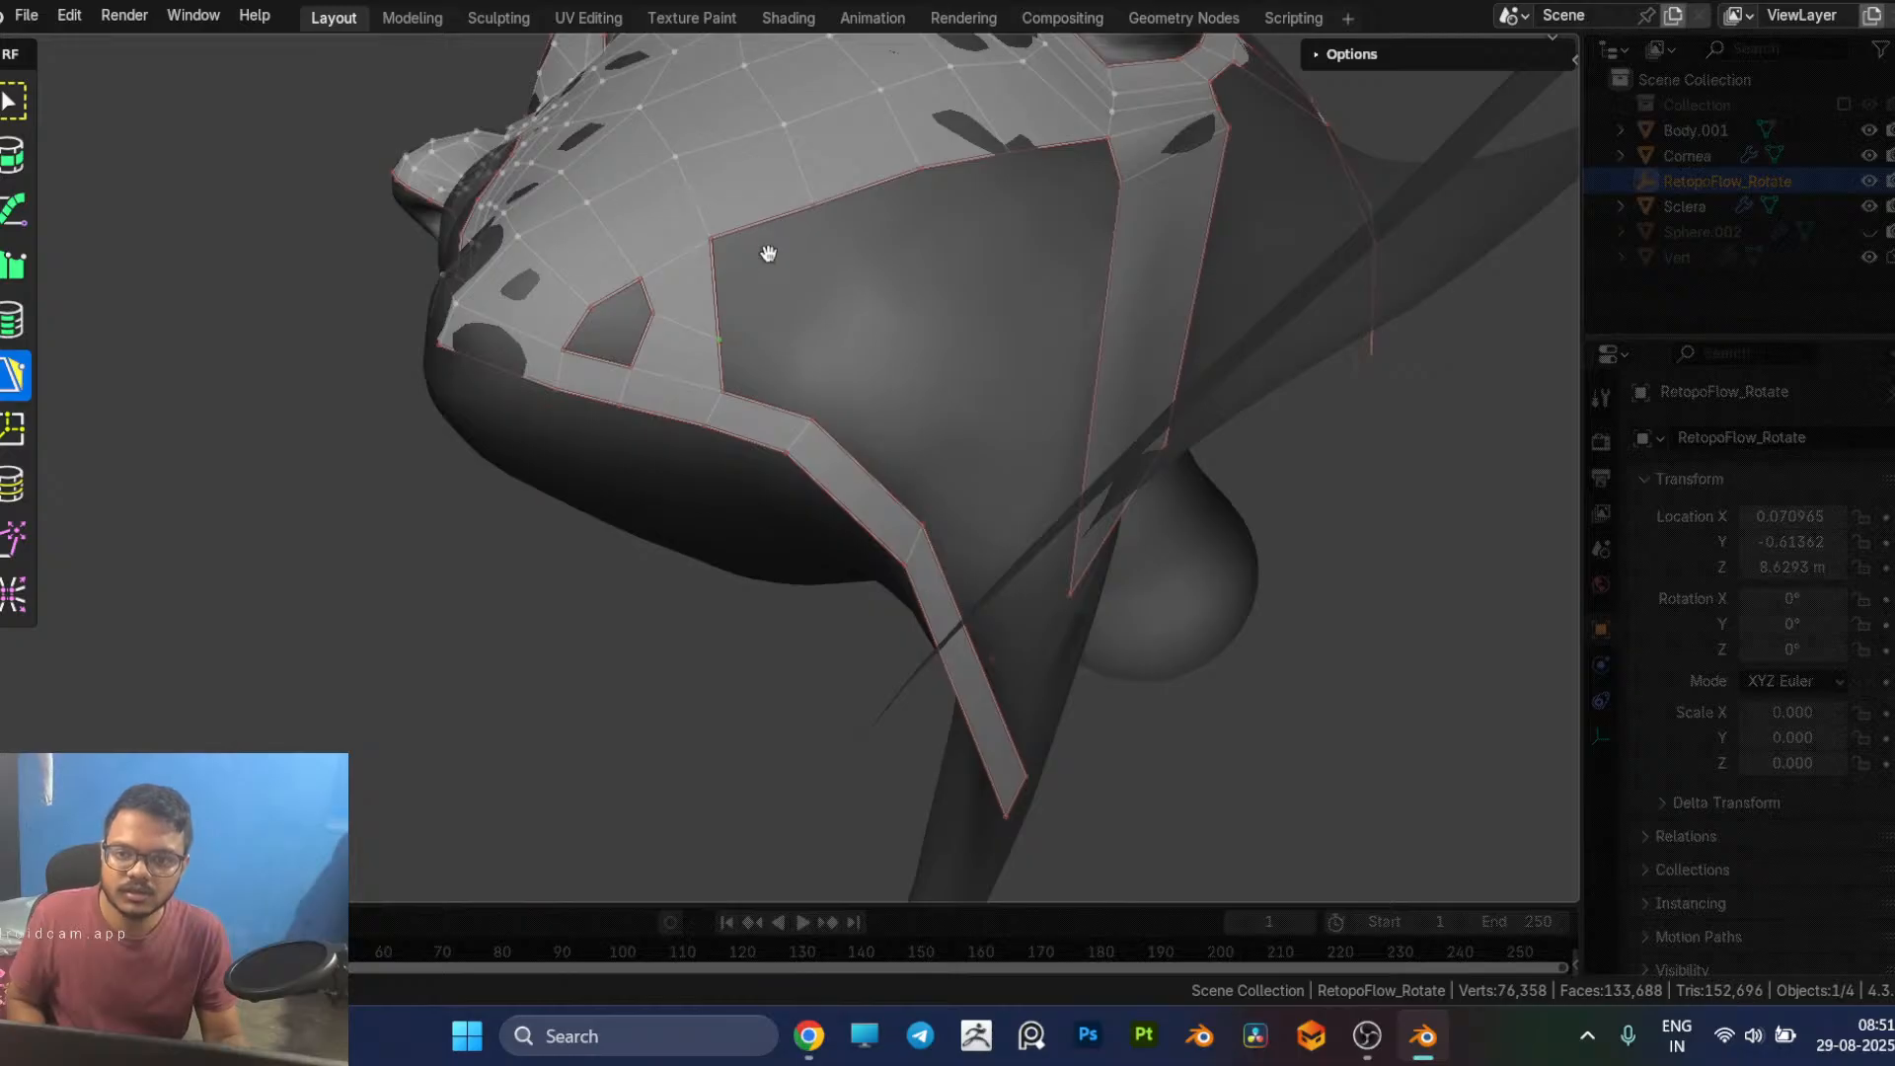
{"action": "left_click", "coordinate": [767, 325], "text": "ctrl"}
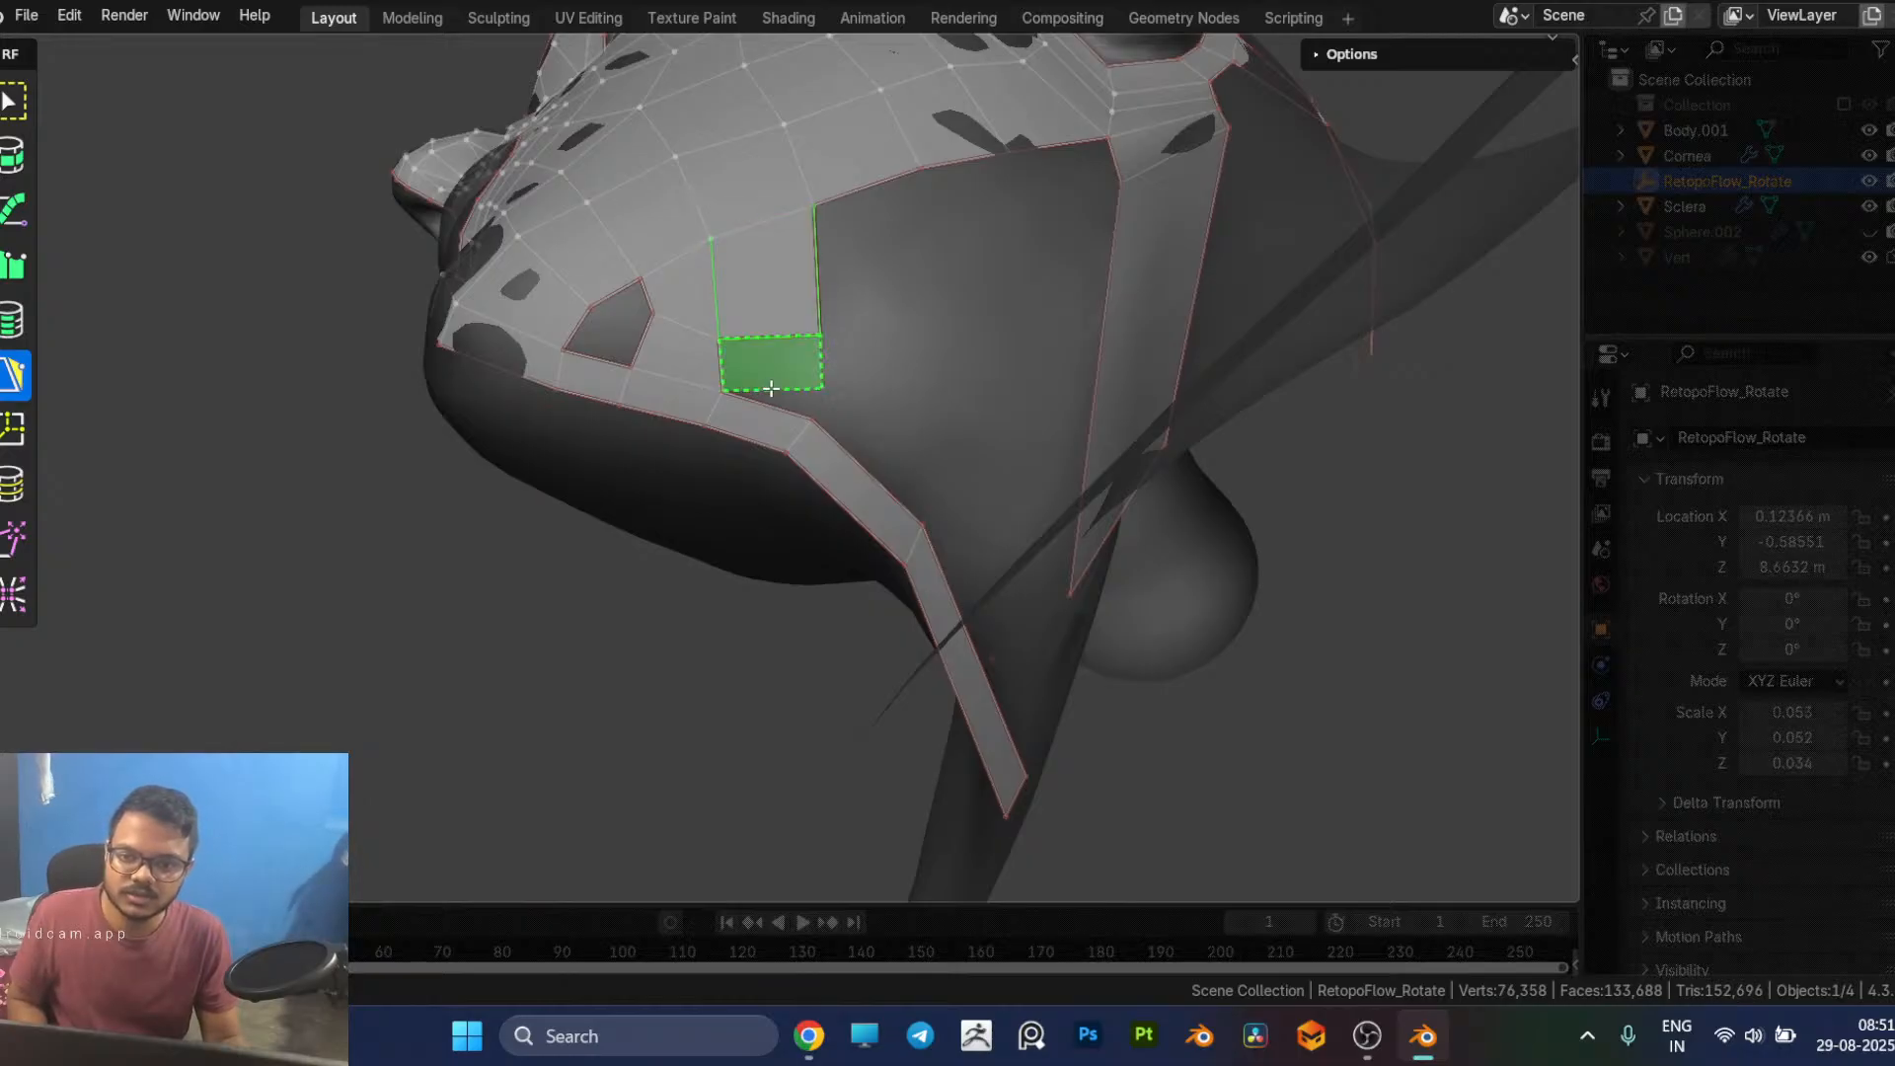
{"action": "left_click", "coordinate": [770, 402], "text": "ctrl"}
{"action": "middle_click_drag", "start_coordinate": [767, 407], "coordinate": [856, 425]}
Step: Fill the remaining hole behind the chin with two quads and merge the loose corner into the jaw edge
{"action": "left_click", "coordinate": [849, 419]}
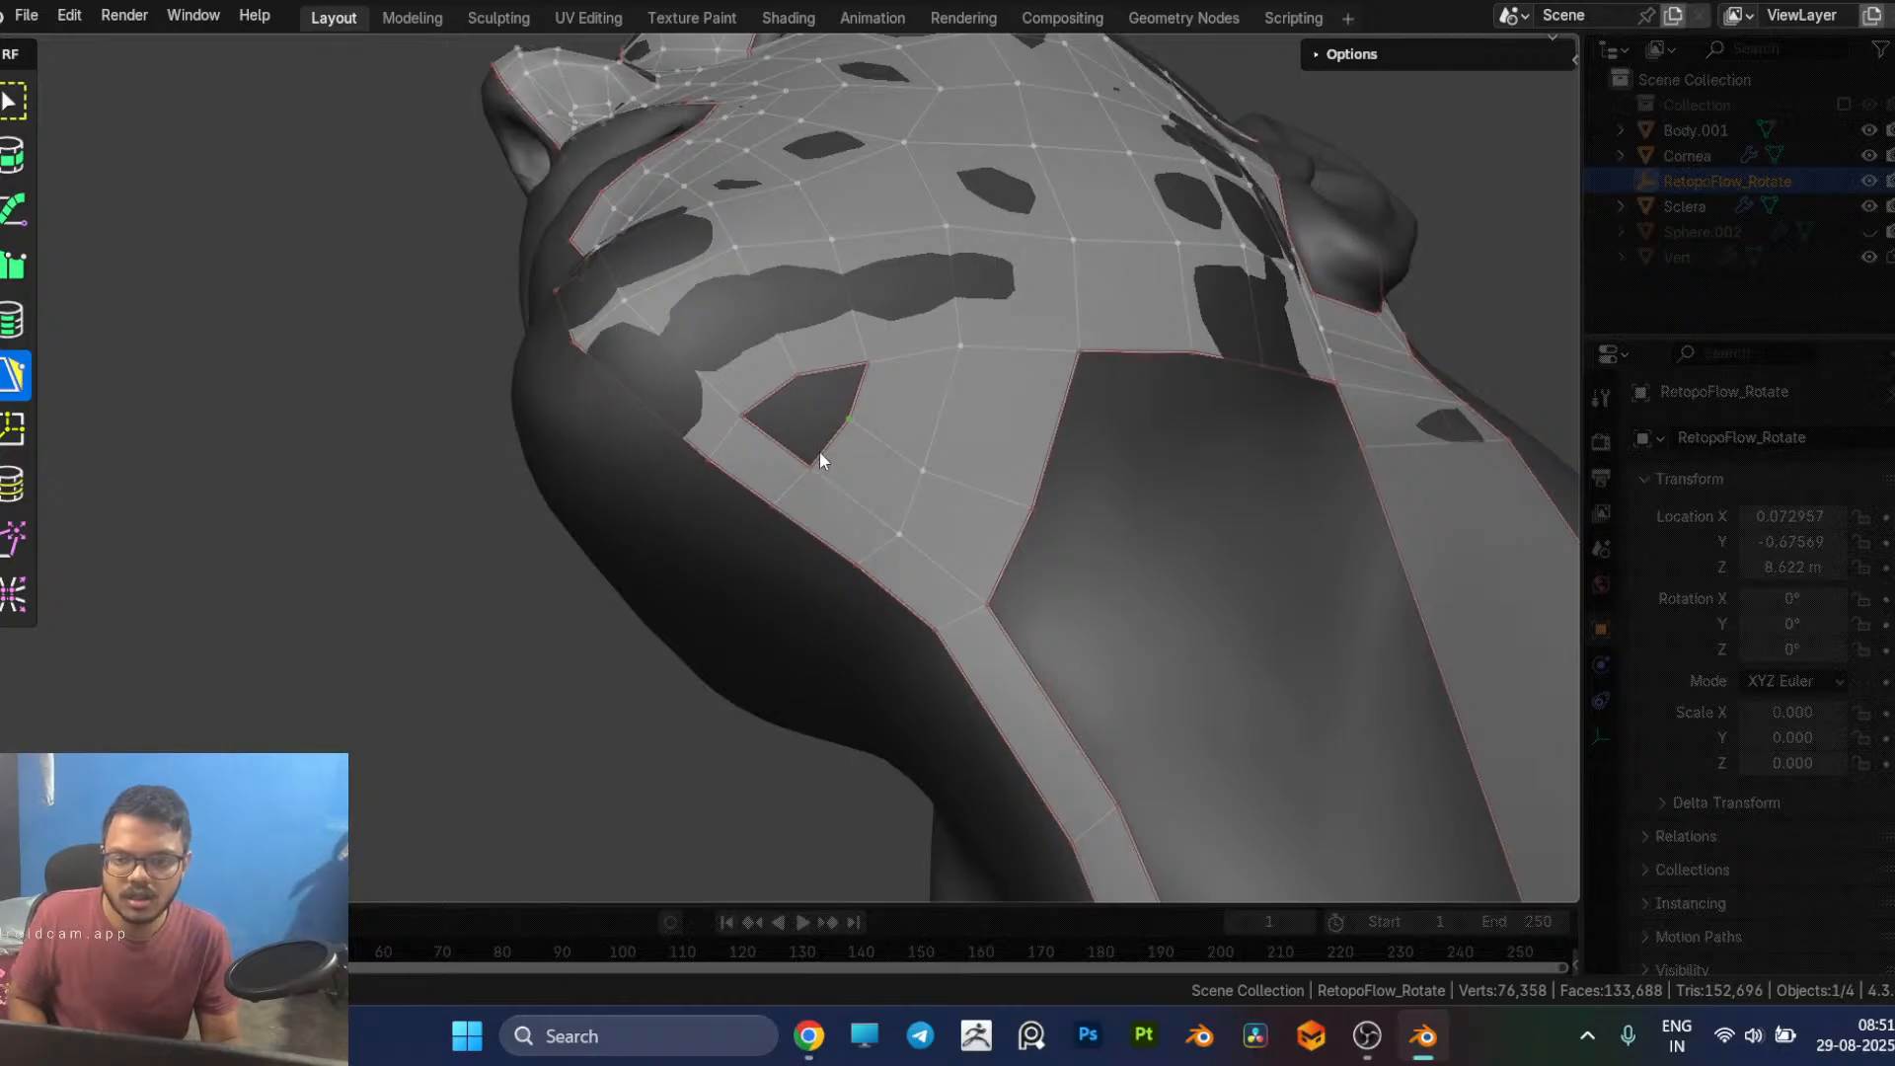
{"action": "left_click", "coordinate": [818, 432]}
{"action": "left_click", "coordinate": [817, 431], "text": "ctrl"}
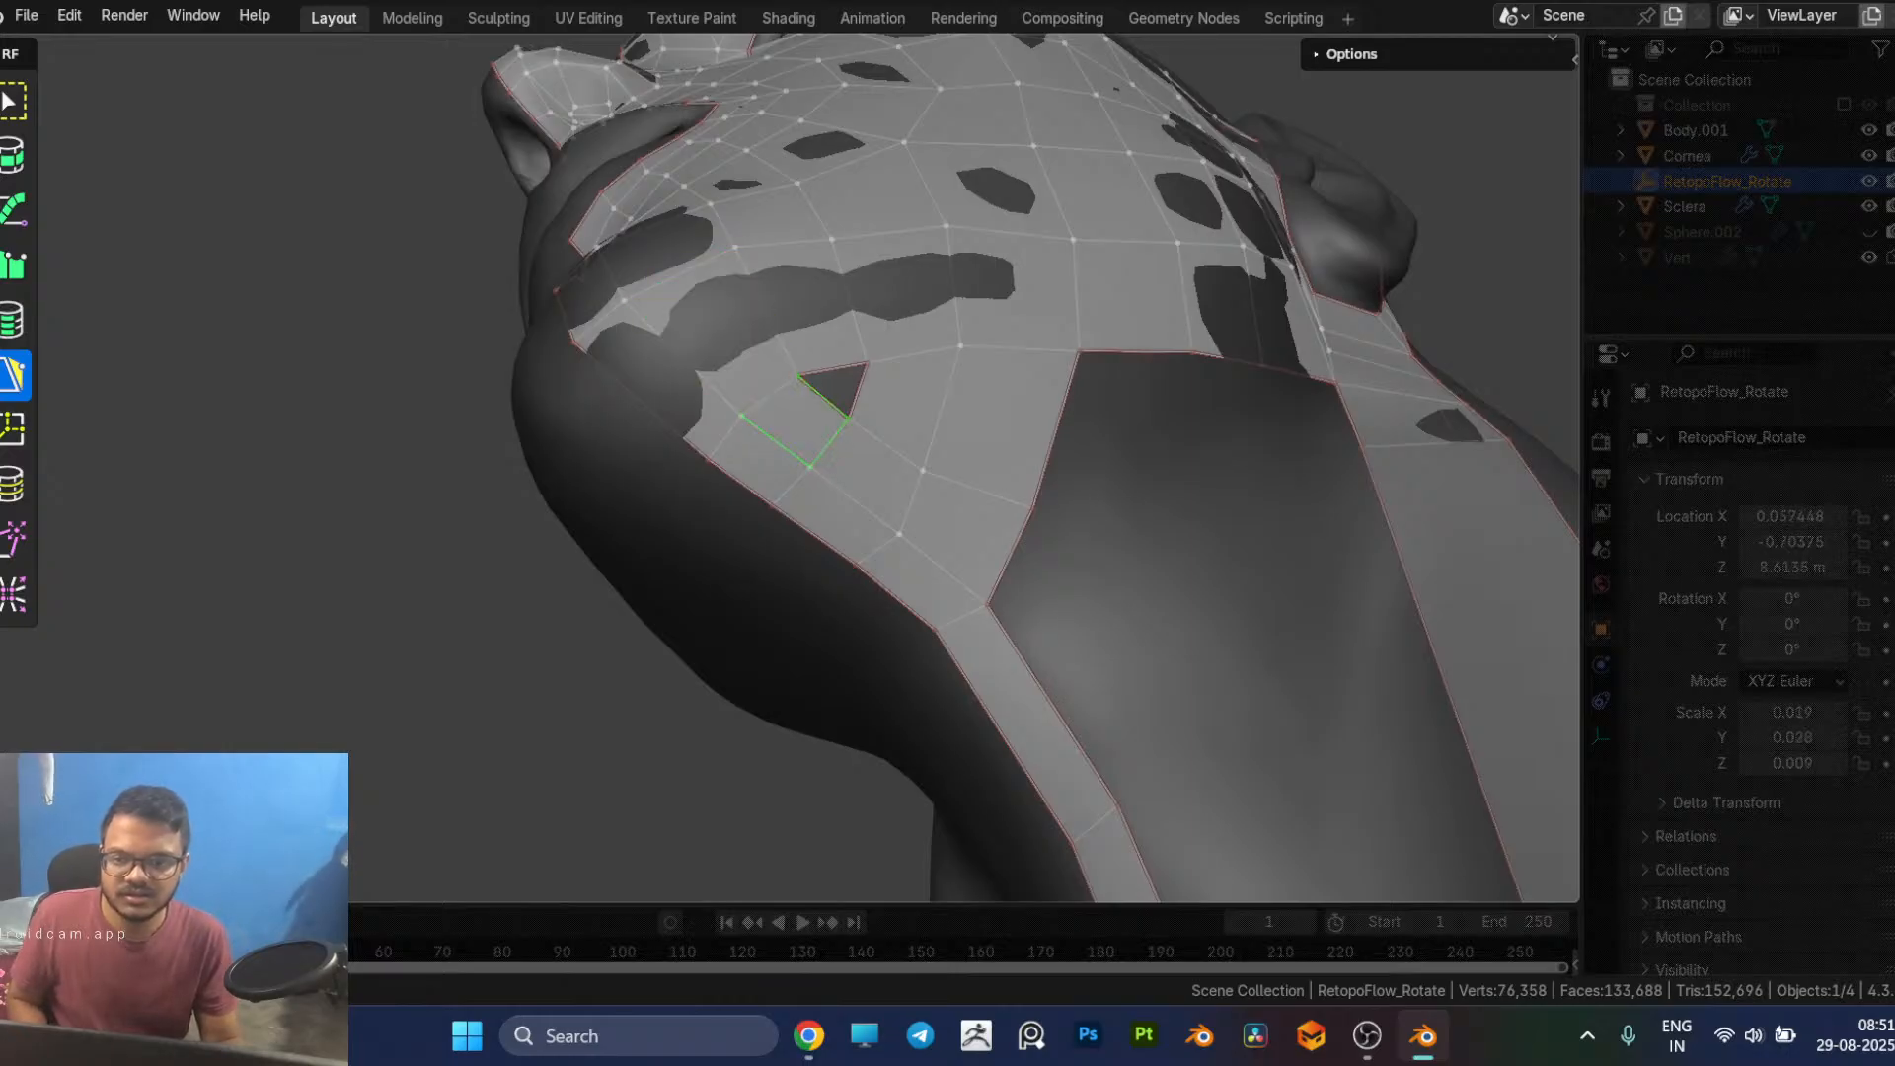
{"action": "left_click", "coordinate": [867, 389], "text": "ctrl"}
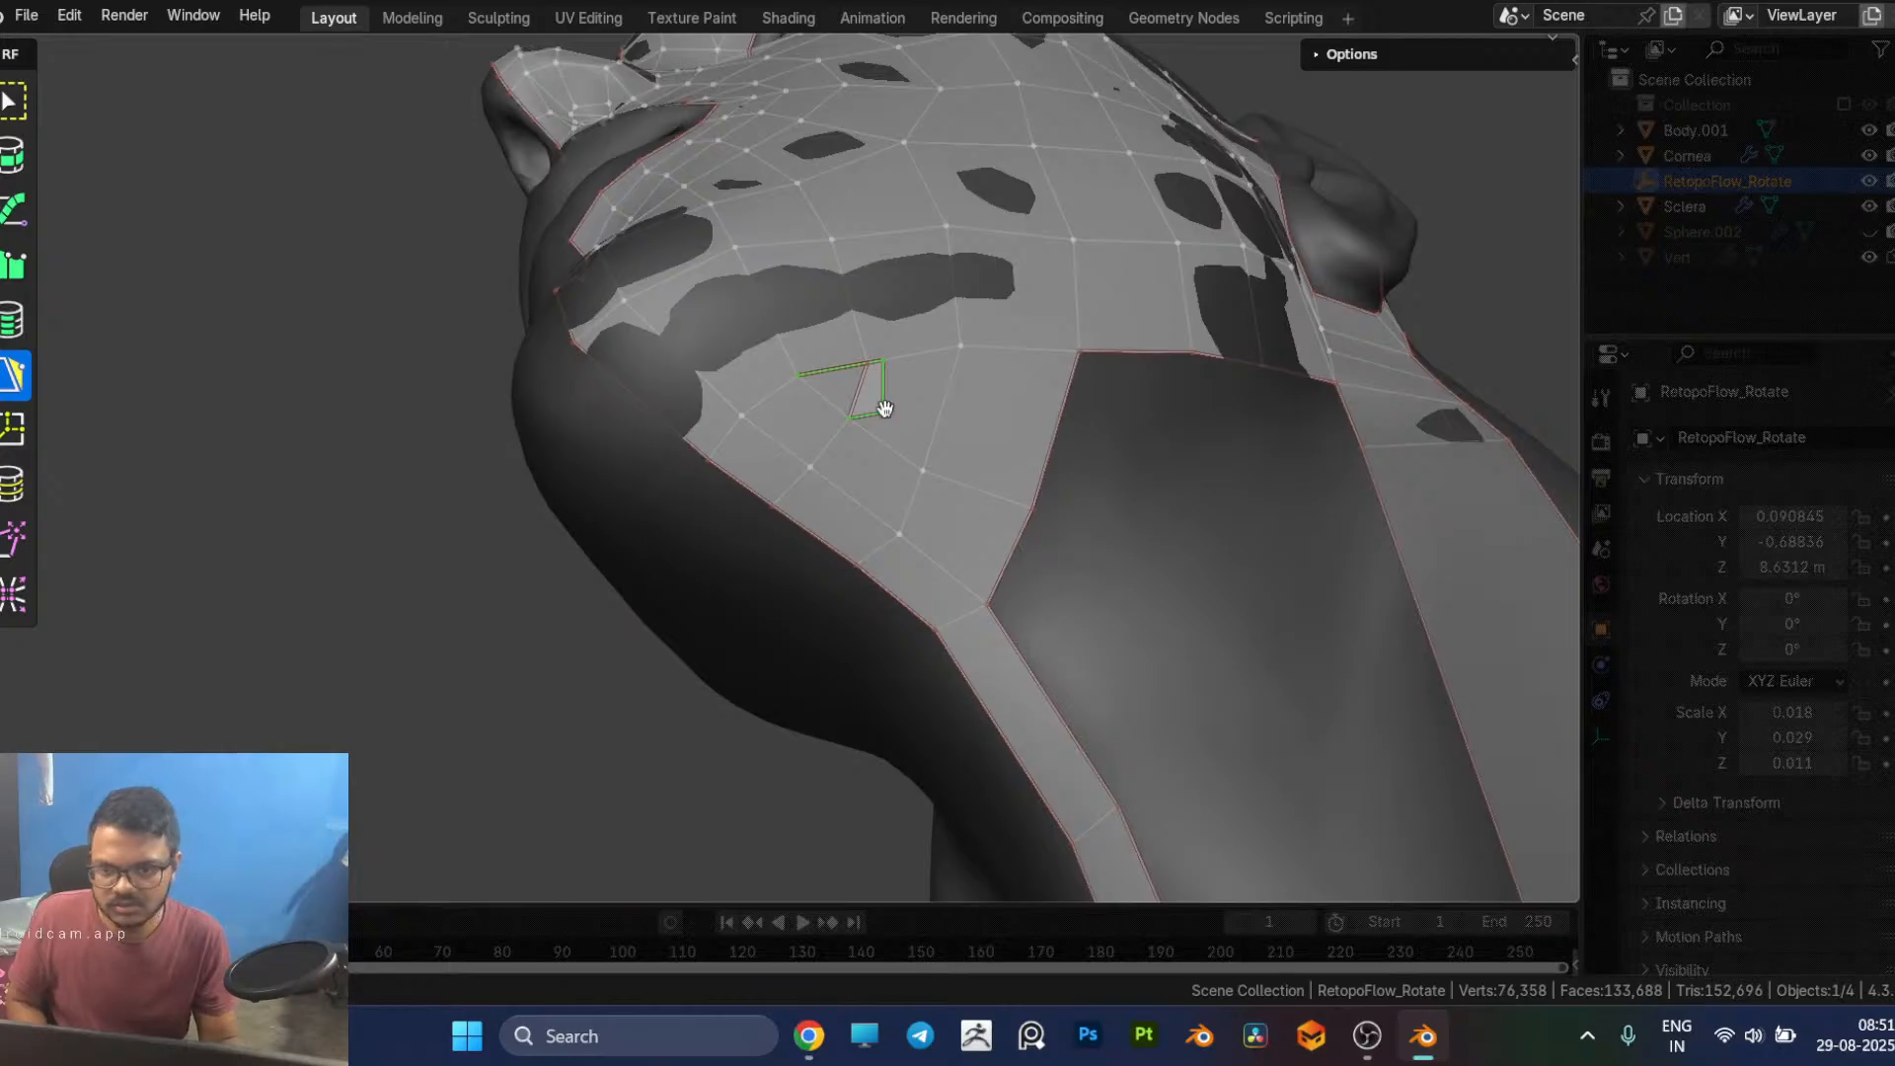
{"action": "left_click_drag", "start_coordinate": [883, 410], "coordinate": [890, 351]}
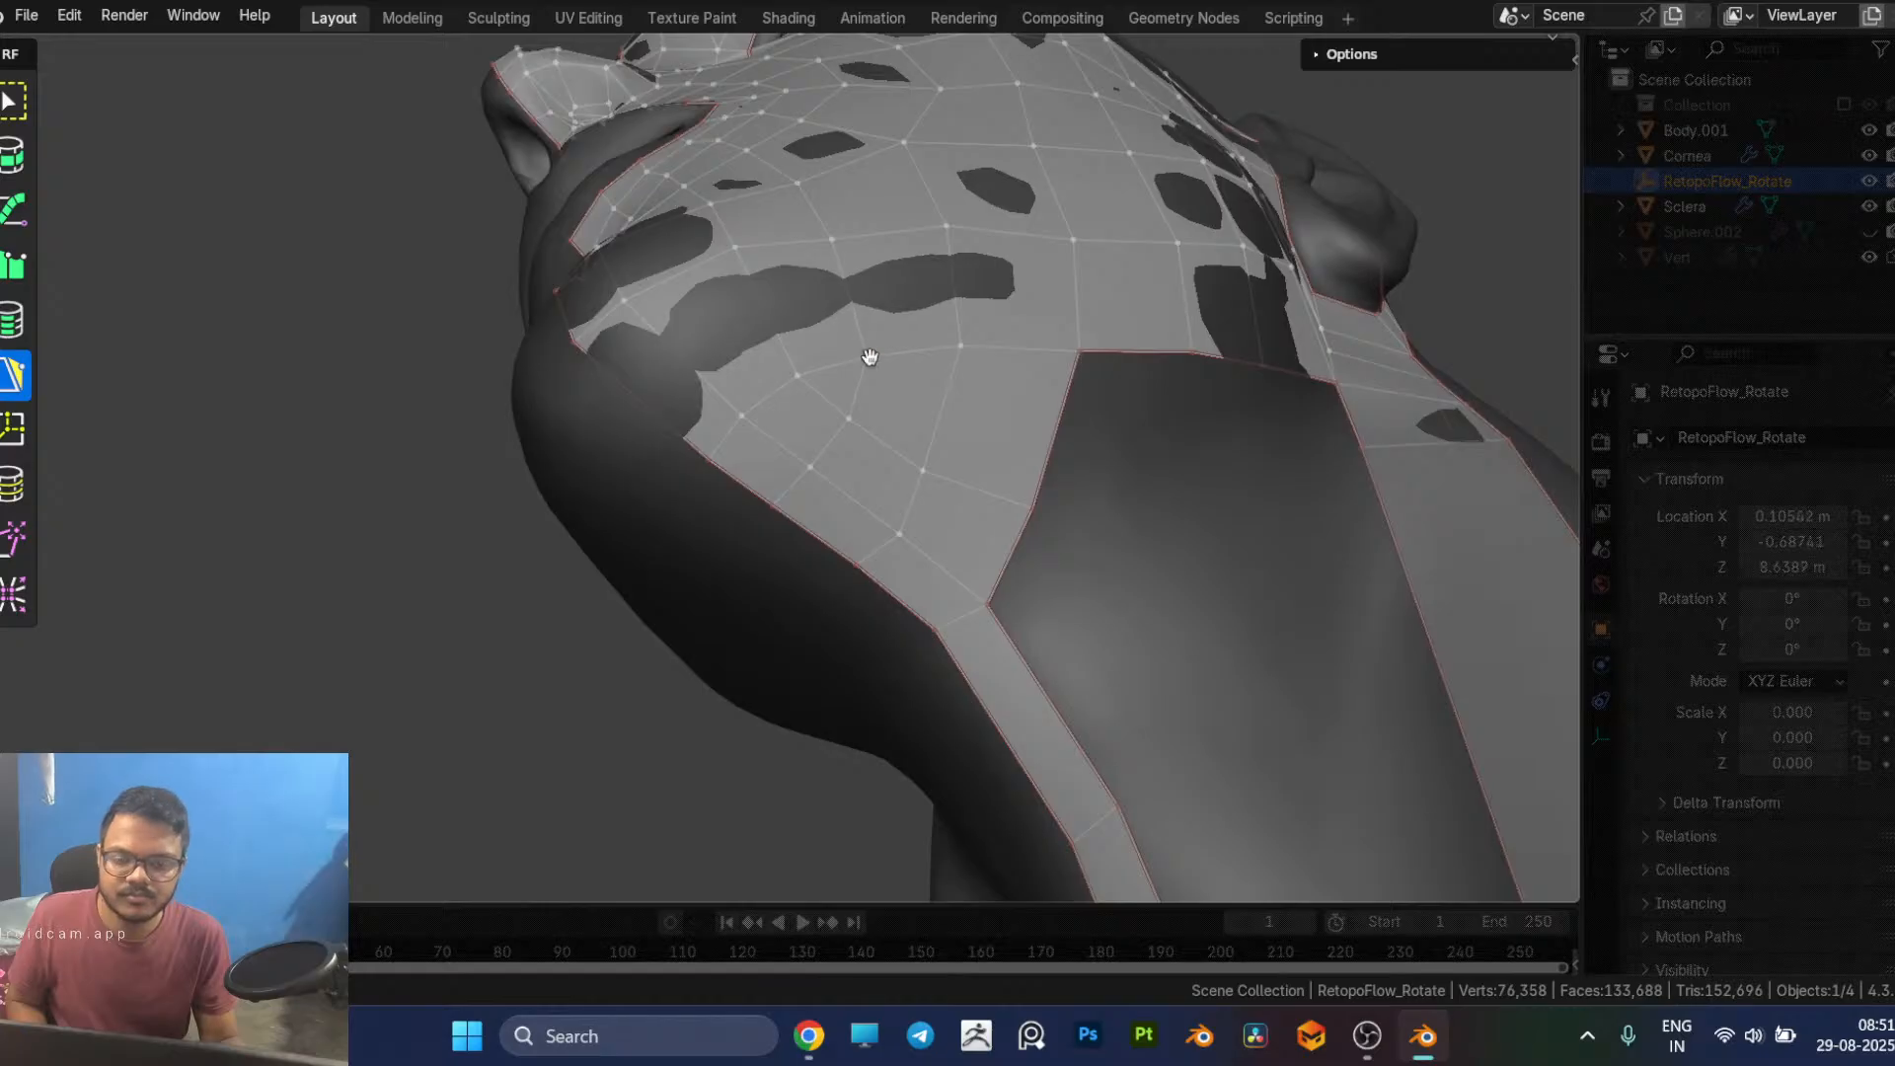
Step: Reposition the vertices of the new faces under the chin and jaw to even out the quad spacing
{"action": "middle_click_drag", "start_coordinate": [953, 435], "coordinate": [846, 368]}
{"action": "left_click_drag", "start_coordinate": [845, 360], "coordinate": [820, 303]}
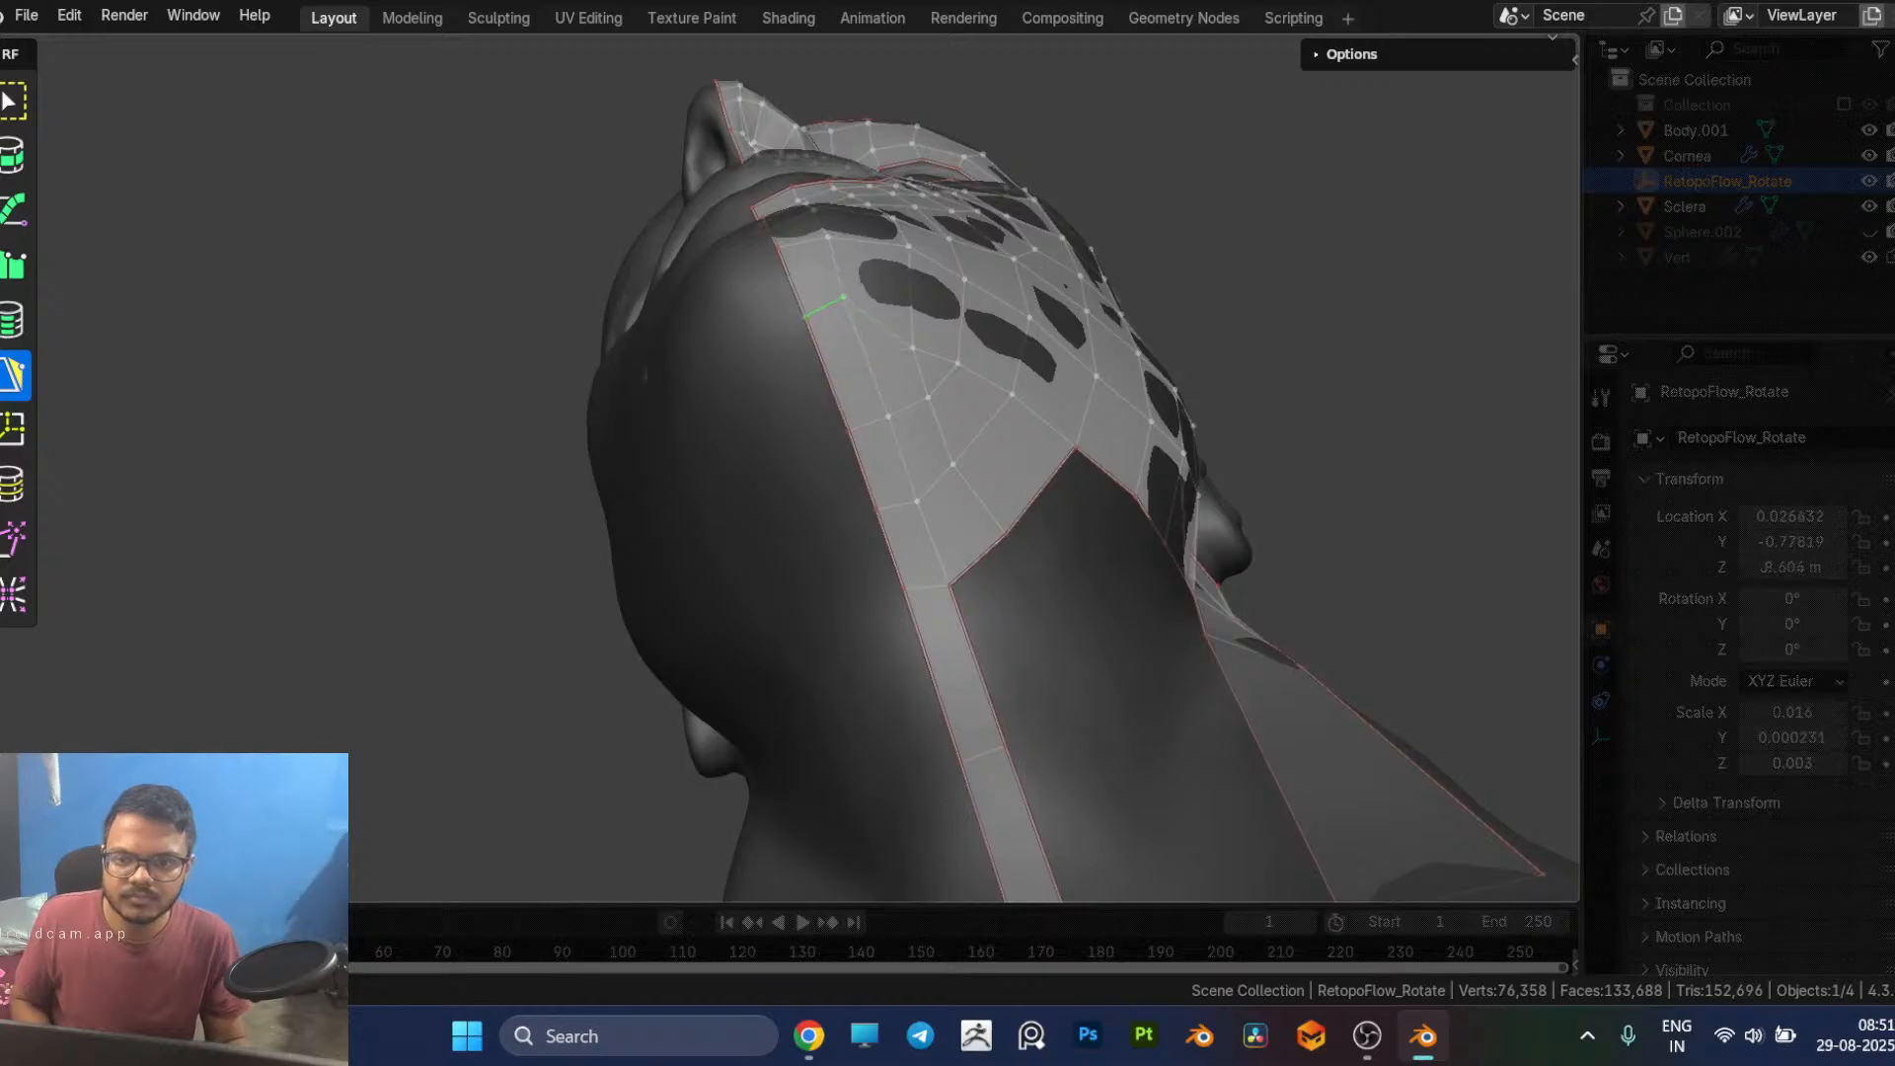
{"action": "middle_click_drag", "start_coordinate": [844, 329], "coordinate": [794, 447]}
{"action": "left_click", "coordinate": [828, 372]}
{"action": "left_click", "coordinate": [796, 422]}
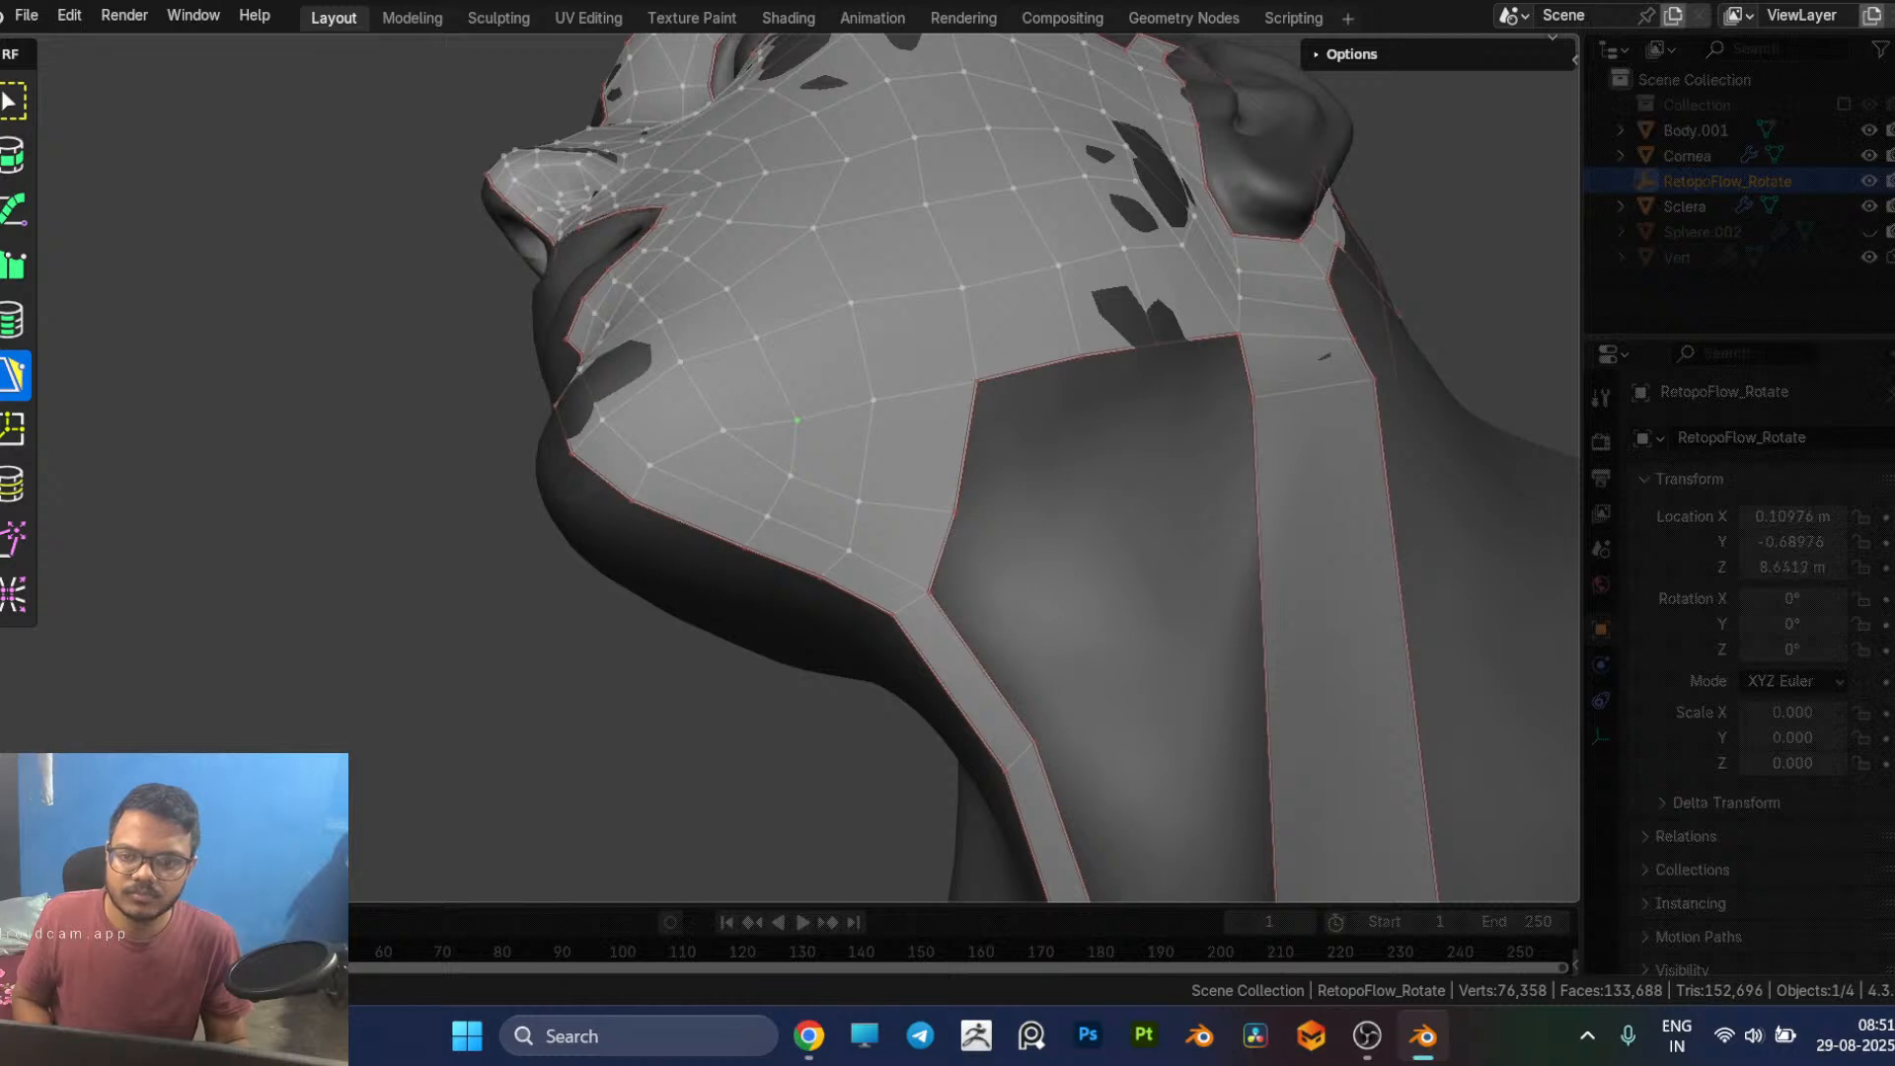
{"action": "middle_click_drag", "start_coordinate": [814, 477], "coordinate": [823, 530]}
{"action": "left_click_drag", "start_coordinate": [869, 504], "coordinate": [935, 467]}
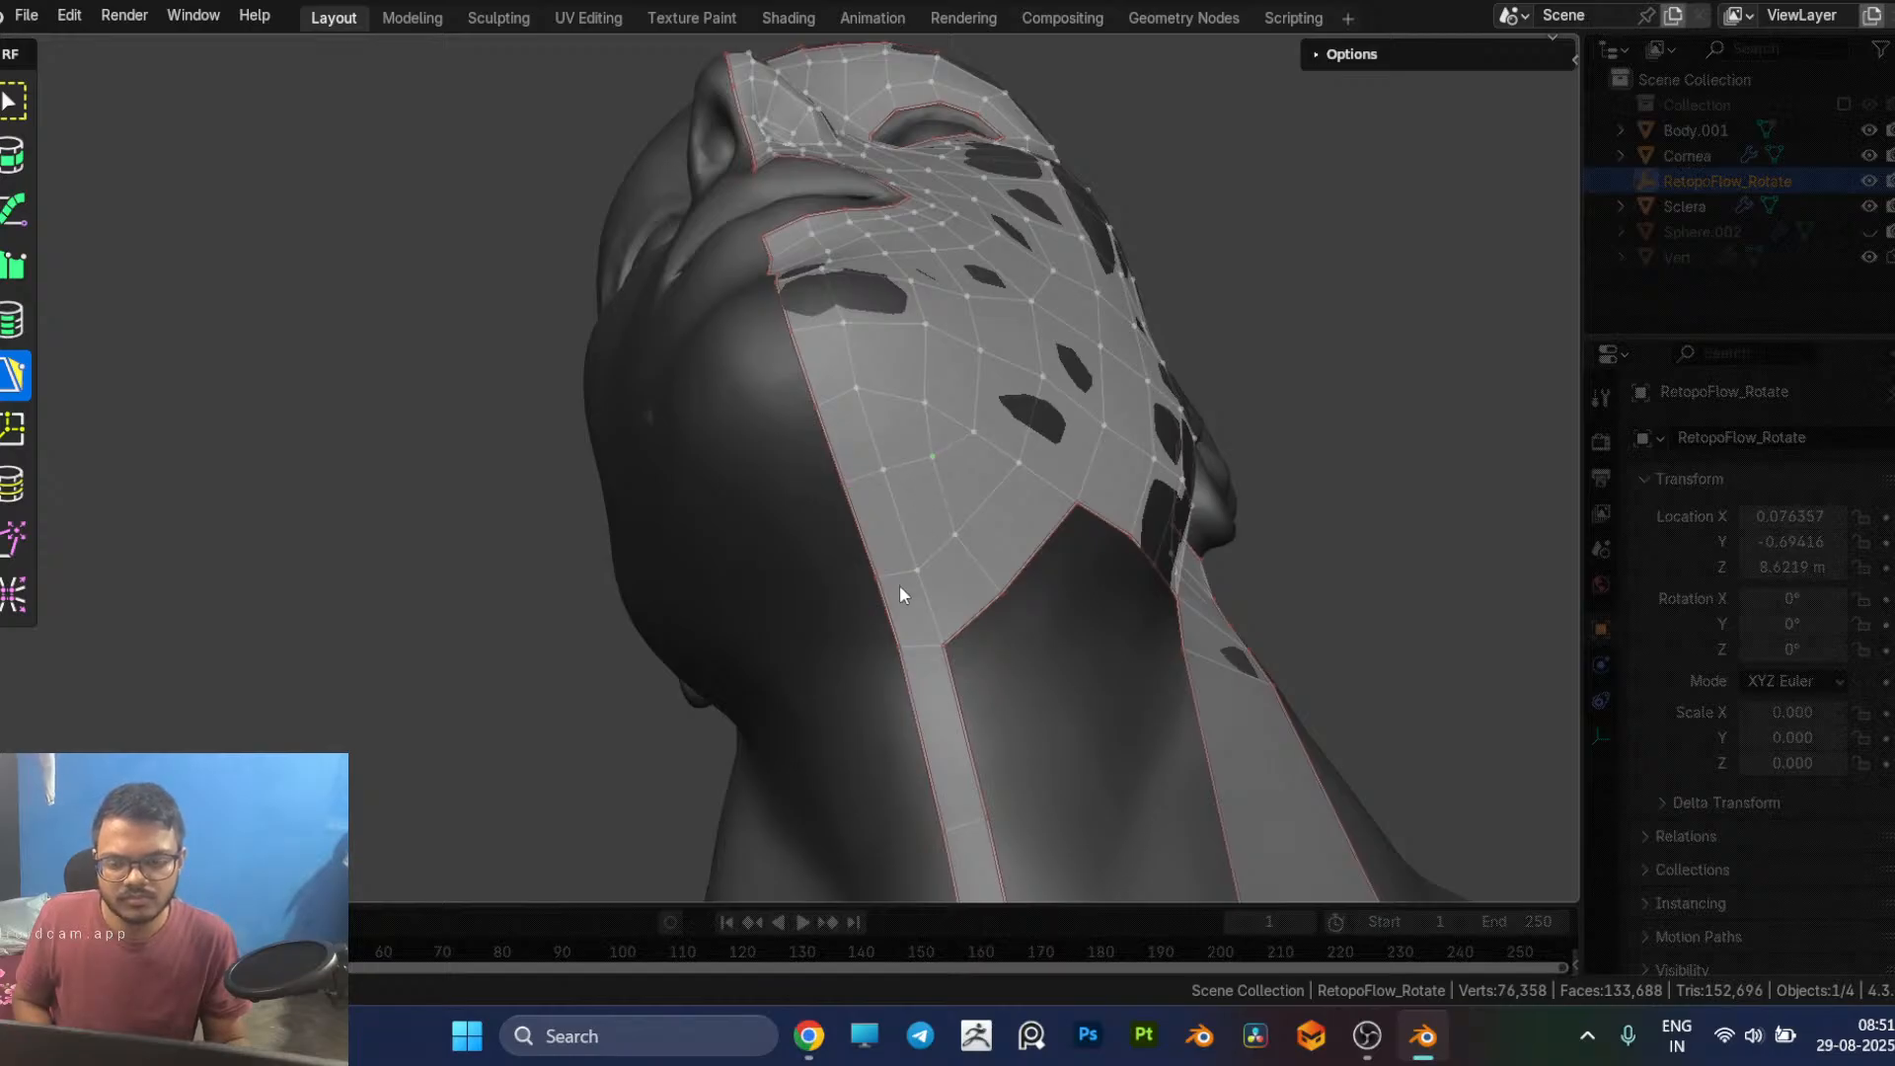
{"action": "left_click_drag", "start_coordinate": [898, 579], "coordinate": [957, 509]}
{"action": "middle_click_drag", "start_coordinate": [958, 513], "coordinate": [878, 608]}
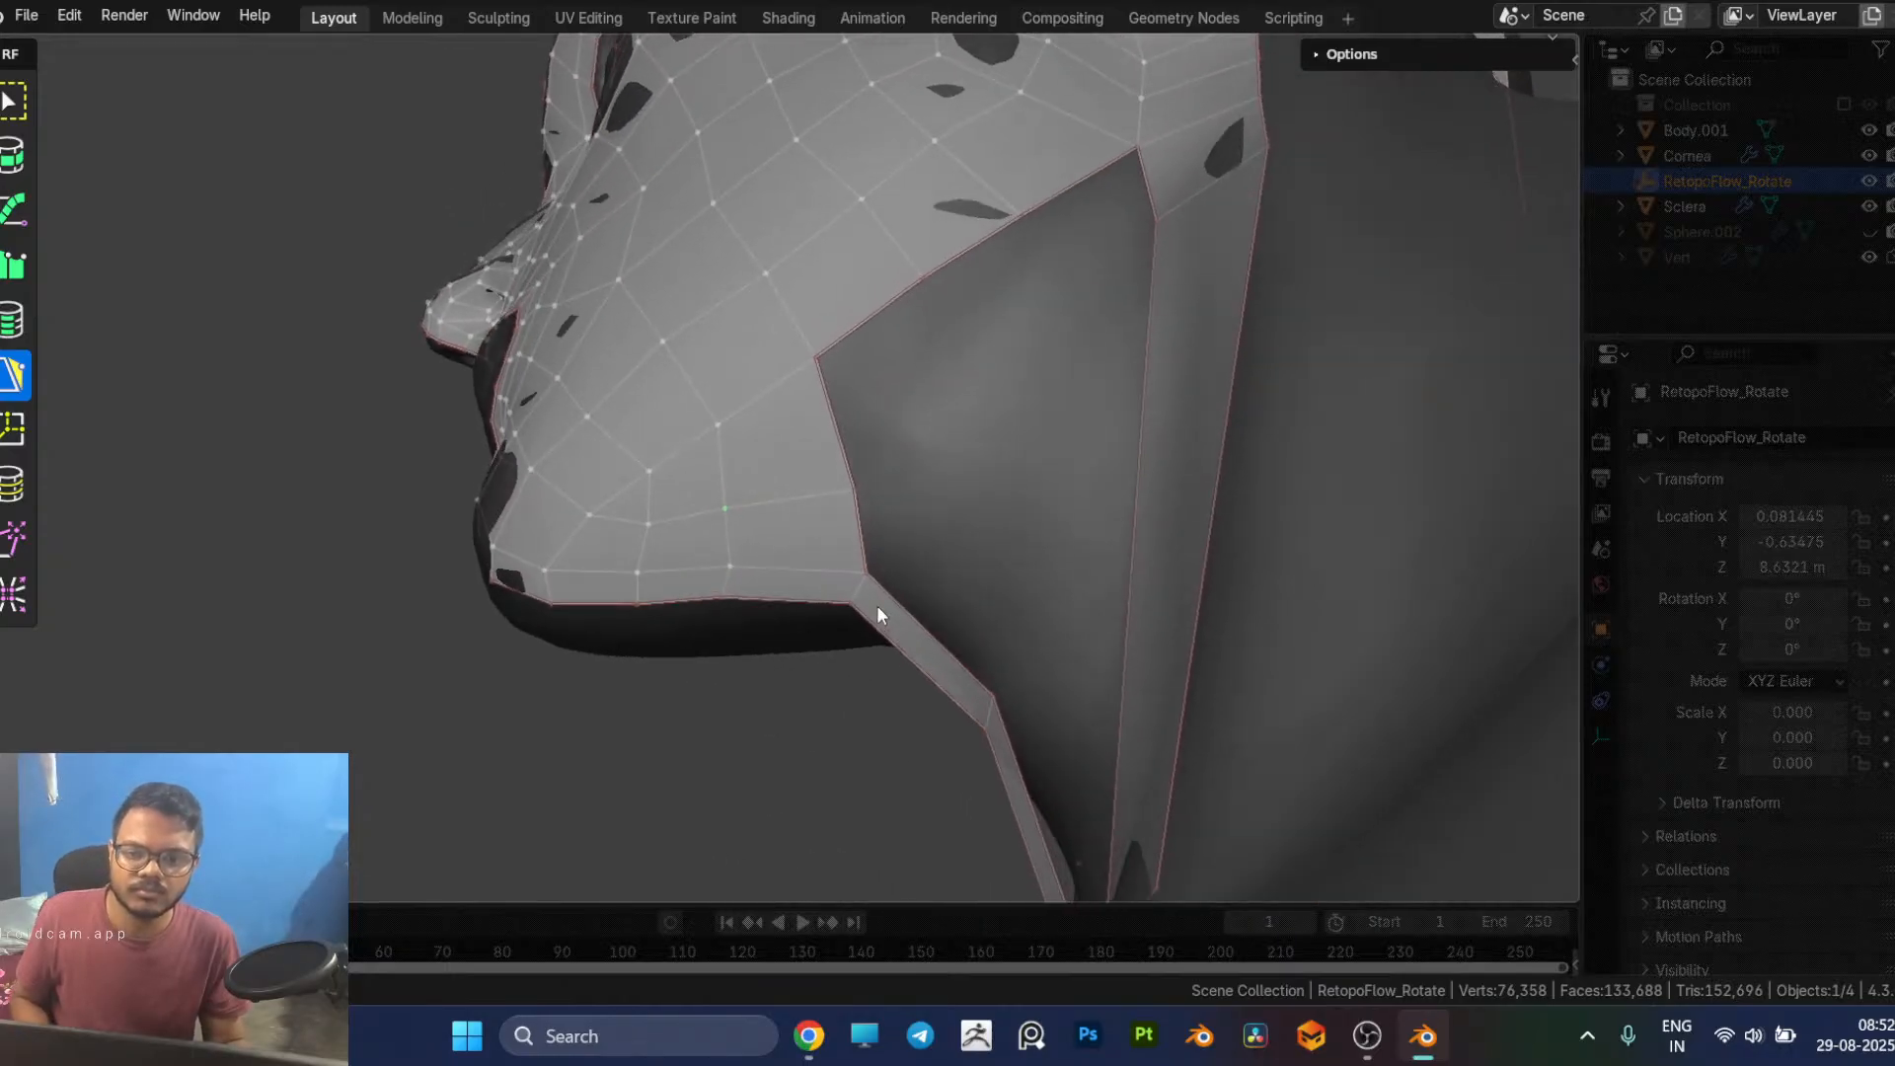
Step: Shift the rear edge of the under-chin patch toward the chin and adjust its corner at the throat strip
{"action": "left_click_drag", "start_coordinate": [857, 588], "coordinate": [819, 581]}
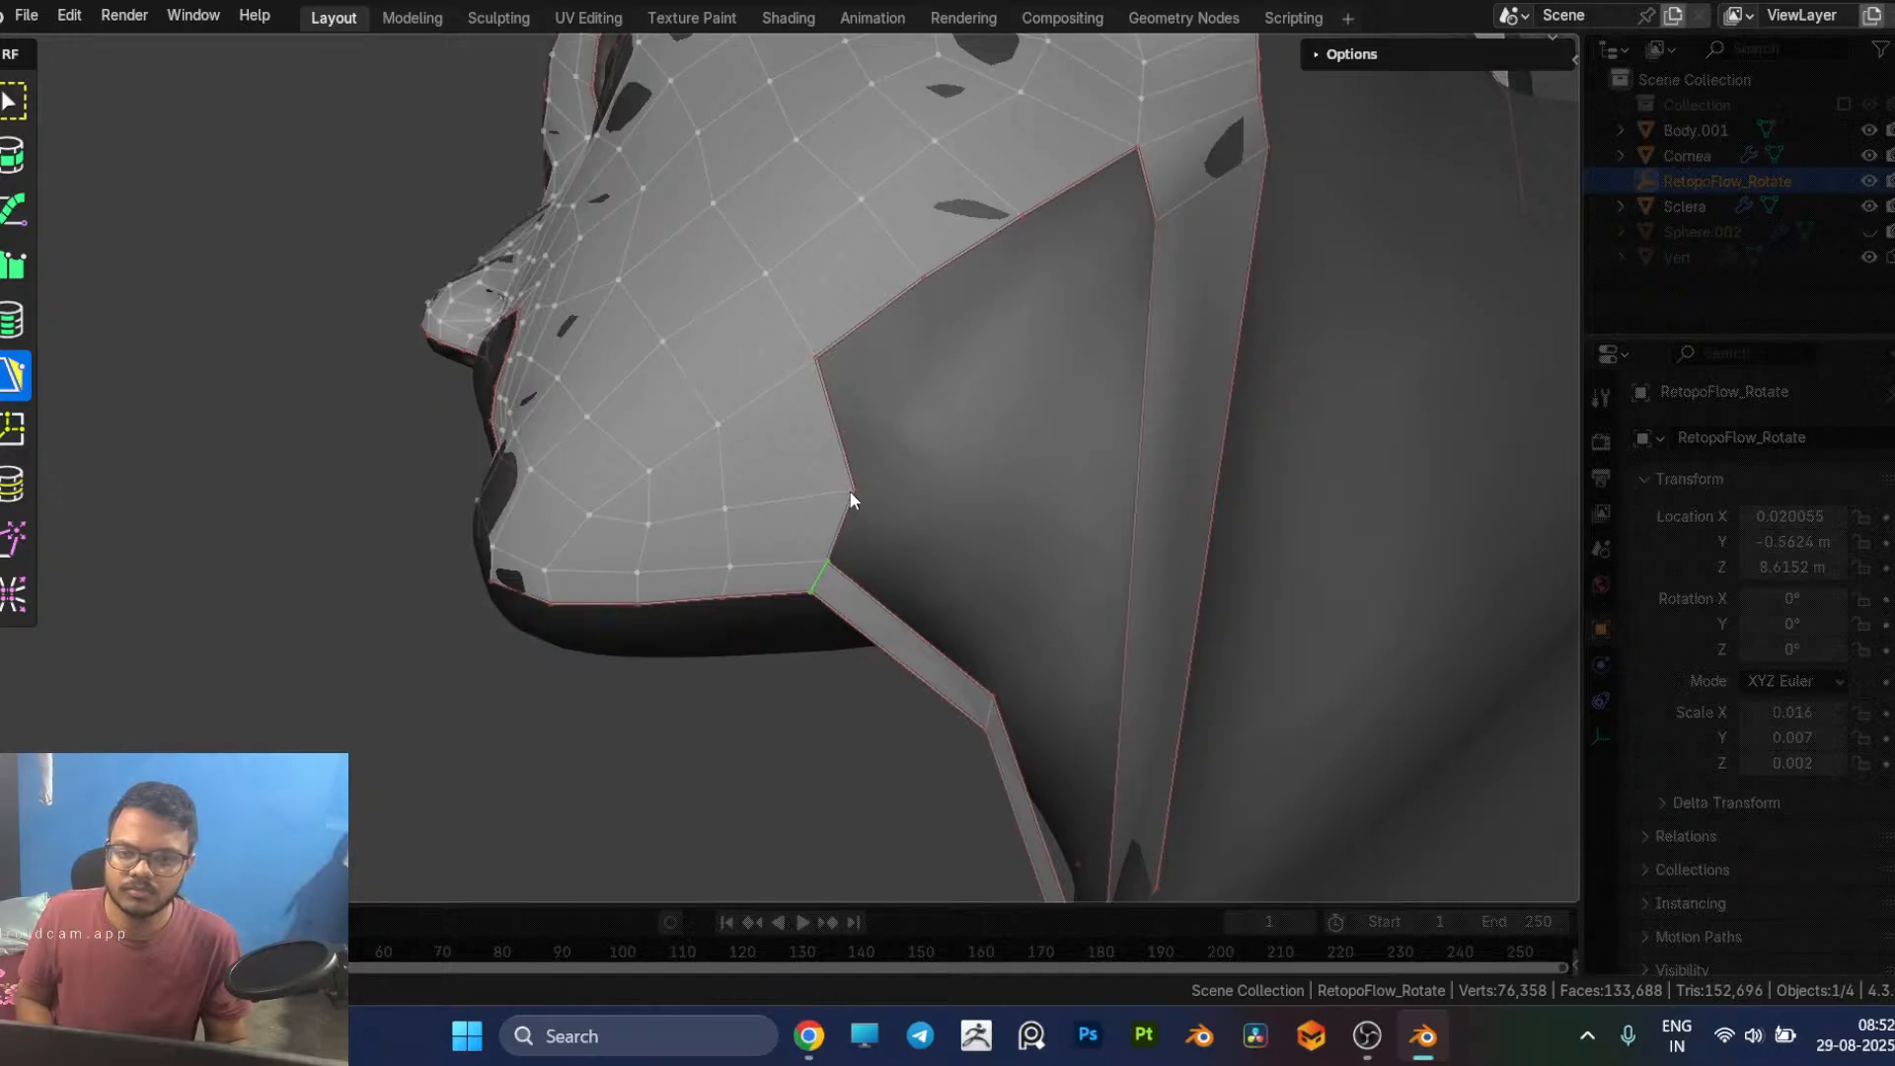
{"action": "left_click_drag", "start_coordinate": [849, 493], "coordinate": [821, 468]}
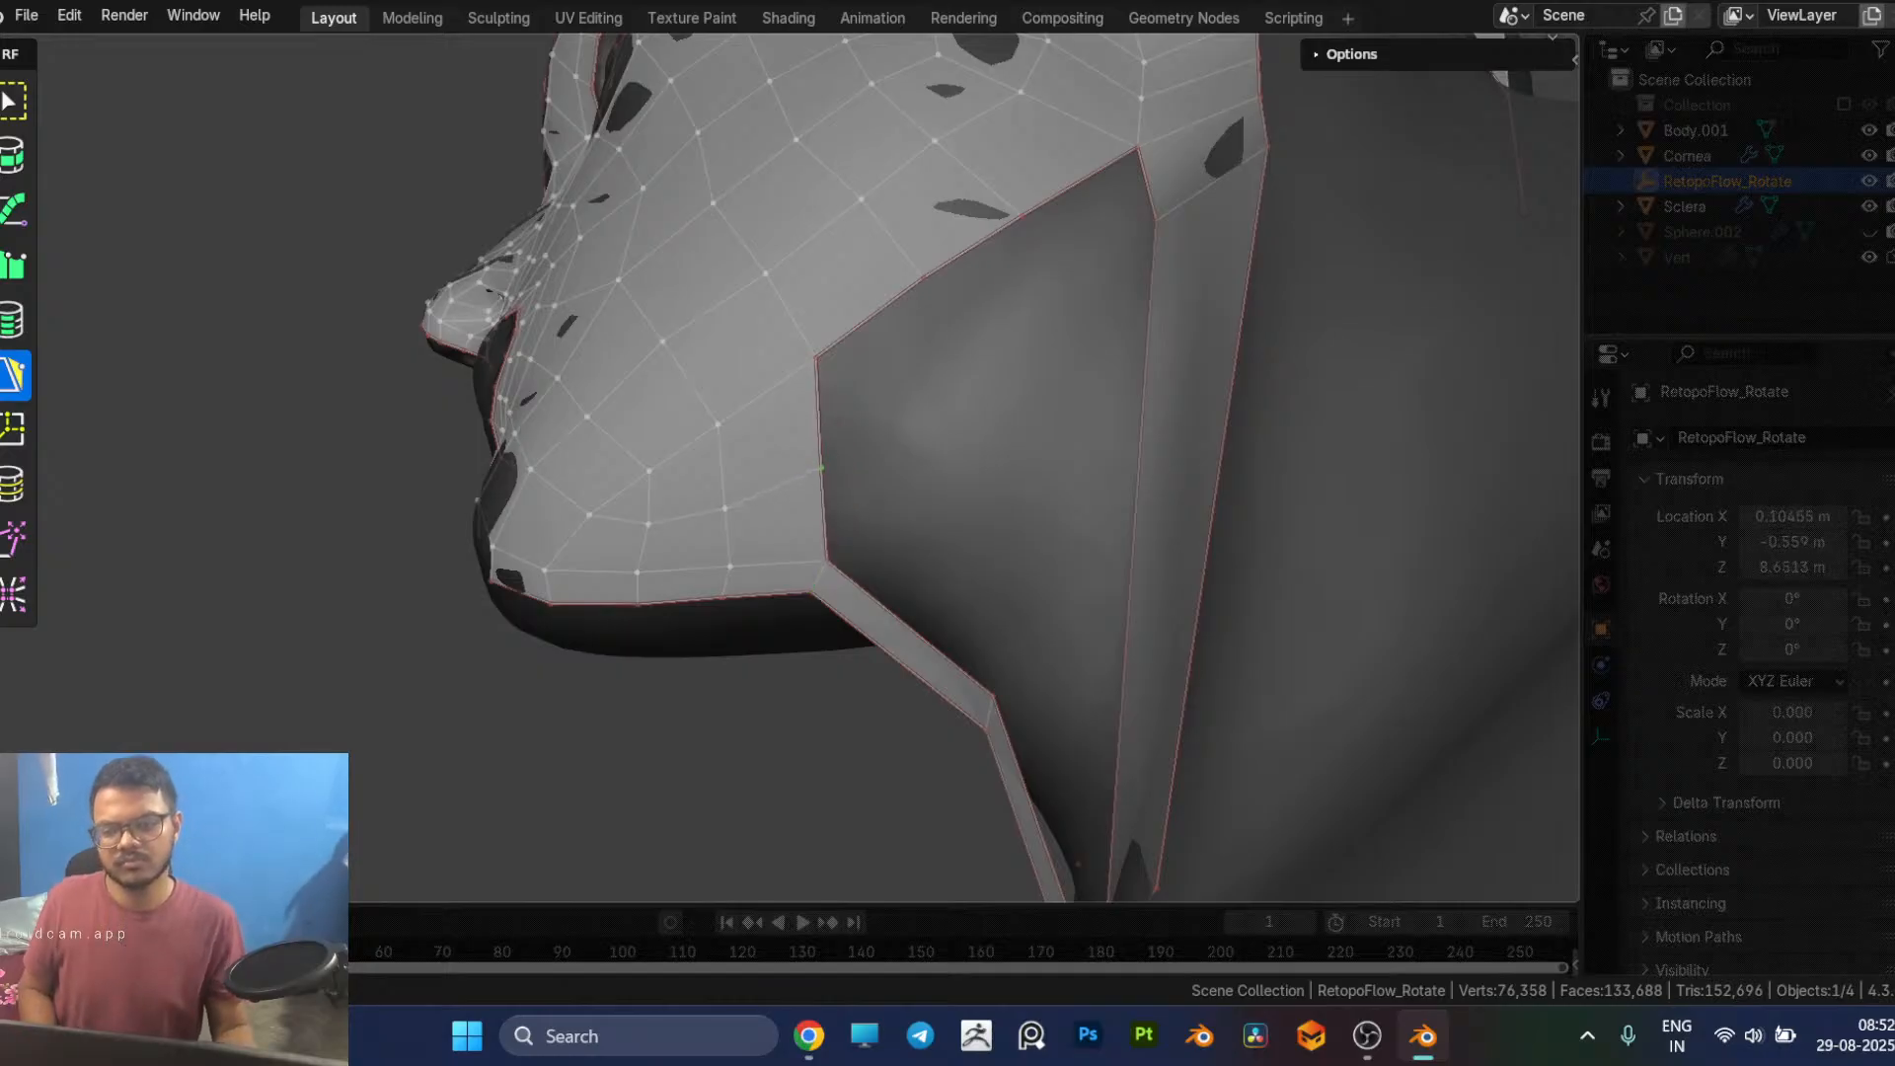
{"action": "left_click_drag", "start_coordinate": [822, 468], "coordinate": [817, 449]}
{"action": "mouse_move", "coordinate": [844, 495]}
{"action": "middle_mouse_down"}
{"action": "mouse_move", "coordinate": [906, 439]}
{"action": "mouse_move", "coordinate": [1013, 496]}
{"action": "mouse_move", "coordinate": [1040, 453]}
{"action": "mouse_move", "coordinate": [1016, 428]}
{"action": "mouse_move", "coordinate": [850, 452]}
{"action": "mouse_move", "coordinate": [830, 490]}
{"action": "middle_mouse_up"}
{"action": "middle_click_drag", "start_coordinate": [799, 398], "coordinate": [690, 543]}
{"action": "left_click_drag", "start_coordinate": [766, 482], "coordinate": [781, 473]}
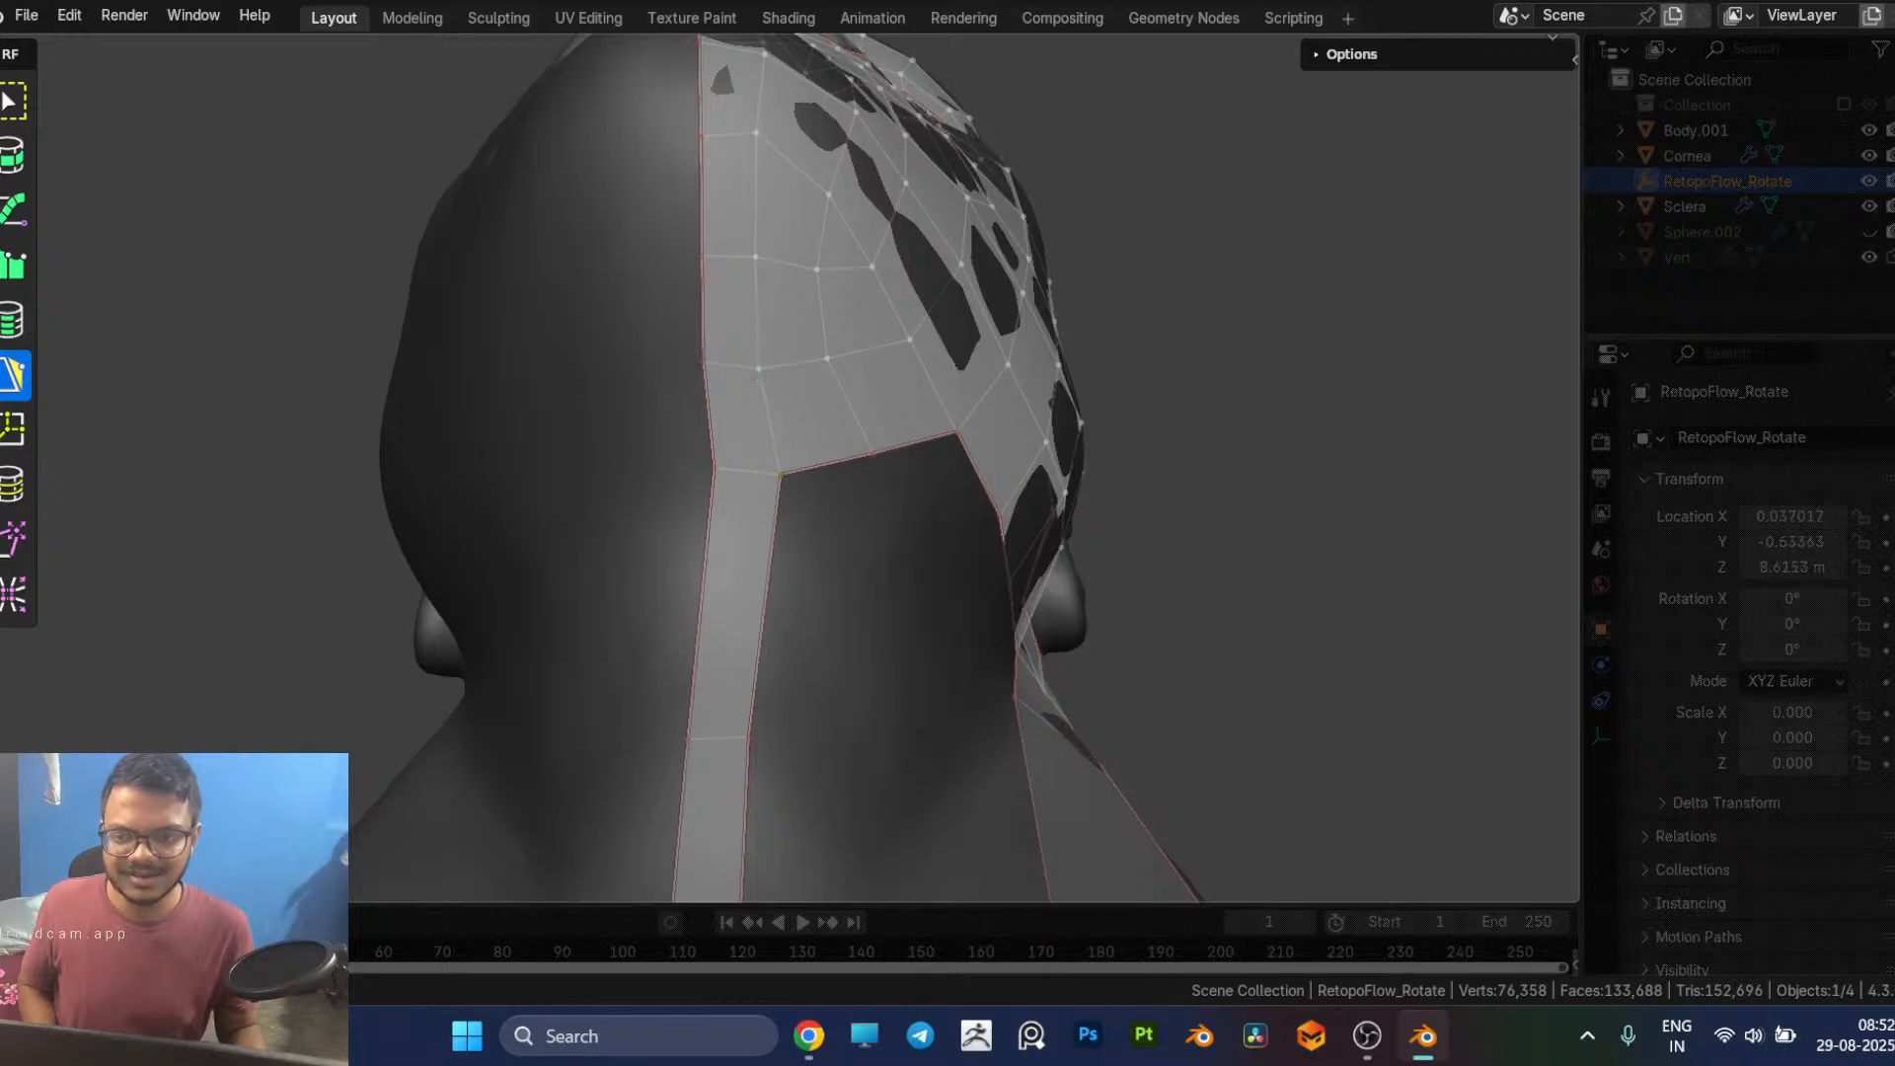
{"action": "middle_click_drag", "start_coordinate": [855, 497], "coordinate": [643, 542]}
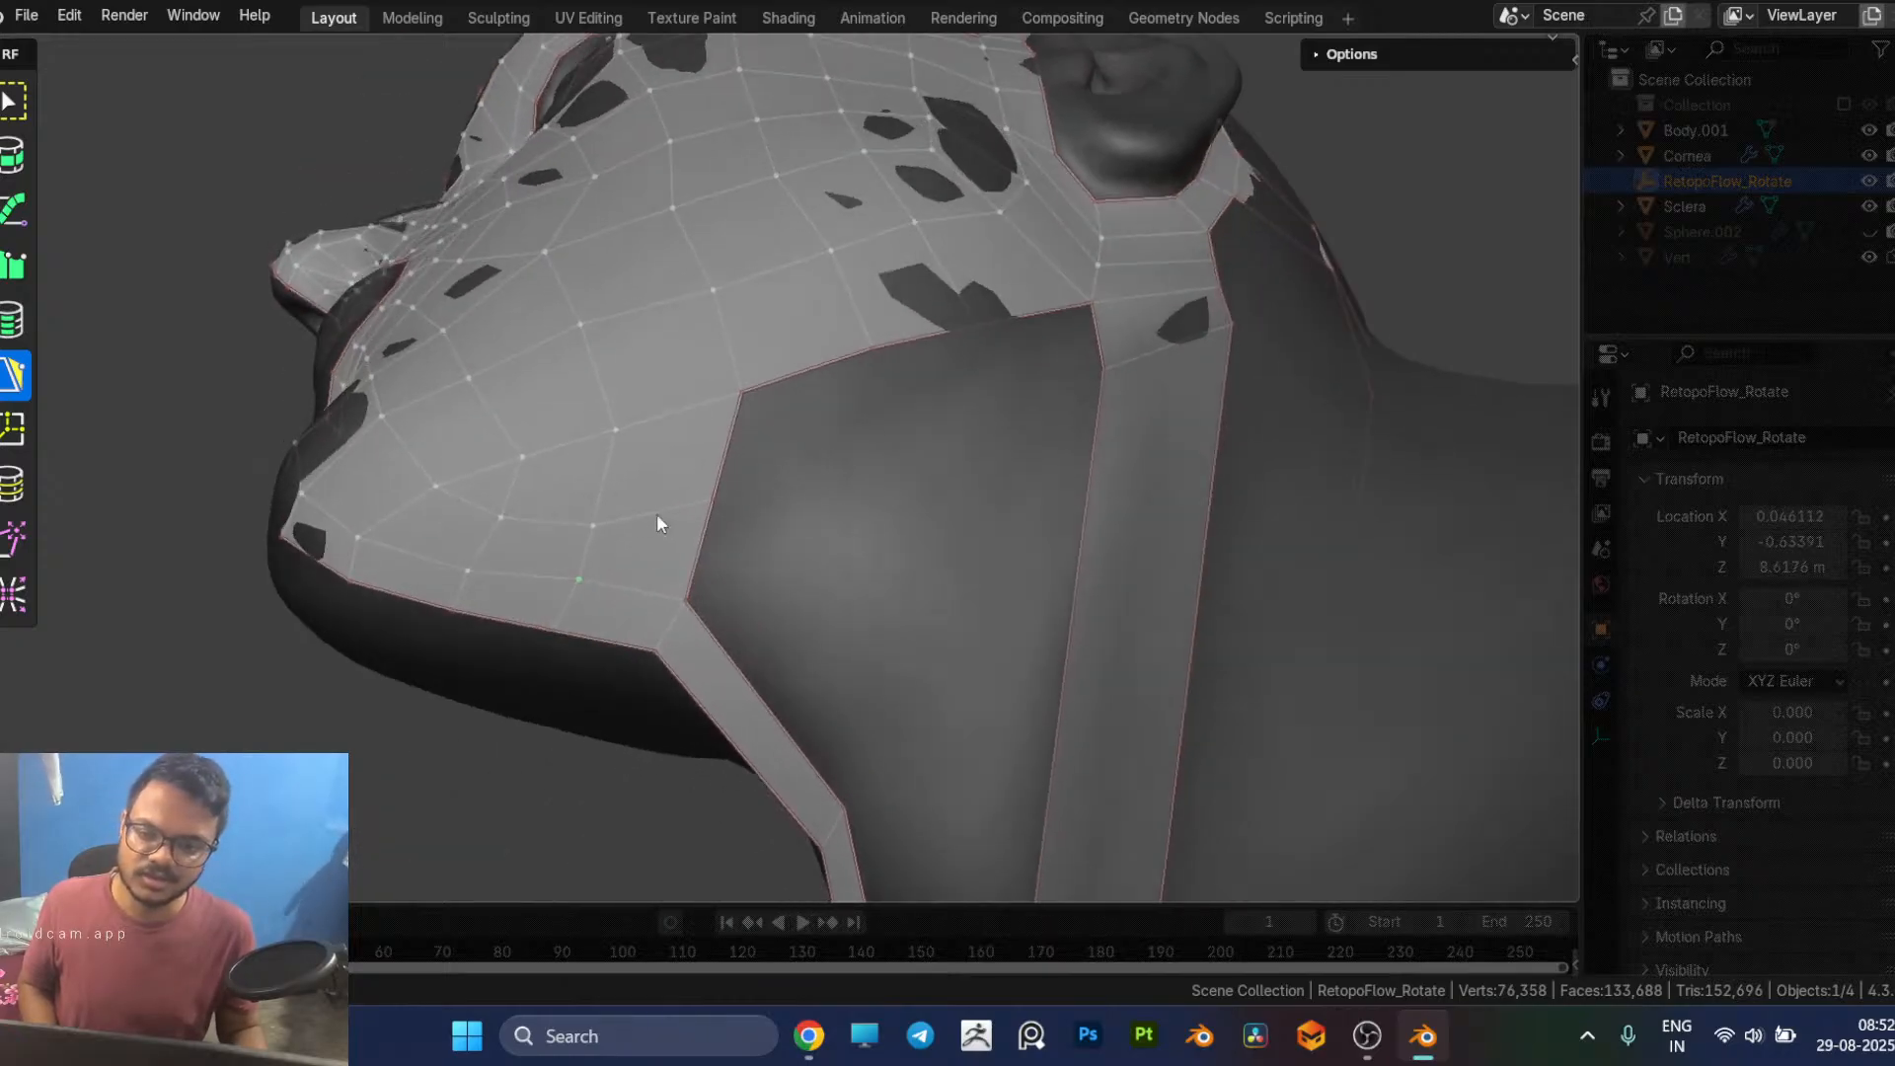
Step: Add a row of three quads along the jaw's lower edge to the strip below the ear and adjust its front corner
{"action": "scroll", "coordinate": [719, 506], "scroll_direction": "up", "scroll_amount": 2}
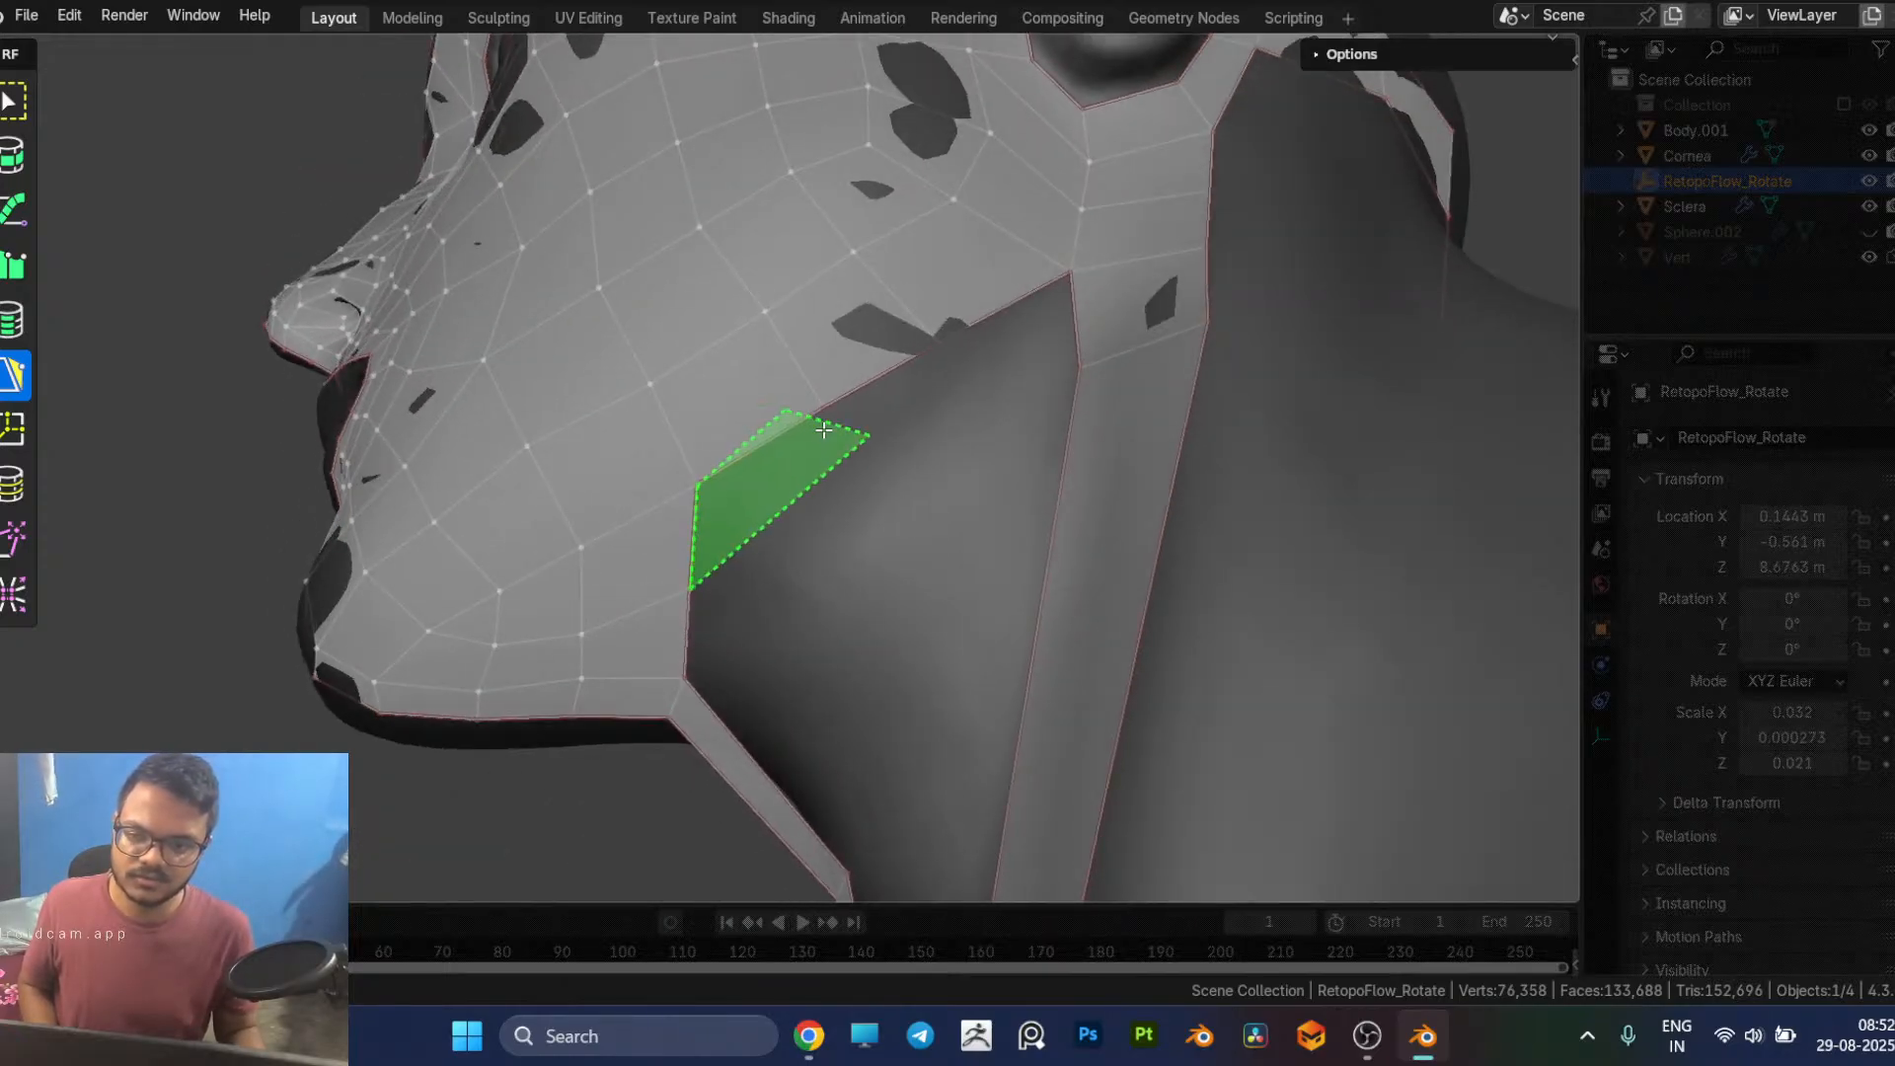
{"action": "left_click", "coordinate": [846, 446], "text": "ctrl"}
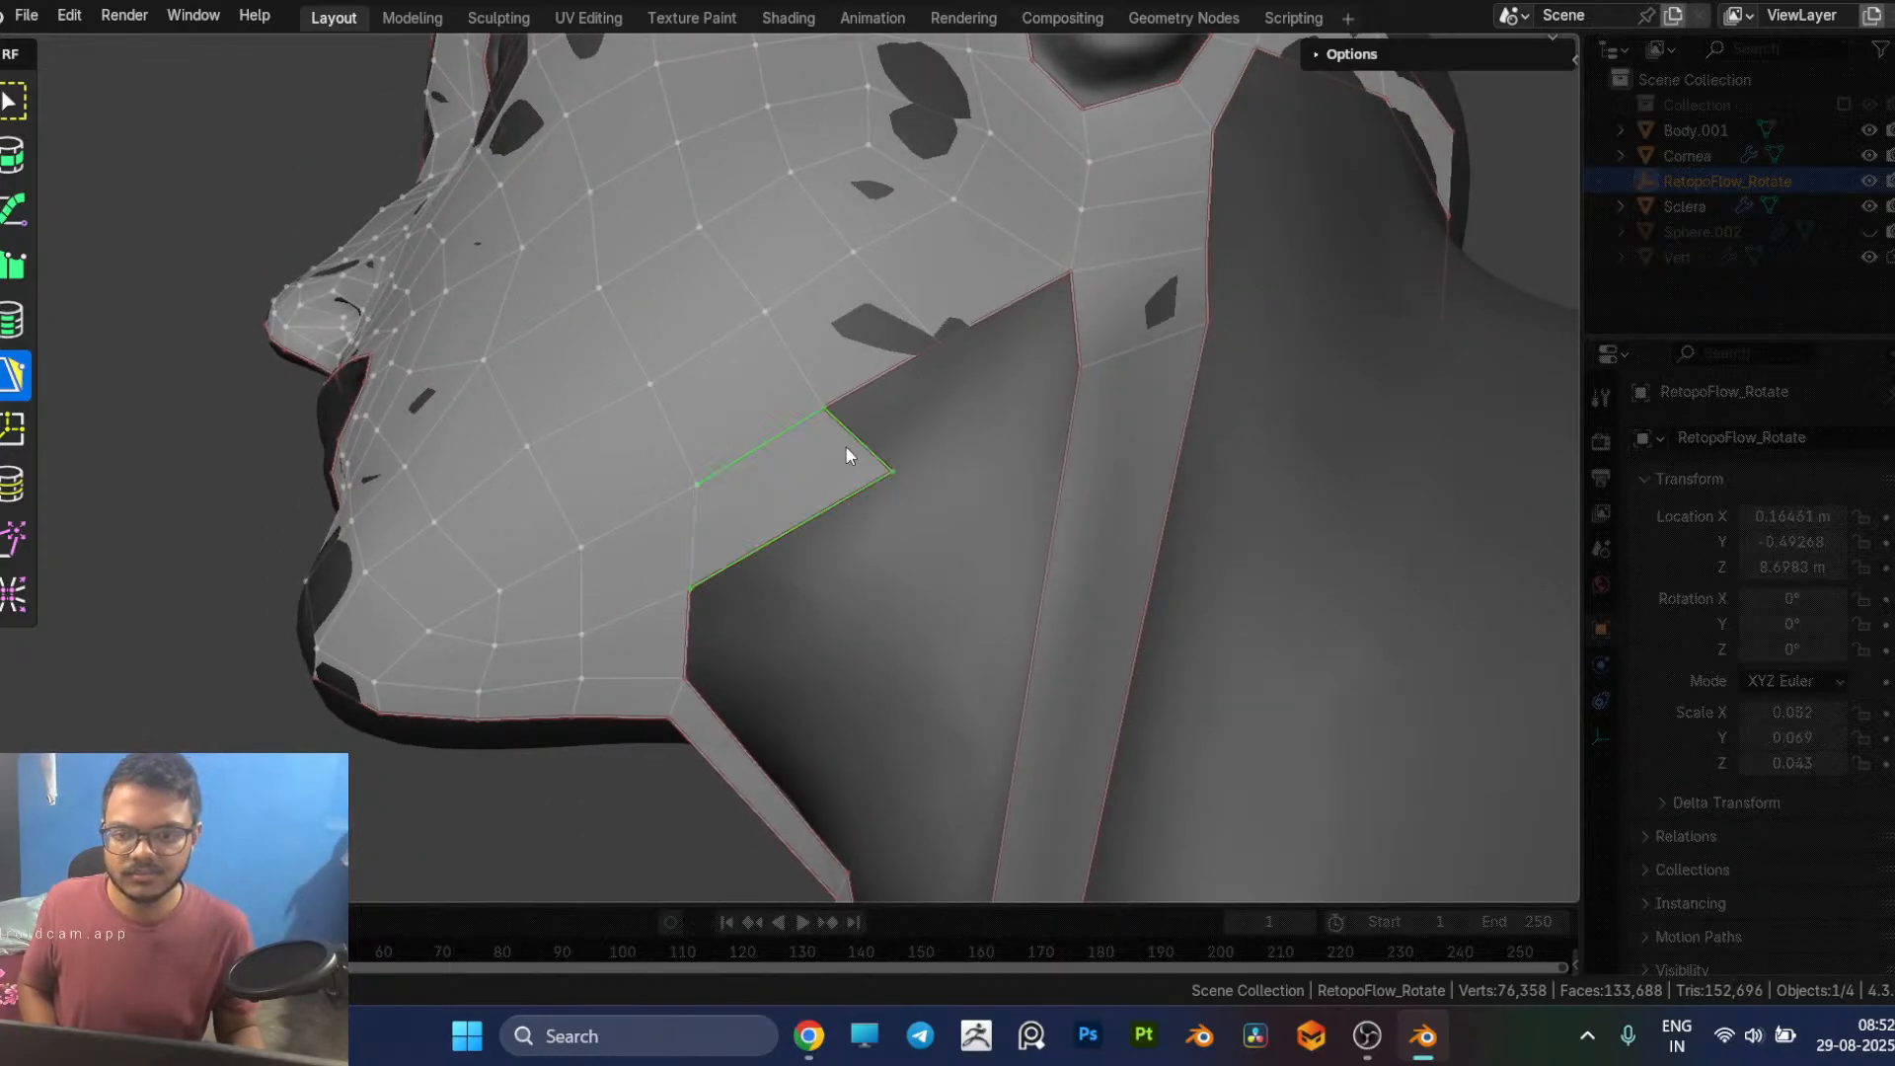
{"action": "left_click", "coordinate": [972, 377], "text": "ctrl"}
{"action": "left_click", "coordinate": [1061, 324], "text": "ctrl"}
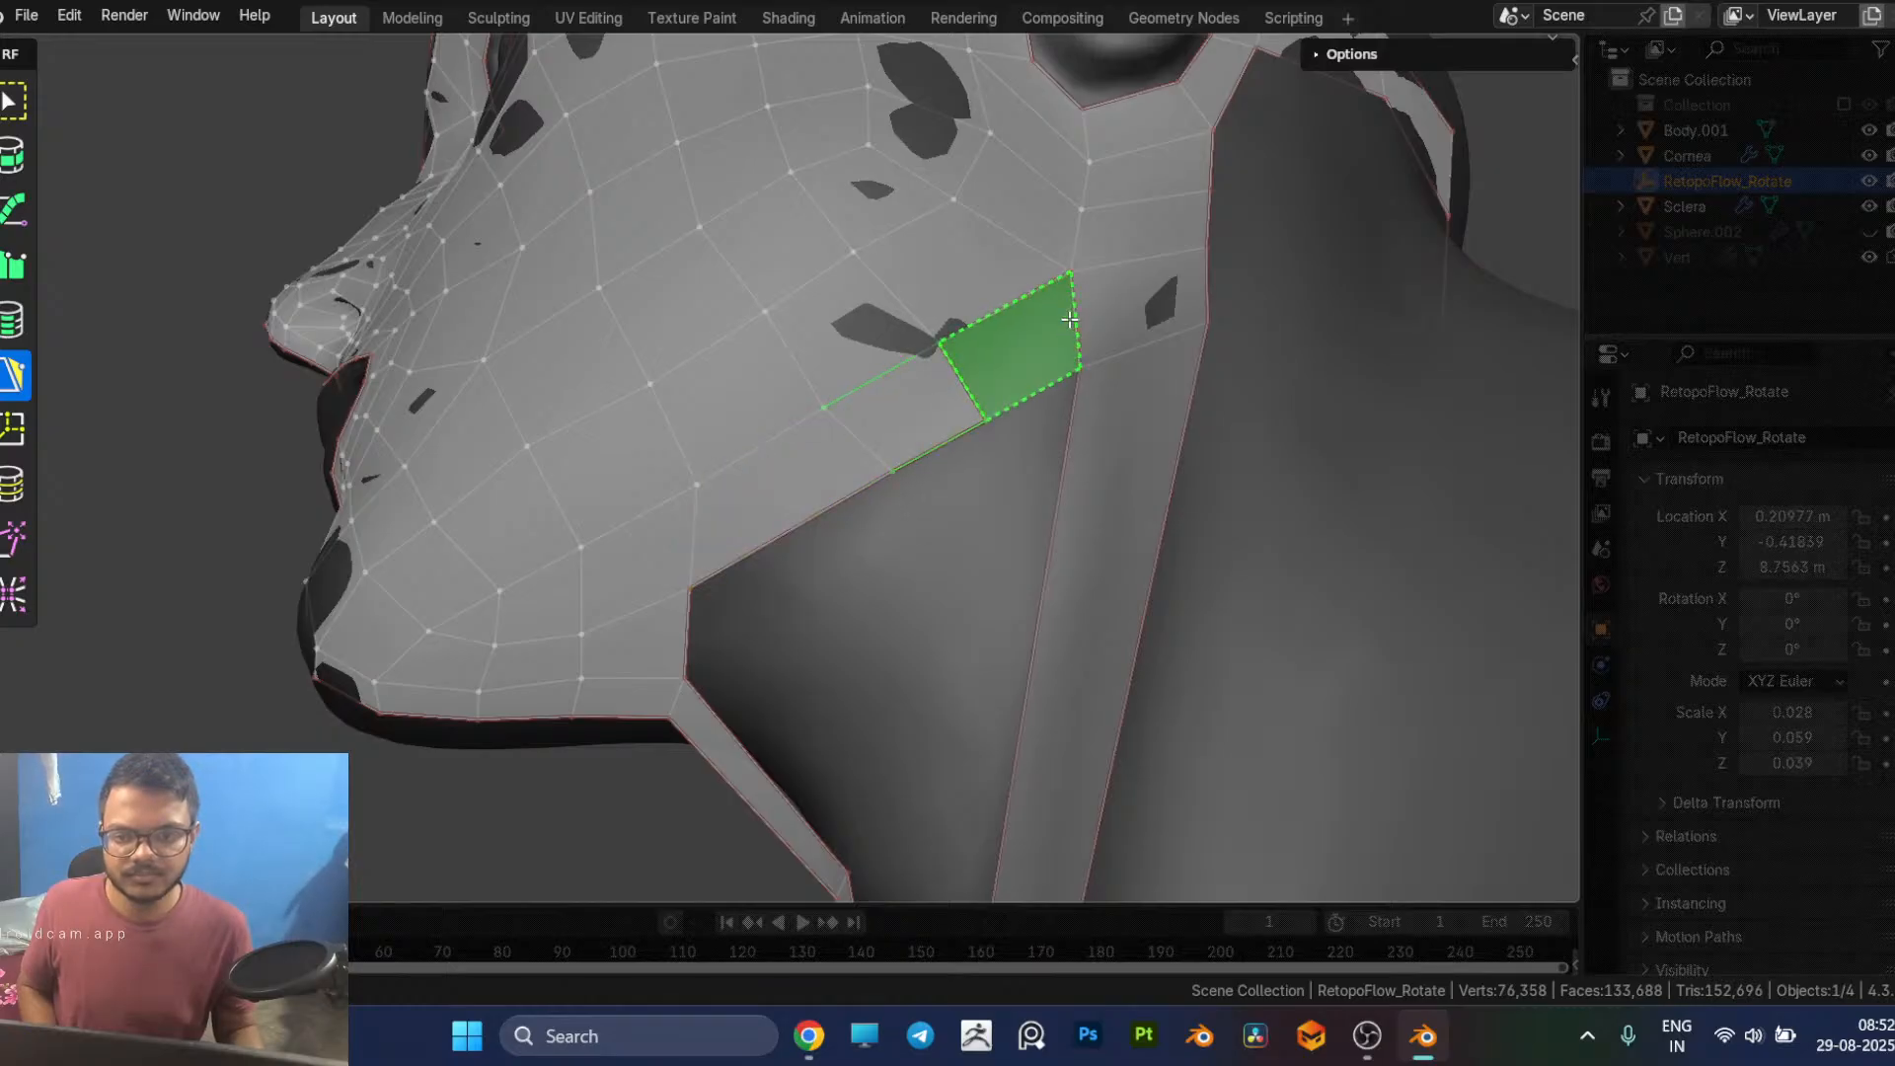
{"action": "left_click_drag", "start_coordinate": [687, 597], "coordinate": [735, 568]}
Step: Cut one edge loop across the throat strip's upper segment, midway between the under-chin patch and the next edge
{"action": "middle_click_drag", "start_coordinate": [750, 570], "coordinate": [888, 656]}
{"action": "key", "text": "7"}
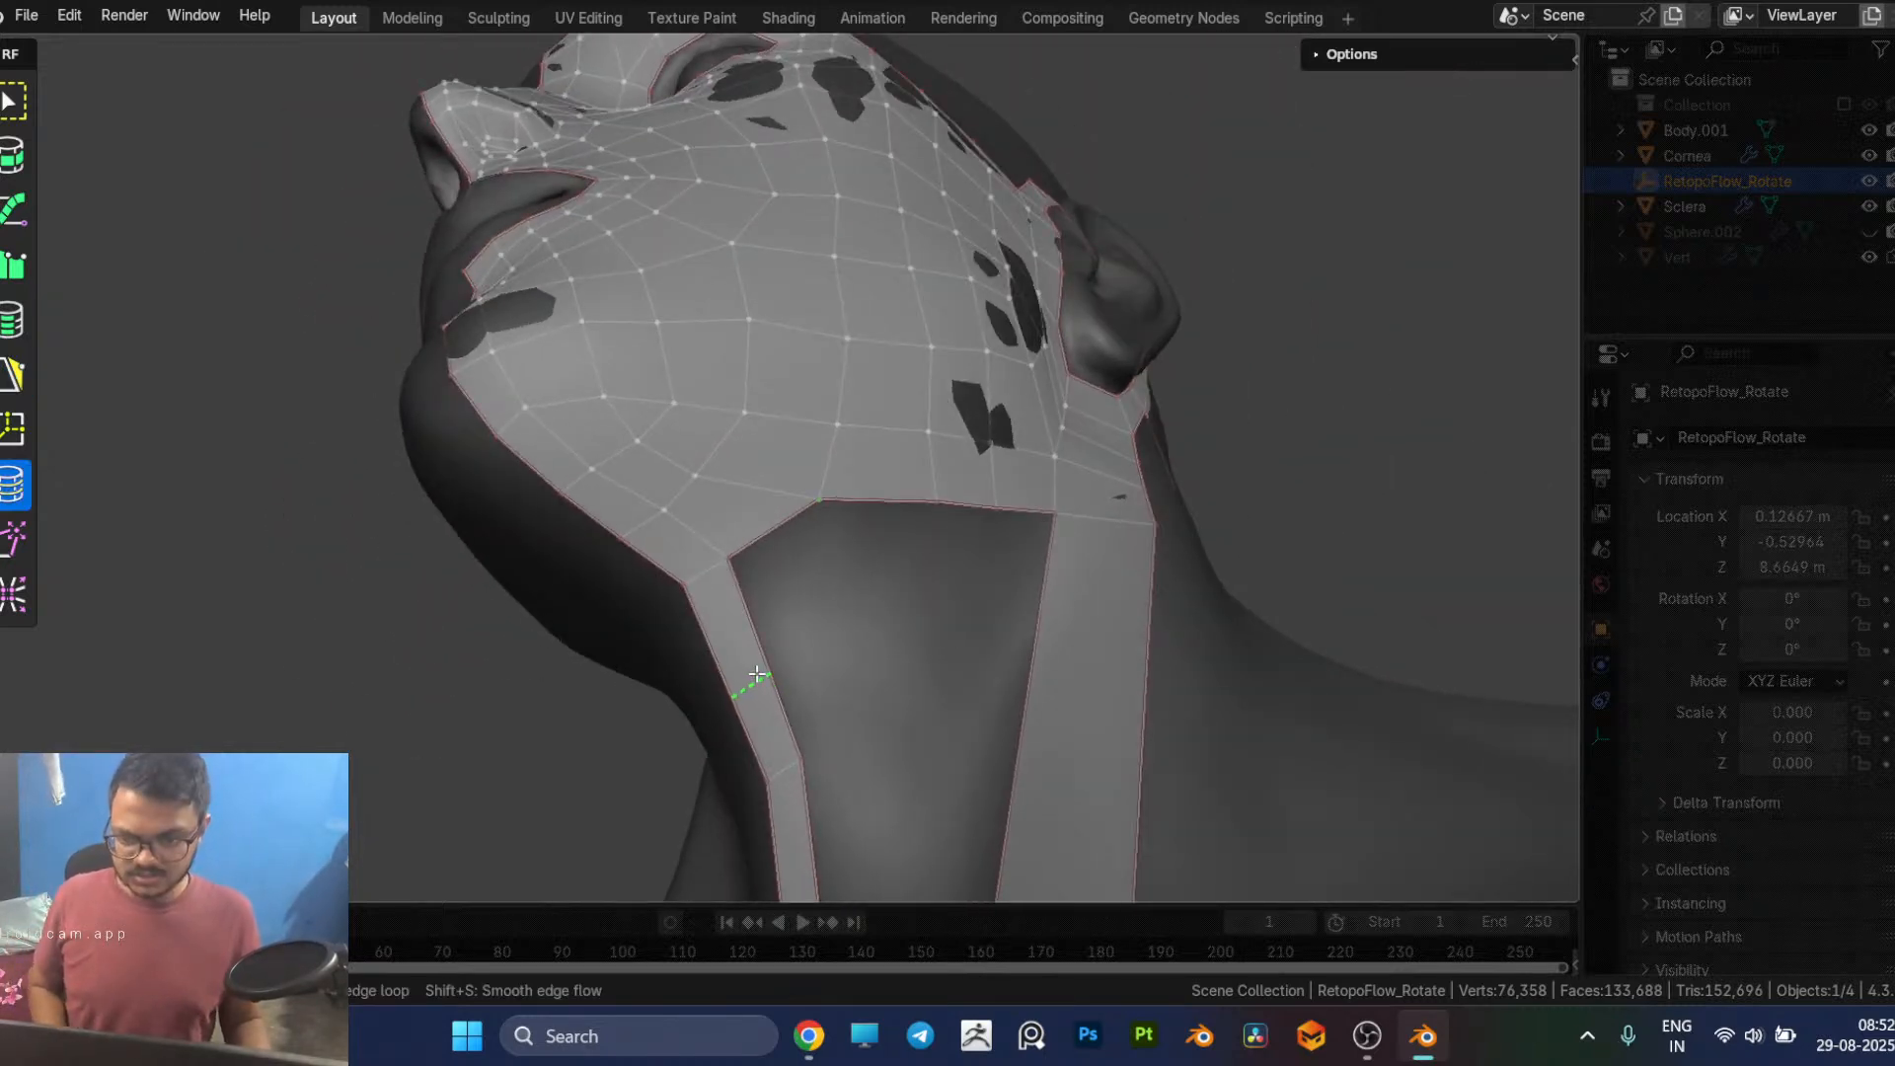
{"action": "key", "text": "5"}
Step: Add a column of three quads beside the throat strip down to the neck base and pull its lower outer corner inward
{"action": "middle_click_drag", "start_coordinate": [824, 648], "coordinate": [864, 326]}
{"action": "left_click_drag", "start_coordinate": [848, 378], "coordinate": [823, 384]}
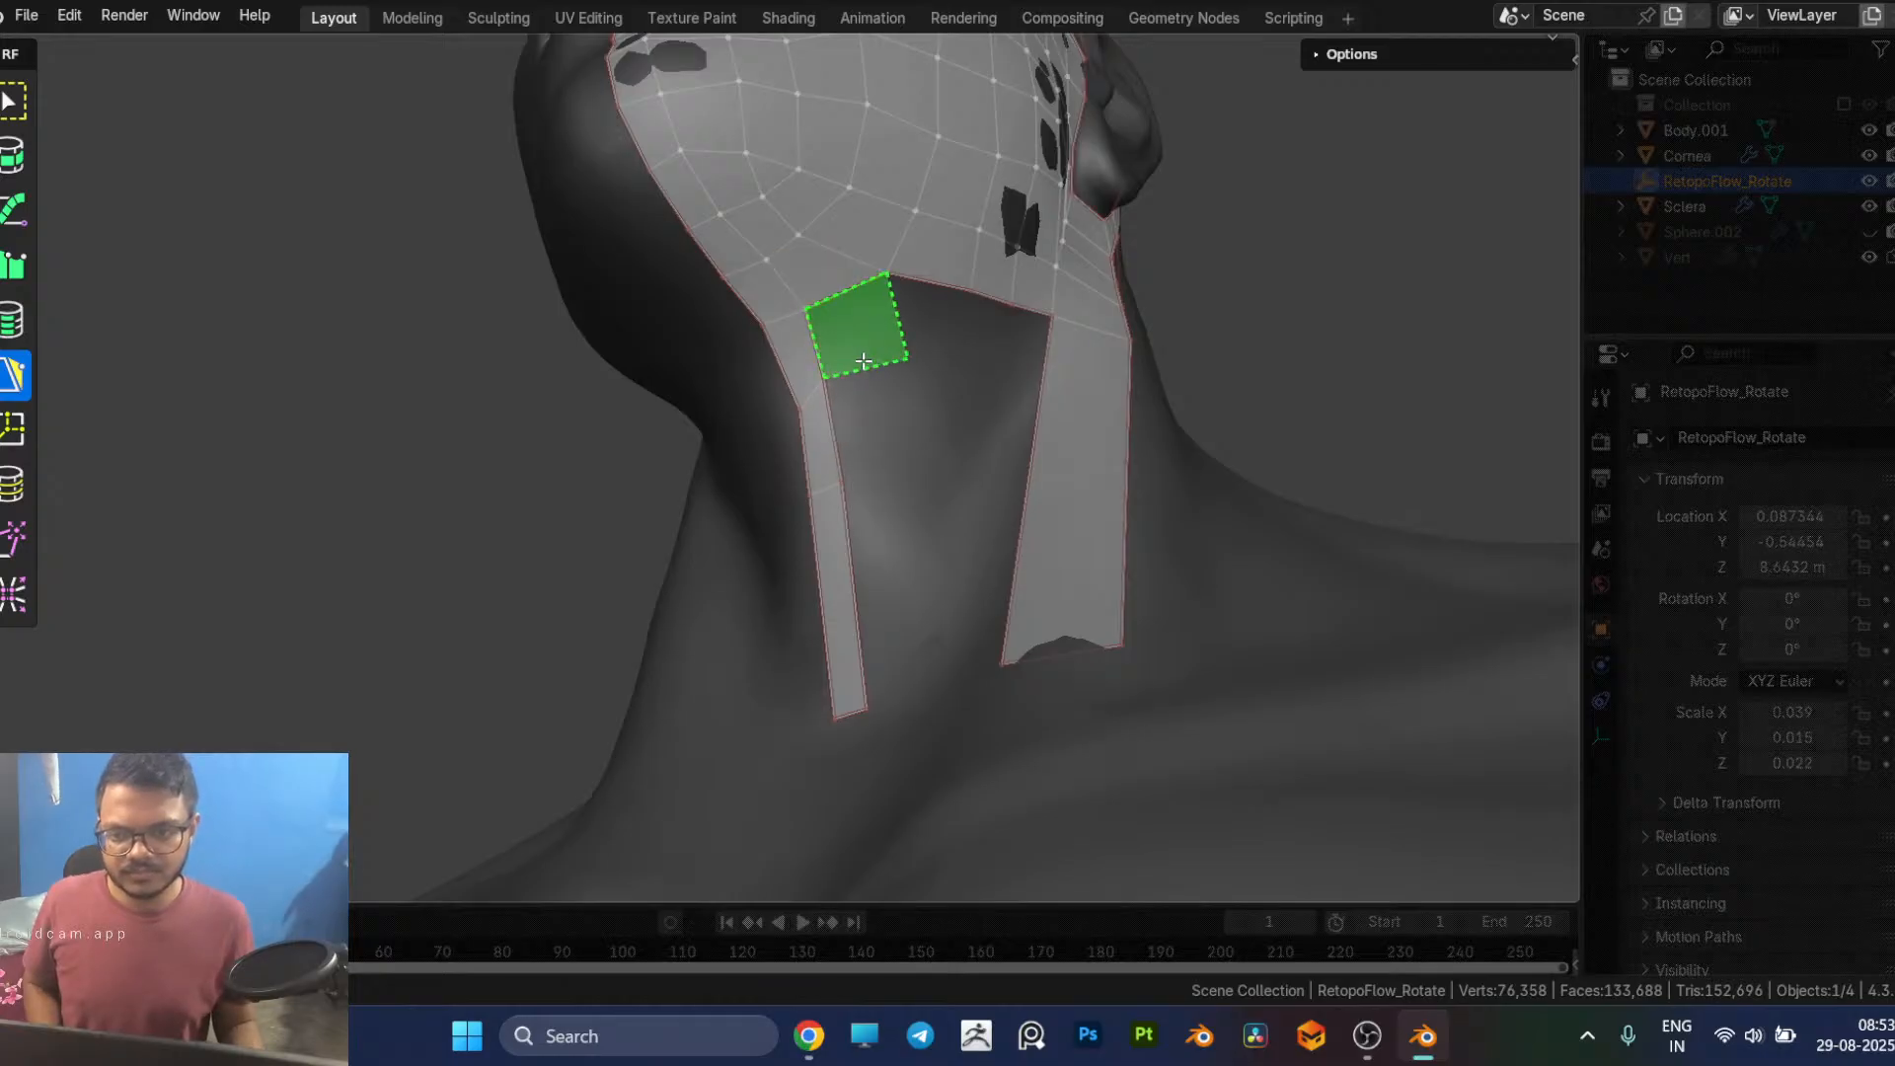
{"action": "left_click", "coordinate": [880, 475]}
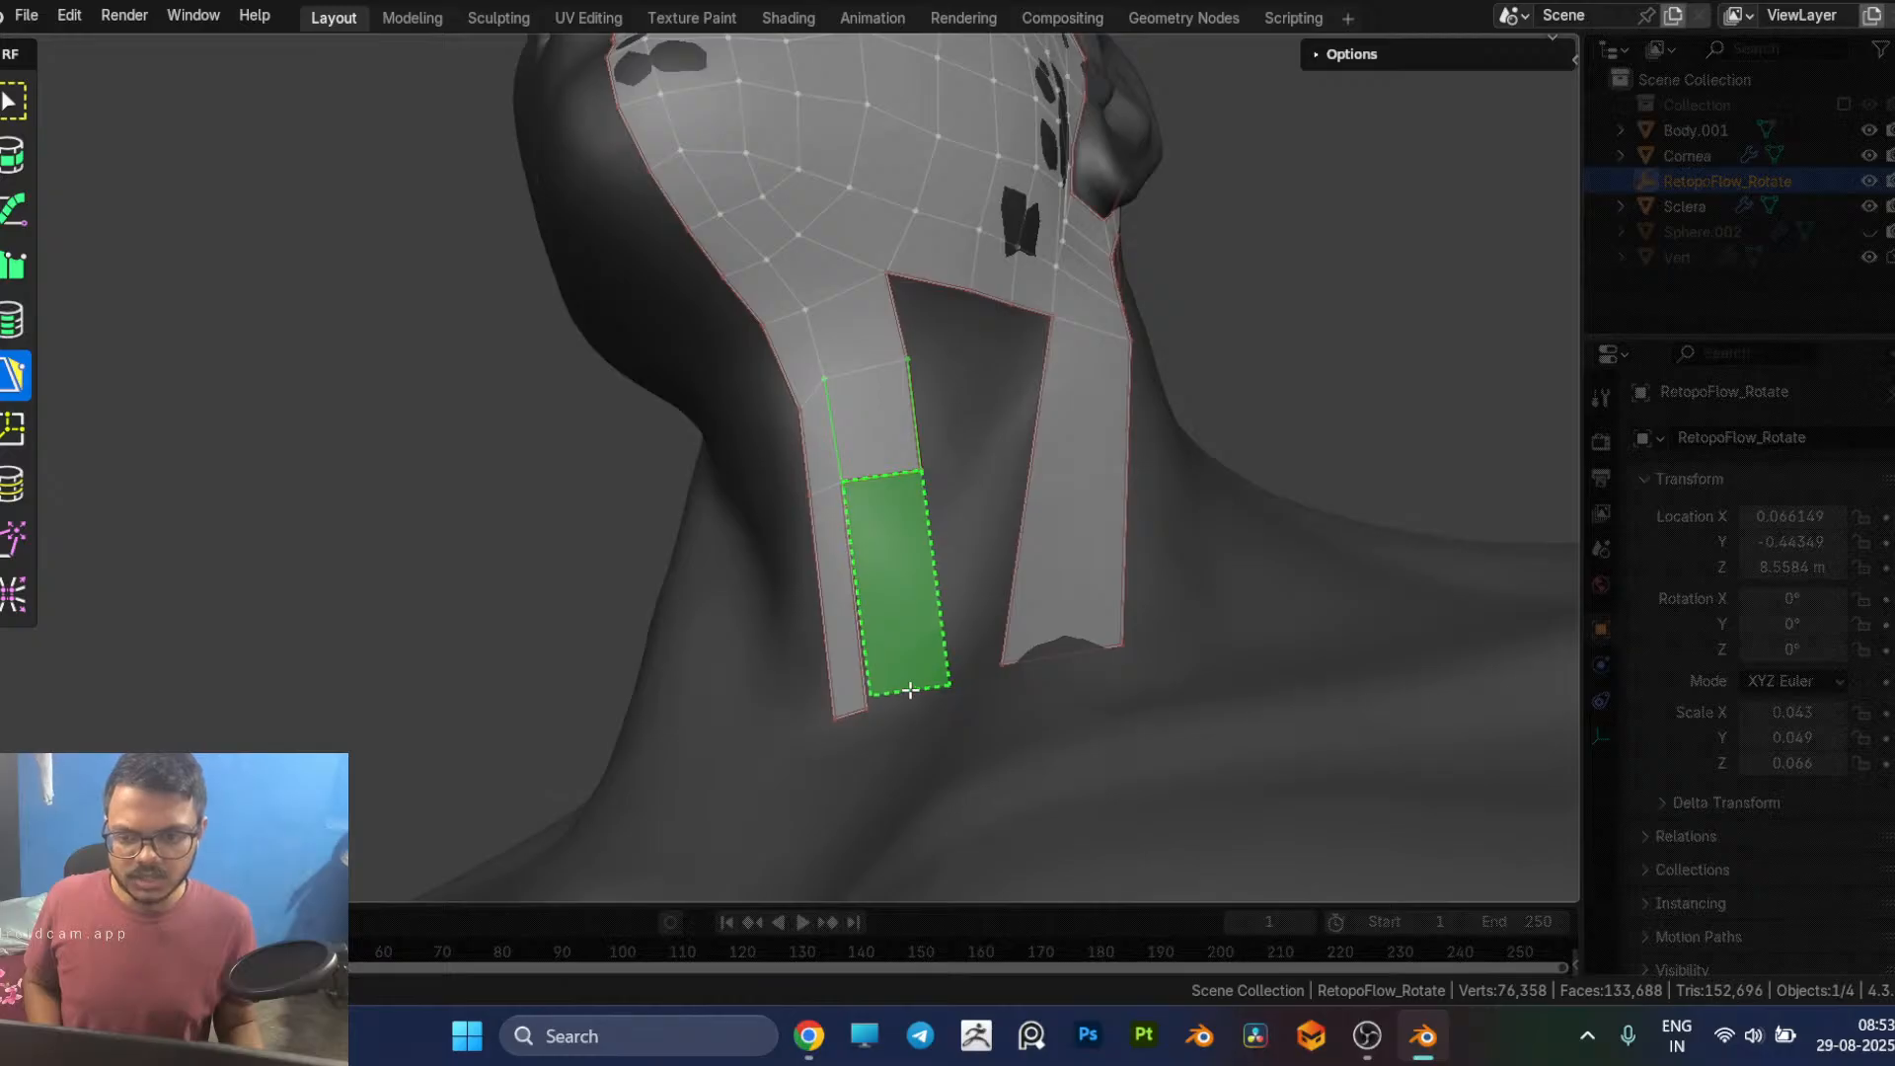
{"action": "left_click", "coordinate": [907, 696]}
{"action": "middle_click_drag", "start_coordinate": [979, 614], "coordinate": [946, 765]}
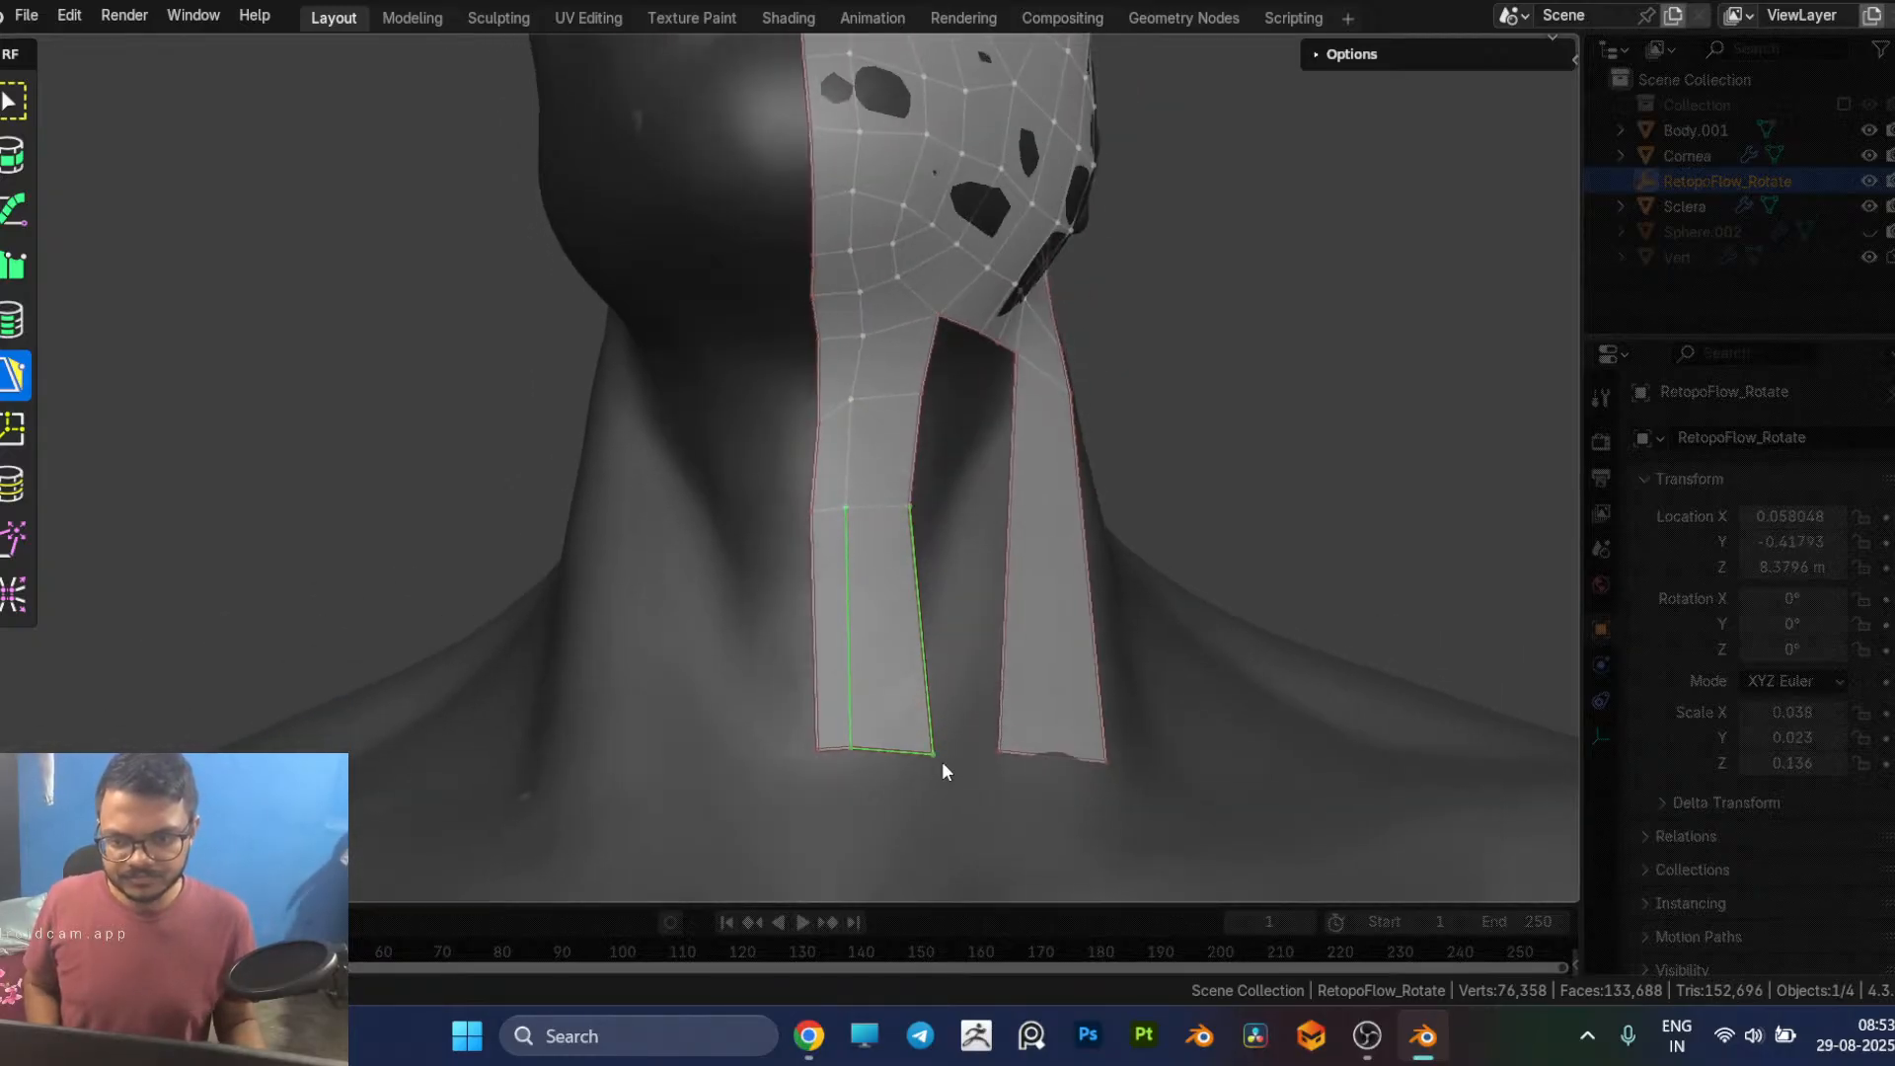
{"action": "left_click_drag", "start_coordinate": [938, 758], "coordinate": [911, 735]}
{"action": "middle_click_drag", "start_coordinate": [968, 735], "coordinate": [873, 575]}
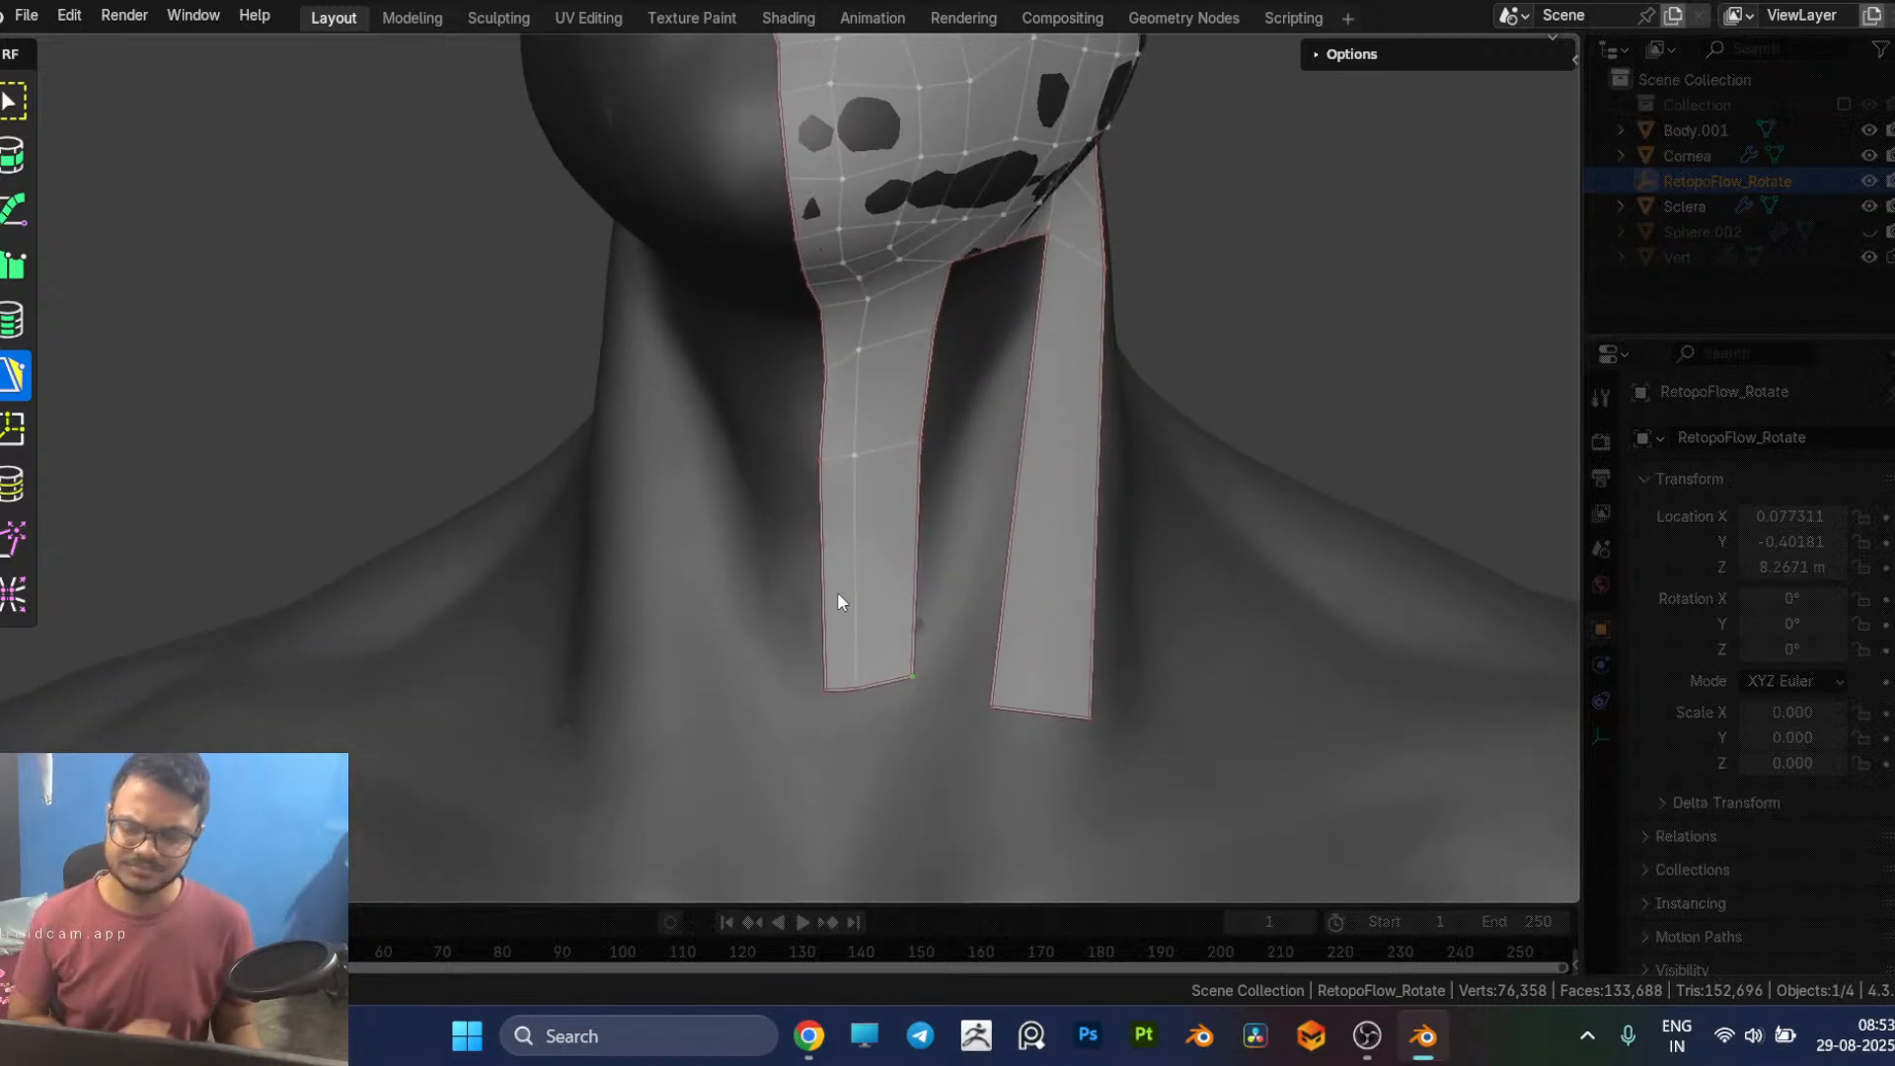
Step: Check the head topology reference in the browser, and in Blender add a long quad along the side neck strip's front edge
{"action": "middle_click_drag", "start_coordinate": [948, 613], "coordinate": [910, 619]}
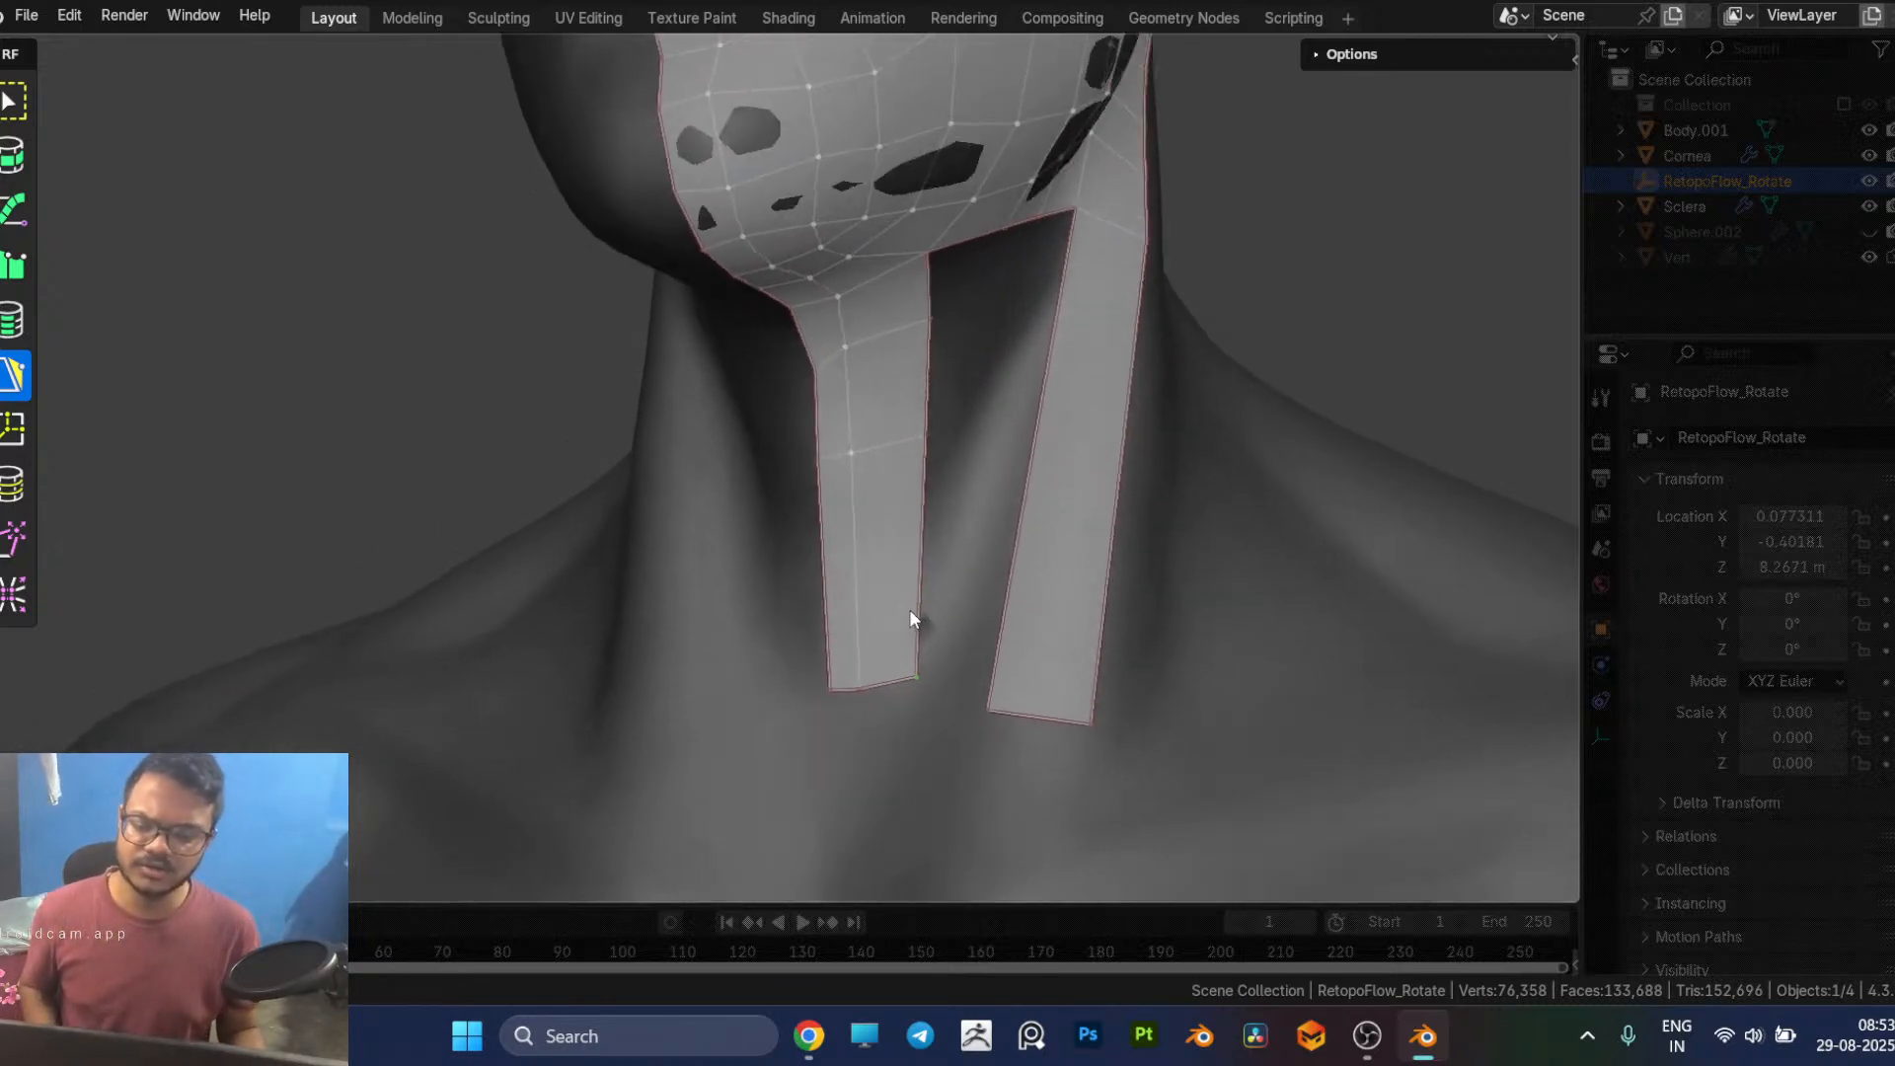
{"action": "mouse_move", "coordinate": [846, 554]}
{"action": "middle_mouse_down"}
{"action": "mouse_move", "coordinate": [826, 592]}
{"action": "mouse_move", "coordinate": [849, 576]}
{"action": "middle_mouse_up"}
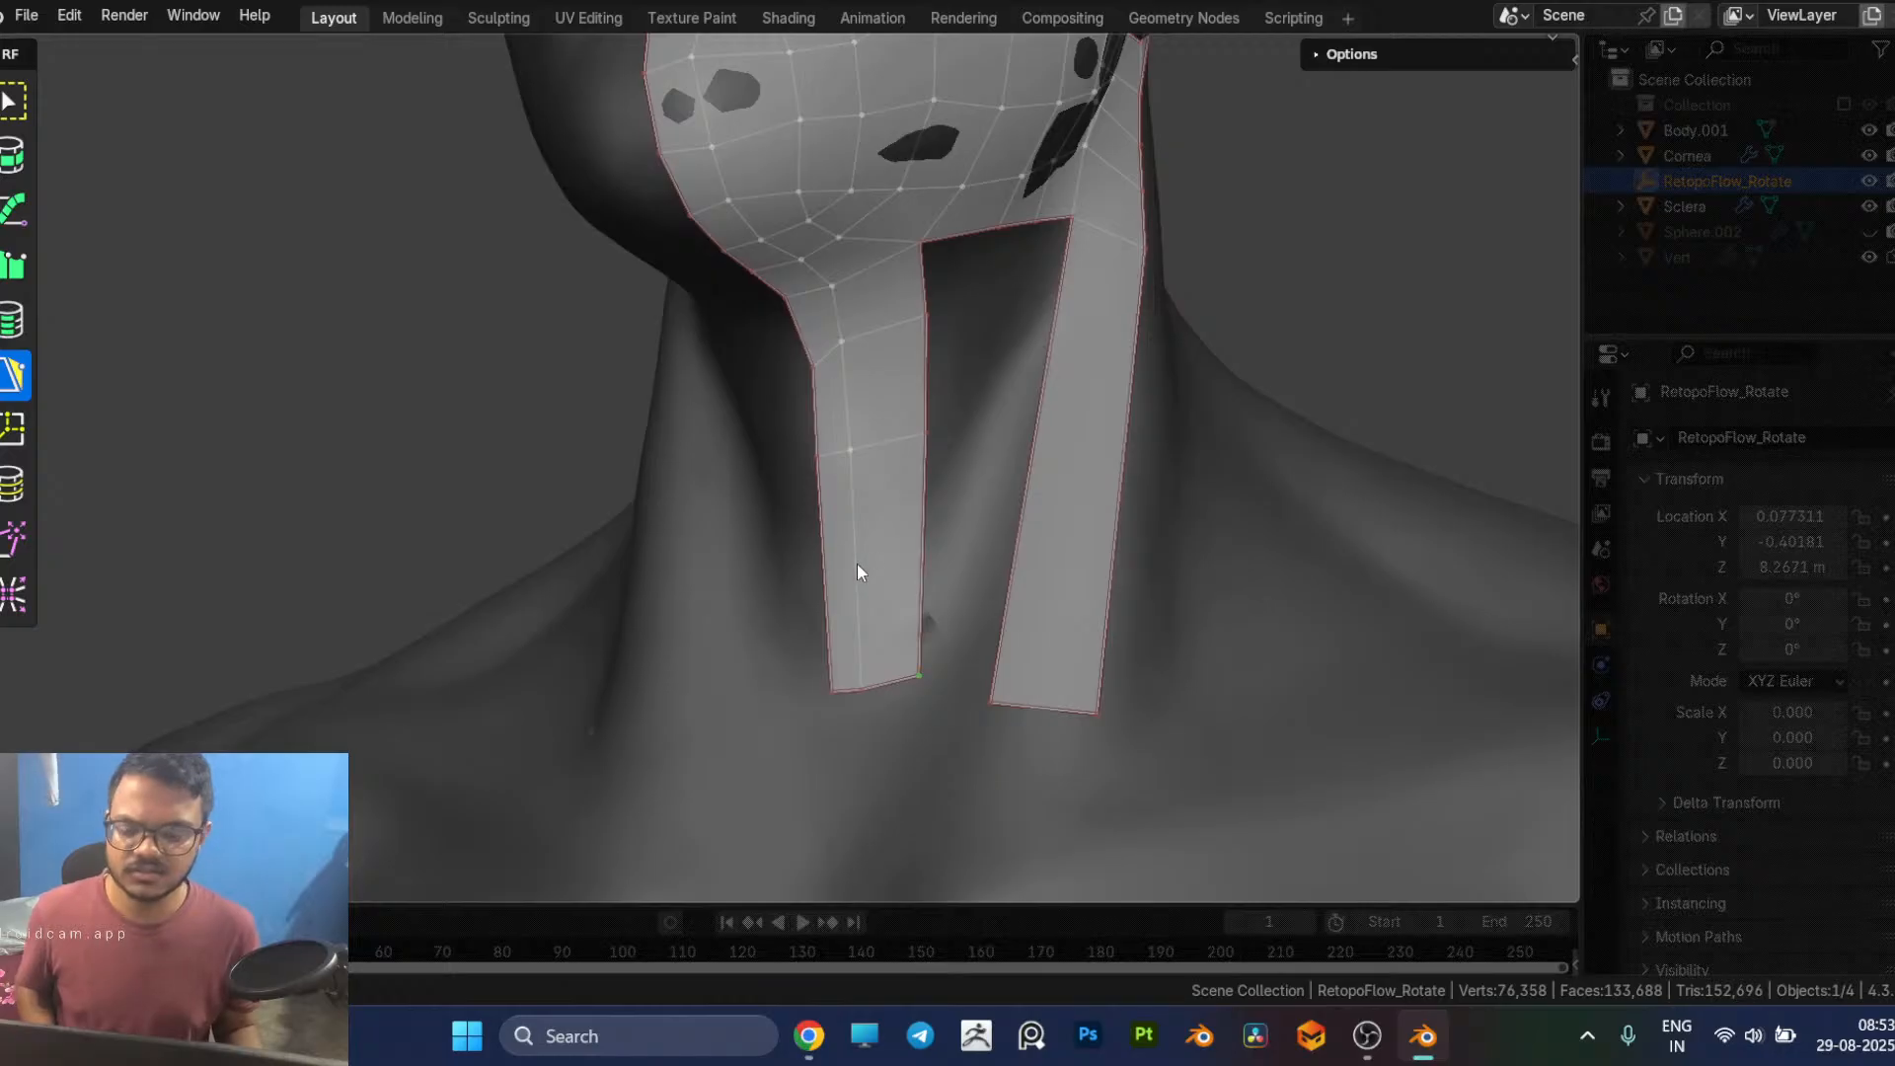
{"action": "key", "text": "alt+Tab"}
{"action": "scroll", "coordinate": [1394, 578], "scroll_direction": "up", "scroll_amount": 3}
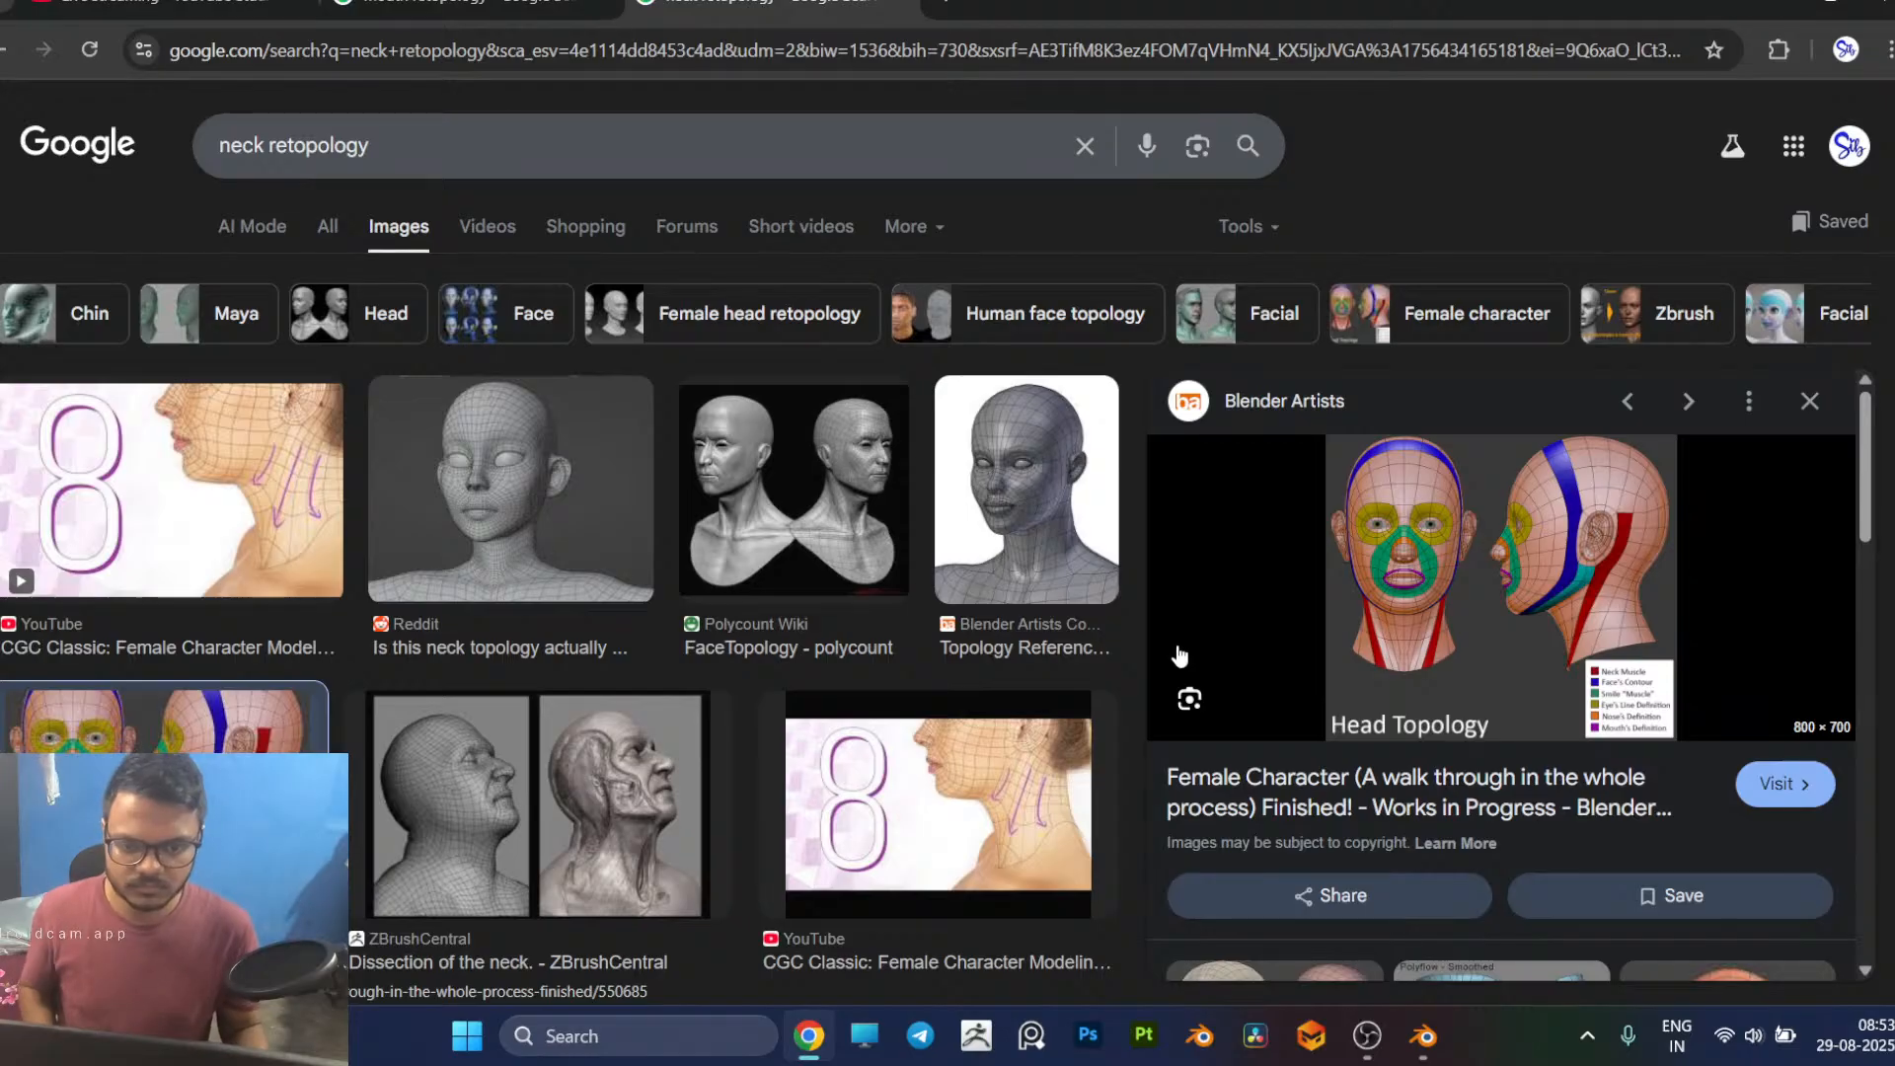
{"action": "key", "text": "alt+Tab"}
{"action": "middle_click_drag", "start_coordinate": [1074, 637], "coordinate": [1046, 407]}
{"action": "middle_click_drag", "start_coordinate": [1062, 162], "coordinate": [1027, 287]}
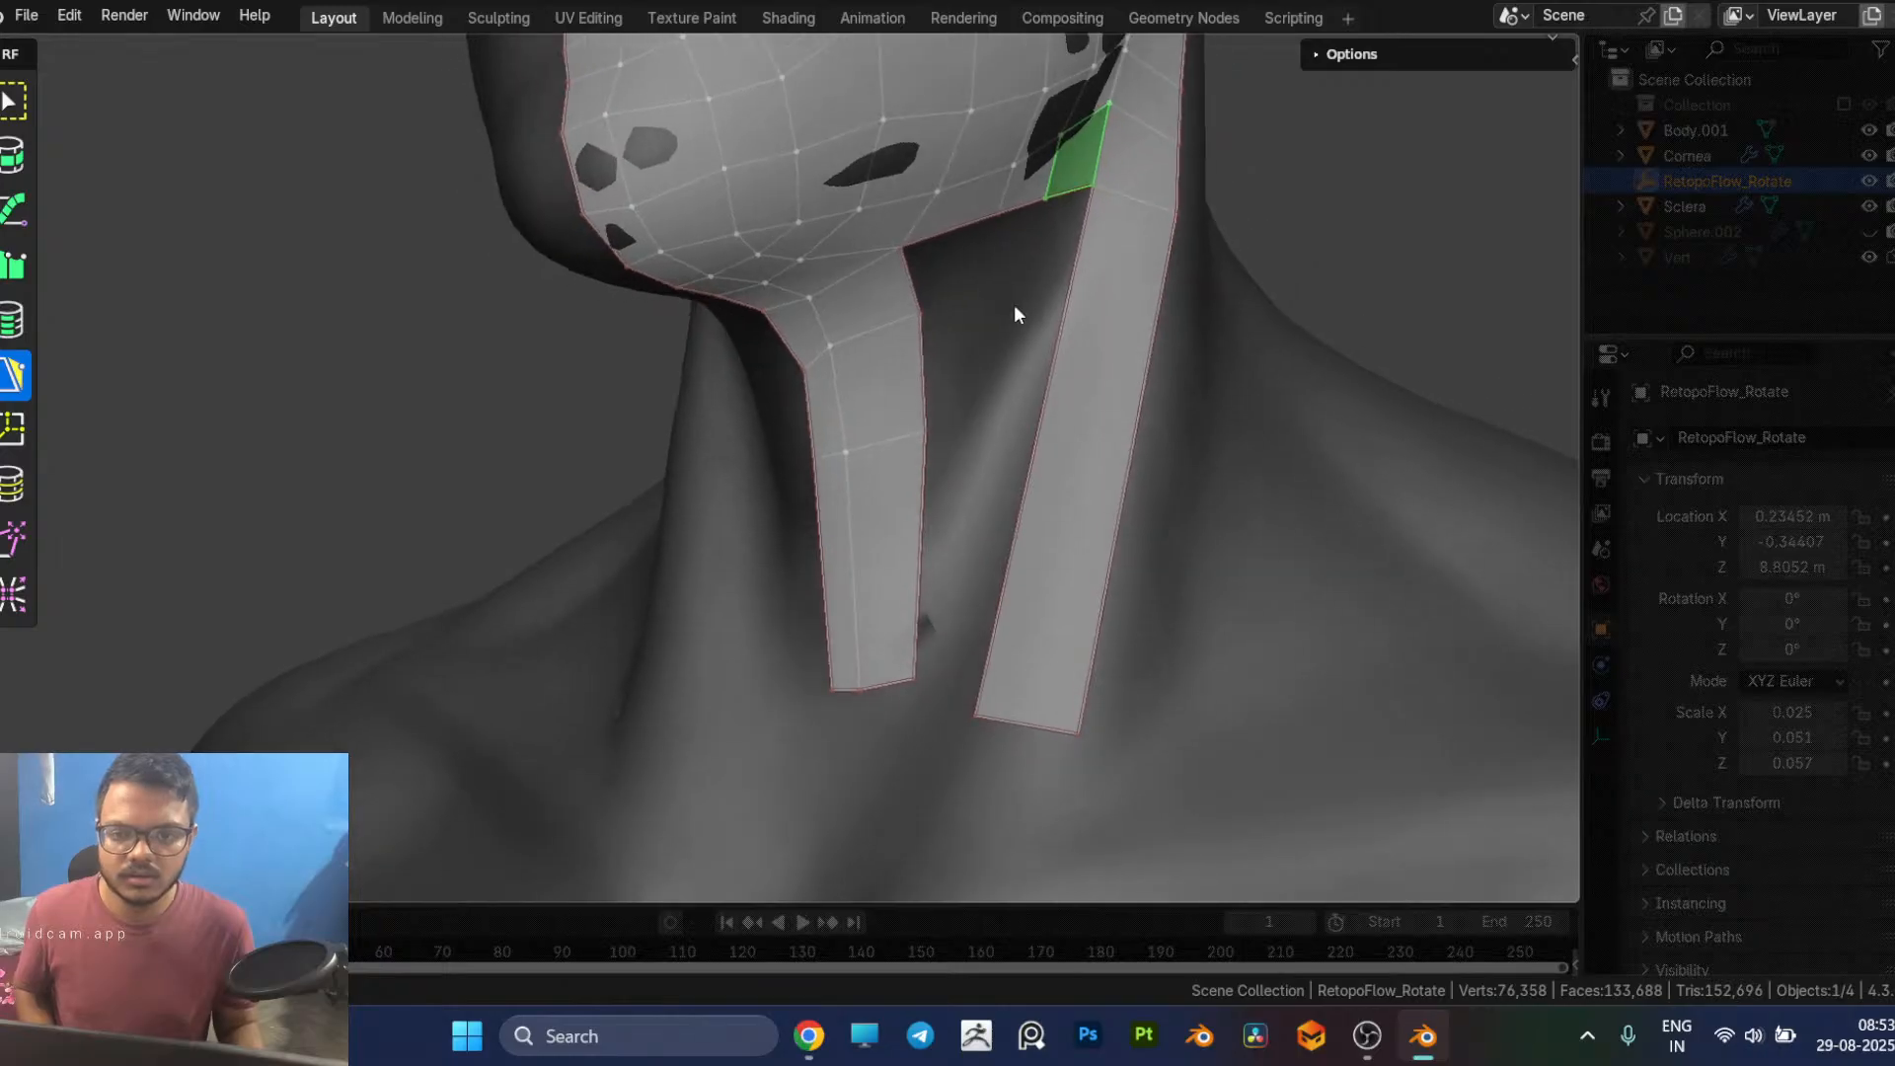
{"action": "left_click", "coordinate": [939, 684], "text": "ctrl"}
{"action": "middle_click_drag", "start_coordinate": [976, 646], "coordinate": [897, 670]}
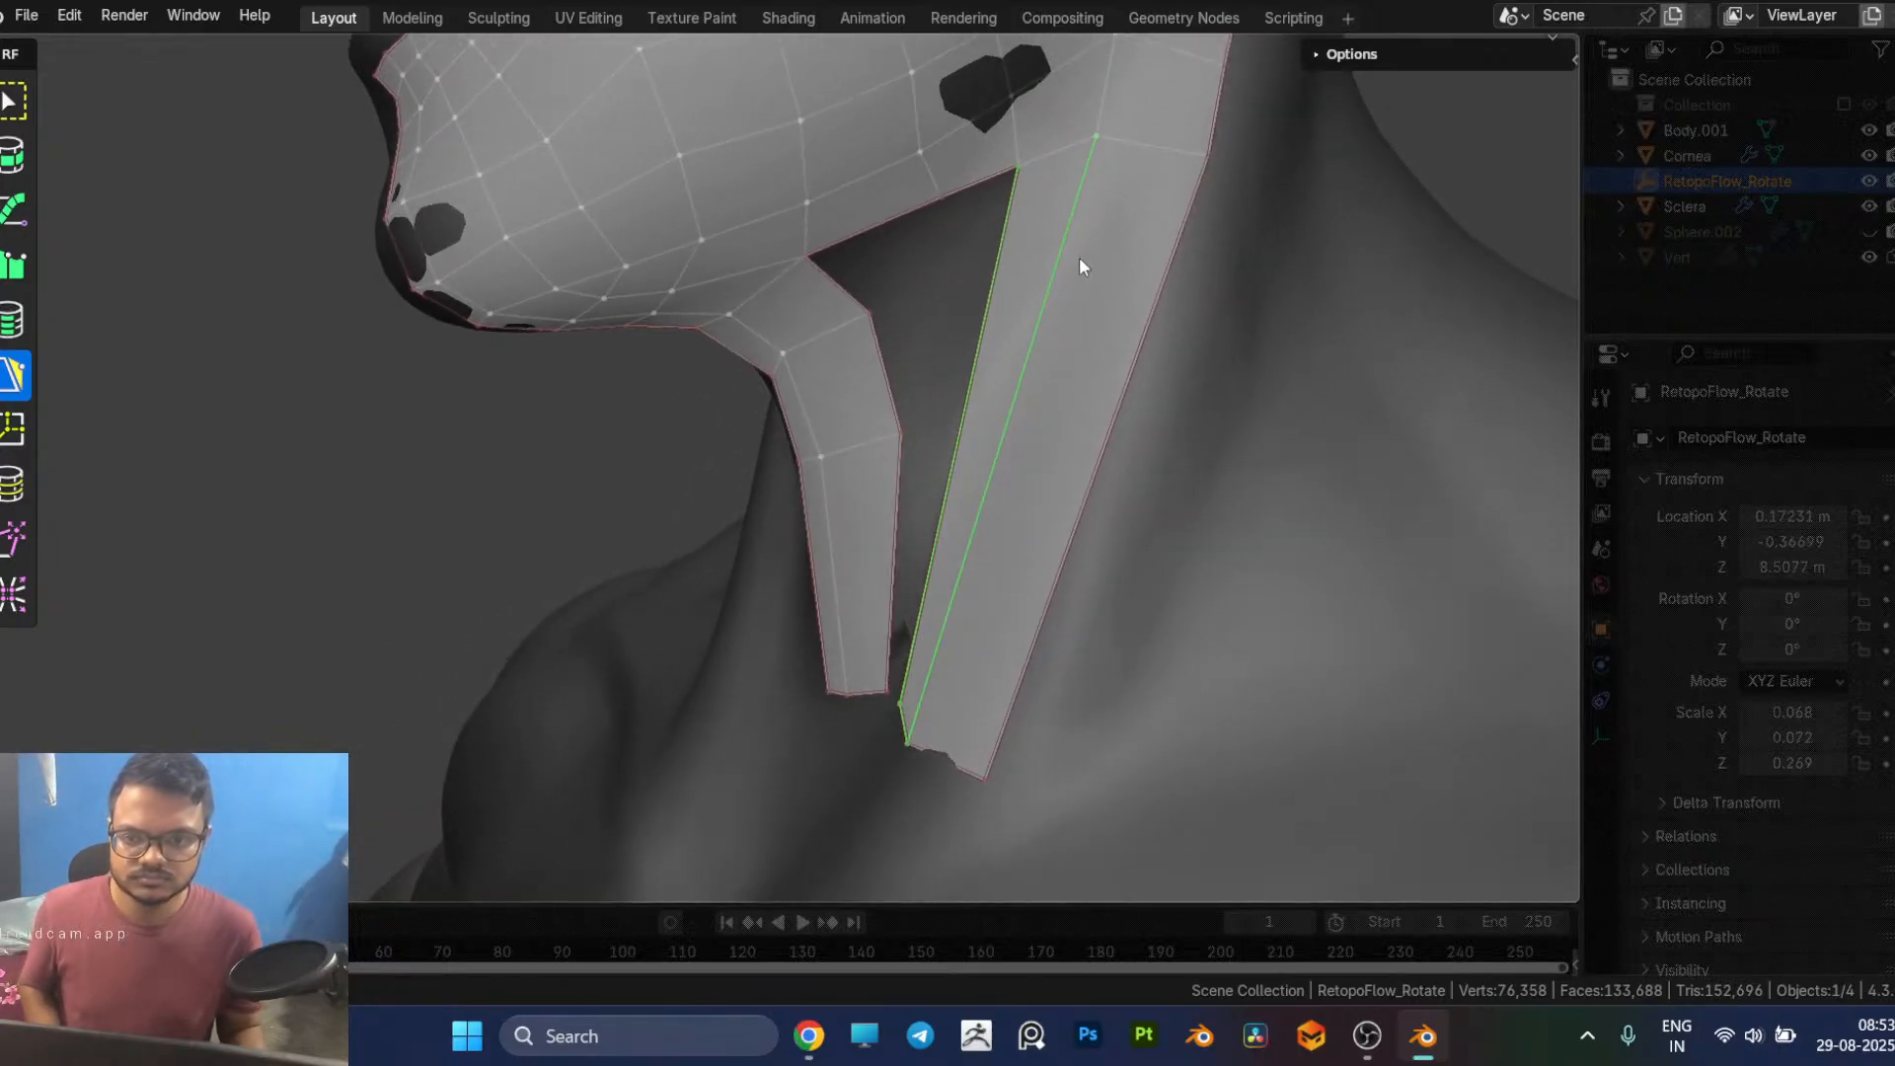
Step: Cut one edge loop across the upper part of the side neck strip and adjust the vertices along it
{"action": "key", "text": "7"}
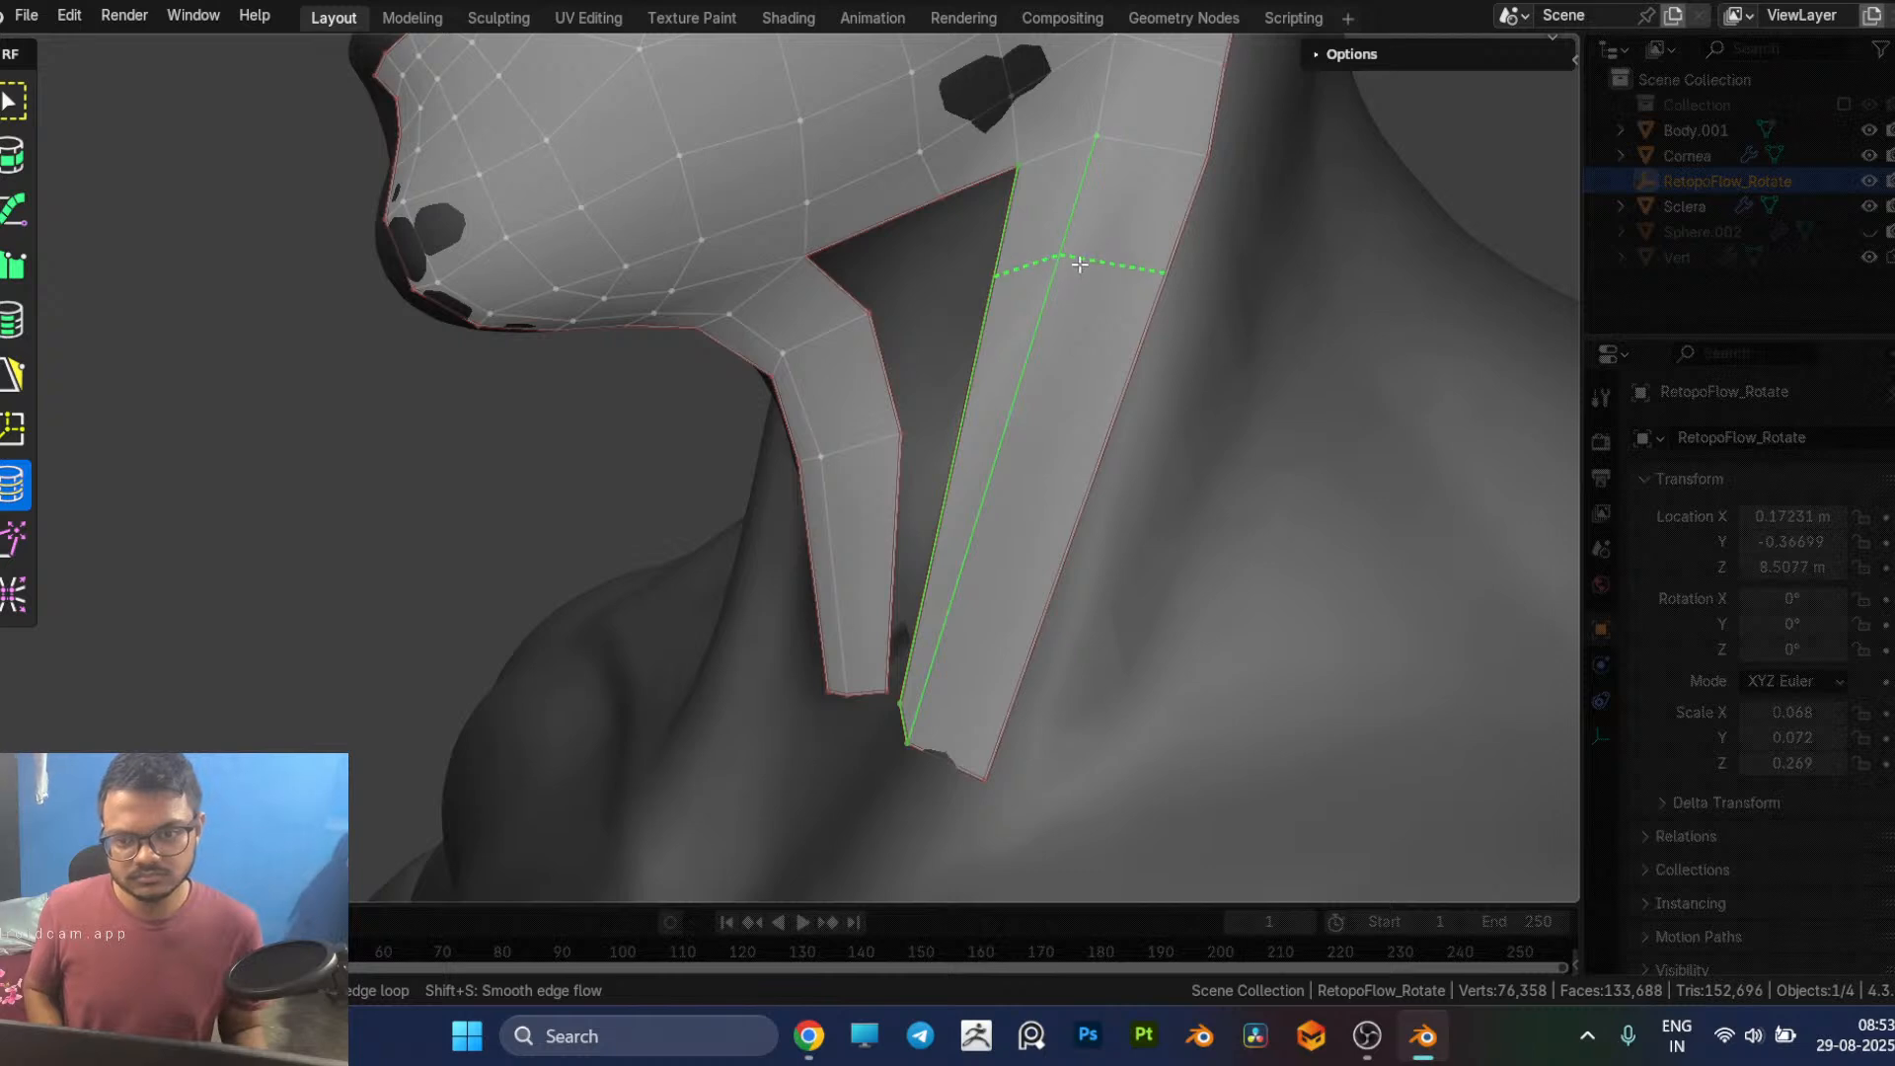
{"action": "left_click", "coordinate": [1080, 262]}
{"action": "key", "text": "5"}
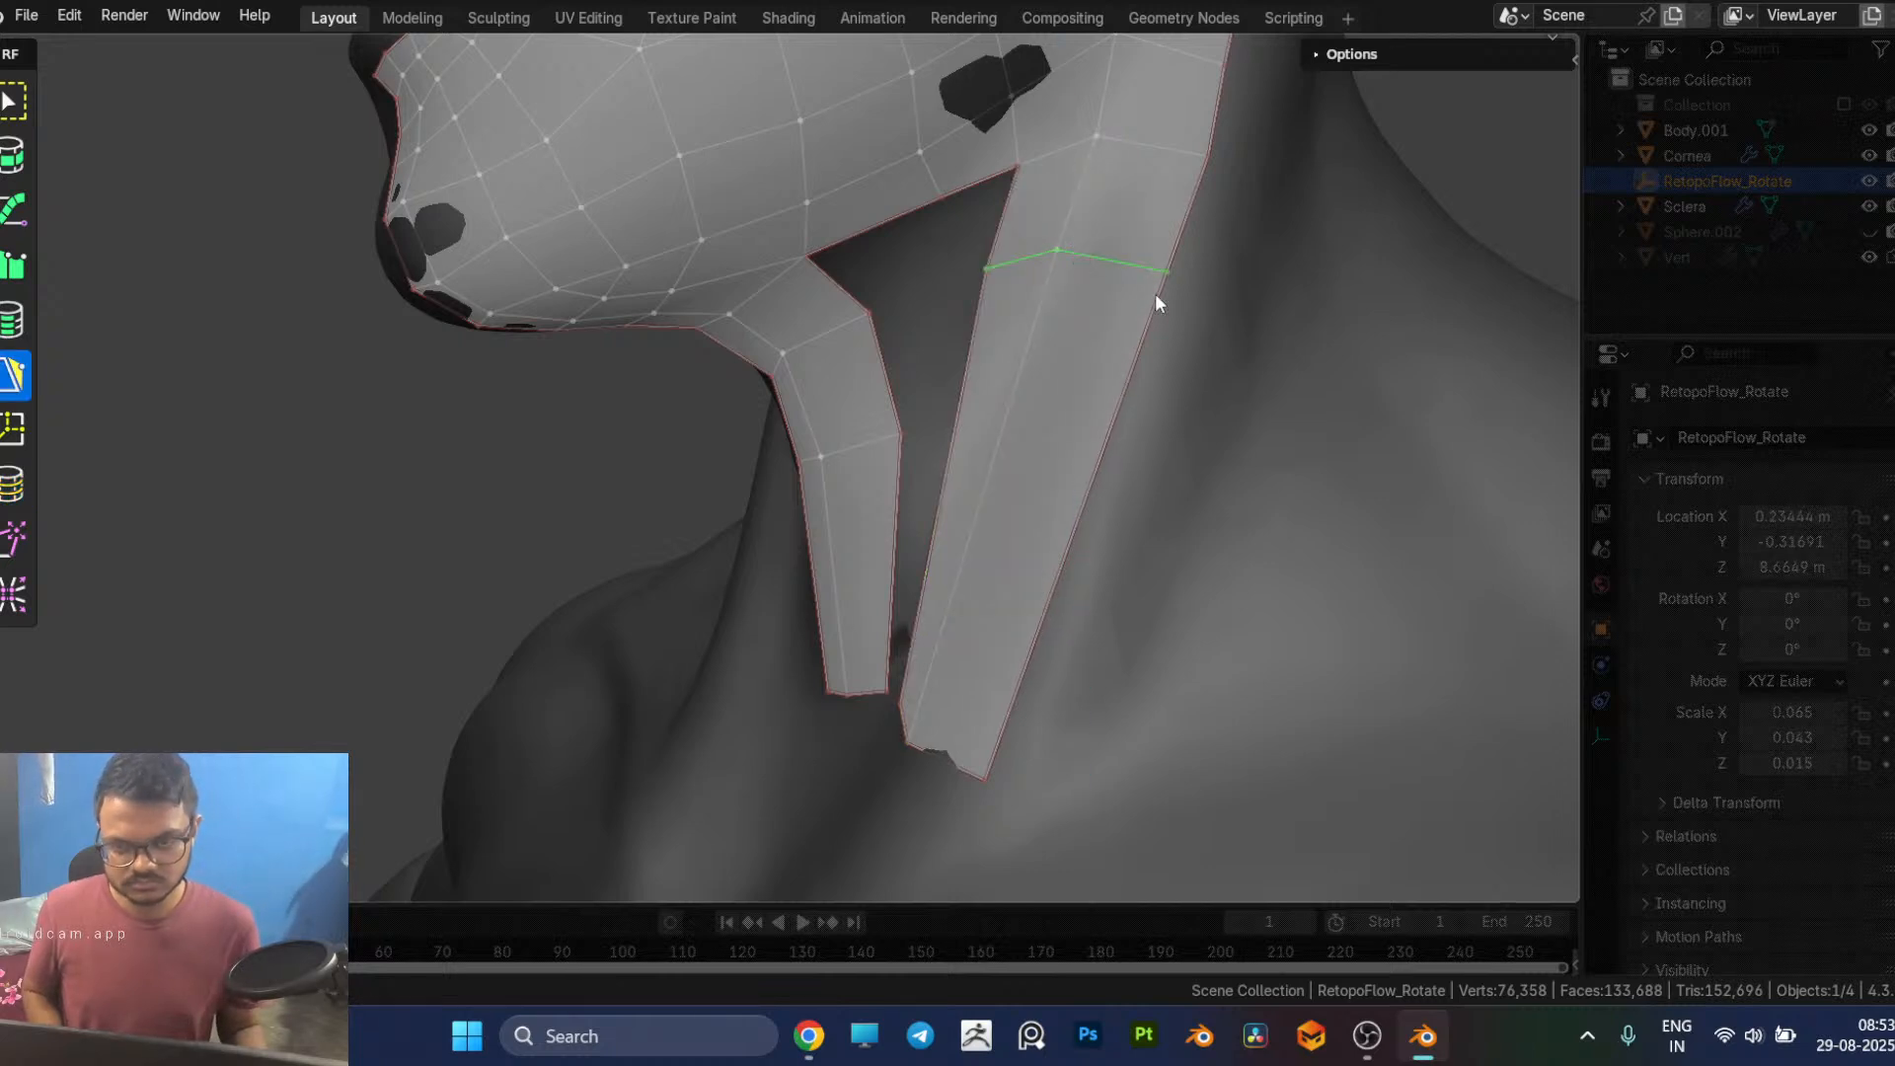
{"action": "middle_click_drag", "start_coordinate": [1143, 292], "coordinate": [1210, 290]}
{"action": "left_click_drag", "start_coordinate": [1007, 284], "coordinate": [1017, 279]}
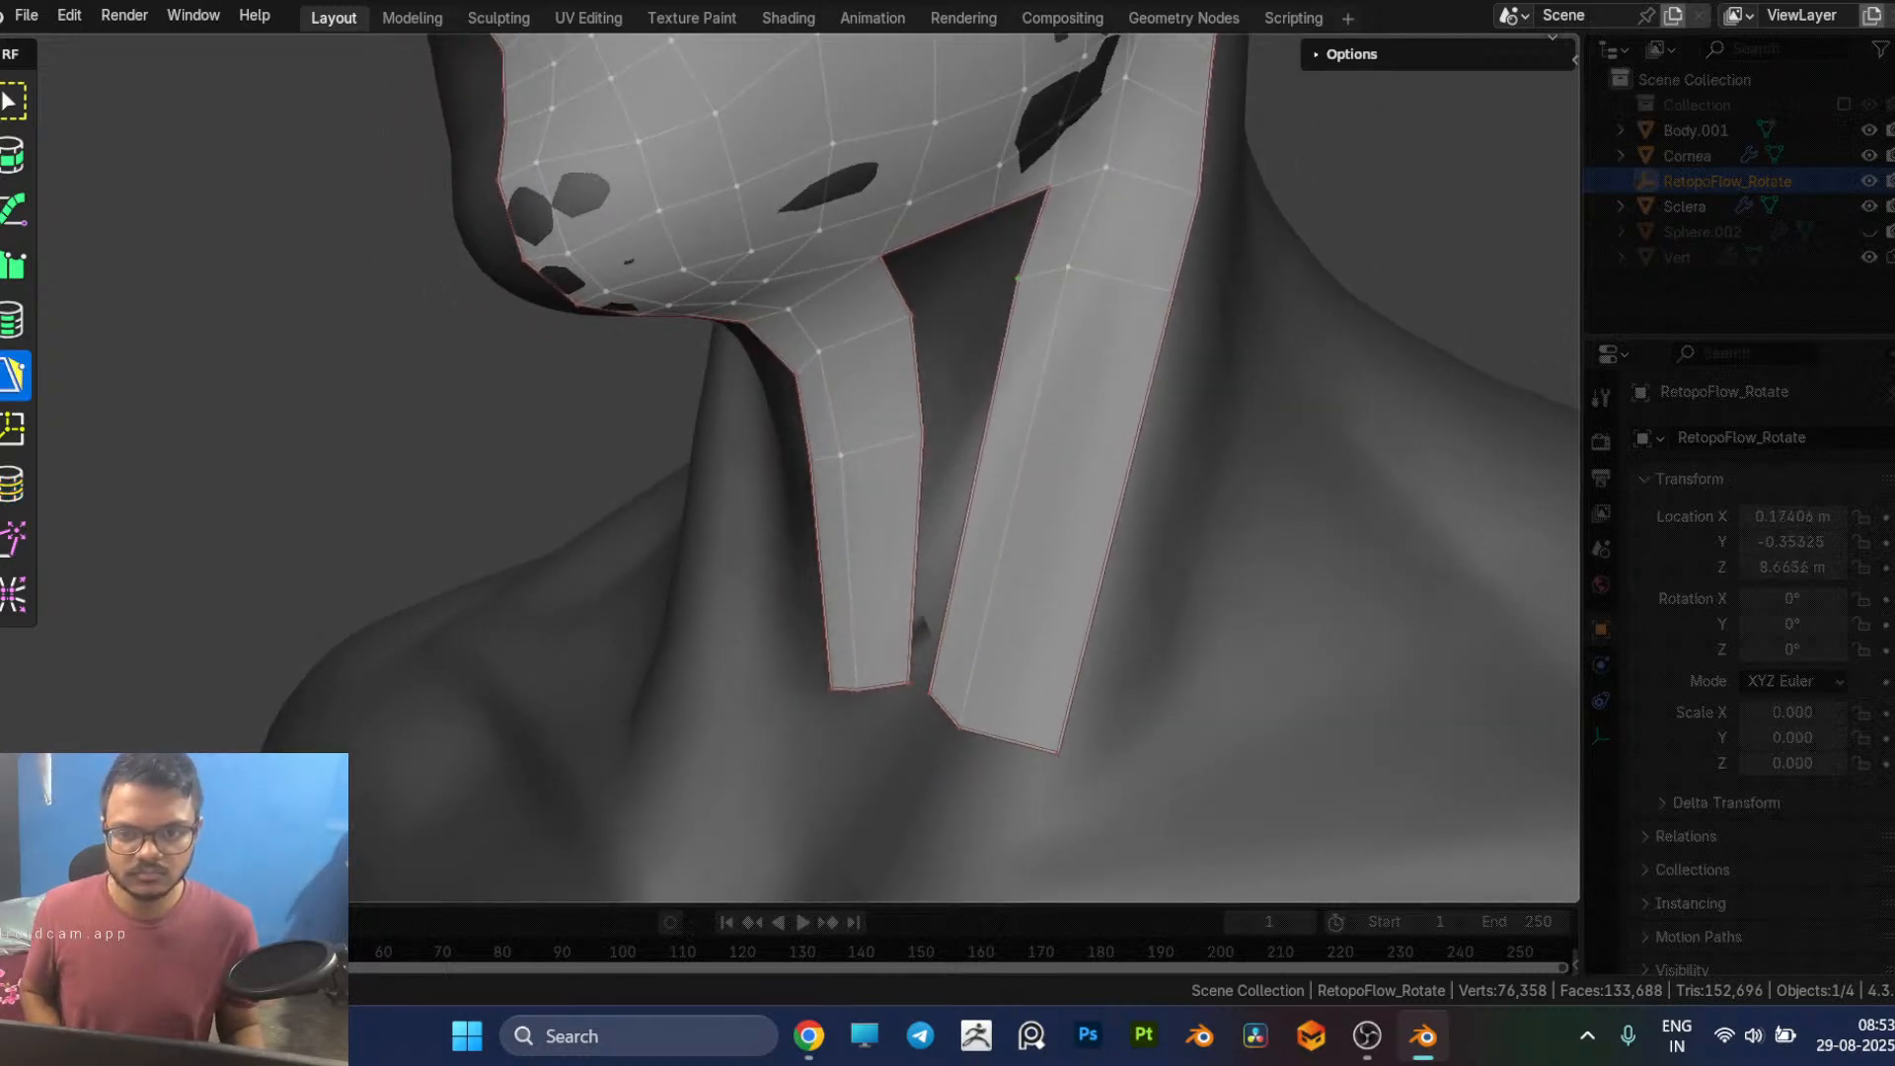
{"action": "middle_click_drag", "start_coordinate": [1105, 459], "coordinate": [1040, 390]}
{"action": "left_click", "coordinate": [1064, 257]}
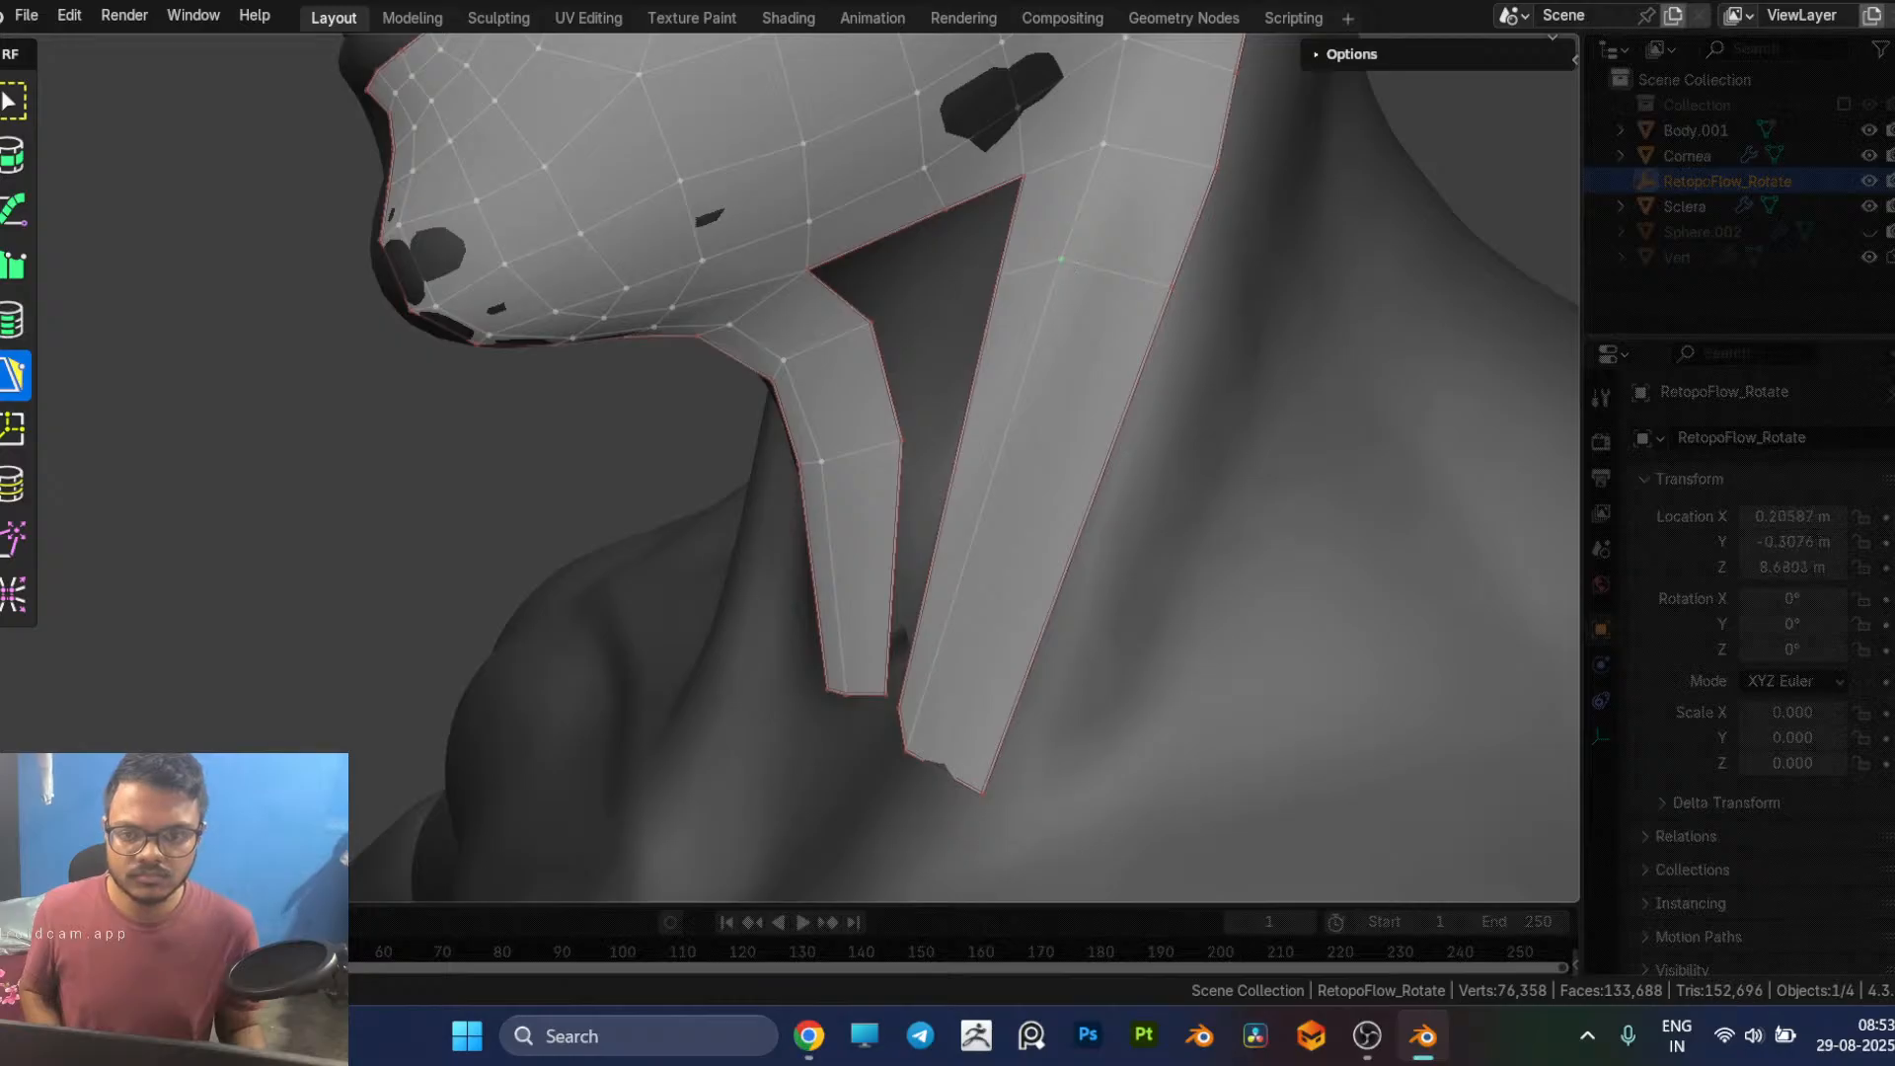
{"action": "left_click", "coordinate": [1183, 256]}
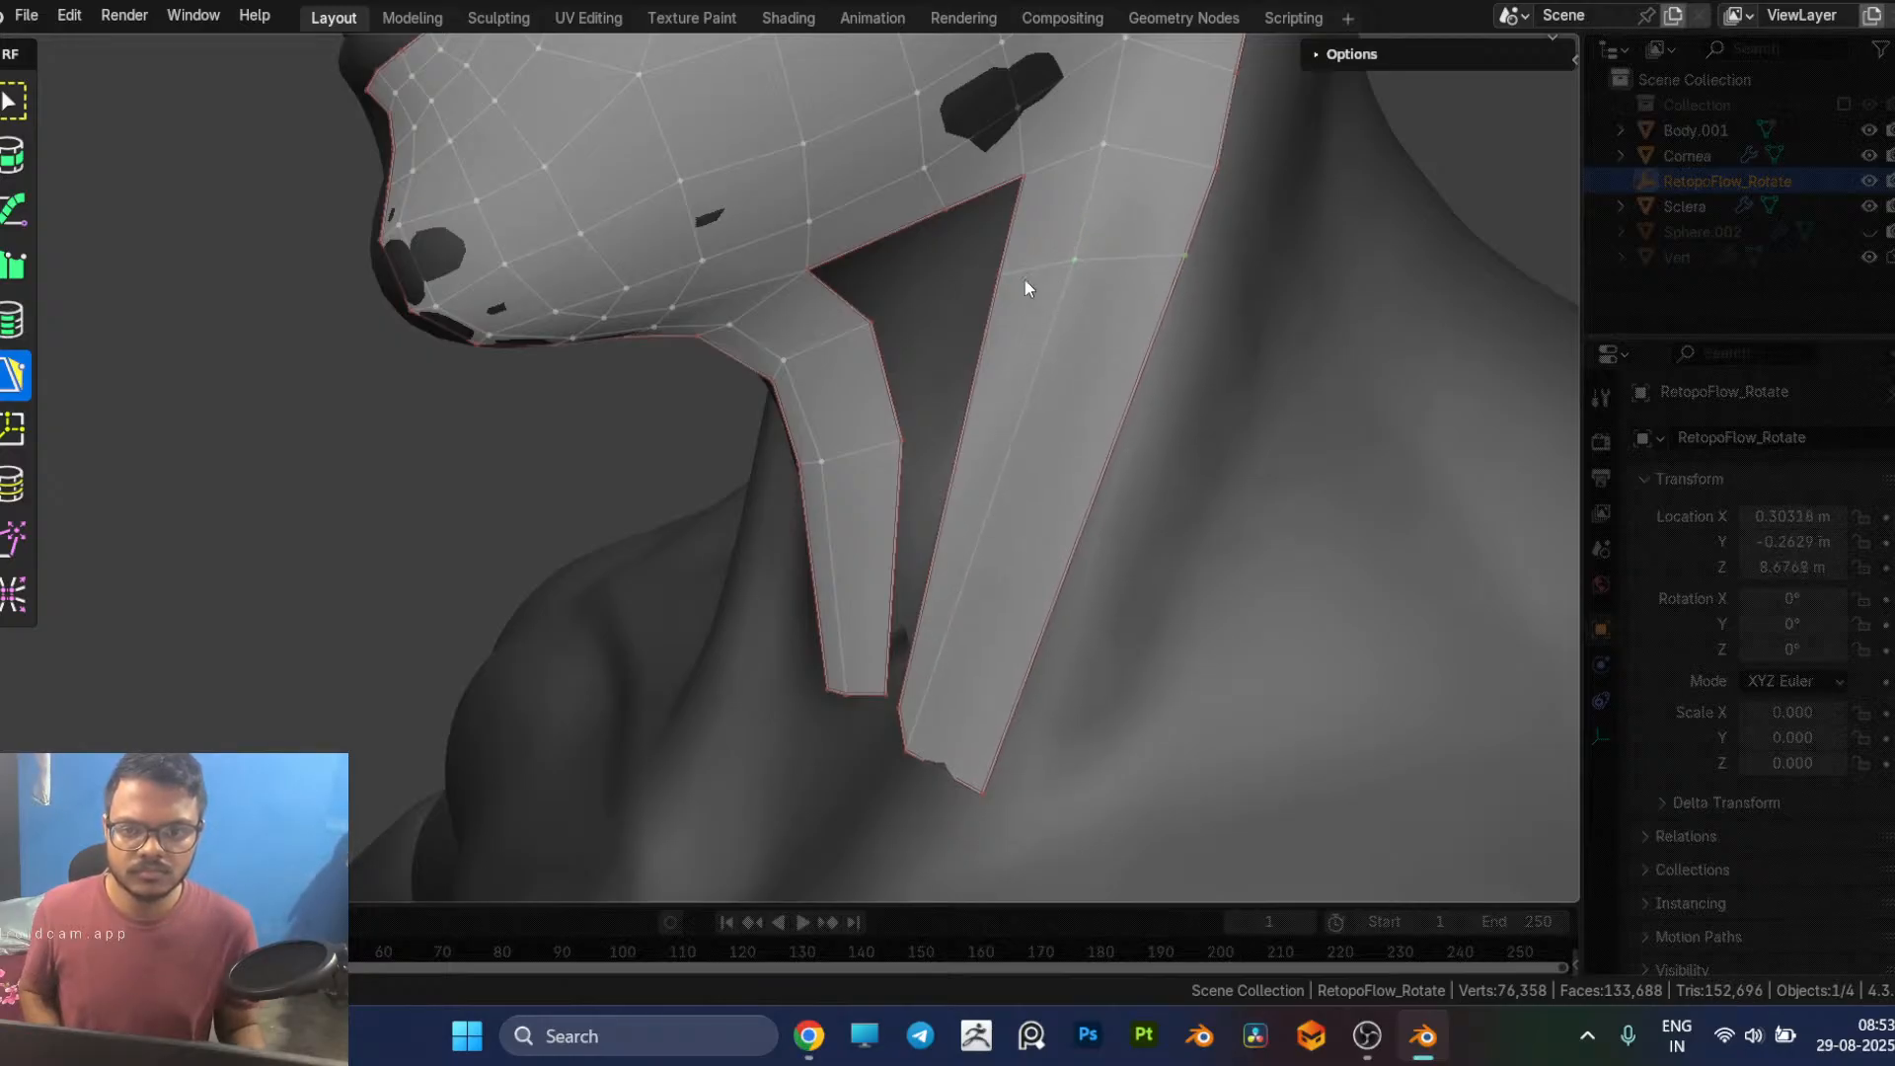
Step: Fill the gap under the jaw with two quads linking the side neck strip to the throat strip, and adjust their shared lower vertex
{"action": "middle_click_drag", "start_coordinate": [1010, 223], "coordinate": [1024, 169]}
{"action": "left_click", "coordinate": [1003, 200]}
{"action": "left_click", "coordinate": [980, 212]}
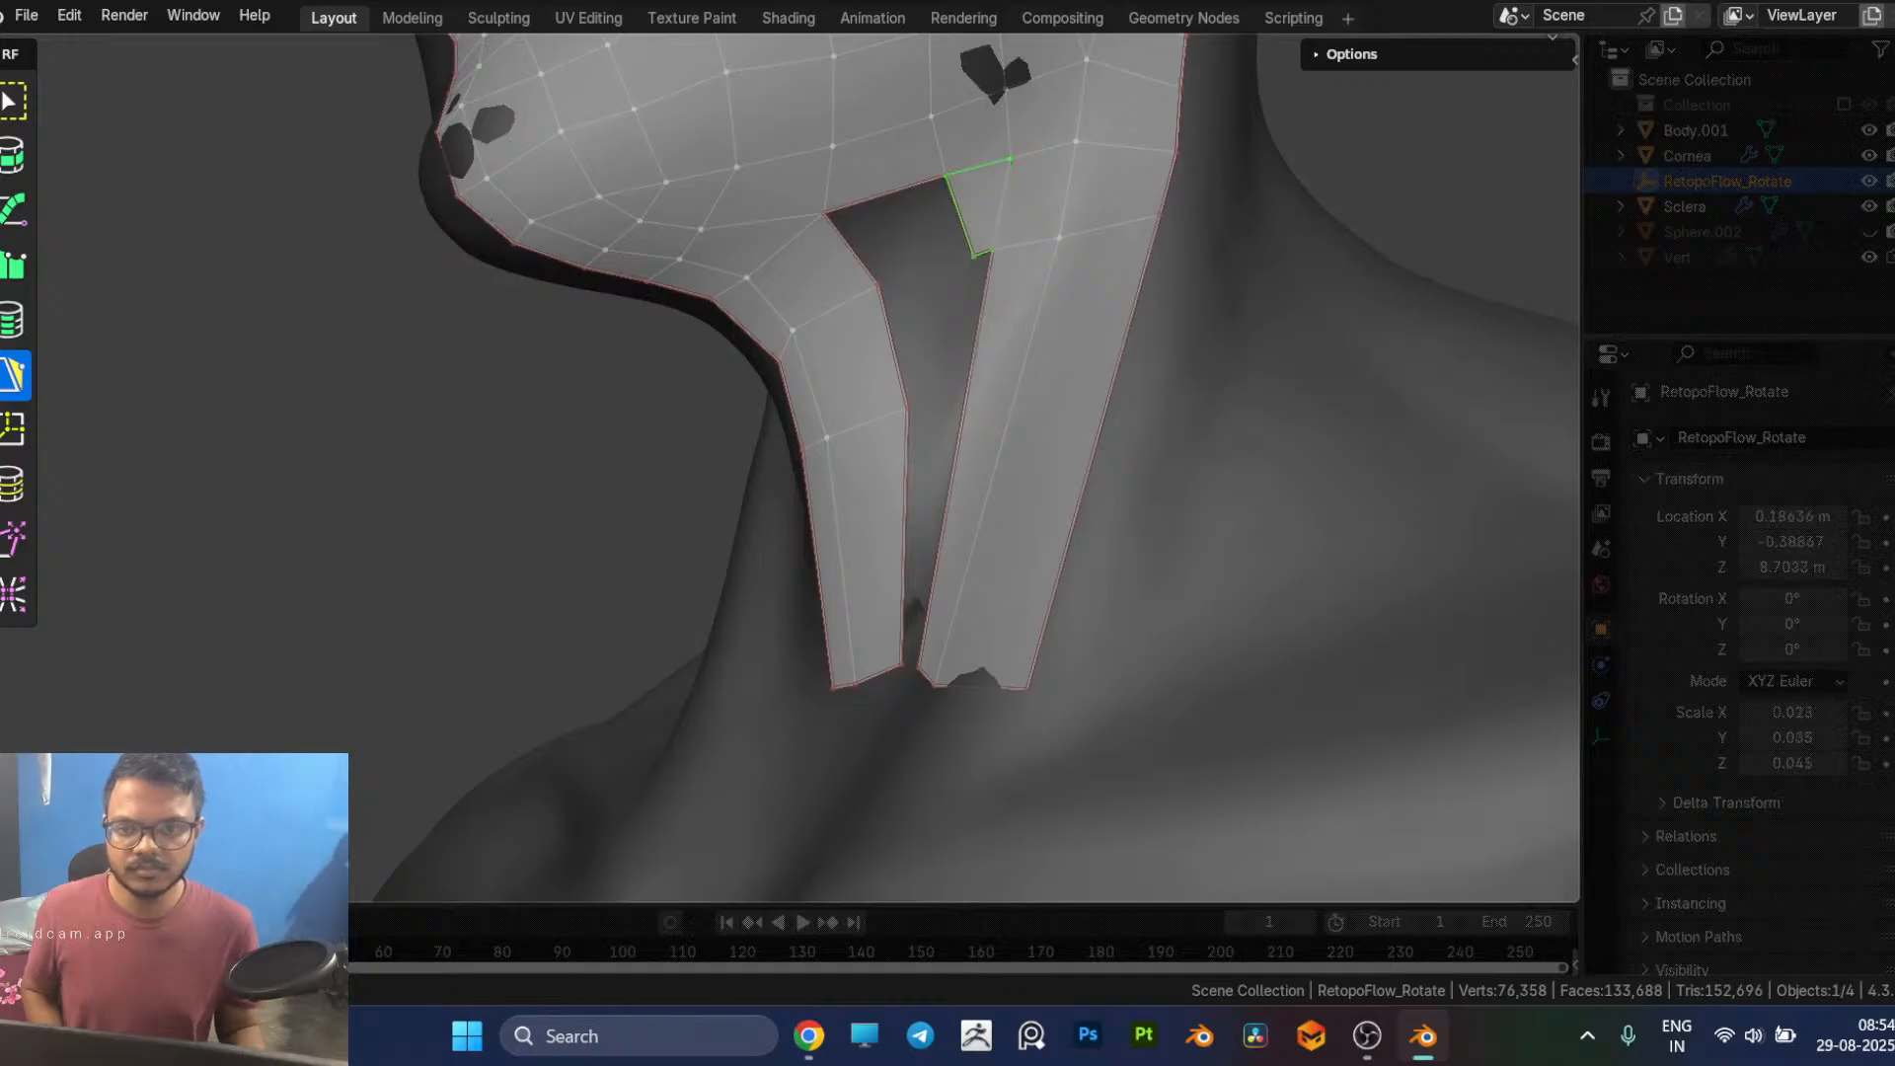
{"action": "left_click", "coordinate": [869, 254], "text": "ctrl"}
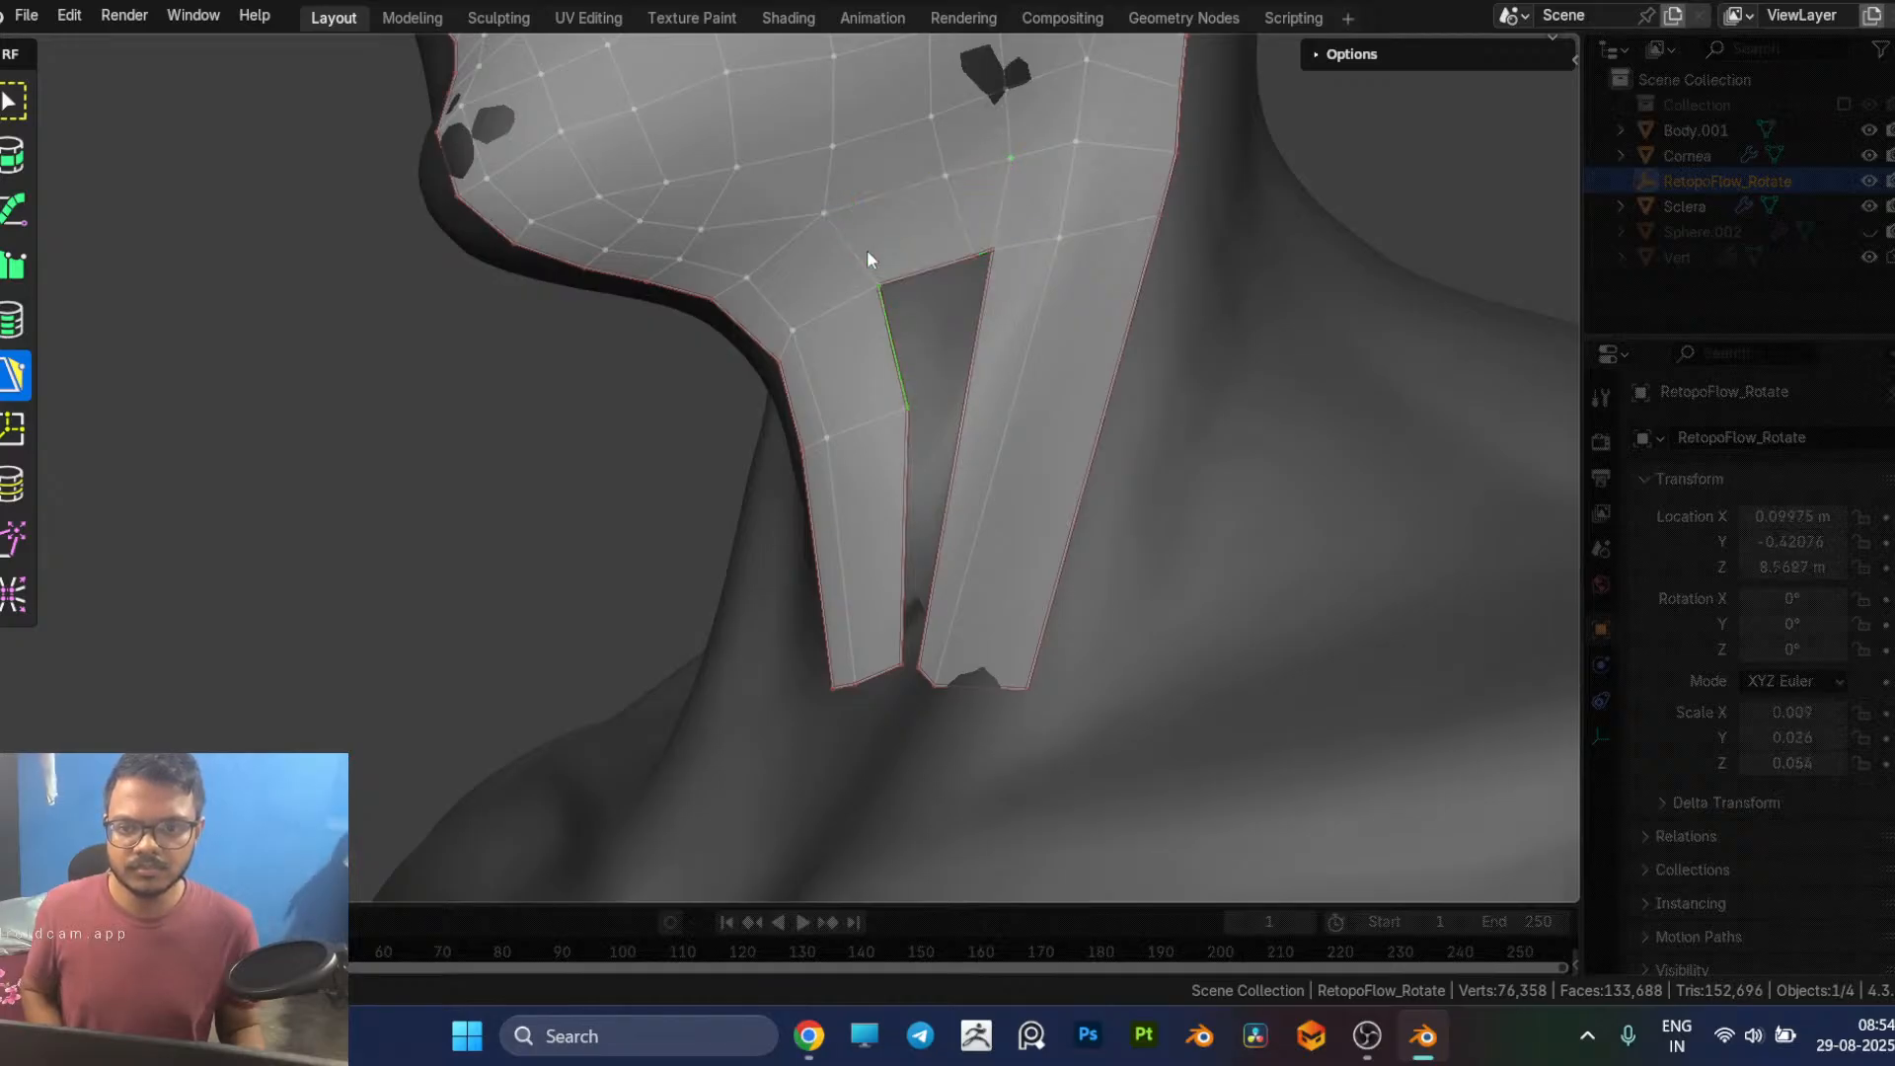
{"action": "left_click_drag", "start_coordinate": [974, 257], "coordinate": [938, 260]}
{"action": "middle_click_drag", "start_coordinate": [979, 258], "coordinate": [961, 444]}
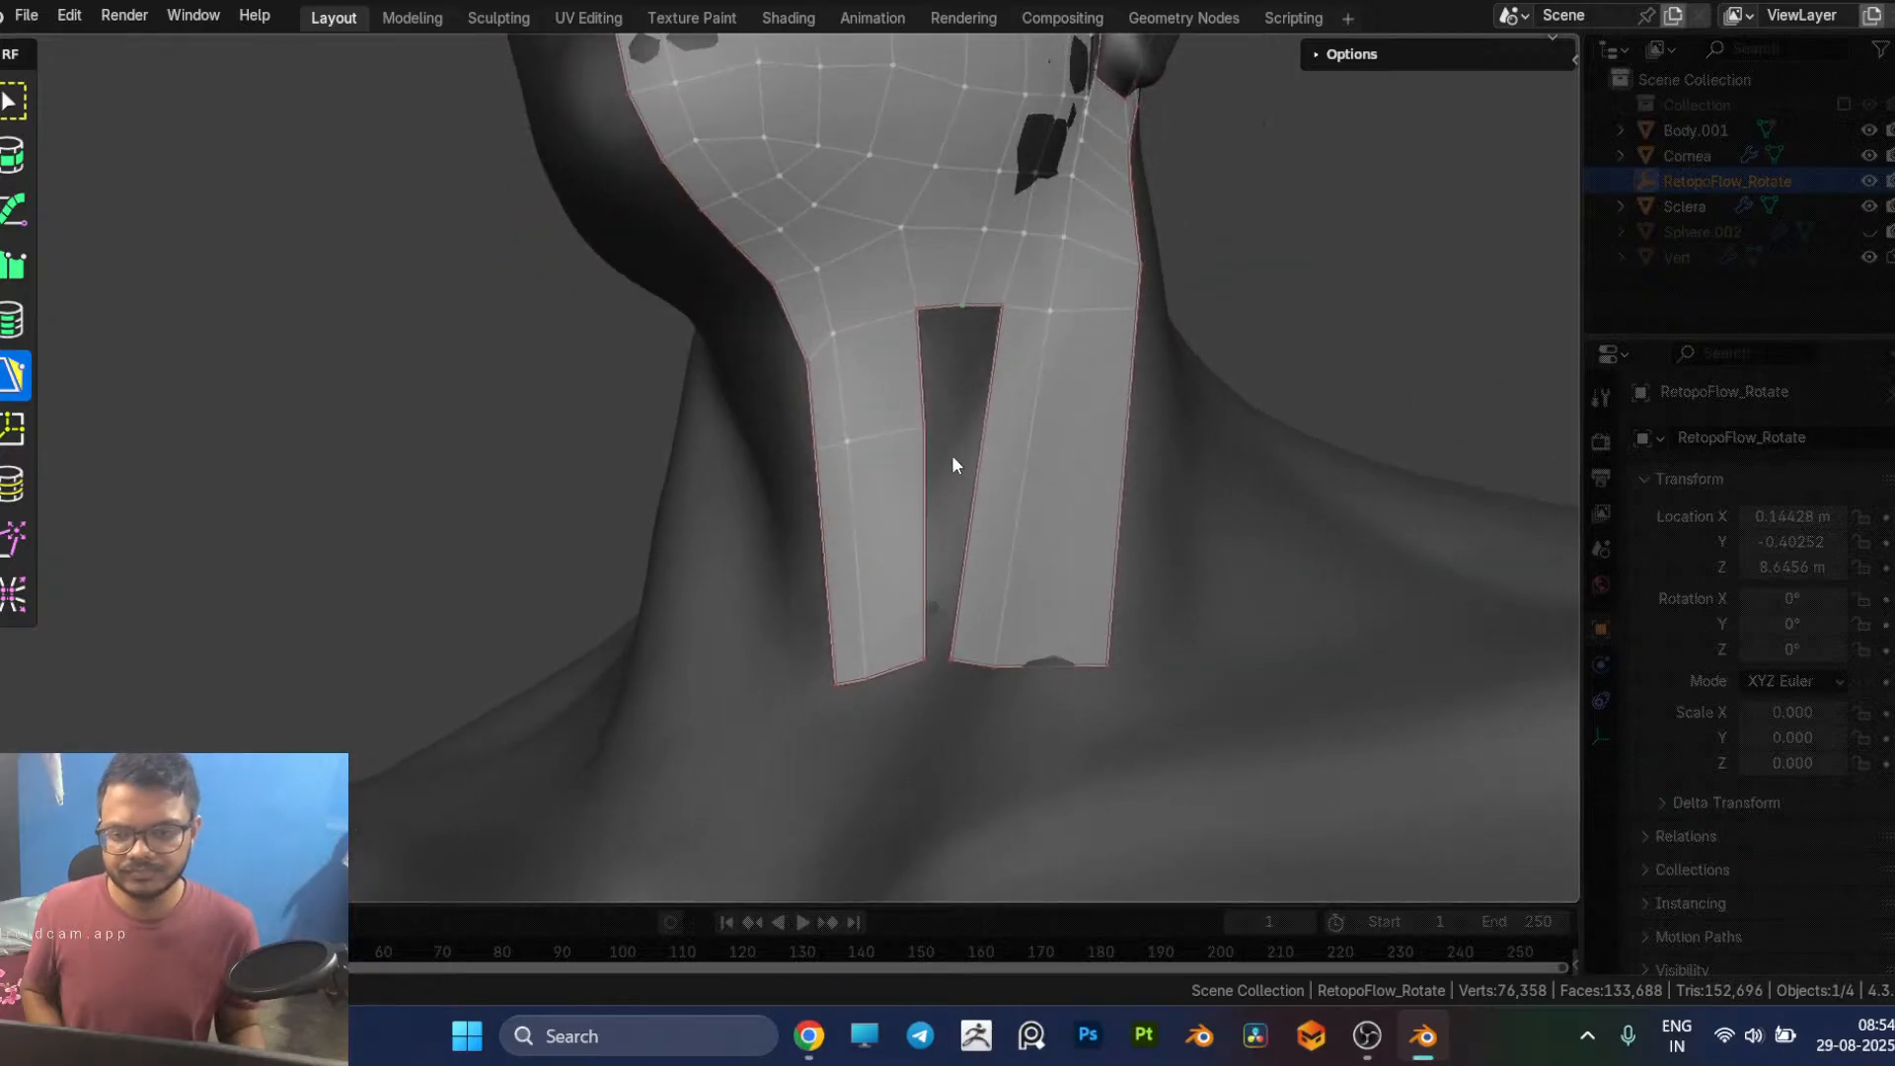
Step: Pull the throat strip's outer edge vertex inward and add a quad below the under-jaw row, adjusting its free lower corner
{"action": "left_click_drag", "start_coordinate": [925, 428], "coordinate": [915, 428]}
{"action": "middle_click_drag", "start_coordinate": [923, 439], "coordinate": [785, 565]}
{"action": "scroll", "coordinate": [833, 482], "scroll_direction": "up", "scroll_amount": 3}
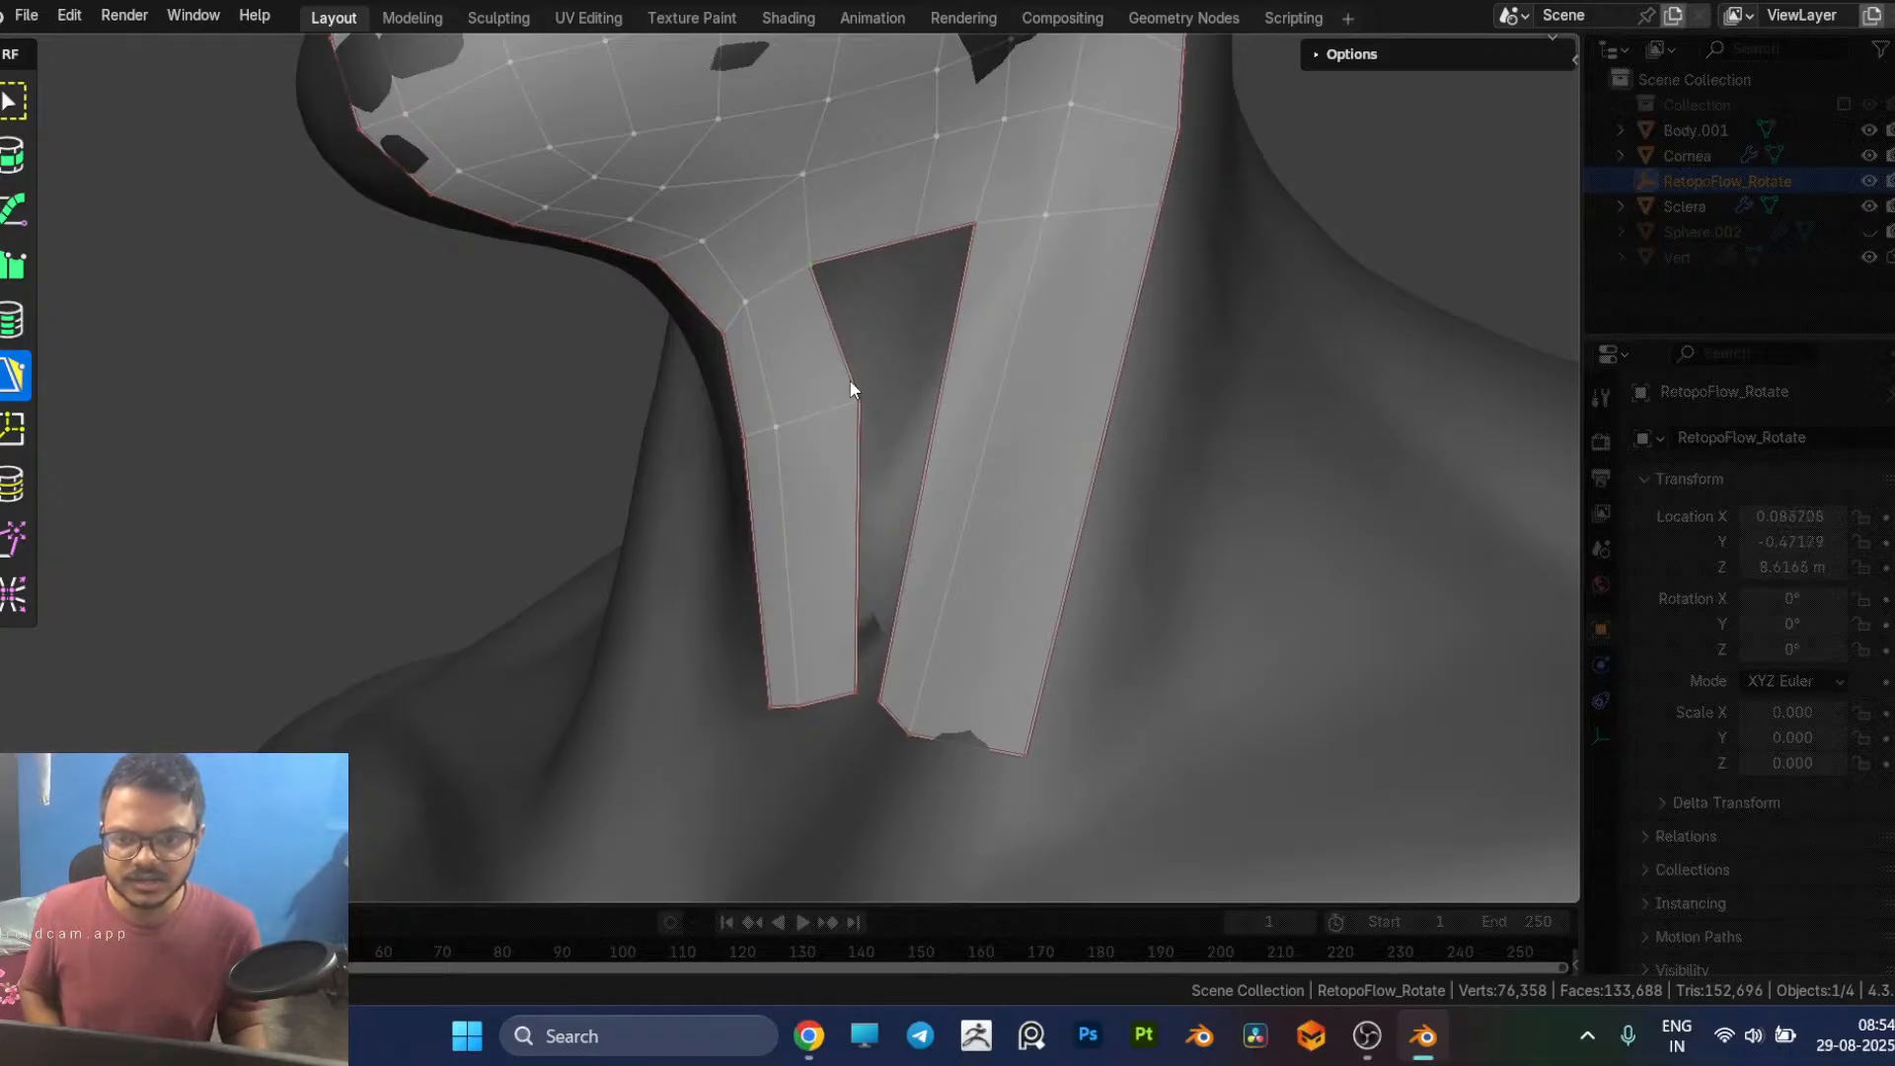
{"action": "left_click_drag", "start_coordinate": [857, 402], "coordinate": [841, 412]}
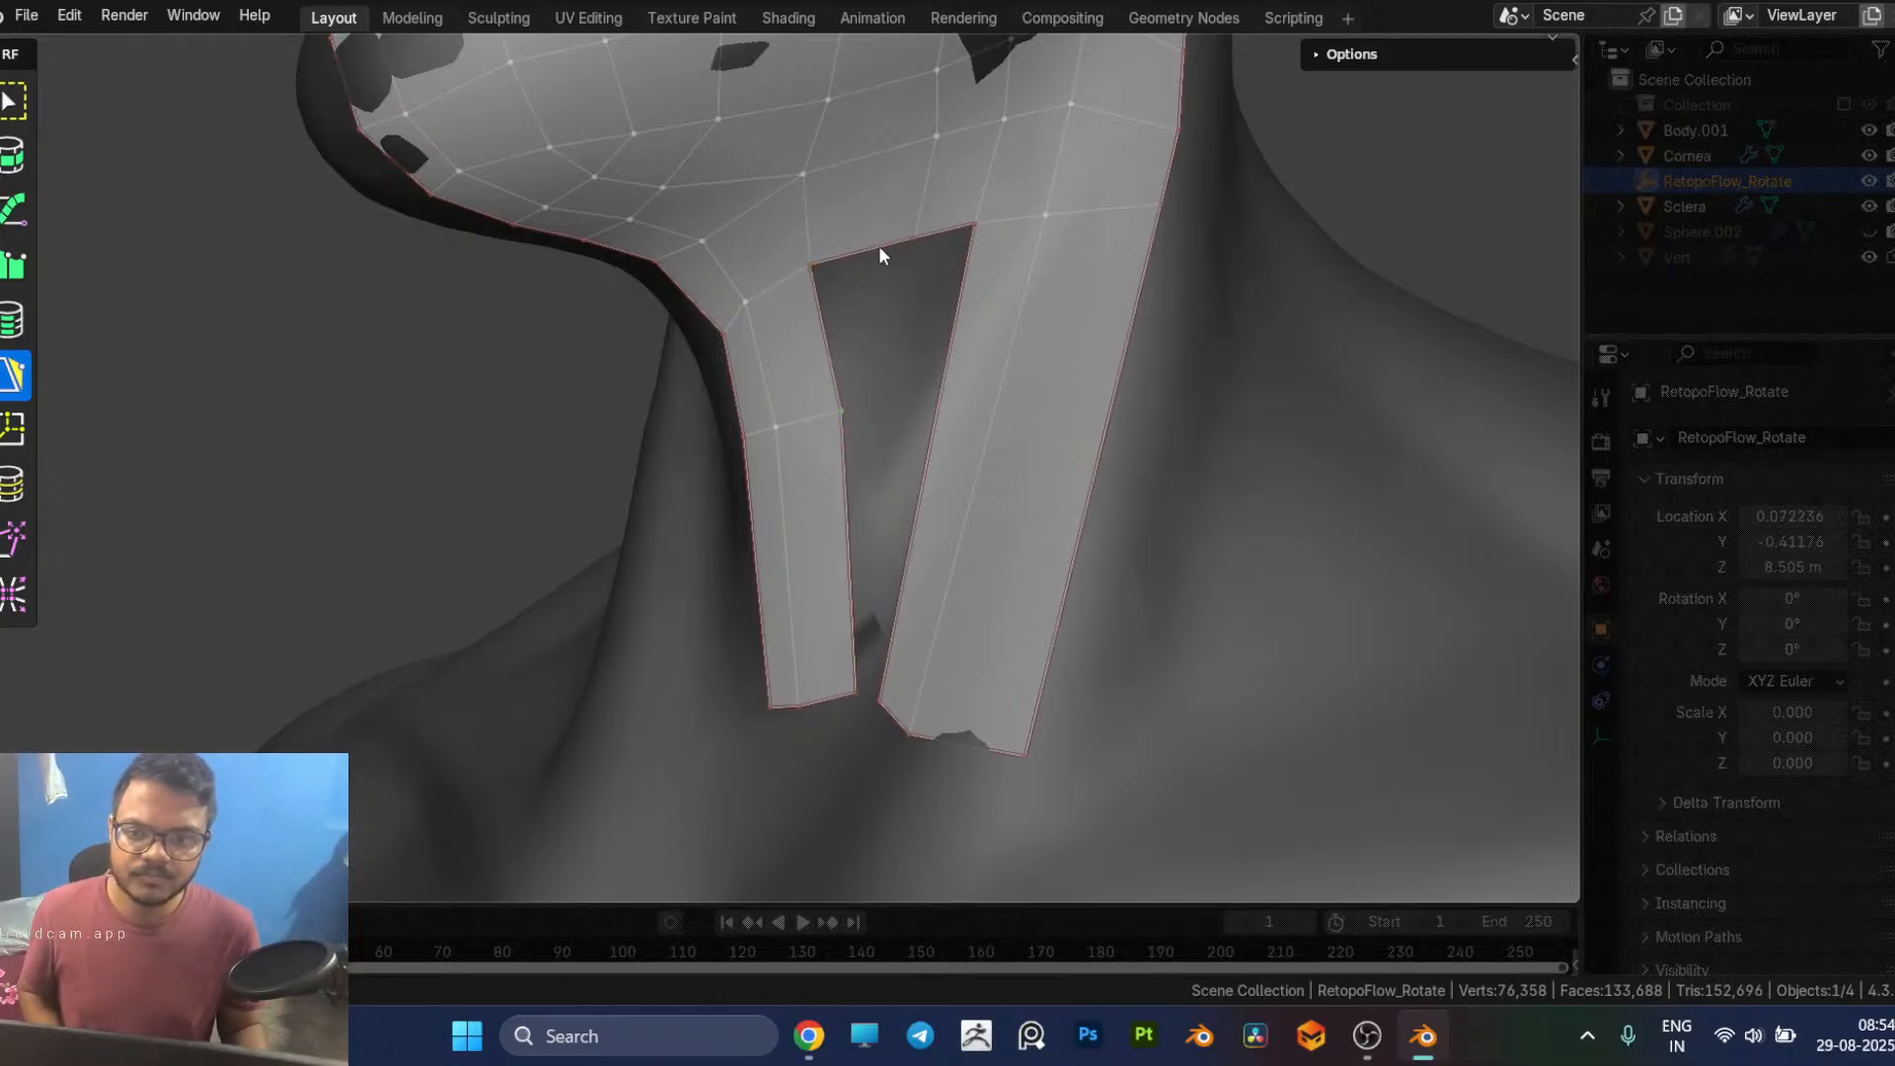
{"action": "left_click", "coordinate": [939, 397], "text": "ctrl"}
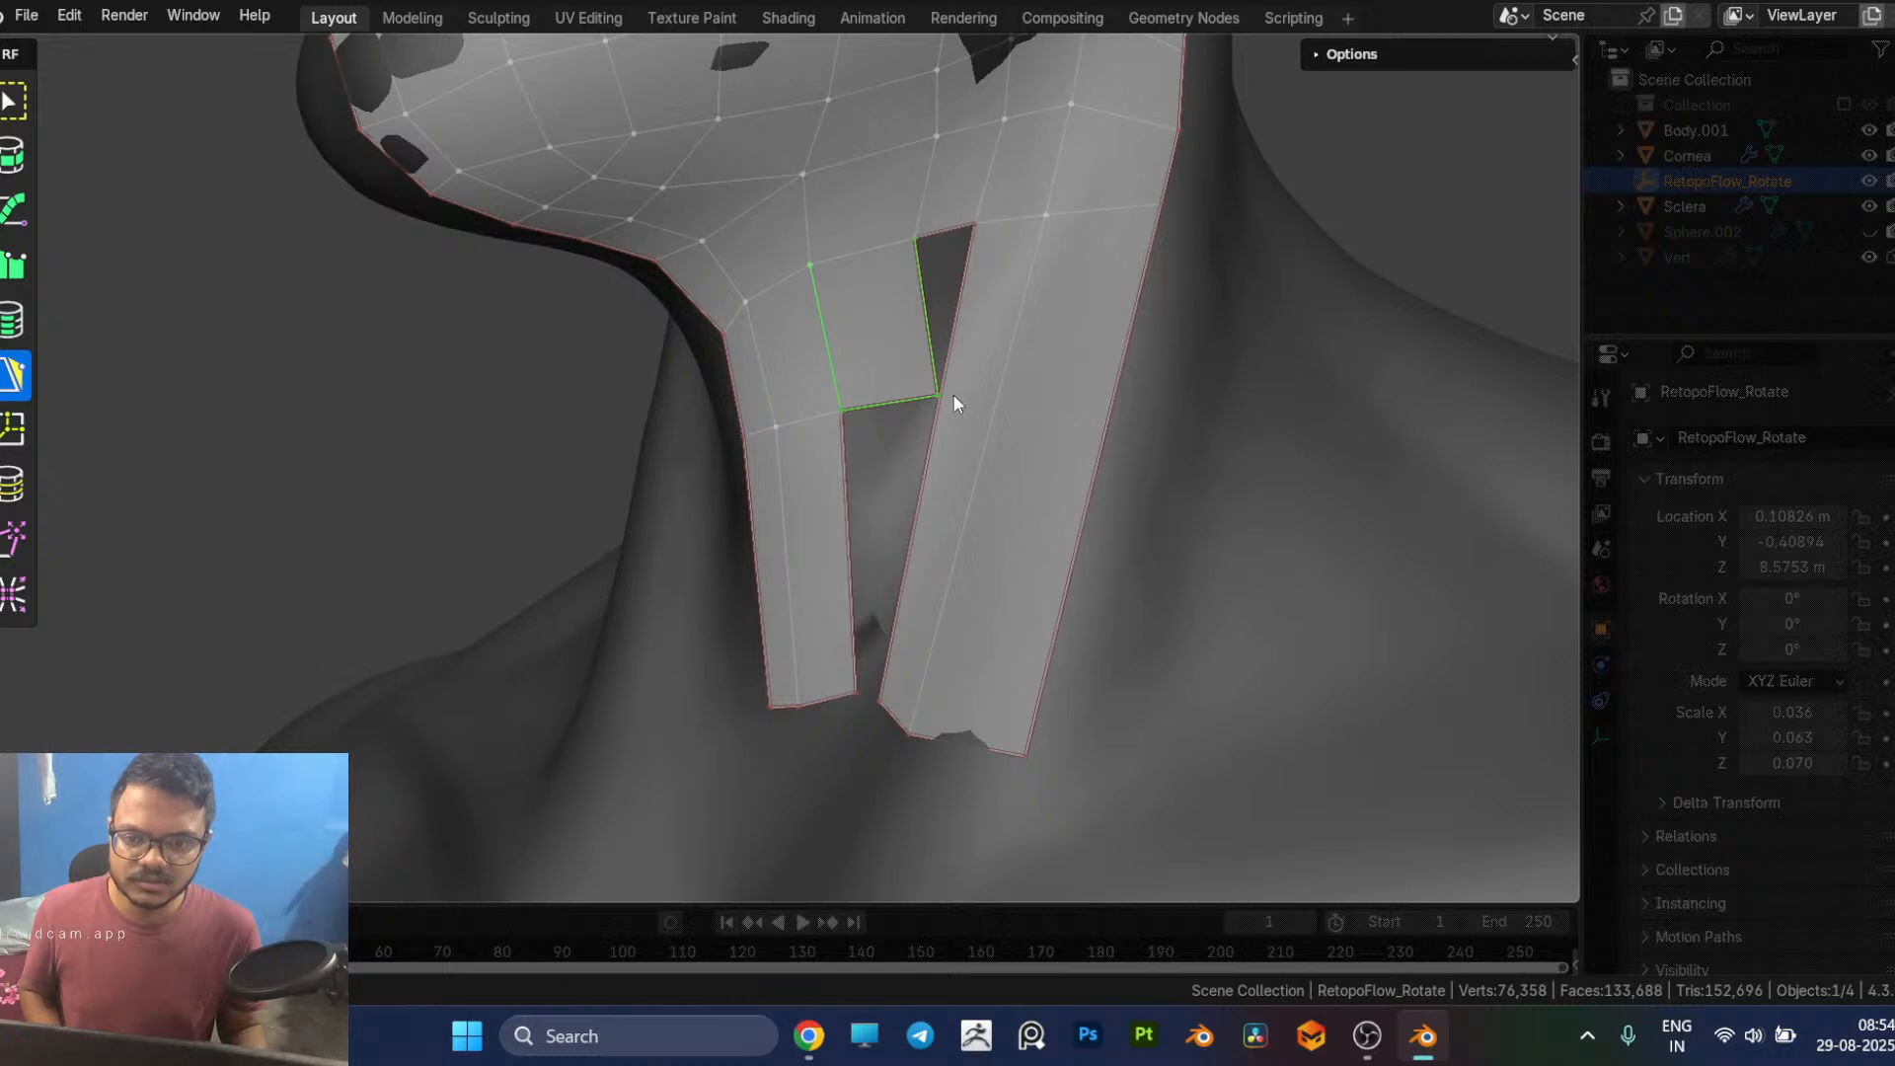
{"action": "left_click_drag", "start_coordinate": [939, 396], "coordinate": [915, 404]}
{"action": "middle_click_drag", "start_coordinate": [915, 403], "coordinate": [953, 383]}
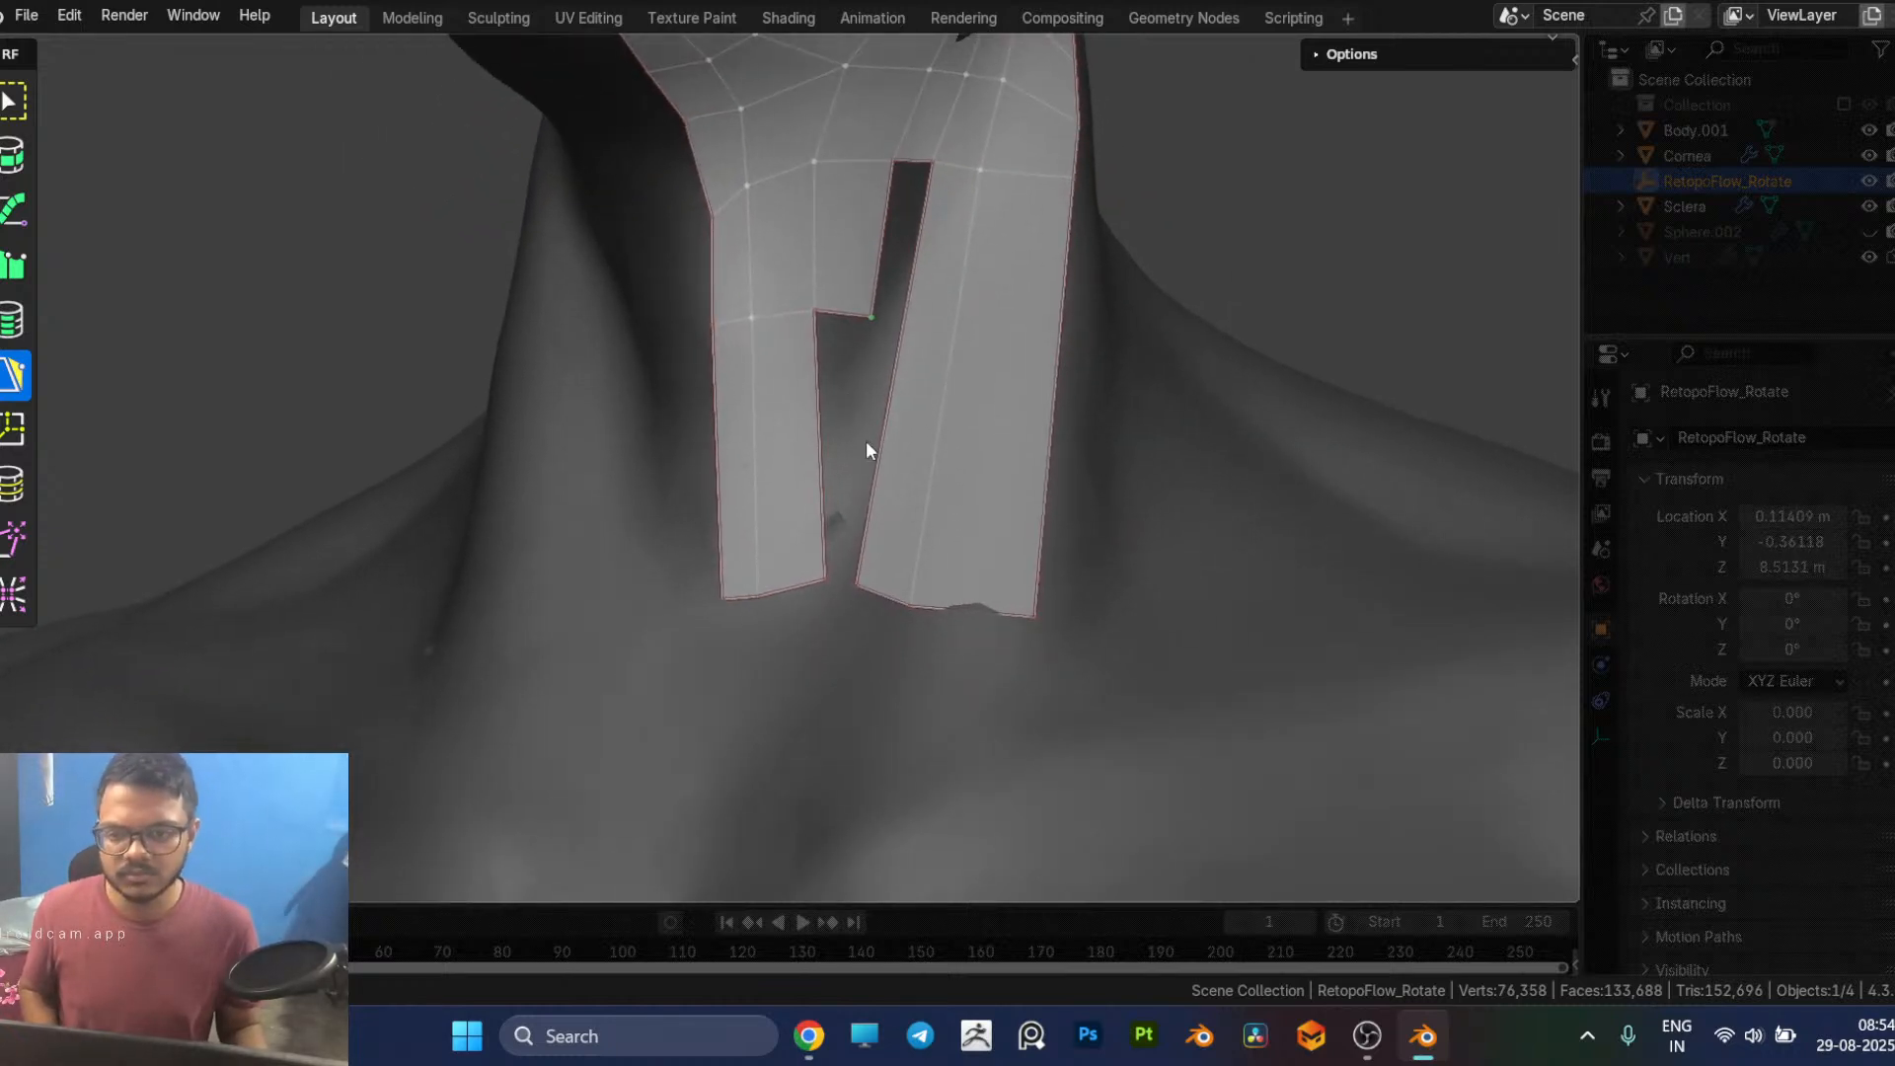
Step: Recheck the neck topology in the browser reference, and in Blender raise the throat strip's lower vertices to shorten it
{"action": "key", "text": "alt+Tab"}
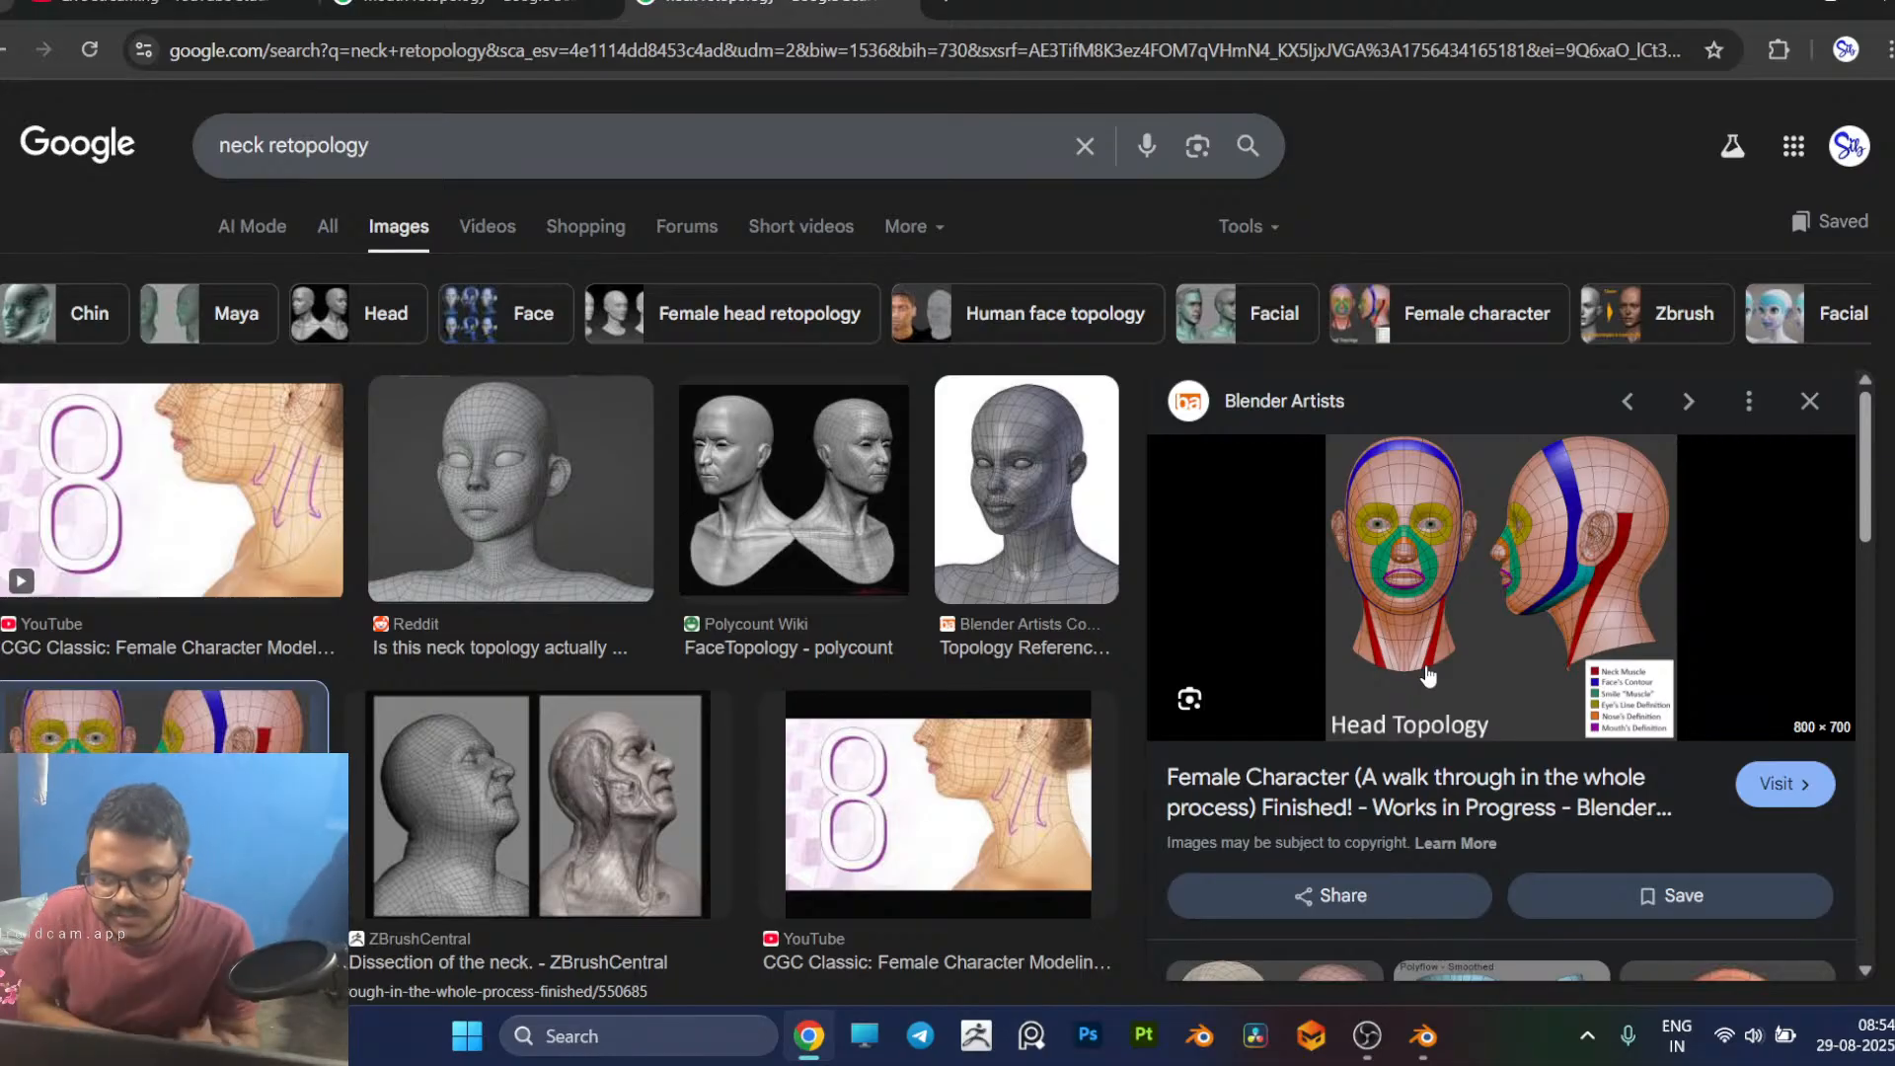
{"action": "key", "text": "alt+Tab"}
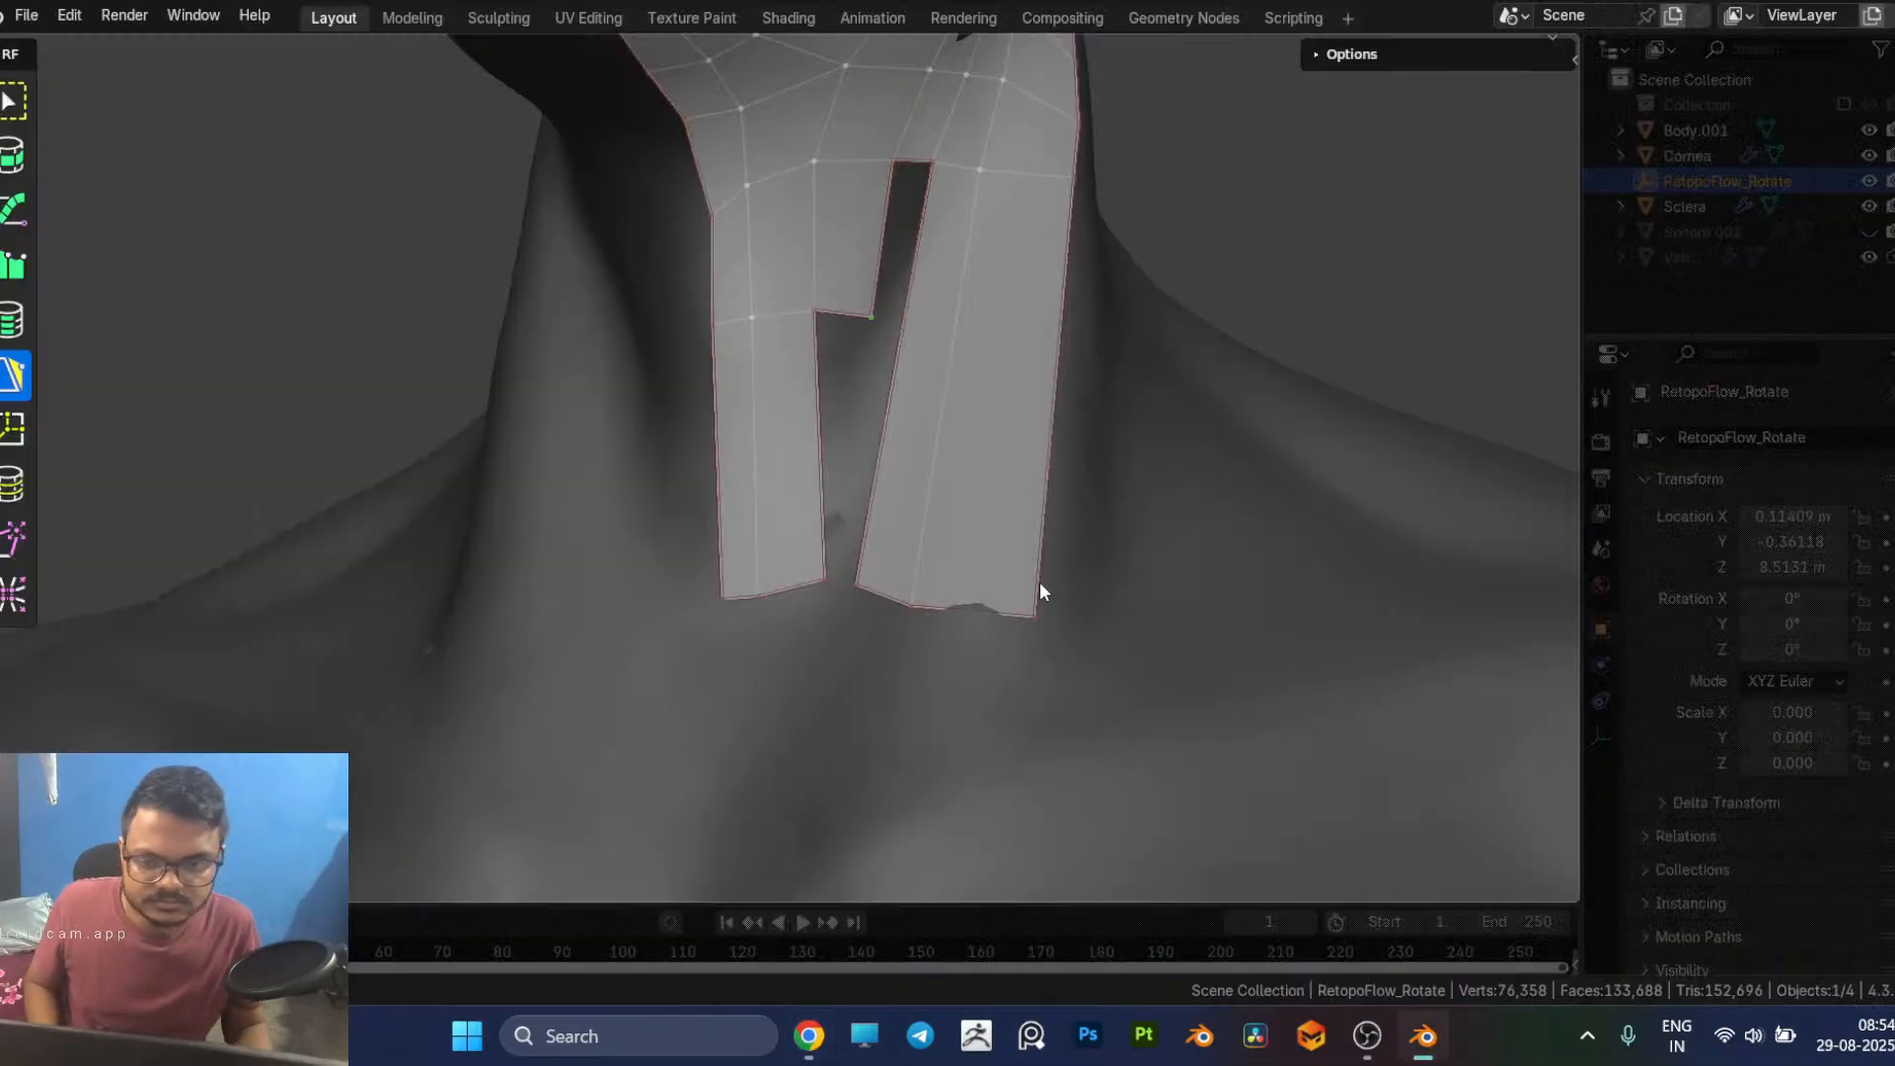
{"action": "middle_click_drag", "start_coordinate": [894, 422], "coordinate": [720, 600]}
{"action": "left_click_drag", "start_coordinate": [788, 590], "coordinate": [782, 442]}
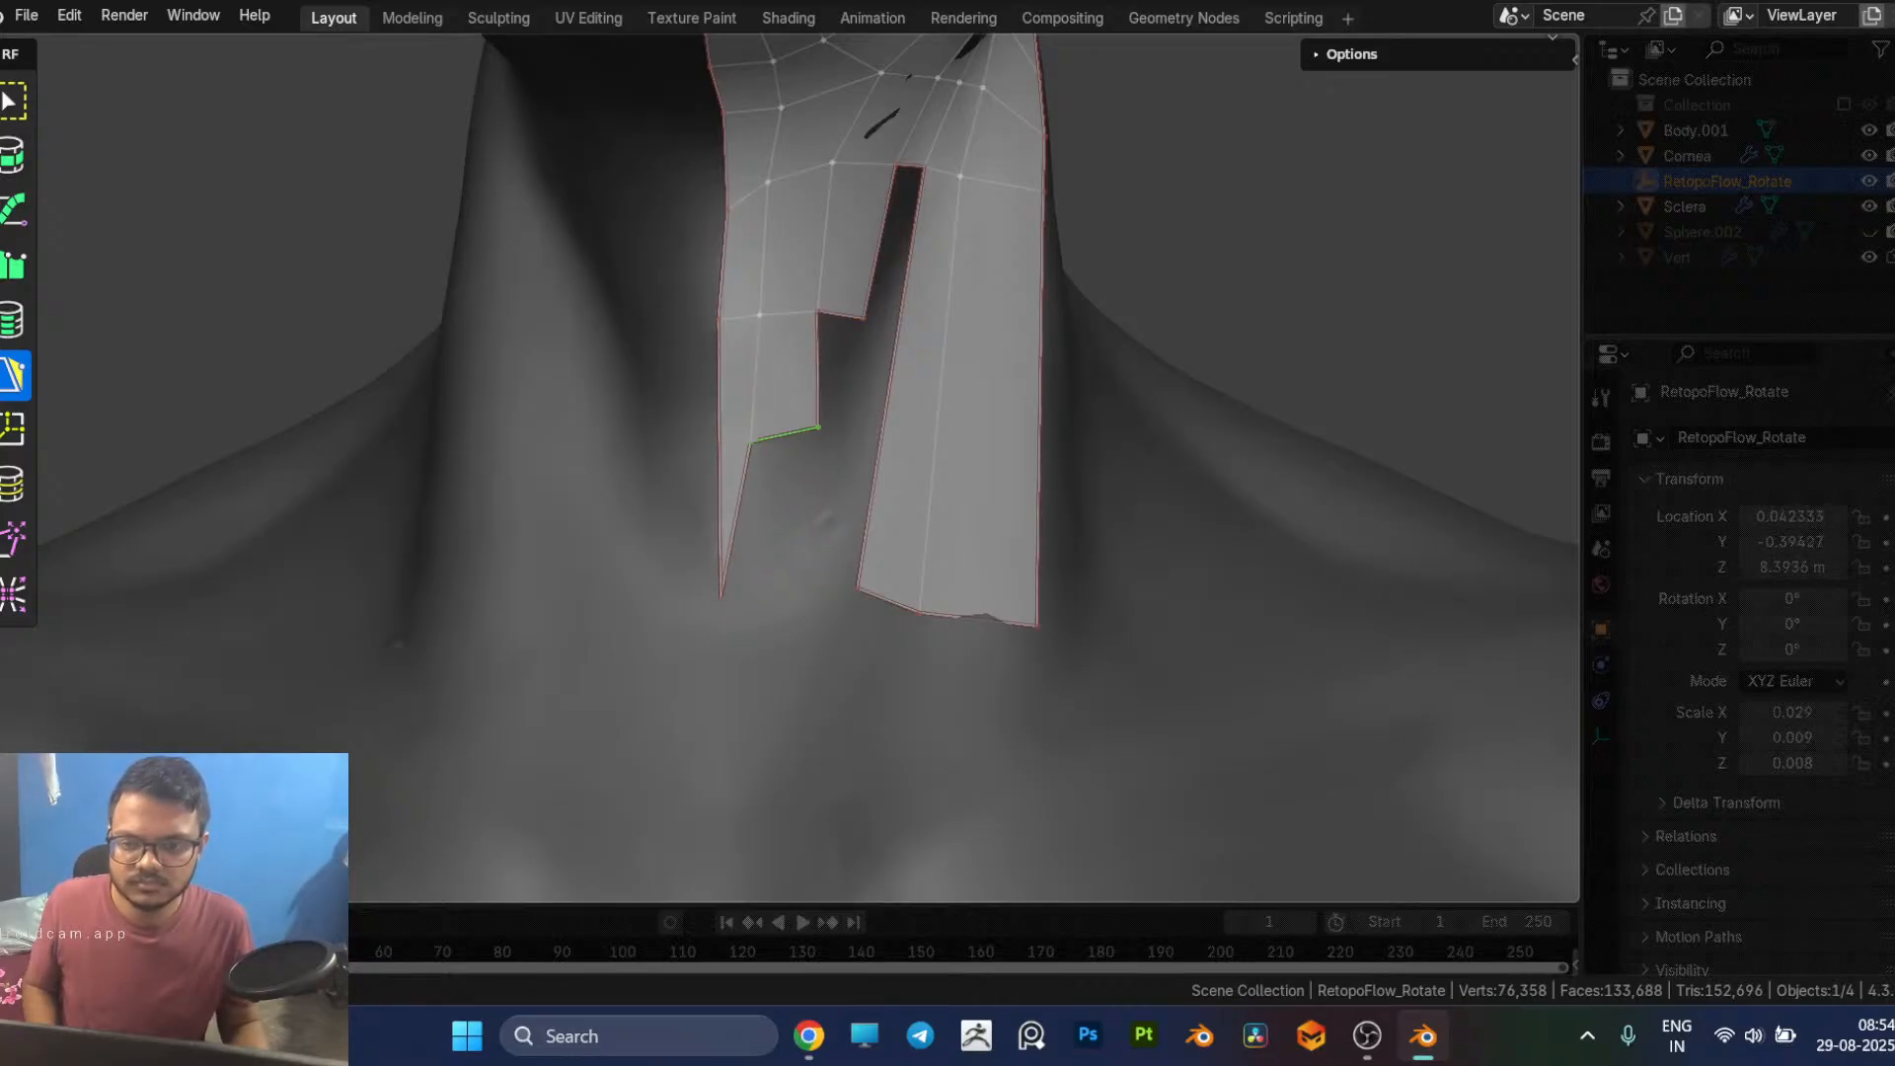
{"action": "left_click_drag", "start_coordinate": [719, 598], "coordinate": [710, 552]}
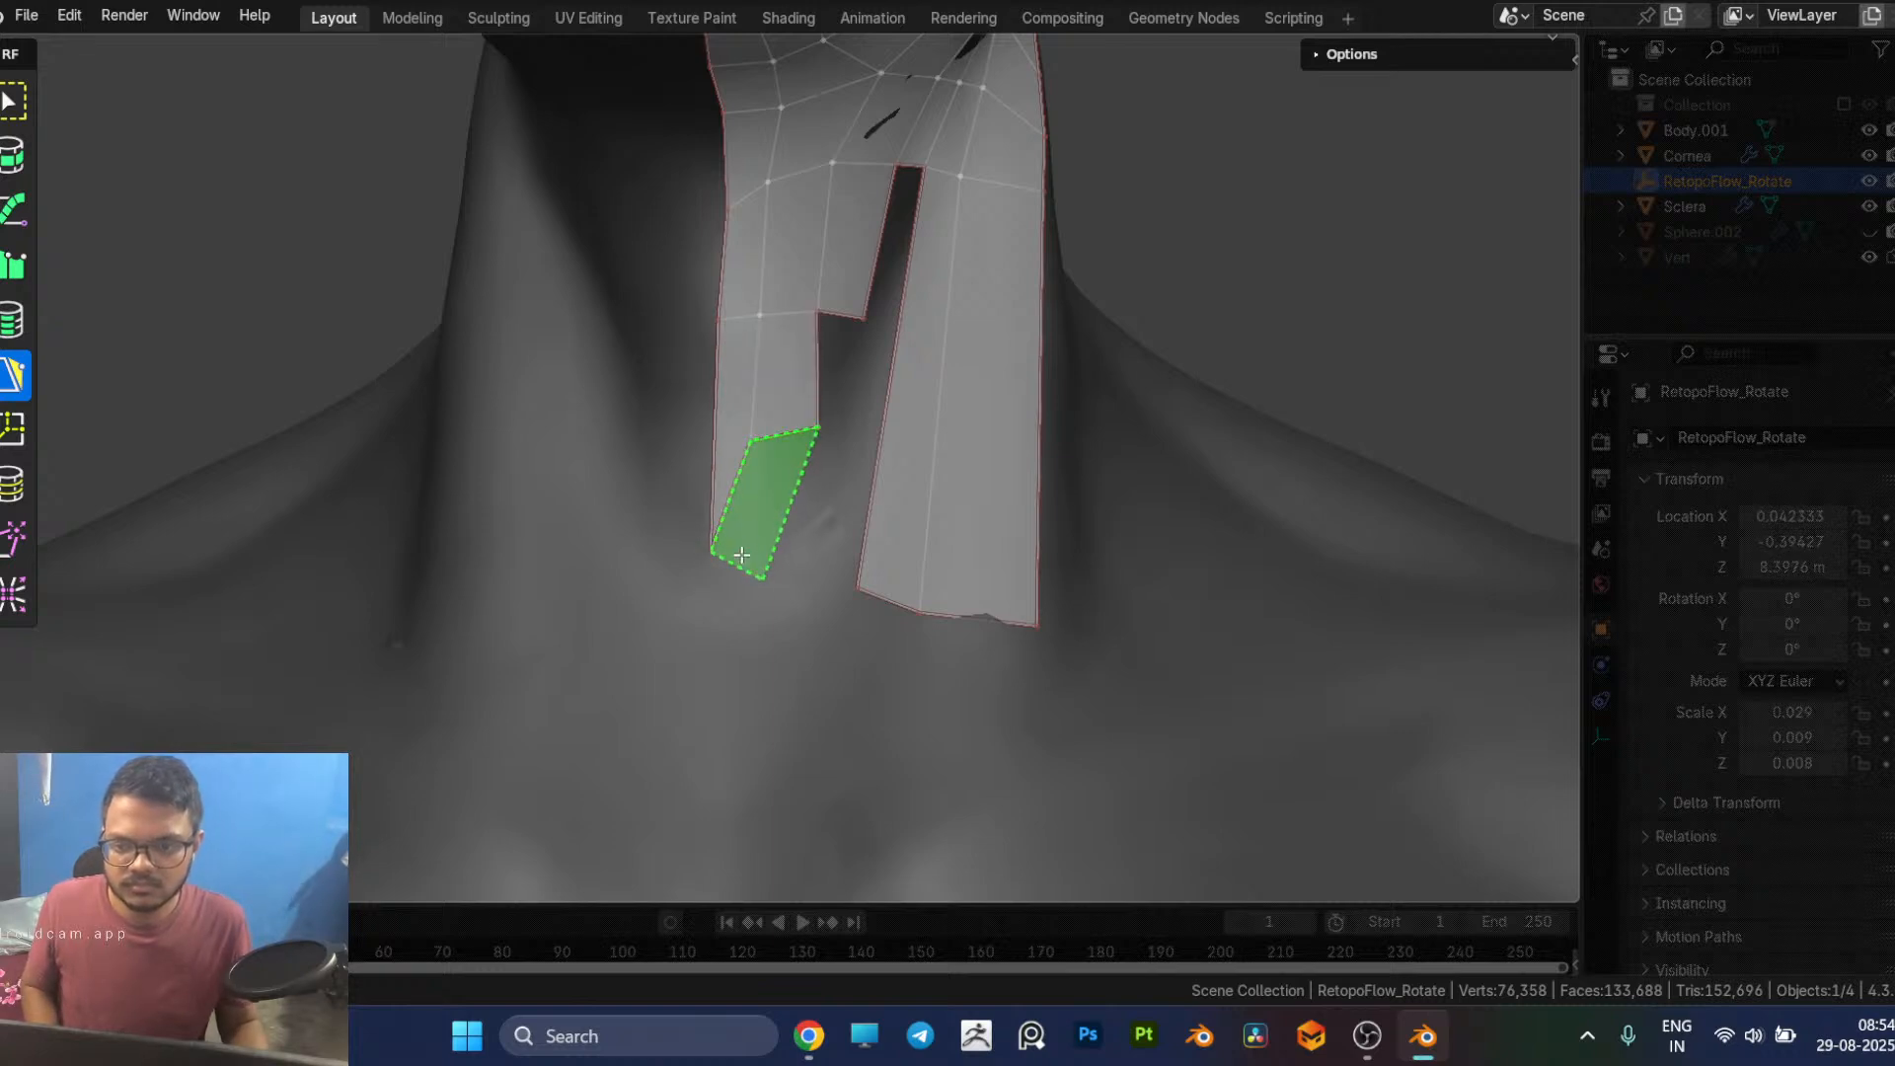
Step: Add a quad below the shortened throat strip and adjust its outer corners to follow the neck
{"action": "left_click", "coordinate": [738, 567], "text": "ctrl"}
{"action": "left_click_drag", "start_coordinate": [762, 582], "coordinate": [809, 530]}
{"action": "mouse_move", "coordinate": [808, 529]}
{"action": "middle_mouse_down"}
{"action": "mouse_move", "coordinate": [838, 516]}
{"action": "mouse_move", "coordinate": [819, 493]}
{"action": "mouse_move", "coordinate": [791, 518]}
{"action": "middle_mouse_up"}
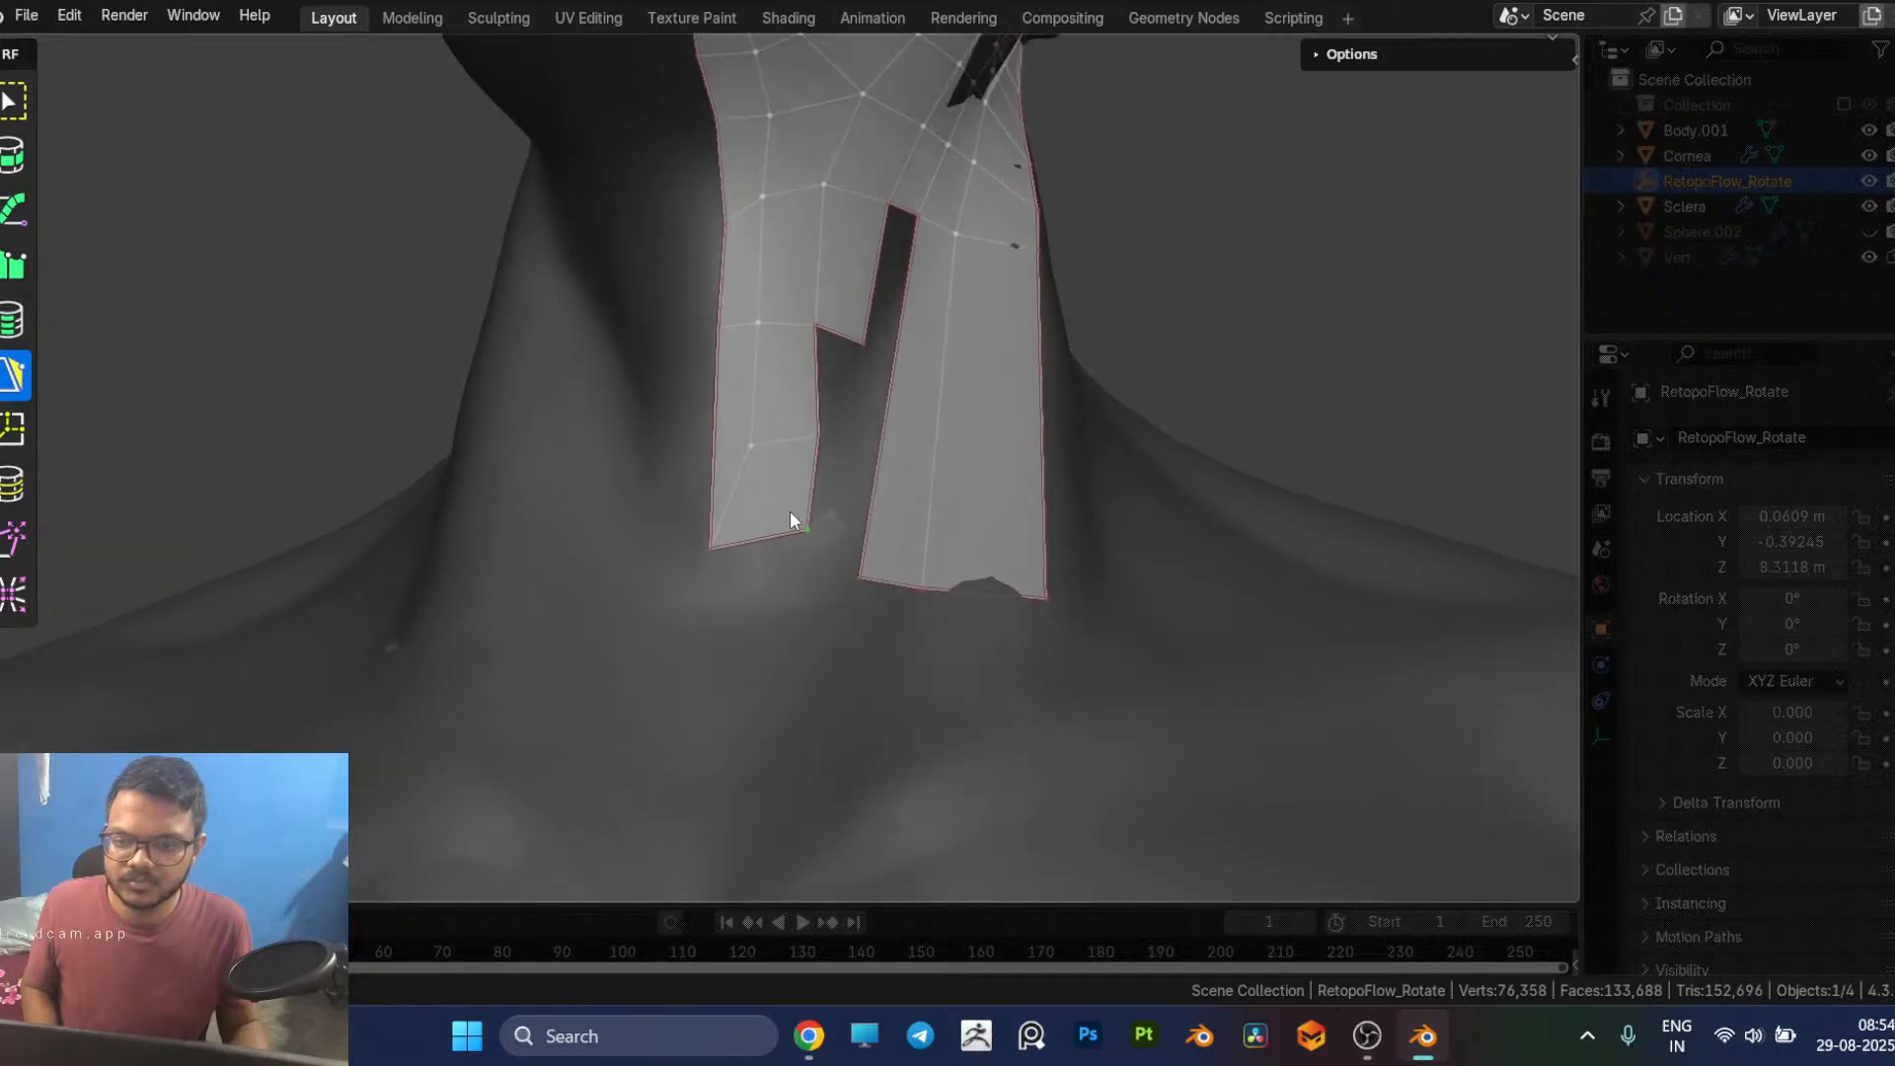
{"action": "left_click_drag", "start_coordinate": [807, 530], "coordinate": [795, 517]}
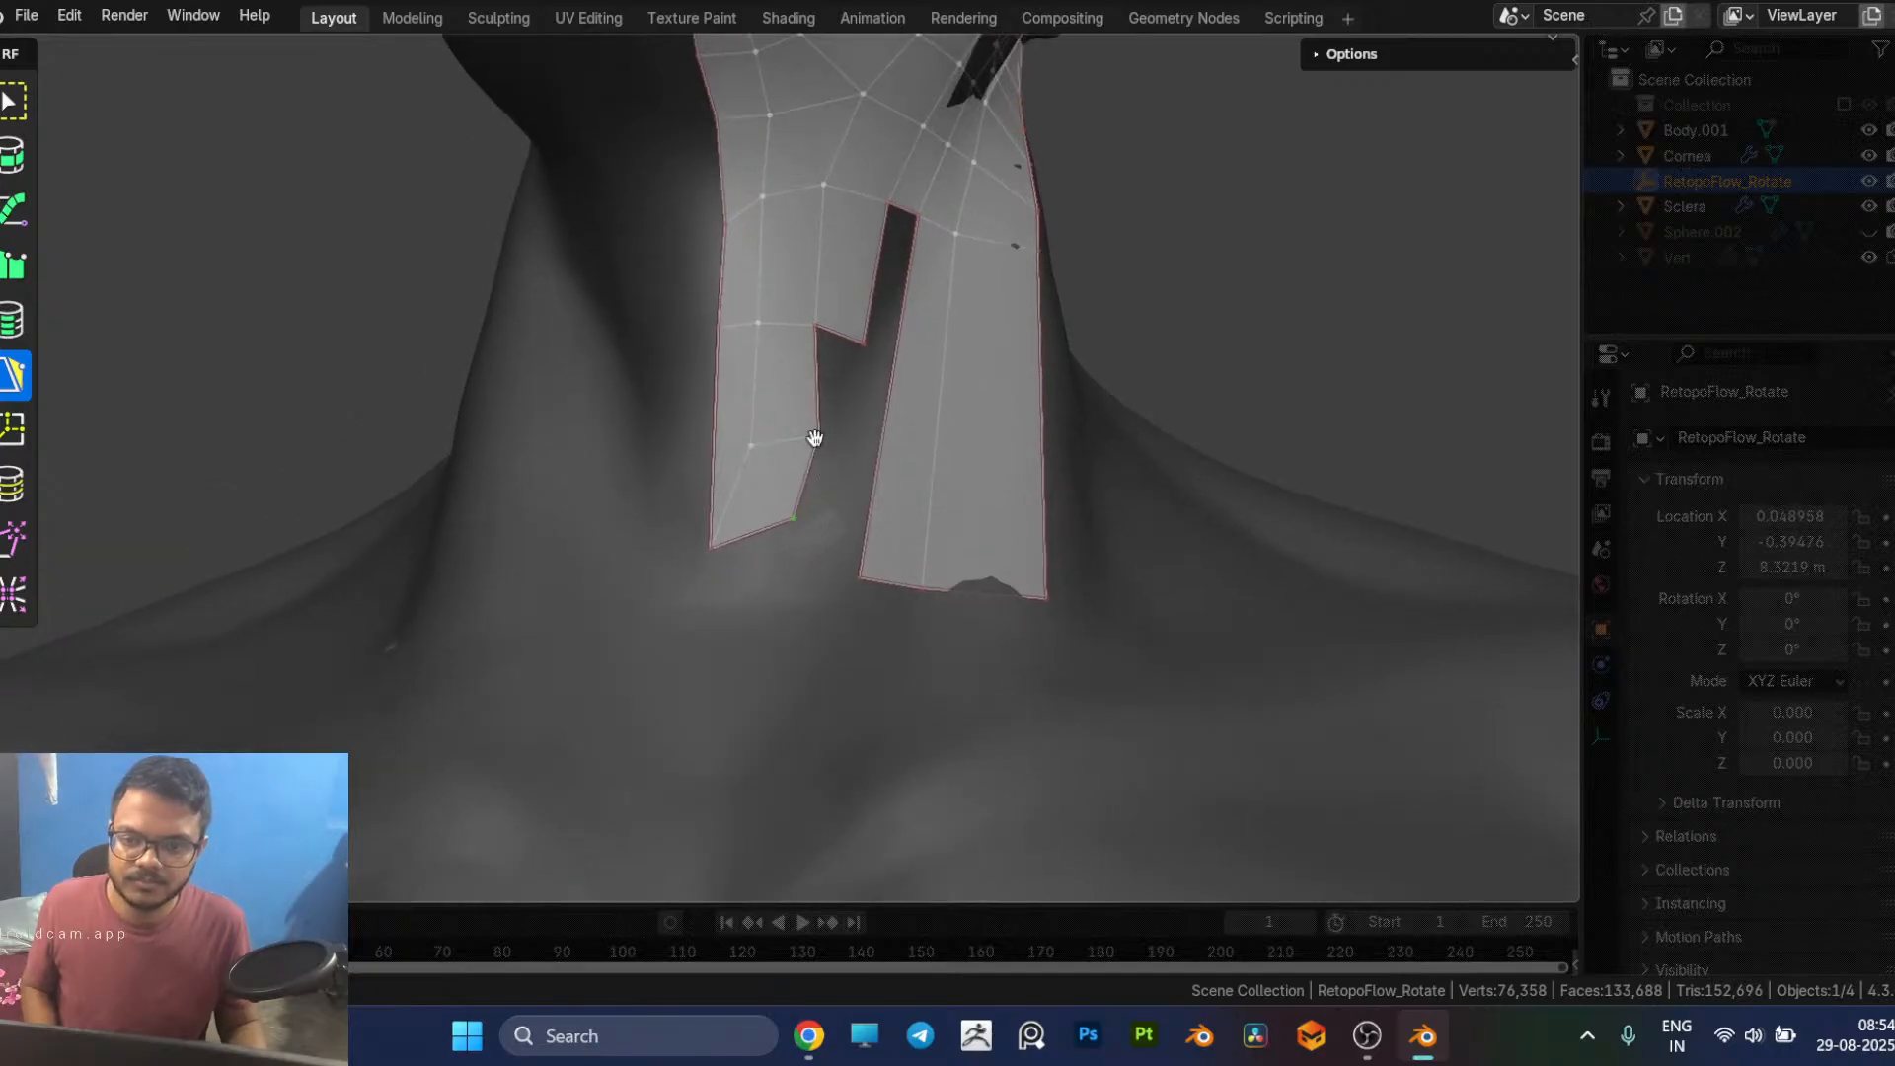
{"action": "middle_click_drag", "start_coordinate": [807, 434], "coordinate": [814, 391]}
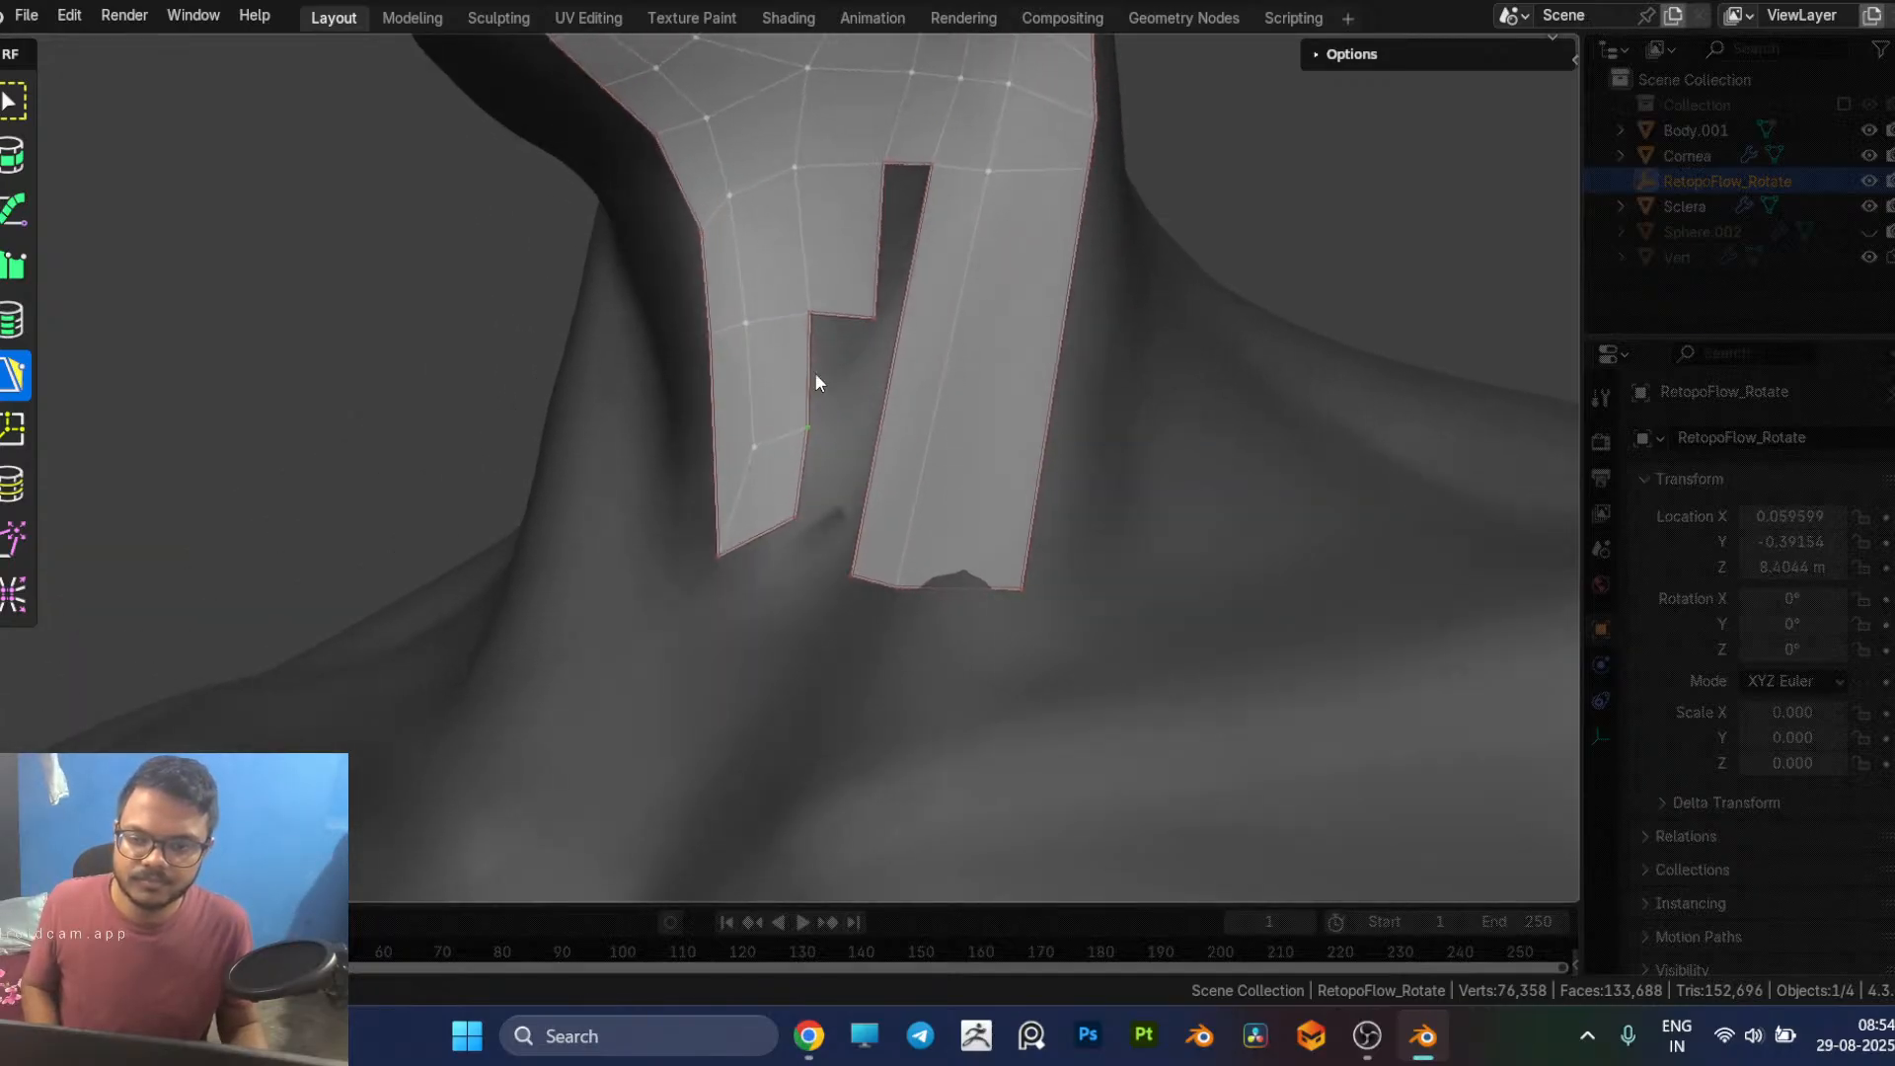
Step: Add two stacked quads beside the throat patch and join the lower one to the side neck strip's front base corner
{"action": "left_click", "coordinate": [840, 424]}
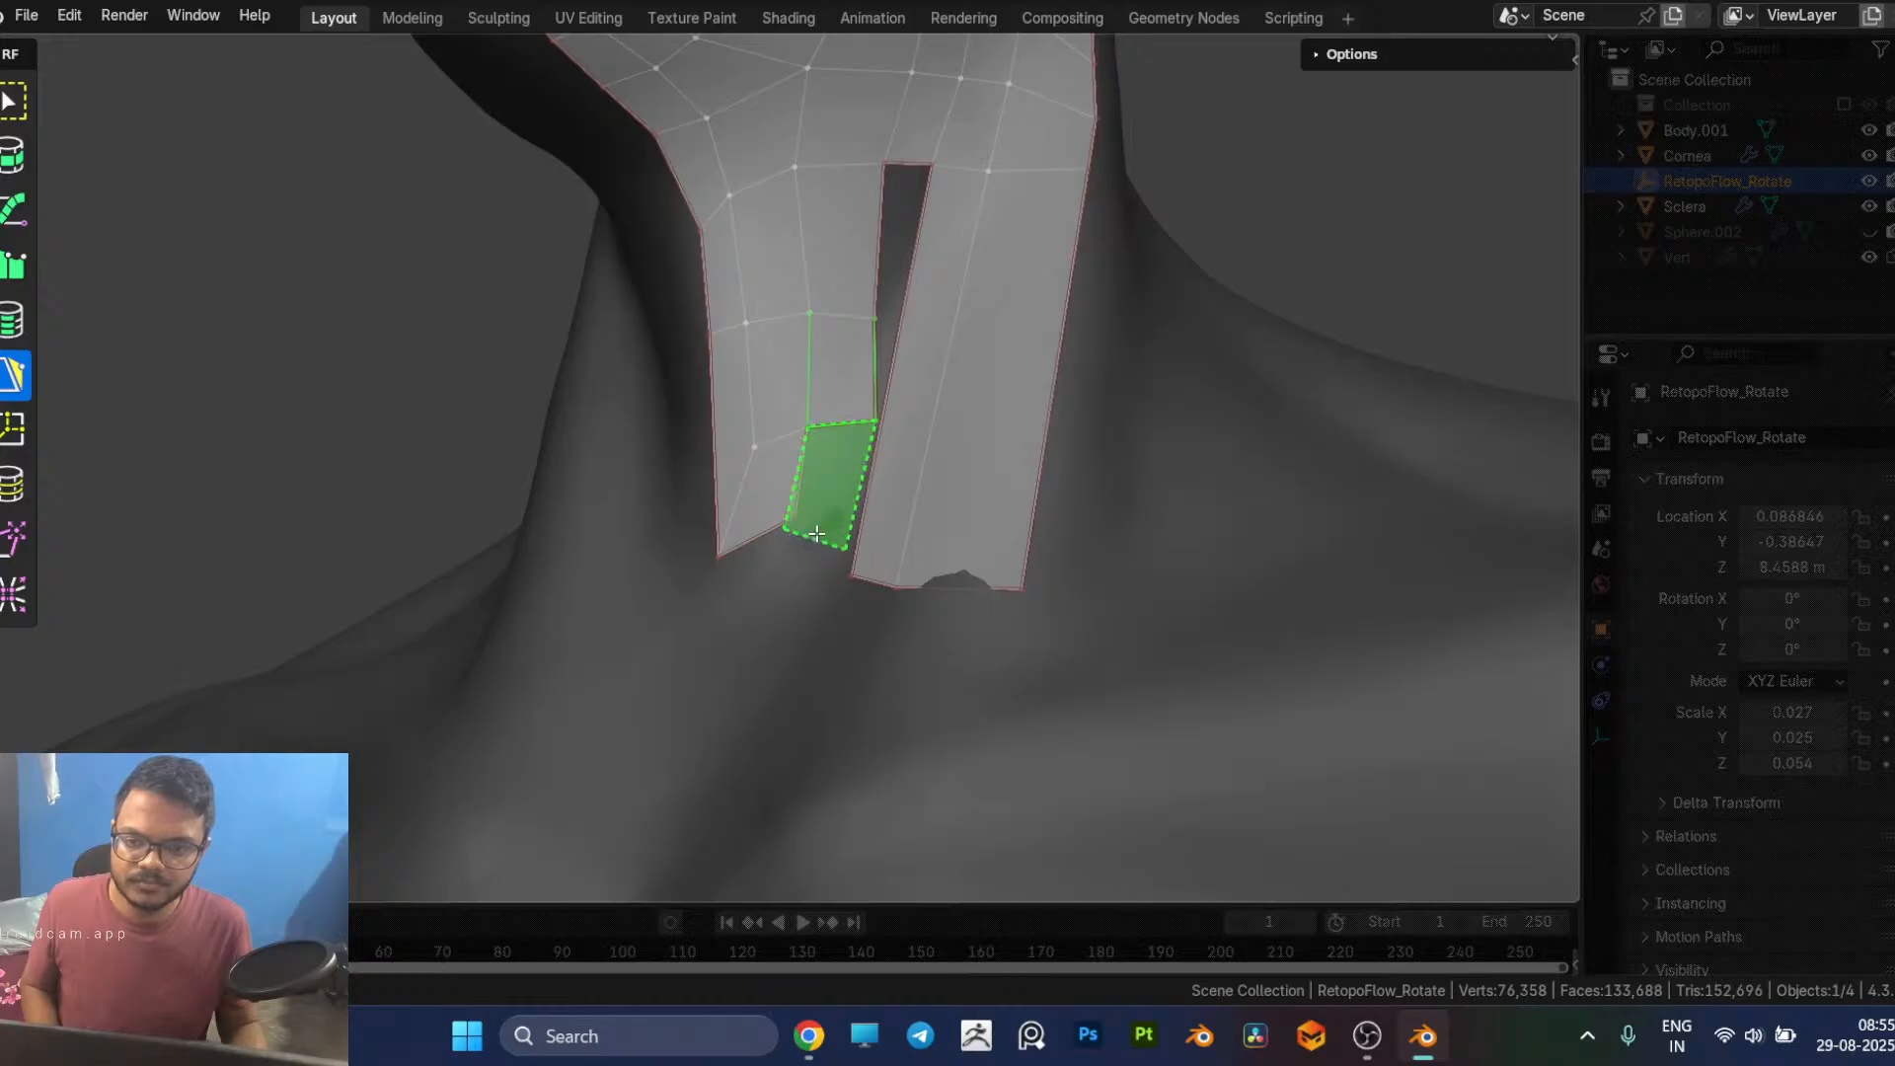
{"action": "left_click", "coordinate": [826, 519]}
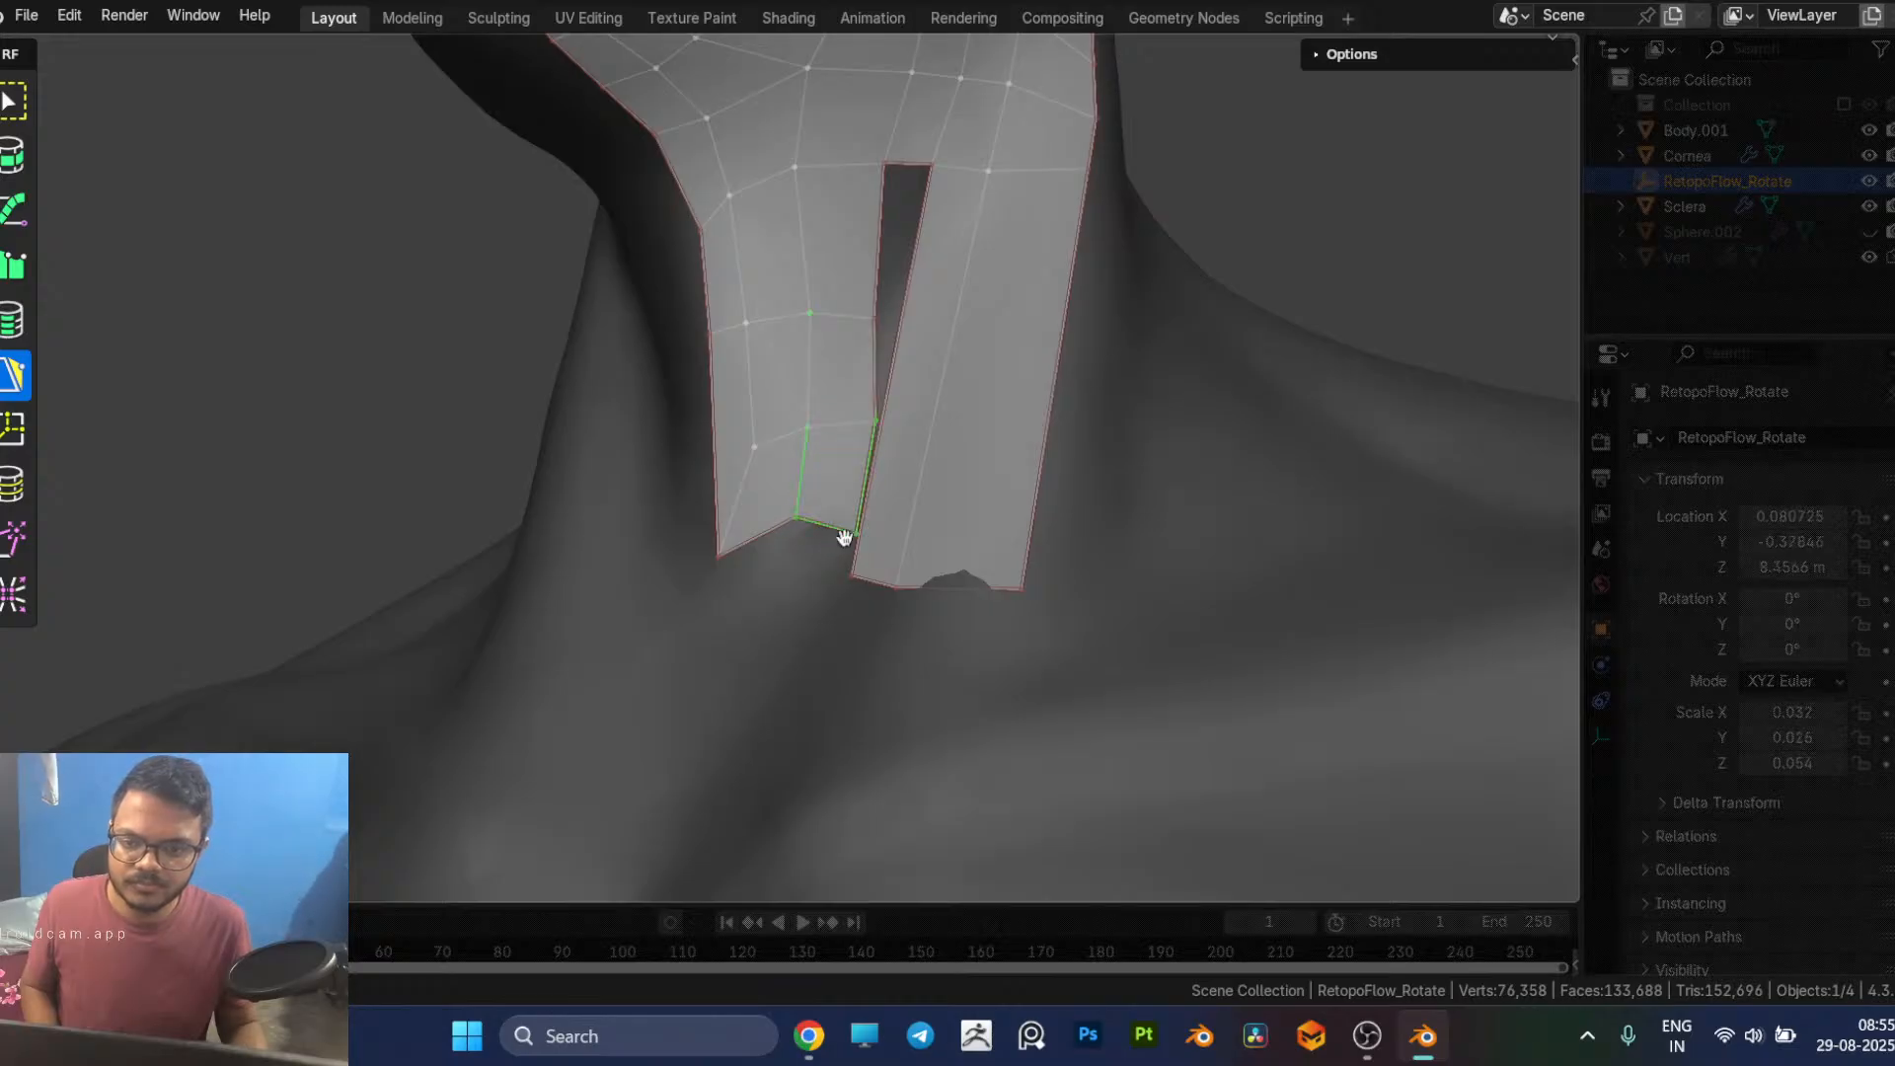
{"action": "left_click_drag", "start_coordinate": [851, 538], "coordinate": [917, 546]}
{"action": "middle_click_drag", "start_coordinate": [883, 569], "coordinate": [945, 639]}
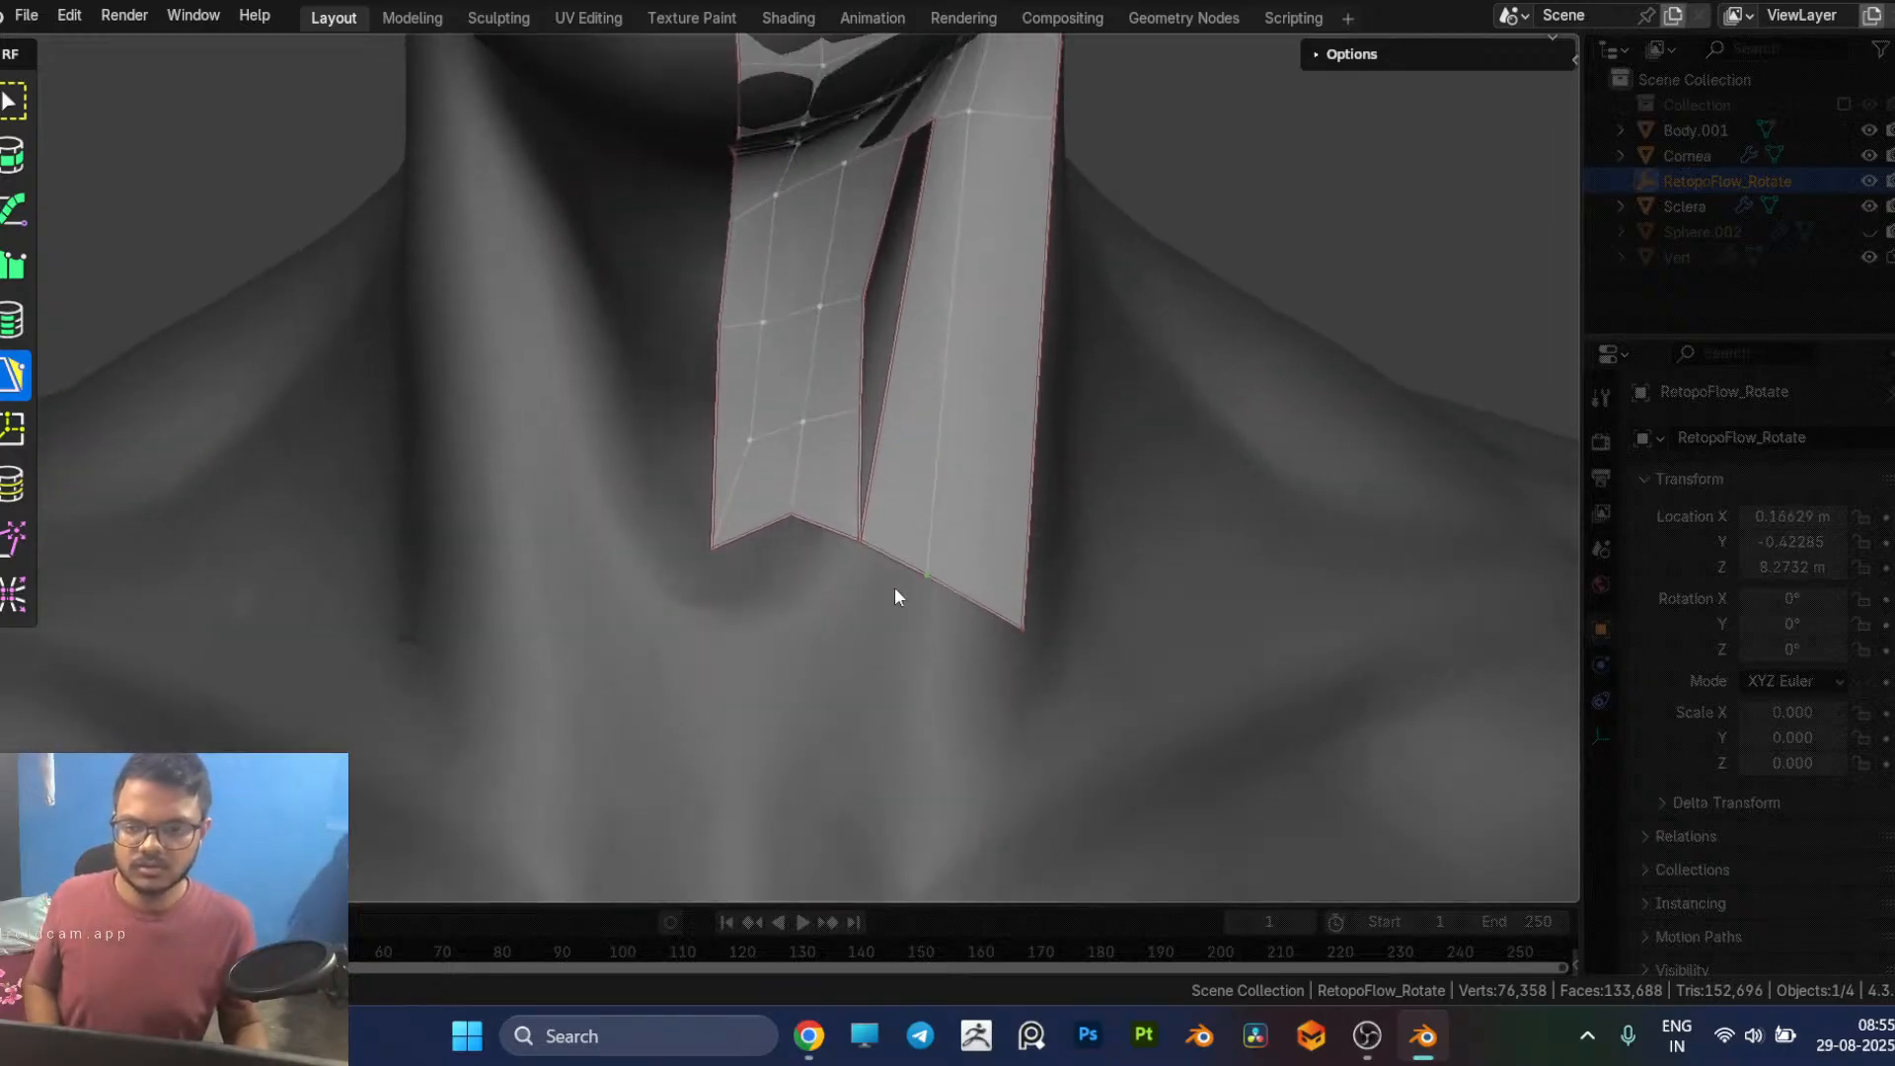
Step: Lower the neck patch's base vertices and move the edge row above them down using the Tweak brush and vertex adjustments
{"action": "left_click_drag", "start_coordinate": [788, 522], "coordinate": [763, 597]}
{"action": "left_click_drag", "start_coordinate": [857, 545], "coordinate": [927, 586]}
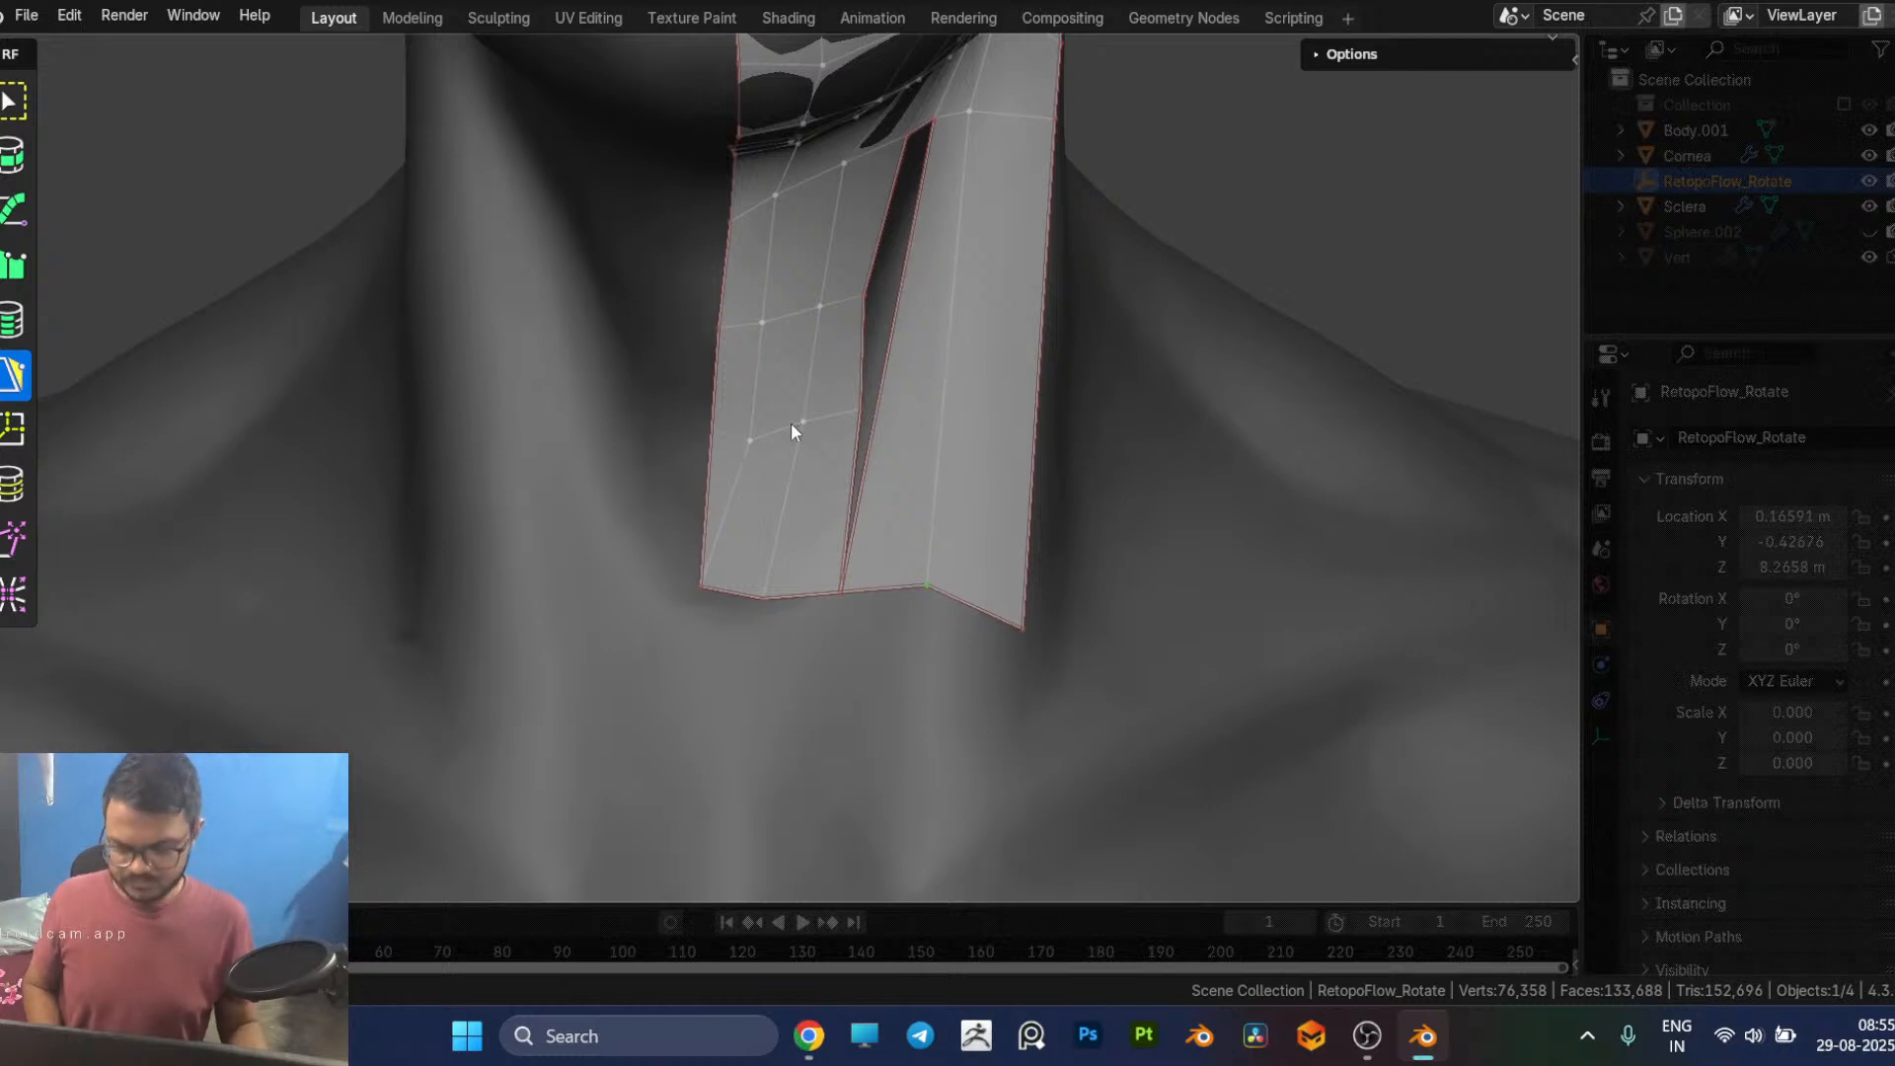
{"action": "key", "text": "8"}
{"action": "left_click_drag", "start_coordinate": [753, 496], "coordinate": [744, 606]}
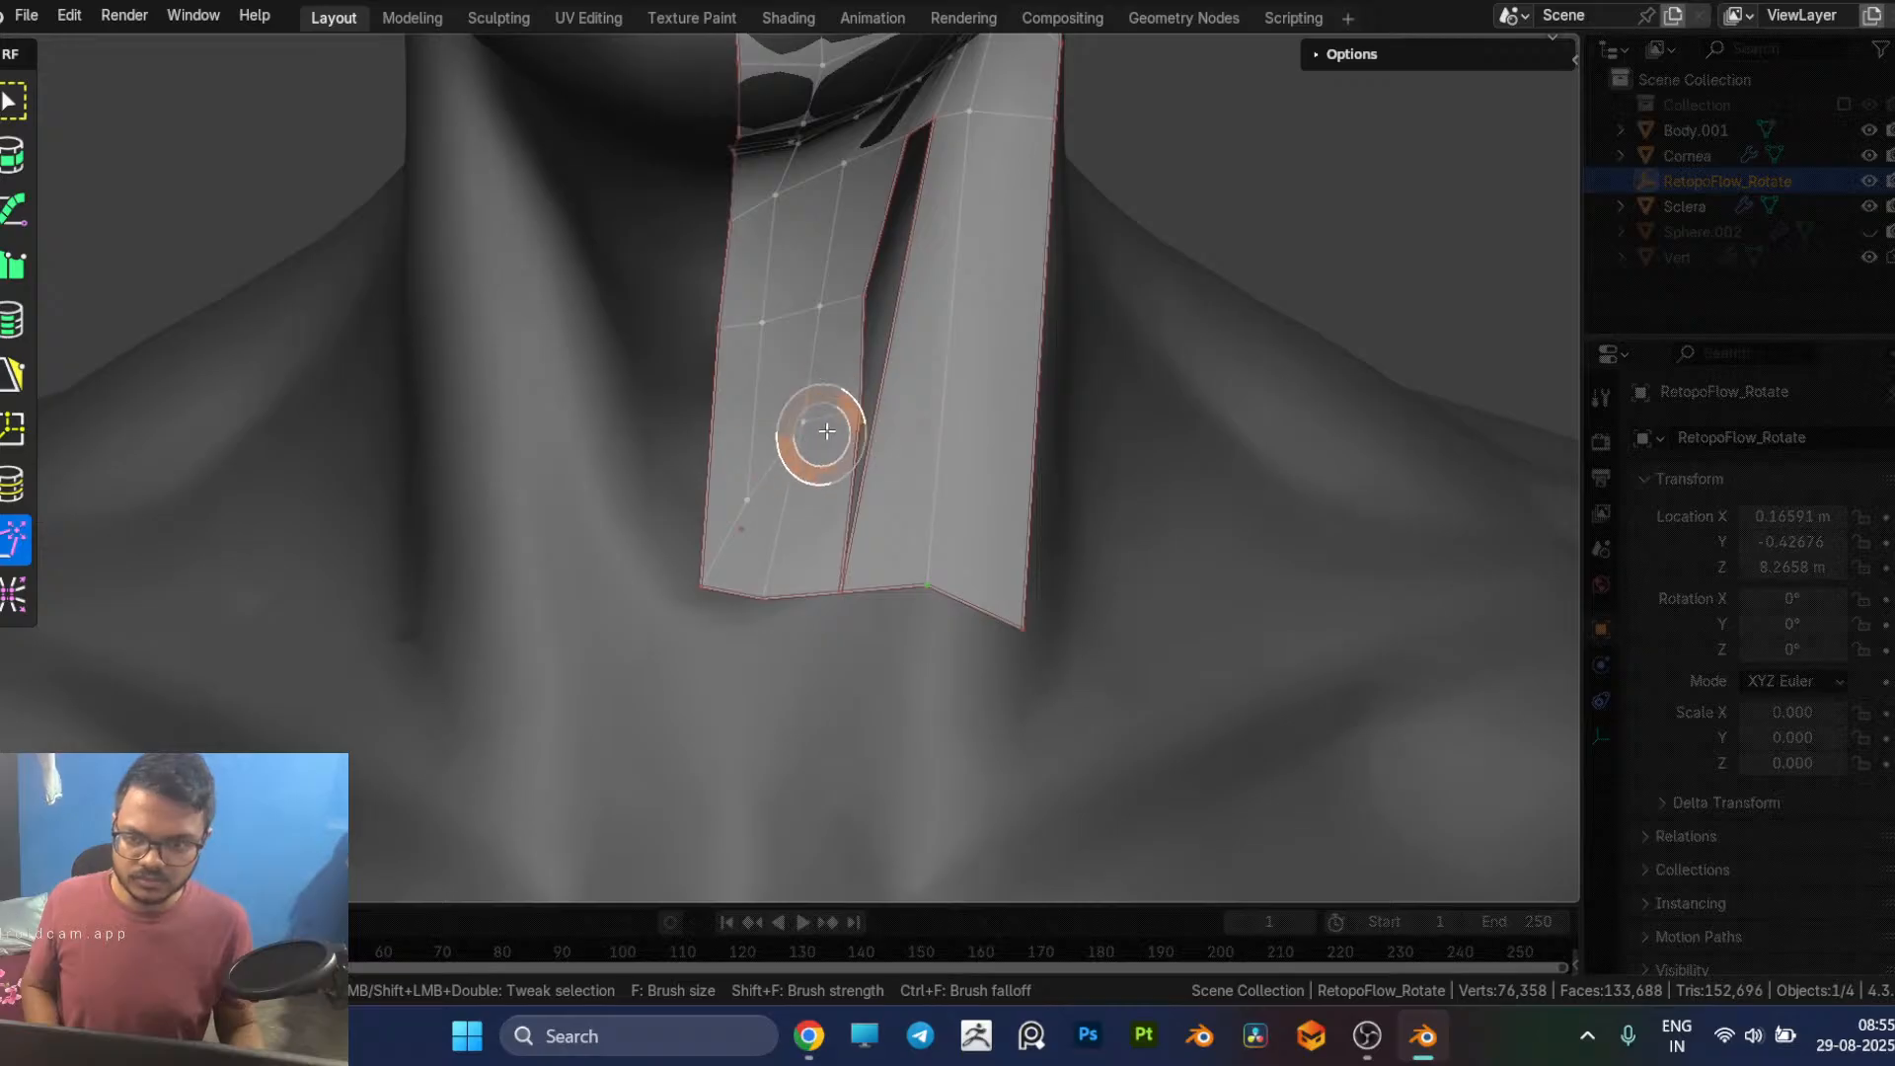
{"action": "left_click_drag", "start_coordinate": [795, 442], "coordinate": [787, 550]}
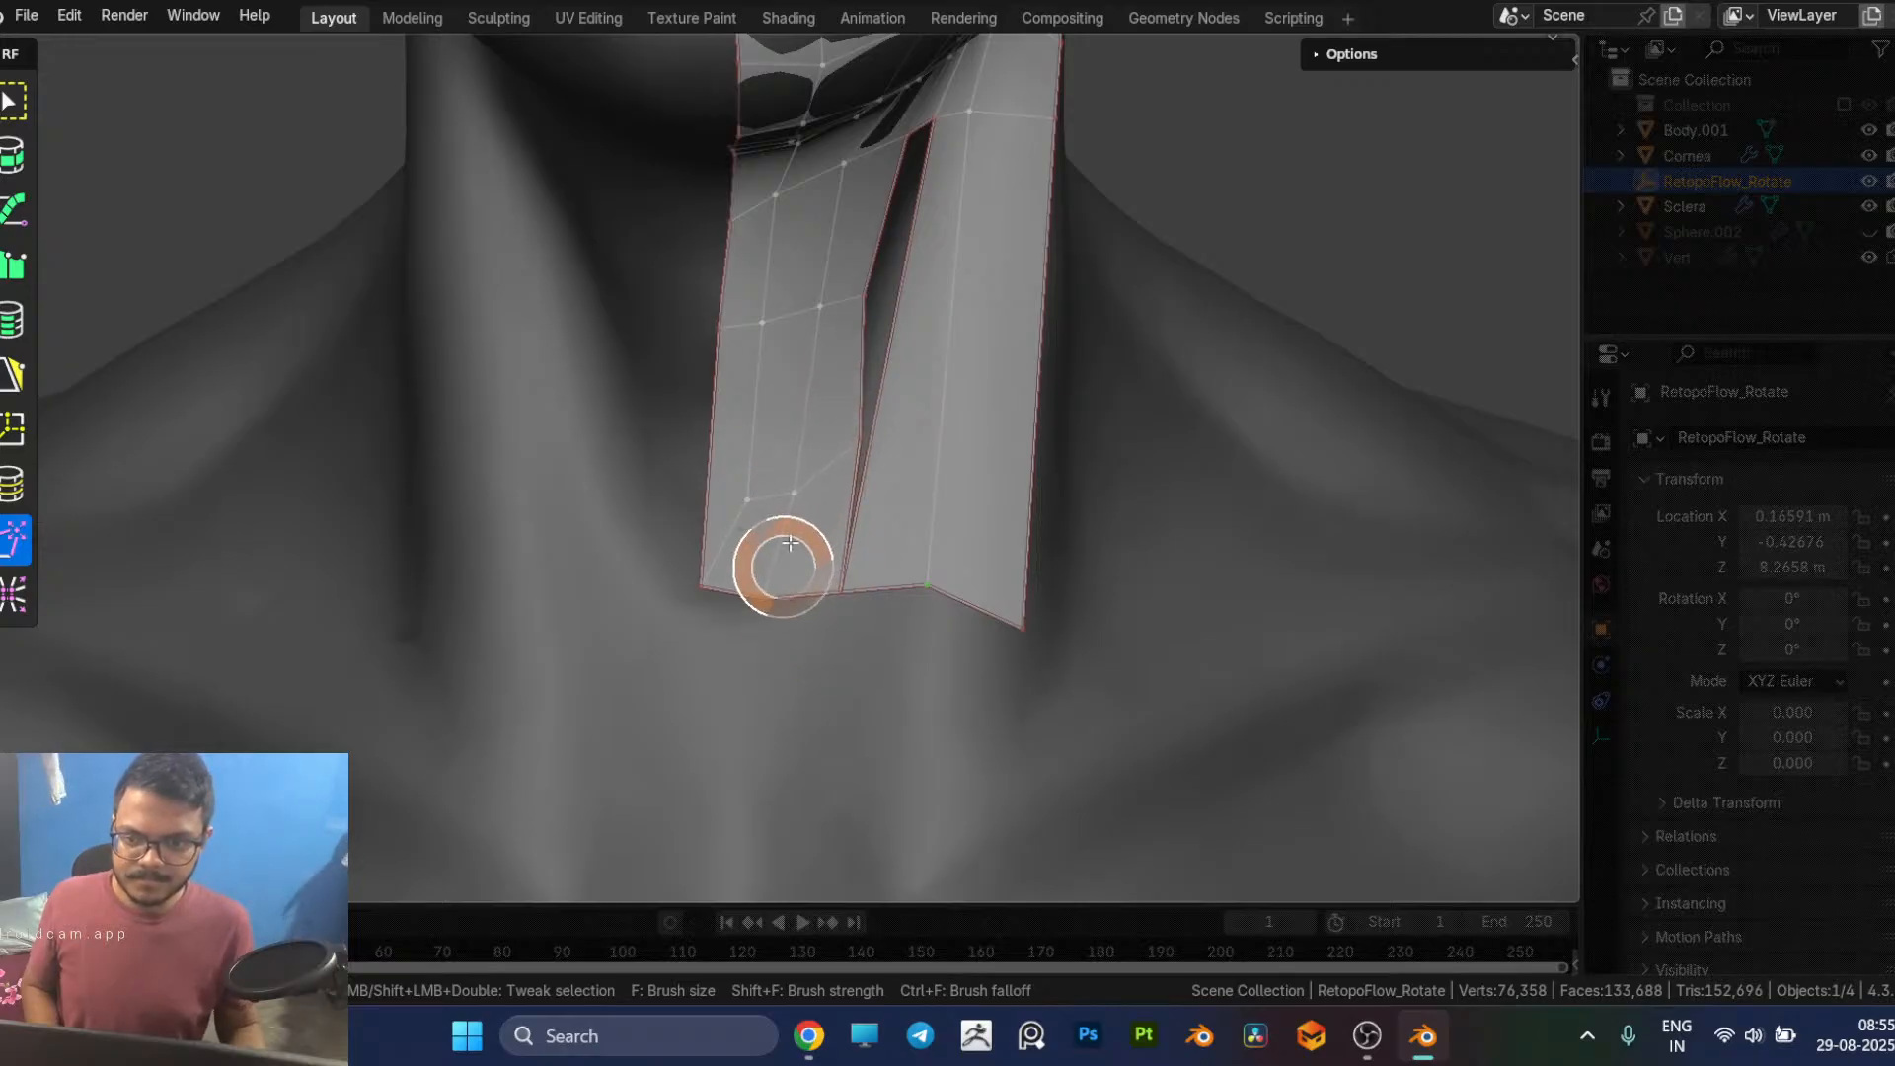
{"action": "key", "text": "5"}
{"action": "left_click_drag", "start_coordinate": [860, 446], "coordinate": [860, 483]}
{"action": "middle_click_drag", "start_coordinate": [860, 483], "coordinate": [769, 481]}
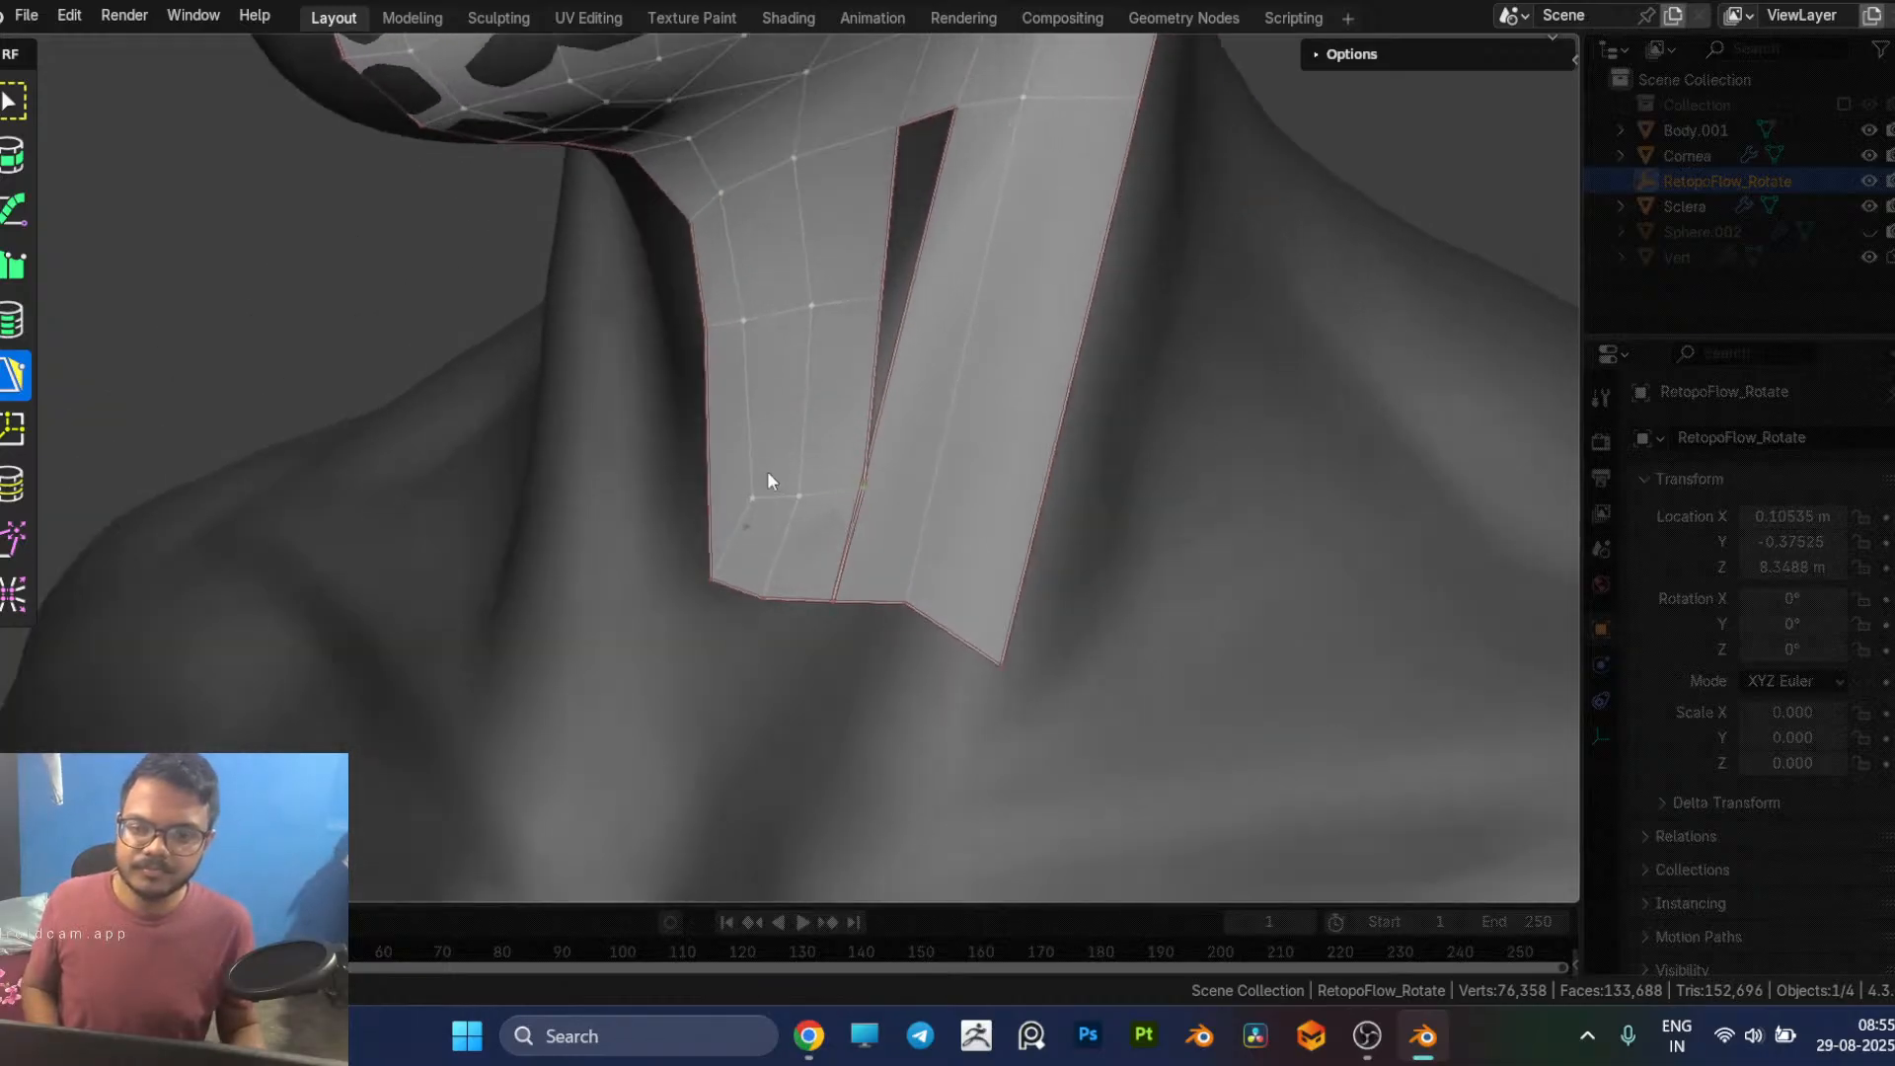
Step: Cut one edge loop across the lower side neck strip and merge its front vertex with the throat patch's lowest inner row
{"action": "key", "text": "7"}
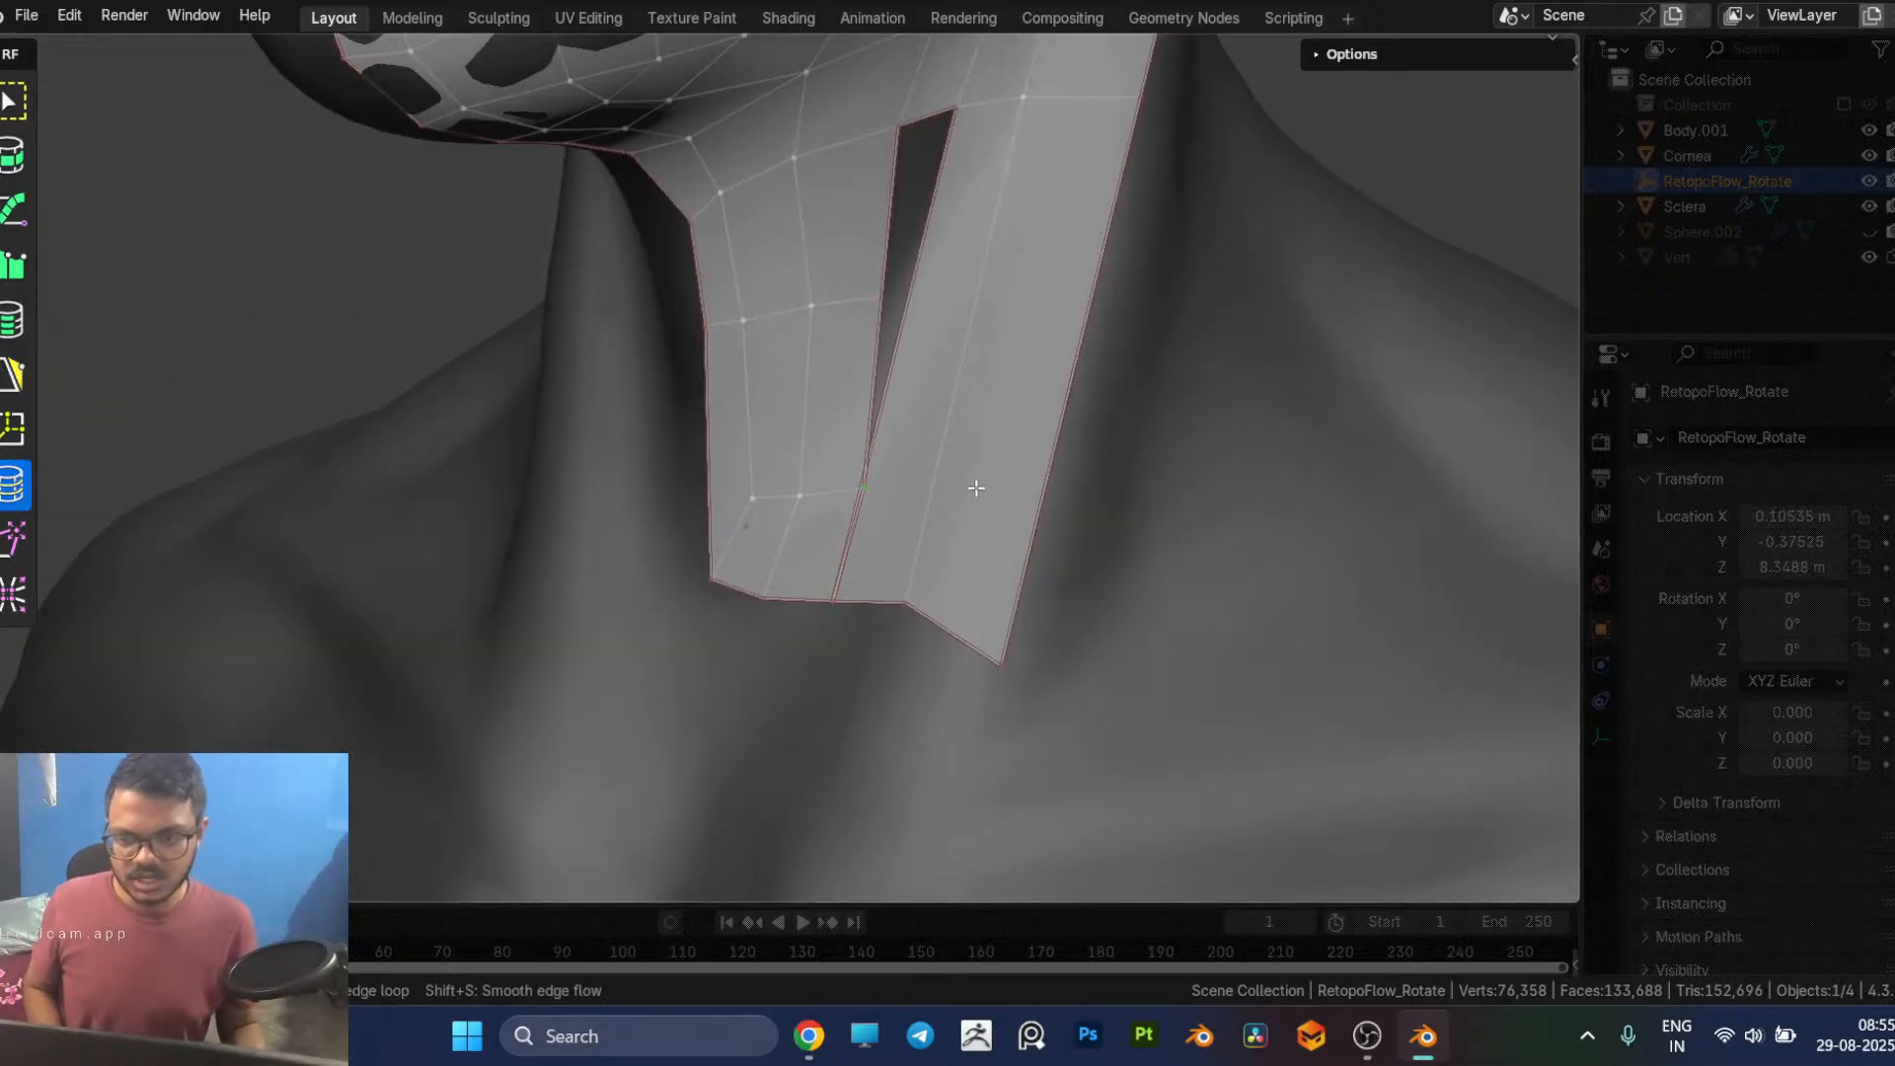
{"action": "left_click", "coordinate": [946, 457]}
{"action": "key", "text": "5"}
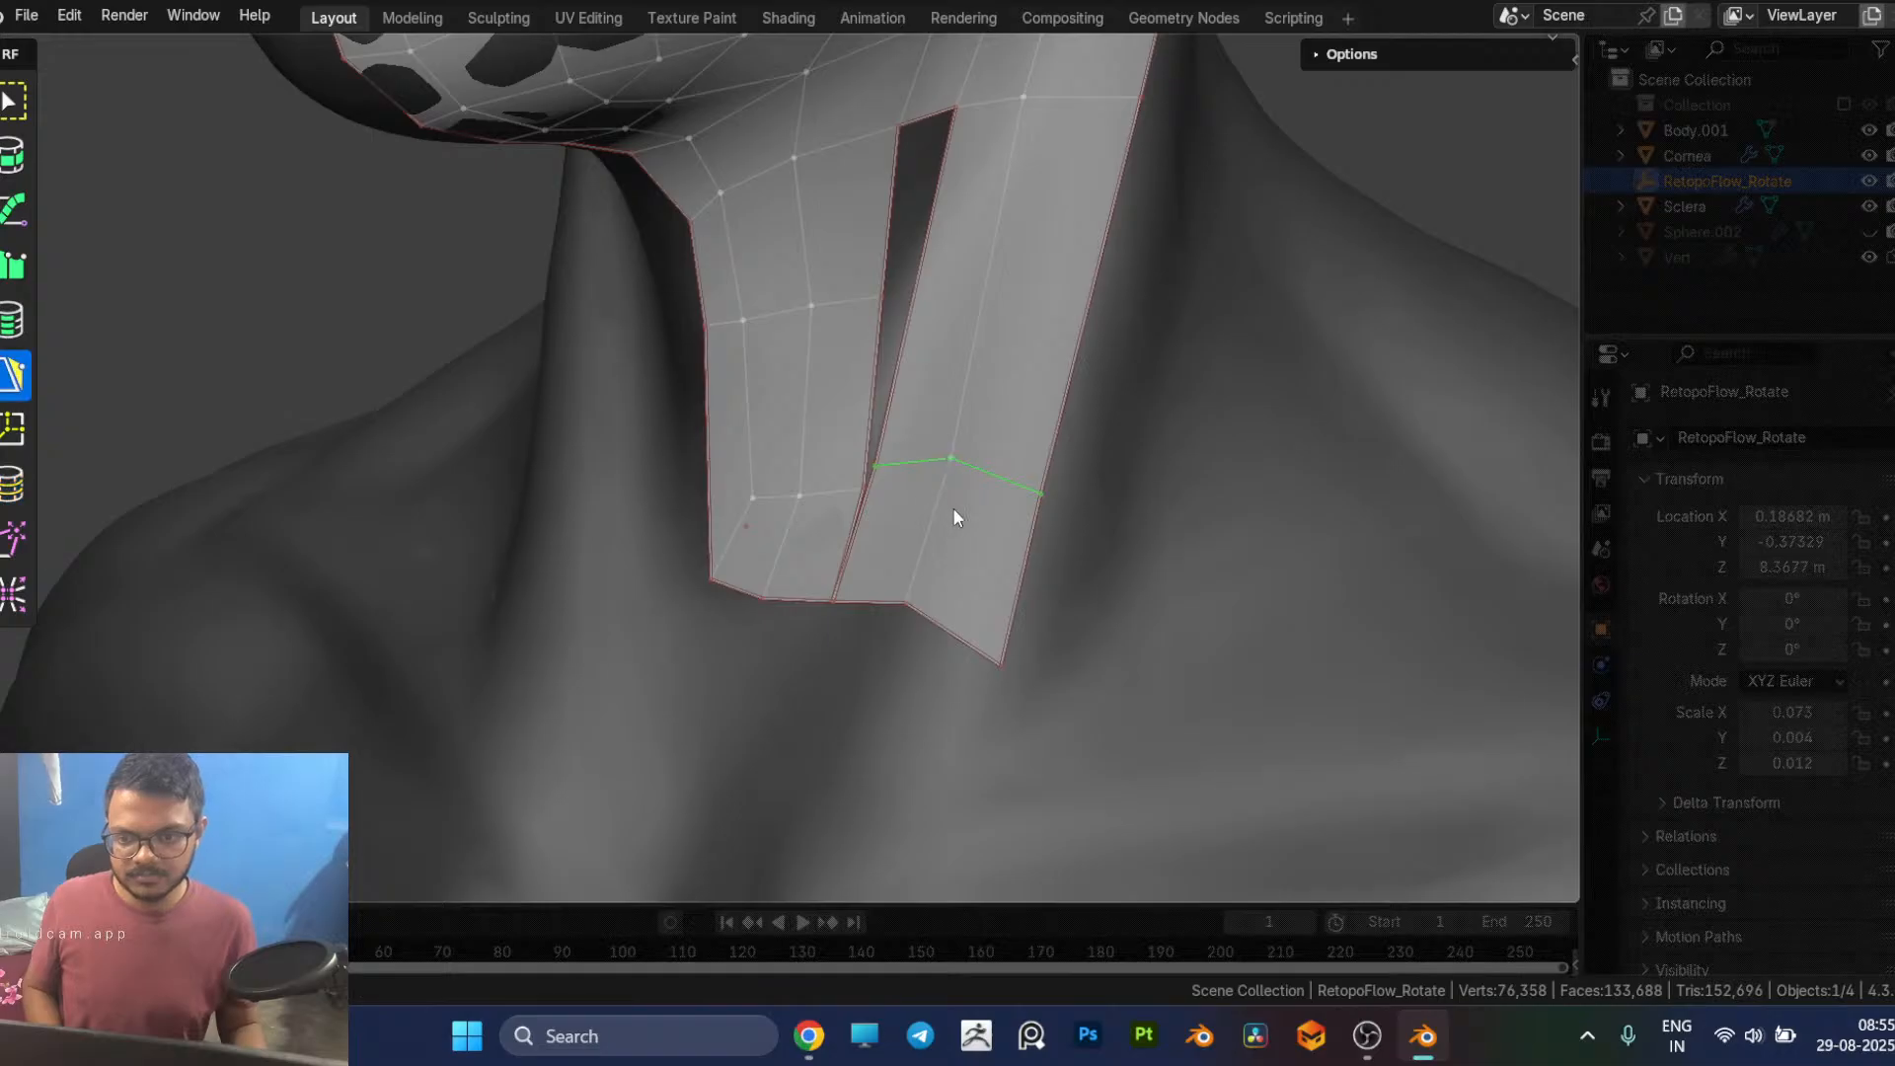
{"action": "middle_click_drag", "start_coordinate": [949, 505], "coordinate": [857, 450]}
{"action": "left_click_drag", "start_coordinate": [875, 466], "coordinate": [861, 484]}
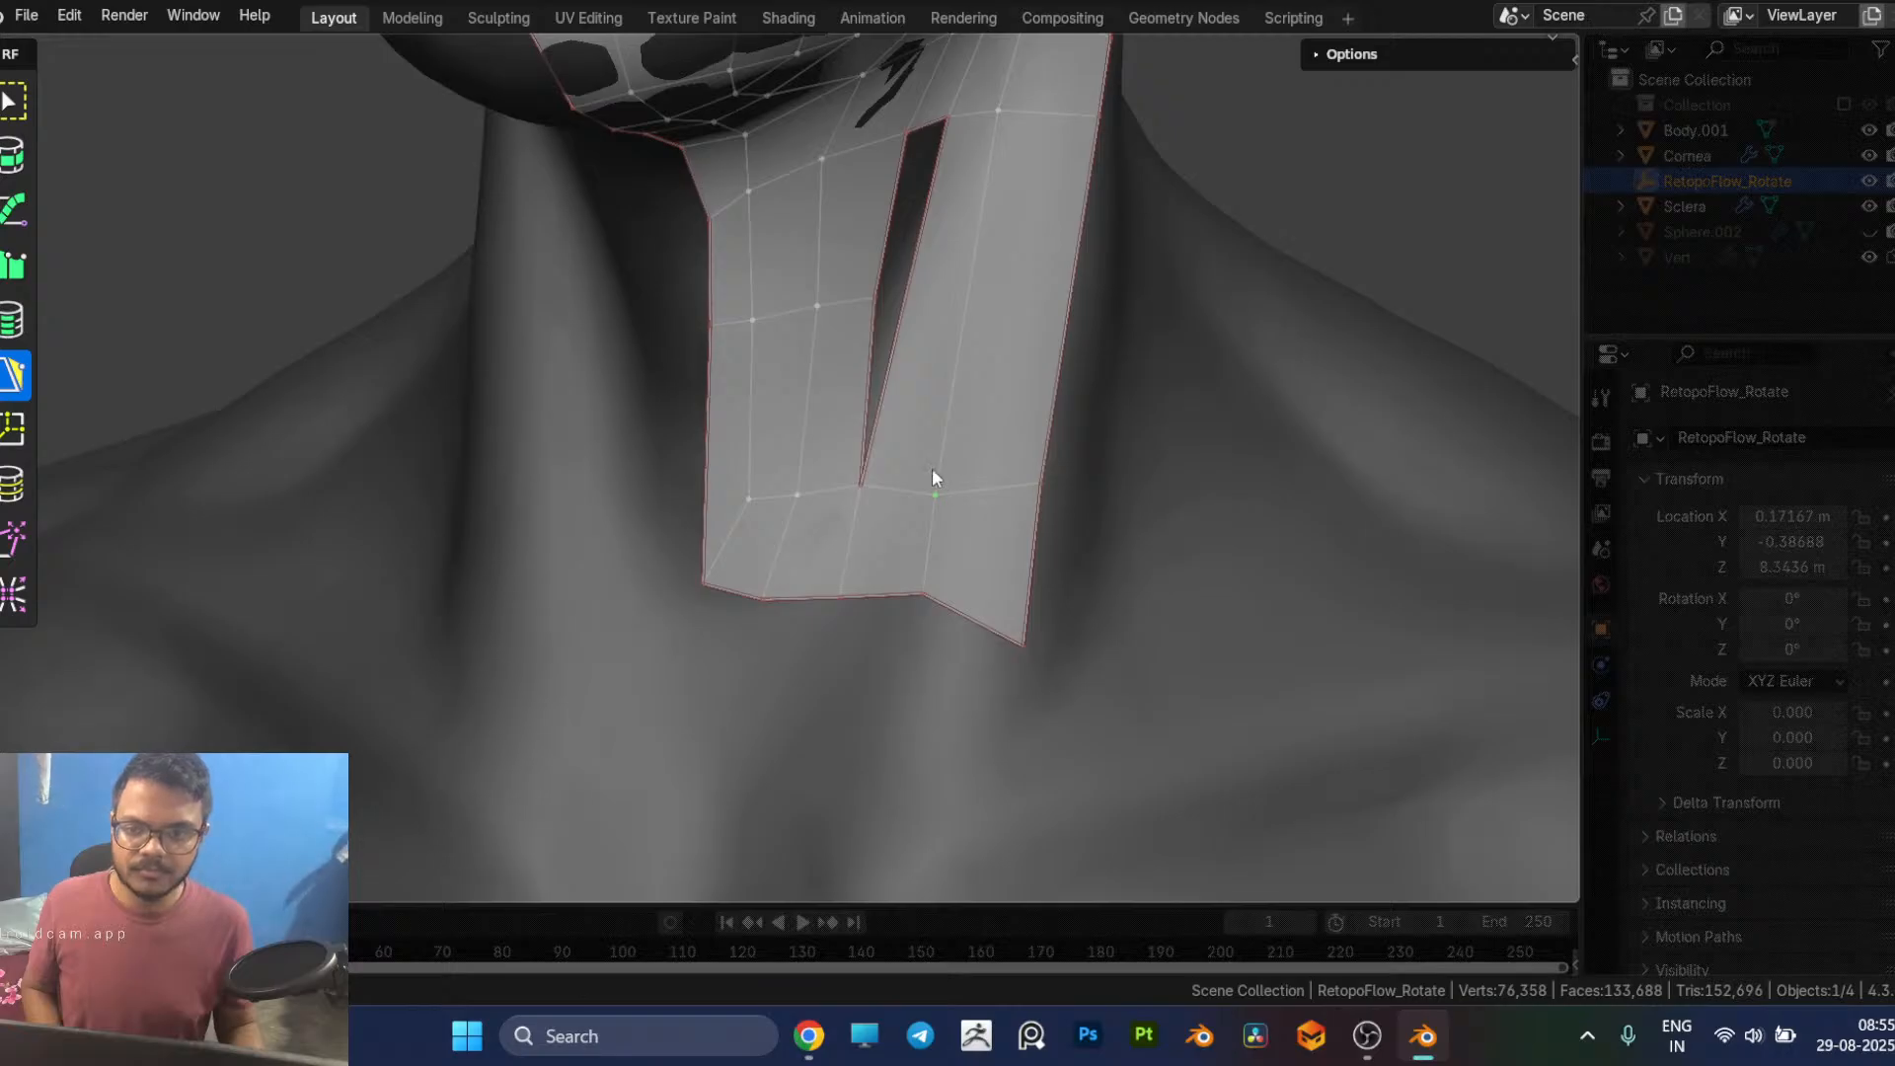
Step: Cut one edge loop across the side neck strip, level with the throat patch's middle edge row
{"action": "middle_click_drag", "start_coordinate": [937, 470], "coordinate": [957, 334]}
{"action": "key", "text": "7"}
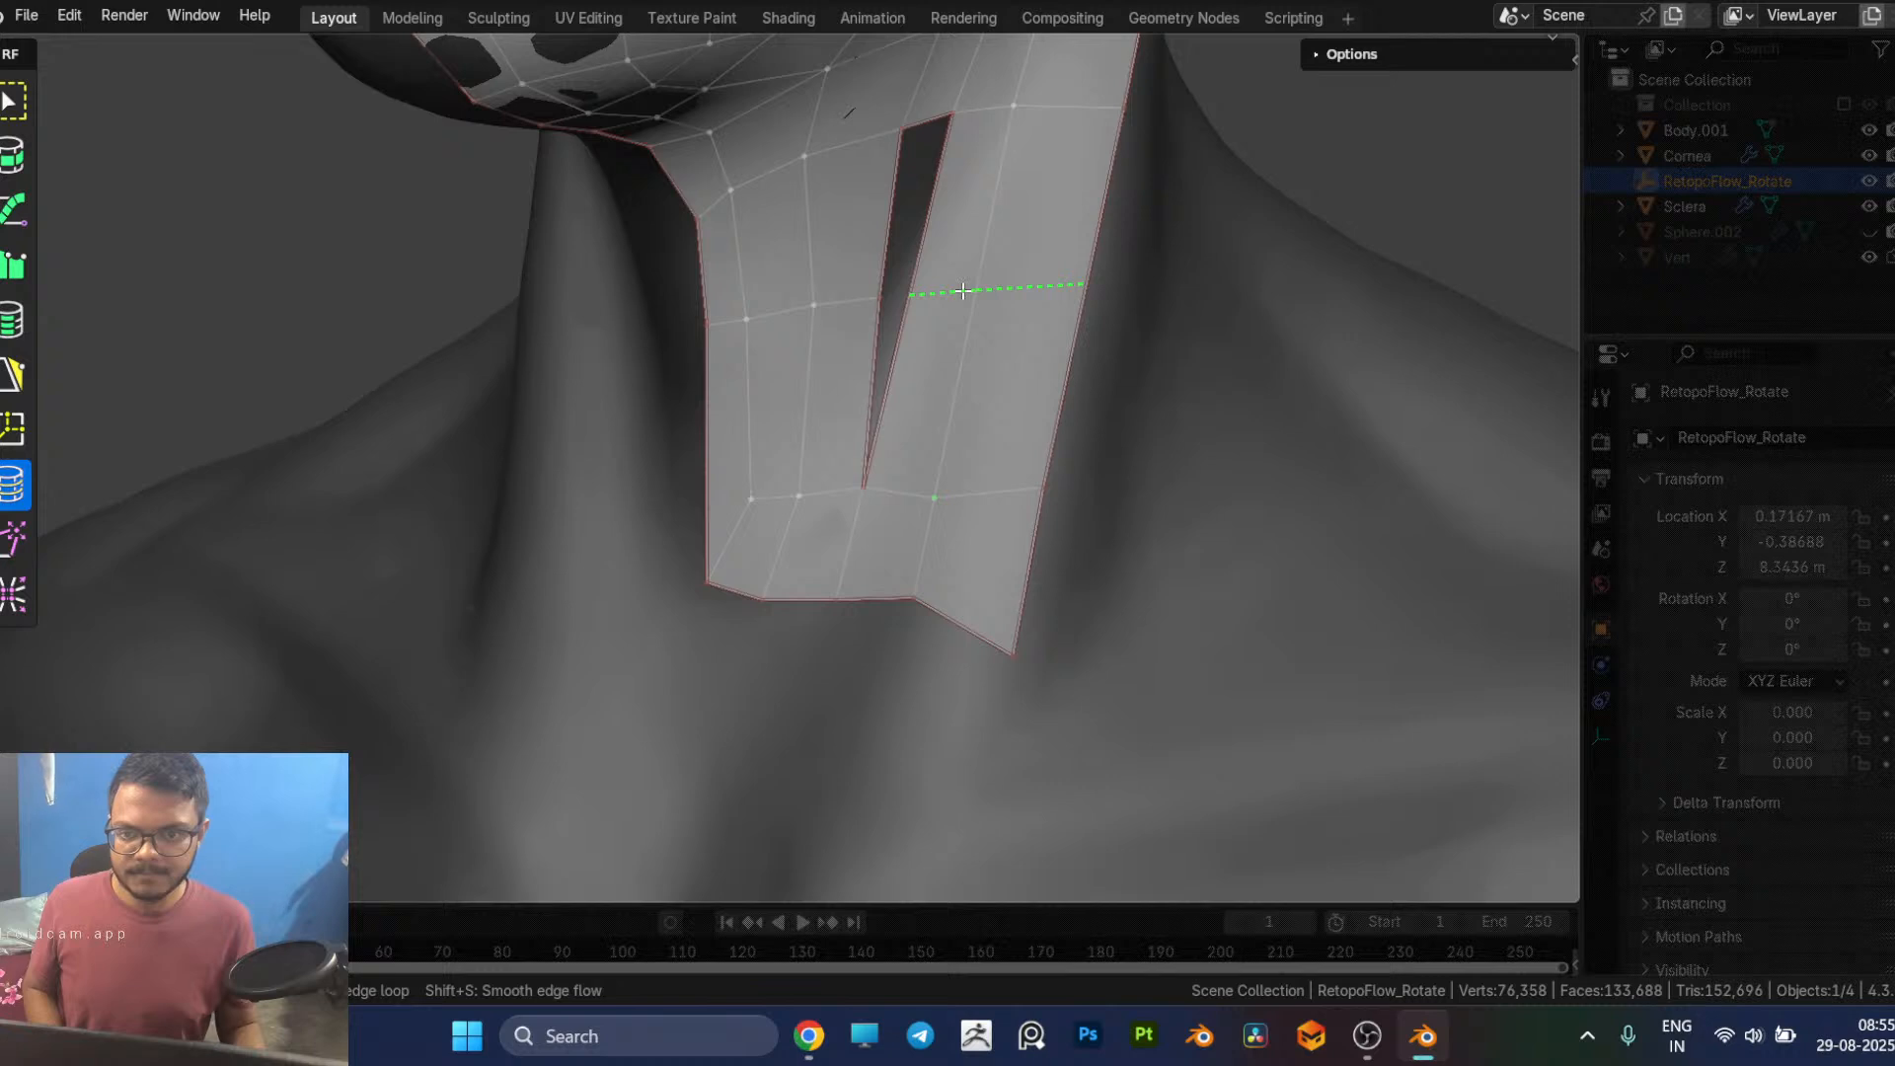
{"action": "left_click", "coordinate": [963, 292]}
{"action": "key", "text": "5"}
{"action": "middle_click_drag", "start_coordinate": [885, 302], "coordinate": [838, 296]}
{"action": "scroll", "coordinate": [894, 299], "scroll_direction": "down", "scroll_amount": 3}
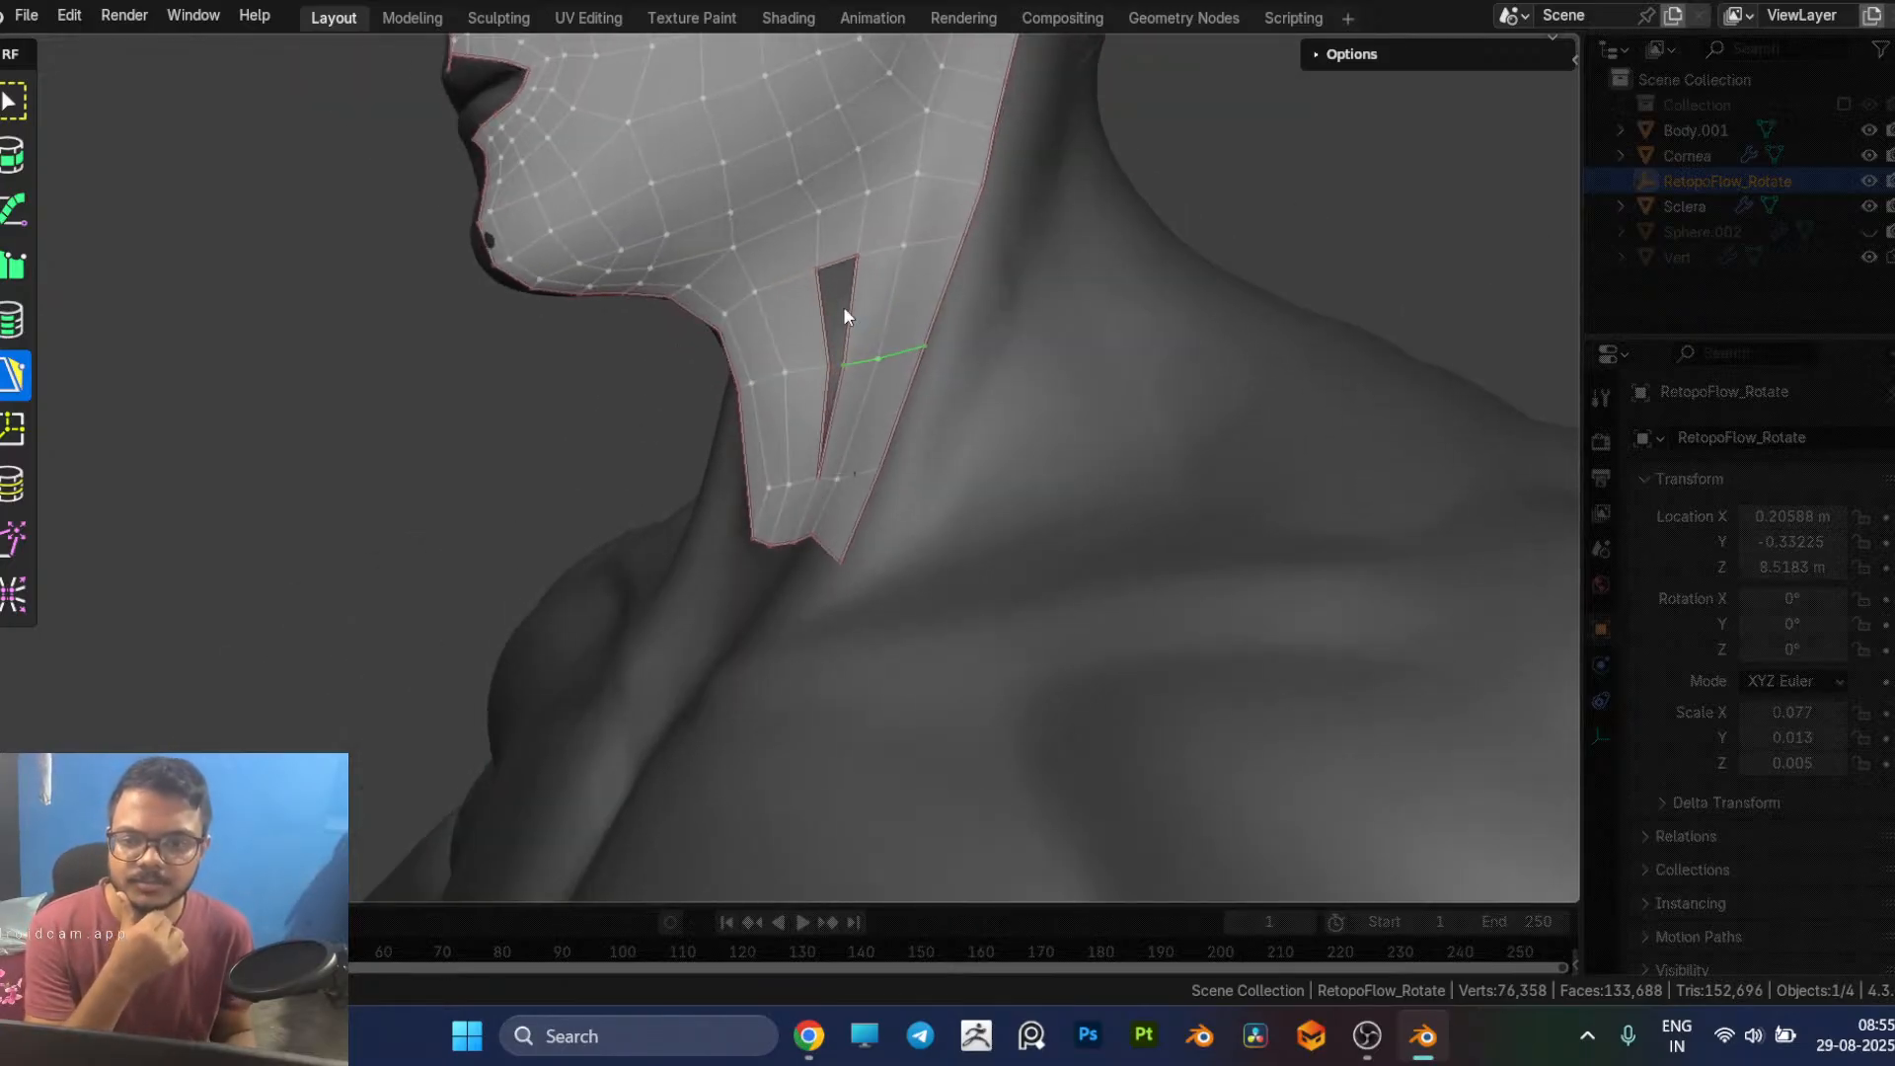
Step: Delete the throat patch's lower inner edge bordering the narrow gap to the side neck strip
{"action": "scroll", "coordinate": [857, 366], "scroll_direction": "up", "scroll_amount": 3}
{"action": "middle_click_drag", "start_coordinate": [884, 449], "coordinate": [948, 472]}
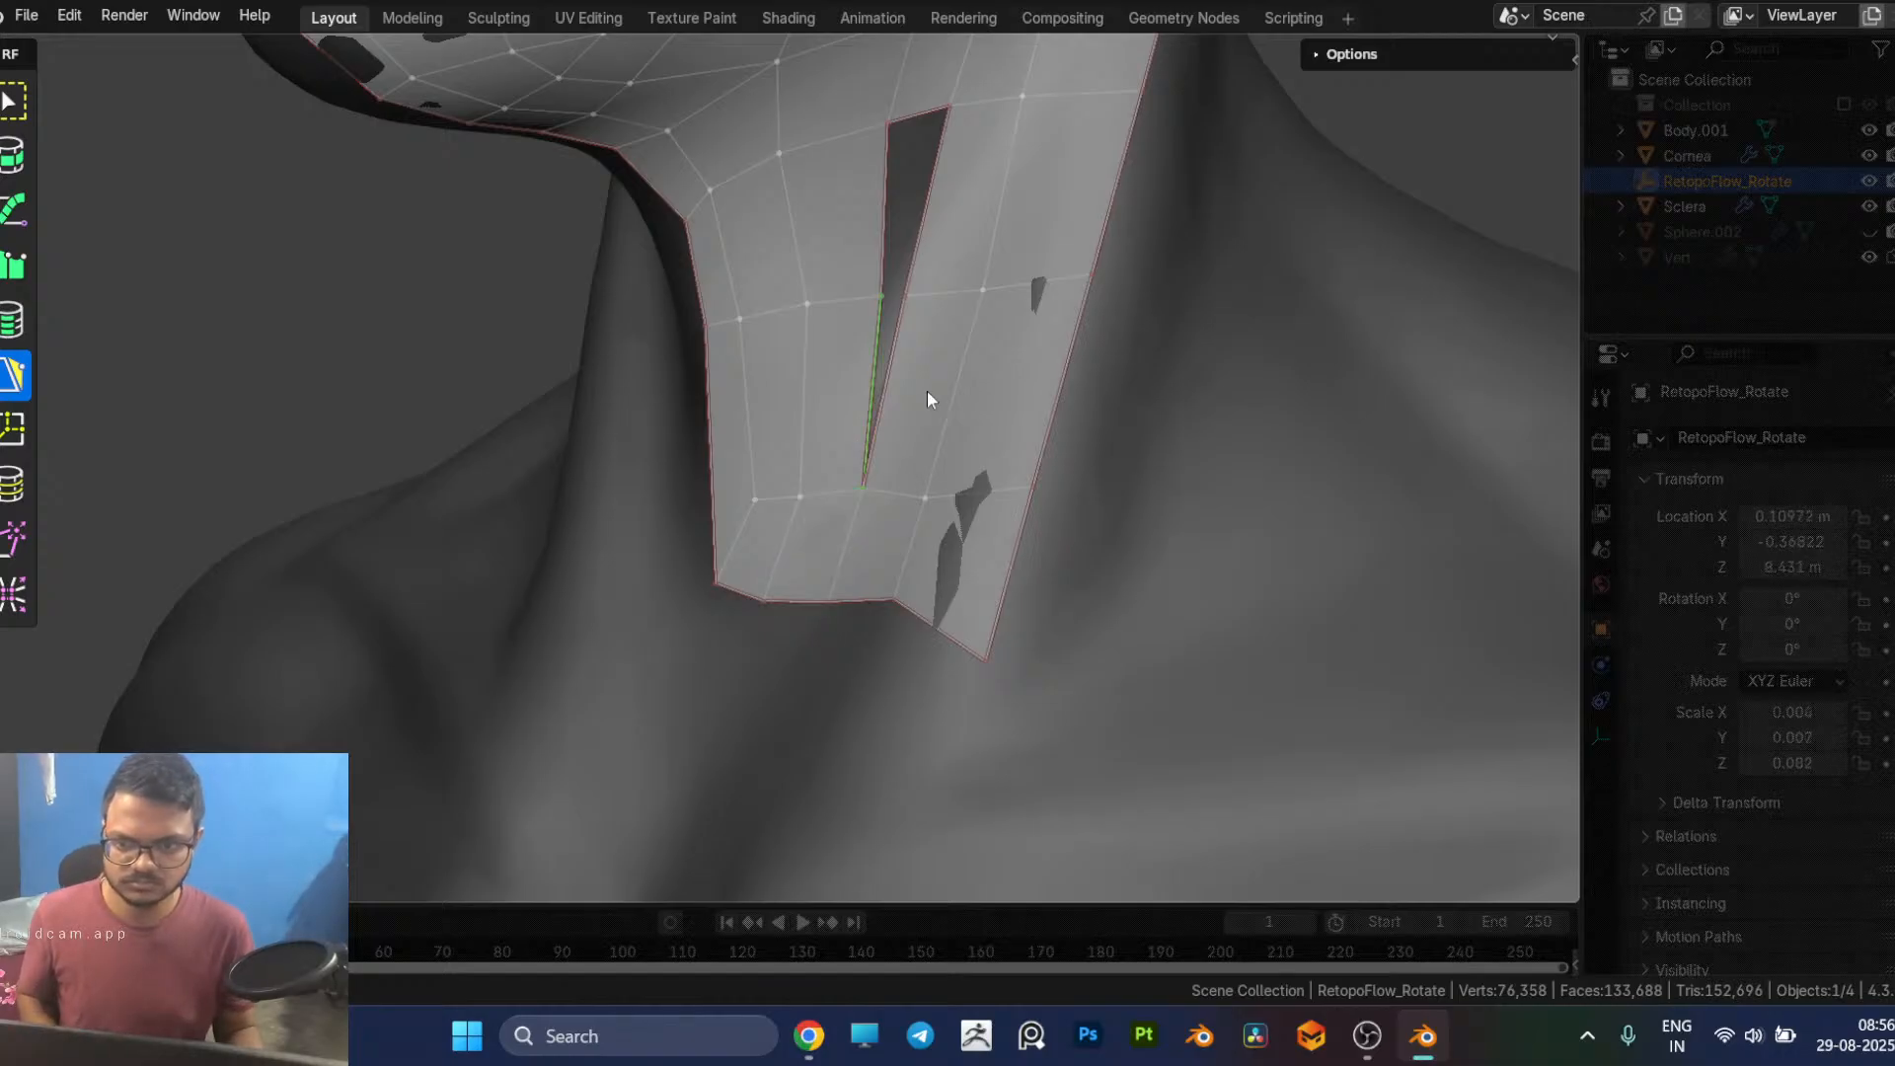
{"action": "key", "text": "x"}
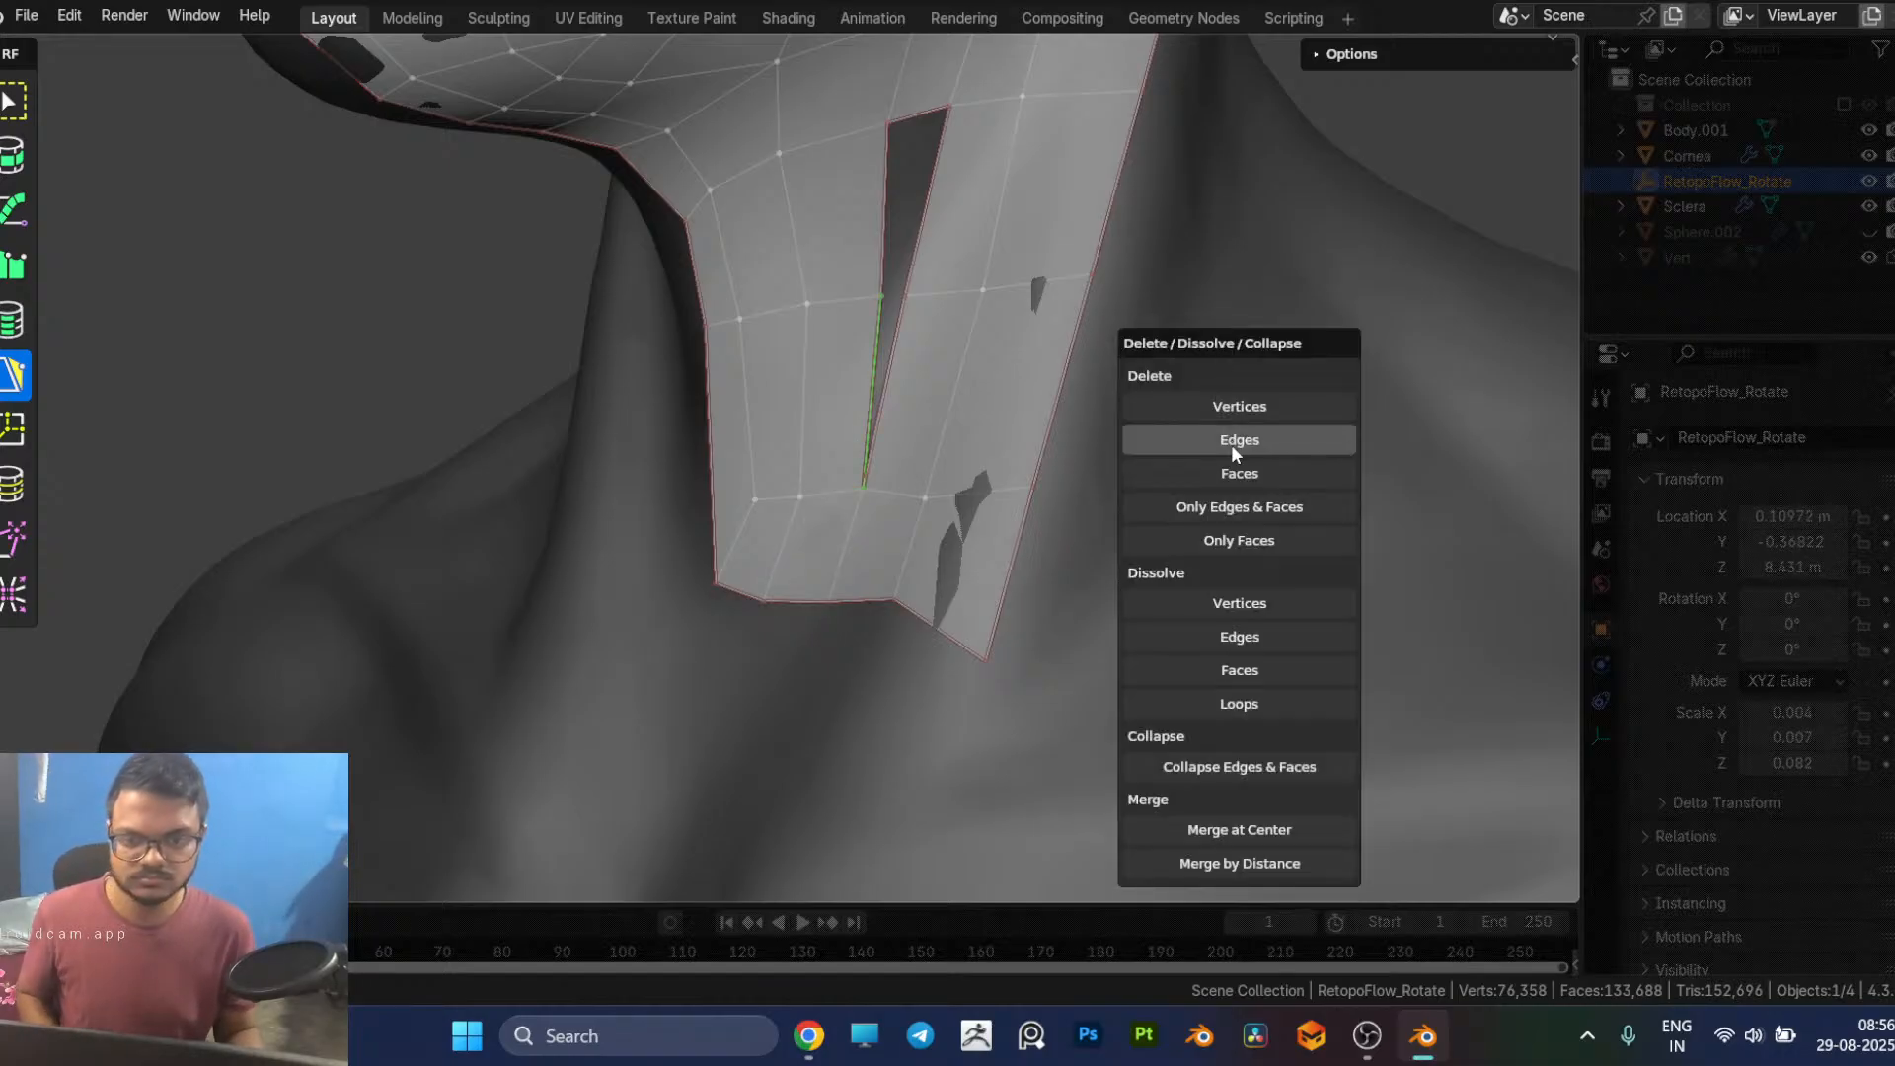
{"action": "left_click", "coordinate": [1230, 444]}
Step: Lower the side strip's dipped base vertex and move its two inner vertices beside the opening outward
{"action": "middle_click_drag", "start_coordinate": [869, 480], "coordinate": [729, 561]}
{"action": "scroll", "coordinate": [729, 561], "scroll_direction": "up", "scroll_amount": 1}
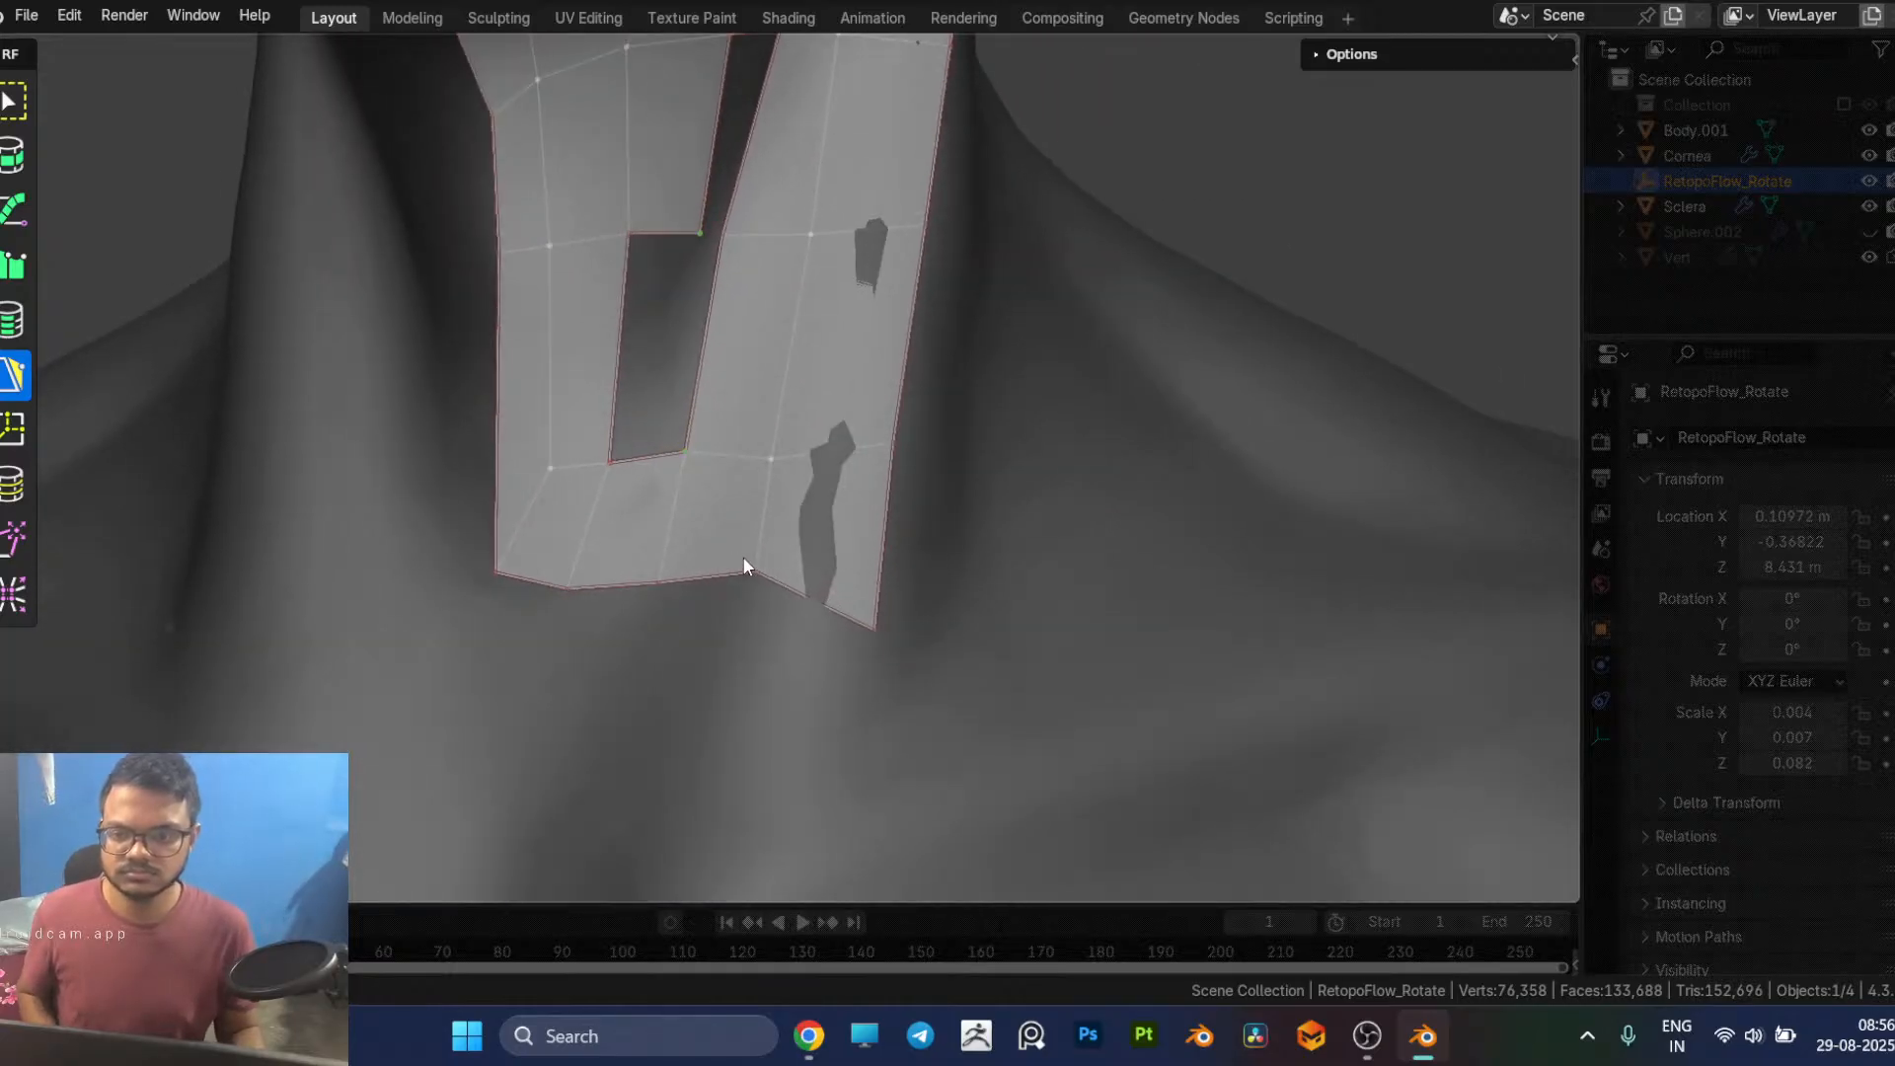
{"action": "left_click_drag", "start_coordinate": [756, 569], "coordinate": [752, 596]}
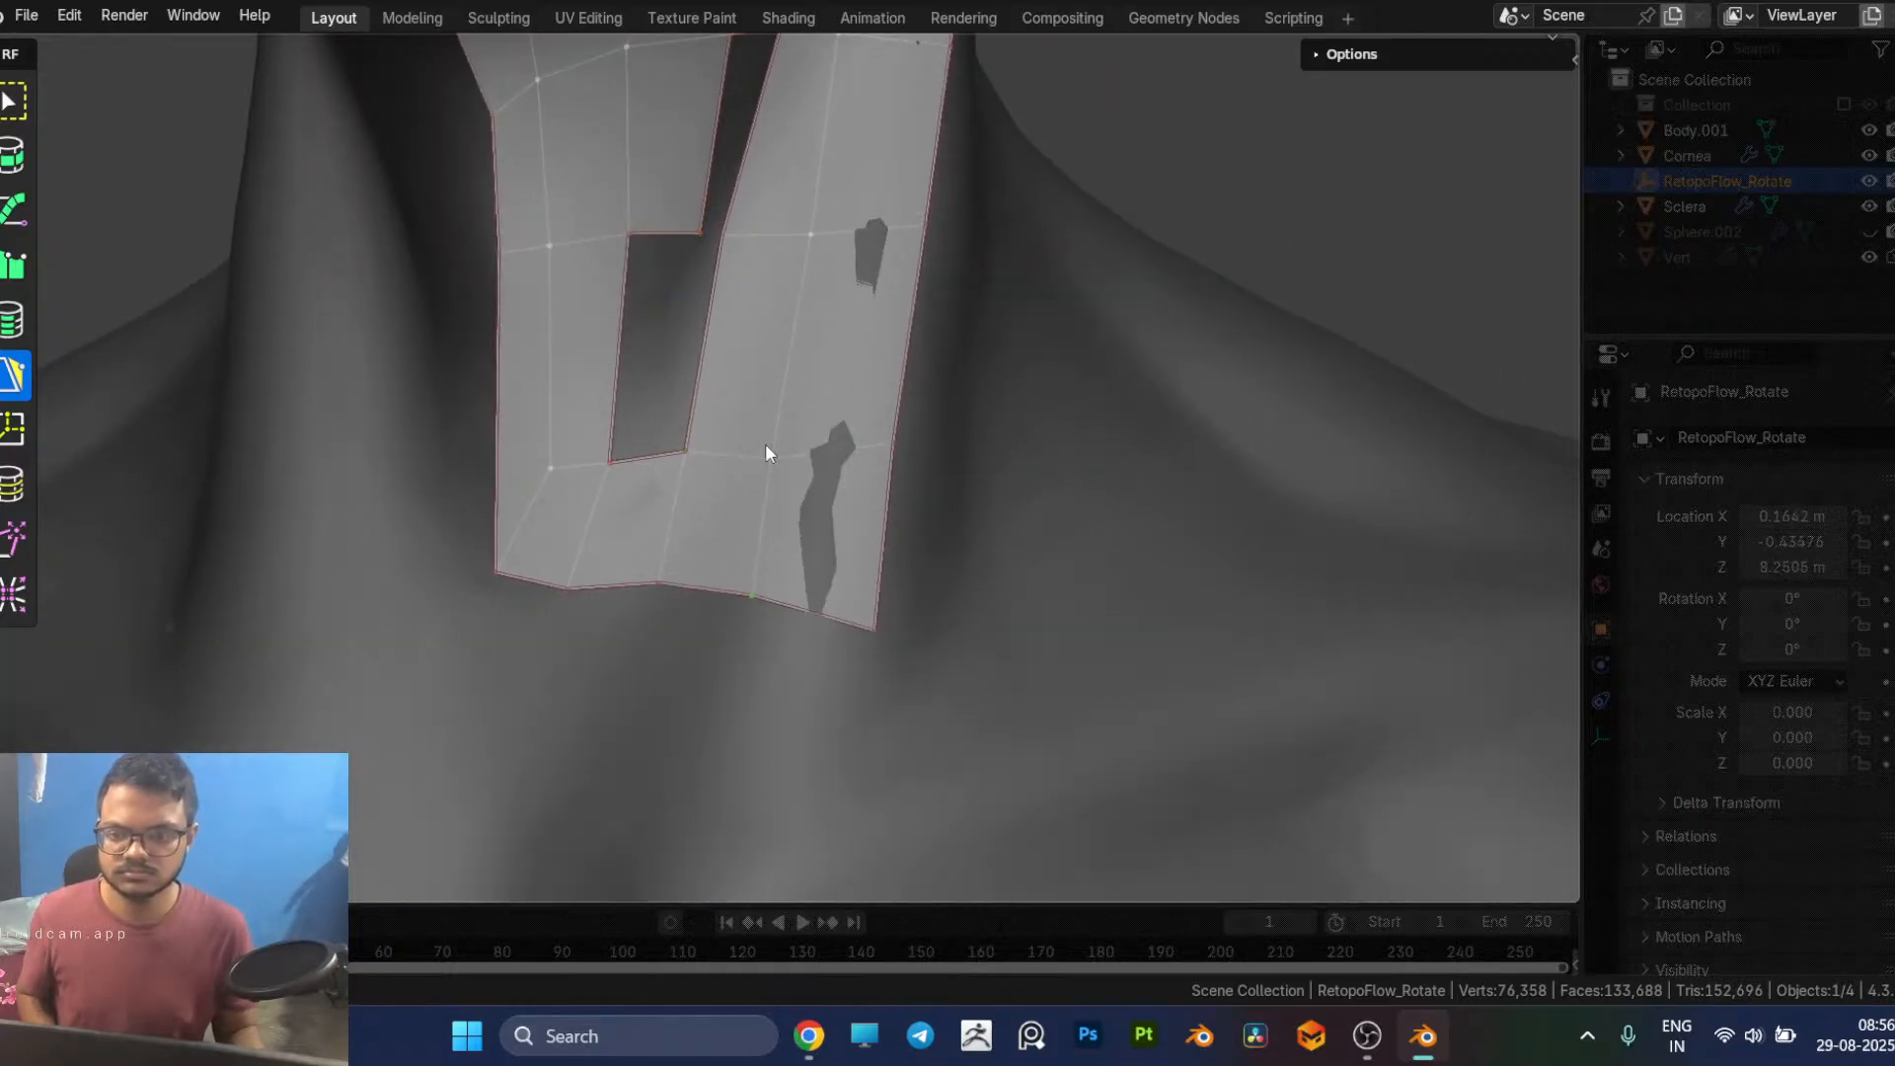
{"action": "left_click_drag", "start_coordinate": [687, 451], "coordinate": [720, 461]}
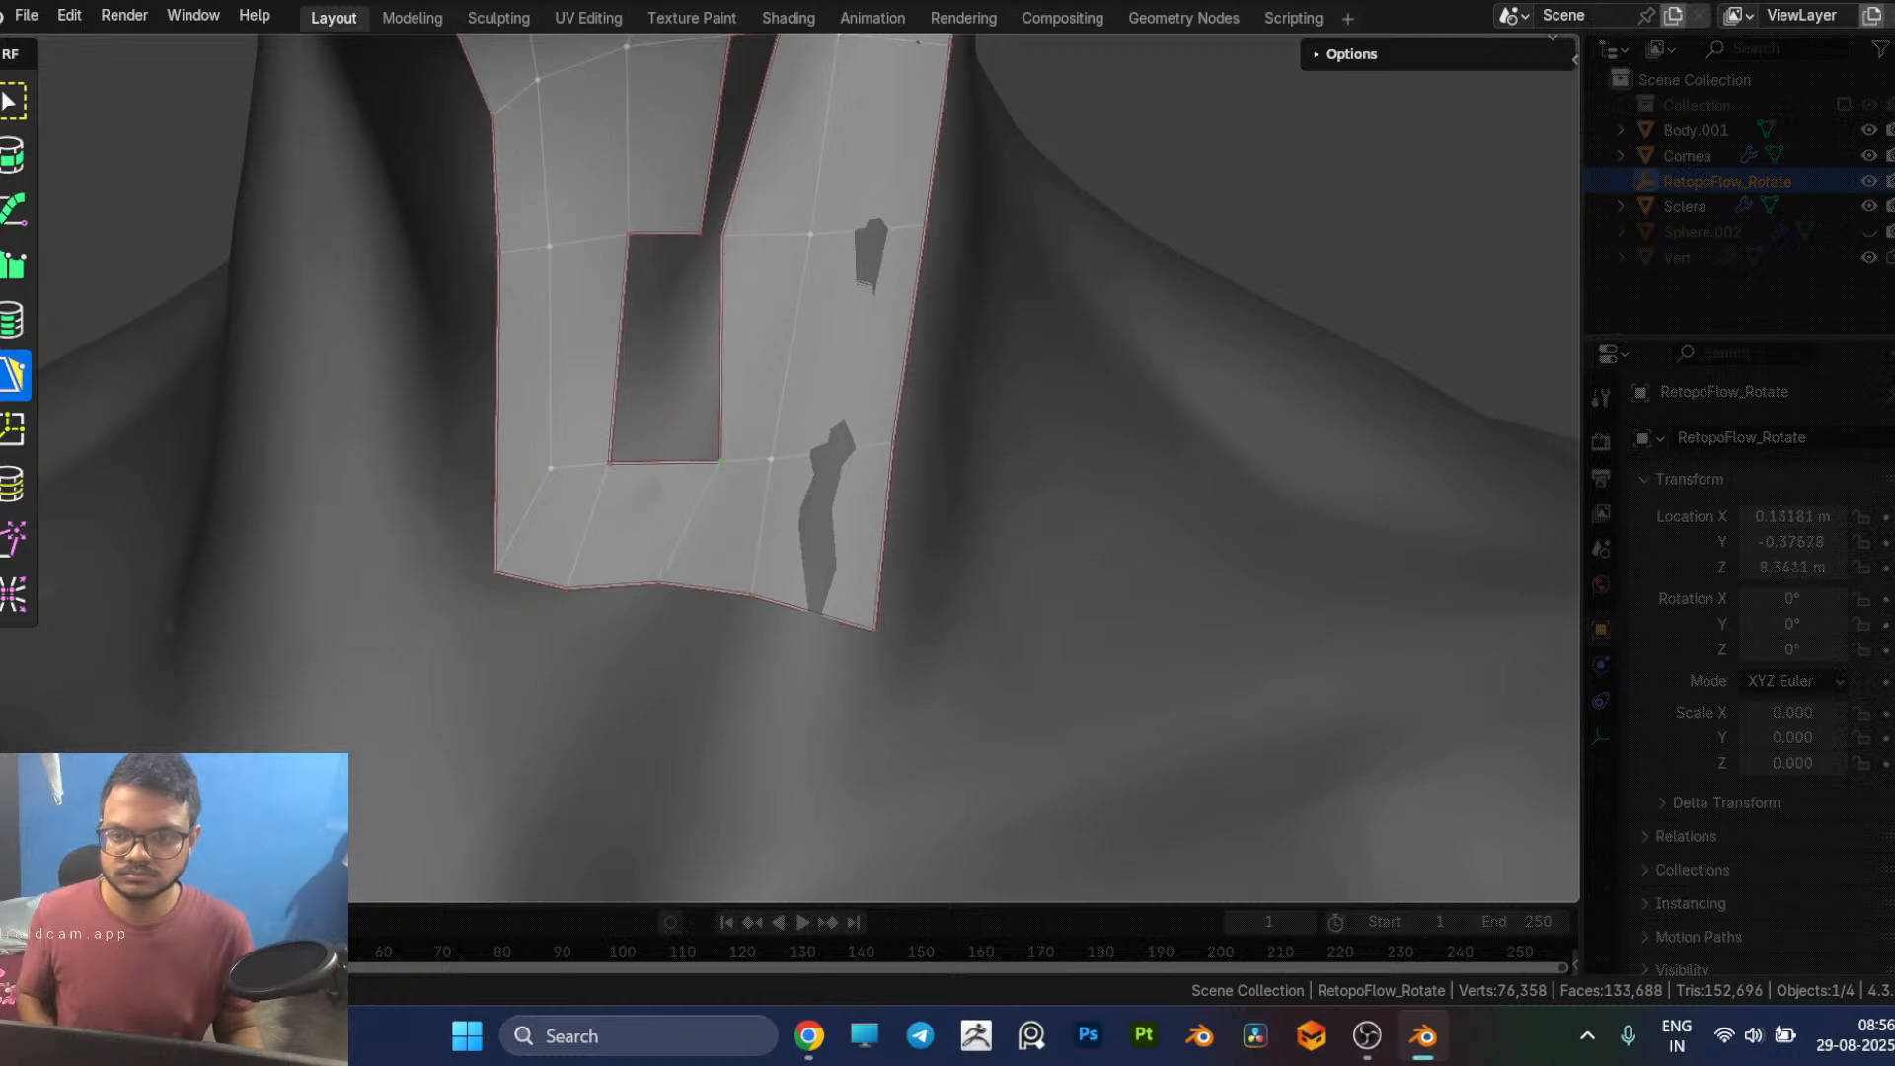
{"action": "left_click_drag", "start_coordinate": [722, 232], "coordinate": [751, 234]}
Step: Fill the upper gap between the throat patch and the side neck strip with one quad
{"action": "middle_click_drag", "start_coordinate": [839, 250], "coordinate": [803, 426], "text": "shift"}
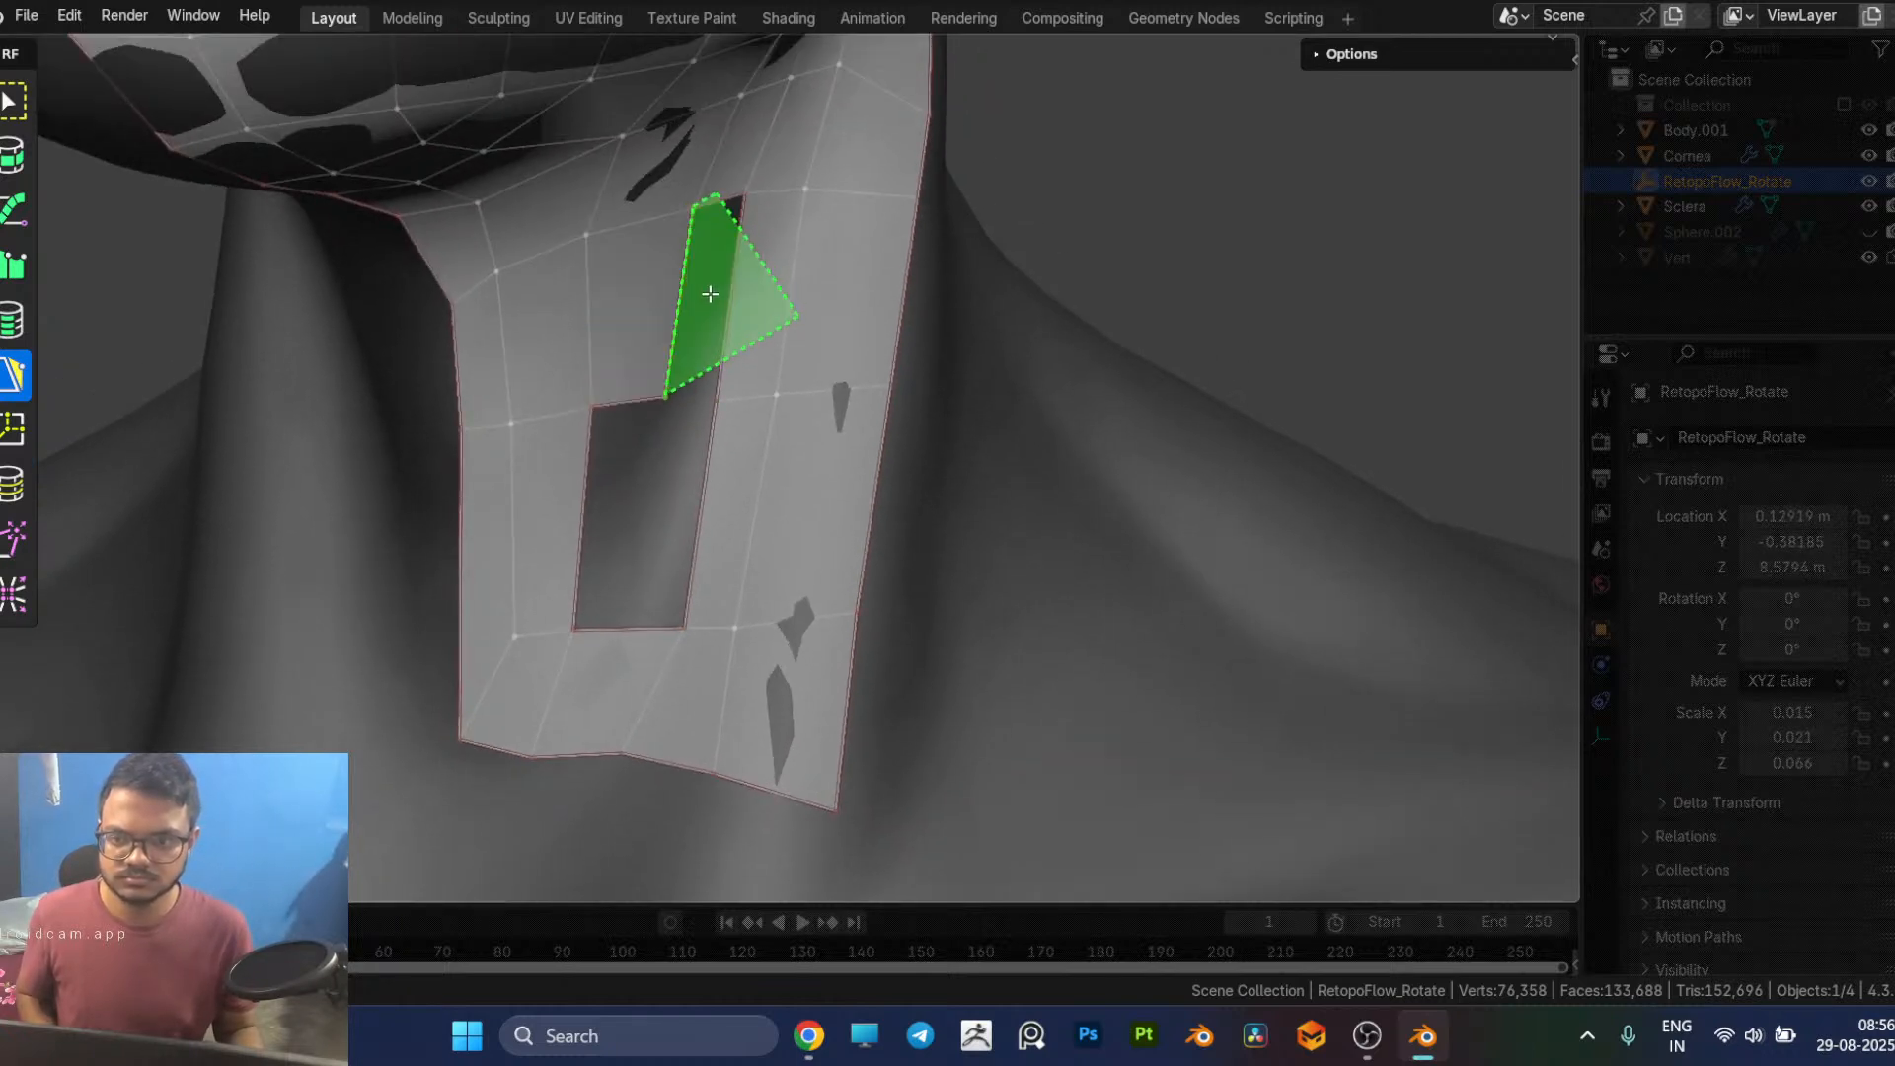
{"action": "left_click", "coordinate": [719, 306], "text": "ctrl"}
{"action": "left_click", "coordinate": [722, 306], "text": "ctrl"}
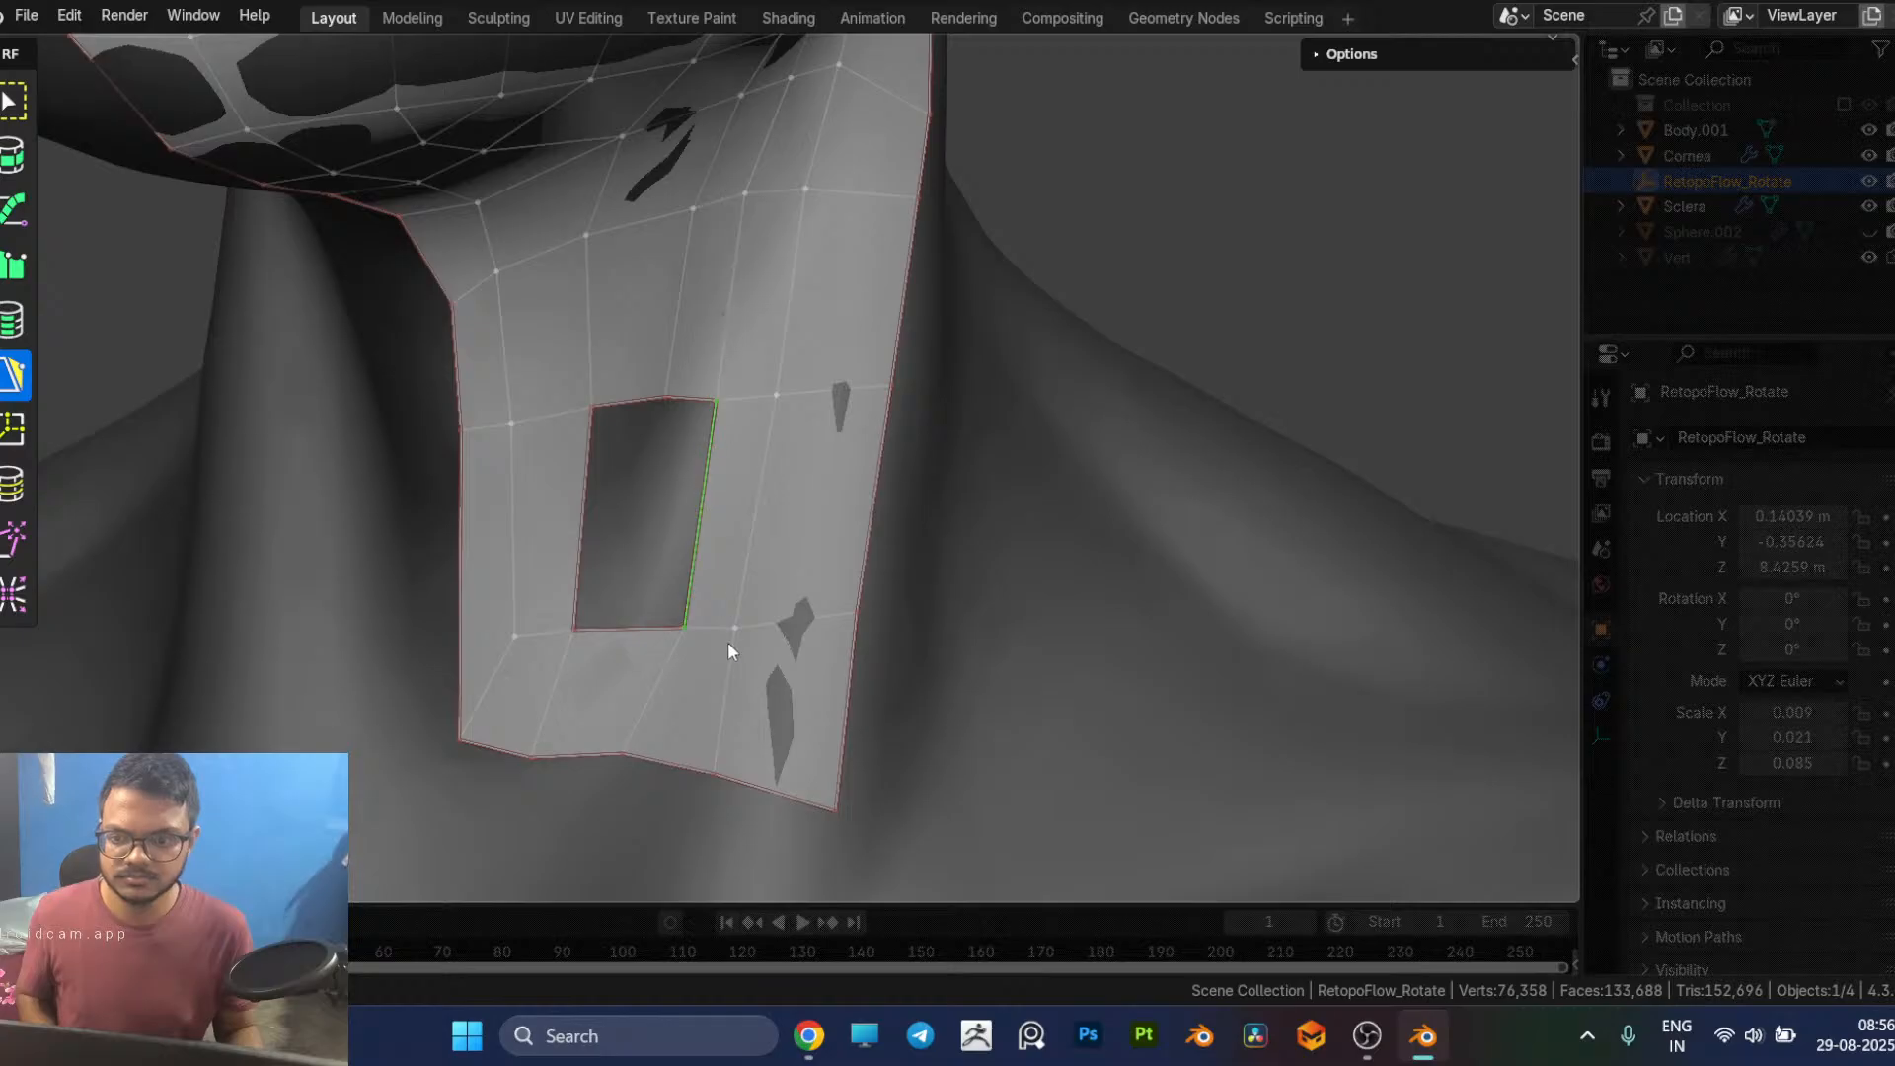
Step: Adjust the base vertex under the opening and cut a vertical edge loop through the quad below it
{"action": "middle_click_drag", "start_coordinate": [728, 646], "coordinate": [656, 766]}
{"action": "left_click", "coordinate": [657, 780], "text": "ctrl"}
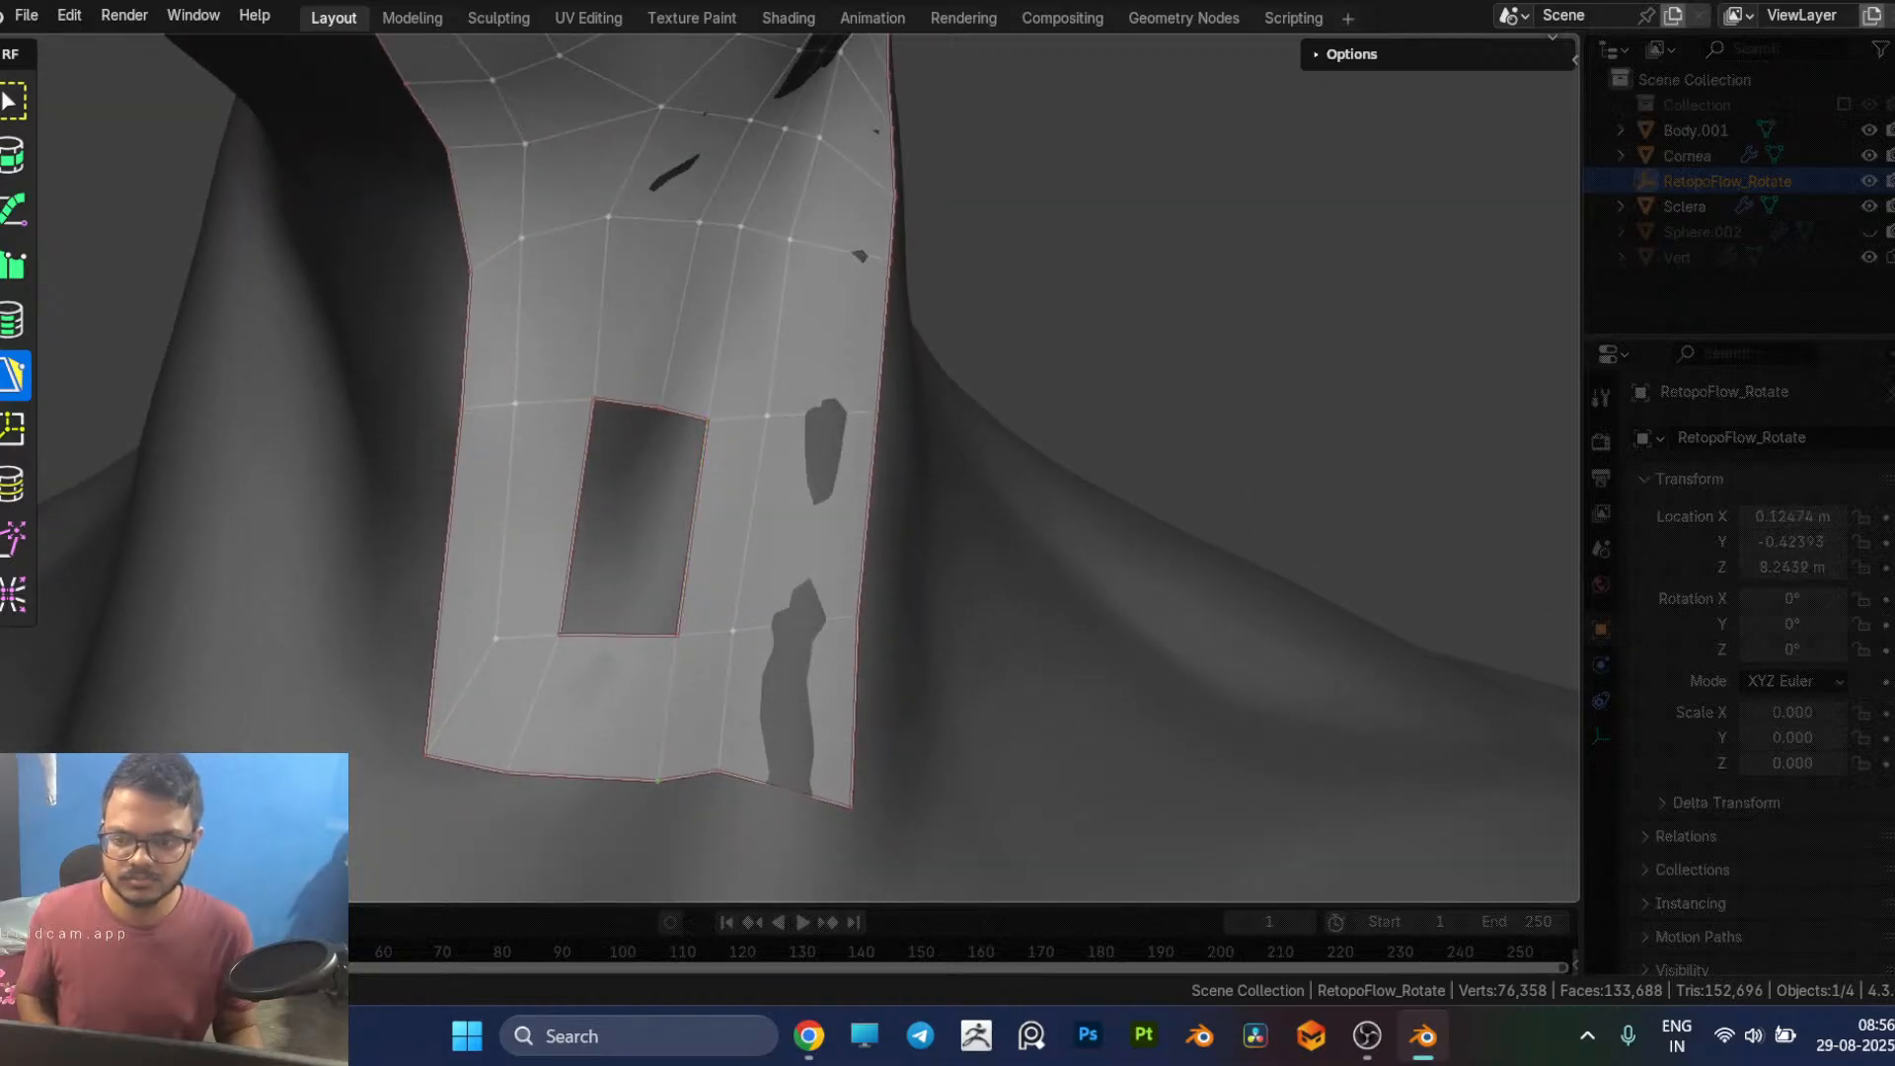
{"action": "key", "text": "7"}
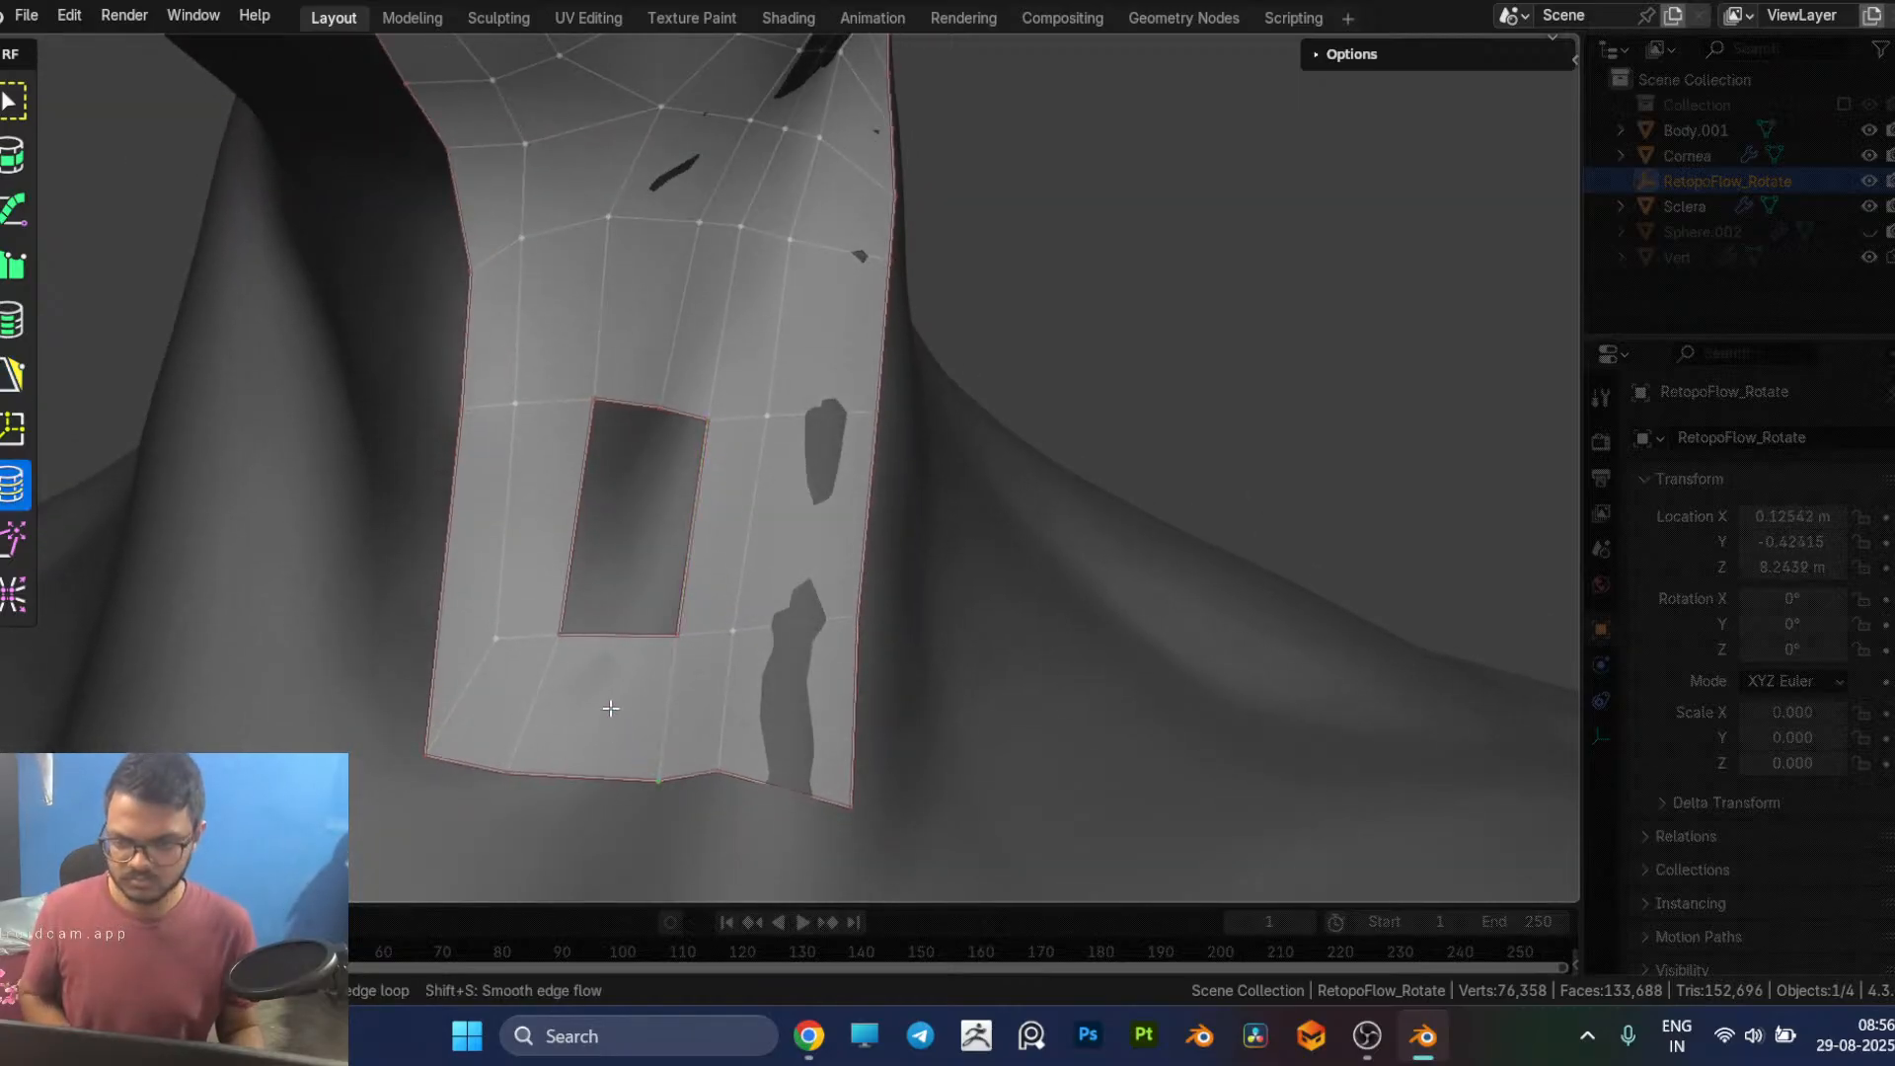
{"action": "left_click", "coordinate": [613, 649], "text": "ctrl"}
{"action": "key", "text": "5"}
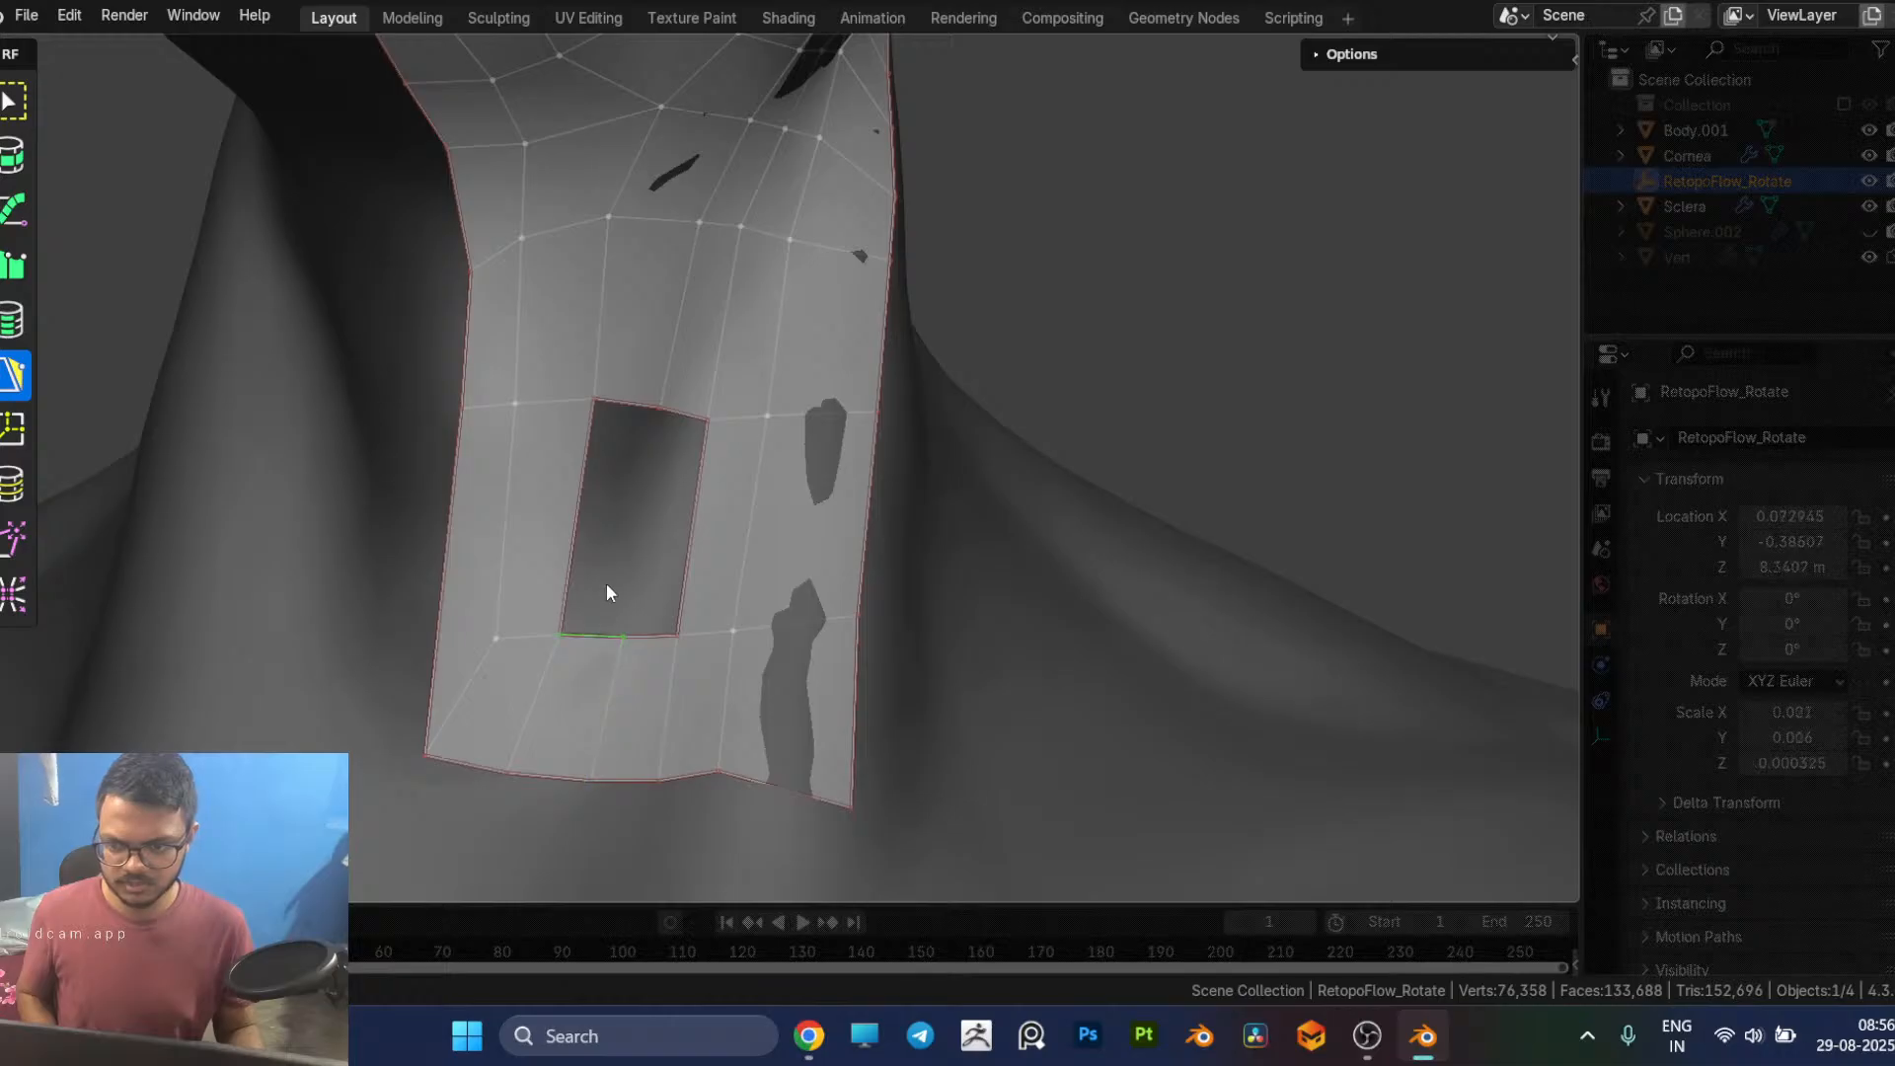
Step: Fill the remaining rectangular opening in the neck patch with two side-by-side quads
{"action": "left_click", "coordinate": [623, 411], "text": "ctrl"}
{"action": "left_click", "coordinate": [683, 416]}
{"action": "left_click", "coordinate": [652, 644], "text": "ctrl"}
{"action": "scroll", "coordinate": [663, 644], "scroll_direction": "down", "scroll_amount": 4}
{"action": "middle_click_drag", "start_coordinate": [665, 644], "coordinate": [759, 458]}
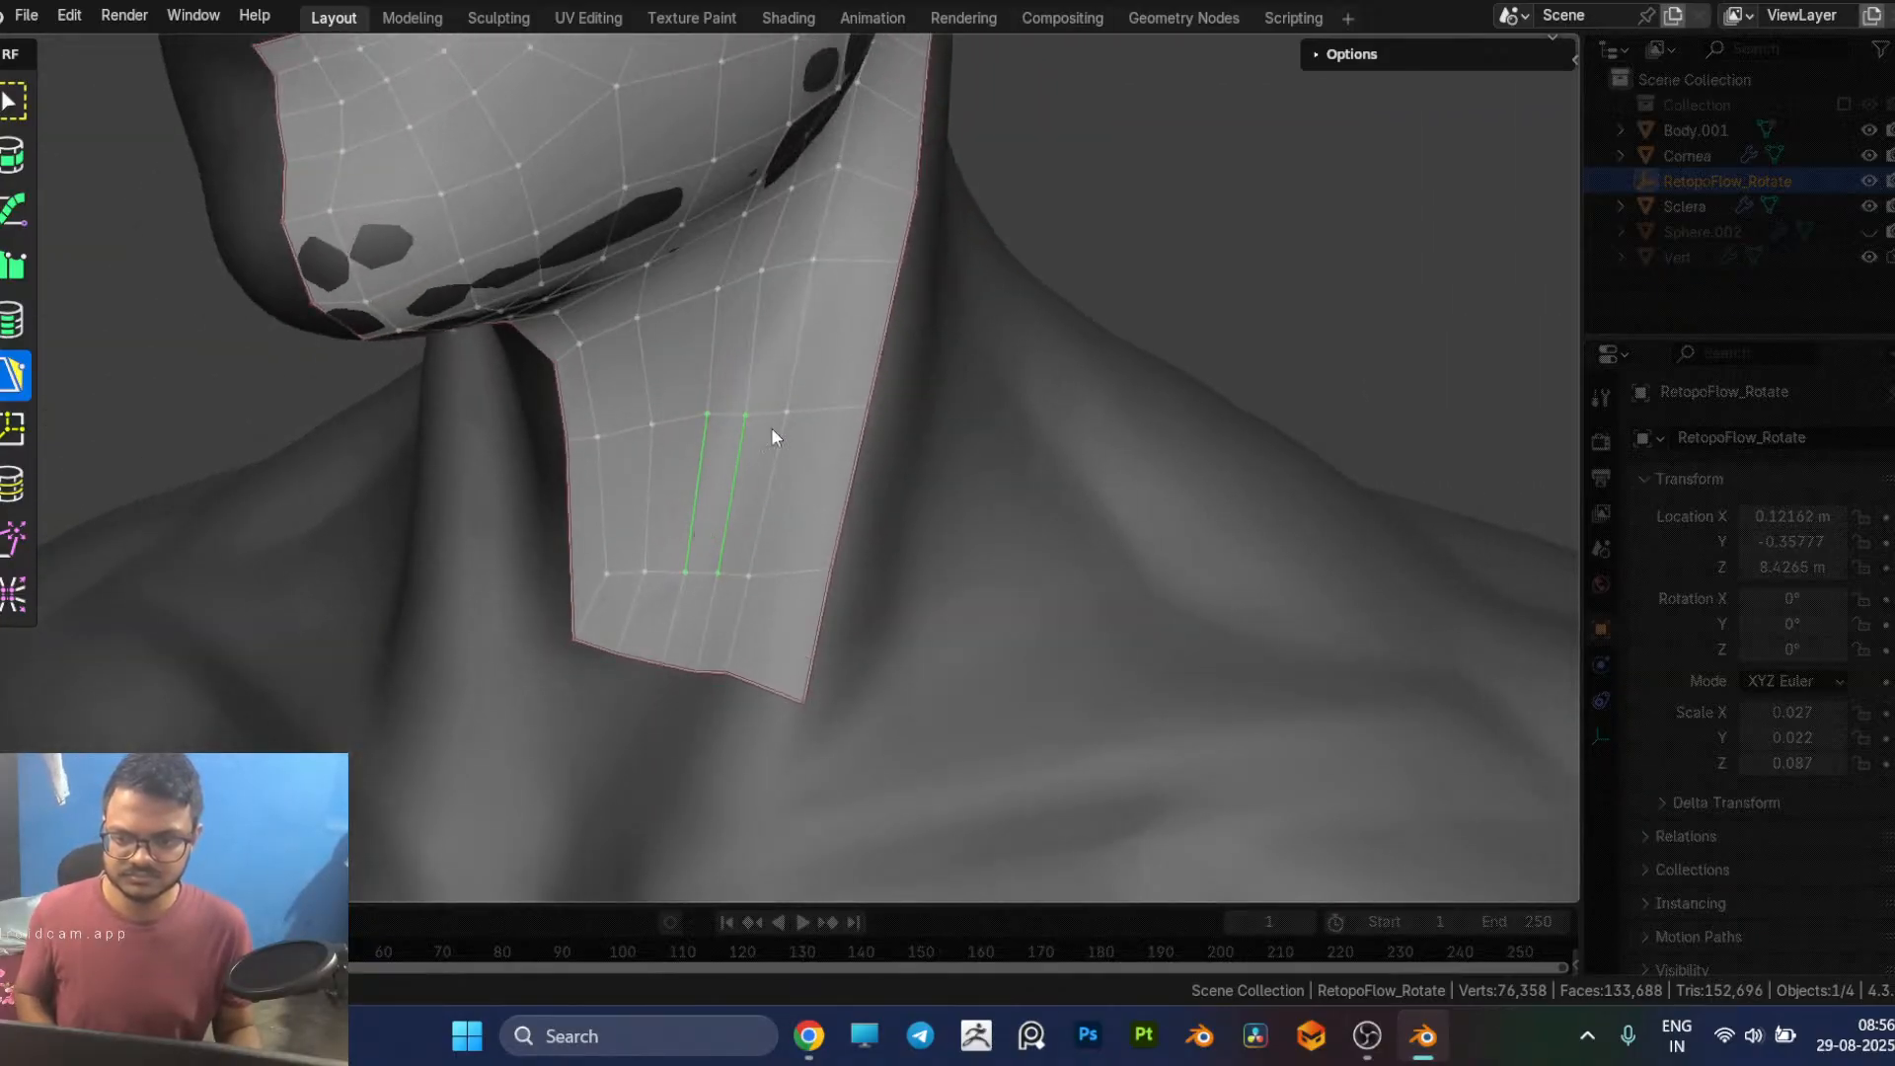
Step: Slide the neck patch's middle edge loop upward and cut a new loop between it and the lowest inner row
{"action": "key", "text": "7"}
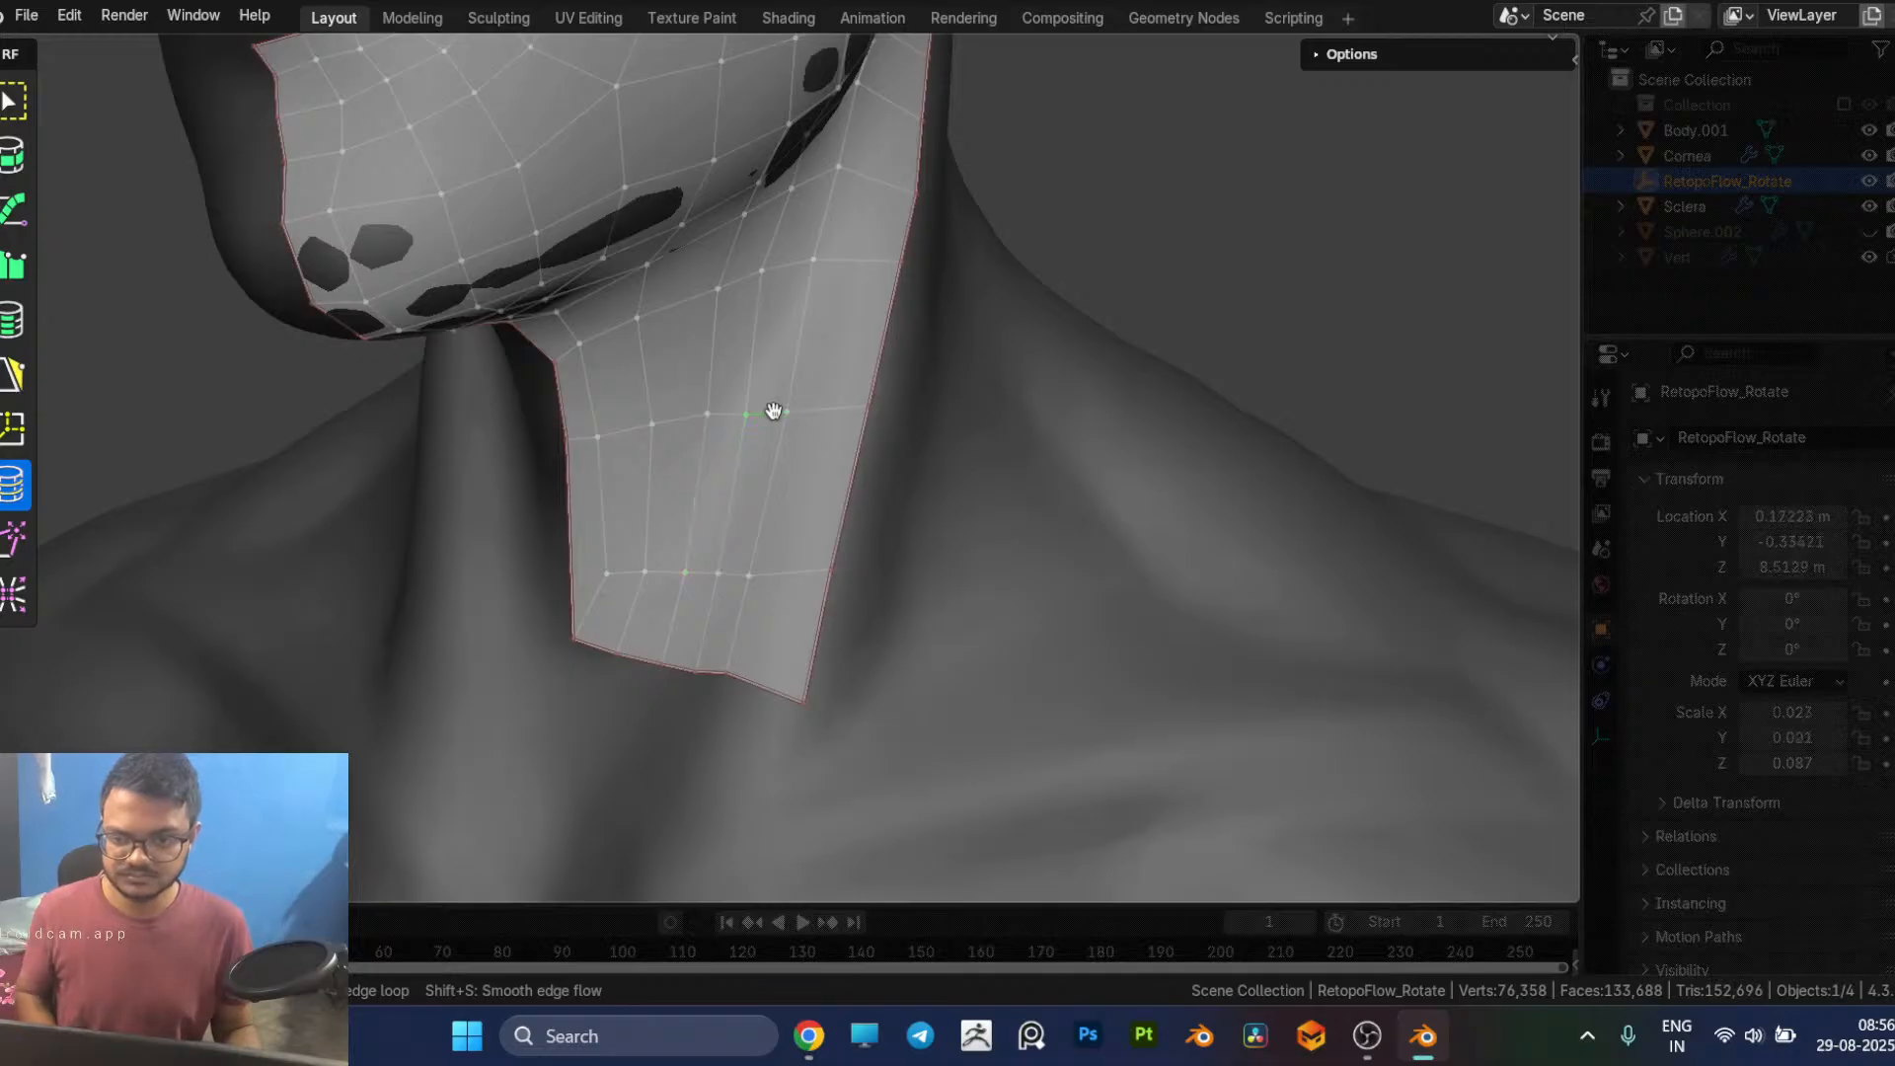
{"action": "key", "text": "g"}
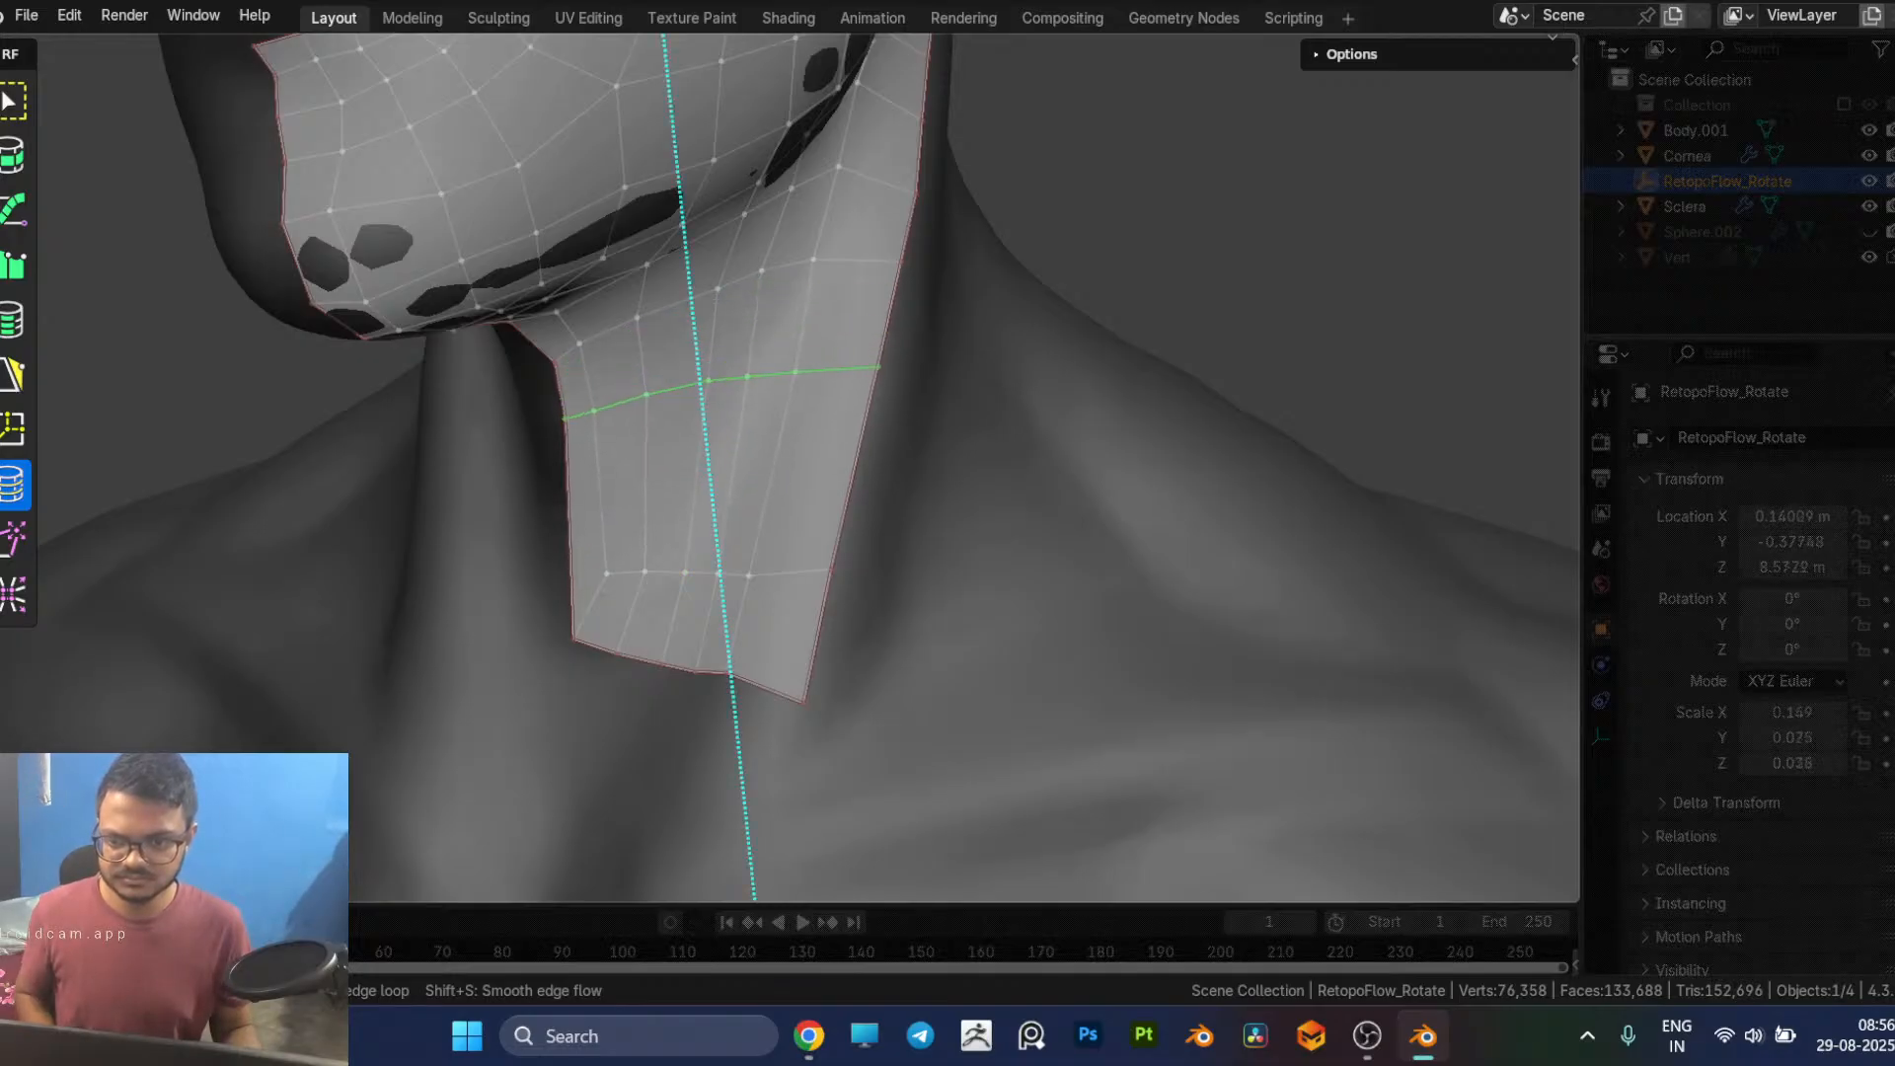
{"action": "left_click", "coordinate": [798, 396]}
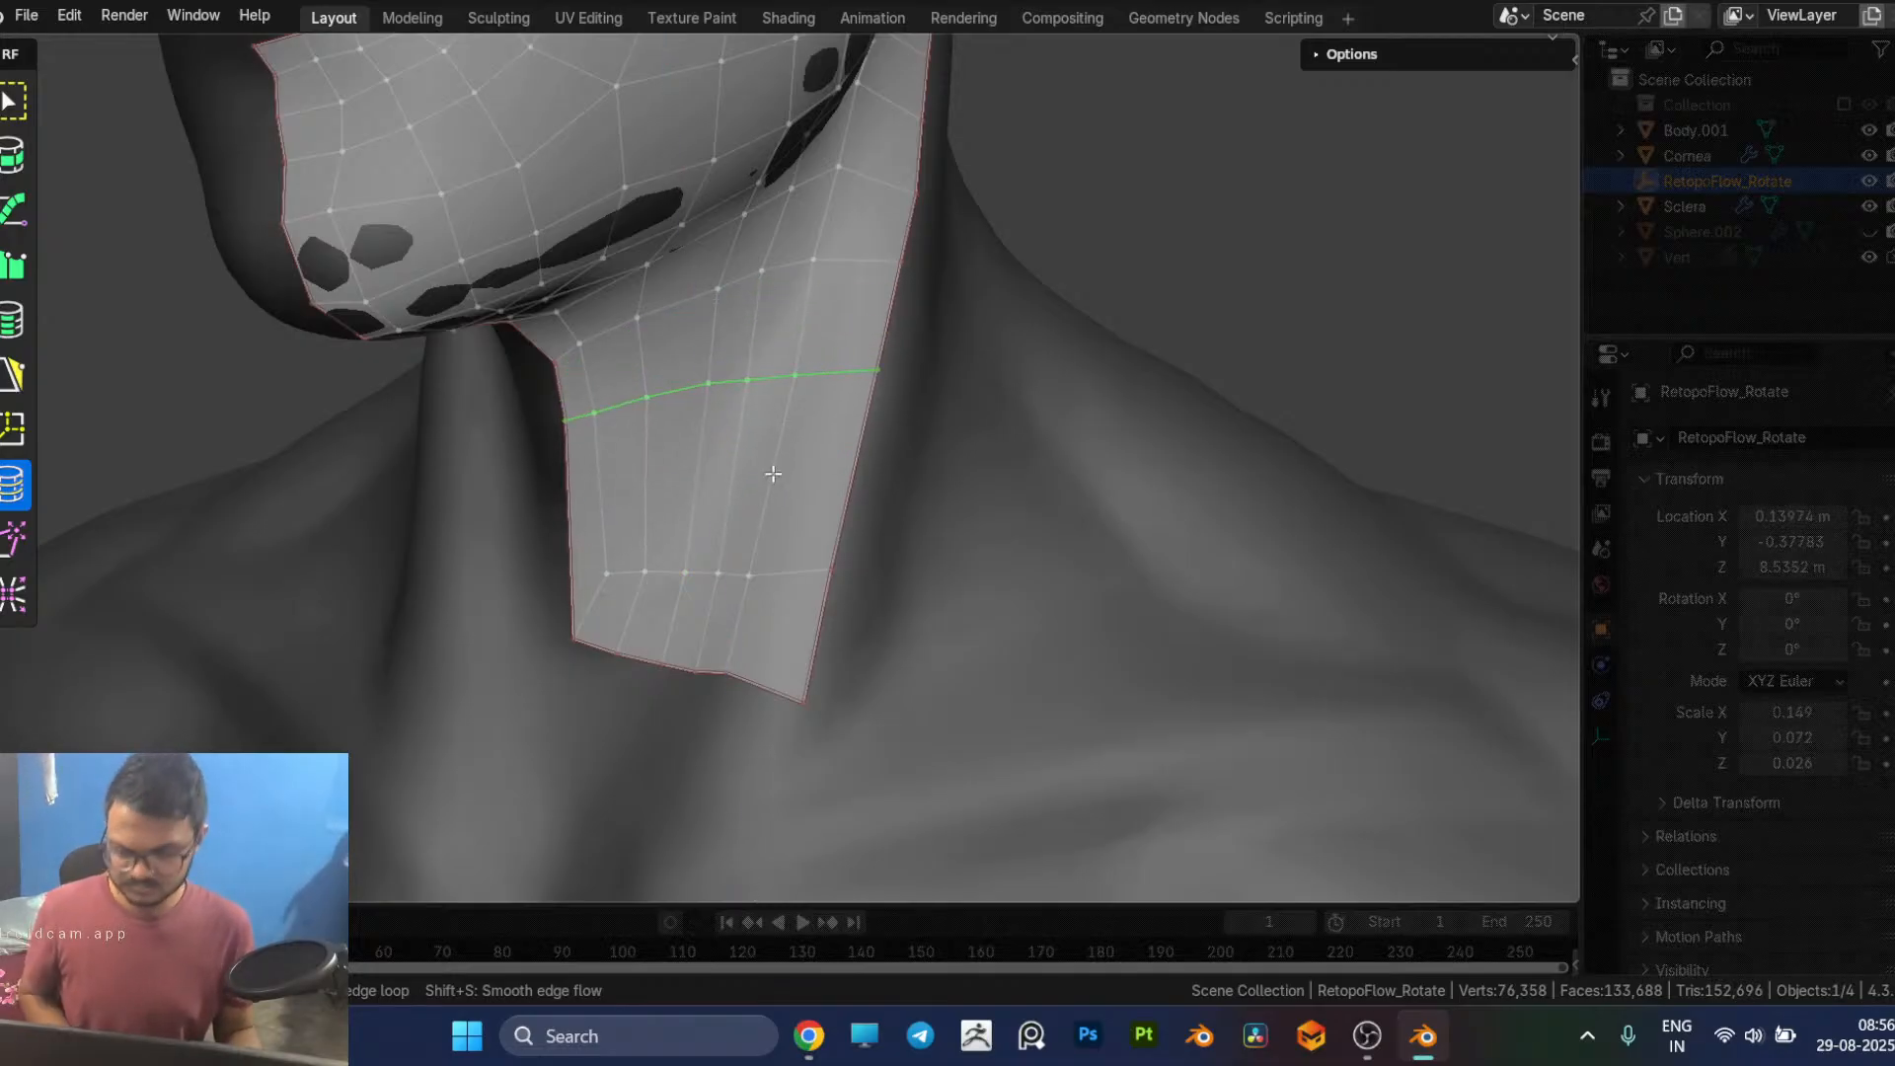
{"action": "middle_click_drag", "start_coordinate": [773, 479], "coordinate": [910, 448]}
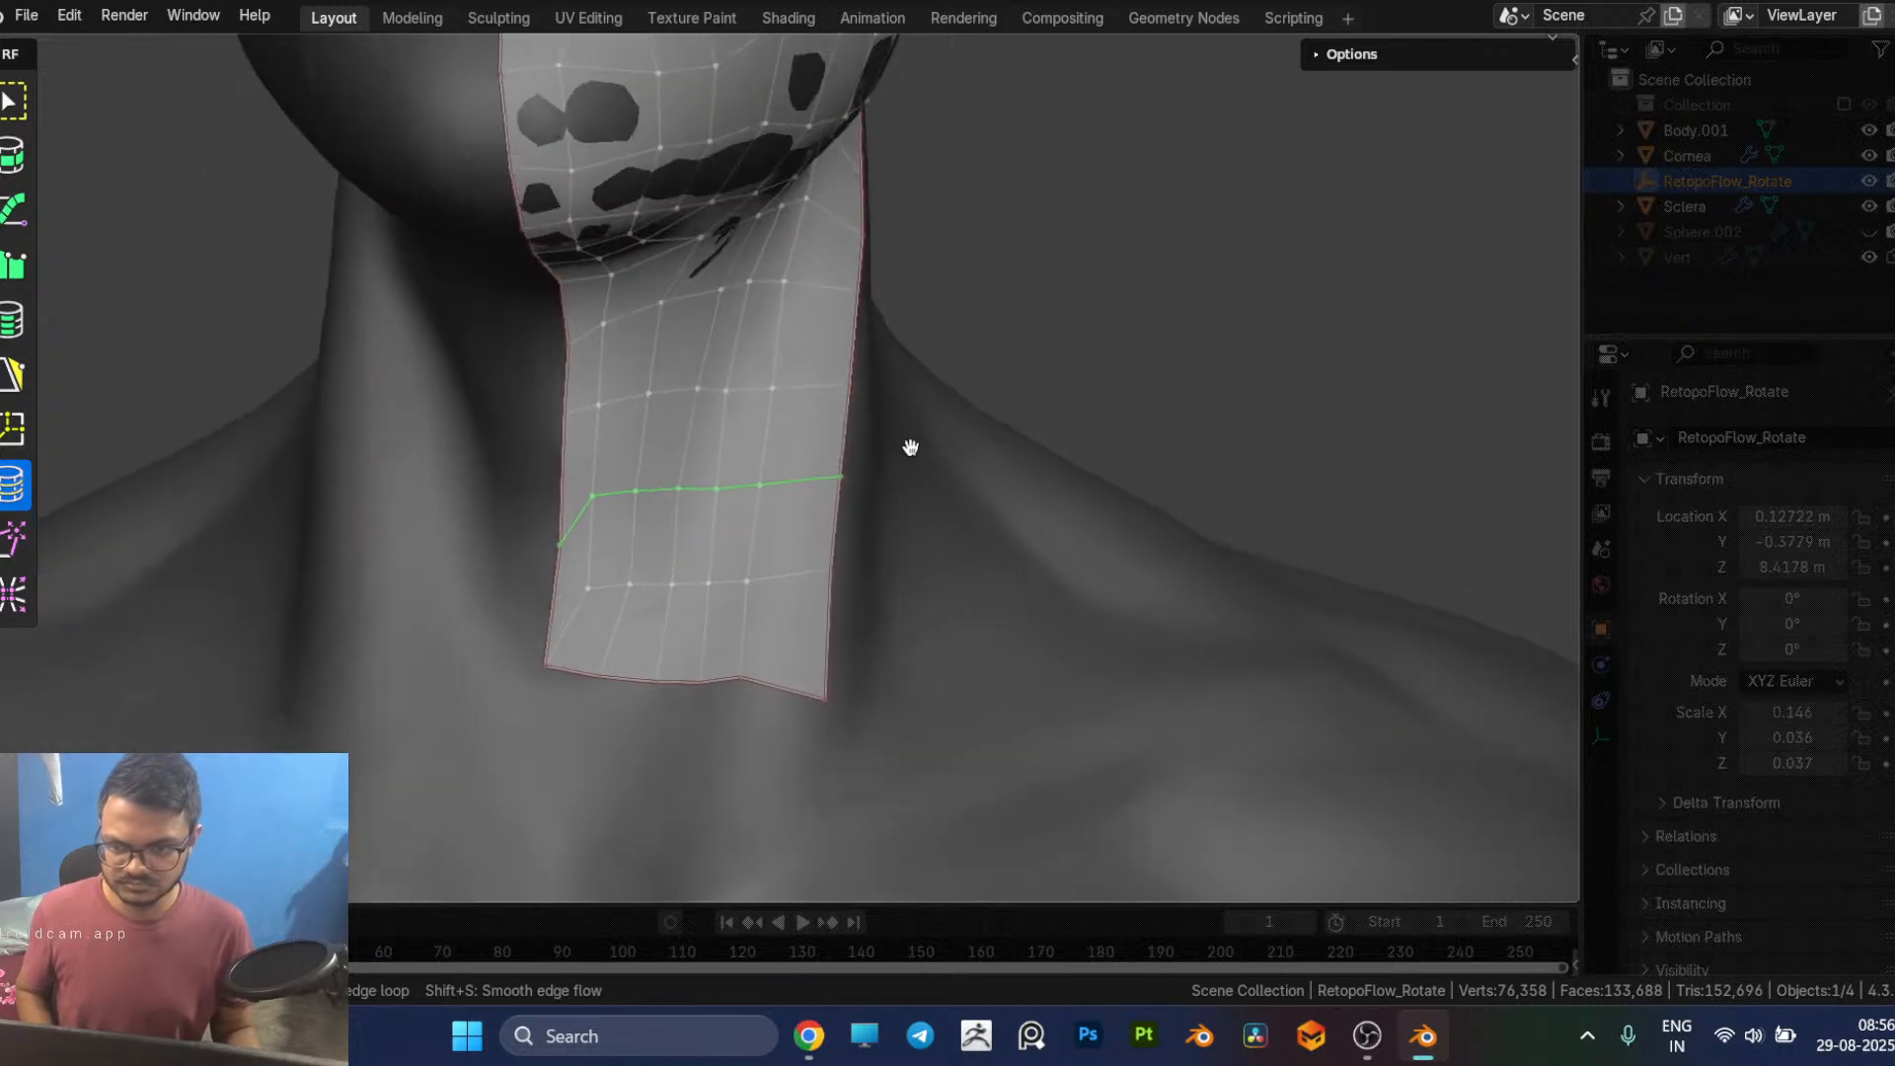
Step: Adjust the front border vertex of the new neck loop and lower the vertex next to it
{"action": "key", "text": "5"}
{"action": "middle_click_drag", "start_coordinate": [774, 535], "coordinate": [514, 541]}
{"action": "left_click", "coordinate": [514, 547]}
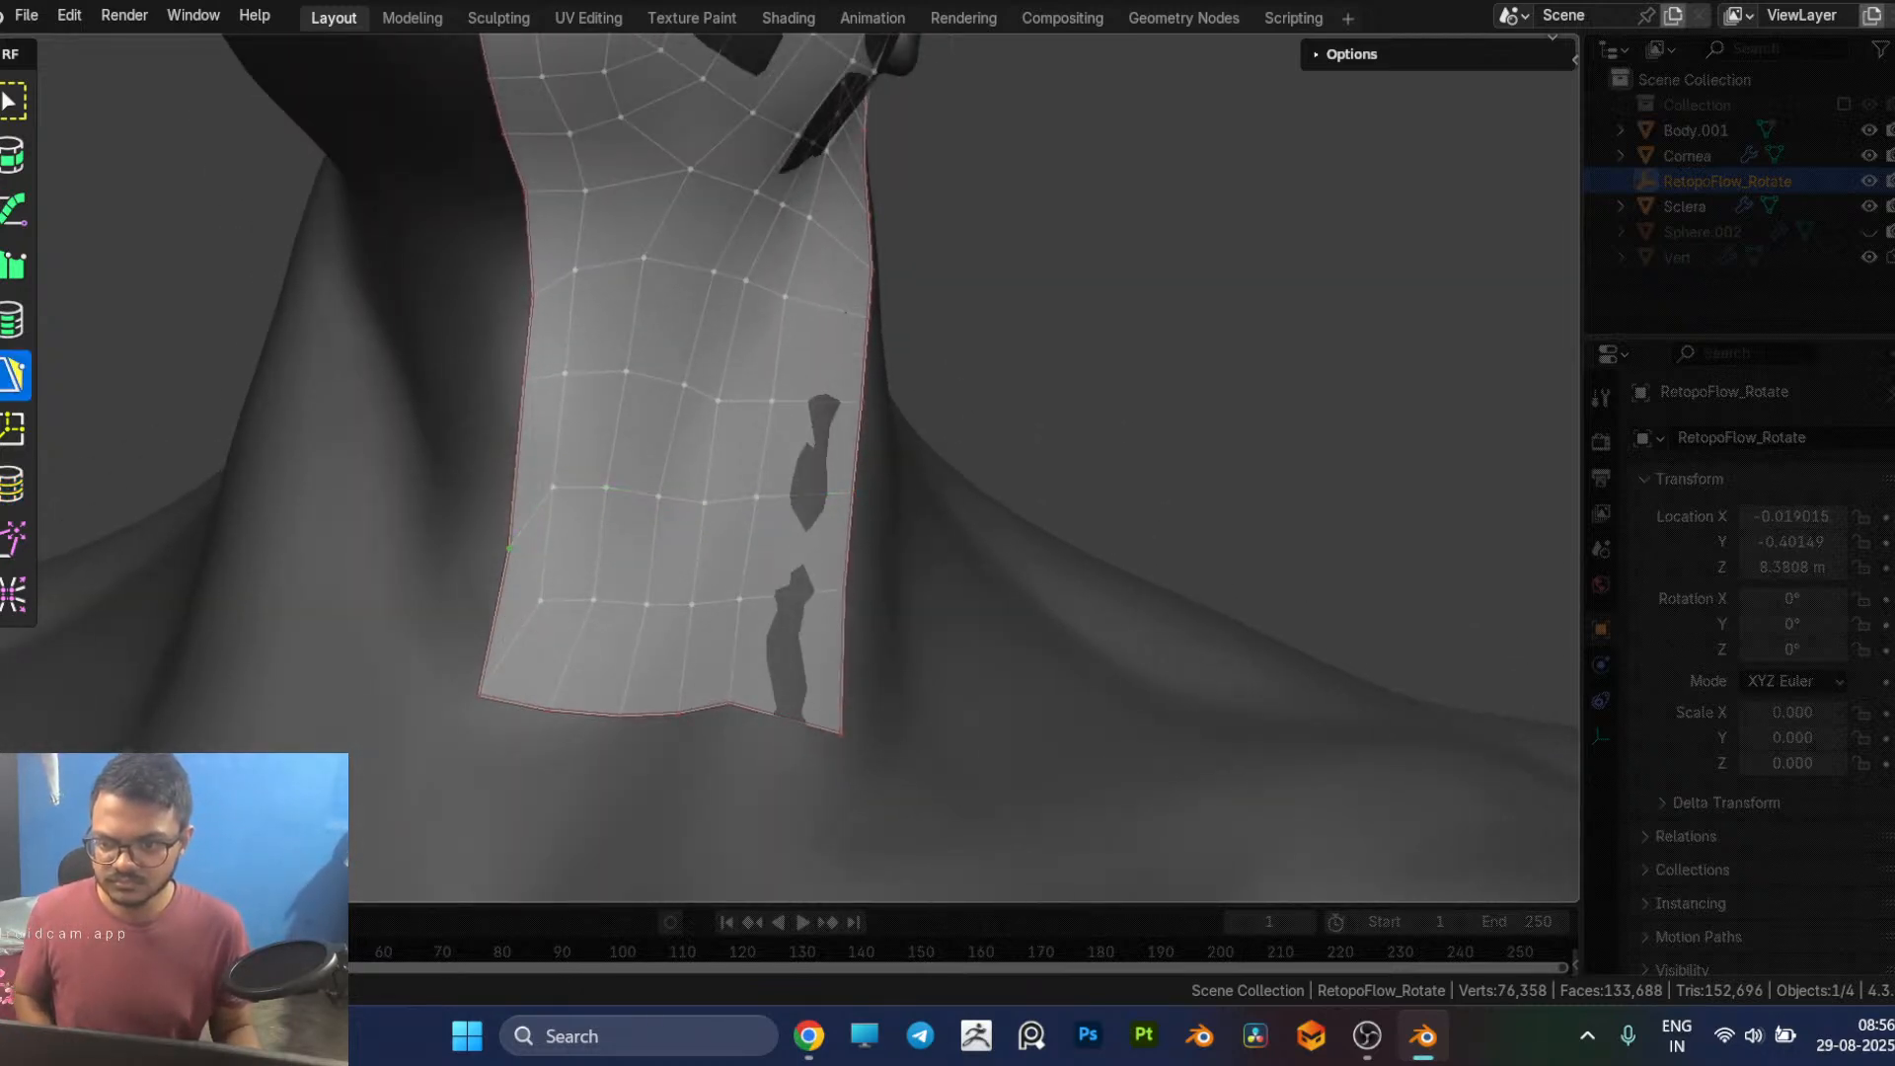
{"action": "left_click", "coordinate": [569, 510]}
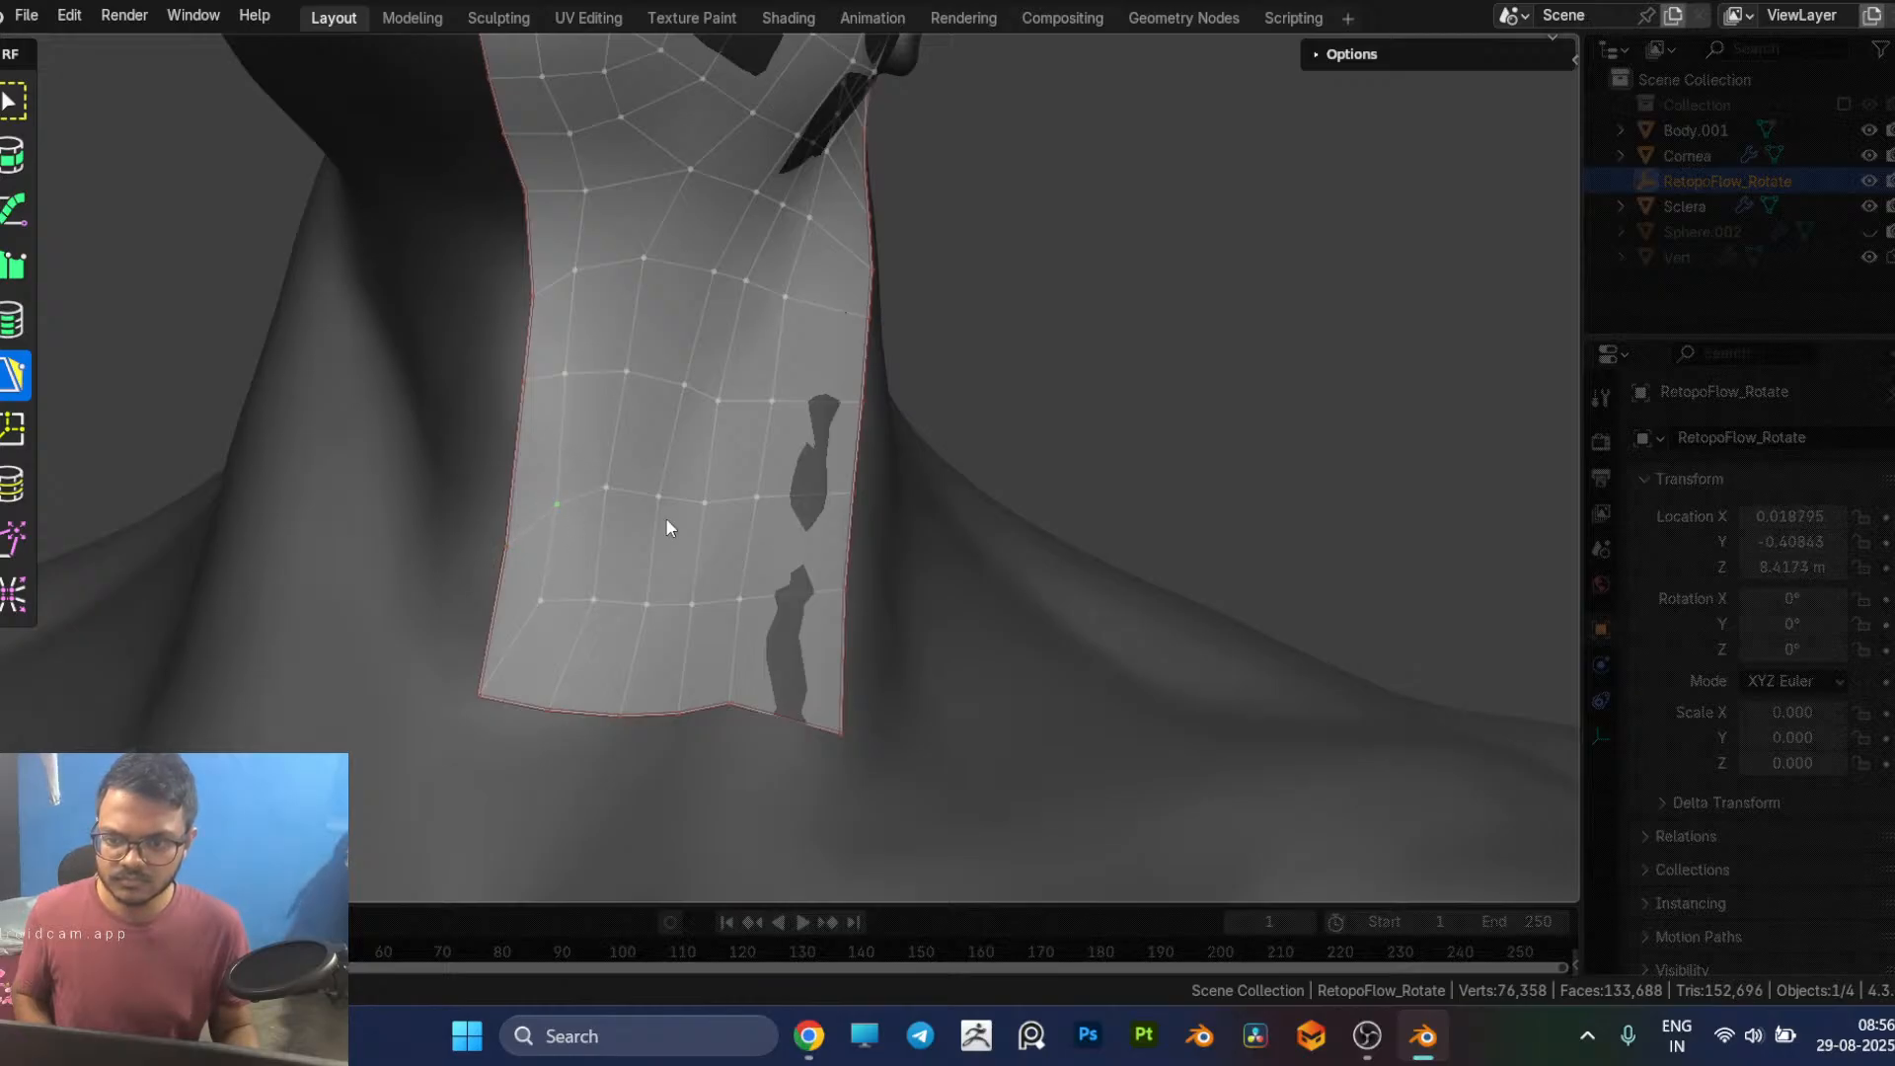
Step: Smooth the inner vertices of the neck patch with the Relax brush
{"action": "middle_click_drag", "start_coordinate": [665, 517], "coordinate": [630, 524]}
{"action": "key", "text": "w"}
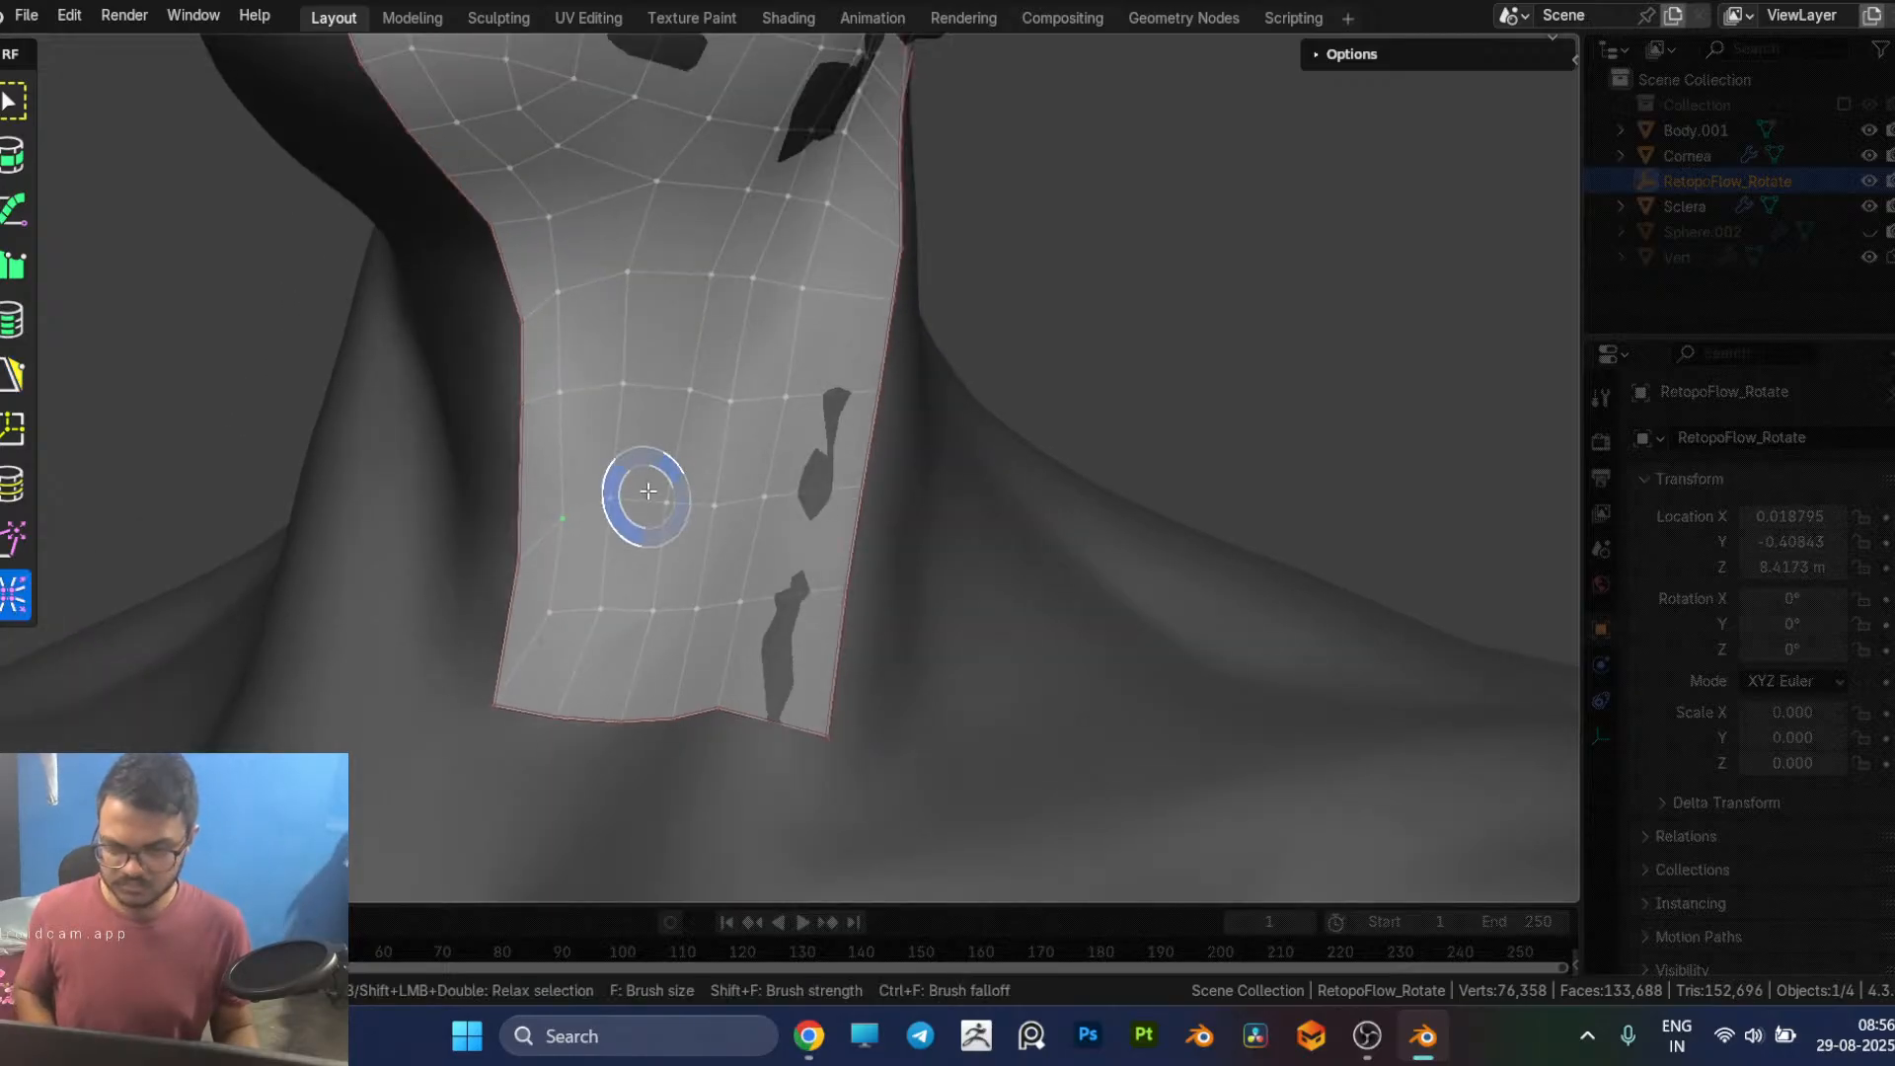
{"action": "mouse_move", "coordinate": [624, 513]}
{"action": "left_mouse_down"}
{"action": "mouse_move", "coordinate": [796, 491]}
{"action": "mouse_move", "coordinate": [735, 602]}
{"action": "left_mouse_up"}
{"action": "mouse_move", "coordinate": [713, 465]}
{"action": "left_mouse_down"}
{"action": "mouse_move", "coordinate": [681, 454]}
{"action": "mouse_move", "coordinate": [607, 326]}
{"action": "mouse_move", "coordinate": [640, 344]}
{"action": "mouse_move", "coordinate": [753, 287]}
{"action": "mouse_move", "coordinate": [783, 203]}
{"action": "mouse_move", "coordinate": [731, 241]}
{"action": "left_mouse_up"}
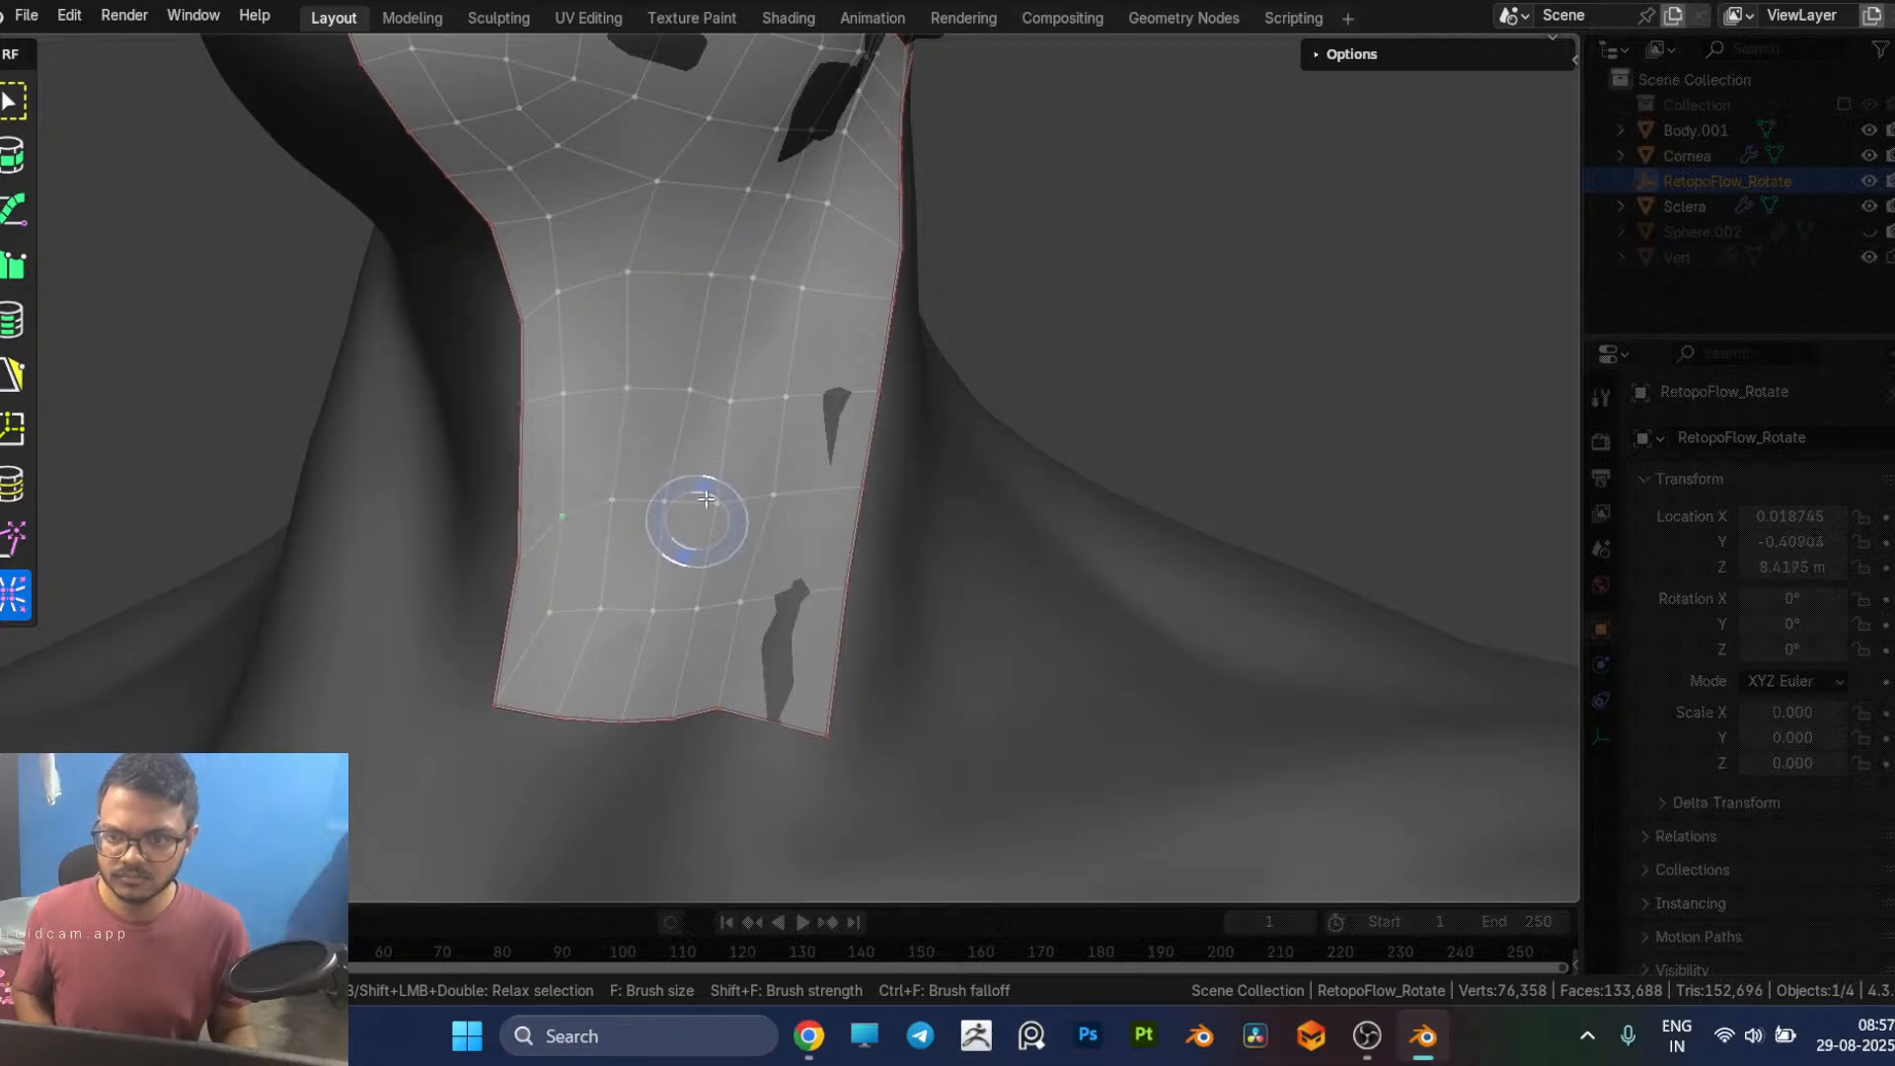
Step: Select the neck patch's lowest inner edge loop and slide it up to just below the loop above it
{"action": "key", "text": "5"}
{"action": "scroll", "coordinate": [833, 449], "scroll_direction": "down", "scroll_amount": 4}
{"action": "middle_click_drag", "start_coordinate": [833, 448], "coordinate": [873, 498]}
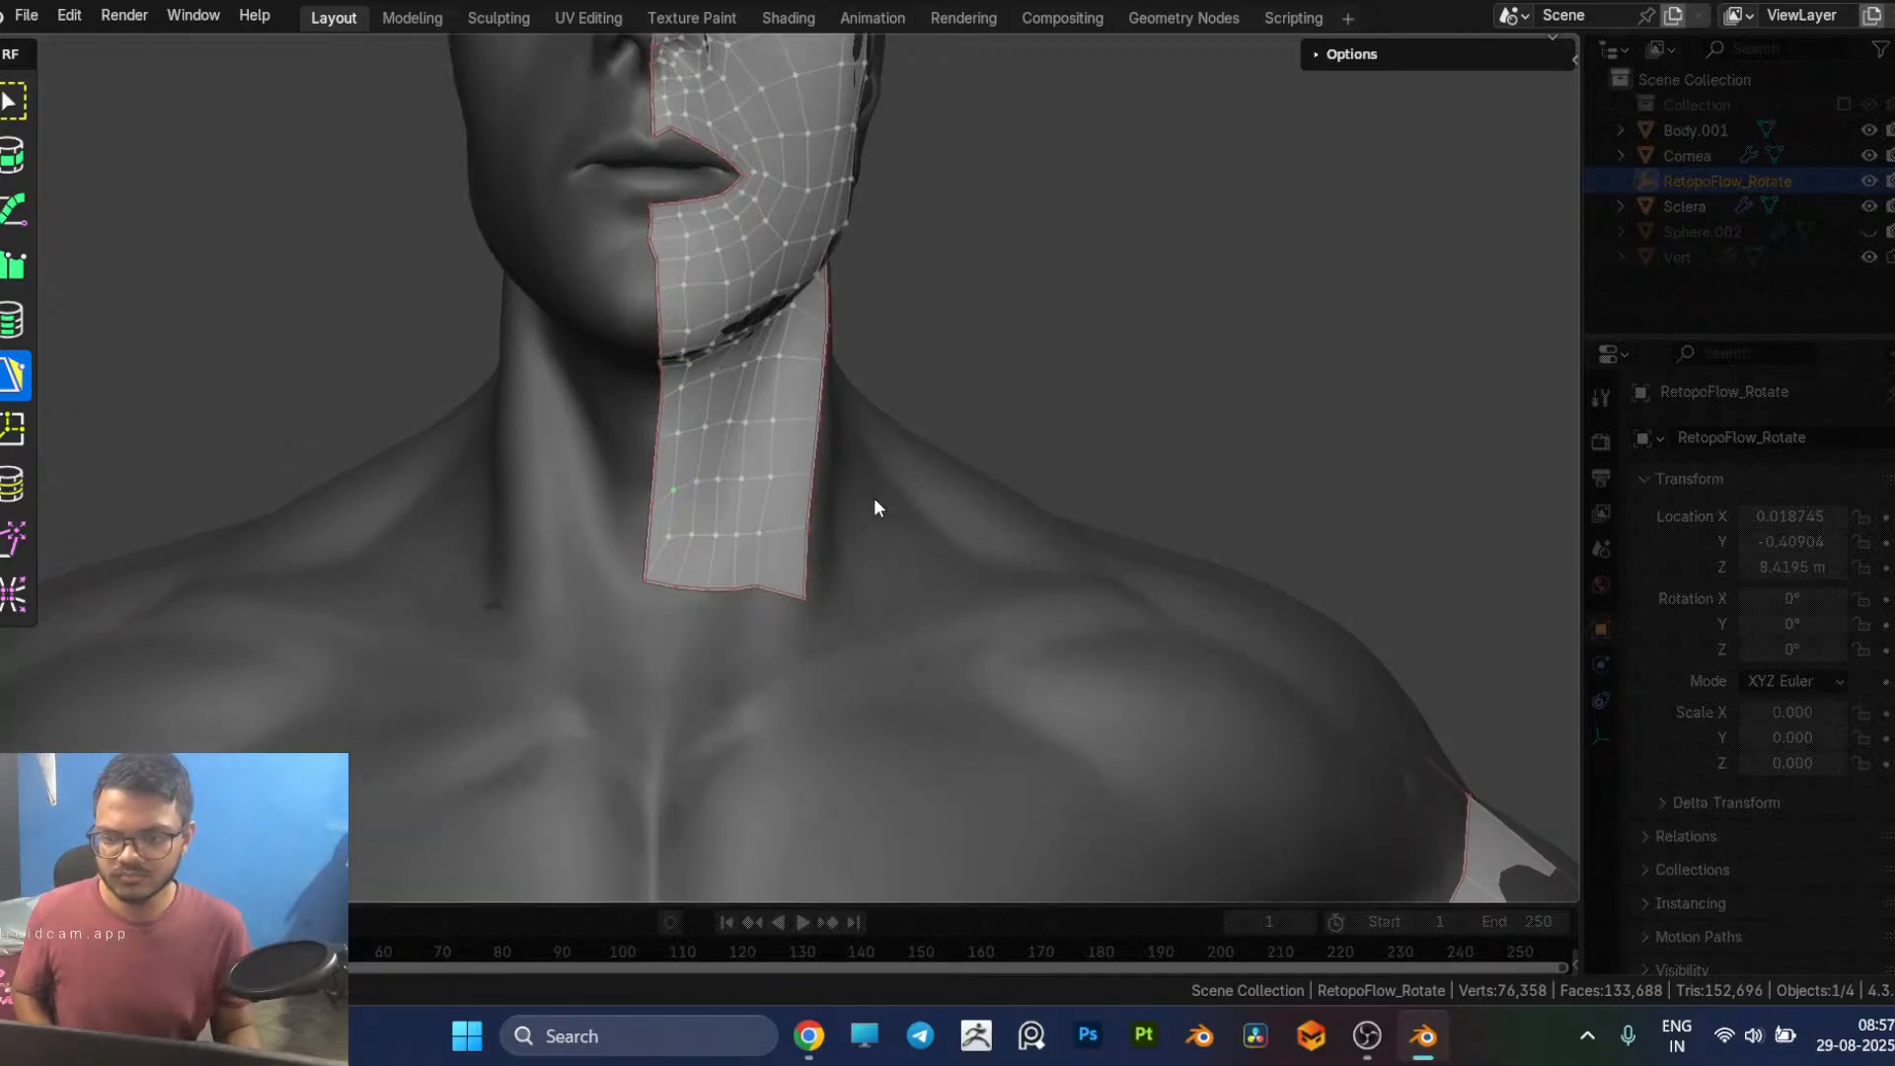
{"action": "scroll", "coordinate": [832, 579], "scroll_direction": "up", "scroll_amount": 1}
{"action": "middle_click_drag", "start_coordinate": [829, 580], "coordinate": [698, 583]}
{"action": "scroll", "coordinate": [789, 600], "scroll_direction": "up", "scroll_amount": 1}
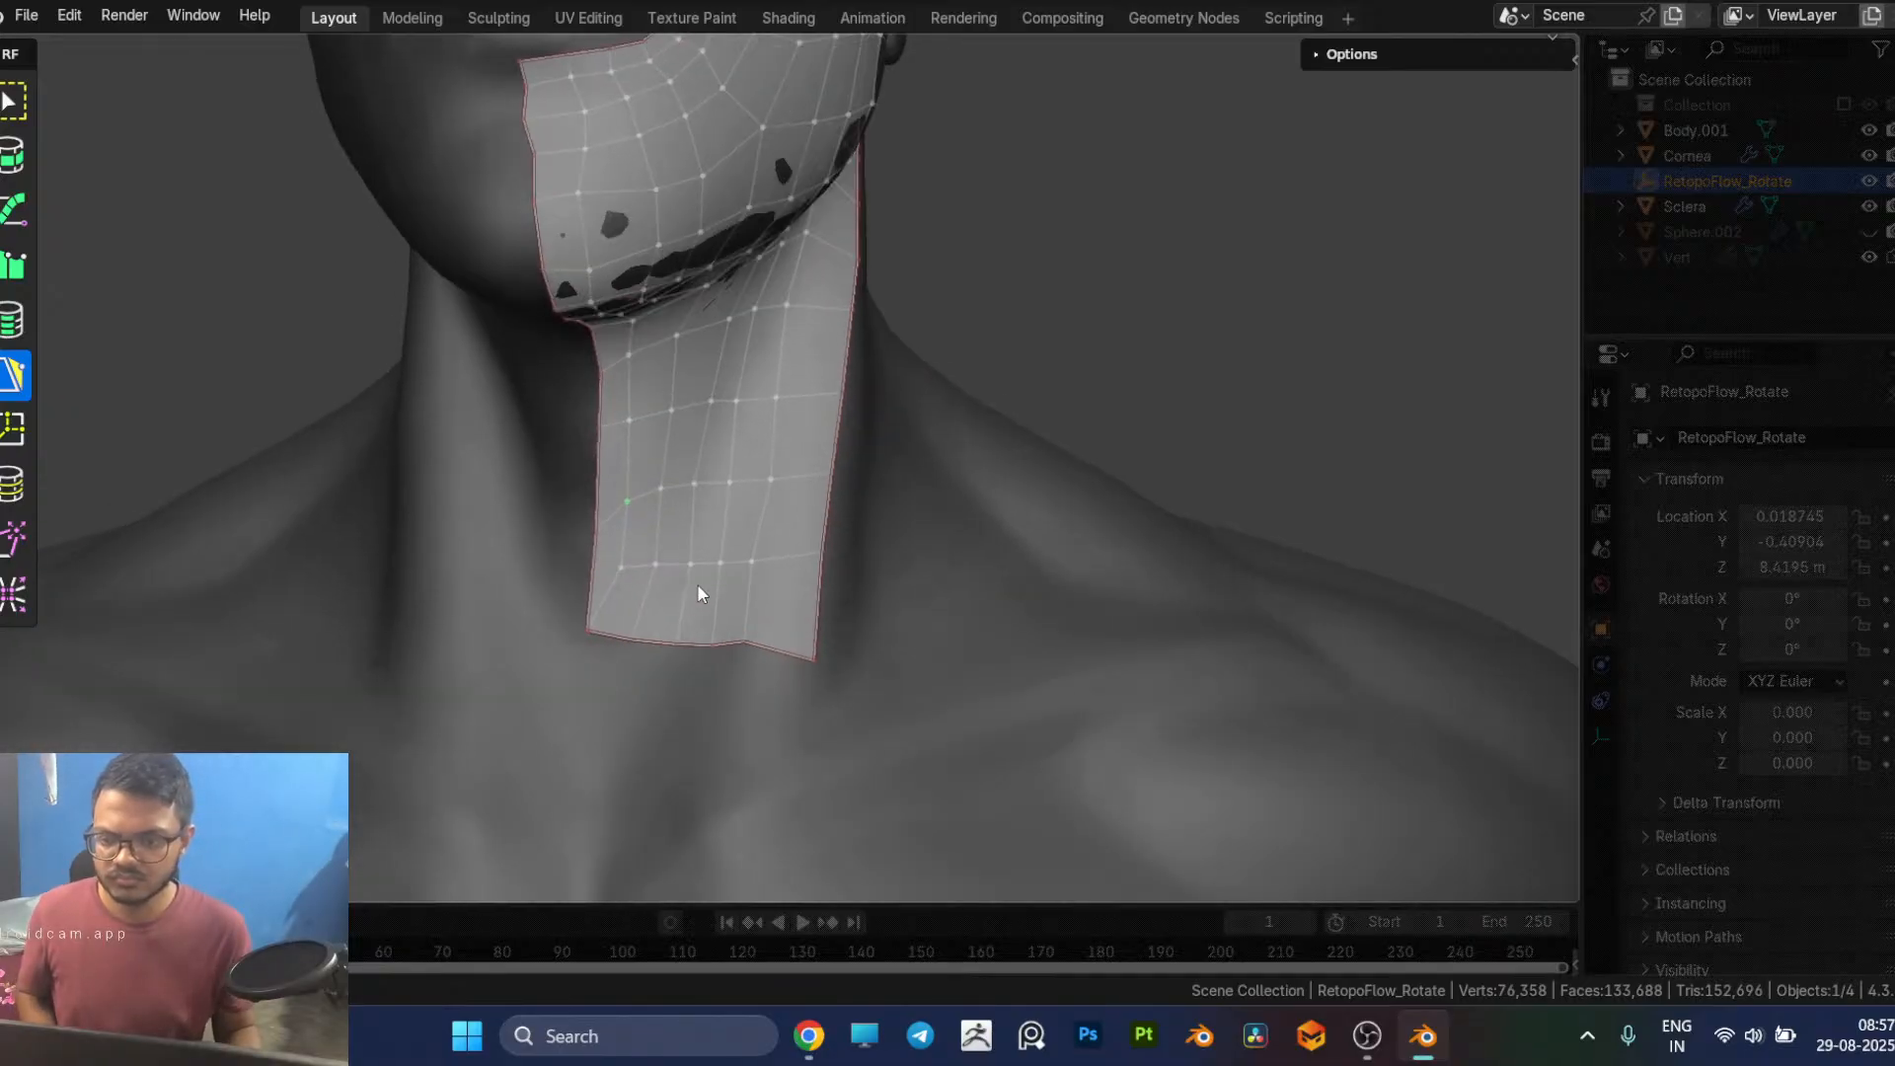
{"action": "middle_click_drag", "start_coordinate": [625, 655], "coordinate": [625, 592]}
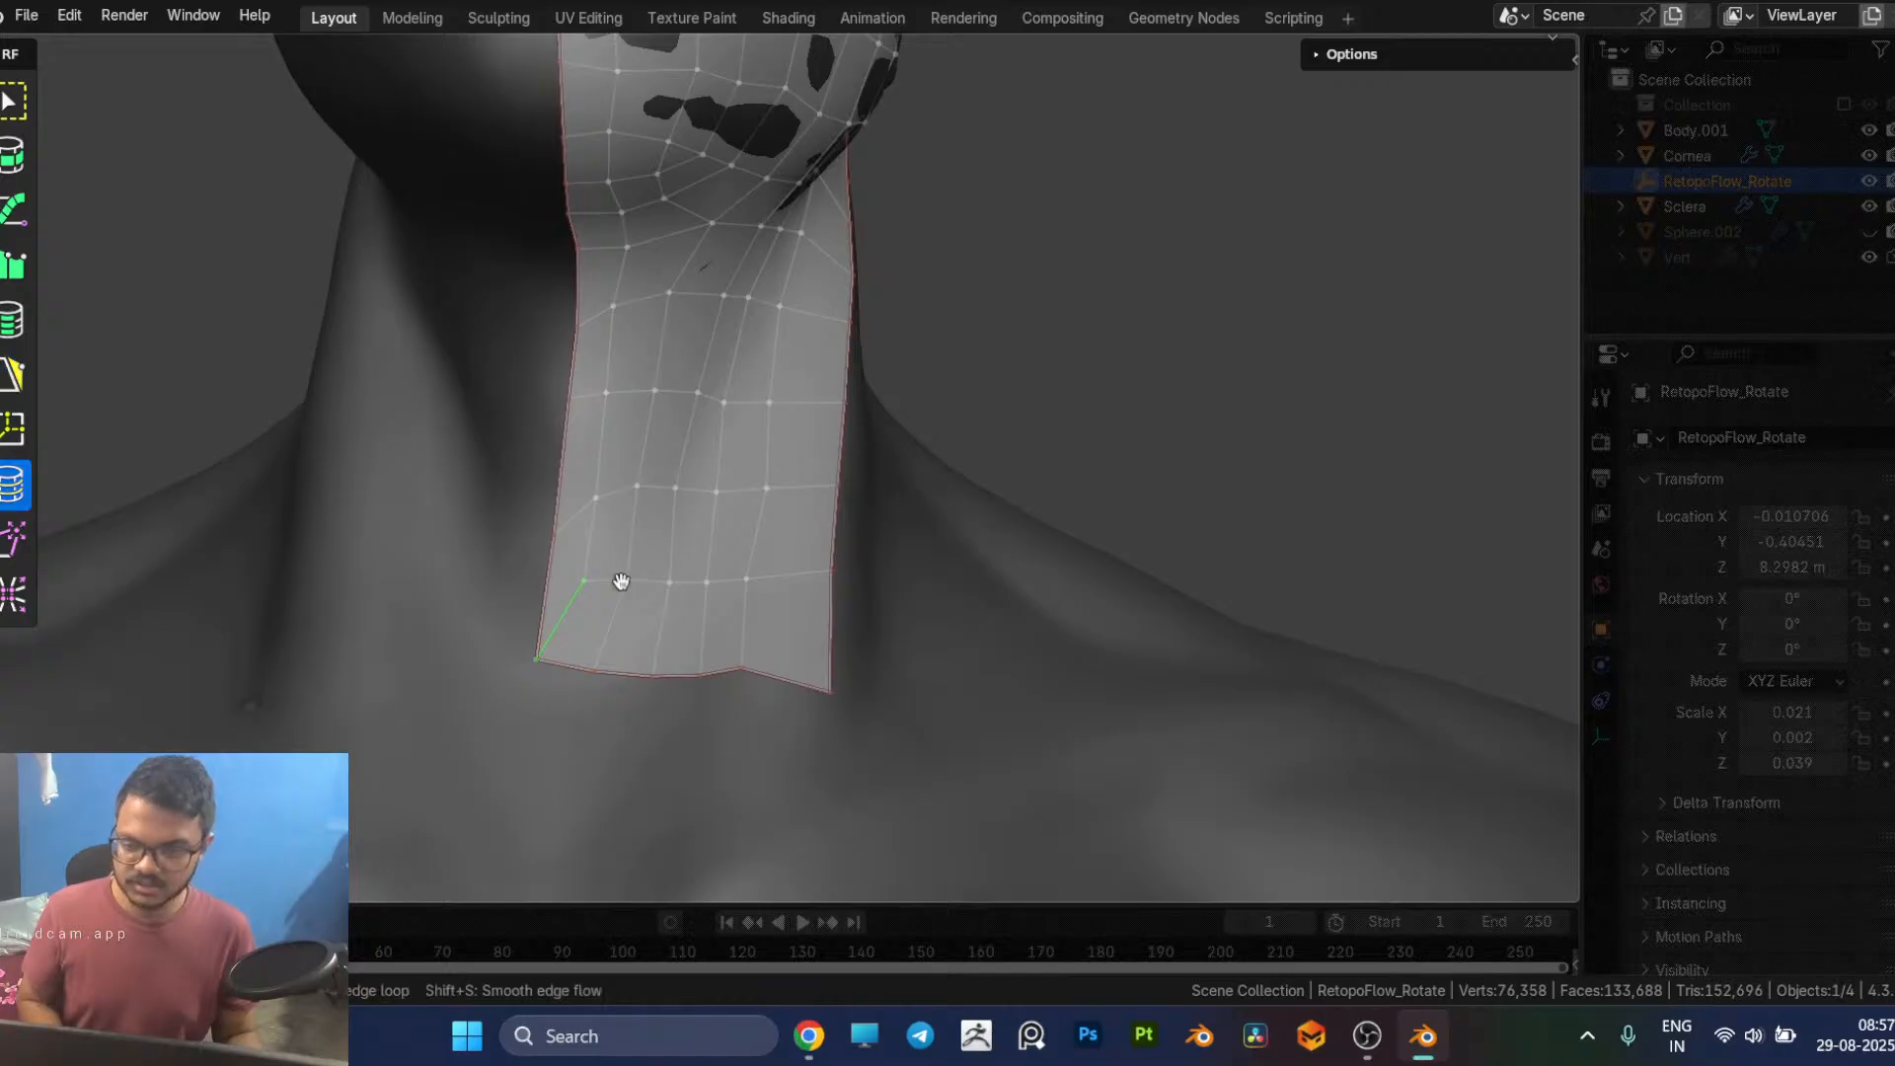
{"action": "key", "text": "7"}
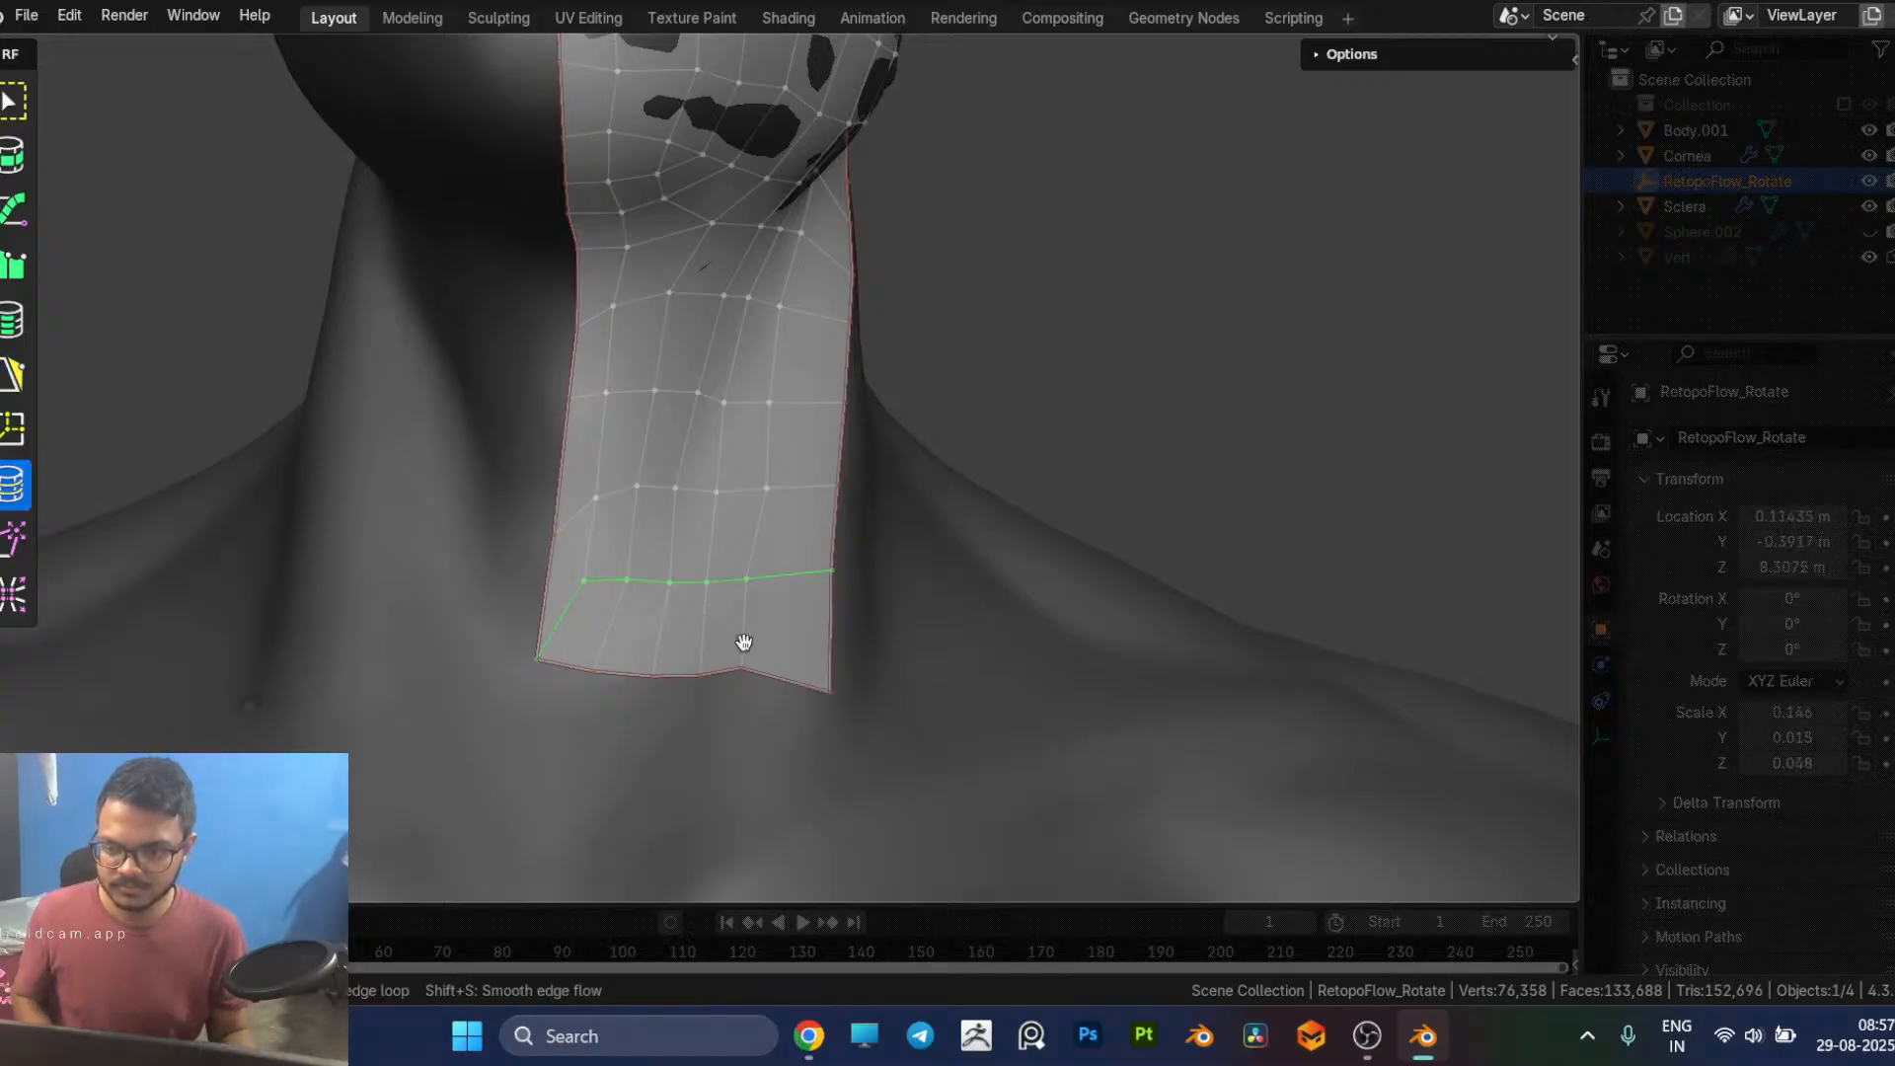
{"action": "key", "text": "g"}
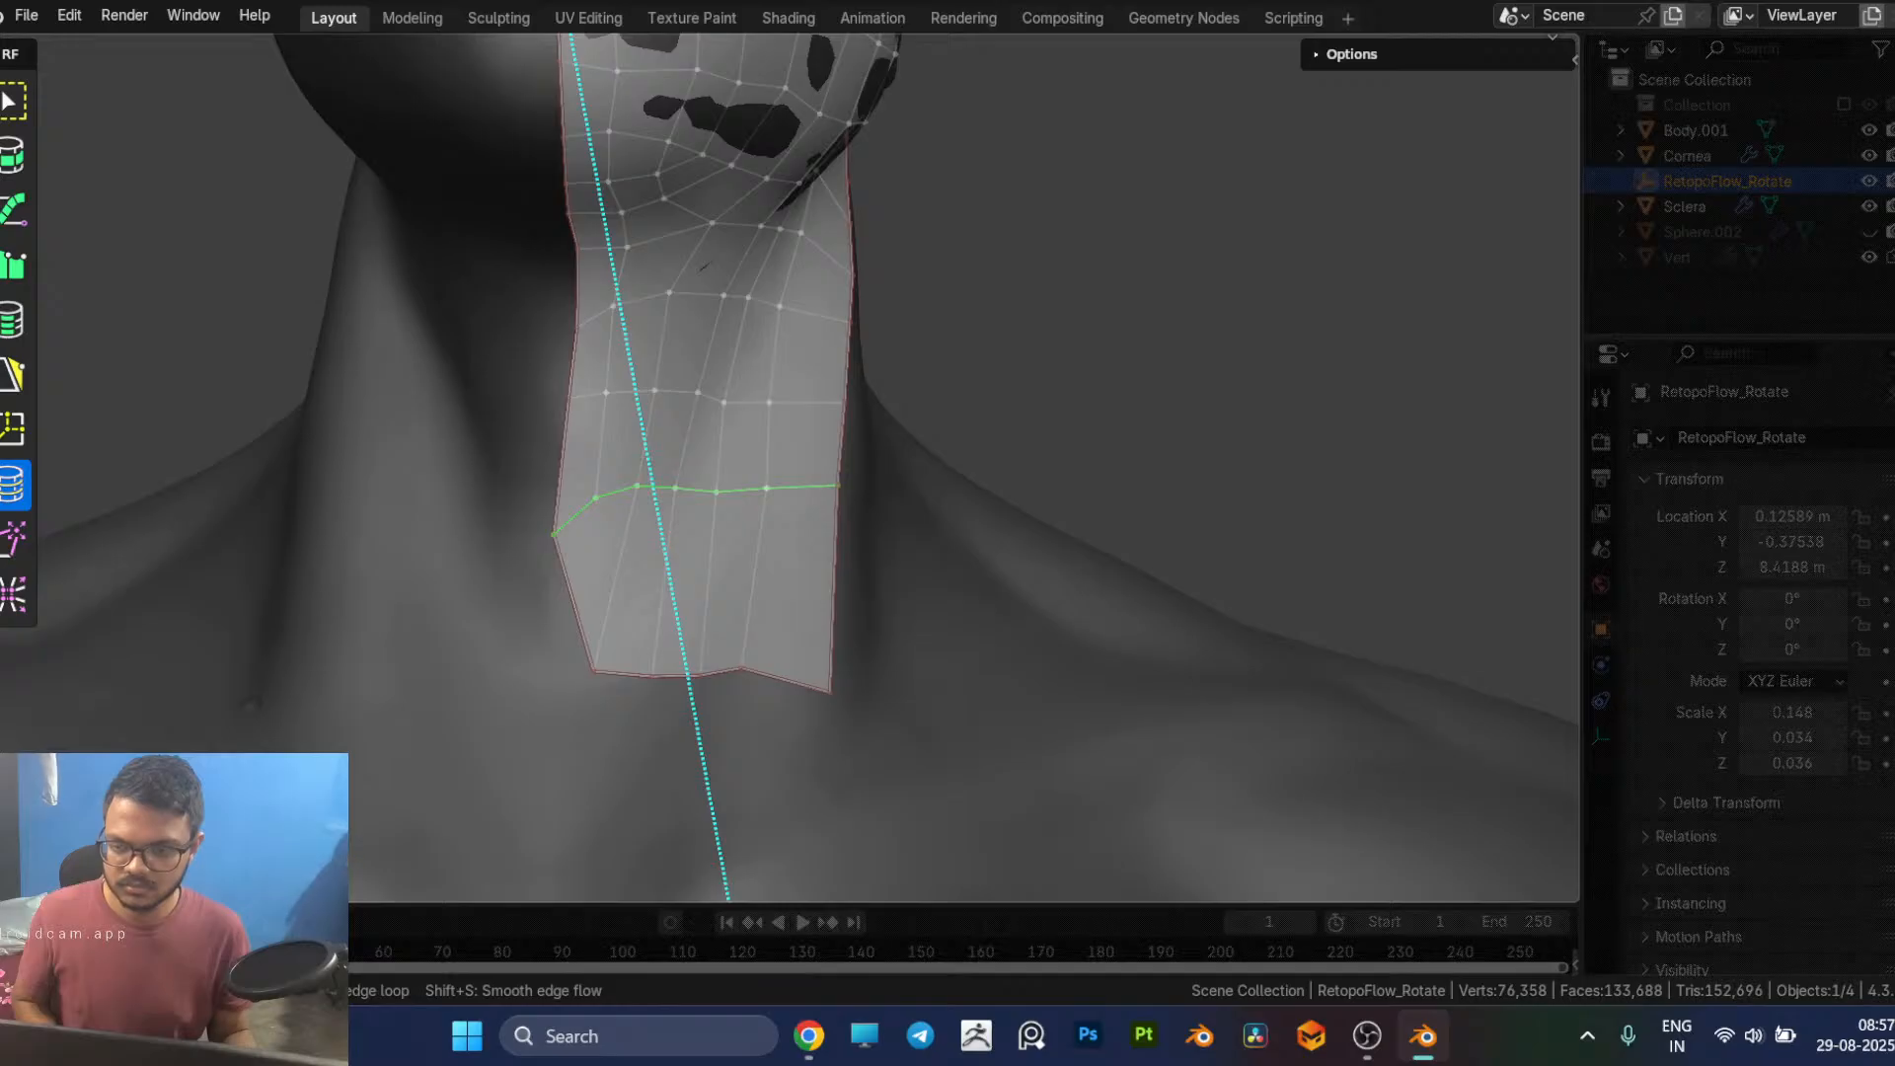
{"action": "left_click", "coordinate": [665, 622]}
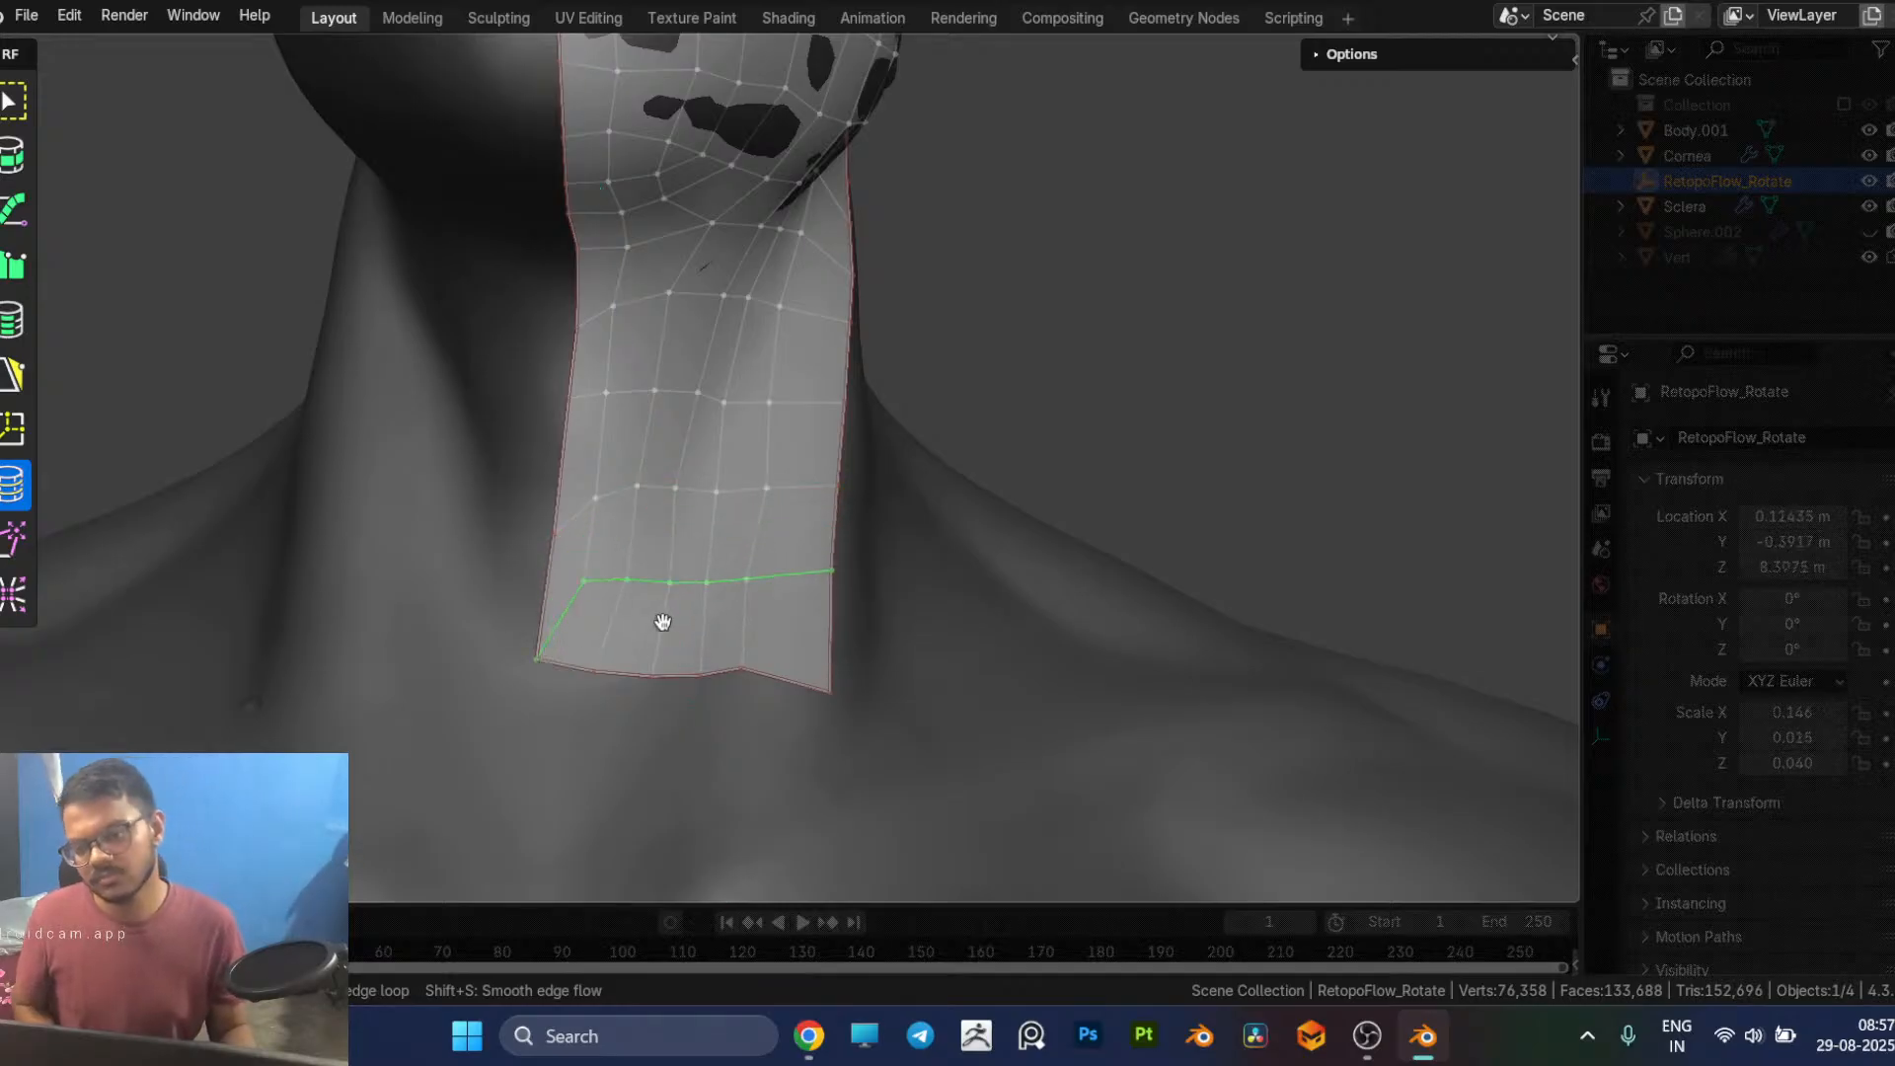
{"action": "key", "text": "g"}
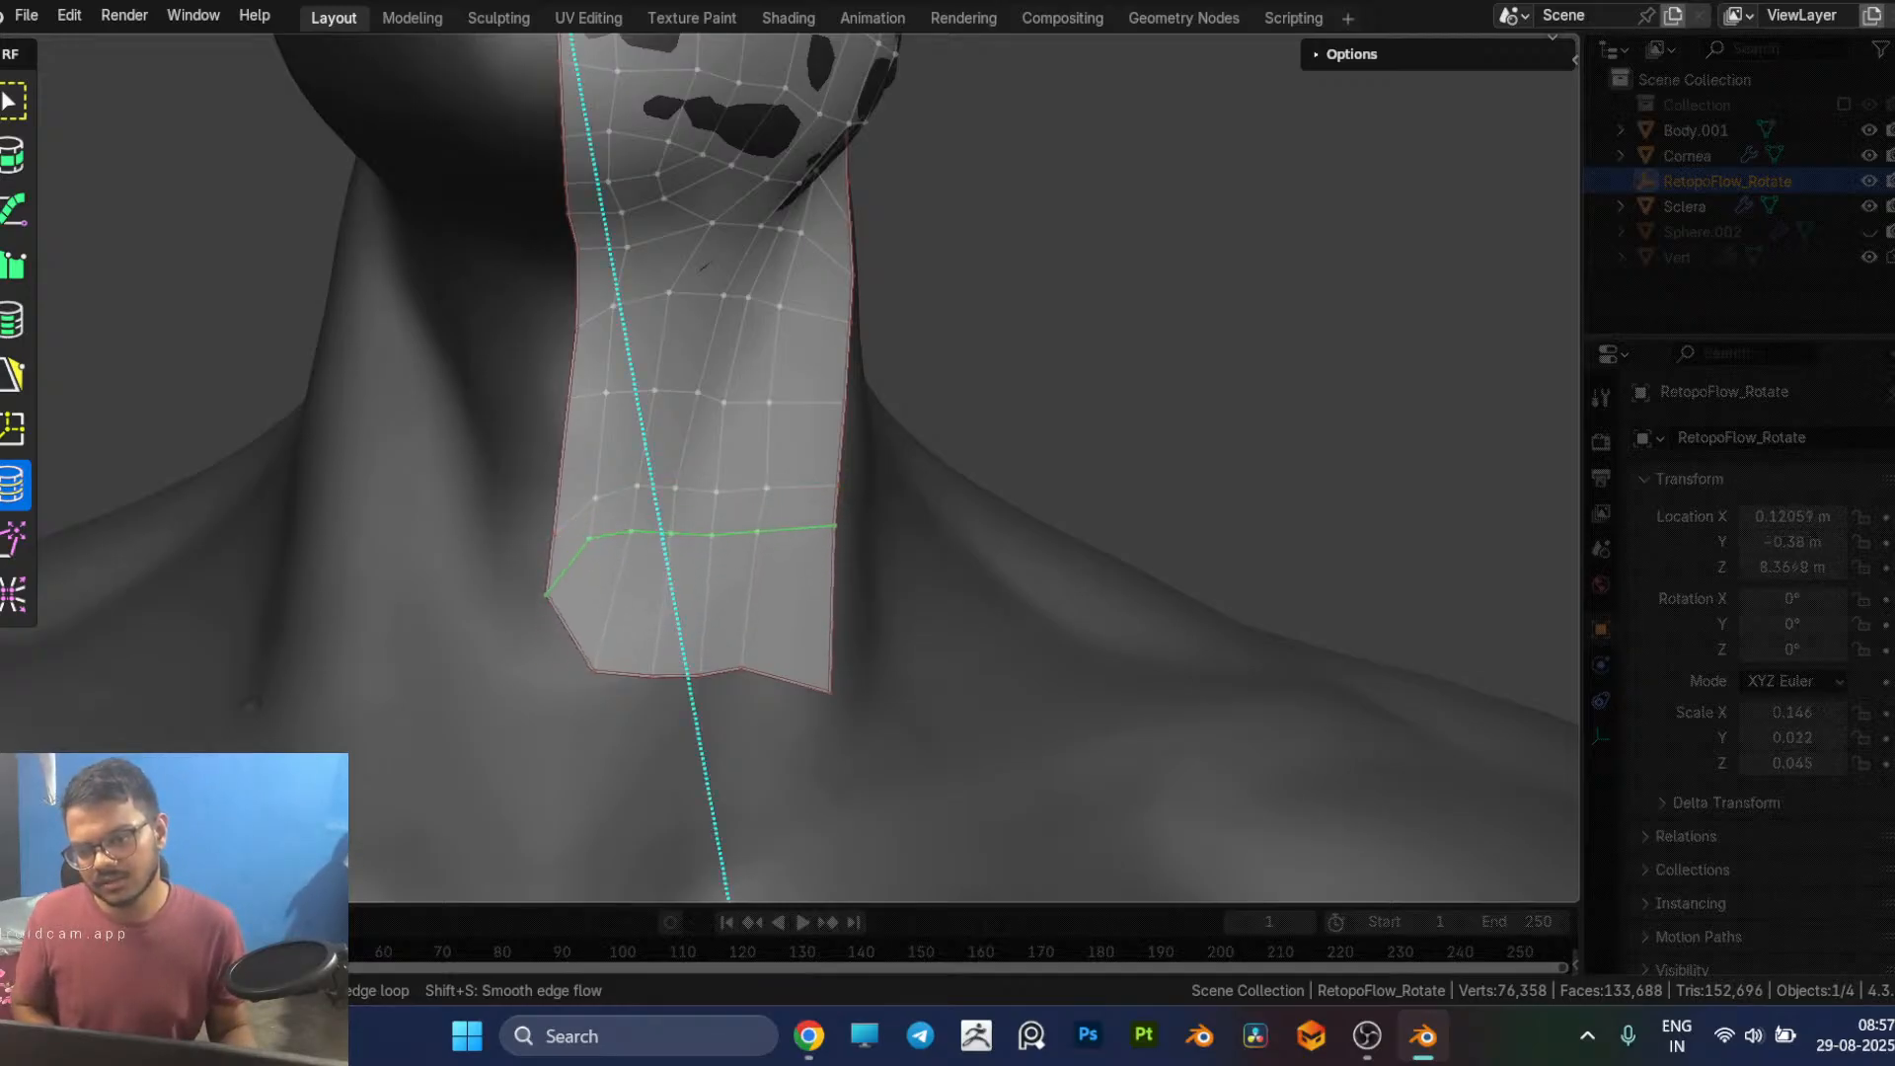
{"action": "left_click", "coordinate": [702, 545]}
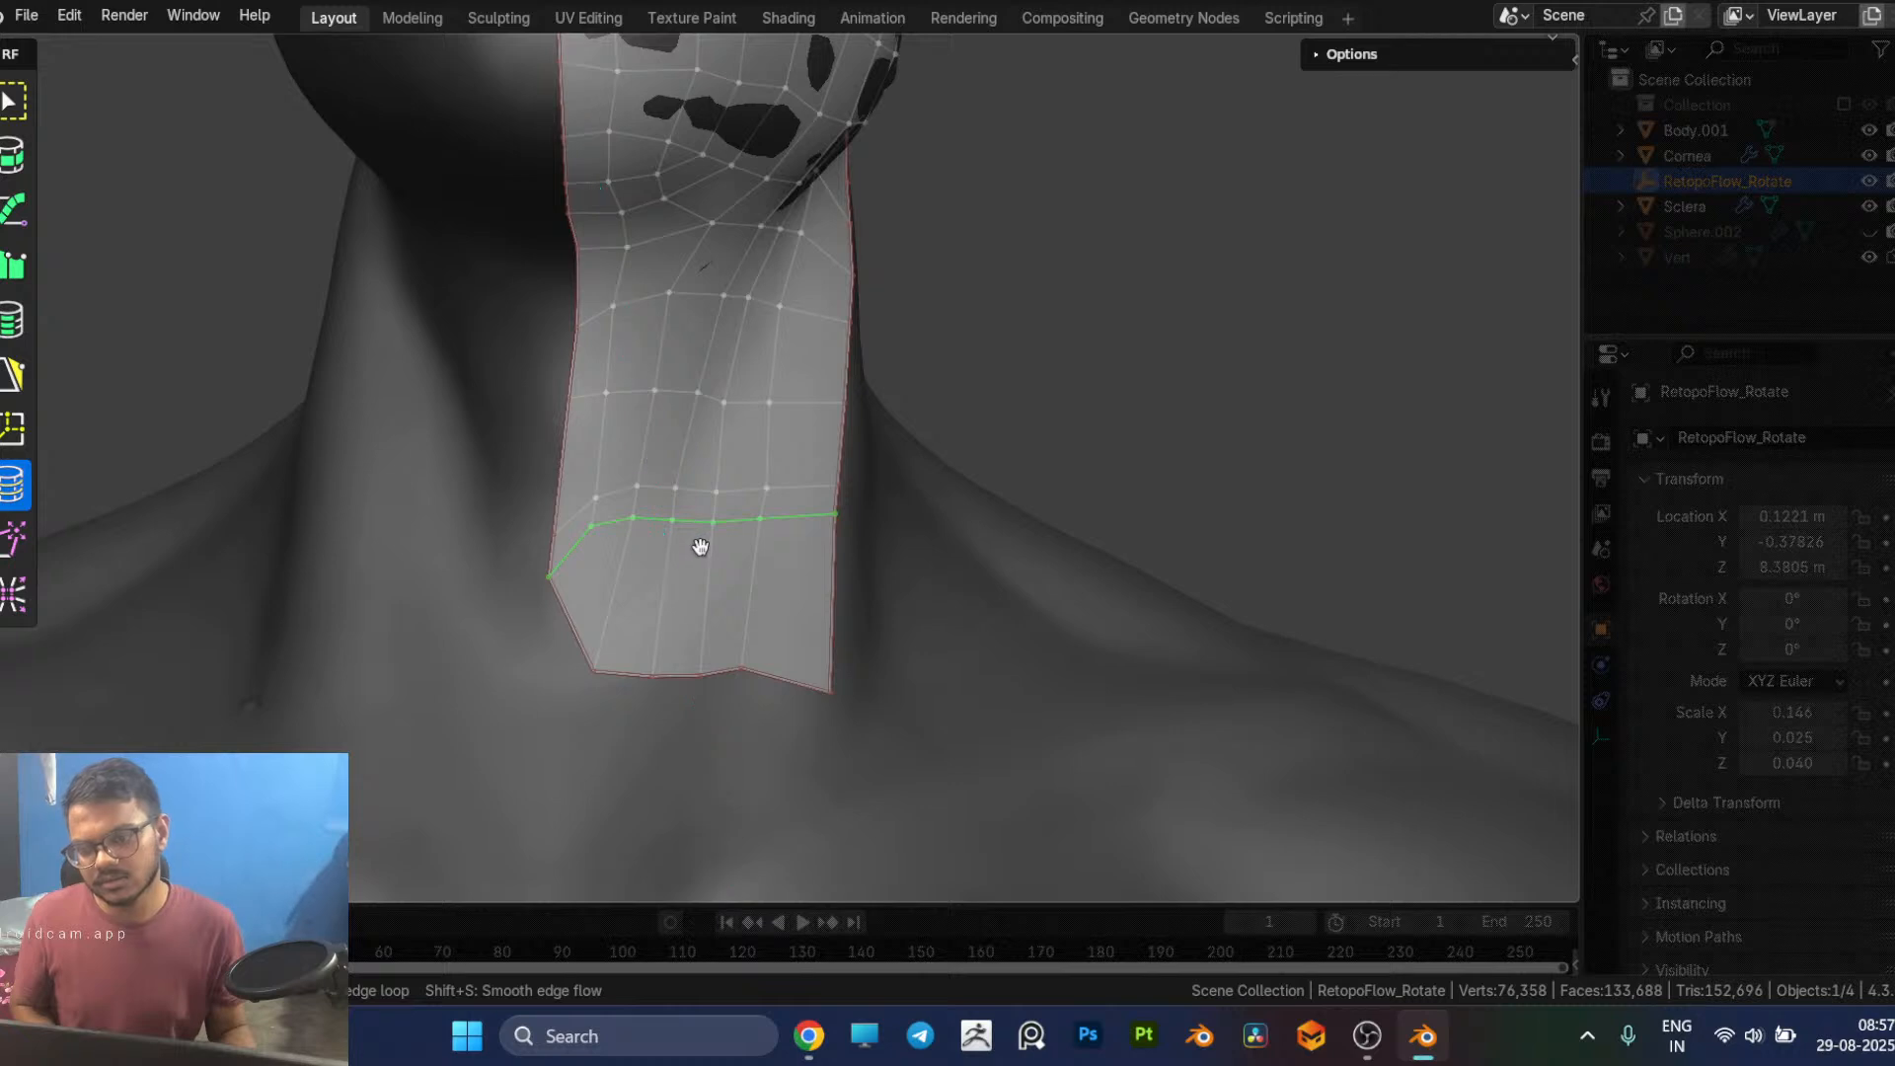
{"action": "left_click", "coordinate": [619, 679]}
{"action": "left_click", "coordinate": [619, 679], "text": "alt"}
{"action": "left_click", "coordinate": [577, 625]}
{"action": "left_click", "coordinate": [803, 685], "text": "shift"}
{"action": "left_click", "coordinate": [713, 682], "text": "shift"}
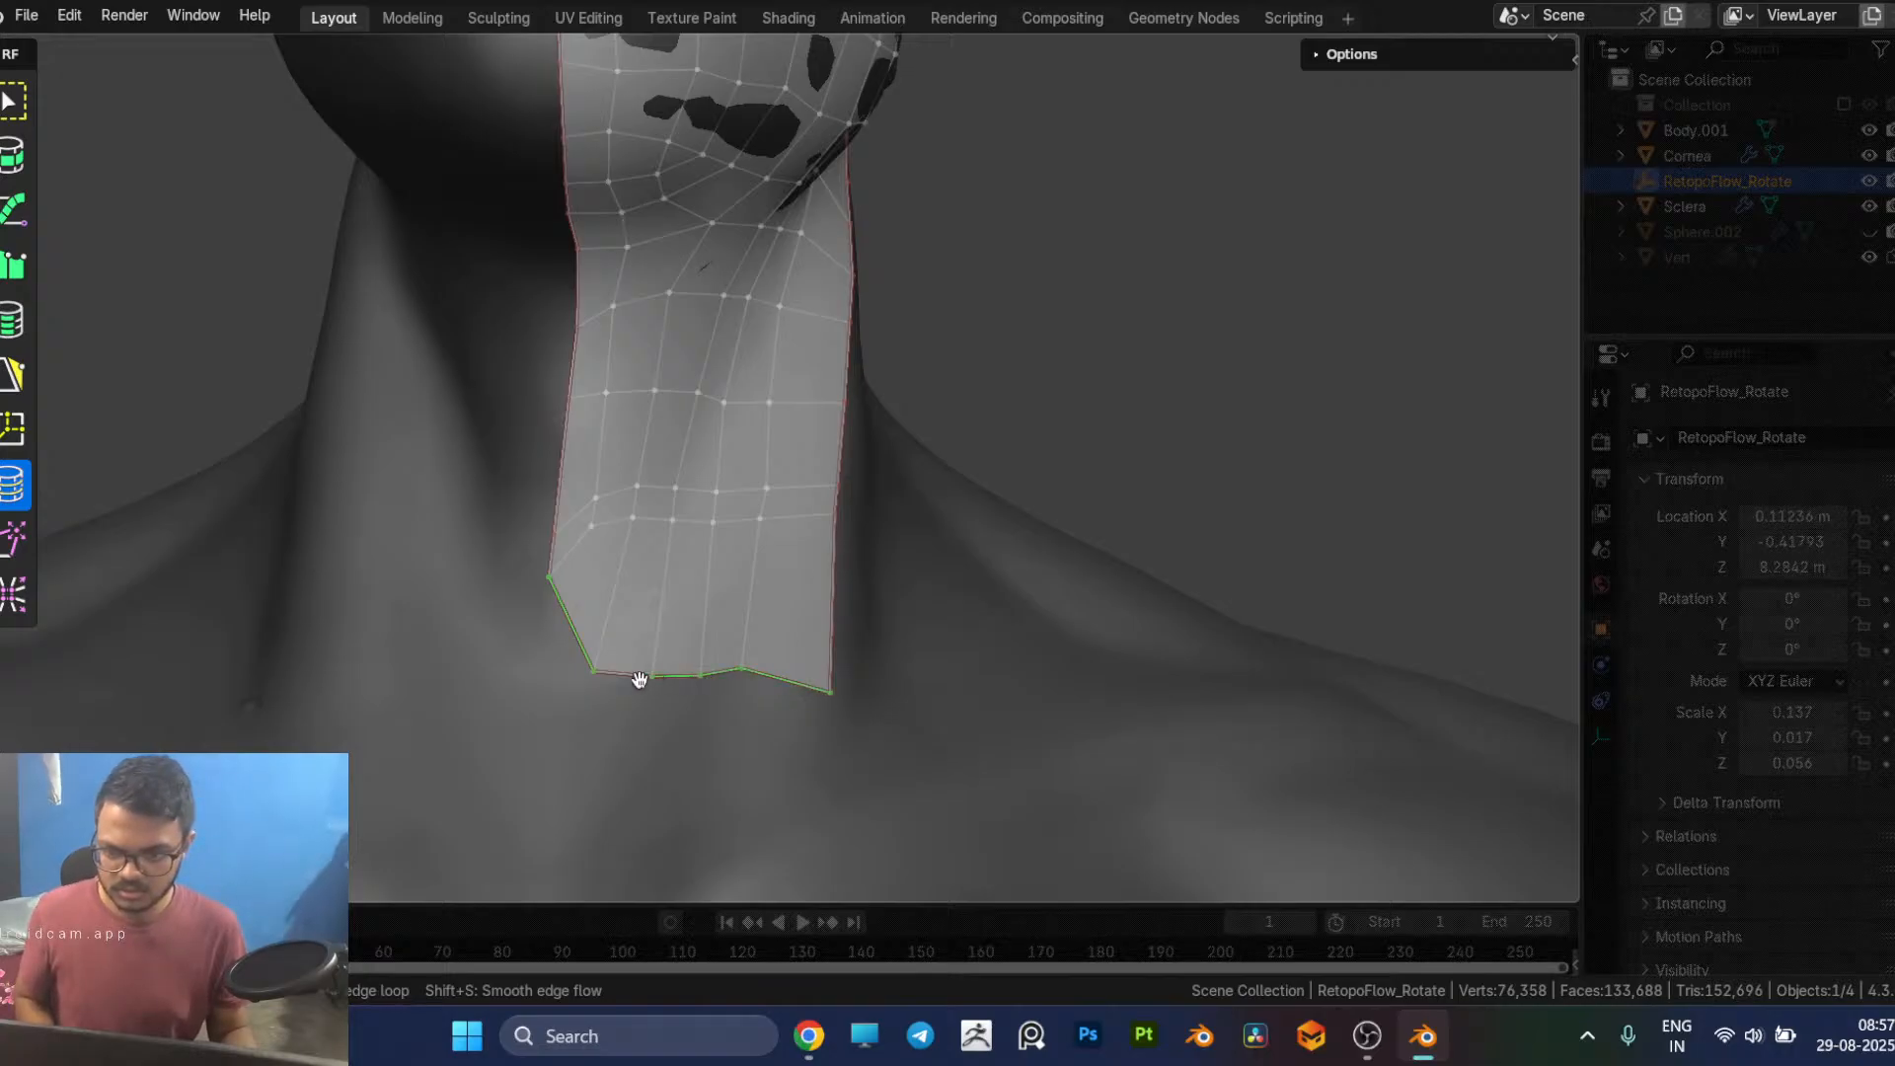
{"action": "key", "text": "g"}
{"action": "key", "text": "z"}
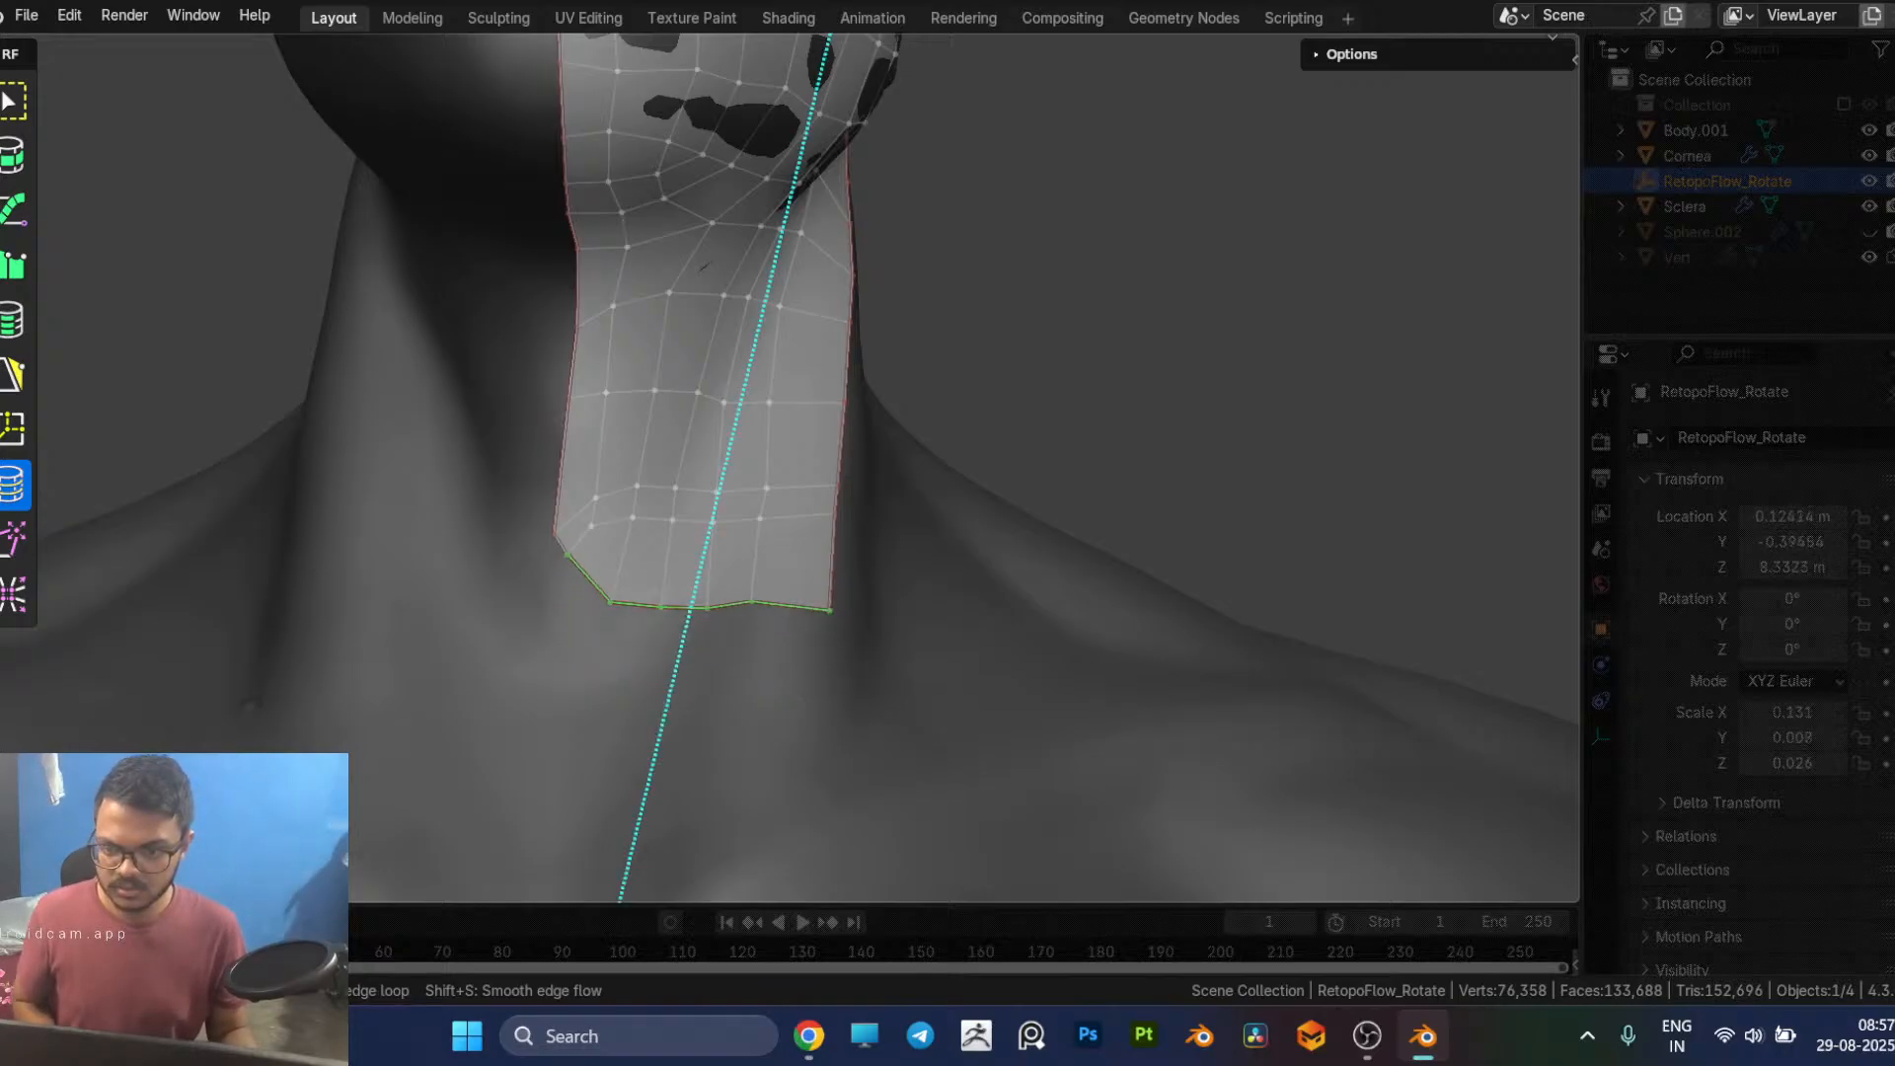
{"action": "key", "text": "Escape"}
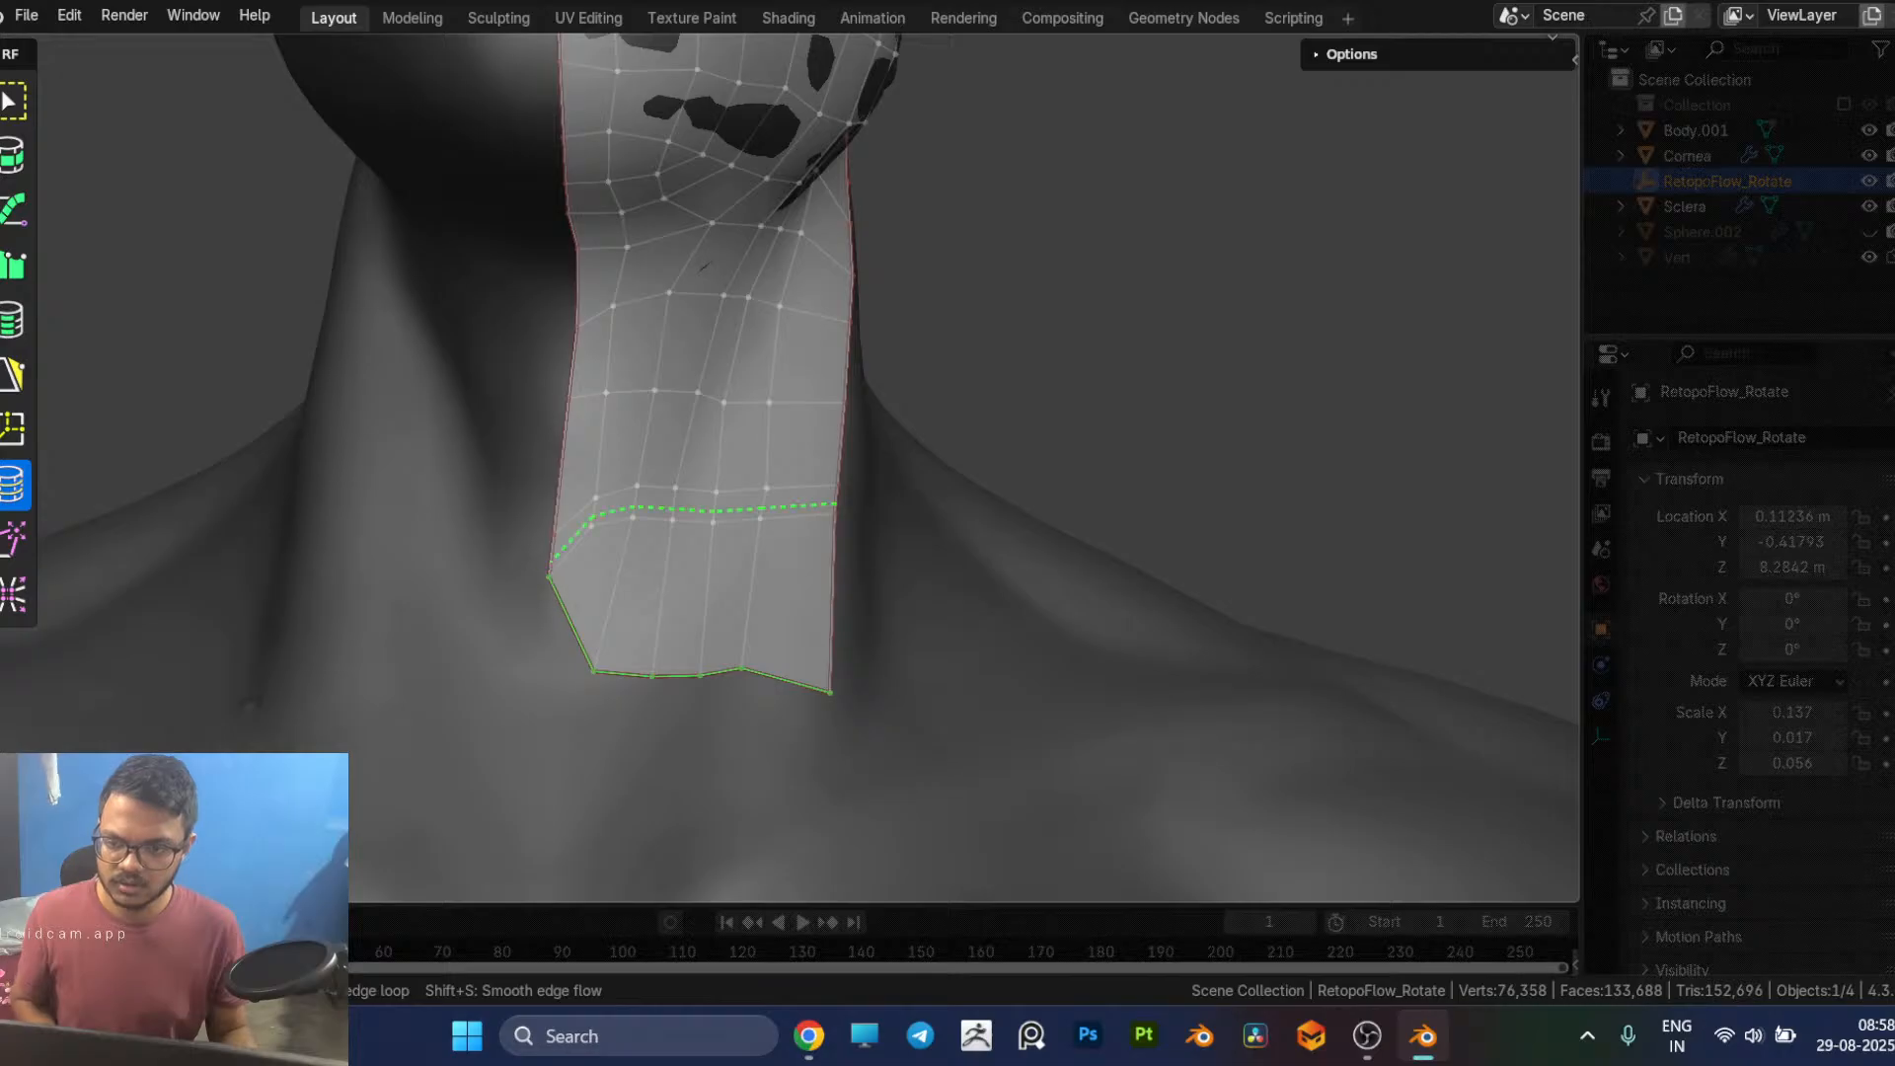
Step: Undo the stray edits and dissolve the edge loop directly above the raised lowest inner loop
{"action": "left_click", "coordinate": [552, 589]}
{"action": "key", "text": "ctrl+z"}
{"action": "key", "text": "ctrl+z"}
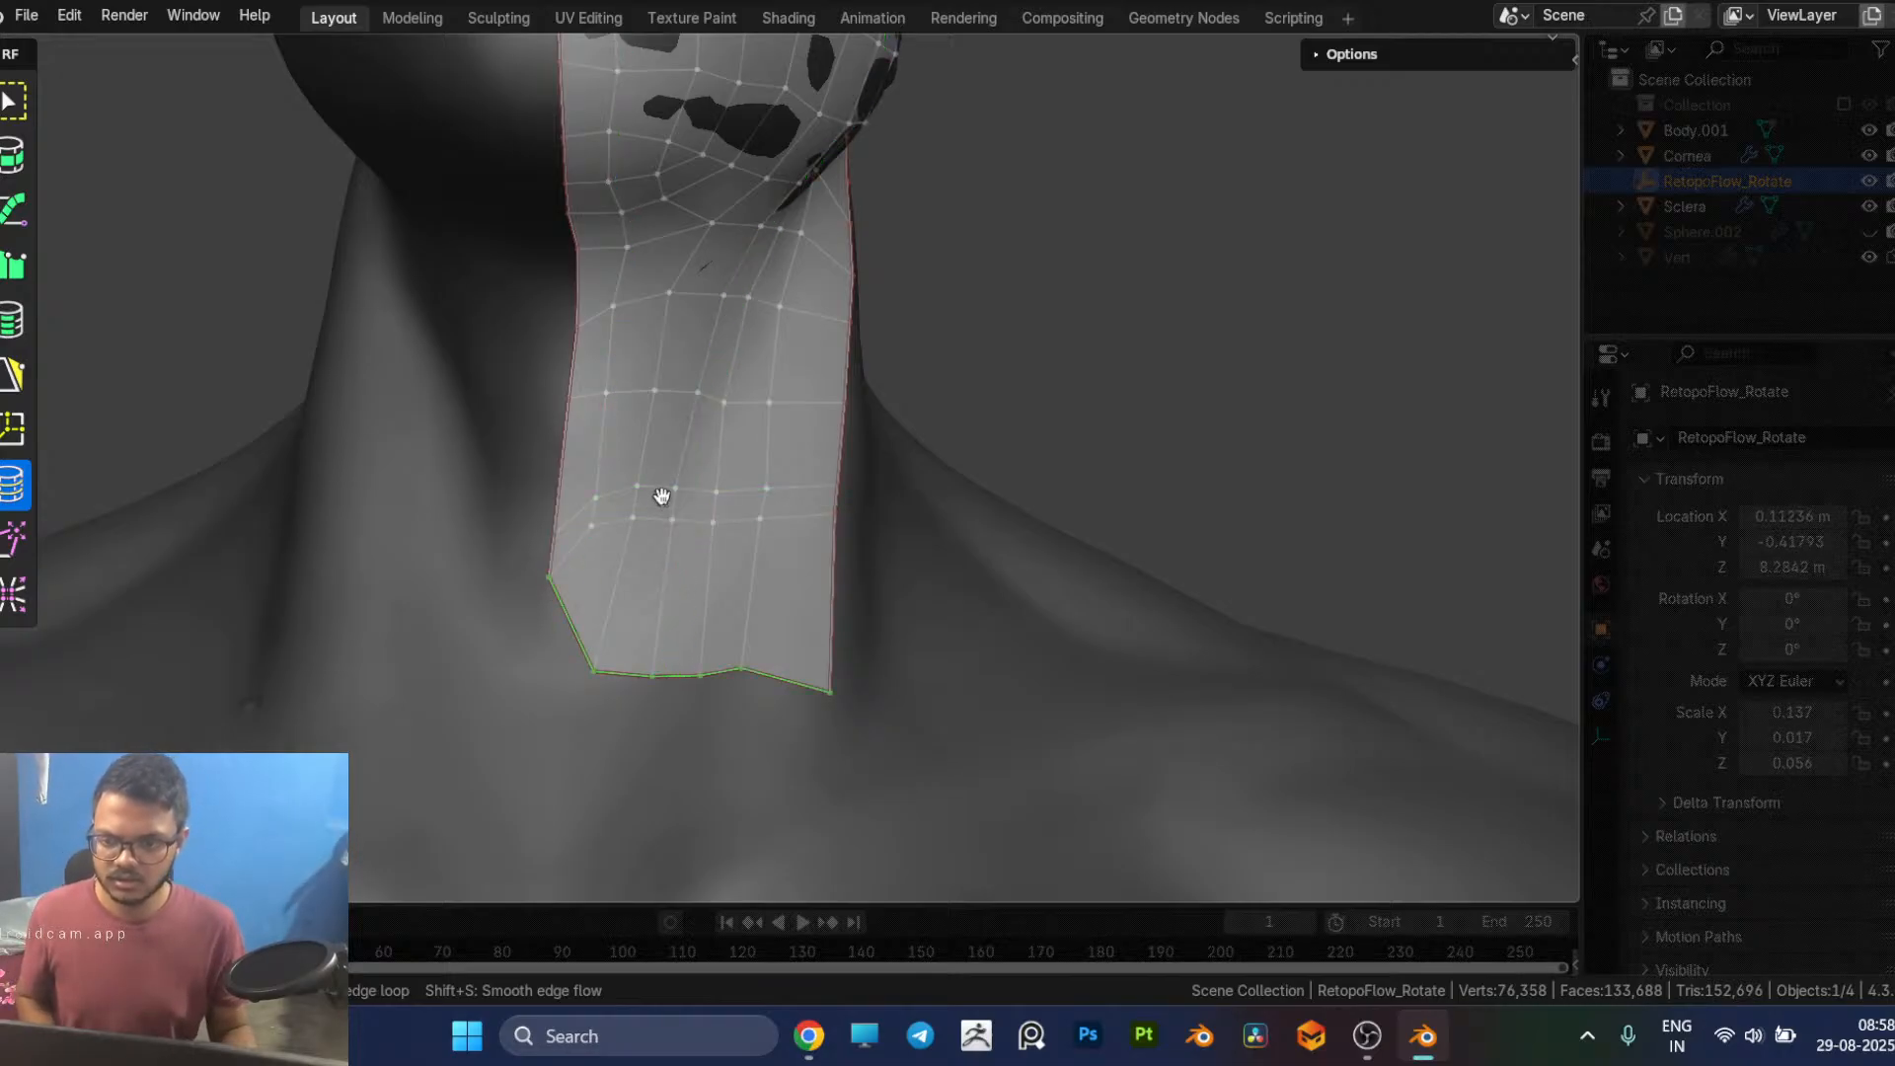
{"action": "key", "text": "x"}
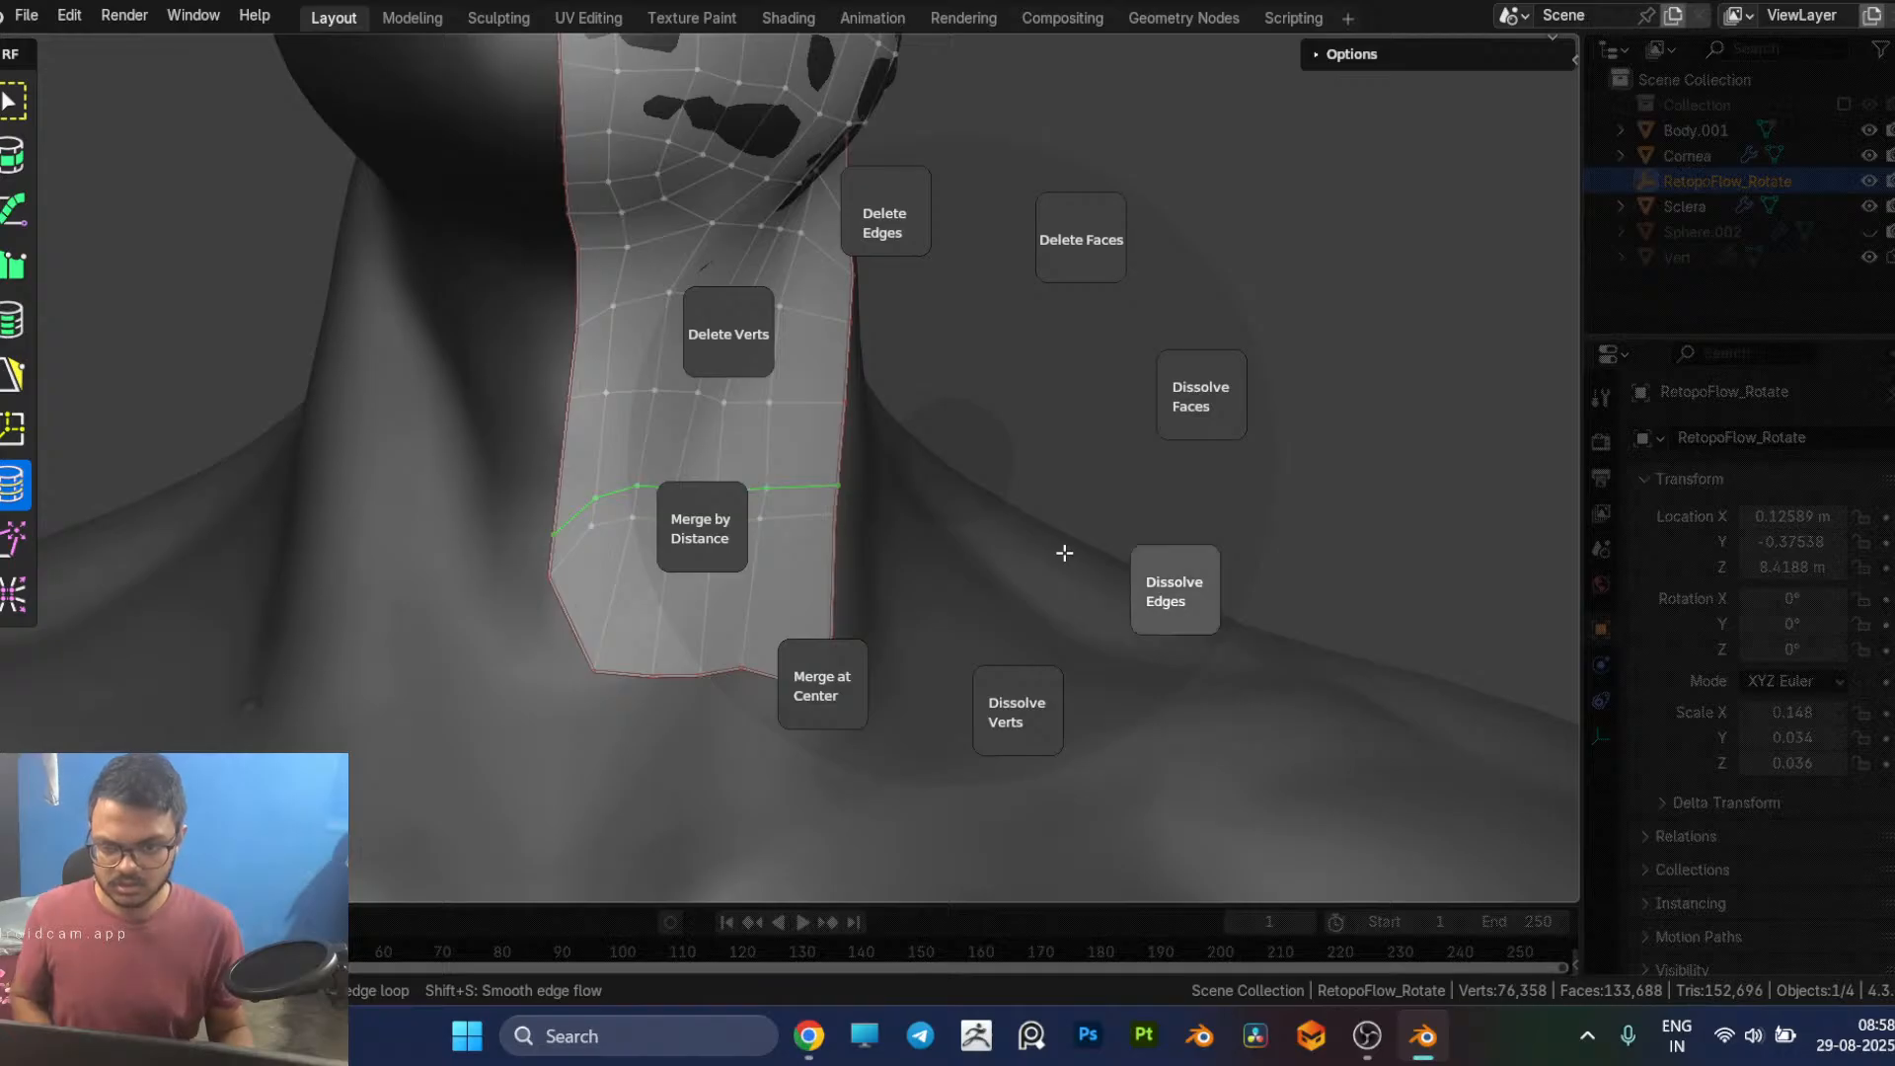
{"action": "left_click", "coordinate": [1062, 550]}
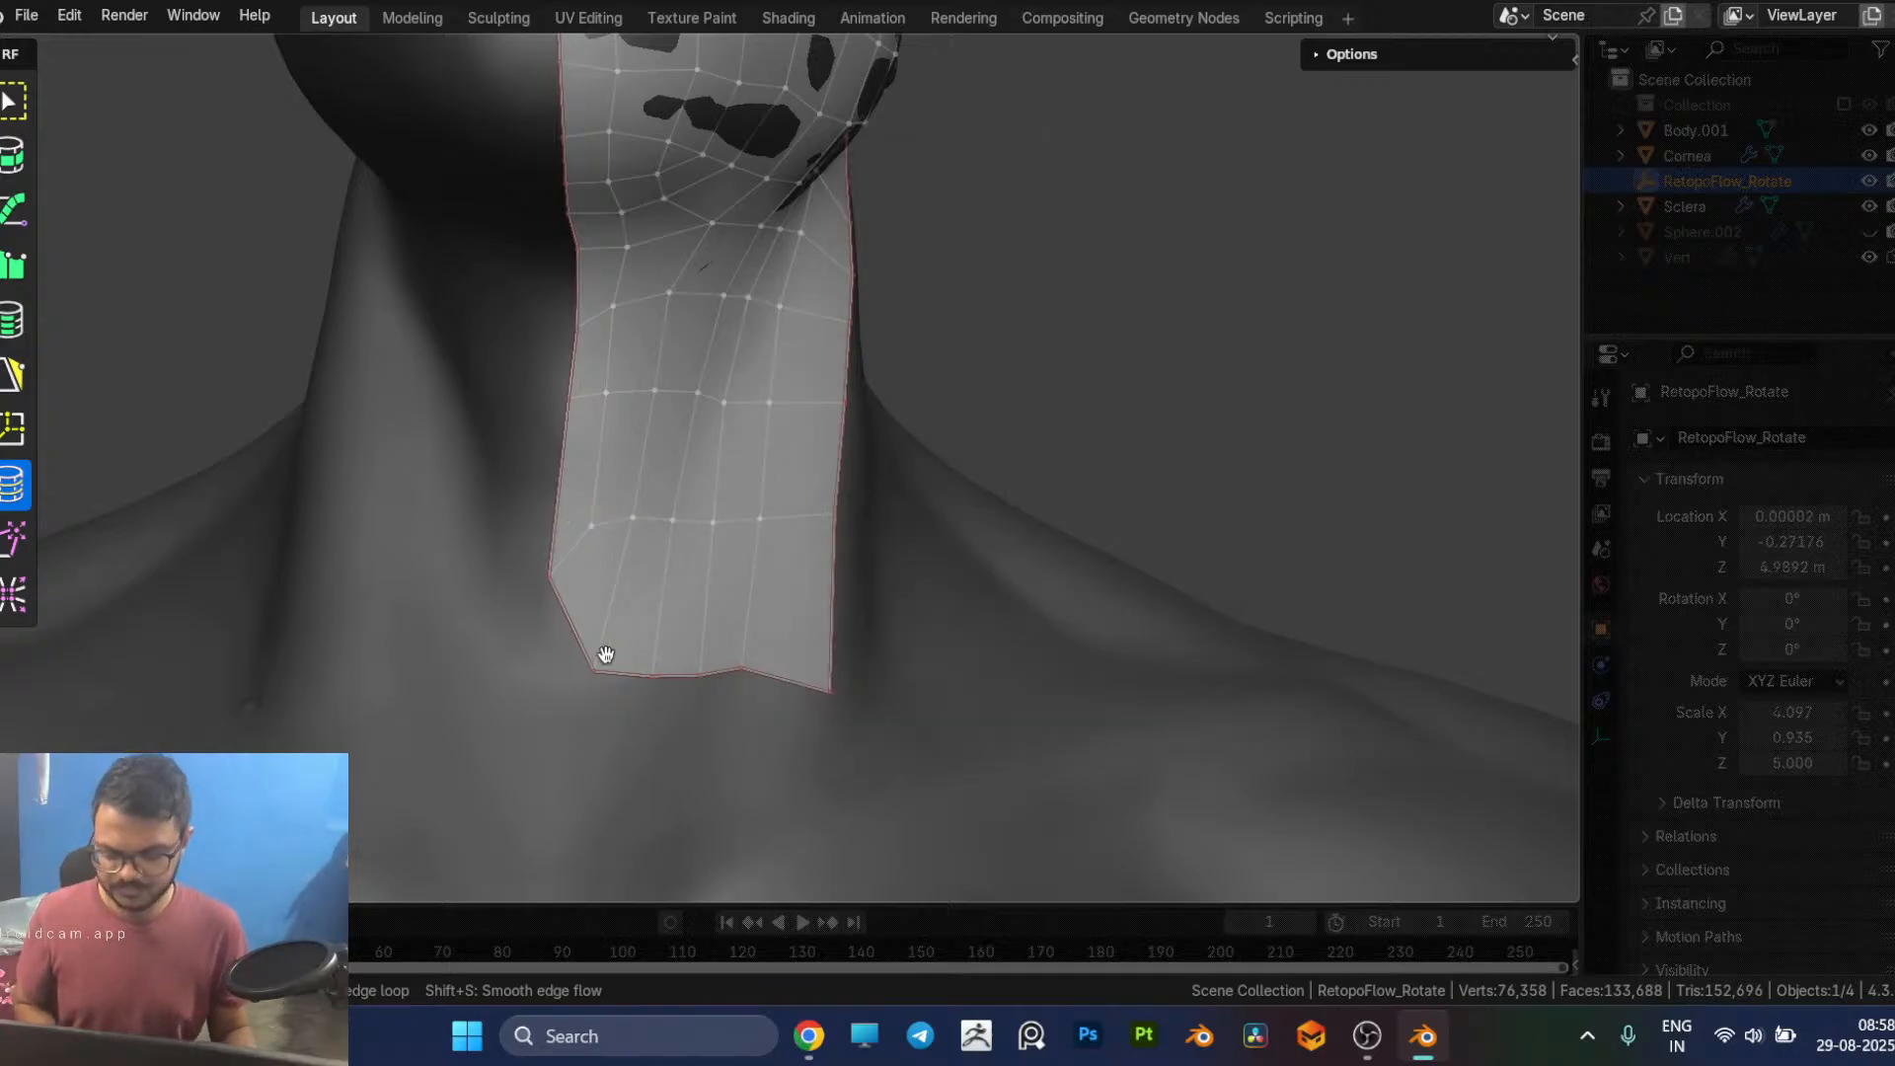
Step: Select the neck patch's bottom border edges with PolyPen and raise them to just below the lowest inner loop
{"action": "key", "text": "5"}
{"action": "left_click", "coordinate": [641, 673]}
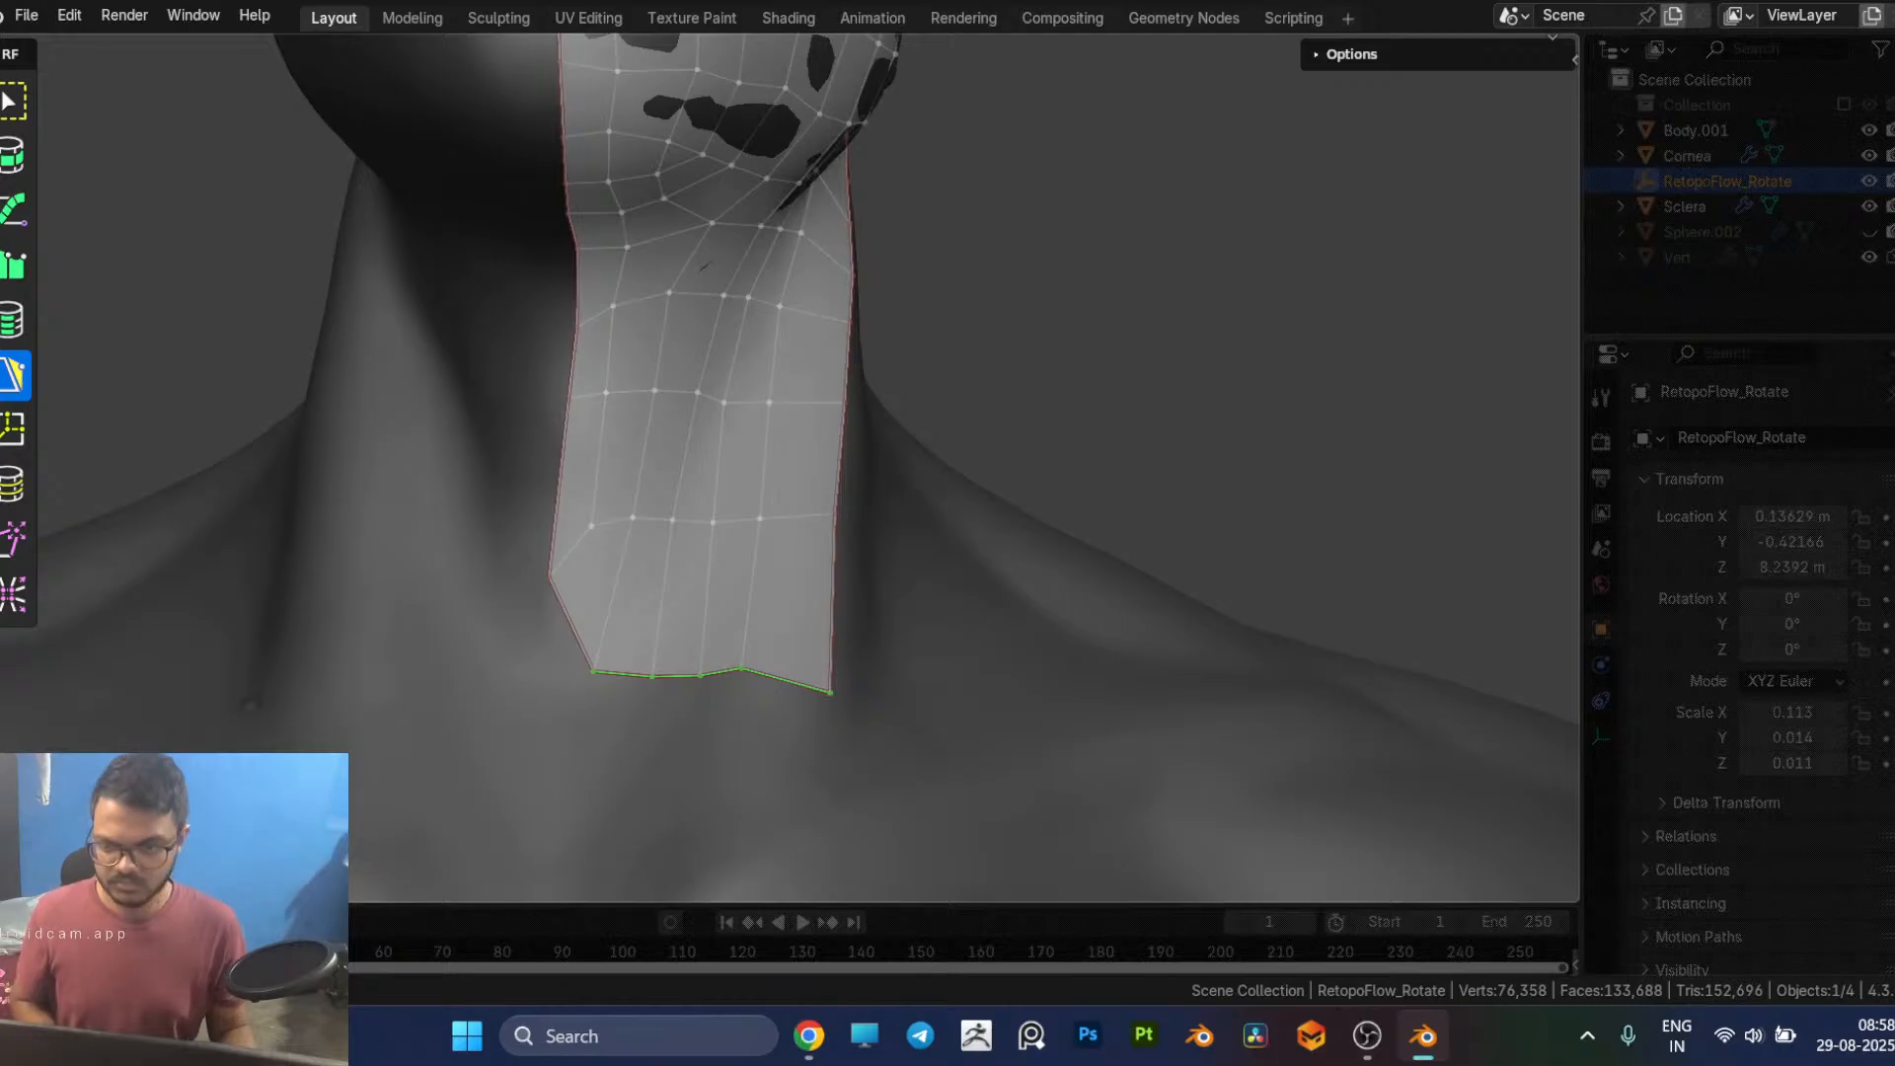
{"action": "key", "text": "g"}
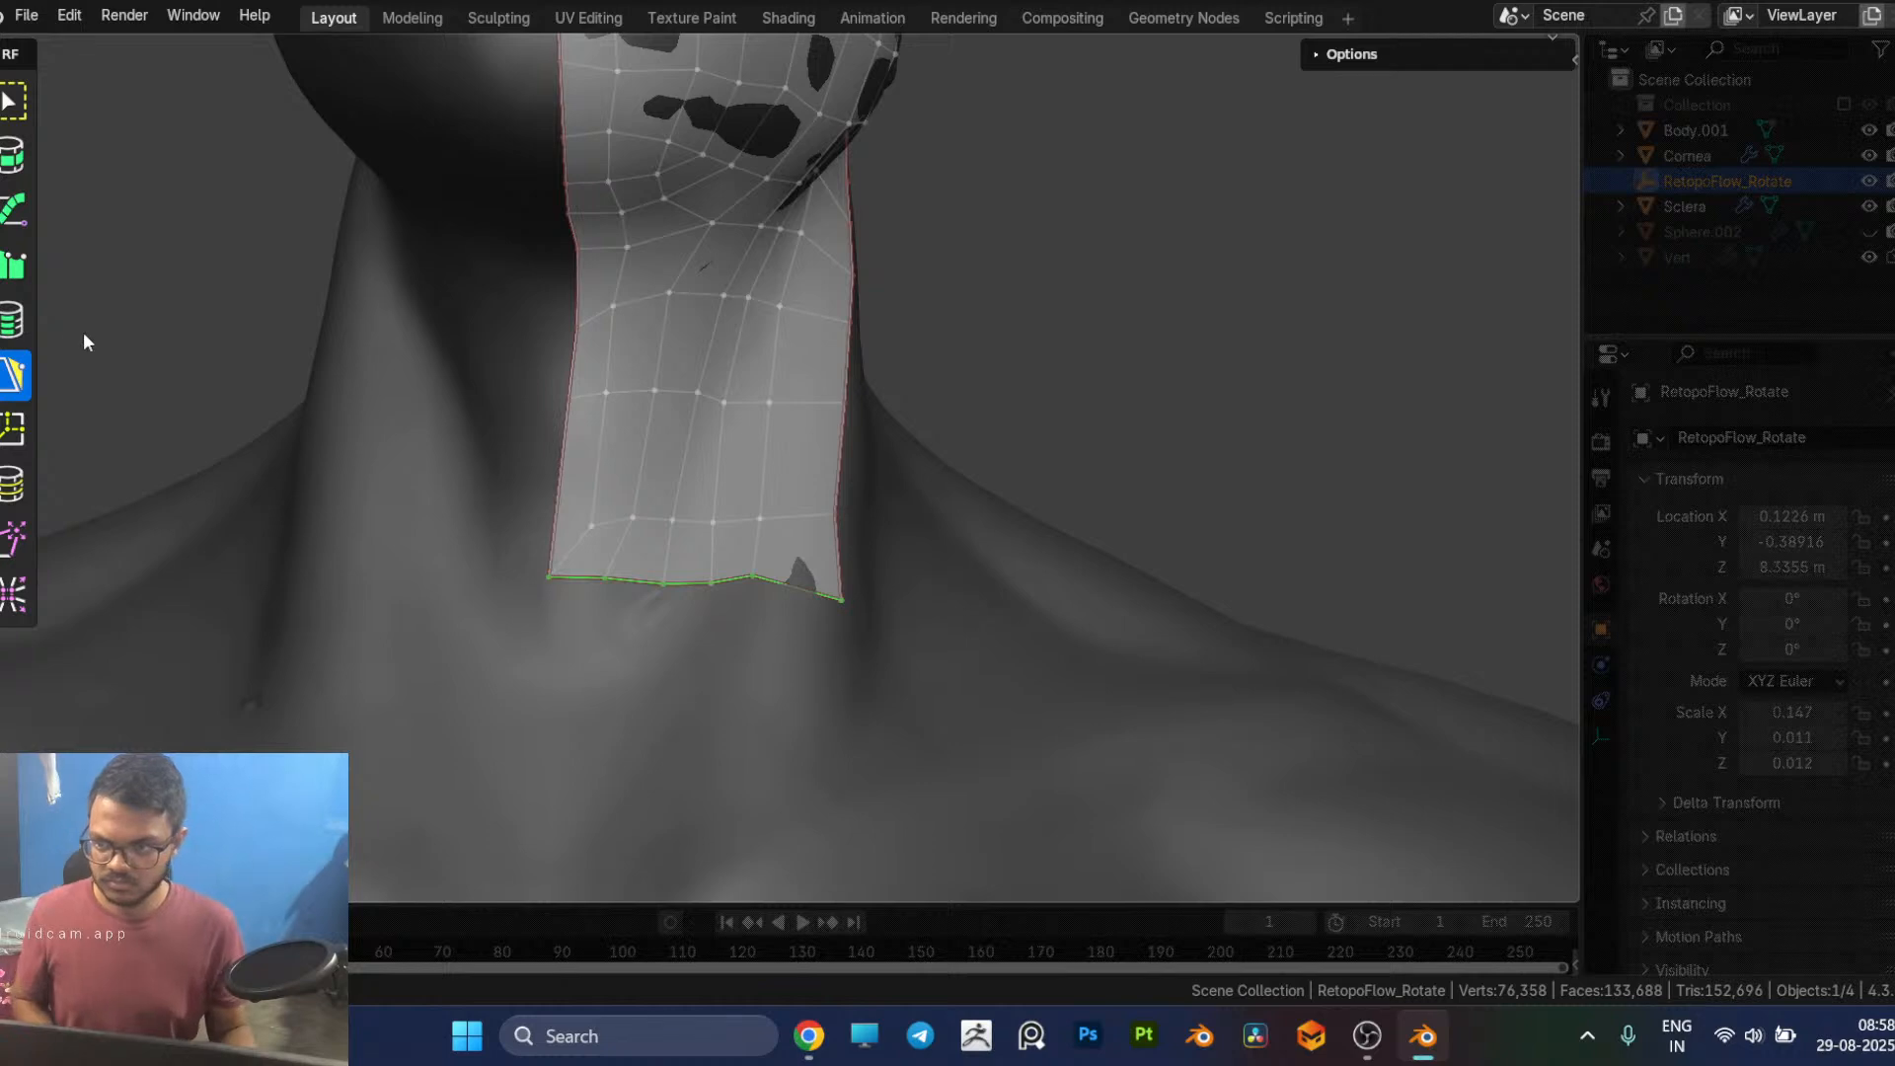
Step: Try to add a contour across the neck base below the patch, and undo it
{"action": "key", "text": "4"}
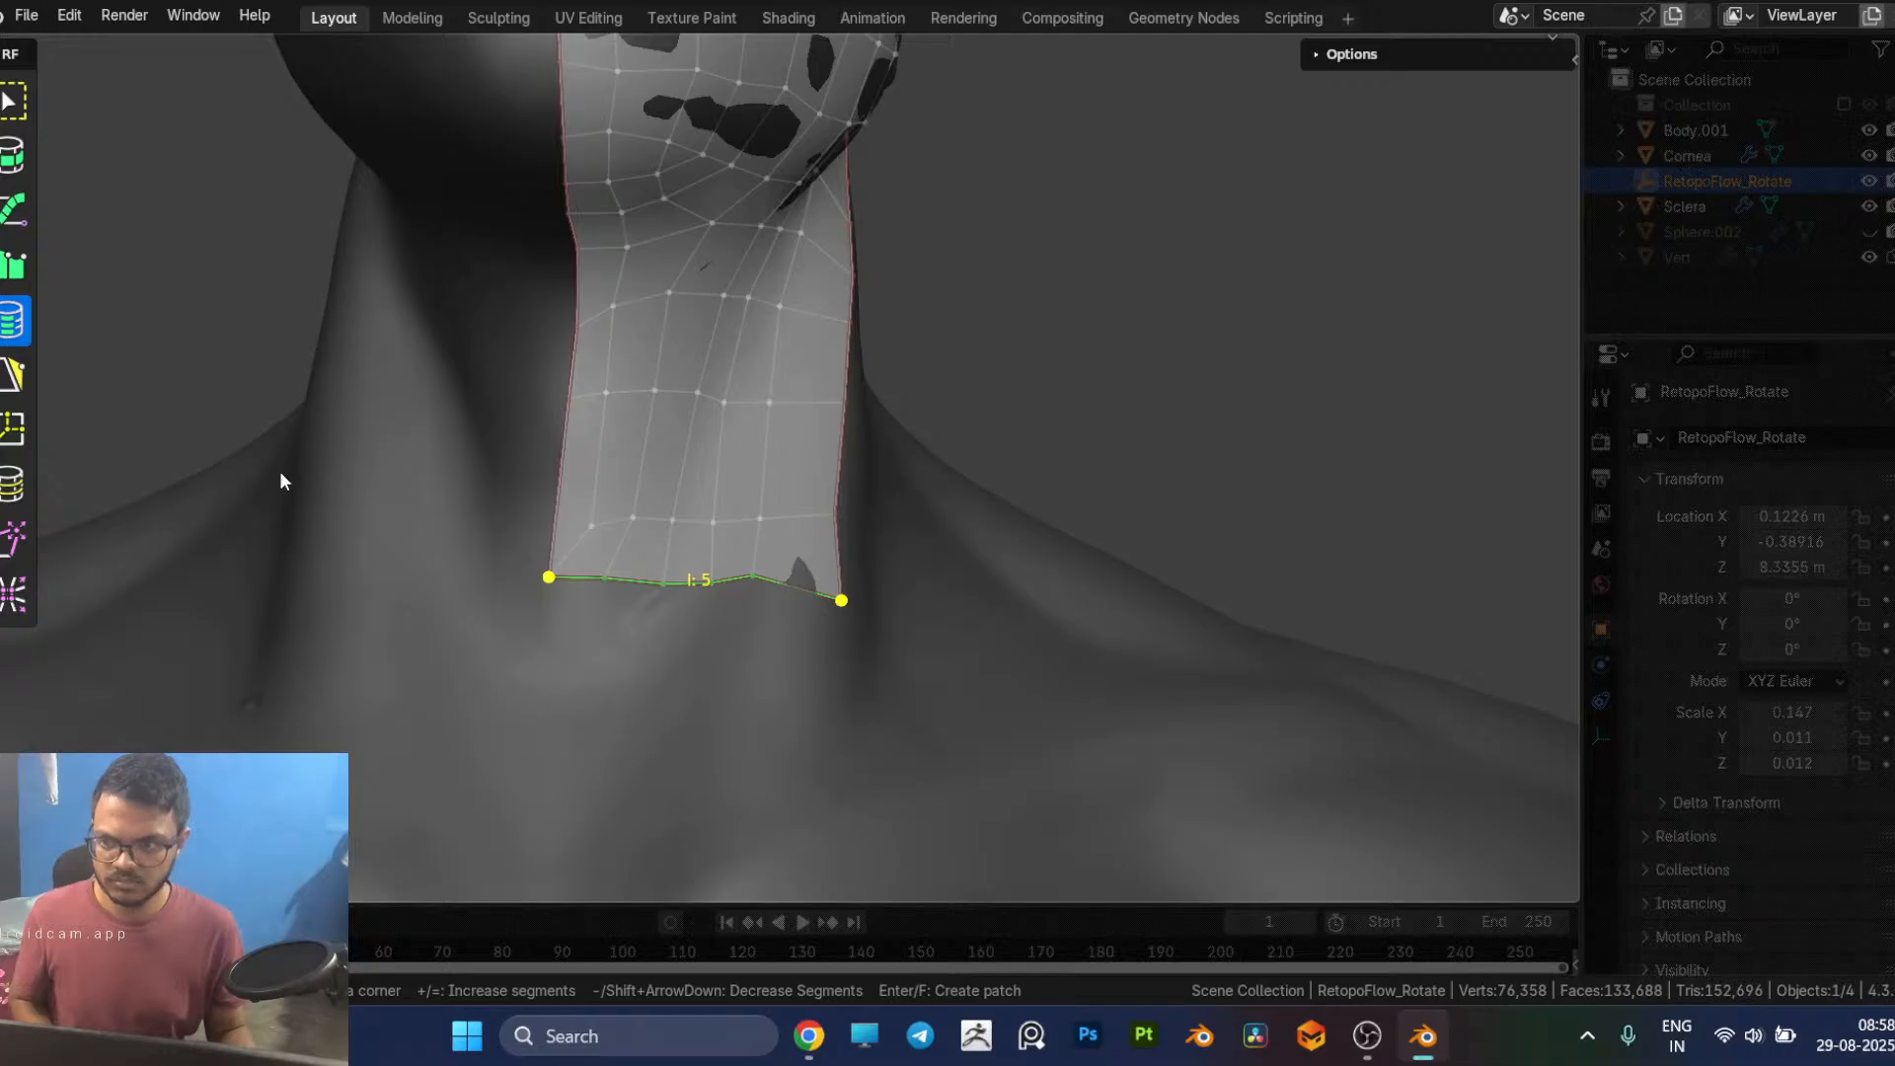
{"action": "left_click", "coordinate": [8, 276]}
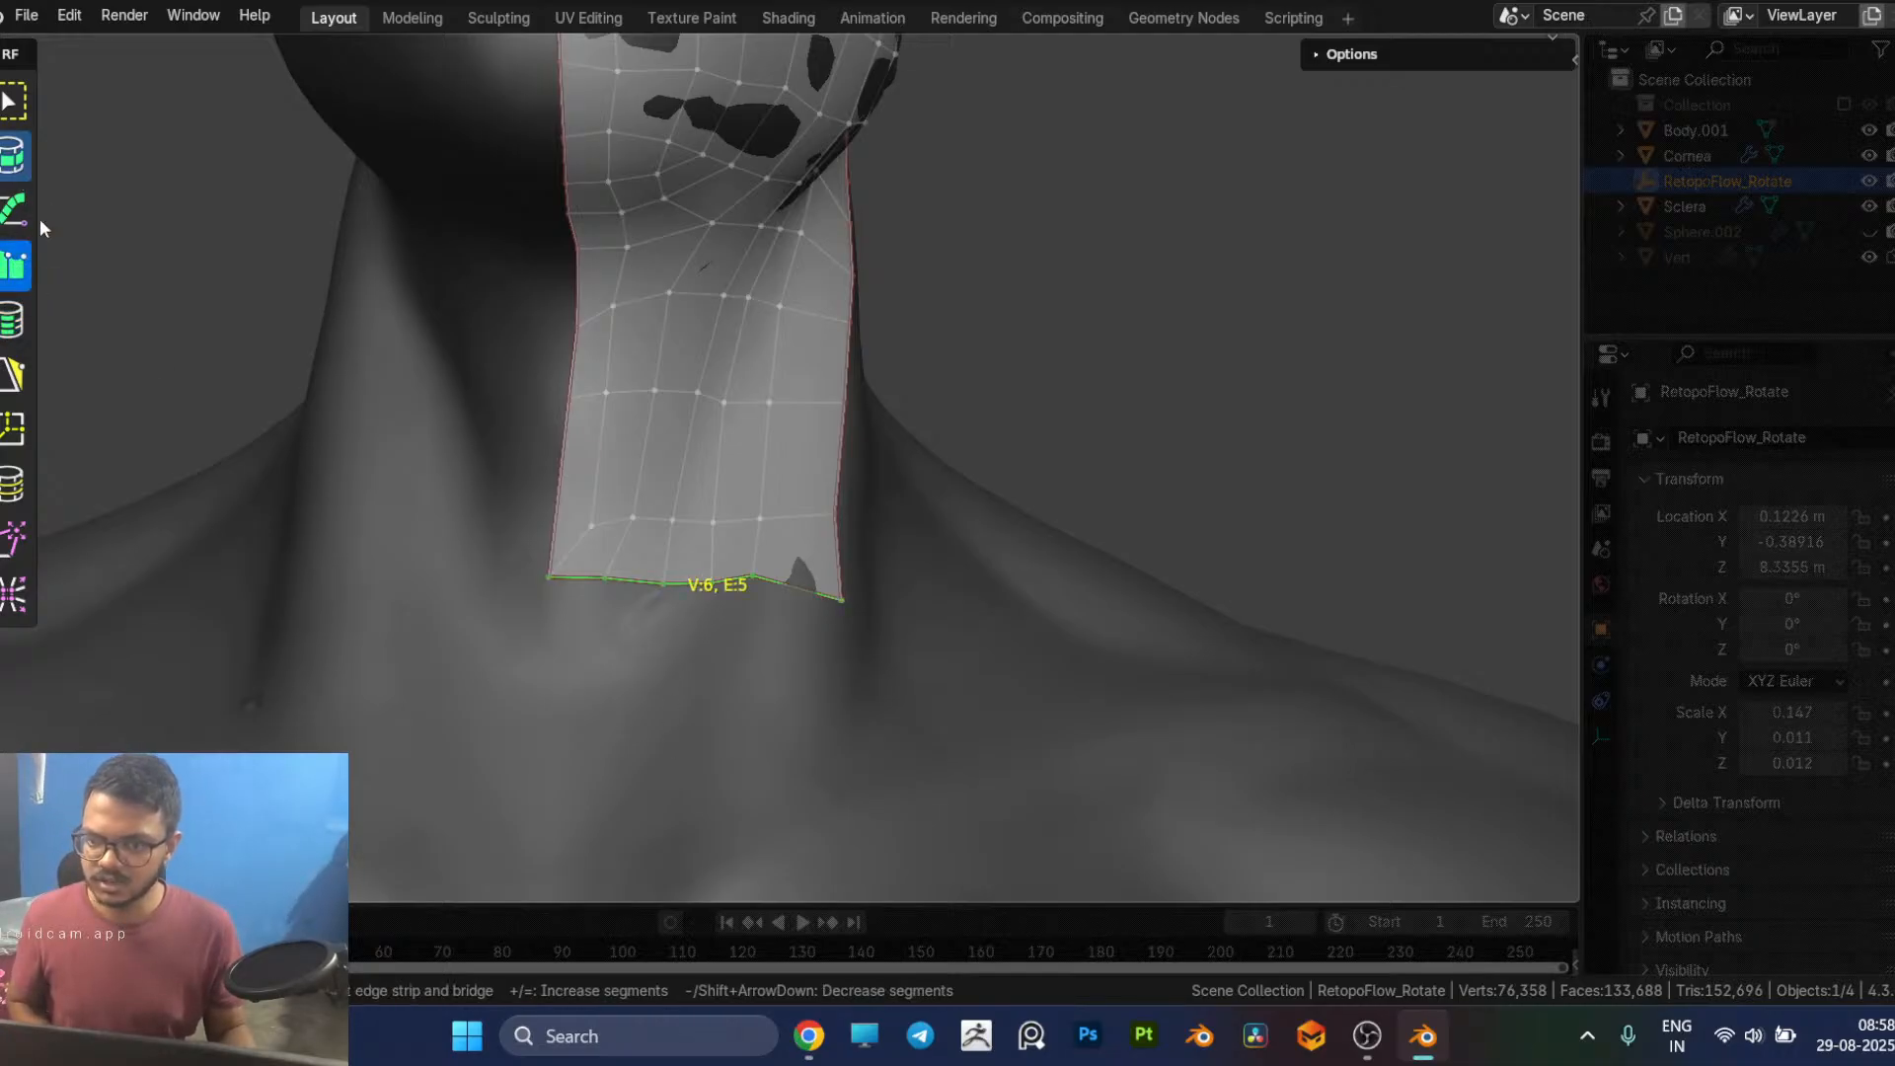
{"action": "left_click", "coordinate": [14, 170]}
{"action": "mouse_move", "coordinate": [556, 718]}
{"action": "left_mouse_down"}
{"action": "mouse_move", "coordinate": [931, 761]}
{"action": "mouse_move", "coordinate": [936, 738]}
{"action": "left_mouse_up"}
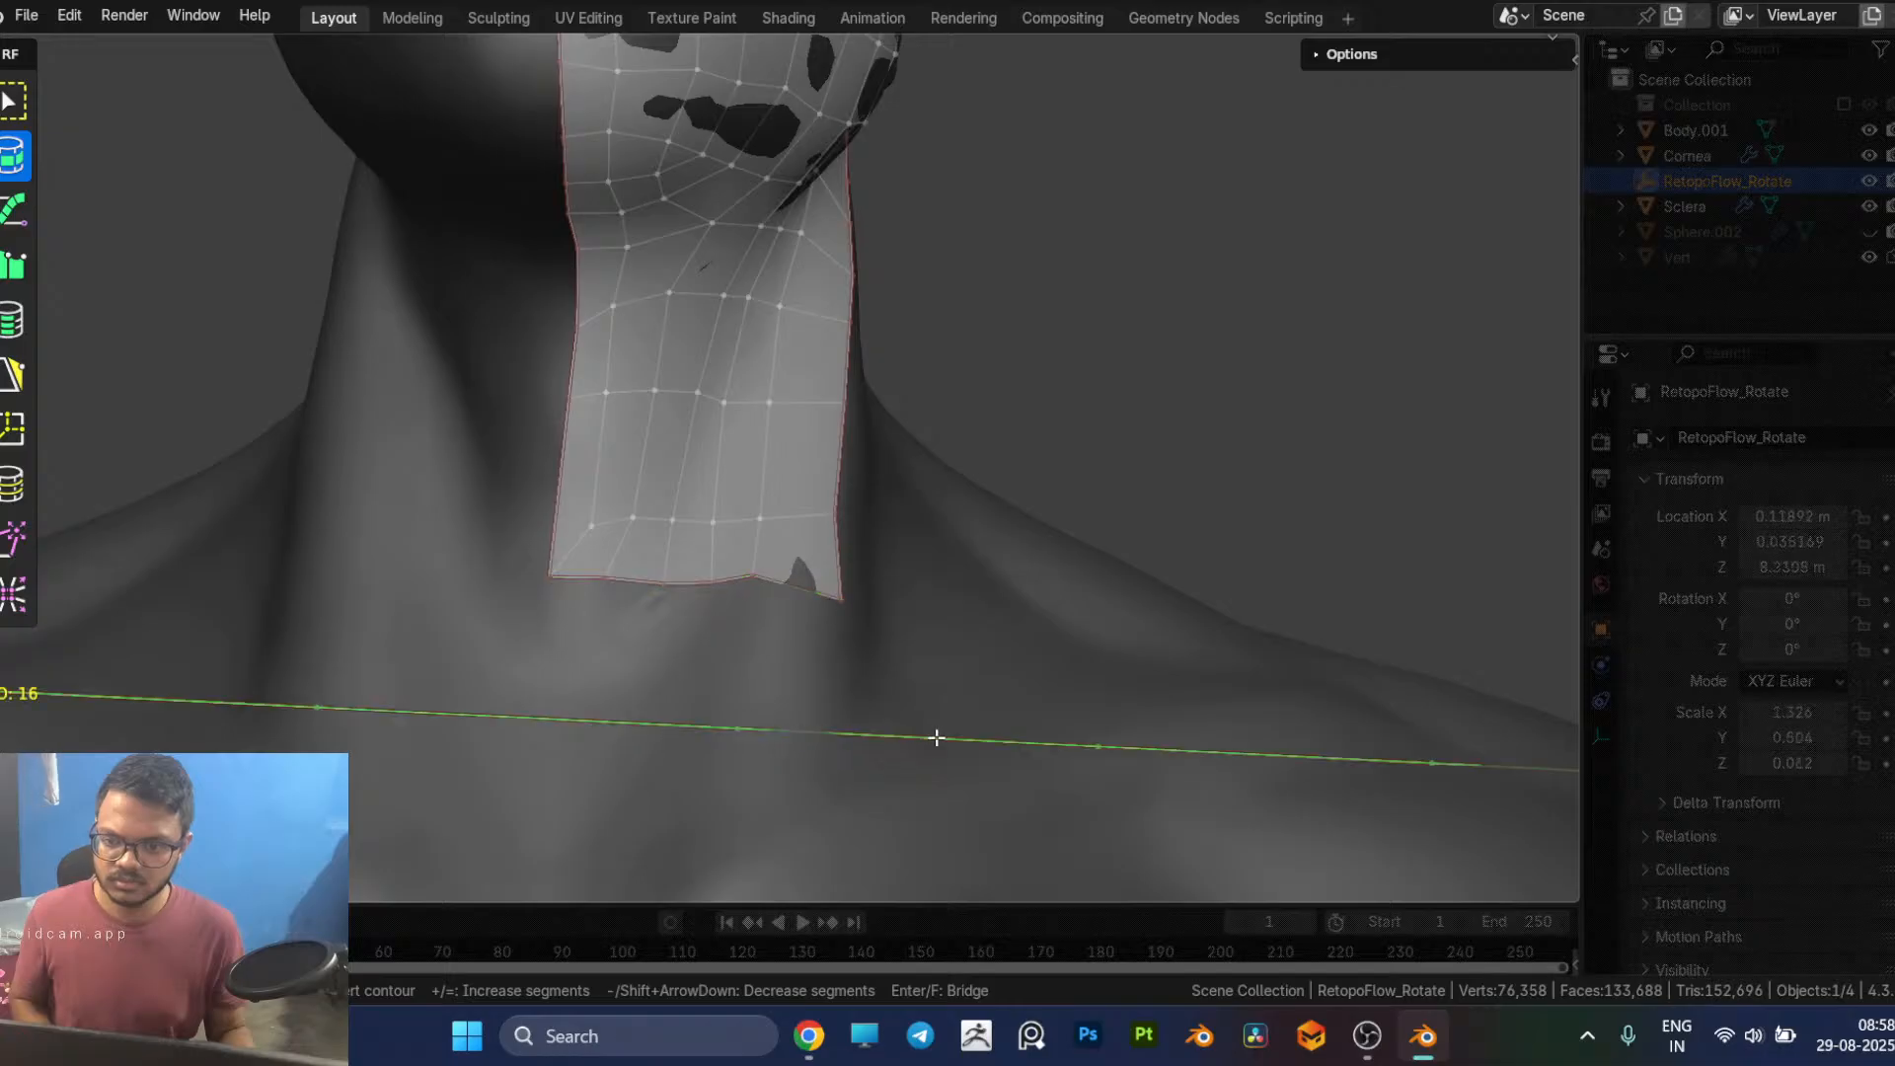
{"action": "key", "text": "ctrl+z"}
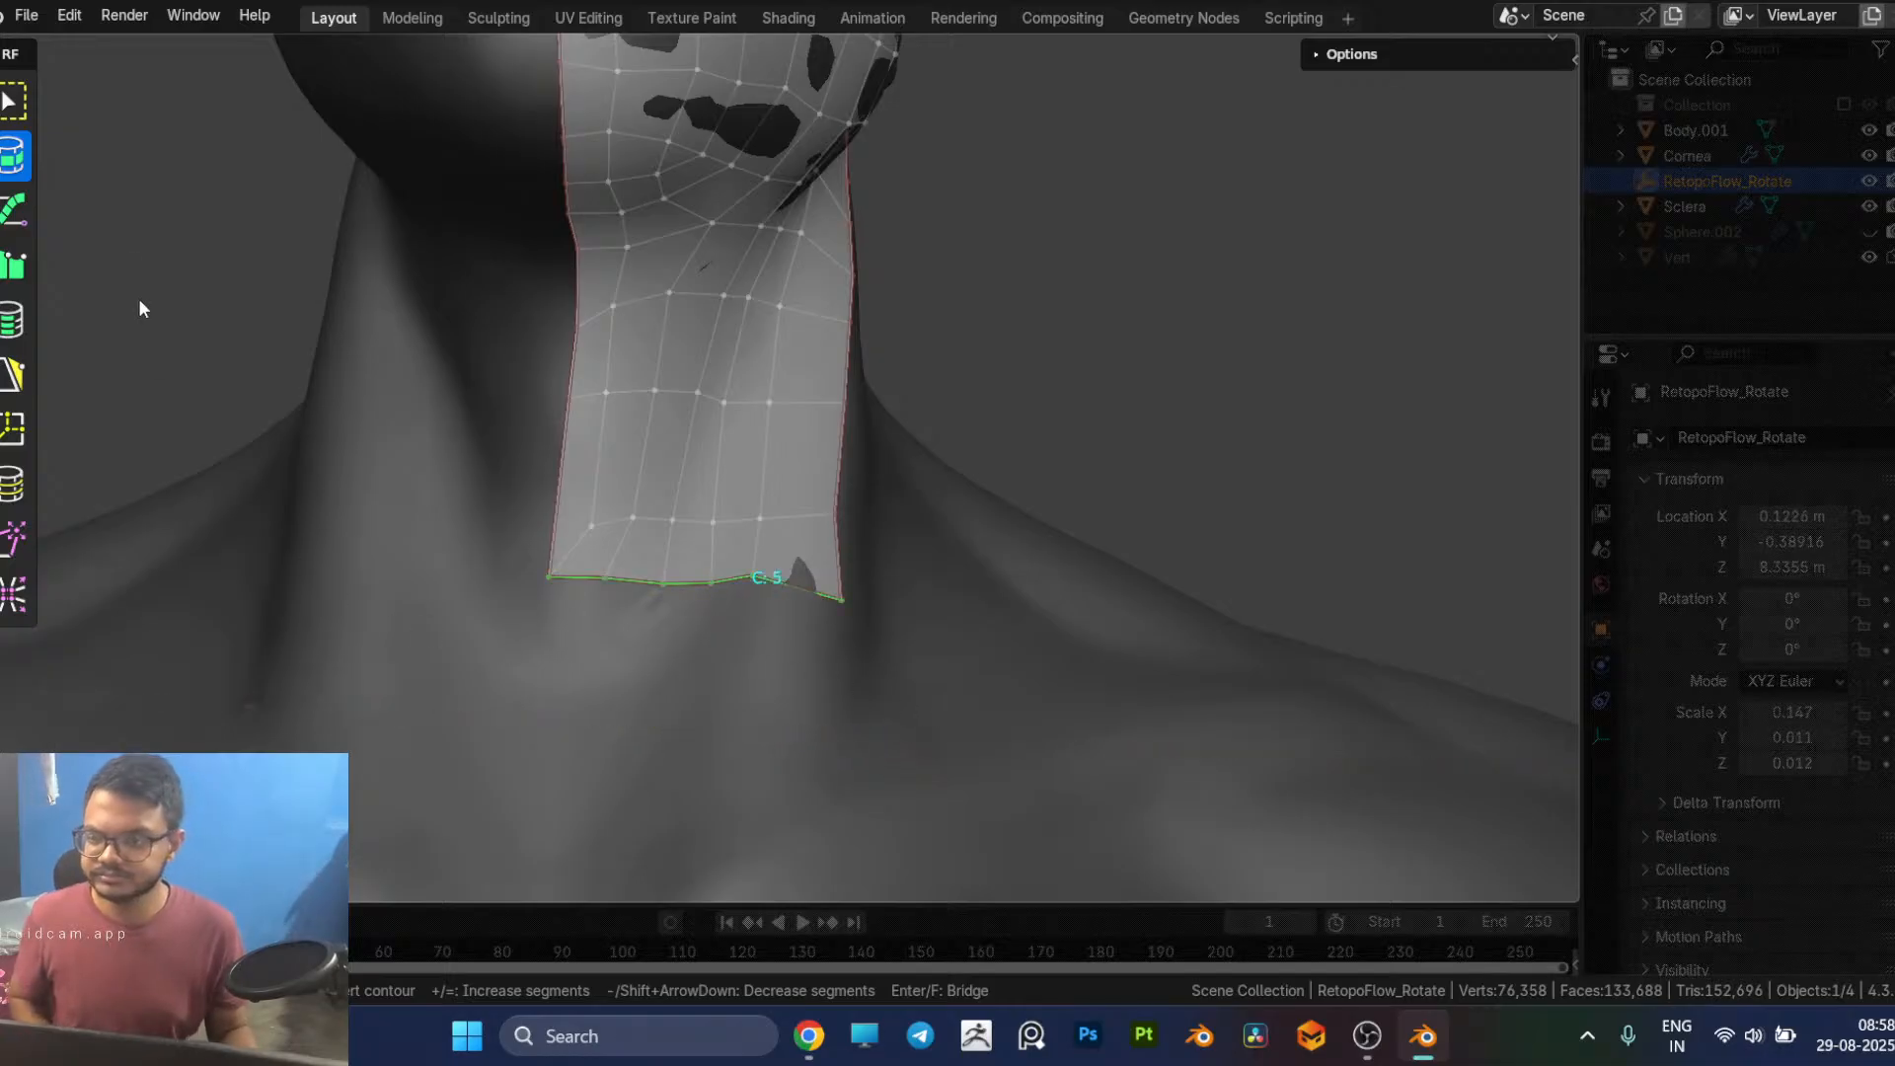
Step: Try to draw a strip of quads along the neck patch's bottom border with PolyStrips, undoing each stroke
{"action": "left_click", "coordinate": [14, 211]}
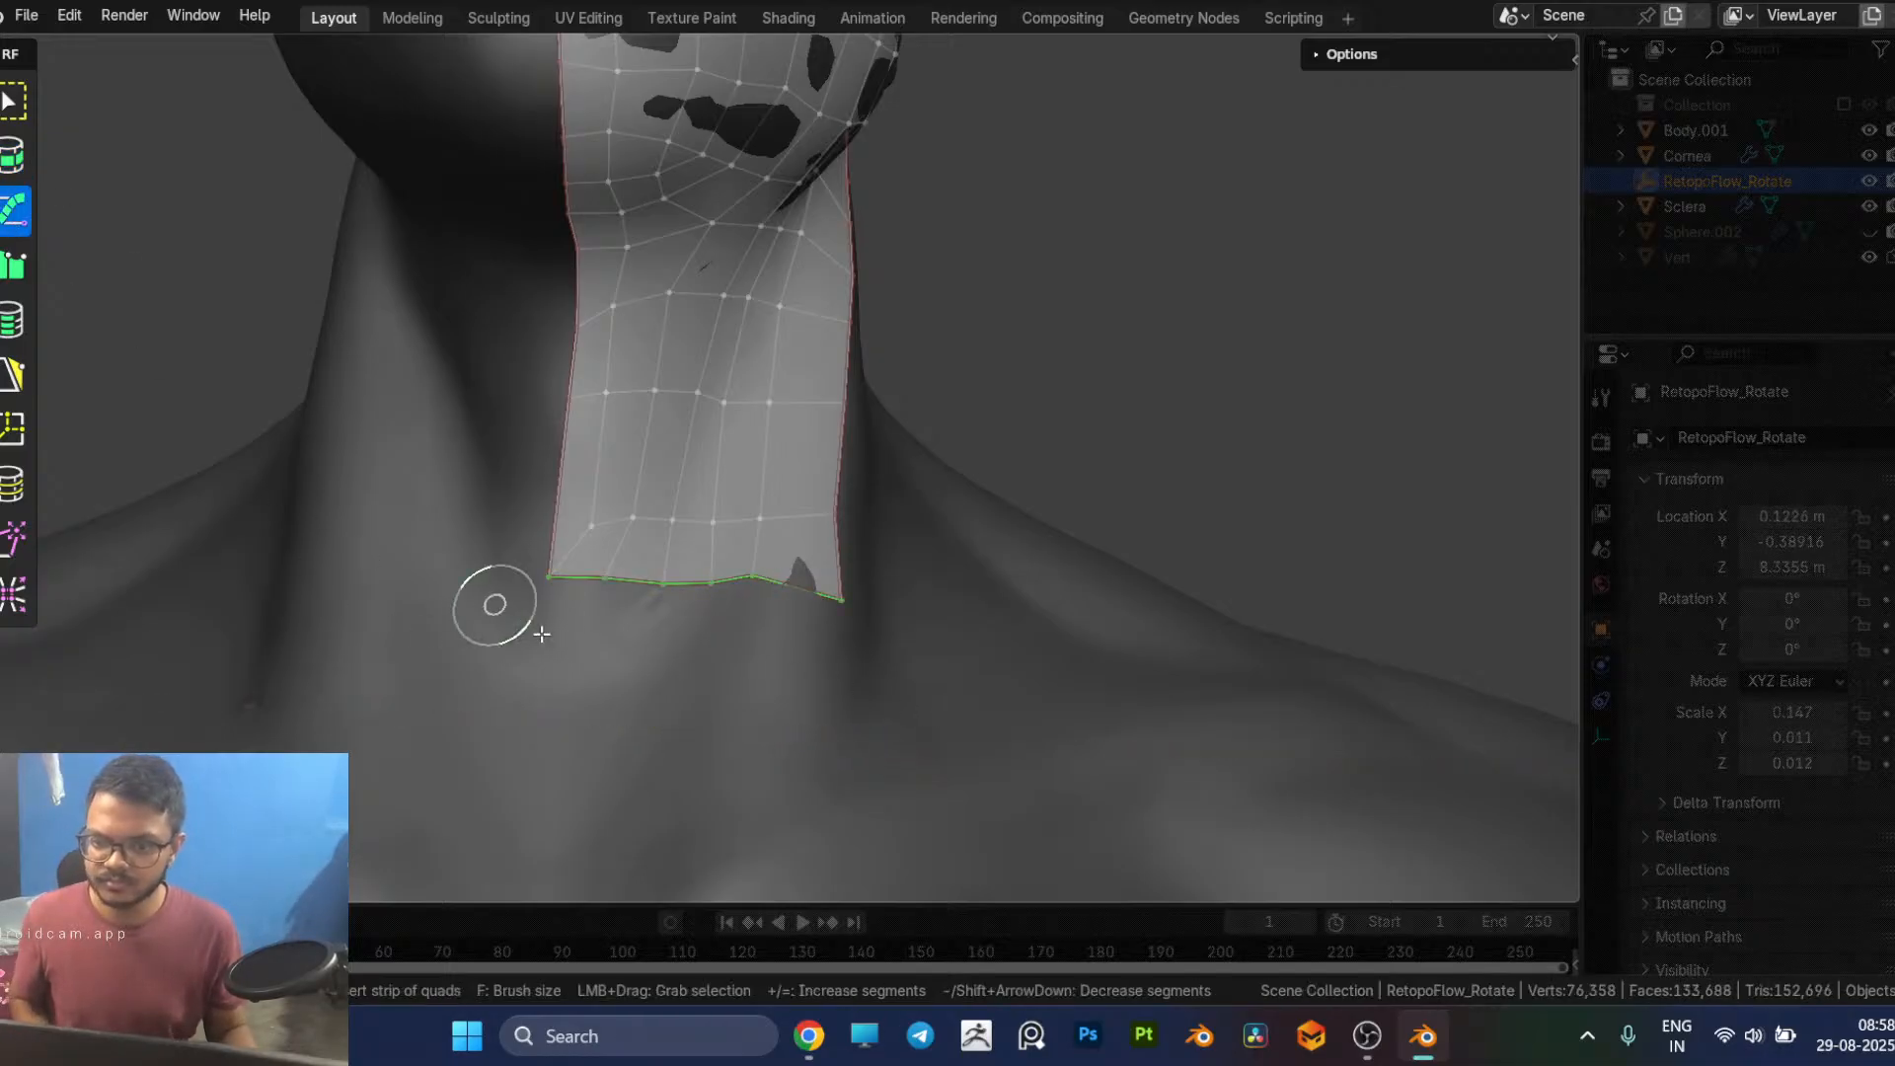
{"action": "left_click_drag", "start_coordinate": [835, 714], "coordinate": [916, 715]}
{"action": "key", "text": "ctrl+z"}
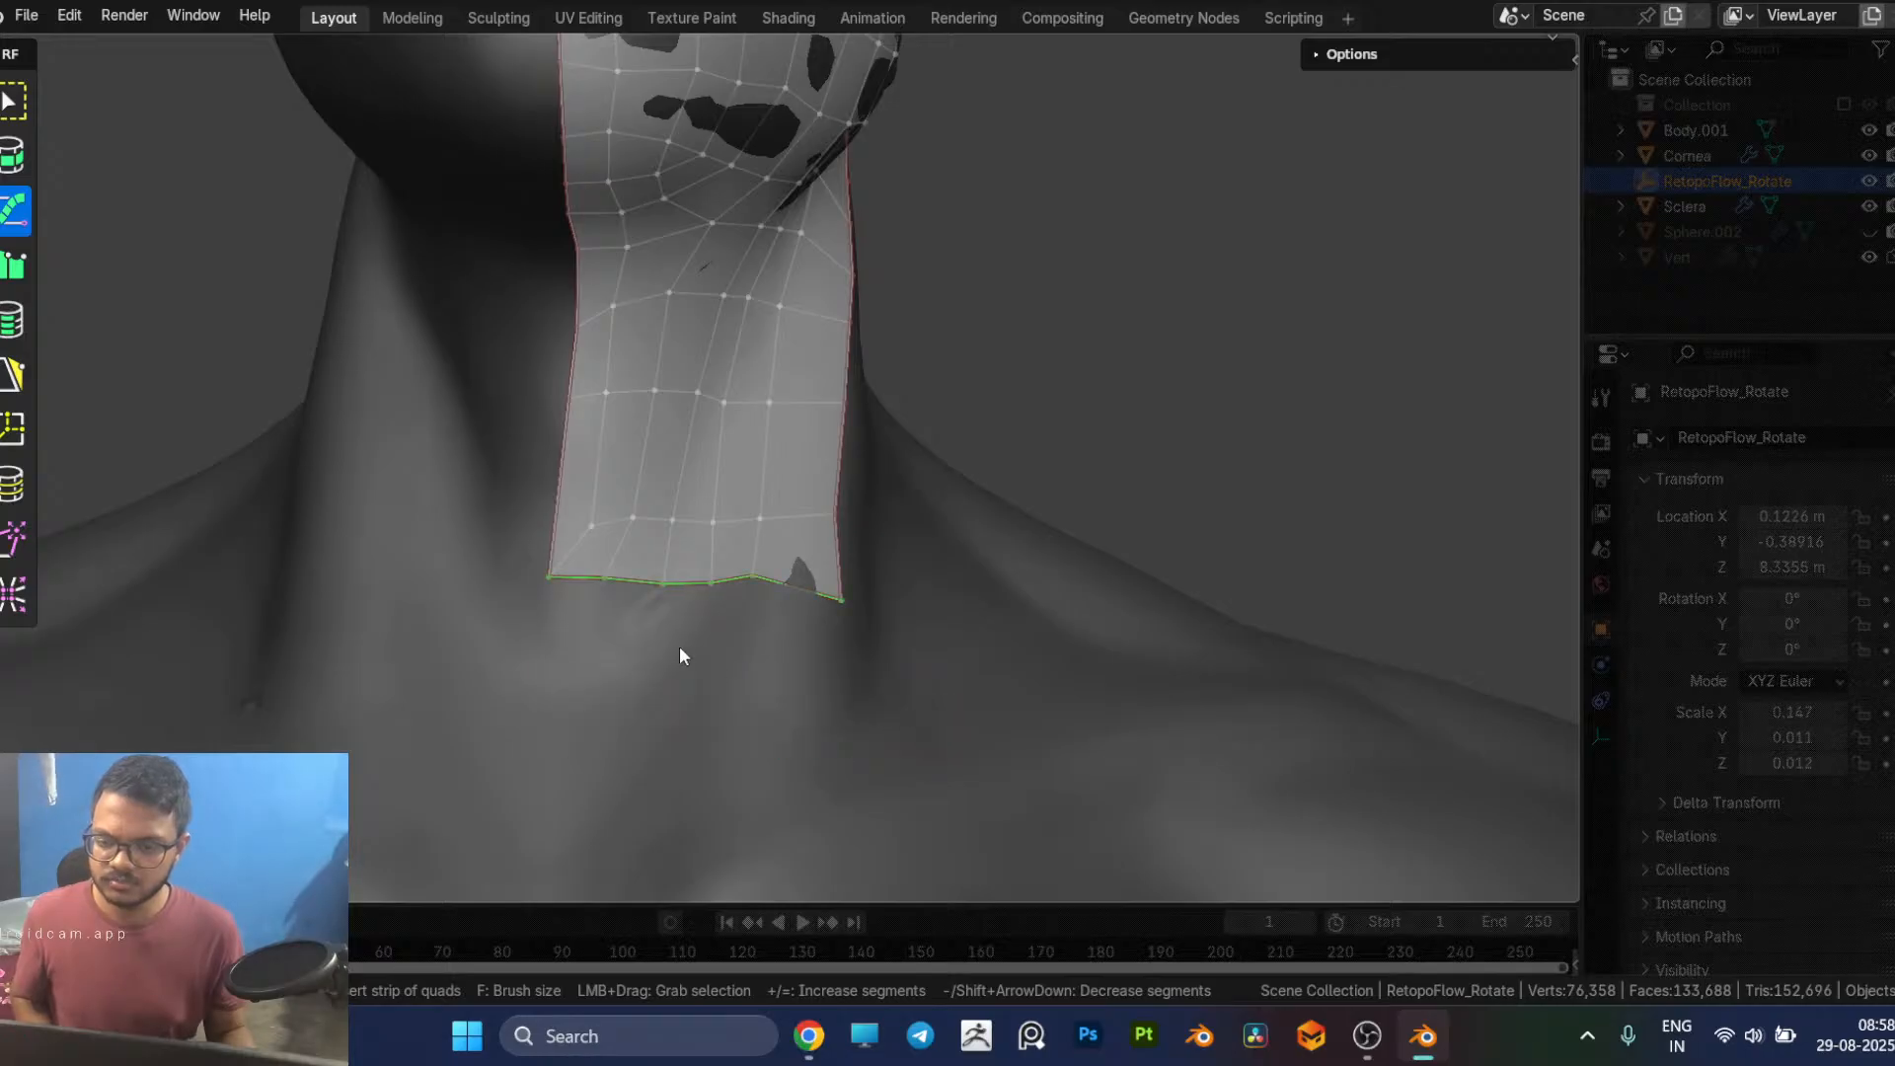
{"action": "left_click_drag", "start_coordinate": [561, 612], "coordinate": [860, 740]}
{"action": "key", "text": "ctrl+z"}
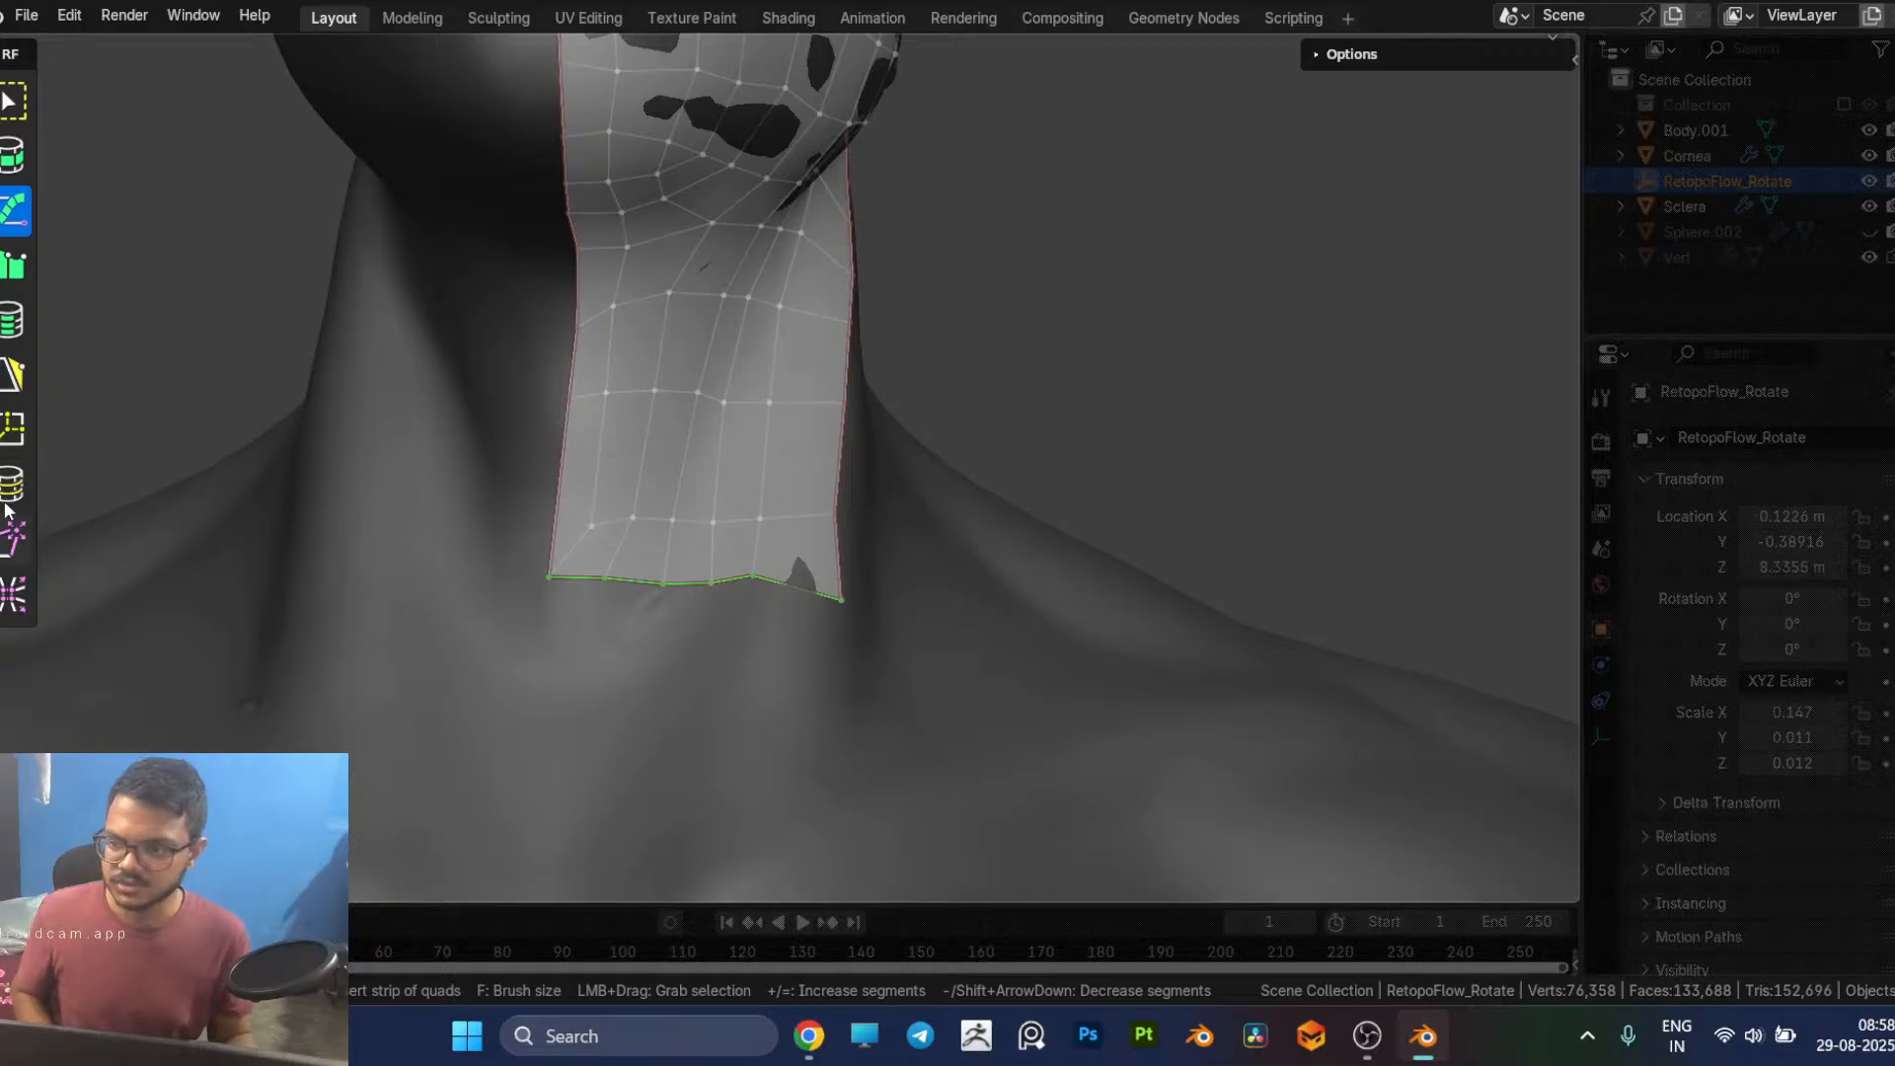
{"action": "left_click", "coordinate": [7, 326]}
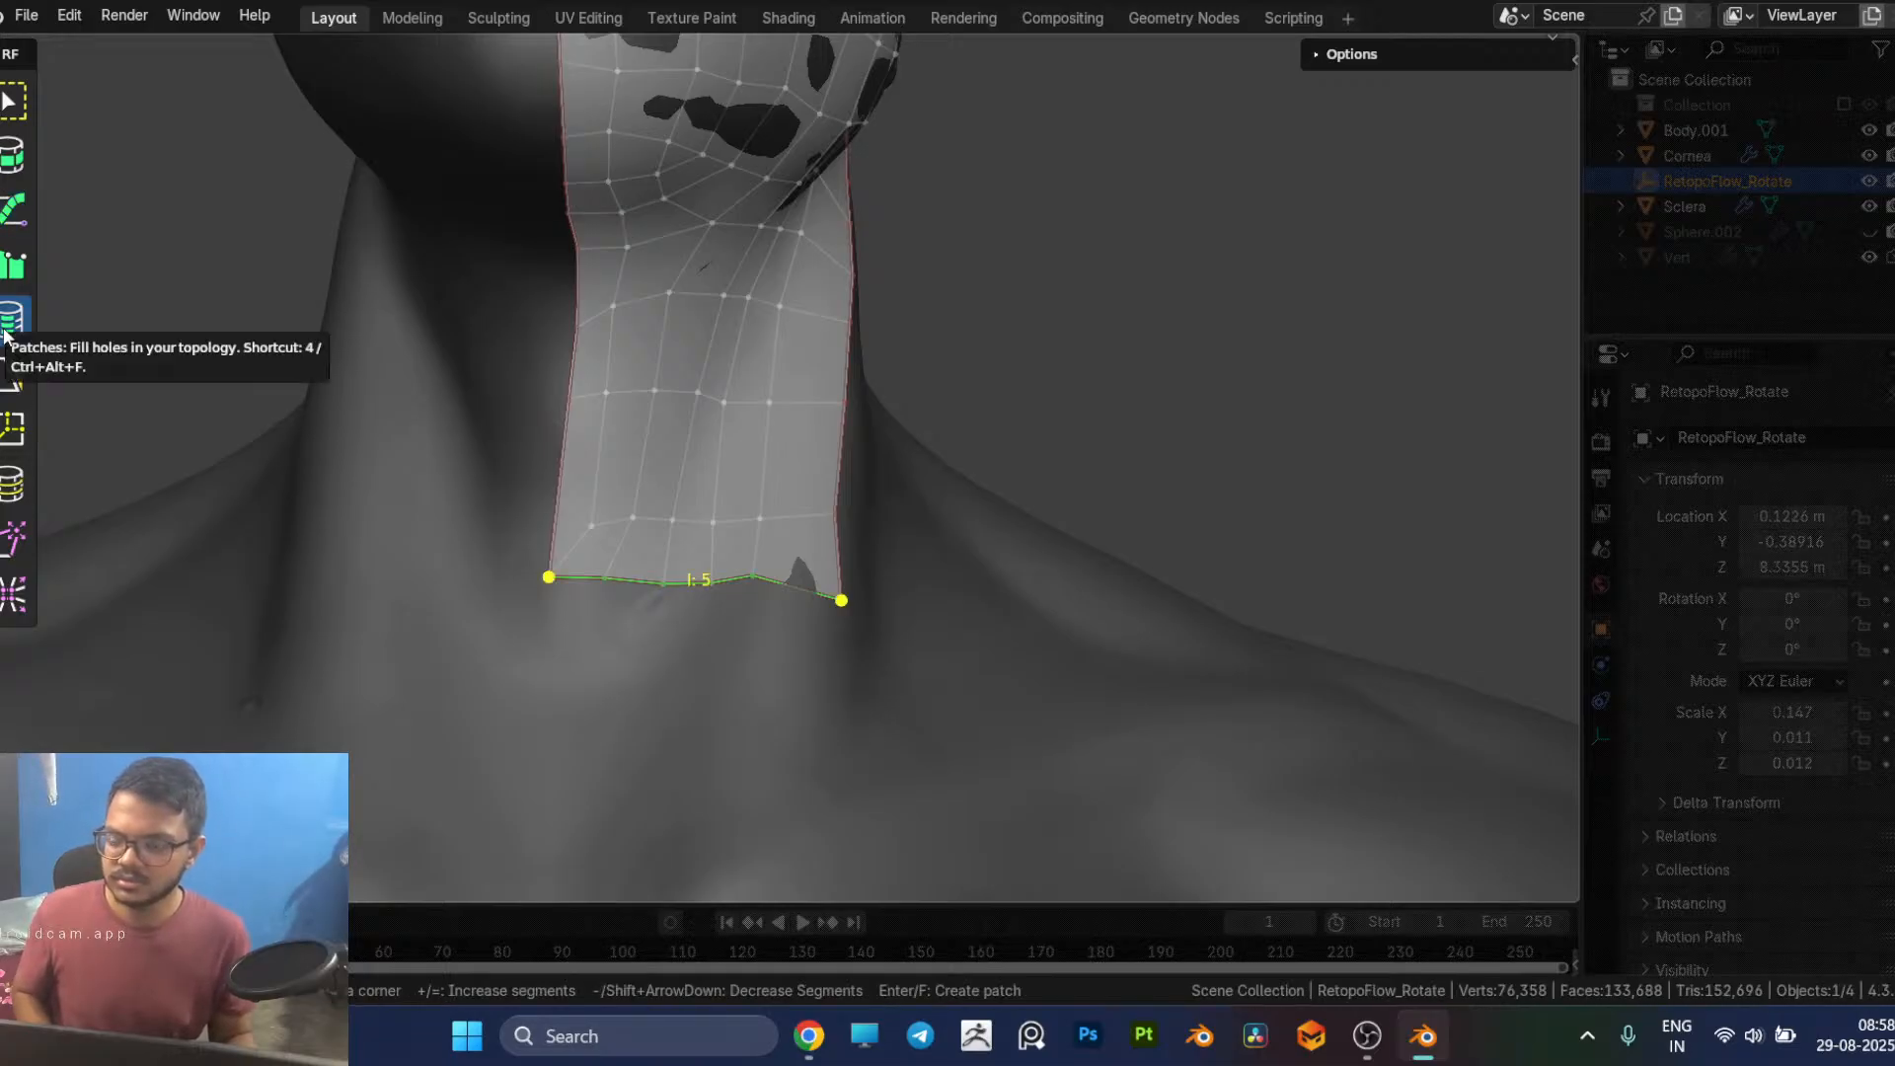
{"action": "mouse_move", "coordinate": [548, 583]}
{"action": "left_mouse_down"}
{"action": "mouse_move", "coordinate": [553, 676]}
{"action": "mouse_move", "coordinate": [548, 584]}
{"action": "left_mouse_up"}
Step: Add a row of five quads below the neck patch's bottom border with PolyPen
{"action": "key", "text": "5"}
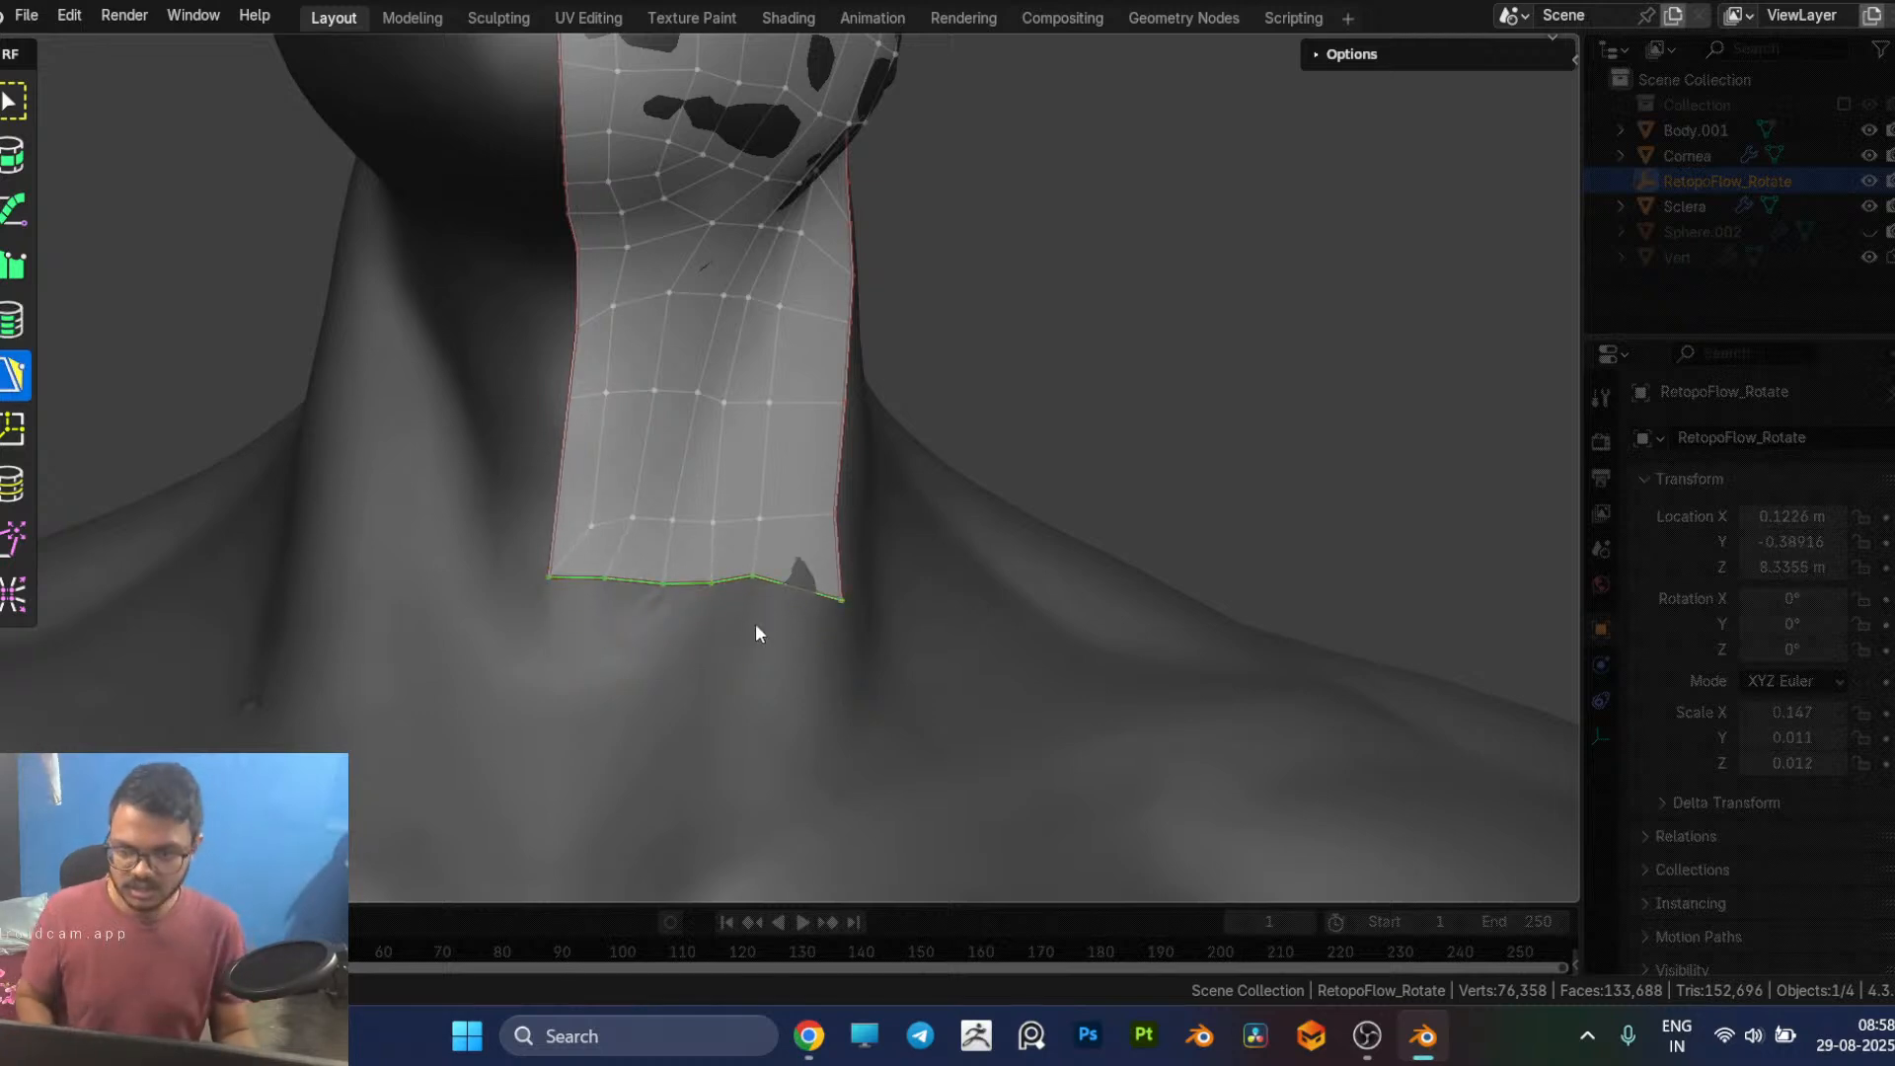
{"action": "left_click", "coordinate": [569, 676], "text": "ctrl"}
{"action": "key", "text": "ctrl+z"}
{"action": "left_click", "coordinate": [568, 588]}
{"action": "left_click", "coordinate": [567, 692], "text": "ctrl"}
{"action": "left_click", "coordinate": [644, 635], "text": "ctrl"}
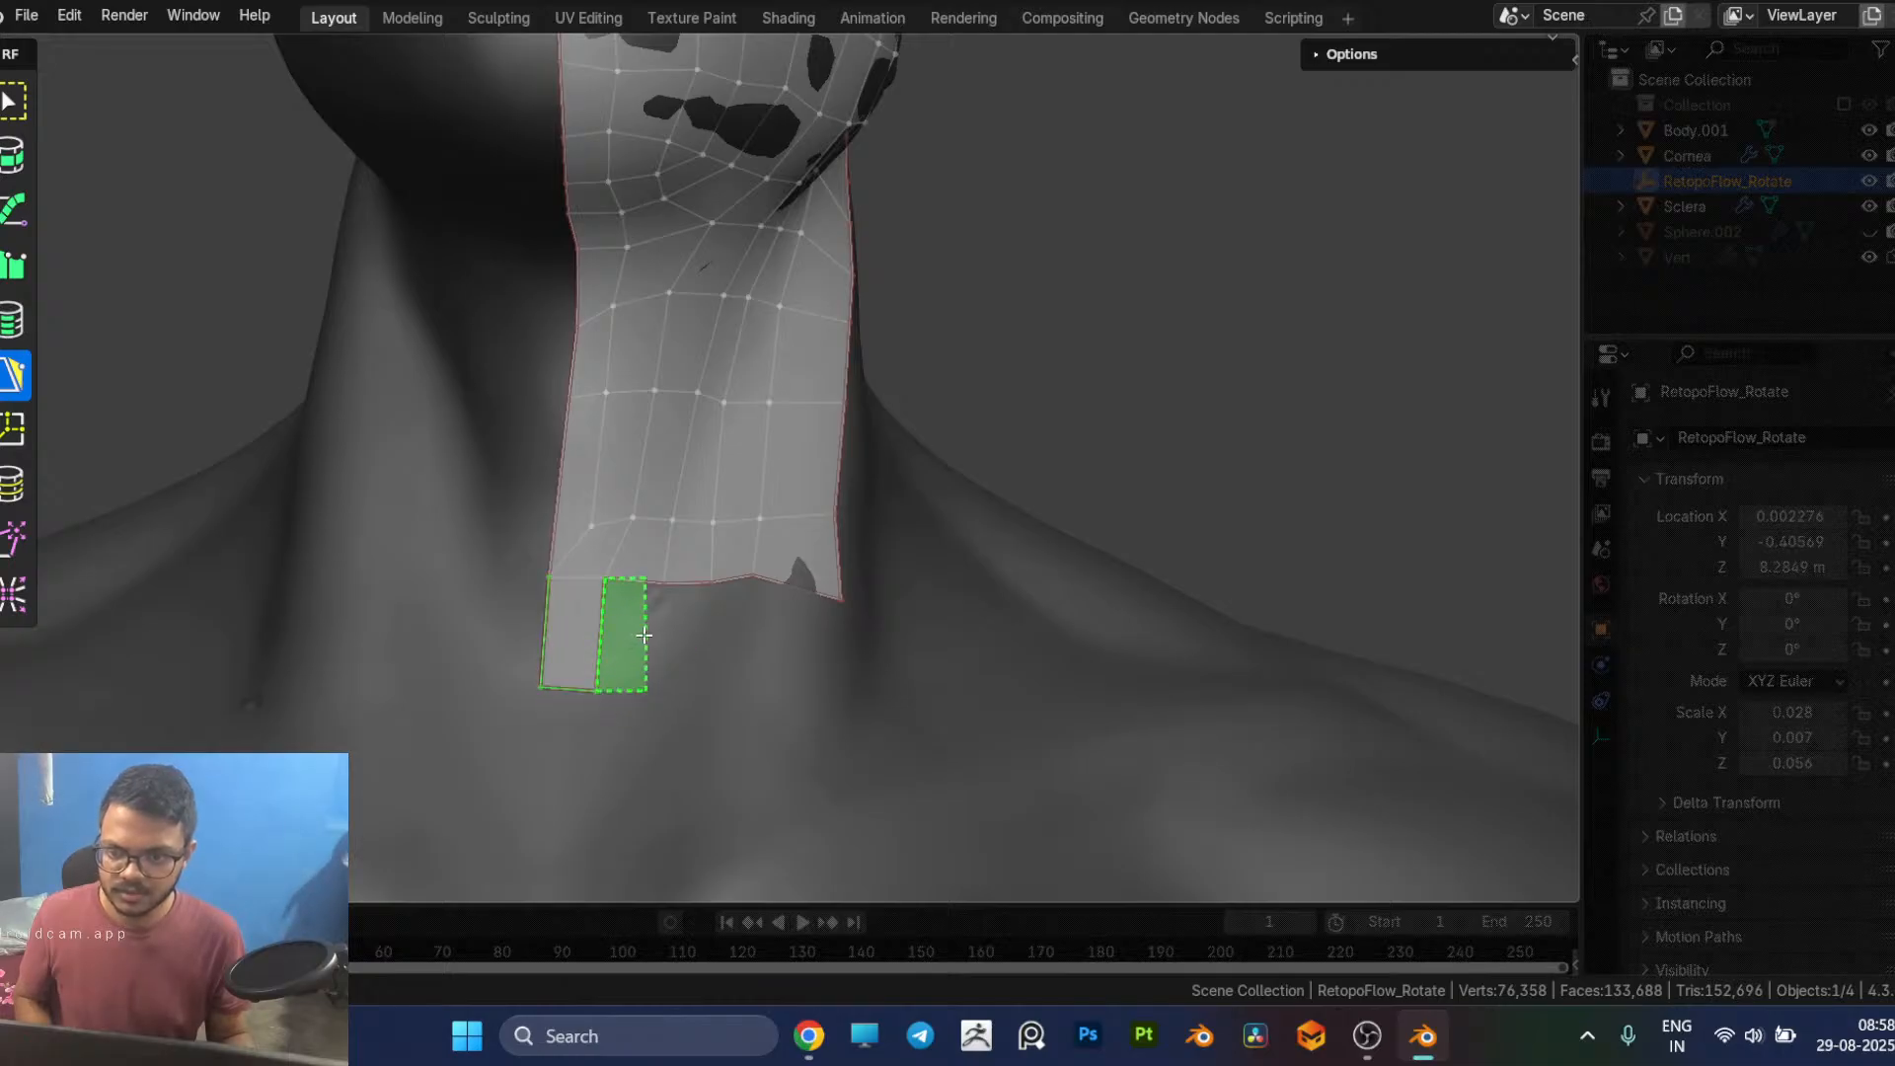
{"action": "left_click", "coordinate": [706, 640], "text": "ctrl"}
{"action": "left_click", "coordinate": [763, 638], "text": "ctrl"}
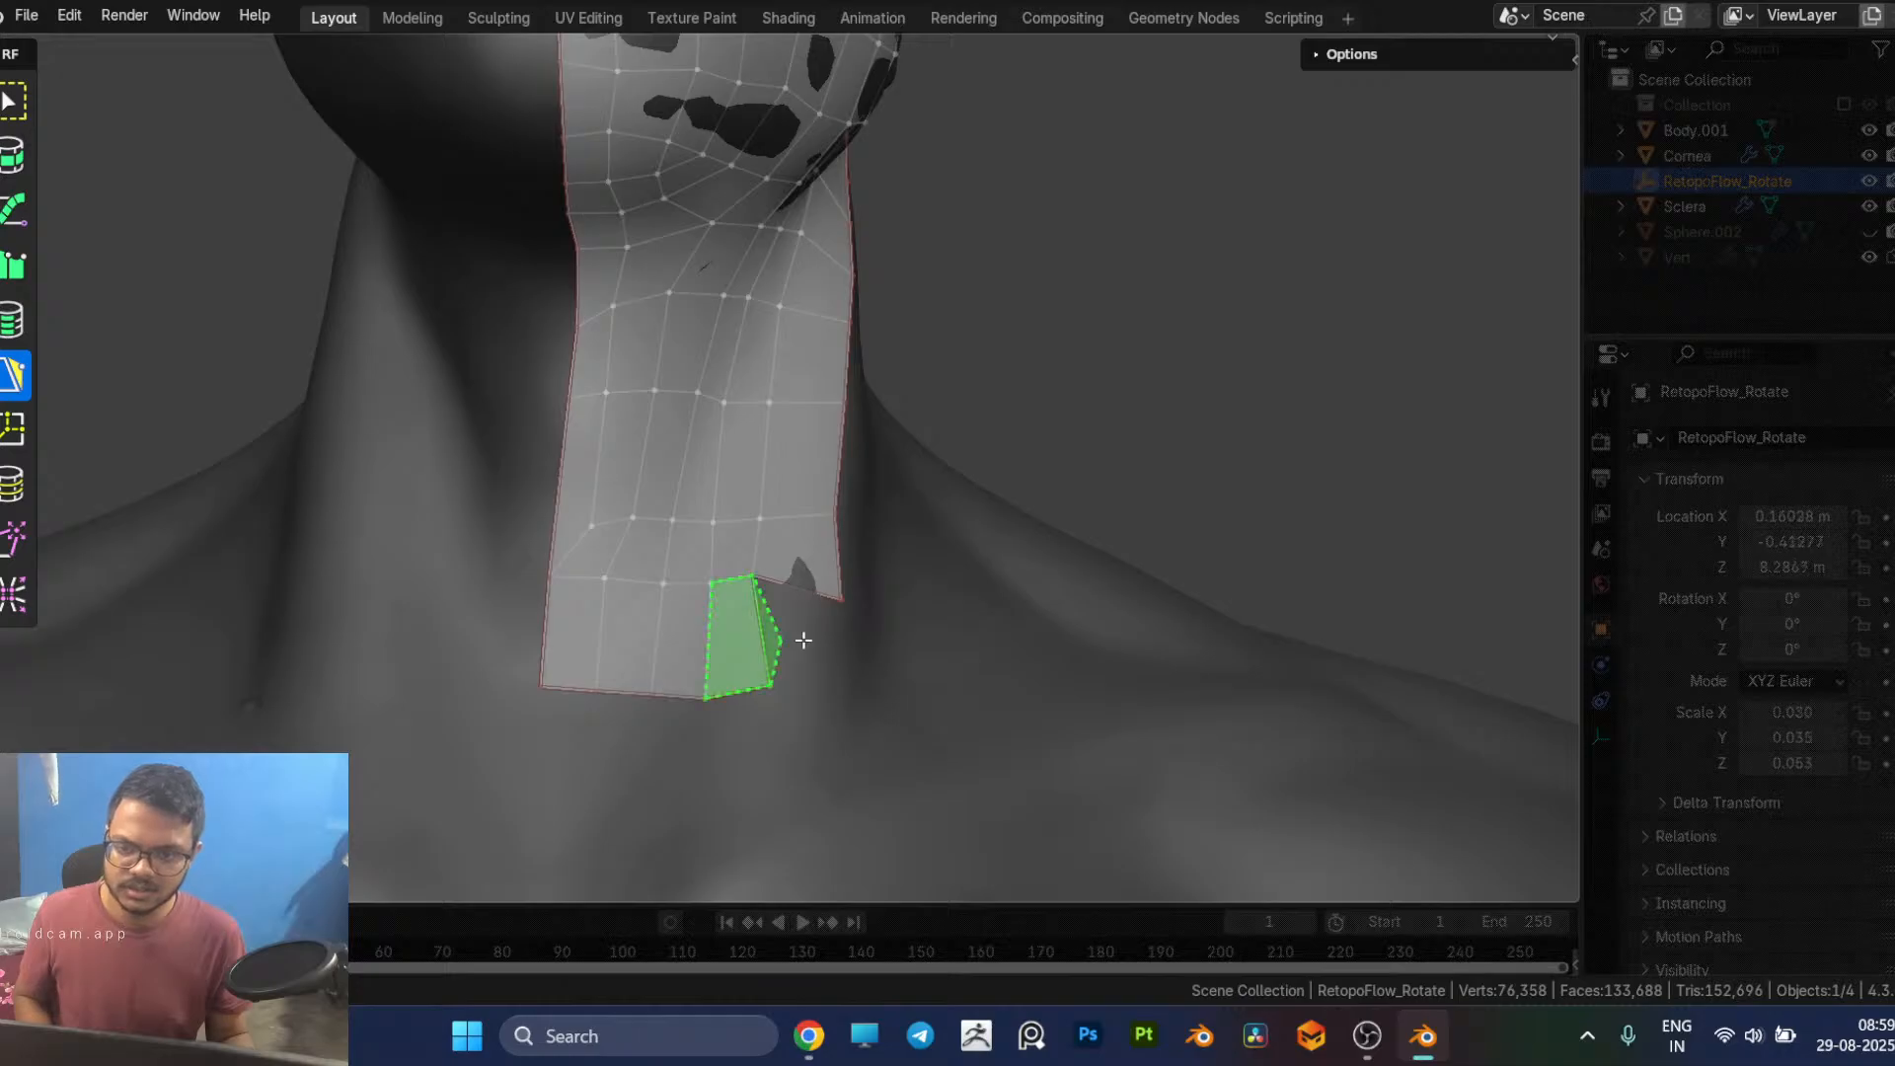
{"action": "left_click", "coordinate": [821, 644], "text": "ctrl"}
{"action": "middle_click_drag", "start_coordinate": [913, 680], "coordinate": [753, 701]}
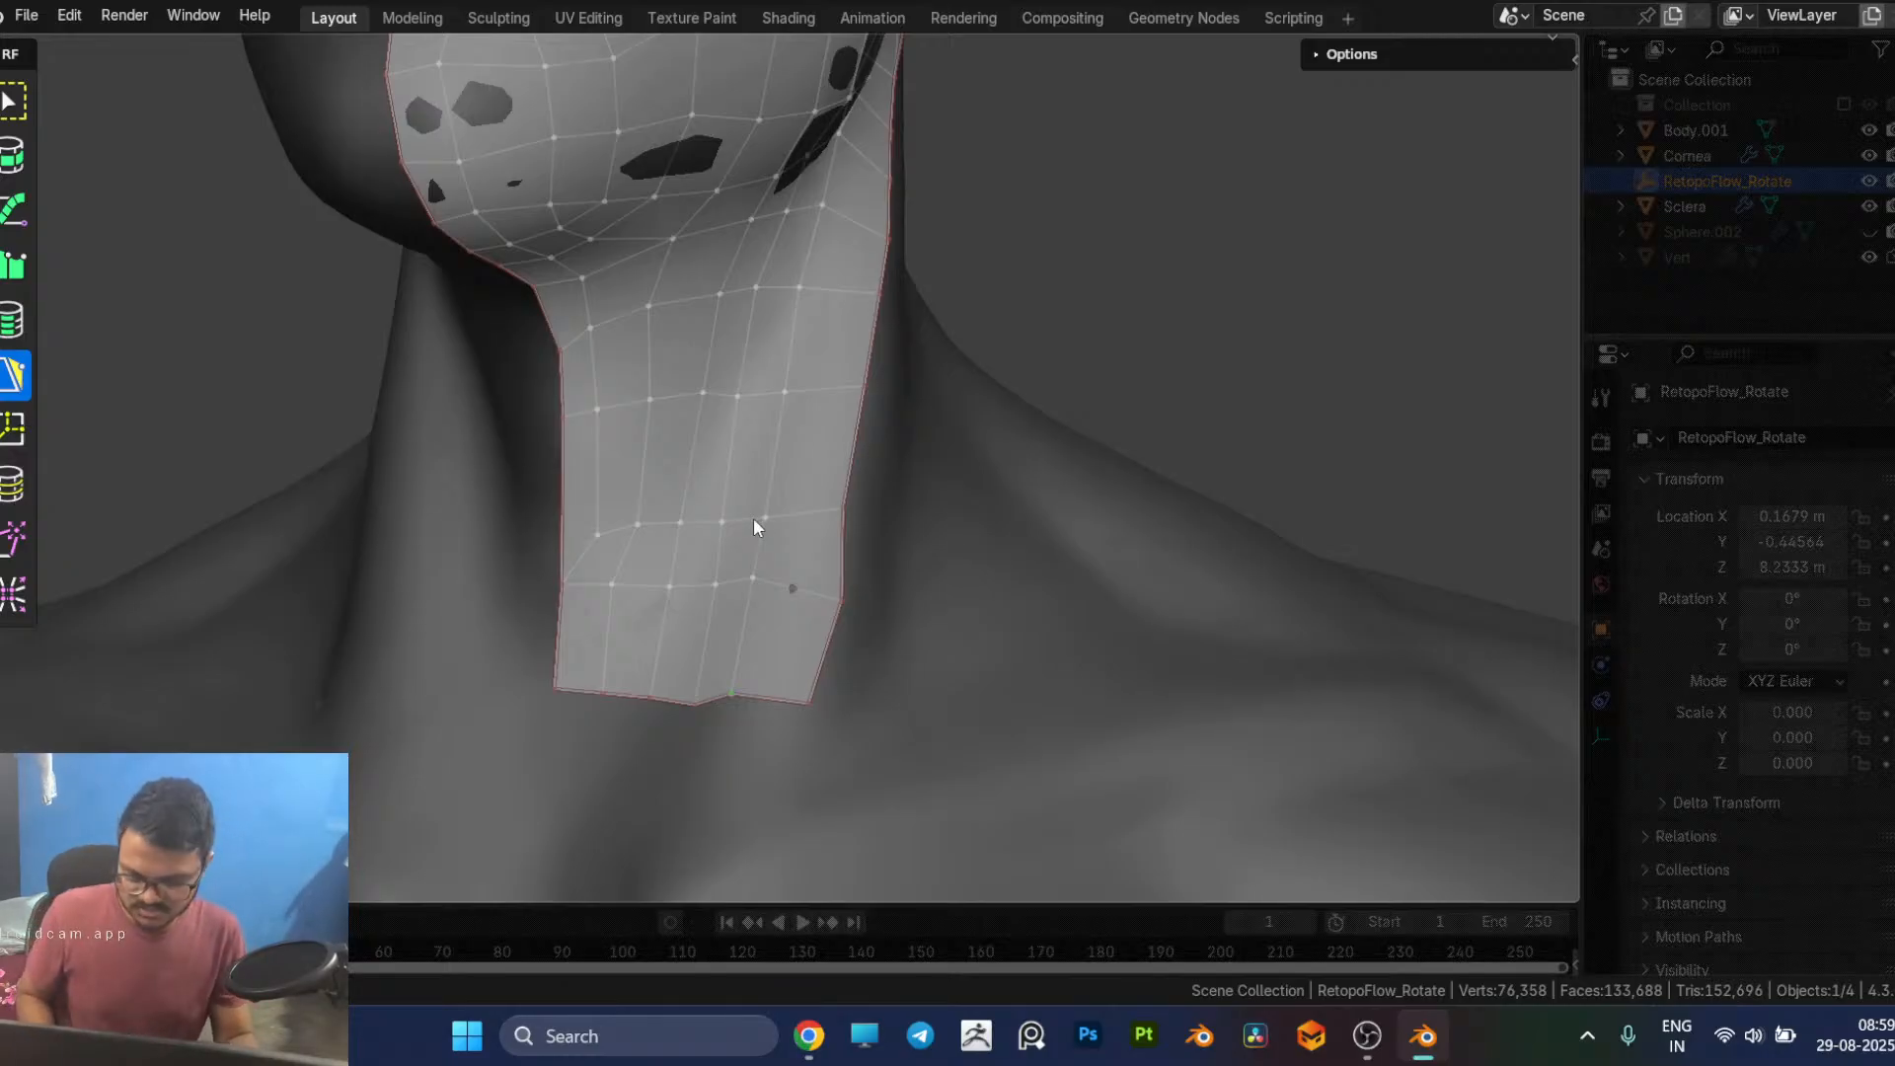
Step: Even out the two lowest inner loops of the neck patch with the Tweak and Relax brushes
{"action": "key", "text": "8"}
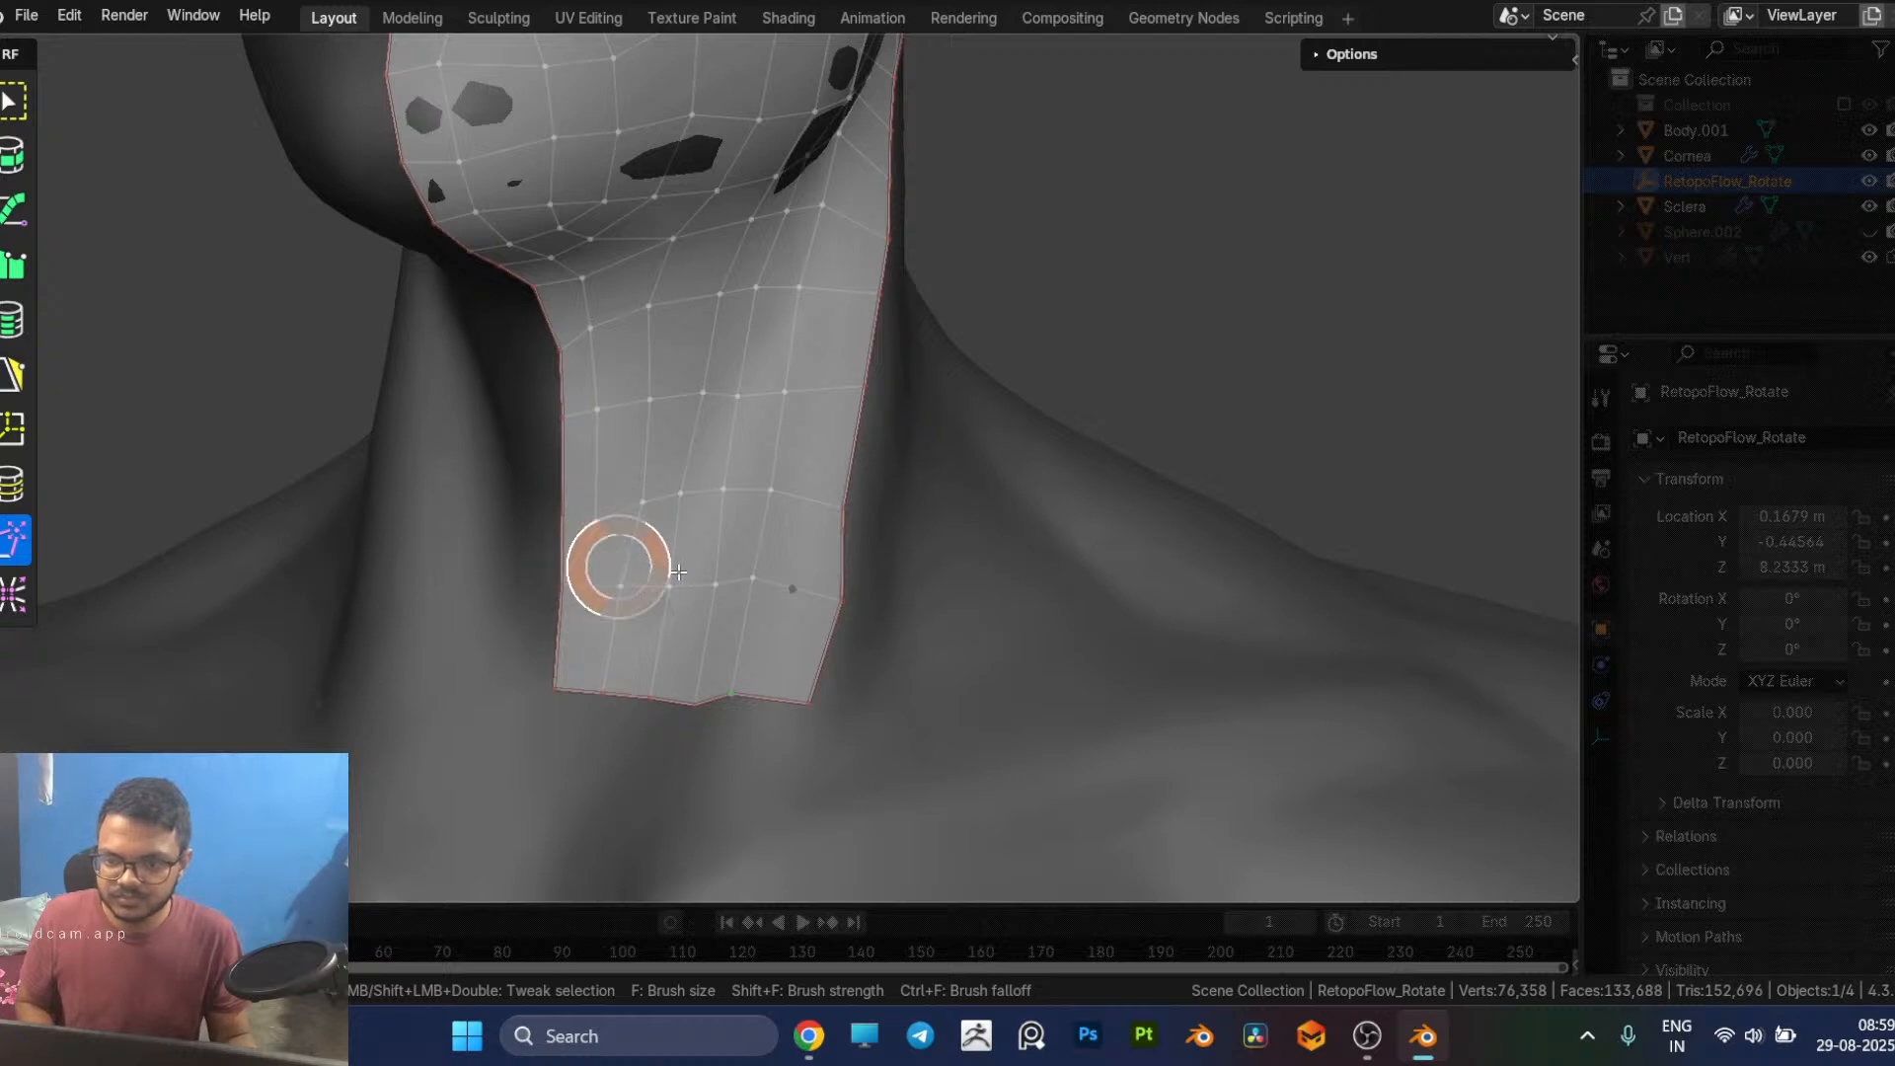
{"action": "key", "text": "e"}
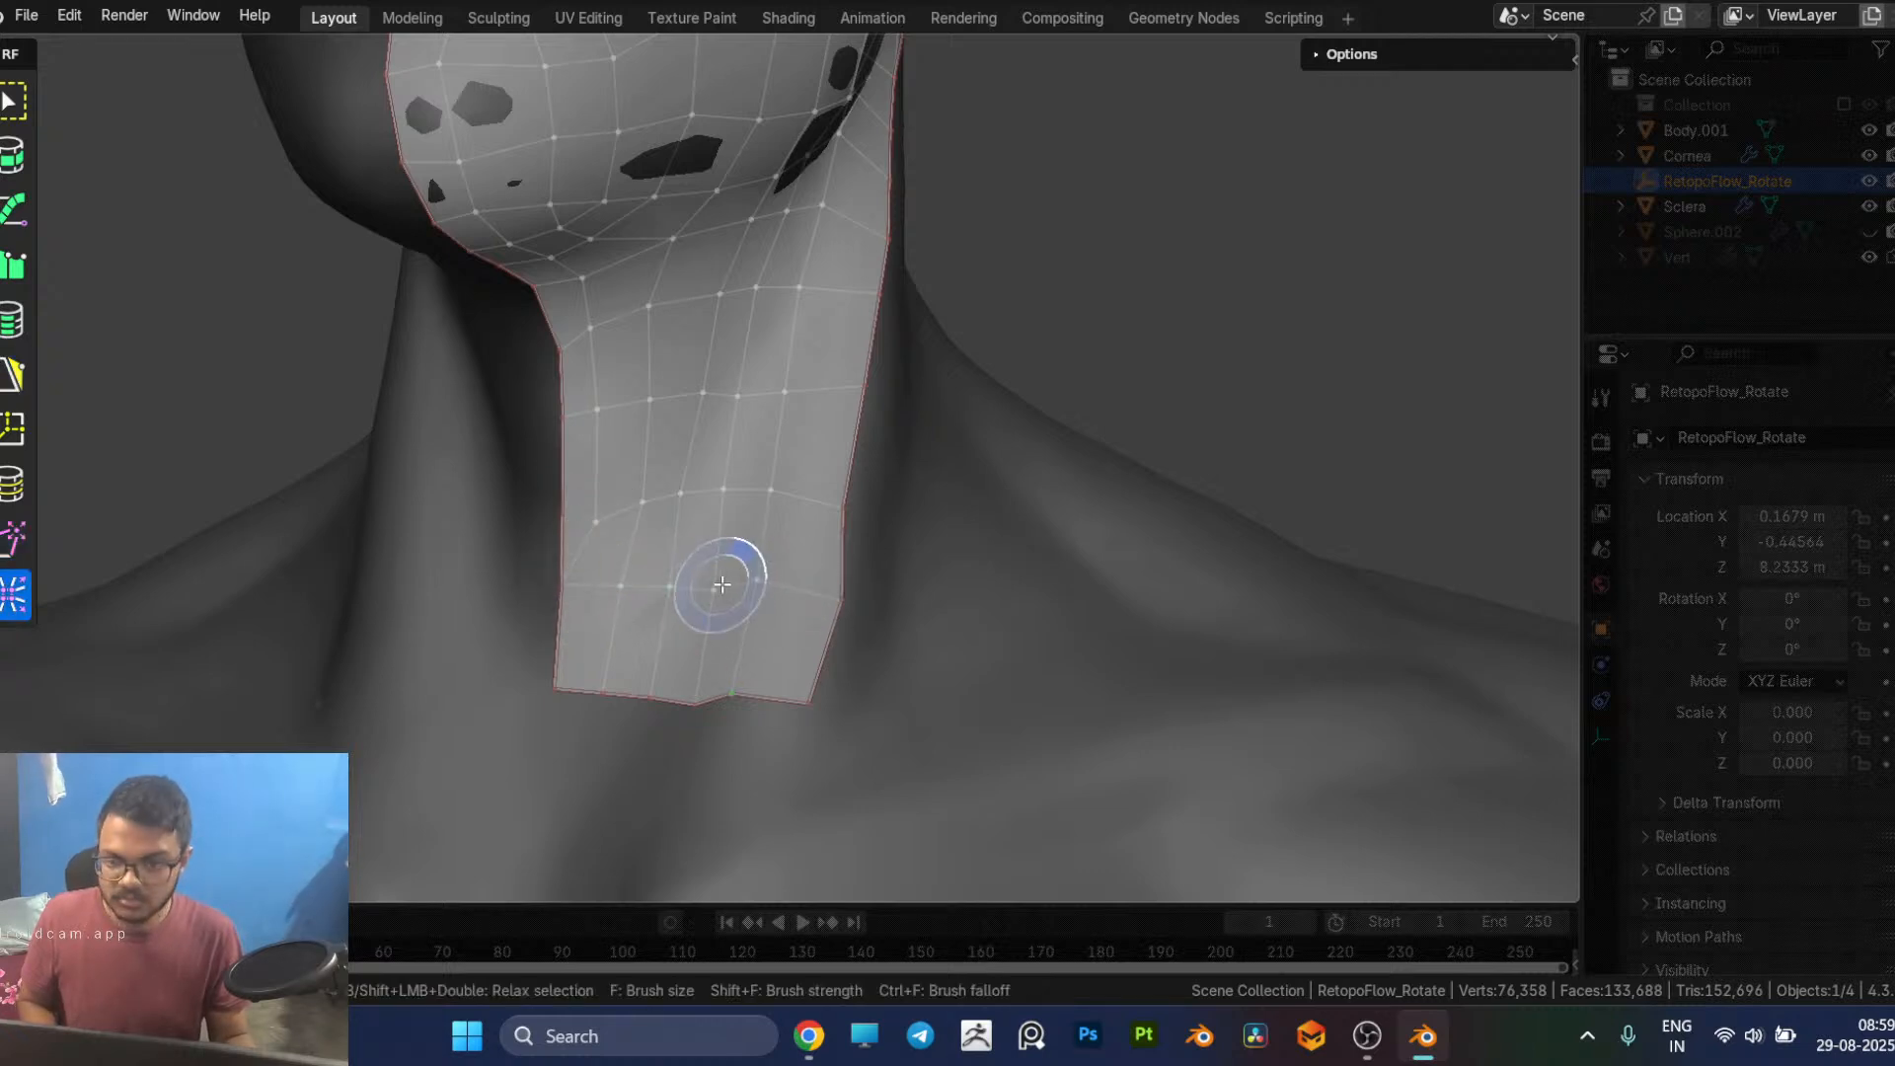
{"action": "key", "text": "5"}
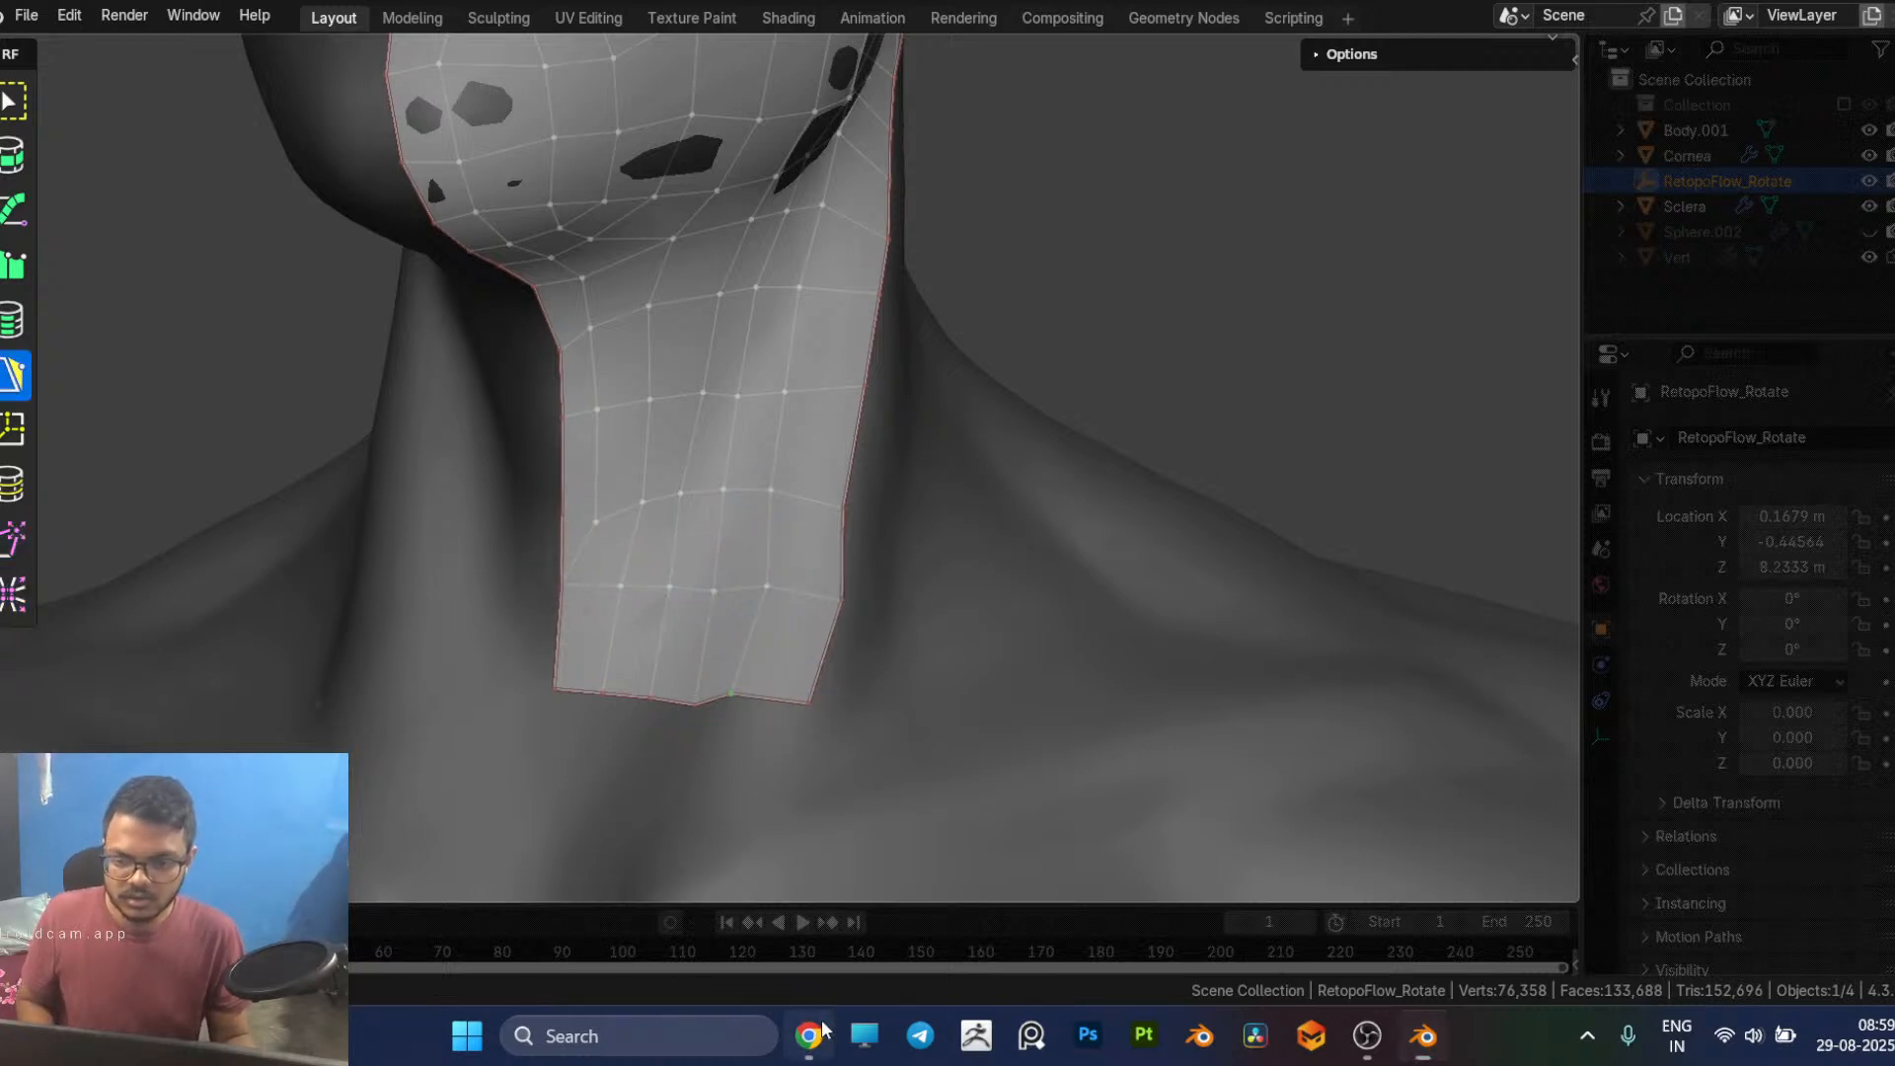
Step: Check the neck retopology reference images in Chrome, and return to Blender to examine the side of the neck below the ear
{"action": "left_click", "coordinate": [809, 1035]}
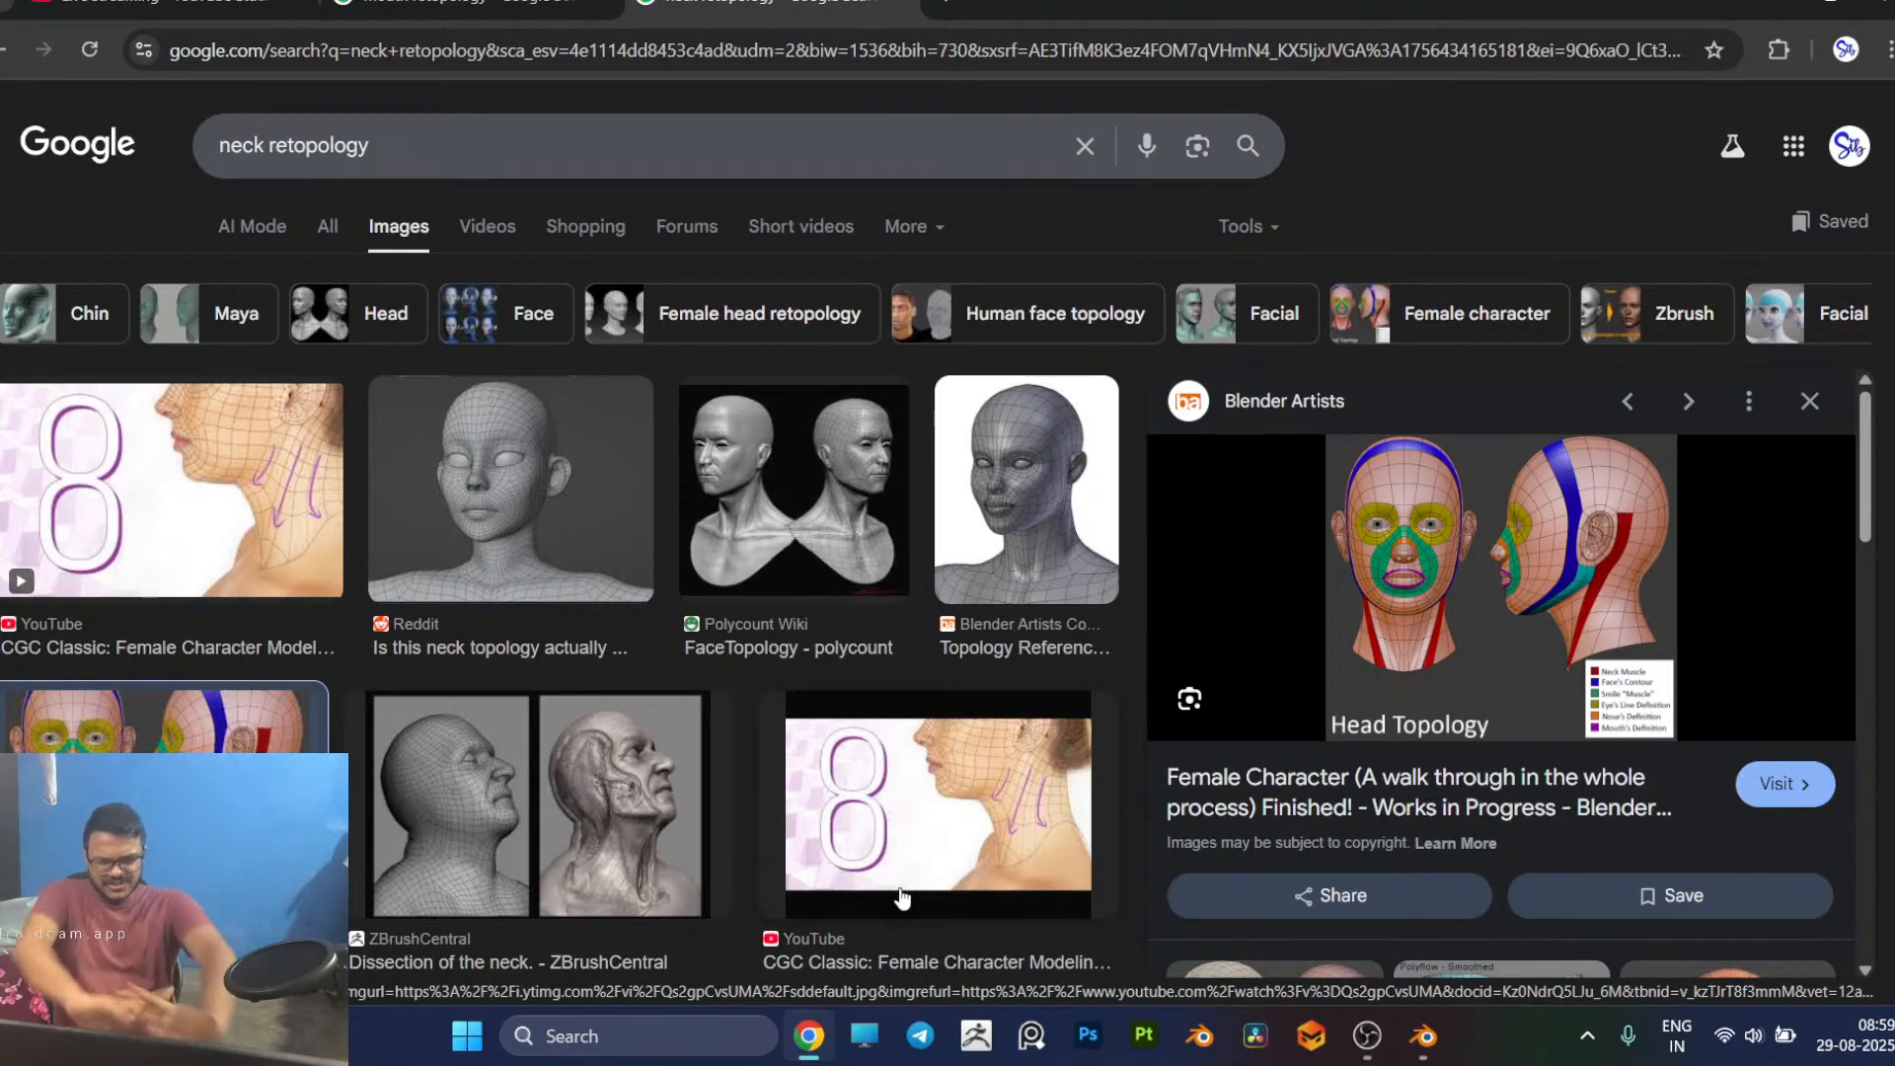
{"action": "key", "text": "alt+Tab"}
{"action": "middle_click_drag", "start_coordinate": [1090, 413], "coordinate": [1016, 402]}
{"action": "scroll", "coordinate": [1165, 318], "scroll_direction": "down", "scroll_amount": 5}
{"action": "scroll", "coordinate": [991, 274], "scroll_direction": "up", "scroll_amount": 3}
{"action": "middle_click_drag", "start_coordinate": [991, 274], "coordinate": [905, 424]}
{"action": "scroll", "coordinate": [904, 424], "scroll_direction": "up", "scroll_amount": 2}
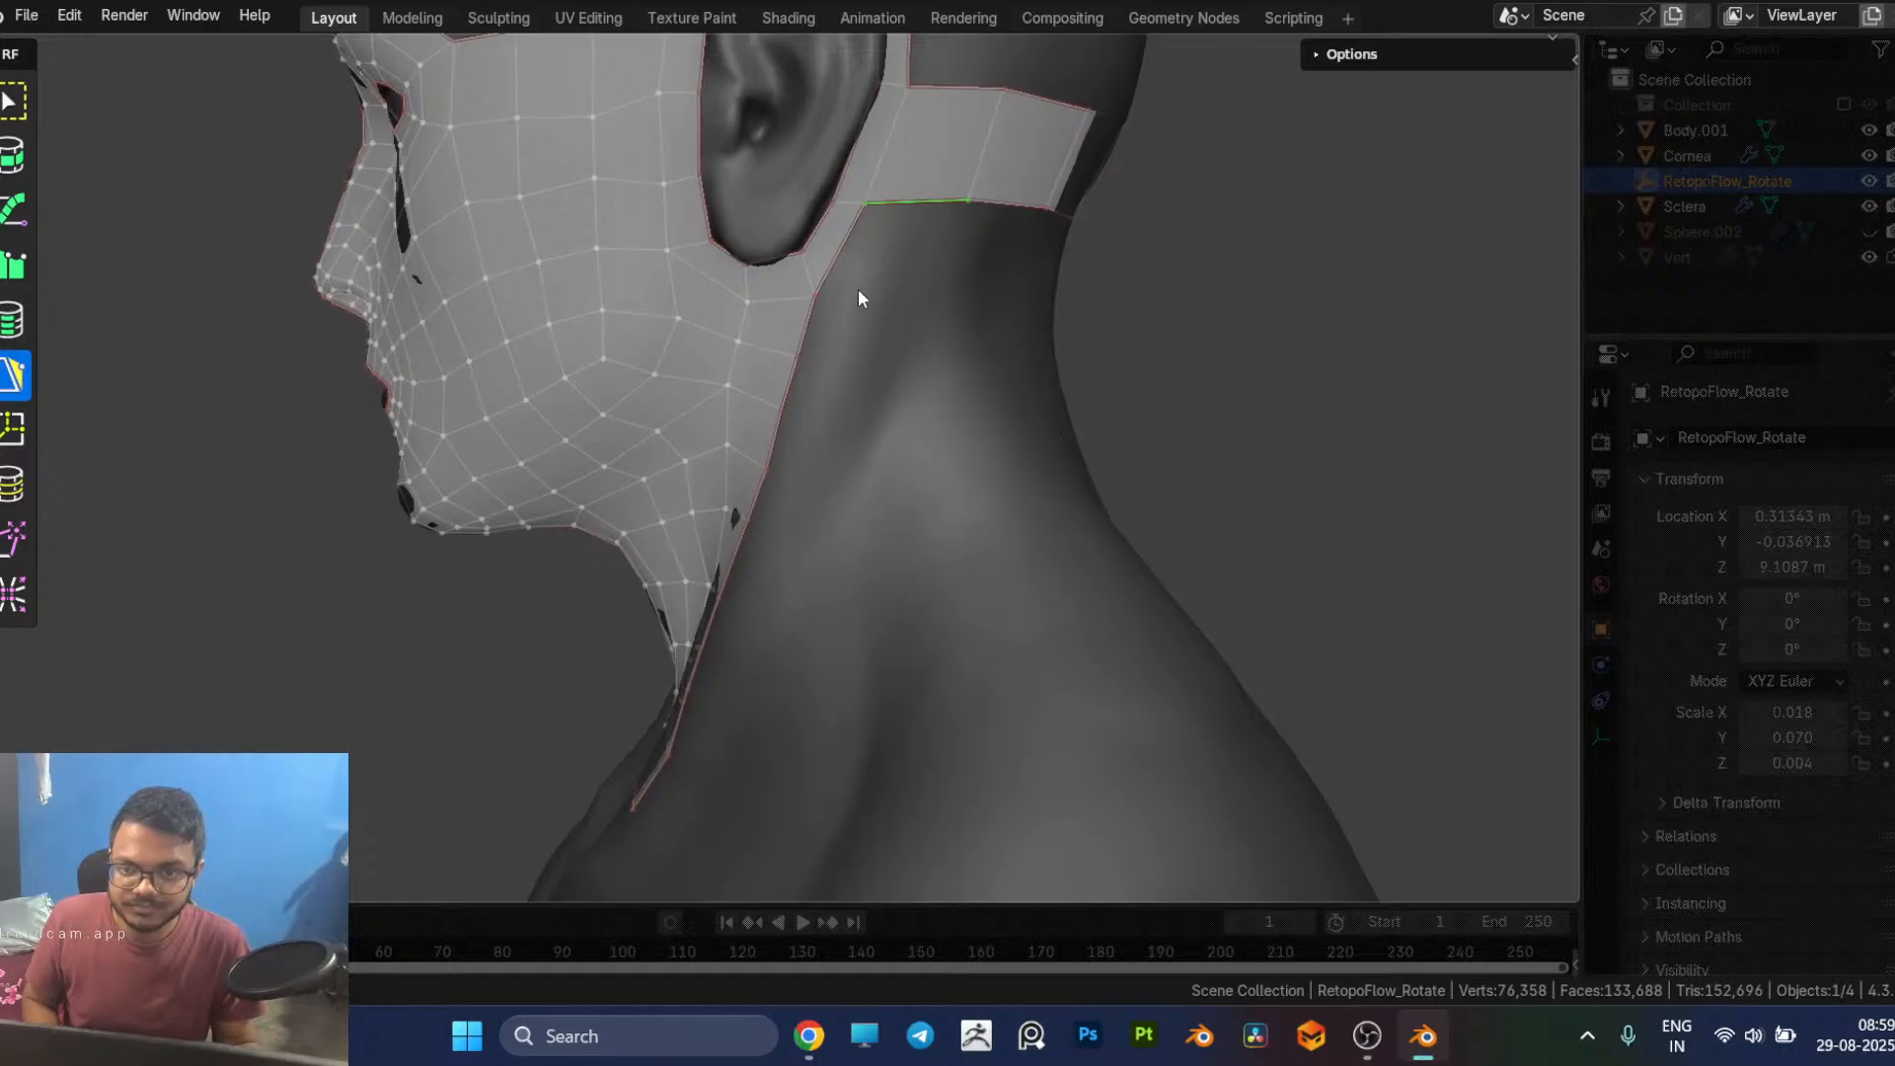
Step: Add a quad between the jaw's back border and the strip behind the ear, and raise its lower corner vertex
{"action": "left_click", "coordinate": [849, 313]}
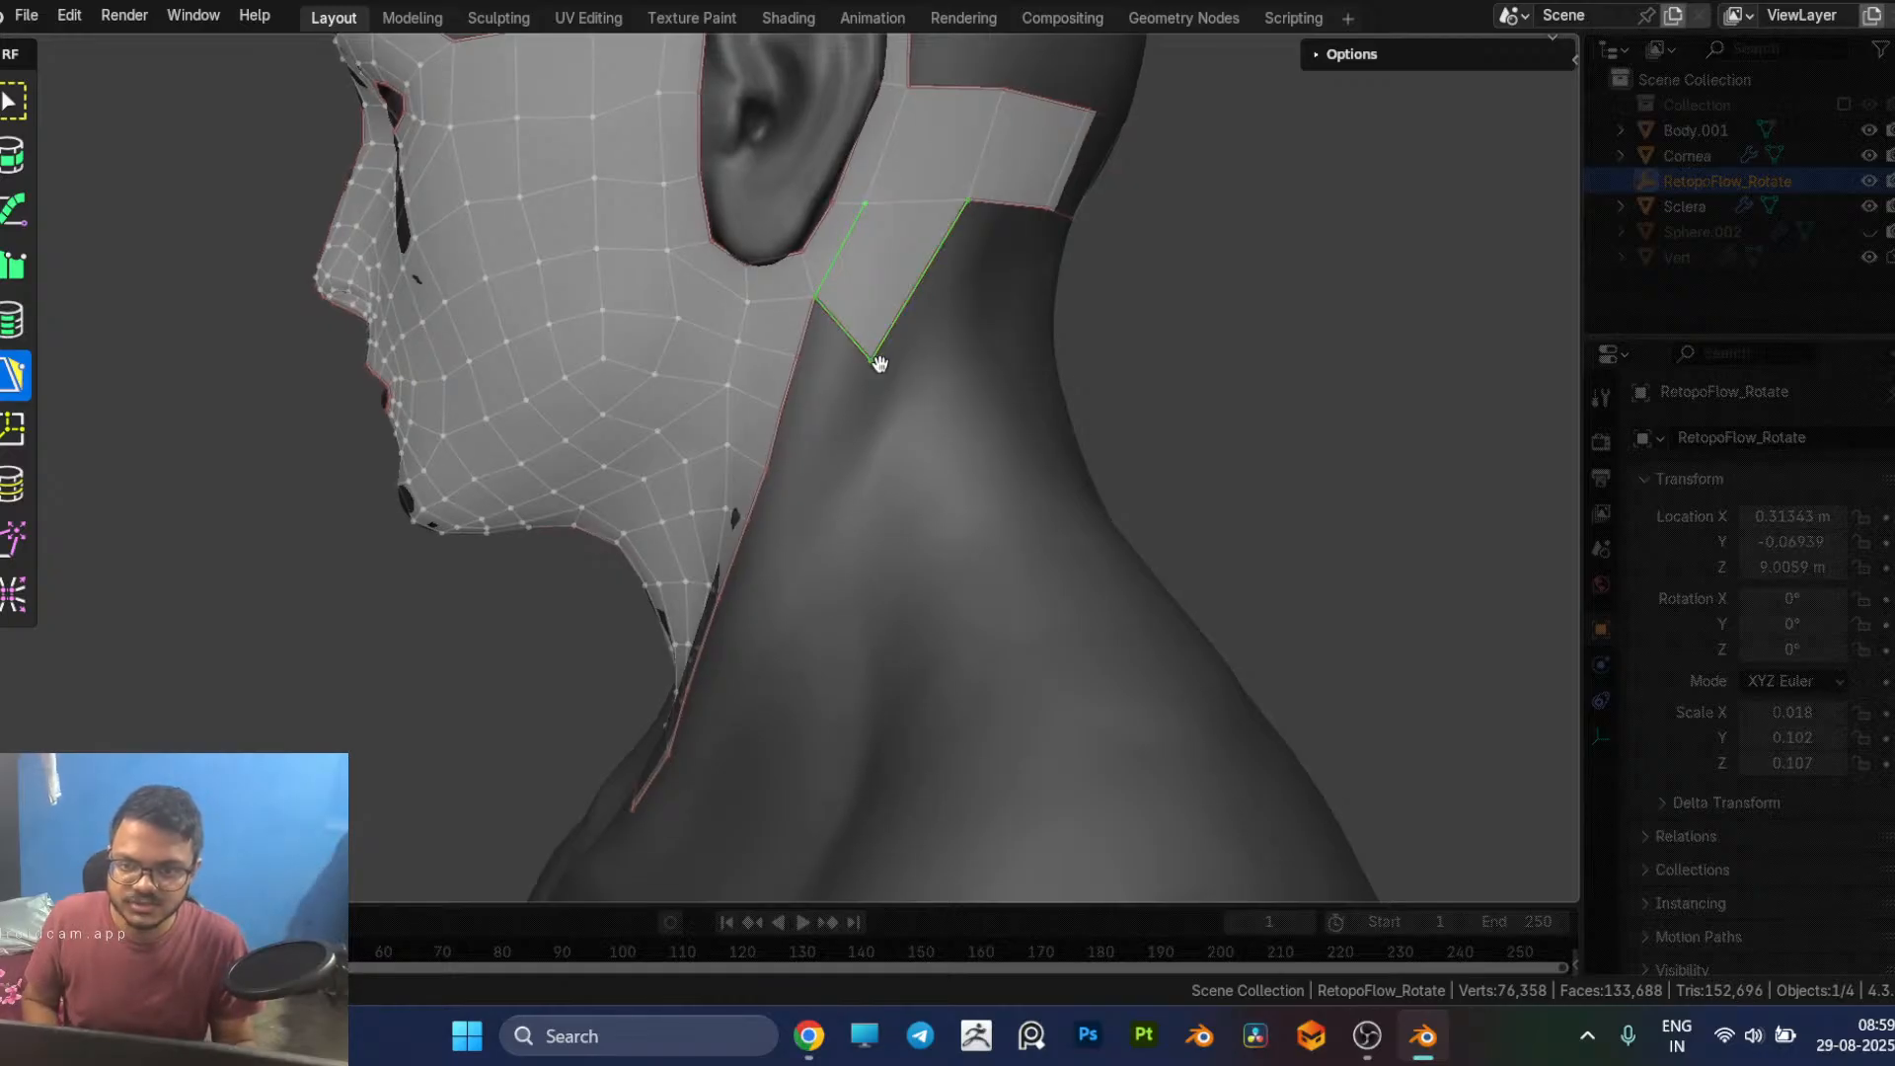
{"action": "left_click_drag", "start_coordinate": [871, 359], "coordinate": [916, 281]}
{"action": "mouse_move", "coordinate": [990, 337]}
{"action": "middle_mouse_down"}
{"action": "mouse_move", "coordinate": [920, 332]}
{"action": "mouse_move", "coordinate": [999, 336]}
{"action": "middle_mouse_up"}
{"action": "middle_click_drag", "start_coordinate": [862, 341], "coordinate": [885, 372]}
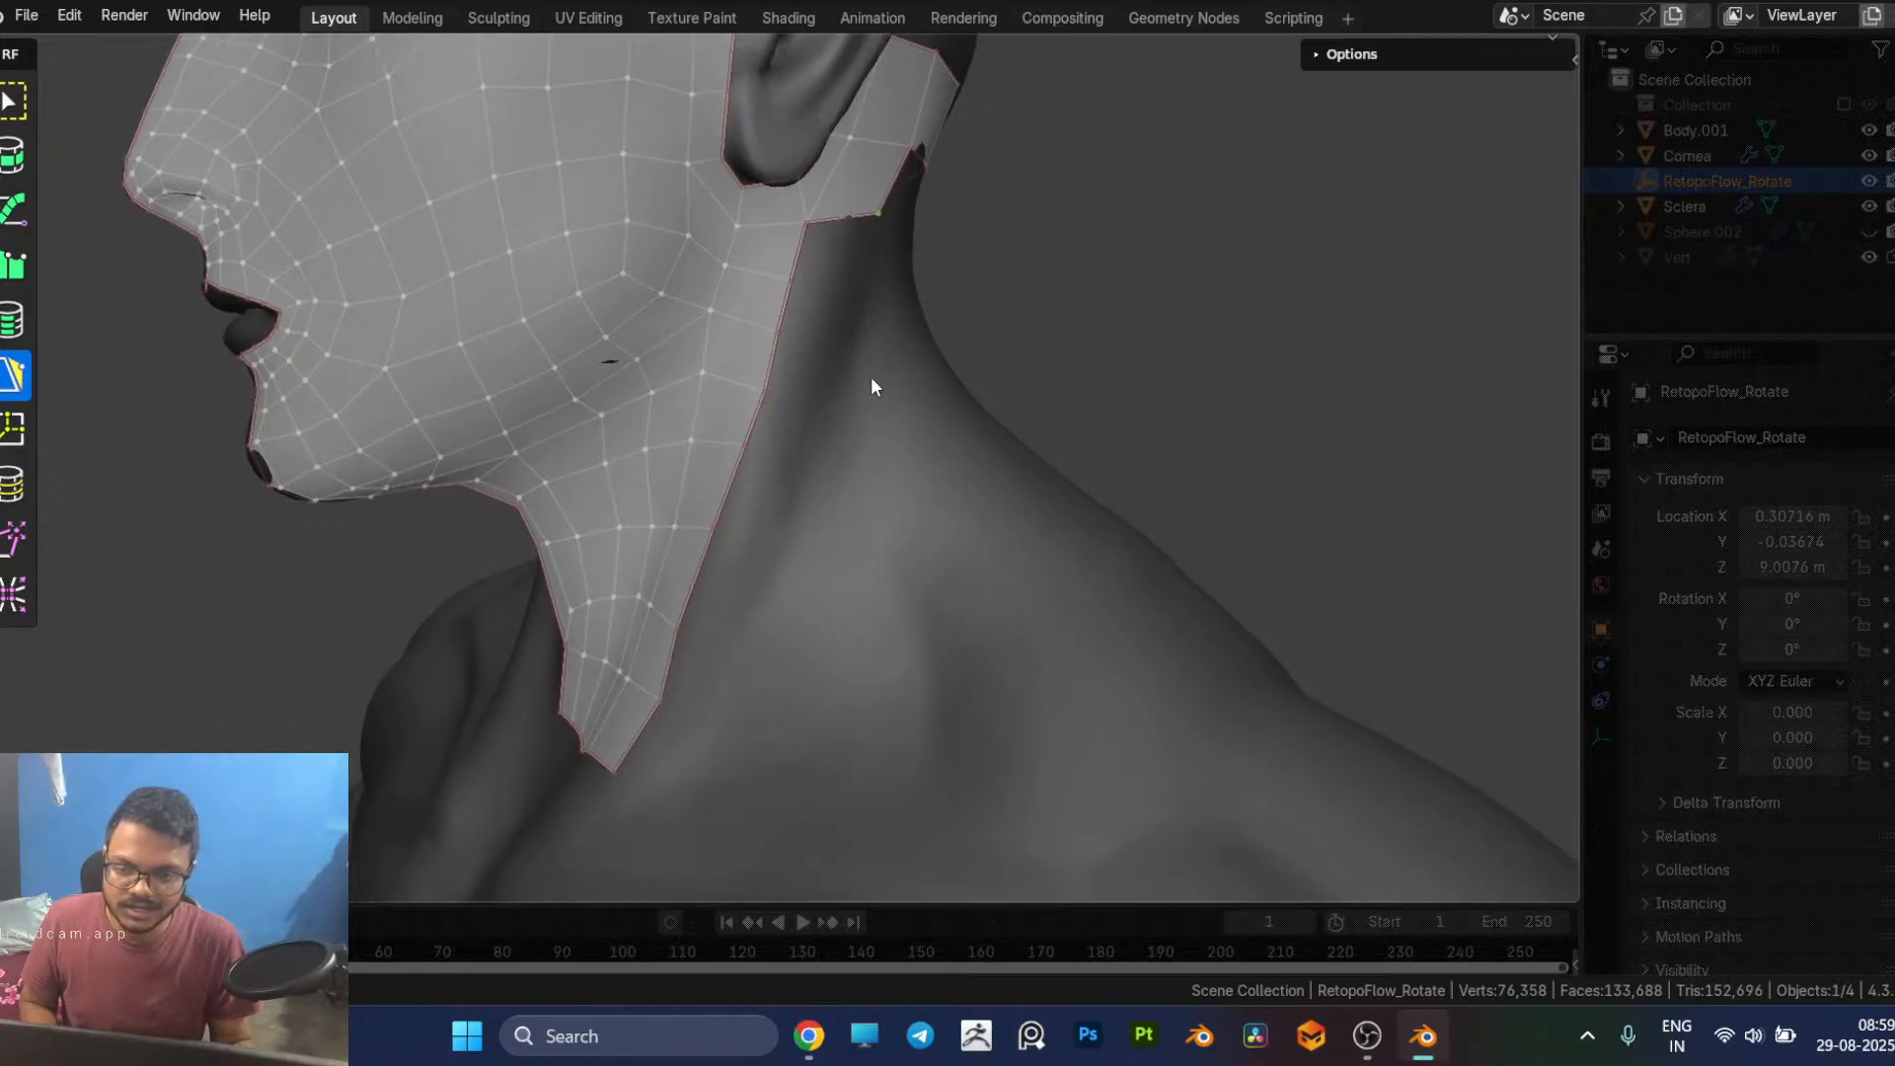
Step: Add five quads up the back border of the side neck patch, starting from its lowest edge
{"action": "middle_click_drag", "start_coordinate": [691, 654], "coordinate": [749, 697]}
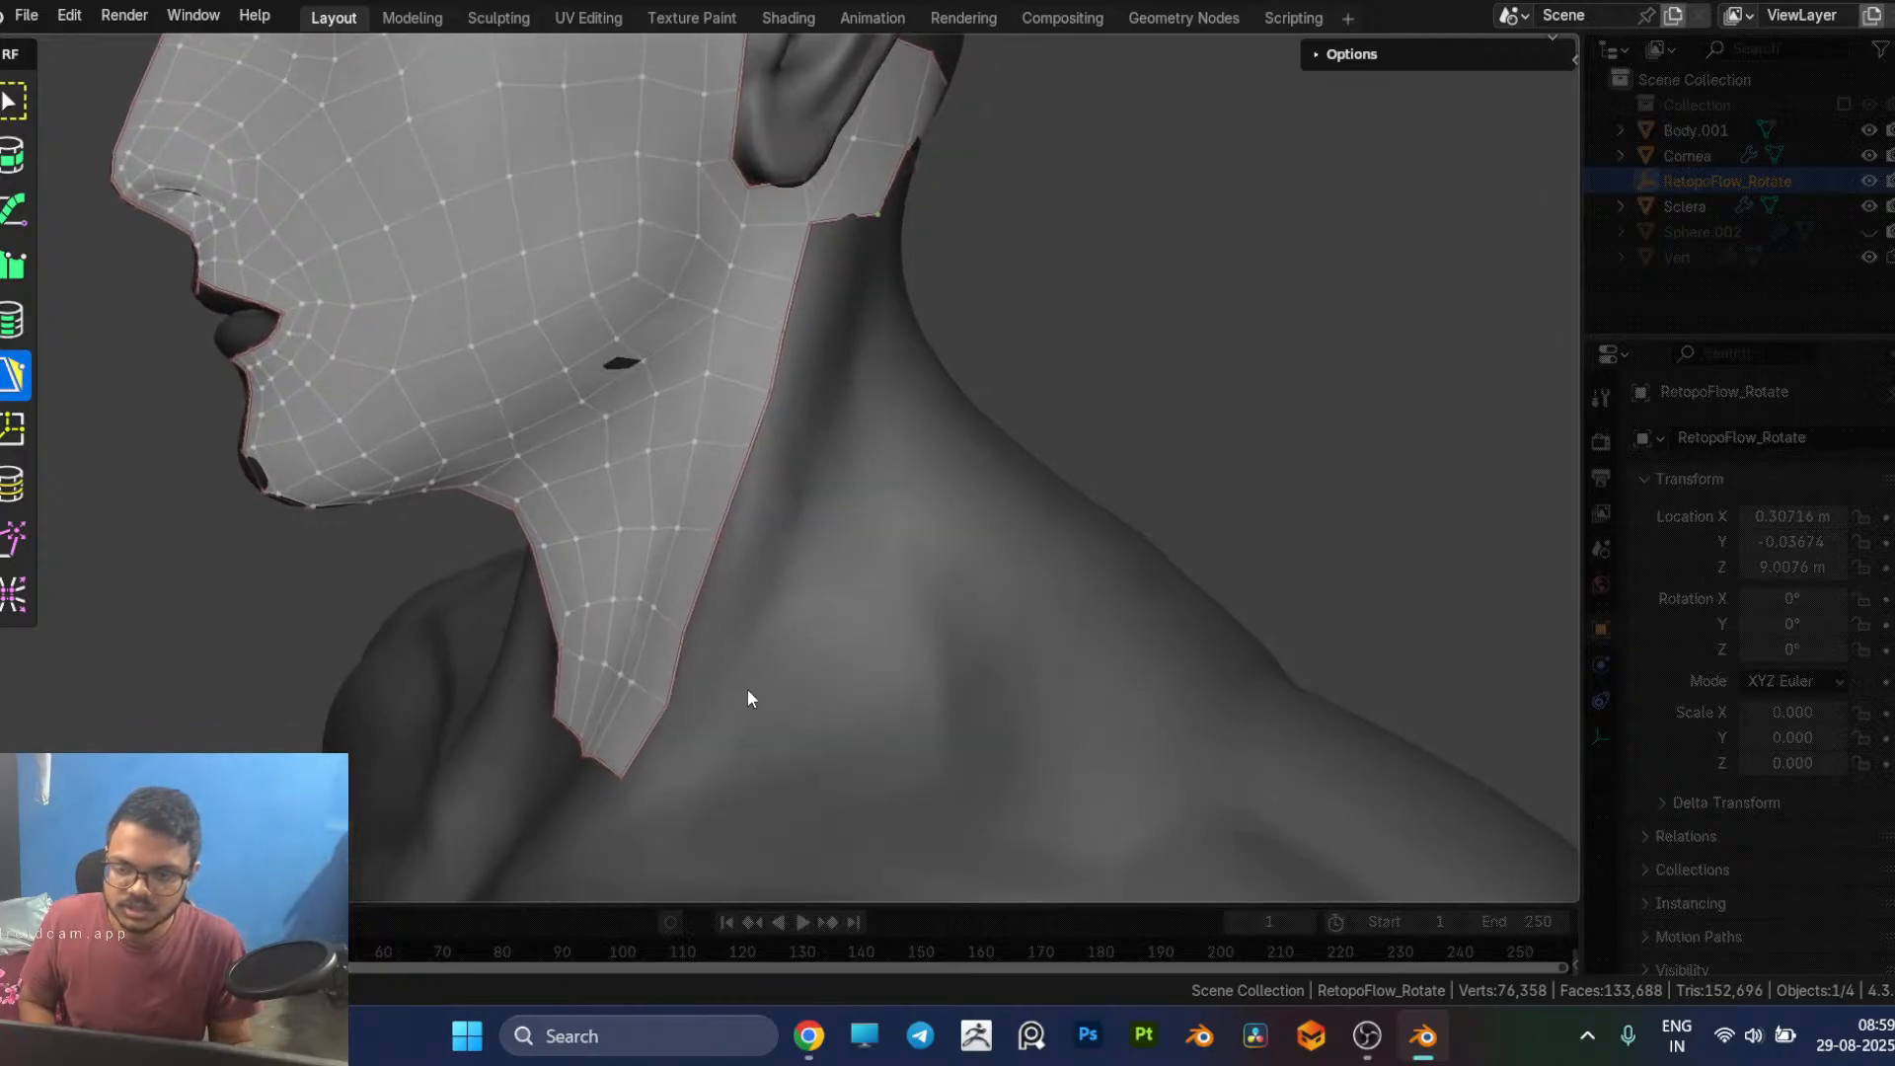
{"action": "left_click", "coordinate": [708, 737], "text": "ctrl"}
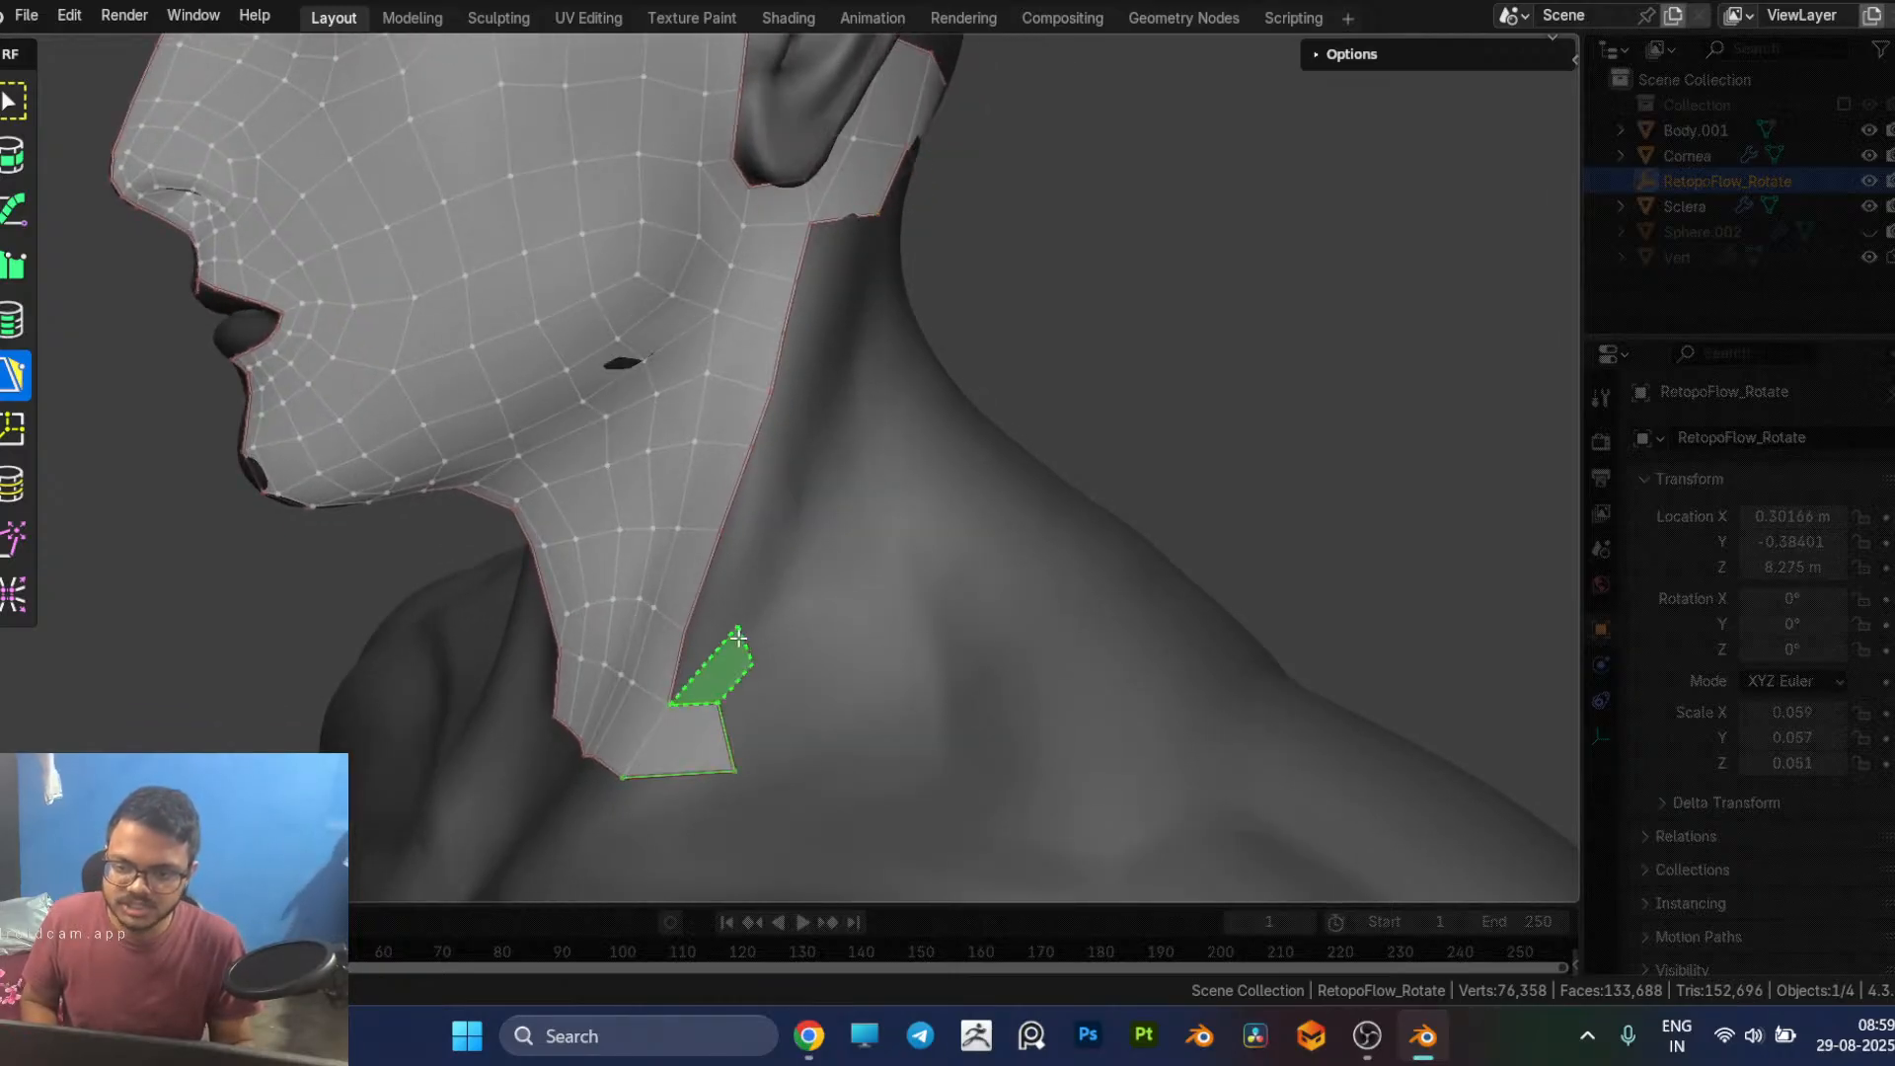
{"action": "left_click", "coordinate": [696, 637], "text": "ctrl"}
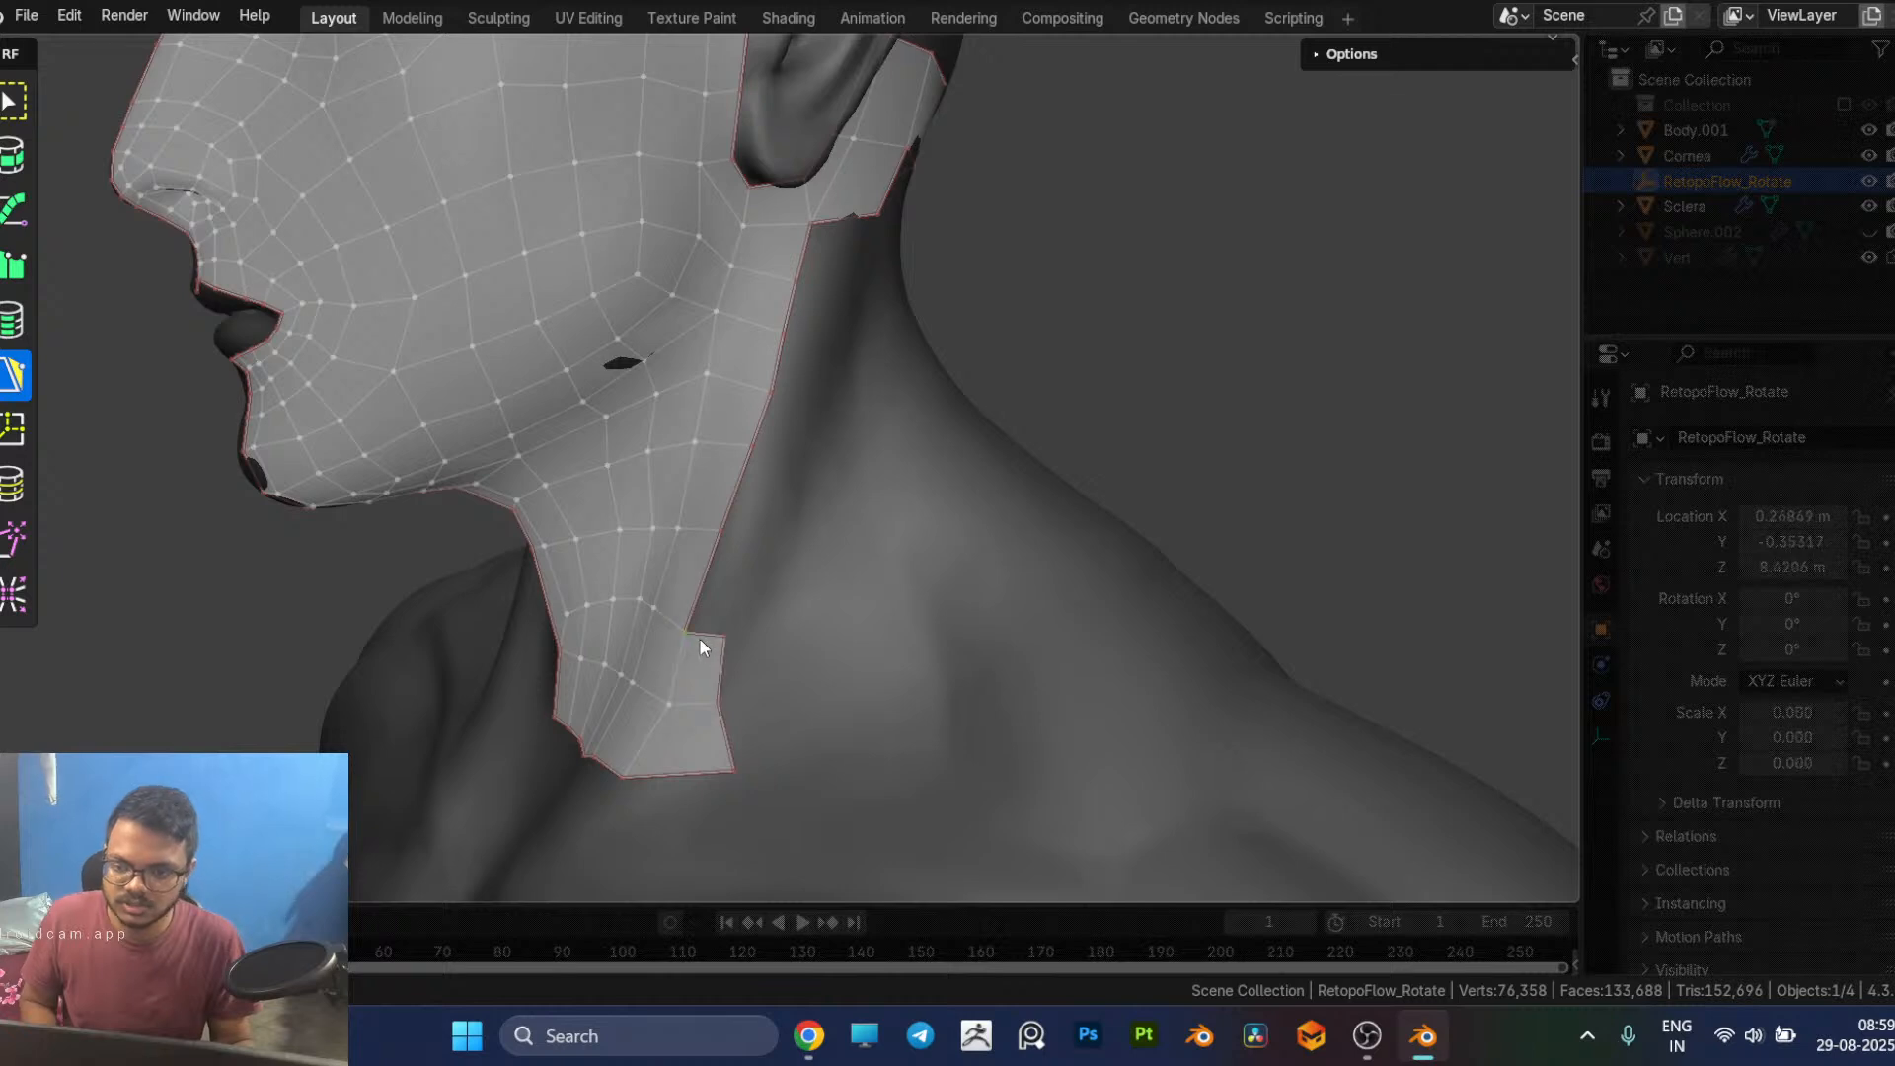
{"action": "middle_click_drag", "start_coordinate": [726, 638], "coordinate": [678, 644]}
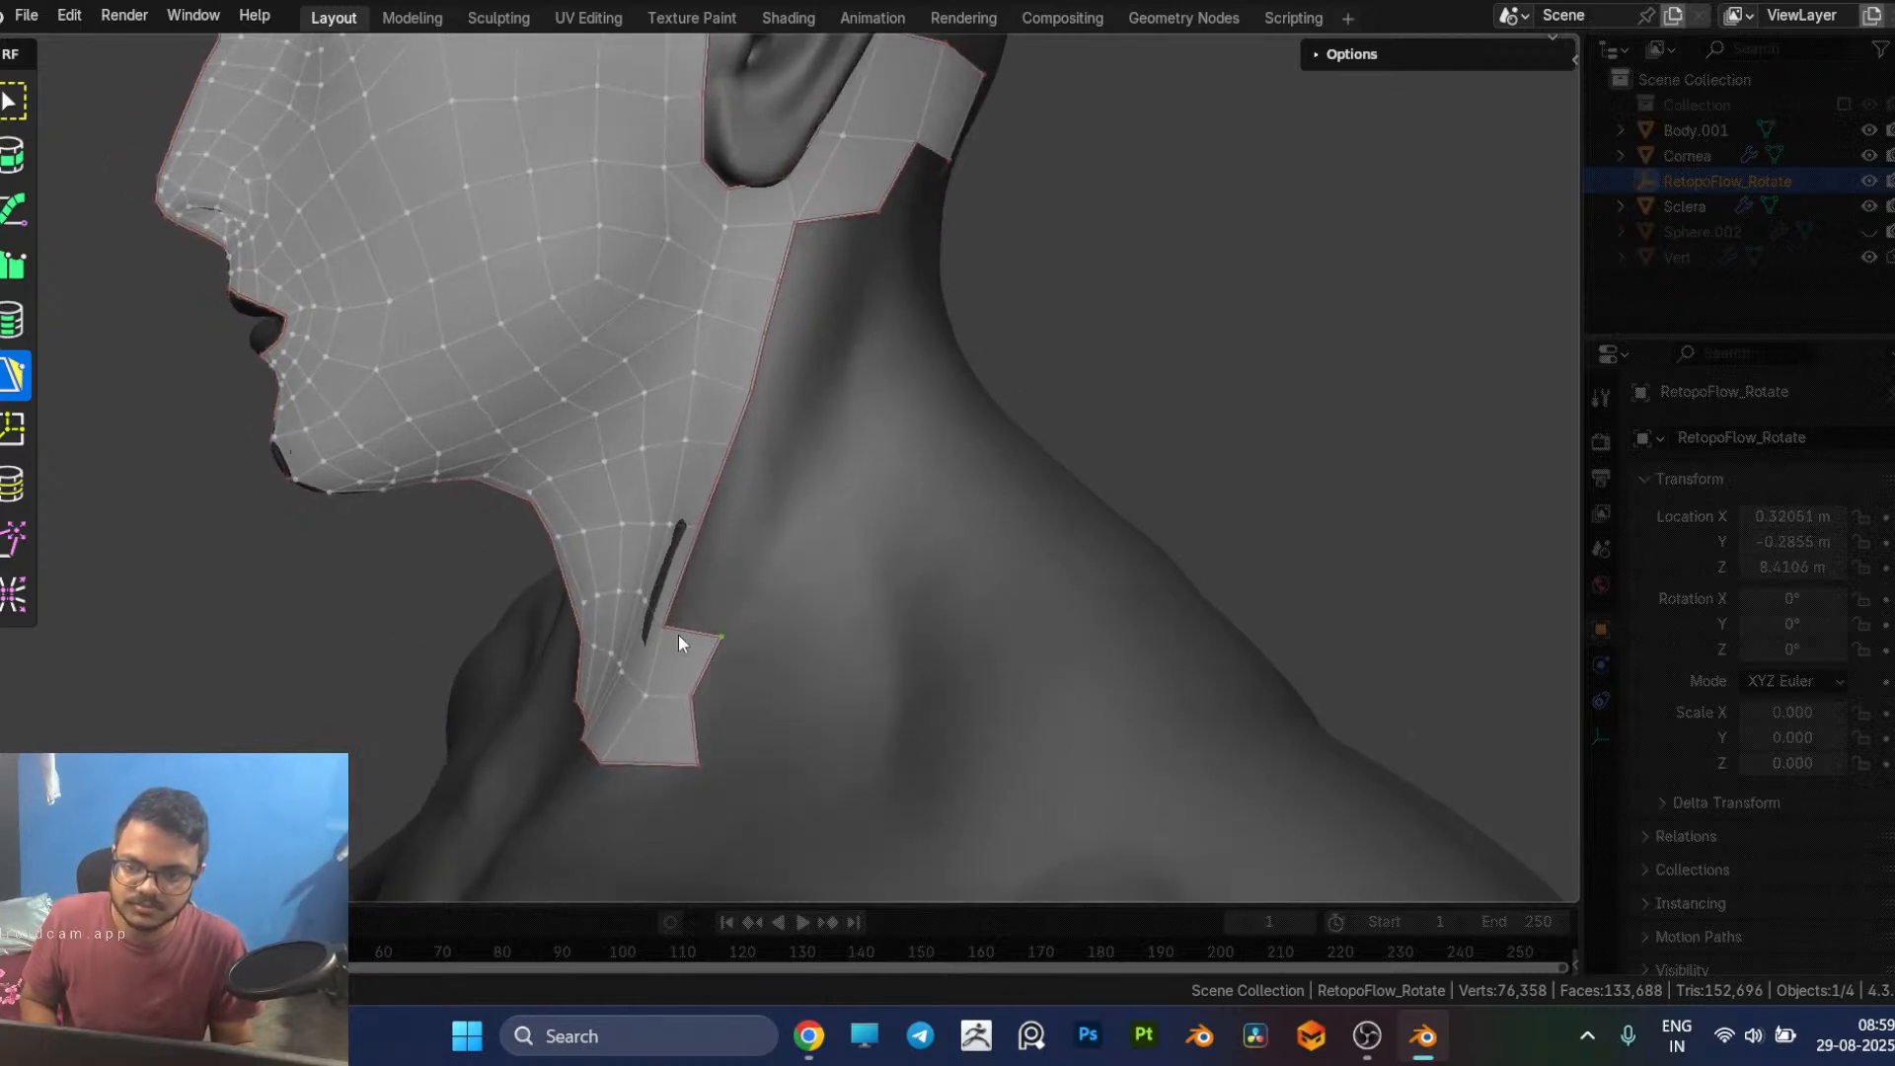
{"action": "left_click", "coordinate": [731, 537]}
{"action": "left_click", "coordinate": [757, 467]}
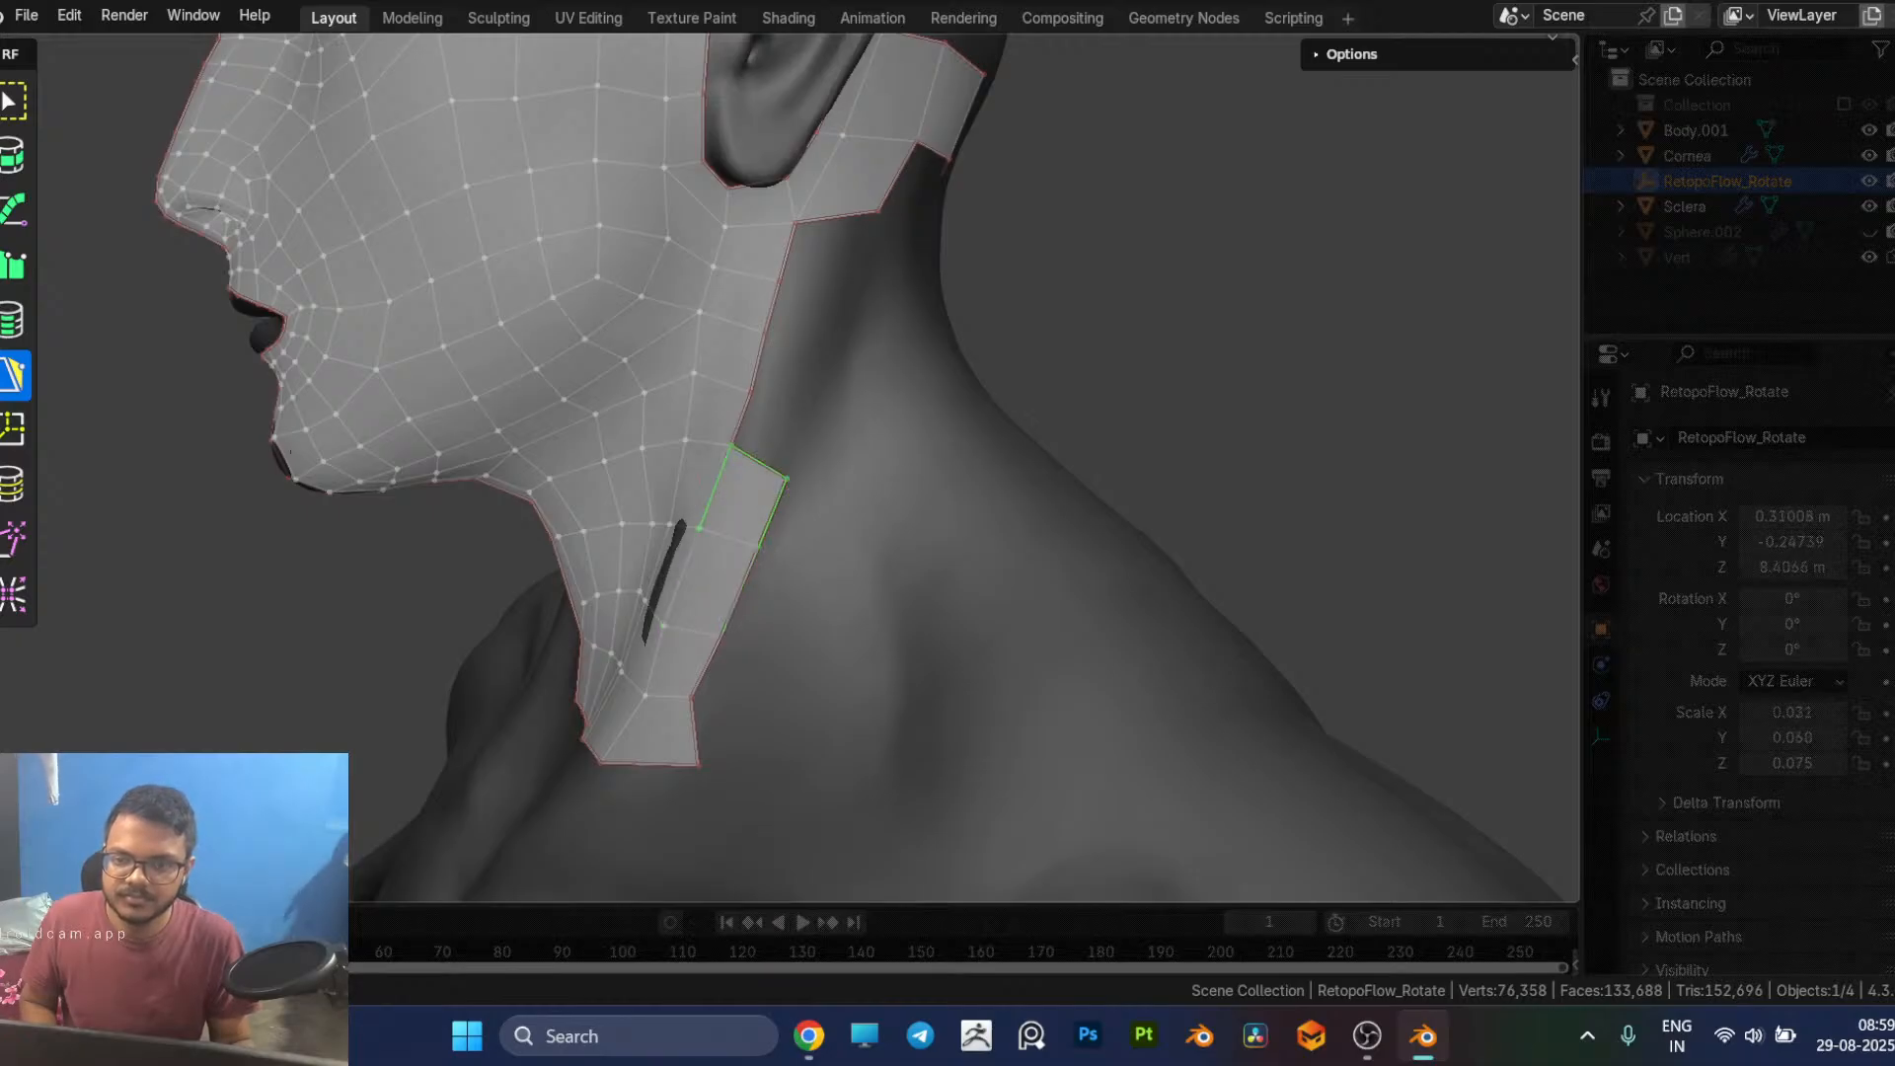
{"action": "left_click", "coordinate": [789, 385]}
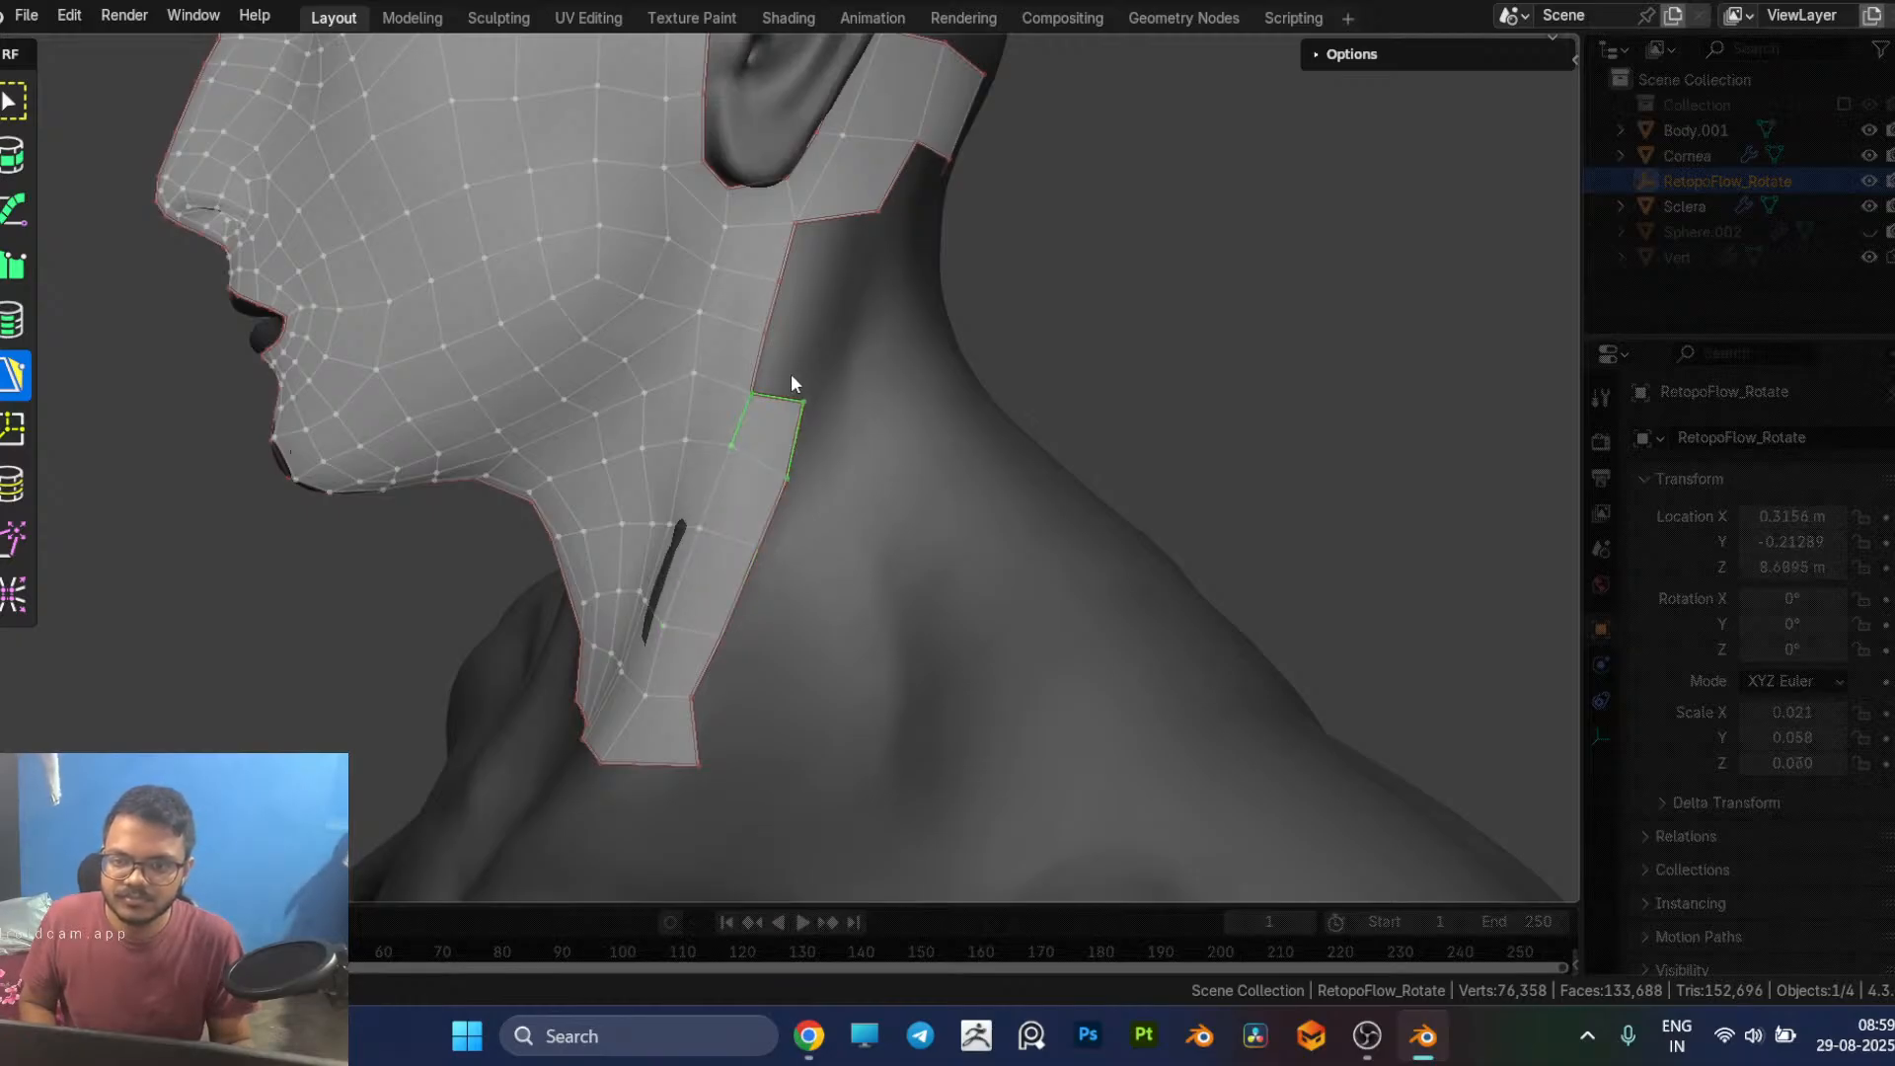
Step: Continue the side neck column up to the quad below the ear and close the remaining gap against the jaw border
{"action": "left_click", "coordinate": [799, 345]}
{"action": "middle_click_drag", "start_coordinate": [799, 345], "coordinate": [775, 306]}
{"action": "left_click", "coordinate": [815, 279]}
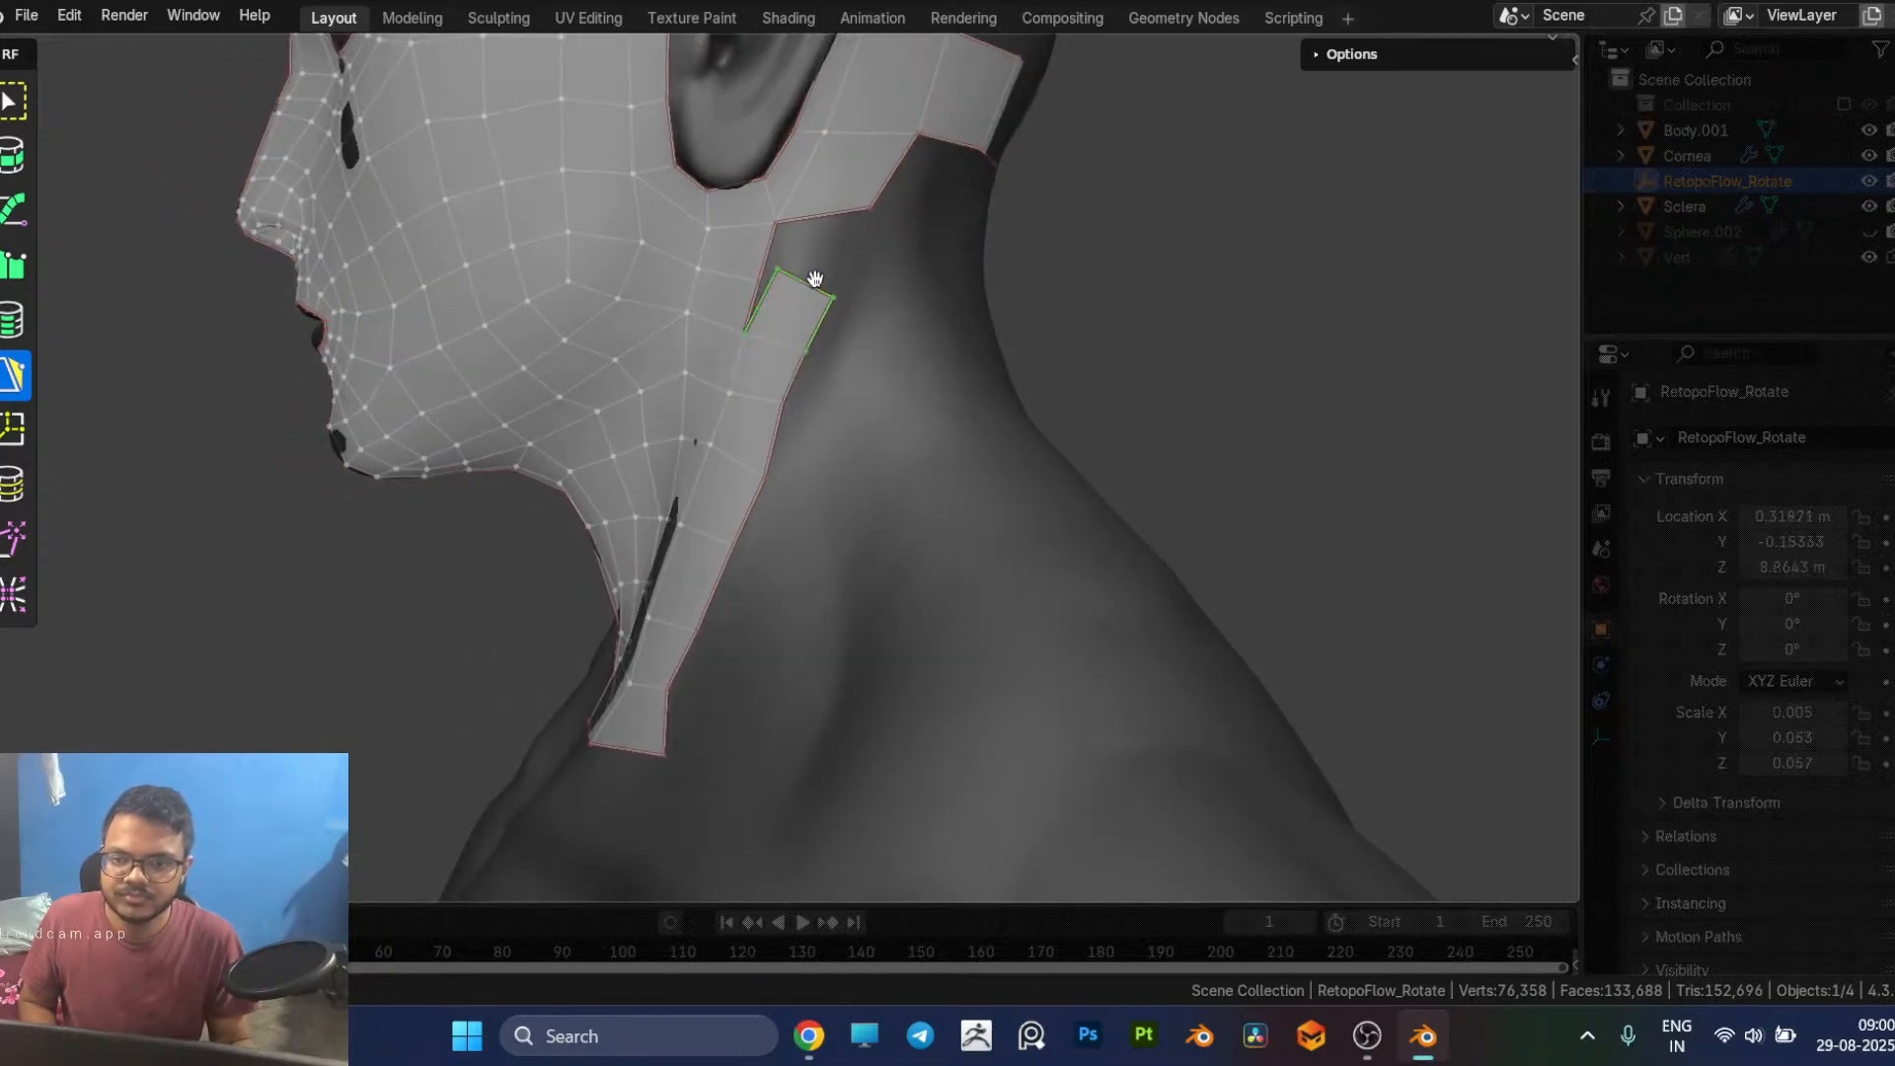
{"action": "key", "text": "ctrl+z"}
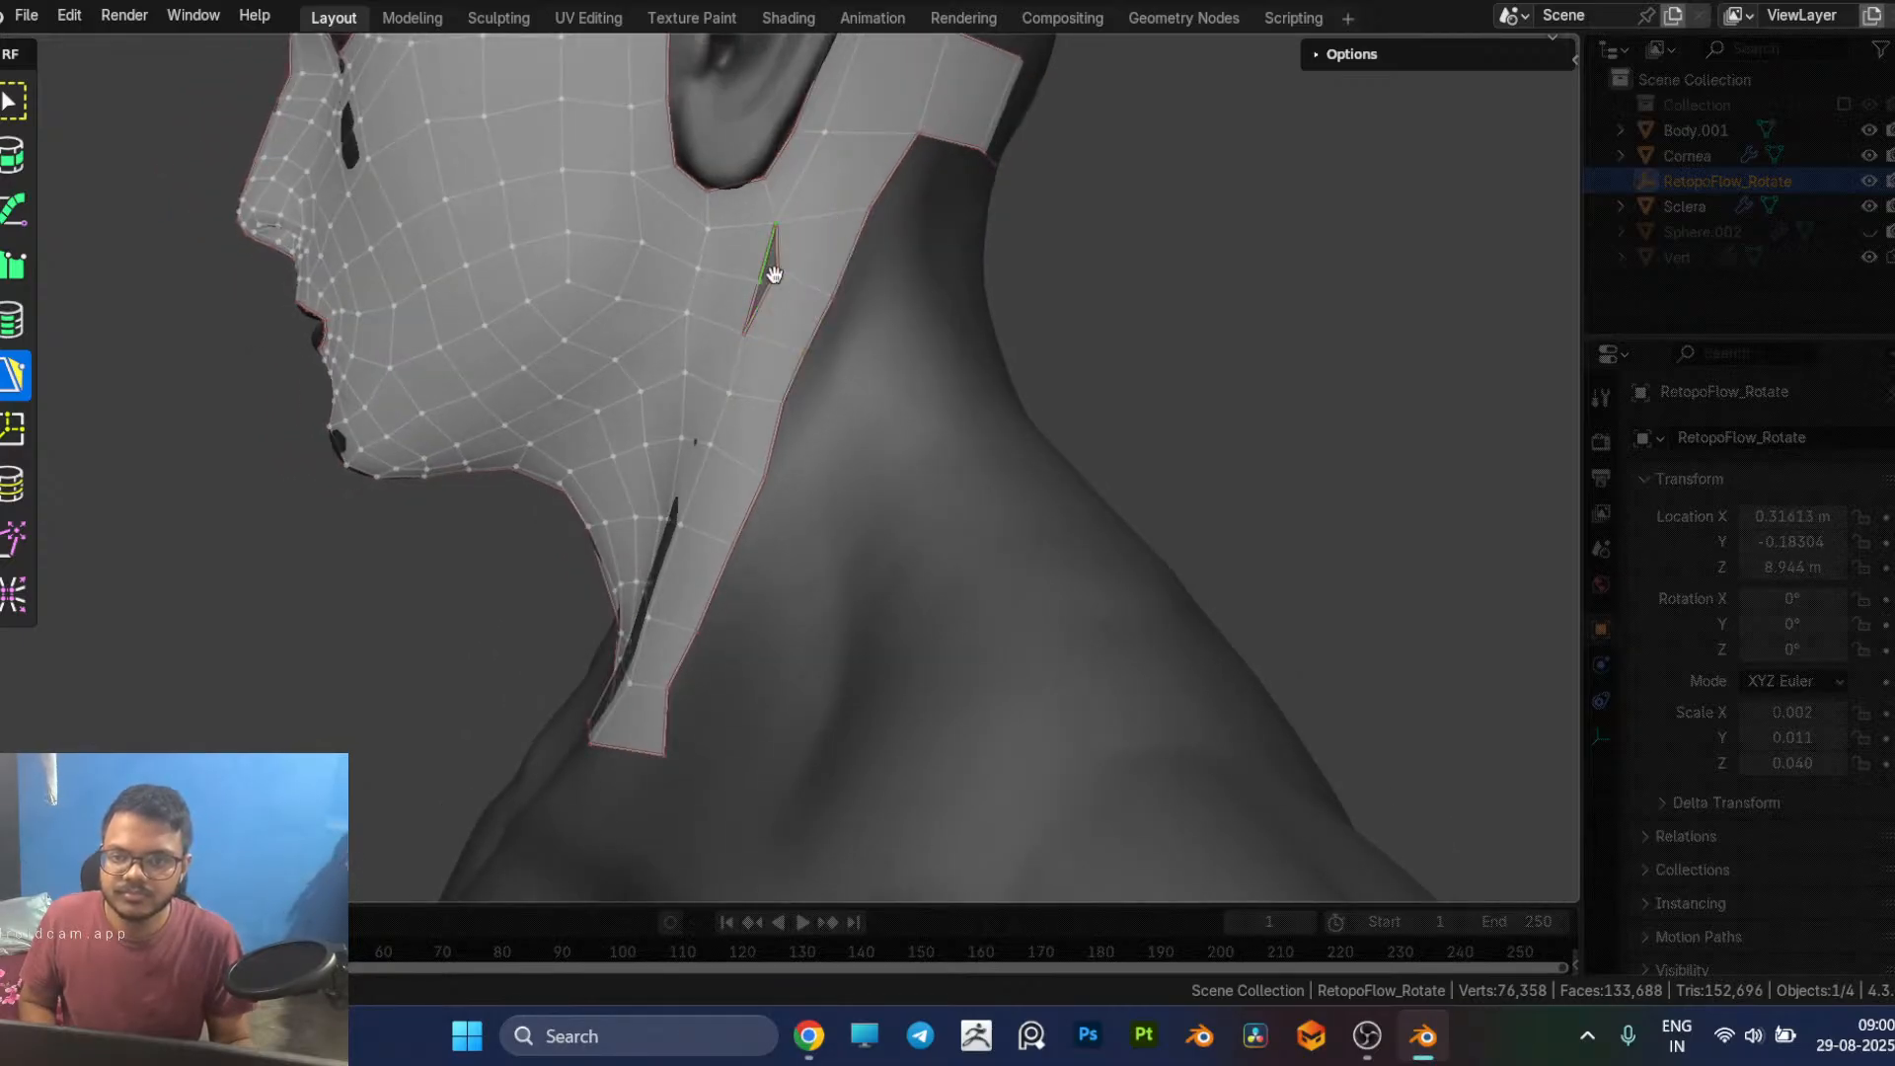
{"action": "left_click_drag", "start_coordinate": [775, 270], "coordinate": [759, 282]}
Step: Move the back border vertices of the new side neck column outward to even out its quads up to the ear
{"action": "middle_click_drag", "start_coordinate": [872, 329], "coordinate": [819, 387]}
{"action": "scroll", "coordinate": [956, 373], "scroll_direction": "down", "scroll_amount": 2}
{"action": "scroll", "coordinate": [817, 391], "scroll_direction": "up", "scroll_amount": 2}
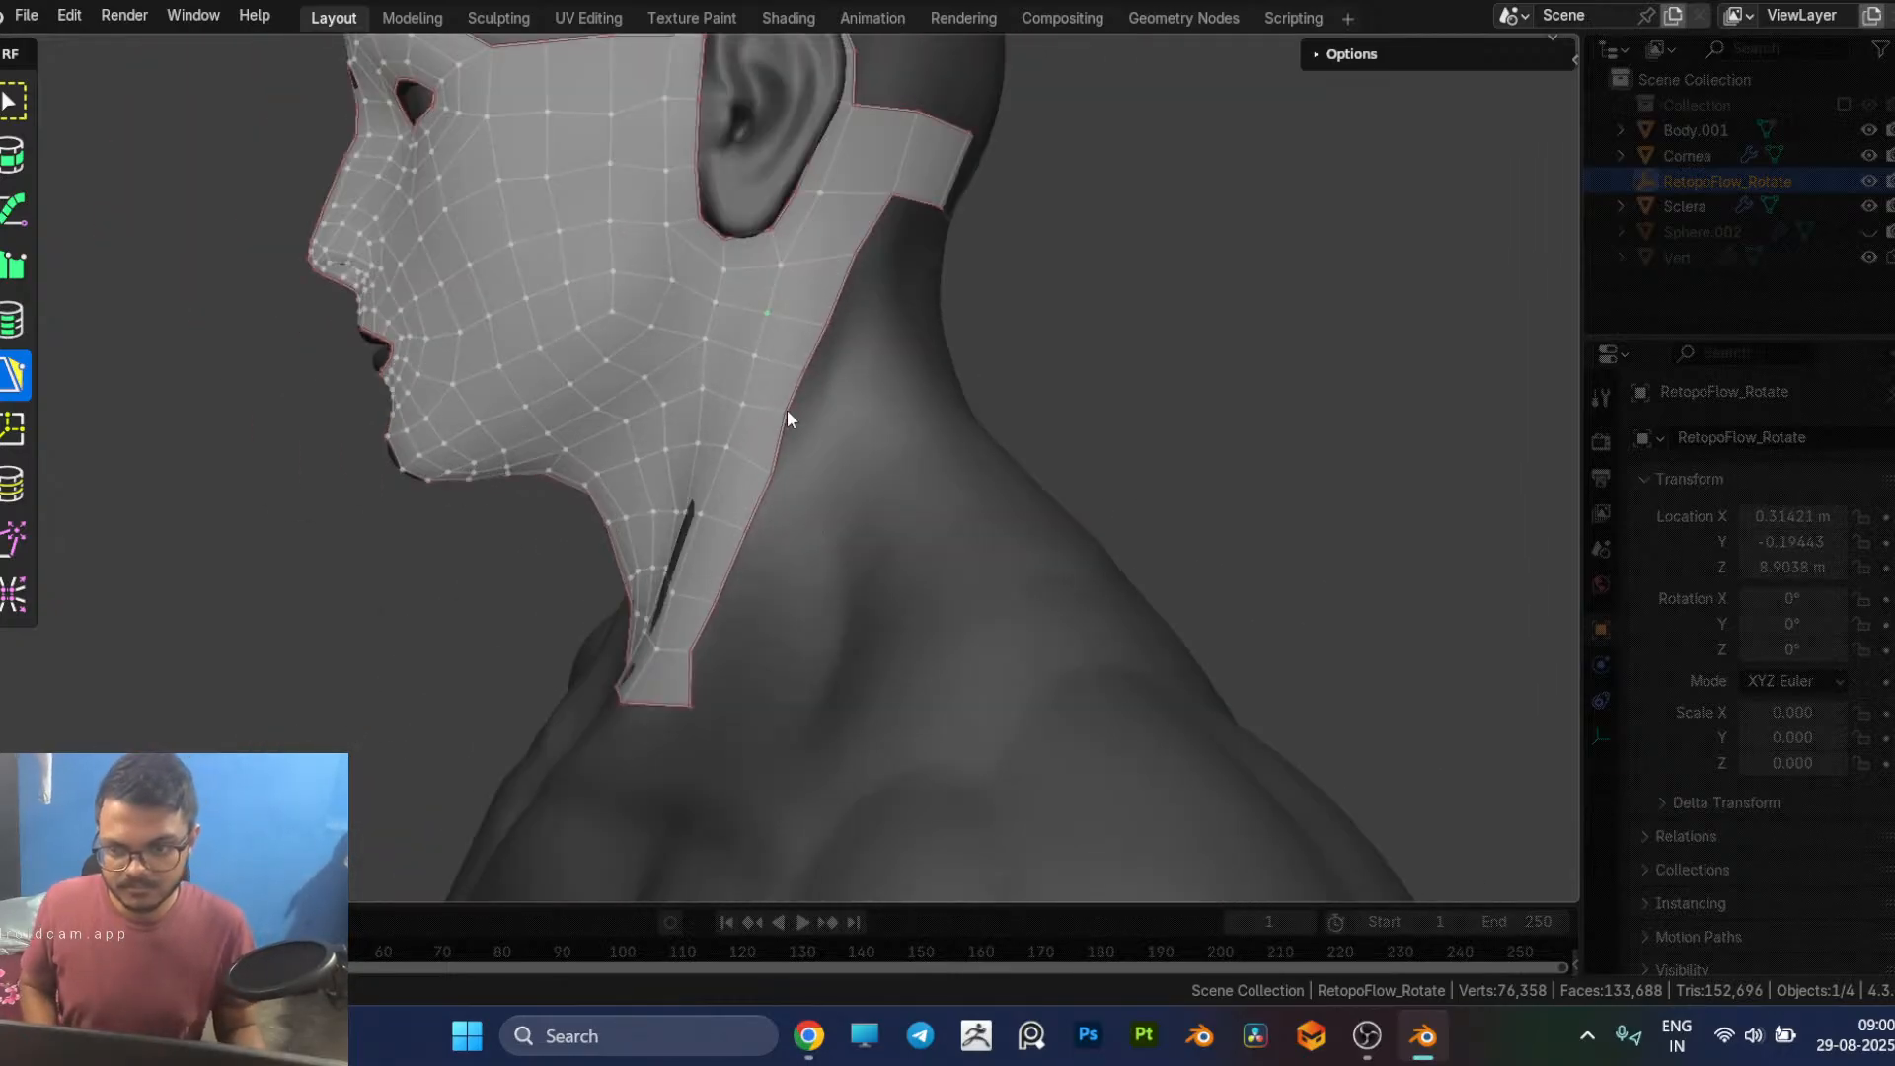
{"action": "left_click_drag", "start_coordinate": [787, 410], "coordinate": [802, 418]}
{"action": "middle_click_drag", "start_coordinate": [806, 419], "coordinate": [784, 455]}
{"action": "scroll", "coordinate": [797, 494], "scroll_direction": "up", "scroll_amount": 2}
{"action": "left_click_drag", "start_coordinate": [787, 390], "coordinate": [774, 406]}
{"action": "left_click_drag", "start_coordinate": [796, 318], "coordinate": [816, 327]}
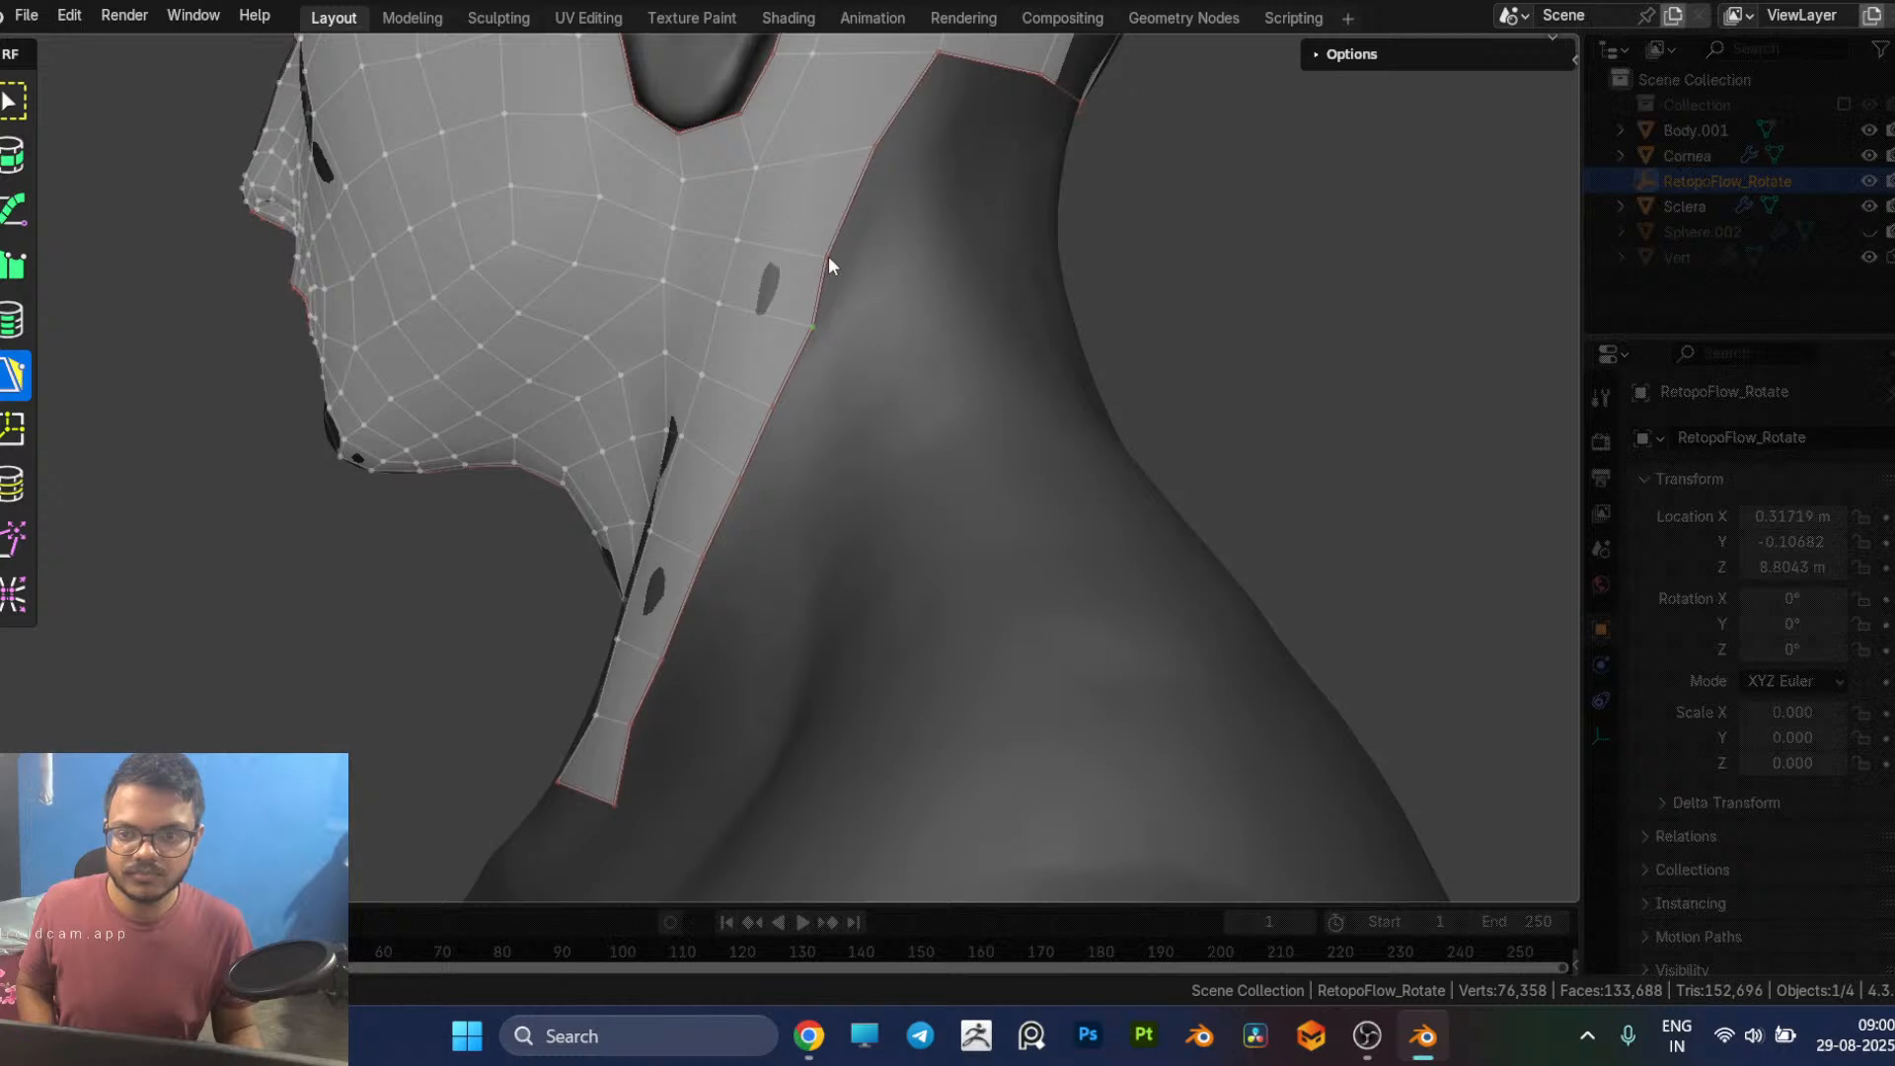
{"action": "left_click_drag", "start_coordinate": [829, 256], "coordinate": [838, 259]}
{"action": "scroll", "coordinate": [944, 269], "scroll_direction": "up", "scroll_amount": 1}
{"action": "scroll", "coordinate": [821, 332], "scroll_direction": "down", "scroll_amount": 3}
{"action": "middle_click_drag", "start_coordinate": [821, 331], "coordinate": [886, 334]}
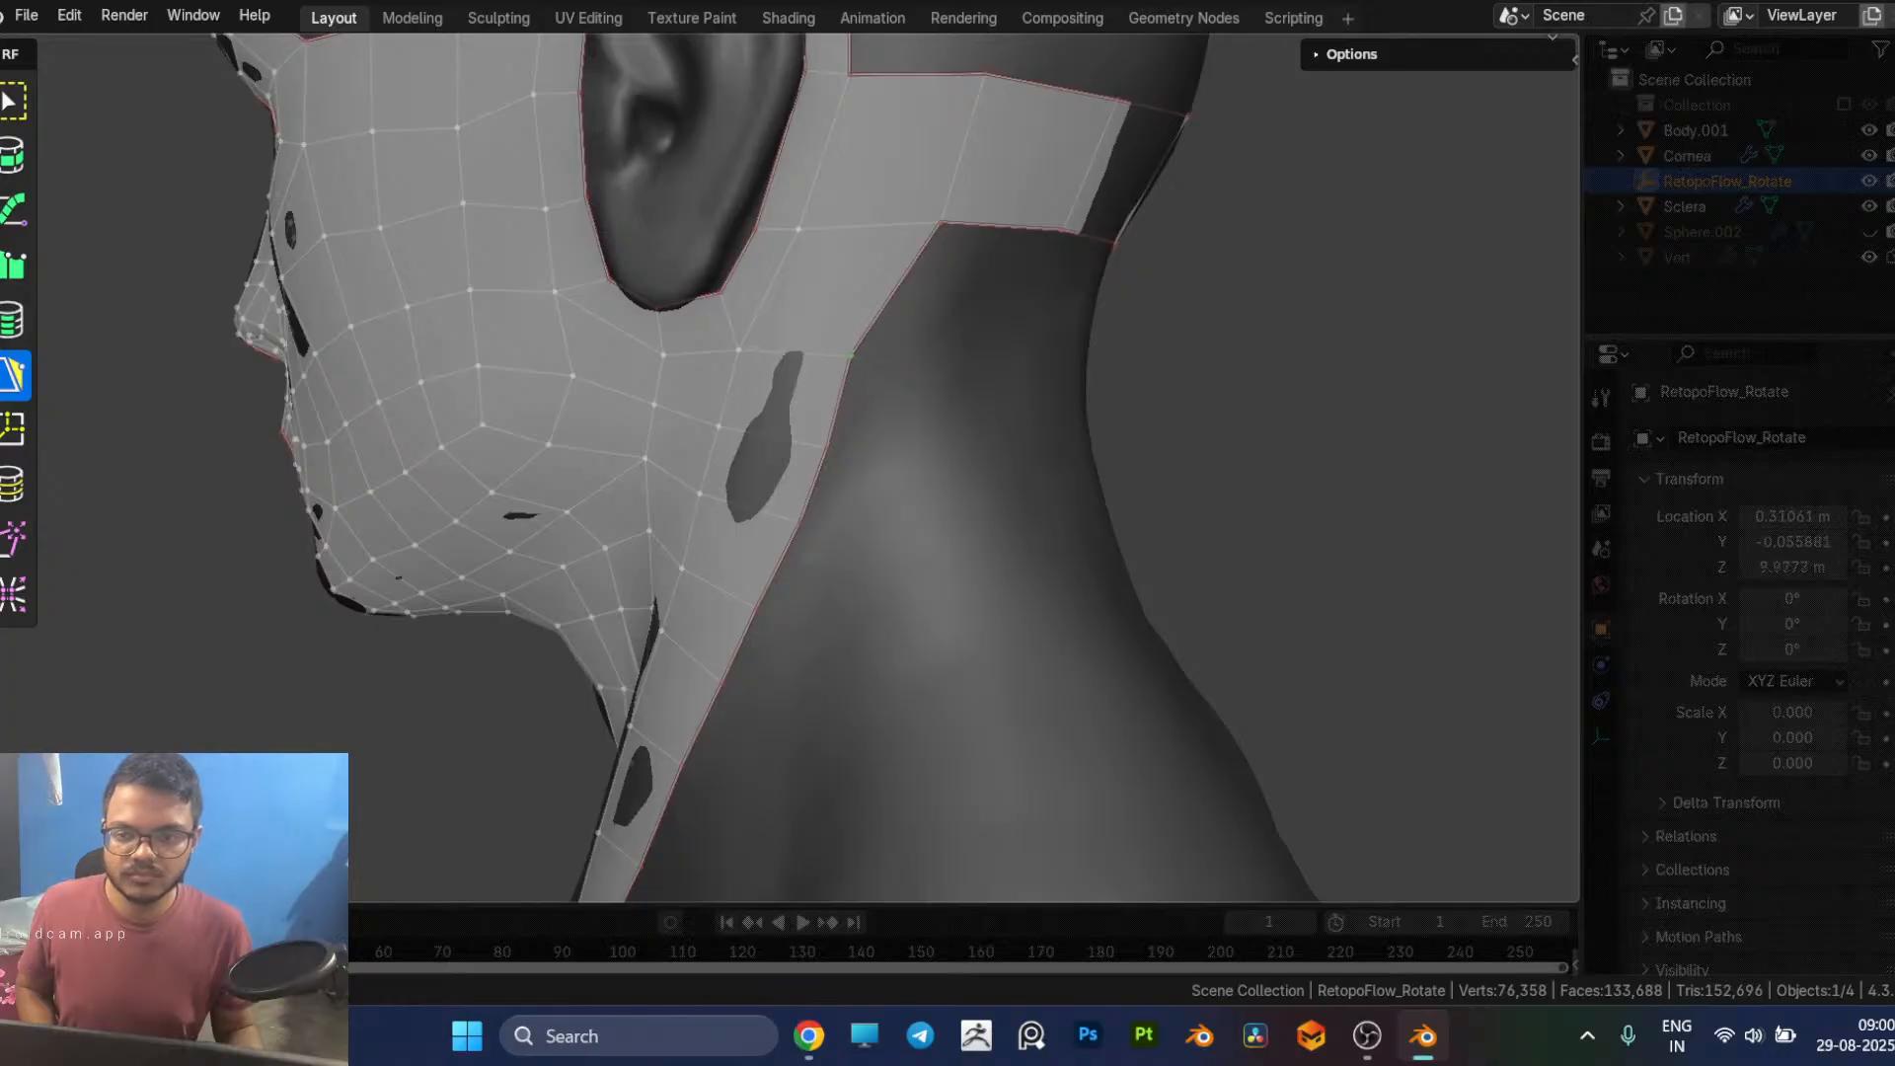
Step: Add a row of three quads below the band at the back of the neck, from the side neck column to the back midline
{"action": "middle_click_drag", "start_coordinate": [1015, 422], "coordinate": [800, 383]}
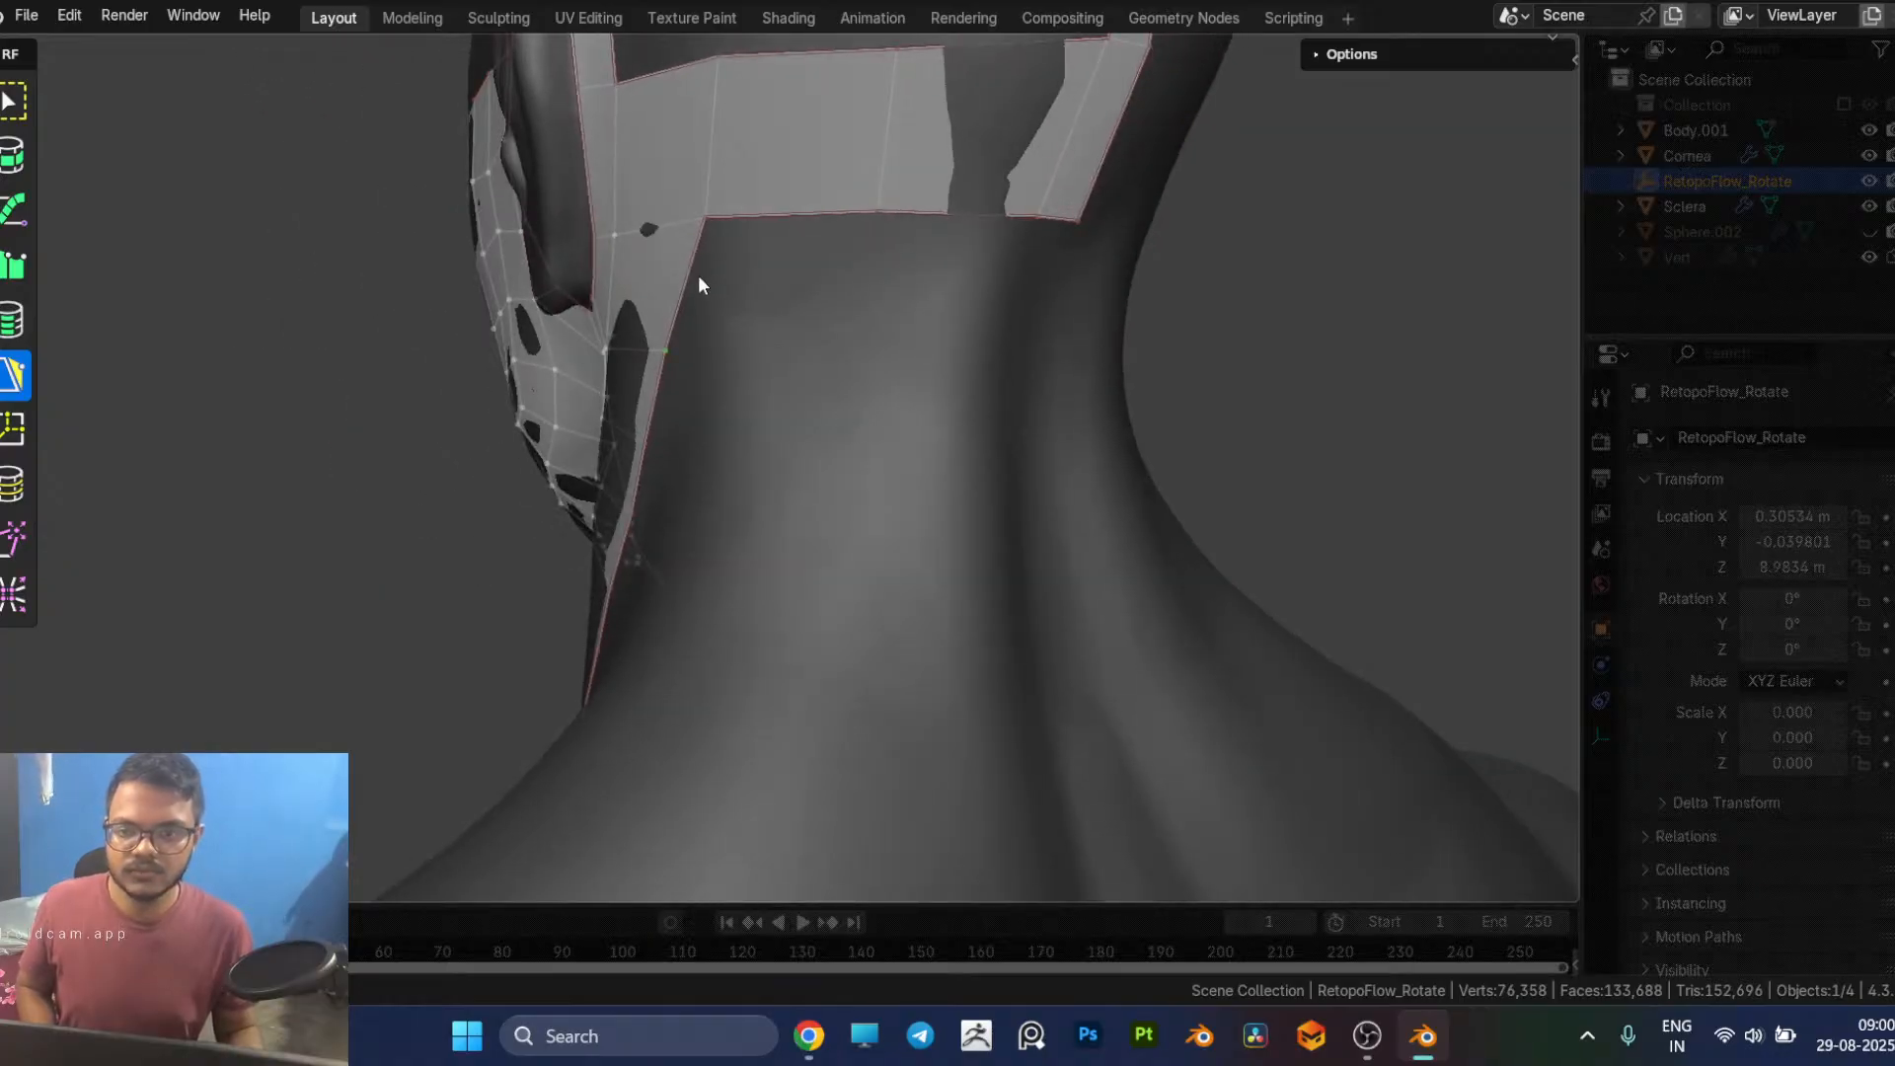
{"action": "left_click_drag", "start_coordinate": [688, 275], "coordinate": [883, 284]}
{"action": "middle_click_drag", "start_coordinate": [922, 325], "coordinate": [878, 268]}
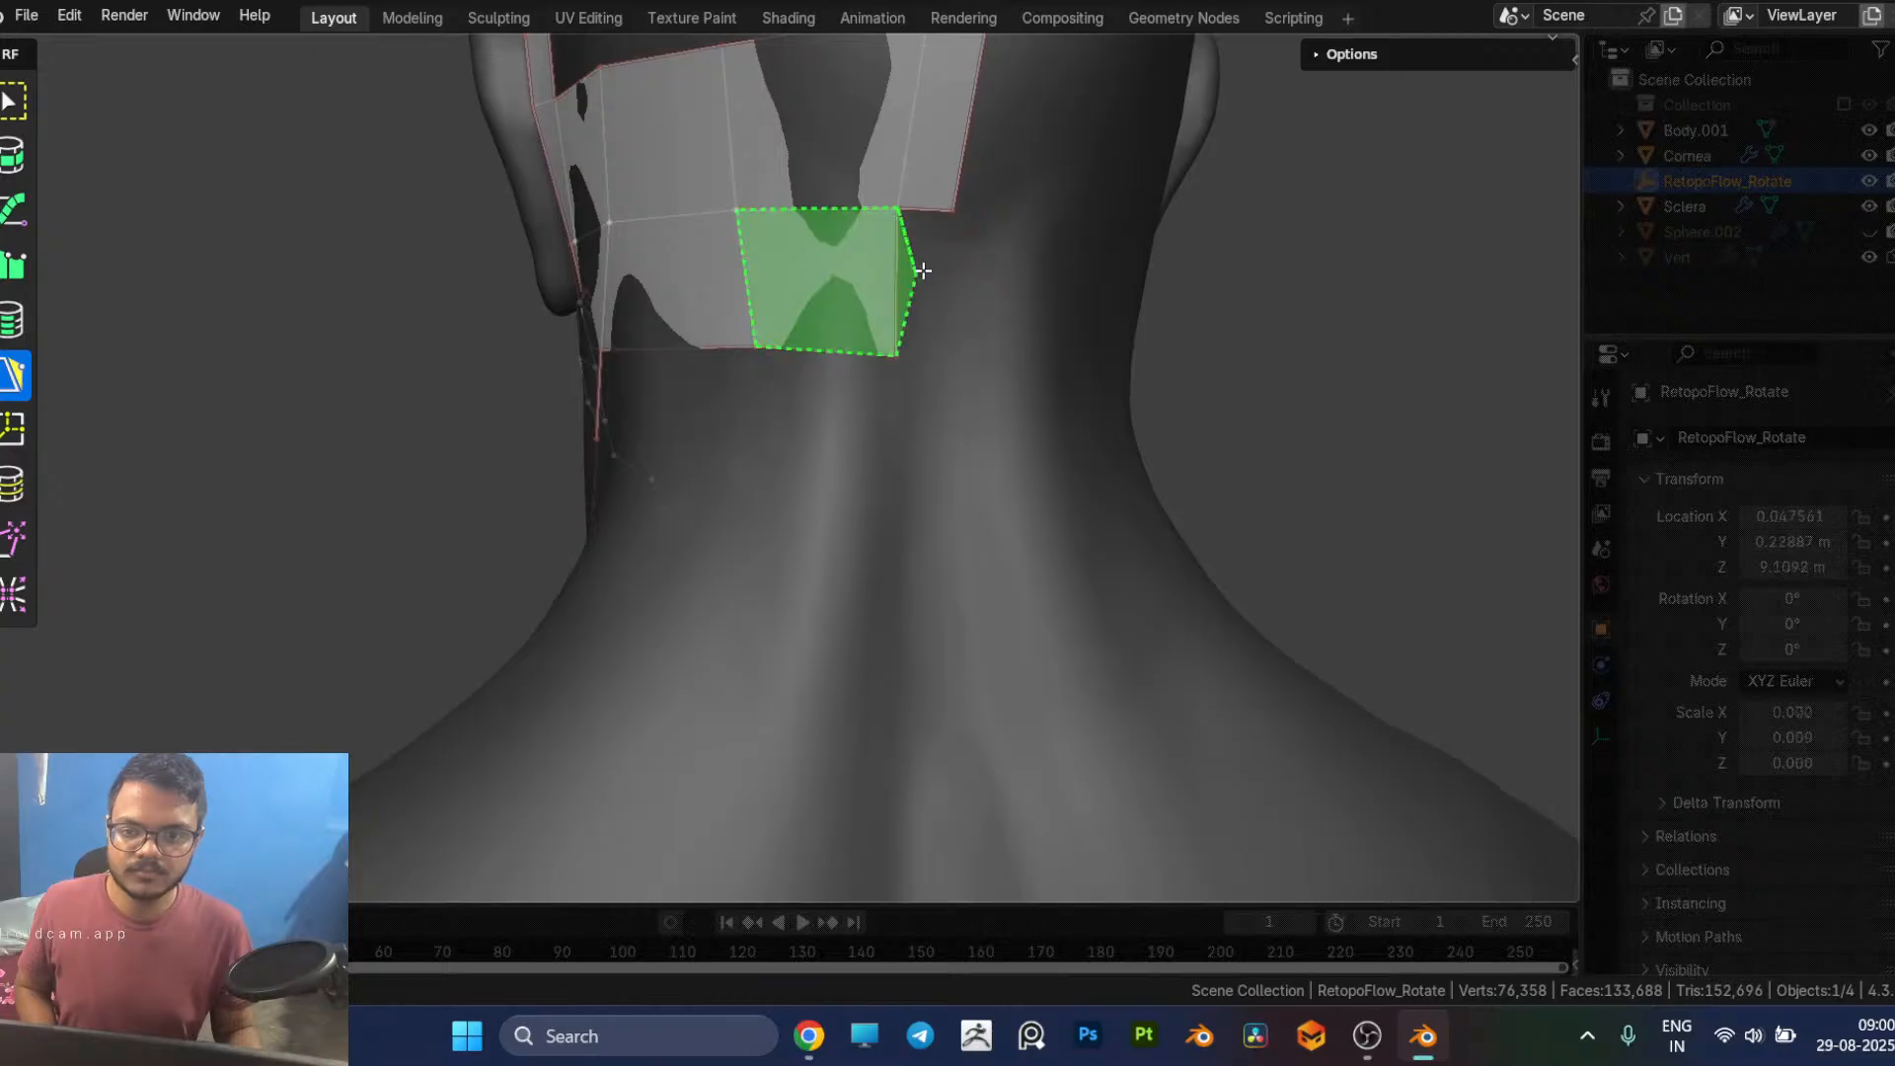
{"action": "left_click", "coordinate": [918, 271]}
{"action": "left_click", "coordinate": [898, 310]}
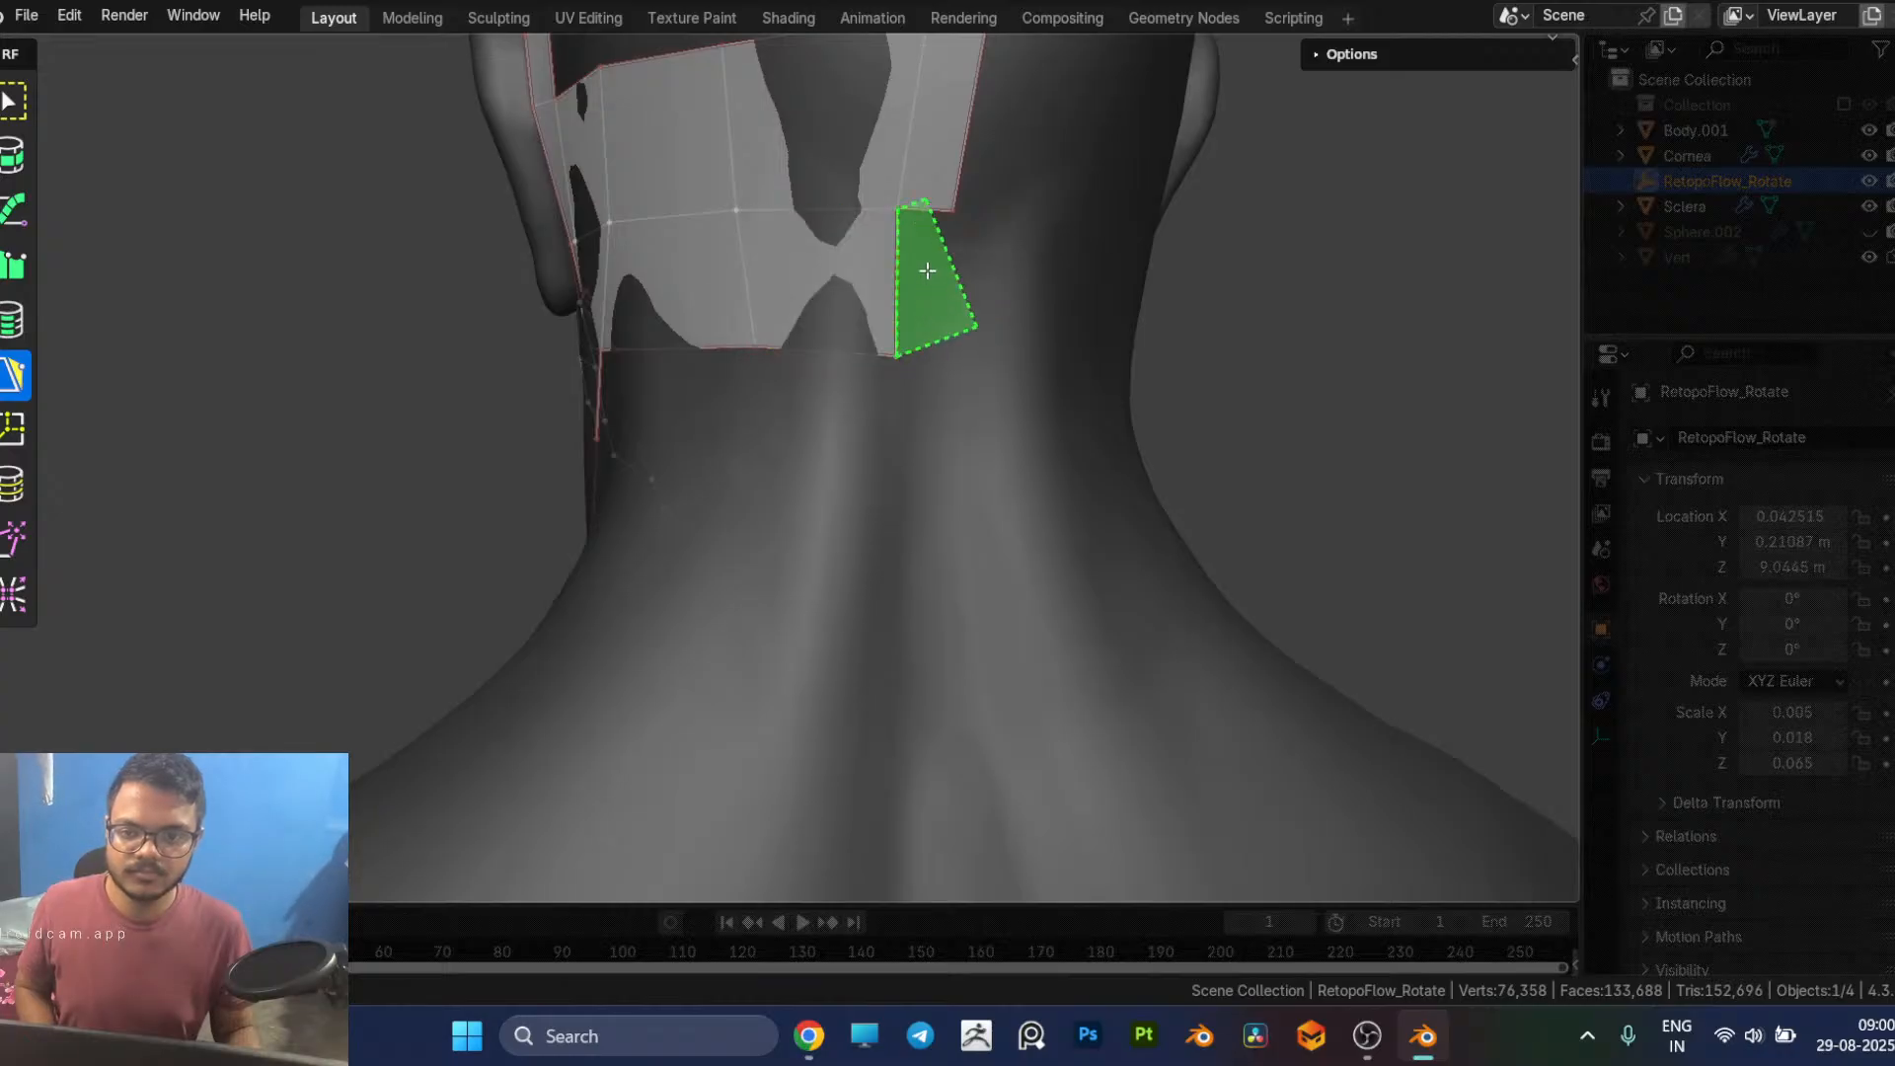
Step: Build a band of quads around the side of the head above the ear, from the forehead midline strip to the back midline strip
{"action": "scroll", "coordinate": [494, 517], "scroll_direction": "down", "scroll_amount": 3}
{"action": "middle_click_drag", "start_coordinate": [494, 517], "coordinate": [892, 624]}
{"action": "left_click_drag", "start_coordinate": [877, 628], "coordinate": [867, 449]}
{"action": "middle_click_drag", "start_coordinate": [947, 546], "coordinate": [657, 450]}
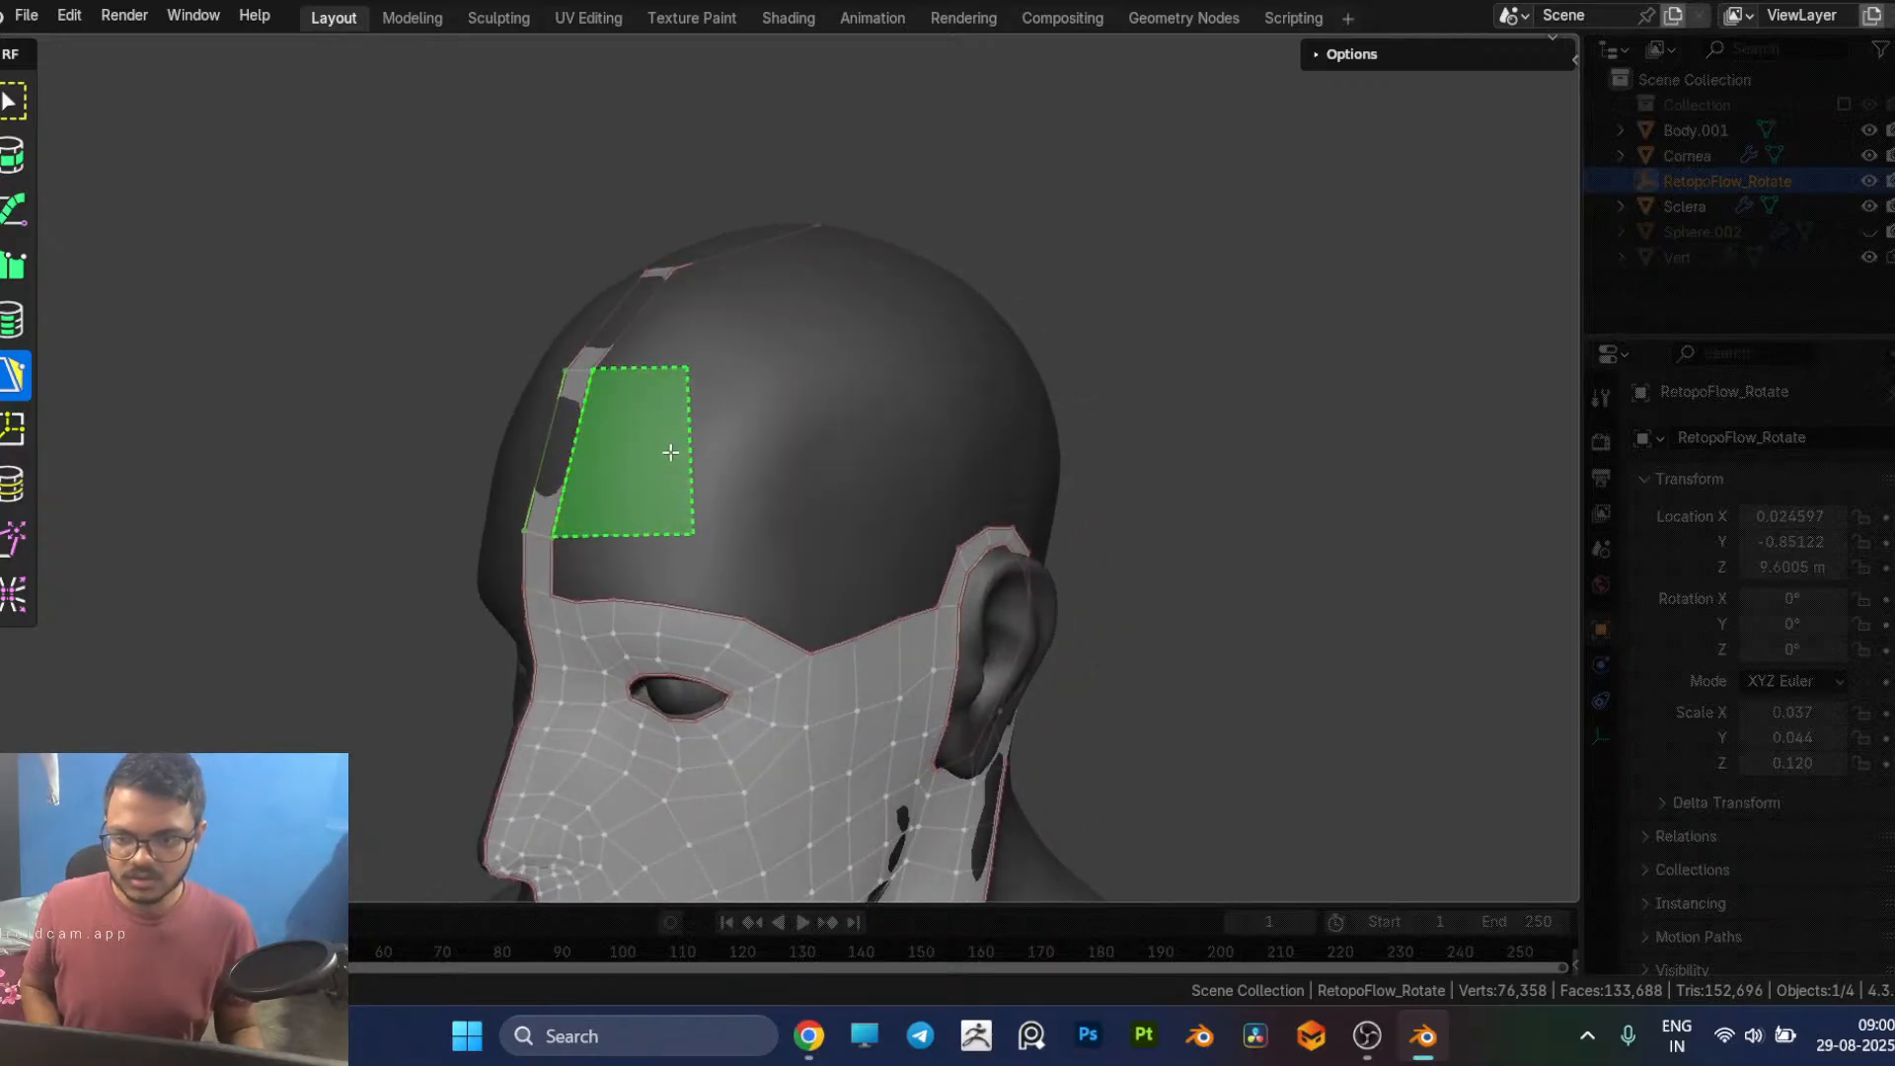
{"action": "left_click", "coordinate": [670, 452]}
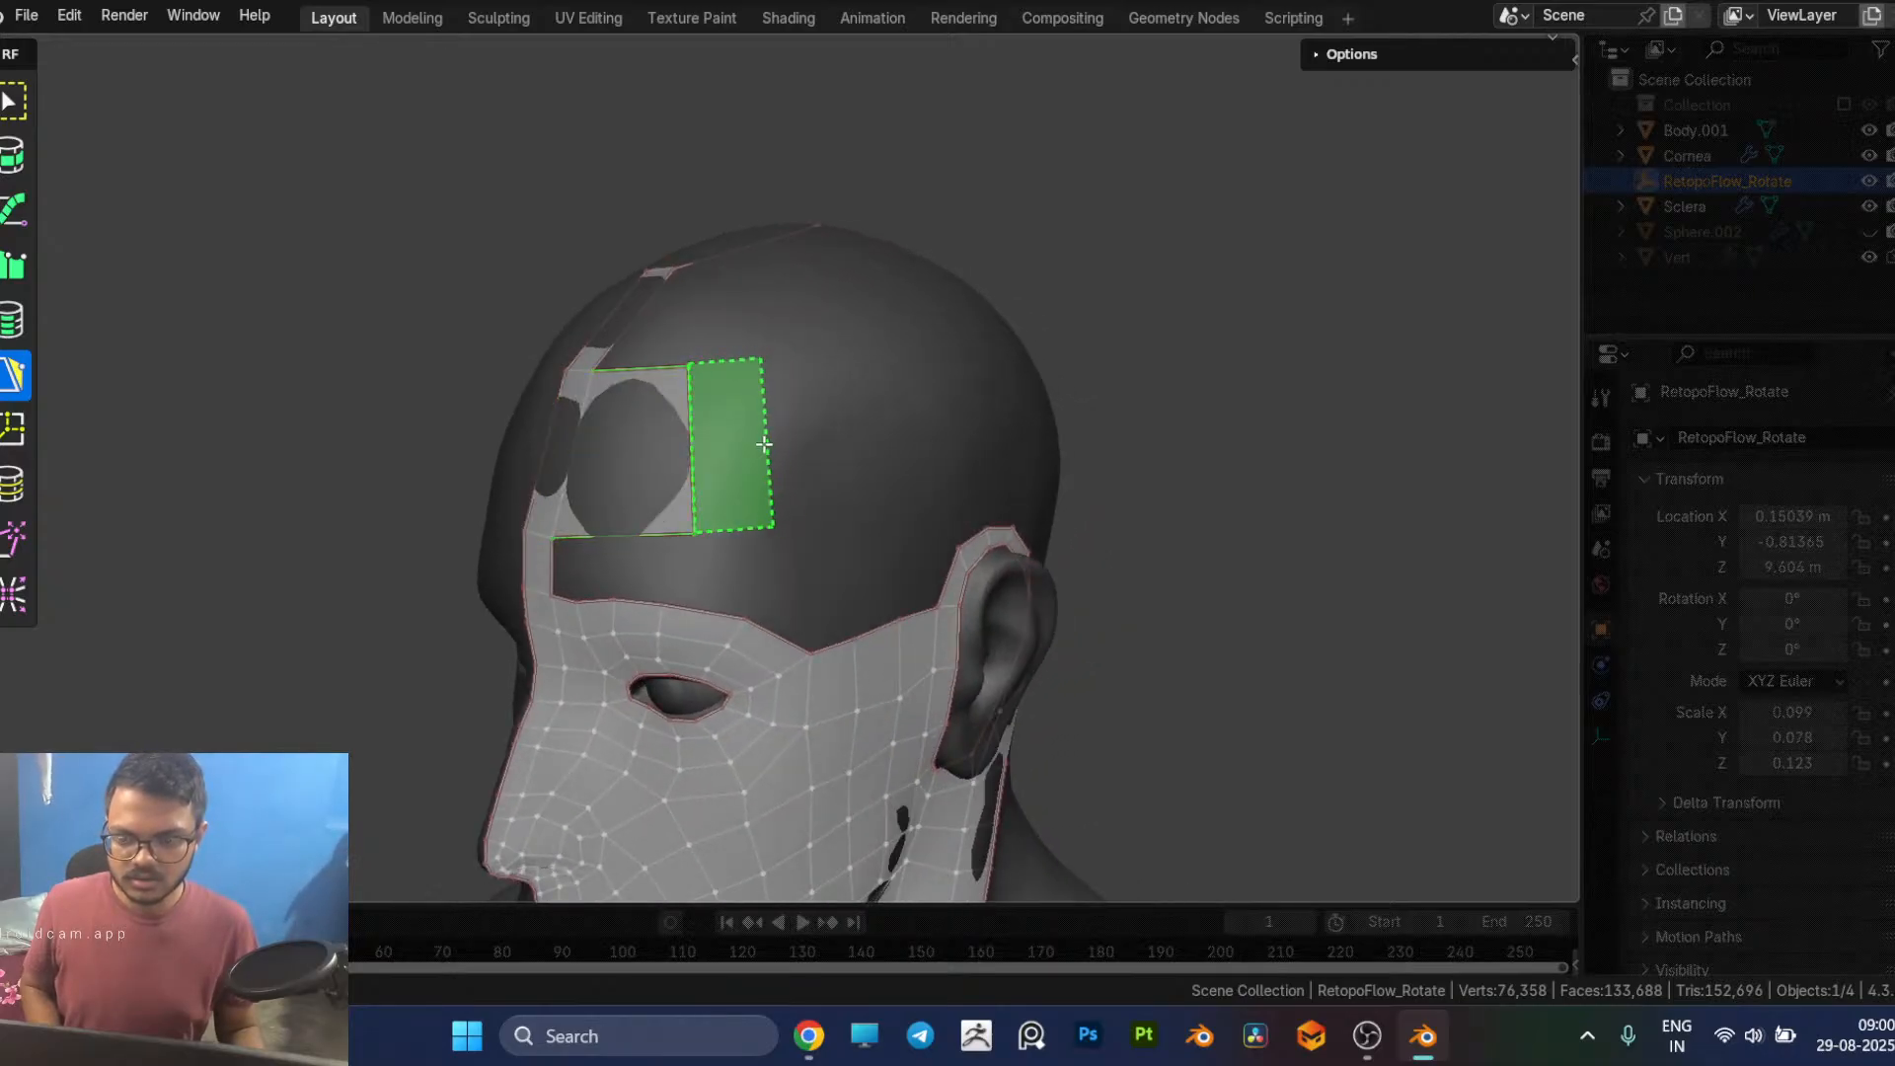
{"action": "middle_click_drag", "start_coordinate": [764, 444], "coordinate": [660, 484]}
{"action": "left_click", "coordinate": [707, 462]}
{"action": "left_click", "coordinate": [706, 454]}
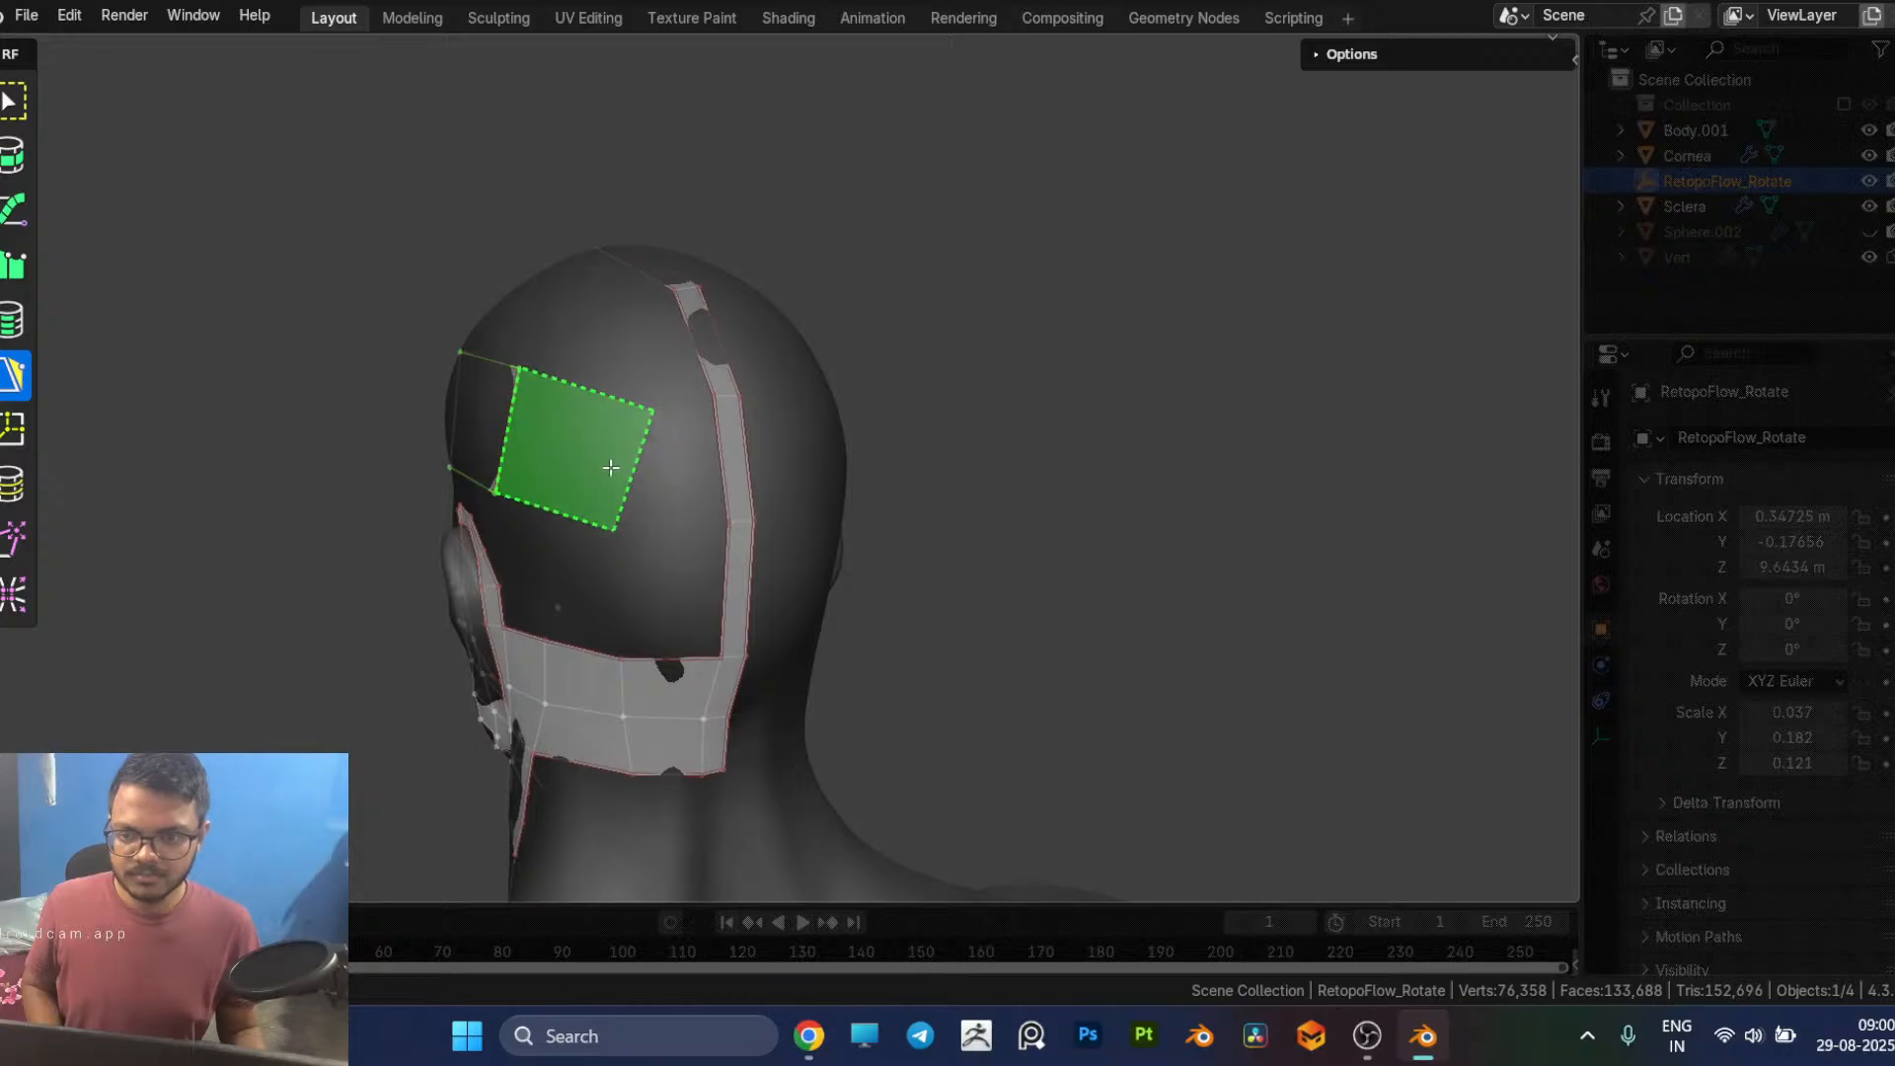
{"action": "left_click_drag", "start_coordinate": [581, 450], "coordinate": [618, 450], "text": "ctrl"}
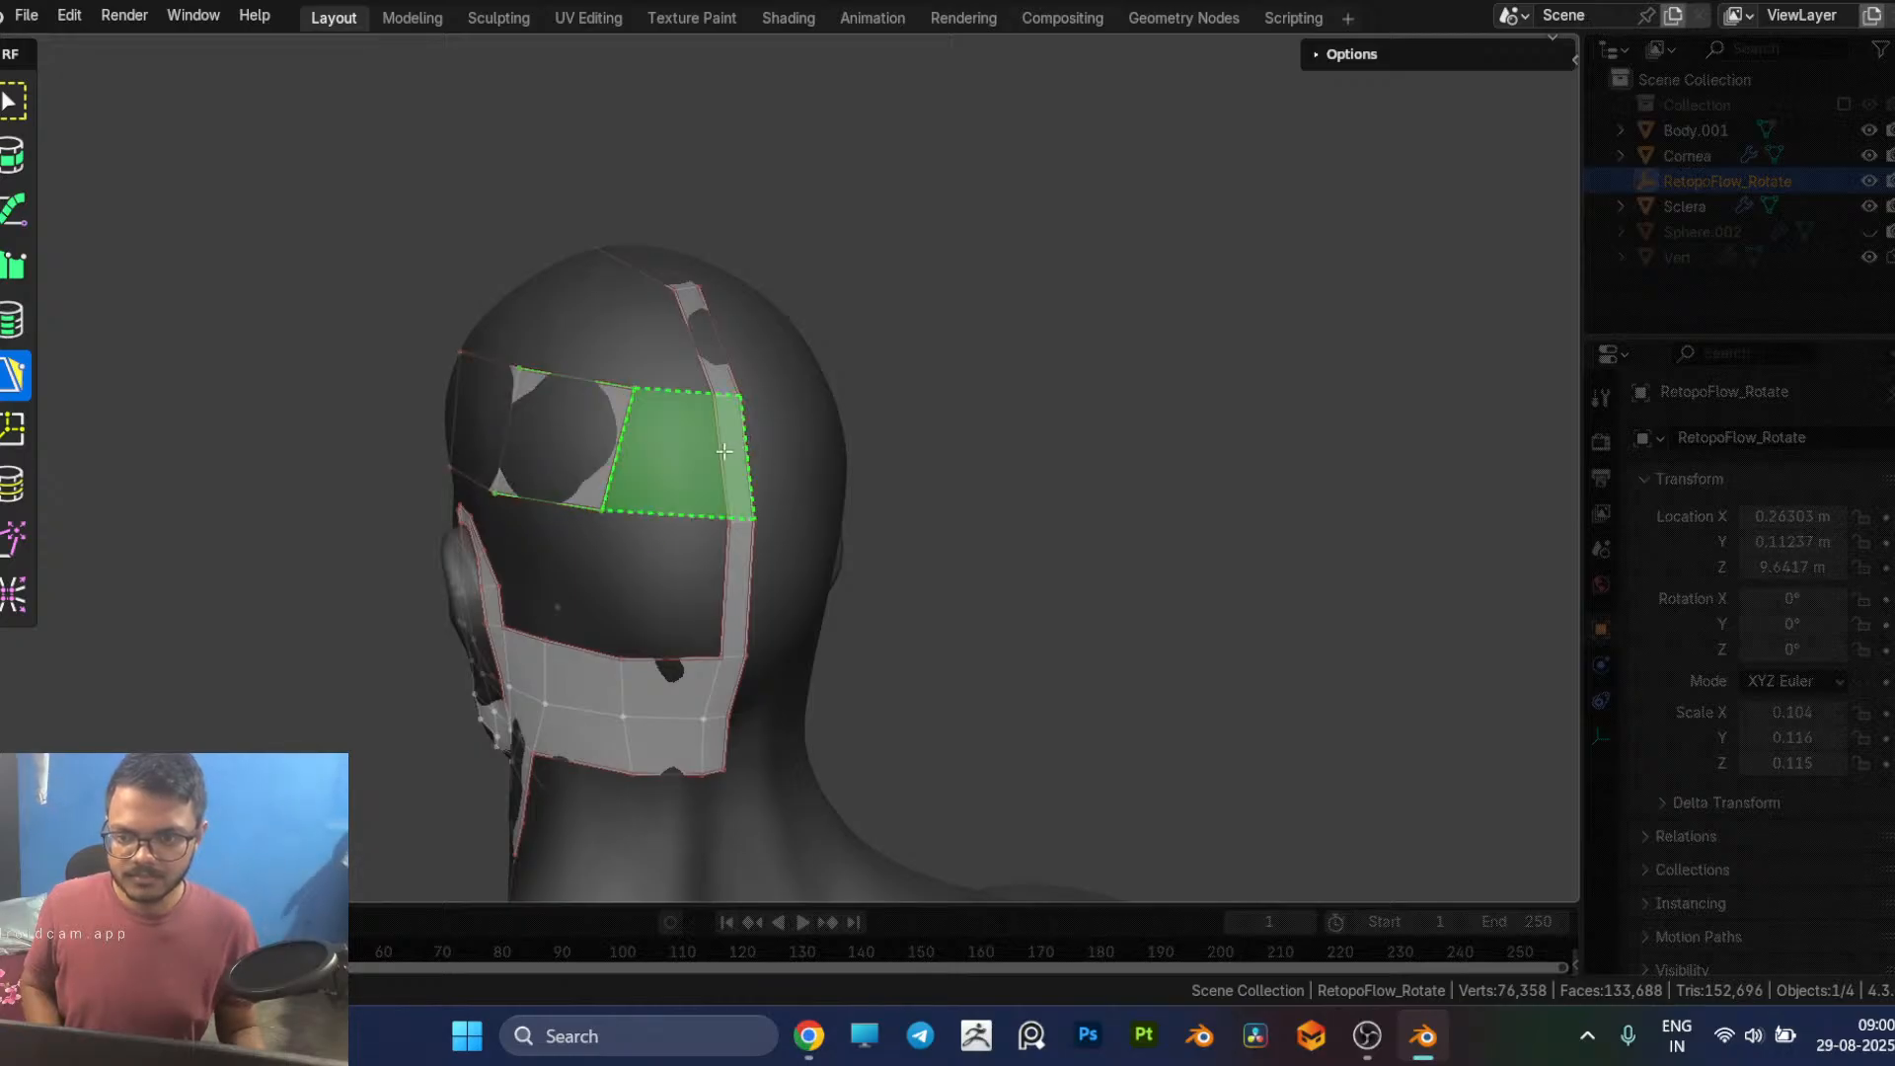
{"action": "left_click", "coordinate": [721, 456], "text": "ctrl"}
Step: Move the upper and lower border vertices near the back of the new head band to even out its quads
{"action": "middle_click_drag", "start_coordinate": [721, 456], "coordinate": [842, 525]}
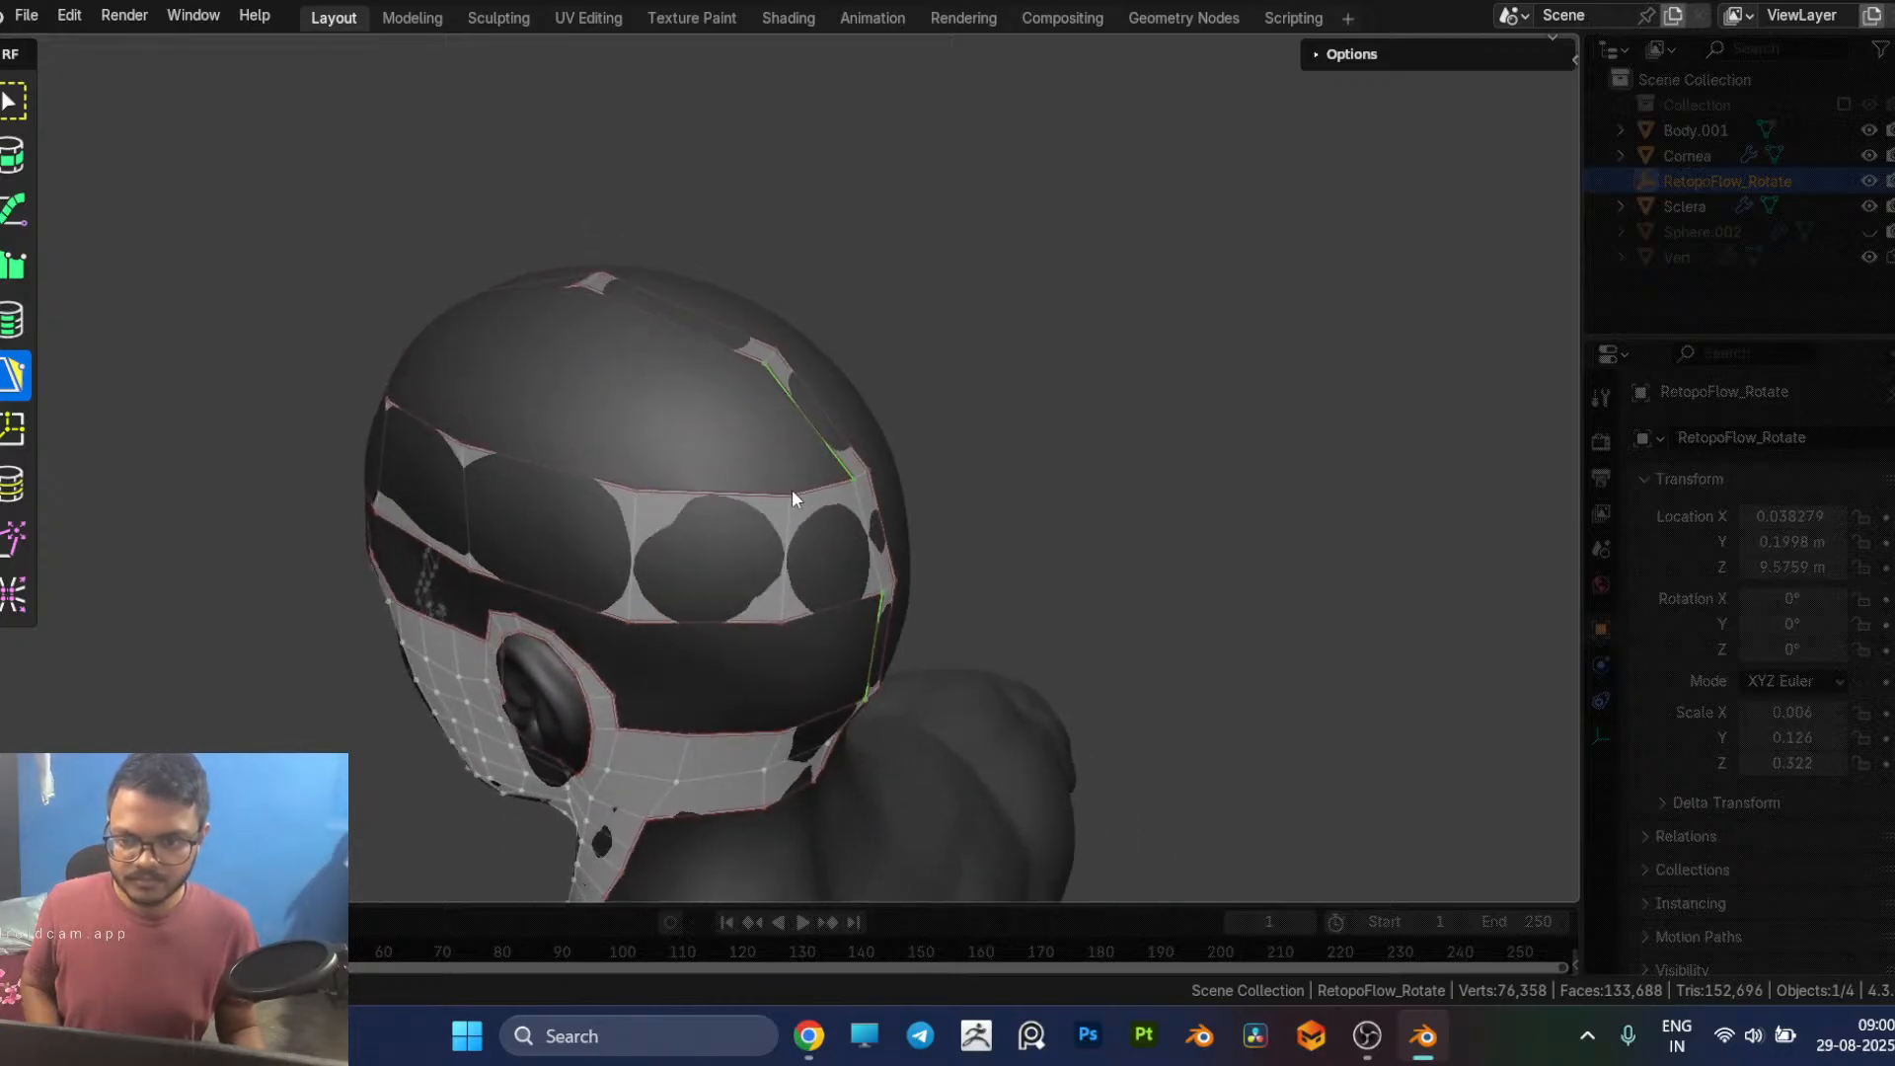
{"action": "left_click_drag", "start_coordinate": [792, 490], "coordinate": [736, 503]}
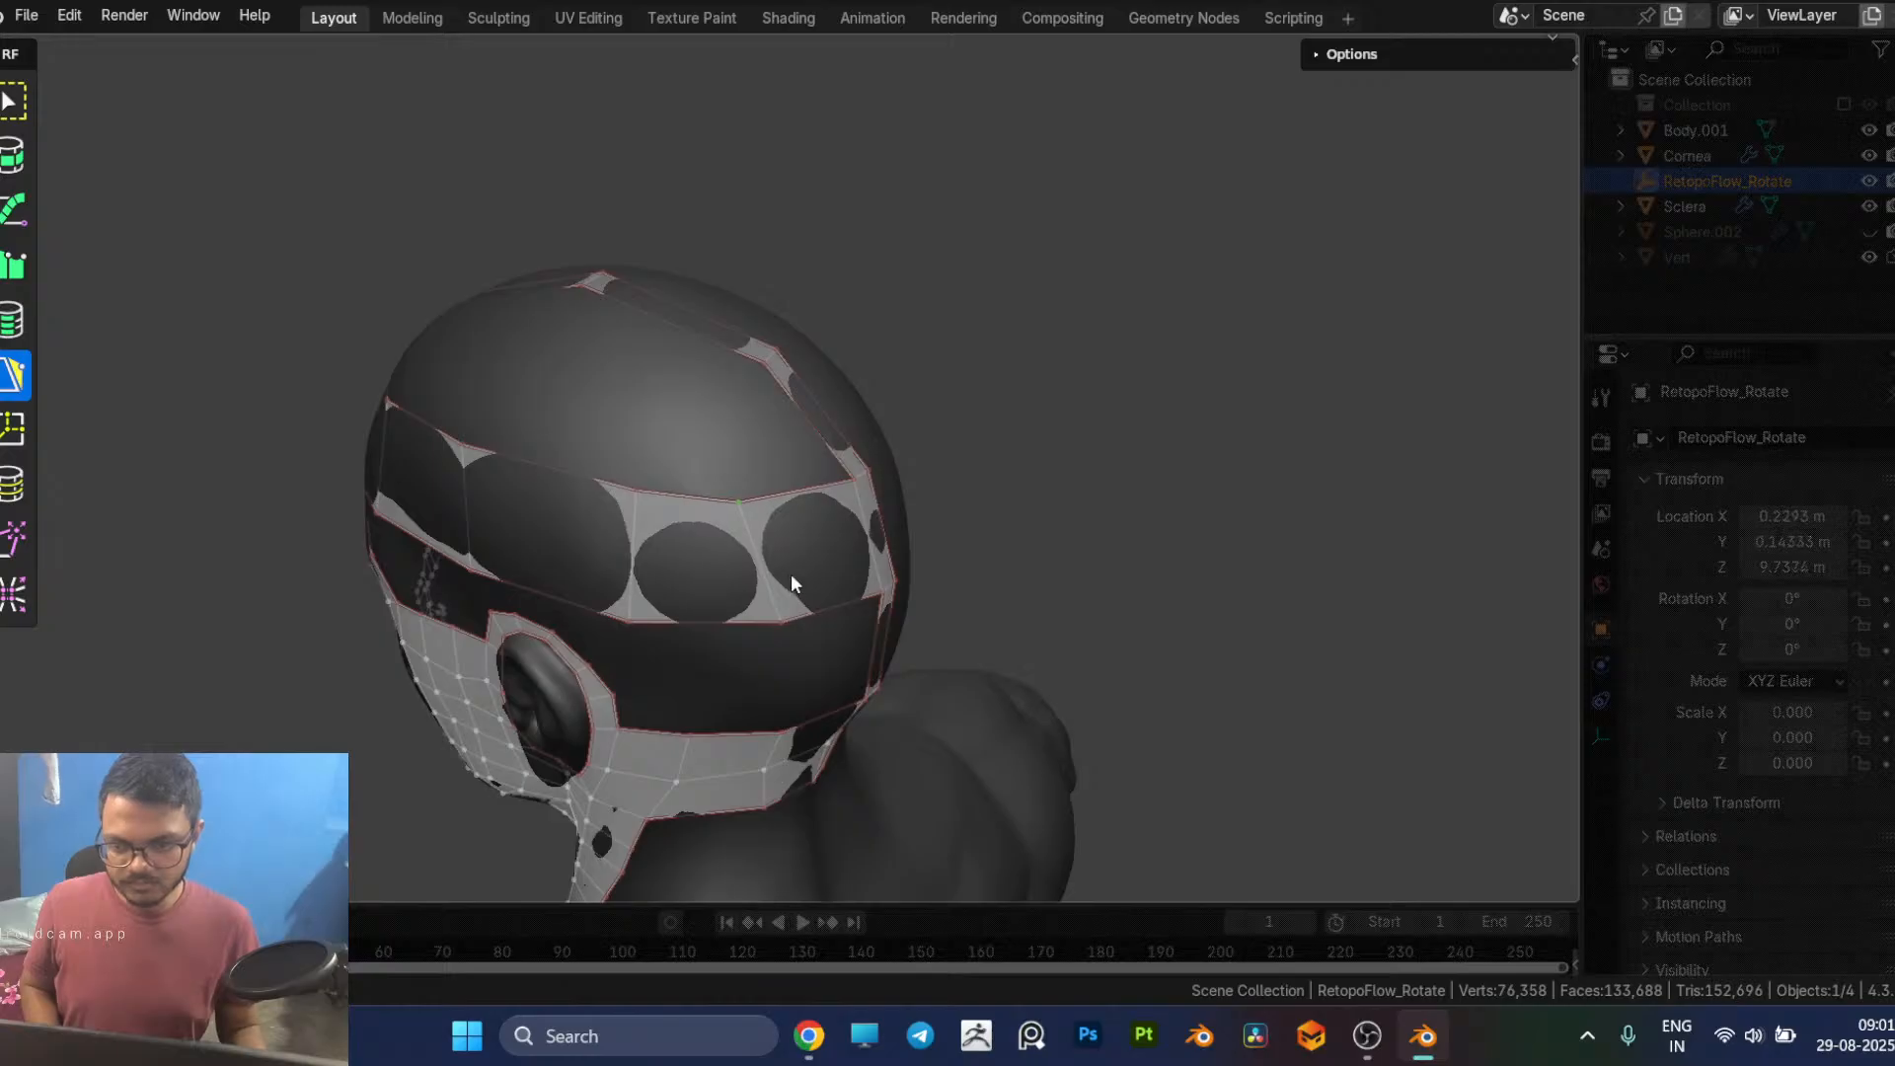
{"action": "middle_click_drag", "start_coordinate": [794, 578], "coordinate": [771, 514]}
{"action": "left_click_drag", "start_coordinate": [751, 510], "coordinate": [726, 515]}
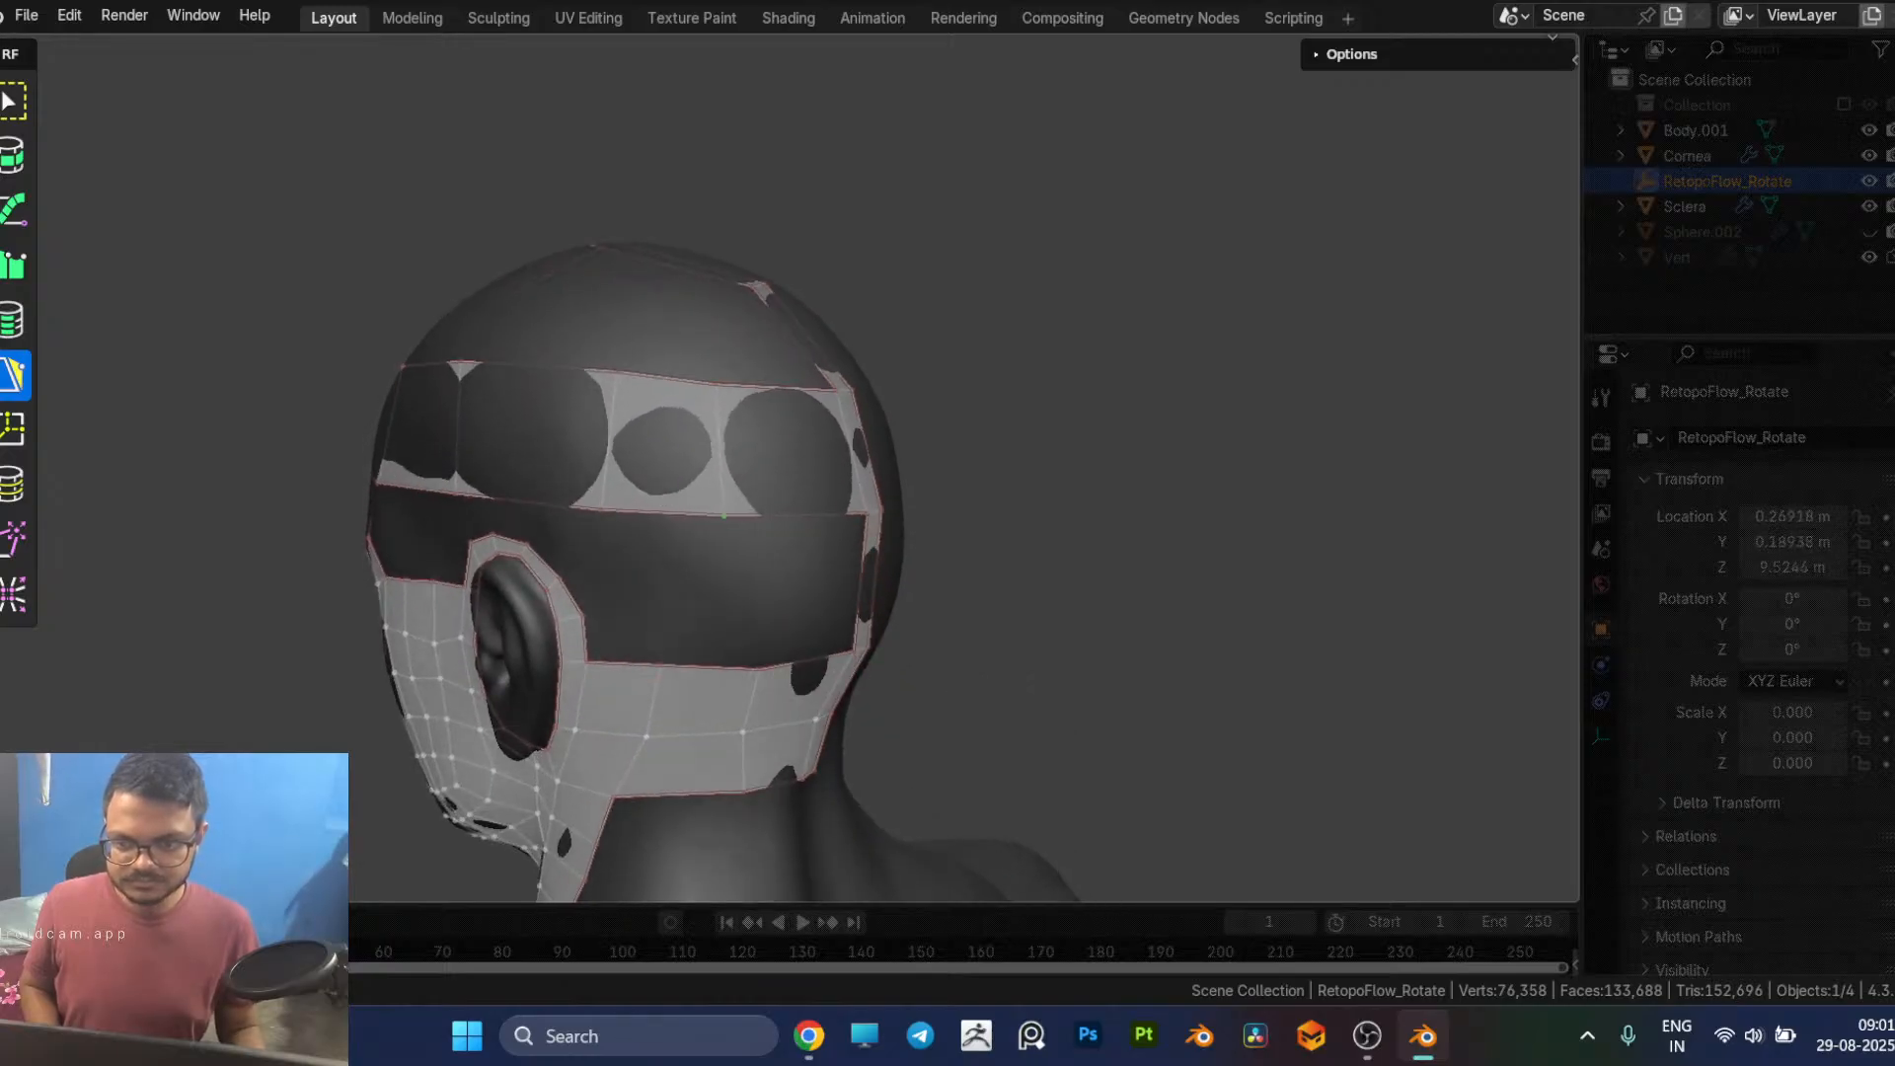
Step: Add quads beside the midline strip across the top of the skull, from the front of the scalp toward the crown
{"action": "middle_click_drag", "start_coordinate": [835, 452], "coordinate": [965, 543]}
{"action": "middle_click_drag", "start_coordinate": [807, 499], "coordinate": [742, 481]}
{"action": "left_click", "coordinate": [661, 466]}
{"action": "left_click", "coordinate": [740, 499], "text": "ctrl"}
{"action": "left_click_drag", "start_coordinate": [767, 497], "coordinate": [765, 519]}
{"action": "middle_click_drag", "start_coordinate": [765, 519], "coordinate": [739, 423]}
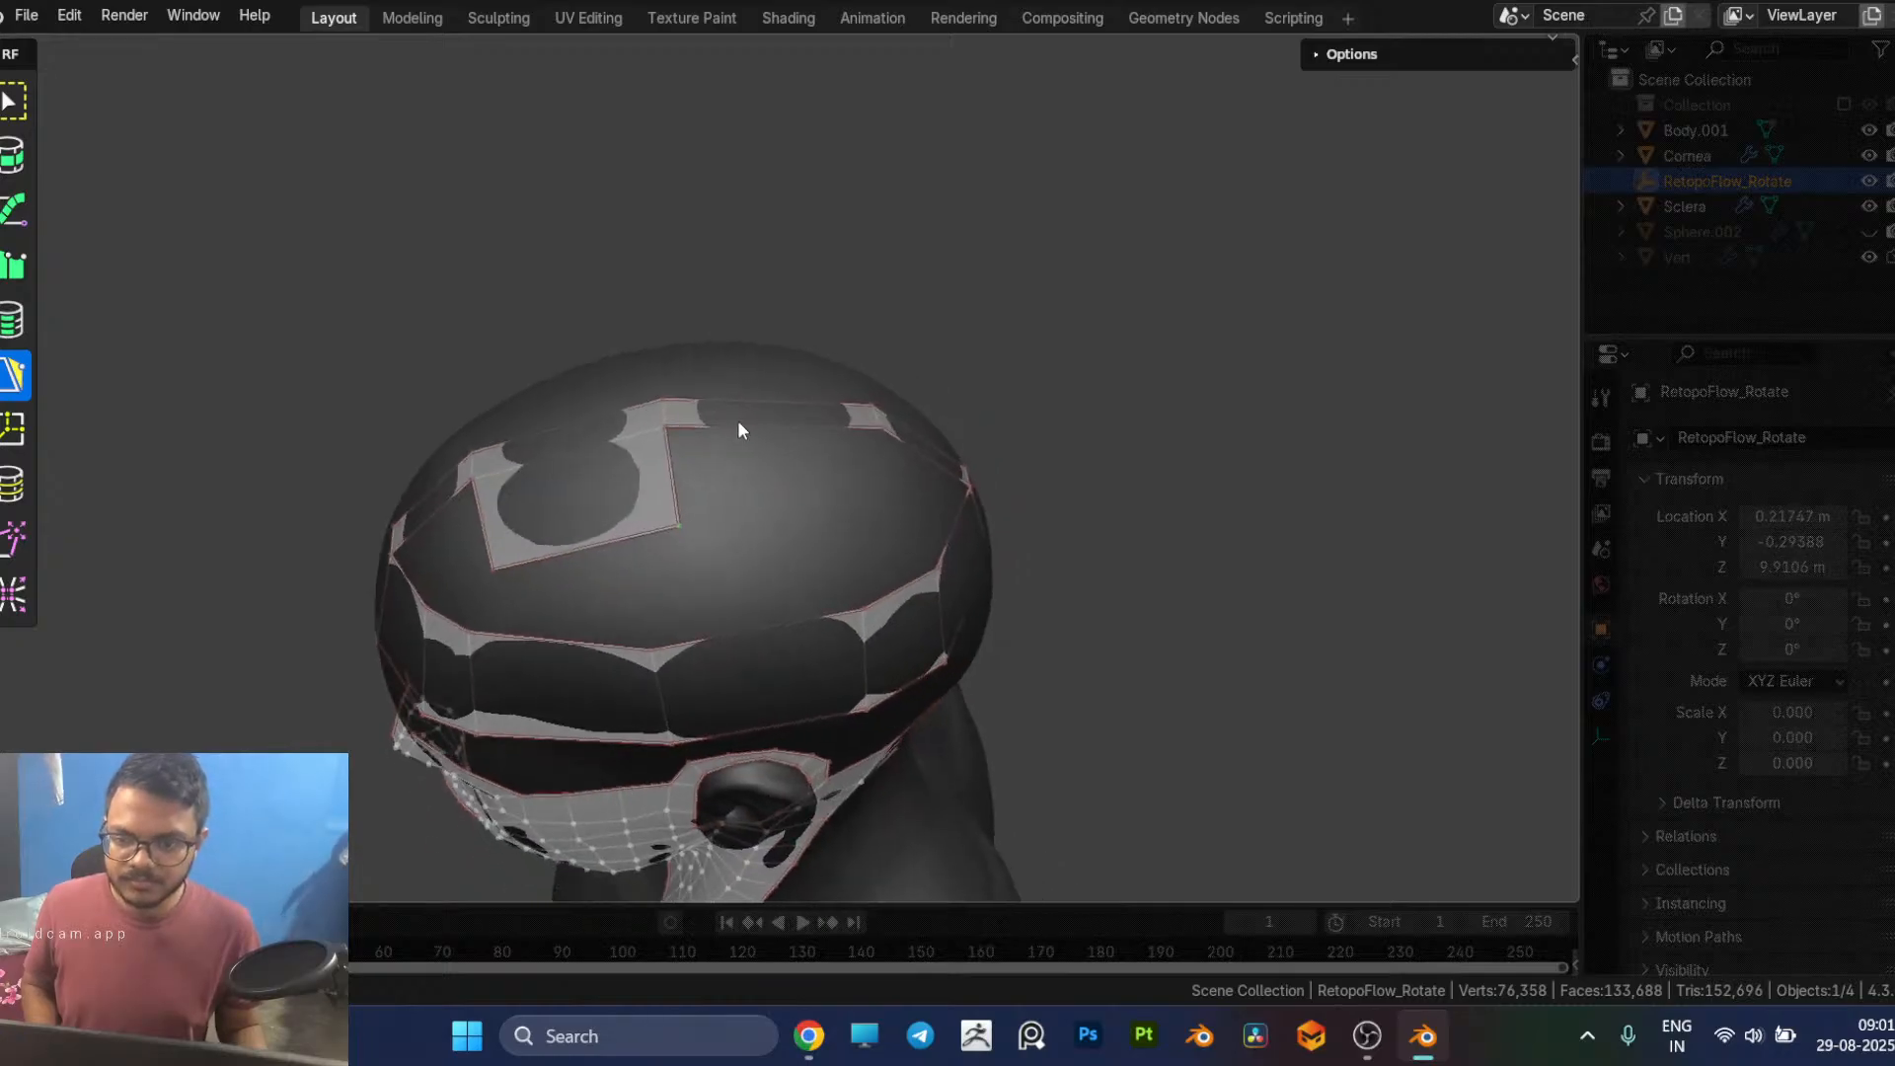
{"action": "left_click", "coordinate": [783, 516]}
{"action": "middle_click_drag", "start_coordinate": [783, 516], "coordinate": [697, 468]}
{"action": "left_click", "coordinate": [723, 554], "text": "ctrl"}
{"action": "middle_click_drag", "start_coordinate": [724, 554], "coordinate": [594, 529]}
{"action": "key", "text": "ctrl+z"}
Step: Insert an edge loop in the back of the head band and join the band to the crown row with quads at the back and forehead
{"action": "key", "text": "7"}
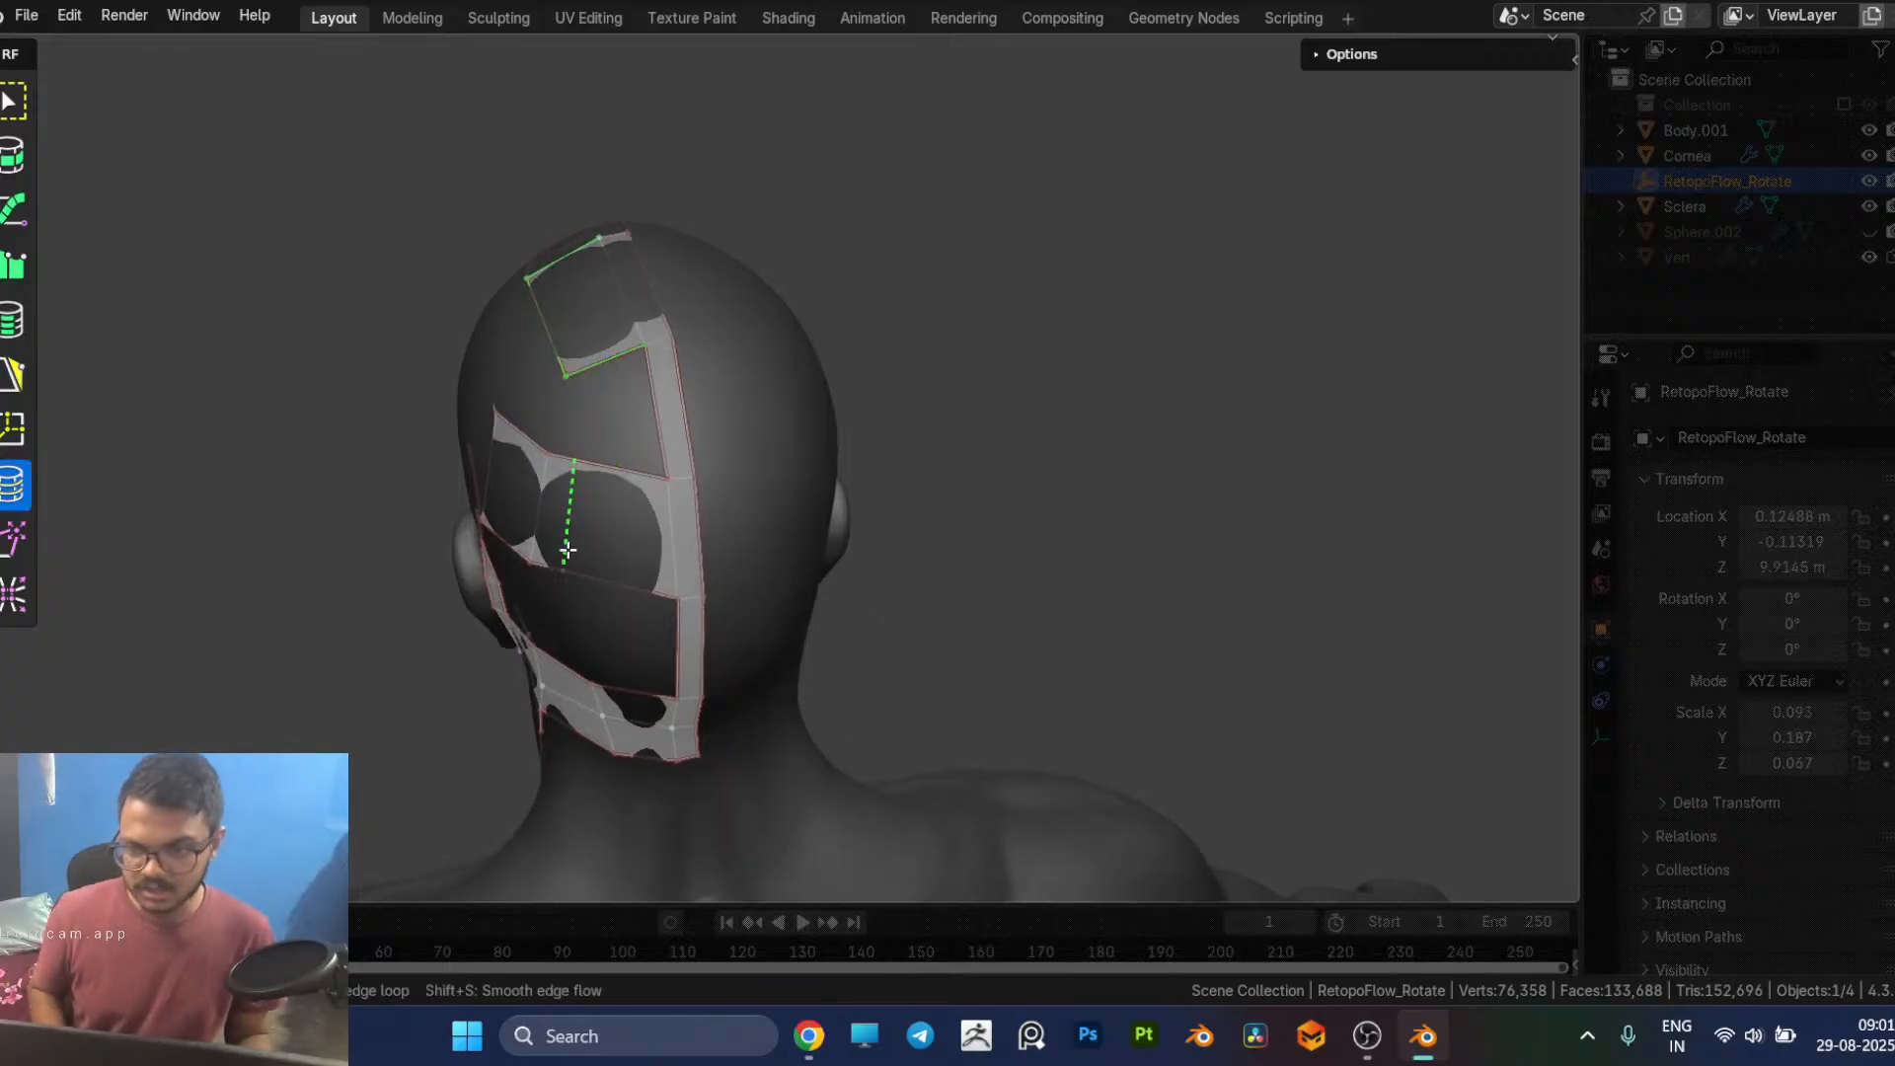
{"action": "left_click", "coordinate": [582, 572]}
{"action": "key", "text": "5"}
{"action": "left_click", "coordinate": [621, 466]}
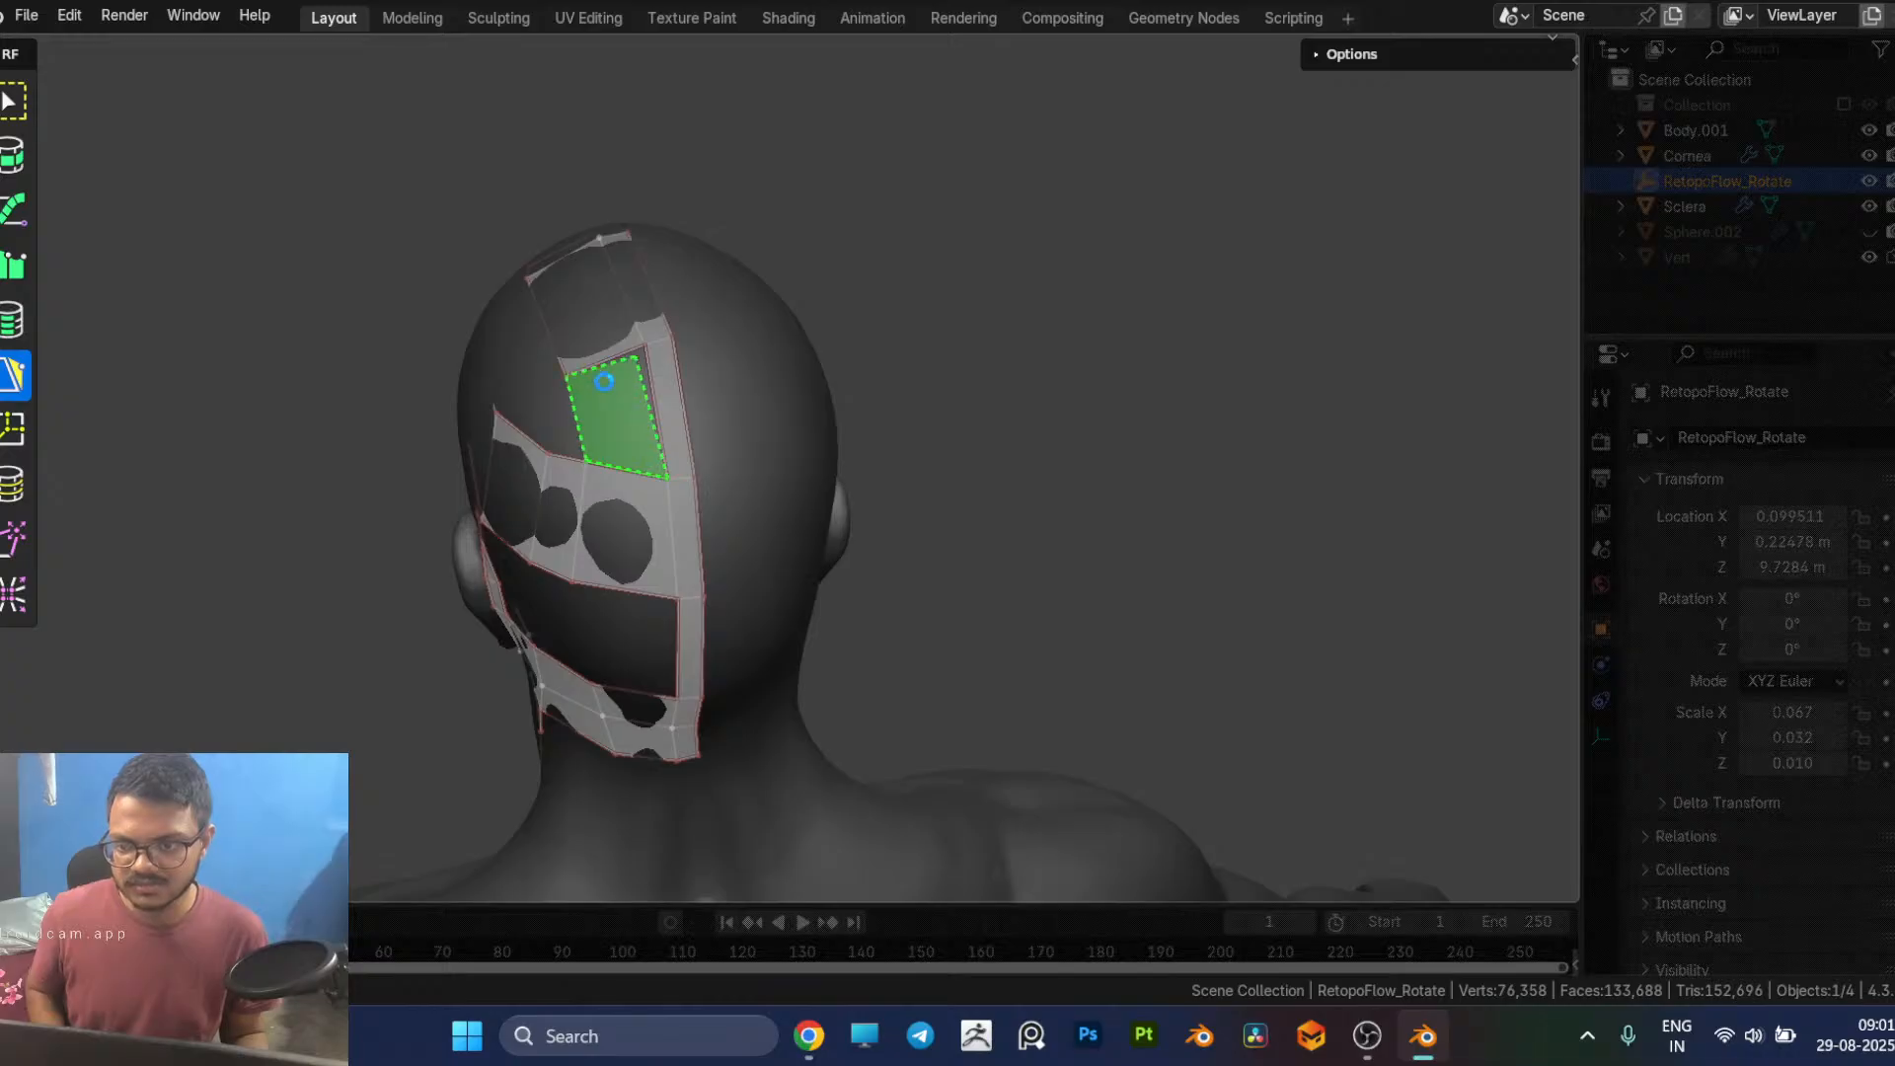
{"action": "left_click", "coordinate": [604, 382]}
{"action": "middle_click_drag", "start_coordinate": [604, 382], "coordinate": [1049, 394]}
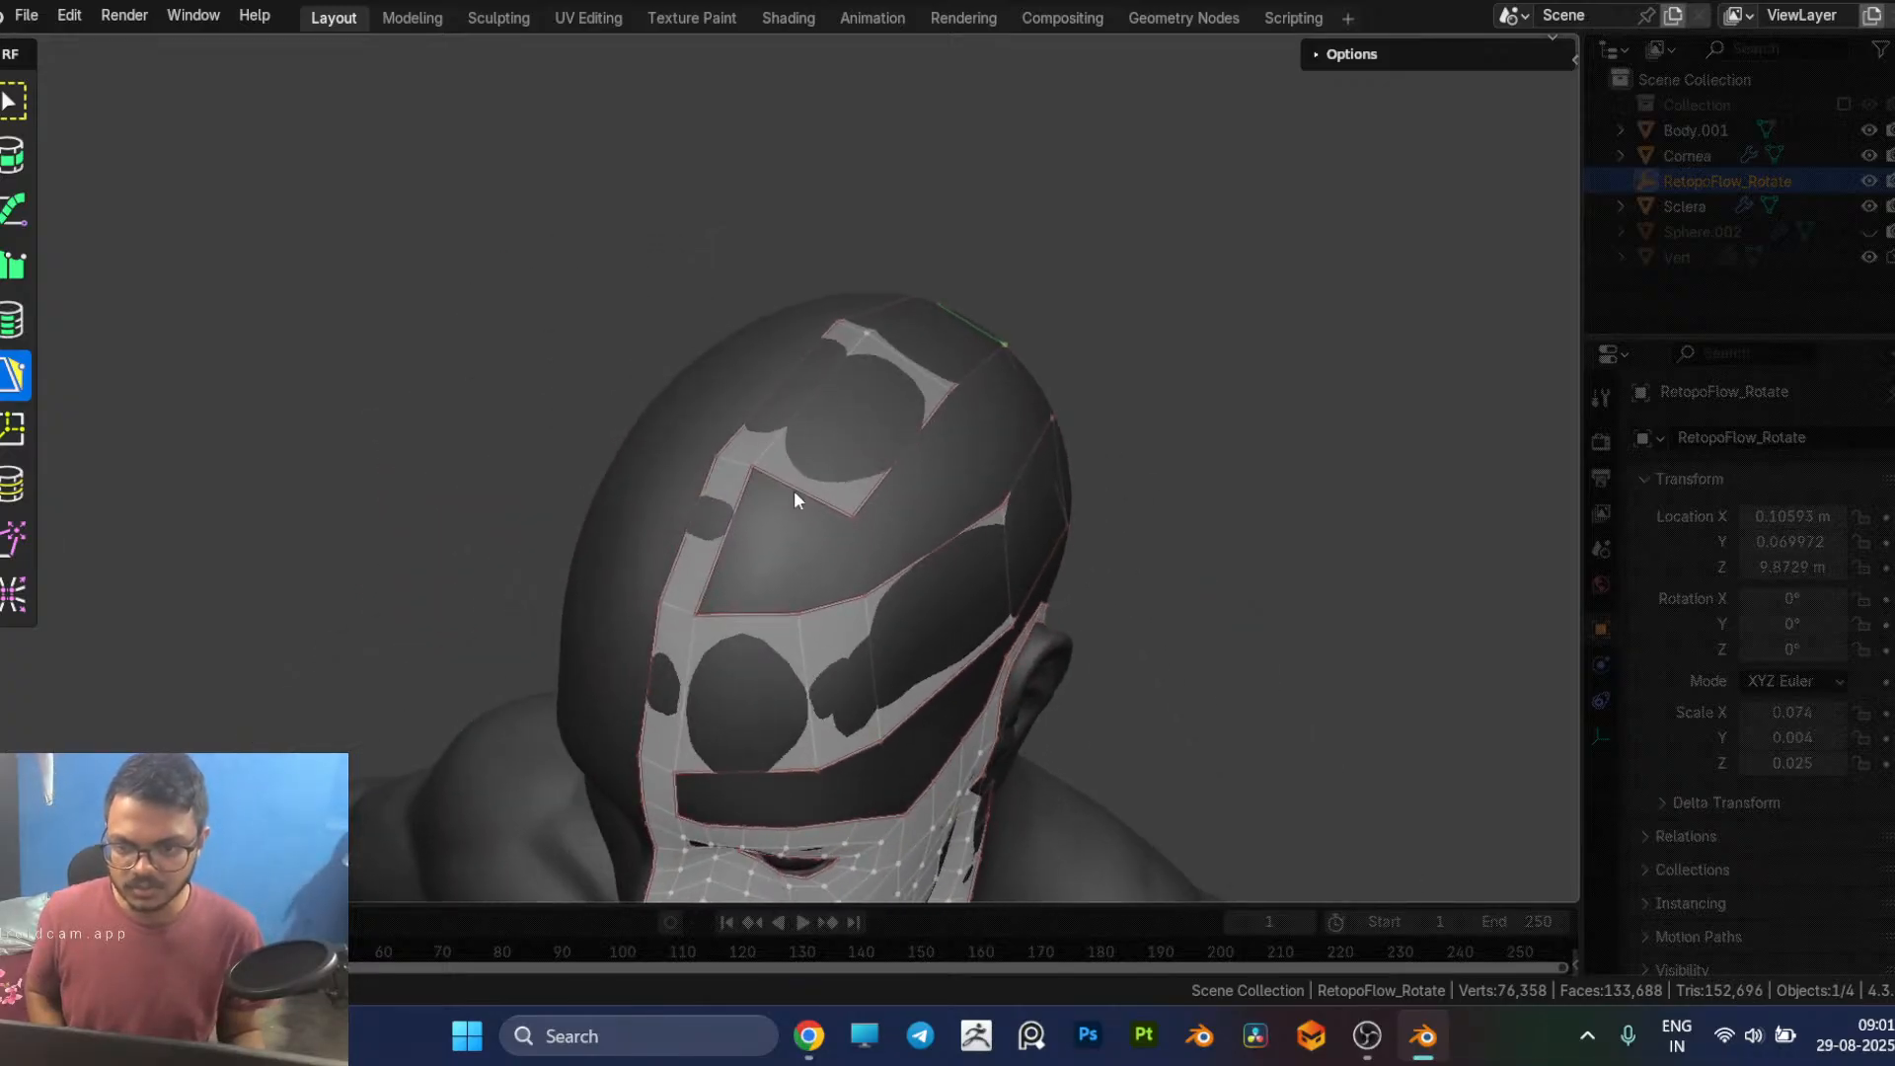
{"action": "left_click", "coordinate": [758, 586]}
Step: Slide the vertical edges of the head band along the side of the head to even out the widths of its quads
{"action": "middle_click_drag", "start_coordinate": [785, 598], "coordinate": [585, 636]}
{"action": "mouse_move", "coordinate": [701, 550]}
{"action": "middle_mouse_down"}
{"action": "mouse_move", "coordinate": [661, 550]}
{"action": "mouse_move", "coordinate": [686, 556]}
{"action": "middle_mouse_up"}
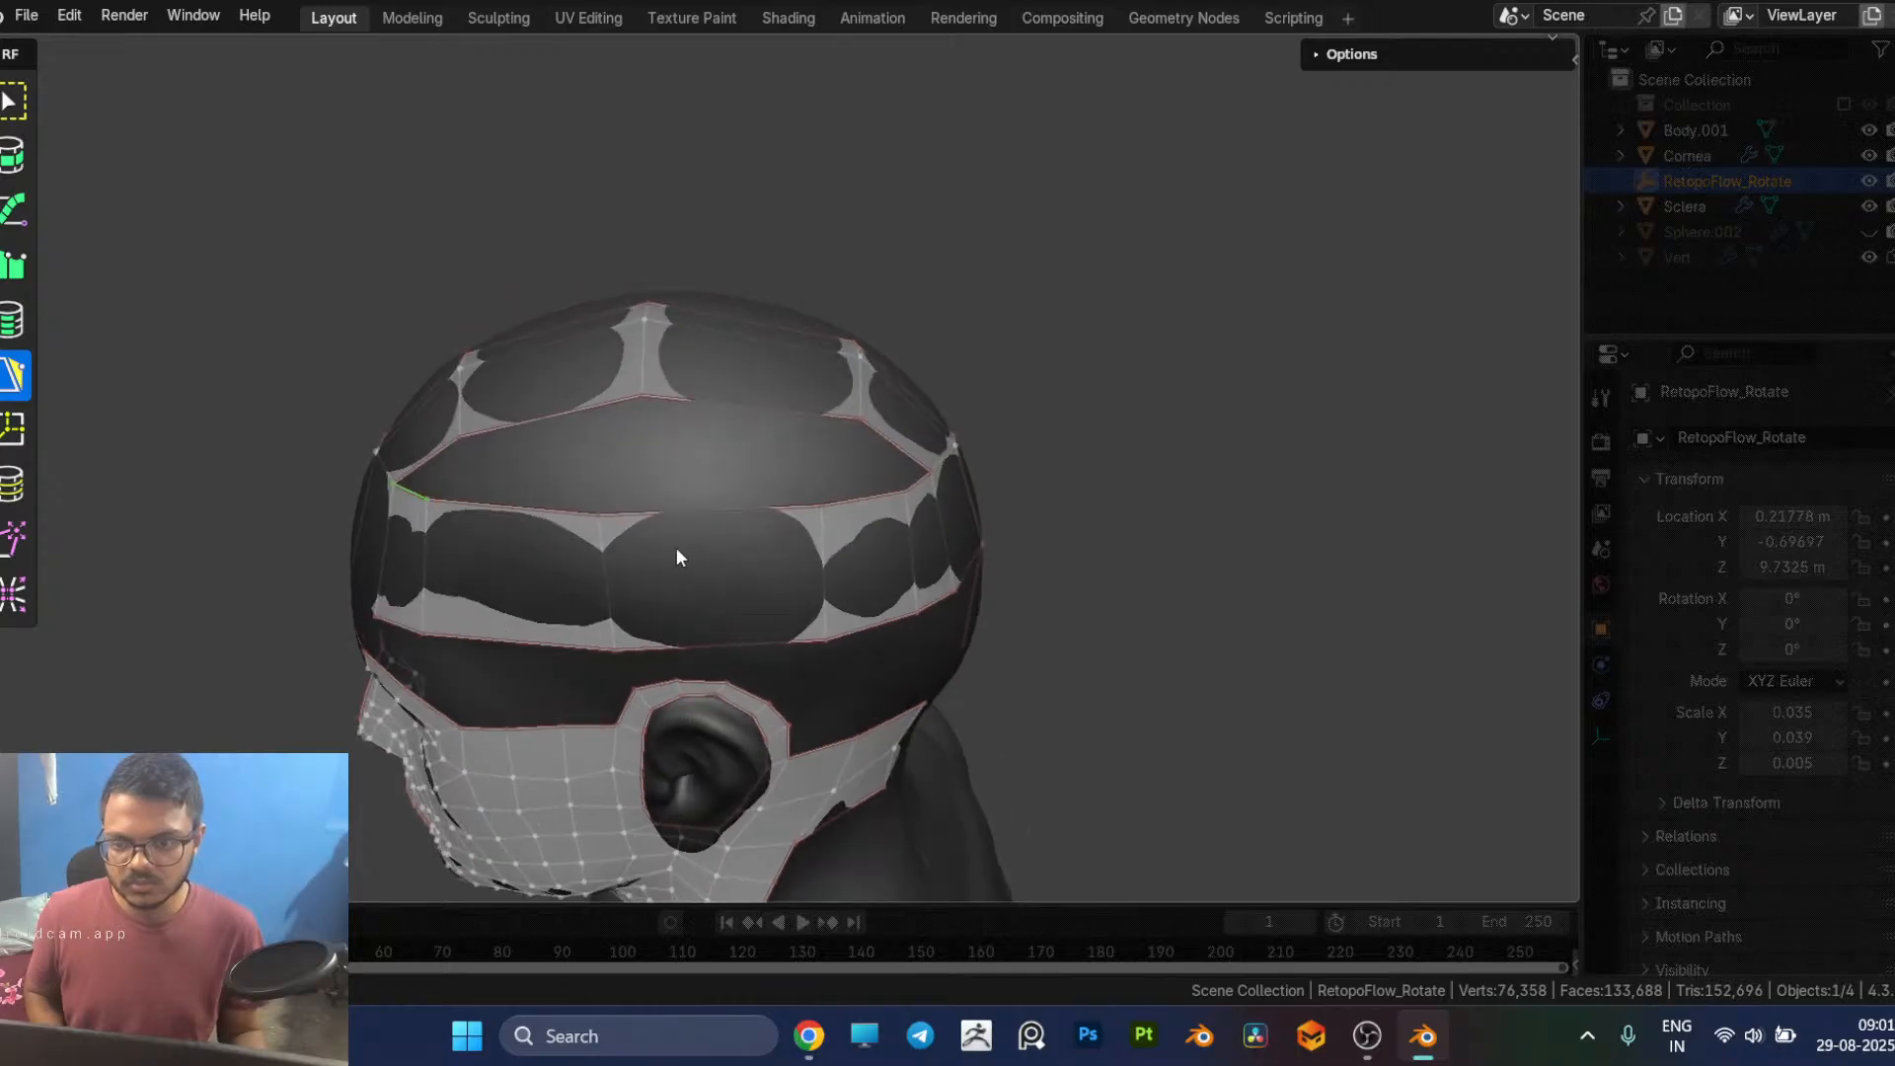
{"action": "left_click_drag", "start_coordinate": [607, 565], "coordinate": [644, 570]}
{"action": "middle_click_drag", "start_coordinate": [667, 568], "coordinate": [572, 655]}
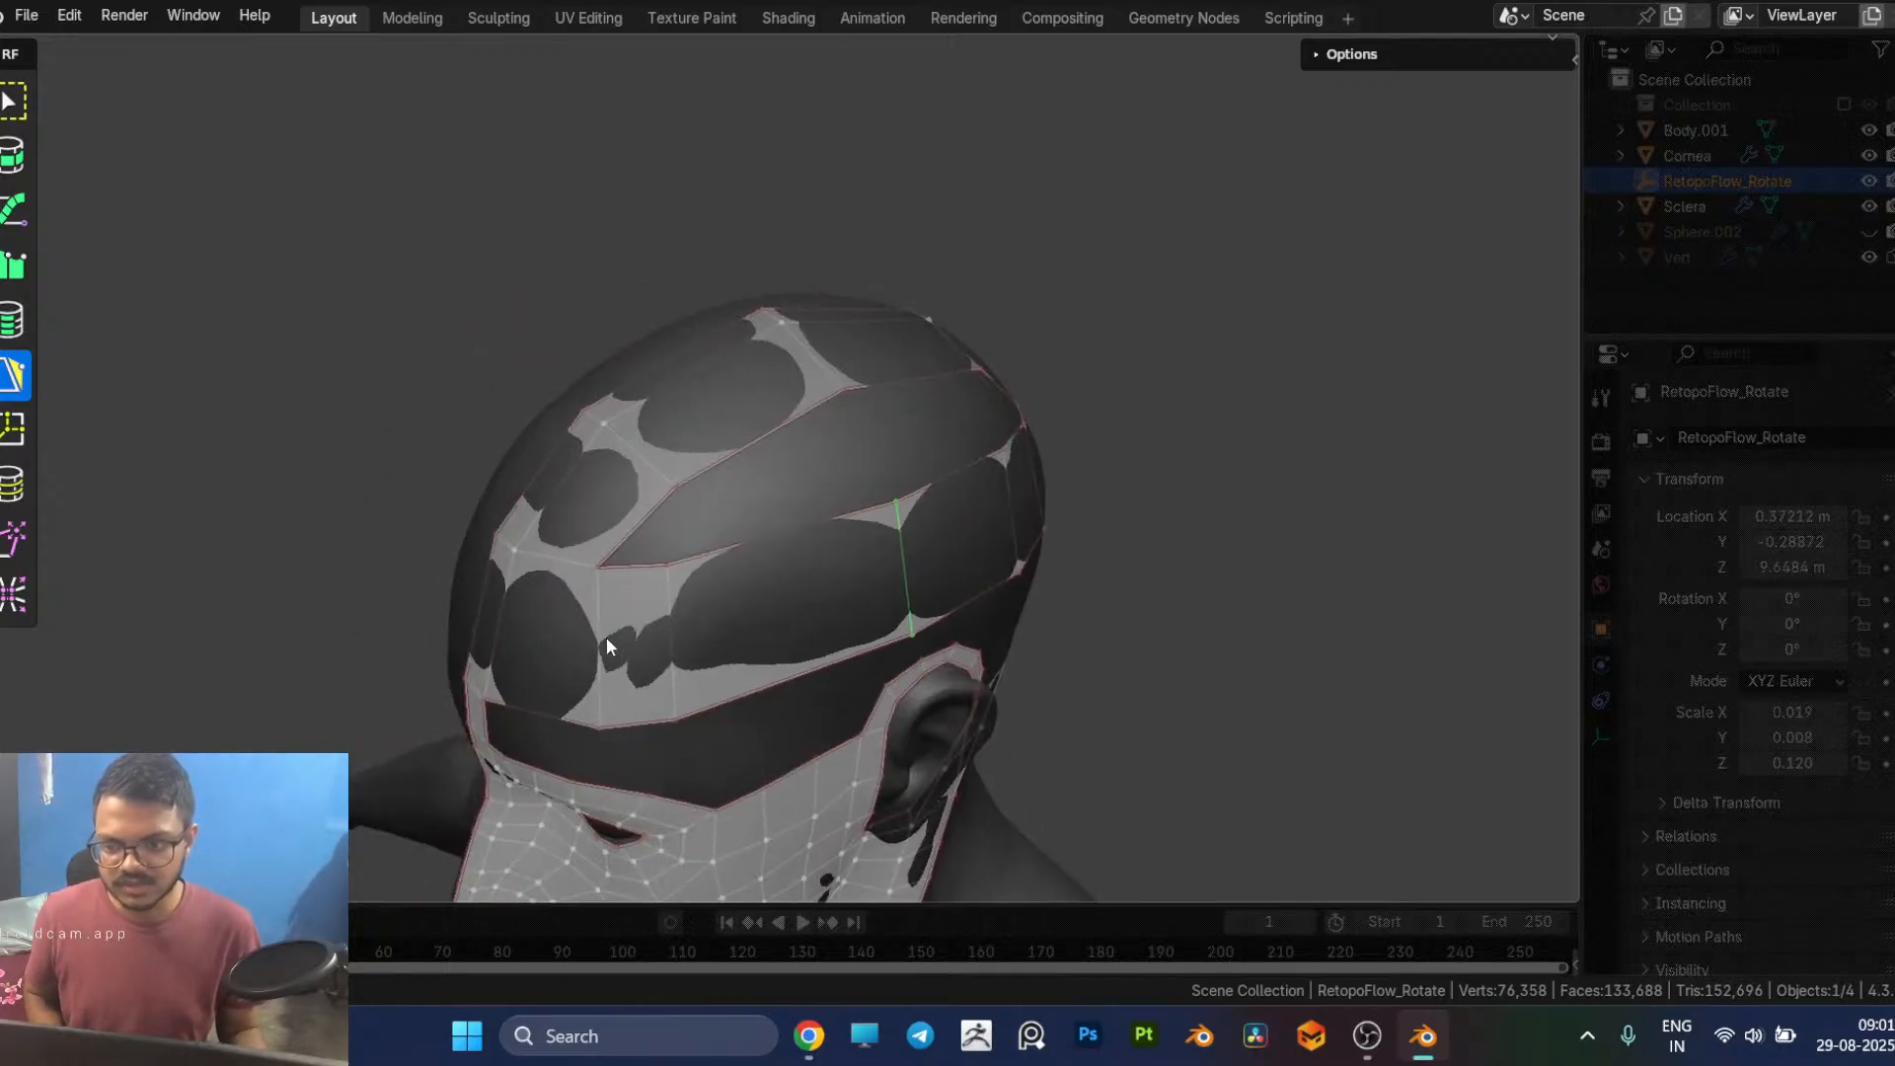
{"action": "left_click_drag", "start_coordinate": [667, 632], "coordinate": [705, 642]}
{"action": "middle_click_drag", "start_coordinate": [772, 622], "coordinate": [699, 590]}
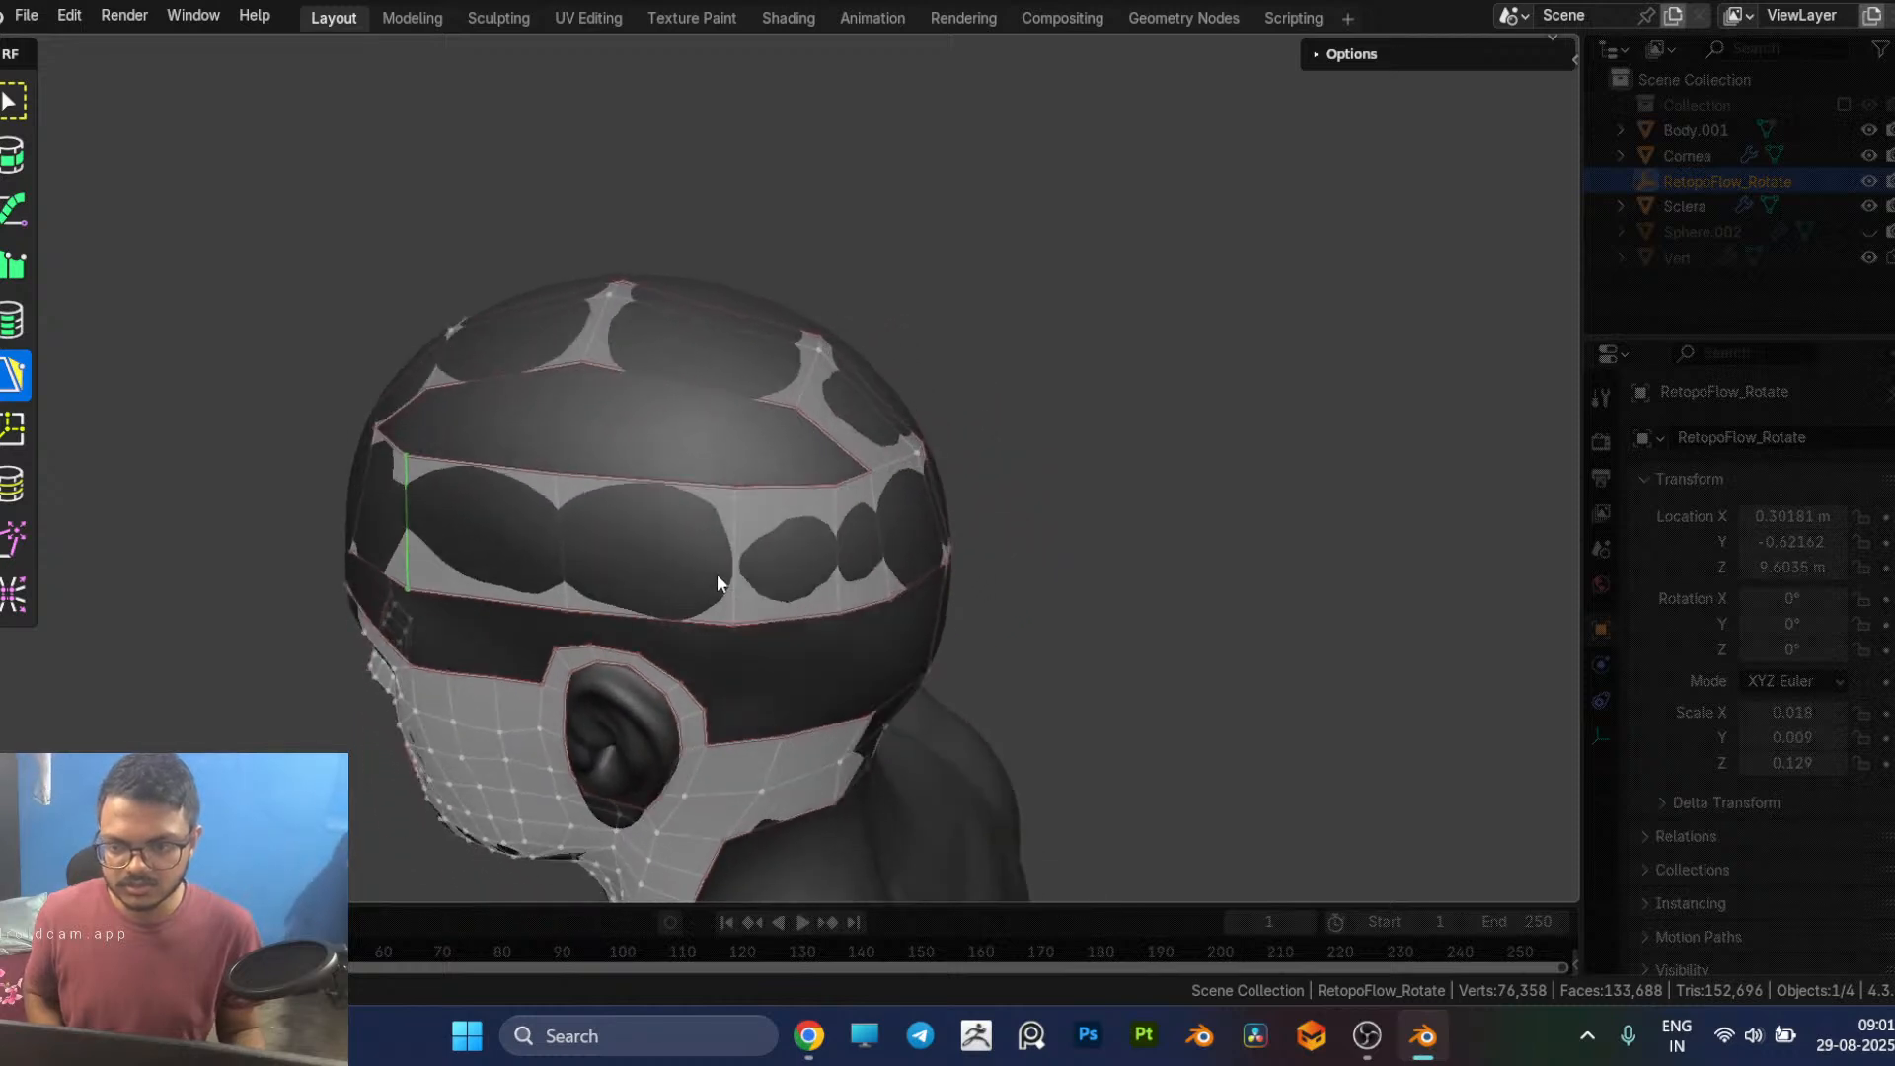
{"action": "left_click_drag", "start_coordinate": [730, 550], "coordinate": [773, 558]}
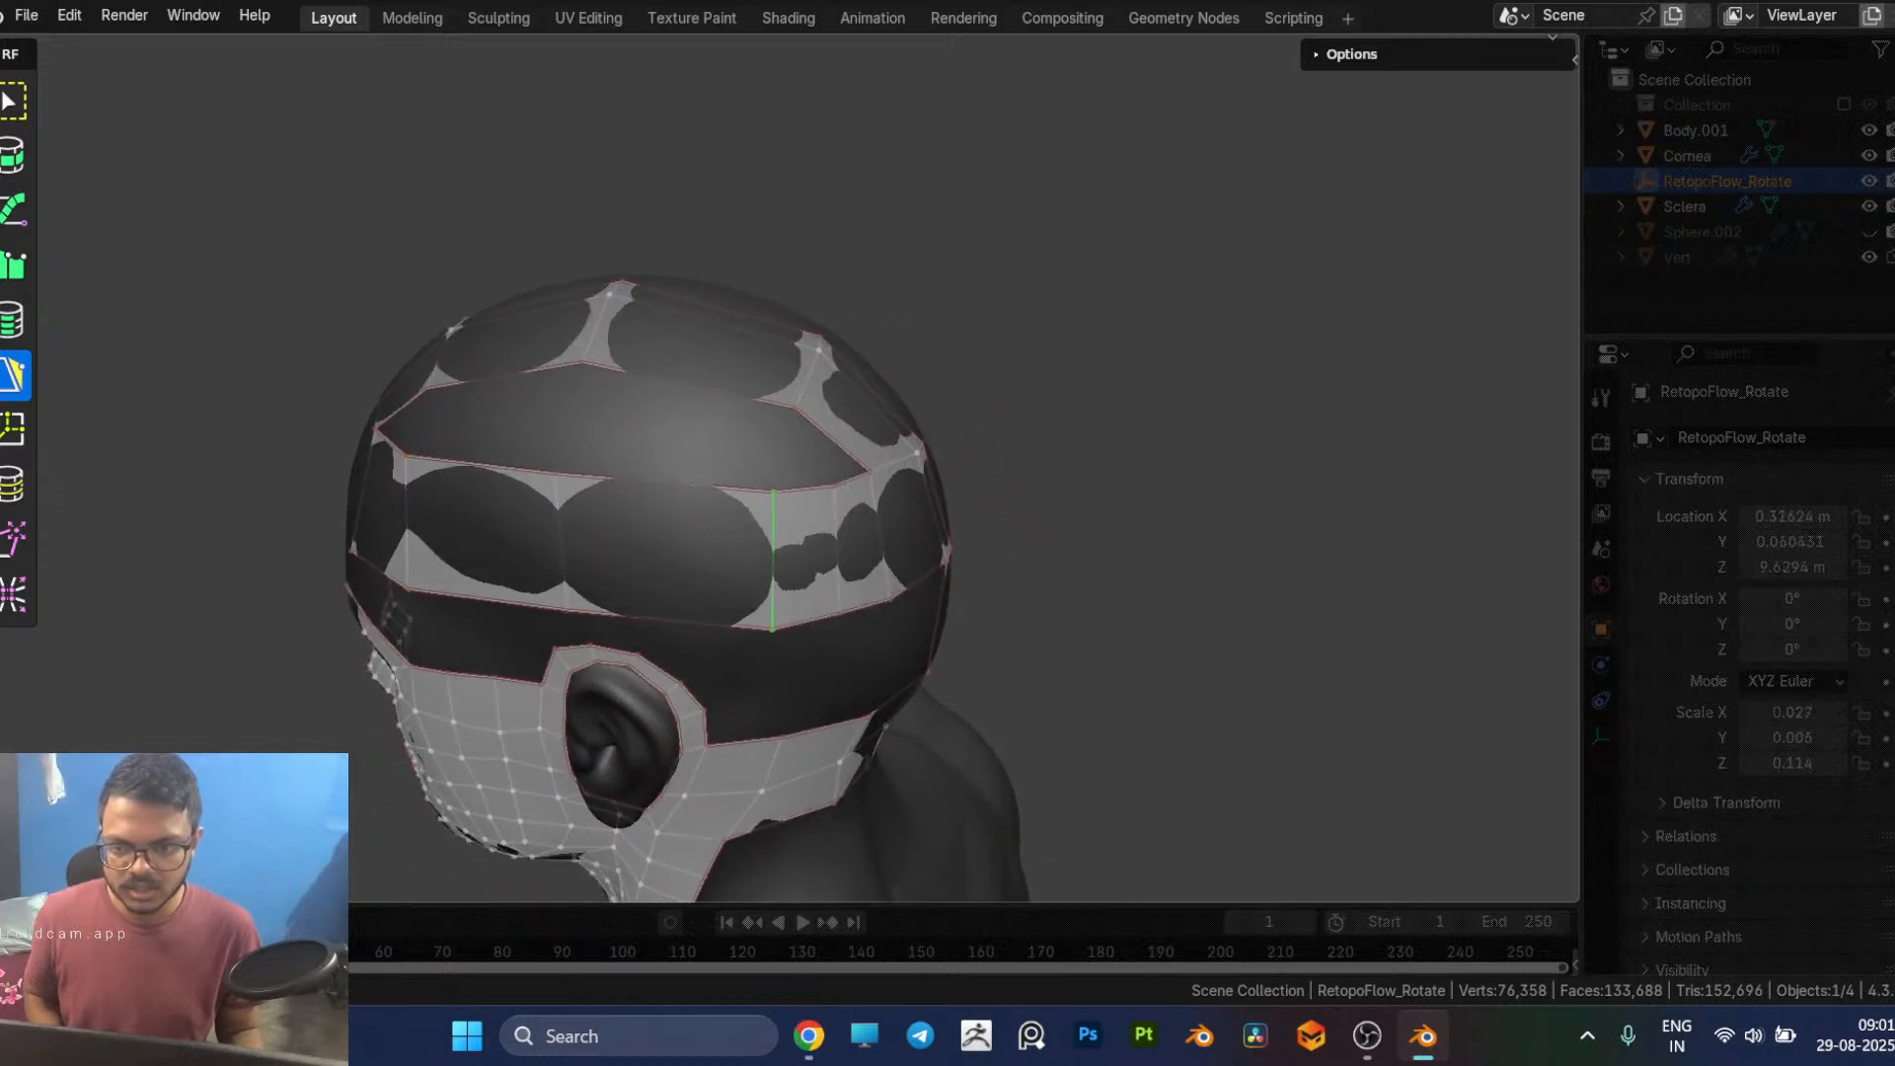
Step: Fill the gap on the side of the head between the crown row and the band with two quads, undoing the misplaced front quad
{"action": "left_click", "coordinate": [685, 405]}
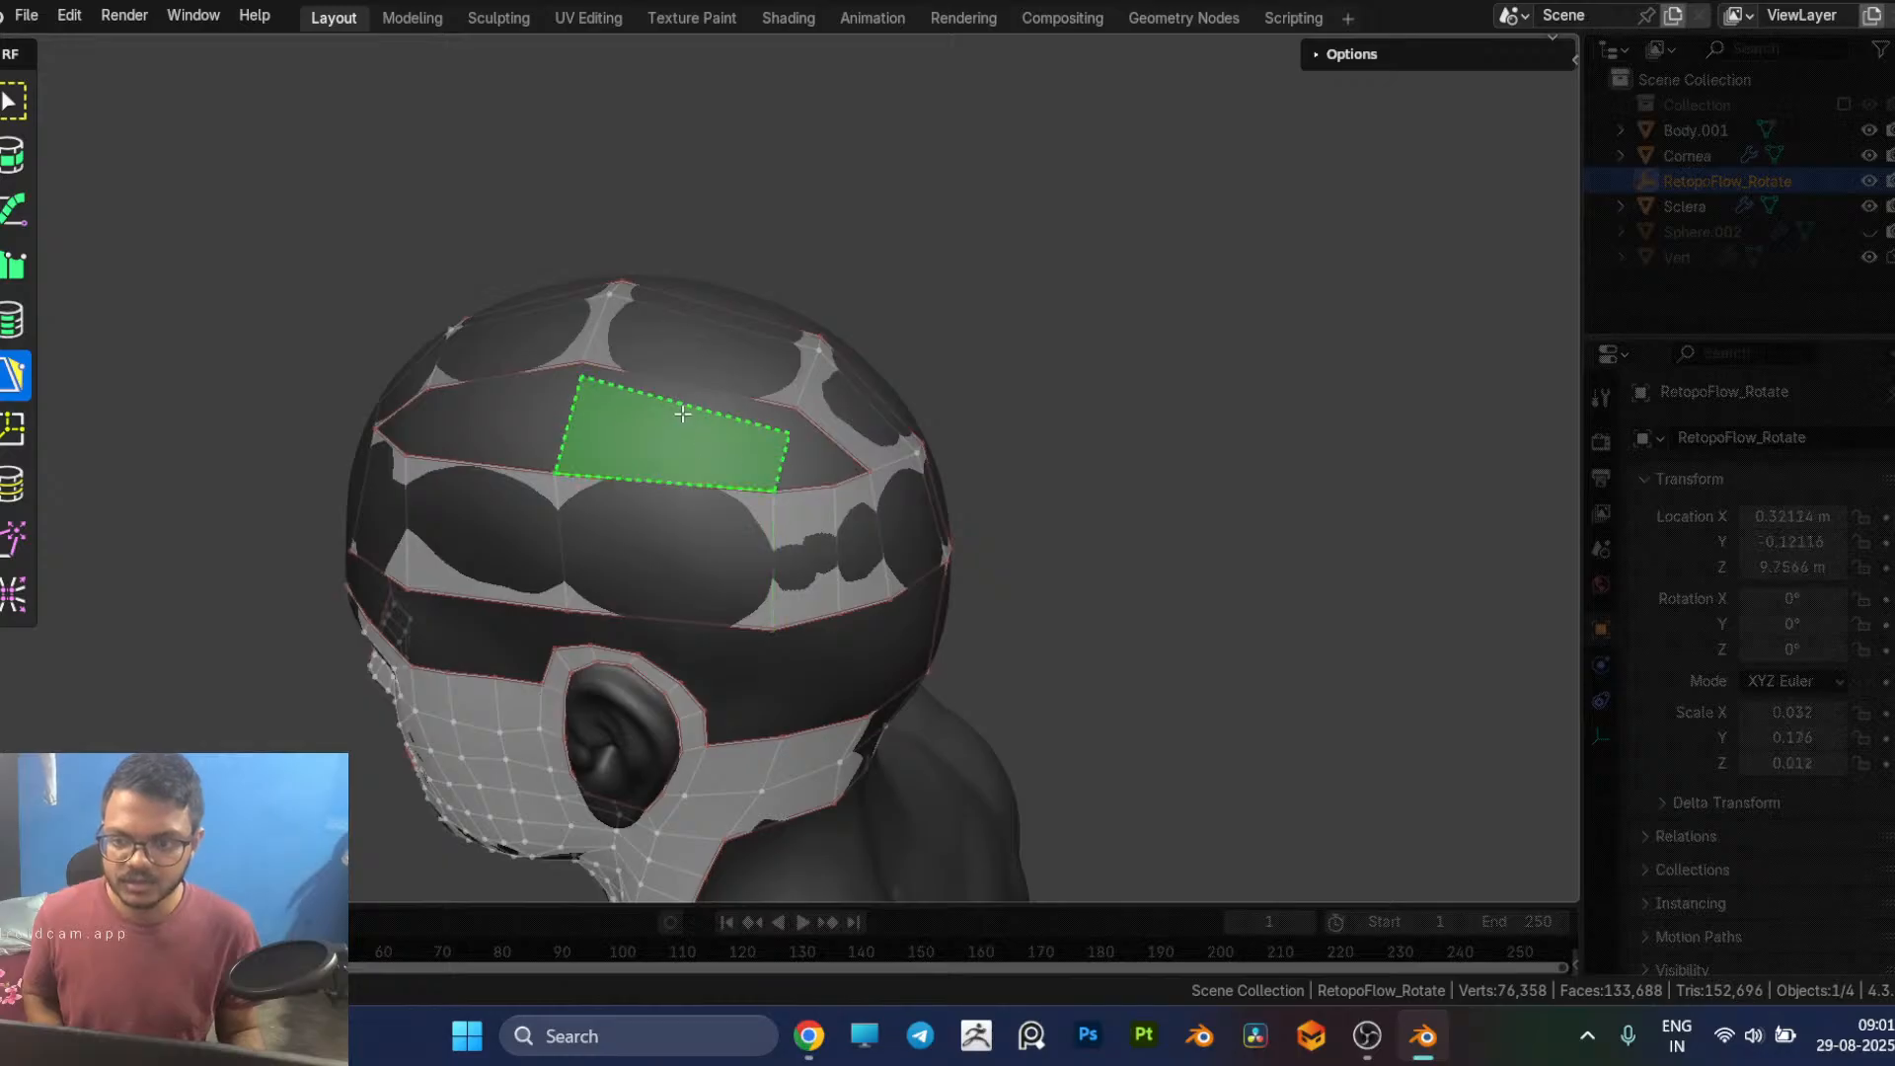
{"action": "left_click", "coordinate": [686, 406], "text": "ctrl"}
{"action": "middle_click_drag", "start_coordinate": [708, 417], "coordinate": [710, 426]}
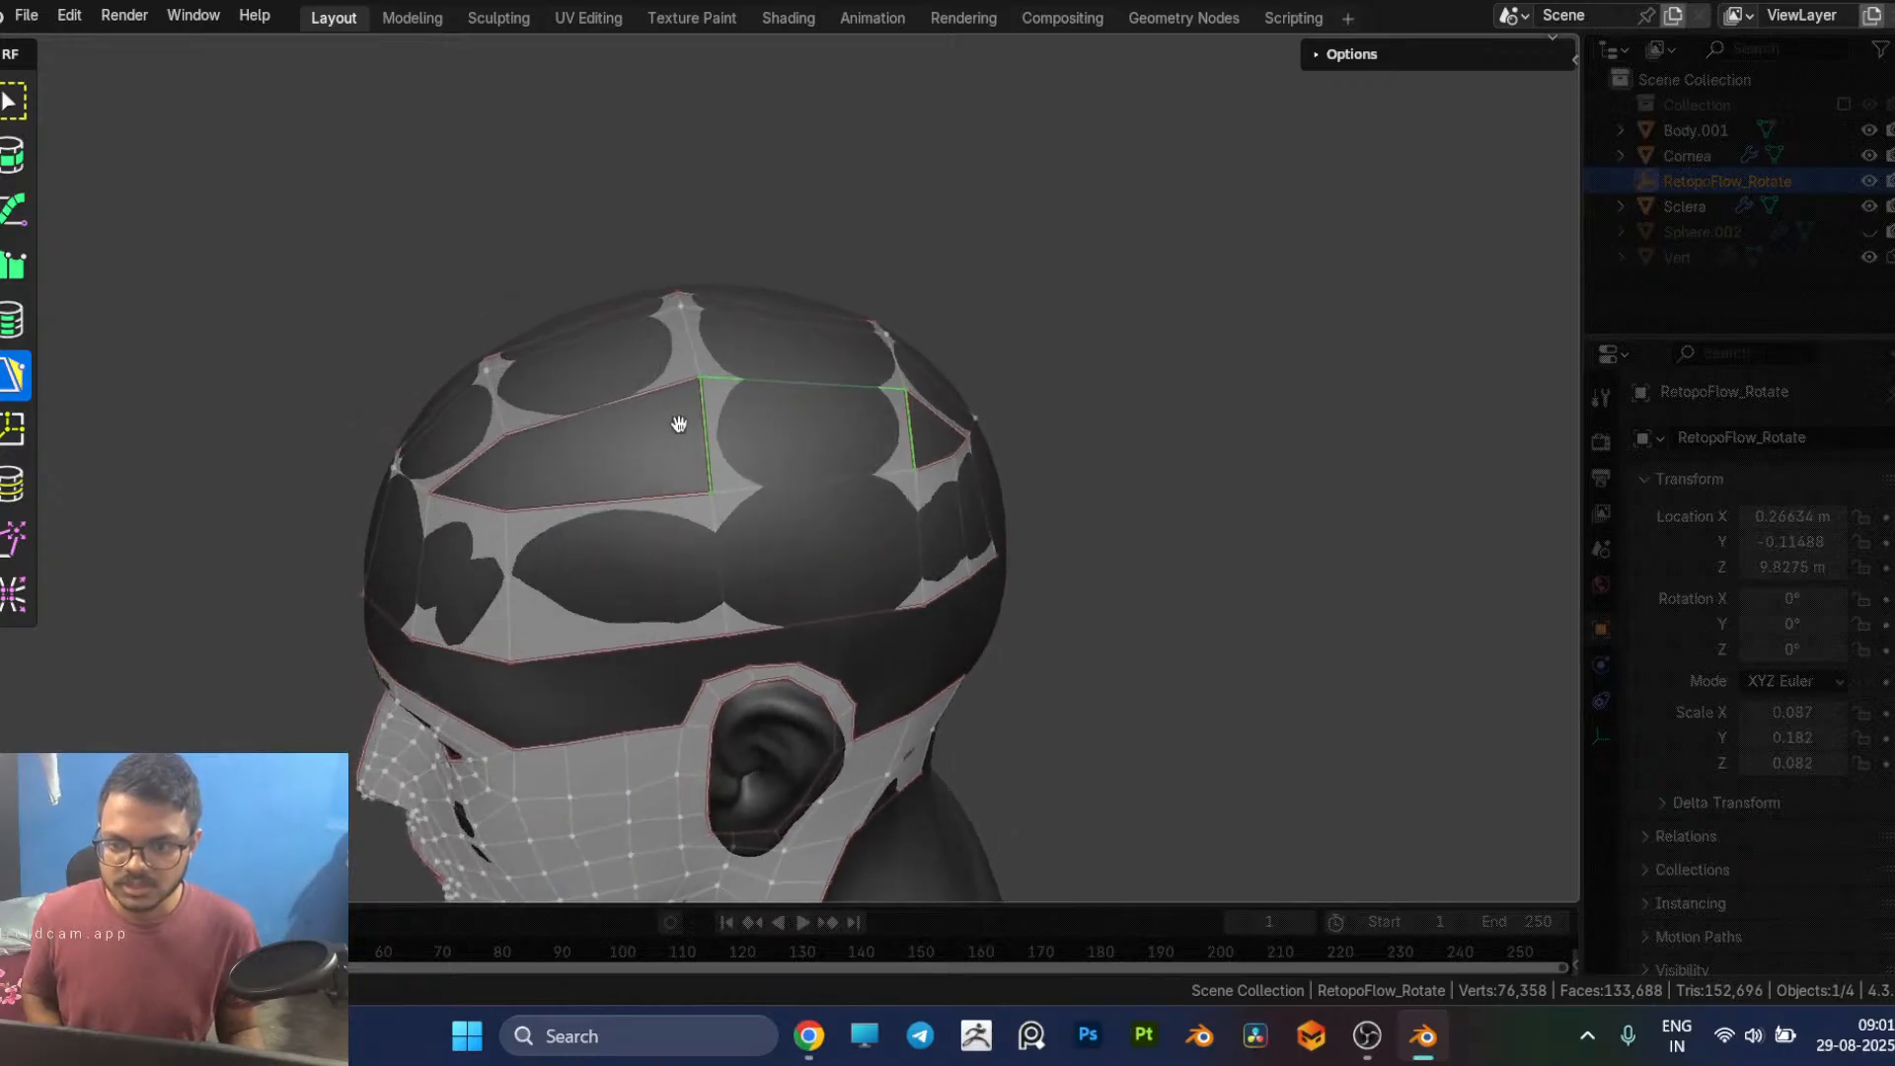
{"action": "left_click", "coordinate": [511, 466], "text": "ctrl"}
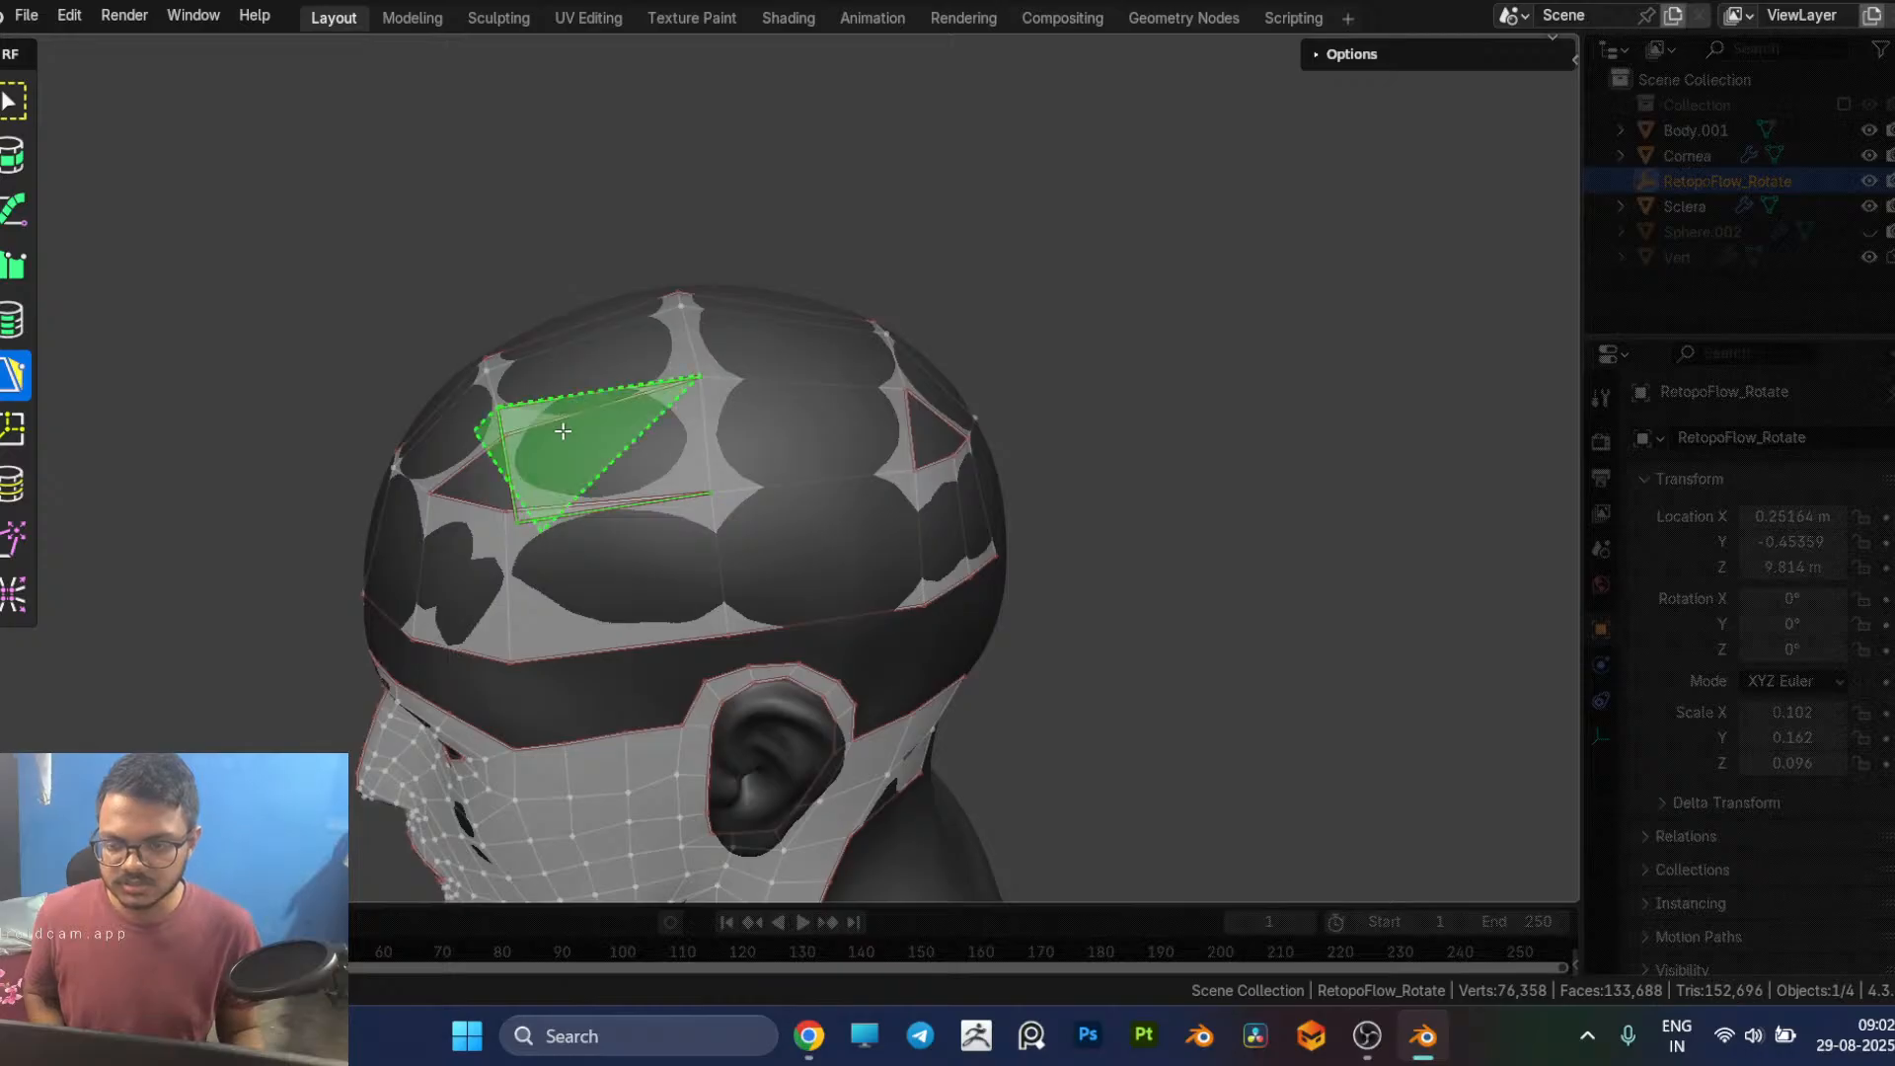
{"action": "key", "text": "ctrl+z"}
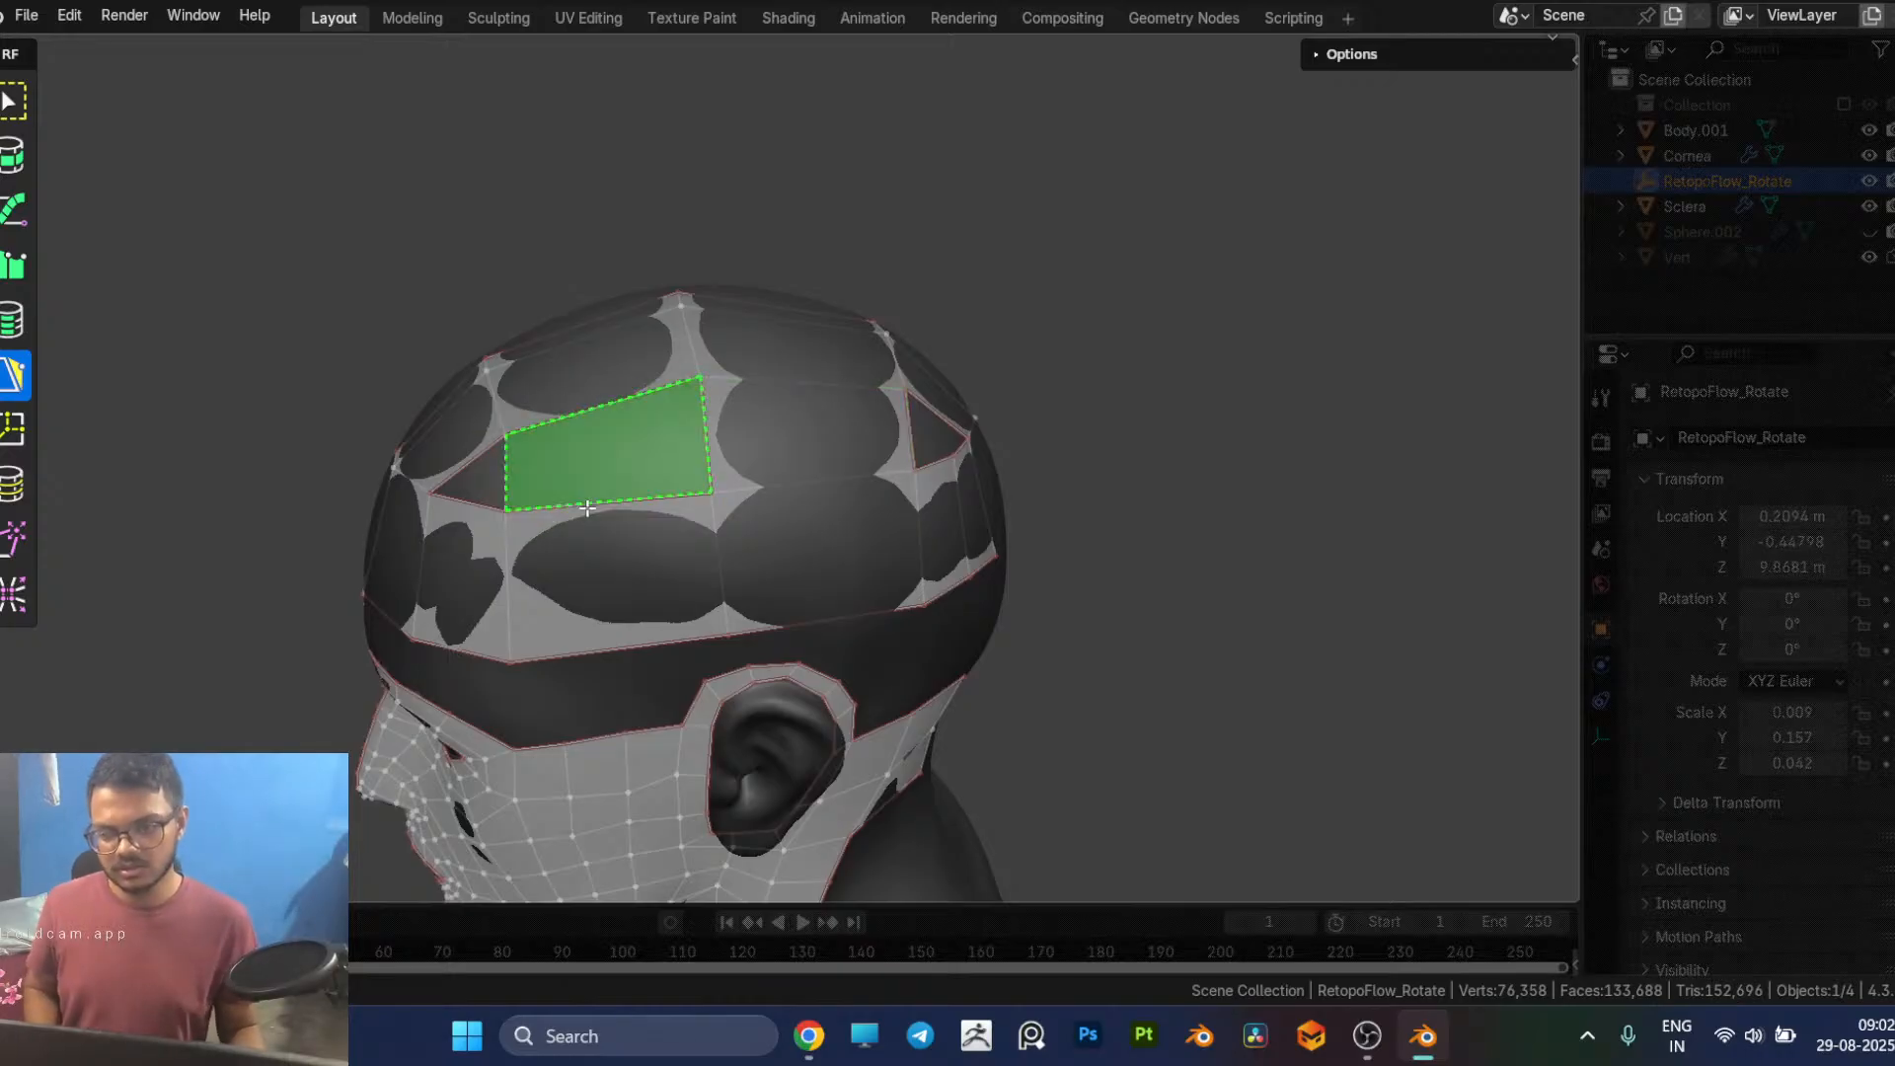
{"action": "middle_click_drag", "start_coordinate": [628, 549], "coordinate": [725, 566]}
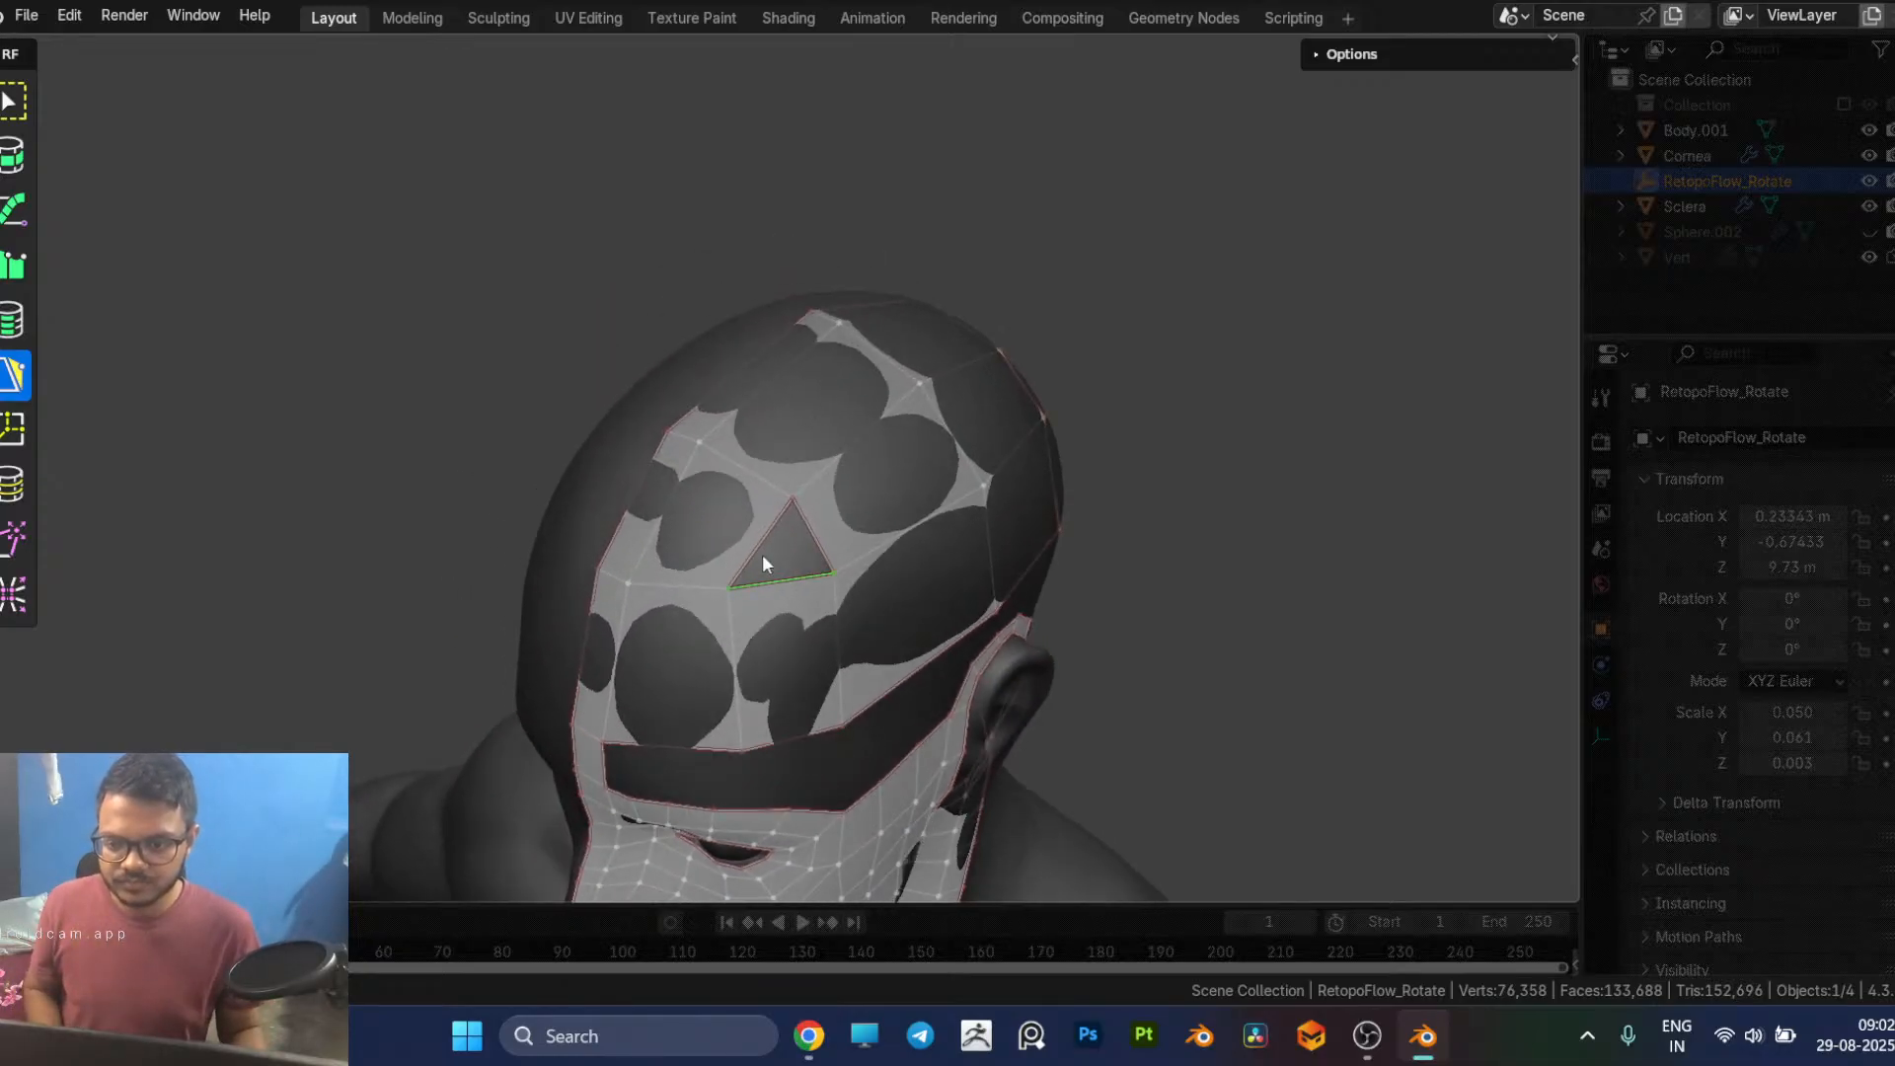
Step: Insert an edge loop through the head band below the triangular scalp gap and adjust a vertex on the band's lower forehead border
{"action": "key", "text": "7"}
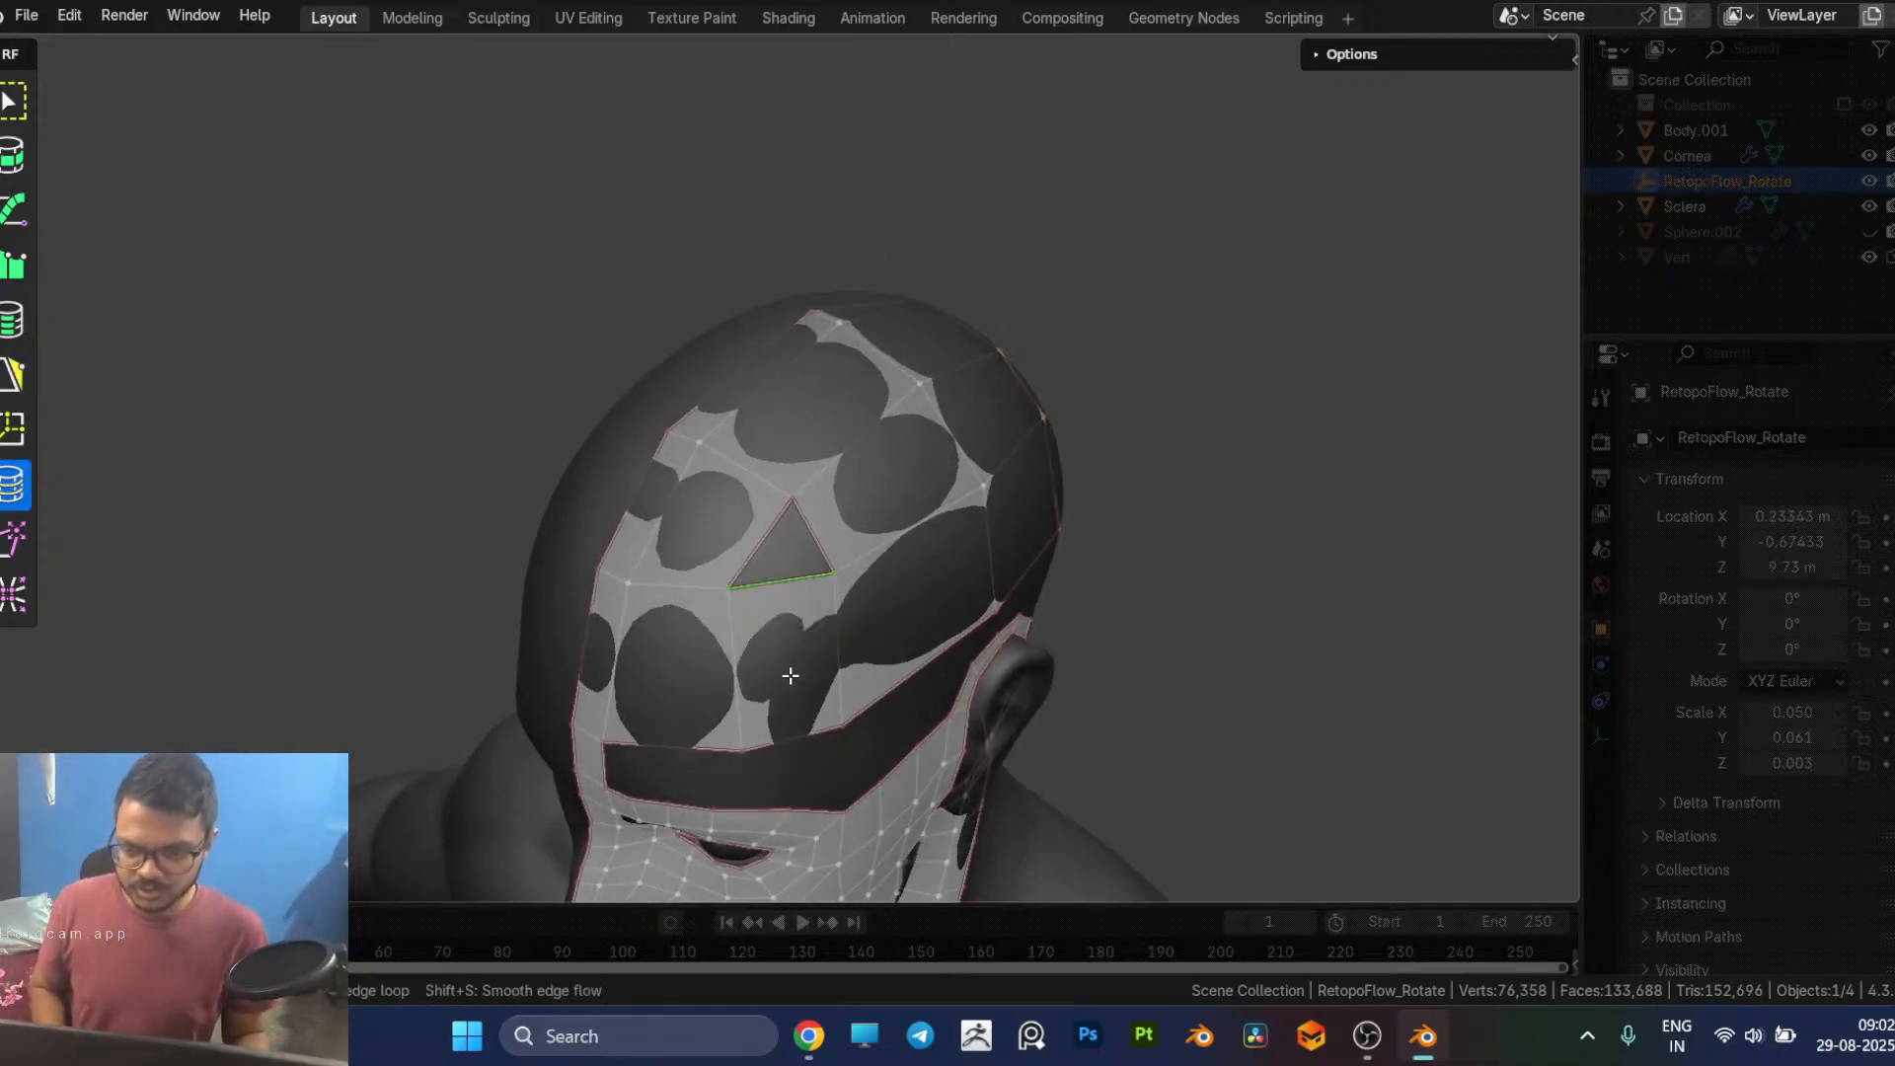
{"action": "key", "text": "5"}
{"action": "middle_click_drag", "start_coordinate": [788, 587], "coordinate": [856, 456]}
{"action": "middle_click_drag", "start_coordinate": [956, 612], "coordinate": [815, 567]}
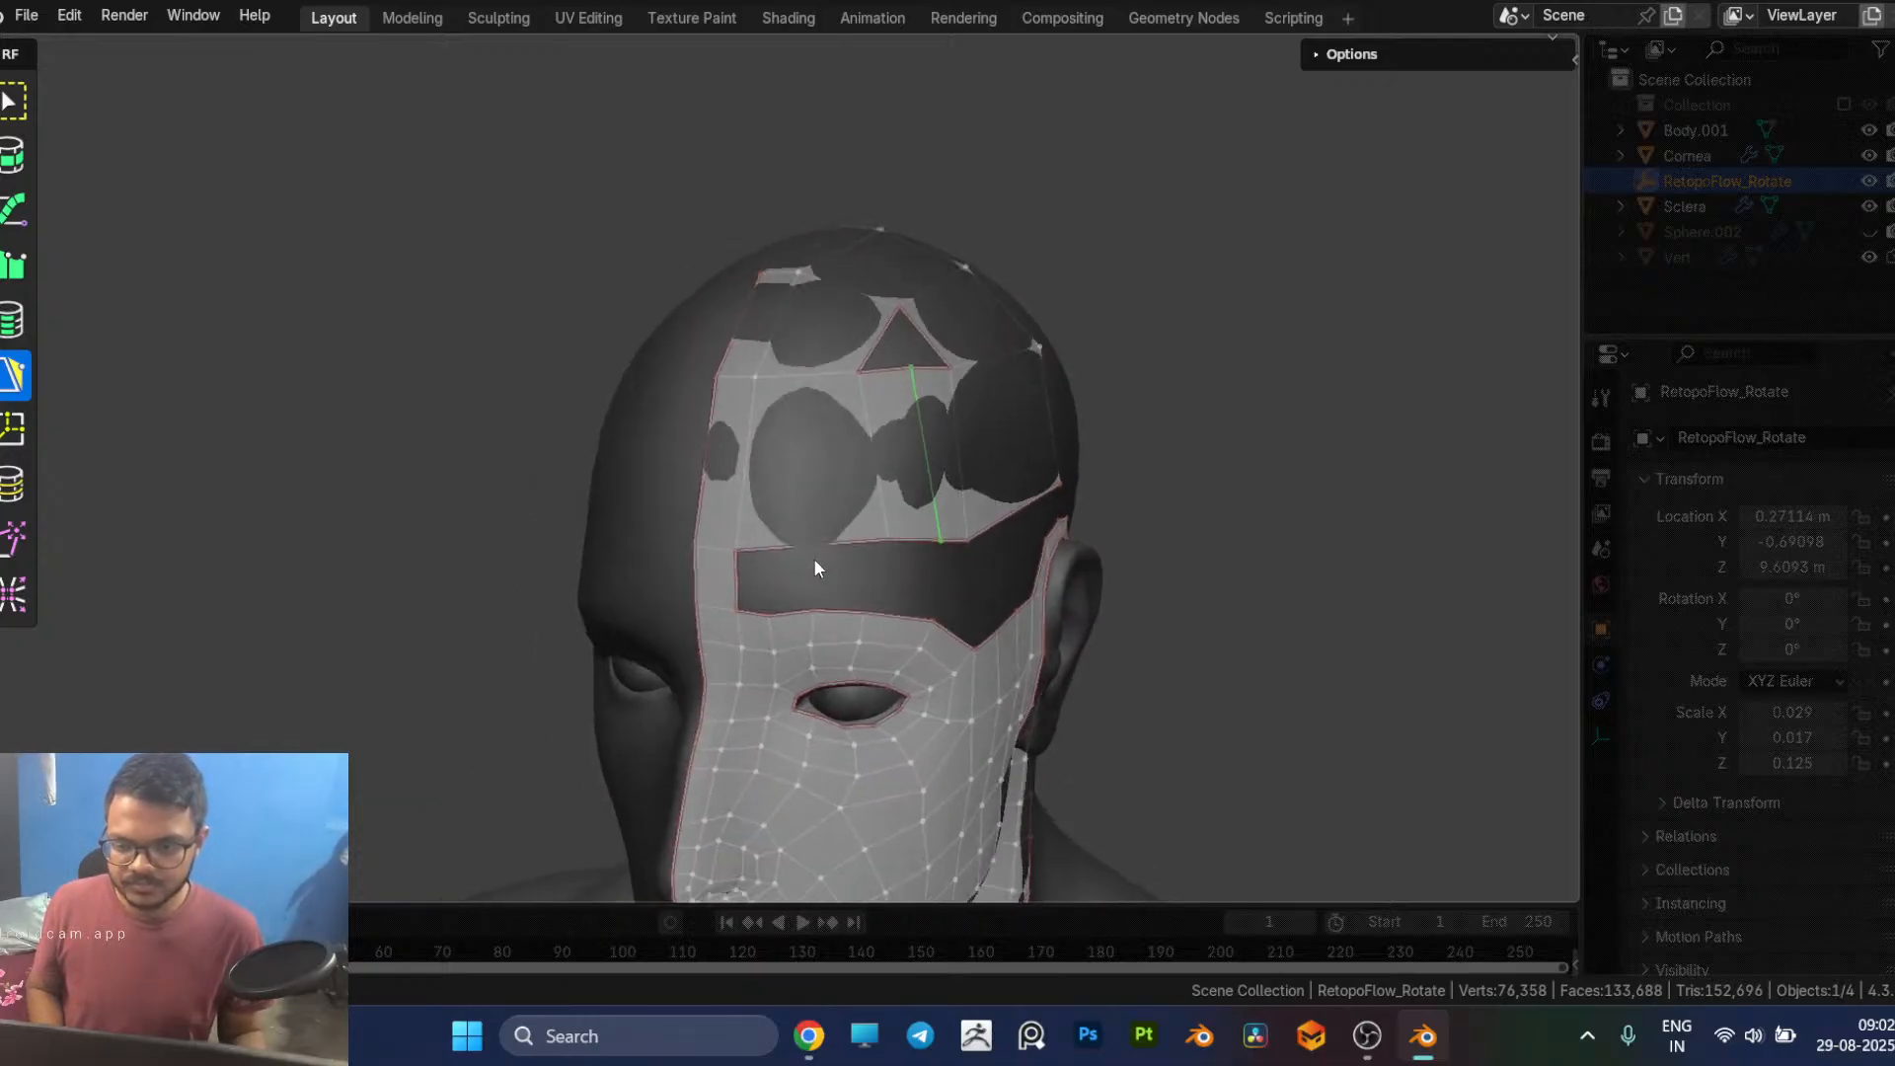
{"action": "left_click", "coordinate": [889, 538]}
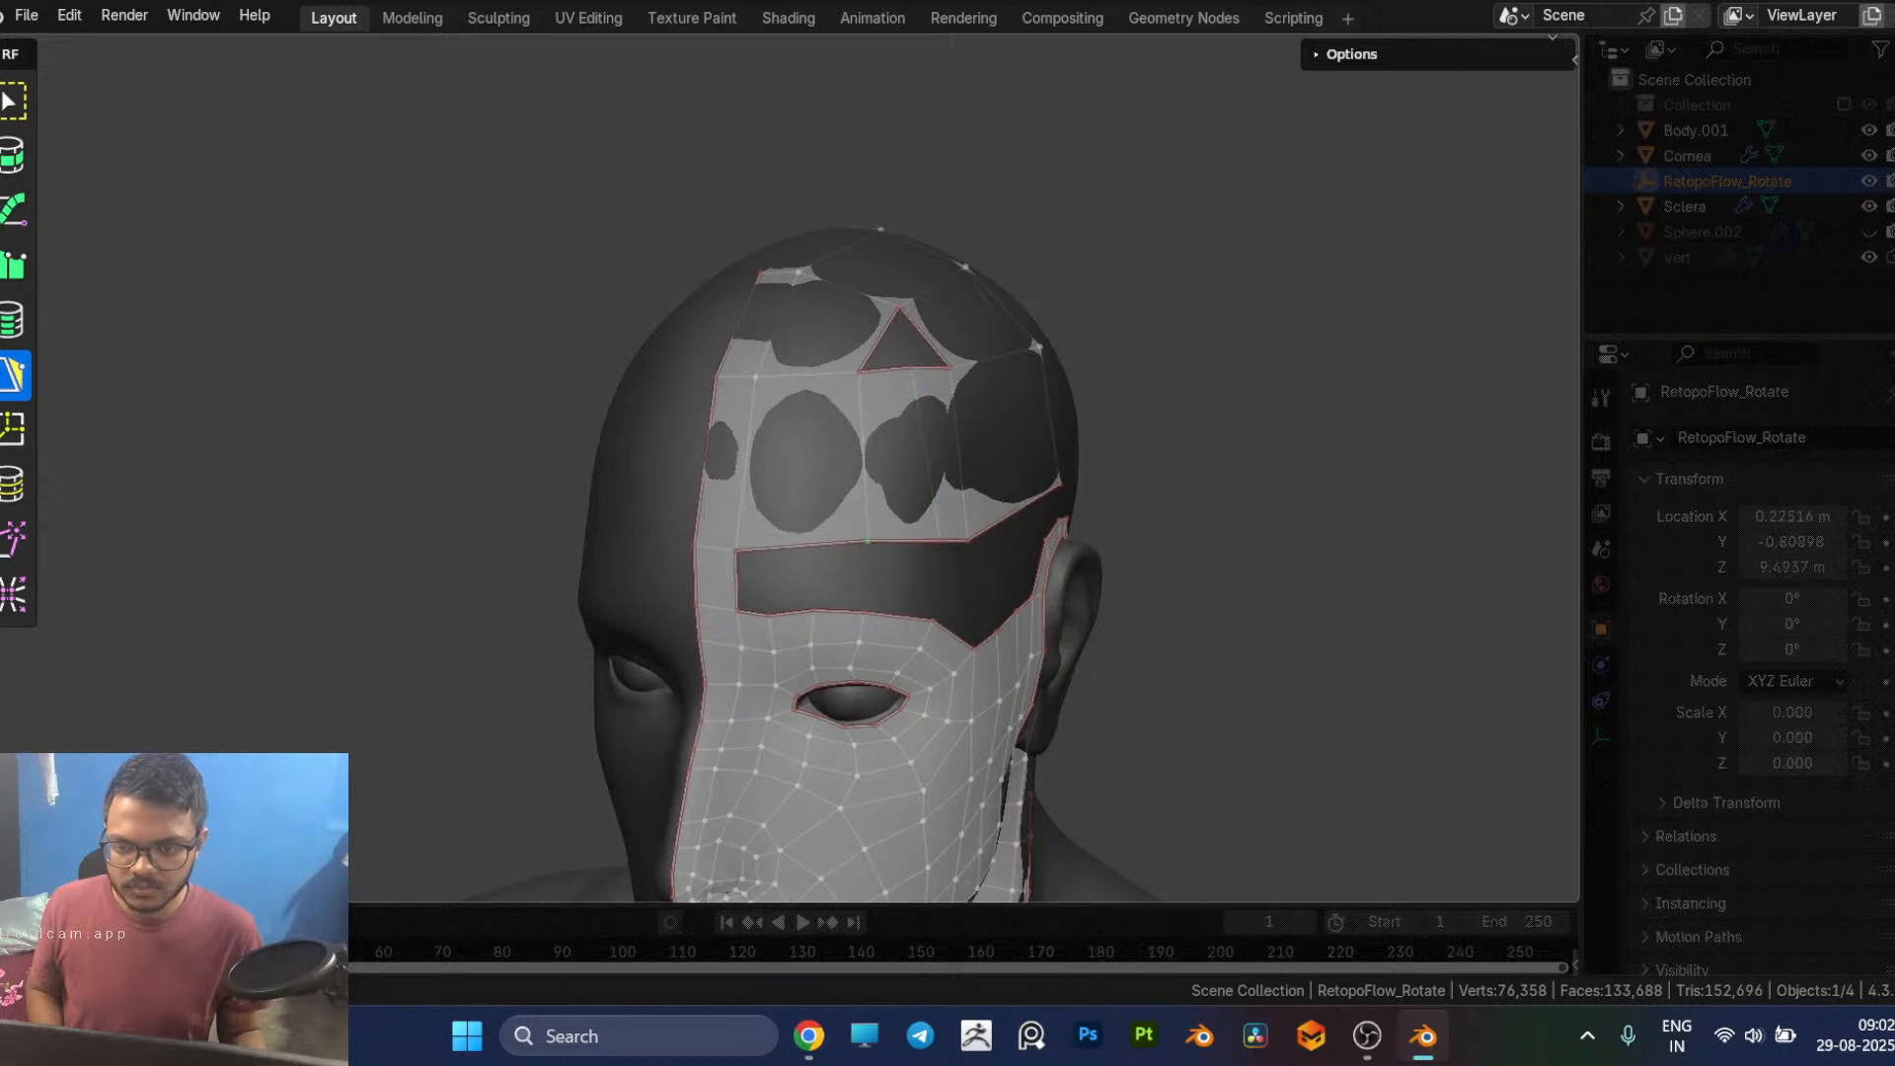
{"action": "middle_click_drag", "start_coordinate": [977, 614], "coordinate": [867, 588]}
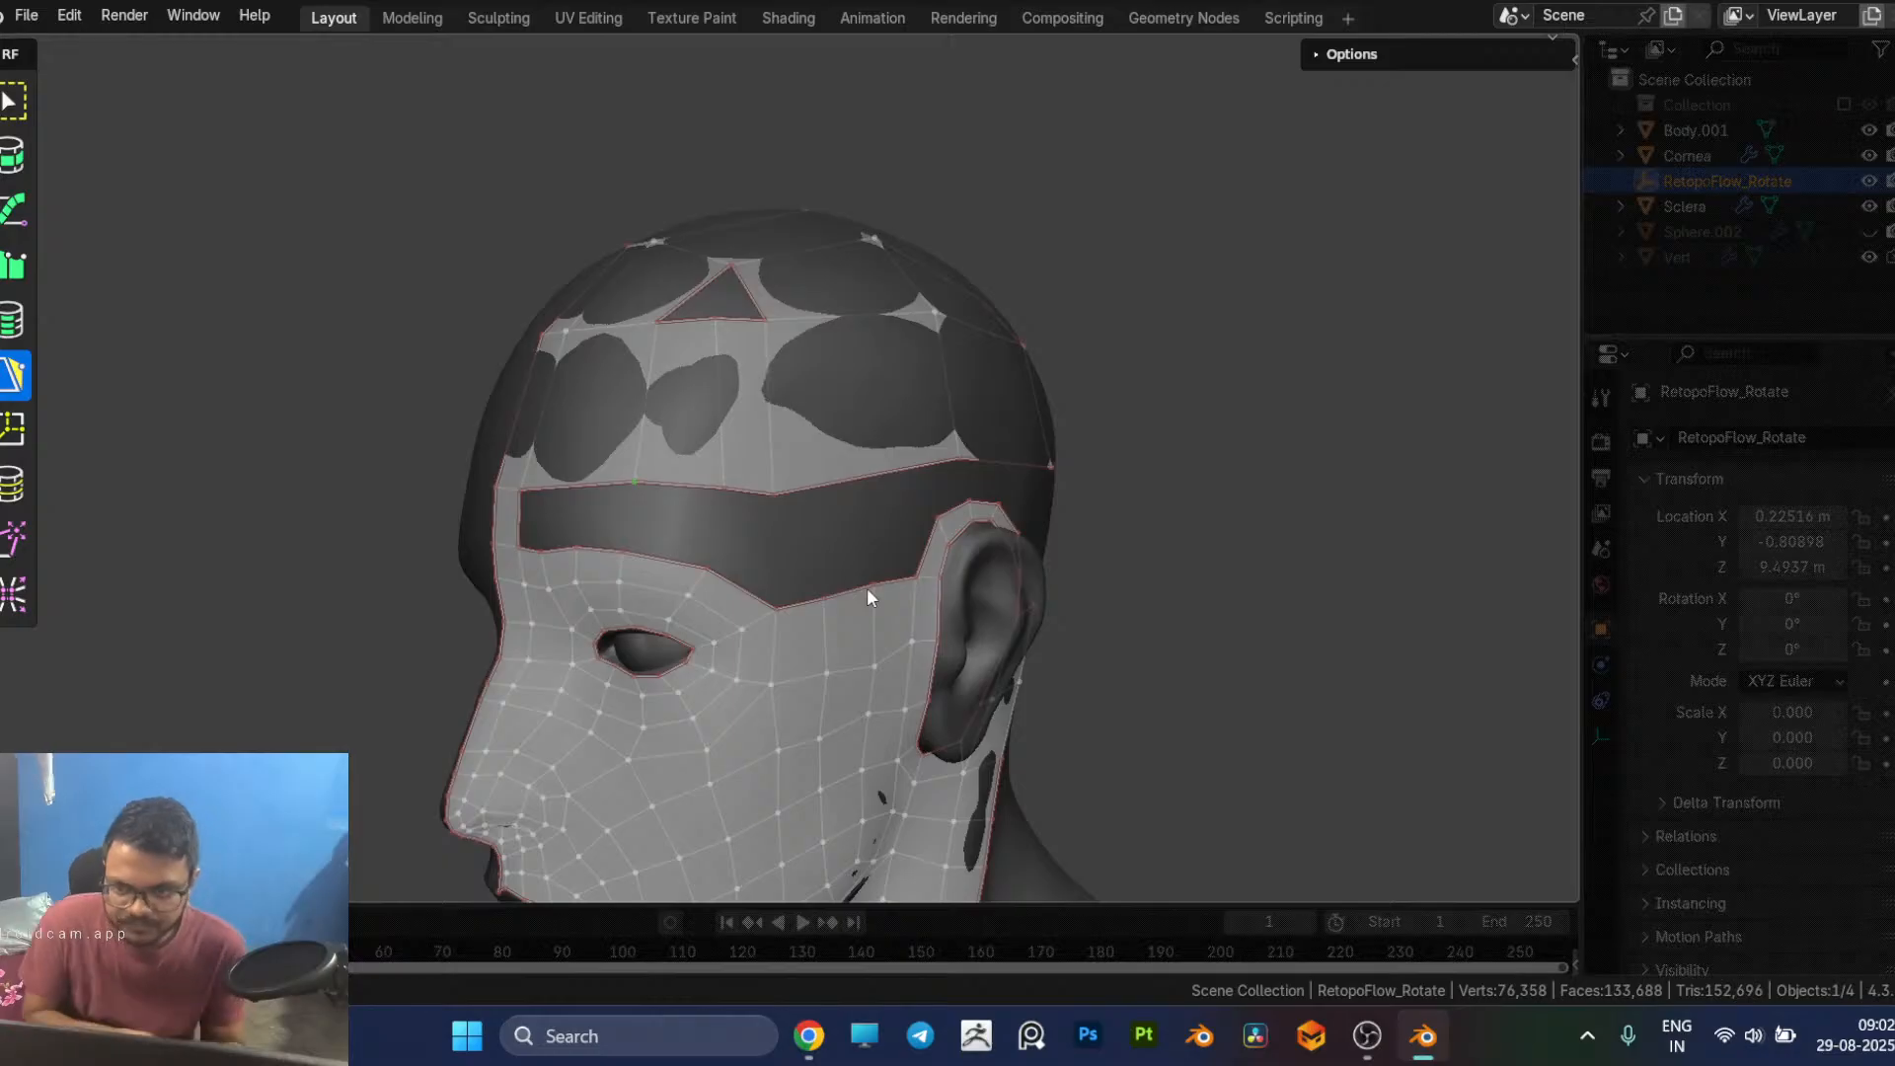
{"action": "middle_click_drag", "start_coordinate": [656, 592], "coordinate": [878, 657]}
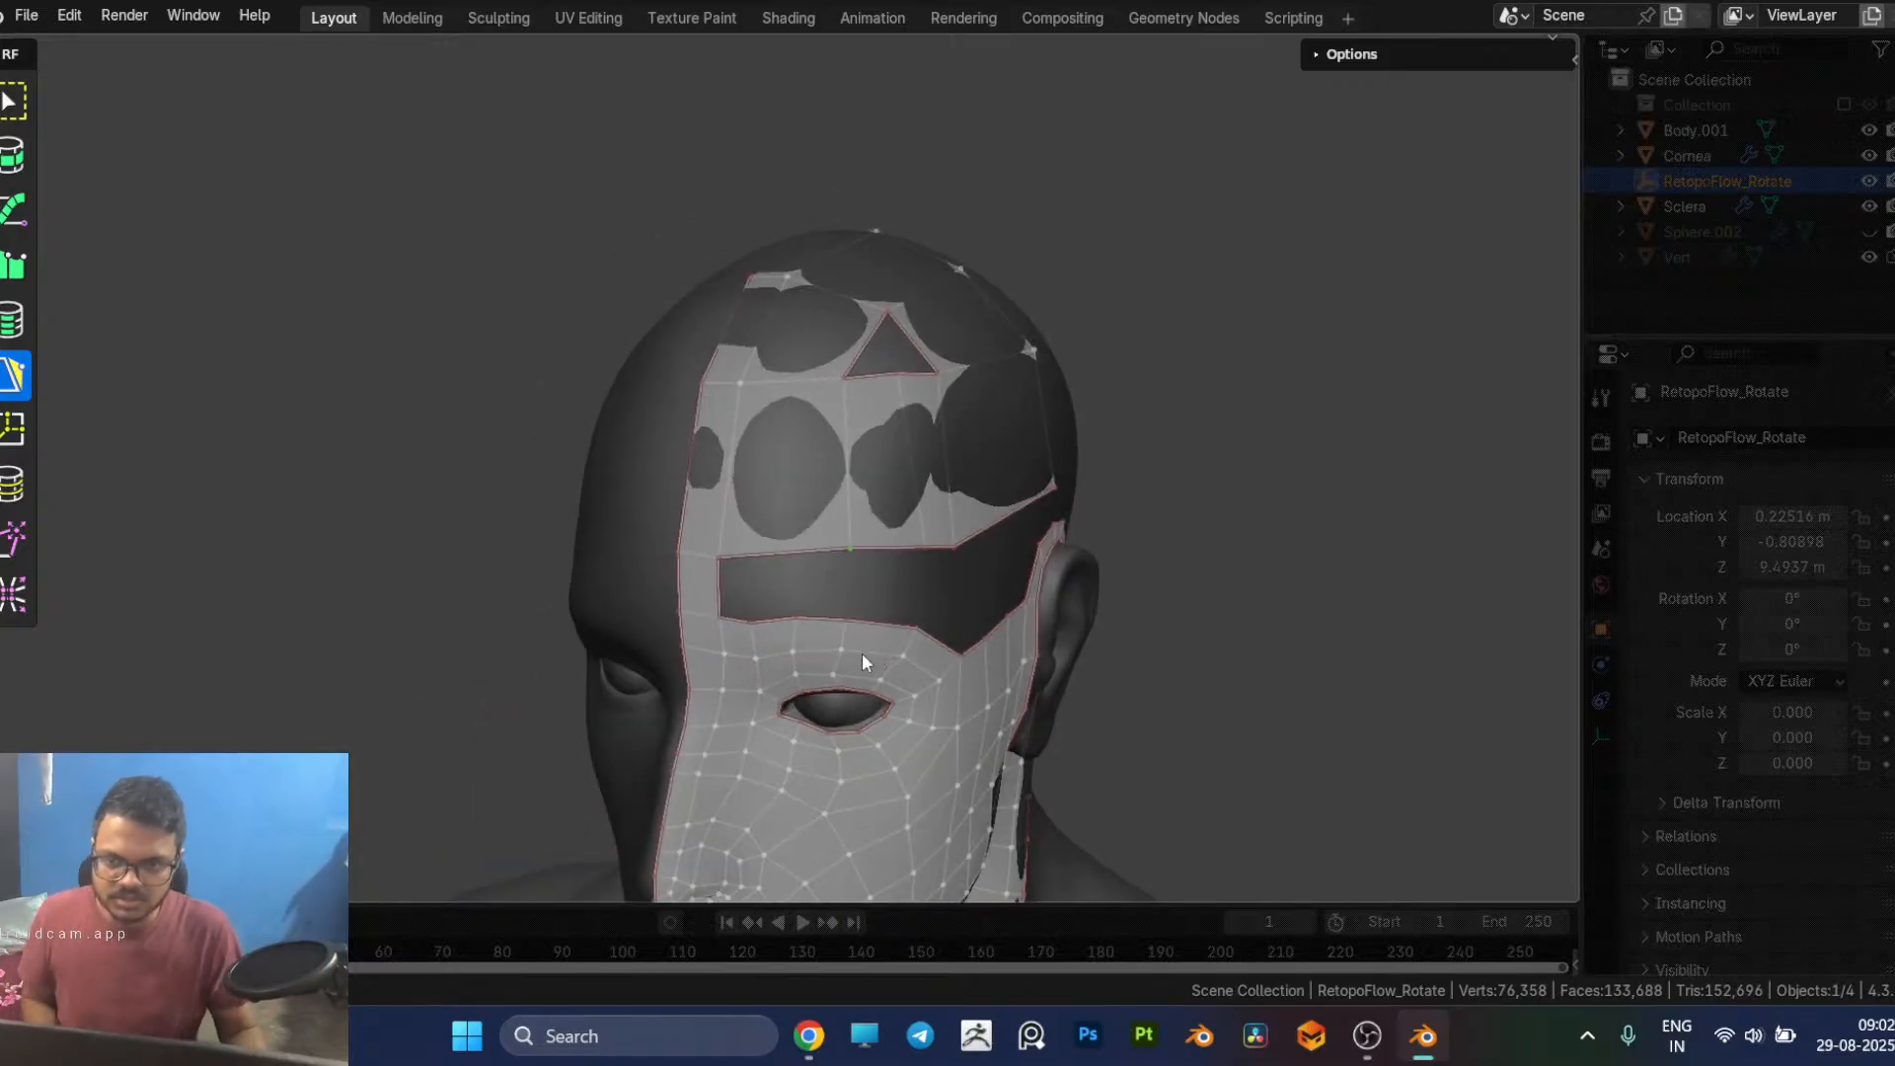
{"action": "middle_click_drag", "start_coordinate": [764, 572], "coordinate": [675, 296]}
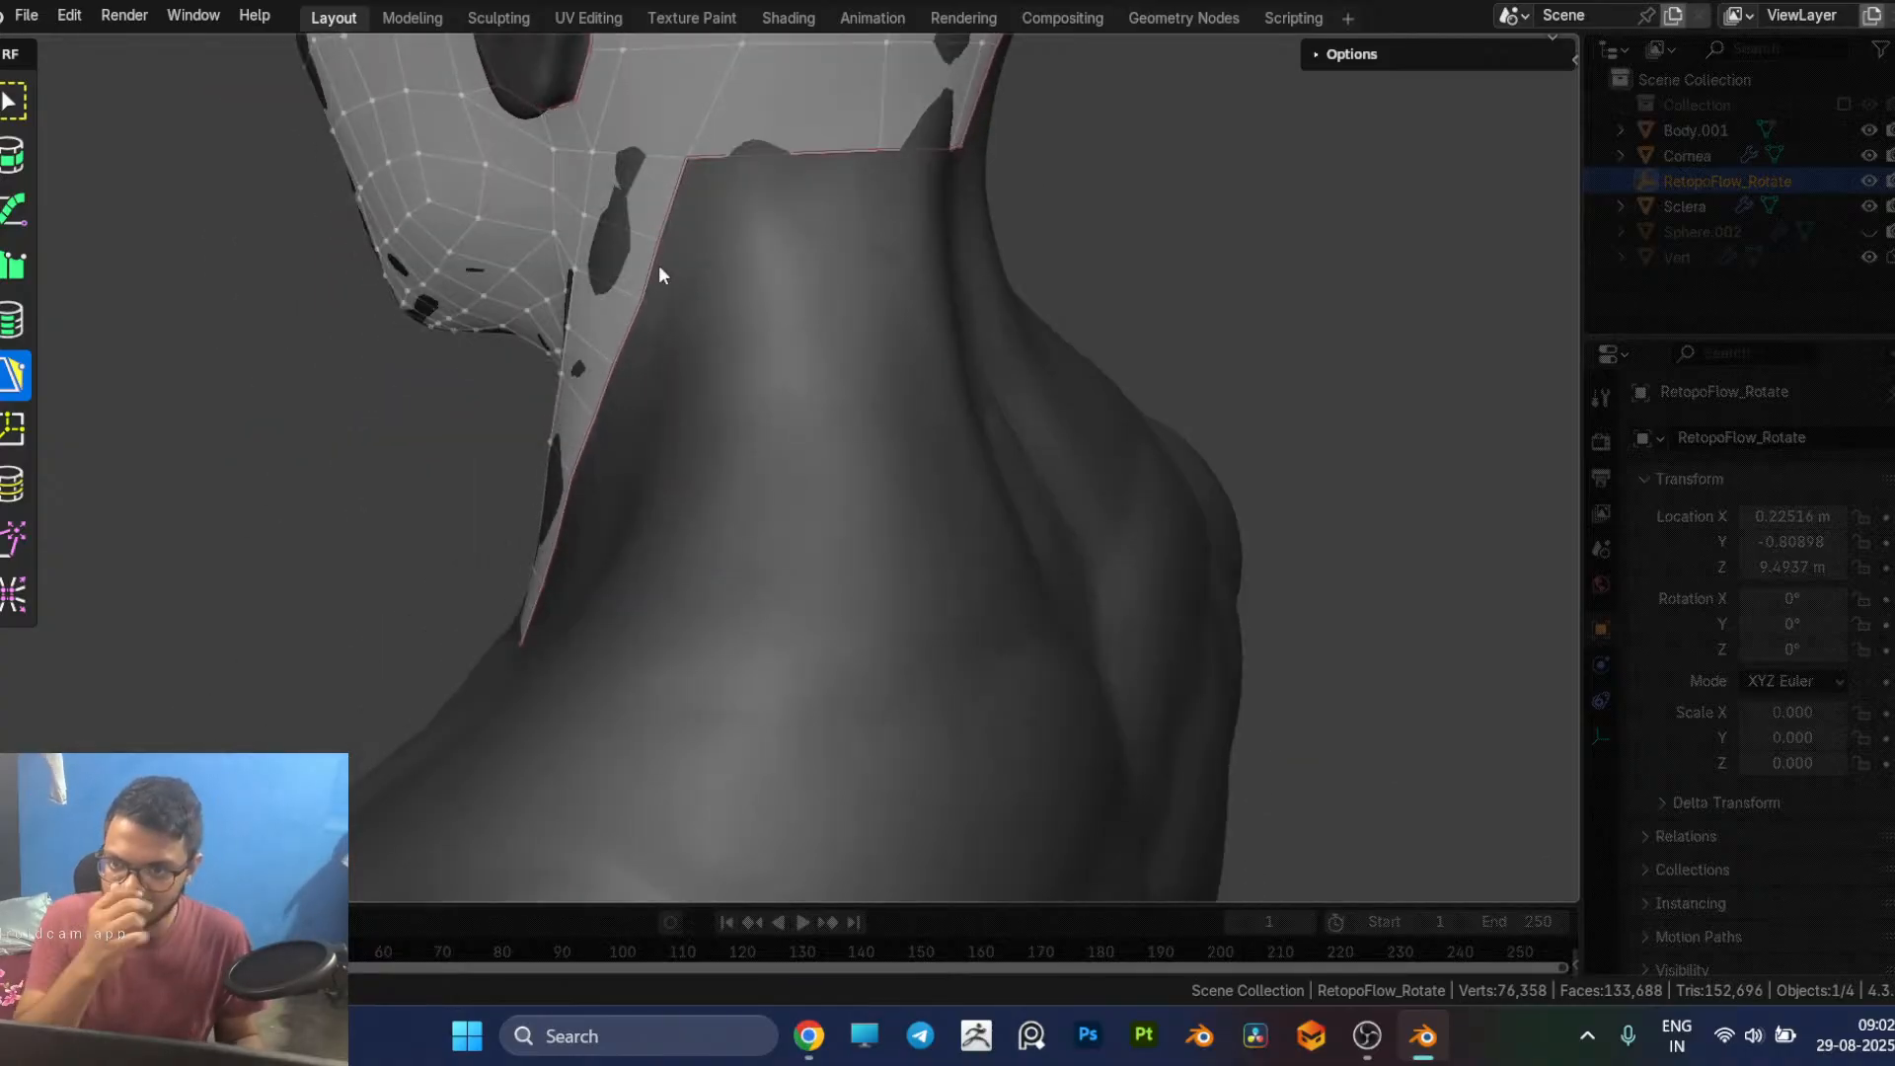
{"action": "left_click", "coordinate": [682, 218]}
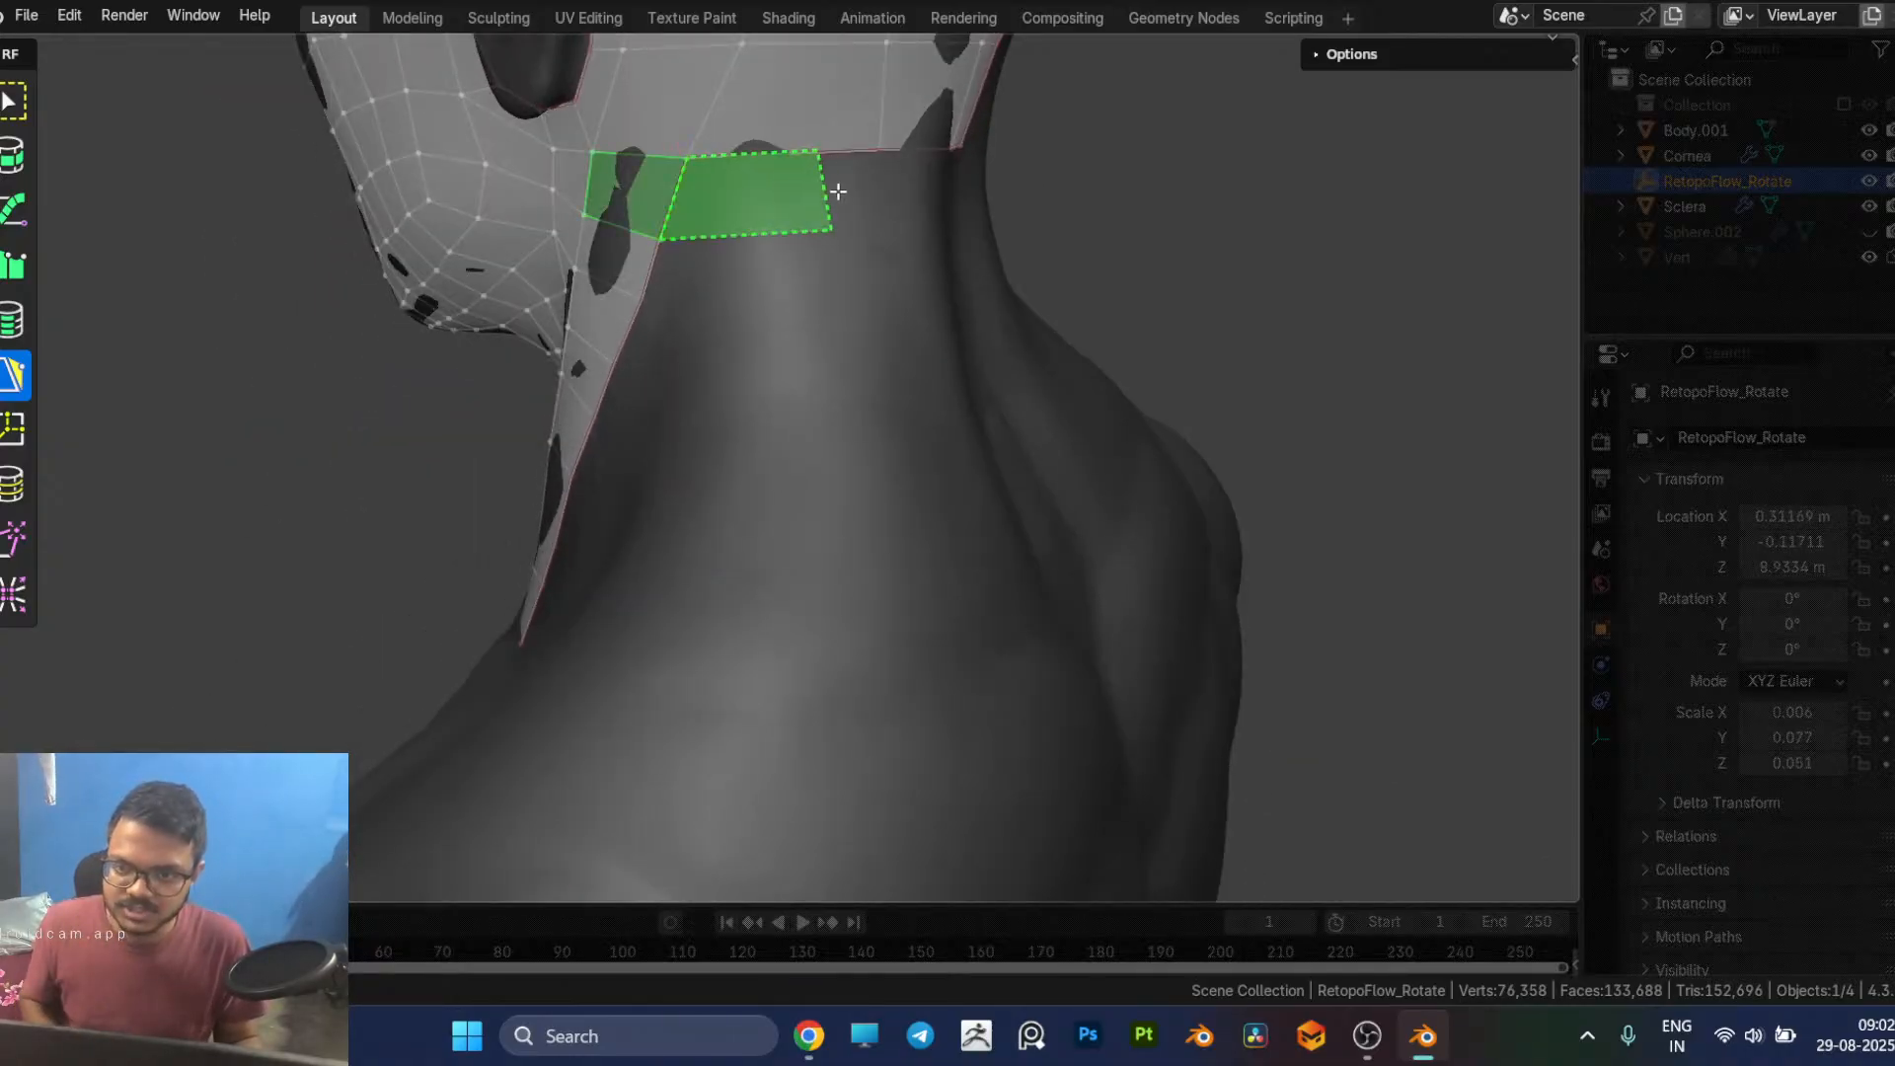
{"action": "left_click", "coordinate": [862, 194]}
{"action": "middle_click_drag", "start_coordinate": [862, 194], "coordinate": [897, 228]}
{"action": "key", "text": "ctrl+z"}
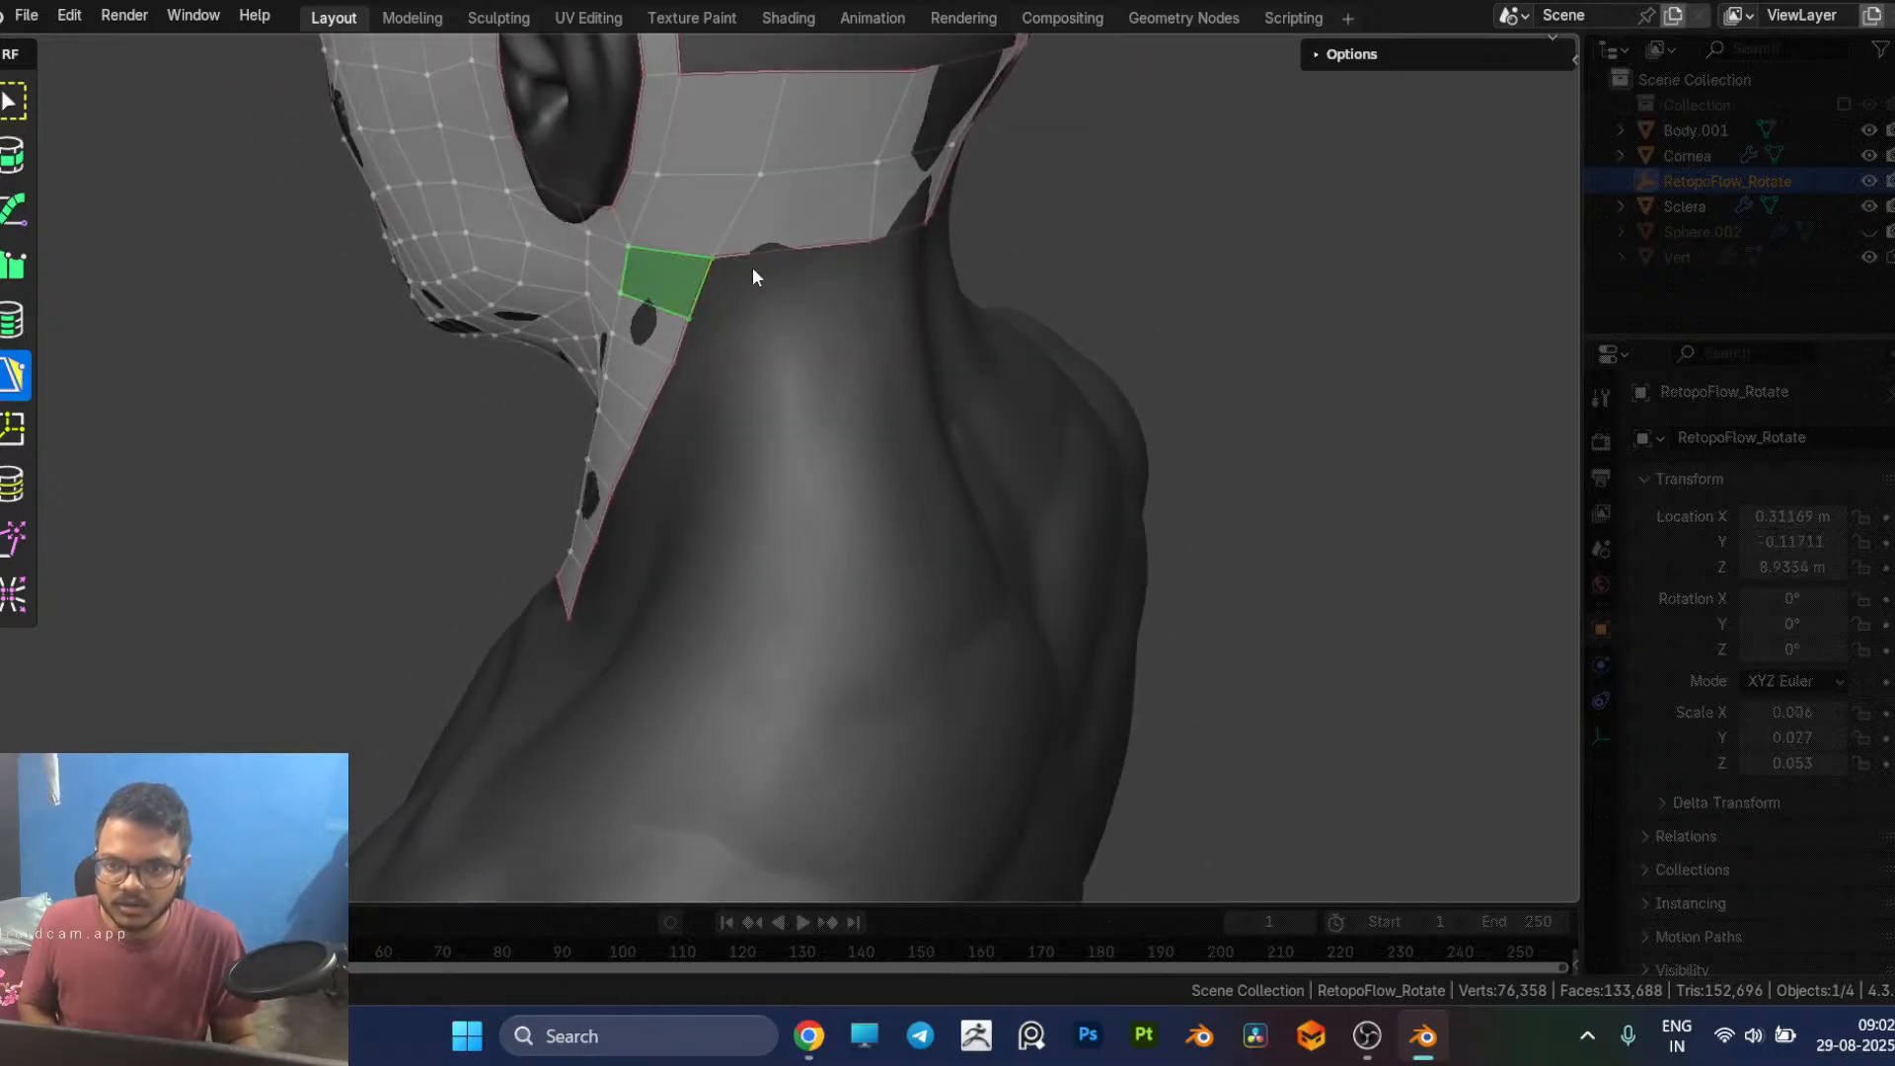
Step: Extend the back midline strip with two quads, from the nape down to between the shoulder blades
{"action": "middle_click_drag", "start_coordinate": [808, 259], "coordinate": [819, 364]}
{"action": "left_click", "coordinate": [783, 279]}
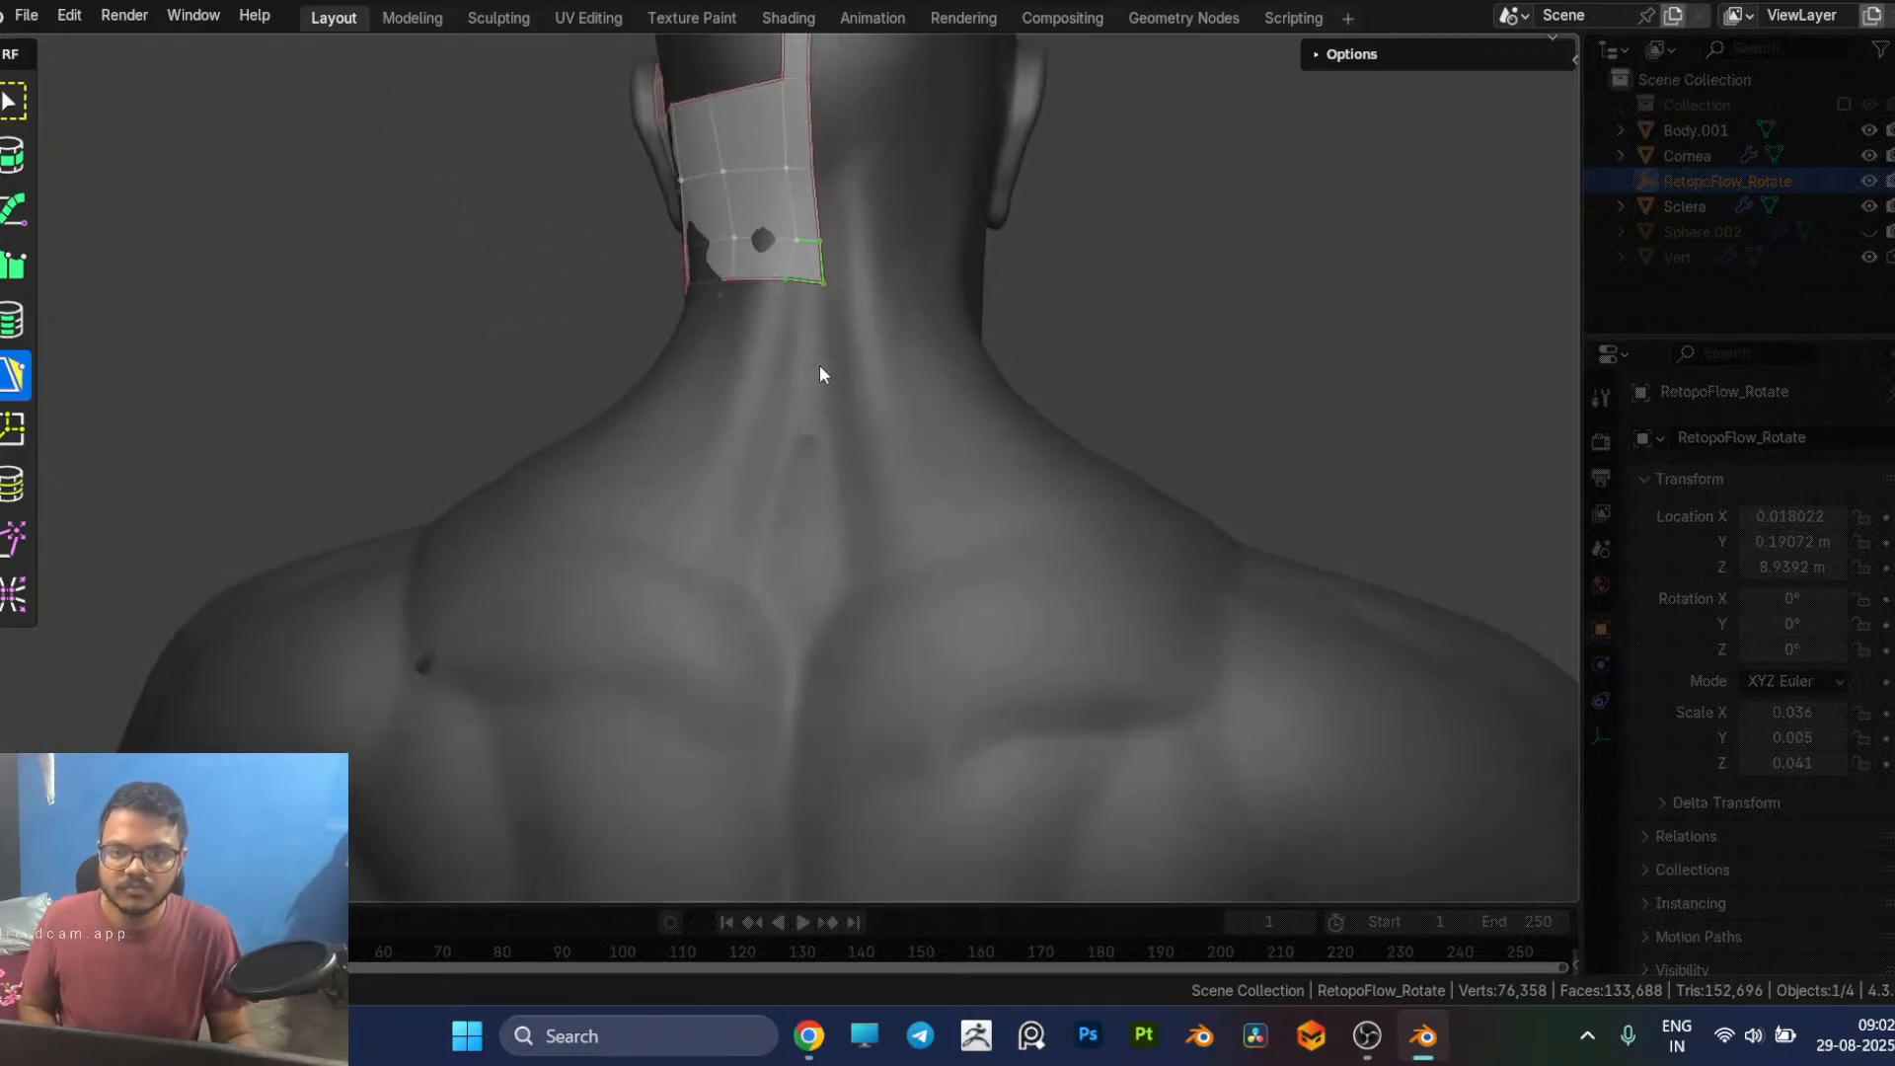
{"action": "left_click", "coordinate": [808, 454]}
{"action": "scroll", "coordinate": [841, 559], "scroll_direction": "down", "scroll_amount": 4}
{"action": "middle_click_drag", "start_coordinate": [845, 555], "coordinate": [837, 424]}
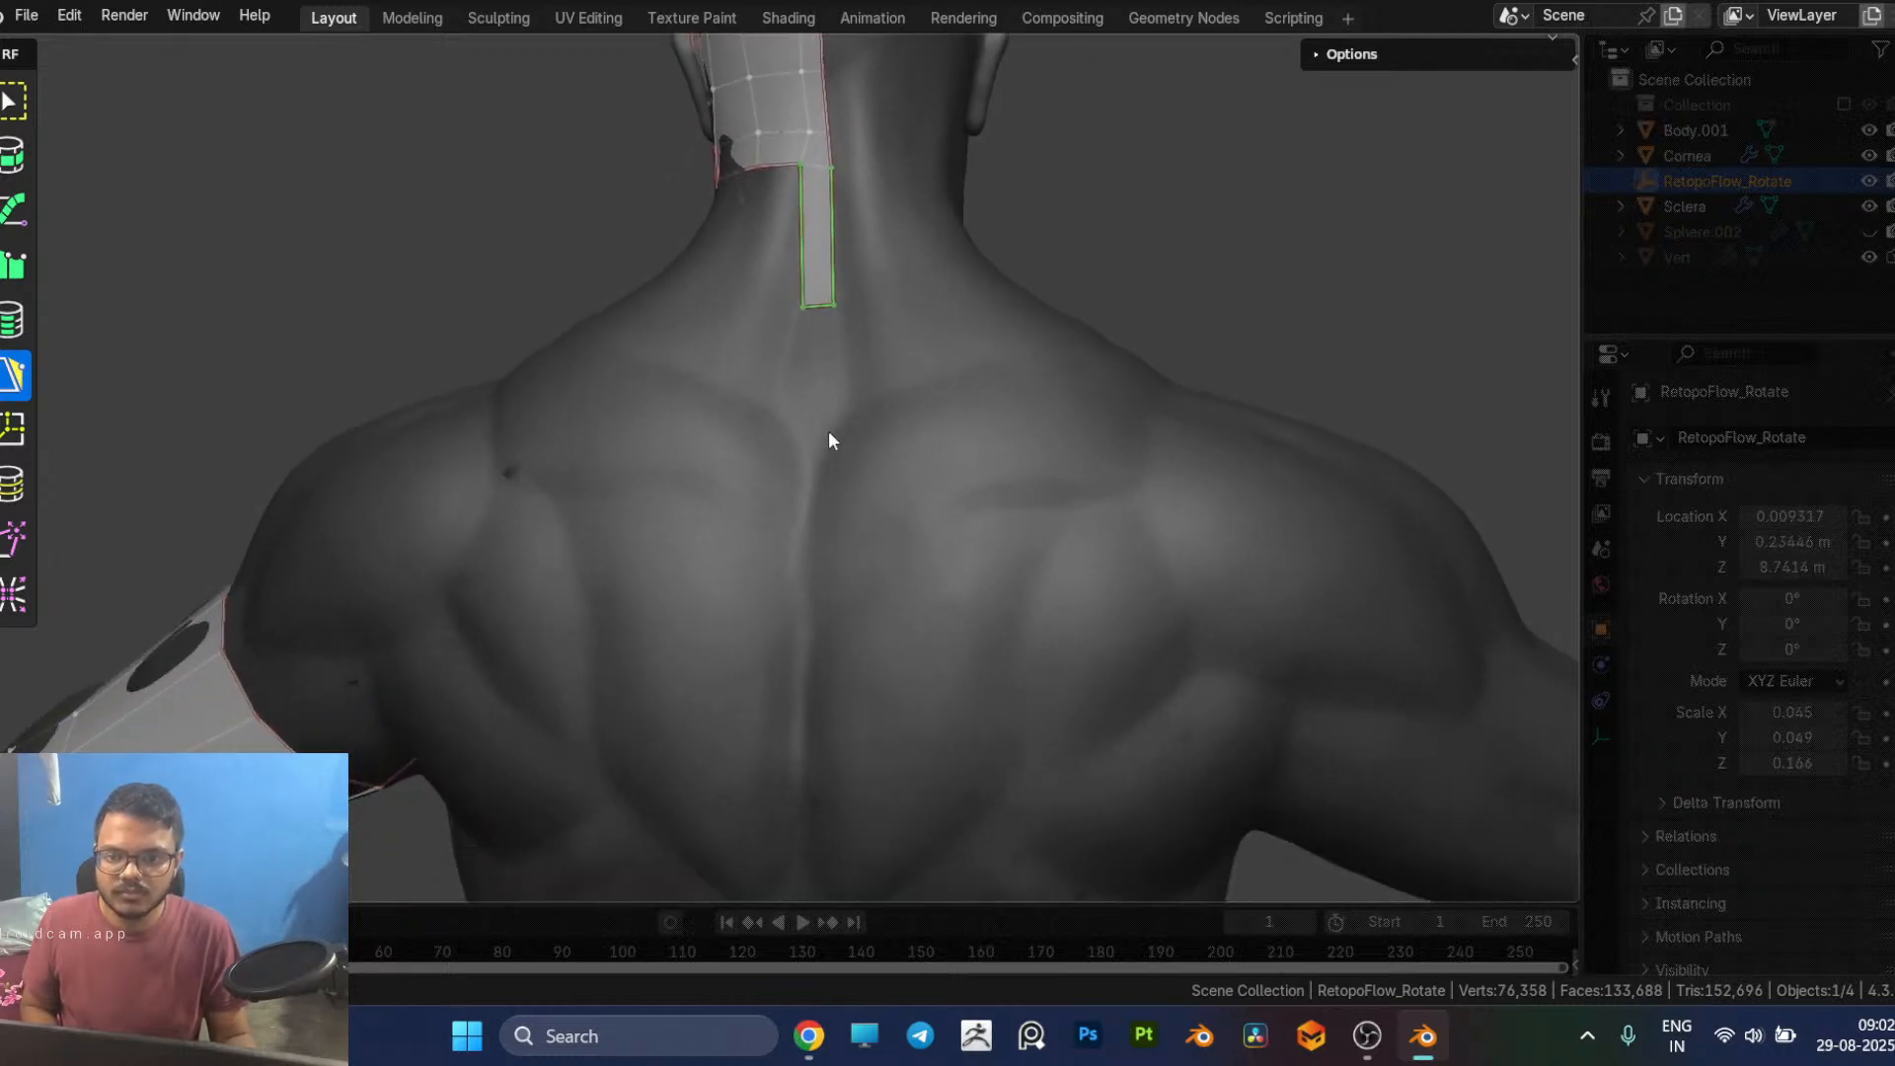
{"action": "left_click", "coordinate": [807, 507]}
Step: Continue the spine strip down the middle of the back with two more quads toward the finished torso mesh
{"action": "middle_click_drag", "start_coordinate": [900, 624], "coordinate": [908, 377], "text": "shift"}
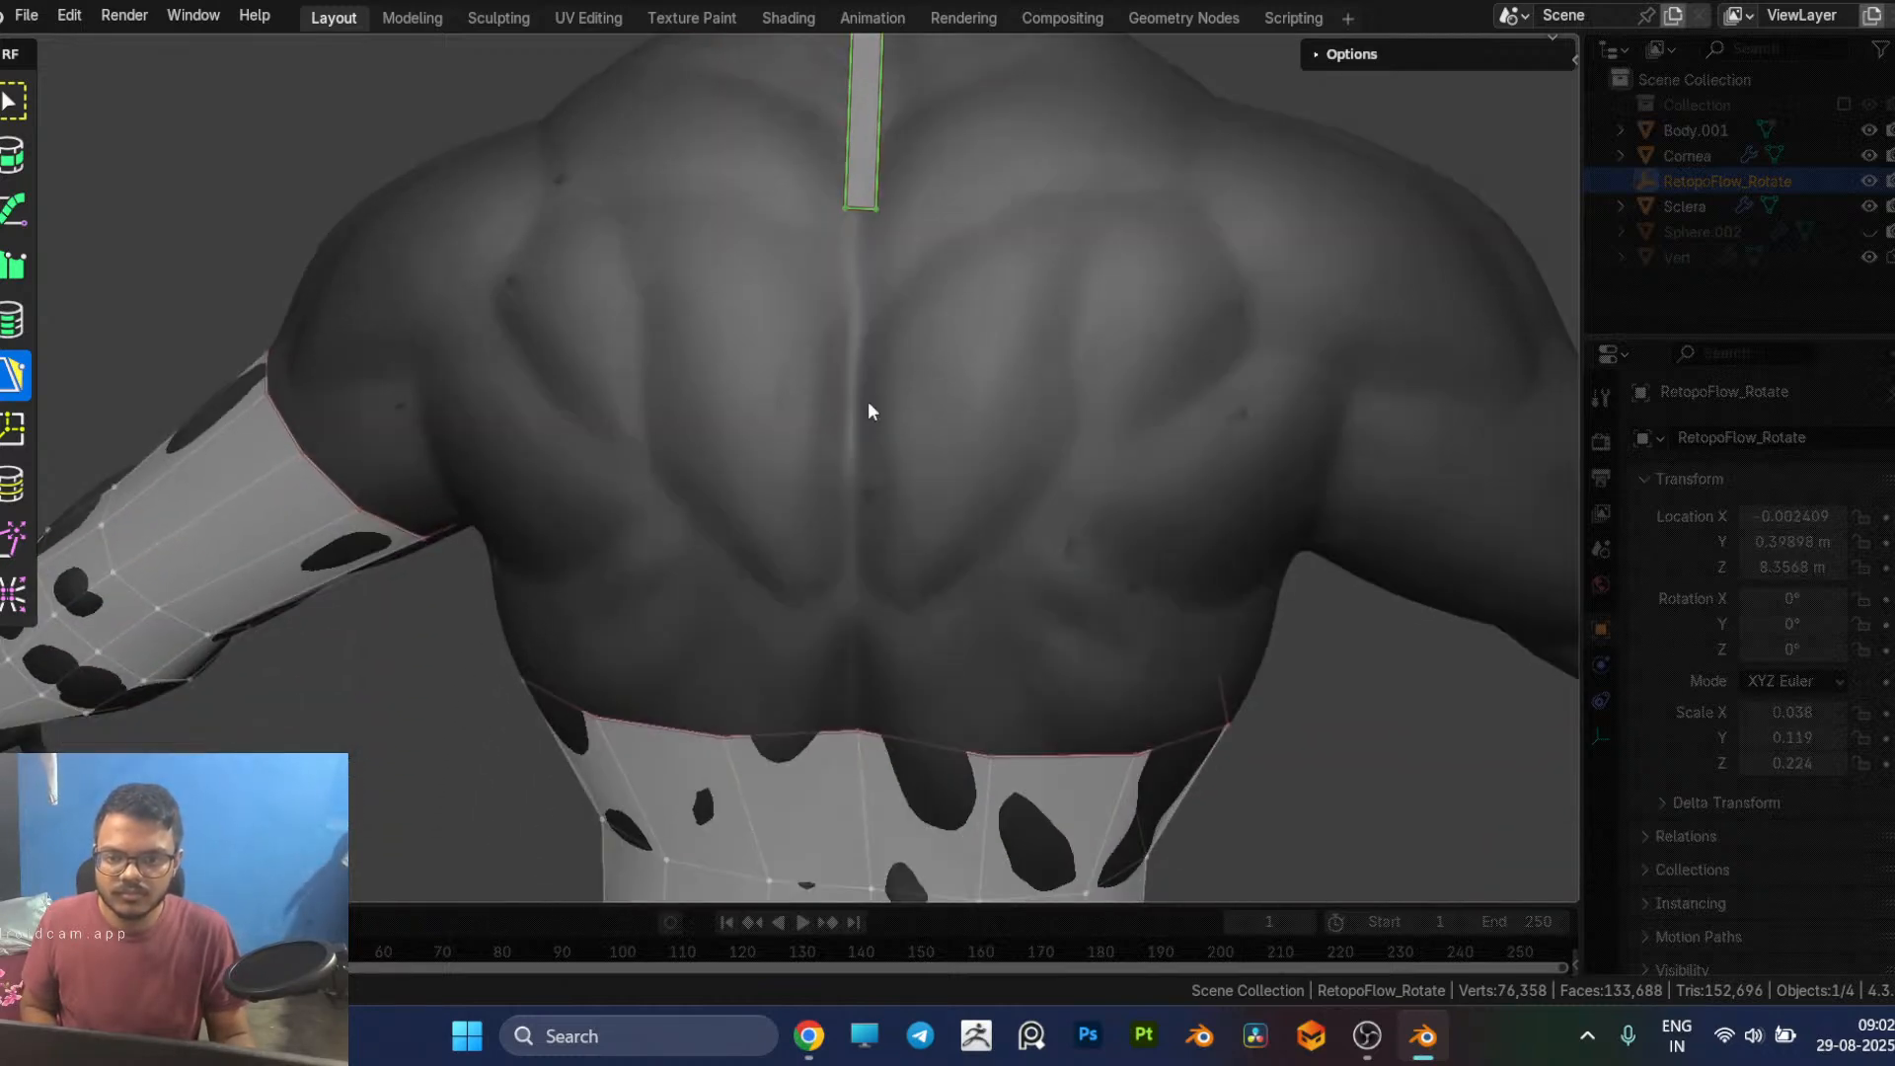
{"action": "left_click", "coordinate": [829, 470]}
{"action": "middle_click_drag", "start_coordinate": [922, 478], "coordinate": [945, 371], "text": "shift"}
{"action": "left_click", "coordinate": [946, 383]}
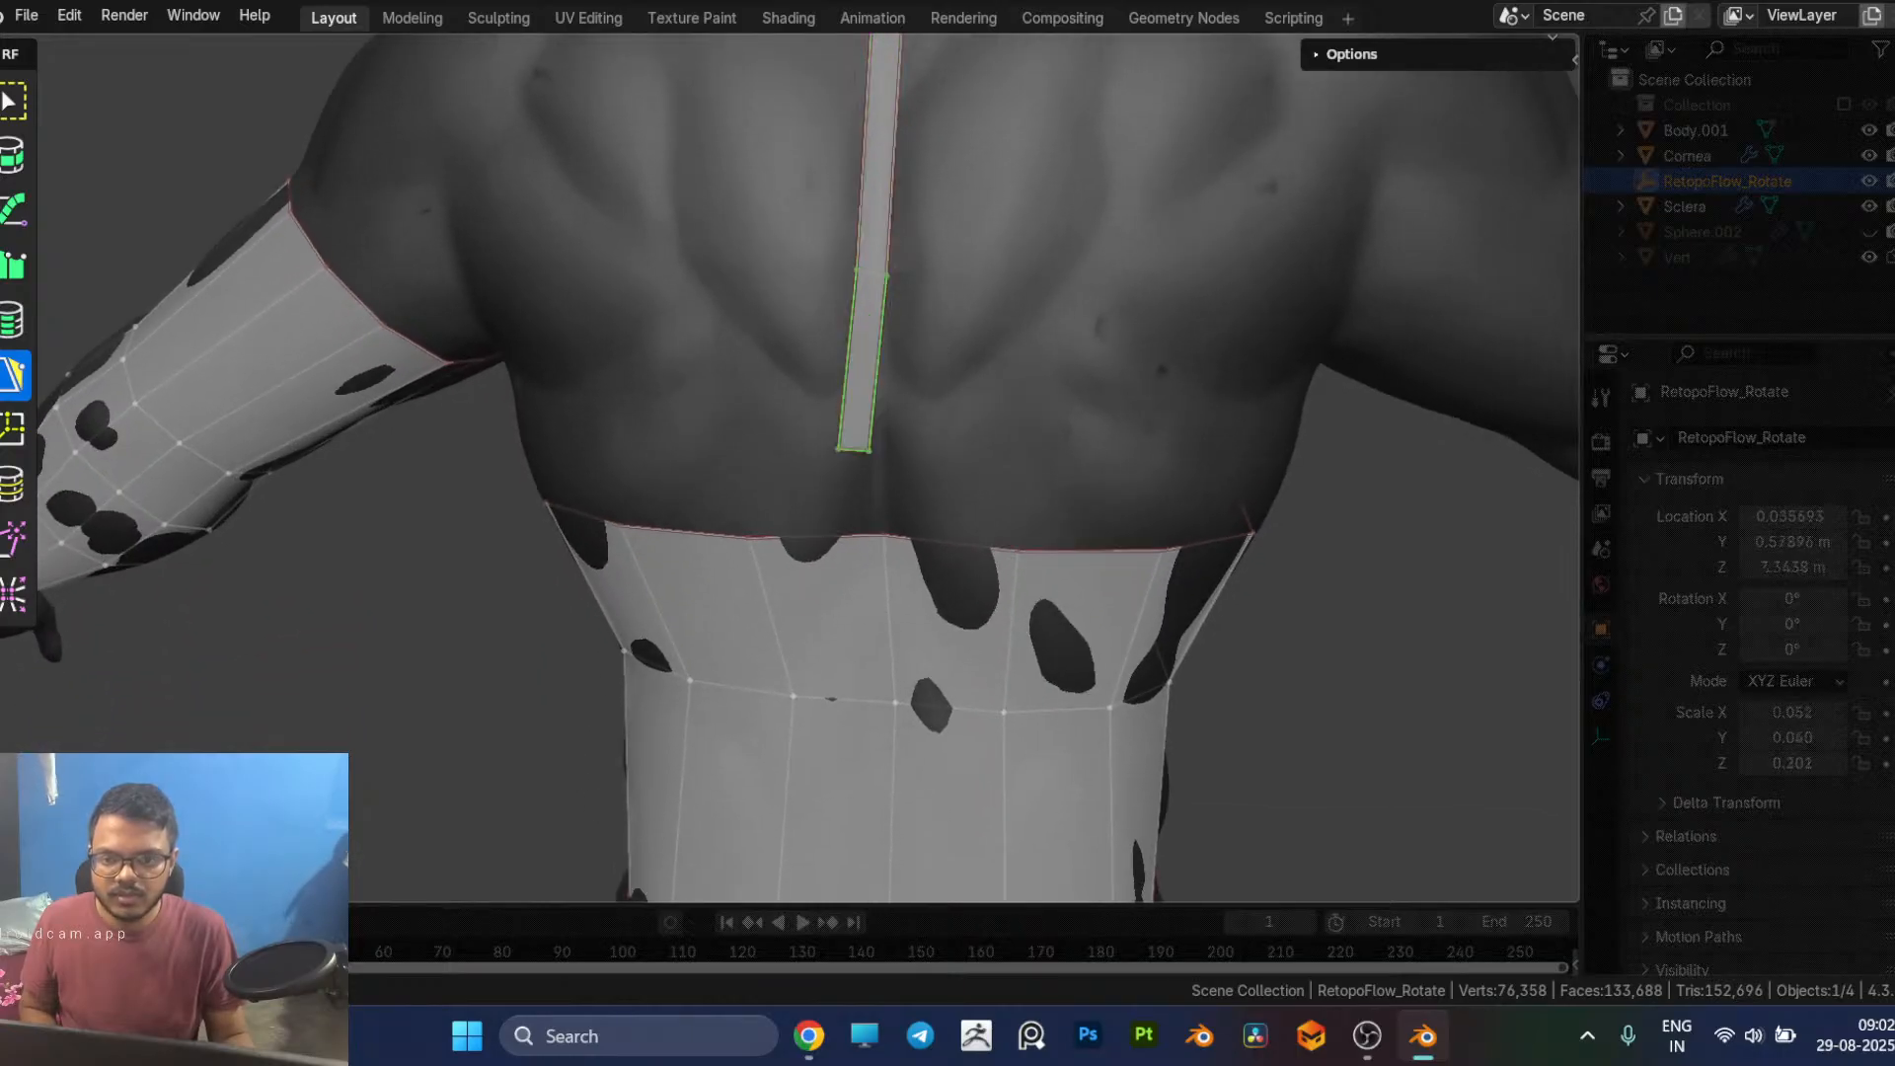
Step: Delete the two torso faces on the lower back just across the spine, on the character's right side
{"action": "middle_click_drag", "start_coordinate": [851, 557], "coordinate": [918, 426], "text": "shift"}
{"action": "scroll", "coordinate": [861, 454], "scroll_direction": "down", "scroll_amount": 1}
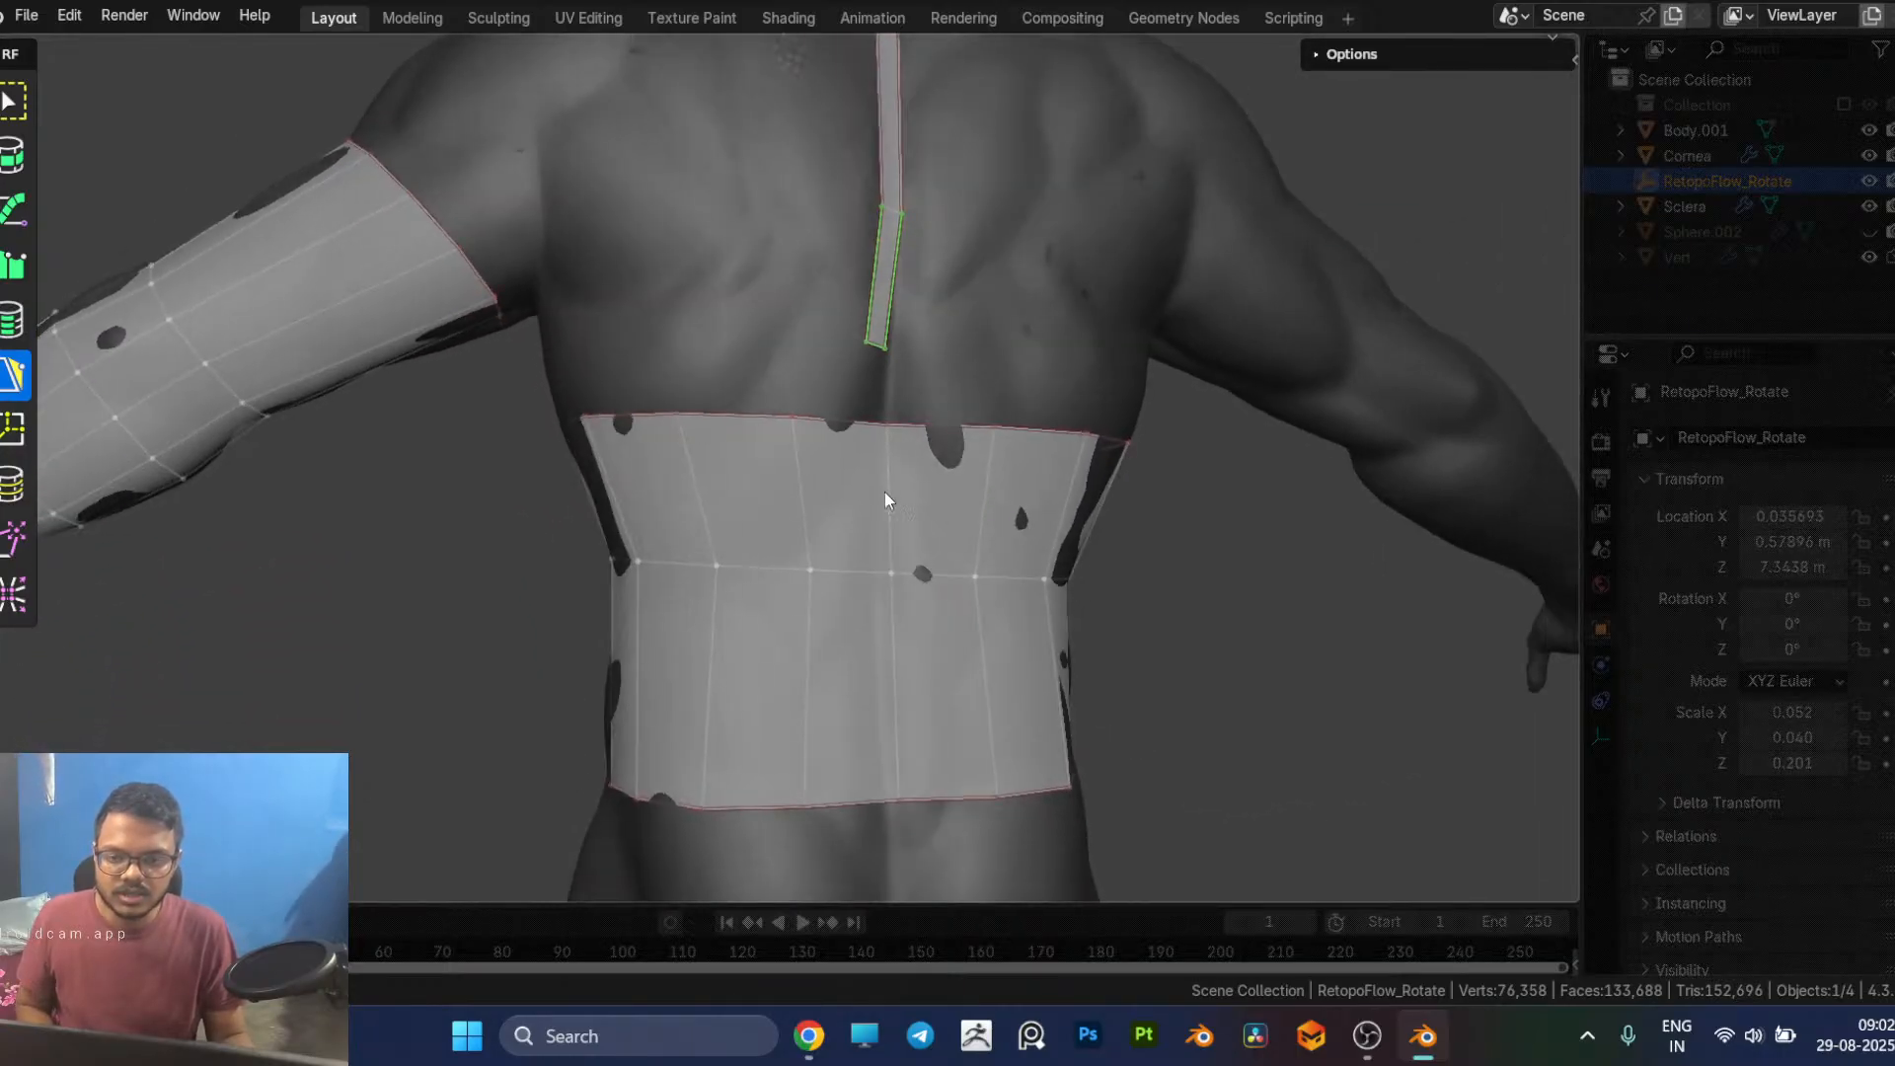
{"action": "middle_click_drag", "start_coordinate": [927, 584], "coordinate": [951, 521]}
{"action": "left_click", "coordinate": [952, 517]}
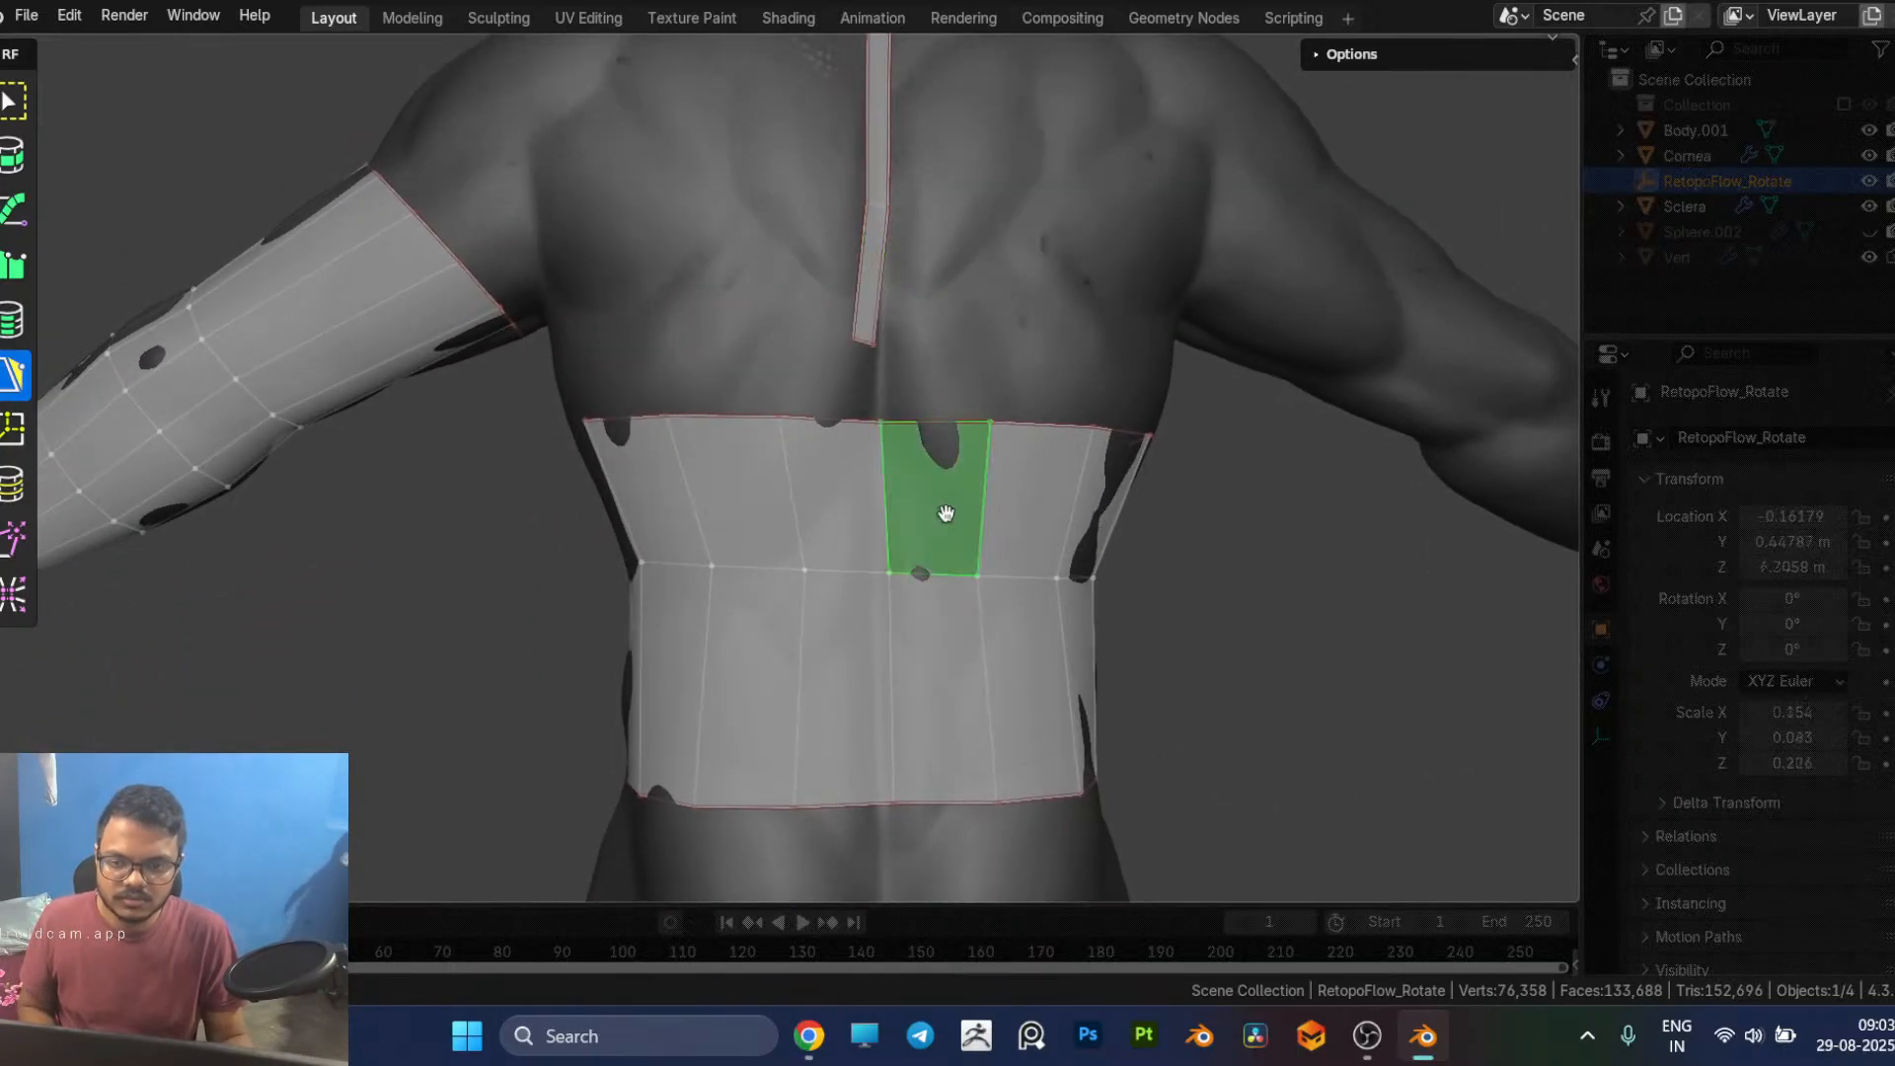
{"action": "left_click", "coordinate": [957, 653], "text": "shift"}
{"action": "key", "text": "x"}
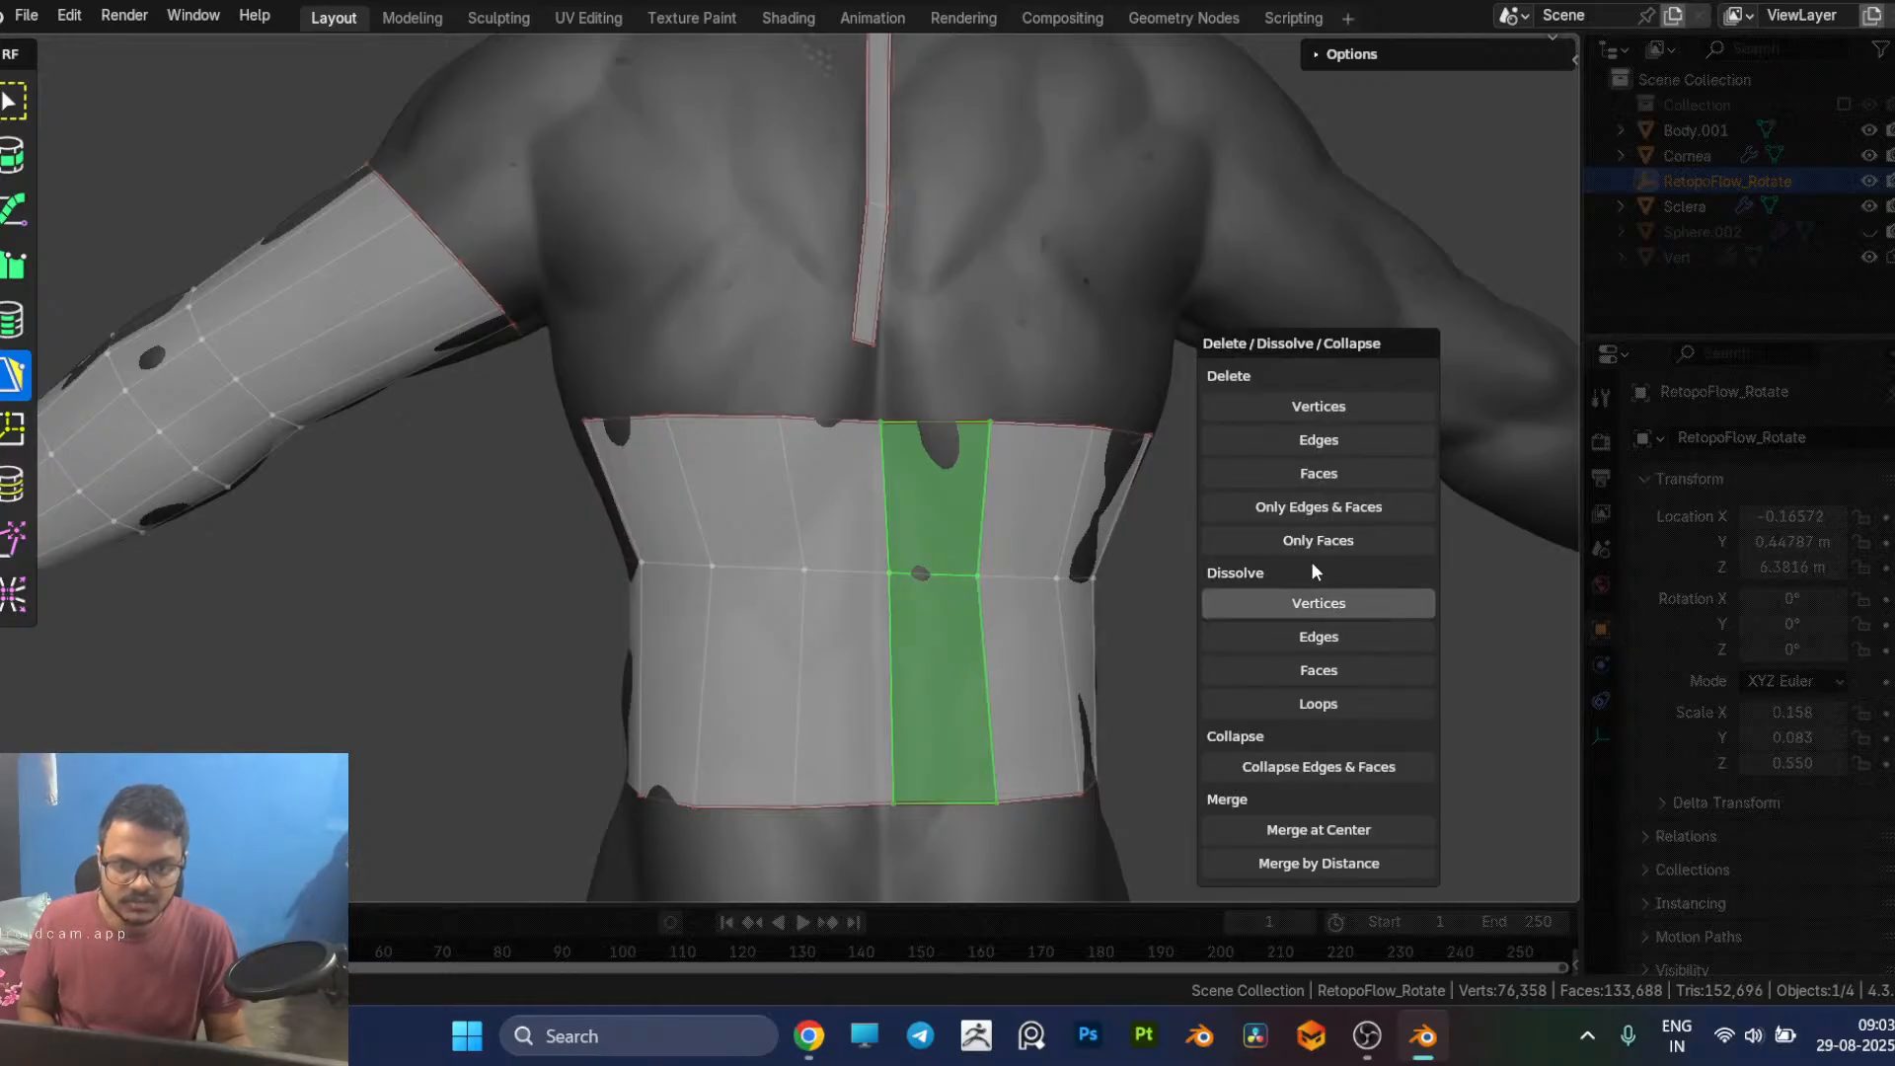
{"action": "left_click", "coordinate": [1315, 472]}
Step: Delete the two abdomen faces next to the front midline on the character's right side
{"action": "middle_click_drag", "start_coordinate": [478, 794], "coordinate": [1054, 801]}
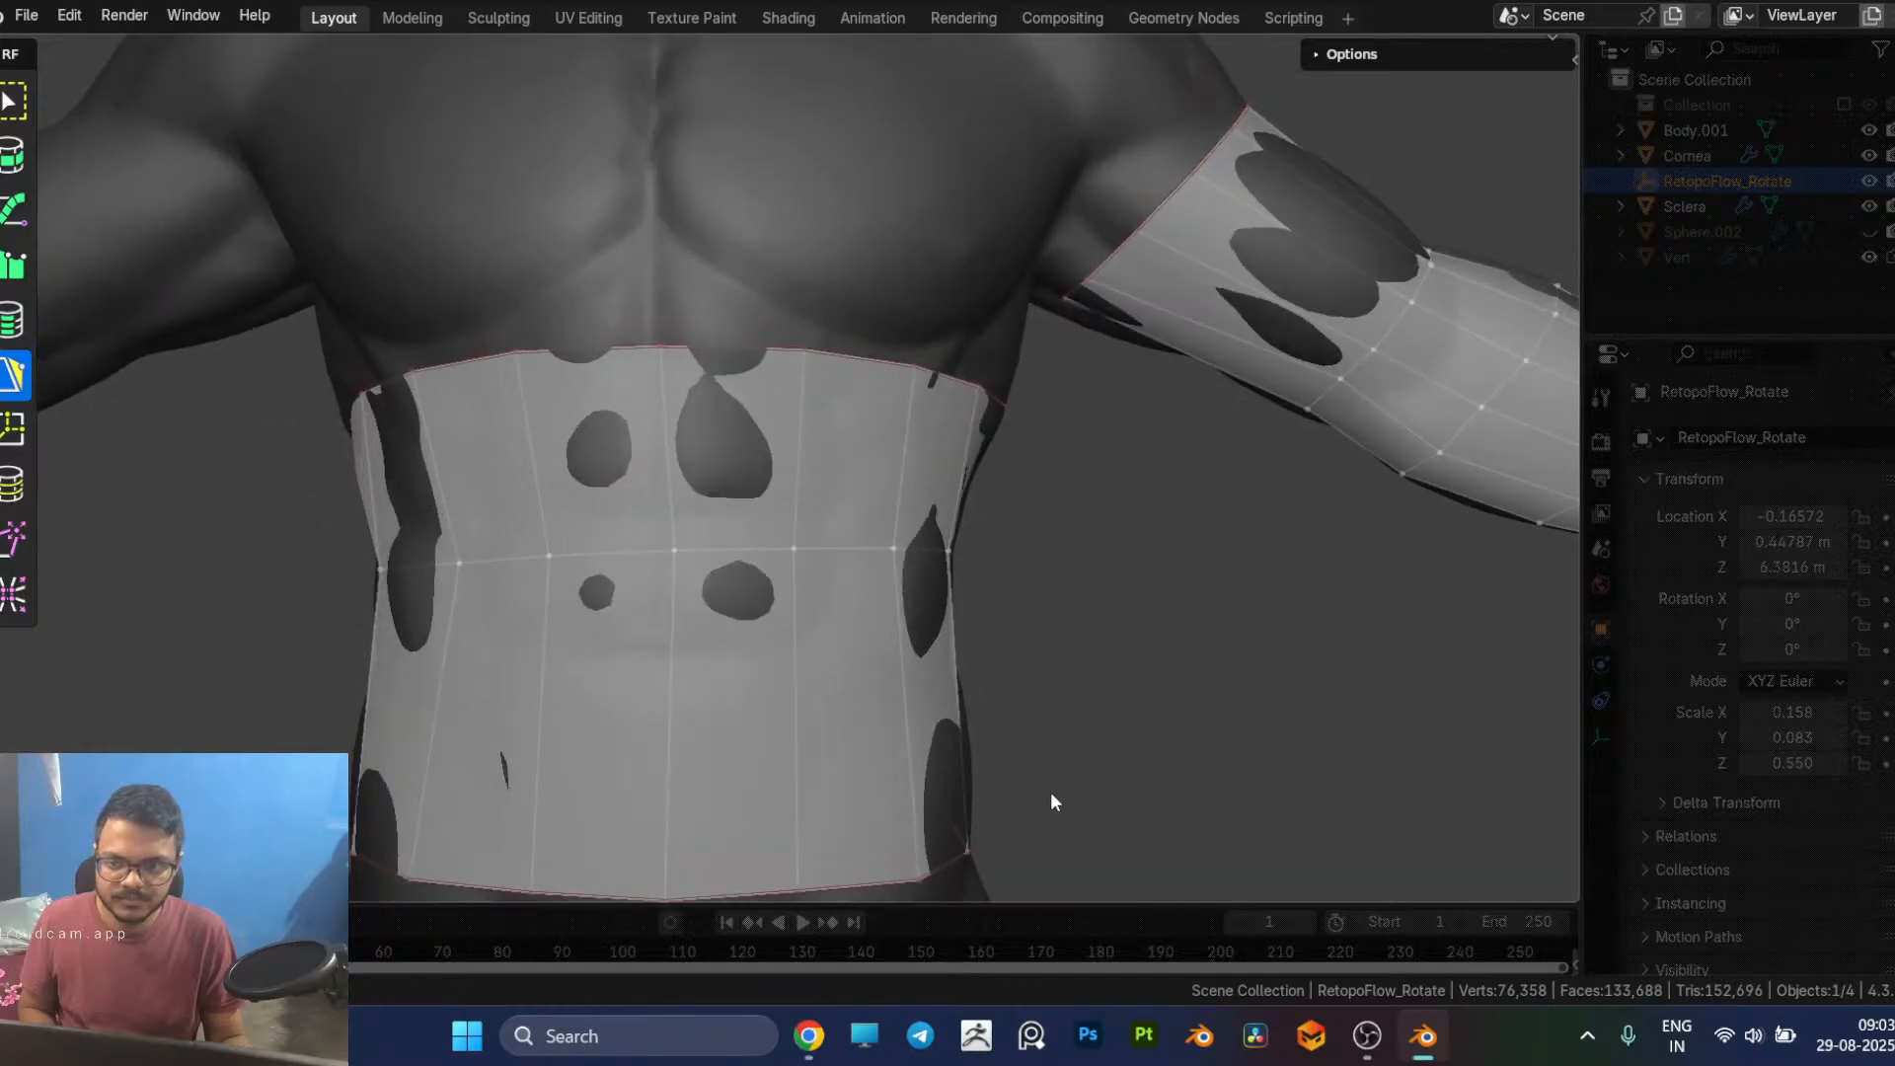
{"action": "left_click", "coordinate": [650, 524]}
{"action": "left_click", "coordinate": [625, 695], "text": "shift"}
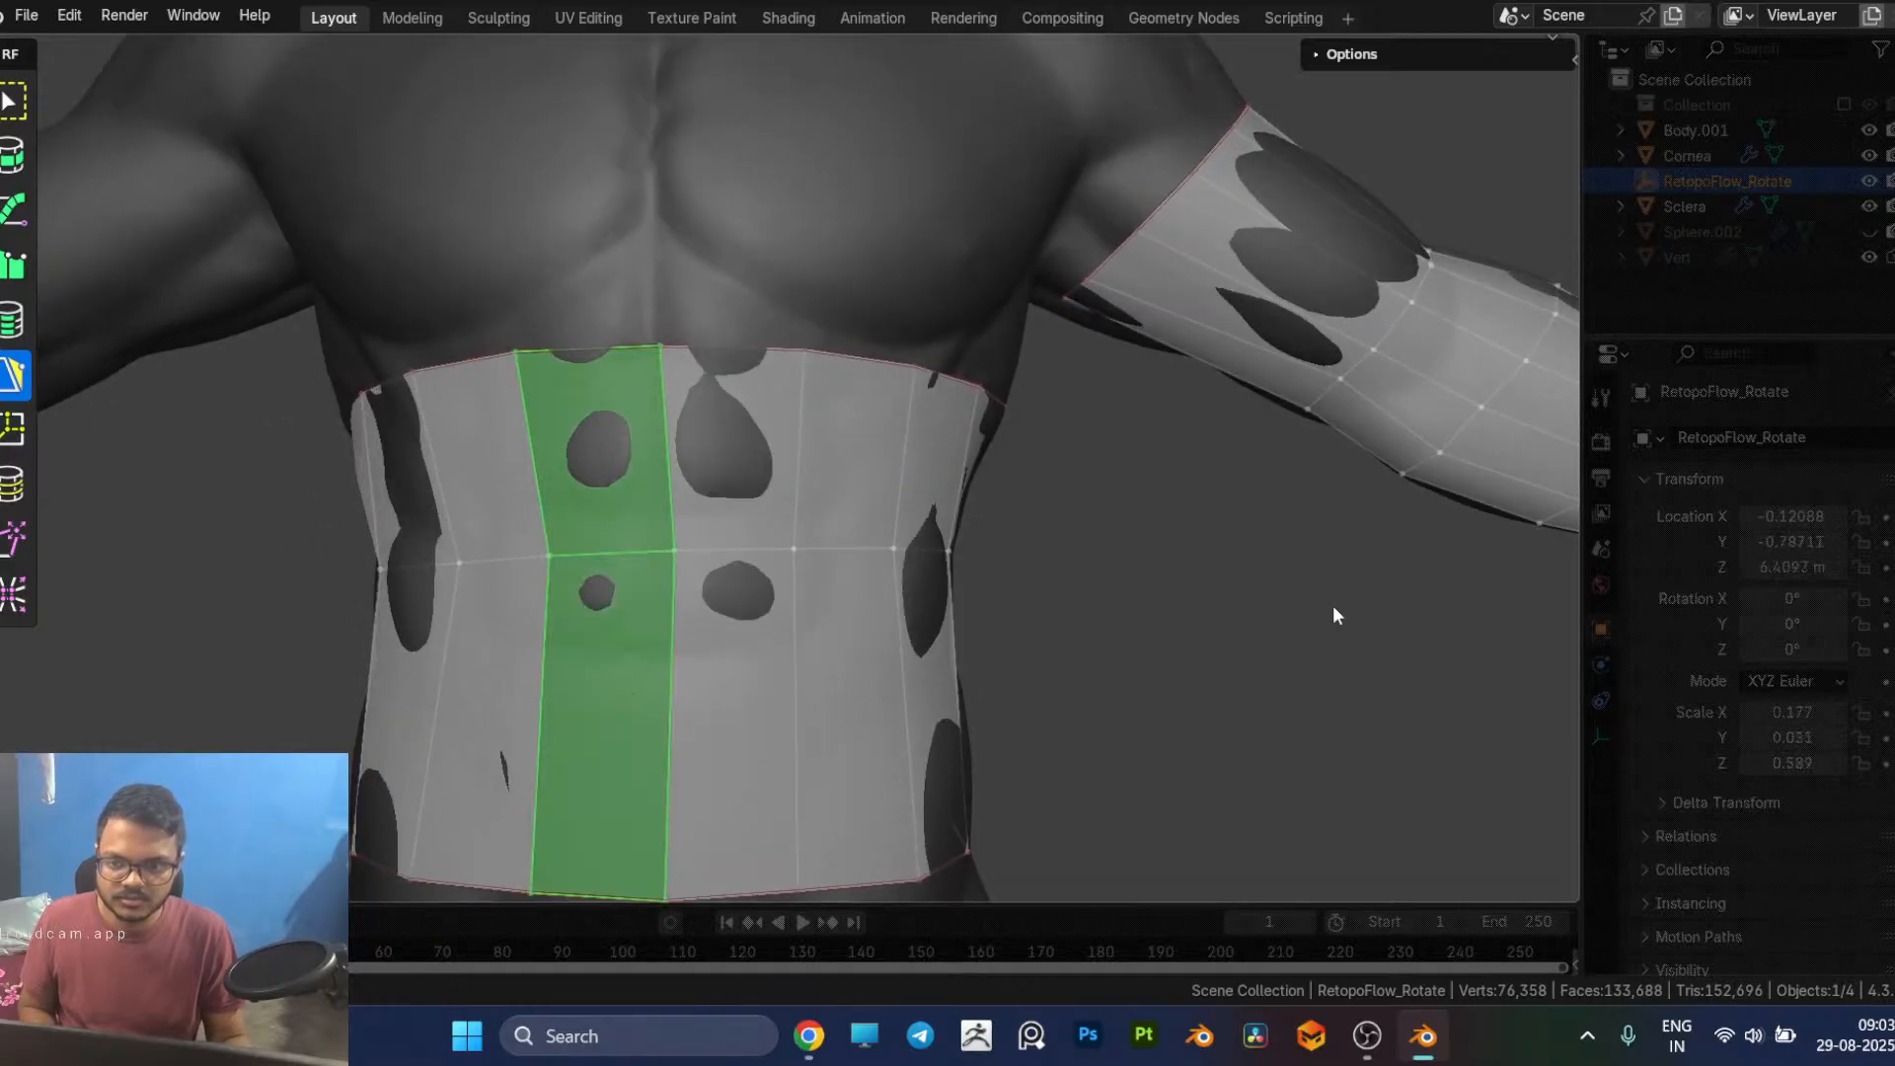
{"action": "key", "text": "x"}
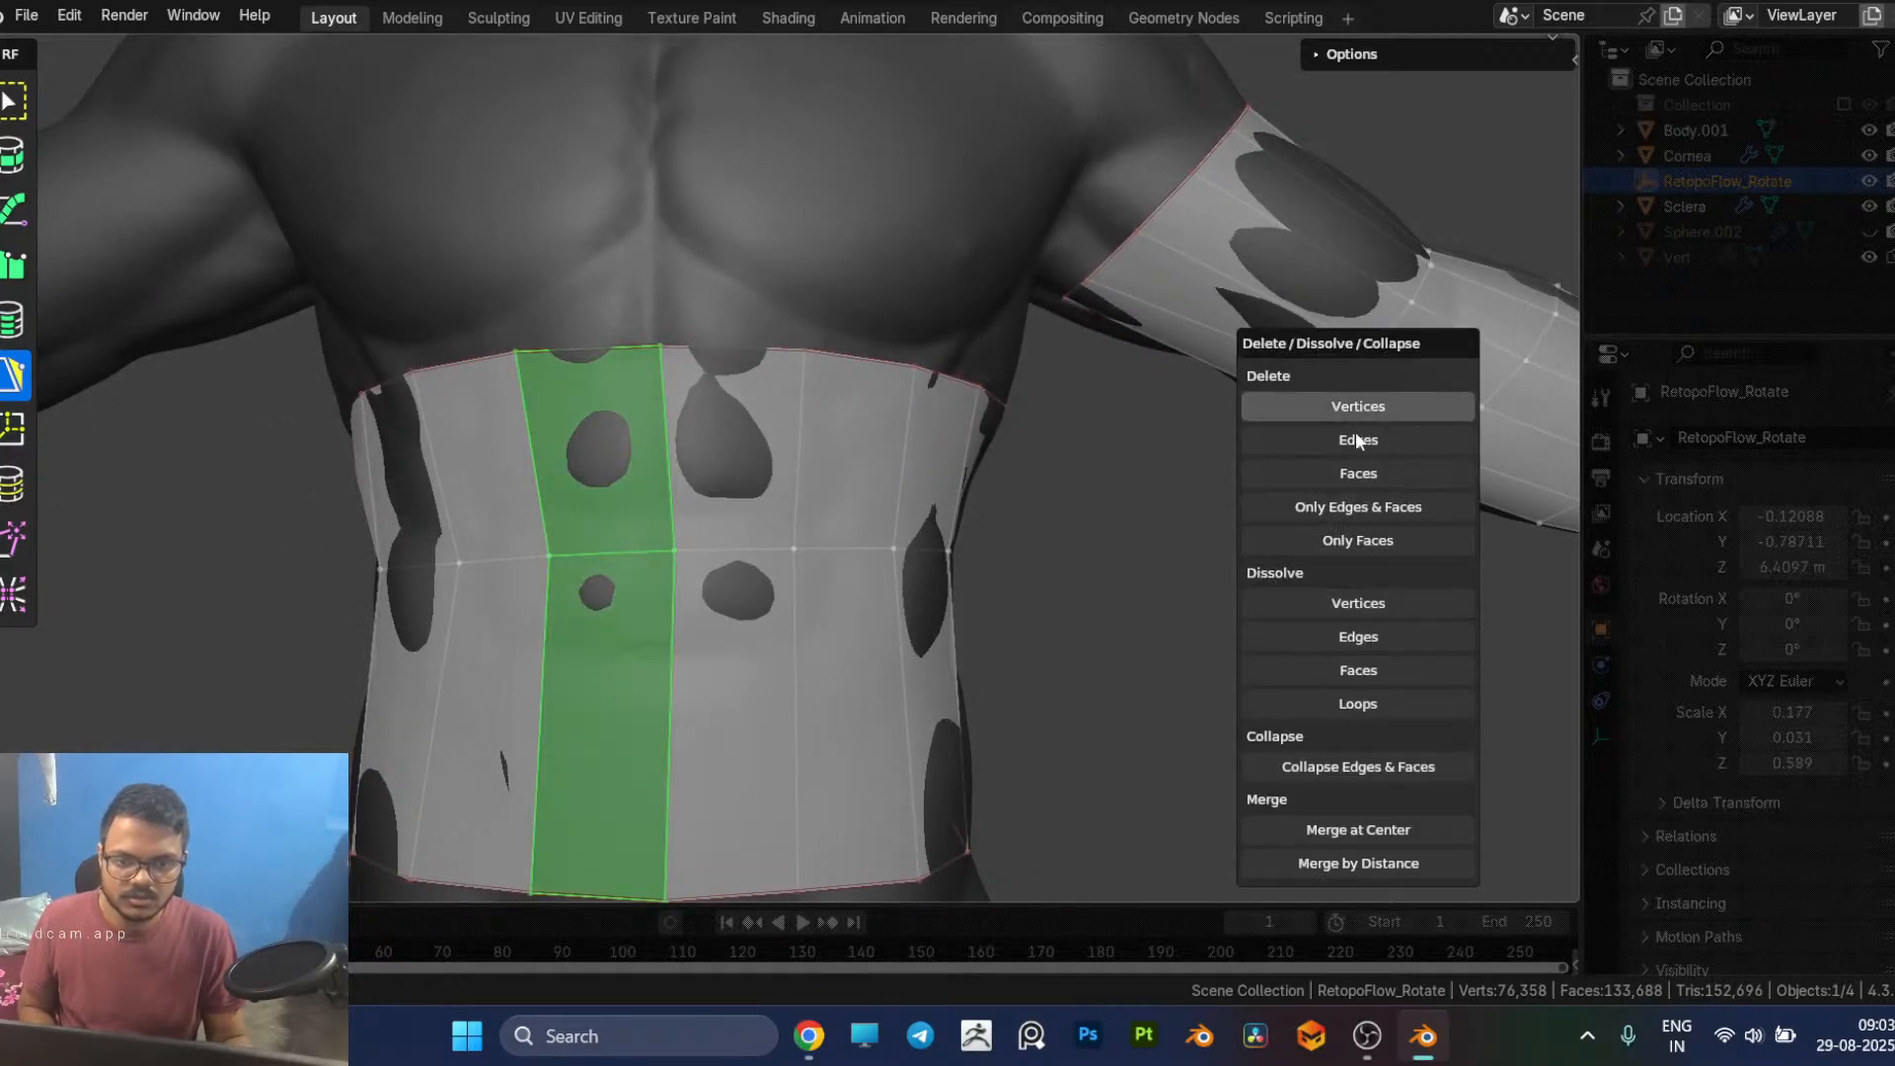
{"action": "left_click", "coordinate": [1357, 473]}
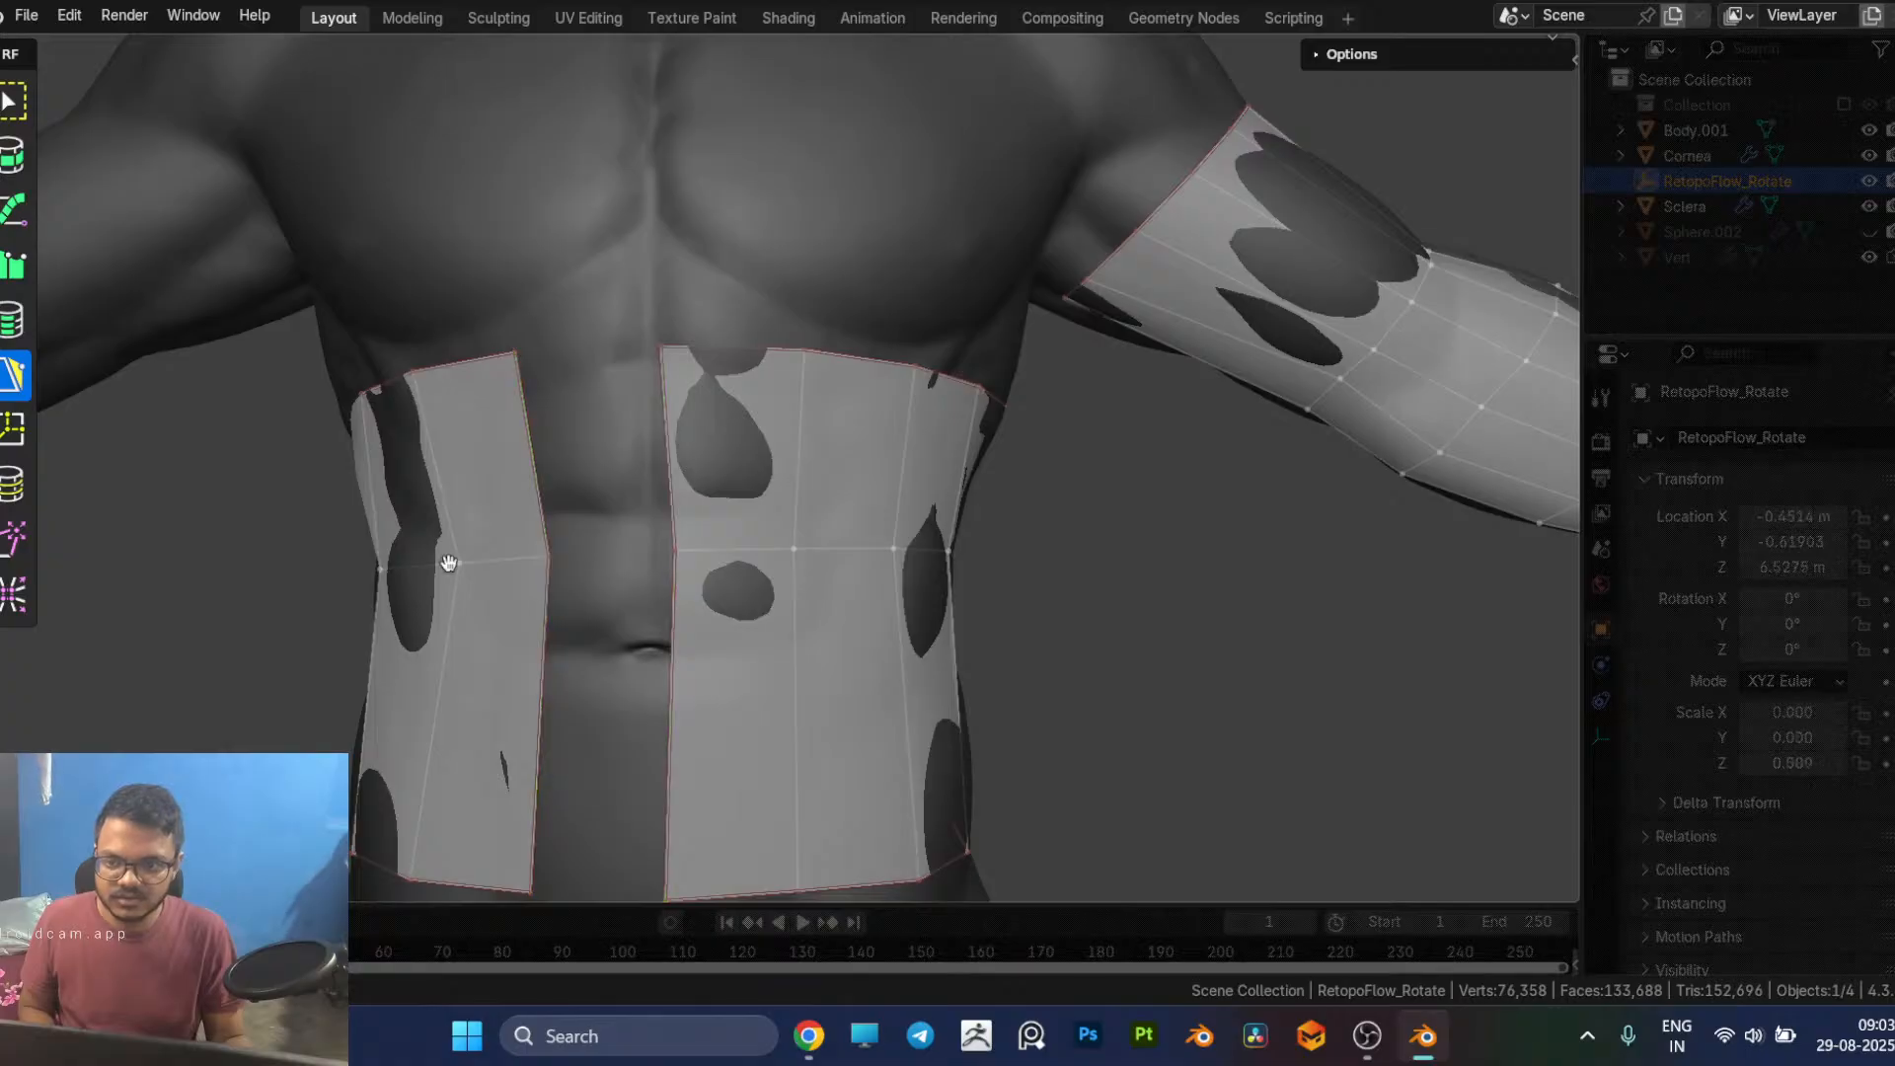
Step: Delete all the remaining faces on the character's right half of the torso mesh
{"action": "double_click", "coordinate": [478, 548]}
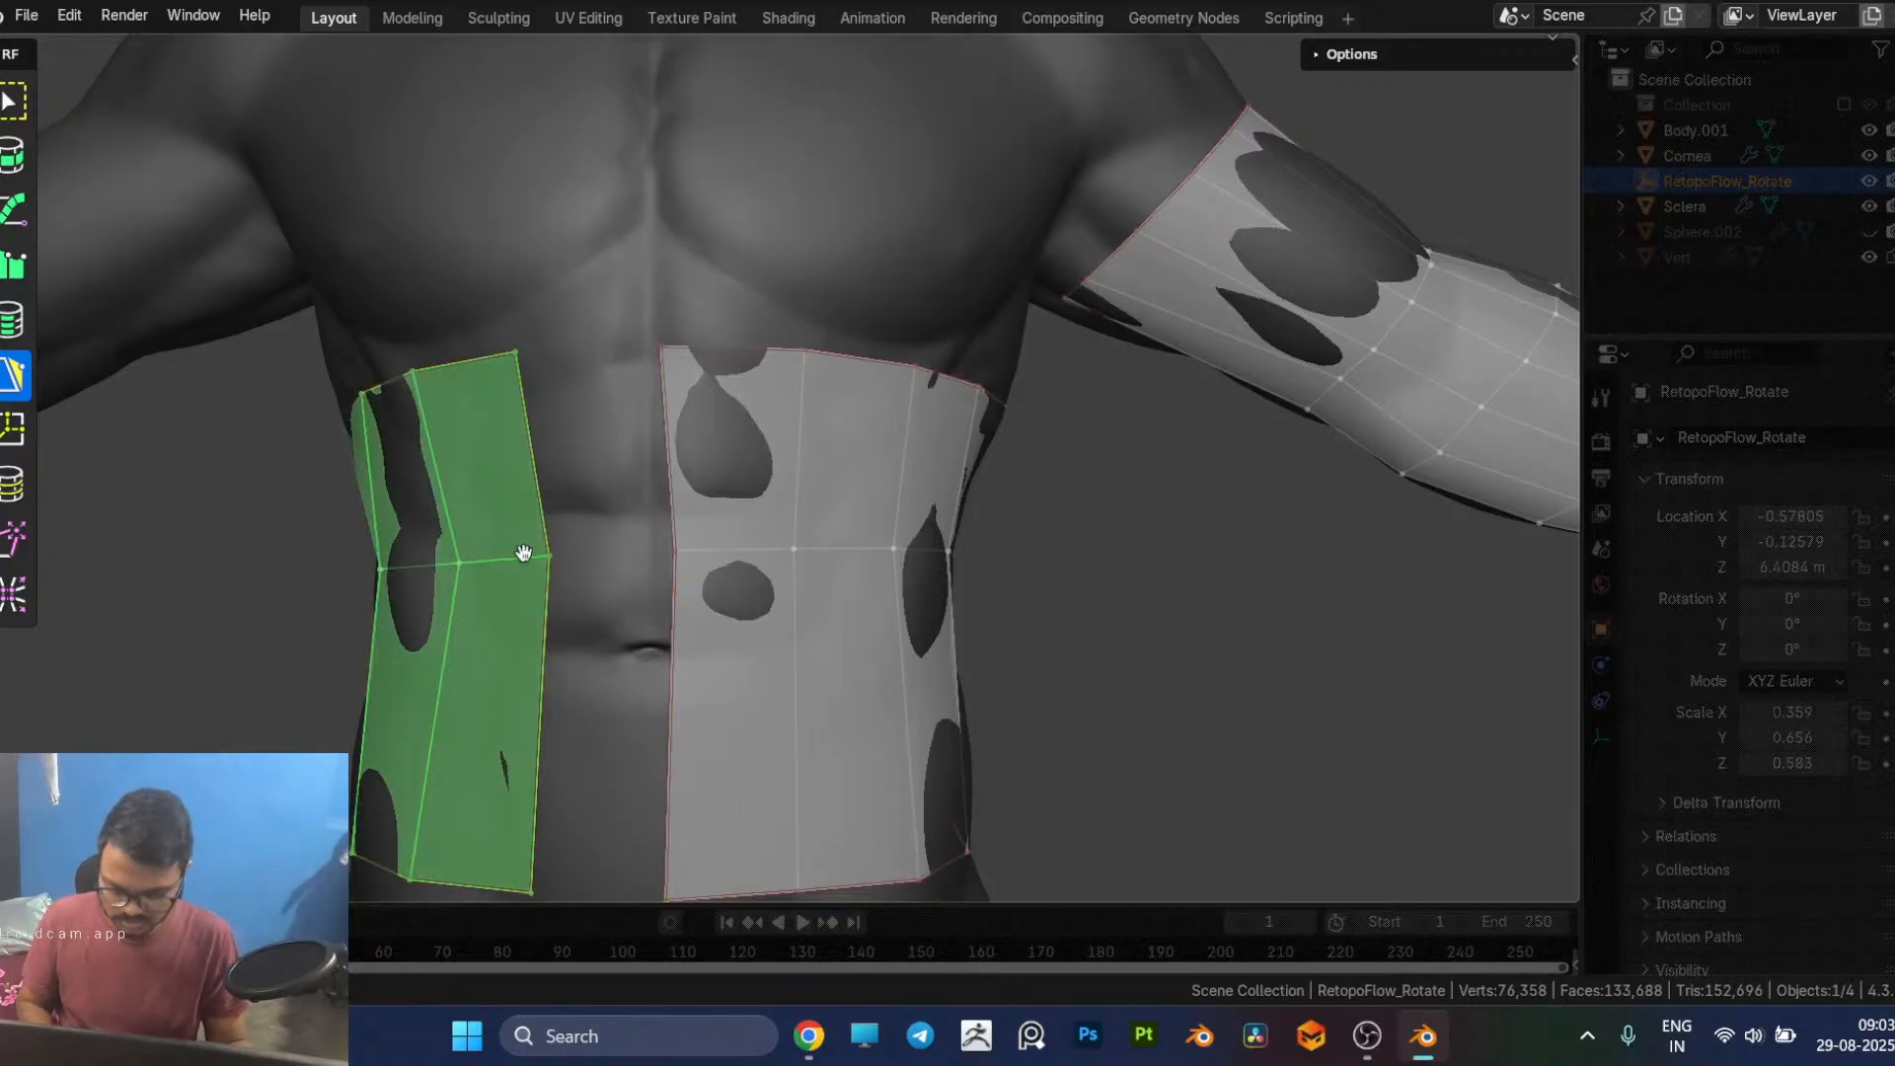
{"action": "key", "text": "x"}
{"action": "left_click", "coordinate": [539, 472]}
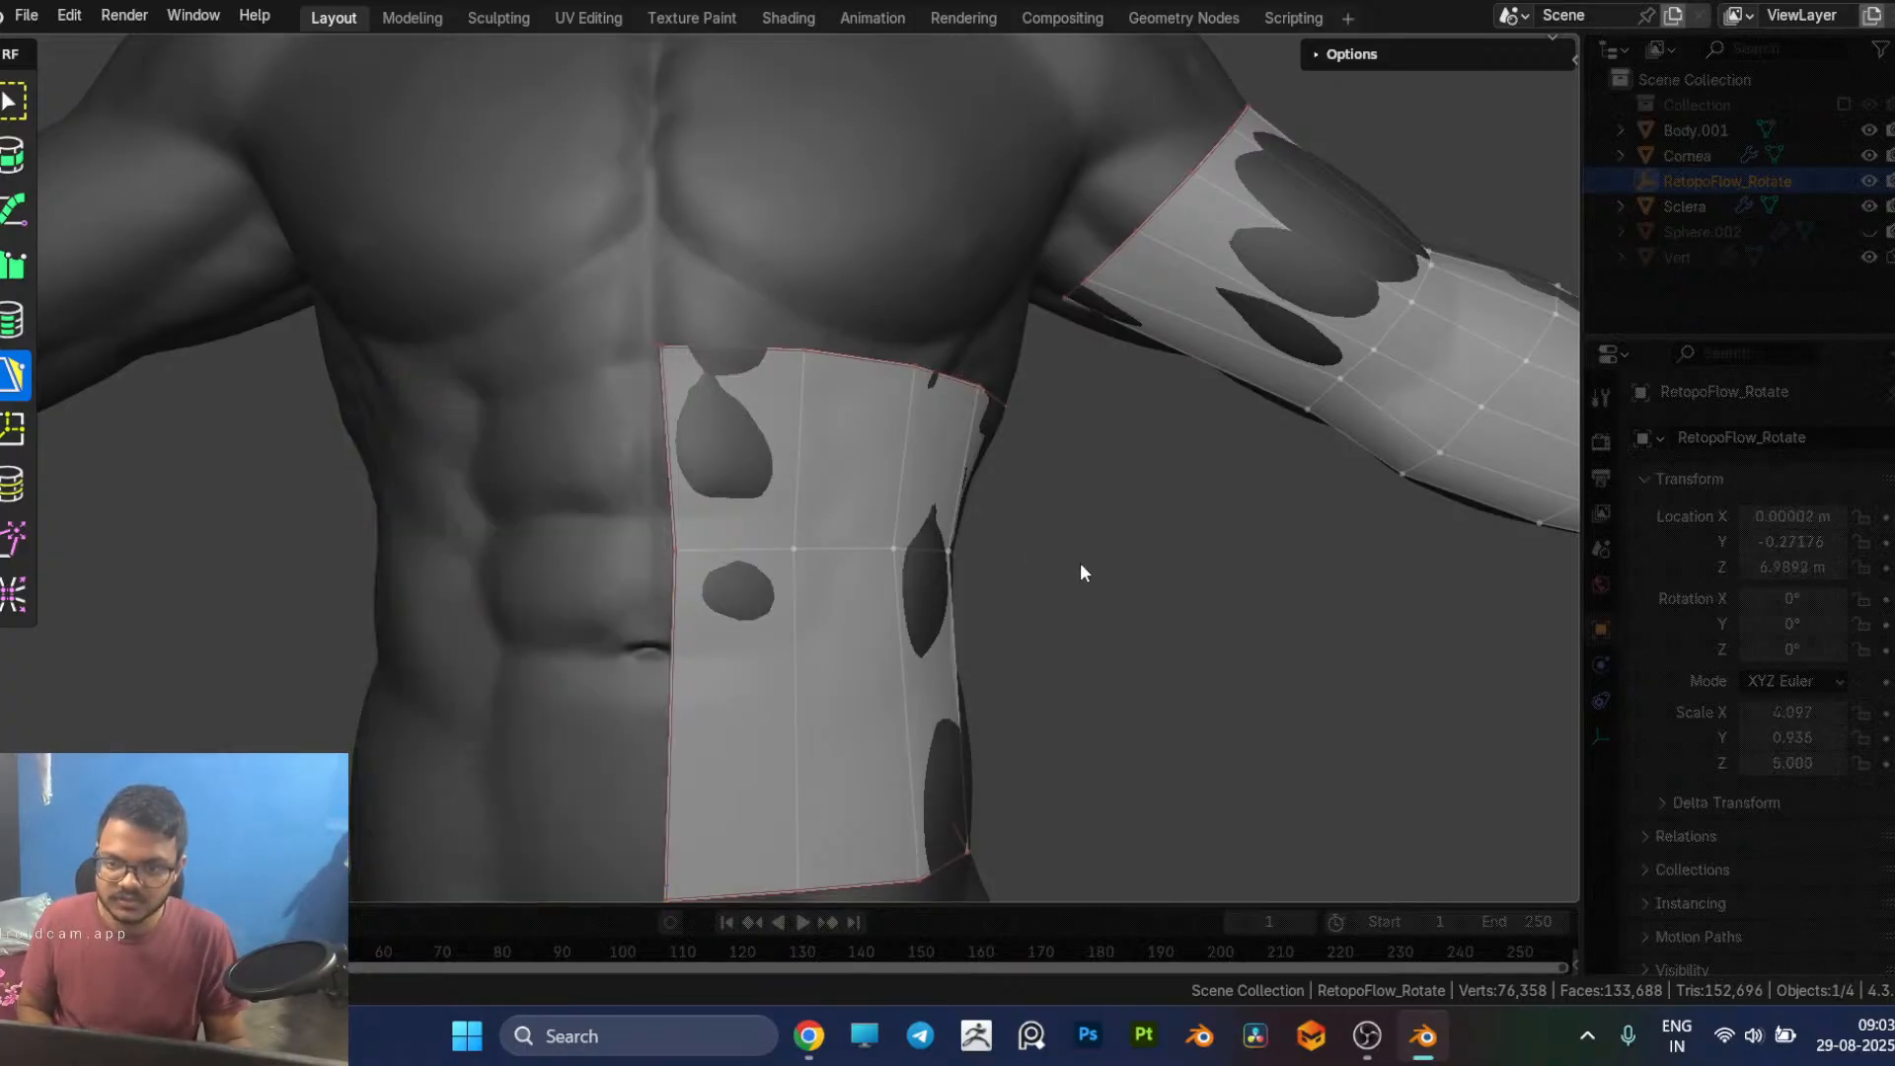
Step: Align the middle and lower vertices of the torso's back edge with the spine line and even out the neighbouring column
{"action": "scroll", "coordinate": [1080, 563], "scroll_direction": "down", "scroll_amount": 6}
{"action": "middle_click_drag", "start_coordinate": [1080, 563], "coordinate": [517, 598]}
{"action": "scroll", "coordinate": [845, 482], "scroll_direction": "up", "scroll_amount": 5}
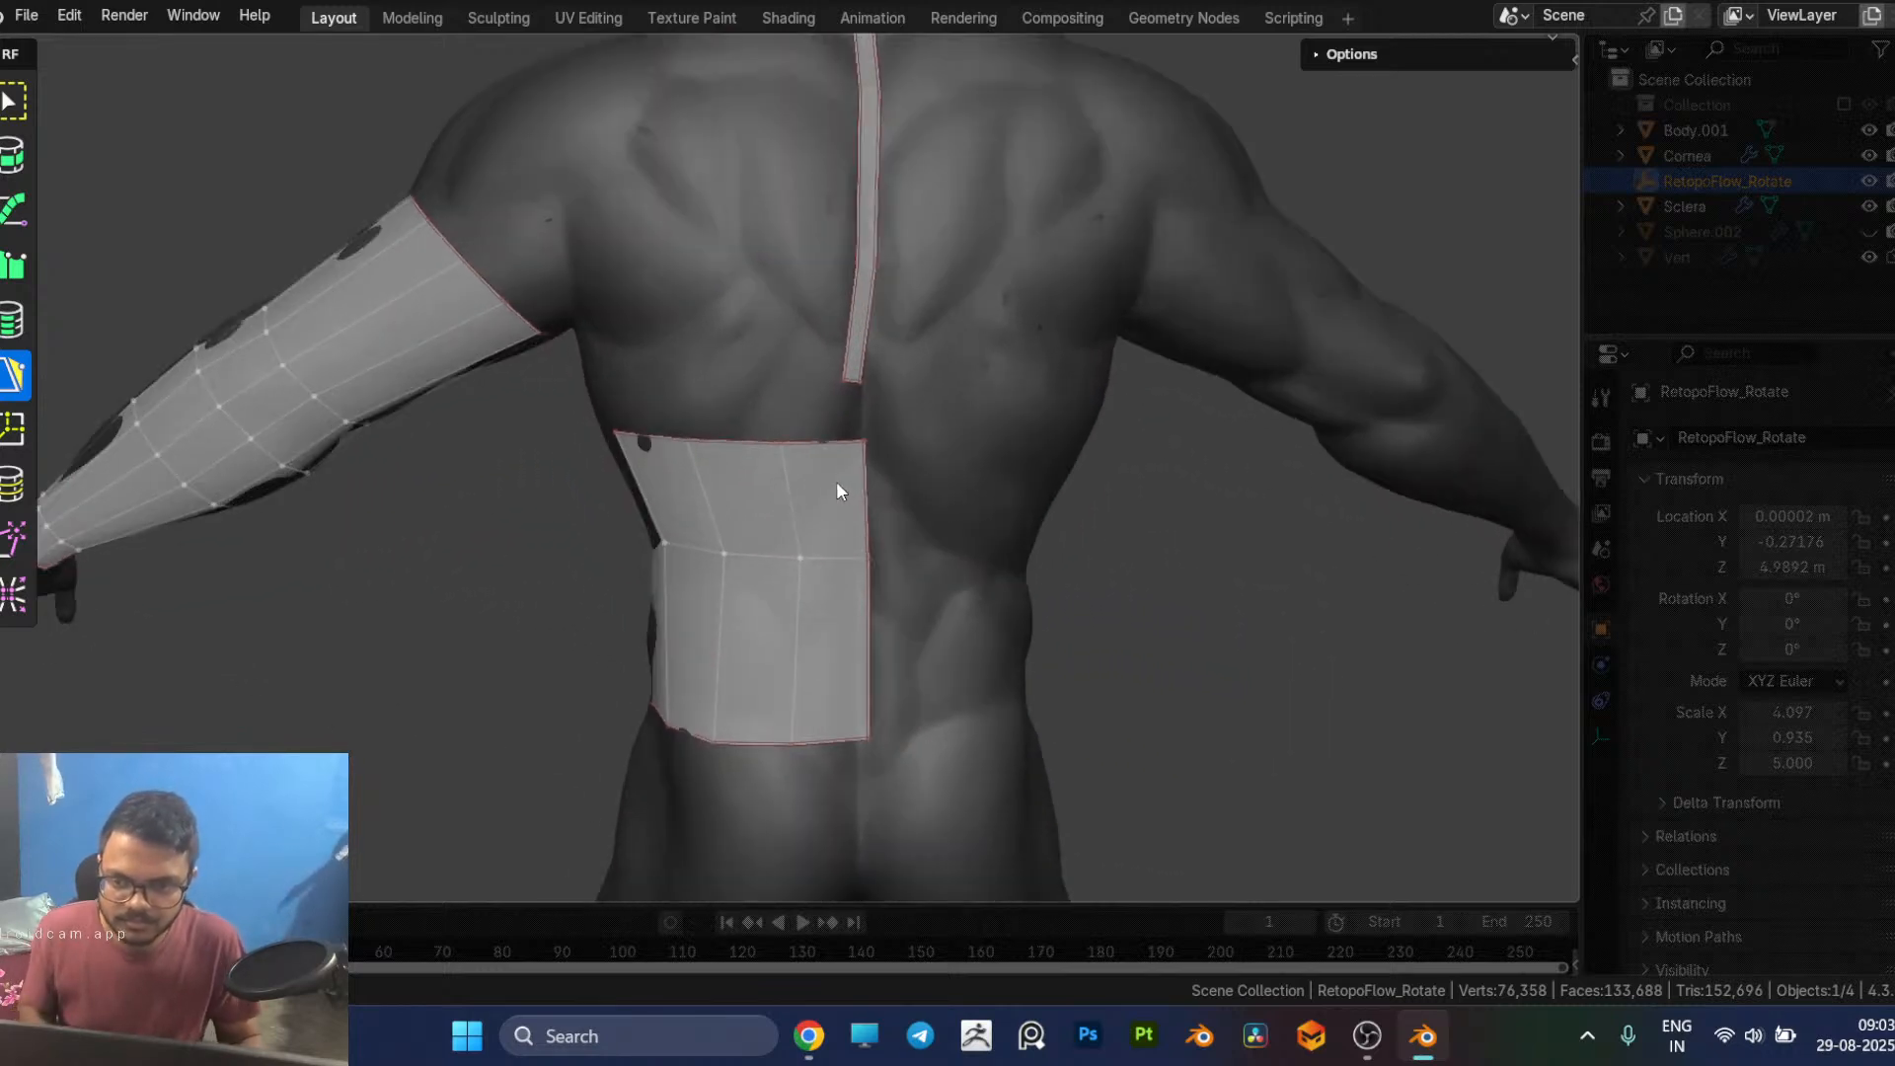
{"action": "middle_click_drag", "start_coordinate": [837, 483], "coordinate": [837, 476]}
{"action": "scroll", "coordinate": [837, 477], "scroll_direction": "up", "scroll_amount": 1}
{"action": "middle_click_drag", "start_coordinate": [843, 598], "coordinate": [815, 557], "text": "shift"}
{"action": "scroll", "coordinate": [815, 557], "scroll_direction": "up", "scroll_amount": 1}
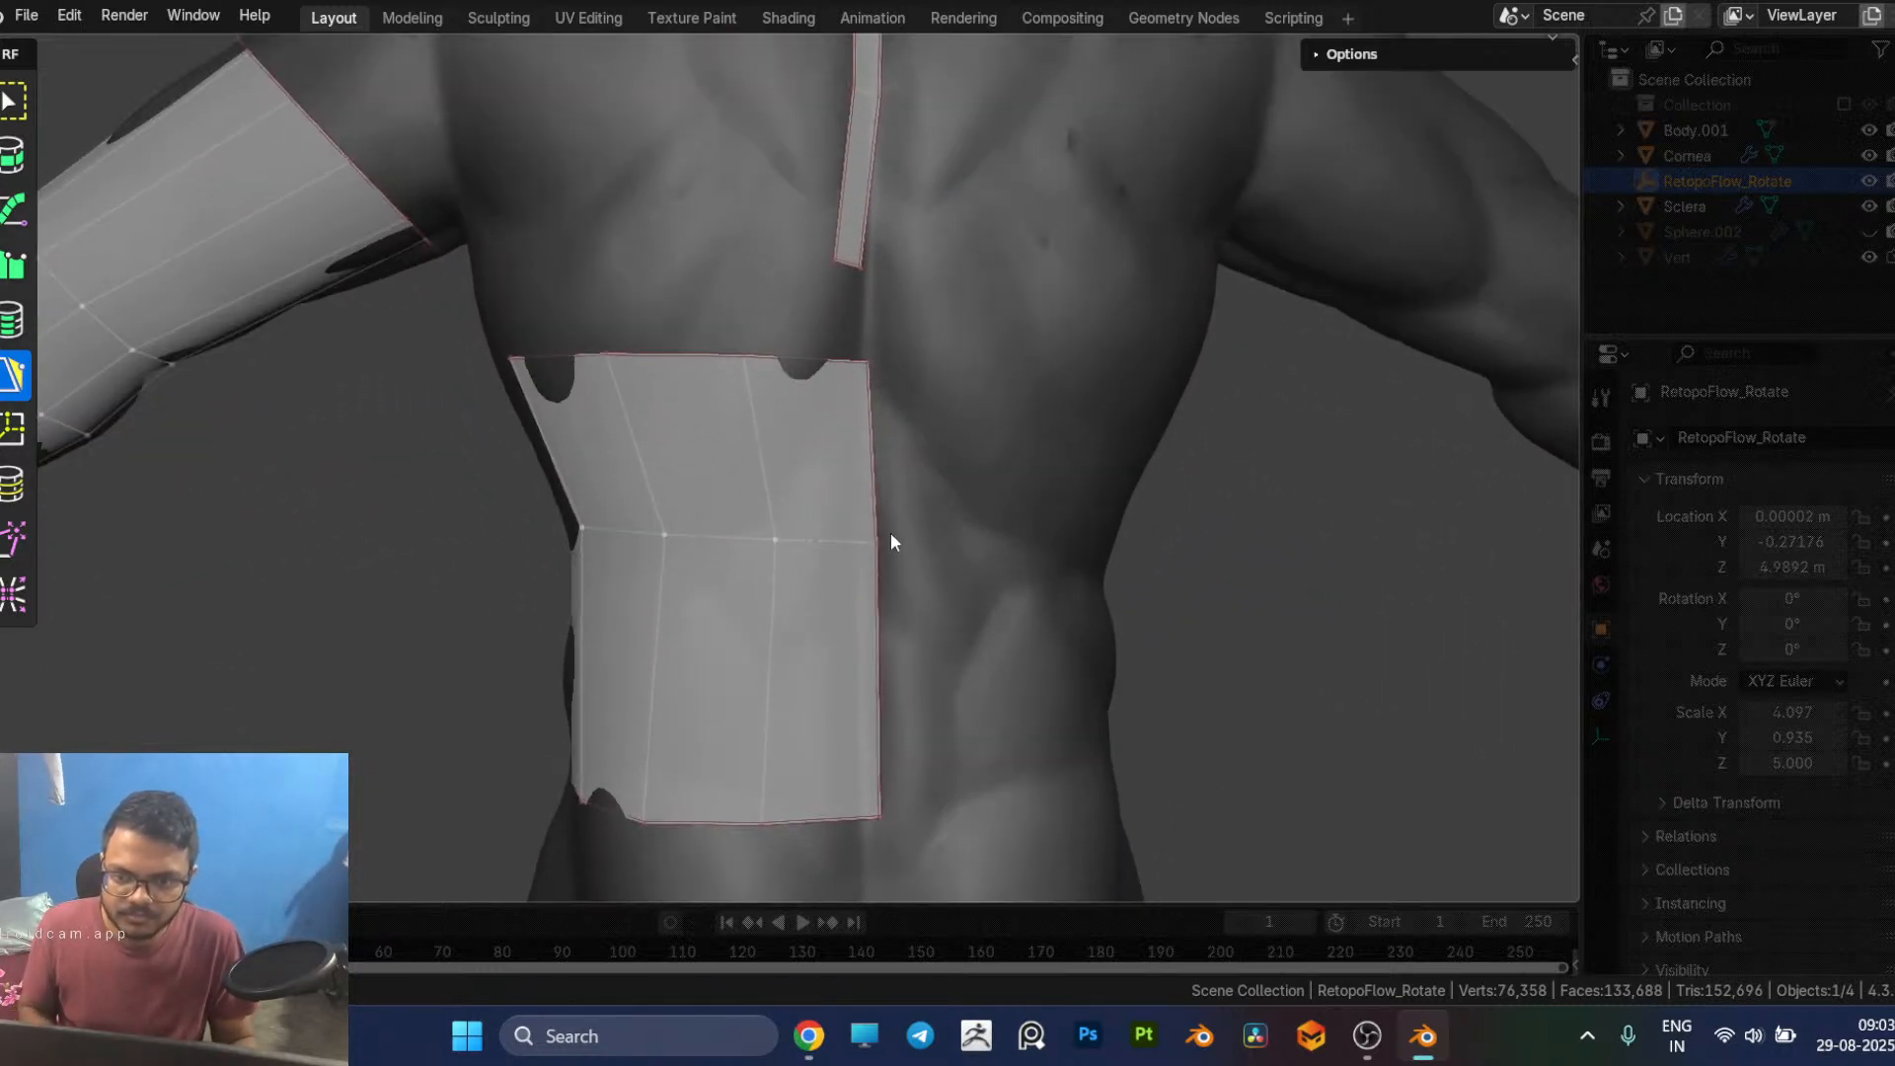
{"action": "left_click_drag", "start_coordinate": [877, 533], "coordinate": [864, 534]}
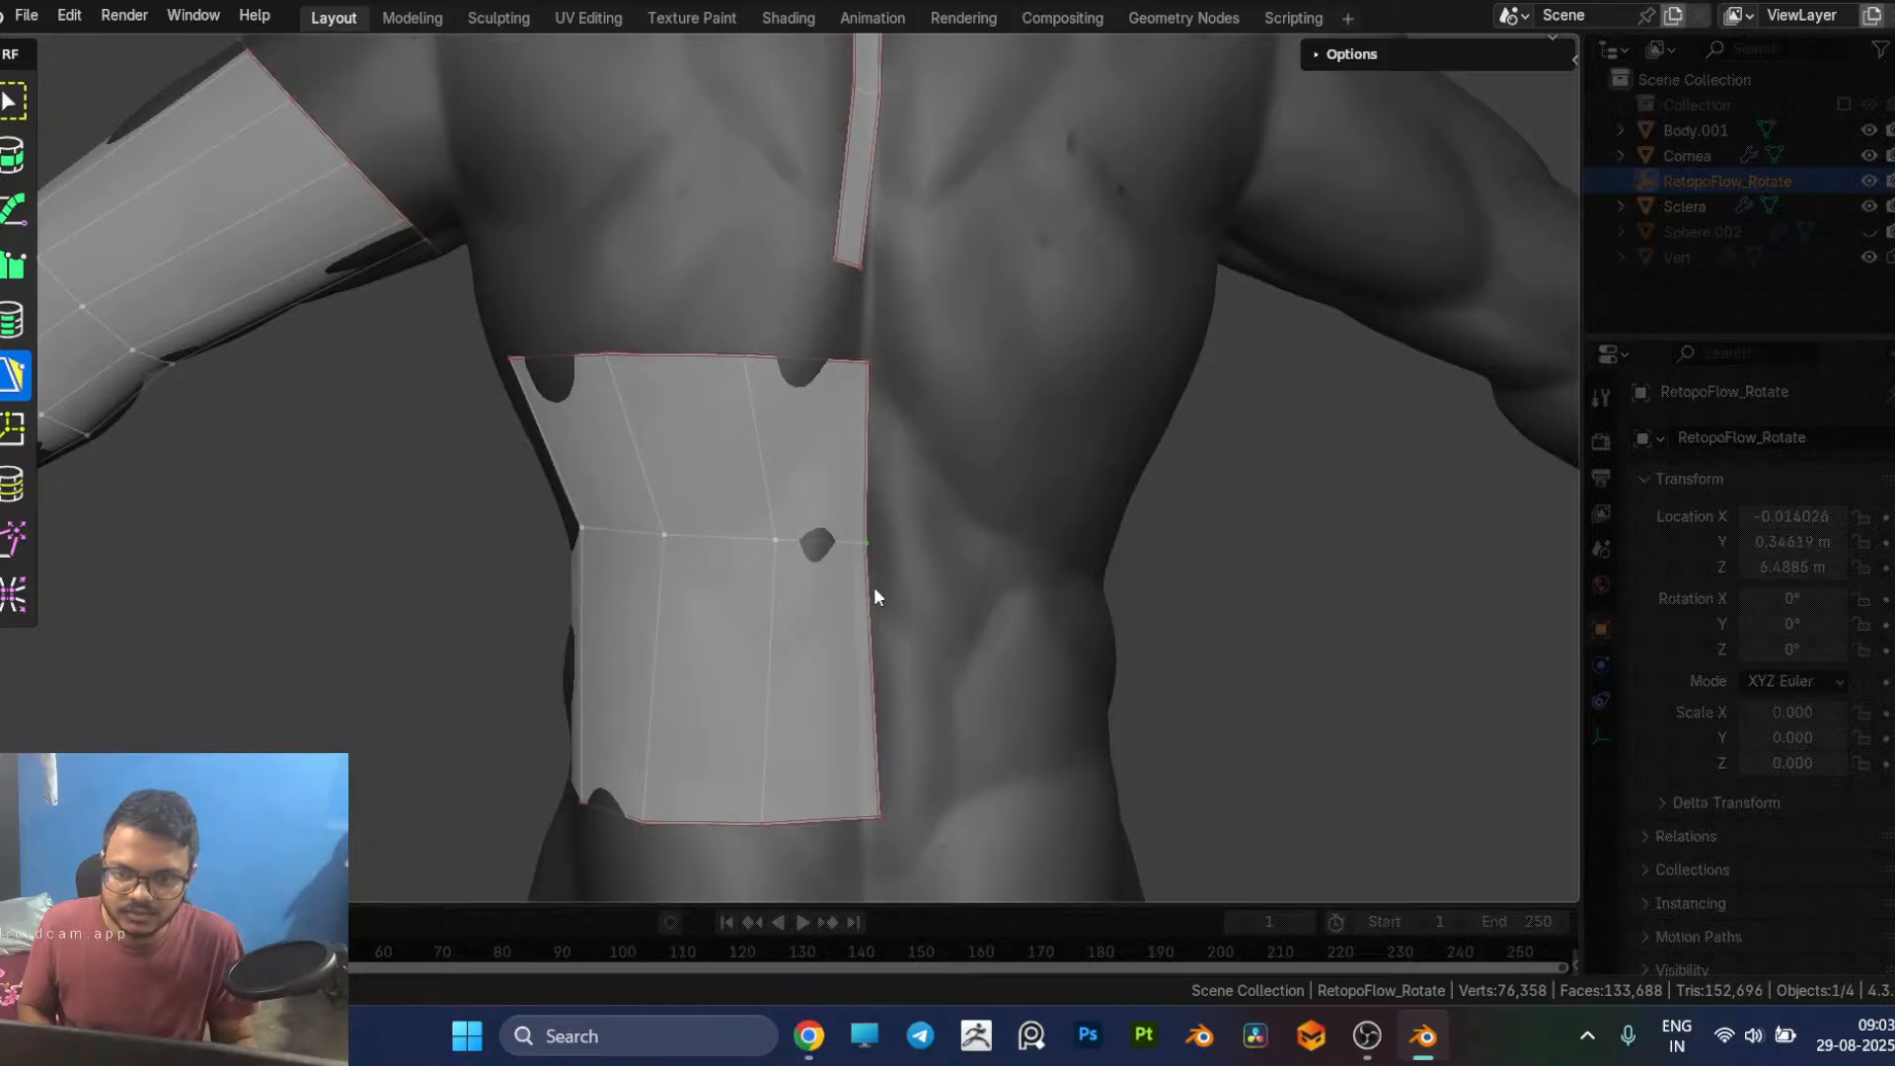
{"action": "left_click_drag", "start_coordinate": [877, 820], "coordinate": [873, 818]}
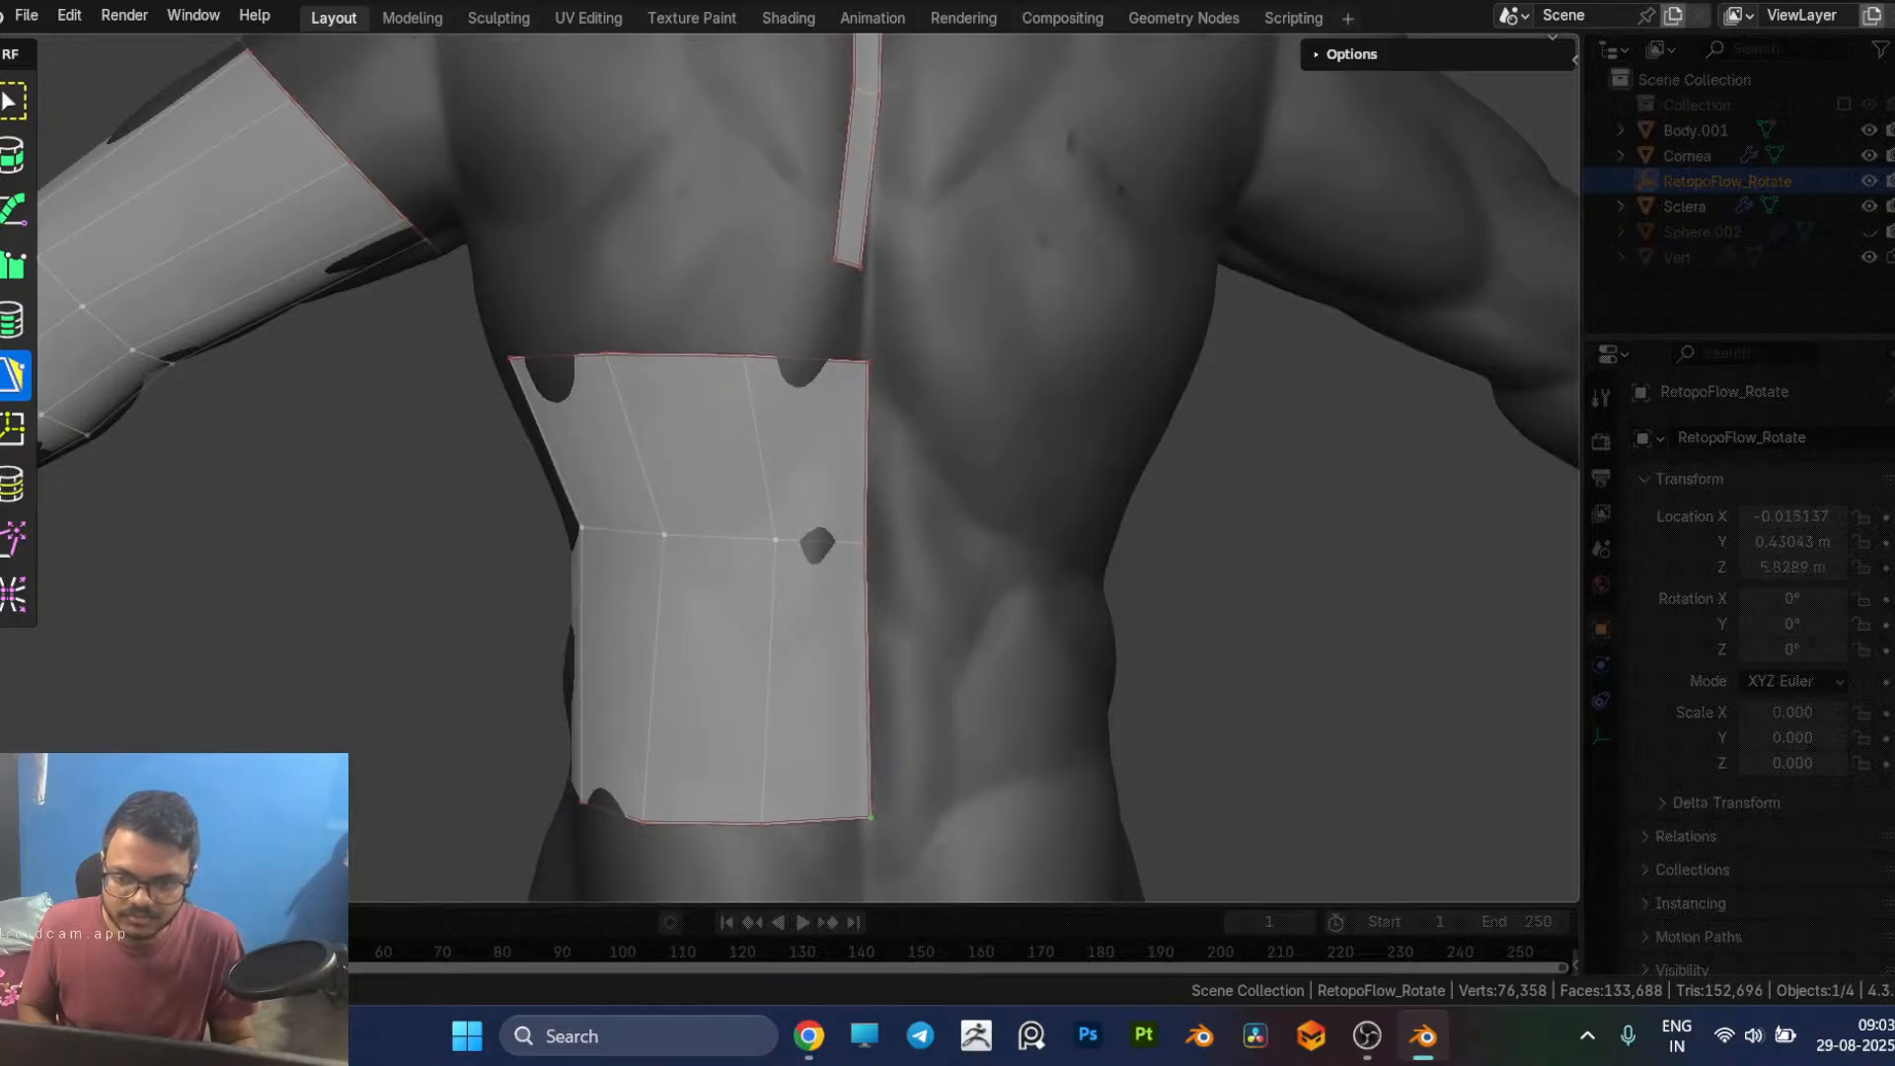
{"action": "left_click_drag", "start_coordinate": [774, 541], "coordinate": [740, 539]}
{"action": "left_click_drag", "start_coordinate": [757, 822], "coordinate": [736, 823]}
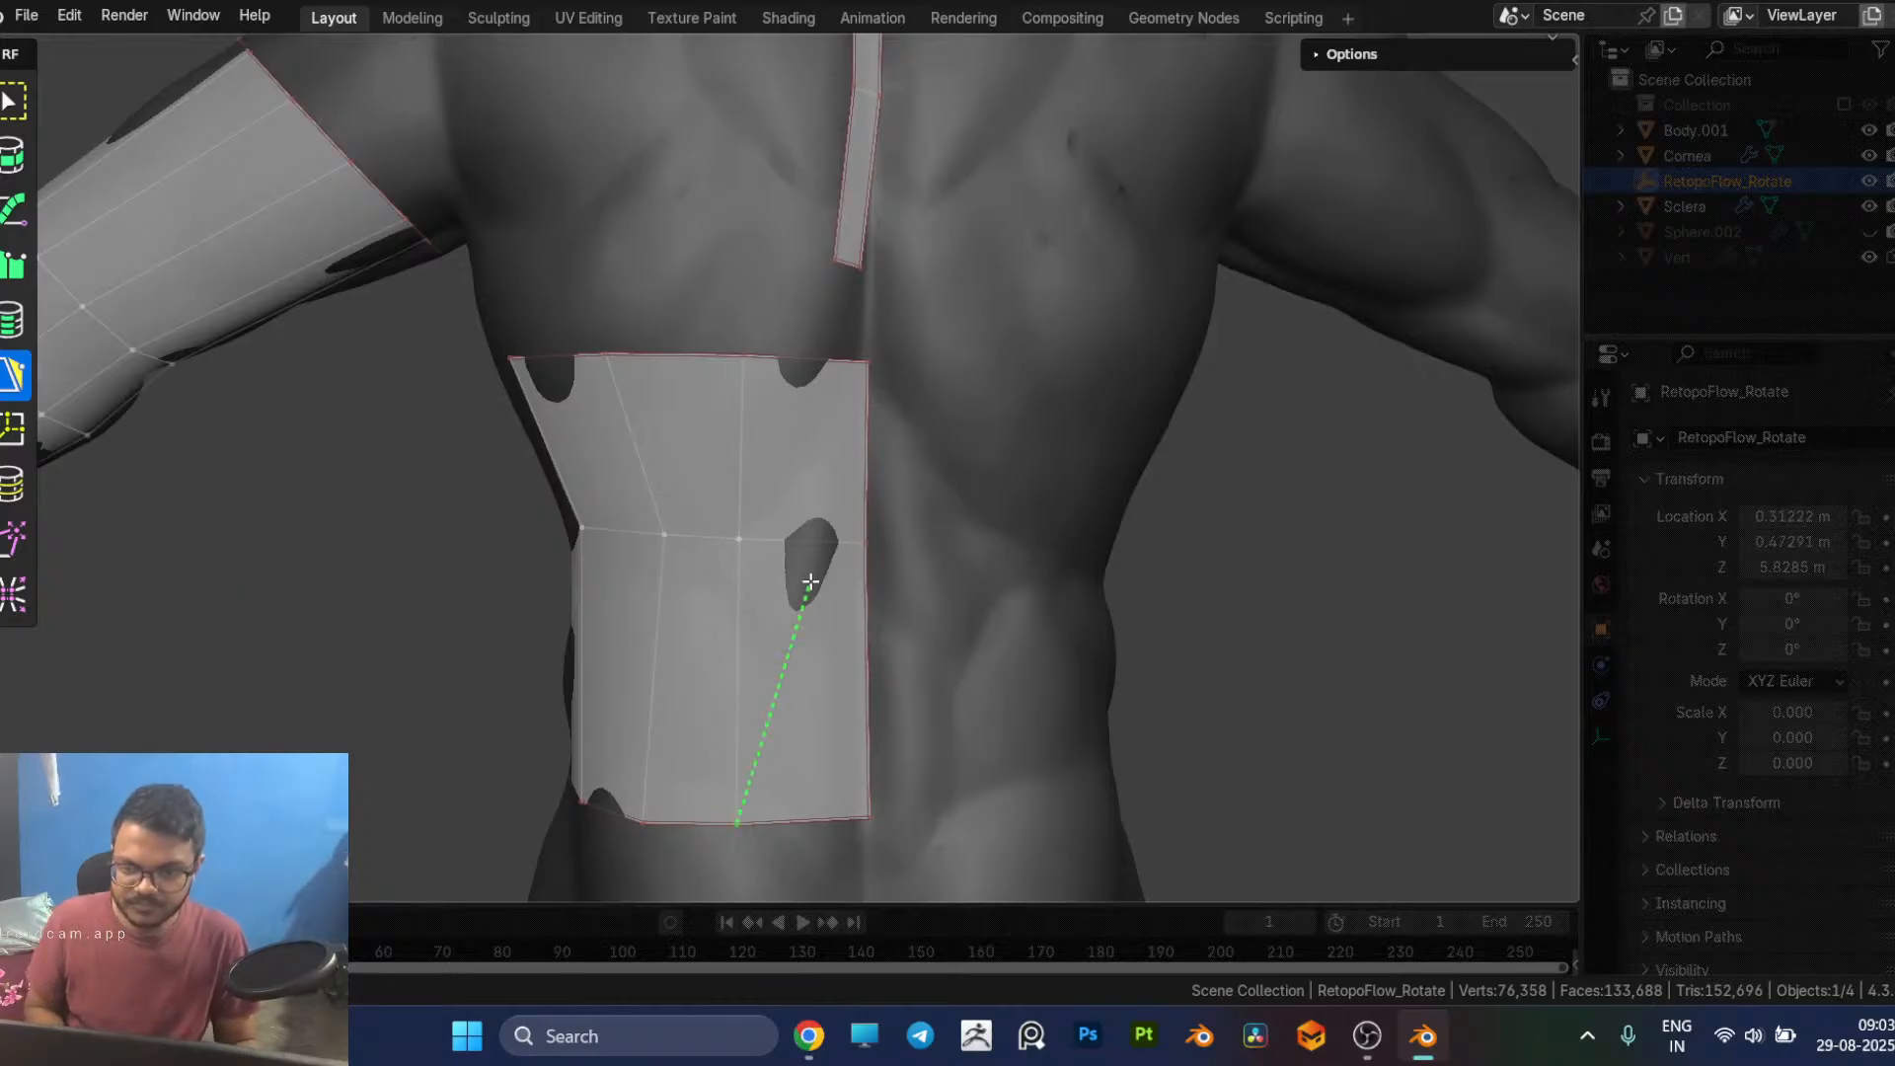
Step: Insert a vertical edge loop through the torso's back column beside the spine, in line with the spine strip above
{"action": "key", "text": "7"}
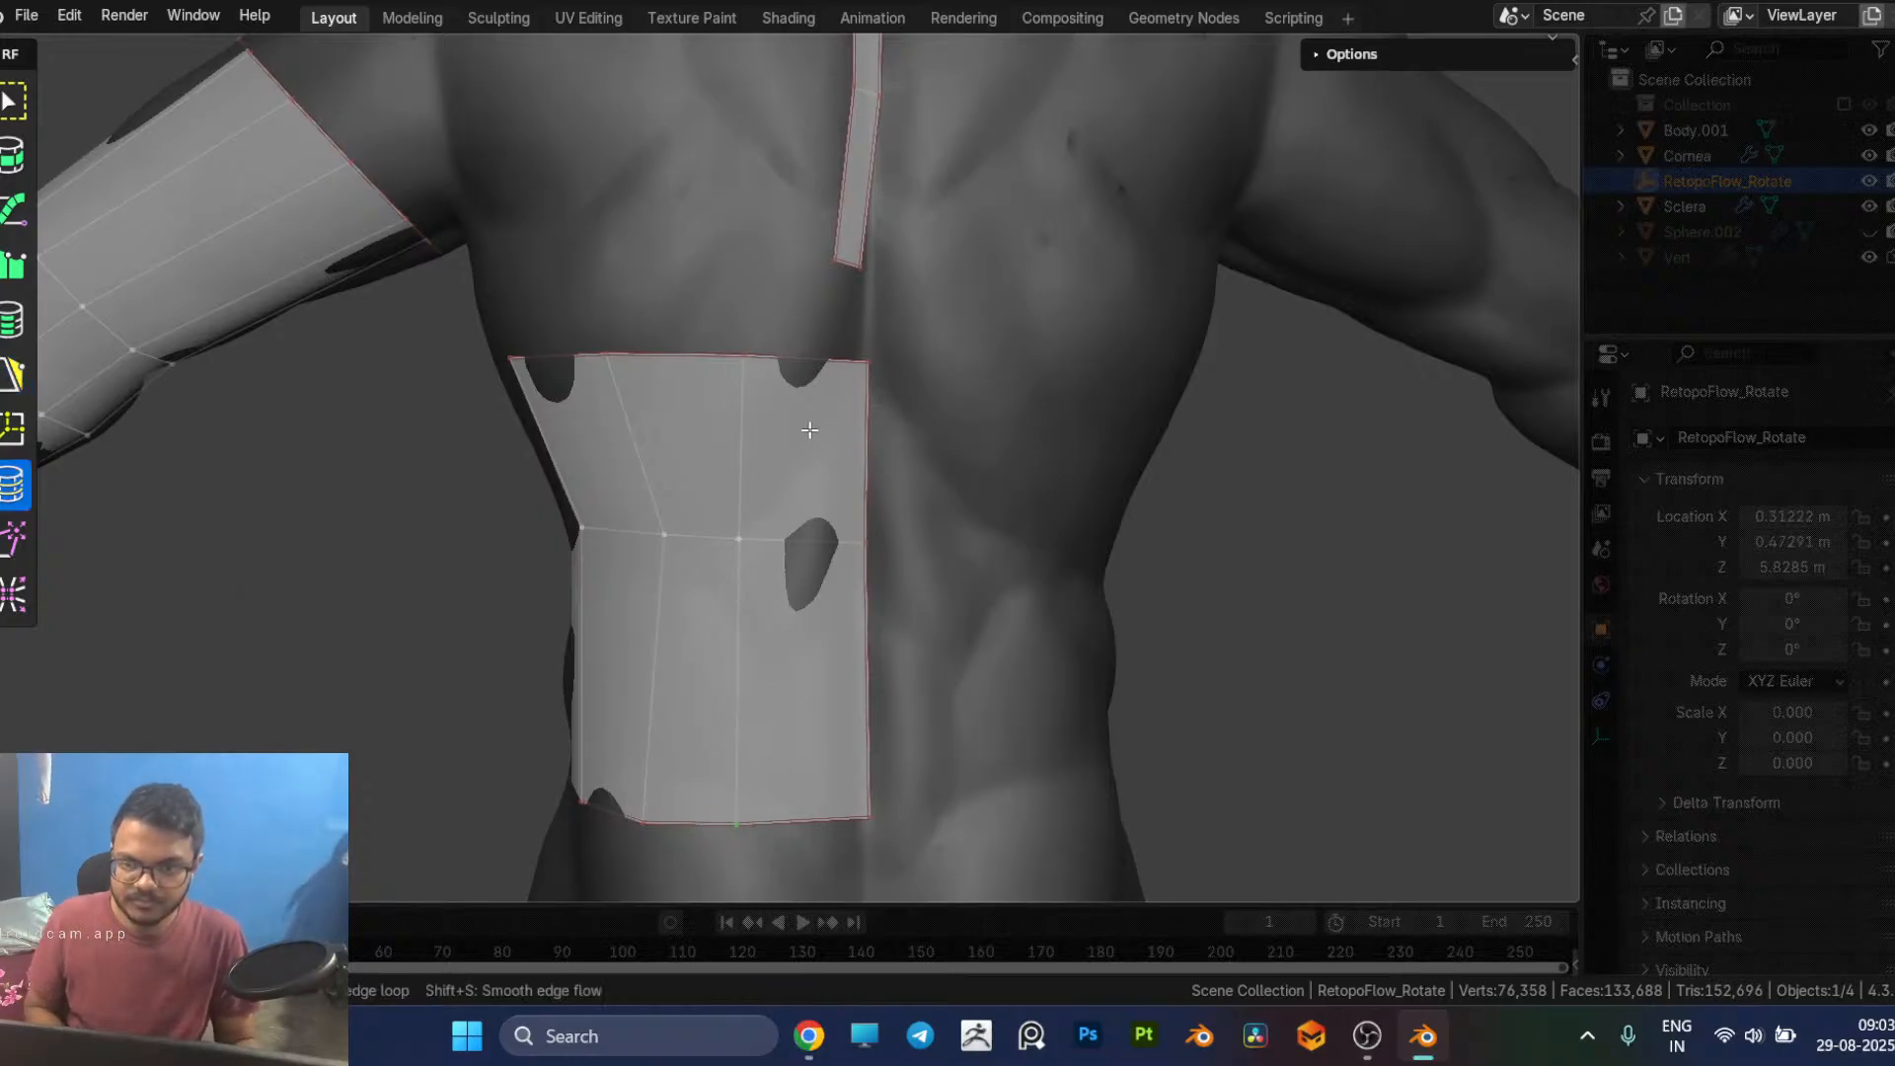
{"action": "left_click", "coordinate": [824, 365], "text": "ctrl"}
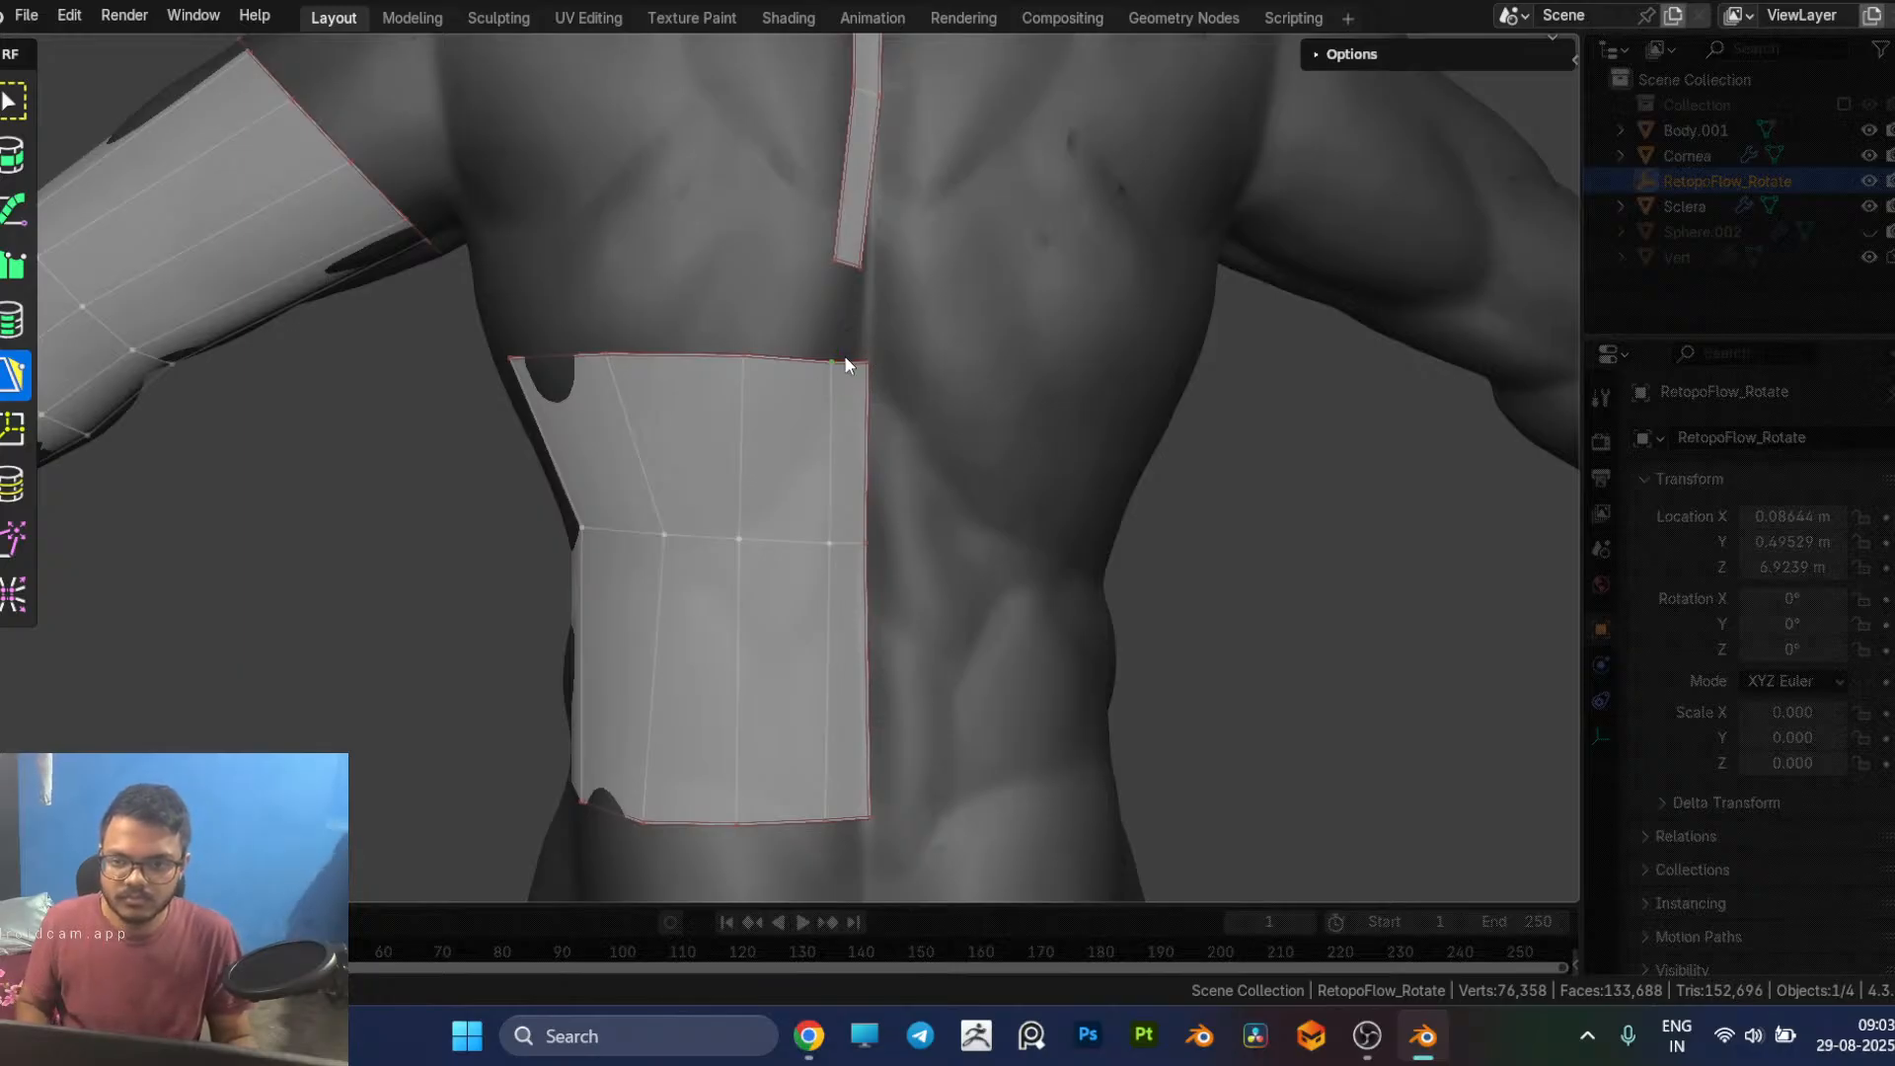
{"action": "left_click_drag", "start_coordinate": [847, 354], "coordinate": [846, 274]}
Step: Add two stacked quads behind the upper ear and reshape the outer corner of the upper one
{"action": "scroll", "coordinate": [1294, 647], "scroll_direction": "down", "scroll_amount": 4}
{"action": "middle_click_drag", "start_coordinate": [1151, 635], "coordinate": [1045, 486]}
{"action": "scroll", "coordinate": [545, 292], "scroll_direction": "up", "scroll_amount": 4}
{"action": "middle_click_drag", "start_coordinate": [545, 292], "coordinate": [865, 362]}
{"action": "scroll", "coordinate": [778, 591], "scroll_direction": "up", "scroll_amount": 5}
{"action": "middle_click_drag", "start_coordinate": [770, 588], "coordinate": [850, 465]}
{"action": "scroll", "coordinate": [850, 465], "scroll_direction": "up", "scroll_amount": 3}
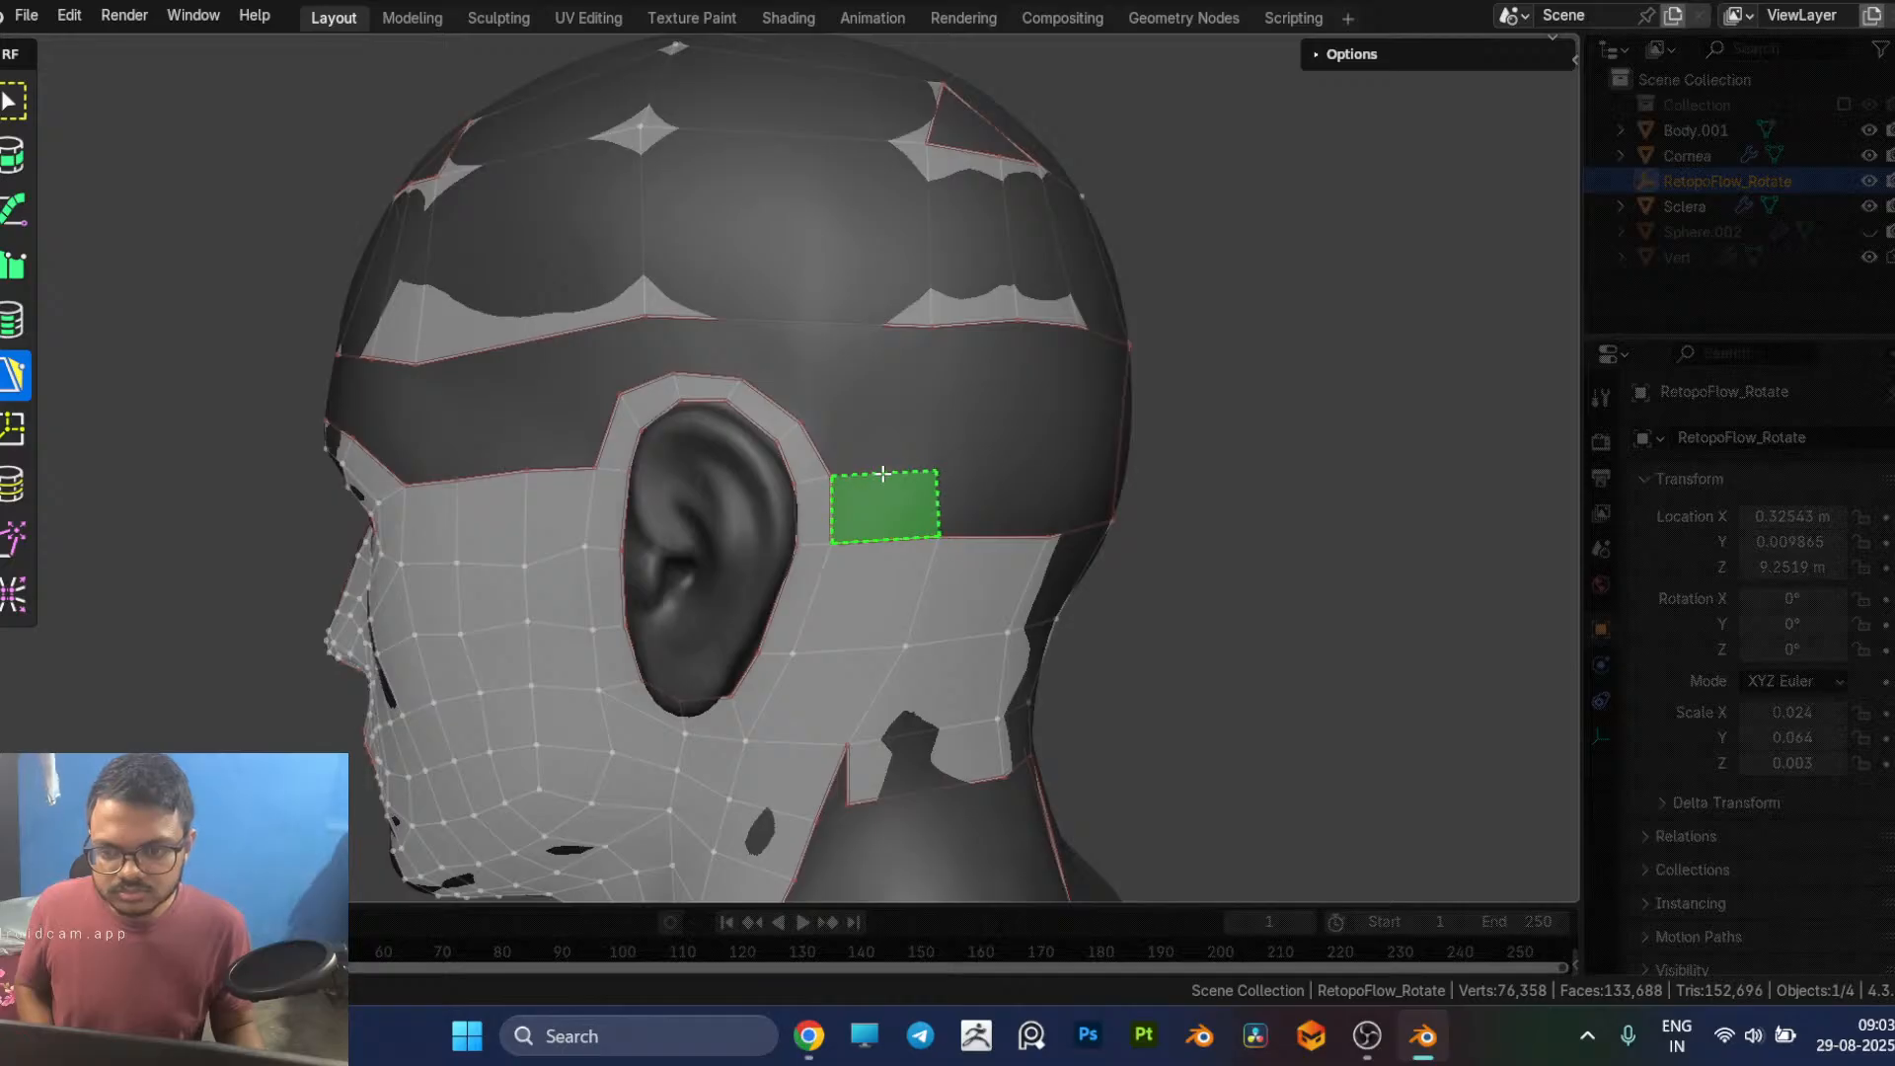
{"action": "left_click", "coordinate": [882, 475]}
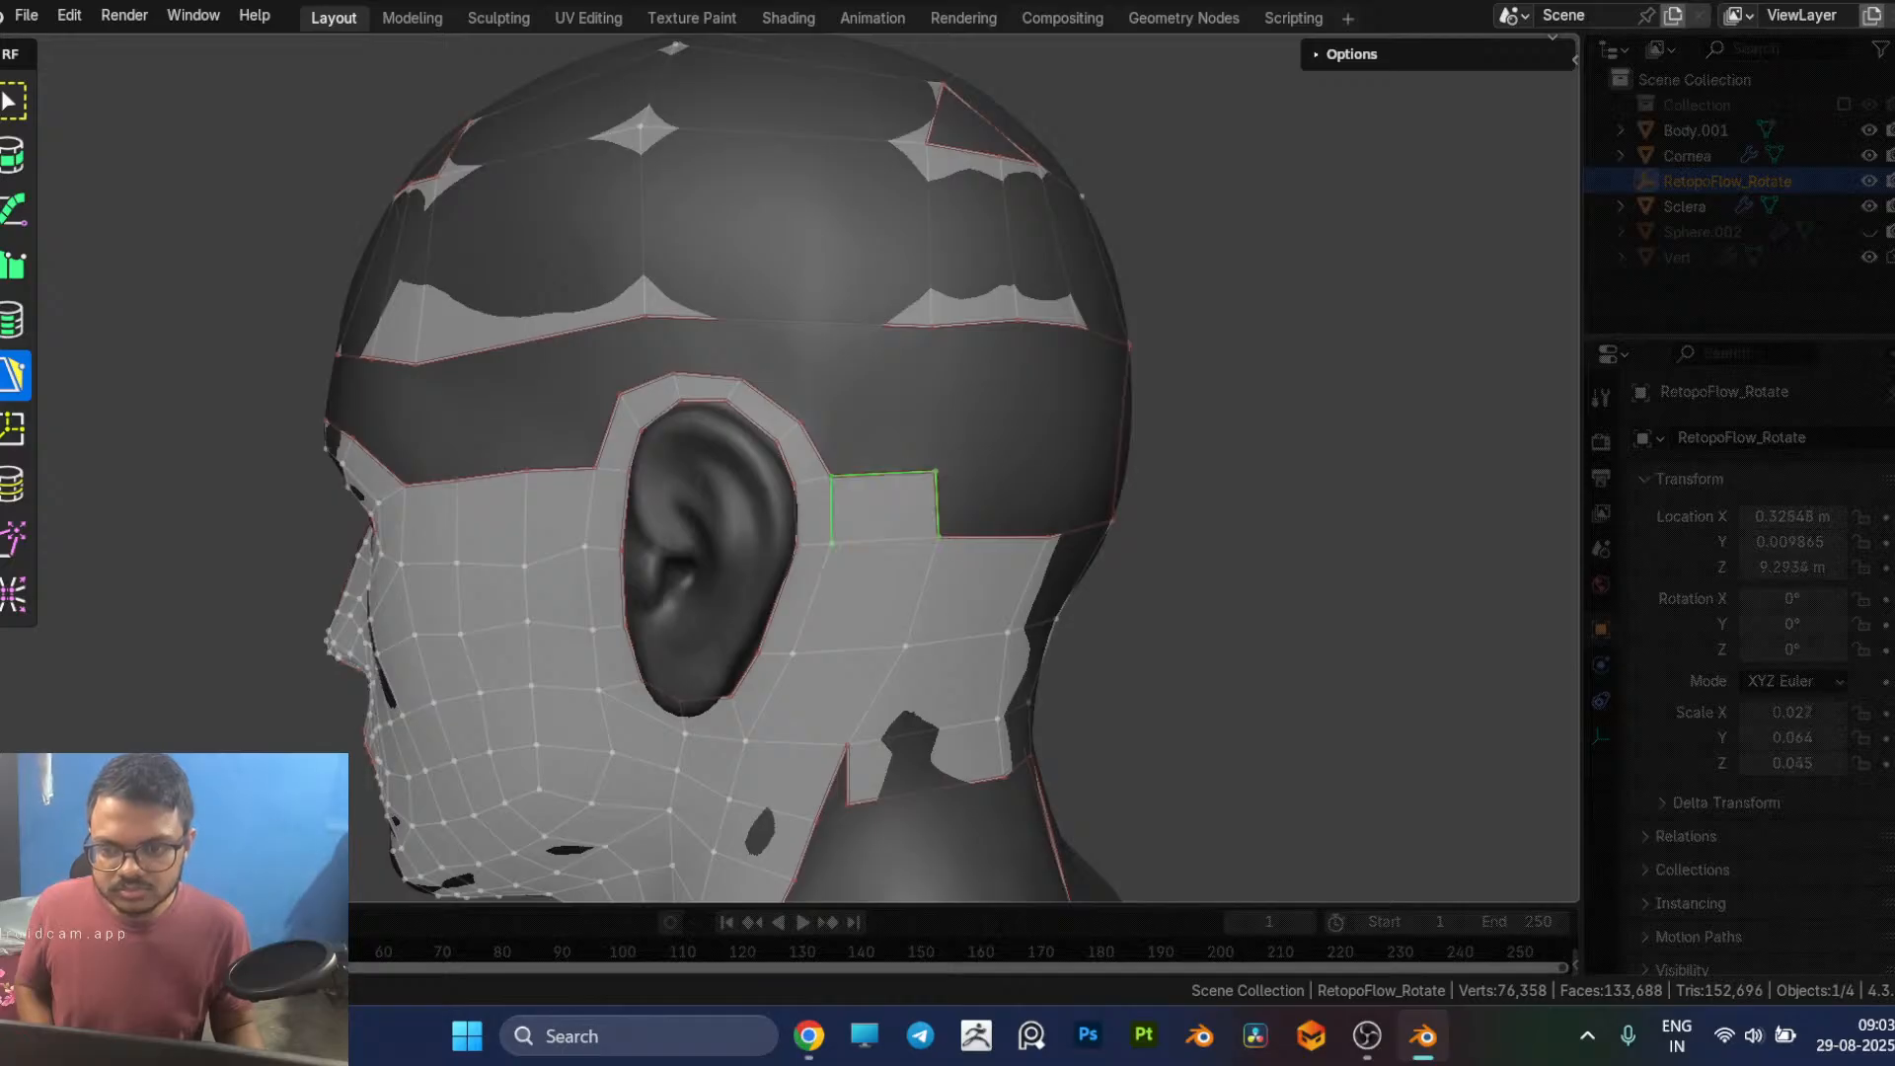
{"action": "left_click", "coordinate": [854, 404]}
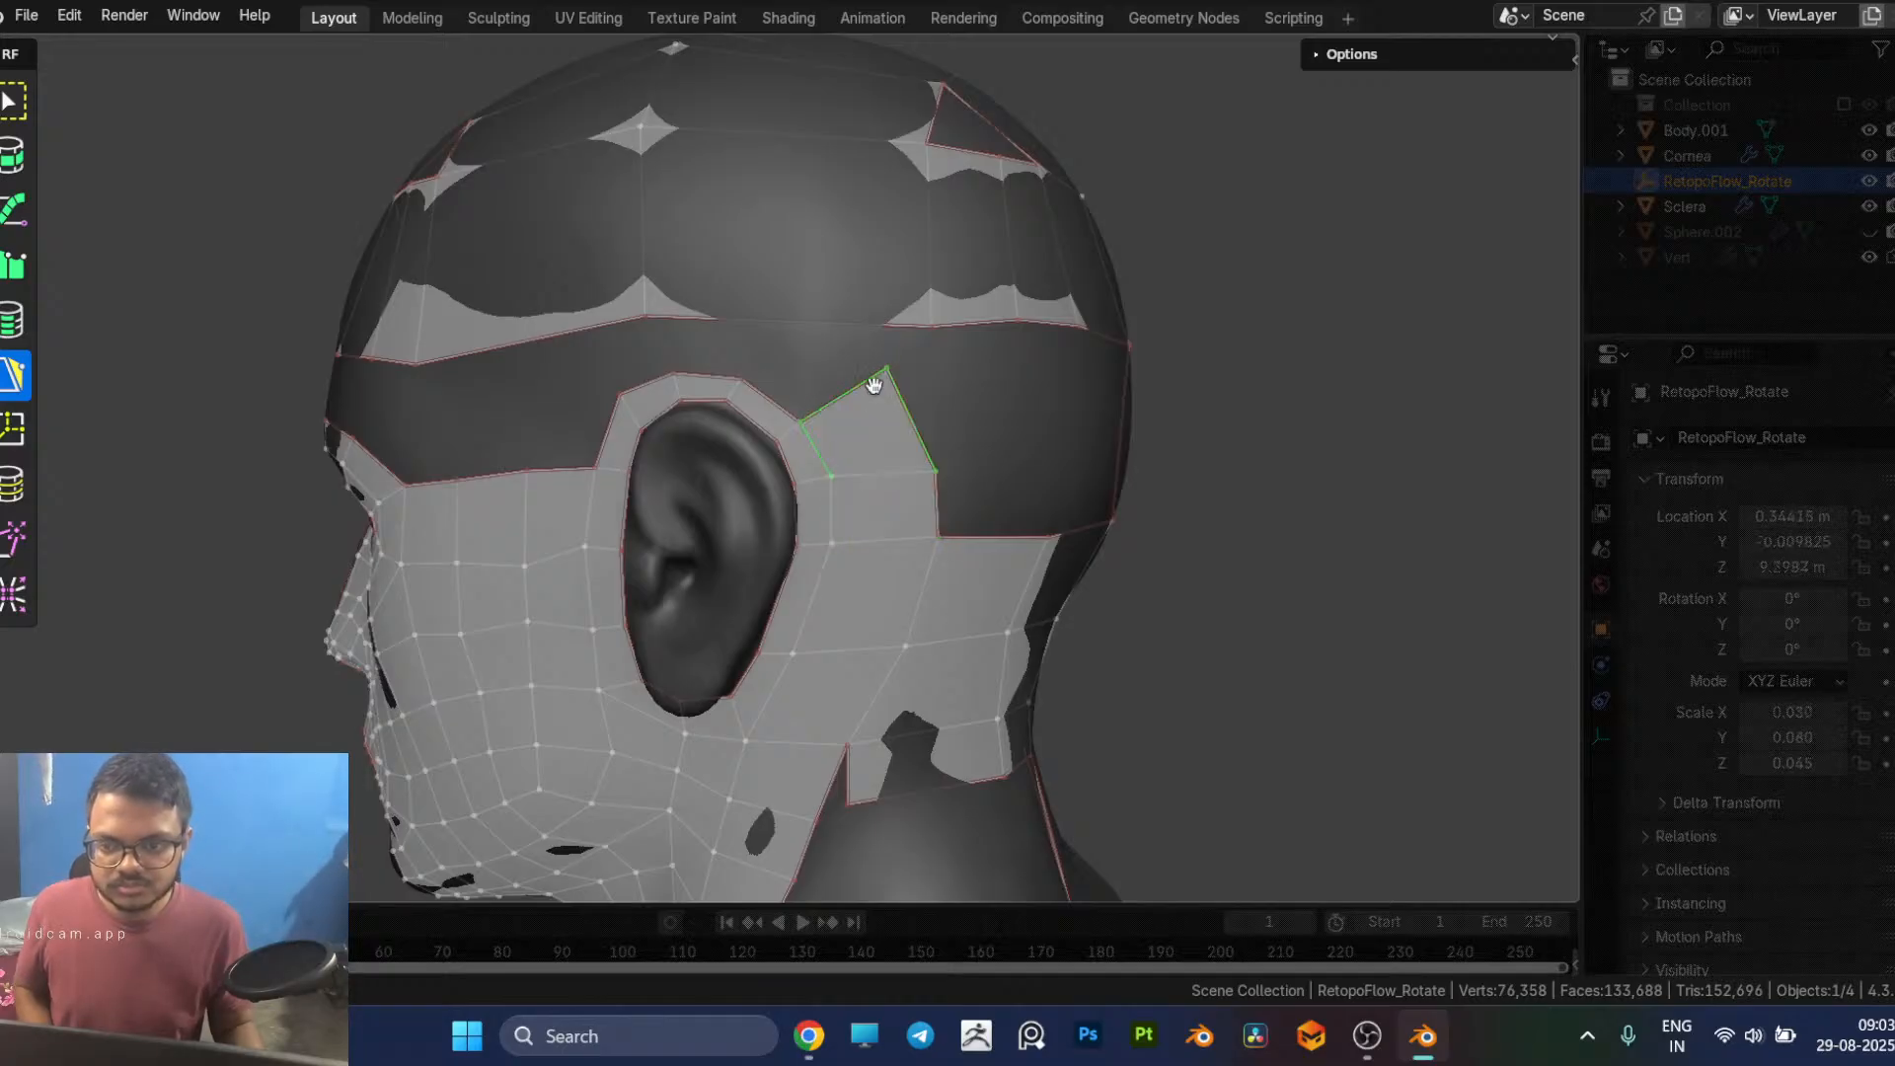
{"action": "left_click_drag", "start_coordinate": [889, 372], "coordinate": [939, 410]}
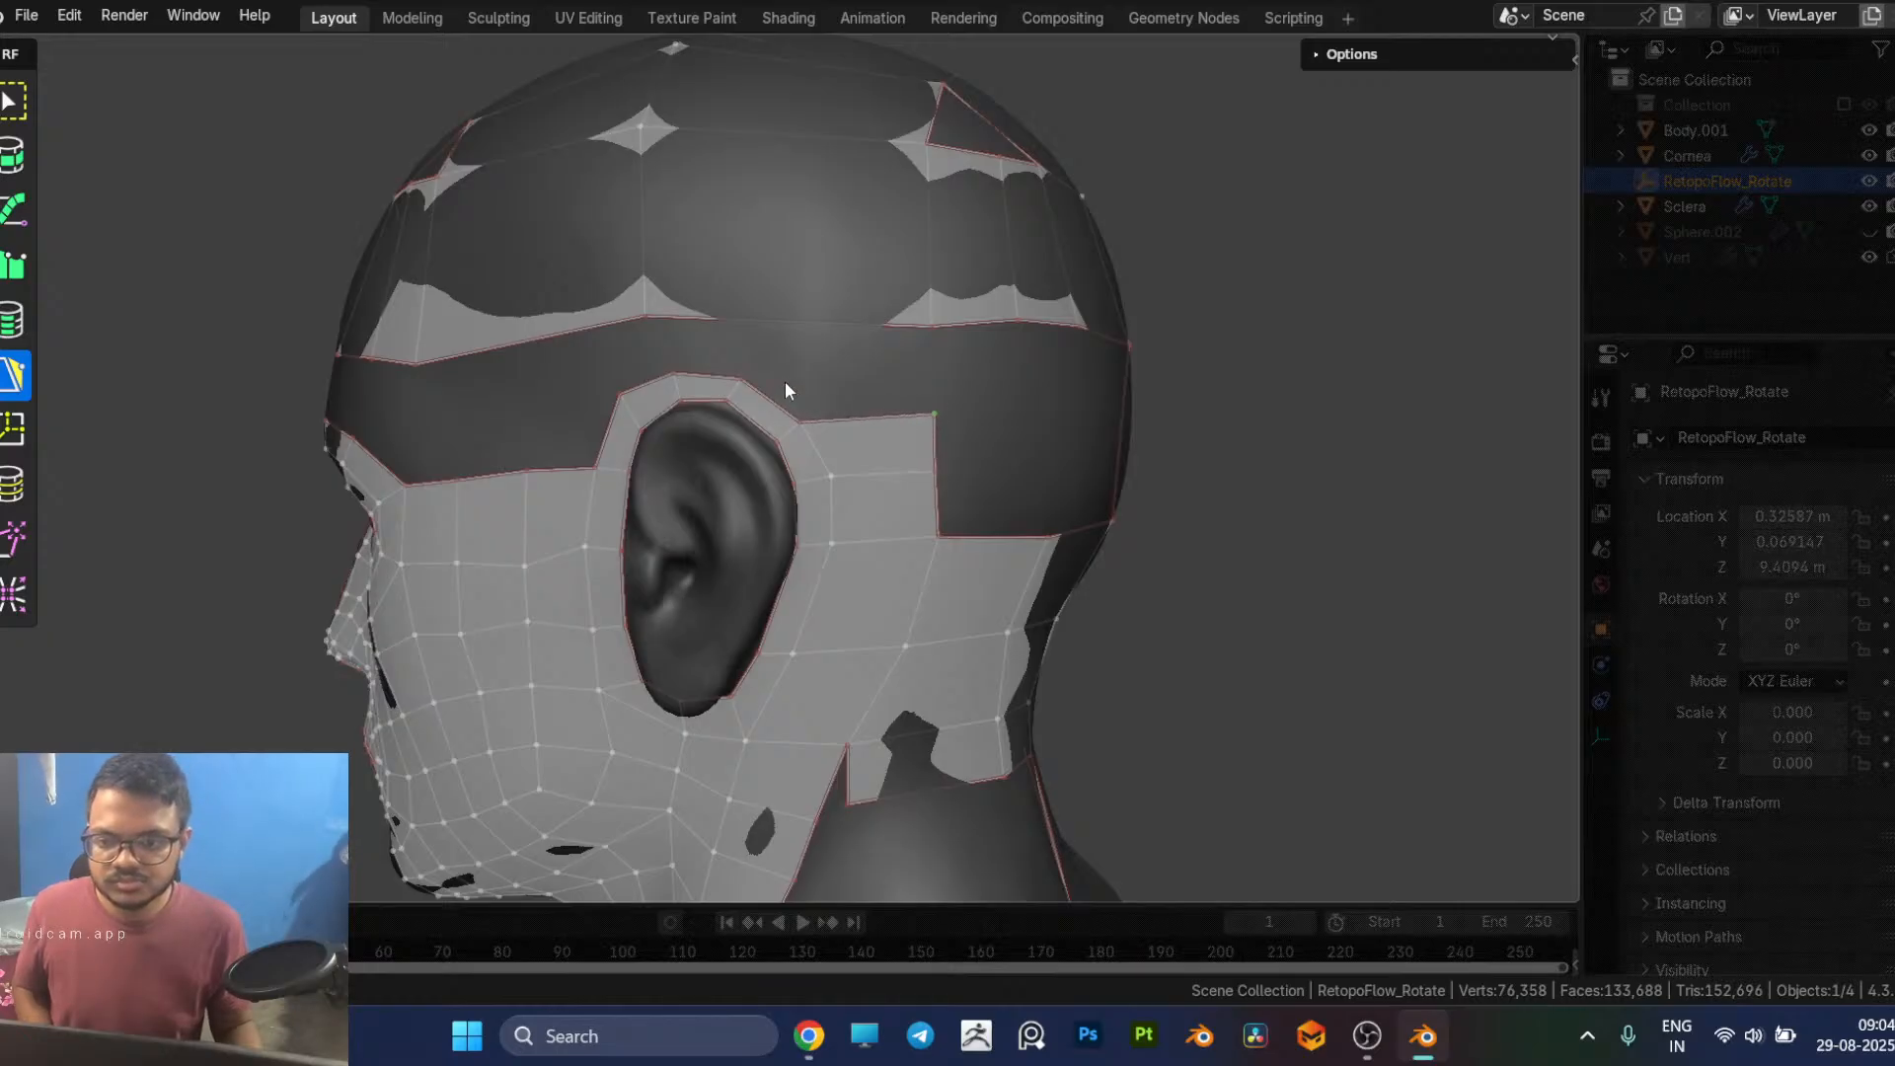
Step: Add two quads above and behind the ear and merge the misaligned corner with the quad below
{"action": "left_click", "coordinate": [772, 350]}
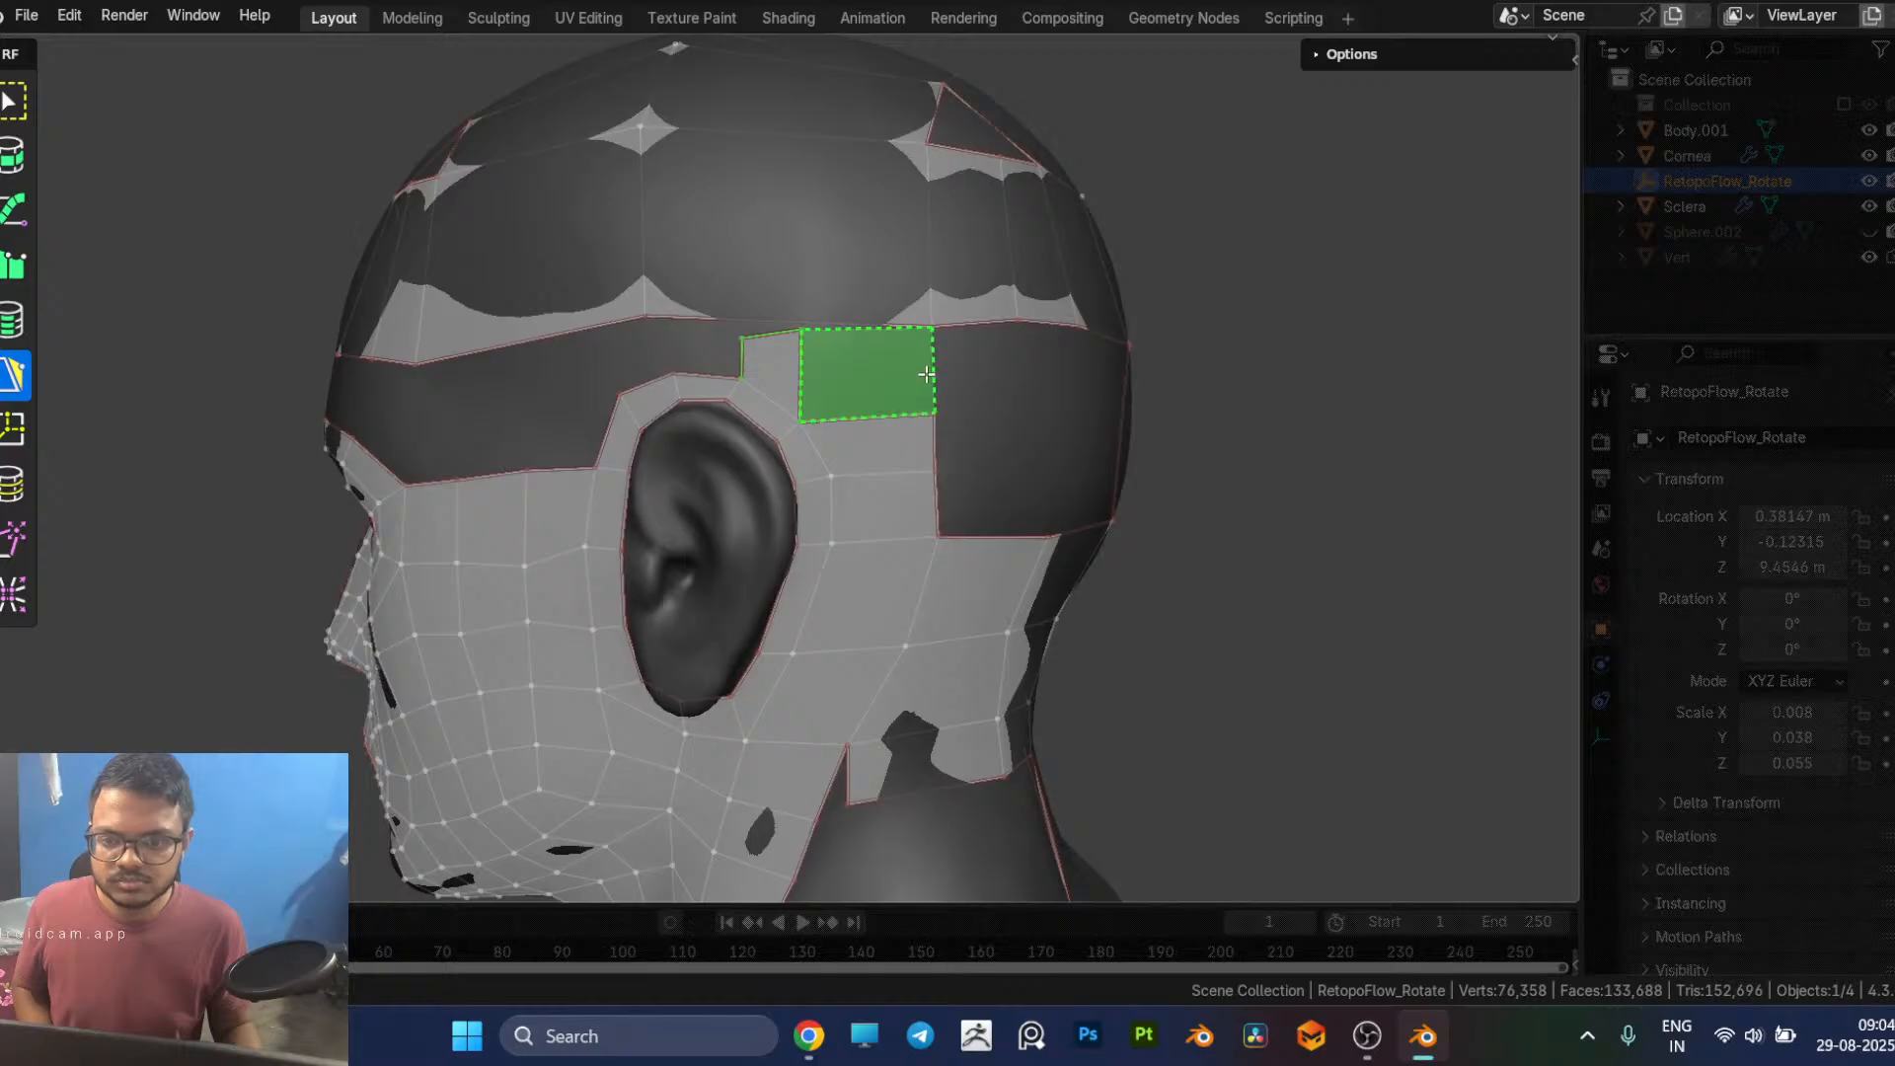
{"action": "left_click", "coordinate": [926, 374]}
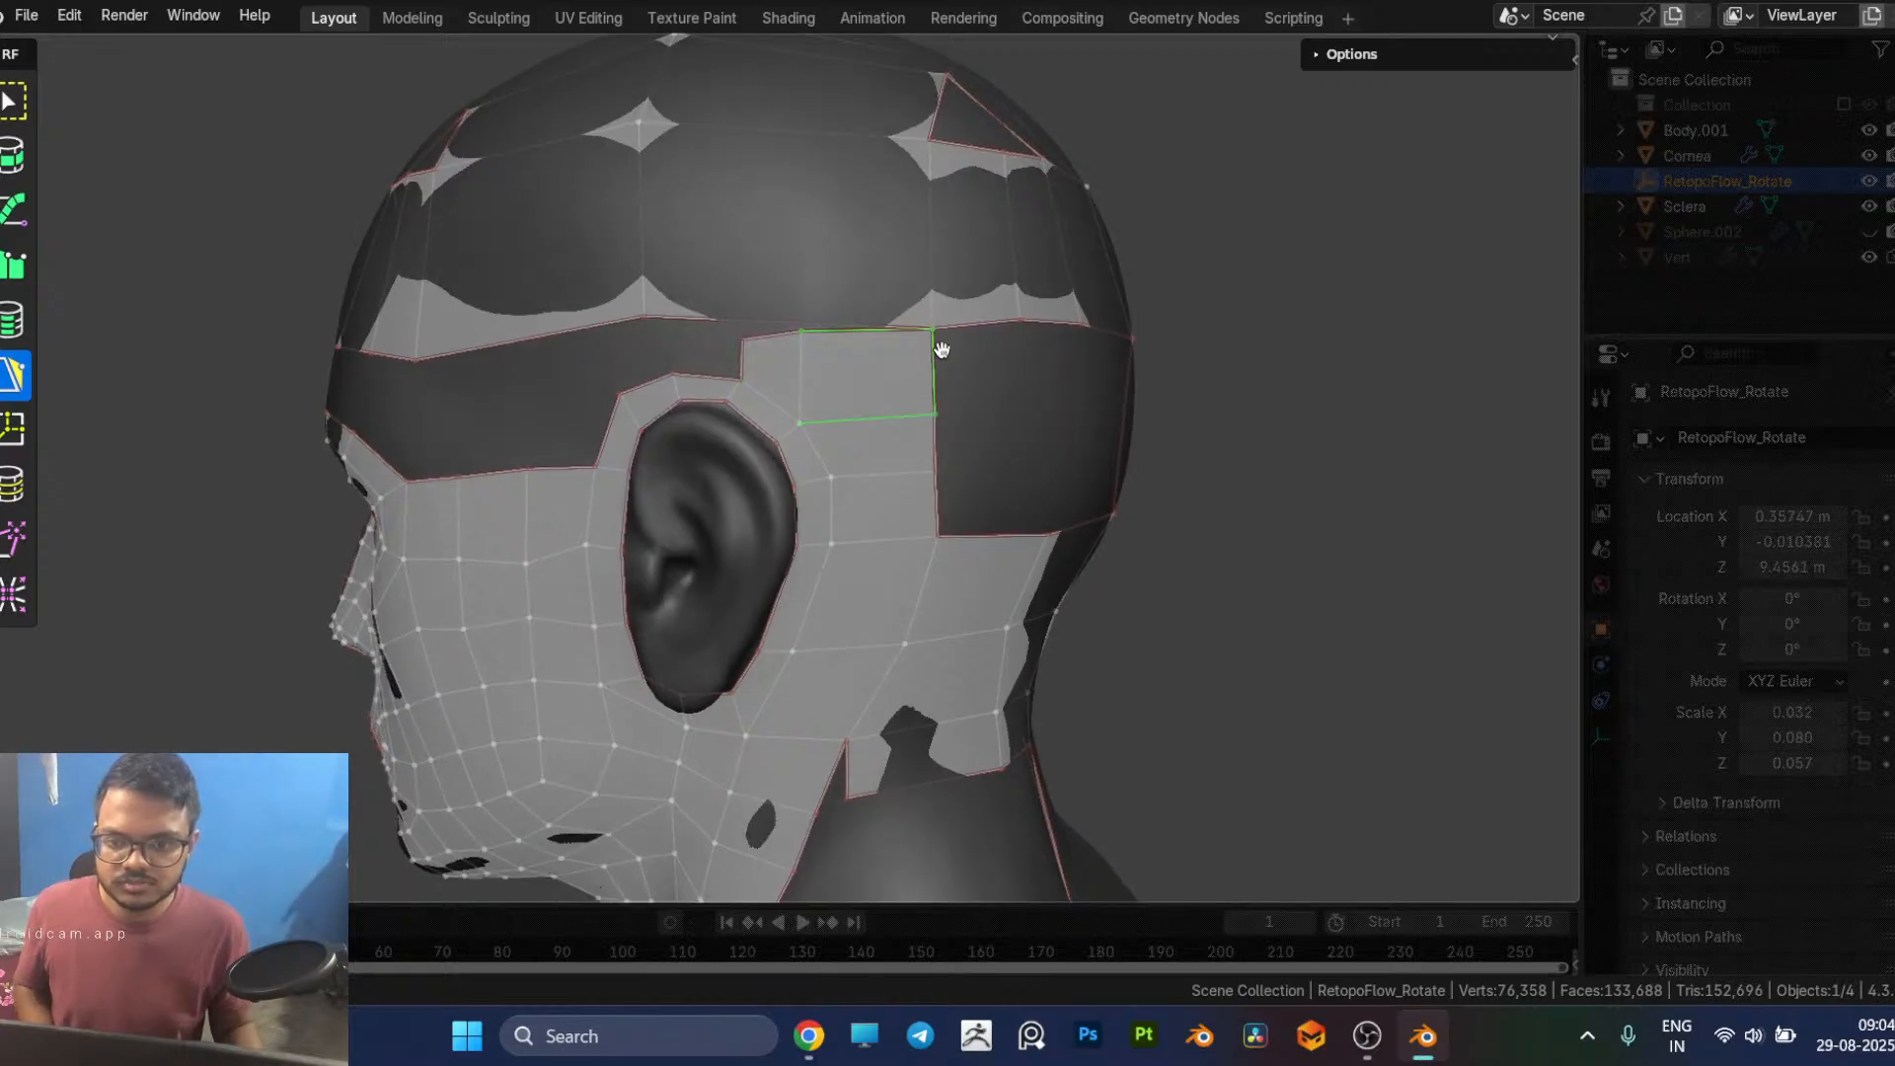
{"action": "left_click", "coordinate": [925, 403]}
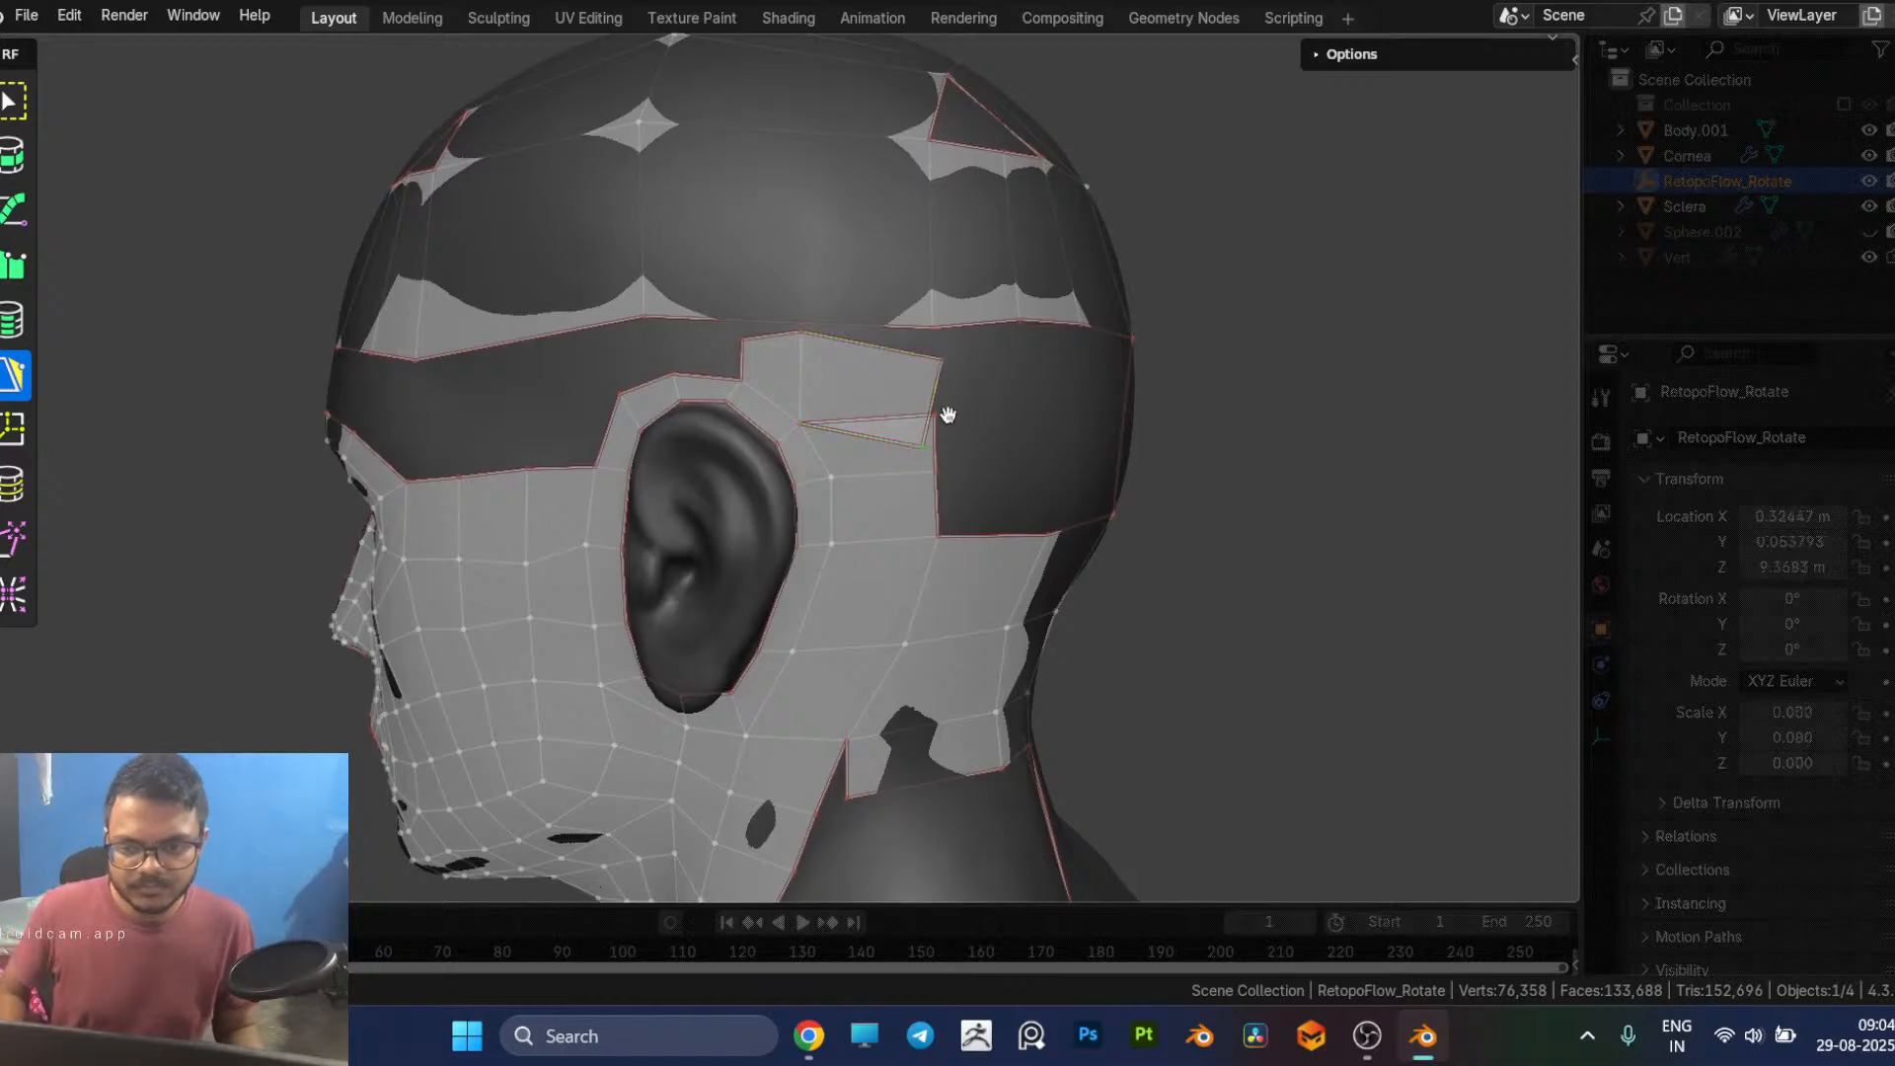
{"action": "middle_click_drag", "start_coordinate": [838, 433], "coordinate": [686, 428]}
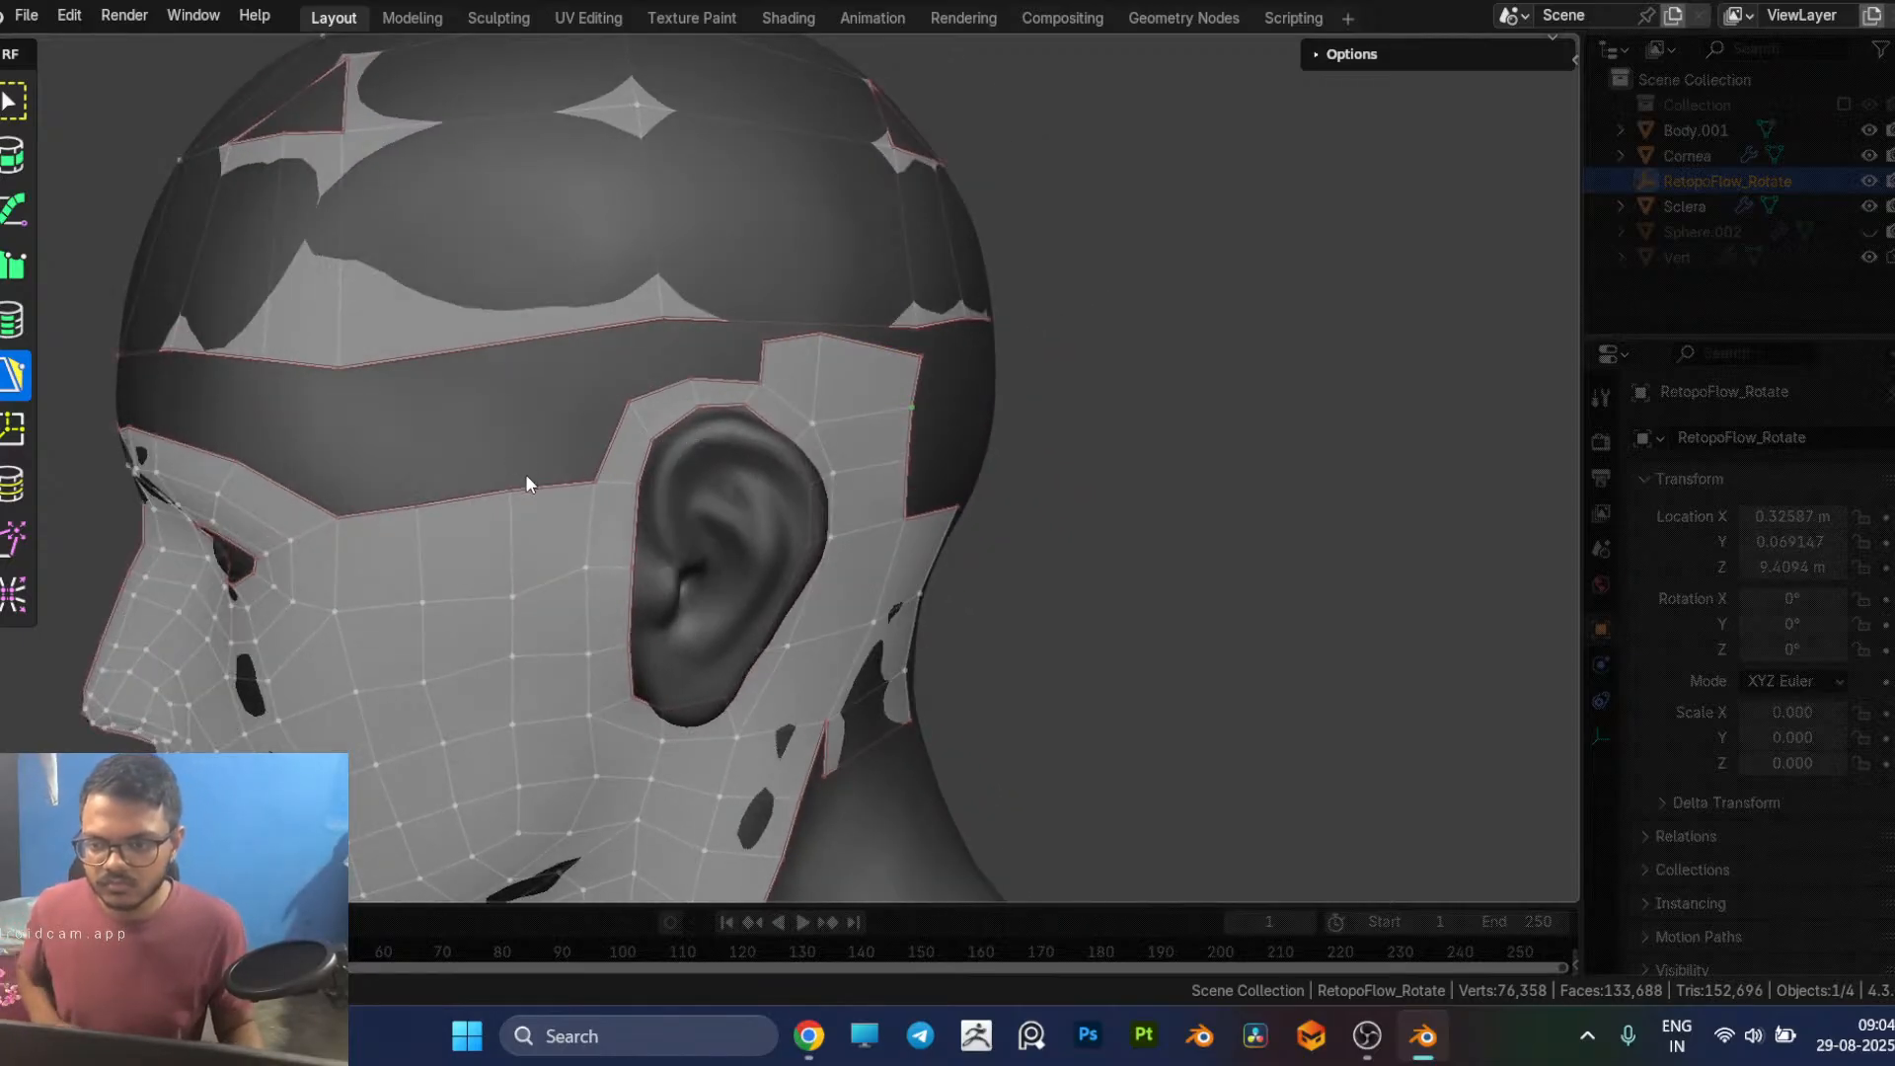
Step: Fill the temple between the brow and the ear with three quads, adjusting the first quad's free corner
{"action": "middle_click_drag", "start_coordinate": [332, 494], "coordinate": [298, 482]}
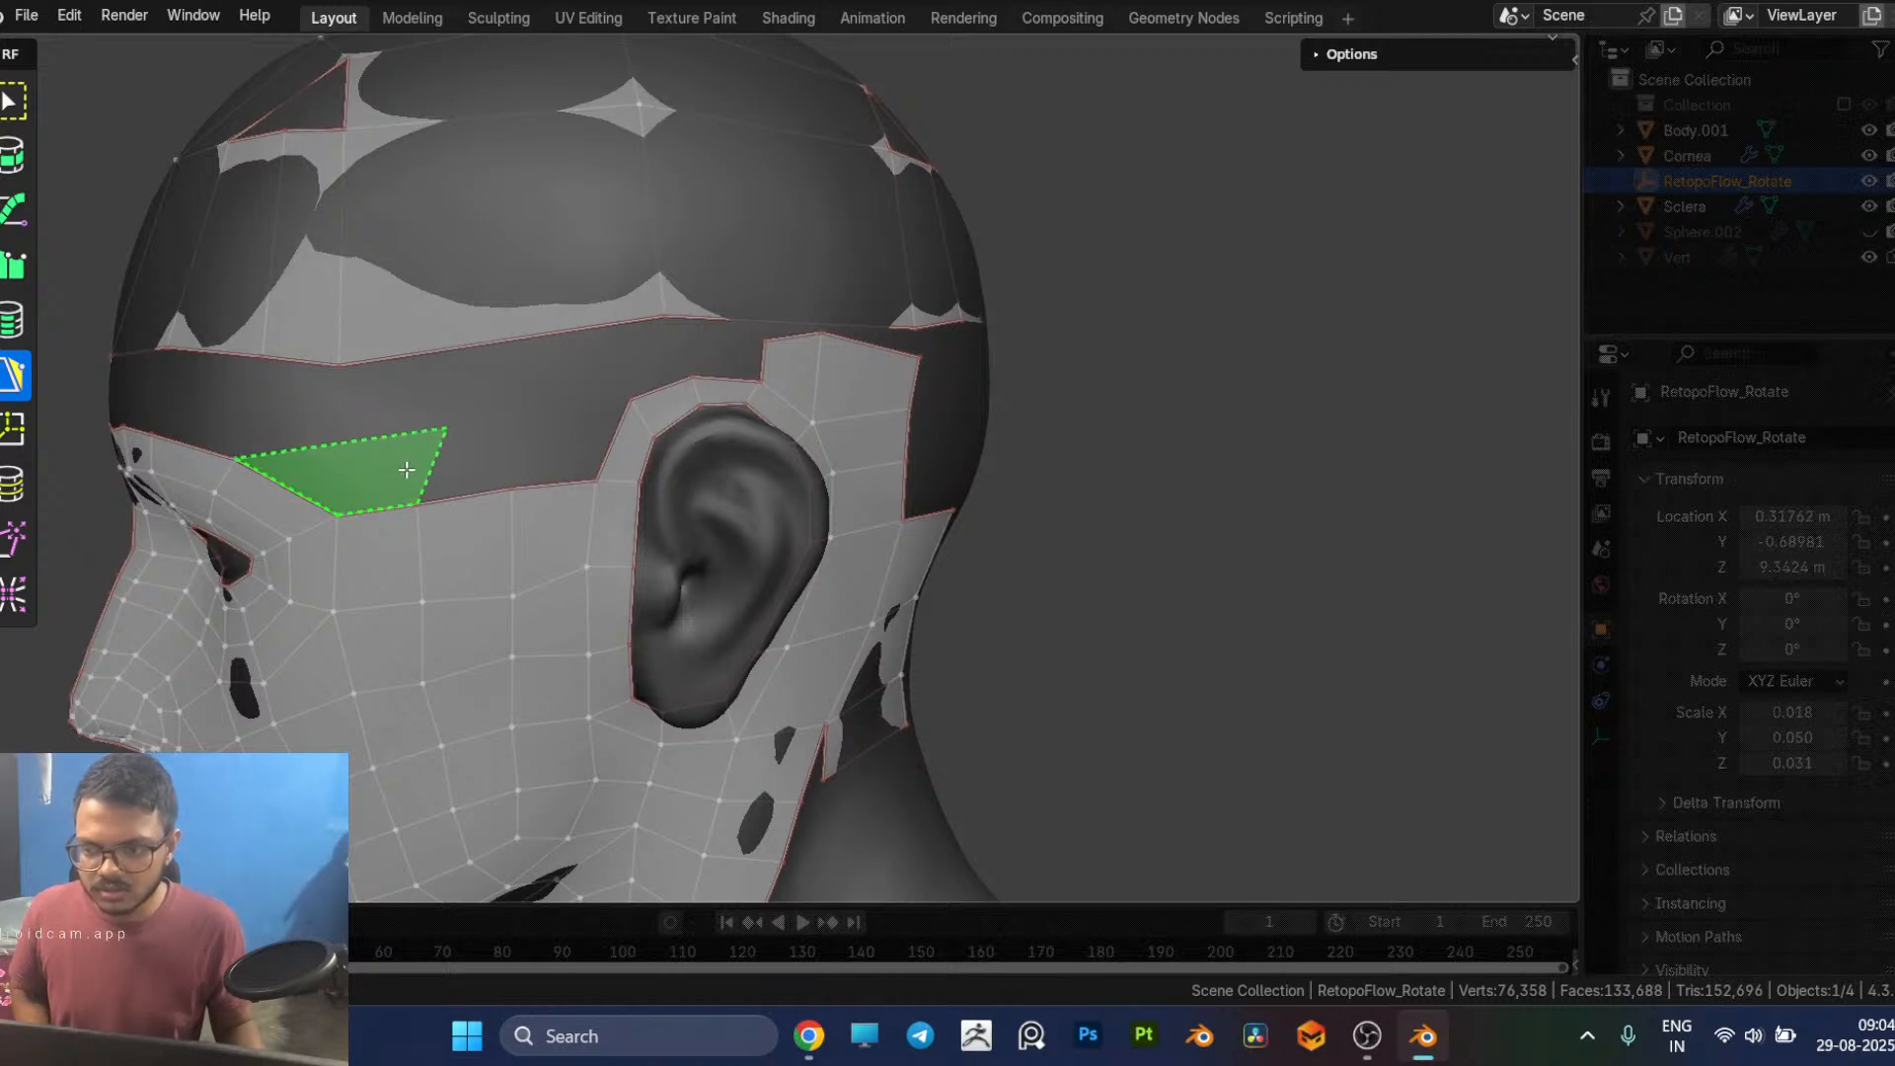
{"action": "left_click", "coordinate": [403, 471]}
{"action": "middle_click_drag", "start_coordinate": [403, 472], "coordinate": [480, 444]}
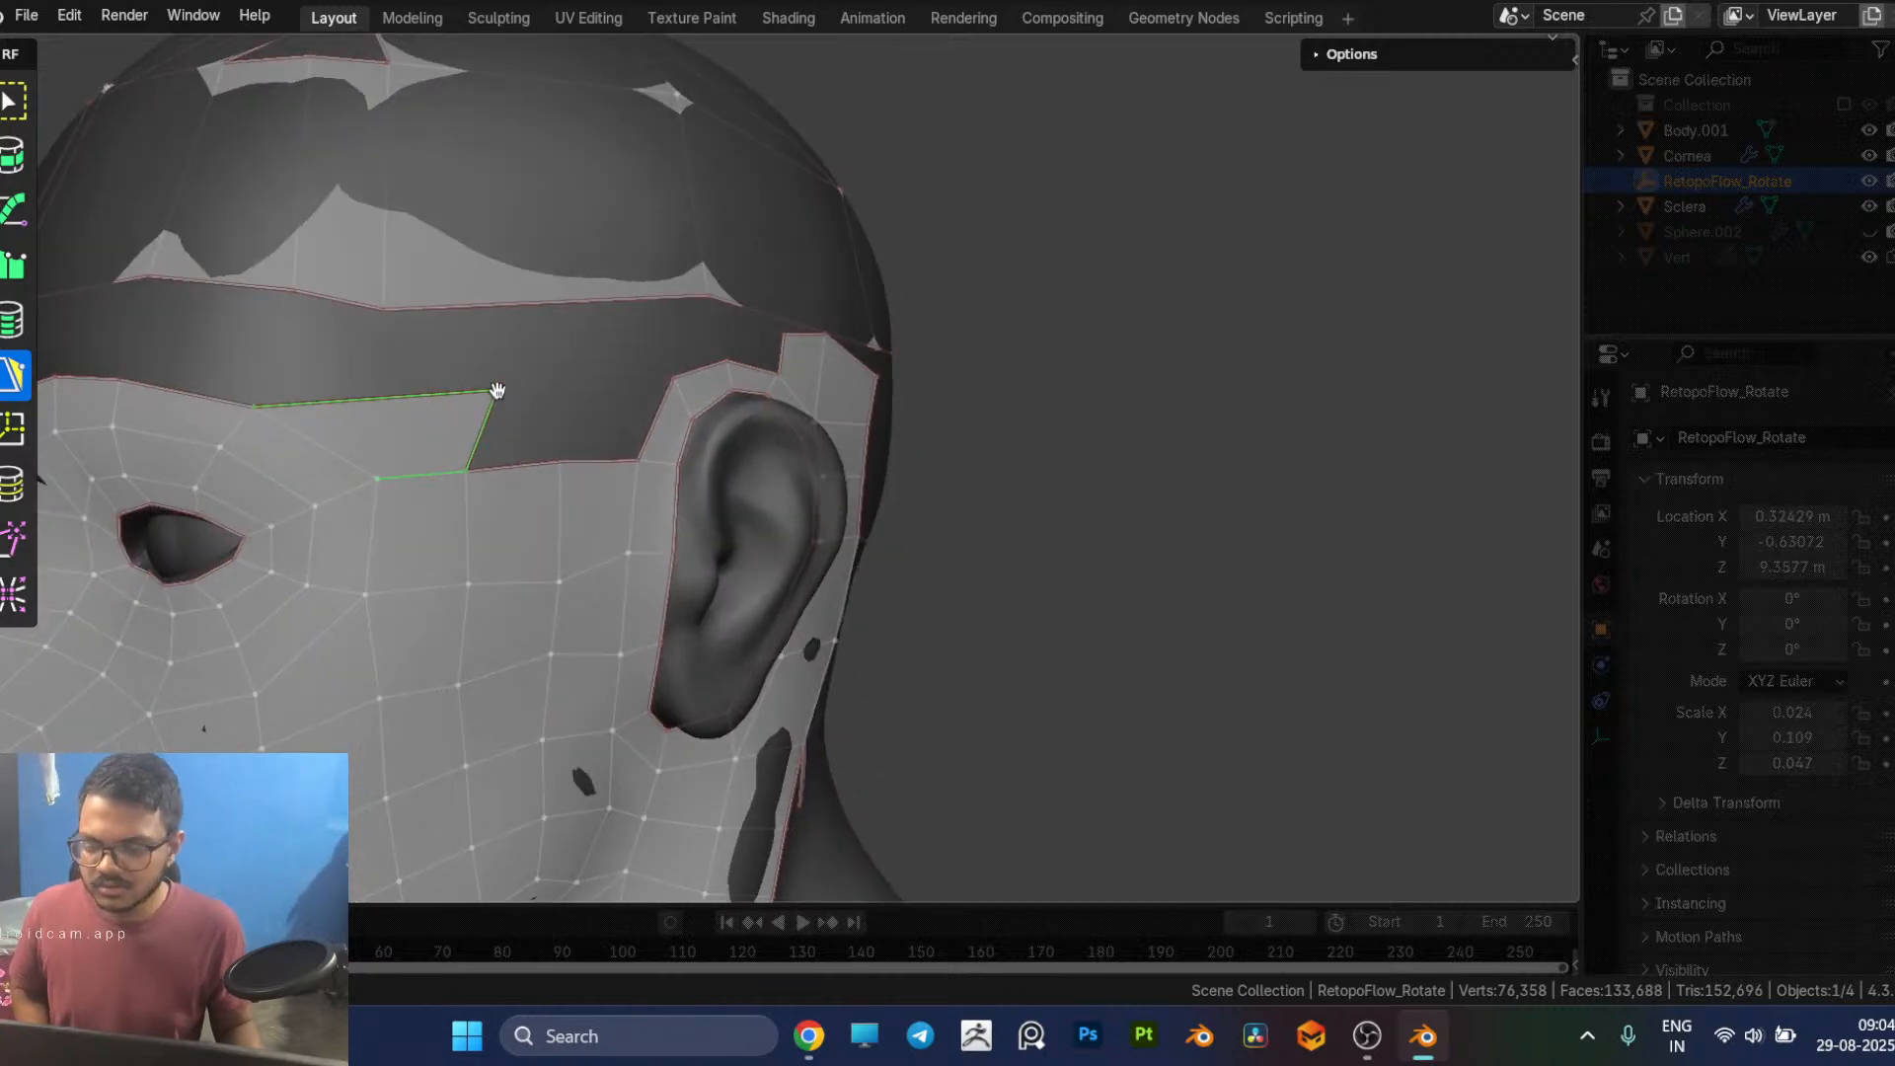
{"action": "left_click_drag", "start_coordinate": [495, 392], "coordinate": [449, 401]}
{"action": "middle_click_drag", "start_coordinate": [449, 401], "coordinate": [434, 476]}
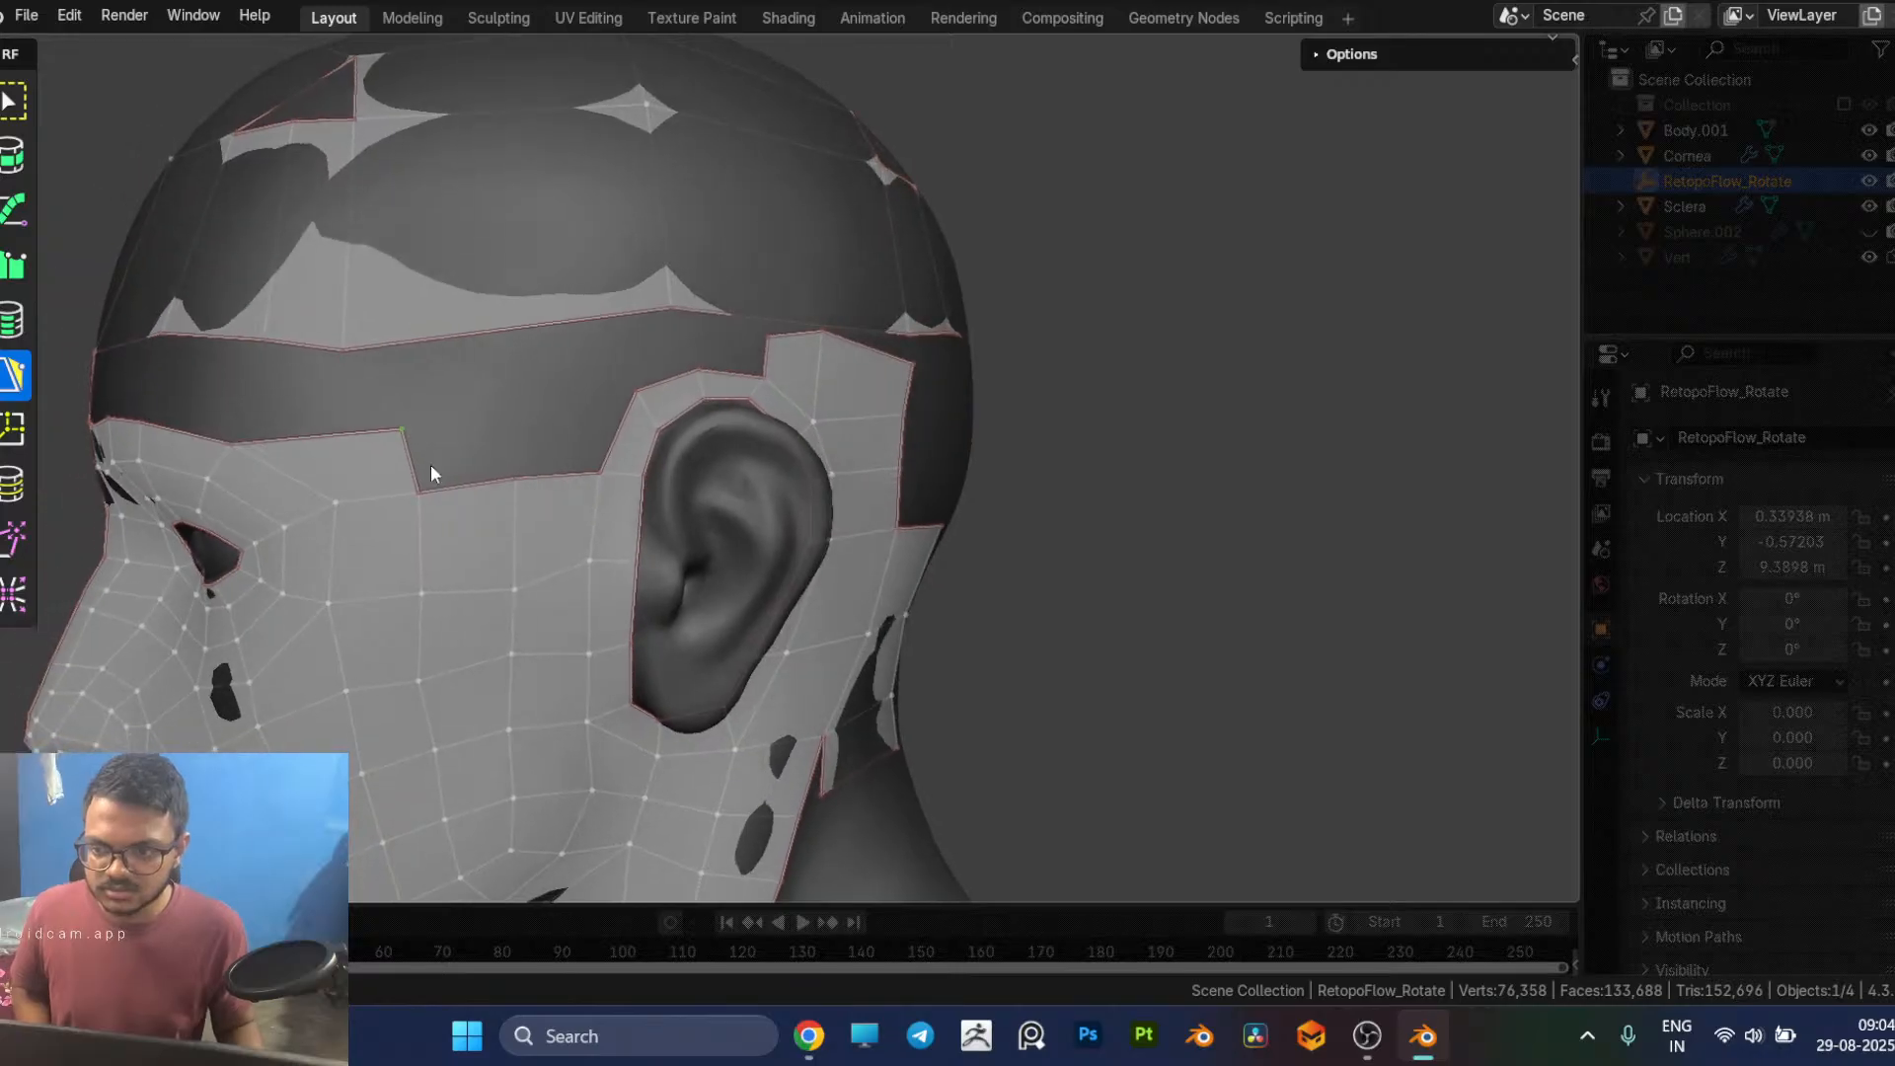
{"action": "left_click", "coordinate": [506, 444]}
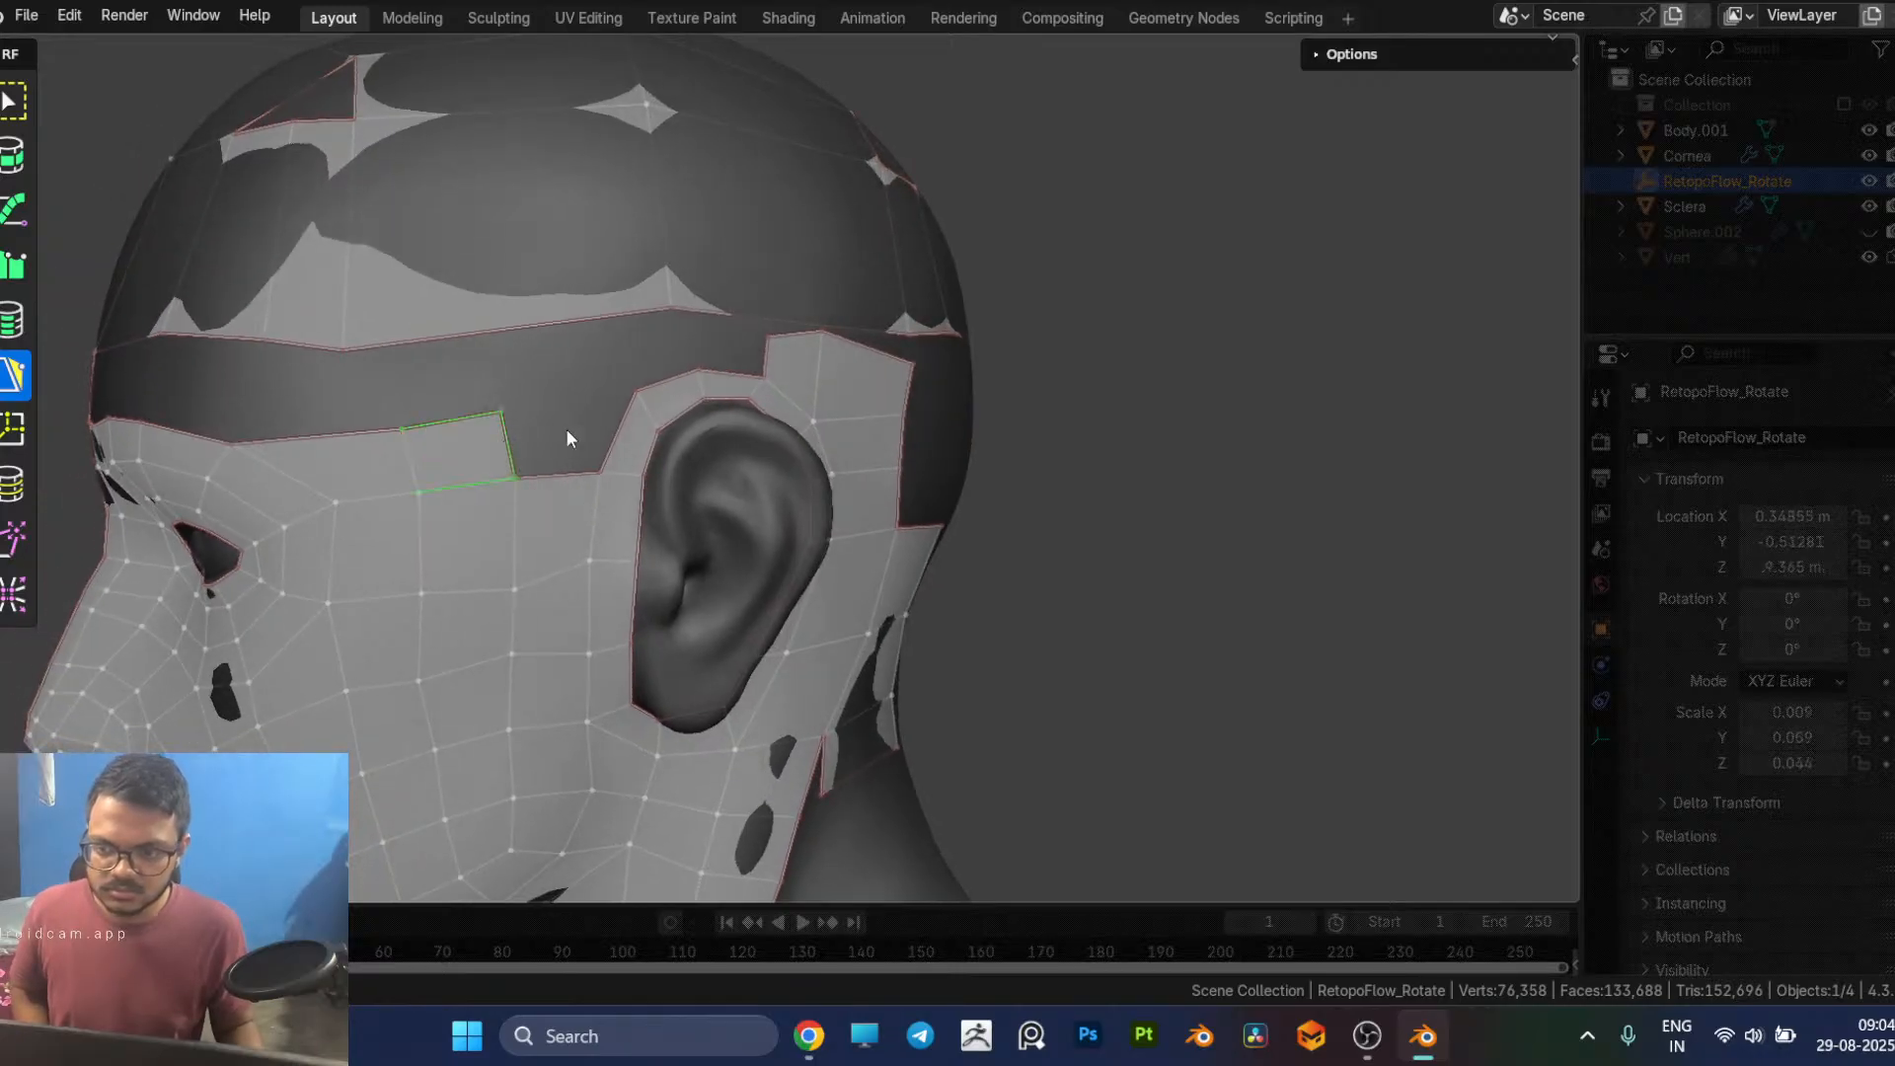
{"action": "left_click", "coordinate": [614, 433], "text": "ctrl"}
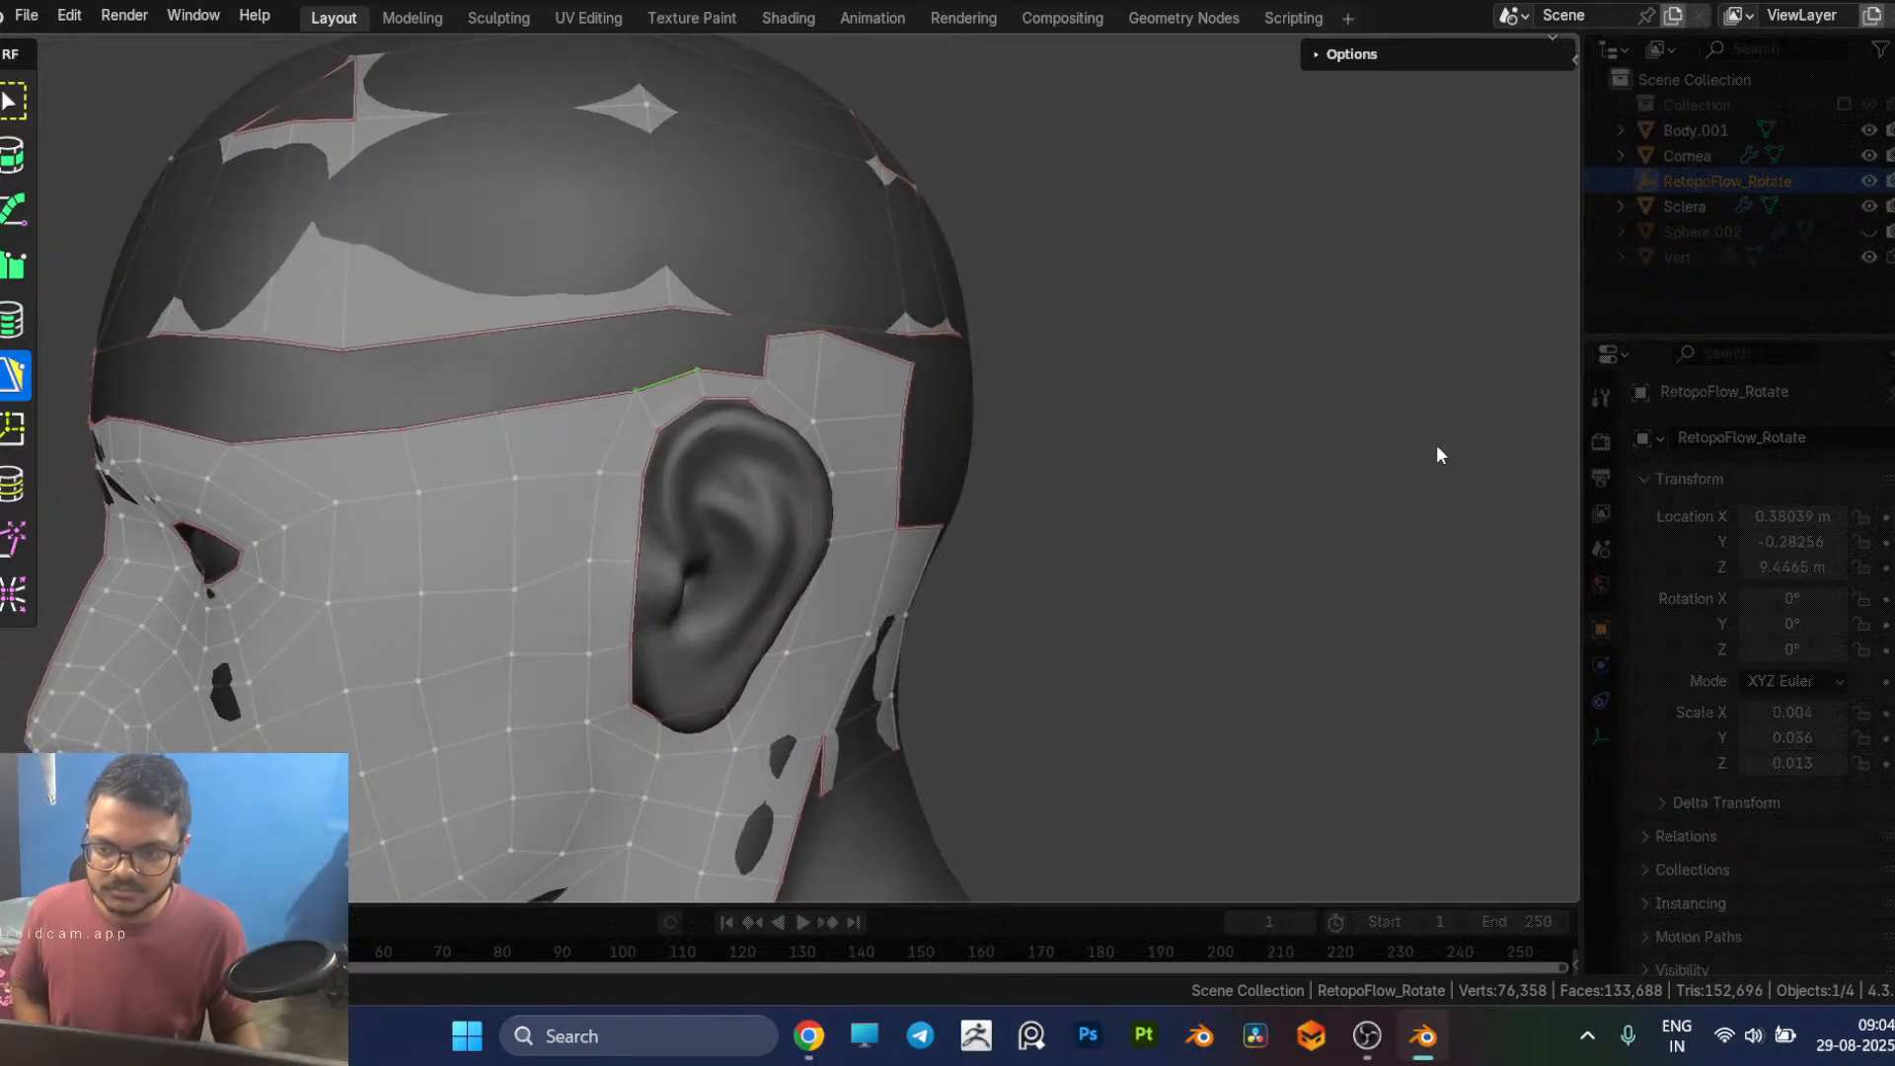
Step: Smooth the upper border of the face mesh by nudging its vertices from the forehead to the temple
{"action": "mouse_move", "coordinate": [220, 743]}
{"action": "middle_mouse_down"}
{"action": "mouse_move", "coordinate": [343, 728]}
{"action": "mouse_move", "coordinate": [227, 723]}
{"action": "middle_mouse_up"}
{"action": "scroll", "coordinate": [343, 729], "scroll_direction": "down", "scroll_amount": 3}
{"action": "scroll", "coordinate": [476, 508], "scroll_direction": "up", "scroll_amount": 2}
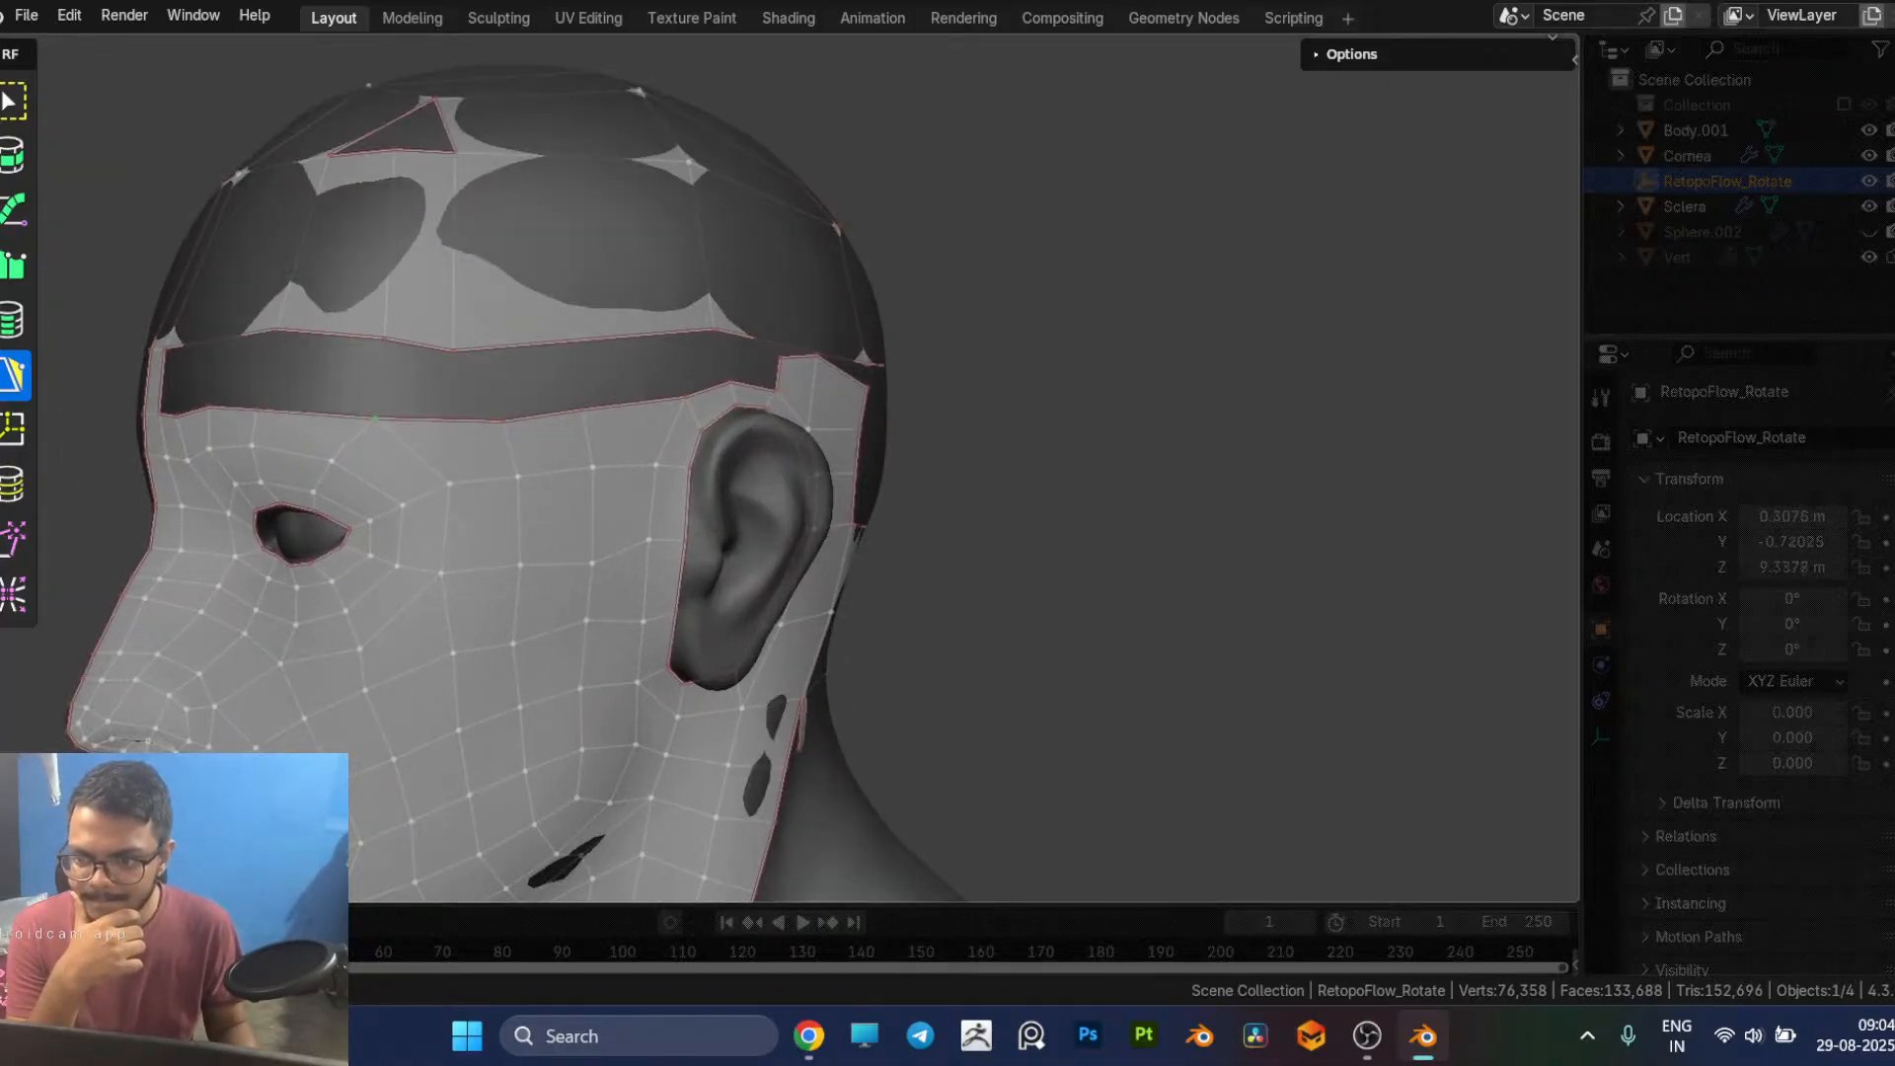
{"action": "middle_click_drag", "start_coordinate": [369, 418], "coordinate": [495, 514]}
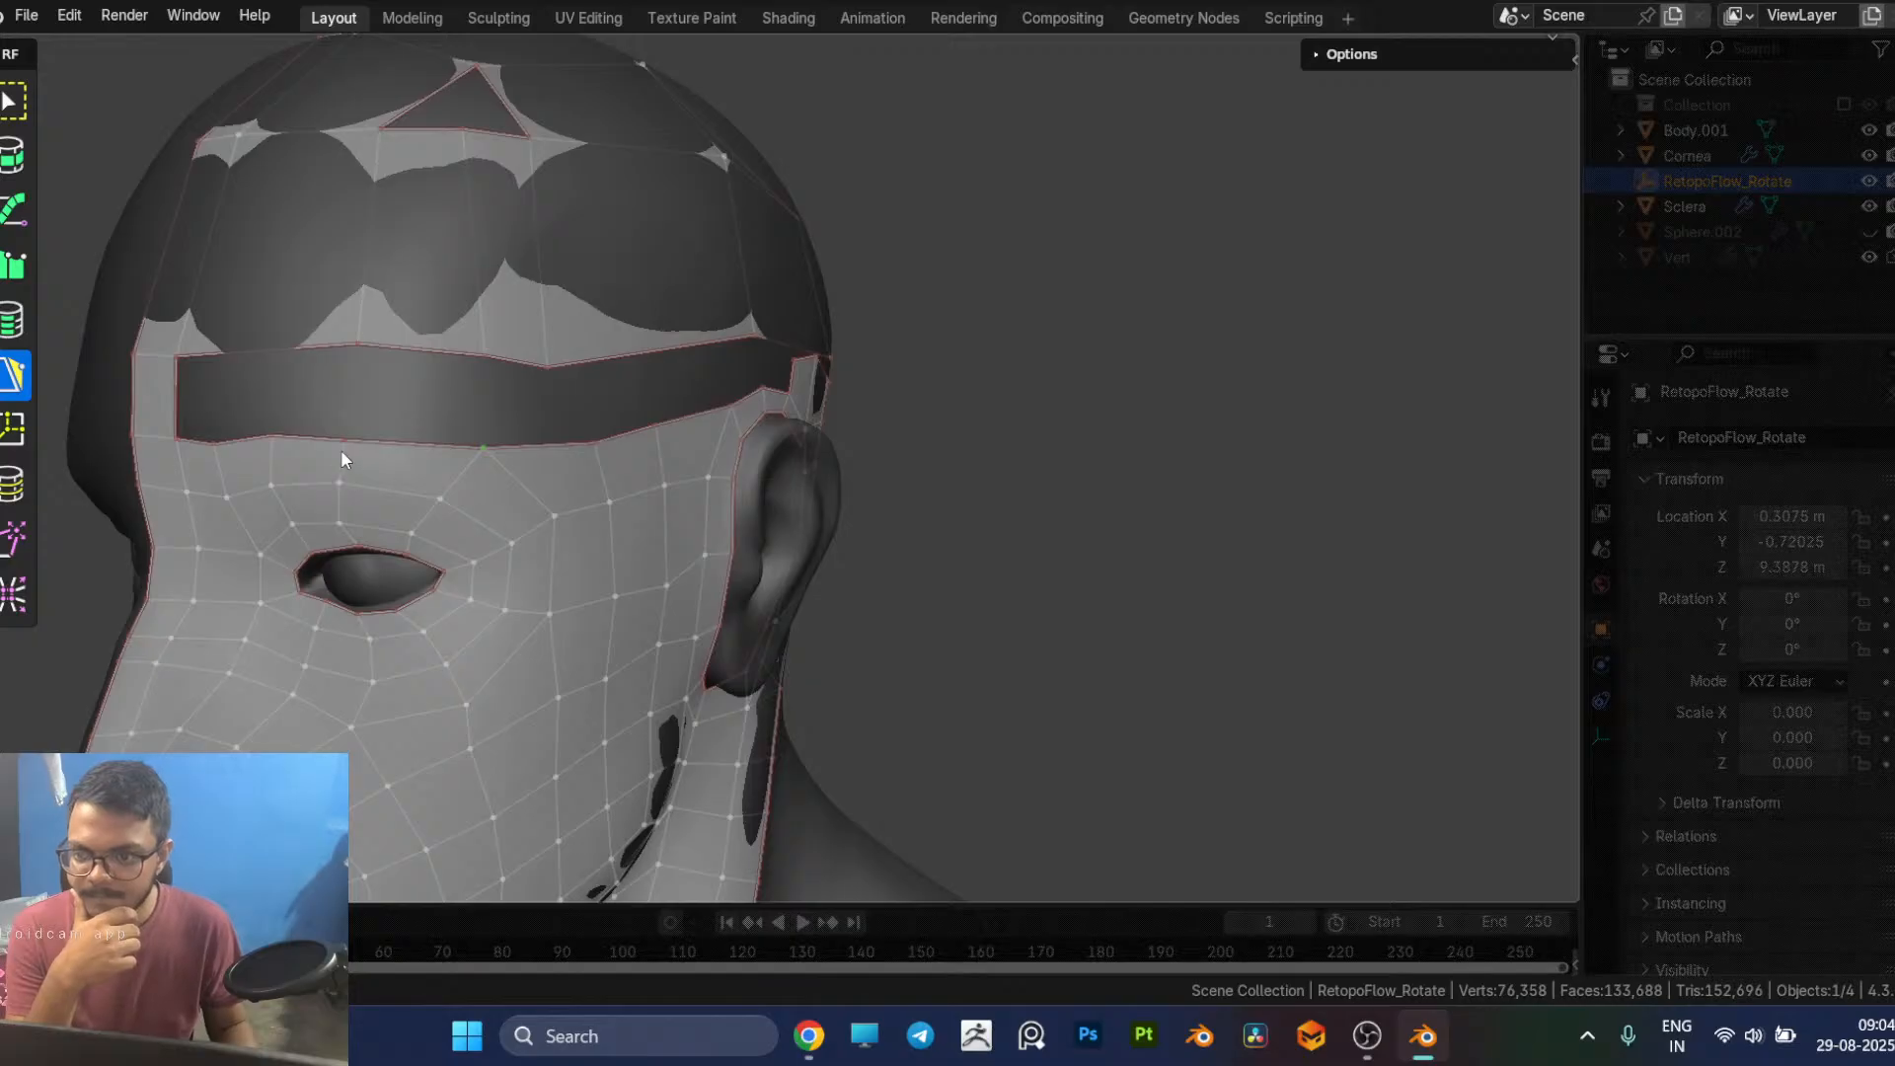
{"action": "left_click_drag", "start_coordinate": [340, 445], "coordinate": [344, 432]}
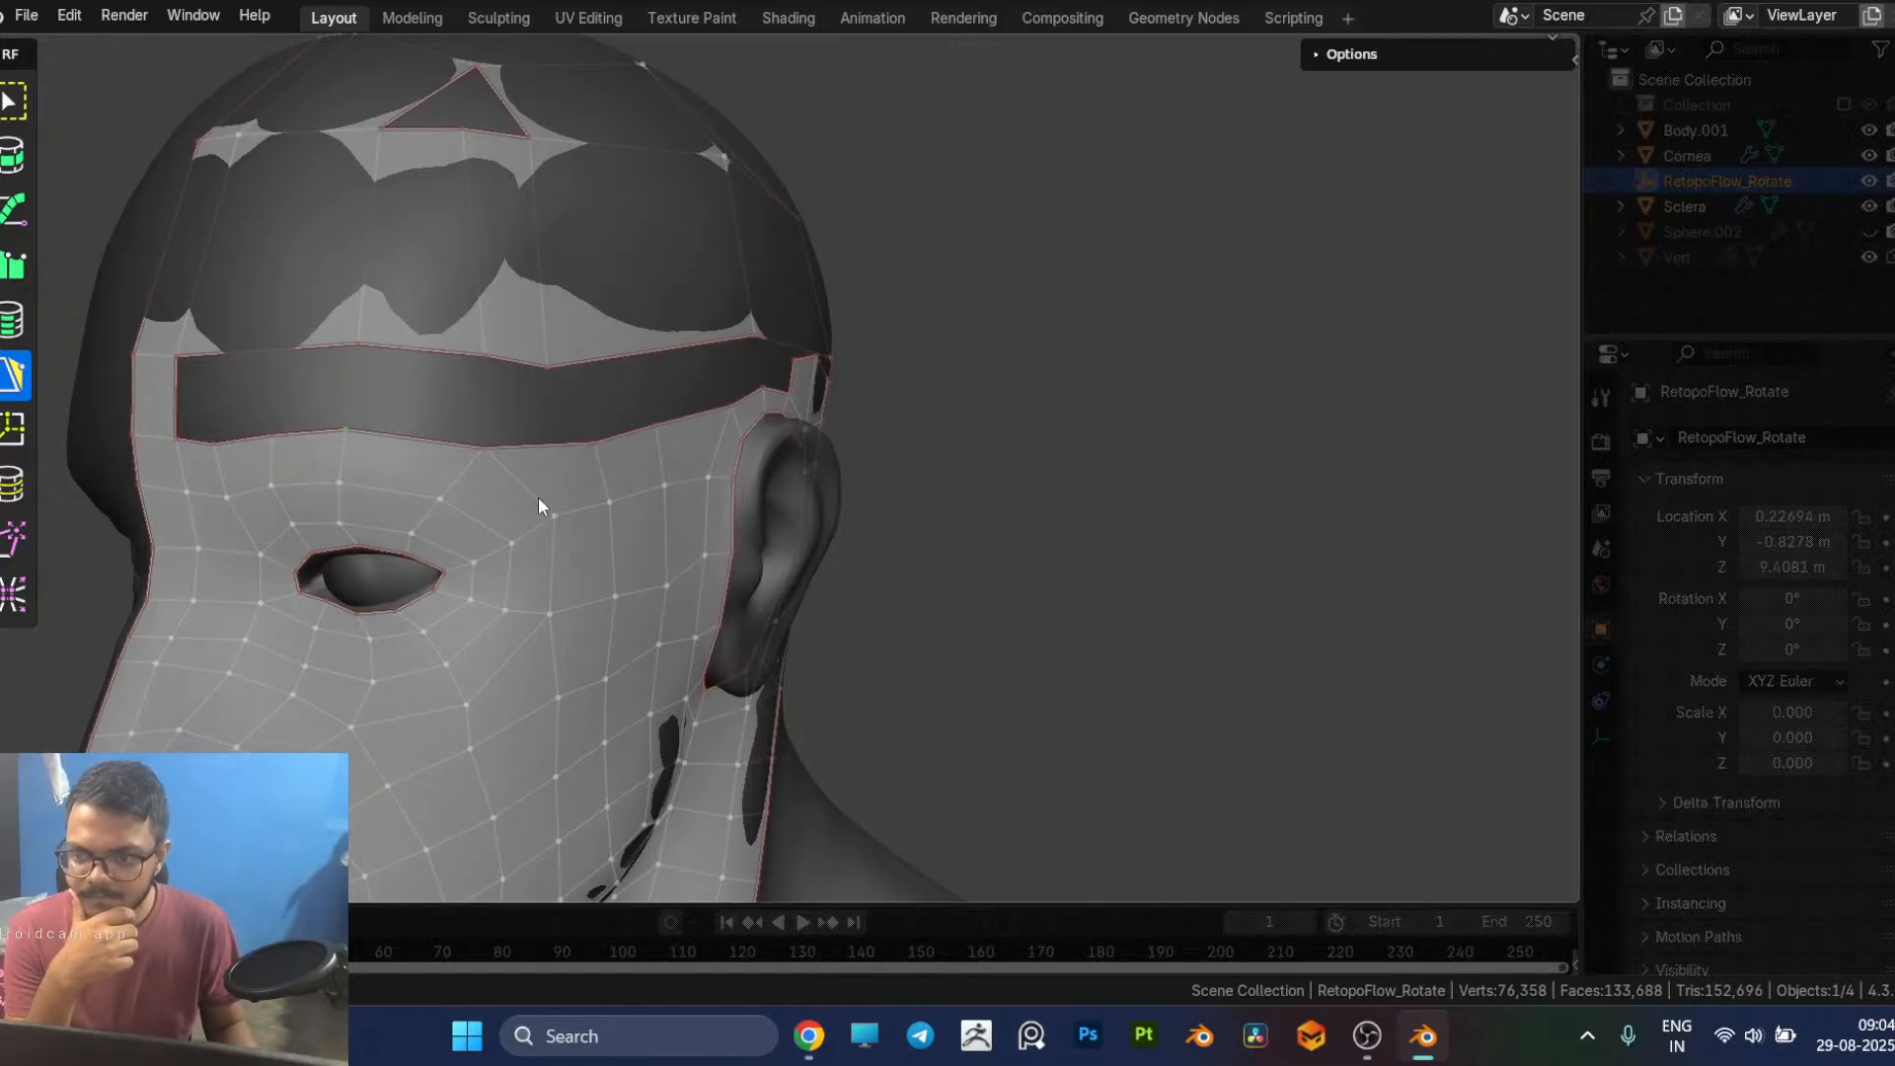
{"action": "middle_click_drag", "start_coordinate": [531, 500], "coordinate": [512, 450]}
{"action": "left_click_drag", "start_coordinate": [446, 405], "coordinate": [455, 392]}
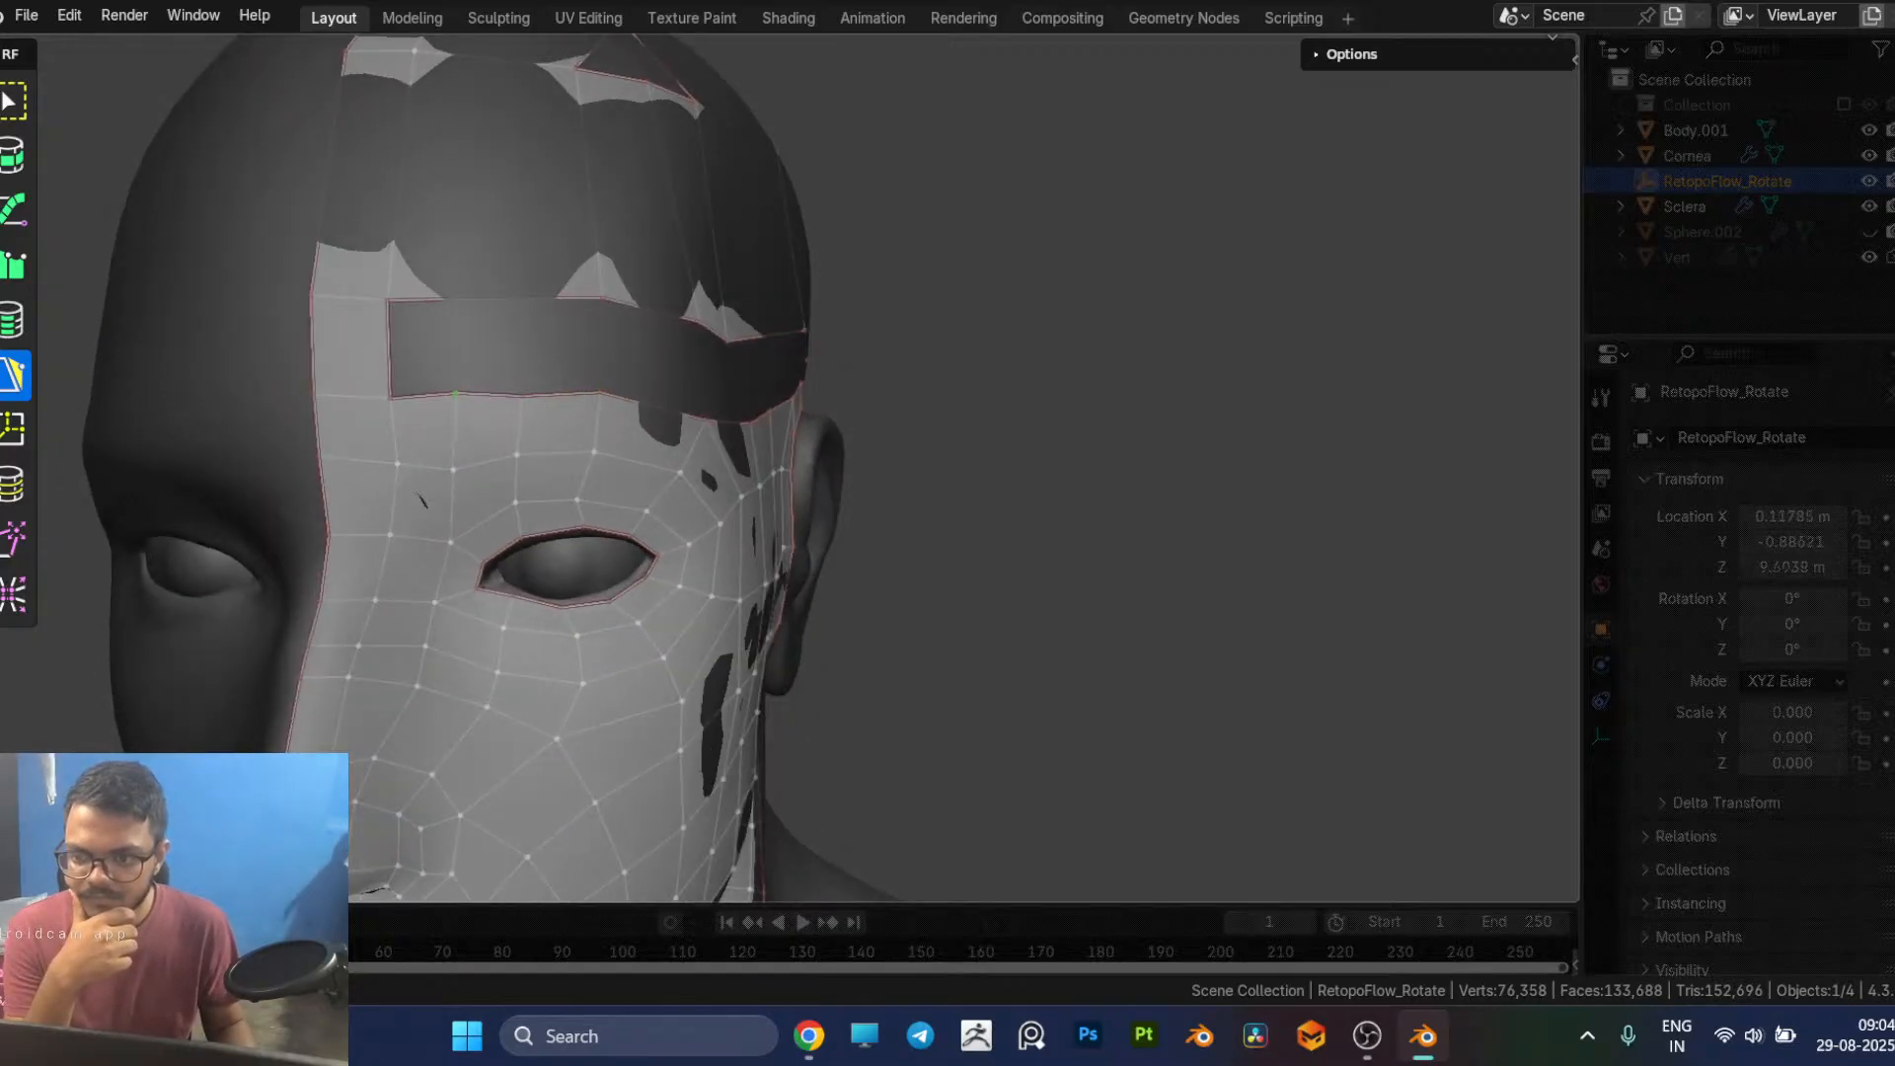
{"action": "middle_click_drag", "start_coordinate": [685, 523], "coordinate": [416, 452]}
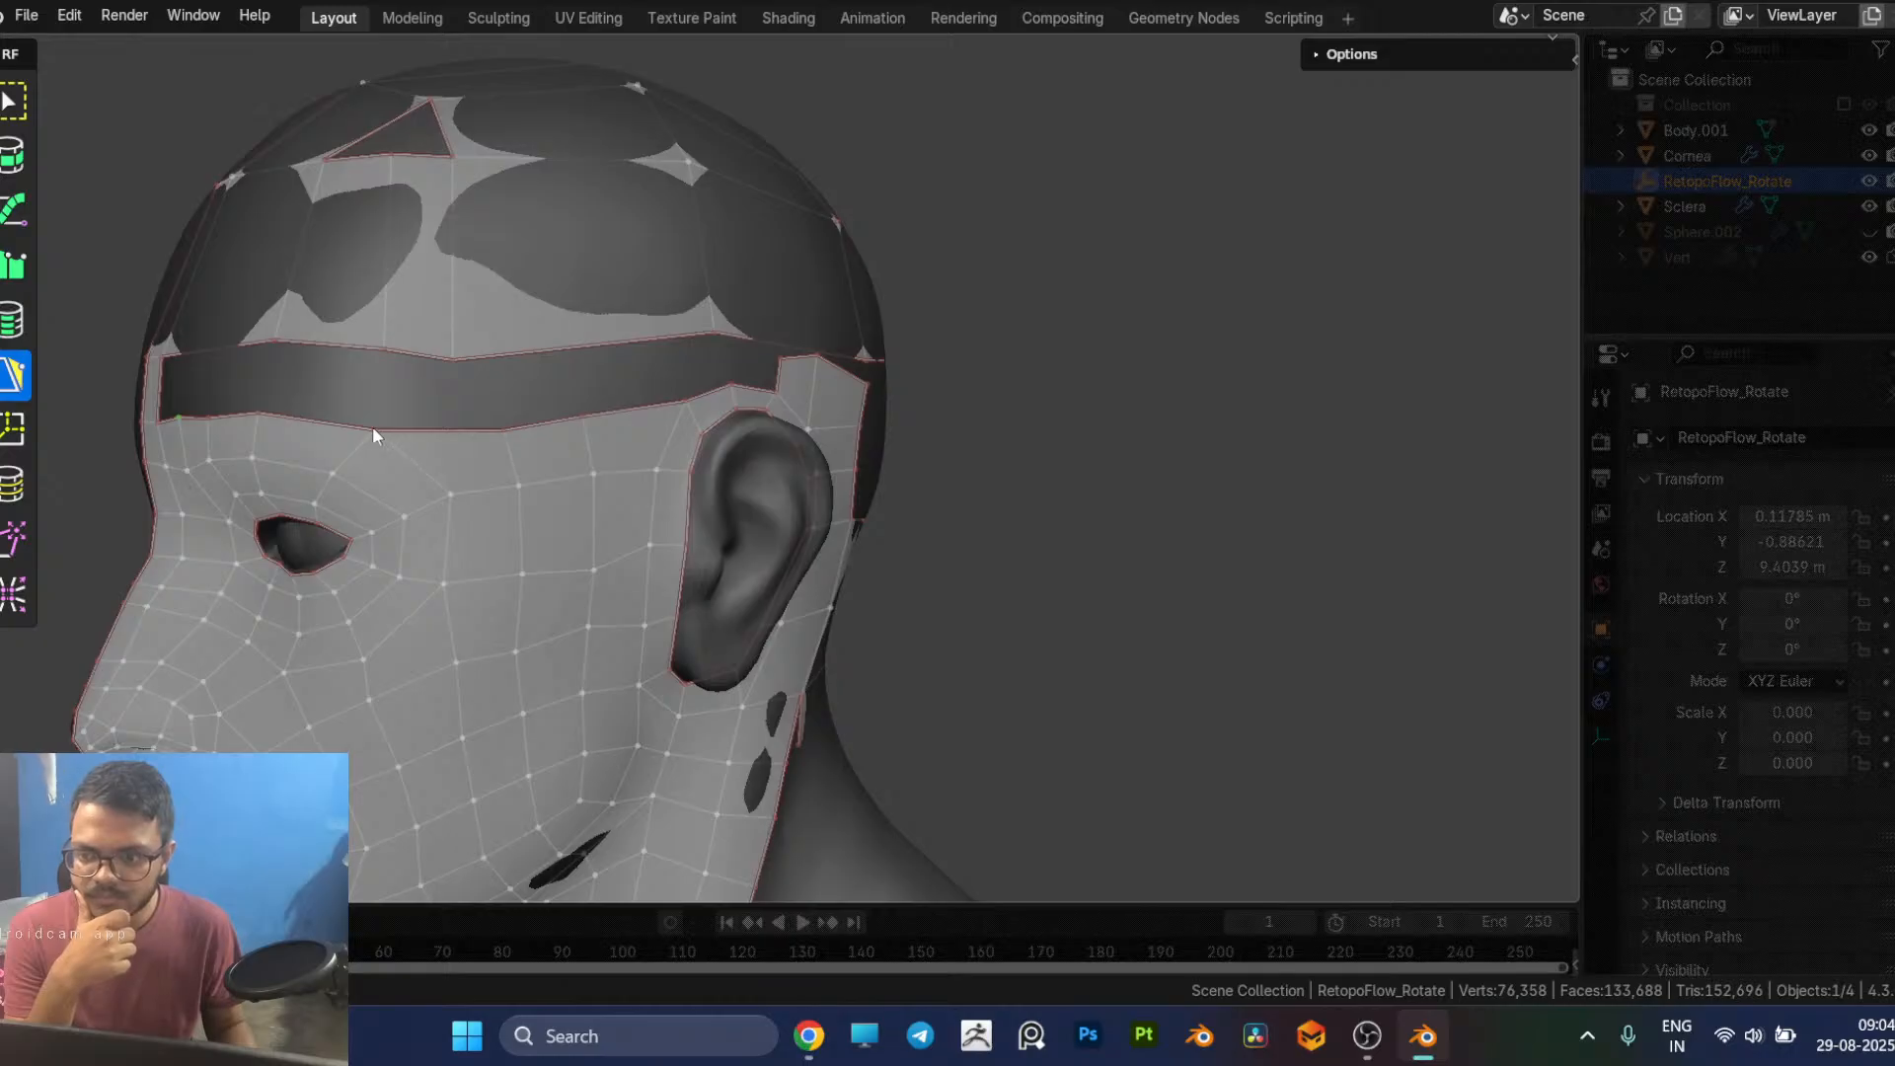
{"action": "left_click_drag", "start_coordinate": [373, 428], "coordinate": [387, 425]}
{"action": "middle_click_drag", "start_coordinate": [553, 456], "coordinate": [475, 441]}
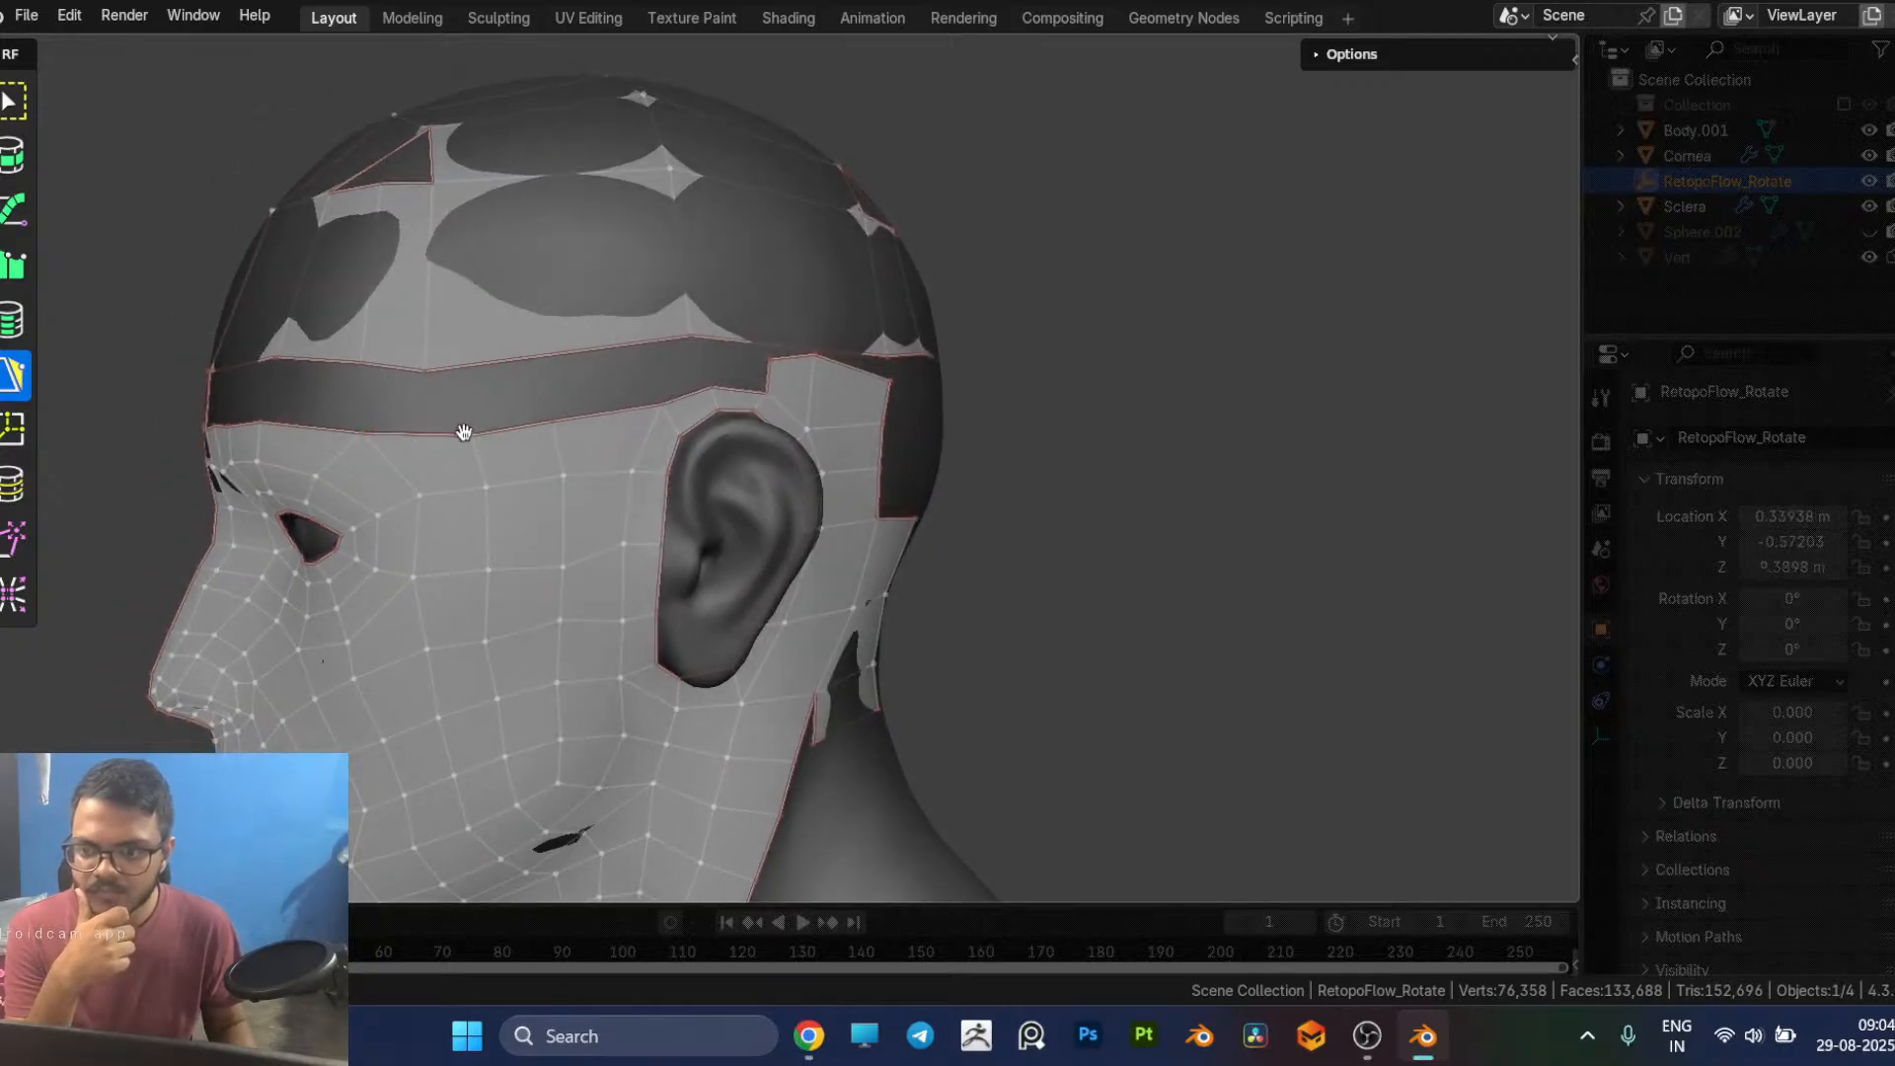
Step: Shift the skull cap's lower-border vertex above the temple and bridge the cap to the face mesh with a quad
{"action": "left_click_drag", "start_coordinate": [425, 374], "coordinate": [439, 368]}
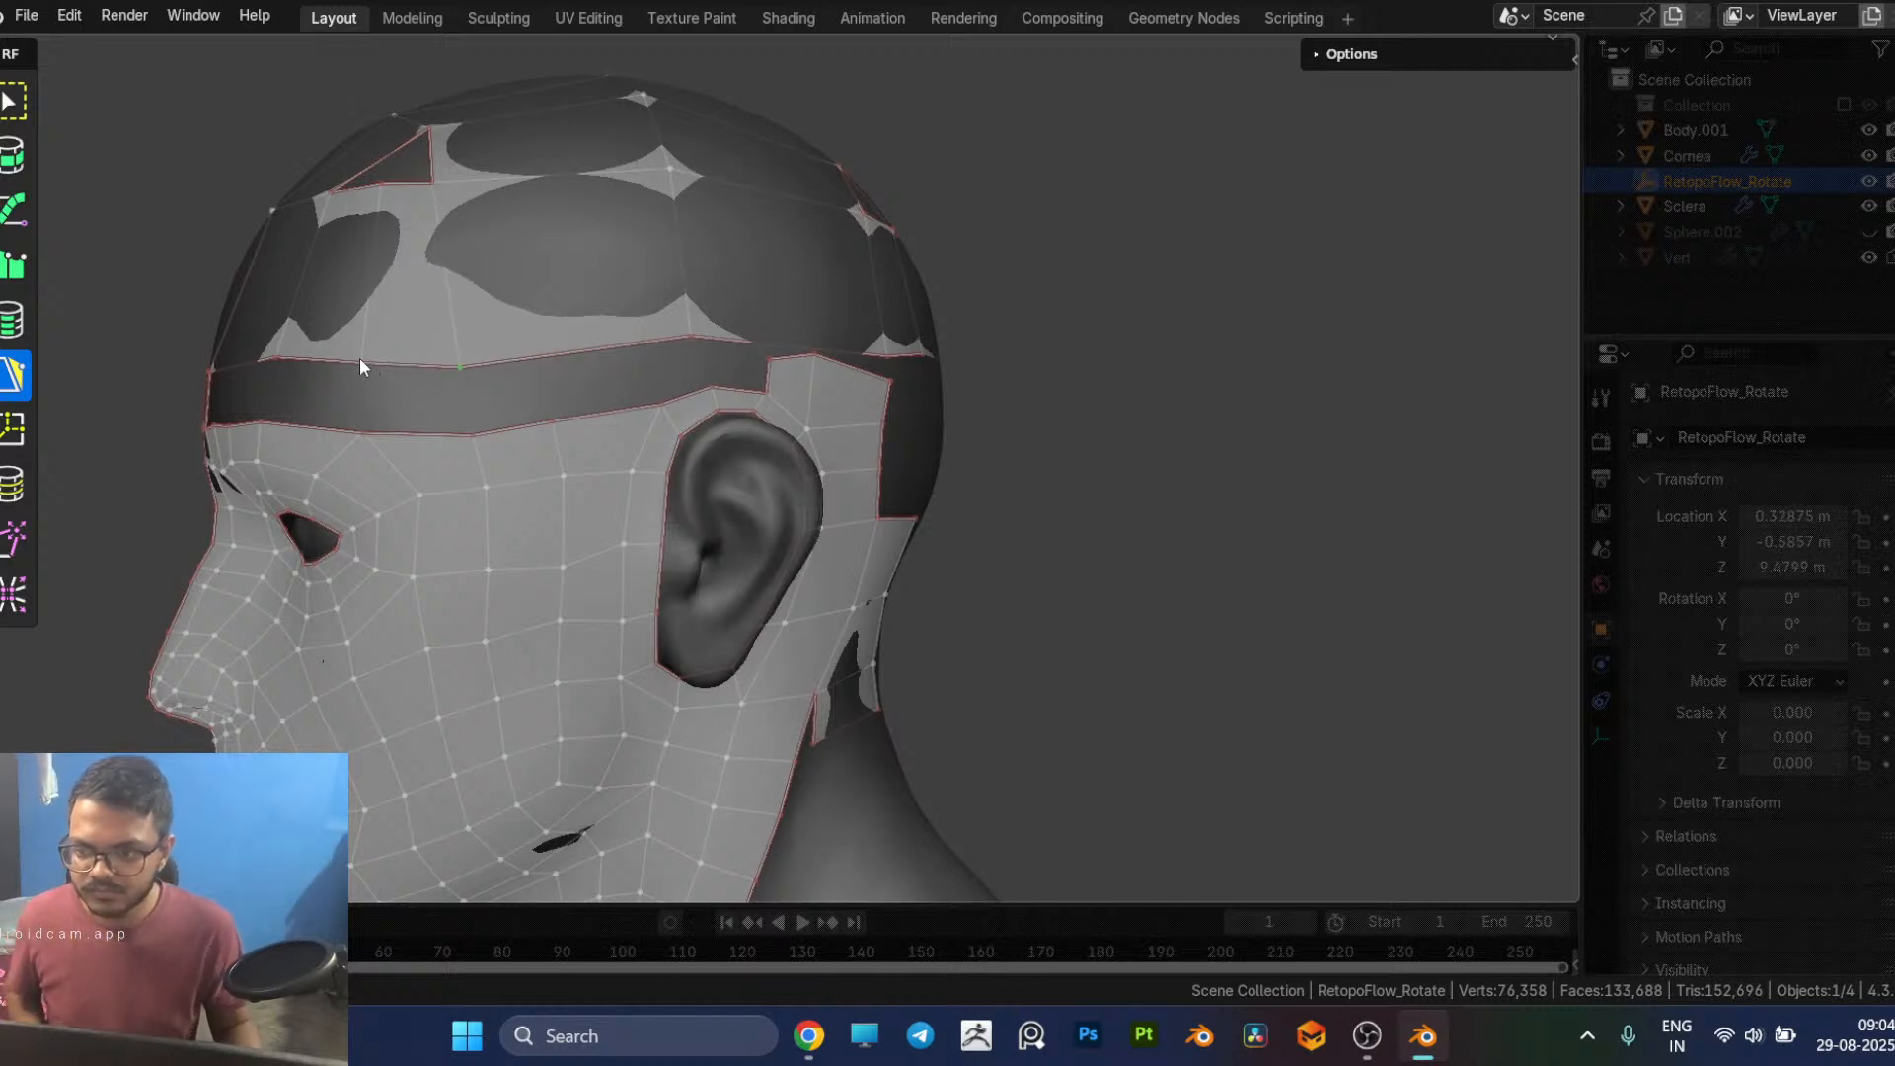
{"action": "left_click", "coordinate": [415, 375]}
{"action": "key", "text": "Delete"}
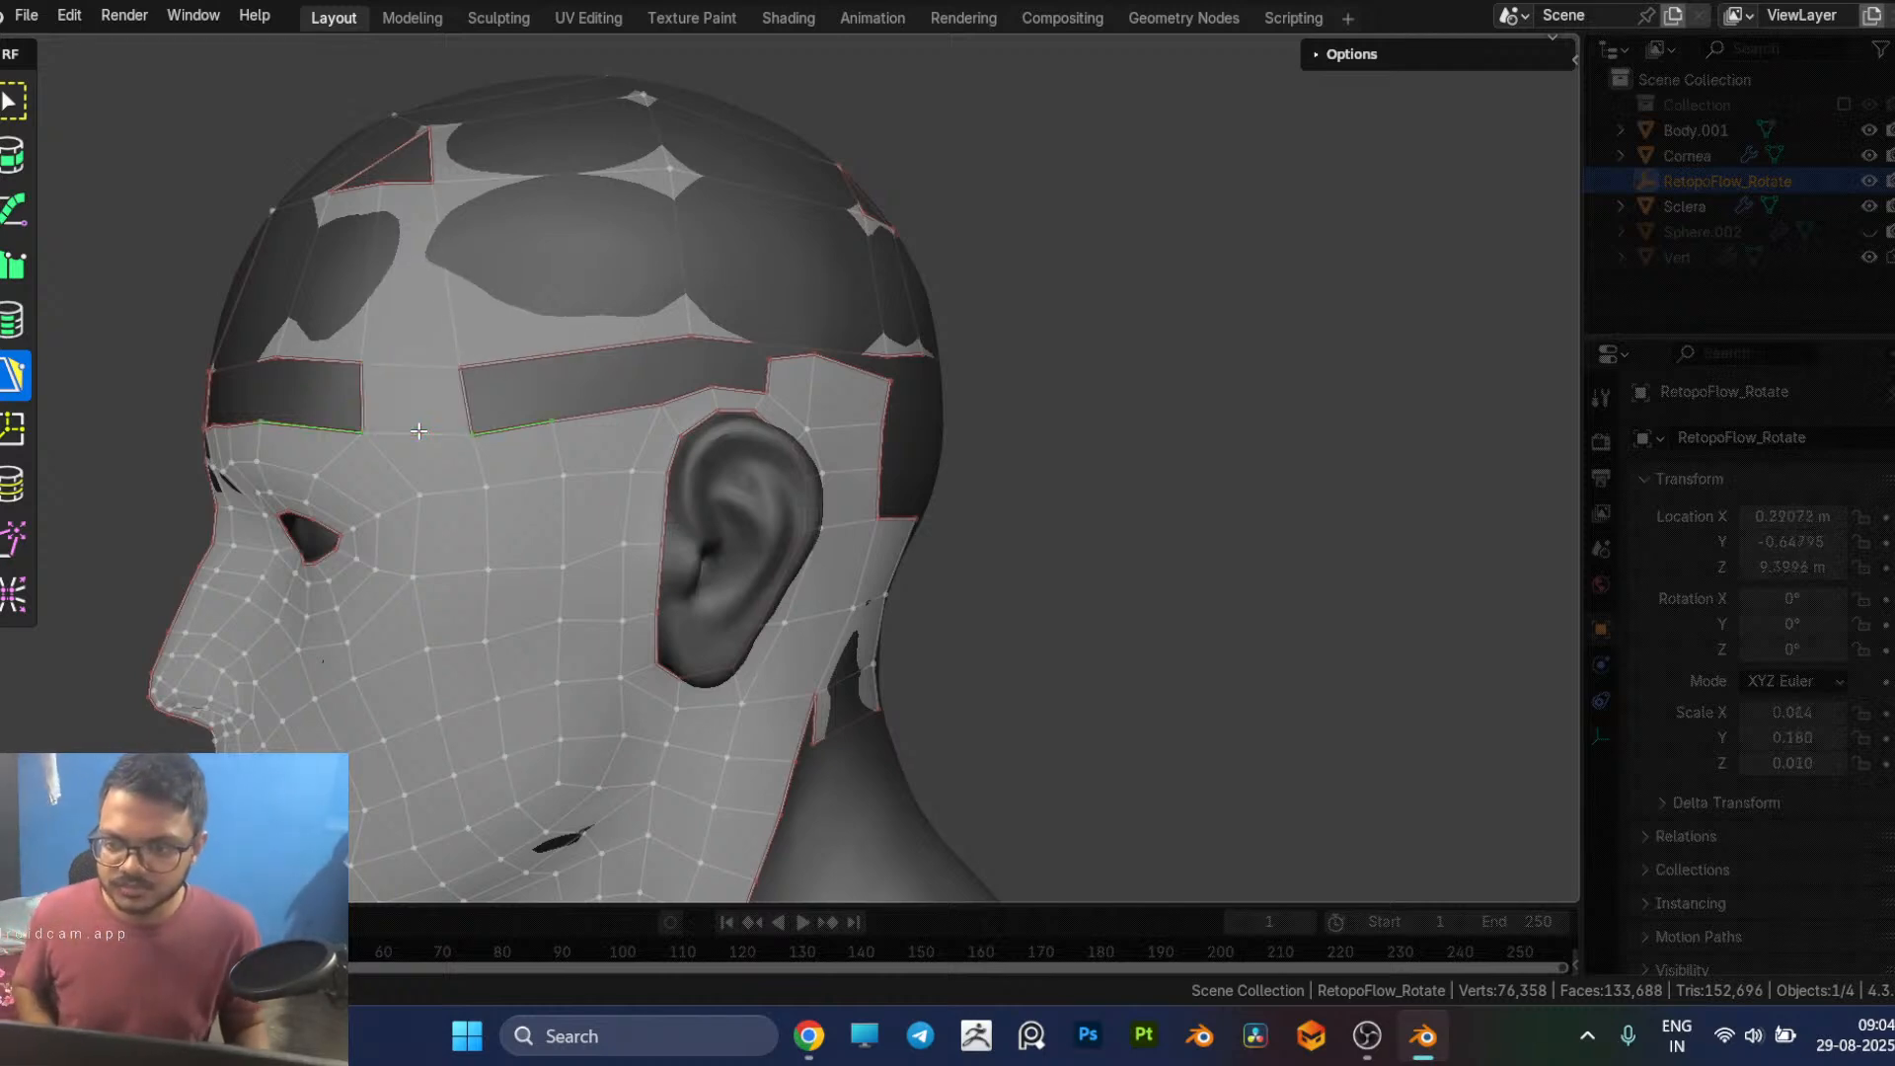
Step: Reshape the new temple quad by nudging its upper and lower rear corner vertices
{"action": "middle_click_drag", "start_coordinate": [452, 435], "coordinate": [606, 450]}
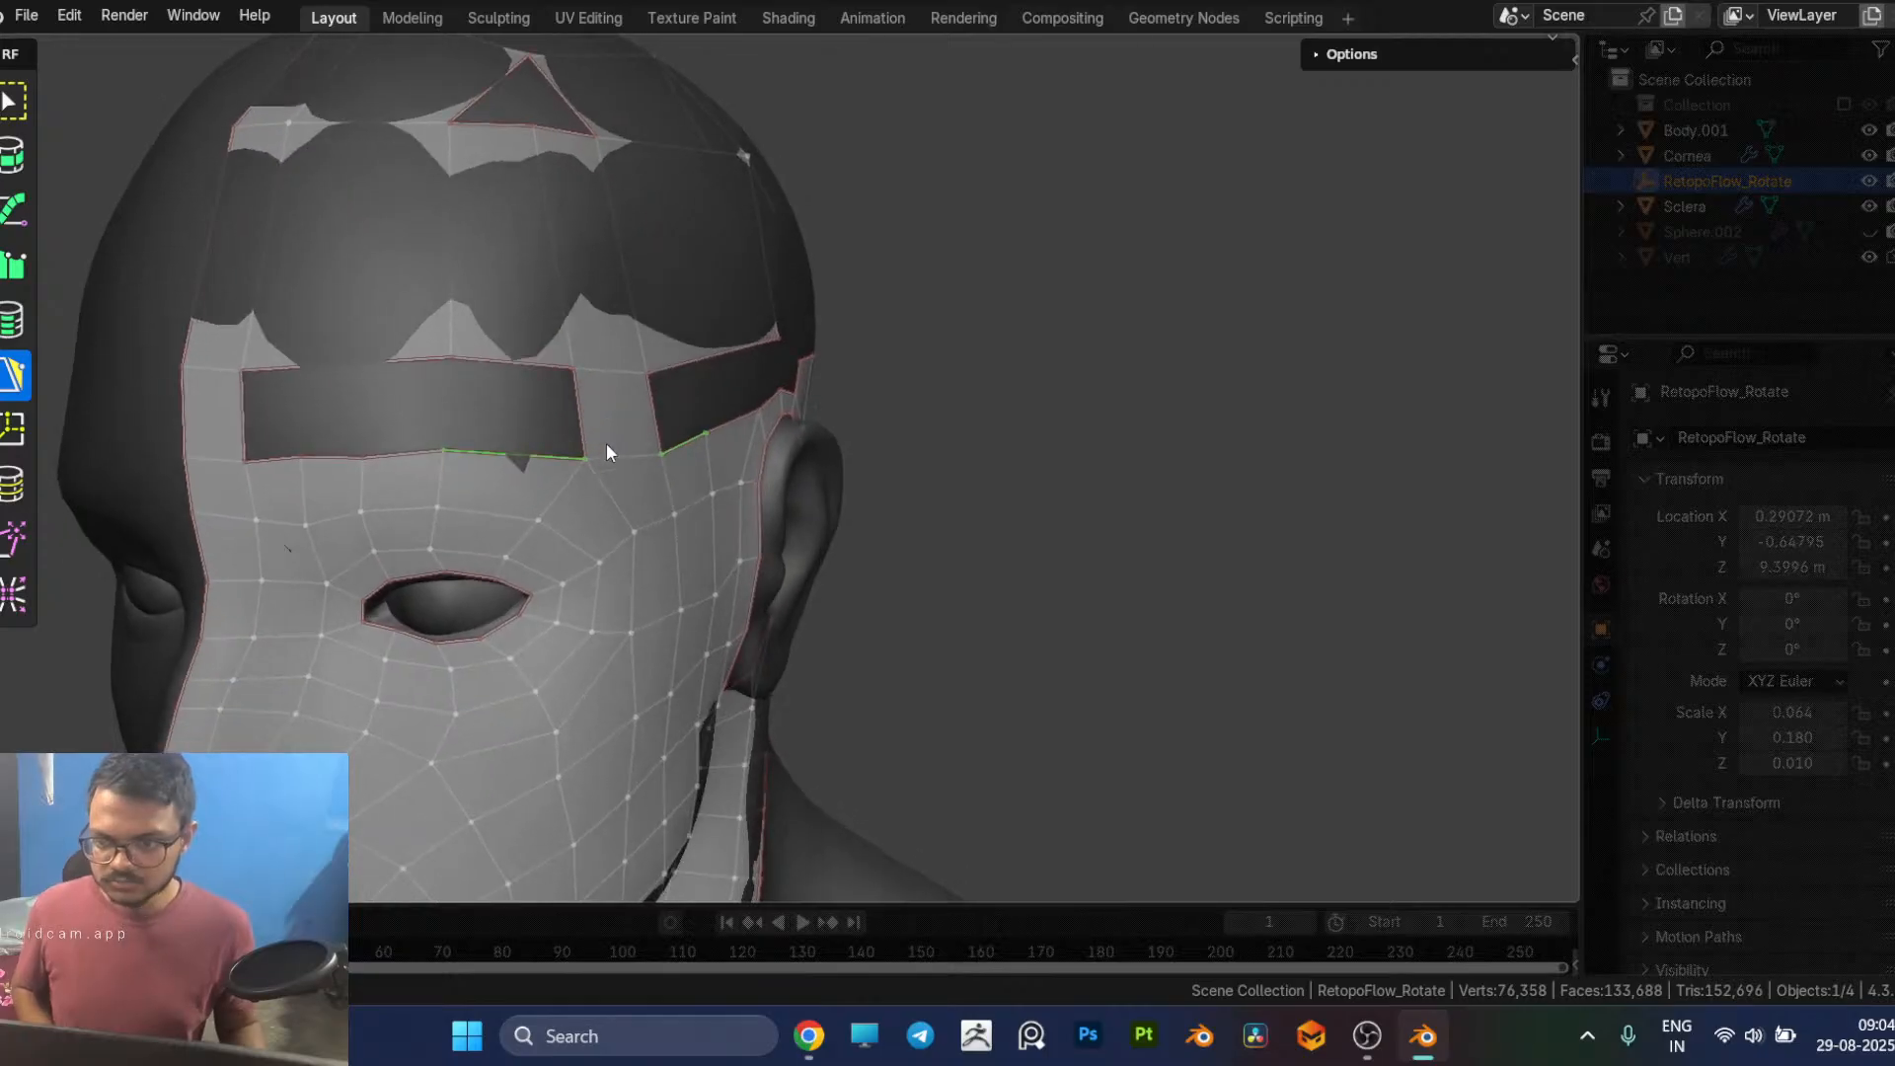
{"action": "middle_click_drag", "start_coordinate": [456, 476], "coordinate": [571, 430]}
{"action": "left_click_drag", "start_coordinate": [491, 407], "coordinate": [508, 412]}
{"action": "middle_click_drag", "start_coordinate": [509, 413], "coordinate": [485, 546]}
{"action": "left_click_drag", "start_coordinate": [503, 534], "coordinate": [494, 530]}
{"action": "middle_click_drag", "start_coordinate": [597, 572], "coordinate": [523, 565]}
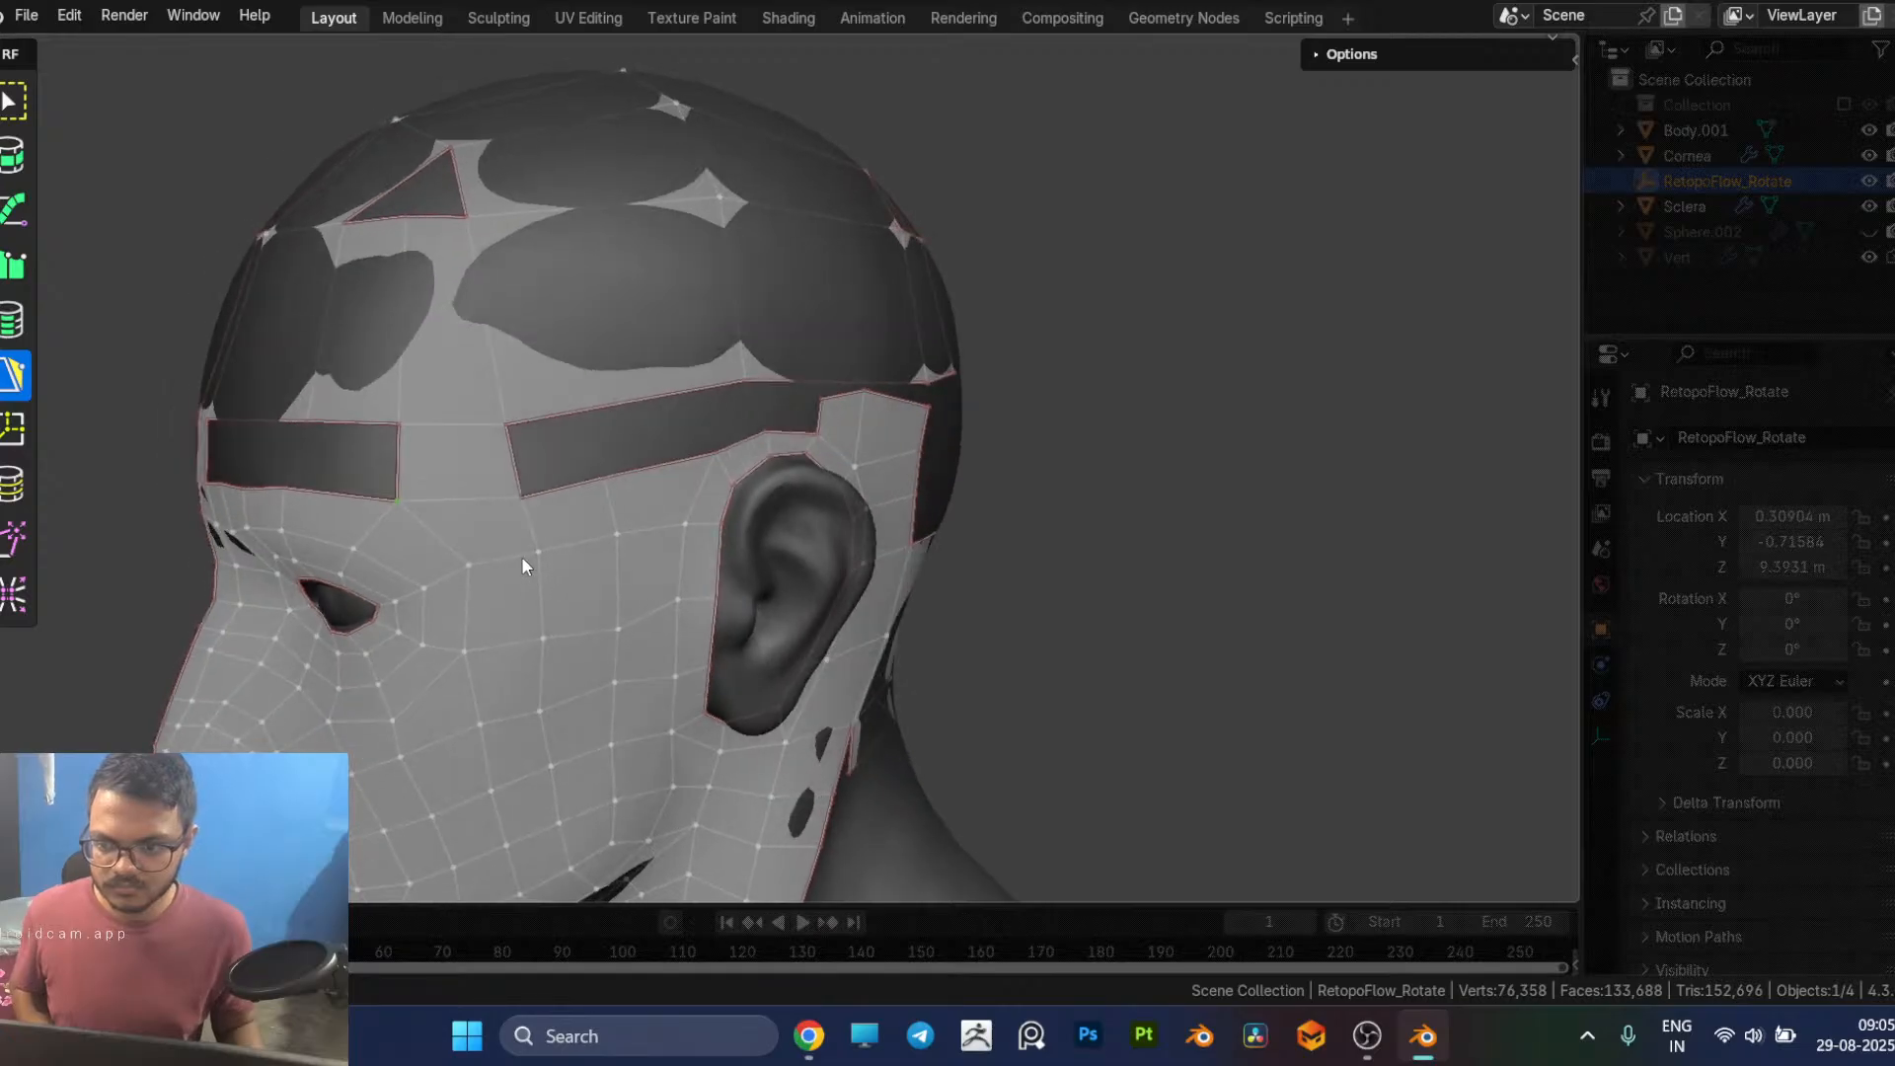
{"action": "left_click", "coordinate": [543, 551]}
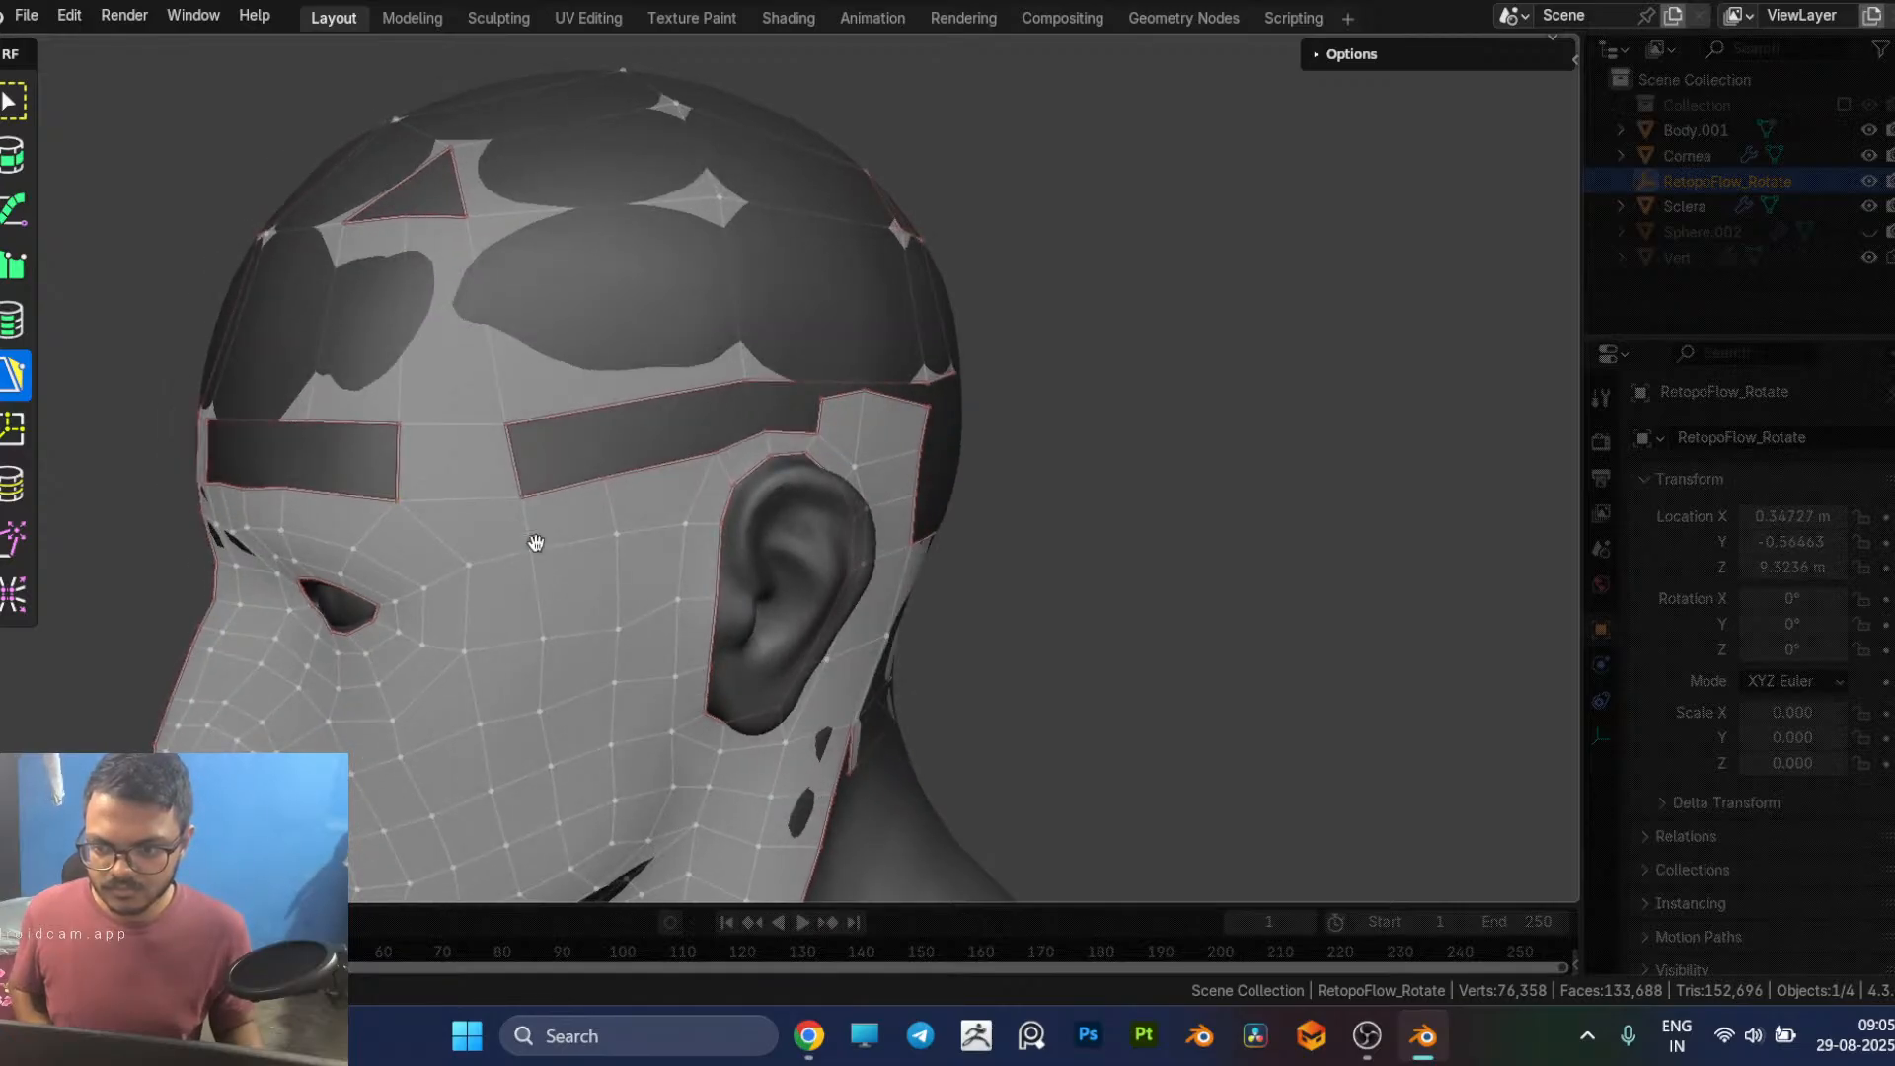
{"action": "left_click_drag", "start_coordinate": [515, 493], "coordinate": [498, 487]}
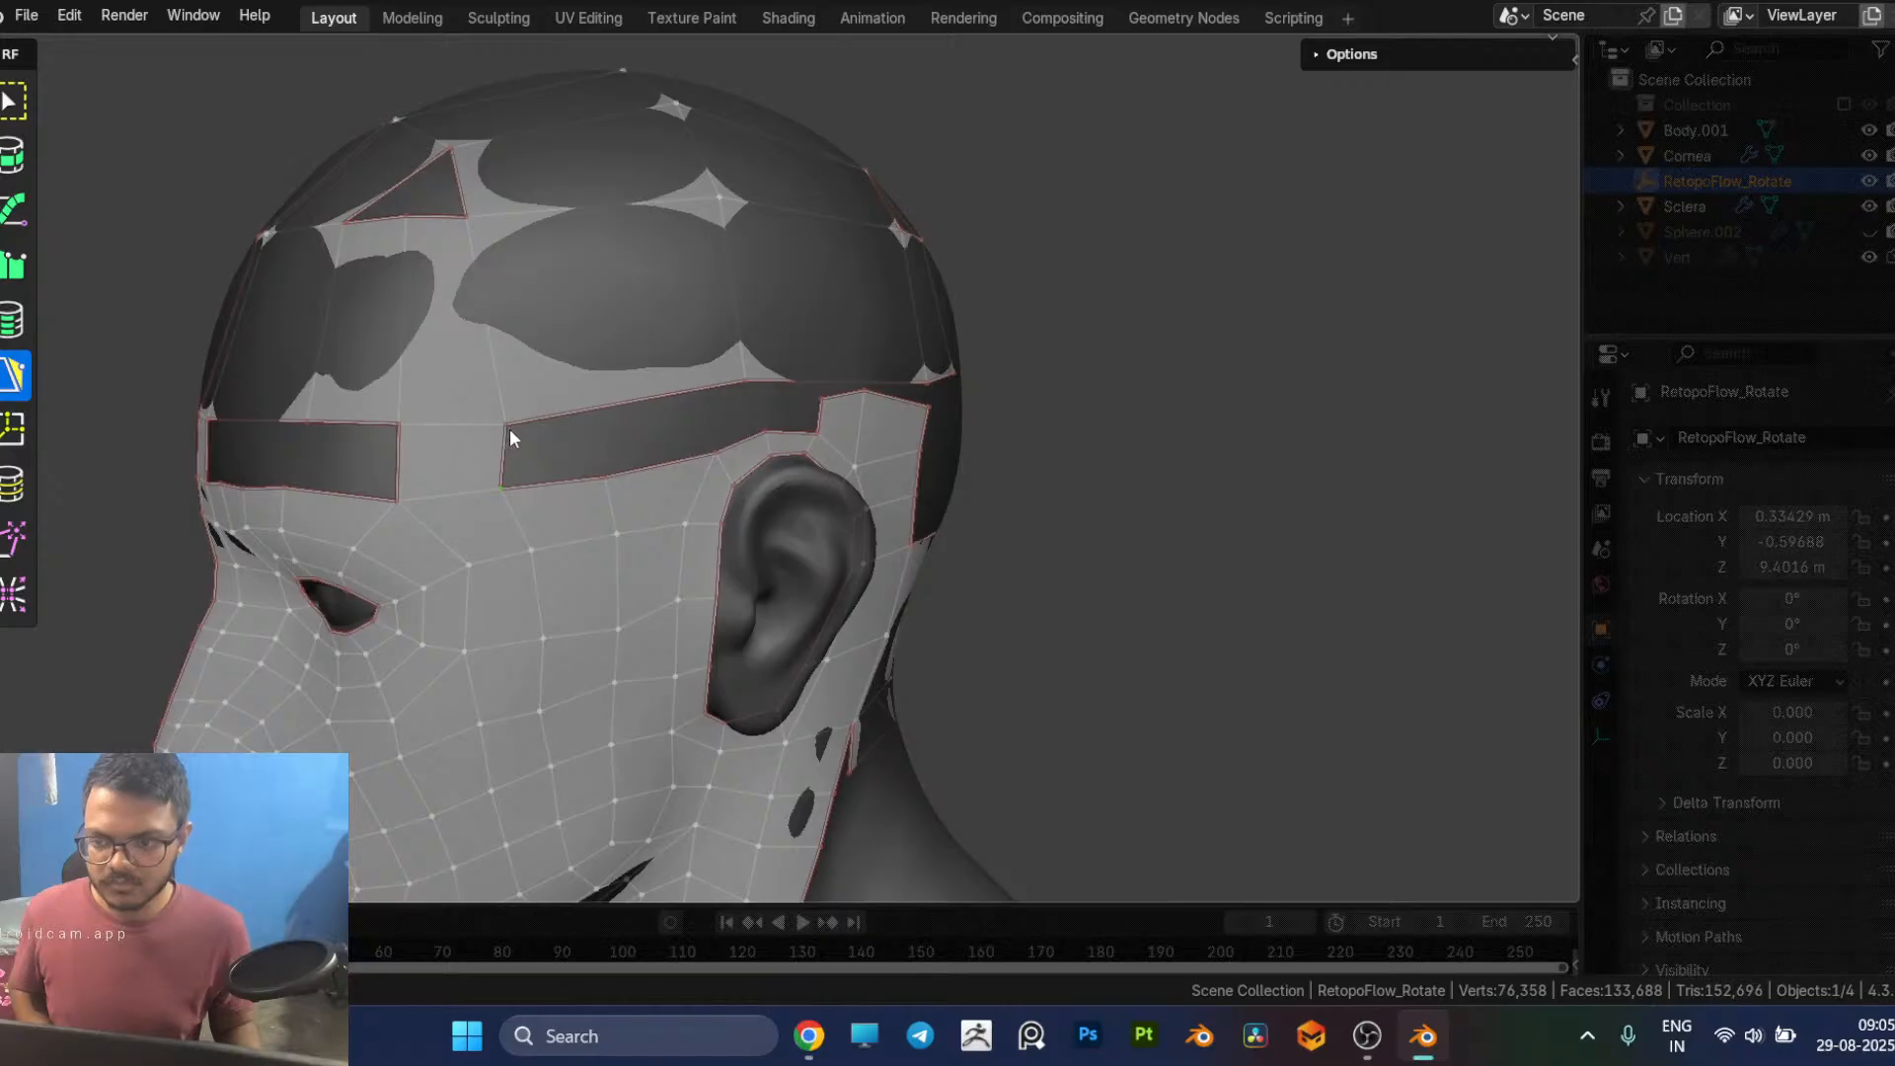
{"action": "left_click_drag", "start_coordinate": [509, 429], "coordinate": [504, 416]}
Step: Add a bridging quad above the brow, directly beside the temple quad on its forehead side
{"action": "middle_click_drag", "start_coordinate": [492, 424], "coordinate": [541, 475]}
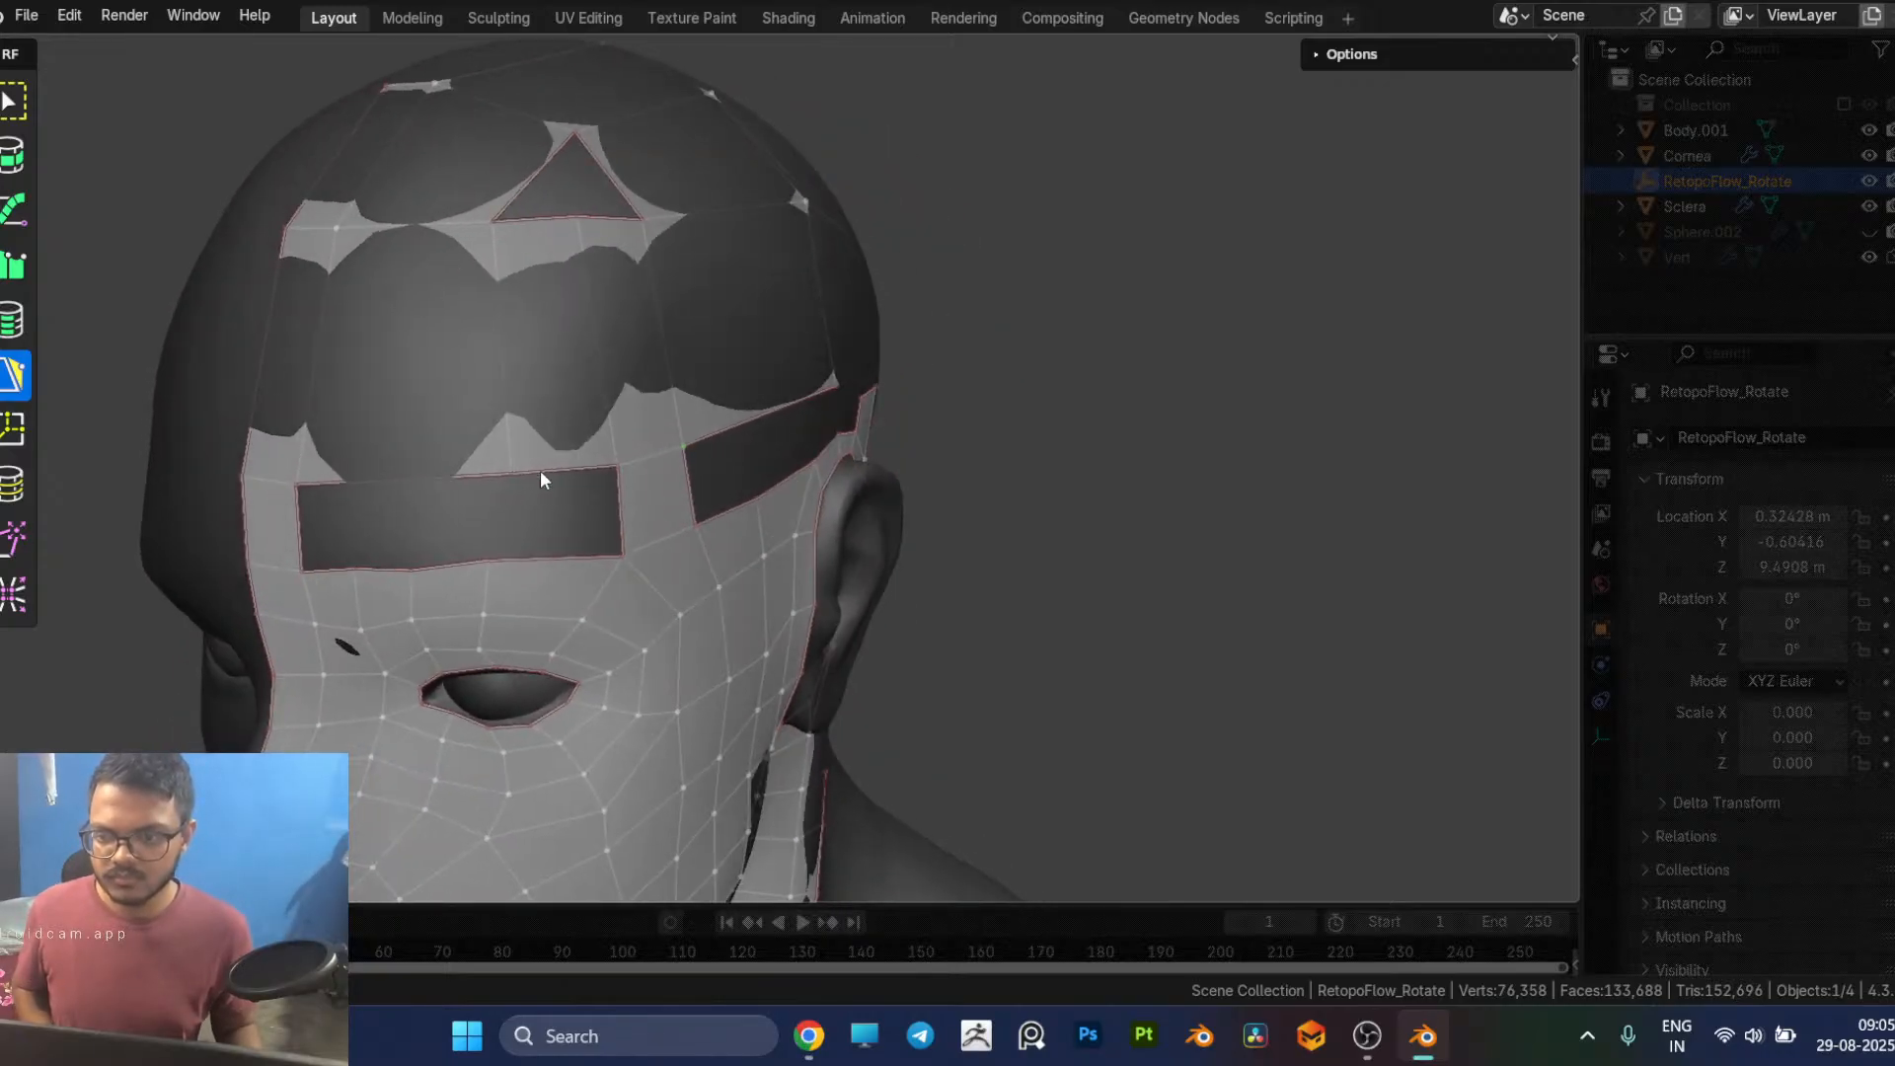
{"action": "left_click", "coordinate": [531, 561]}
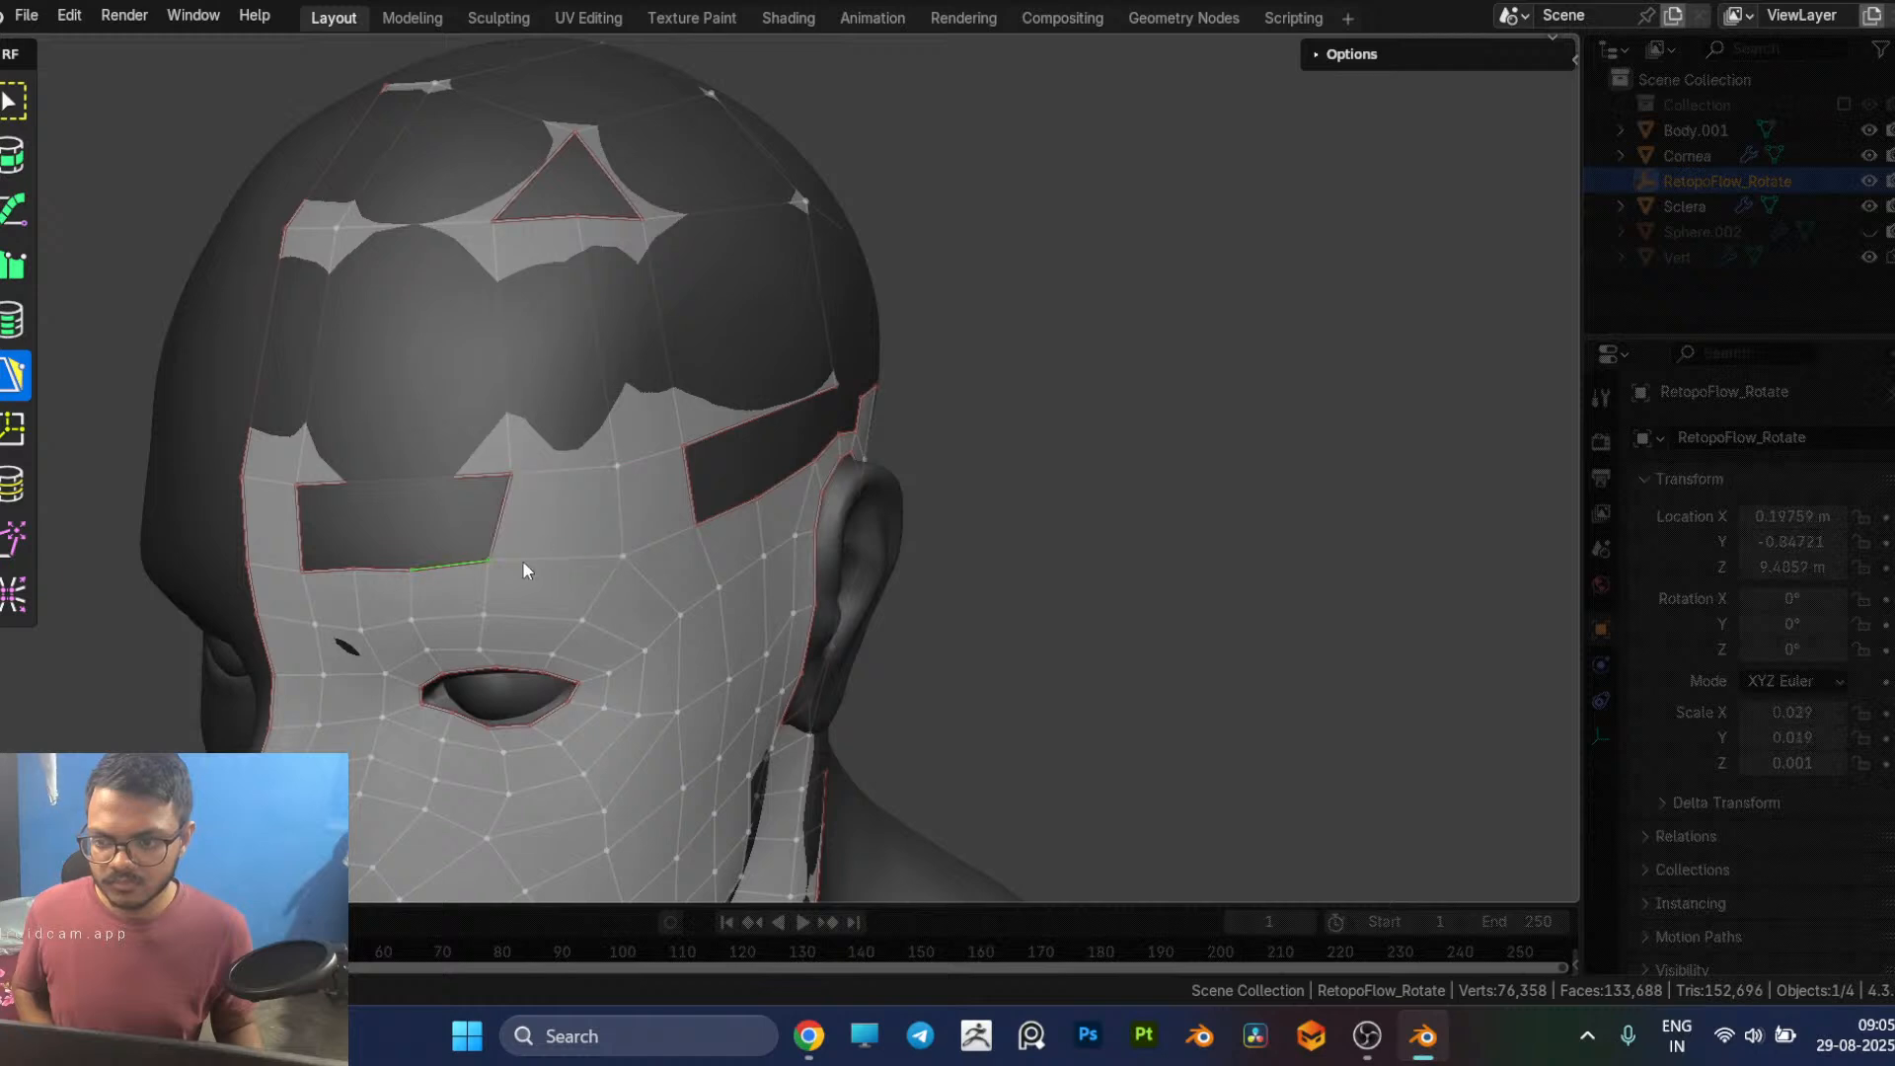
{"action": "middle_click_drag", "start_coordinate": [586, 572], "coordinate": [596, 575]}
Step: Insert two edge loops running up through the cap from the open gap on the forehead
{"action": "key", "text": "7"}
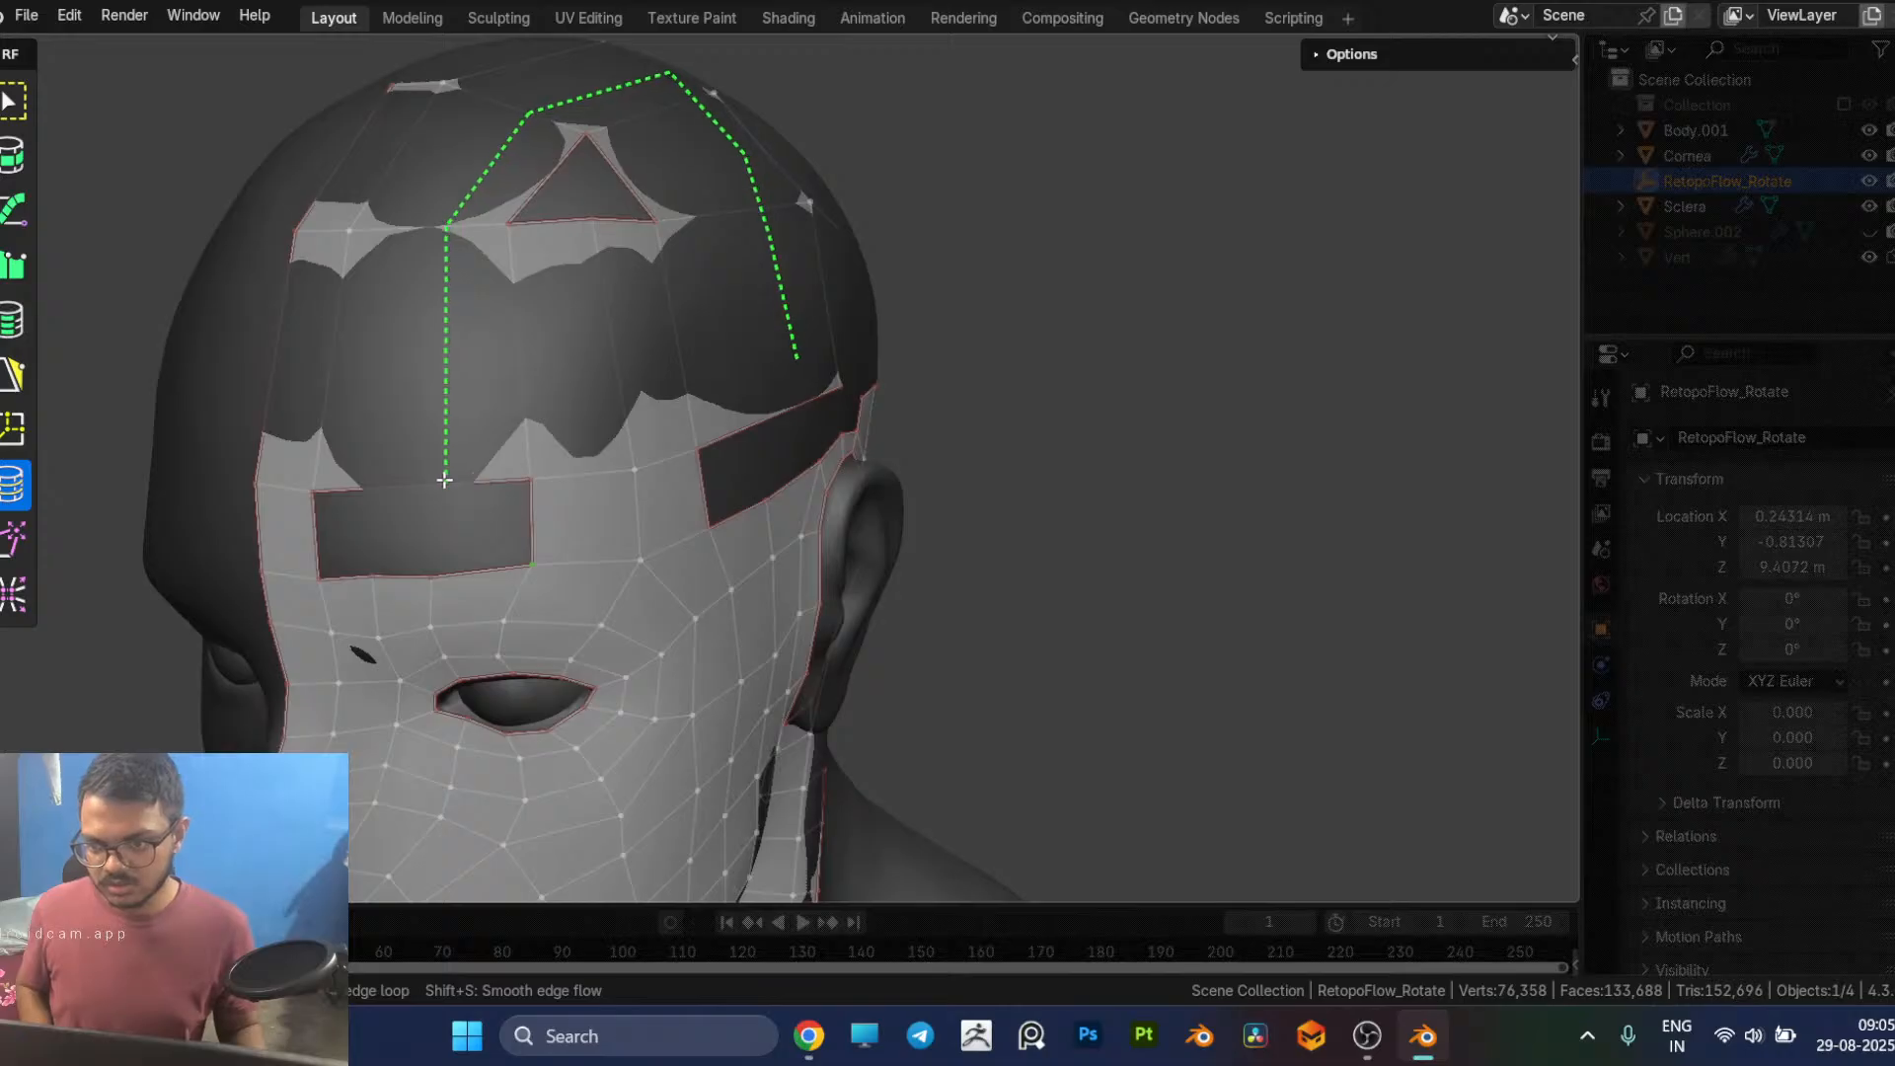
{"action": "left_click", "coordinate": [453, 480]}
{"action": "key", "text": "5"}
{"action": "key", "text": "7"}
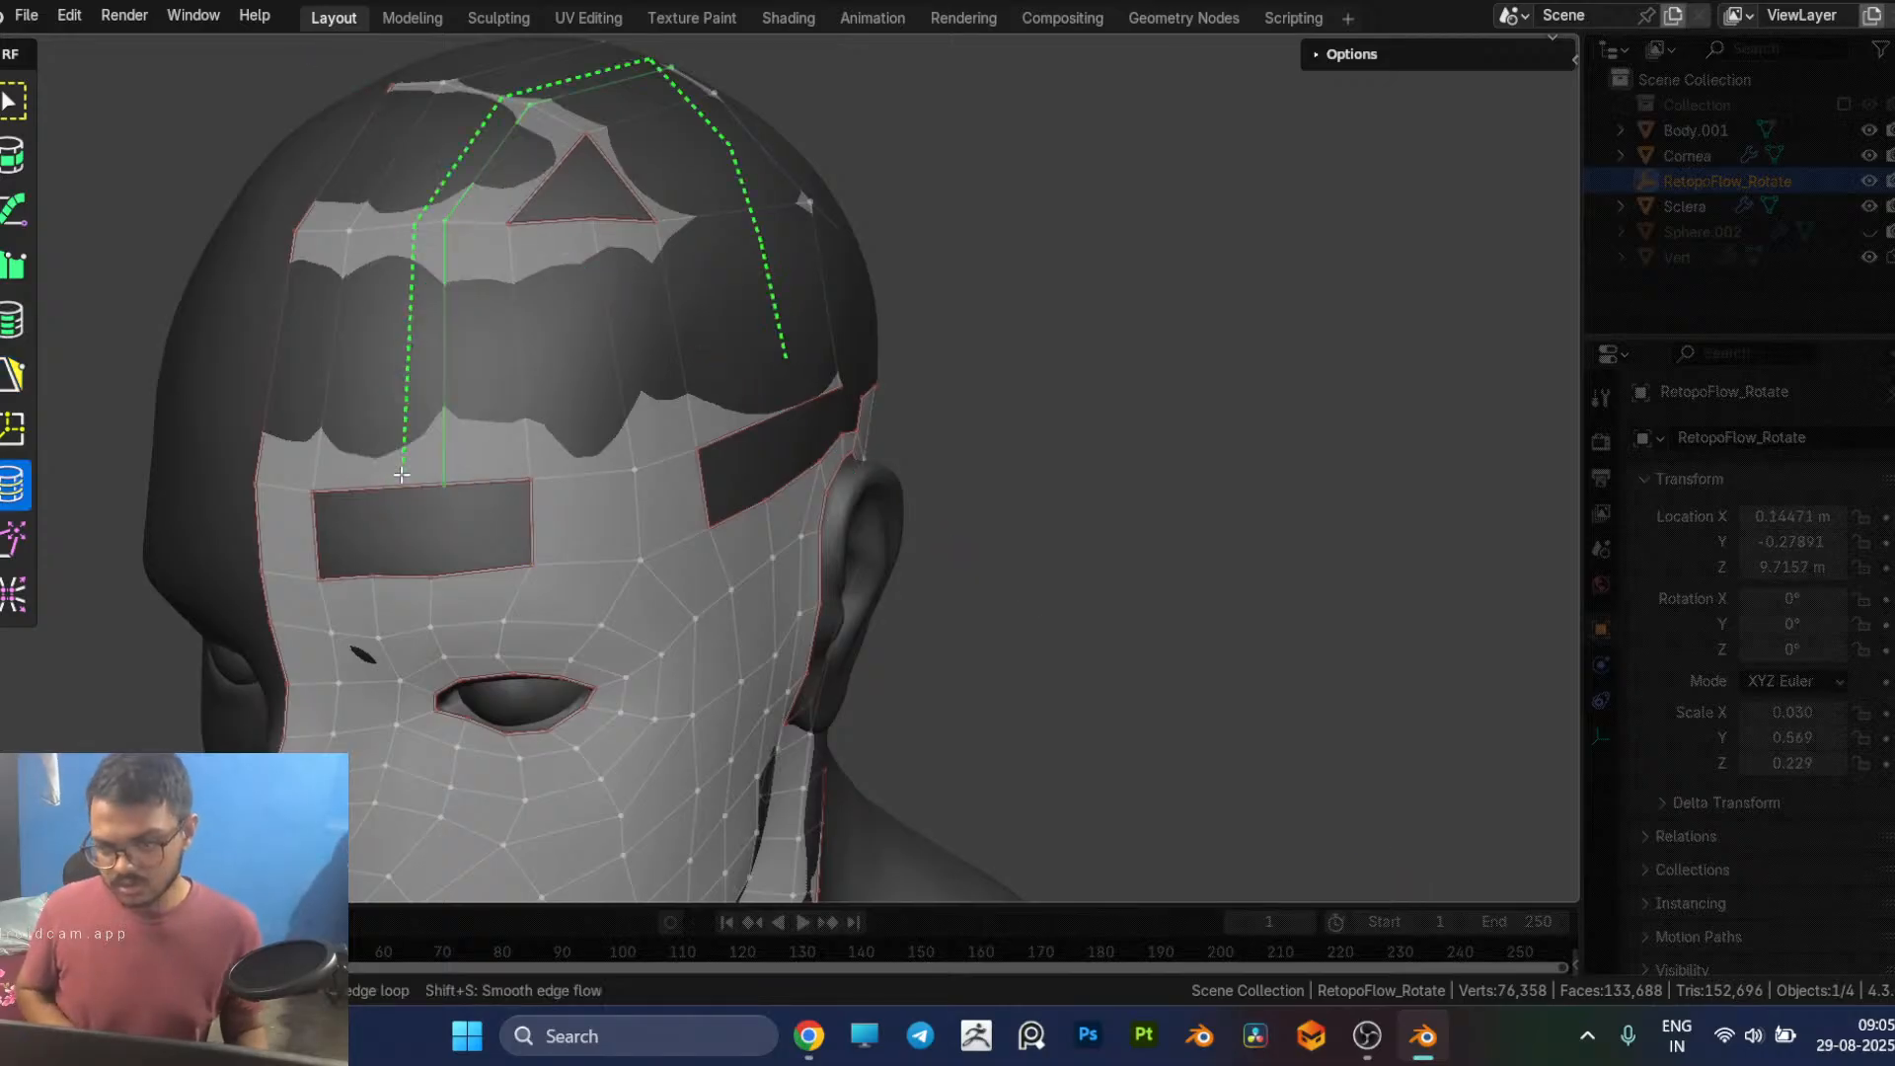
Step: Close the remaining forehead gap between the cap and the brow with three quads
{"action": "middle_click_drag", "start_coordinate": [512, 521], "coordinate": [560, 476]}
{"action": "key", "text": "5"}
{"action": "left_click", "coordinate": [556, 385]}
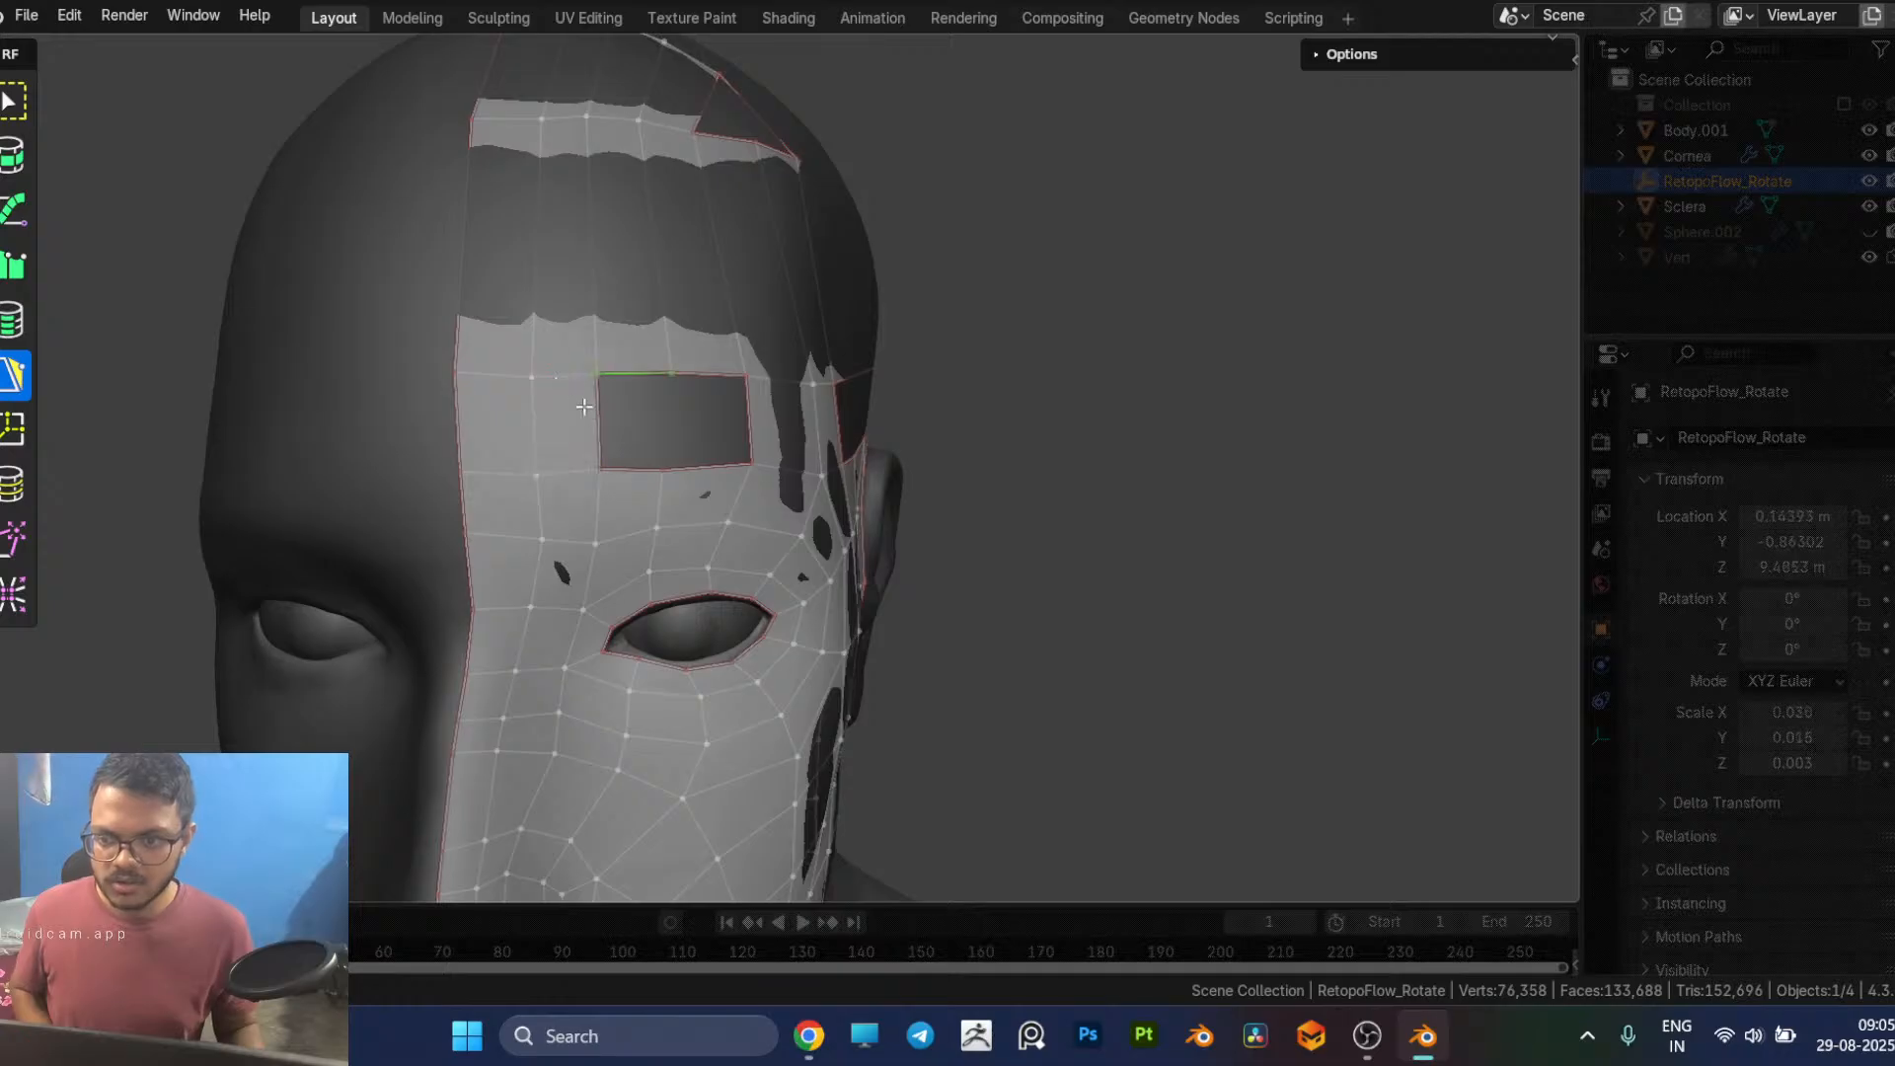
{"action": "left_click", "coordinate": [635, 468]}
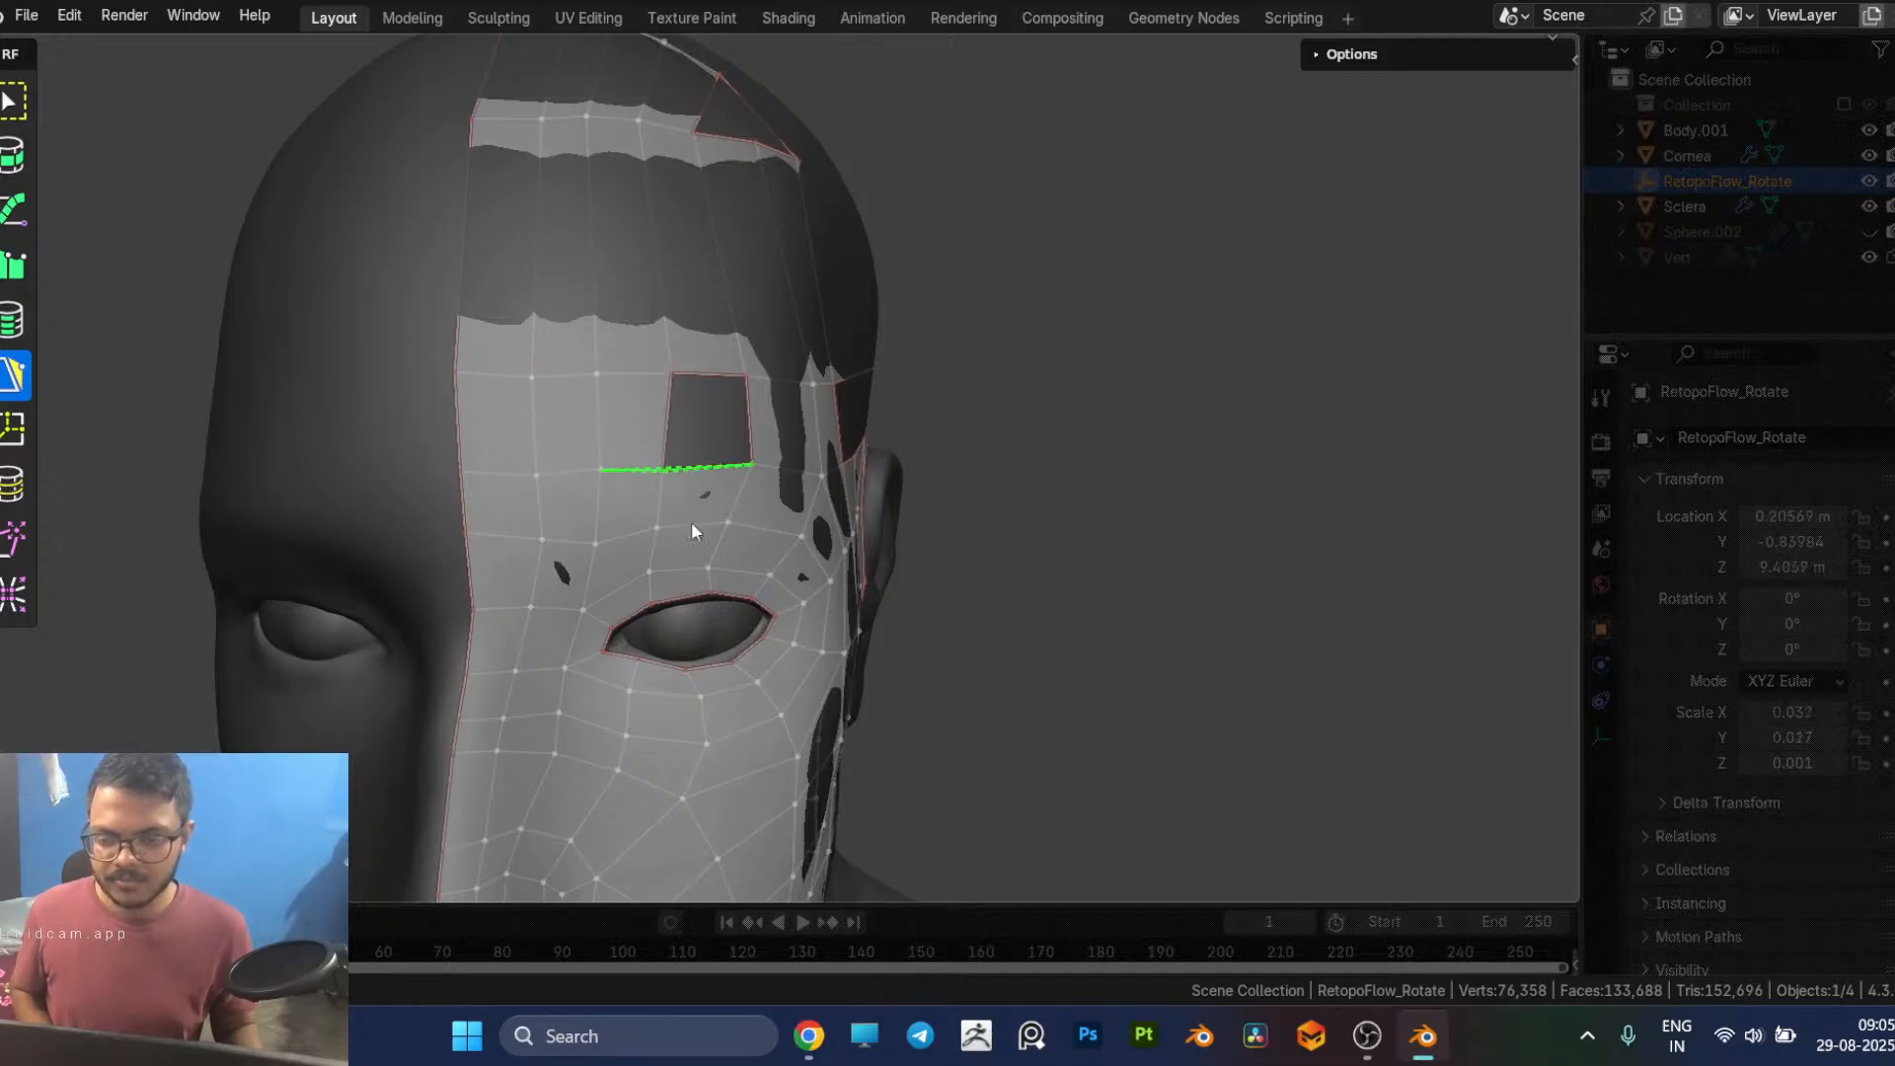
{"action": "middle_click_drag", "start_coordinate": [634, 468], "coordinate": [484, 426]}
{"action": "left_click", "coordinate": [427, 430]}
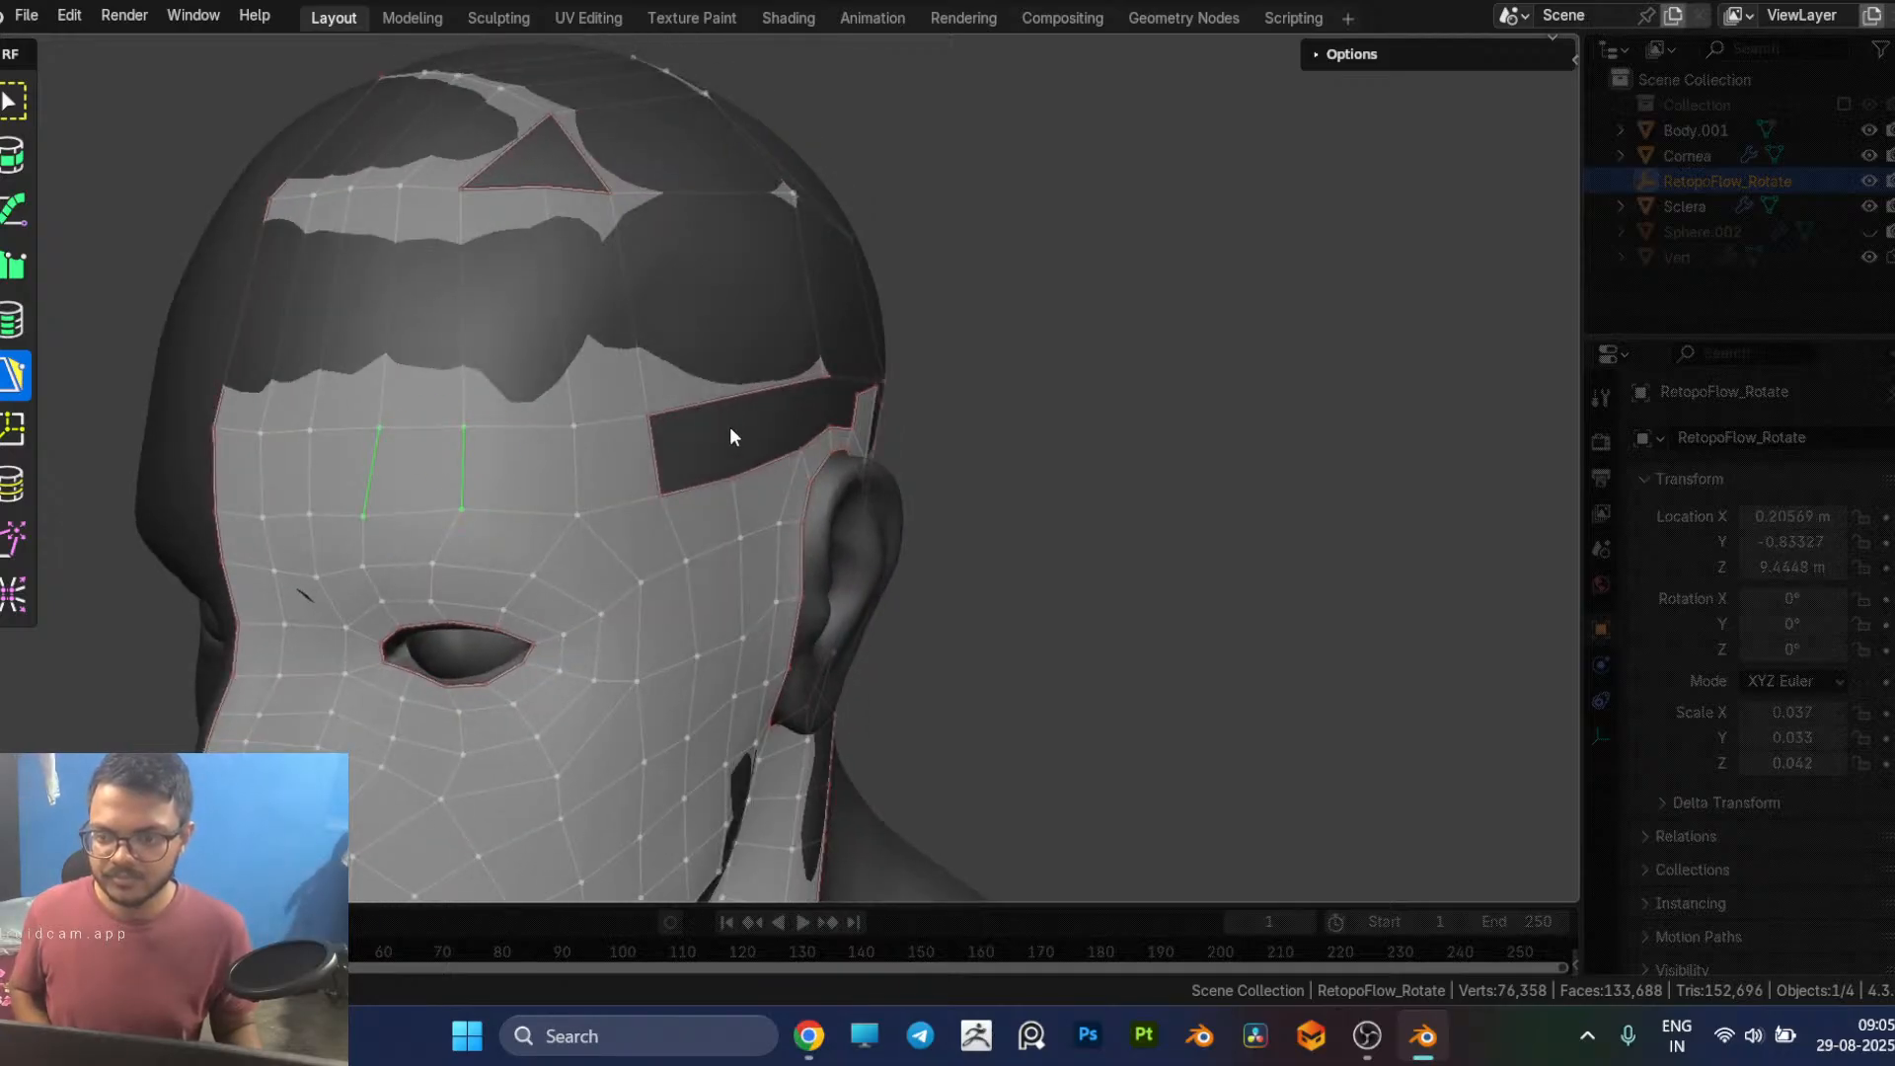
Step: Nudge the upper corner vertex behind the ear and tweak the mesh border below it into a smoother line toward the neck
{"action": "middle_click_drag", "start_coordinate": [1045, 452], "coordinate": [932, 629]}
{"action": "middle_click_drag", "start_coordinate": [815, 554], "coordinate": [907, 440]}
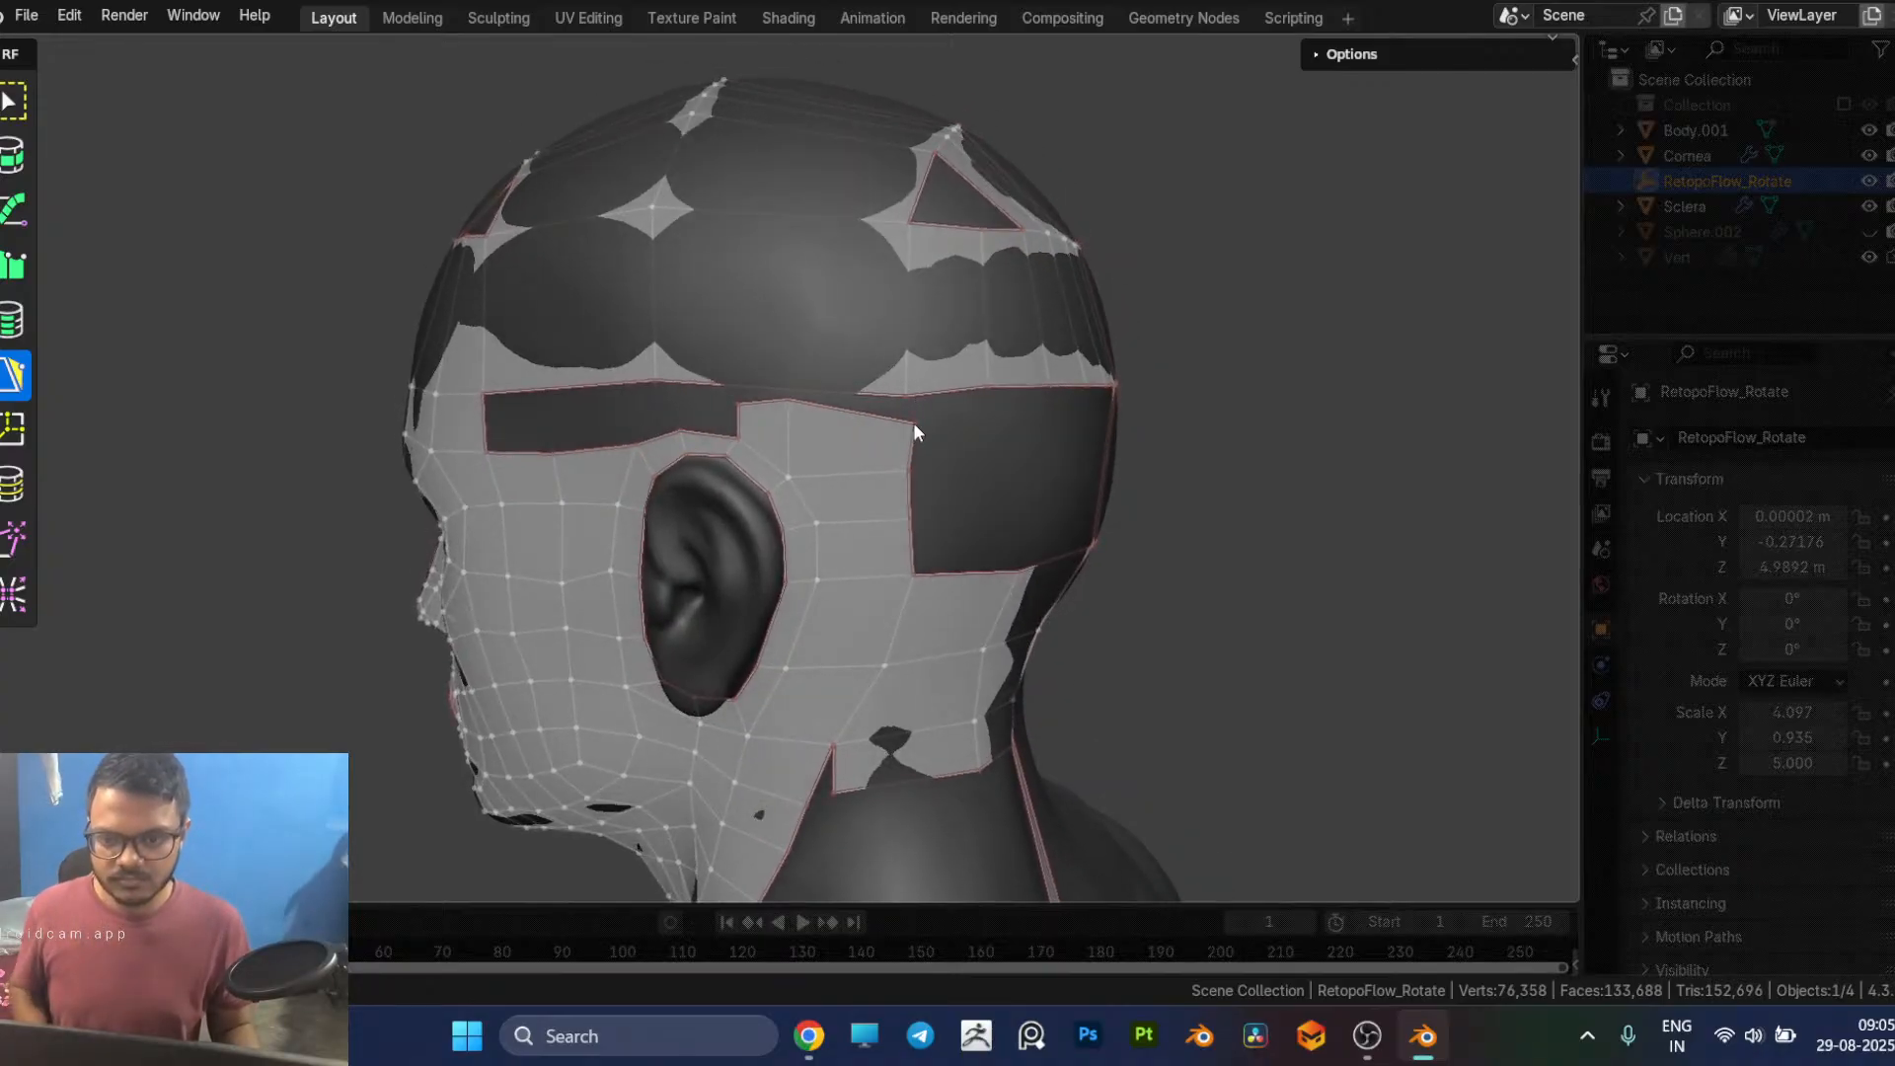
{"action": "left_click_drag", "start_coordinate": [914, 422], "coordinate": [899, 423]}
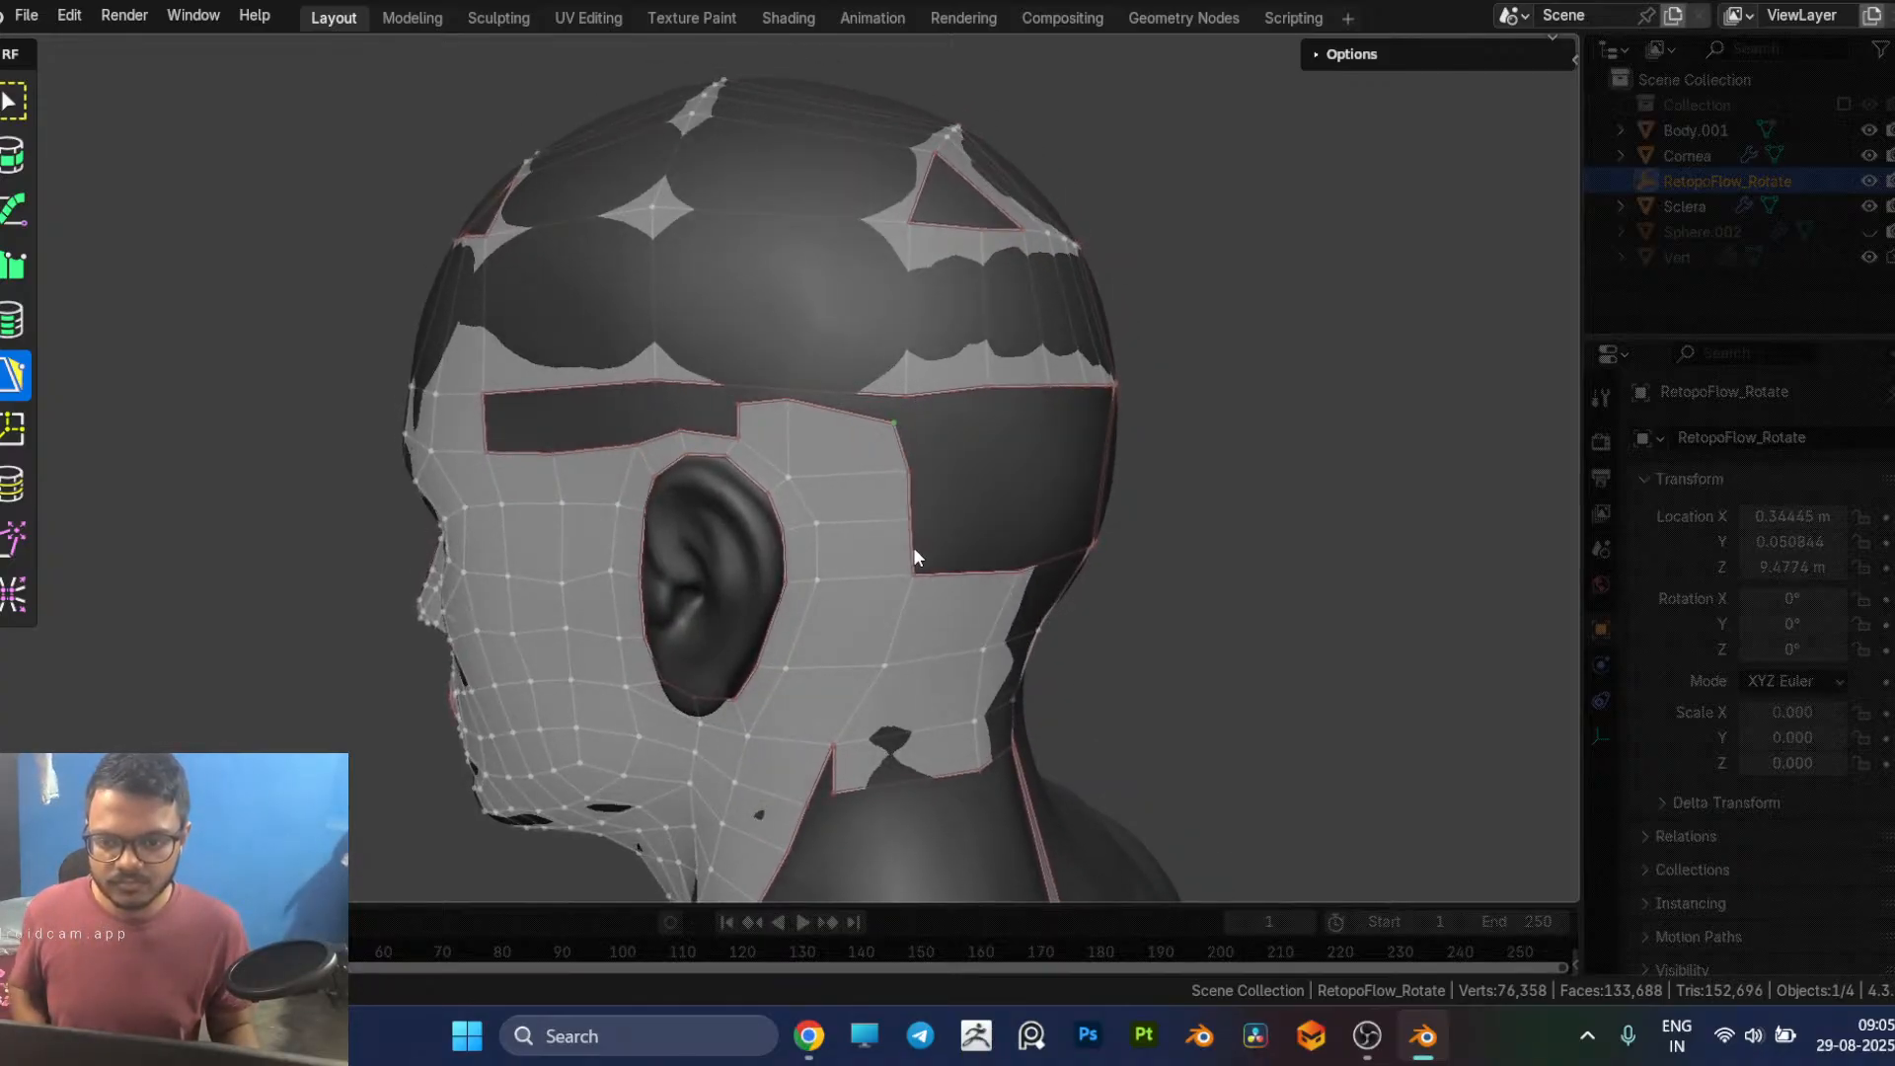
{"action": "middle_click_drag", "start_coordinate": [912, 544], "coordinate": [914, 500]}
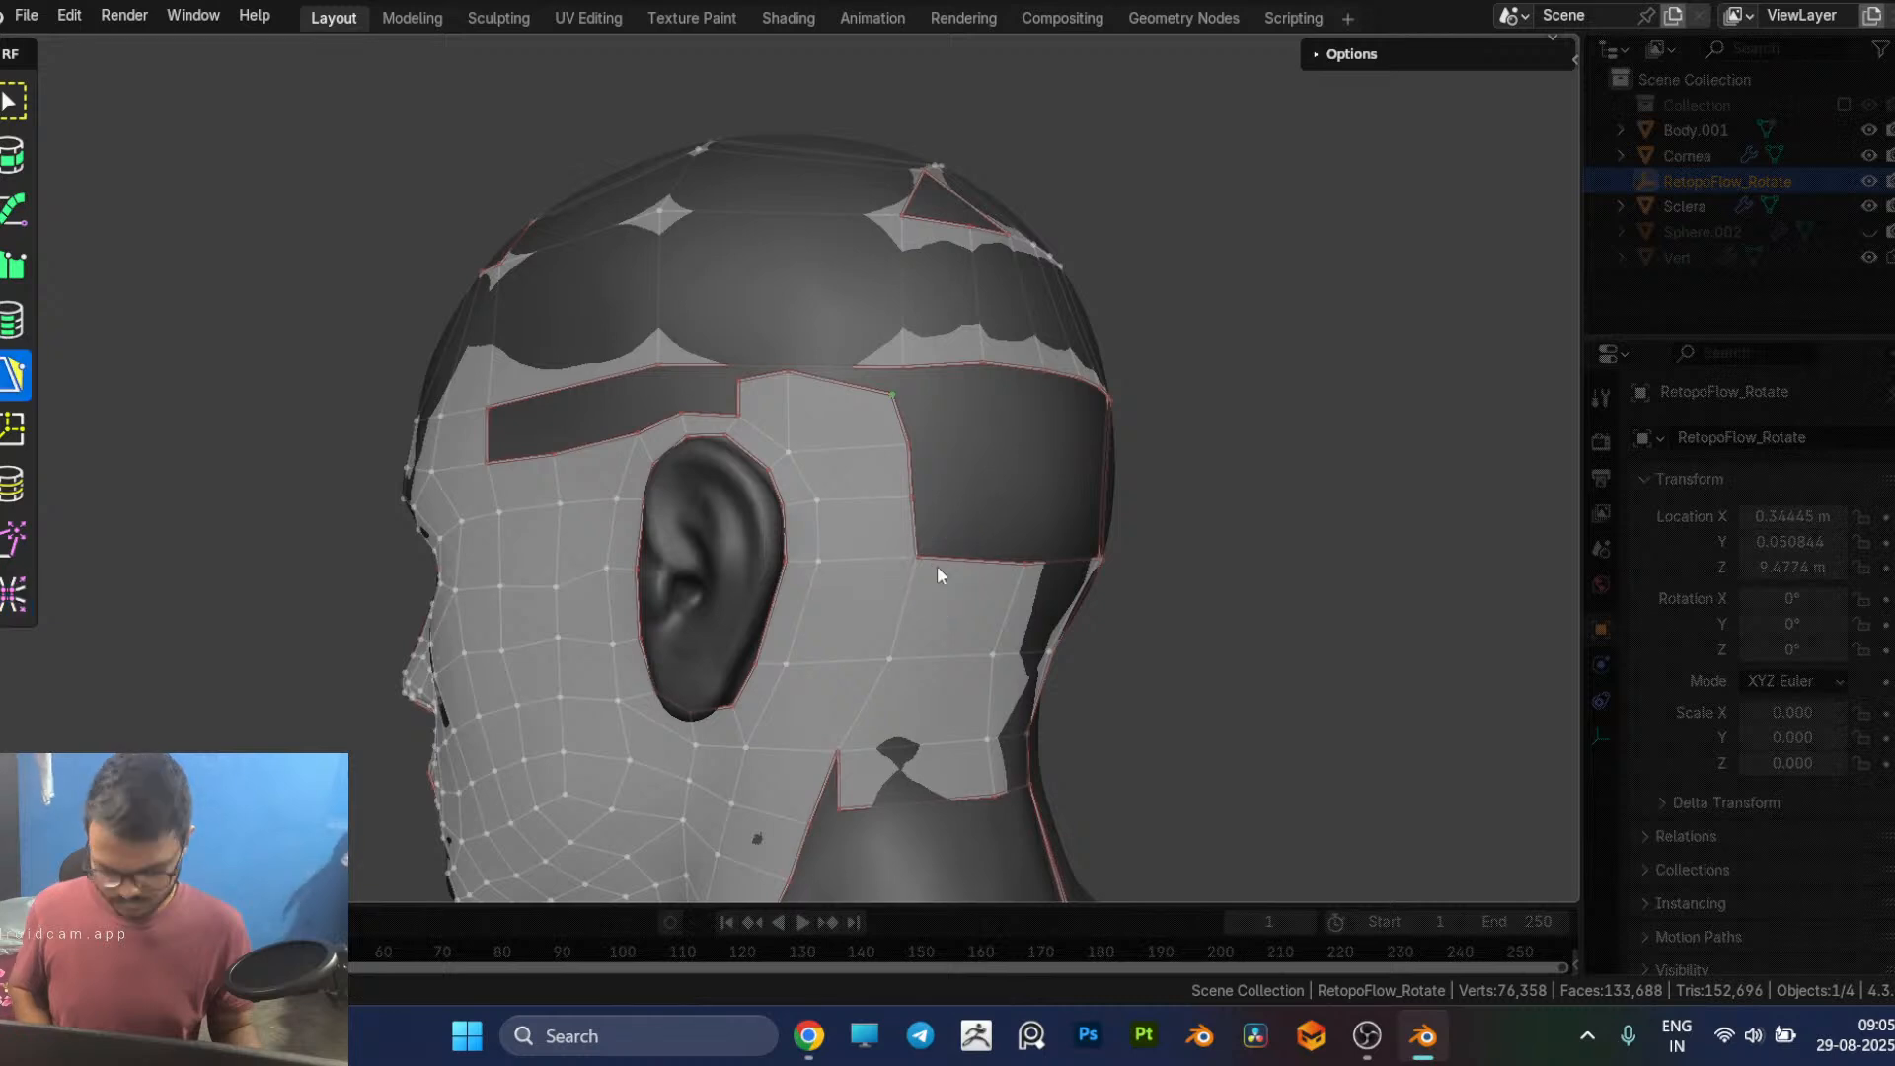
{"action": "key", "text": "t"}
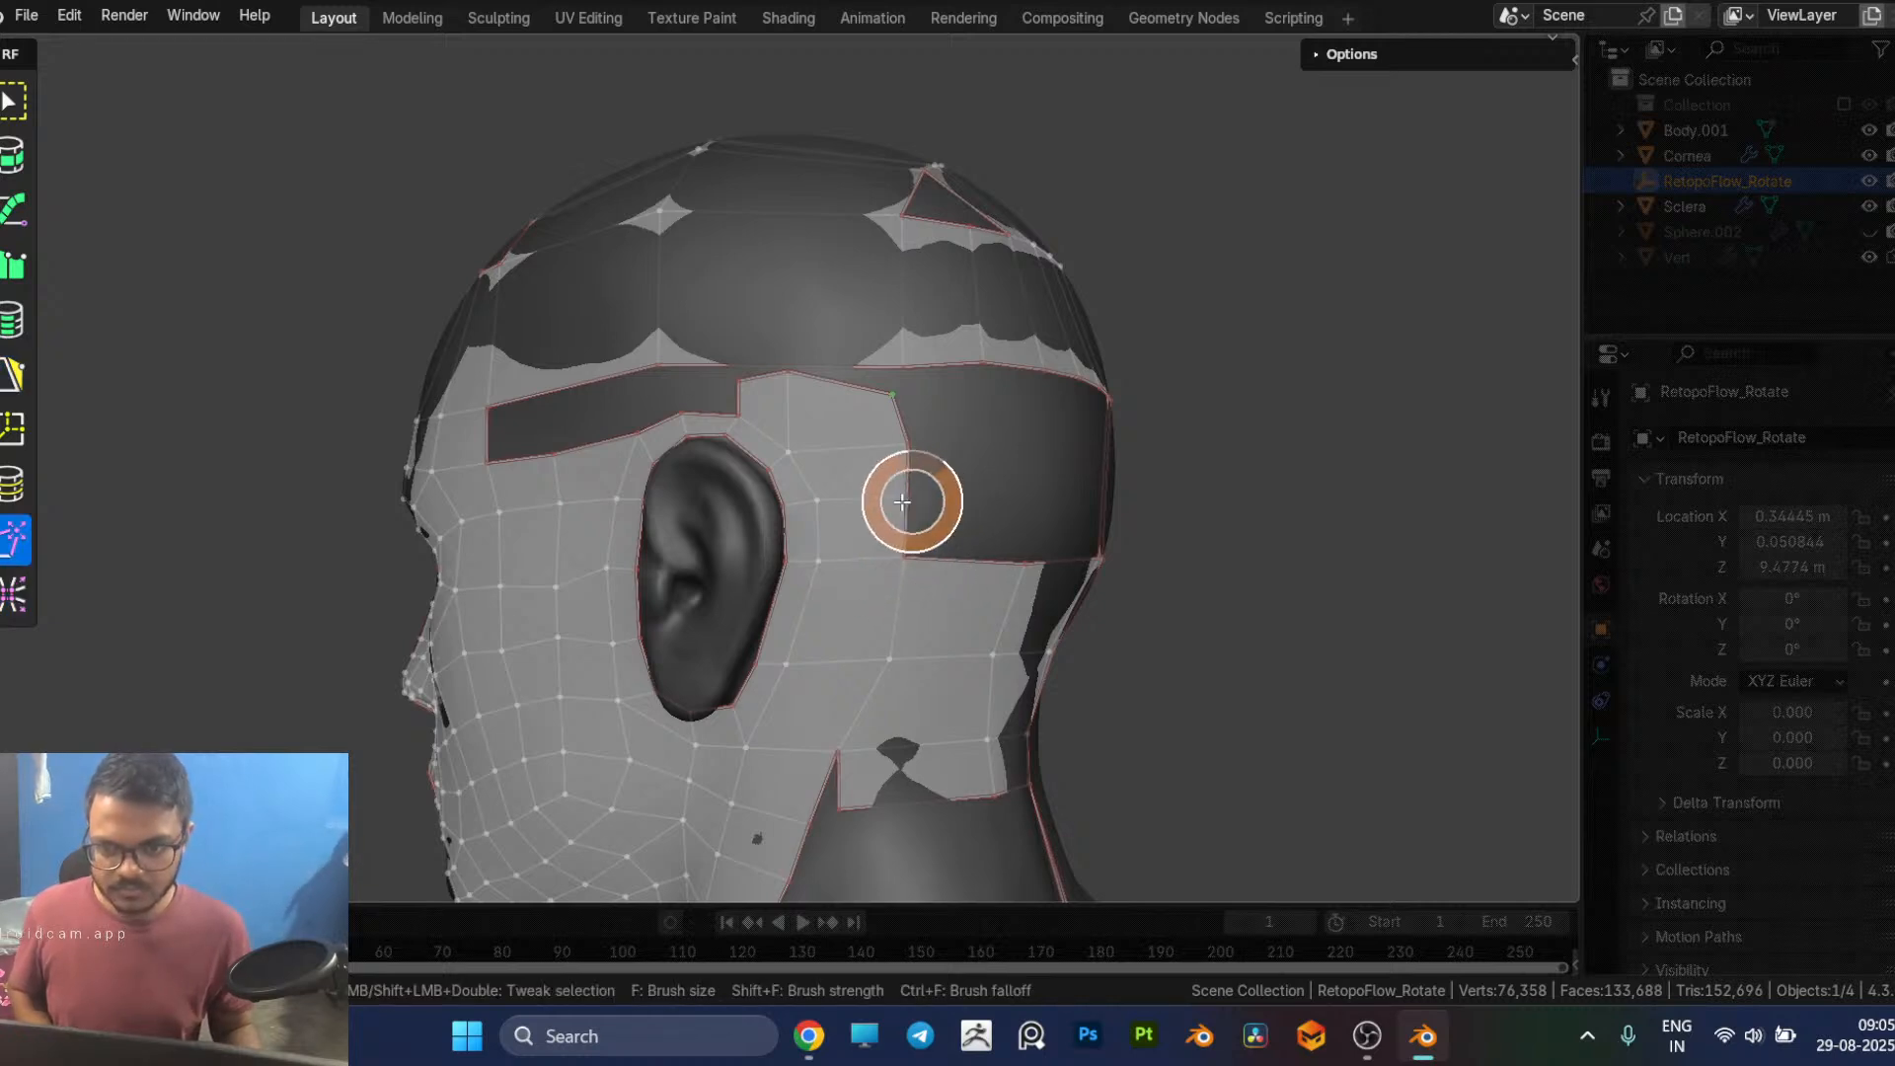
{"action": "left_click_drag", "start_coordinate": [910, 564], "coordinate": [897, 564]}
{"action": "left_click_drag", "start_coordinate": [898, 672], "coordinate": [863, 663]}
{"action": "left_click_drag", "start_coordinate": [891, 747], "coordinate": [829, 753]}
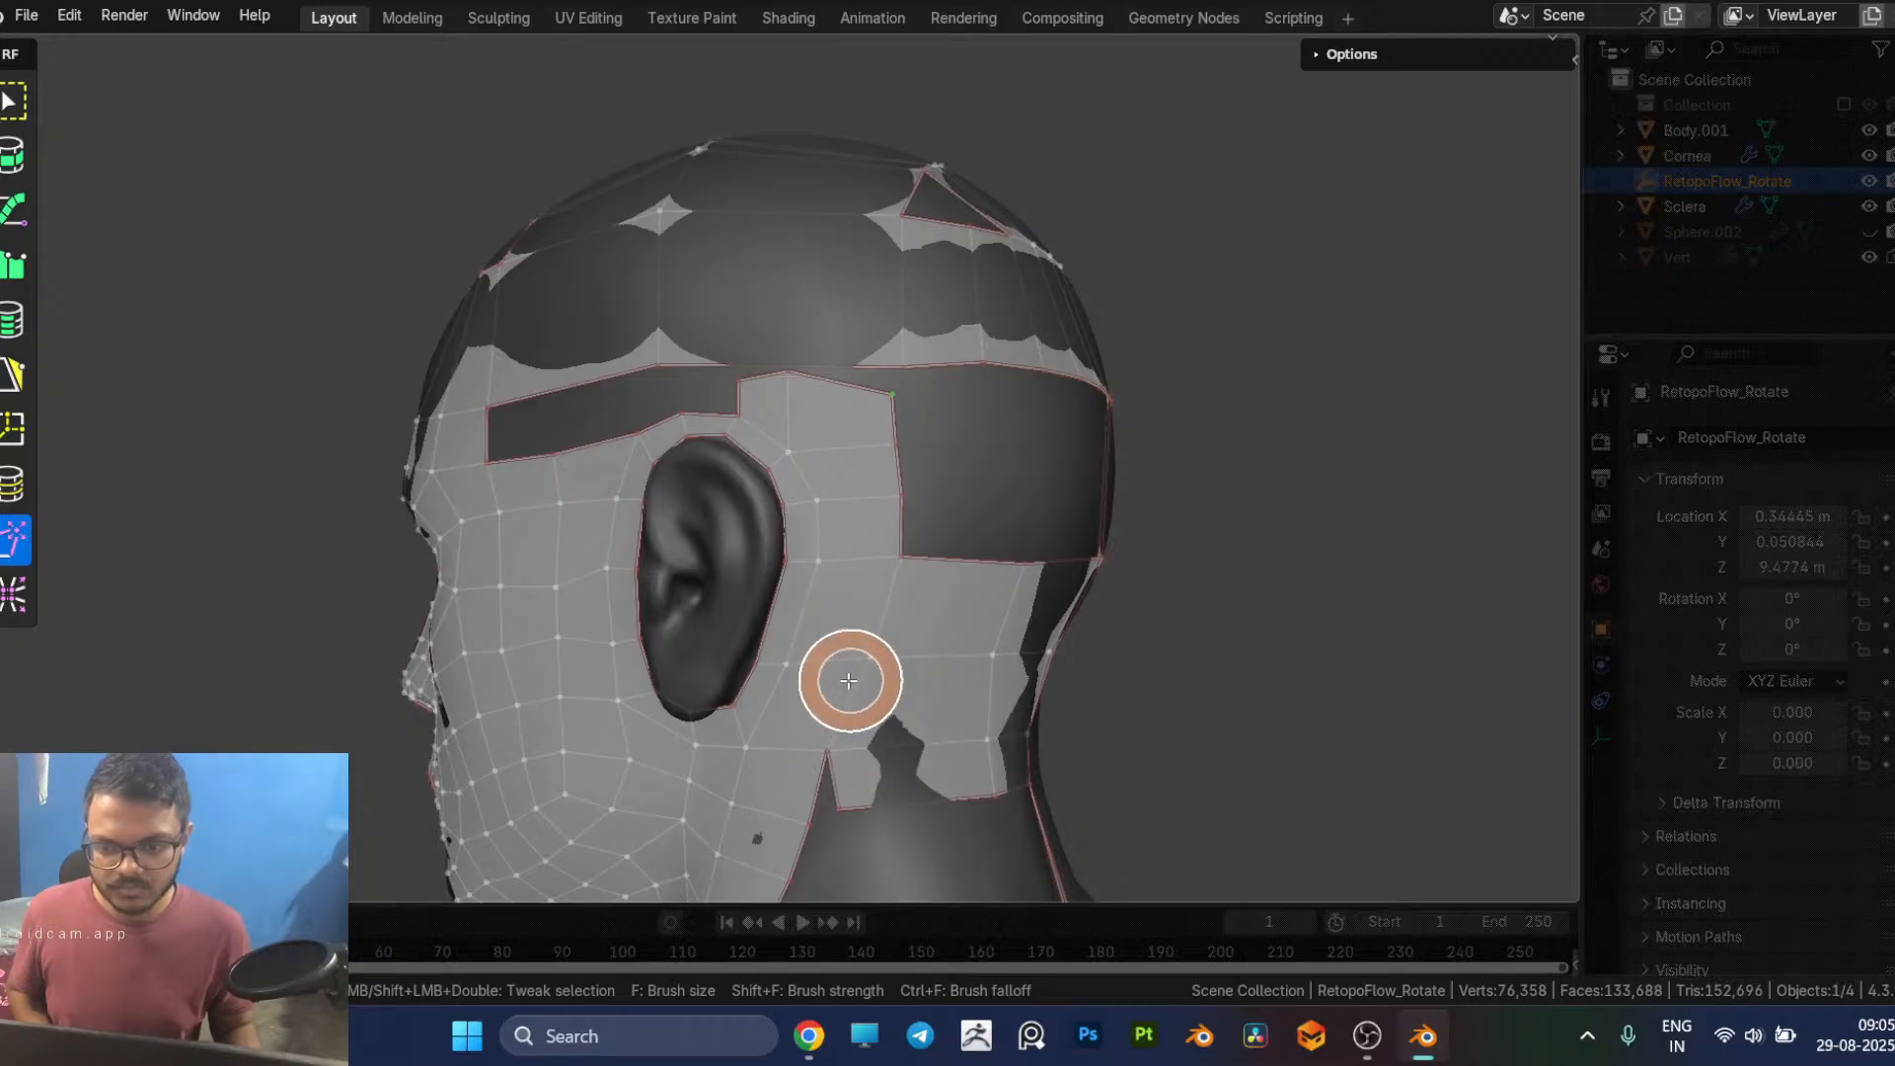
Step: Insert two vertical edge loops through the cap, one above the ear and one just behind it
{"action": "key", "text": "5"}
{"action": "mouse_move", "coordinate": [951, 513]}
{"action": "middle_mouse_down"}
{"action": "mouse_move", "coordinate": [970, 553]}
{"action": "mouse_move", "coordinate": [867, 453]}
{"action": "middle_mouse_up"}
{"action": "key", "text": "8"}
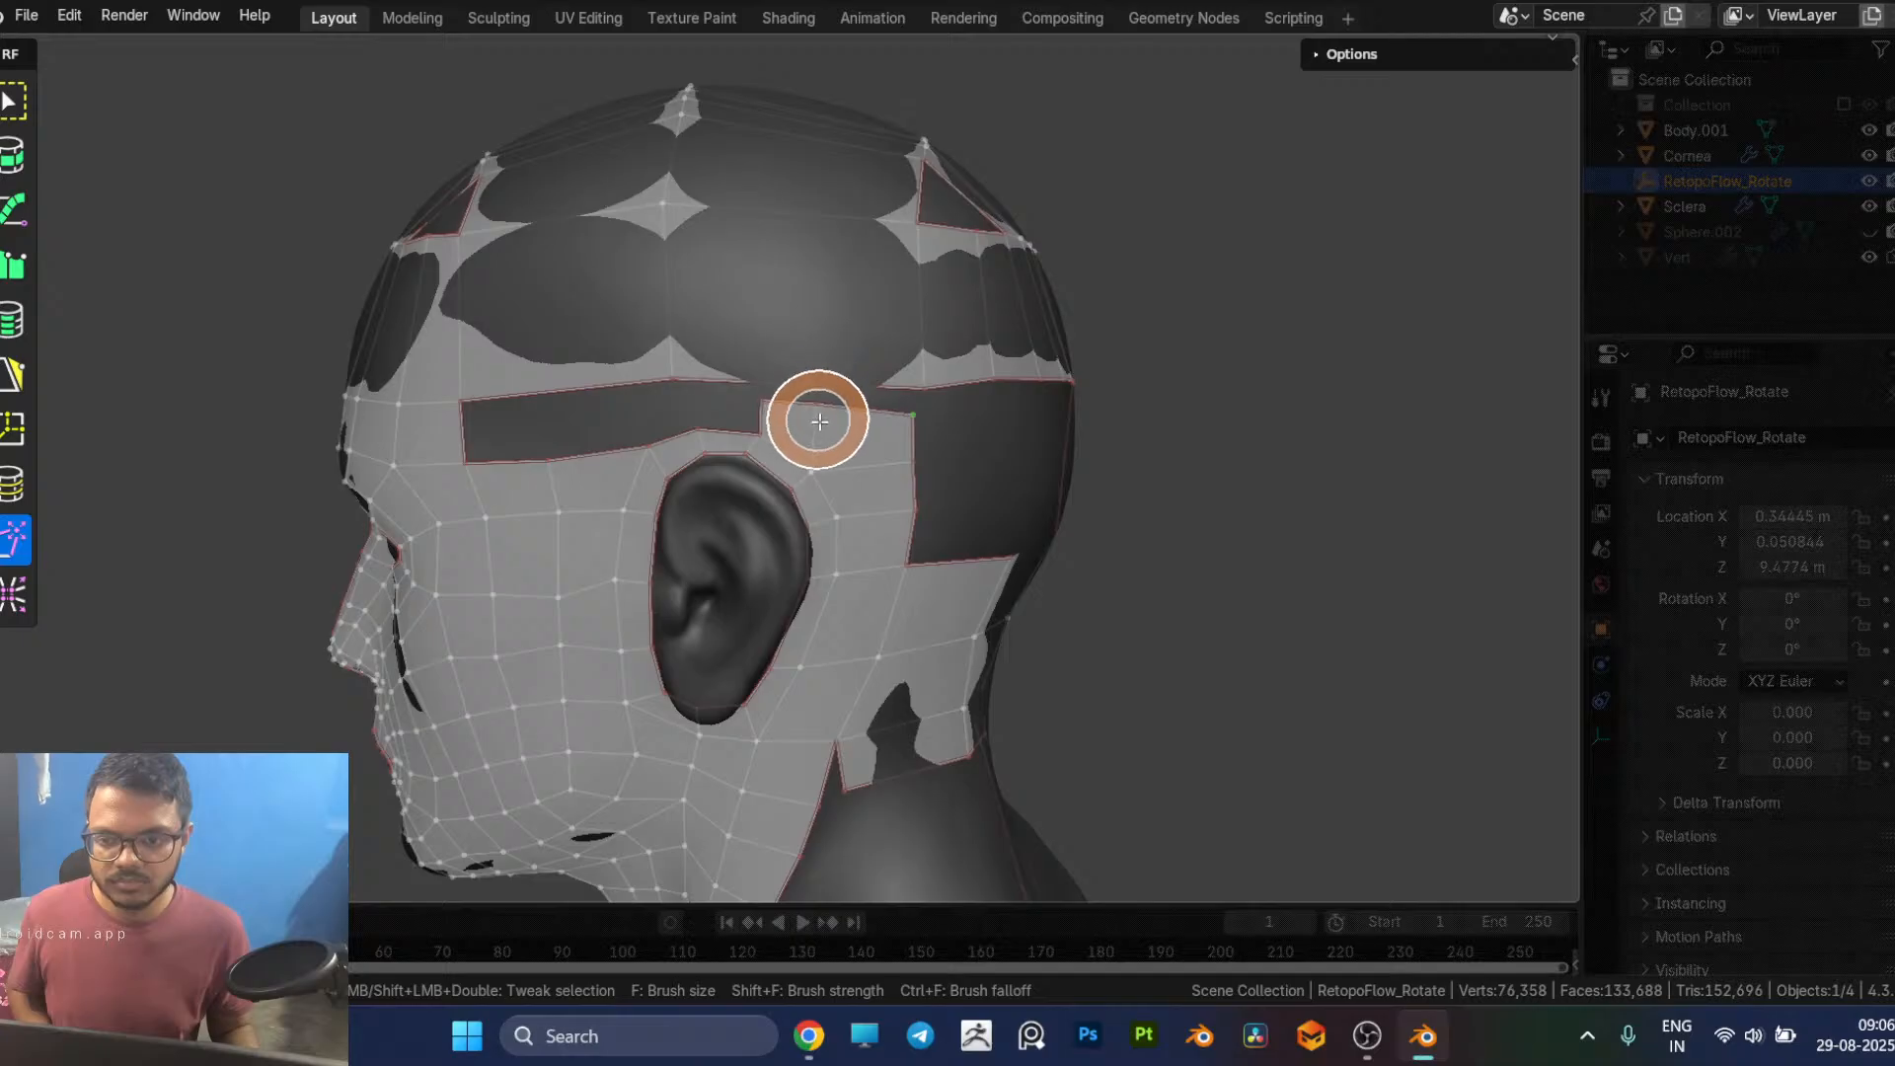
{"action": "key", "text": "5"}
{"action": "mouse_move", "coordinate": [637, 346]}
{"action": "middle_mouse_down"}
{"action": "mouse_move", "coordinate": [688, 347]}
{"action": "mouse_move", "coordinate": [656, 389]}
{"action": "mouse_move", "coordinate": [655, 435]}
{"action": "mouse_move", "coordinate": [727, 369]}
{"action": "mouse_move", "coordinate": [696, 336]}
{"action": "mouse_move", "coordinate": [714, 365]}
{"action": "mouse_move", "coordinate": [697, 363]}
{"action": "mouse_move", "coordinate": [752, 387]}
{"action": "mouse_move", "coordinate": [865, 382]}
{"action": "middle_mouse_up"}
{"action": "scroll", "coordinate": [697, 366], "scroll_direction": "up", "scroll_amount": 2}
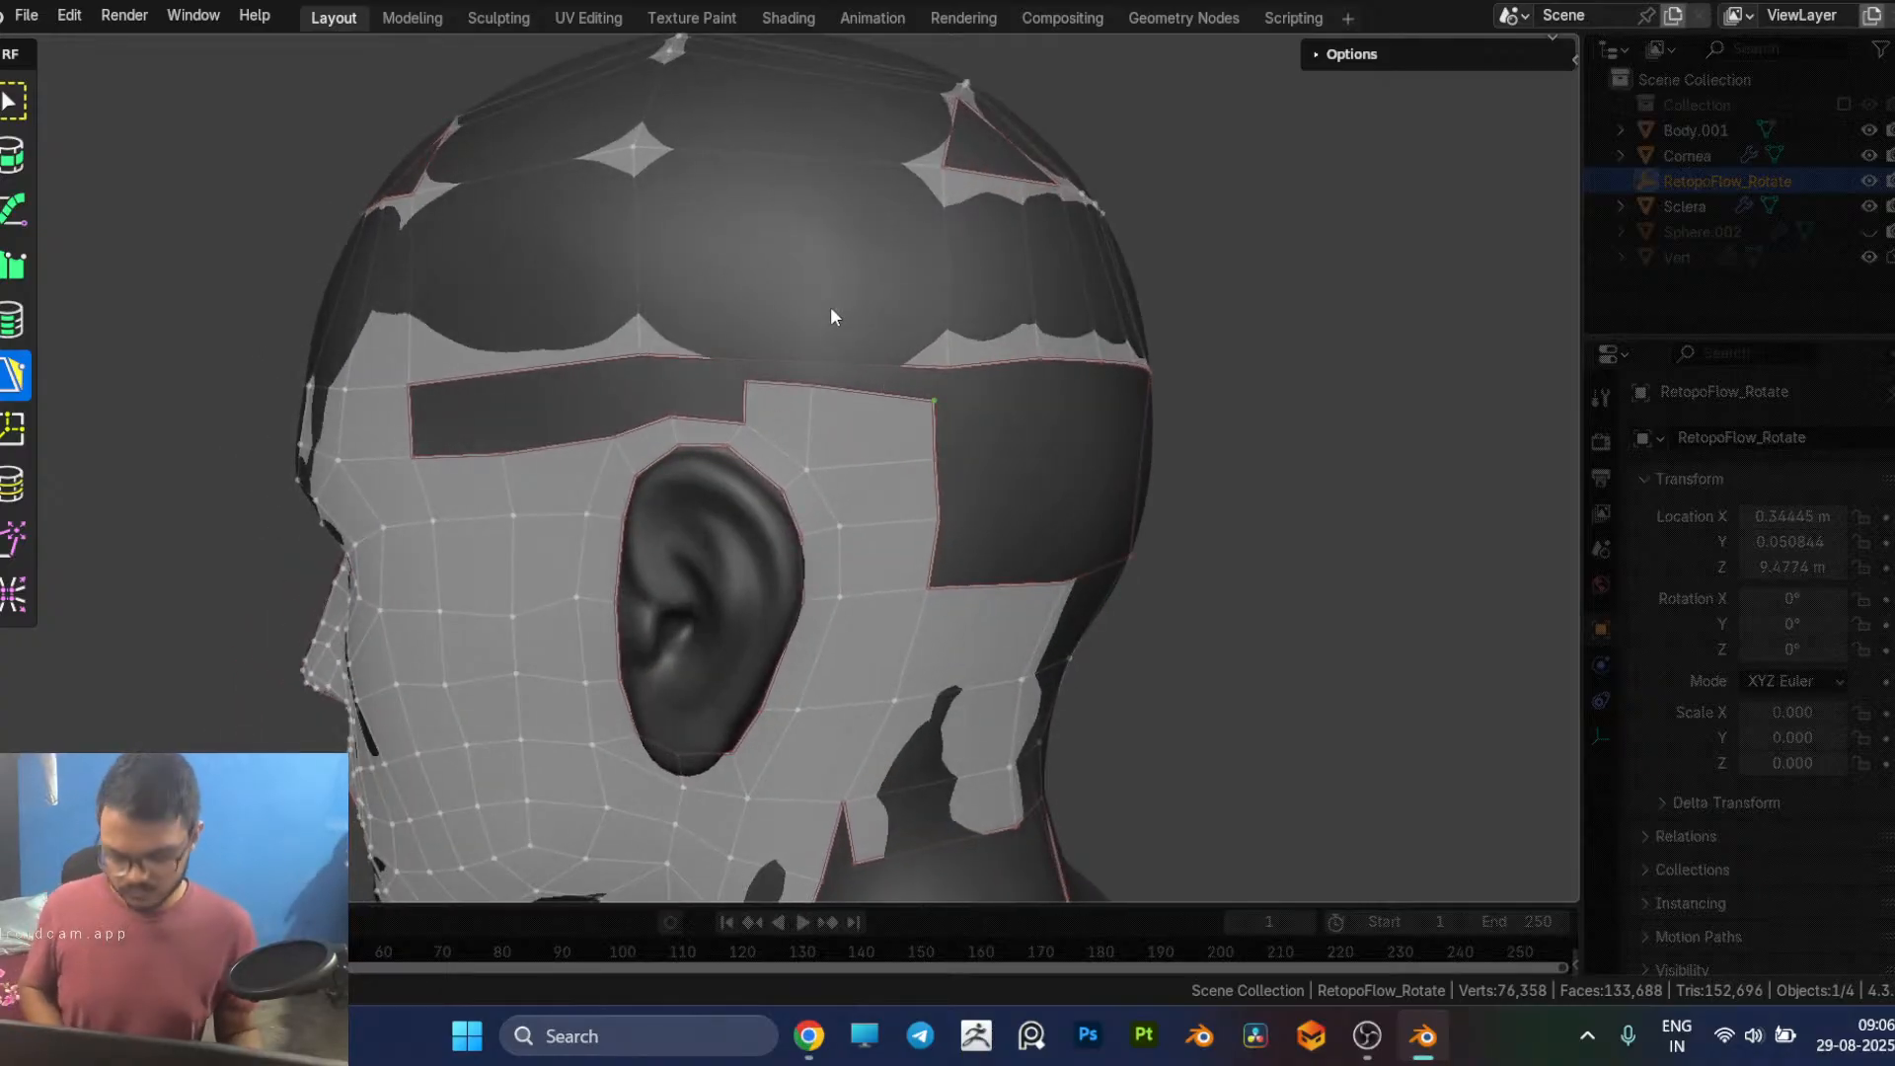
{"action": "key", "text": "7"}
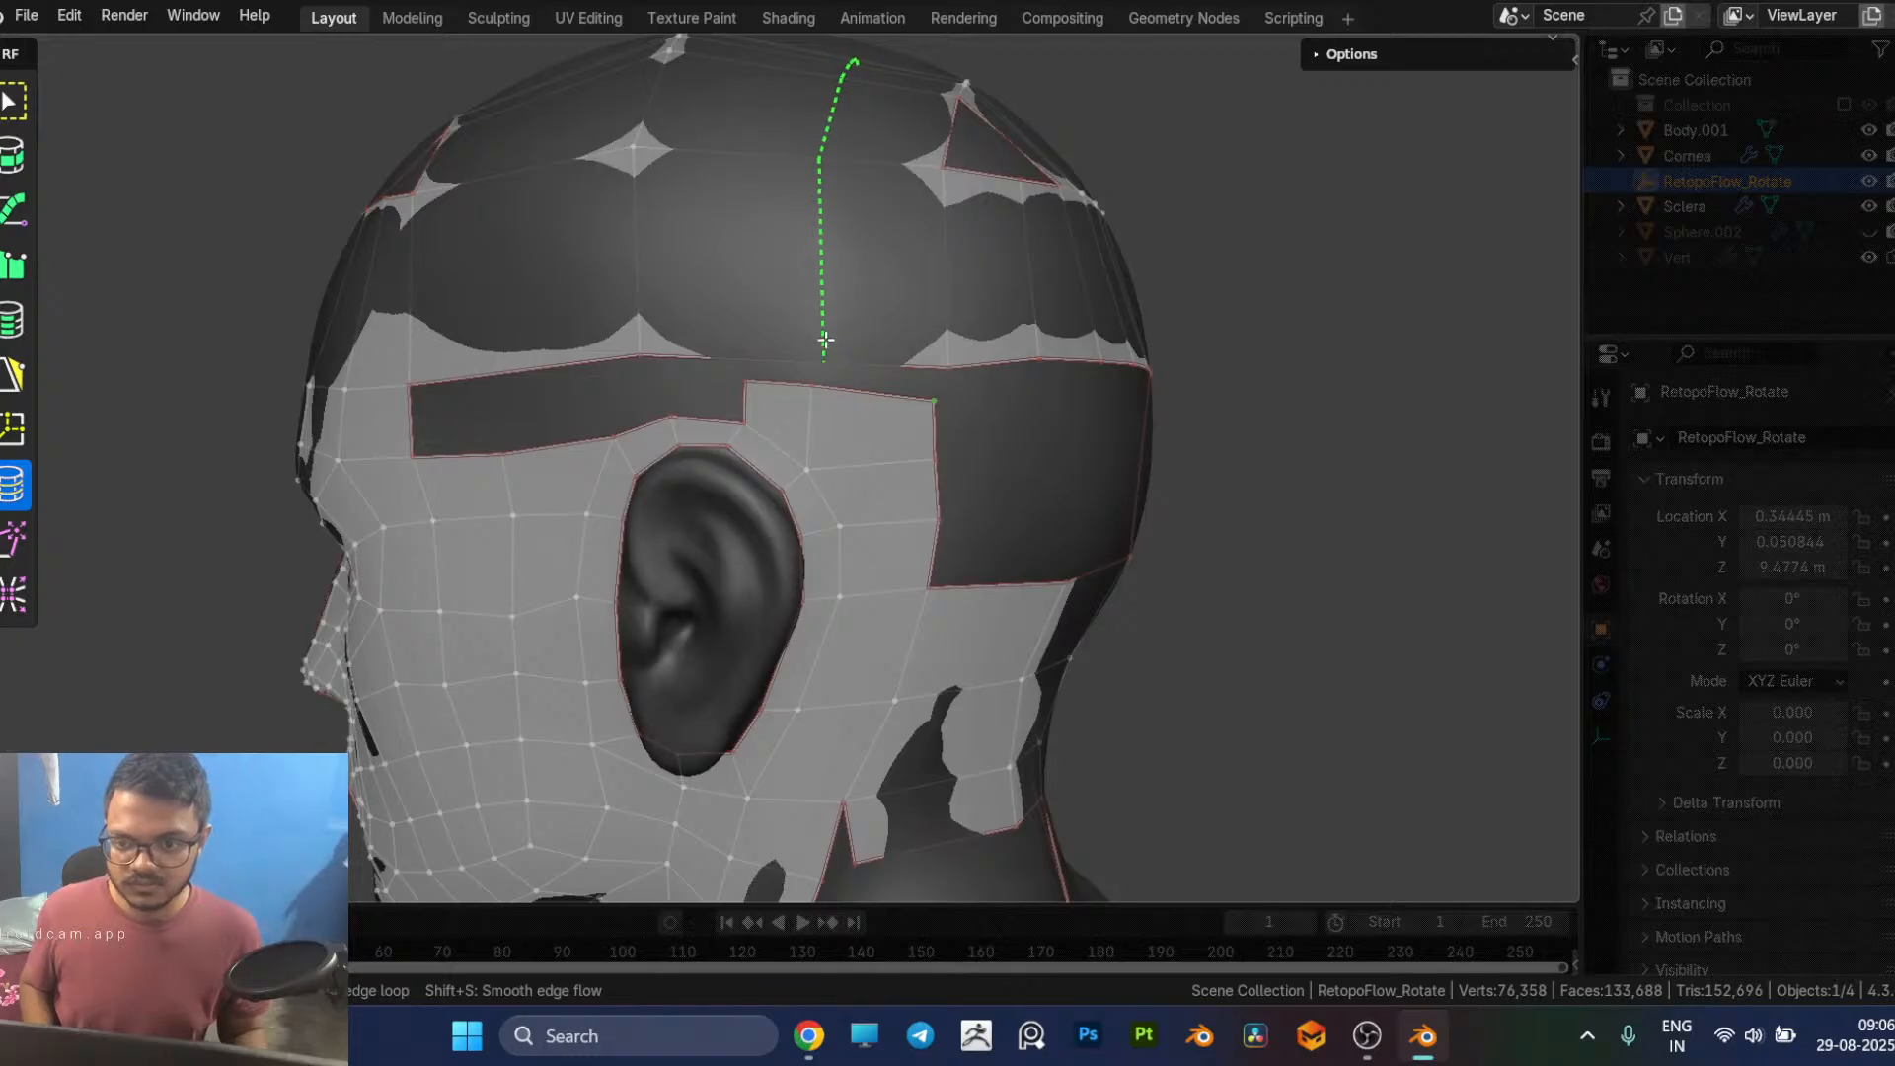
{"action": "key", "text": "5"}
{"action": "key", "text": "7"}
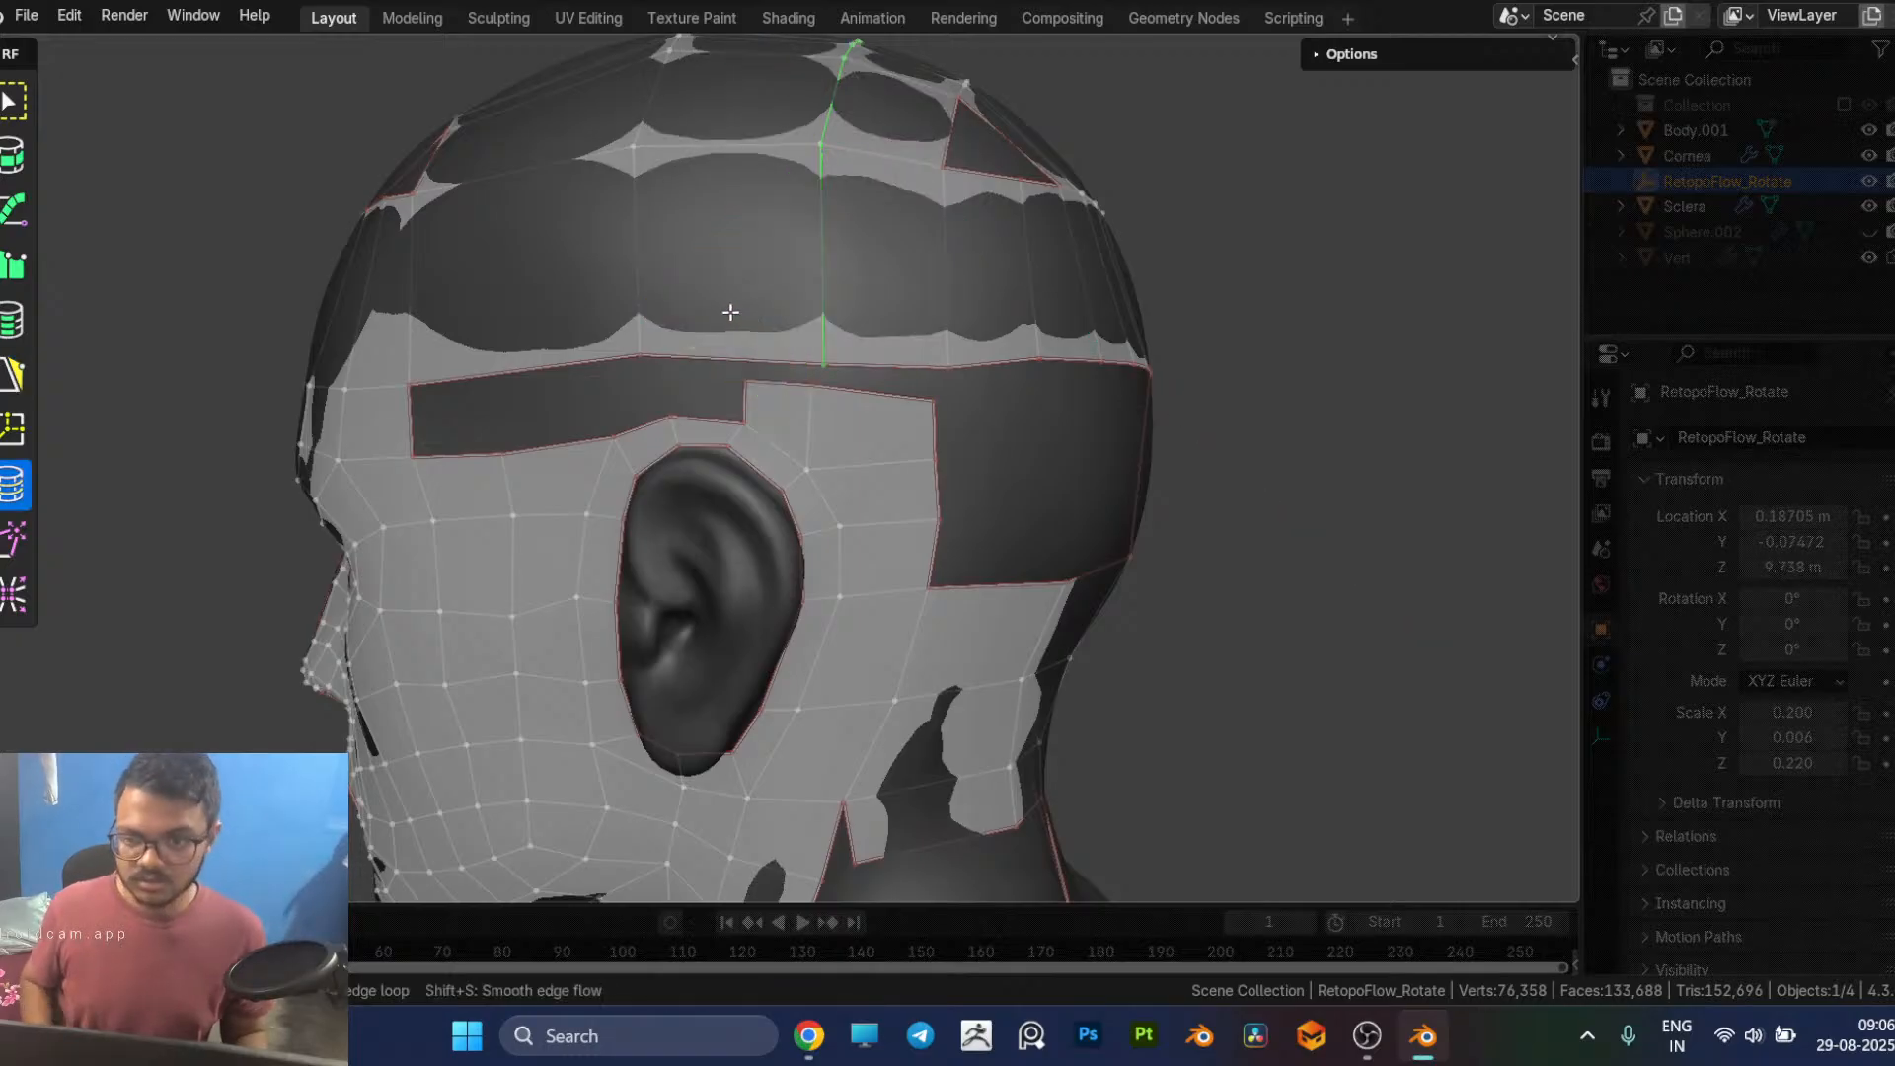
{"action": "key", "text": "5"}
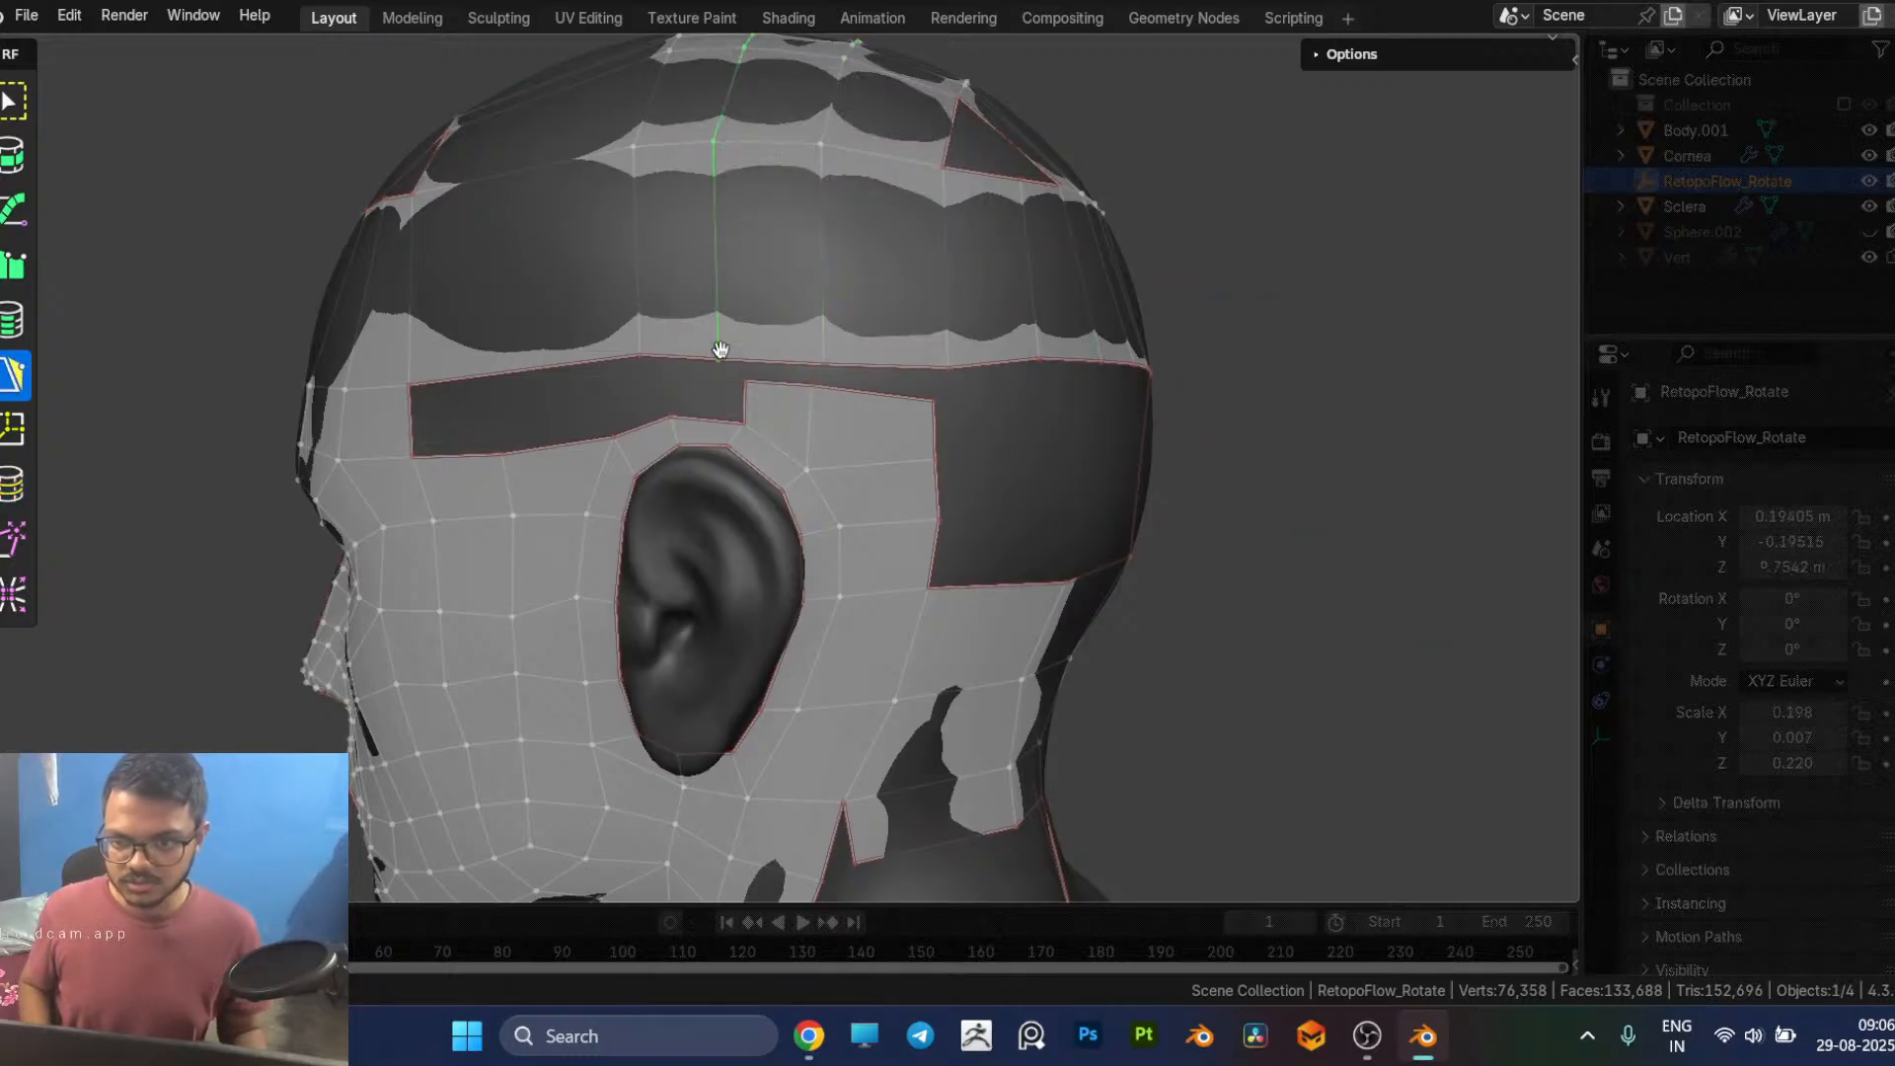
Step: Merge the three top vertices of the mesh above and behind the ear onto the cap's lower border
{"action": "middle_click_drag", "start_coordinate": [726, 353], "coordinate": [778, 385]}
{"action": "left_click_drag", "start_coordinate": [762, 381], "coordinate": [839, 368]}
{"action": "middle_click_drag", "start_coordinate": [905, 385], "coordinate": [890, 399]}
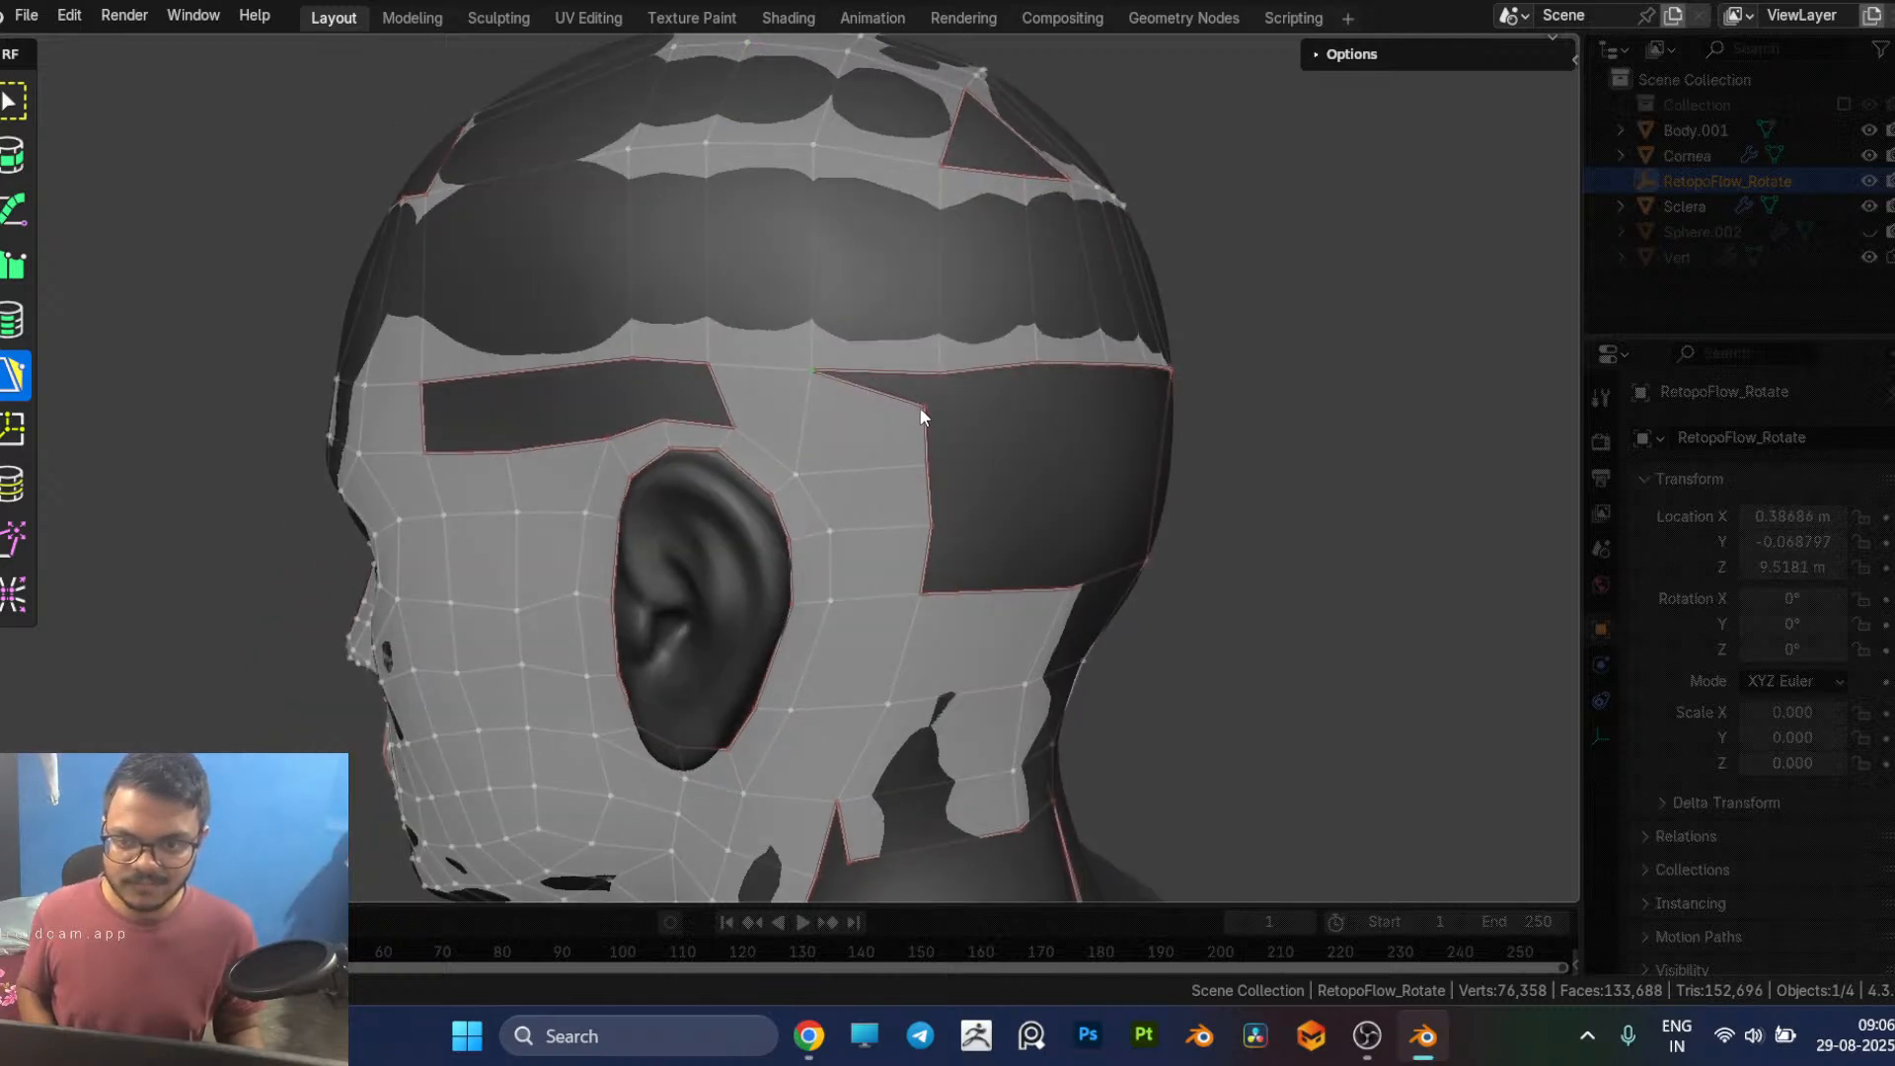
{"action": "left_click_drag", "start_coordinate": [925, 405], "coordinate": [940, 373]}
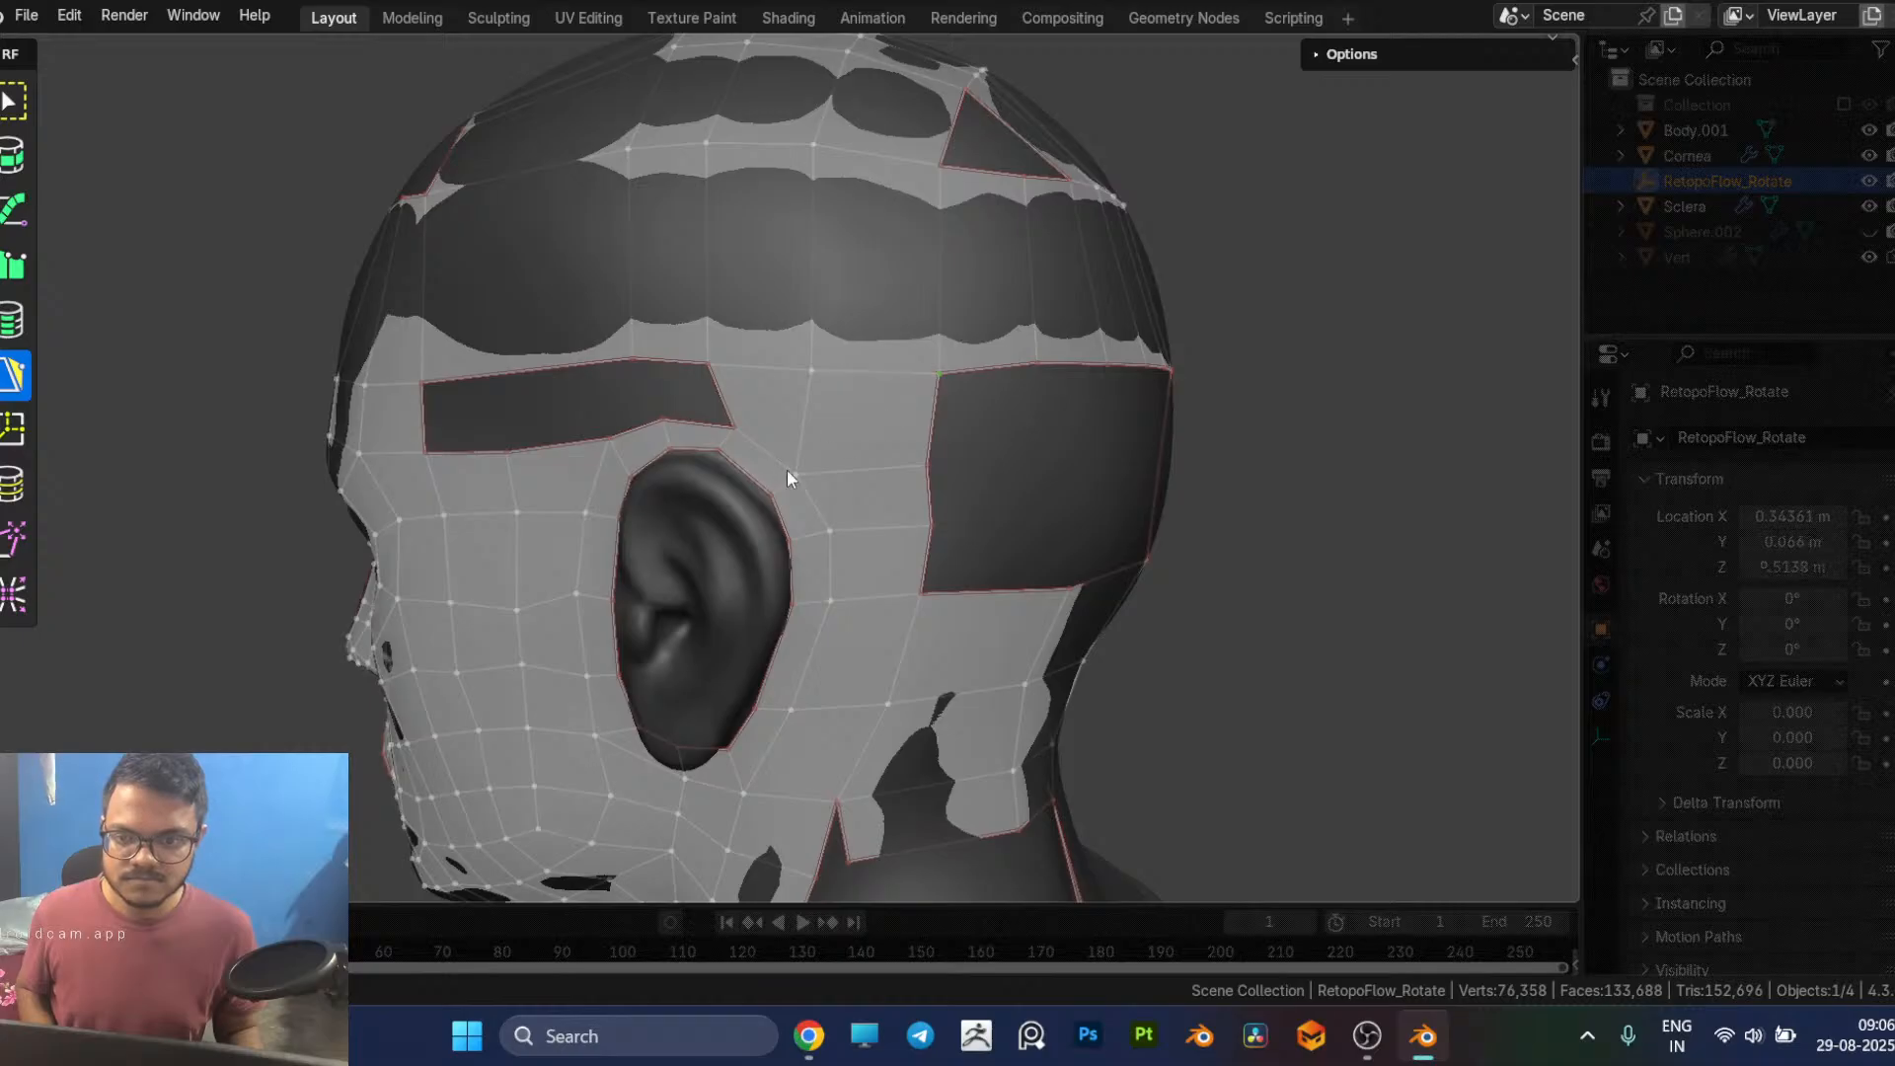
Step: Insert two vertical edge loops through the cap above the open gap between the temple and the ear
{"action": "middle_click_drag", "start_coordinate": [711, 448], "coordinate": [745, 442]}
{"action": "left_click", "coordinate": [710, 426]}
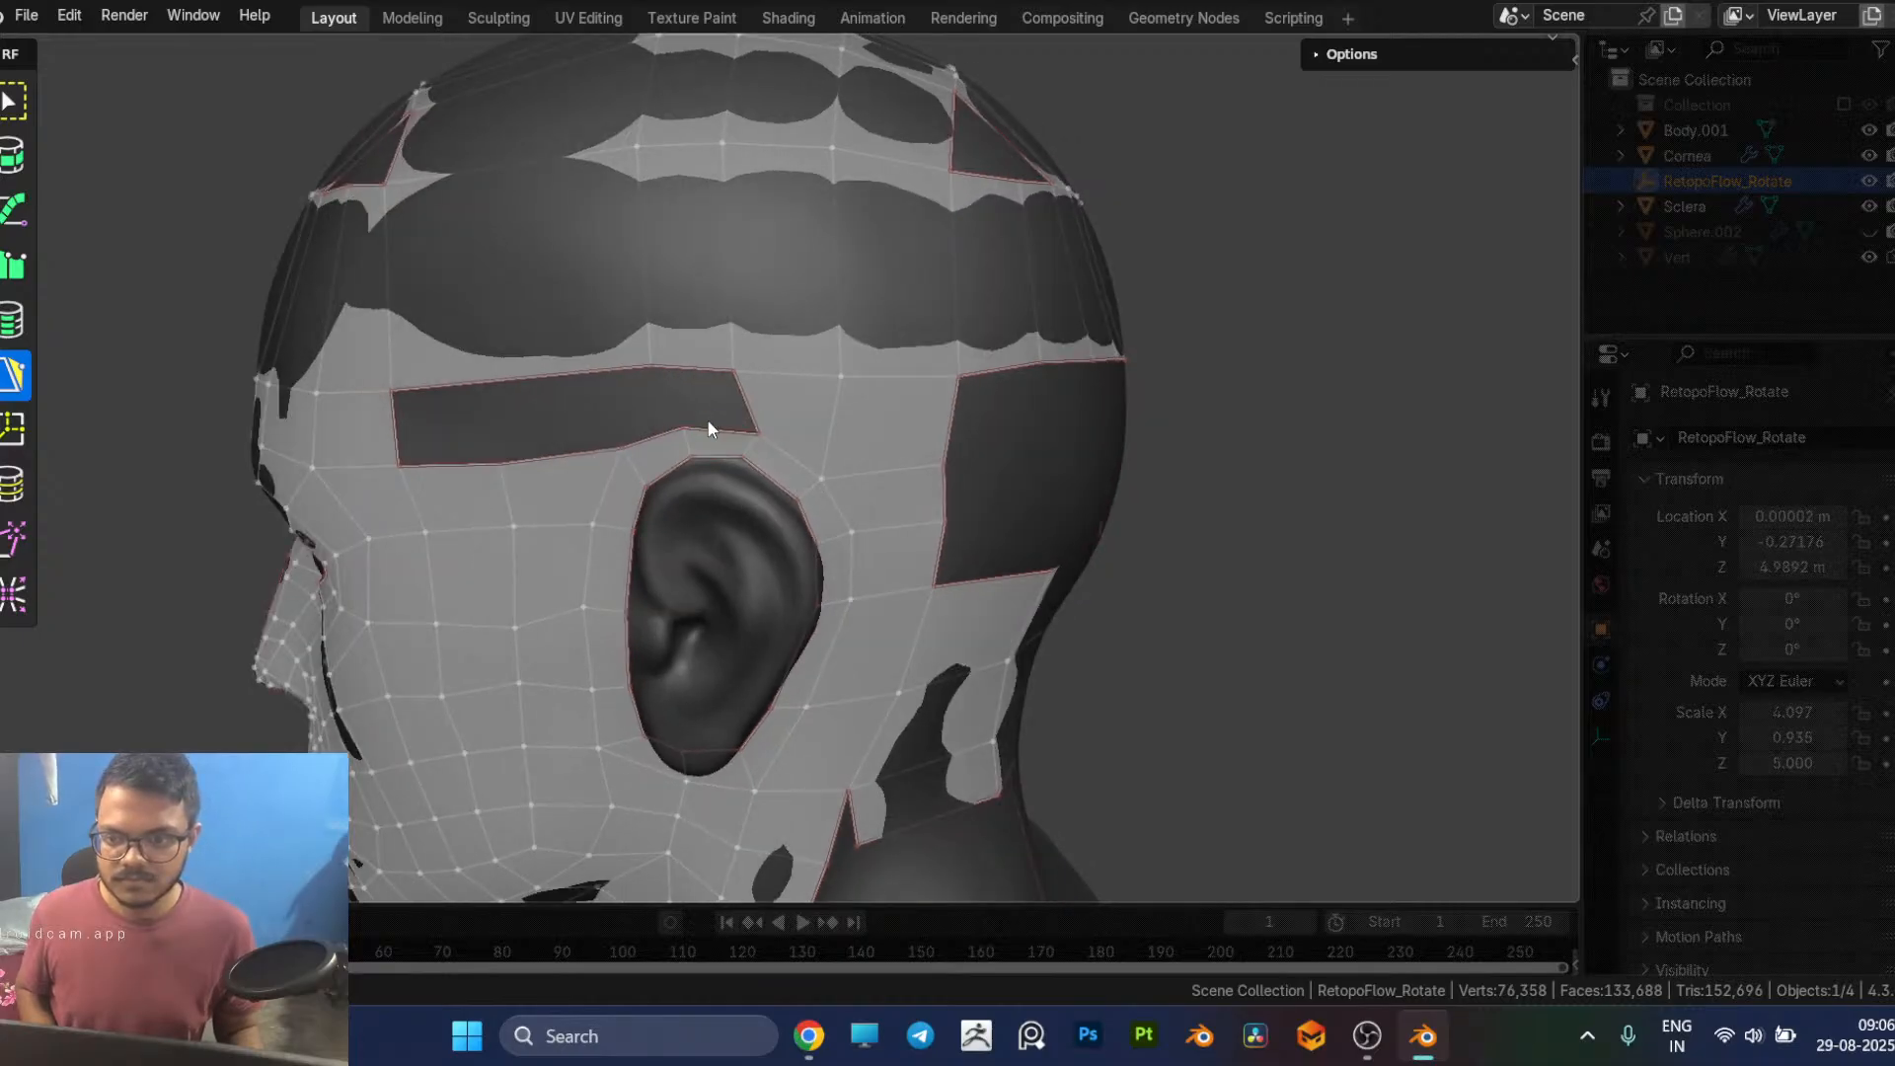
{"action": "left_click", "coordinate": [732, 374]}
{"action": "middle_click_drag", "start_coordinate": [733, 377], "coordinate": [705, 414]}
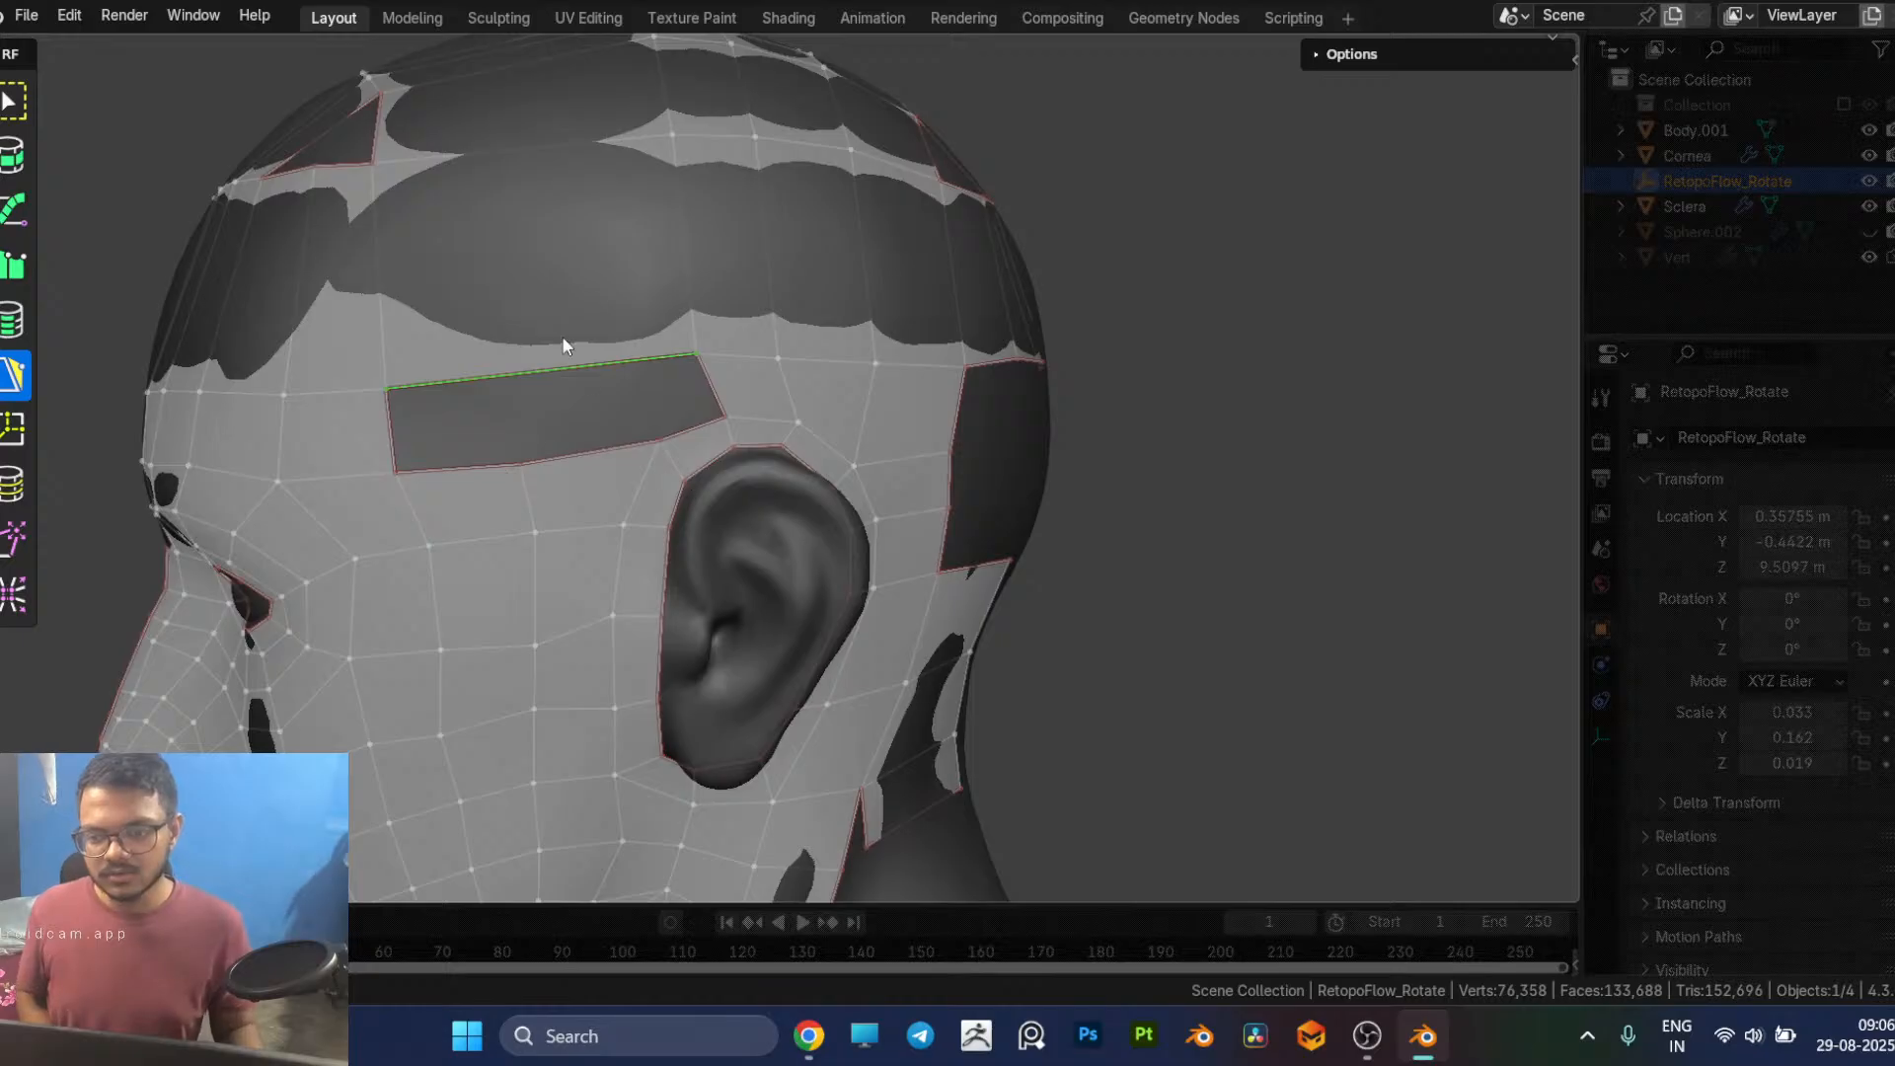
{"action": "key", "text": "7"}
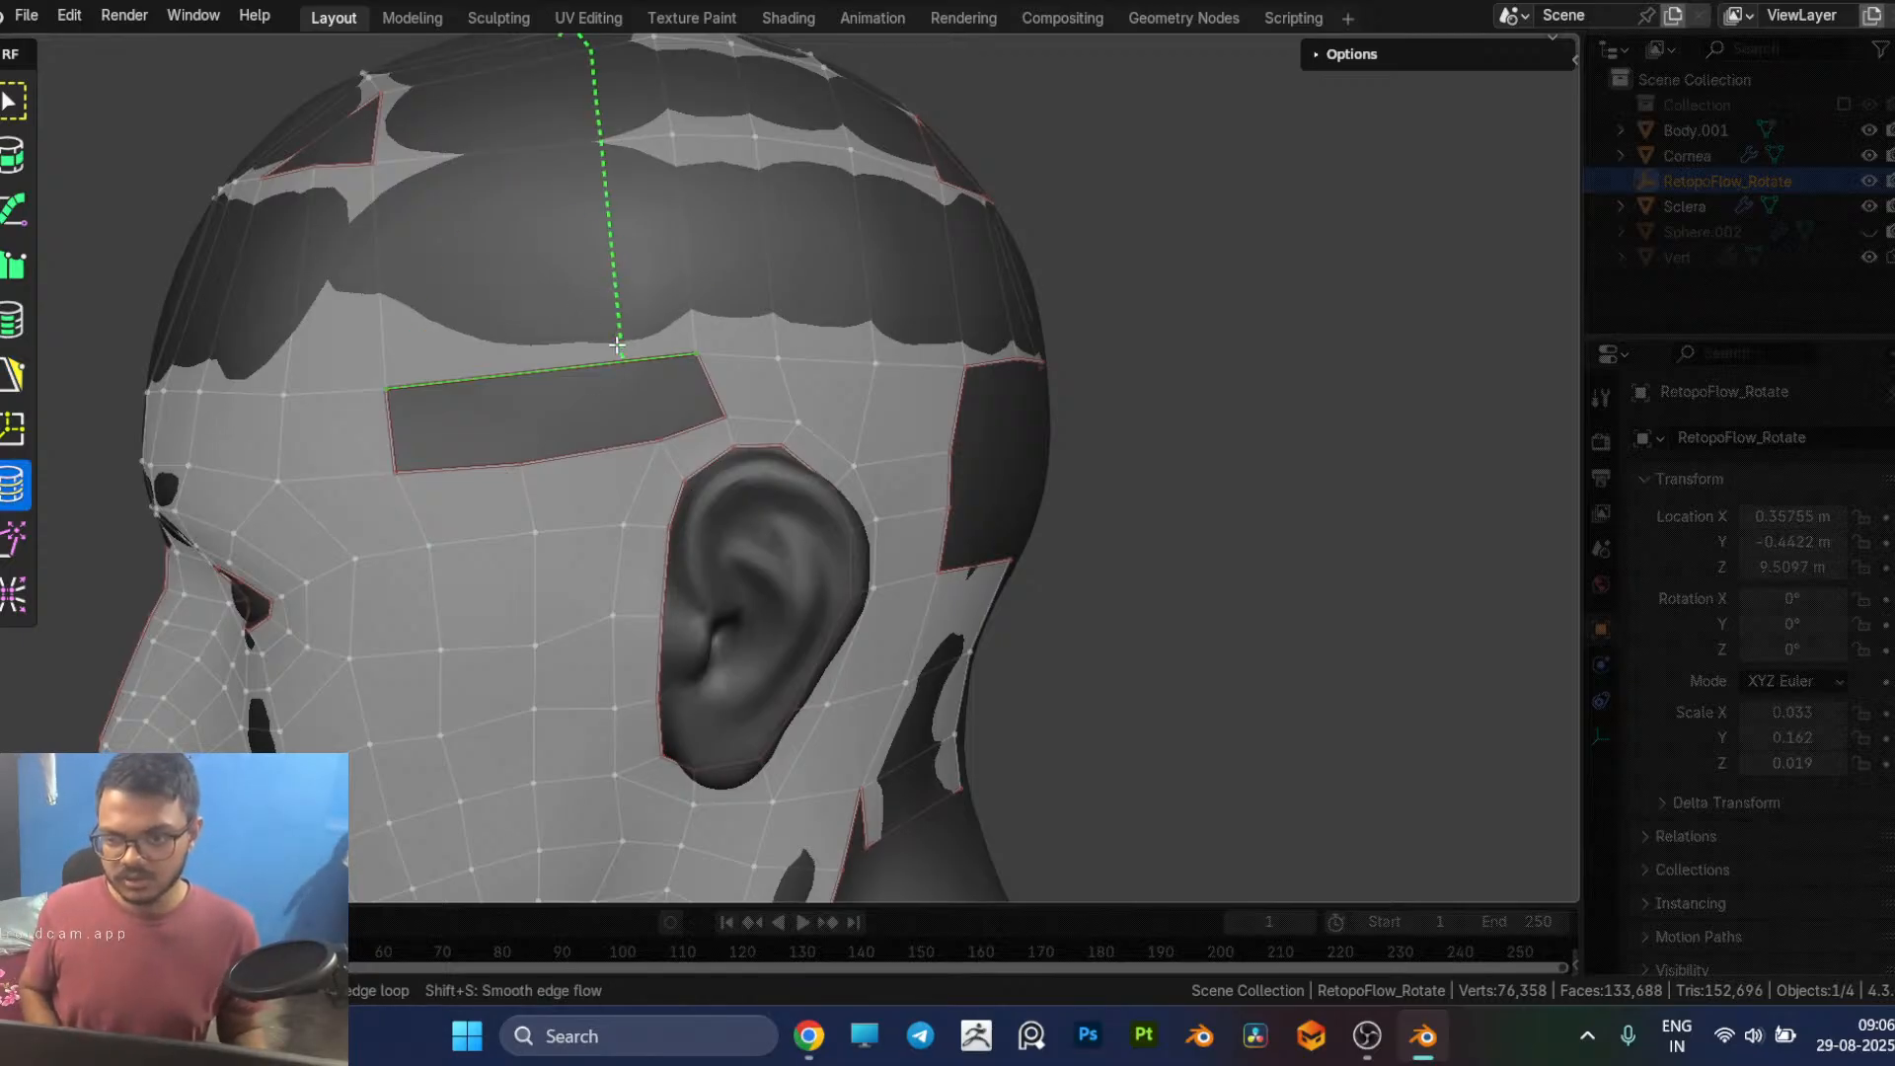
{"action": "left_click", "coordinate": [601, 348]}
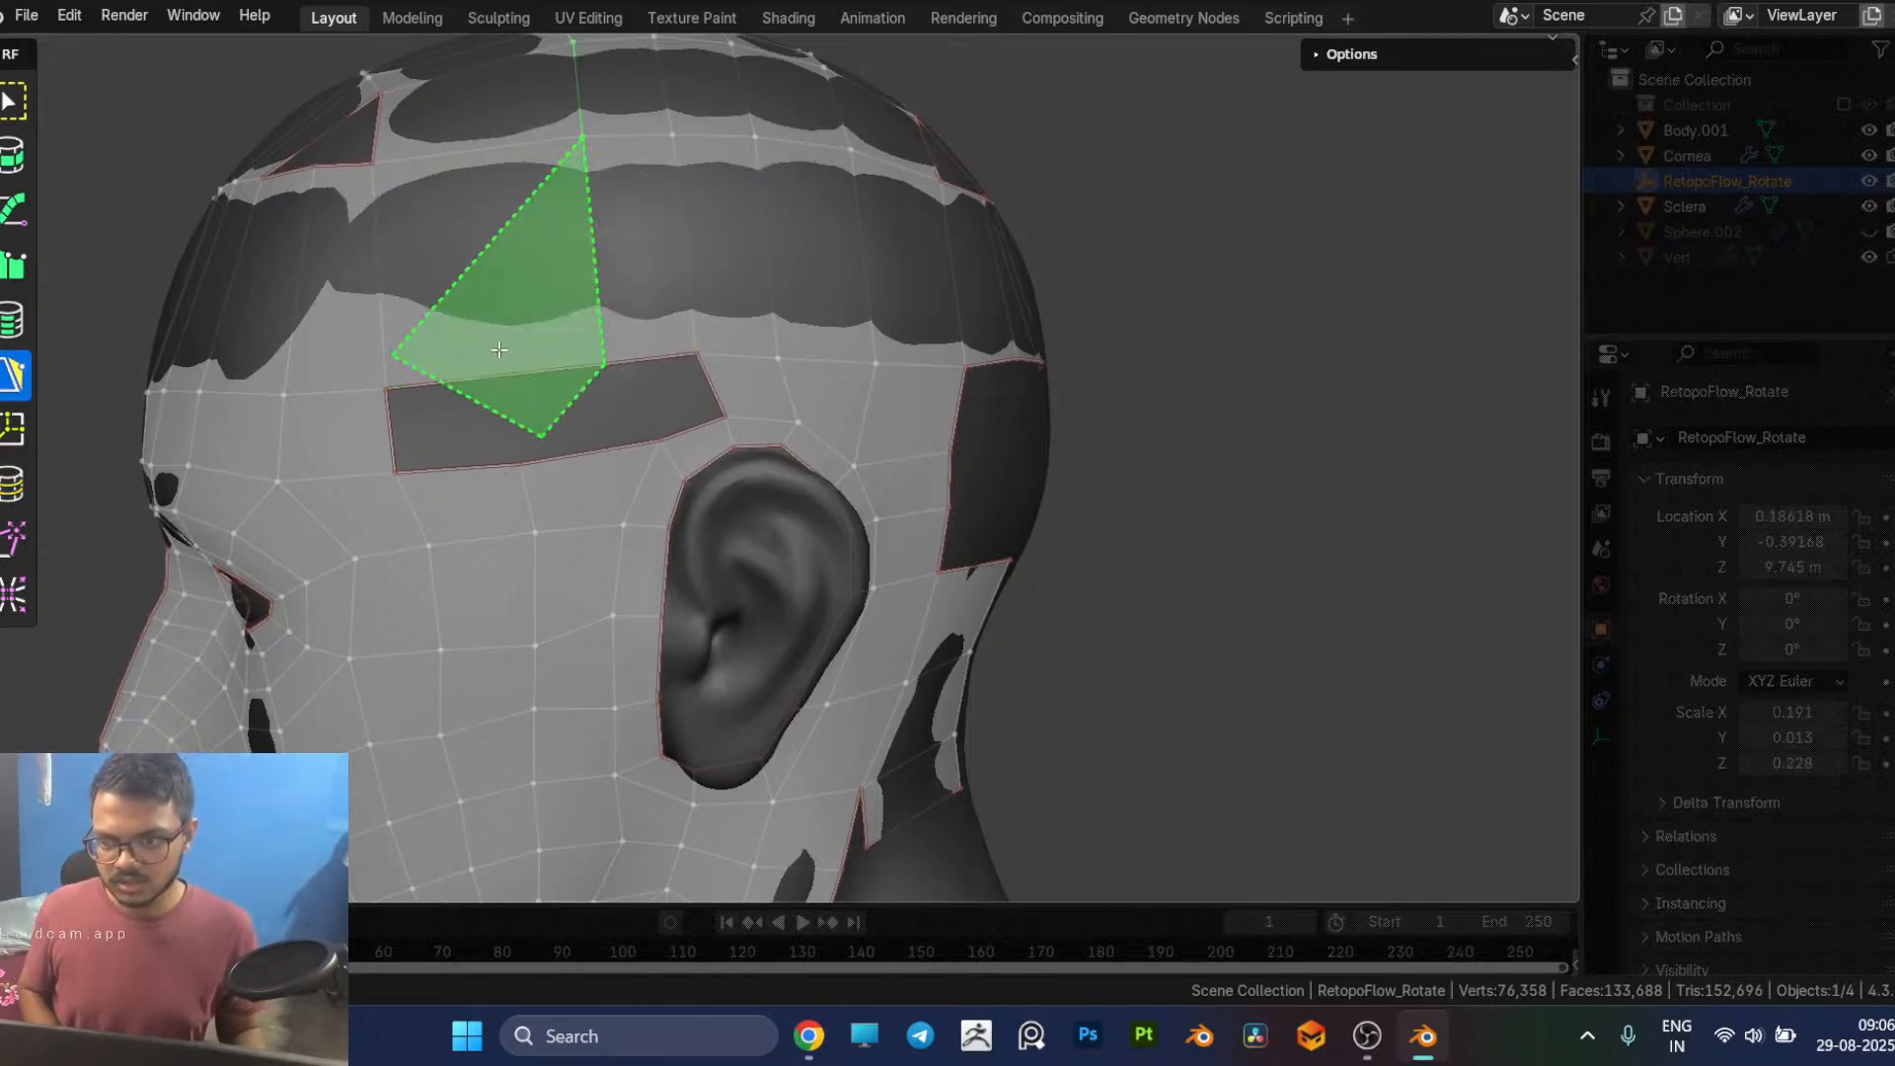
{"action": "key", "text": "ctrl+r"}
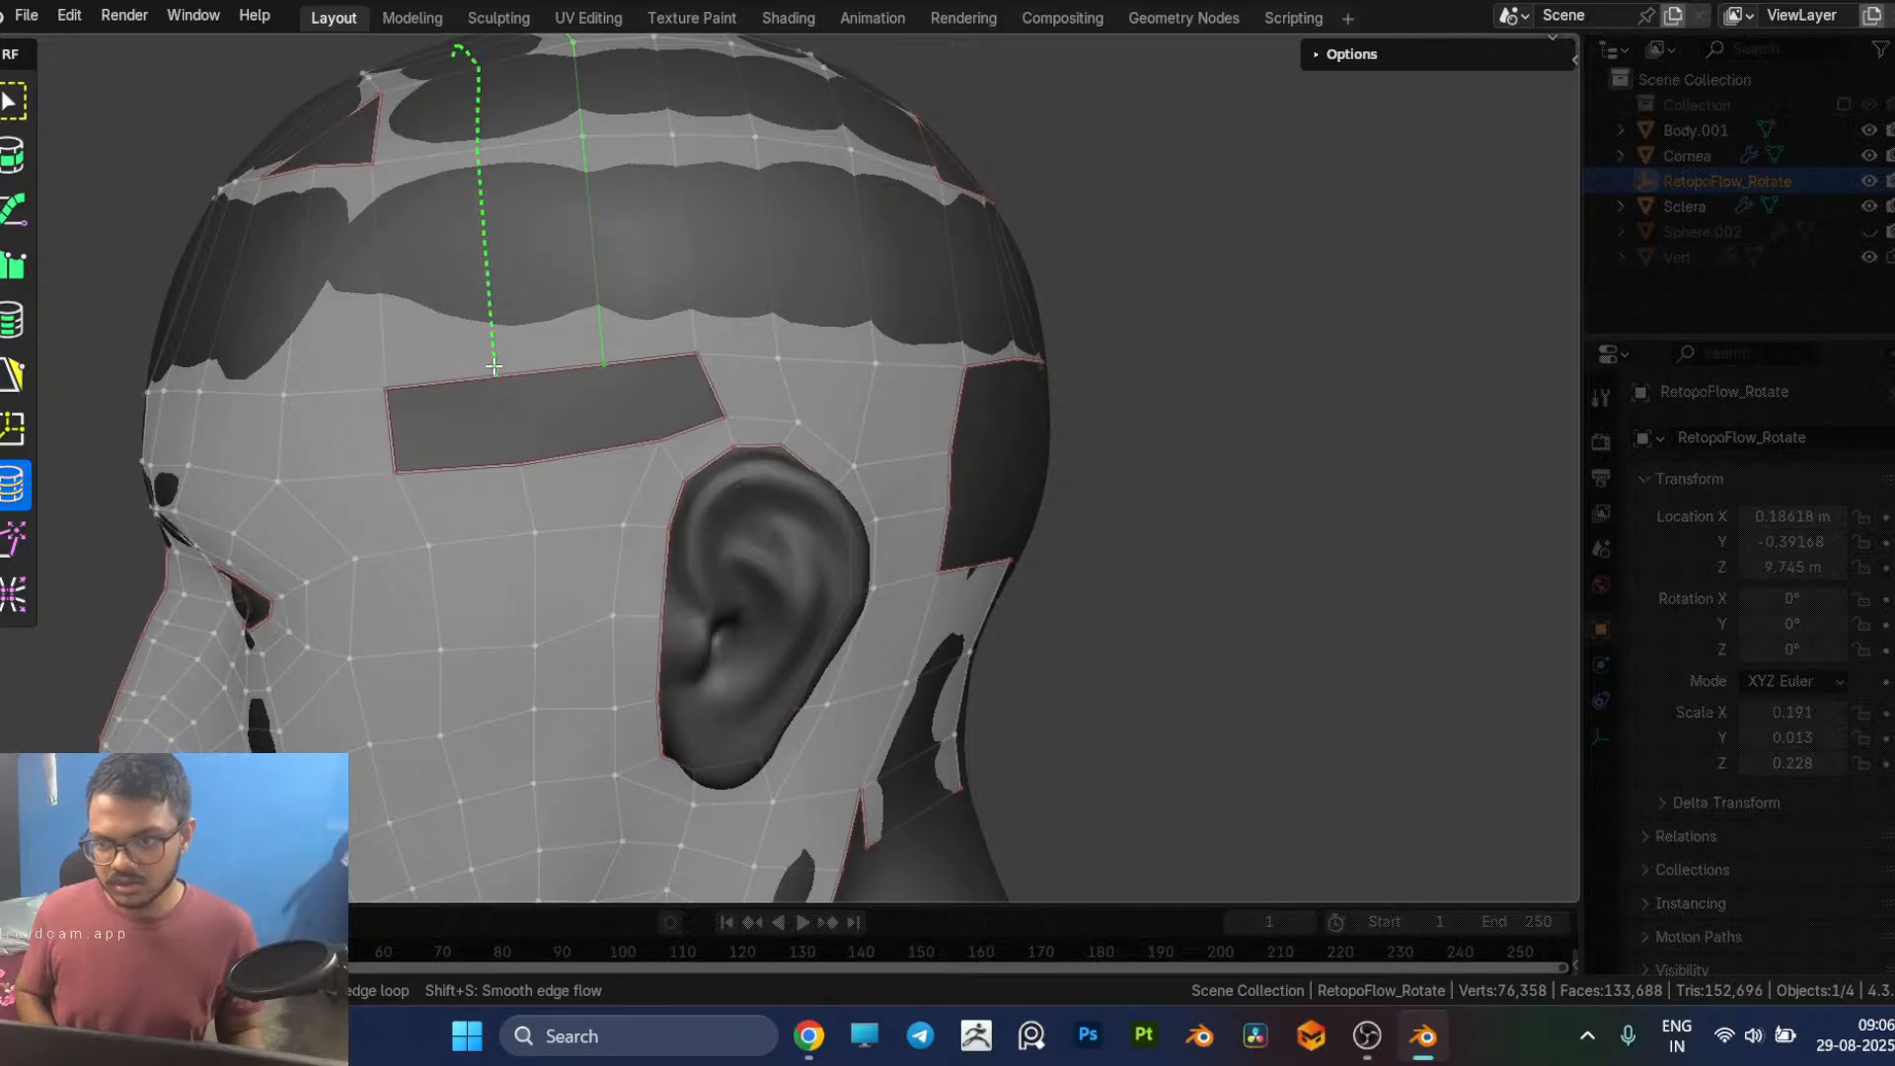
{"action": "left_click", "coordinate": [494, 366]}
Step: Close the gap between the temple and the top of the ear with three quads
{"action": "left_click", "coordinate": [520, 461]}
{"action": "left_click", "coordinate": [556, 378]}
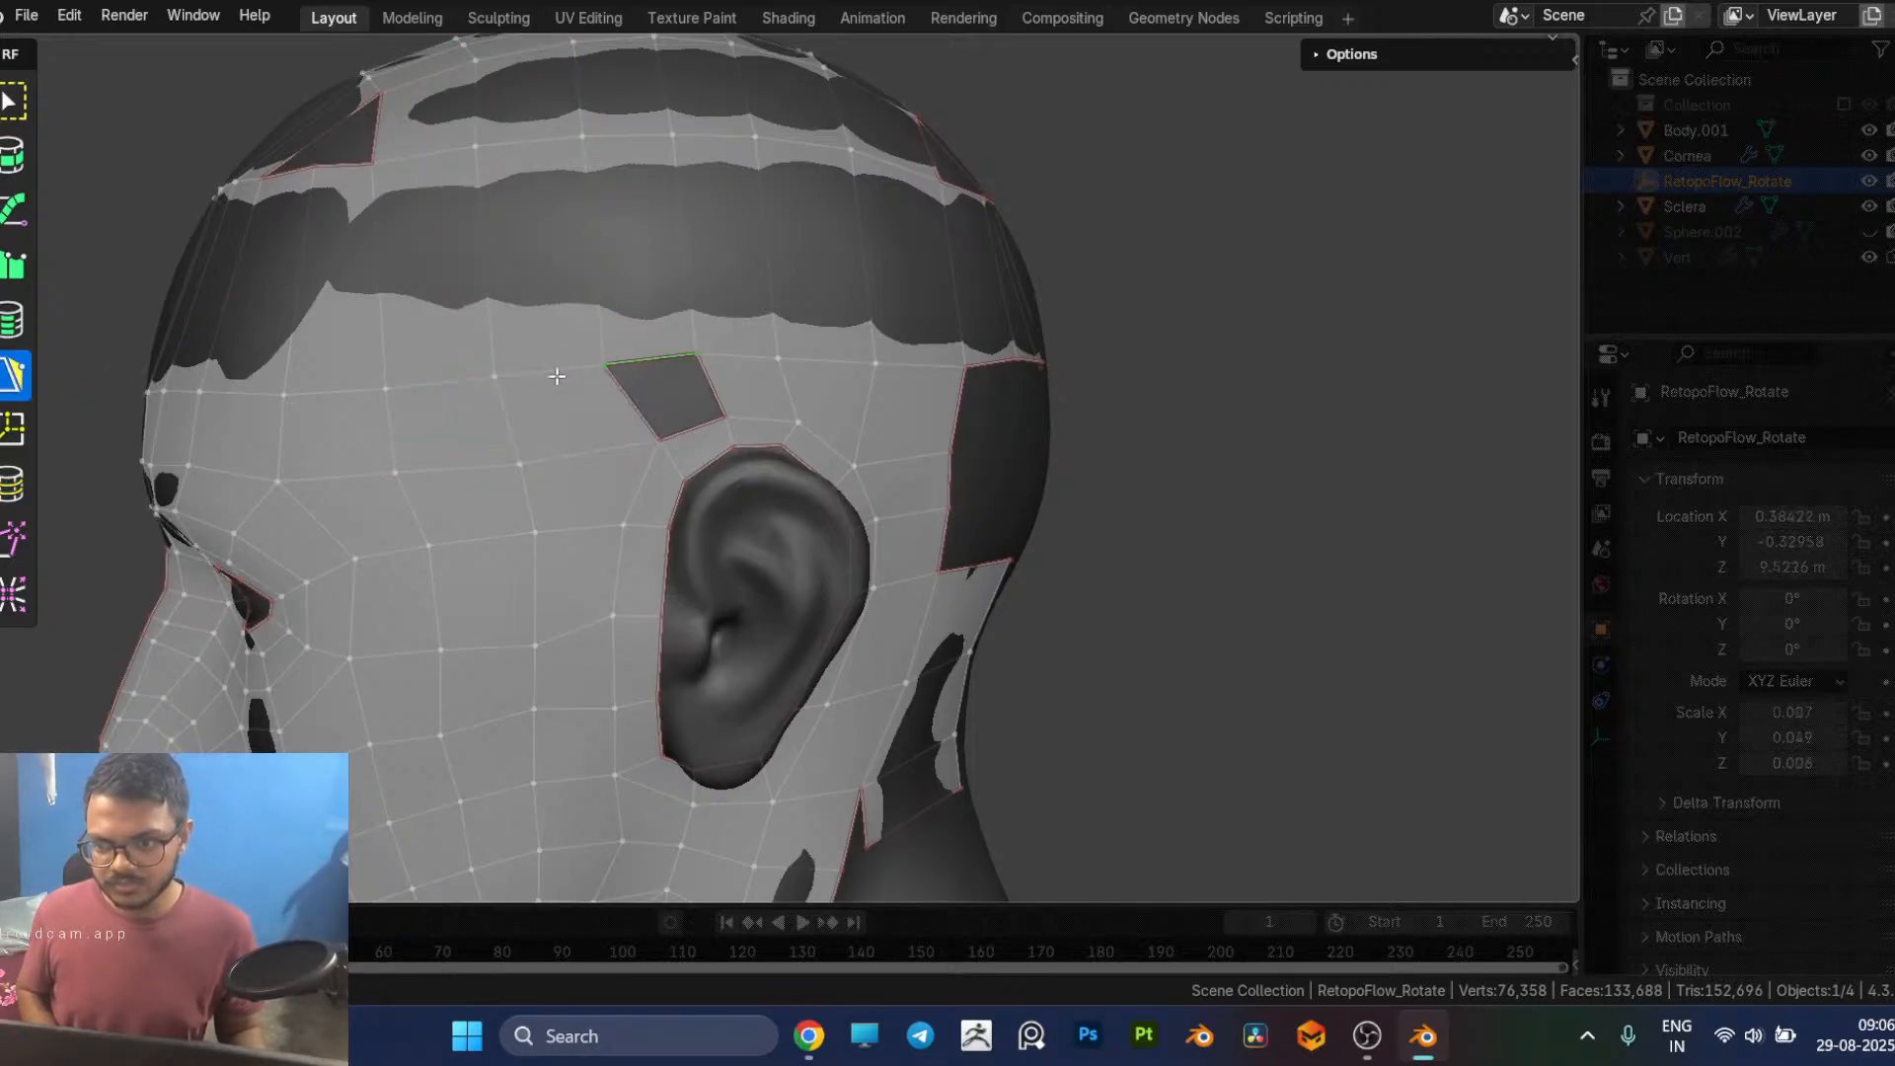
{"action": "left_click", "coordinate": [696, 419]}
Step: Fill the triangular hole at the front of the cap above the forehead
{"action": "scroll", "coordinate": [907, 475], "scroll_direction": "down", "scroll_amount": 4}
{"action": "middle_click_drag", "start_coordinate": [1218, 554], "coordinate": [598, 487]}
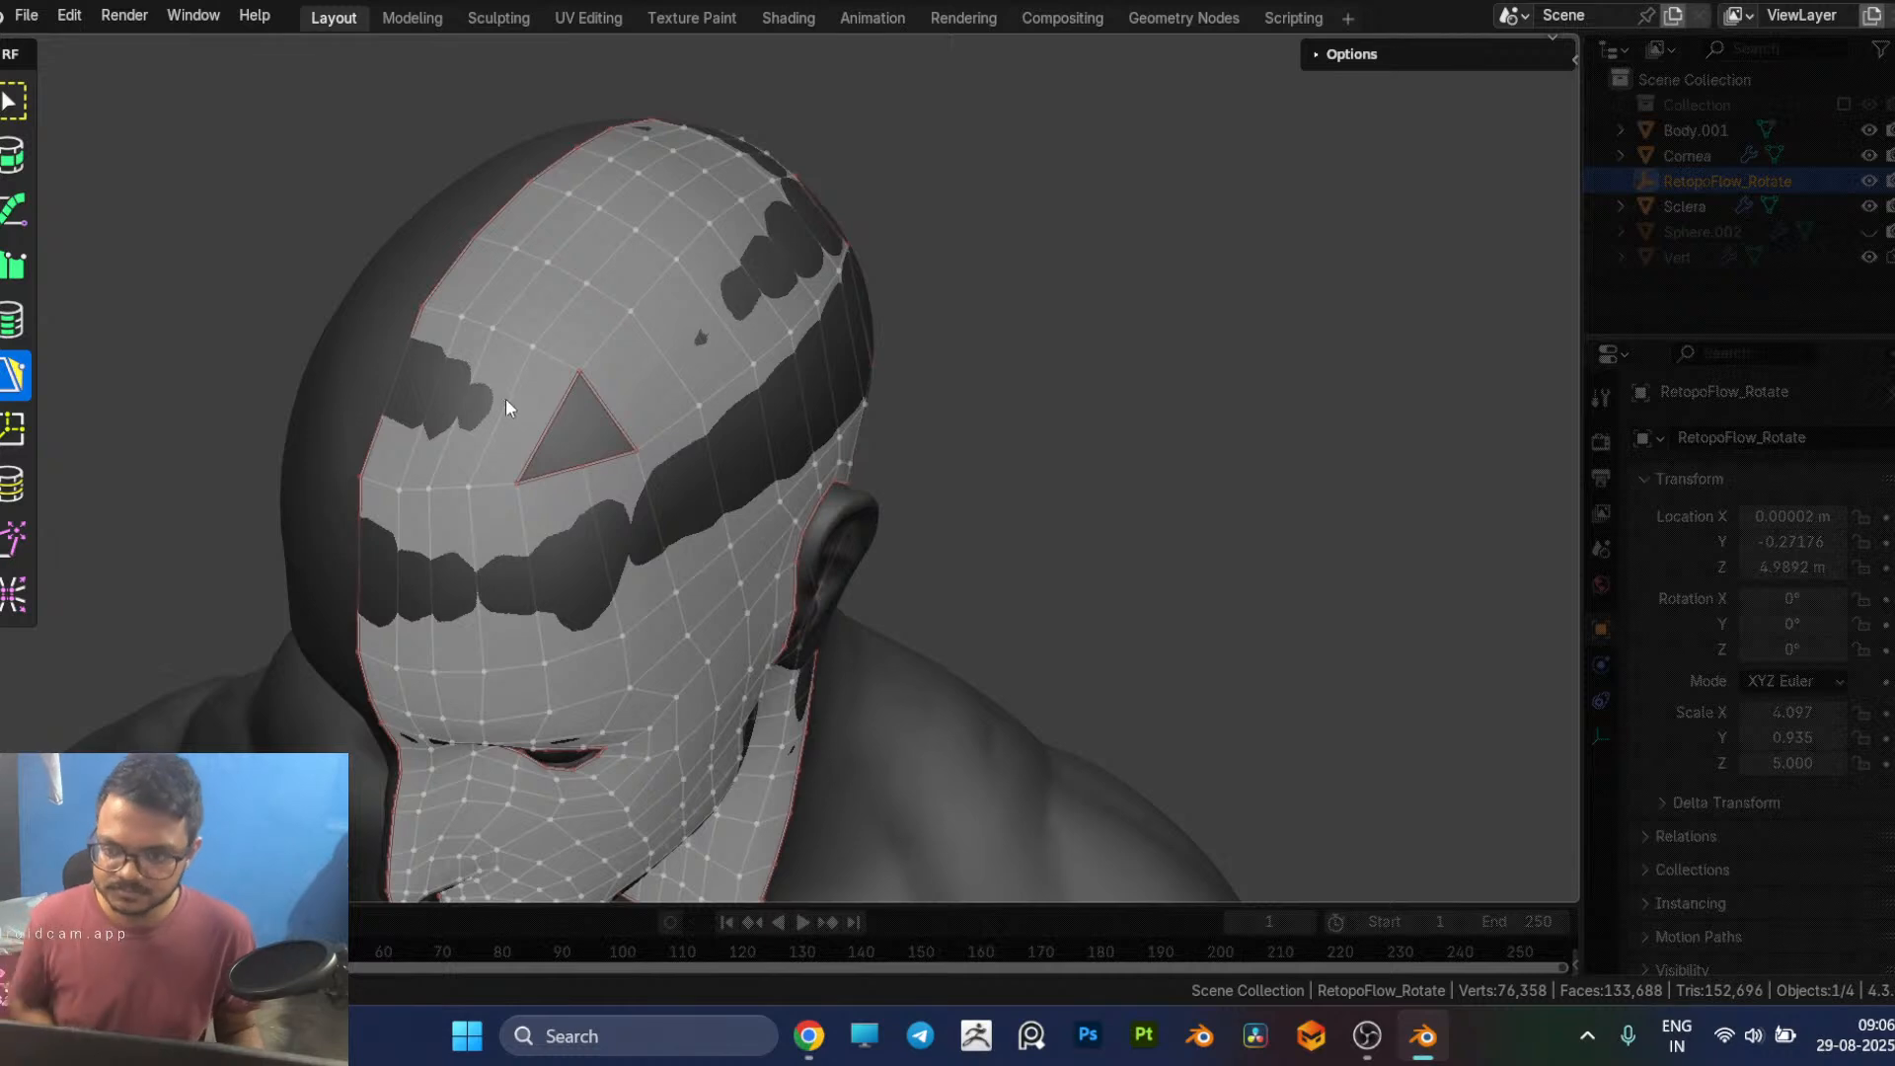
{"action": "left_click", "coordinate": [584, 425]}
{"action": "left_click", "coordinate": [605, 415], "text": "ctrl"}
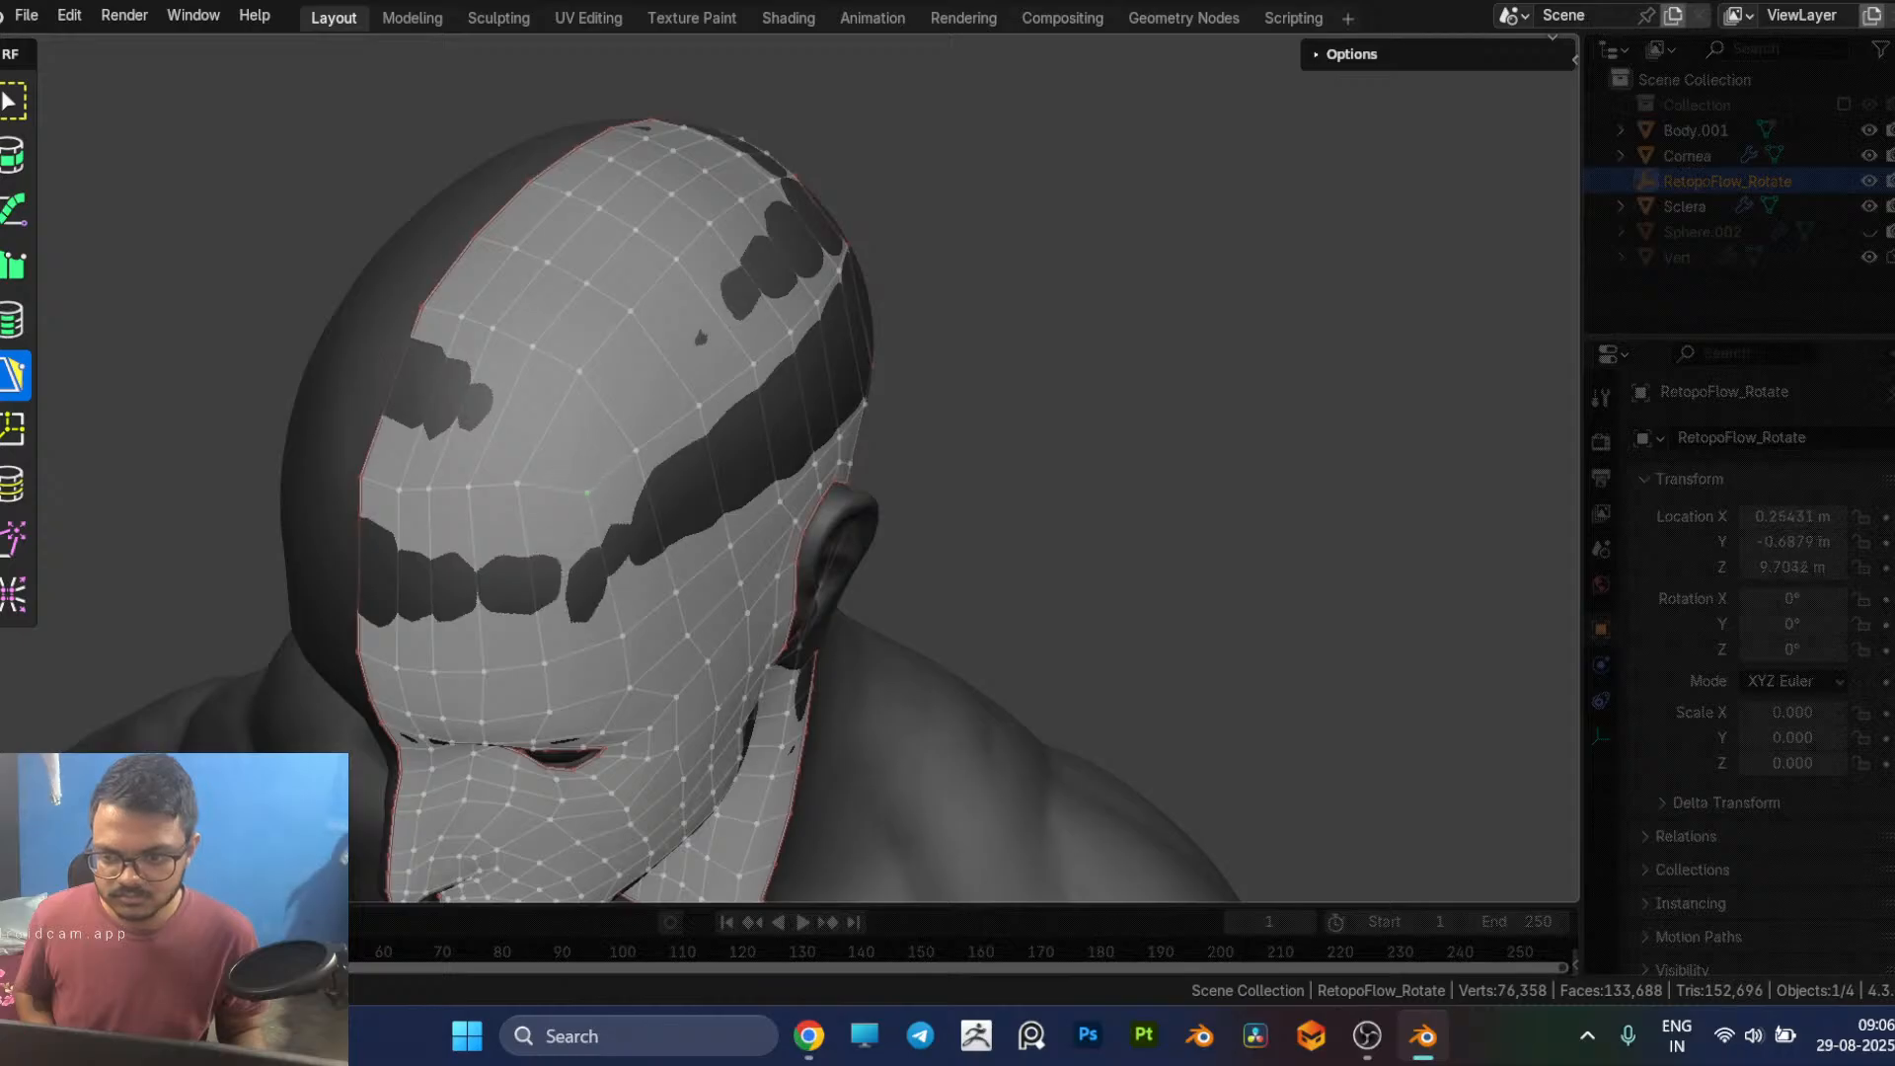
Step: Even out the topology around the filled front hole by moving its lower vertex and tweaking the surrounding vertices
{"action": "middle_click_drag", "start_coordinate": [589, 514], "coordinate": [612, 442]}
{"action": "left_click_drag", "start_coordinate": [608, 399], "coordinate": [605, 420]}
{"action": "middle_click_drag", "start_coordinate": [652, 451], "coordinate": [690, 446]}
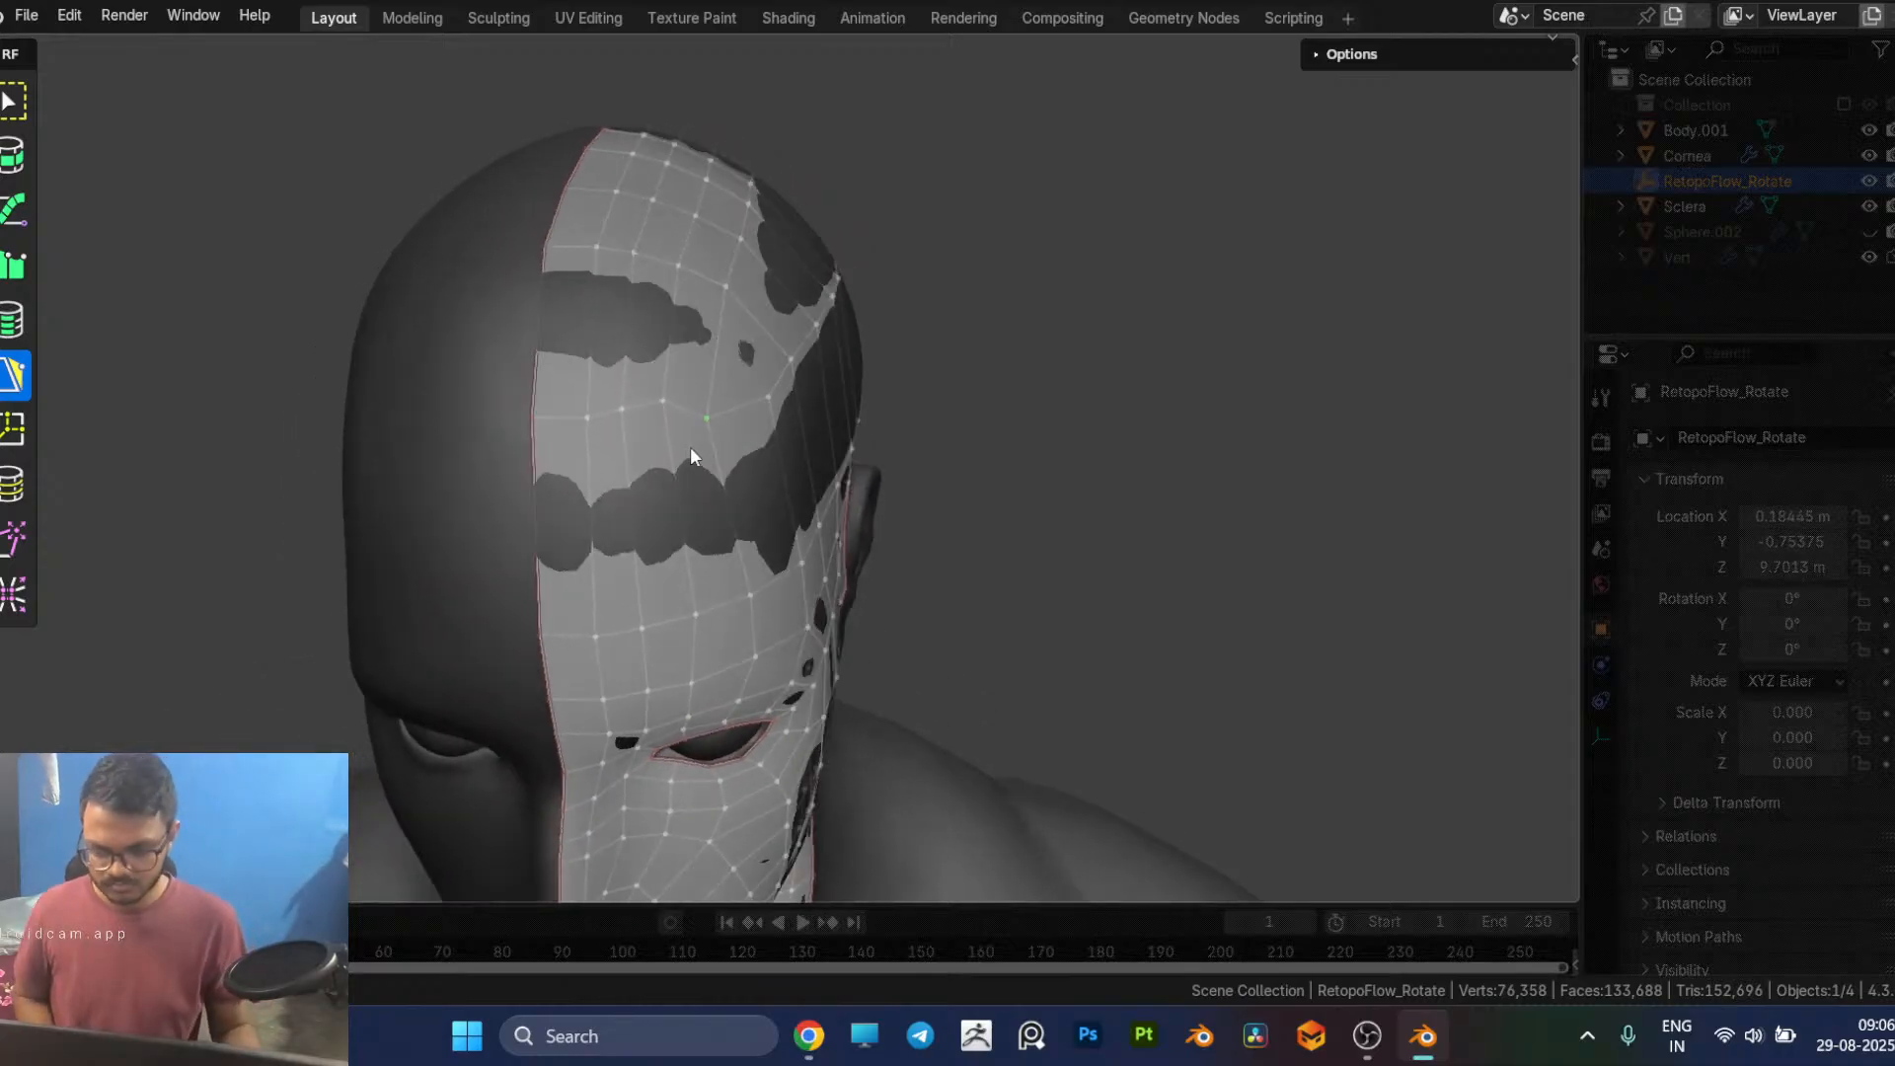
{"action": "key", "text": "8"}
{"action": "mouse_move", "coordinate": [668, 424]}
{"action": "left_mouse_down"}
{"action": "mouse_move", "coordinate": [622, 410]}
{"action": "mouse_move", "coordinate": [626, 440]}
{"action": "mouse_move", "coordinate": [681, 418]}
{"action": "mouse_move", "coordinate": [571, 432]}
{"action": "left_mouse_up"}
Step: Fill the triangular hole at the back of the cap and shift the vertex on its lower edge toward the ear side
{"action": "key", "text": "5"}
{"action": "mouse_move", "coordinate": [896, 455]}
{"action": "middle_mouse_down"}
{"action": "mouse_move", "coordinate": [837, 480]}
{"action": "mouse_move", "coordinate": [457, 499]}
{"action": "middle_mouse_up"}
{"action": "scroll", "coordinate": [772, 447], "scroll_direction": "up", "scroll_amount": 2}
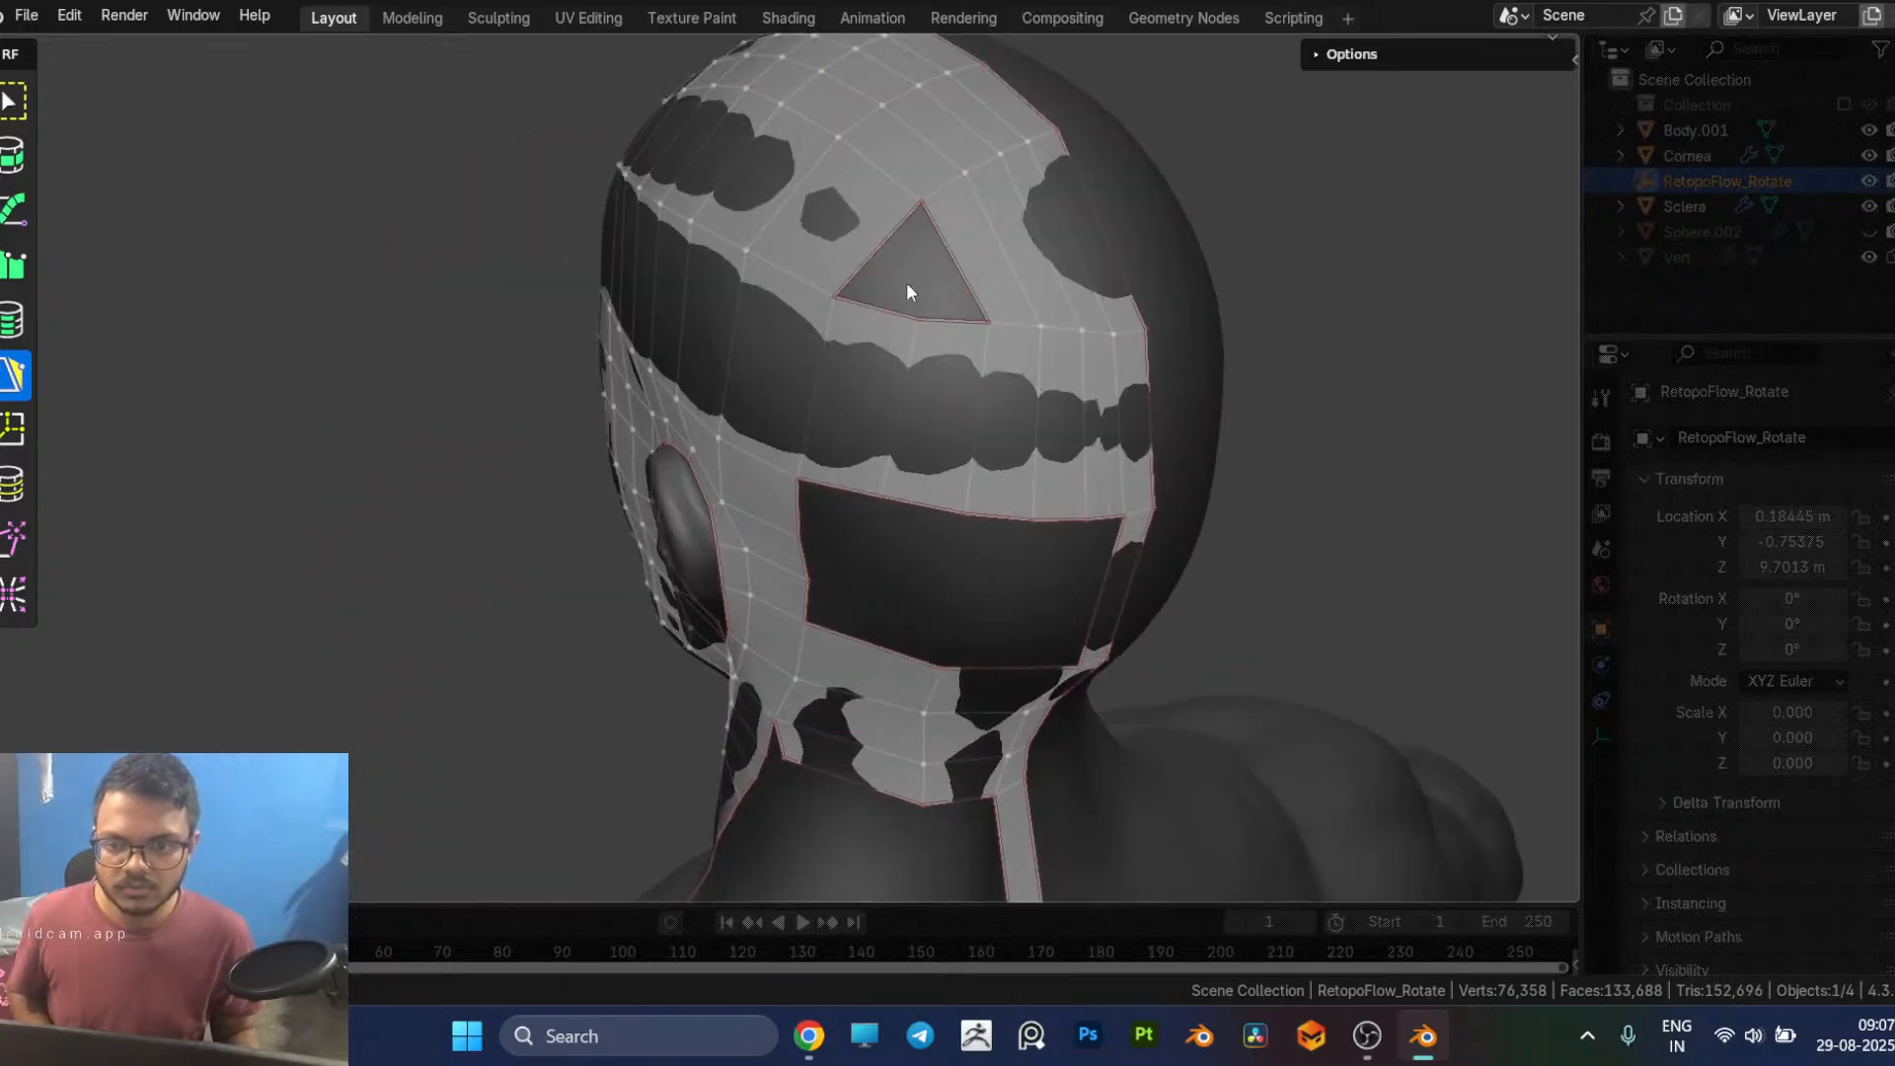
{"action": "left_click", "coordinate": [894, 249]}
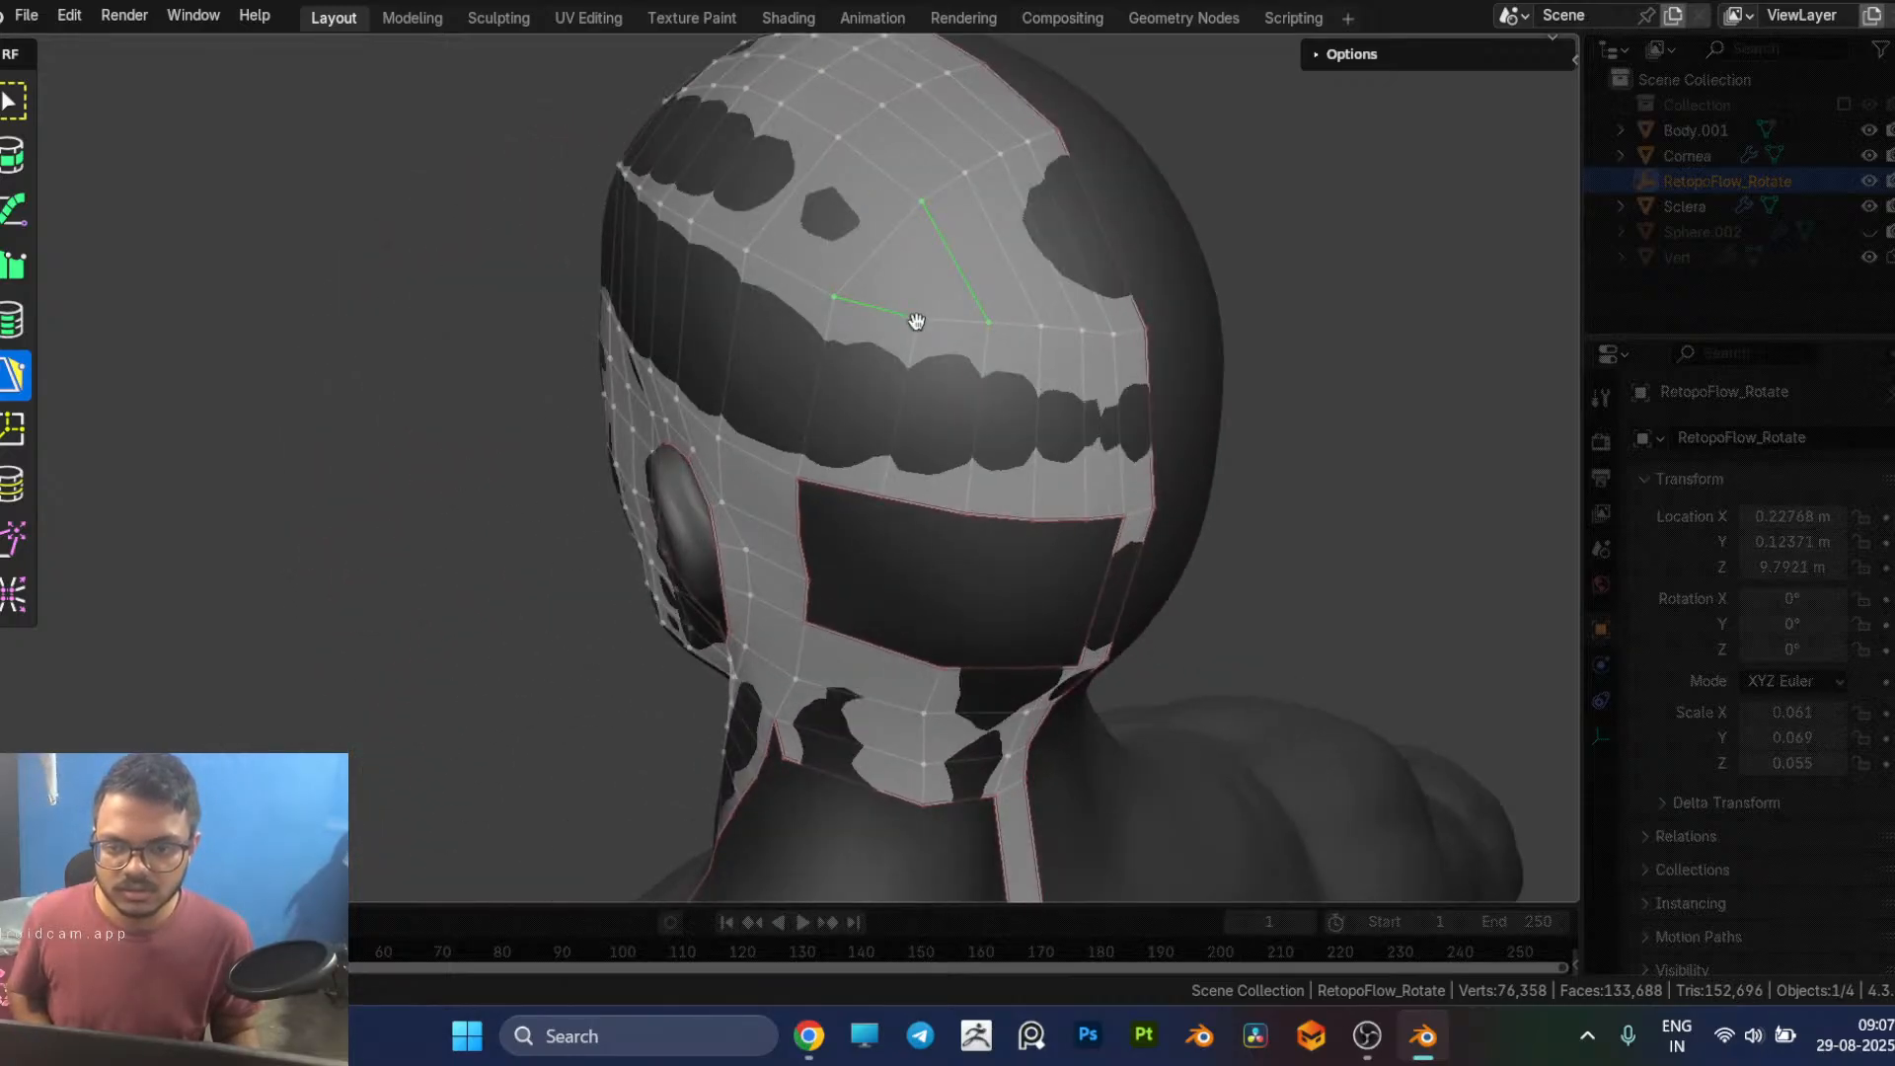
{"action": "left_click_drag", "start_coordinate": [918, 319], "coordinate": [890, 323]}
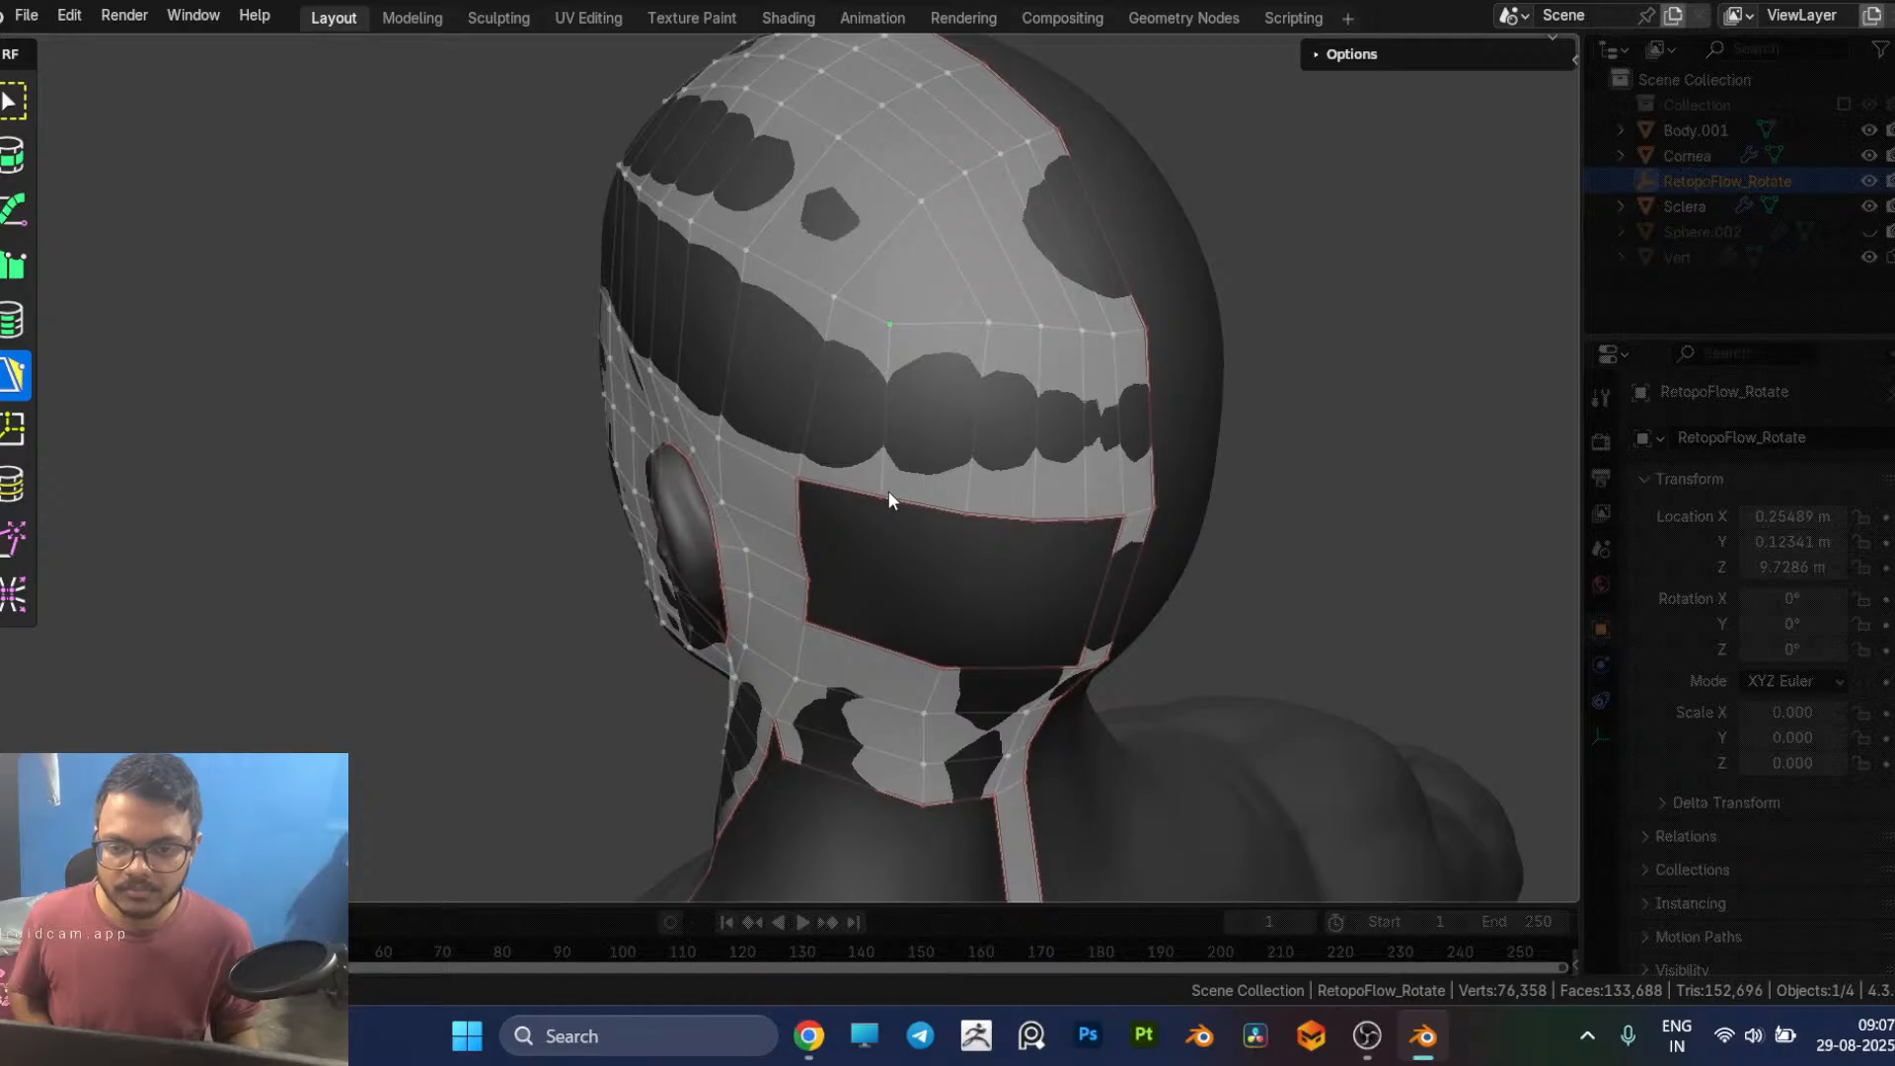
Step: Relax the vertex row above the forehead and tweak it upward to even out the quads around the filled front hole
{"action": "middle_click_drag", "start_coordinate": [883, 473], "coordinate": [1202, 369]}
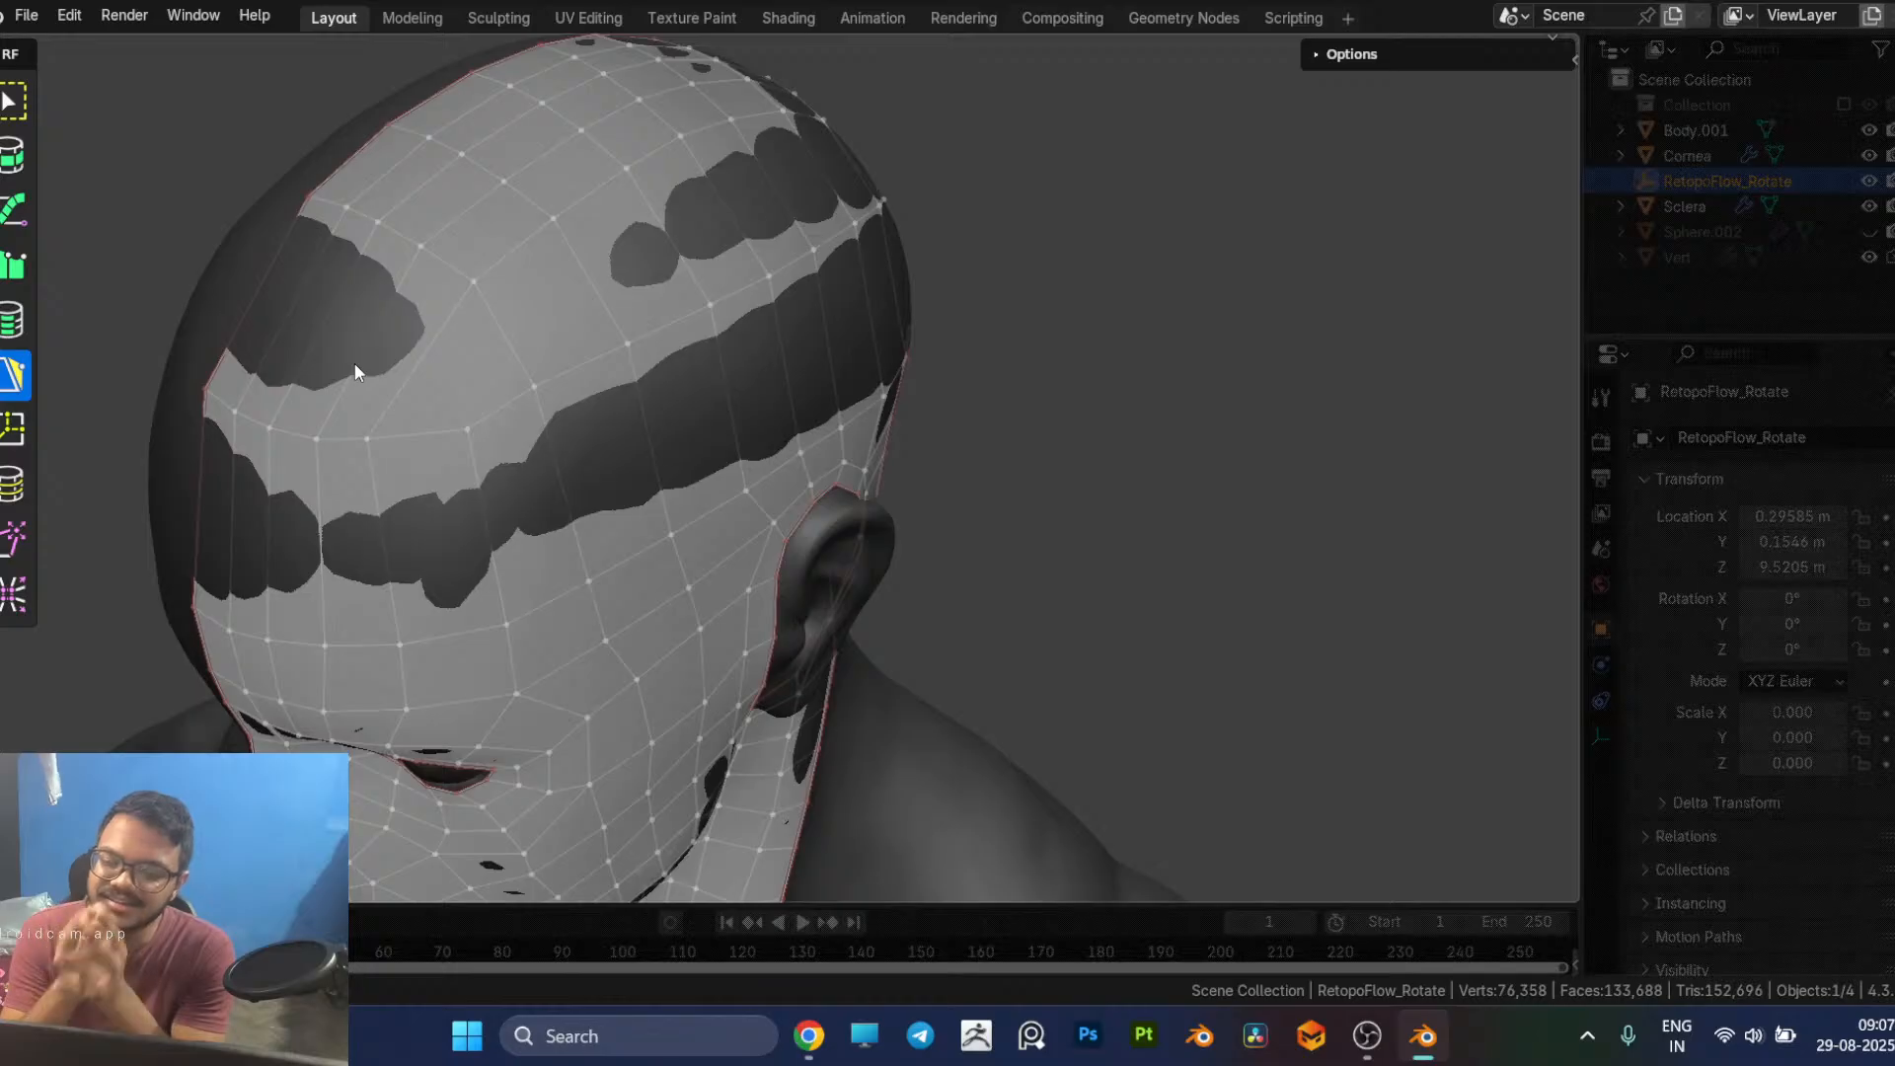
{"action": "middle_click_drag", "start_coordinate": [354, 363], "coordinate": [473, 410]}
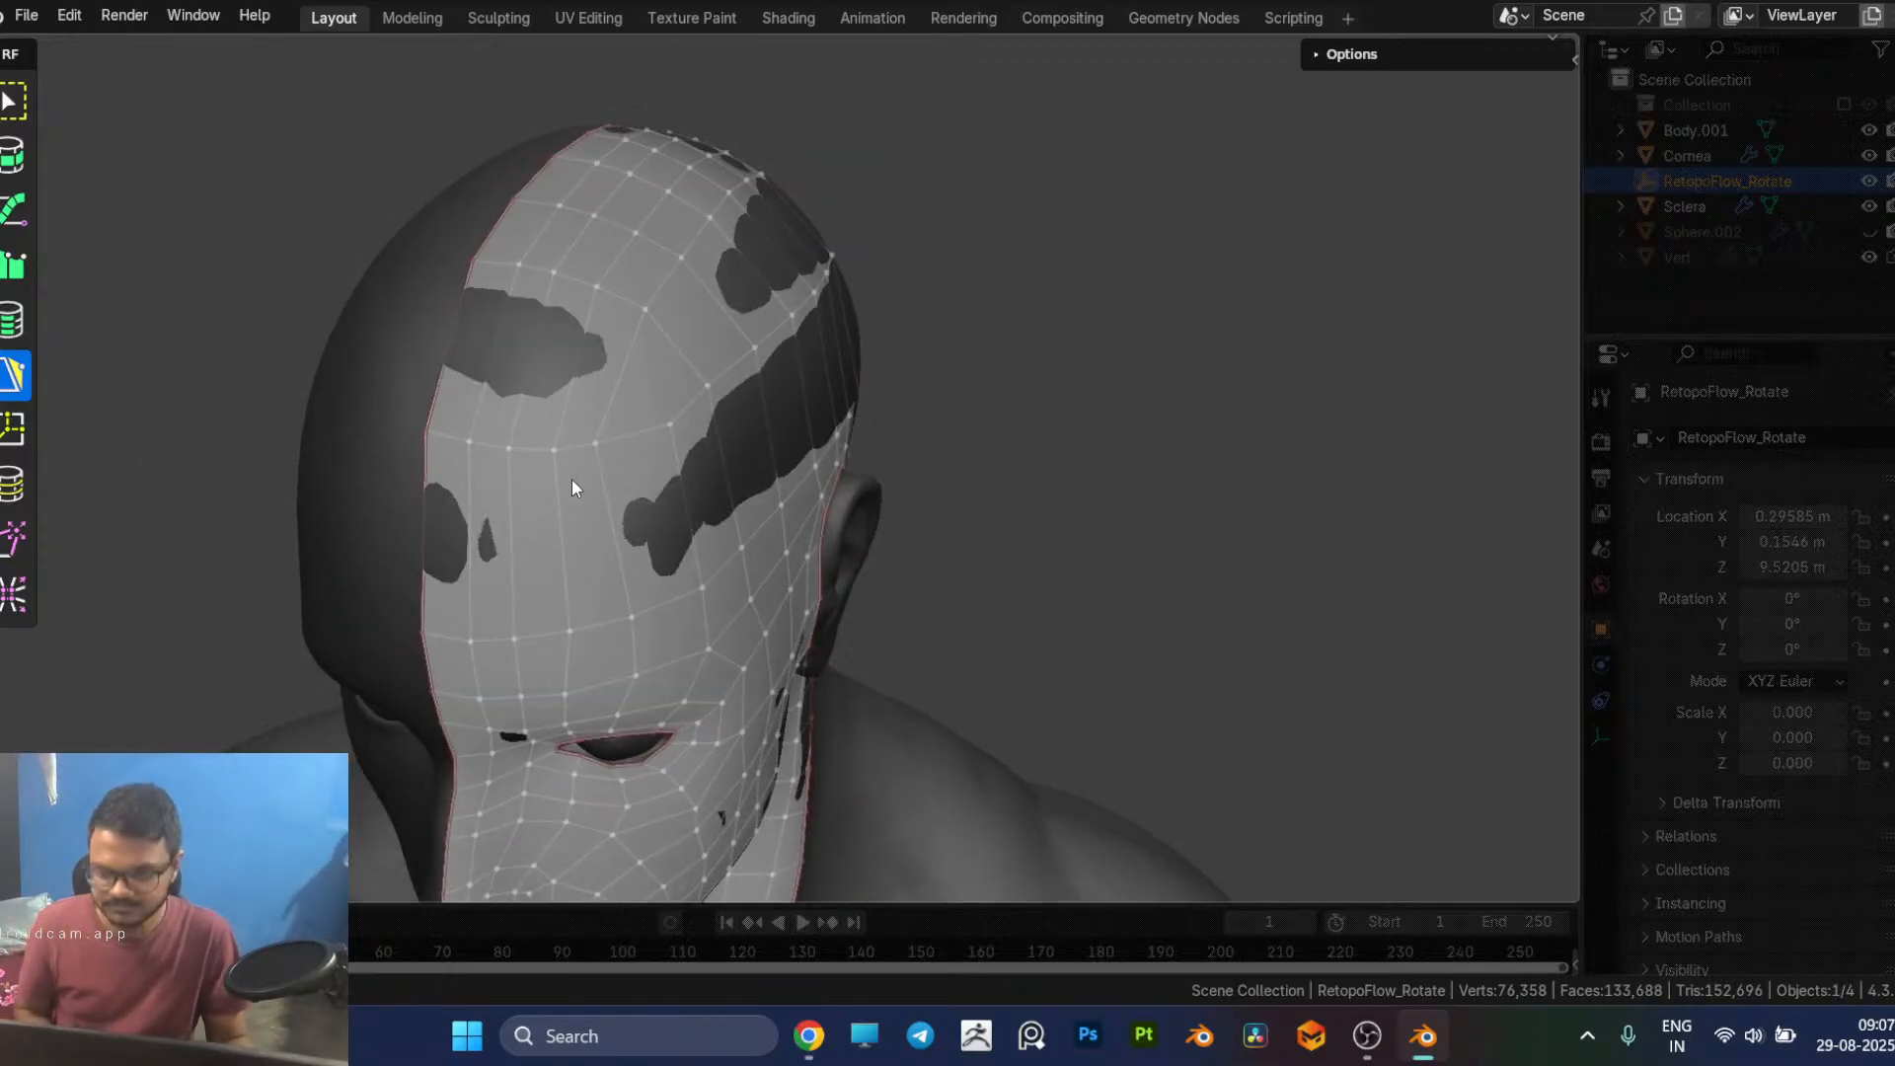
{"action": "key", "text": "9"}
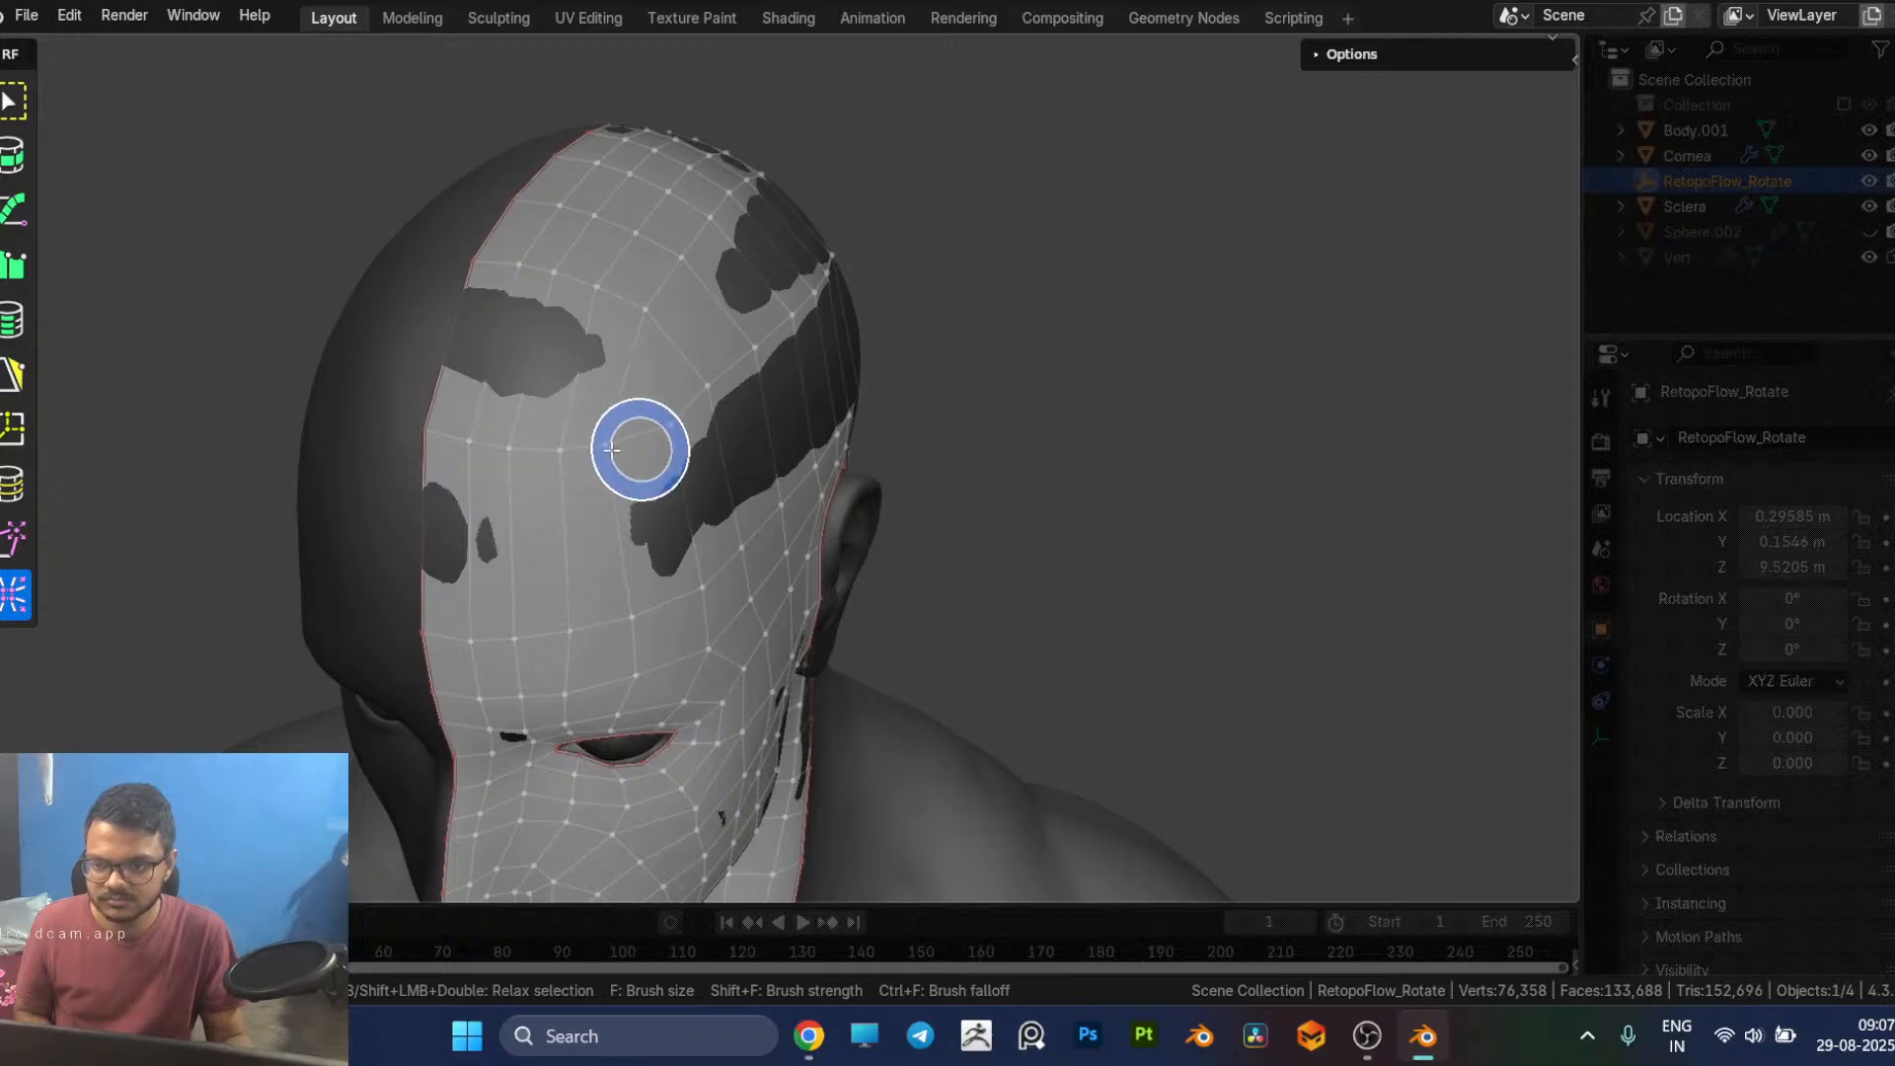
{"action": "key", "text": "5"}
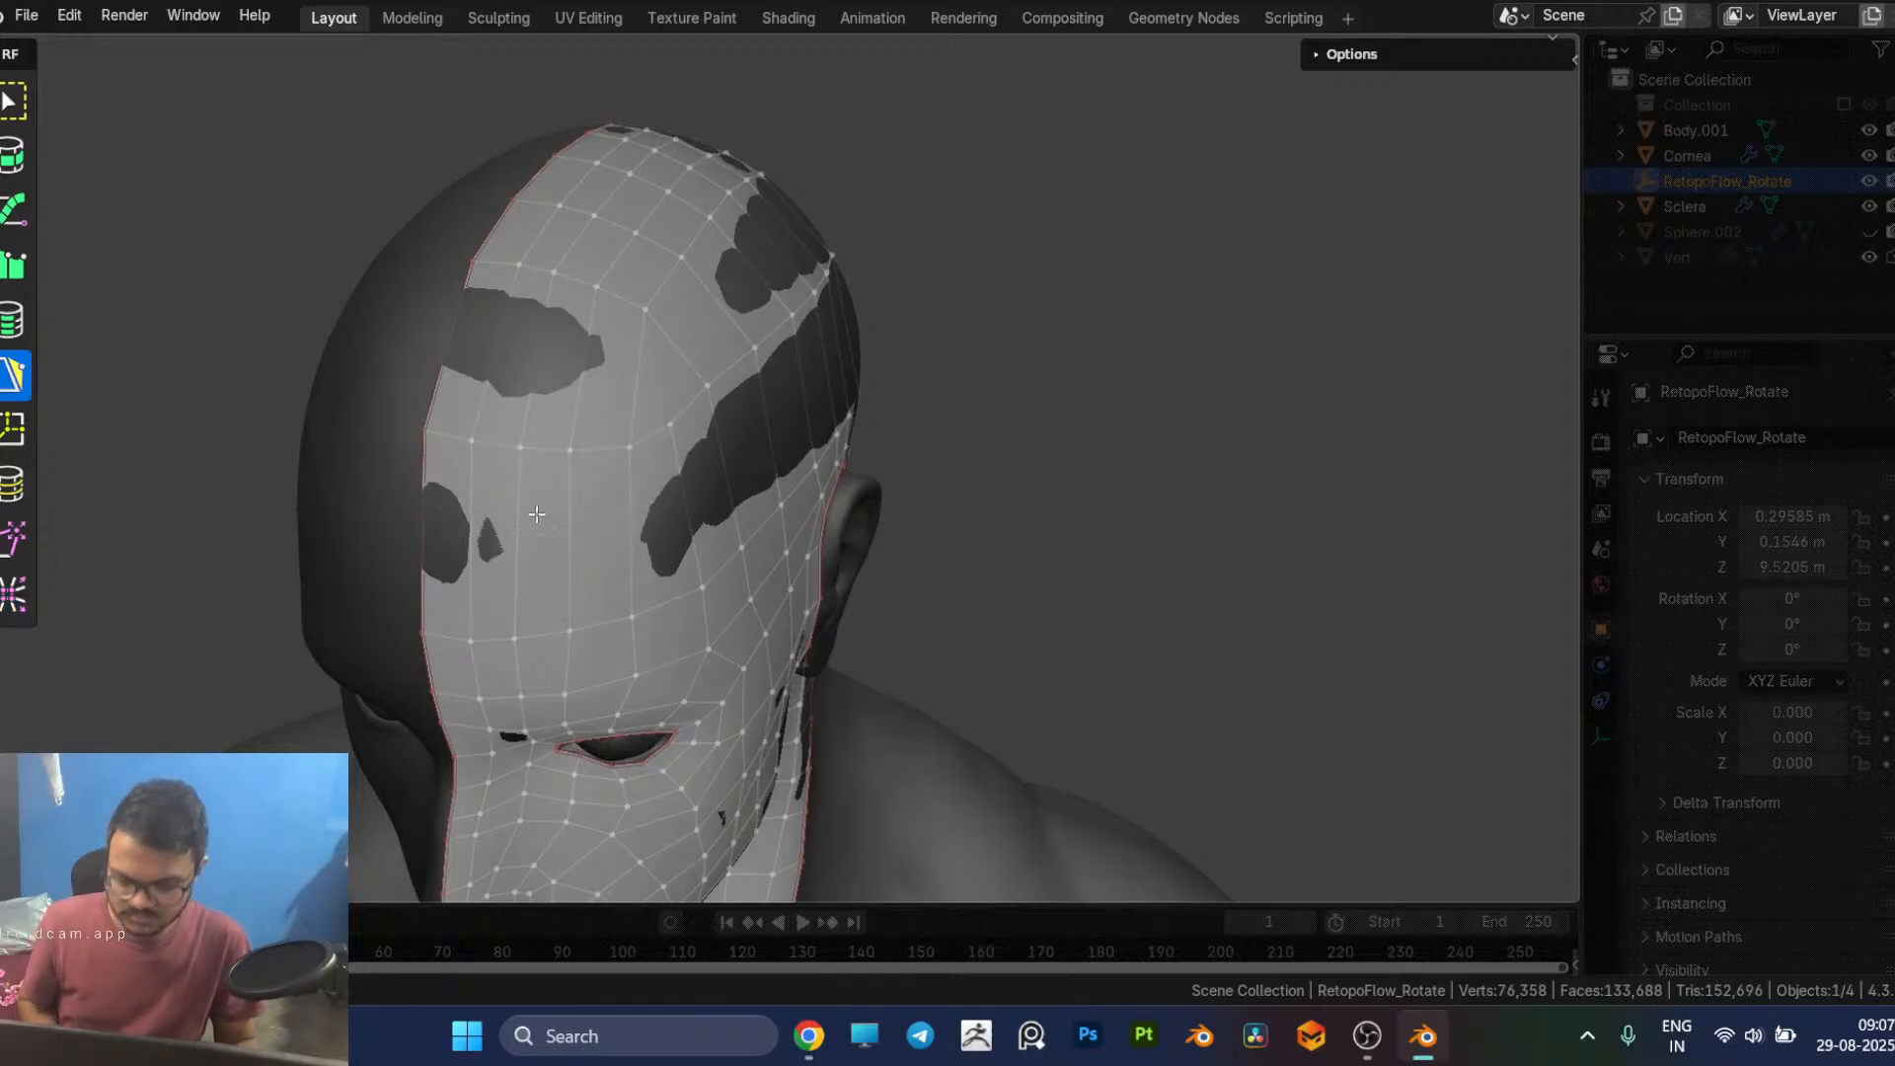
{"action": "key", "text": "8"}
{"action": "mouse_move", "coordinate": [475, 362]}
{"action": "left_mouse_down"}
{"action": "mouse_move", "coordinate": [618, 465]}
{"action": "mouse_move", "coordinate": [618, 389]}
{"action": "mouse_move", "coordinate": [596, 457]}
{"action": "mouse_move", "coordinate": [563, 364]}
{"action": "mouse_move", "coordinate": [520, 441]}
{"action": "mouse_move", "coordinate": [531, 350]}
{"action": "mouse_move", "coordinate": [487, 440]}
{"action": "mouse_move", "coordinate": [486, 402]}
{"action": "mouse_move", "coordinate": [436, 448]}
{"action": "mouse_move", "coordinate": [436, 346]}
{"action": "left_mouse_up"}
{"action": "left_click_drag", "start_coordinate": [580, 378], "coordinate": [625, 417]}
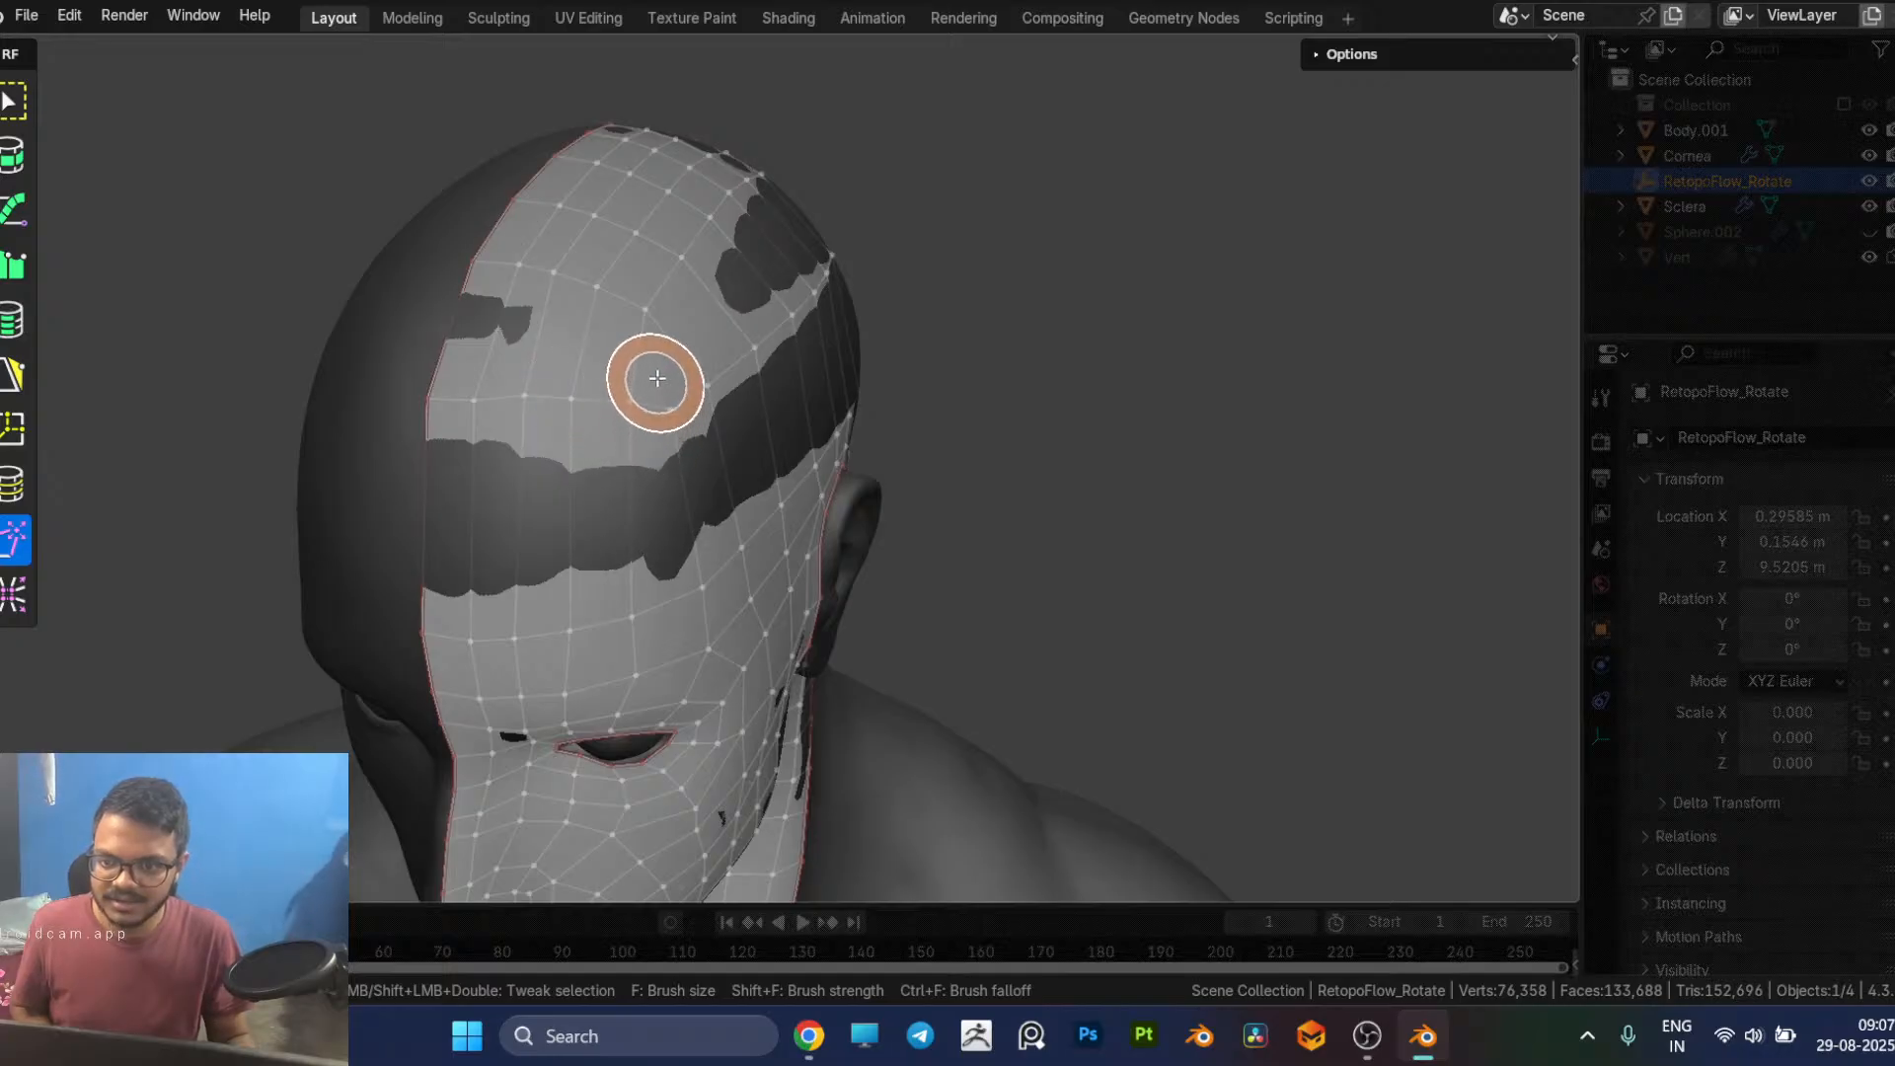
{"action": "key", "text": "5"}
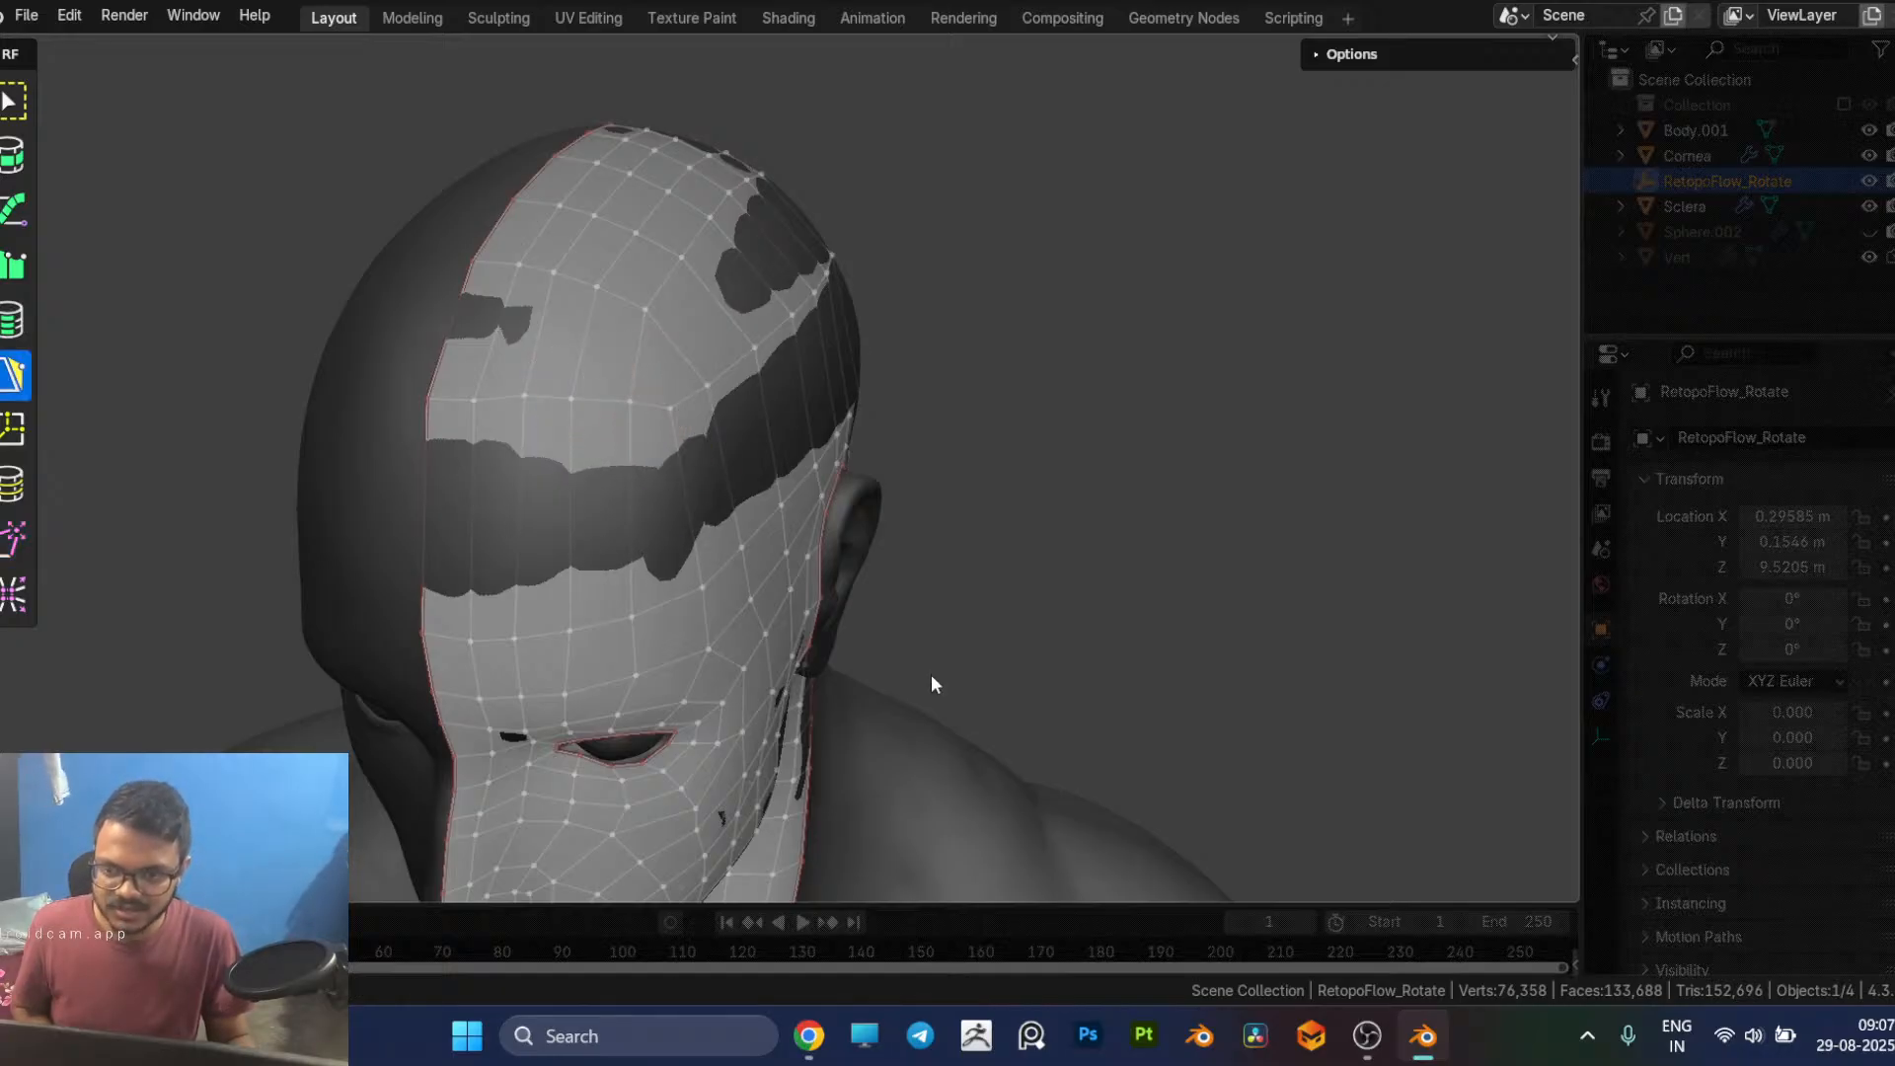
Step: Insert a horizontal edge loop through the band of long quads joining the cap to the face and the back of the head
{"action": "middle_click_drag", "start_coordinate": [681, 229], "coordinate": [807, 466]}
{"action": "key", "text": "q"}
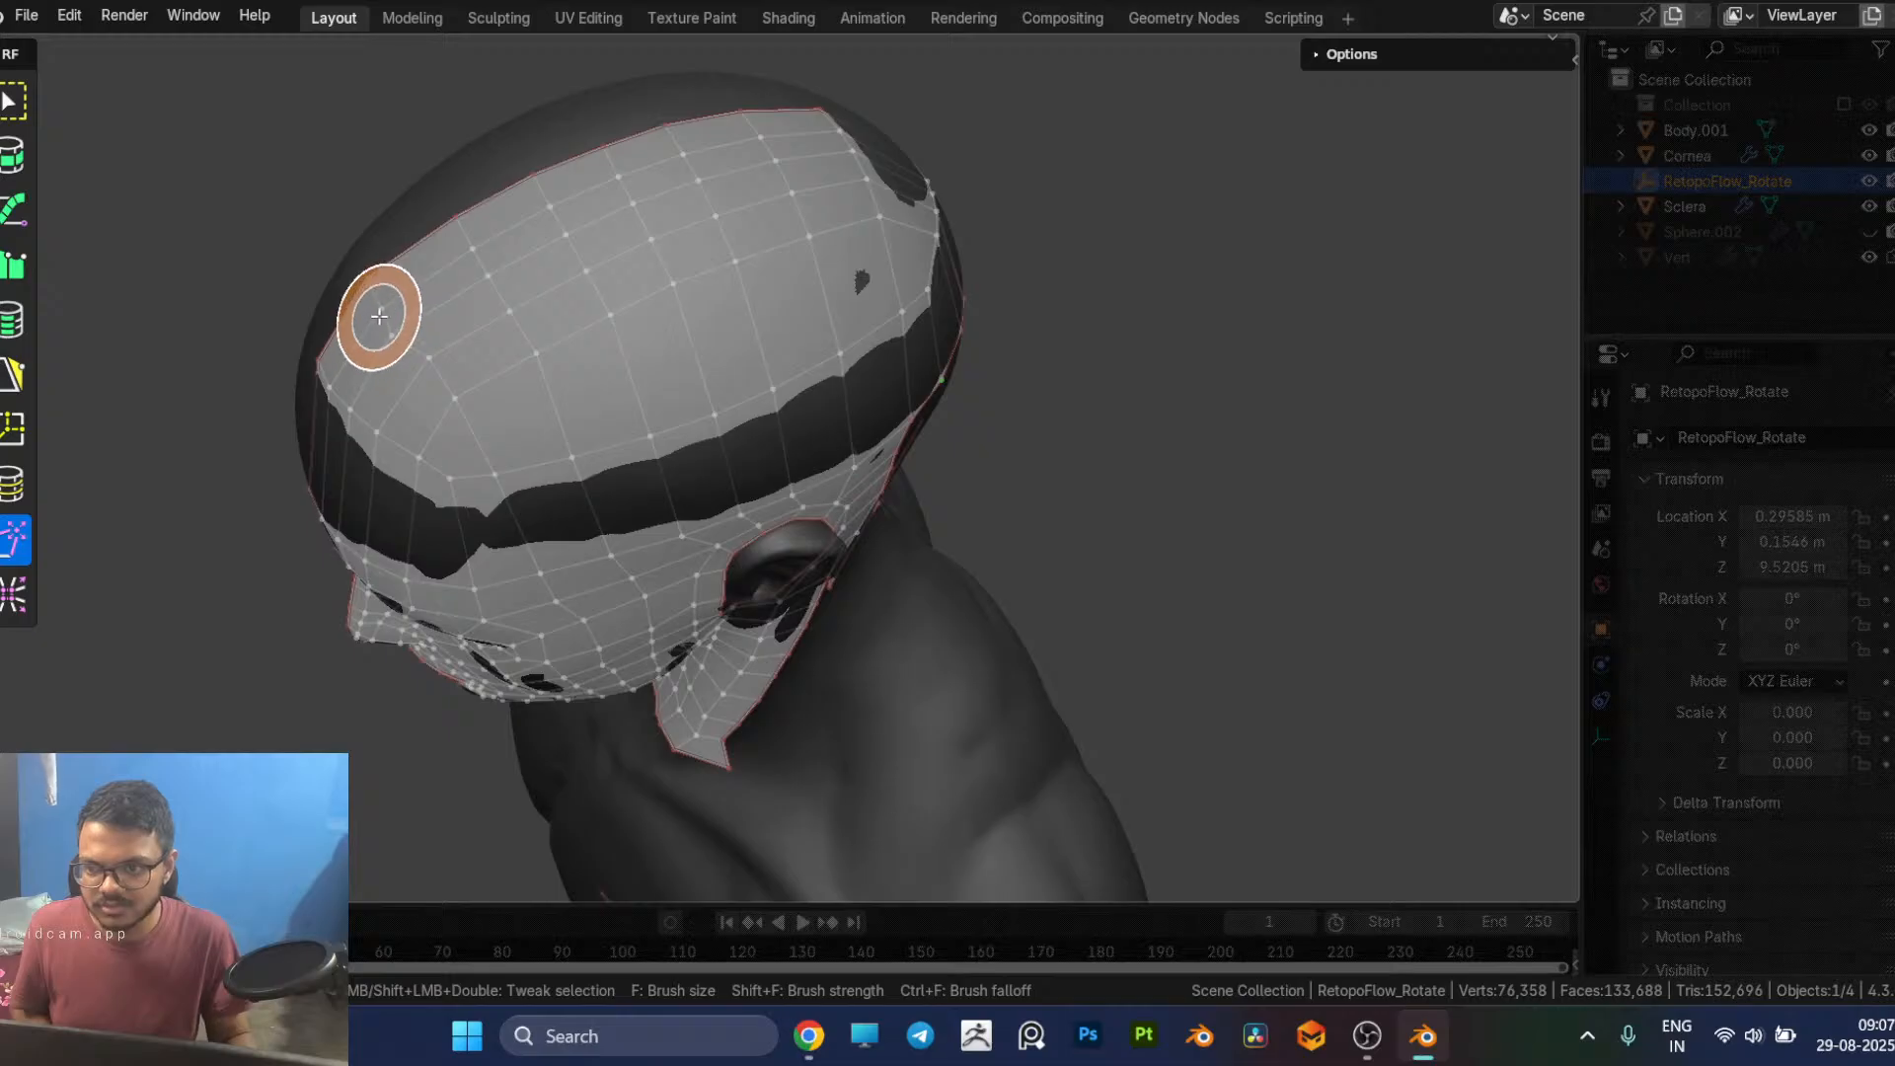
{"action": "middle_click_drag", "start_coordinate": [421, 457], "coordinate": [523, 423]}
{"action": "key", "text": "7"}
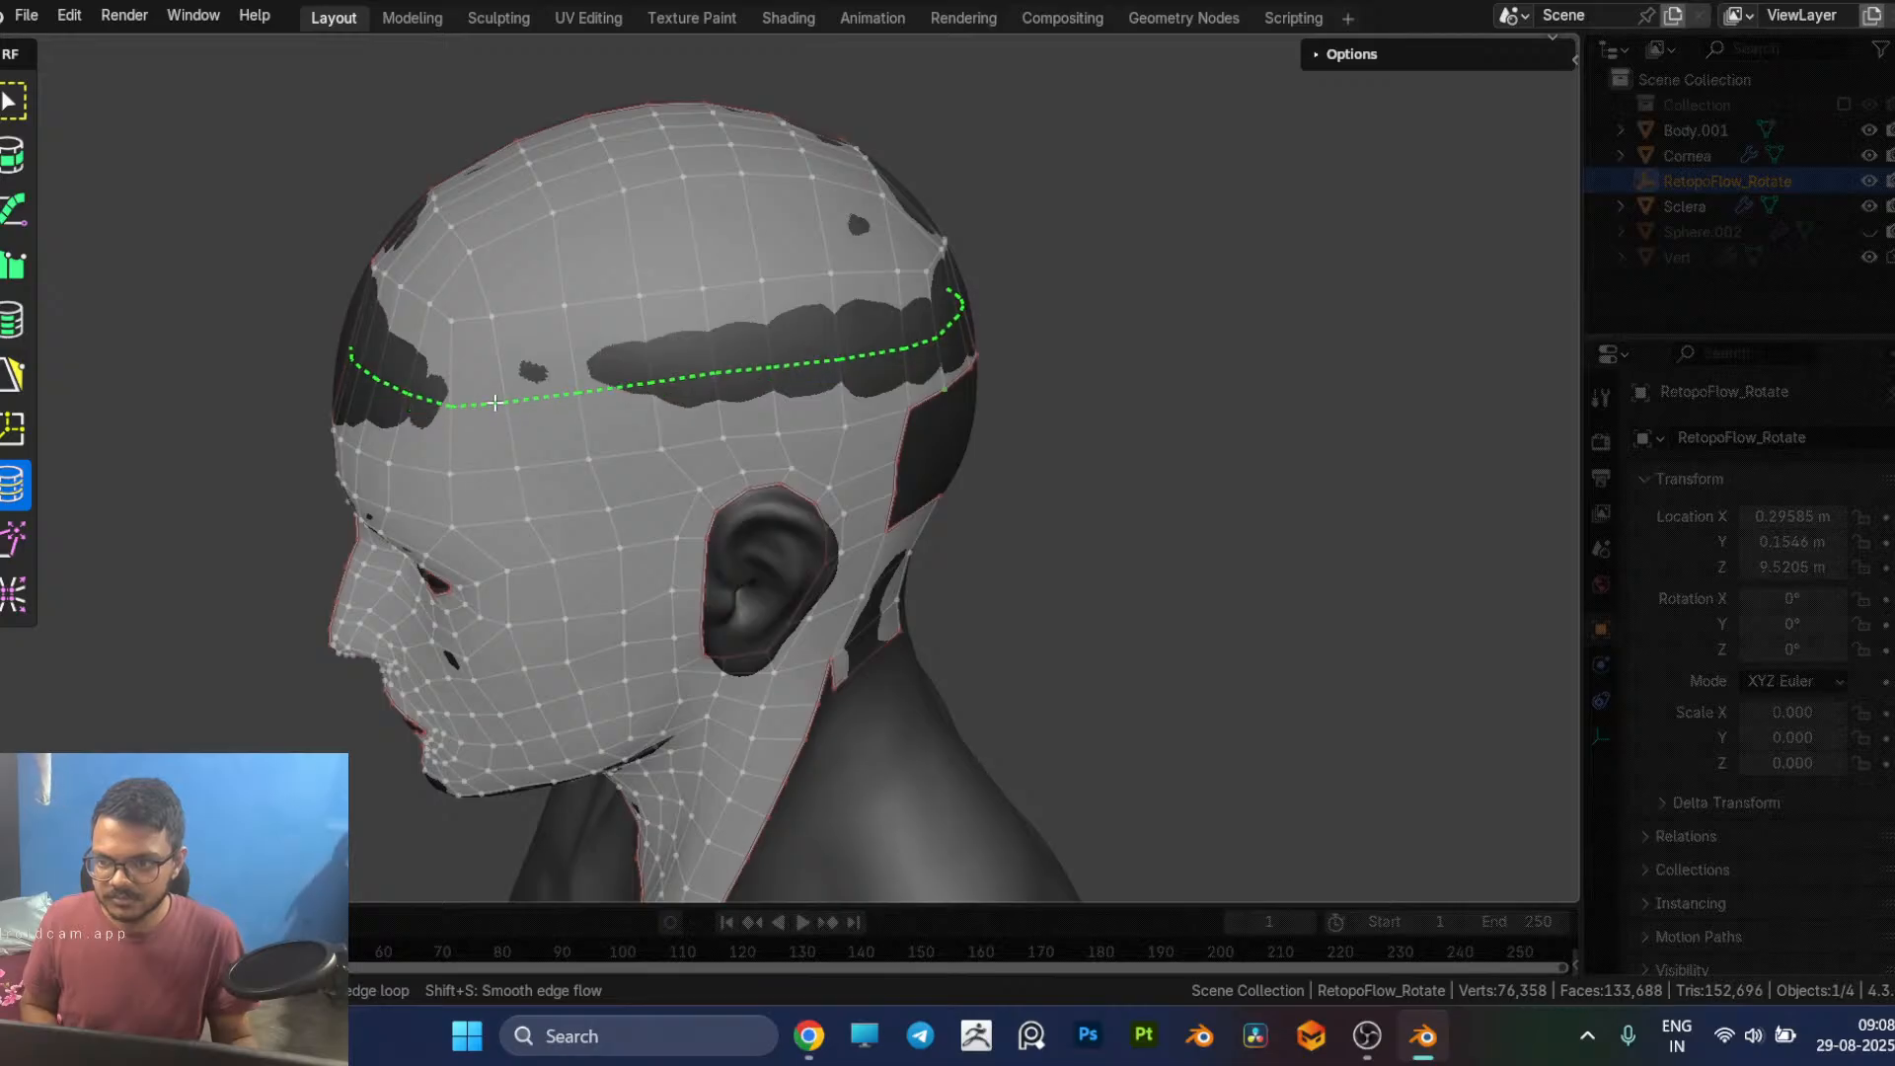
{"action": "left_click", "coordinate": [495, 403]}
{"action": "key", "text": "5"}
Step: Even out the quads on the back of the head near the centre line by relaxing and tweaking the vertices above the new loop
{"action": "middle_click_drag", "start_coordinate": [683, 419], "coordinate": [968, 443]}
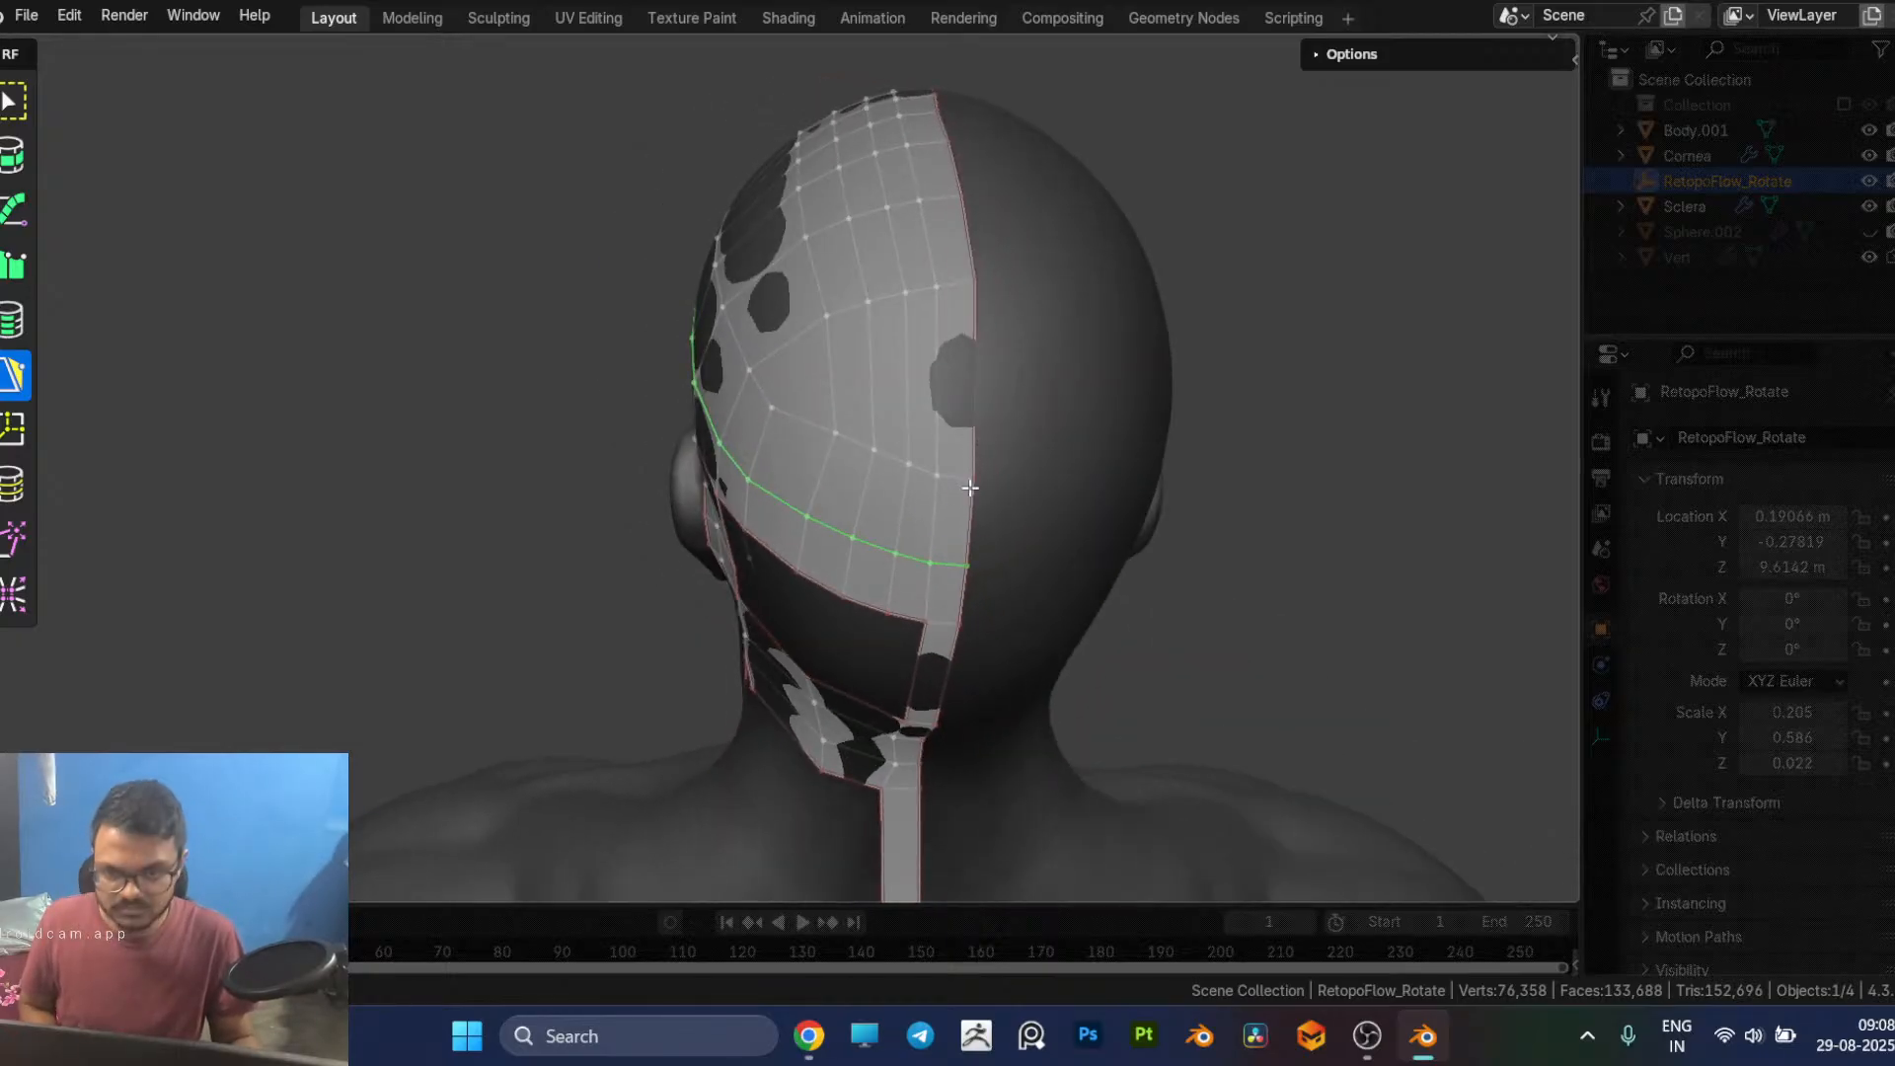
{"action": "key", "text": "9"}
{"action": "left_click_drag", "start_coordinate": [973, 486], "coordinate": [988, 419]}
{"action": "left_click_drag", "start_coordinate": [1042, 513], "coordinate": [1006, 516]}
{"action": "key", "text": "8"}
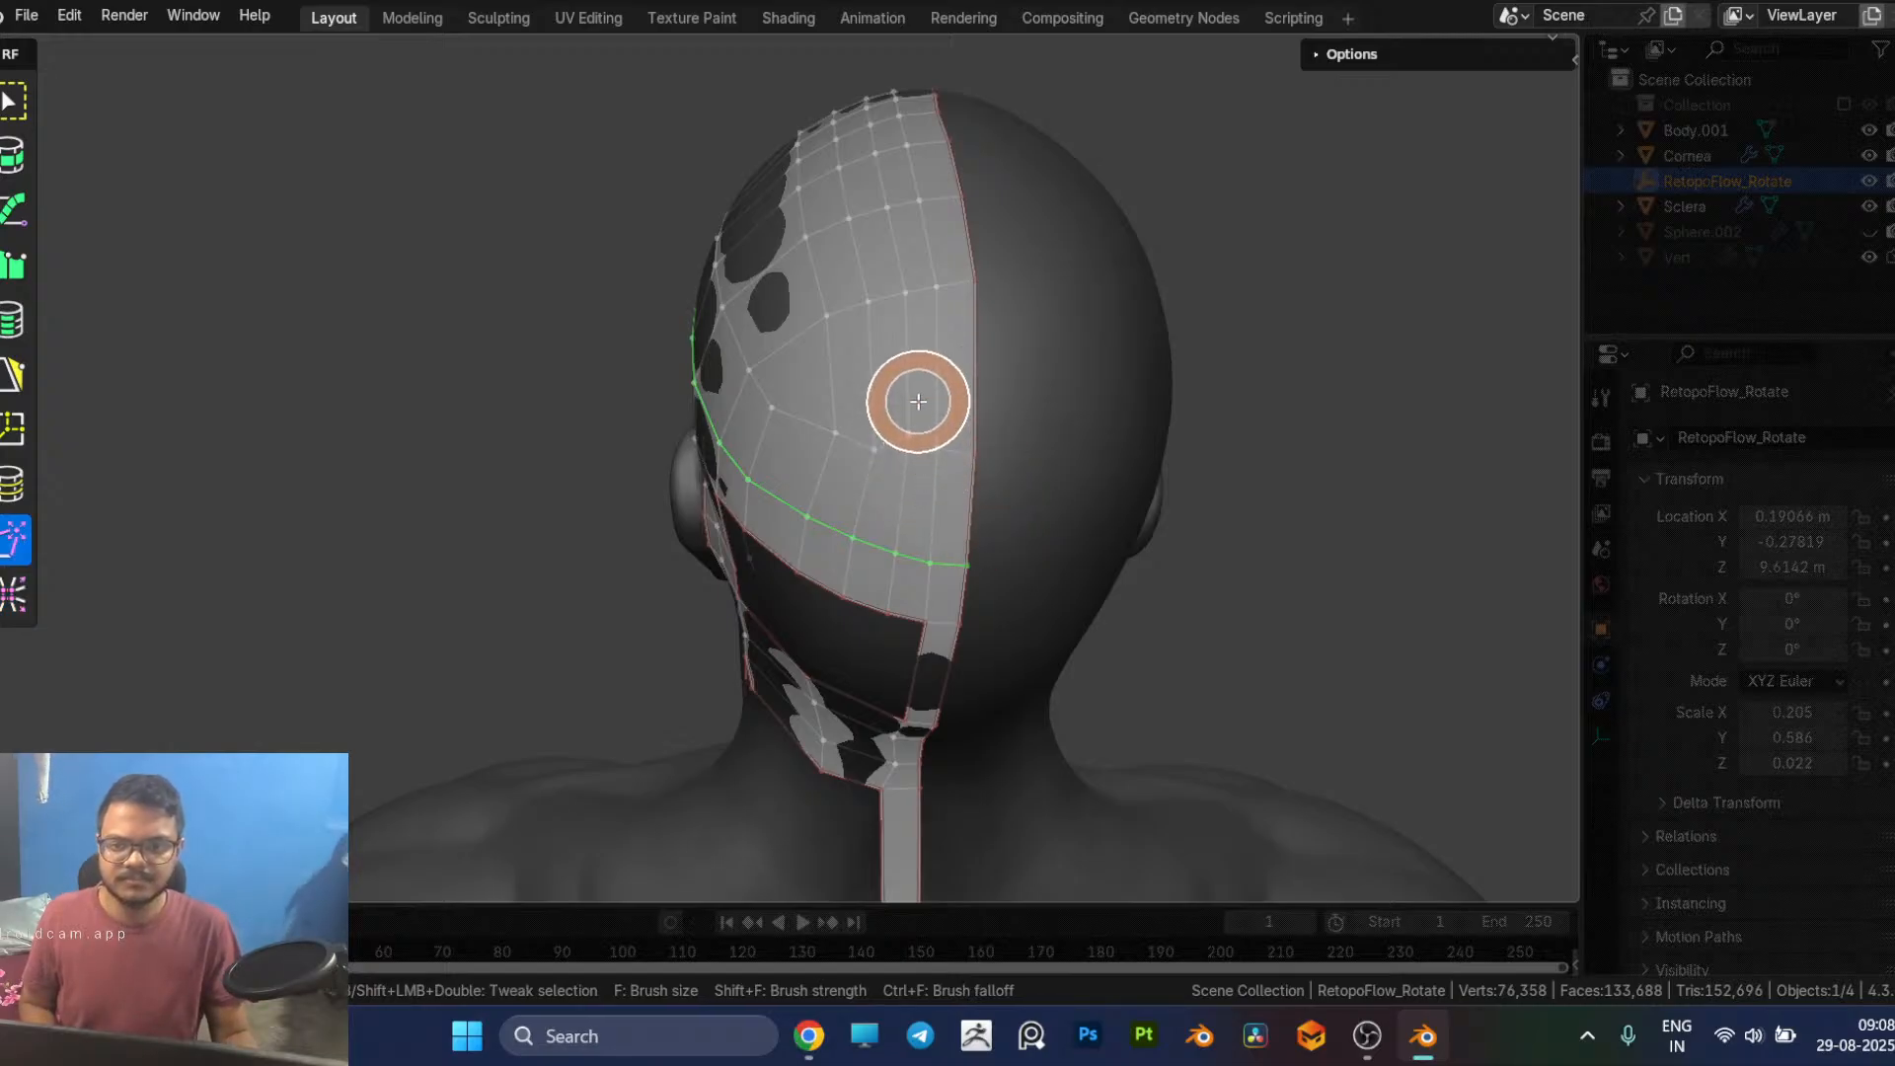
{"action": "mouse_move", "coordinate": [875, 460]}
{"action": "left_mouse_down"}
{"action": "mouse_move", "coordinate": [869, 415]}
{"action": "mouse_move", "coordinate": [829, 410]}
{"action": "left_mouse_up"}
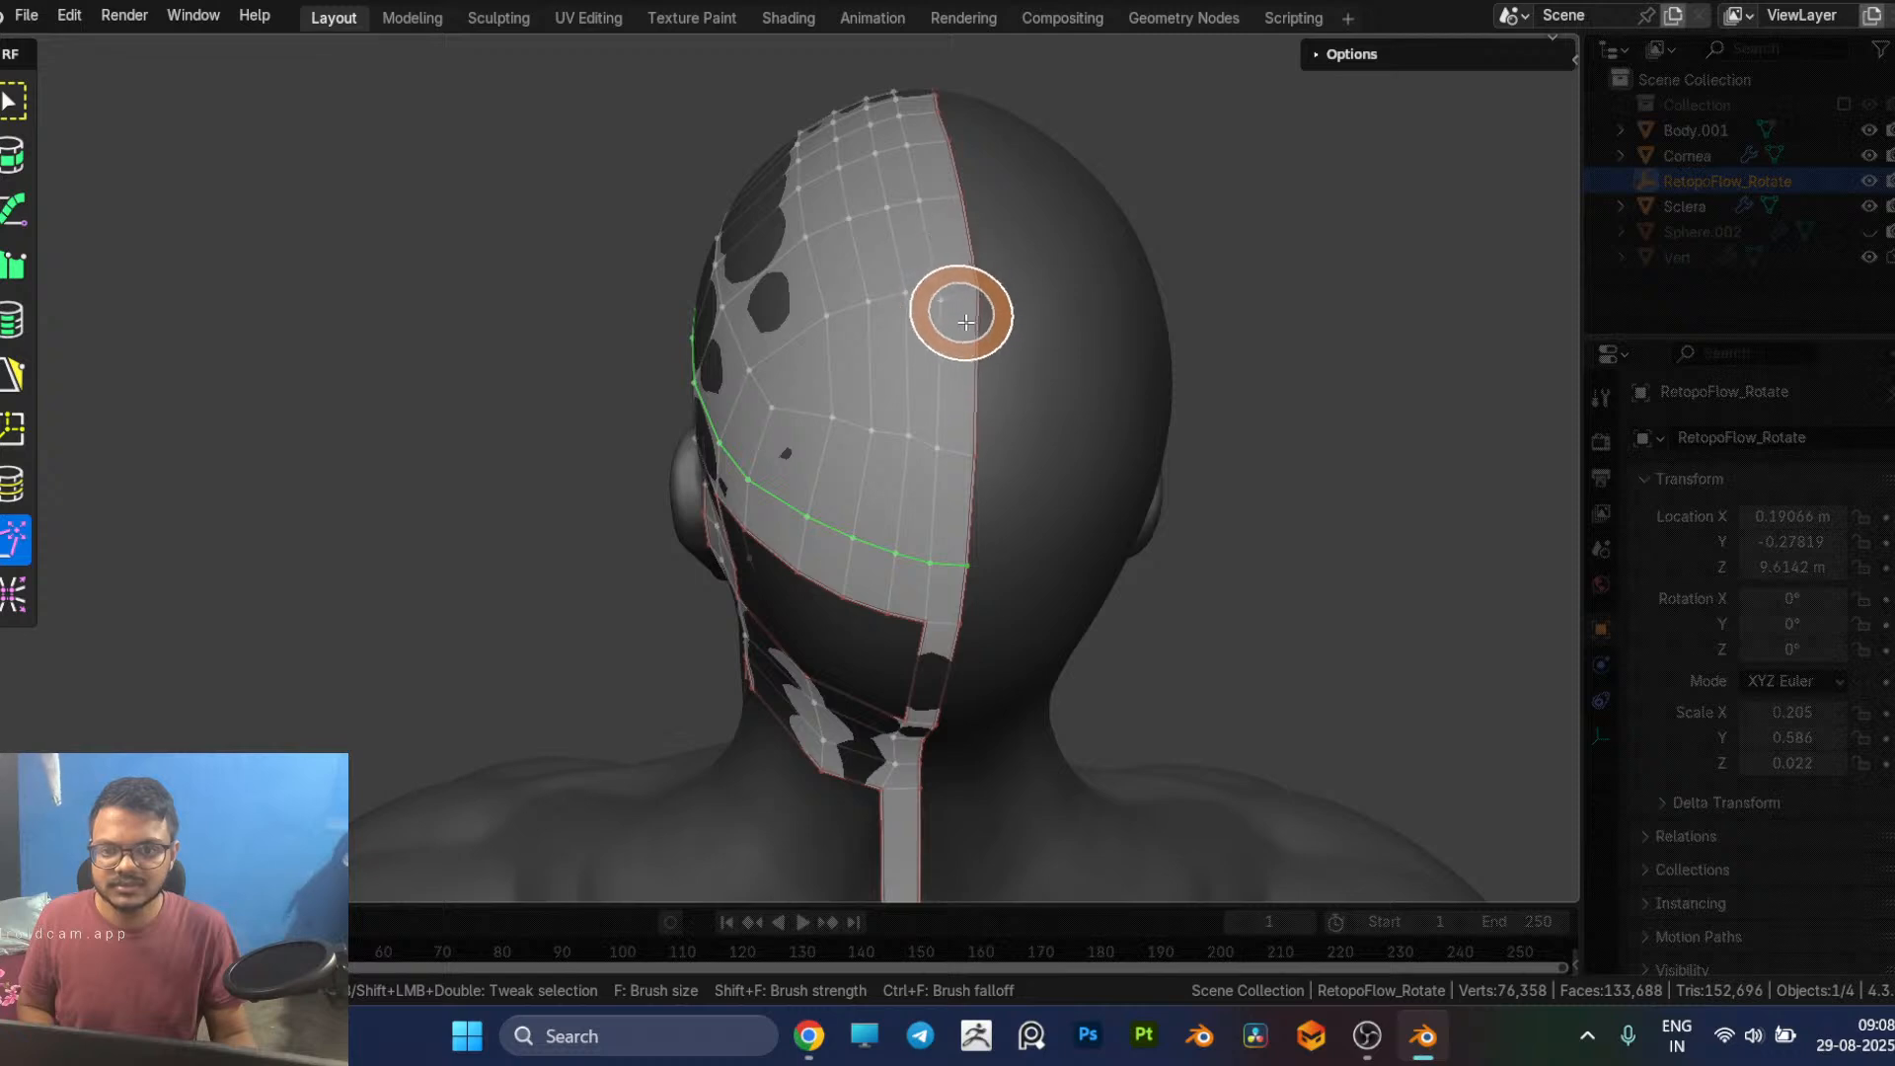
{"action": "key", "text": "x"}
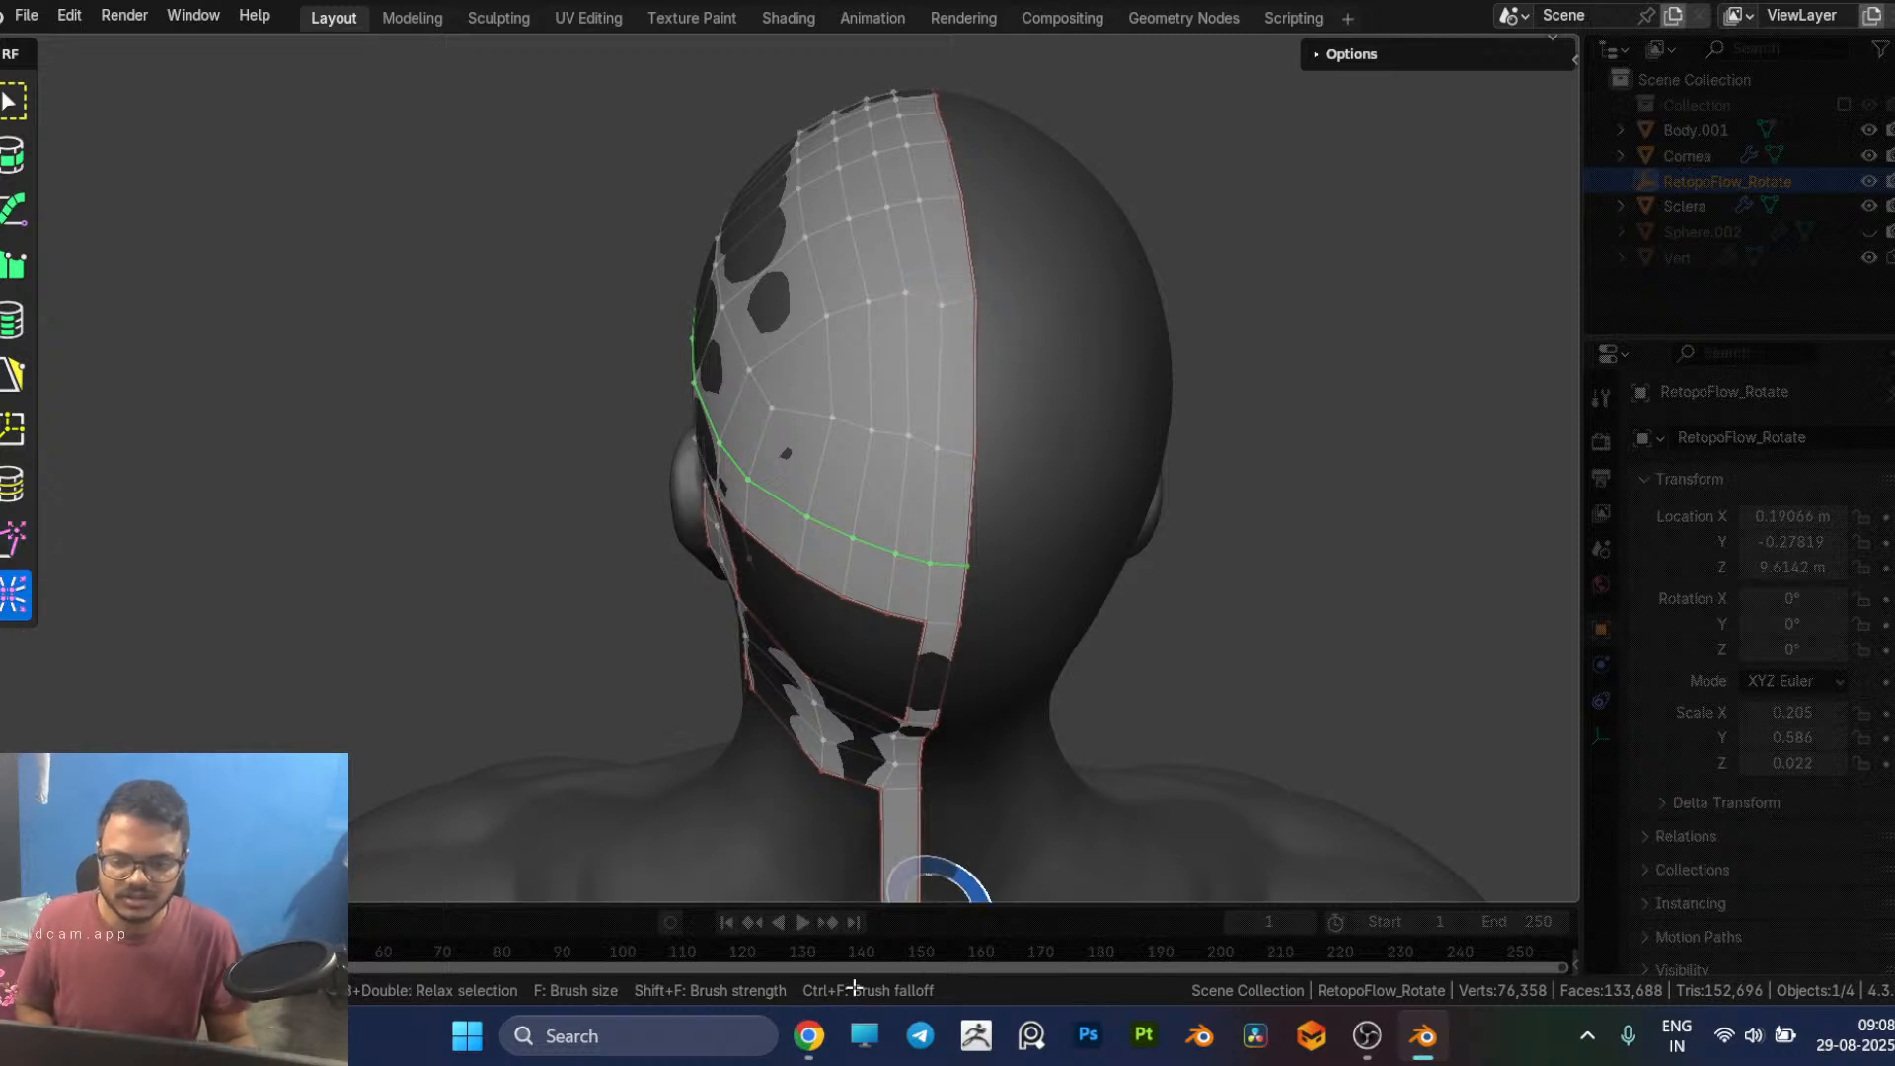
Step: Switch to Chrome and check the livestream's analytics and chat in YouTube Studio
{"action": "mouse_move", "coordinate": [825, 1030]}
{"action": "left_click", "coordinate": [866, 918]}
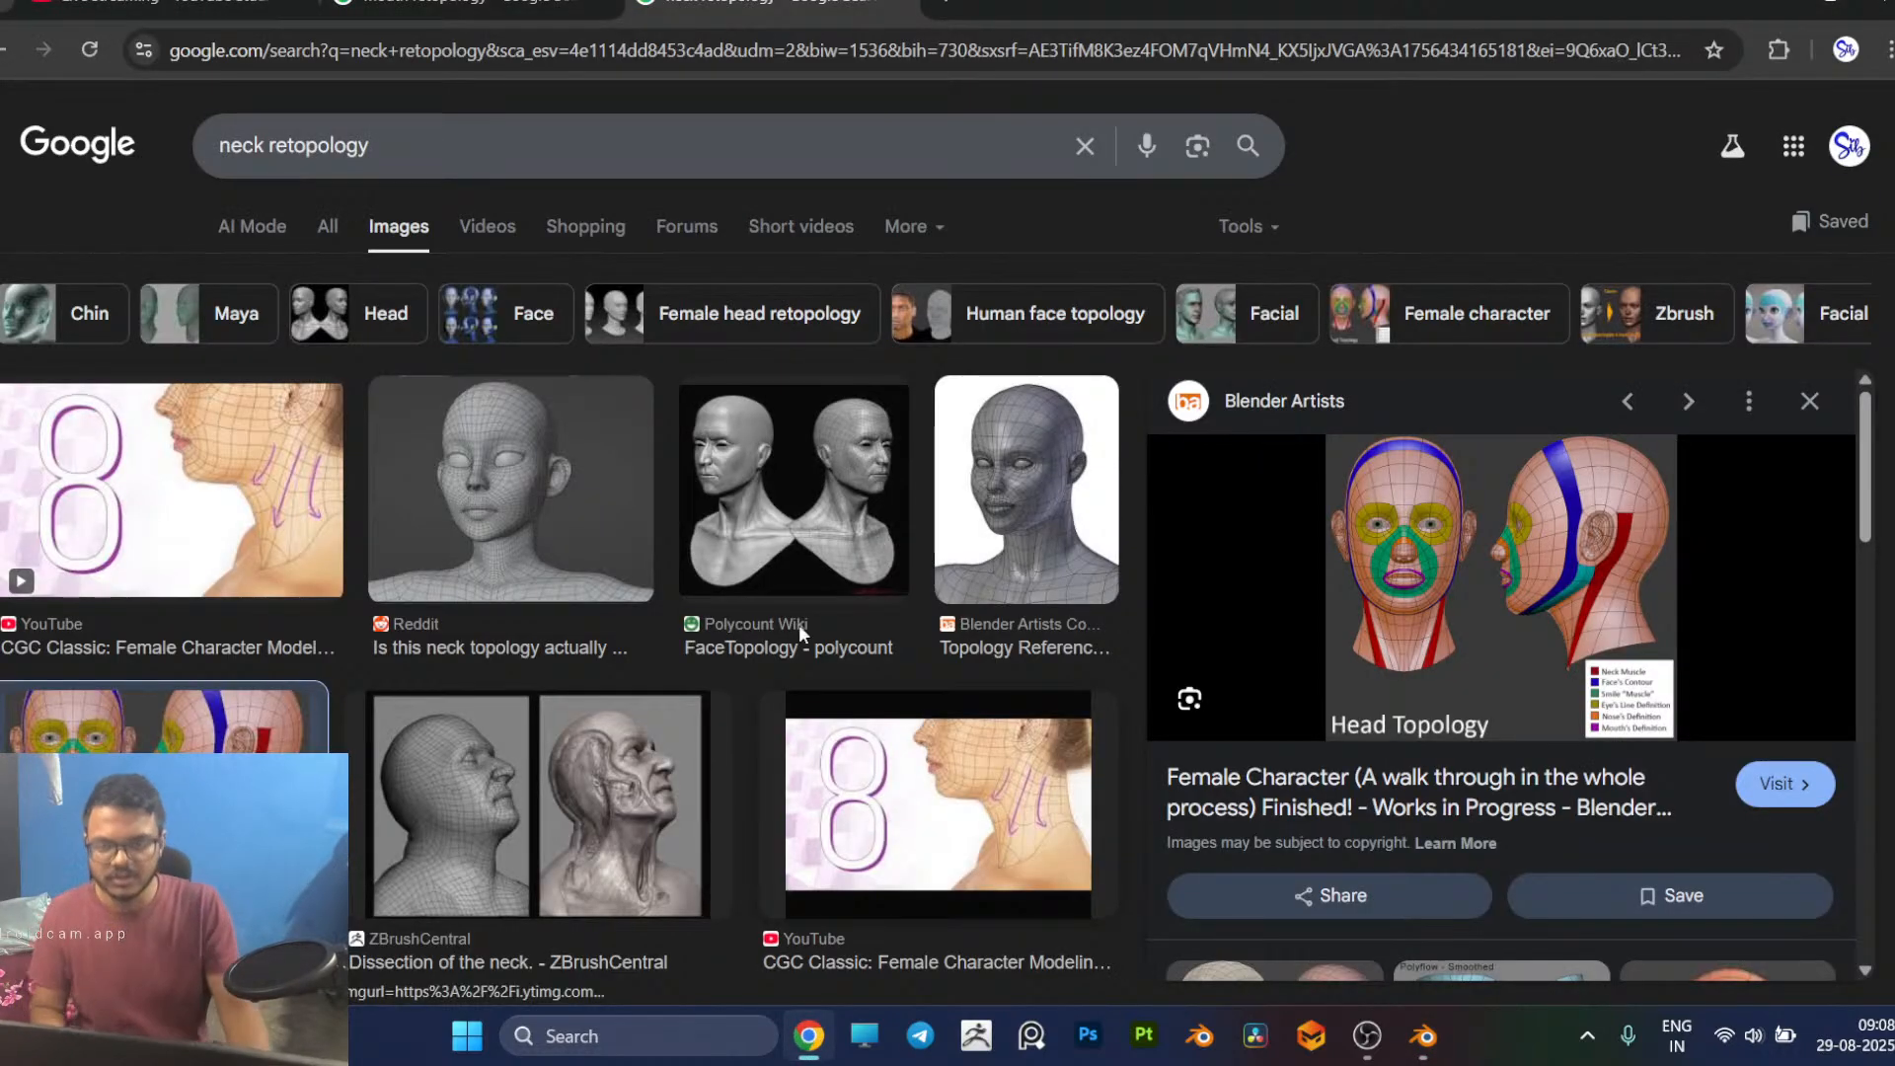
{"action": "left_click", "coordinate": [158, 8]}
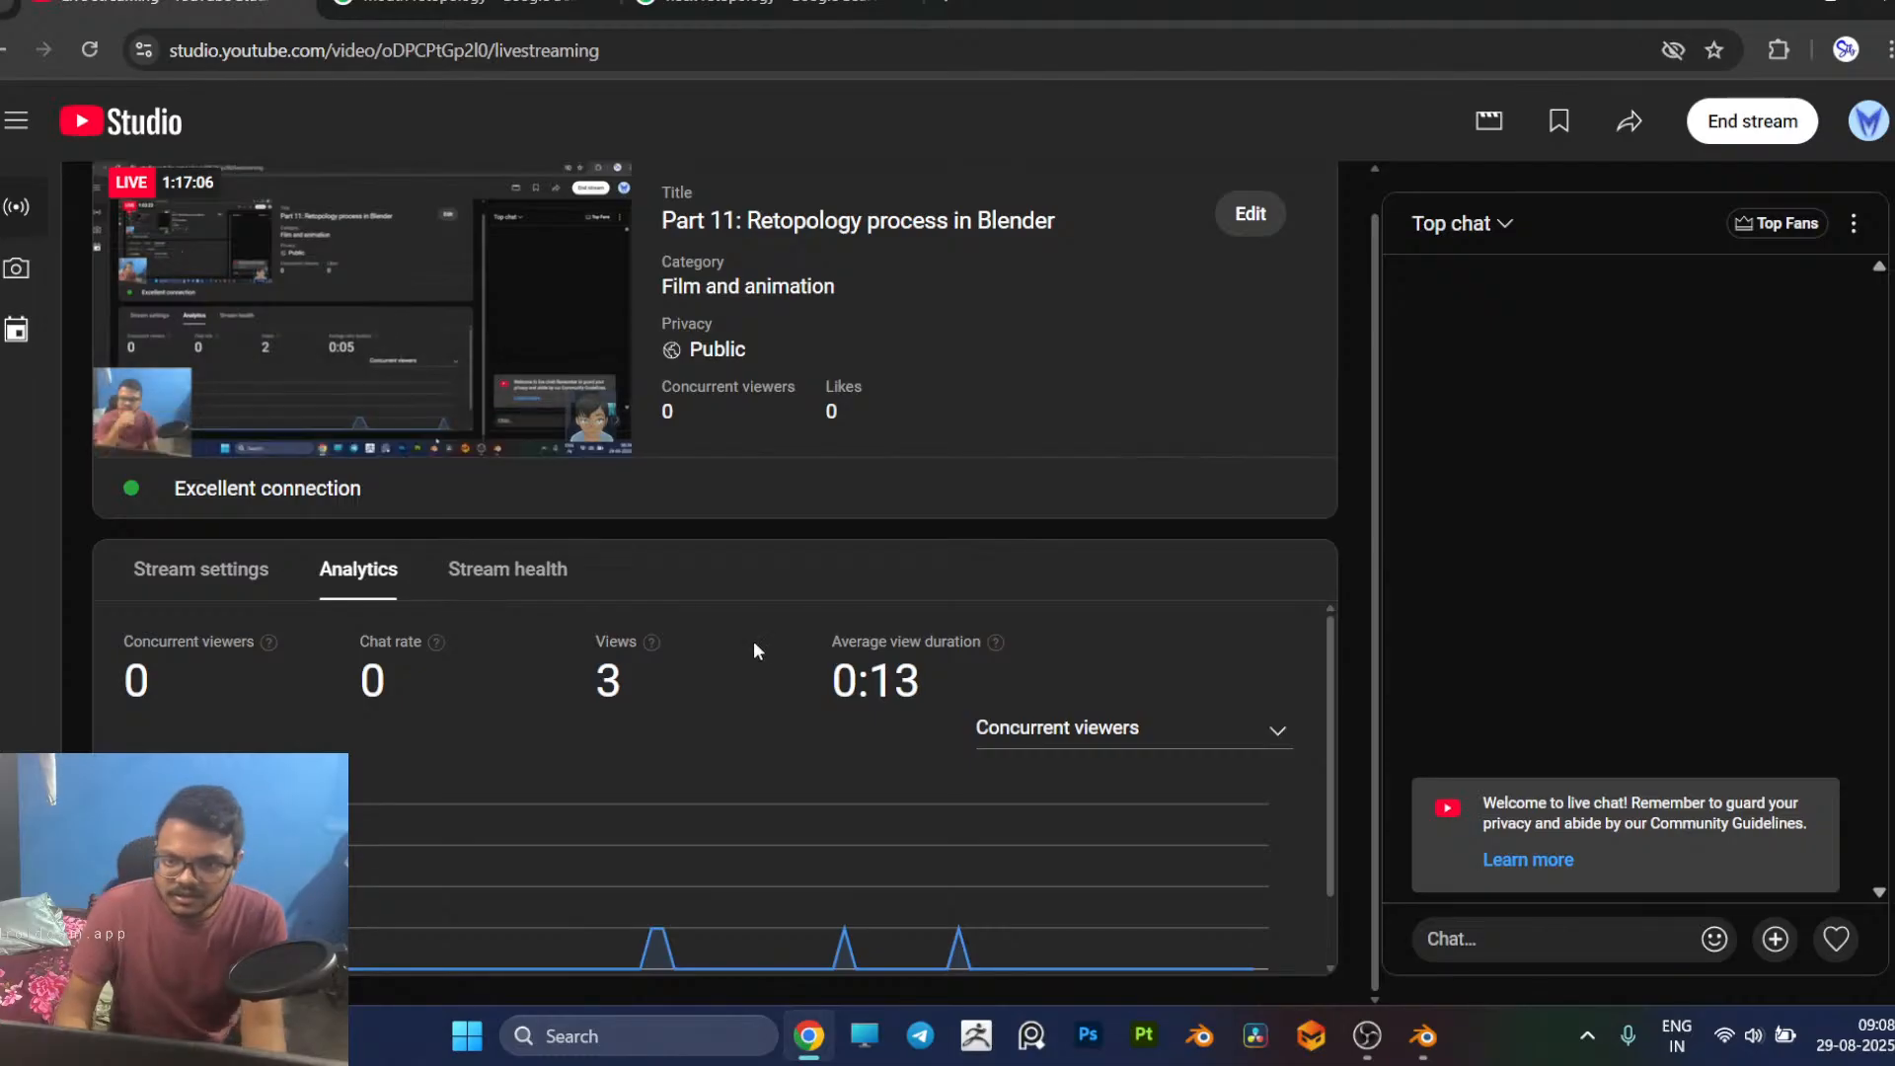
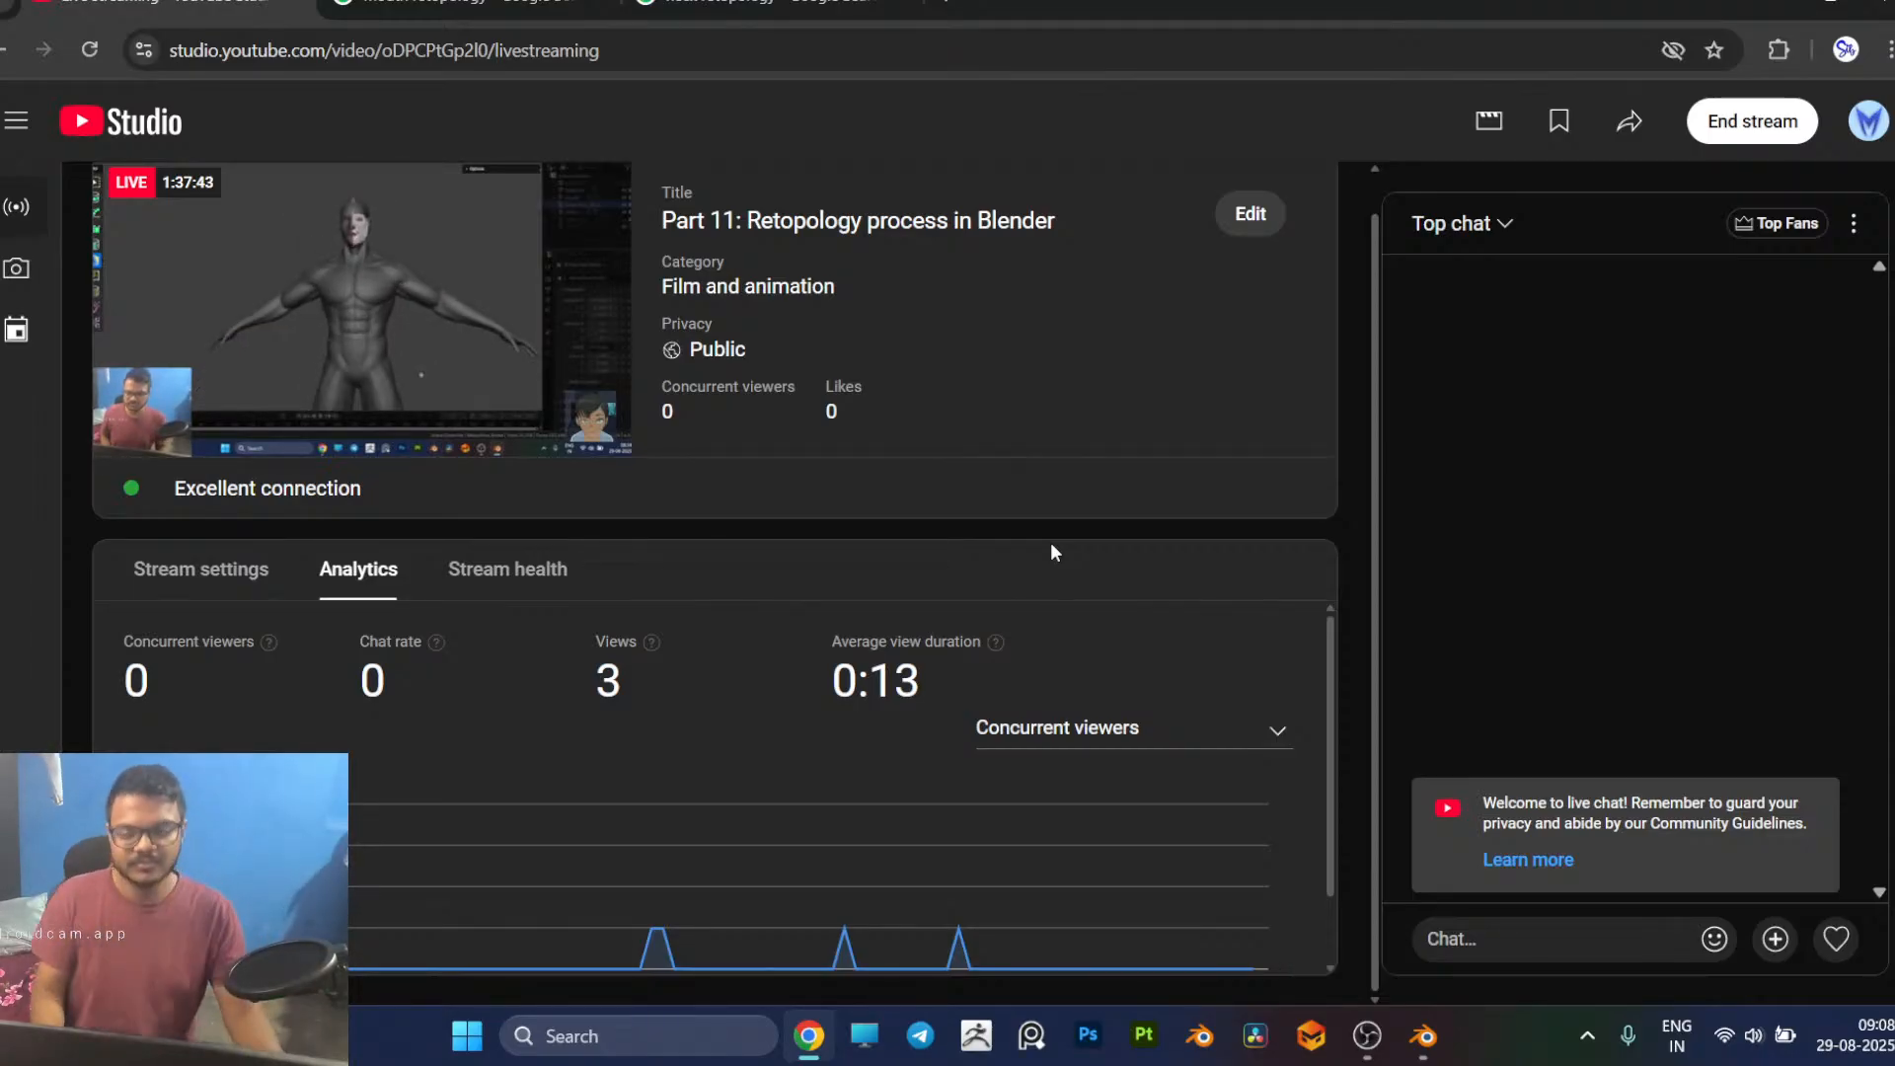
Step: Switch back to Blender and tweak, then relax the selected edge loop's vertices on the back of the head near the centre line
{"action": "key", "text": "alt+Tab"}
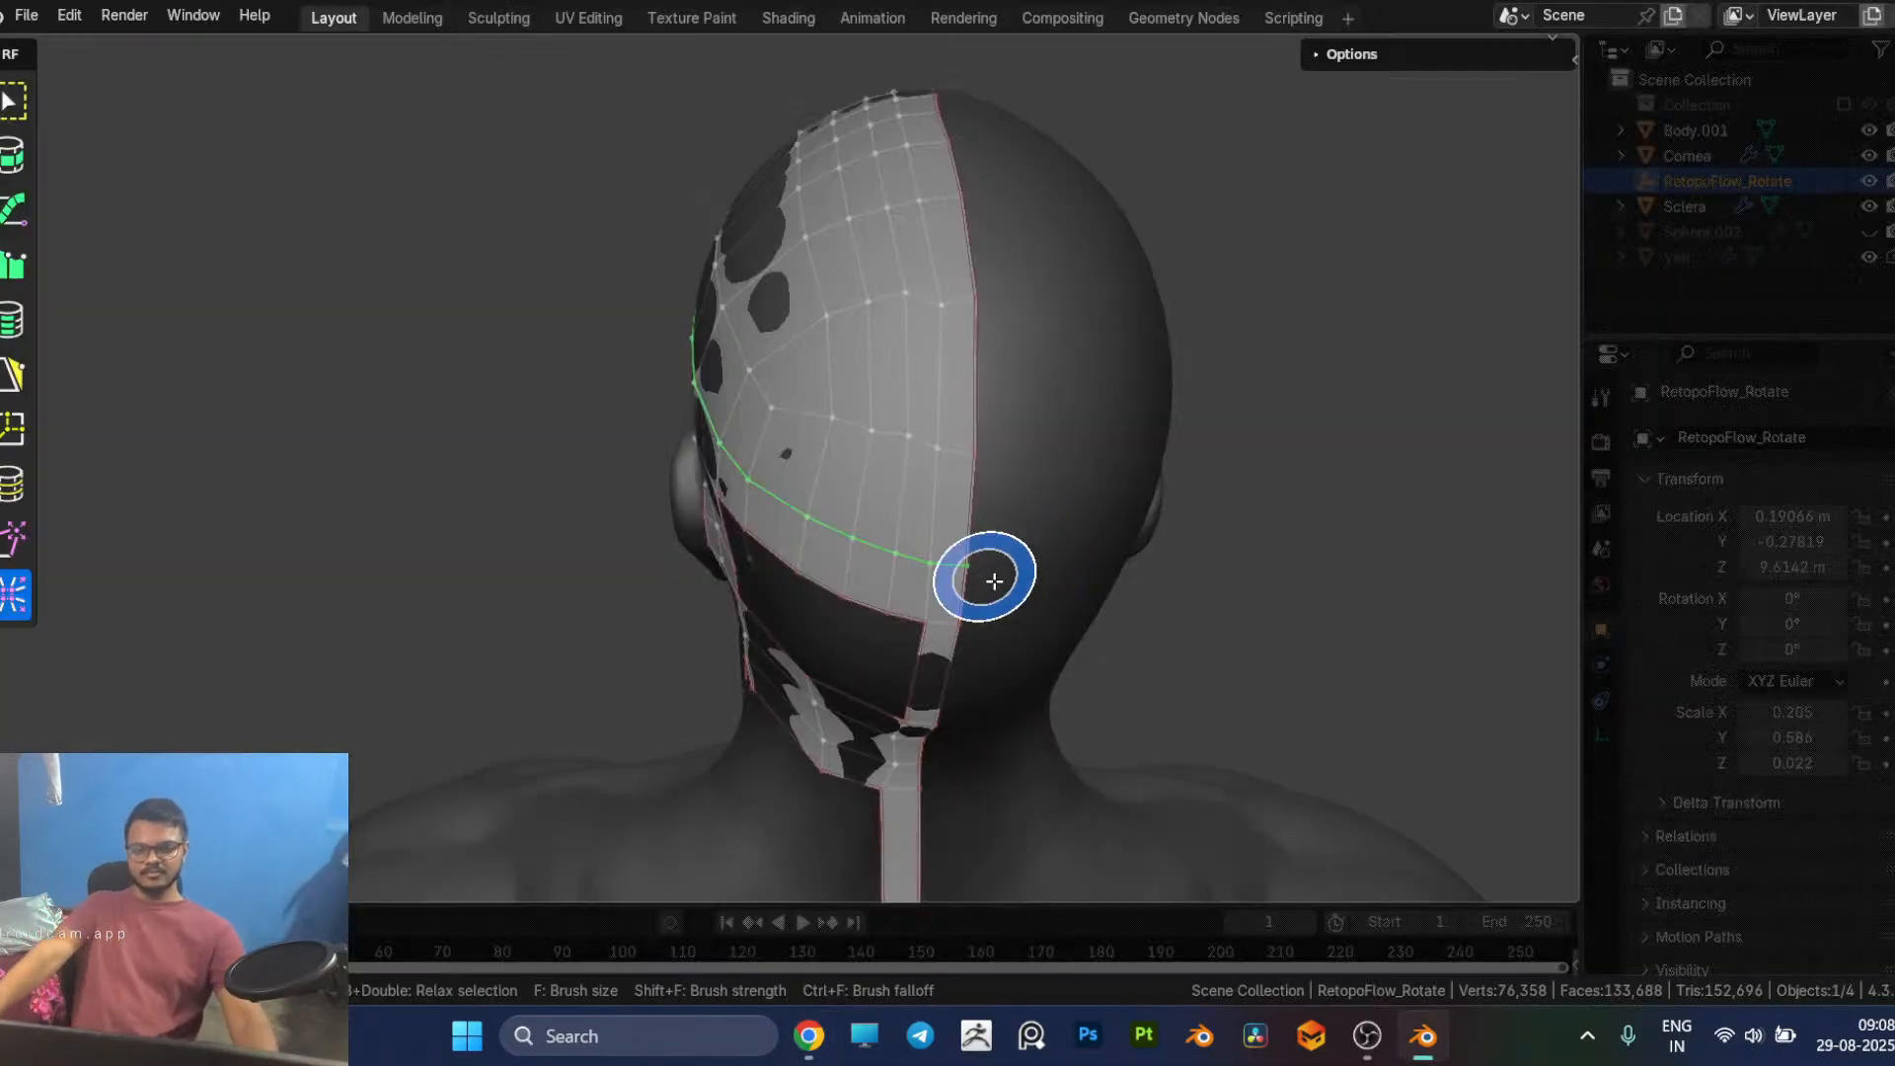
{"action": "scroll", "coordinate": [994, 580], "scroll_direction": "up", "scroll_amount": 1}
{"action": "mouse_move", "coordinate": [994, 580]}
{"action": "middle_mouse_down"}
{"action": "mouse_move", "coordinate": [1099, 537]}
{"action": "mouse_move", "coordinate": [1146, 566]}
{"action": "mouse_move", "coordinate": [1215, 531]}
{"action": "mouse_move", "coordinate": [1045, 566]}
{"action": "middle_mouse_up"}
{"action": "mouse_move", "coordinate": [1014, 432]}
{"action": "middle_mouse_down"}
{"action": "mouse_move", "coordinate": [973, 381]}
{"action": "mouse_move", "coordinate": [888, 486]}
{"action": "middle_mouse_up"}
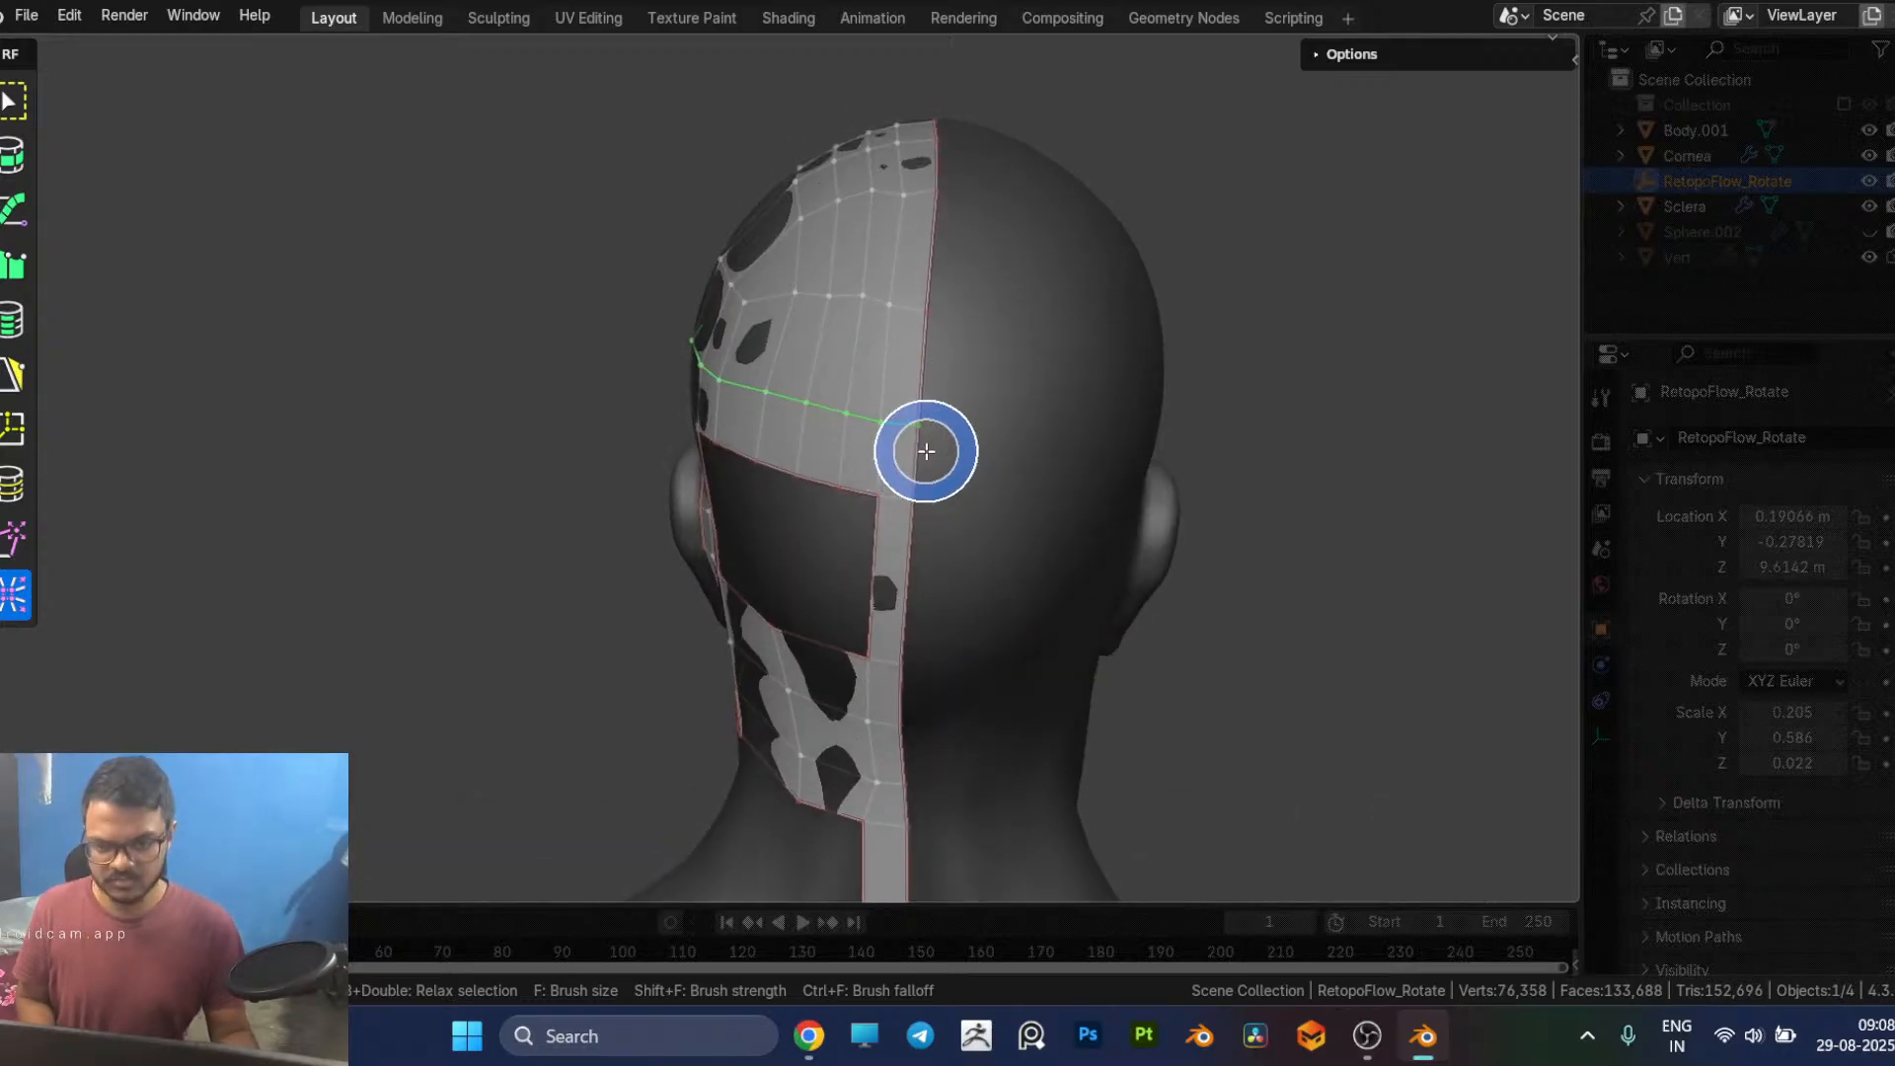
{"action": "key", "text": "x"}
{"action": "key", "text": "Escape"}
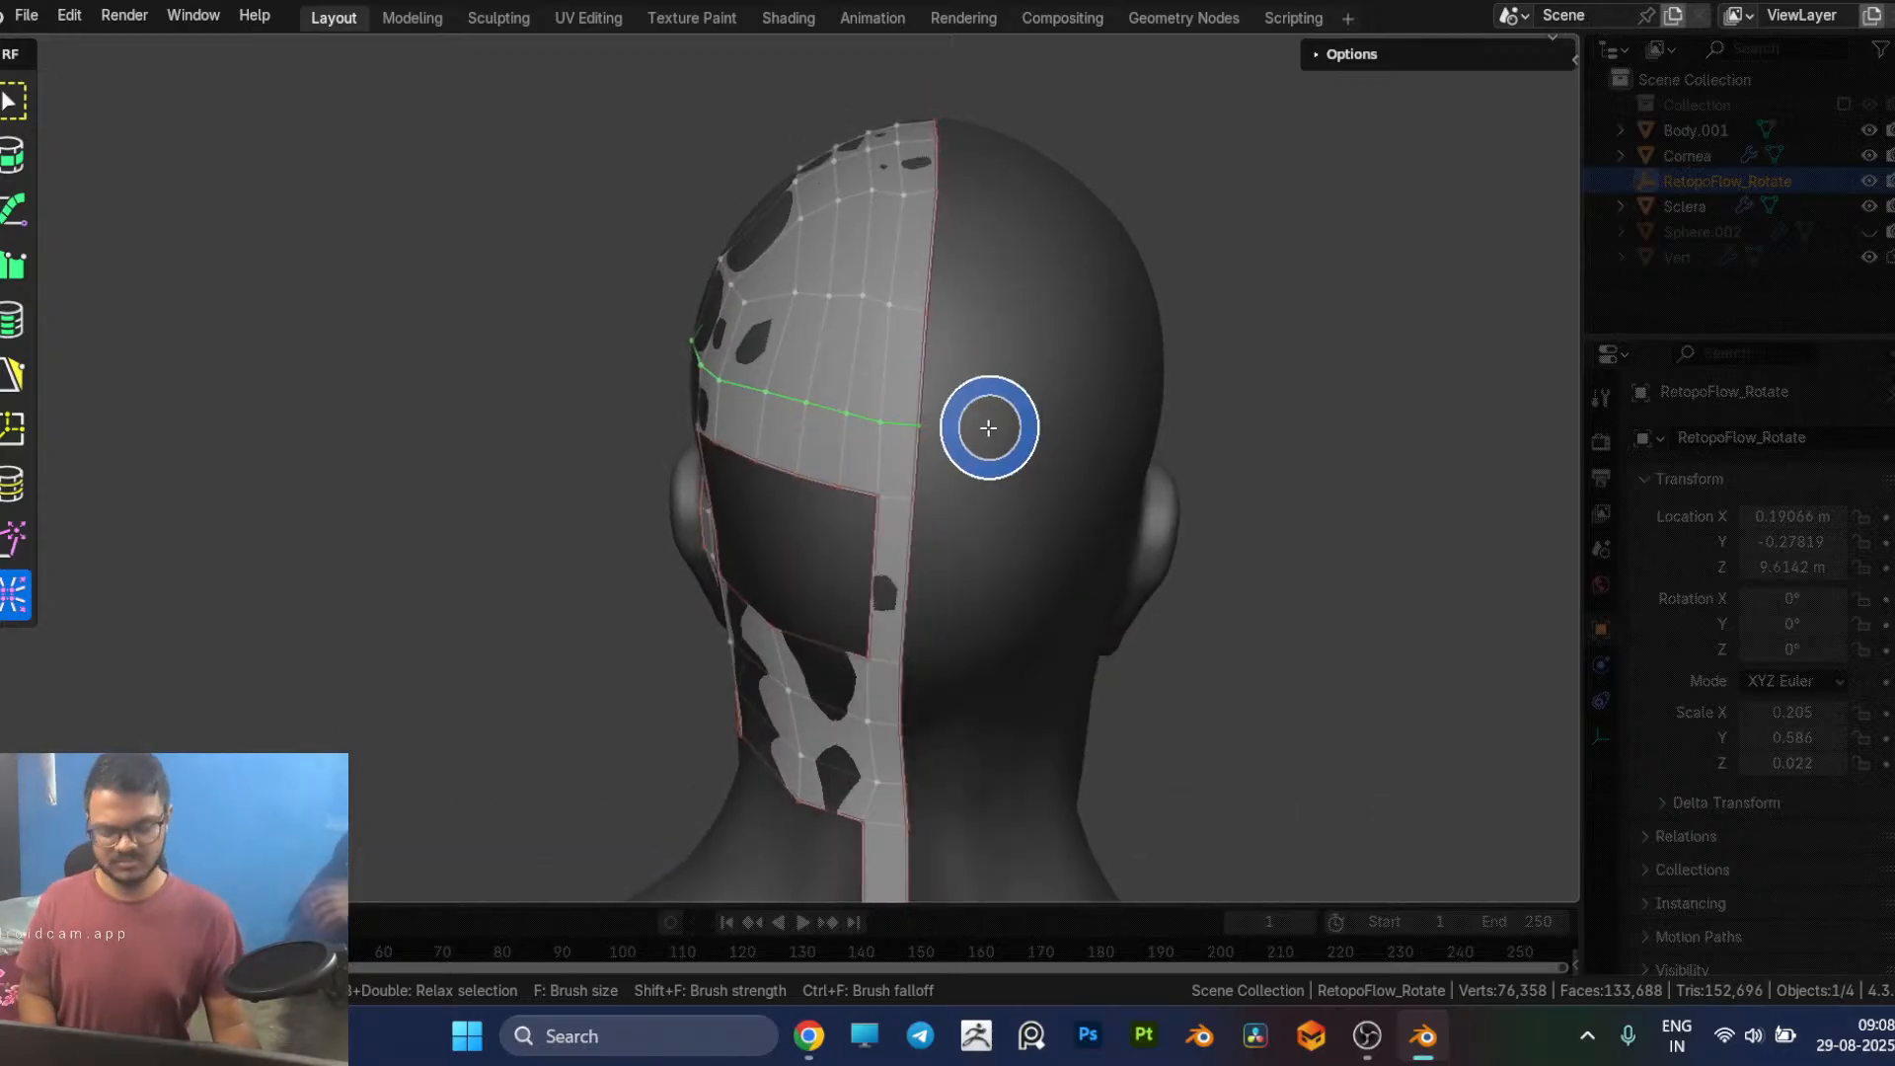
{"action": "key", "text": "8"}
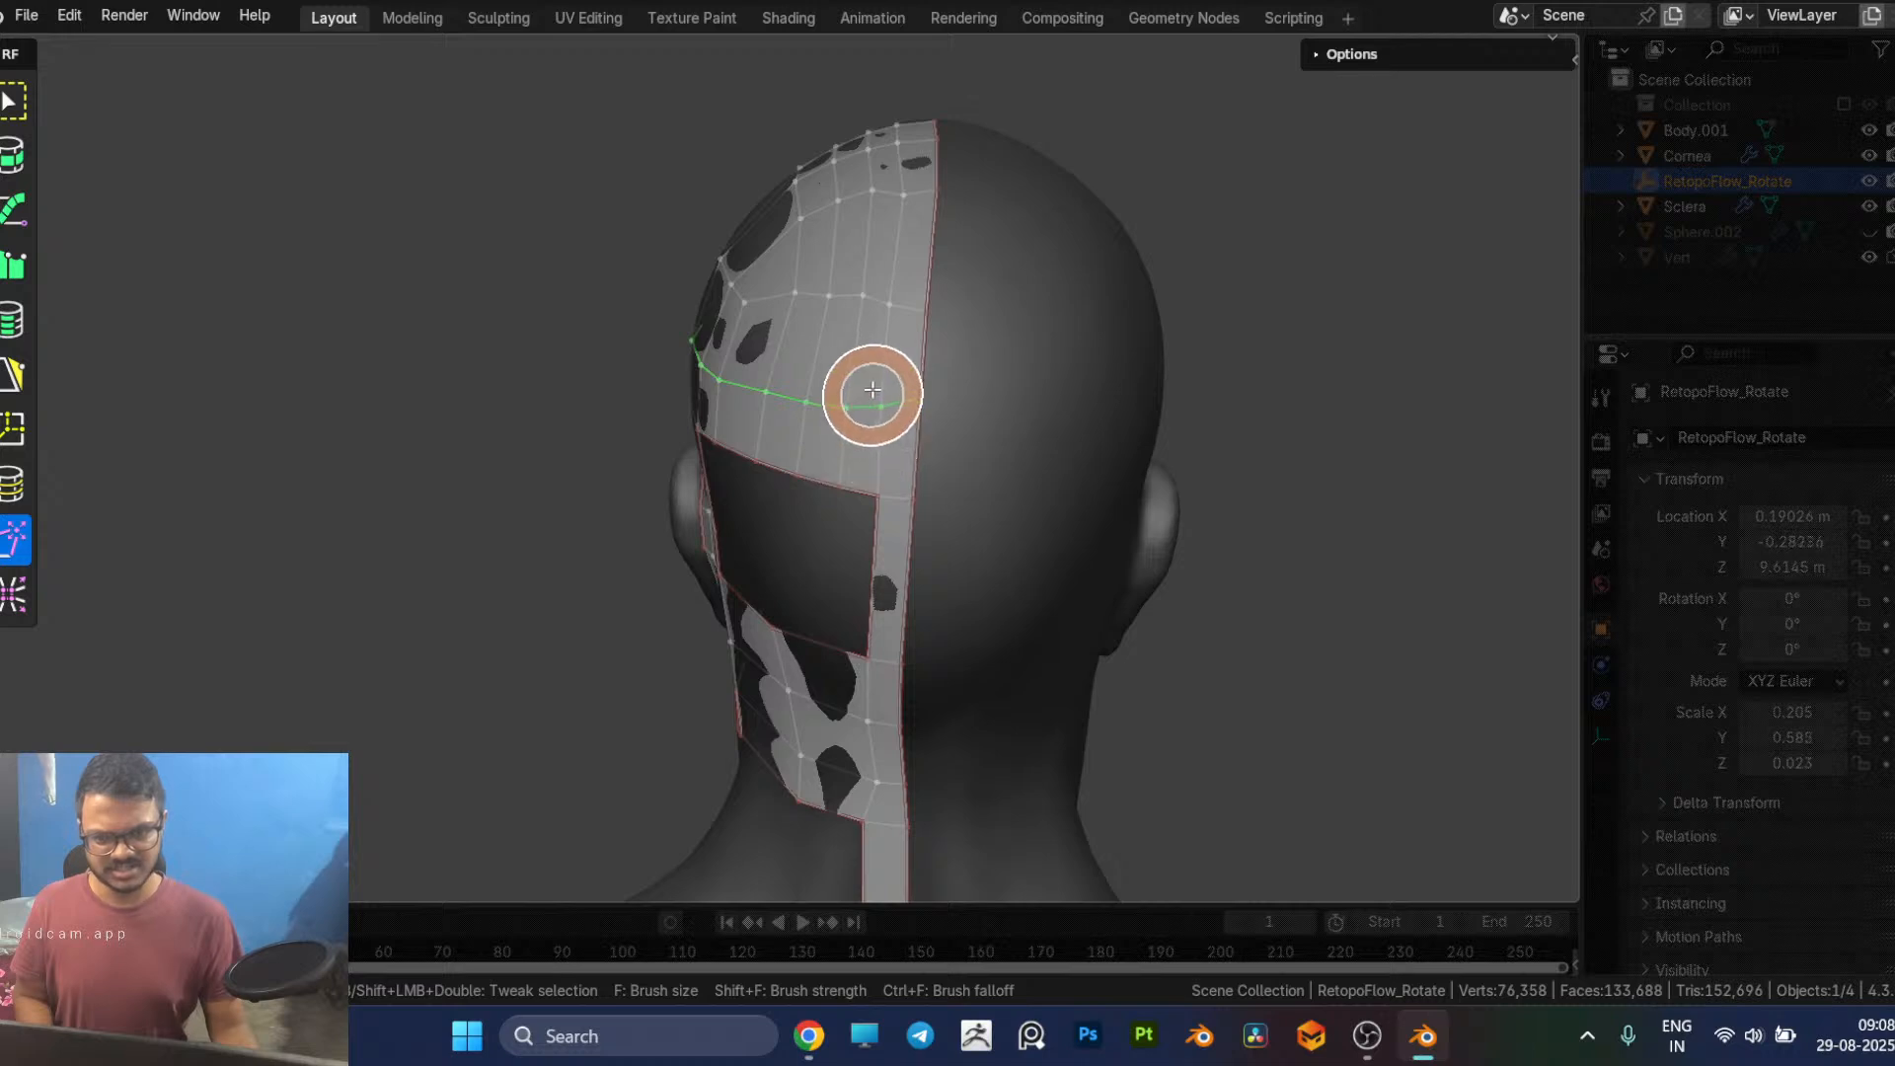
{"action": "mouse_move", "coordinate": [809, 404]}
{"action": "left_mouse_down"}
{"action": "mouse_move", "coordinate": [768, 371]}
{"action": "mouse_move", "coordinate": [852, 385]}
{"action": "left_mouse_up"}
{"action": "key", "text": "9"}
{"action": "middle_click_drag", "start_coordinate": [862, 384], "coordinate": [1020, 423]}
Step: Relax the vertices on the upper front and crown of the skull cap to even out the quads
{"action": "key", "text": "8"}
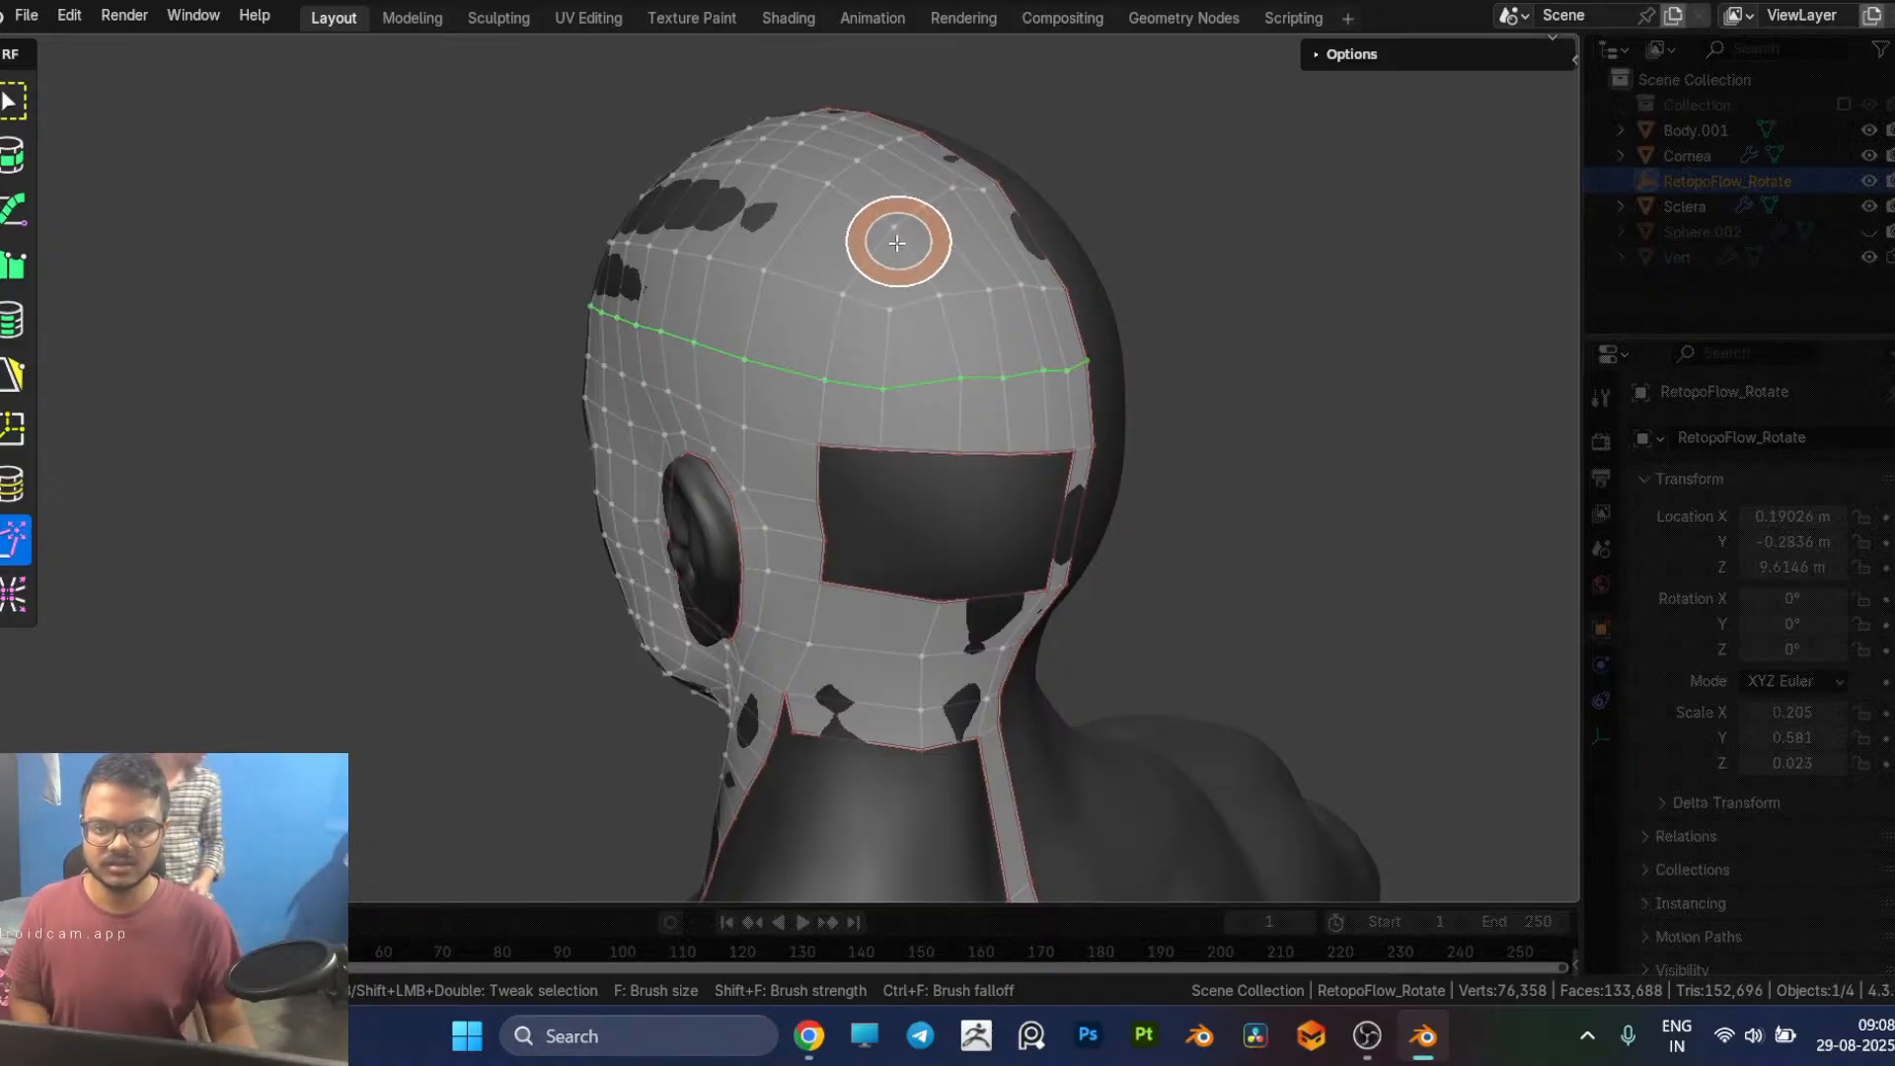
{"action": "key", "text": "9"}
{"action": "mouse_move", "coordinate": [889, 262]}
{"action": "middle_mouse_down"}
{"action": "mouse_move", "coordinate": [1017, 377]}
{"action": "mouse_move", "coordinate": [1091, 363]}
{"action": "mouse_move", "coordinate": [1114, 385]}
{"action": "middle_mouse_up"}
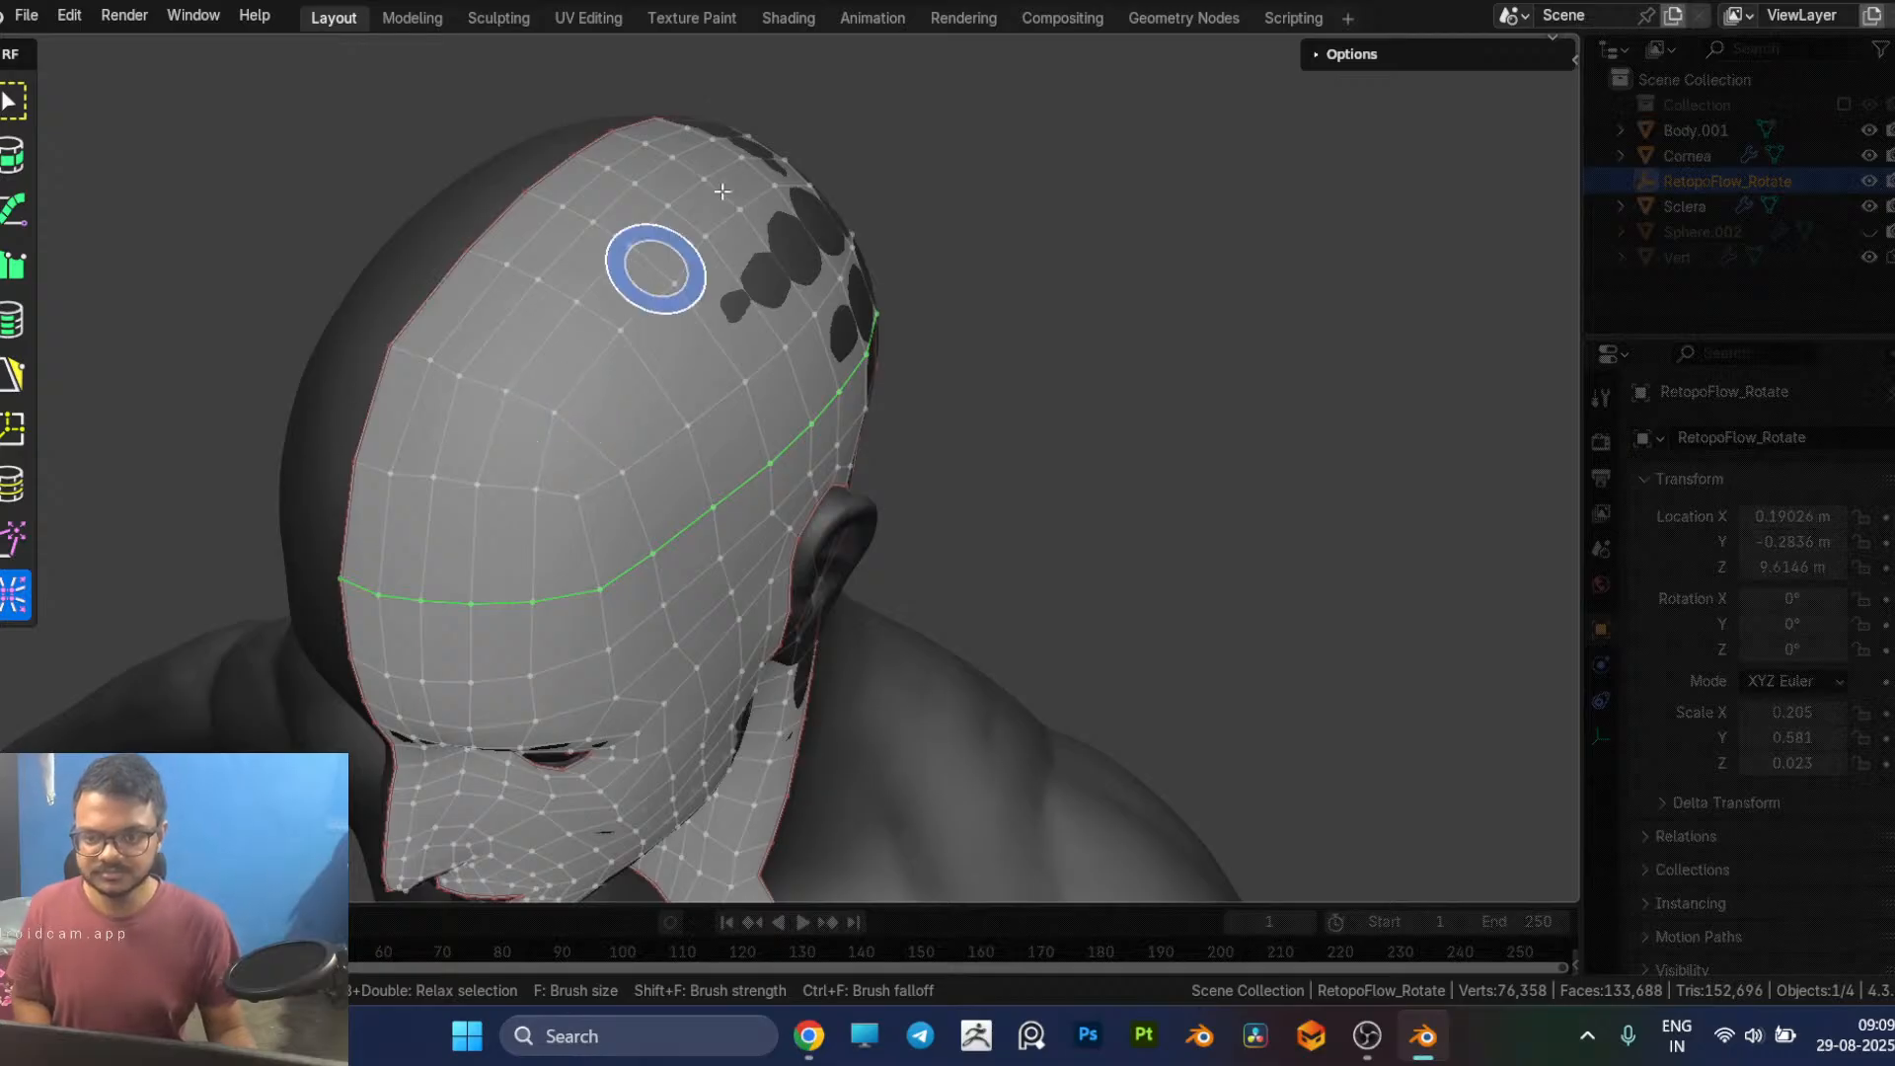
{"action": "left_click_drag", "start_coordinate": [716, 200], "coordinate": [607, 306]}
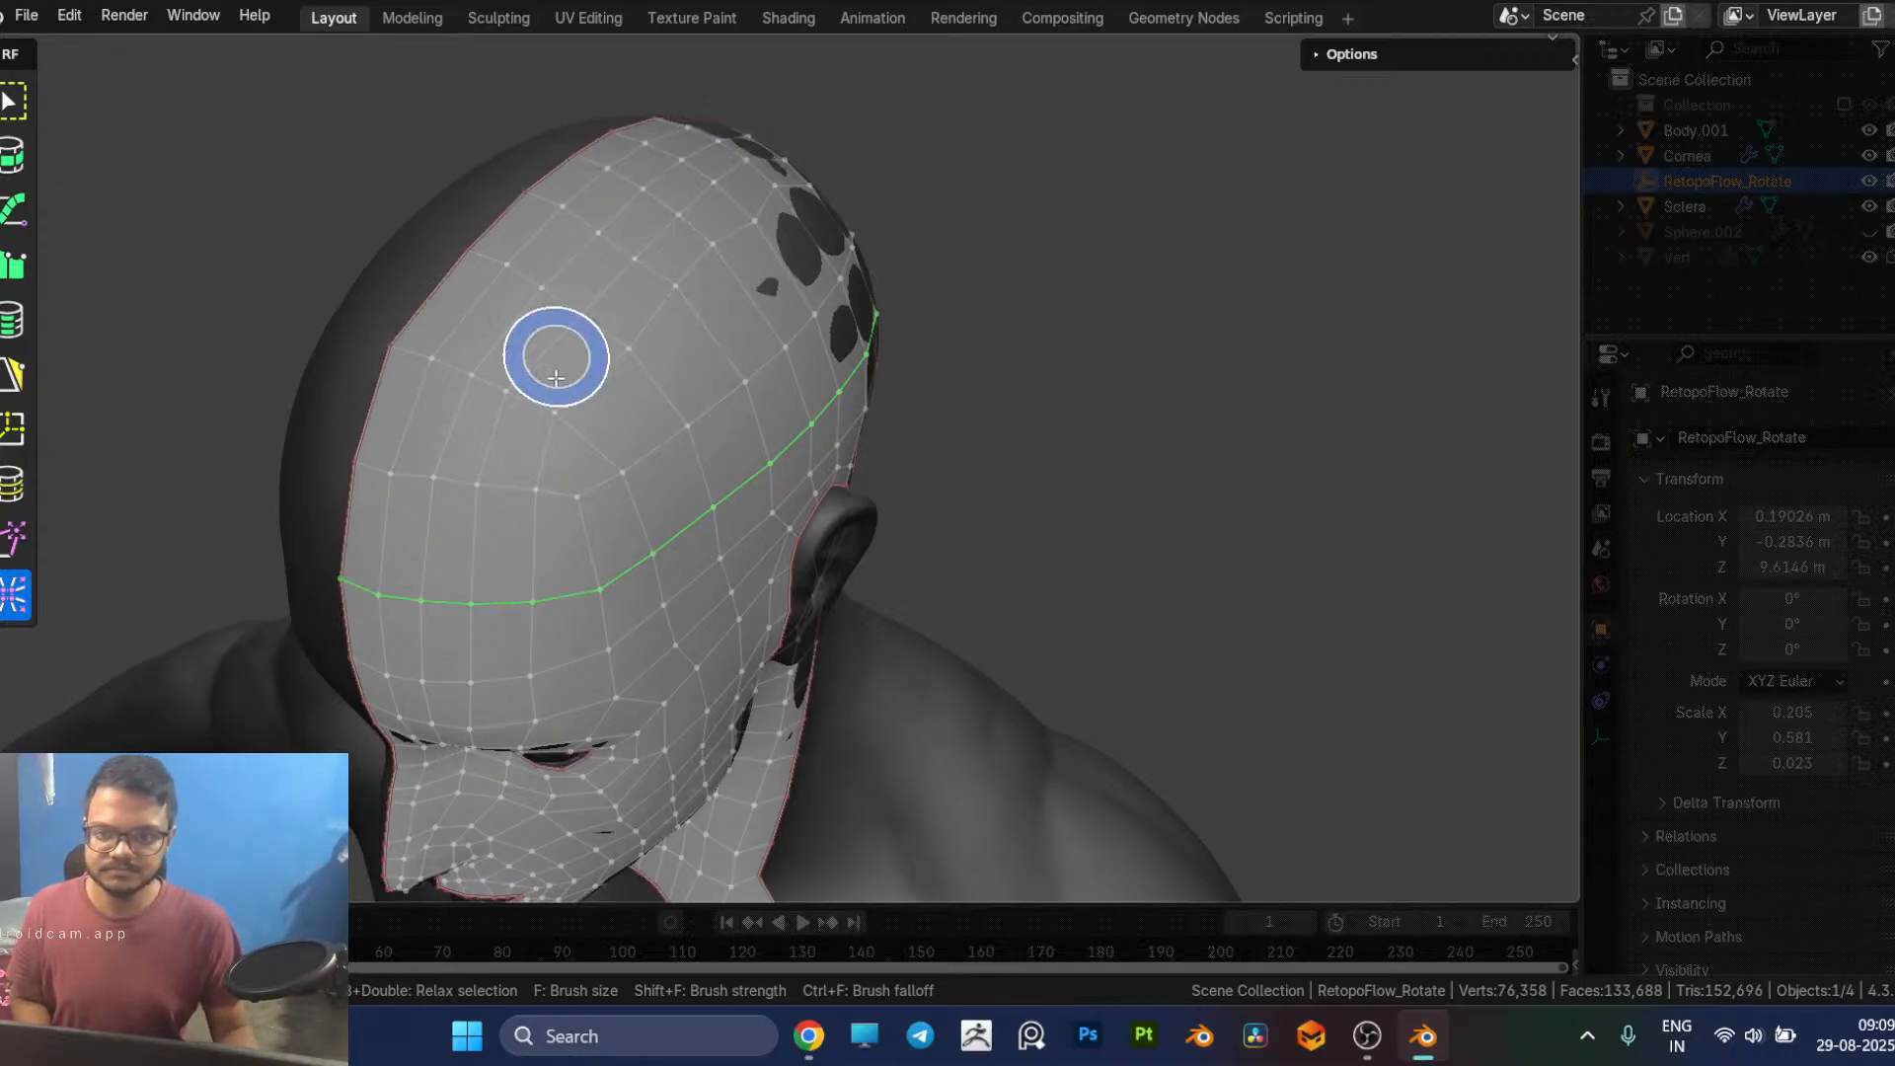
{"action": "left_click_drag", "start_coordinate": [574, 386], "coordinate": [733, 195]}
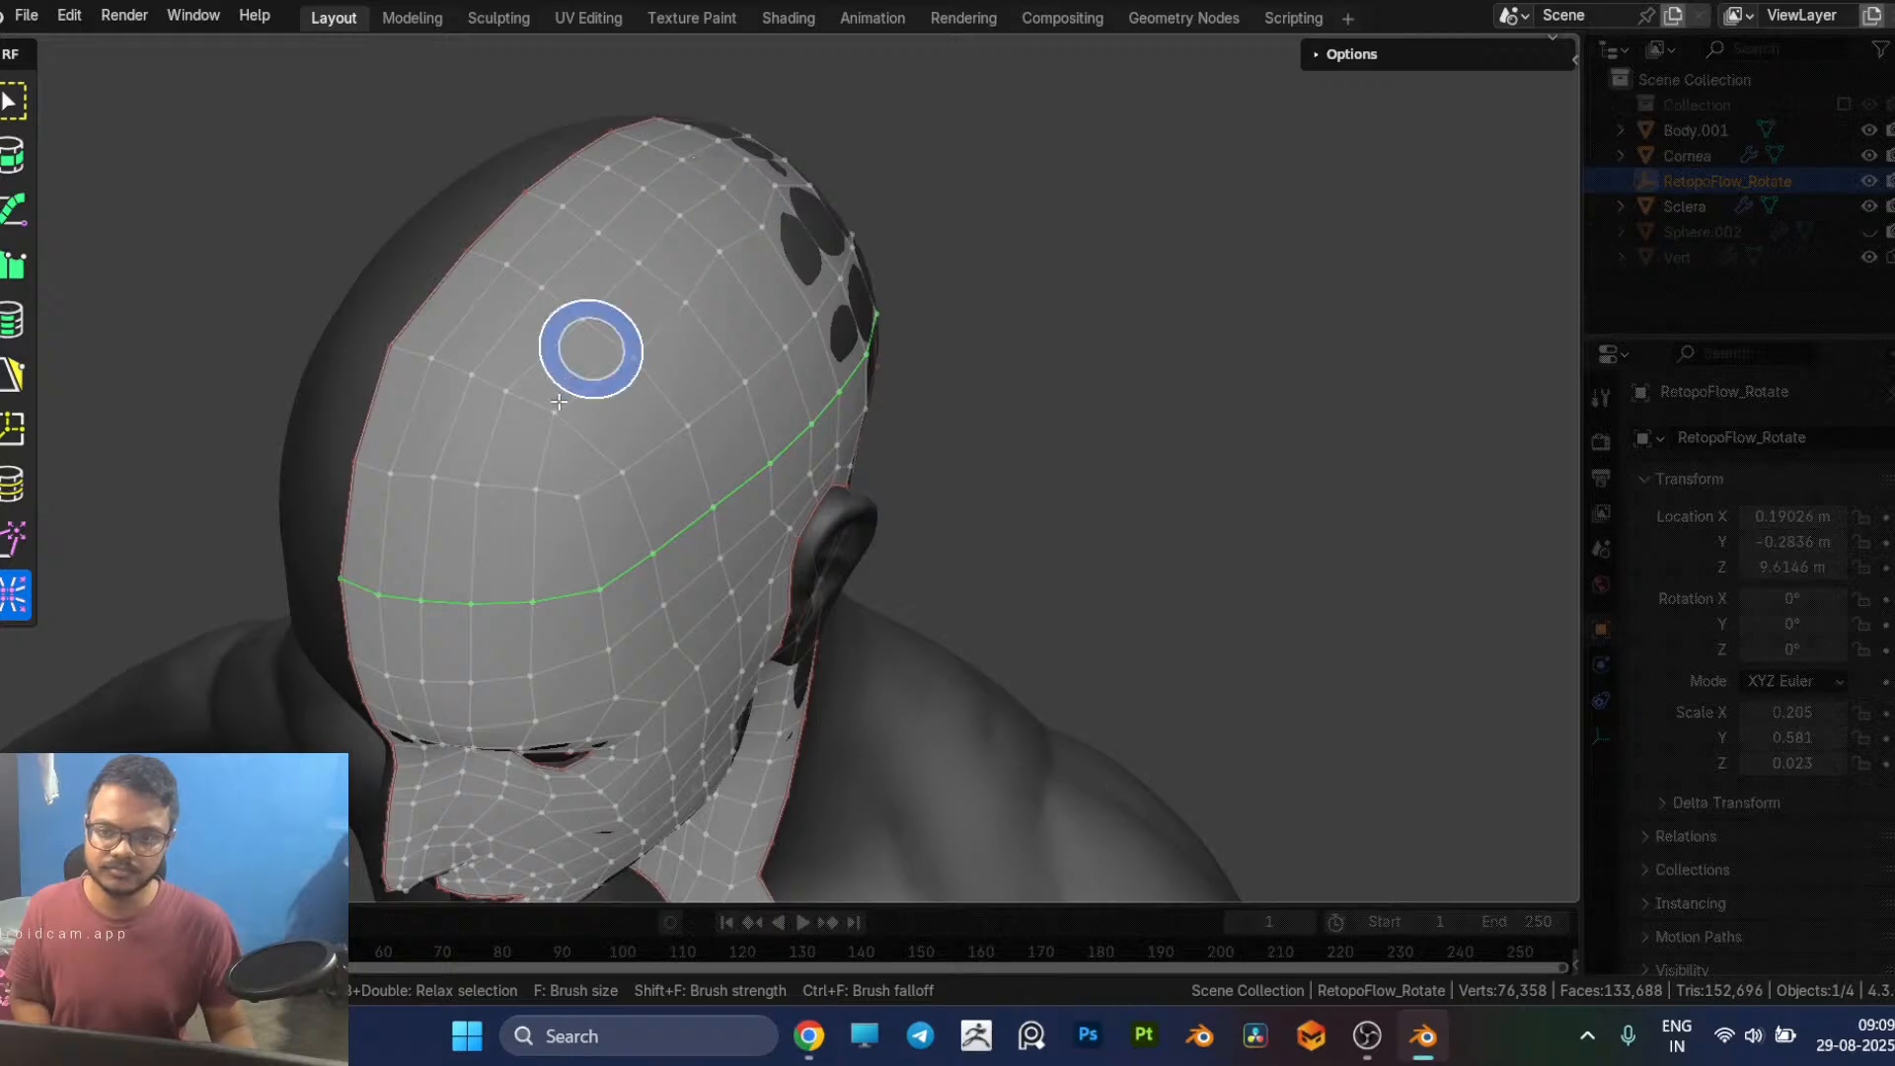
Step: Relax the vertices on the upper side and back of the skull cap above the selected edge loop
{"action": "middle_click_drag", "start_coordinate": [844, 296], "coordinate": [1101, 392]}
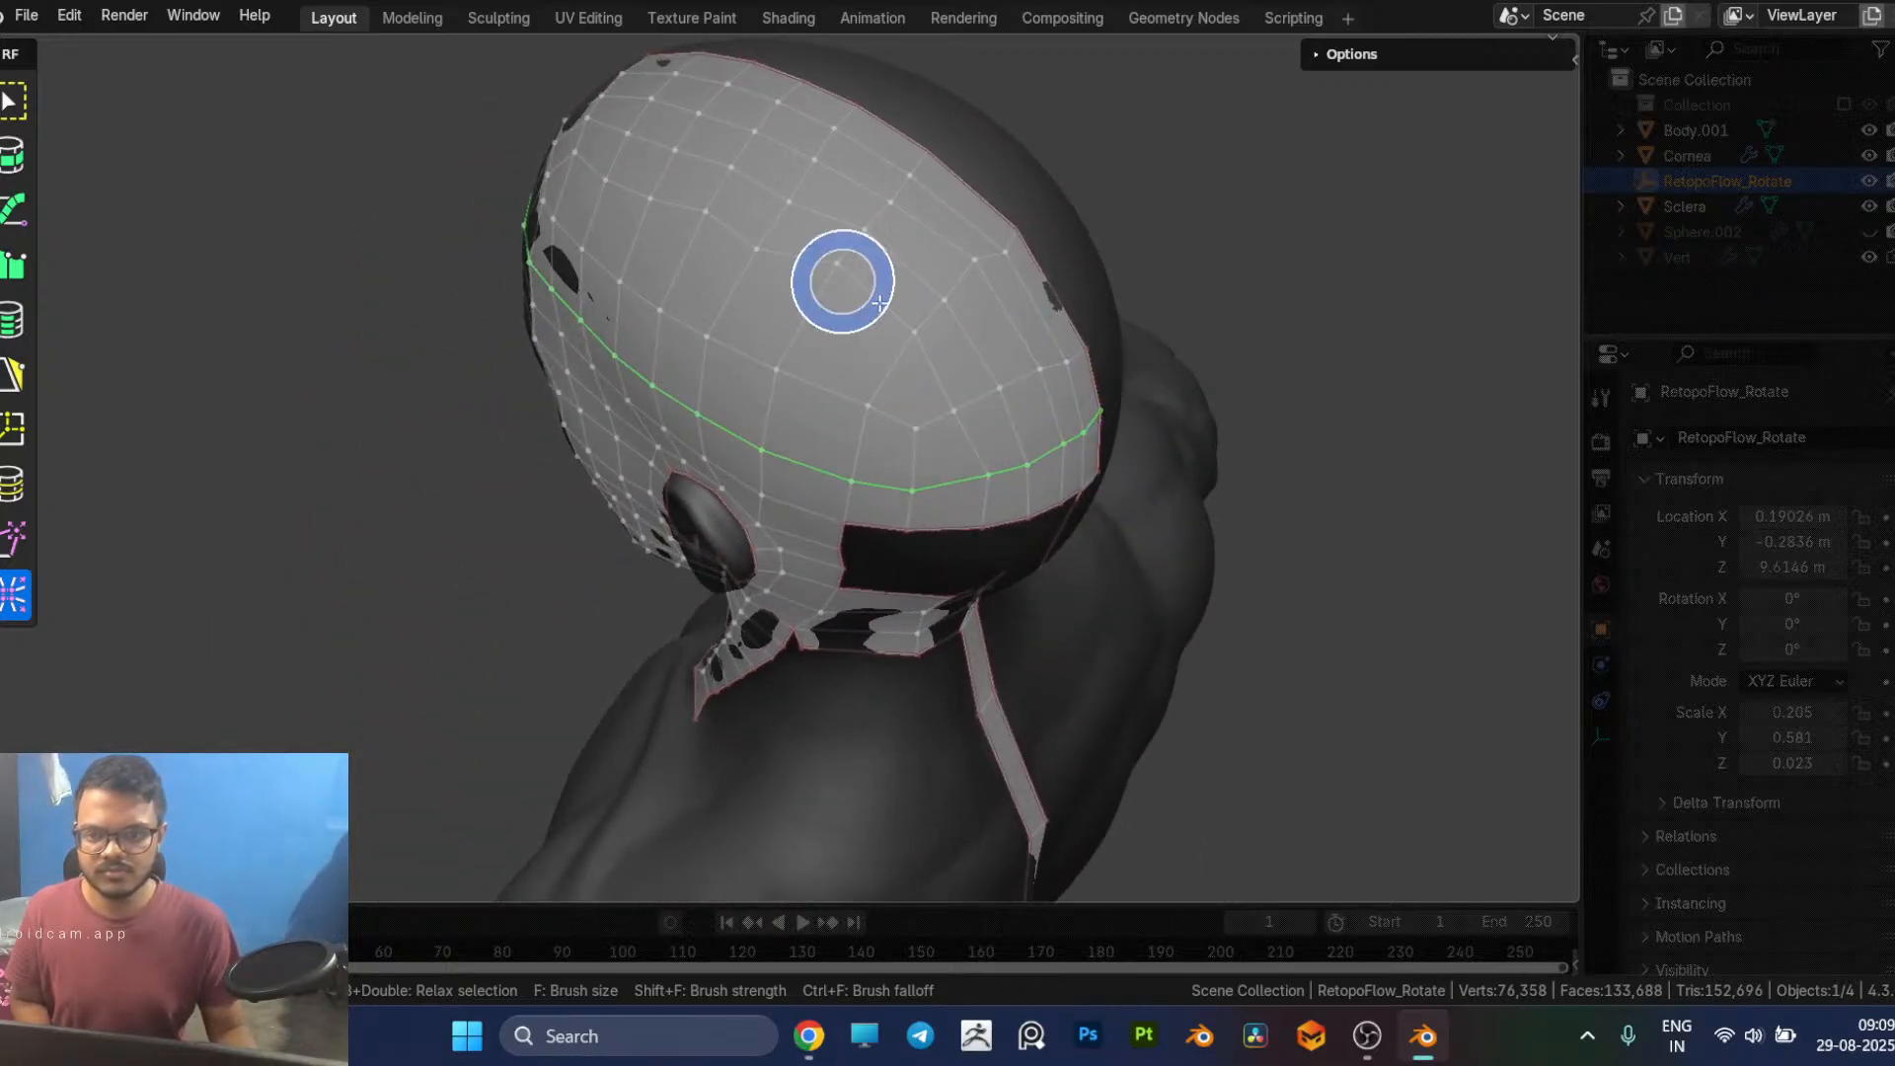
{"action": "mouse_move", "coordinate": [894, 171]}
{"action": "left_mouse_down"}
{"action": "mouse_move", "coordinate": [803, 287]}
{"action": "mouse_move", "coordinate": [957, 246]}
{"action": "mouse_move", "coordinate": [978, 265]}
{"action": "mouse_move", "coordinate": [914, 330]}
{"action": "mouse_move", "coordinate": [695, 220]}
{"action": "left_mouse_up"}
{"action": "mouse_move", "coordinate": [807, 256]}
{"action": "left_mouse_down"}
{"action": "mouse_move", "coordinate": [846, 287]}
{"action": "mouse_move", "coordinate": [783, 233]}
{"action": "mouse_move", "coordinate": [872, 305]}
{"action": "left_mouse_up"}
{"action": "middle_click_drag", "start_coordinate": [947, 336], "coordinate": [879, 239]}
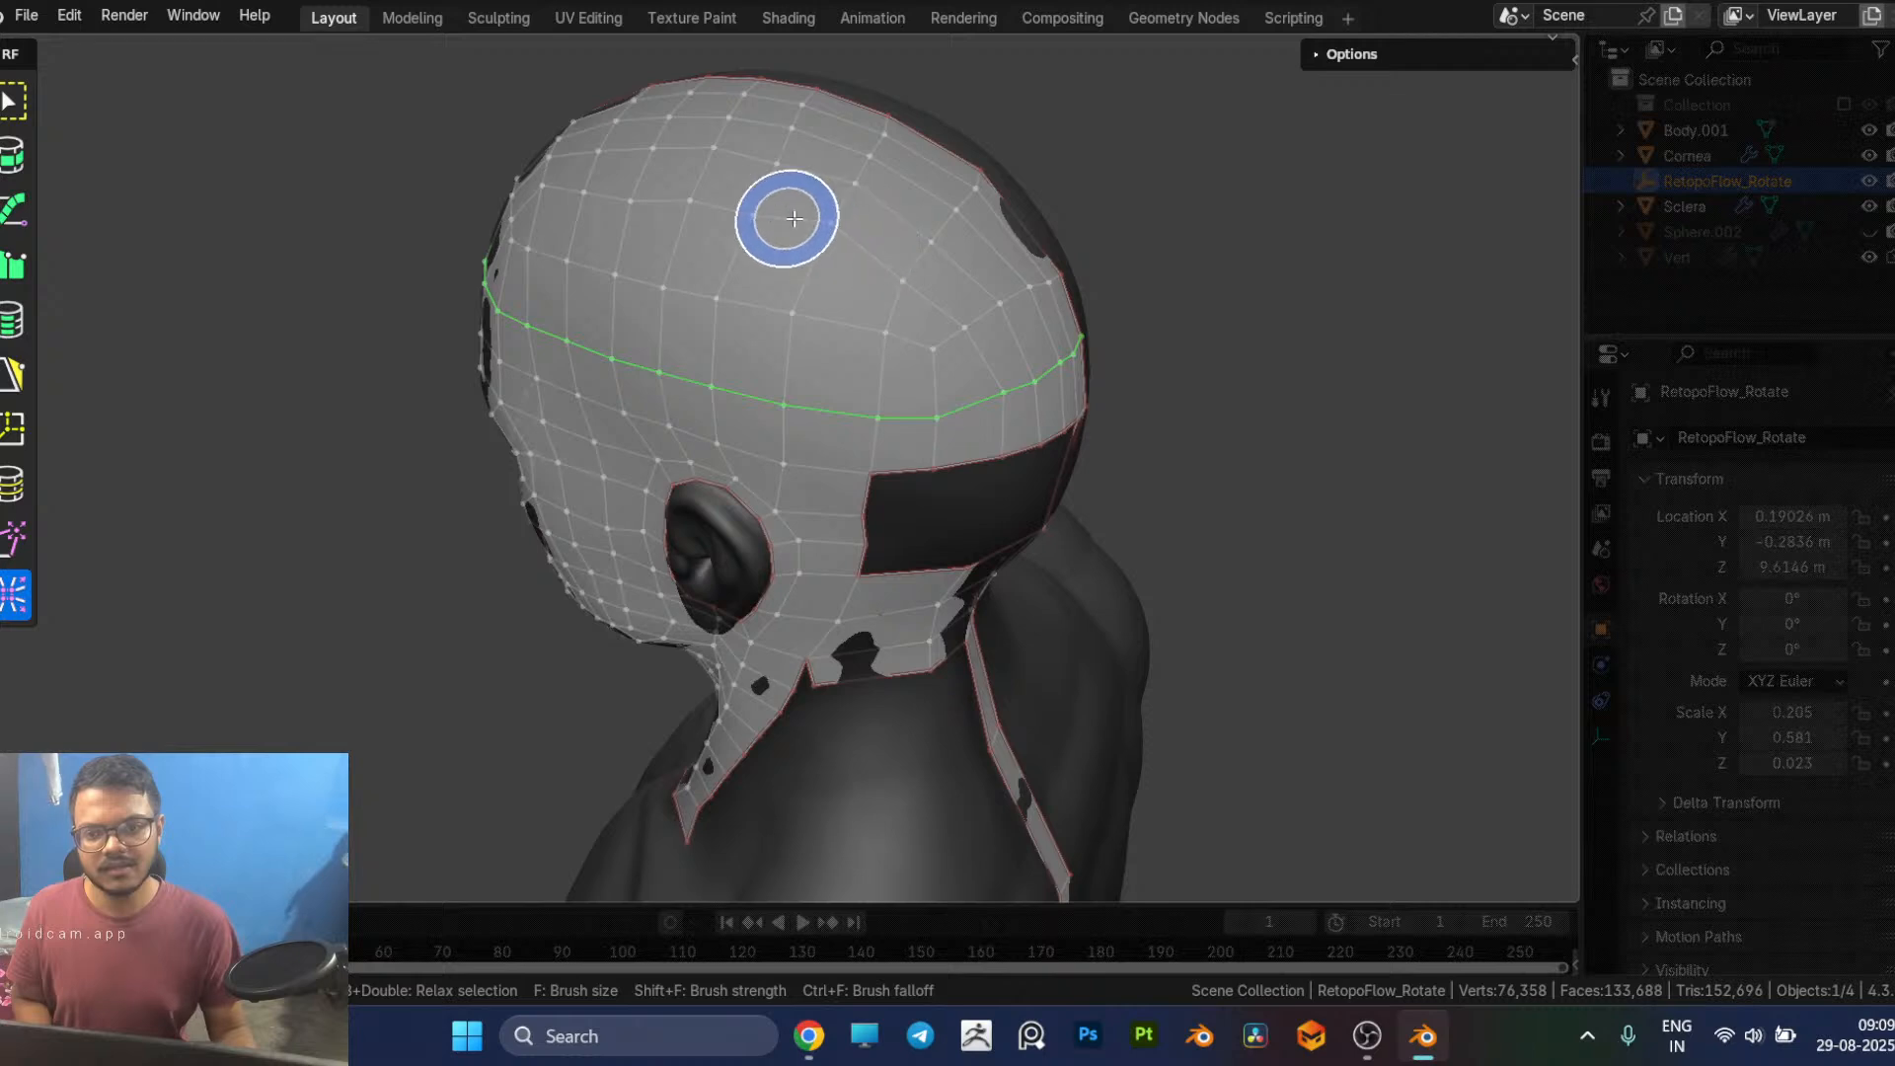
{"action": "middle_click_drag", "start_coordinate": [994, 414], "coordinate": [875, 365]}
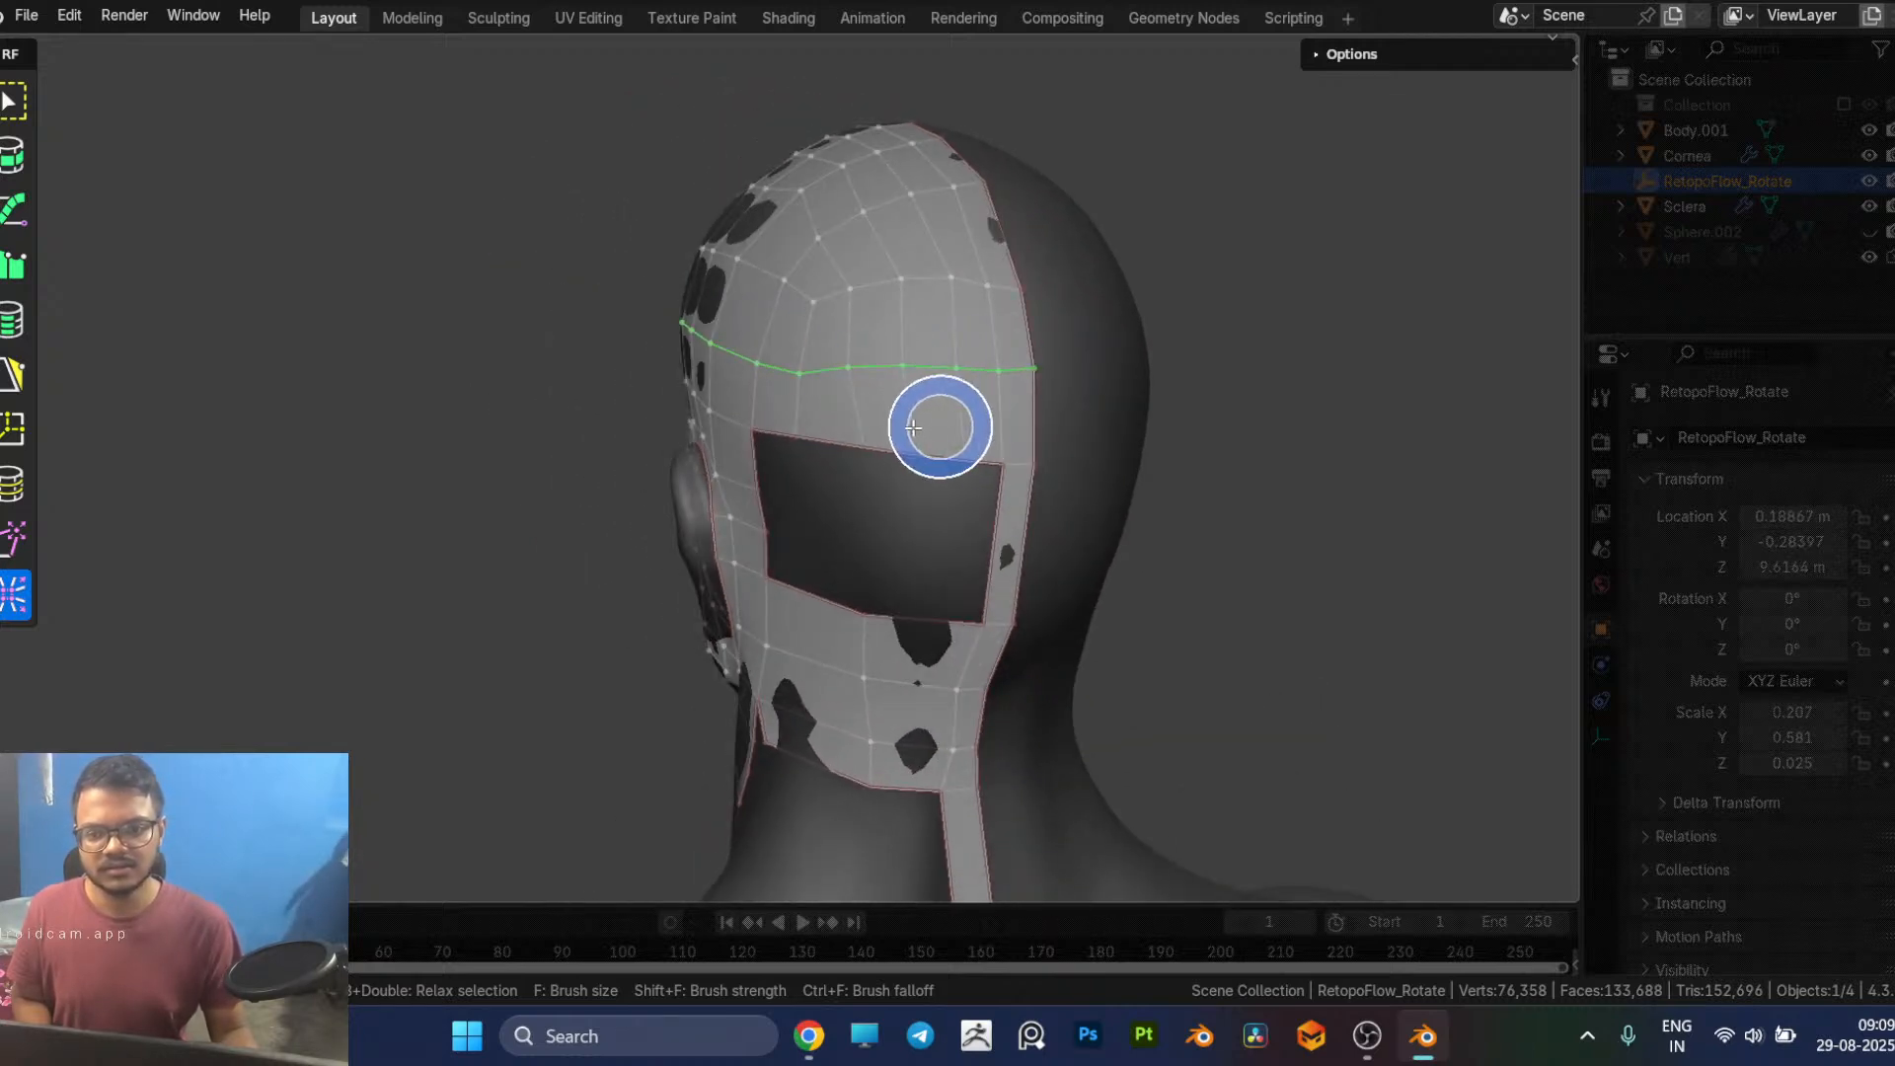
{"action": "mouse_move", "coordinate": [889, 435]}
{"action": "middle_mouse_down"}
{"action": "mouse_move", "coordinate": [987, 496]}
{"action": "mouse_move", "coordinate": [1108, 494]}
{"action": "mouse_move", "coordinate": [1097, 524]}
{"action": "middle_mouse_up"}
Step: Switch to Chrome and end the livestream in YouTube Studio, confirming that it stops immediately
{"action": "key", "text": "alt+Tab"}
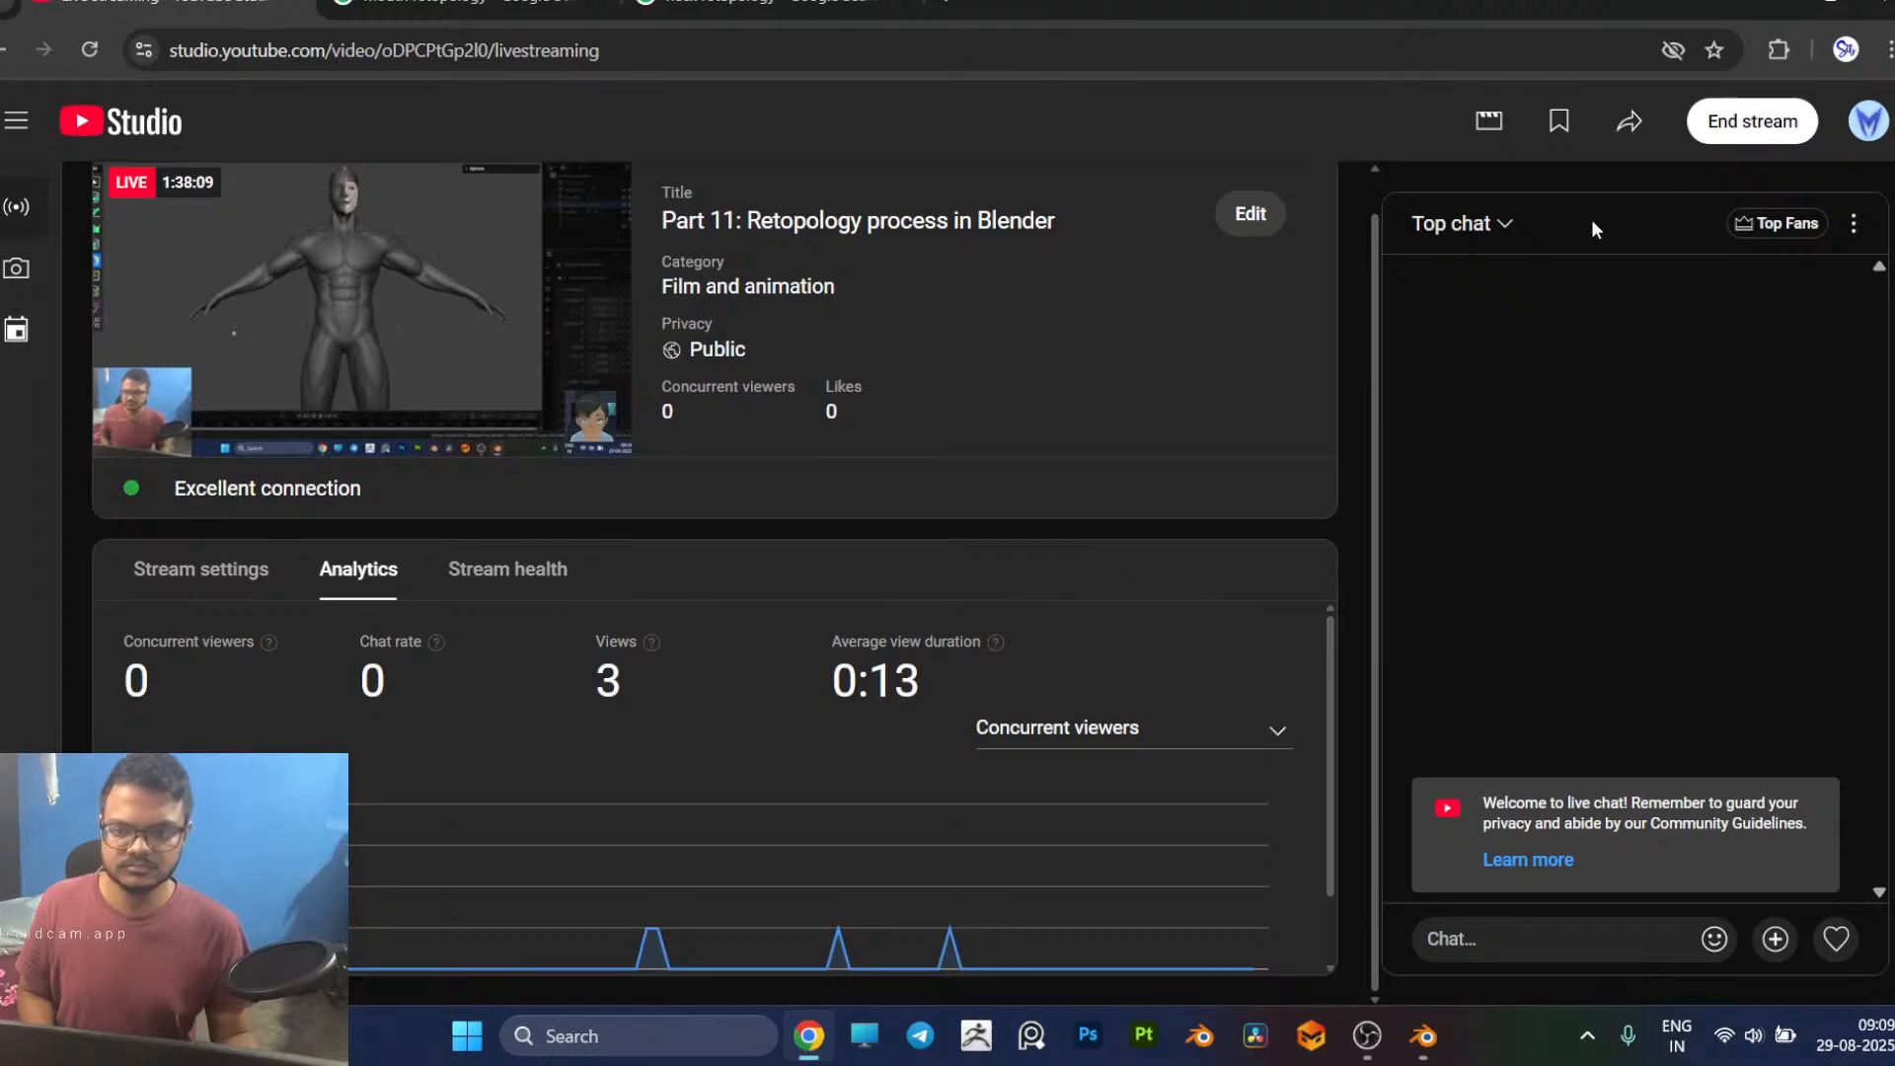
{"action": "left_click", "coordinate": [1740, 128]}
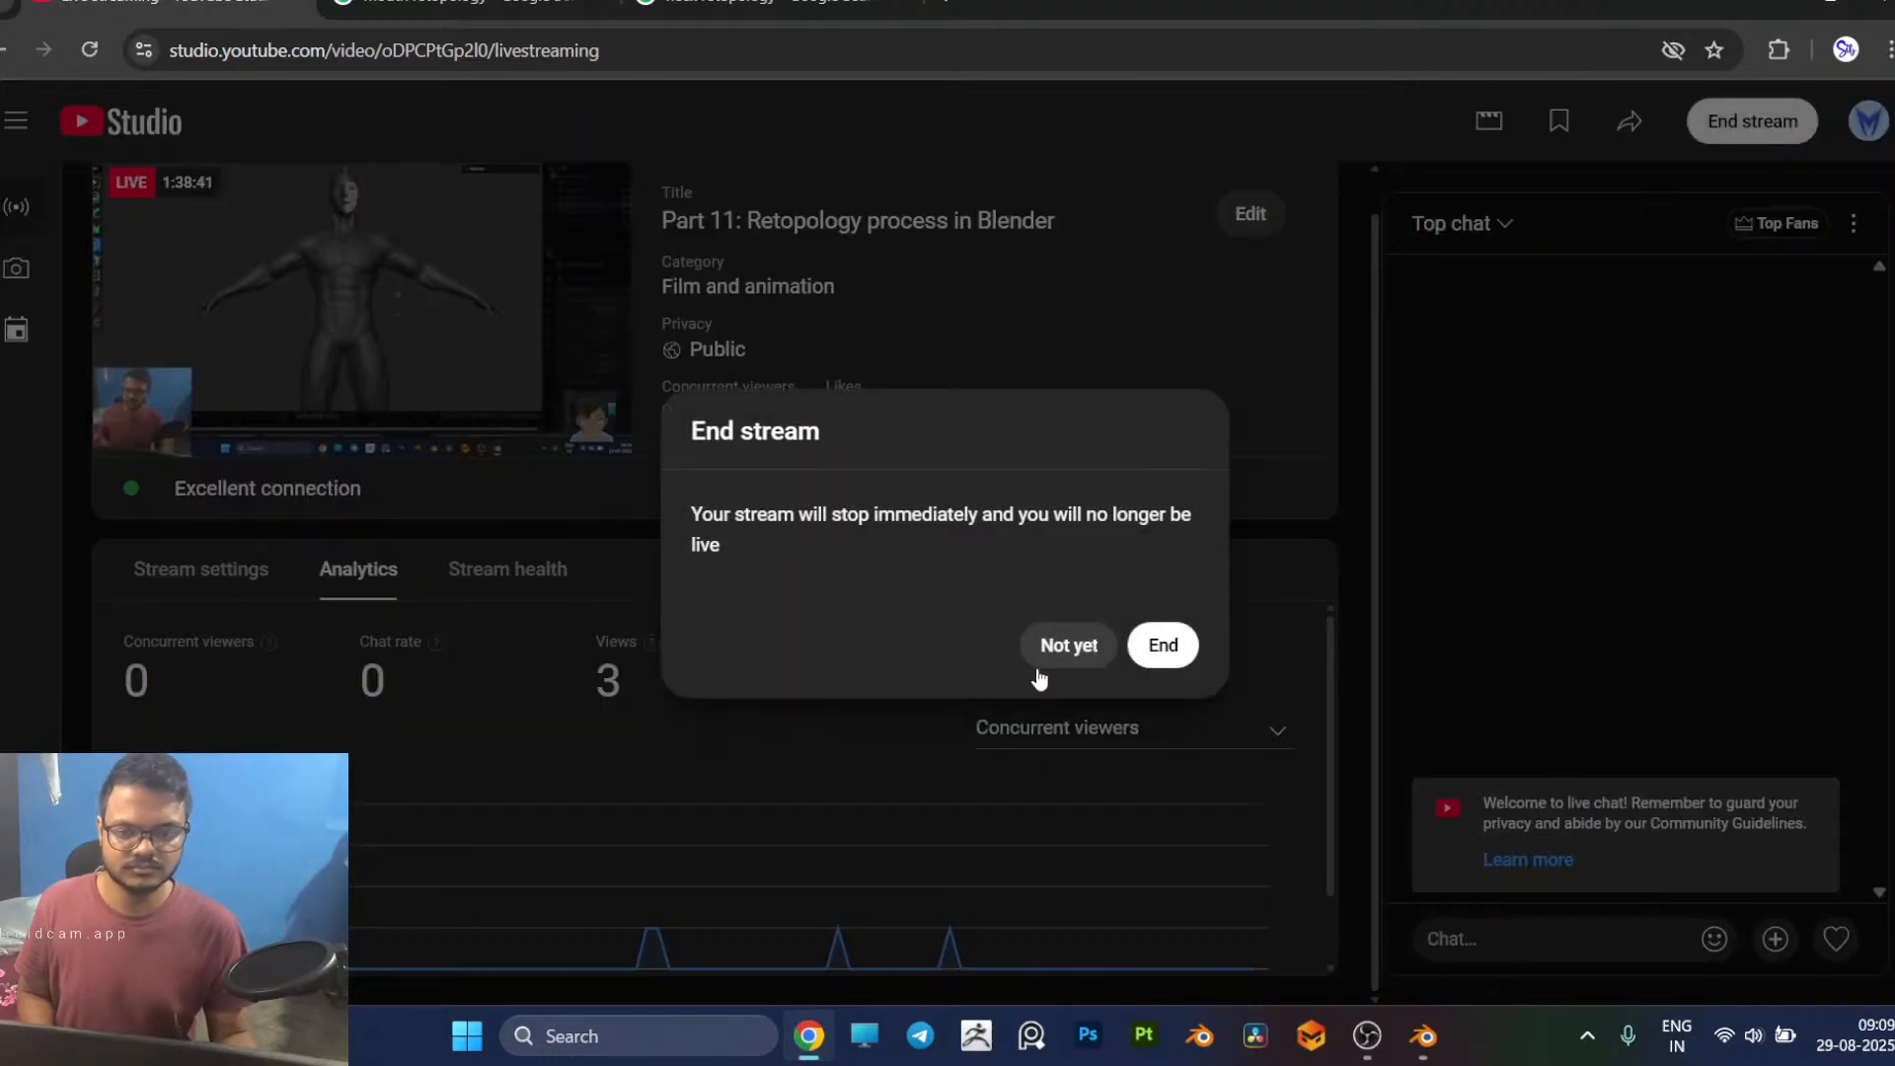
{"action": "left_click", "coordinate": [1162, 645]}
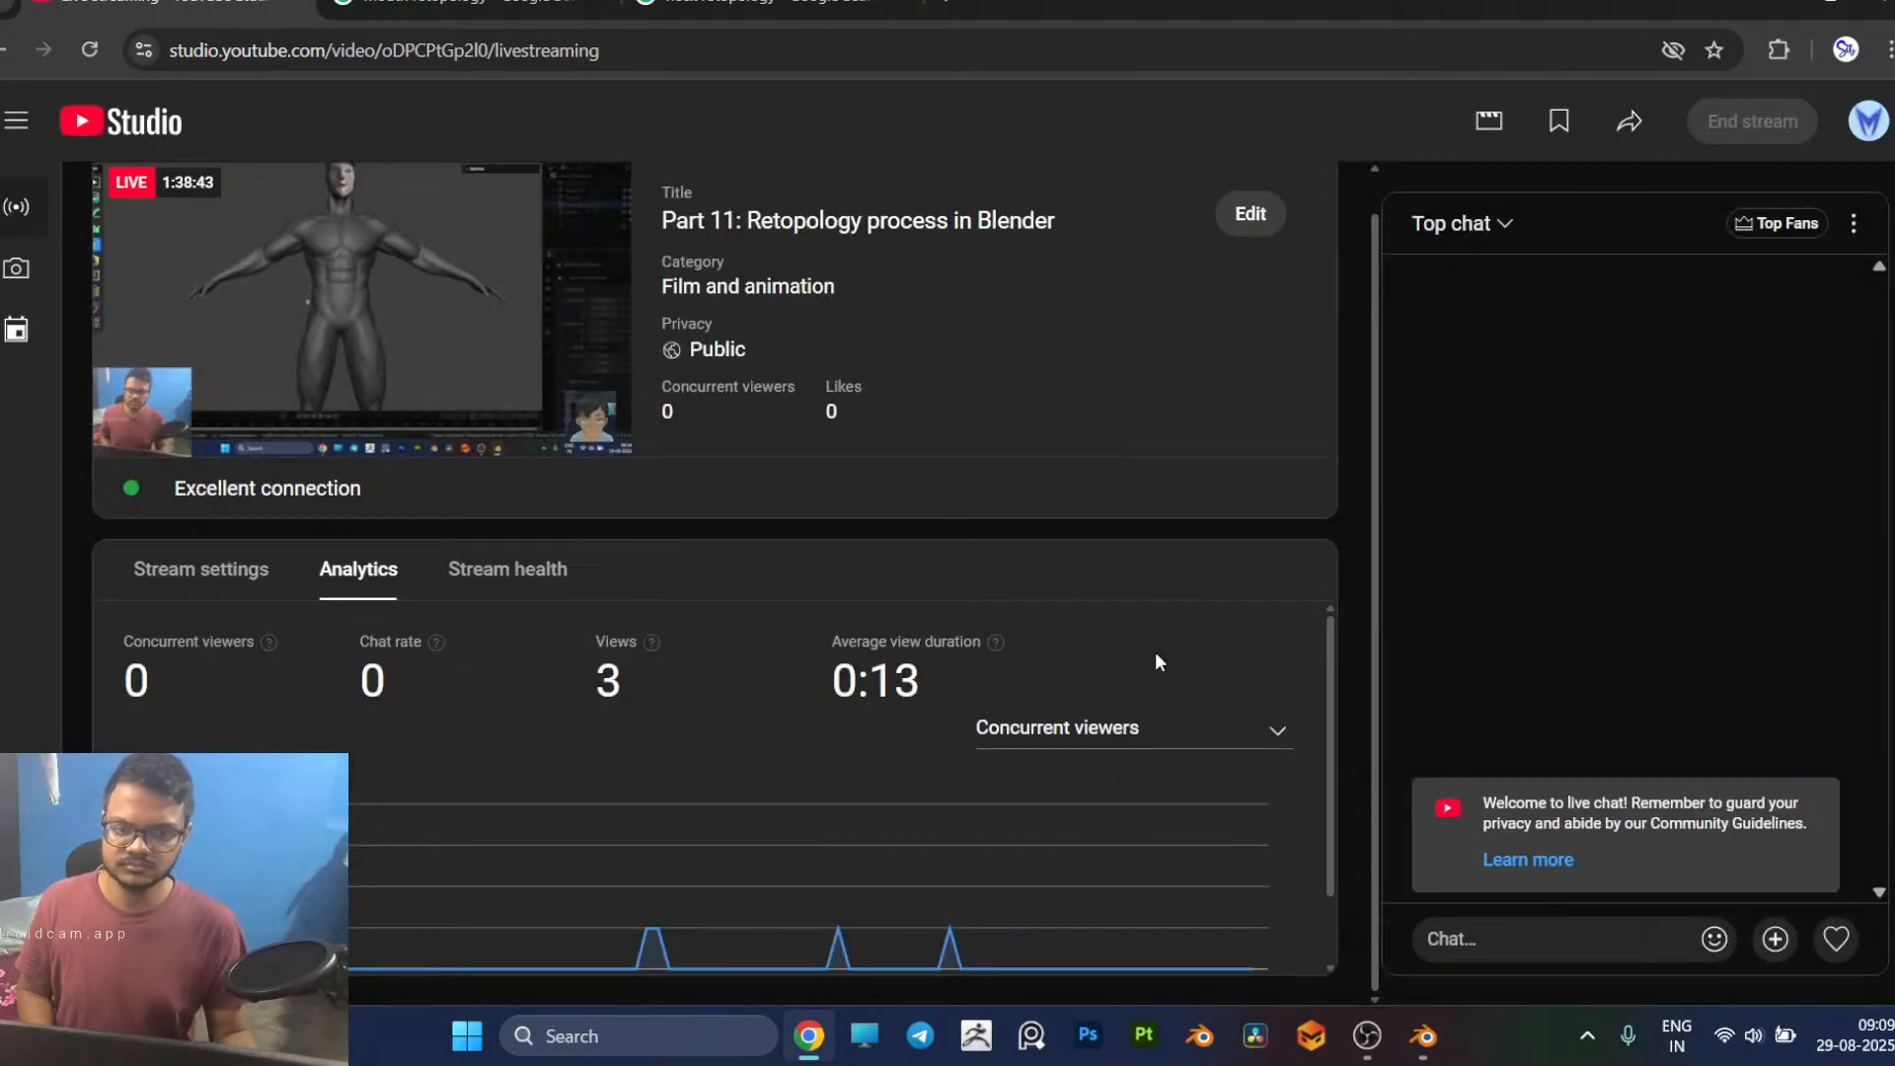